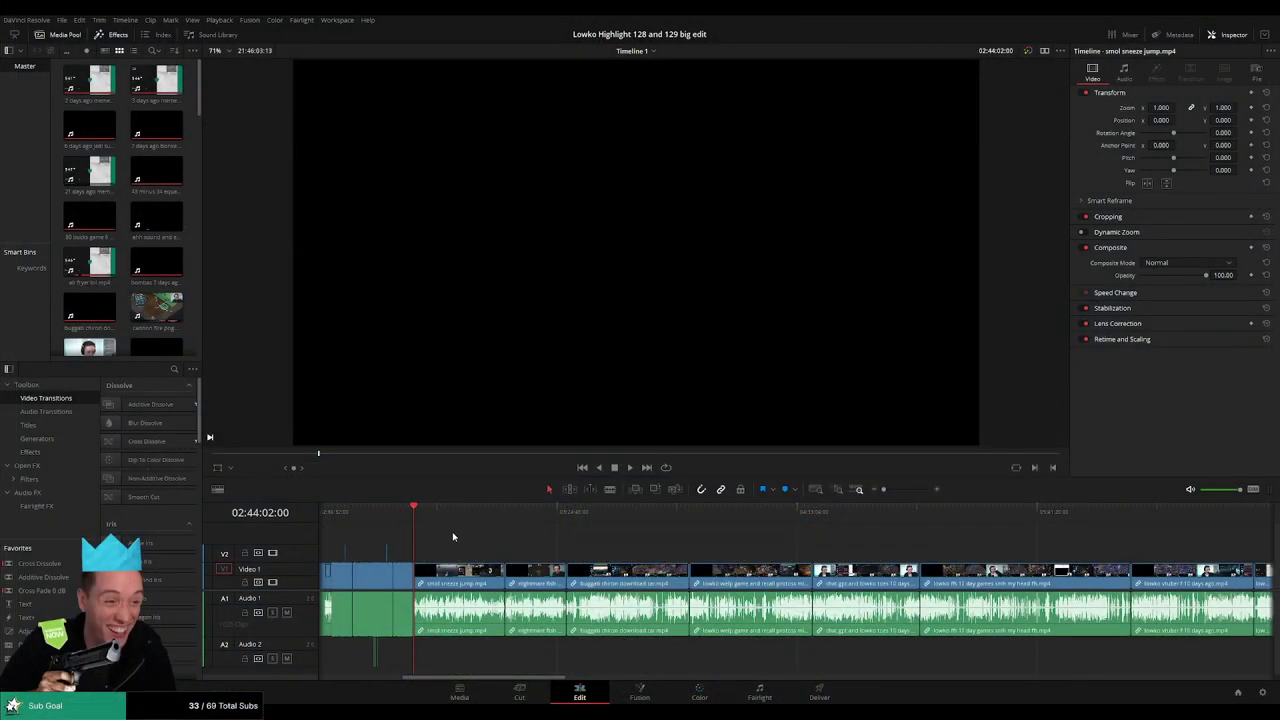
# - Play and skim the opening of the smol sneeze jump.mp4 clip, through the harbour, boat upgrades and map scenes
pyautogui.press('space')
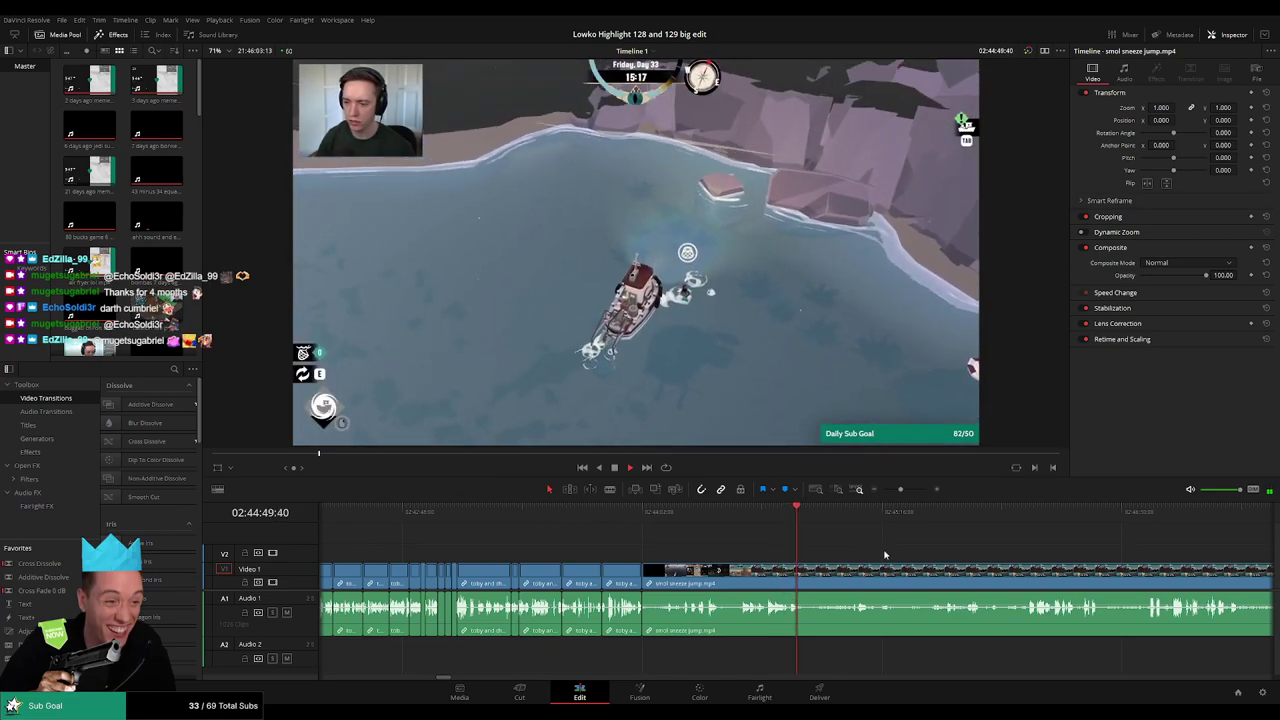
pyautogui.moveTo(886, 554); pyautogui.dragTo(628, 548)
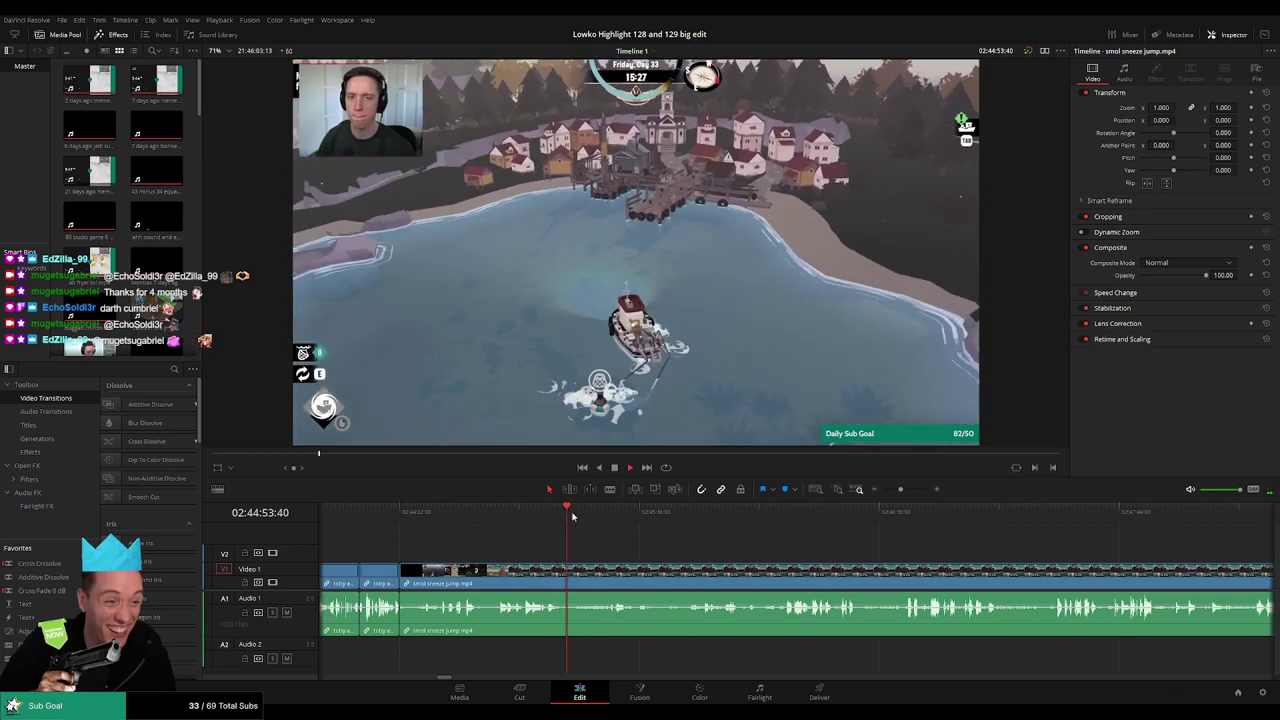
pyautogui.moveTo(573, 516); pyautogui.dragTo(786, 521)
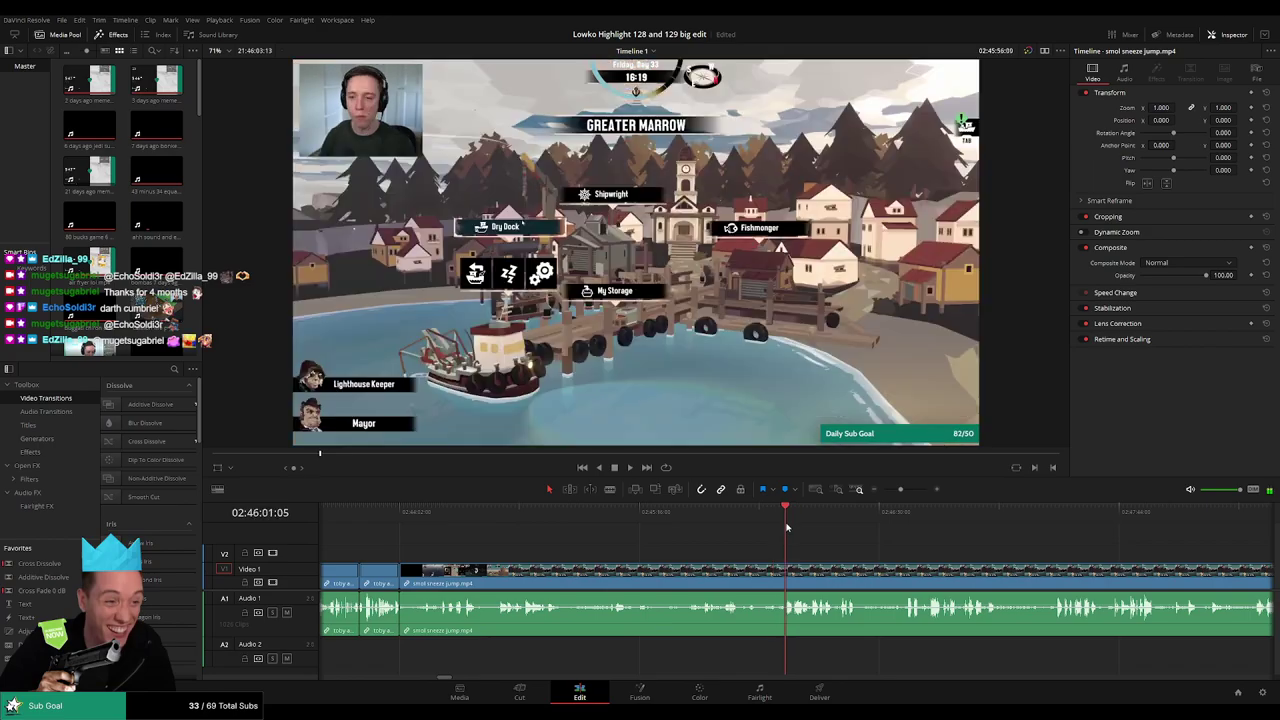
pyautogui.moveTo(852, 556); pyautogui.dragTo(606, 551)
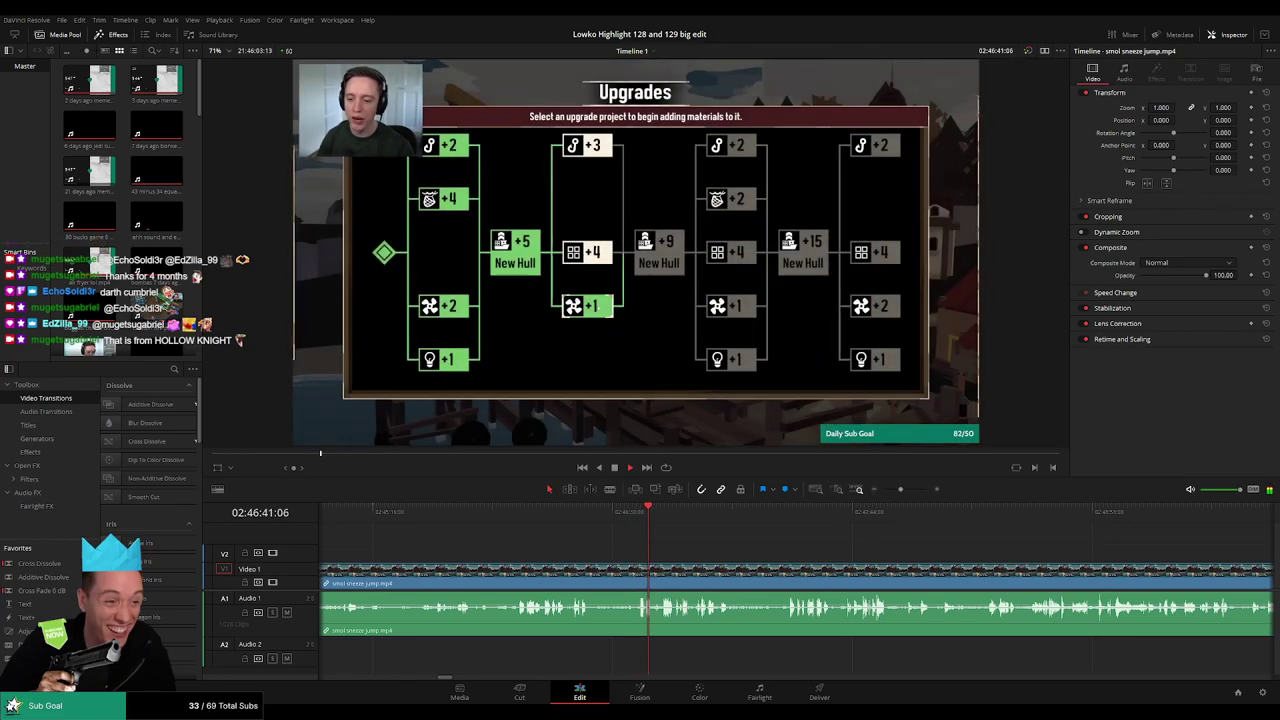
pyautogui.hscroll(4, 606, 557)
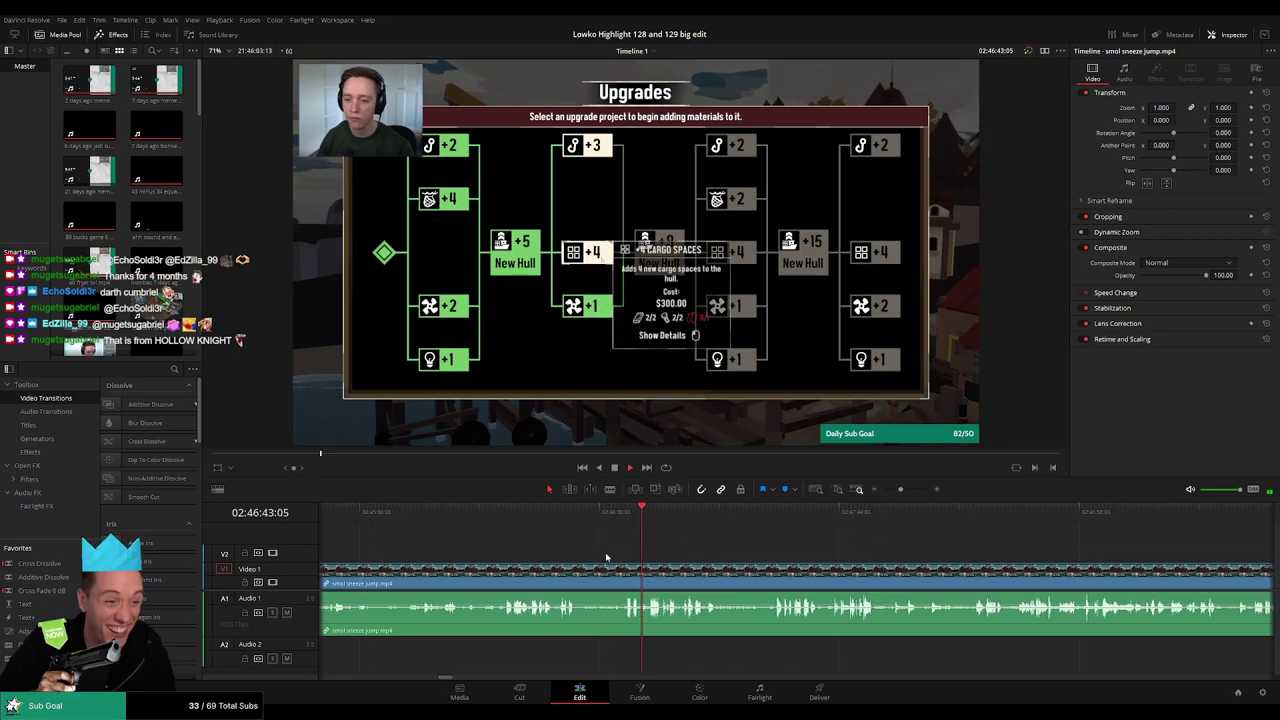
pyautogui.moveTo(500, 517); pyautogui.dragTo(594, 517)
pyautogui.press('space')
pyautogui.moveTo(680, 554); pyautogui.dragTo(532, 561)
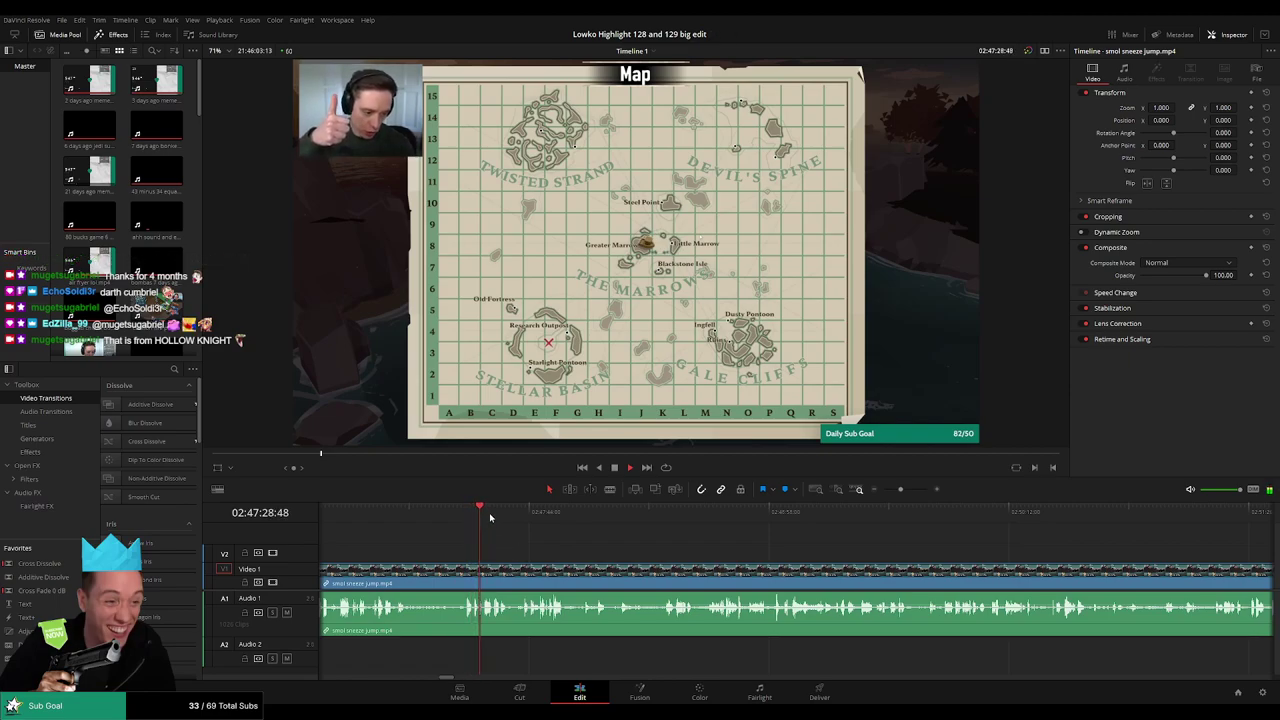
pyautogui.click(545, 566)
pyautogui.moveTo(555, 566)
pyautogui.mouseDown()
pyautogui.moveTo(490, 552)
pyautogui.moveTo(544, 555)
pyautogui.mouseUp()
pyautogui.click(503, 551)
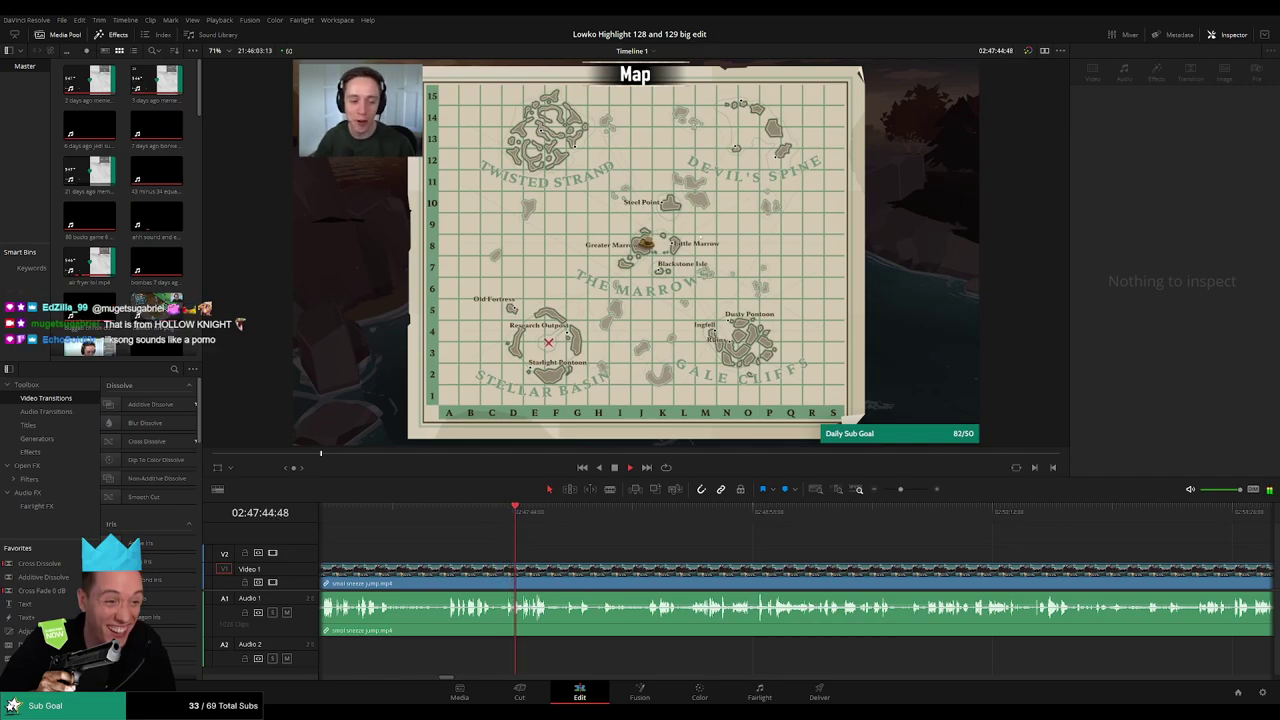
# - Skim the rest of smol sneeze jump.mp4 for highlights, from the map scene and hooded figure to the red-sky sailing section around 02:55
pyautogui.hscroll(2, 483, 554)
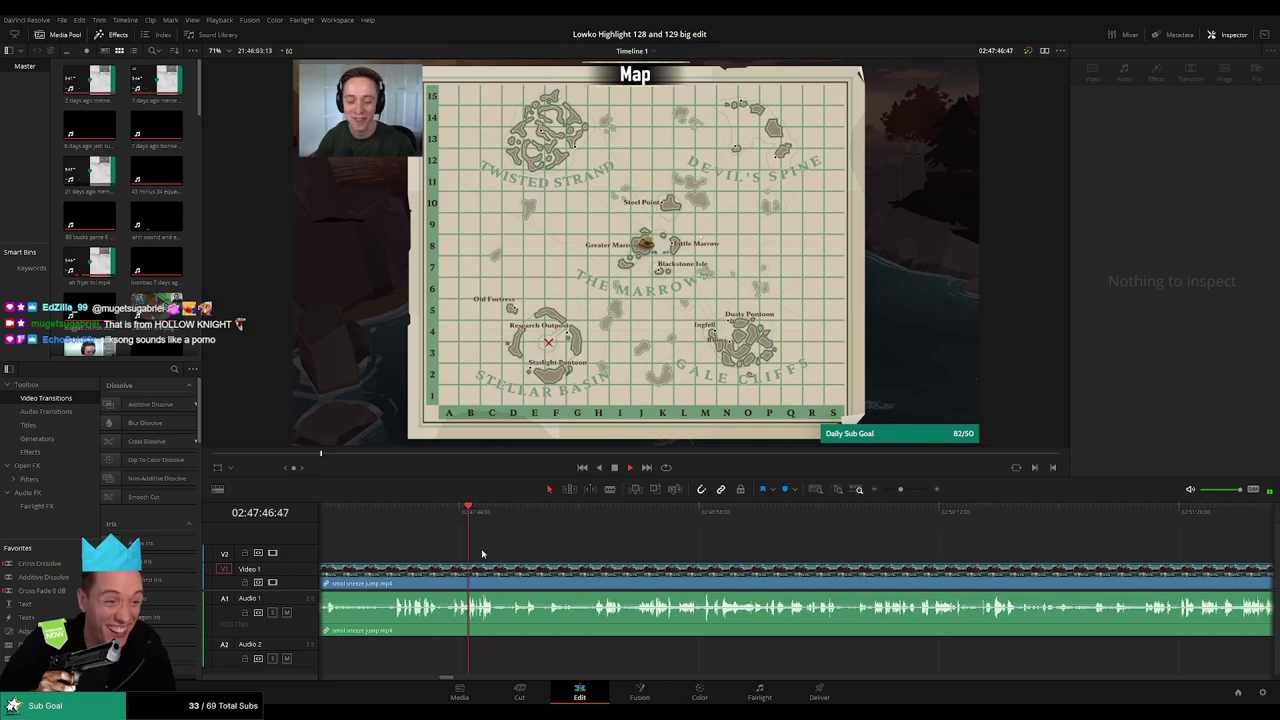
pyautogui.scroll(3, 486, 546)
pyautogui.hscroll(3, 720, 550)
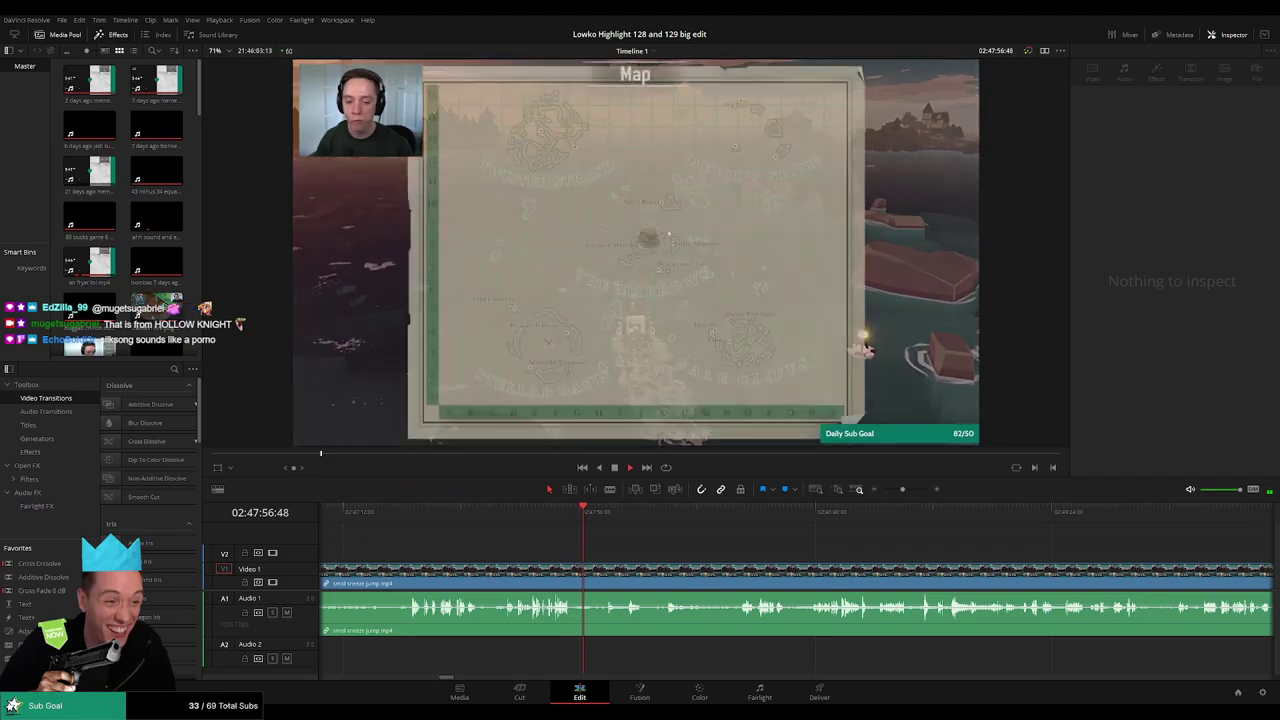
pyautogui.moveTo(784, 527); pyautogui.dragTo(820, 527)
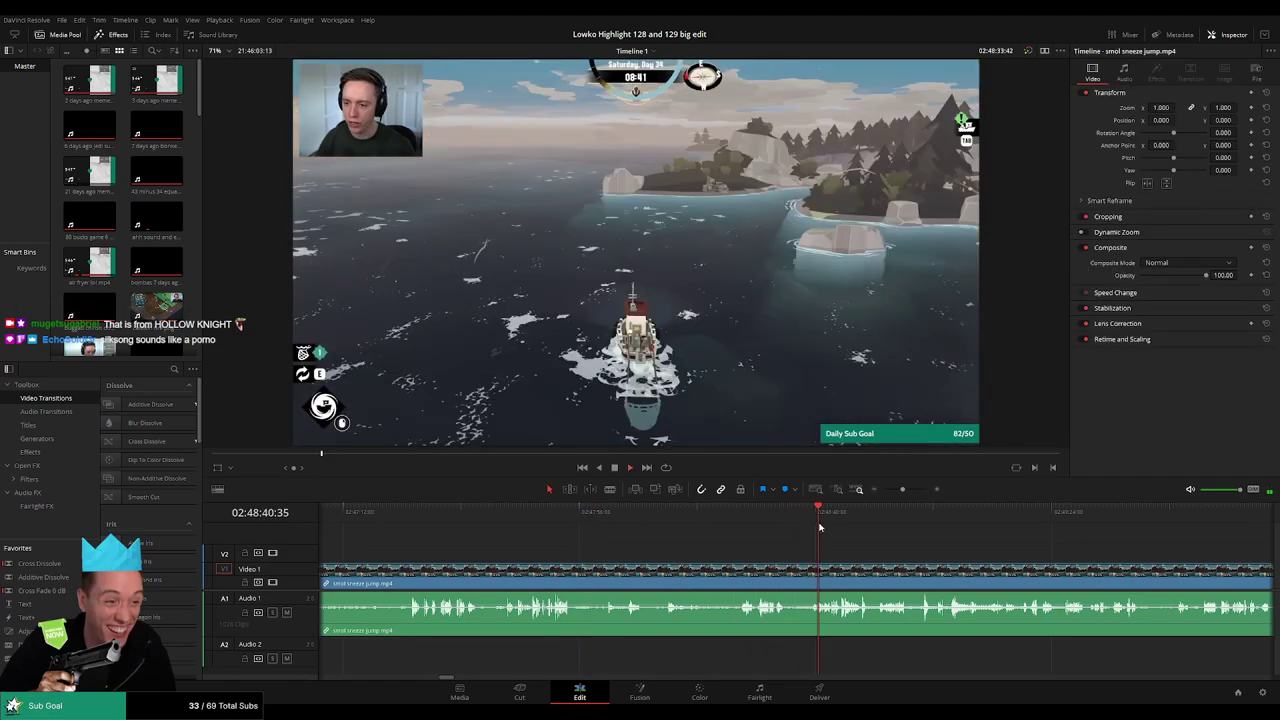
pyautogui.hscroll(5, 620, 540)
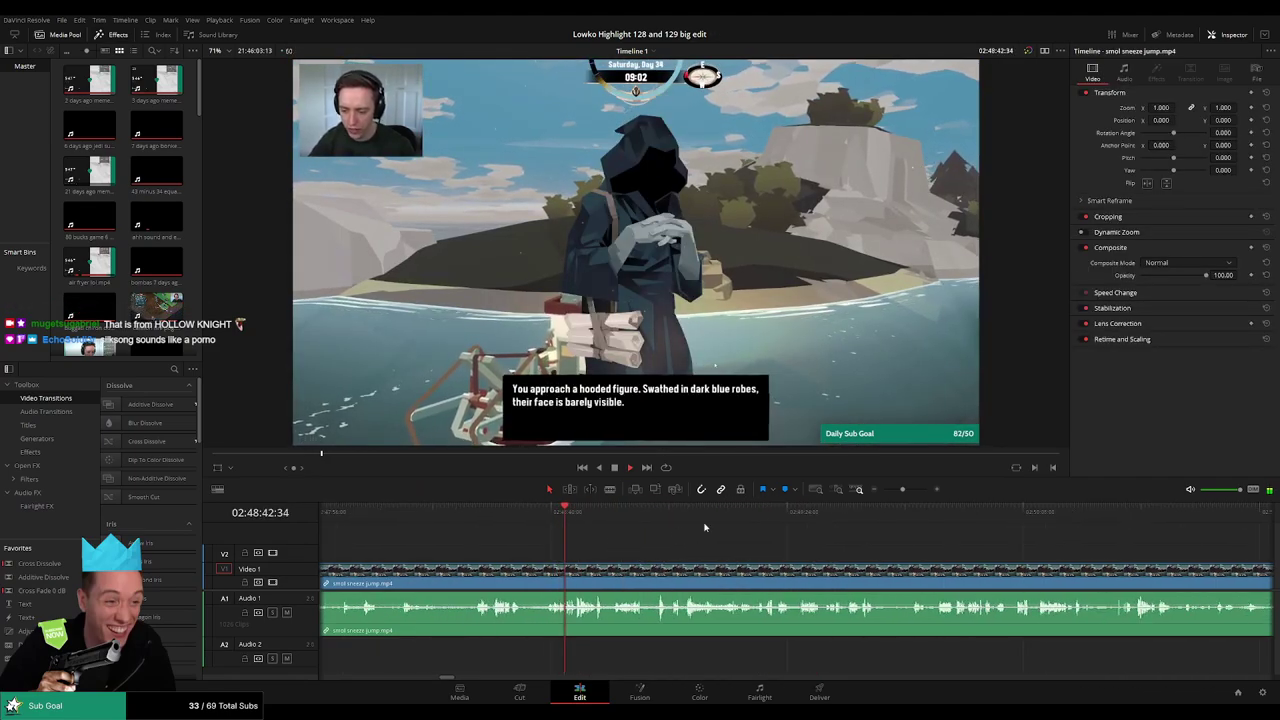
pyautogui.moveTo(903, 491); pyautogui.dragTo(896, 491)
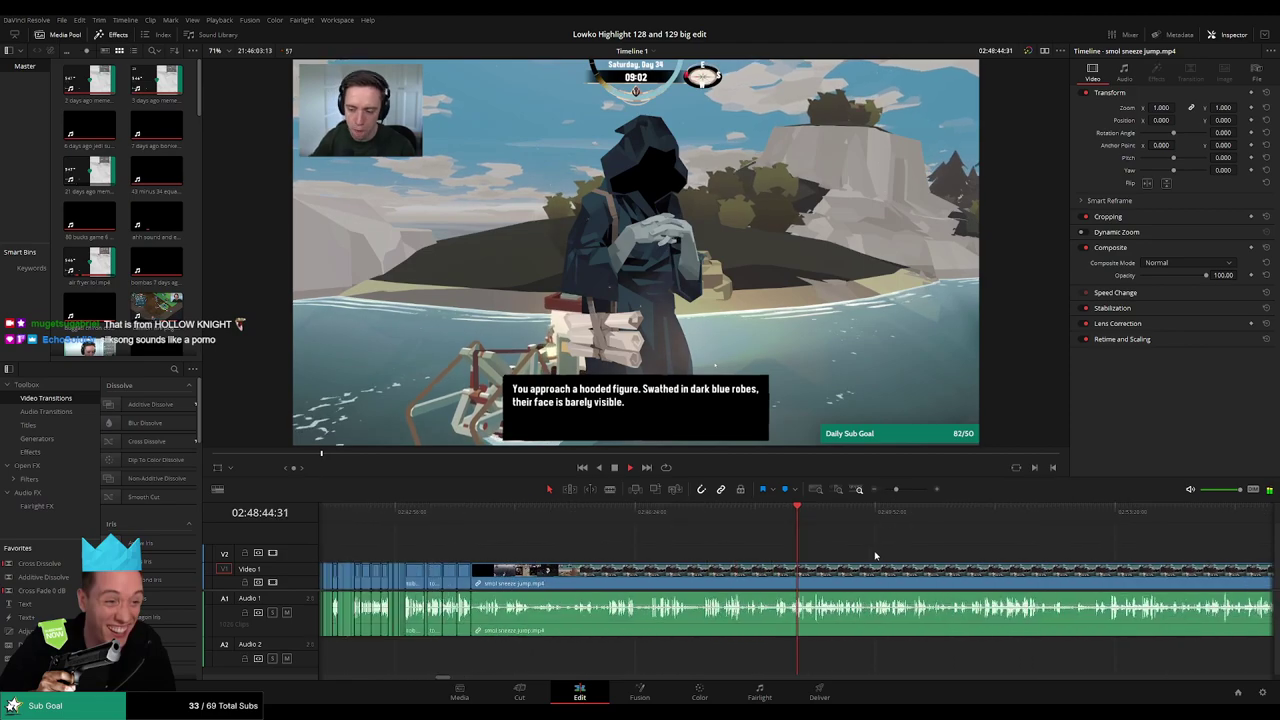
pyautogui.moveTo(868, 553); pyautogui.dragTo(608, 545)
pyautogui.press('space')
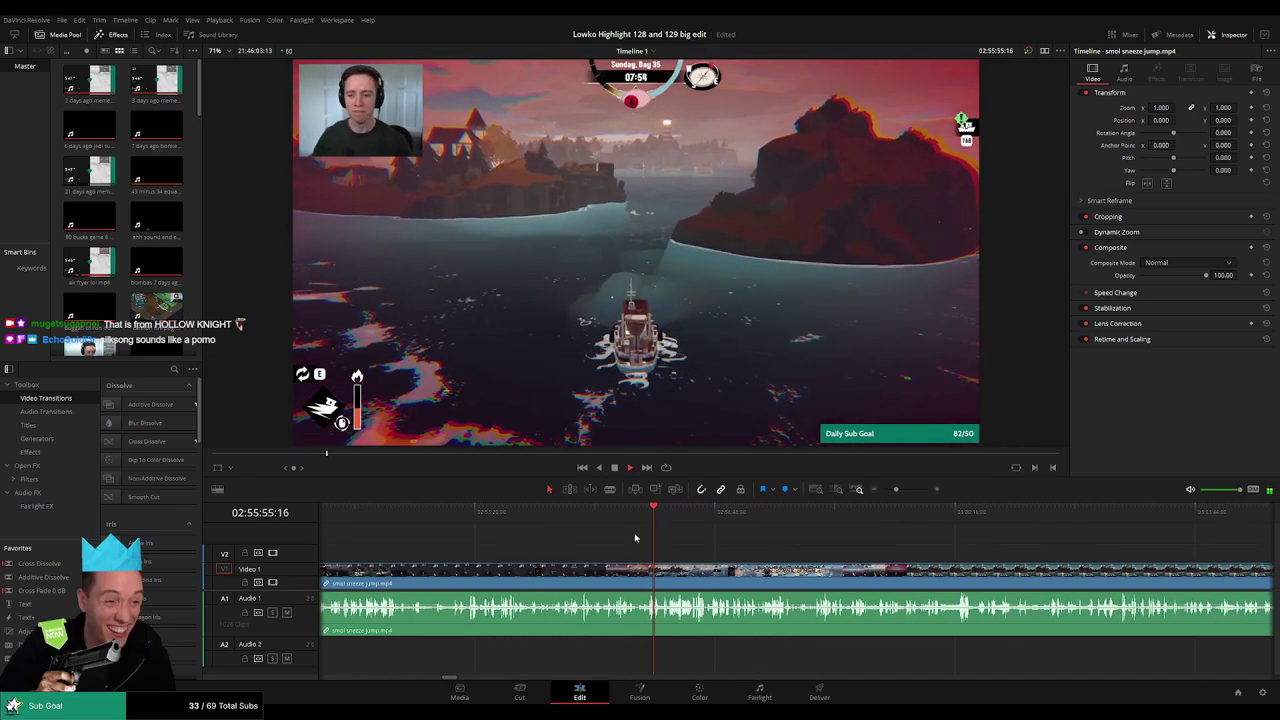
pyautogui.click(617, 518)
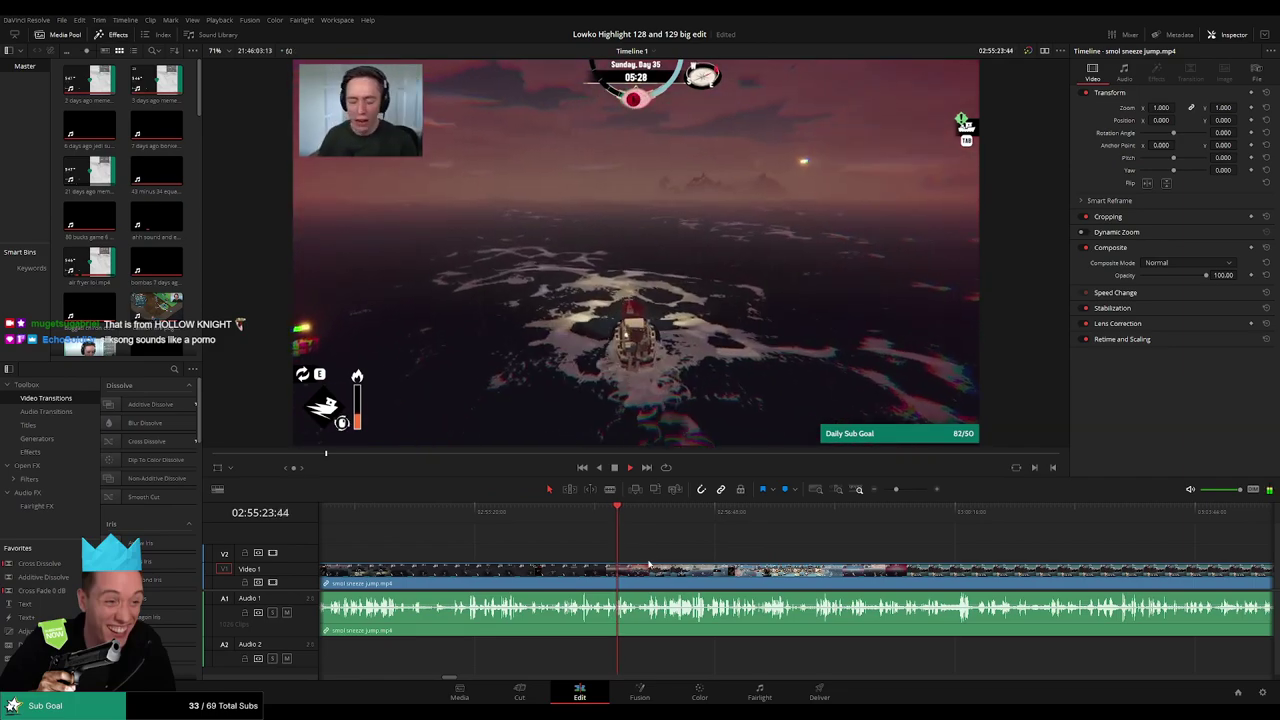
pyautogui.click(743, 518)
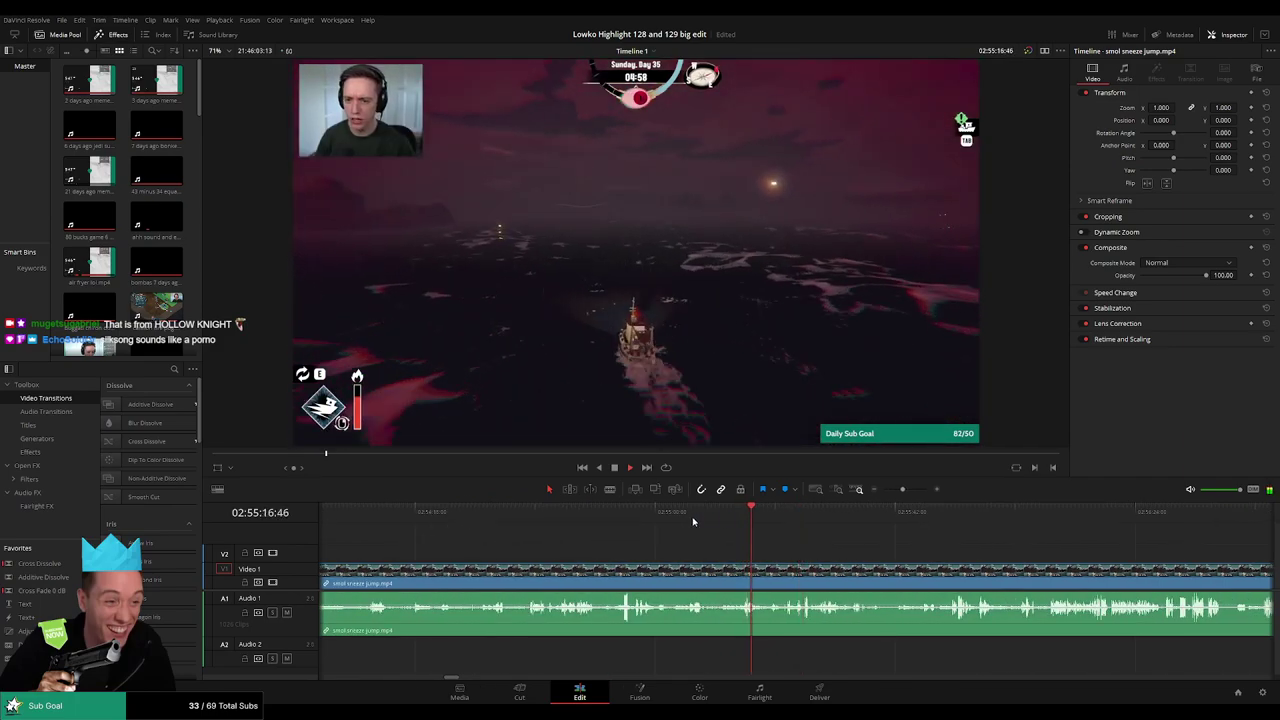
pyautogui.moveTo(749, 522); pyautogui.dragTo(801, 518)
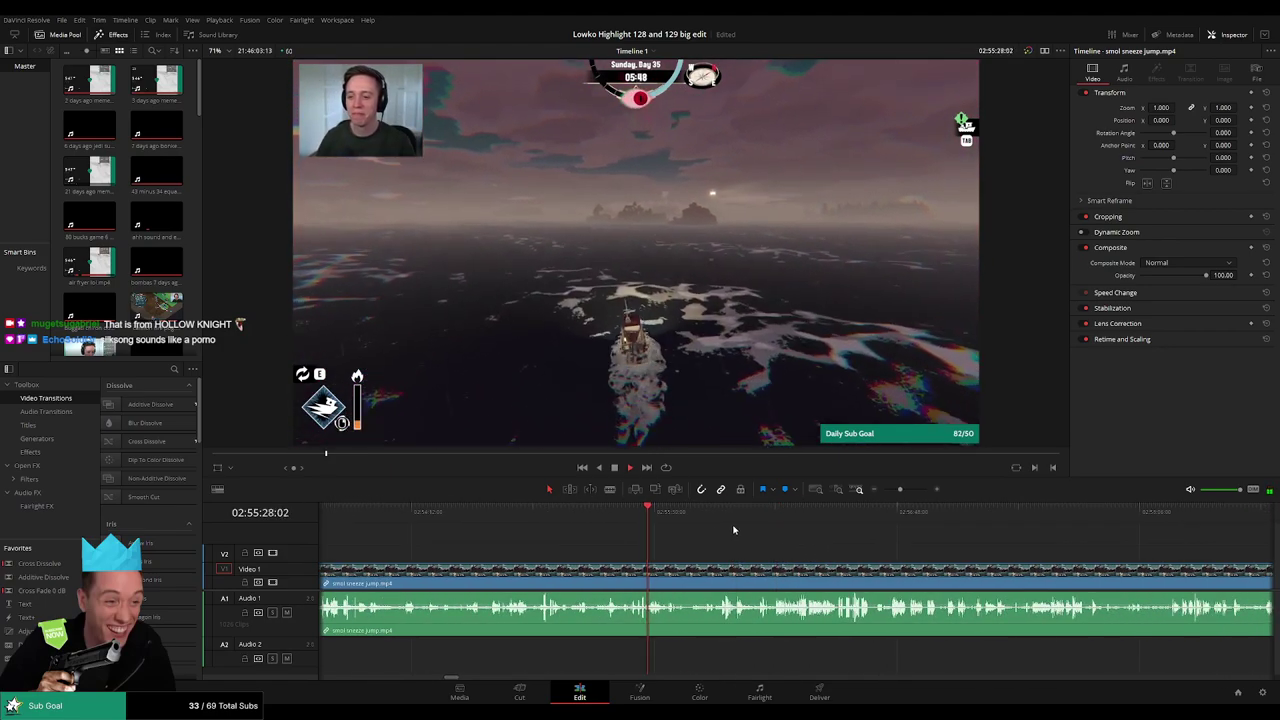
pyautogui.moveTo(733, 530)
pyautogui.mouseDown()
pyautogui.moveTo(785, 520)
pyautogui.moveTo(726, 522)
pyautogui.moveTo(741, 522)
pyautogui.mouseUp()
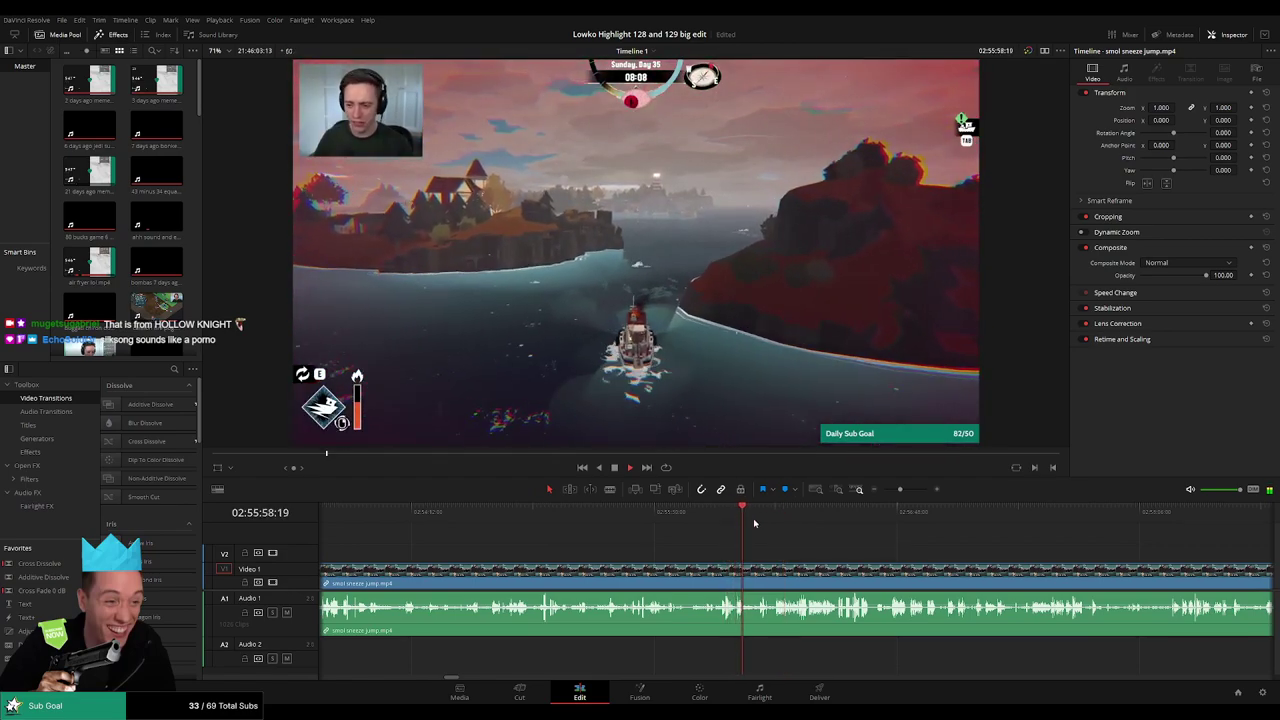
pyautogui.moveTo(755, 521); pyautogui.dragTo(760, 521)
# - Stop playback and ripple-delete the smol sneeze jump.mp4 clip with its audio from the timeline
pyautogui.scroll(-5, 797, 565)
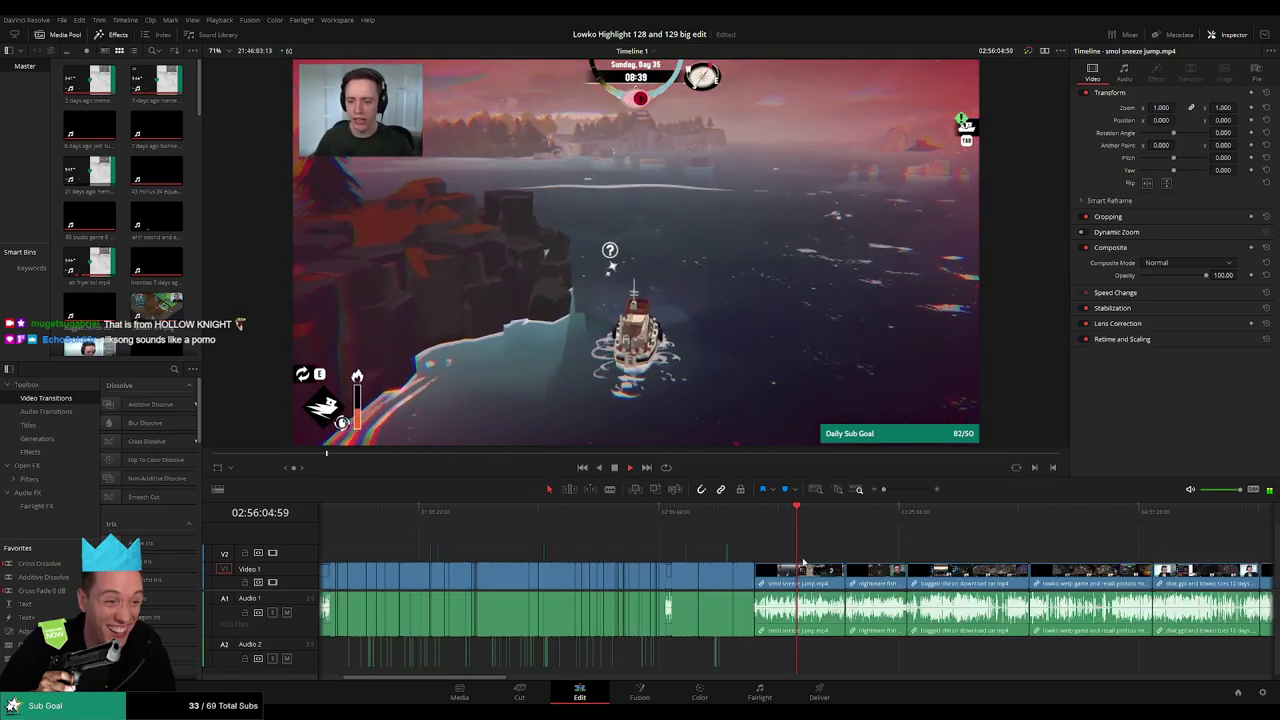
pyautogui.hscroll(2, 802, 563)
pyautogui.press('space')
pyautogui.click(740, 572)
pyautogui.press('Delete')
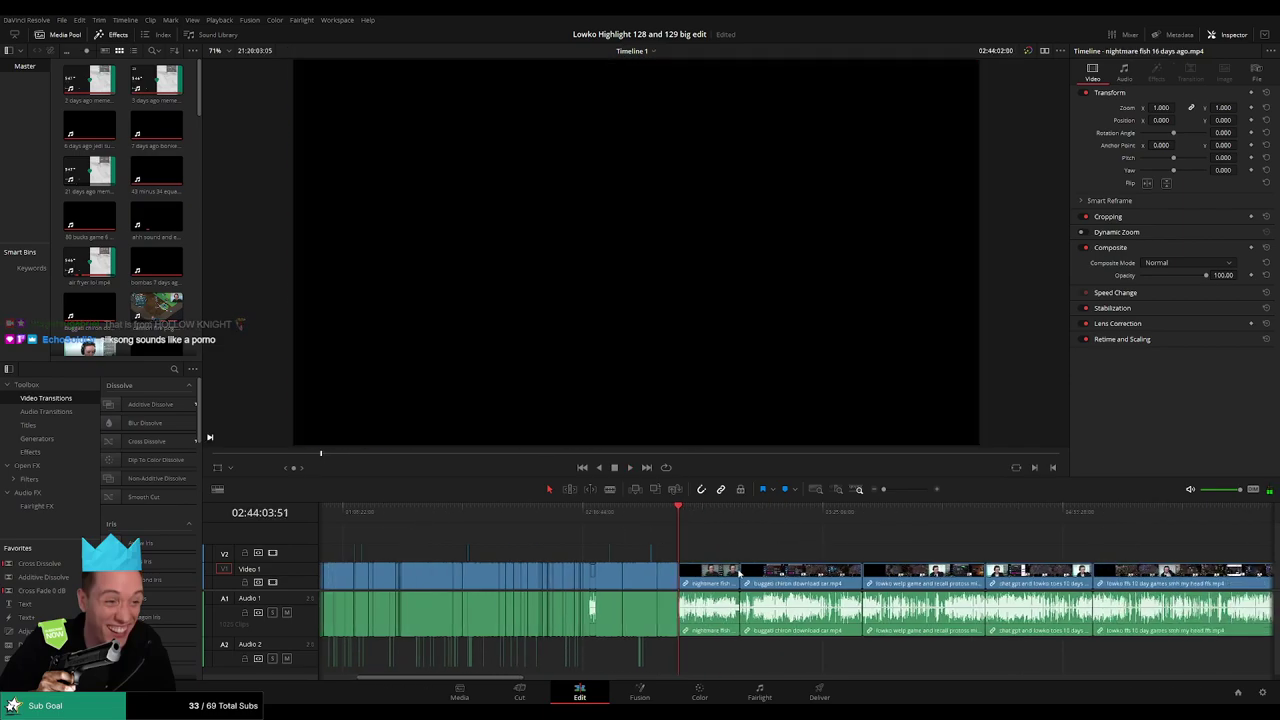
# - Skim the opening of nightmare fish 16 days ago.mp4, from the upgrades and research screens to the night arrival at Ingfell
pyautogui.scroll(4, 706, 557)
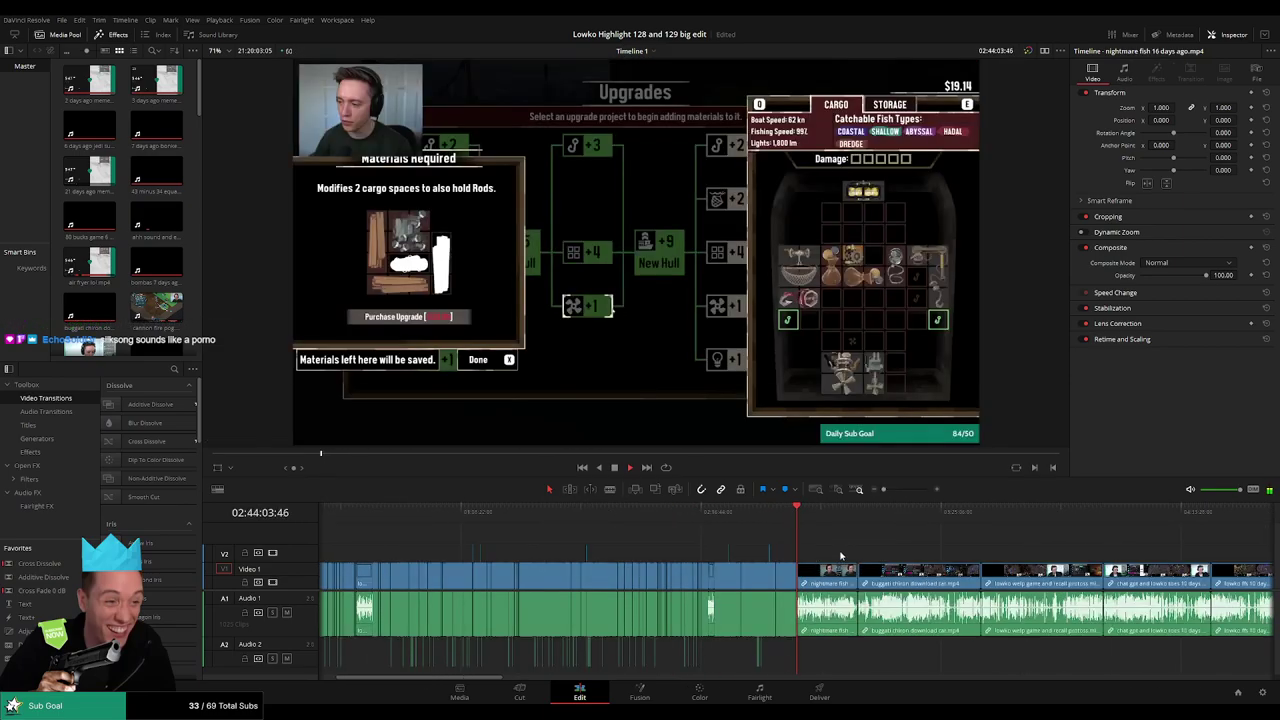
pyautogui.hscroll(4, 768, 545)
pyautogui.click(876, 515)
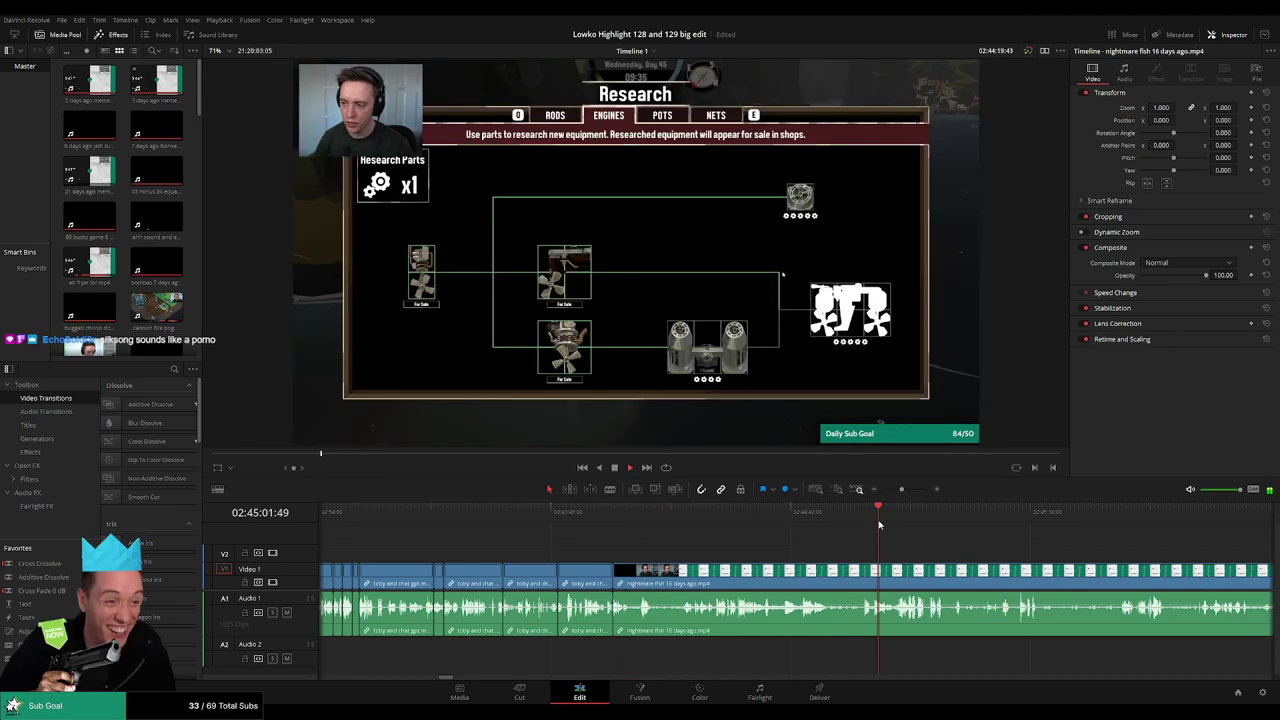
pyautogui.hscroll(8, 630, 526)
pyautogui.click(884, 516)
pyautogui.hscroll(8, 822, 553)
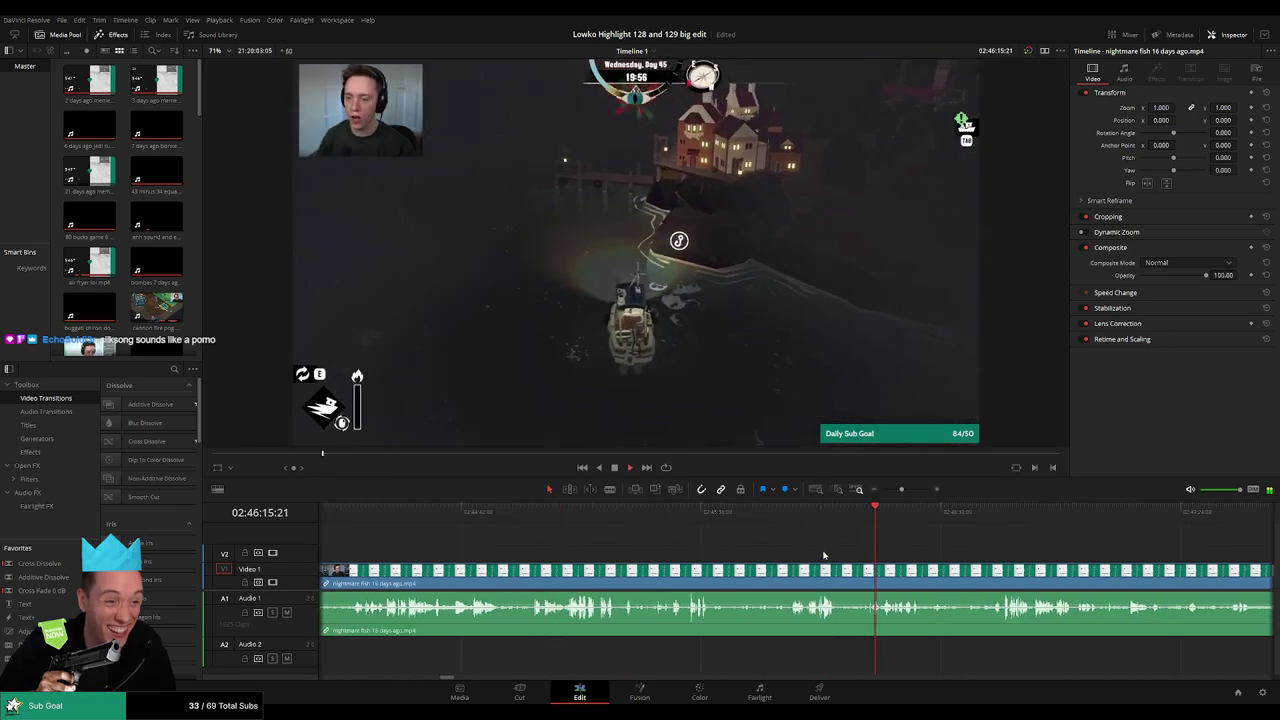
pyautogui.click(692, 513)
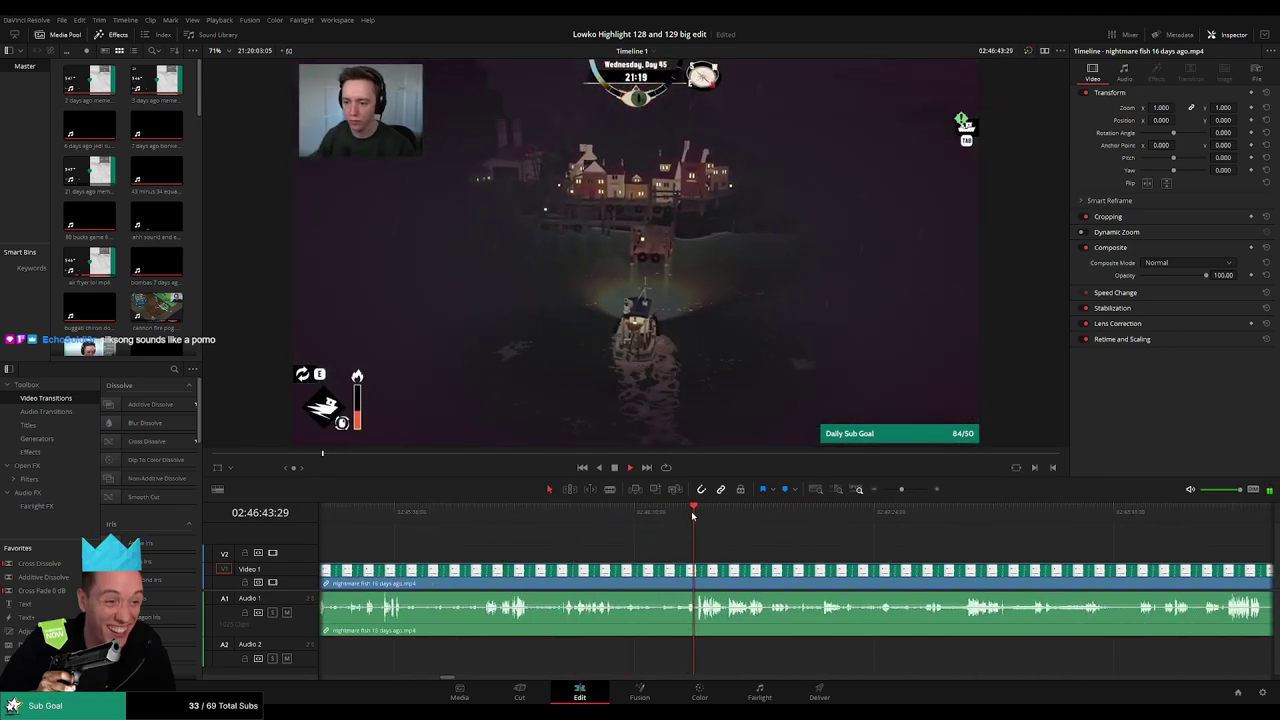
pyautogui.hscroll(2, 685, 546)
pyautogui.moveTo(902, 490); pyautogui.dragTo(898, 491)
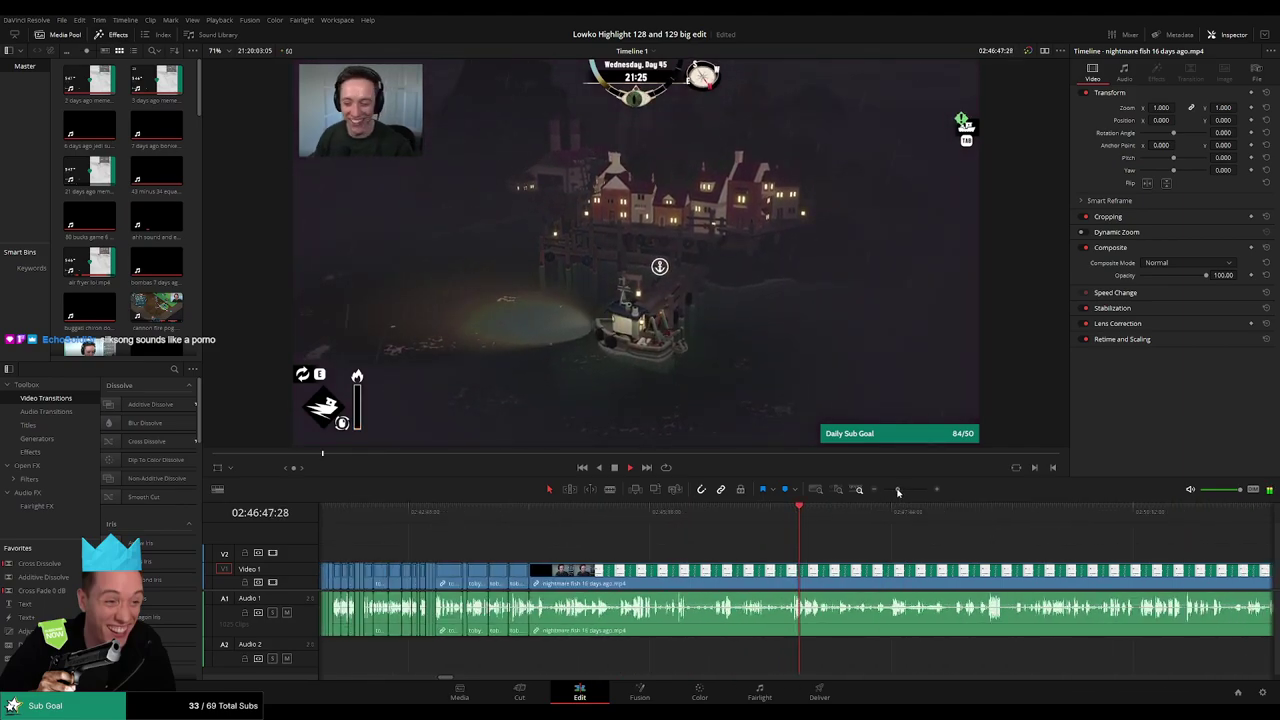
pyautogui.hscroll(-4, 895, 491)
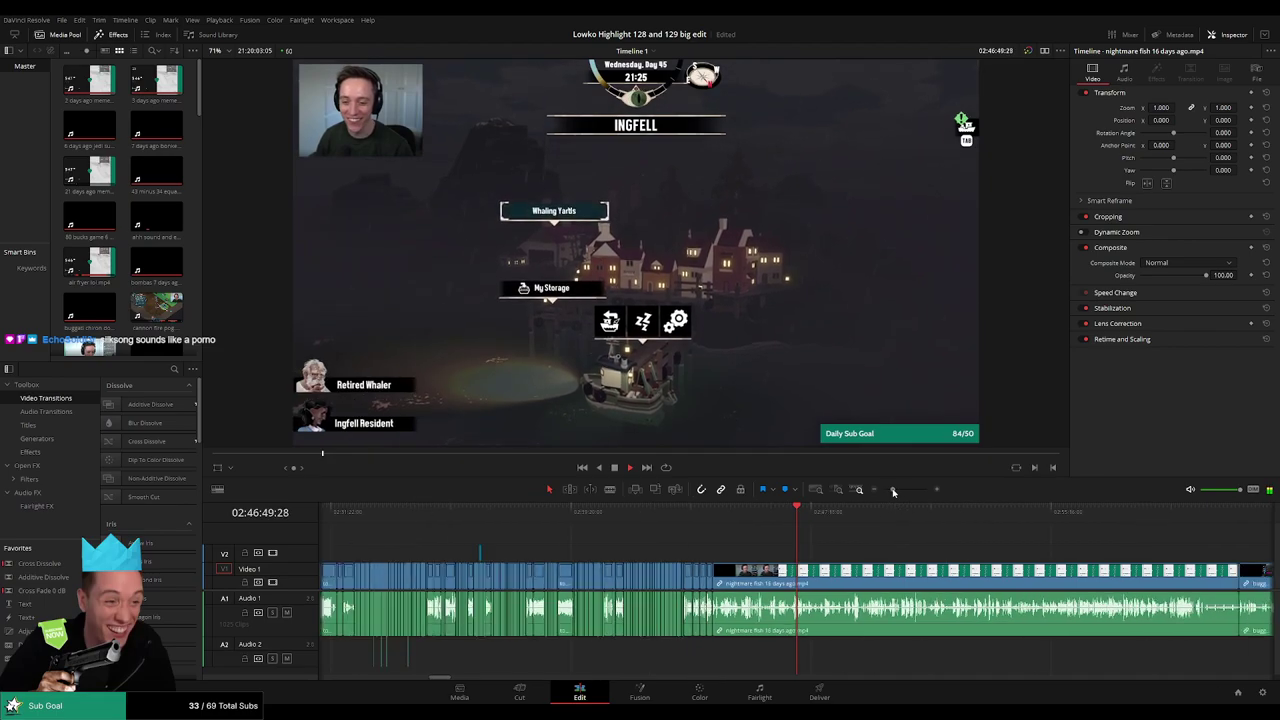
# - Sample the later dredging and webcam chat sections of the nightmare fish clip, and recheck its early night and morning sailing
pyautogui.hscroll(5, 666, 533)
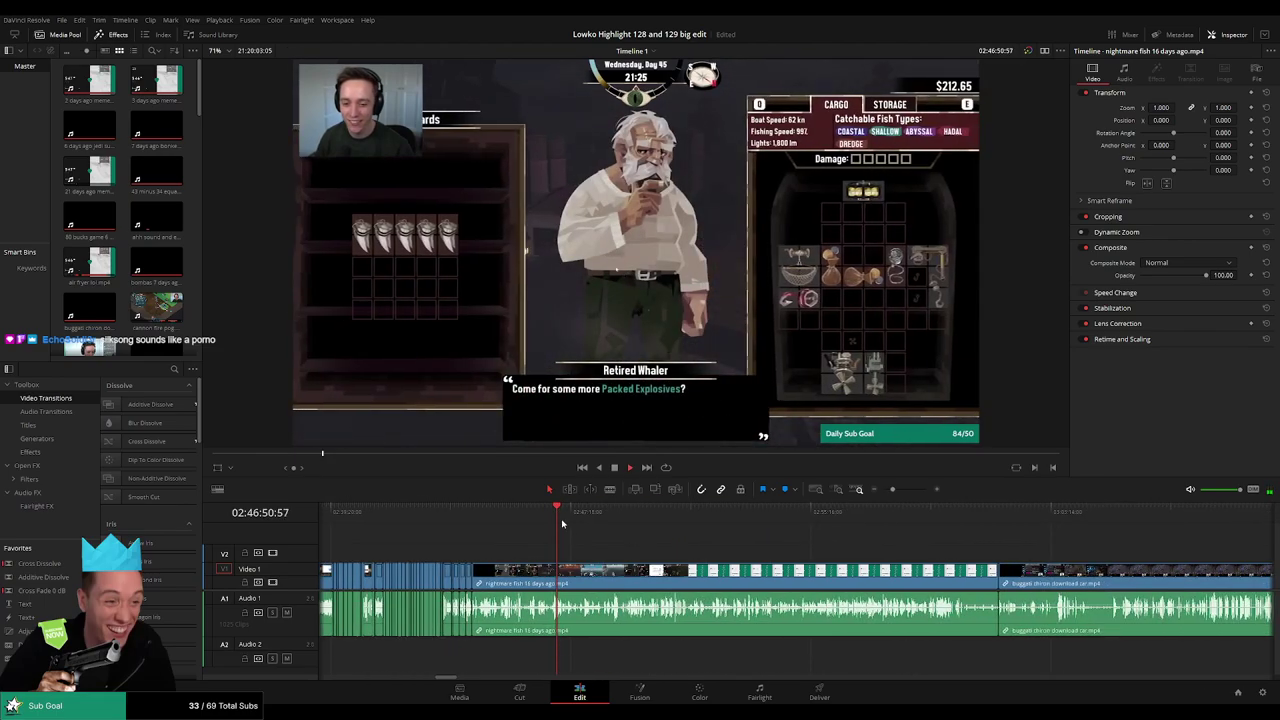
pyautogui.moveTo(560, 524); pyautogui.dragTo(738, 517)
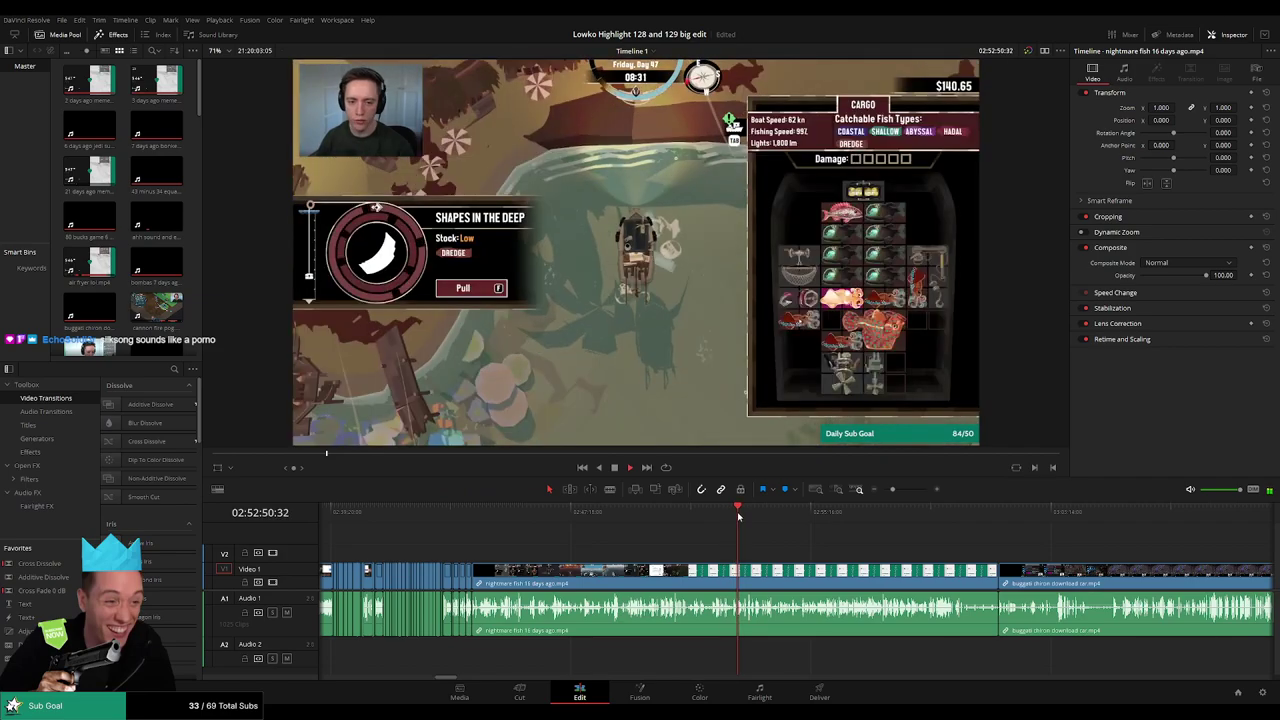
pyautogui.scroll(3, 756, 539)
pyautogui.moveTo(848, 517); pyautogui.dragTo(714, 520)
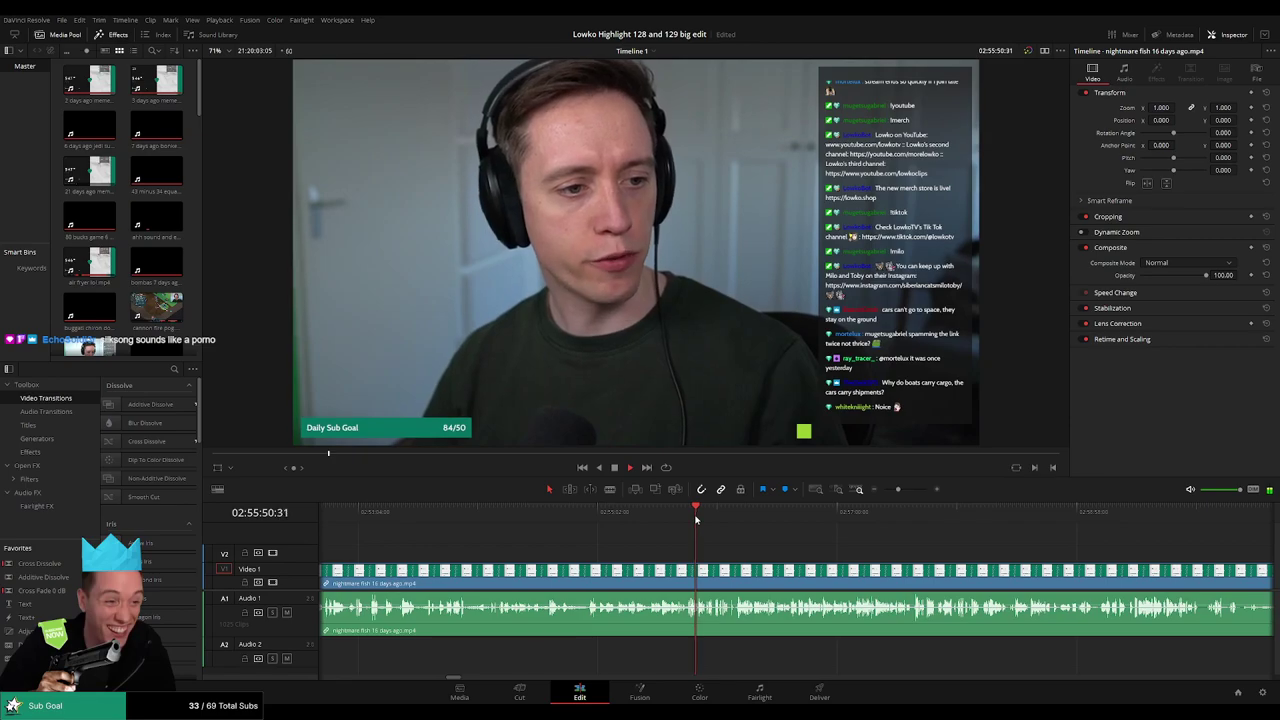
pyautogui.scroll(-6, 685, 544)
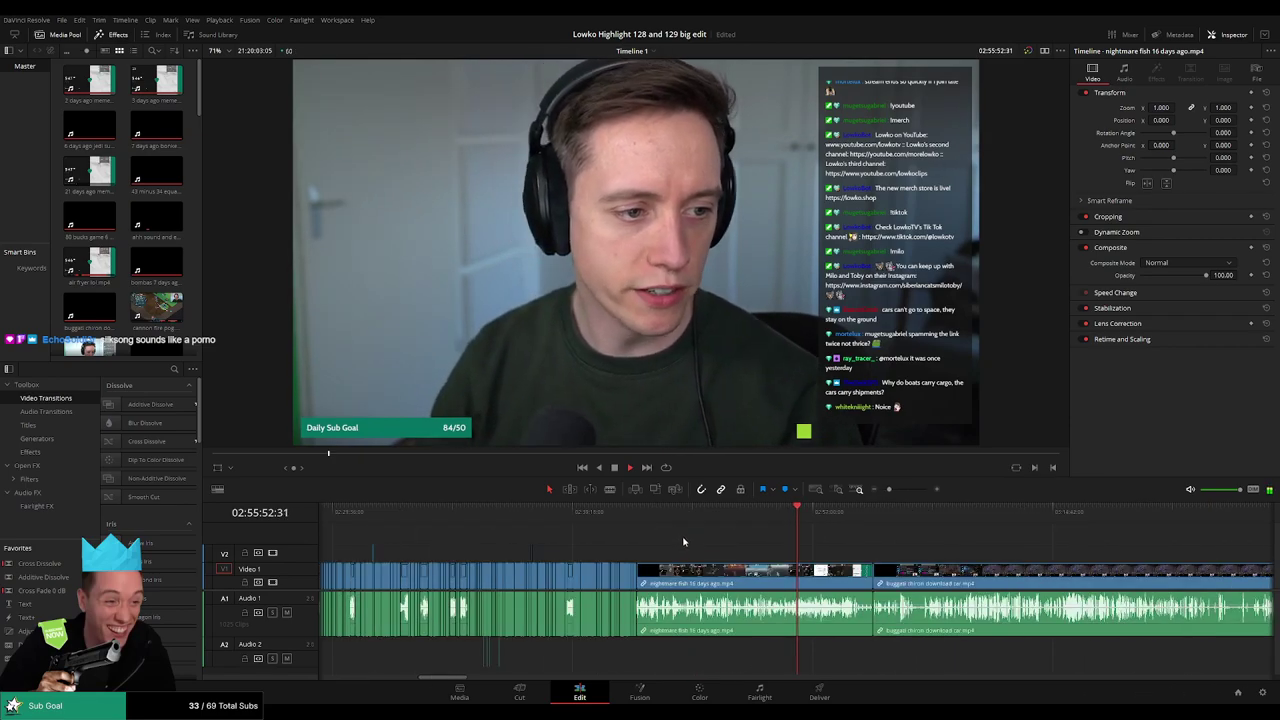
pyautogui.moveTo(646, 522); pyautogui.dragTo(668, 522)
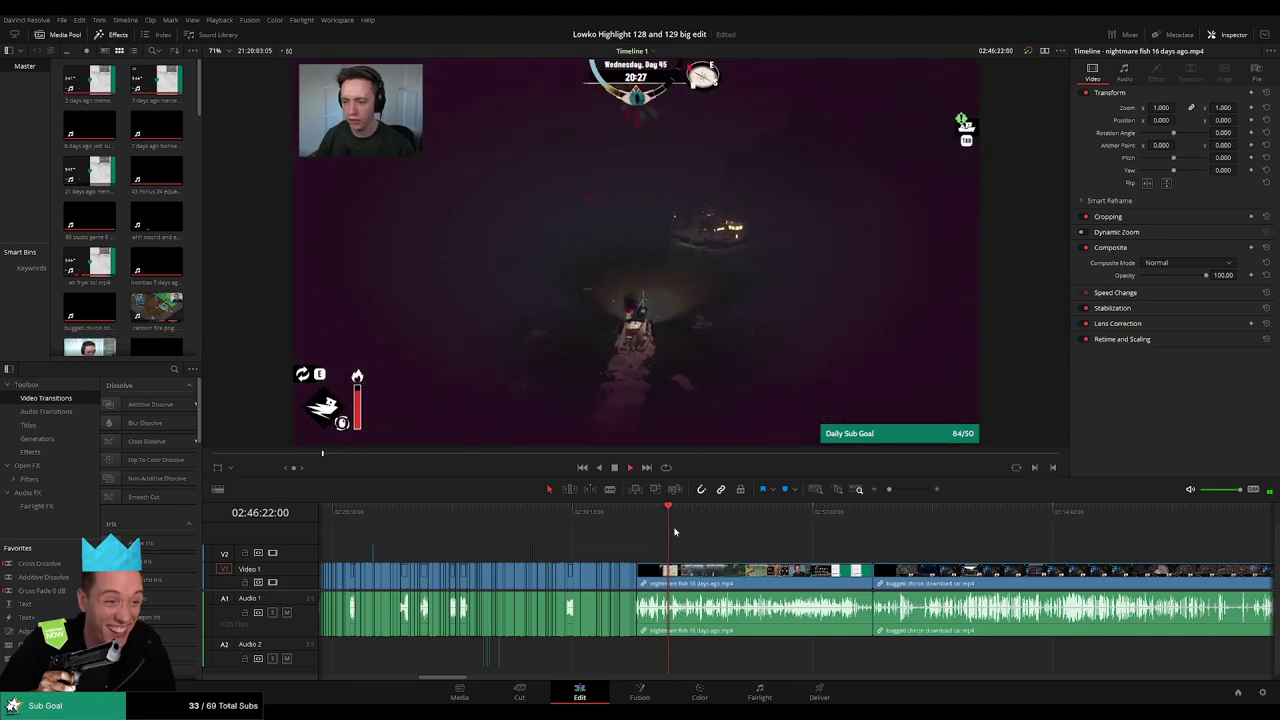
pyautogui.scroll(5, 760, 545)
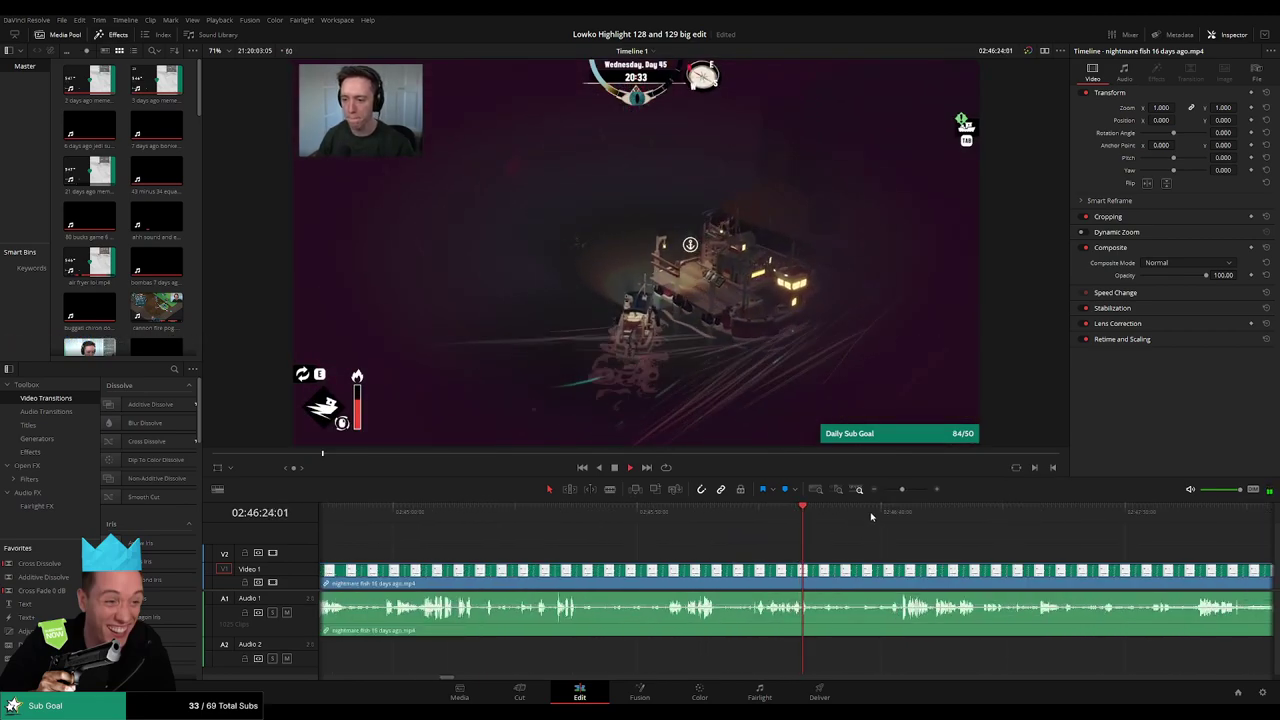
pyautogui.moveTo(888, 517); pyautogui.dragTo(900, 517)
pyautogui.hscroll(1, 830, 547)
pyautogui.hscroll(5, 829, 547)
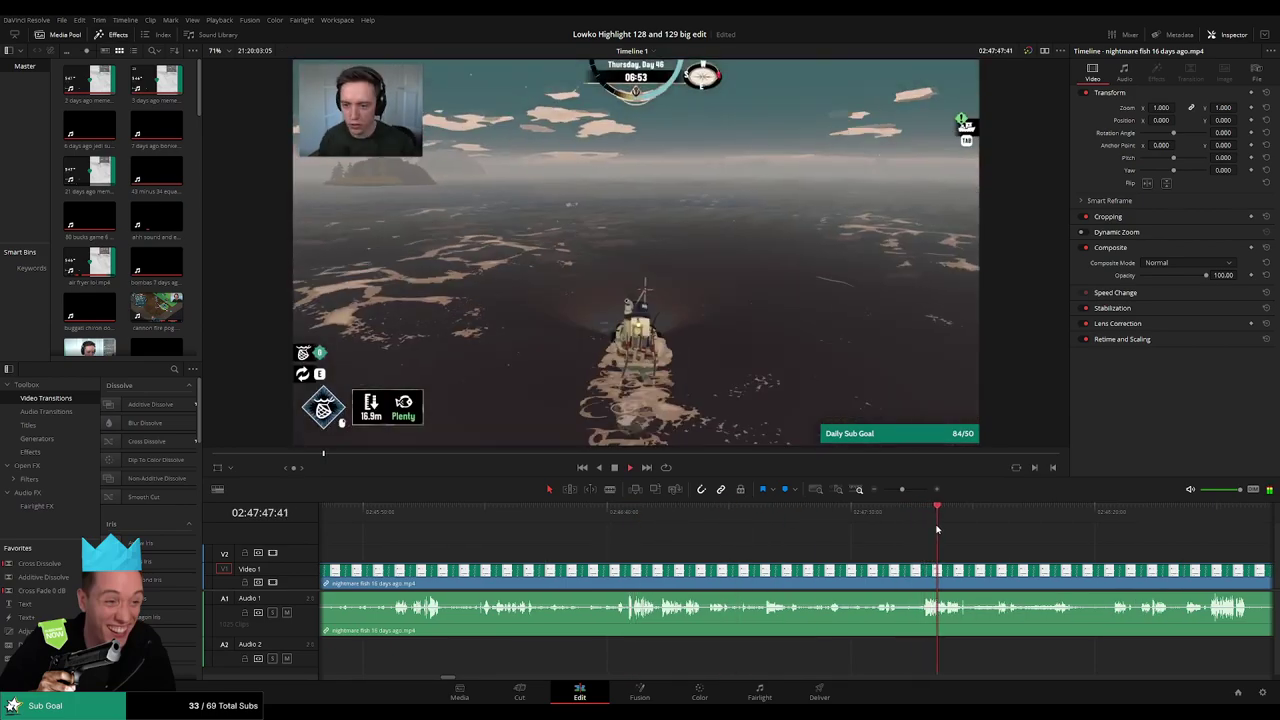
# - Ripple-delete the nightmare fish 16 days ago.mp4 clip with its audio from the timeline
pyautogui.scroll(-3, 845, 565)
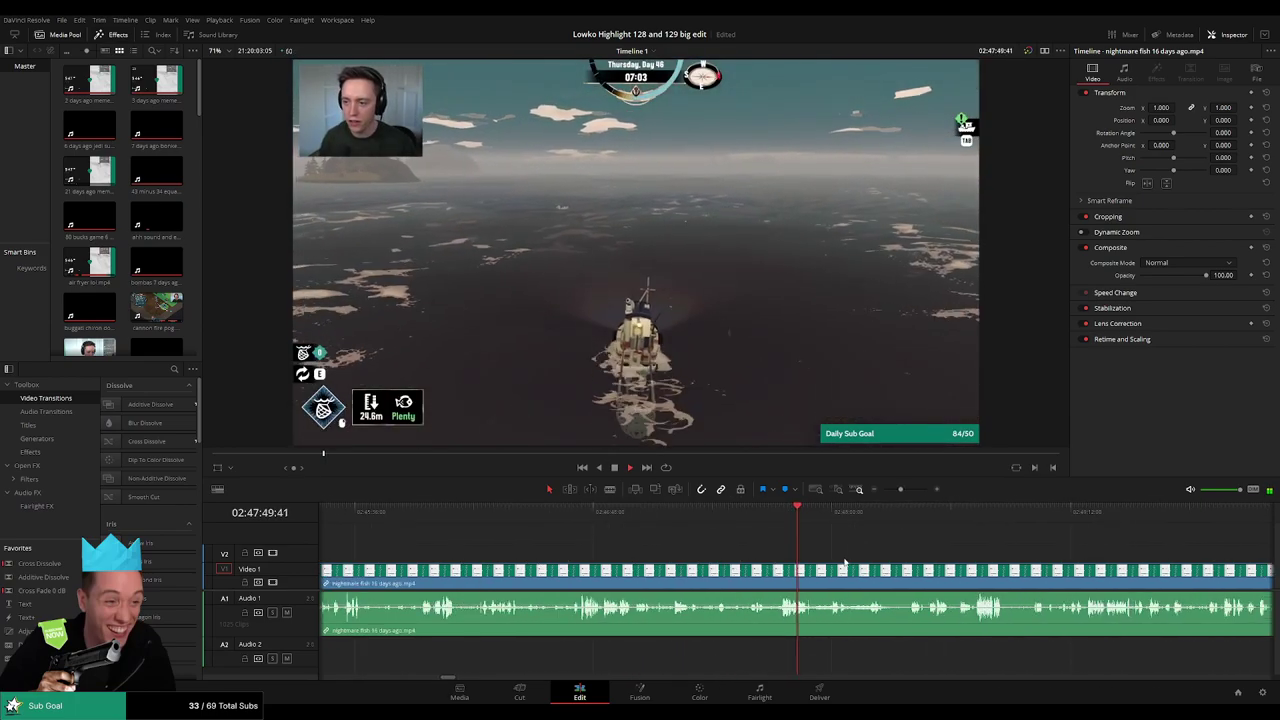
pyautogui.scroll(-3, 840, 565)
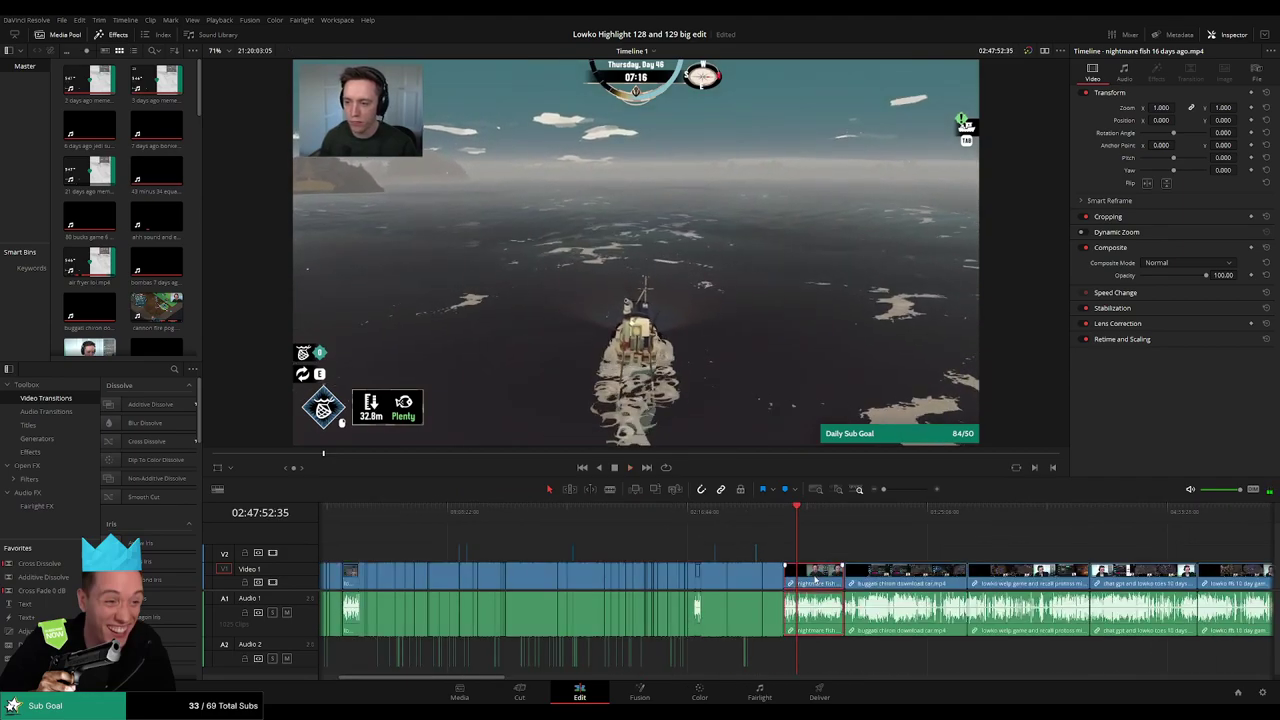
pyautogui.press('Delete')
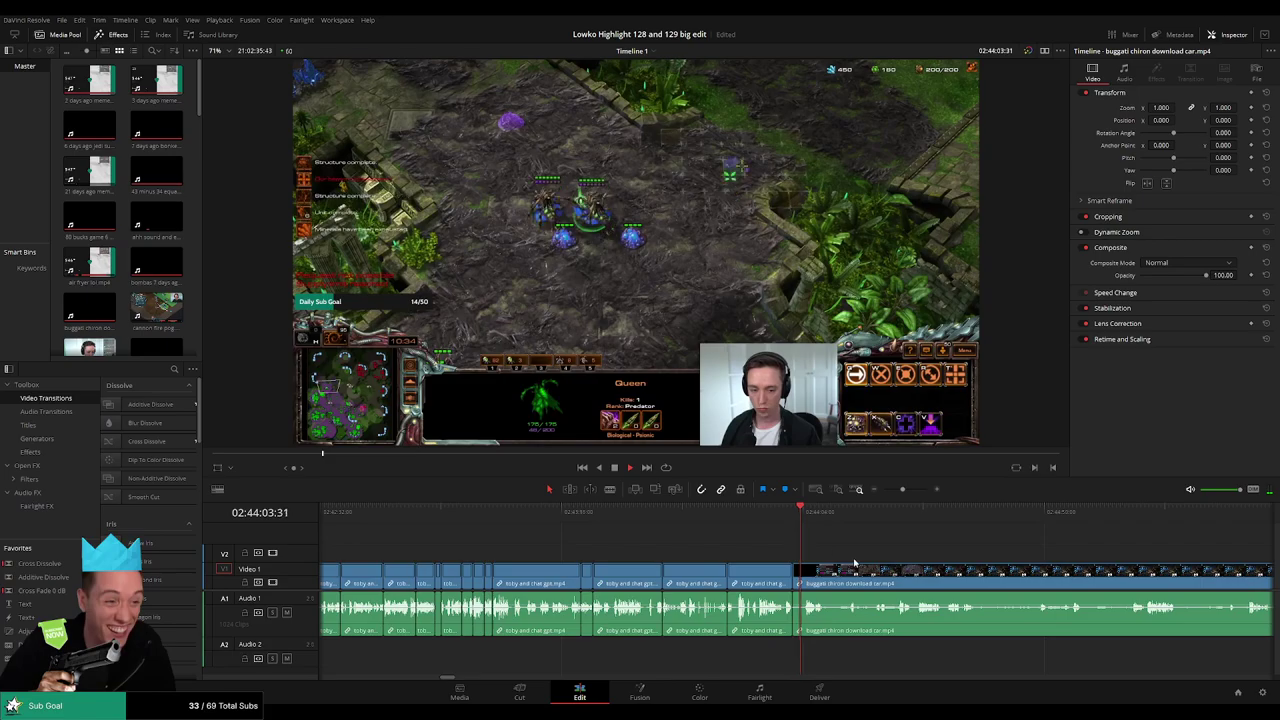
# - Skim the opening StarCraft gameplay of buggati chiron download car.mp4, sampling the battles and base scenes up to about 02:46:00
pyautogui.scroll(3, 586, 547)
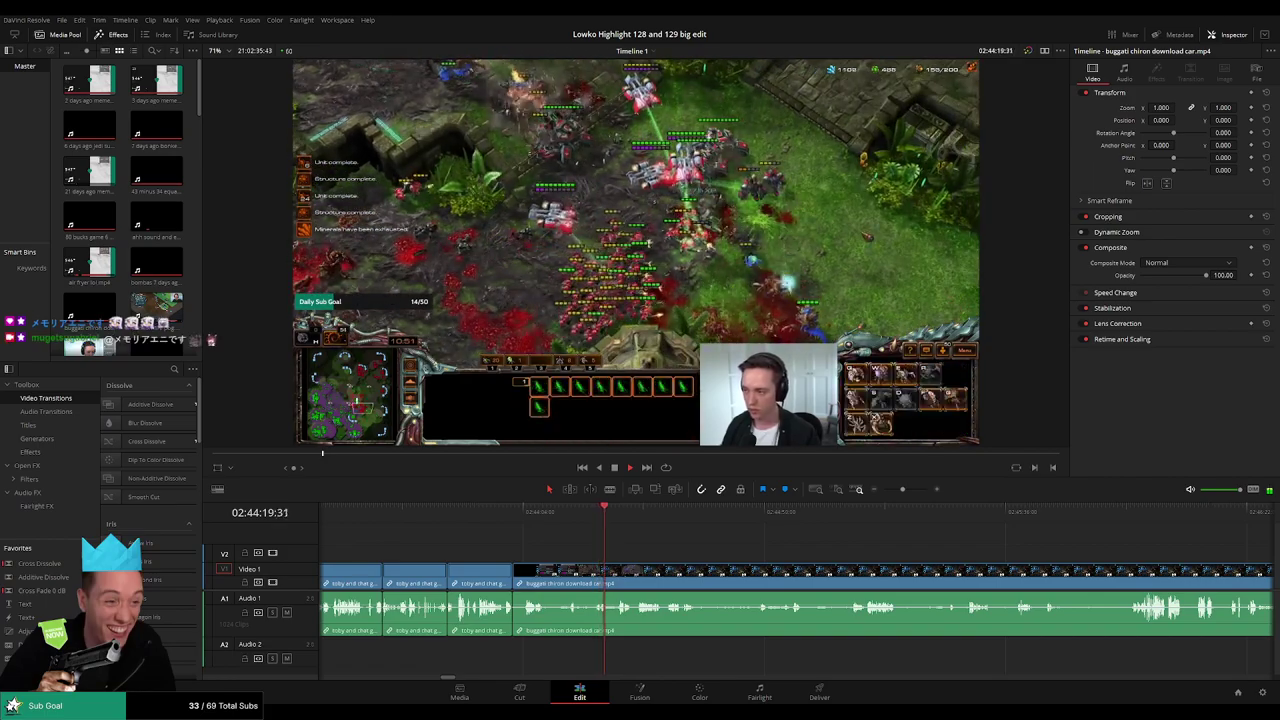
pyautogui.hscroll(1, 610, 547)
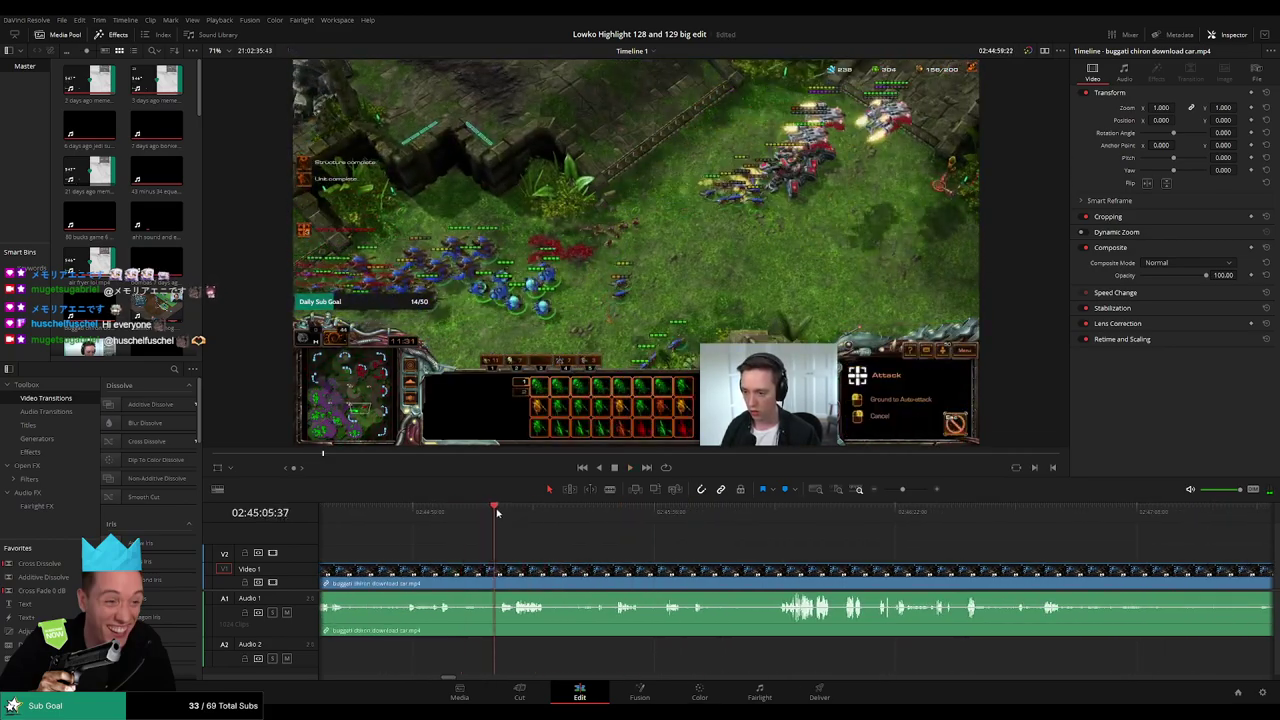
pyautogui.moveTo(497, 513); pyautogui.dragTo(508, 517)
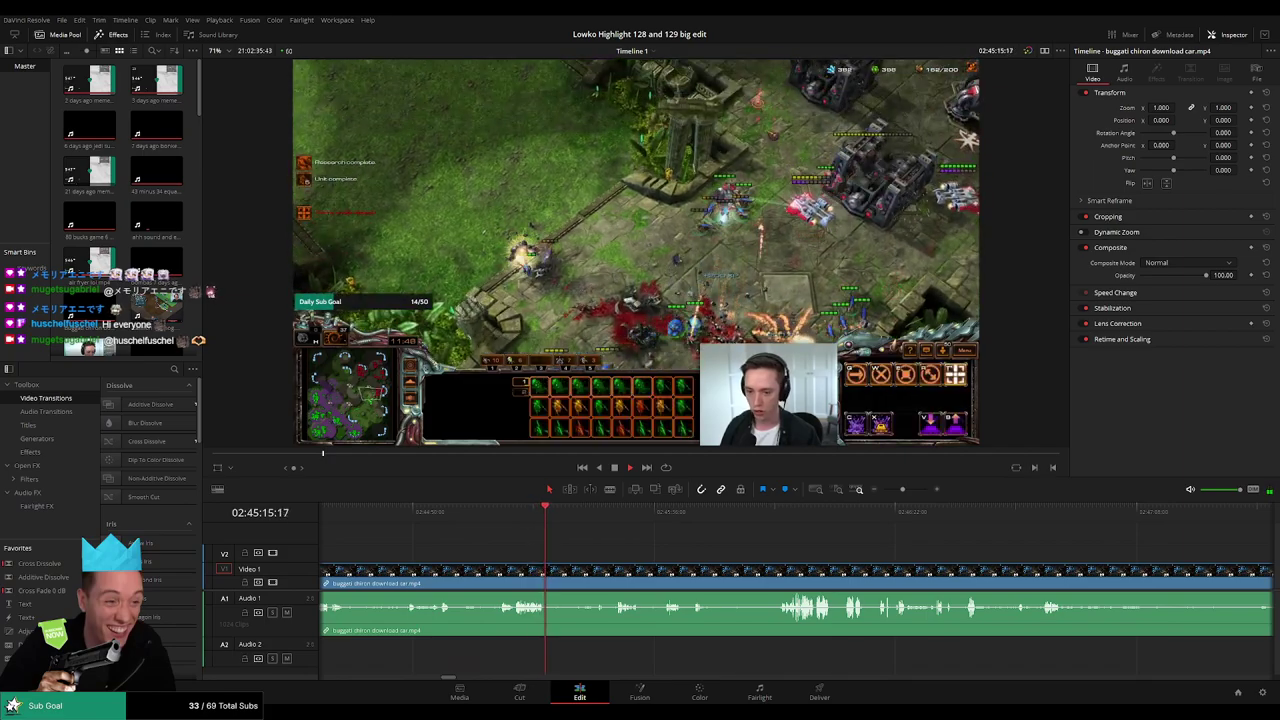
pyautogui.click(614, 510)
pyautogui.moveTo(661, 546); pyautogui.dragTo(486, 546)
pyautogui.press('space')
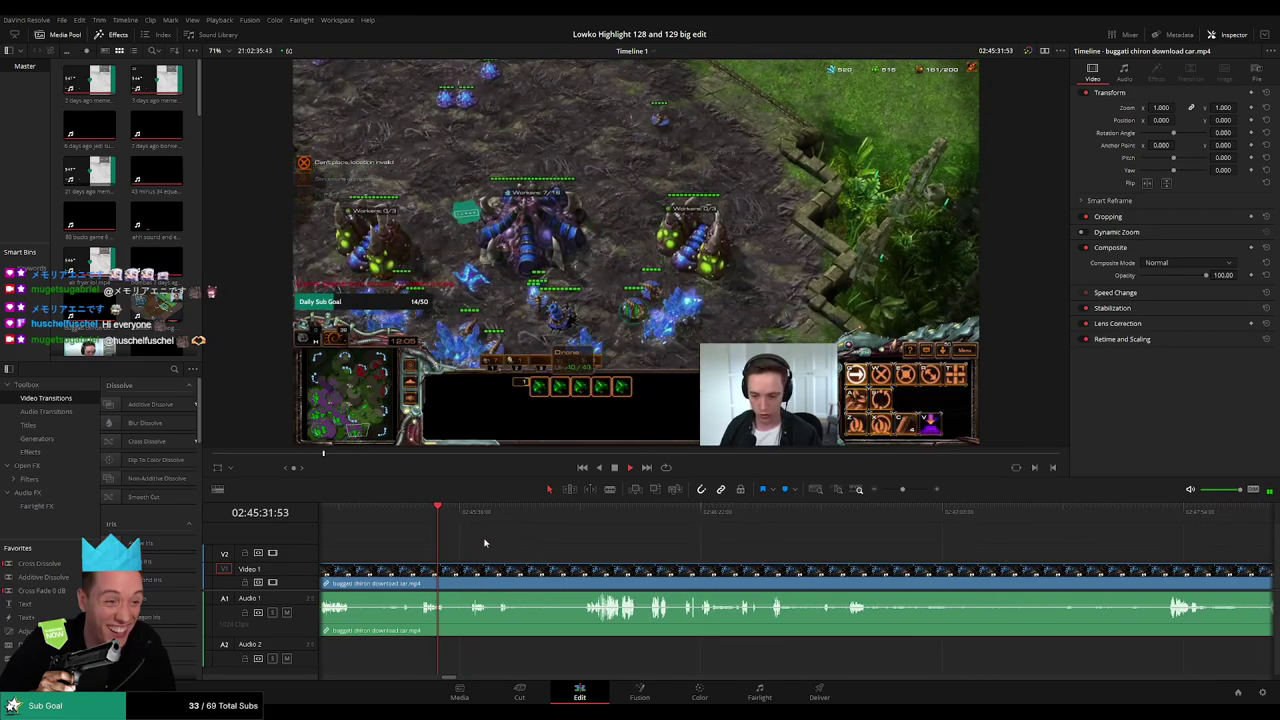
pyautogui.moveTo(560, 514); pyautogui.dragTo(586, 518)
pyautogui.press('space')
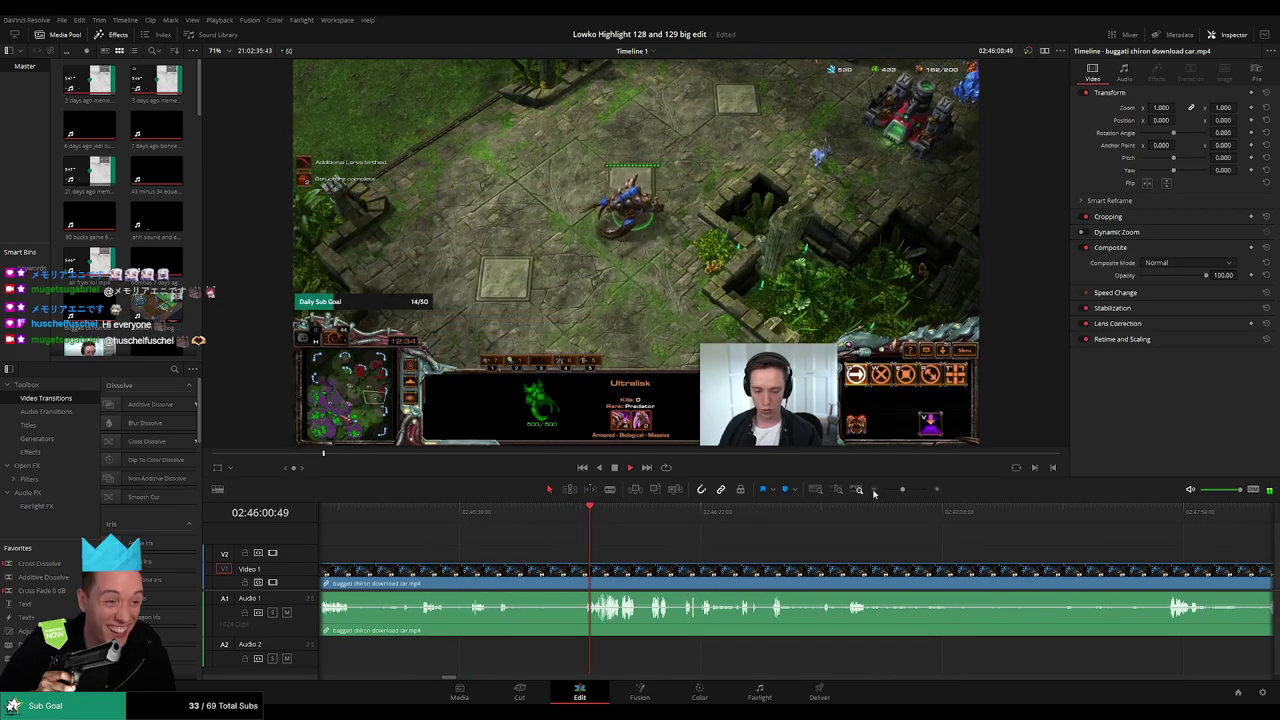
# - Sample the late-game battles of the buggati chiron clip from about 02:47:52 through to the end of the match
pyautogui.moveTo(902, 490)
pyautogui.mouseDown()
pyautogui.moveTo(760, 555)
pyautogui.moveTo(680, 554)
pyautogui.moveTo(901, 490)
pyautogui.mouseUp()
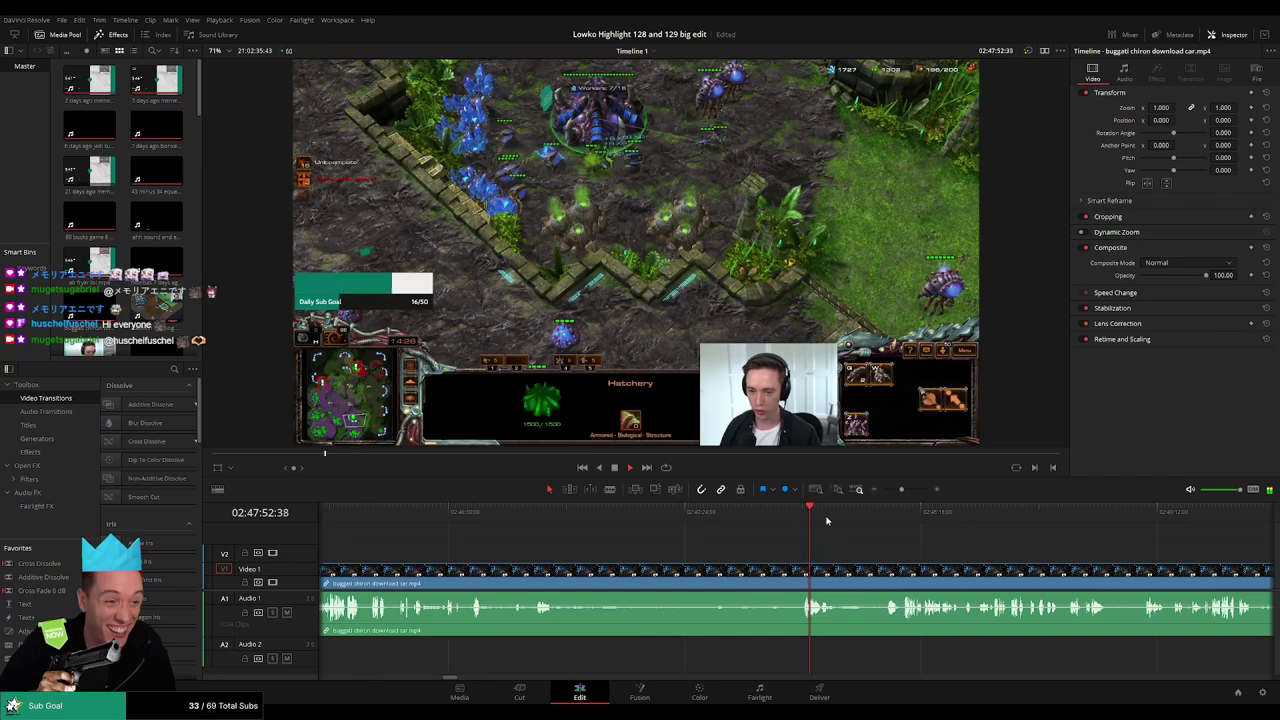
pyautogui.moveTo(864, 548); pyautogui.dragTo(665, 541)
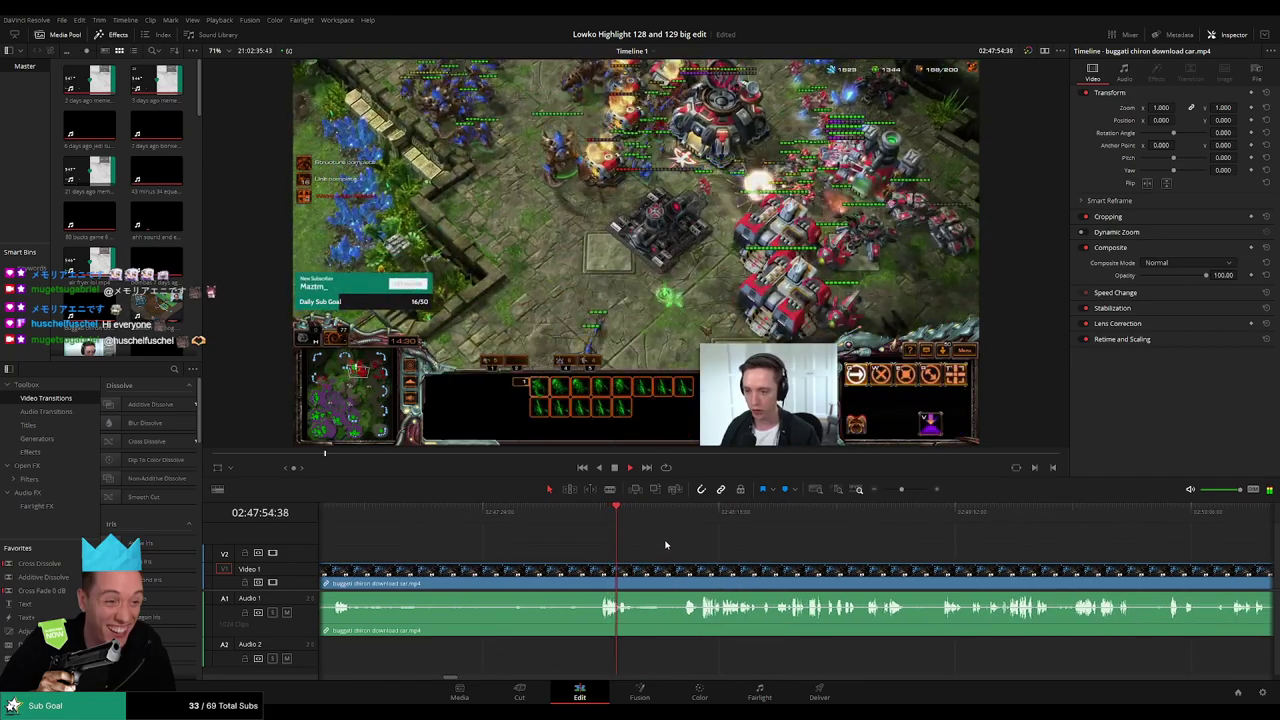
pyautogui.moveTo(665, 545); pyautogui.dragTo(571, 538)
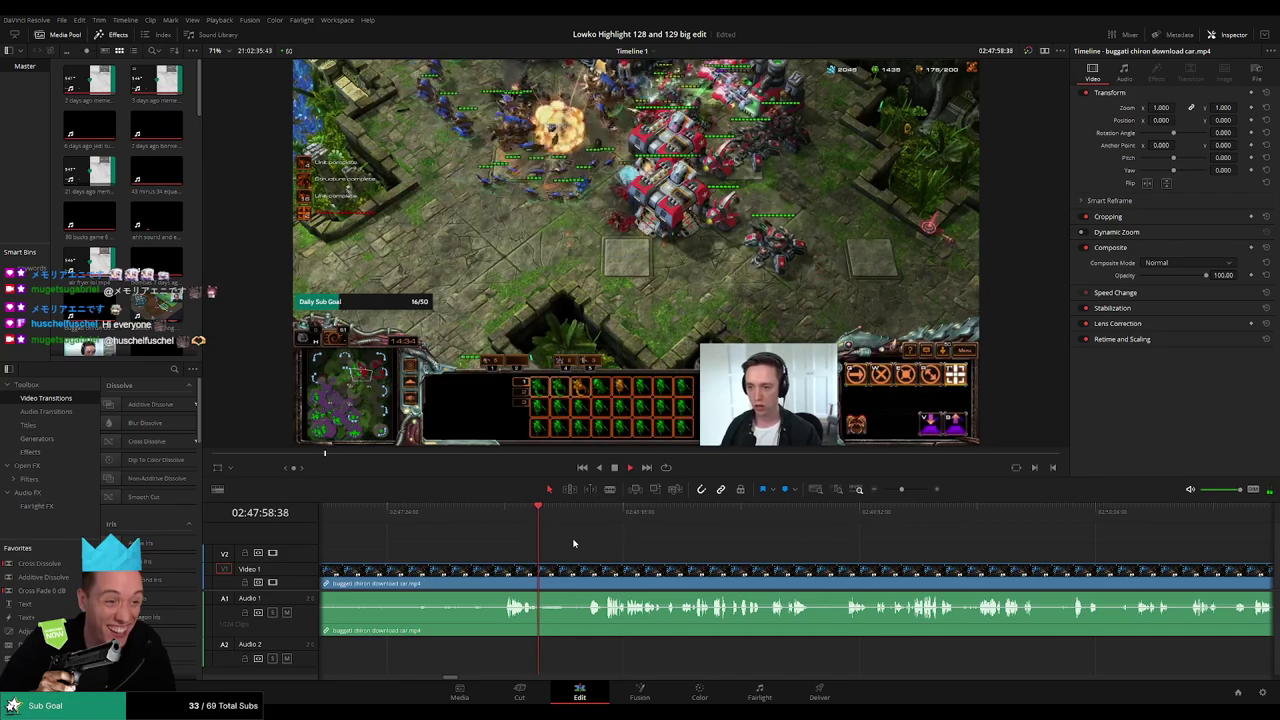
pyautogui.moveTo(571, 513); pyautogui.dragTo(586, 514)
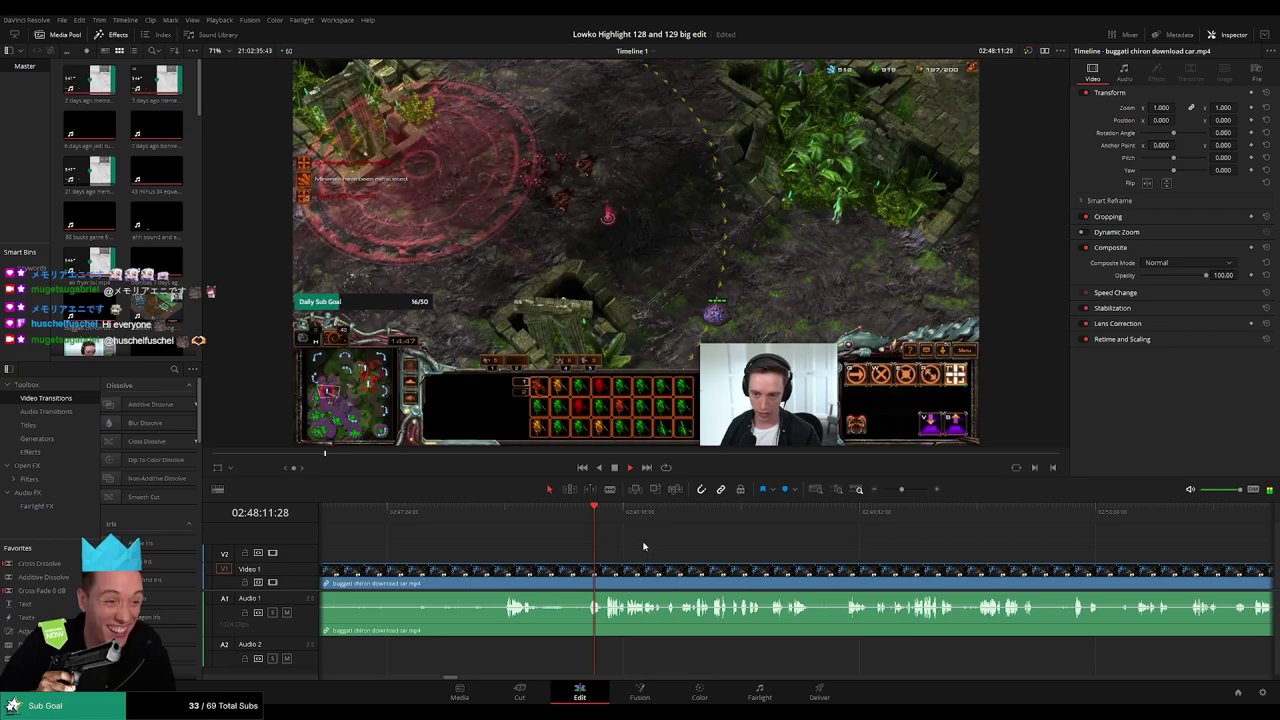
pyautogui.scroll(2, 771, 557)
pyautogui.click(815, 515)
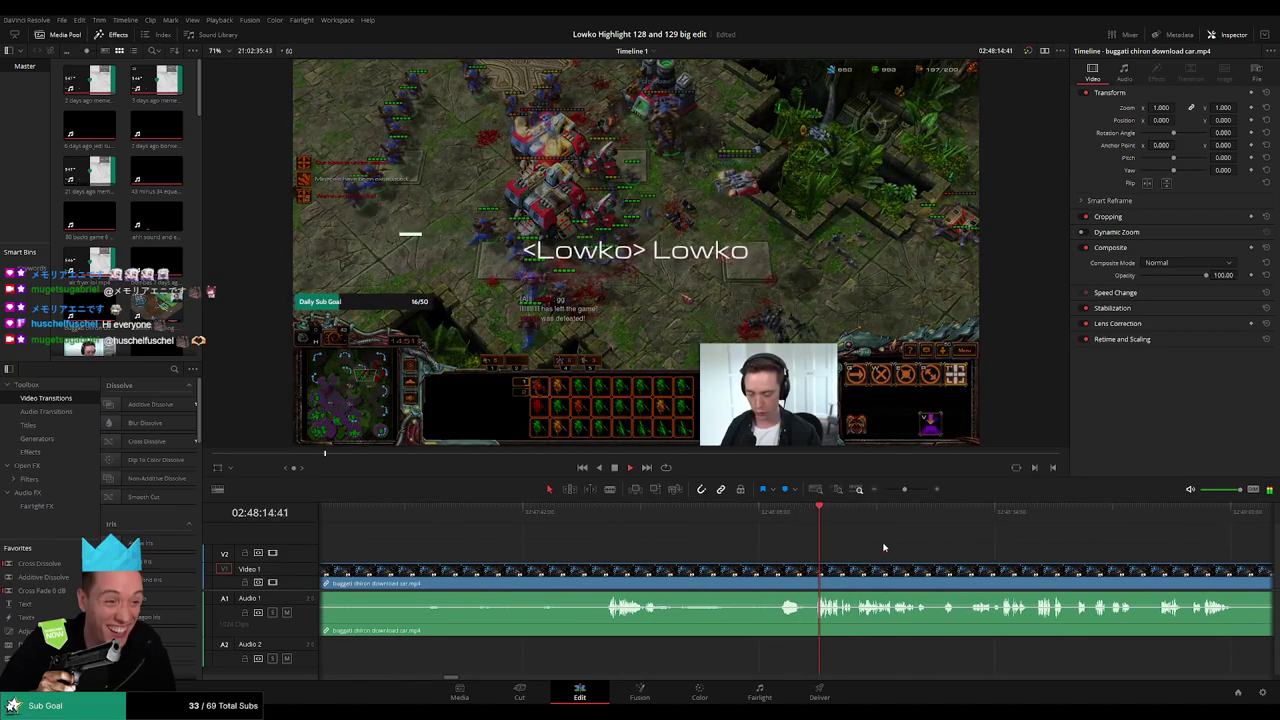
pyautogui.moveTo(883, 546); pyautogui.dragTo(708, 536)
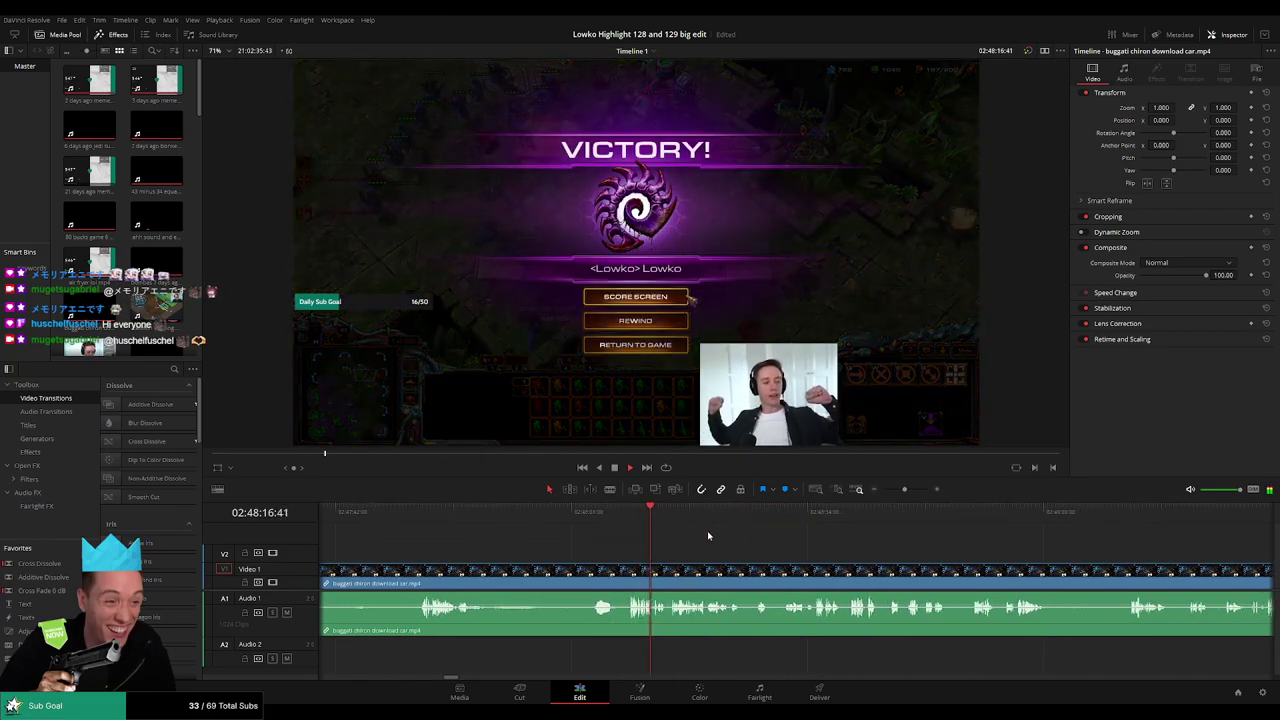
# - Review the post-match section of the buggati chiron clip, from the victory and performance screens to the 1V1 menu
pyautogui.hscroll(2, 690, 545)
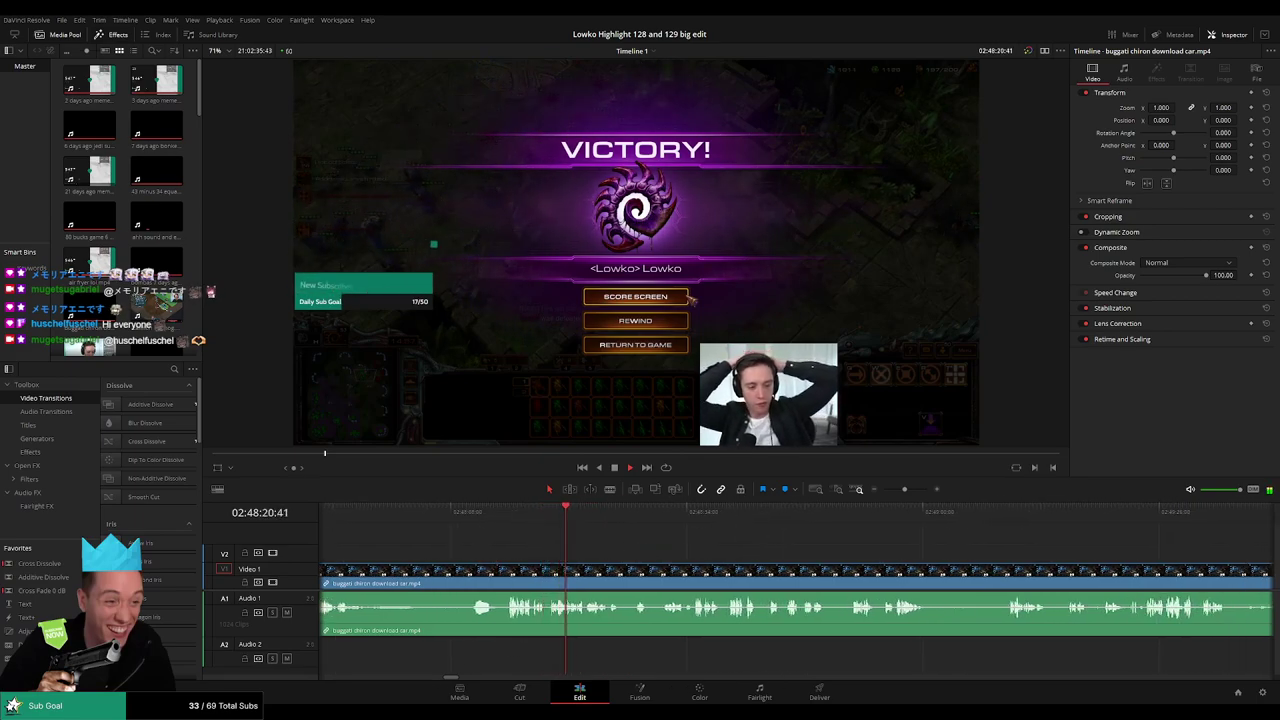
pyautogui.hscroll(2, 605, 548)
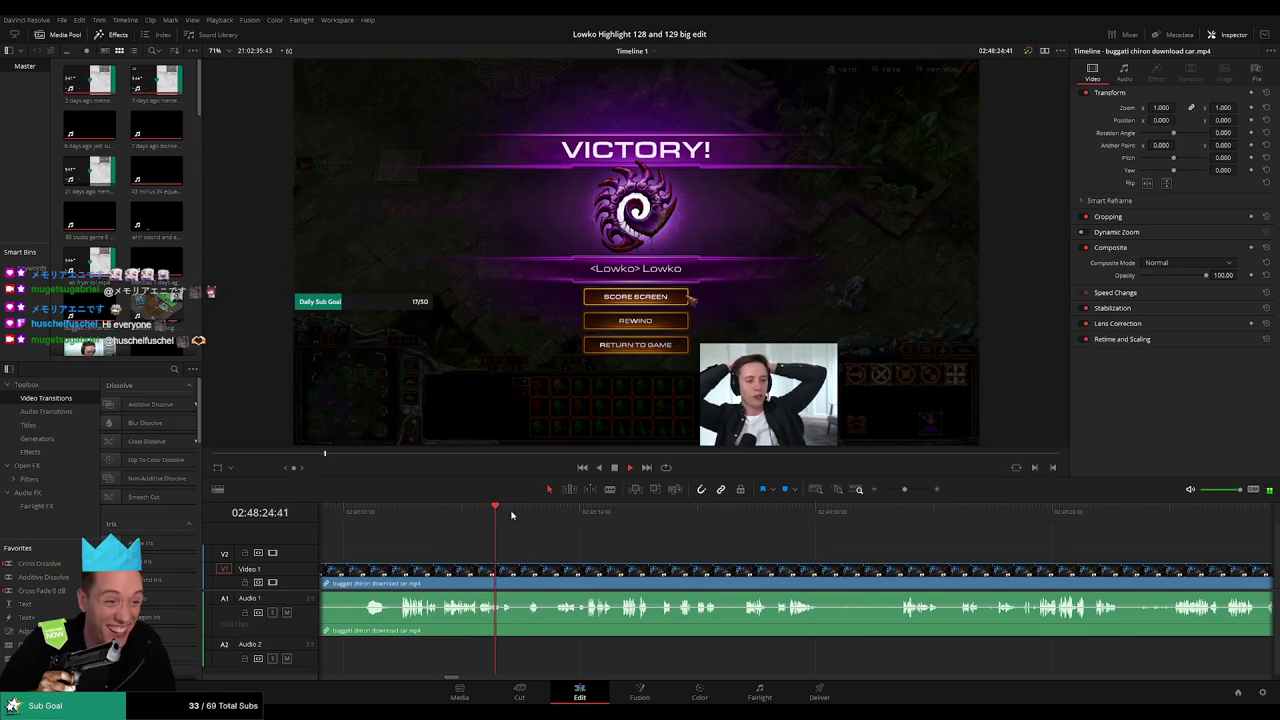
pyautogui.hscroll(2, 530, 528)
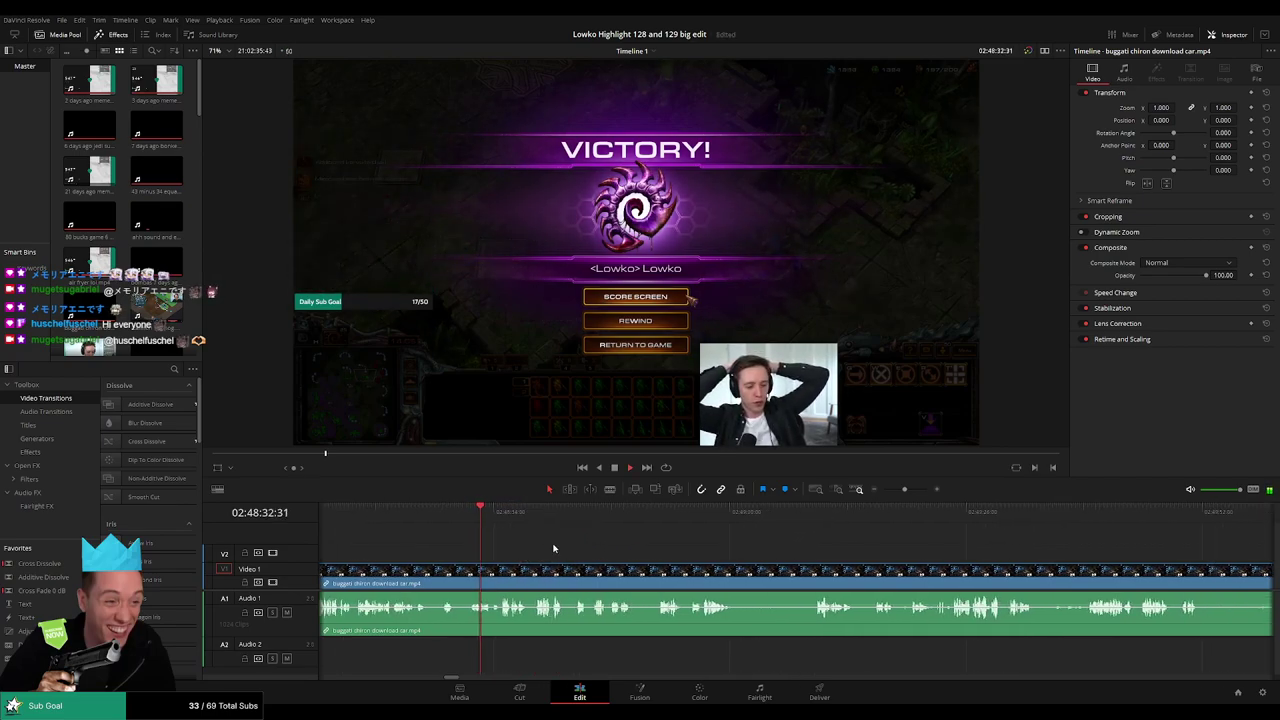
pyautogui.click(661, 515)
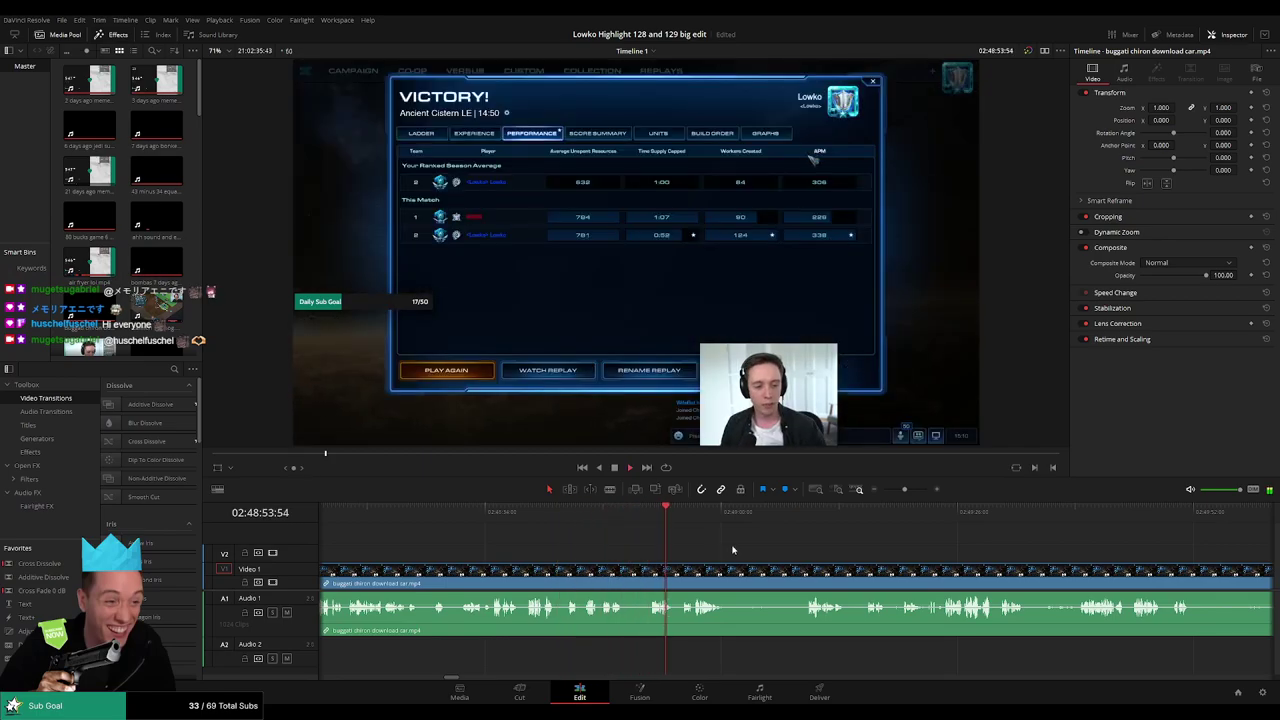
pyautogui.hscroll(2, 732, 550)
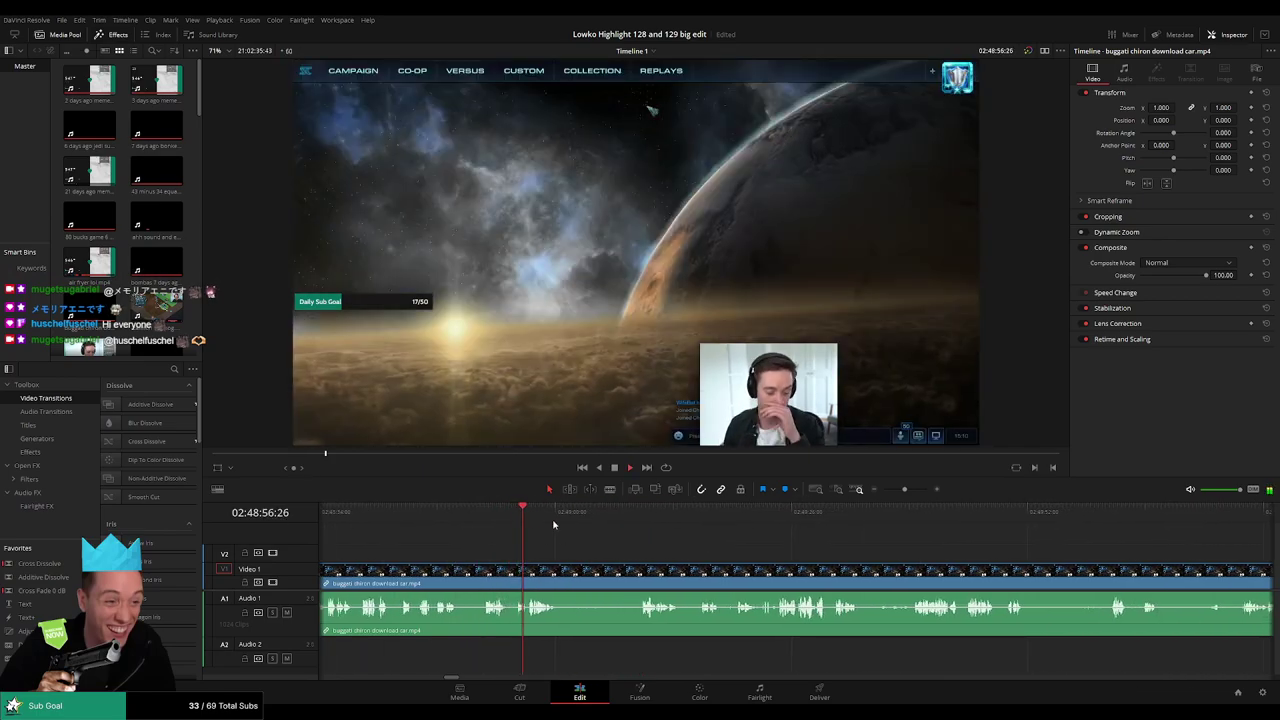
pyautogui.click(648, 516)
pyautogui.hscroll(2, 692, 553)
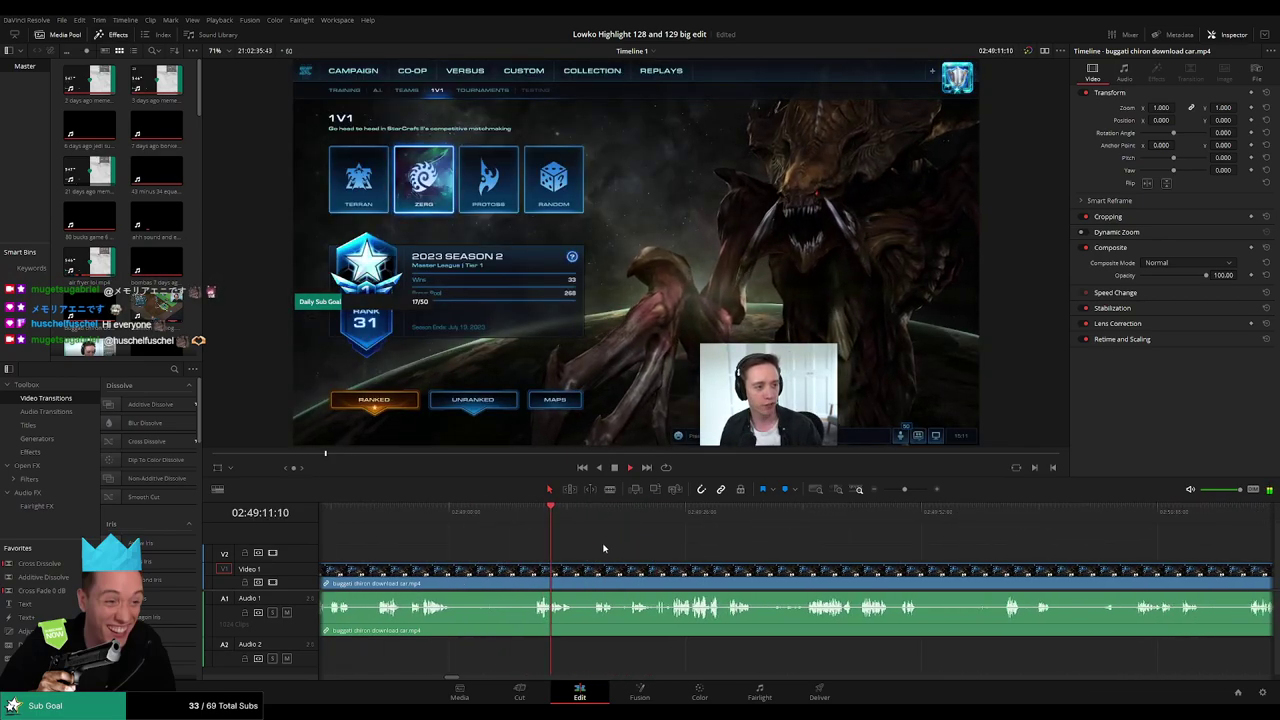
# - Replay the webcam chat over the 1V1 menu around 02:49:20 to 02:49:30 in the buggati chiron clip
pyautogui.click(669, 513)
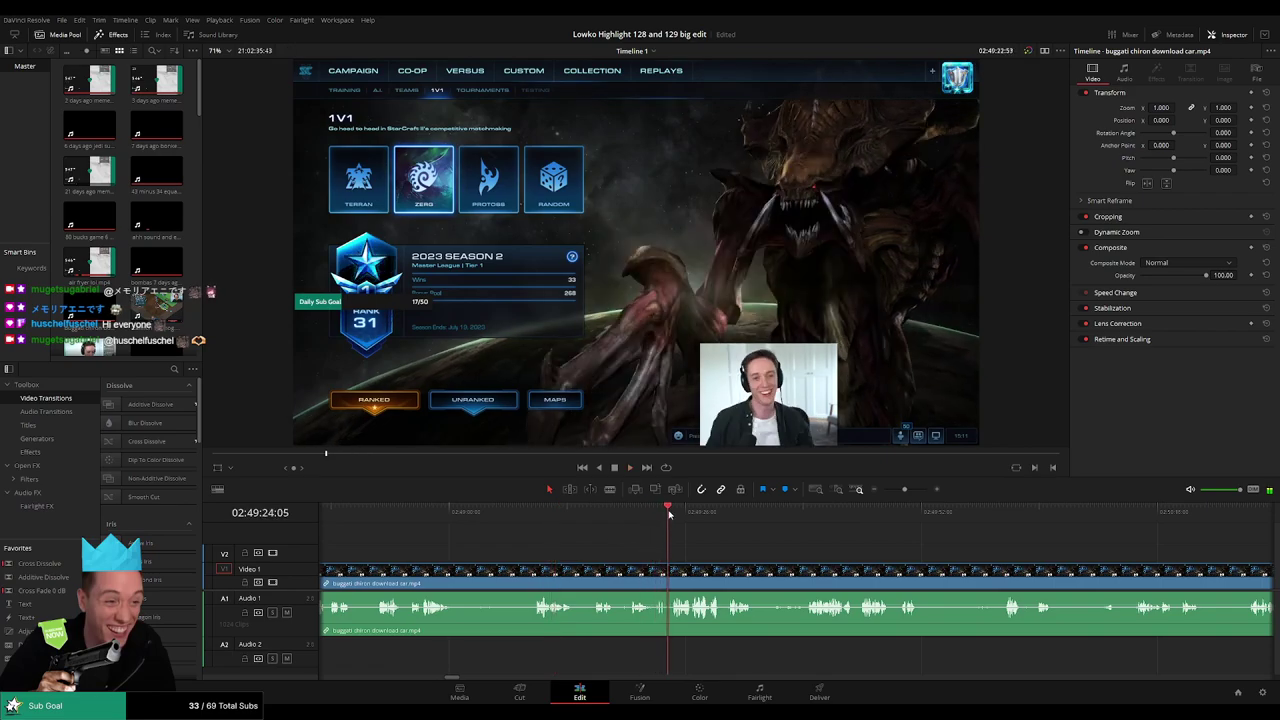
pyautogui.click(600, 512)
pyautogui.click(627, 513)
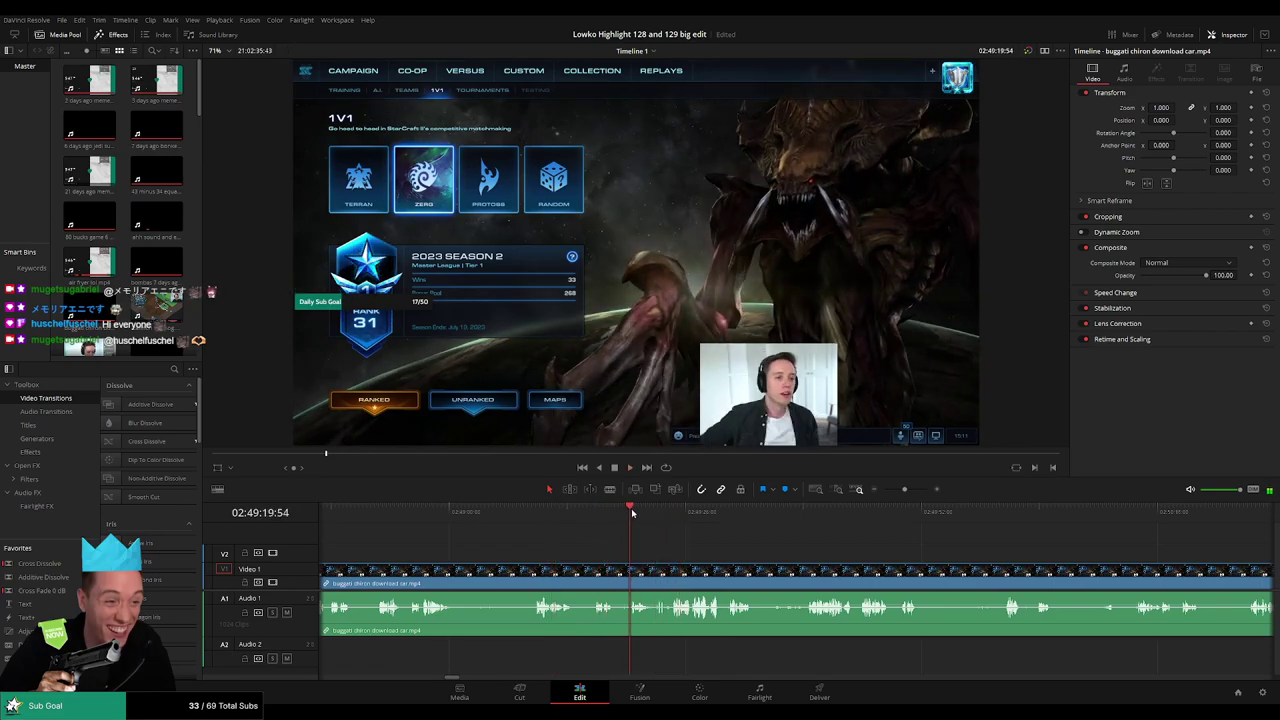
pyautogui.hscroll(3, 731, 551)
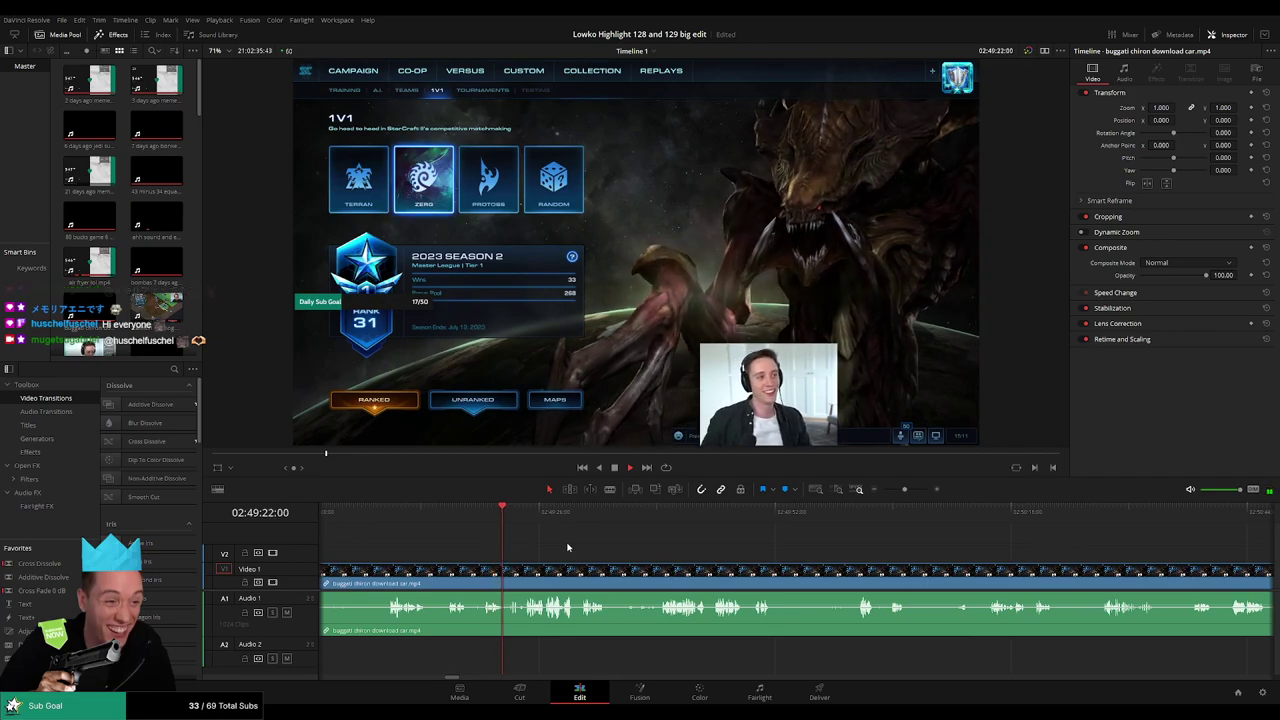
pyautogui.moveTo(904, 489)
pyautogui.mouseDown()
pyautogui.moveTo(889, 489)
pyautogui.moveTo(903, 489)
pyautogui.mouseUp()
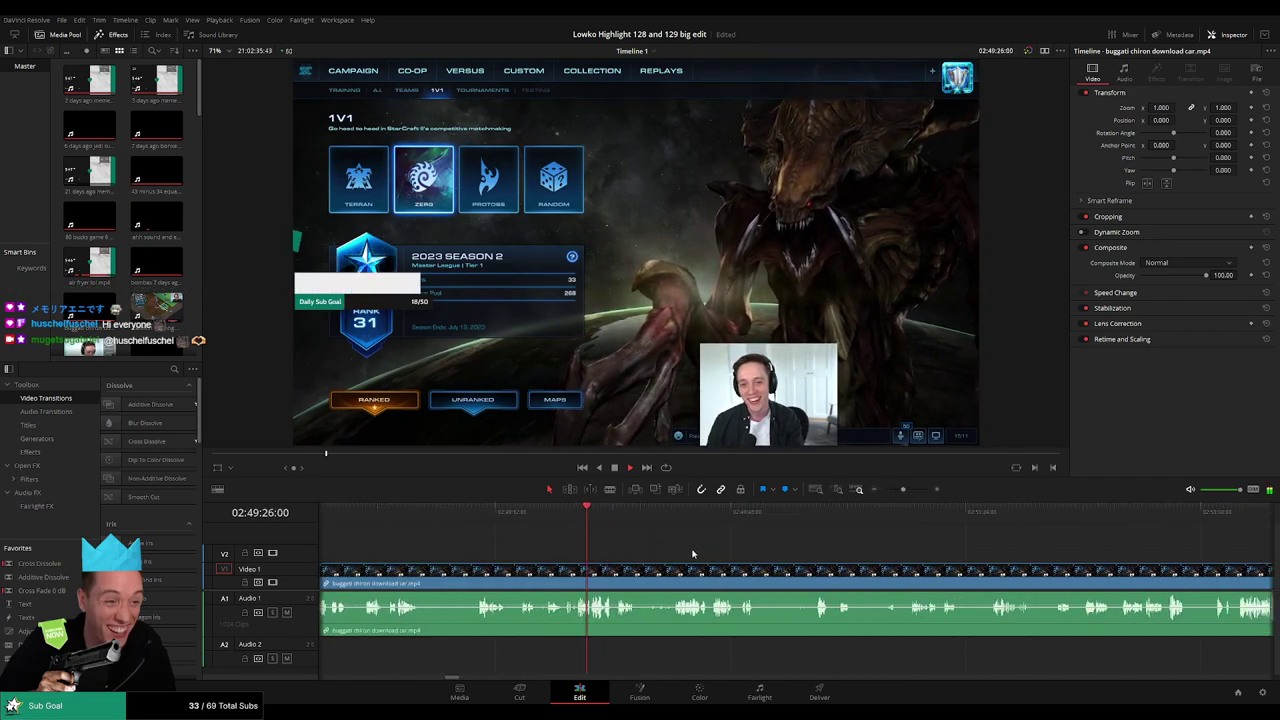
pyautogui.moveTo(757, 556); pyautogui.dragTo(675, 551)
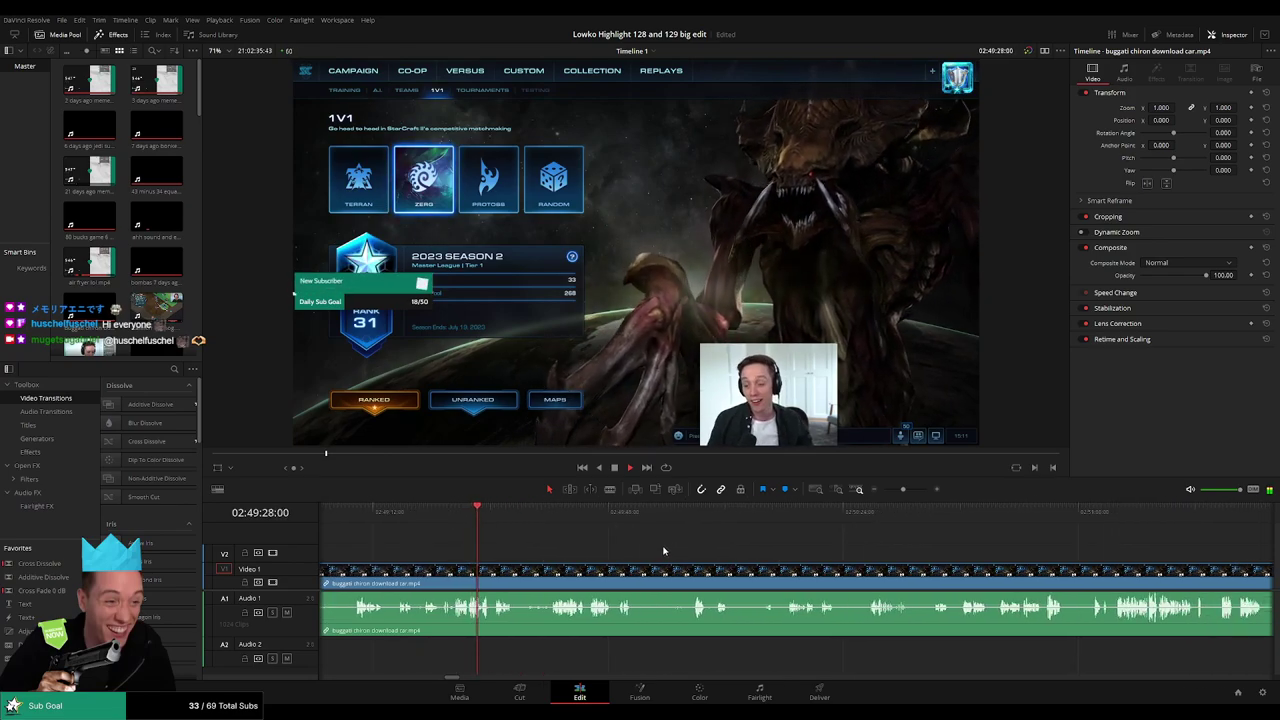
pyautogui.hscroll(1, 628, 543)
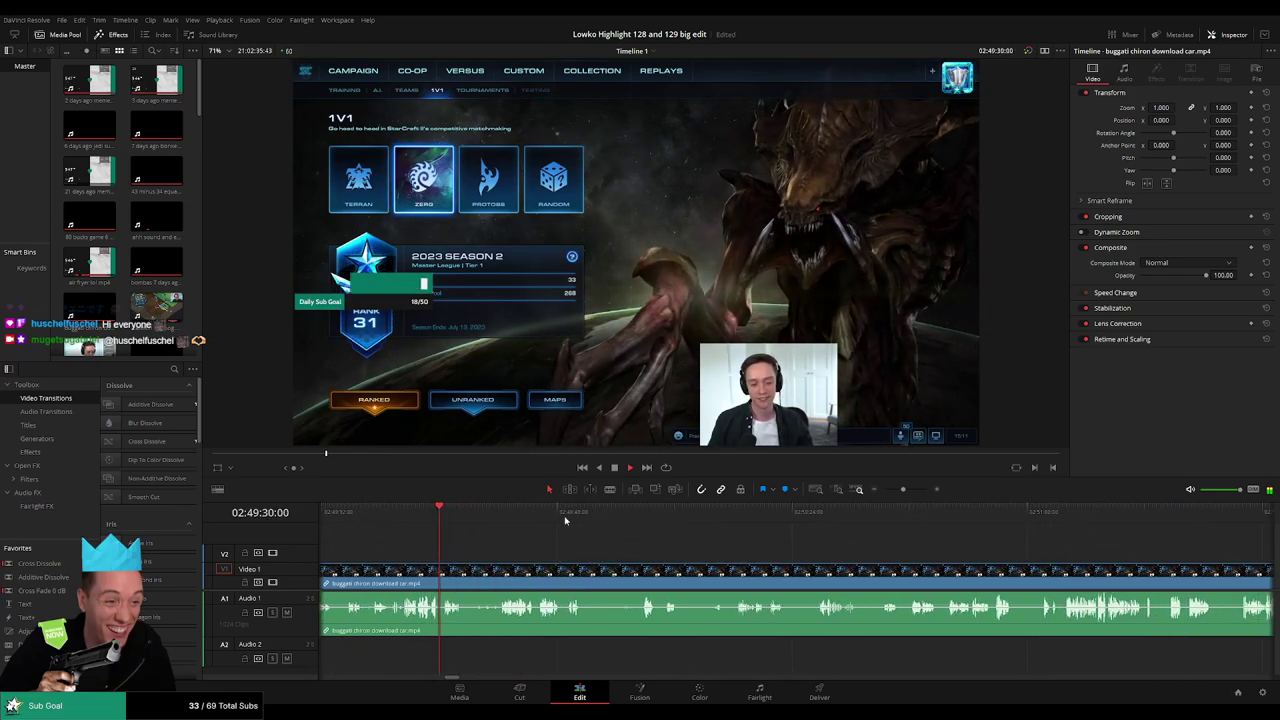
# - Sample the rest of the 1V1 menu chat in the buggati chiron clip, from about 02:49:39 to 02:50:16
pyautogui.click(637, 512)
pyautogui.hscroll(1, 634, 546)
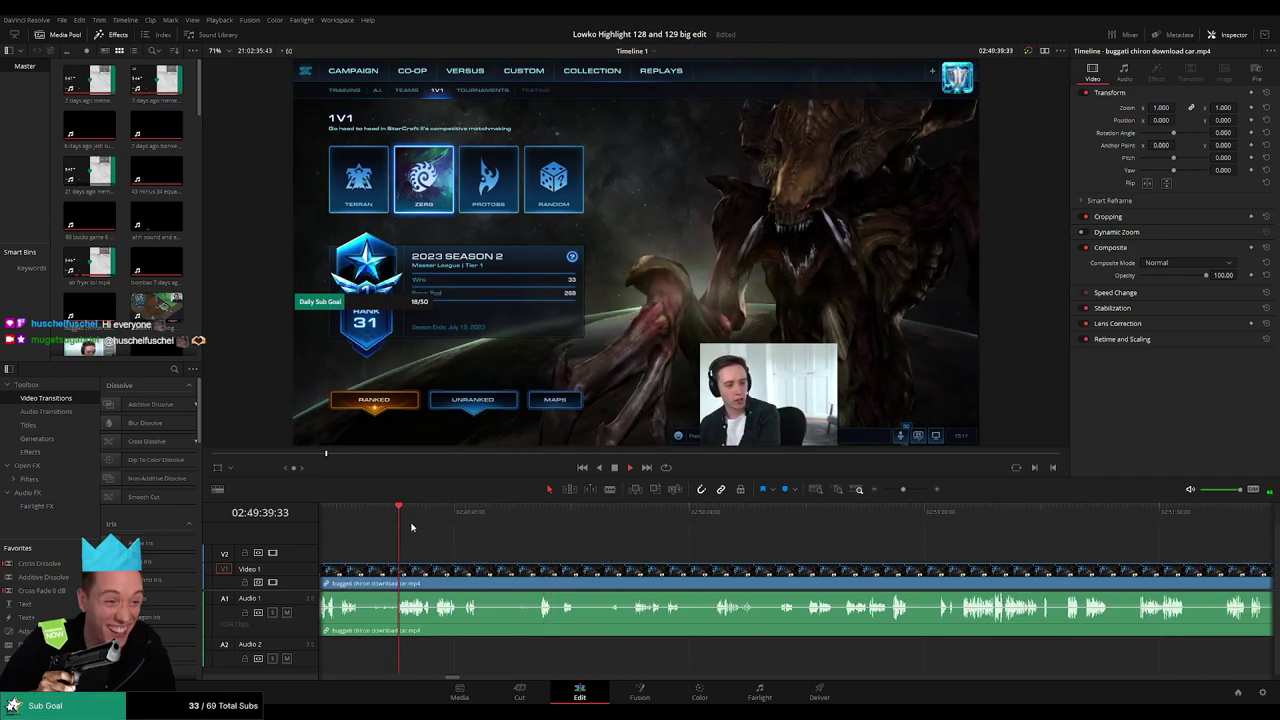
pyautogui.hscroll(-1, 431, 541)
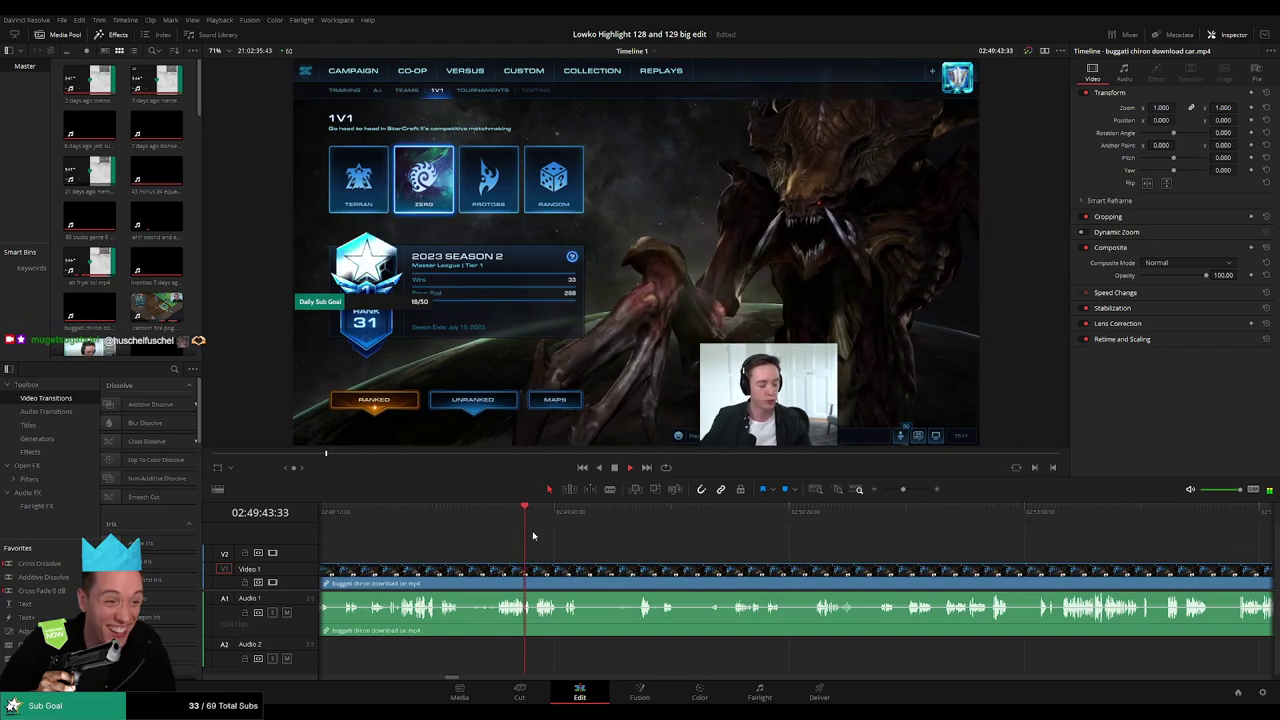
pyautogui.click(537, 515)
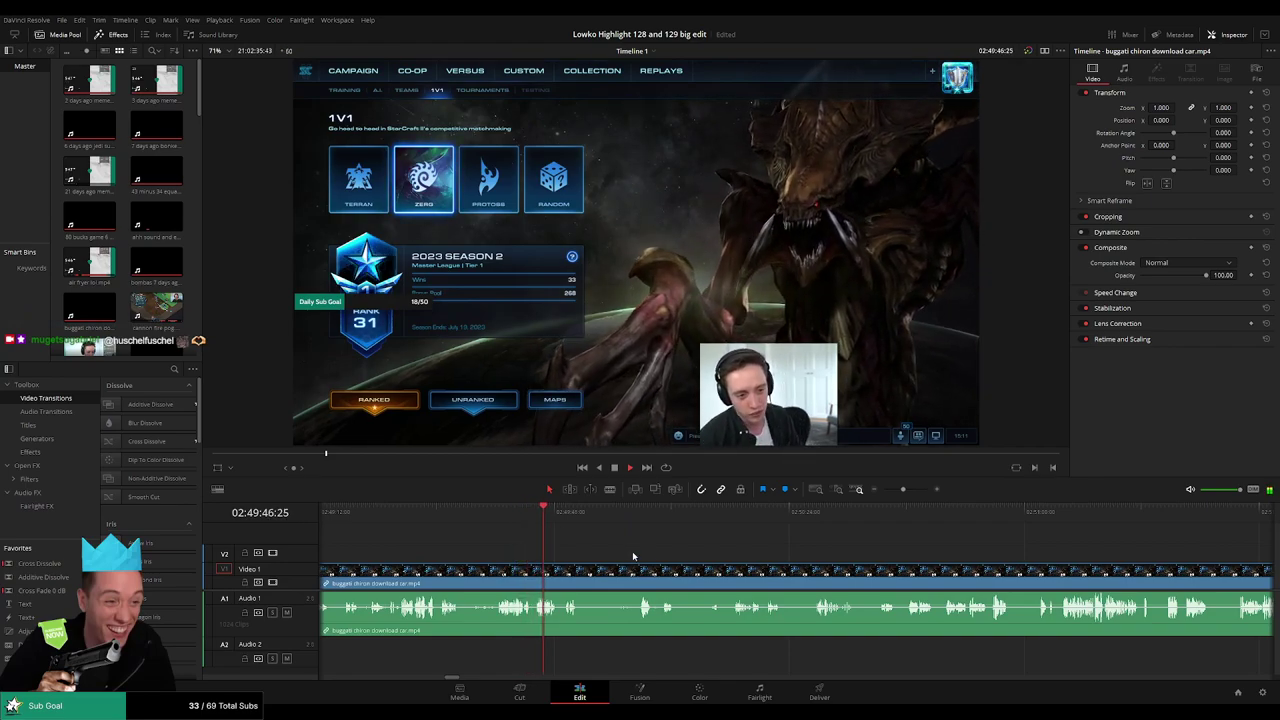
pyautogui.hscroll(1, 600, 546)
pyautogui.click(463, 516)
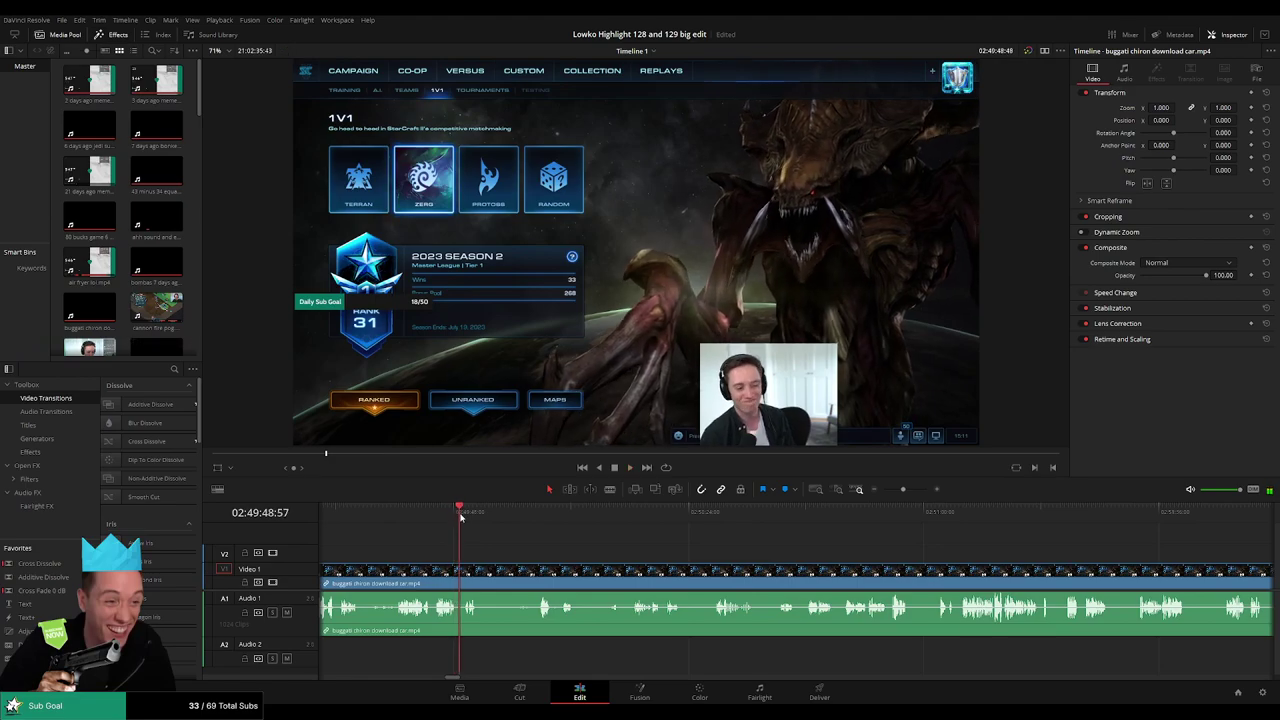
pyautogui.moveTo(435, 538); pyautogui.dragTo(648, 576)
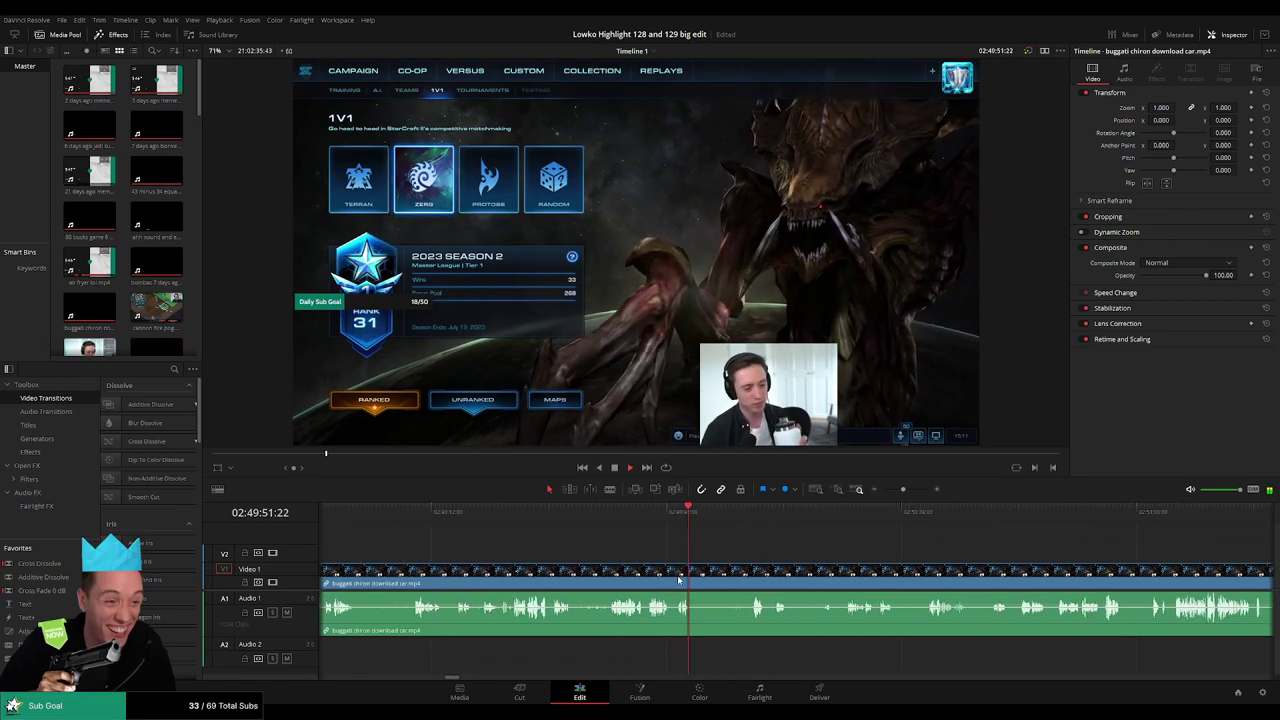
pyautogui.click(753, 516)
pyautogui.moveTo(858, 548); pyautogui.dragTo(693, 558)
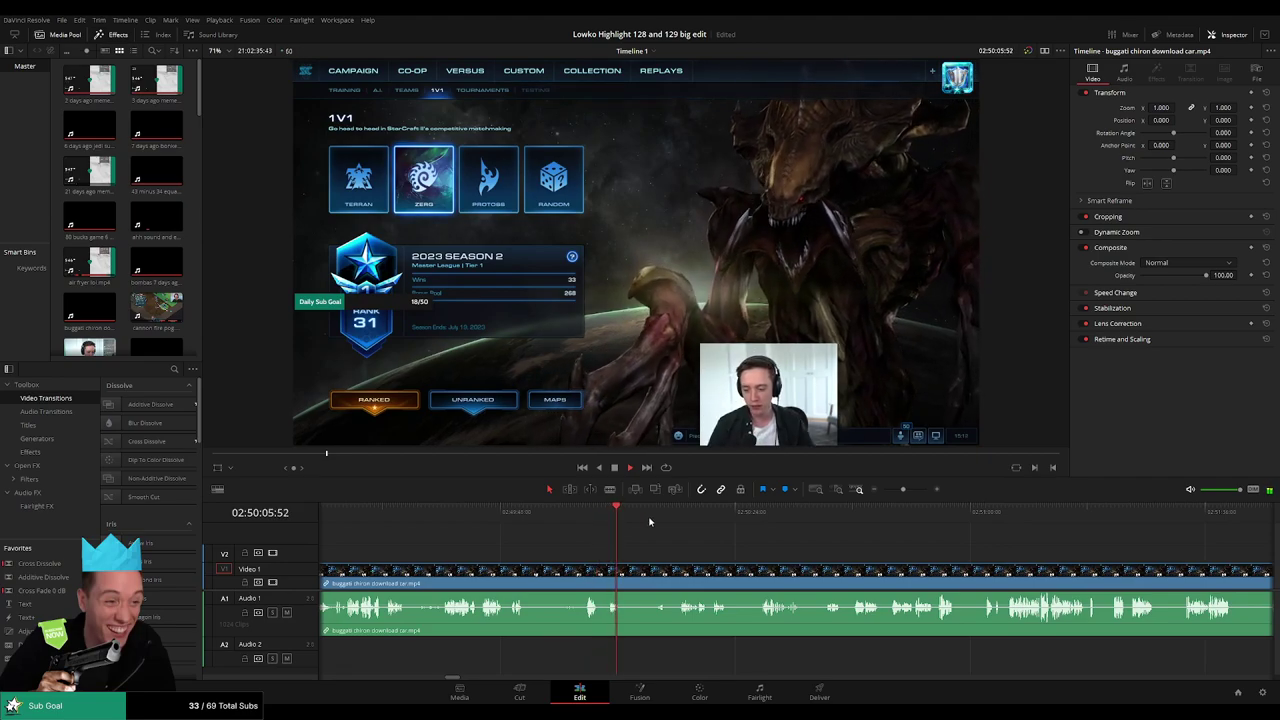
pyautogui.click(682, 516)
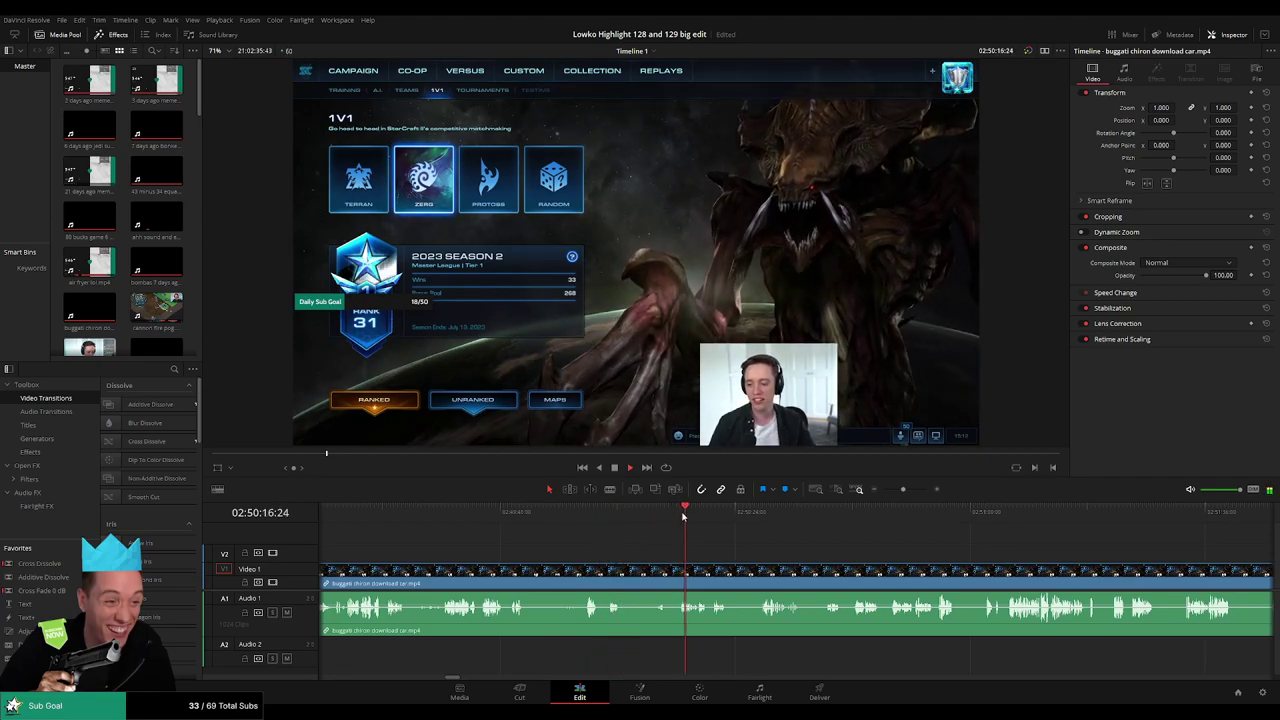
# - Go back through the buggati chiron clip to the late-game battle around 02:47:24 to locate where the usable part starts
pyautogui.hscroll(-4, 494, 551)
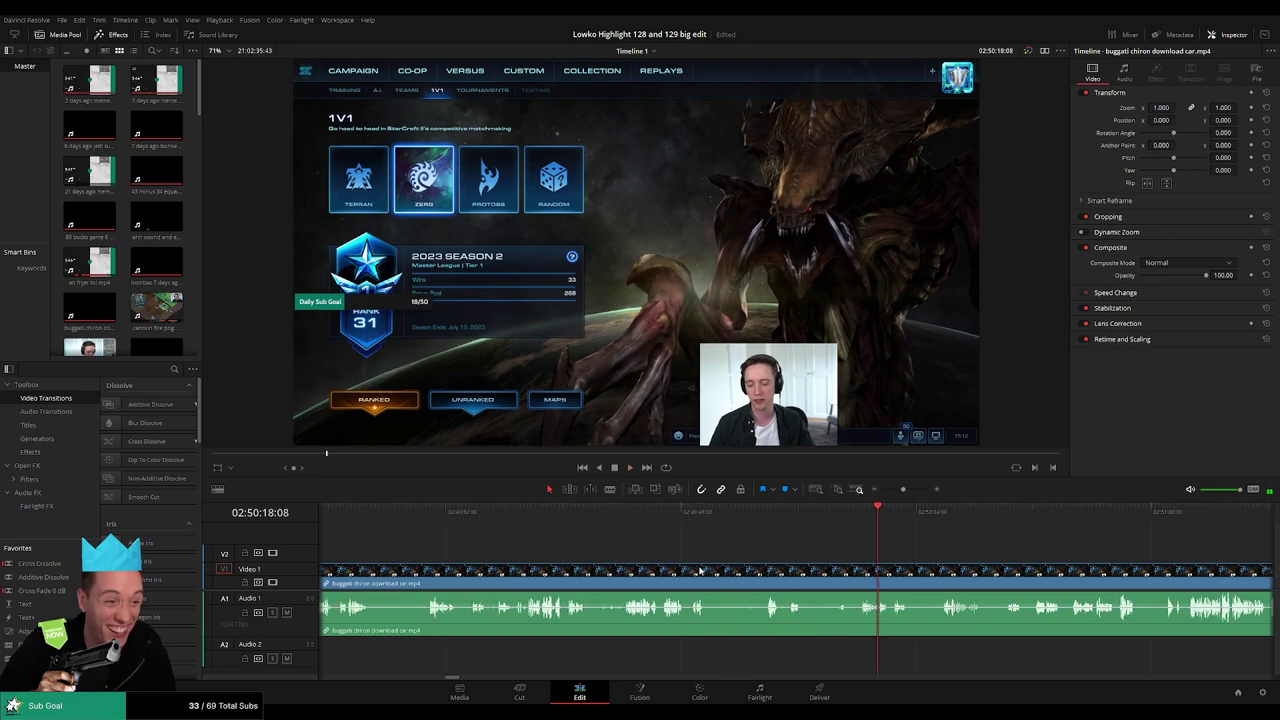
pyautogui.click(413, 551)
pyautogui.hscroll(-2, 560, 551)
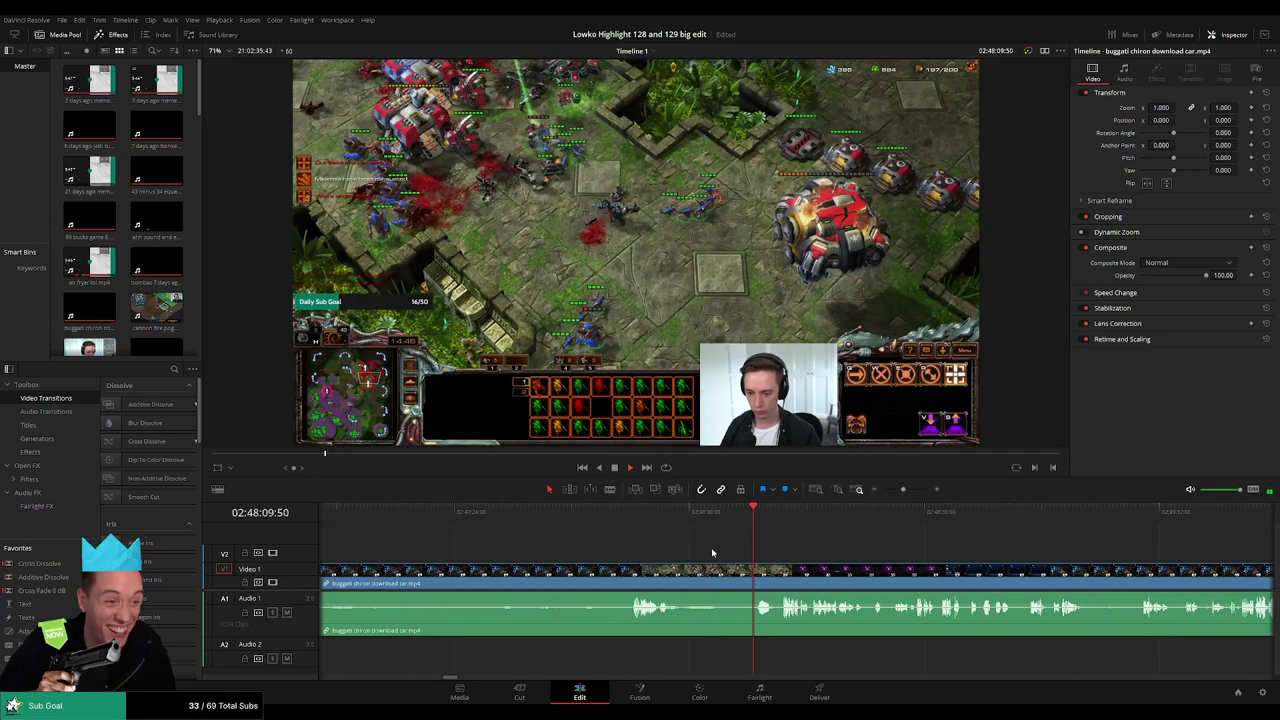
pyautogui.click(620, 548)
pyautogui.hscroll(-1, 613, 546)
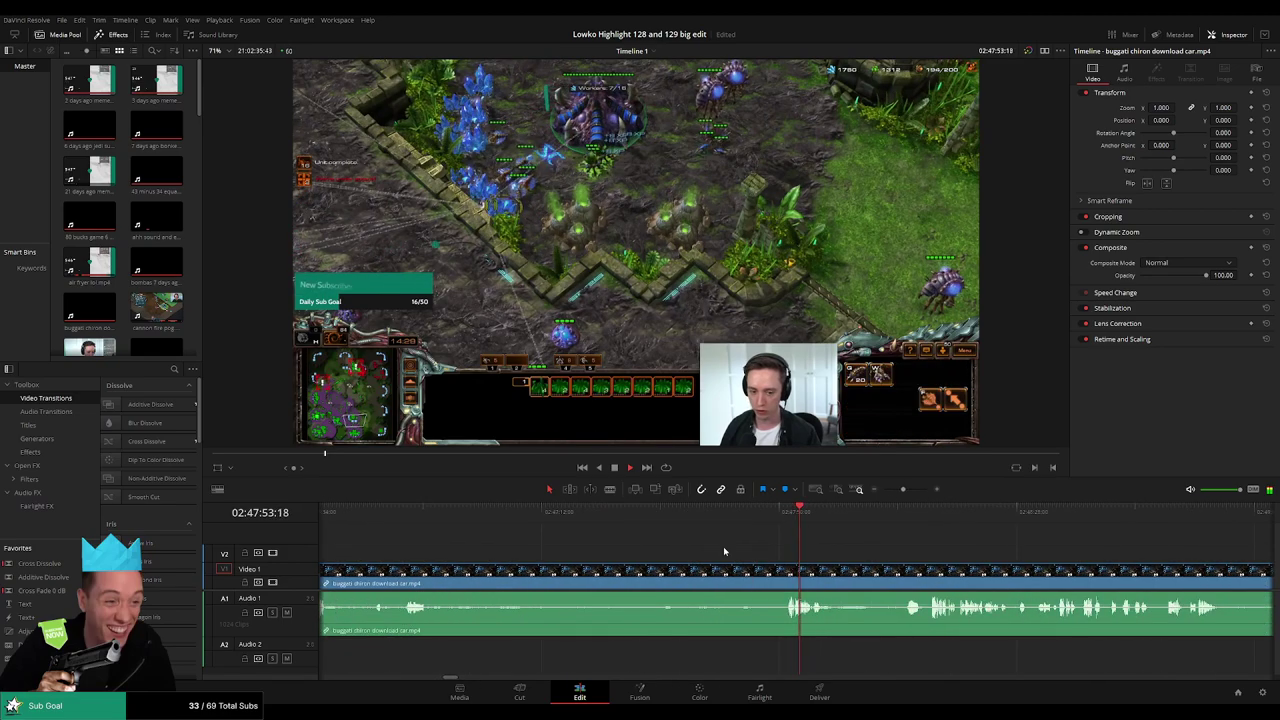
pyautogui.hscroll(-2, 723, 546)
pyautogui.click(665, 514)
pyautogui.click(617, 515)
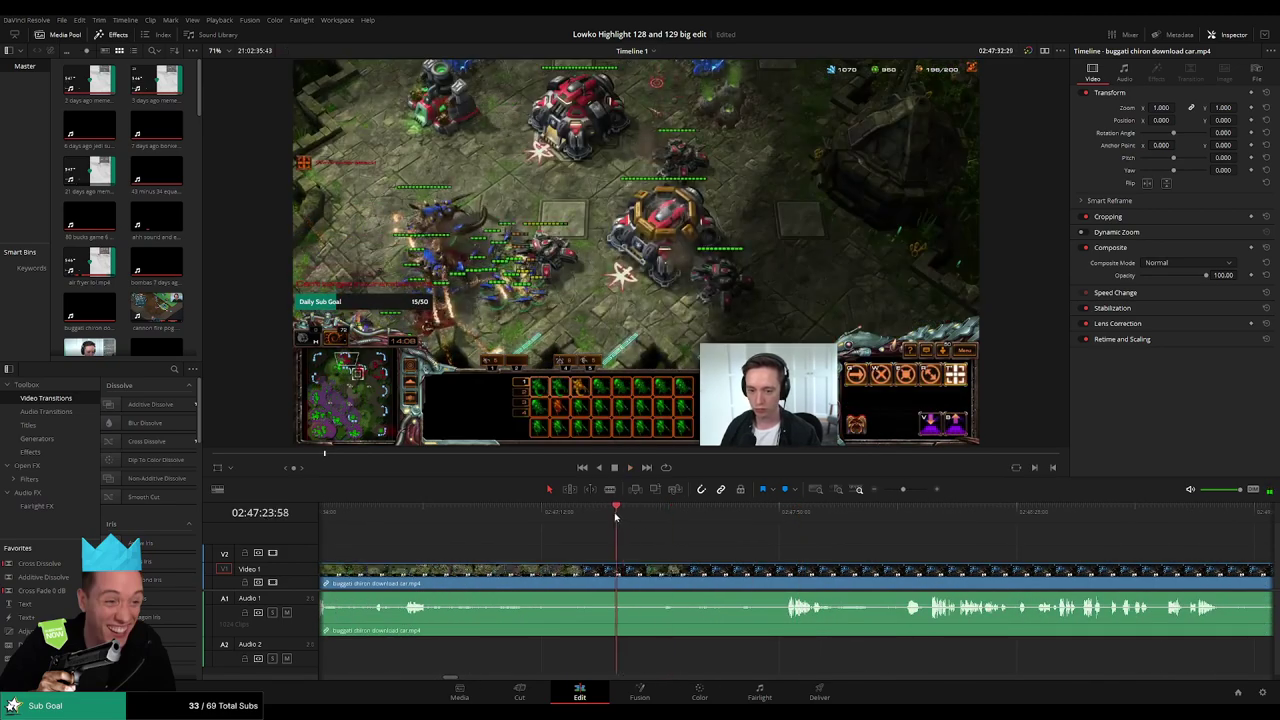
# - Split the buggati chiron clip at about 02:47:27, remove the part before the cut and close the gap
pyautogui.moveTo(637, 517); pyautogui.dragTo(637, 530)
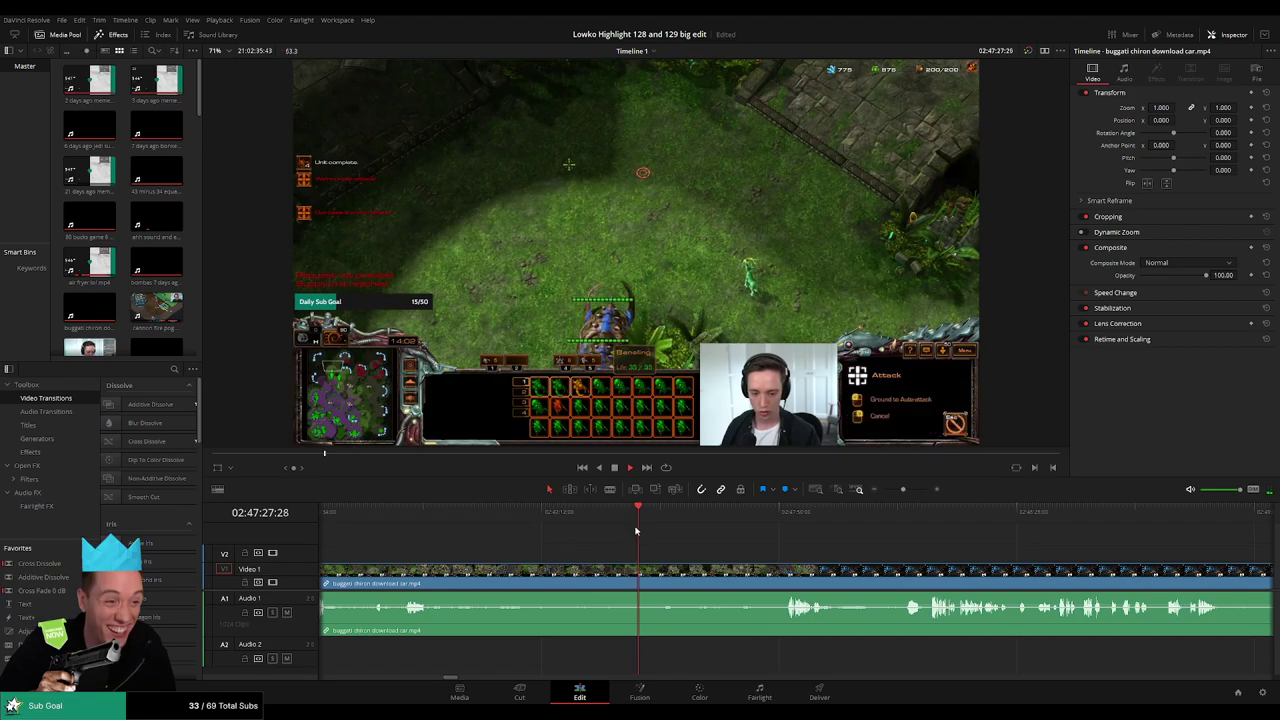
pyautogui.hotkey('ctrl', 'b')
pyautogui.click(624, 577)
pyautogui.press('BackSpace')
pyautogui.click(620, 577)
pyautogui.press('BackSpace')
pyautogui.press('space')
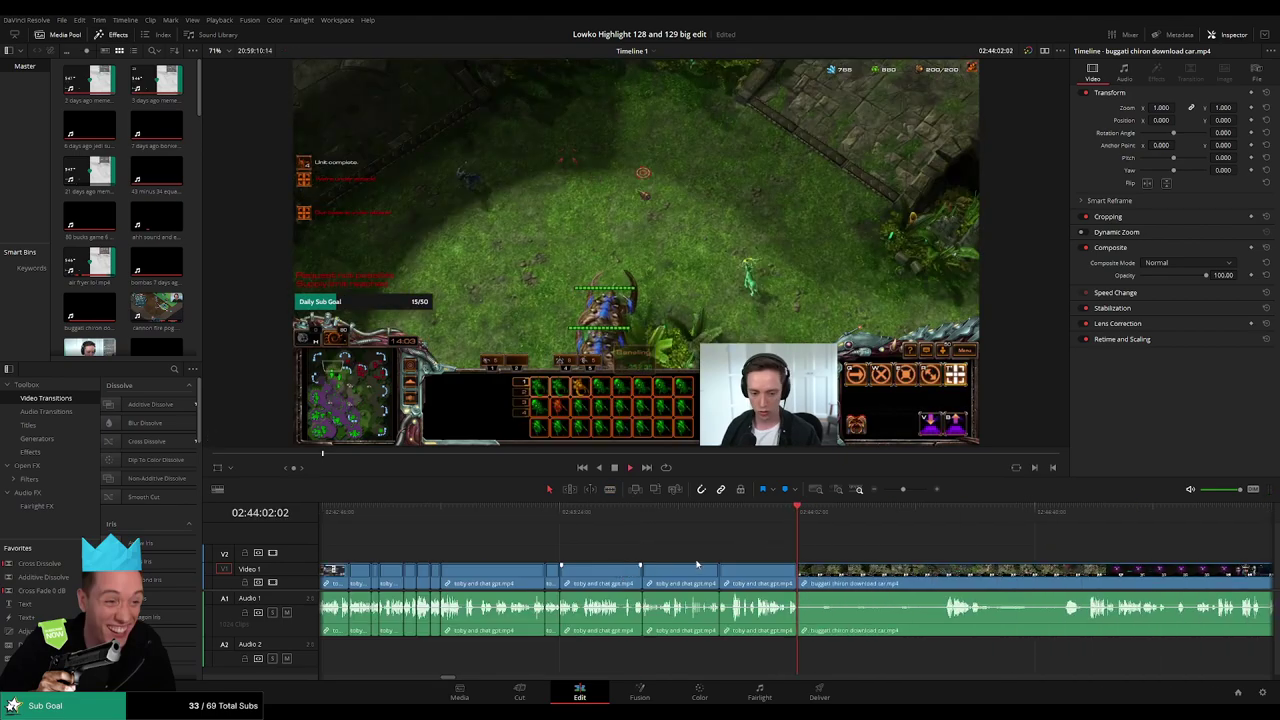
# - Preview the trimmed buggati chiron clip around the victory and performance screens, from about 02:45:02 to 02:45:16
pyautogui.hscroll(2, 688, 545)
pyautogui.moveTo(758, 516); pyautogui.dragTo(1005, 531)
pyautogui.press('space')
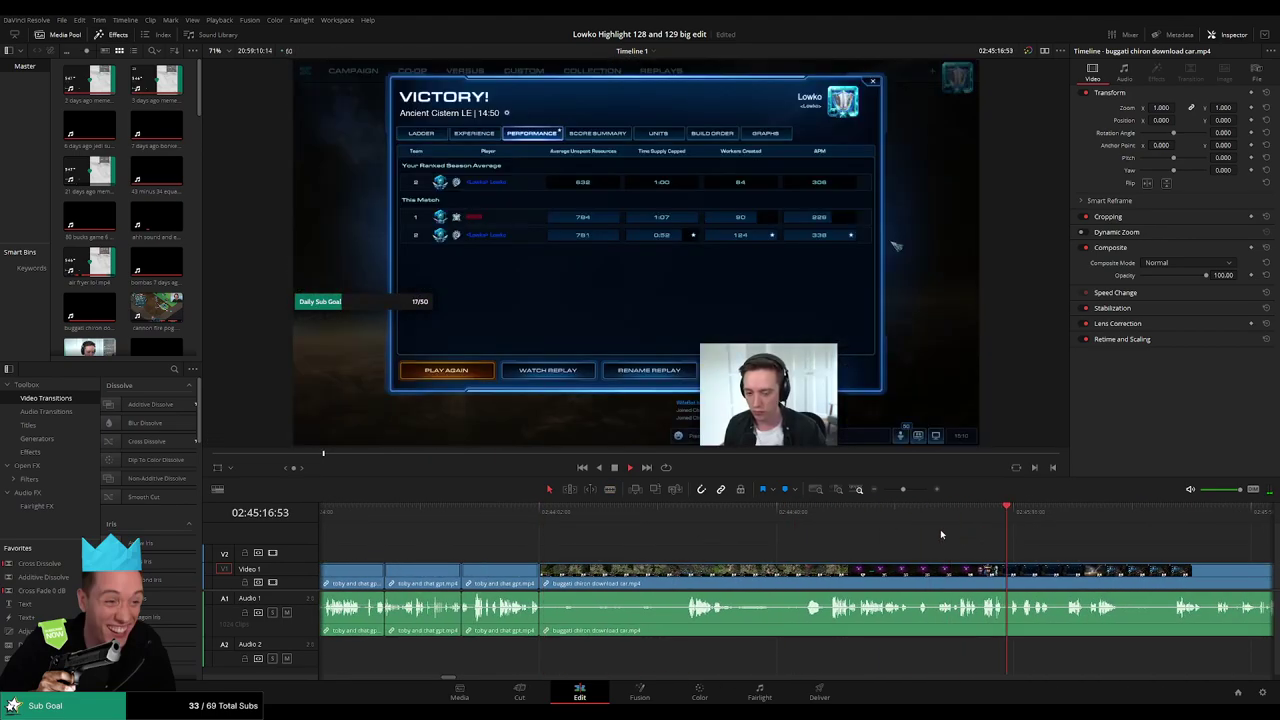
pyautogui.scroll(4, 953, 550)
pyautogui.scroll(-1, 948, 554)
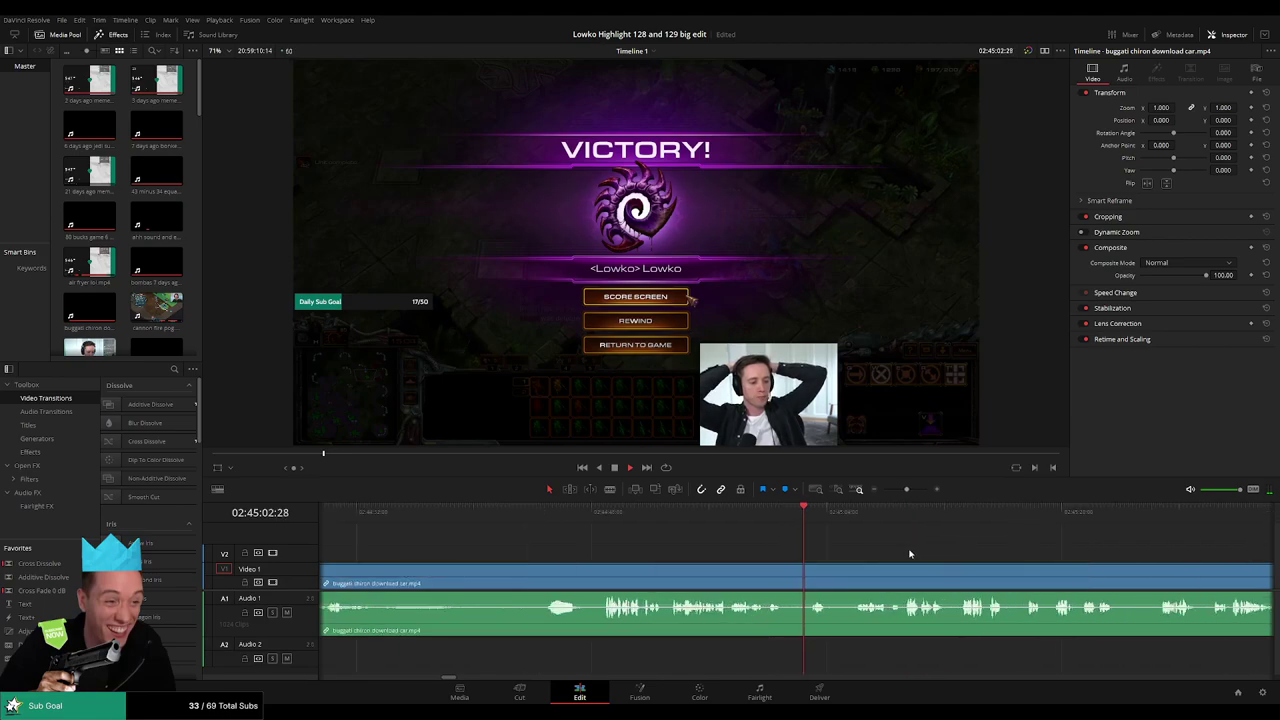
pyautogui.hscroll(1, 690, 534)
pyautogui.hscroll(1, 675, 535)
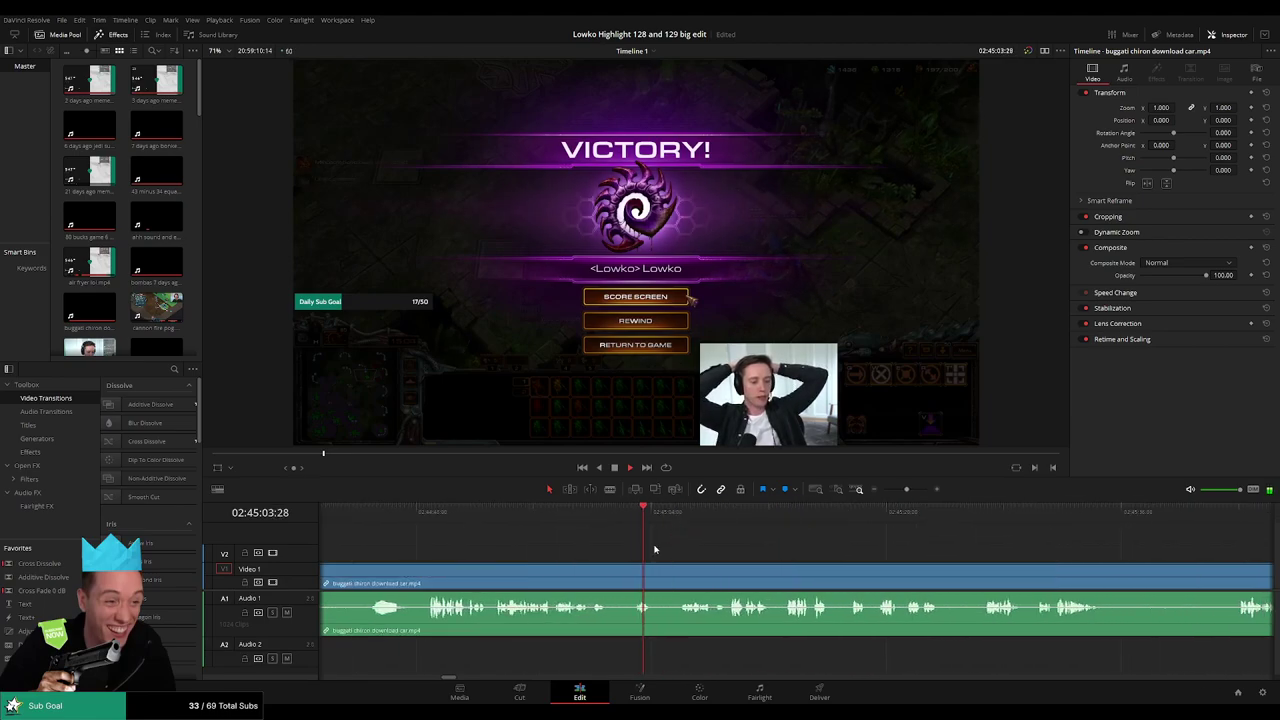
# - Cut out the pause on the victory screen from about 02:45:01 to 02:45:03 and close the gap
pyautogui.click(581, 516)
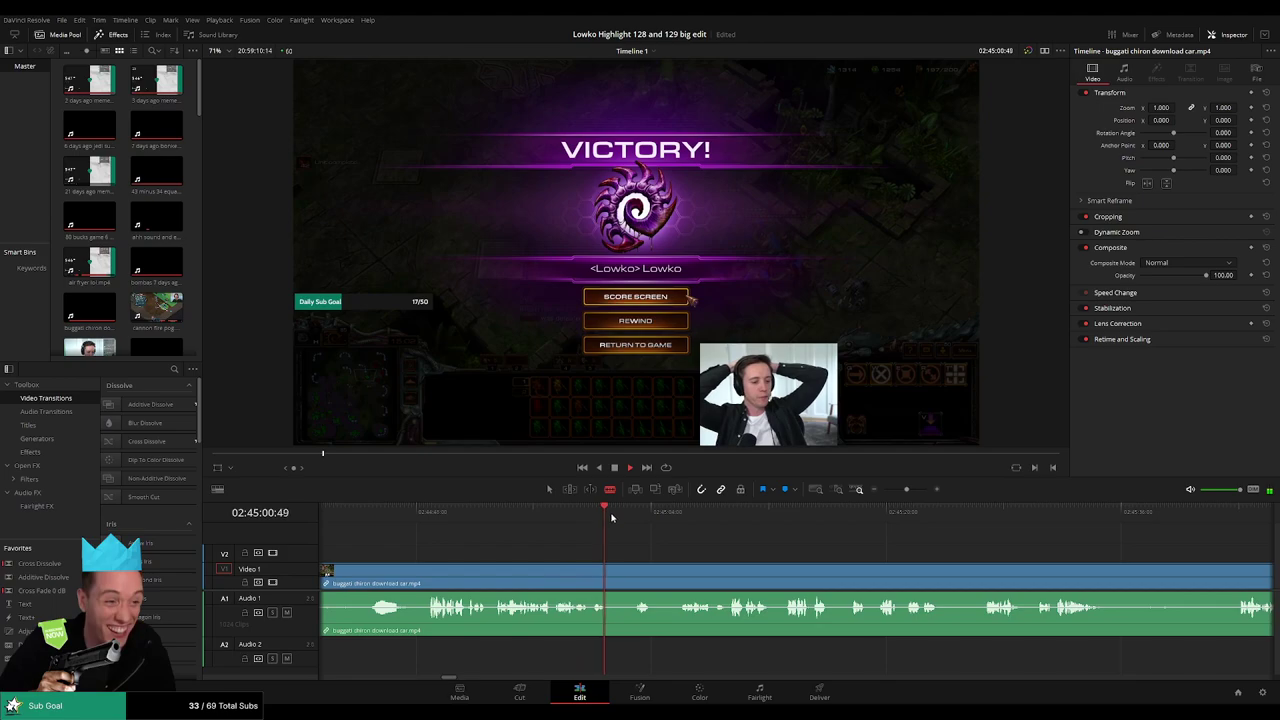
pyautogui.click(611, 577)
pyautogui.click(632, 577)
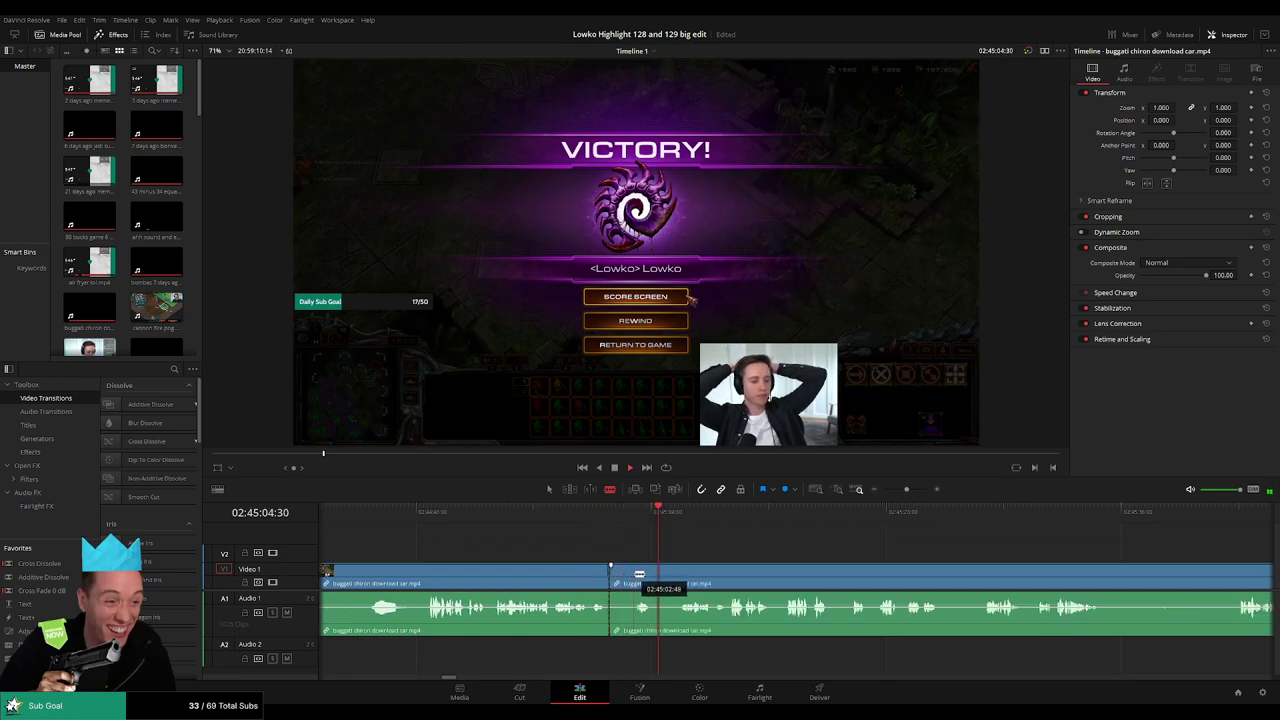
pyautogui.press('a')
pyautogui.click(622, 580)
pyautogui.press('Delete')
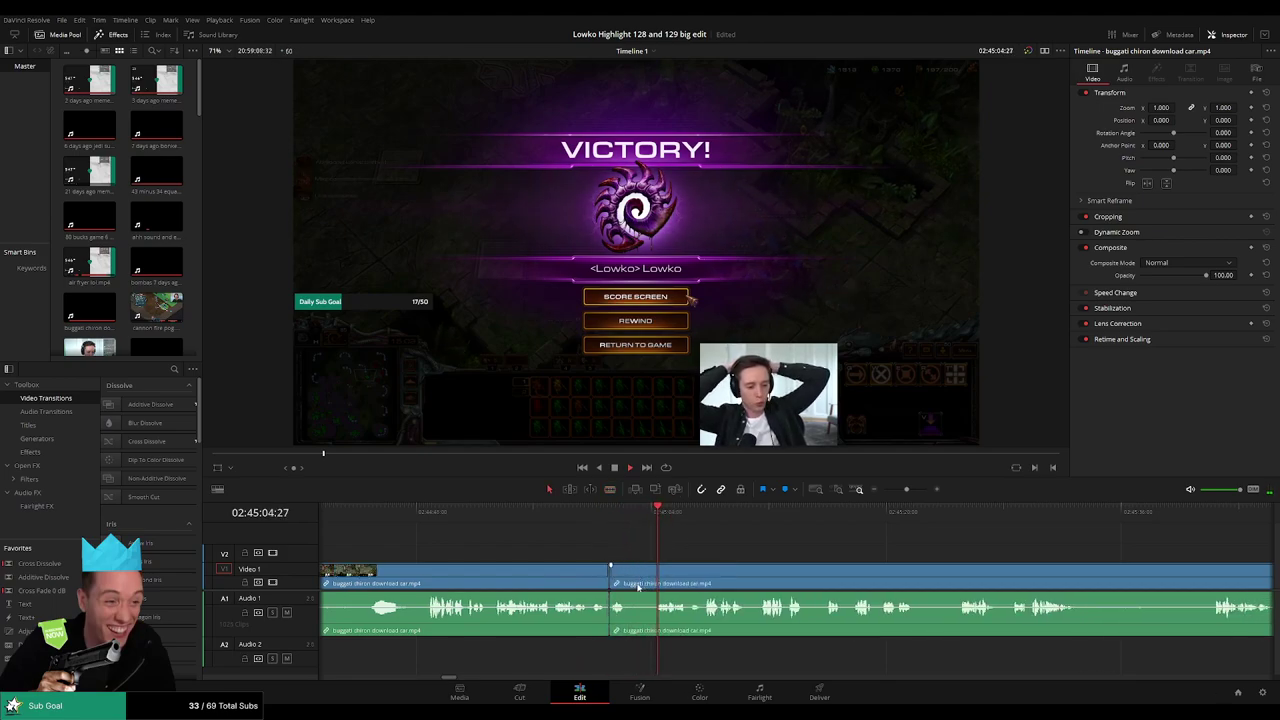
# - Cut out another short stretch of the victory screen, from about 02:45:02 to 02:45:04, and close the gap
pyautogui.press('b')
pyautogui.click(627, 577)
pyautogui.moveTo(661, 575); pyautogui.dragTo(643, 578)
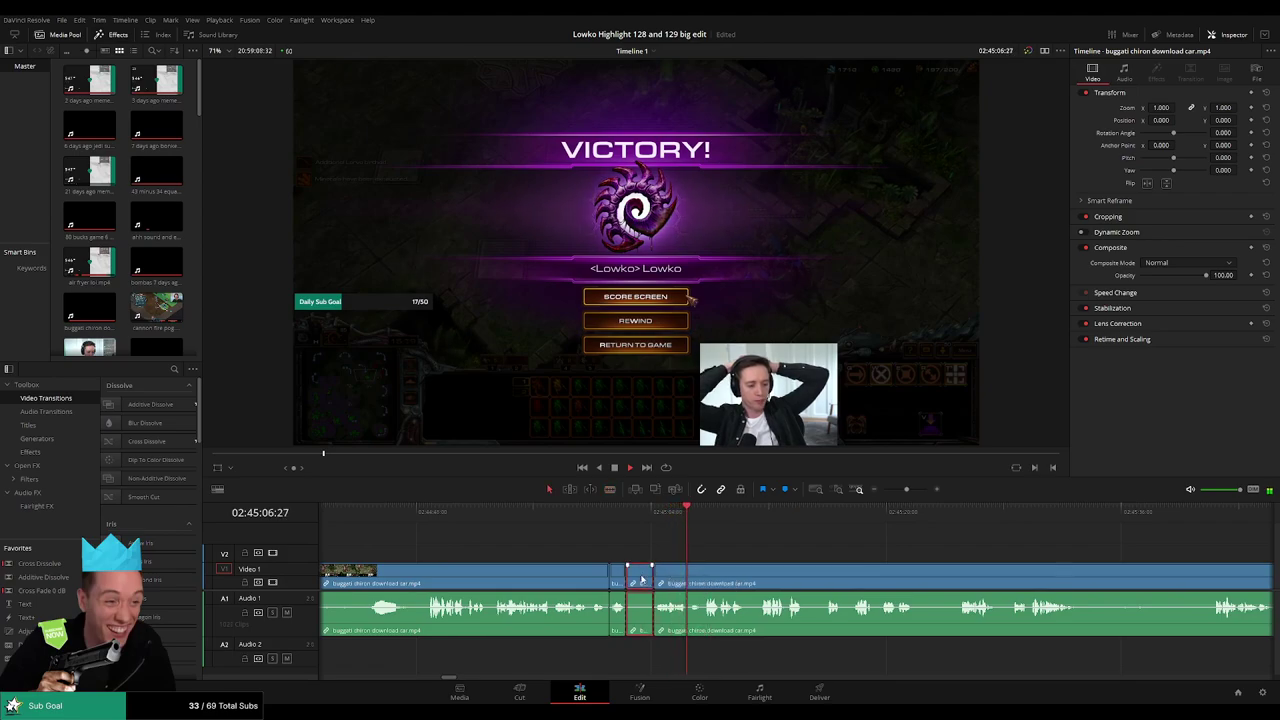
pyautogui.press('Delete')
# - Remove the victory and experience screens up to about 02:45:09, close the gap and add a Cross Fade 0 dB at the audio cut
pyautogui.moveTo(751, 577); pyautogui.dragTo(614, 566)
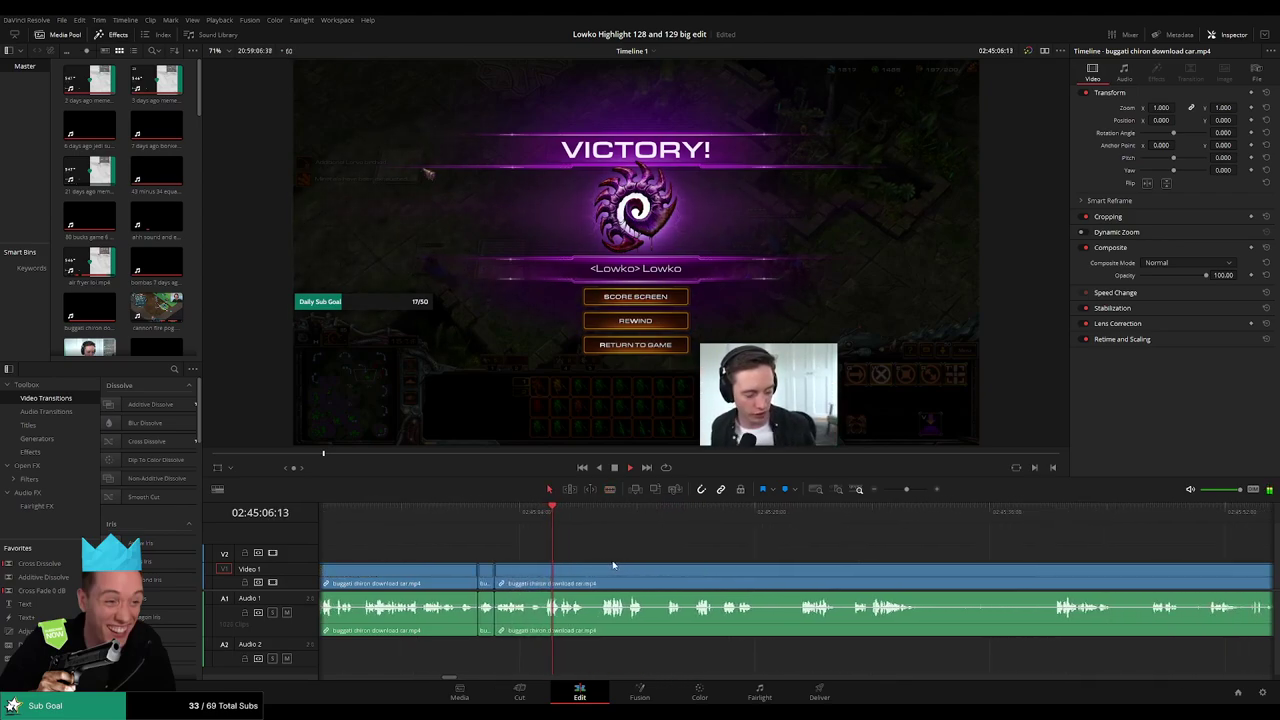
pyautogui.click(599, 514)
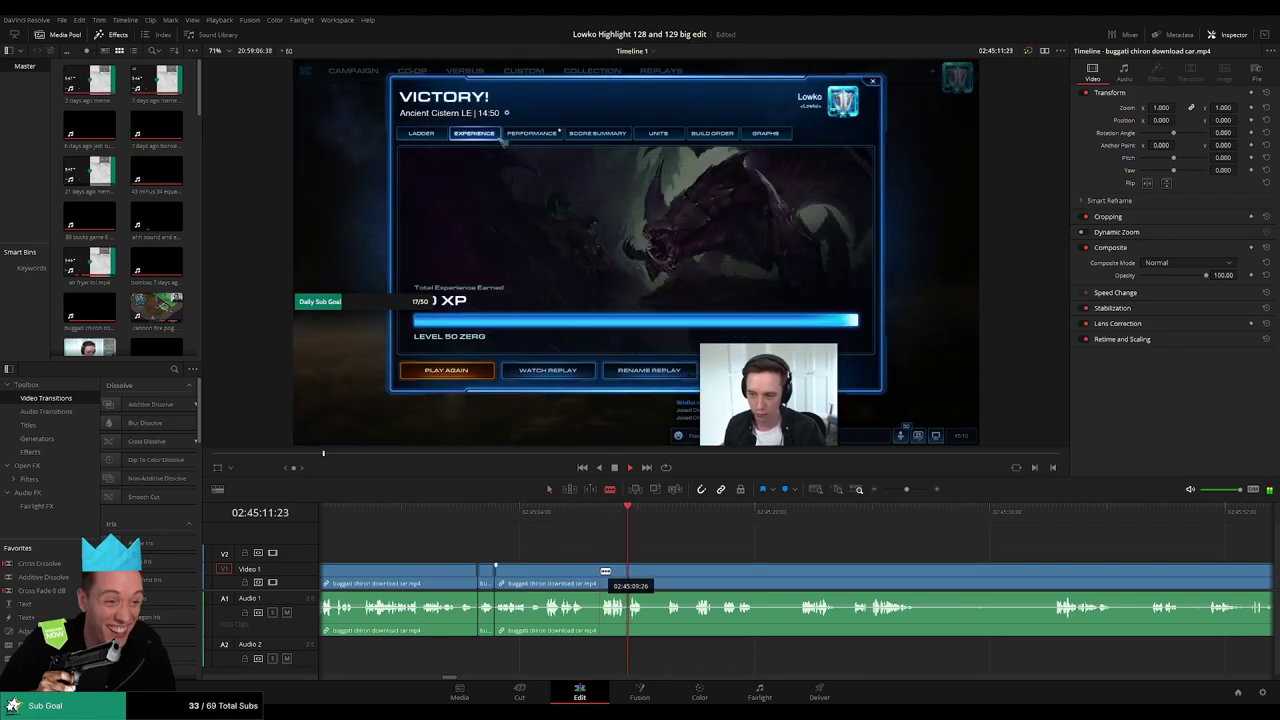
pyautogui.click(604, 571)
pyautogui.press('a')
pyautogui.click(587, 577)
pyautogui.press('Delete')
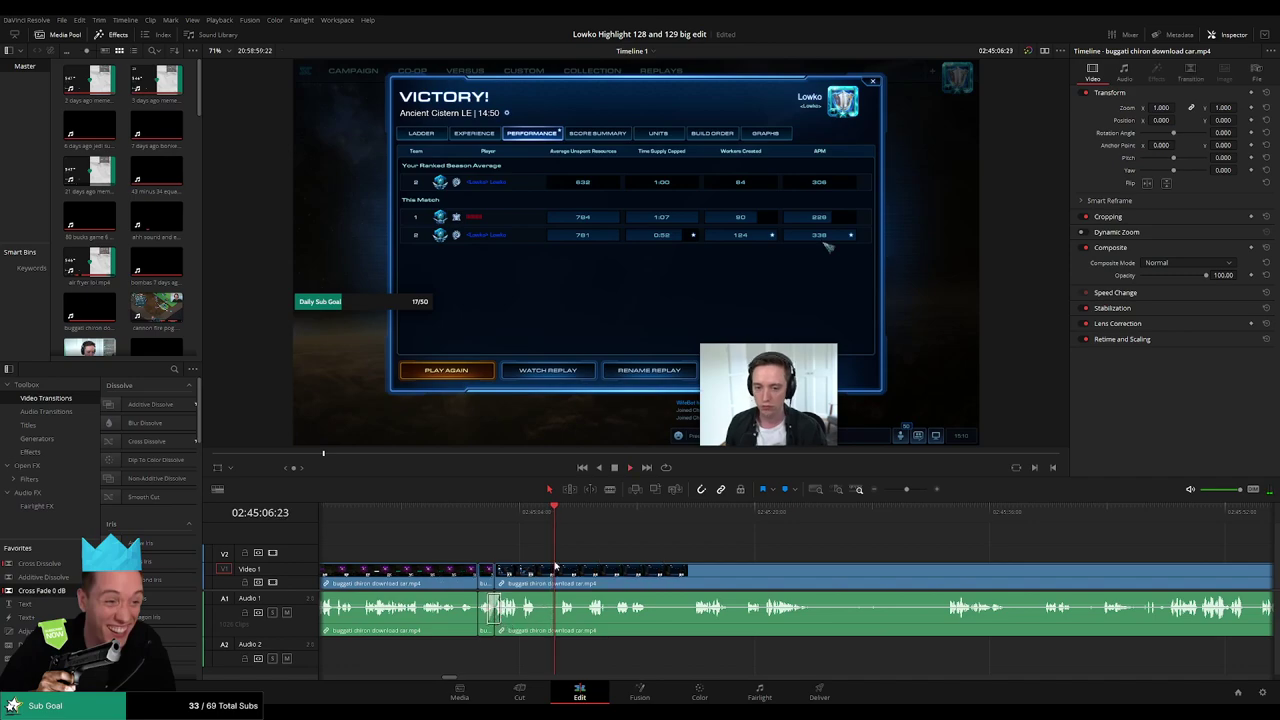
# - Cut out the performance-screen section from about 02:45:13 to 02:45:16 and close the gap
pyautogui.moveTo(616, 567); pyautogui.dragTo(513, 547)
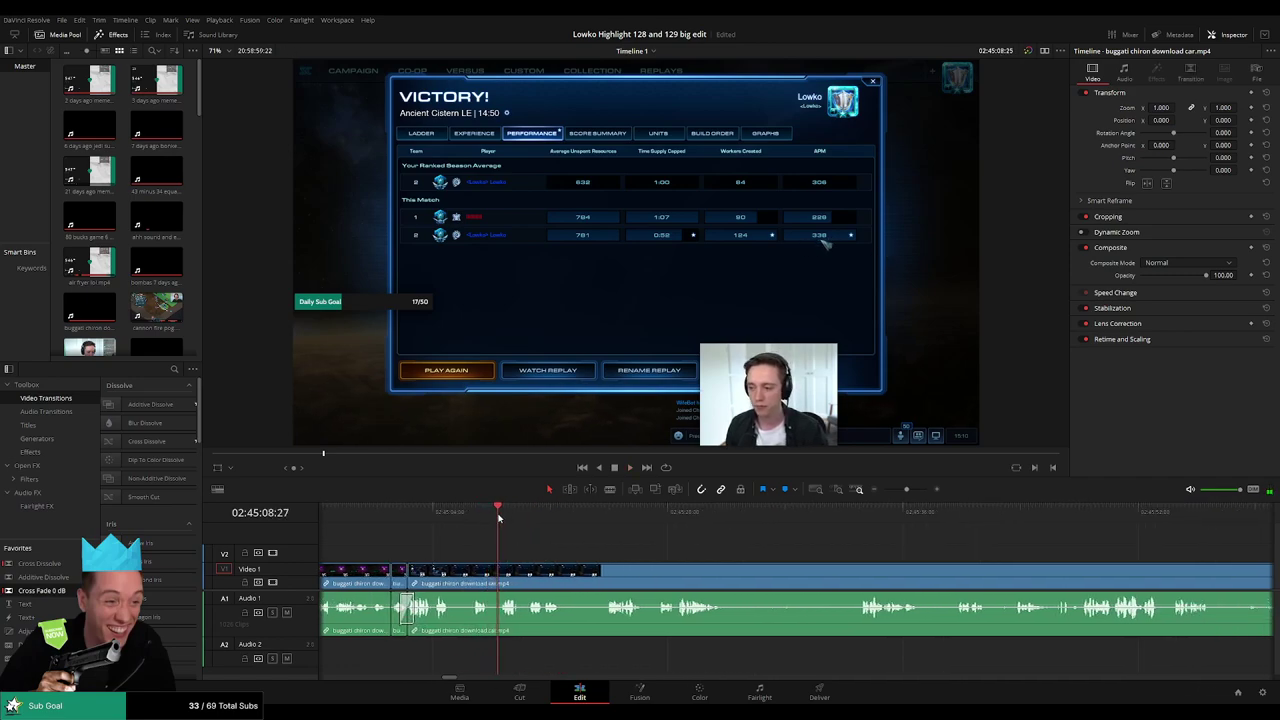
pyautogui.hscroll(2, 517, 543)
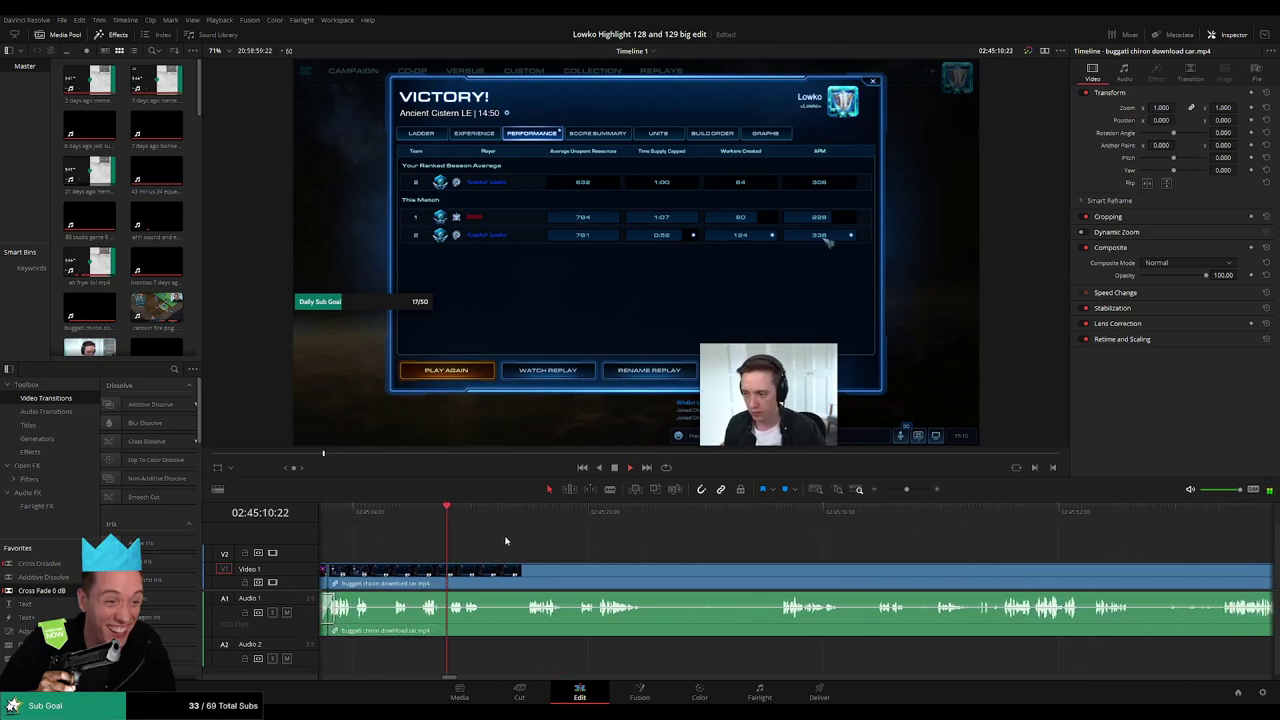
pyautogui.press('b')
pyautogui.click(484, 576)
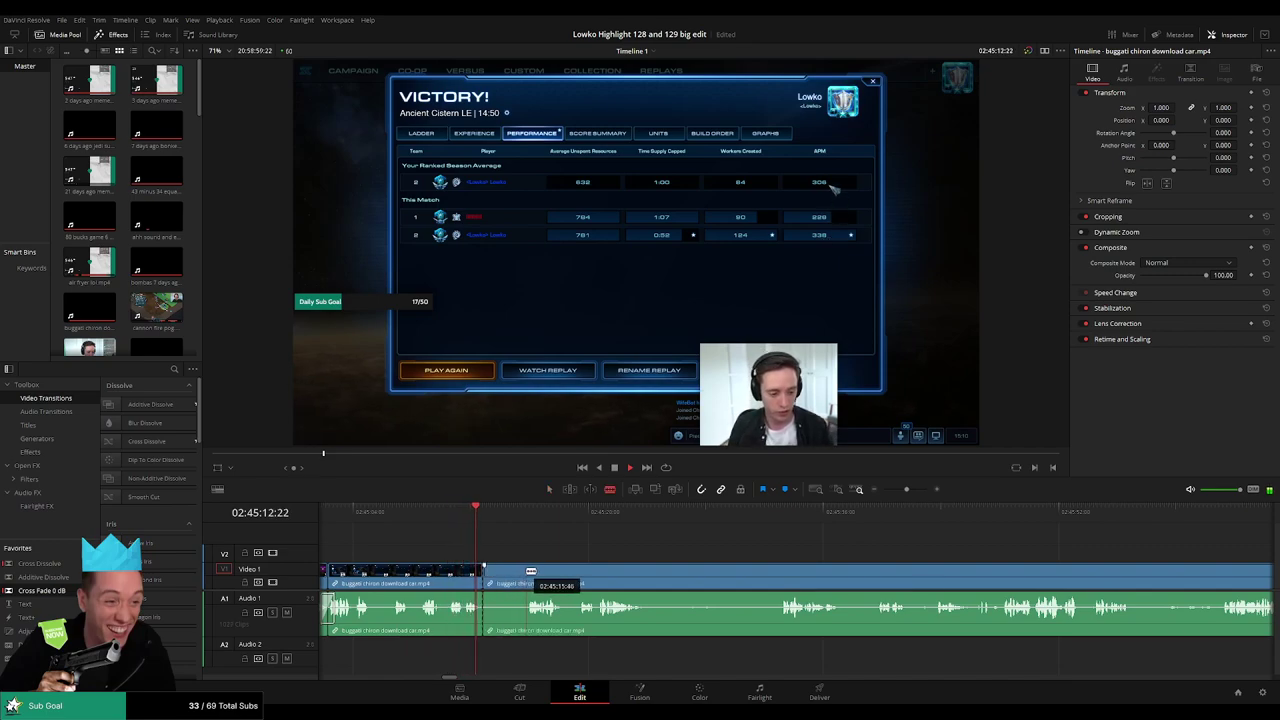
pyautogui.click(526, 576)
pyautogui.press('a')
pyautogui.press('Delete')
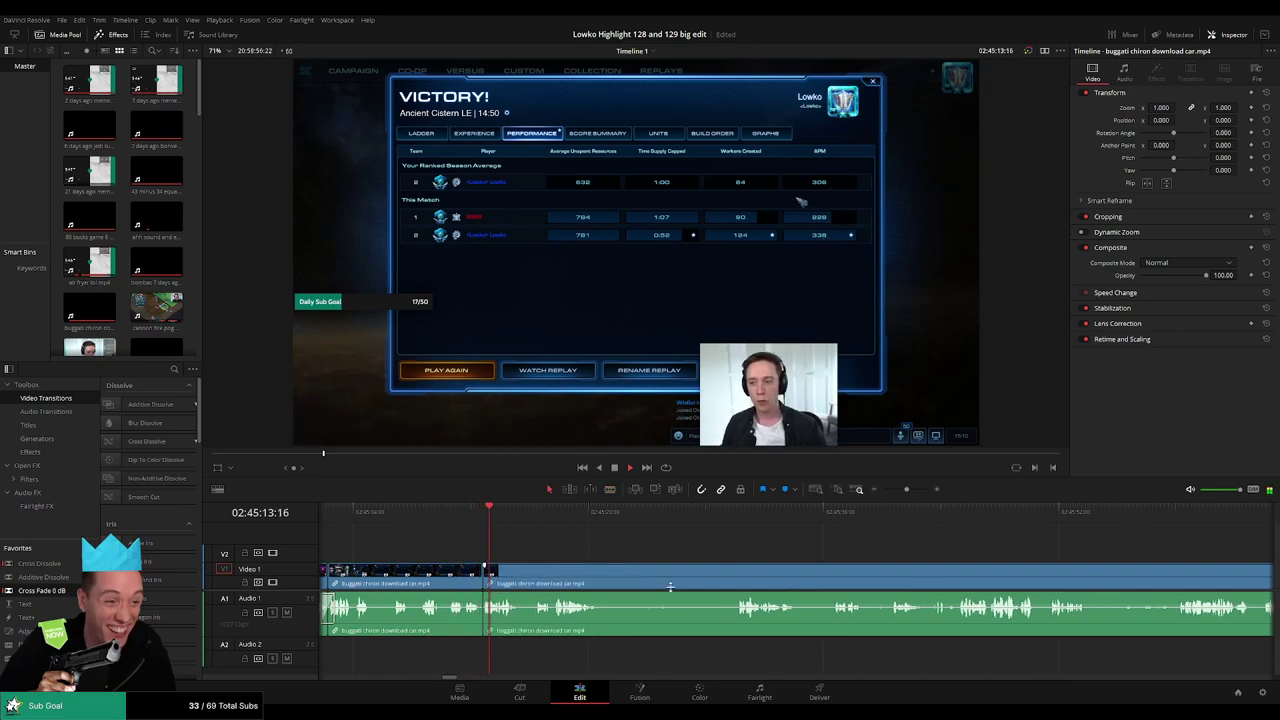
# - Cut out the roughly one-second piece from about 02:45:15 to 02:45:16 near the end of the performance screen, closing the gap
pyautogui.press('b')
pyautogui.click(519, 575)
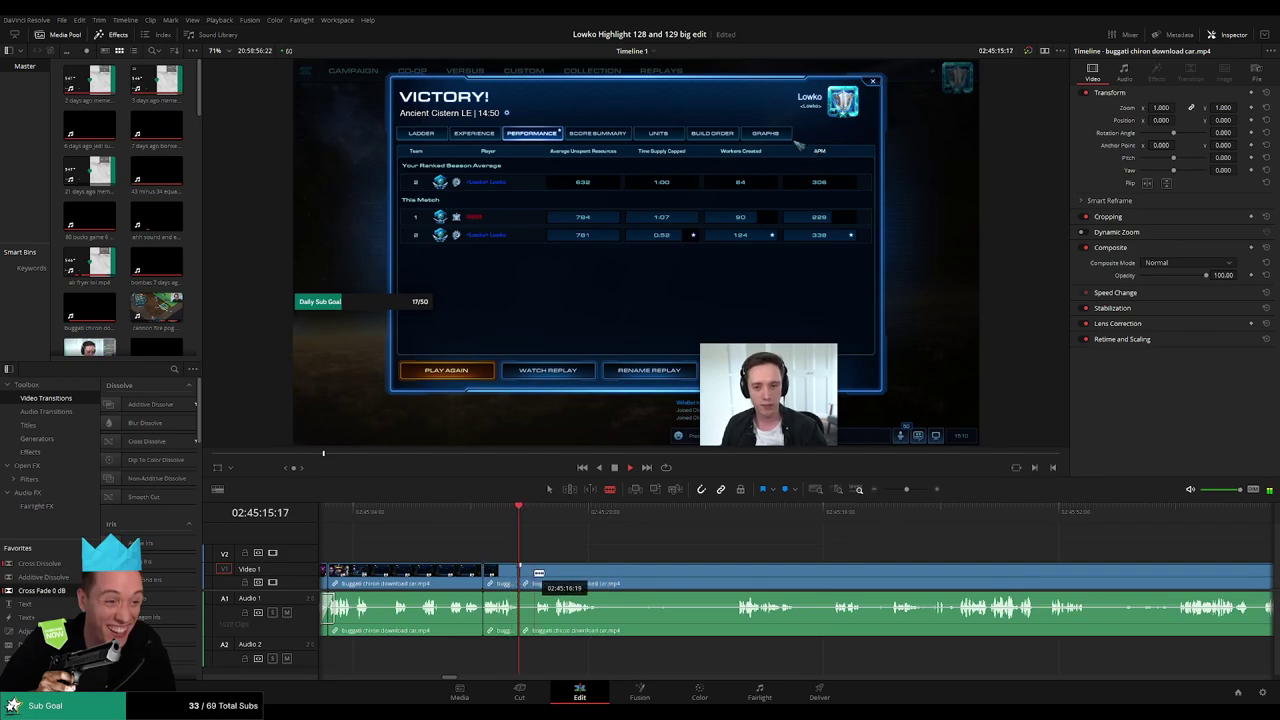
pyautogui.click(533, 575)
pyautogui.press('a')
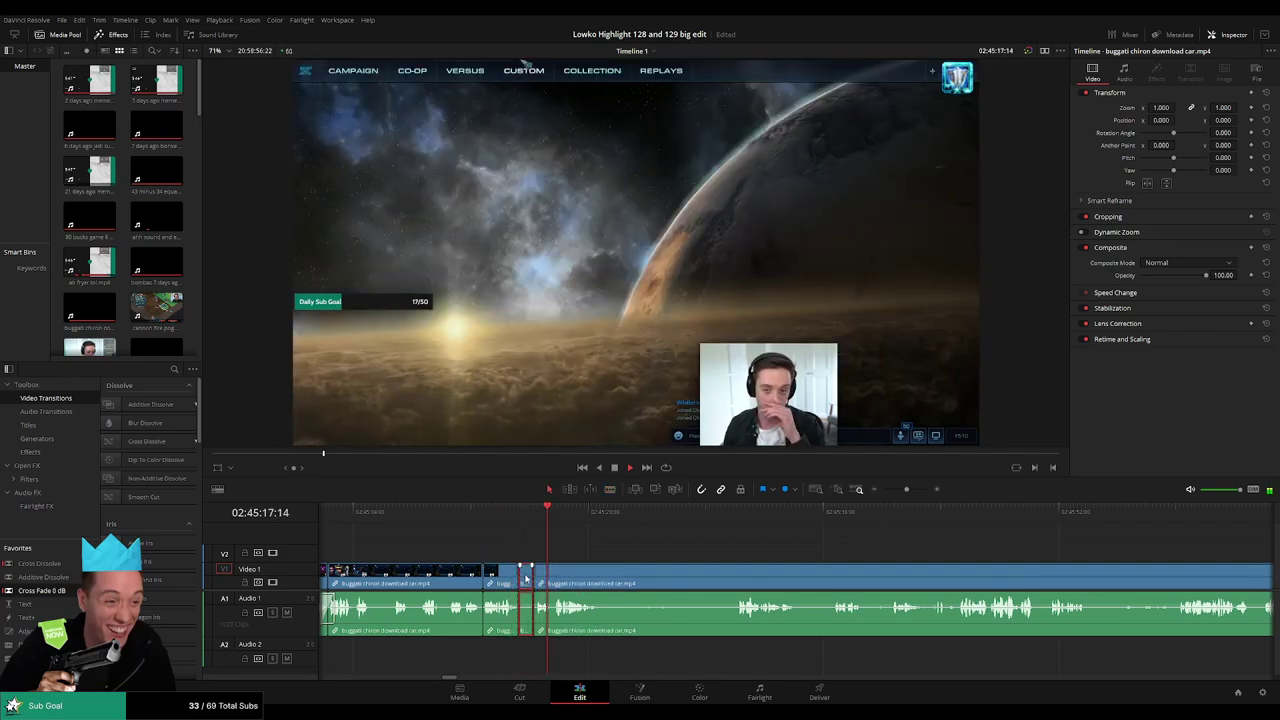
pyautogui.press('Delete')
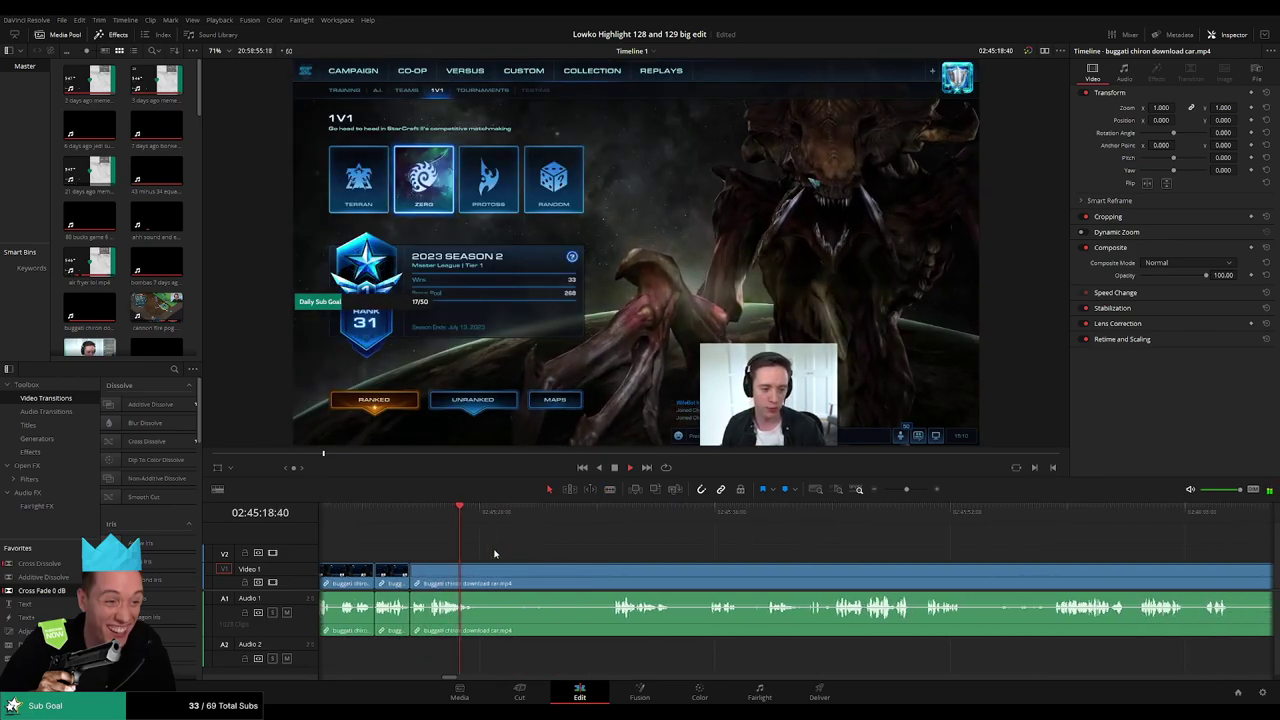
# - Remove the 1V1 menu section from about 02:45:20 to 02:45:40, close the gap and cross-fade the audio at the cut
pyautogui.press('b')
pyautogui.click(481, 577)
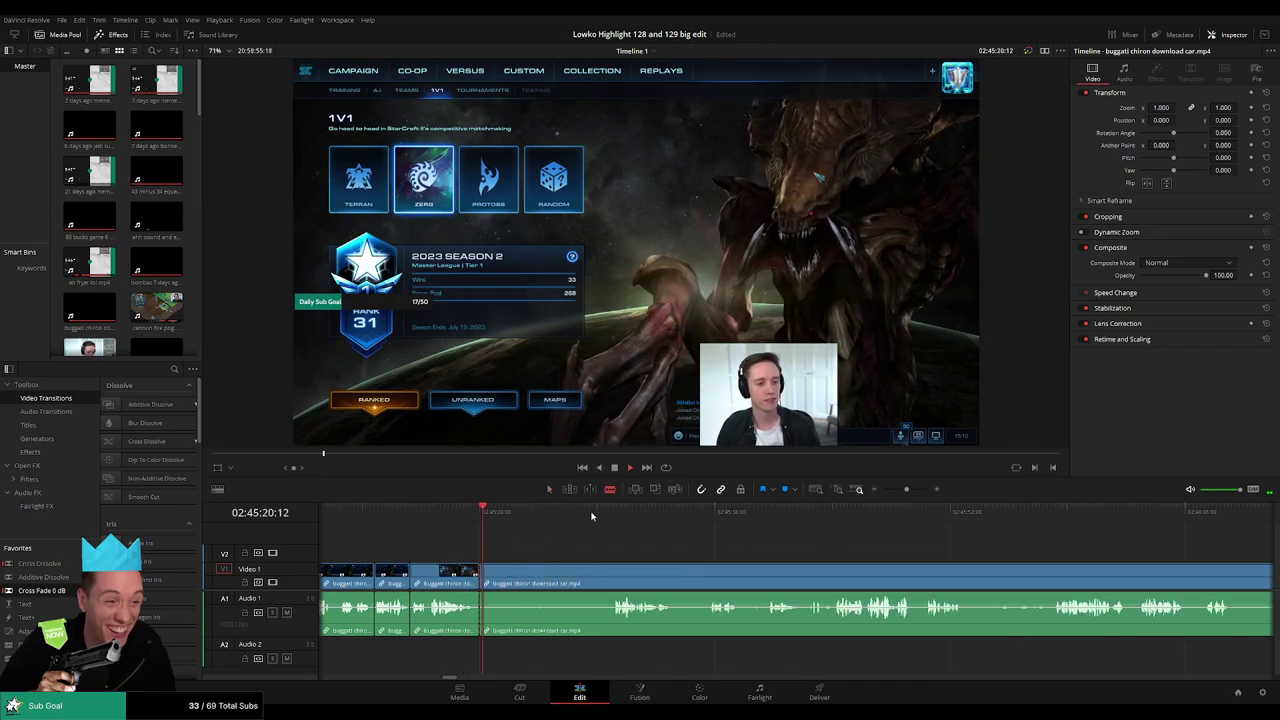
pyautogui.click(611, 512)
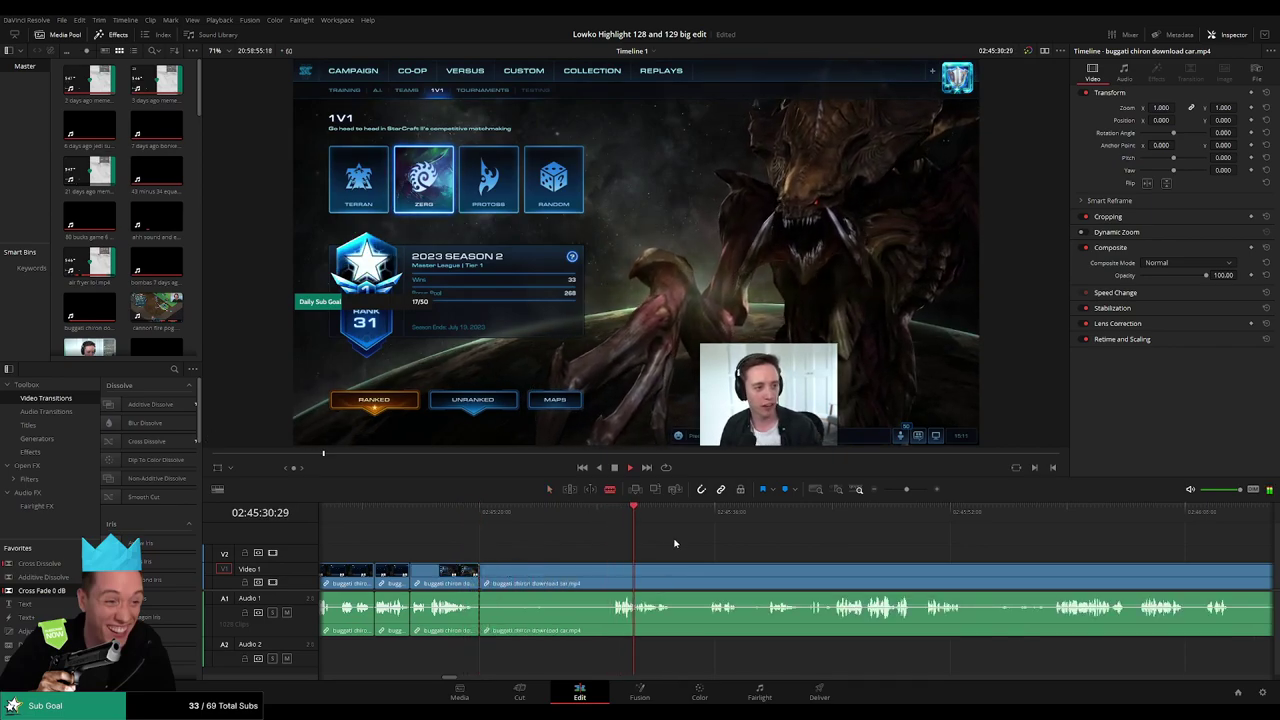
pyautogui.moveTo(682, 567); pyautogui.dragTo(607, 562)
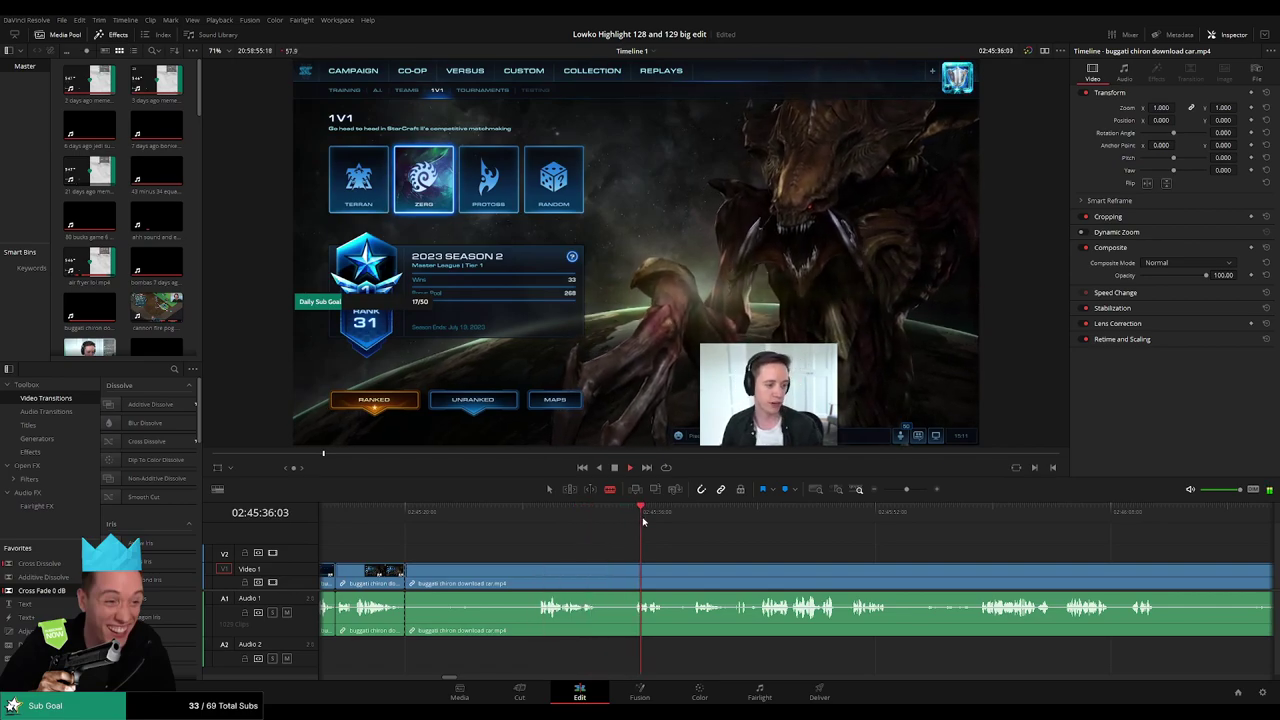
pyautogui.click(691, 577)
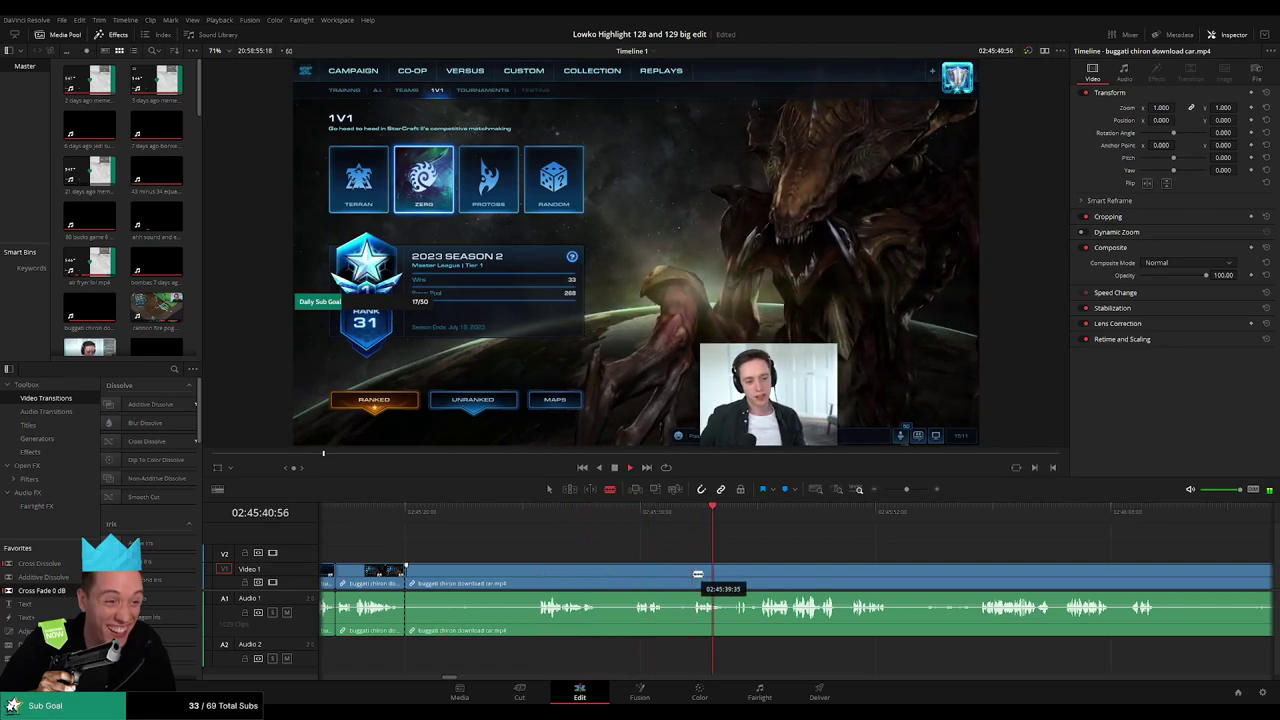
pyautogui.click(645, 578)
pyautogui.press('Delete')
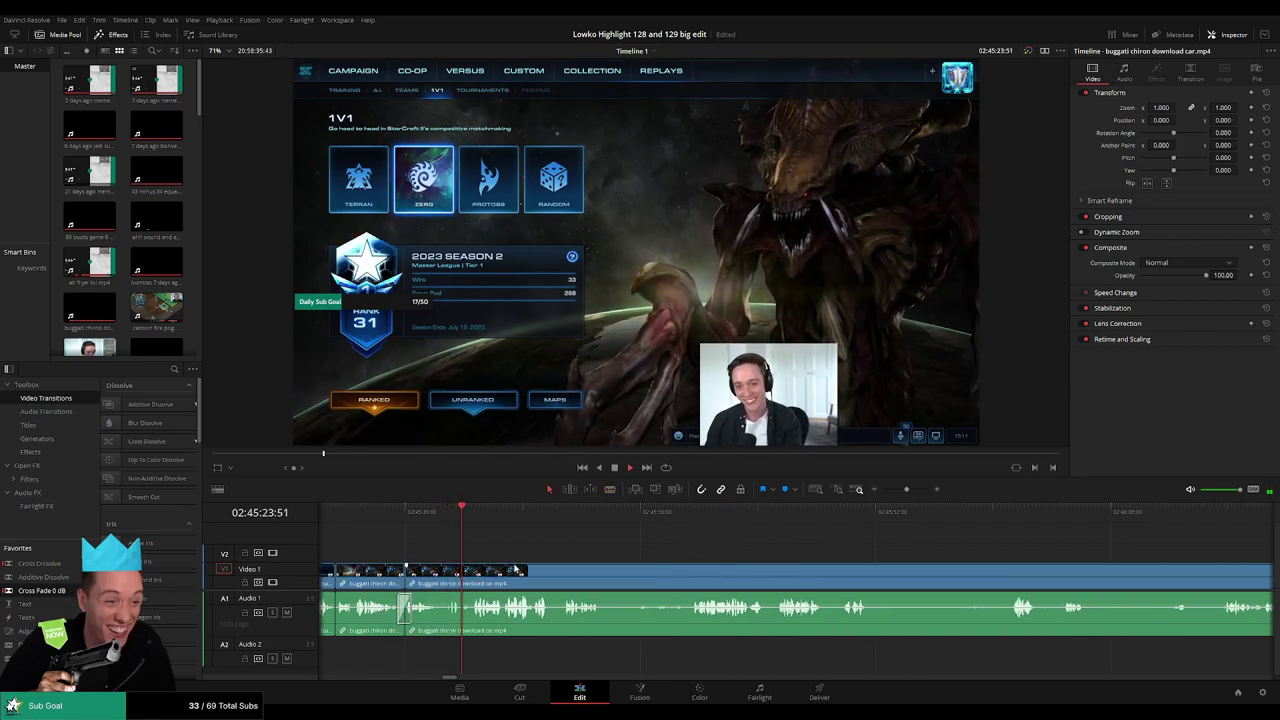
# - Remove the 1V1 menu section from about 02:45:30 to 02:45:39, close the gap and cross-fade the audio at the cut
pyautogui.hscroll(1, 511, 551)
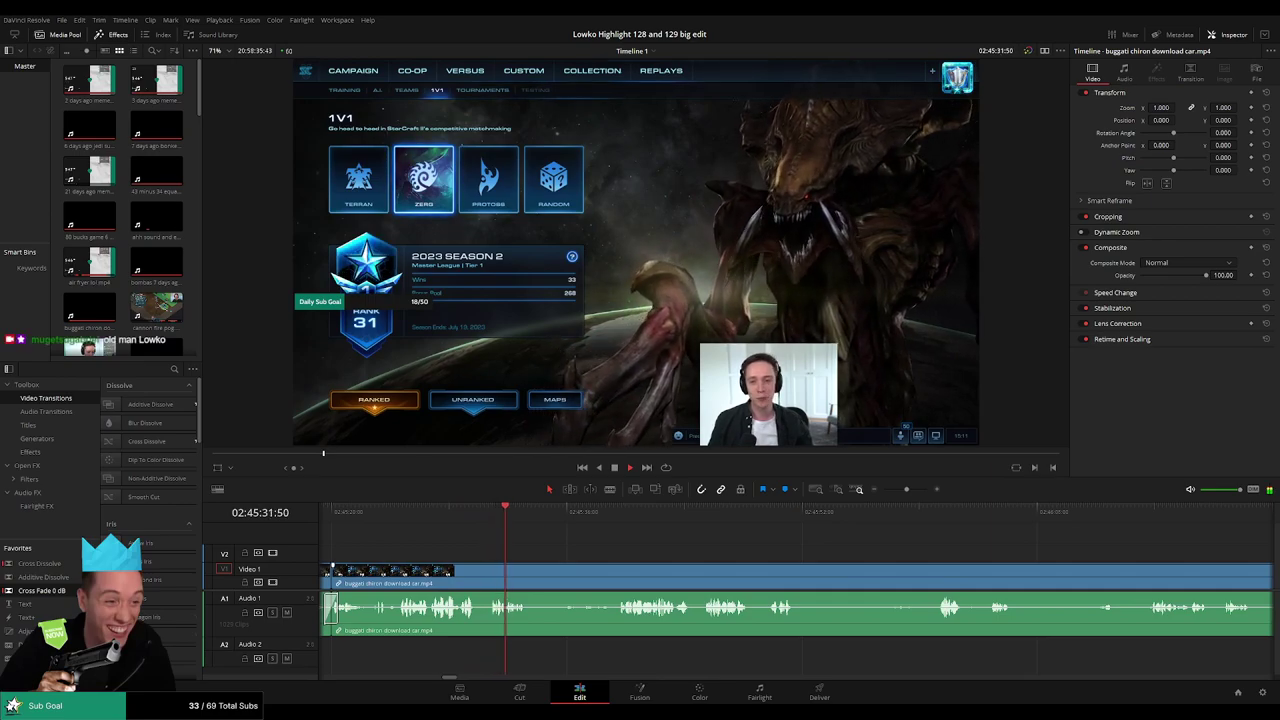
pyautogui.hscroll(2, 527, 550)
pyautogui.press('b')
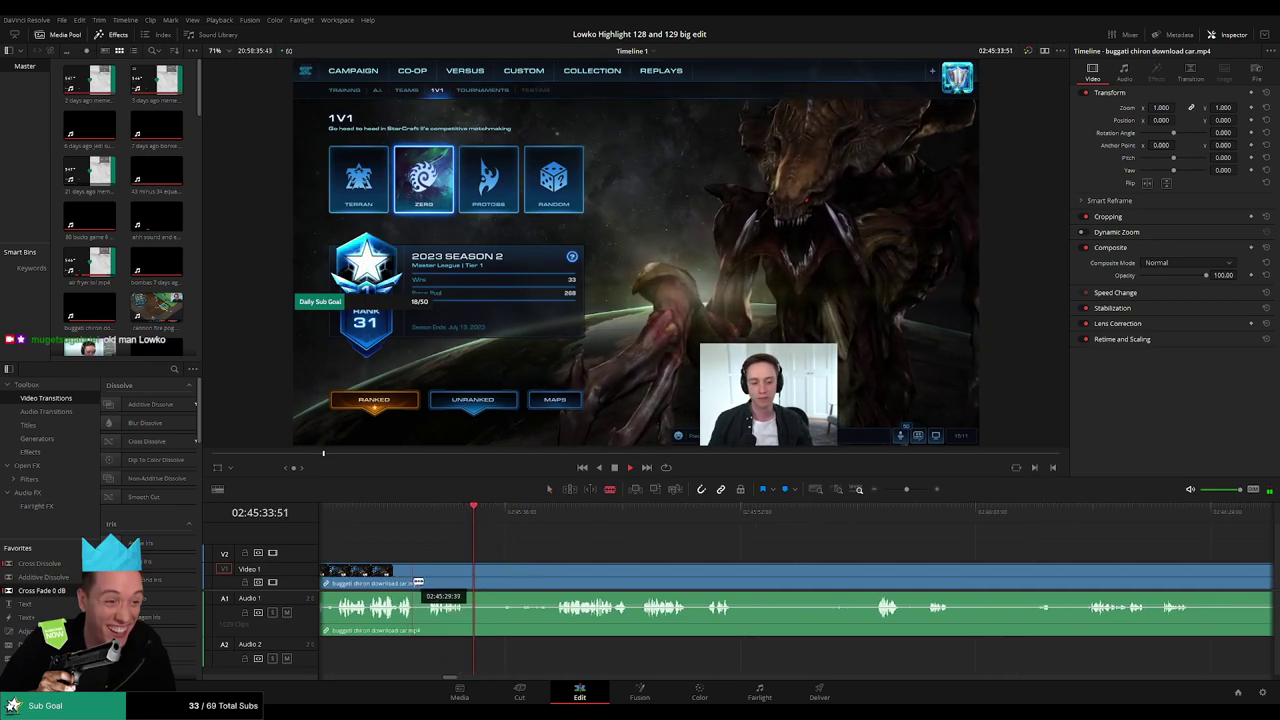
pyautogui.click(416, 581)
pyautogui.click(546, 513)
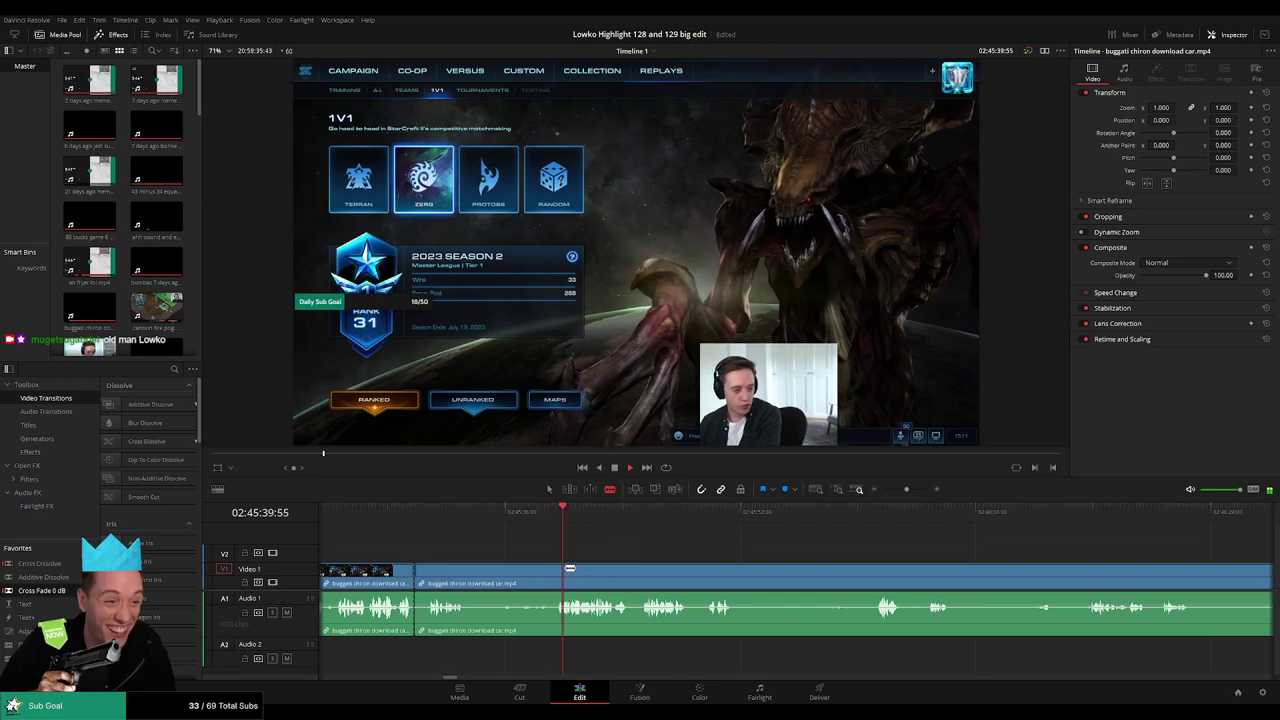
pyautogui.click(560, 580)
pyautogui.press('a')
pyautogui.click(527, 582)
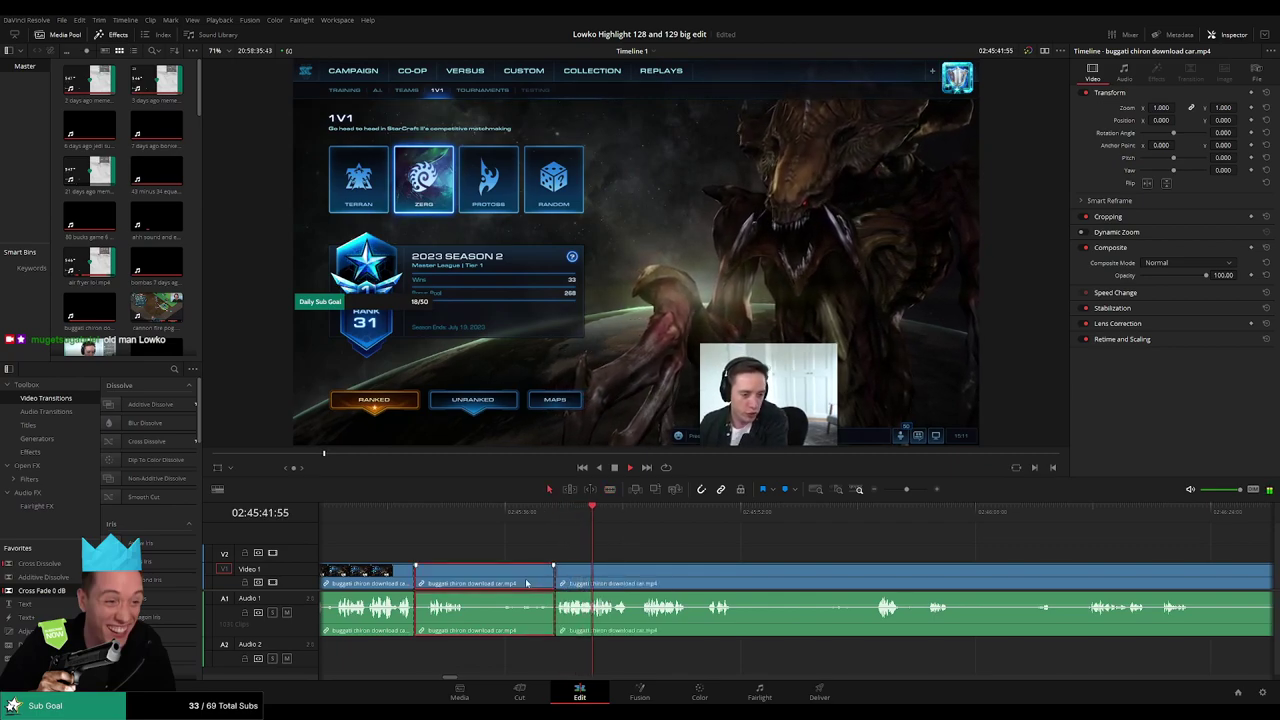
pyautogui.press('Delete')
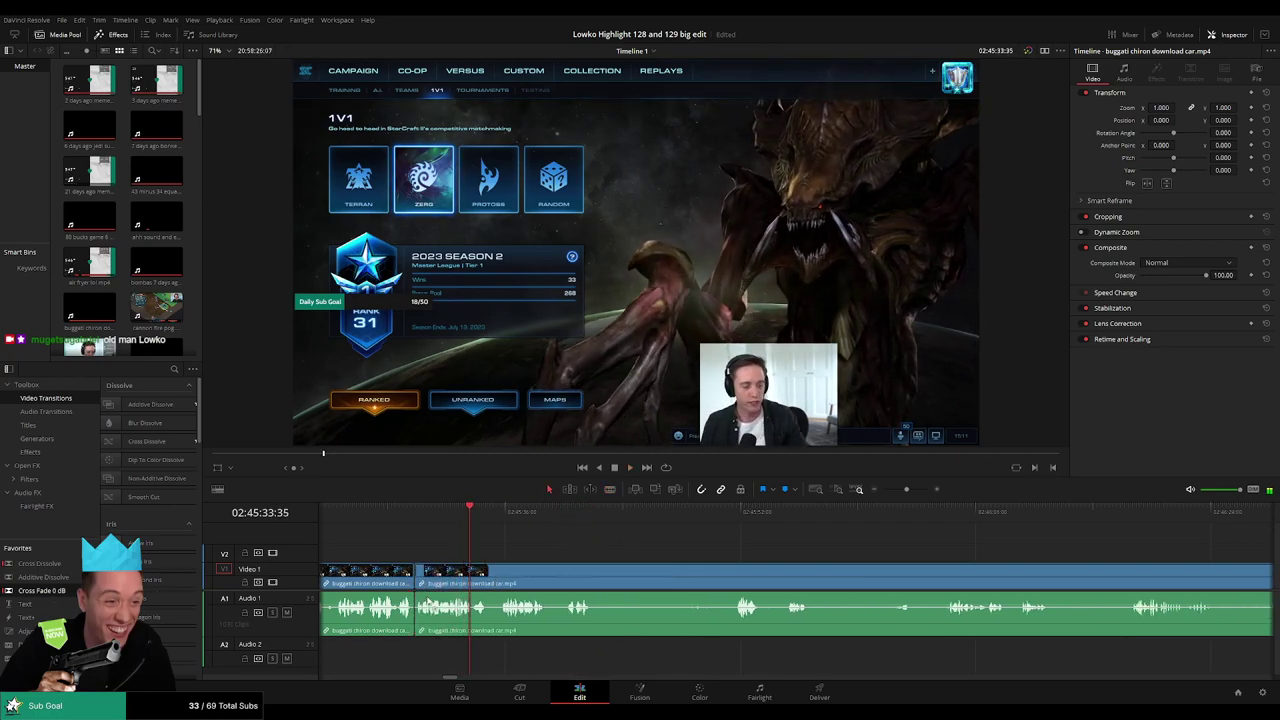
pyautogui.press('space')
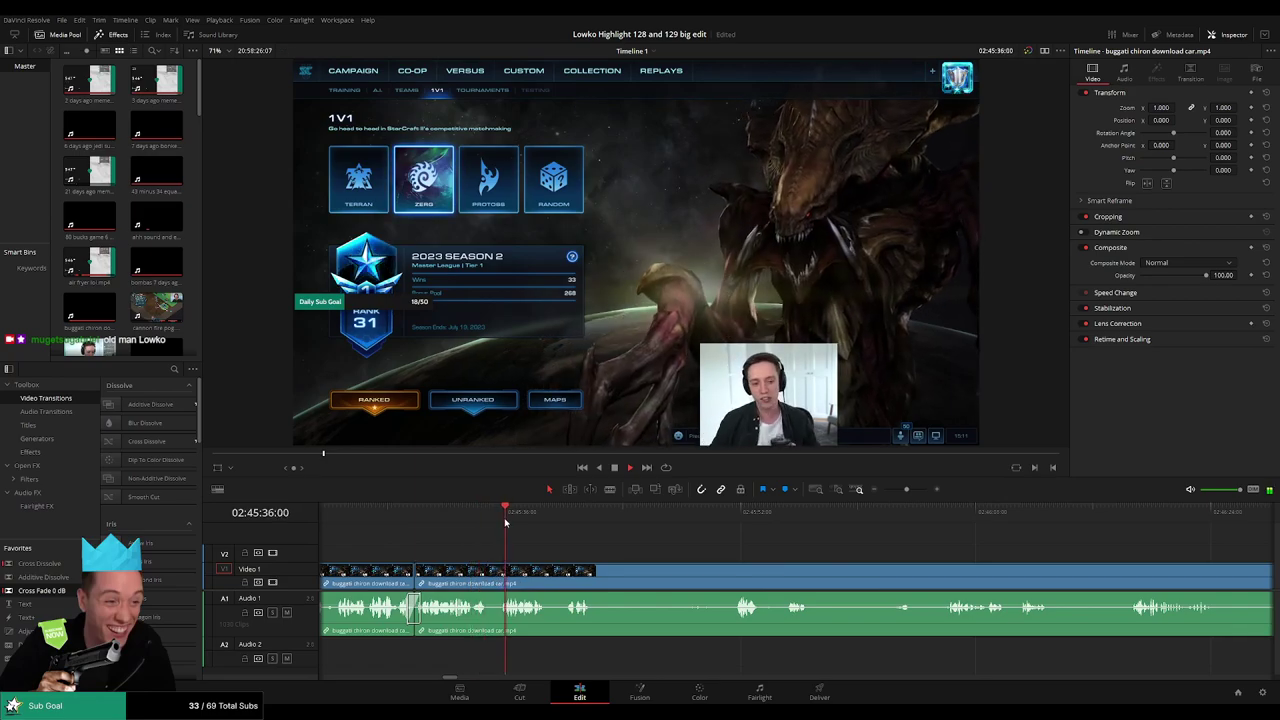
# - Remove the 1V1 menu pieces at about 02:45:39–02:45:40 and 02:45:42–02:45:52, close the gaps and cross-fade the audio at the cuts
pyautogui.press('b')
pyautogui.click(498, 568)
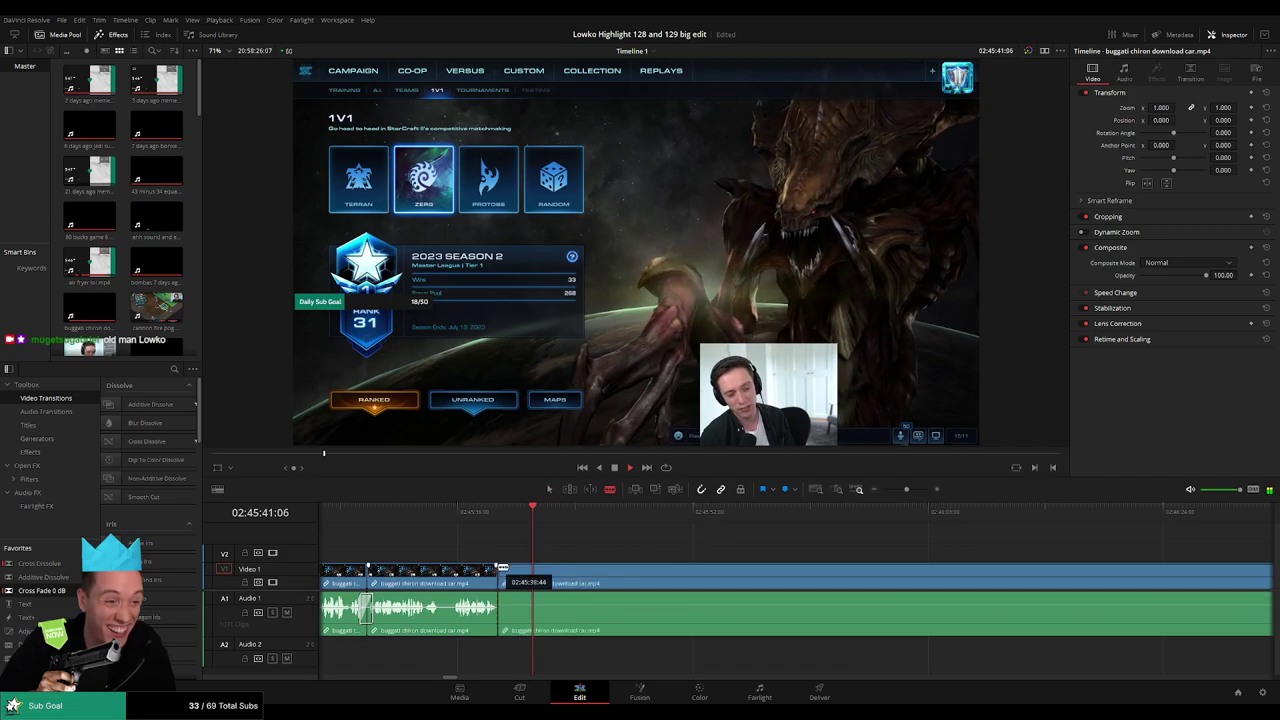
pyautogui.click(518, 567)
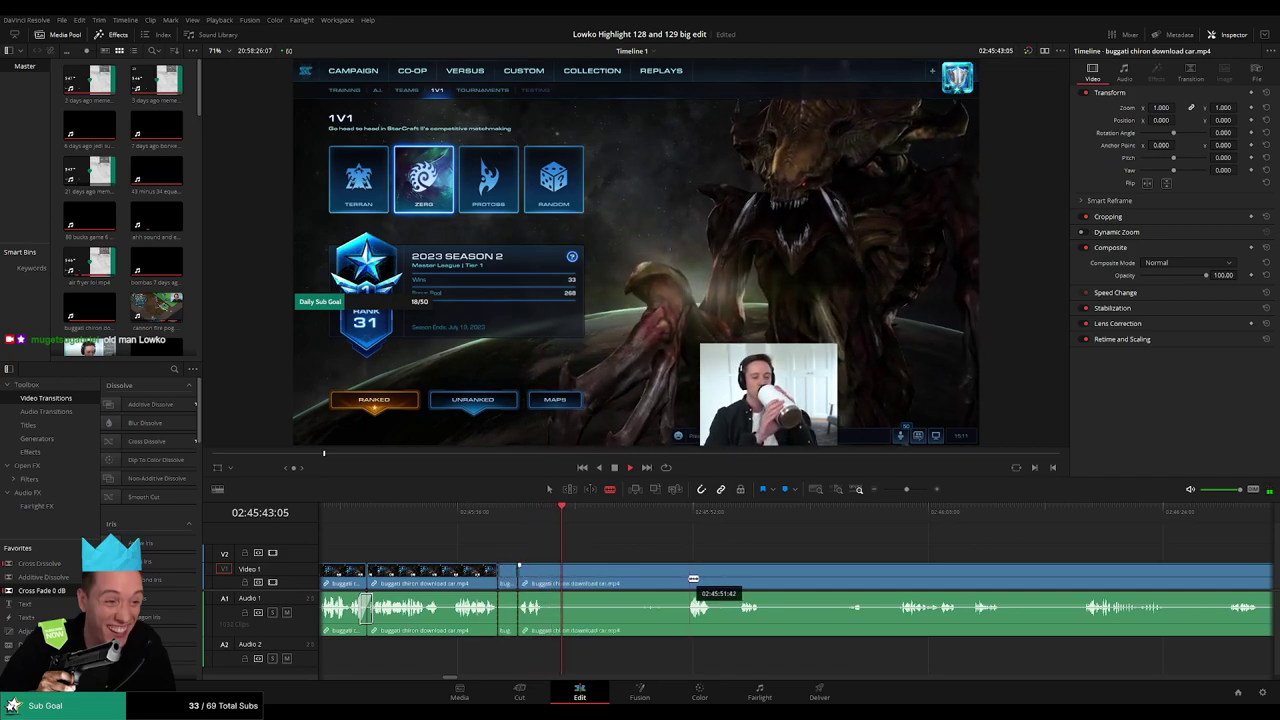
pyautogui.click(688, 578)
pyautogui.press('a')
pyautogui.click(646, 575)
pyautogui.press('b')
pyautogui.click(546, 582)
pyautogui.press('a')
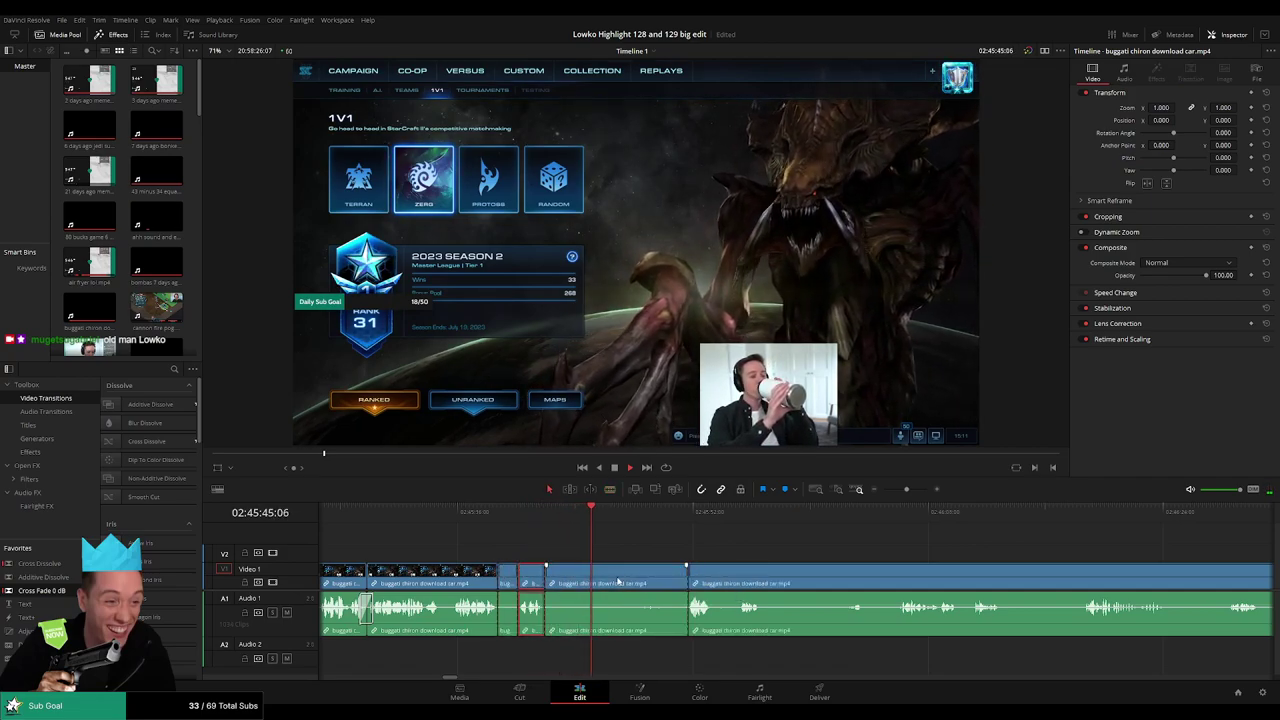
pyautogui.click(600, 581)
pyautogui.press('Delete')
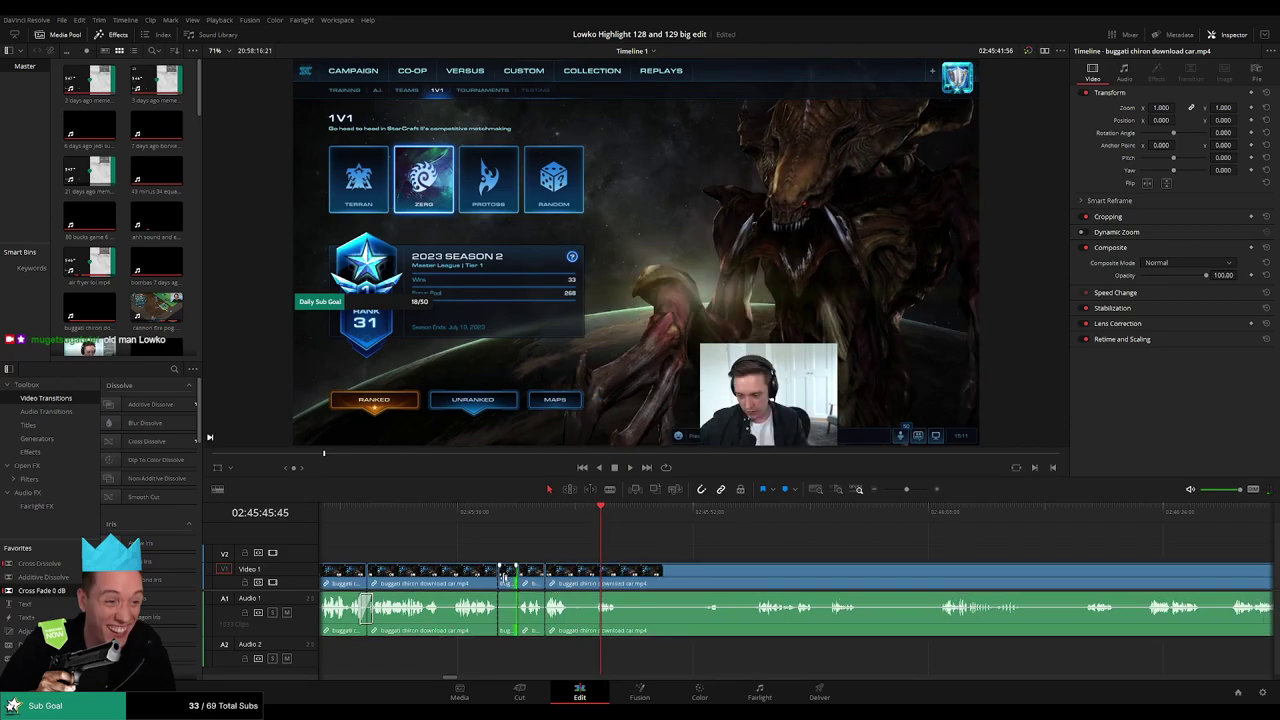
pyautogui.press('Delete')
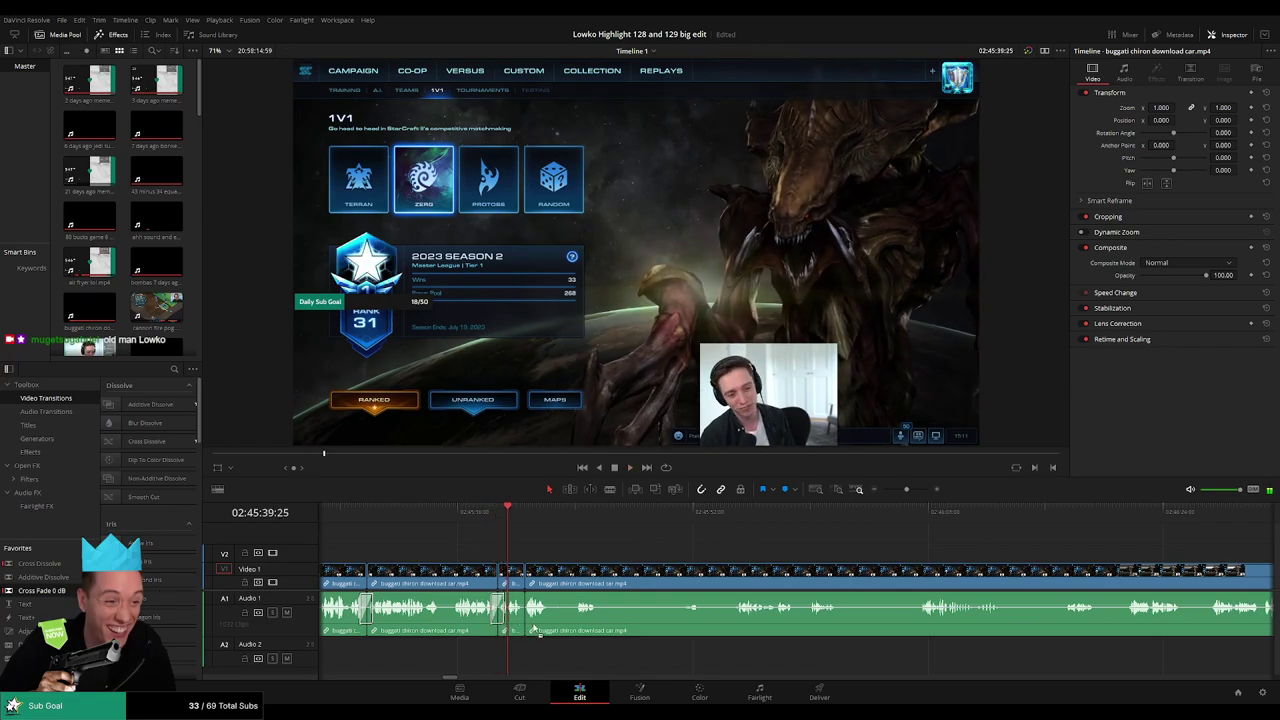
# - Remove the 1V1 menu piece from about 02:45:42 to 02:45:44, close the gap and cross-fade the audio at the cut
pyautogui.moveTo(620, 583); pyautogui.dragTo(466, 566)
pyautogui.press('b')
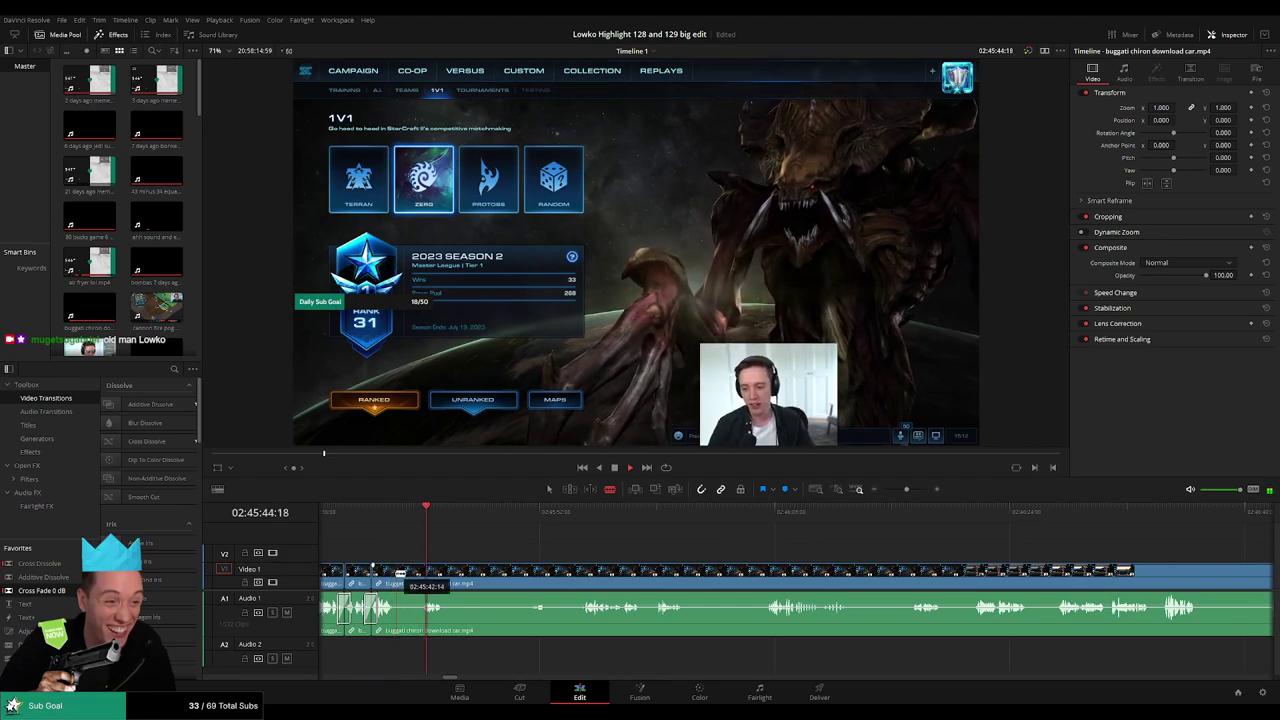
pyautogui.click(395, 573)
pyautogui.click(421, 573)
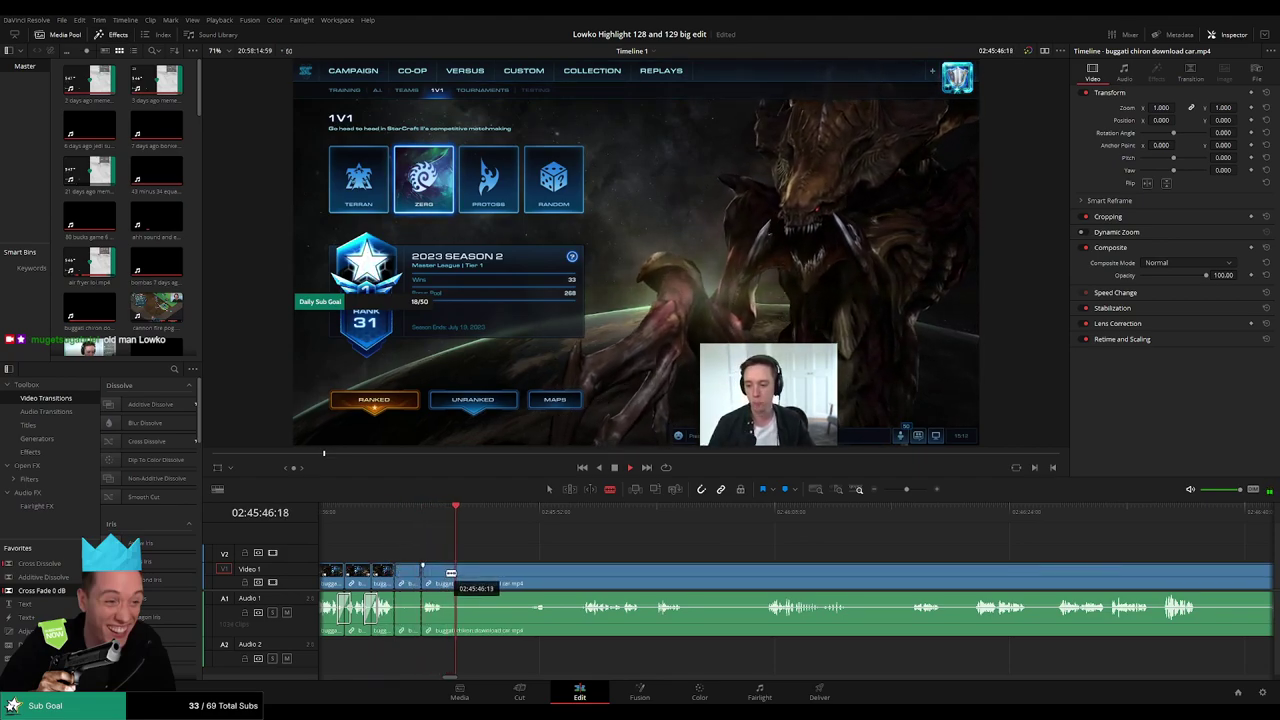
pyautogui.click(444, 573)
pyautogui.press('a')
pyautogui.click(407, 576)
pyautogui.press('Delete')
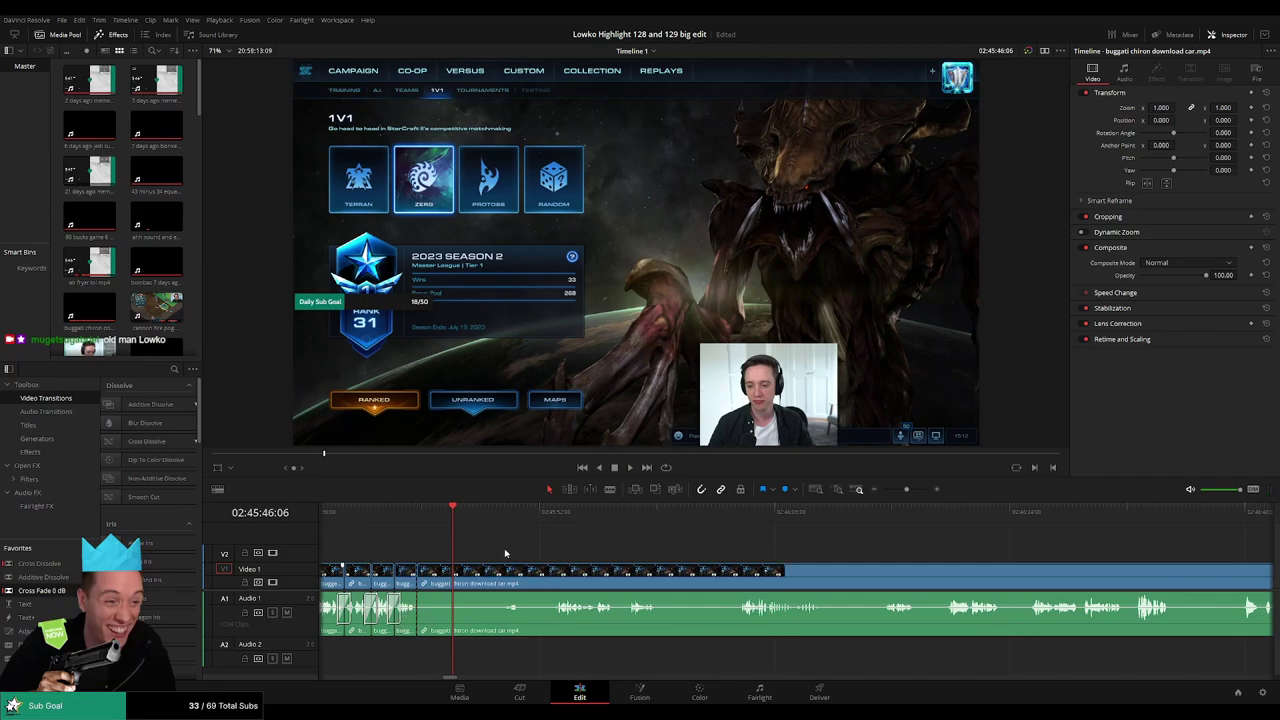
# - Remove the 1V1 menu section from about 02:45:44 to 02:45:53, close the gap and cross-fade the audio at the cut
pyautogui.click(543, 513)
pyautogui.press('space')
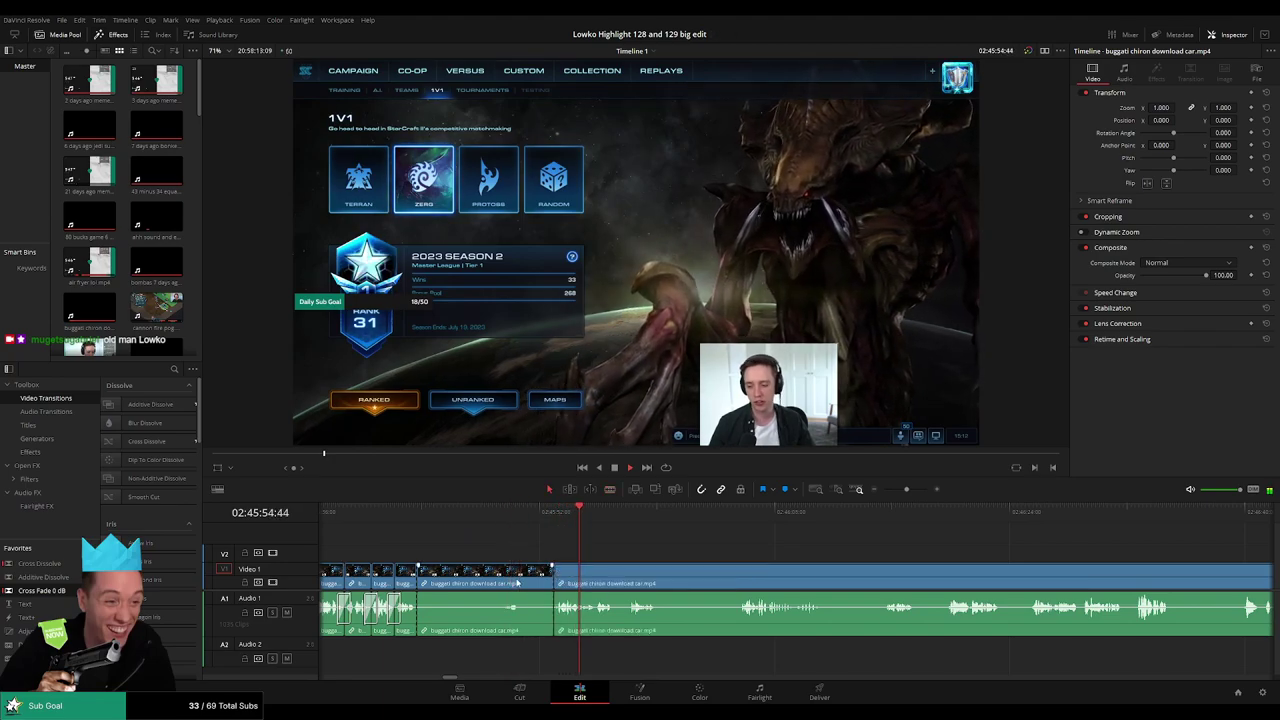
pyautogui.click(517, 582)
pyautogui.press('Delete')
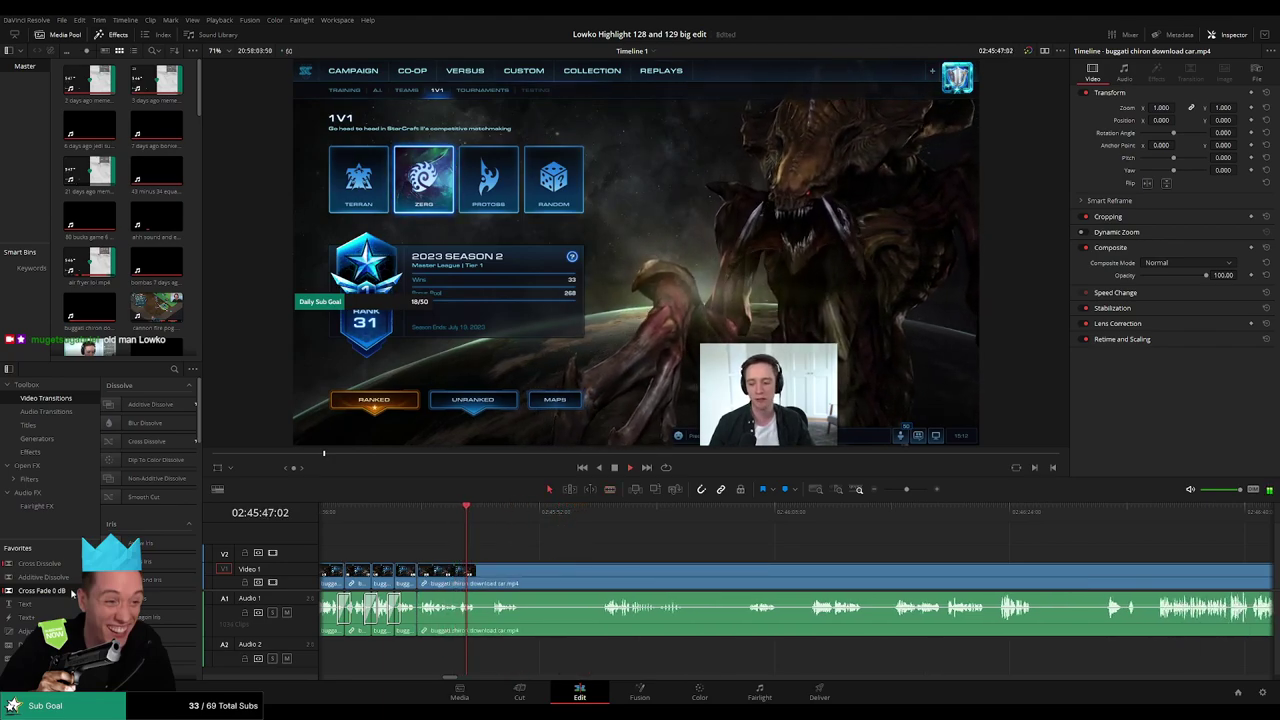
# - Remove the 1V1 menu section from about 02:45:48 to 02:46:06, close the gap and cross-fade the audio at the cut
pyautogui.click(497, 520)
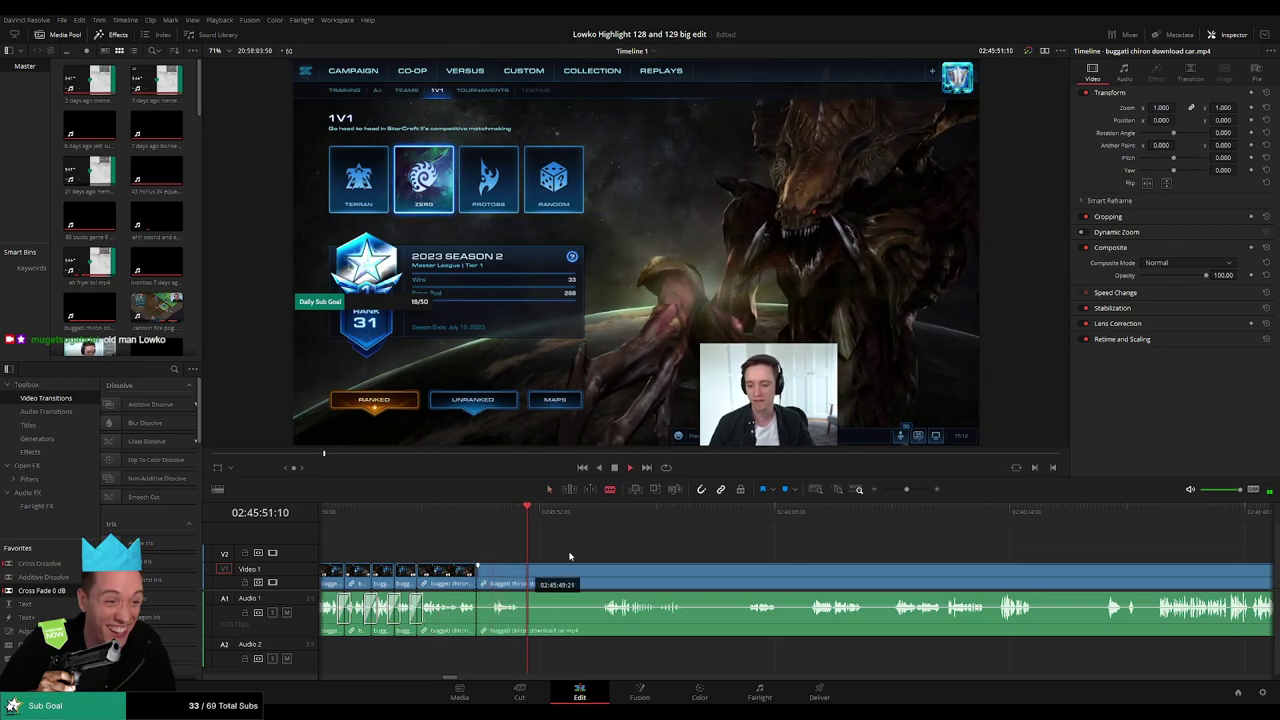
pyautogui.click(607, 521)
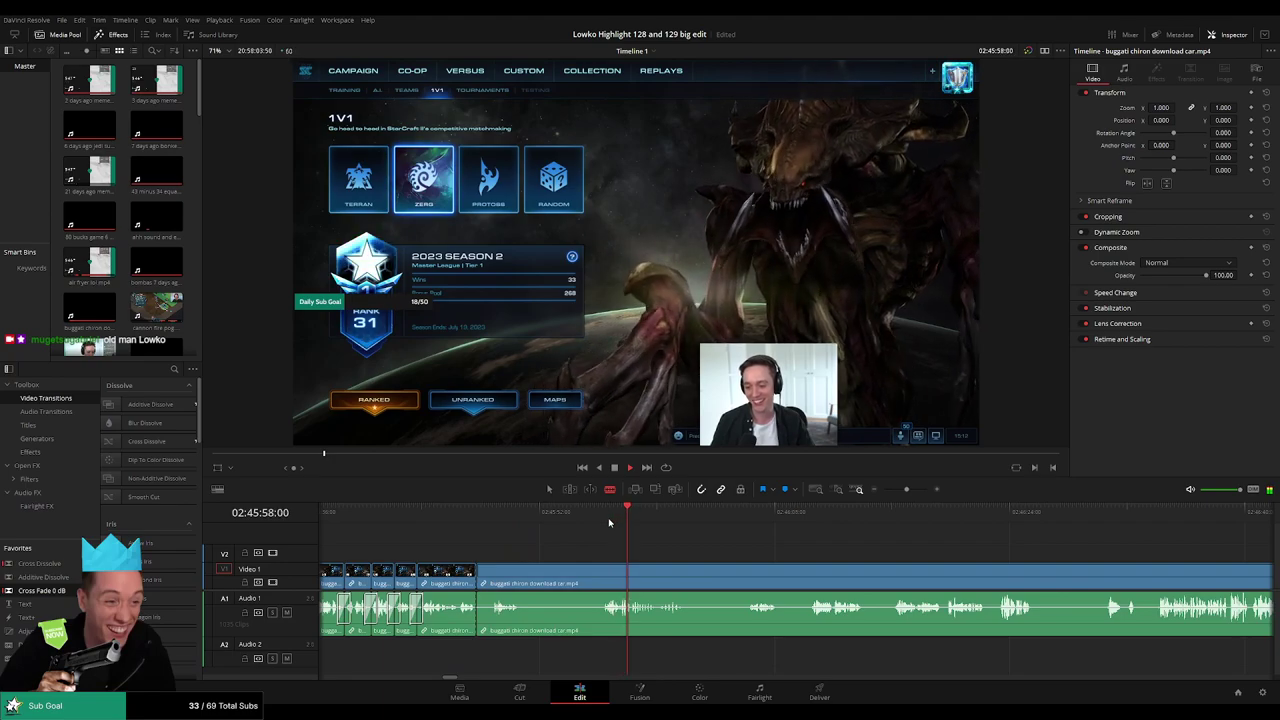
pyautogui.click(746, 516)
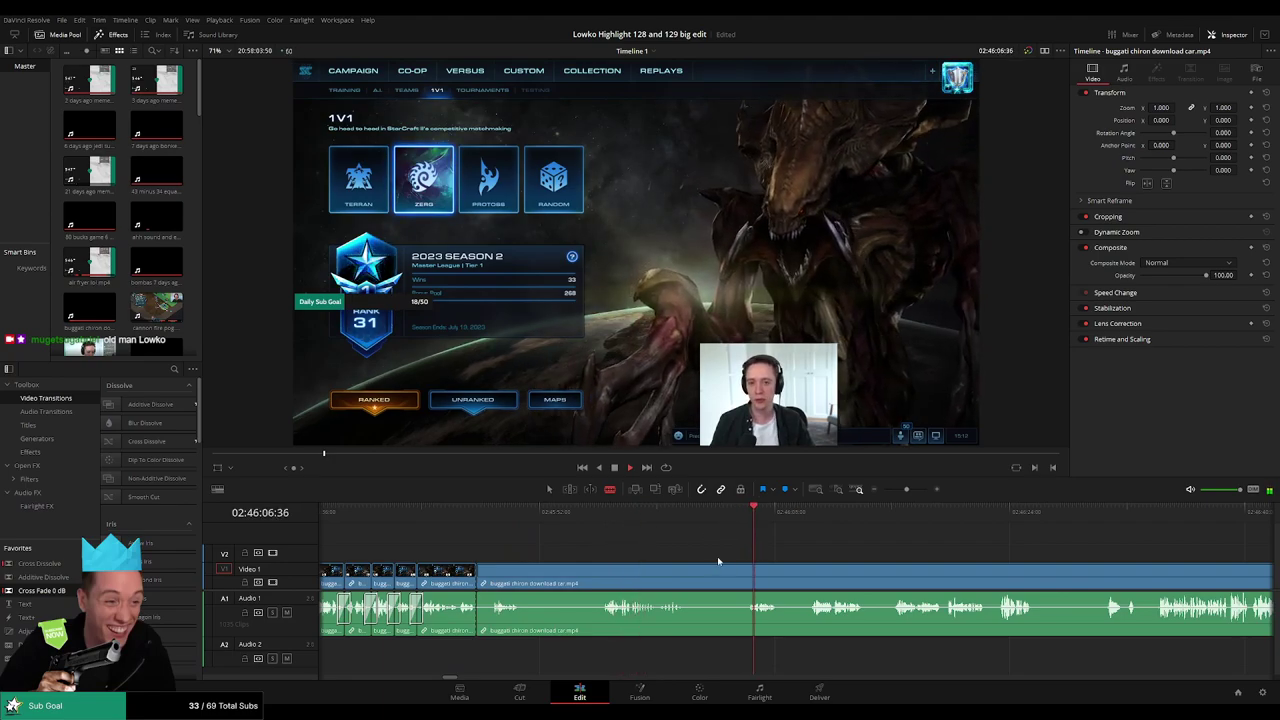
pyautogui.moveTo(718, 561); pyautogui.dragTo(591, 543)
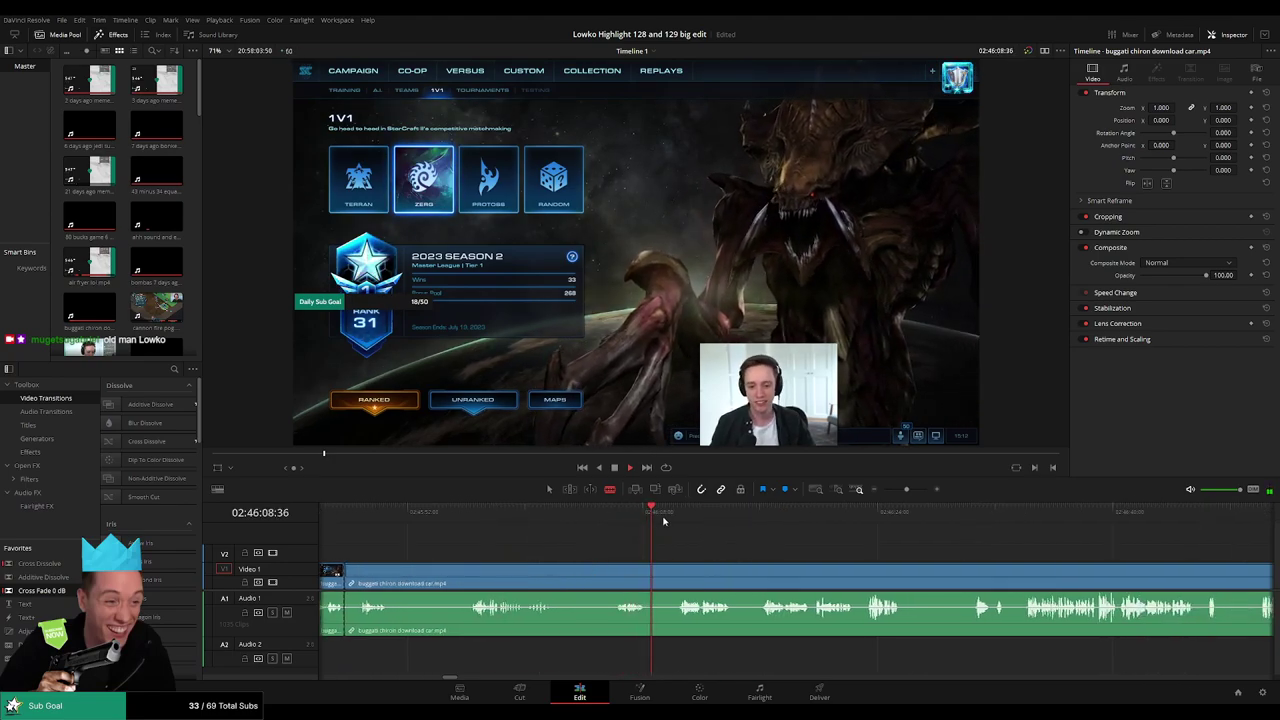
pyautogui.click(610, 585)
pyautogui.press('a')
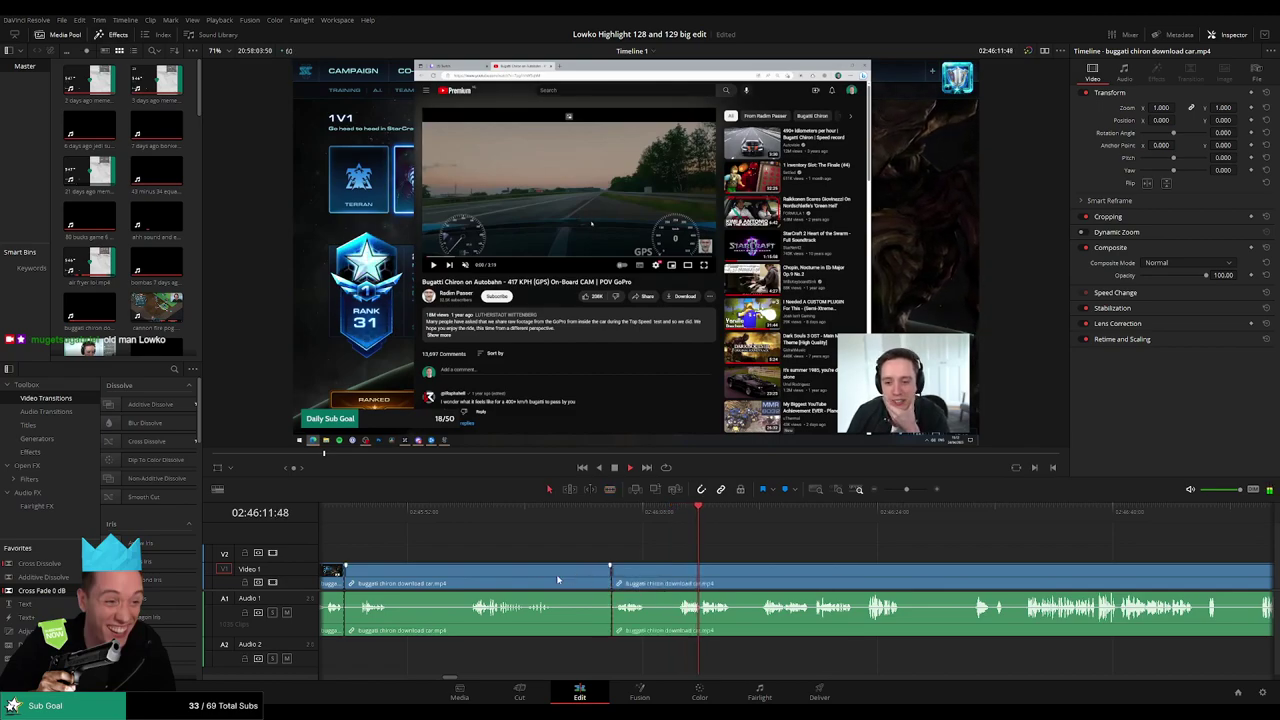
pyautogui.click(558, 580)
pyautogui.press('Delete')
pyautogui.click(332, 515)
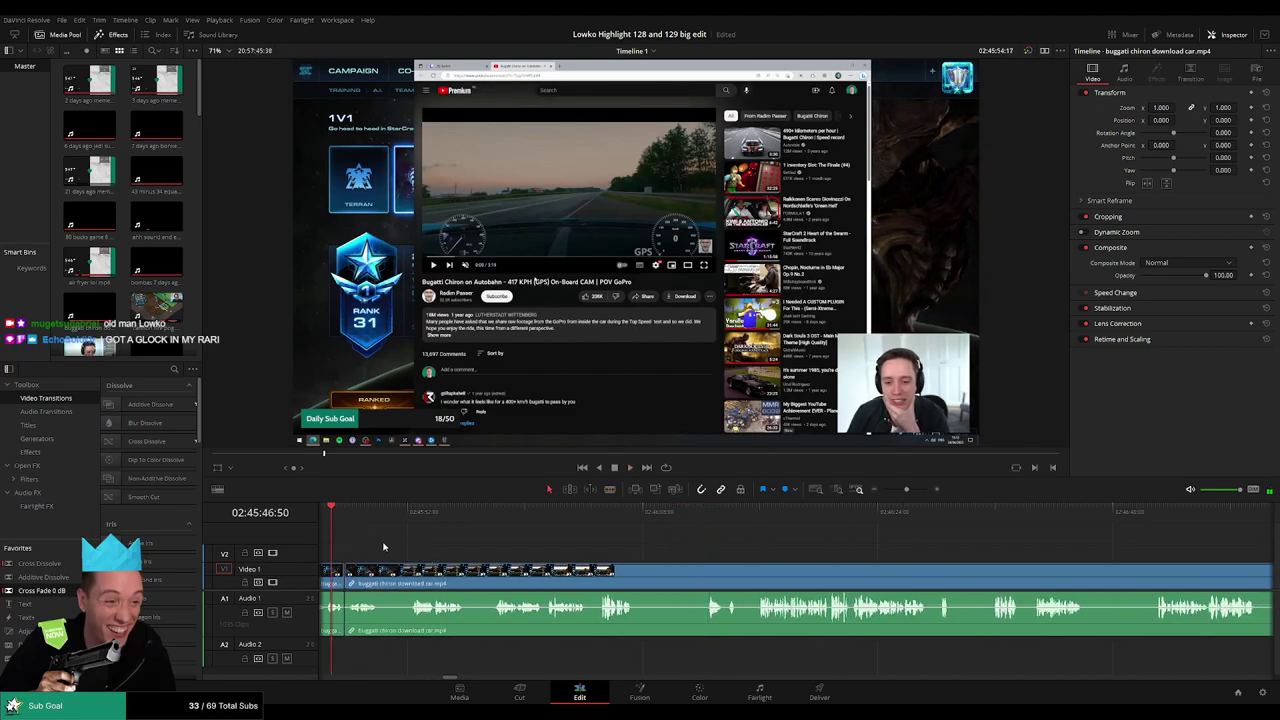
pyautogui.moveTo(384, 547); pyautogui.dragTo(529, 551)
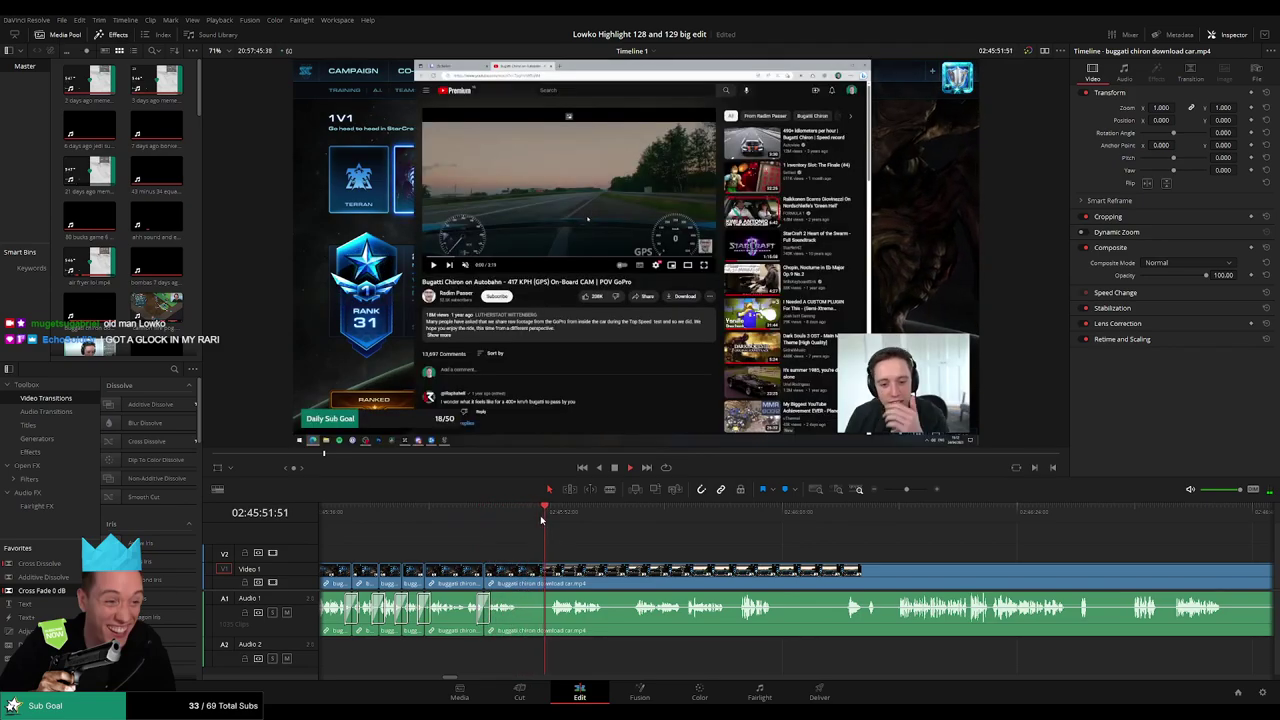
# - Cut out the Autobahn video piece from about 02:45:56 to 02:45:58, close the gap and cross-fade the audio at the cut
pyautogui.moveTo(569, 541); pyautogui.dragTo(414, 541)
pyautogui.press('b')
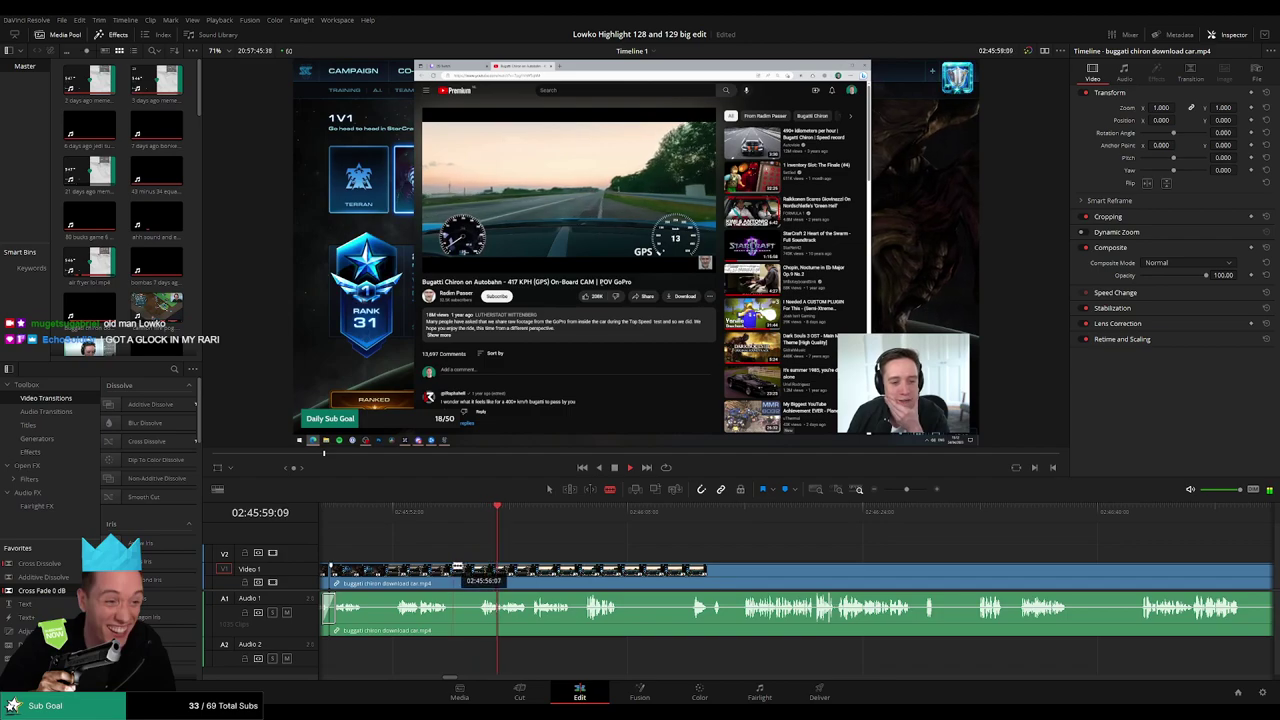
pyautogui.click(453, 568)
pyautogui.click(477, 567)
pyautogui.press('a')
pyautogui.click(463, 571)
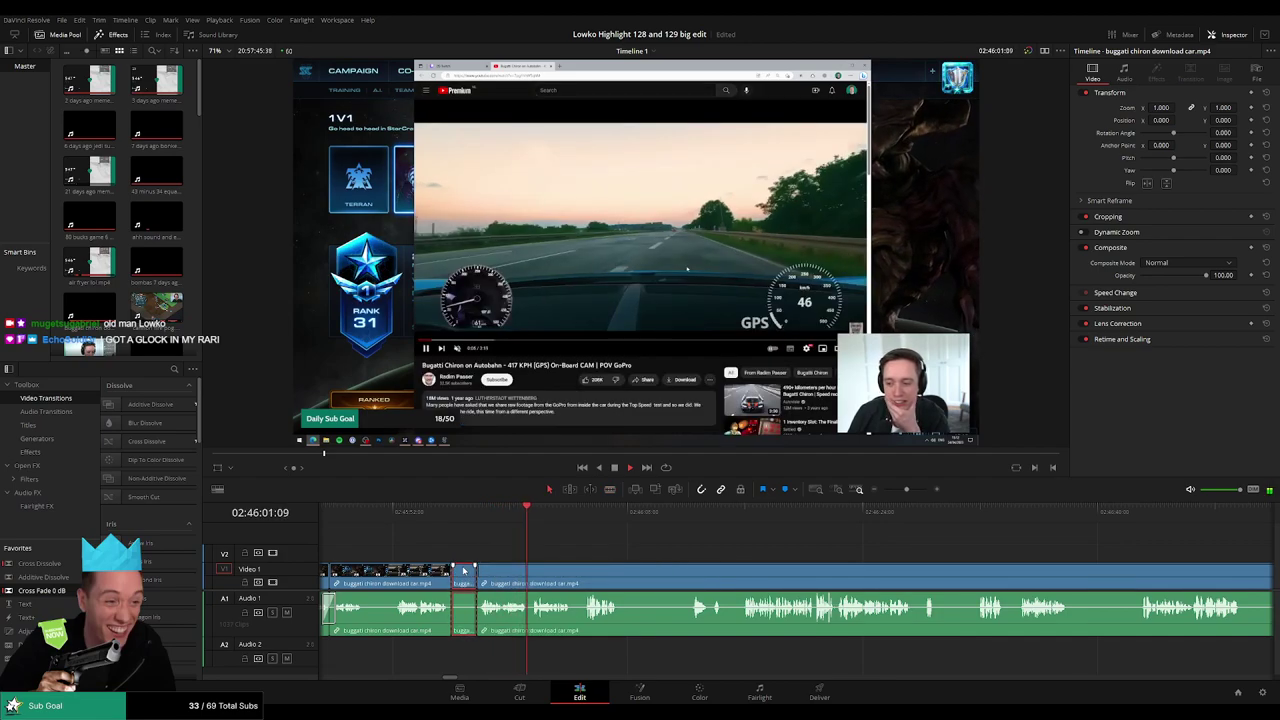
pyautogui.press('BackSpace')
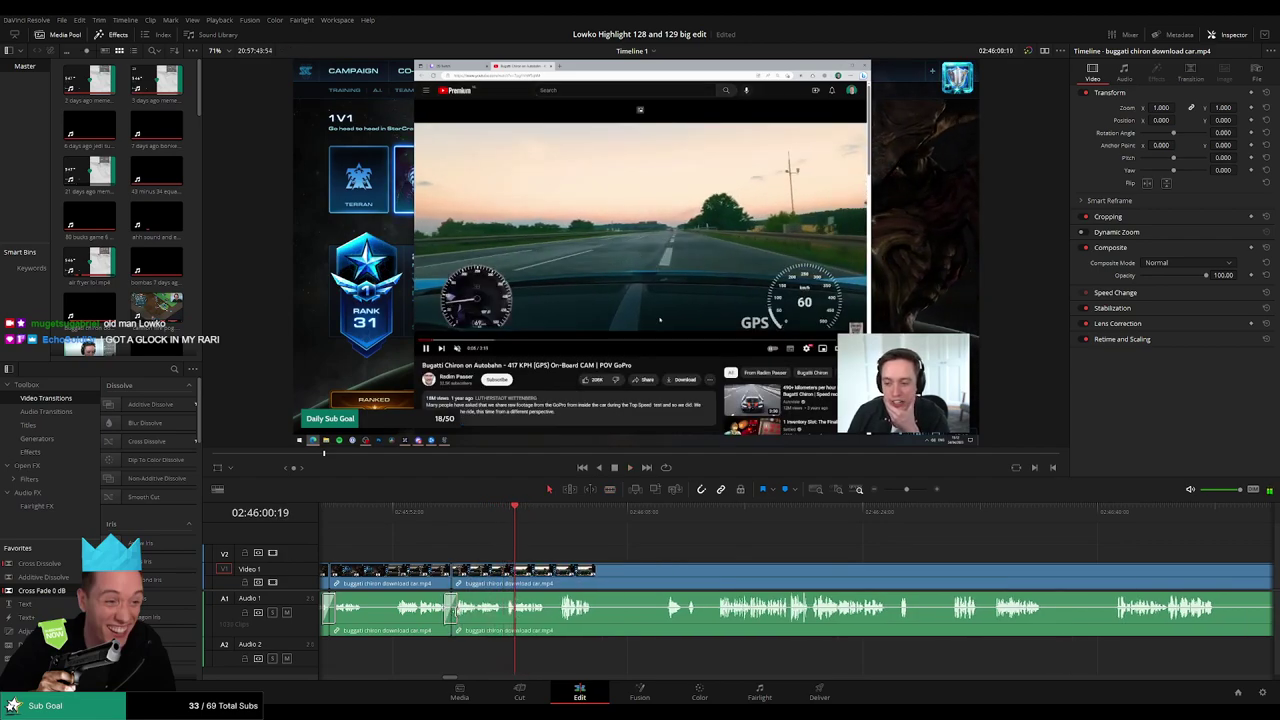
# - Remove the quiet Autobahn video section from about 02:46:06 to 02:46:10 and close the gap
pyautogui.press('space')
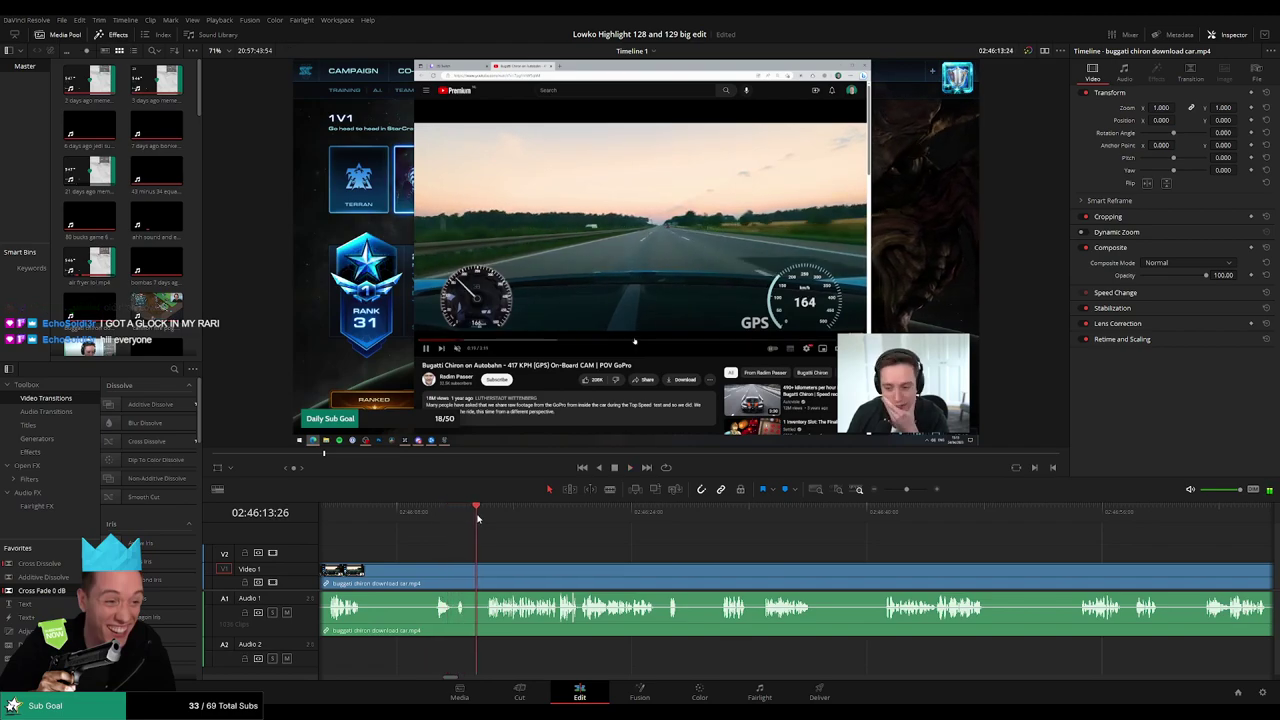
pyautogui.hscroll(-1, 477, 557)
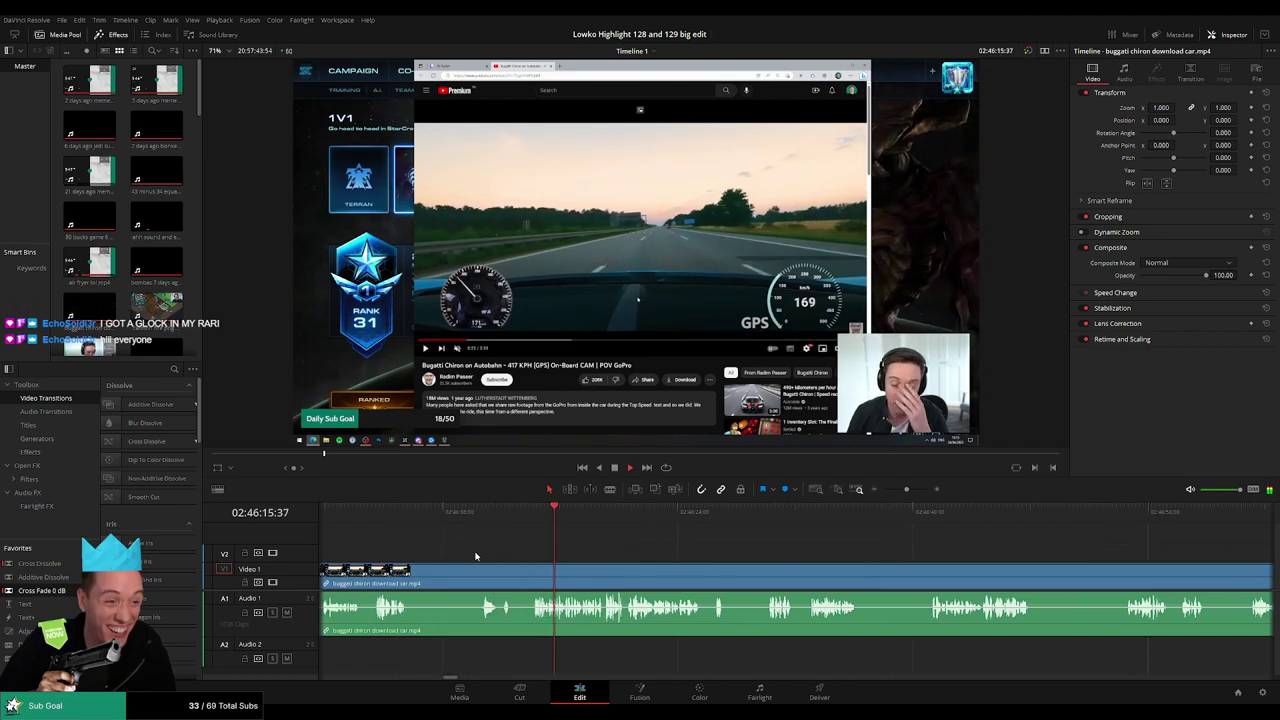
pyautogui.press('b')
pyautogui.click(411, 571)
pyautogui.click(480, 571)
pyautogui.press('a')
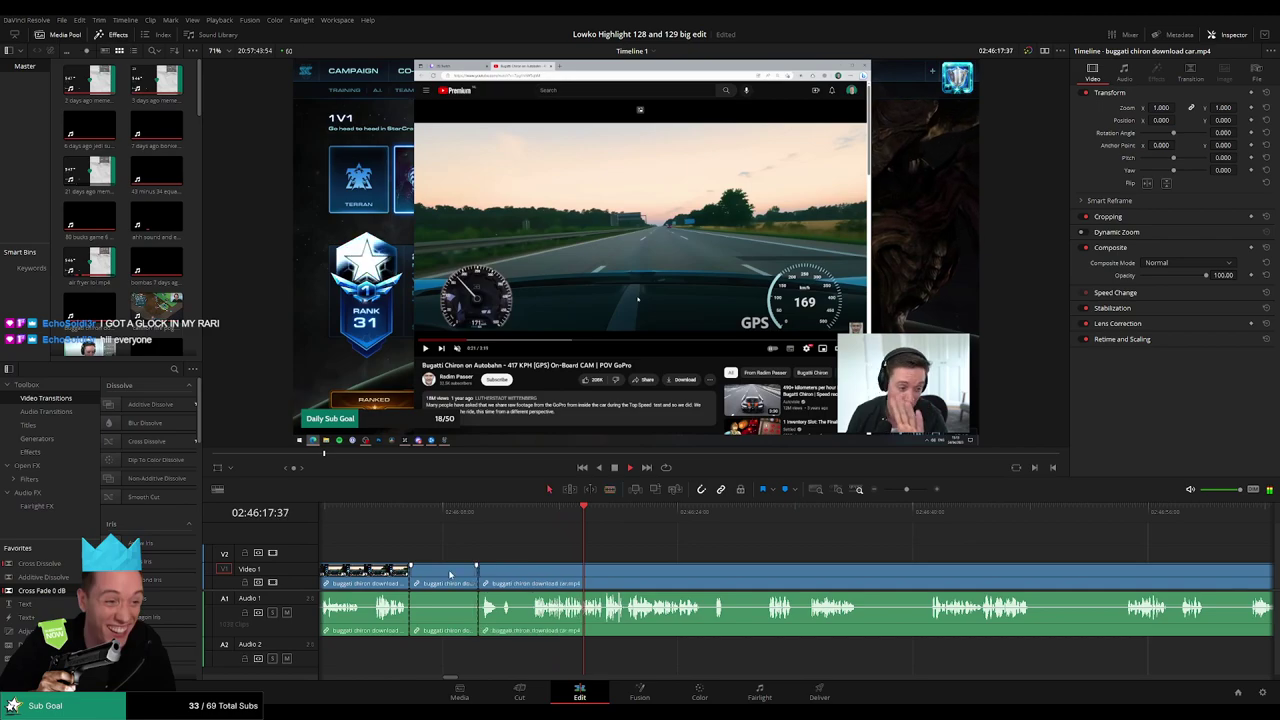
pyautogui.click(453, 573)
pyautogui.press('Delete')
# - Cut out the roughly one-second piece from about 02:46:08 to 02:46:09 and close the gap
pyautogui.press('b')
pyautogui.click(444, 572)
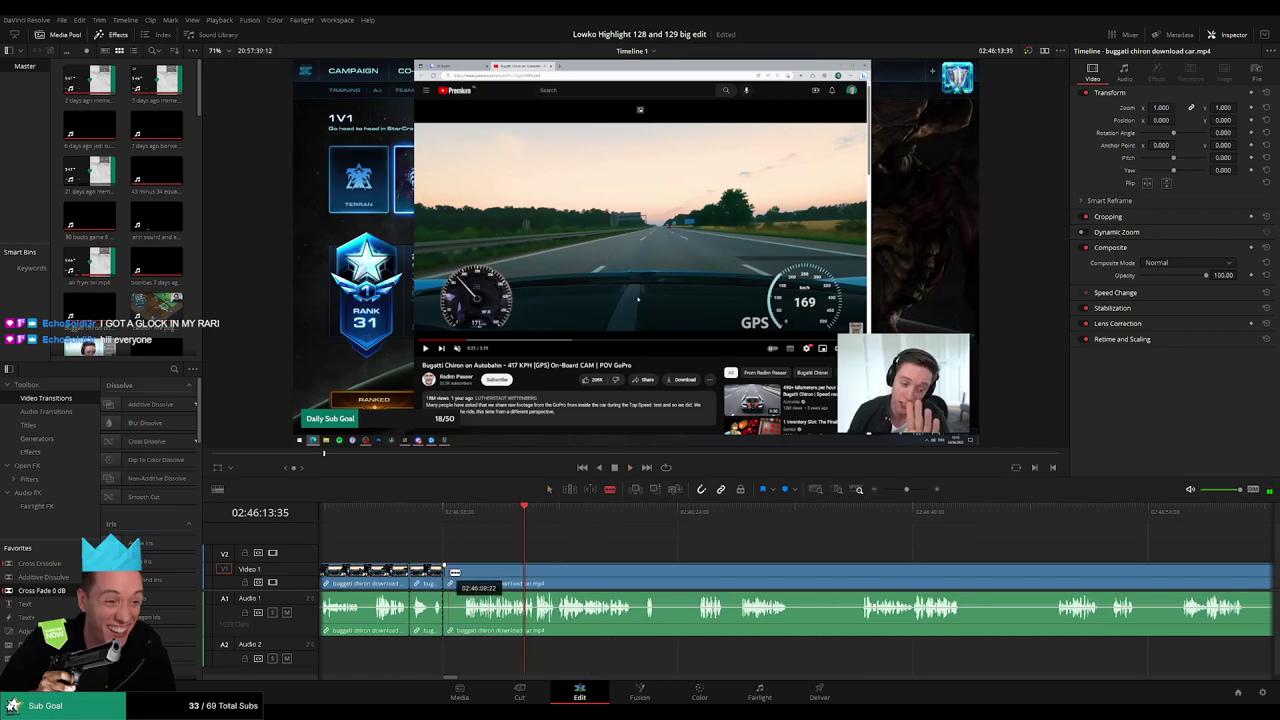
pyautogui.press('BackSpace')
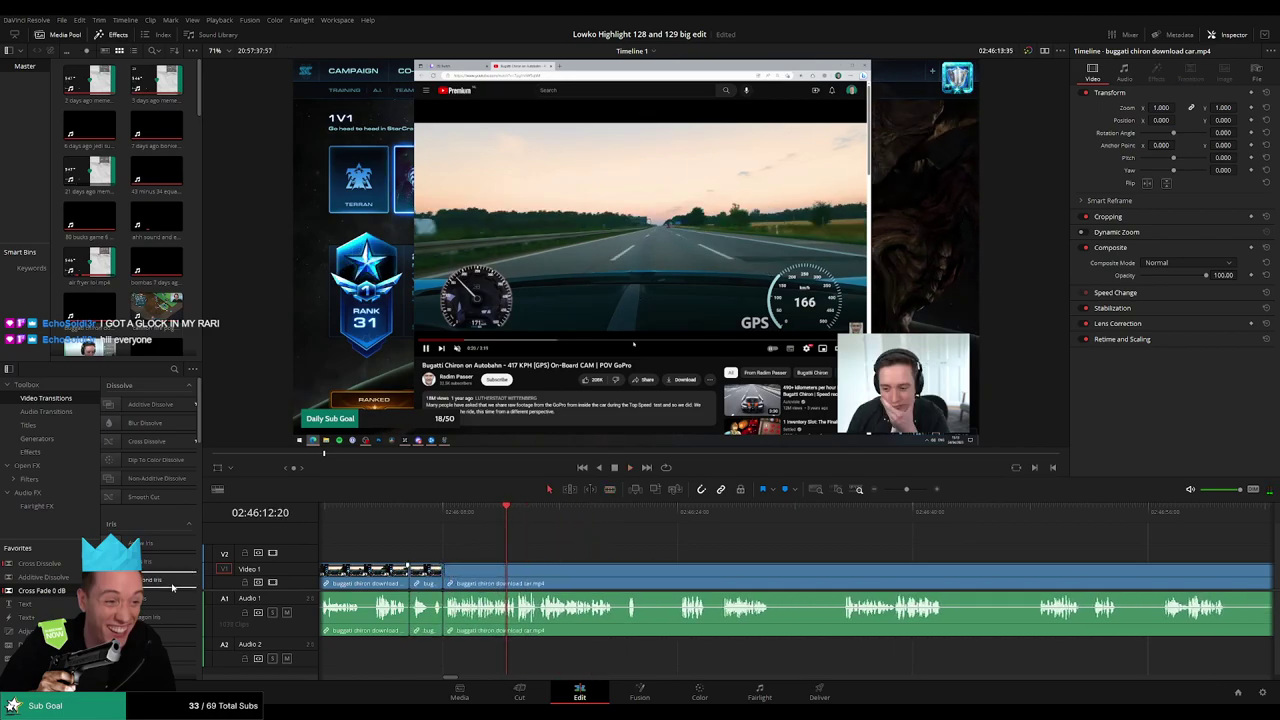
# - Add Cross Fade 0 dB to the audio cuts at about 02:46:06 and 02:46:08 and play back the result
pyautogui.moveTo(425, 607); pyautogui.dragTo(411, 608)
pyautogui.moveTo(70, 589); pyautogui.dragTo(404, 608)
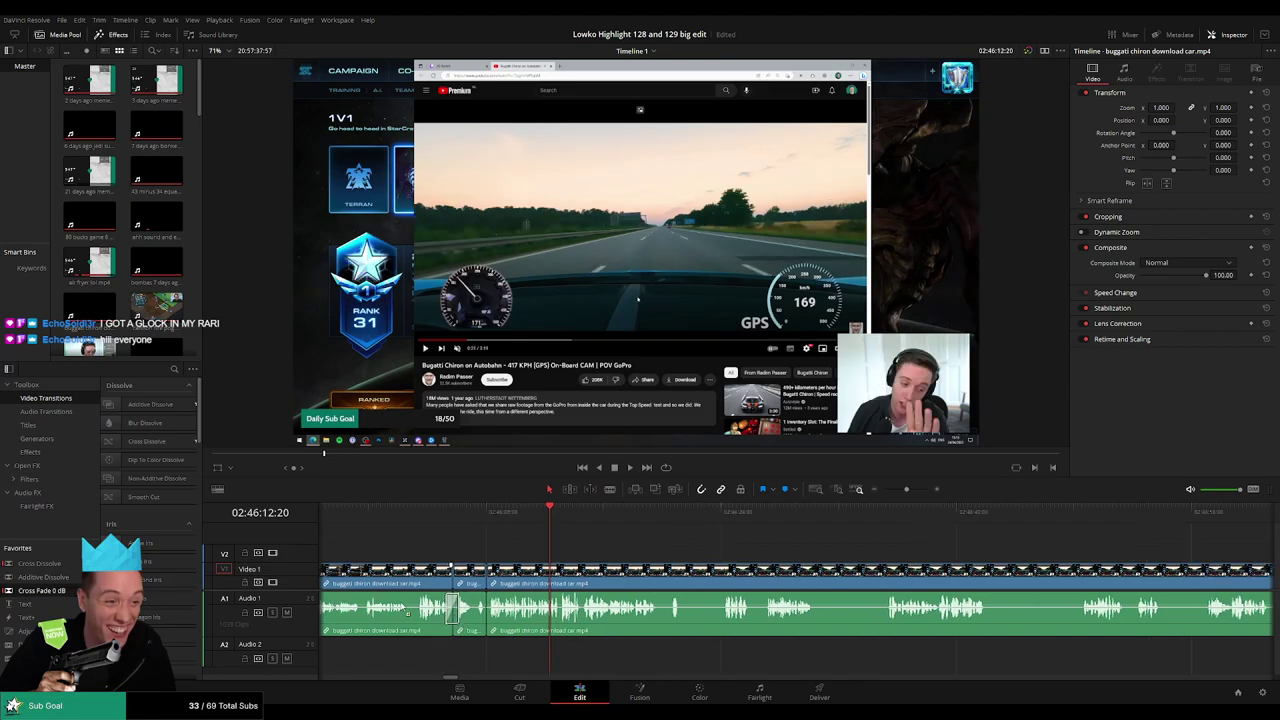
pyautogui.click(490, 515)
pyautogui.press('space')
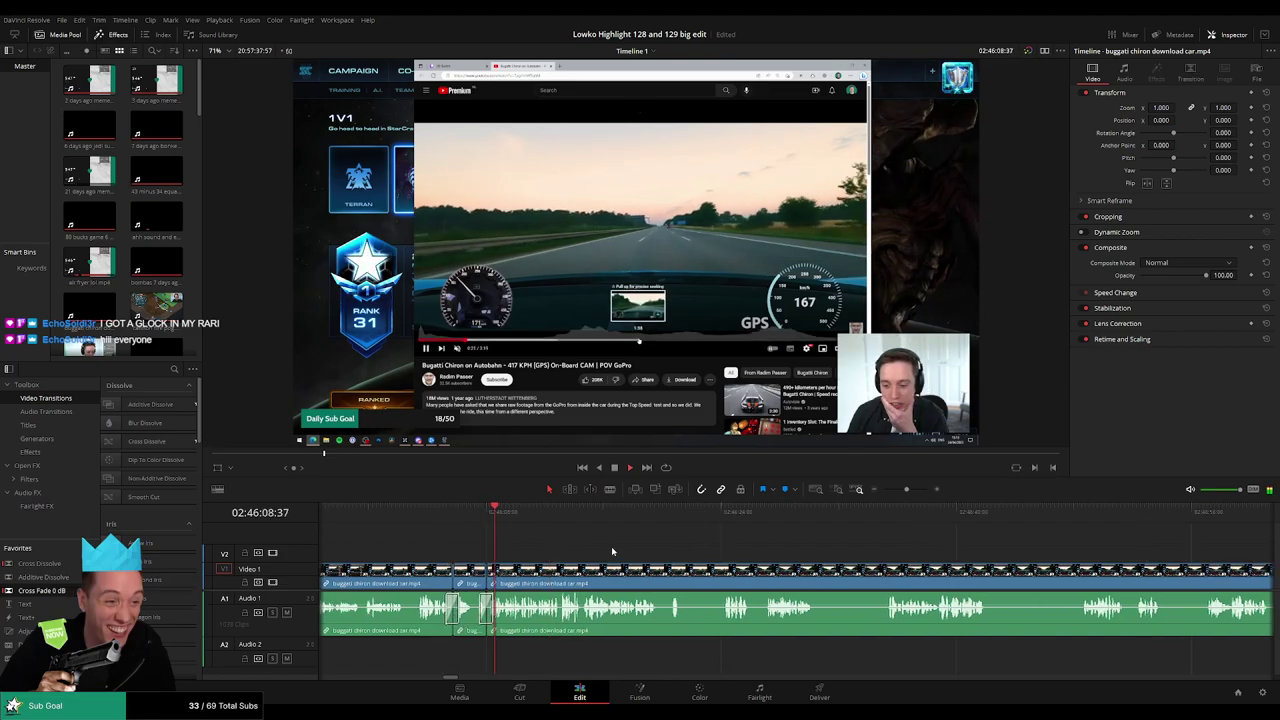
# - Look through the clips in the media pool down to the Timeline 1 entry
pyautogui.moveTo(611, 546); pyautogui.dragTo(486, 540)
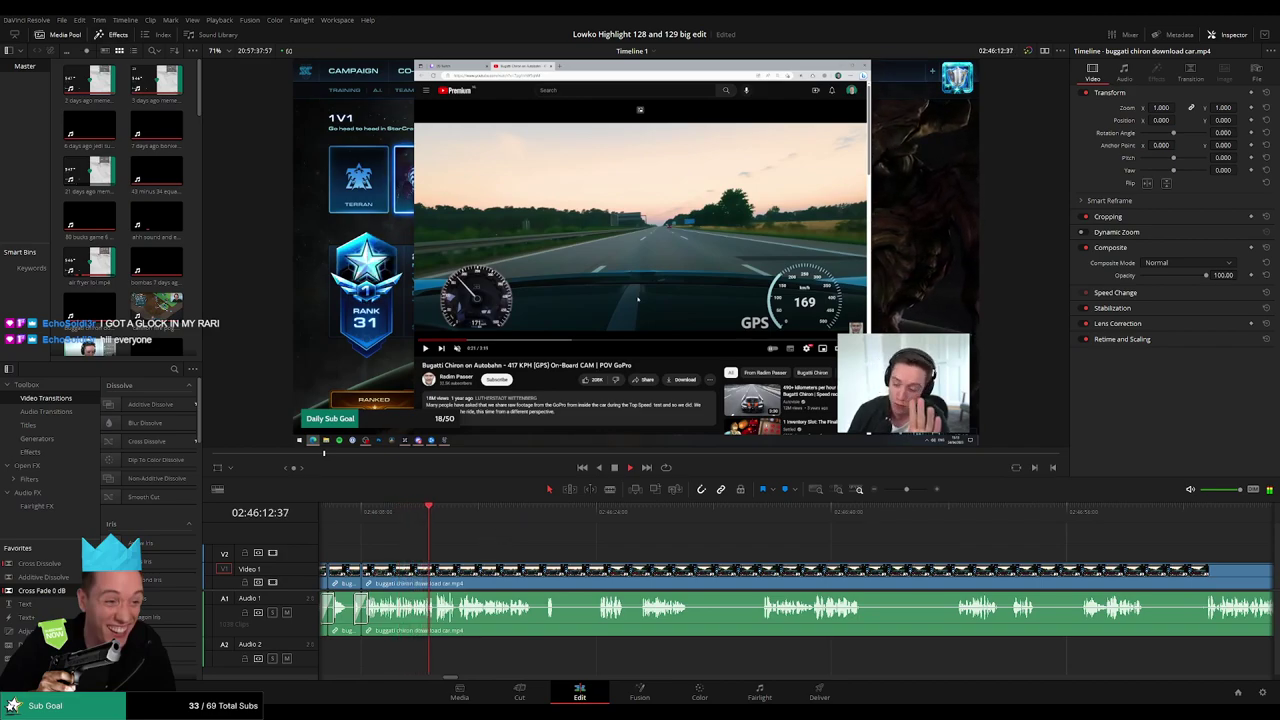
pyautogui.click(195, 111)
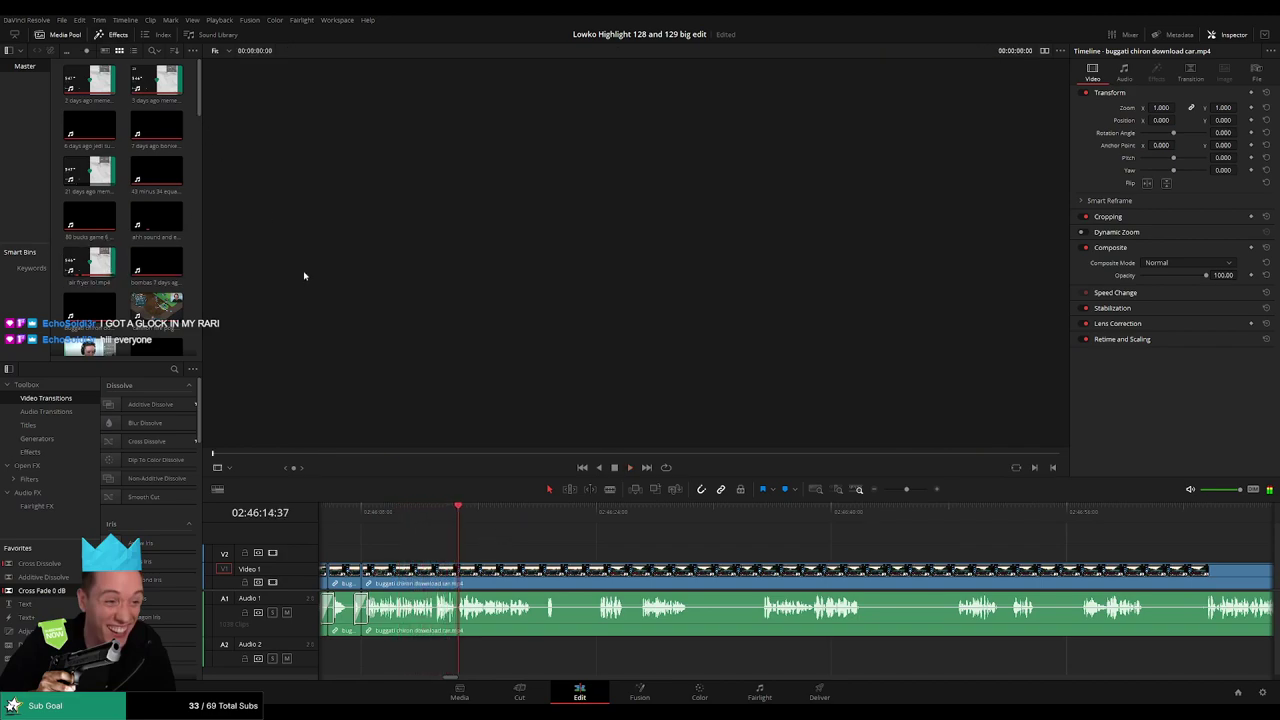
pyautogui.click(441, 543)
pyautogui.scroll(-10, 120, 200)
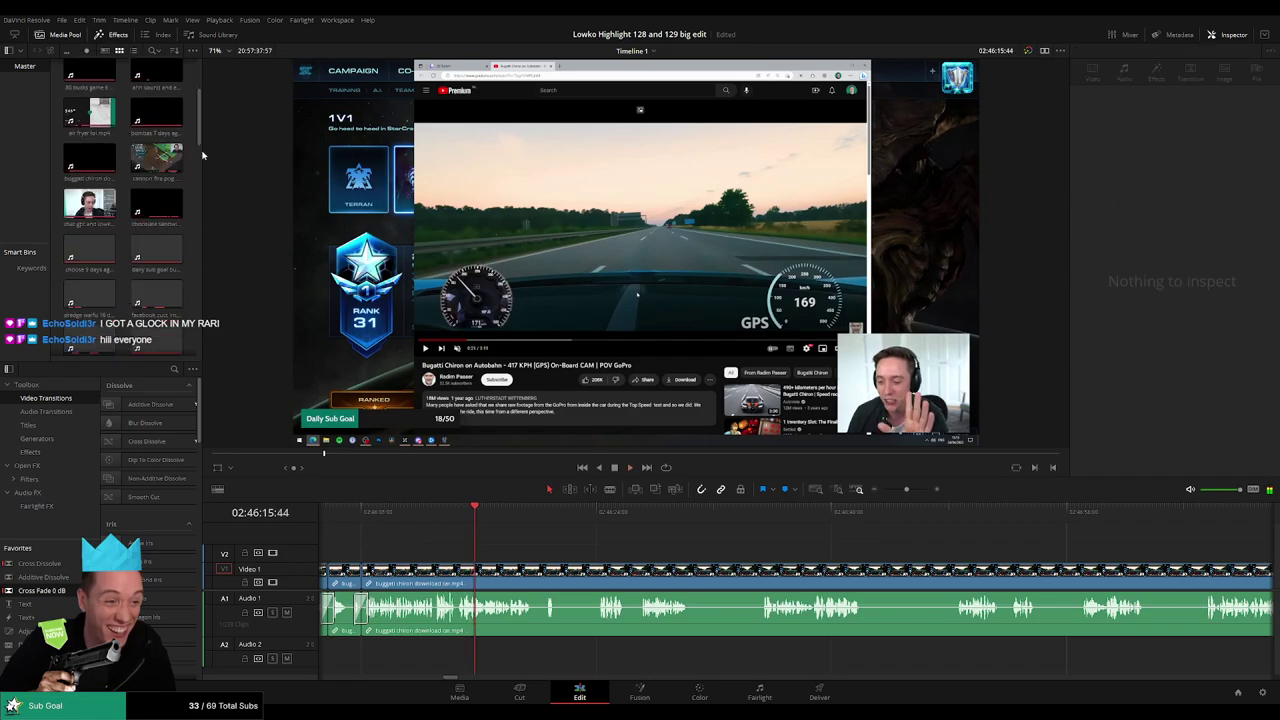
pyautogui.click(142, 215)
pyautogui.click(128, 224)
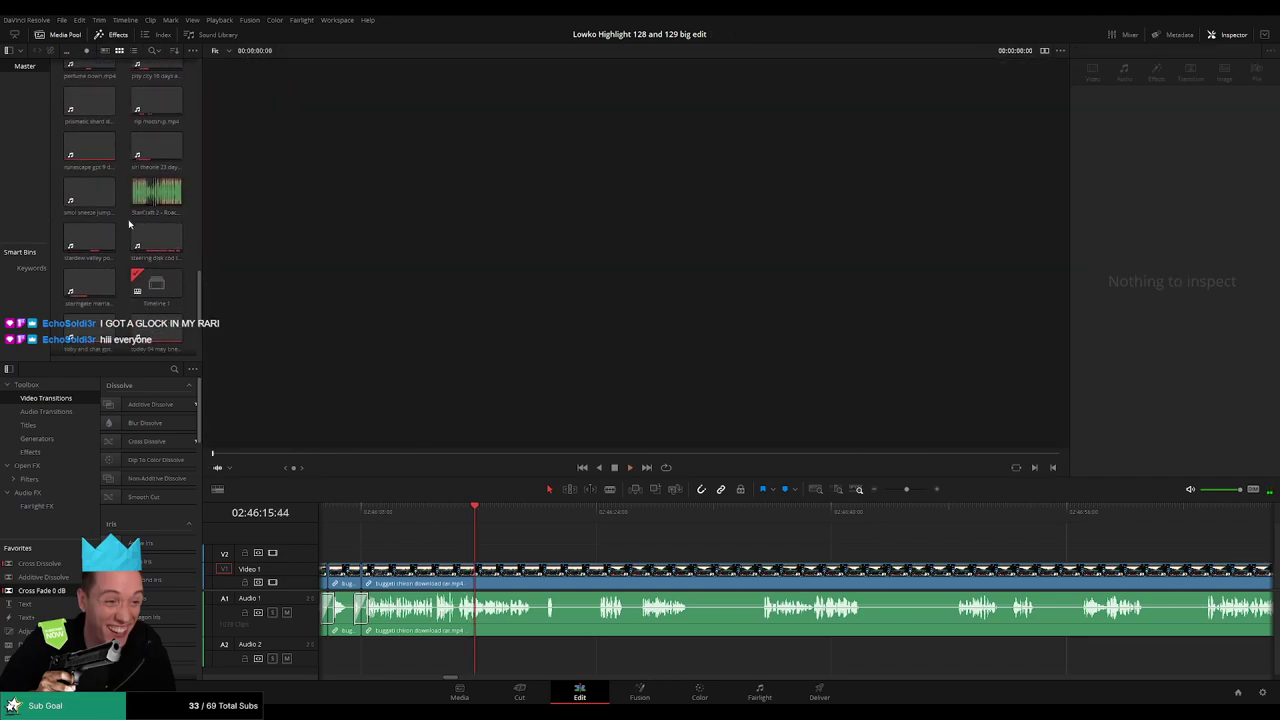
pyautogui.click(584, 565)
pyautogui.press('space')
pyautogui.press('space')
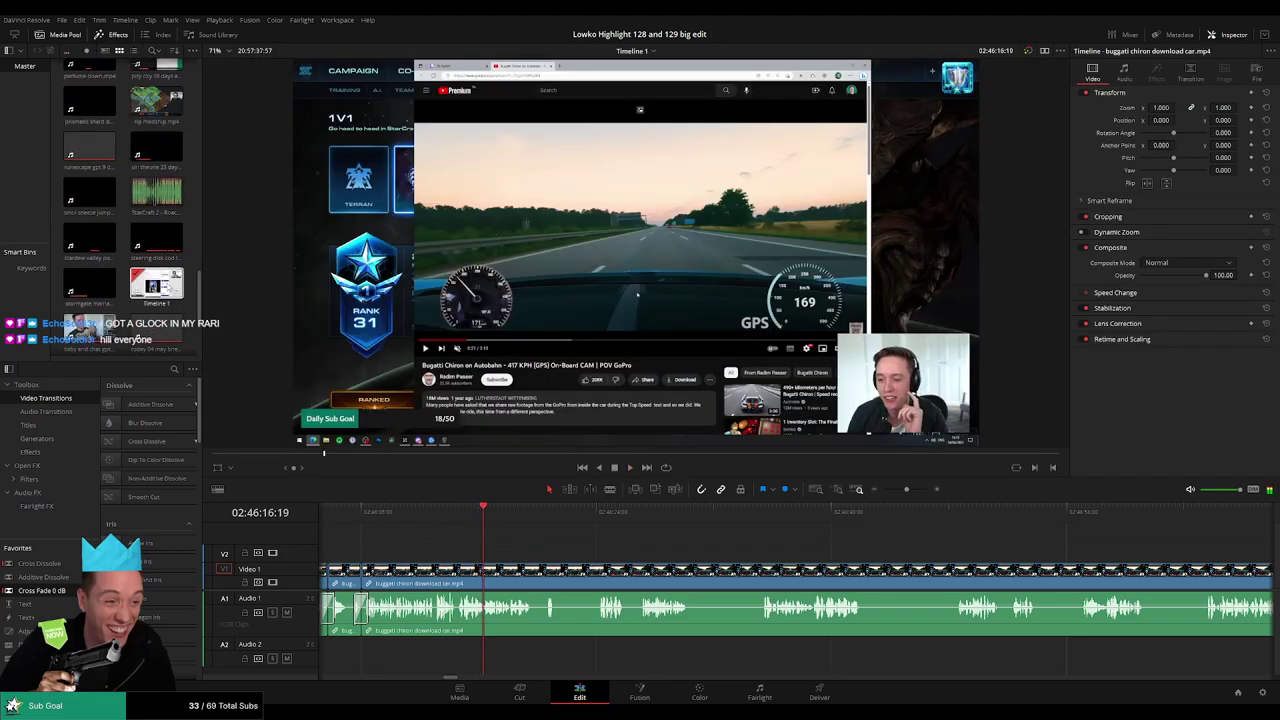
# - Cut out the quiet pieces at about 02:46:19 to 02:46:20 and 02:46:21 to 02:46:24 and close the gaps
pyautogui.click(519, 532)
pyautogui.press('space')
pyautogui.hscroll(4, 522, 547)
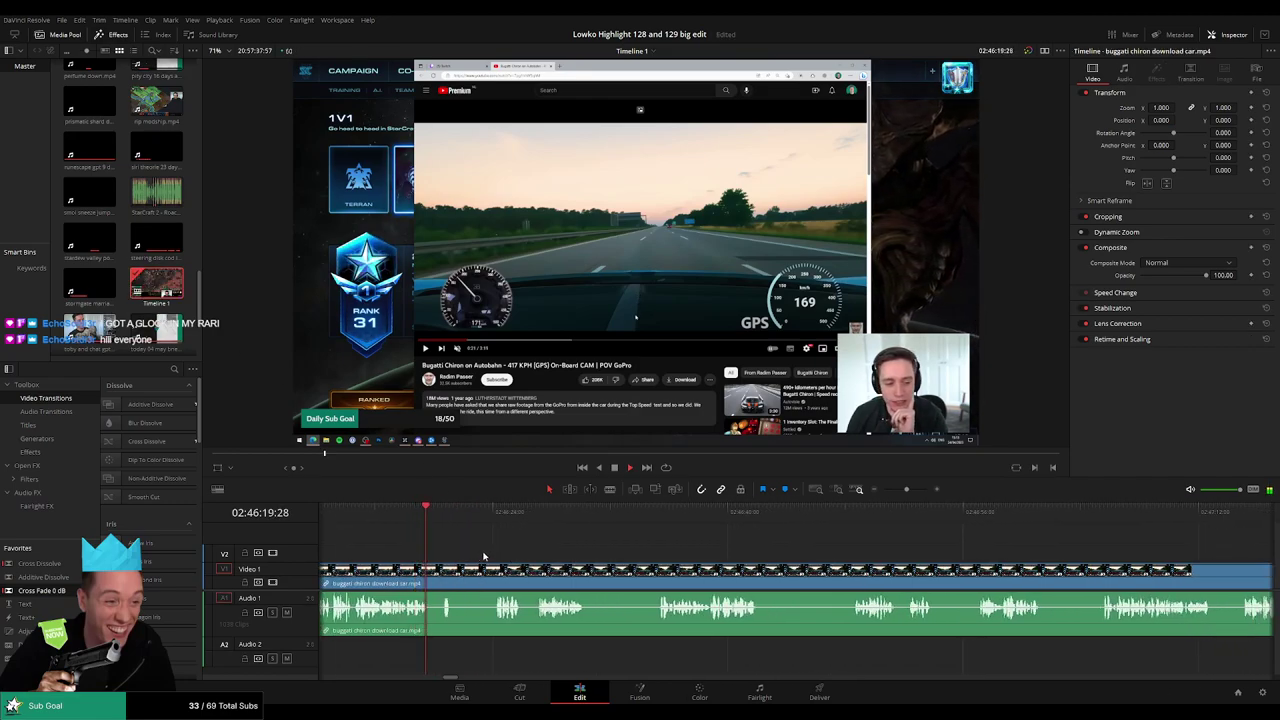
pyautogui.hscroll(1, 491, 556)
pyautogui.press('b')
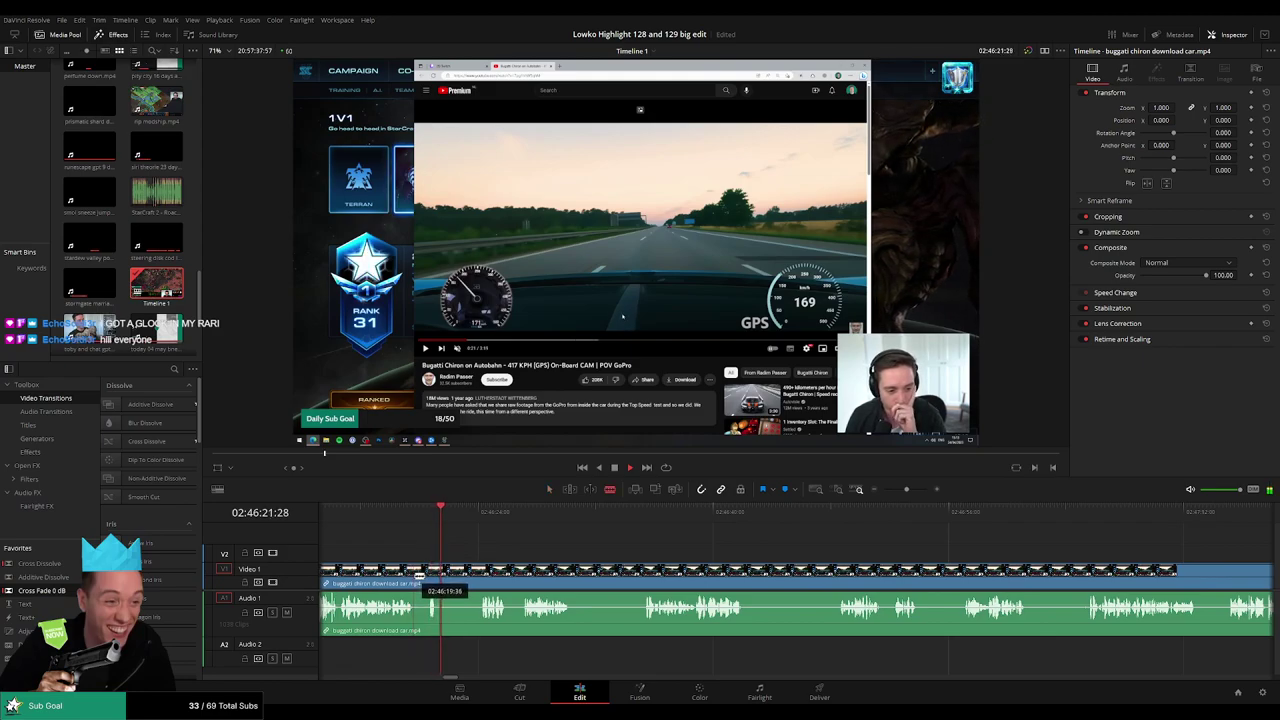
pyautogui.click(416, 579)
pyautogui.click(427, 578)
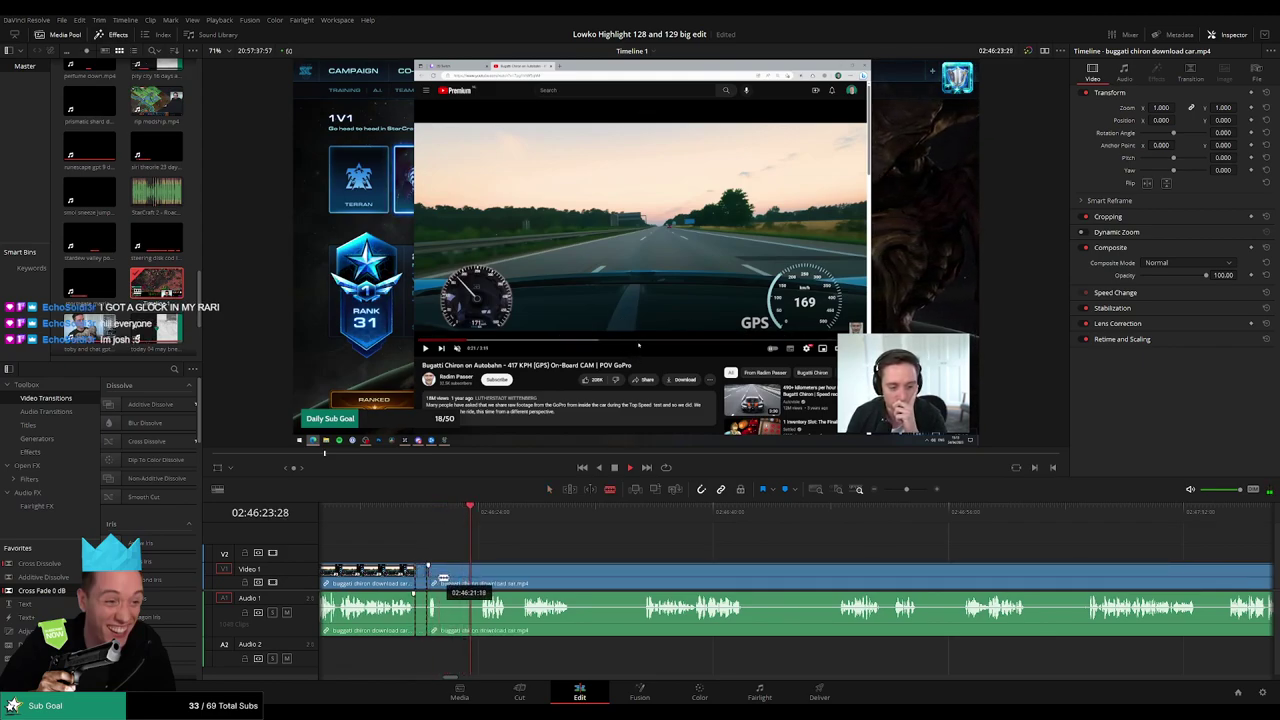
pyautogui.click(440, 577)
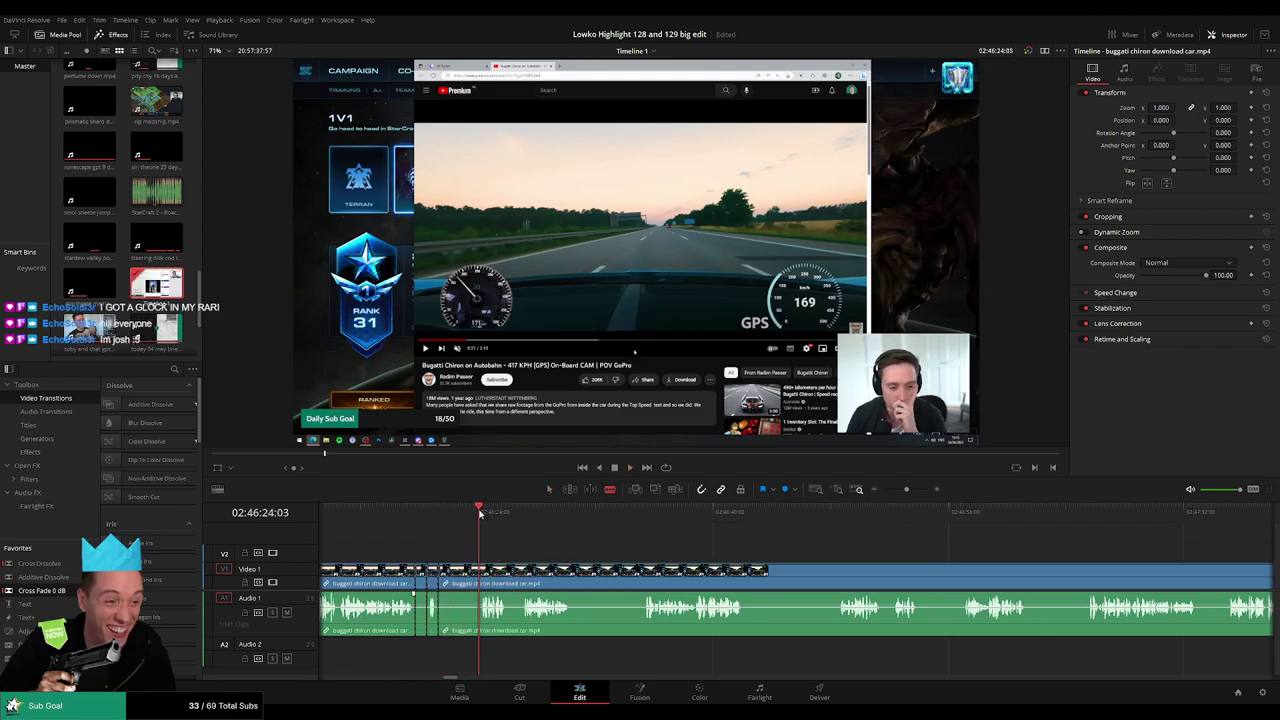
pyautogui.click(479, 580)
pyautogui.press('BackSpace')
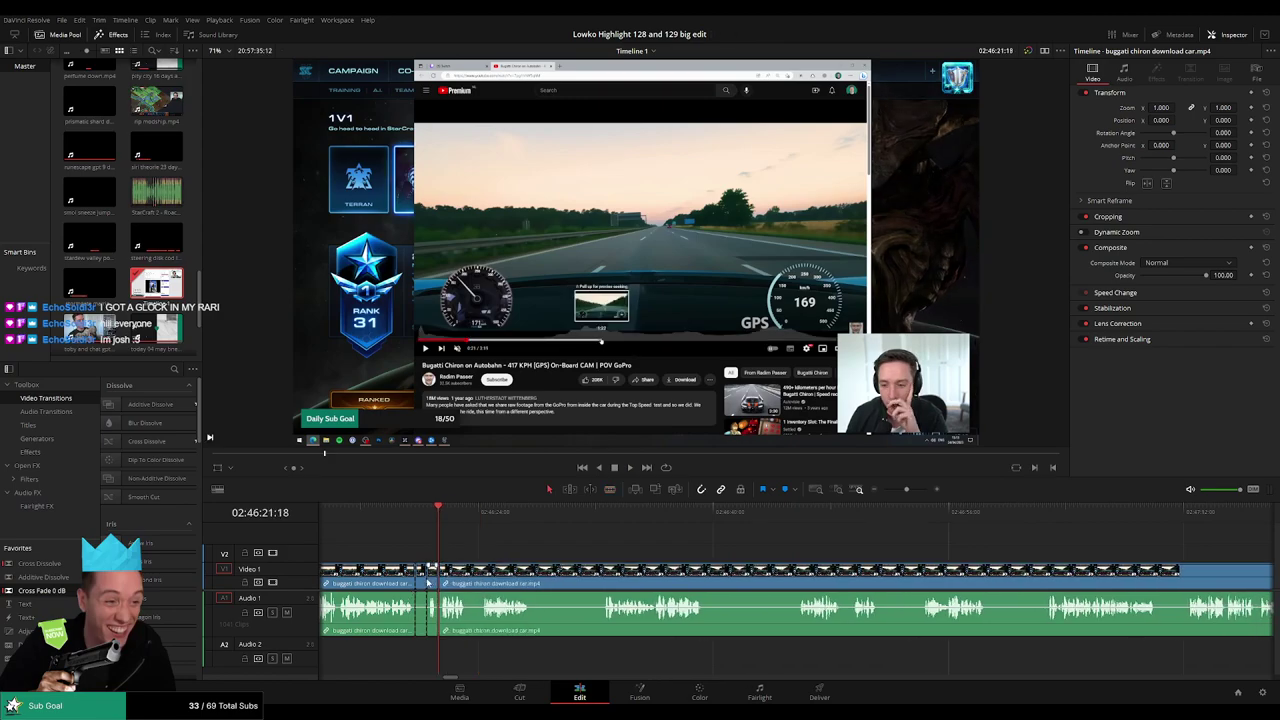
pyautogui.press('Delete')
# - Add Cross Fade 0 dB to the audio cut at about 02:46:19 and review the footage up to about 02:46:49
pyautogui.hscroll(-1, 417, 617)
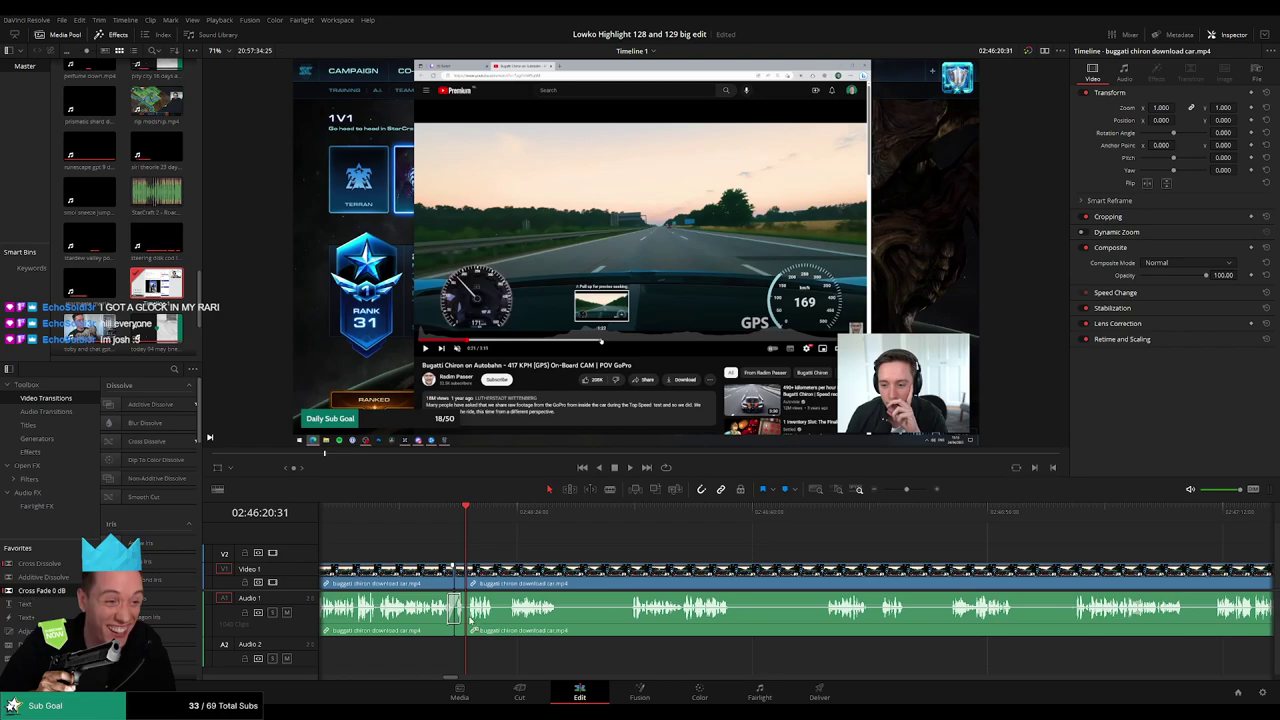
pyautogui.press('space')
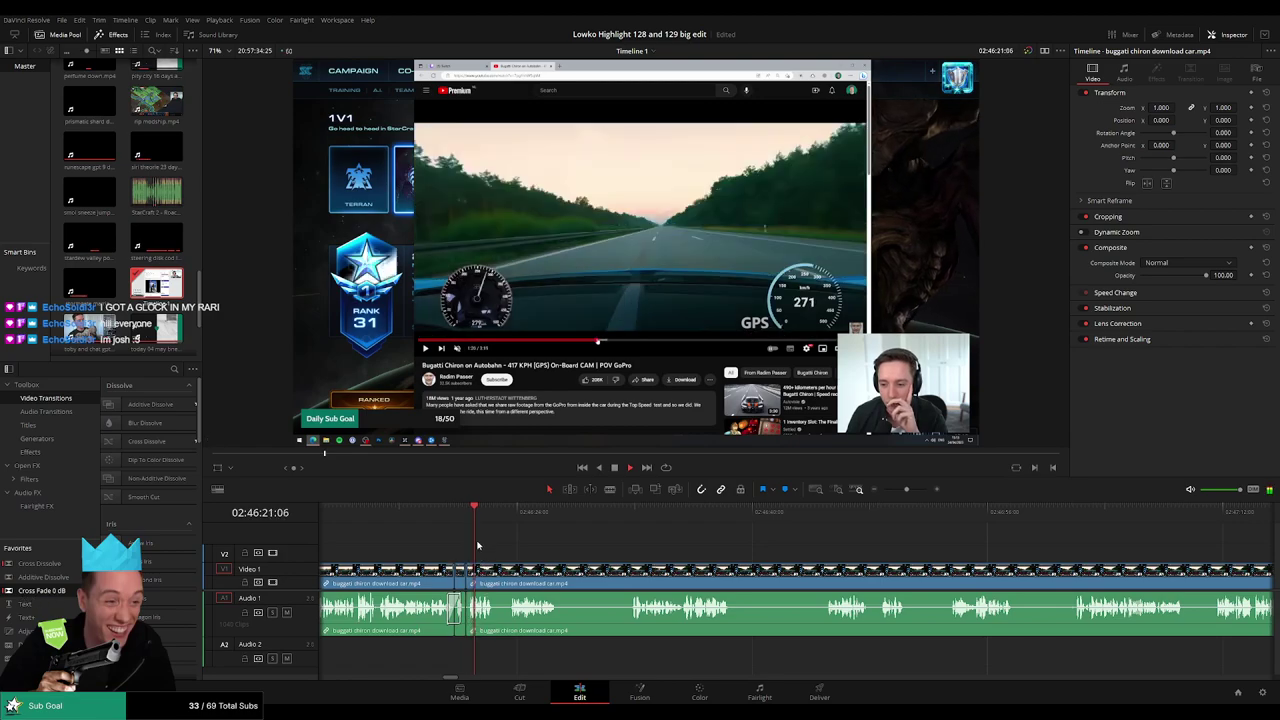
pyautogui.hscroll(1, 510, 556)
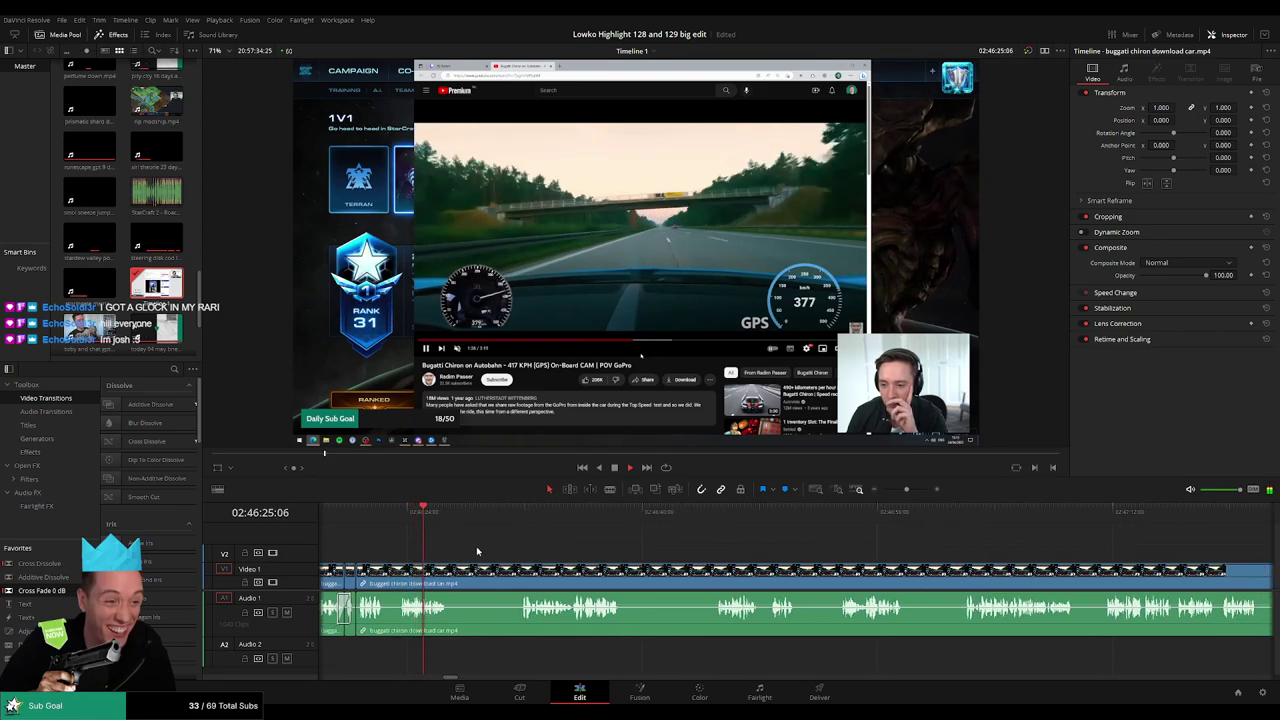
pyautogui.hscroll(2, 476, 546)
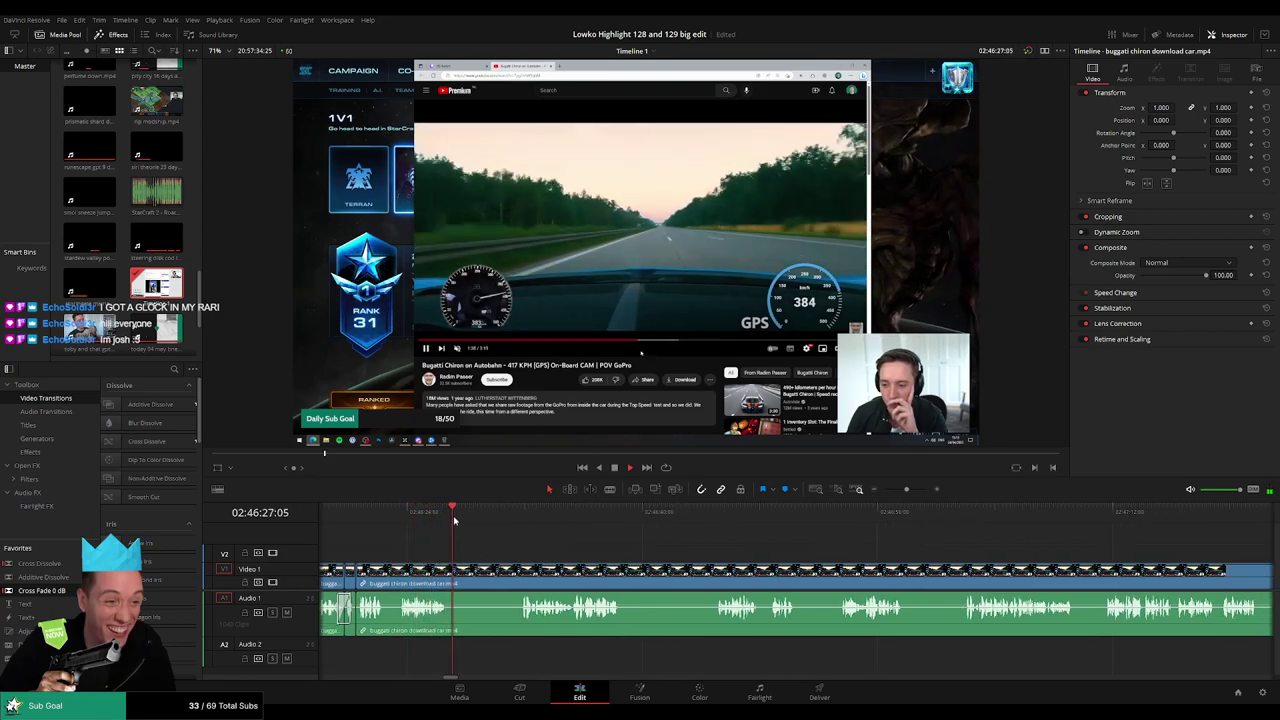
pyautogui.moveTo(455, 520); pyautogui.dragTo(519, 525)
pyautogui.hscroll(4, 547, 548)
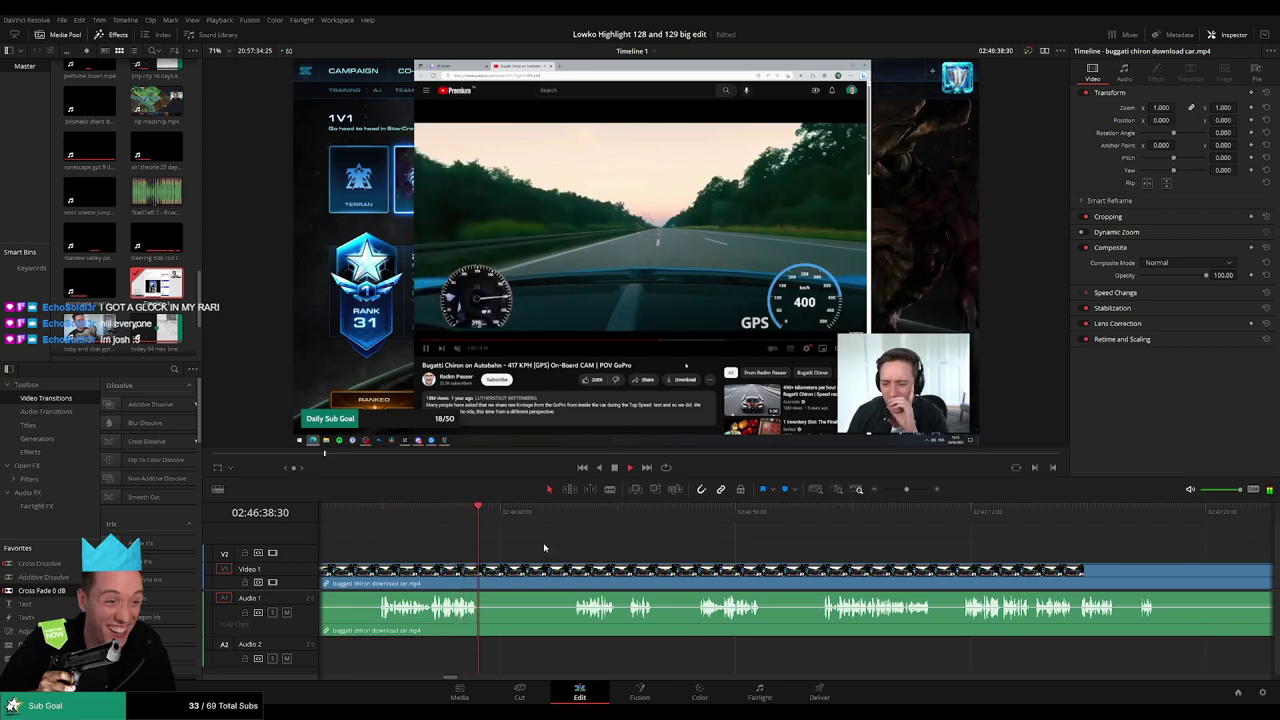
pyautogui.click(538, 515)
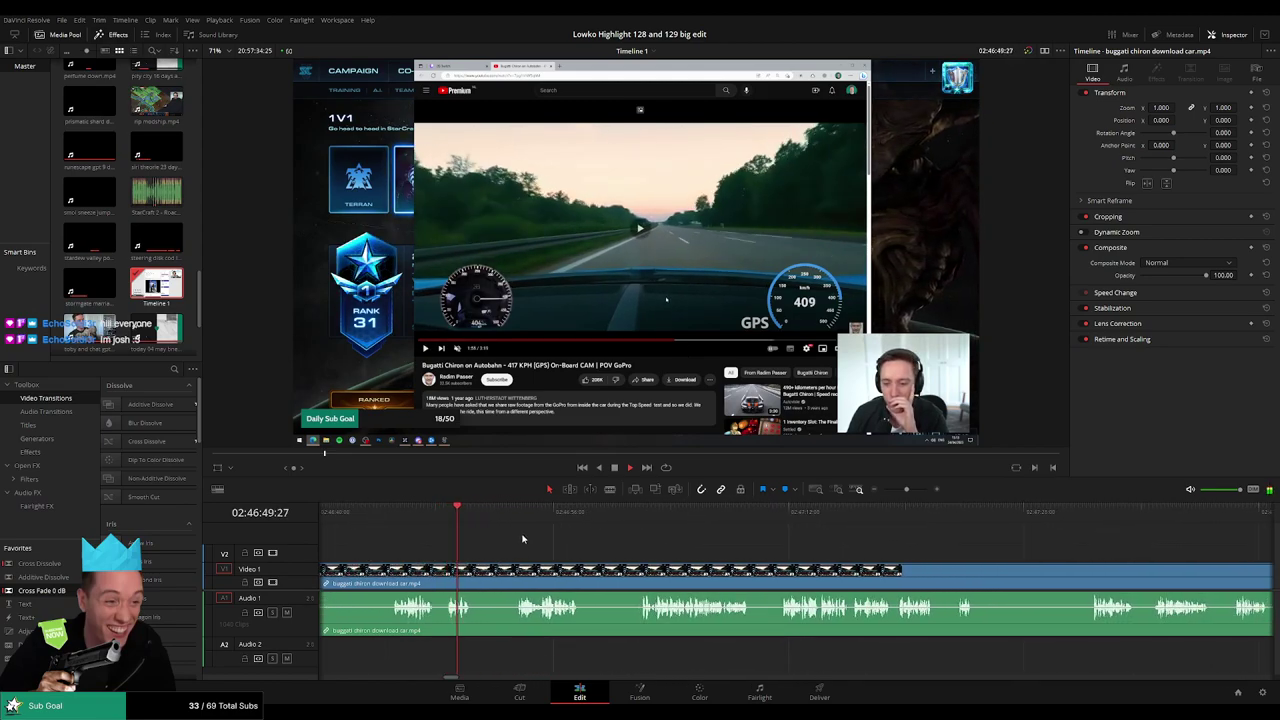
pyautogui.click(447, 512)
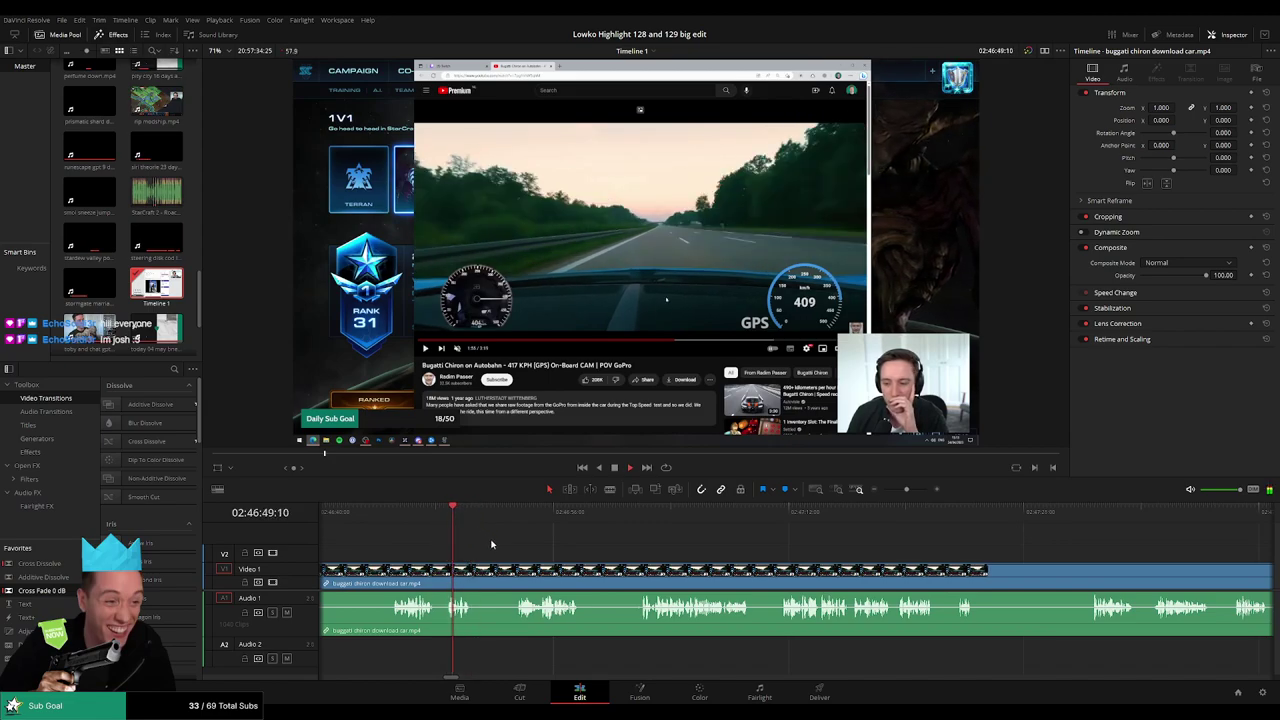
# - Split the clip at about 02:46:49:33 and 02:46:49:53 and mute the audio of the short piece between the cuts
pyautogui.press('space')
pyautogui.scroll(5, 563, 566)
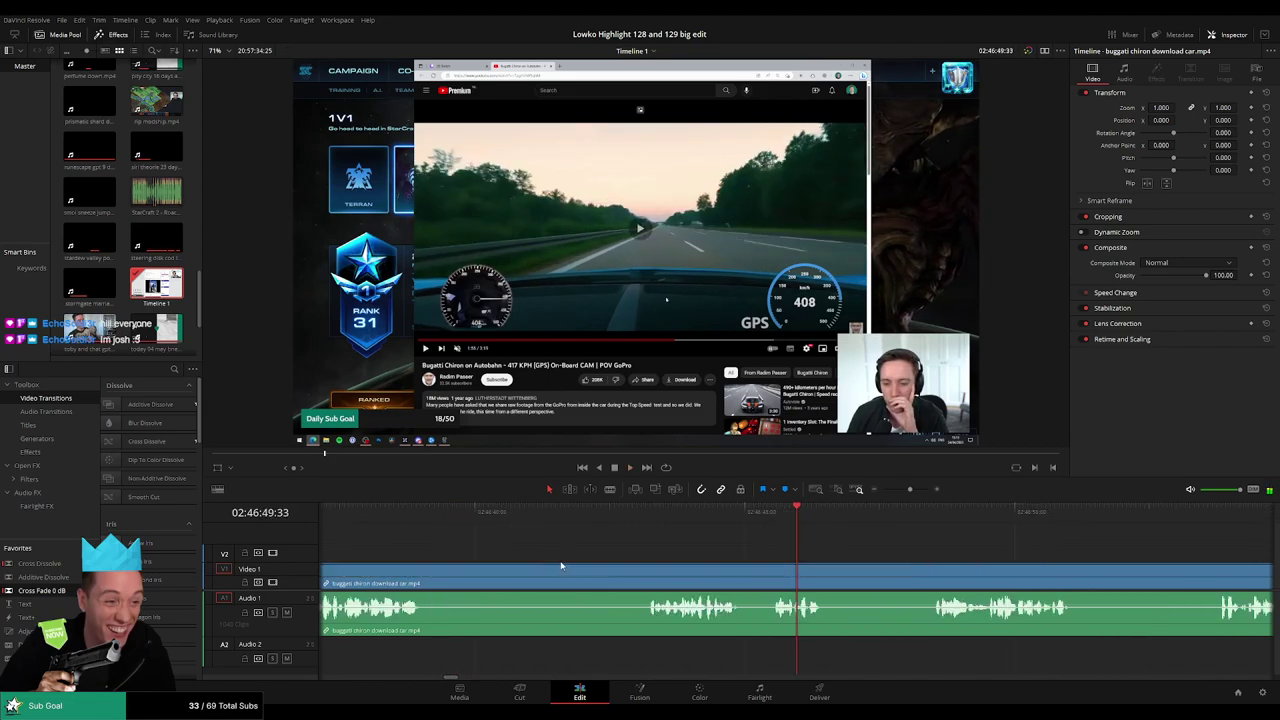
pyautogui.press('b')
pyautogui.click(799, 577)
pyautogui.click(848, 512)
pyautogui.click(854, 577)
pyautogui.press('a')
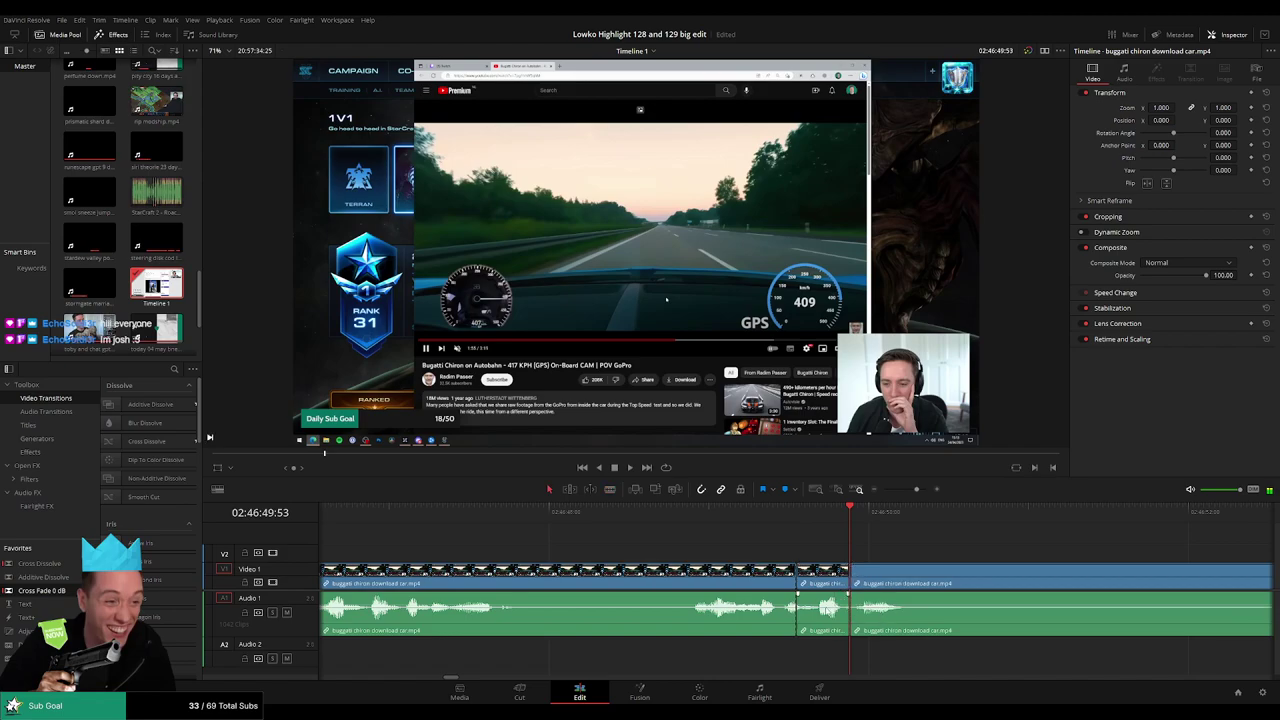
pyautogui.moveTo(828, 607); pyautogui.dragTo(828, 640)
# - Place StarCraft 2 - Roach Quotes.mp3 on Audio 2 under the muted piece, trim it to the same length and set its volume to -27
pyautogui.moveTo(157, 194); pyautogui.dragTo(801, 661)
pyautogui.moveTo(912, 662); pyautogui.dragTo(849, 660)
pyautogui.click(828, 660)
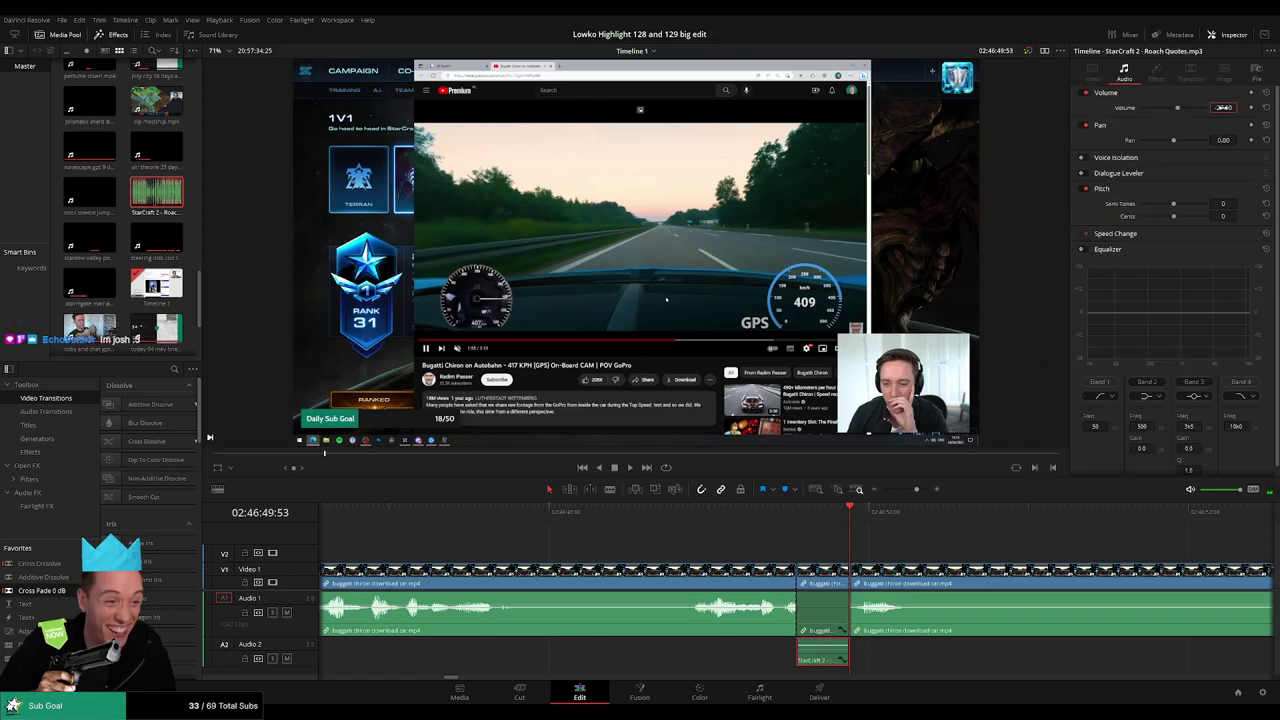
pyautogui.press('space')
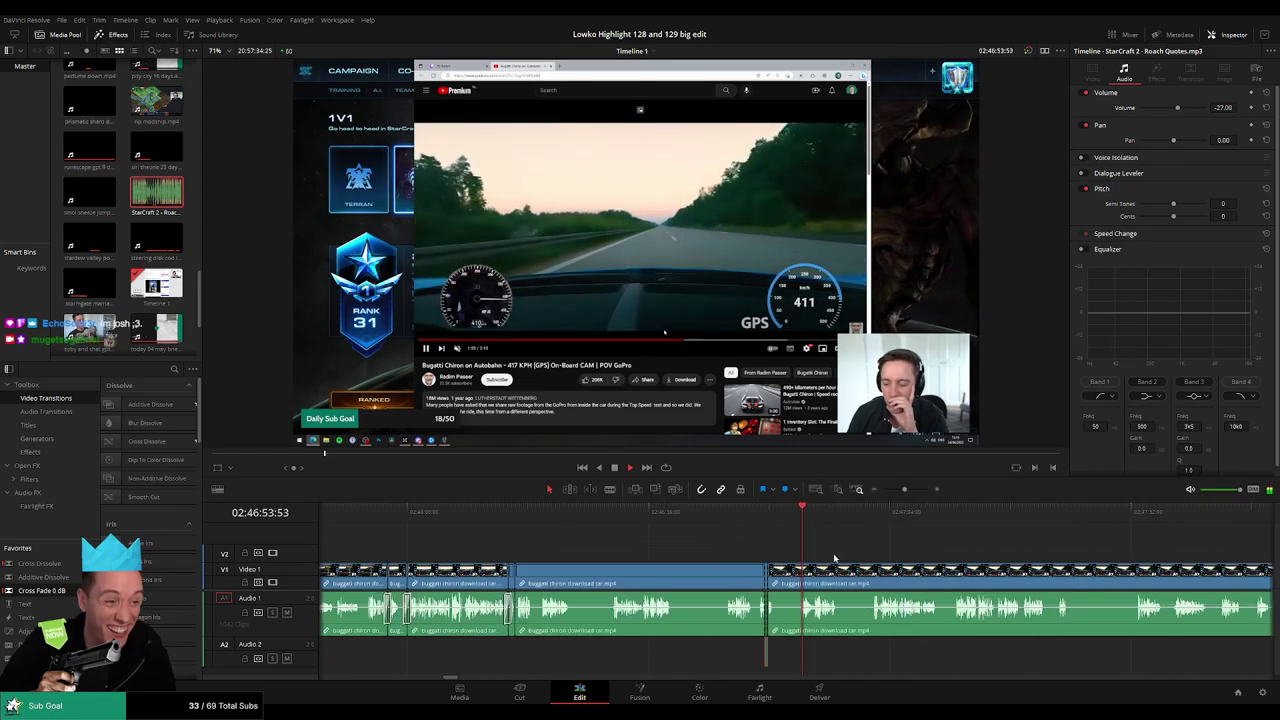
# - Remove the quiet section from about 02:46:58 to 02:47:02 and close the gap
pyautogui.click(677, 550)
pyautogui.moveTo(678, 551); pyautogui.dragTo(620, 549)
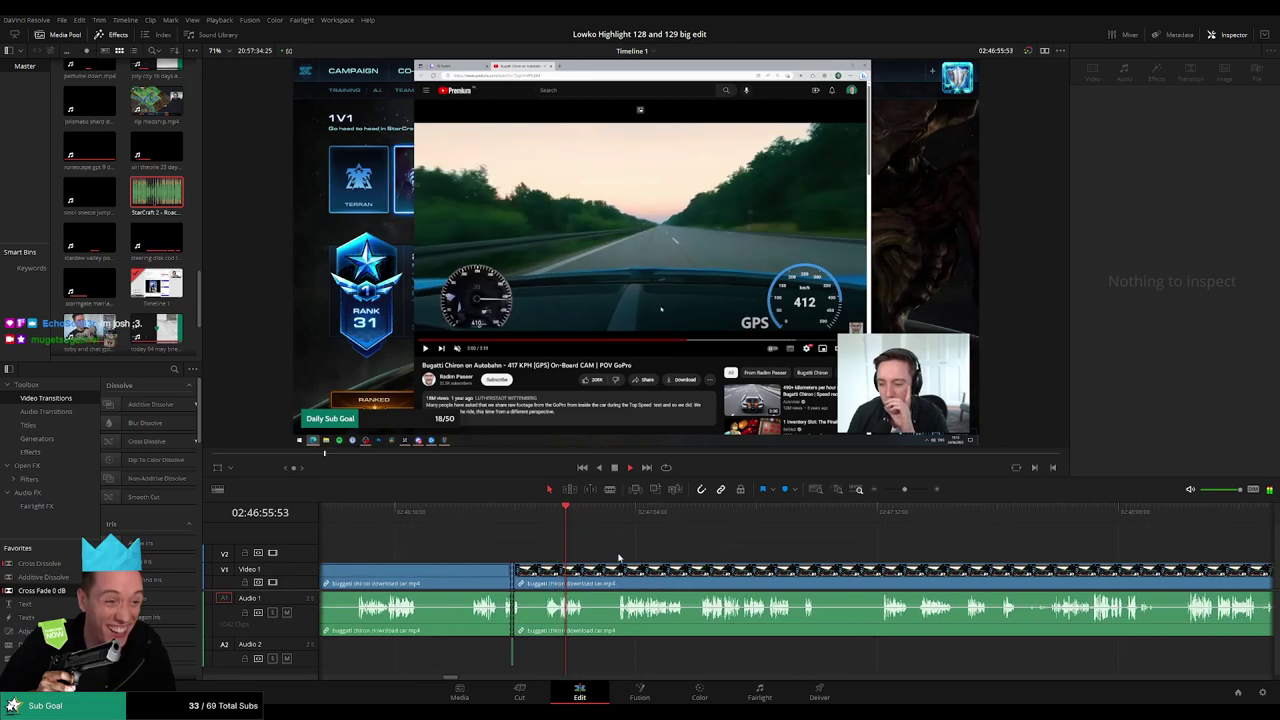
pyautogui.scroll(2, 620, 556)
pyautogui.moveTo(757, 553); pyautogui.dragTo(557, 552)
pyautogui.moveTo(624, 514); pyautogui.dragTo(664, 522)
pyautogui.press('b')
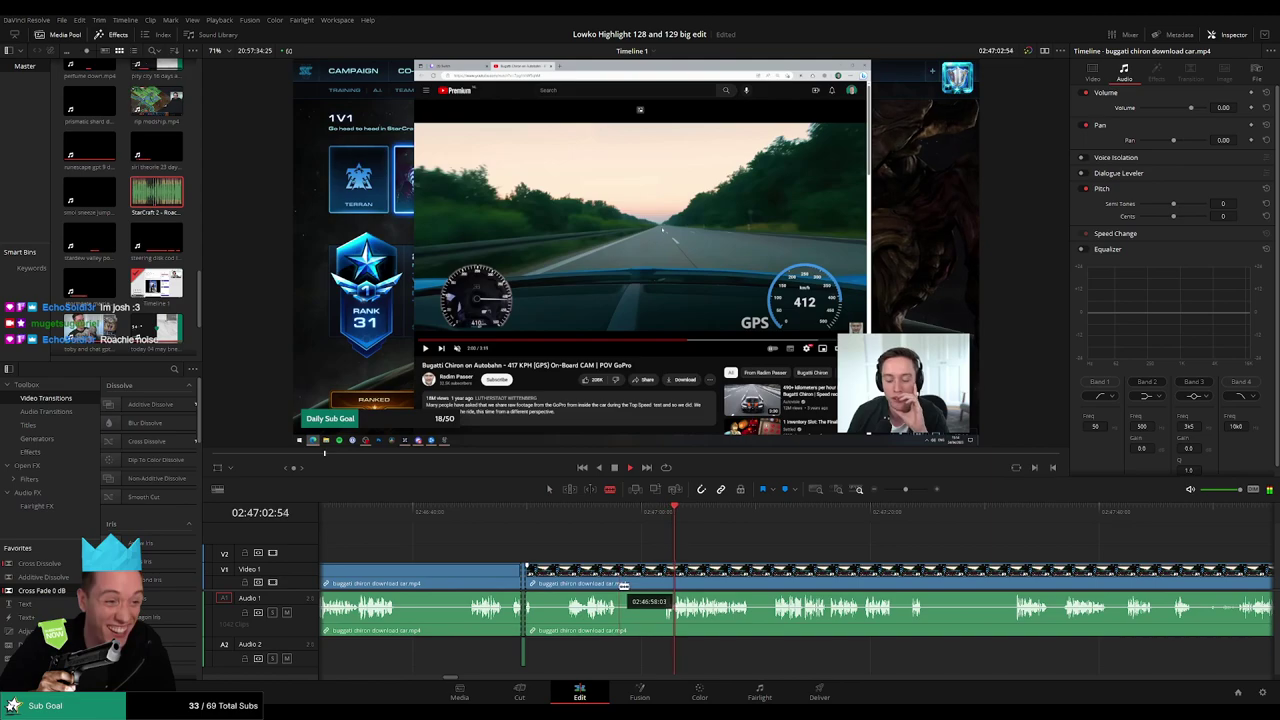
pyautogui.click(620, 584)
pyautogui.click(664, 578)
pyautogui.press('a')
pyautogui.click(649, 582)
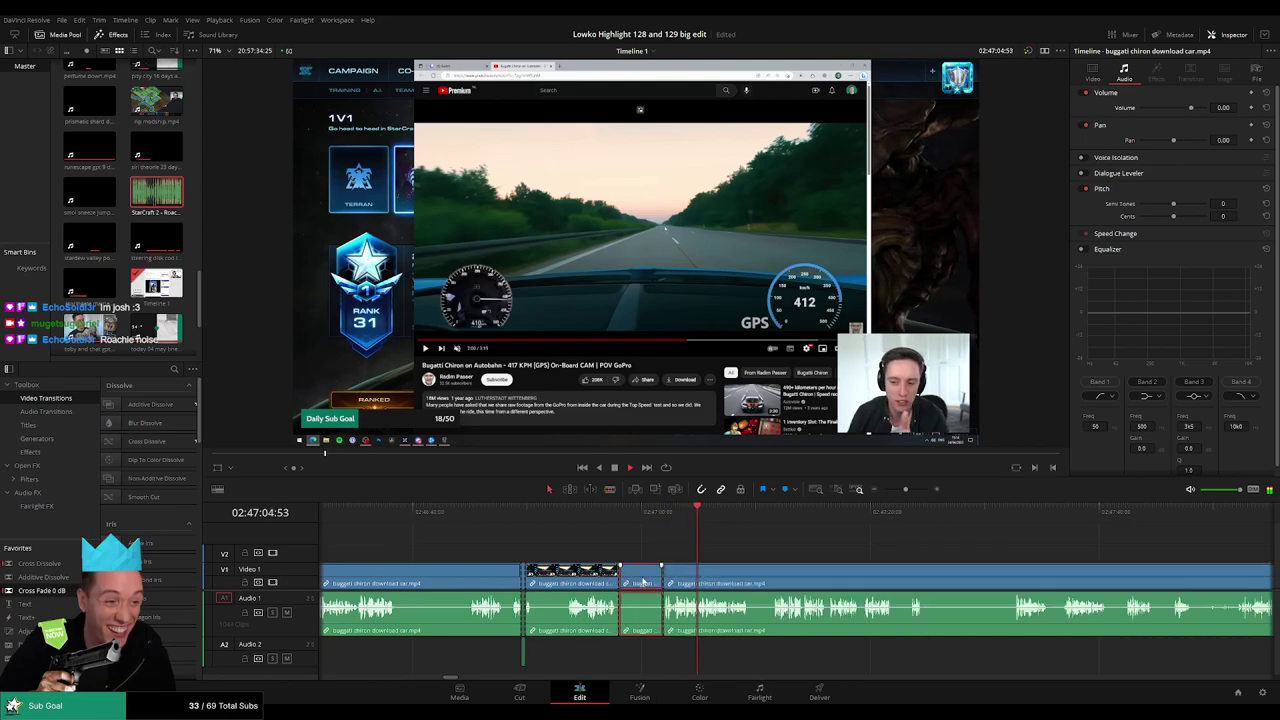
pyautogui.press('Delete')
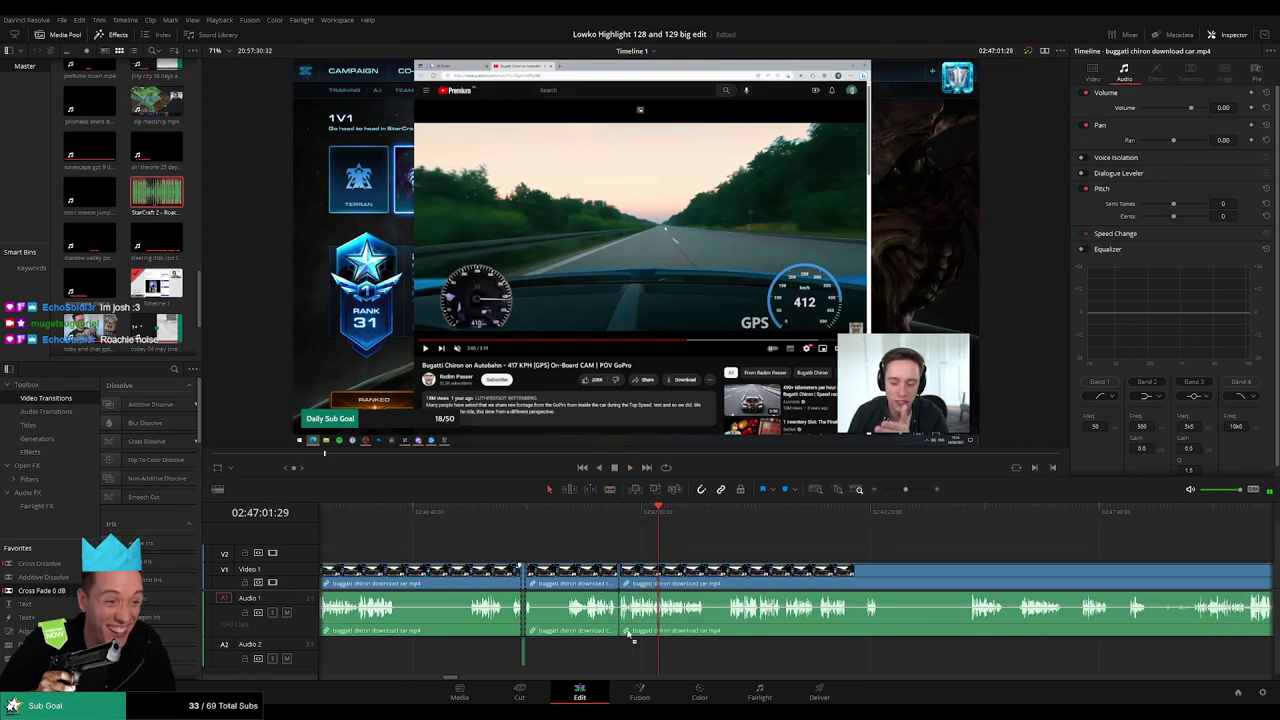
# - Add Cross Fade 0 dB to the audio cut at about 02:46:58 and play back from the sound effect onward
pyautogui.click(527, 529)
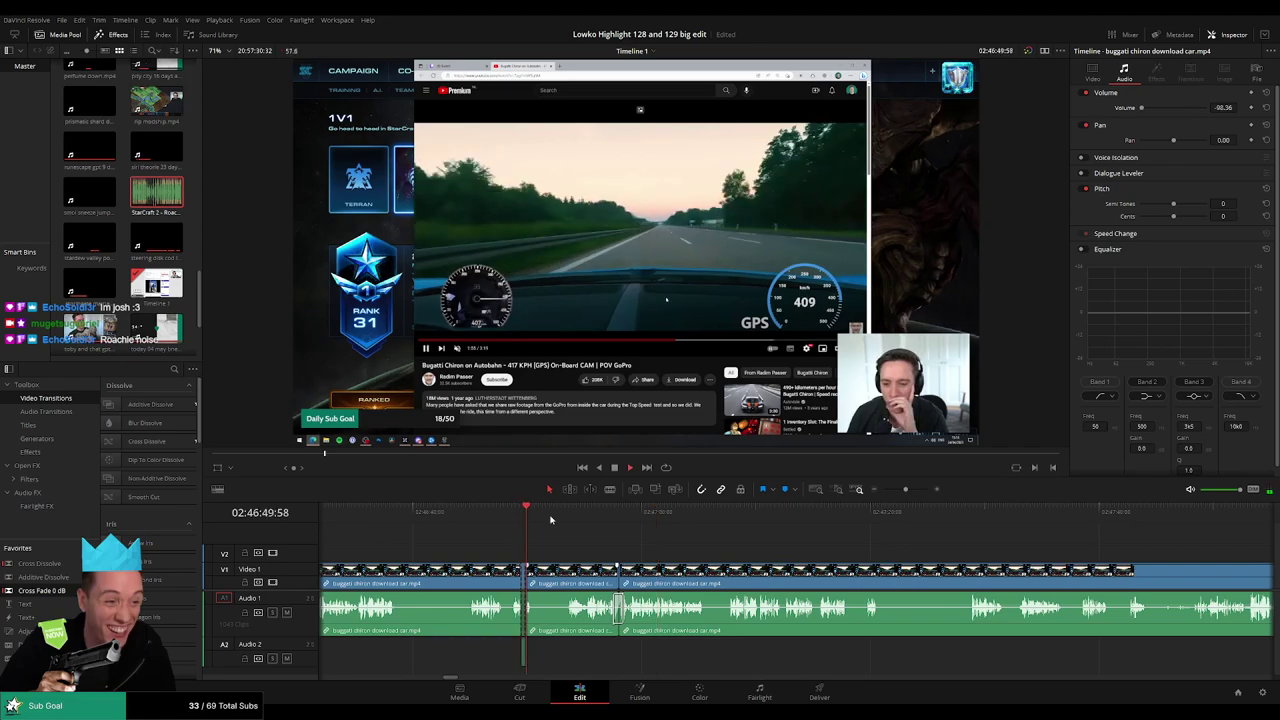
pyautogui.click(612, 516)
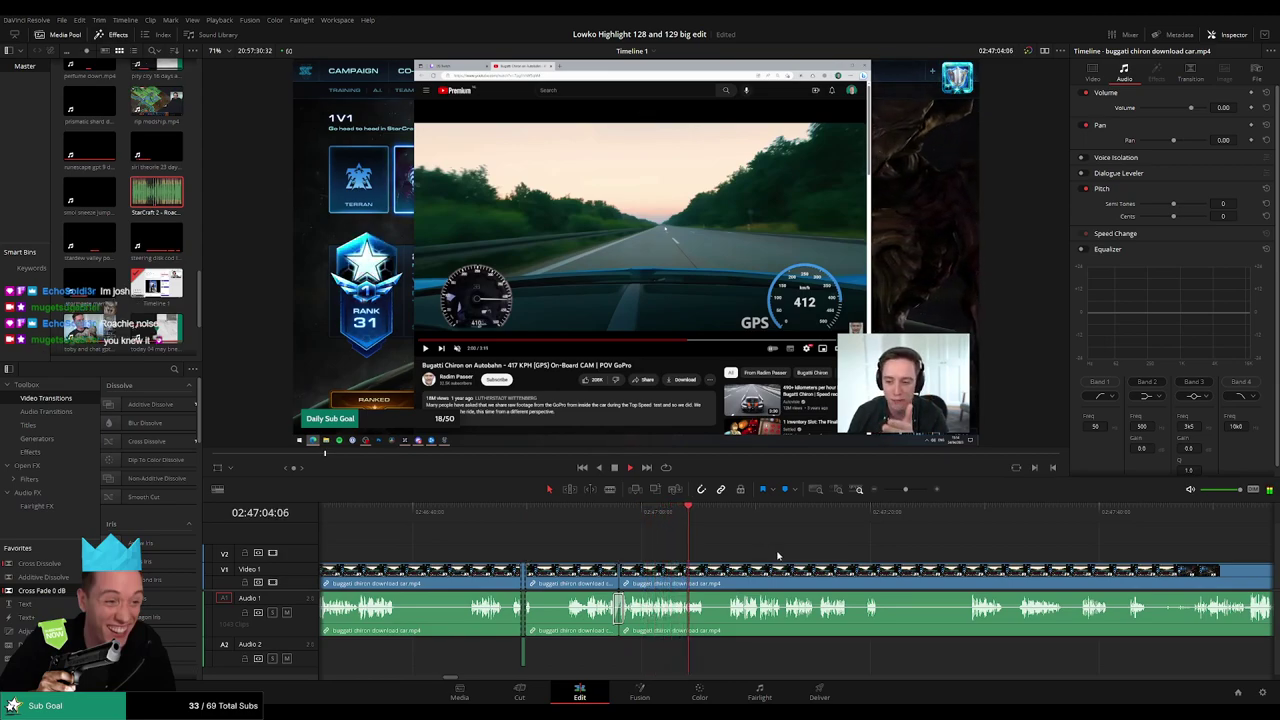
pyautogui.hscroll(2, 778, 556)
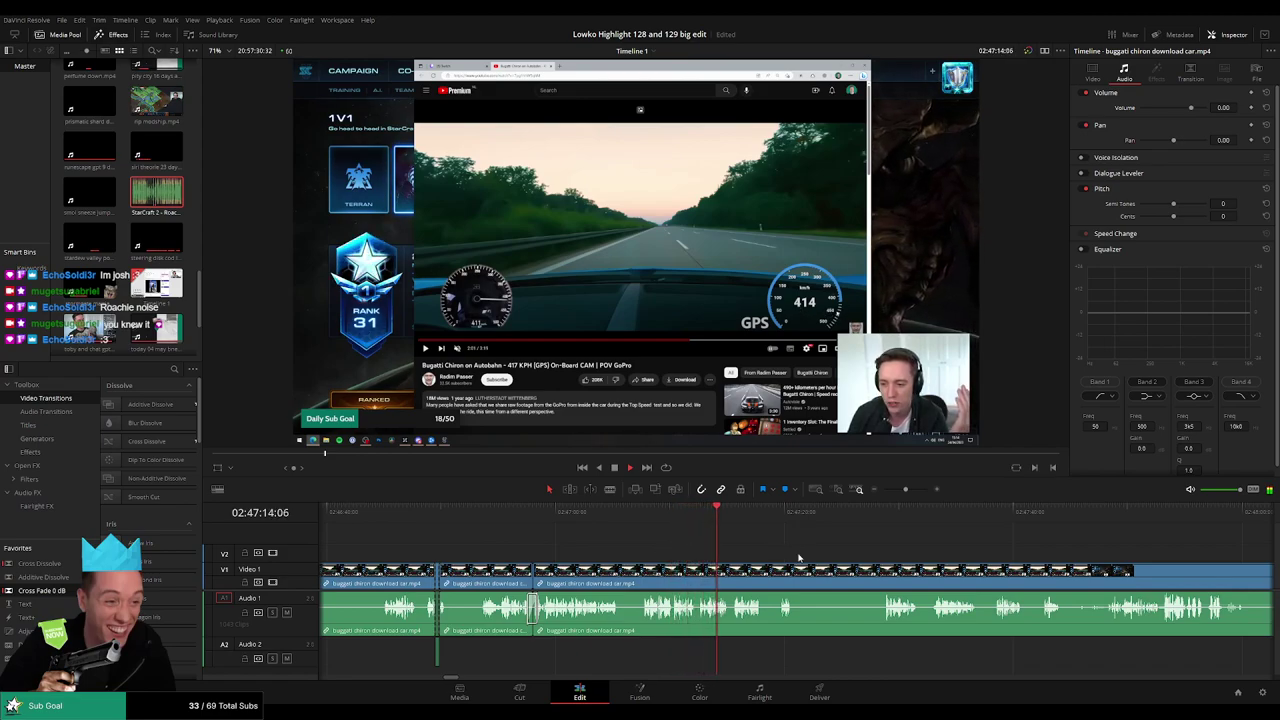
pyautogui.moveTo(799, 558); pyautogui.dragTo(635, 546)
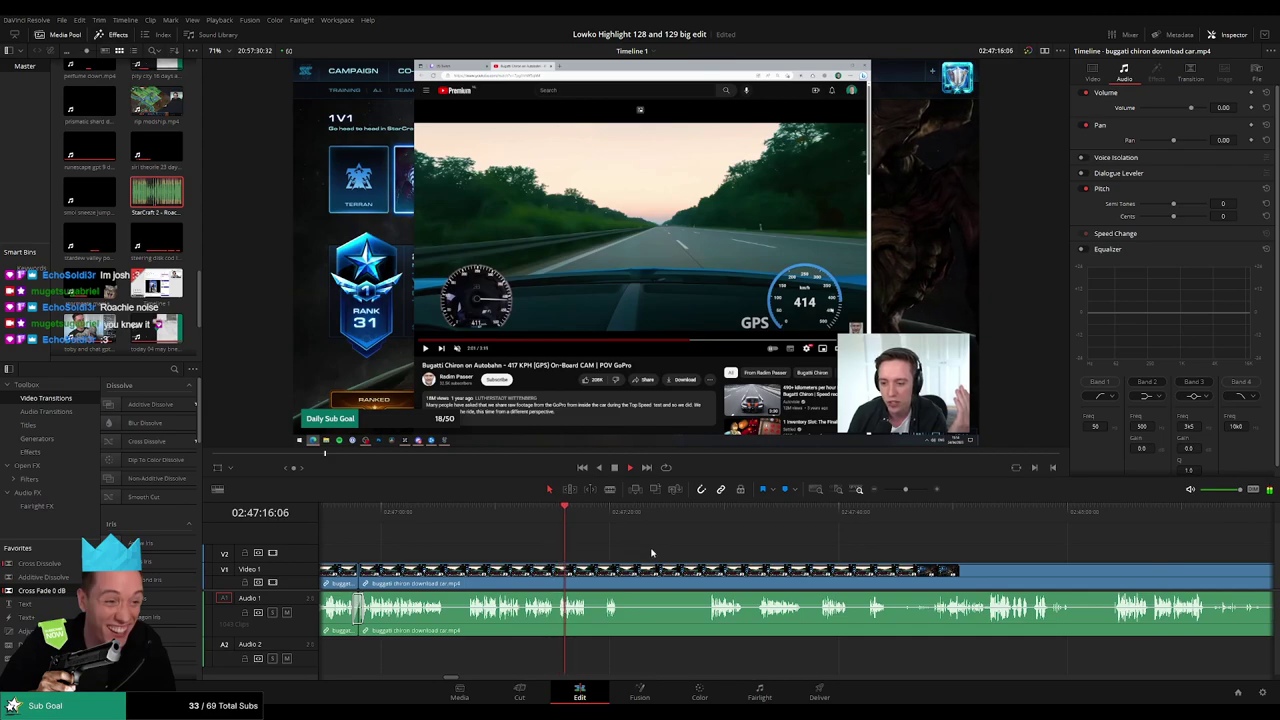
# - Cut out the roughly one-second pause from about 02:47:18 to 02:47:19 and close the gap
pyautogui.hscroll(2, 651, 552)
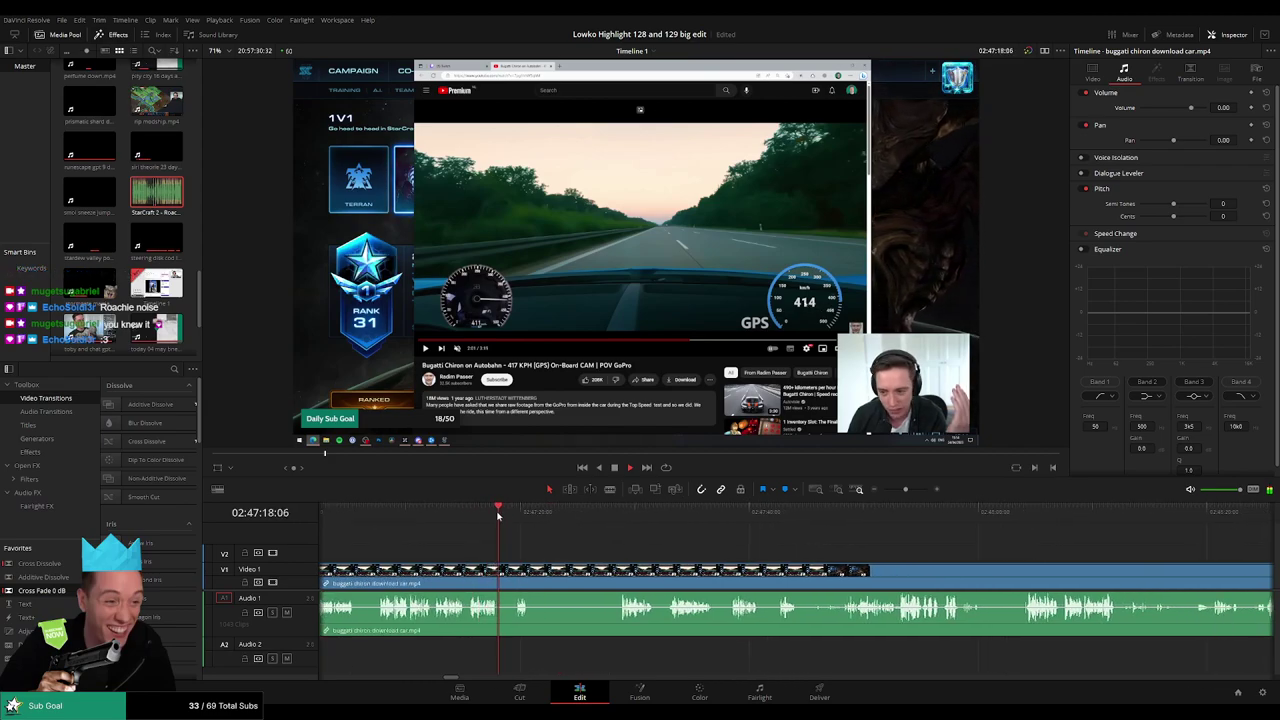
pyautogui.press('b')
pyautogui.click(499, 572)
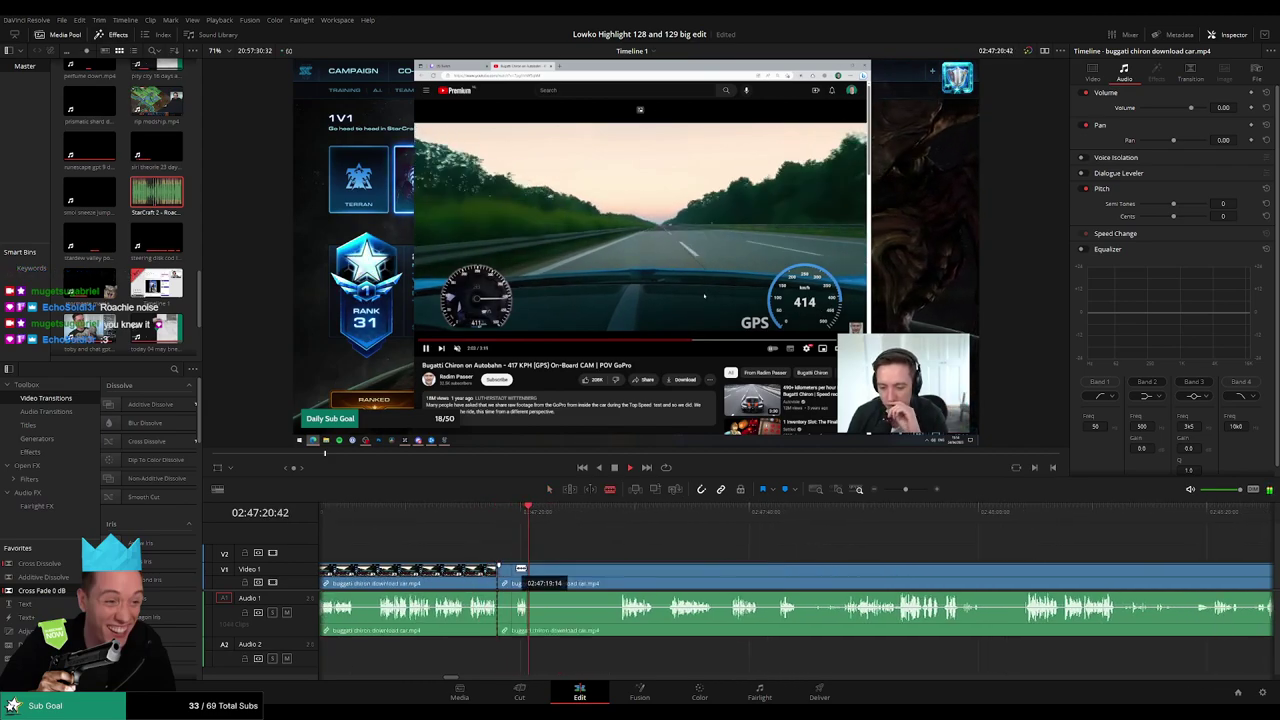
pyautogui.click(517, 568)
pyautogui.press('a')
pyautogui.click(508, 570)
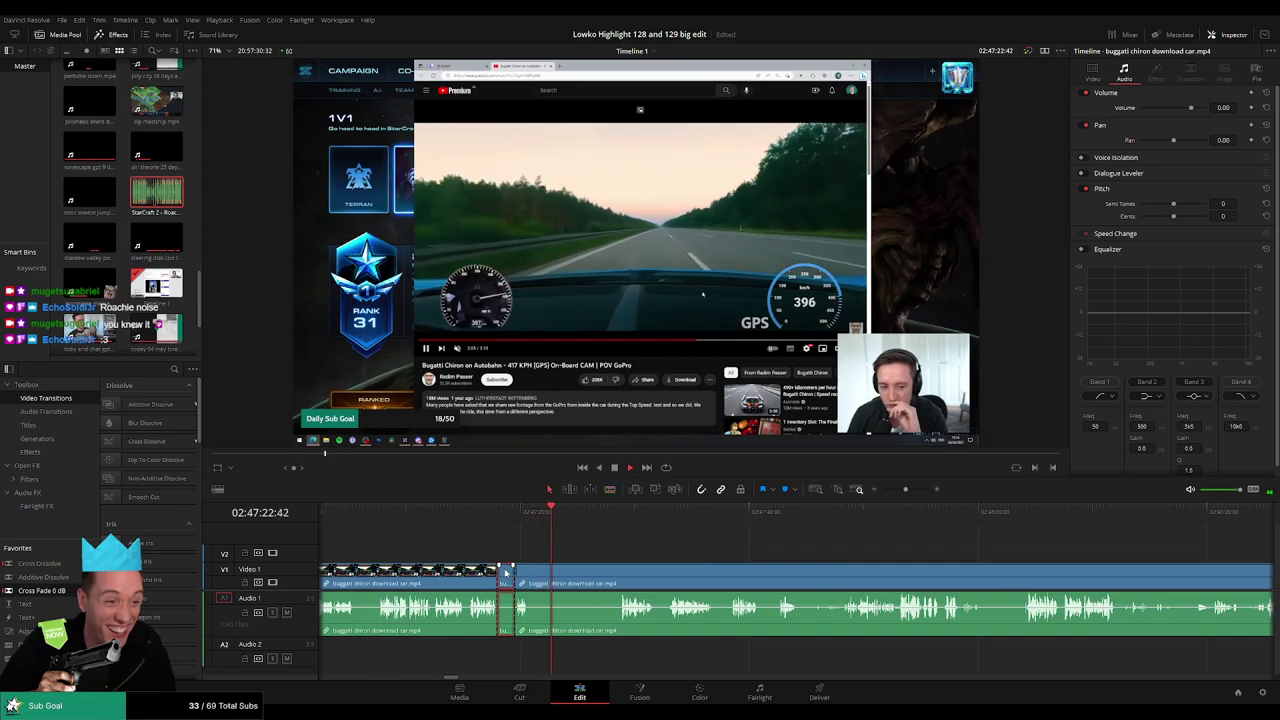
pyautogui.press('Delete')
# - Review the footage up to about 02:47:36, then remove the quiet piece from about 02:47:35 to 02:47:37 and close the gap
pyautogui.click(581, 517)
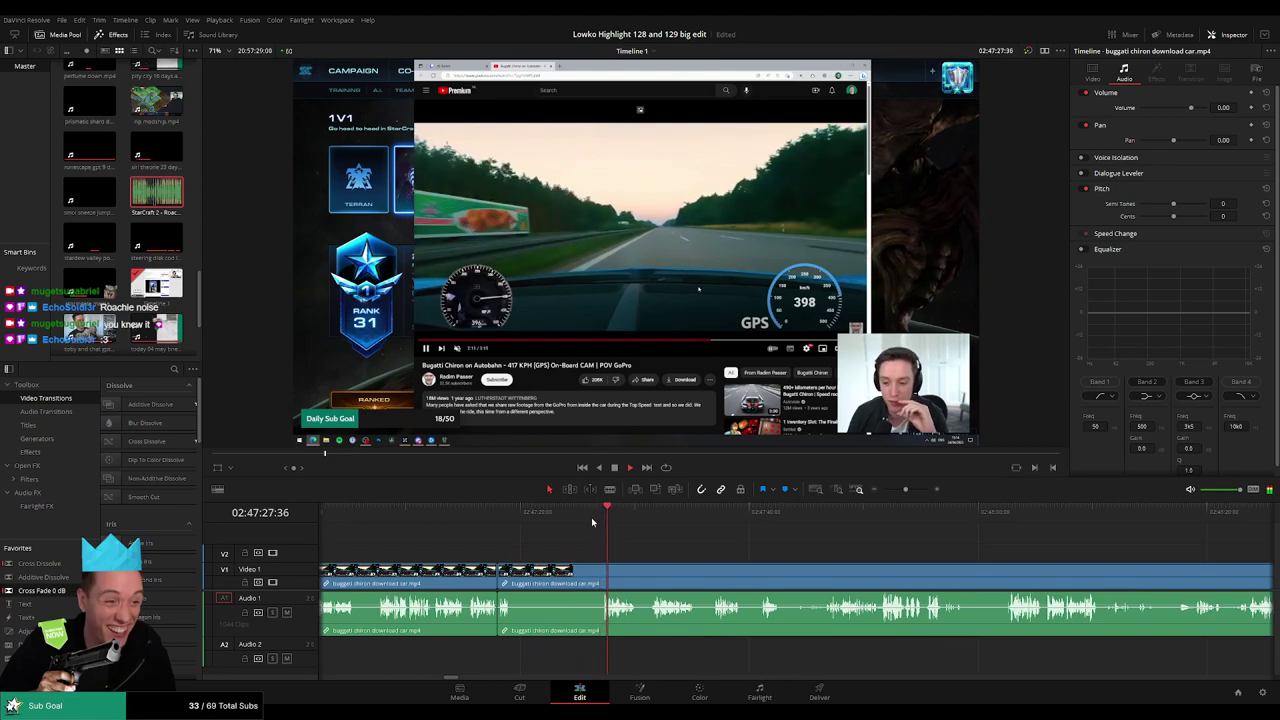
pyautogui.hscroll(1, 601, 539)
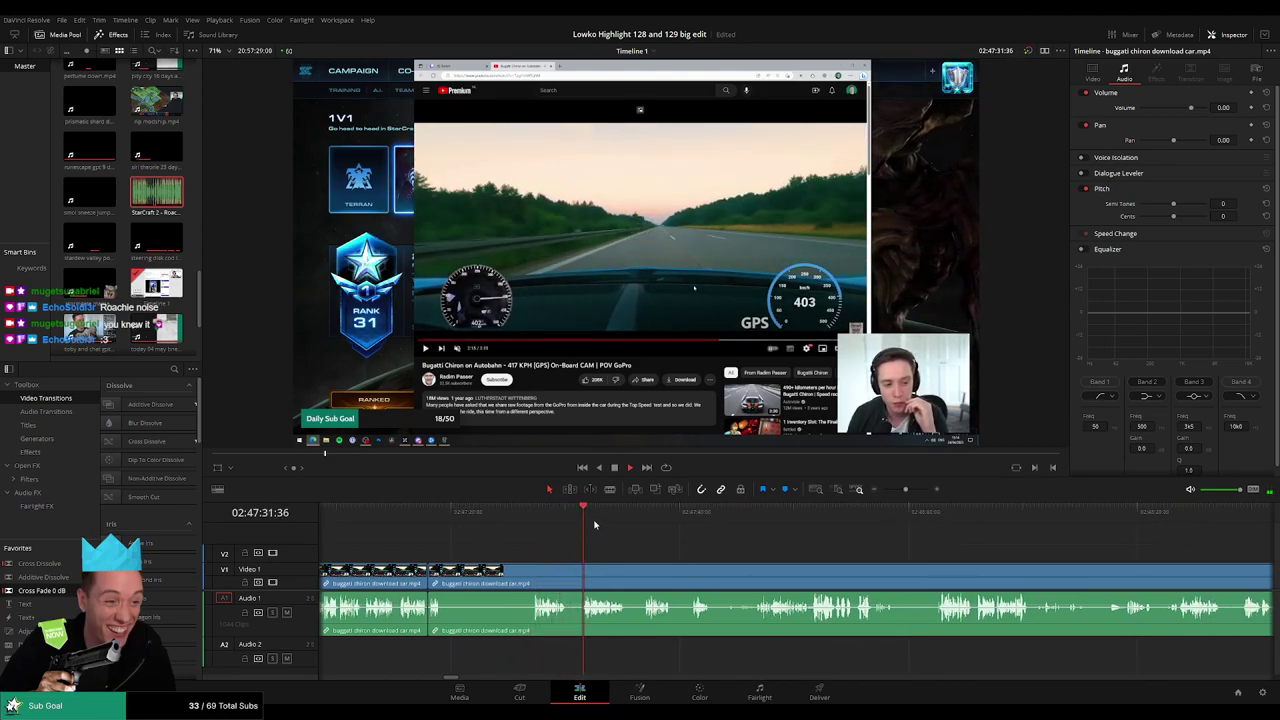
pyautogui.hscroll(2, 566, 547)
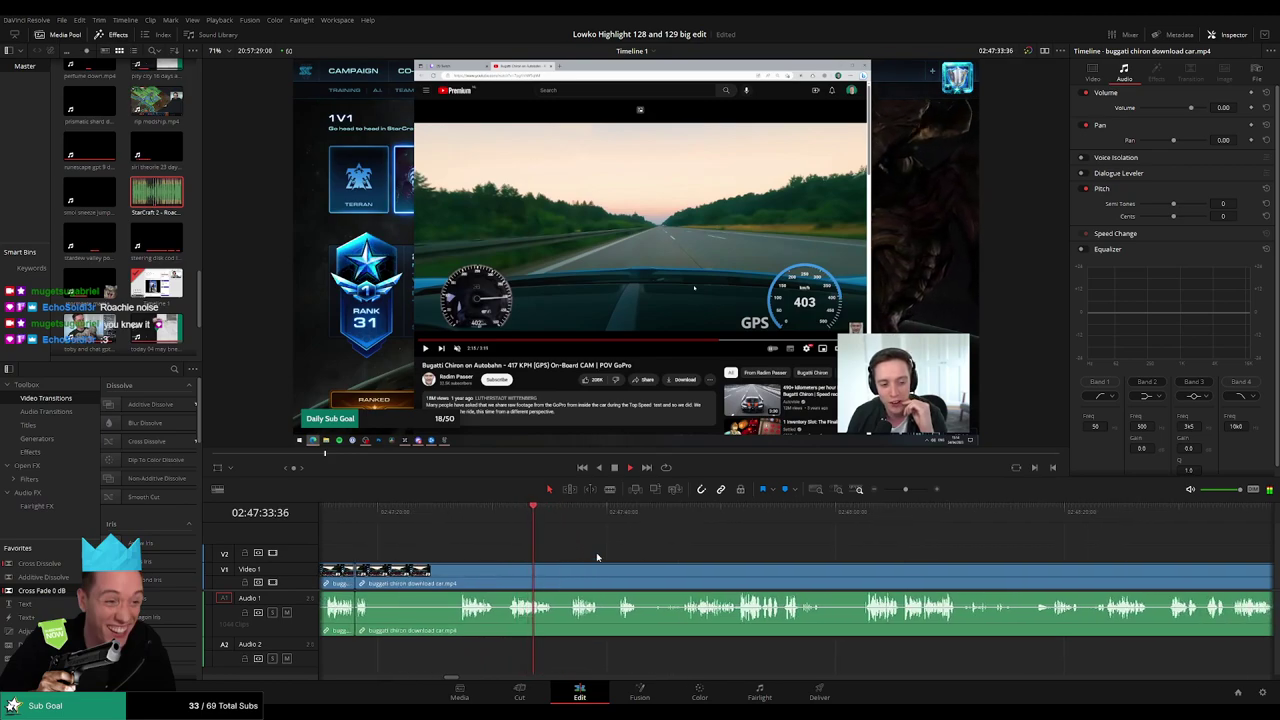
pyautogui.hscroll(2, 545, 546)
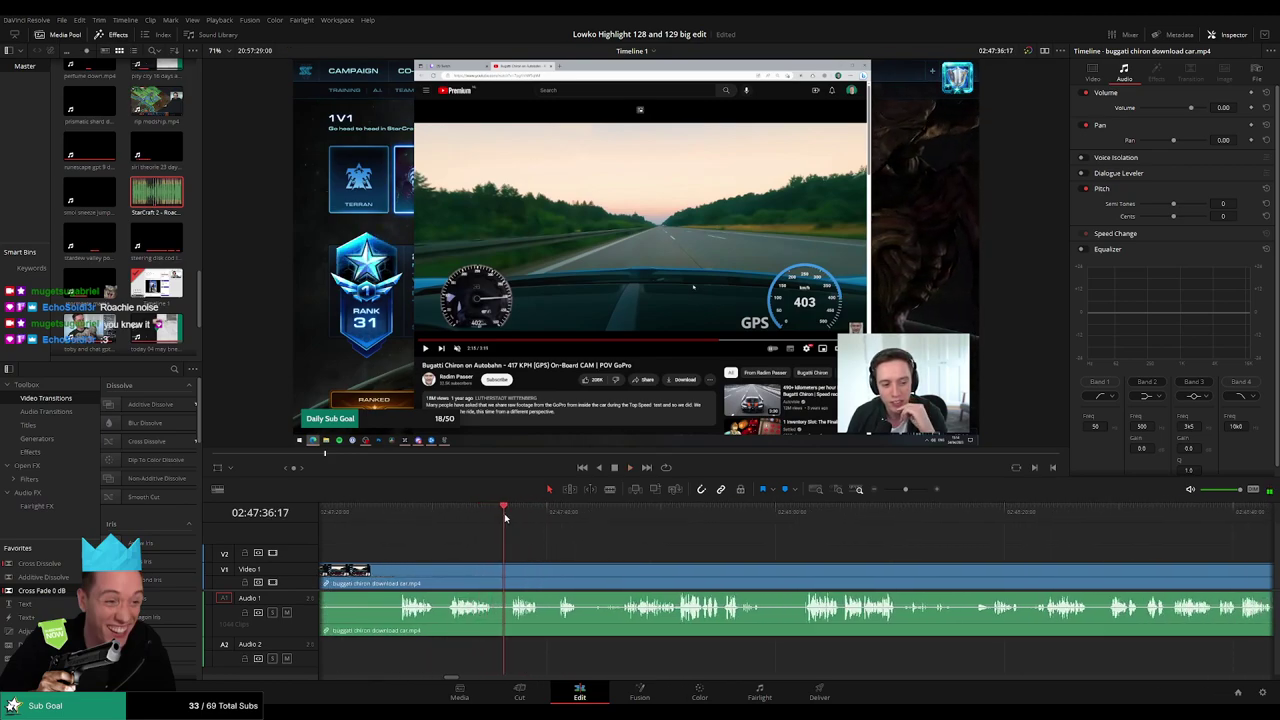
pyautogui.click(494, 570)
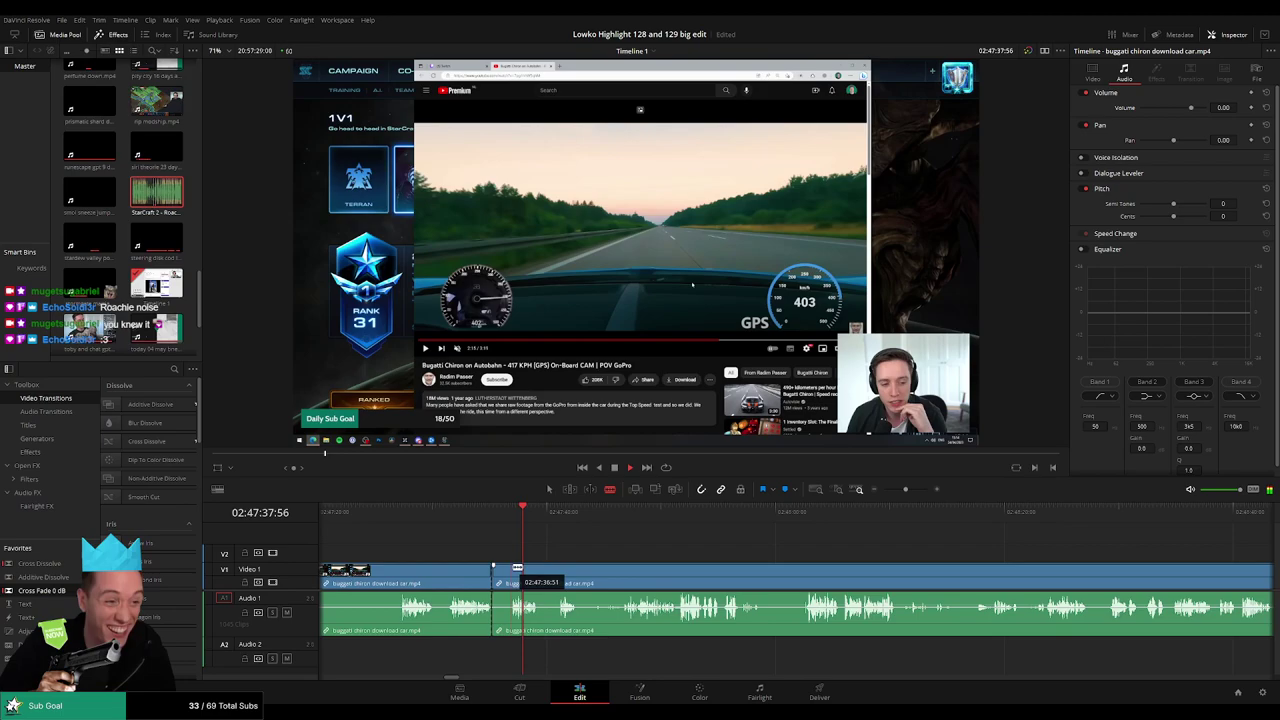
pyautogui.click(511, 570)
pyautogui.press('a')
pyautogui.press('Delete')
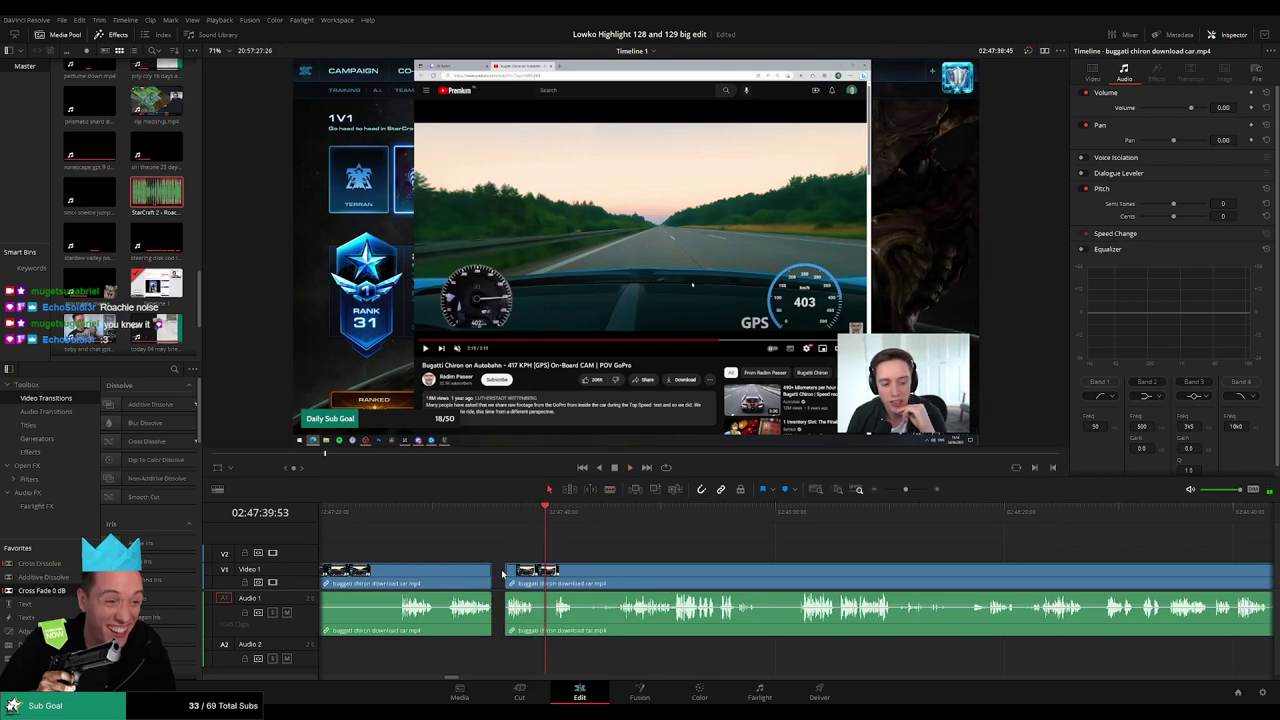
# - Cut out the quiet piece from about 02:47:38 to 02:47:39 and close the gap
pyautogui.press('b')
pyautogui.click(521, 570)
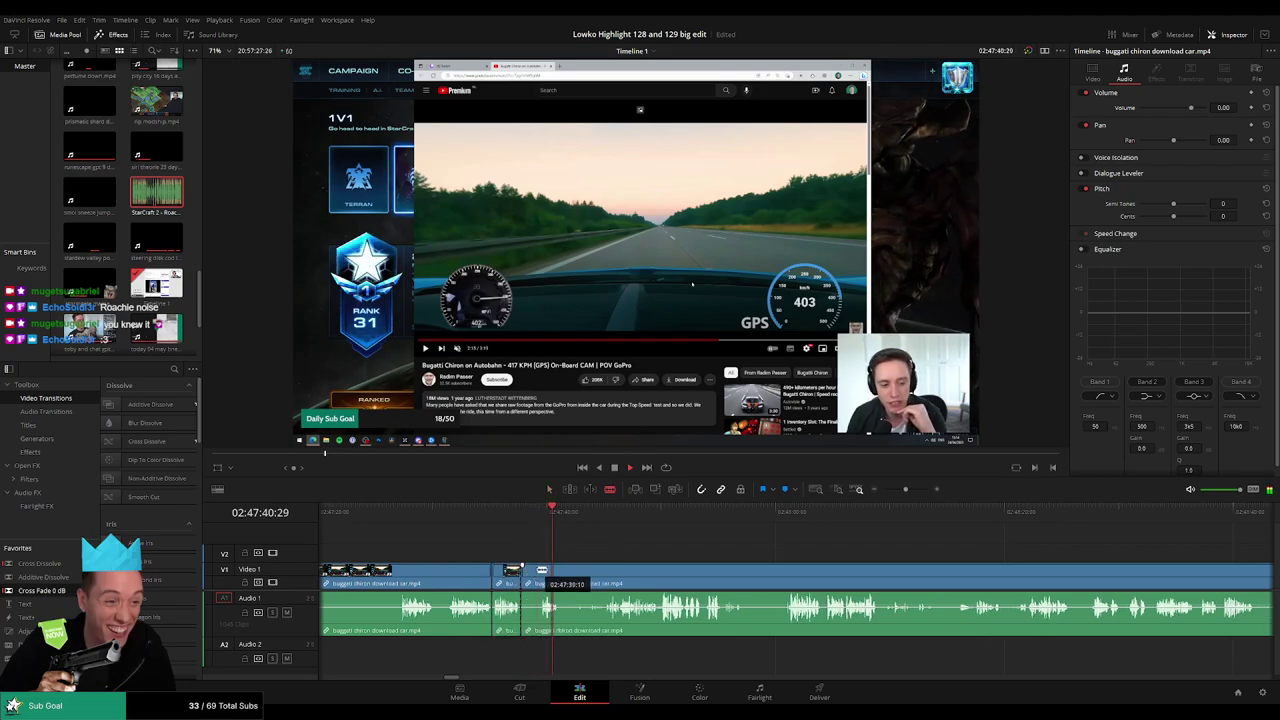
pyautogui.click(542, 570)
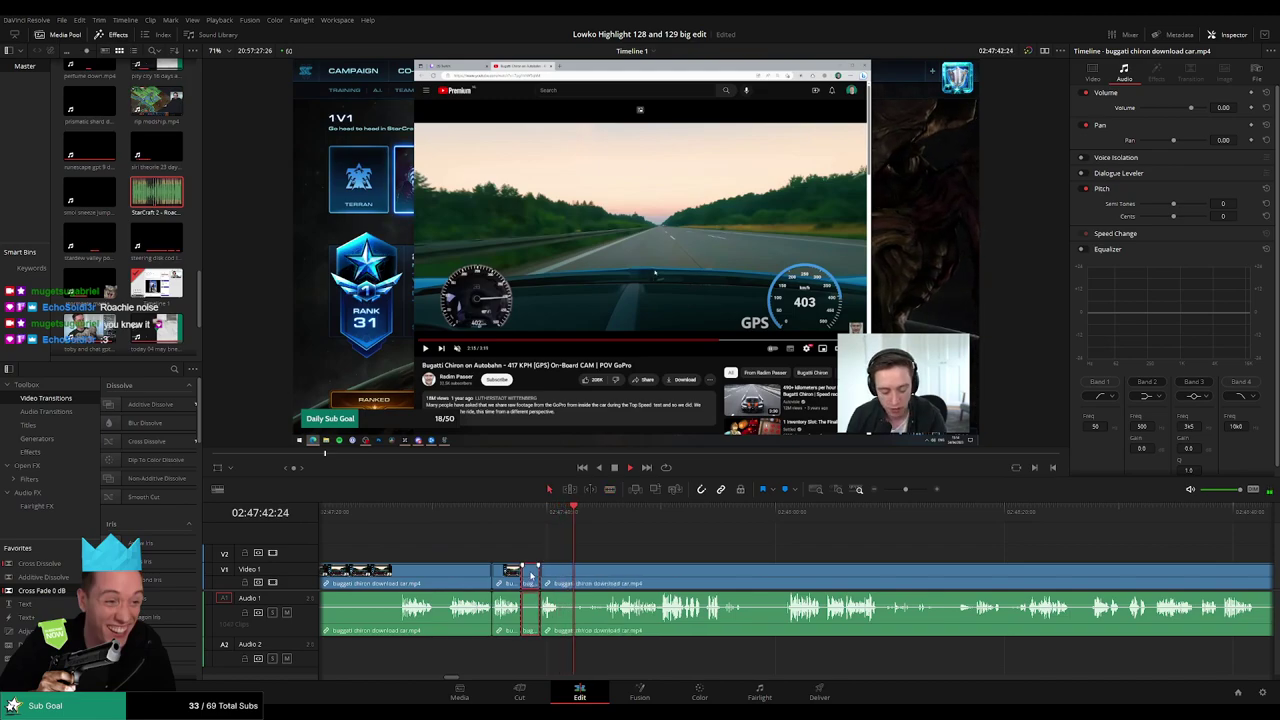
pyautogui.press('Delete')
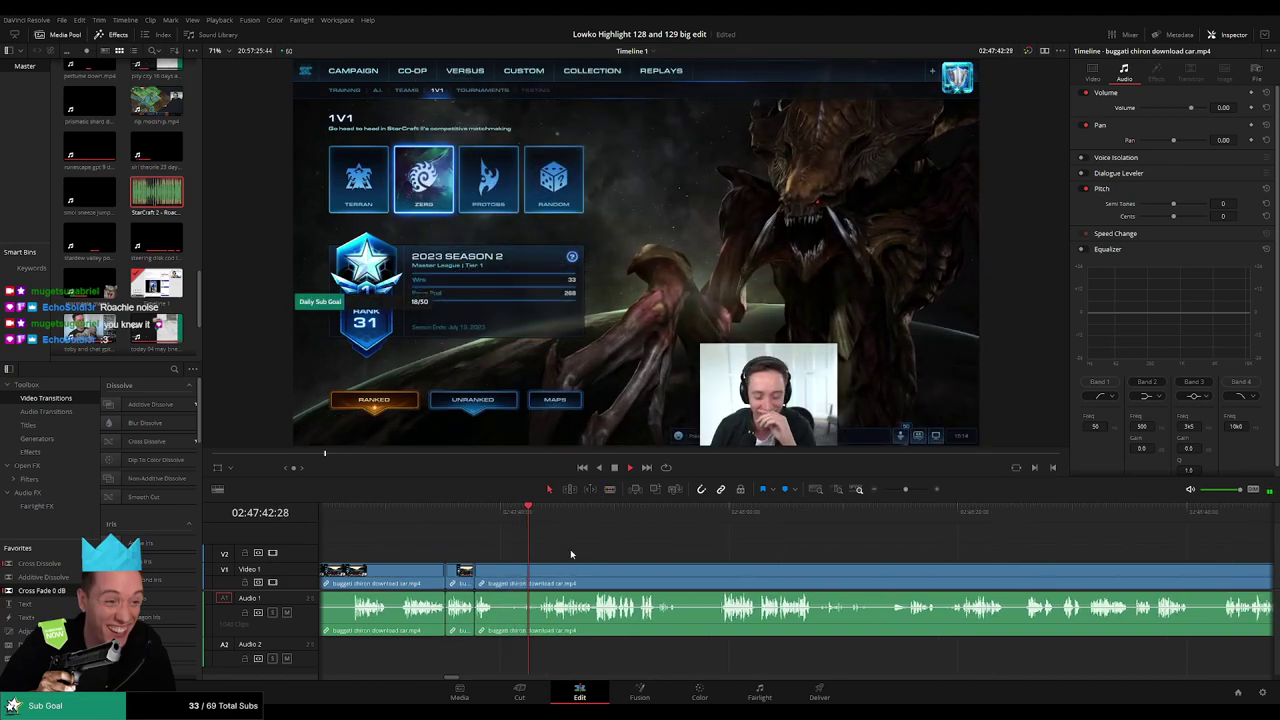
# - Cut out the short pause from about 02:47:40 to 02:47:41 and close the gap
pyautogui.press('b')
pyautogui.click(485, 570)
pyautogui.click(500, 570)
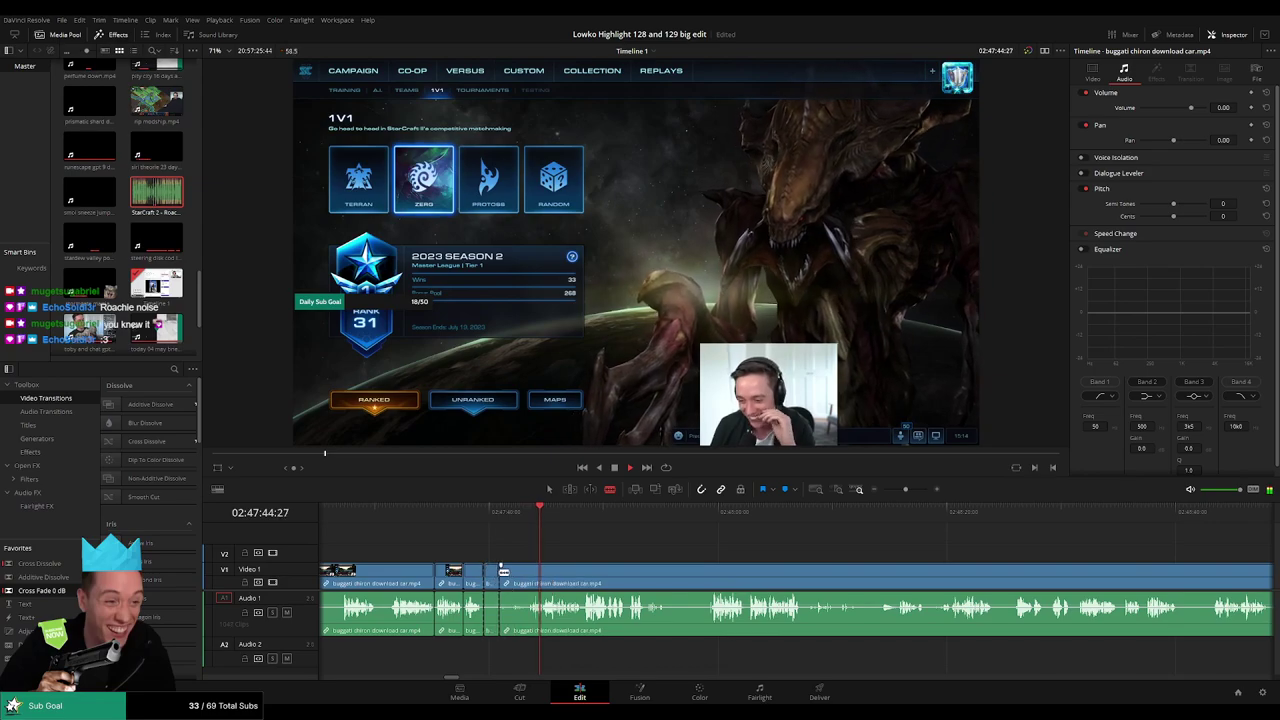
pyautogui.press('a')
pyautogui.click(492, 570)
pyautogui.press('Delete')
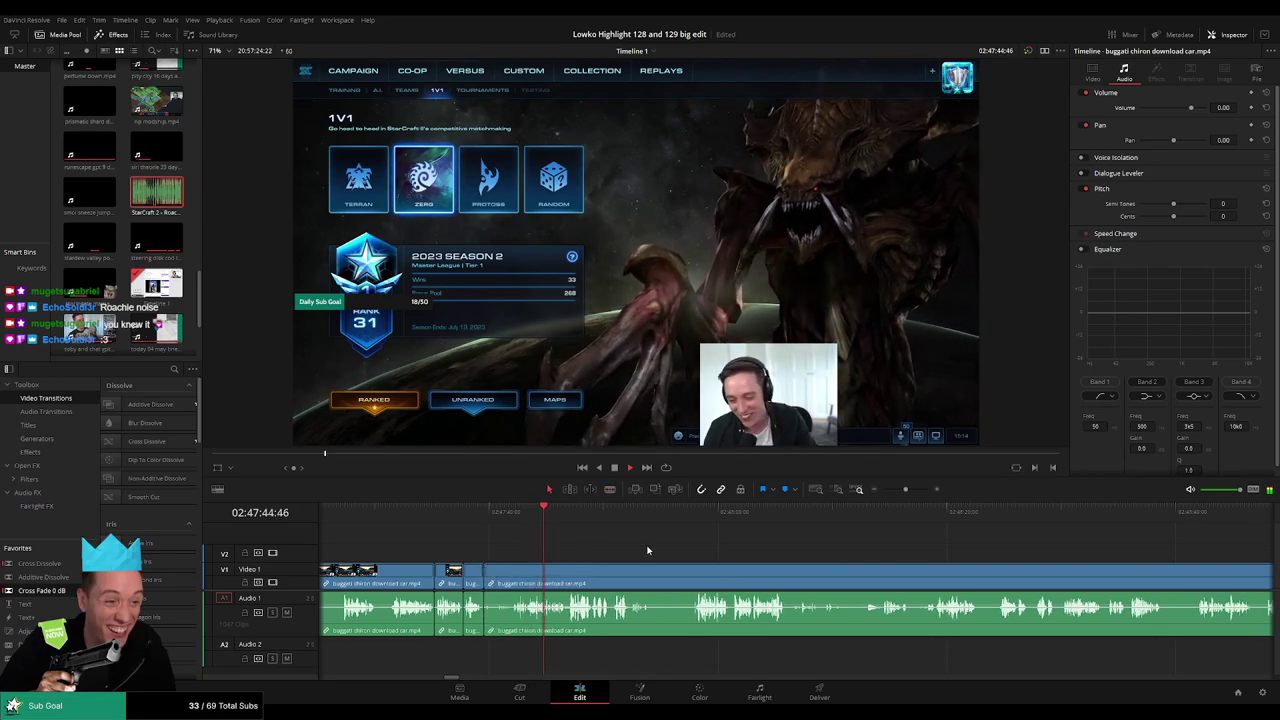
# - Review the footage around 02:47:44 and split the clip at 02:47:45:10, at the end of the word being covered
pyautogui.hscroll(3, 600, 545)
pyautogui.press('space')
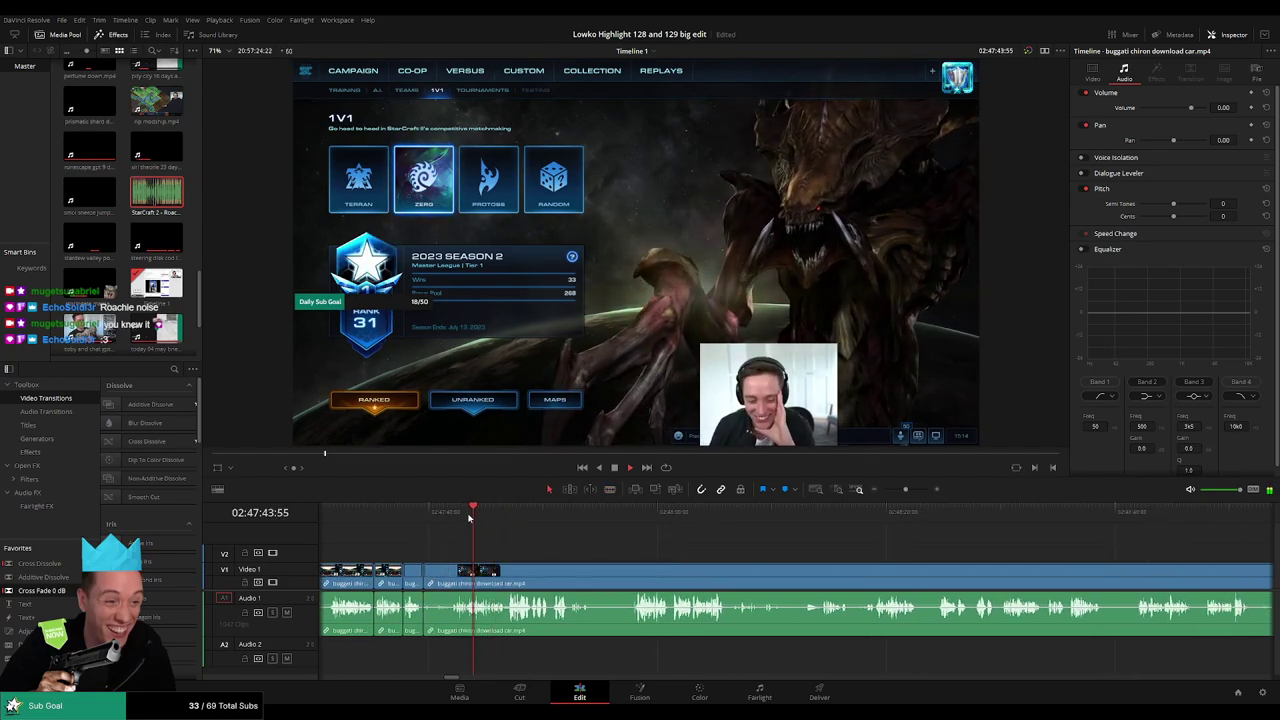
pyautogui.press('space')
pyautogui.scroll(3, 755, 566)
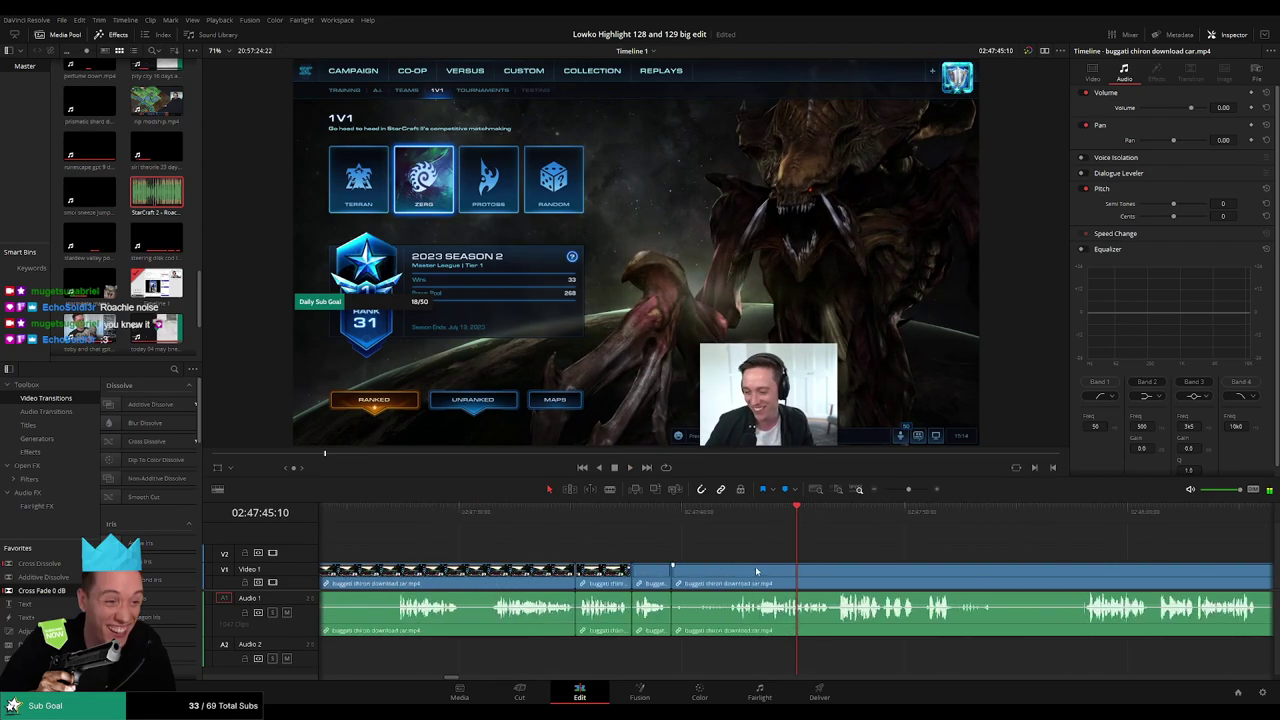
pyautogui.scroll(-2, 809, 577)
pyautogui.scroll(2, 809, 577)
pyautogui.click(906, 490)
pyautogui.moveTo(906, 490); pyautogui.dragTo(917, 490)
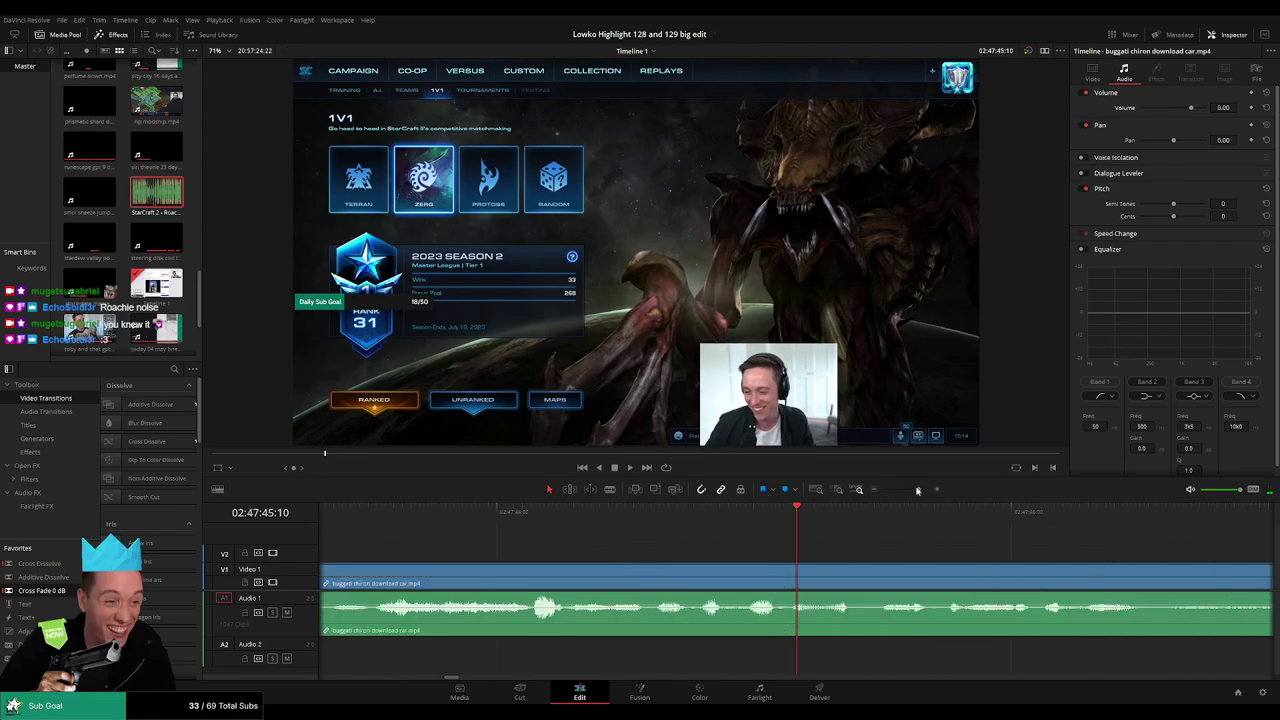
pyautogui.press('b')
pyautogui.click(797, 574)
# - Split the clip at about 02:47:44:52 before the word and extend the isolated piece's end to 02:47:45:14
pyautogui.moveTo(720, 514)
pyautogui.mouseDown()
pyautogui.moveTo(660, 518)
pyautogui.moveTo(757, 513)
pyautogui.moveTo(689, 516)
pyautogui.moveTo(720, 516)
pyautogui.mouseUp()
pyautogui.click(721, 574)
pyautogui.press('space')
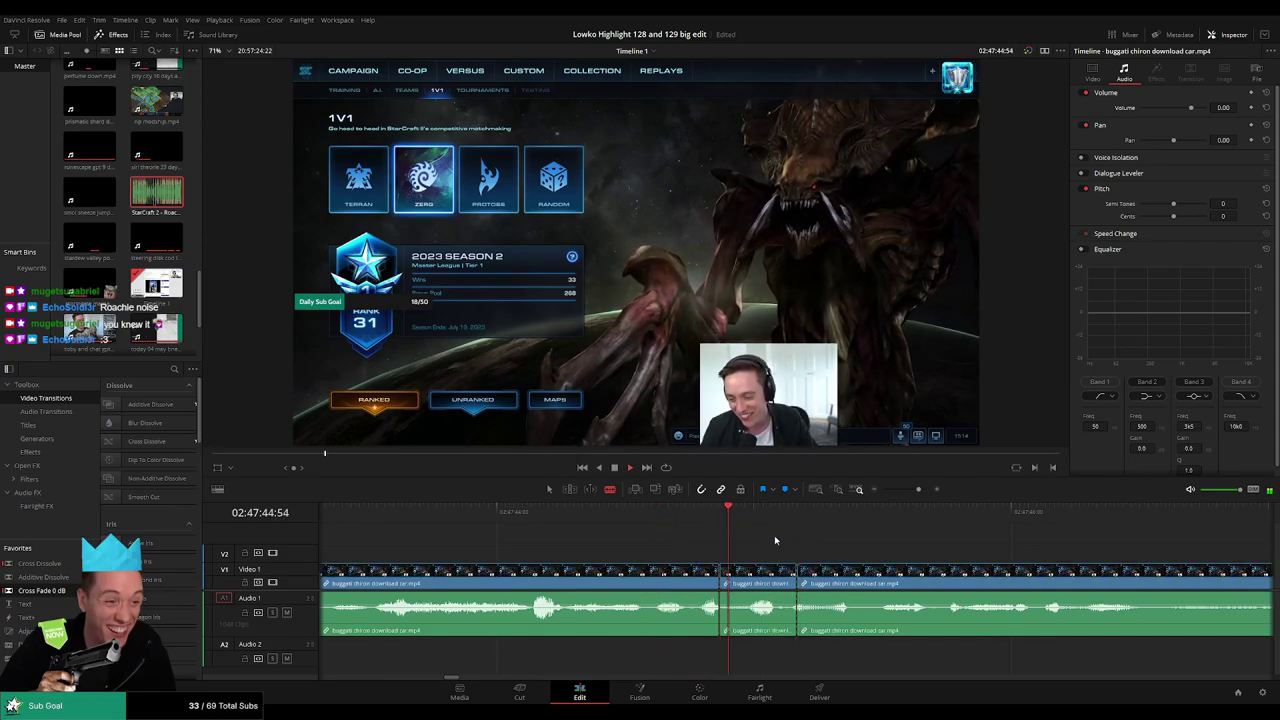
pyautogui.press('a')
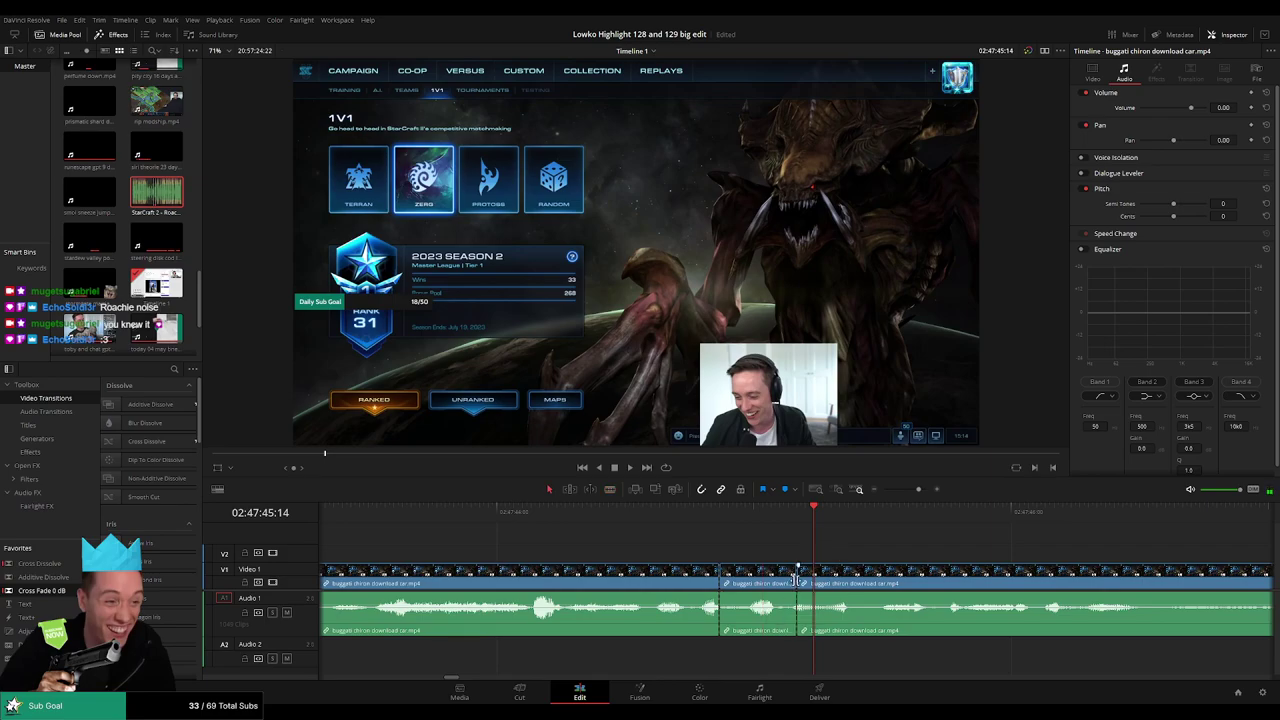
pyautogui.moveTo(797, 578); pyautogui.dragTo(813, 578)
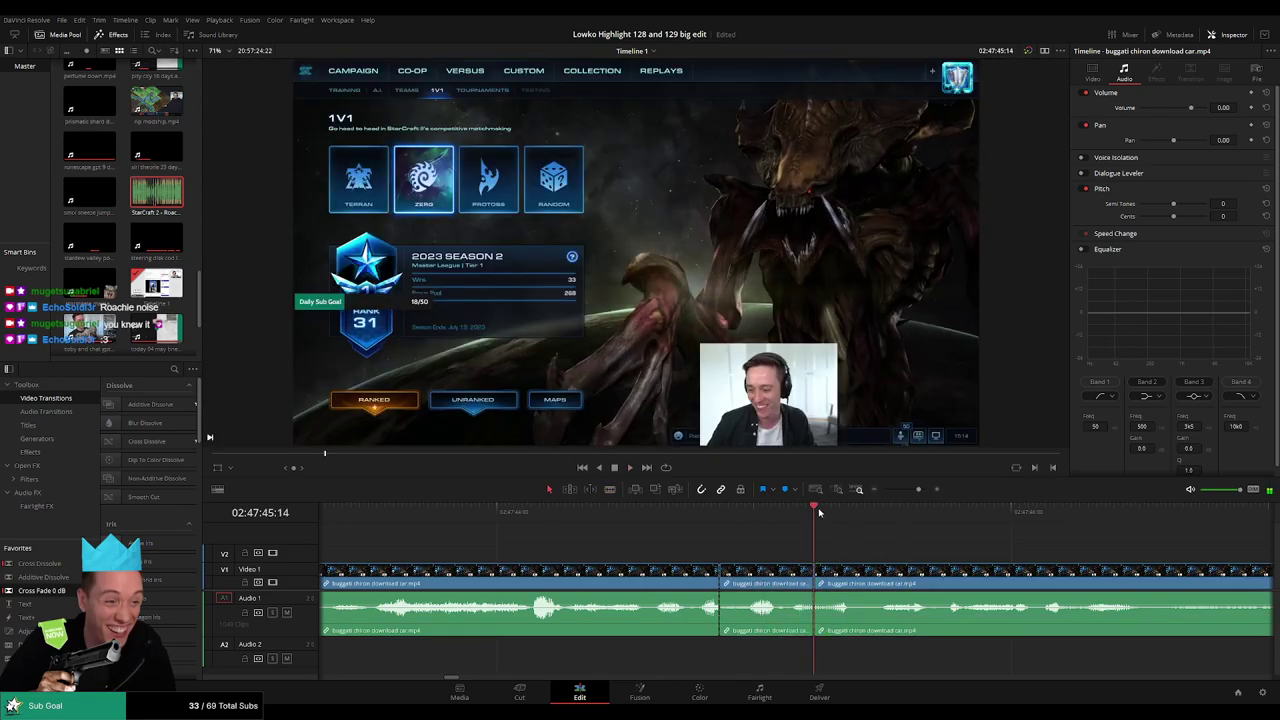
# - Silence the isolated piece's audio and place StarCraft 2 - Roach Quotes.mp3 beneath it on Audio 2, trimmed to the same length
pyautogui.press('space')
pyautogui.click(821, 513)
pyautogui.press('space')
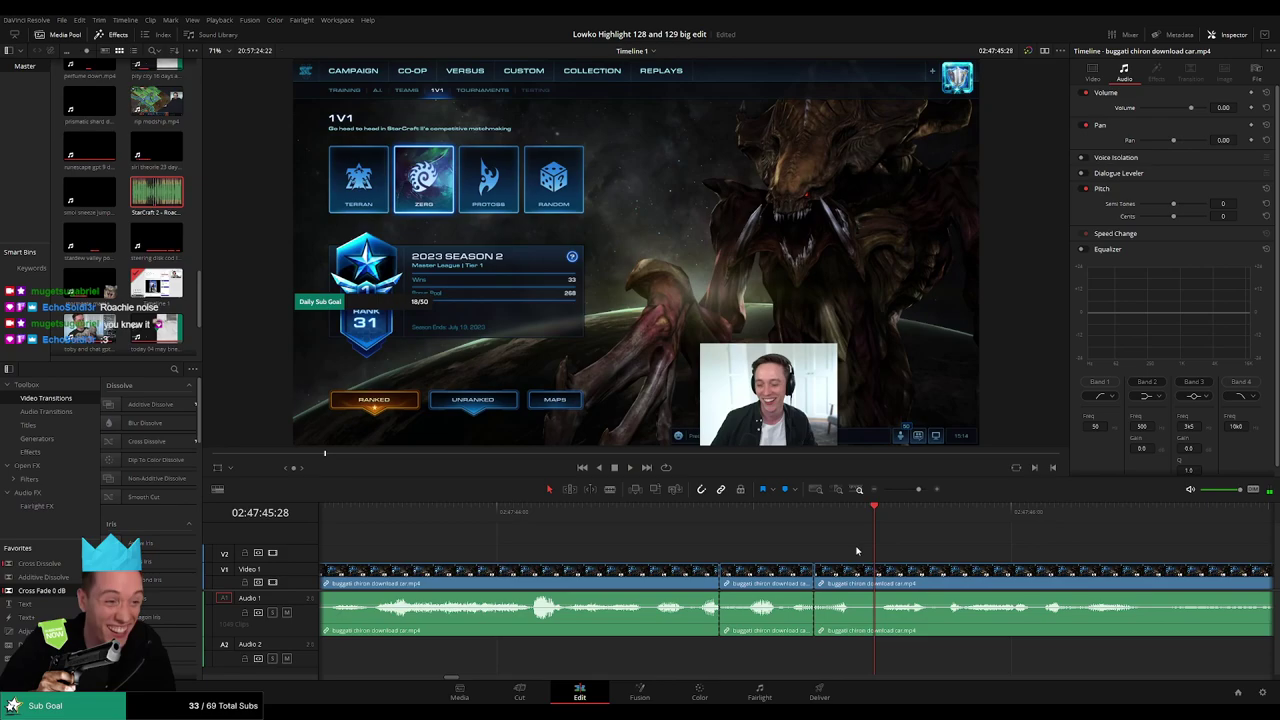
pyautogui.press('space')
pyautogui.press('Up')
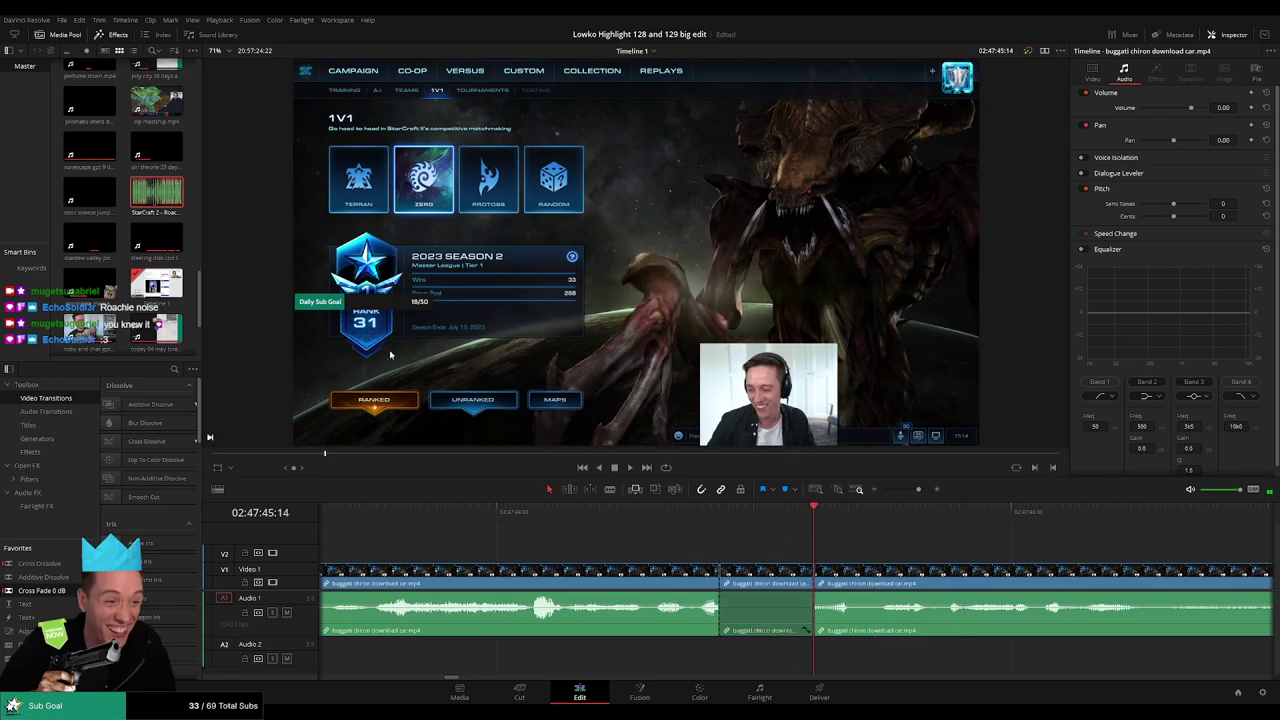
pyautogui.moveTo(156, 195); pyautogui.dragTo(714, 663)
pyautogui.moveTo(920, 664); pyautogui.dragTo(813, 664)
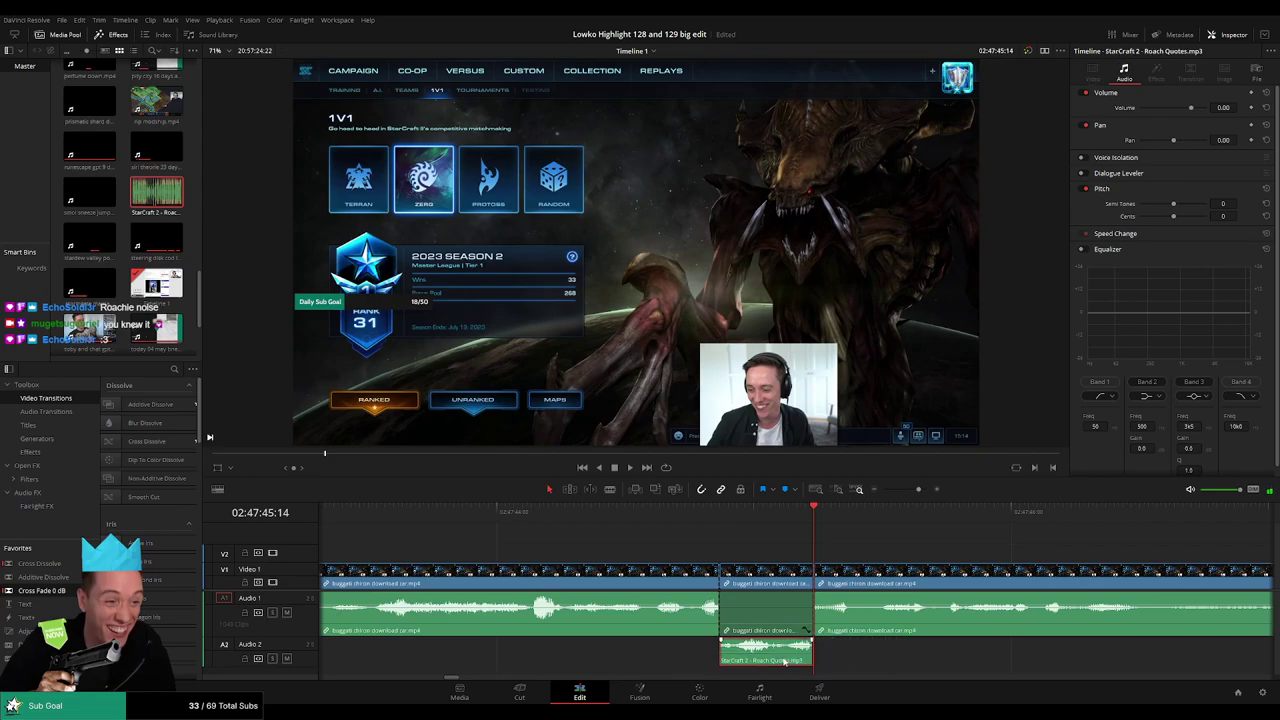
# - Set the Roach Quotes sound effect's volume to -27 and play back across it from before the covered word
pyautogui.click(1225, 109)
pyautogui.write('-27')
pyautogui.press('Return')
pyautogui.click(686, 512)
pyautogui.press('space')
pyautogui.click(840, 543)
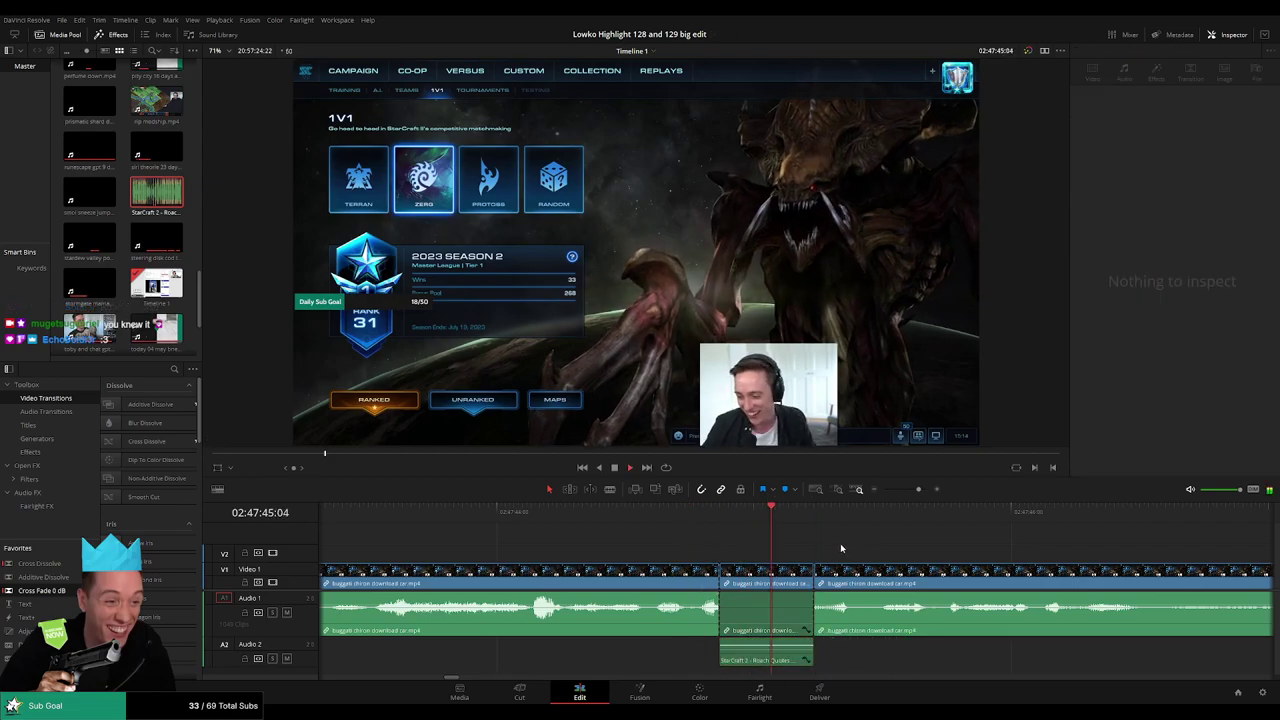
# - Cut out the roughly four-second section from about 02:47:54 to 02:47:58 and close the gap
pyautogui.moveTo(917, 489); pyautogui.dragTo(906, 490)
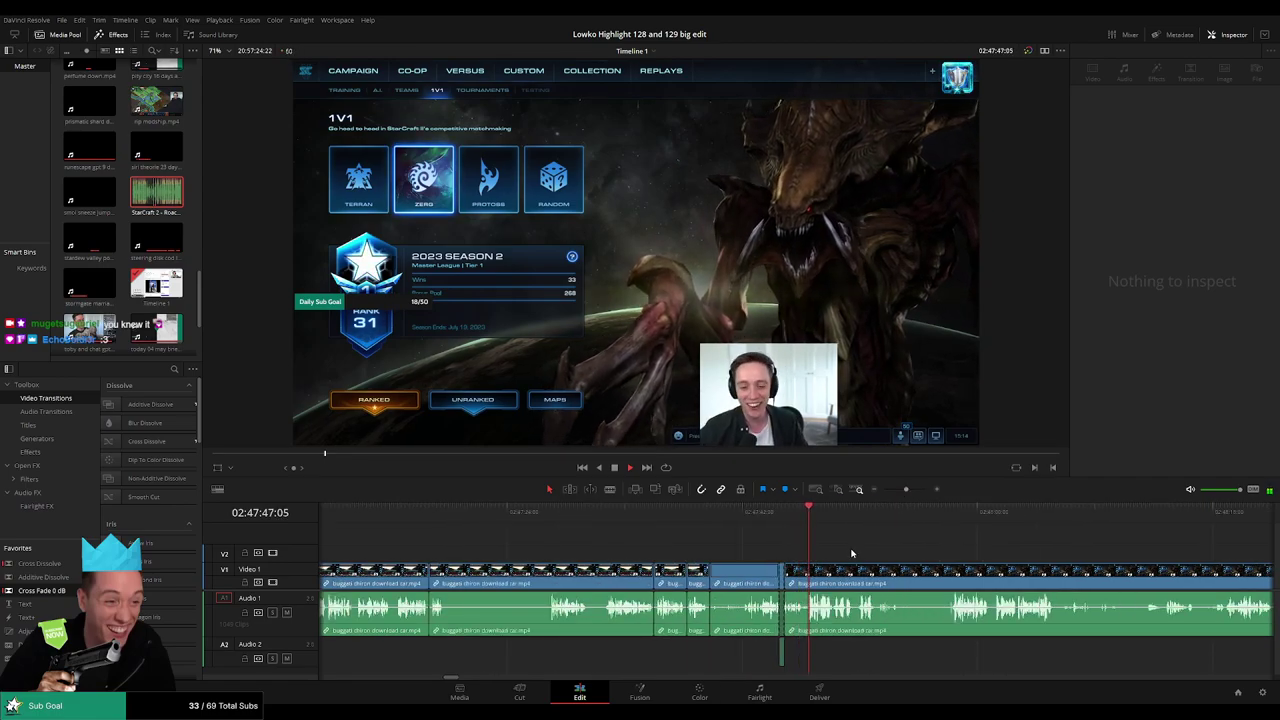
pyautogui.moveTo(874, 548); pyautogui.dragTo(602, 553)
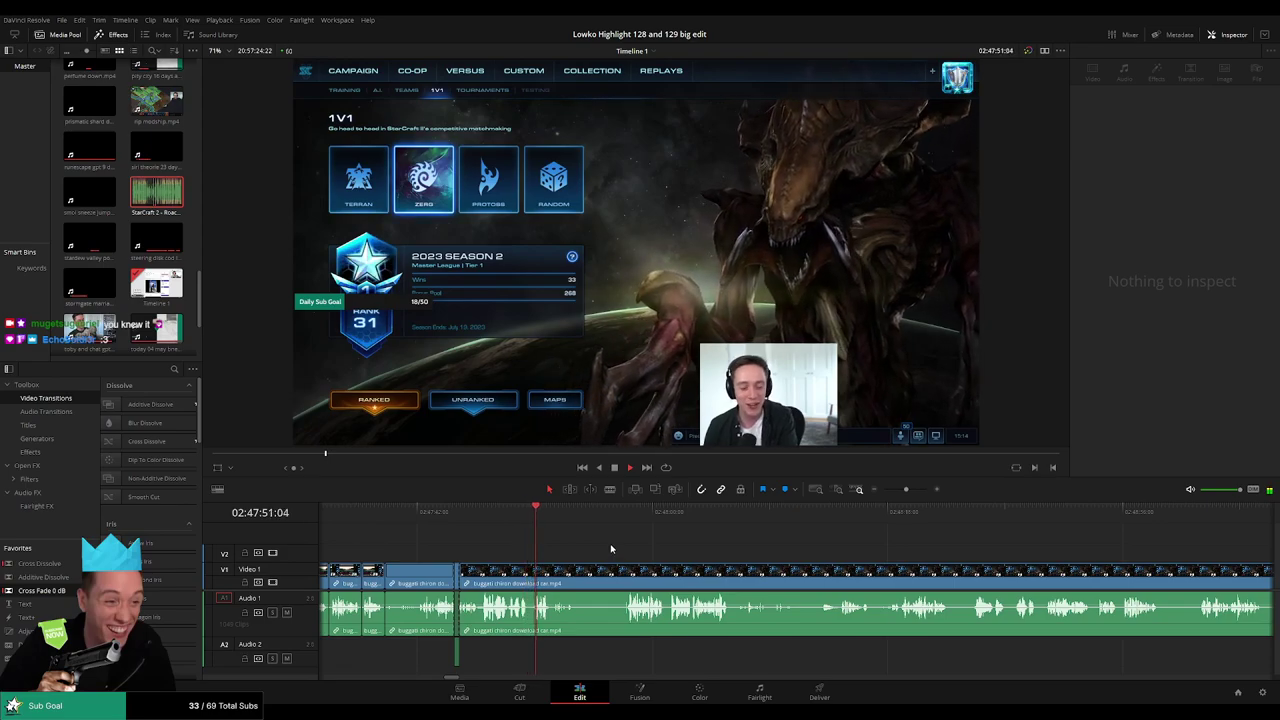
pyautogui.press('b')
pyautogui.click(575, 578)
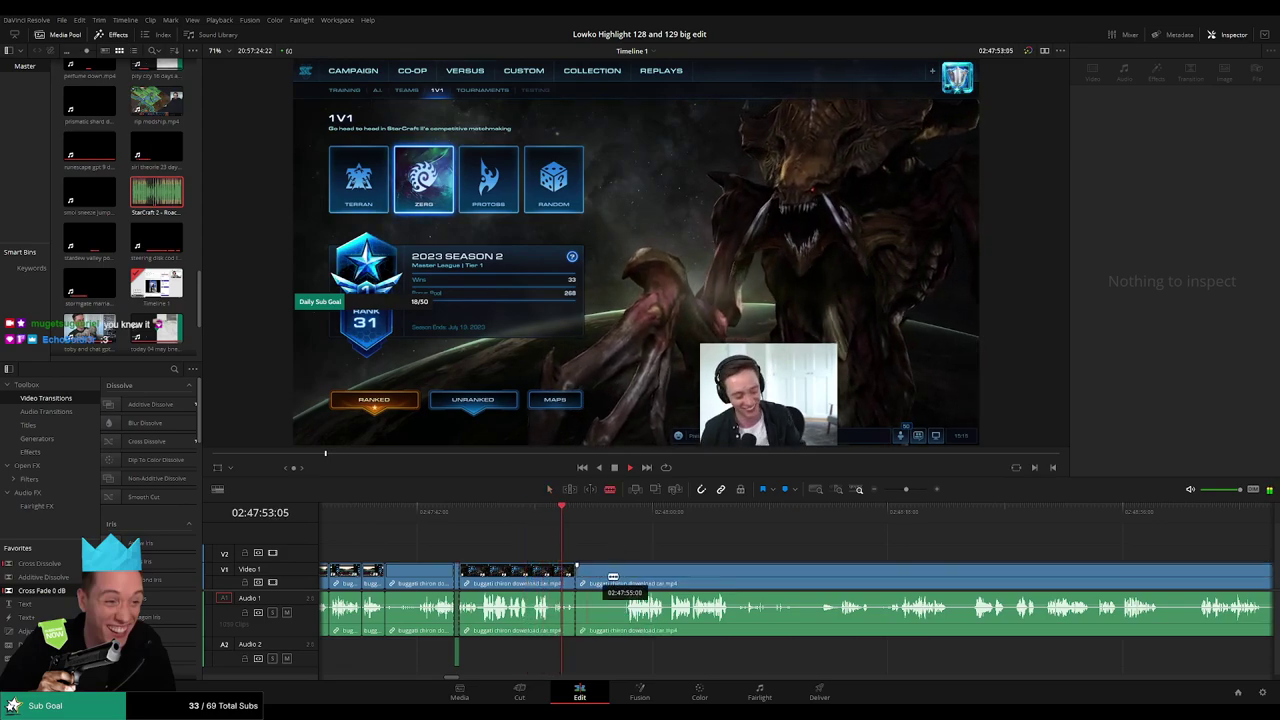
pyautogui.click(627, 578)
pyautogui.press('a')
pyautogui.click(607, 577)
pyautogui.press('BackSpace')
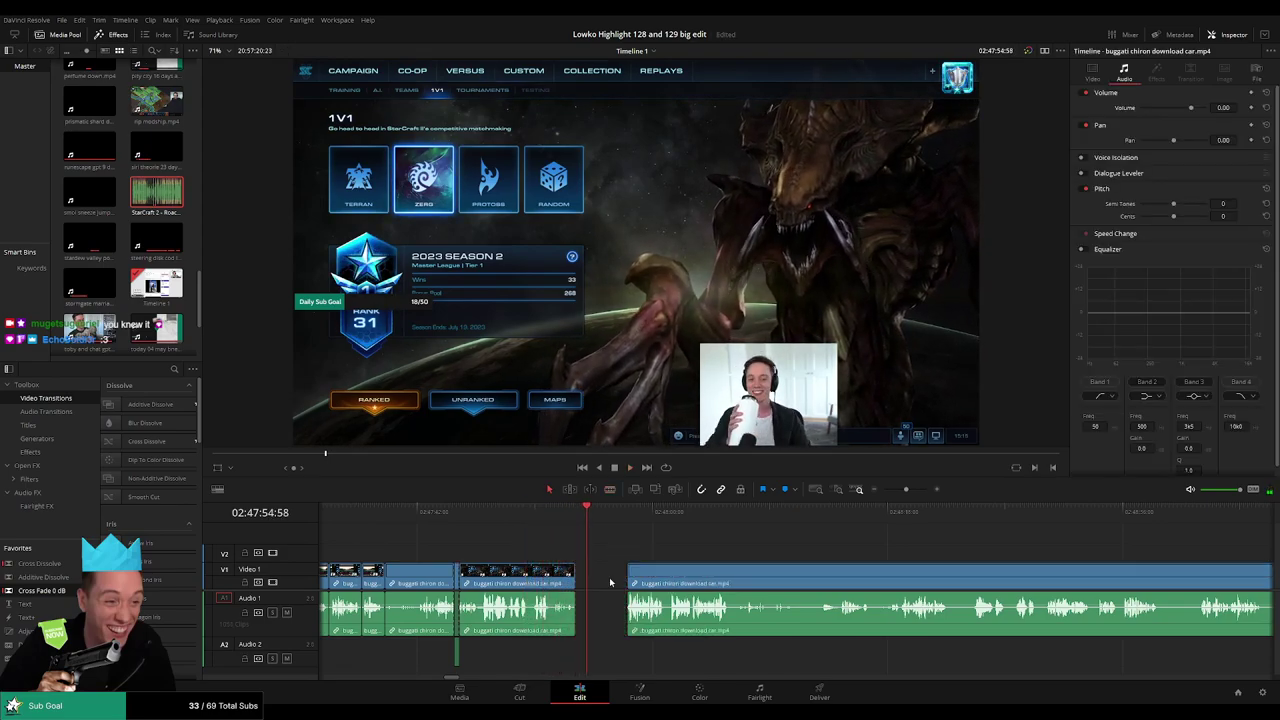
pyautogui.click(610, 578)
pyautogui.press('BackSpace')
# - Review the following footage, then remove the quiet section from about 02:48:02 to 02:48:10 and close the gap
pyautogui.hscroll(5, 590, 557)
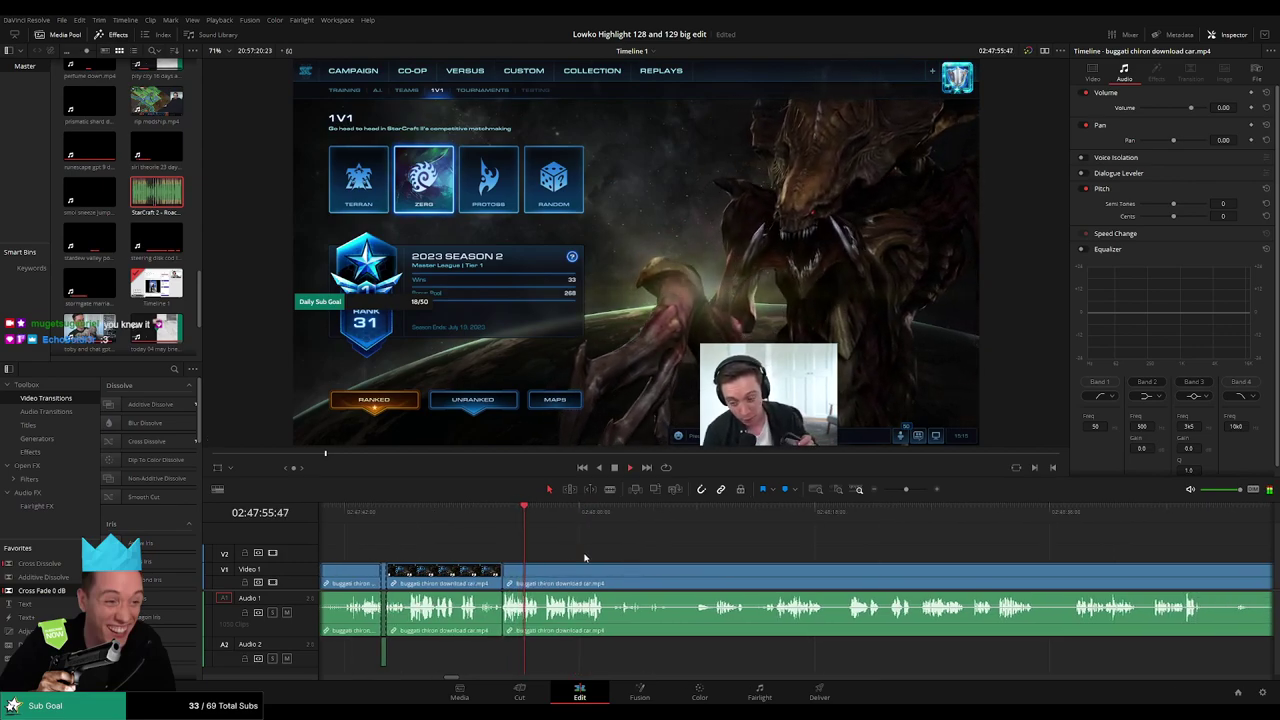
pyautogui.hscroll(3, 585, 556)
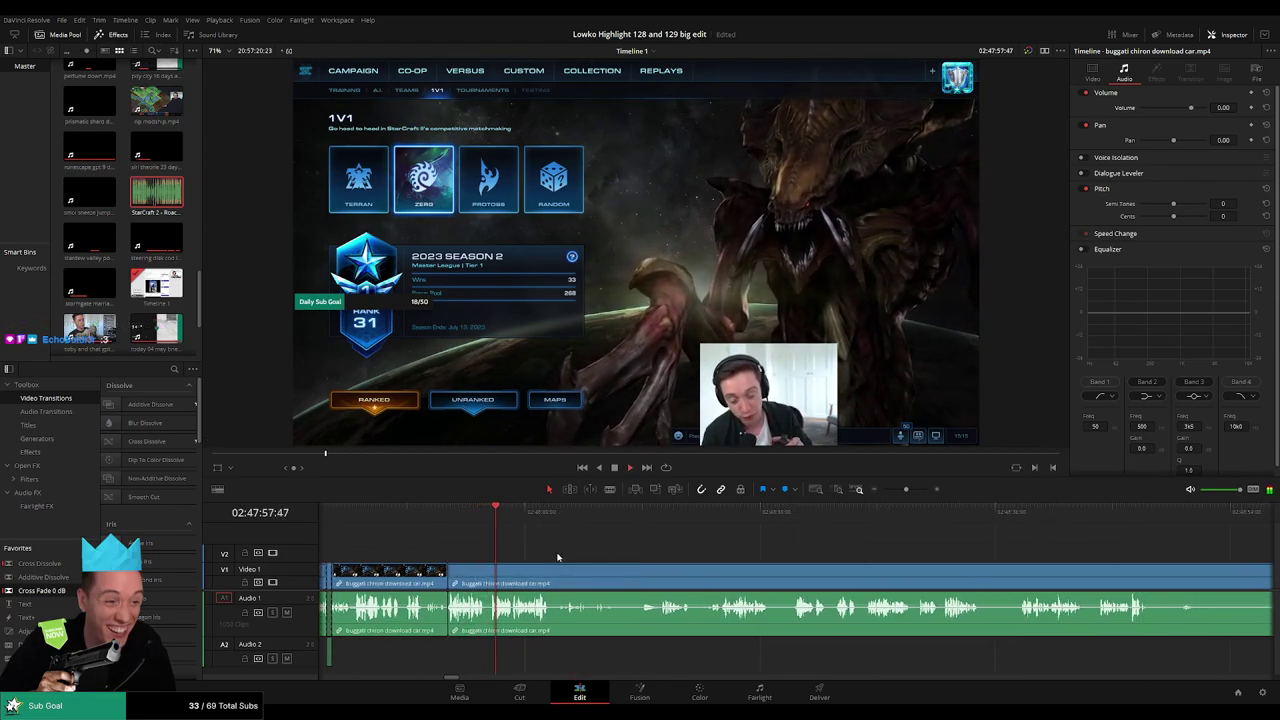
pyautogui.hscroll(3, 560, 555)
pyautogui.hscroll(2, 557, 560)
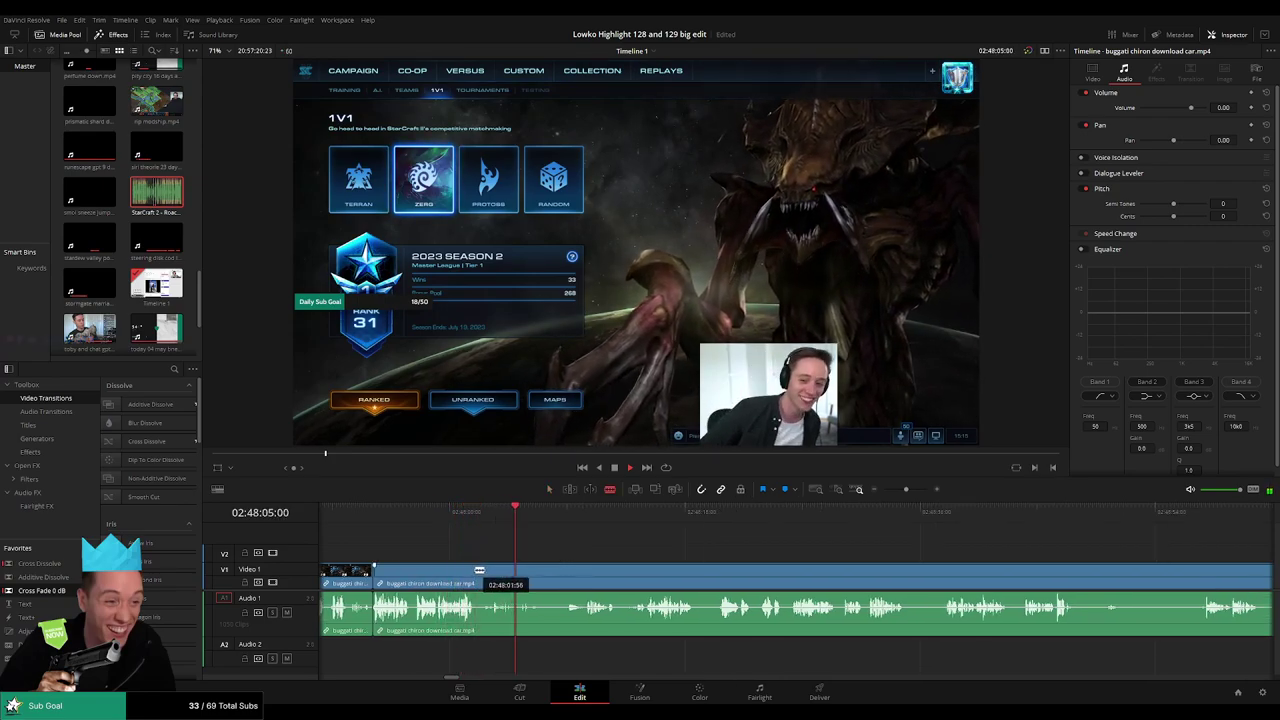
pyautogui.press('b')
pyautogui.click(476, 580)
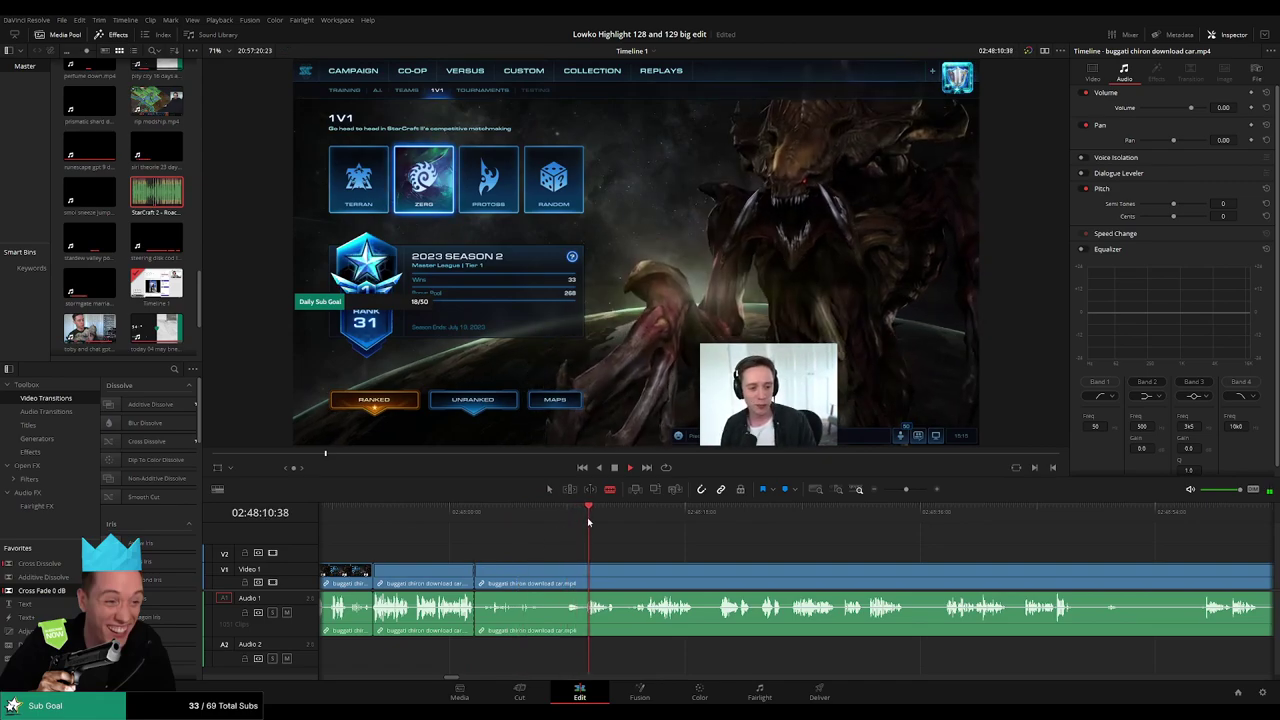
pyautogui.press('a')
pyautogui.click(556, 578)
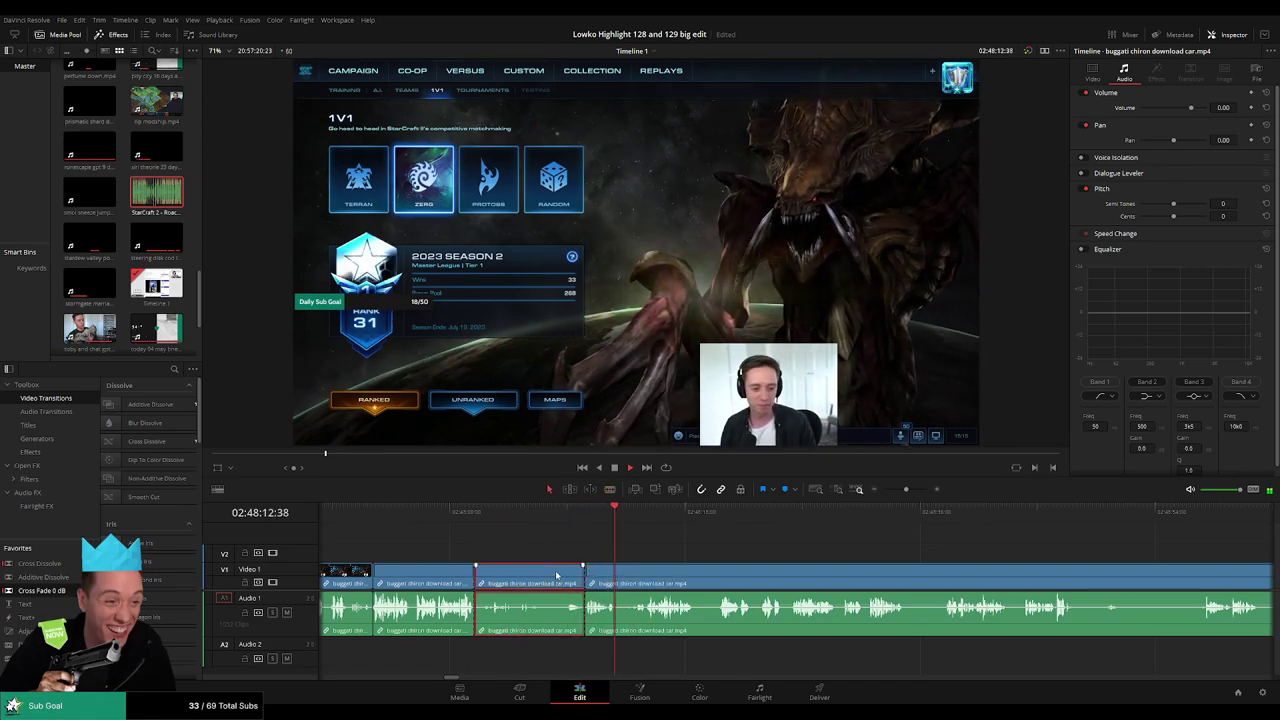
pyautogui.press('Delete')
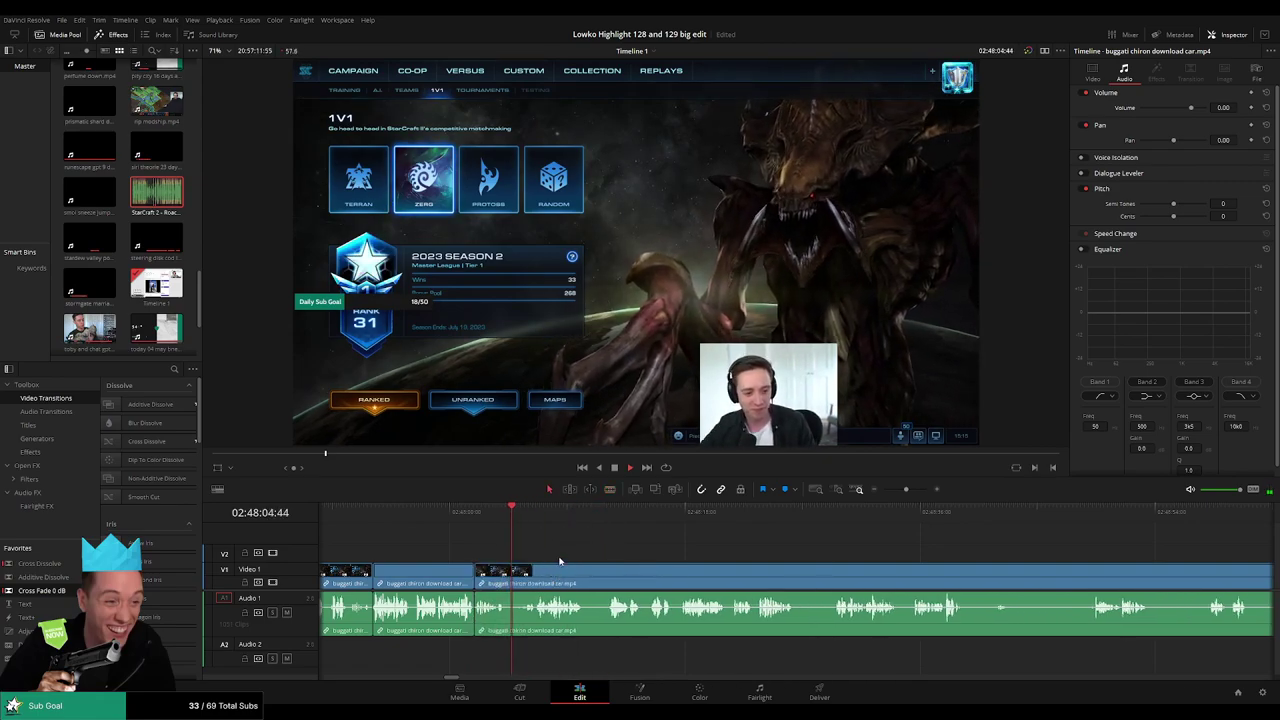
# - Cut out the short pause from about 02:48:04 to 02:48:06 and close the gap
pyautogui.press('b')
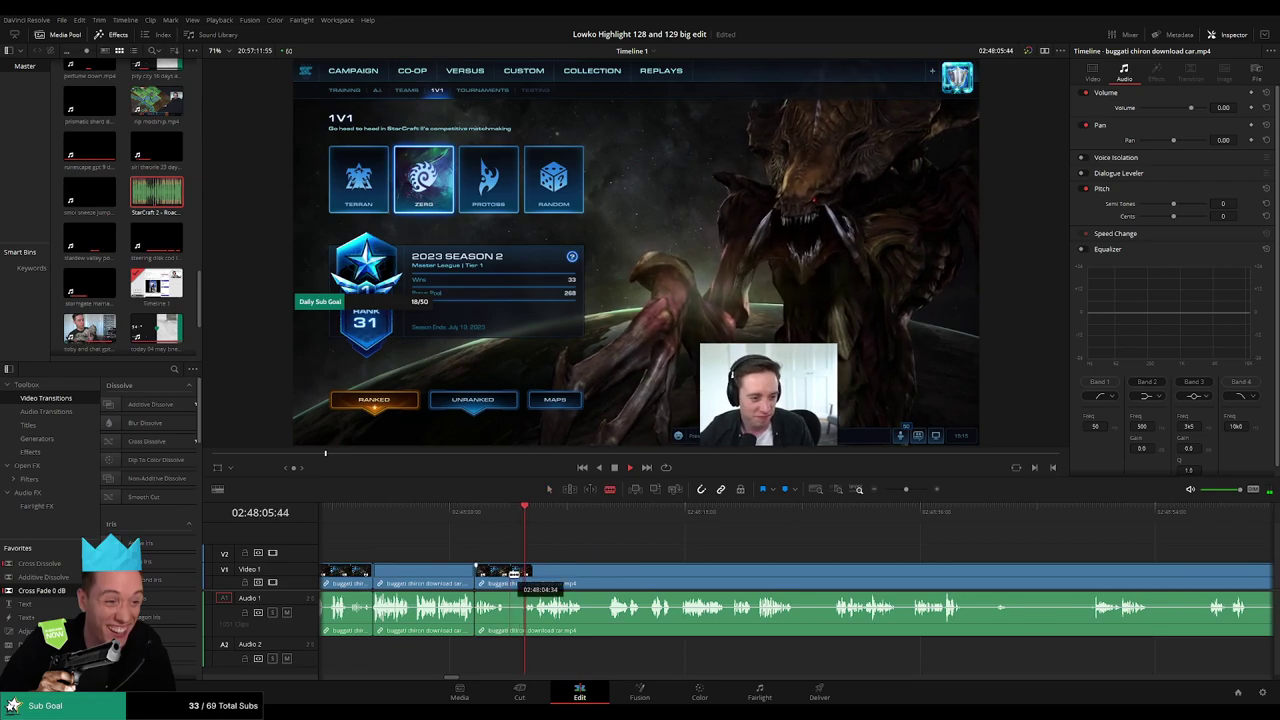
pyautogui.click(510, 574)
pyautogui.click(528, 574)
pyautogui.press('a')
pyautogui.click(516, 578)
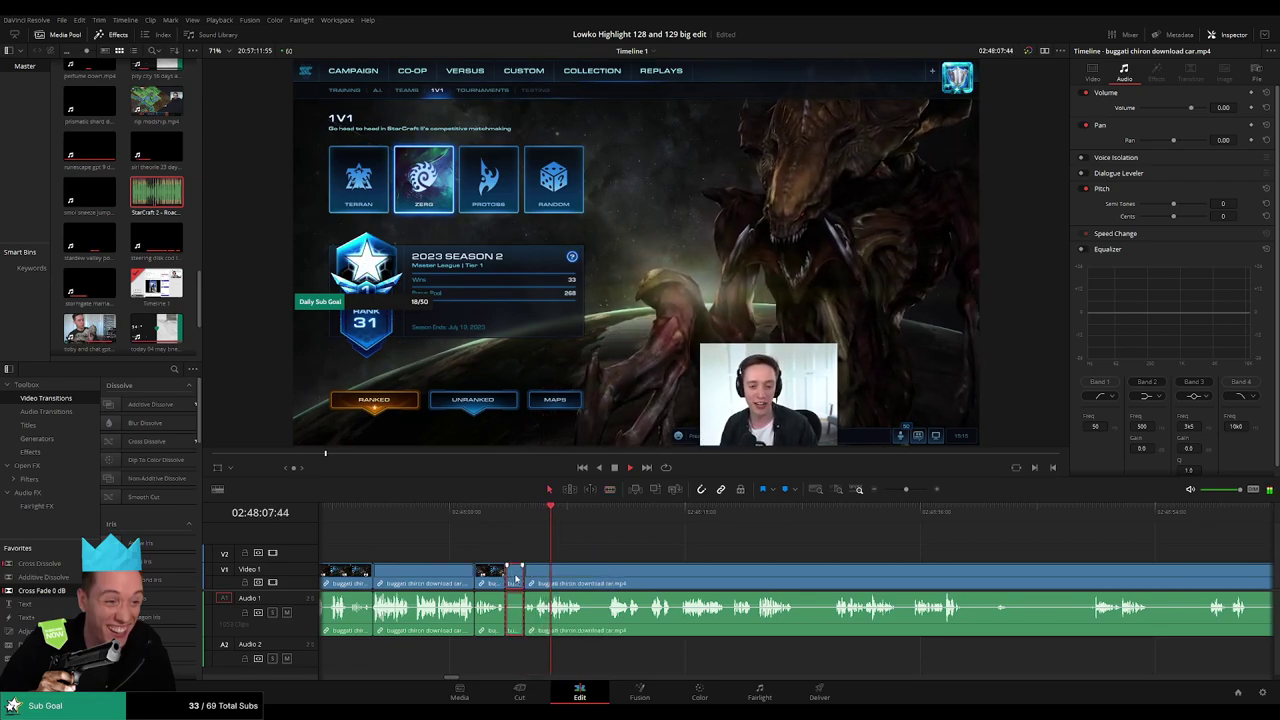
pyautogui.press('Delete')
pyautogui.hscroll(3, 494, 553)
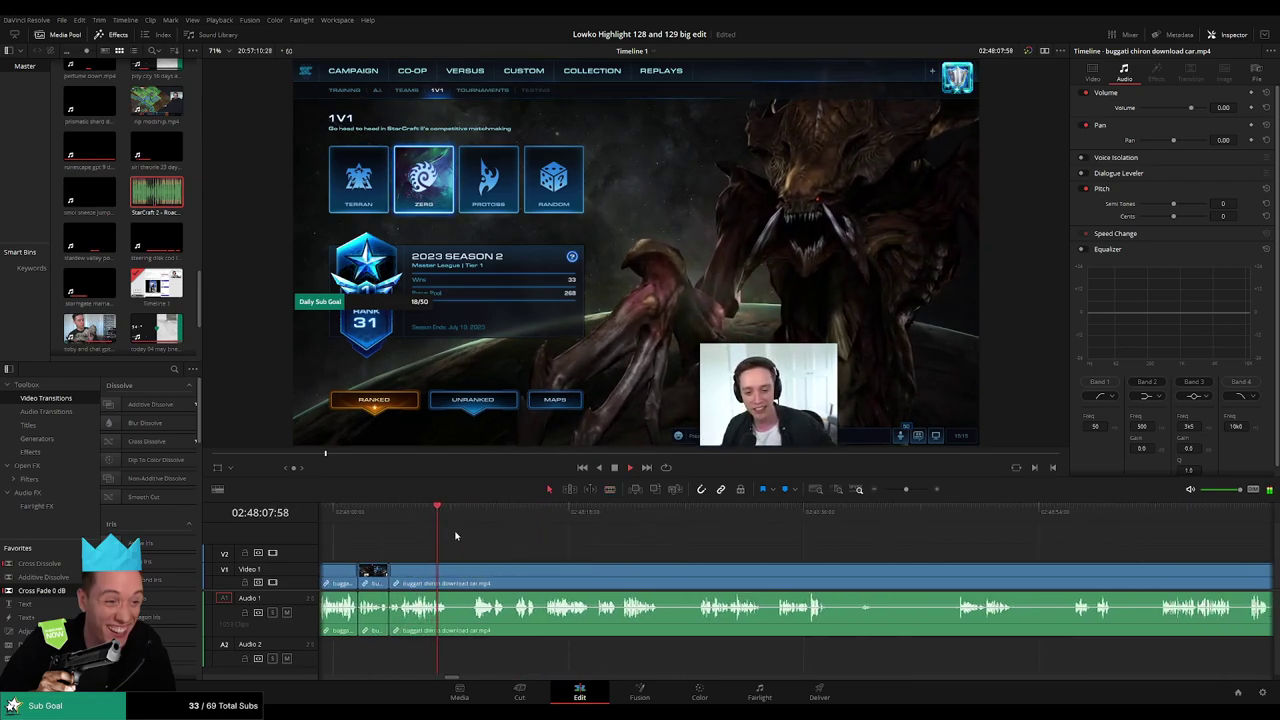
# - Cut out the pause from about 02:48:09 to 02:48:11, closing the gap, and cross-fade the audio at the cut
pyautogui.press('b')
pyautogui.click(450, 569)
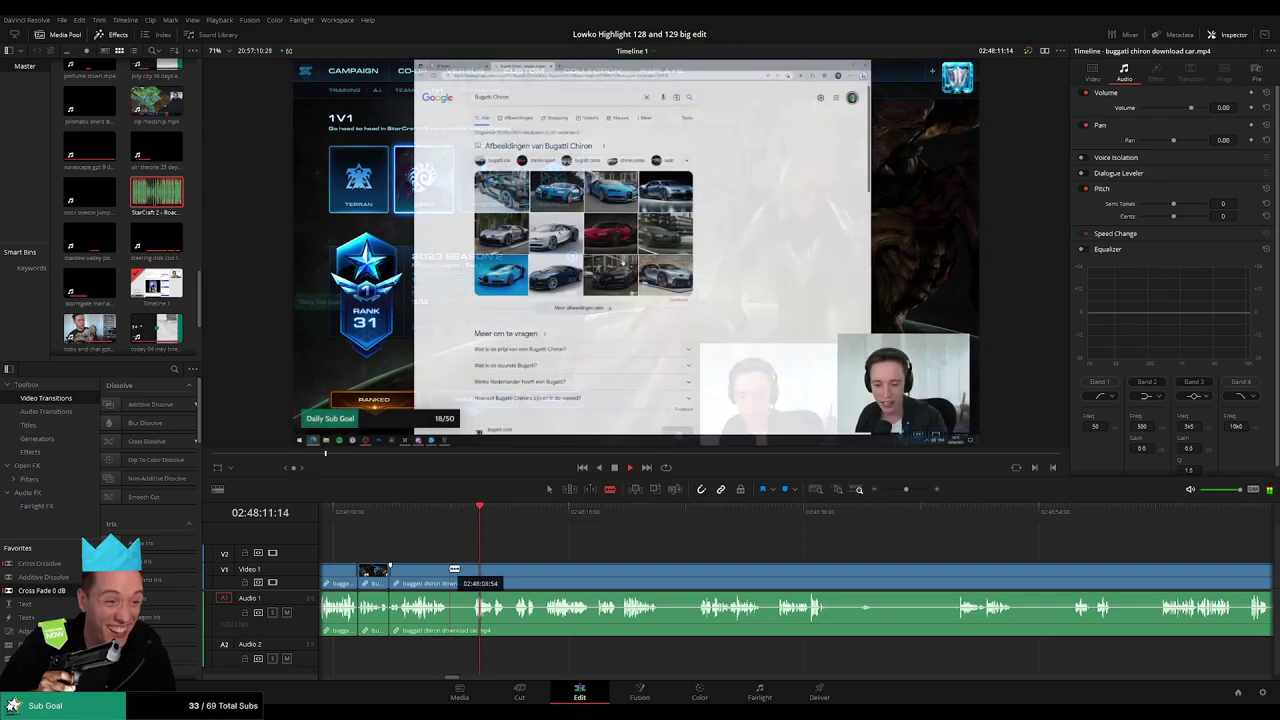
pyautogui.click(473, 569)
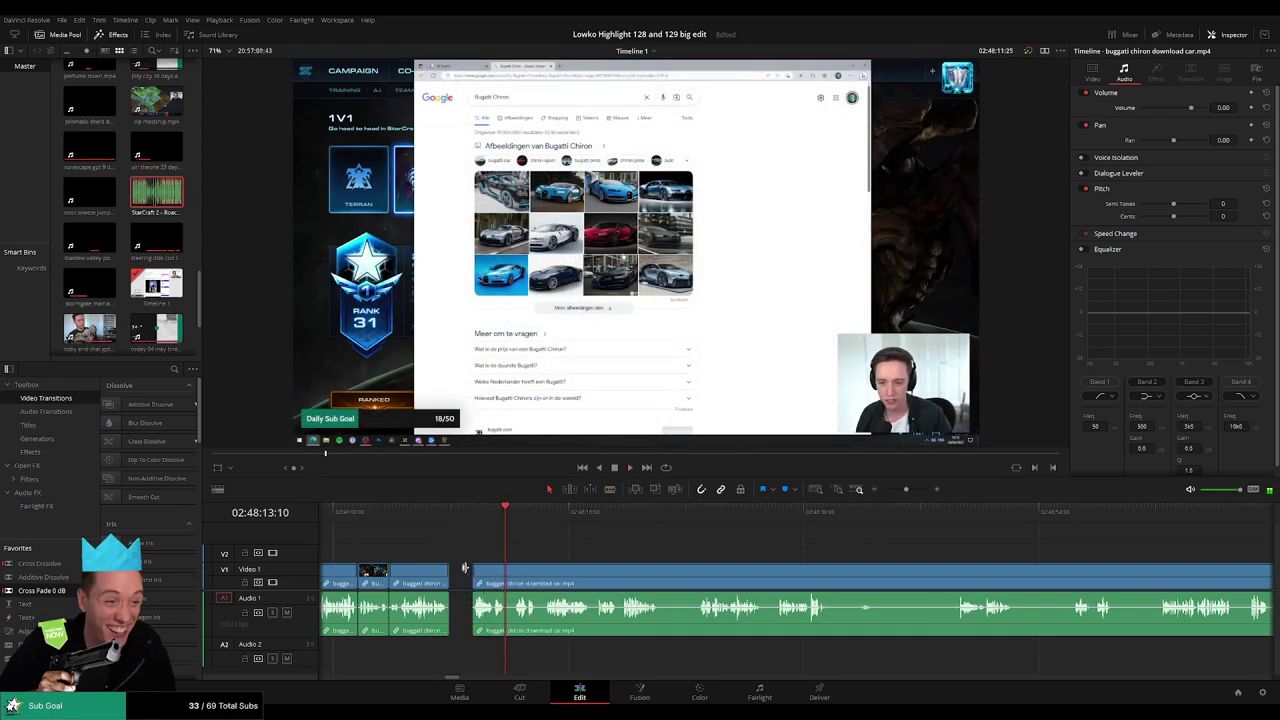
pyautogui.press('Delete')
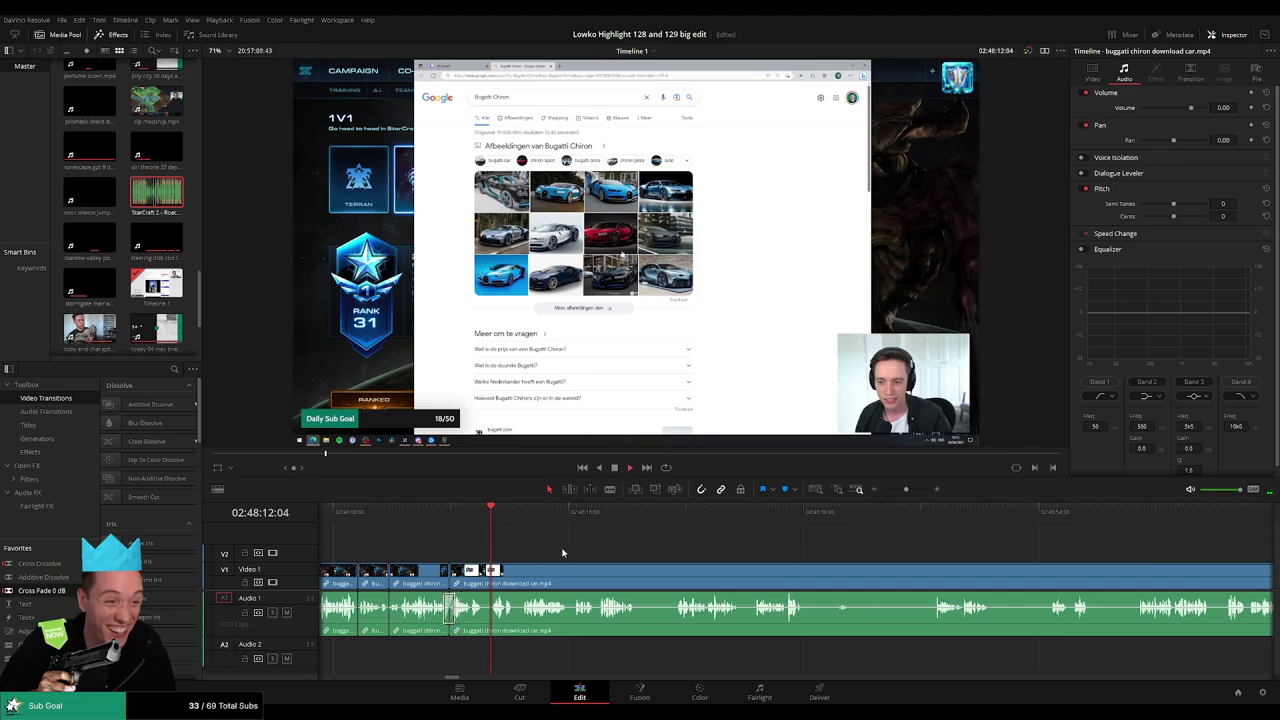
# - Cut out the pause from about 02:48:23 to 02:48:26, close the gap, and cross-fade the audio at the cut
pyautogui.hscroll(2, 540, 550)
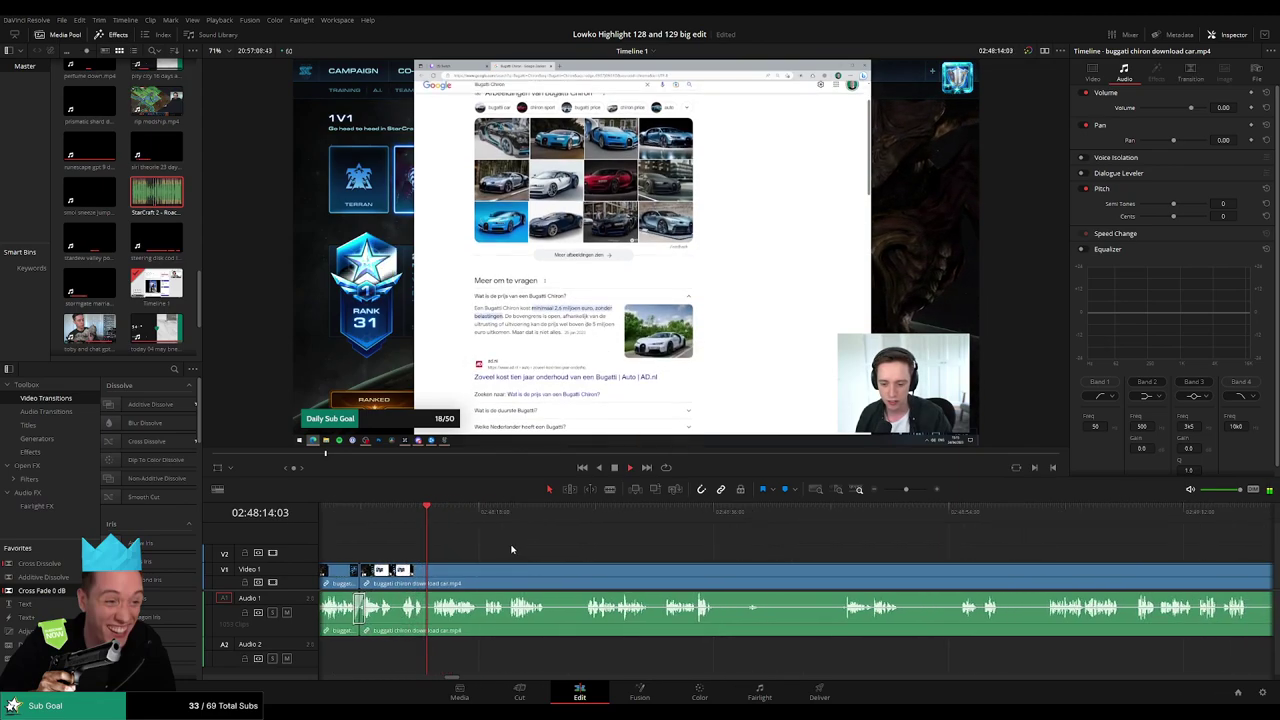
pyautogui.hscroll(1, 511, 549)
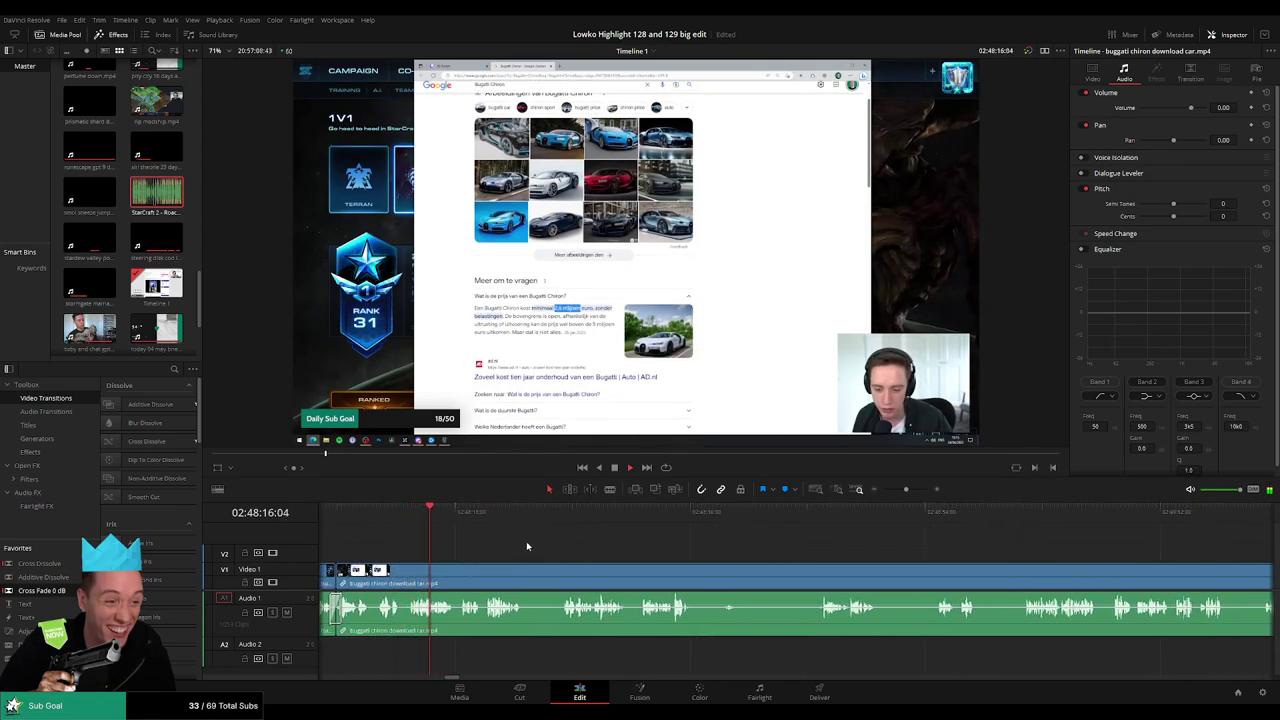
pyautogui.hscroll(1, 545, 548)
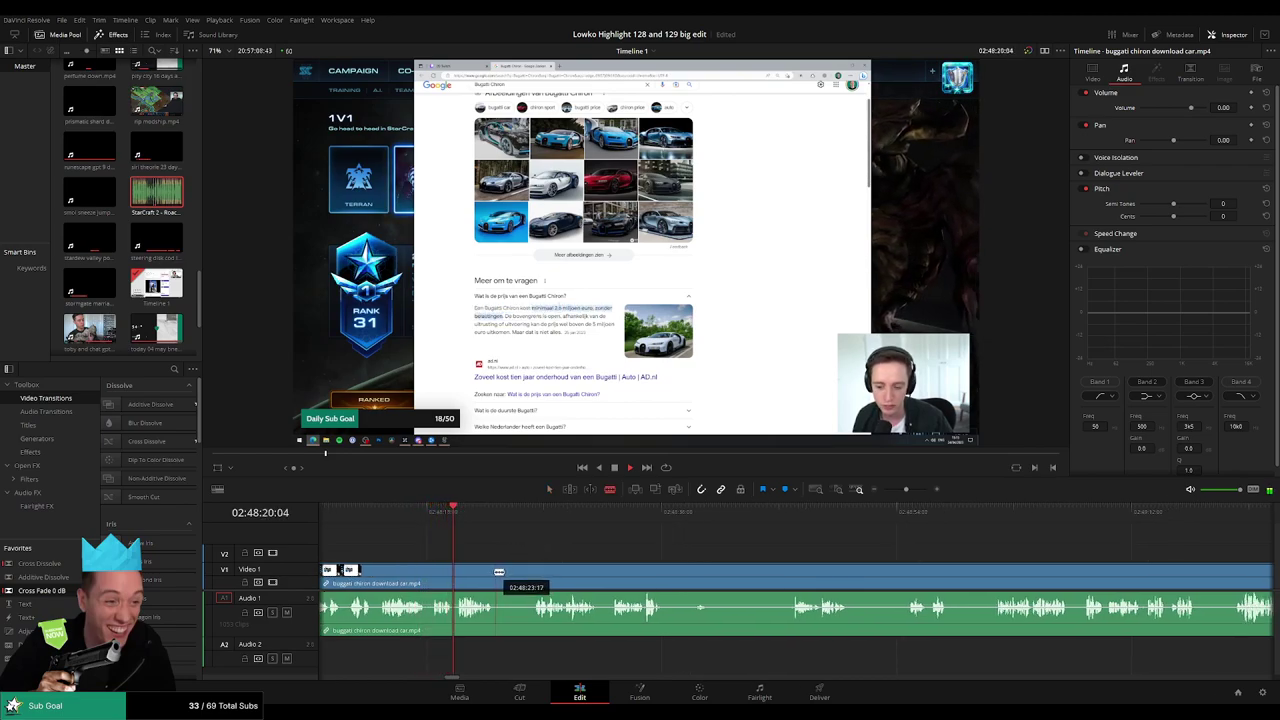
pyautogui.click(499, 572)
pyautogui.click(537, 572)
pyautogui.press('a')
pyautogui.click(514, 580)
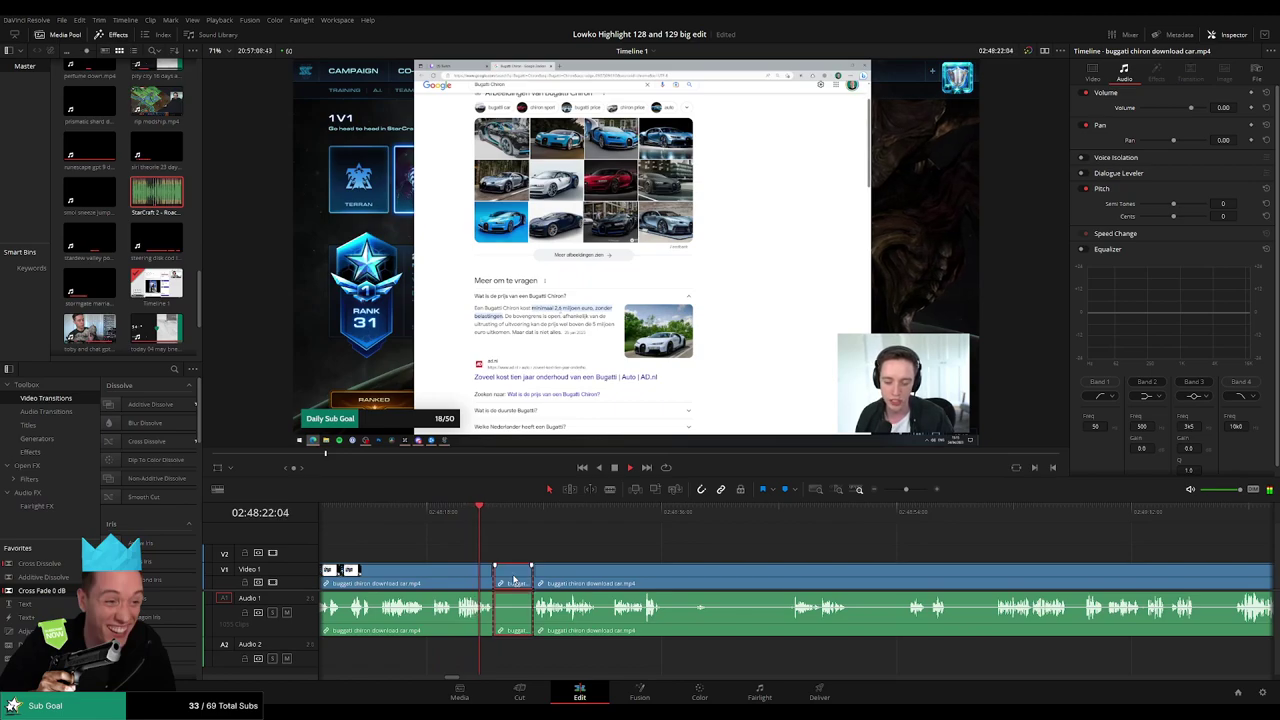
pyautogui.press('Delete')
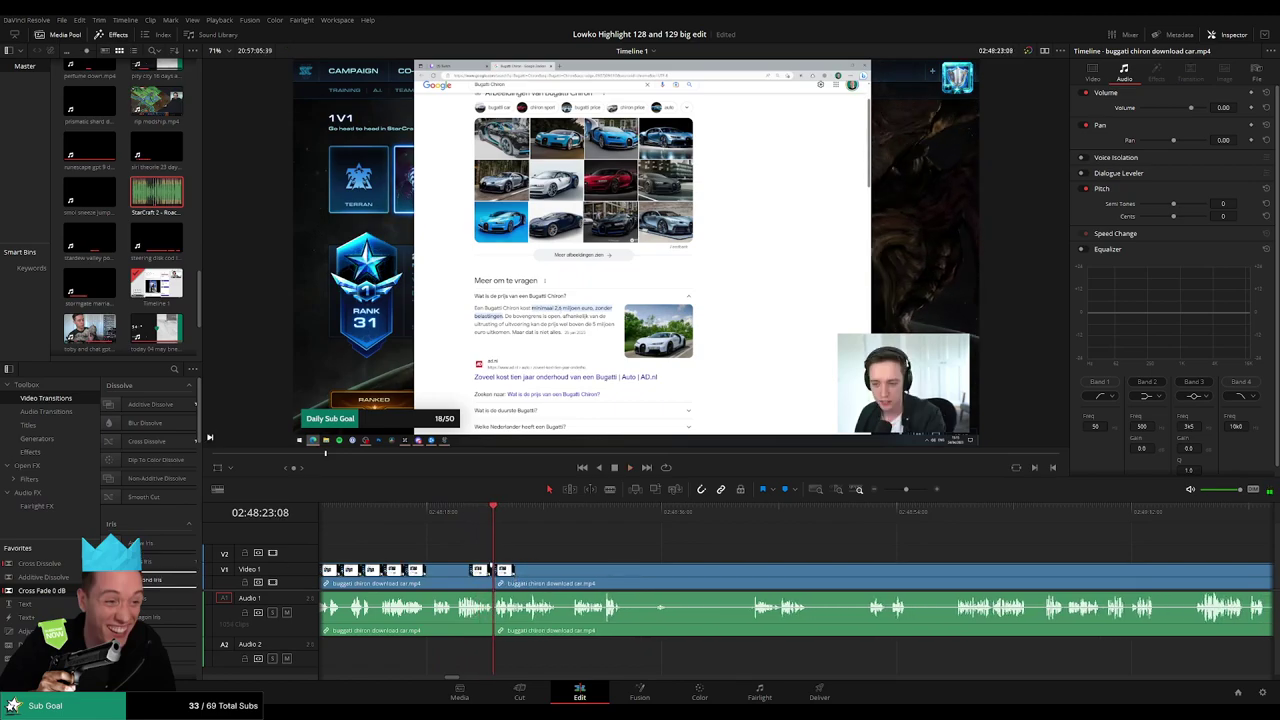
# - Remove the one-second pause from about 02:48:28 to 02:48:29, closing the gap, and cross-fade the audio there
pyautogui.hscroll(1, 570, 543)
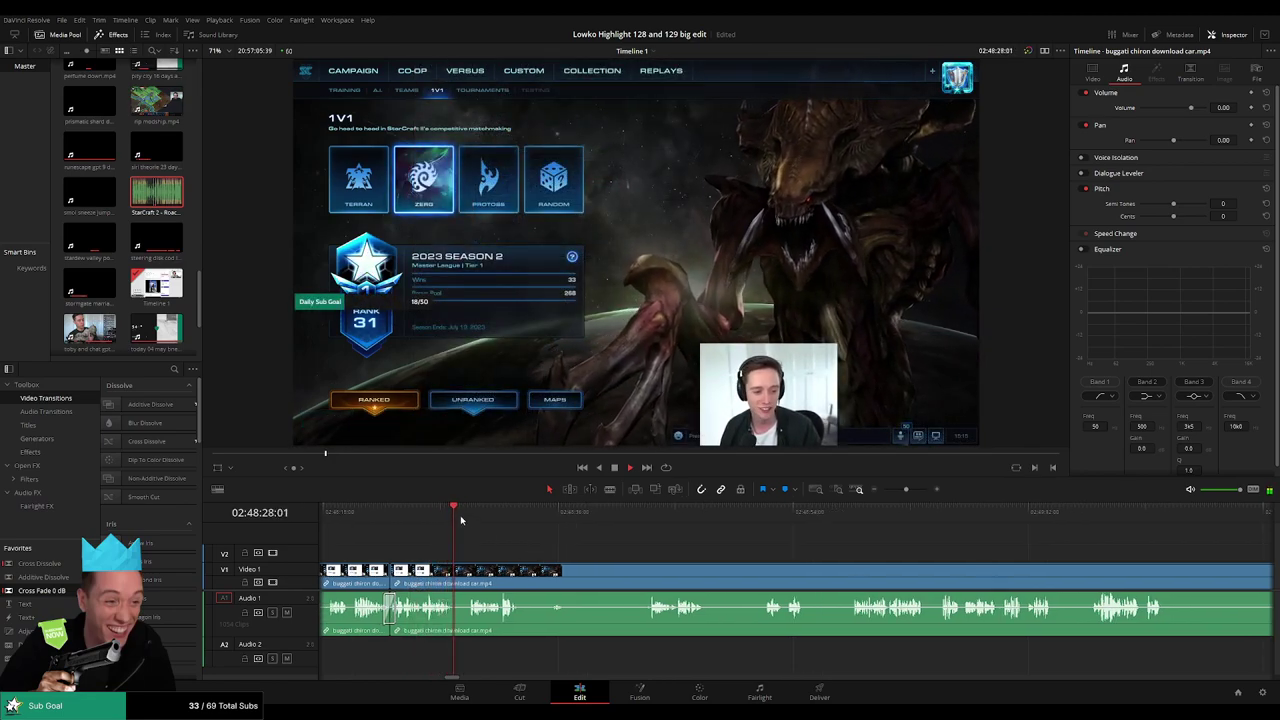
pyautogui.press('b')
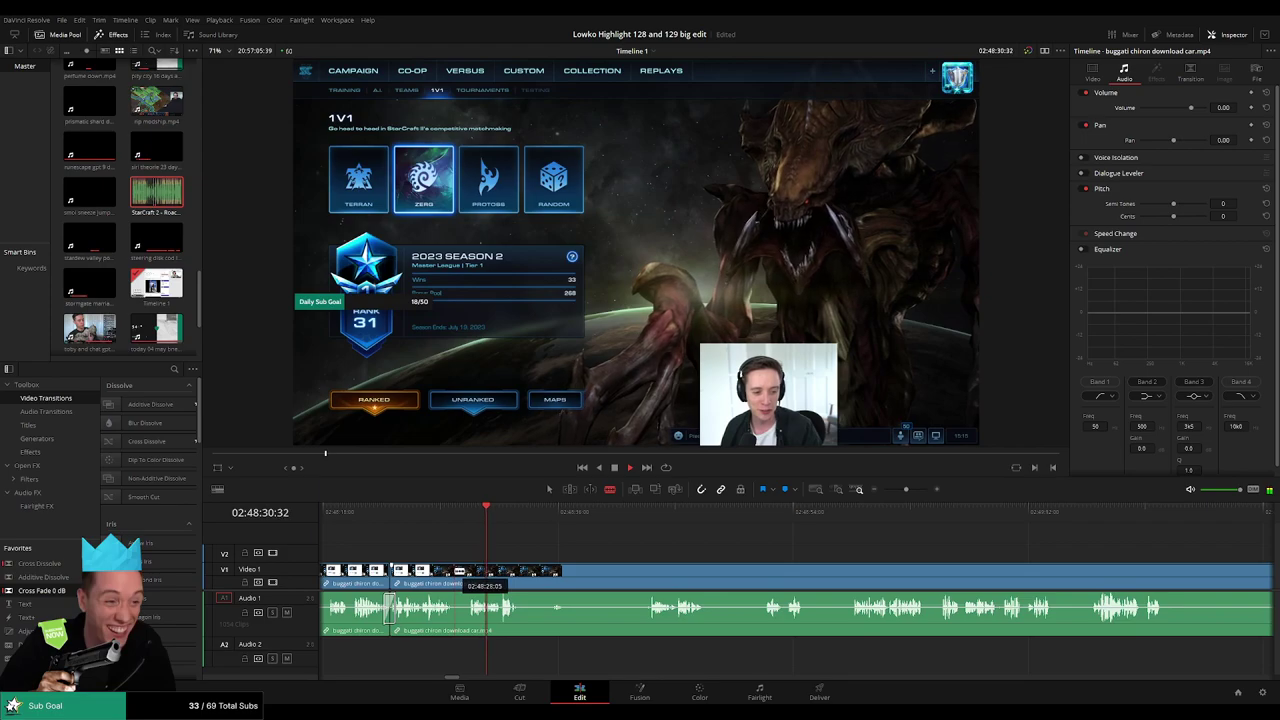
pyautogui.click(462, 578)
pyautogui.press('a')
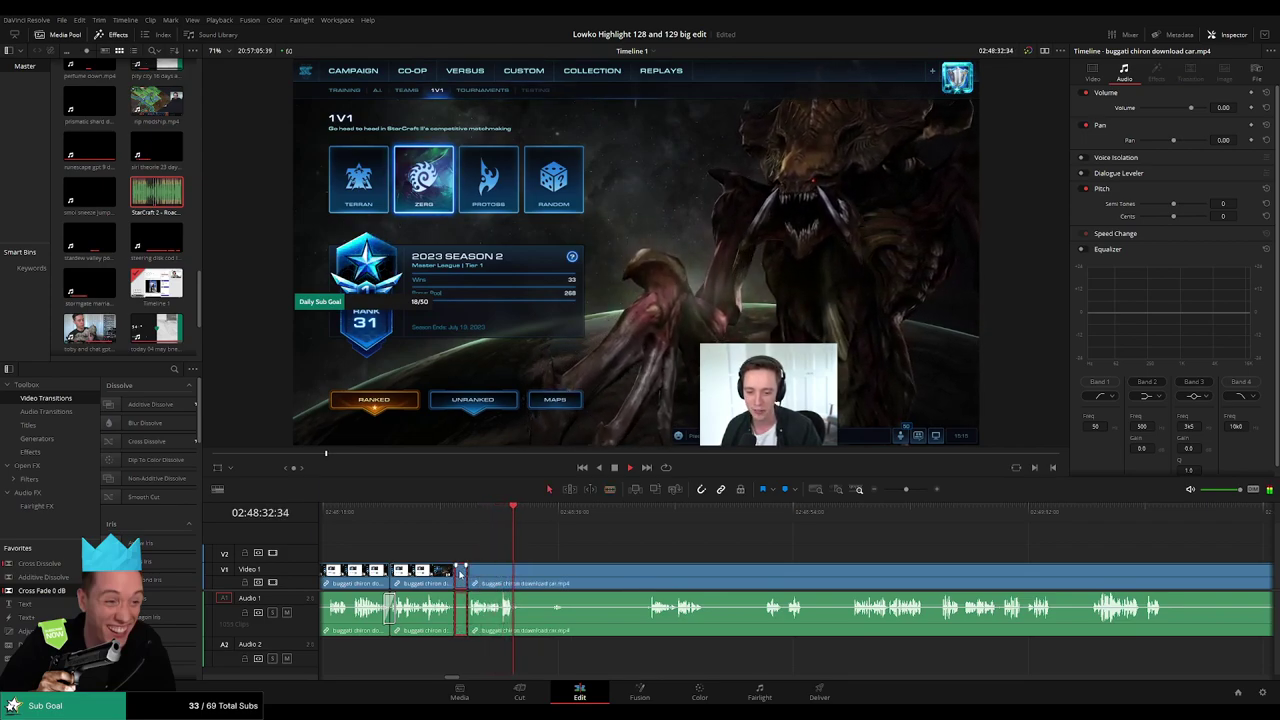
pyautogui.press('Delete')
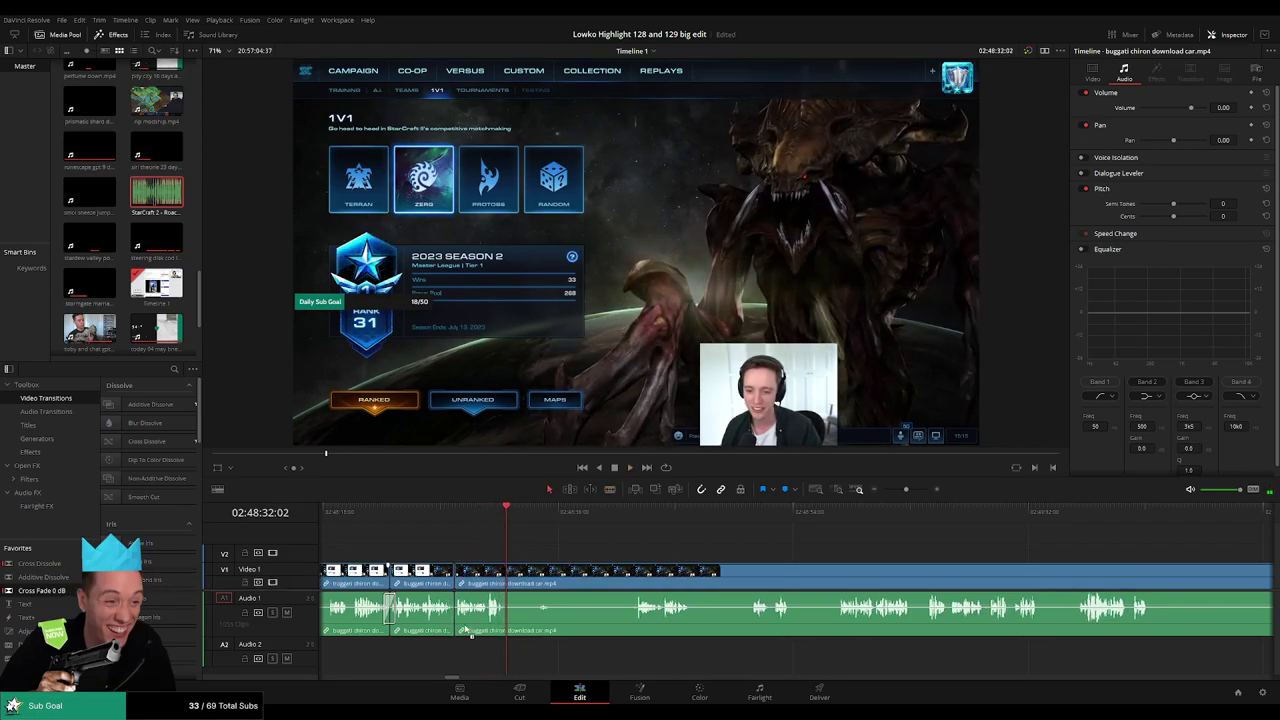
# - Cut out the long quiet section from about 02:48:32 to 02:48:42, closing the gap, and cross-fade the audio at the cut
pyautogui.press('space')
pyautogui.moveTo(605, 513); pyautogui.dragTo(627, 514)
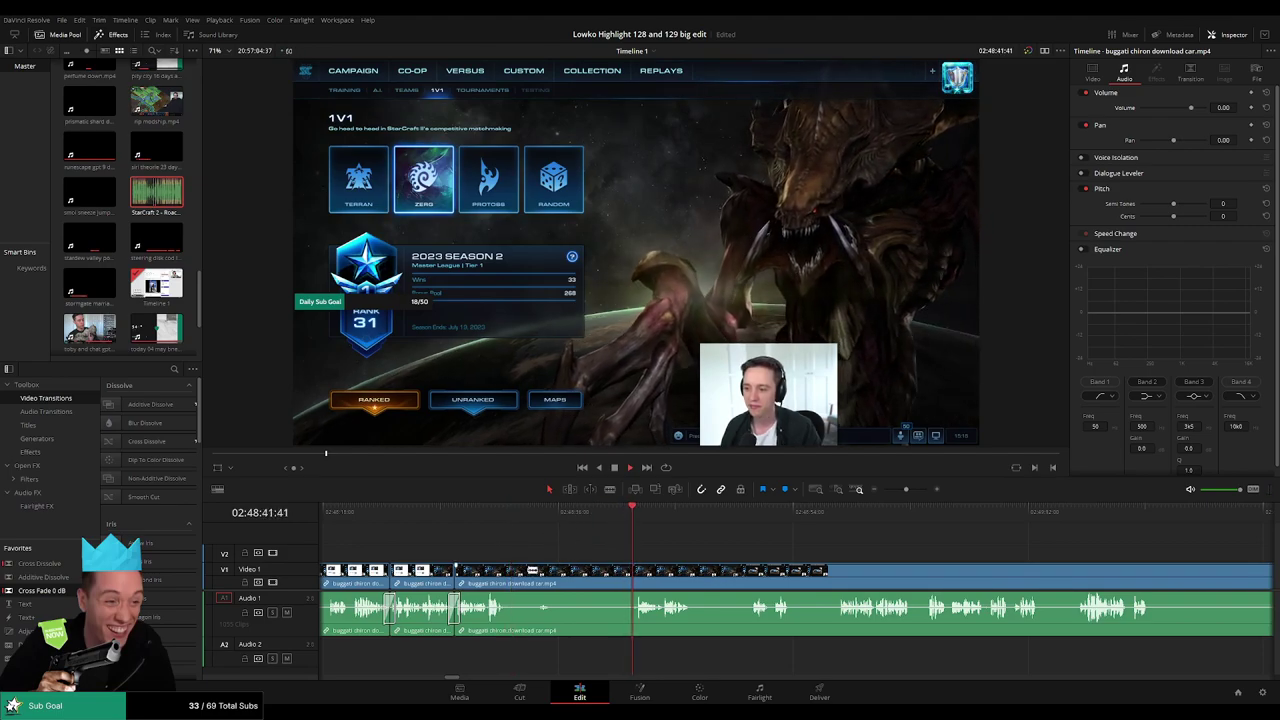
pyautogui.press('b')
pyautogui.click(514, 572)
pyautogui.hscroll(2, 686, 554)
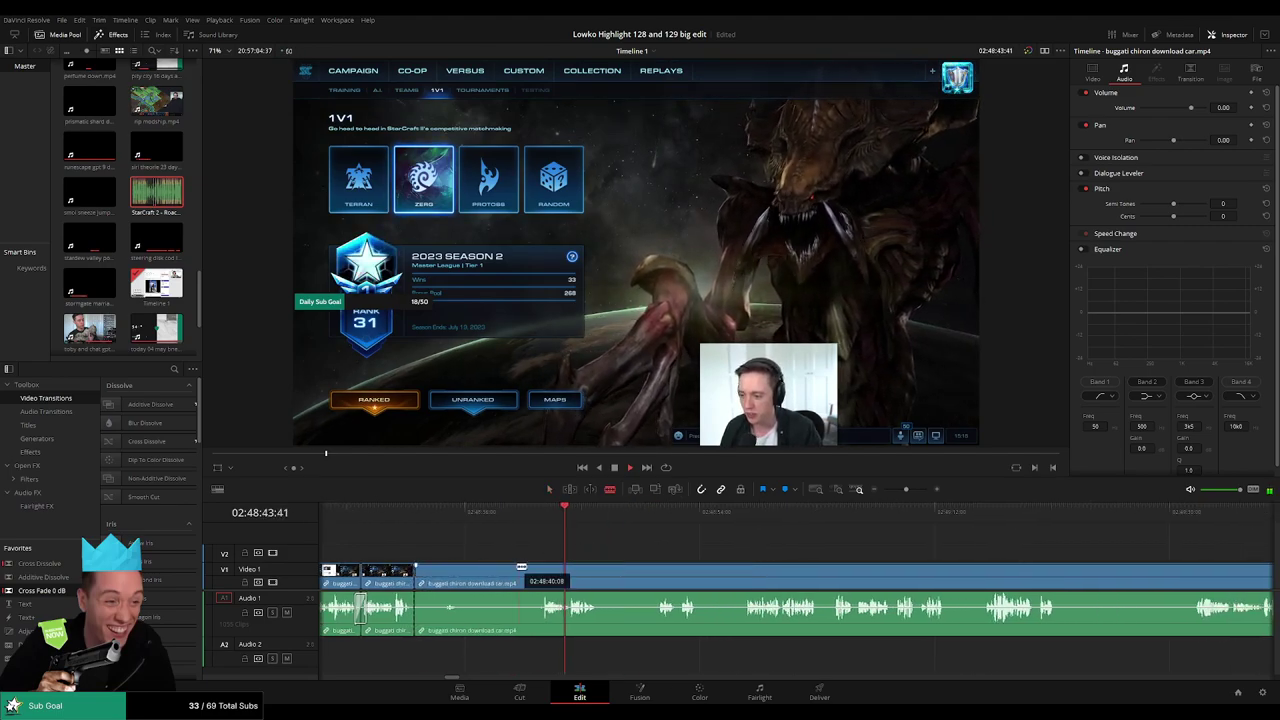
pyautogui.click(545, 571)
pyautogui.press('a')
pyautogui.click(522, 574)
pyautogui.press('Delete')
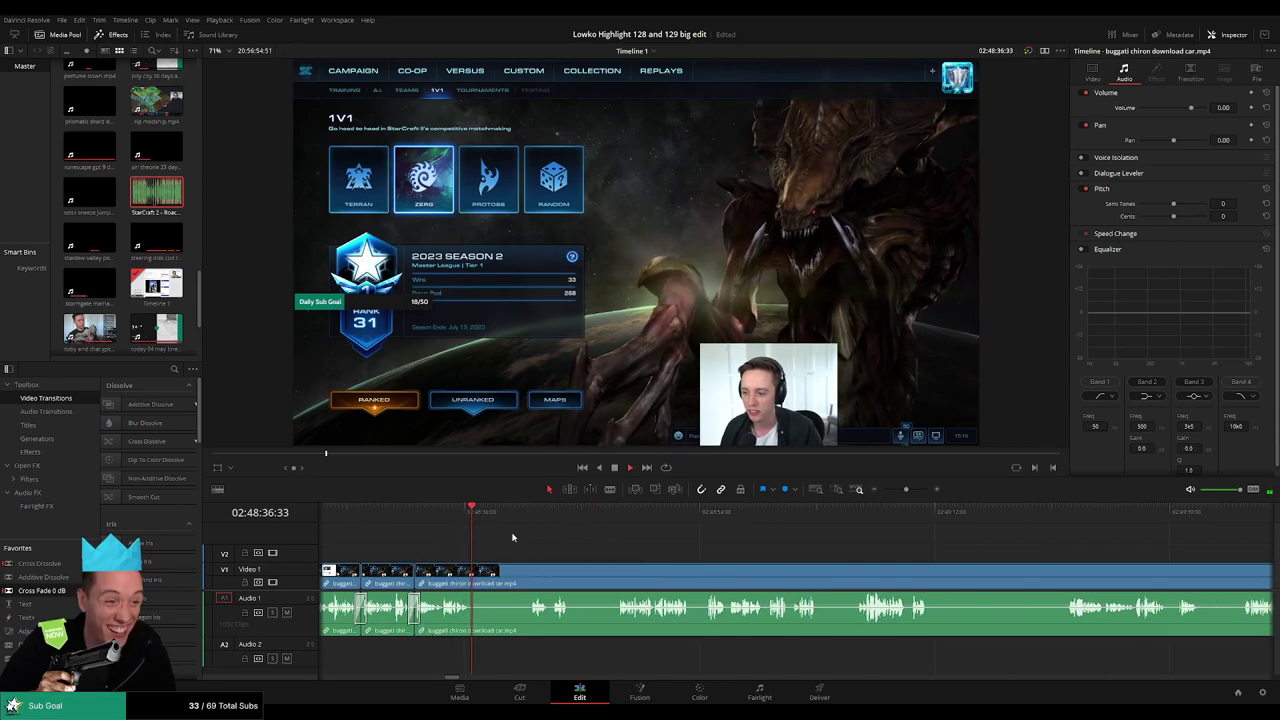
# - Remove the quiet section from about 02:48:37 to 02:48:41, close the gap, and cross-fade the audio at the join
pyautogui.click(530, 514)
pyautogui.press('b')
pyautogui.click(475, 573)
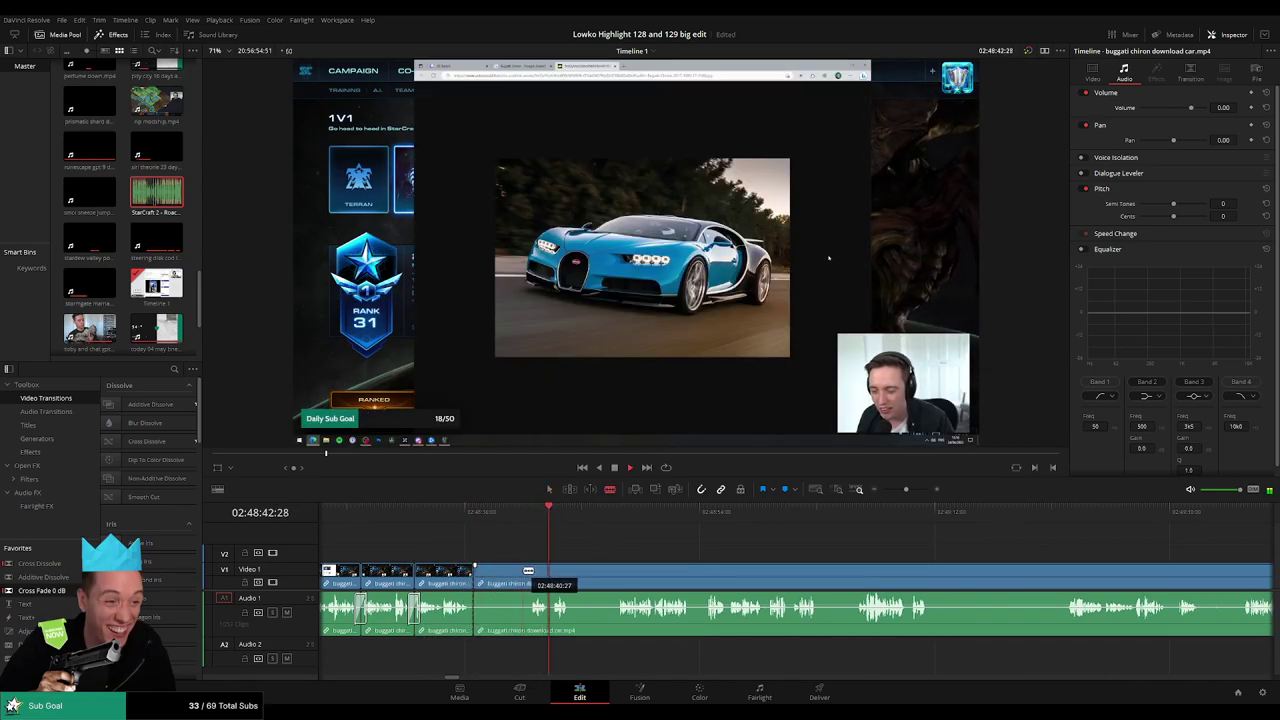
pyautogui.click(526, 571)
pyautogui.press('a')
pyautogui.click(510, 578)
pyautogui.press('BackSpace')
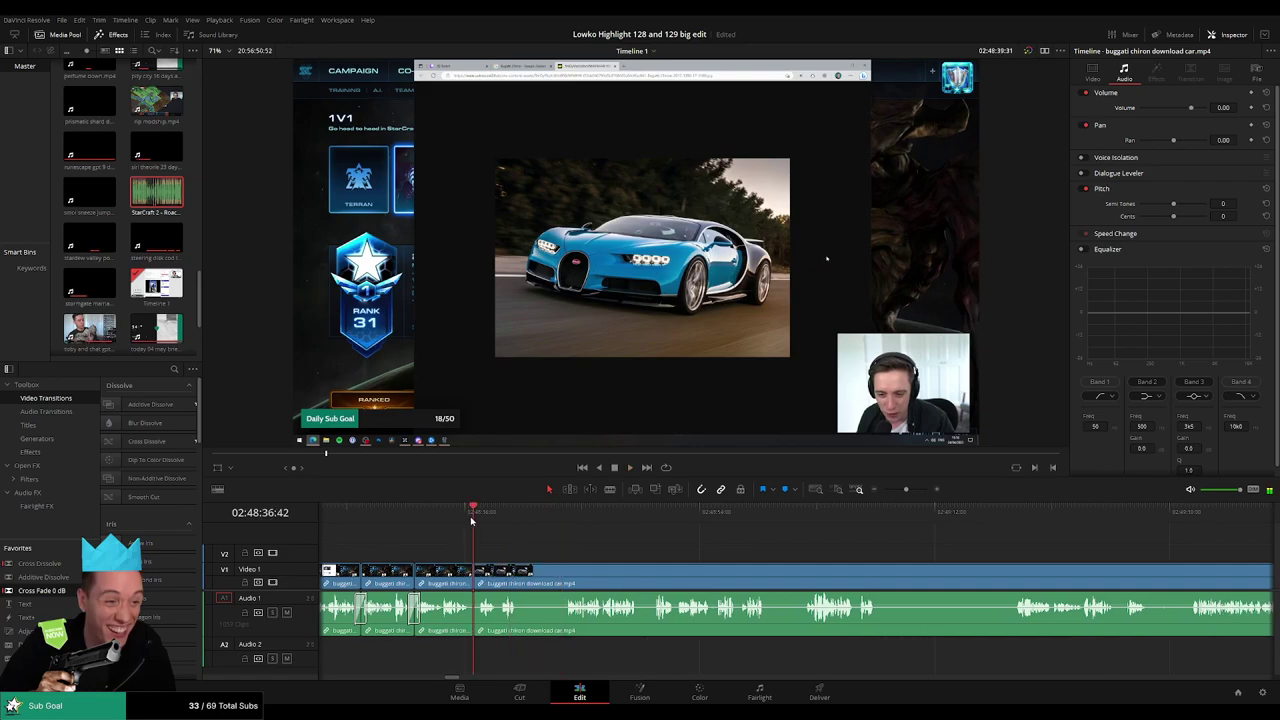
pyautogui.press('space')
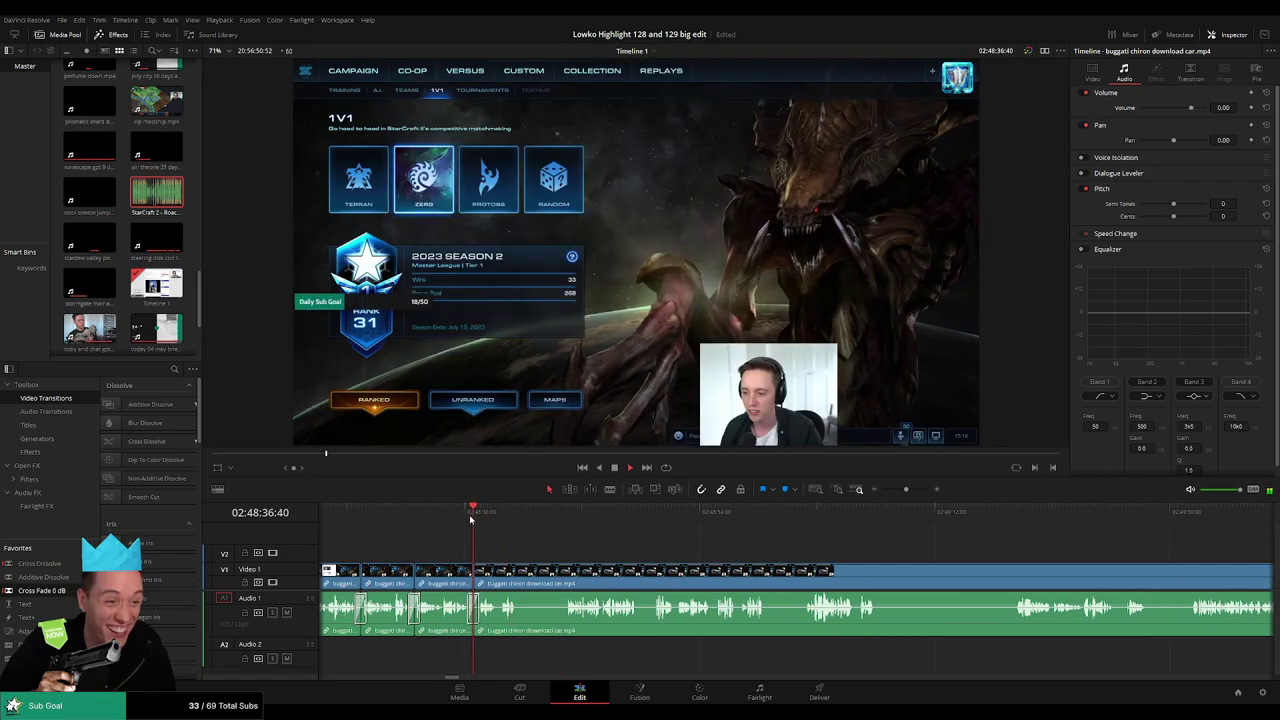
# - Cut out the pause from about 02:48:40 to 02:48:44, closing the gap, and cross-fade the audio at the cut
pyautogui.hscroll(2, 497, 554)
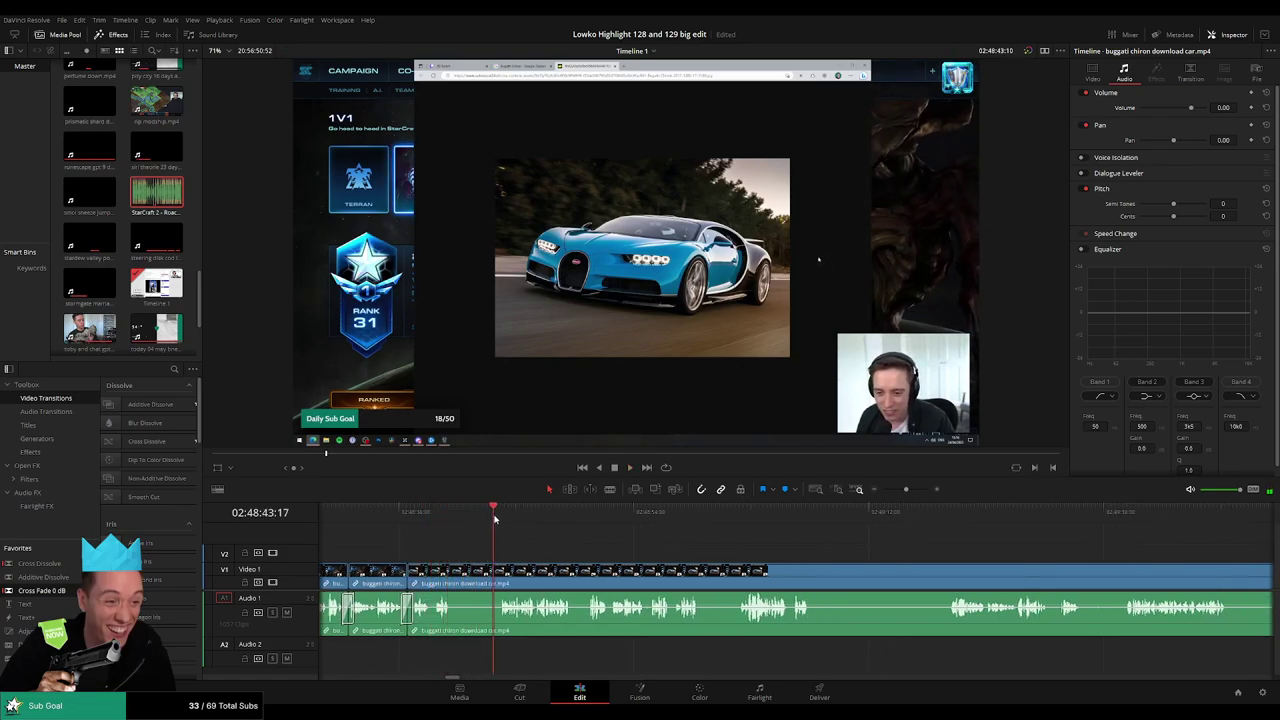
pyautogui.click(455, 581)
pyautogui.click(501, 576)
pyautogui.press('a')
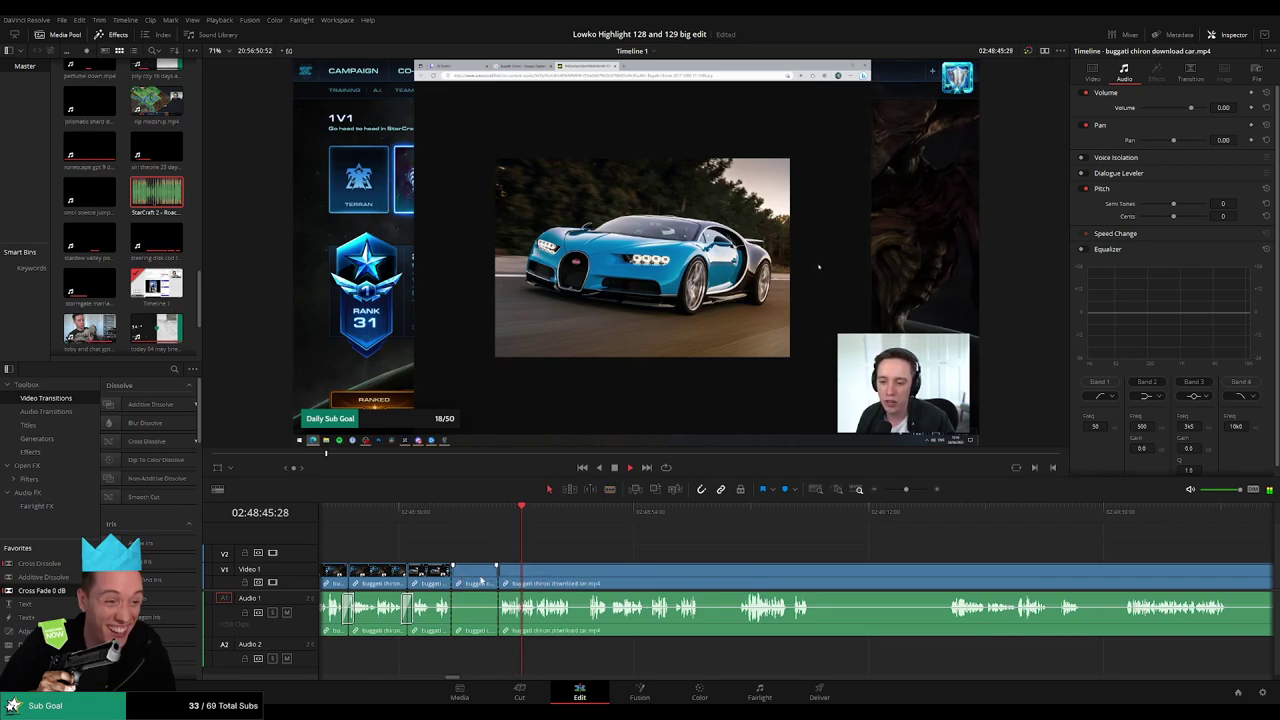
pyautogui.press('Delete')
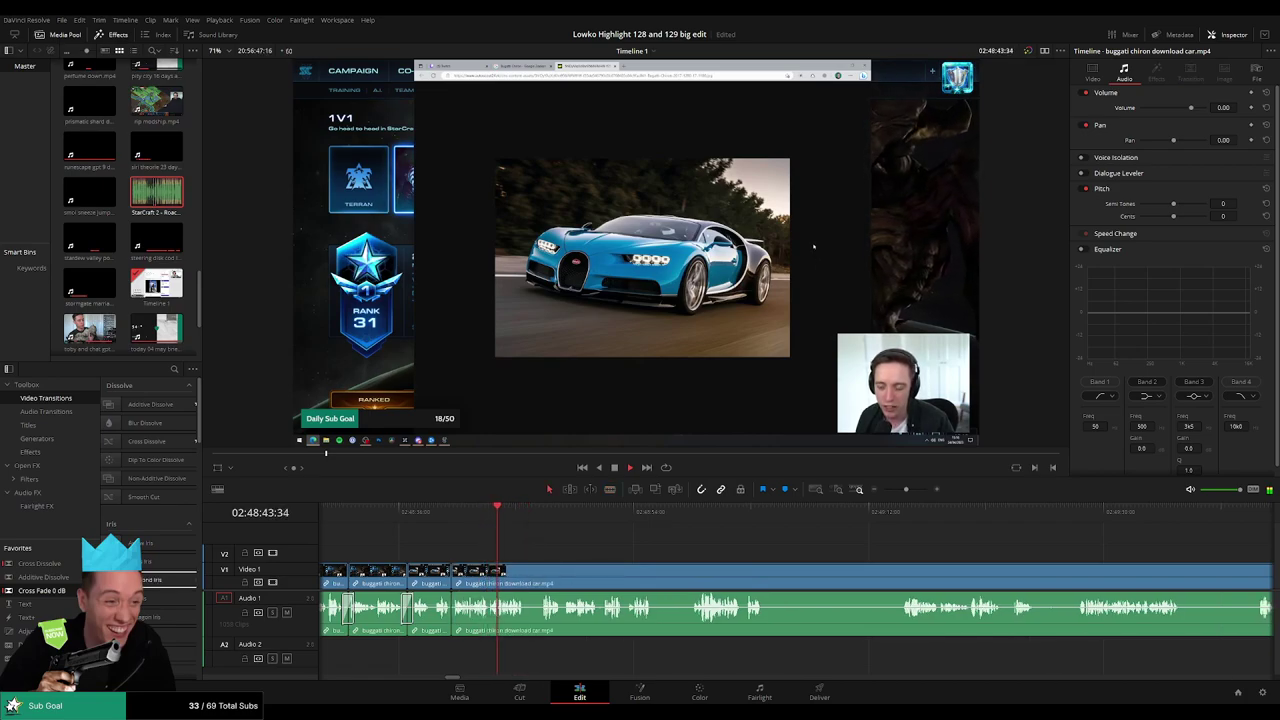
# - Cut out the short pause from about 02:48:46 to 02:48:47, close the gap, and cross-fade the audio at the cut
pyautogui.moveTo(558, 567); pyautogui.dragTo(505, 571)
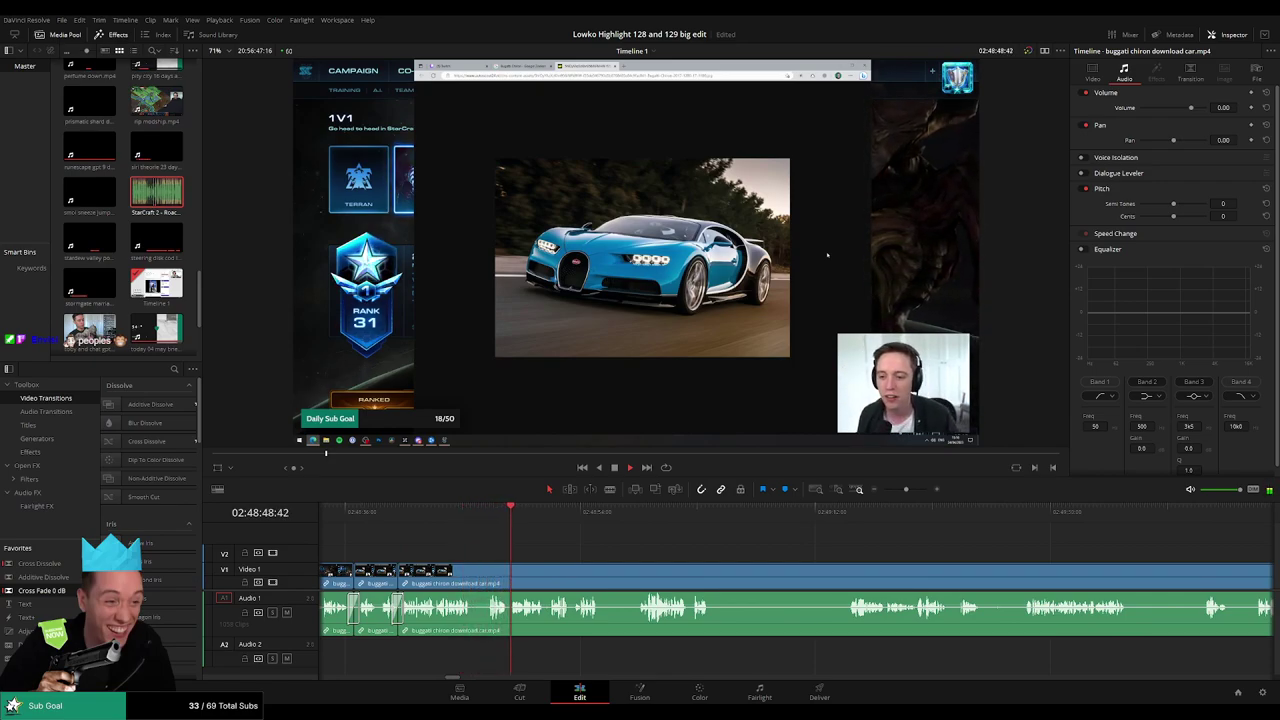
pyautogui.hscroll(2, 541, 560)
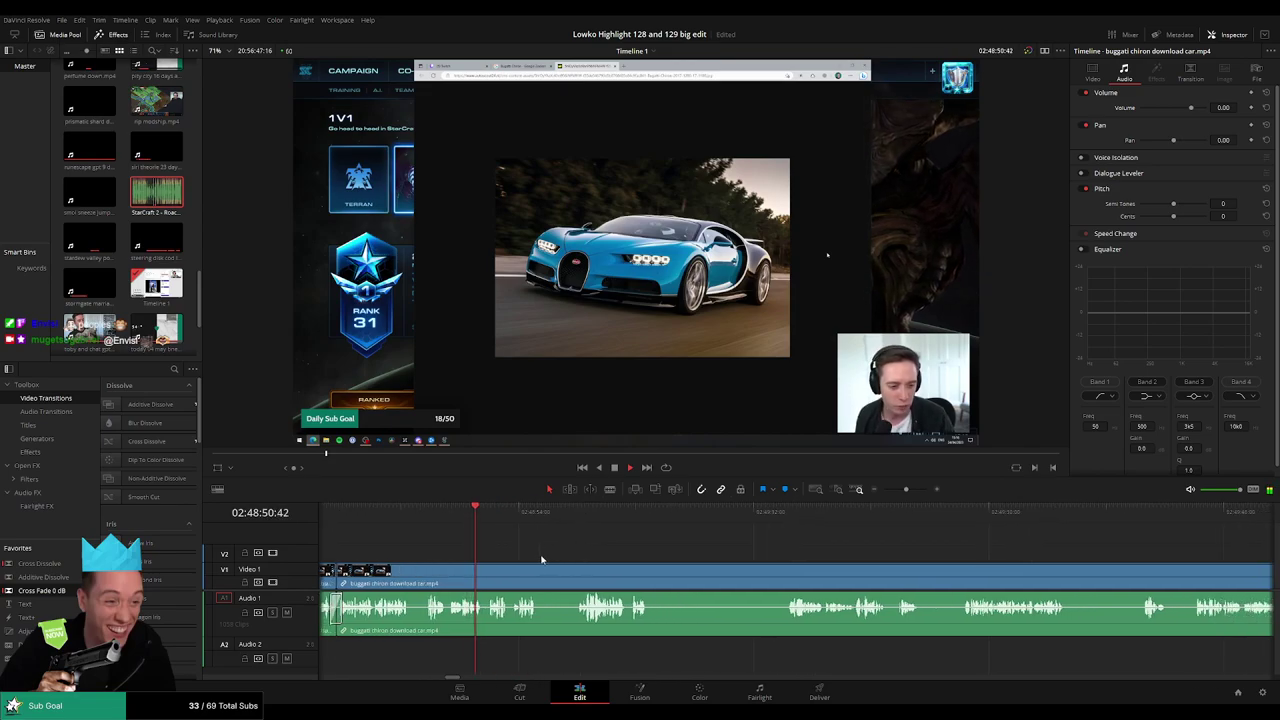
pyautogui.press('b')
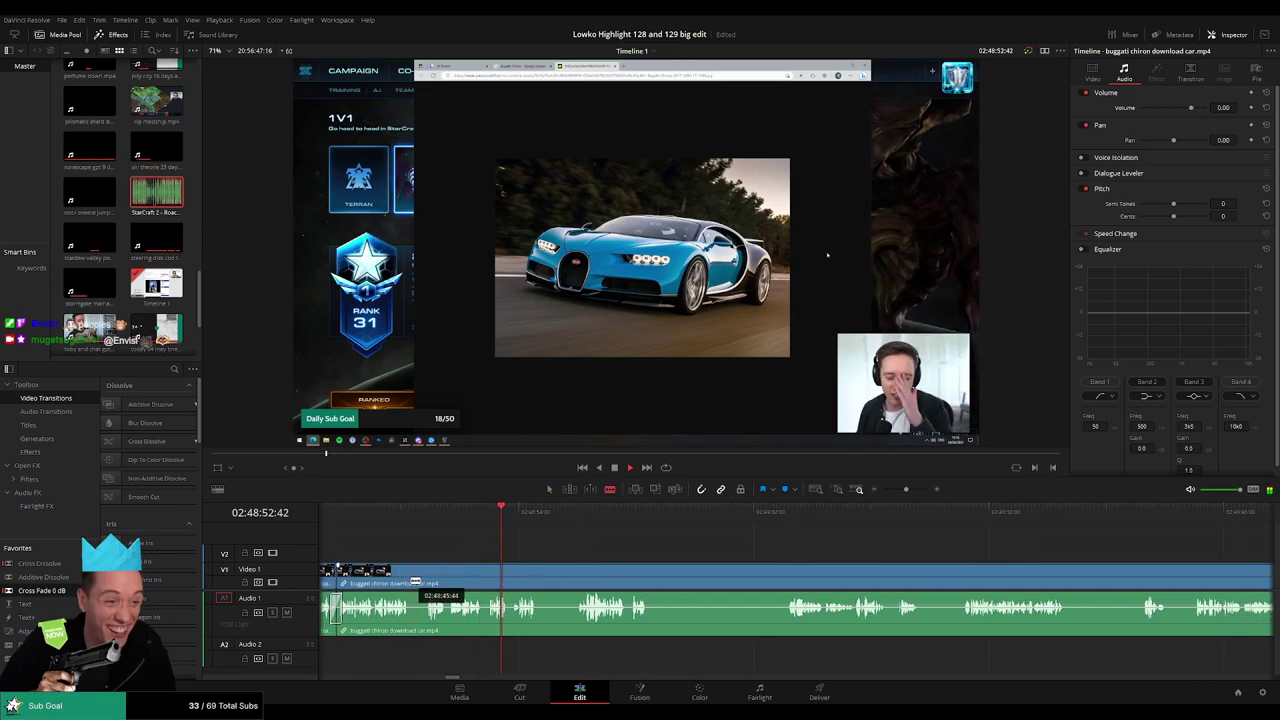
pyautogui.click(410, 580)
pyautogui.click(426, 577)
pyautogui.press('a')
pyautogui.click(418, 581)
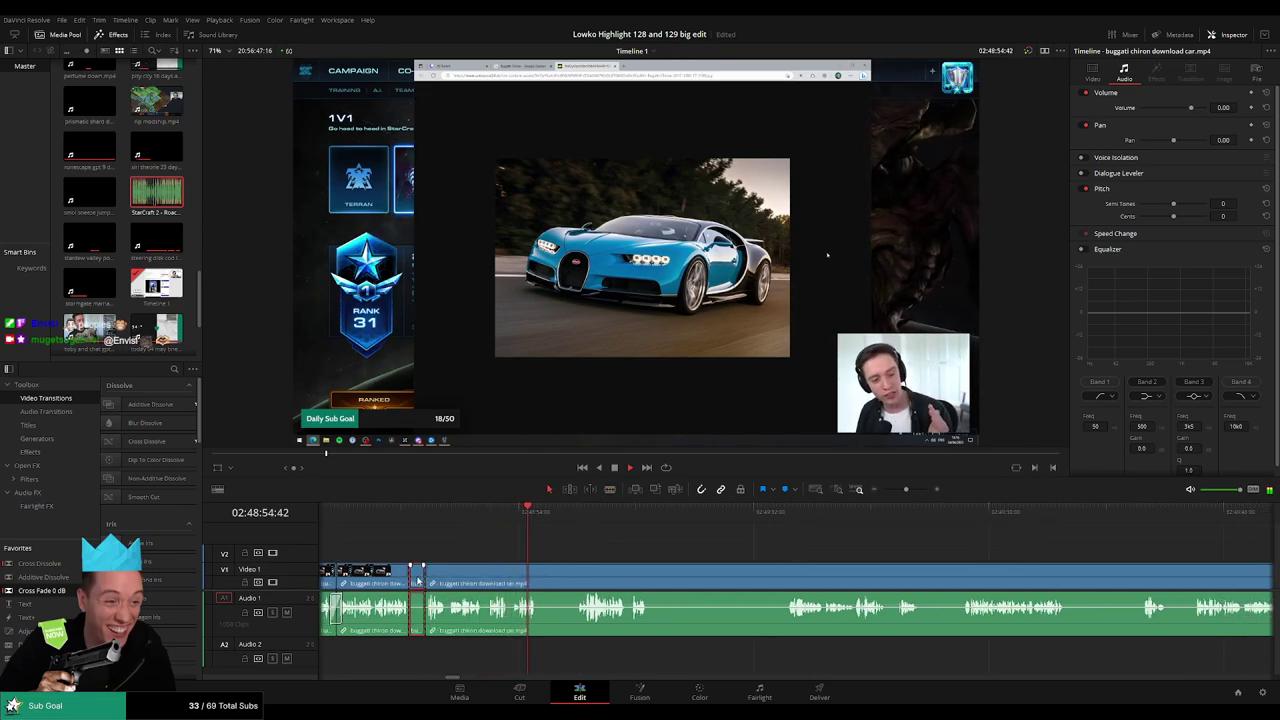
pyautogui.press('Delete')
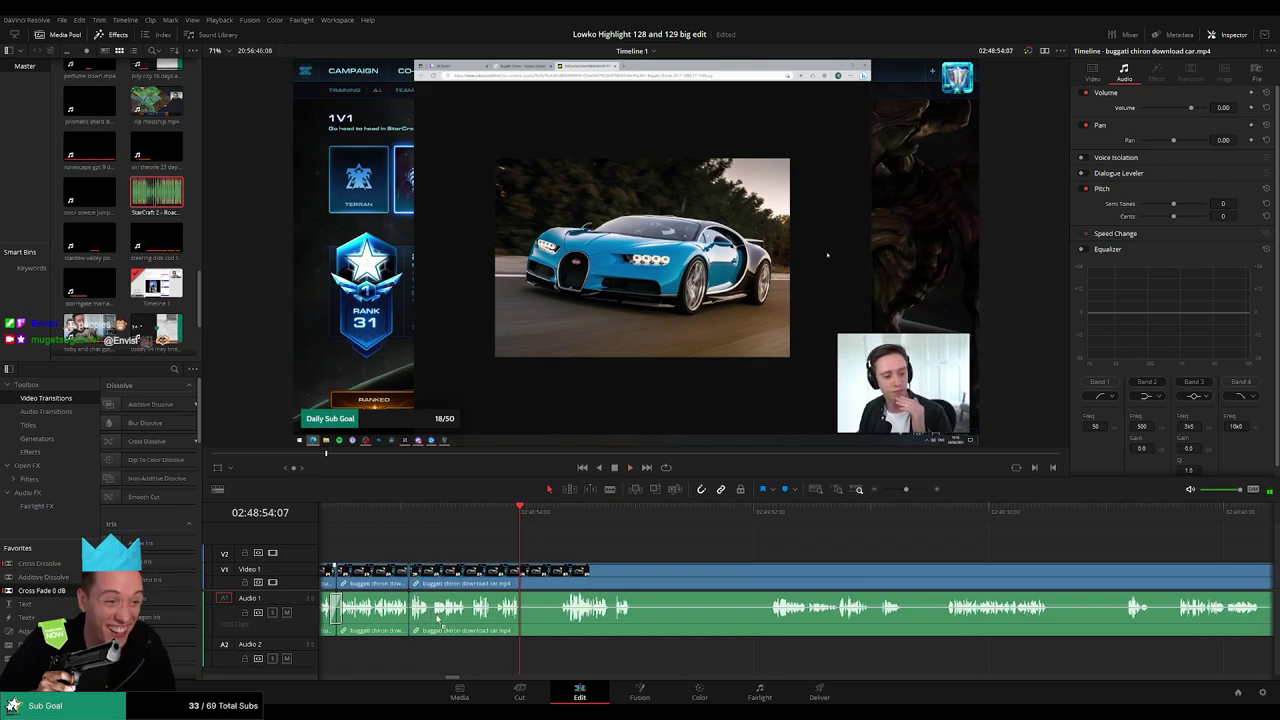
# - Remove the silent section from about 02:48:54 to 02:48:57, closing the gap, and apply Cross Fade 0 dB at the audio cut
pyautogui.press('b')
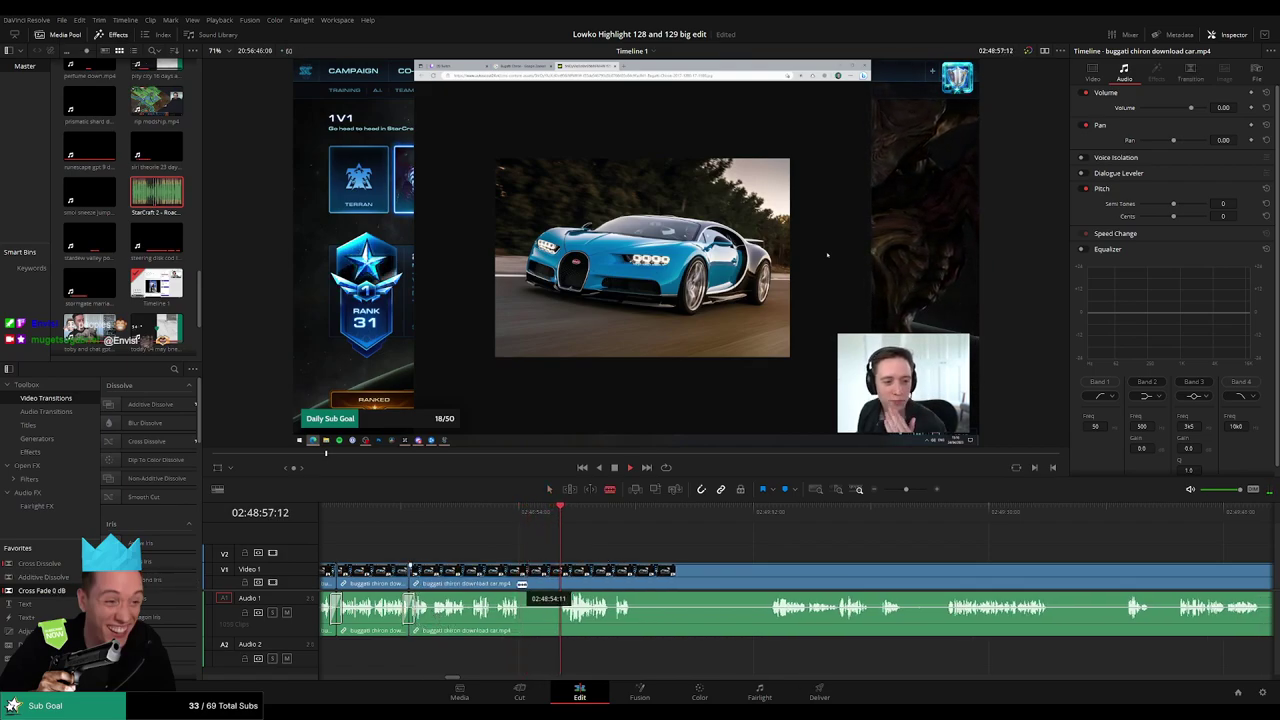
pyautogui.click(522, 581)
pyautogui.click(564, 581)
pyautogui.press('a')
pyautogui.click(543, 581)
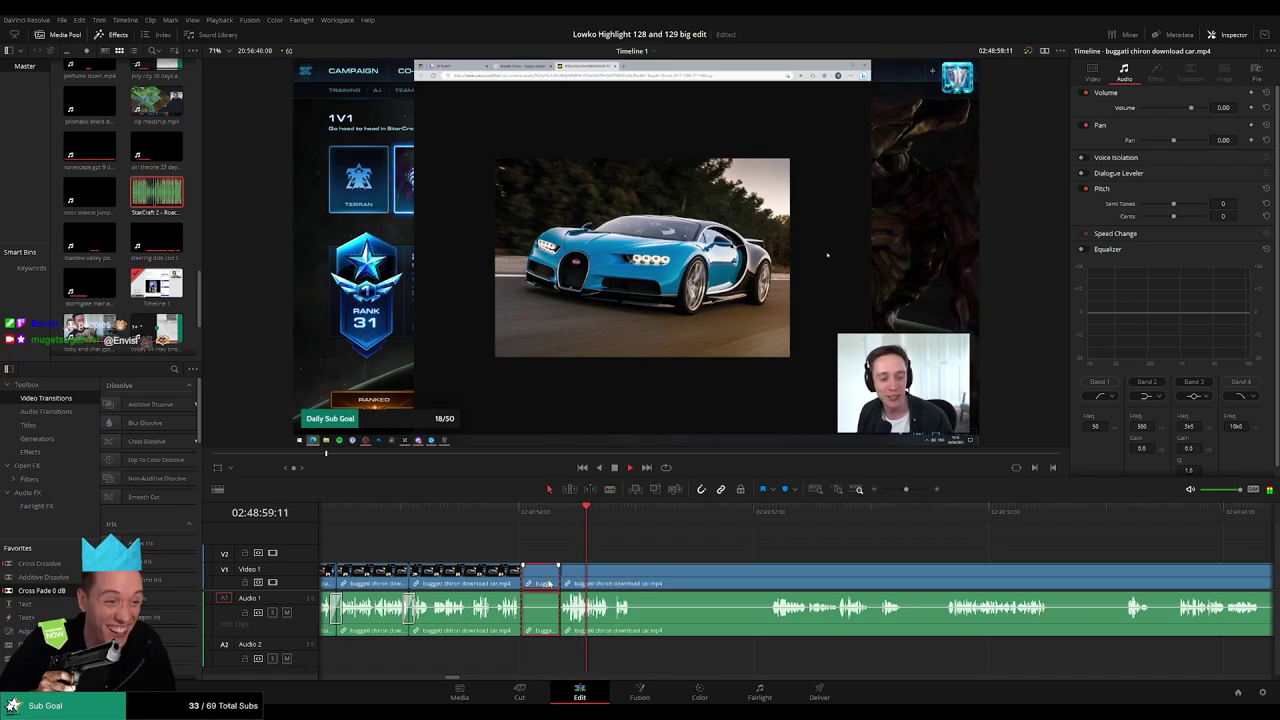
pyautogui.press('Delete')
pyautogui.moveTo(480, 608); pyautogui.dragTo(521, 619)
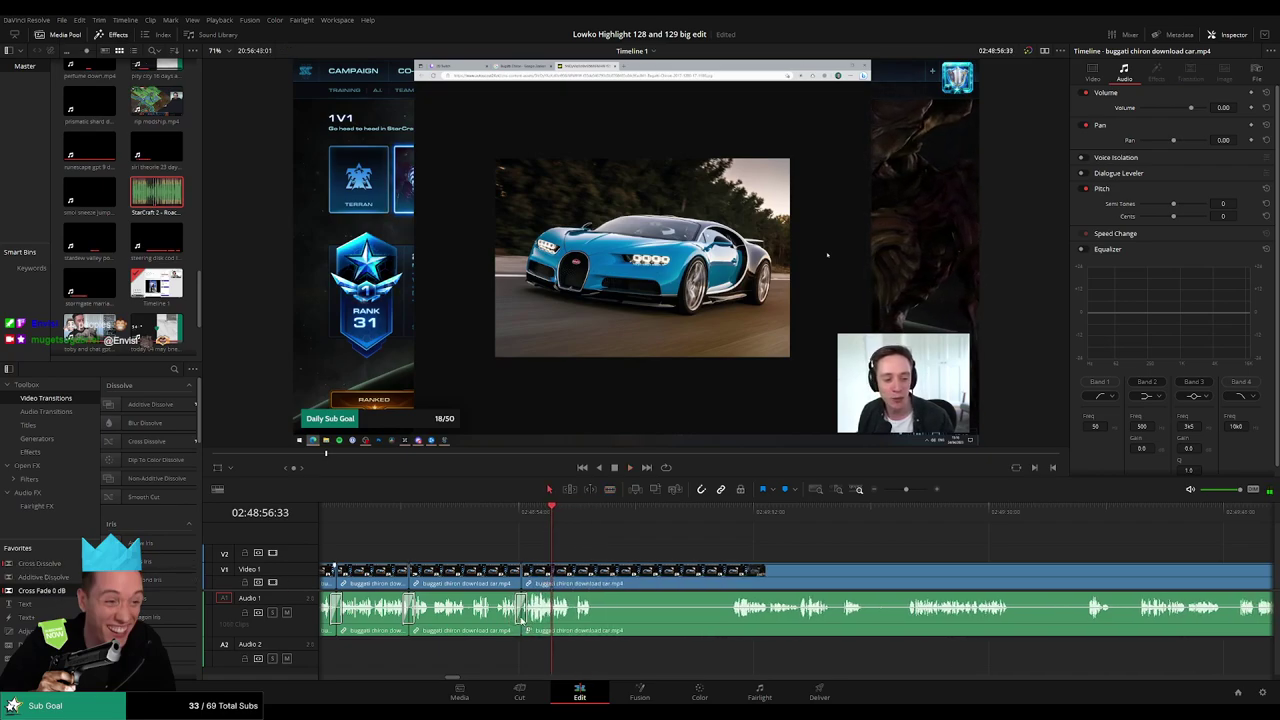
# - Cut out the long silence from about 02:49:00 to 02:49:10, close the gap, and cross-fade the audio at the cut
pyautogui.moveTo(614, 570); pyautogui.dragTo(486, 550)
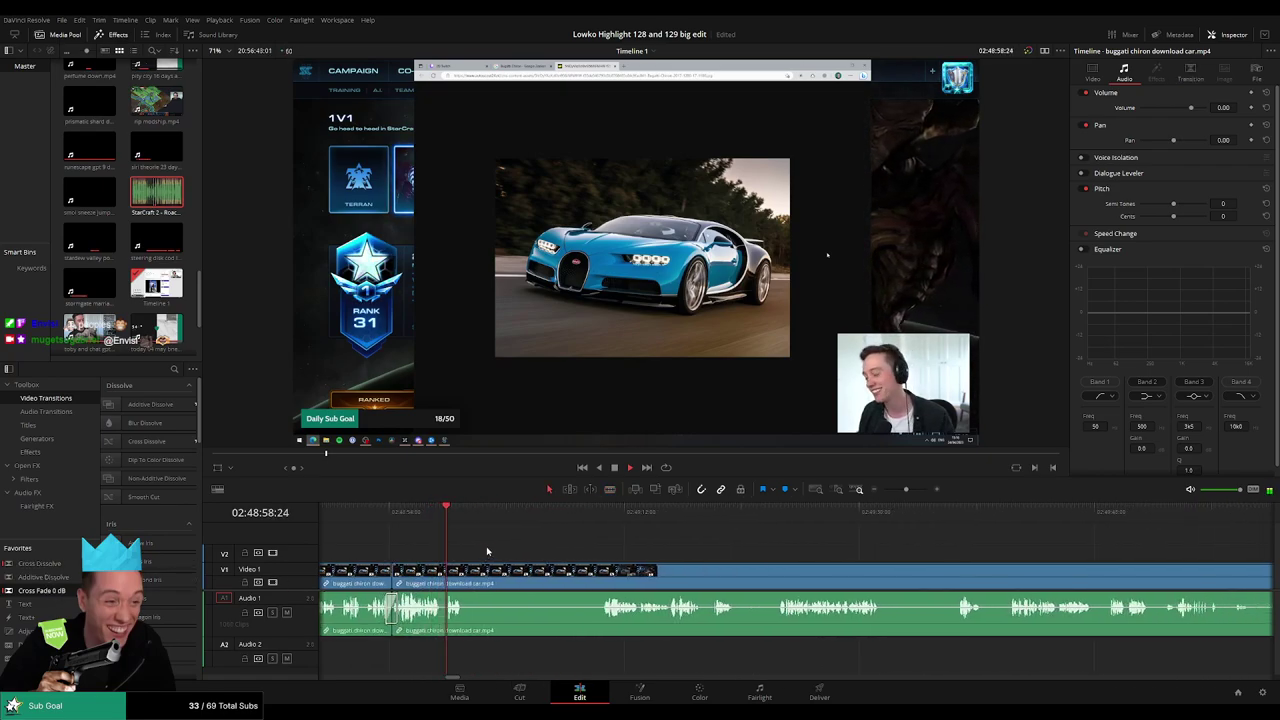
pyautogui.press('b')
pyautogui.click(466, 580)
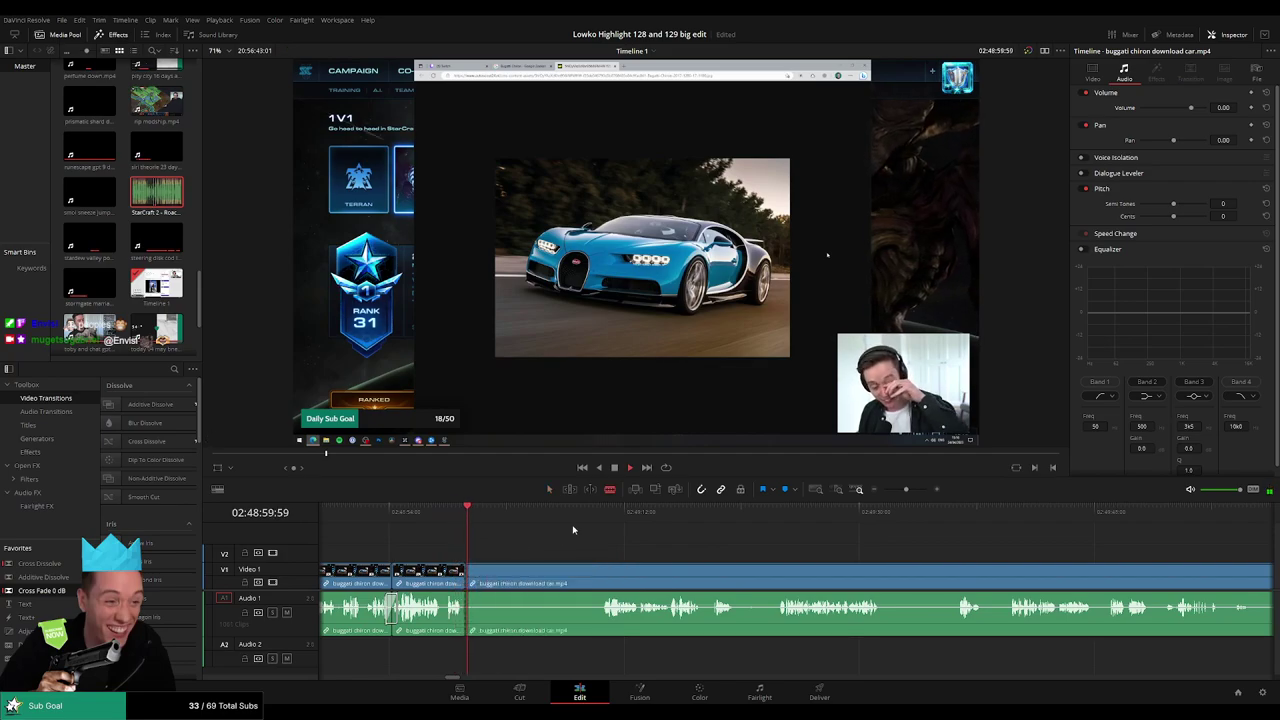
pyautogui.click(597, 514)
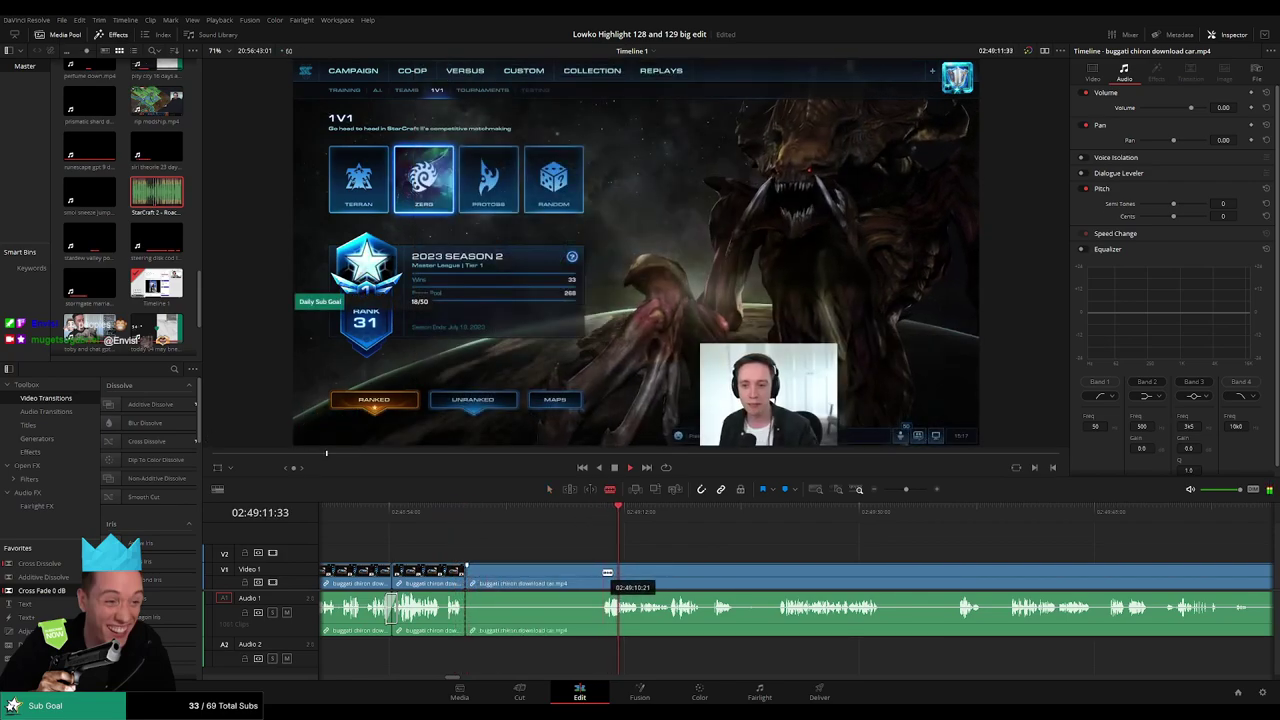
pyautogui.click(602, 574)
pyautogui.press('a')
pyautogui.click(578, 576)
pyautogui.press('Delete')
pyautogui.press('space')
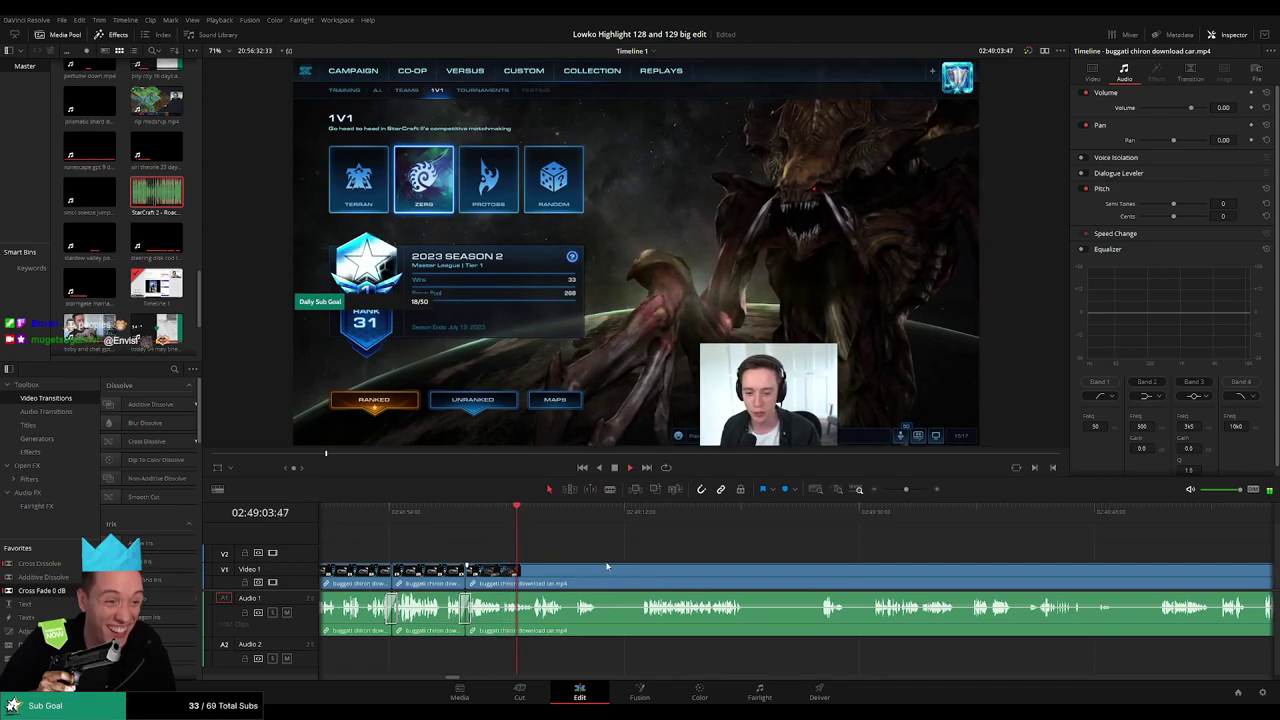
# - Cut out the pause from about 02:49:10 to 02:49:13, closing the gap, and cross-fade the audio at the cut
pyautogui.moveTo(606, 566); pyautogui.dragTo(533, 560)
pyautogui.hscroll(1, 509, 557)
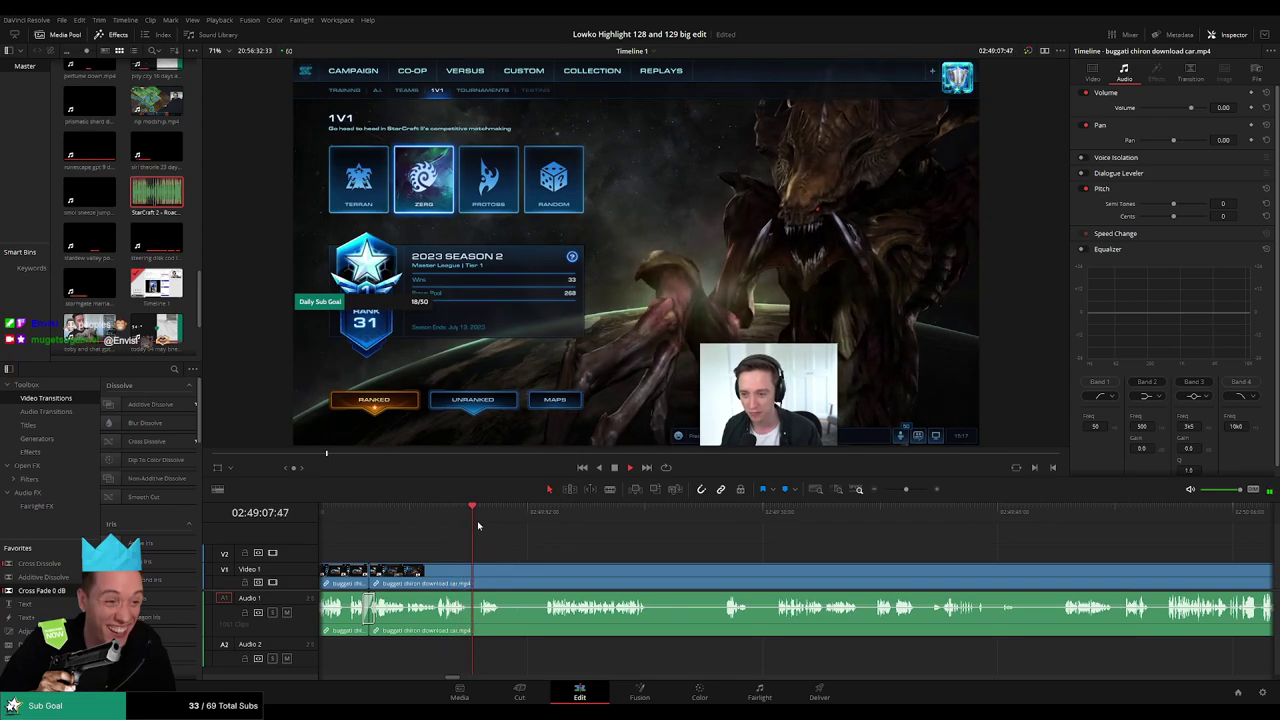
pyautogui.press('b')
pyautogui.click(504, 583)
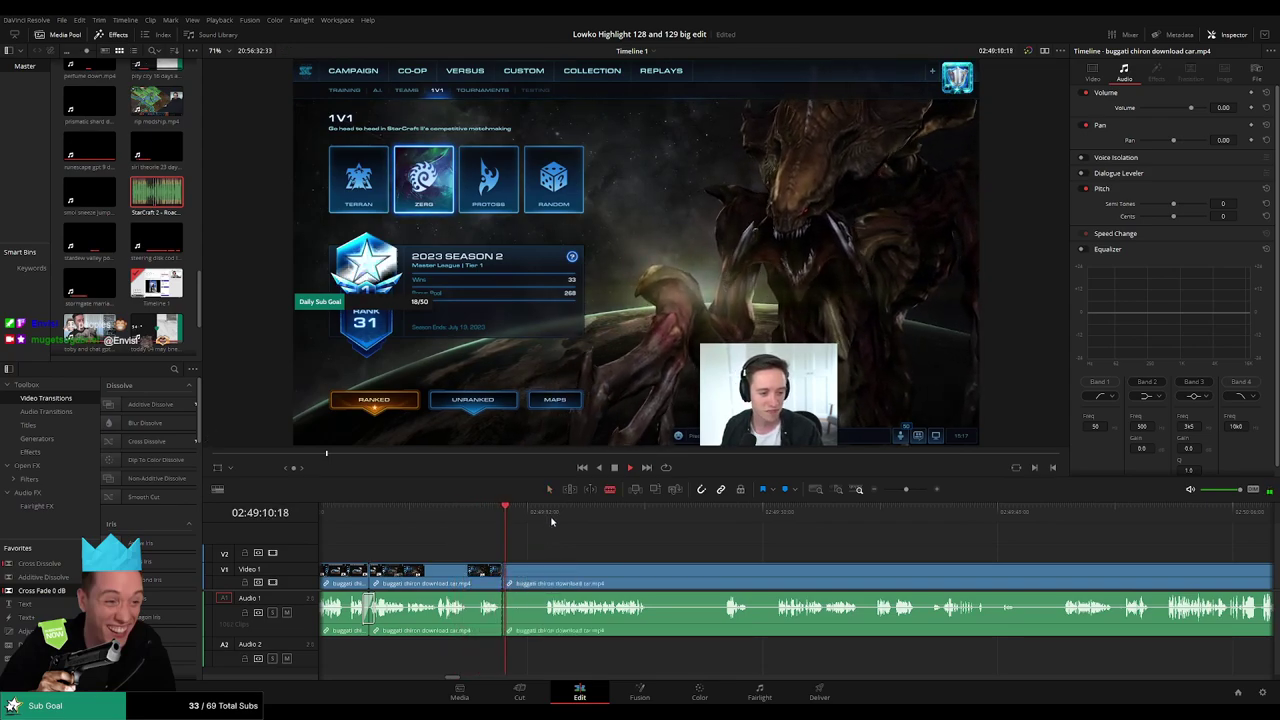
pyautogui.click(545, 581)
pyautogui.press('a')
pyautogui.click(532, 584)
pyautogui.press('Delete')
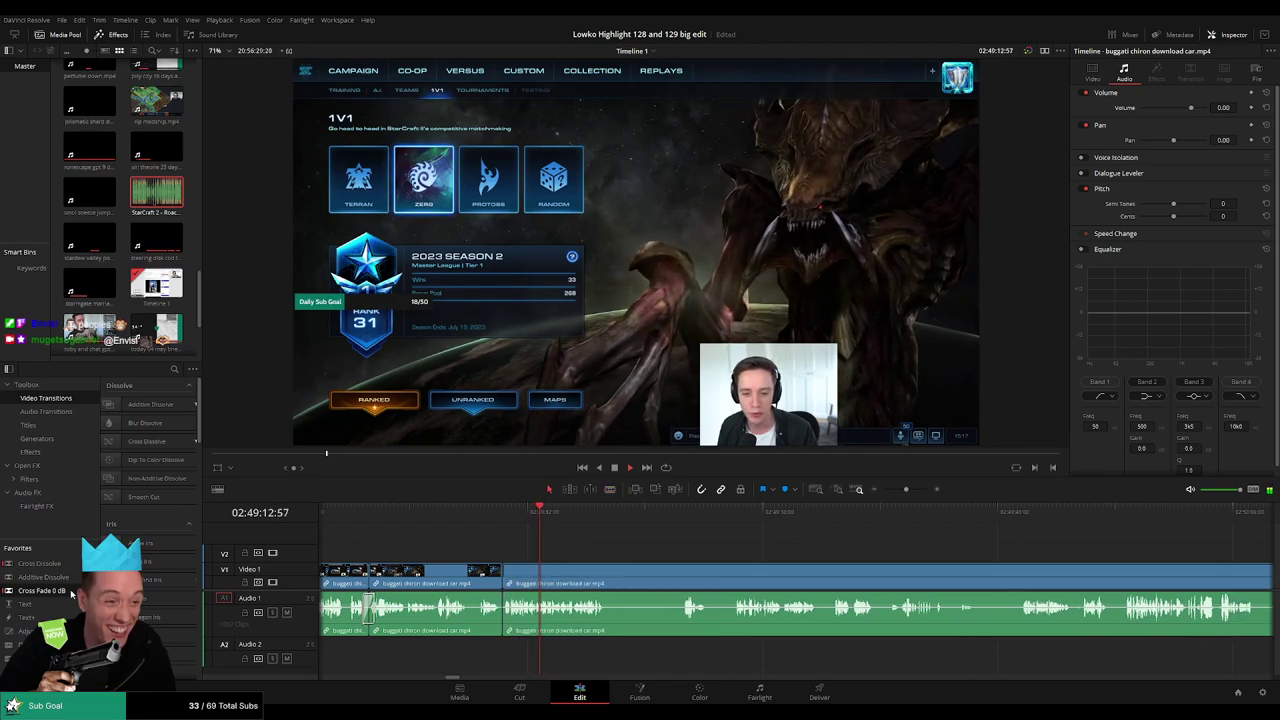
# - Cut out the pauses from about 02:49:18 to 02:49:24 and 02:49:26 to 02:49:28, close the gaps, and cross-fade the audio at both cuts
pyautogui.hscroll(2, 585, 559)
pyautogui.press('b')
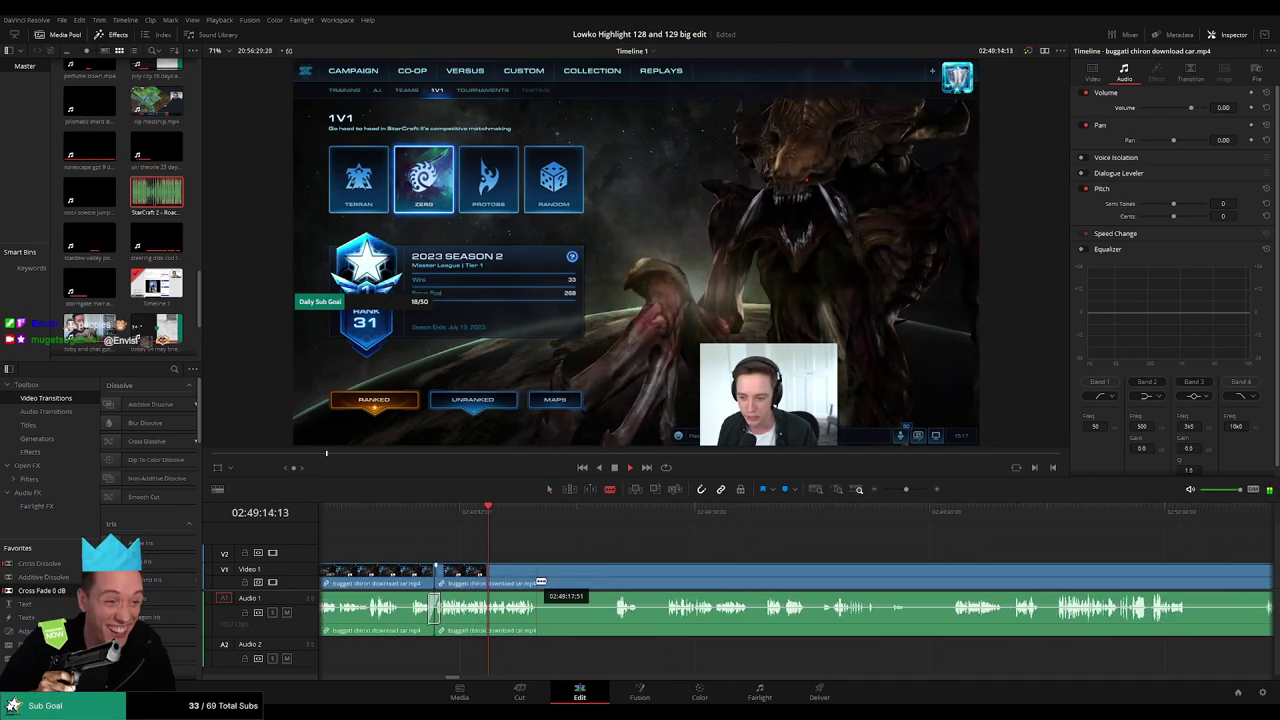
pyautogui.click(544, 581)
pyautogui.click(614, 577)
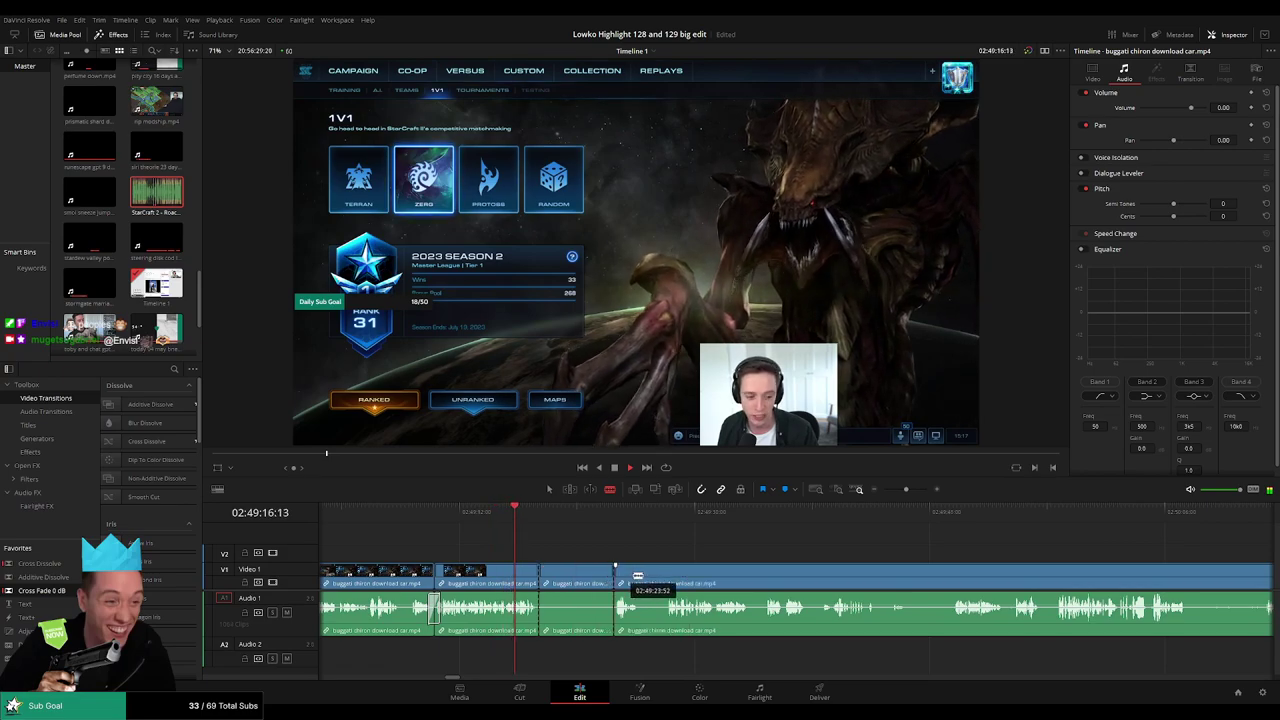
pyautogui.click(640, 577)
pyautogui.click(663, 577)
pyautogui.press('a')
pyautogui.click(648, 582)
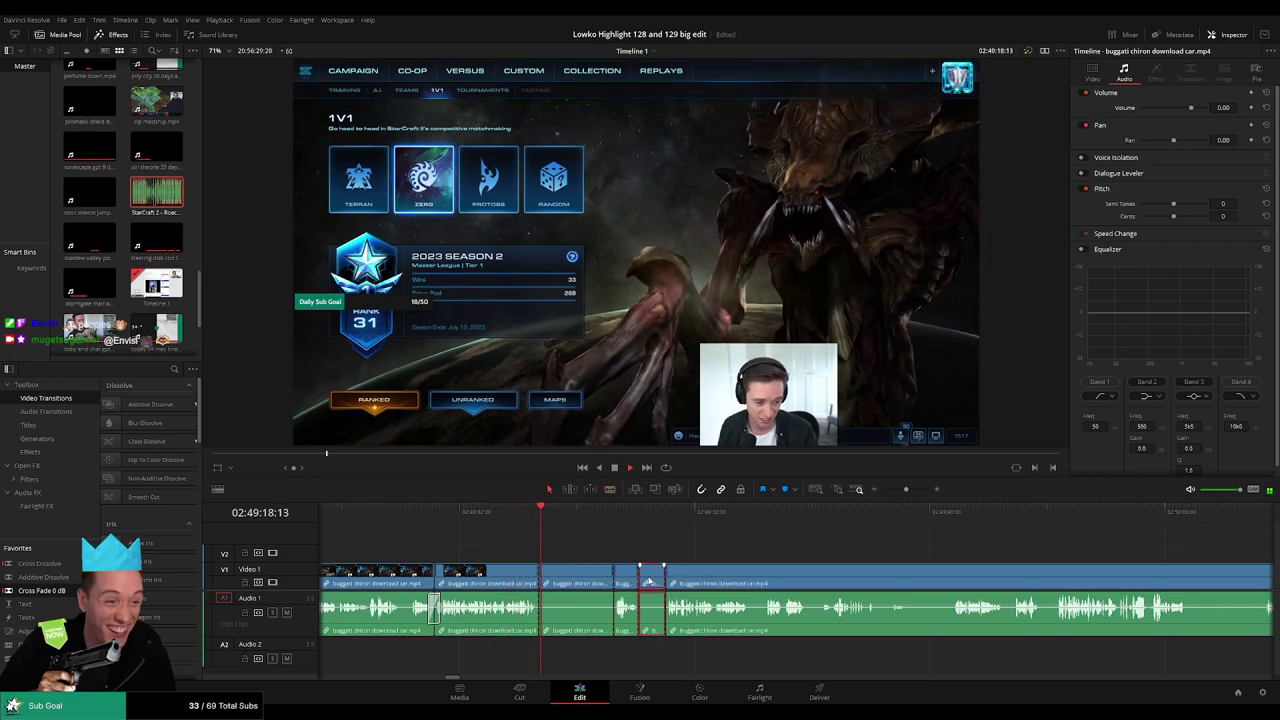
pyautogui.press('Delete')
pyautogui.click(594, 581)
pyautogui.press('Delete')
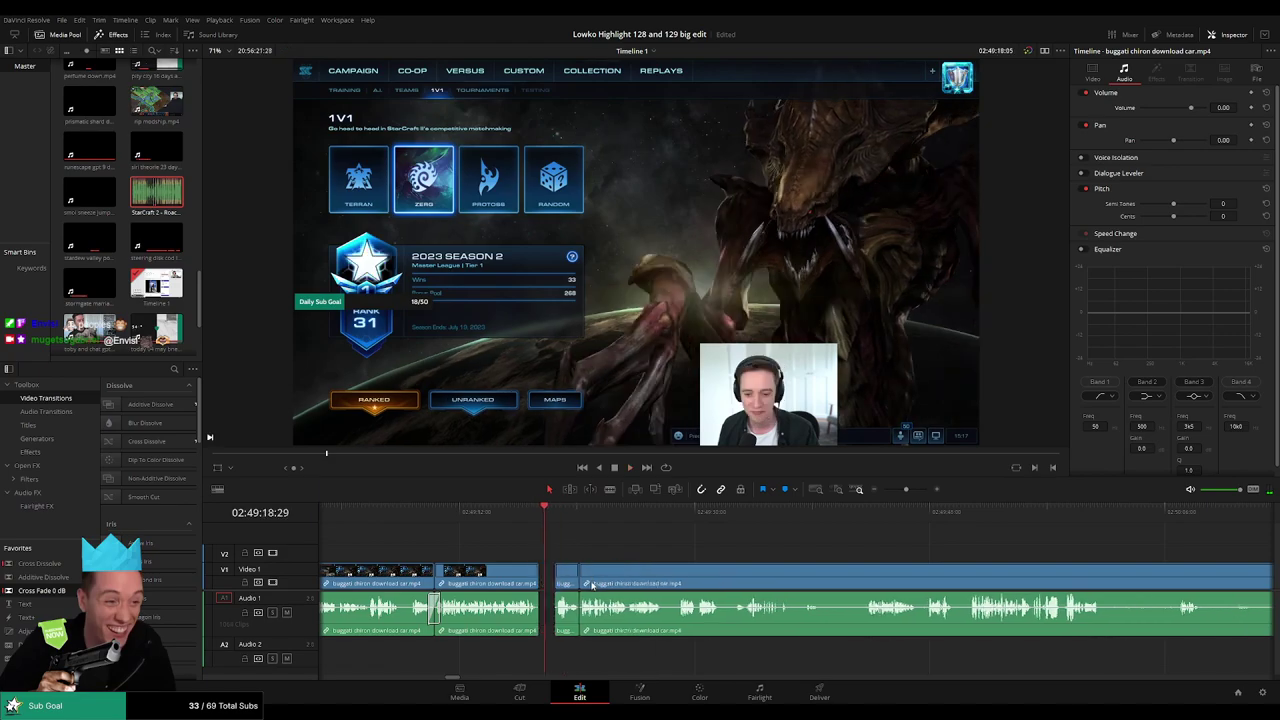
pyautogui.moveTo(534, 617); pyautogui.dragTo(539, 615)
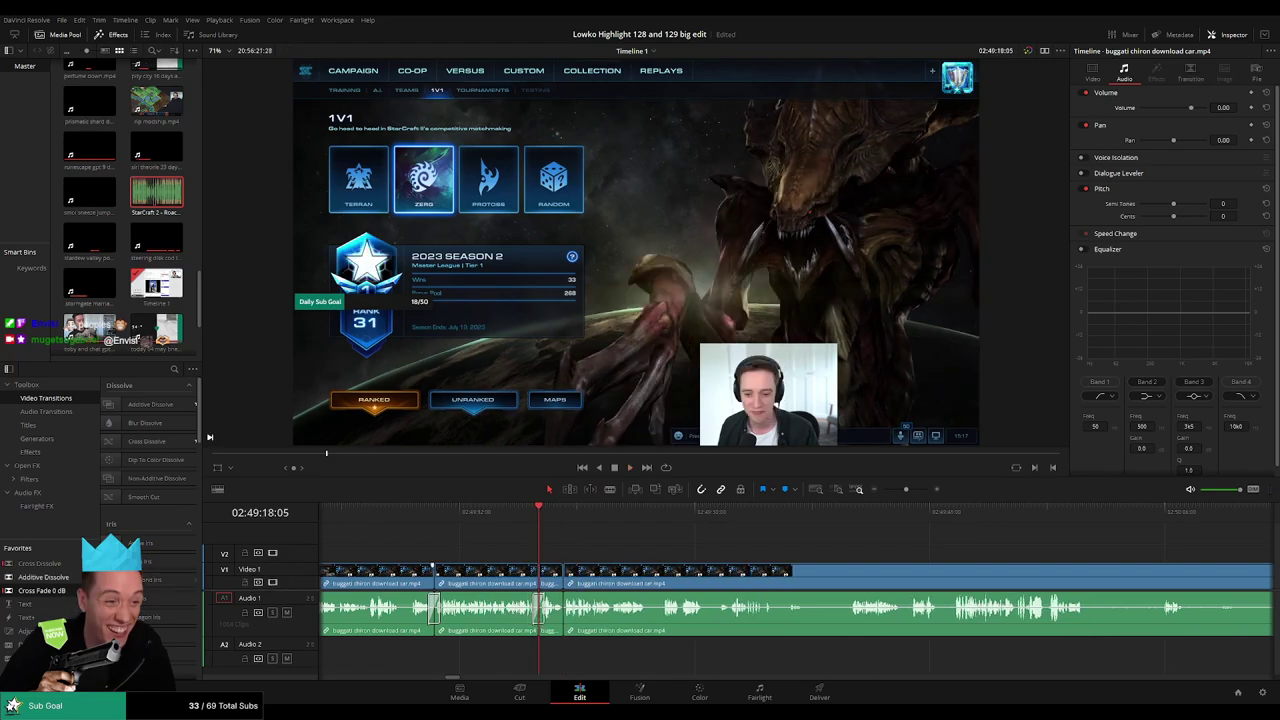
pyautogui.moveTo(42, 591); pyautogui.dragTo(597, 610)
# - Cut out the short pause from about 02:49:26 to 02:49:28 and close the gap
pyautogui.hscroll(4, 683, 552)
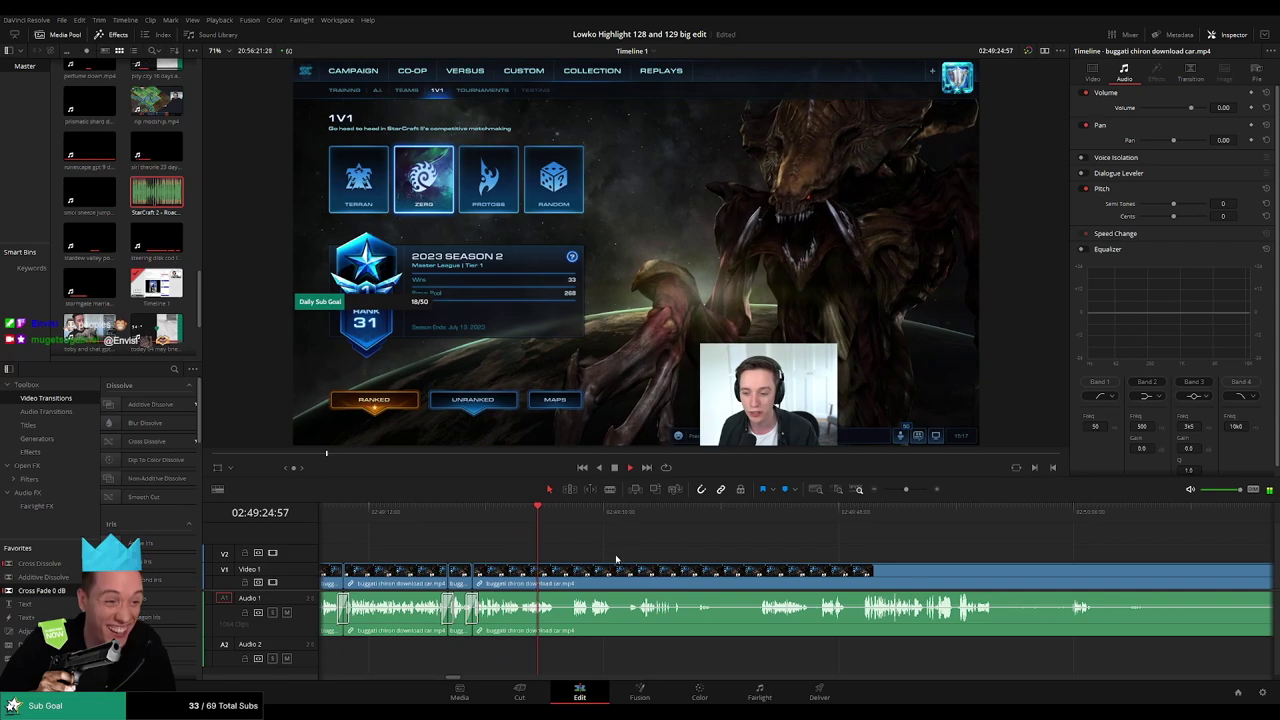
pyautogui.hscroll(1, 605, 553)
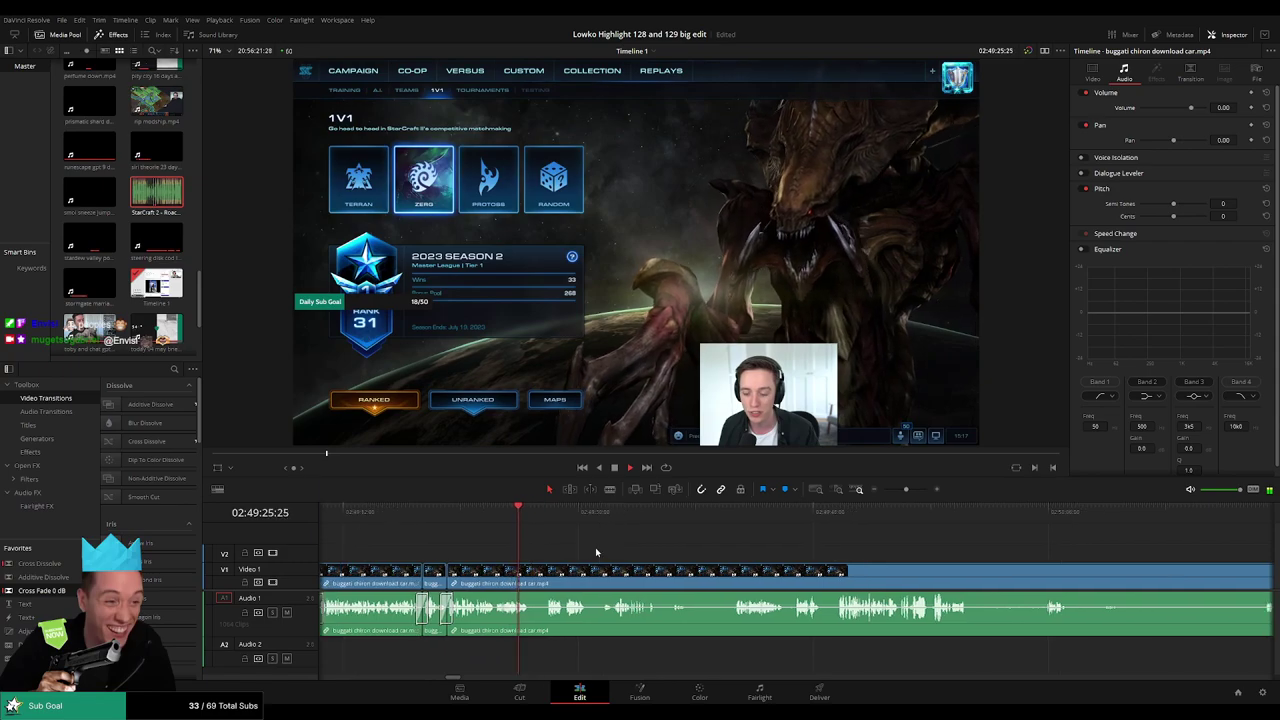
pyautogui.press('b')
pyautogui.click(529, 570)
pyautogui.click(547, 571)
pyautogui.press('a')
pyautogui.click(540, 573)
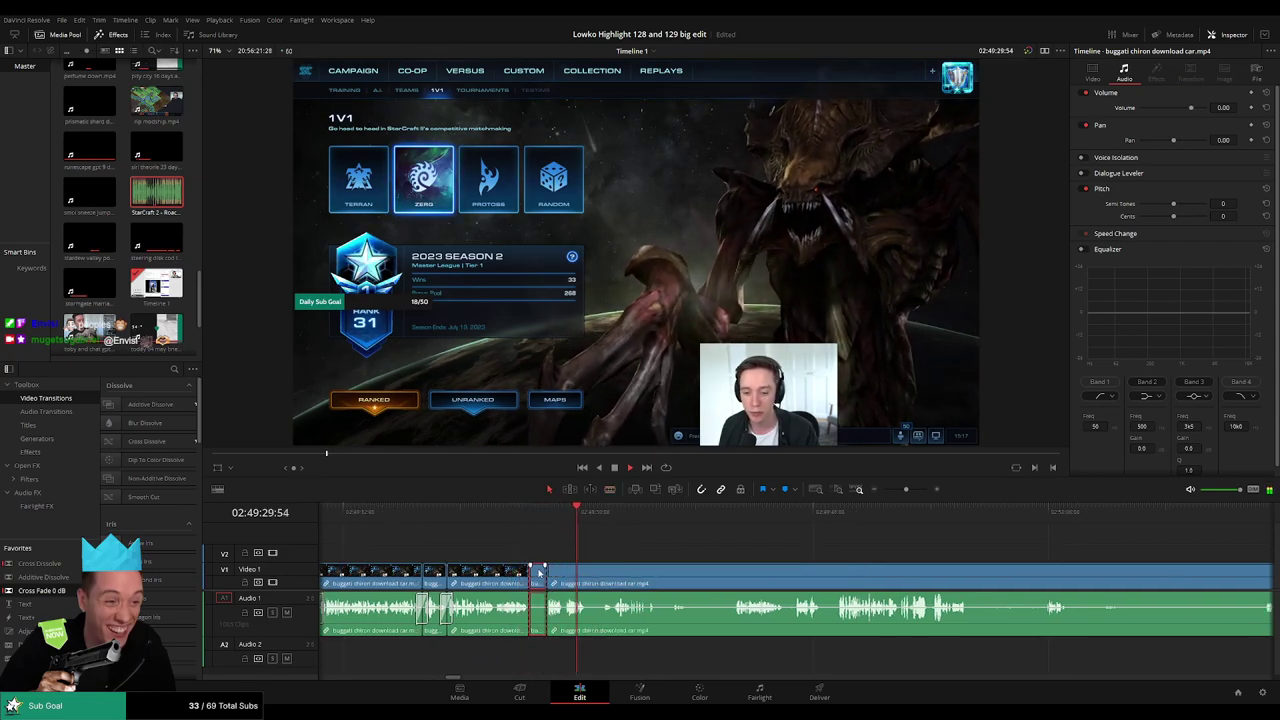
pyautogui.press('Delete')
# - Remove the pause from about 02:49:29 to 02:49:31 and close the gap
pyautogui.click(590, 516)
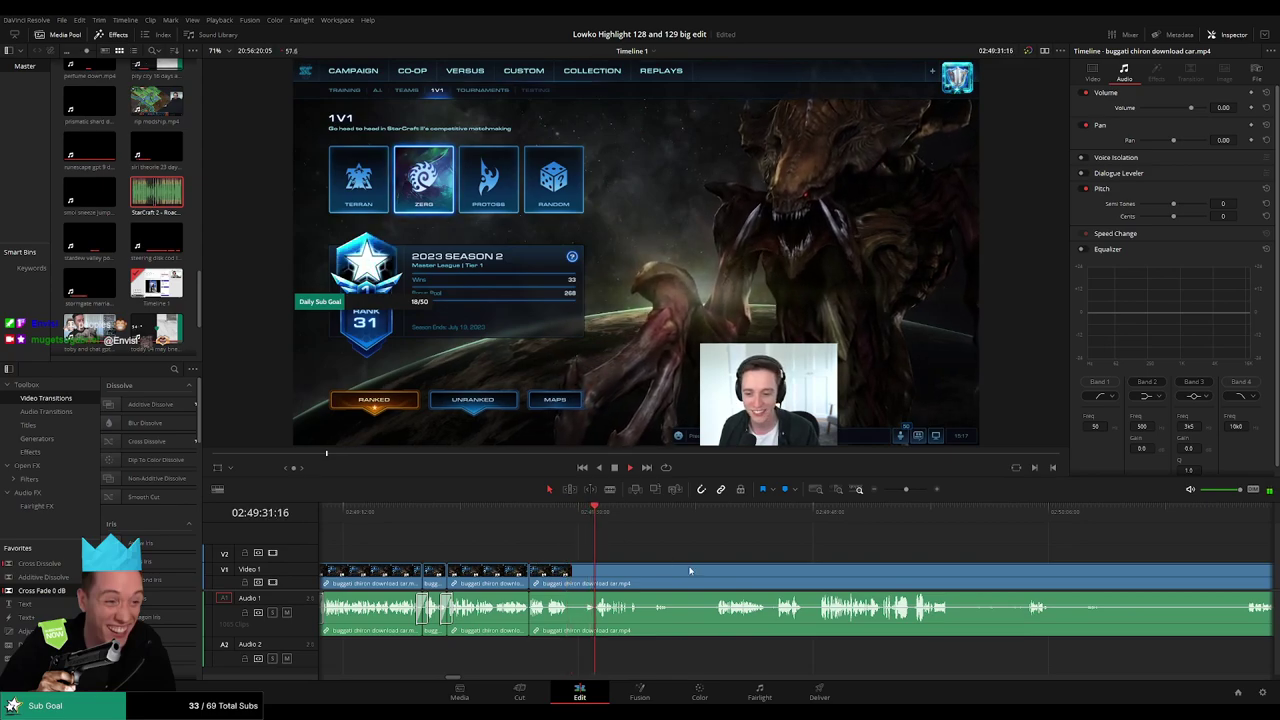
pyautogui.hscroll(4, 577, 560)
pyautogui.press('b')
pyautogui.click(456, 579)
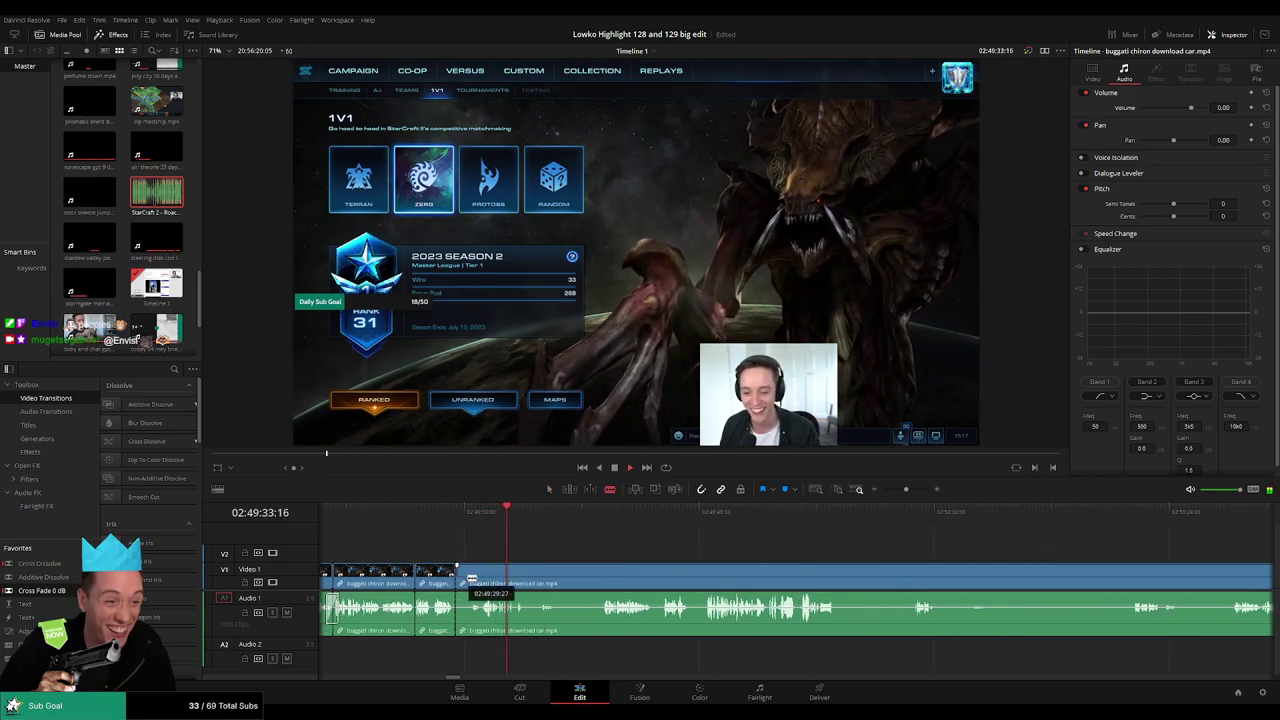
pyautogui.click(480, 578)
pyautogui.press('a')
pyautogui.press('Delete')
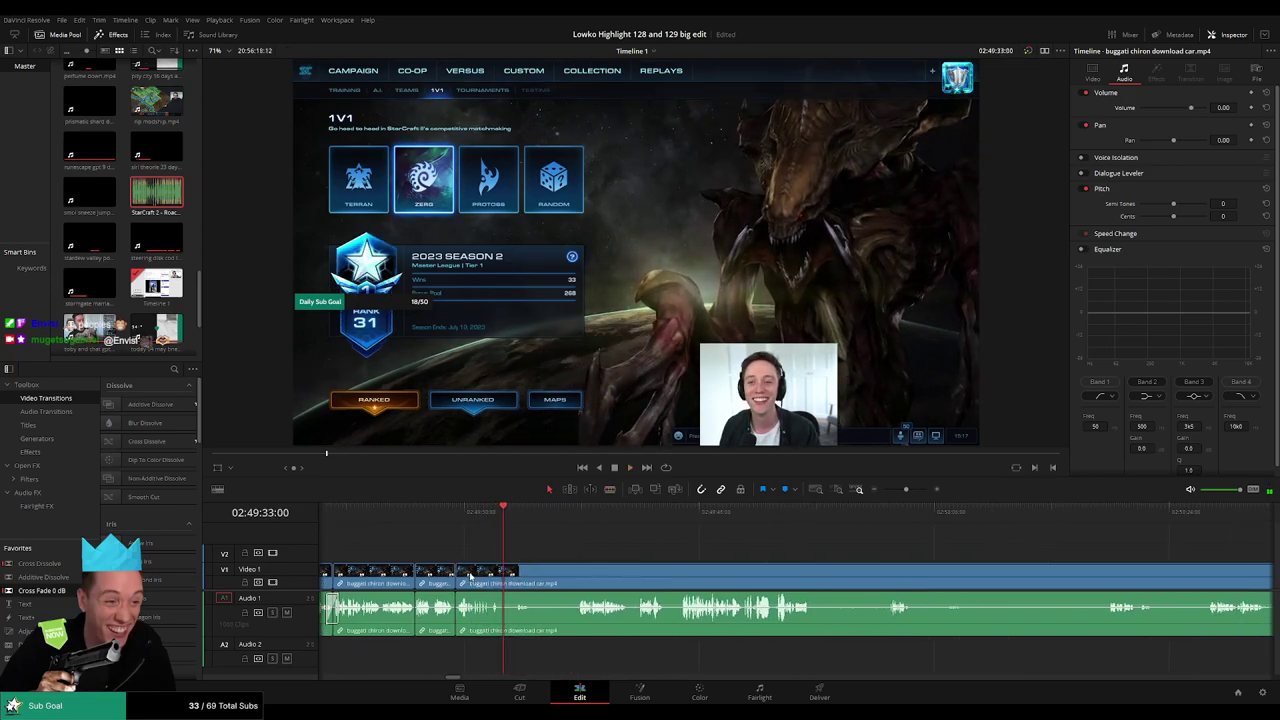
# - Cut out the long silence from about 02:49:32 to 02:49:39 and close the gap
pyautogui.click(449, 523)
pyautogui.press('space')
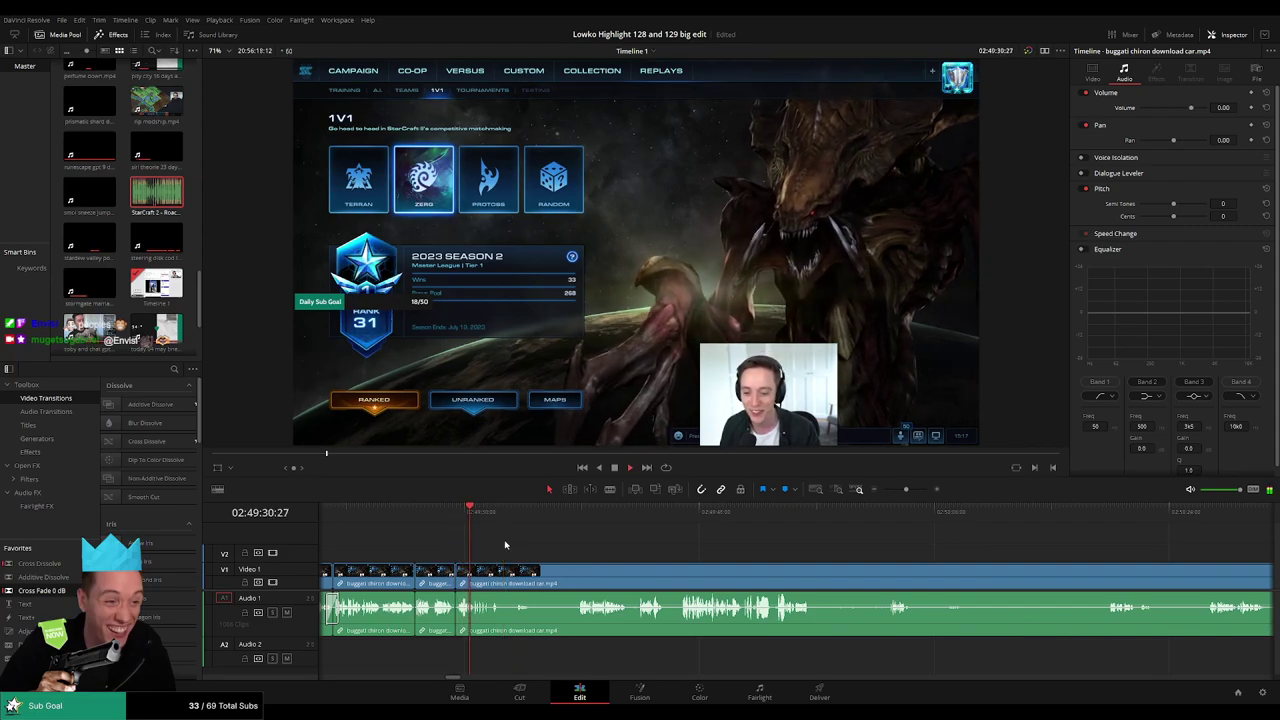
pyautogui.hscroll(1, 498, 549)
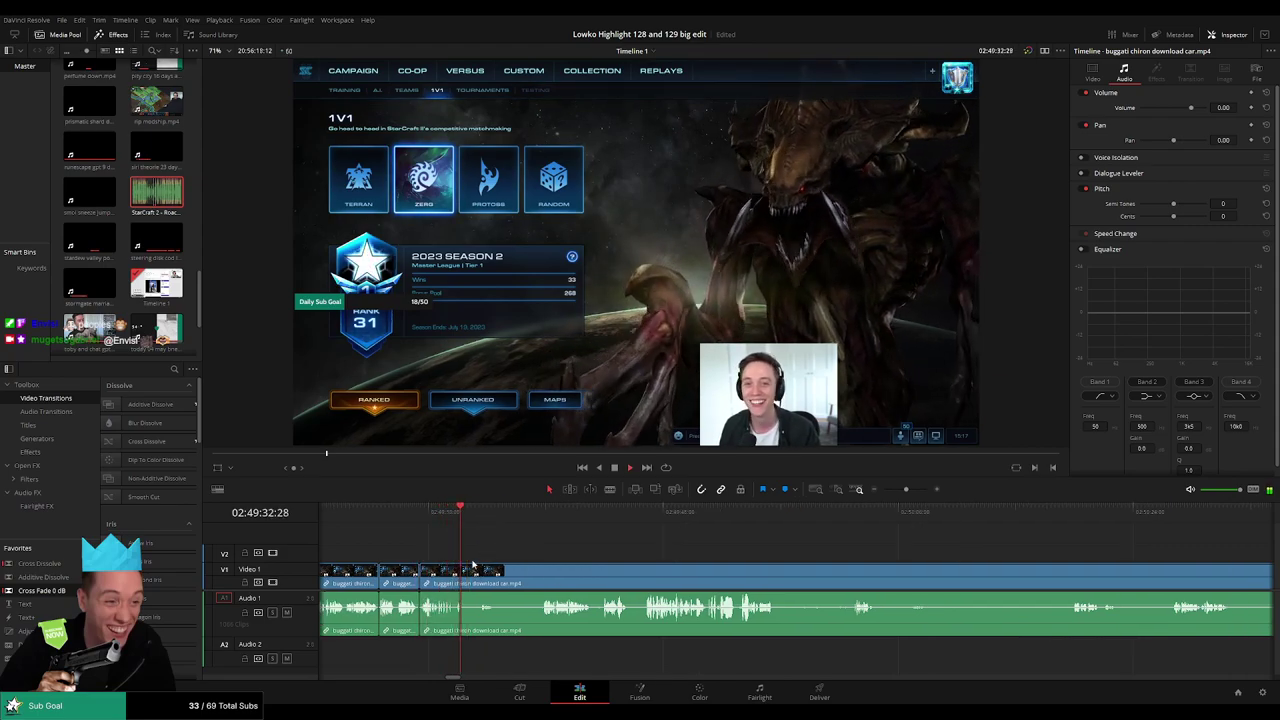
pyautogui.click(544, 522)
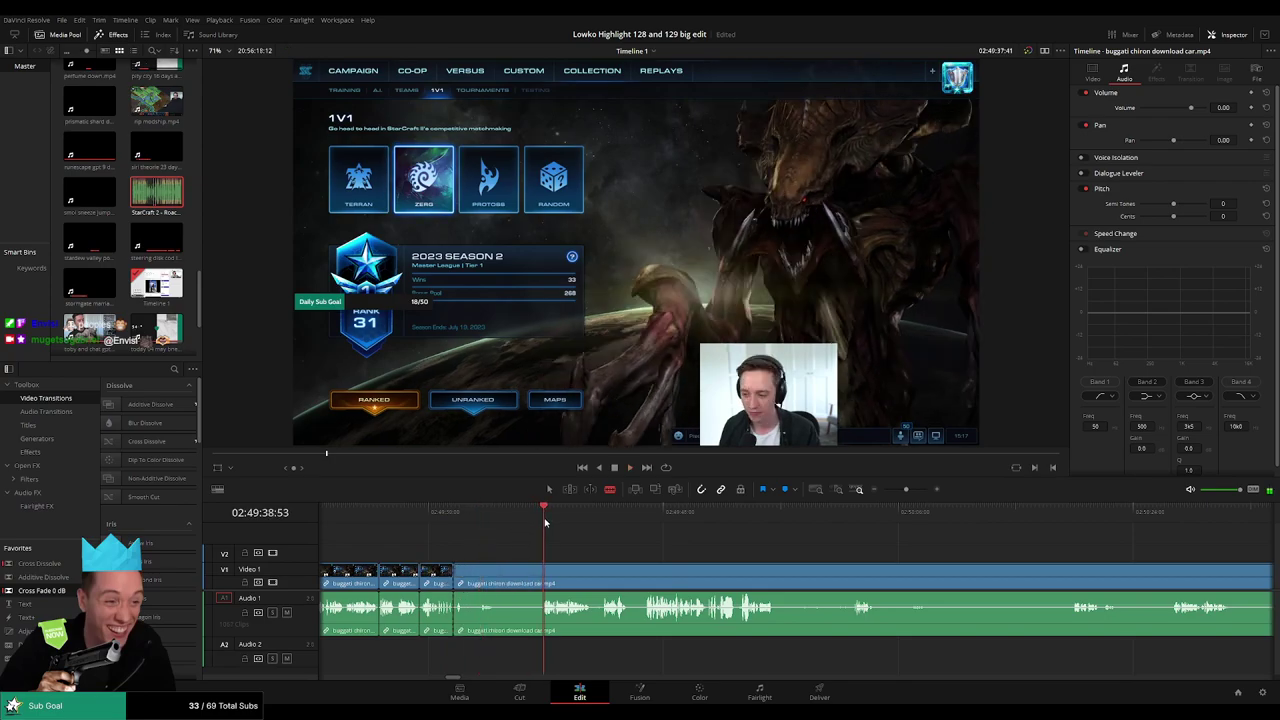
pyautogui.hotkey('ctrl', 'b')
pyautogui.click(518, 574)
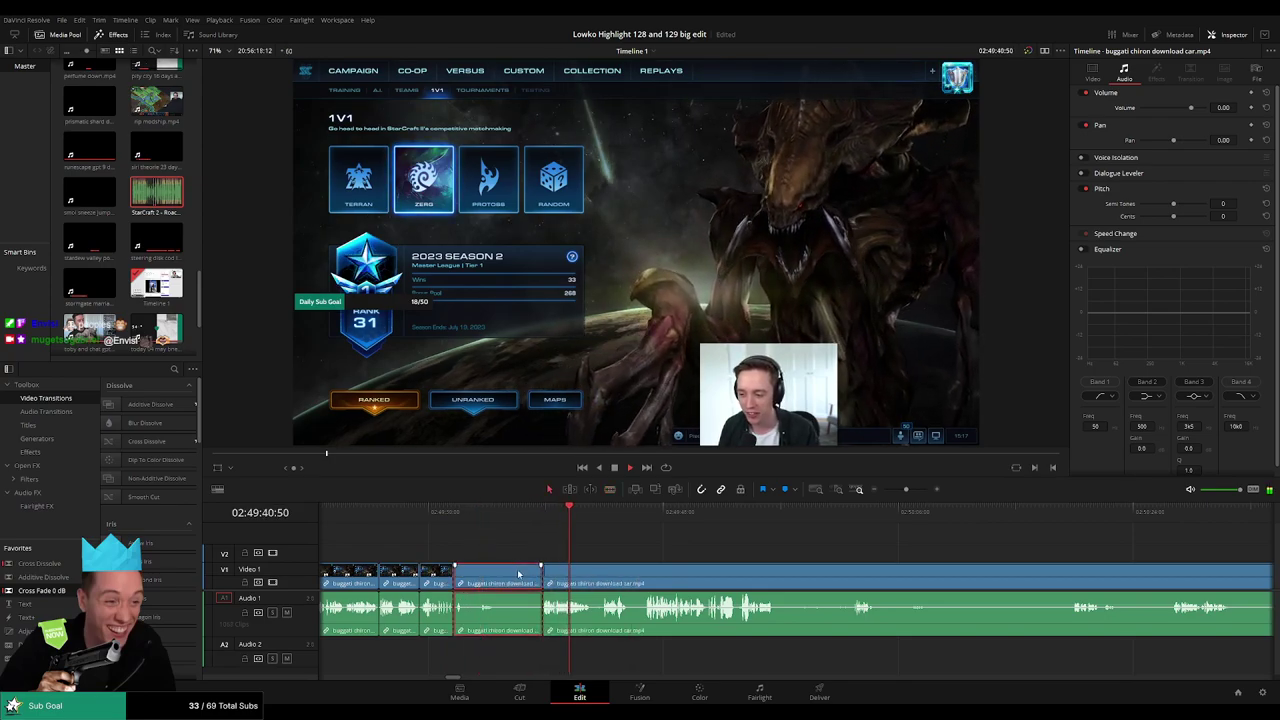
pyautogui.press('Delete')
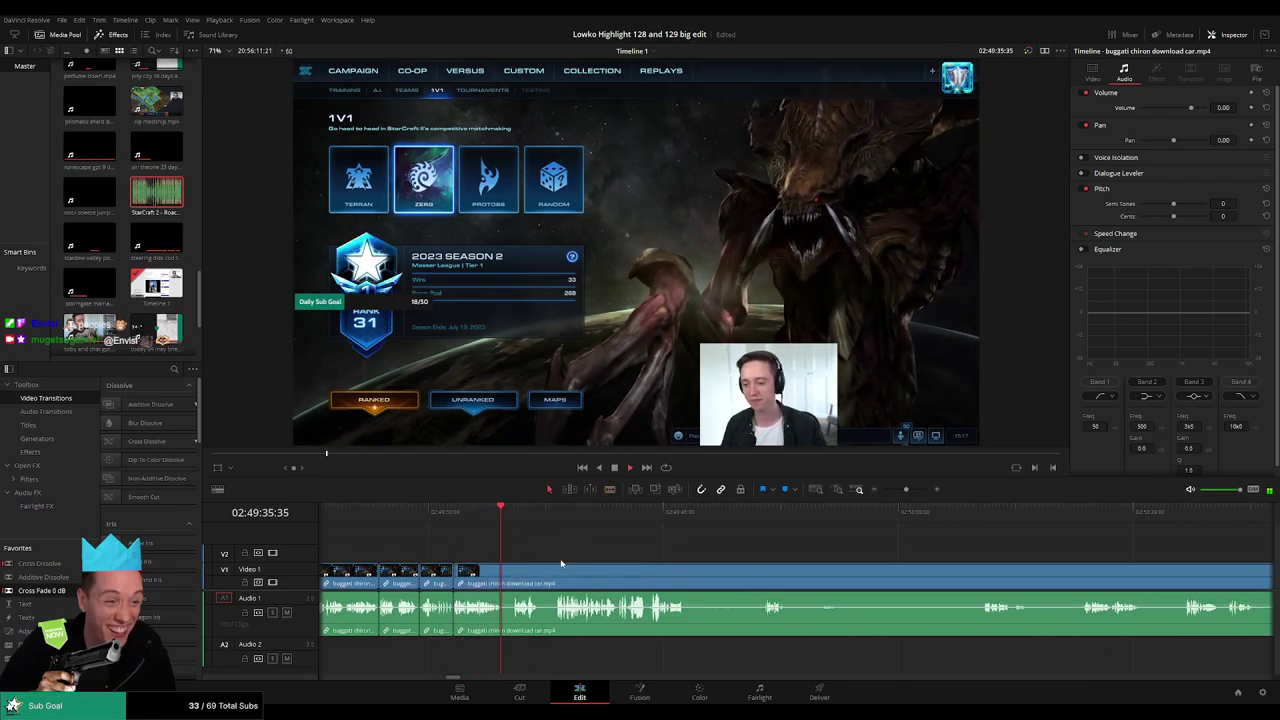
# - Cut out the two short pauses at about 02:49:36 and 02:49:38, closing both gaps
pyautogui.click(457, 581)
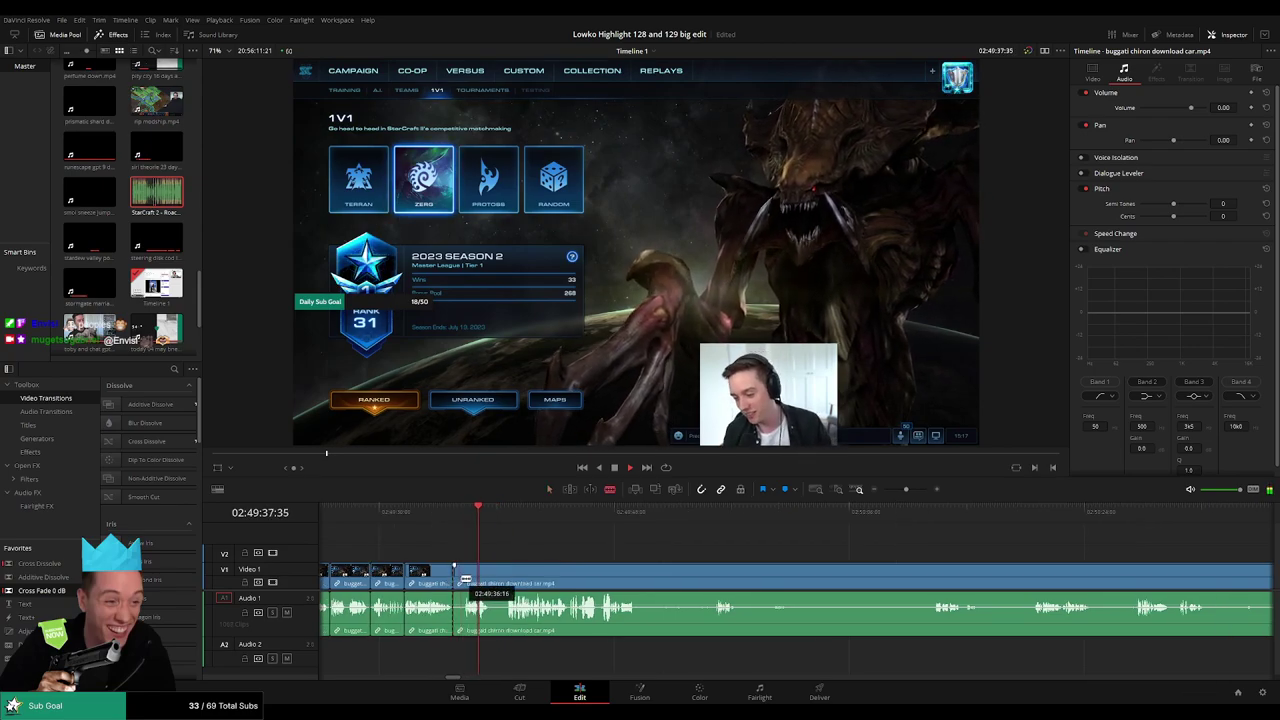
pyautogui.press('Delete')
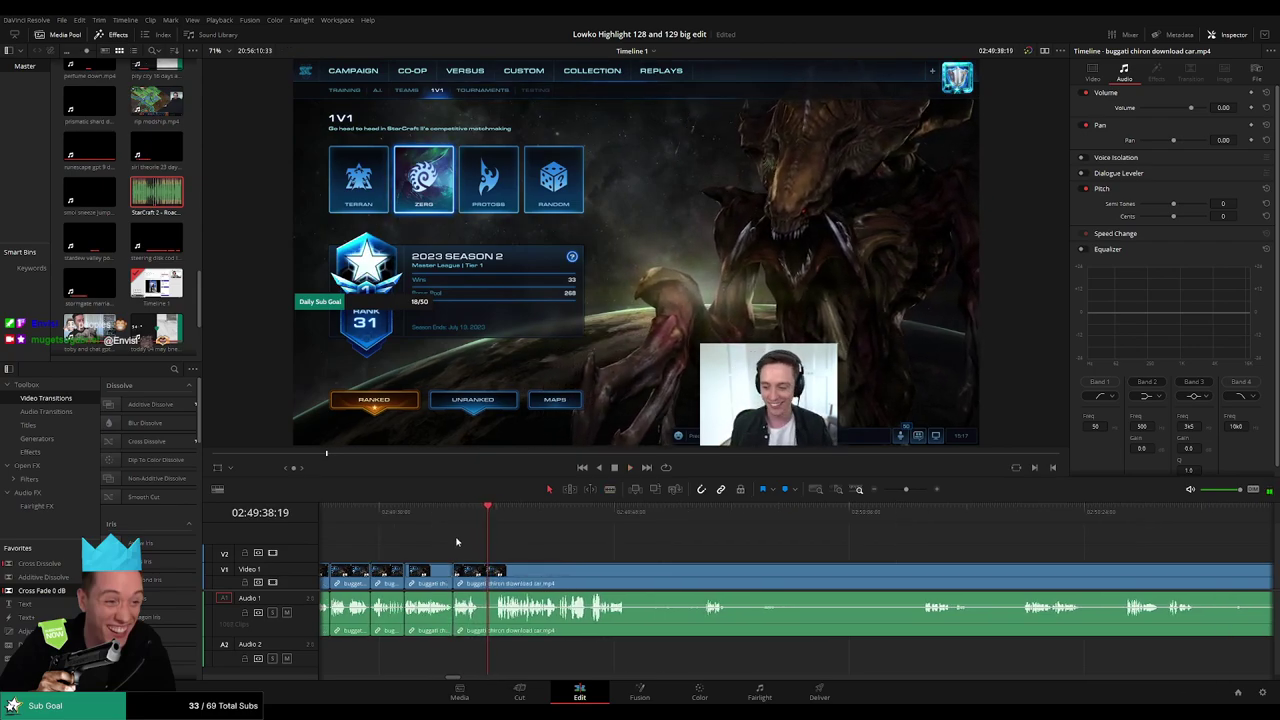
pyautogui.press('space')
pyautogui.press('space')
pyautogui.press('b')
pyautogui.click(490, 582)
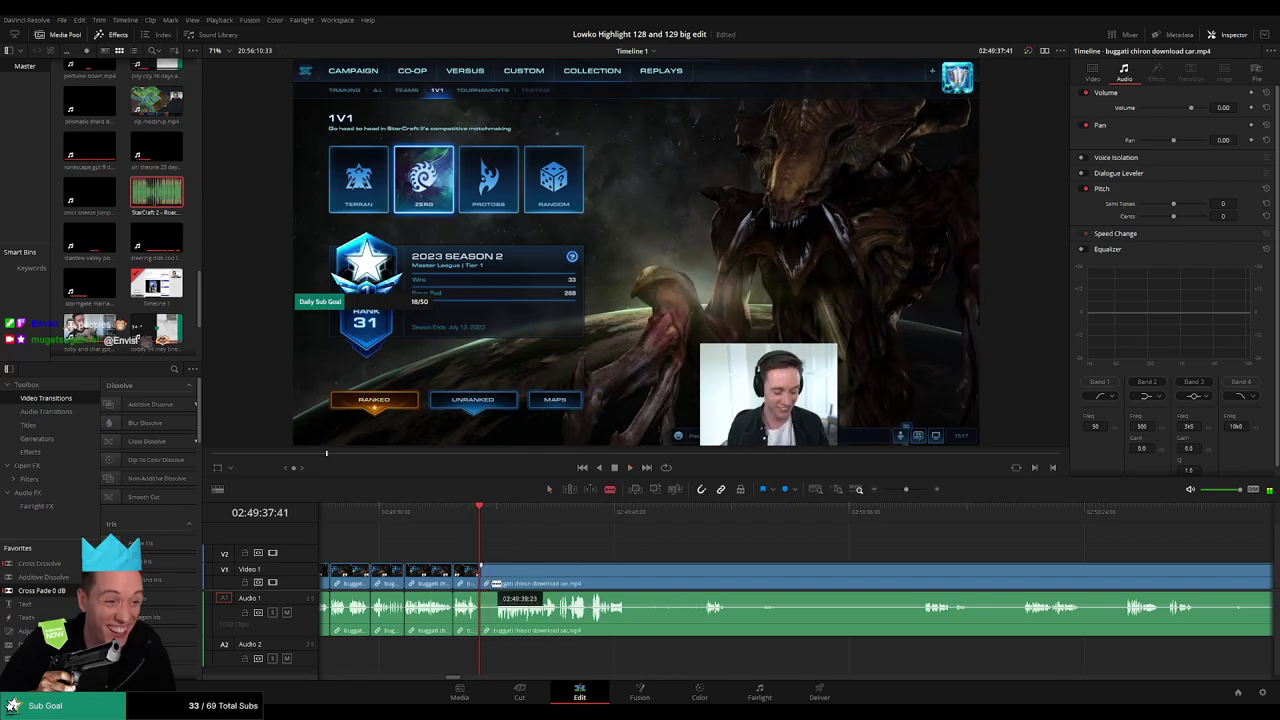
pyautogui.press('Delete')
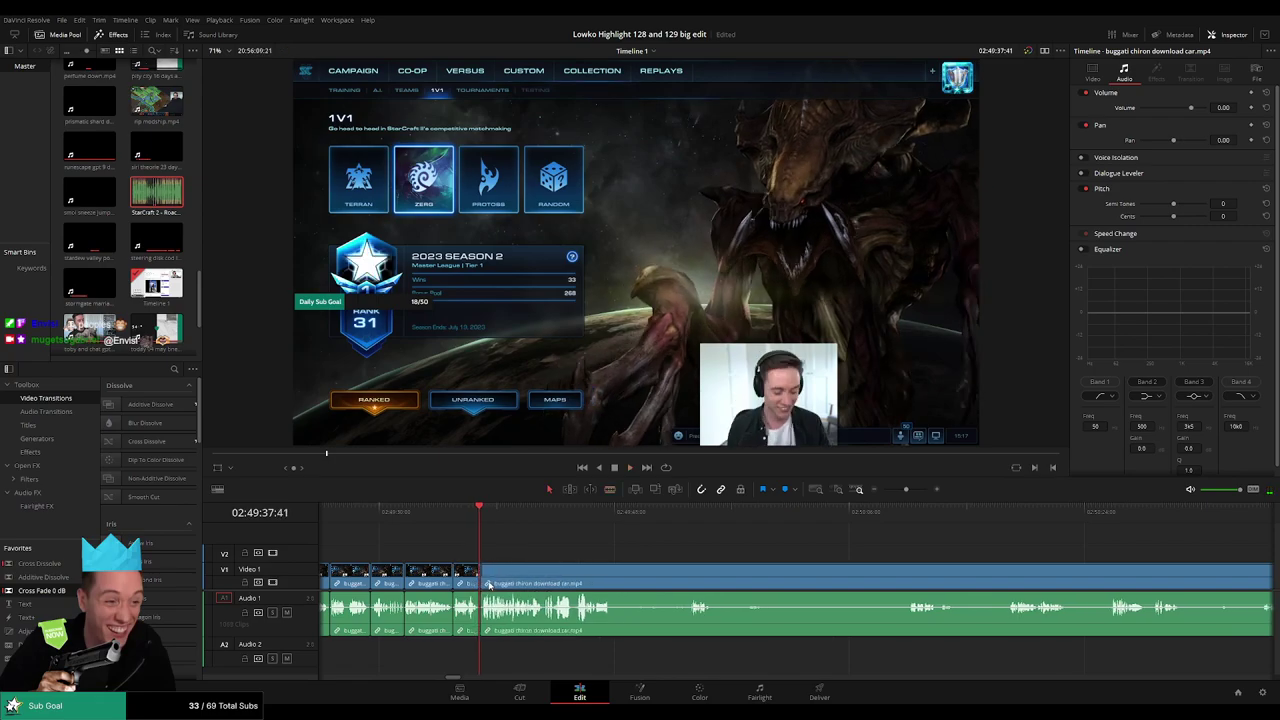
# - Play back the following speech and split the clip at 02:49:41:31, at the end of the word being censored
pyautogui.press('space')
pyautogui.hscroll(2, 566, 556)
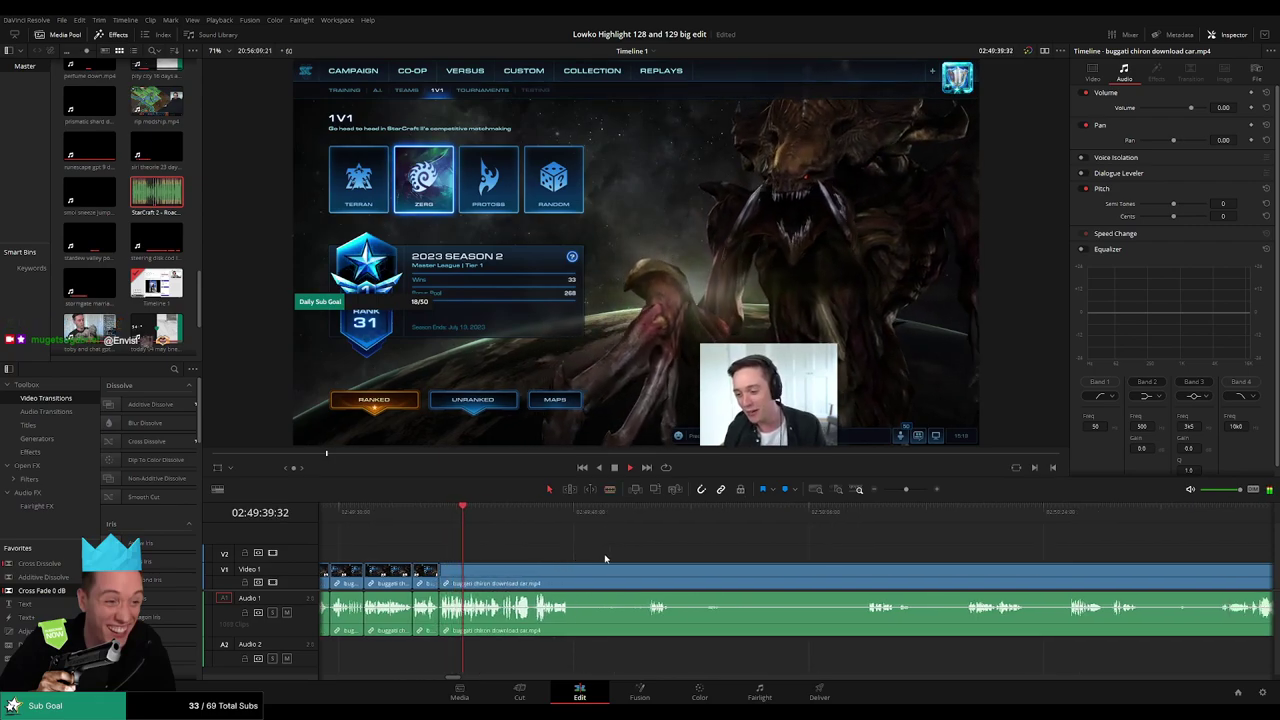
pyautogui.hscroll(1, 605, 557)
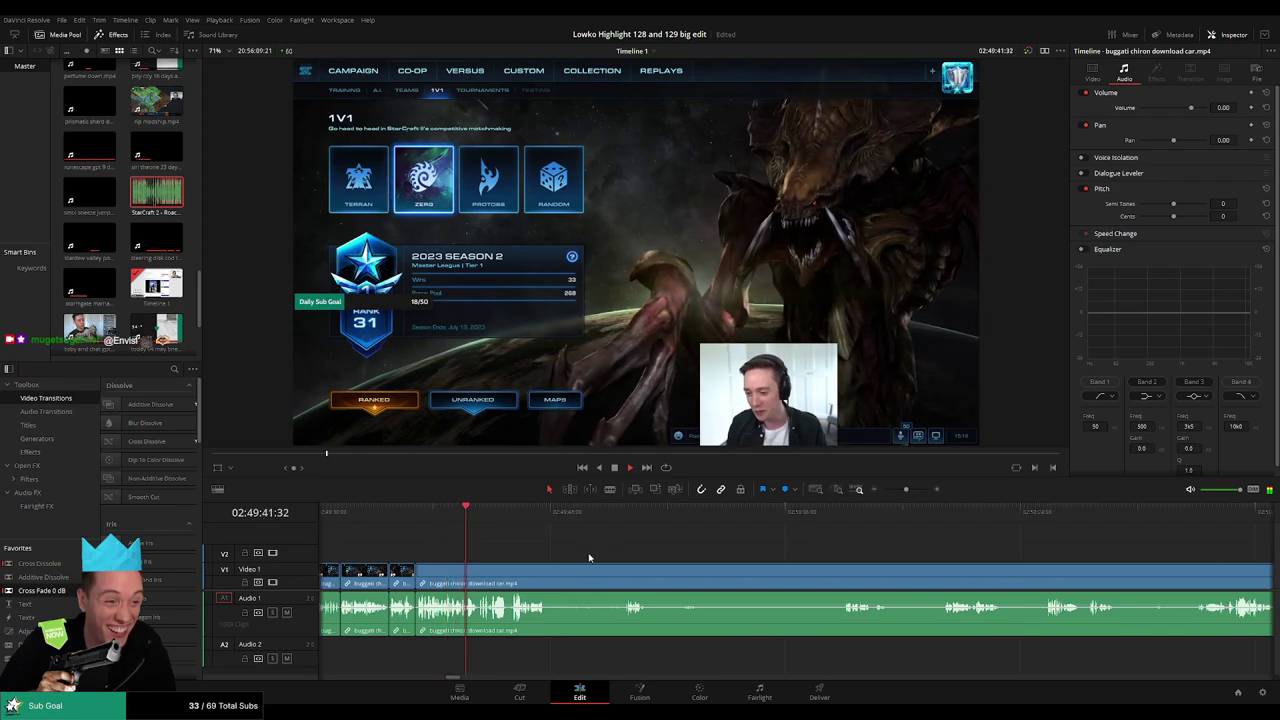
pyautogui.click(451, 514)
pyautogui.press('space')
pyautogui.moveTo(907, 490); pyautogui.dragTo(918, 492)
pyautogui.press('space')
pyautogui.press('space')
pyautogui.hscroll(6, 875, 554)
pyautogui.press('b')
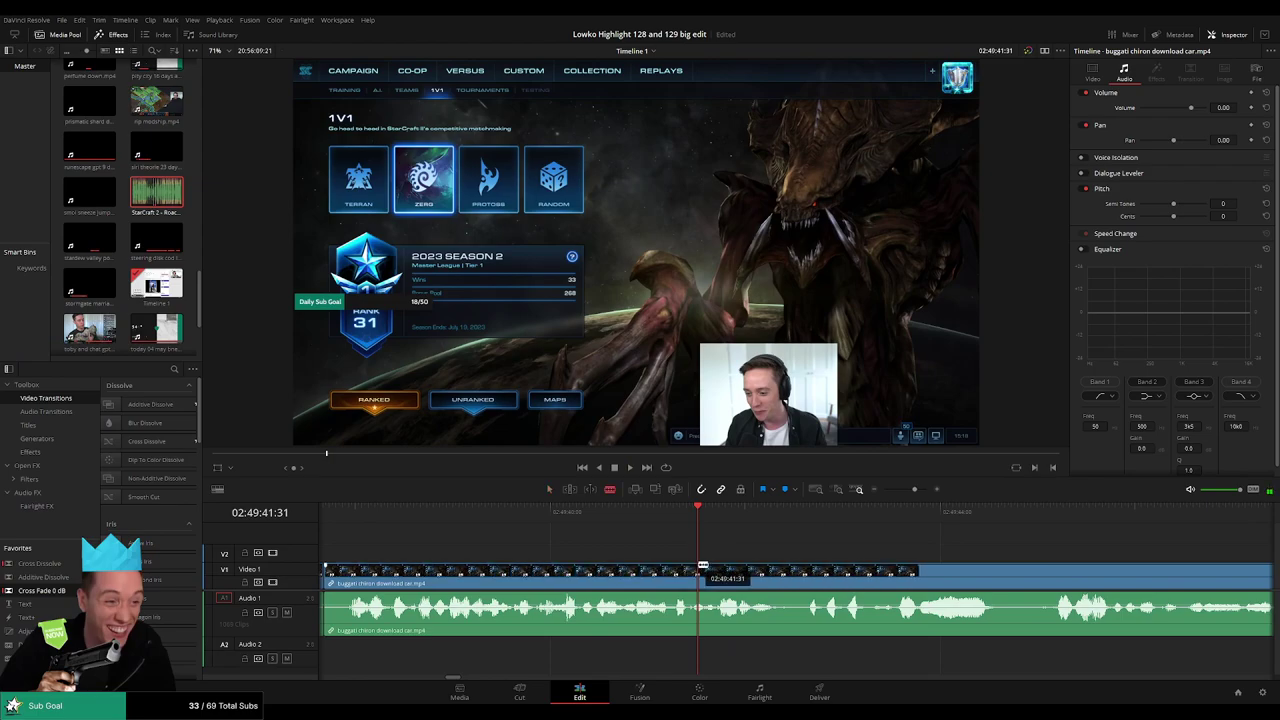
pyautogui.click(702, 566)
# - Split the clip at 02:49:41:14, at the start of the word, and lower the isolated piece's audio volume to -100
pyautogui.click(654, 515)
pyautogui.press('space')
pyautogui.click(659, 516)
pyautogui.click(623, 516)
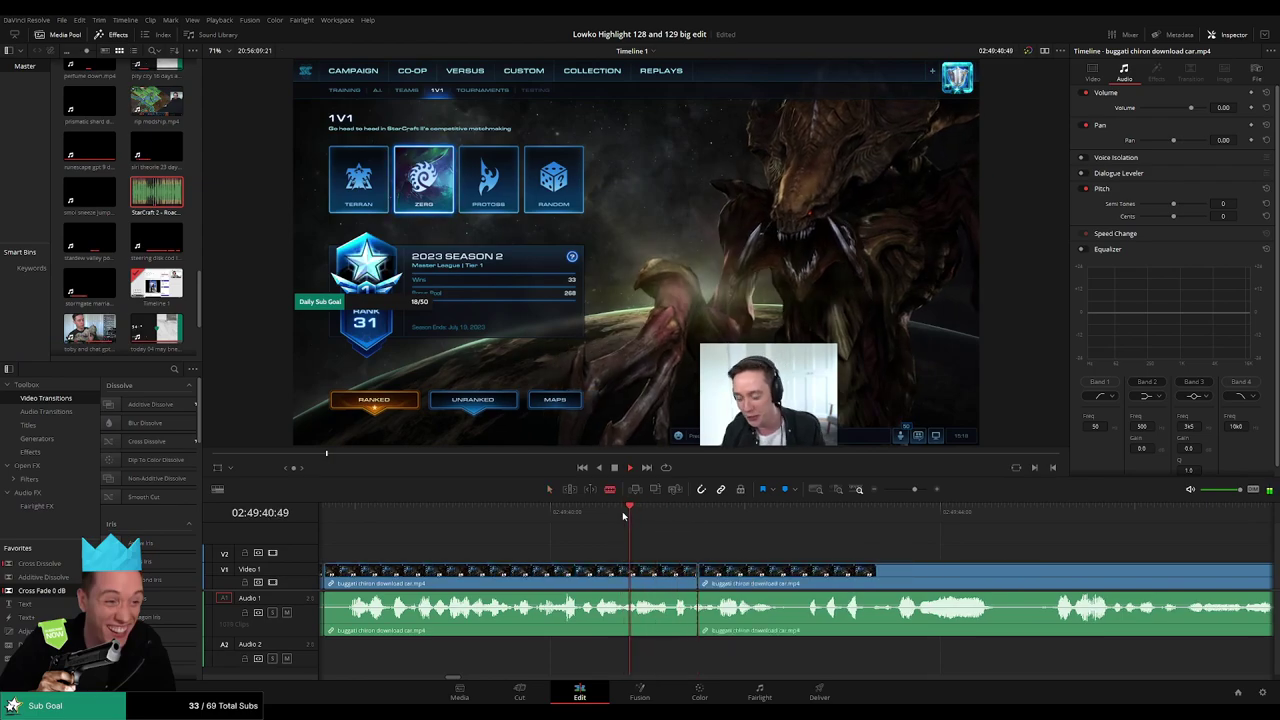
pyautogui.press('space')
pyautogui.click(671, 516)
pyautogui.click(672, 568)
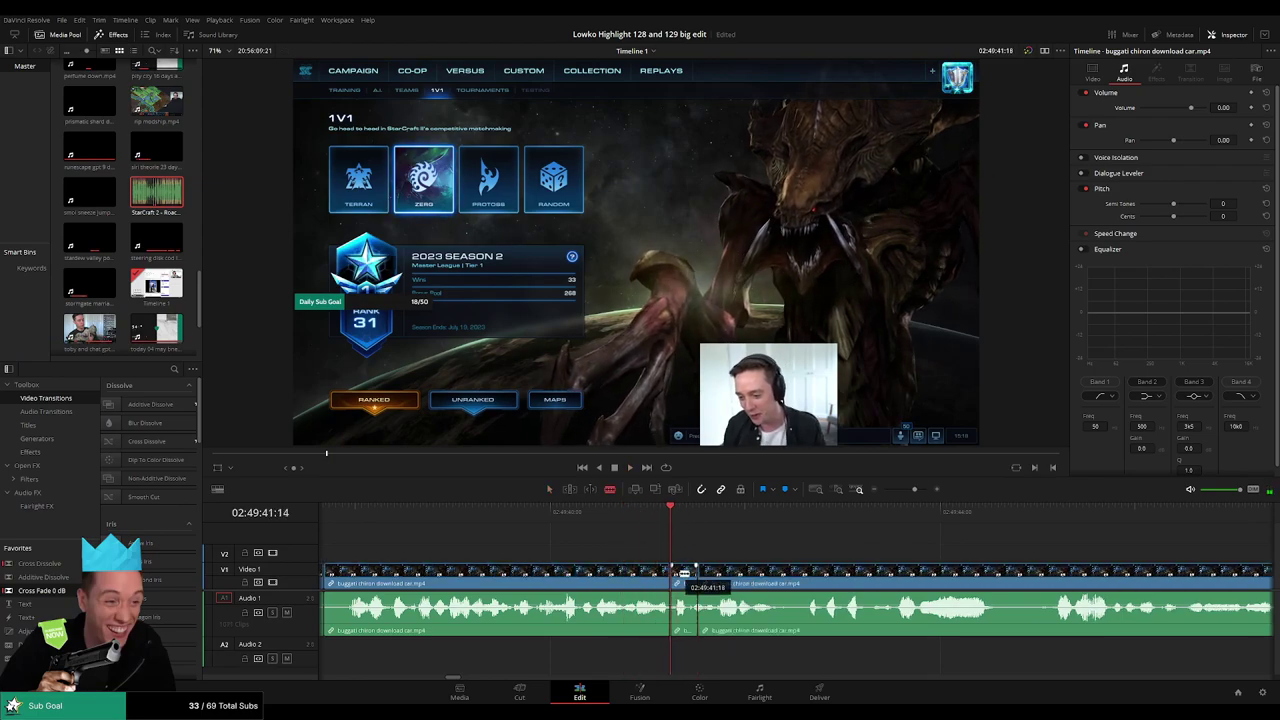
pyautogui.press('a')
pyautogui.moveTo(686, 605); pyautogui.dragTo(688, 638)
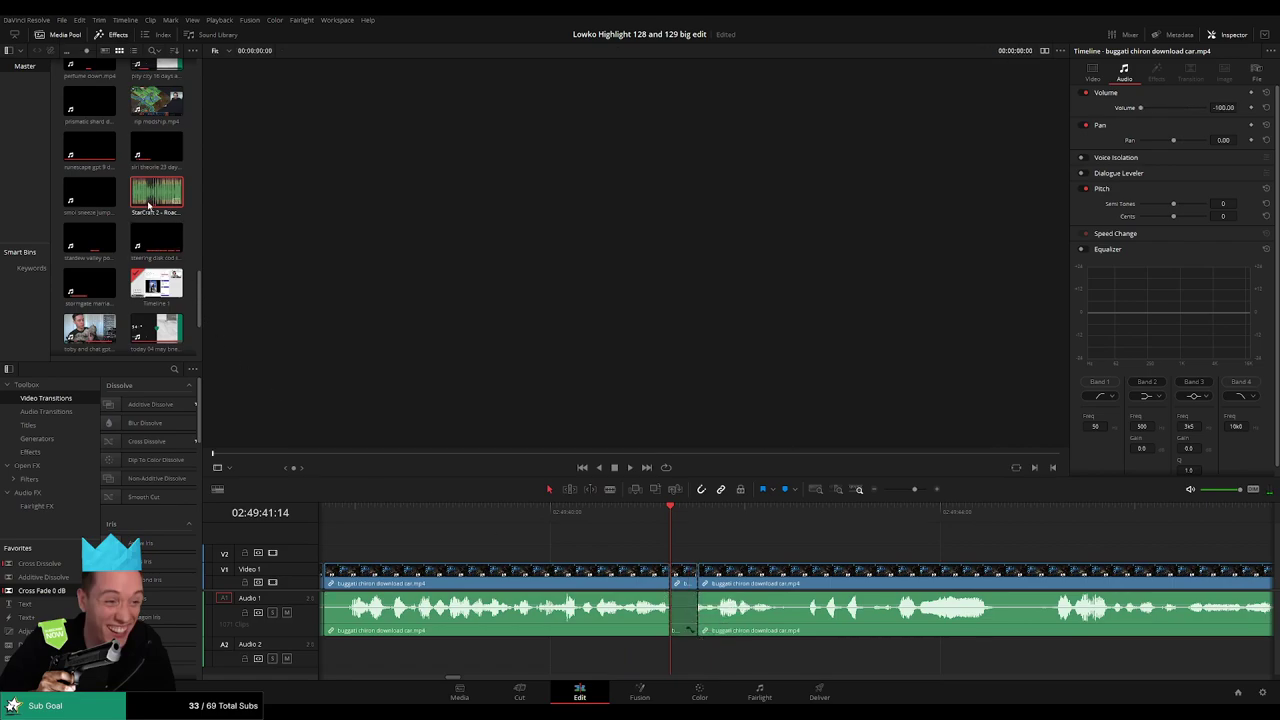
# - Place the StarCraft 2 - Roach Quotes.mp3 sound on Audio 2 beneath the muted piece, set its volume to -27, and play it back
pyautogui.moveTo(150, 203); pyautogui.dragTo(675, 652)
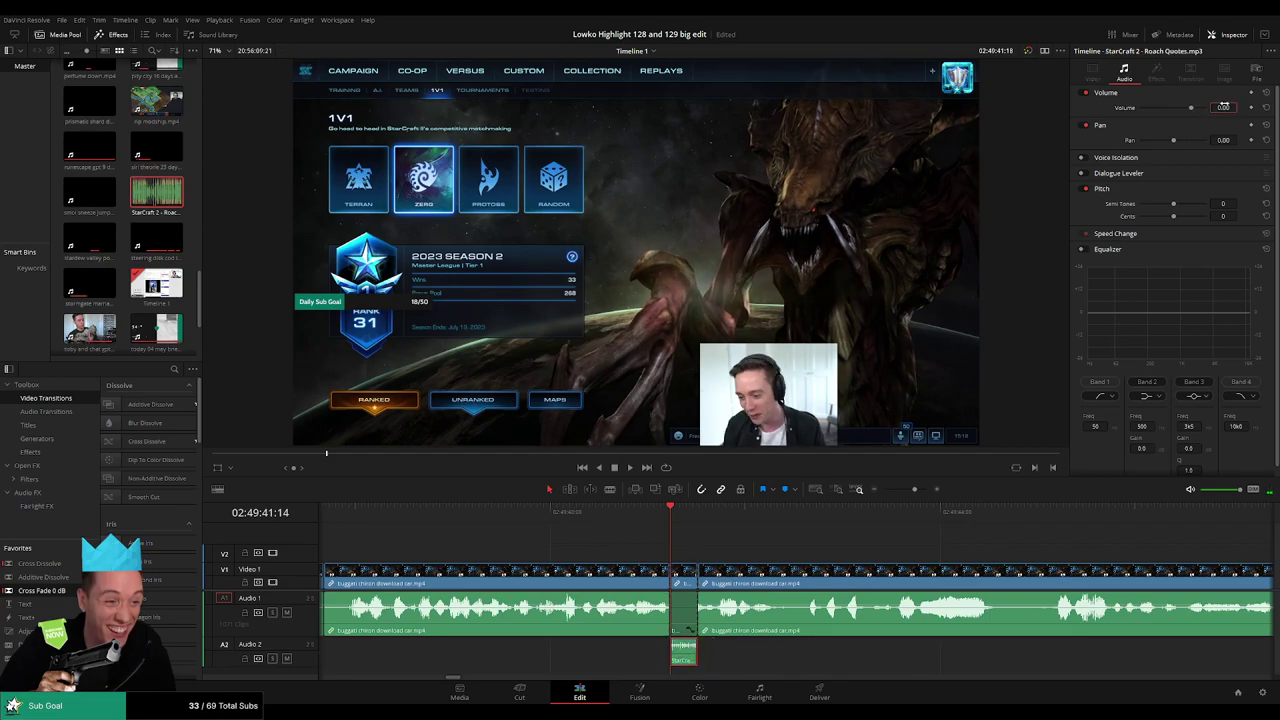
pyautogui.moveTo(1224, 107); pyautogui.dragTo(1224, 105)
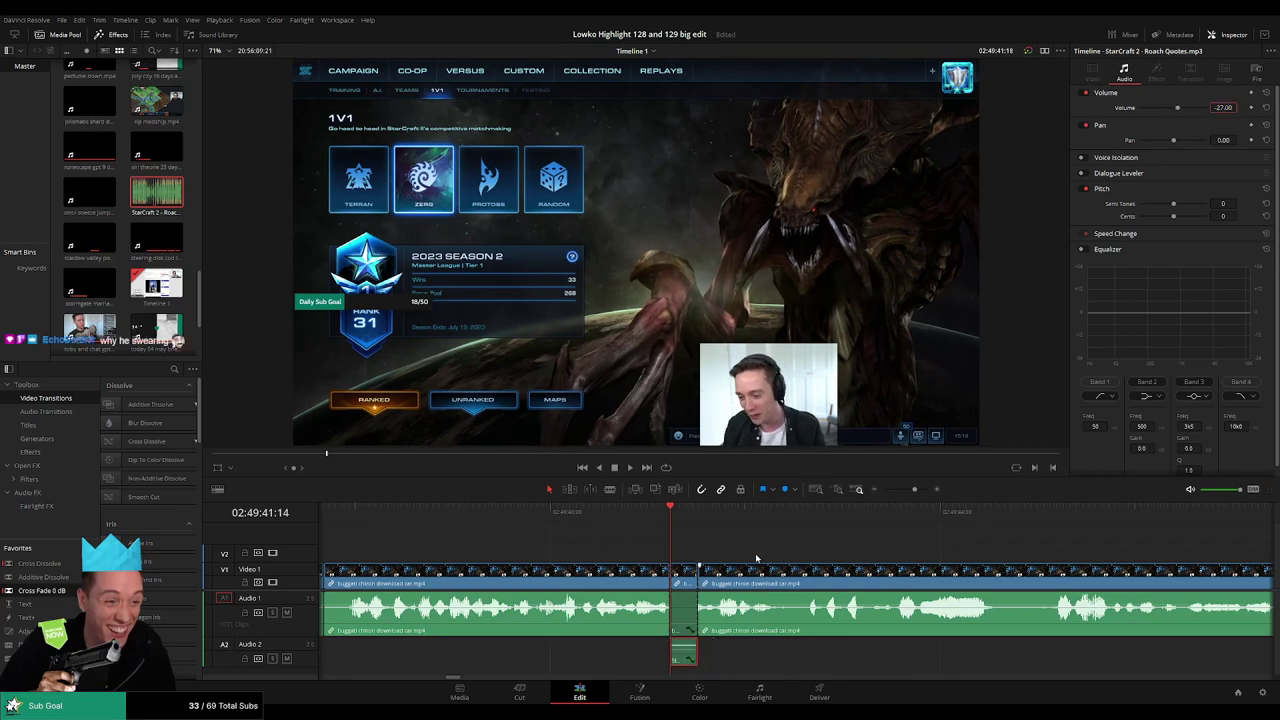
pyautogui.click(666, 521)
pyautogui.press('space')
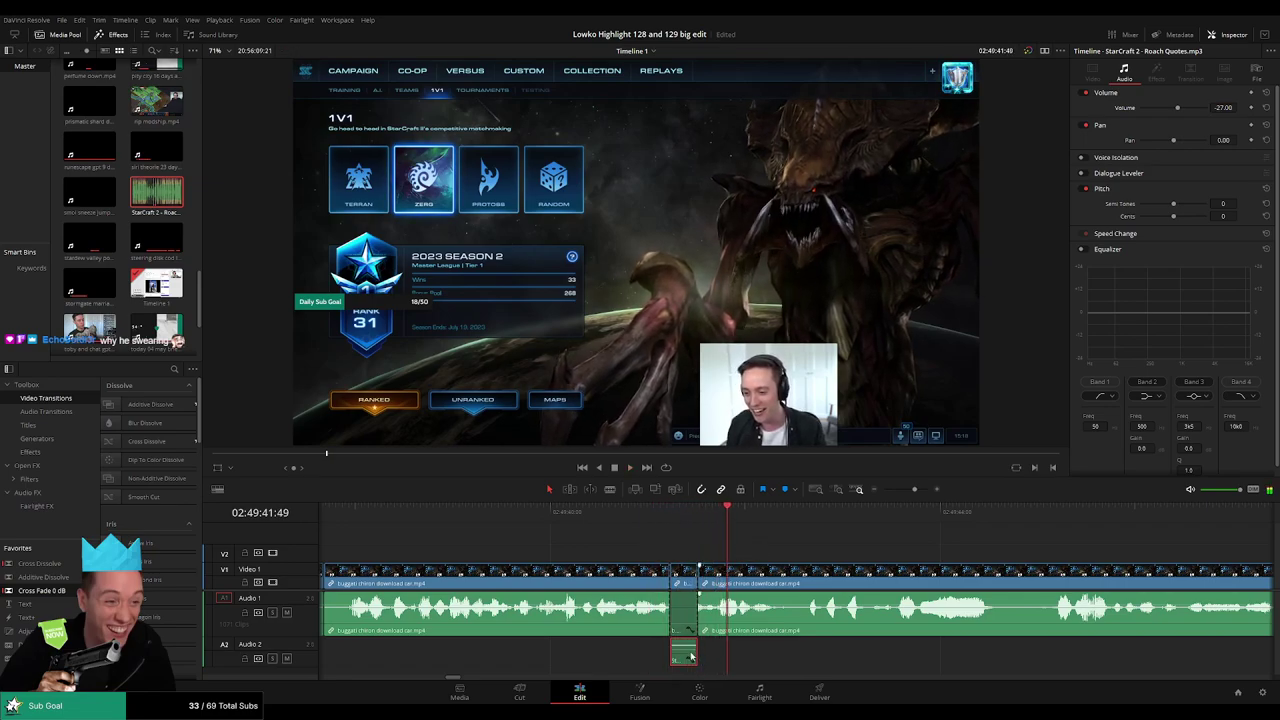
# - Set the volume of the Roach Quotes sound on Audio 2 to -23 and play back the censored passage
pyautogui.click(1217, 107)
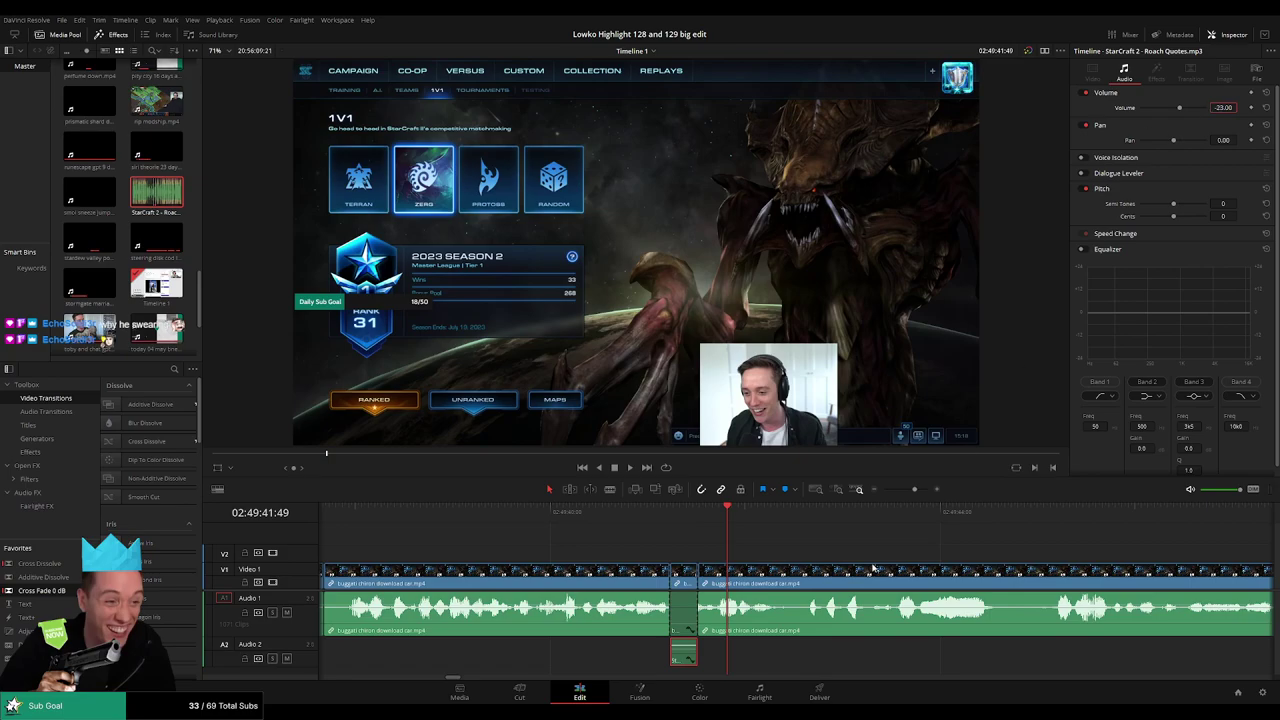
pyautogui.click(649, 524)
pyautogui.press('space')
pyautogui.click(750, 556)
pyautogui.hscroll(1, 700, 558)
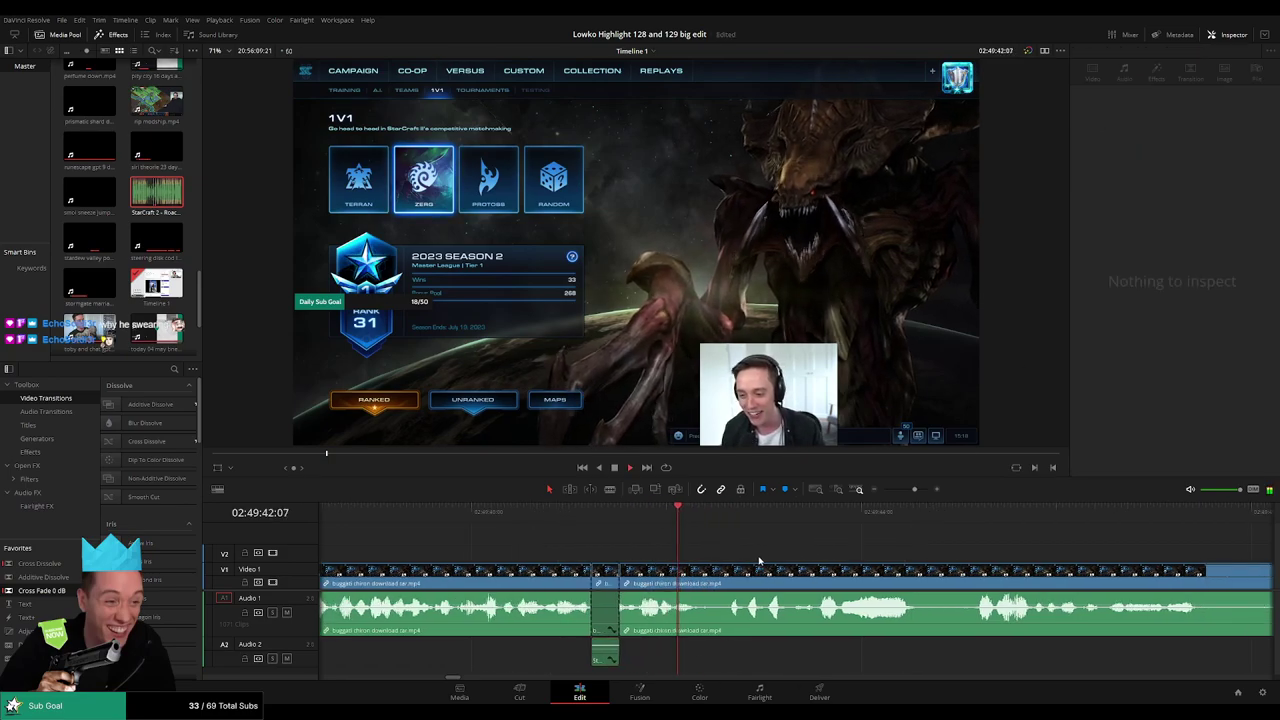
pyautogui.press('space')
pyautogui.moveTo(579, 520); pyautogui.dragTo(567, 518)
pyautogui.press('space')
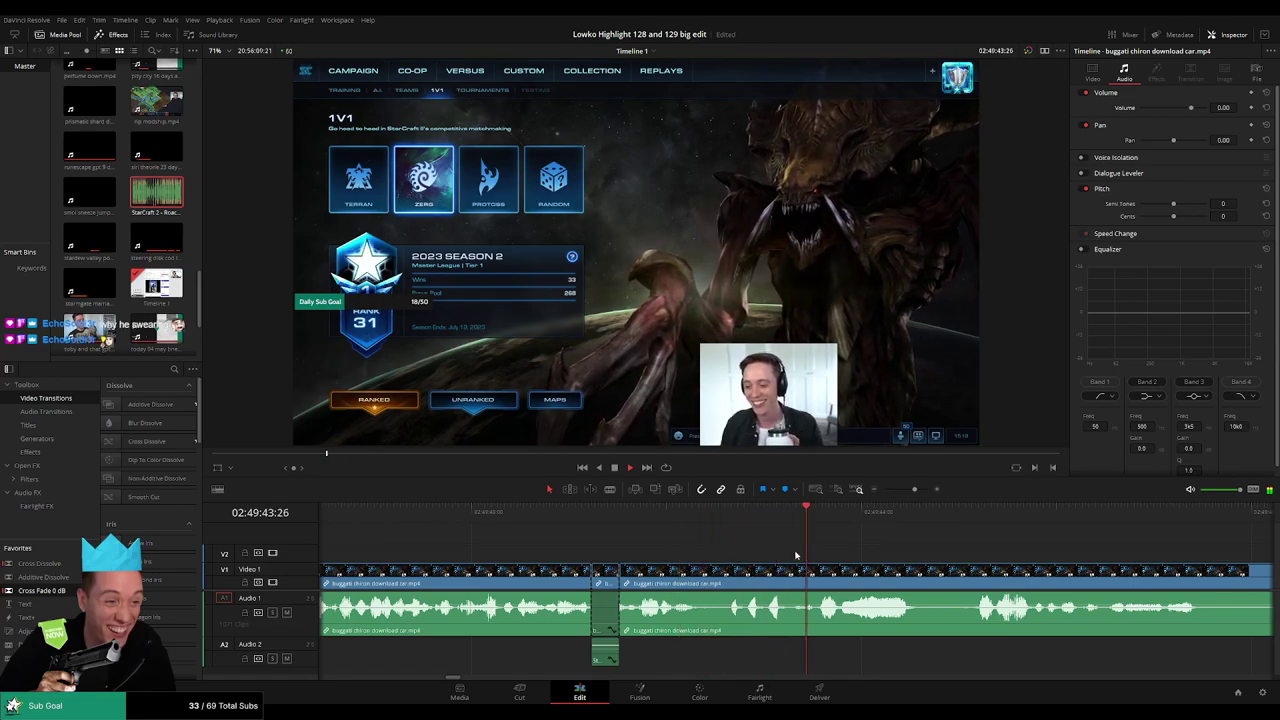
# - Play back past the censored word and split the clip where the speech stops, near 02:49:47
pyautogui.scroll(-2, 837, 552)
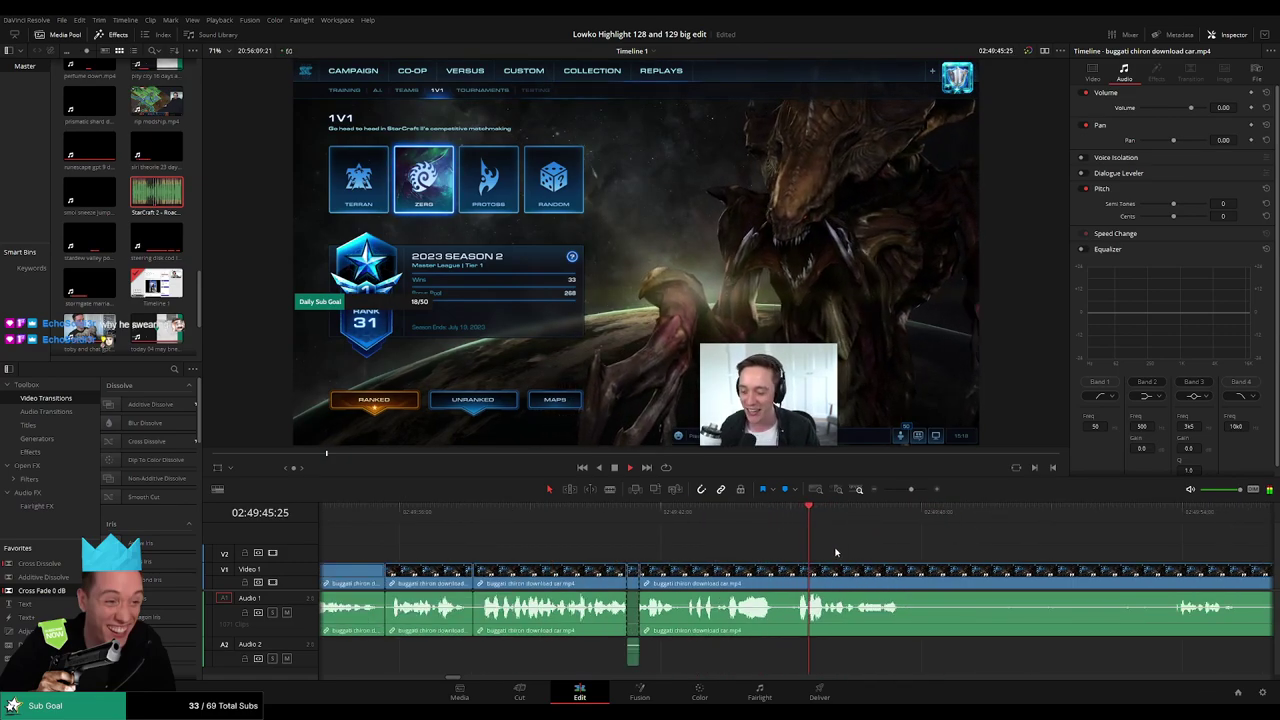
pyautogui.hscroll(3, 815, 557)
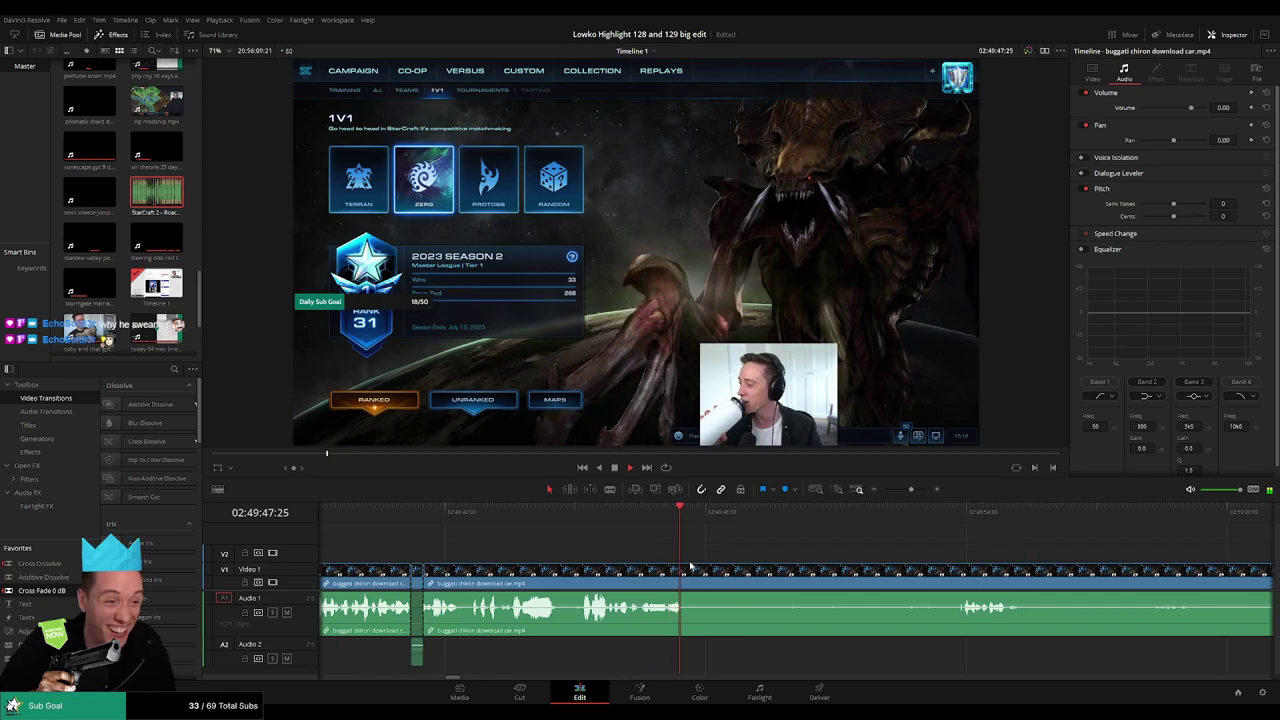
pyautogui.press('space')
pyautogui.press('b')
pyautogui.click(698, 575)
pyautogui.press('space')
# - Split the clip just before speech resumes near 02:49:54, then delete the silent piece and its gap
pyautogui.click(957, 518)
pyautogui.hscroll(2, 847, 556)
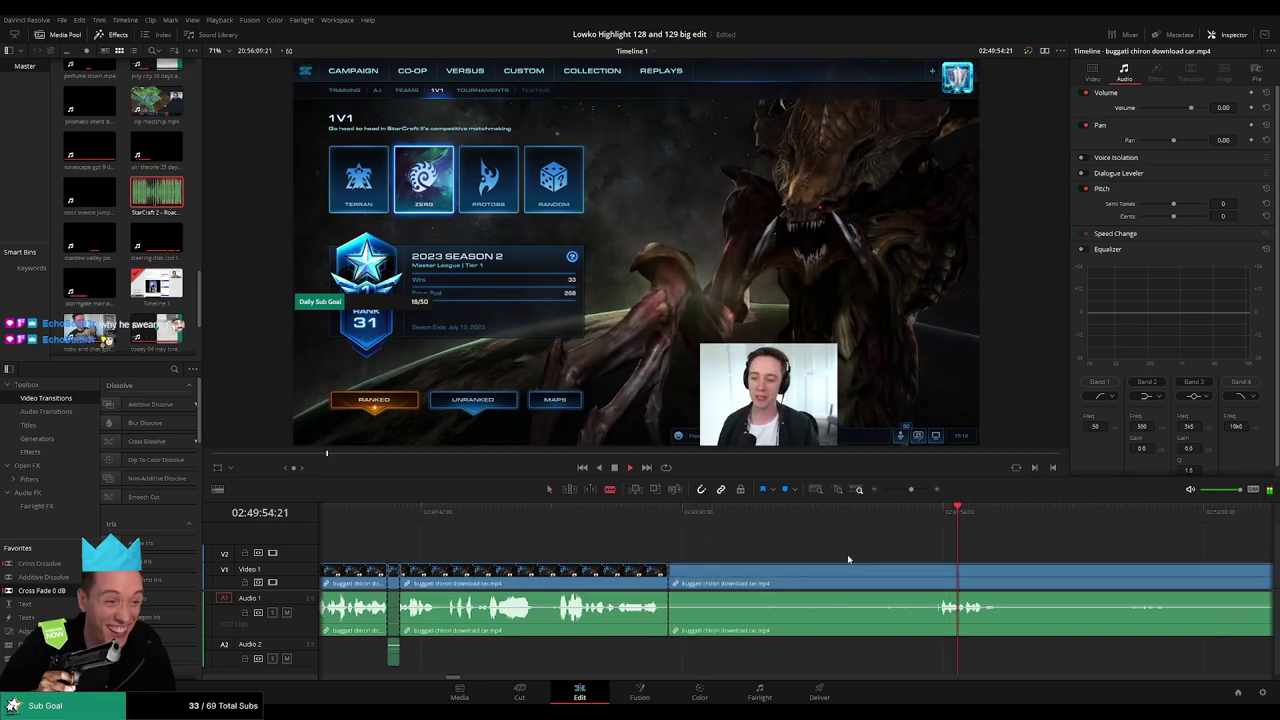
pyautogui.click(839, 571)
pyautogui.press('a')
pyautogui.click(815, 569)
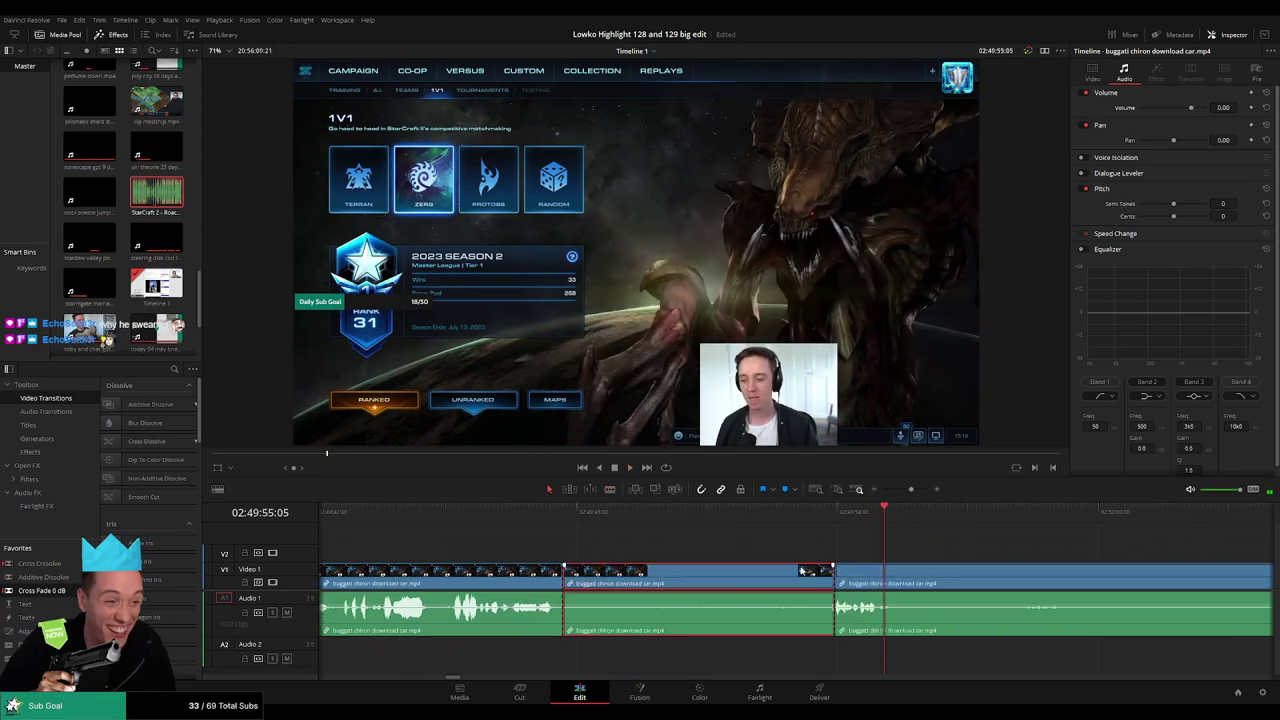
pyautogui.press('BackSpace')
pyautogui.click(800, 570)
pyautogui.press('BackSpace')
# - Play back from 02:49:48:18 and split the clip after the short phrase at 02:49:49:10
pyautogui.press('space')
pyautogui.click(589, 514)
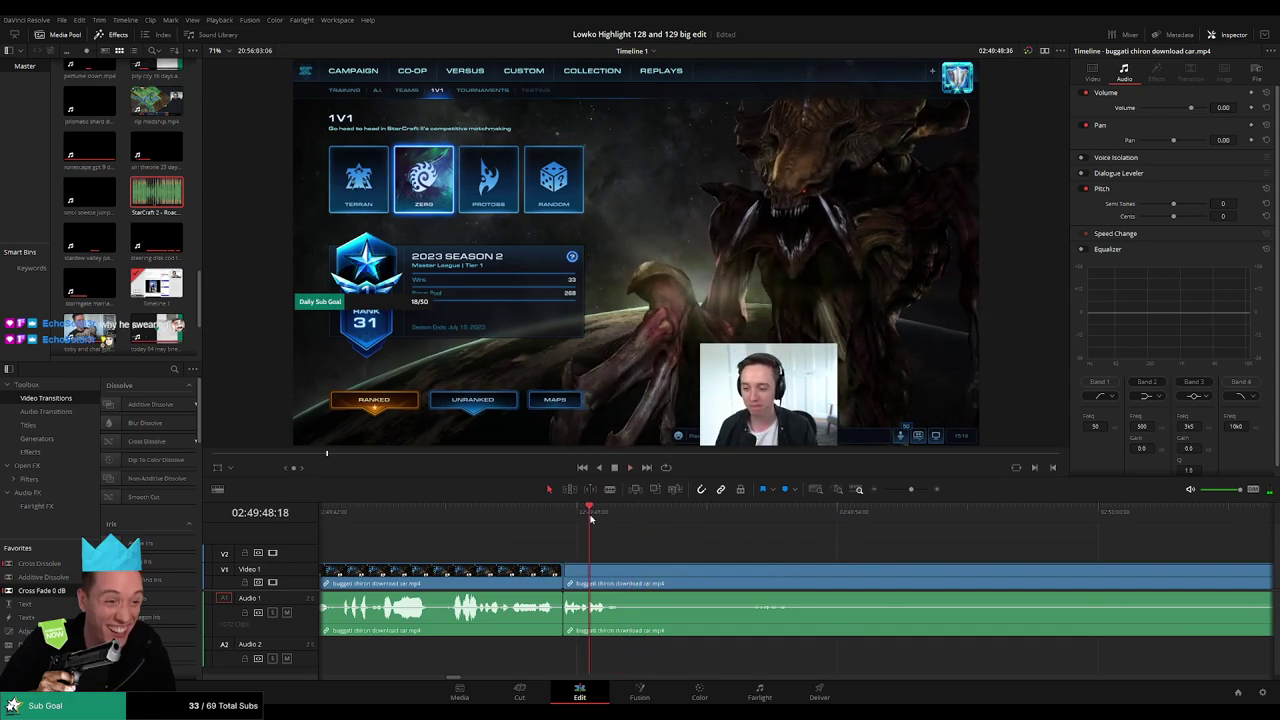
pyautogui.press('space')
pyautogui.press('b')
pyautogui.click(628, 575)
# - Skim the following footage, split it at 02:50:11:44, and delete the section between 02:49:49:10 and that split, closing the gap
pyautogui.scroll(-4, 763, 559)
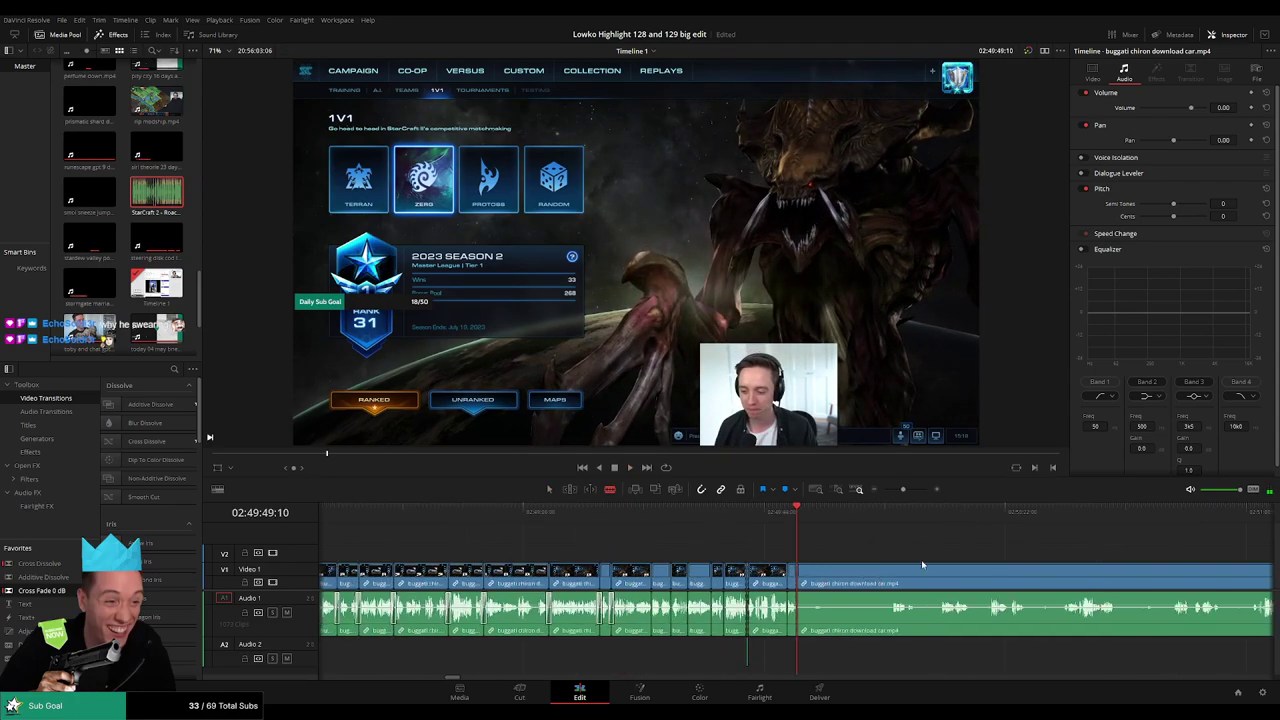
pyautogui.press('space')
pyautogui.moveTo(943, 557); pyautogui.dragTo(666, 541)
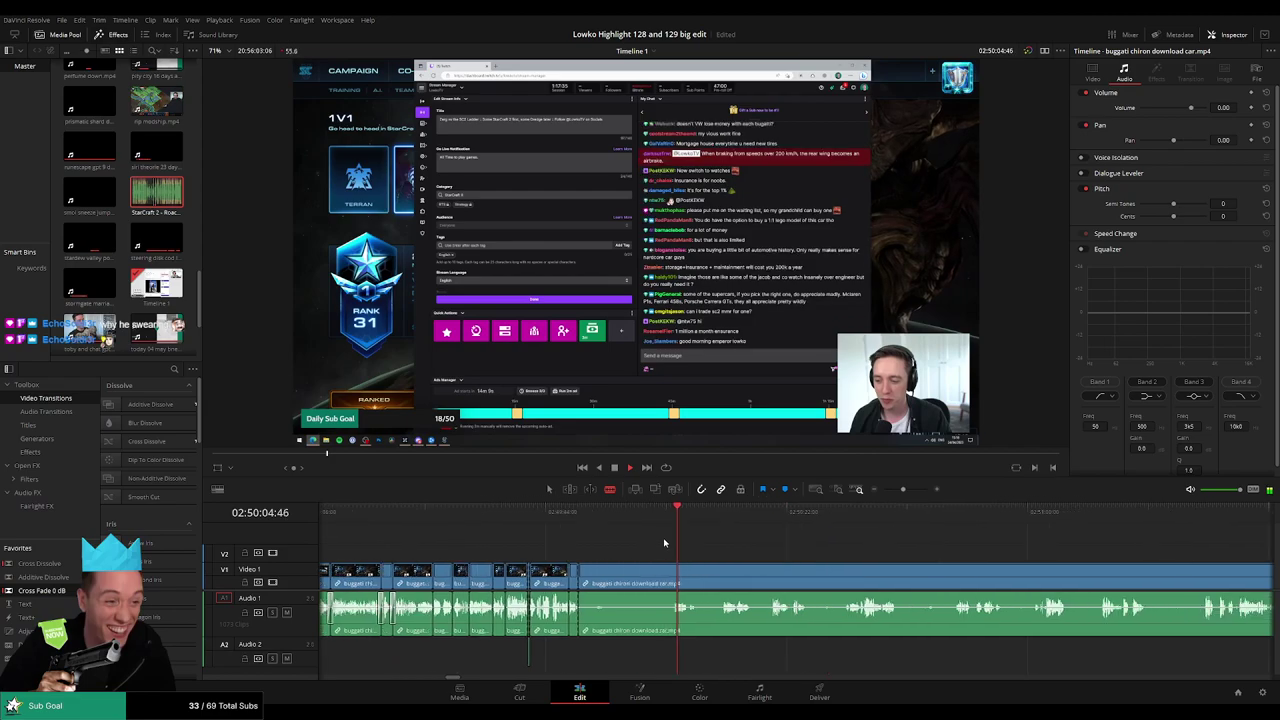
pyautogui.scroll(-1, 699, 545)
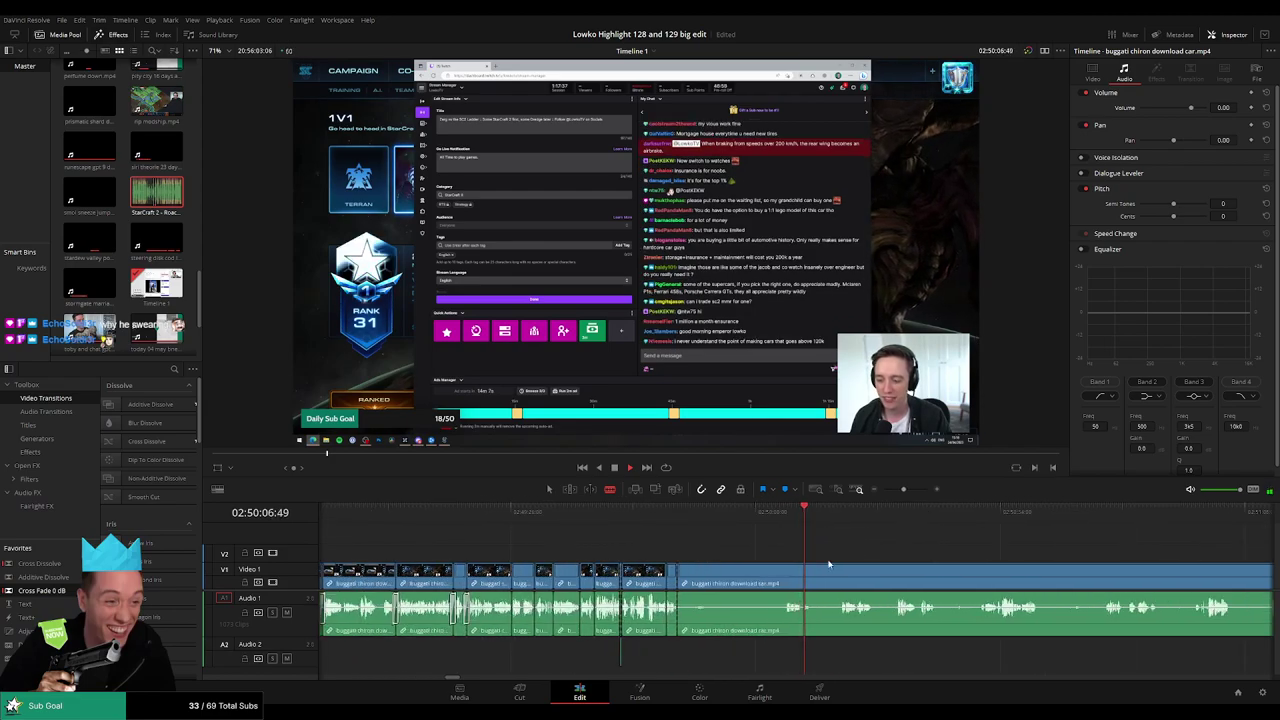
pyautogui.scroll(2, 740, 525)
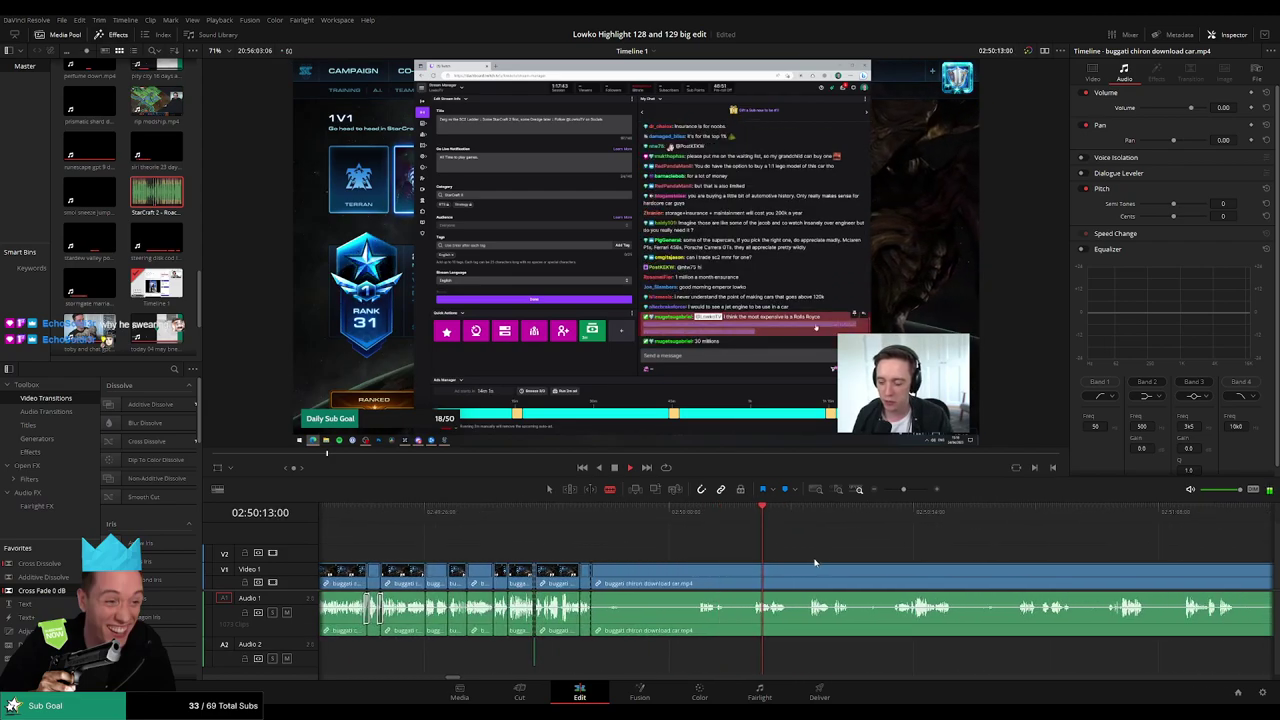
pyautogui.scroll(1, 773, 560)
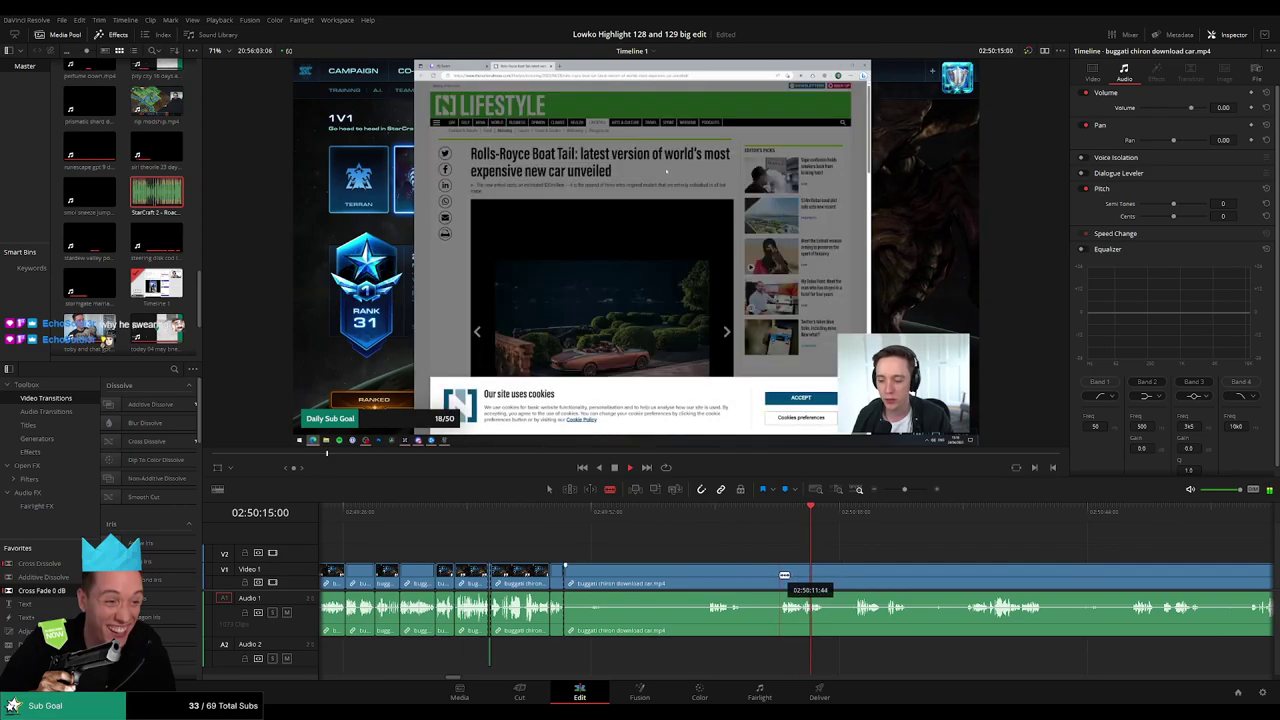
pyautogui.click(785, 575)
pyautogui.press('a')
pyautogui.click(734, 577)
pyautogui.press('Delete')
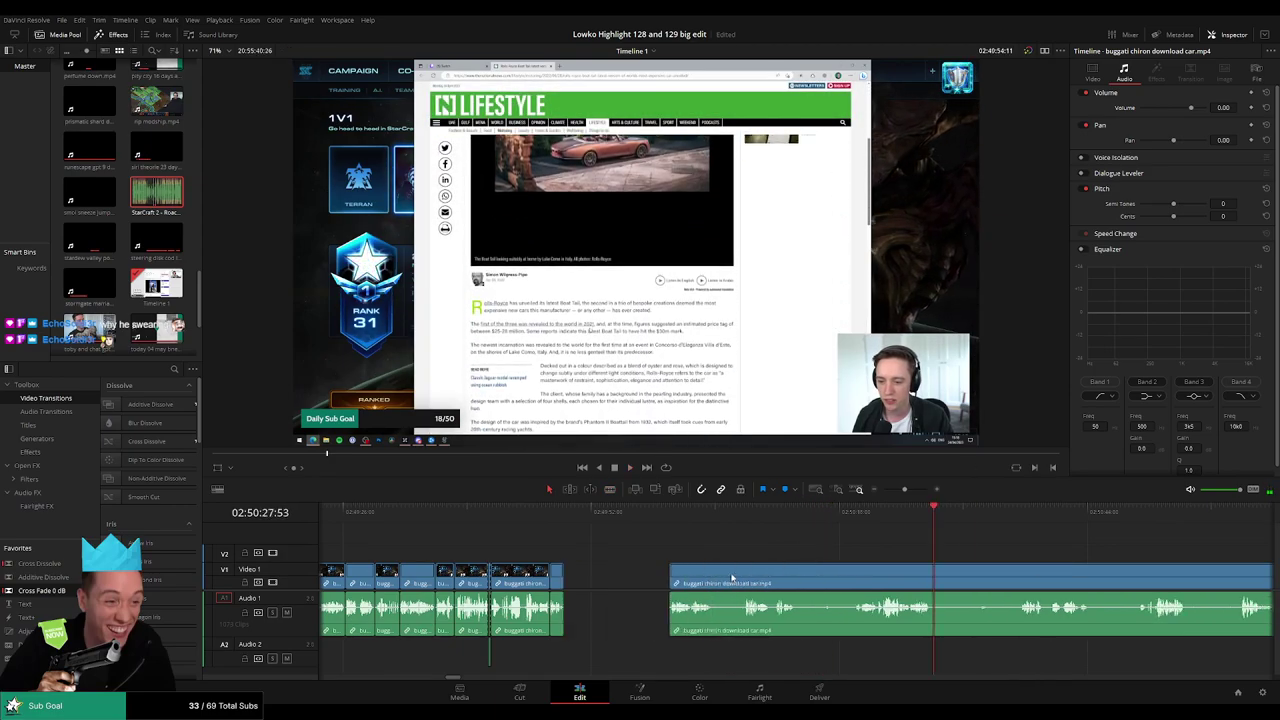
# - Add a Cross Fade 0 dB to the new audio cut at 02:49:49:10 and play back from there
pyautogui.moveTo(551, 622); pyautogui.dragTo(563, 617)
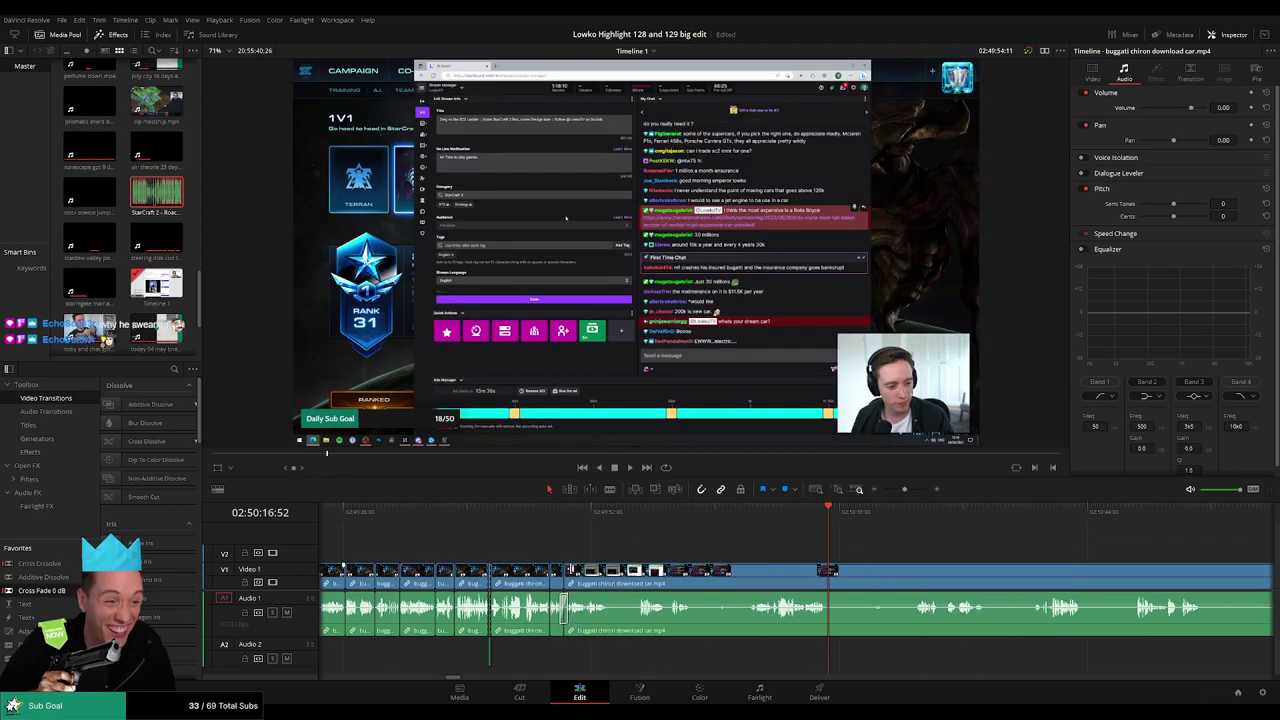
pyautogui.click(563, 511)
pyautogui.press('space')
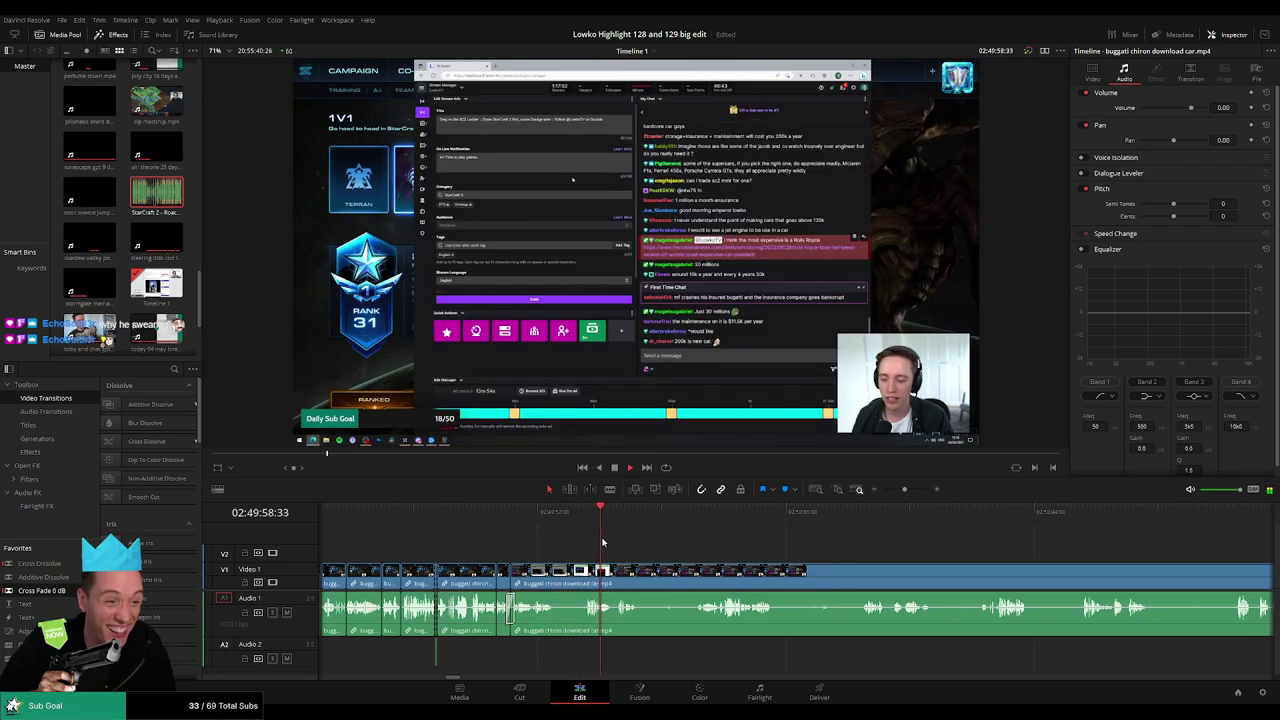
# - Cut out the pause that ends at 02:50:08:29, close the gap and cross-fade the new audio cut
pyautogui.hscroll(5, 573, 549)
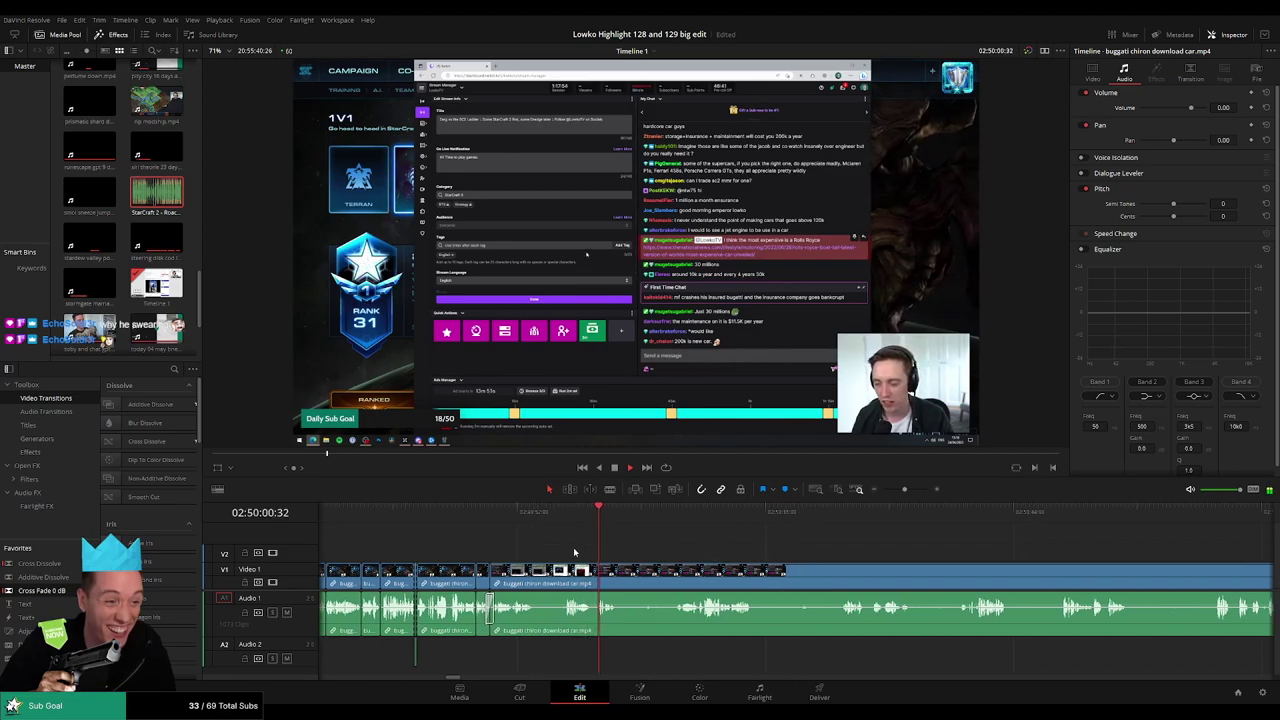
pyautogui.press('b')
pyautogui.click(515, 576)
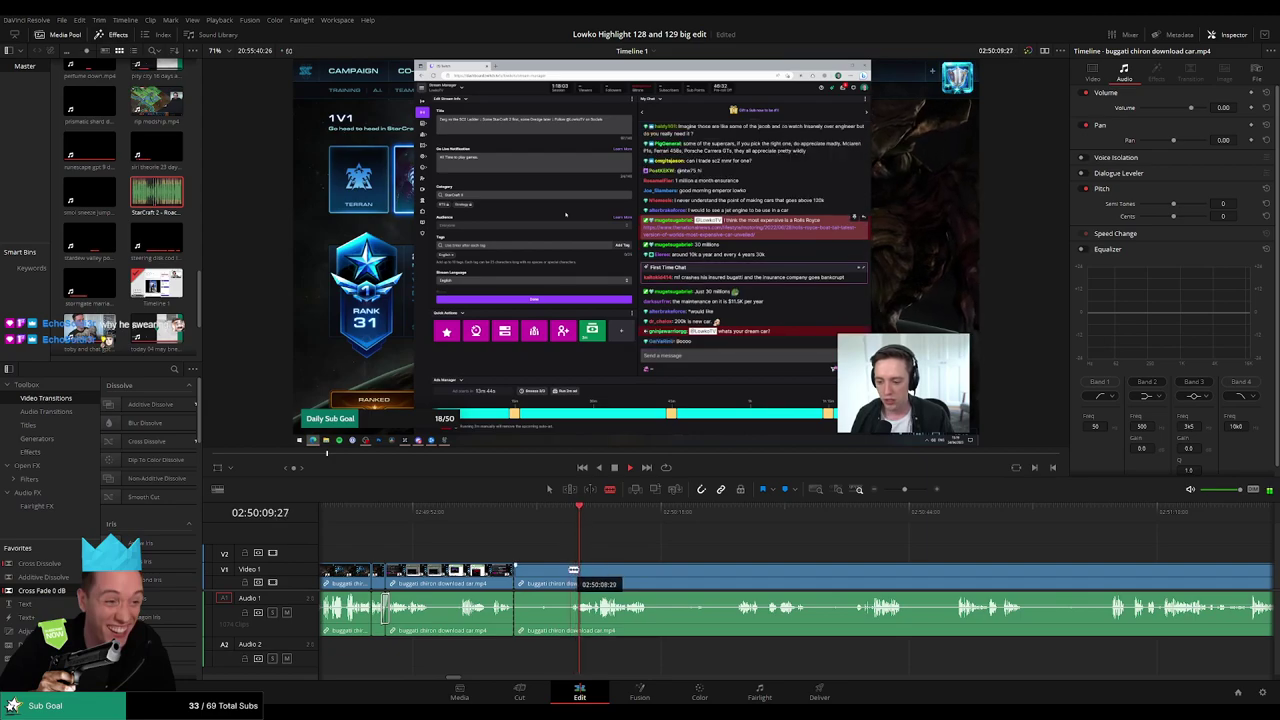
pyautogui.click(572, 570)
pyautogui.press('a')
pyautogui.click(554, 575)
pyautogui.press('Delete')
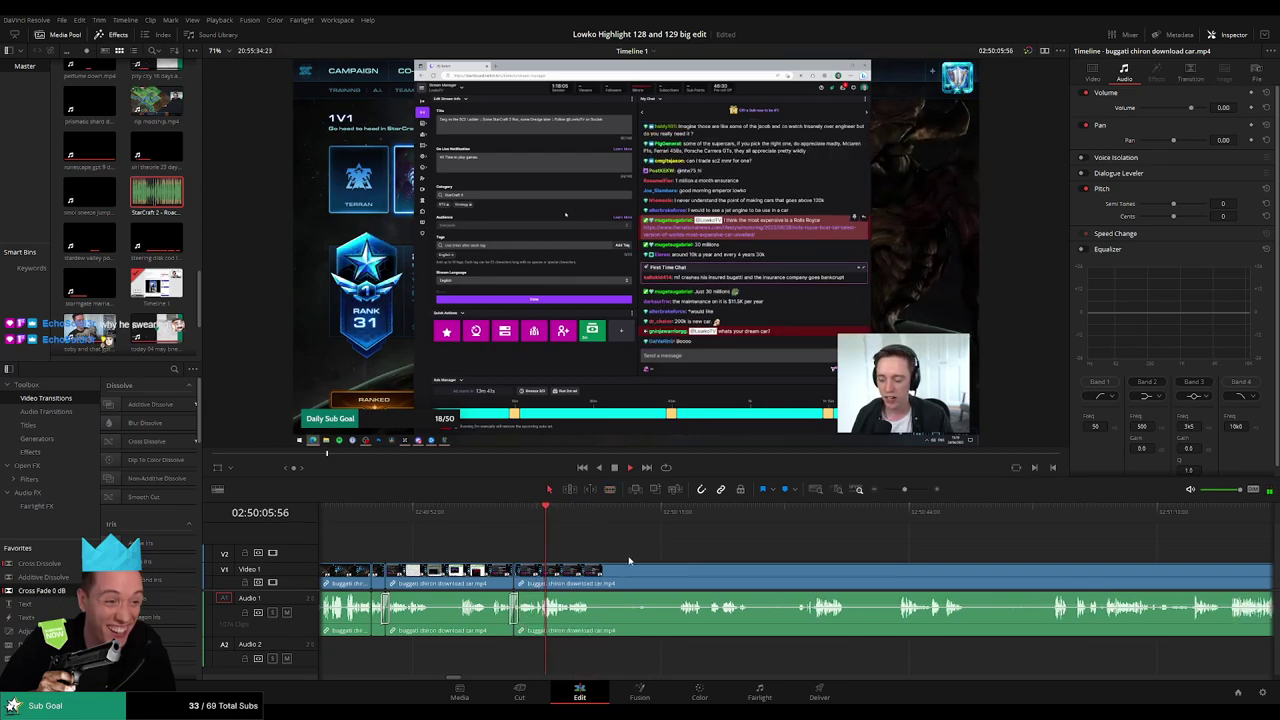
# - Cut out the silent stretch starting near 02:50:10, close the gap and cross-fade the audio join
pyautogui.hscroll(3, 590, 557)
pyautogui.press('b')
pyautogui.click(508, 570)
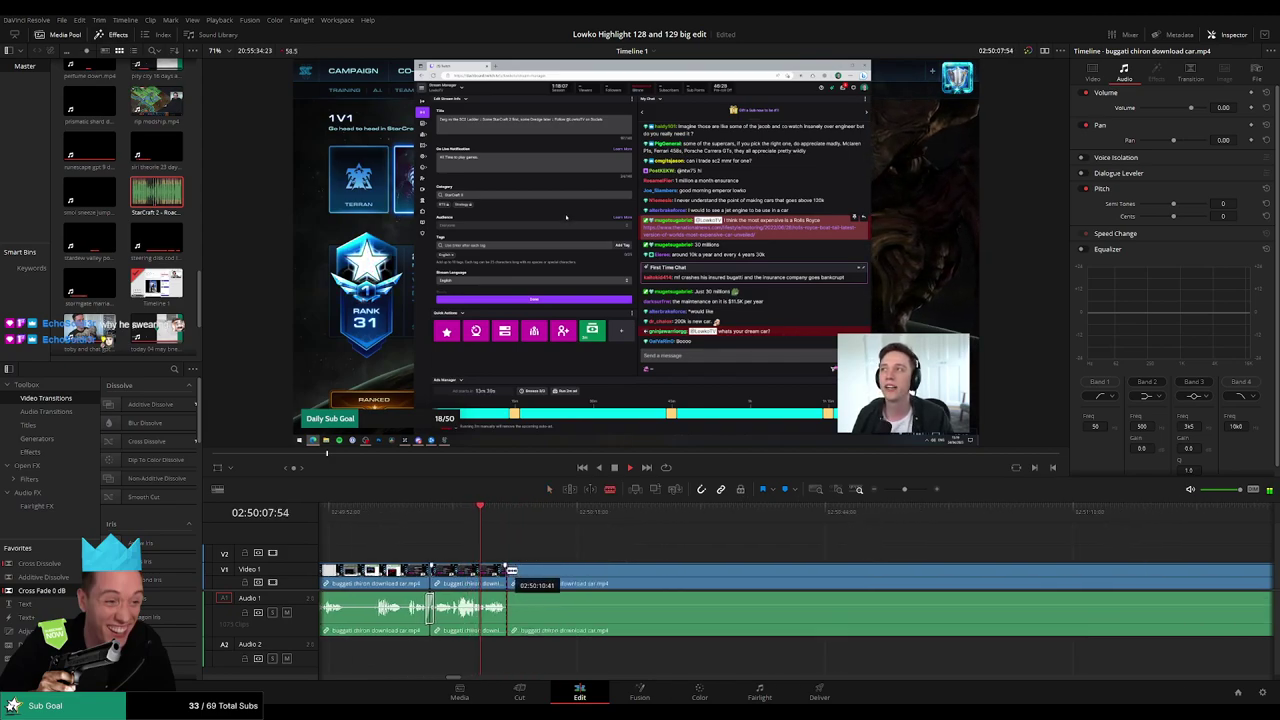
pyautogui.click(595, 570)
pyautogui.press('a')
pyautogui.click(565, 571)
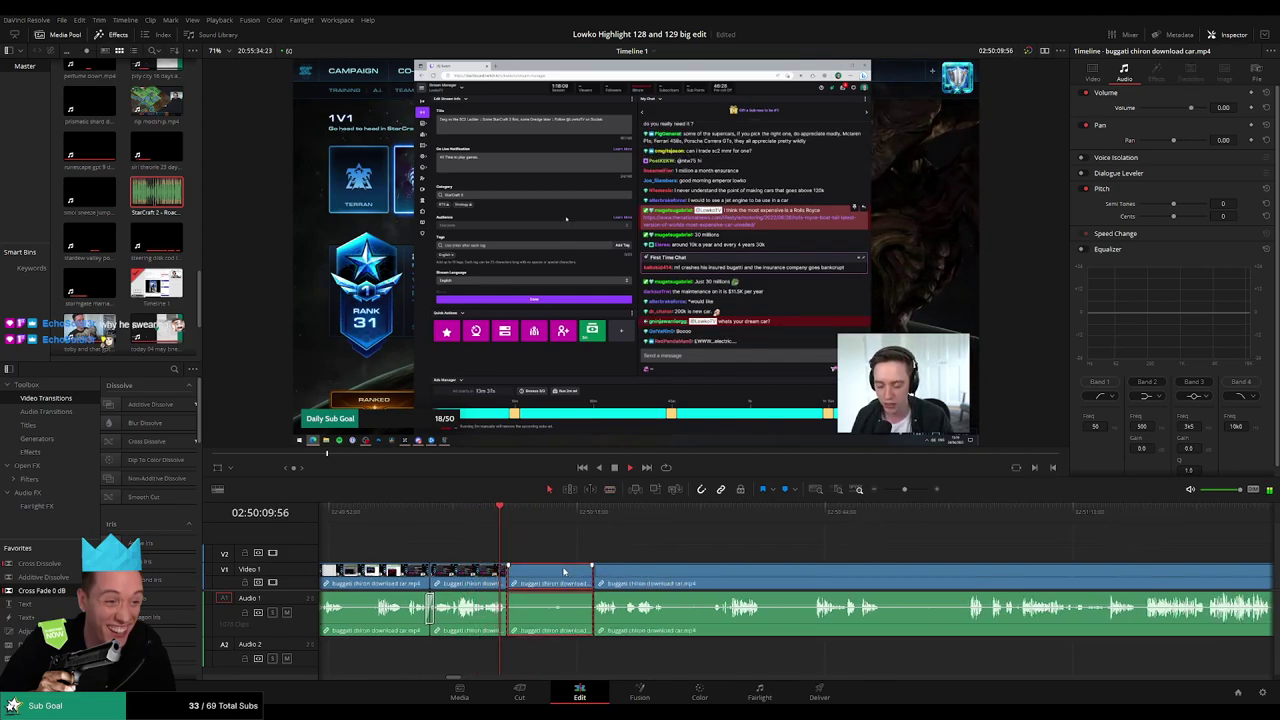
pyautogui.press('Delete')
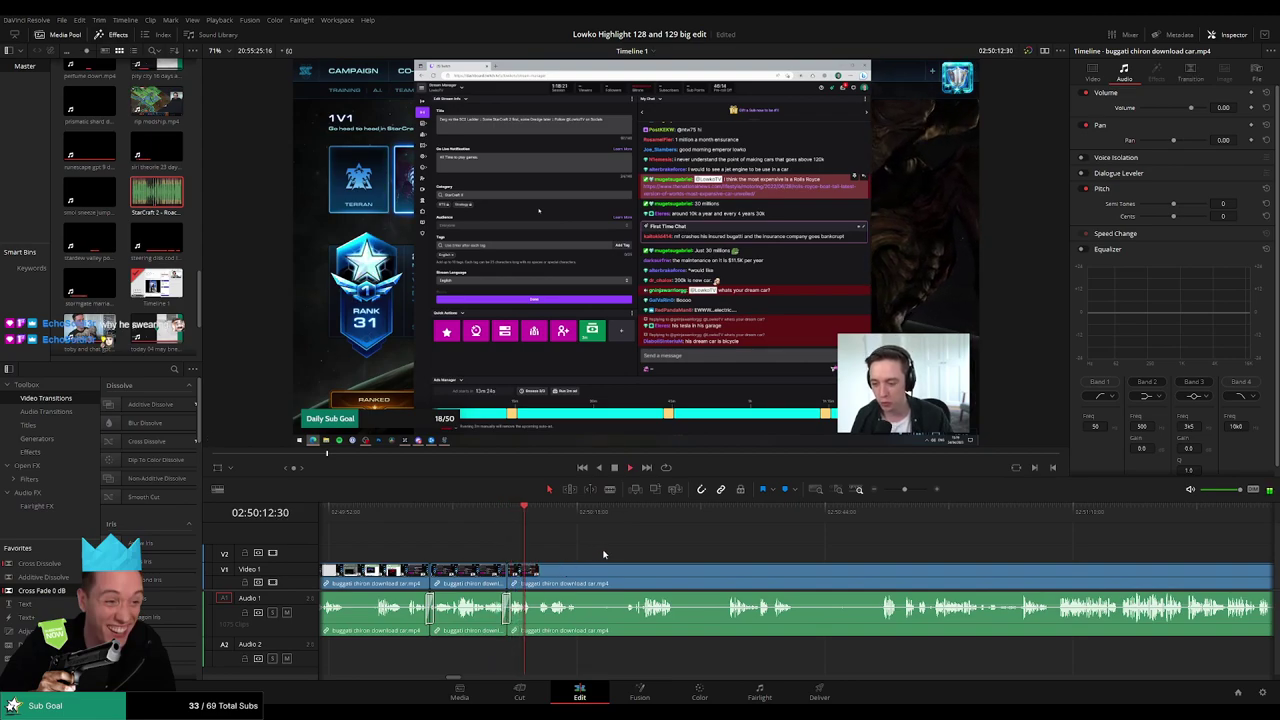
# - Play back the following speech and split the clip where it ends, at about 02:50:18:08
pyautogui.moveTo(603, 554); pyautogui.dragTo(540, 551)
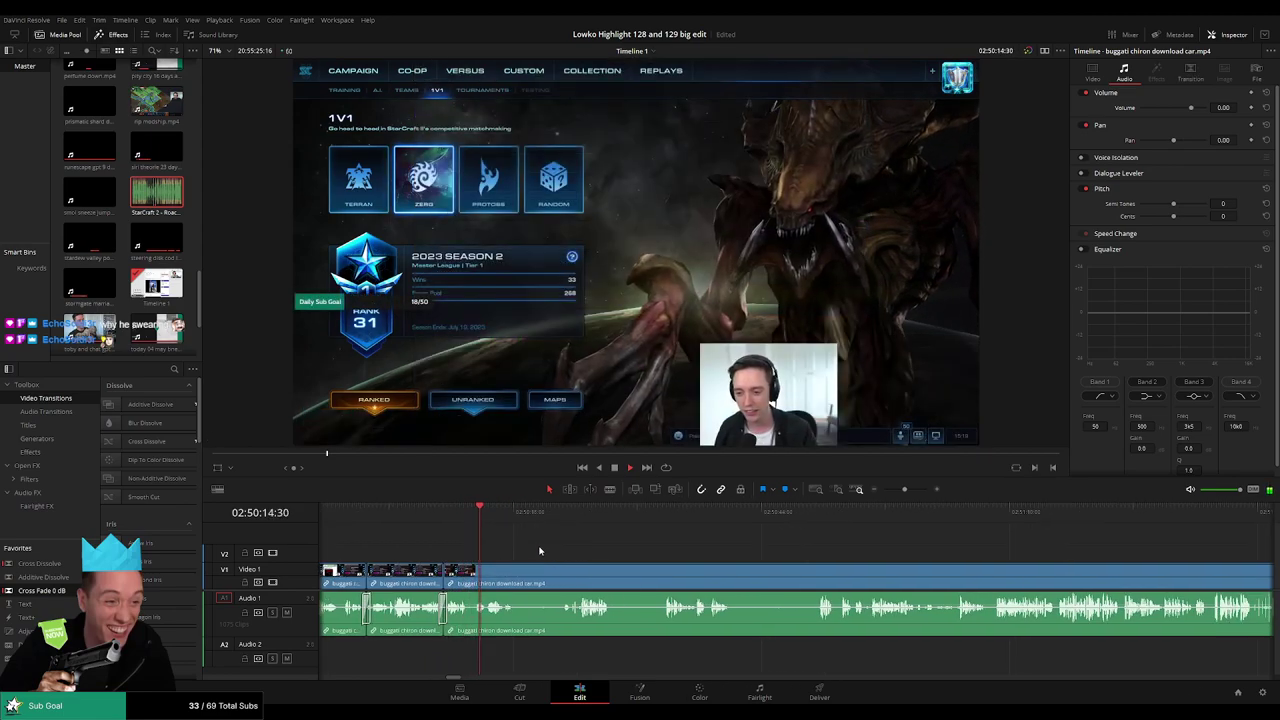
pyautogui.hscroll(1, 545, 567)
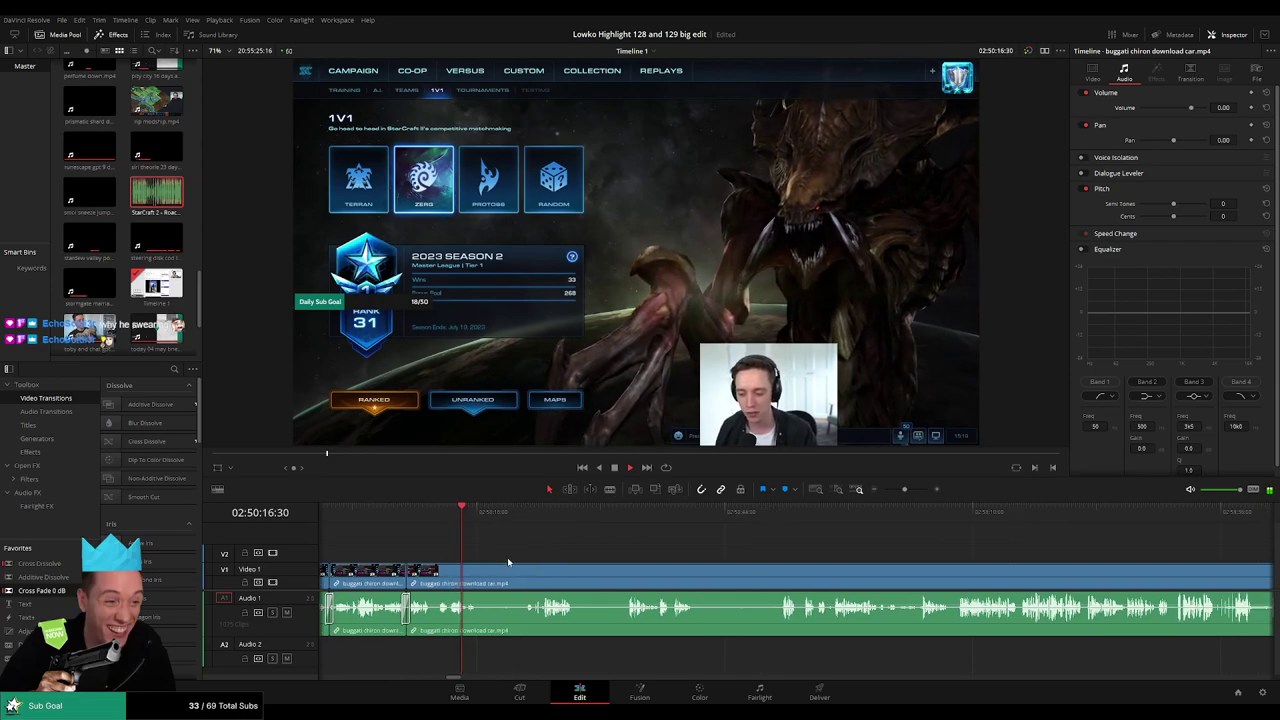
pyautogui.press('b')
pyautogui.click(483, 581)
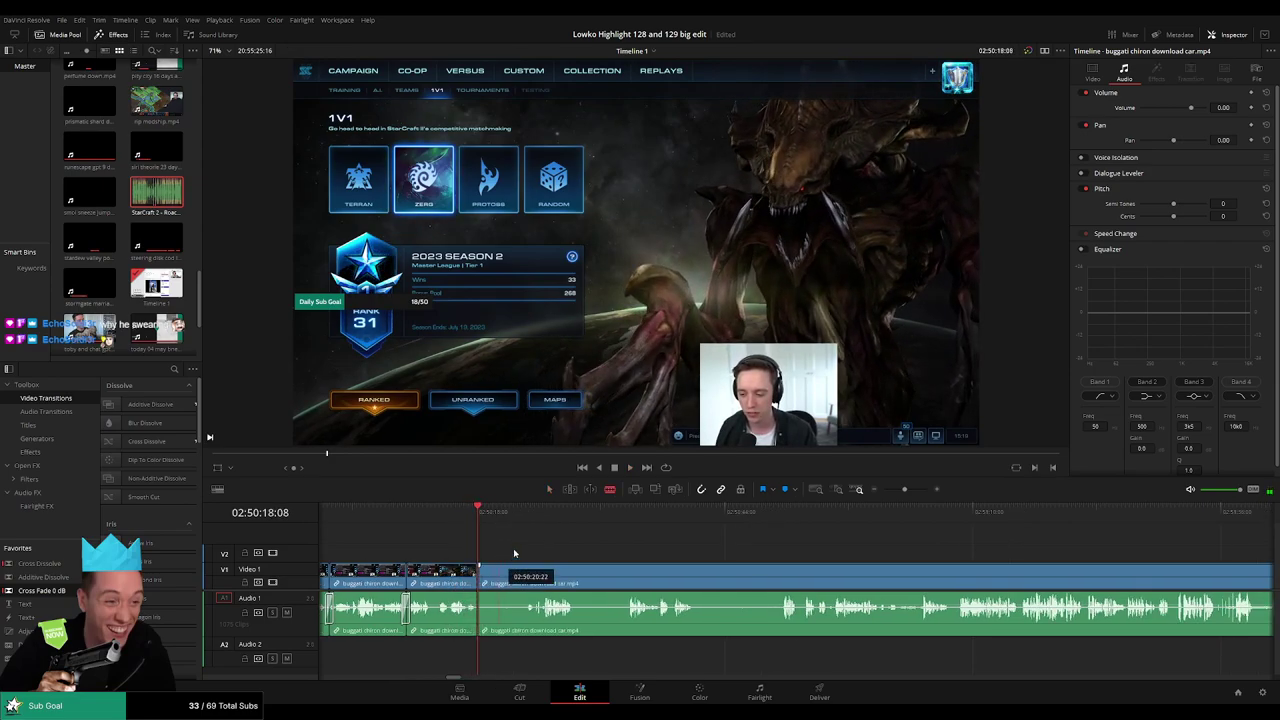
pyautogui.click(527, 513)
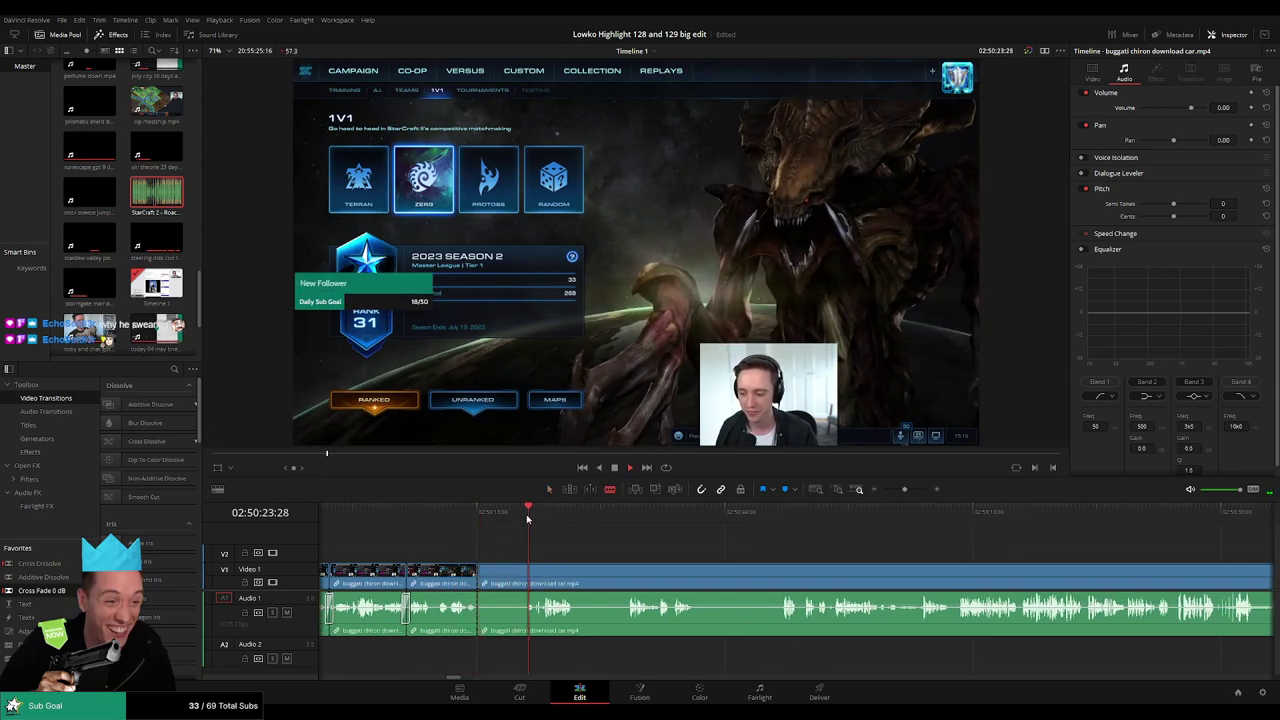
pyautogui.click(541, 575)
pyautogui.press('a')
pyautogui.click(518, 578)
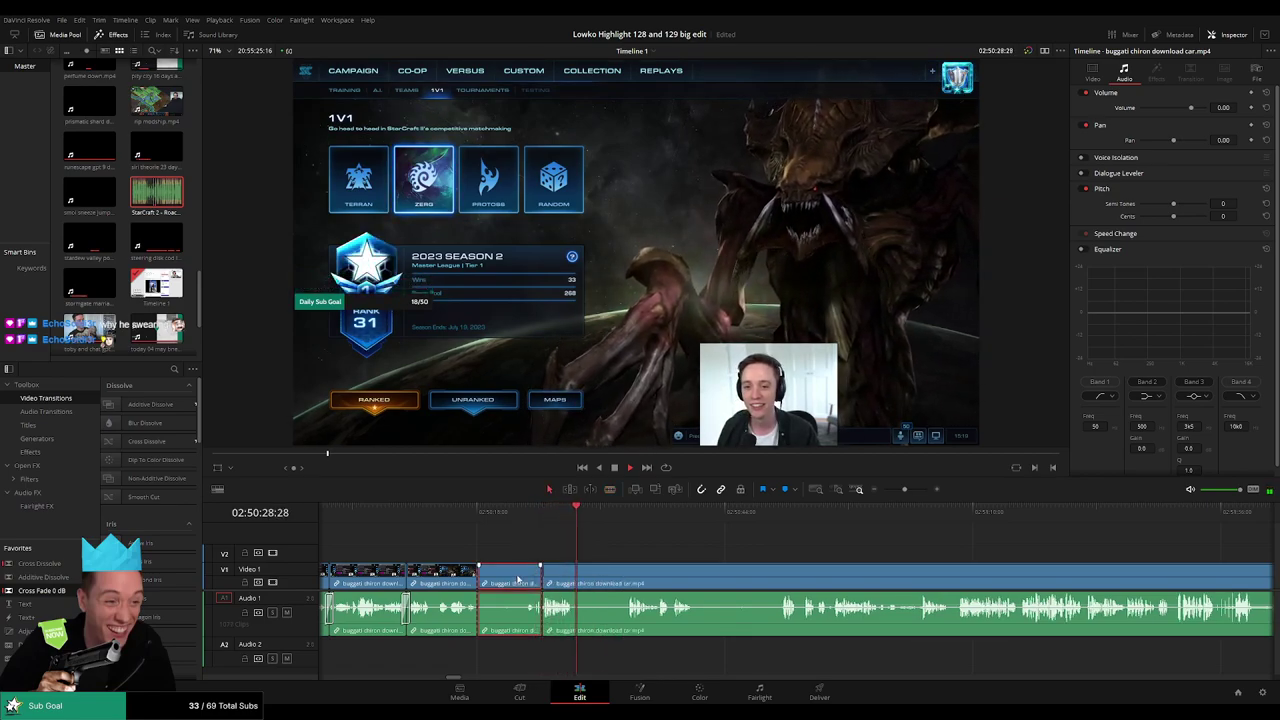
pyautogui.press('Delete')
# - Preview the next passages, then split the clip before and after the short phrase around 02:50:38 and where speech resumes near 02:50:49
pyautogui.click(631, 521)
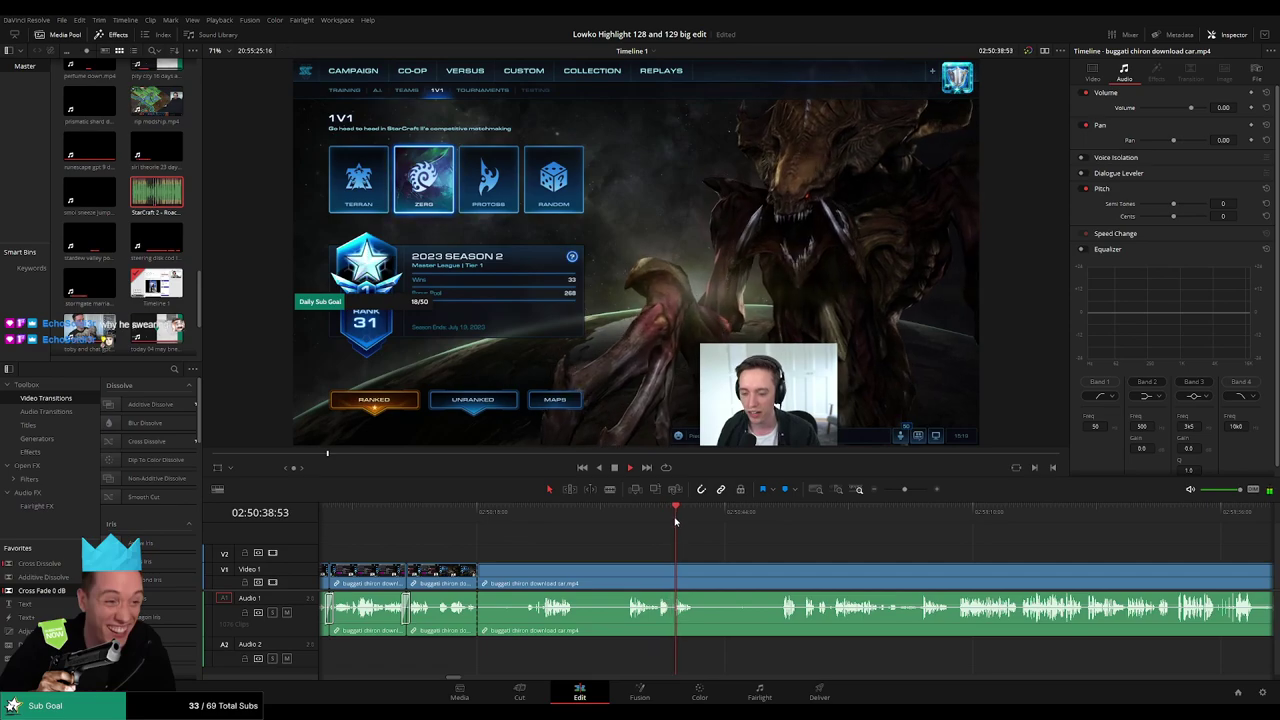
pyautogui.click(780, 519)
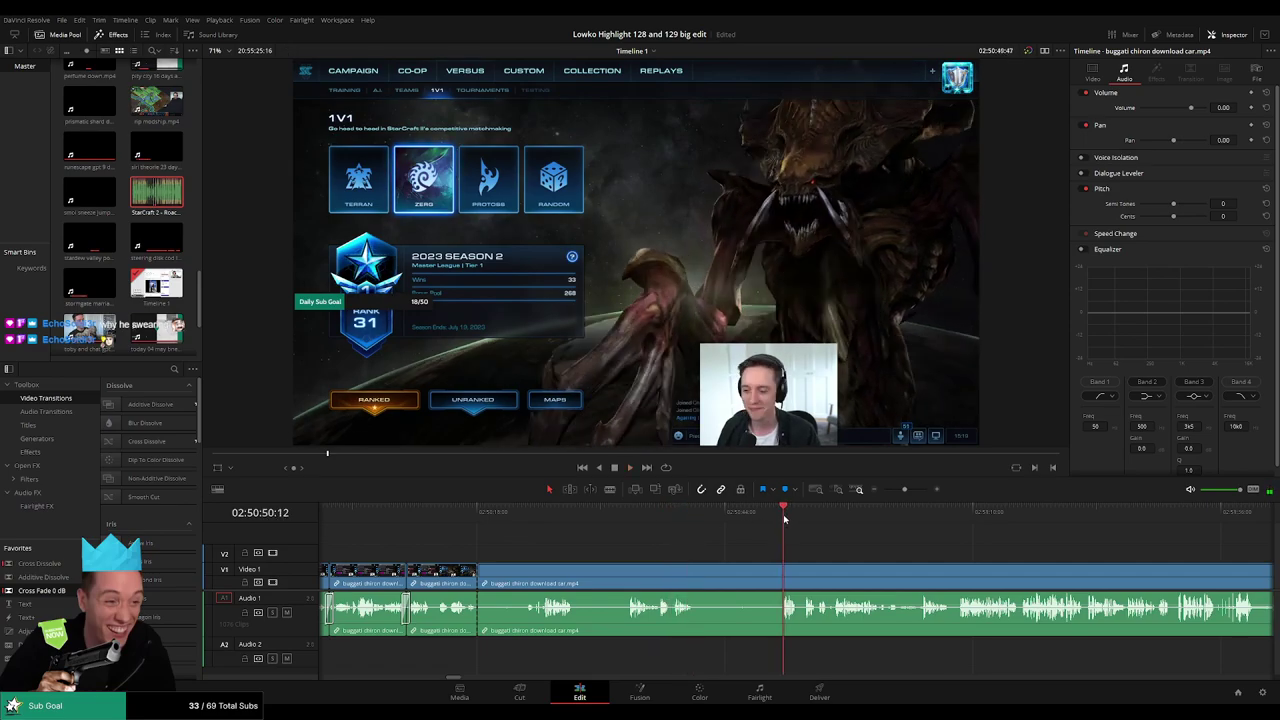
pyautogui.press('b')
pyautogui.click(630, 577)
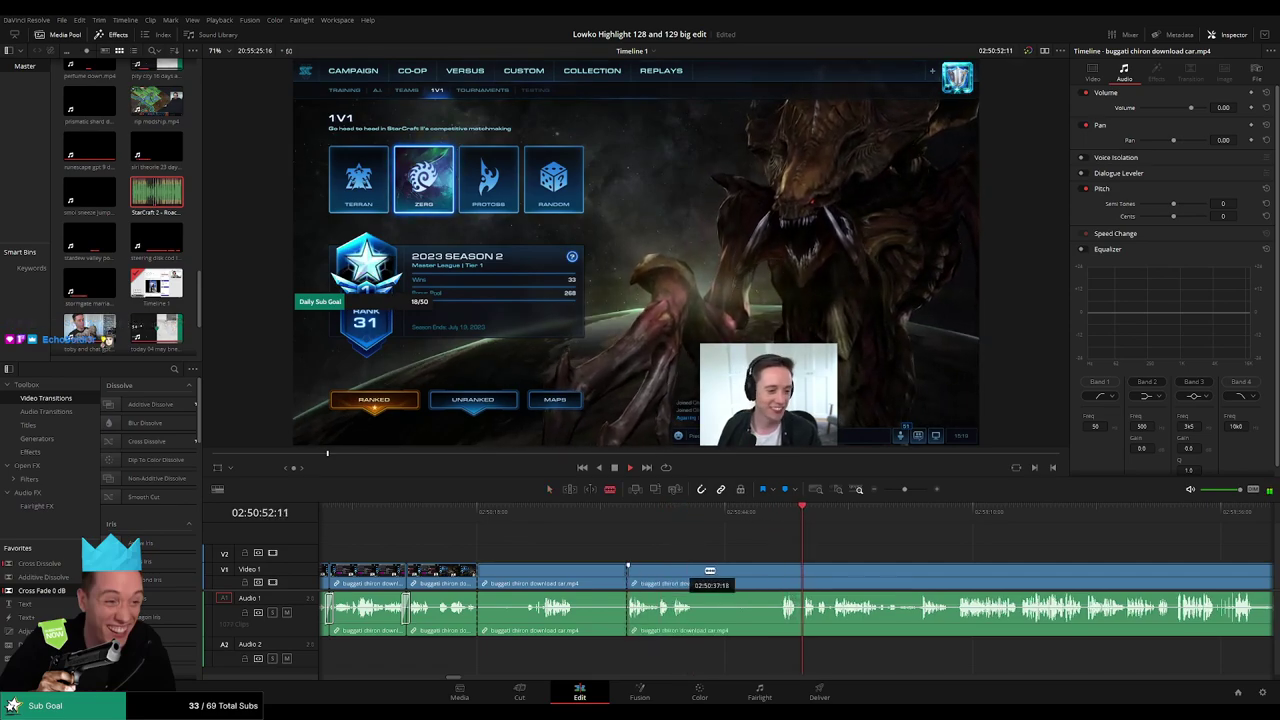
pyautogui.click(694, 577)
pyautogui.click(784, 571)
# - Delete the silent piece after the short phrase and the unwanted piece before it
pyautogui.press('a')
pyautogui.click(748, 577)
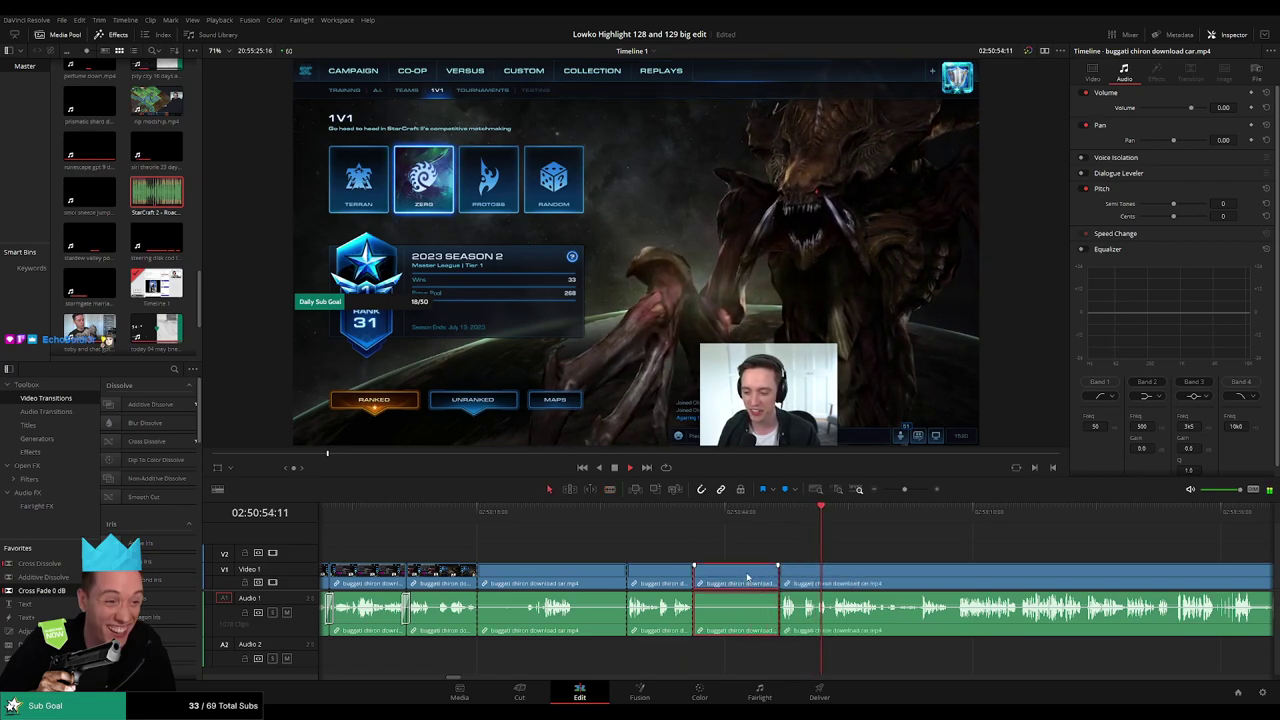
pyautogui.press('Delete')
pyautogui.press('BackSpace')
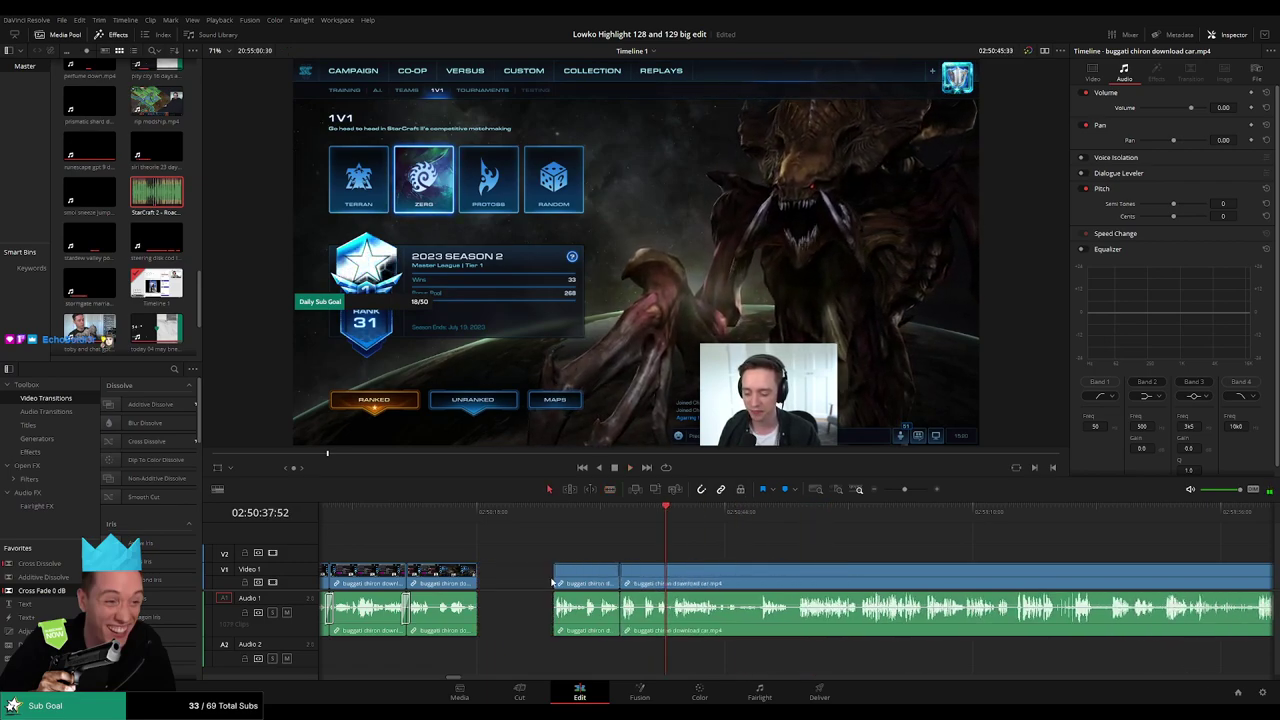
# - Close the remaining gap and add Cross Fade 0 dB to the audio cuts on both sides of the short phrase
pyautogui.moveTo(487, 613); pyautogui.dragTo(484, 612)
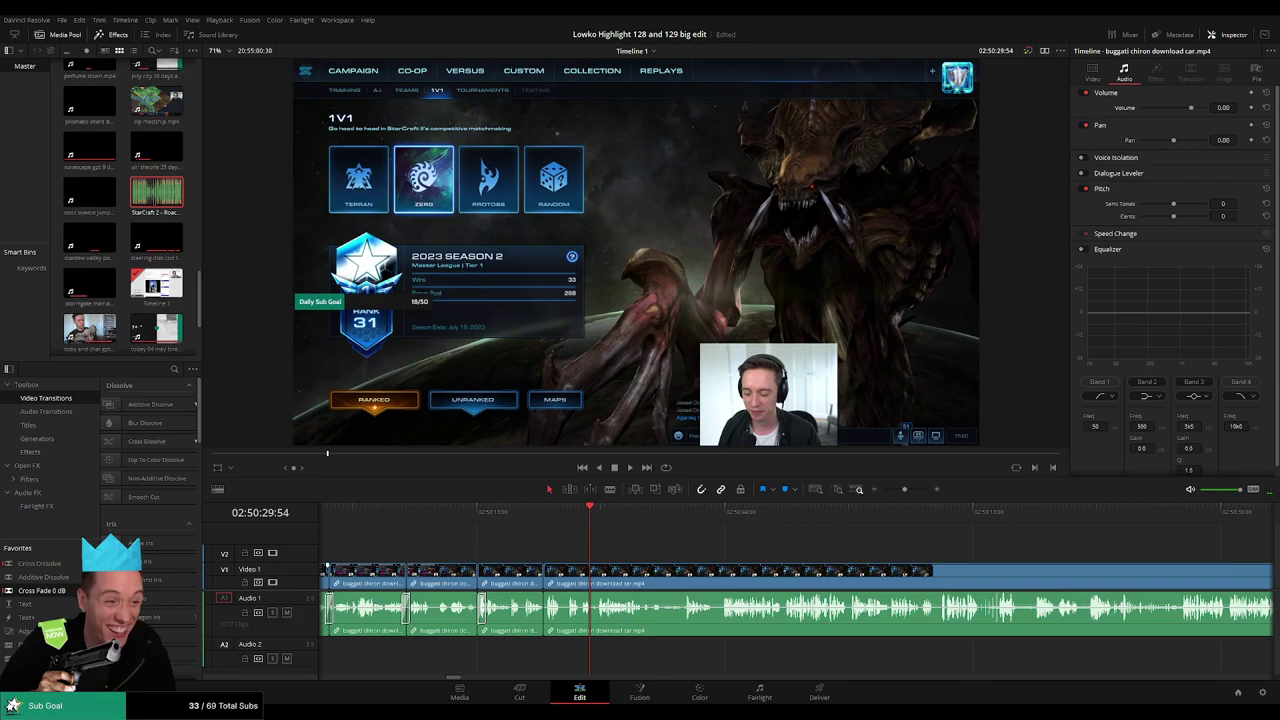
pyautogui.hotkey('ctrl', 'z')
pyautogui.moveTo(42, 590); pyautogui.dragTo(508, 622)
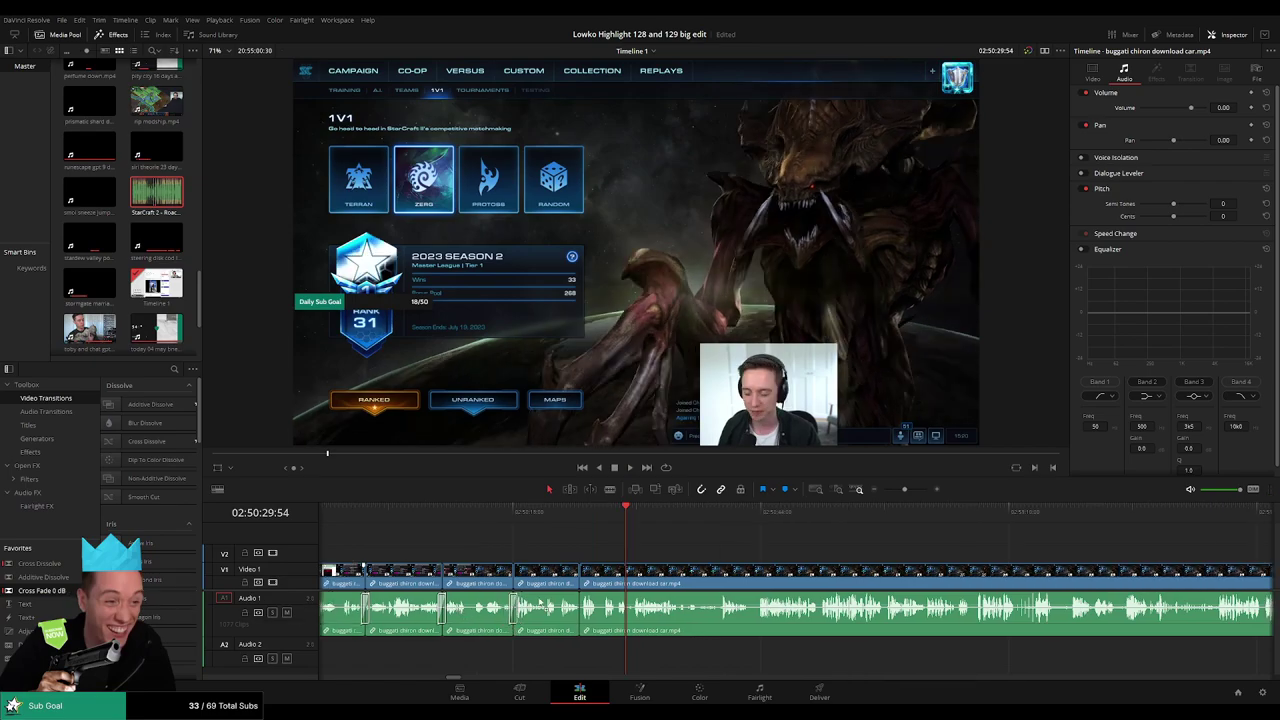
# - Play back the cross-faded joins and the following speech up to about 02:50:43 to check the edit
pyautogui.hscroll(-1, 540, 604)
pyautogui.press('space')
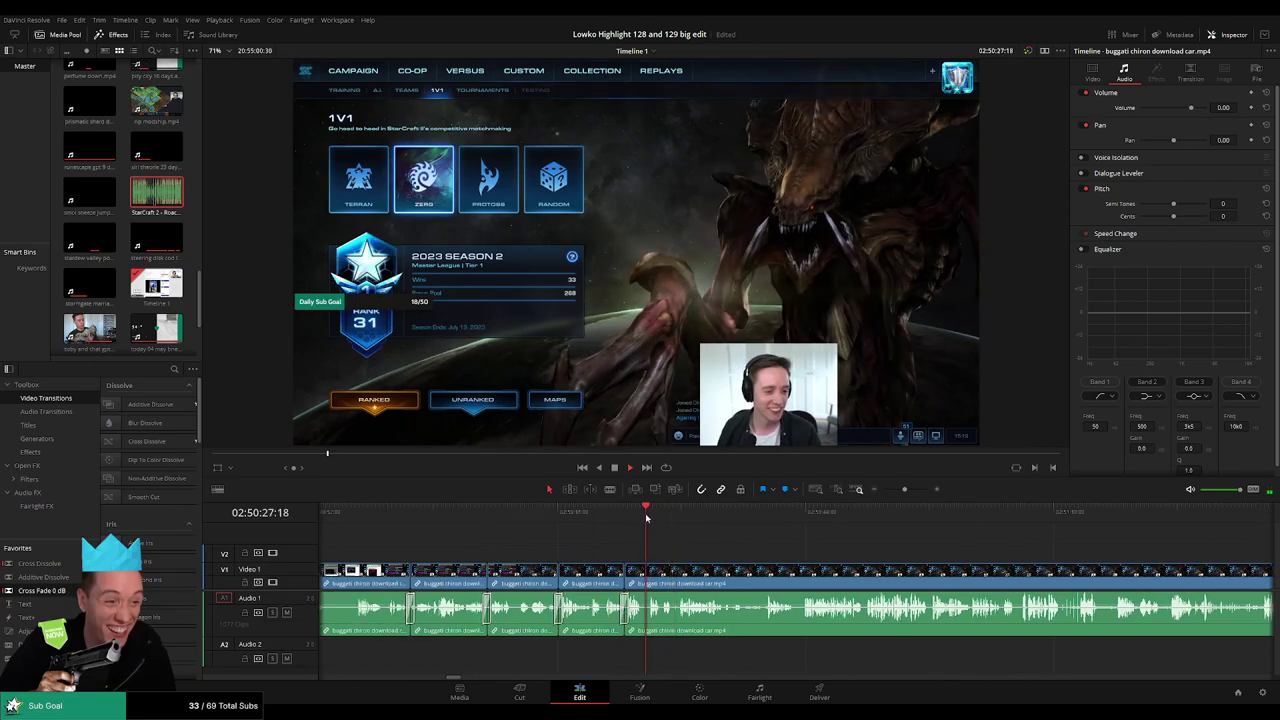
pyautogui.hscroll(3, 625, 545)
pyautogui.hscroll(1, 610, 548)
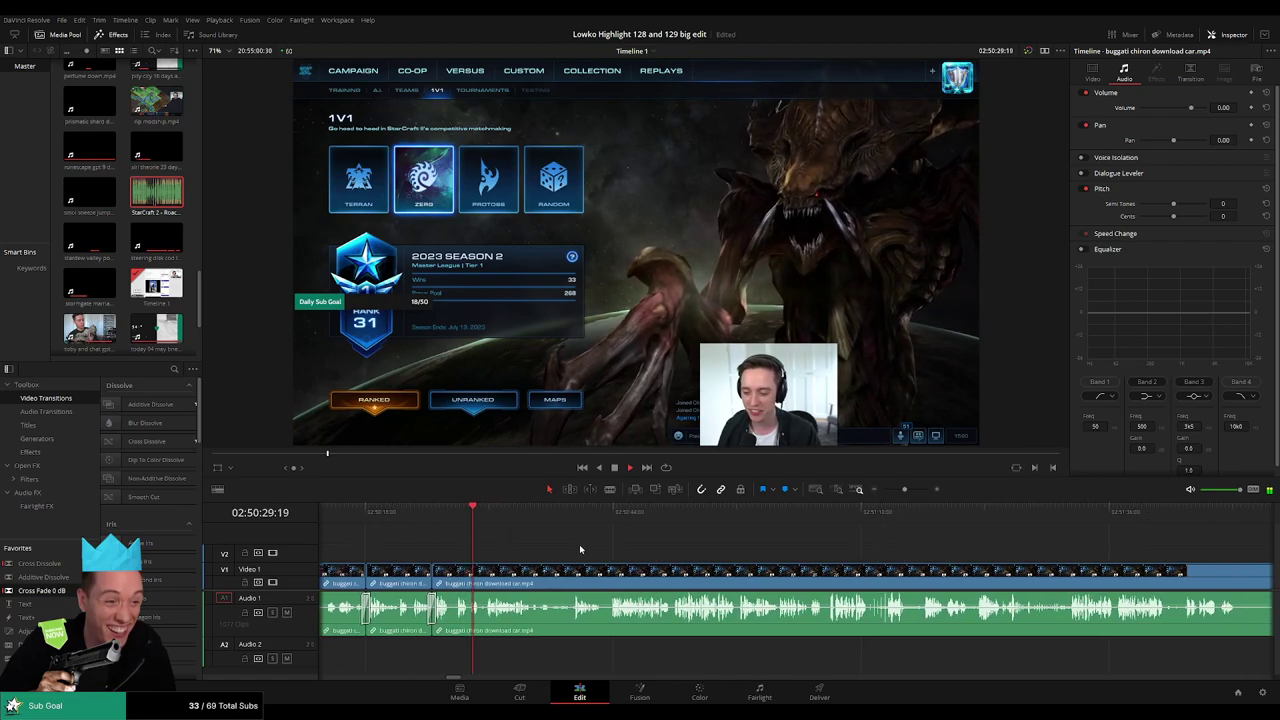
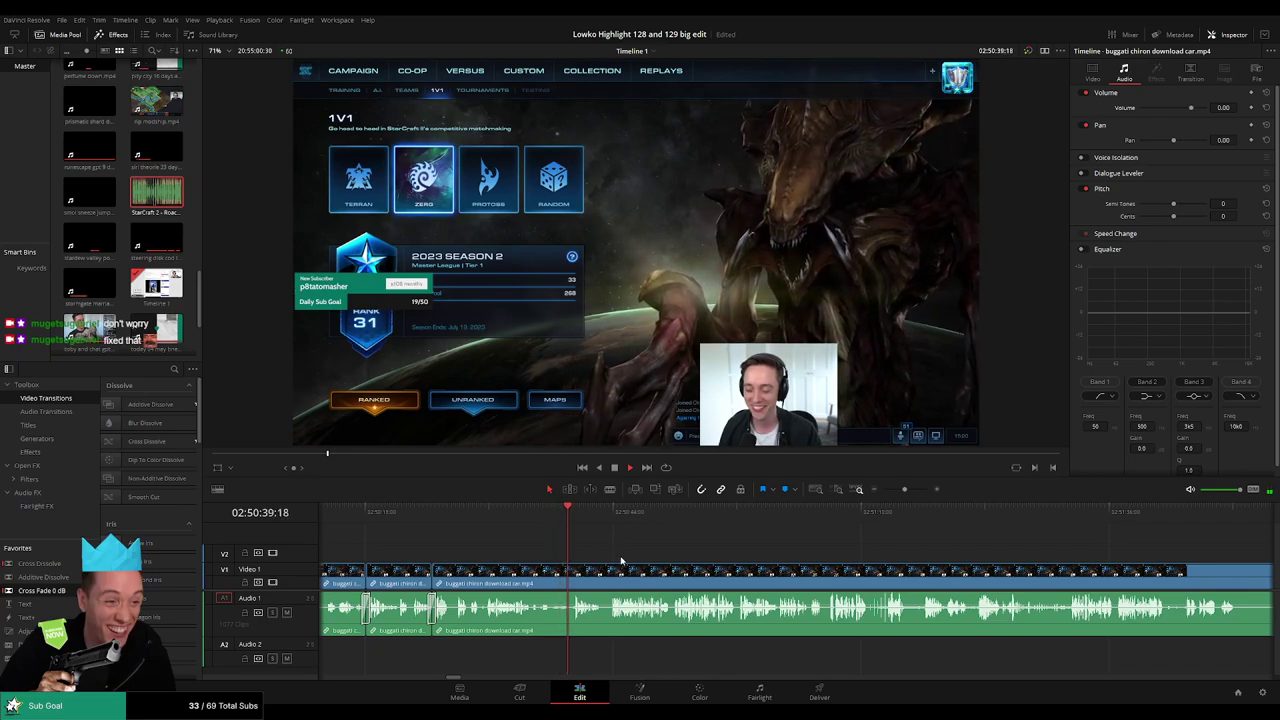
pyautogui.moveTo(624, 554); pyautogui.dragTo(569, 553)
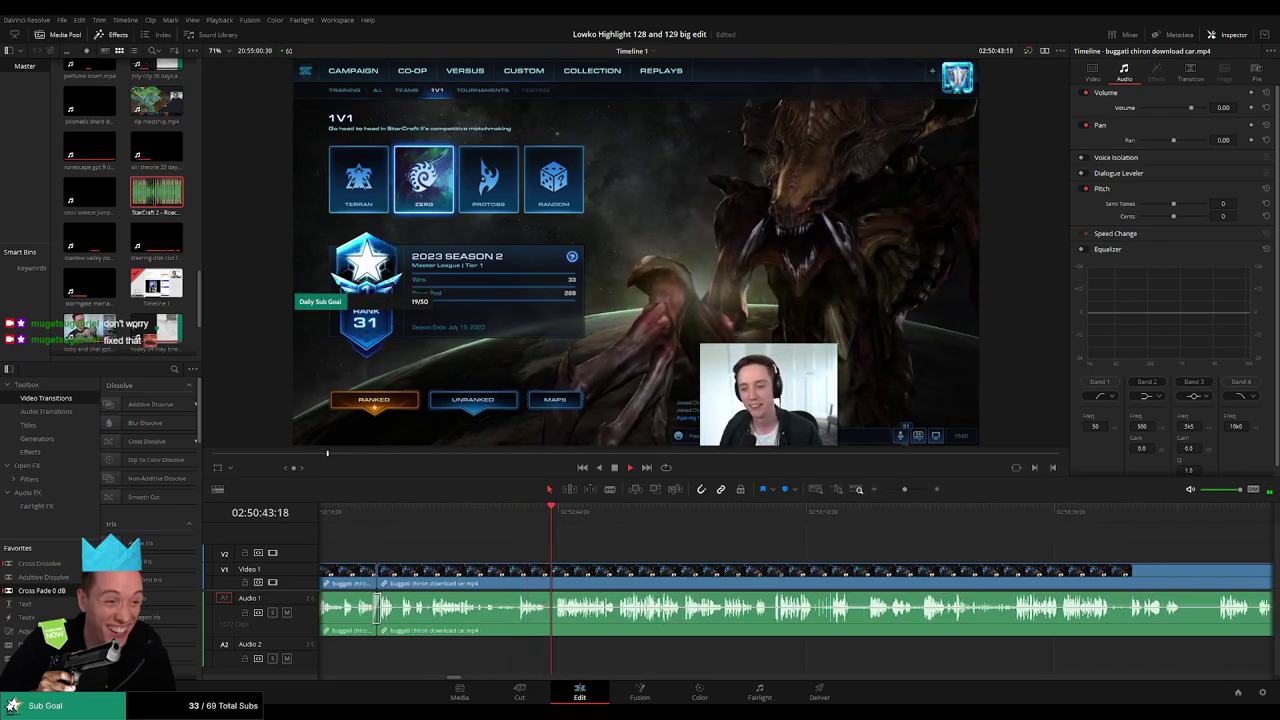
# - Play on to the word near 02:50:48 and split the clip before and after it, at about 02:50:48:50 and 02:50:49:13
pyautogui.hscroll(3, 606, 550)
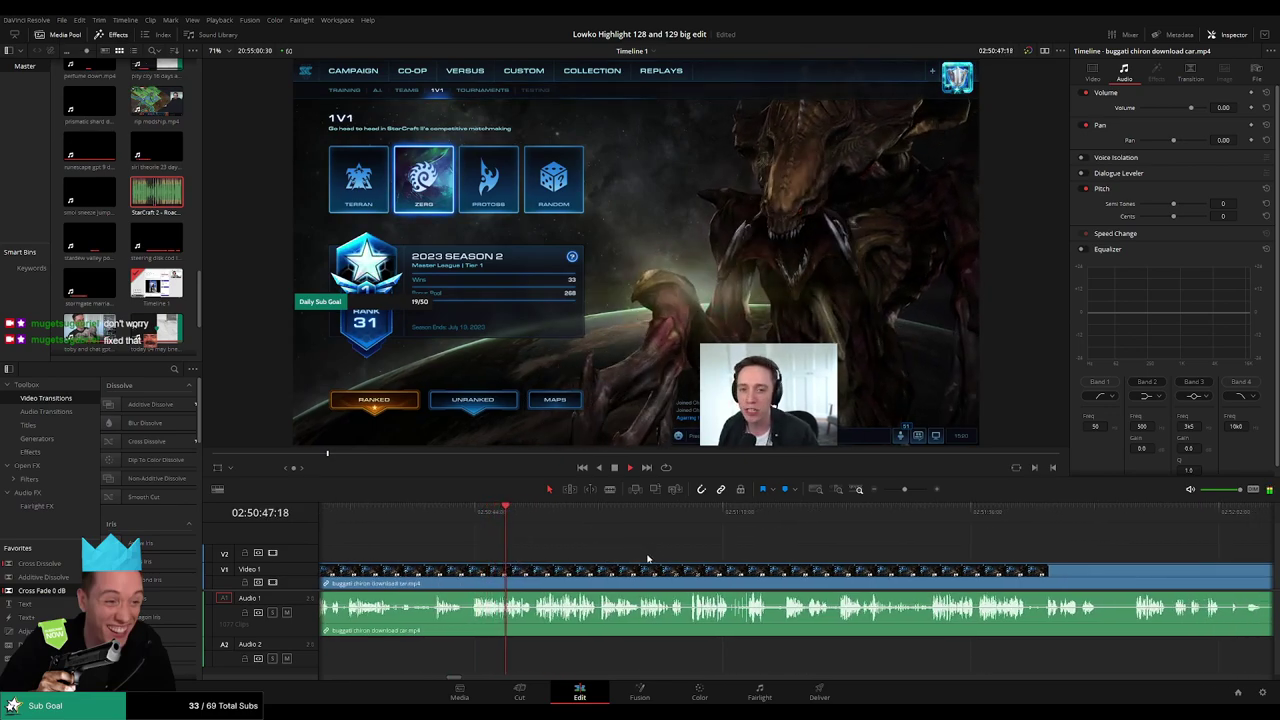
pyautogui.hscroll(1, 615, 554)
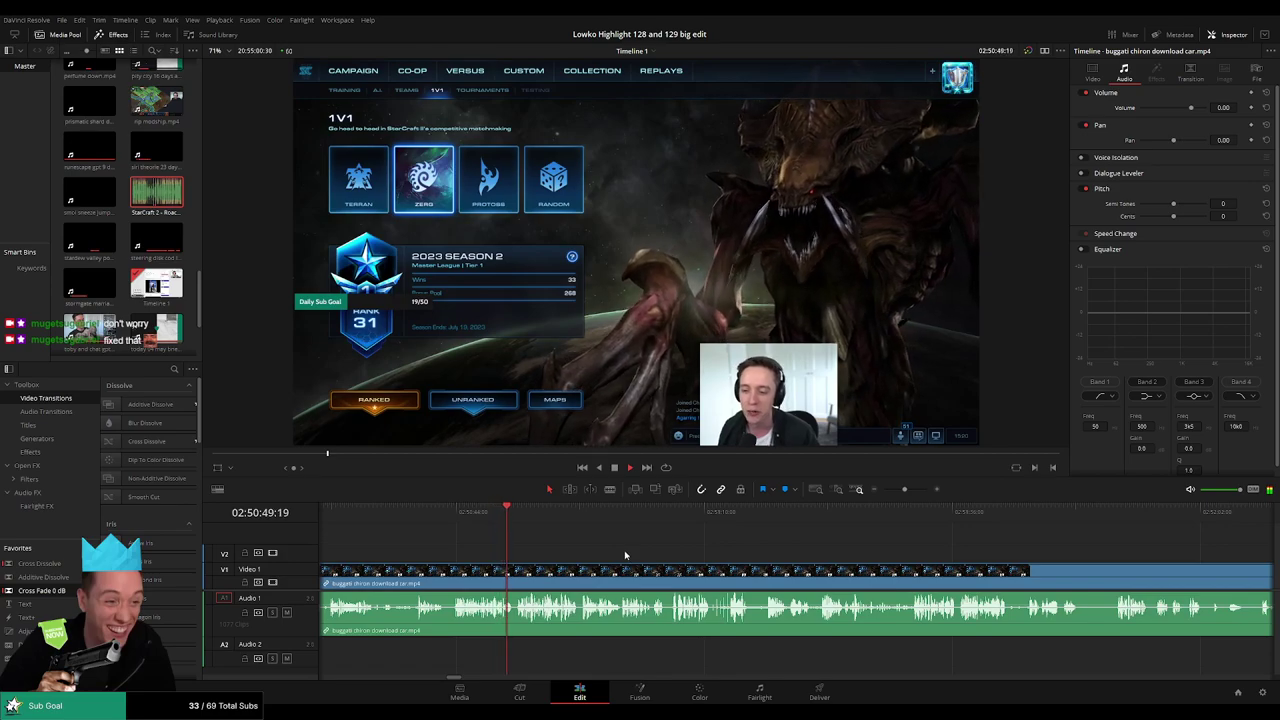
pyautogui.moveTo(904, 489); pyautogui.dragTo(914, 492)
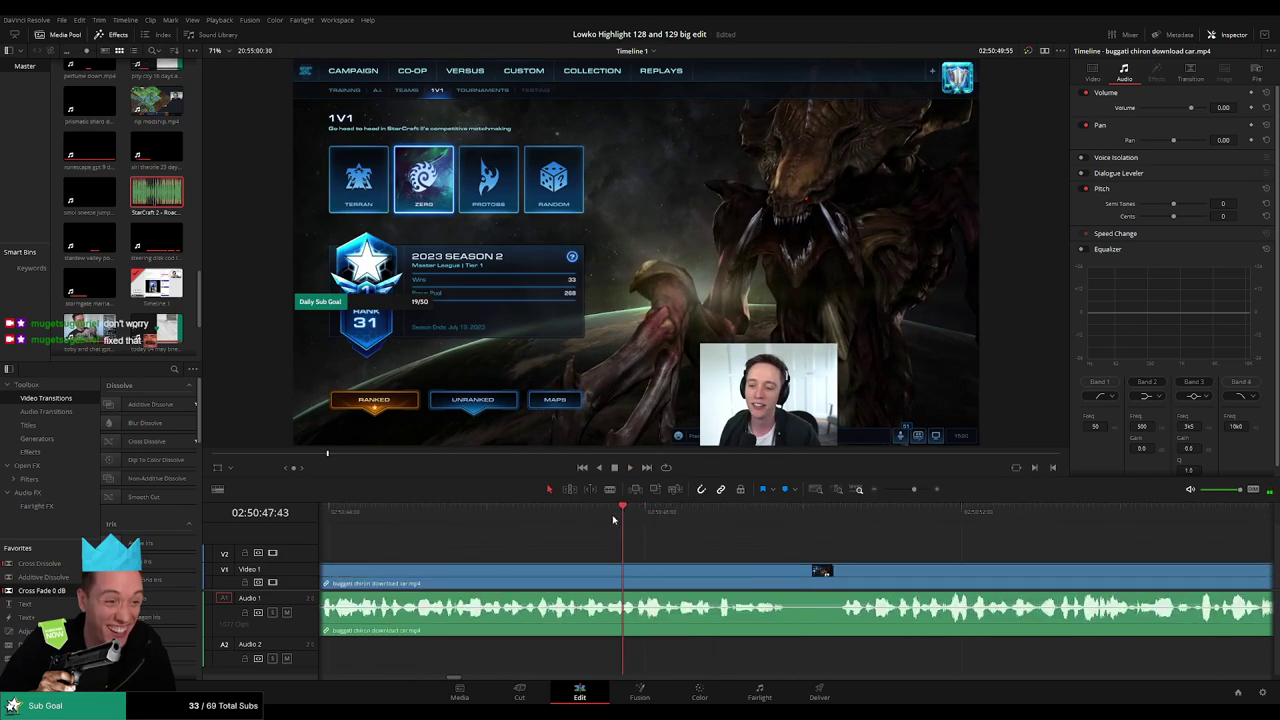
pyautogui.press('space')
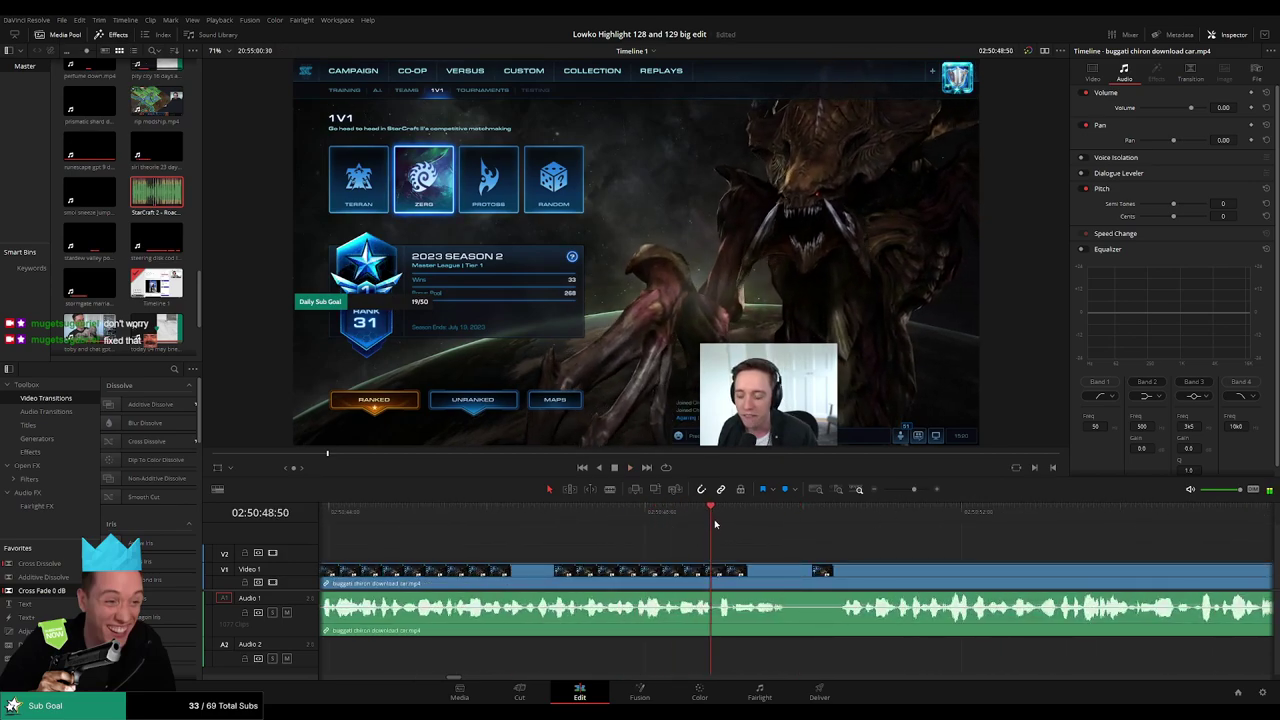
pyautogui.press('b')
pyautogui.click(711, 571)
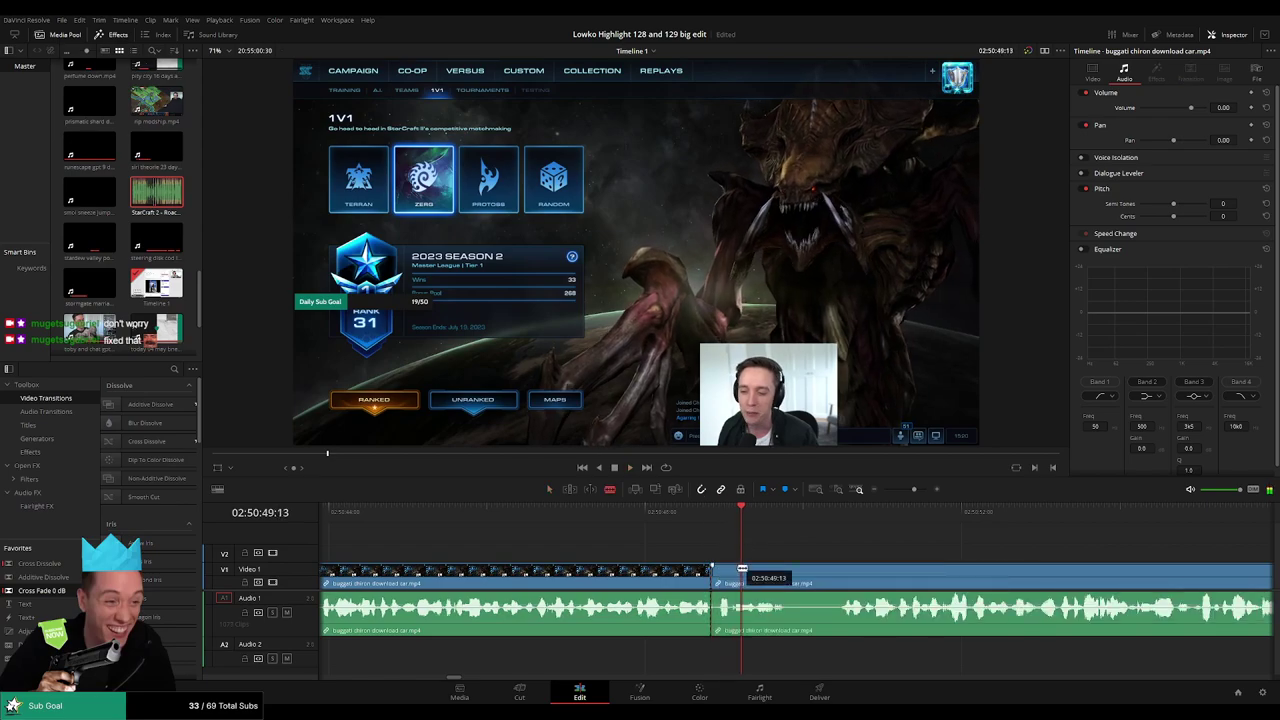
pyautogui.click(741, 570)
# - Silence the isolated word's audio and cover it with StarCraft 2 - Roach Quotes.mp3 on Audio 2 at a reduced volume
pyautogui.press('a')
pyautogui.moveTo(727, 604); pyautogui.dragTo(727, 642)
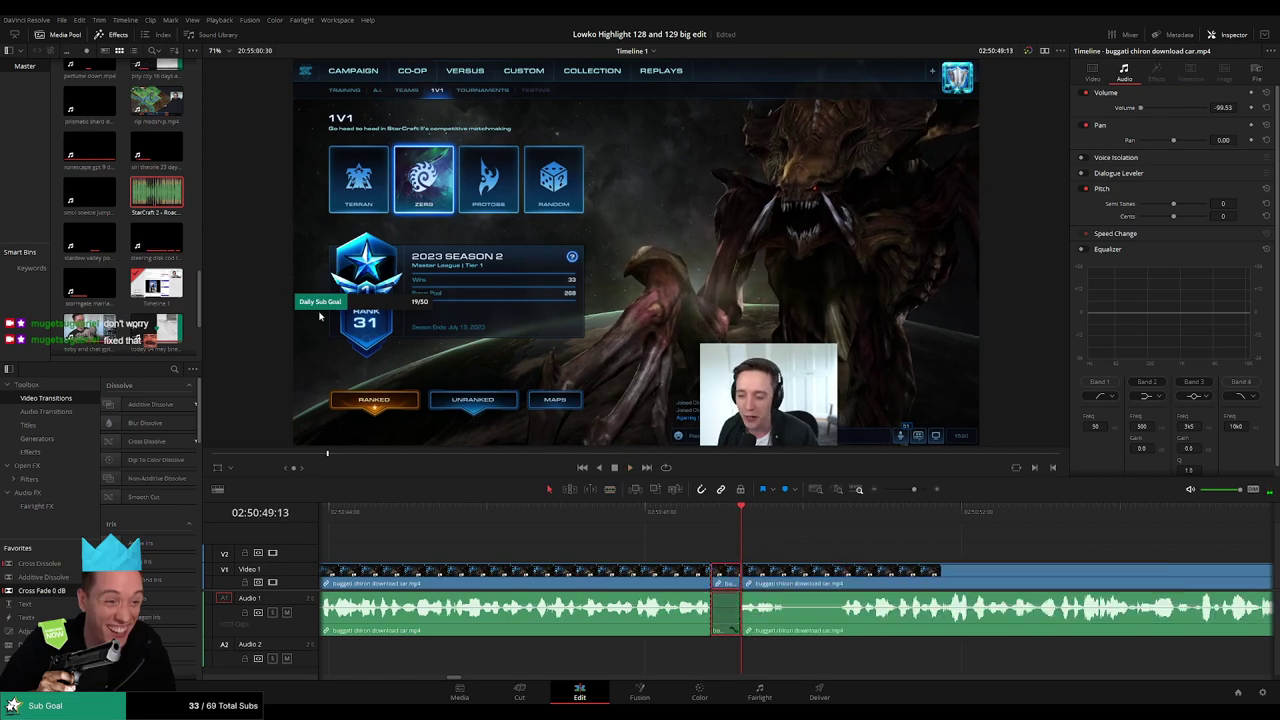
pyautogui.moveTo(157, 192); pyautogui.dragTo(736, 661)
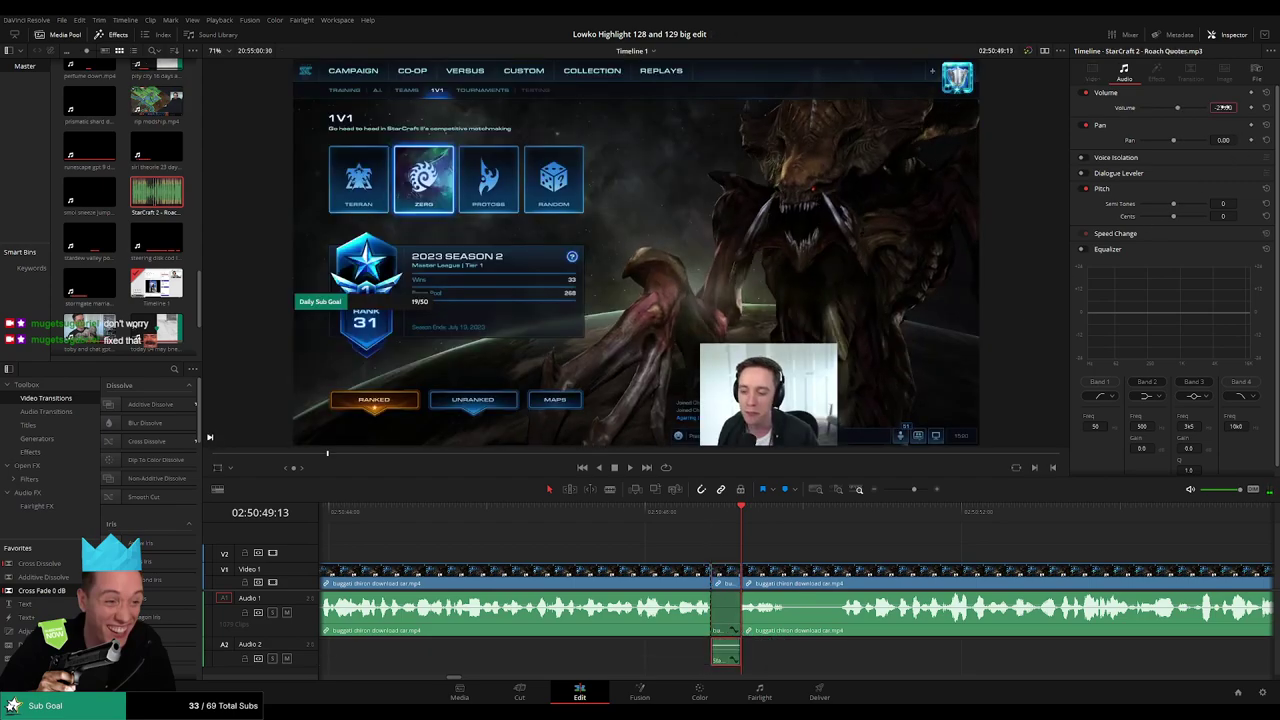
pyautogui.press('Return')
# - Play back the masked word and the speech after it up to about 02:51:12 to check the edit
pyautogui.press('space')
pyautogui.click(823, 546)
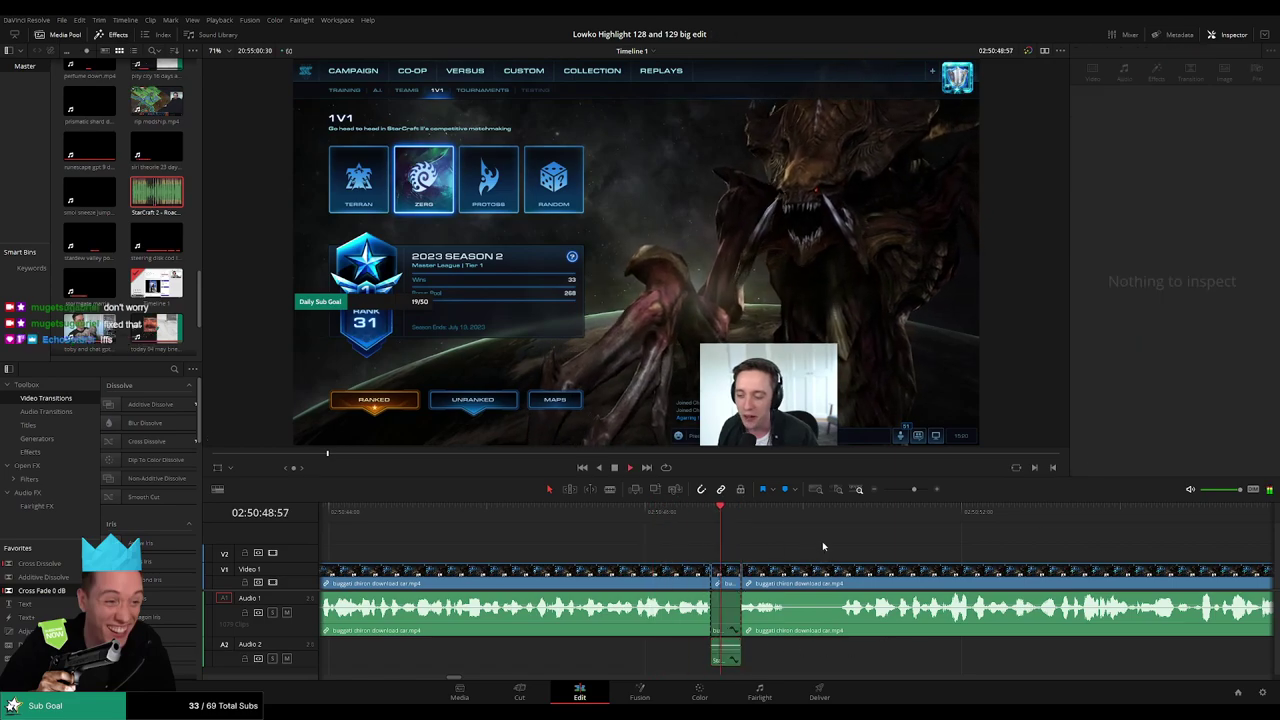
pyautogui.scroll(-3, 787, 572)
pyautogui.moveTo(866, 557); pyautogui.dragTo(640, 550)
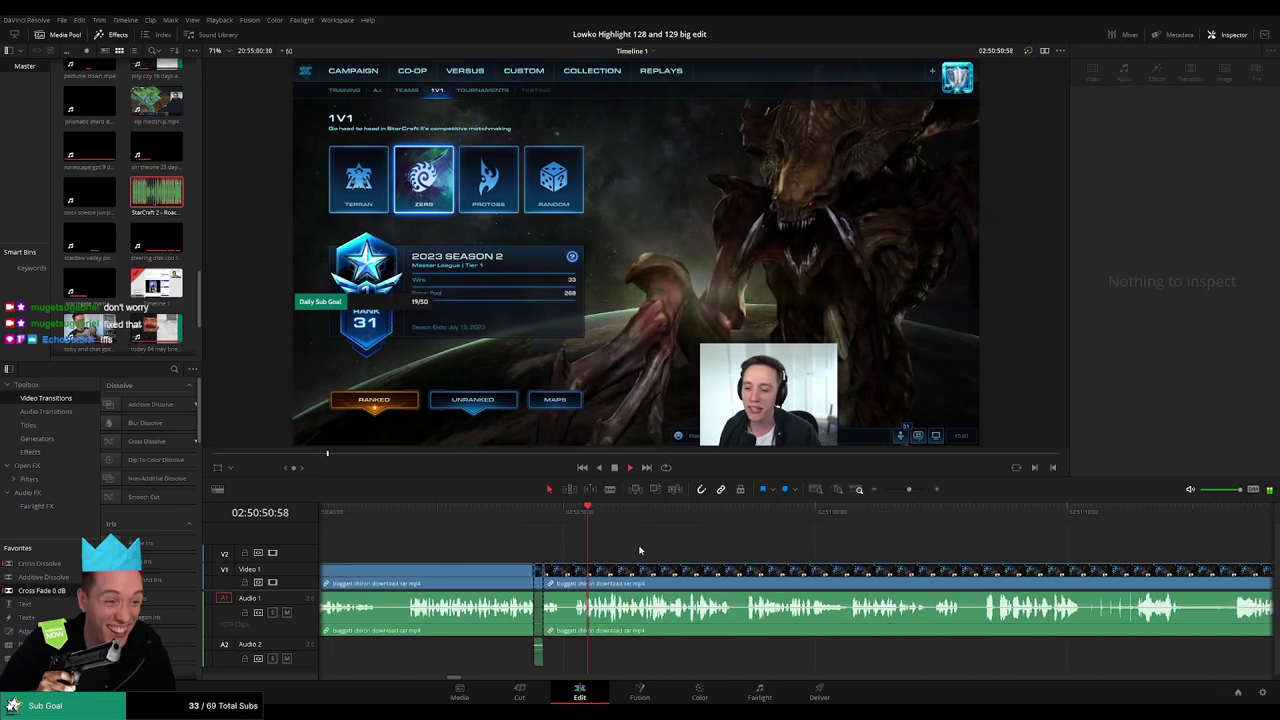
pyautogui.hscroll(2, 693, 550)
pyautogui.hscroll(2, 711, 550)
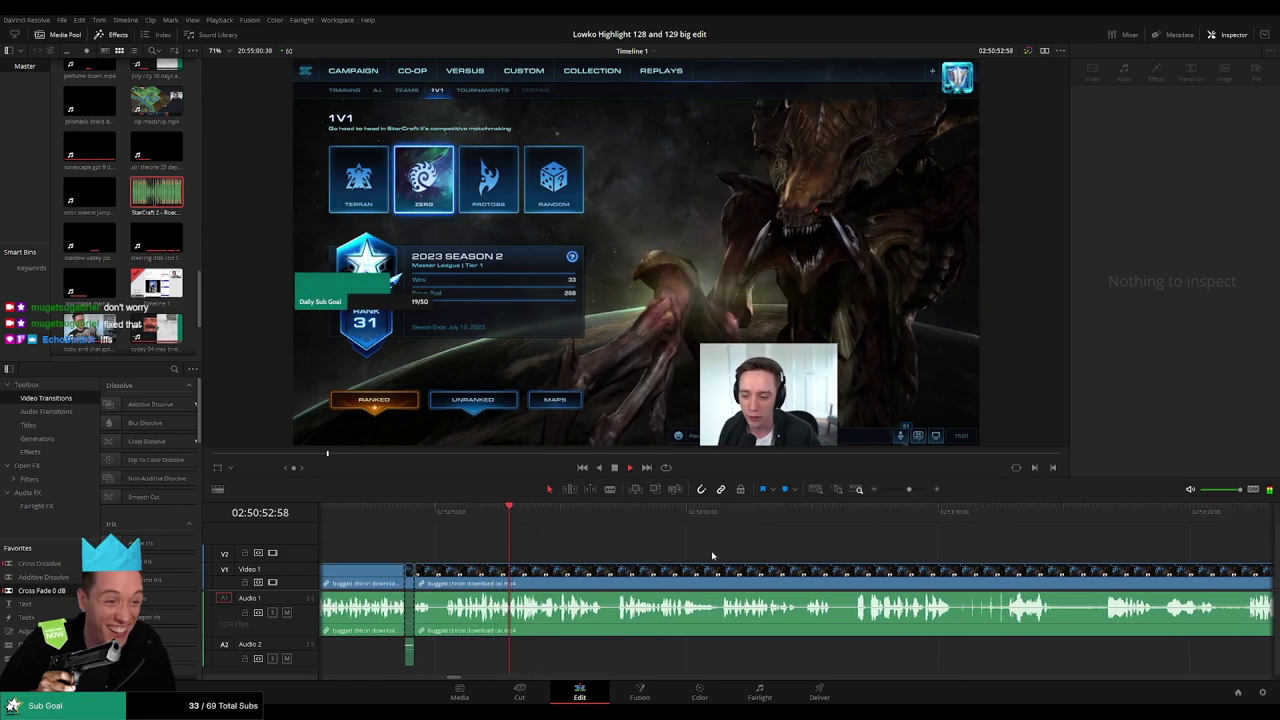
pyautogui.hscroll(1, 722, 553)
pyautogui.scroll(1, 740, 555)
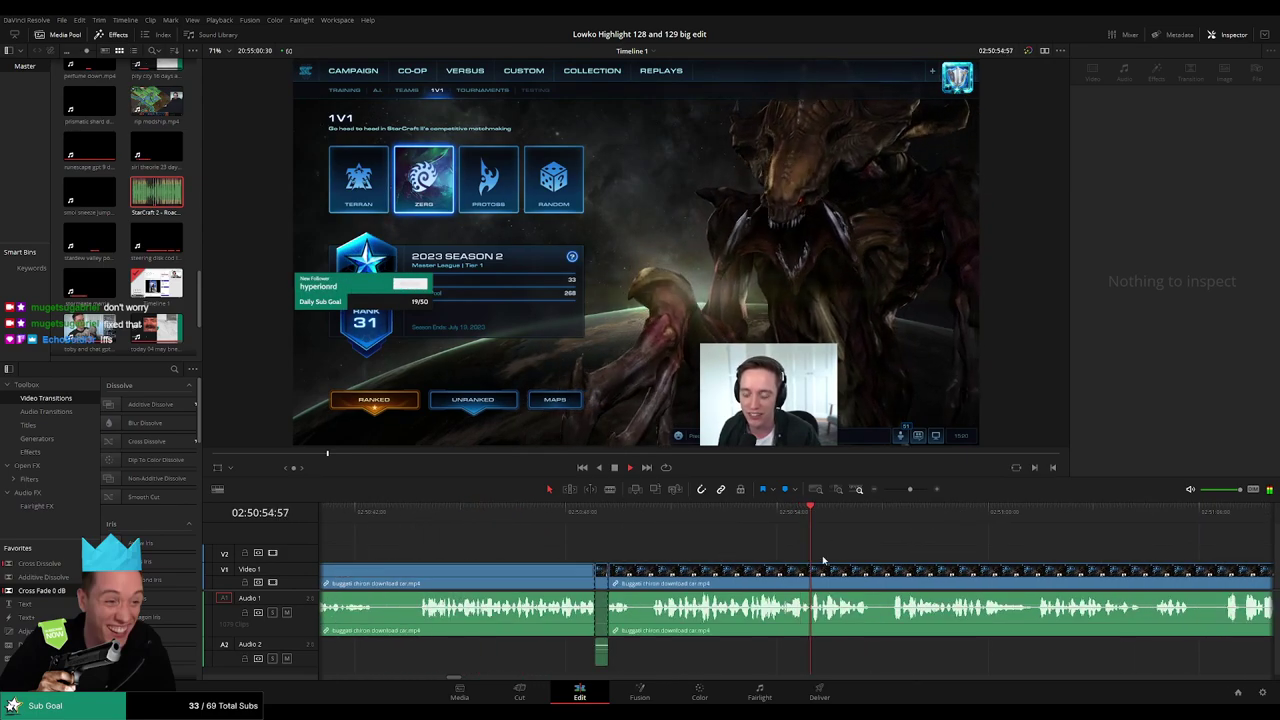
pyautogui.scroll(-2, 885, 558)
pyautogui.hscroll(3, 719, 553)
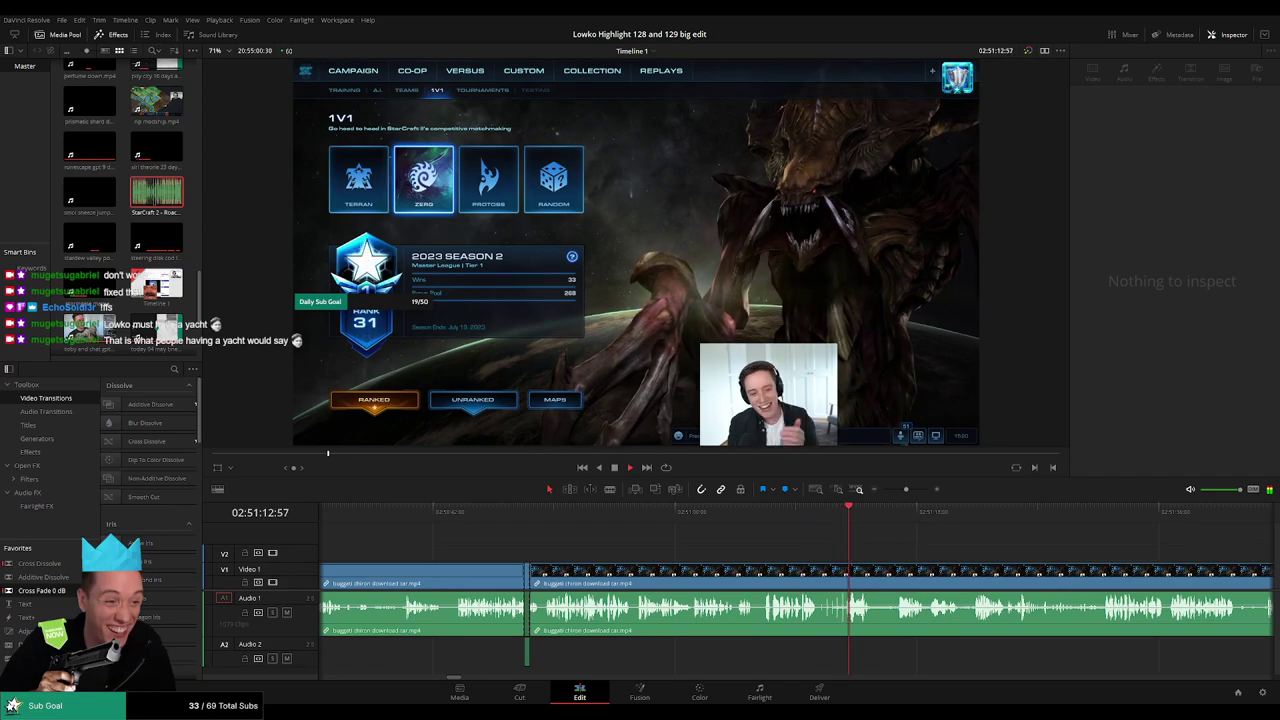
# - Preview the passages from about 02:51:14 to 02:51:40 for pauses to remove
pyautogui.moveTo(890, 563); pyautogui.dragTo(677, 558)
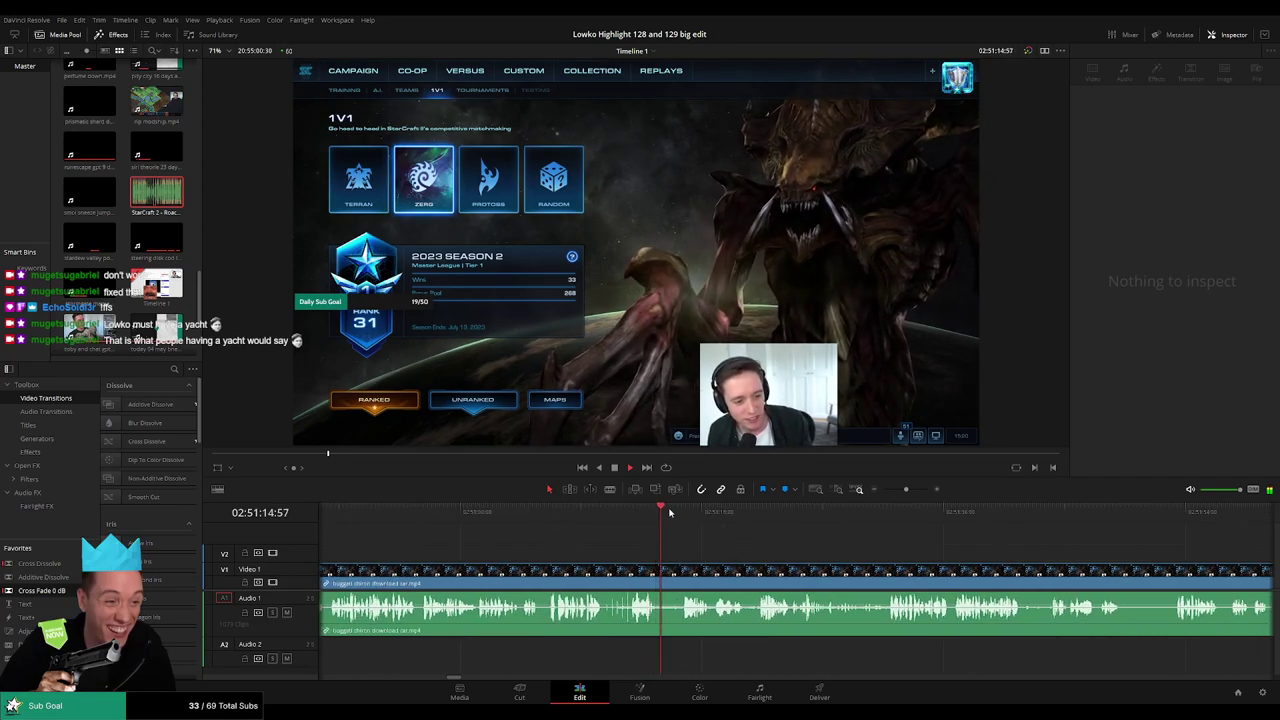
pyautogui.click(680, 514)
pyautogui.hscroll(2, 769, 557)
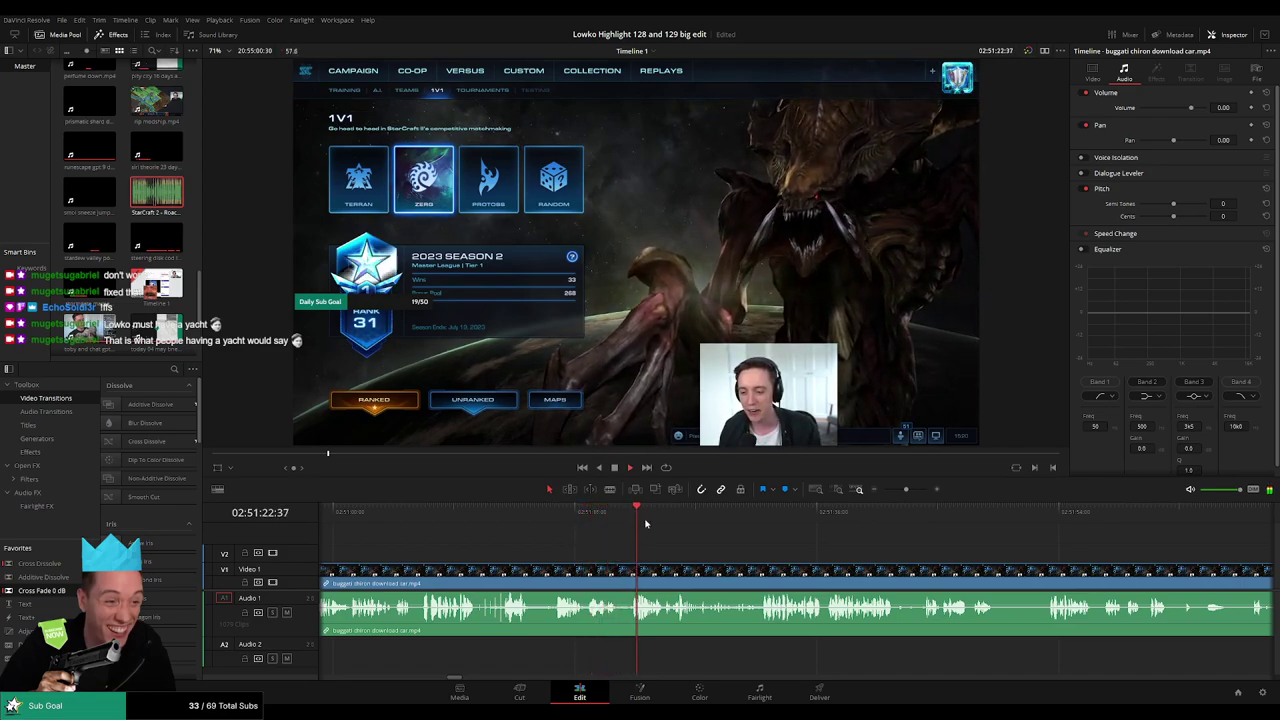
pyautogui.moveTo(698, 546); pyautogui.dragTo(611, 547)
pyautogui.moveTo(693, 553); pyautogui.dragTo(663, 550)
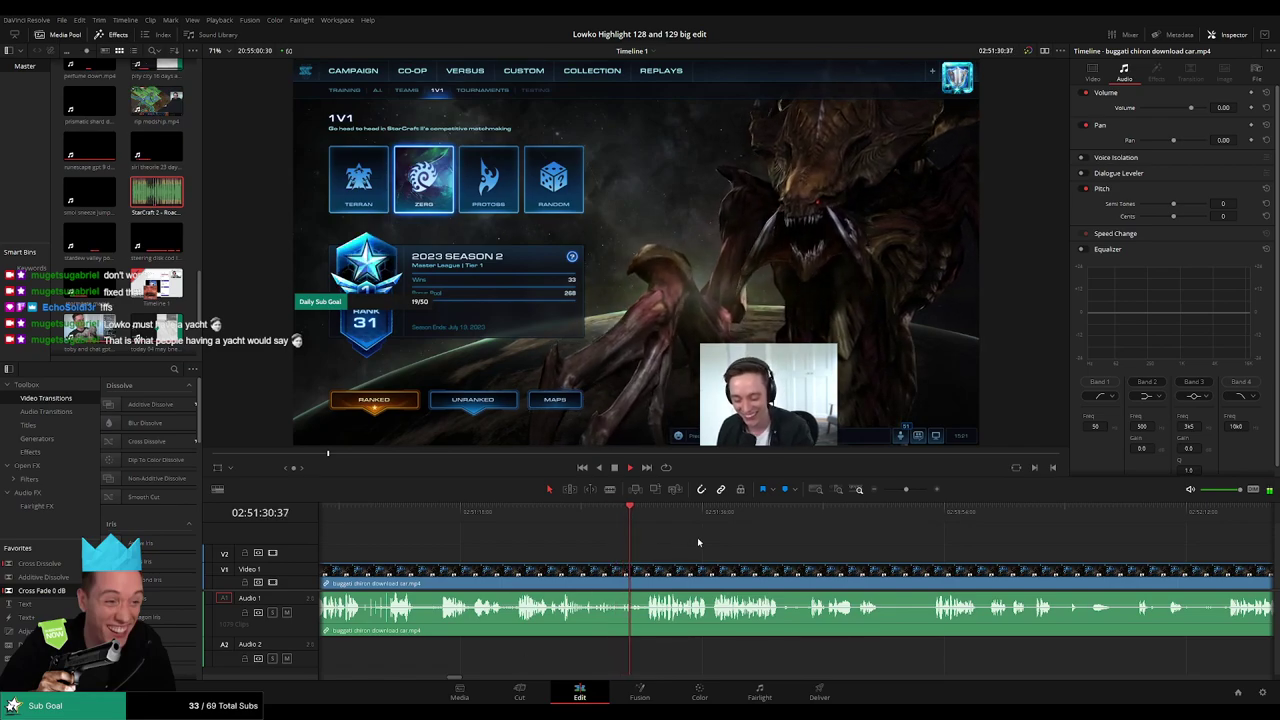
pyautogui.hscroll(3, 700, 550)
pyautogui.hscroll(1, 626, 541)
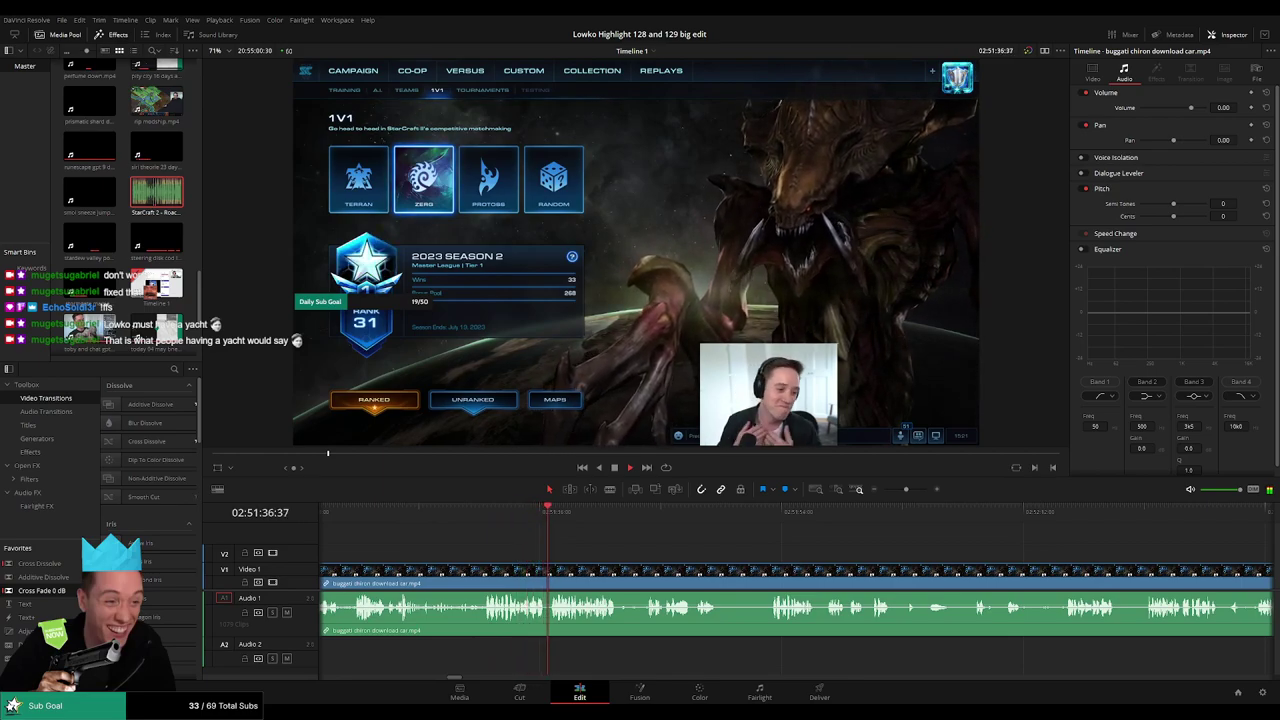
pyautogui.hscroll(3, 698, 560)
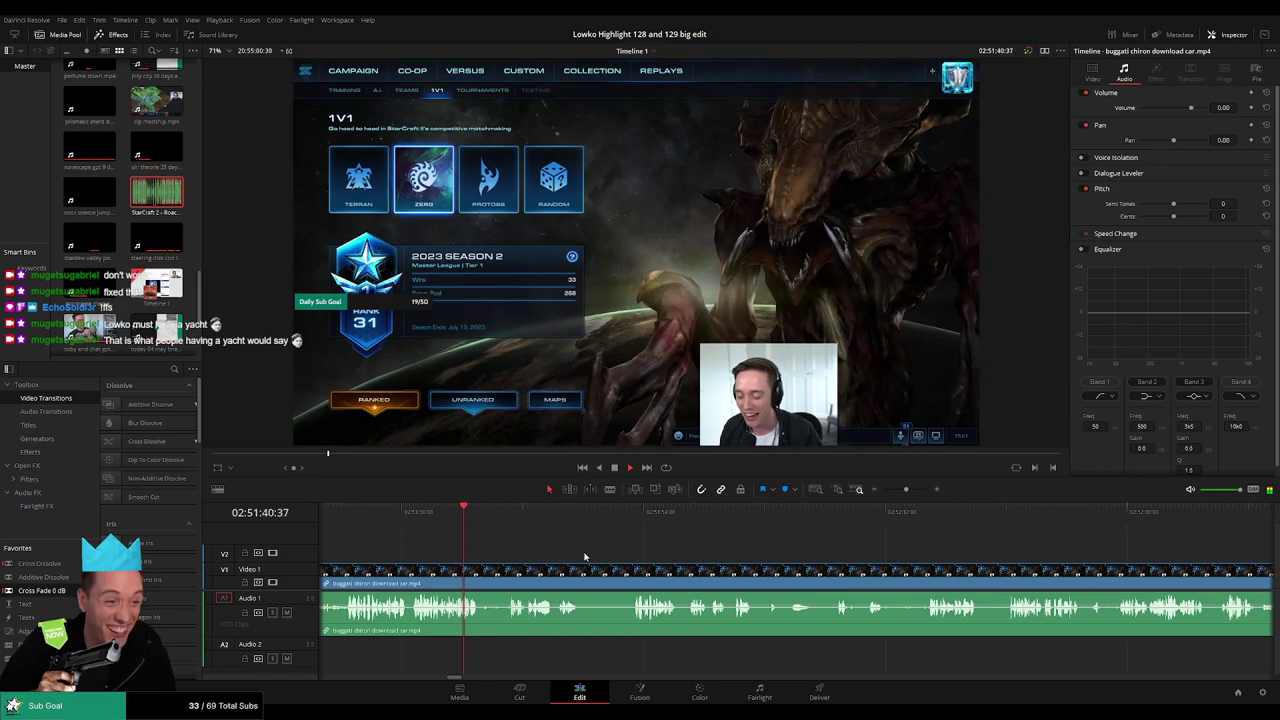
# - Cut out the short piece between about 02:51:42 and 02:51:44, closing the gap and cross-fading the audio join
pyautogui.press('b')
pyautogui.click(479, 577)
pyautogui.click(508, 576)
pyautogui.press('a')
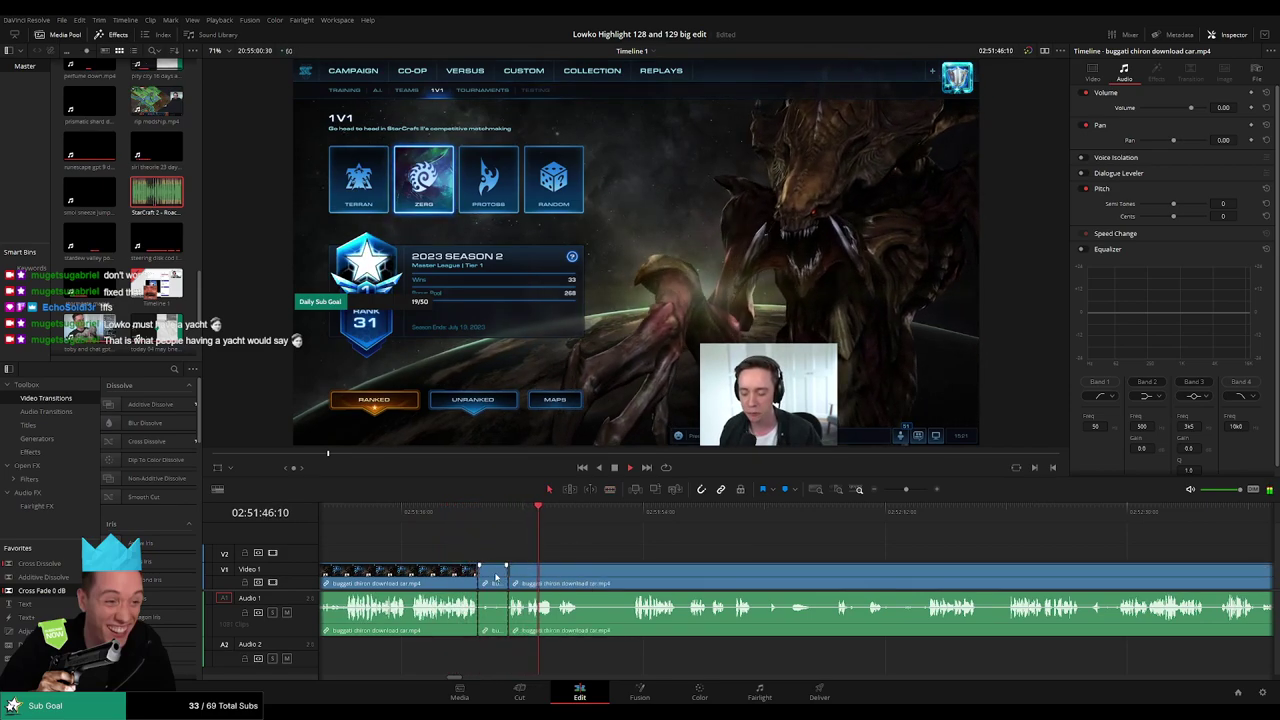
pyautogui.press('Delete')
pyautogui.click(505, 512)
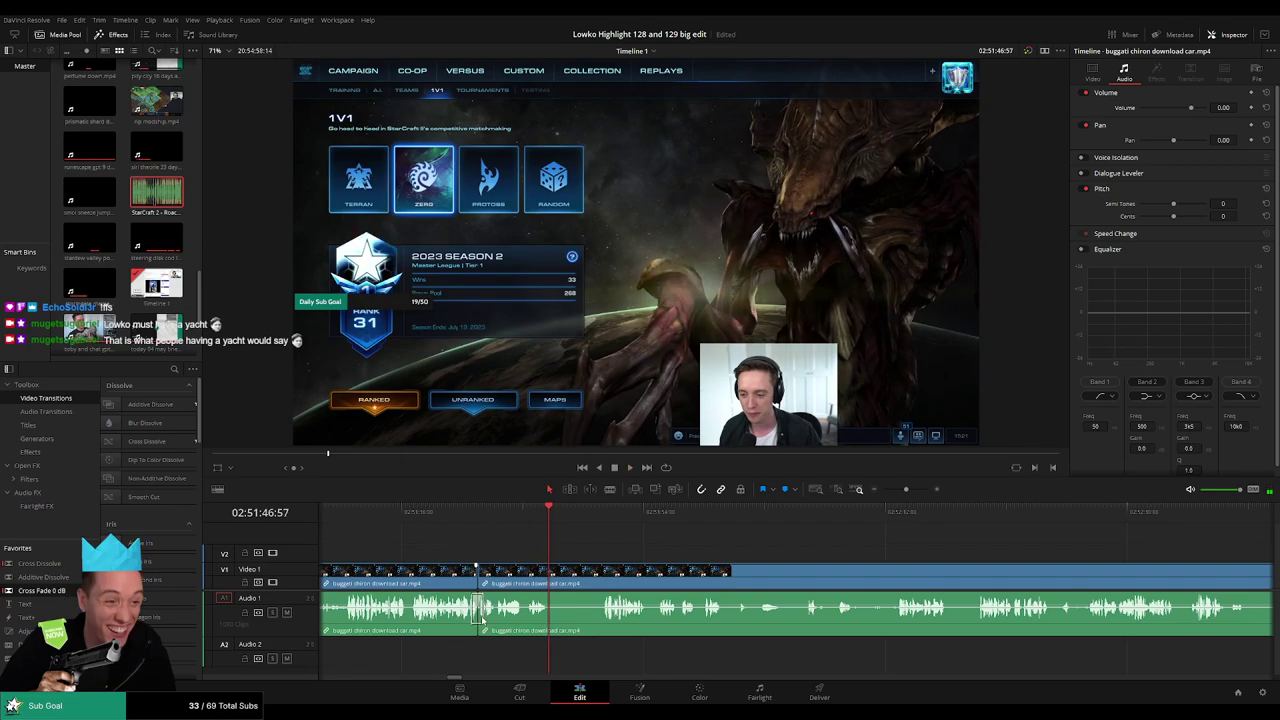
# - Check where speech resumes near 02:51:50 and split the clip at the start of the pause near 02:51:47
pyautogui.moveTo(550, 520); pyautogui.dragTo(603, 521)
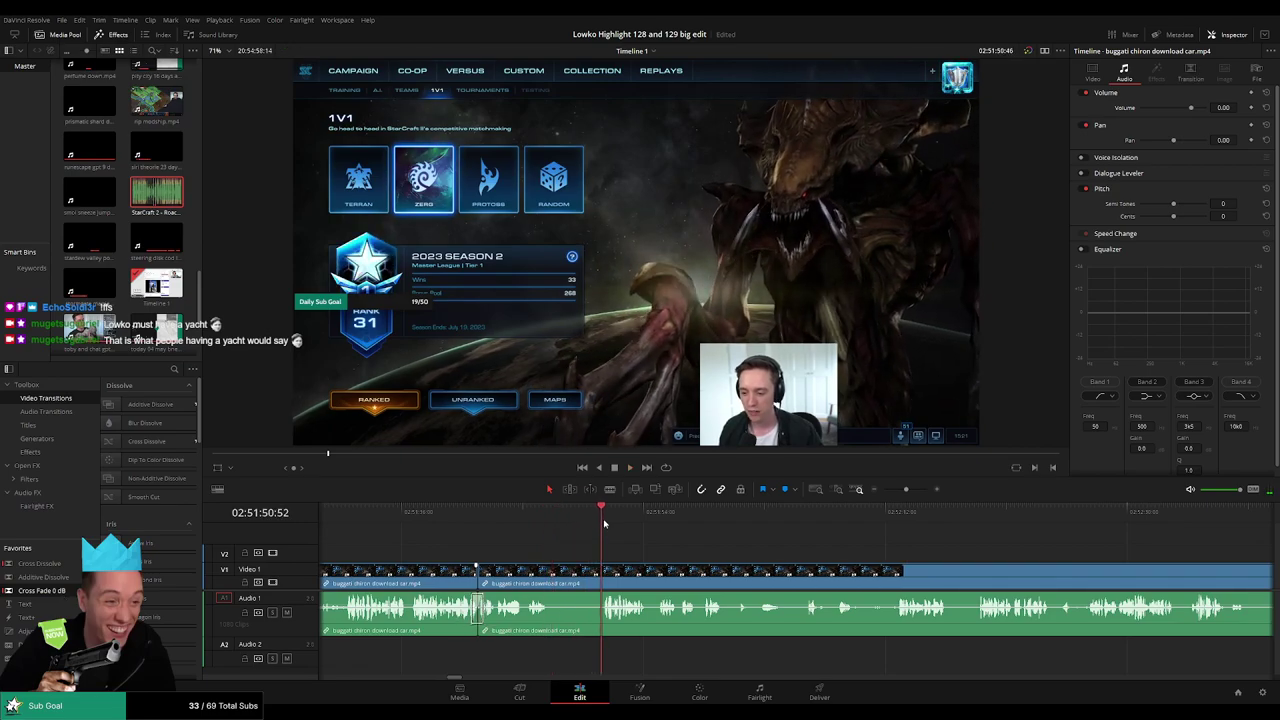
pyautogui.press('b')
pyautogui.click(555, 571)
pyautogui.press('a')
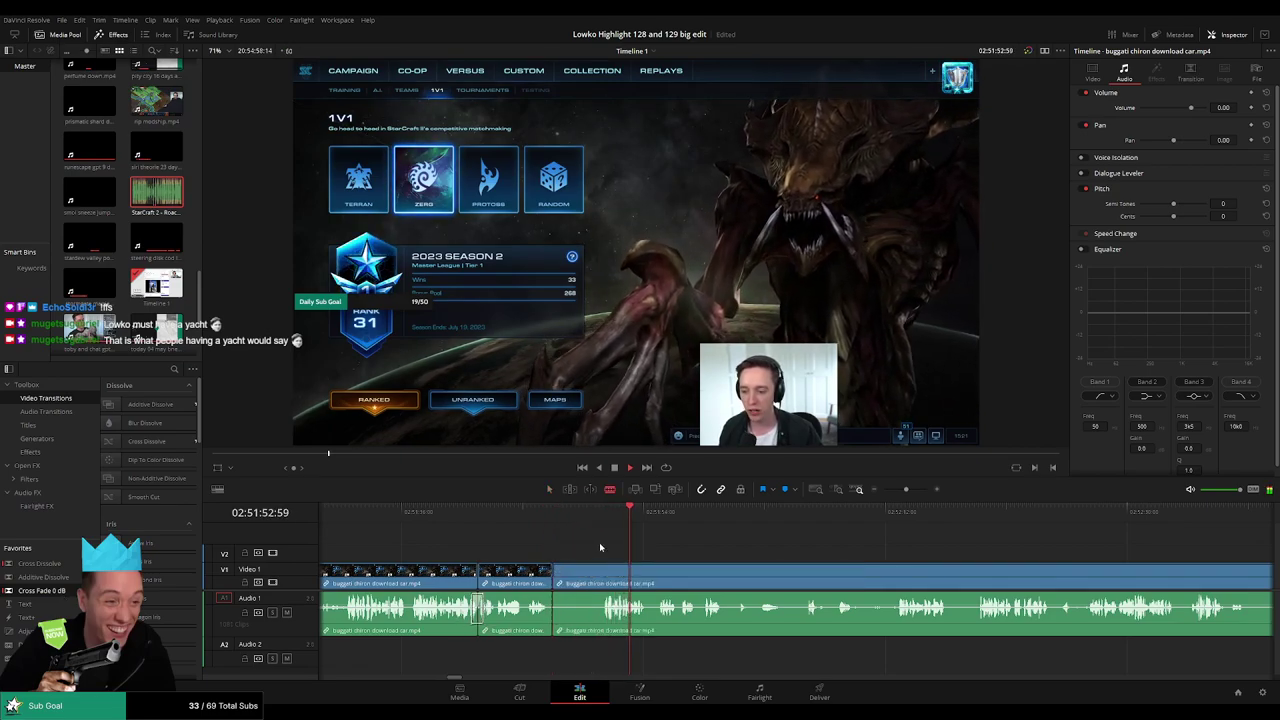
# - Preview the passages after the new split, from about 02:51:53 to 02:53:10, to find where the unwanted section ends
pyautogui.hscroll(2, 603, 545)
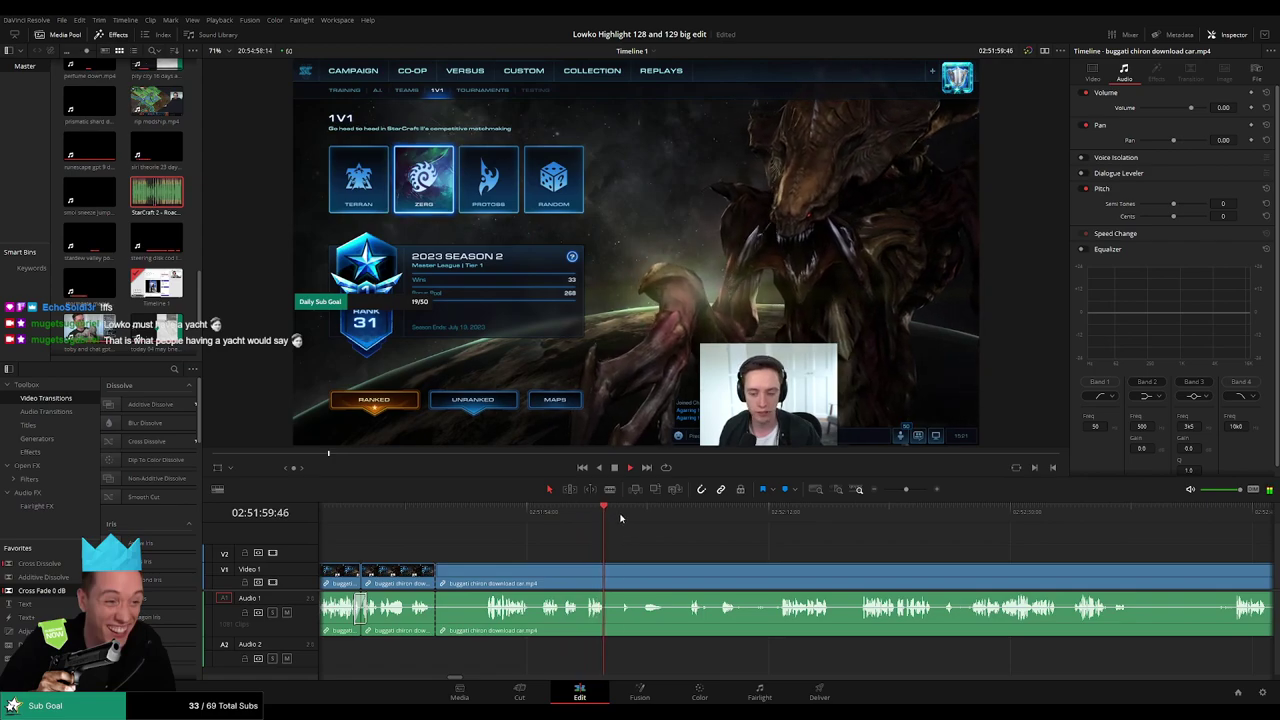
pyautogui.click(682, 517)
pyautogui.hscroll(3, 691, 543)
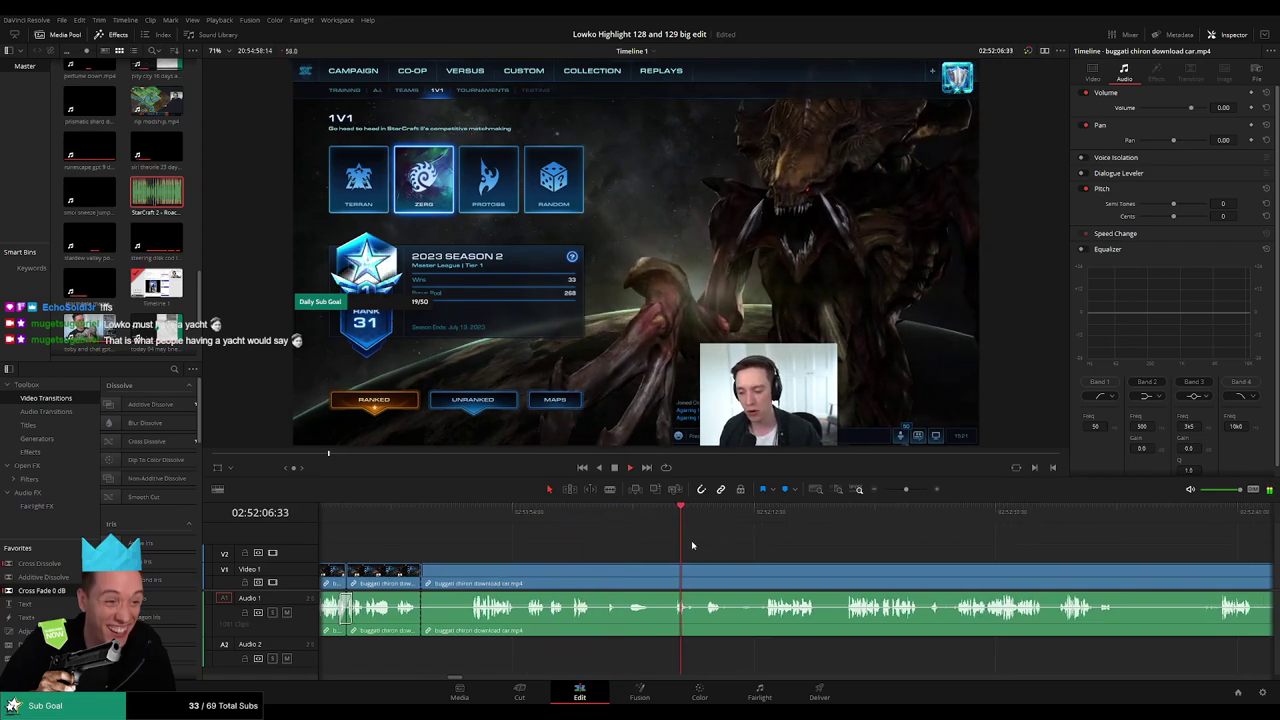
pyautogui.click(613, 518)
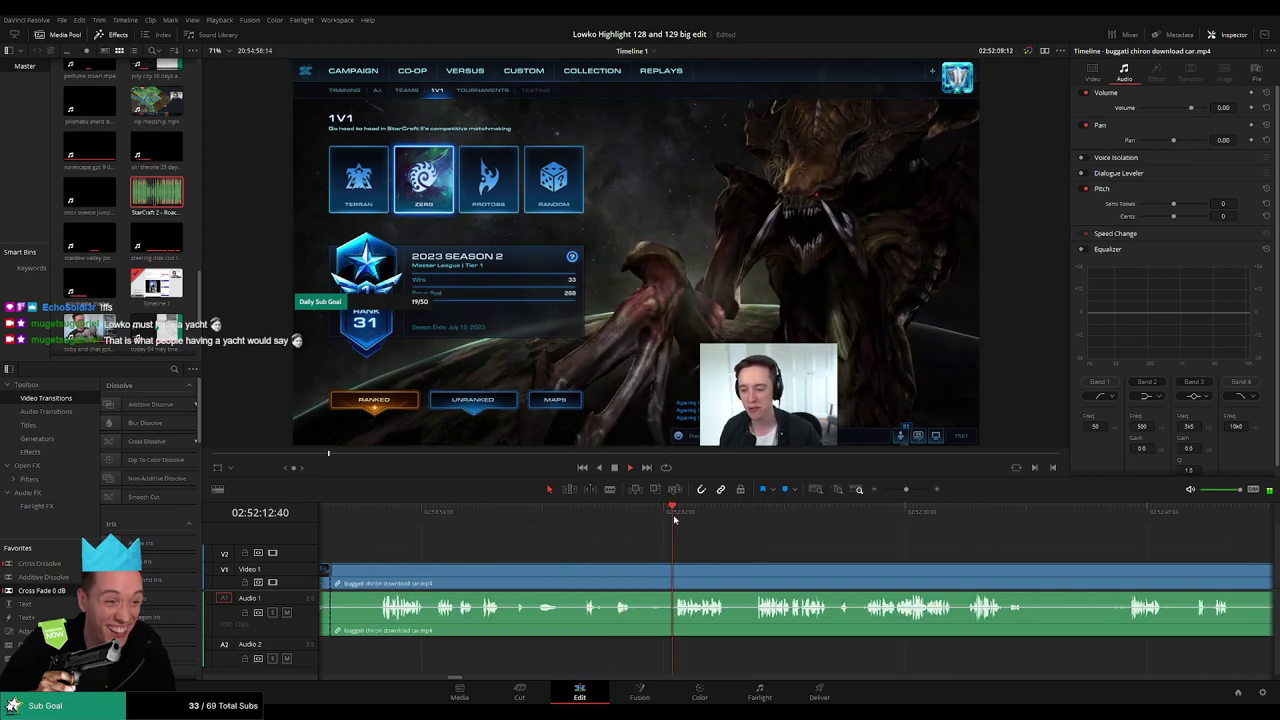
pyautogui.hscroll(3, 738, 541)
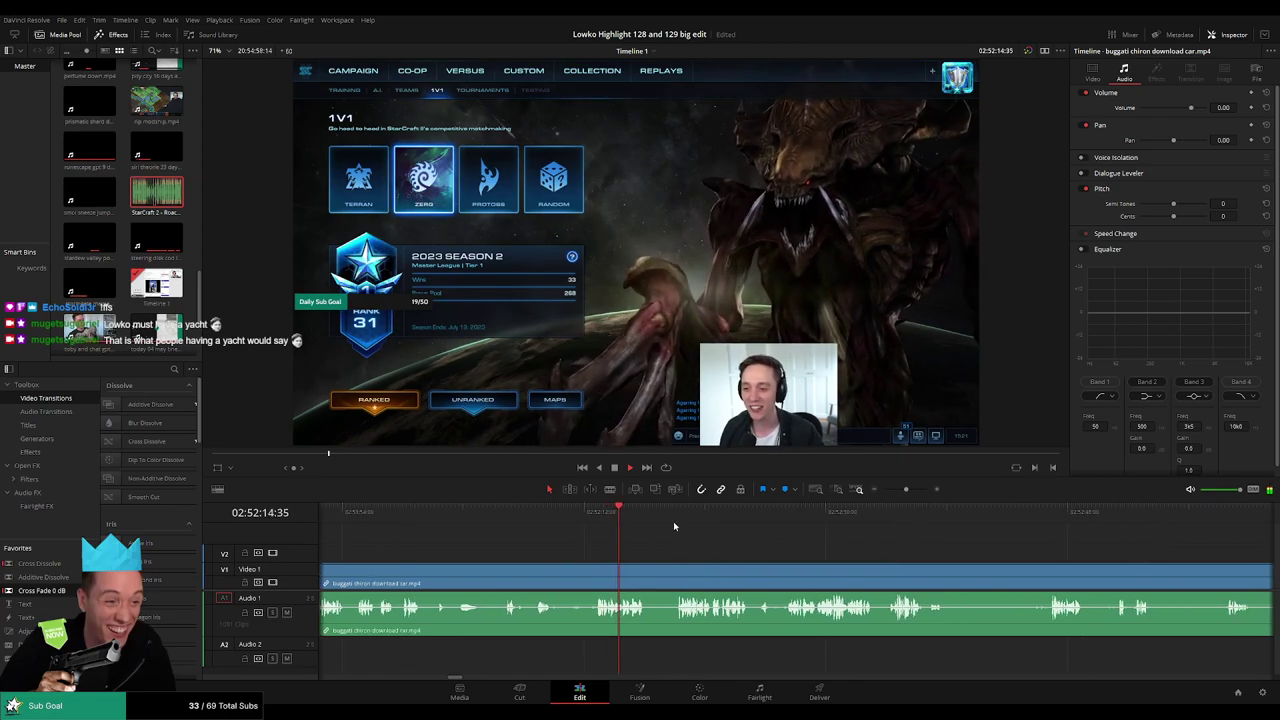
pyautogui.moveTo(906, 489)
pyautogui.mouseDown()
pyautogui.moveTo(889, 489)
pyautogui.moveTo(903, 491)
pyautogui.mouseUp()
pyautogui.hscroll(5, 791, 549)
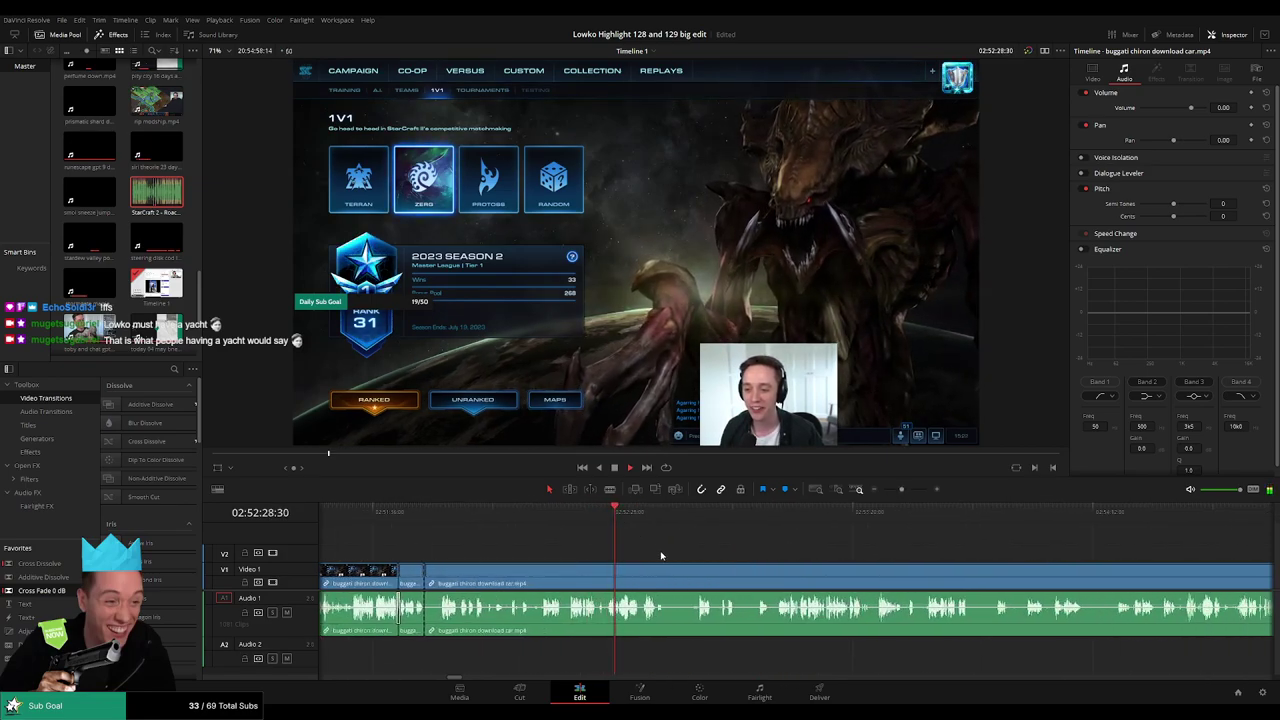
pyautogui.hscroll(2, 581, 546)
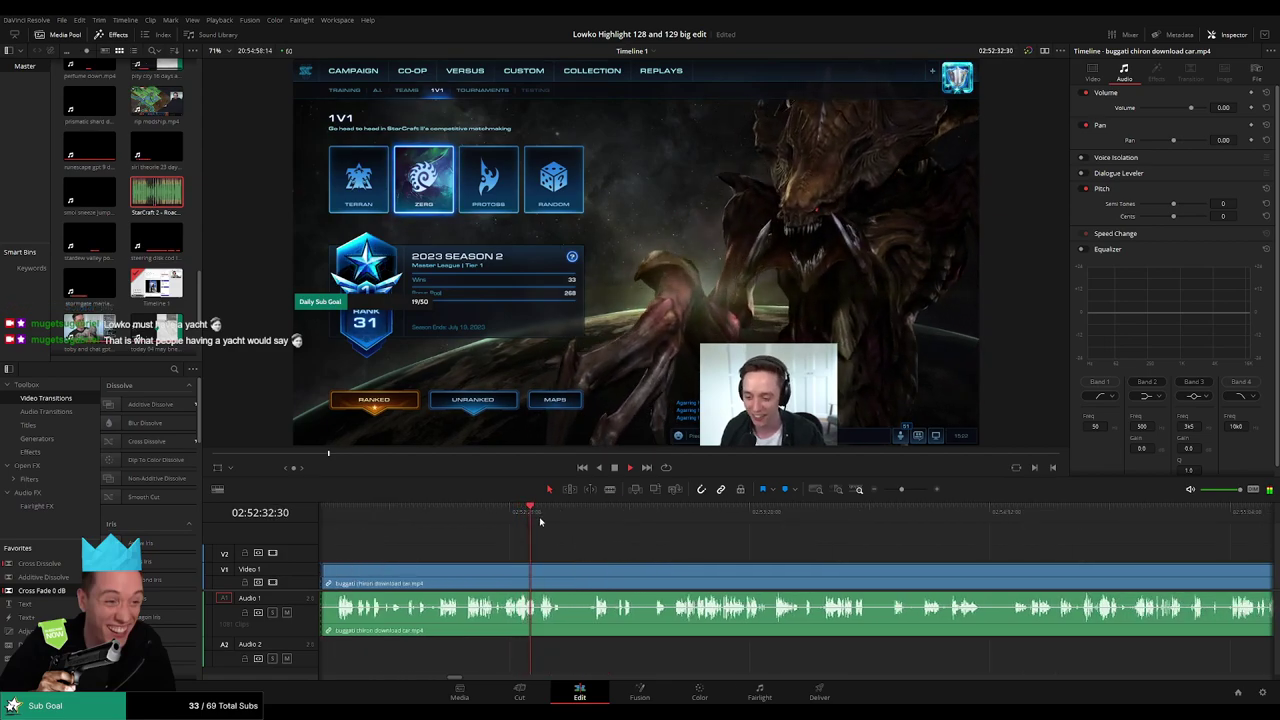
pyautogui.click(591, 519)
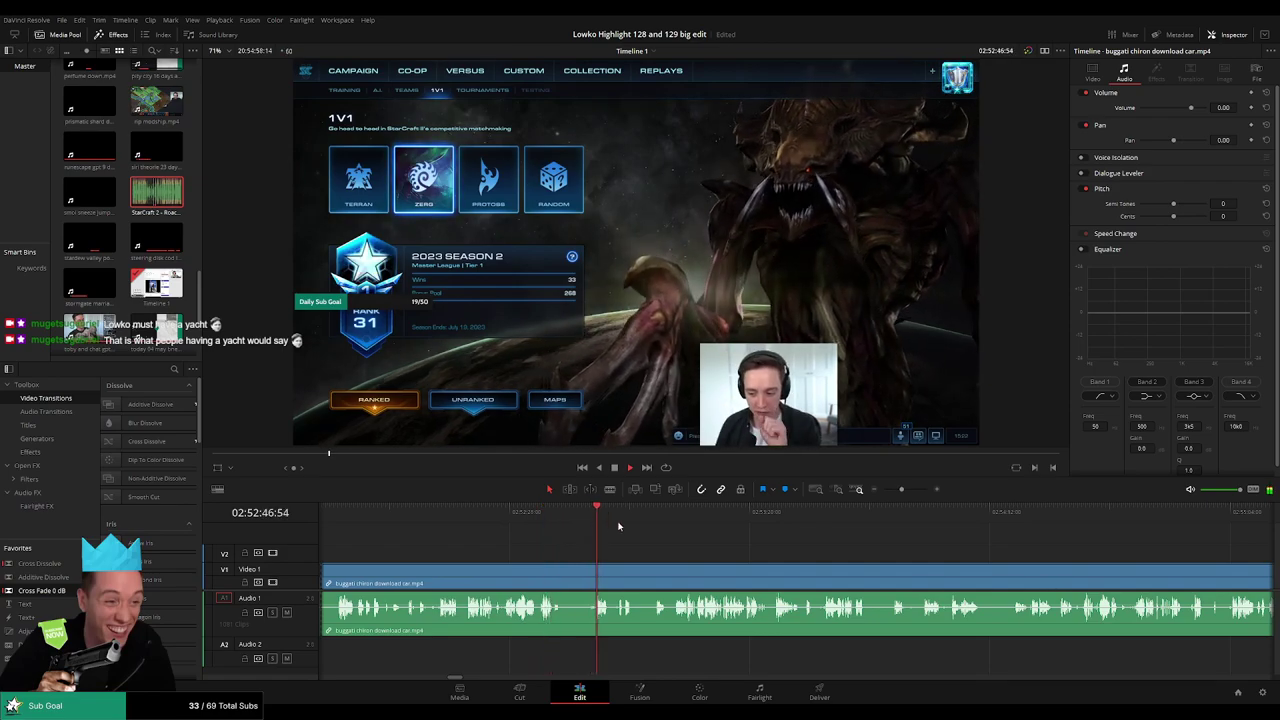
pyautogui.click(691, 519)
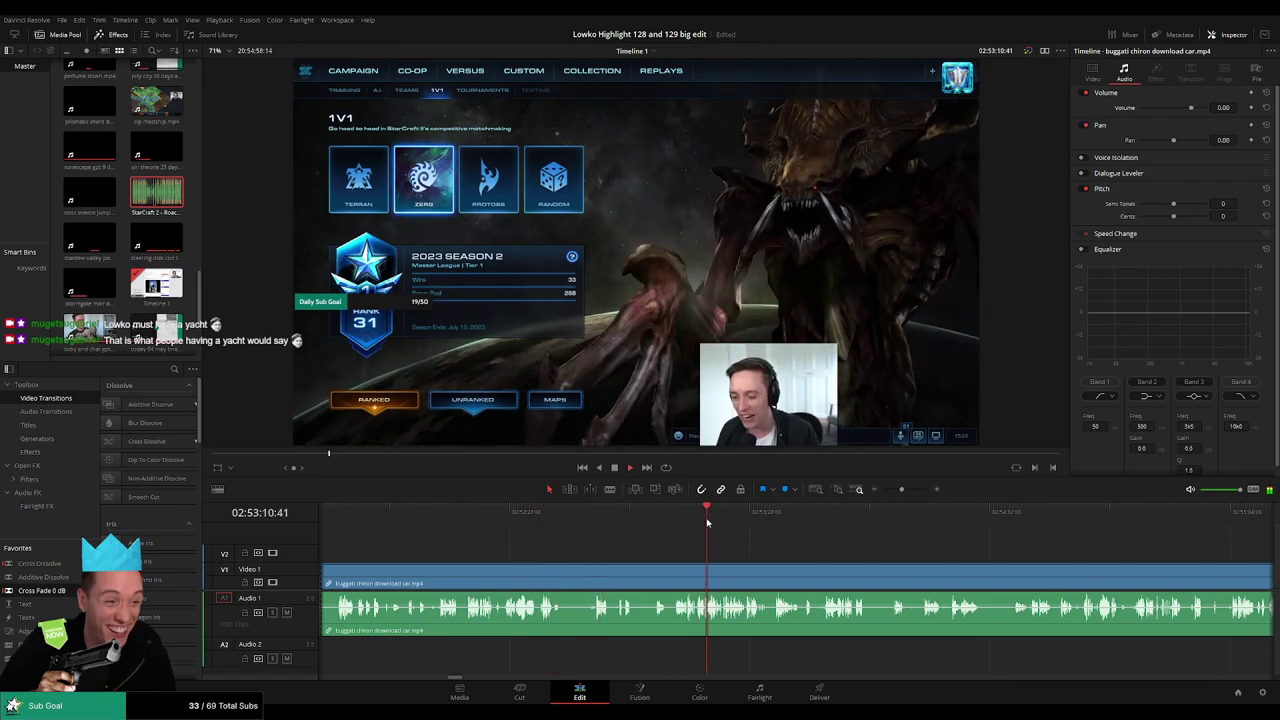
# - Skim the remainder of the clip from about 02:53:12 through the gameplay to about 03:05:06 to judge what to keep
pyautogui.scroll(-6, 841, 545)
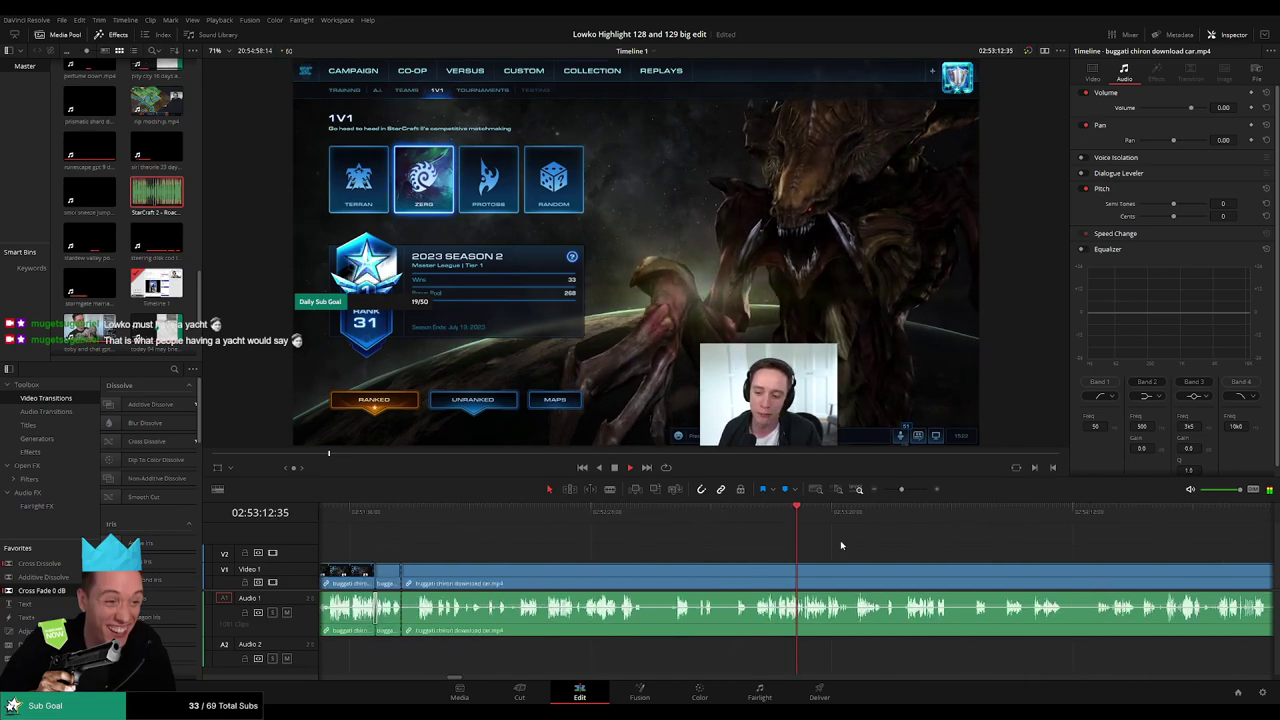
pyautogui.scroll(2, 842, 546)
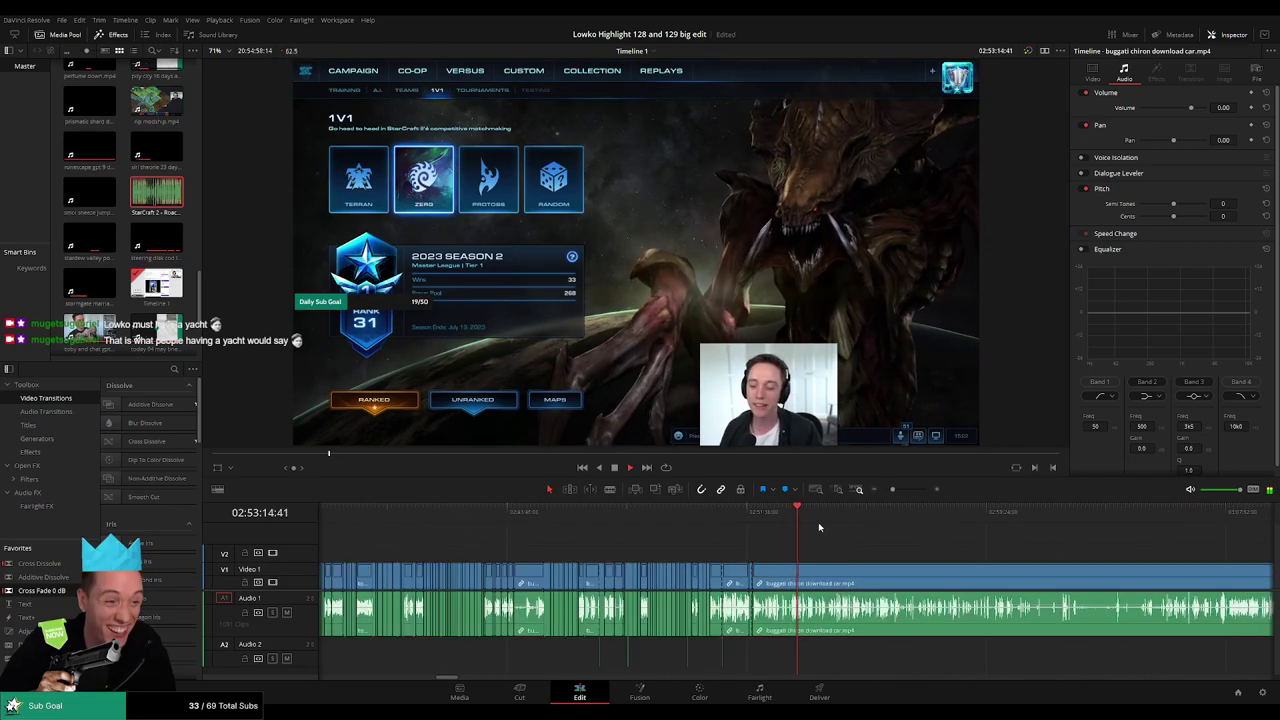
pyautogui.click(840, 522)
pyautogui.click(905, 524)
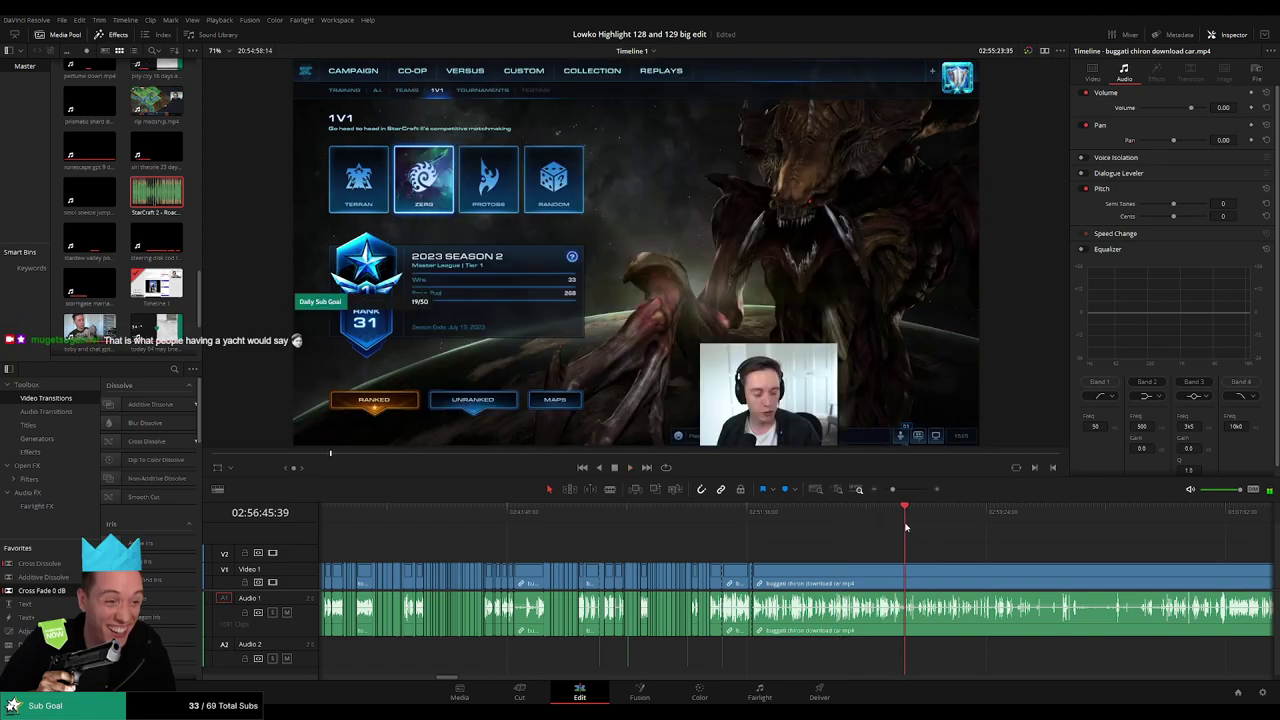
pyautogui.moveTo(920, 558); pyautogui.dragTo(713, 536)
pyautogui.click(736, 518)
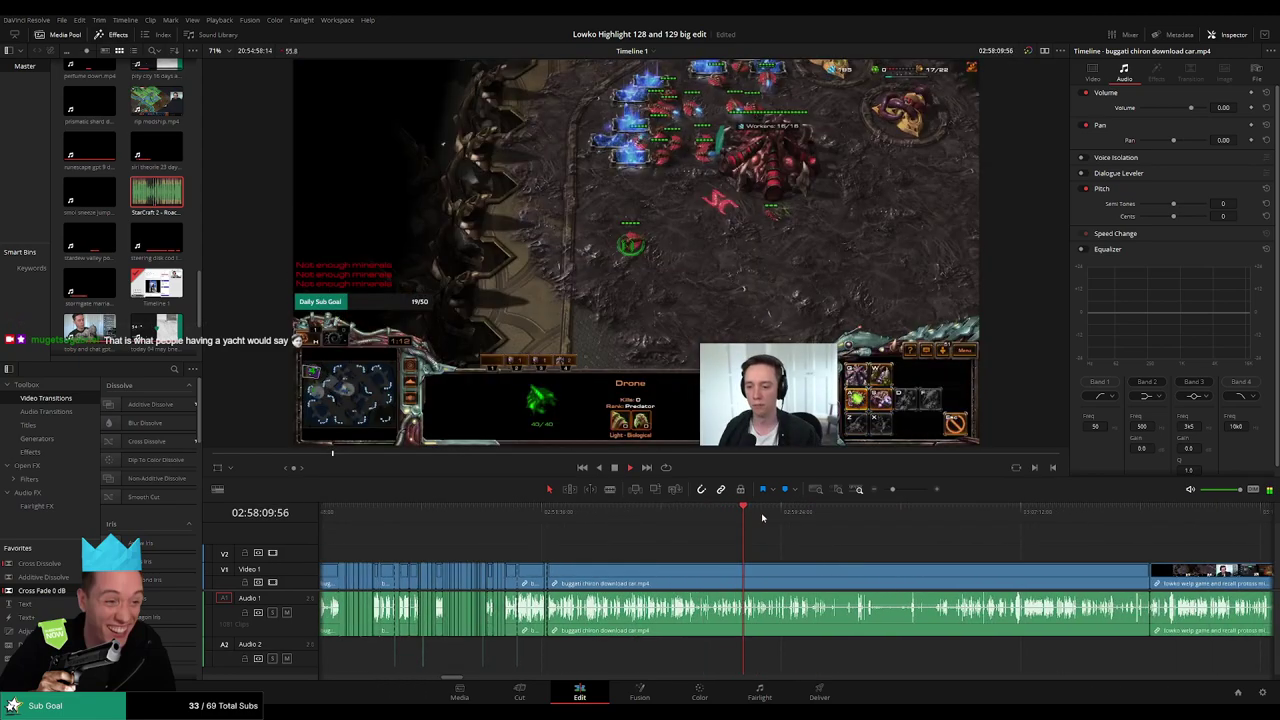
pyautogui.click(789, 516)
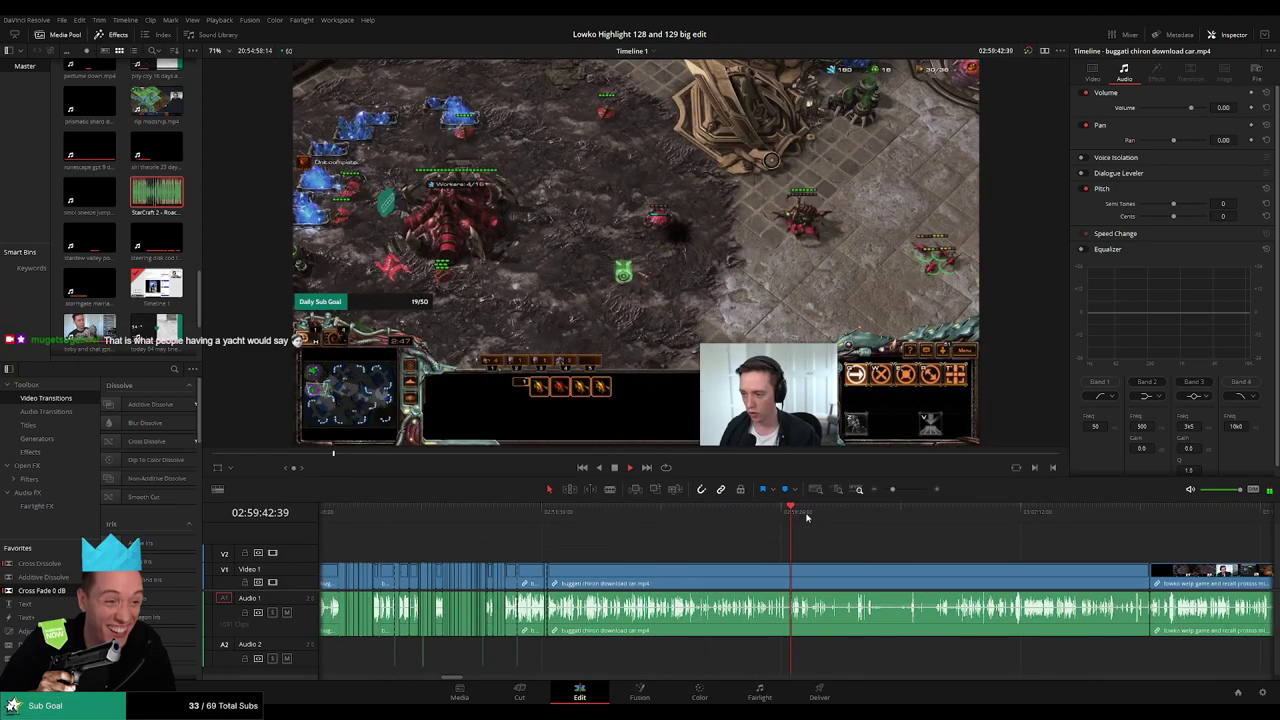
pyautogui.click(757, 517)
pyautogui.moveTo(757, 517); pyautogui.dragTo(797, 516)
pyautogui.press('space')
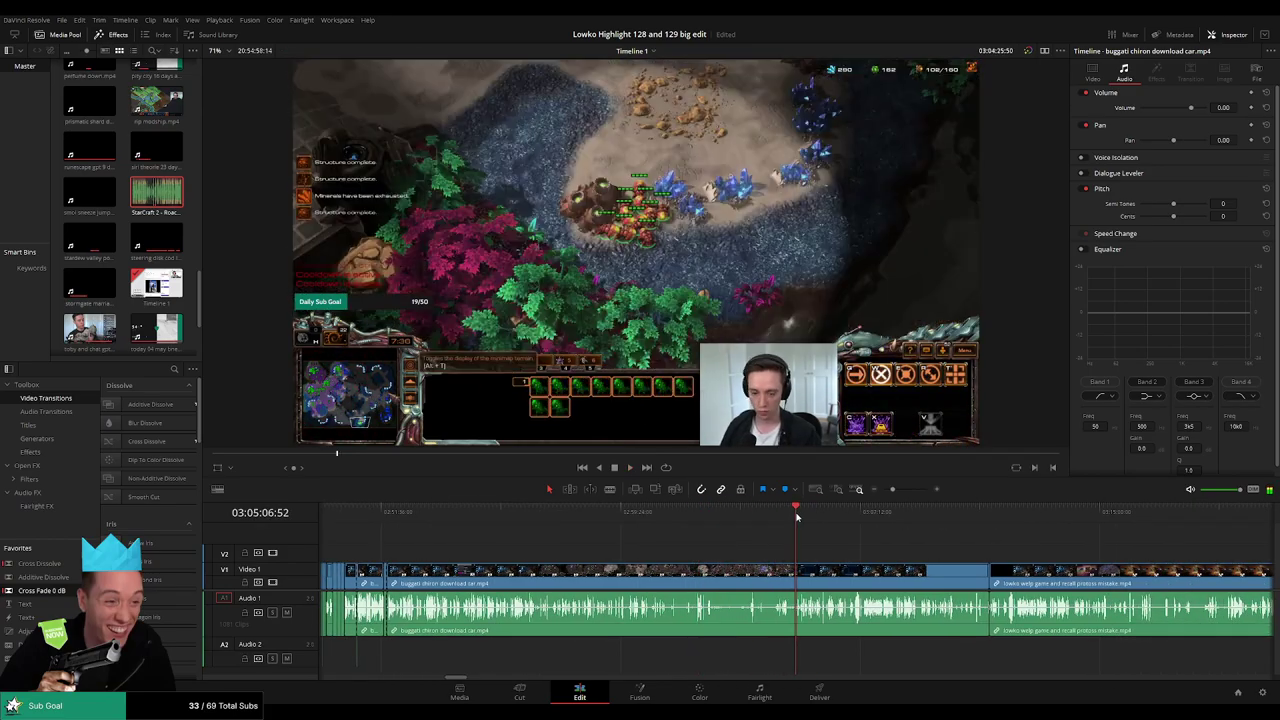
# - Check the rest of the buggati chiron clip to about 03:09:00 and delete everything after the split near 02:51:47, closing the gap
pyautogui.click(818, 516)
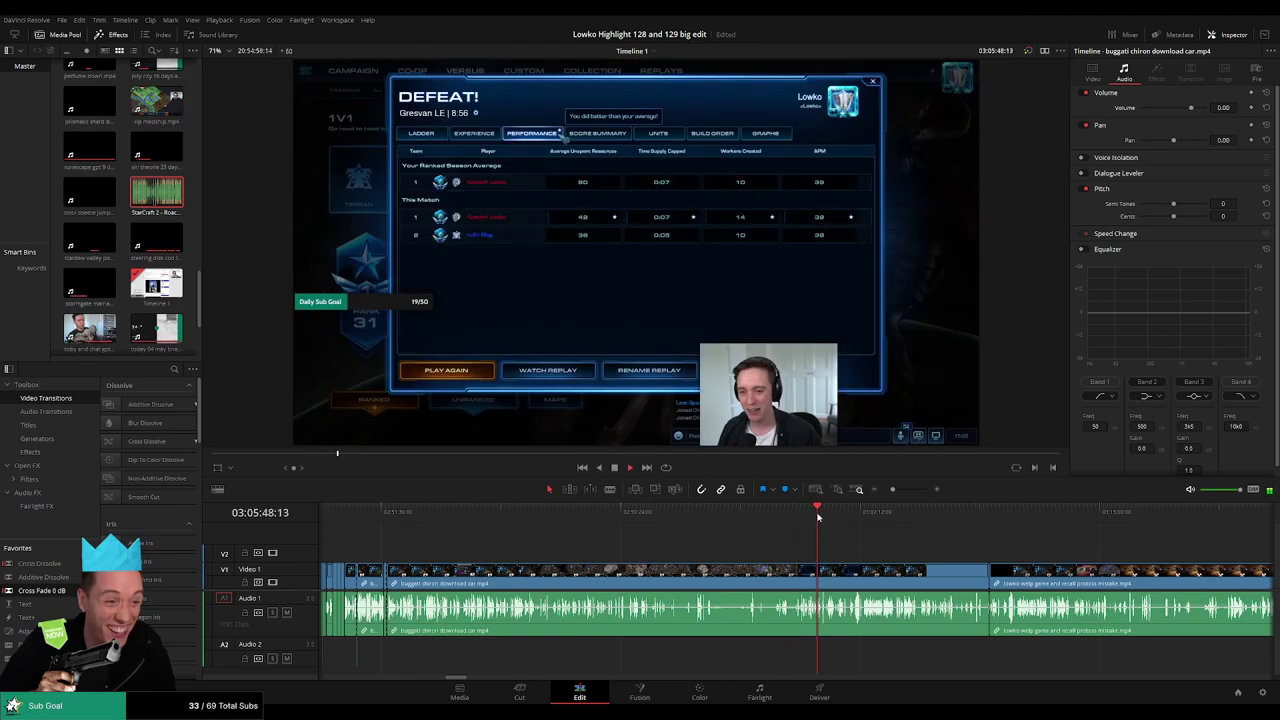
pyautogui.click(877, 516)
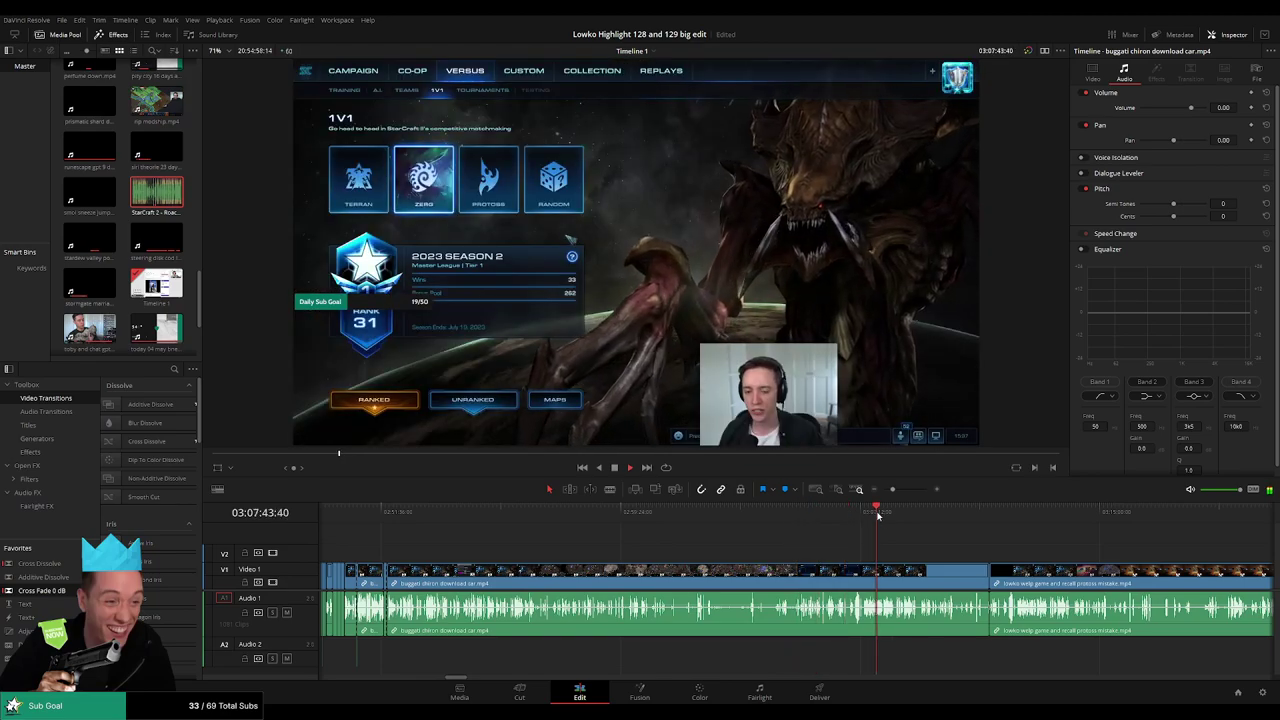
pyautogui.click(918, 516)
pyautogui.click(784, 572)
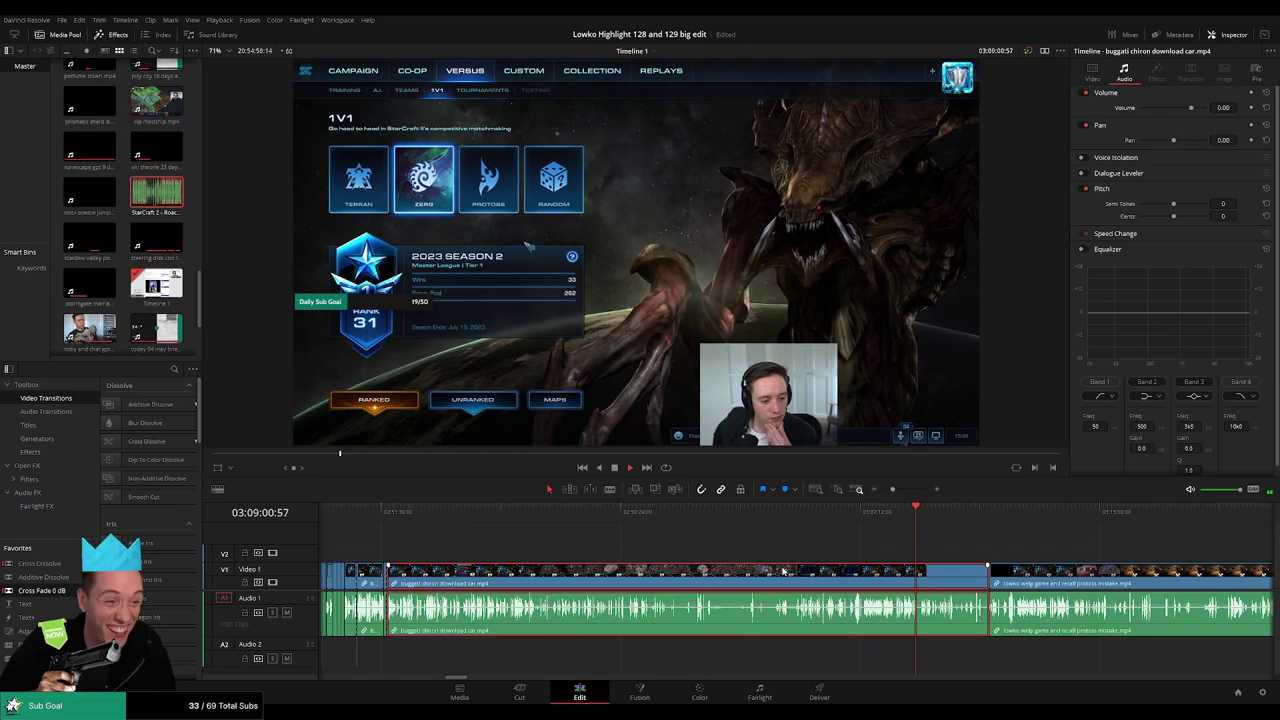
pyautogui.press('Delete')
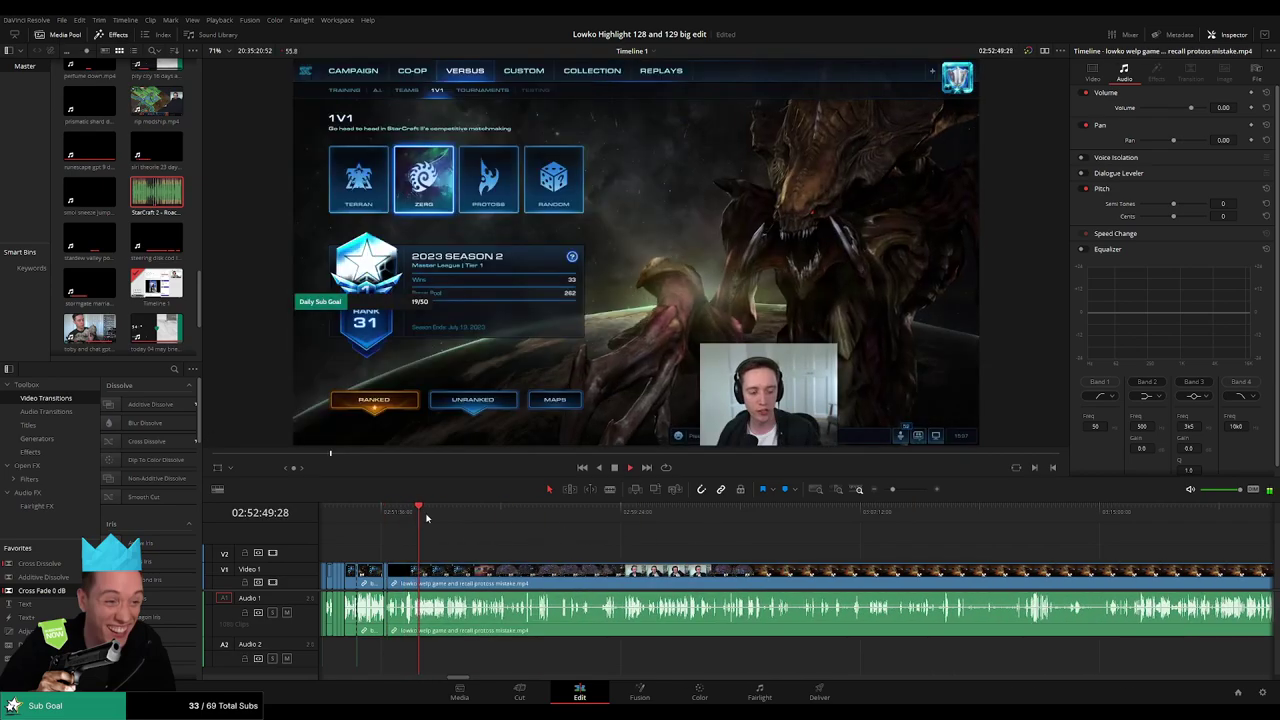
# - Find the match loading screen in the lowko welp game clip, split near 02:55:11 and delete everything before it, closing the gap
pyautogui.click(511, 511)
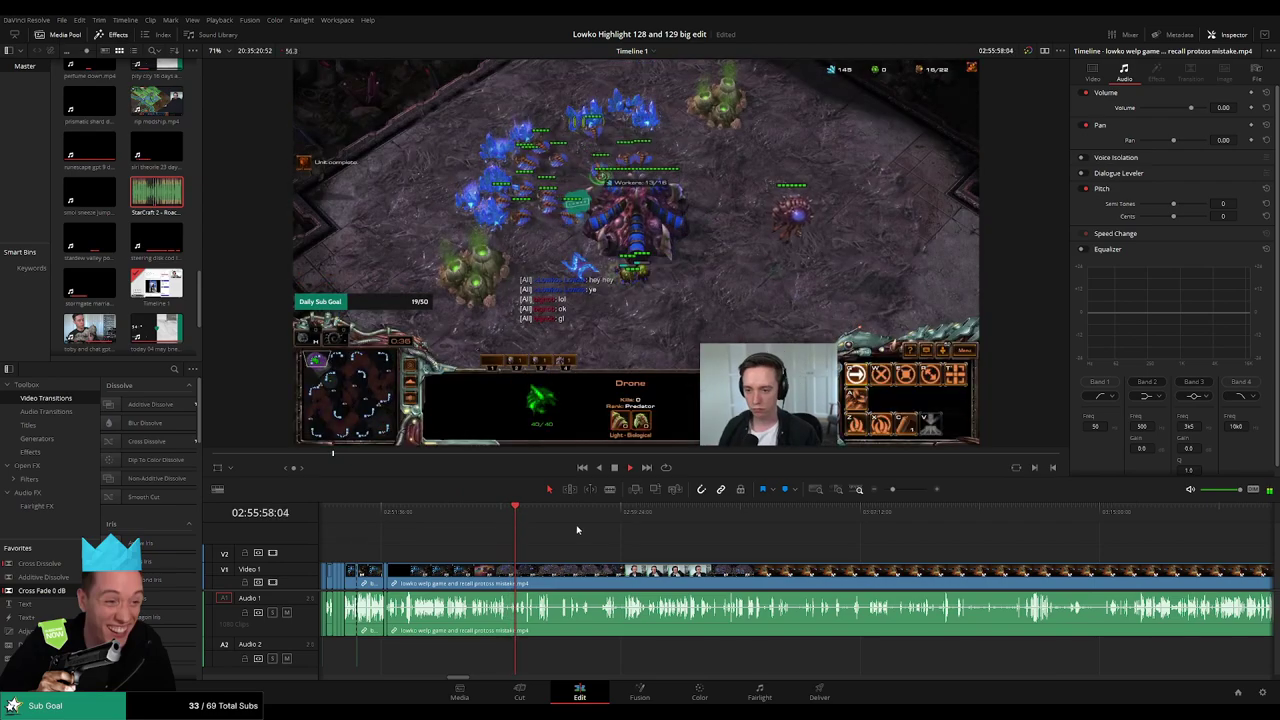
pyautogui.moveTo(892, 490); pyautogui.dragTo(896, 494)
pyautogui.click(743, 511)
pyautogui.scroll(2, 768, 541)
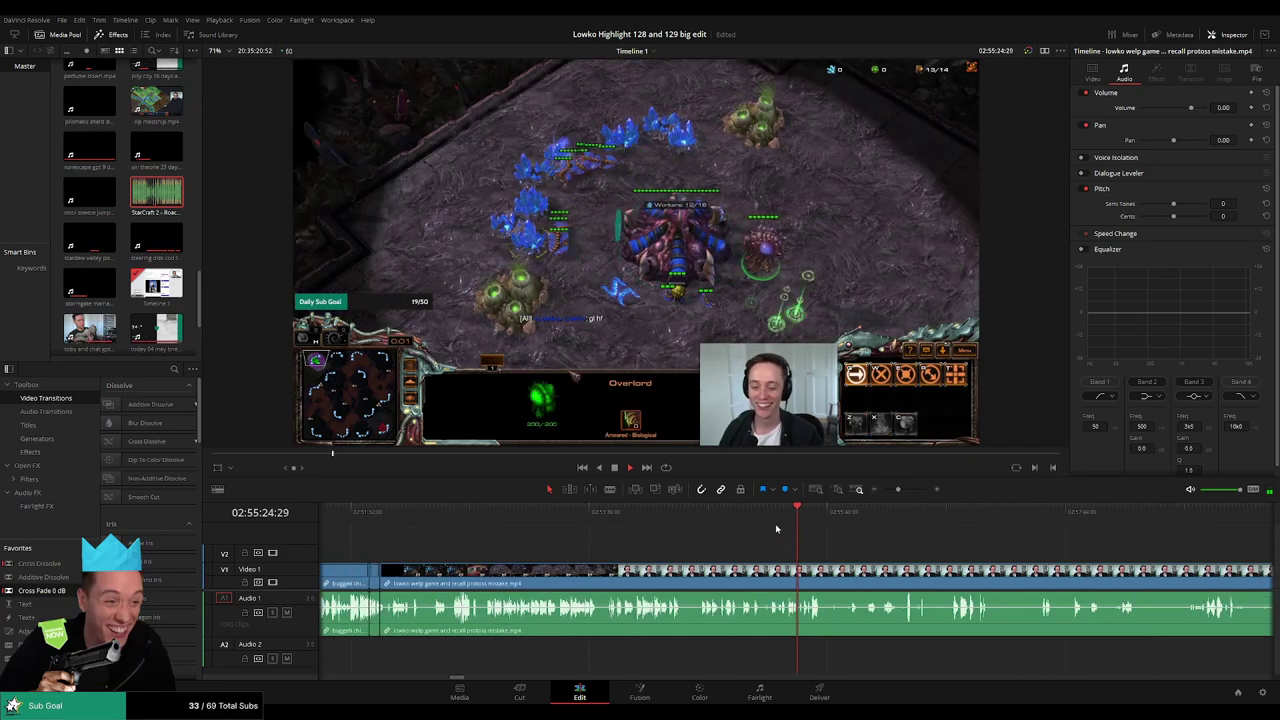
pyautogui.moveTo(776, 528)
pyautogui.mouseDown()
pyautogui.moveTo(757, 516)
pyautogui.moveTo(771, 521)
pyautogui.mouseUp()
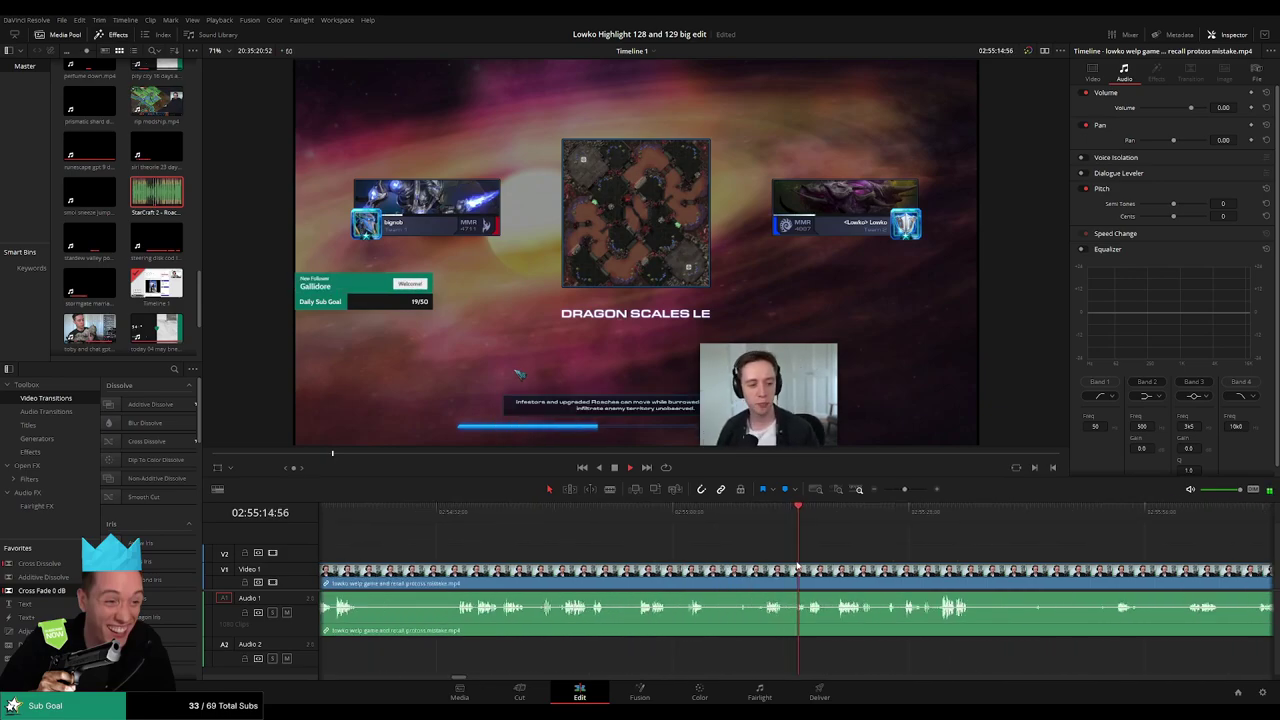
pyautogui.click(764, 578)
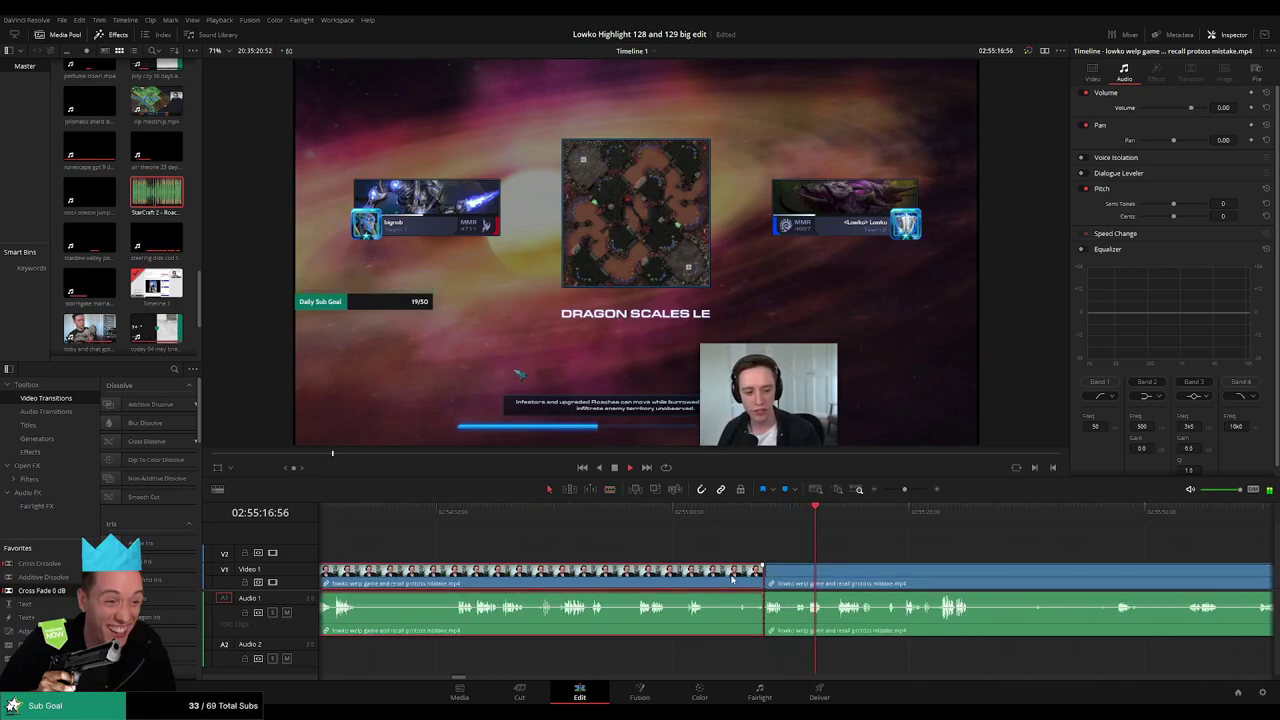
pyautogui.press('Delete')
# - Preview the new opening of the lowko welp game clip and split it where the speech stops near 02:52:11
pyautogui.hscroll(3, 740, 554)
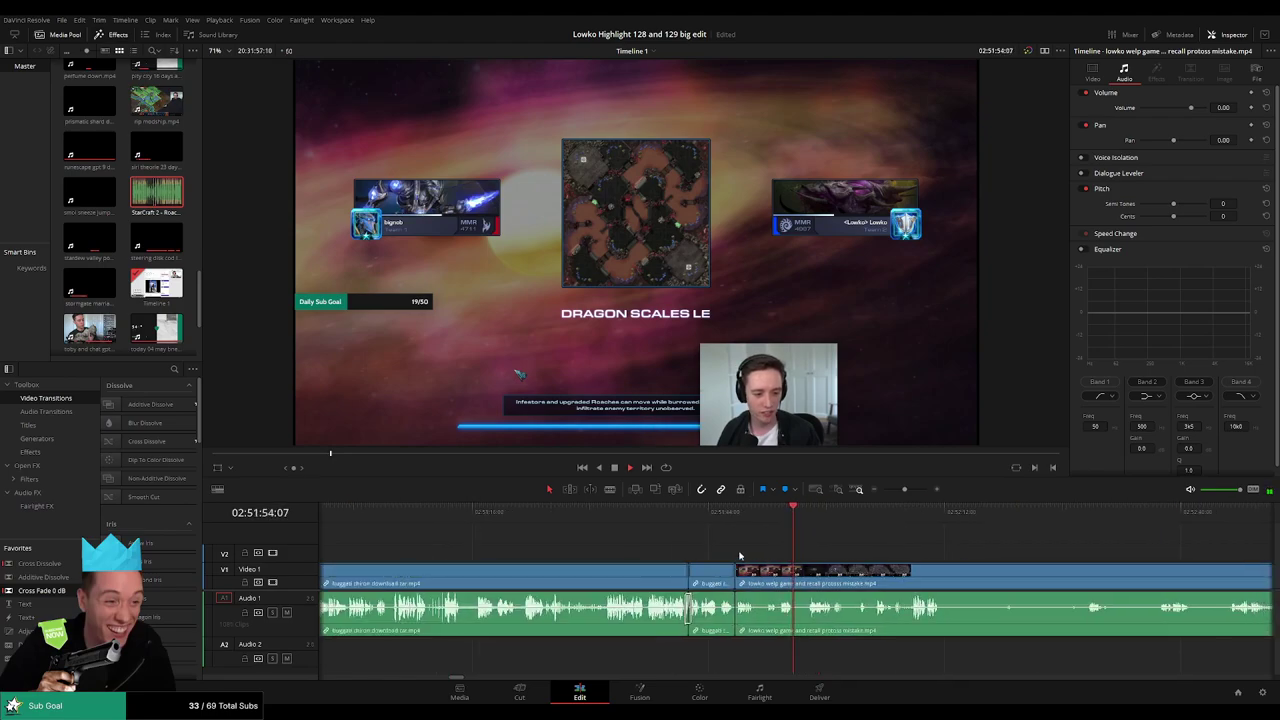
pyautogui.click(622, 518)
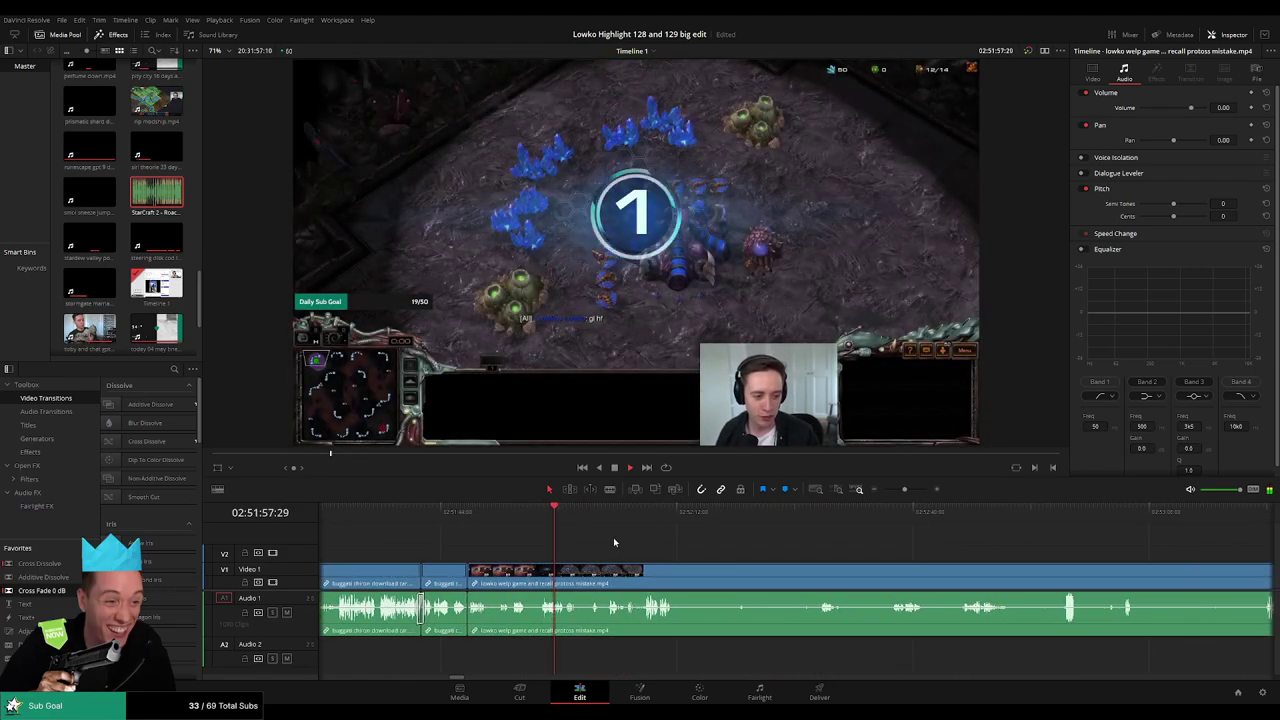
pyautogui.click(587, 511)
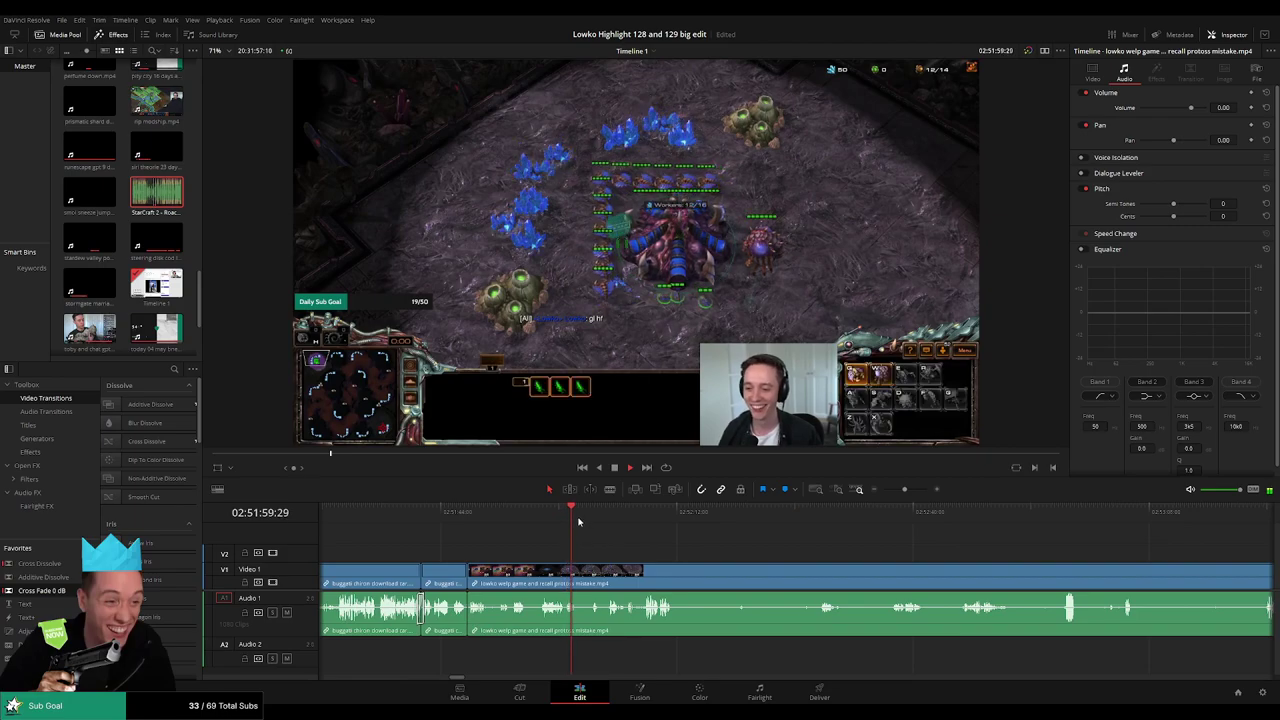
pyautogui.press('space')
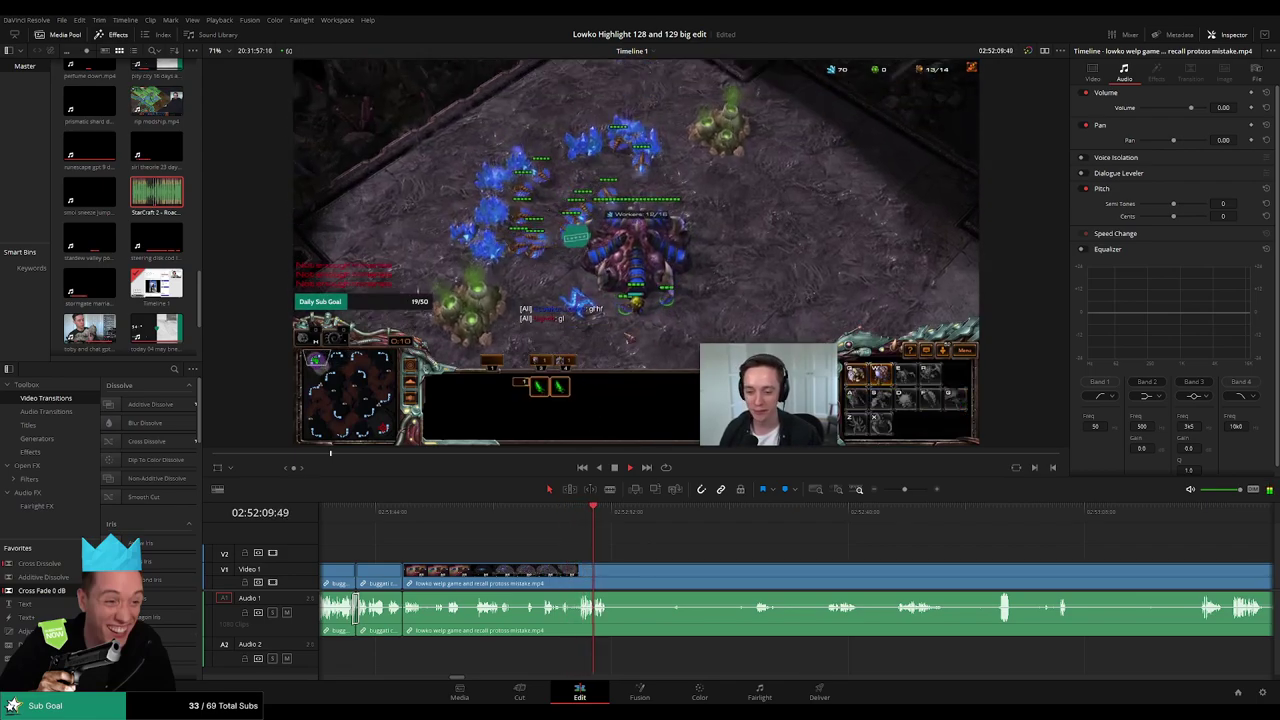
pyautogui.hscroll(2, 594, 551)
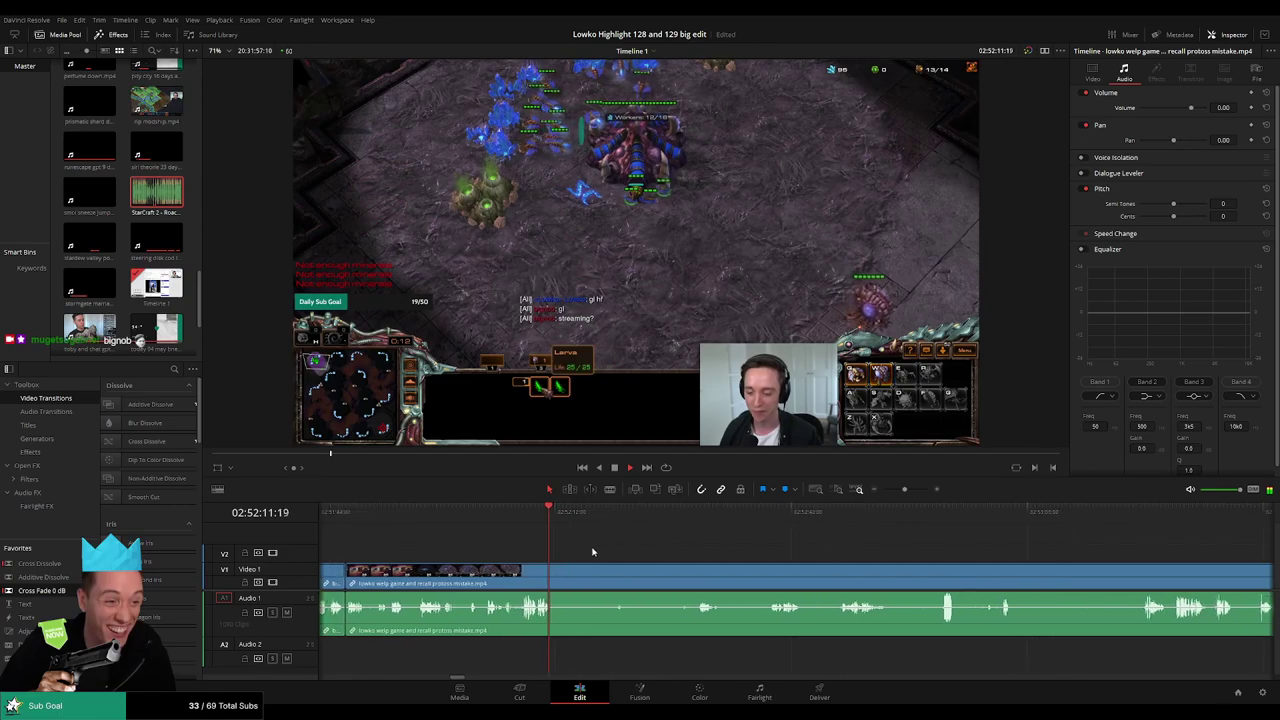
pyautogui.press('b')
pyautogui.click(544, 570)
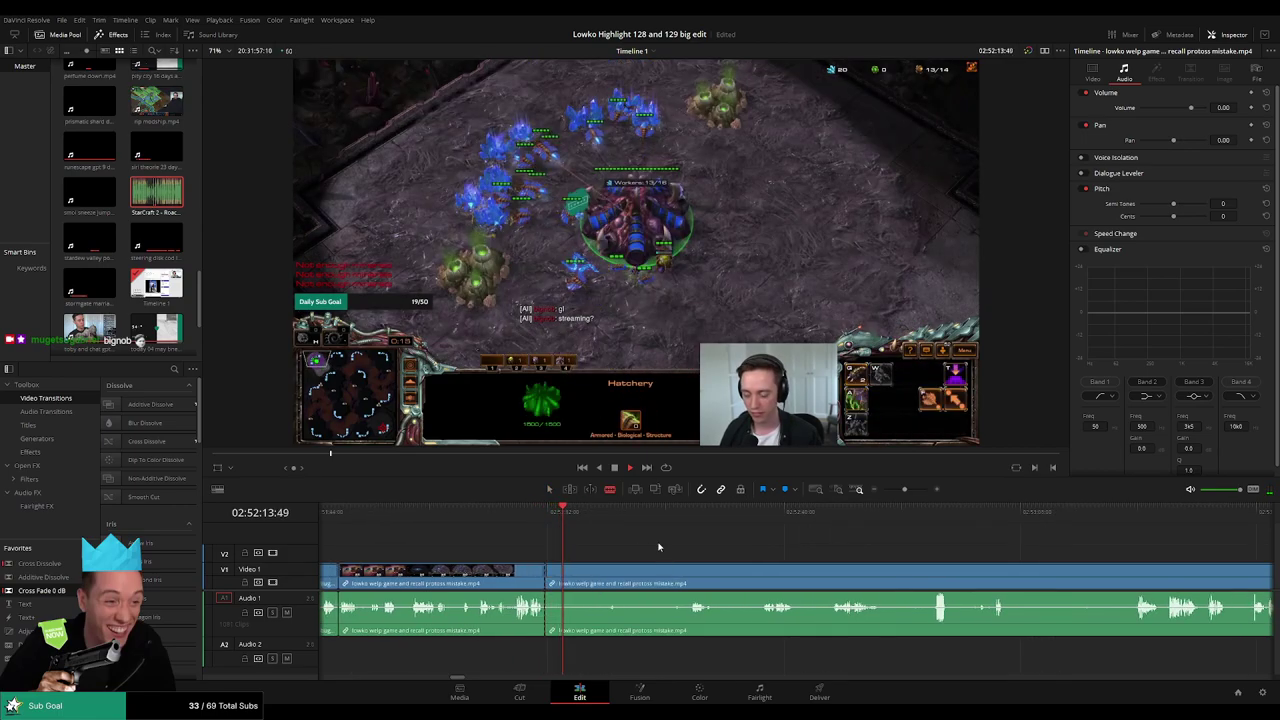
# - Split the clip again near 02:52:29, delete the pause from 02:52:11 to there and cross-fade the audio join
pyautogui.press('space')
pyautogui.hscroll(2, 737, 549)
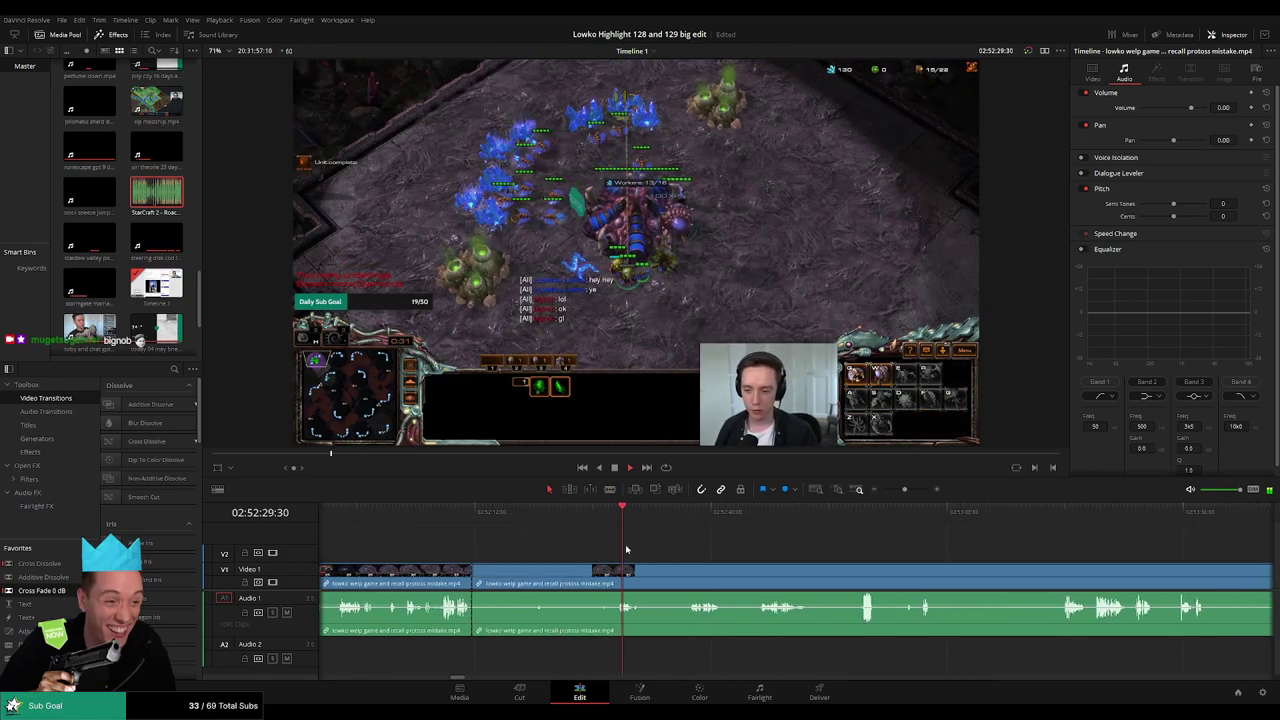
pyautogui.press('b')
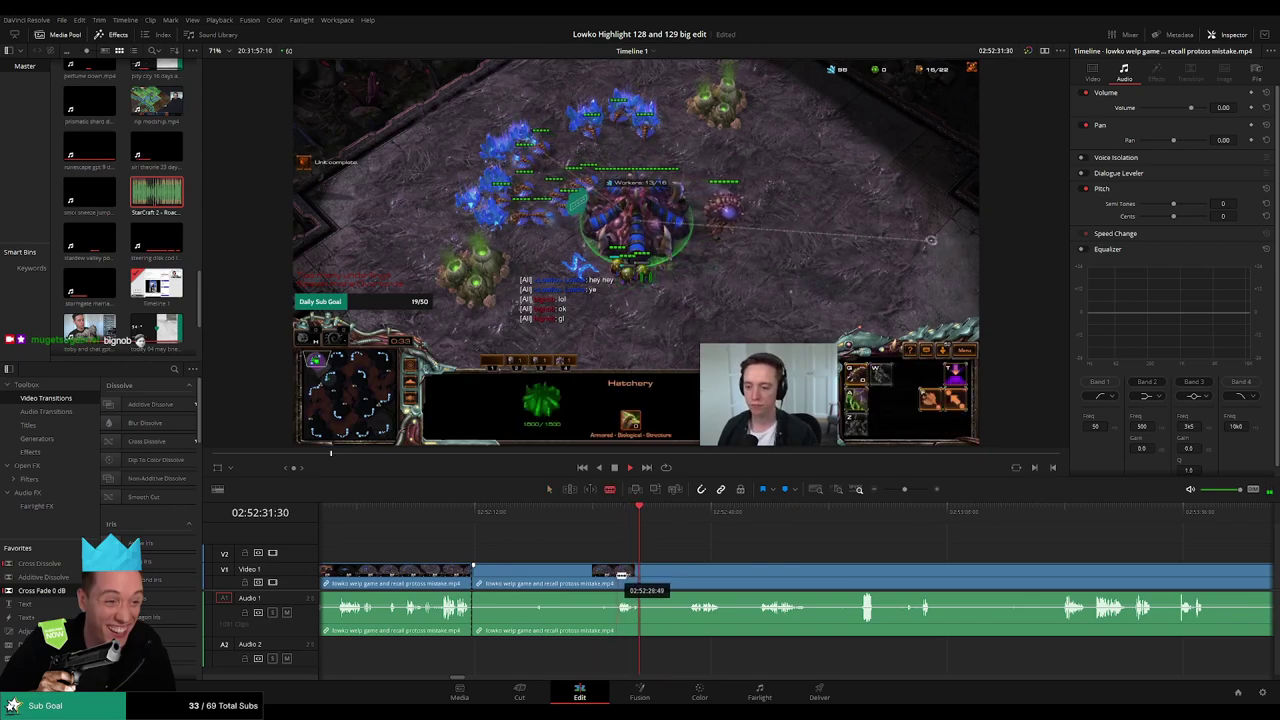
pyautogui.click(620, 576)
pyautogui.press('a')
pyautogui.click(603, 579)
pyautogui.press('Delete')
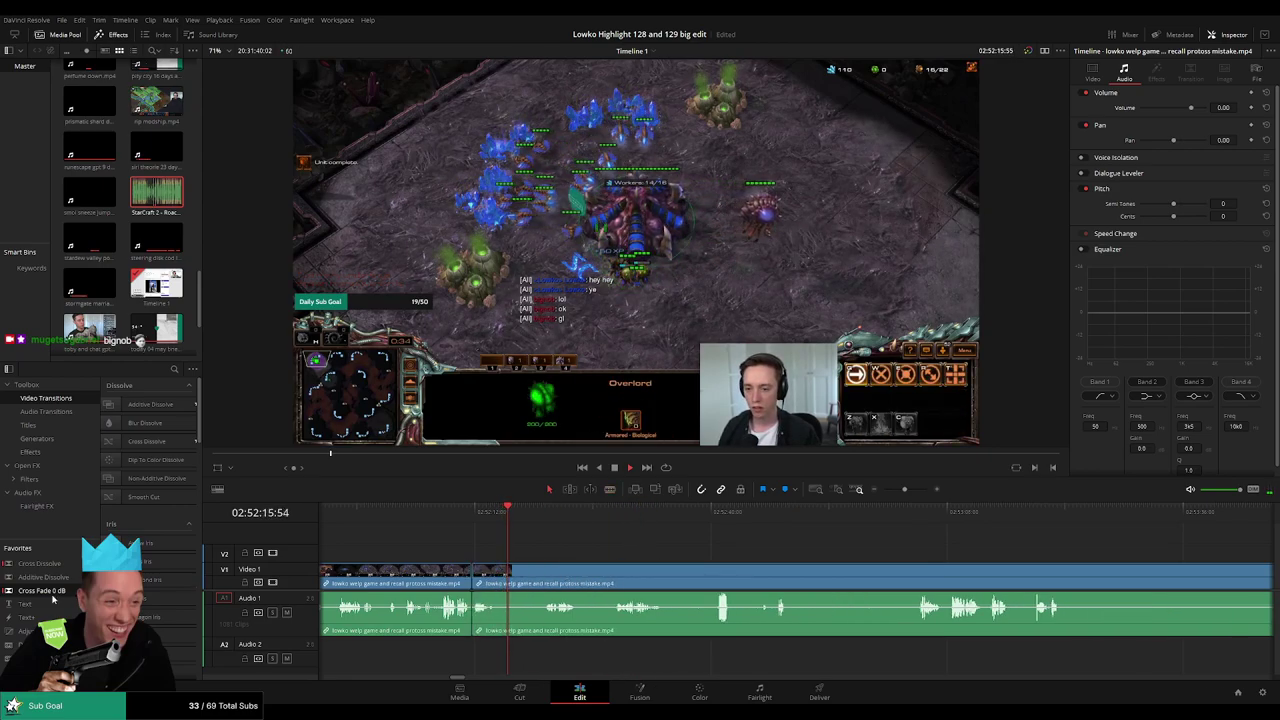
# - Split the lowko welp game clip at the start of the next pause near 02:52:14
pyautogui.press('b')
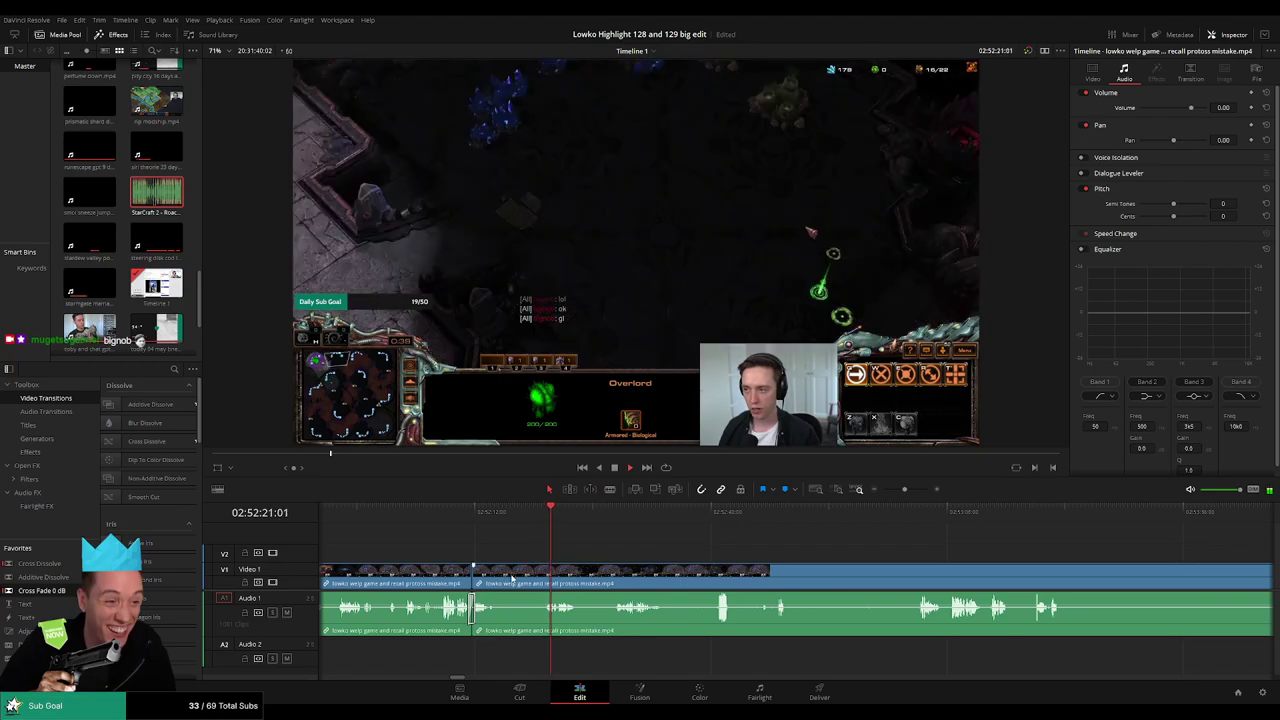
pyautogui.click(497, 575)
pyautogui.click(543, 575)
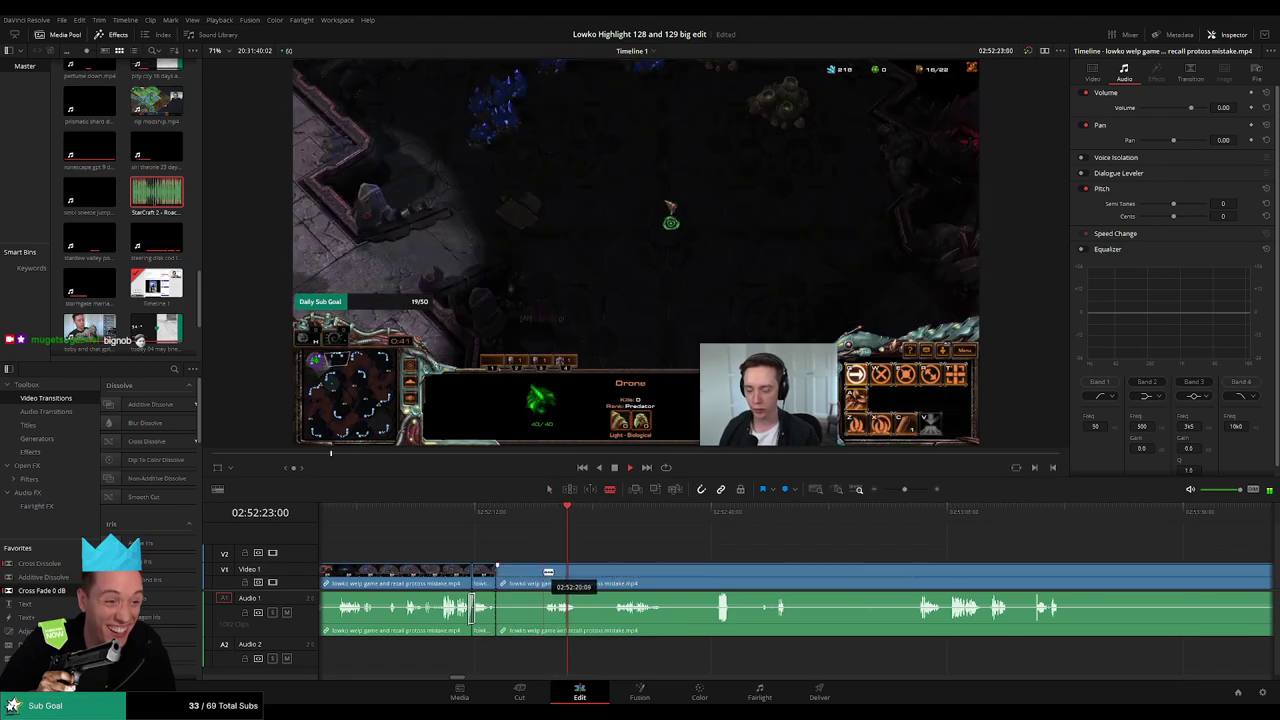
pyautogui.press('a')
pyautogui.click(523, 577)
pyautogui.press('Delete')
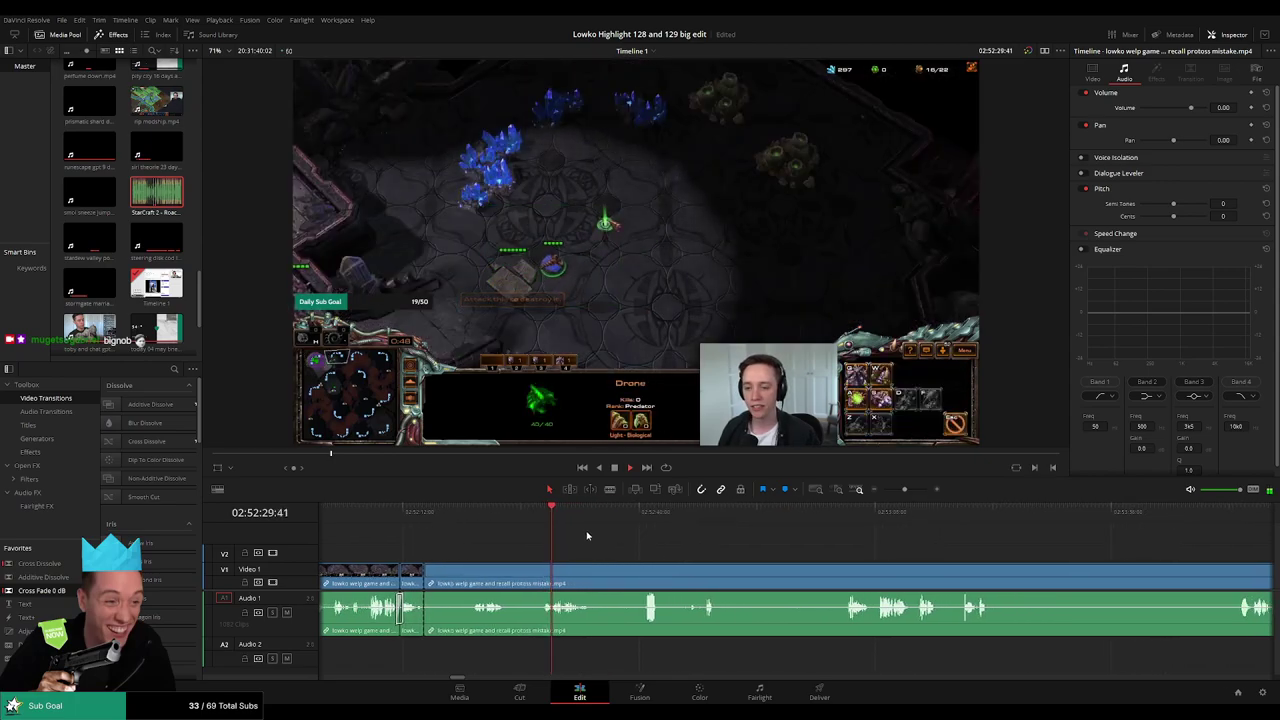
# - Review the passage from about 02:52:29 to 02:52:41 and split the clip at 02:52:35:27
pyautogui.click(648, 513)
pyautogui.click(624, 513)
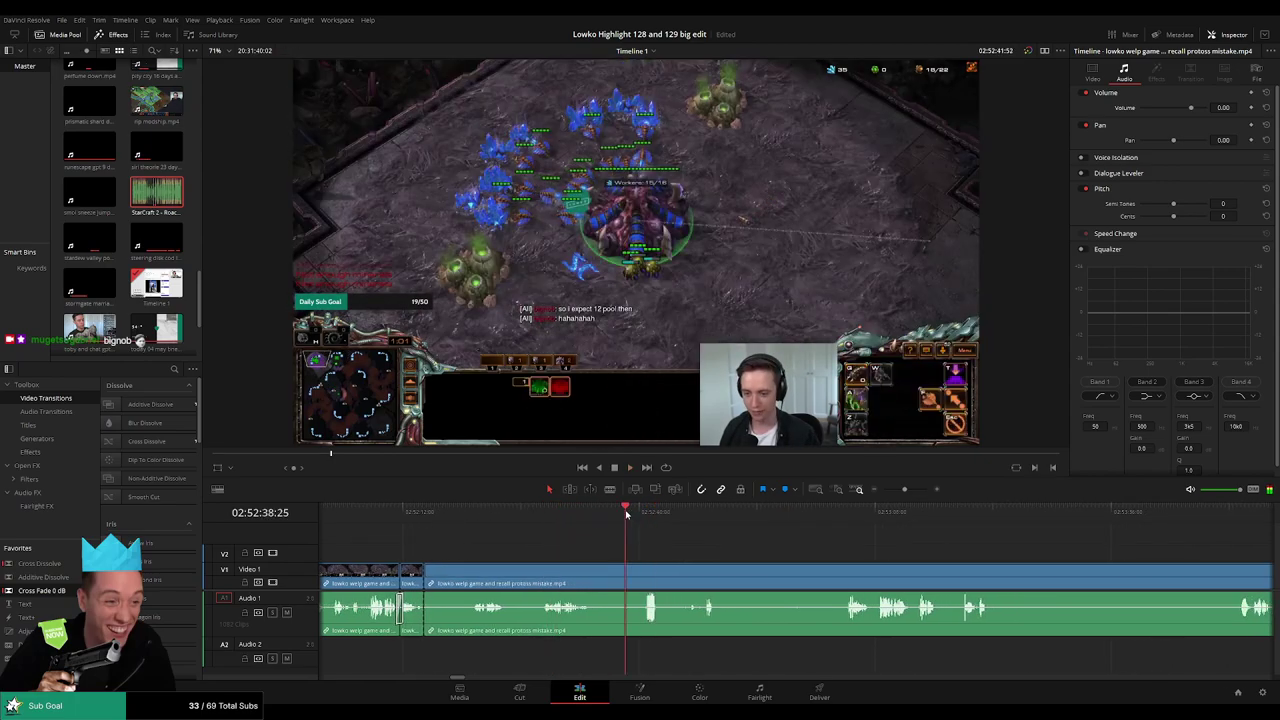
pyautogui.click(605, 513)
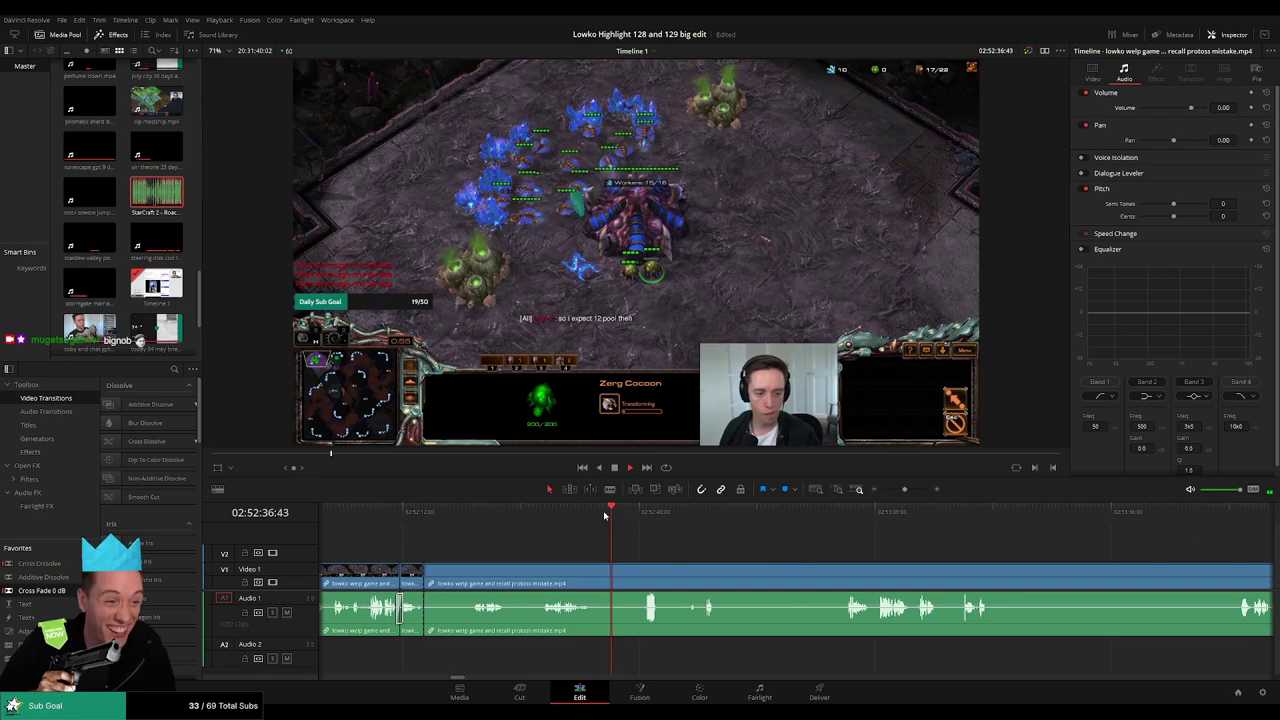
pyautogui.press('space')
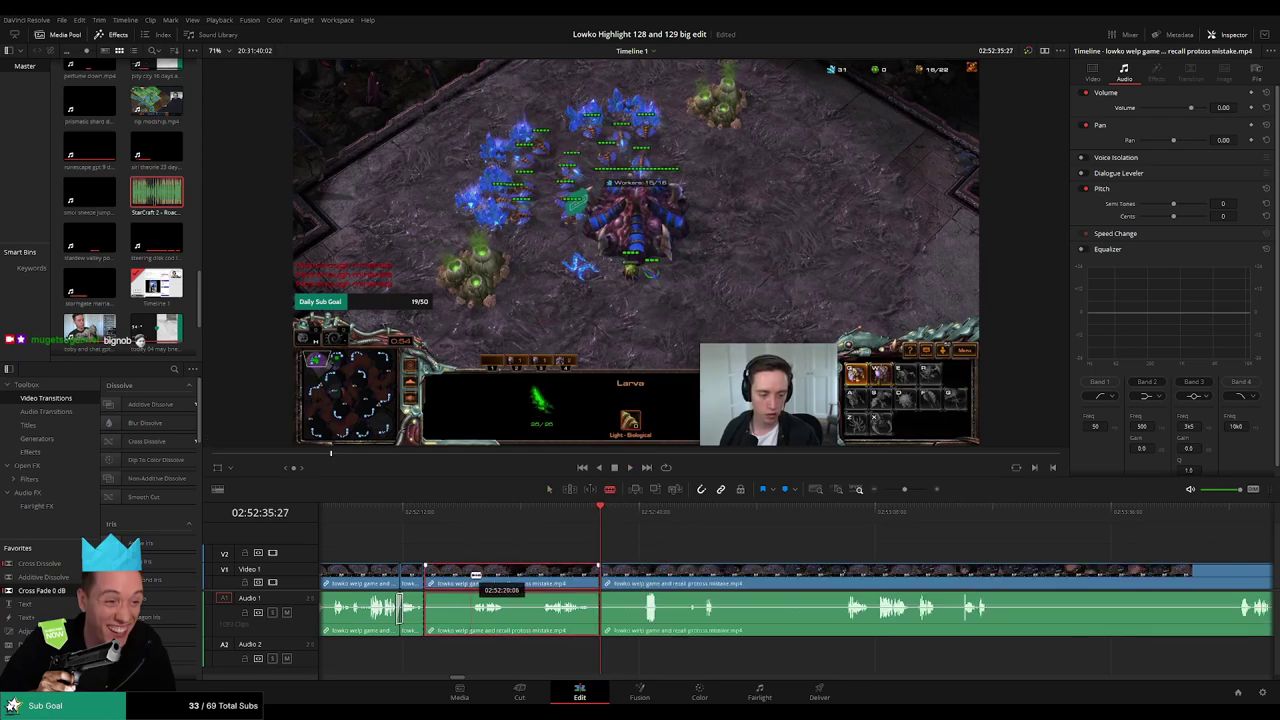
# - Cut out the pauses from about 02:52:14 to 02:52:20 and 02:52:24 to 02:52:28, closing the gaps and cross-fading both audio joins
pyautogui.click(473, 577)
pyautogui.click(506, 577)
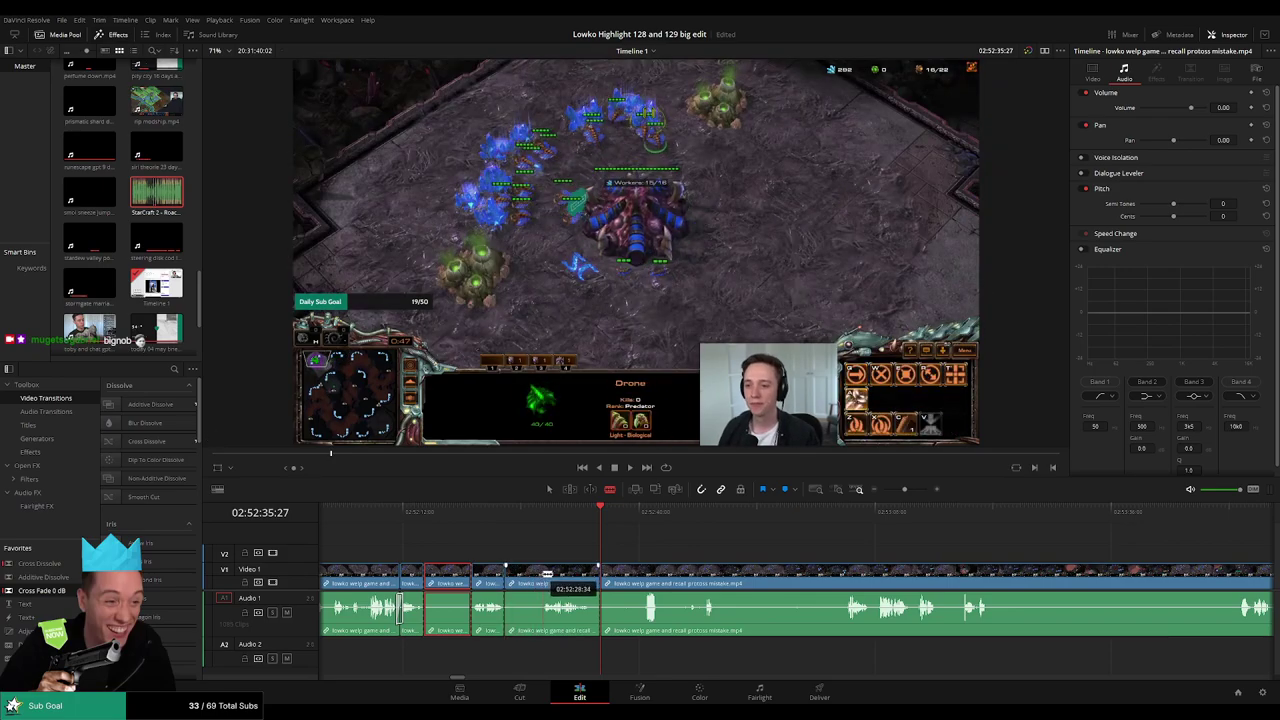
pyautogui.press('Delete')
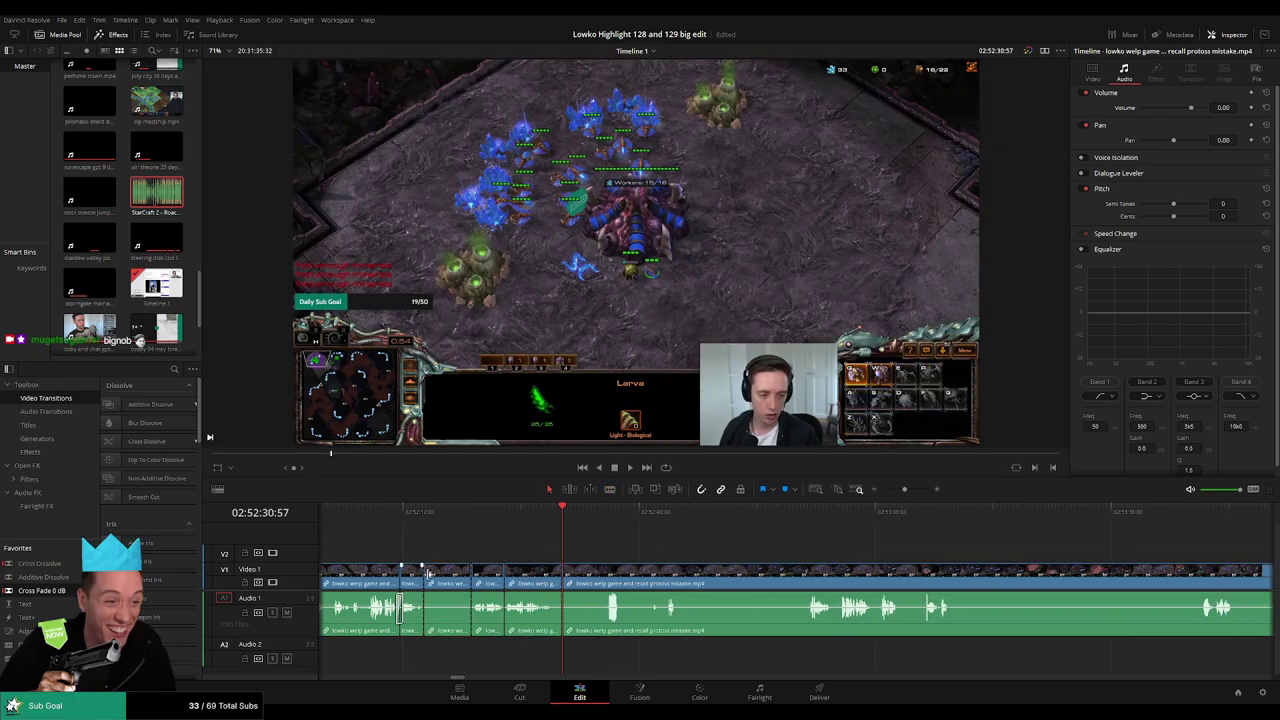
pyautogui.press('Delete')
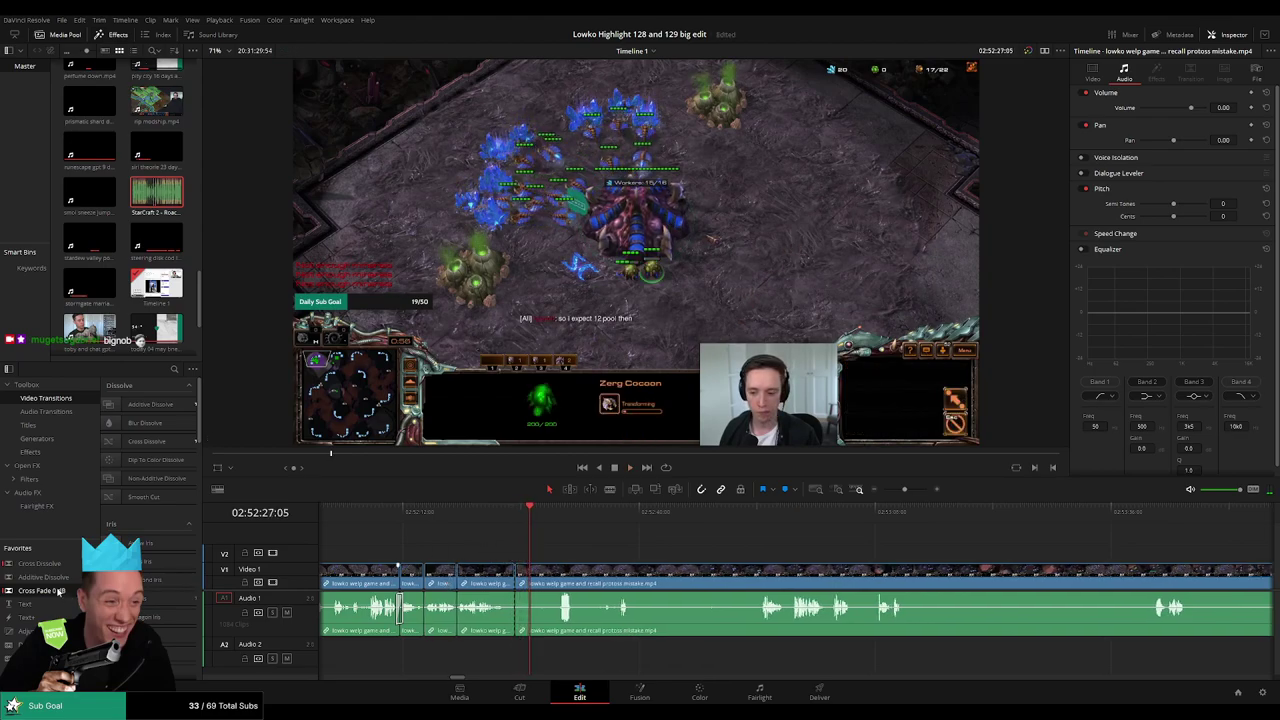
pyautogui.hscroll(-1, 493, 620)
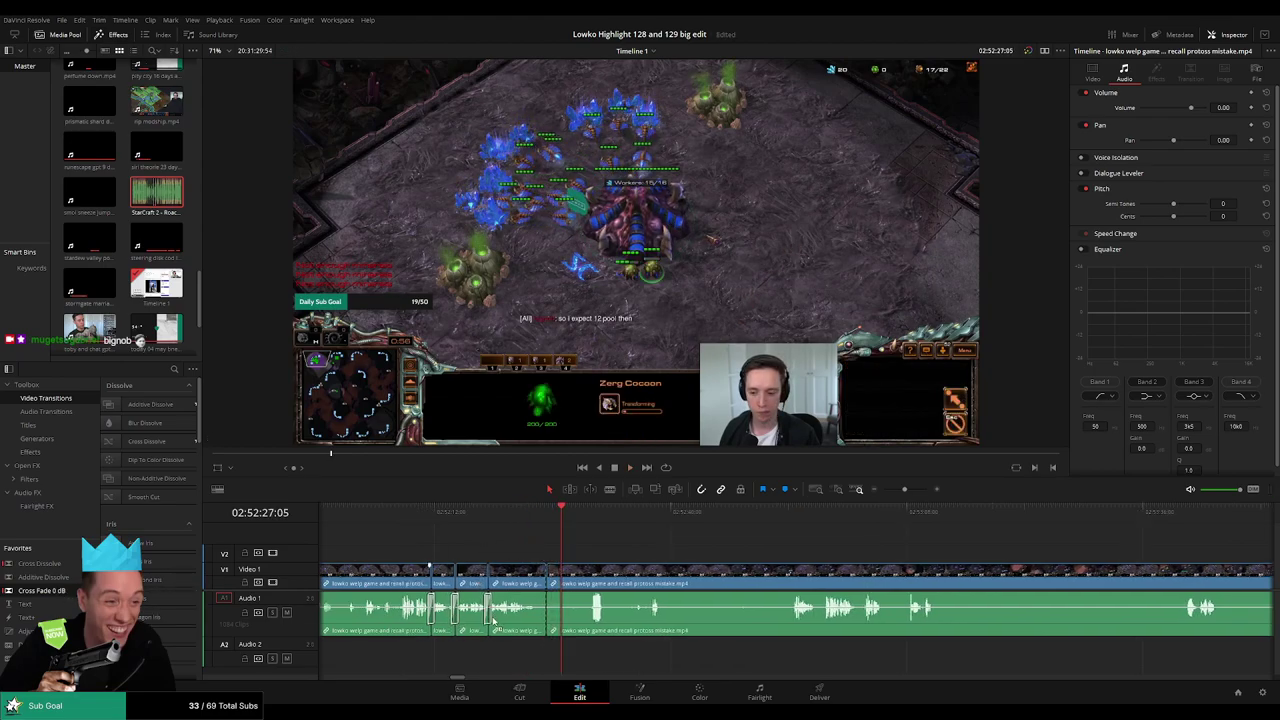
# - Preview the gameplay from about 02:52:27 to 02:52:57 to judge the reactions and pauses there
pyautogui.hscroll(4, 530, 558)
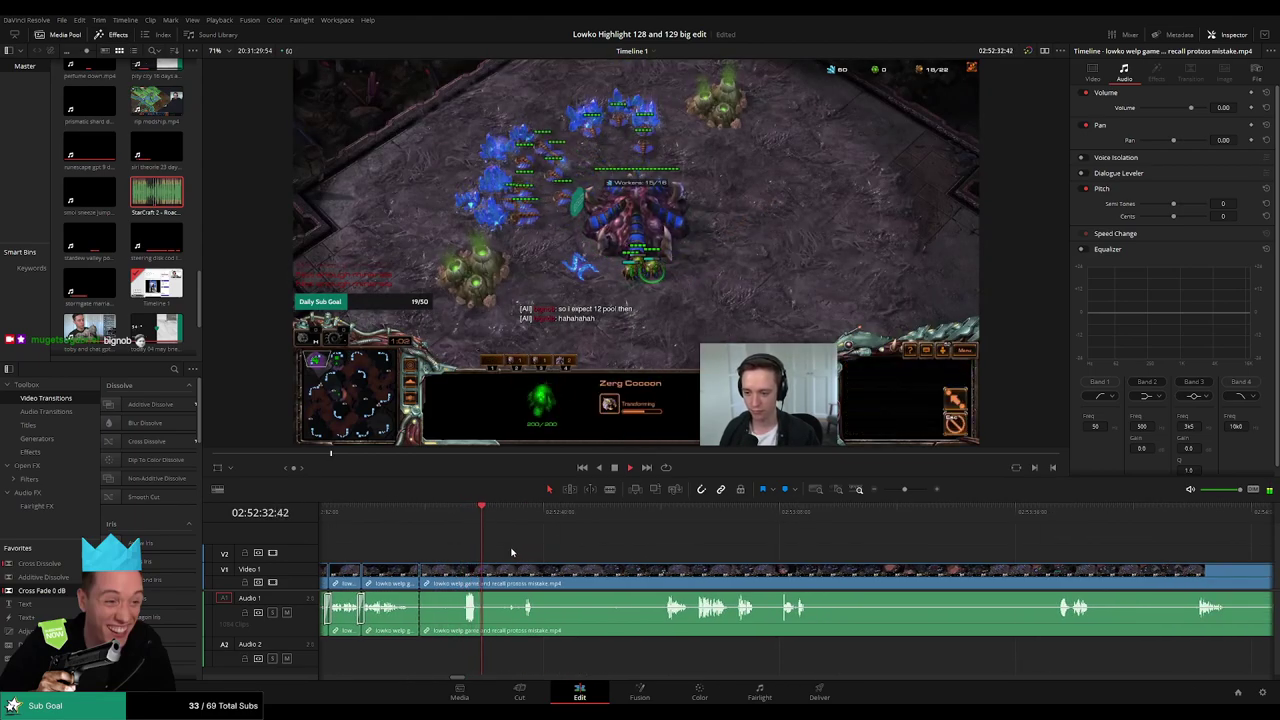
pyautogui.click(500, 517)
pyautogui.click(509, 517)
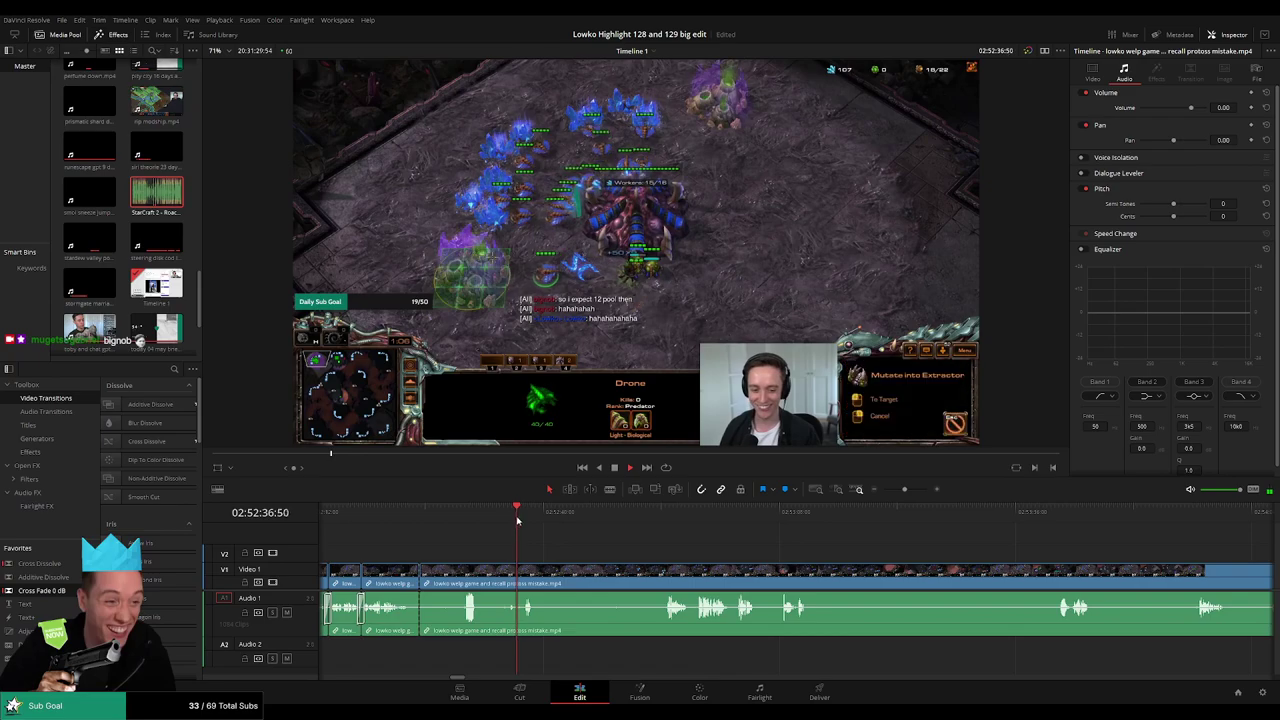
pyautogui.click(520, 517)
pyautogui.moveTo(577, 551); pyautogui.dragTo(500, 544)
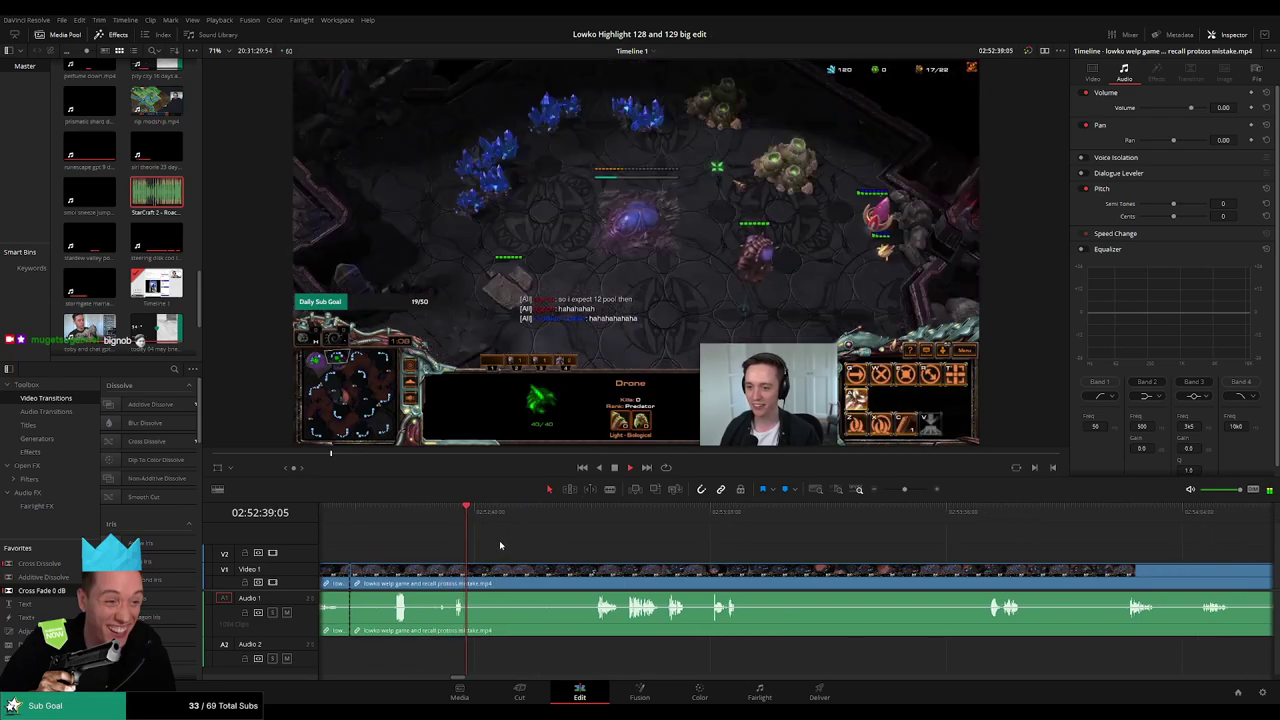
pyautogui.click(521, 516)
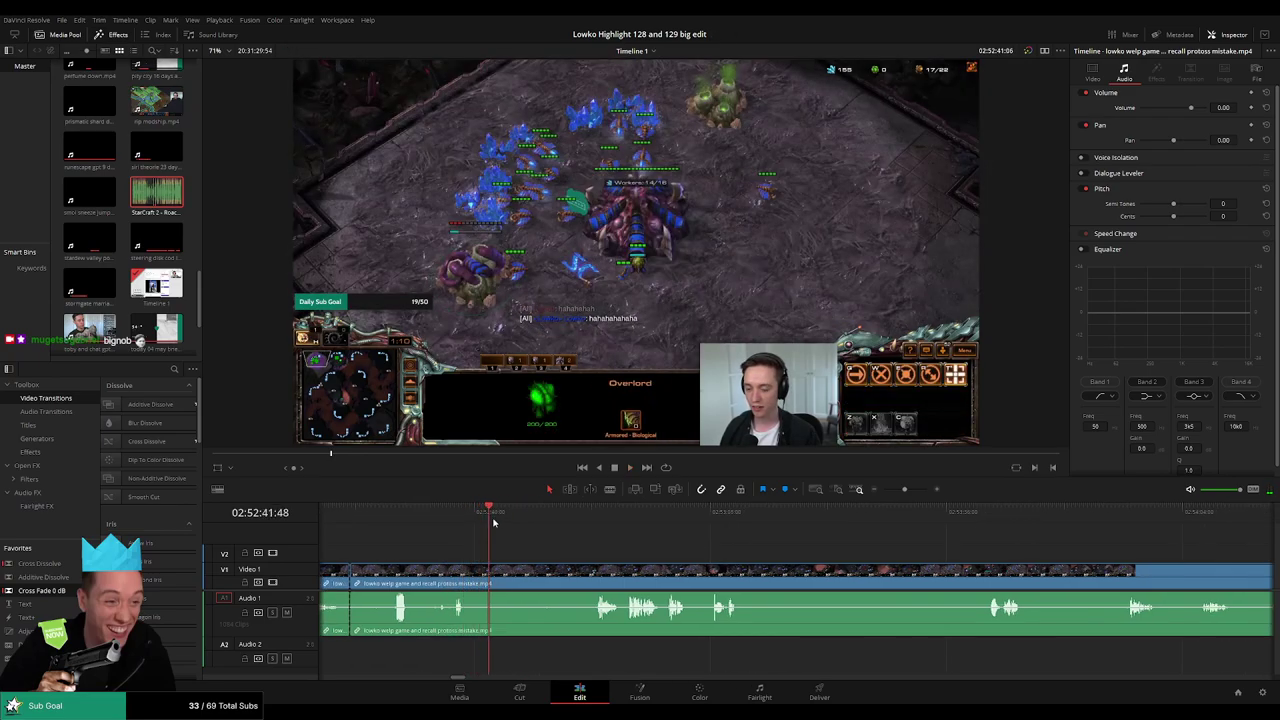
pyautogui.moveTo(521, 522); pyautogui.dragTo(594, 522)
pyautogui.moveTo(657, 556); pyautogui.dragTo(549, 557)
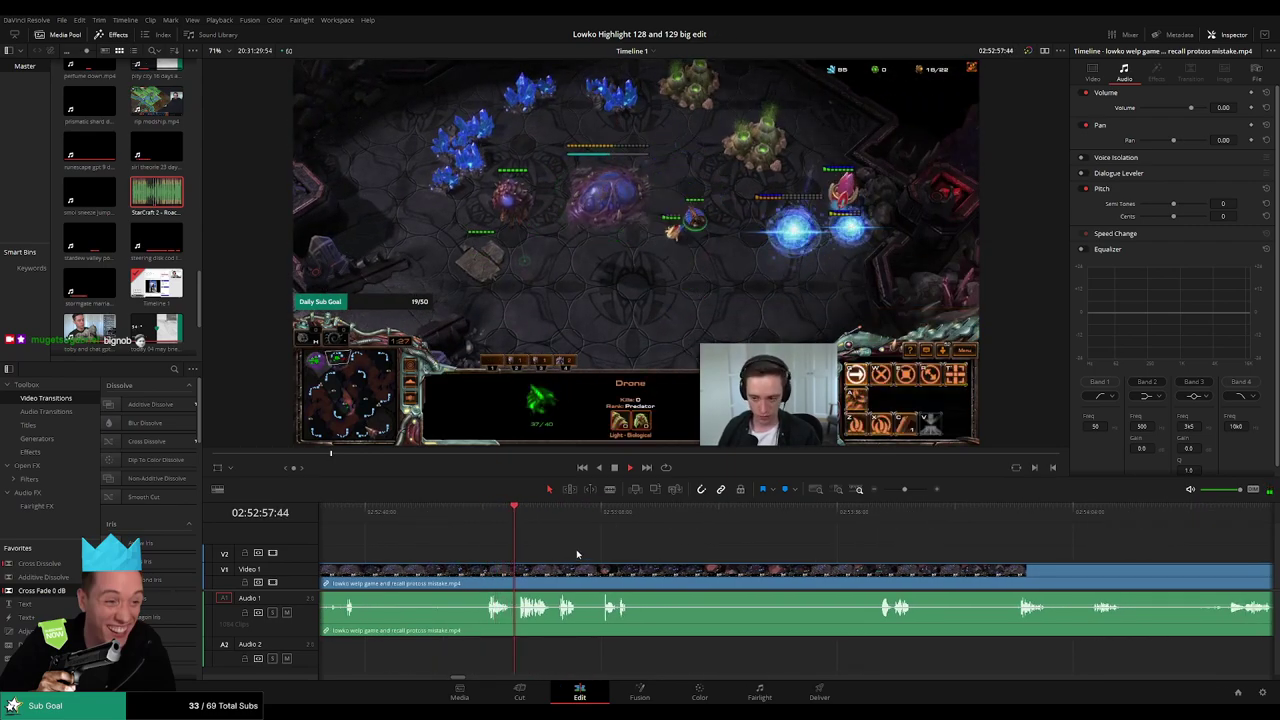
# - Cut out the pause in the lowko welp game clip from about 02:53:02 to 02:53:03 and close the gap
pyautogui.hscroll(2, 543, 544)
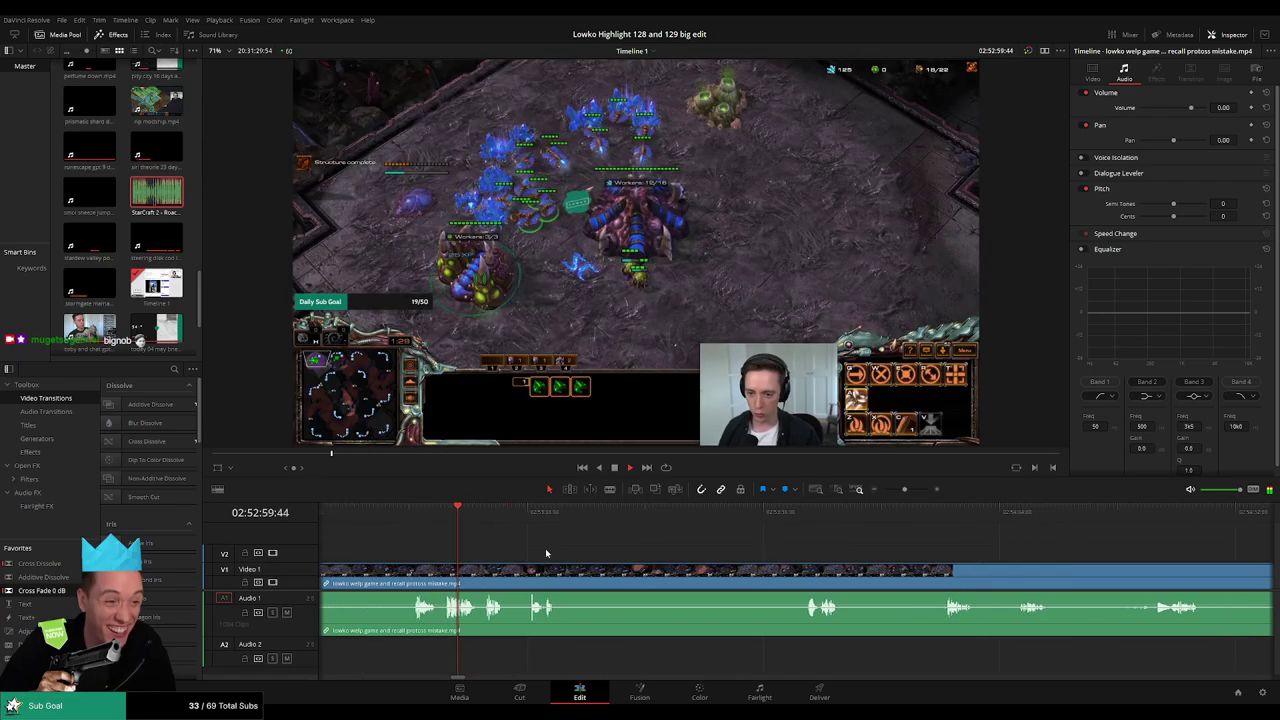
pyautogui.hscroll(1, 543, 547)
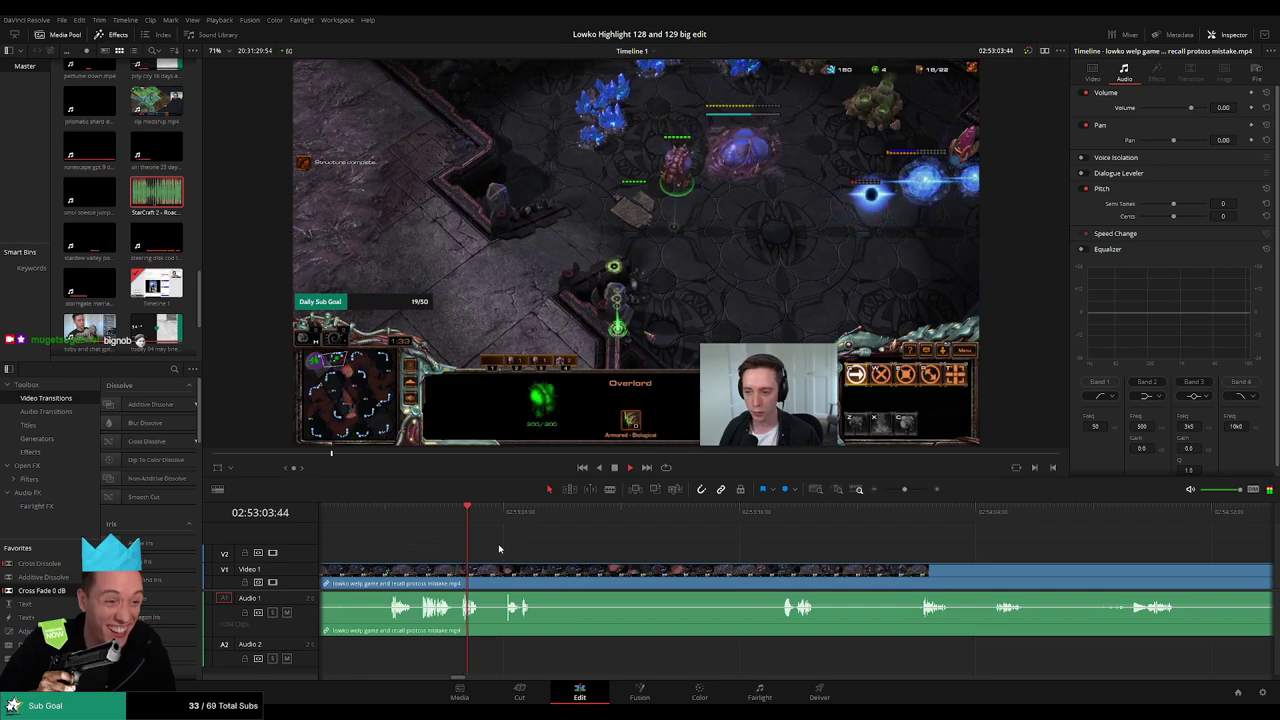
pyautogui.scroll(6, 749, 554)
pyautogui.press('b')
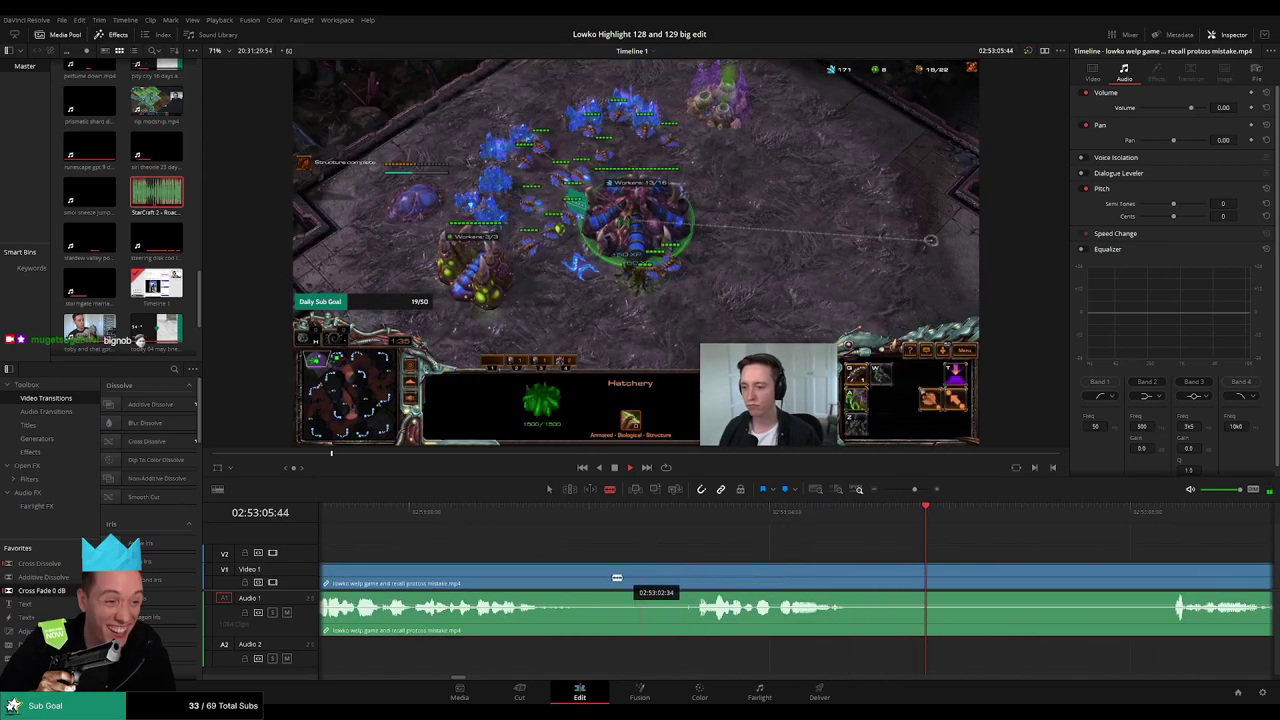
pyautogui.click(587, 578)
pyautogui.click(690, 578)
pyautogui.press('a')
pyautogui.click(648, 576)
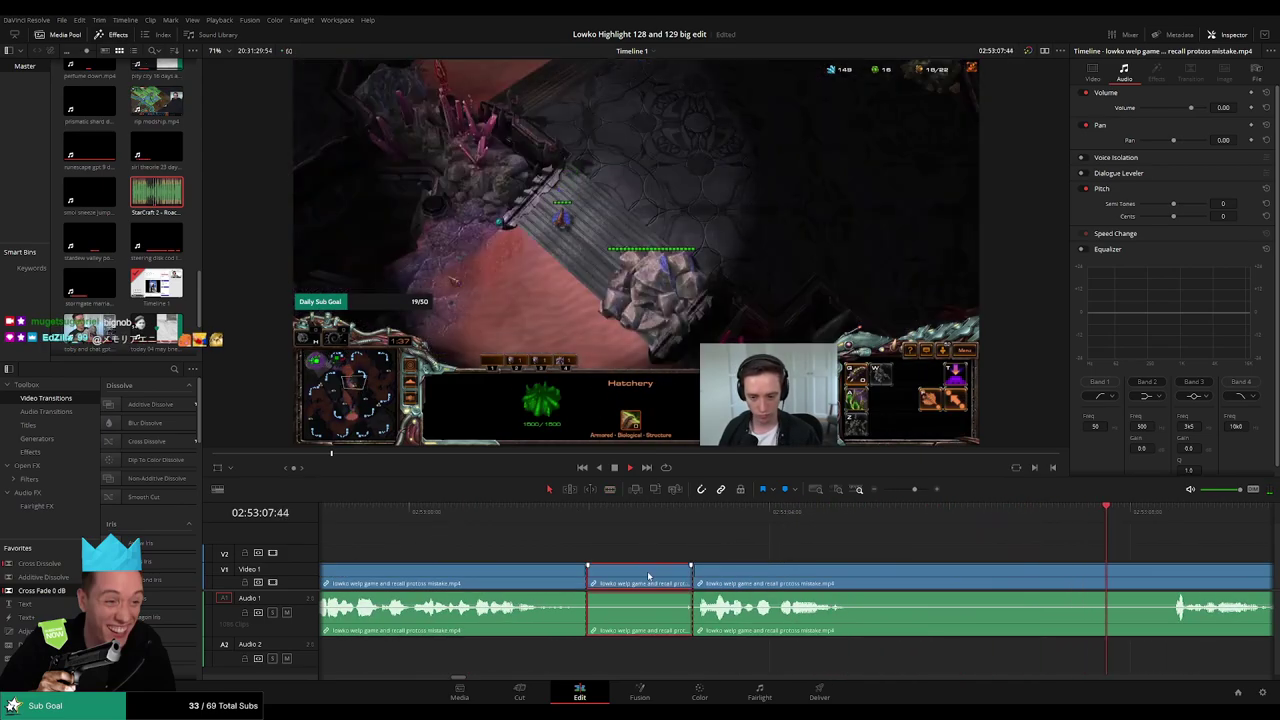
pyautogui.press('Delete')
# - Remove the pause from about 02:53:03:40 to 02:53:07:17 in the clip and close the gap
pyautogui.click(549, 511)
pyautogui.press('space')
pyautogui.hscroll(2, 607, 548)
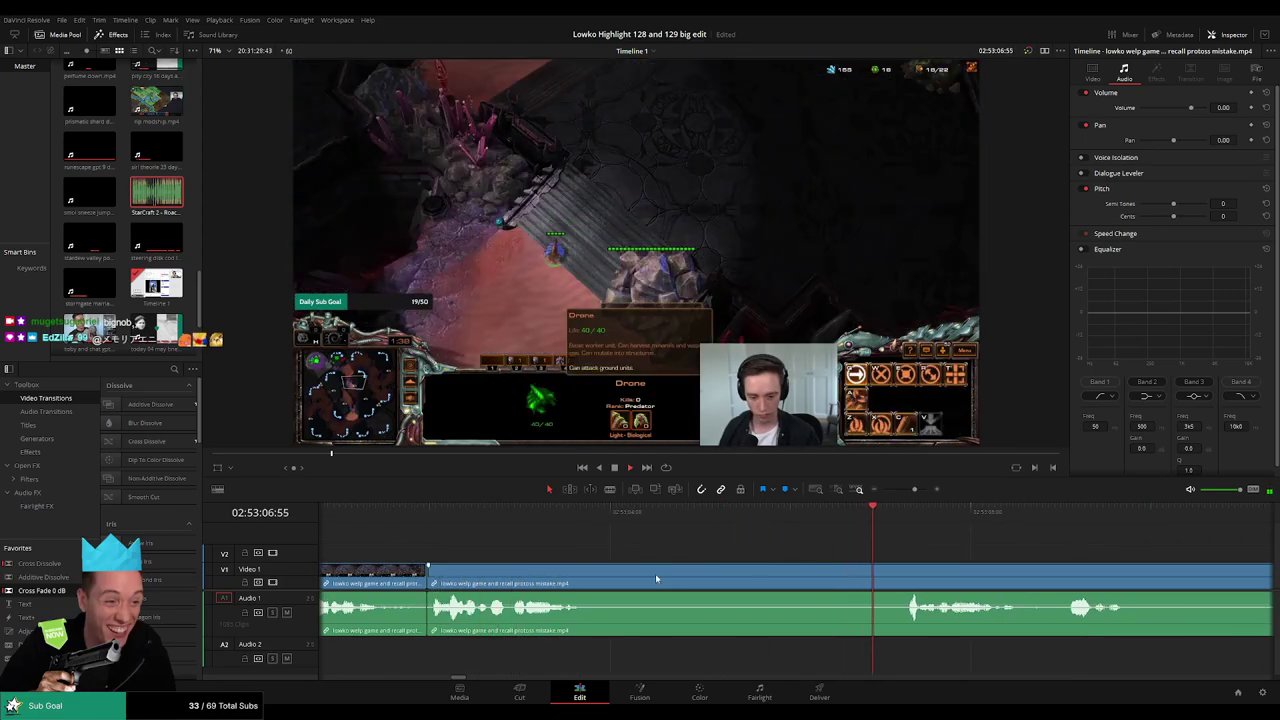
pyautogui.press('b')
pyautogui.click(580, 577)
pyautogui.click(907, 577)
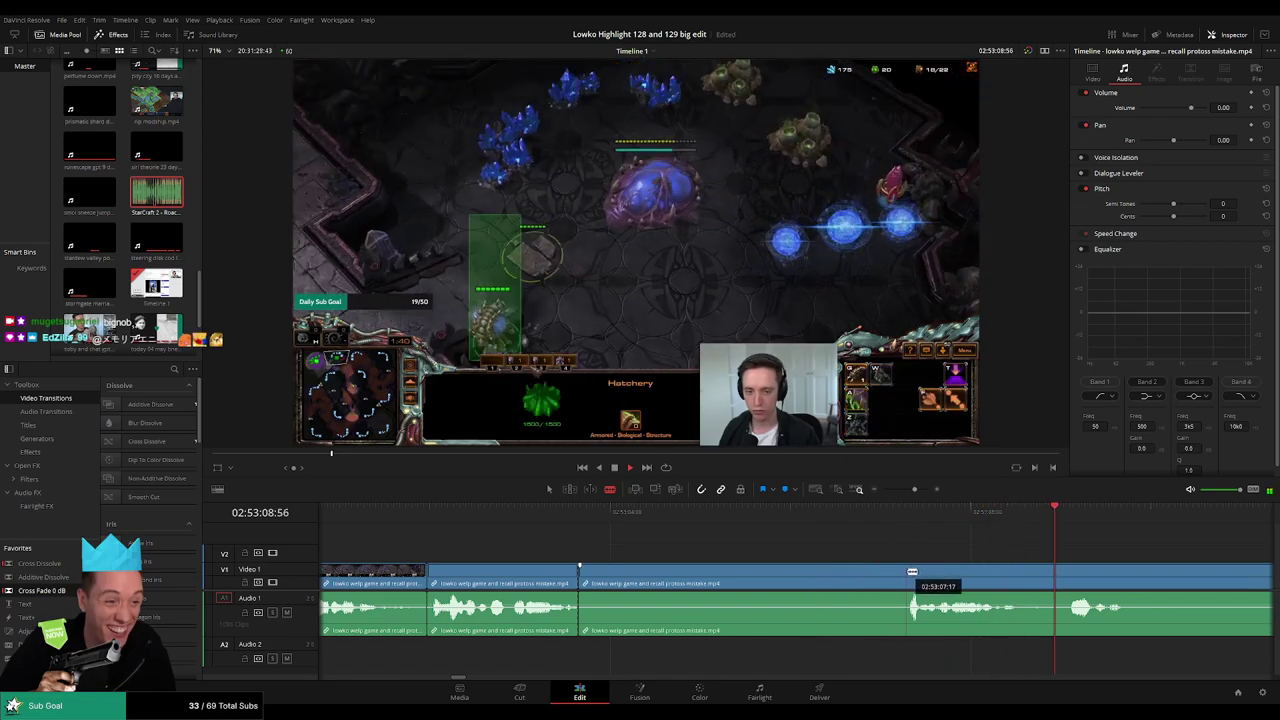
pyautogui.press('a')
pyautogui.click(851, 575)
pyautogui.press('Delete')
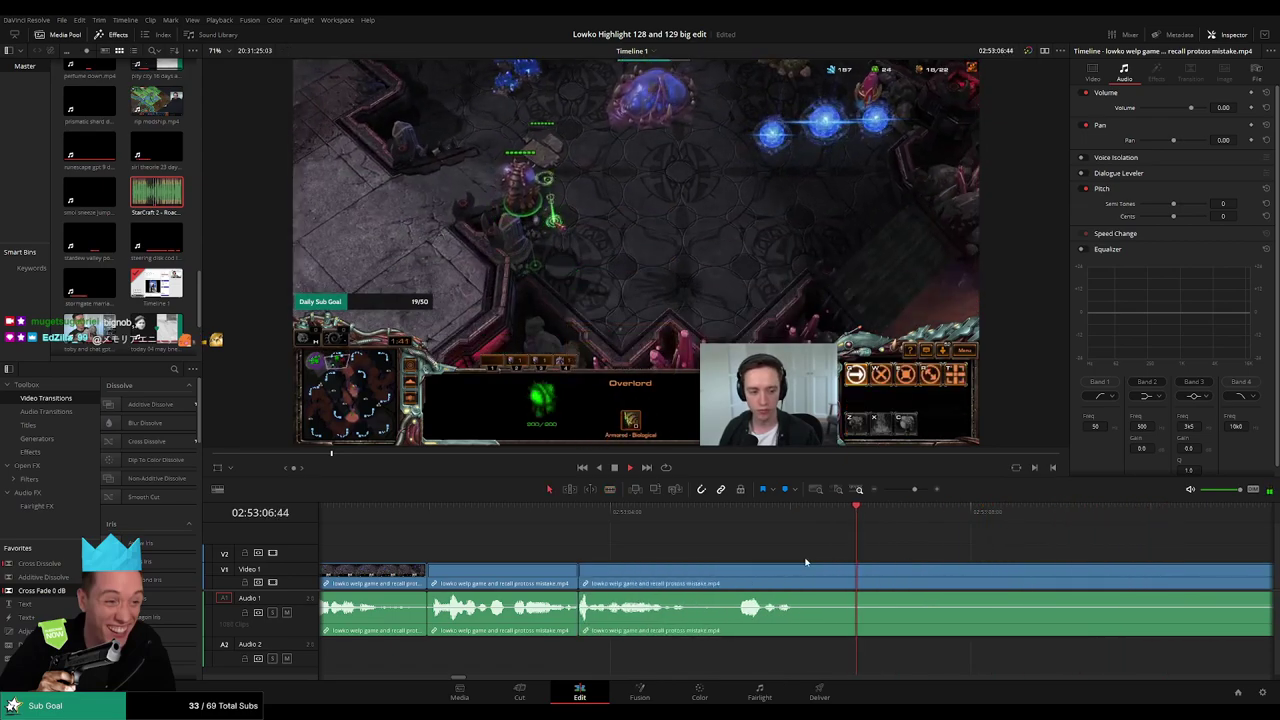
# - Cut the quiet gameplay passage from about 02:53:07 to 02:53:24 out of the clip, closing the gap
pyautogui.moveTo(912, 489); pyautogui.dragTo(904, 490)
pyautogui.press('b')
pyautogui.click(775, 577)
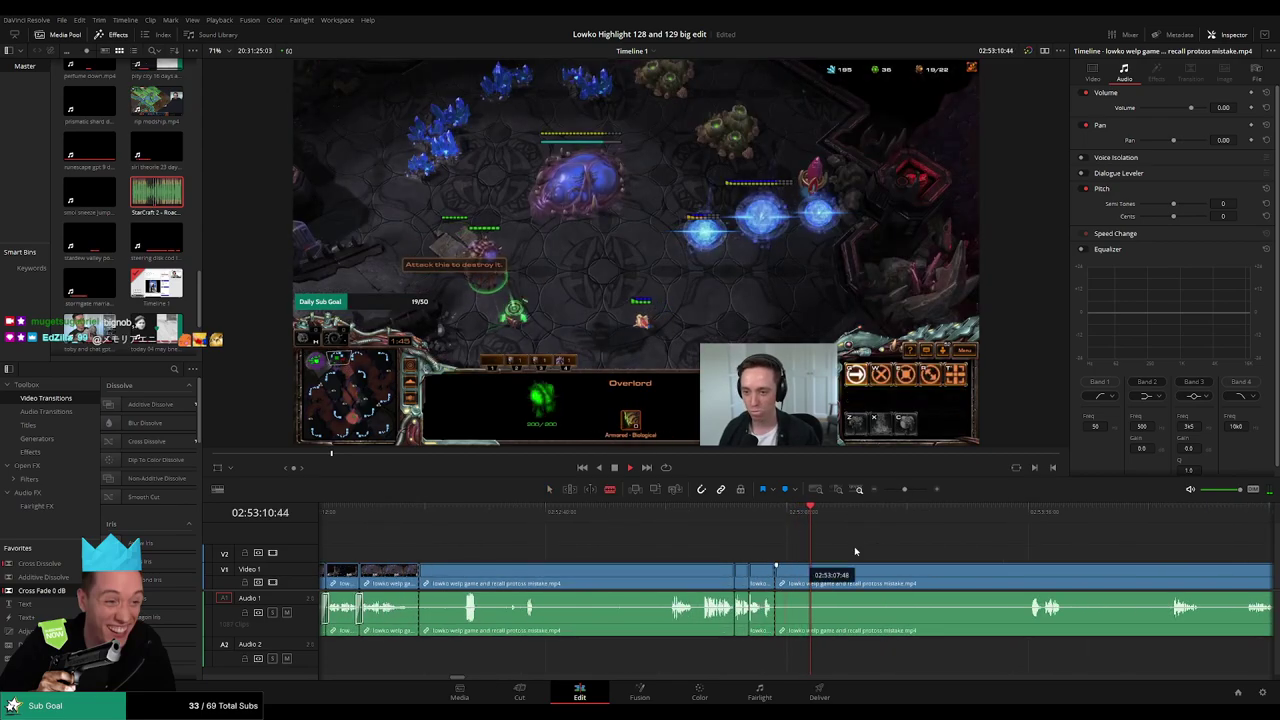
pyautogui.moveTo(836, 522); pyautogui.dragTo(928, 519)
pyautogui.moveTo(983, 554); pyautogui.dragTo(672, 532)
pyautogui.click(651, 573)
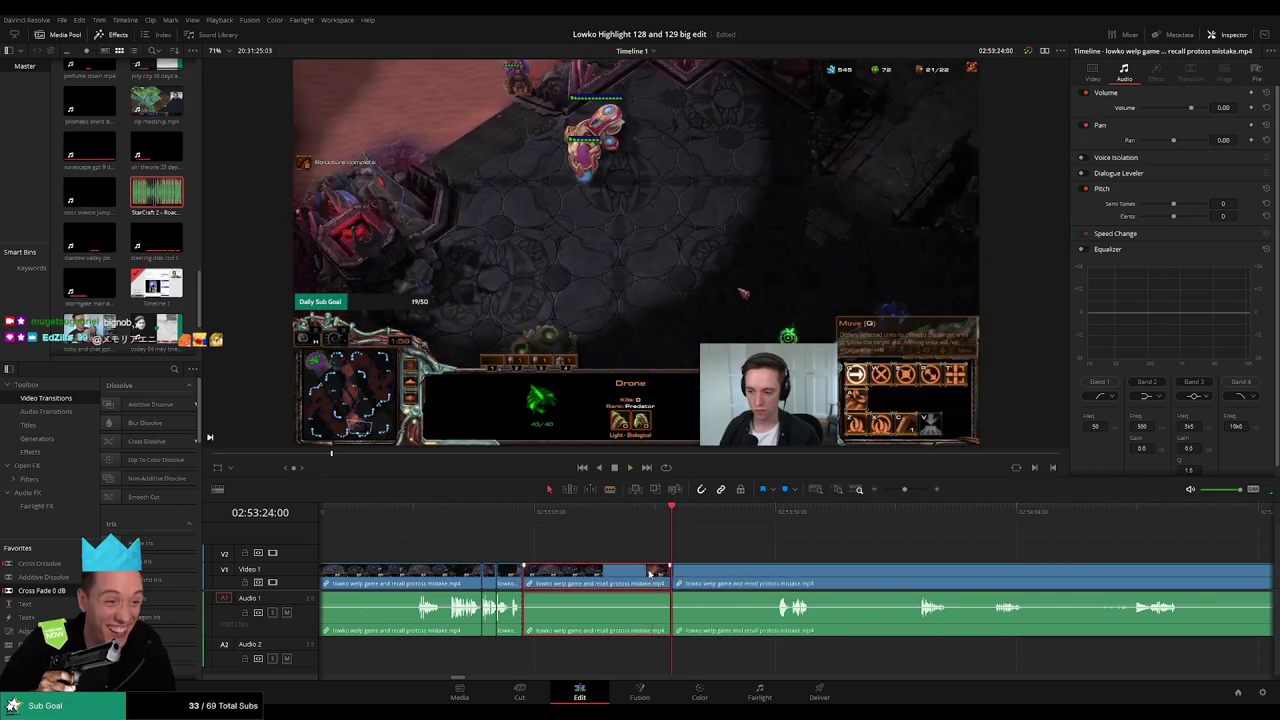
pyautogui.press('Delete')
# - Review the gameplay after 02:53:07, cut out the pause from about 02:53:23 to 02:53:34 and cross-fade the audio join
pyautogui.press('space')
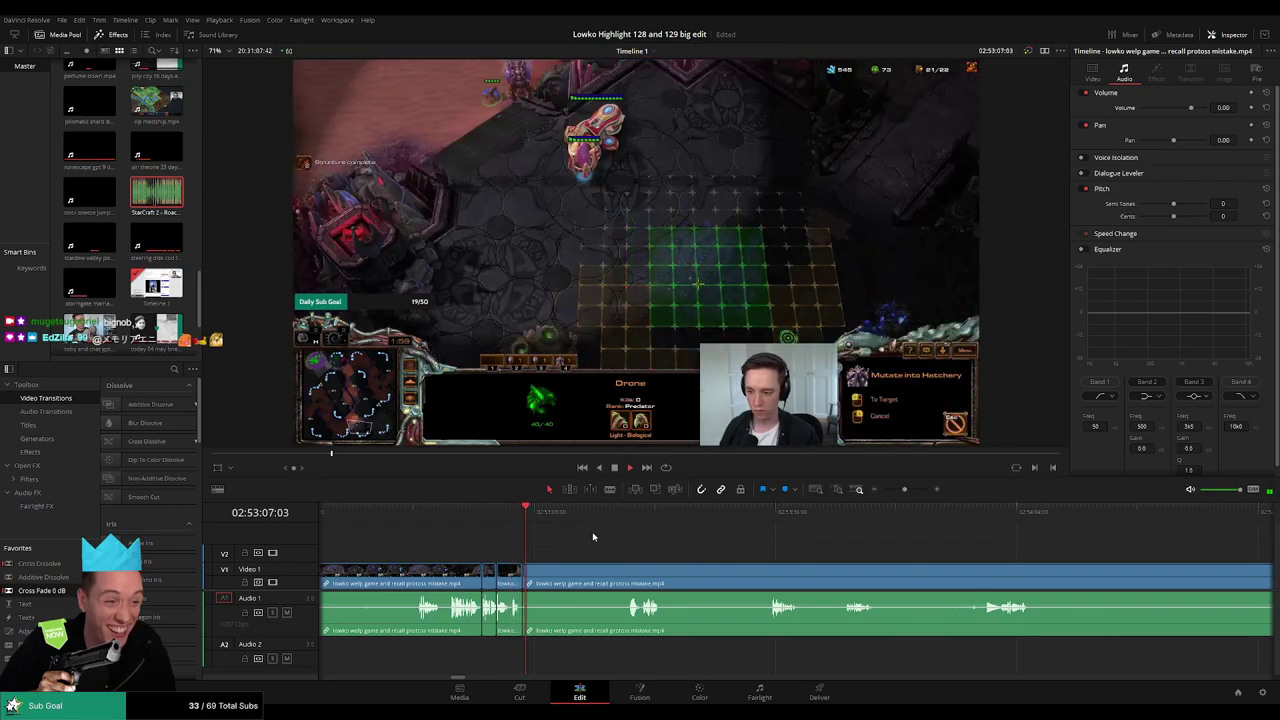
pyautogui.click(558, 517)
pyautogui.moveTo(558, 517); pyautogui.dragTo(628, 516)
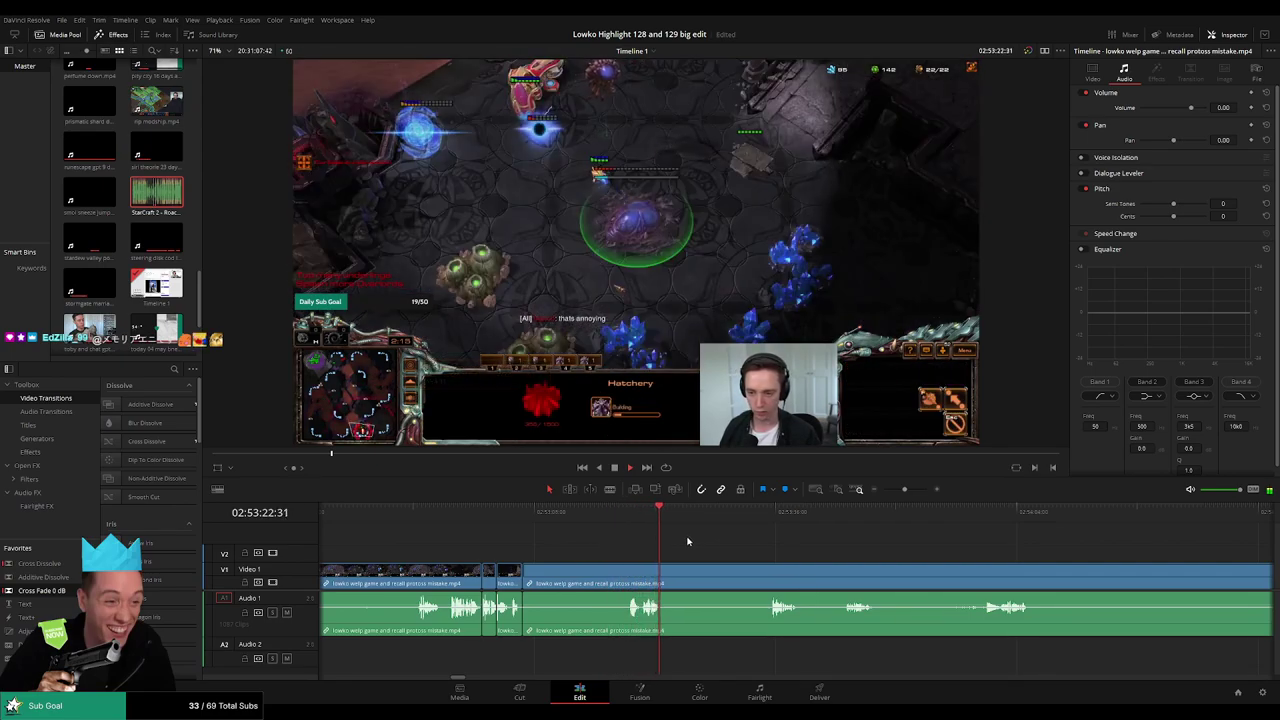
pyautogui.moveTo(684, 536); pyautogui.dragTo(711, 518)
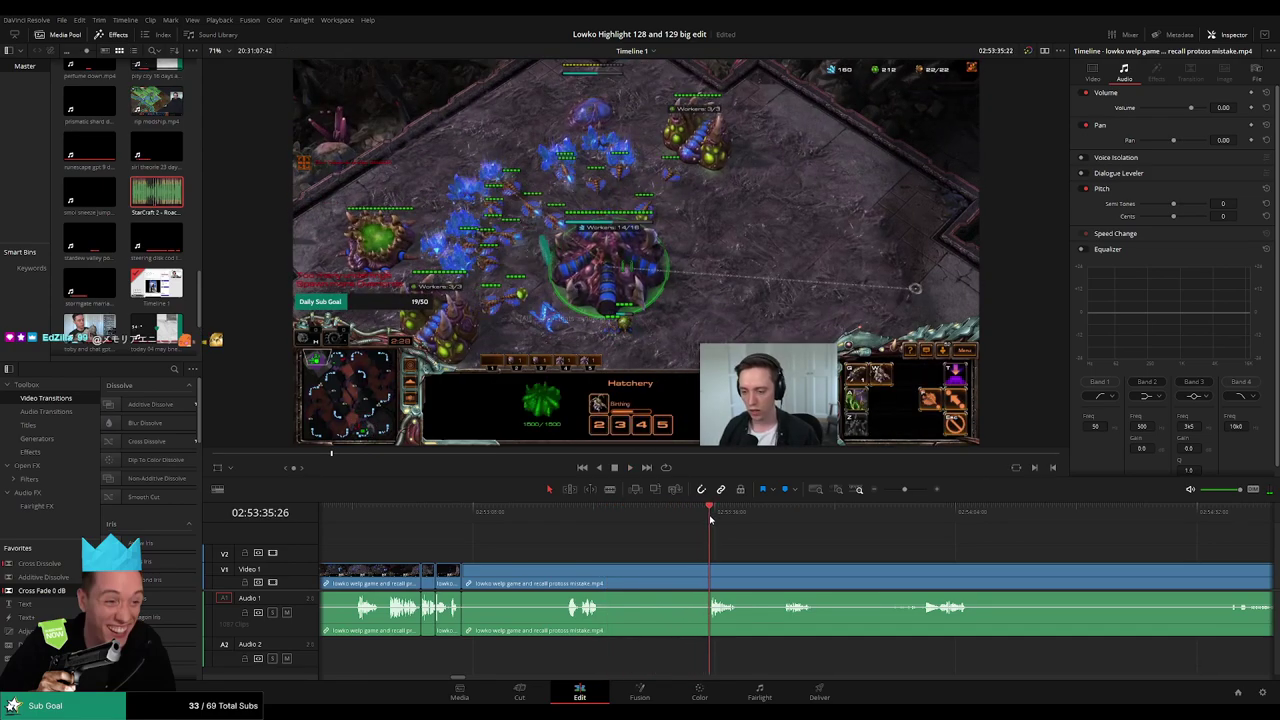
pyautogui.click(601, 575)
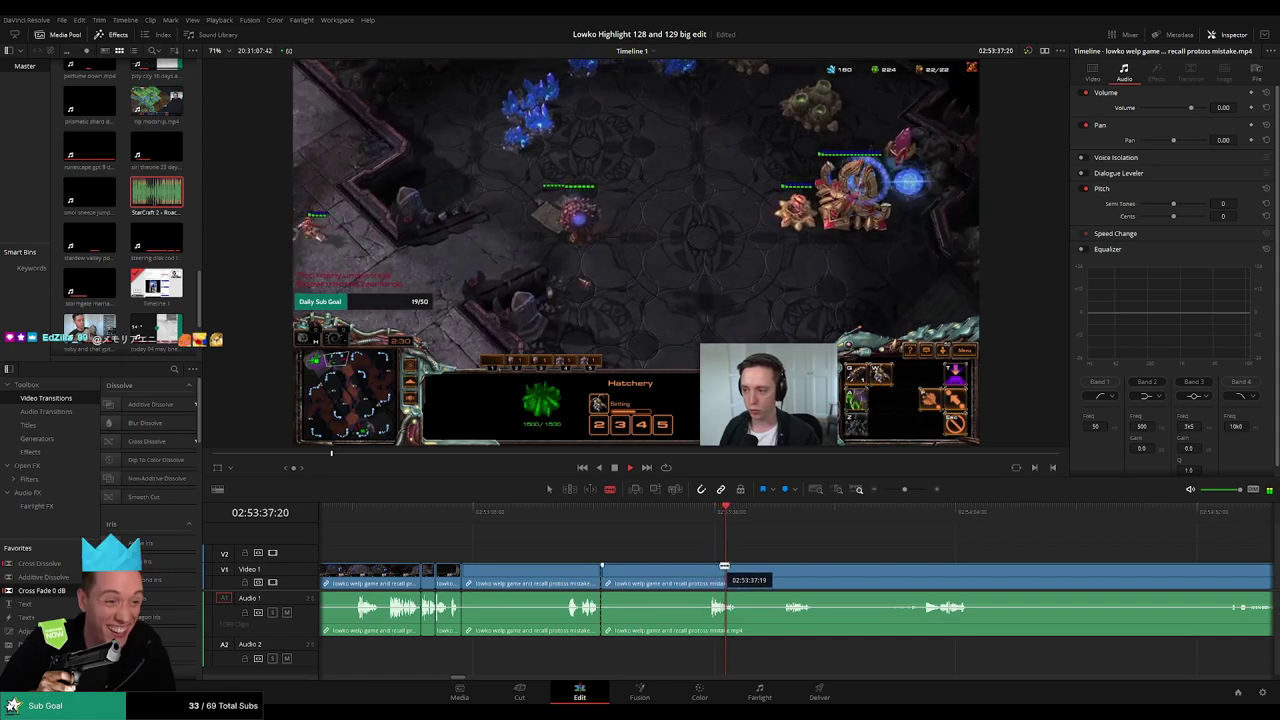
pyautogui.click(700, 575)
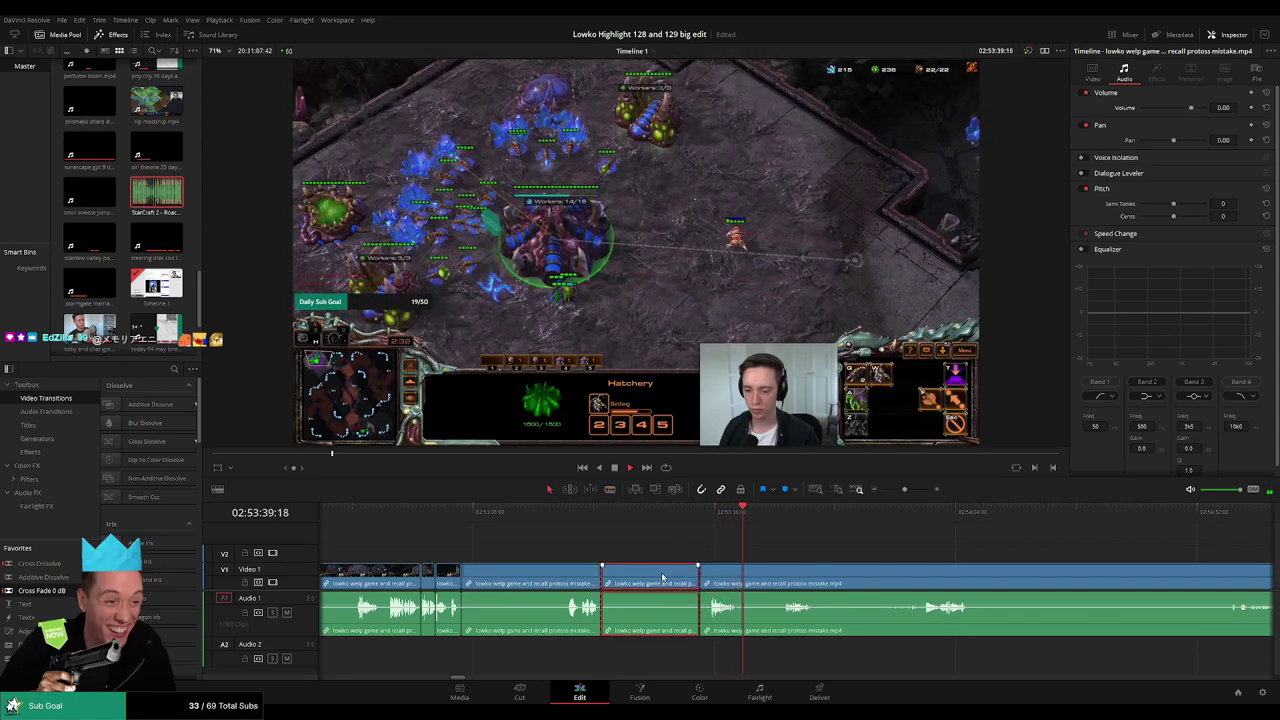
pyautogui.press('BackSpace')
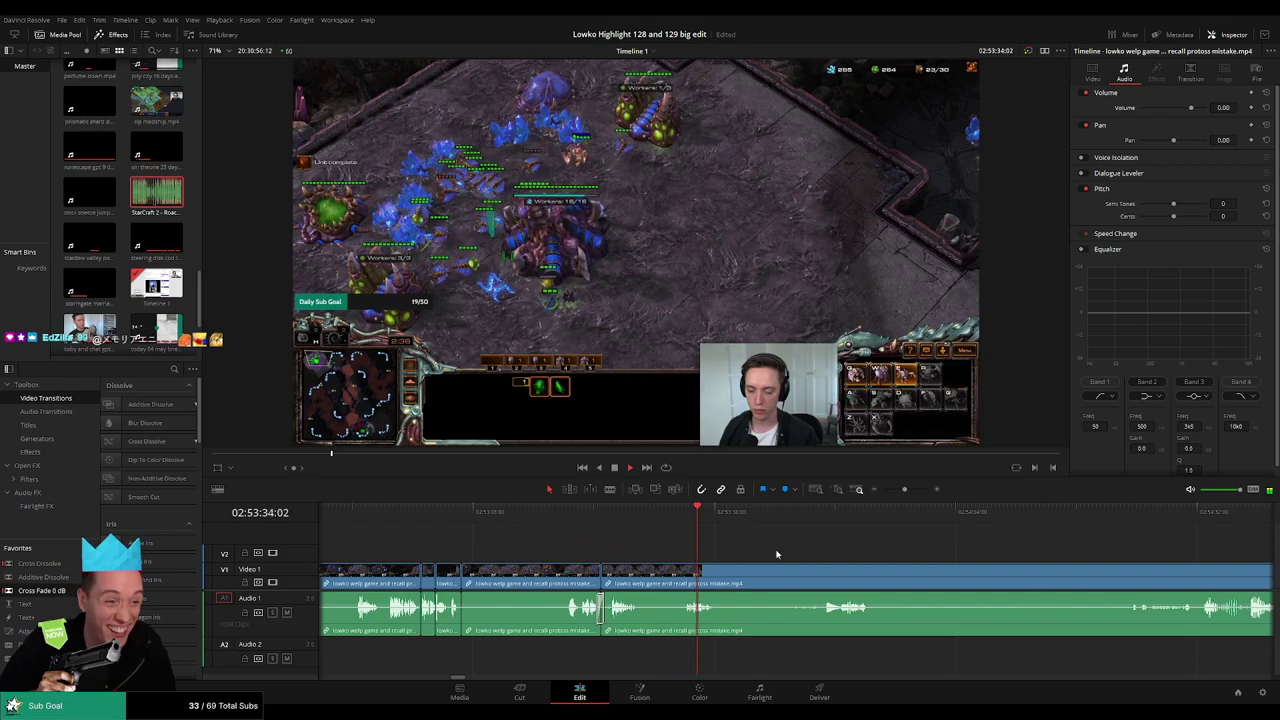
# - Review the gameplay from about 02:53:34 to 02:53:51 for the next pause to cut
pyautogui.moveTo(773, 553); pyautogui.dragTo(687, 543)
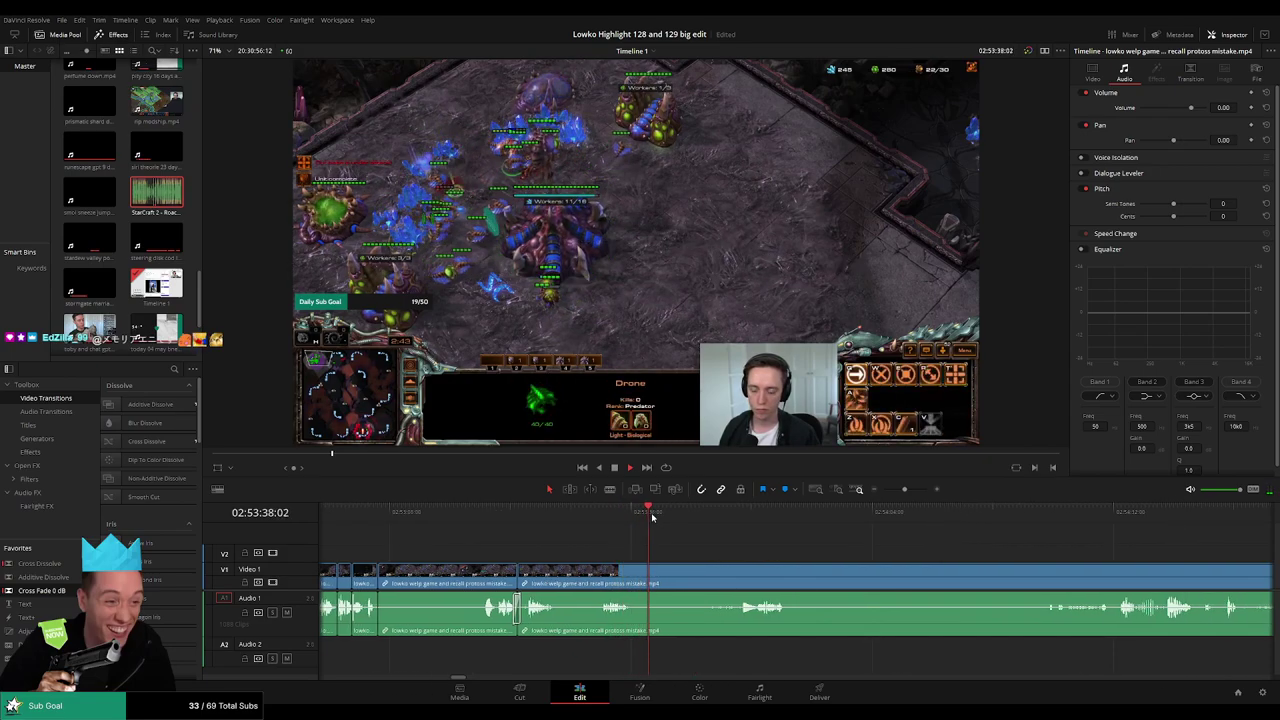
pyautogui.moveTo(651, 514); pyautogui.dragTo(705, 517)
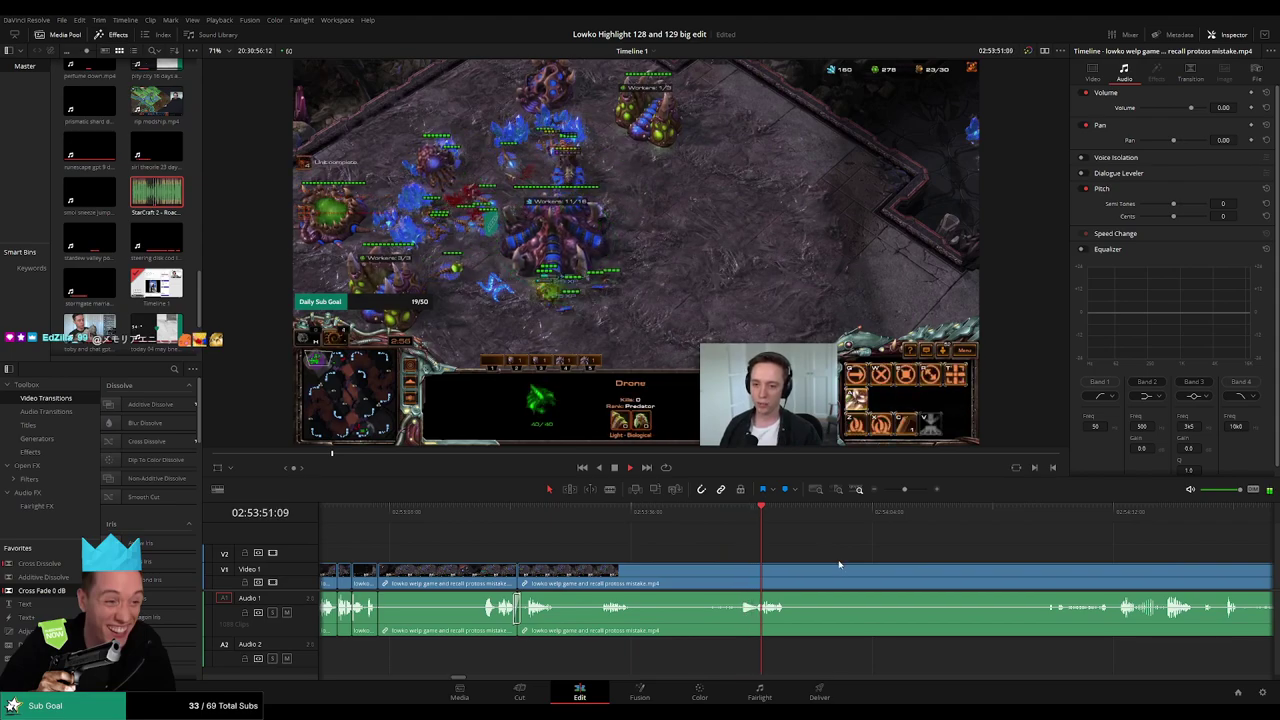
# - Cut the section from 02:53:58:31 to 02:54:12:13 out of the gameplay clip and close the gap
pyautogui.moveTo(849, 564); pyautogui.dragTo(659, 541)
pyautogui.click(606, 513)
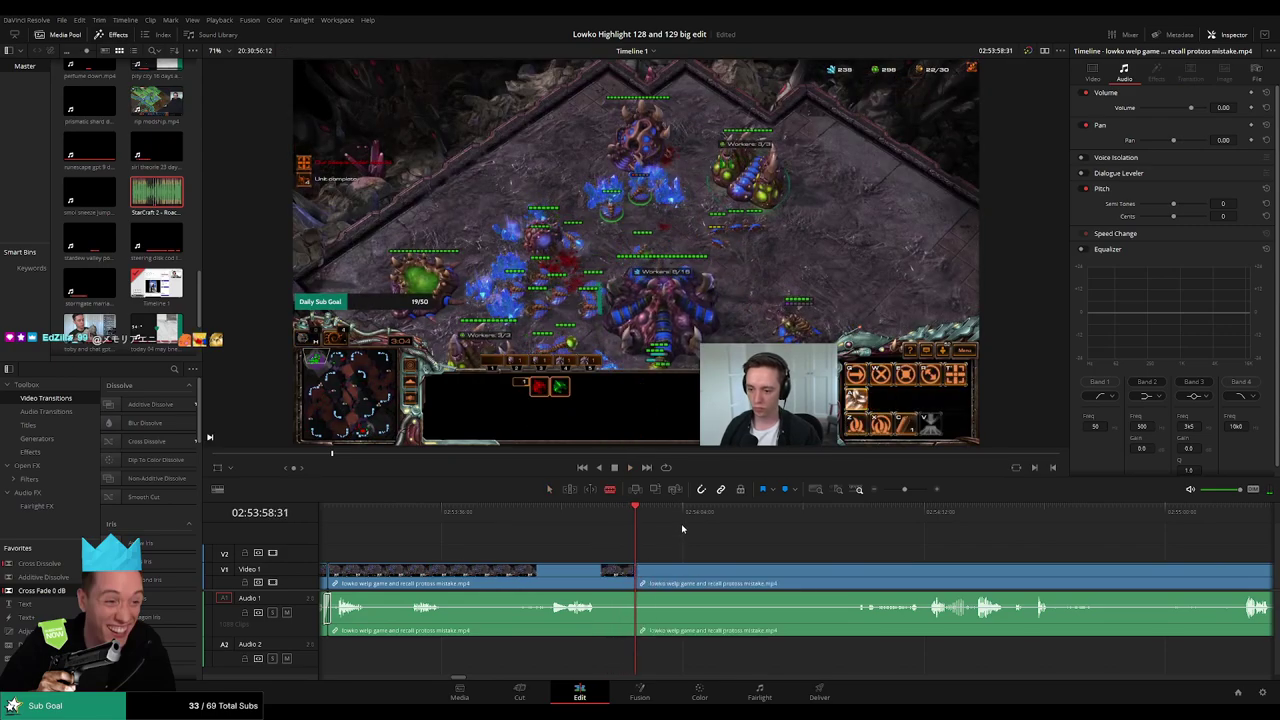
pyautogui.moveTo(682, 529); pyautogui.dragTo(756, 521)
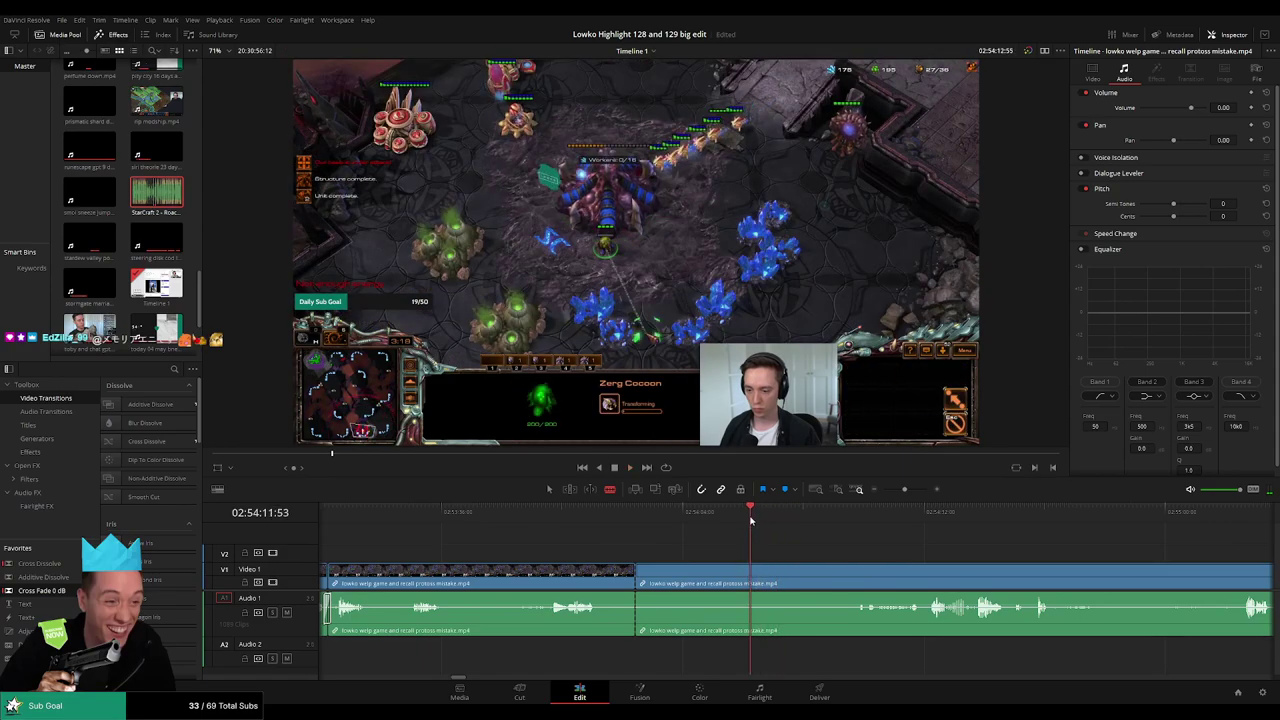
pyautogui.hotkey('ctrl', 'b')
pyautogui.click(733, 575)
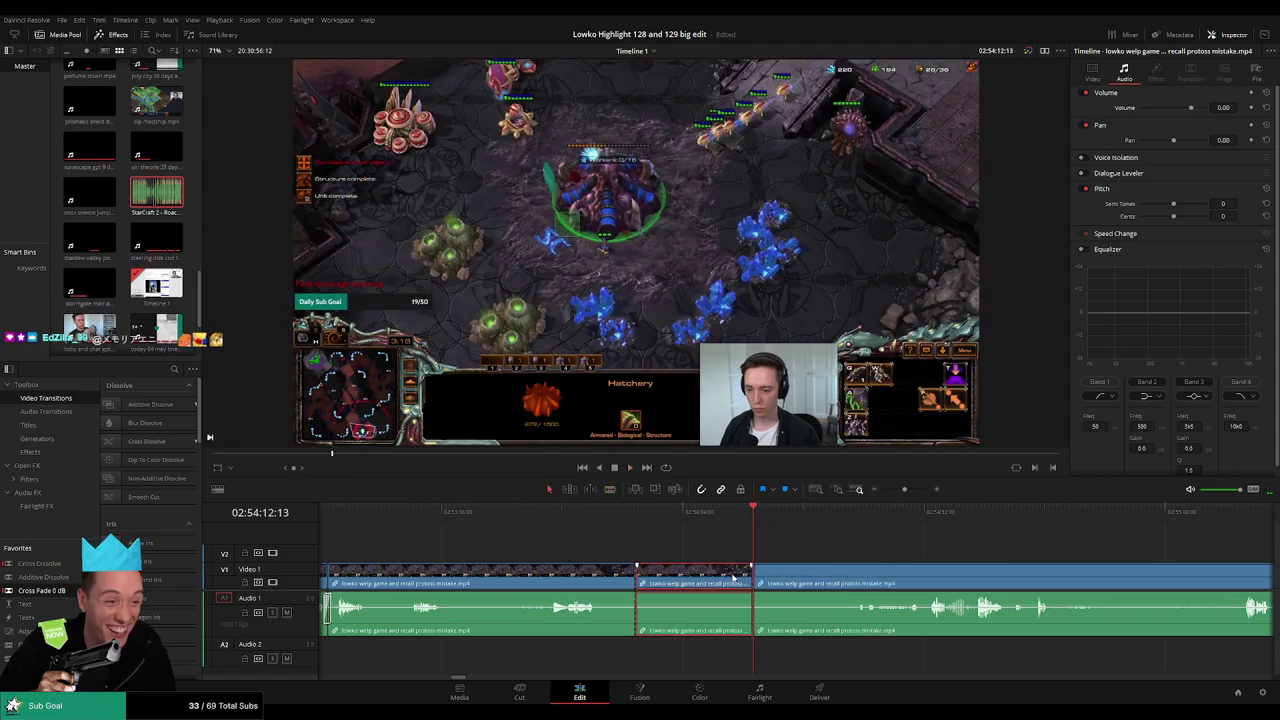
pyautogui.press('Delete')
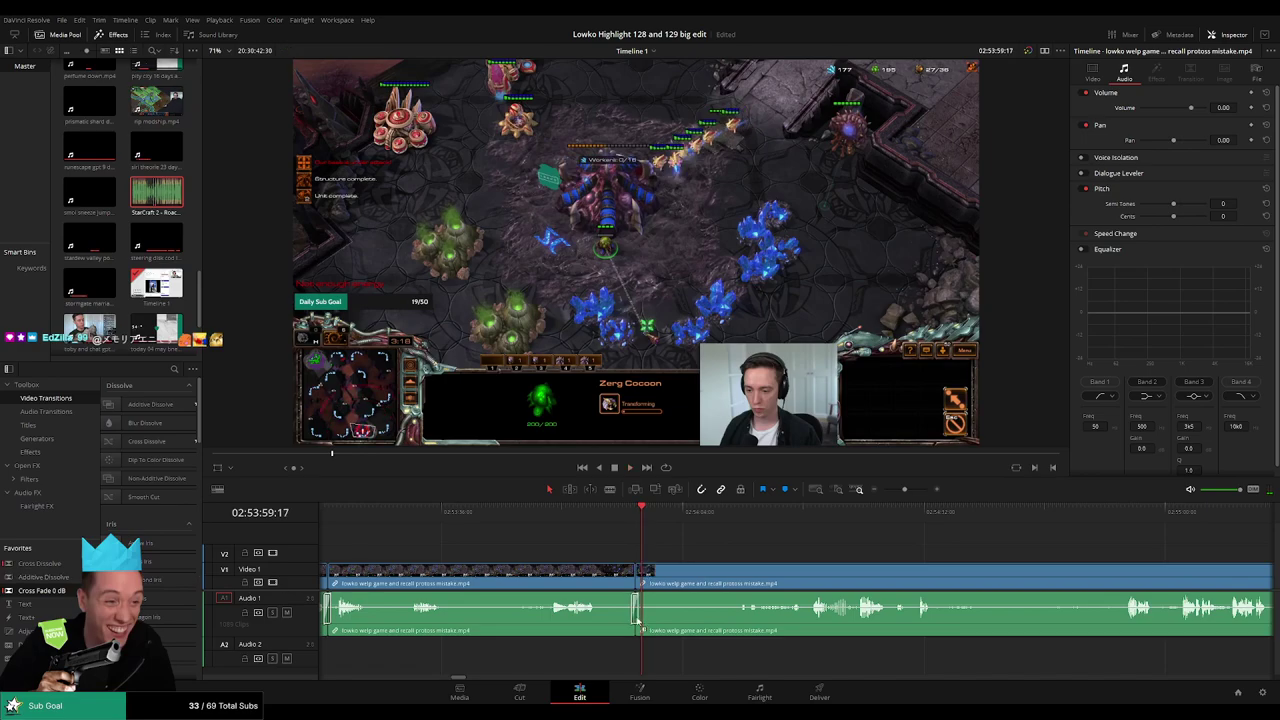
# - Review the gameplay after the join and split the clip at about 02:54:30, where the commentary stops
pyautogui.moveTo(717, 560); pyautogui.dragTo(583, 551)
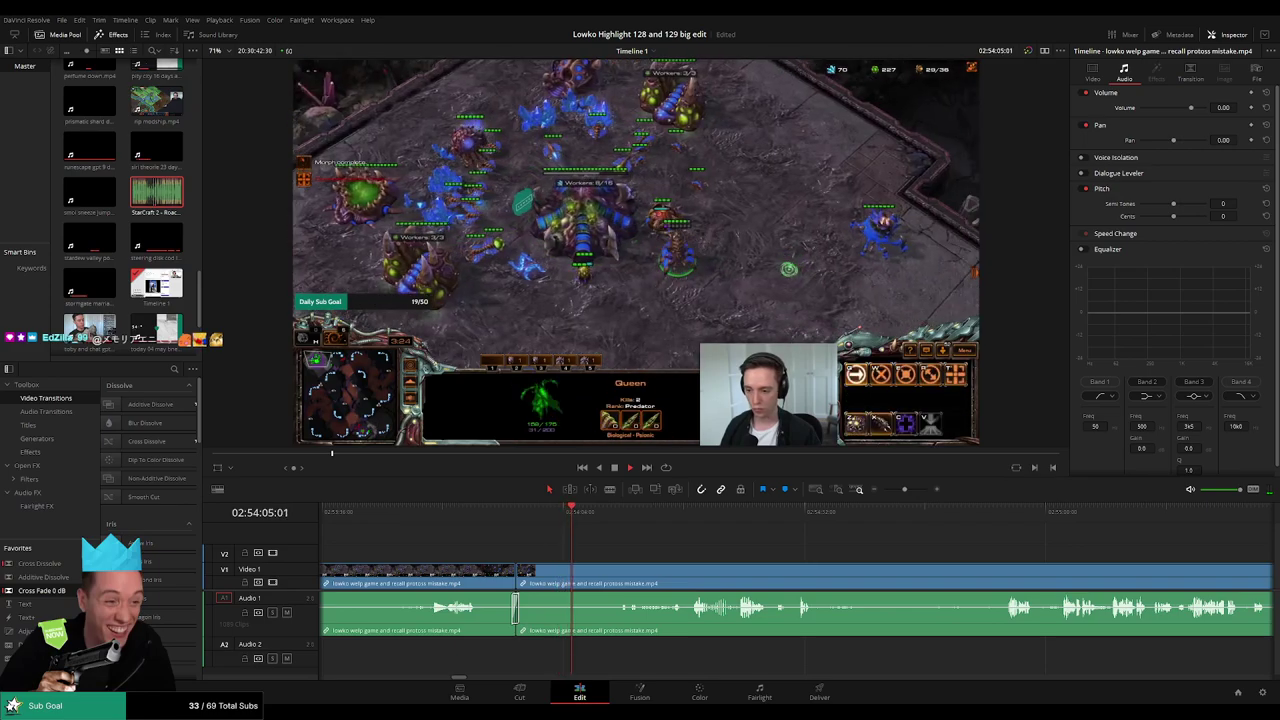
pyautogui.moveTo(579, 548); pyautogui.dragTo(586, 512)
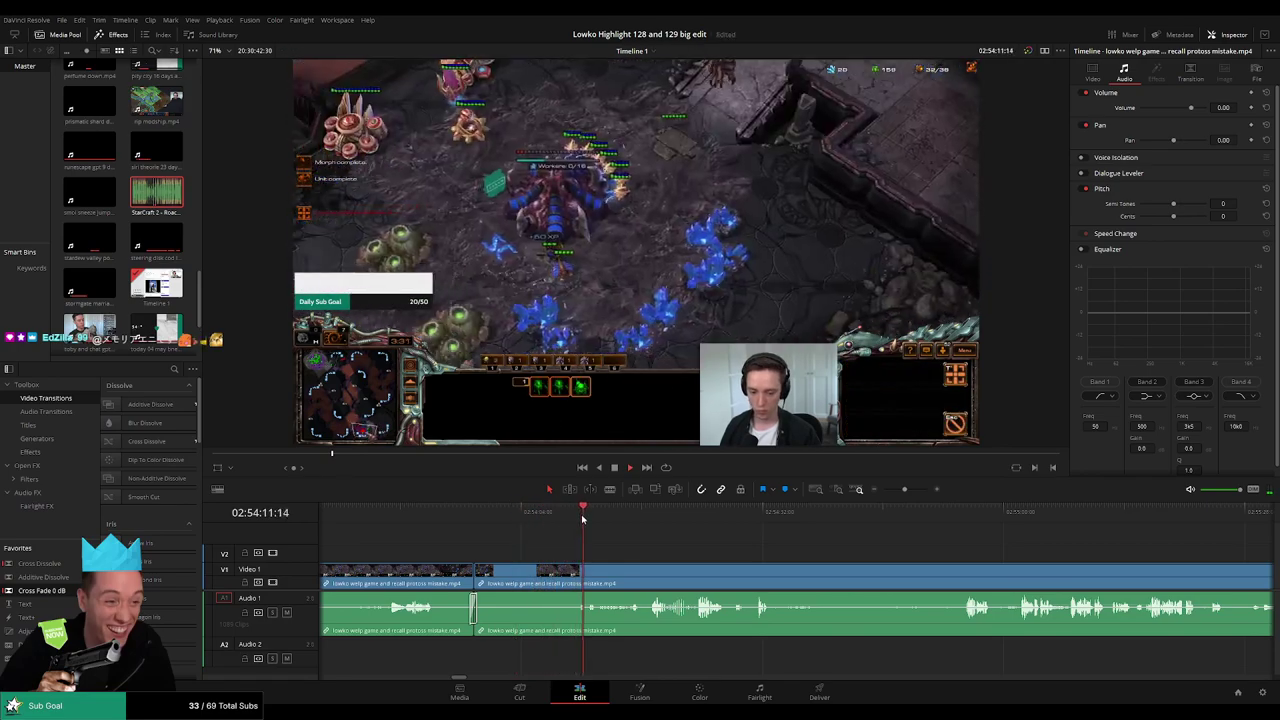
pyautogui.press('space')
pyautogui.hscroll(2, 669, 549)
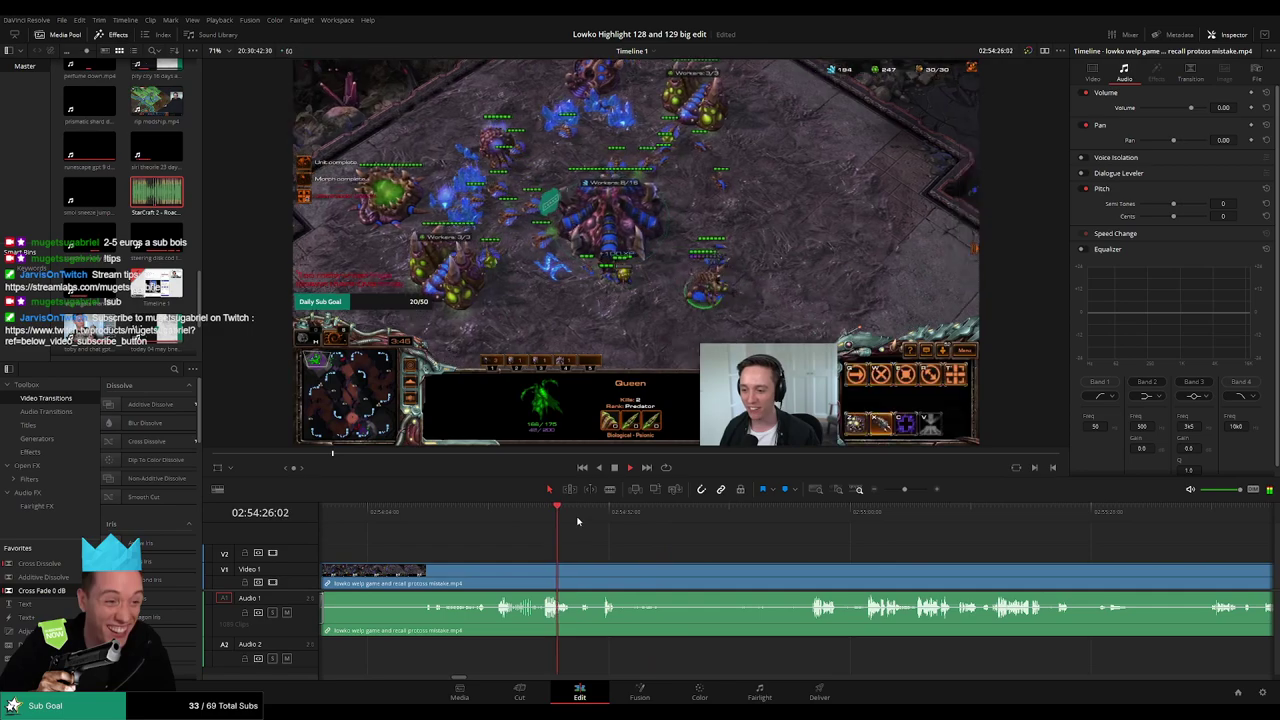
pyautogui.scroll(4, 678, 550)
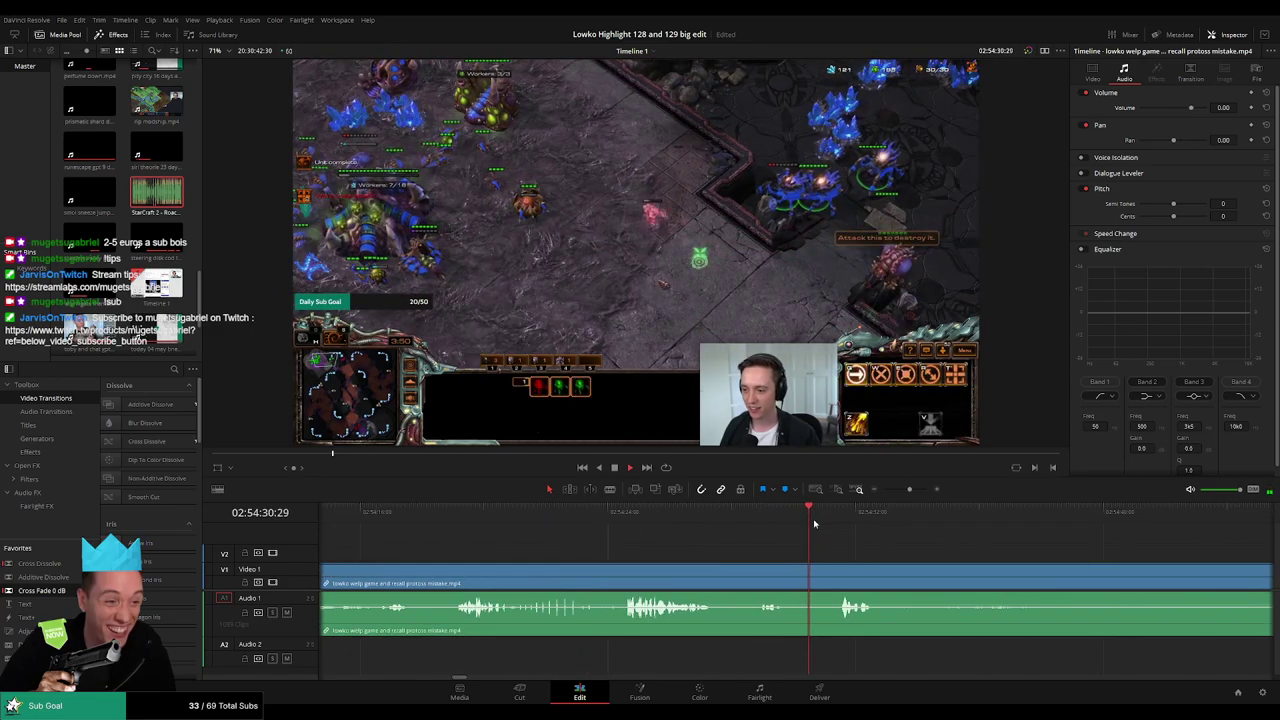
pyautogui.press('b')
pyautogui.click(790, 577)
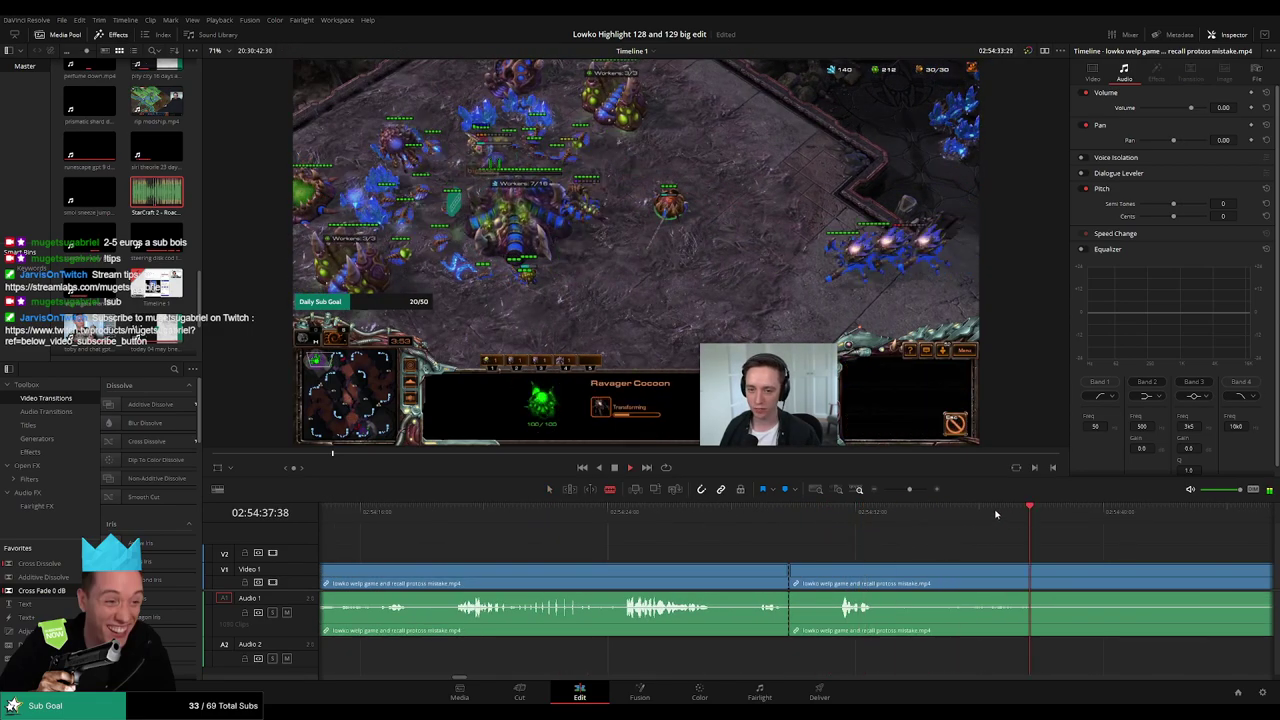
# - Split the clip again at 02:54:46:17 and ripple-delete the quiet section between the two cuts
pyautogui.moveTo(908, 491); pyautogui.dragTo(903, 491)
pyautogui.moveTo(828, 509); pyautogui.dragTo(859, 509)
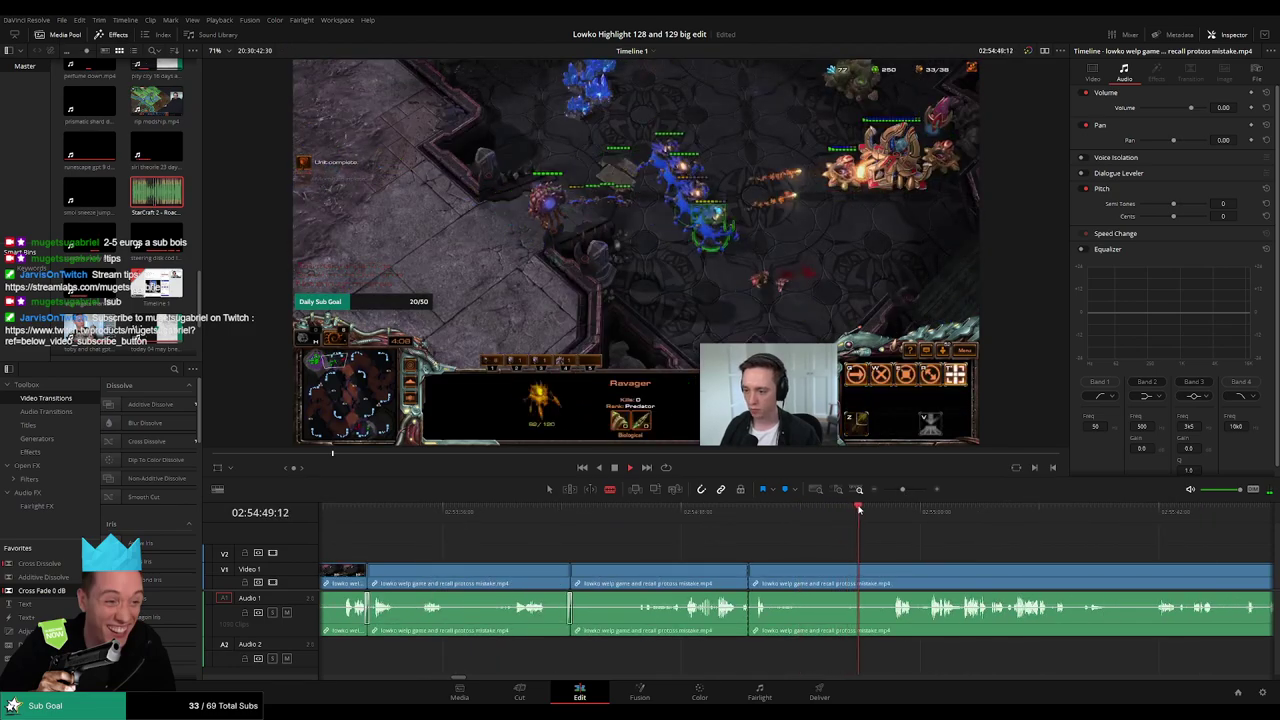
pyautogui.hscroll(3, 717, 534)
pyautogui.click(676, 512)
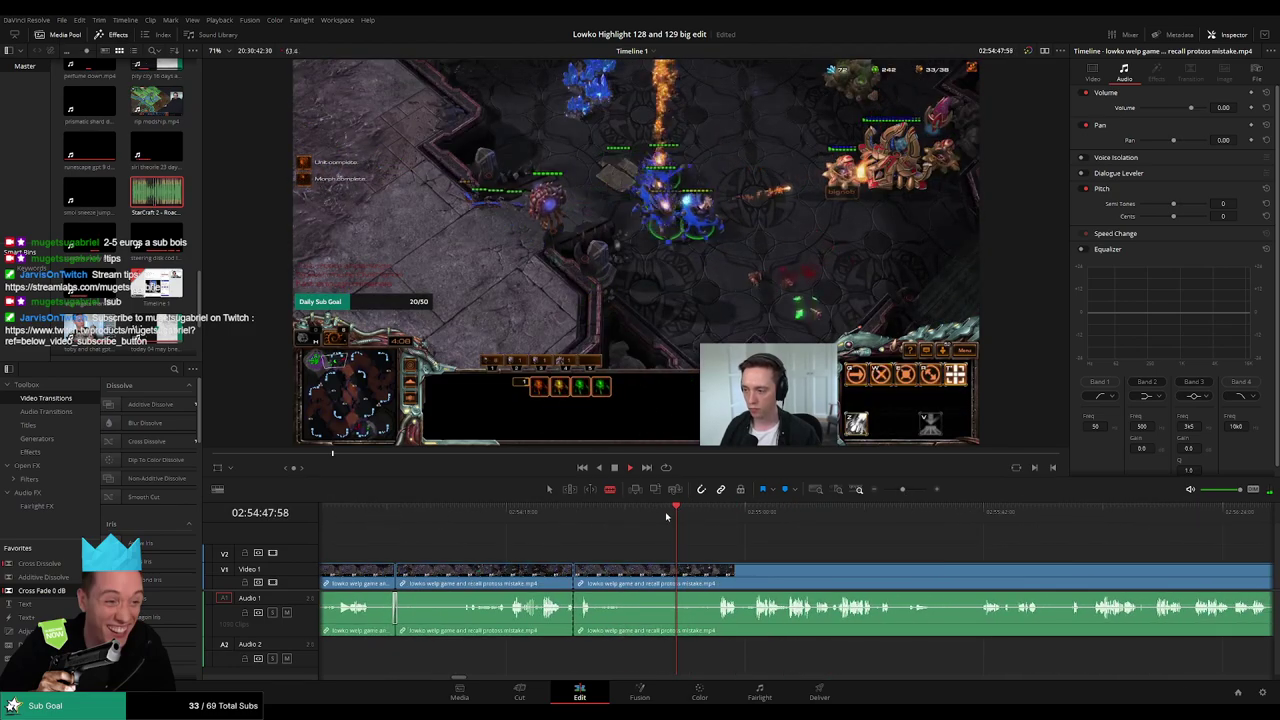
pyautogui.press('space')
pyautogui.click(670, 574)
pyautogui.press('a')
pyautogui.click(642, 575)
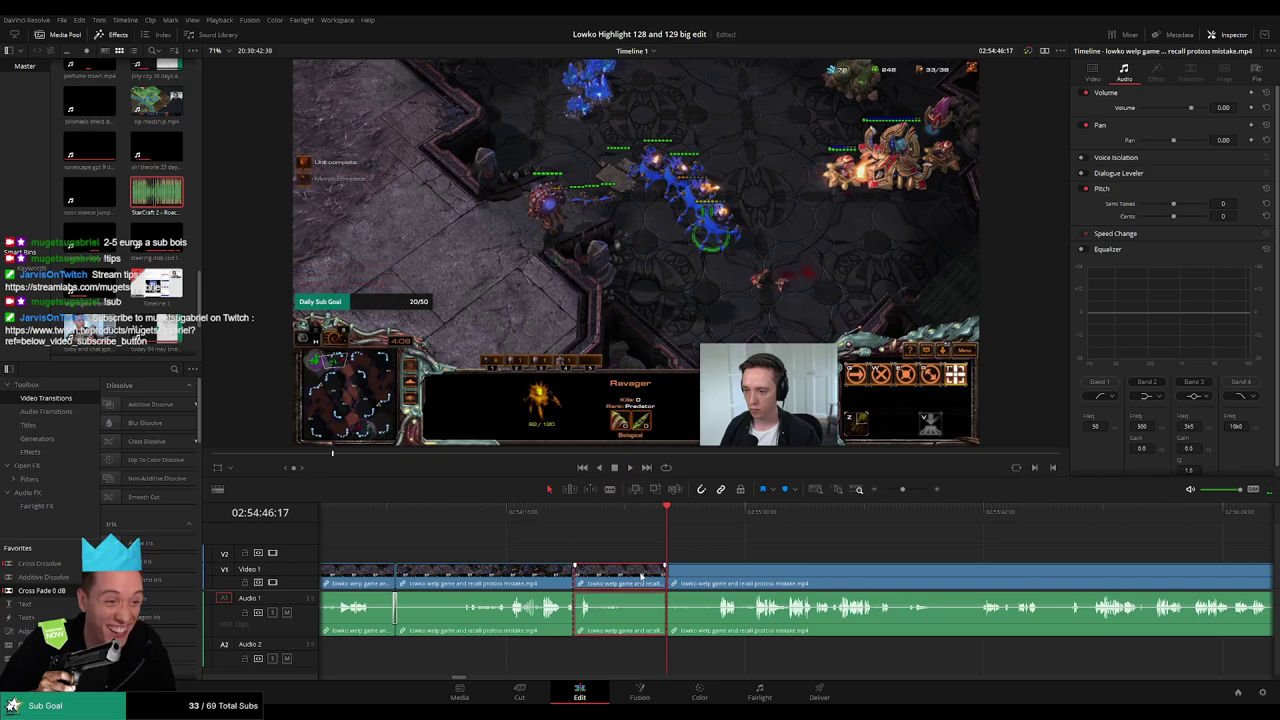
pyautogui.press('Delete')
# - Add a Cross Fade 0 dB to the audio at the new join near 02:54:30
pyautogui.press('space')
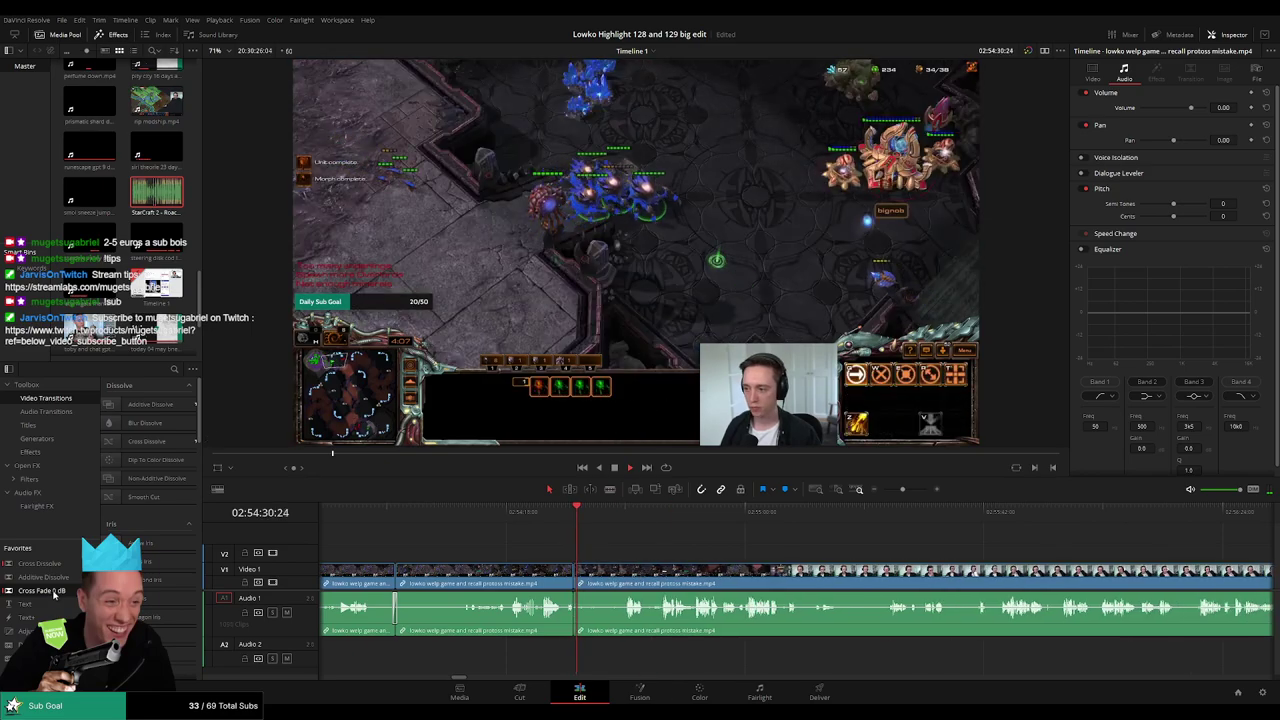
pyautogui.moveTo(54, 594); pyautogui.dragTo(629, 624)
pyautogui.press('space')
pyautogui.scroll(2, 674, 554)
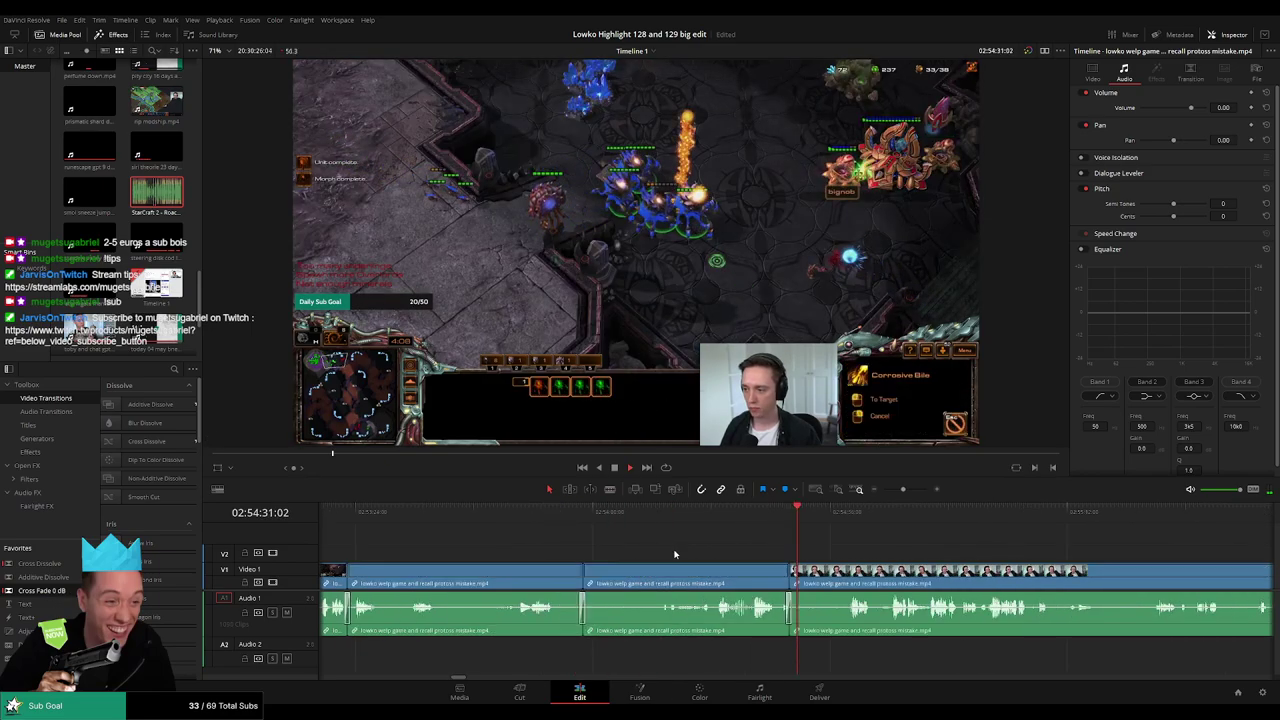
# - Review the footage around the join, cut out the short pause just before 02:55:00, and close the gap
pyautogui.moveTo(883, 555); pyautogui.dragTo(707, 551)
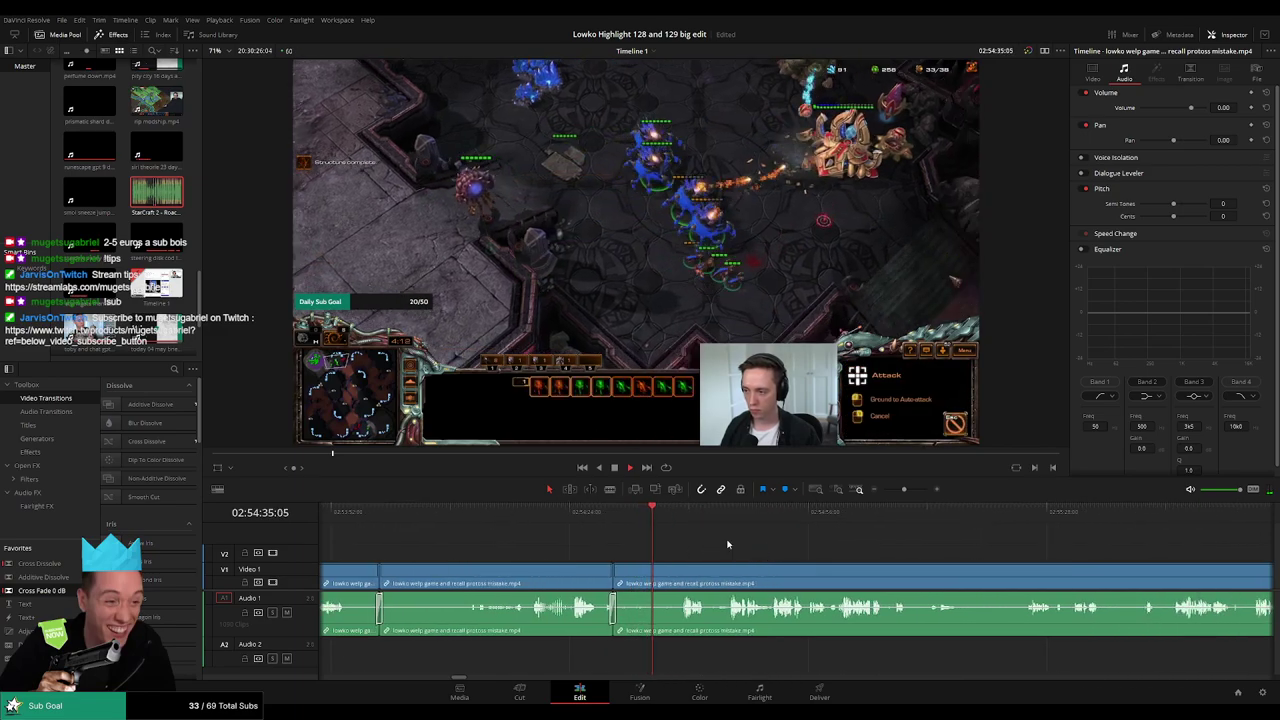
pyautogui.hscroll(2, 647, 542)
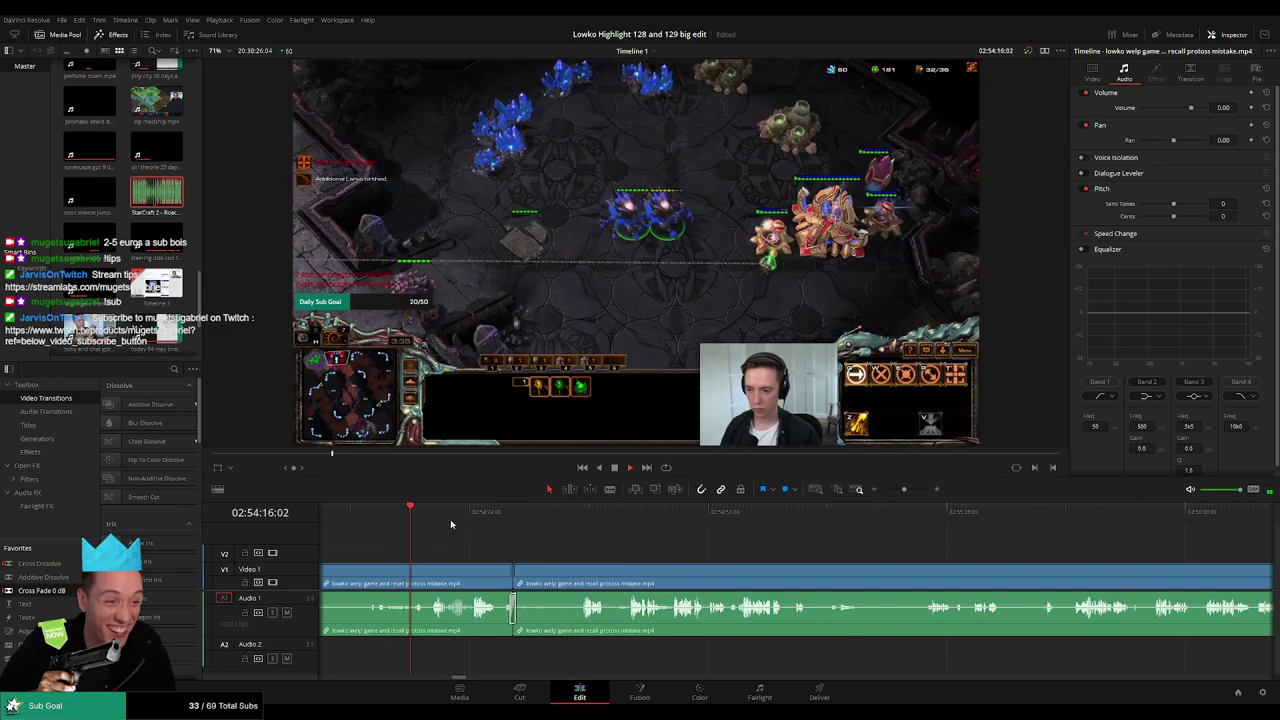
pyautogui.click(437, 517)
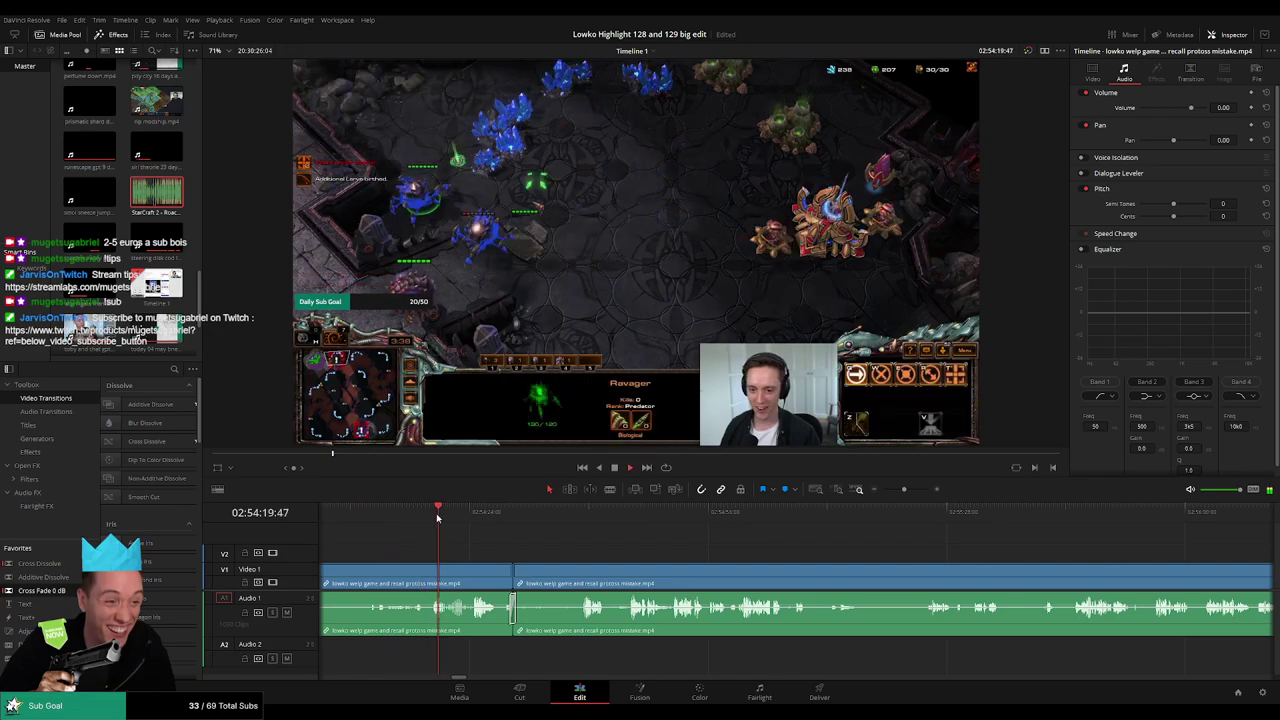
pyautogui.click(586, 514)
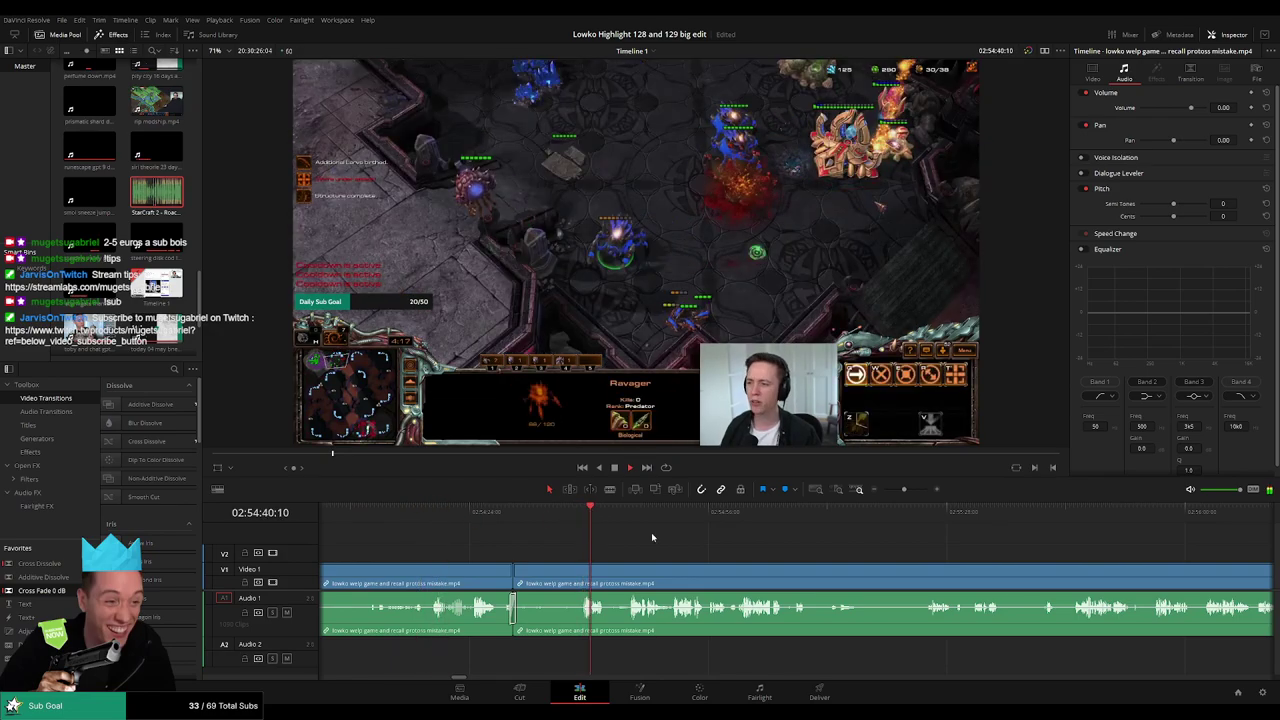
pyautogui.click(577, 515)
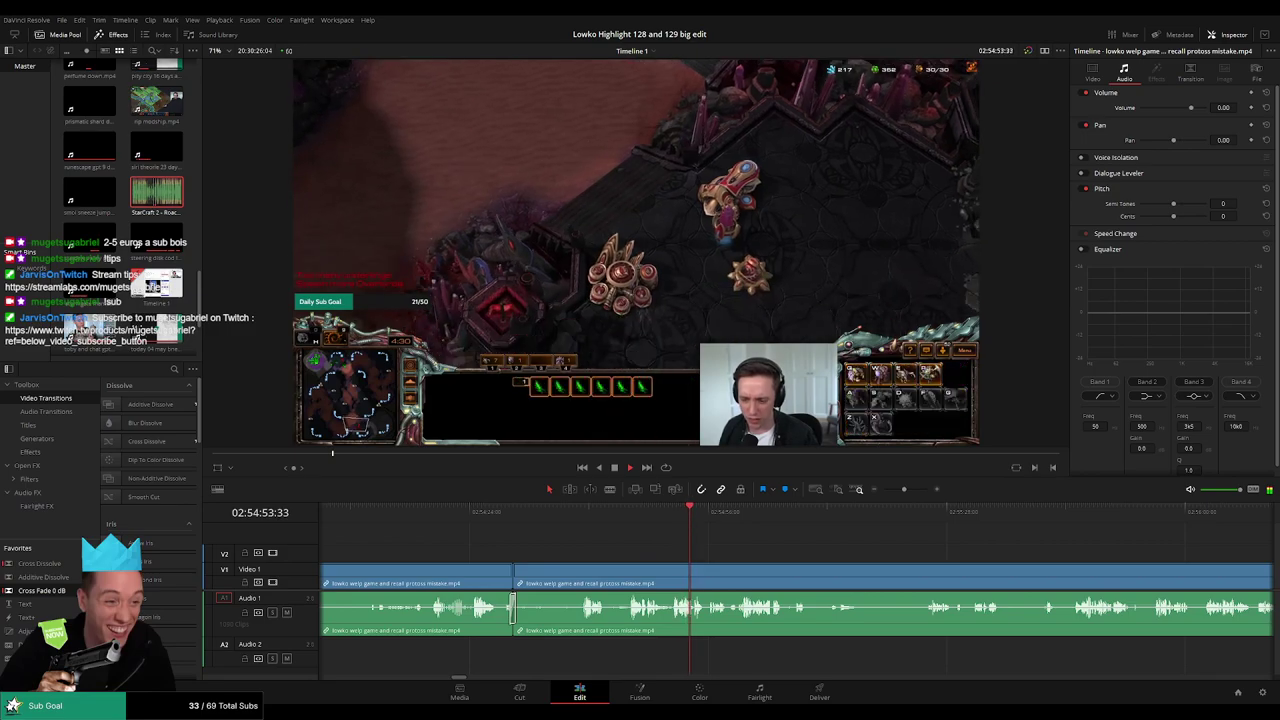
pyautogui.moveTo(750, 553); pyautogui.dragTo(575, 552)
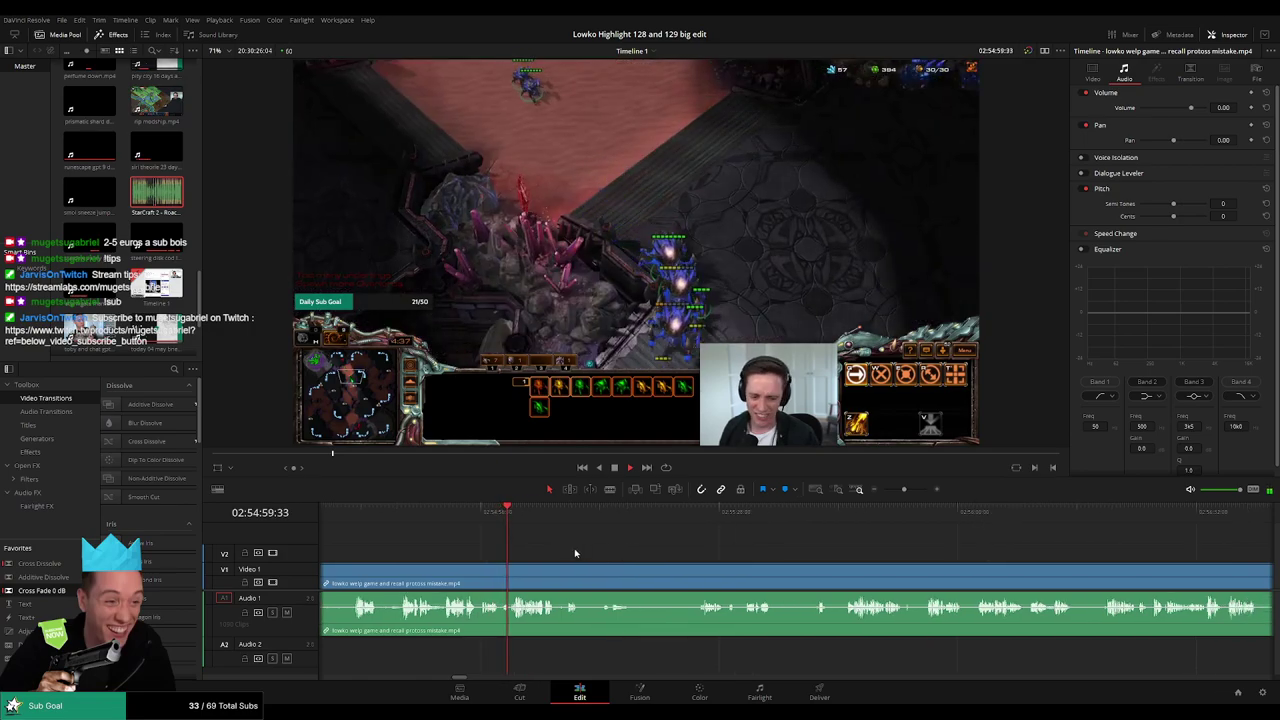
pyautogui.scroll(2, 545, 563)
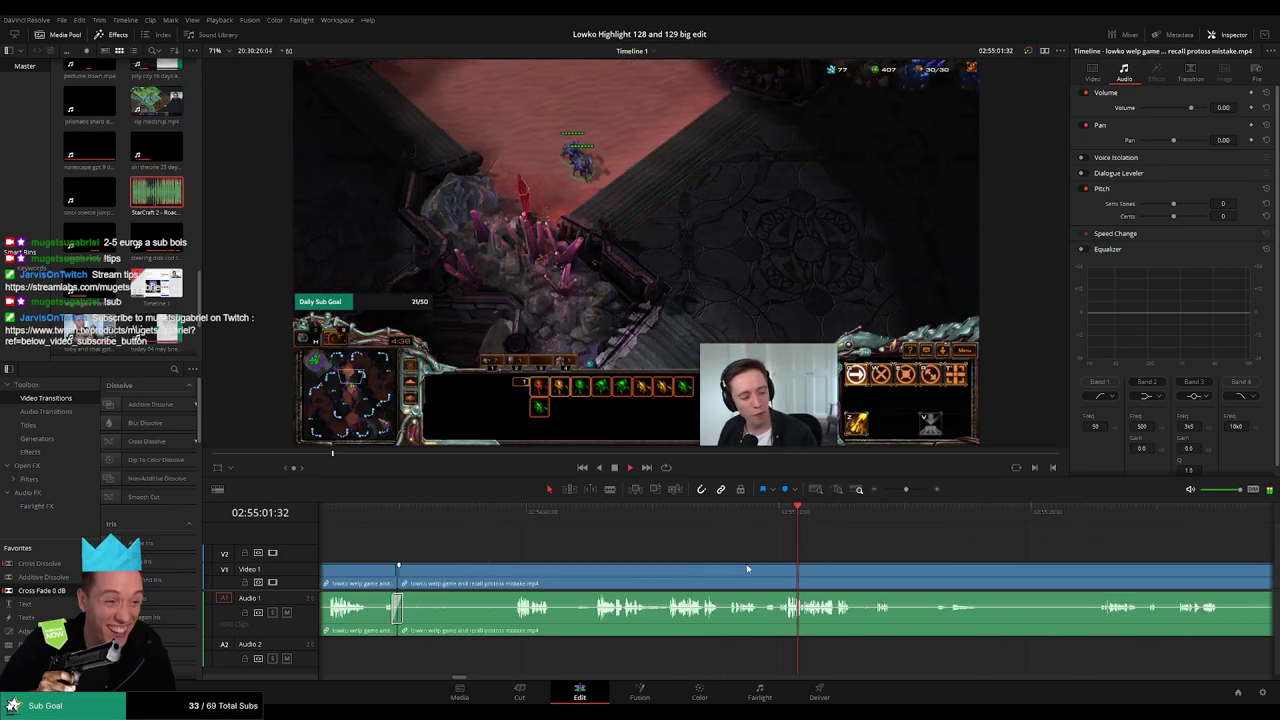
pyautogui.press('b')
pyautogui.click(767, 583)
pyautogui.click(783, 583)
pyautogui.press('a')
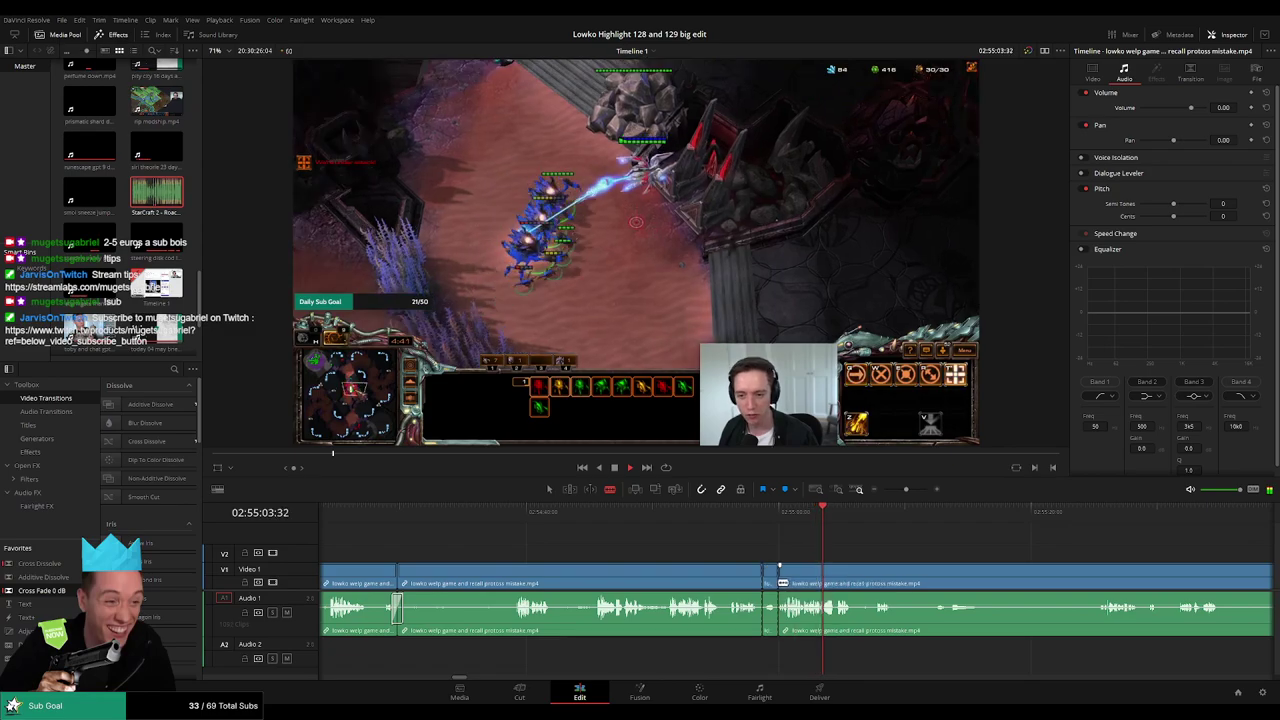
pyautogui.click(770, 586)
pyautogui.press('Delete')
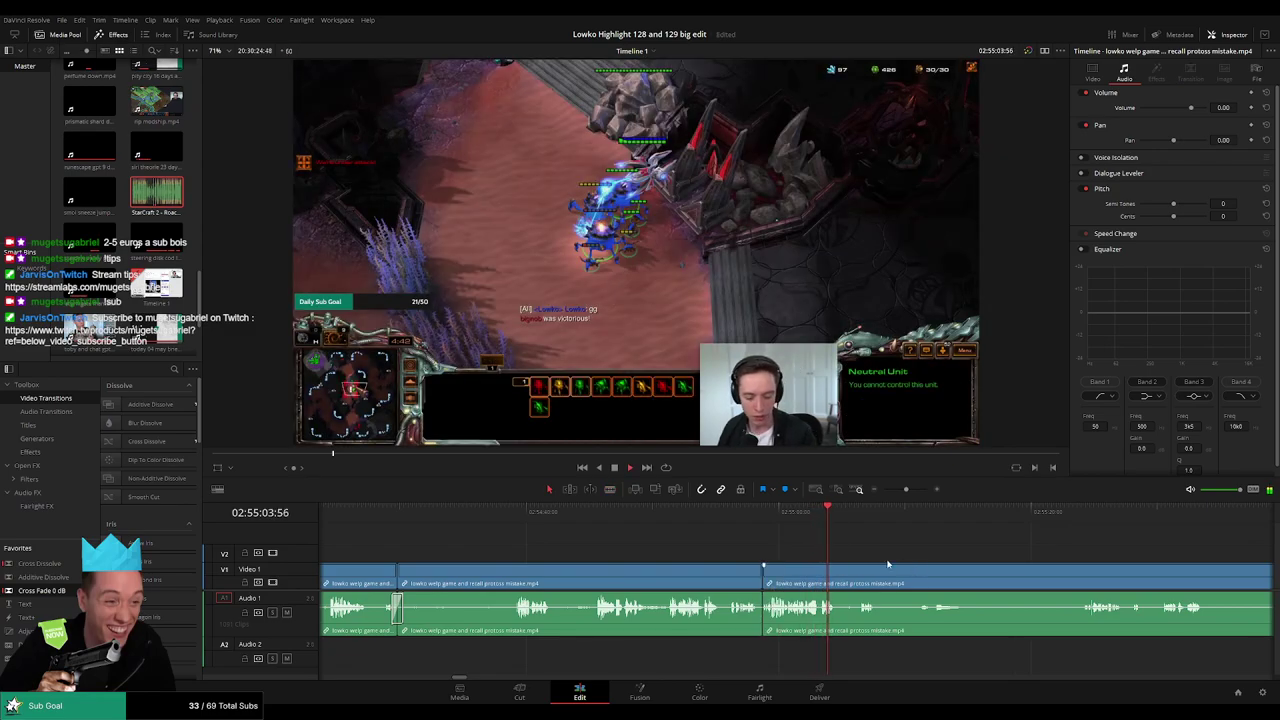
# - Cut the short pause just after 02:55:04 out of the webcam footage and close the gap
pyautogui.hscroll(3, 888, 564)
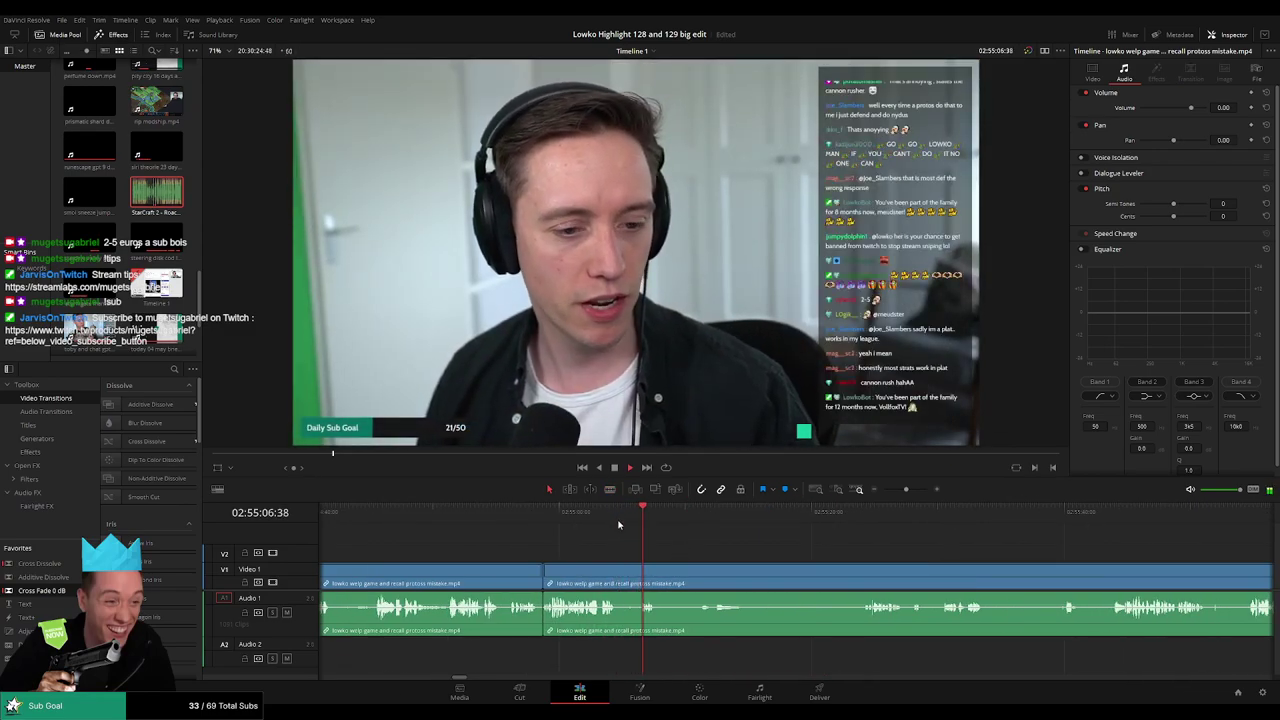
pyautogui.click(613, 513)
pyautogui.press('b')
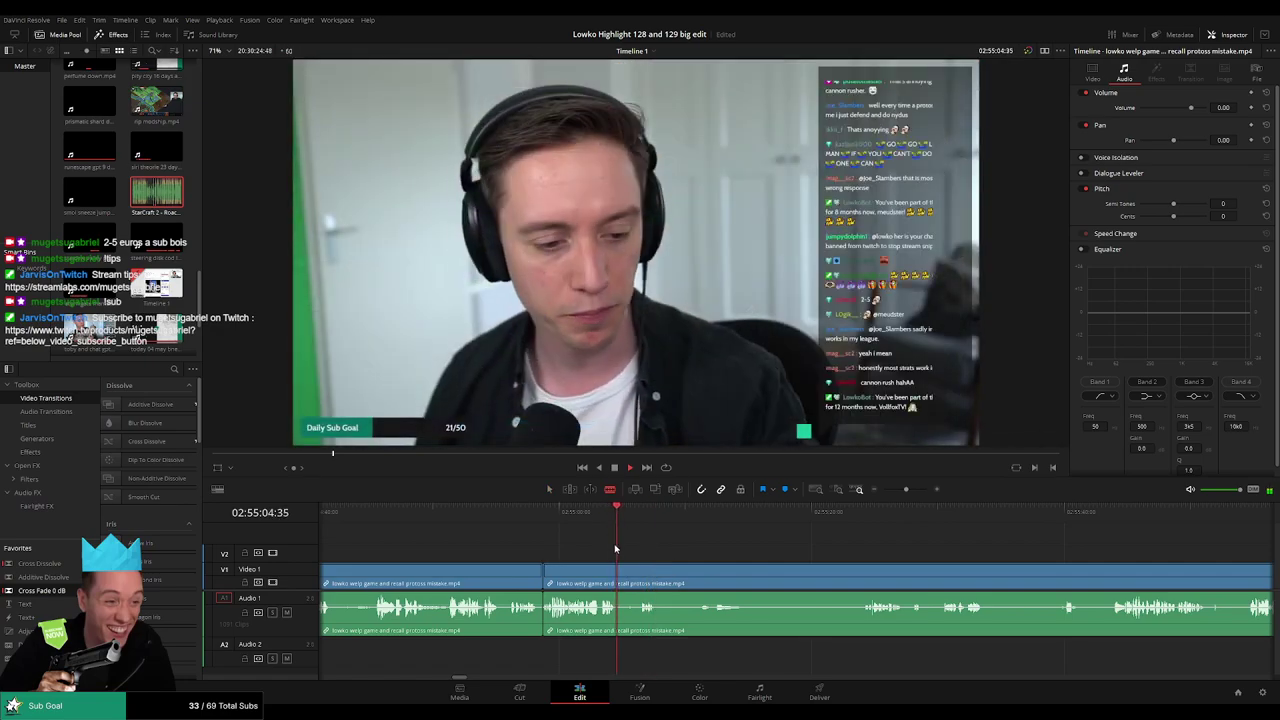
pyautogui.press('space')
pyautogui.click(620, 590)
pyautogui.click(634, 590)
pyautogui.press('a')
pyautogui.click(627, 590)
pyautogui.press('Delete')
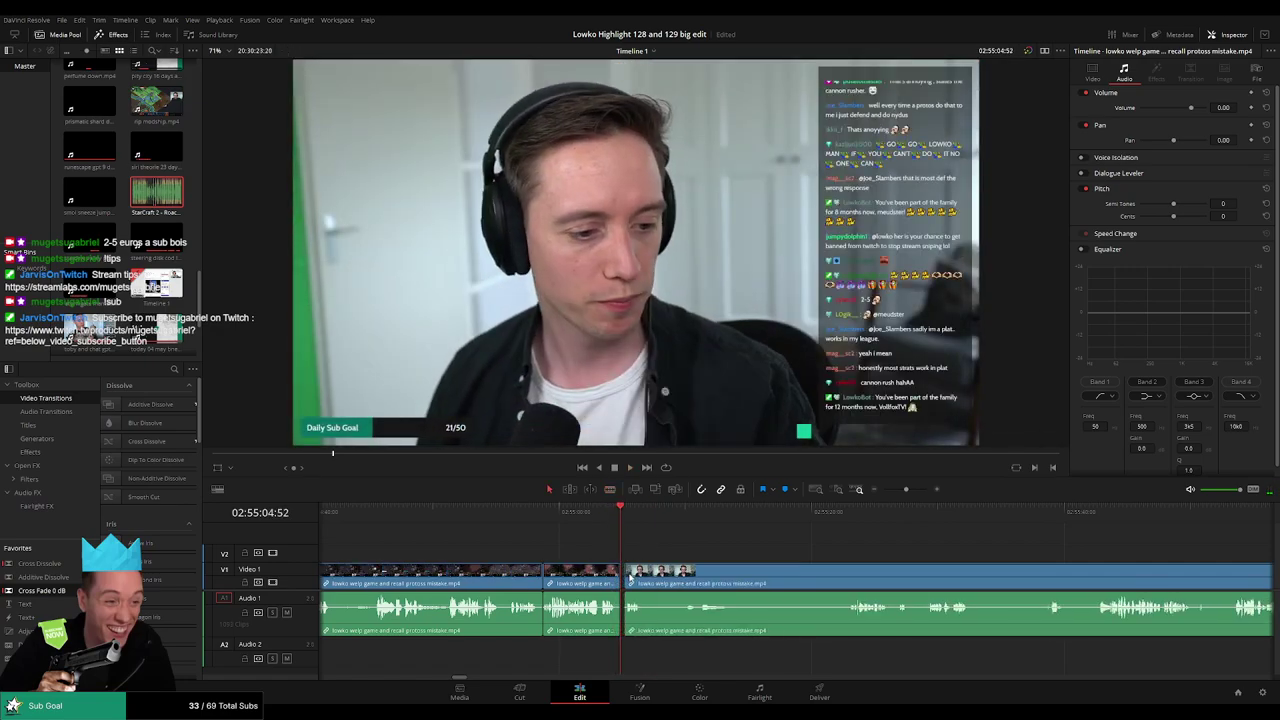
# - Remove a few frames from the webcam footage at about 02:55:05 and close the gap
pyautogui.press('space')
pyautogui.press('space')
pyautogui.scroll(5, 589, 563)
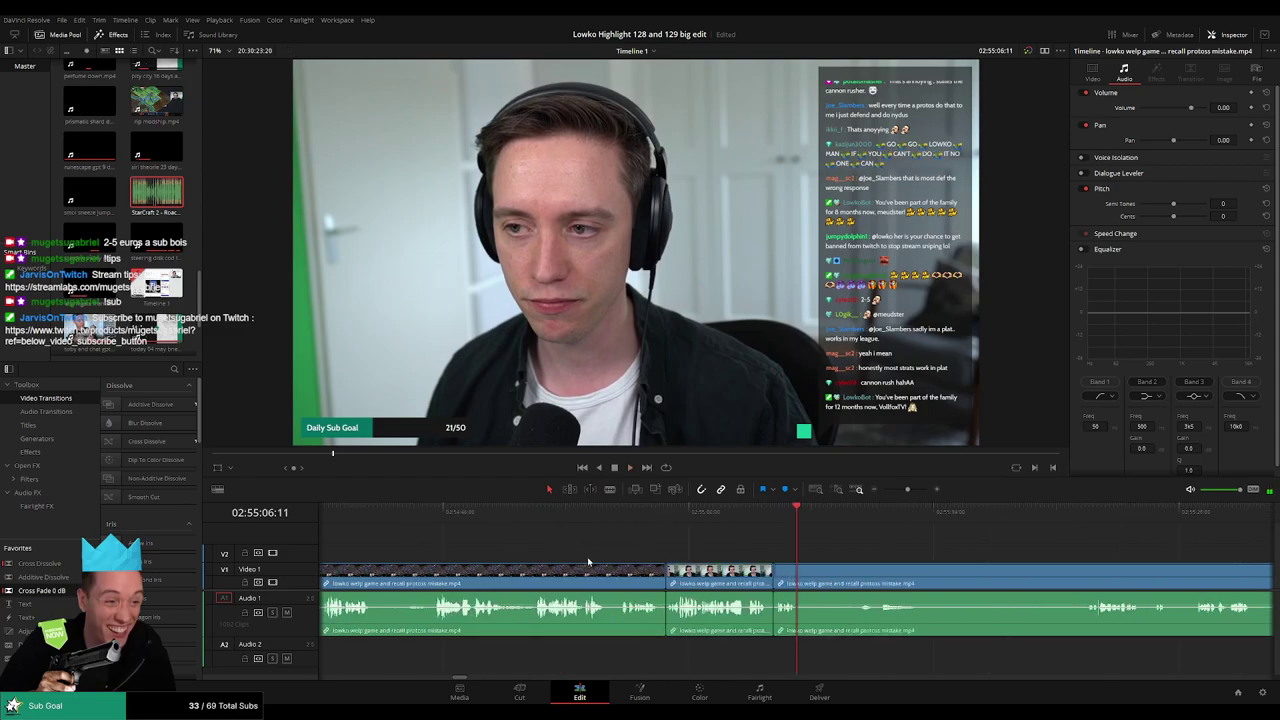
pyautogui.press('b')
pyautogui.click(701, 577)
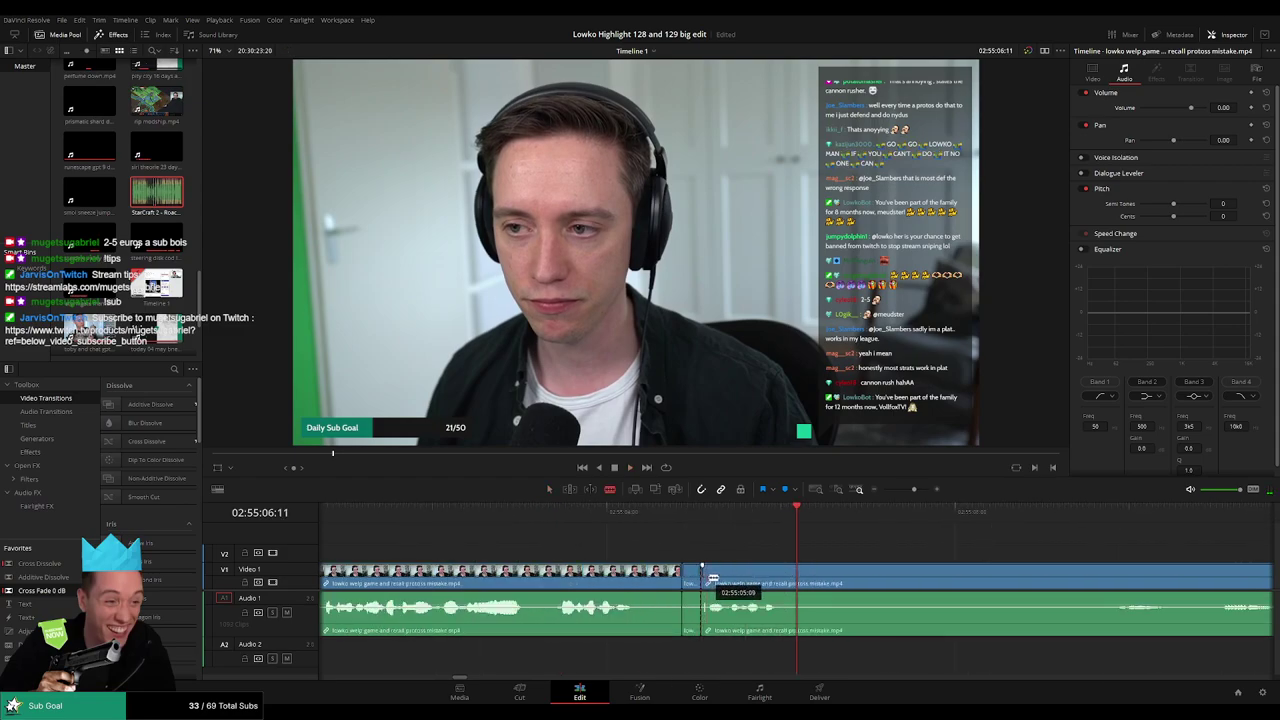
pyautogui.click(708, 578)
pyautogui.press('a')
pyautogui.click(703, 580)
pyautogui.press('Delete')
pyautogui.press('space')
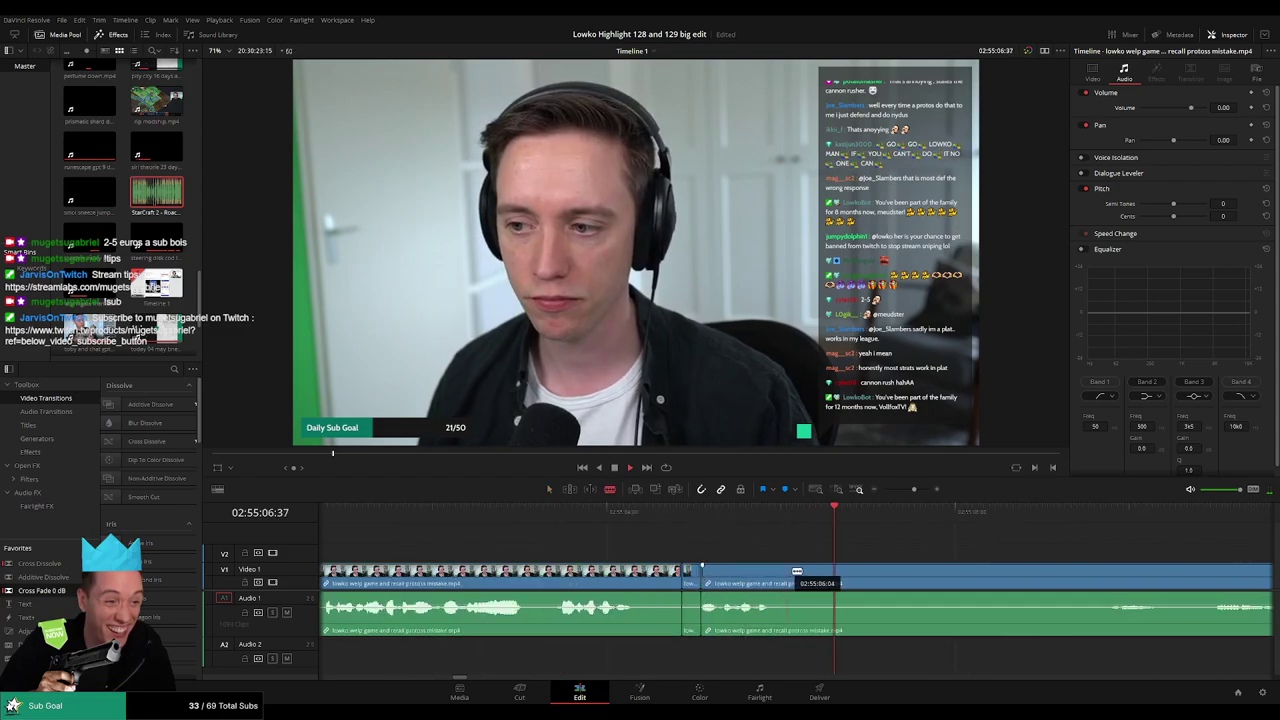
# - Review the footage ahead, cut out the section from the join near 02:55:06 to about 02:55:28, and close the gap
pyautogui.scroll(-2, 878, 511)
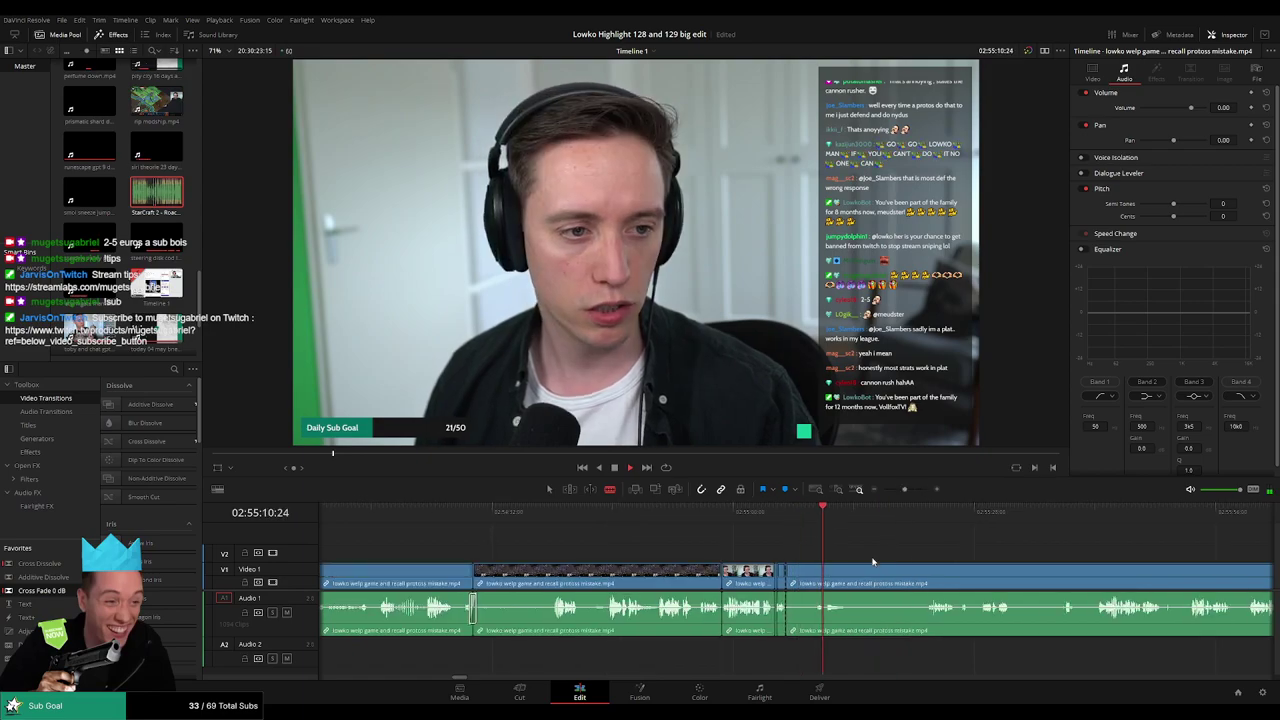
pyautogui.hscroll(3, 874, 560)
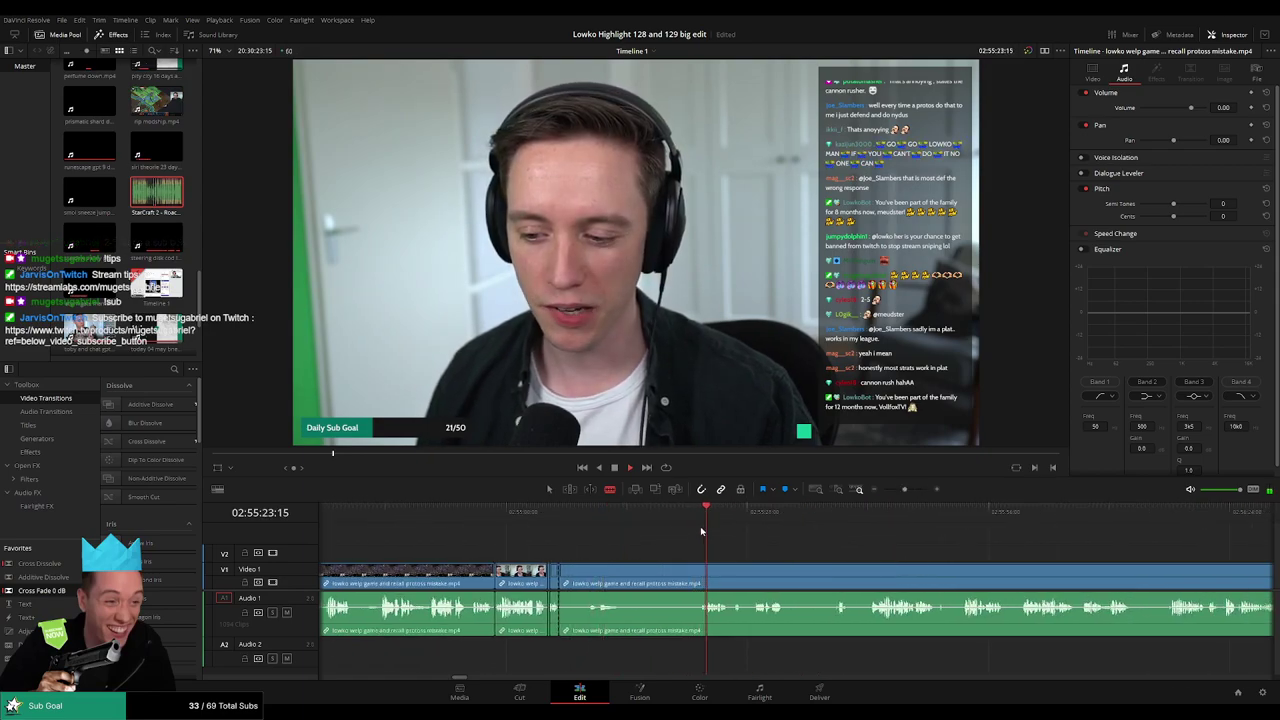
pyautogui.hscroll(1, 694, 543)
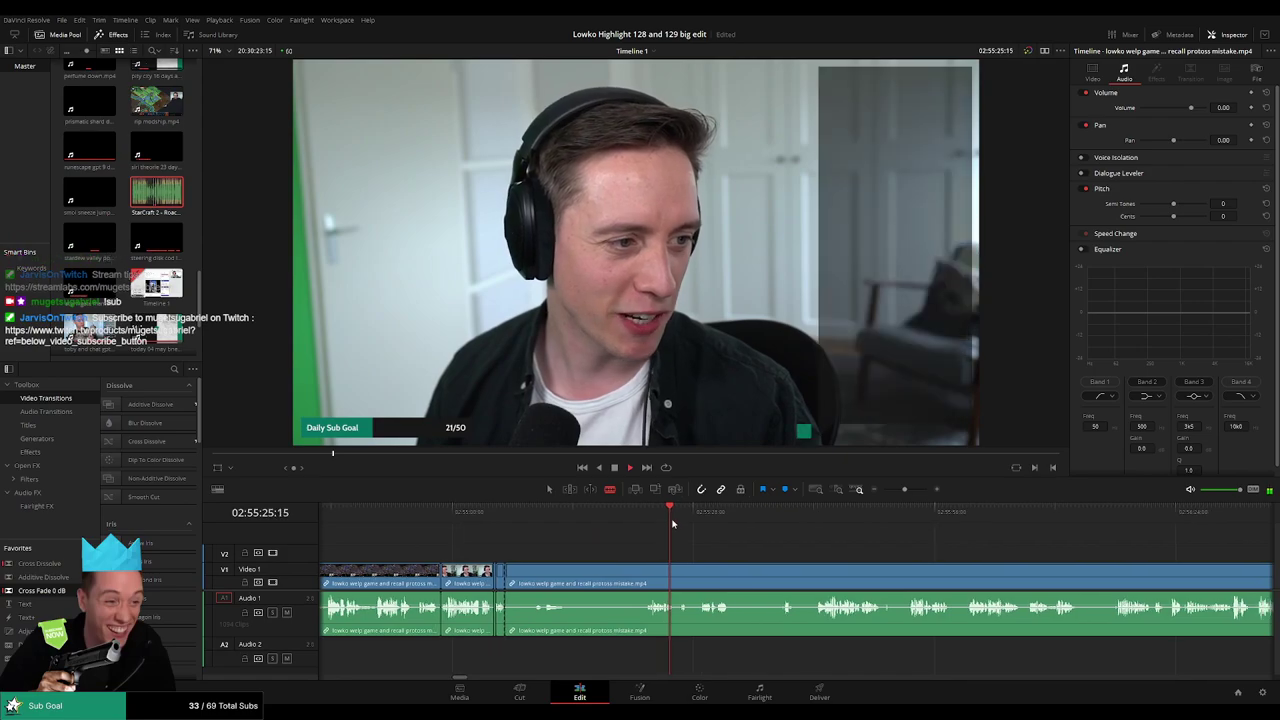
pyautogui.click(684, 516)
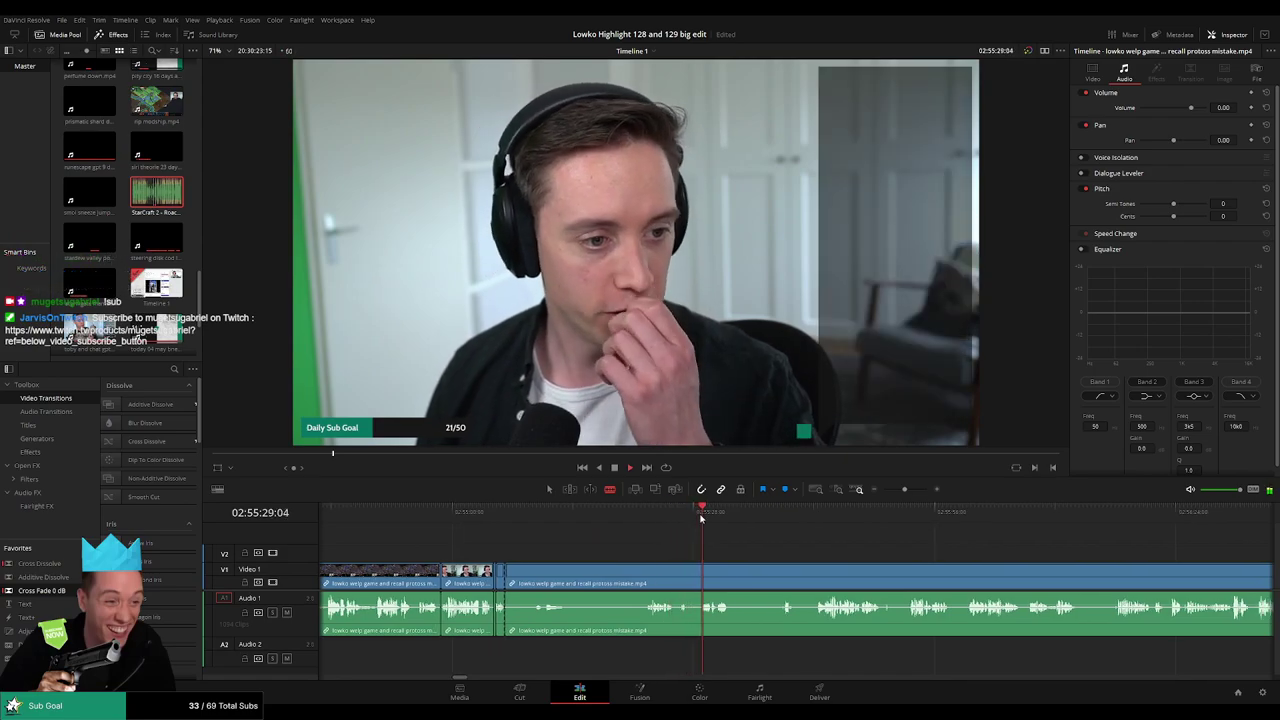
pyautogui.hscroll(1, 670, 540)
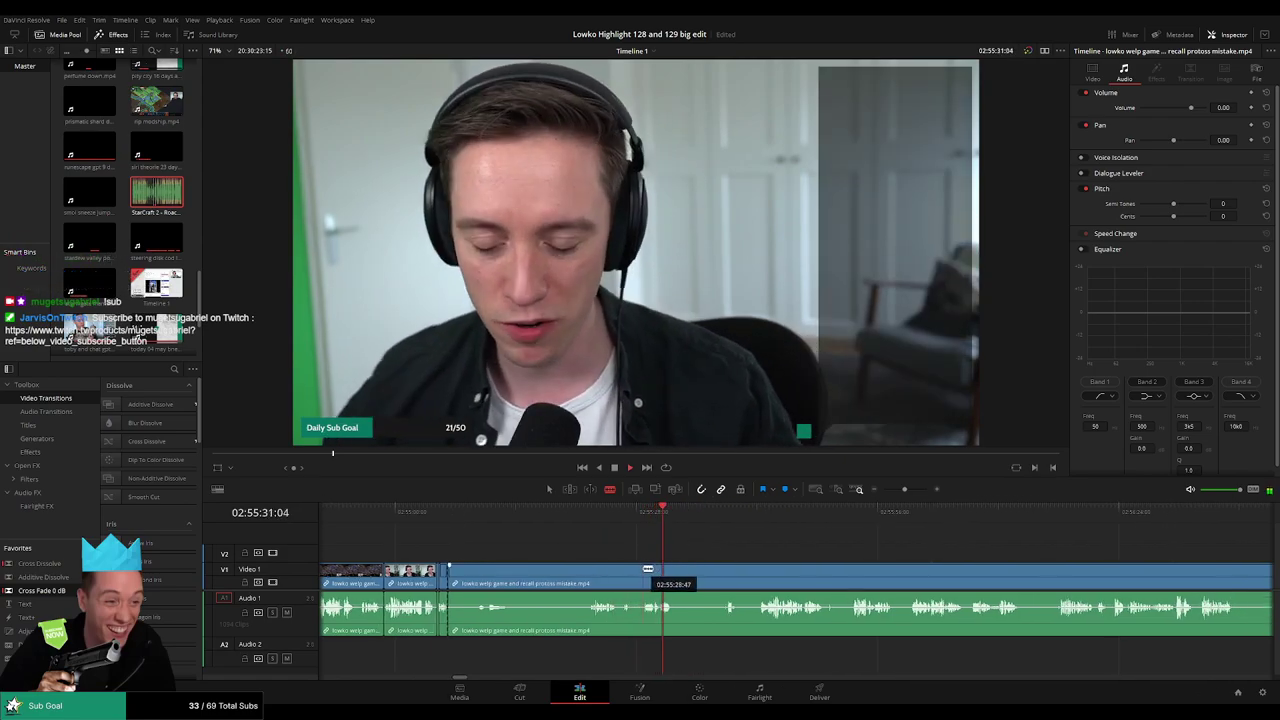
pyautogui.click(644, 566)
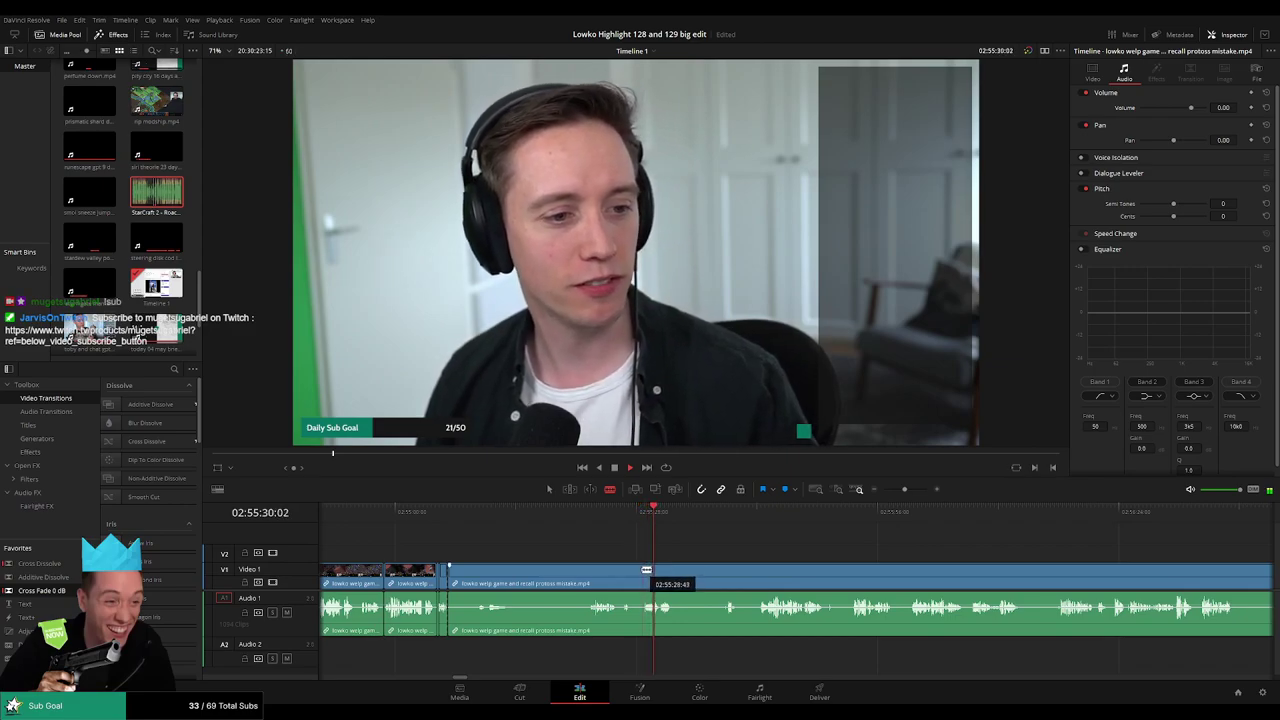
pyautogui.click(640, 575)
pyautogui.press('a')
pyautogui.click(613, 576)
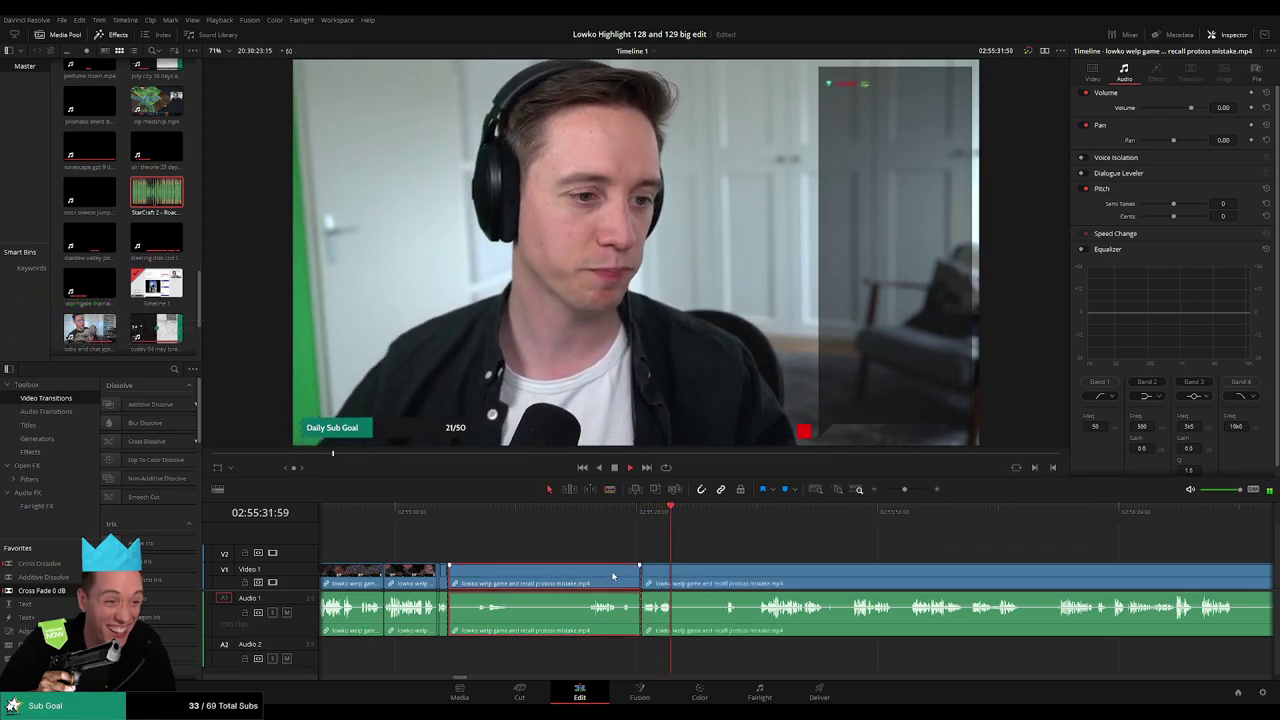
pyautogui.press('Delete')
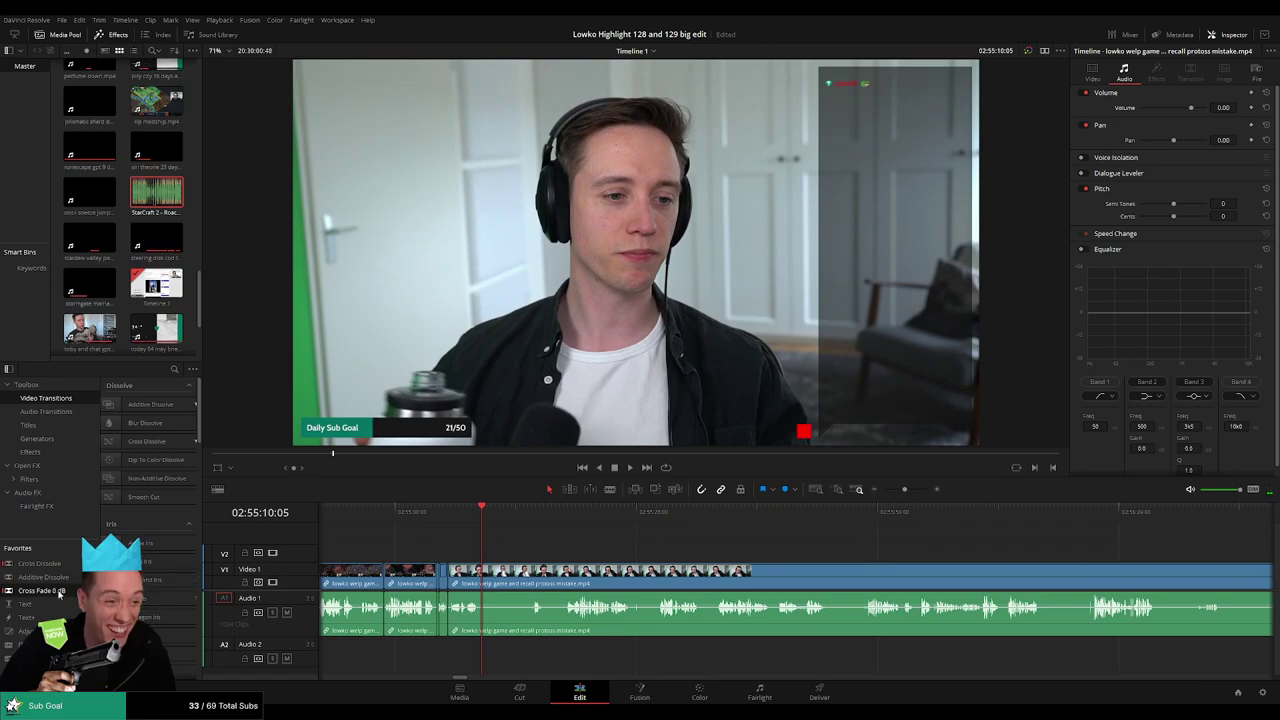
# - Cut the drinking break from about 02:55:10 to 02:55:19 out of the webcam footage and close the gap
pyautogui.click(519, 515)
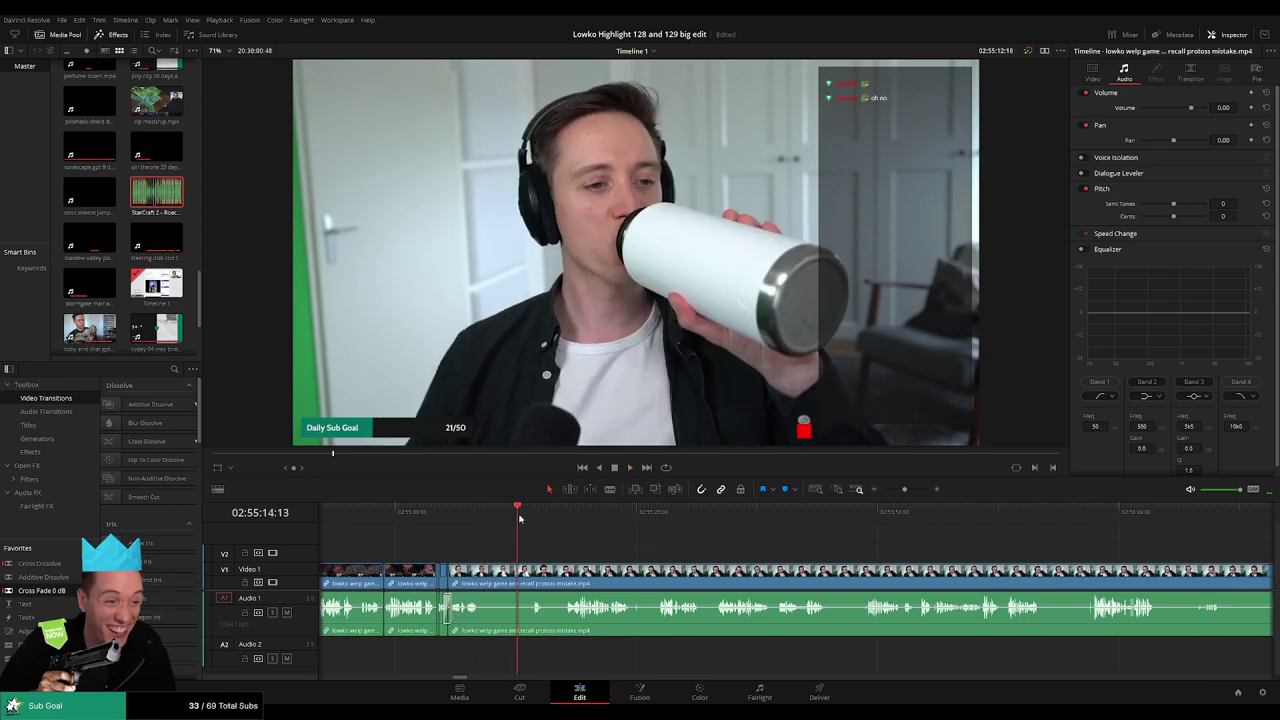
pyautogui.press('b')
pyautogui.click(482, 577)
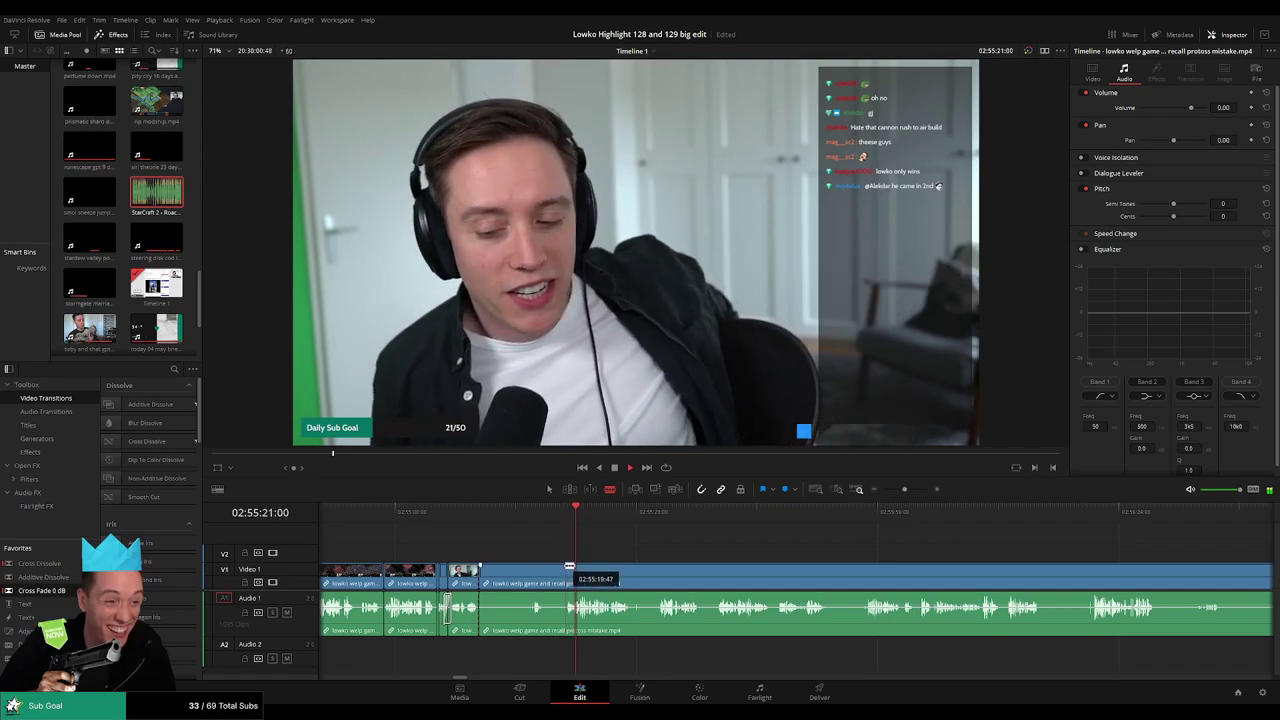
pyautogui.click(562, 580)
pyautogui.press('a')
pyautogui.click(535, 575)
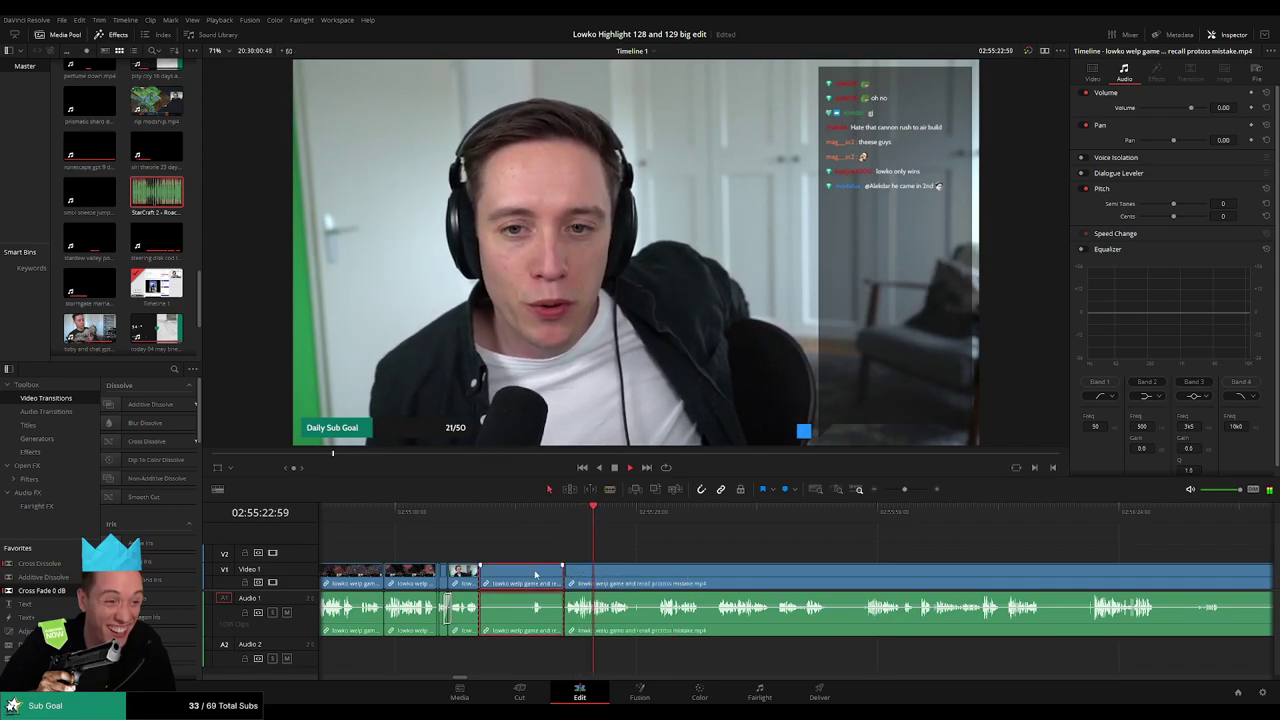
pyautogui.press('Delete')
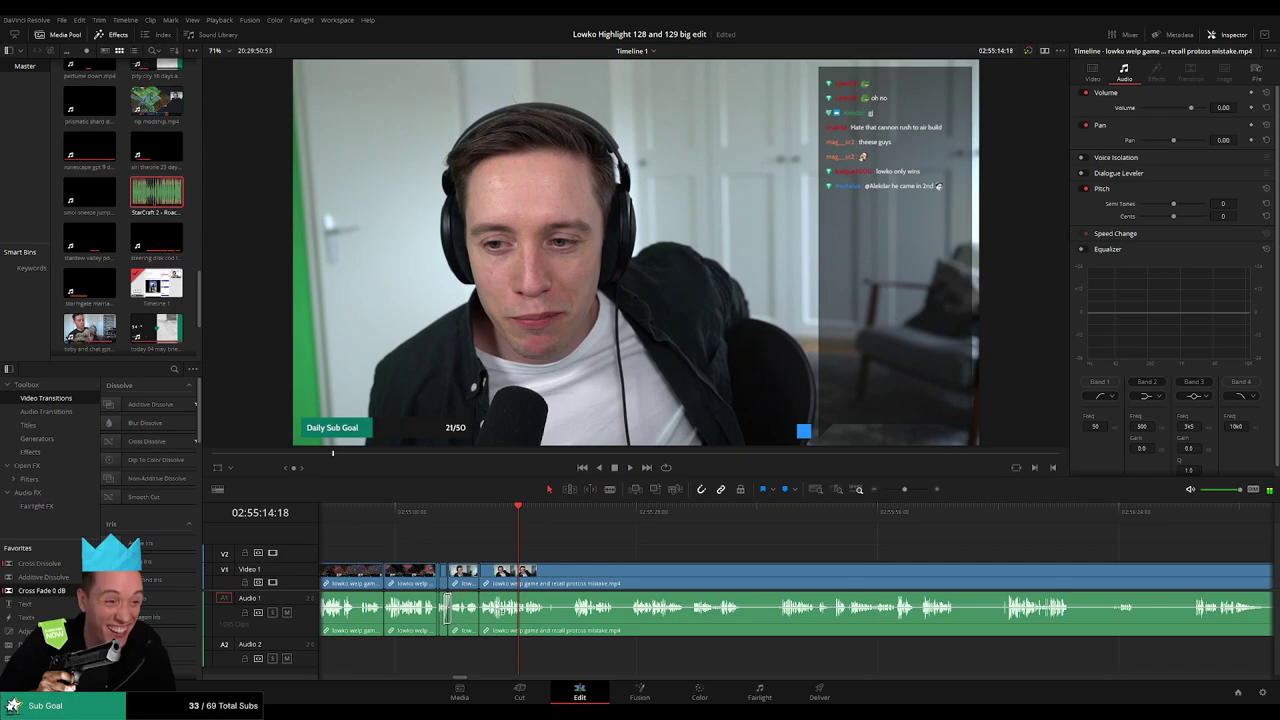
# - Cut out the pause from about 02:55:17 to 02:55:20, close the gap, and play back the join
pyautogui.moveTo(574, 558); pyautogui.dragTo(515, 556)
pyautogui.press('b')
pyautogui.click(487, 575)
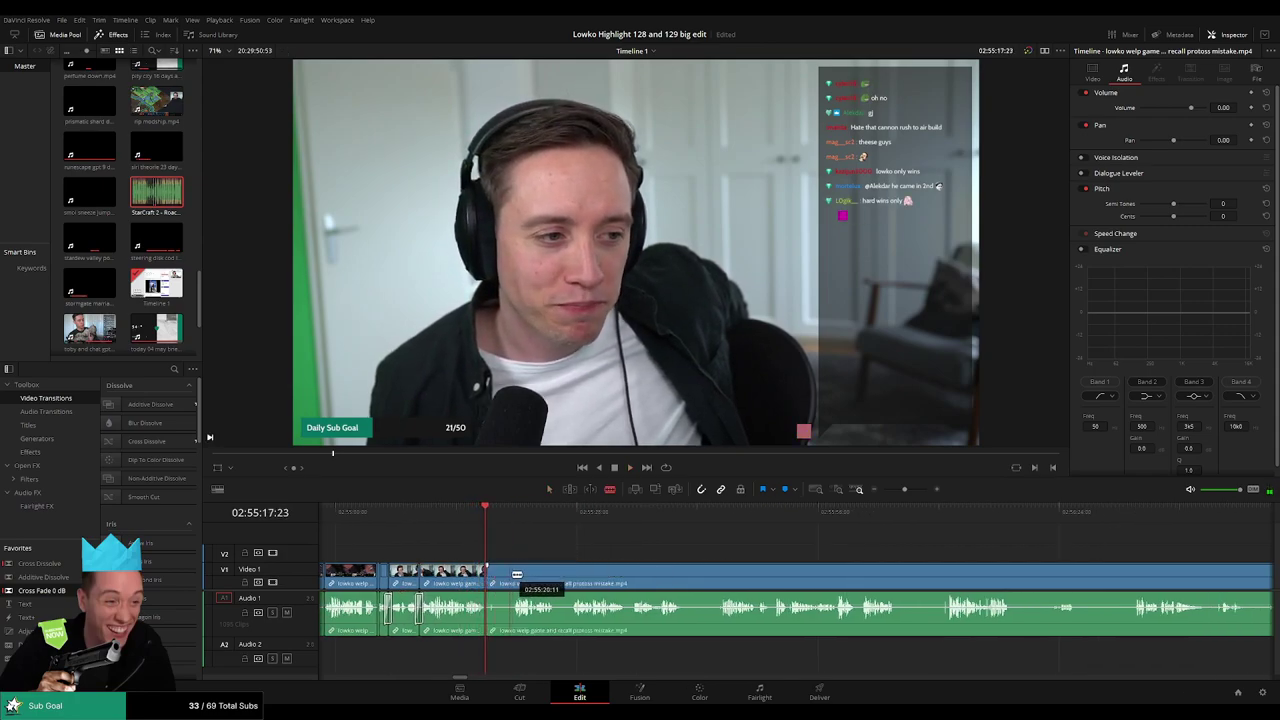
pyautogui.click(517, 574)
pyautogui.press('a')
pyautogui.click(499, 576)
pyautogui.press('Delete')
pyautogui.press('space')
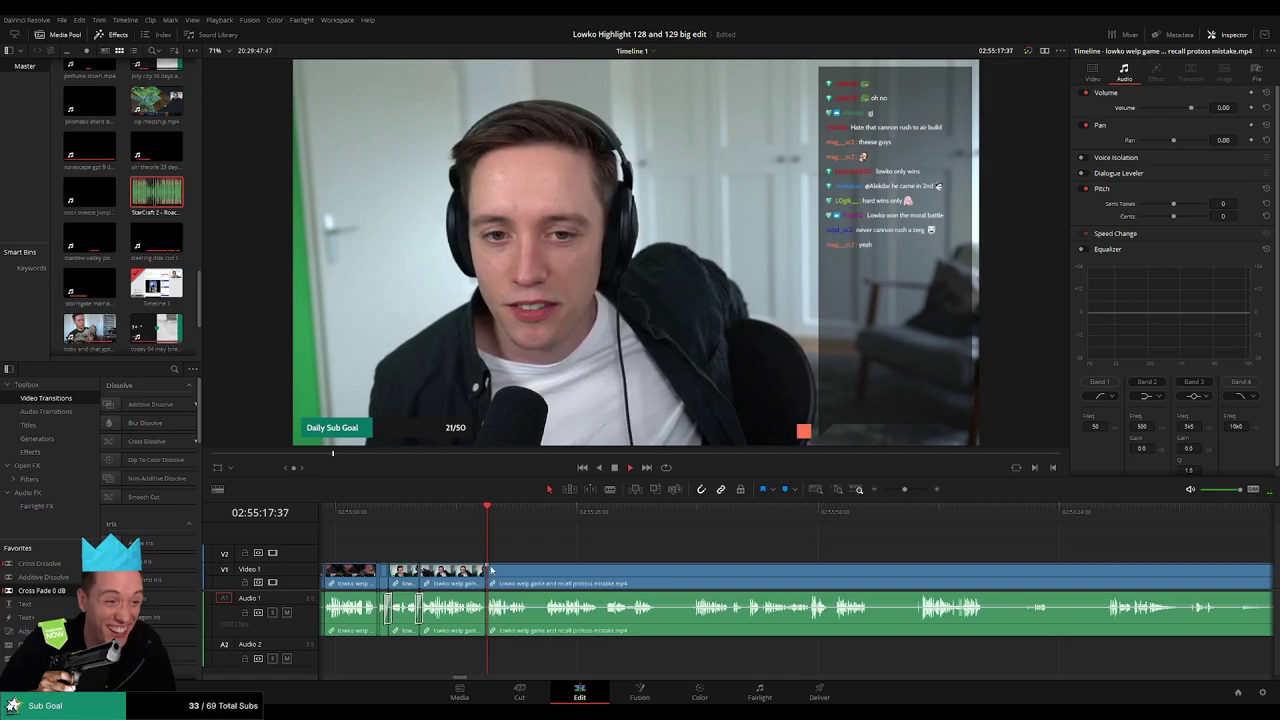
# - Cut out the two-second pause from about 02:55:22 to 02:55:24 and close the gap
pyautogui.click(483, 512)
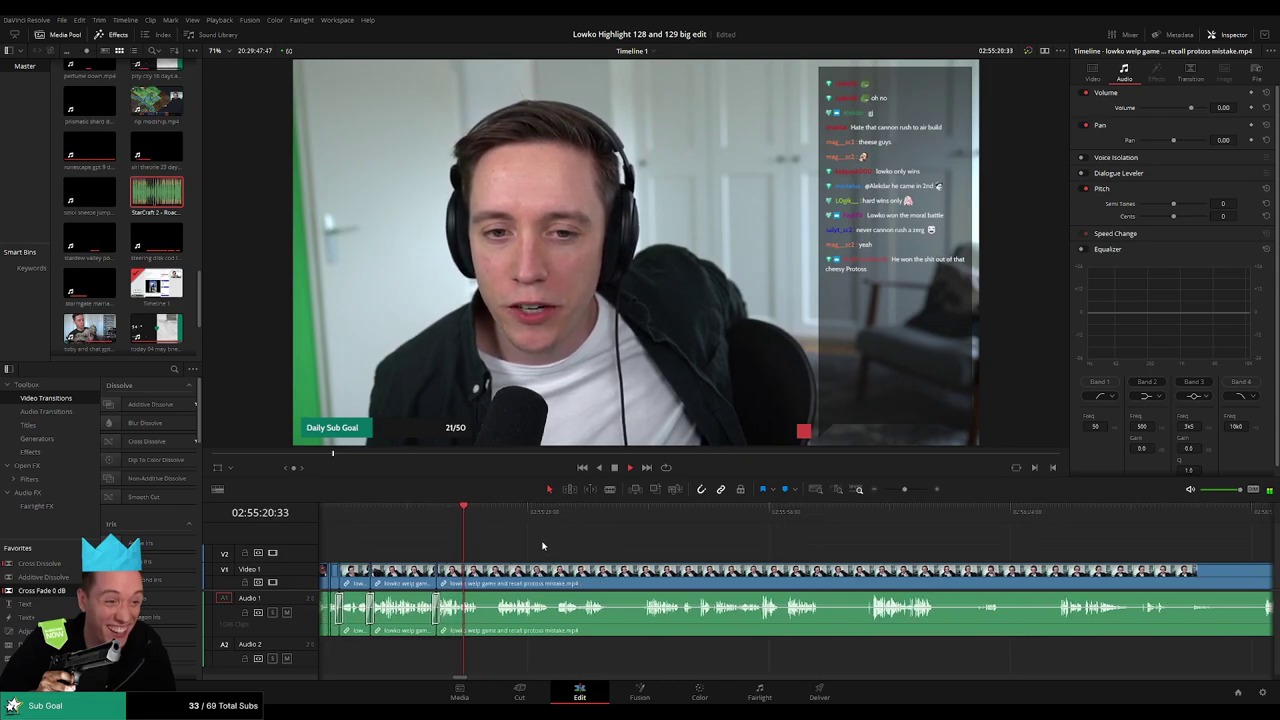
pyautogui.click(498, 514)
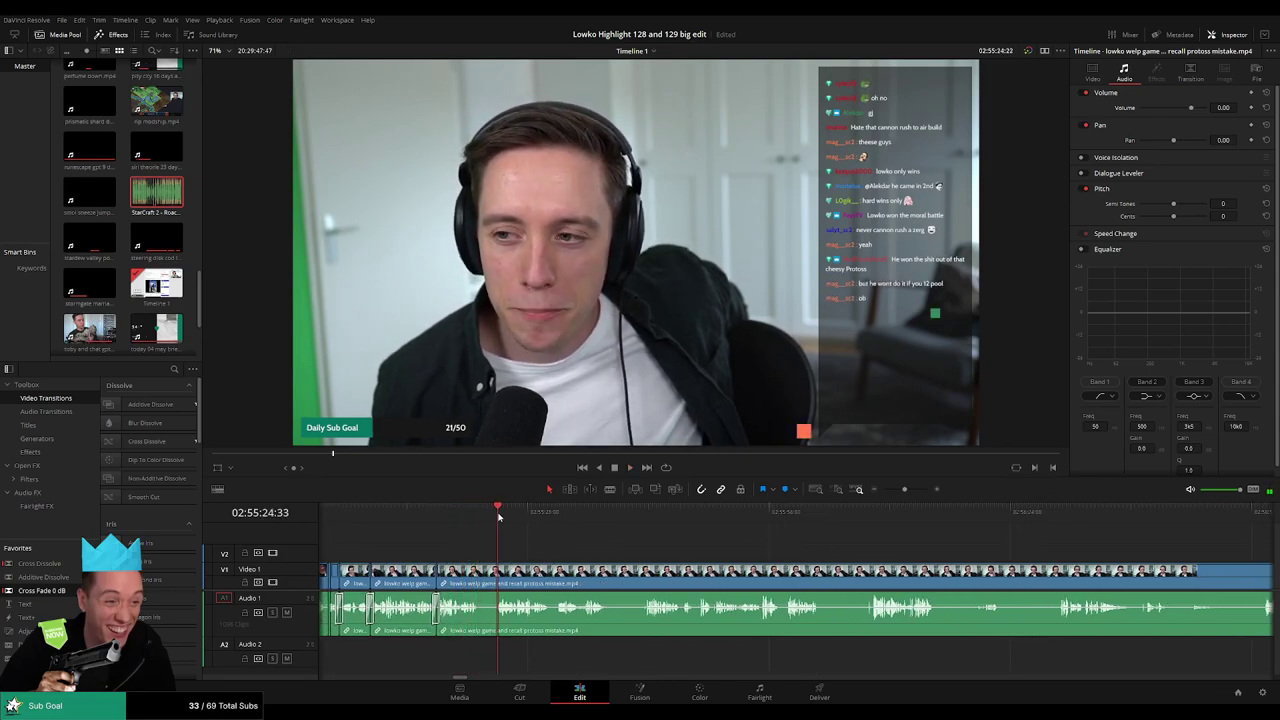
pyautogui.press('b')
pyautogui.click(482, 572)
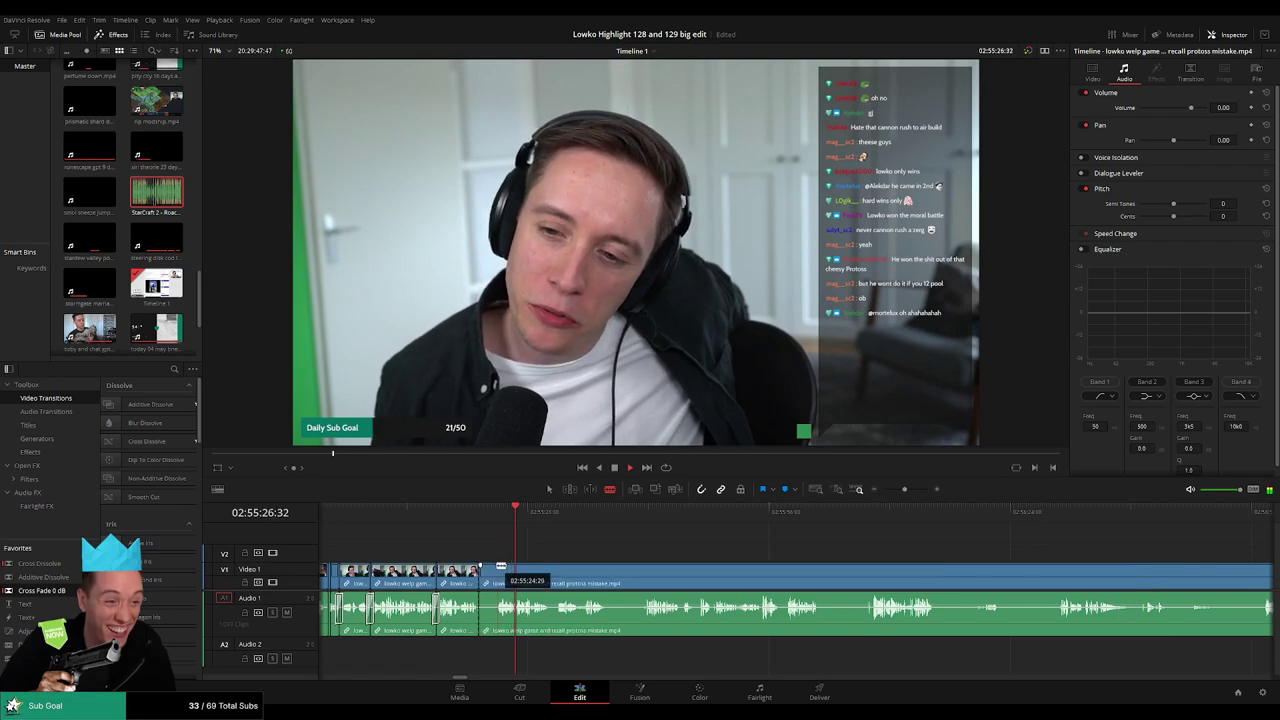
pyautogui.press('a')
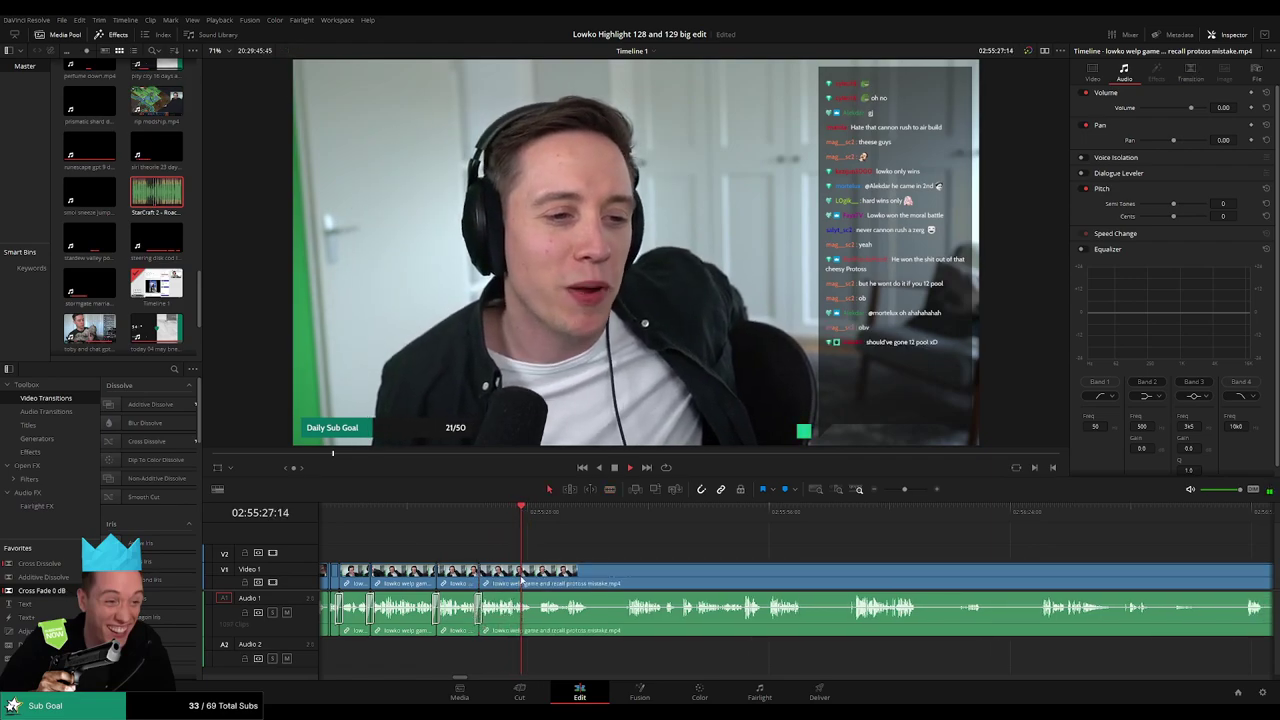
# - Cut out the quiet section from about 02:55:35 to 02:55:39 and close the gap
pyautogui.hscroll(4, 520, 530)
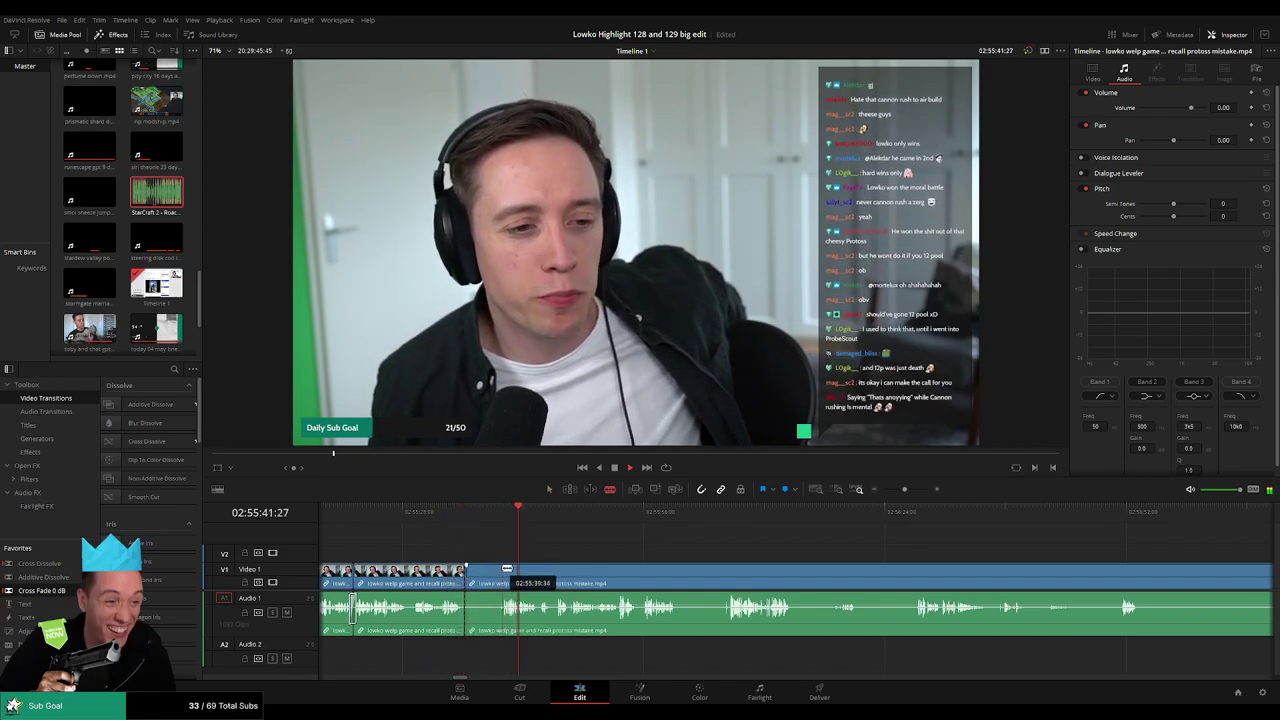
pyautogui.click(505, 568)
pyautogui.press('a')
pyautogui.click(479, 573)
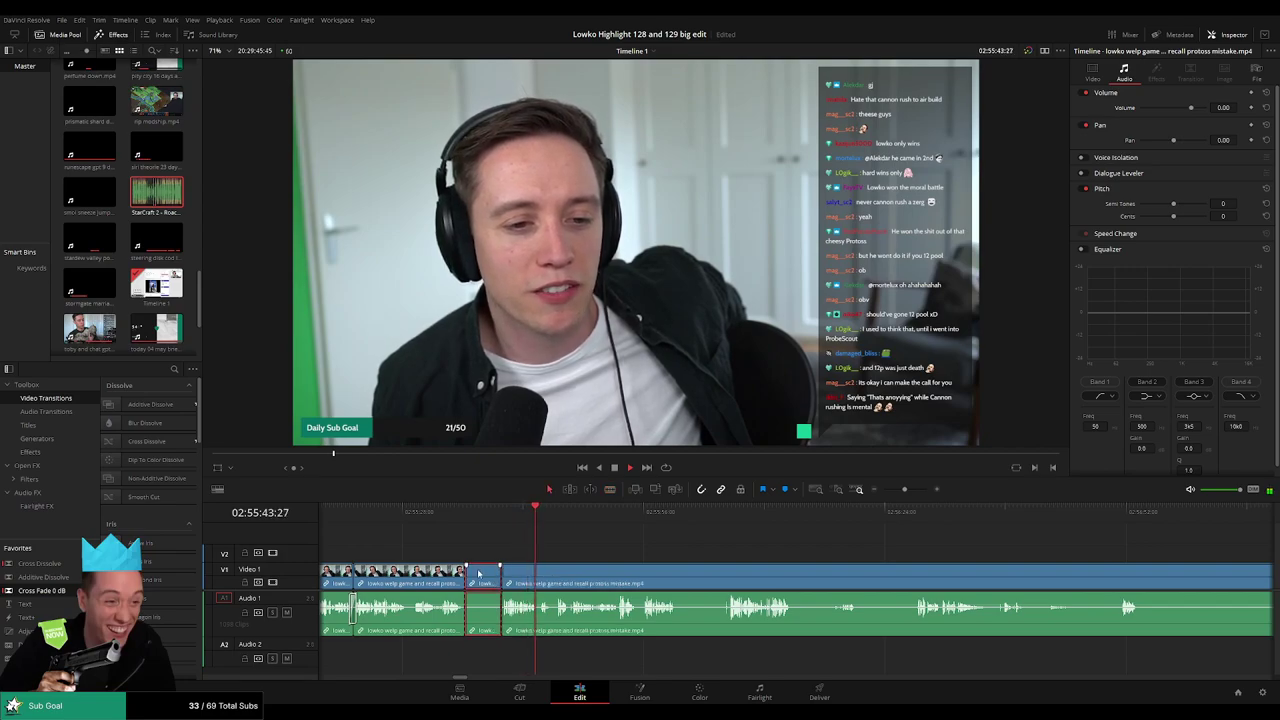
pyautogui.press('Delete')
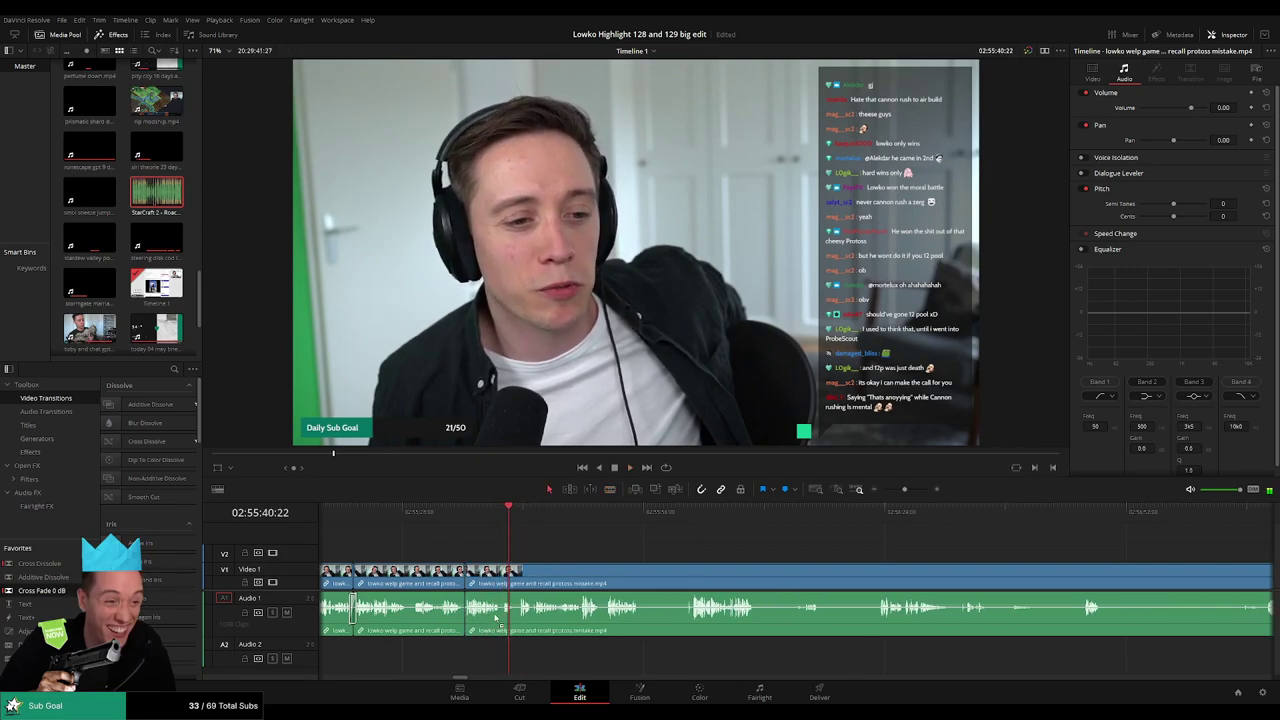
# - Remove the very short pause at about 02:55:43 from the webcam footage and close the gap
pyautogui.moveTo(586, 557); pyautogui.dragTo(533, 552)
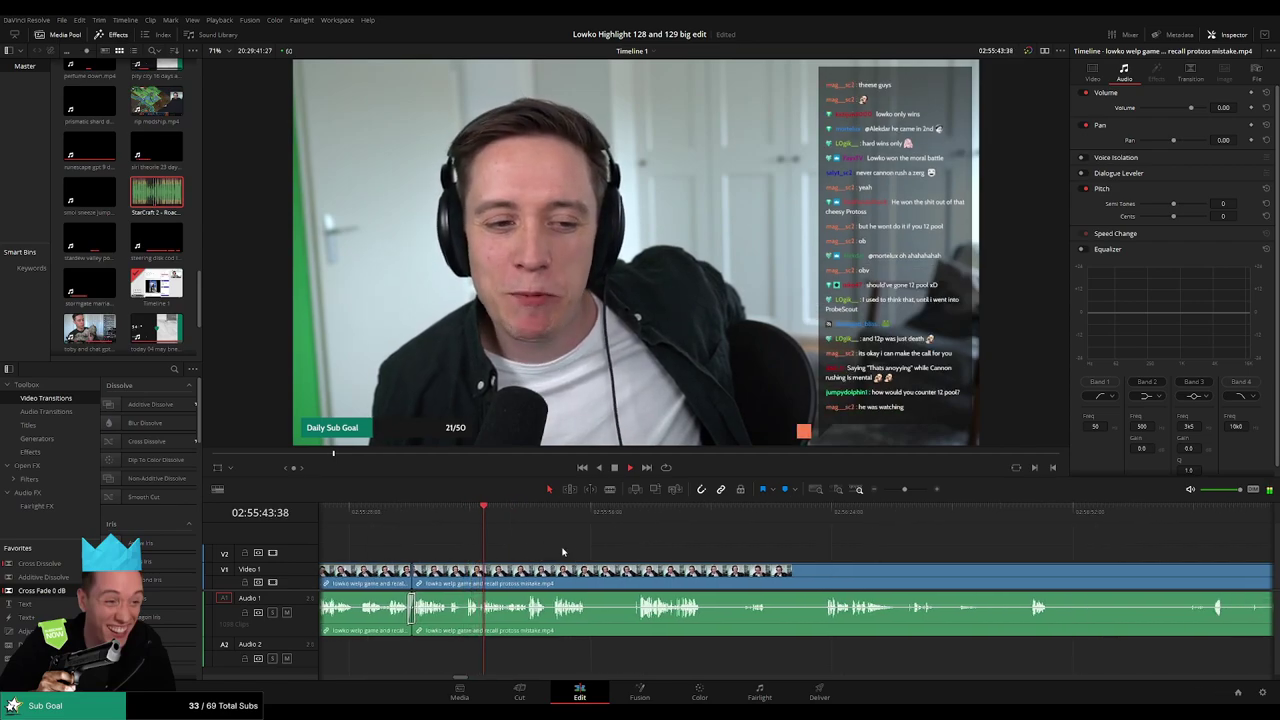
pyautogui.scroll(2, 488, 566)
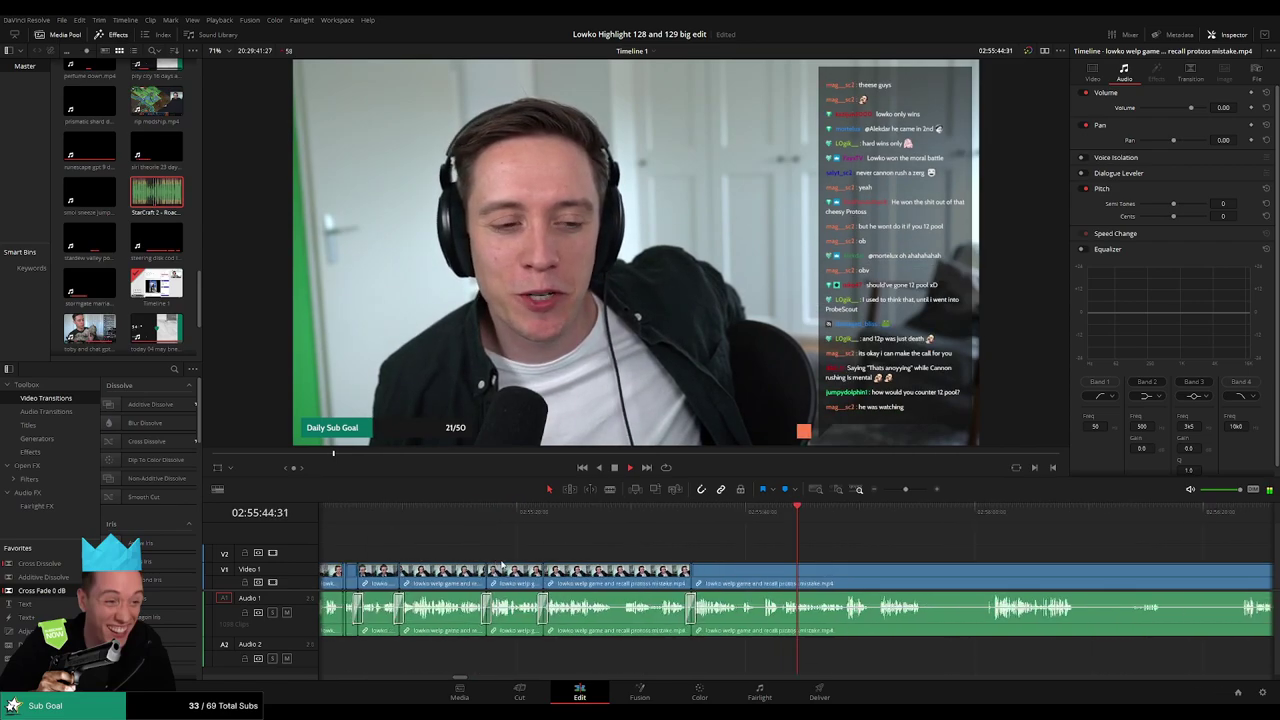
pyautogui.click(776, 582)
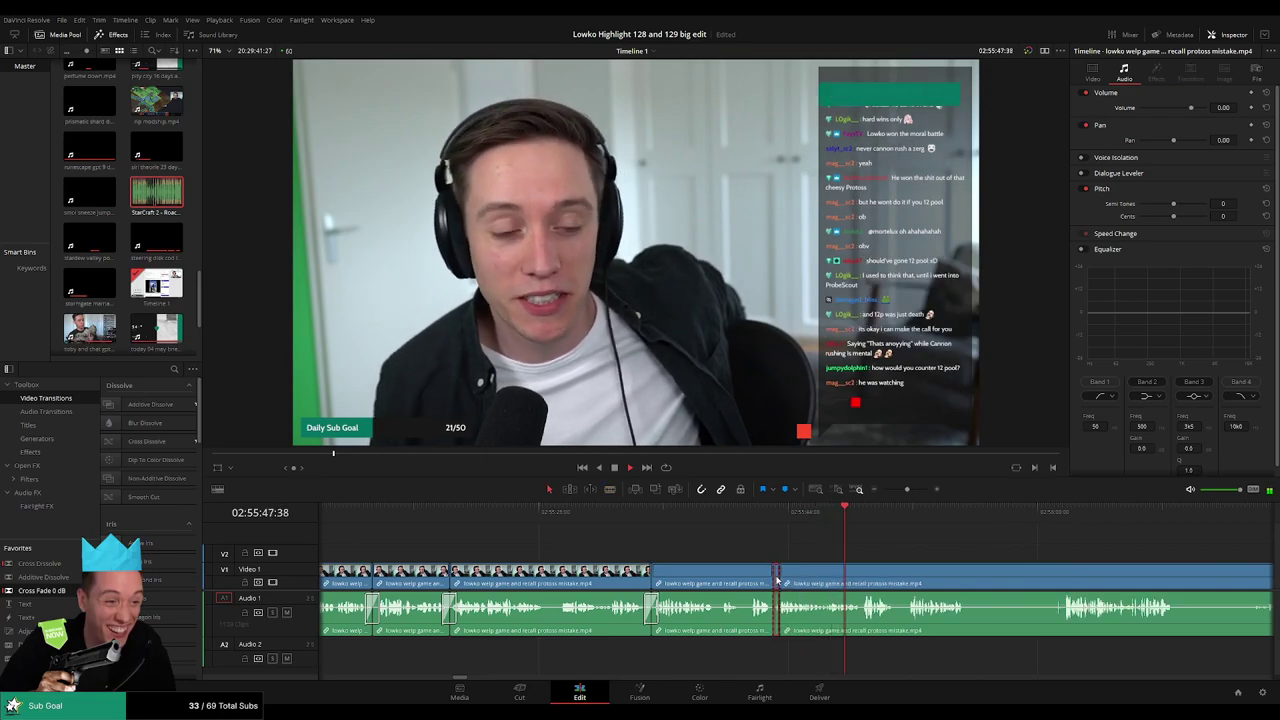
pyautogui.press('a')
# - Cut out the quiet section from about 02:55:55 to 02:56:01 and close the gap
pyautogui.moveTo(954, 562); pyautogui.dragTo(501, 560)
pyautogui.press('b')
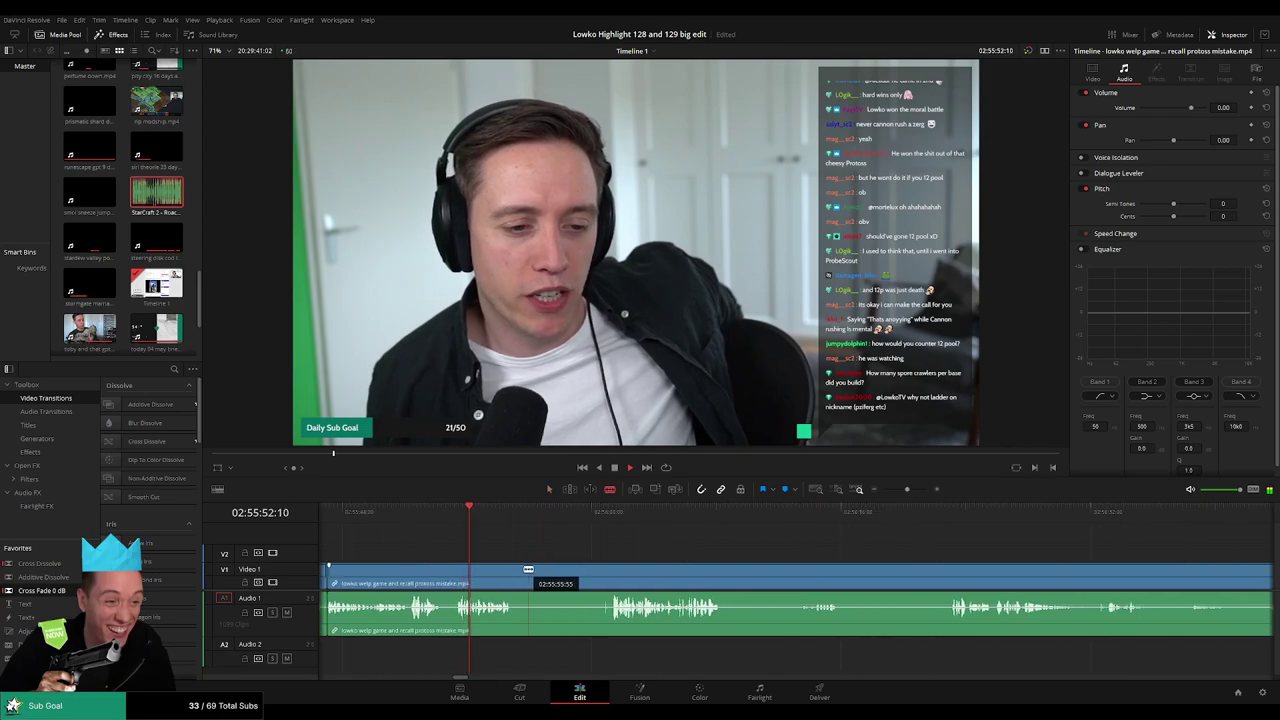
pyautogui.click(514, 568)
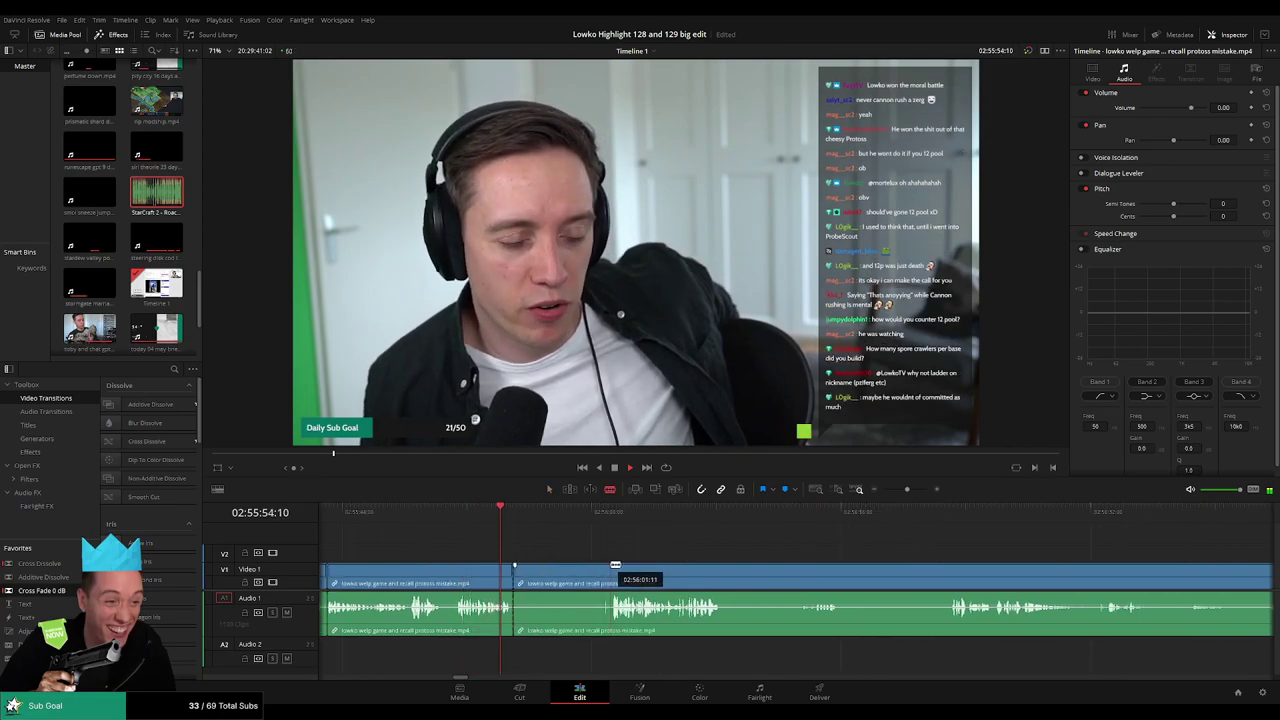
pyautogui.click(615, 566)
pyautogui.press('a')
pyautogui.click(577, 571)
pyautogui.press('Delete')
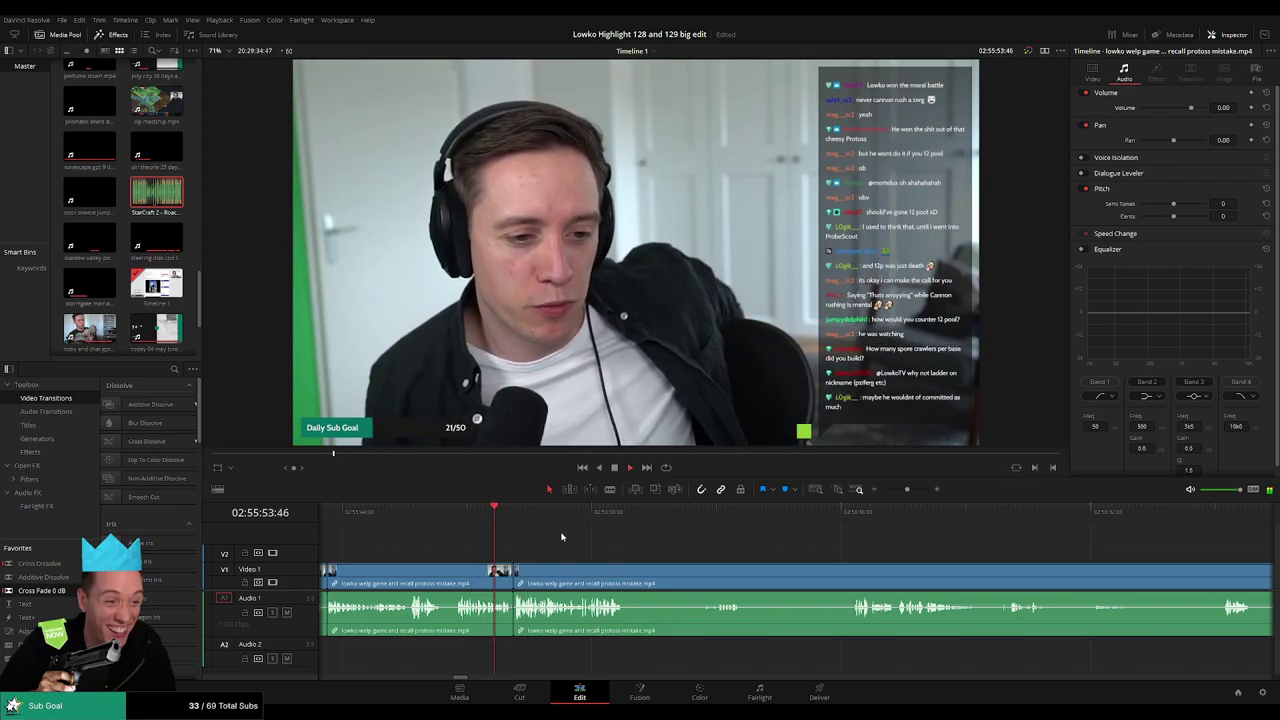
# - Cut out the long quiet section from about 02:56:02 to 02:56:16 and close the gap
pyautogui.hscroll(3, 615, 547)
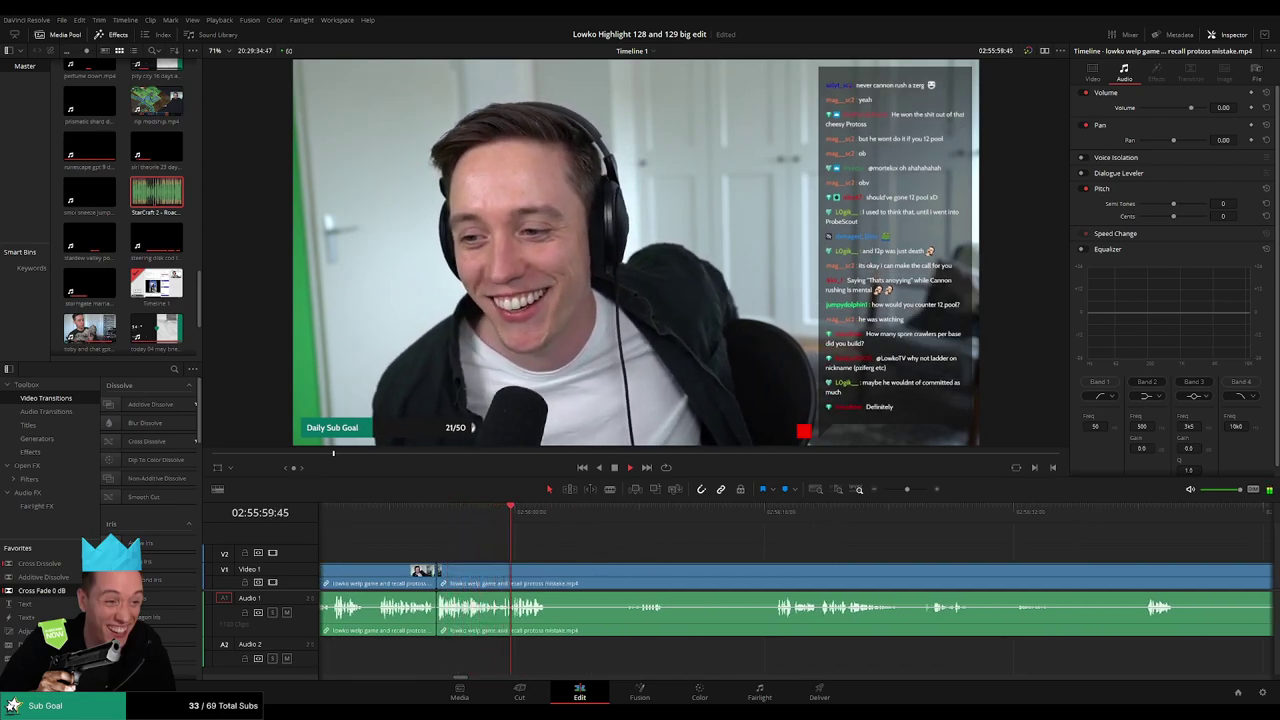
pyautogui.hscroll(2, 545, 546)
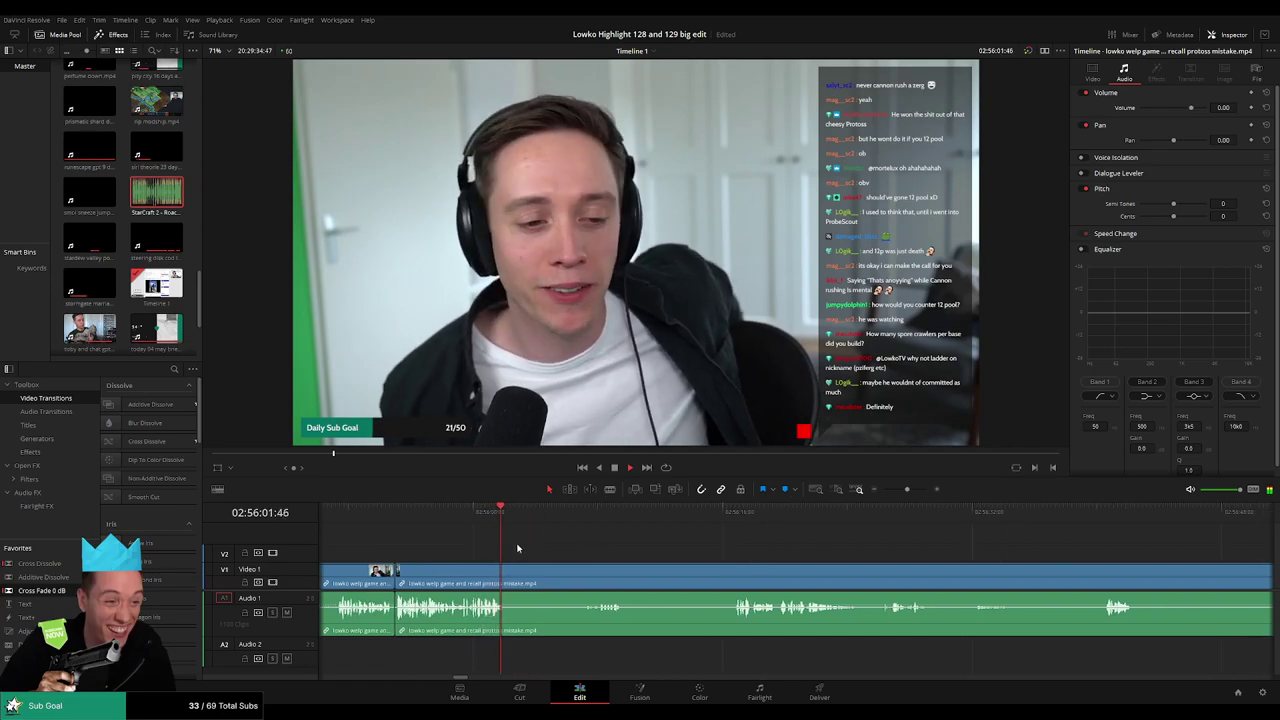
pyautogui.press('b')
pyautogui.click(506, 580)
pyautogui.click(724, 514)
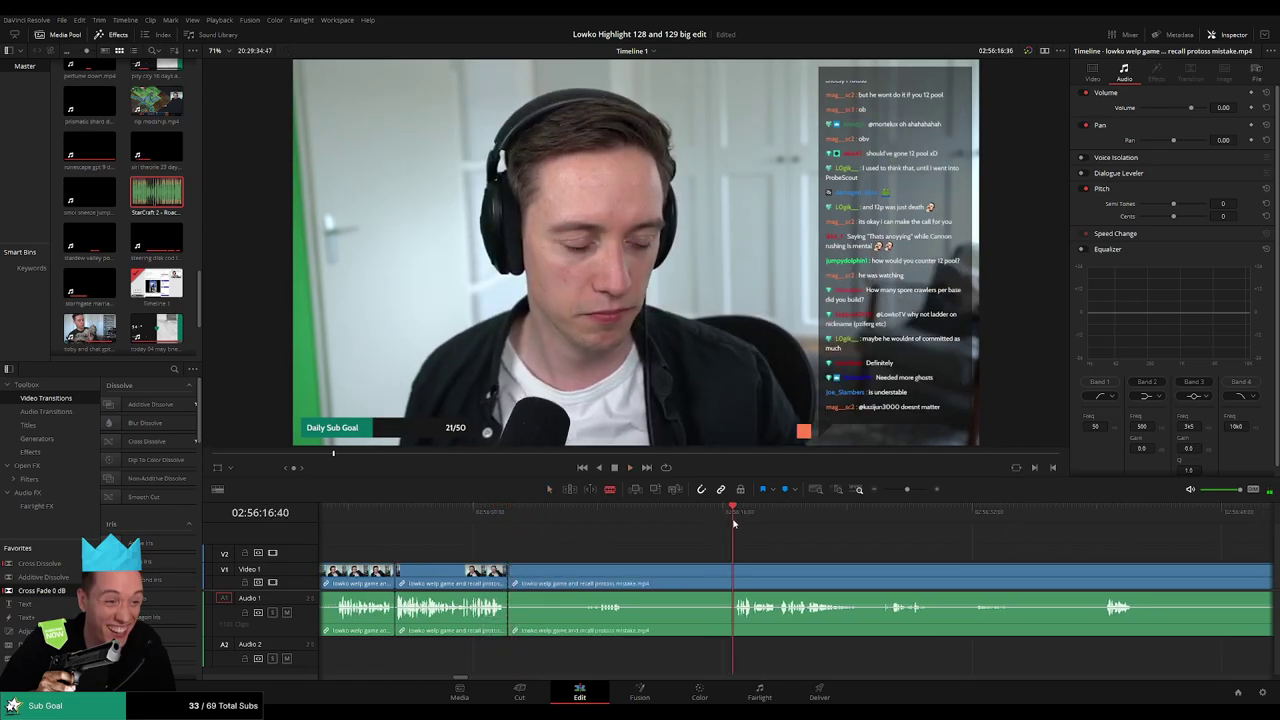
pyautogui.hscroll(2, 720, 548)
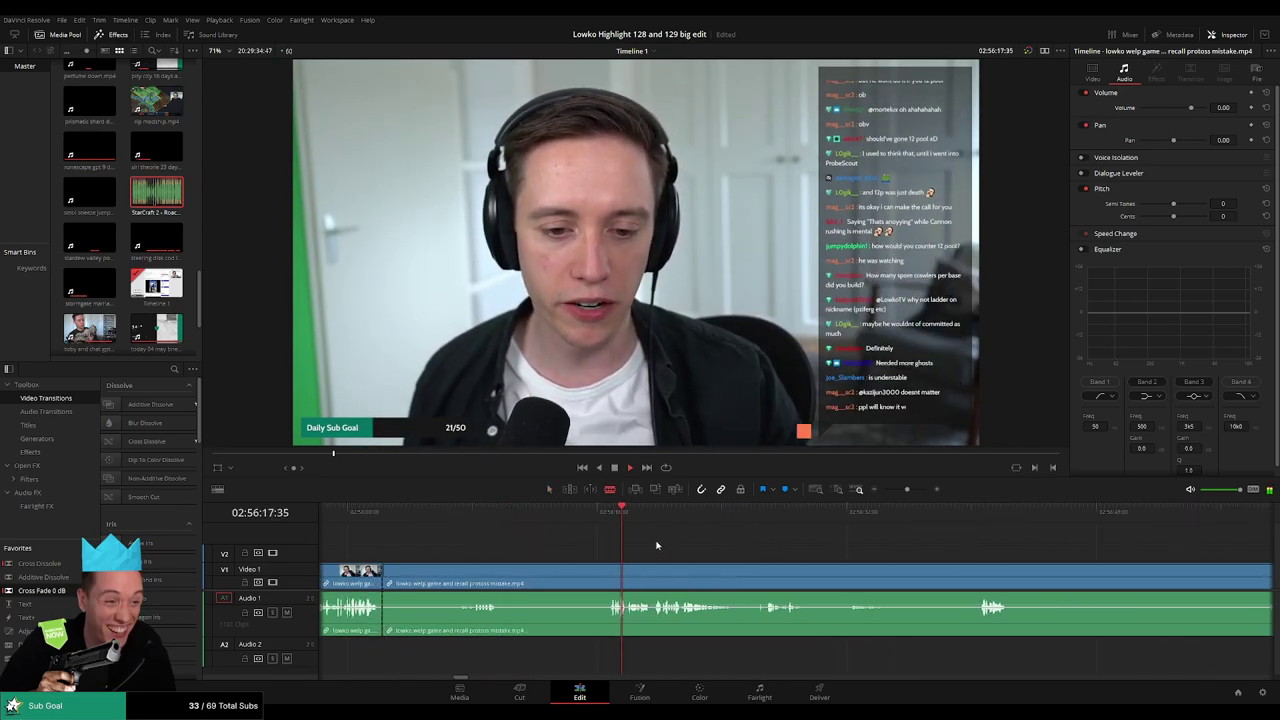
pyautogui.click(610, 572)
pyautogui.press('a')
pyautogui.click(576, 573)
pyautogui.press('BackSpace')
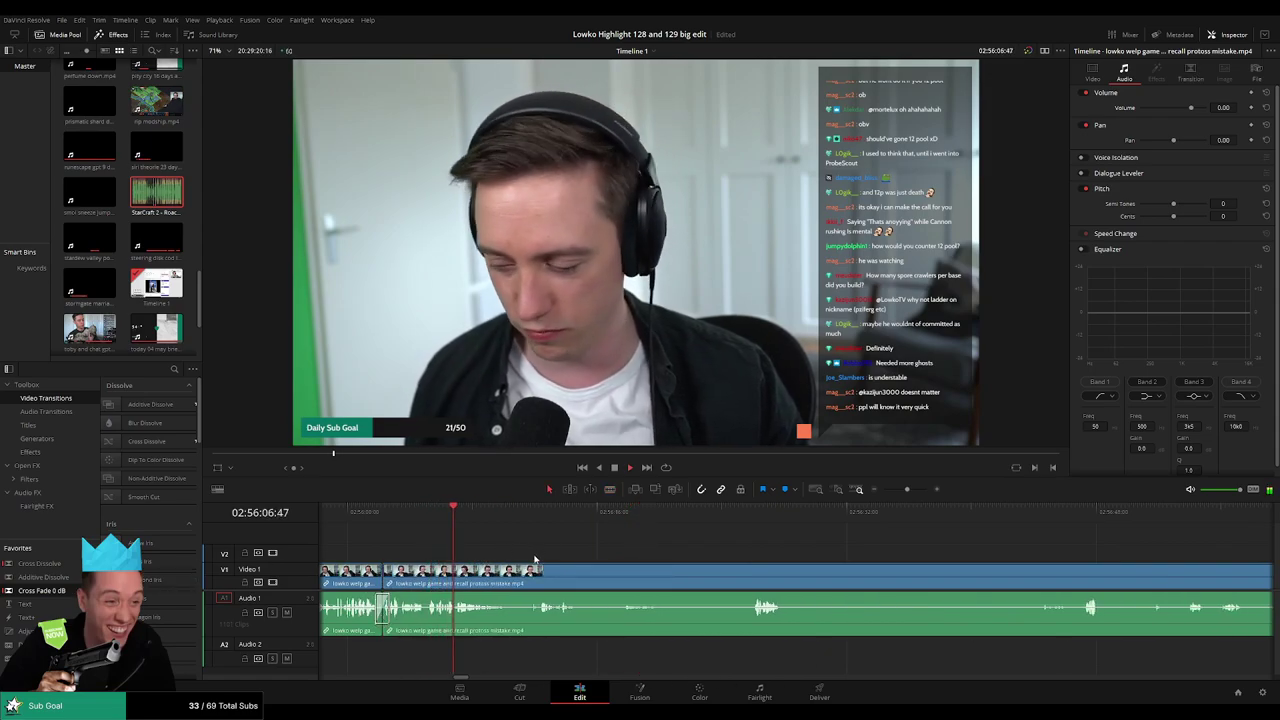
# - Split the webcam footage at about 02:56:10, 02:56:12 and 02:56:15, and remove the 02:56:10 to 02:56:12 piece, closing the gap
pyautogui.hscroll(1, 508, 556)
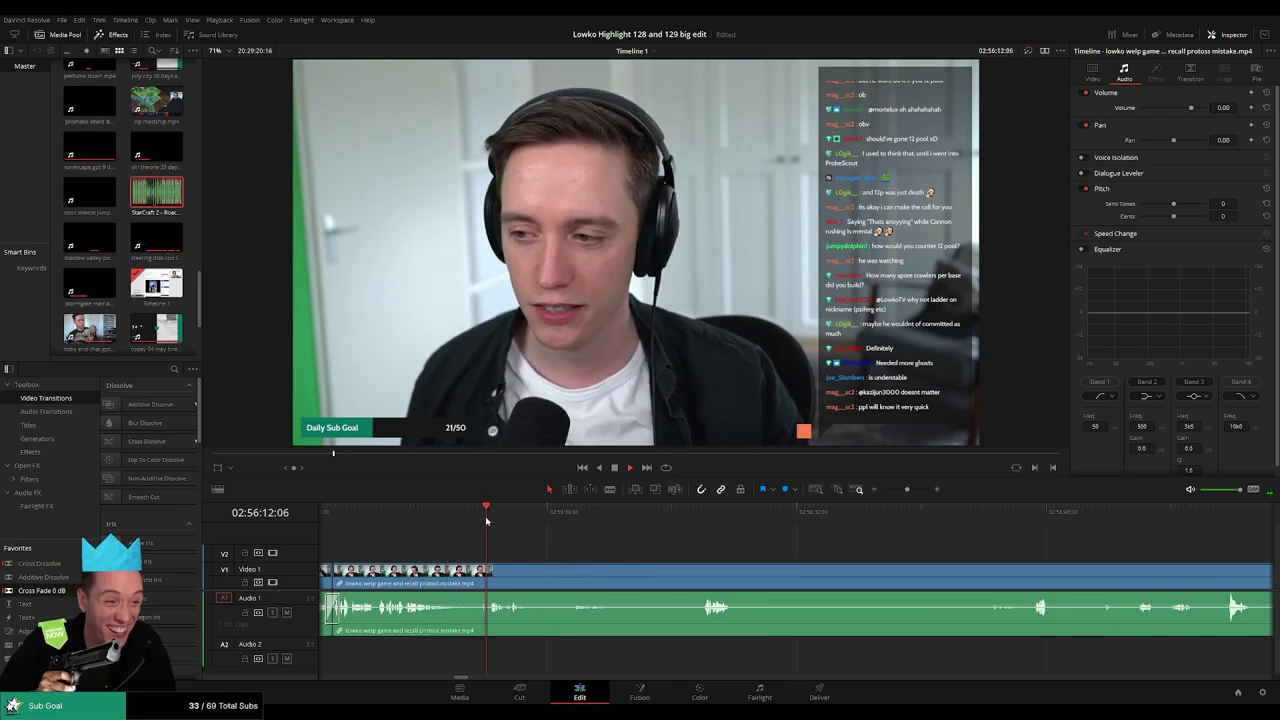
pyautogui.press('b')
pyautogui.click(455, 571)
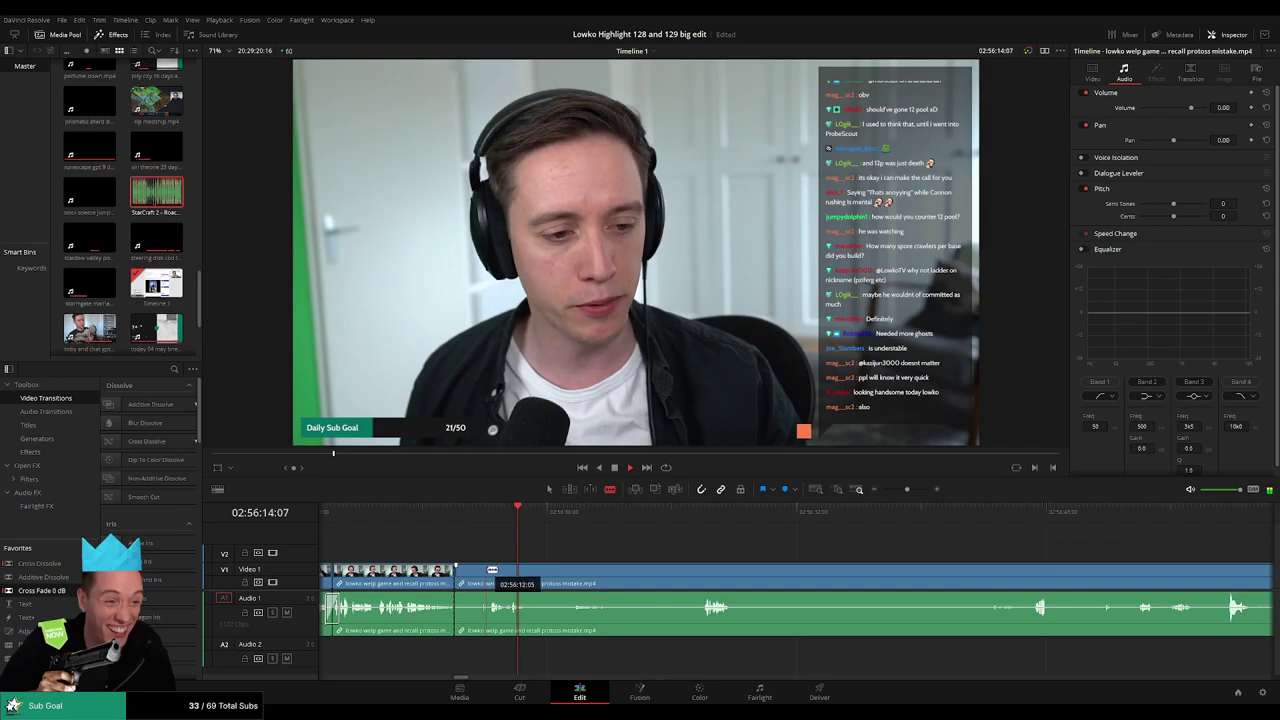
pyautogui.click(489, 572)
pyautogui.click(527, 572)
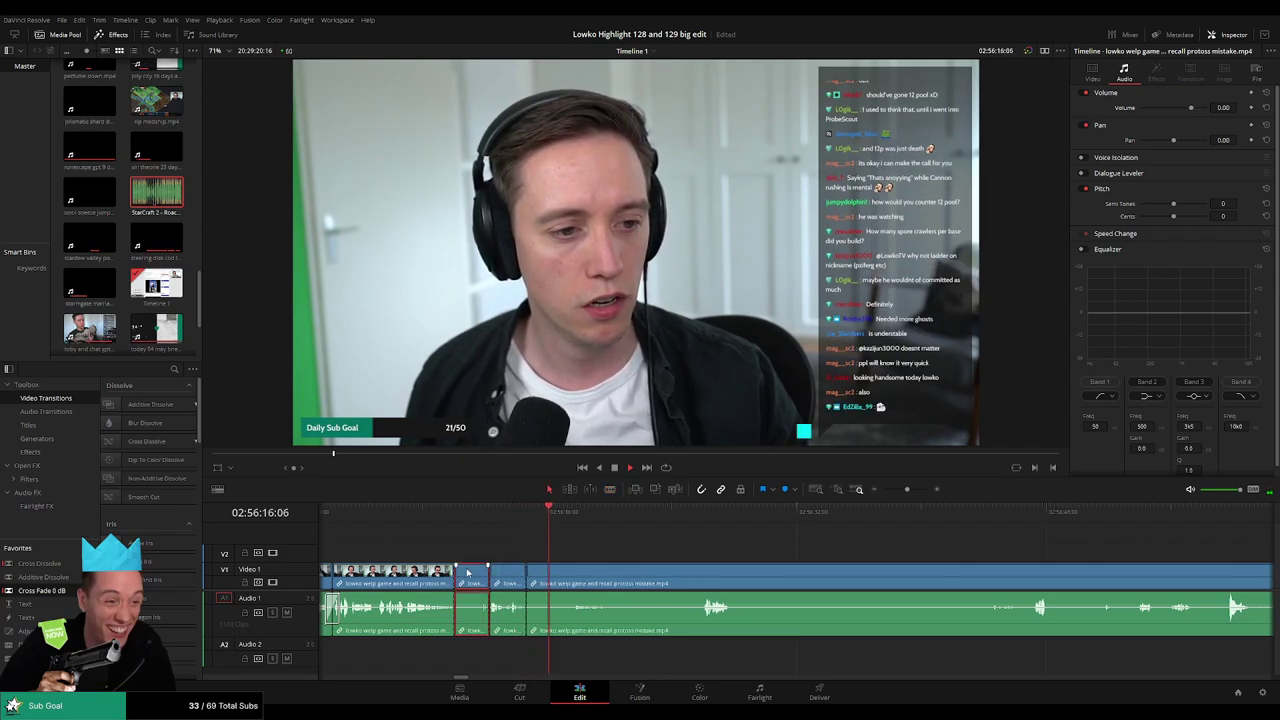
pyautogui.press('BackSpace')
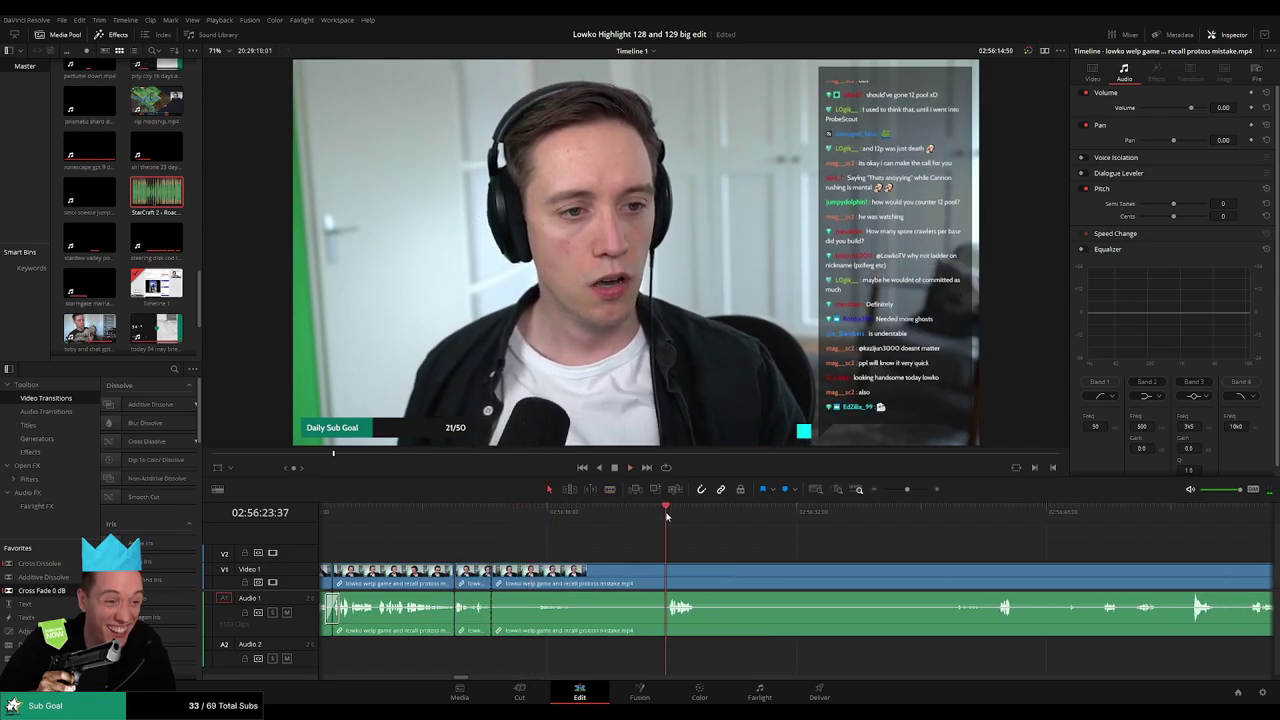
# - Scan the gameplay footage from about 02:56:25 to 03:03:53 for the next section worth keeping
pyautogui.moveTo(904, 491); pyautogui.dragTo(899, 491)
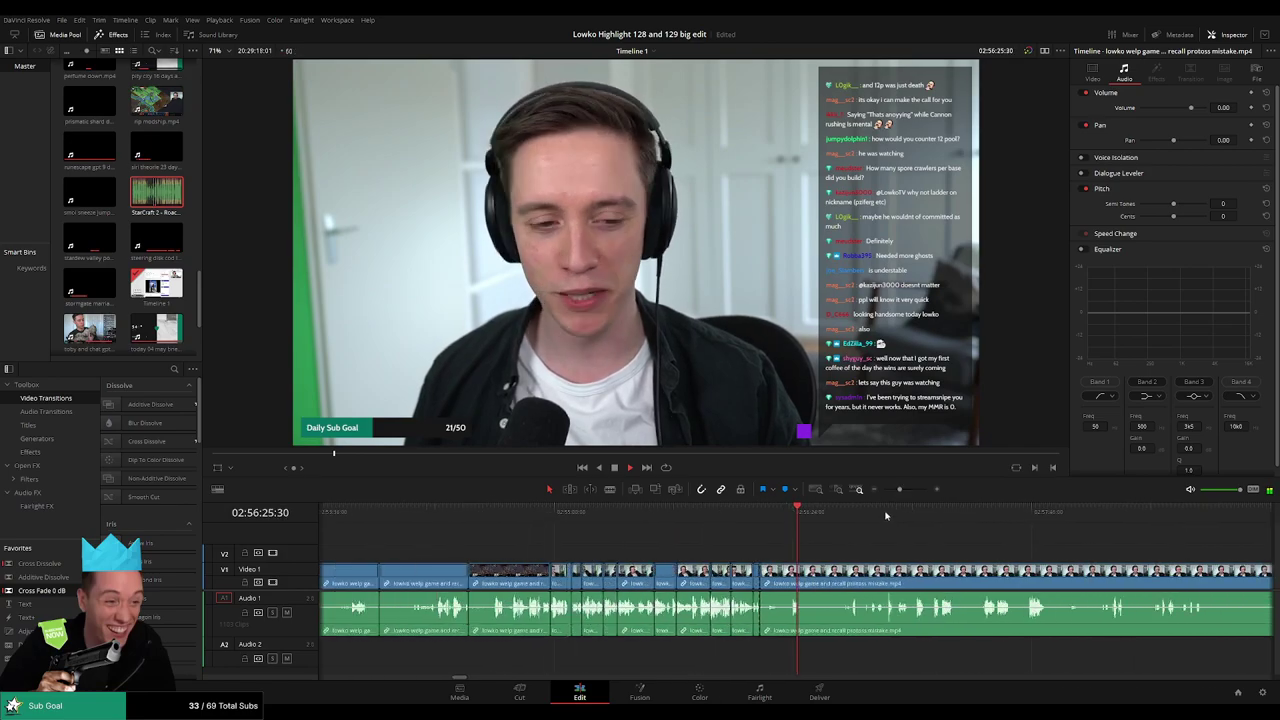
pyautogui.moveTo(957, 520); pyautogui.dragTo(655, 538)
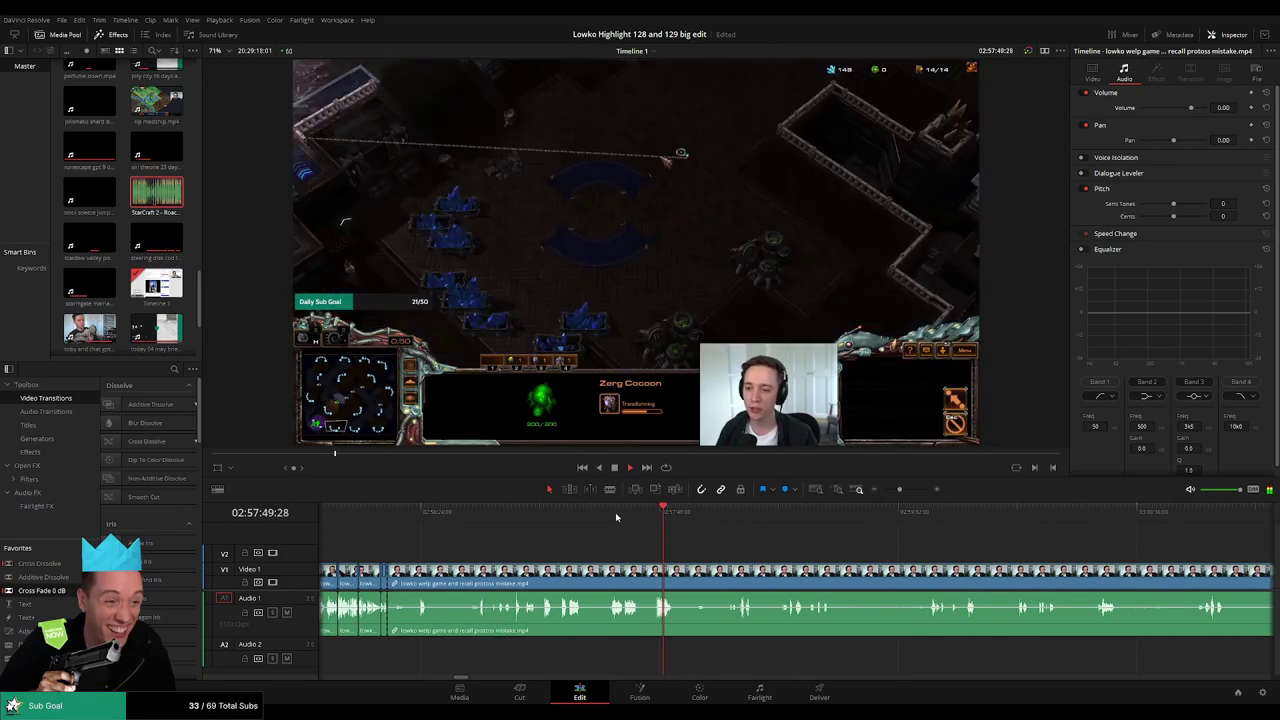
pyautogui.click(614, 515)
pyautogui.click(572, 515)
pyautogui.moveTo(572, 515); pyautogui.dragTo(1125, 533)
pyautogui.click(1204, 513)
pyautogui.press('space')
pyautogui.moveTo(899, 489)
pyautogui.mouseDown()
pyautogui.moveTo(881, 490)
pyautogui.moveTo(892, 489)
pyautogui.mouseUp()
pyautogui.click(810, 516)
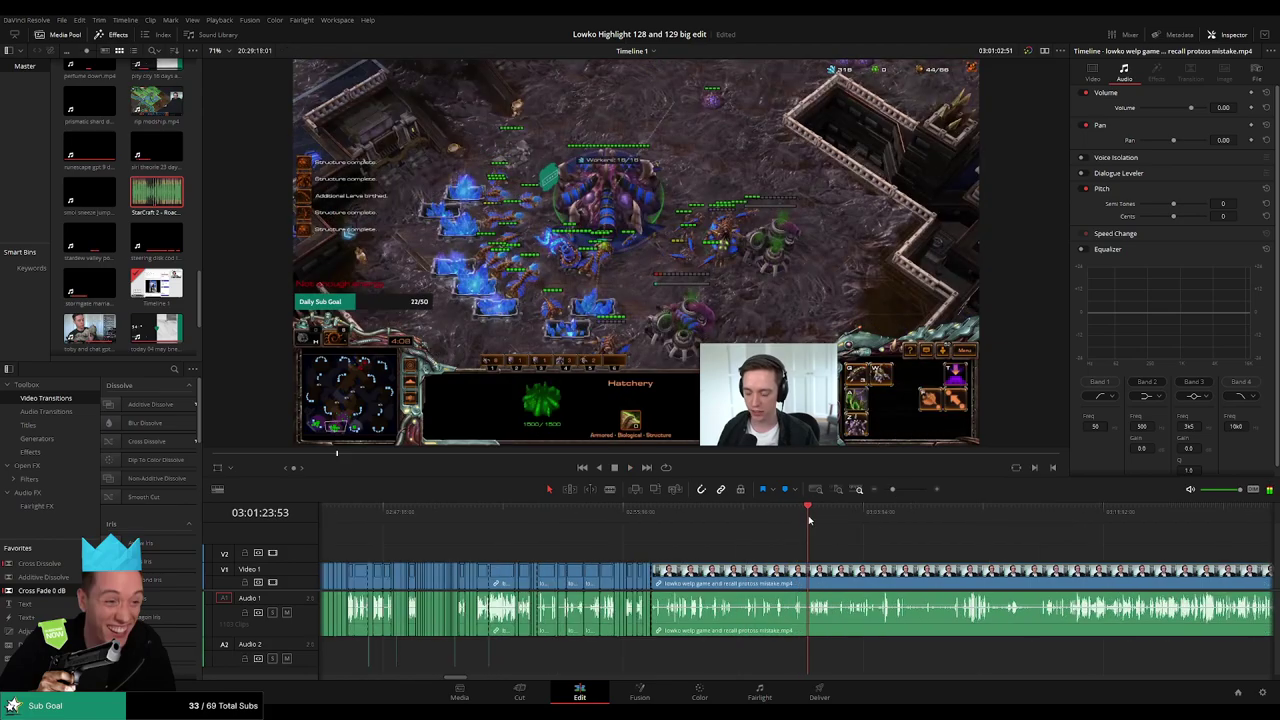
pyautogui.moveTo(812, 518); pyautogui.dragTo(865, 516)
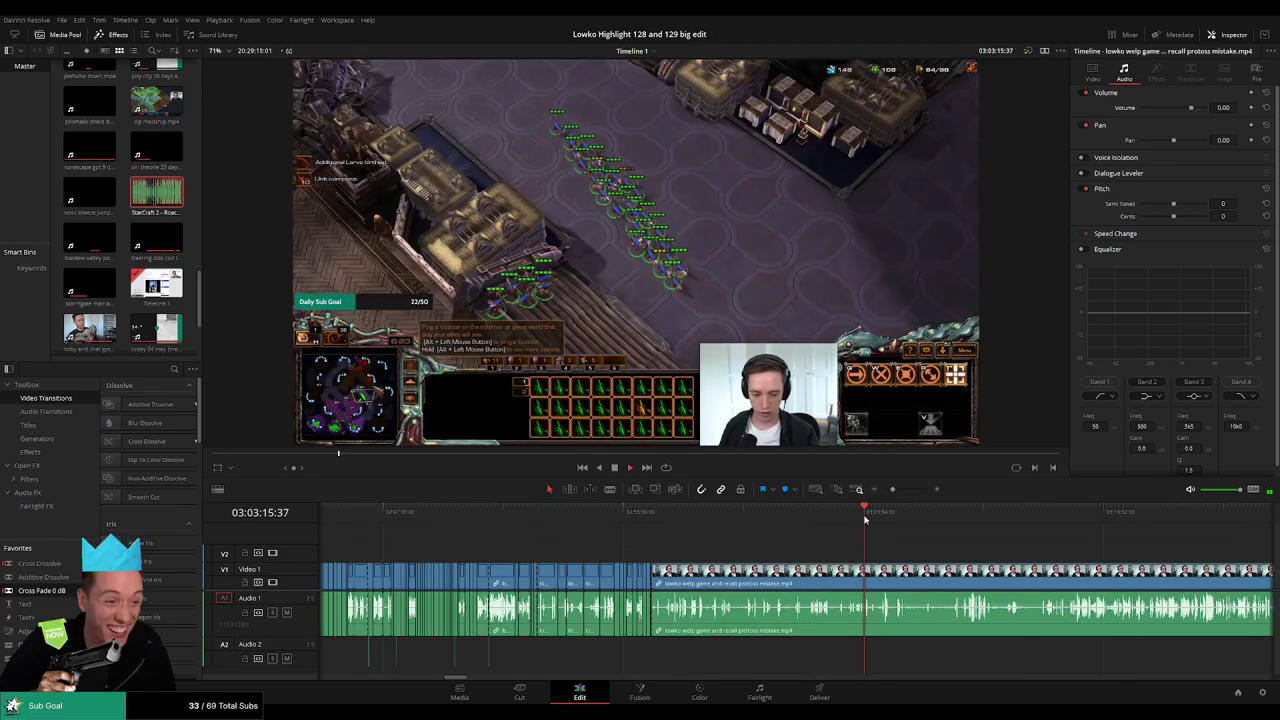
pyautogui.click(883, 516)
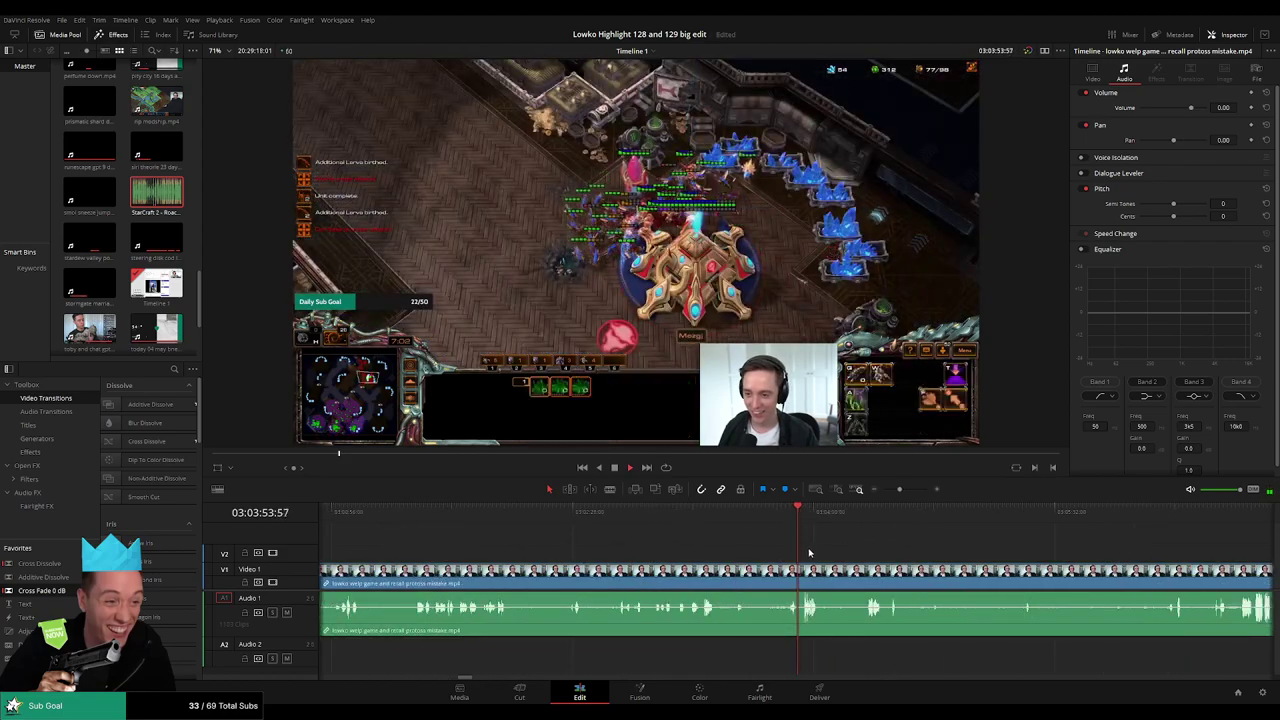
# - Cut out the long unneeded gameplay section from about 02:56:12 to 03:03:08 and close the gap
pyautogui.click(728, 517)
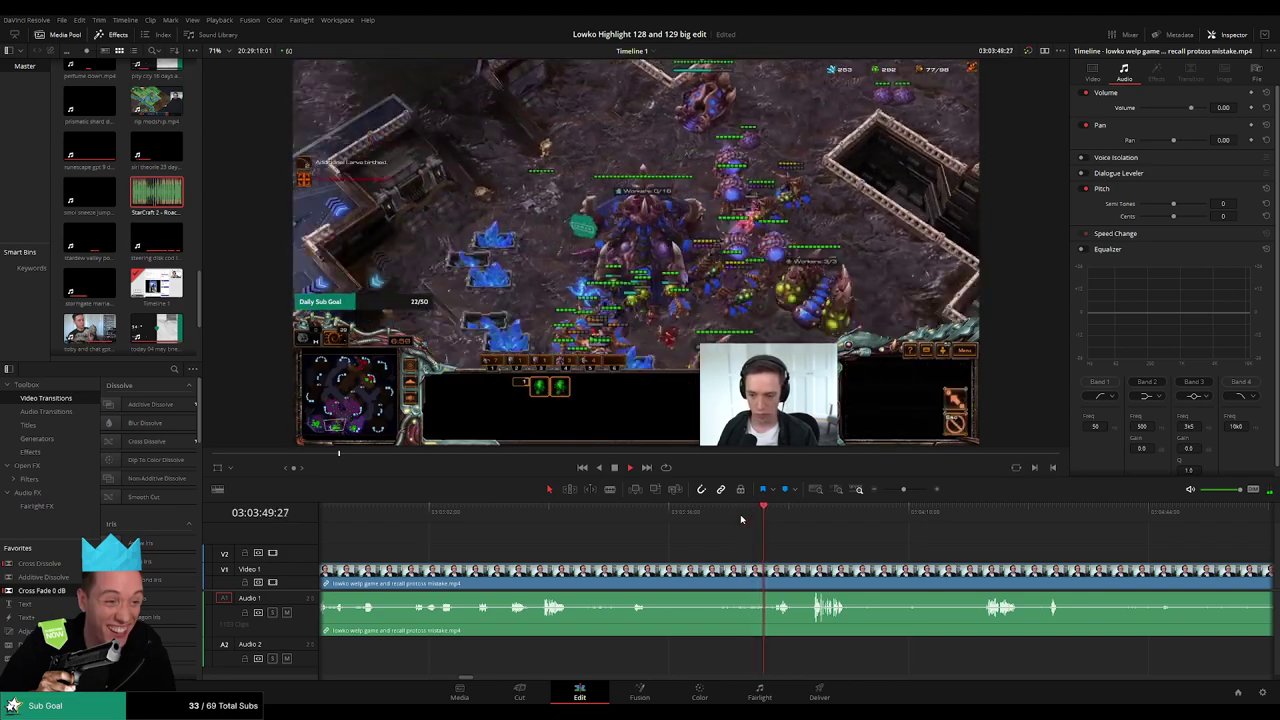
pyautogui.click(634, 514)
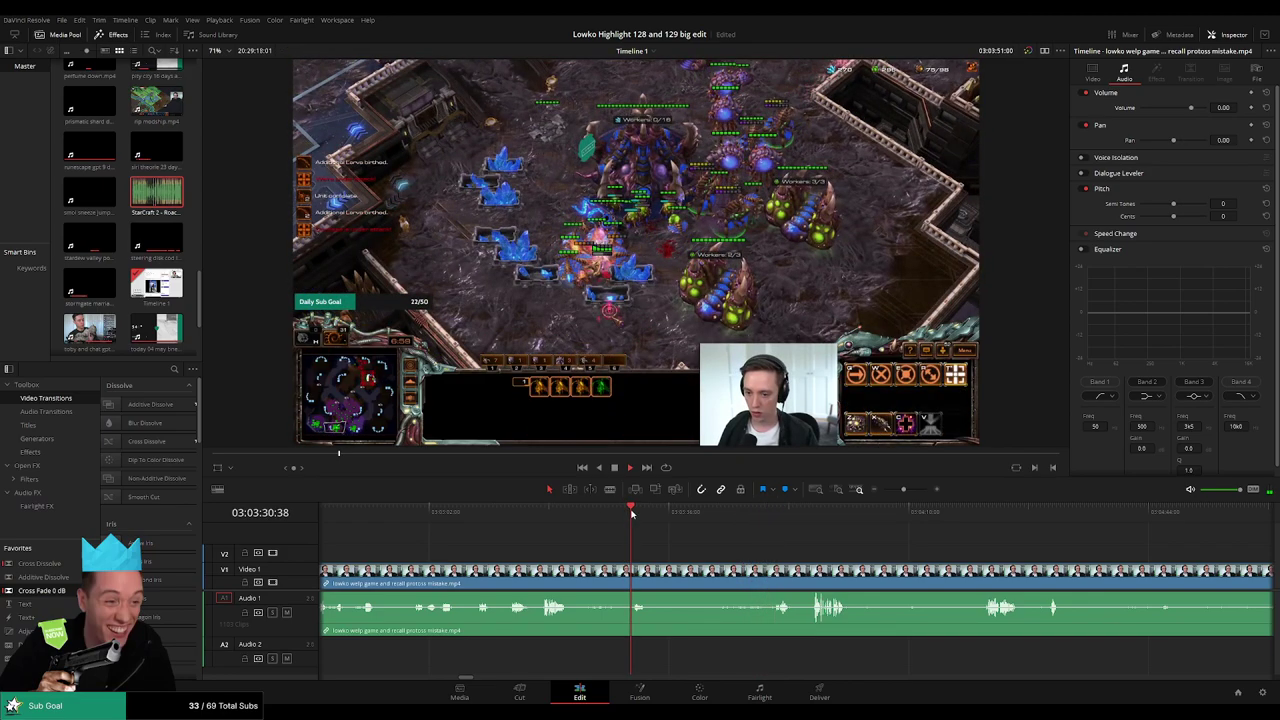
pyautogui.click(551, 518)
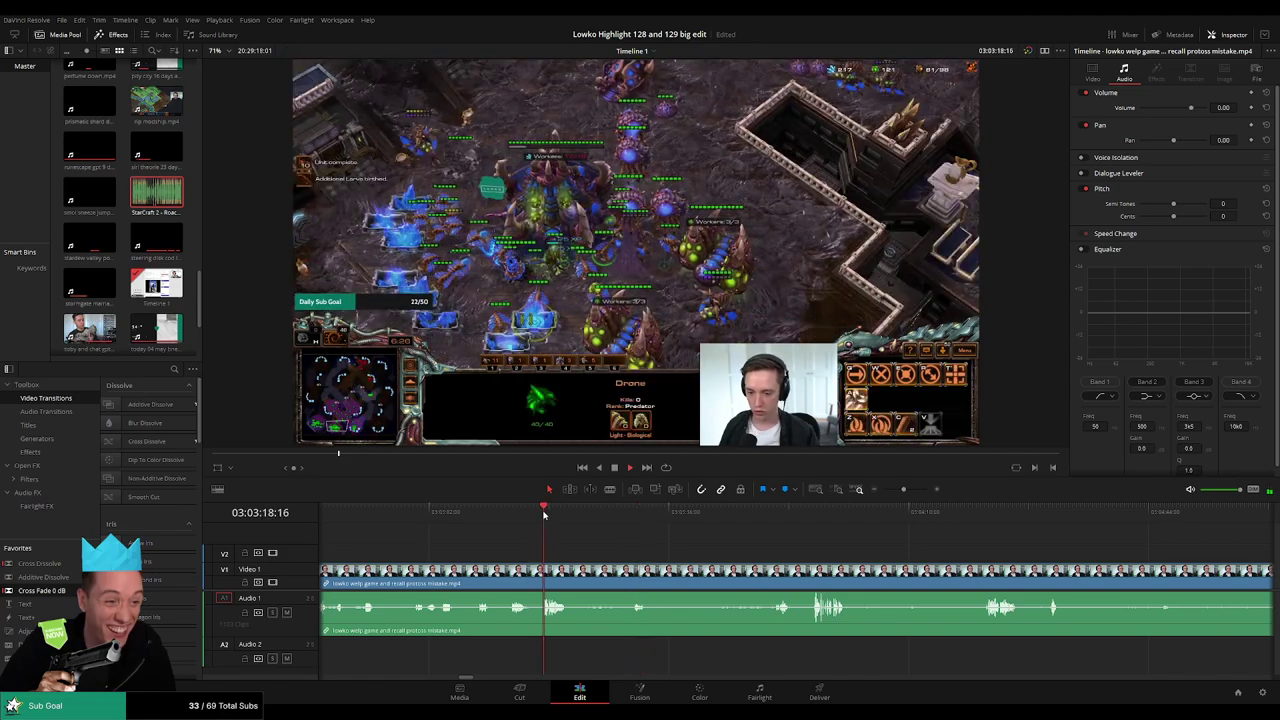
pyautogui.click(601, 515)
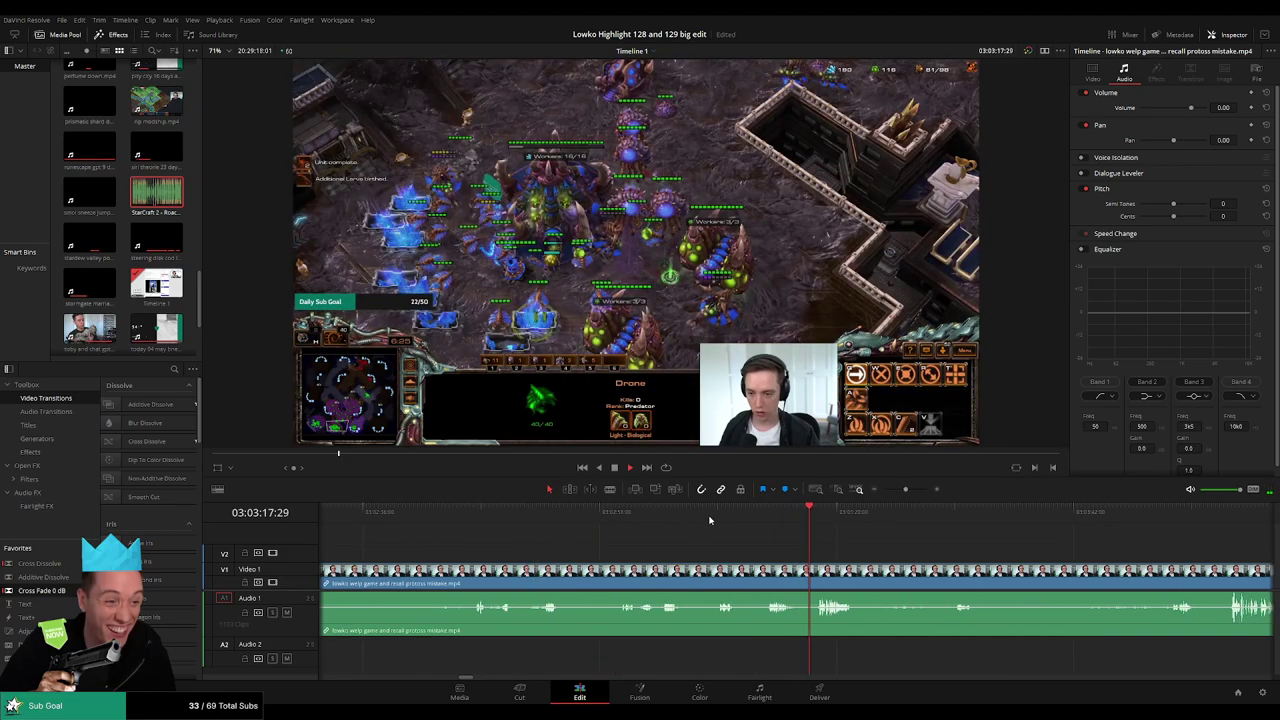
pyautogui.click(715, 535)
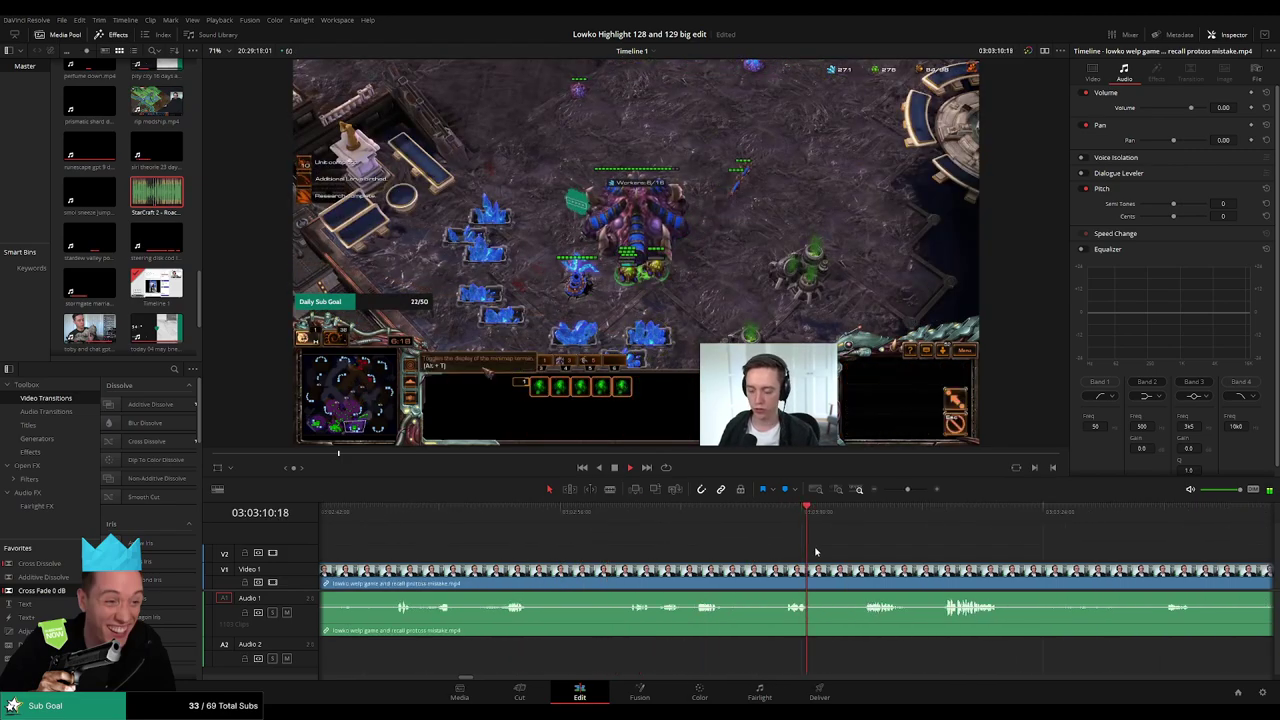
pyautogui.hotkey('ctrl', 'b')
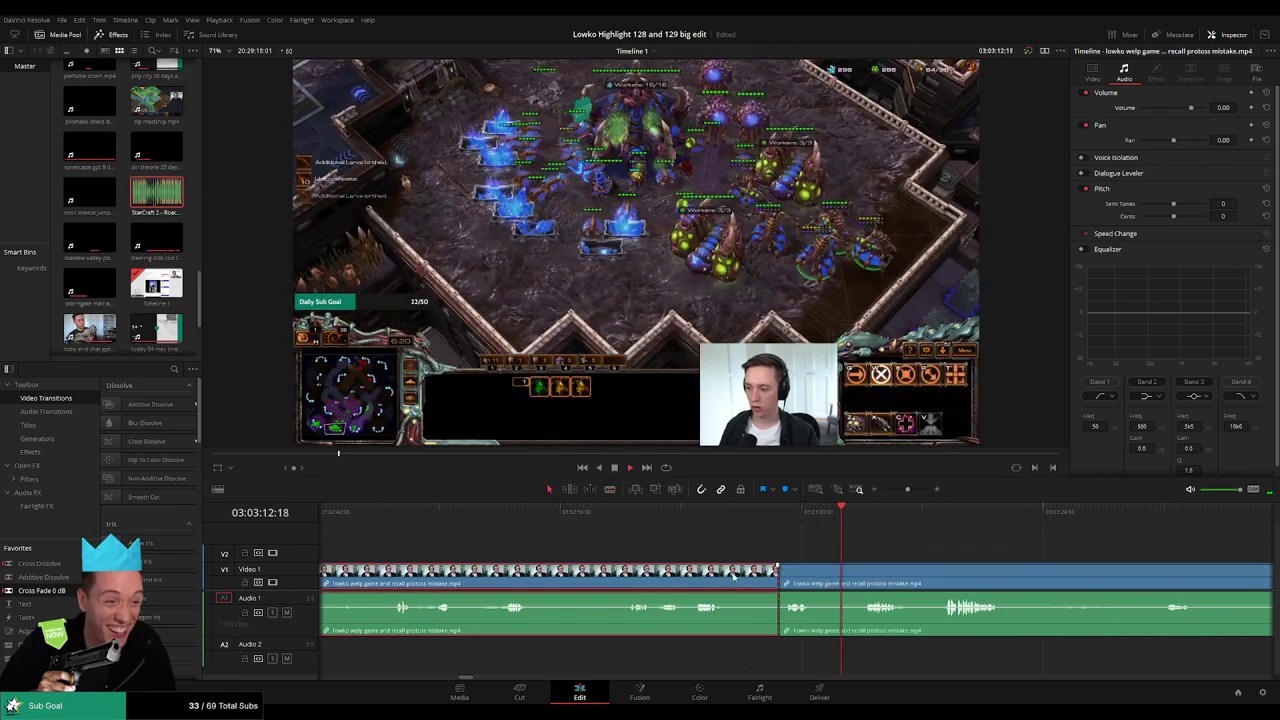
pyautogui.hotkey('ctrl', 'z')
pyautogui.scroll(-2, 733, 570)
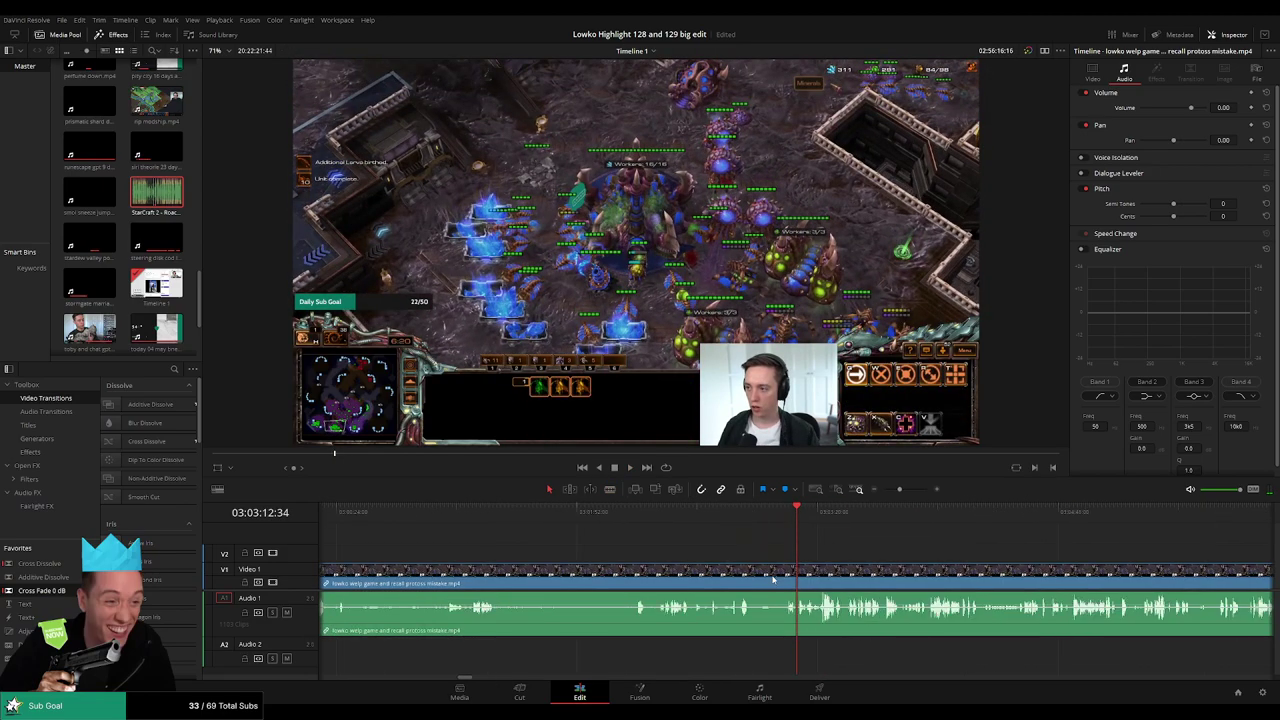
# - Cut out the quiet section from about 02:56:14 to 02:56:17 and close the gap
pyautogui.moveTo(886, 499)
pyautogui.mouseDown()
pyautogui.moveTo(873, 500)
pyautogui.moveTo(907, 491)
pyautogui.mouseUp()
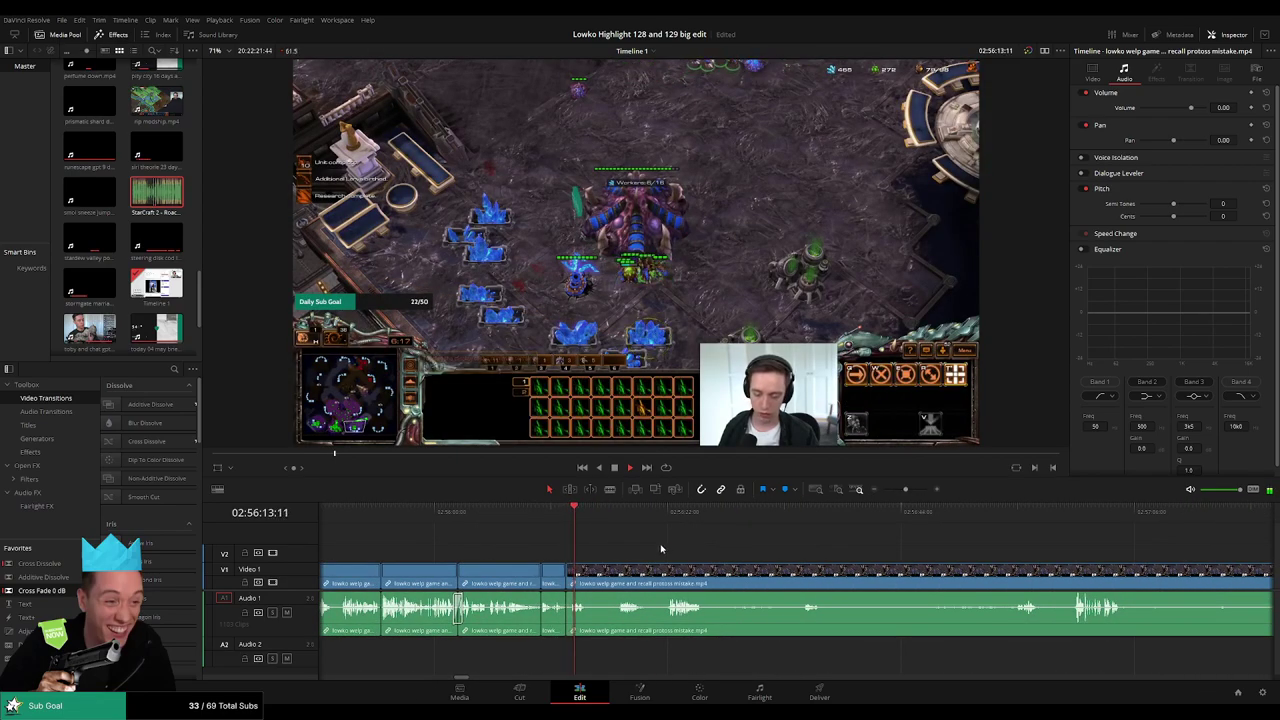
pyautogui.click(611, 517)
pyautogui.press('space')
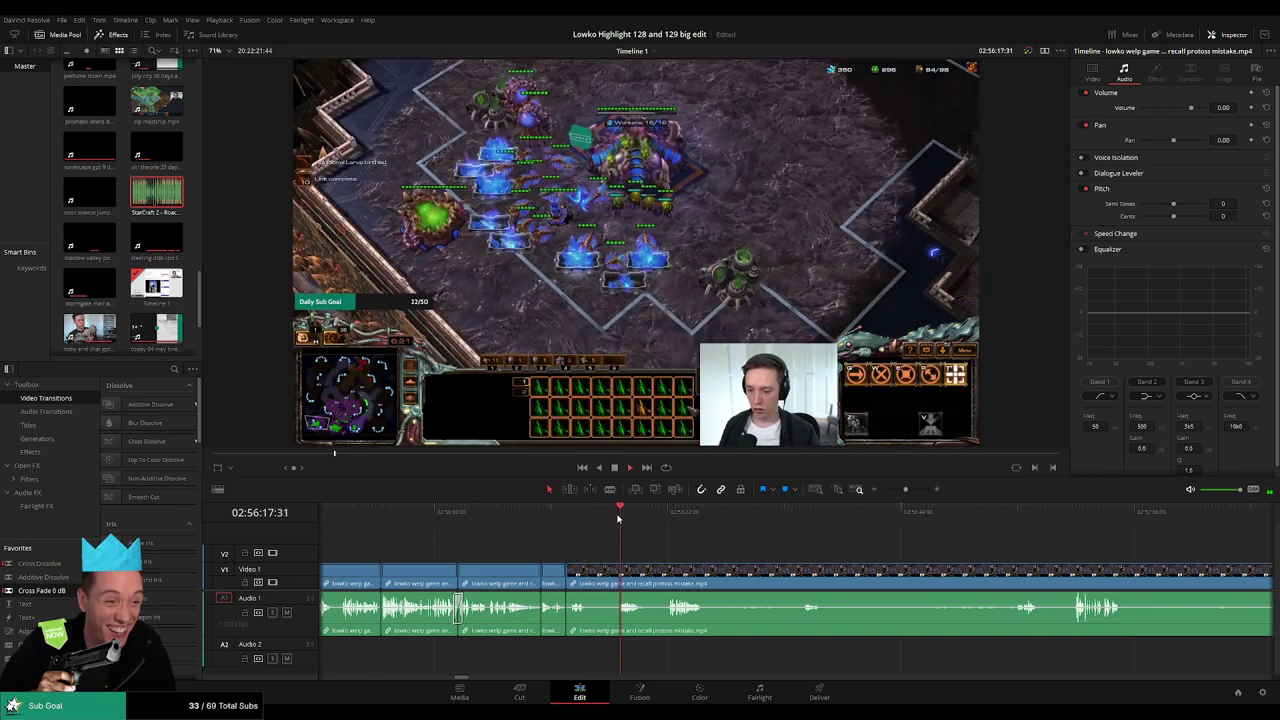
pyautogui.click(587, 572)
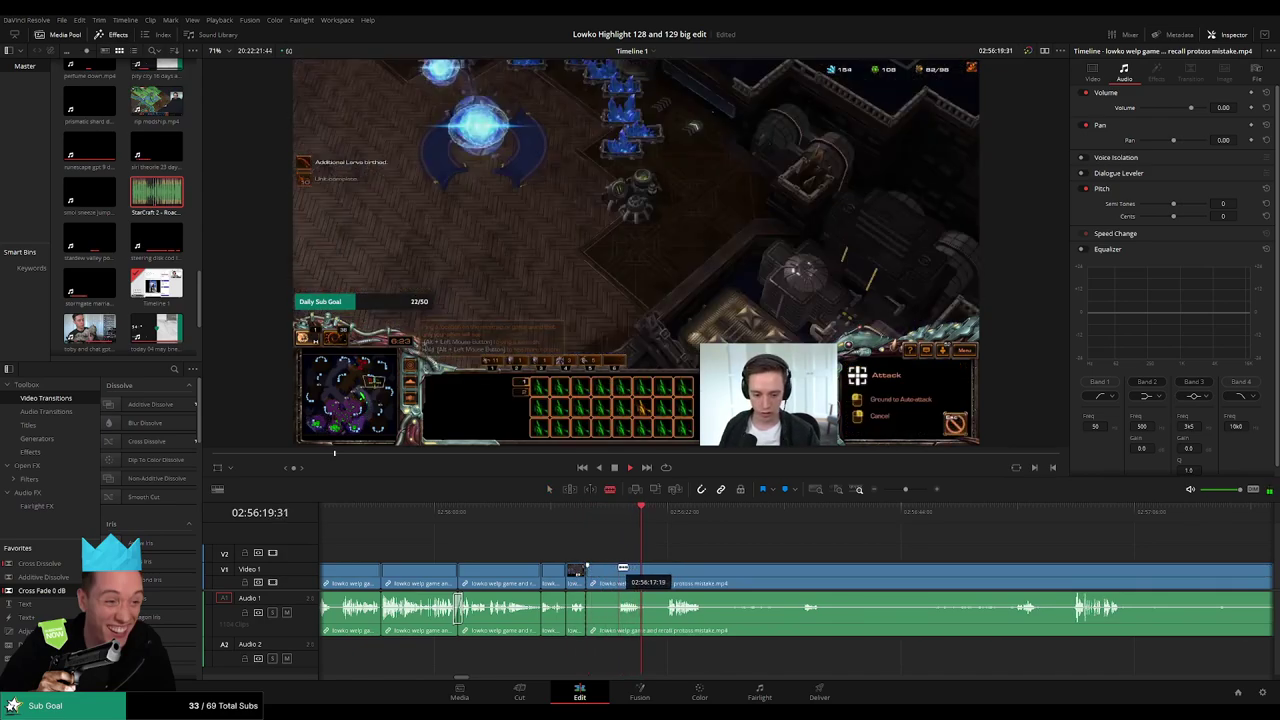
pyautogui.click(619, 568)
pyautogui.press('a')
pyautogui.click(608, 570)
pyautogui.press('Delete')
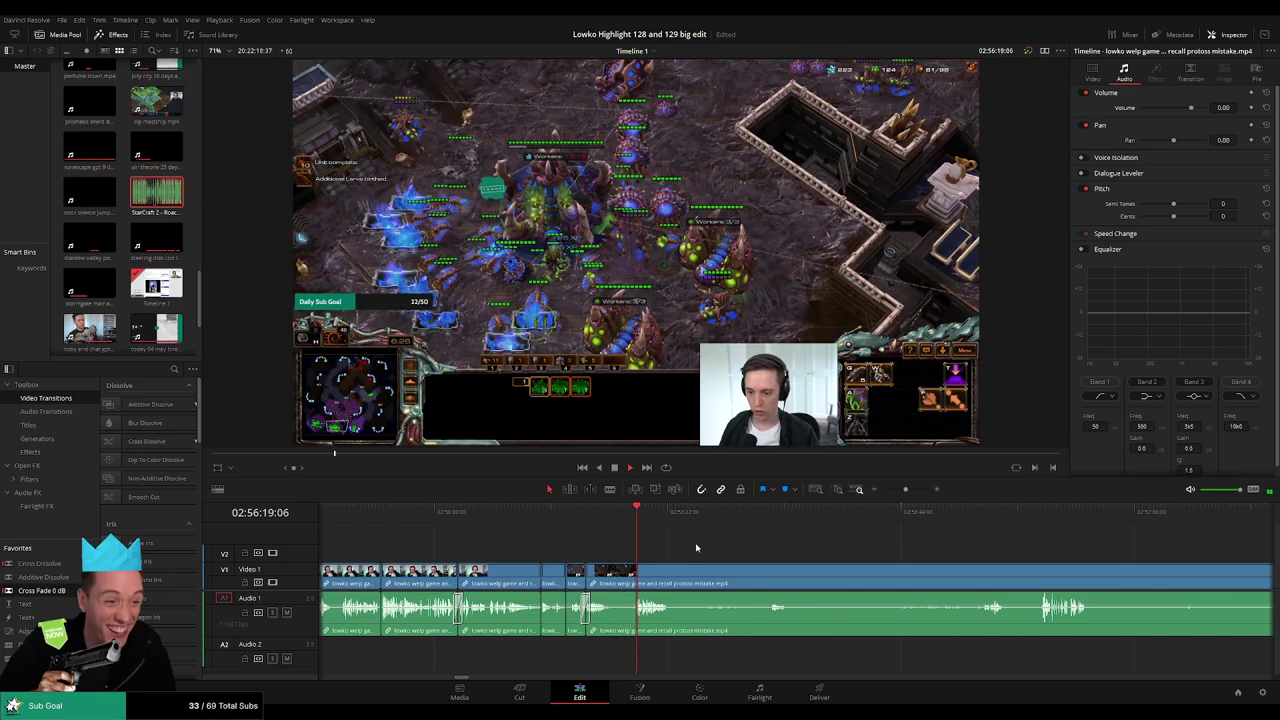
# - Cut out the short pause from about 02:56:17 to 02:56:19 and close the gap
pyautogui.moveTo(706, 545); pyautogui.dragTo(599, 538)
pyautogui.press('b')
pyautogui.click(507, 569)
pyautogui.click(526, 568)
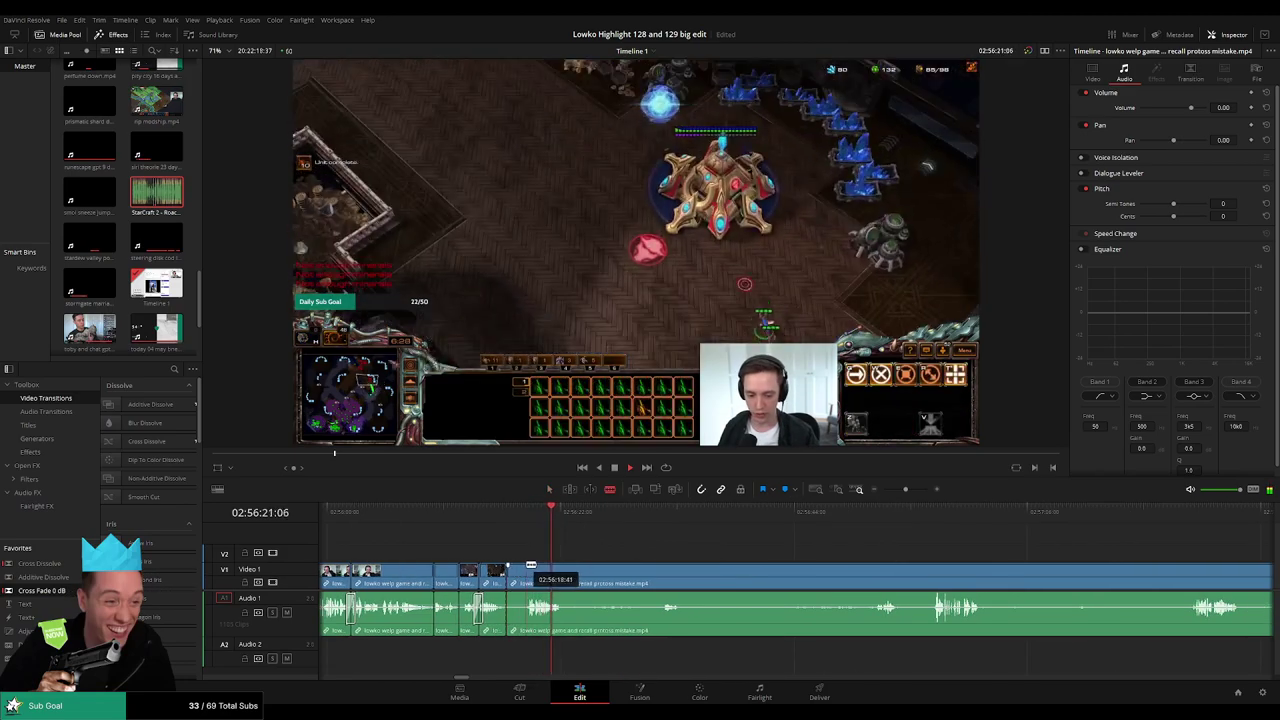
pyautogui.press('a')
pyautogui.click(517, 571)
pyautogui.press('Delete')
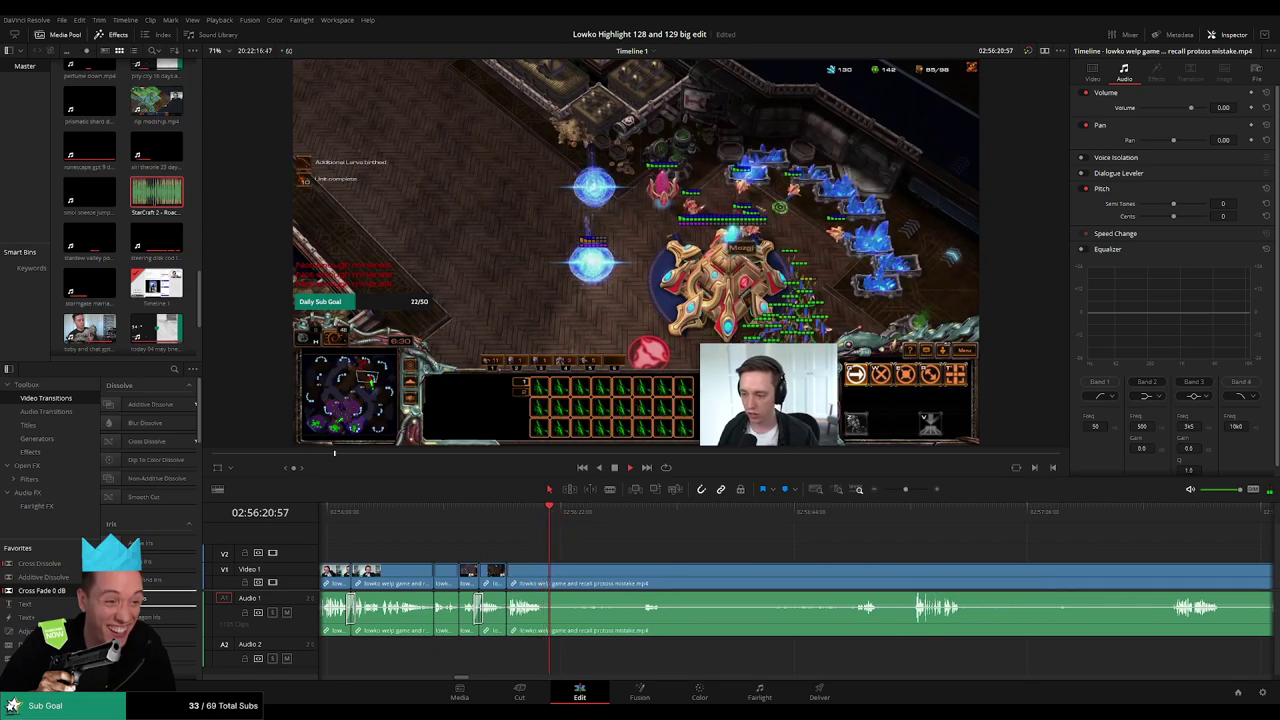
# - Review the gameplay from about 02:56:24 onward and split the clip at about 02:57:01, just after the laughing reaction
pyautogui.click(584, 520)
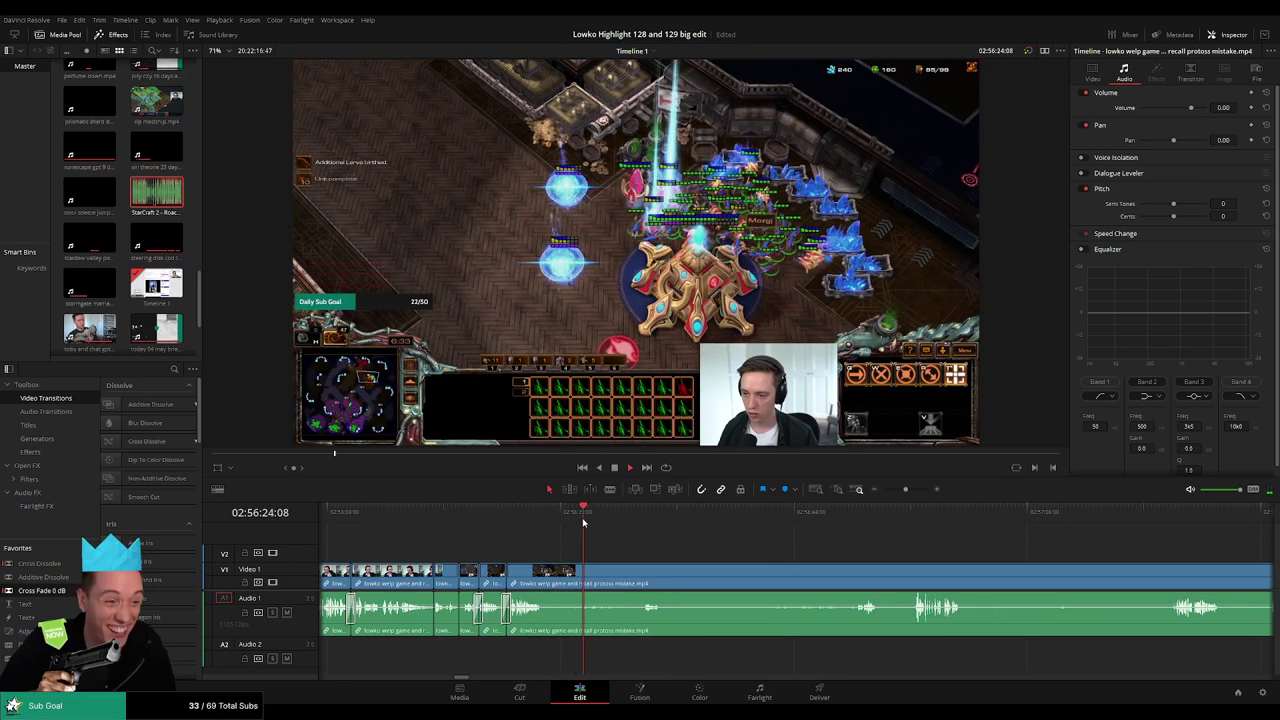
pyautogui.moveTo(615, 520); pyautogui.dragTo(643, 521)
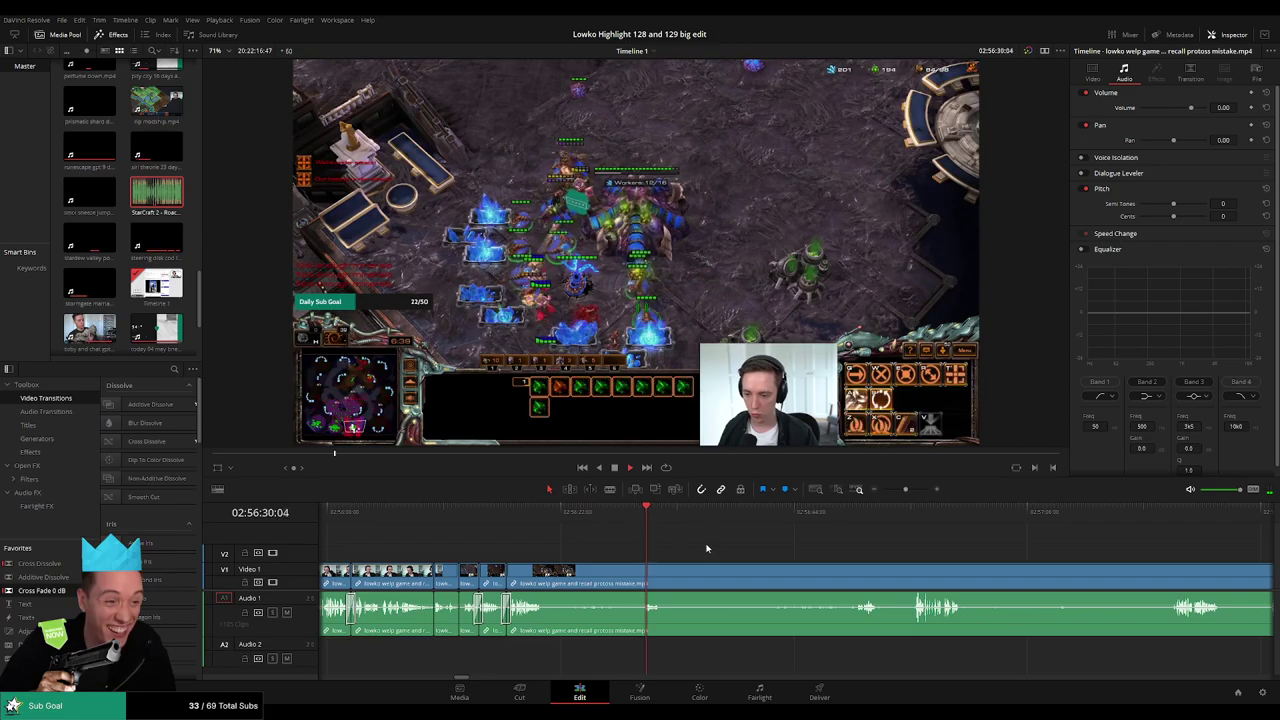
pyautogui.moveTo(706, 548); pyautogui.dragTo(556, 512)
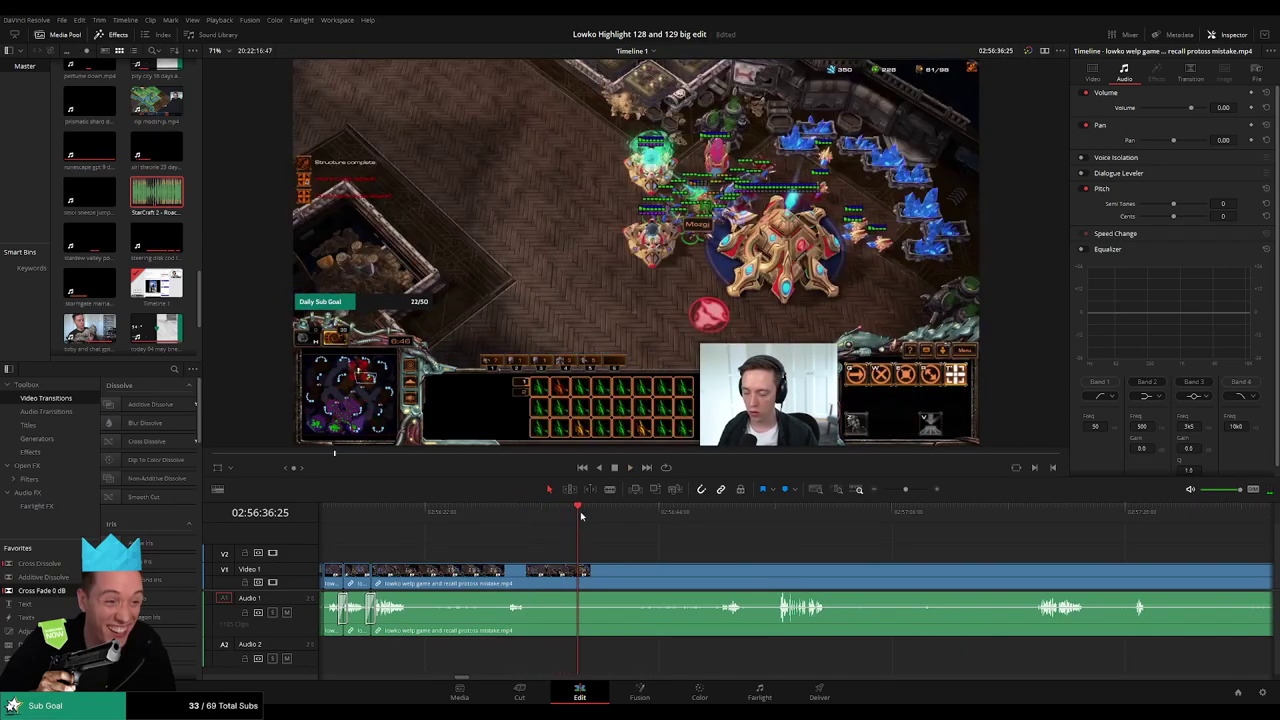
pyautogui.moveTo(595, 516); pyautogui.dragTo(646, 517)
pyautogui.press('space')
pyautogui.click(638, 517)
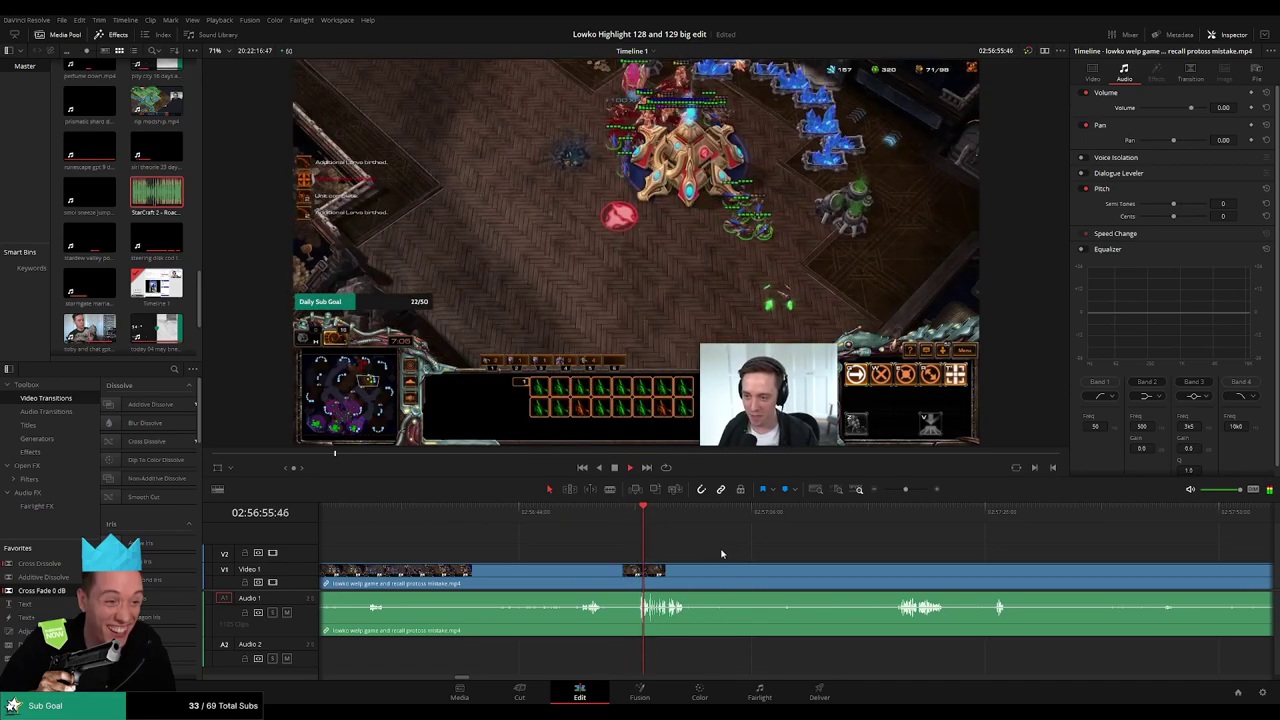
pyautogui.moveTo(760, 555); pyautogui.dragTo(653, 550)
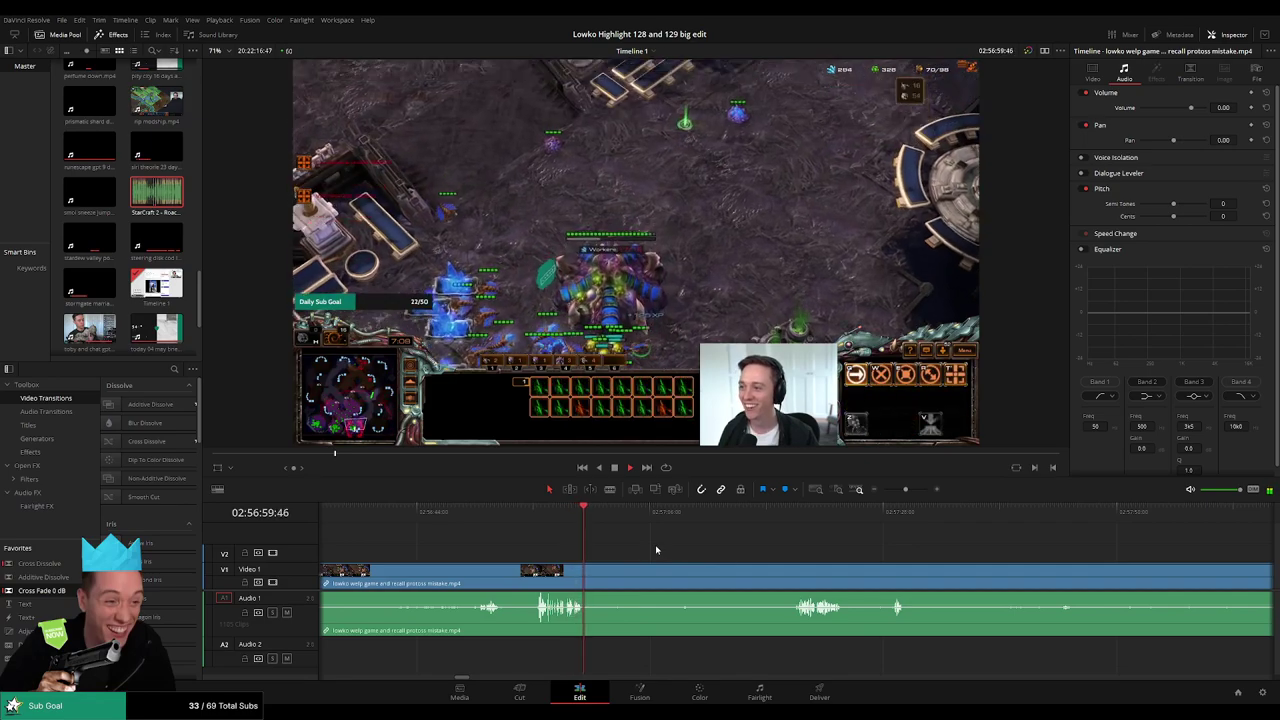
pyautogui.click(585, 517)
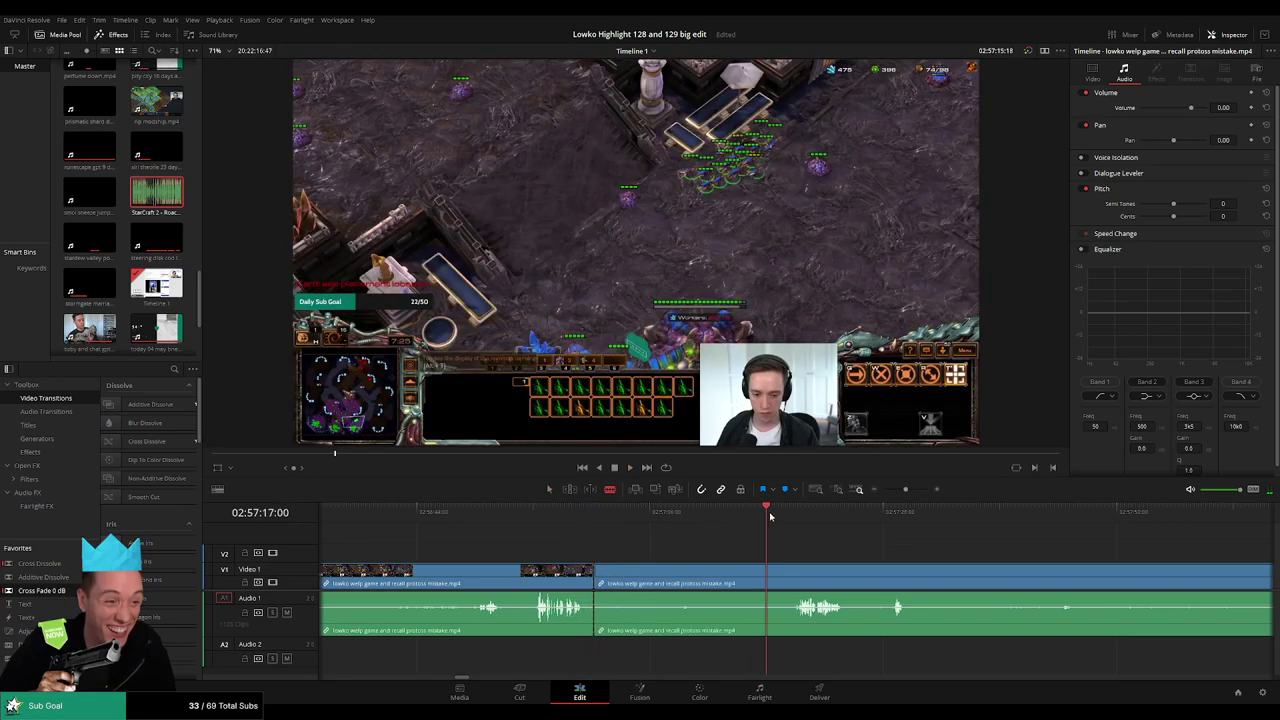
# - Remove the unneeded gameplay from the split at about 02:57:01 up to about 02:59:08 and close the gap
pyautogui.moveTo(807, 546); pyautogui.dragTo(683, 548)
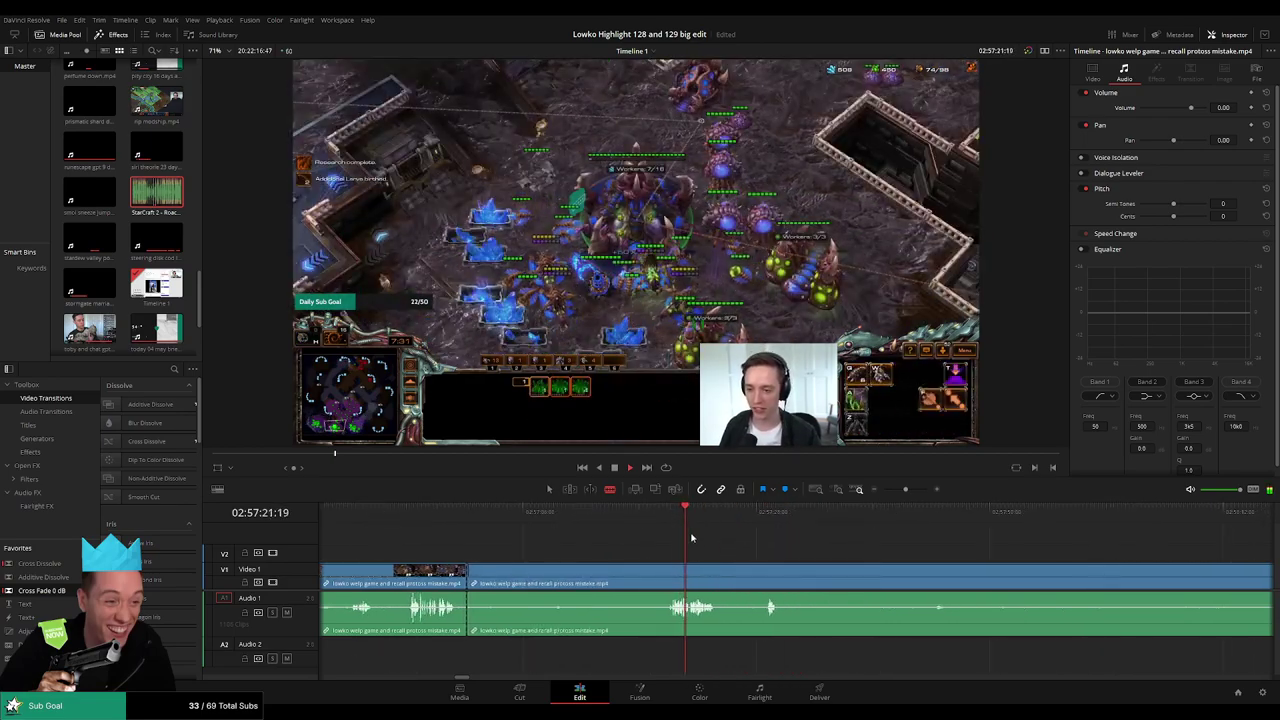
pyautogui.click(760, 512)
pyautogui.scroll(-3, 765, 549)
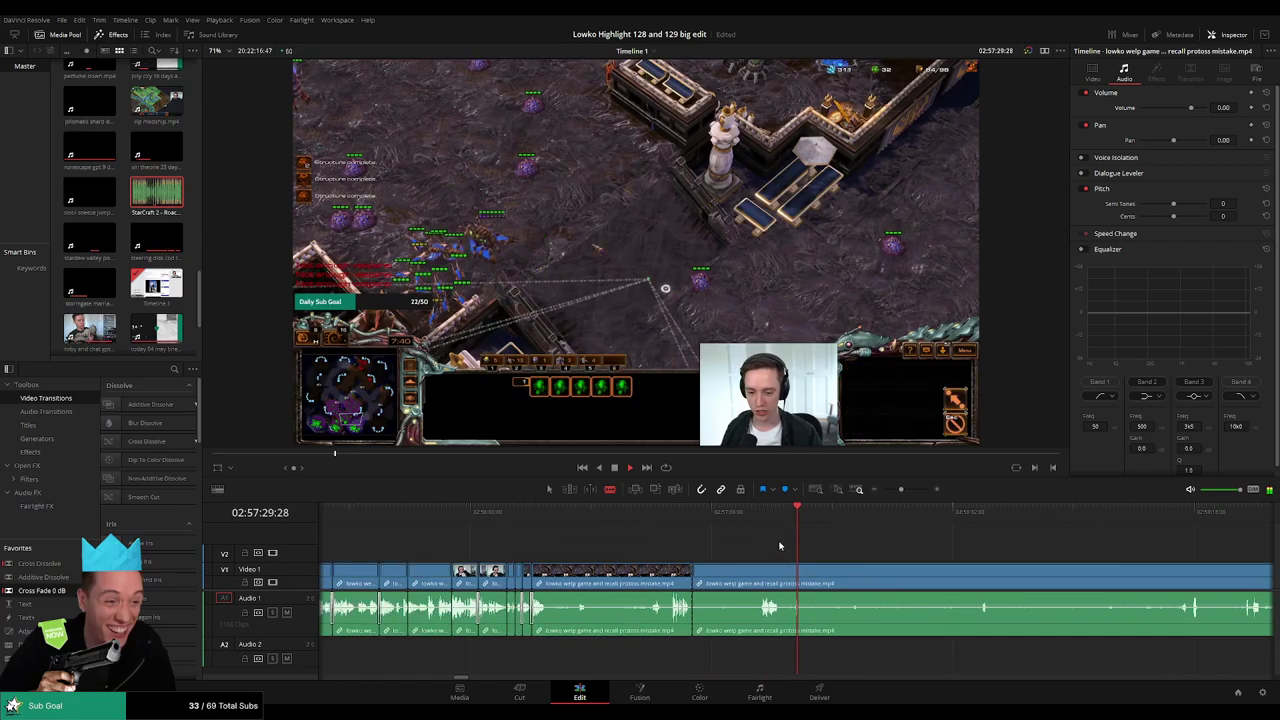
pyautogui.moveTo(845, 543); pyautogui.dragTo(910, 521)
pyautogui.hscroll(2, 818, 530)
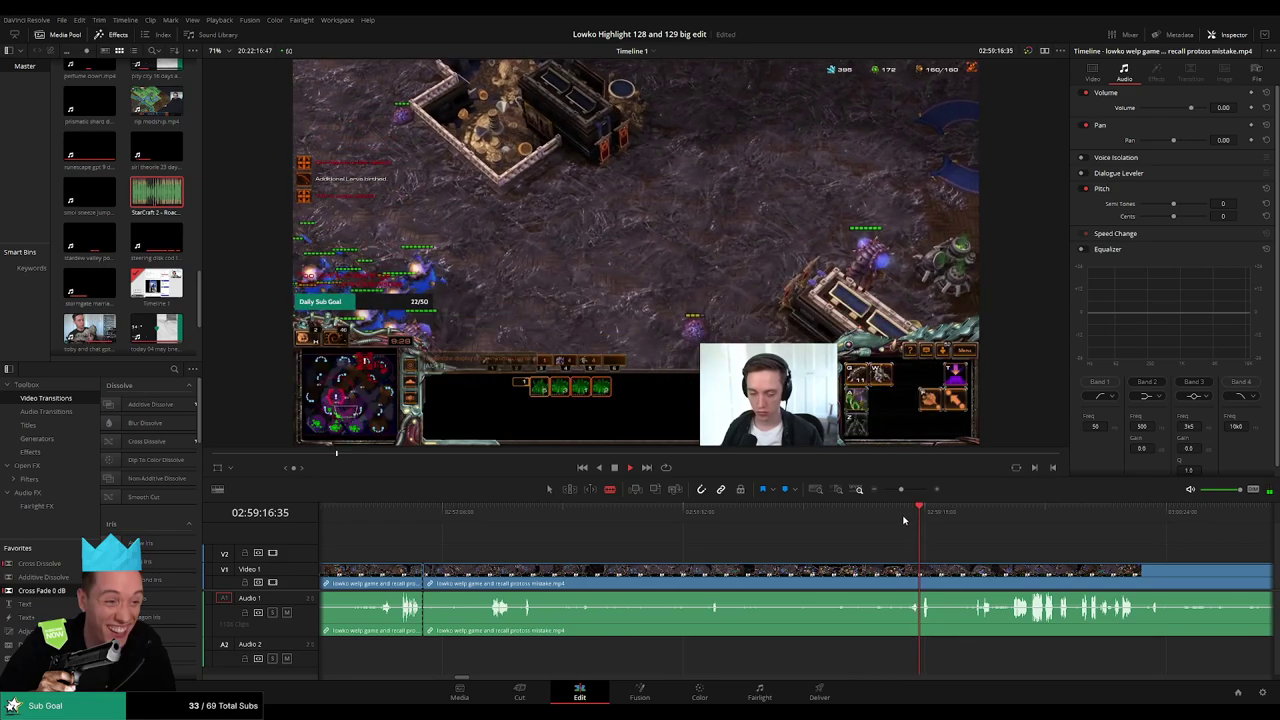
pyautogui.click(901, 517)
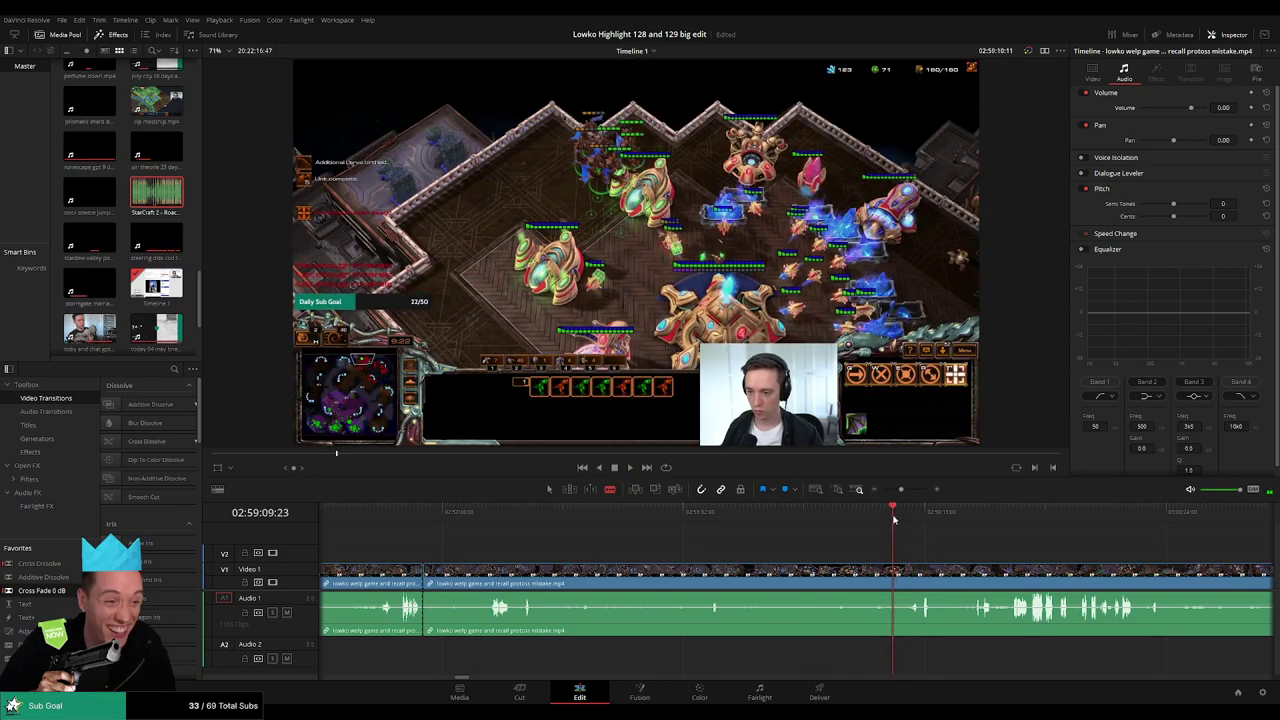
pyautogui.press('a')
pyautogui.click(863, 579)
pyautogui.hotkey('ctrl', 'z')
pyautogui.click(890, 519)
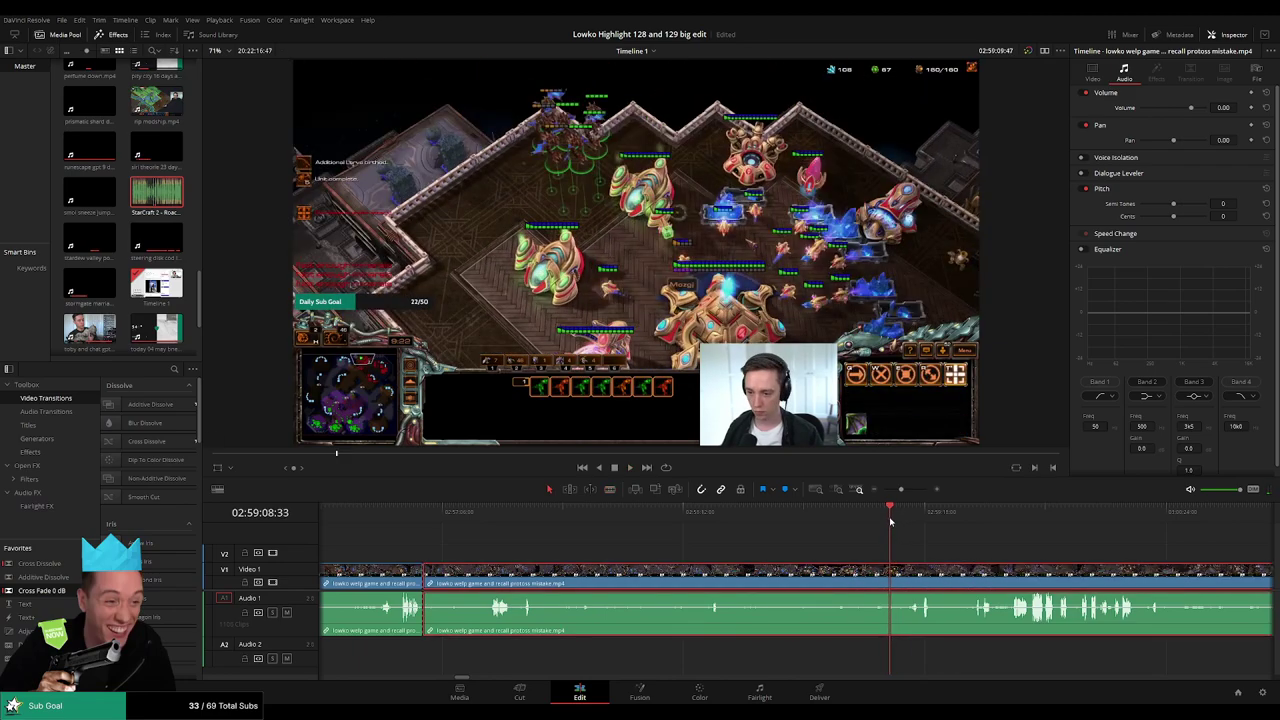
pyautogui.press('Delete')
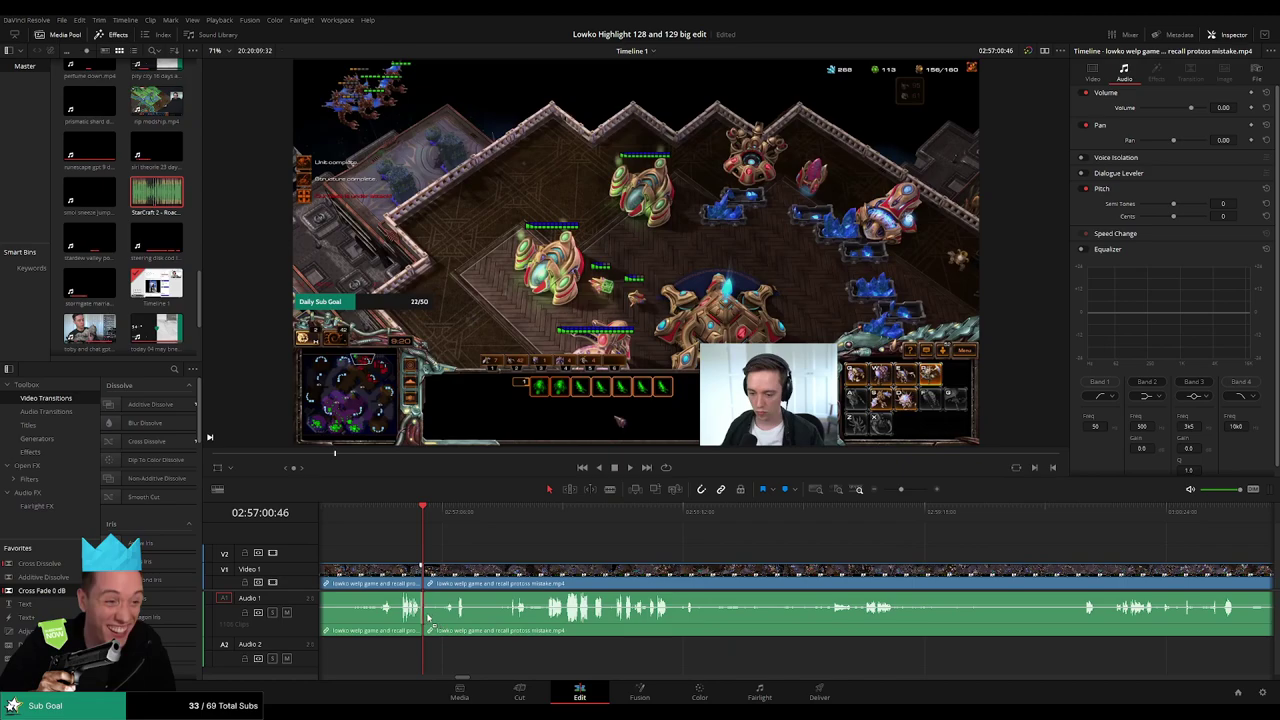
pyautogui.scroll(4, 471, 560)
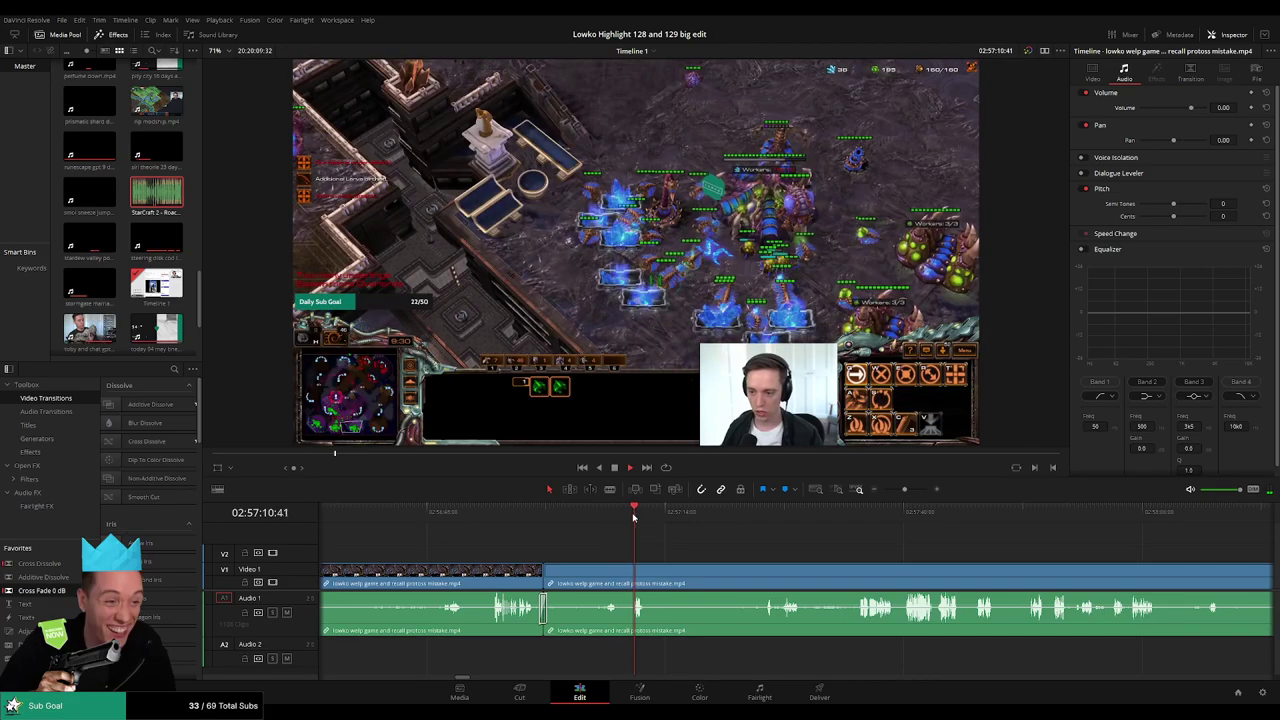
# - Cut out the quiet section from about 02:57:12 to 02:57:22, close the gap and cross-fade the audio join
pyautogui.moveTo(641, 518); pyautogui.dragTo(751, 517)
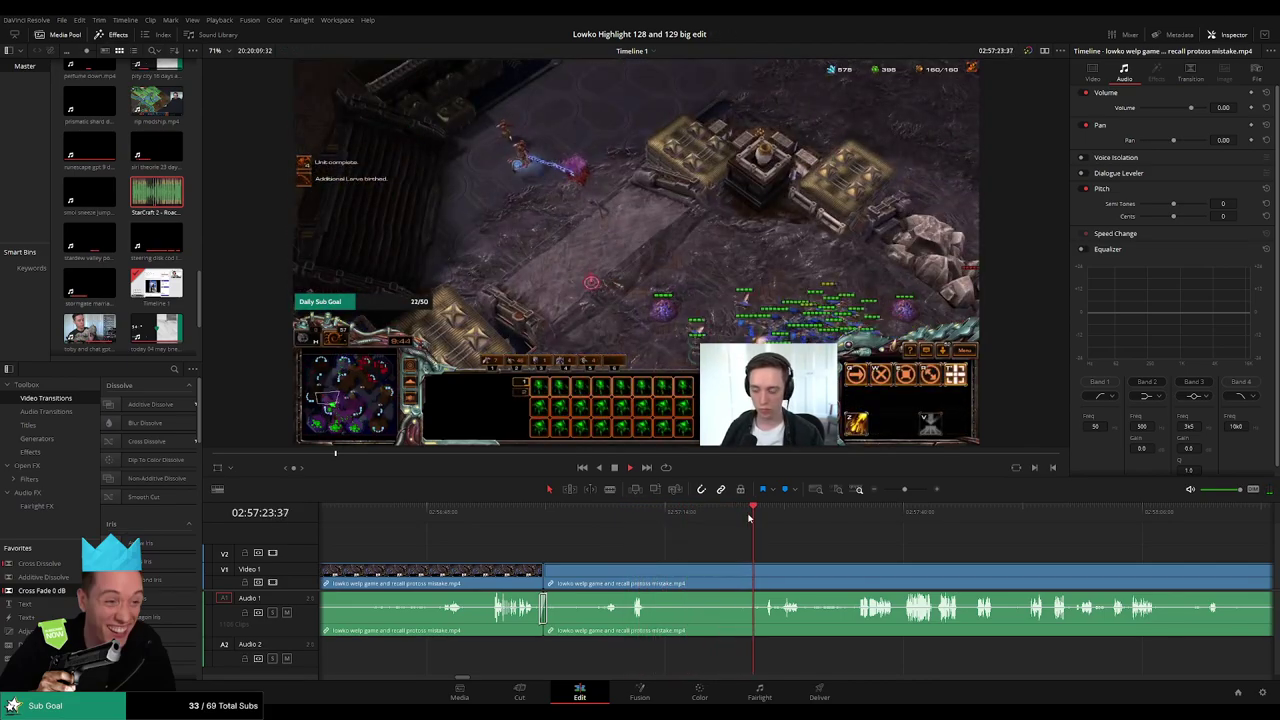
pyautogui.press('b')
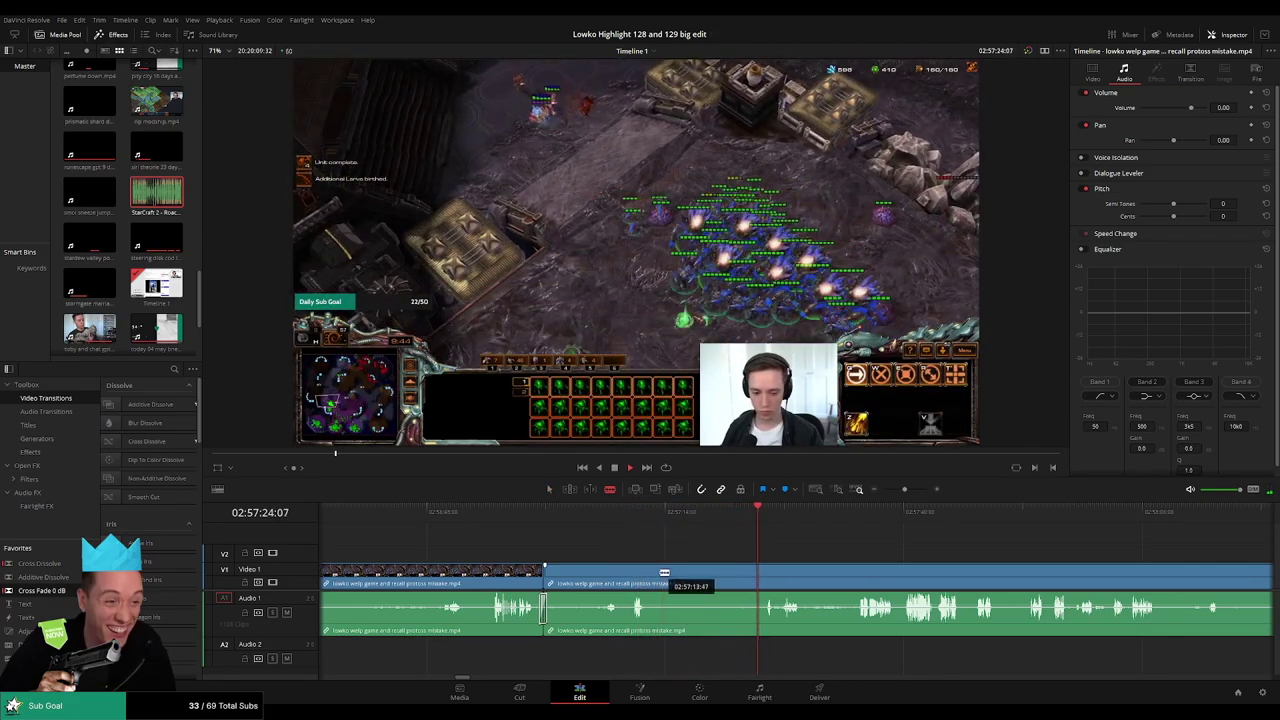
pyautogui.click(650, 582)
pyautogui.press('space')
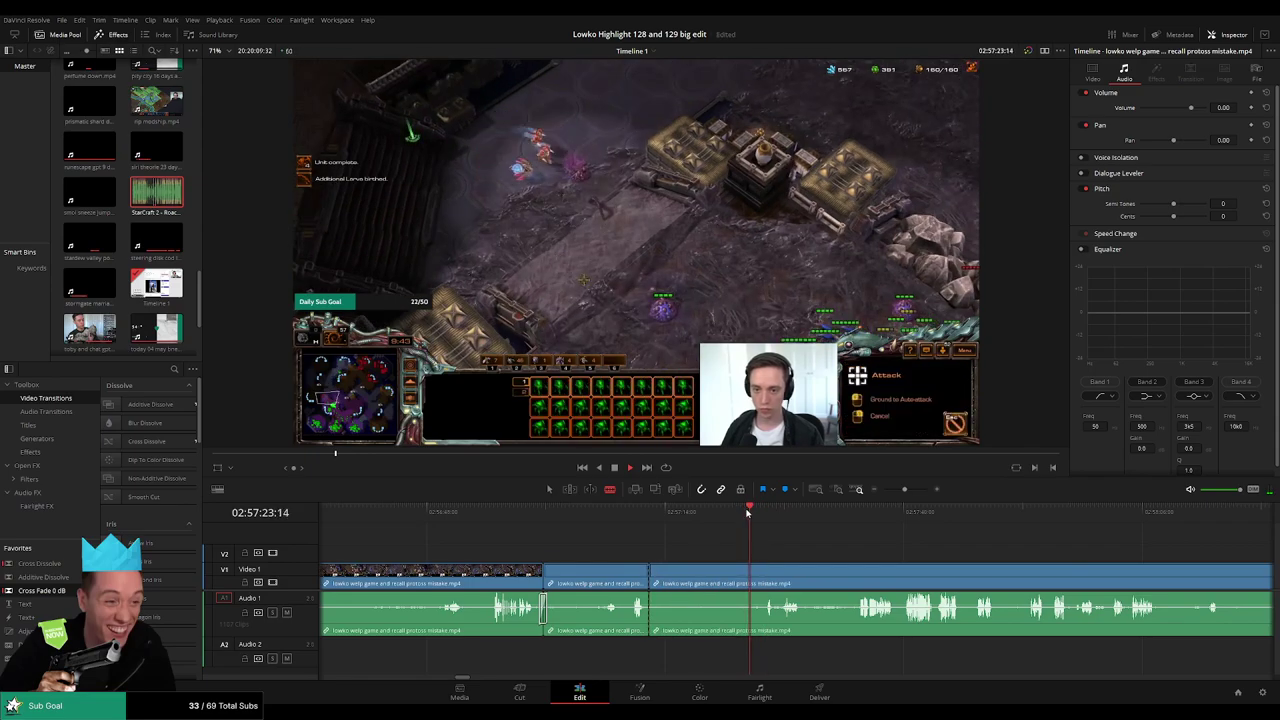
pyautogui.click(740, 571)
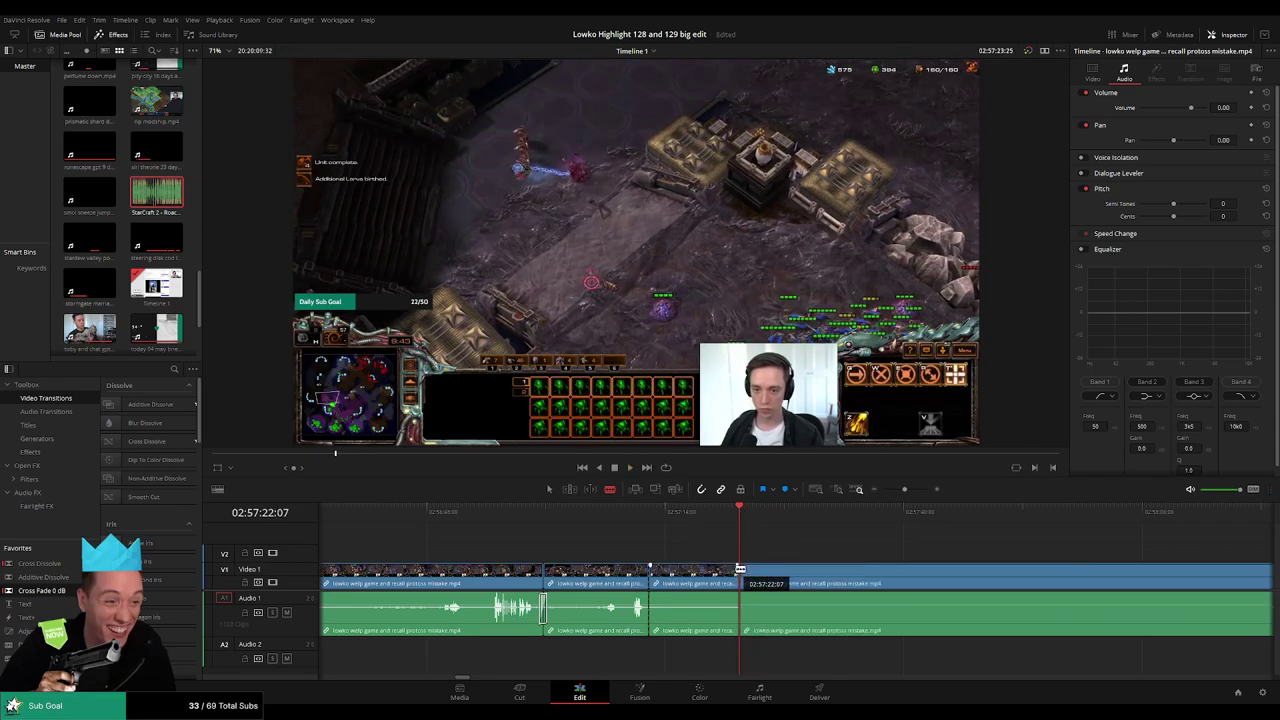
pyautogui.press('a')
pyautogui.click(727, 579)
pyautogui.press('Delete')
pyautogui.press('space')
pyautogui.press('space')
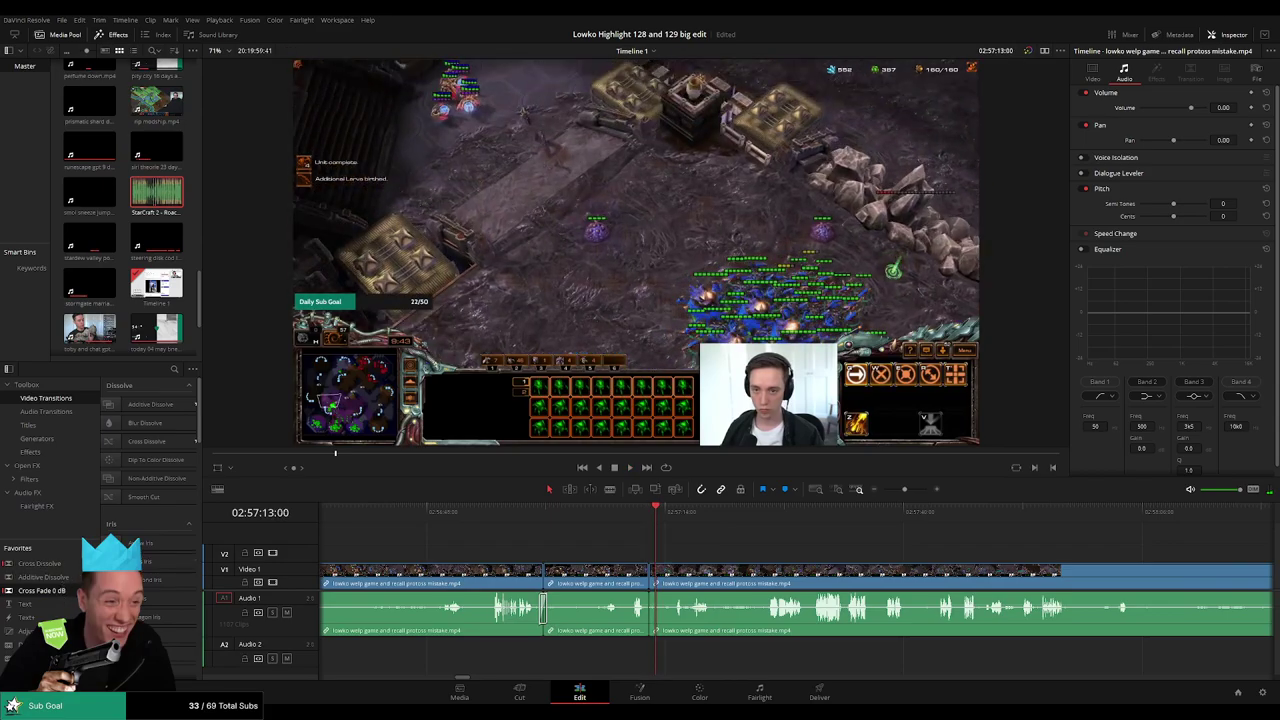
pyautogui.press('space')
# - Review the battle footage and commentary from about 02:57:24 to 02:57:35 for pauses worth cutting
pyautogui.moveTo(740, 551); pyautogui.dragTo(631, 545)
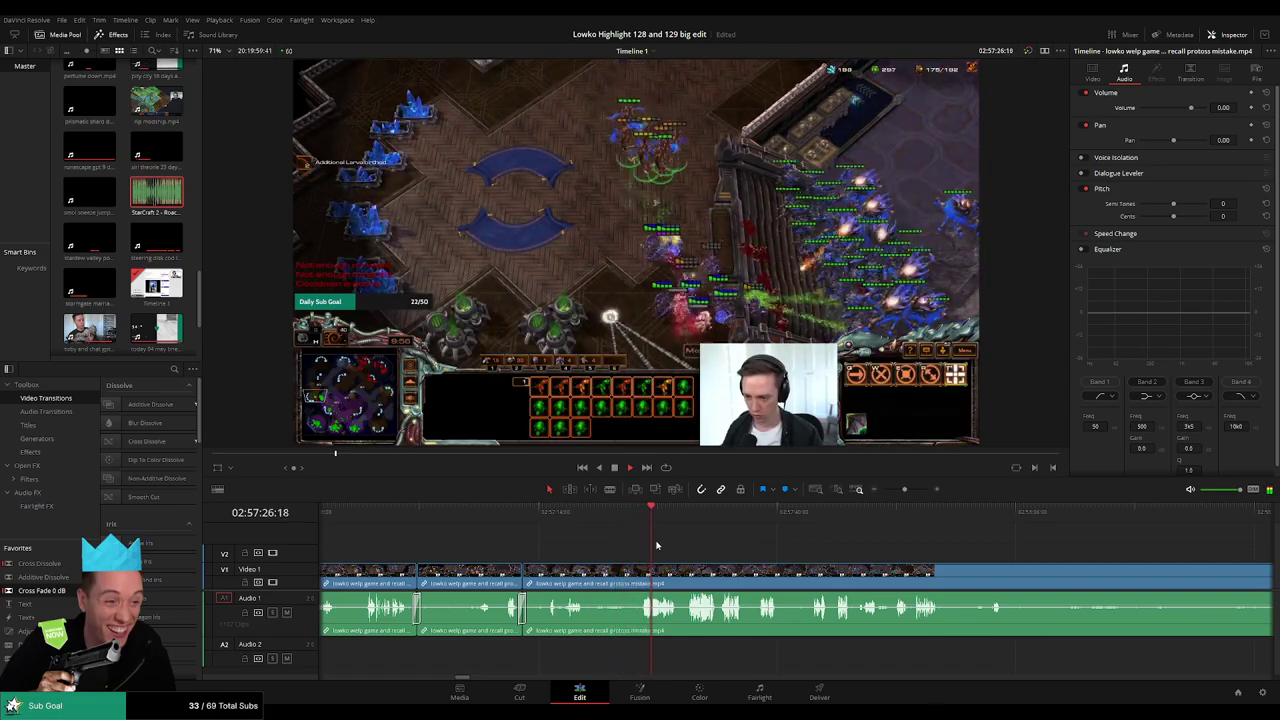
pyautogui.scroll(-2, 673, 551)
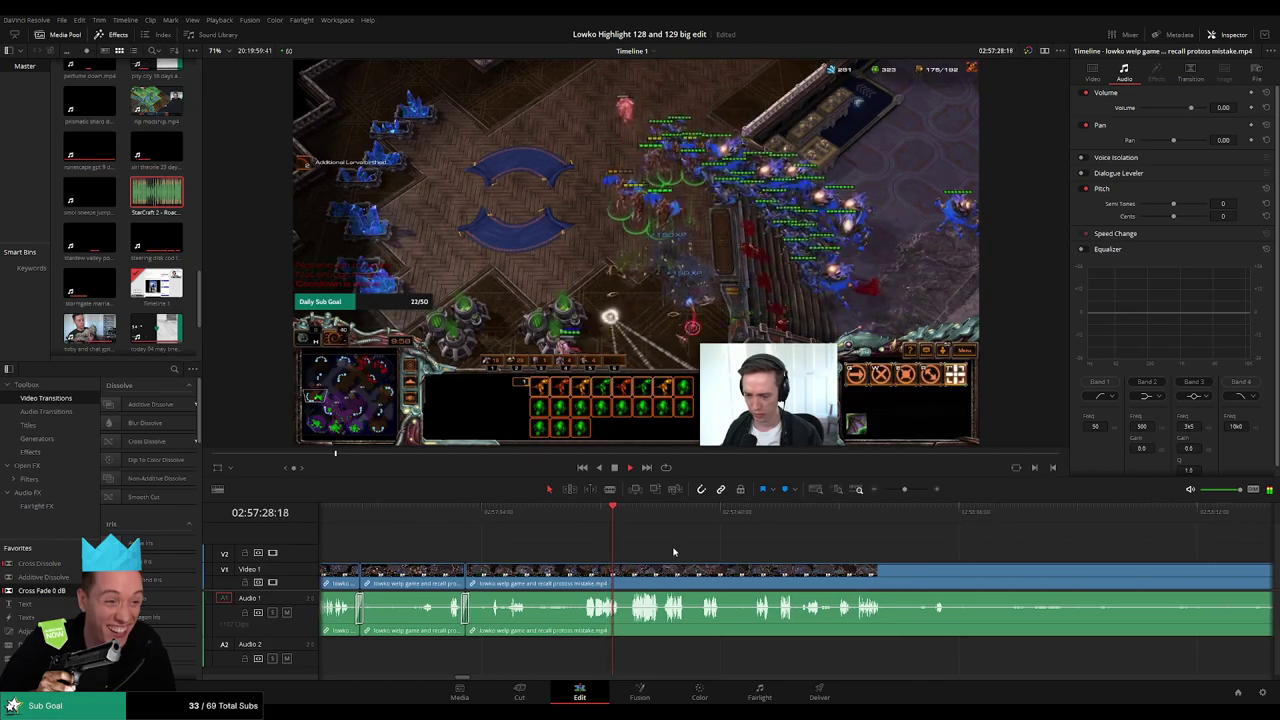
pyautogui.press('space')
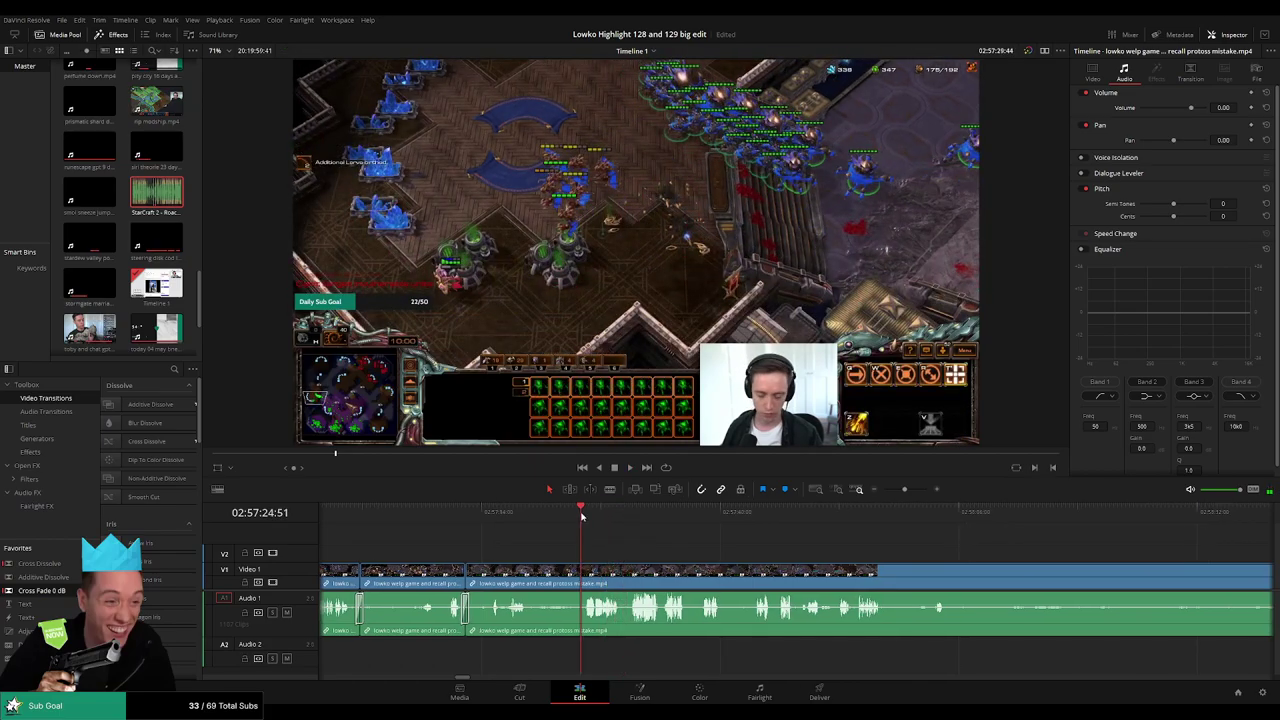
pyautogui.press('space')
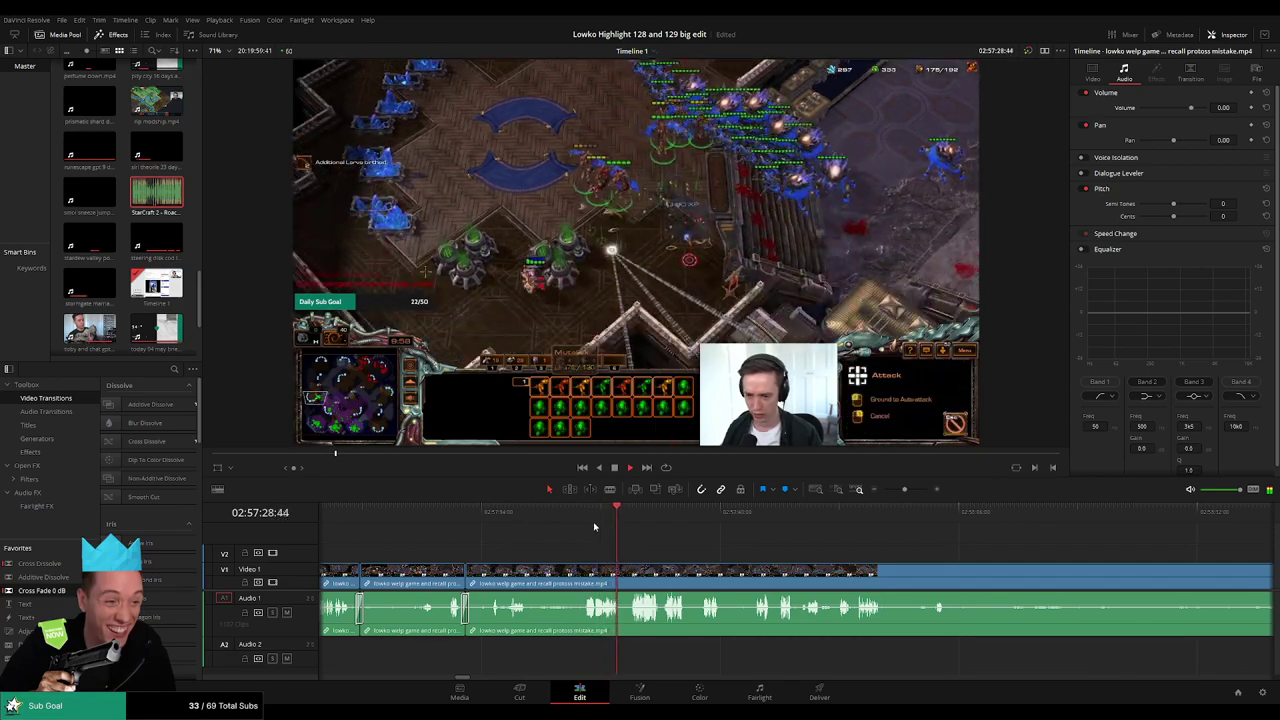
pyautogui.click(572, 512)
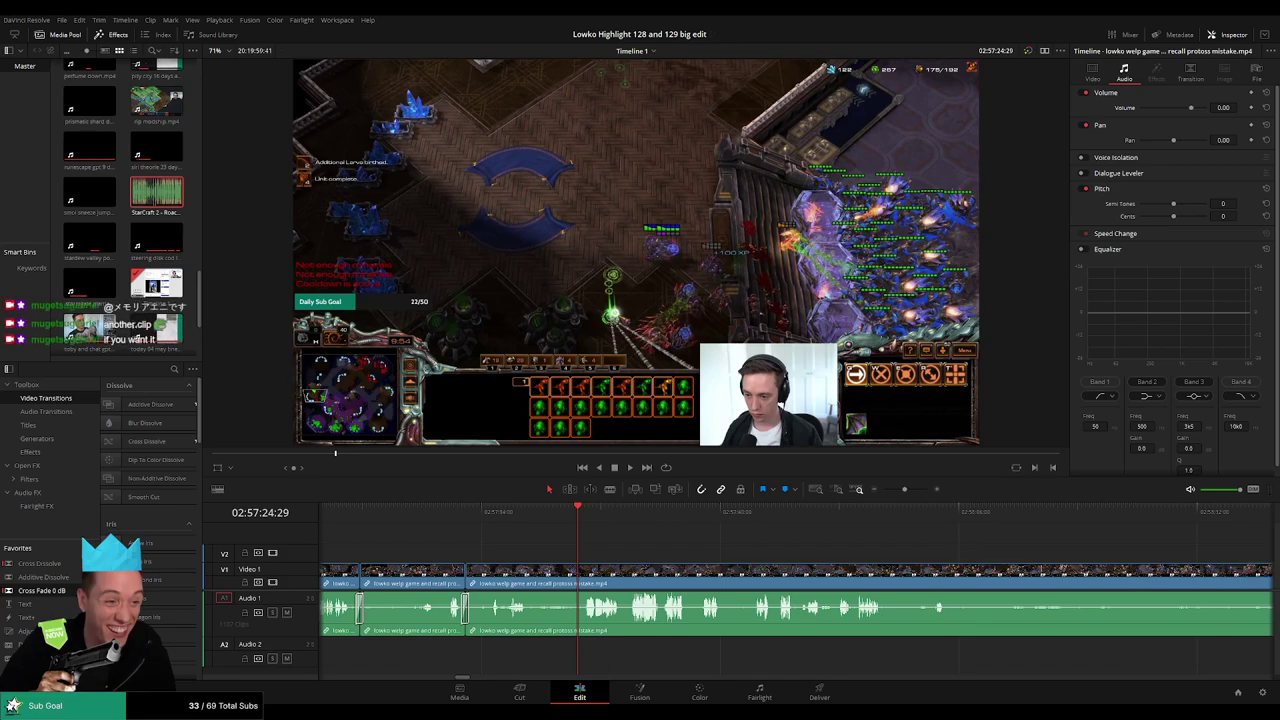
pyautogui.press('space')
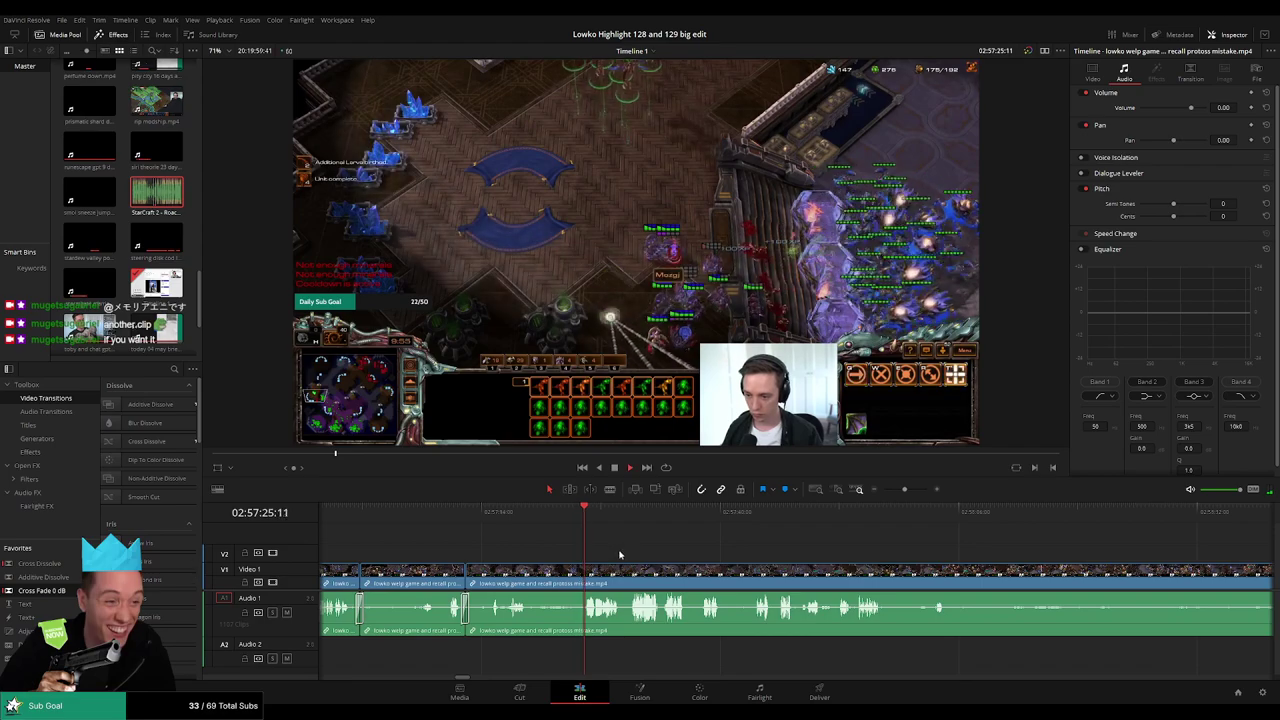
pyautogui.moveTo(620, 553); pyautogui.dragTo(530, 549)
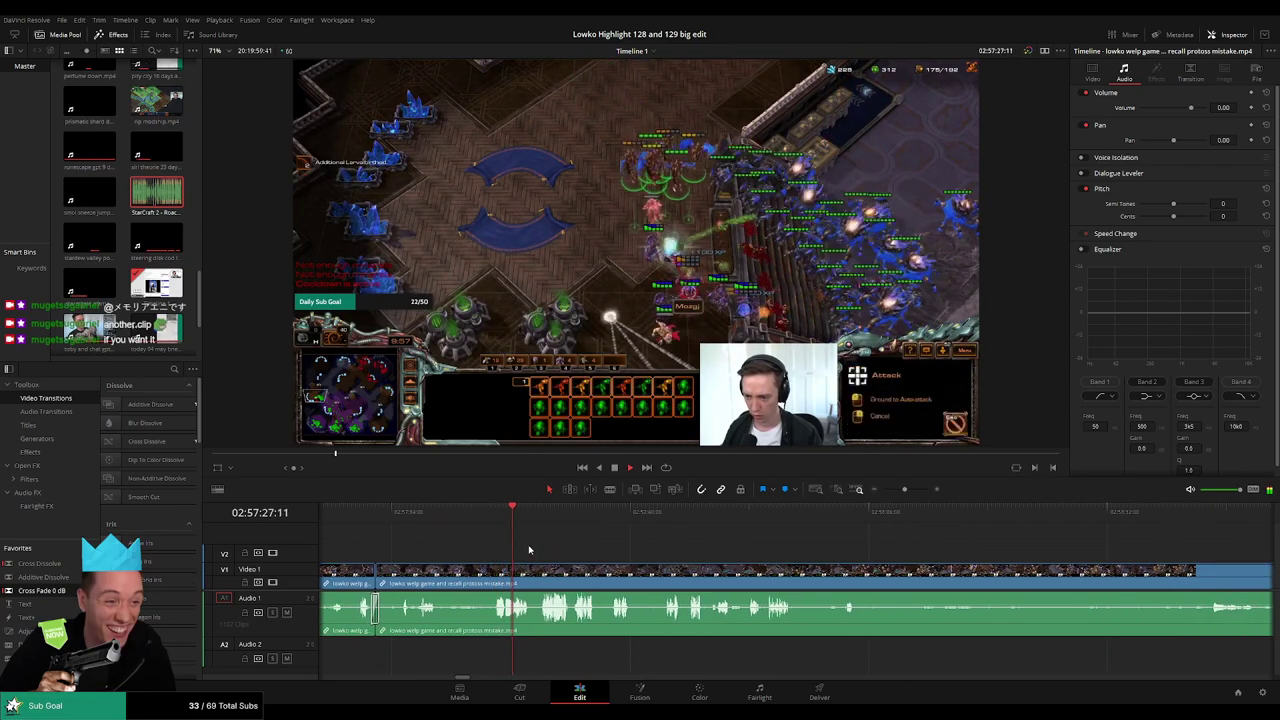
pyautogui.click(470, 513)
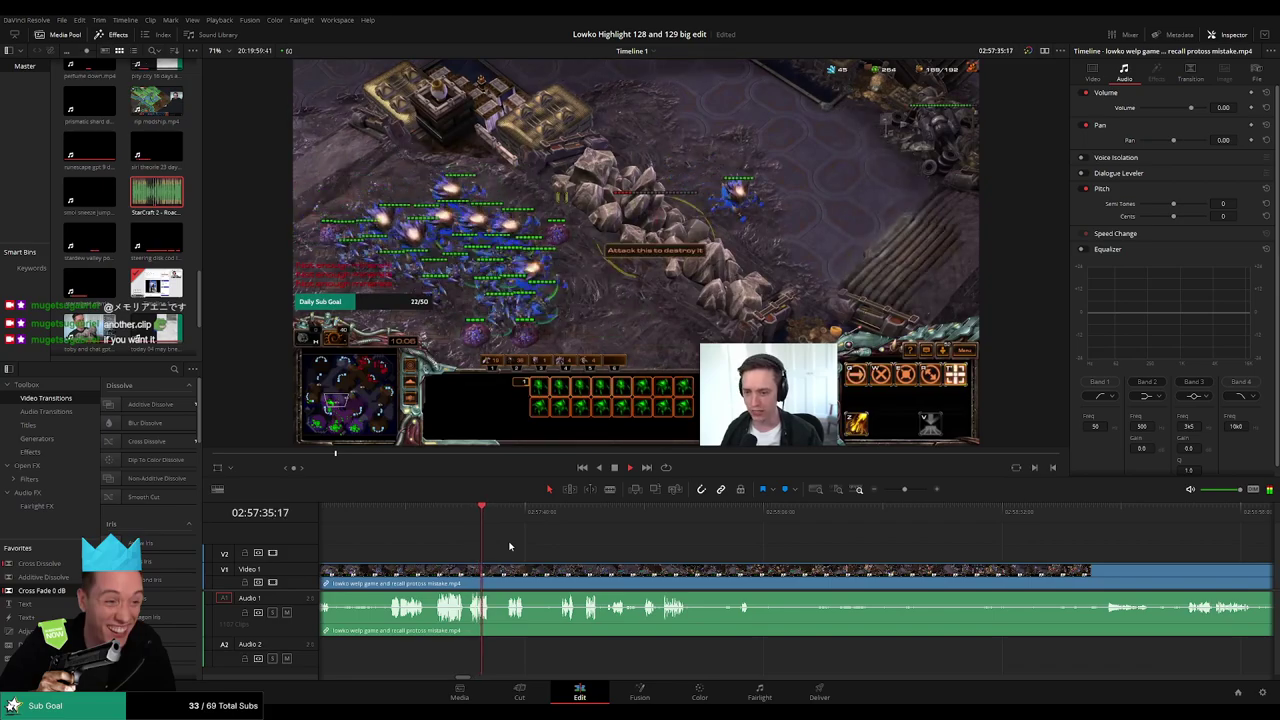
# - Cut out the short pause from about 02:57:36 to 02:57:38, close the gap and cross-fade the audio join
pyautogui.moveTo(497, 515); pyautogui.dragTo(505, 515)
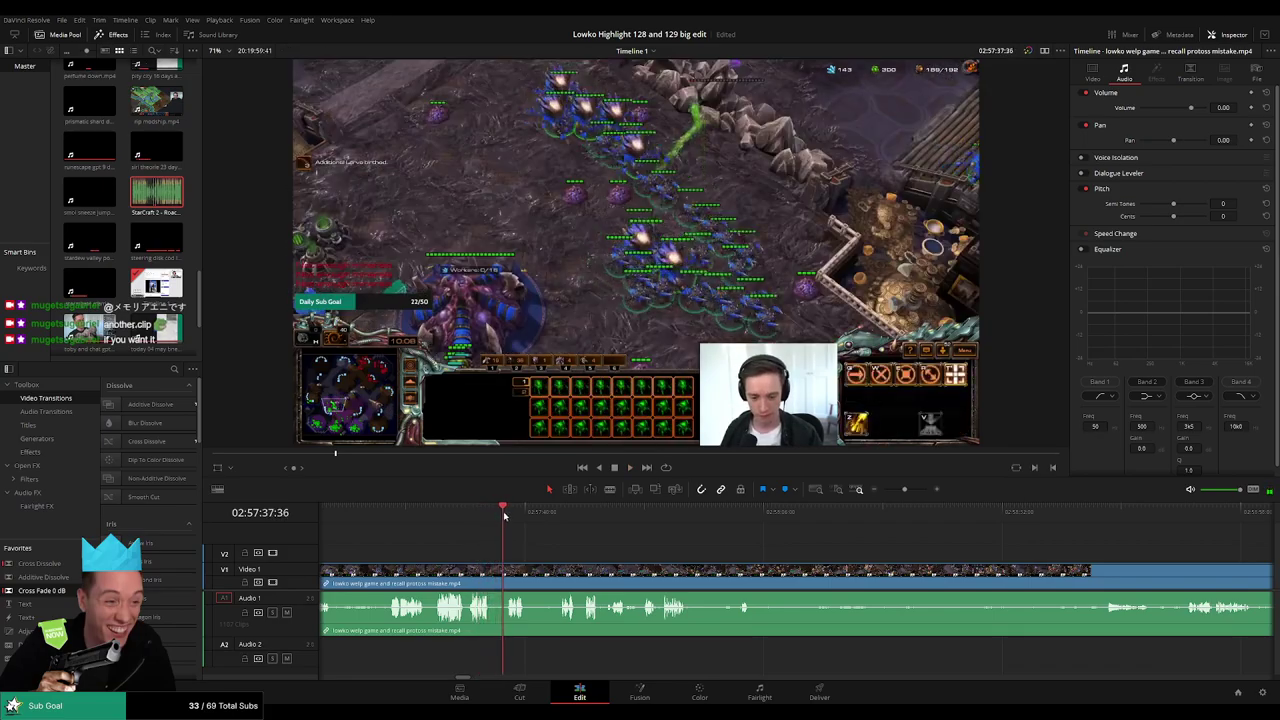
pyautogui.press('b')
pyautogui.click(491, 576)
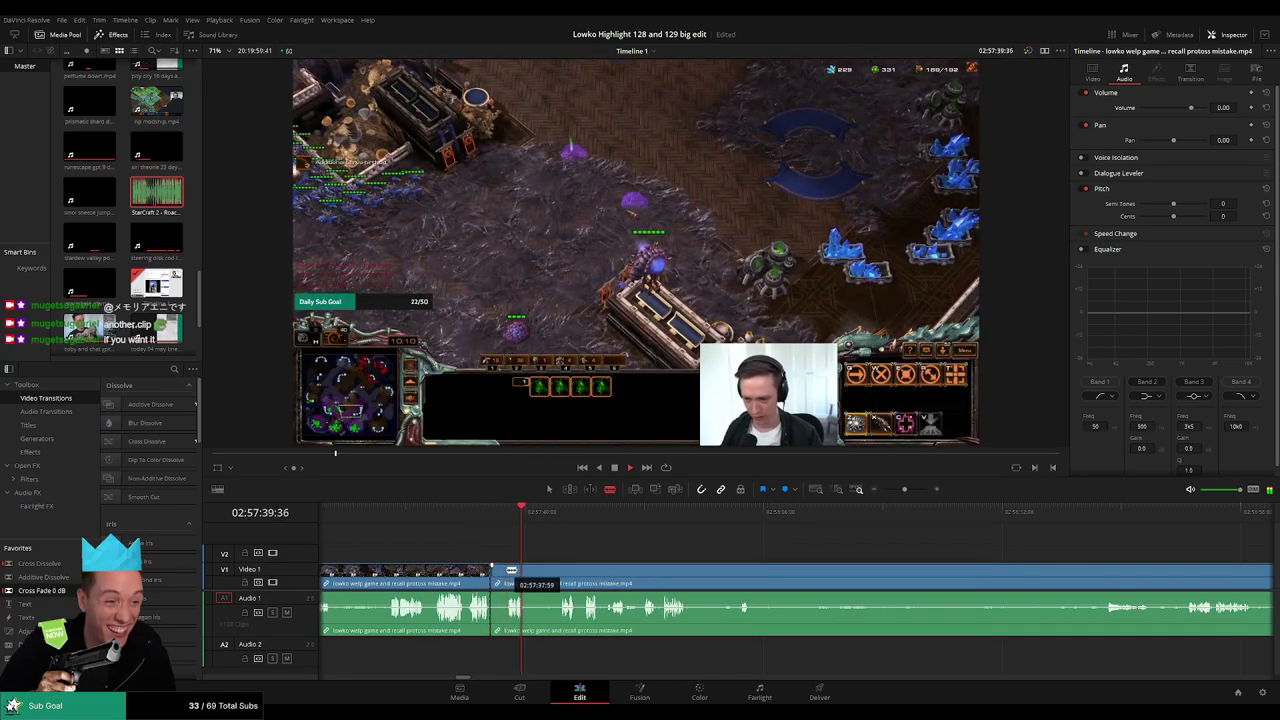
pyautogui.click(507, 570)
pyautogui.press('a')
pyautogui.click(500, 573)
pyautogui.press('Delete')
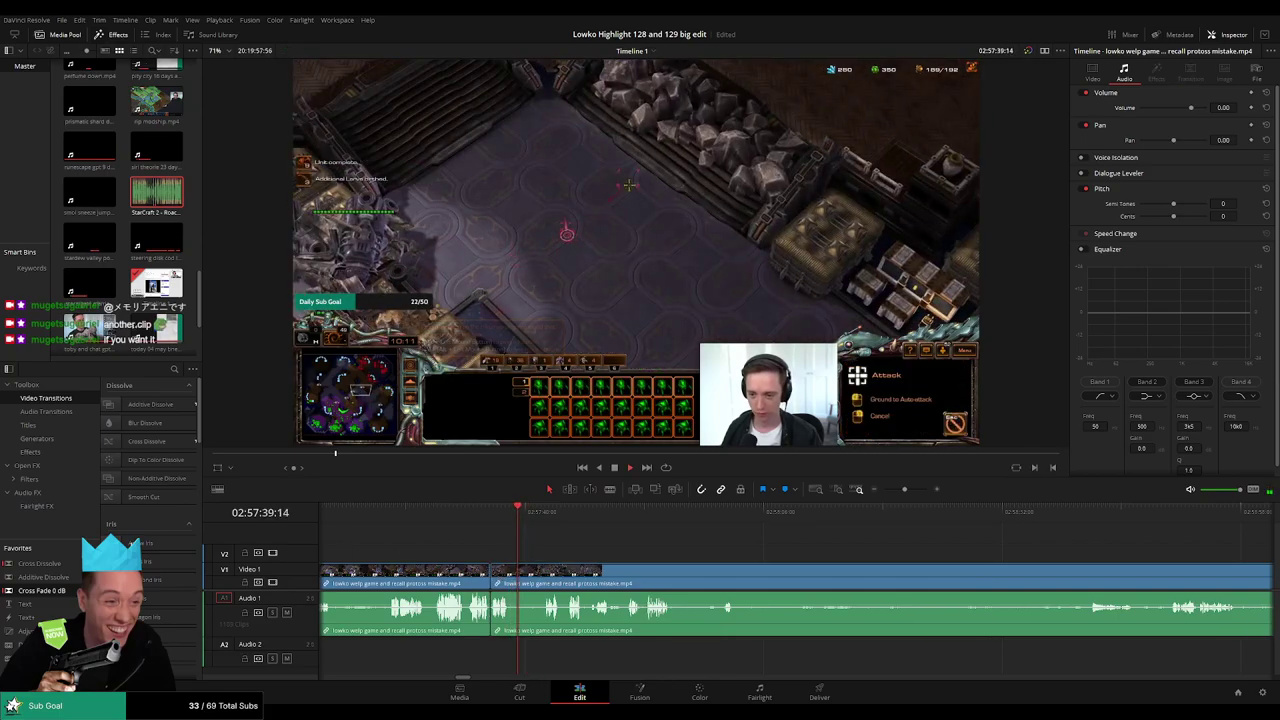
pyautogui.press('space')
# - Cut out the quiet section from about 02:57:38 to 02:57:42, close the gap and cross-fade the audio join
pyautogui.click(486, 513)
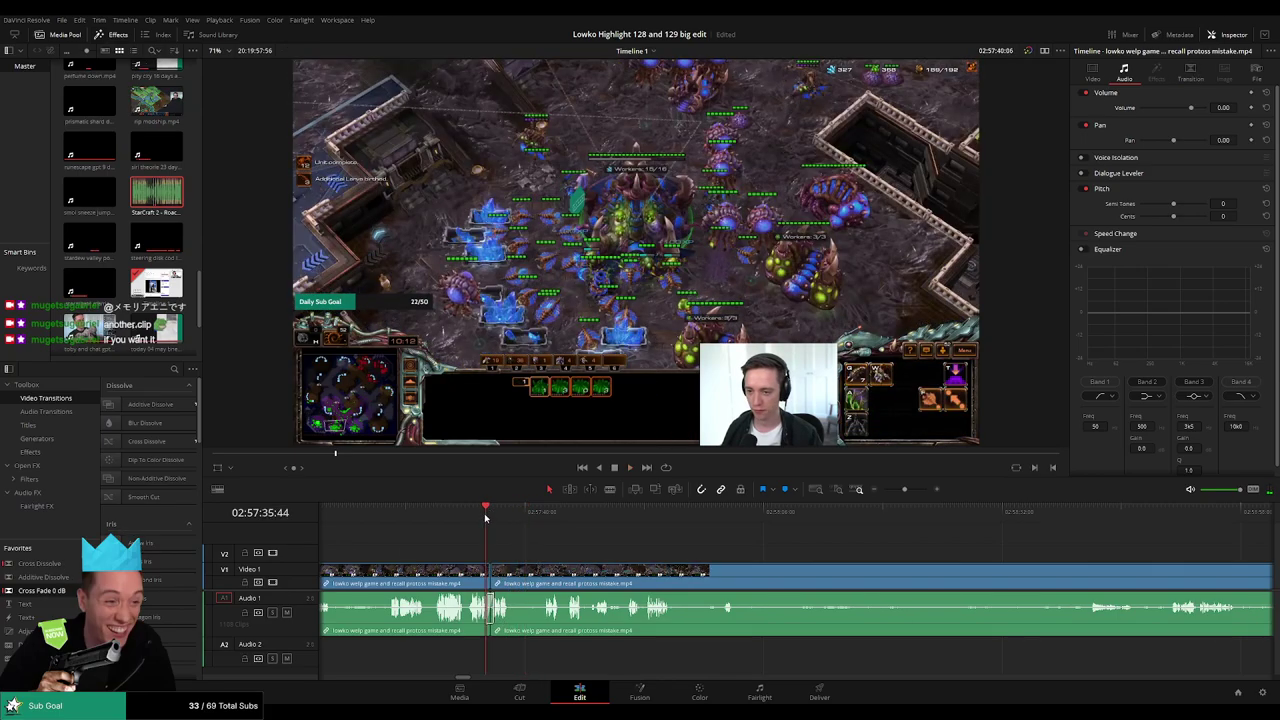
pyautogui.scroll(2, 816, 562)
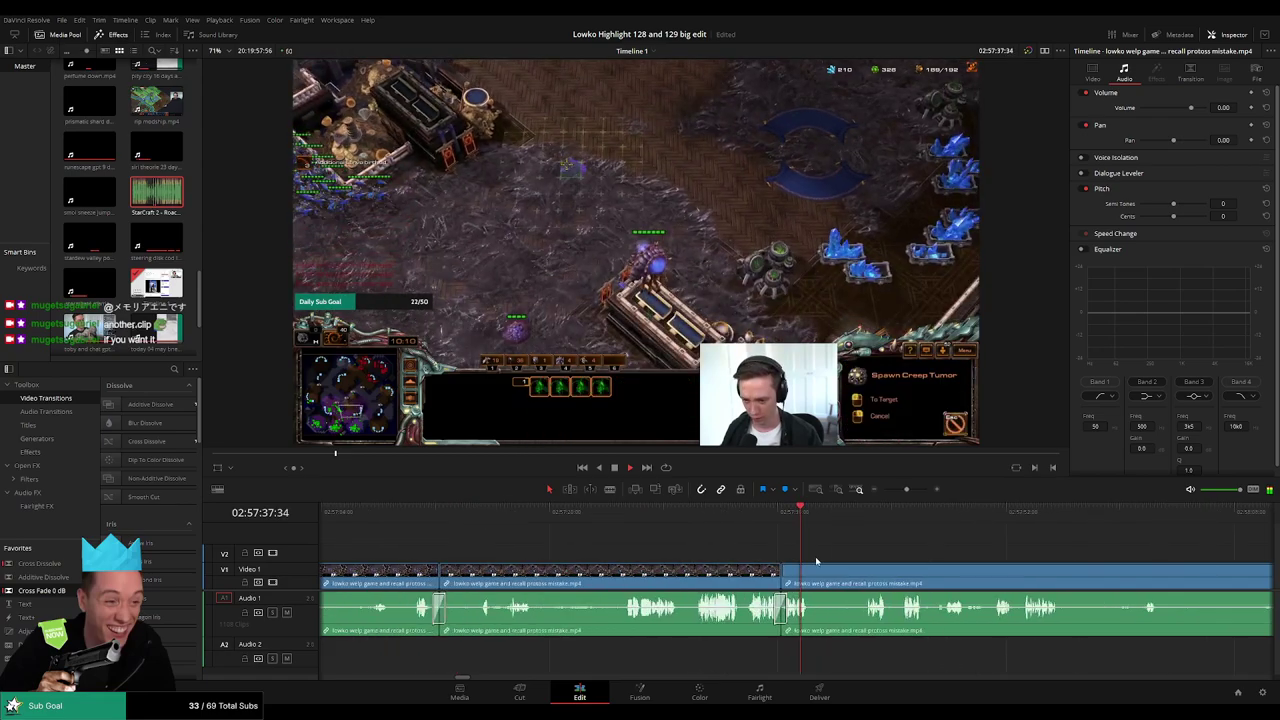
pyautogui.click(869, 513)
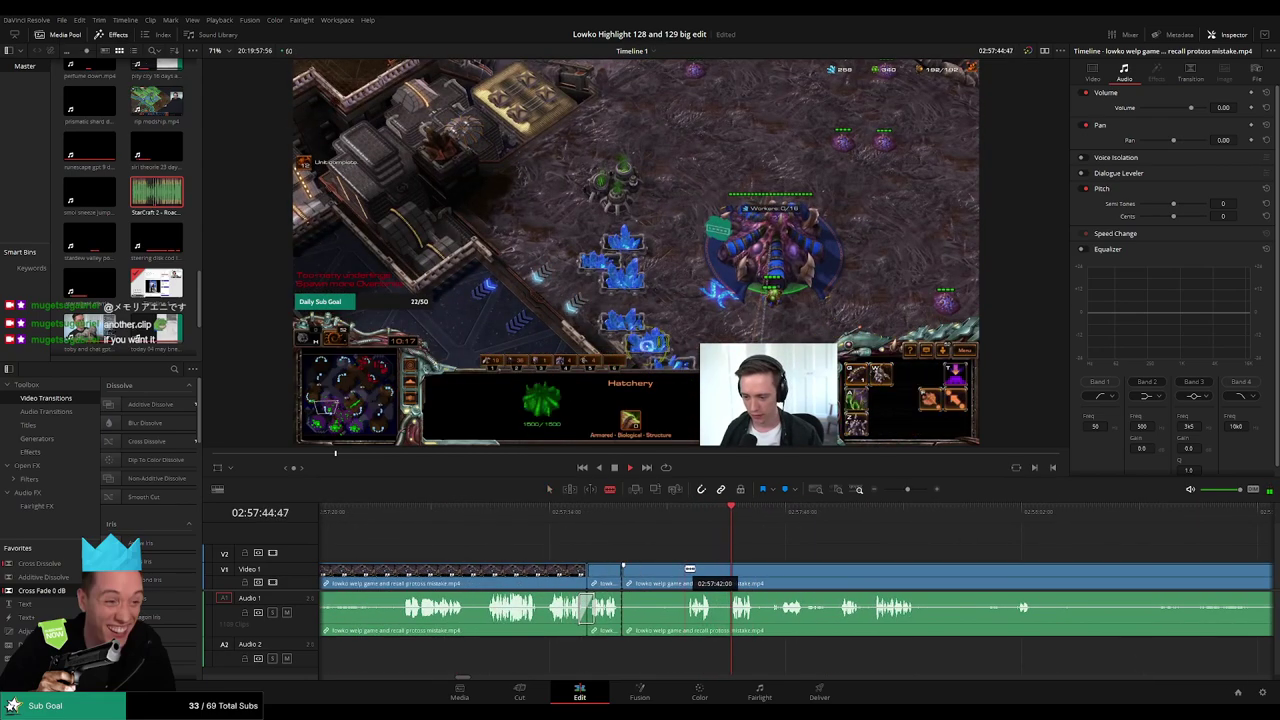
pyautogui.press('Delete')
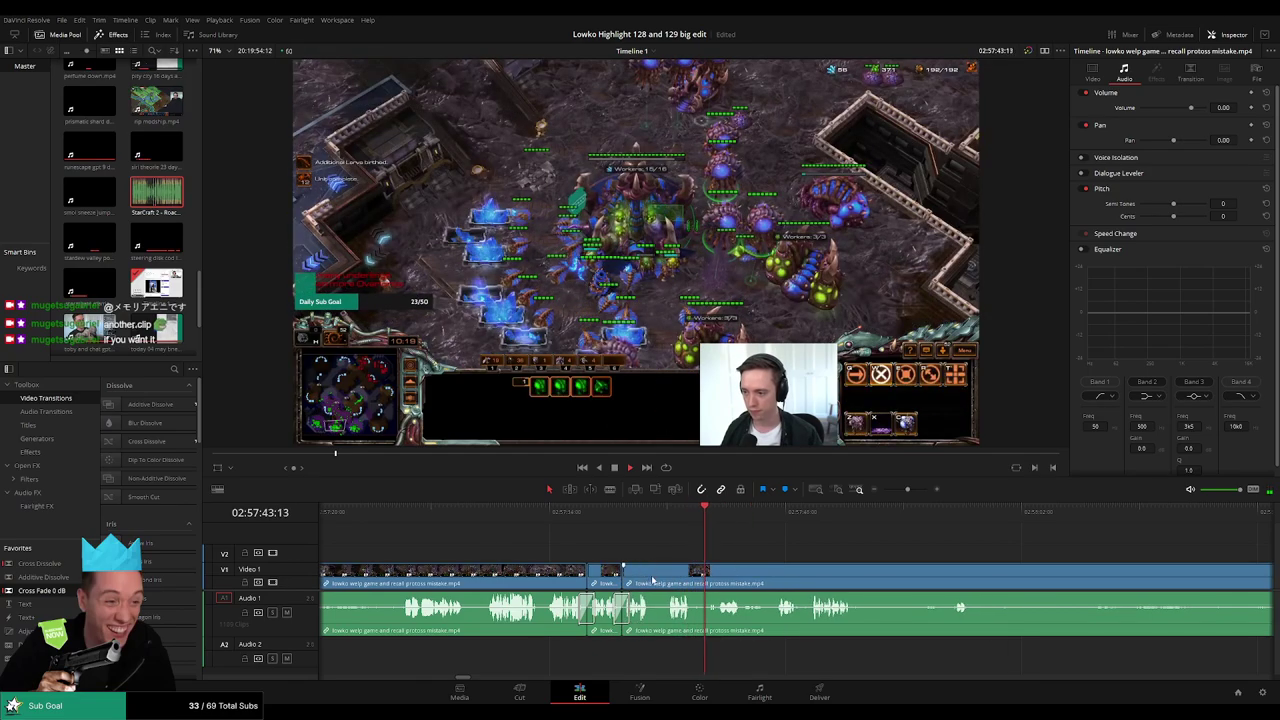
# - Cut out the brief pause from about 02:57:40 to 02:57:41, close the gap and cross-fade the audio join
pyautogui.press('b')
pyautogui.click(649, 578)
pyautogui.click(667, 573)
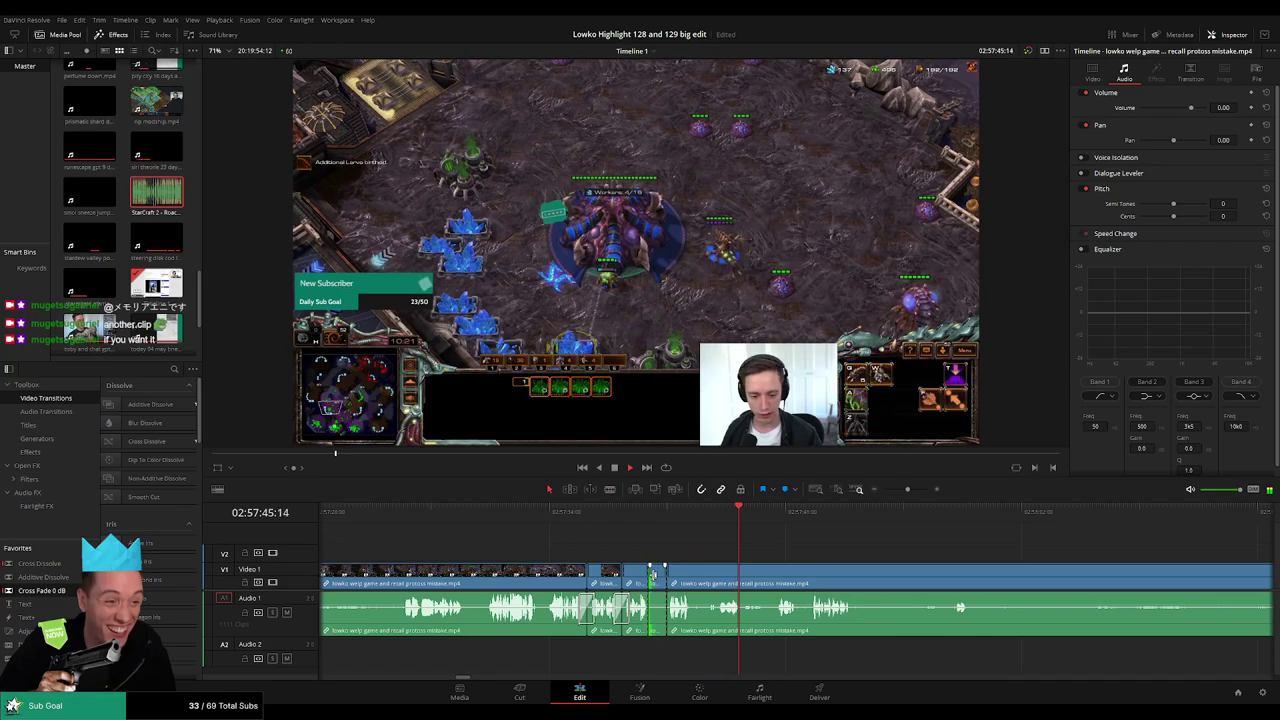
pyautogui.press('a')
pyautogui.click(657, 575)
pyautogui.press('Delete')
pyautogui.press('space')
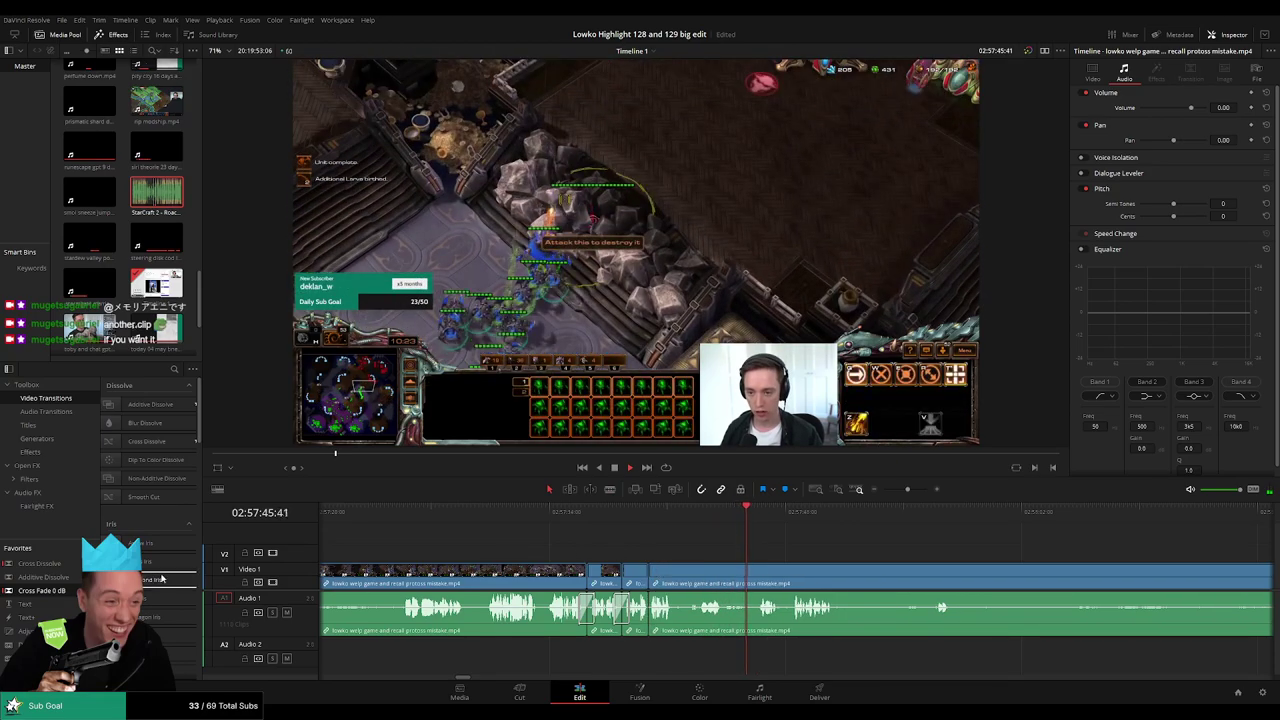
pyautogui.hscroll(5, 721, 552)
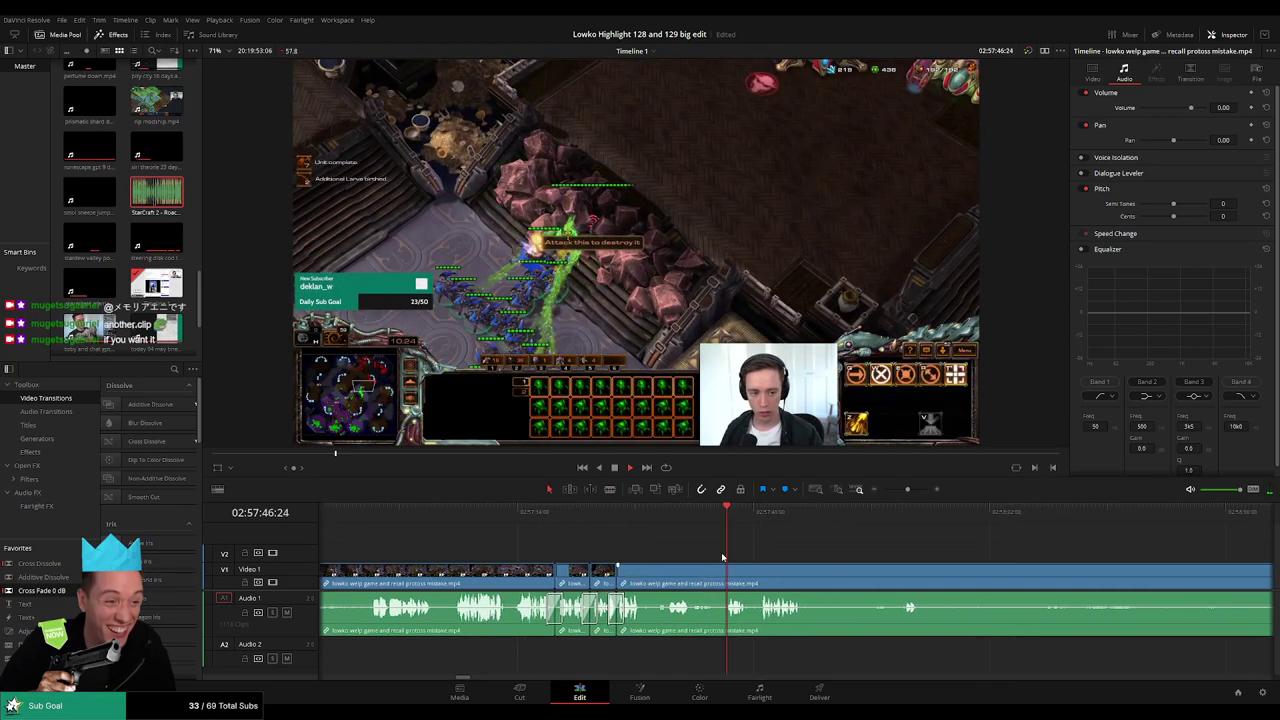
# - Isolate the short spoken word by splitting the clip at about 02:57:48:46 and 02:57:49:09
pyautogui.click(620, 518)
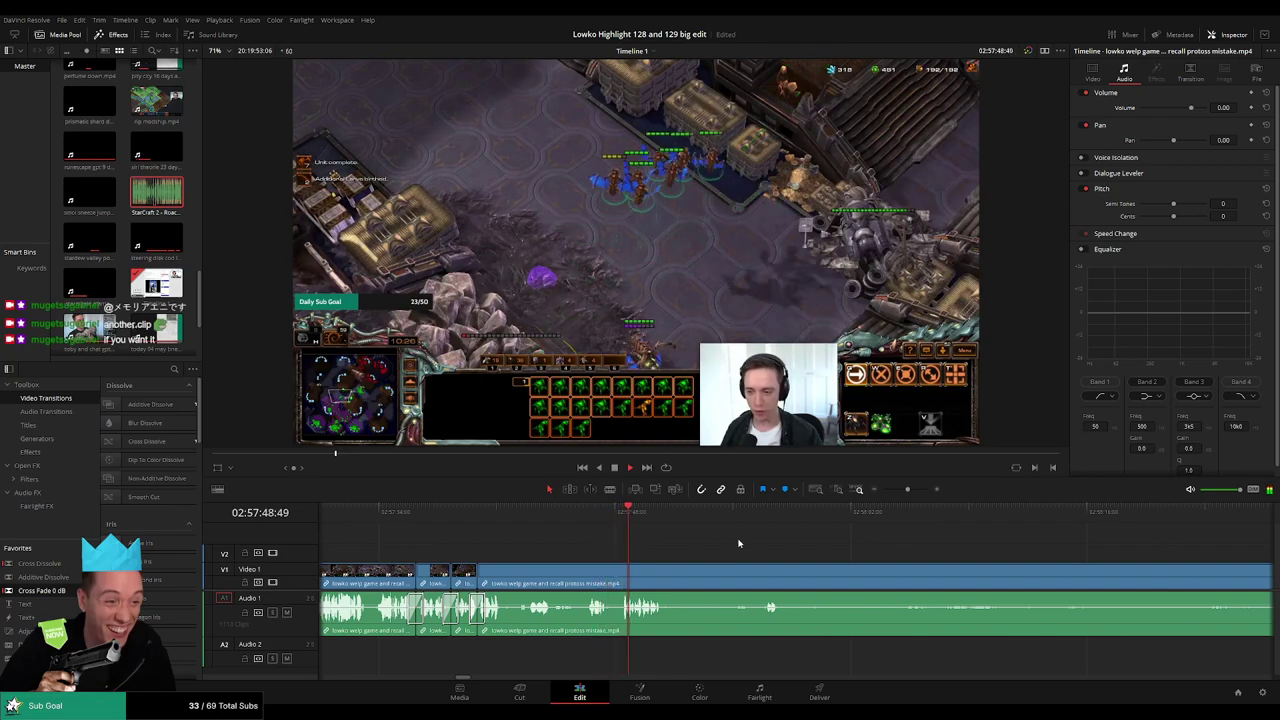
pyautogui.hscroll(2, 737, 543)
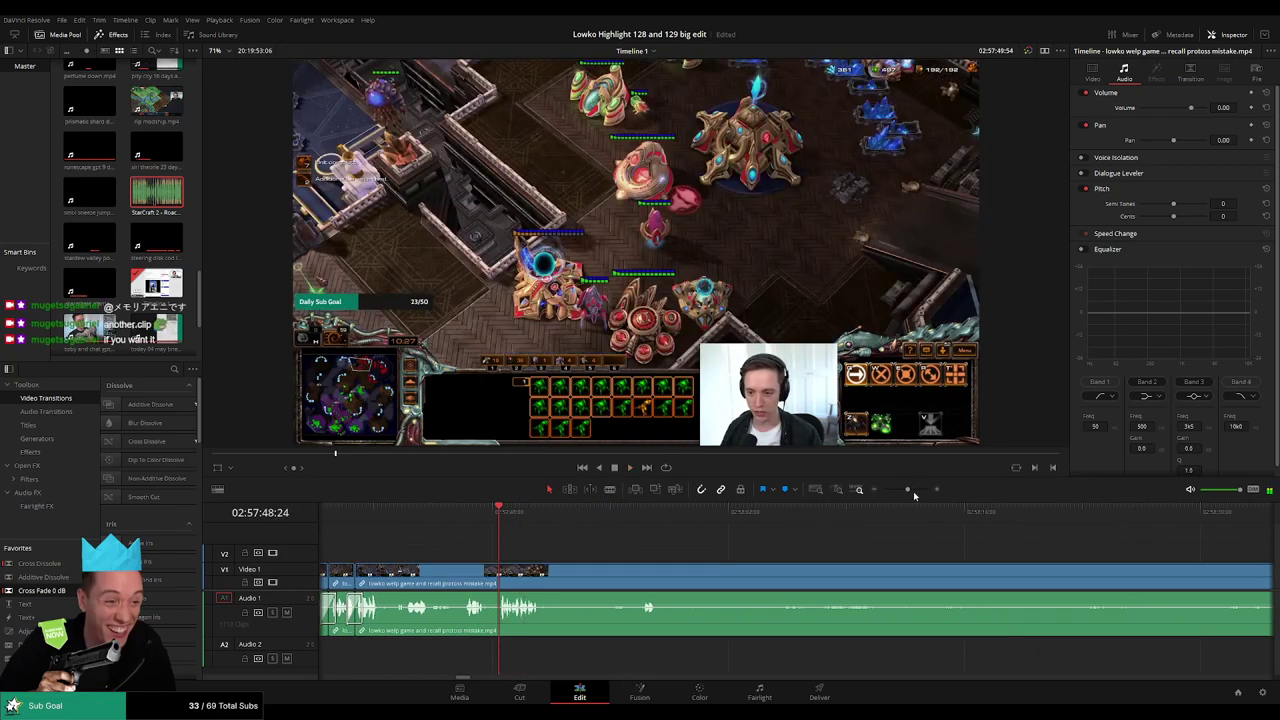
pyautogui.moveTo(913, 491); pyautogui.dragTo(921, 491)
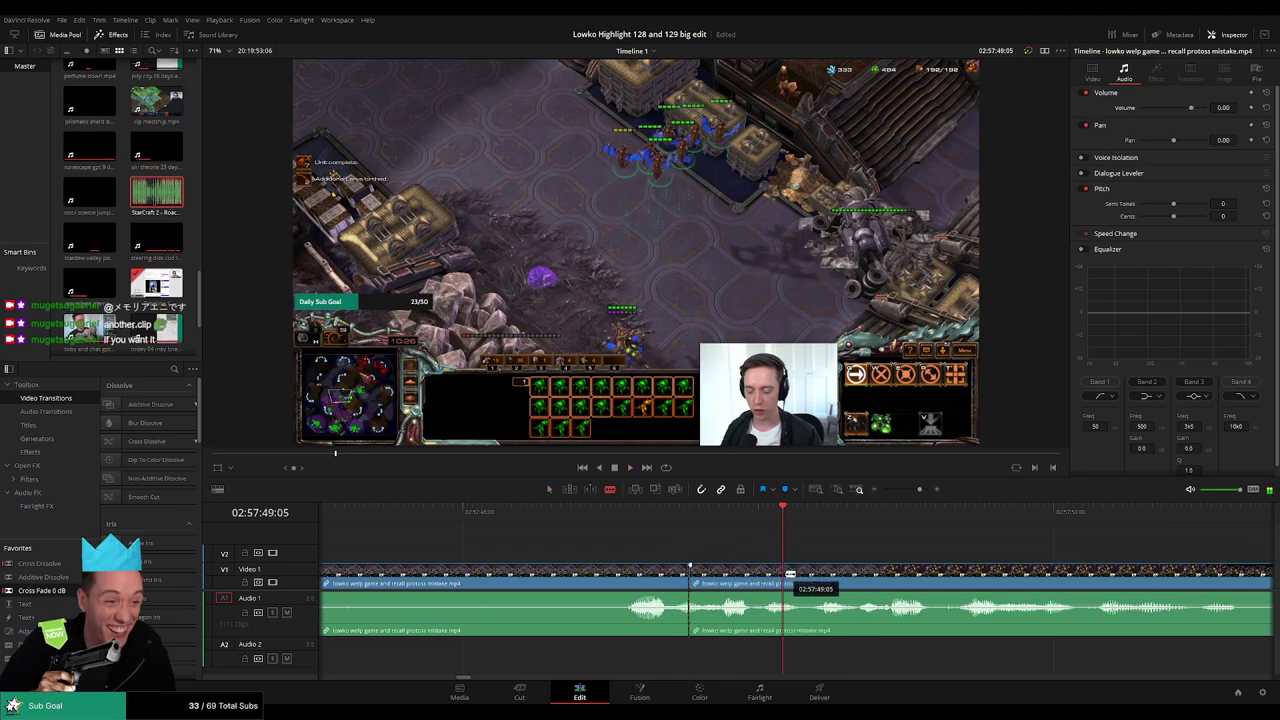
pyautogui.press('space')
pyautogui.press('space')
pyautogui.press('space')
pyautogui.press('space')
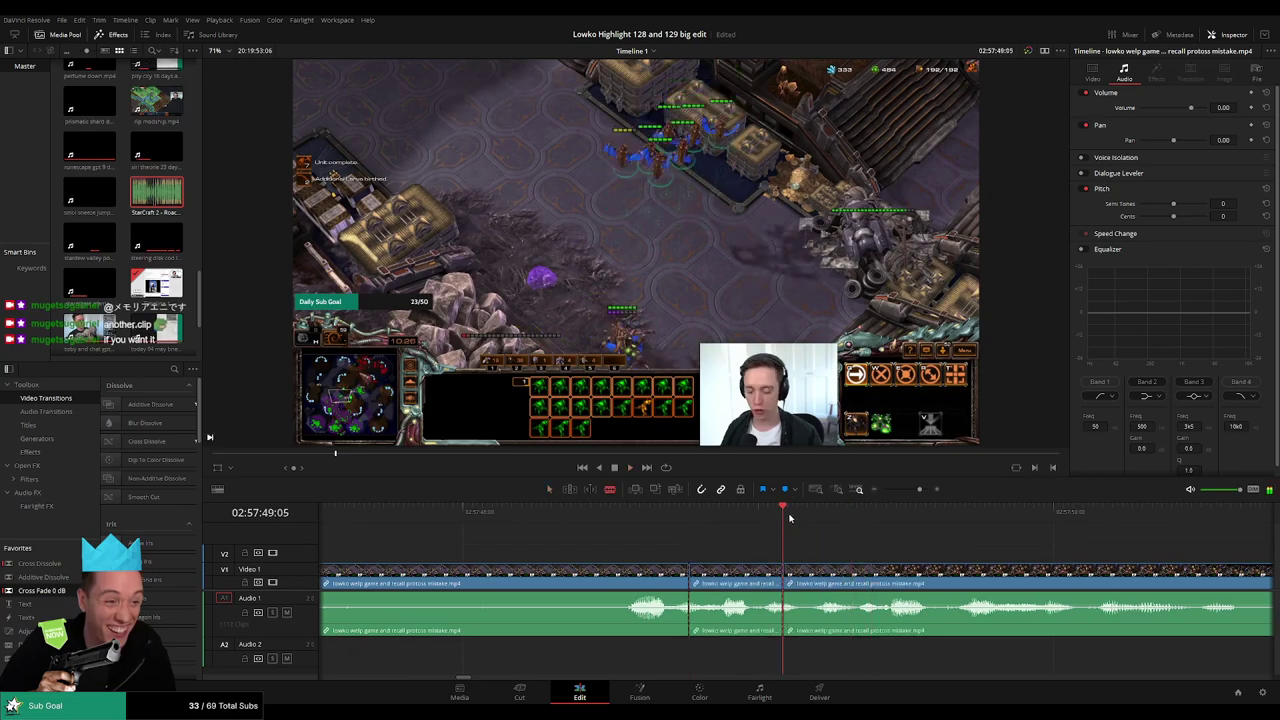
pyautogui.click(802, 516)
pyautogui.click(806, 583)
# - Disable only the audio of the isolated section between 02:57:48:46 and 02:57:49:09
pyautogui.press('a')
pyautogui.keyDown('alt'); pyautogui.click(755, 621); pyautogui.keyUp('alt')
pyautogui.press('d')
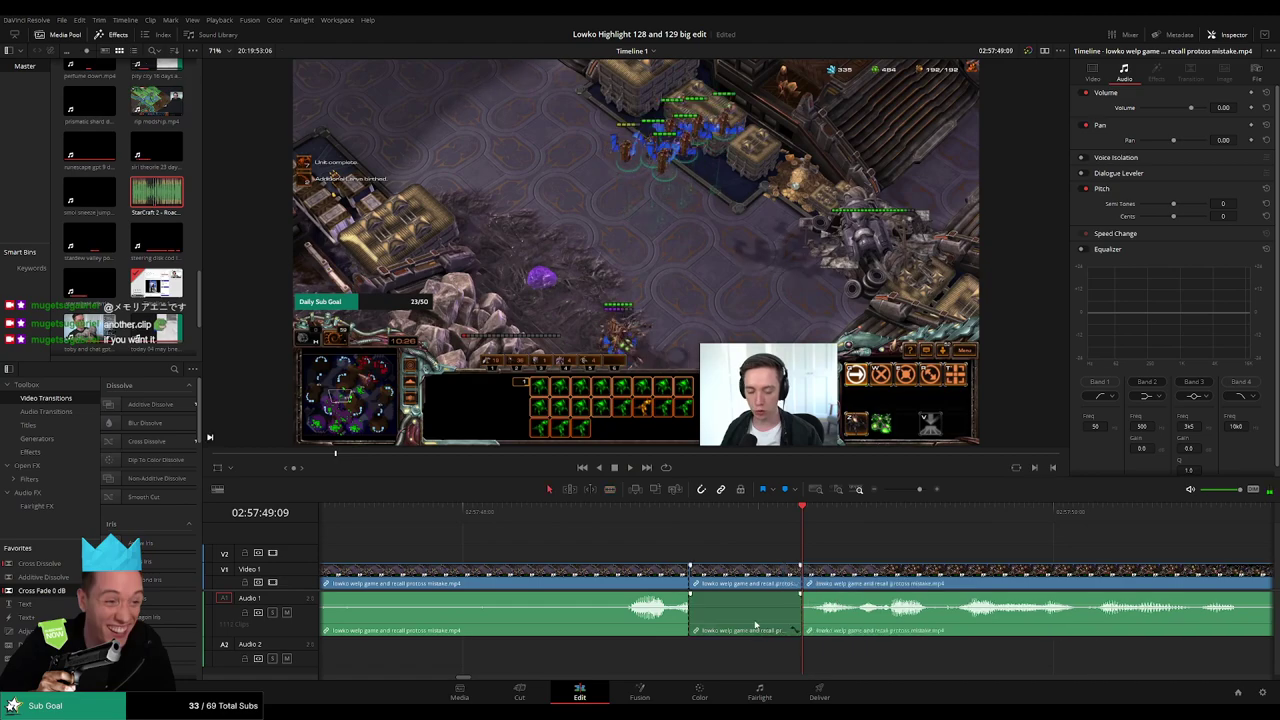
# - Fit the StarCraft 2 - Roach Quotes.mp3 sound on Audio 2 exactly under the silenced section and set its volume to -27
pyautogui.moveTo(747, 656); pyautogui.dragTo(693, 656)
pyautogui.moveTo(896, 662); pyautogui.dragTo(801, 655)
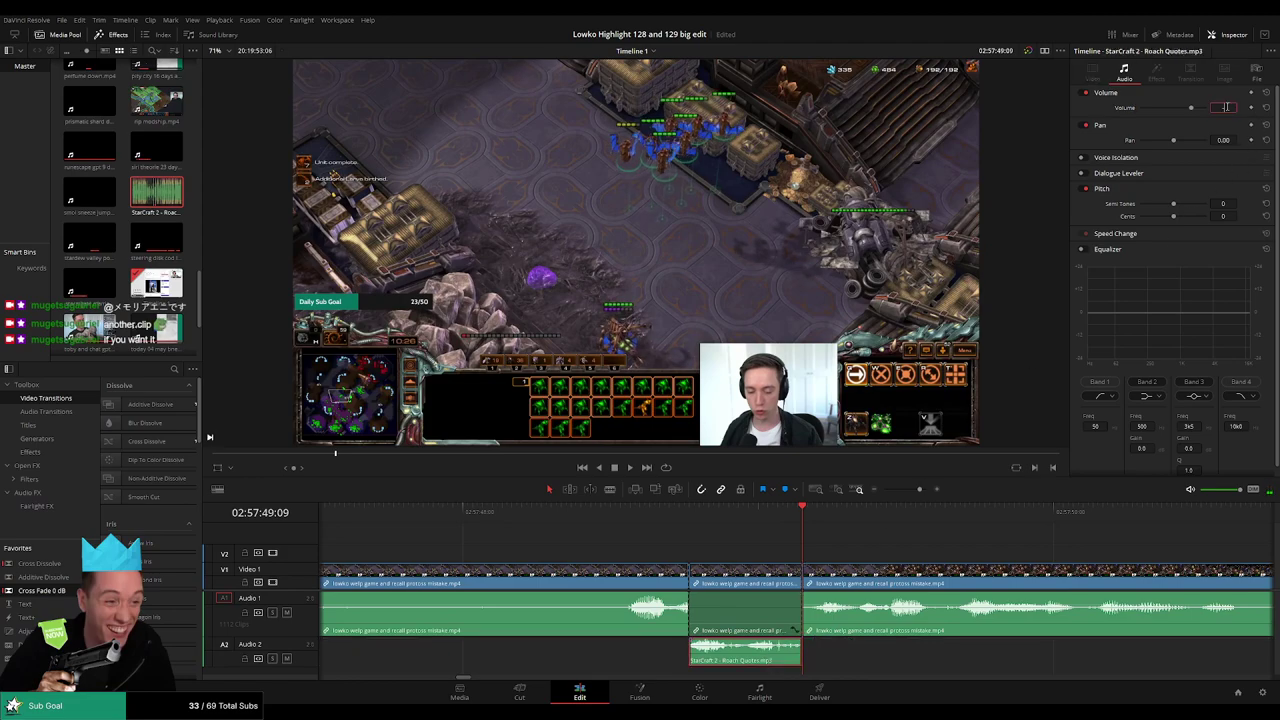
pyautogui.press('space')
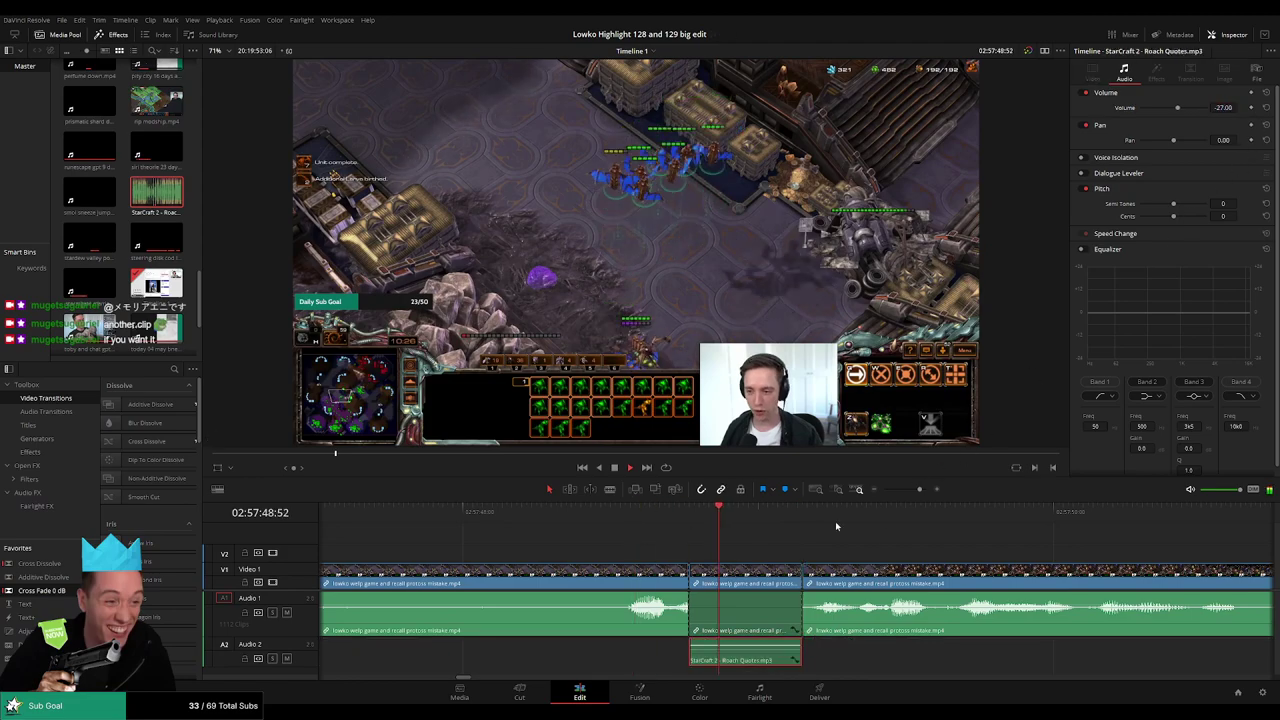
# - Cut out the quiet section from about 02:57:52 to 02:57:57, close the gap and play back the join
pyautogui.moveTo(918, 489); pyautogui.dragTo(909, 489)
pyautogui.click(850, 556)
pyautogui.scroll(-3, 737, 546)
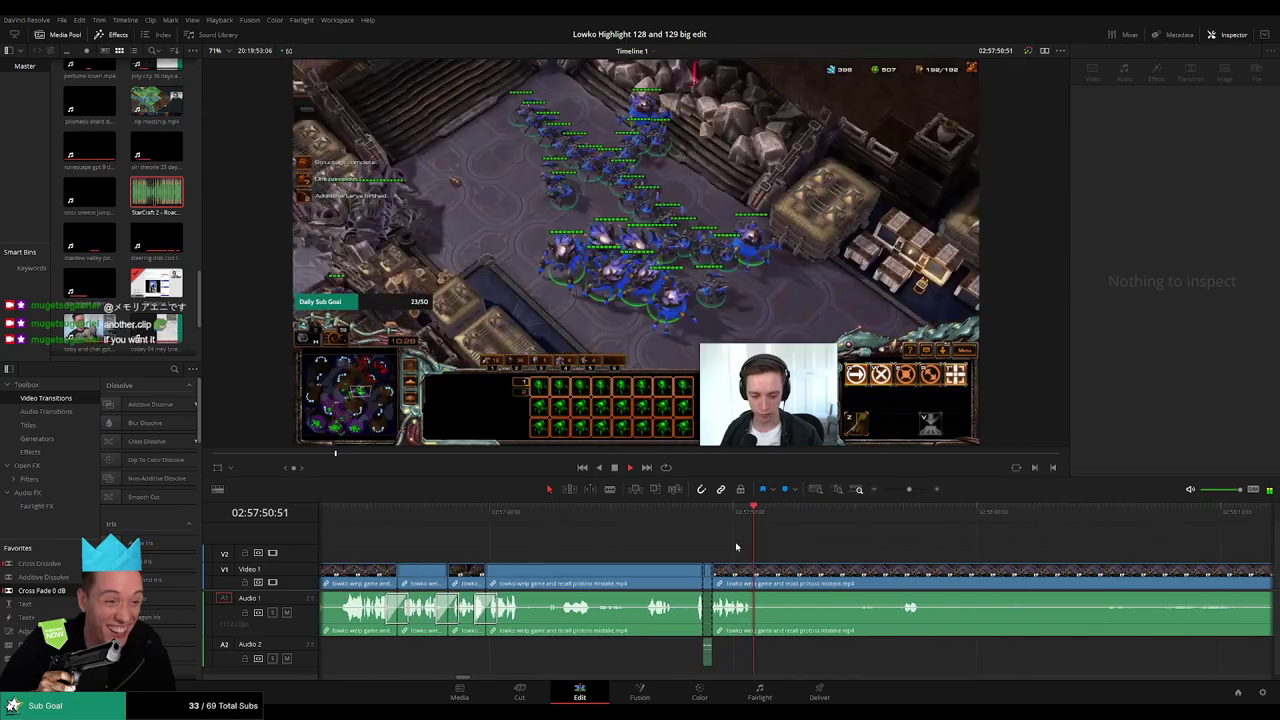
pyautogui.press('b')
pyautogui.click(643, 583)
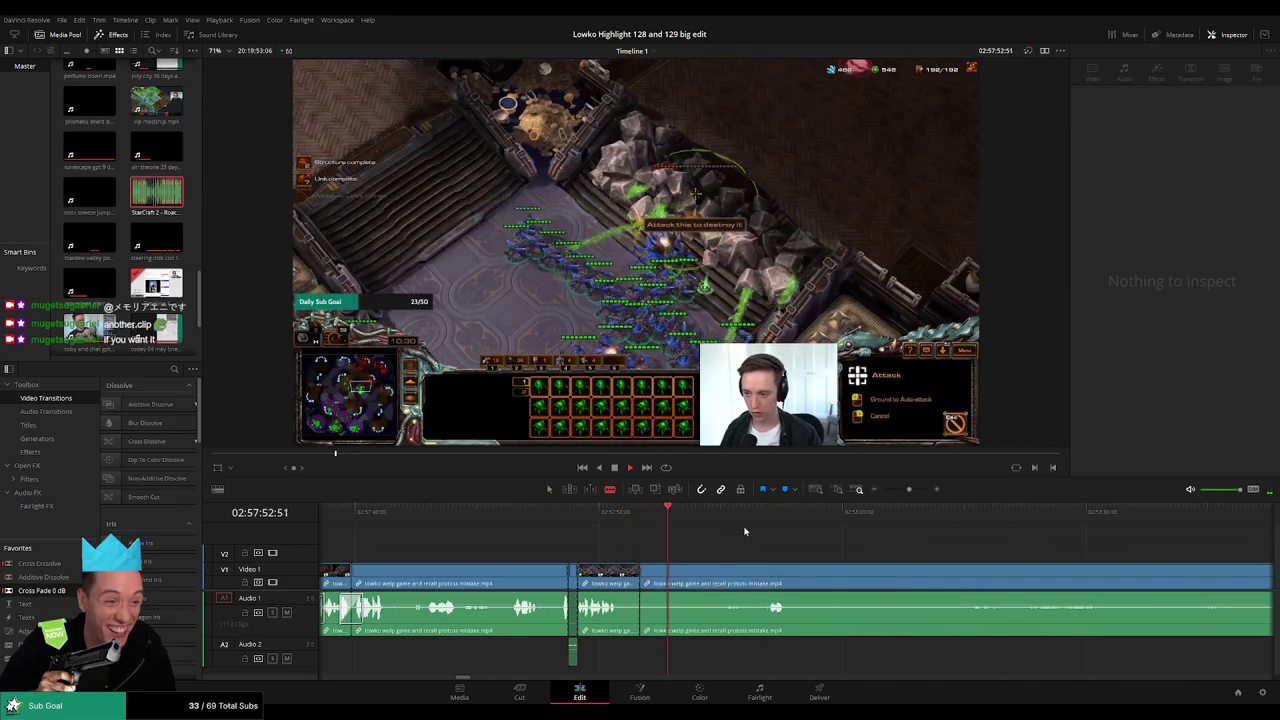
pyautogui.click(768, 512)
pyautogui.click(768, 573)
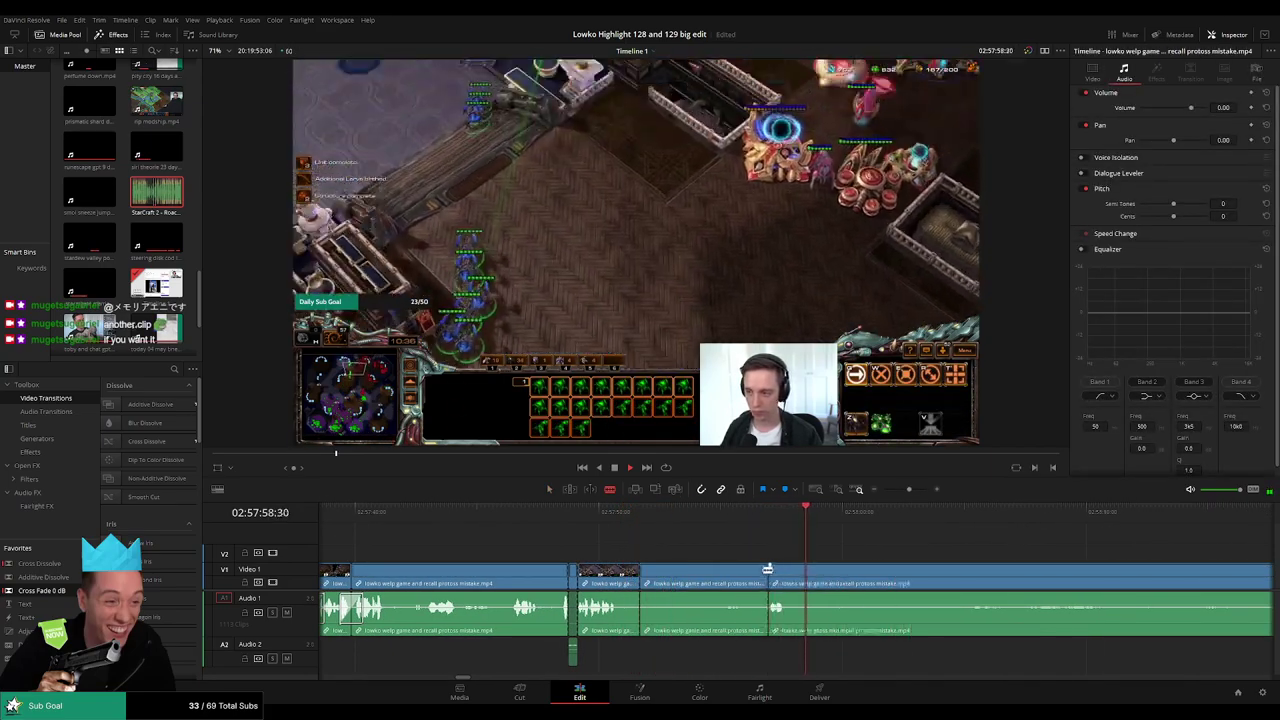
pyautogui.press('a')
pyautogui.click(750, 577)
pyautogui.press('Delete')
pyautogui.click(629, 519)
pyautogui.press('space')
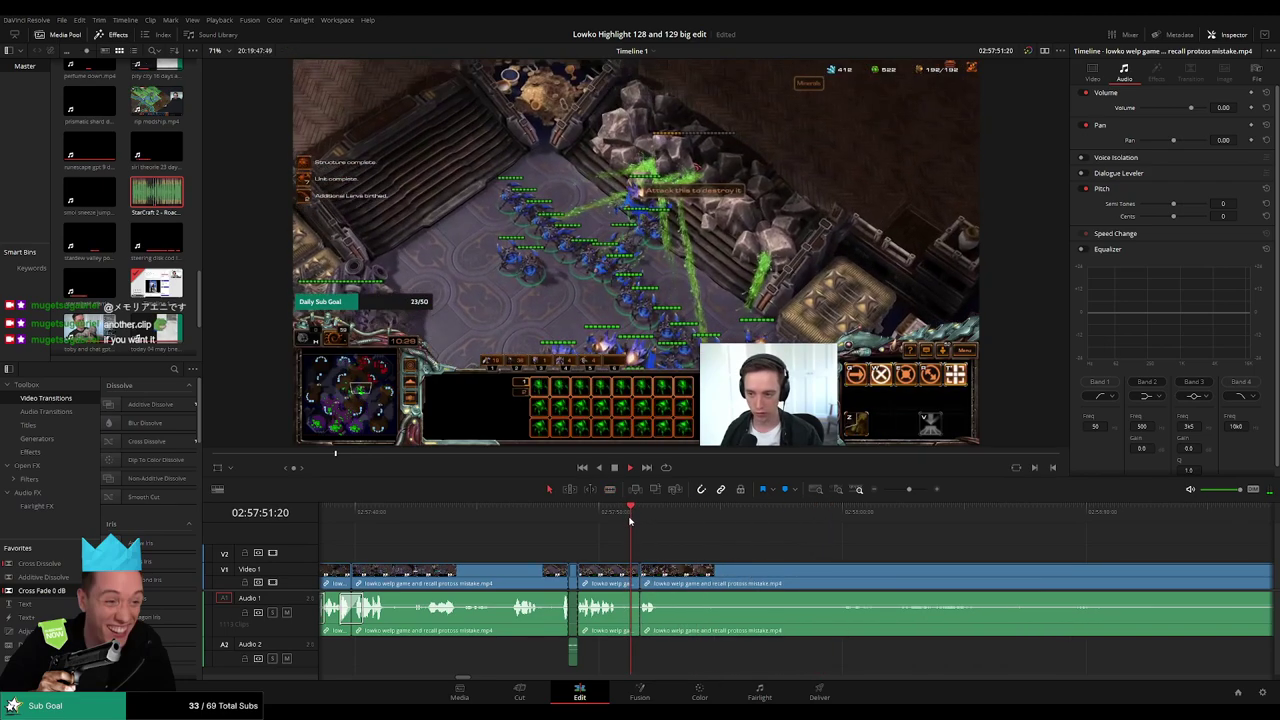
# - Split the Lowko clip at about 02:57:52:40, just after the short spoken phrase that follows the previous join
pyautogui.moveTo(698, 548); pyautogui.dragTo(616, 554)
pyautogui.press('b')
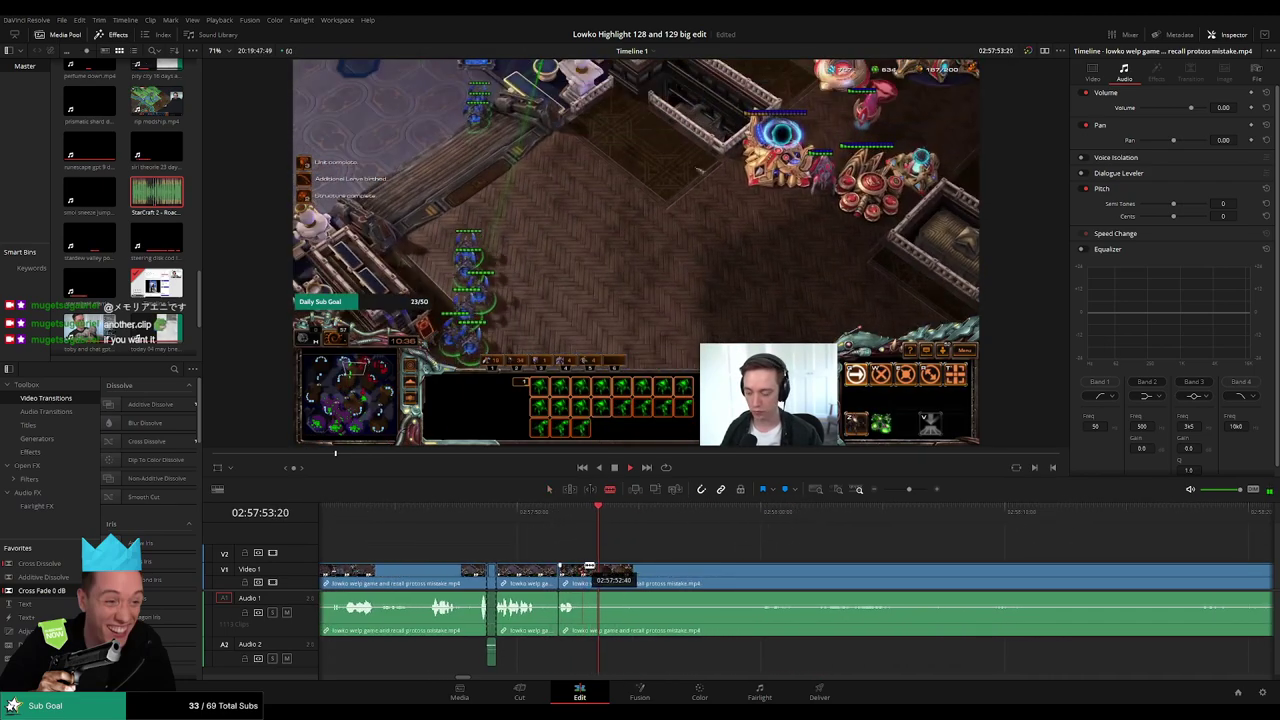
pyautogui.moveTo(910, 489); pyautogui.dragTo(906, 489)
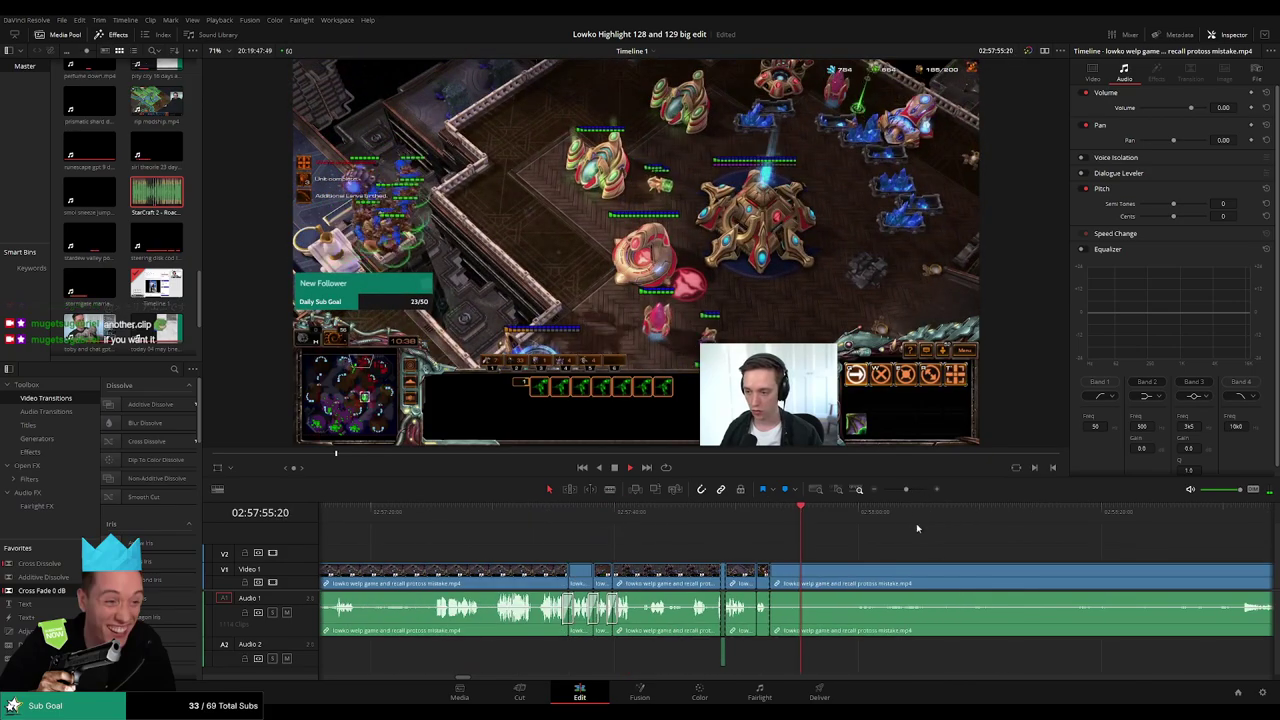
# - Skim the footage after the new split, up to about 02:58:46, checking the waveform and gameplay for speech worth keeping
pyautogui.moveTo(935, 532); pyautogui.dragTo(763, 515)
pyautogui.click(644, 513)
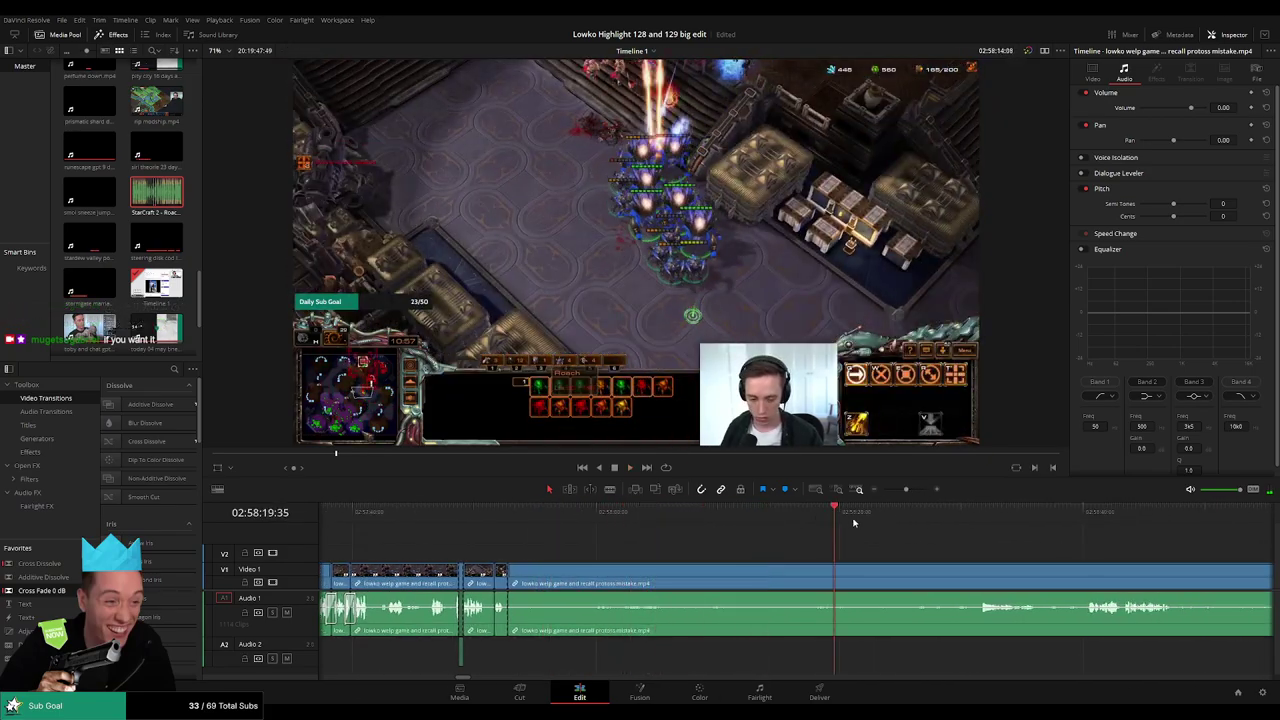
pyautogui.click(934, 514)
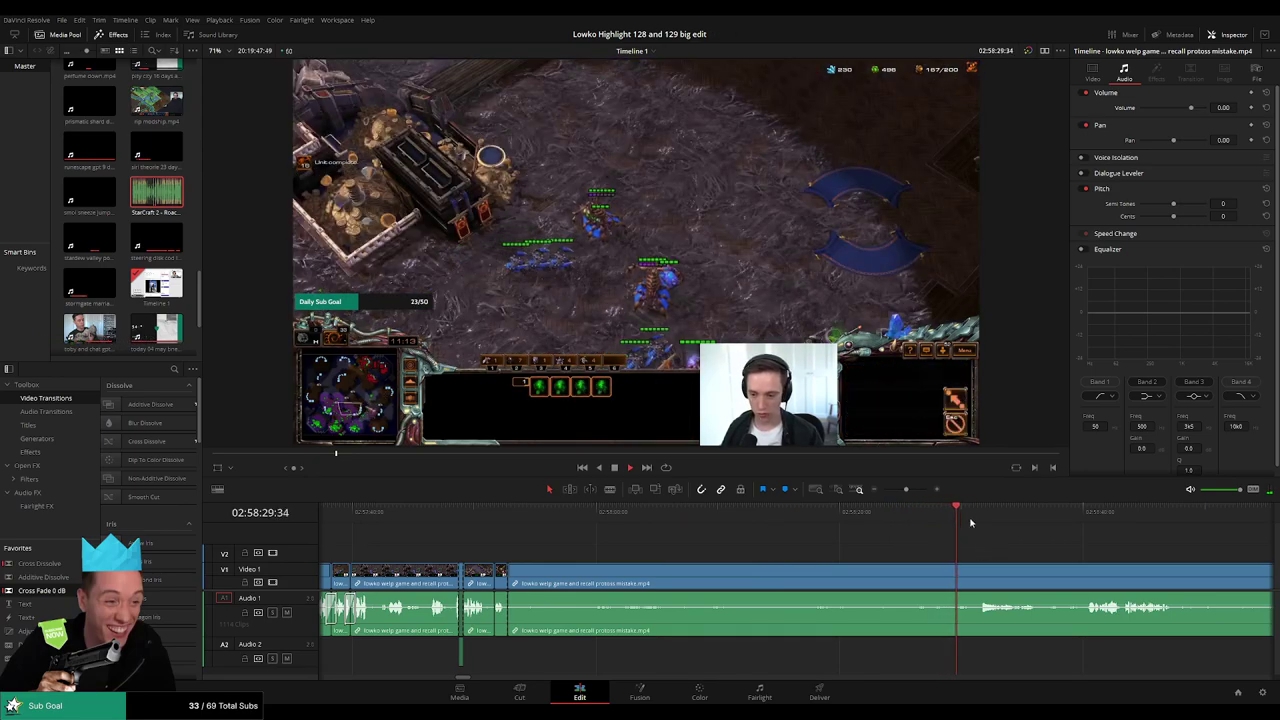
pyautogui.click(976, 515)
pyautogui.moveTo(1021, 534); pyautogui.dragTo(705, 546)
pyautogui.scroll(-6, 860, 538)
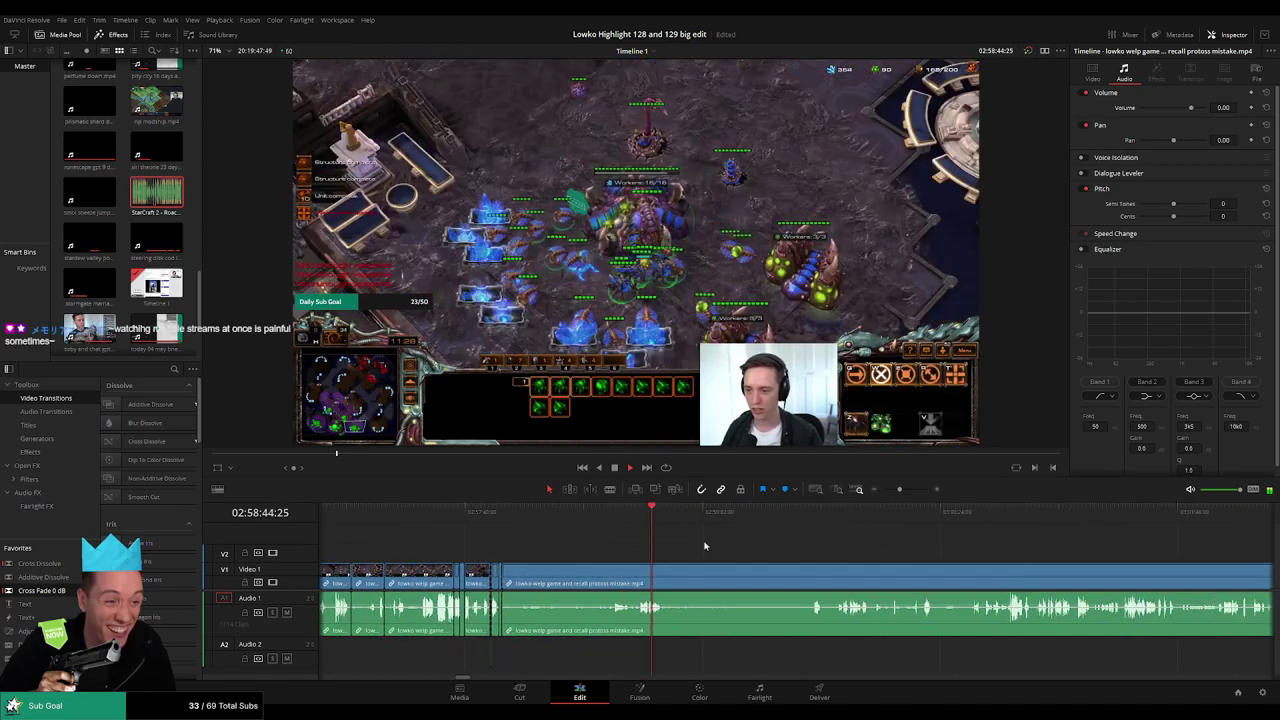
pyautogui.scroll(2, 740, 540)
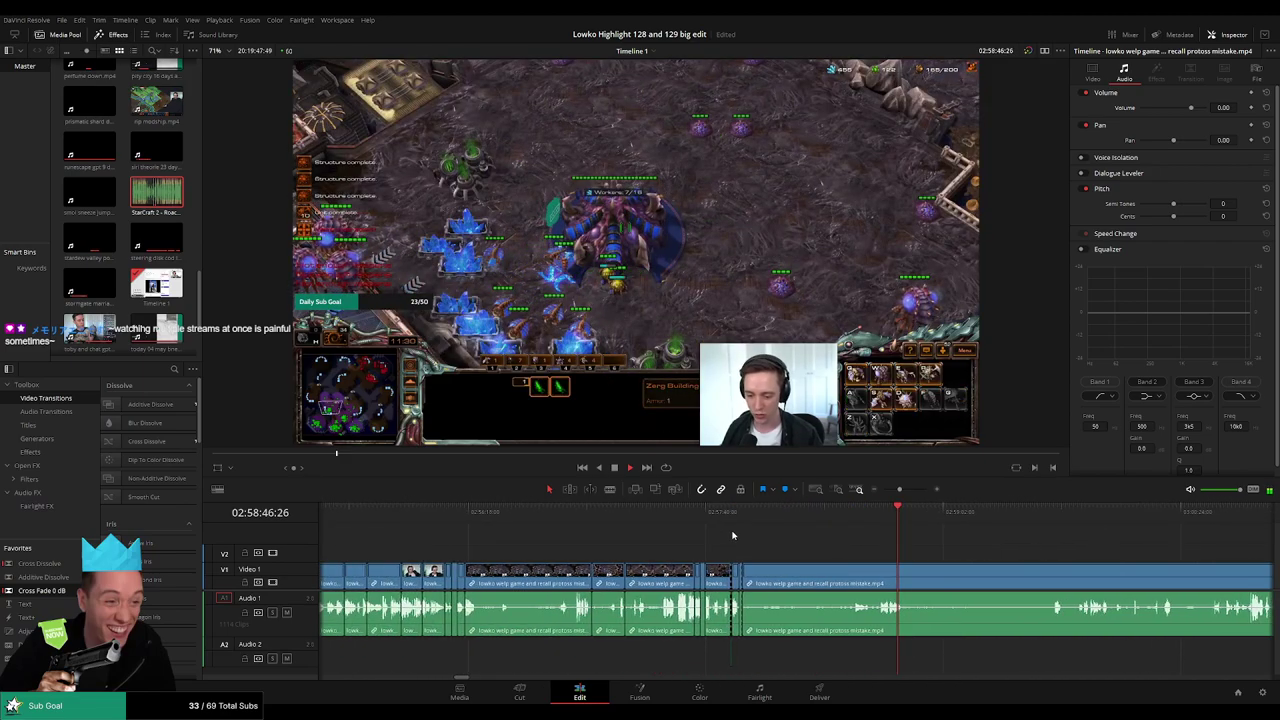
# - Play back the edited section from about 02:57:23 to 02:57:42 to review its cuts and audio joins
pyautogui.click(664, 513)
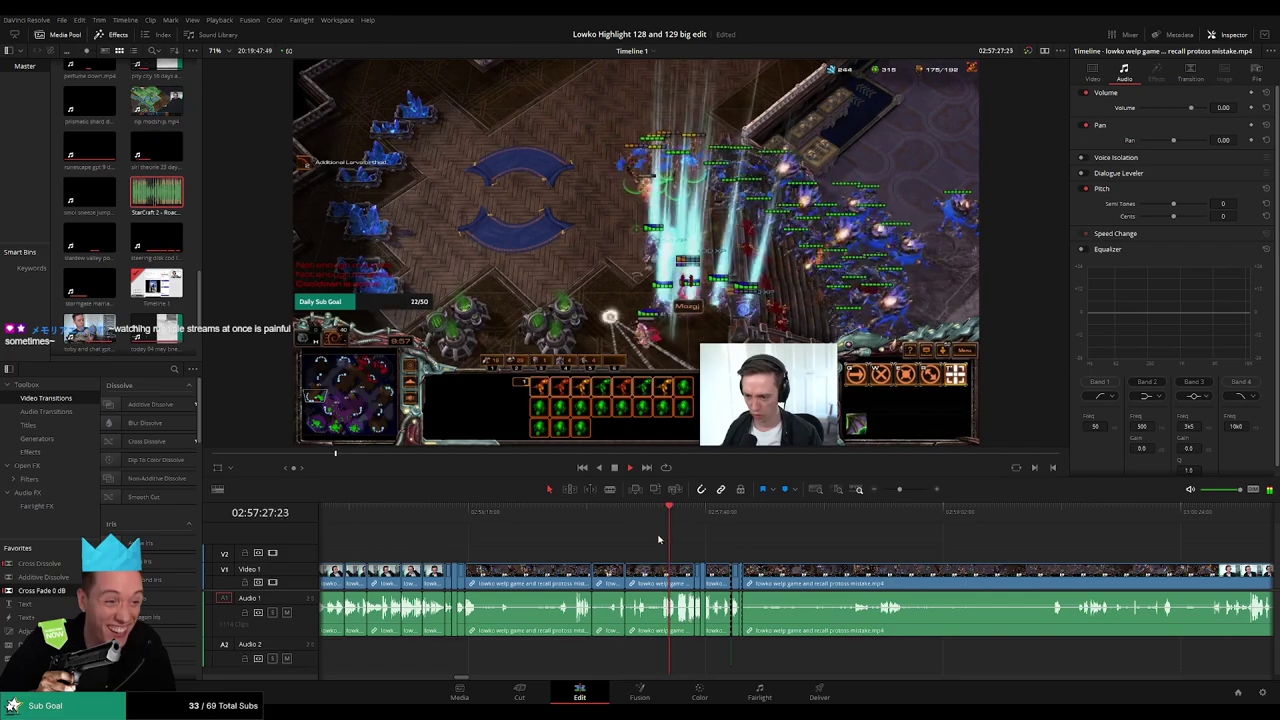
pyautogui.scroll(2, 728, 541)
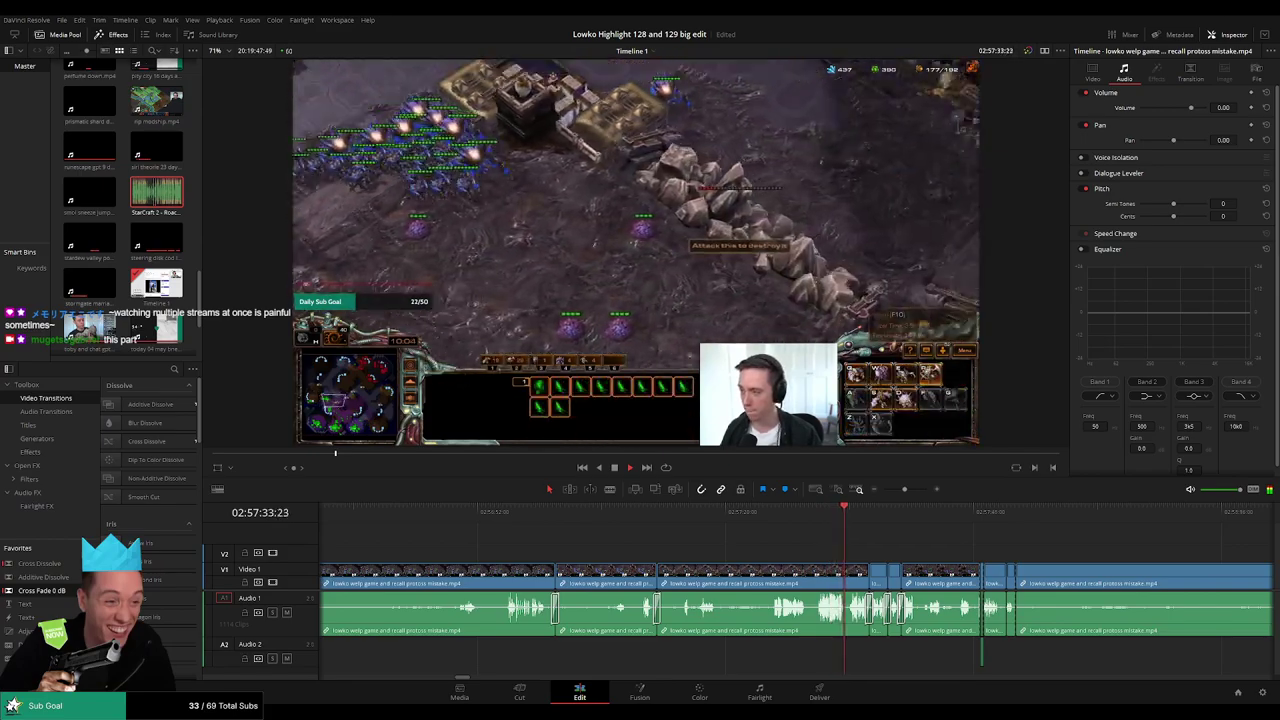
pyautogui.click(745, 515)
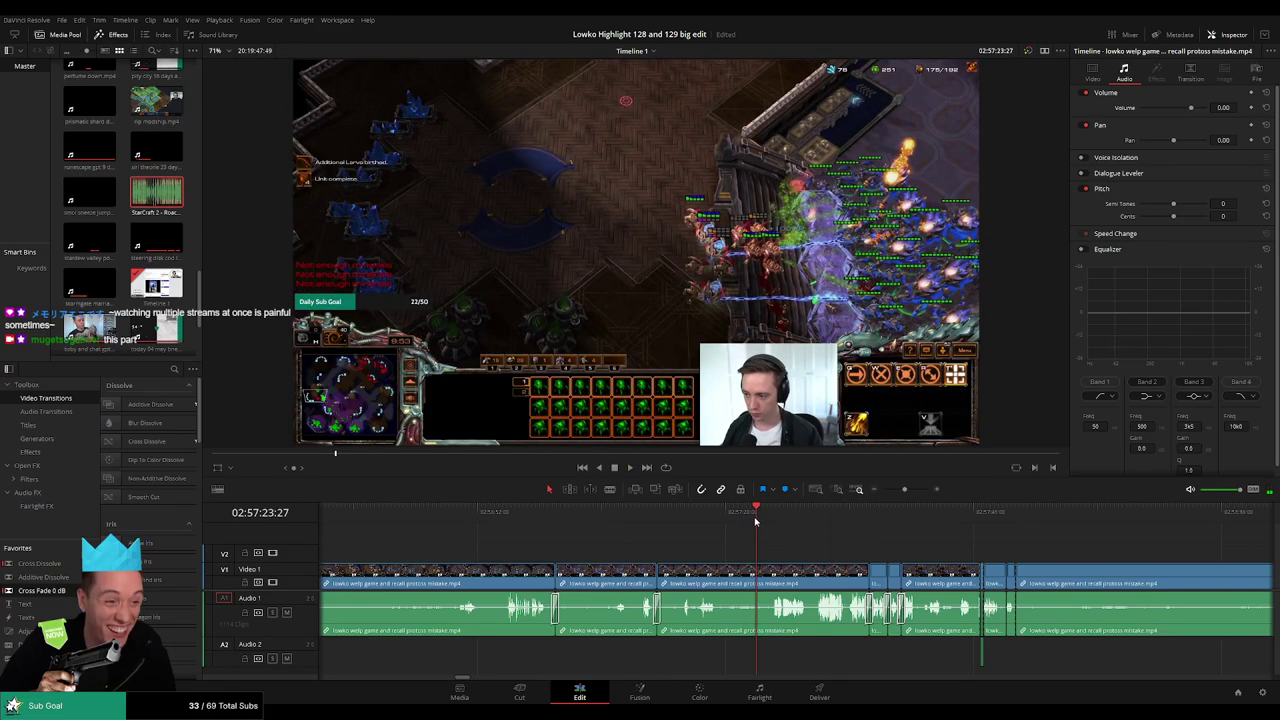
pyautogui.moveTo(820, 553); pyautogui.dragTo(635, 544)
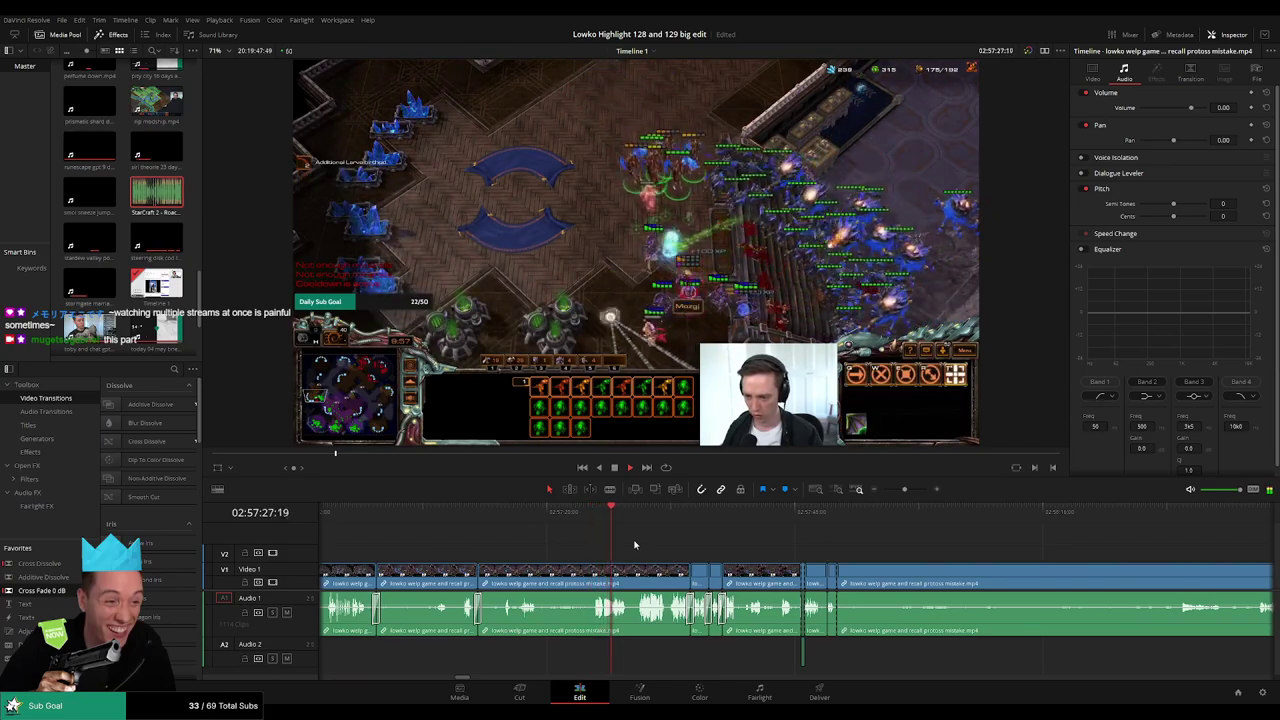
pyautogui.click(578, 514)
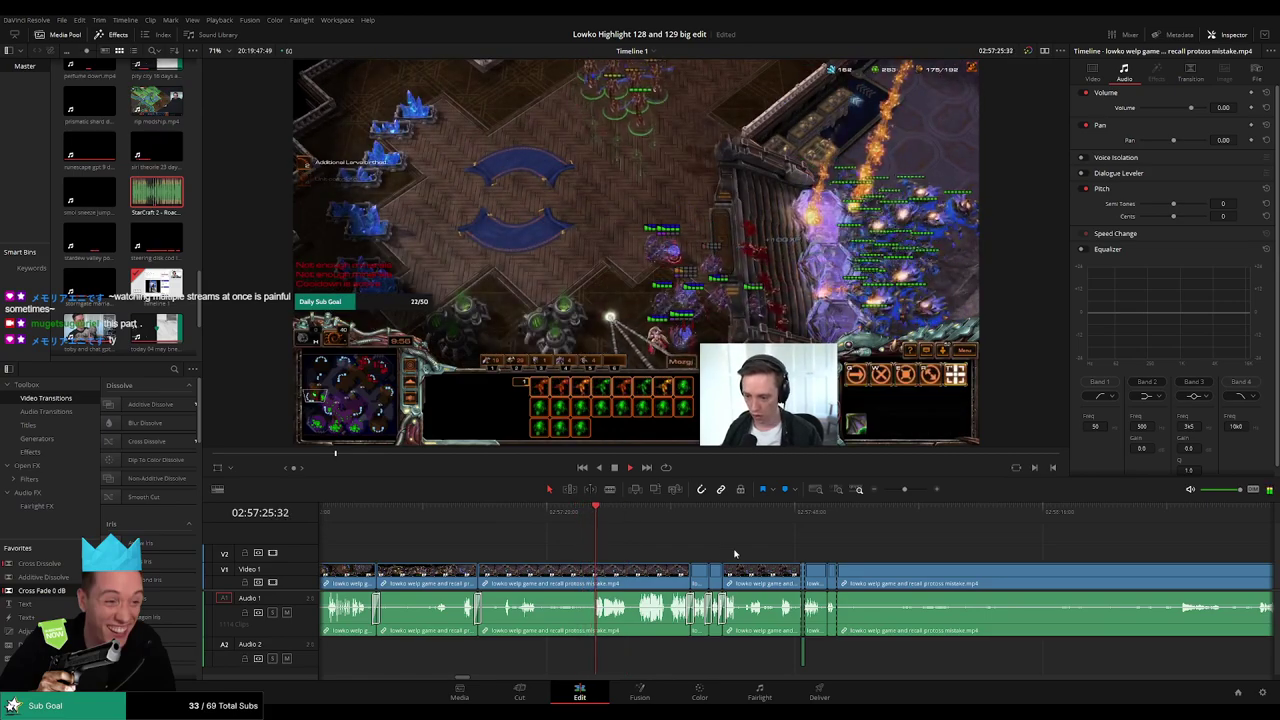
pyautogui.moveTo(728, 553); pyautogui.dragTo(643, 547)
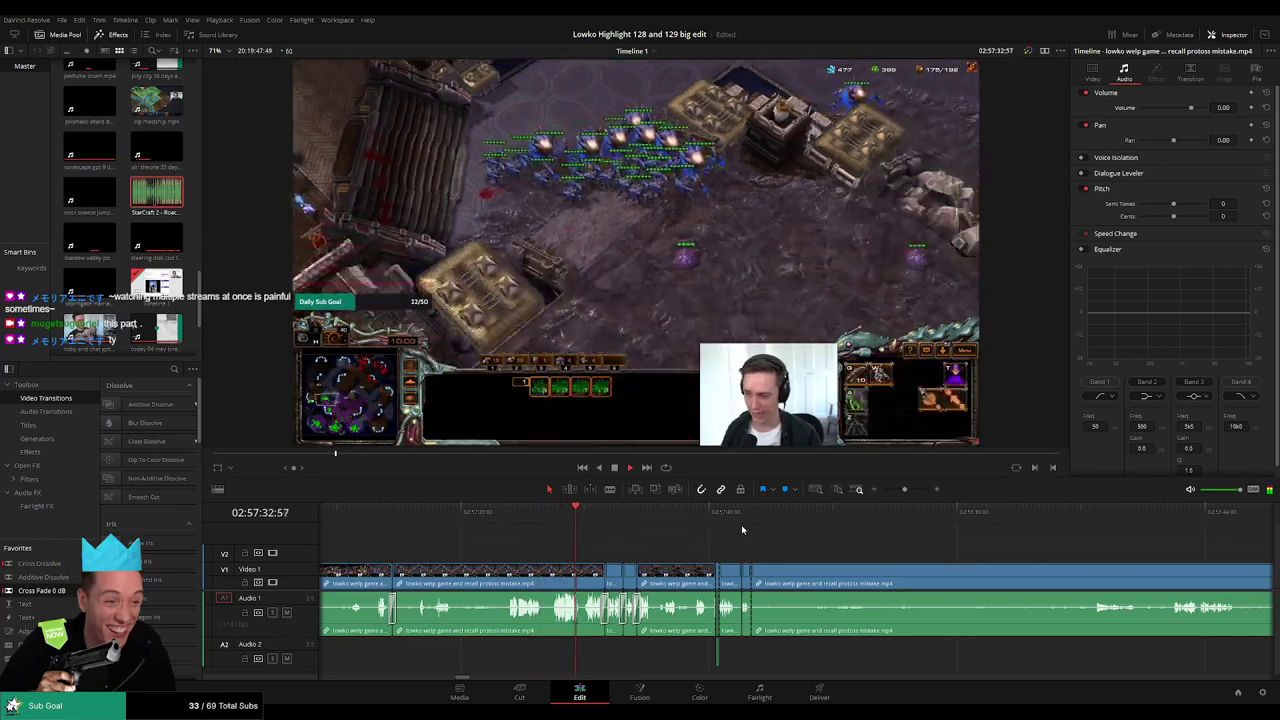
pyautogui.hscroll(2, 705, 536)
pyautogui.hscroll(3, 705, 541)
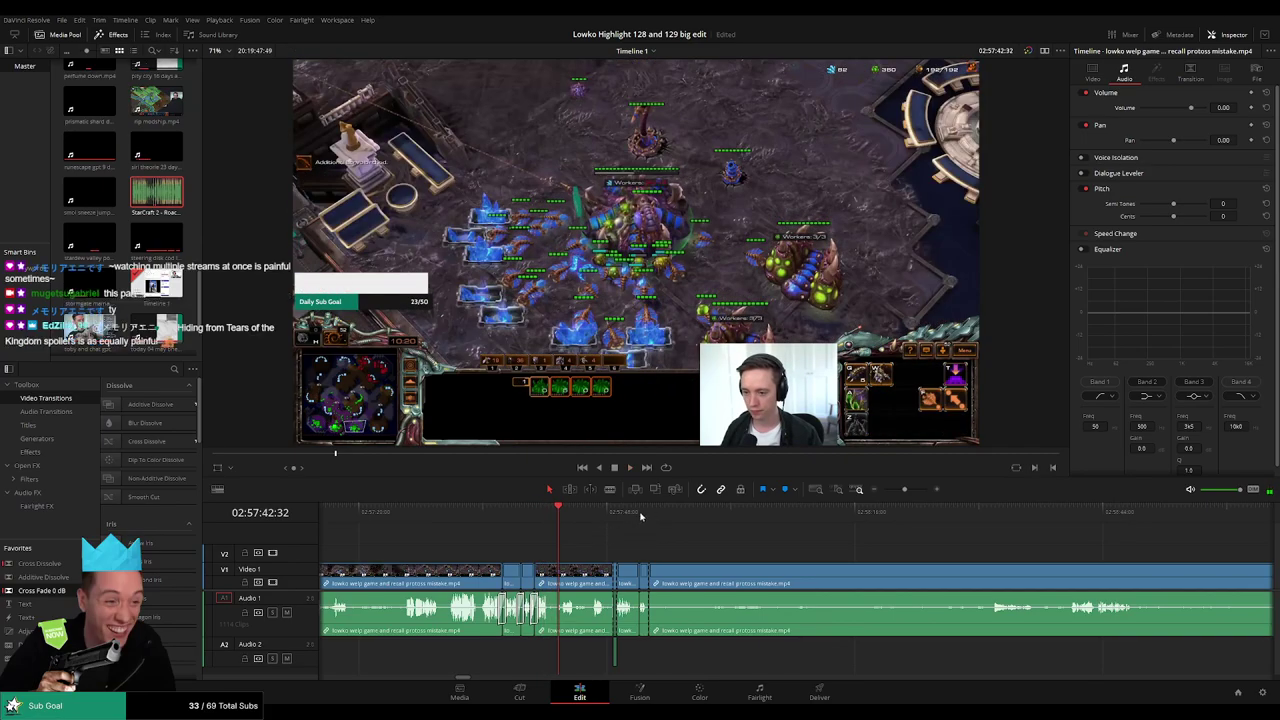
# - Examine the long stretch from about 02:57:53 to 03:00:08 for the point where the fight footage should resume
pyautogui.click(641, 512)
pyautogui.moveTo(756, 566); pyautogui.dragTo(630, 569)
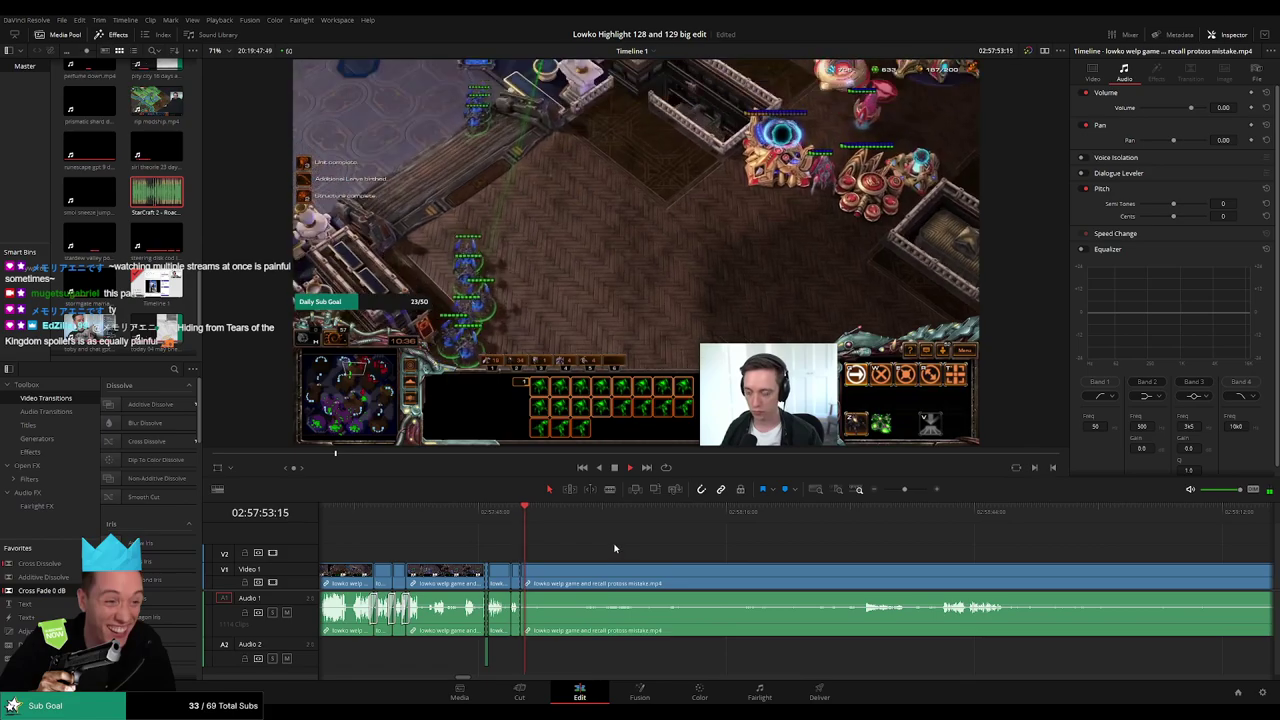
pyautogui.moveTo(859, 537); pyautogui.dragTo(988, 543)
pyautogui.moveTo(1106, 561); pyautogui.dragTo(718, 532)
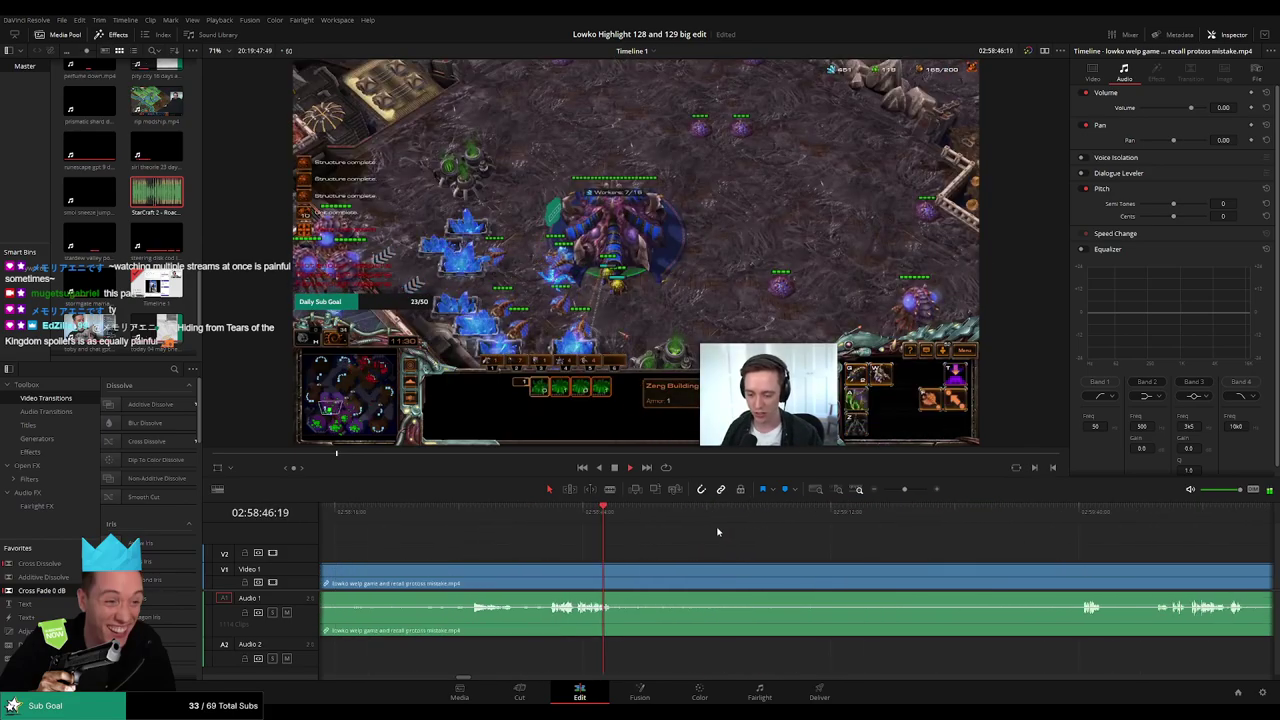
pyautogui.hscroll(8, 770, 528)
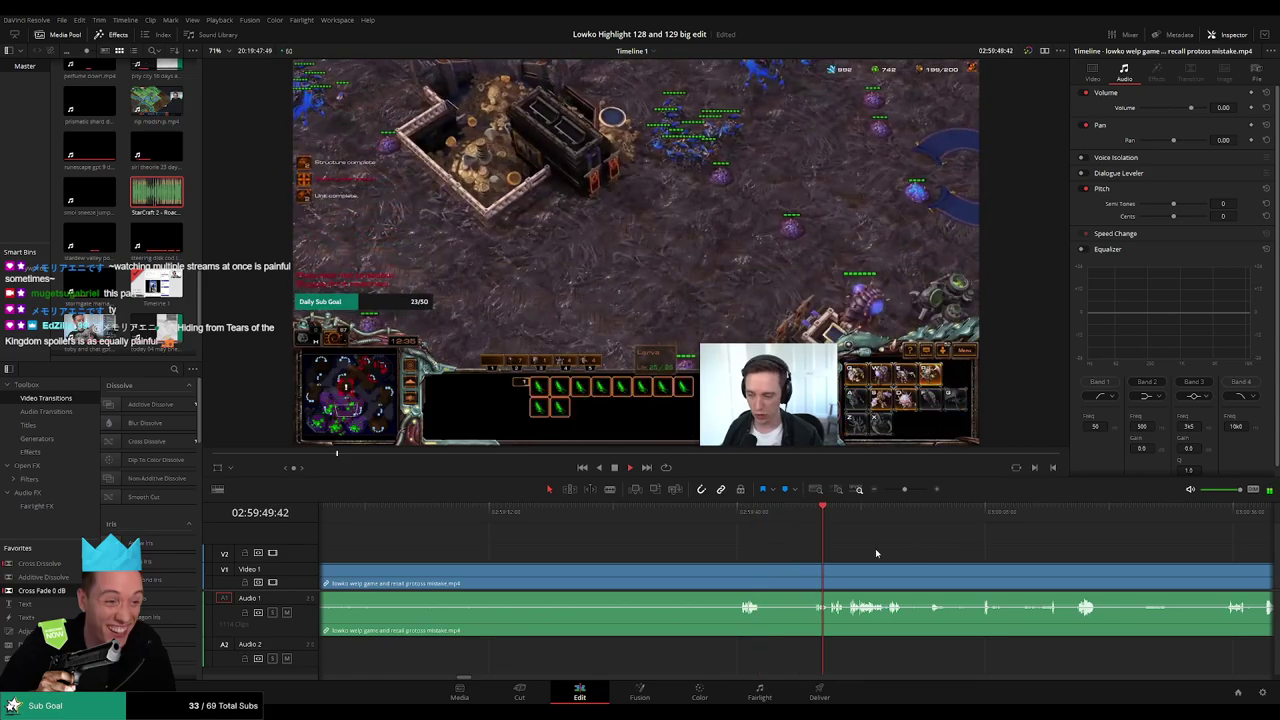
pyautogui.hscroll(5, 800, 540)
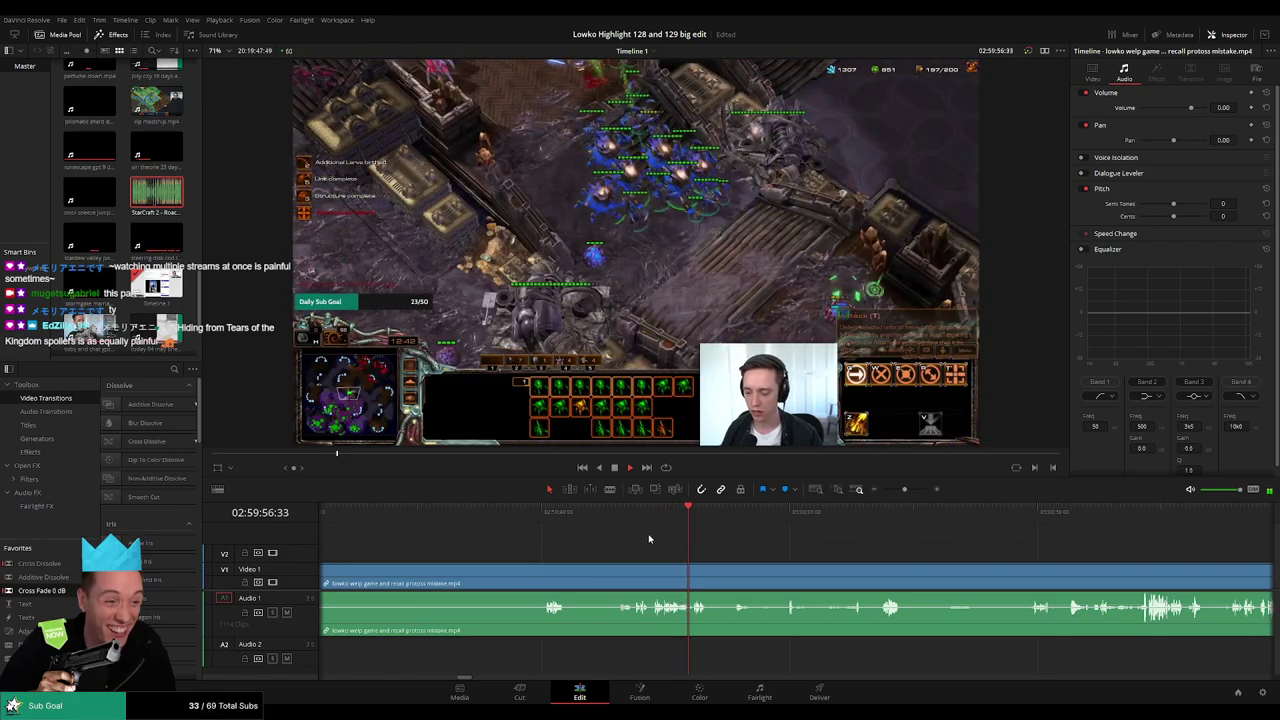
pyautogui.moveTo(750, 517); pyautogui.dragTo(790, 517)
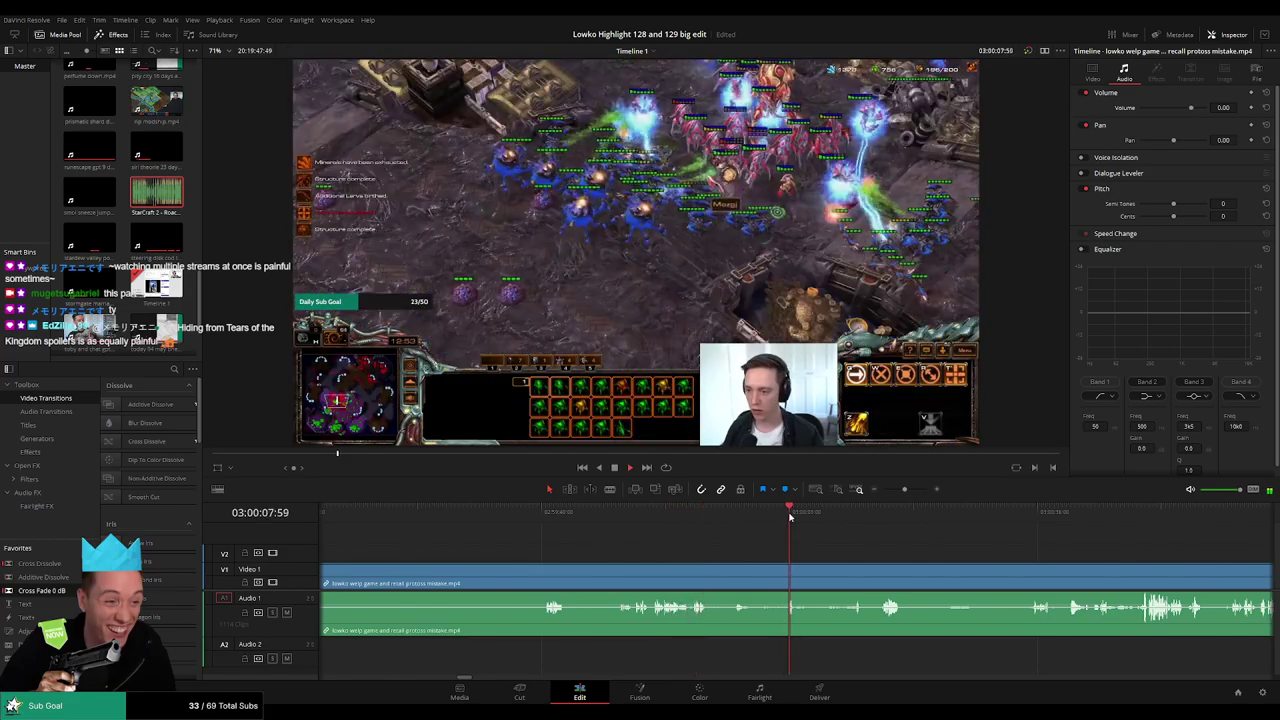
pyautogui.click(737, 512)
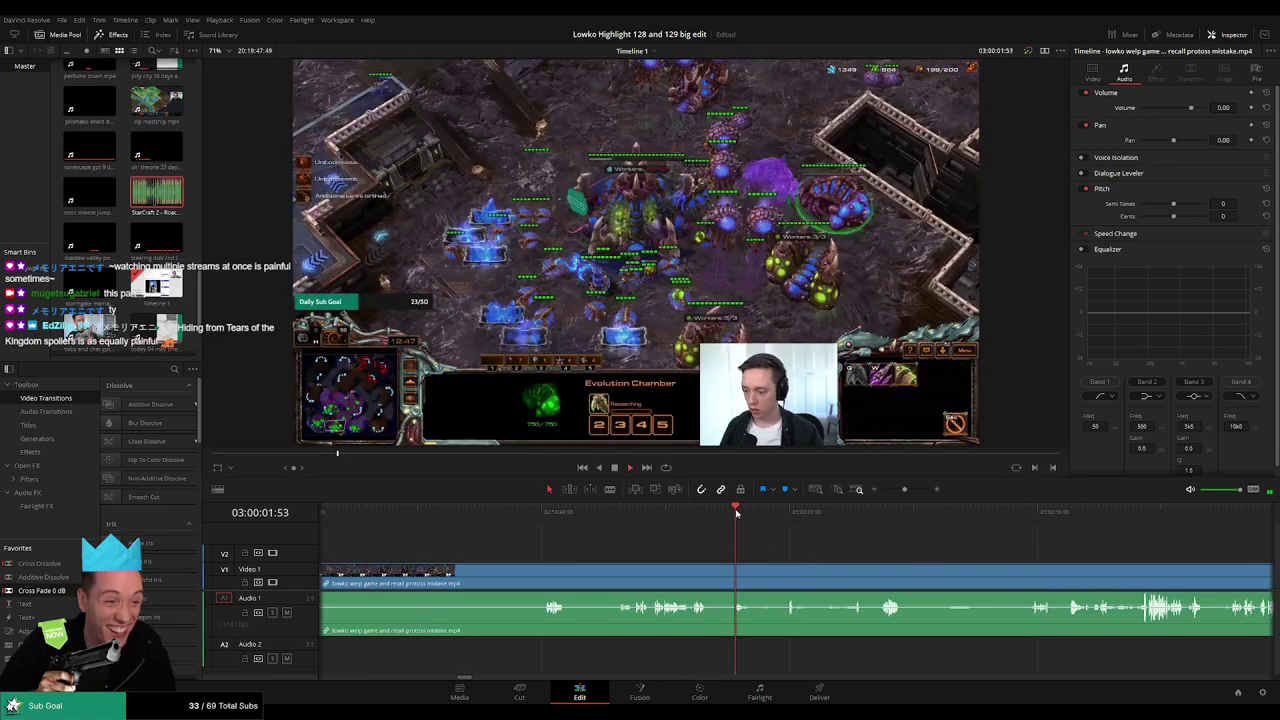
pyautogui.click(755, 517)
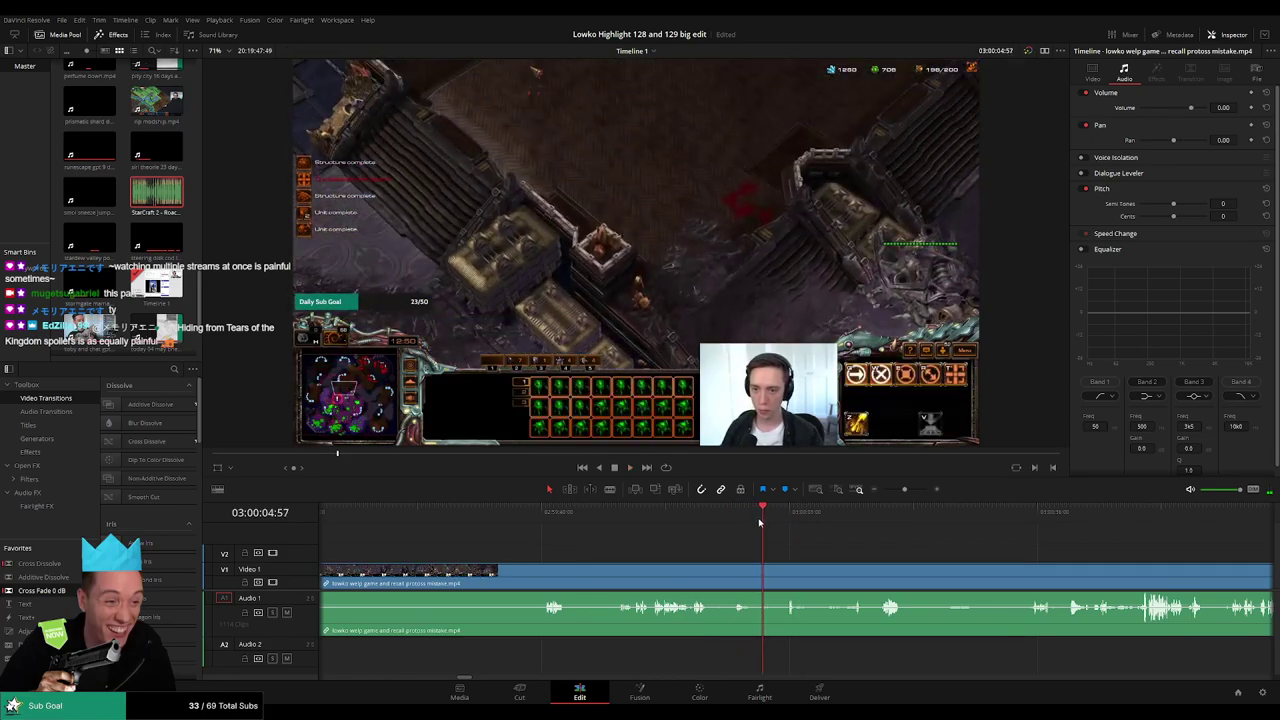
# - Cut out the section from about 02:57:52:40 to 03:00:04, close the gap and add a Cross Fade 0 dB at the join
pyautogui.press('space')
pyautogui.press('b')
pyautogui.click(760, 574)
pyautogui.press('a')
pyautogui.click(731, 575)
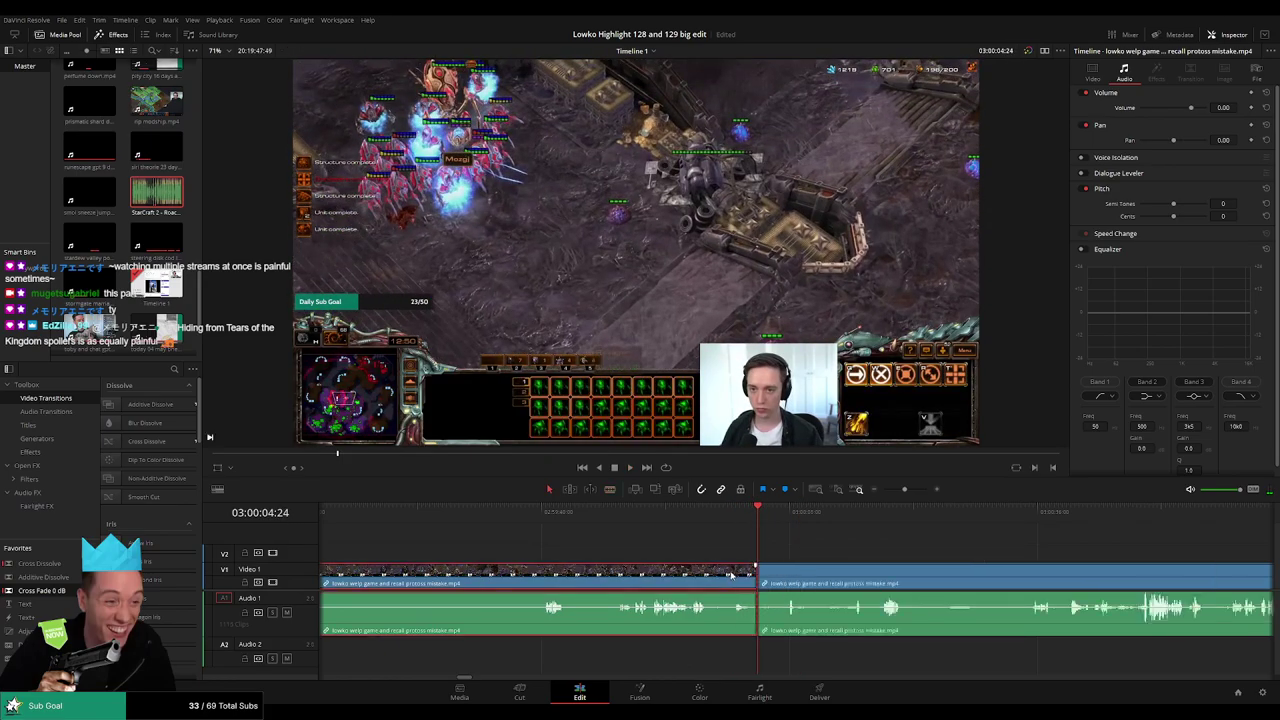
pyautogui.press('Delete')
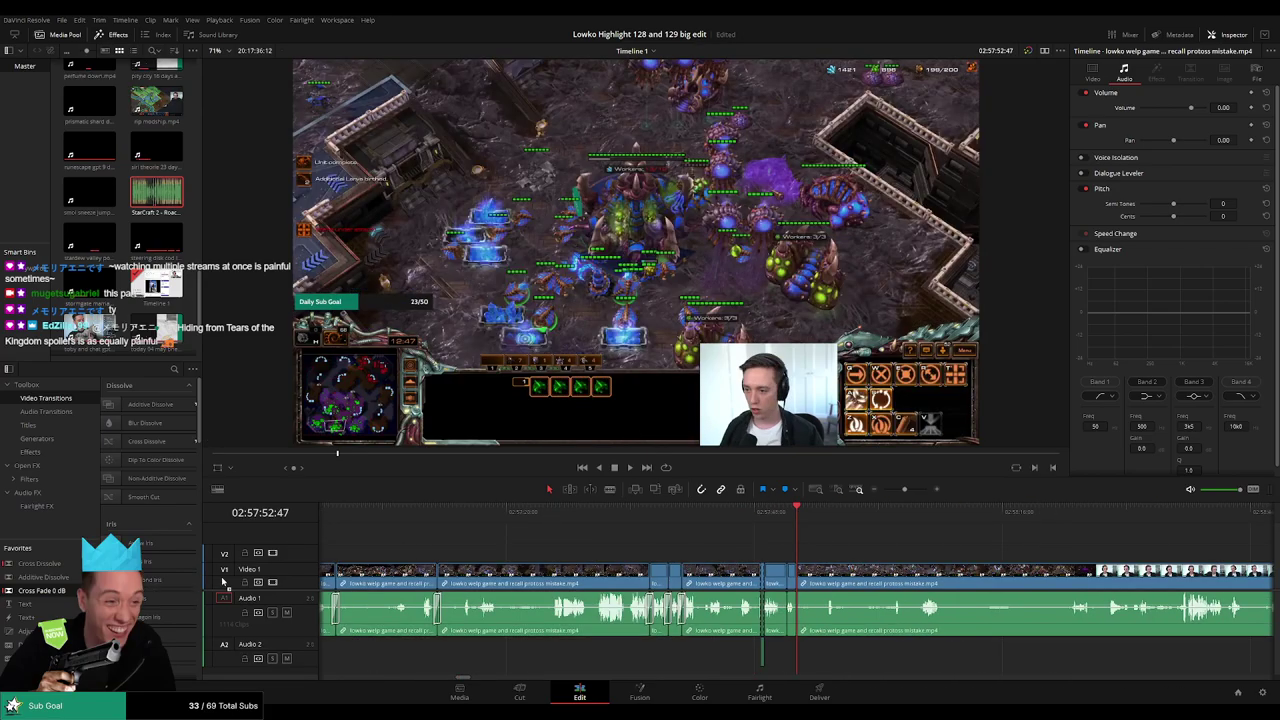
pyautogui.press('space')
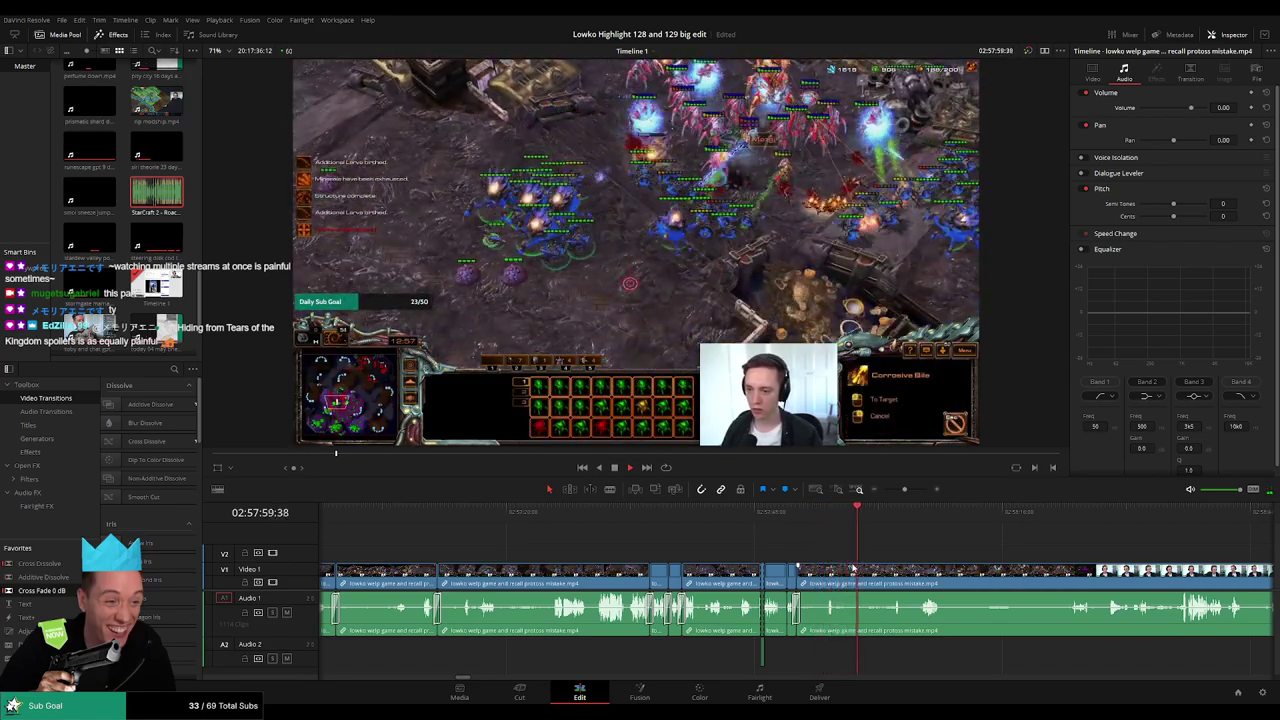
# - Play through the fight and the following full-screen webcam section up to about 02:58:41, listening for pauses to cut
pyautogui.moveTo(912, 571); pyautogui.dragTo(749, 557)
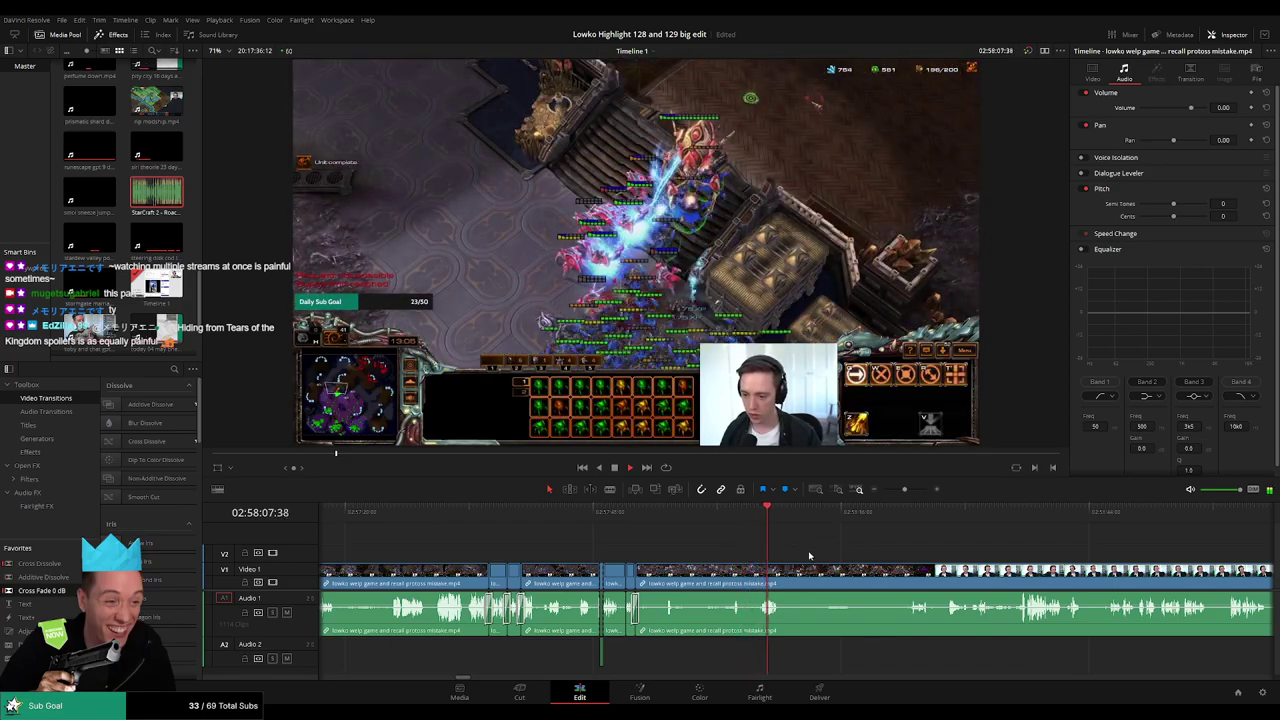
pyautogui.hscroll(3, 760, 553)
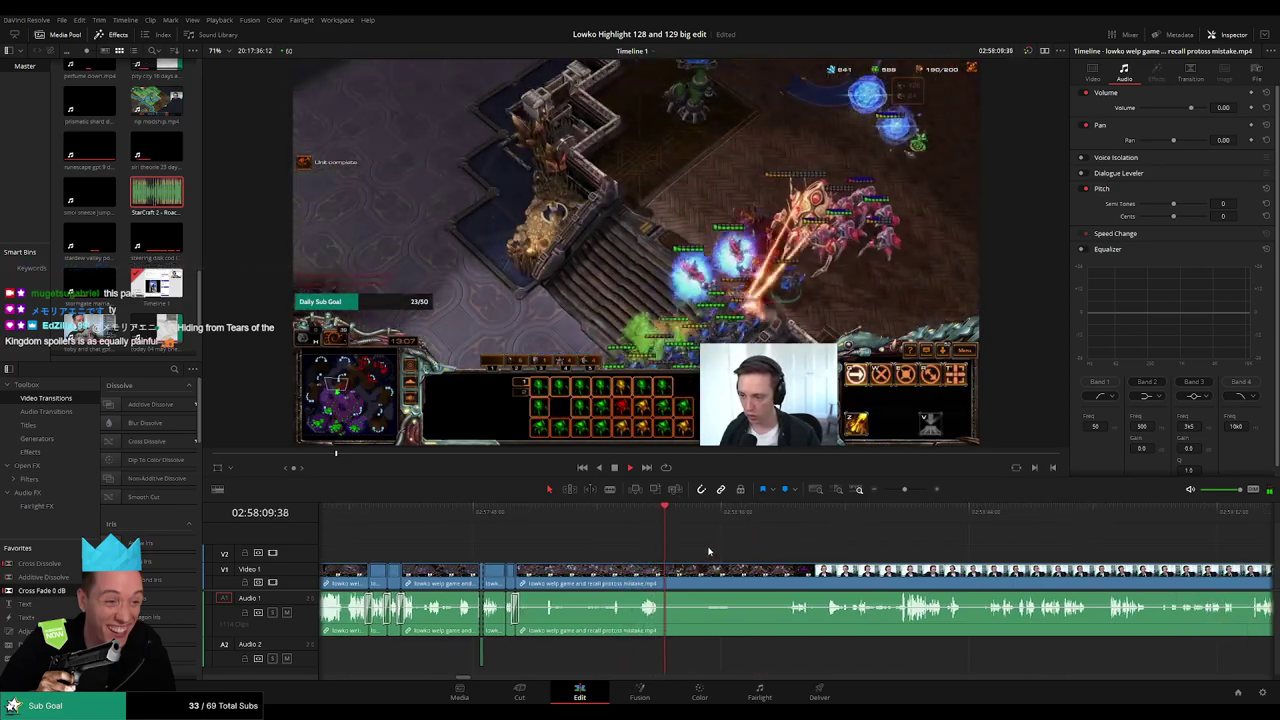
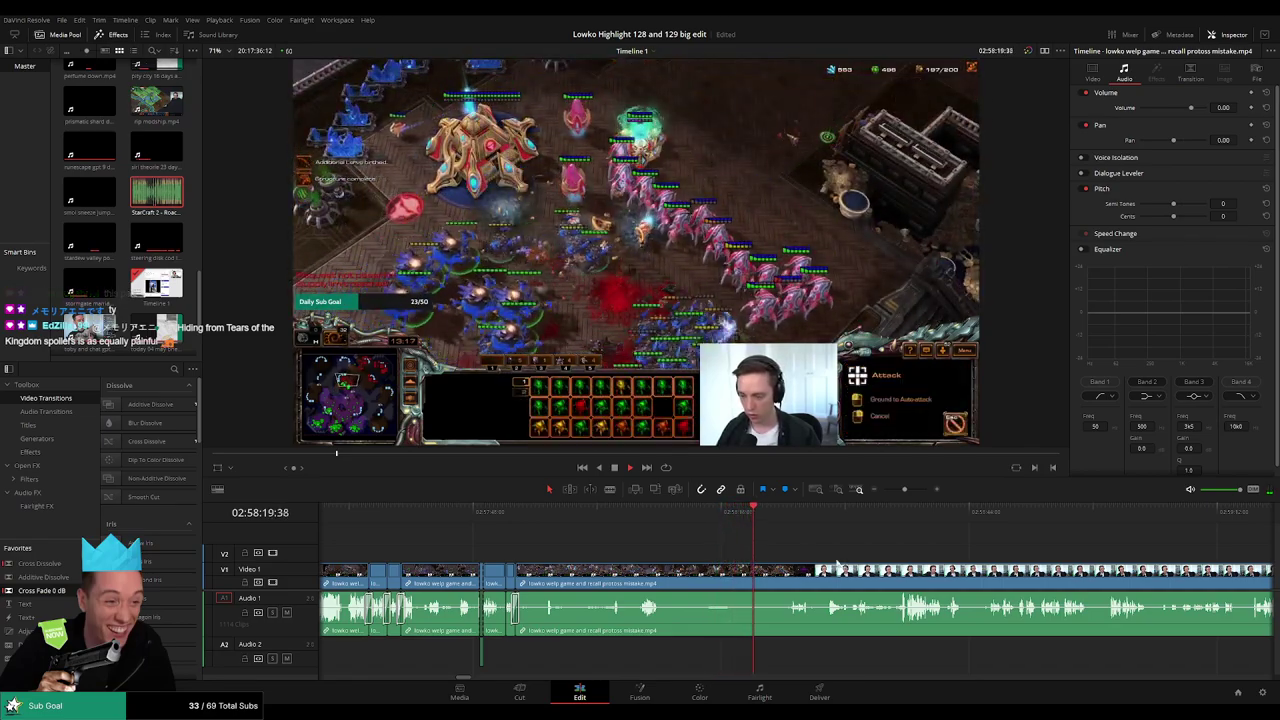
pyautogui.hscroll(2, 692, 536)
pyautogui.click(688, 508)
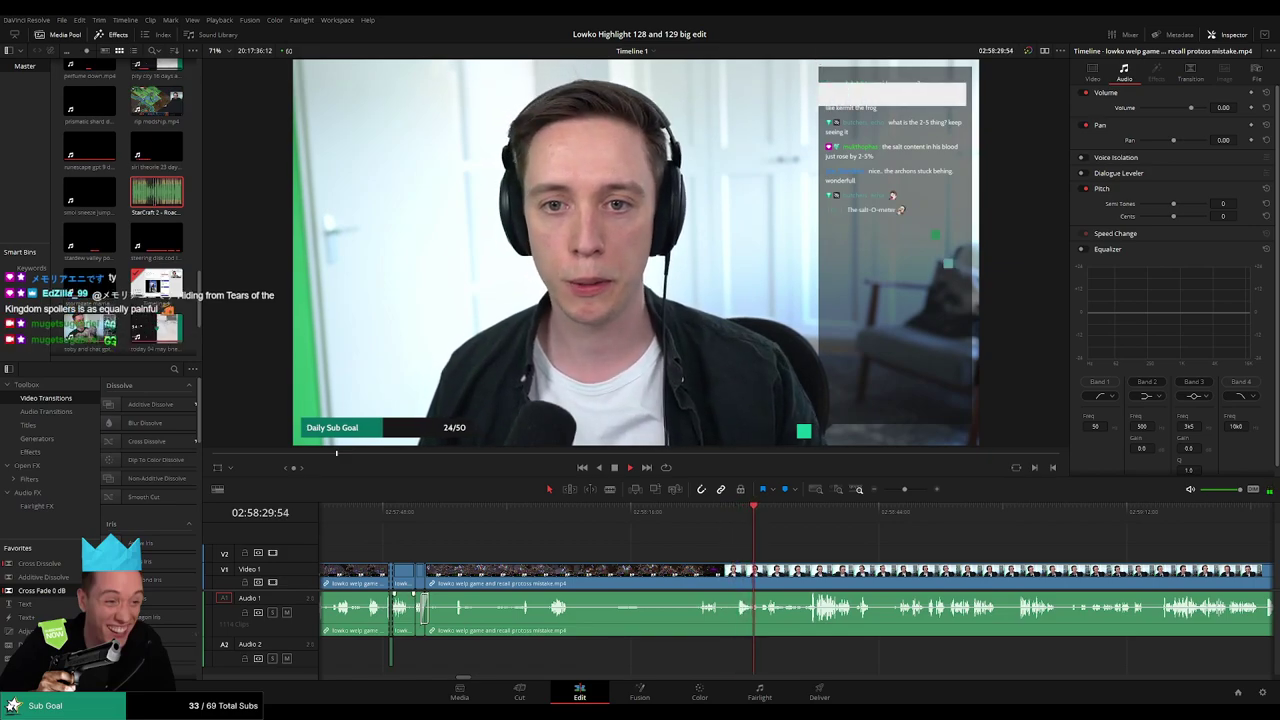
pyautogui.moveTo(793, 559); pyautogui.dragTo(672, 546)
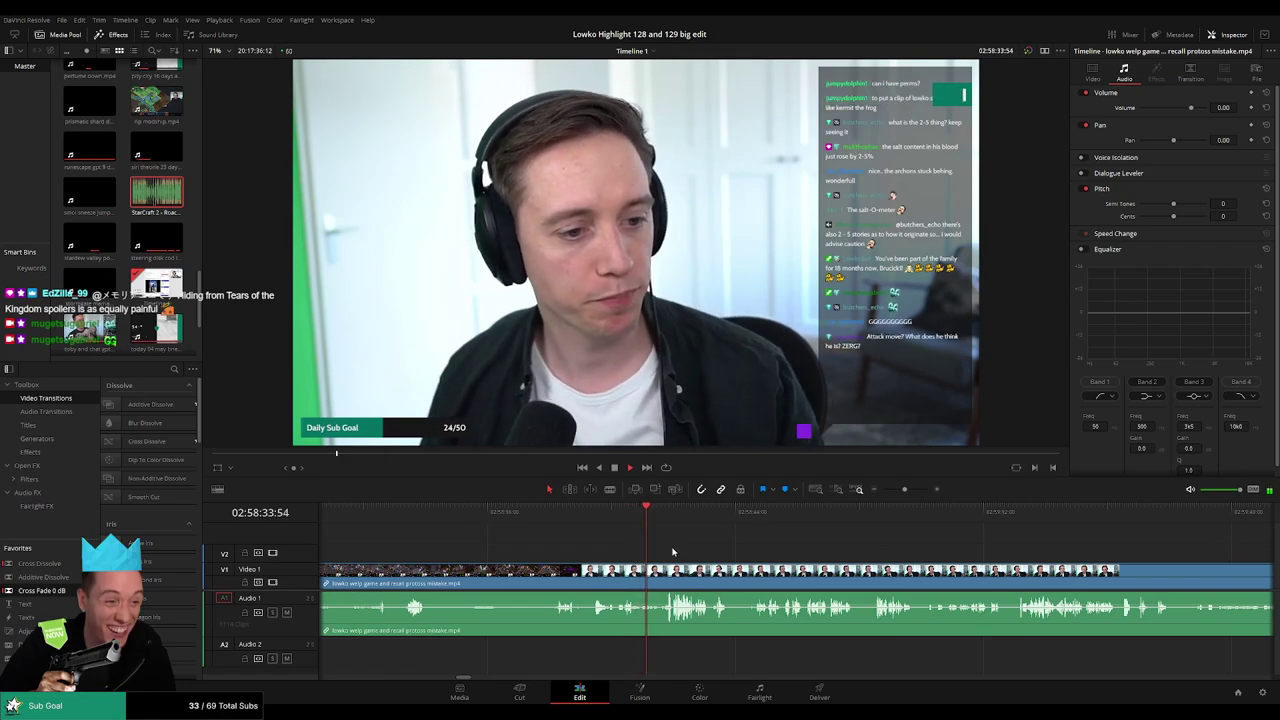
pyautogui.hscroll(2, 739, 557)
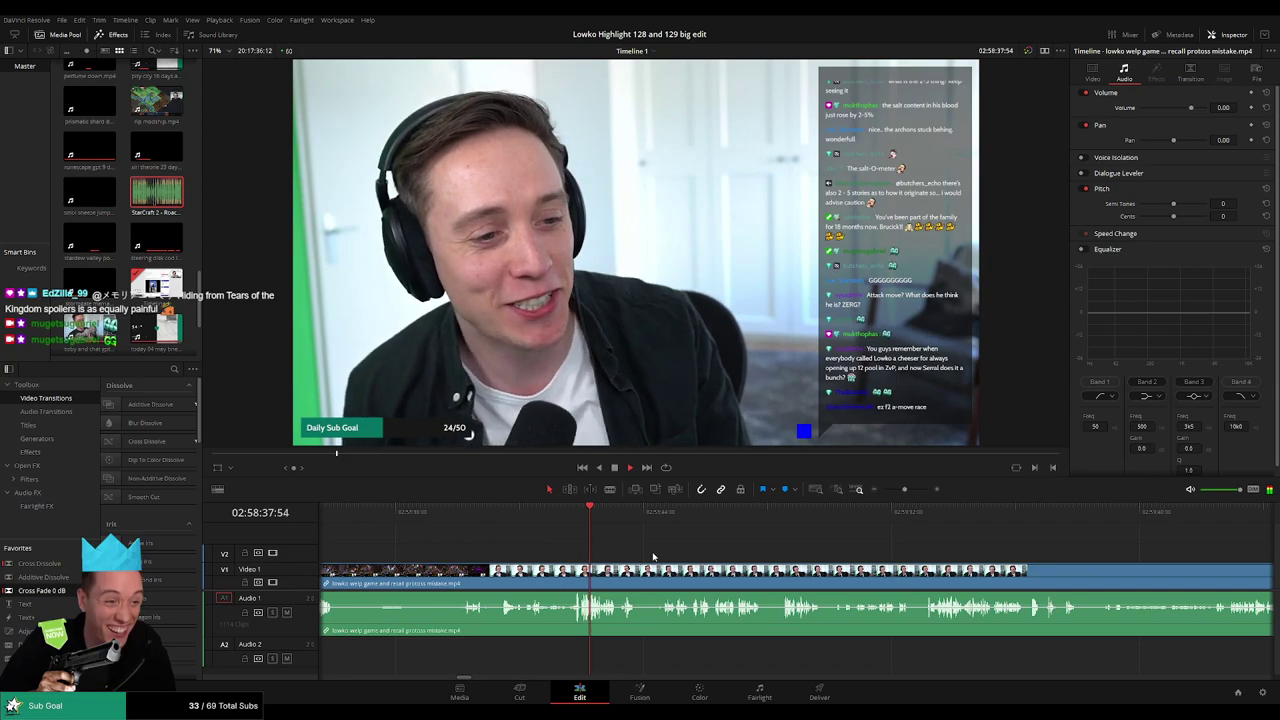
pyautogui.hscroll(-3, 656, 556)
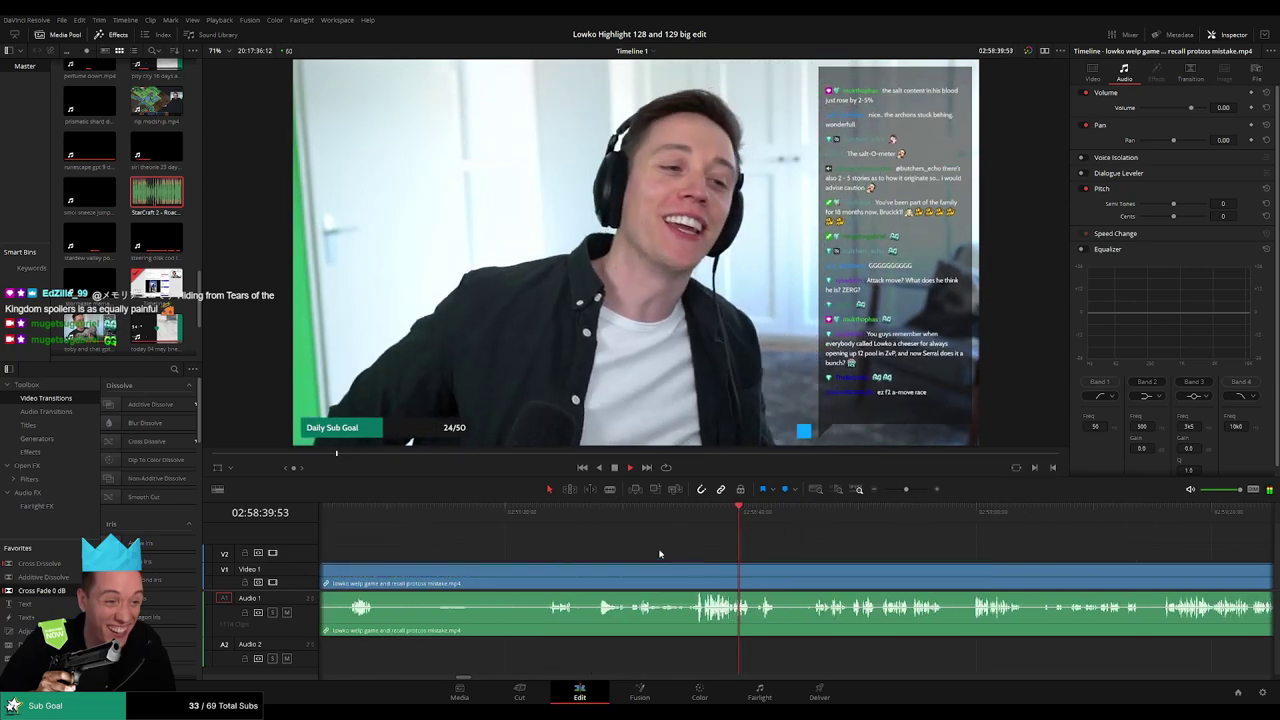
pyautogui.hscroll(4, 620, 553)
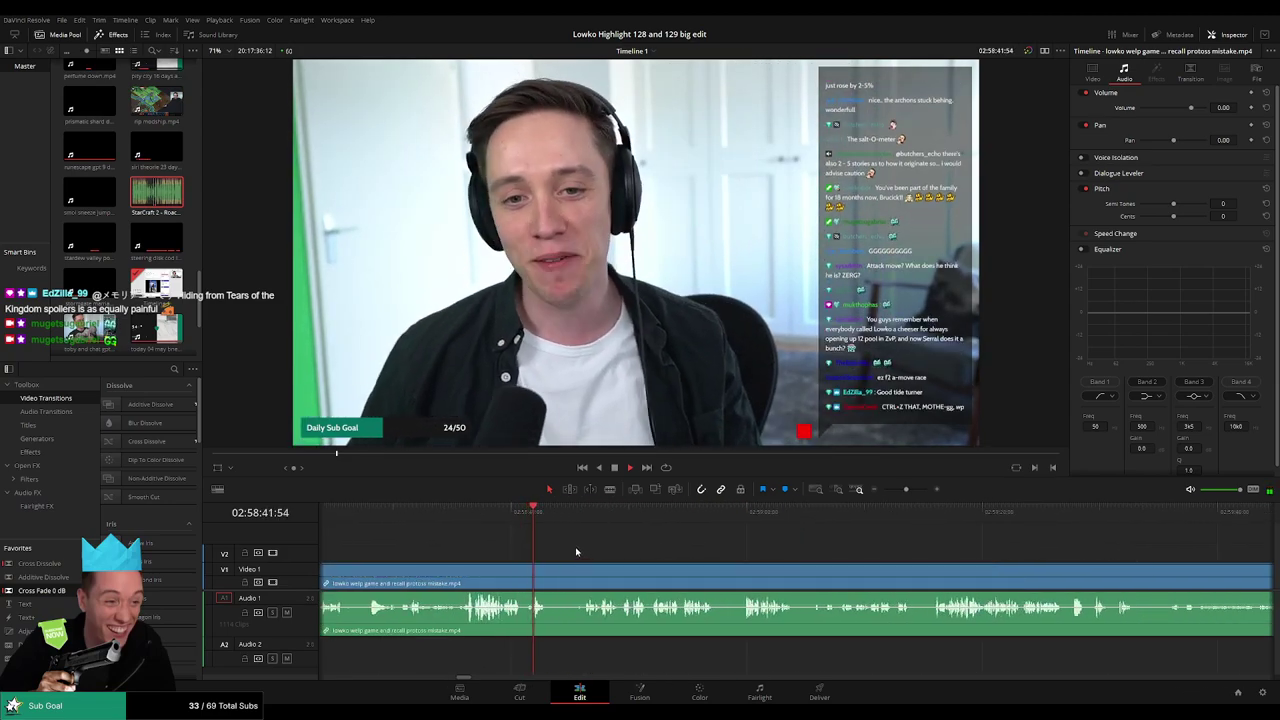
# - Cut out the pause from about 02:58:43 to 02:58:46, close the gap and add a Cross Fade 0 dB at the join
pyautogui.click(584, 552)
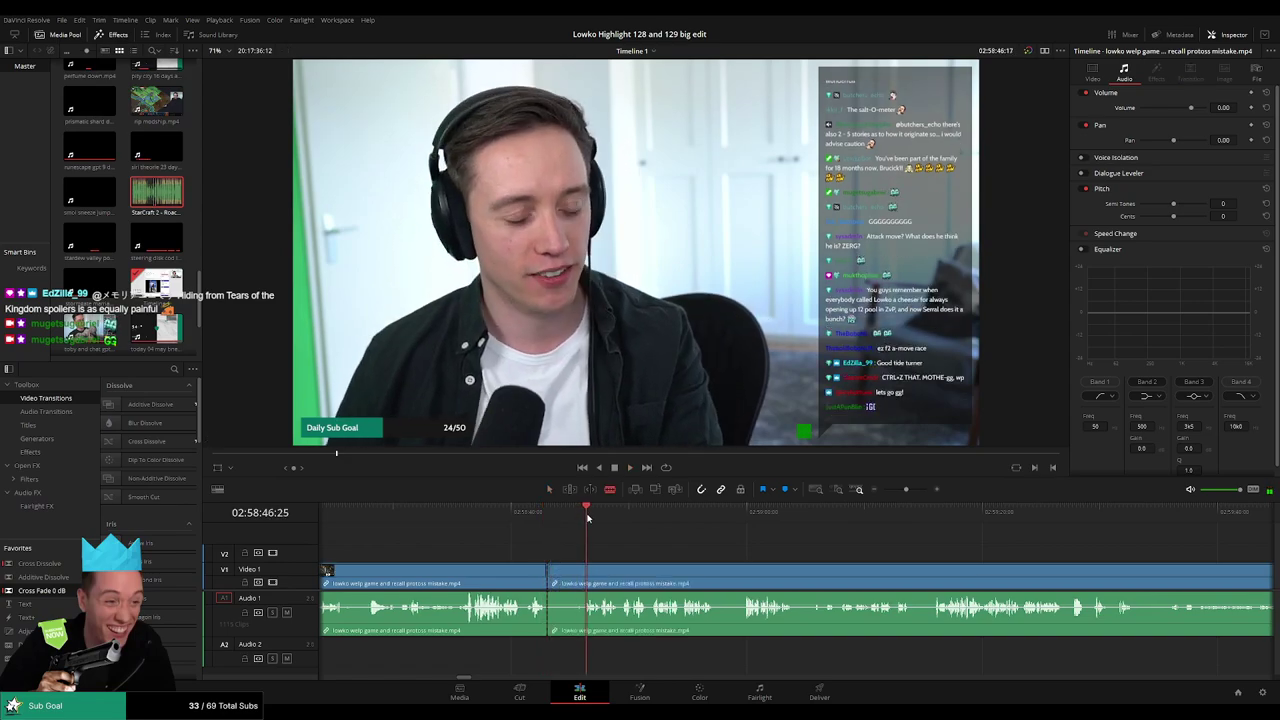
pyautogui.click(584, 573)
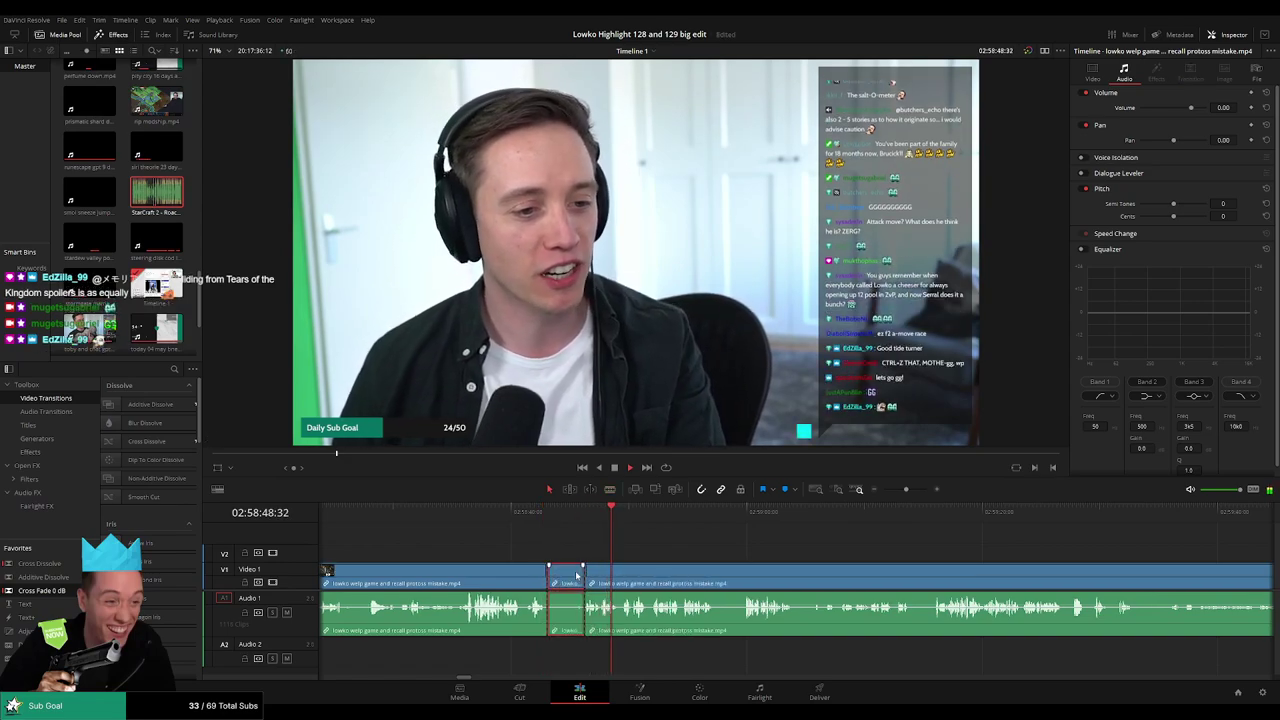
pyautogui.press('Delete')
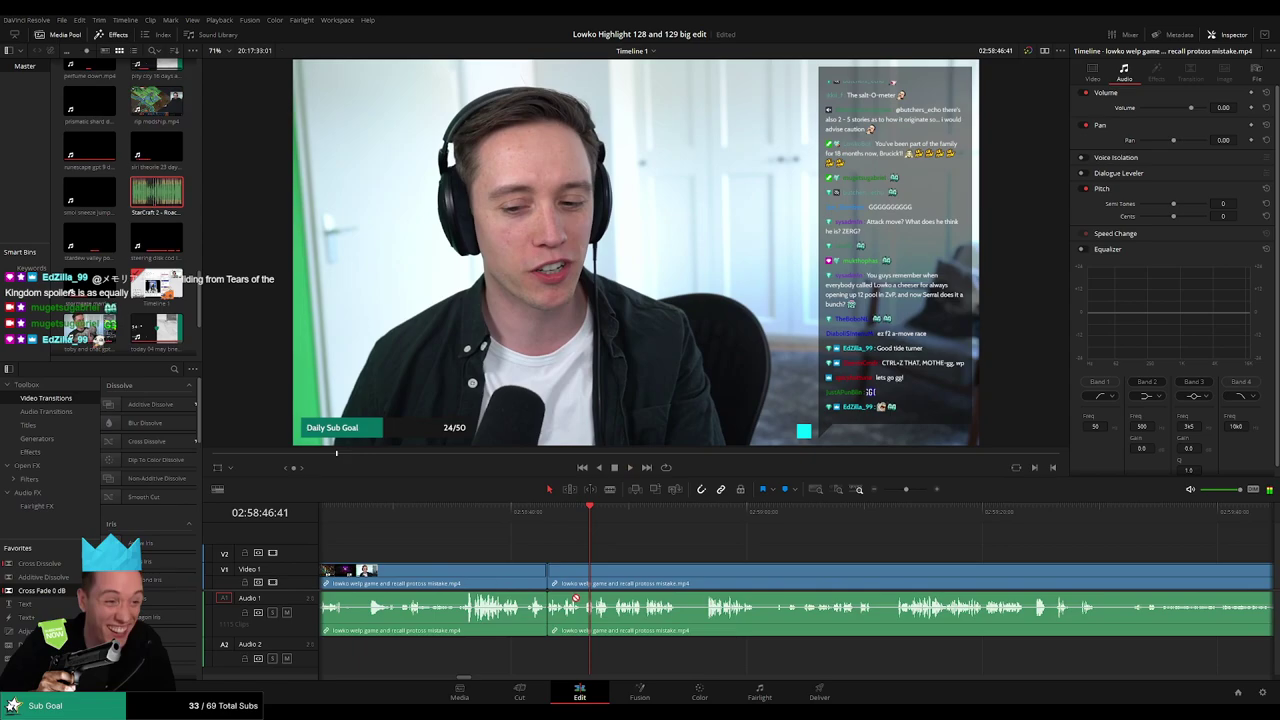
pyautogui.moveTo(545, 626); pyautogui.dragTo(546, 624)
pyautogui.hscroll(2, 615, 553)
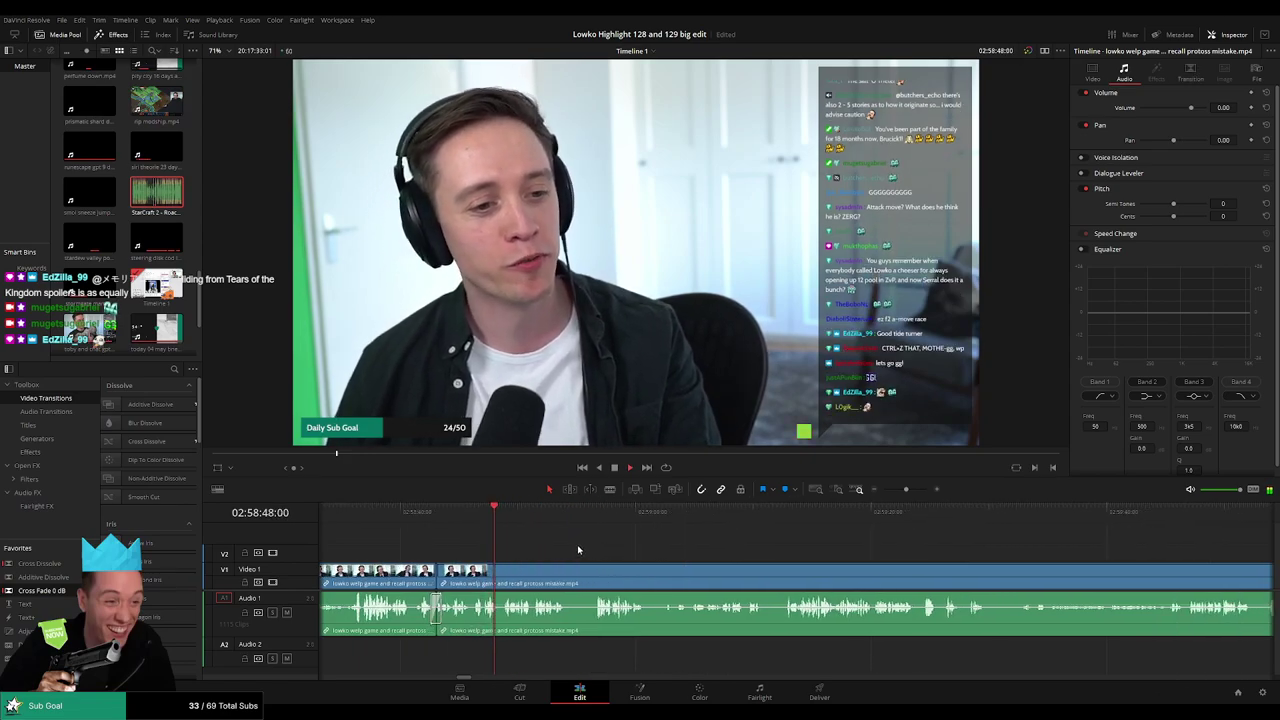
# - Cut out the pause from about 02:58:53:51 to 02:58:56, close the gap and add a Cross Fade 0 dB at the join
pyautogui.hscroll(2, 602, 565)
pyautogui.press('b')
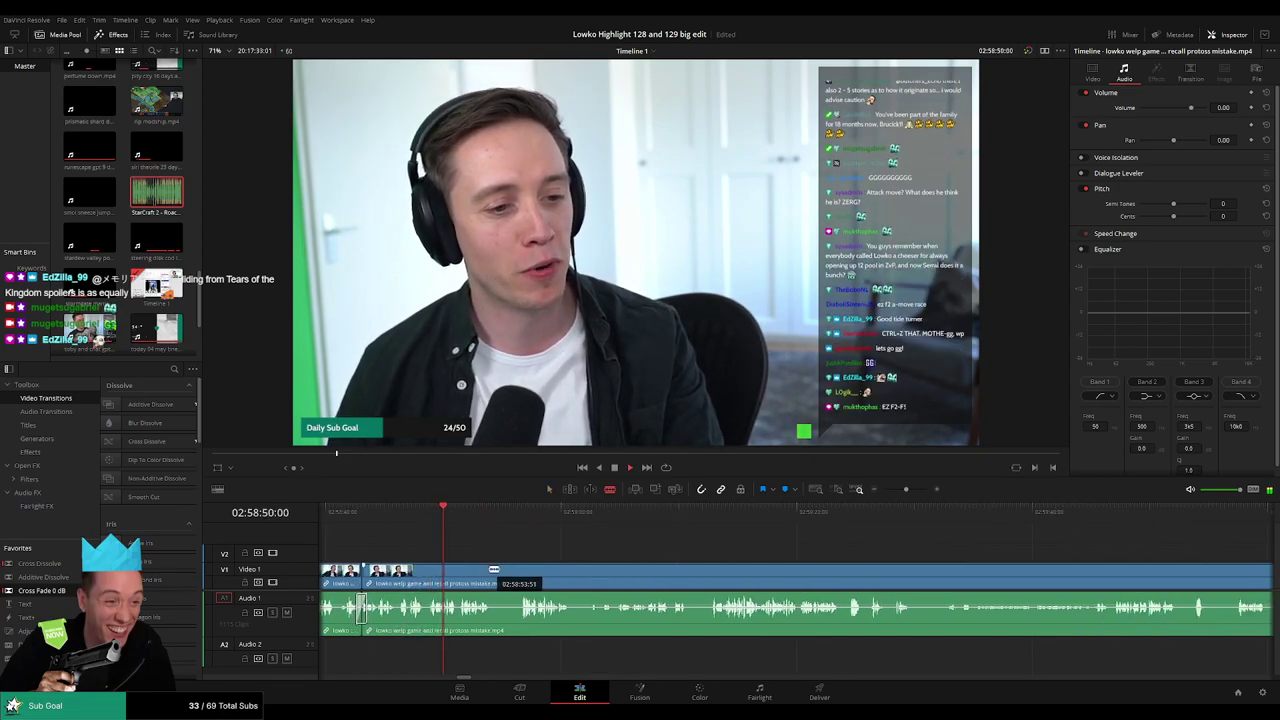
pyautogui.click(491, 575)
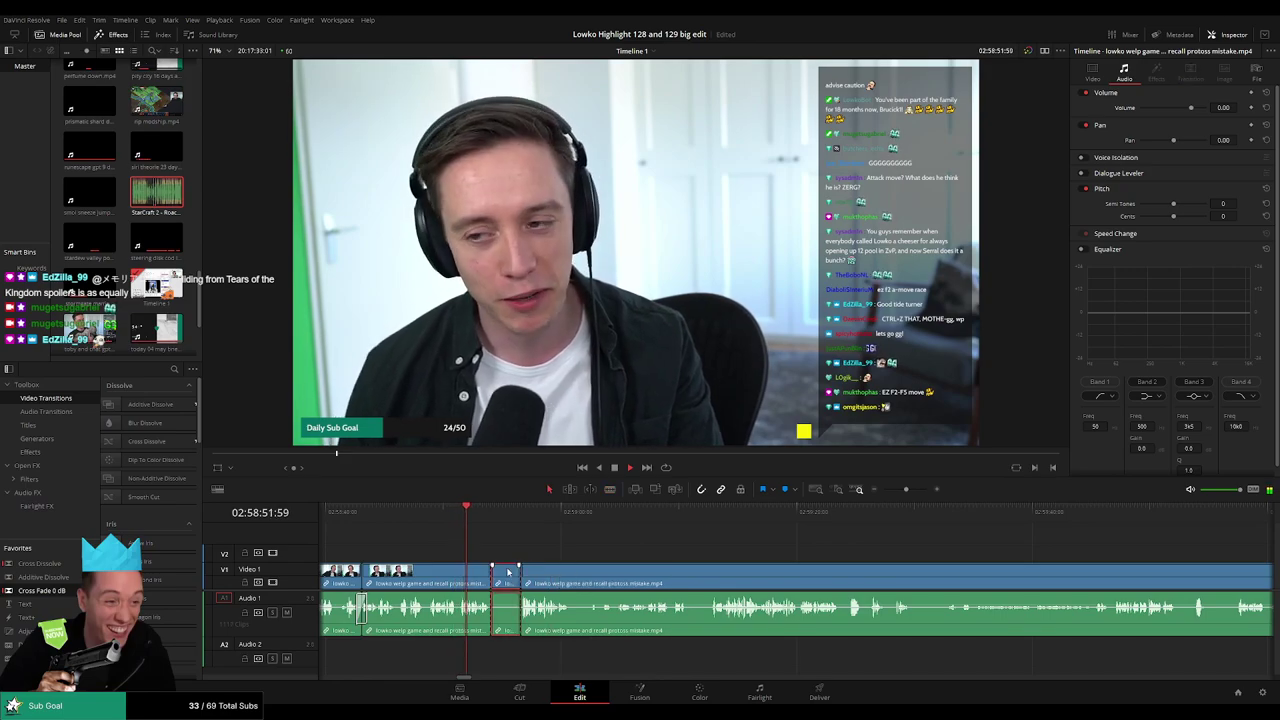
pyautogui.press('Delete')
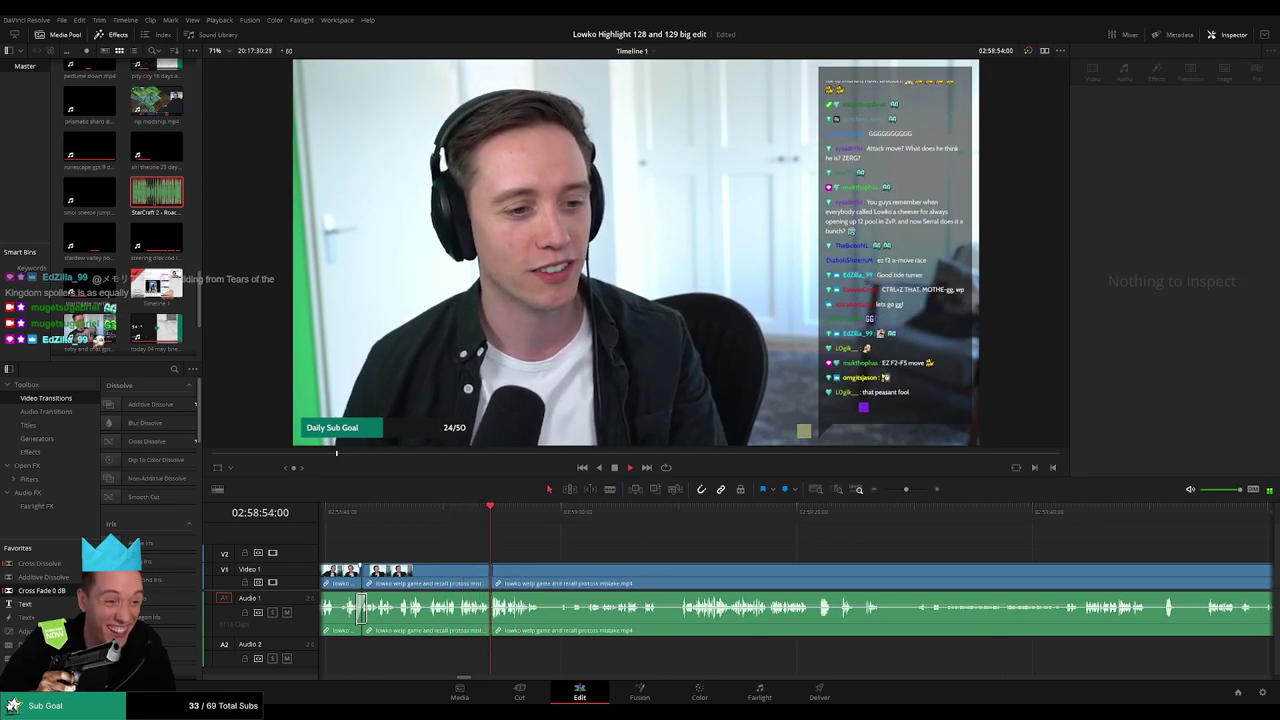
pyautogui.click(64, 591)
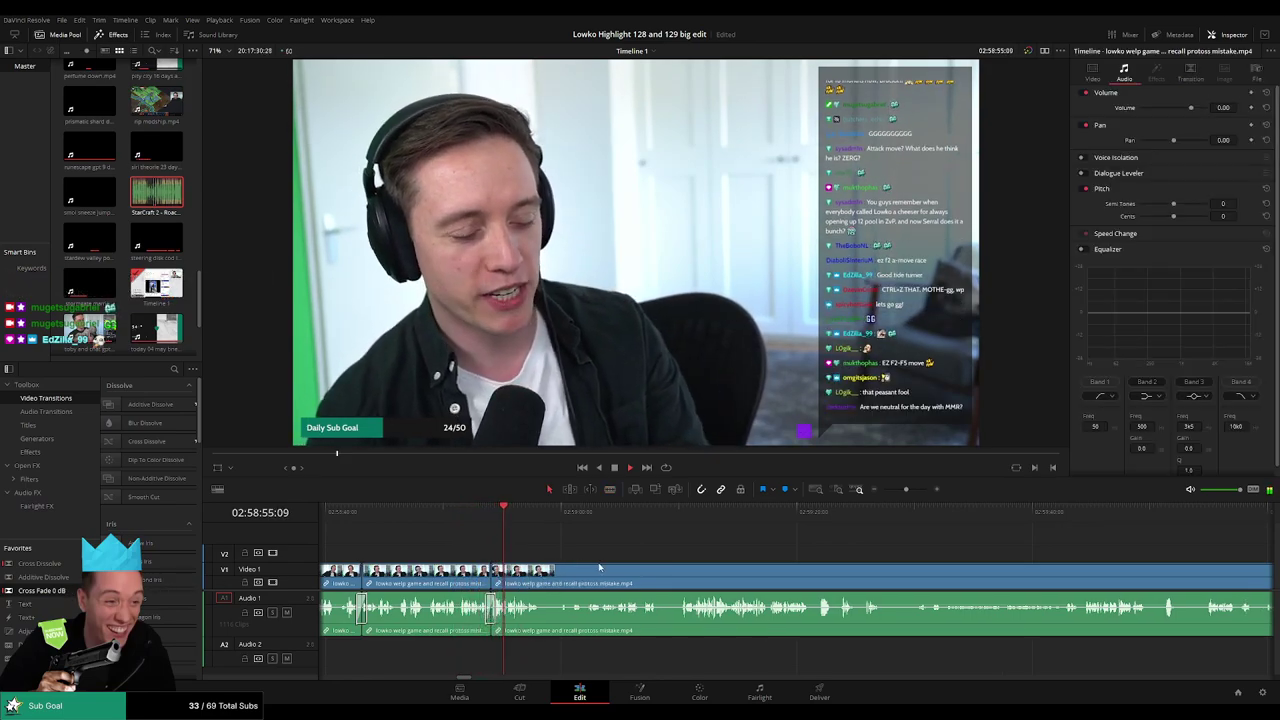
# - Play past the new join, find where the webcam talk goes quiet and split the clip at about 02:58:58
pyautogui.moveTo(599, 563); pyautogui.dragTo(497, 555)
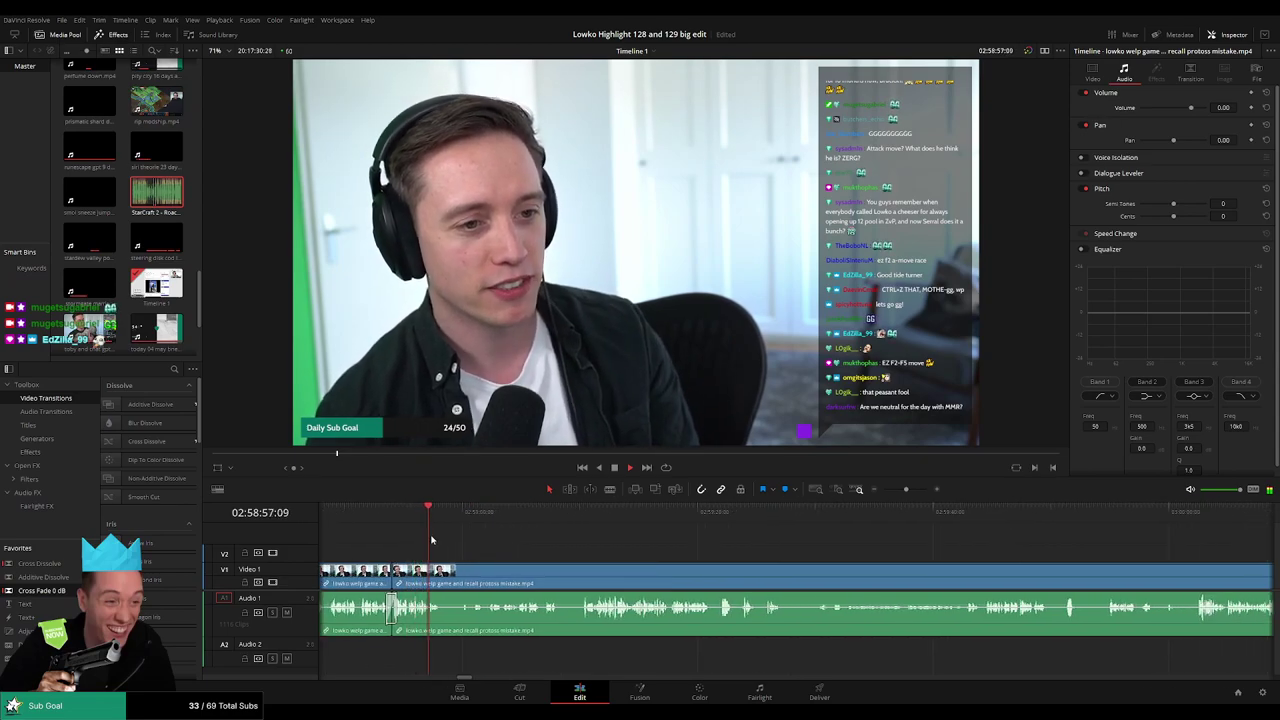
pyautogui.moveTo(460, 527); pyautogui.dragTo(487, 527)
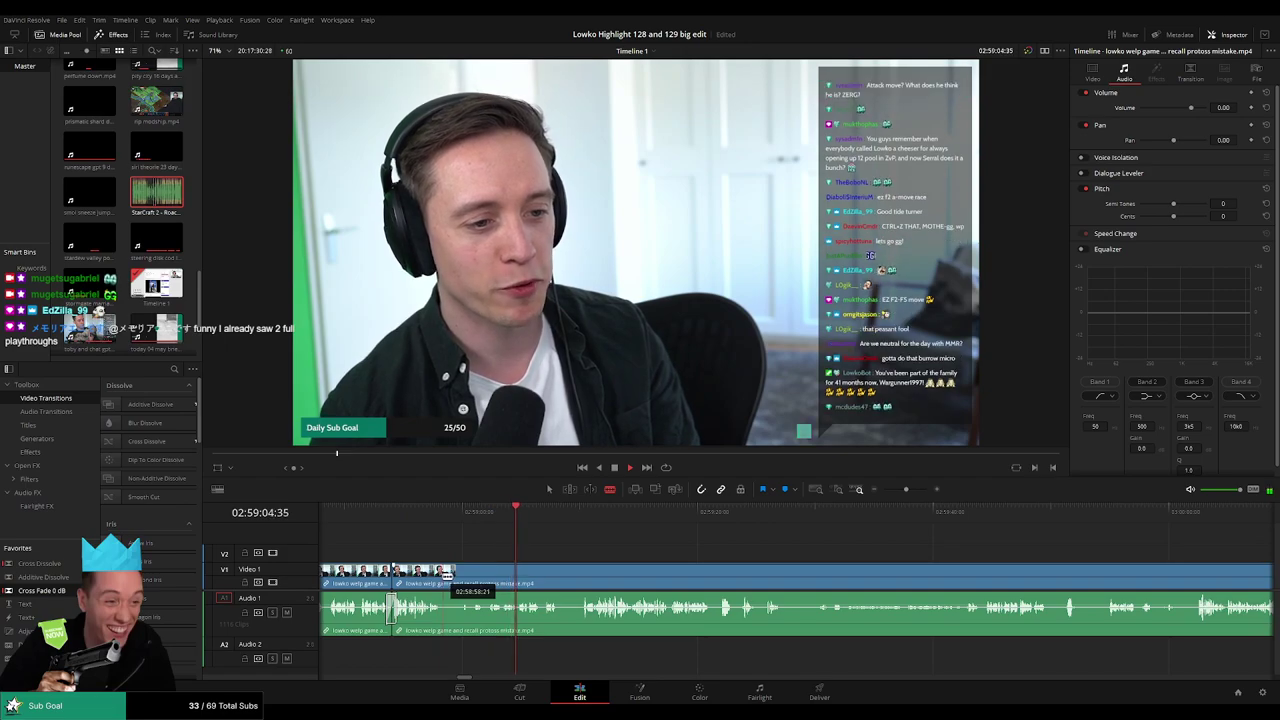
pyautogui.click(444, 575)
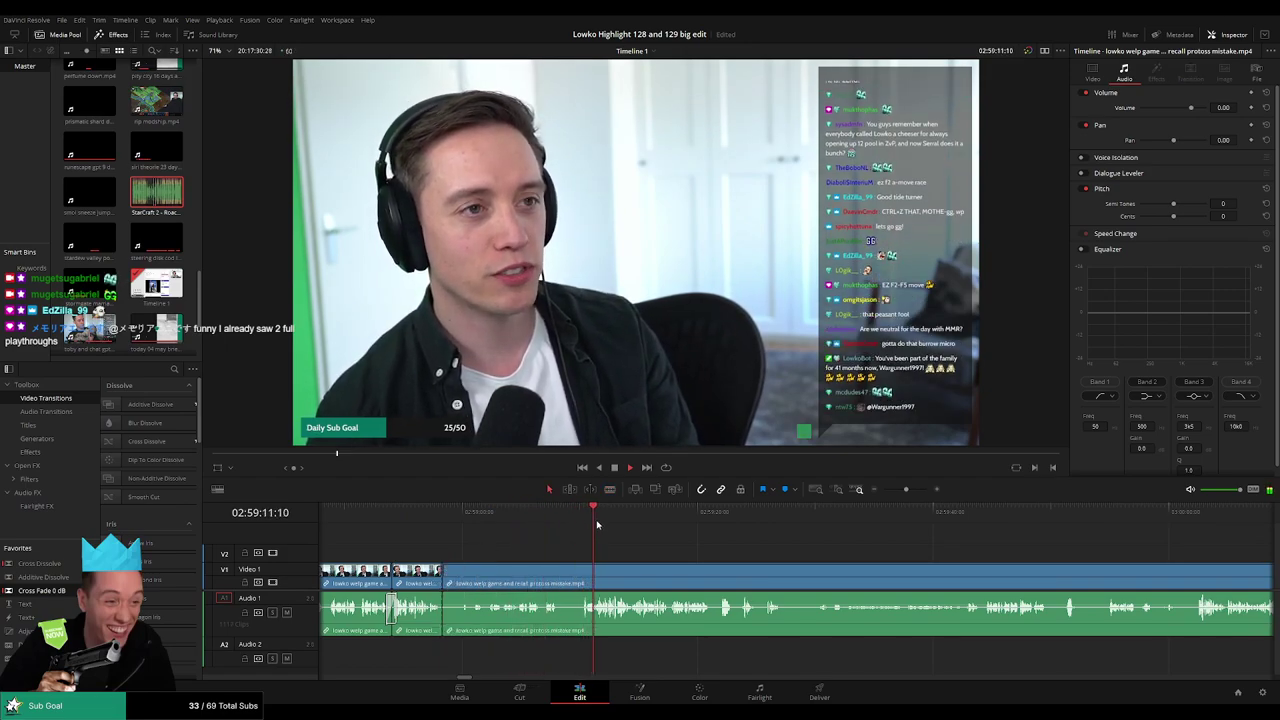
# - Examine the stretch from about 02:59:11 to 03:02:52 for the point where the Twitch clip reaction should start
pyautogui.press('b')
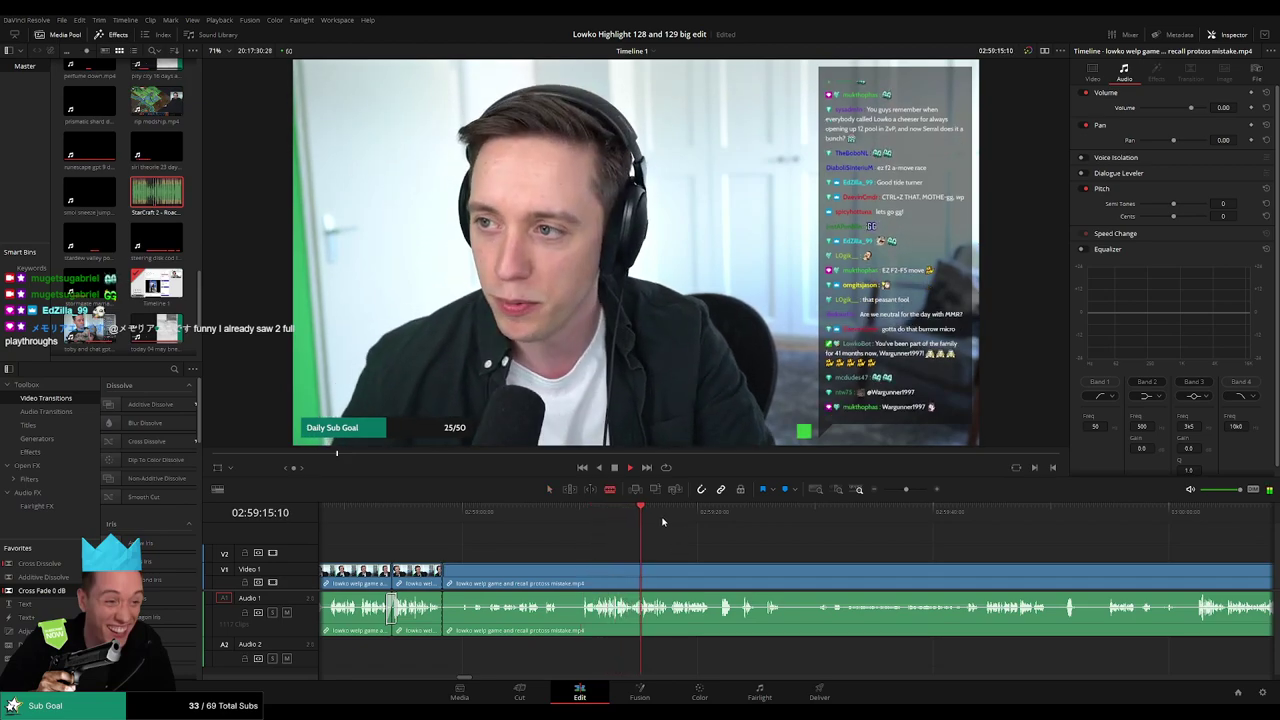
pyautogui.moveTo(674, 515); pyautogui.dragTo(1070, 526)
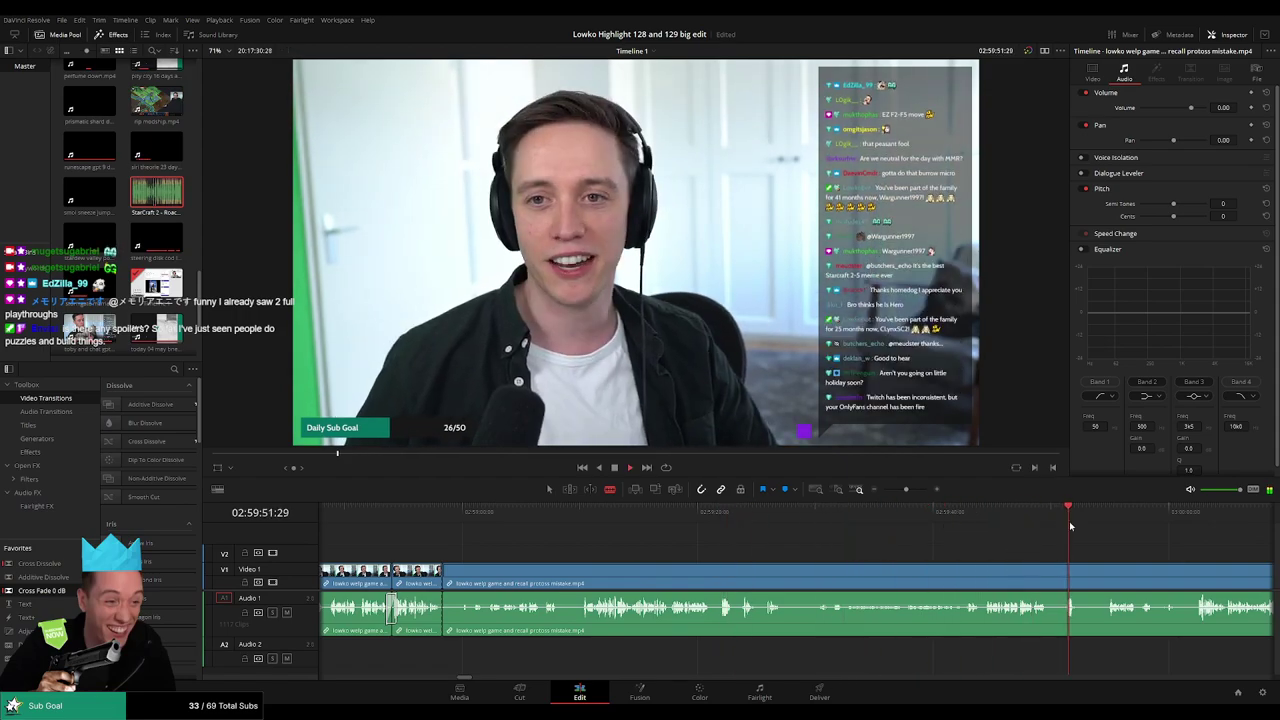
pyautogui.moveTo(896, 490); pyautogui.dragTo(889, 491)
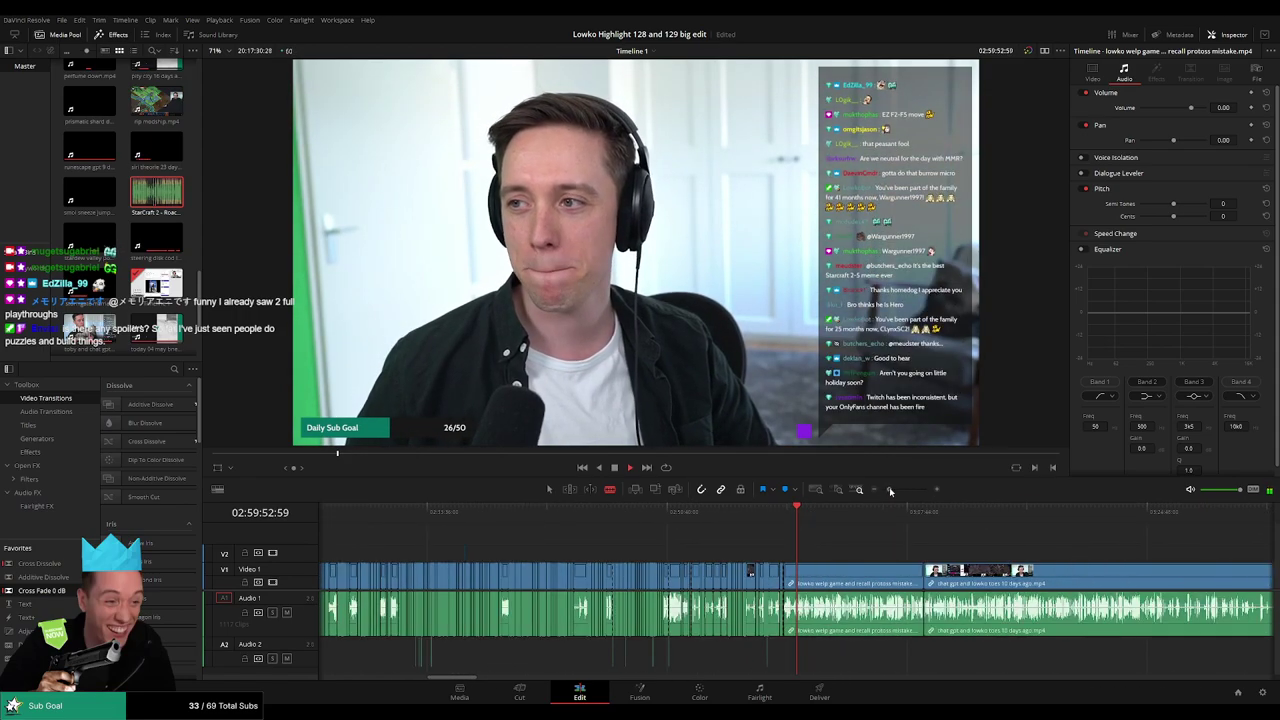
pyautogui.click(824, 521)
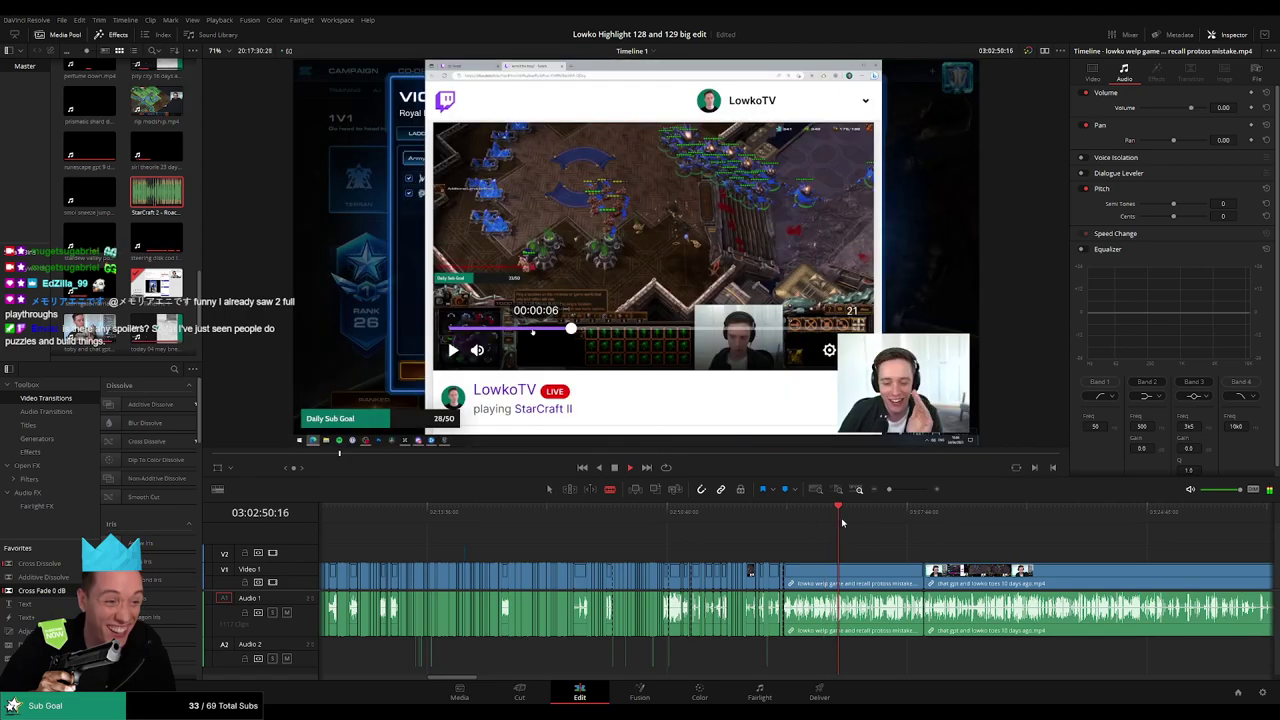
pyautogui.scroll(10, 829, 549)
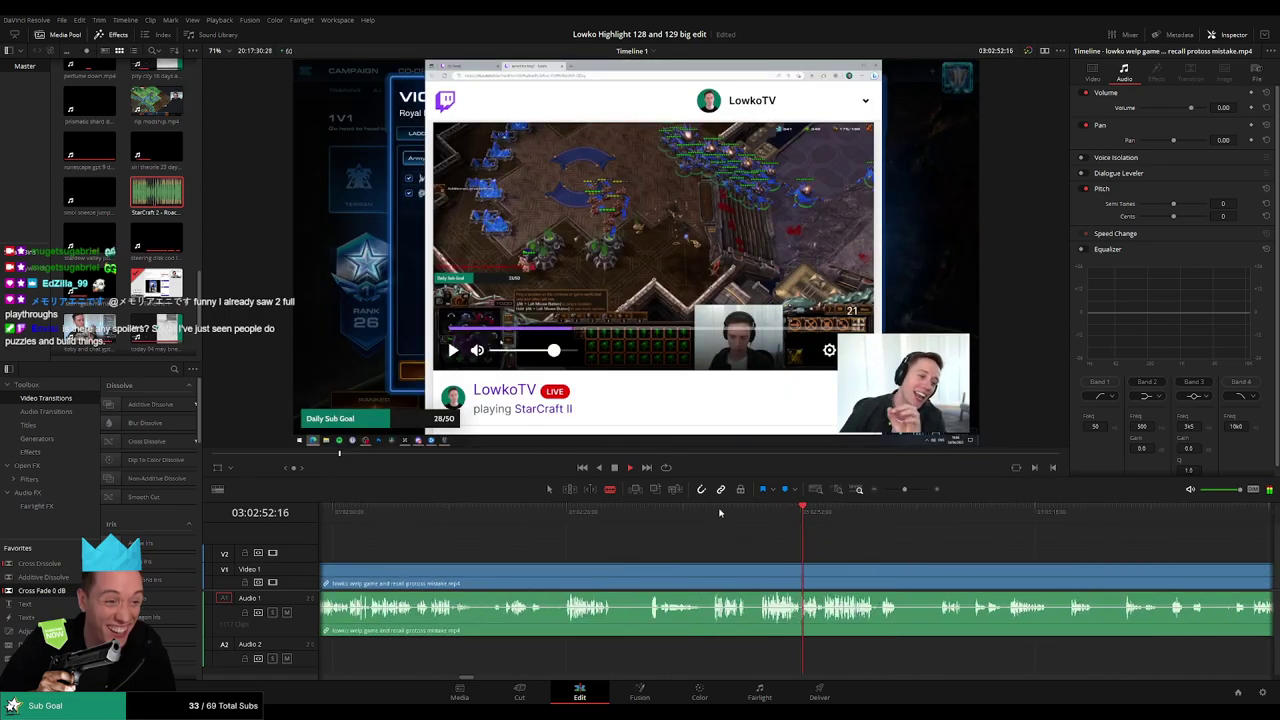
pyautogui.click(651, 512)
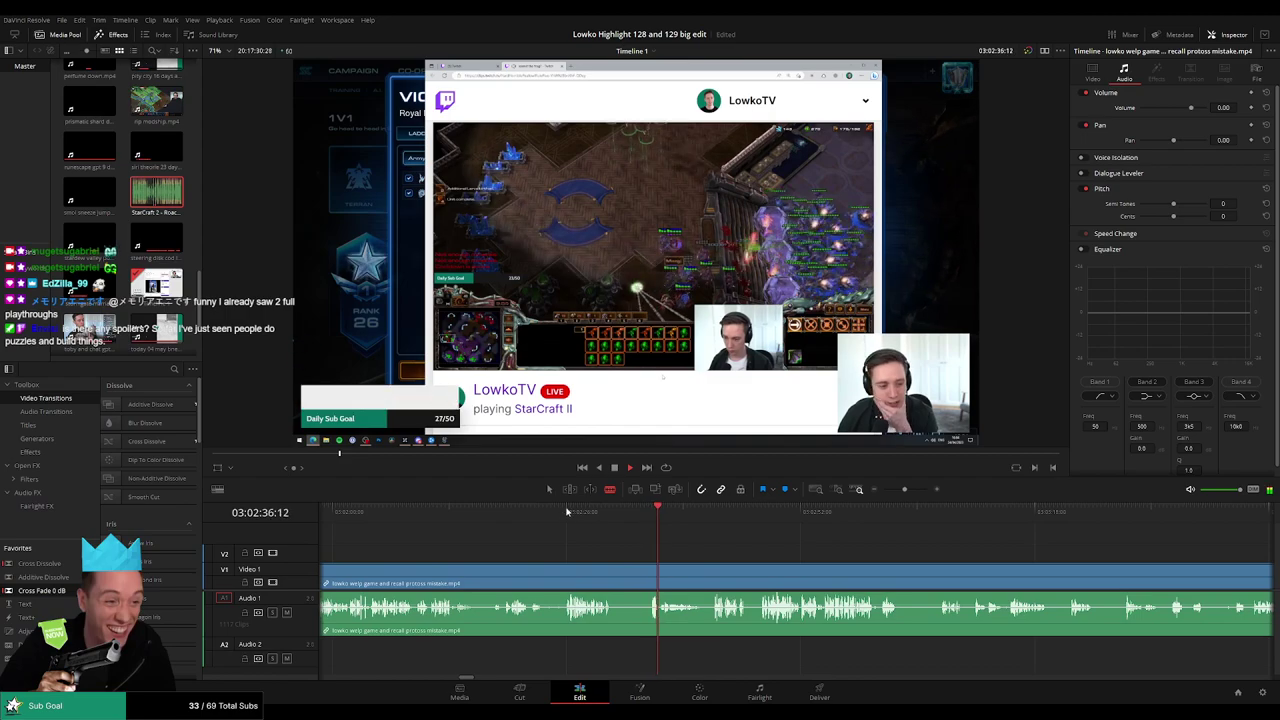
pyautogui.click(568, 510)
pyautogui.hscroll(-1, 574, 550)
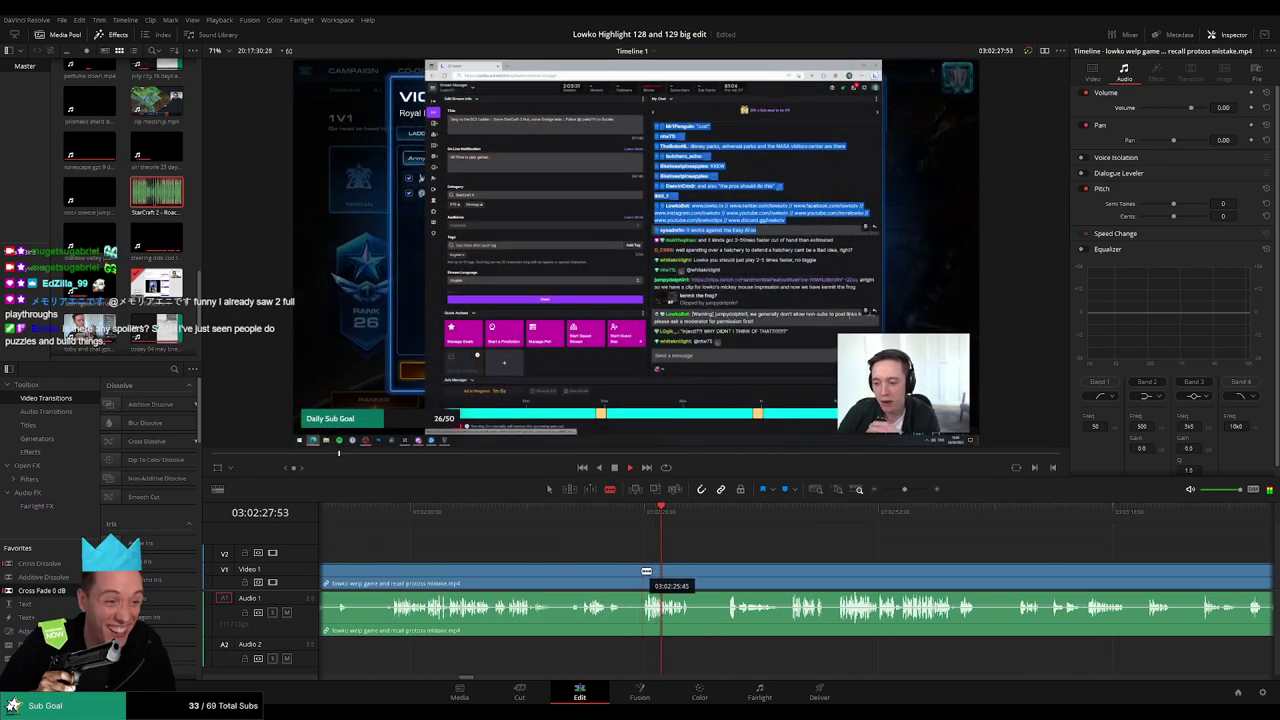
# - Split the clip at about 03:02:25:45, delete the section back to the split at 02:58:58 and close the gap
pyautogui.click(646, 571)
pyautogui.press('a')
pyautogui.click(606, 577)
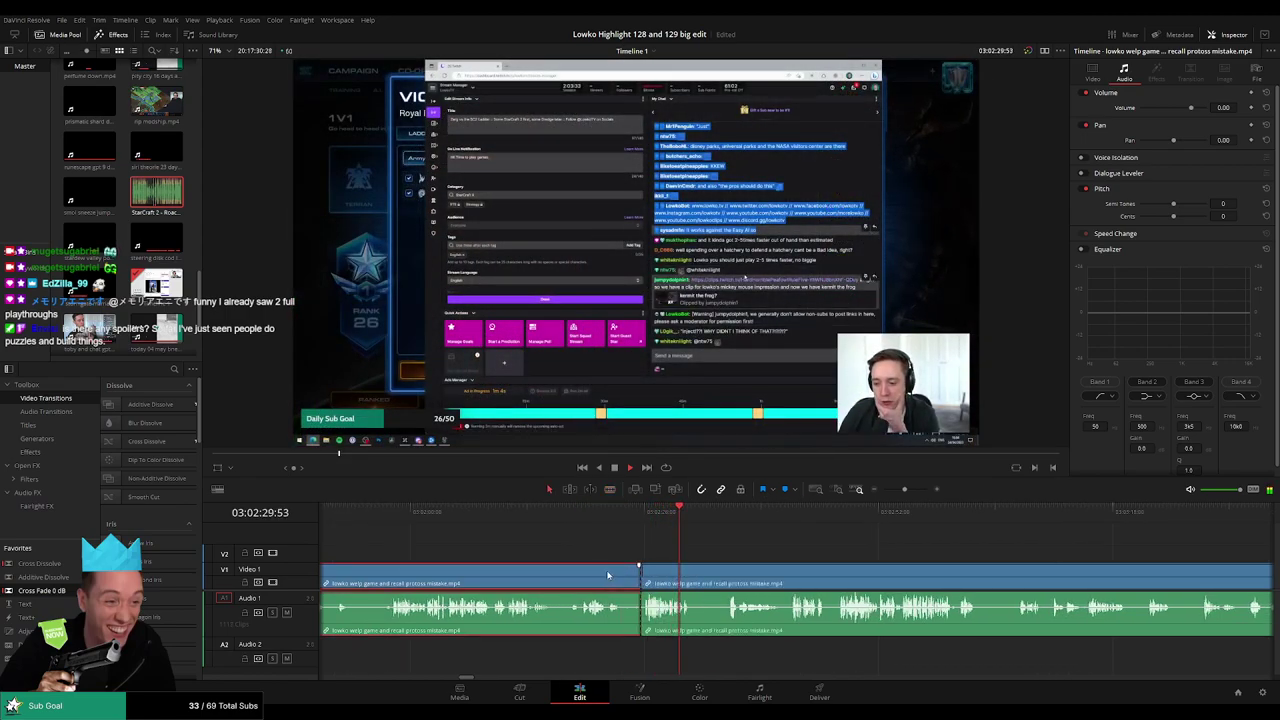
pyautogui.press('Delete')
# - Play from the join into the Twitch clip reaction, cut out the pause from about 02:59:19 to 02:59:20 and close the gap
pyautogui.hscroll(3, 816, 553)
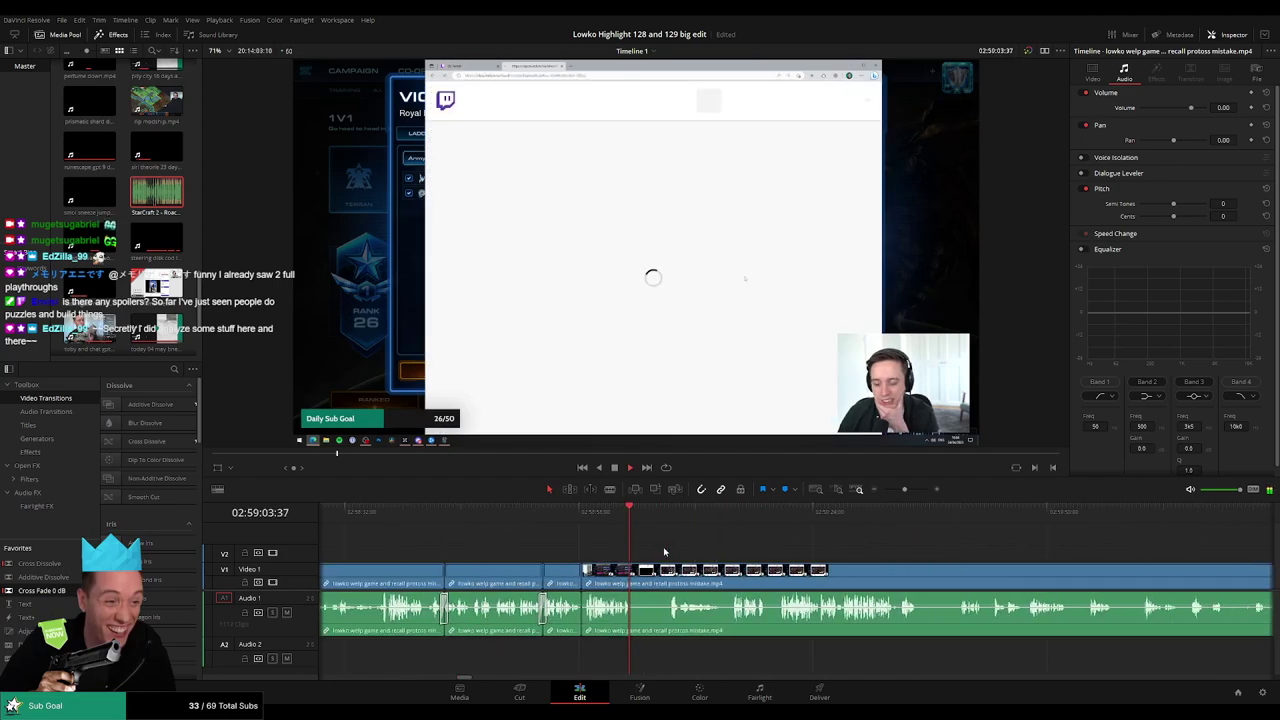
pyautogui.click(571, 512)
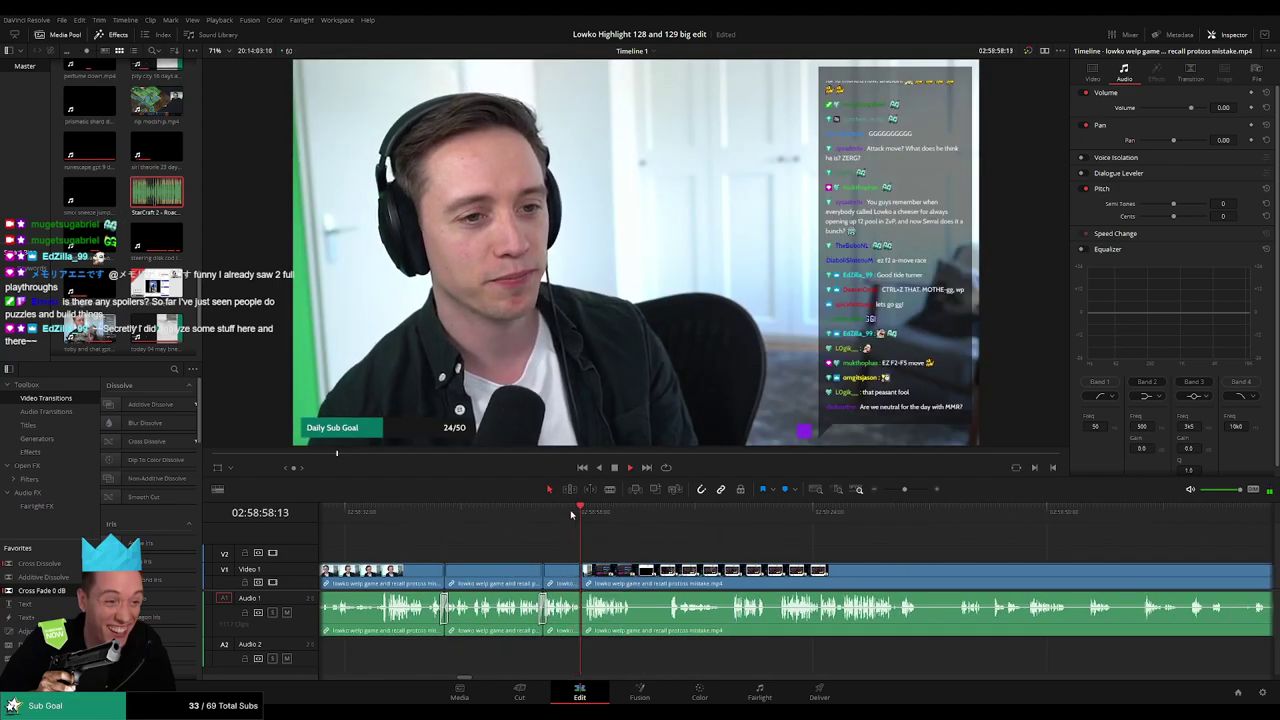
pyautogui.hscroll(3, 637, 550)
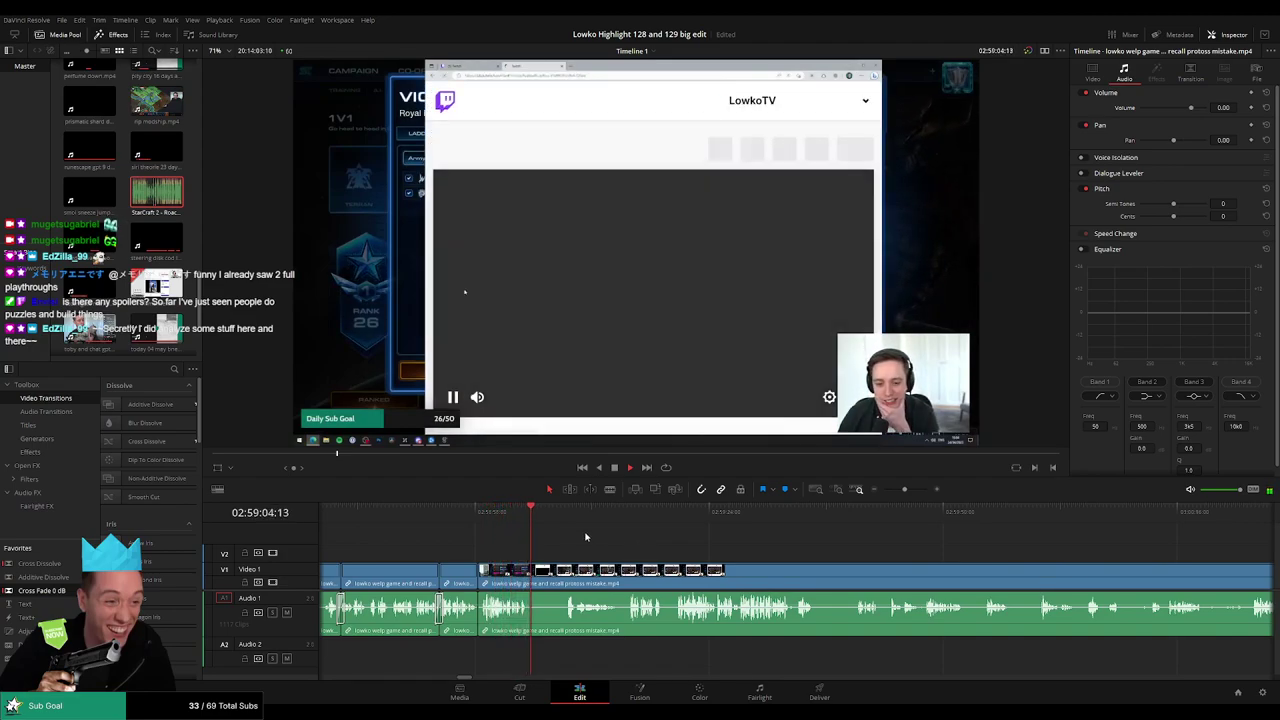
pyautogui.moveTo(539, 512); pyautogui.dragTo(559, 508)
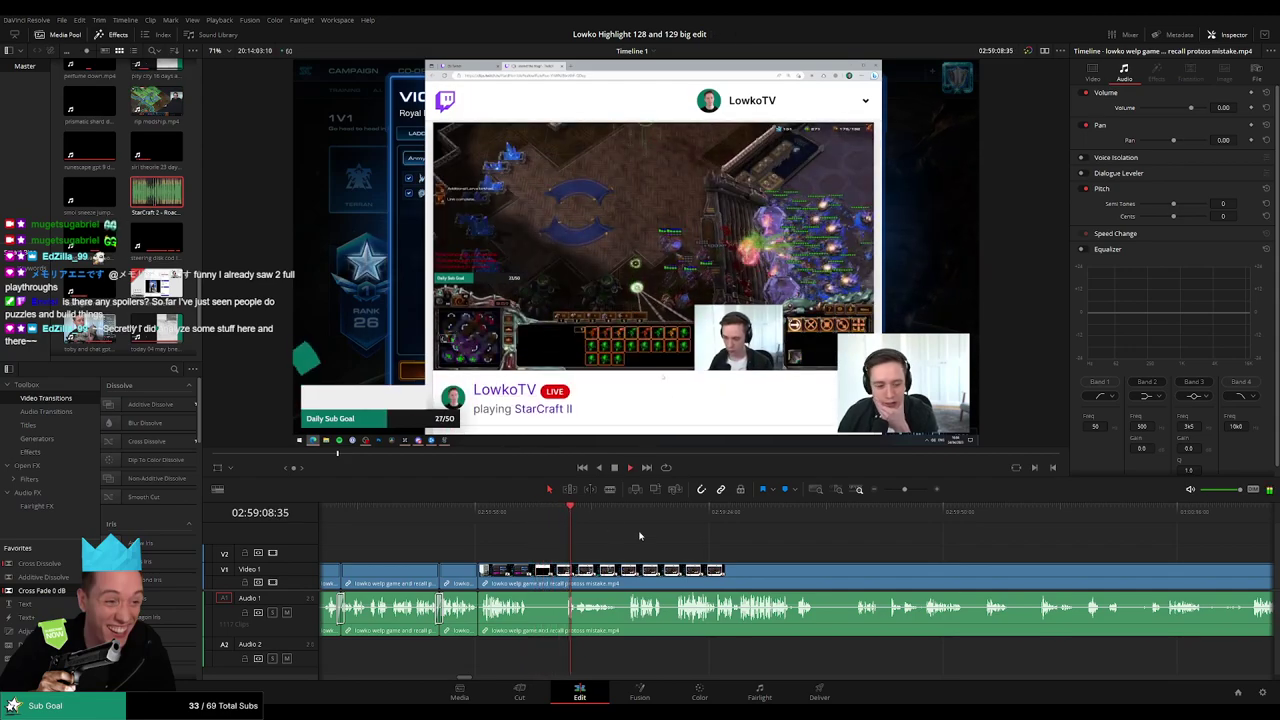
pyautogui.hscroll(2, 602, 536)
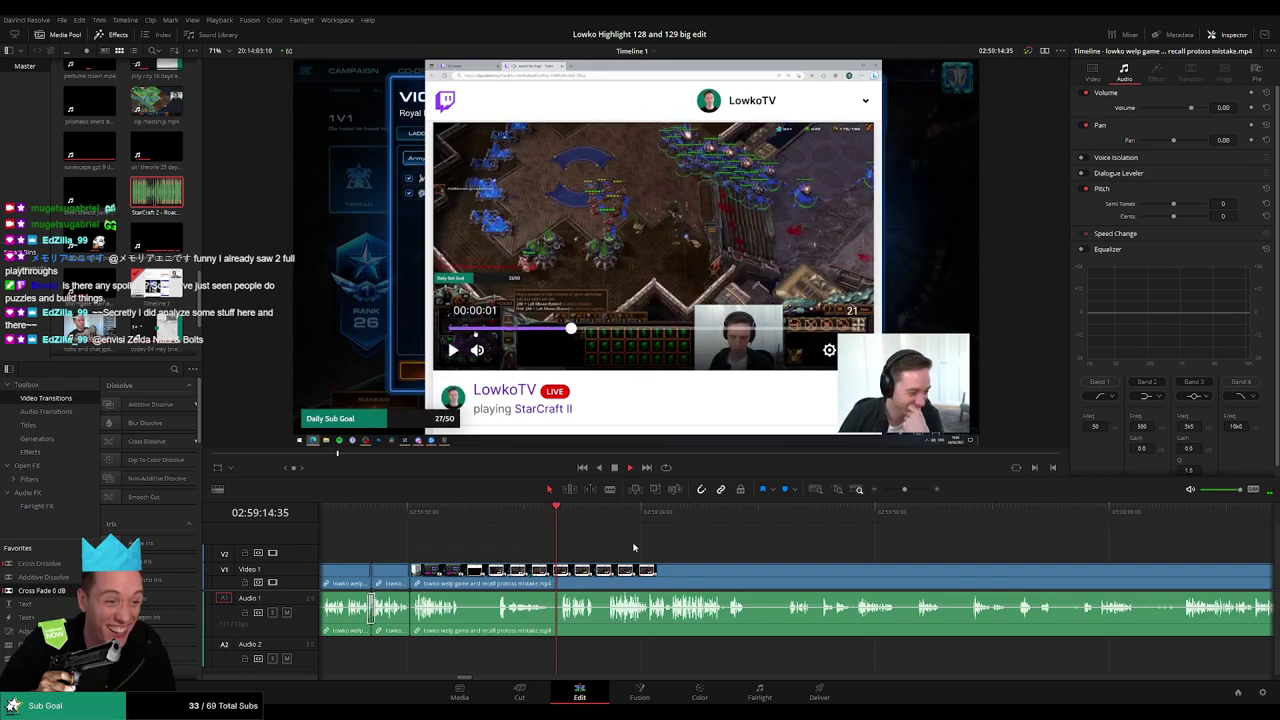
pyautogui.hscroll(3, 560, 537)
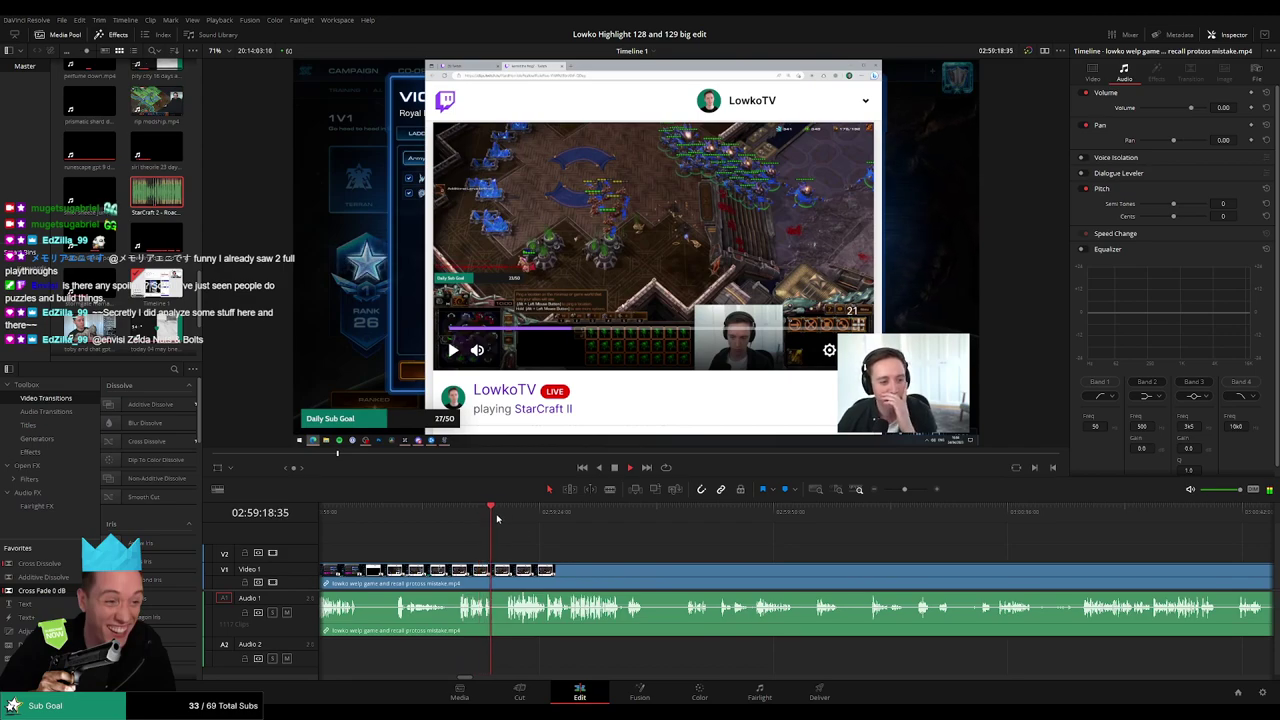
pyautogui.click(495, 568)
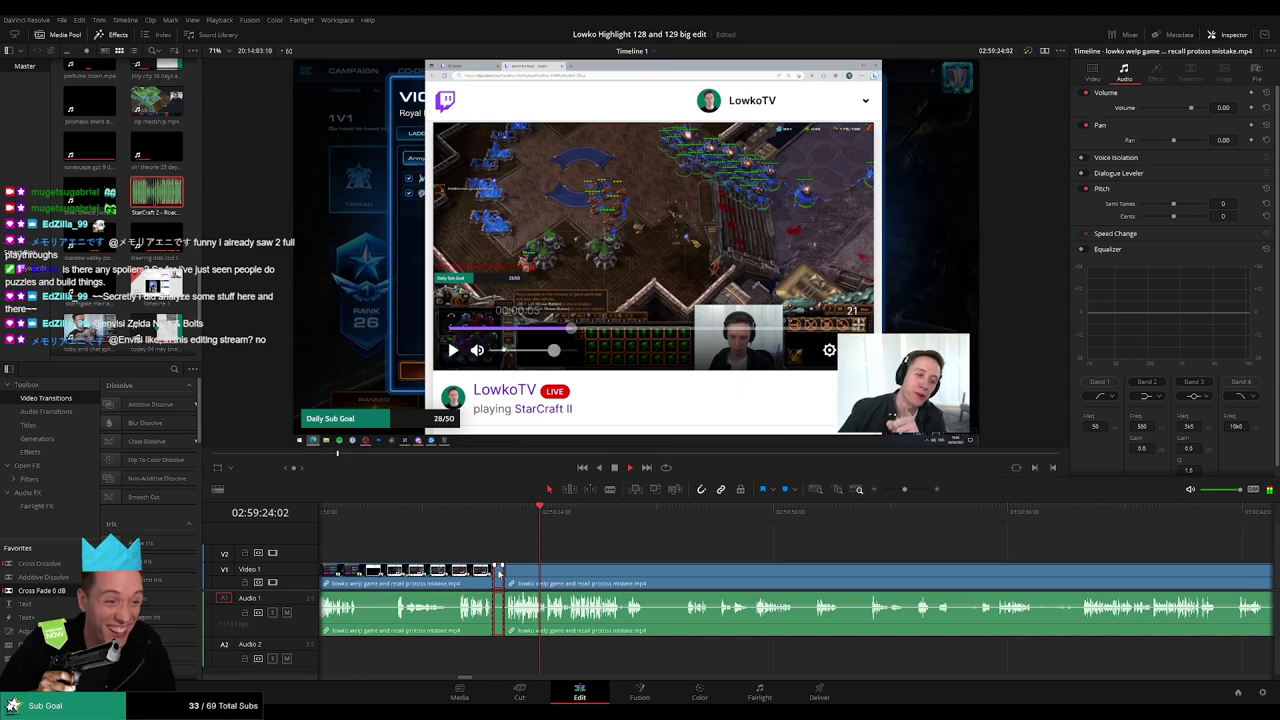
pyautogui.press('Delete')
# - Isolate a short segment of the reaction clip by splitting it at about 02:59:19:31 and 02:59:19:51
pyautogui.scroll(3, 510, 567)
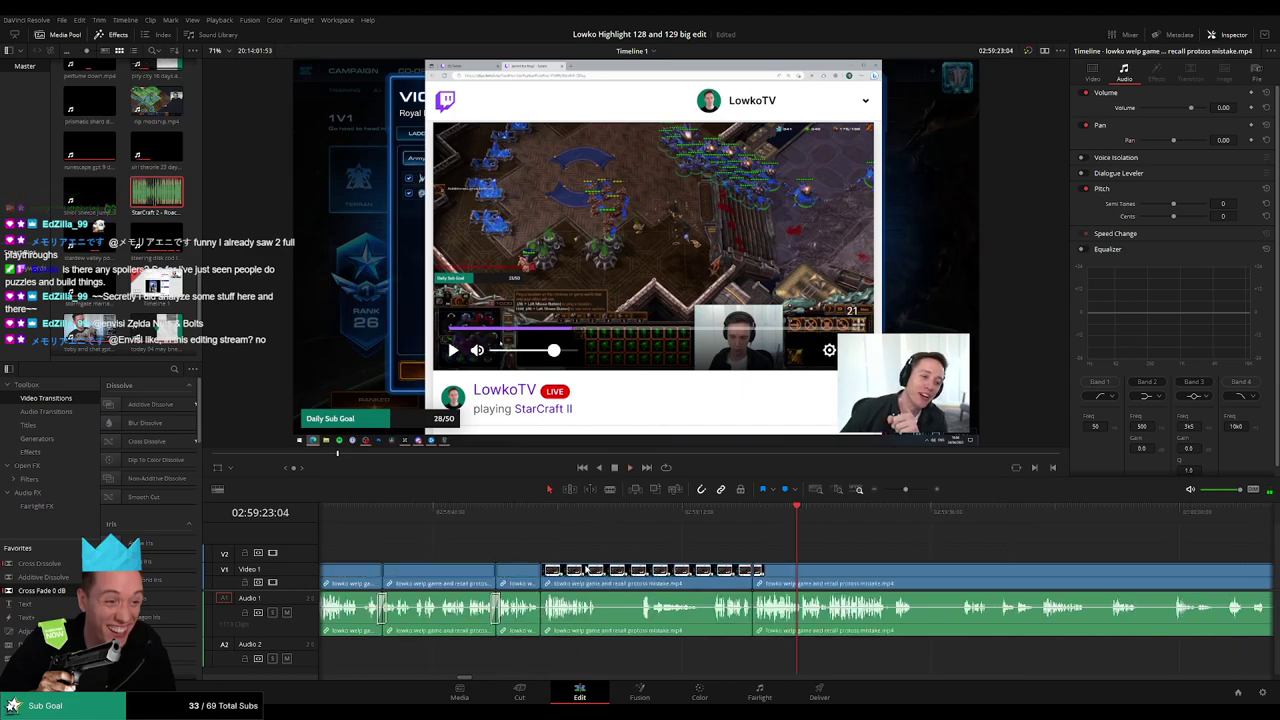
pyautogui.scroll(2, 777, 566)
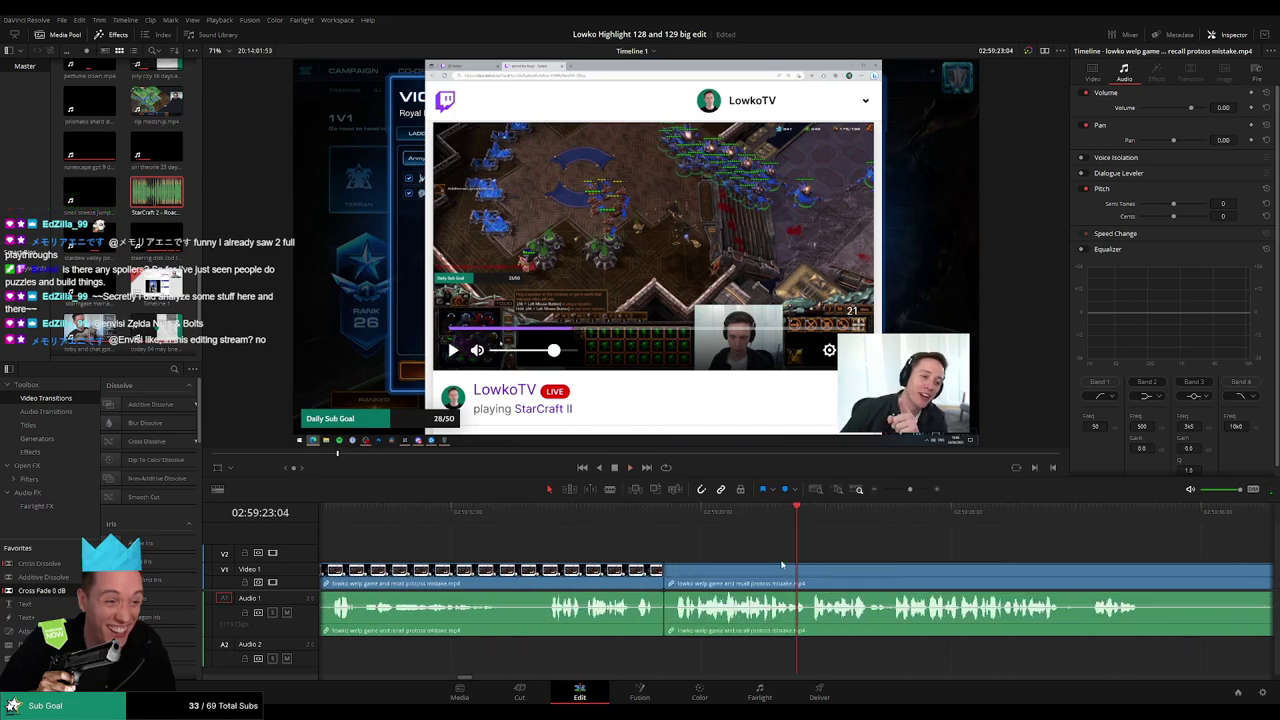
pyautogui.press('space')
pyautogui.moveTo(774, 543); pyautogui.dragTo(585, 527)
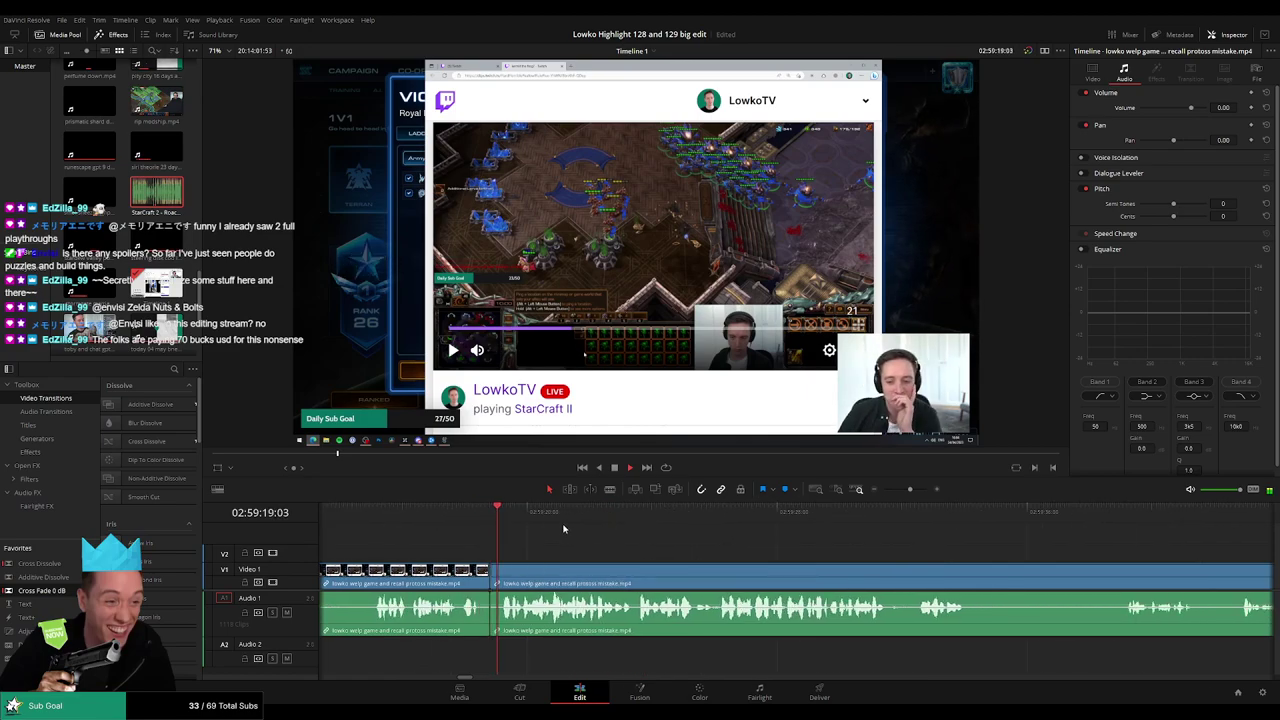
pyautogui.scroll(3, 785, 572)
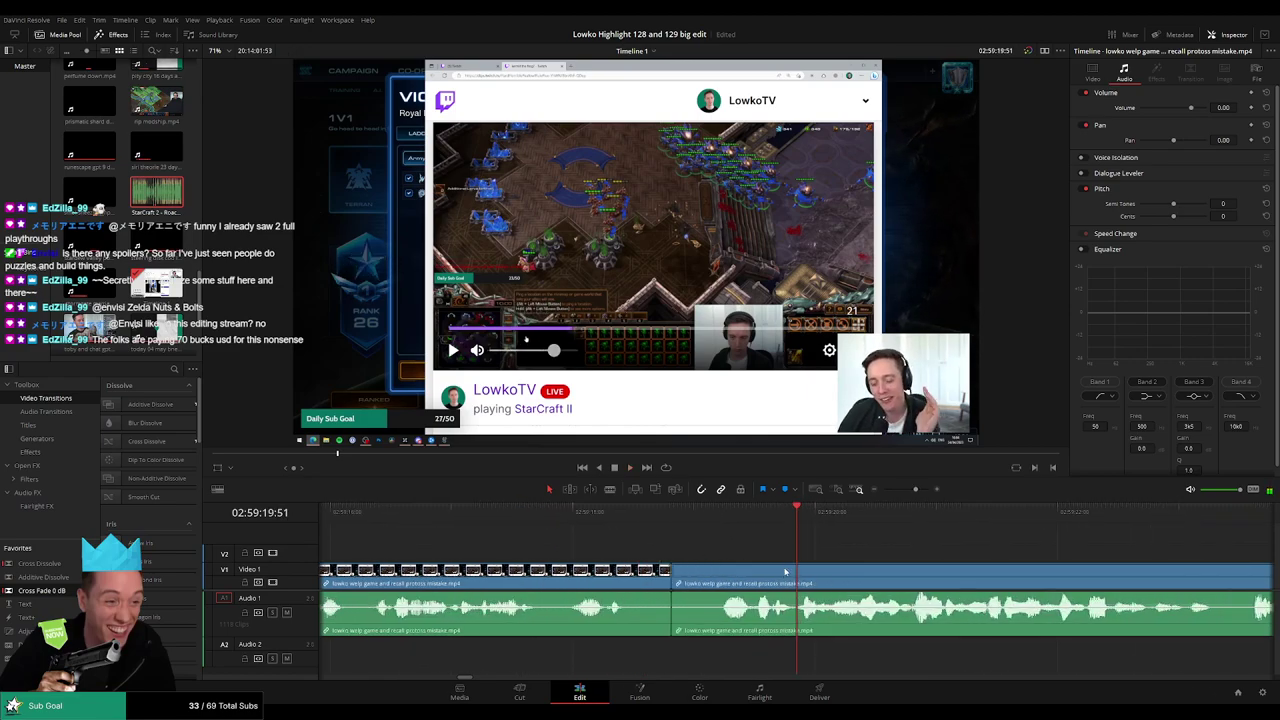
pyautogui.click(801, 586)
pyautogui.click(756, 588)
pyautogui.press('a')
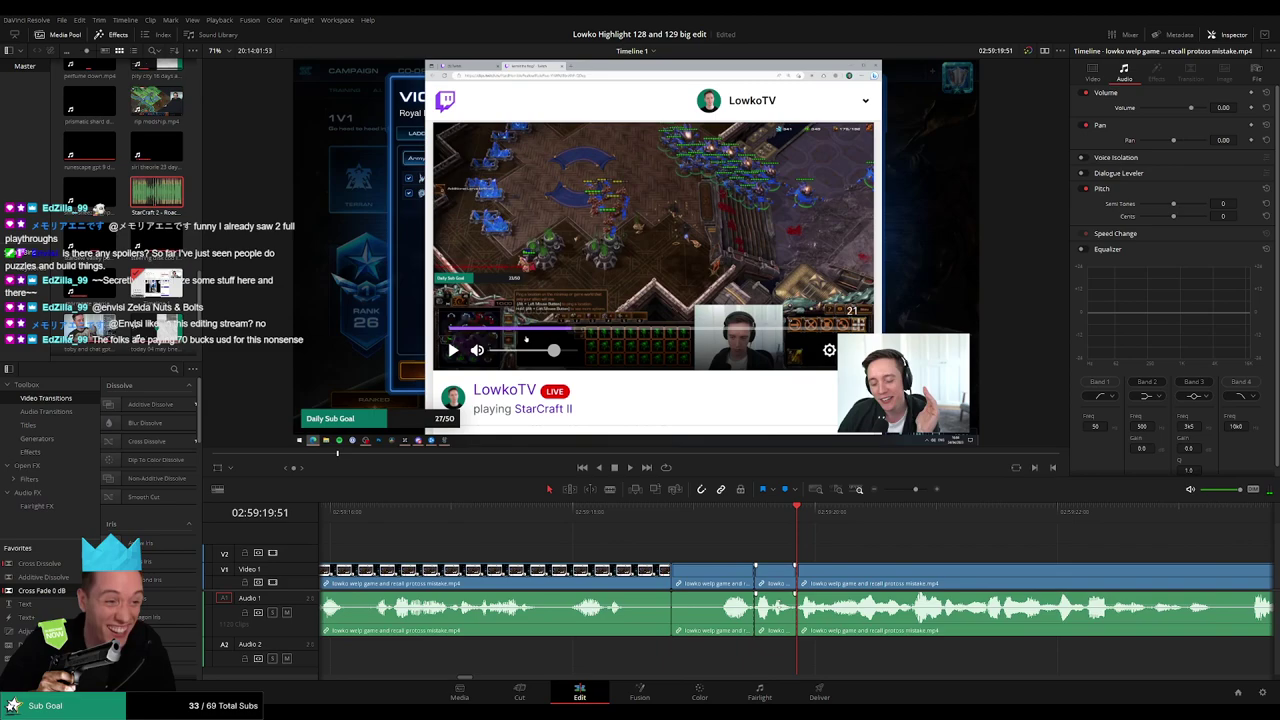
# - Silence the isolated segment's audio and place StarCraft 2 - Roach Quotes.mp3 beneath it on Audio 2, trimmed to the same length
pyautogui.moveTo(780, 601); pyautogui.dragTo(784, 637)
pyautogui.moveTo(157, 193); pyautogui.dragTo(370, 268)
pyautogui.moveTo(833, 677); pyautogui.dragTo(721, 652)
pyautogui.moveTo(722, 652); pyautogui.dragTo(797, 656)
# - Set the Roach Quotes clip's volume to -27 and play back the replaced segment
pyautogui.click(1229, 107)
pyautogui.write('-2')
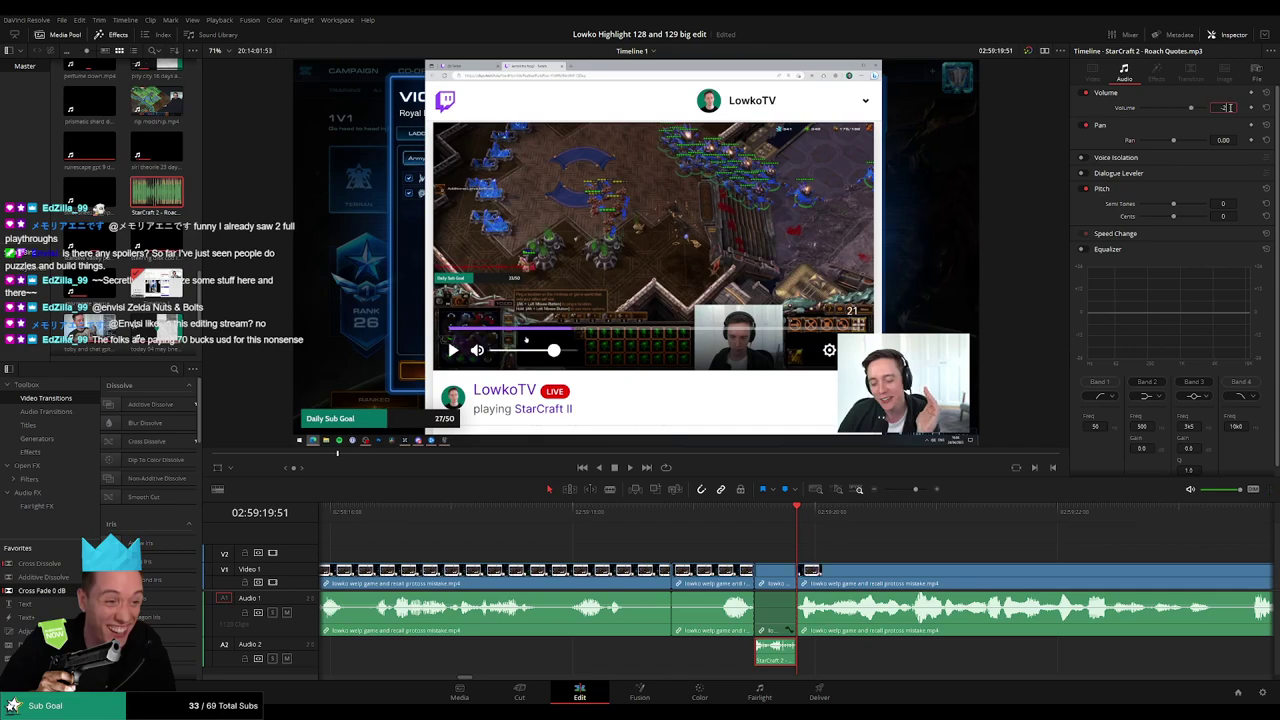
pyautogui.write('7')
pyautogui.press('Return')
pyautogui.moveTo(765, 513); pyautogui.dragTo(631, 518)
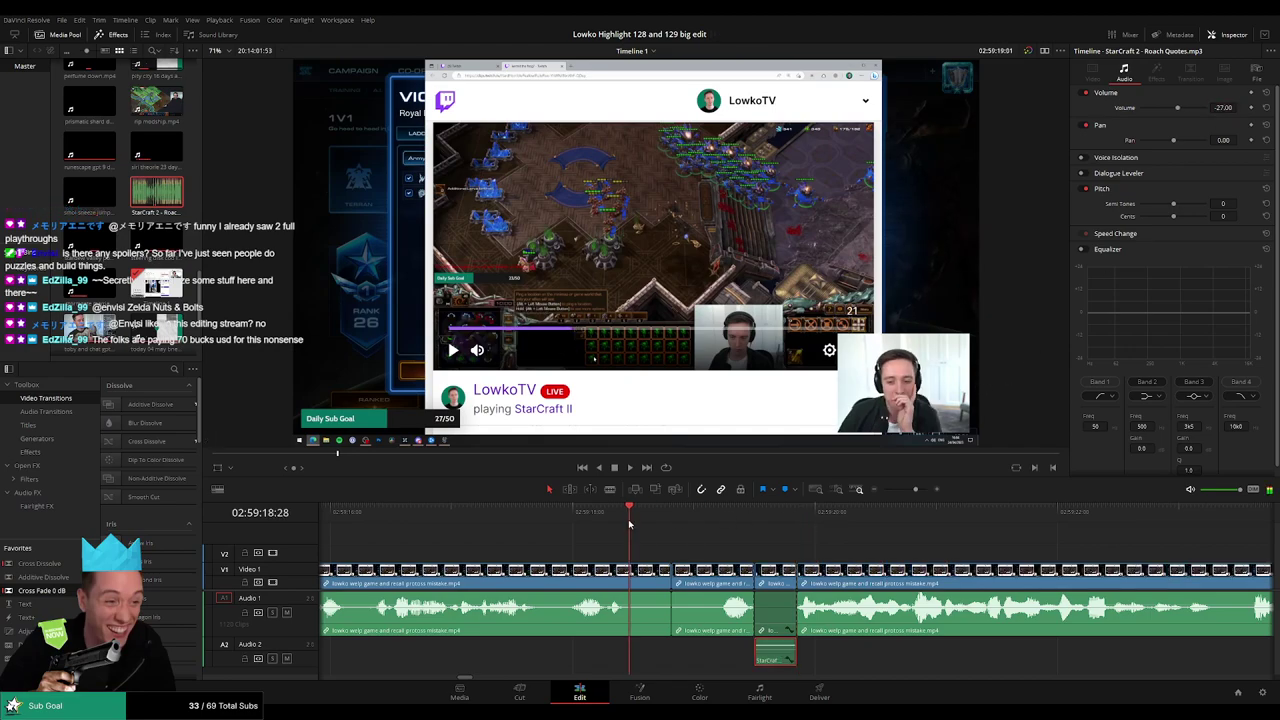
pyautogui.press('space')
# - Isolate a short segment of the reaction clip between about 02:59:26:50 and 02:59:27:12 and silence its audio
pyautogui.scroll(-6, 697, 565)
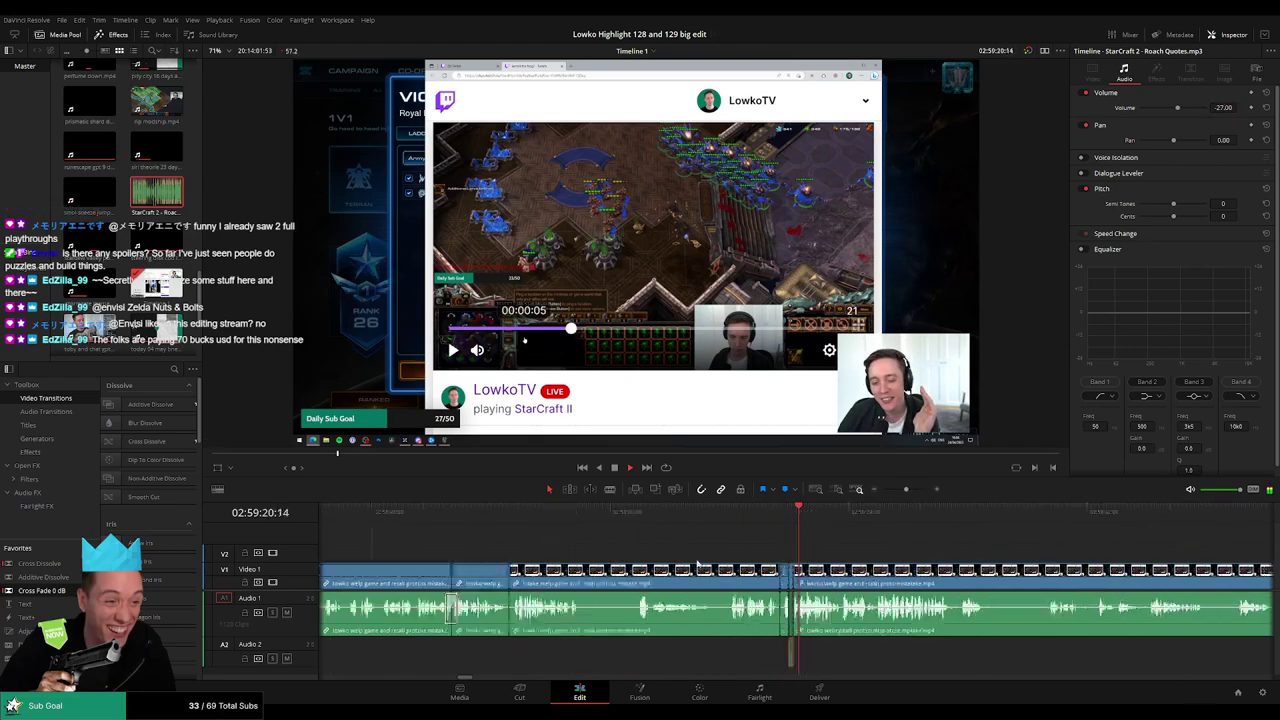
pyautogui.scroll(-3, 620, 556)
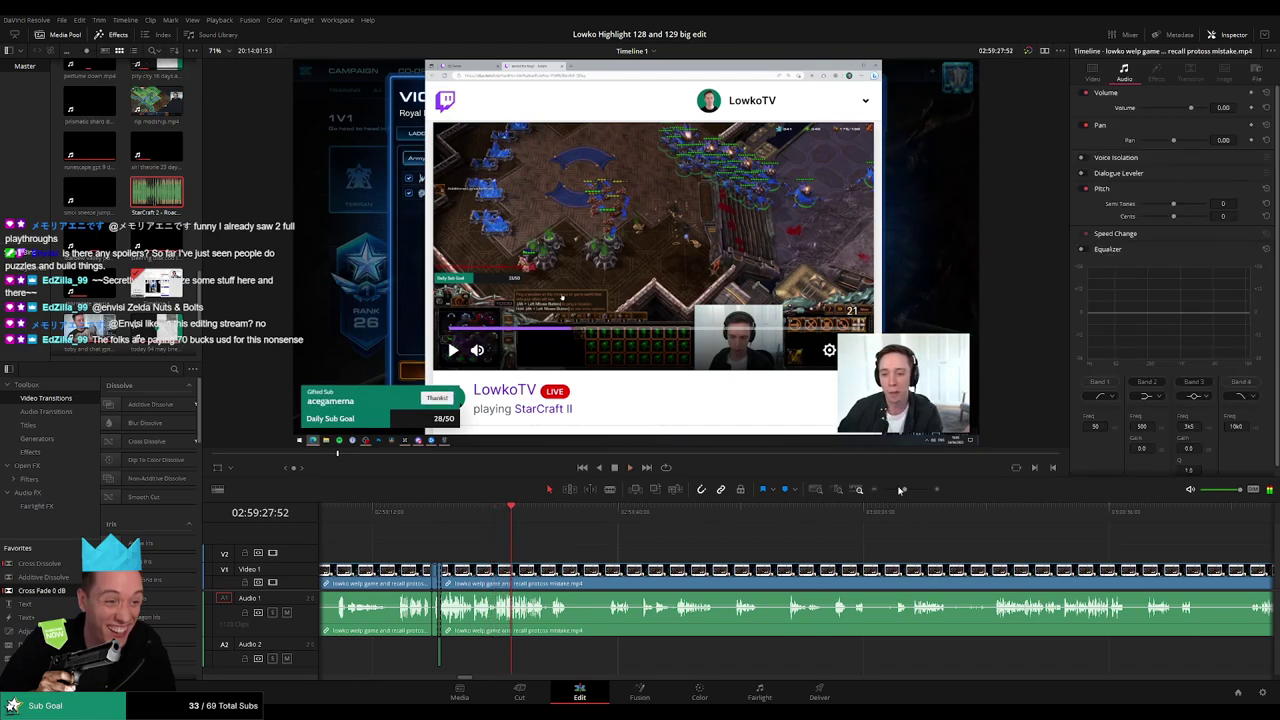
pyautogui.moveTo(900, 490); pyautogui.dragTo(914, 491)
pyautogui.click(718, 522)
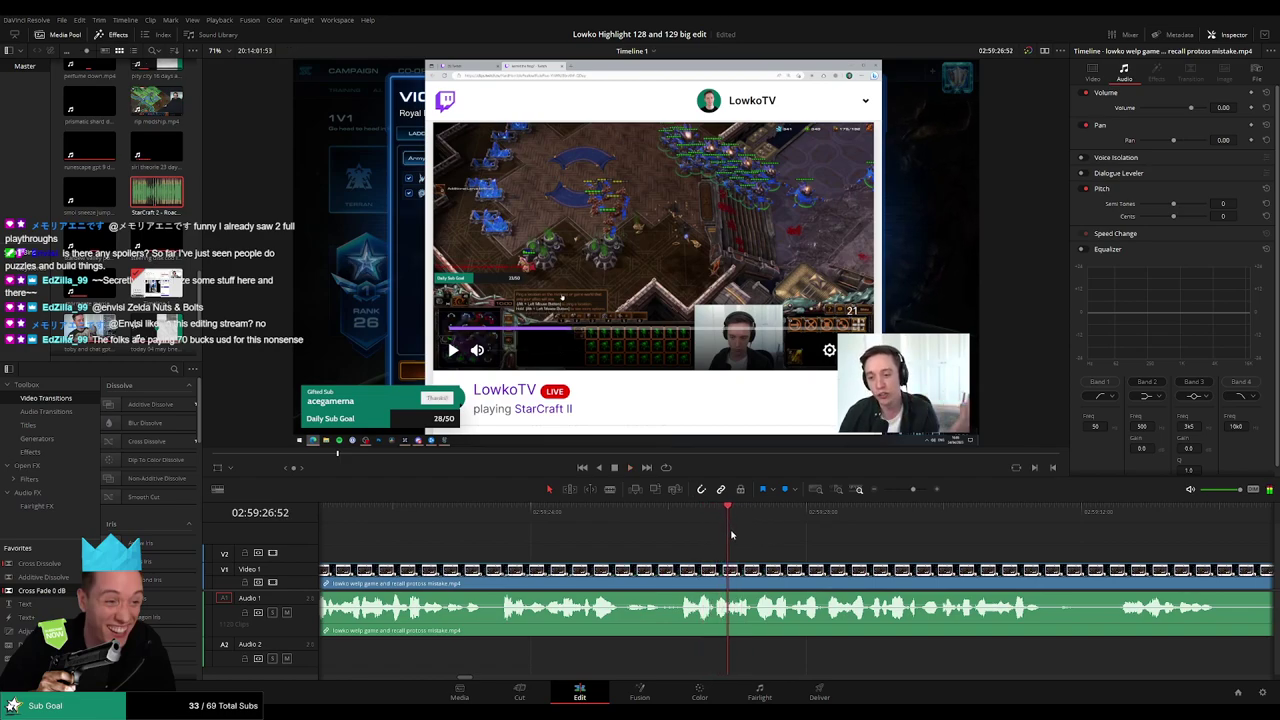
pyautogui.press('space')
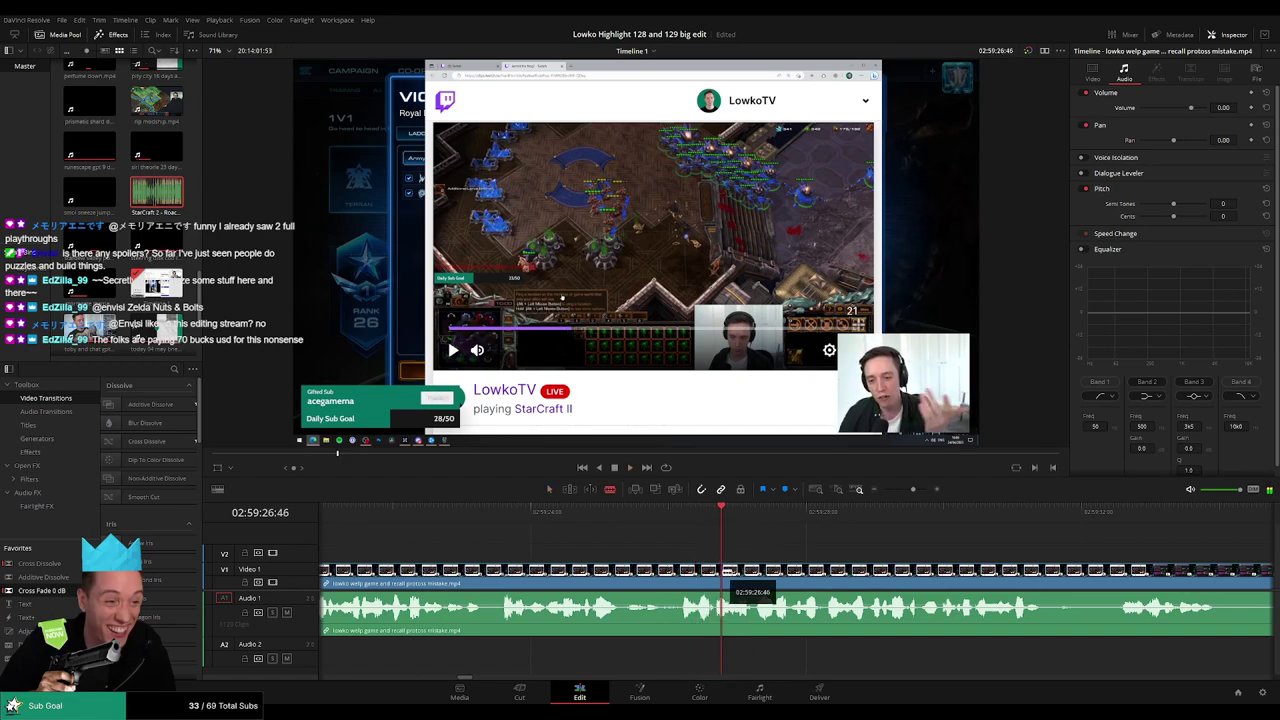
pyautogui.click(706, 512)
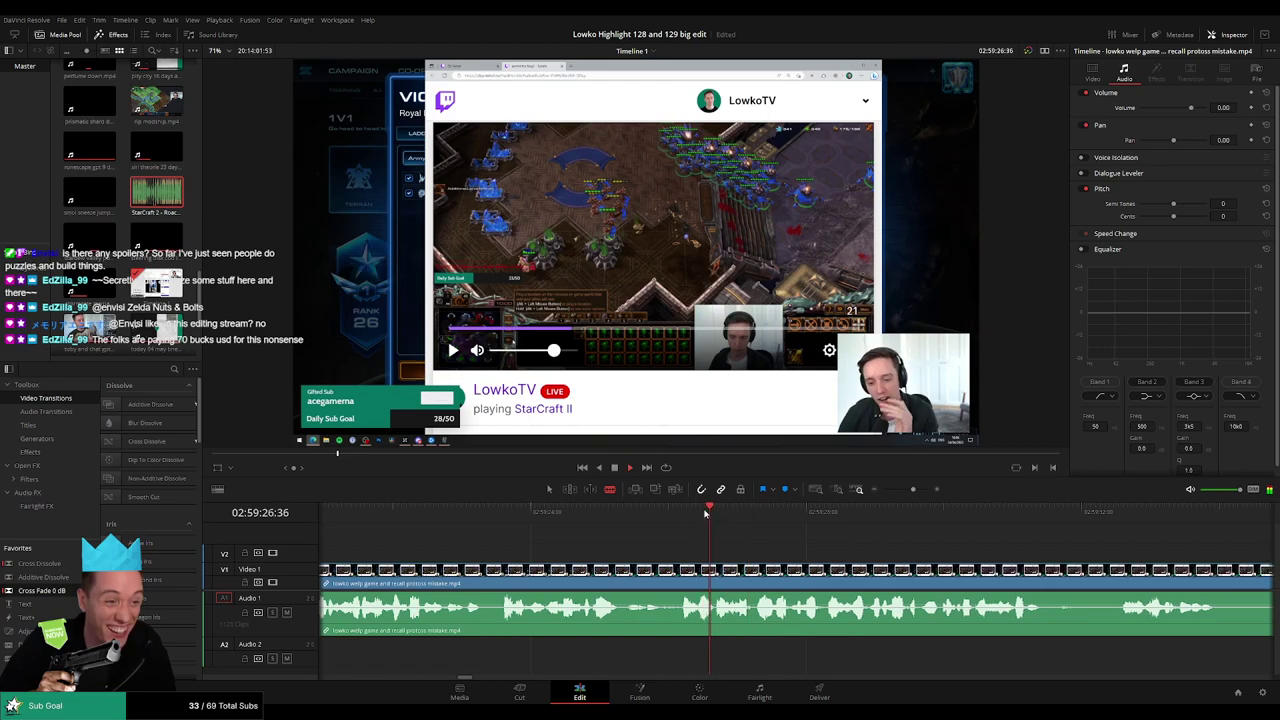
pyautogui.hotkey('ctrl', 'b')
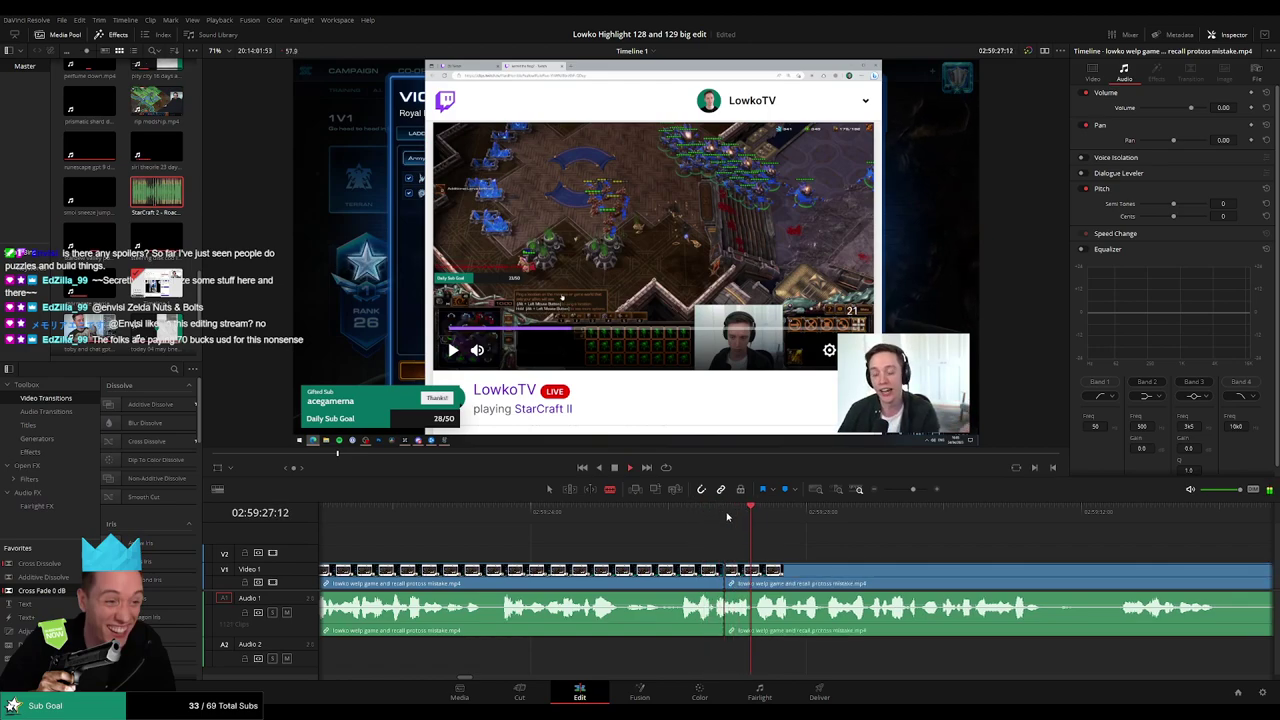
pyautogui.click(751, 577)
pyautogui.press('a')
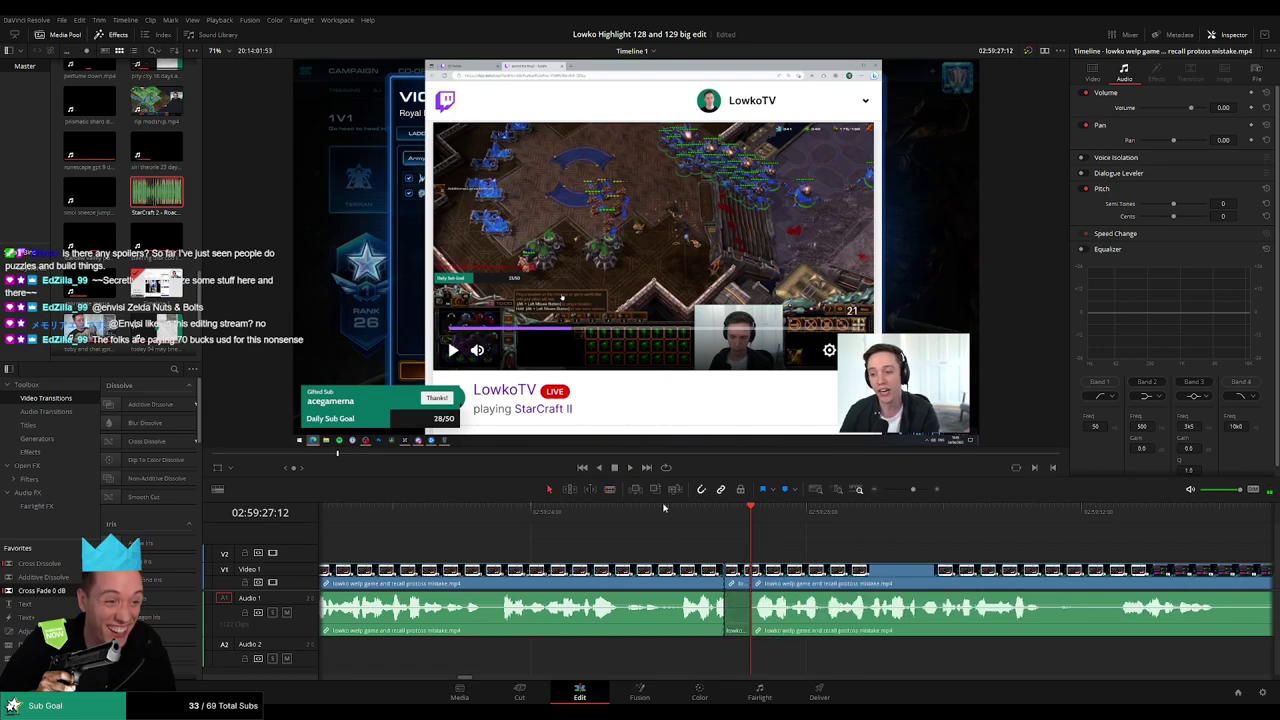
# - Place StarCraft 2 - Roach Quotes.mp3 under the silenced segment on Audio 2, trimmed to its length, with volume -27
pyautogui.doubleClick(166, 214)
pyautogui.moveTo(779, 675); pyautogui.dragTo(737, 658)
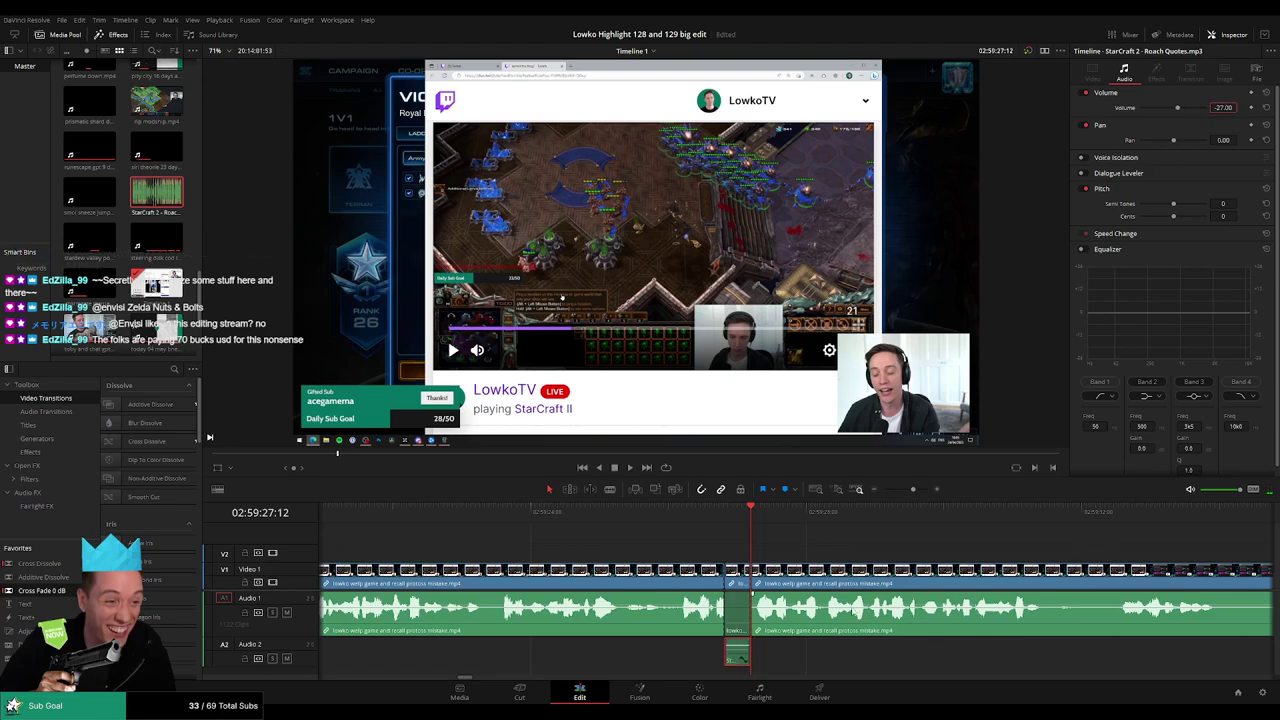
pyautogui.press('space')
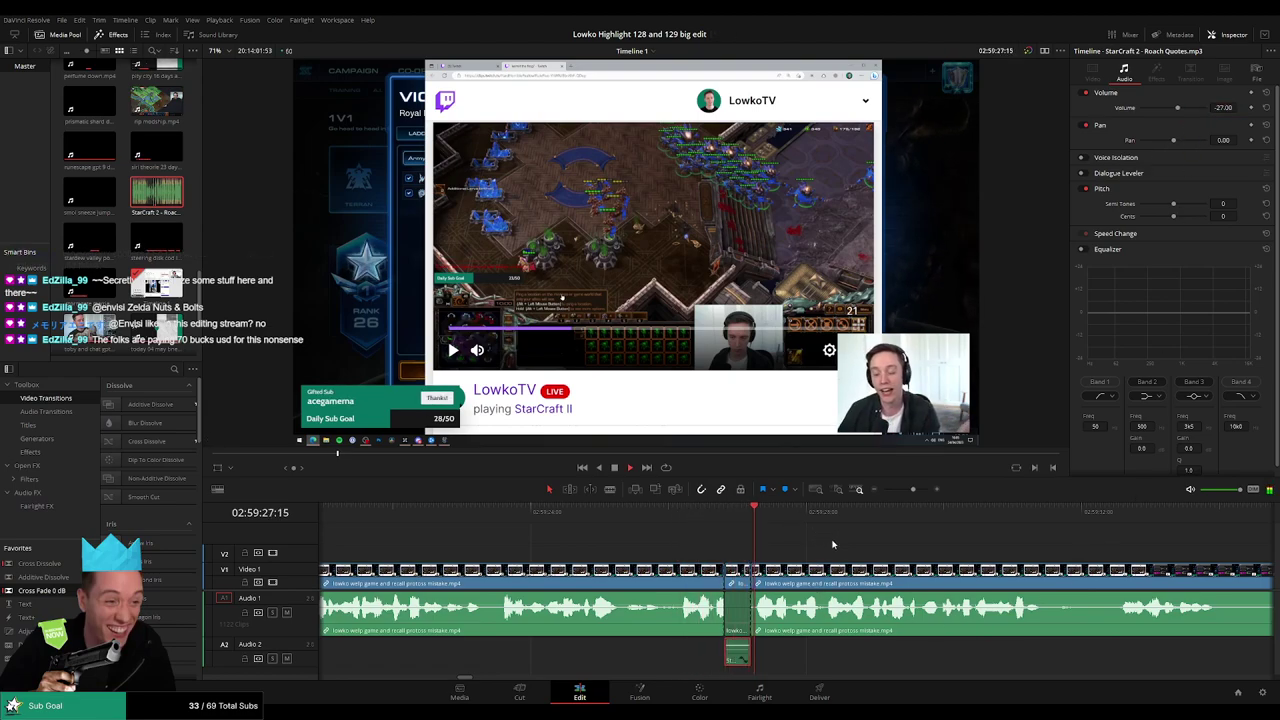
# - Isolate another short segment of the reaction clip by splitting at about 02:59:28:34 and 02:59:28:54, and silence its audio
pyautogui.scroll(-4, 838, 550)
pyautogui.click(846, 552)
pyautogui.moveTo(908, 555); pyautogui.dragTo(826, 523)
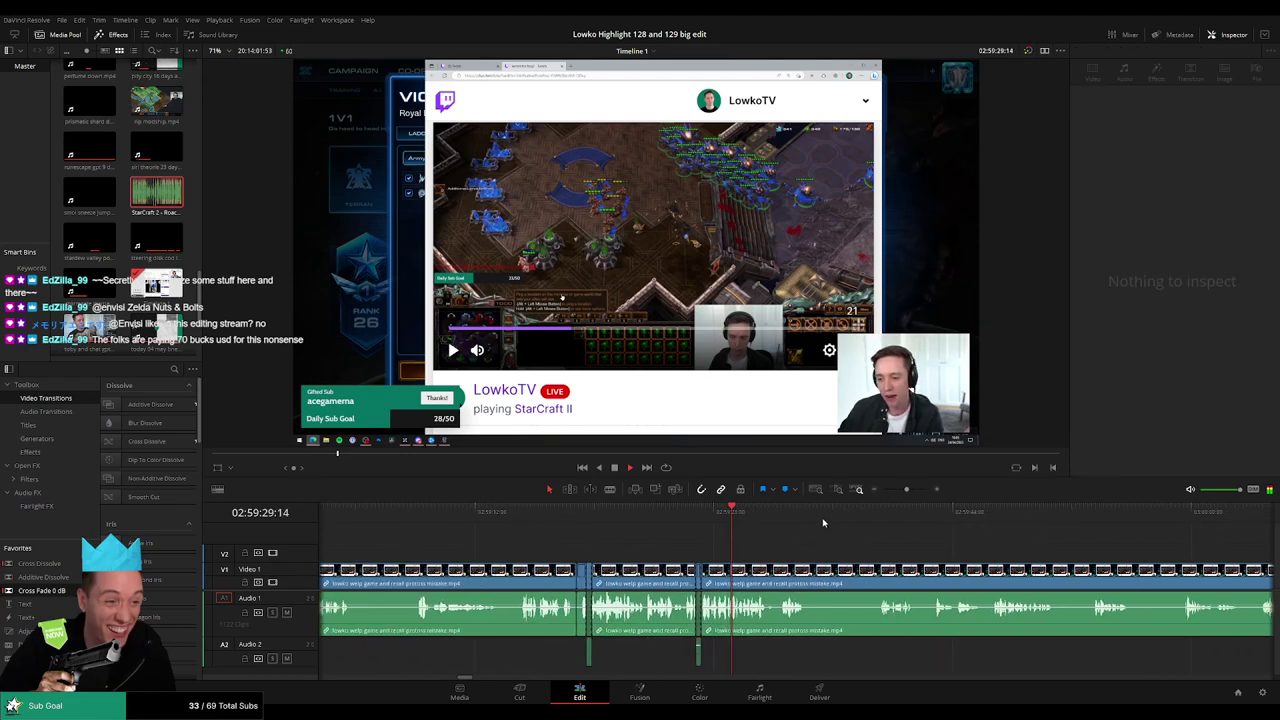
pyautogui.press('space')
pyautogui.moveTo(911, 490); pyautogui.dragTo(920, 491)
pyautogui.press('space')
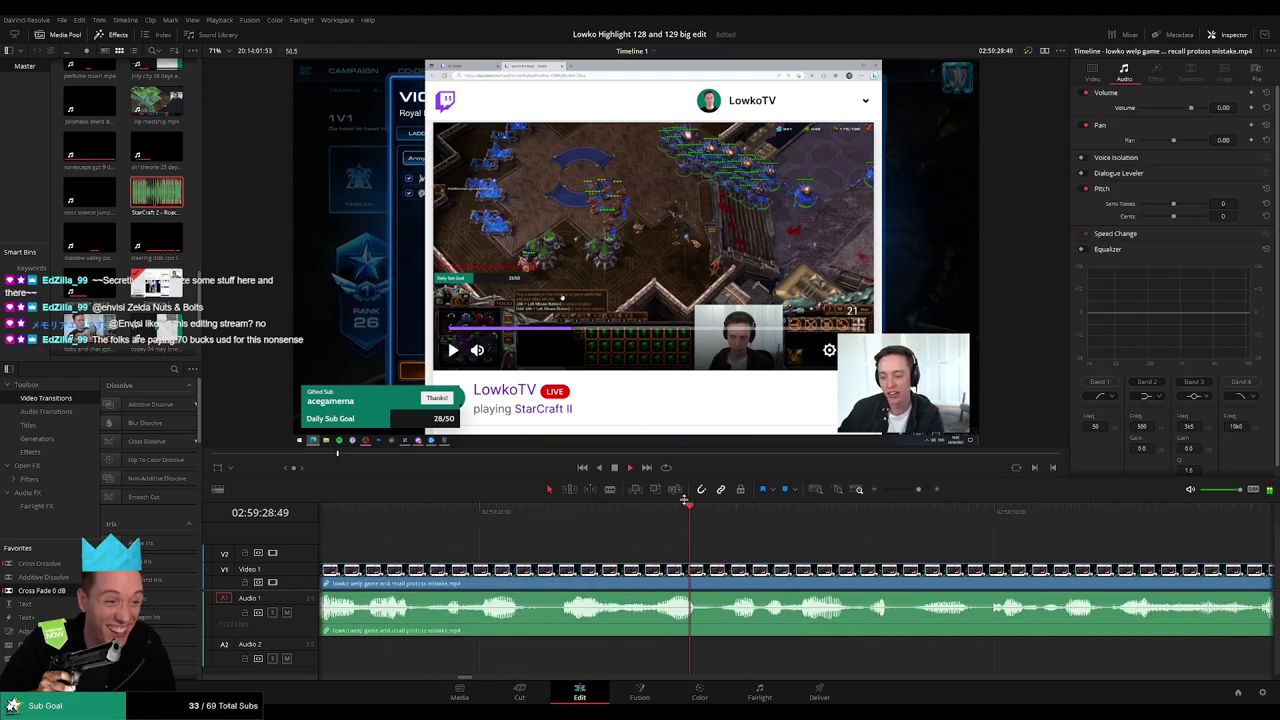
pyautogui.click(628, 575)
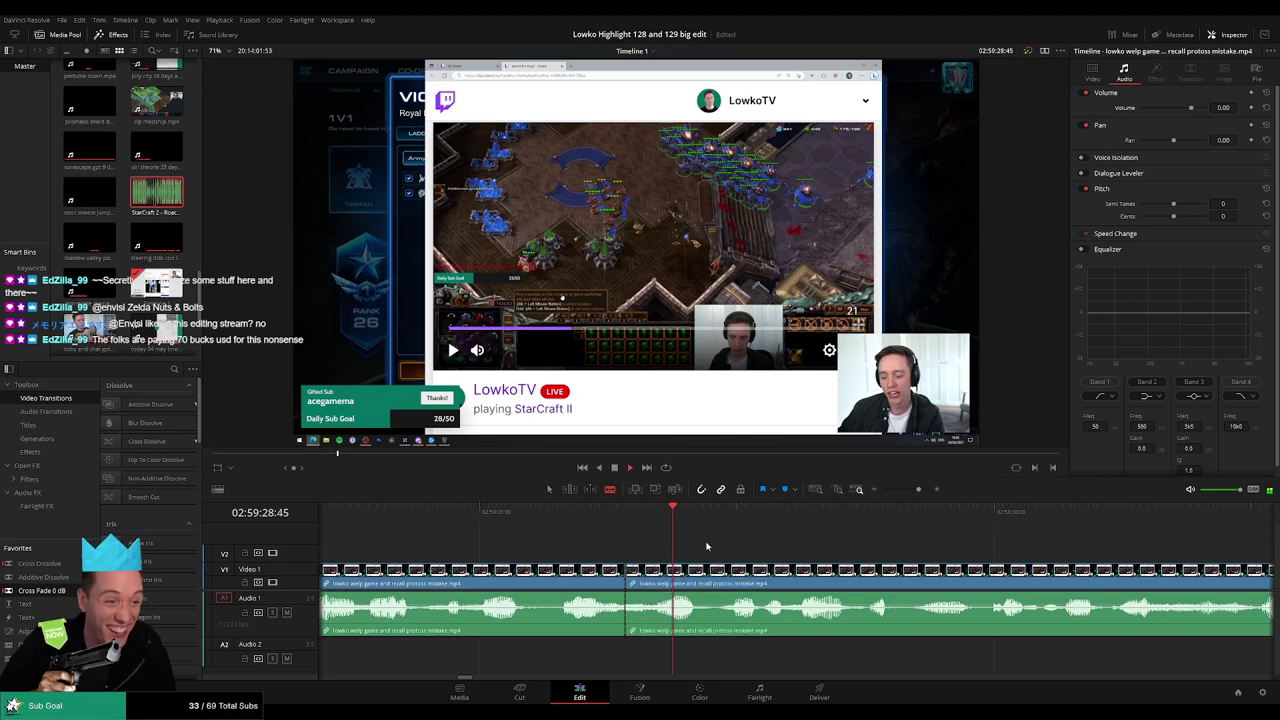
pyautogui.click(716, 580)
pyautogui.press('a')
pyautogui.keyDown('alt'); pyautogui.click(671, 609); pyautogui.keyUp('alt')
pyautogui.press('d')
# - Cover the segment silenced at about 02:59:28:34 with an equally long Roach Quotes clip on Audio 2 and set its volume to -27
pyautogui.moveTo(170, 208); pyautogui.dragTo(628, 656)
pyautogui.moveTo(817, 658); pyautogui.dragTo(710, 656)
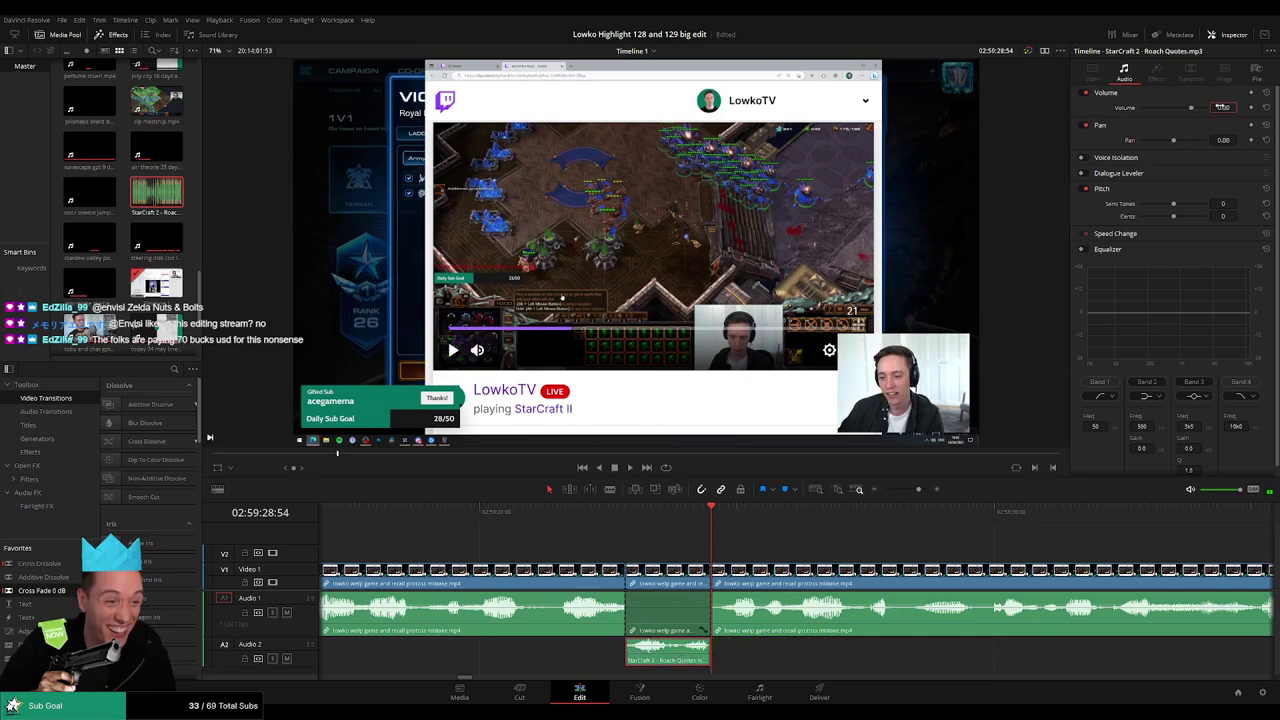
pyautogui.moveTo(1221, 106); pyautogui.dragTo(1205, 106)
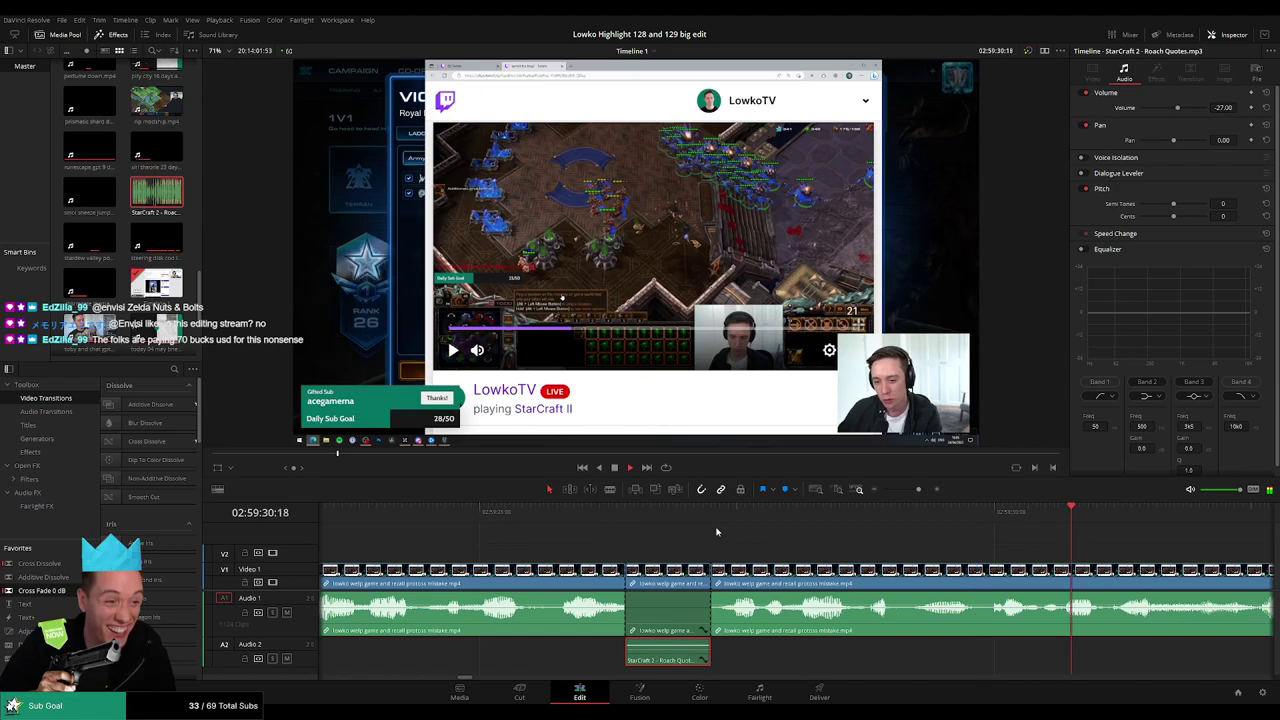
# - Cut out the quiet stretch from about 02:59:34 to 02:59:39, close the gap and add Cross Fade 0 dB at the join
pyautogui.scroll(-5, 716, 532)
pyautogui.moveTo(817, 562); pyautogui.dragTo(625, 548)
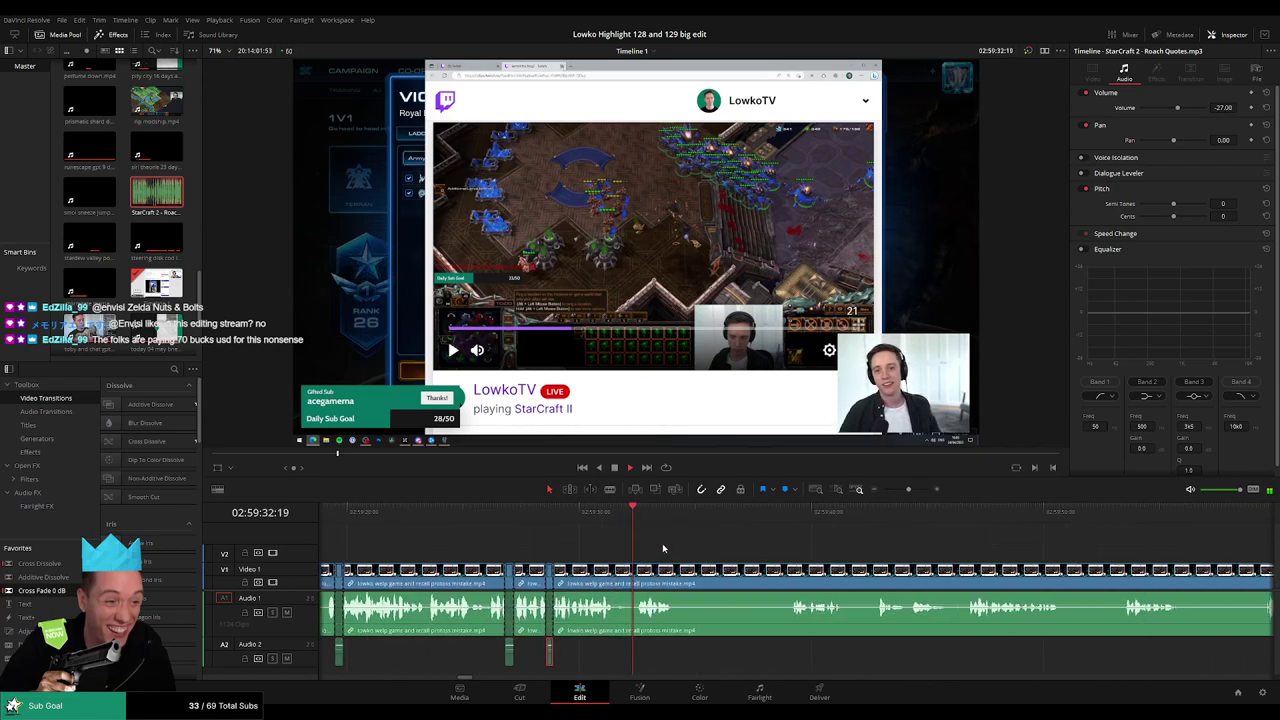
pyautogui.click(664, 545)
pyautogui.moveTo(749, 566); pyautogui.dragTo(627, 551)
pyautogui.press('b')
pyautogui.click(557, 572)
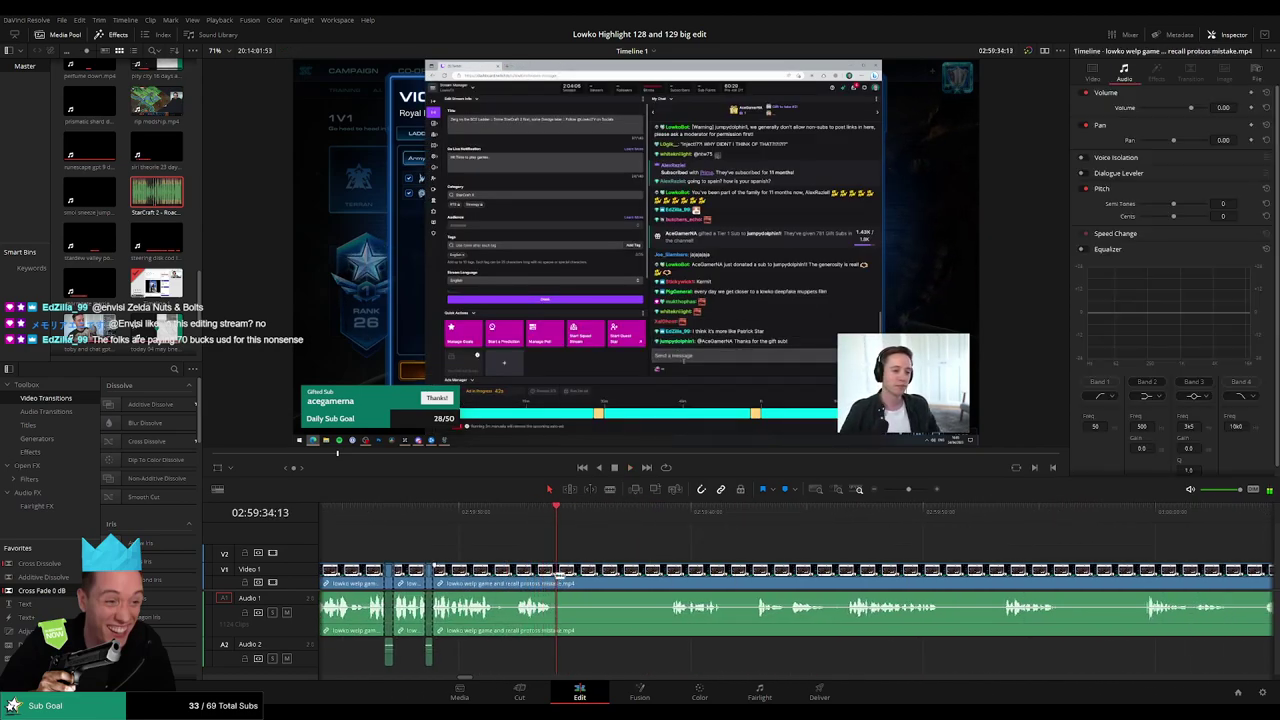
pyautogui.click(665, 509)
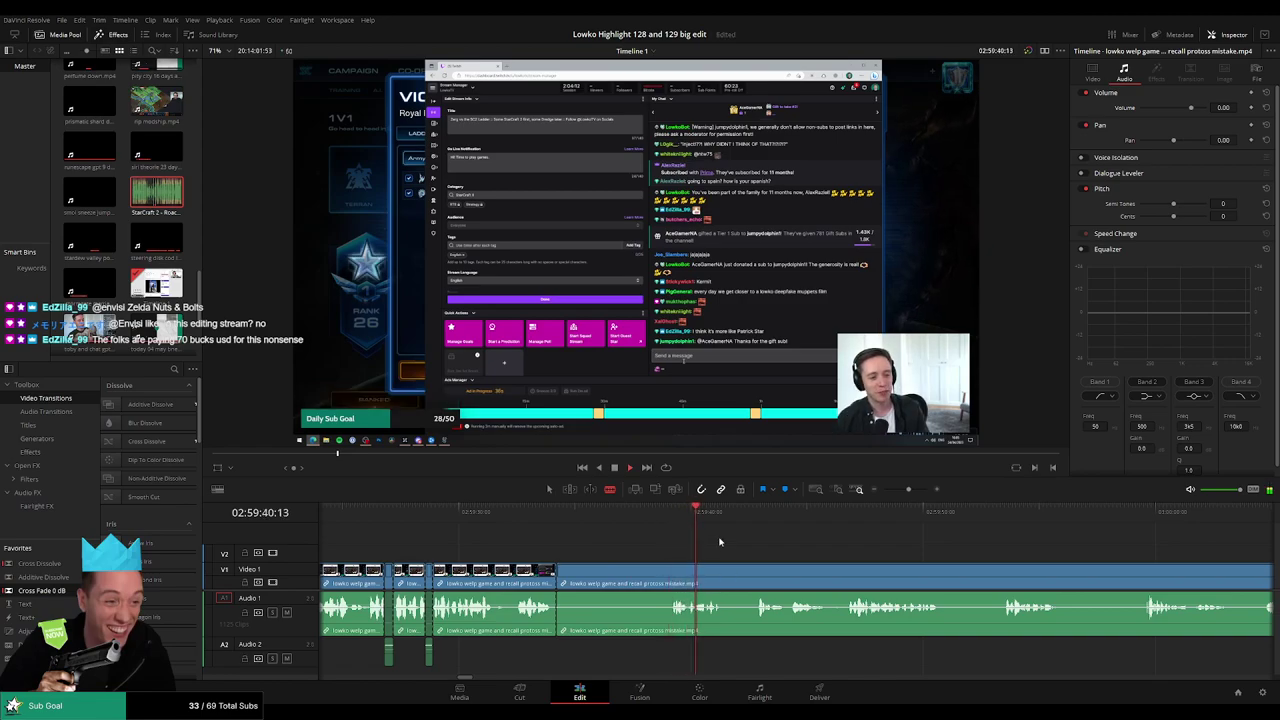
pyautogui.click(678, 572)
pyautogui.press('a')
pyautogui.click(636, 576)
pyautogui.press('Delete')
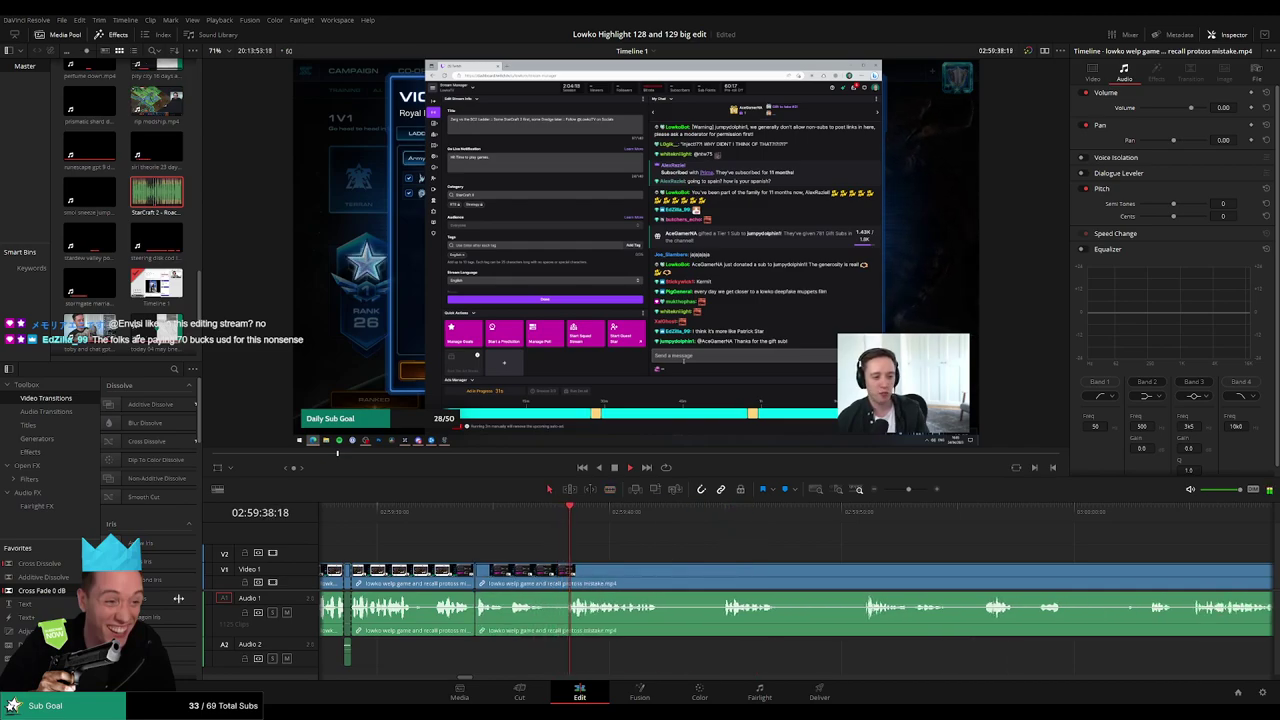
pyautogui.moveTo(483, 629); pyautogui.dragTo(480, 624)
# - Remove the short pause from about 02:59:37 to 02:59:38, close the gap and smooth the audio join with Cross Fade 0 dB
pyautogui.press('space')
pyautogui.press('b')
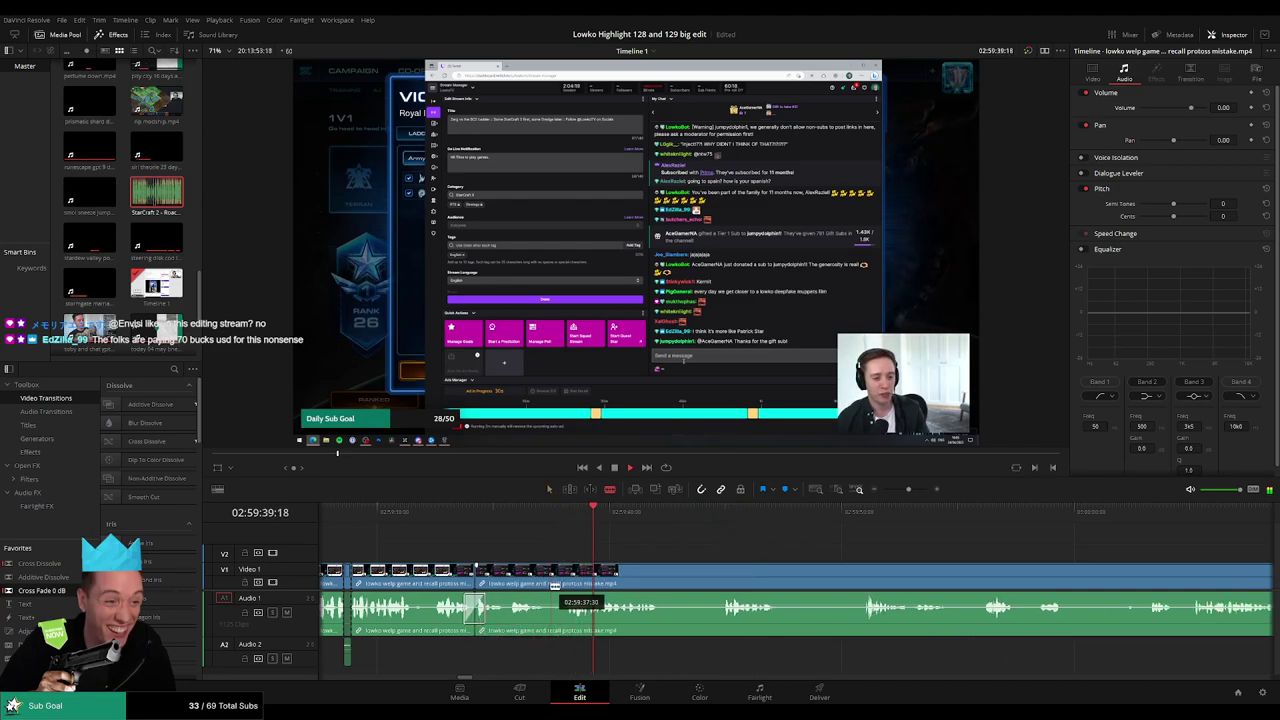
pyautogui.click(549, 584)
pyautogui.click(563, 583)
pyautogui.press('a')
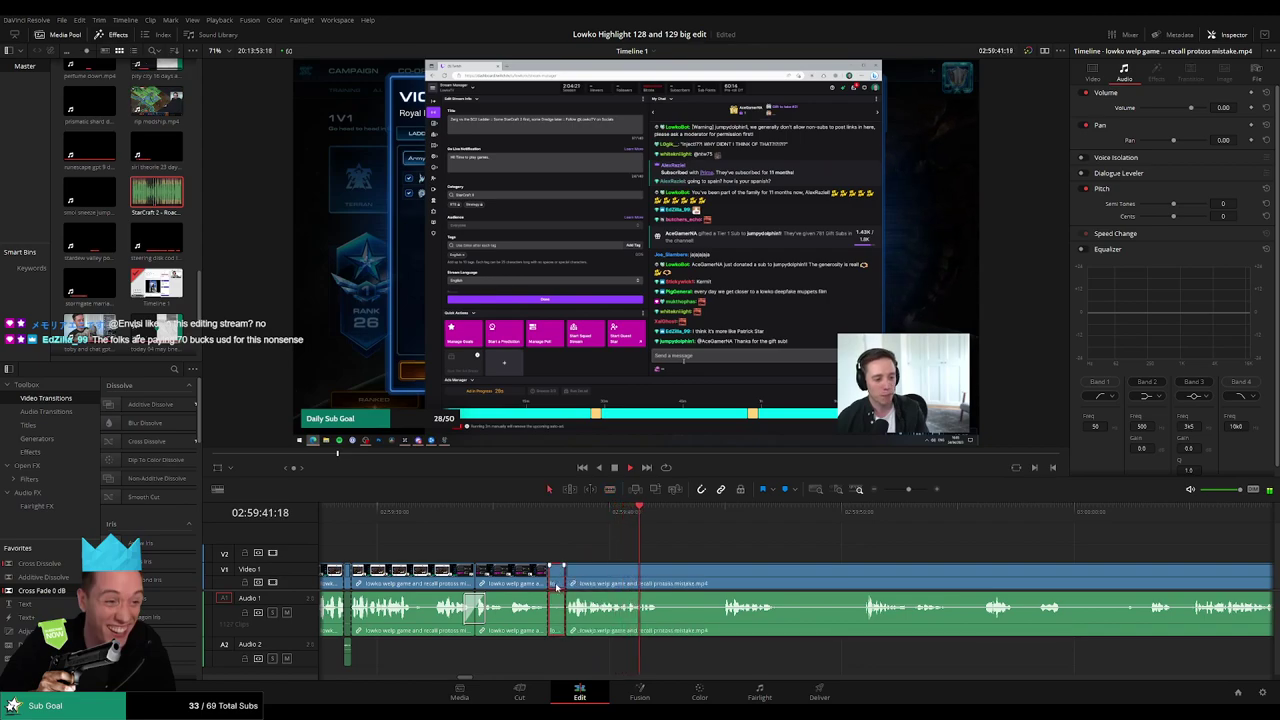
pyautogui.press('space')
pyautogui.click(557, 587)
pyautogui.press('Delete')
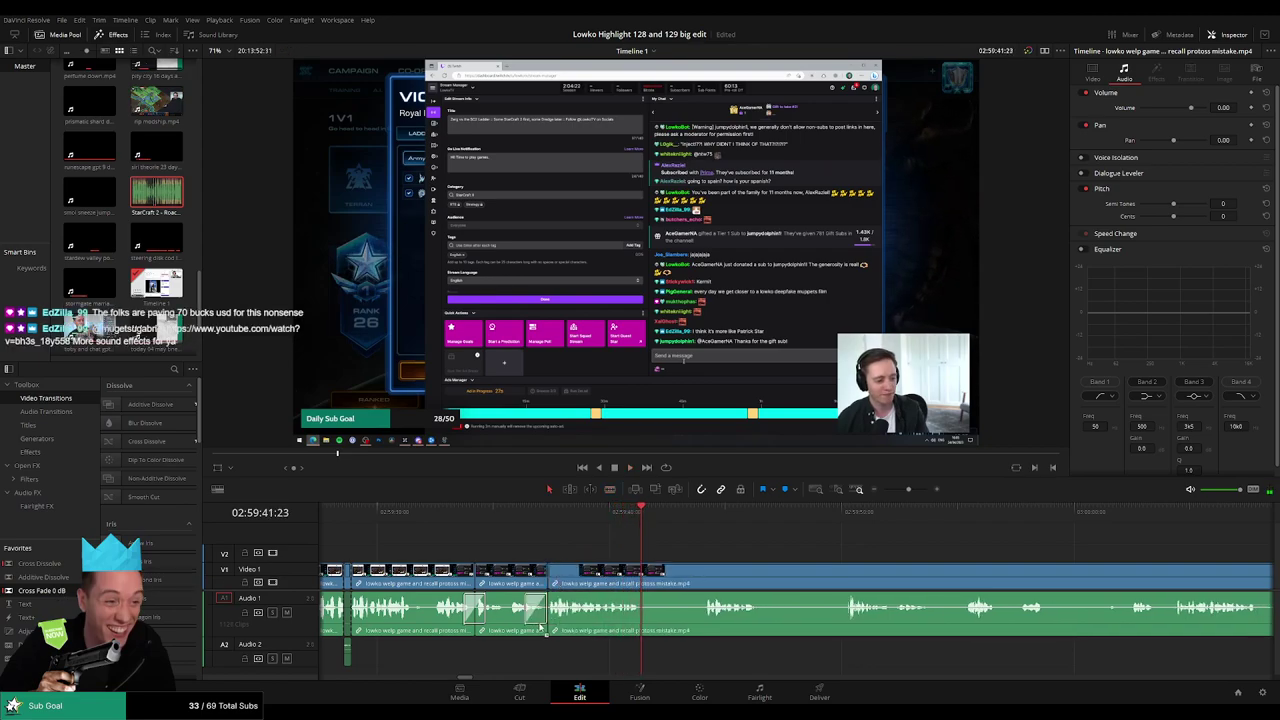
pyautogui.press('space')
# - Cut out the quiet stretch from about 02:59:41 to 02:59:44, close the gap and cross fade the audio at the join
pyautogui.click(699, 516)
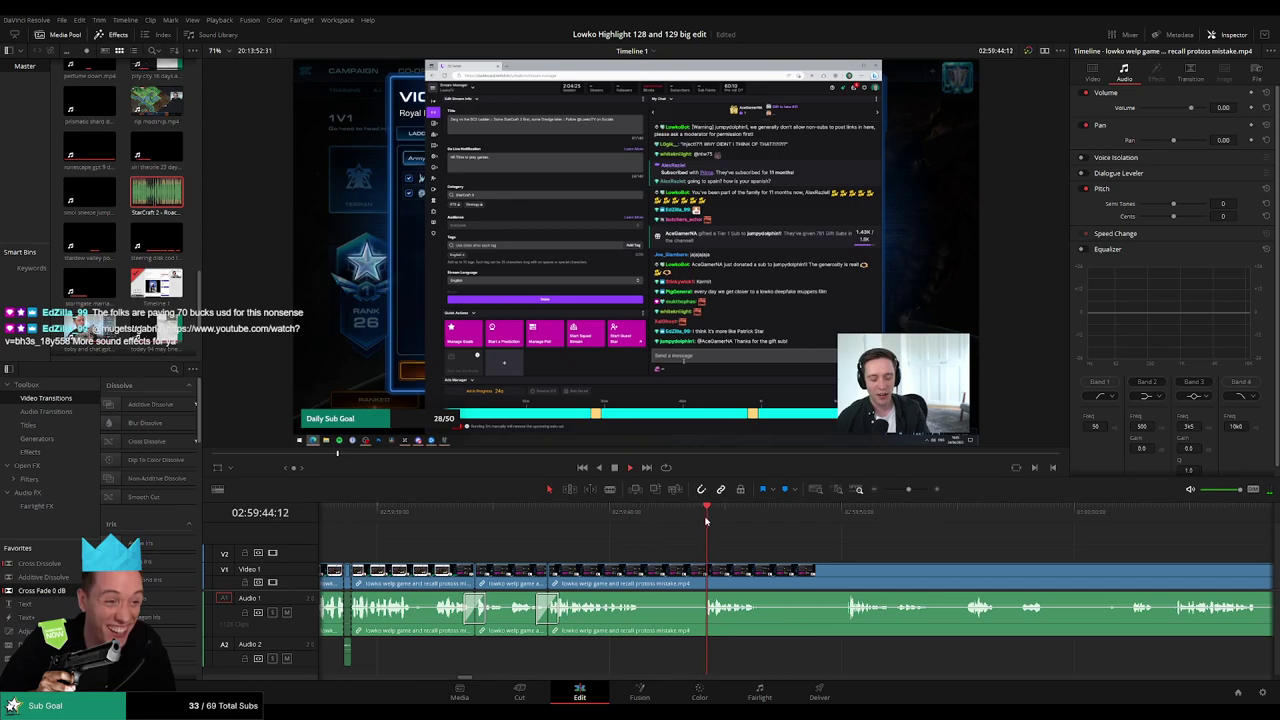
pyautogui.press('b')
pyautogui.click(641, 570)
pyautogui.click(706, 566)
pyautogui.press('a')
pyautogui.click(683, 575)
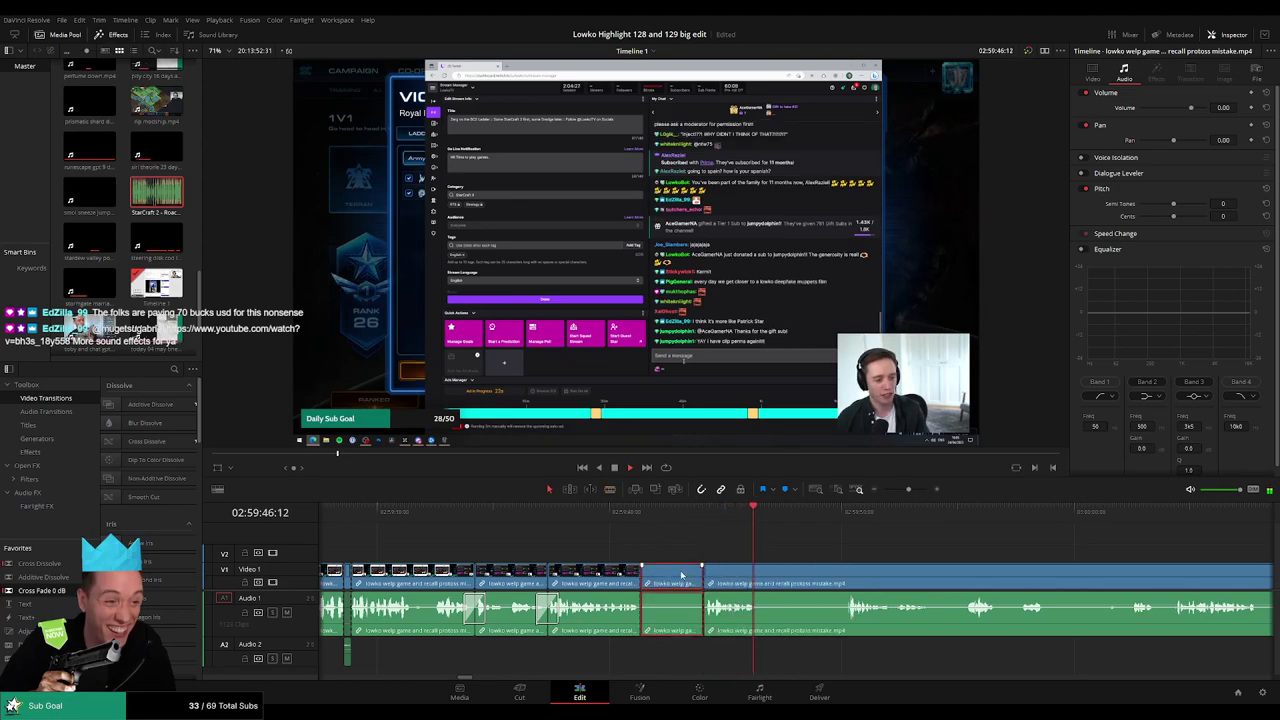
pyautogui.press('Delete')
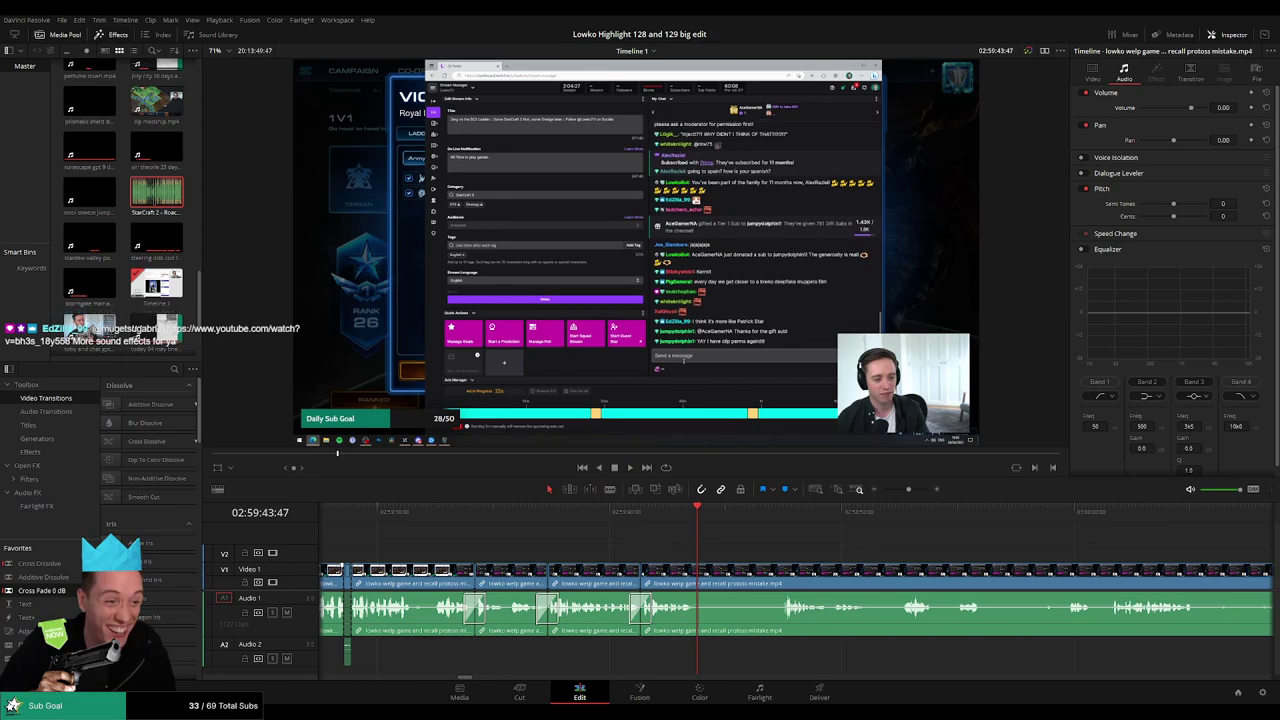
# - Split the stream clip at about 02:59:44, at the start of the following quiet stretch, redoing the first split
pyautogui.hscroll(1, 714, 554)
pyautogui.click(687, 514)
pyautogui.press('b')
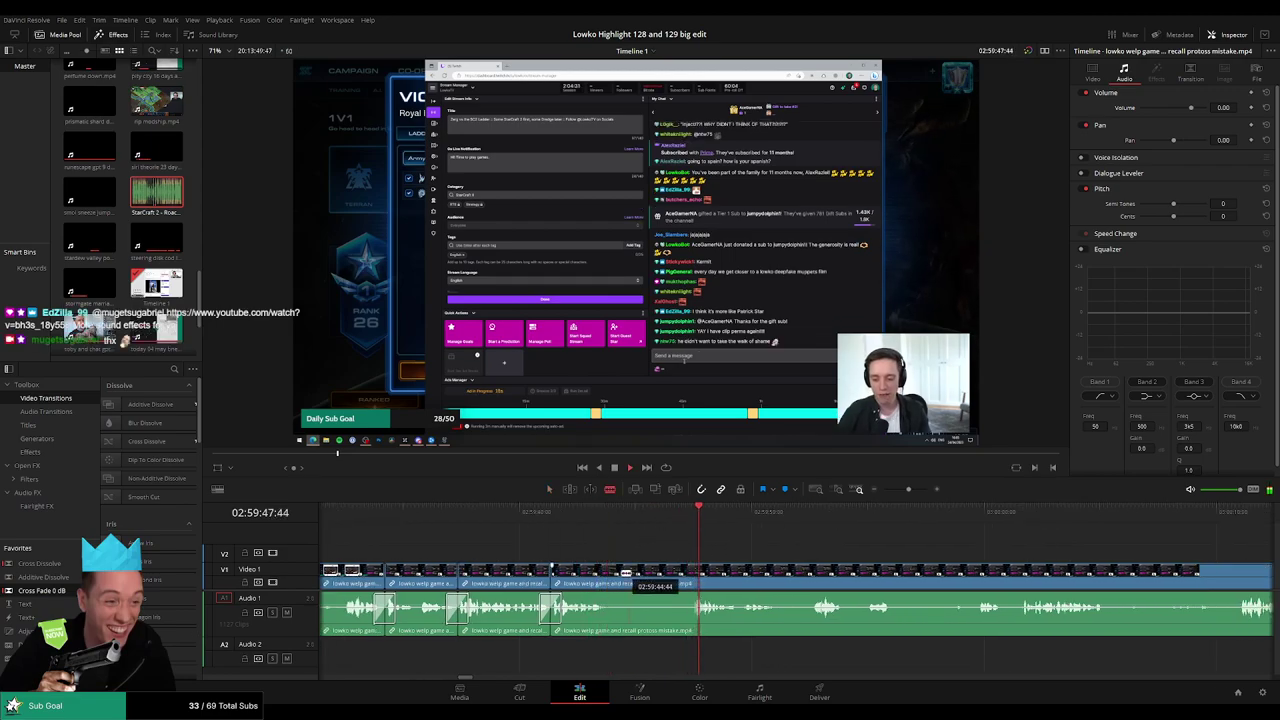
pyautogui.click(611, 572)
pyautogui.hotkey('ctrl', 'z')
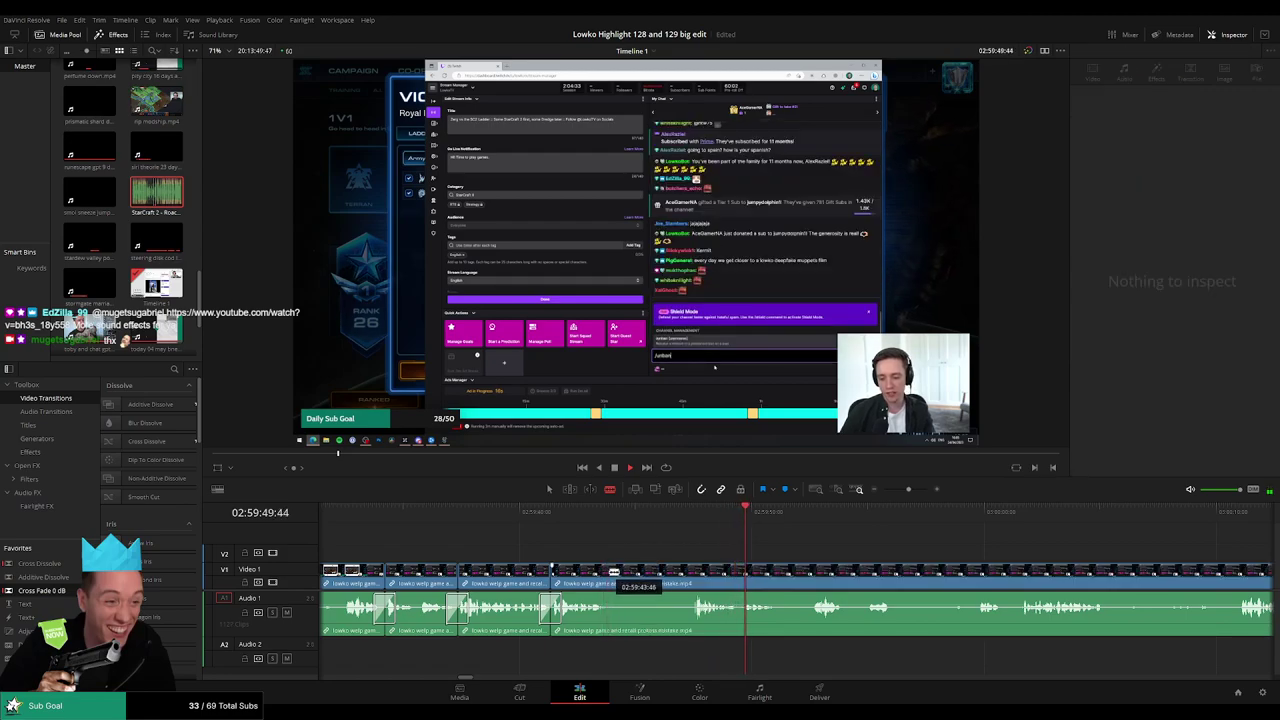
pyautogui.click(615, 573)
pyautogui.press('a')
# - Review the stream footage from about 02:59:53 to 03:01:51 for the point where the next section worth keeping begins
pyautogui.click(819, 510)
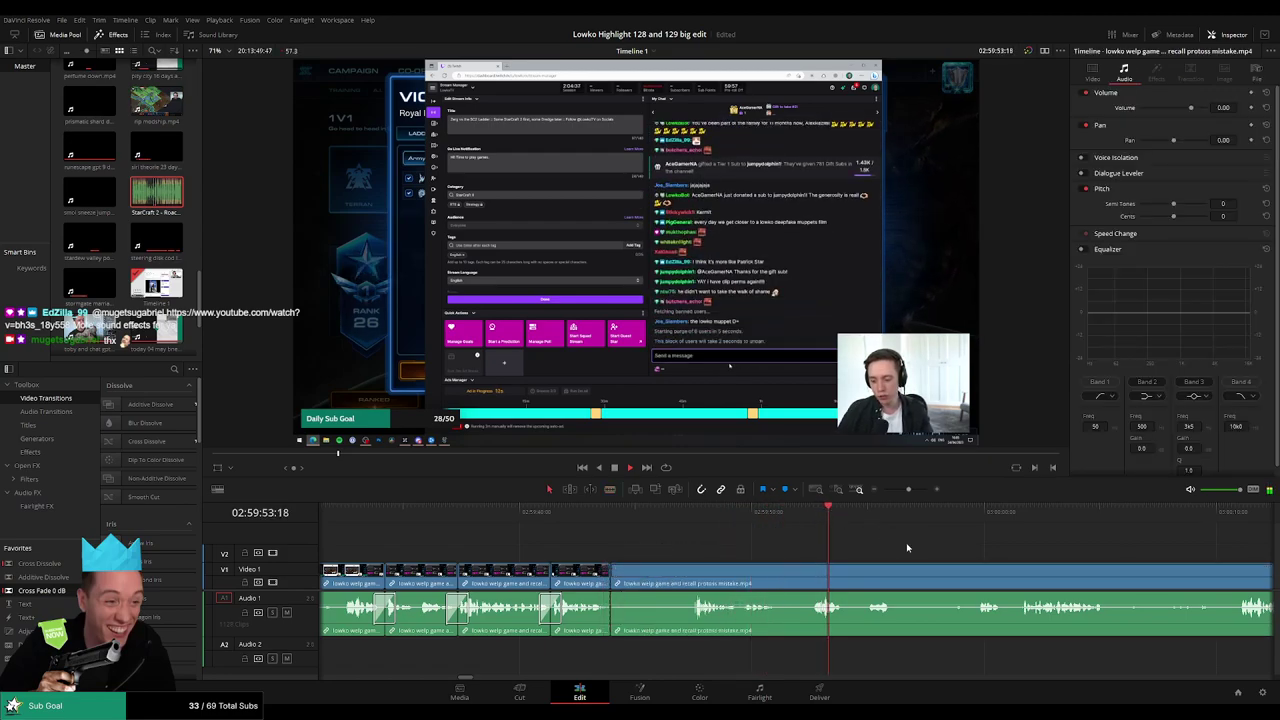
pyautogui.hscroll(2, 909, 546)
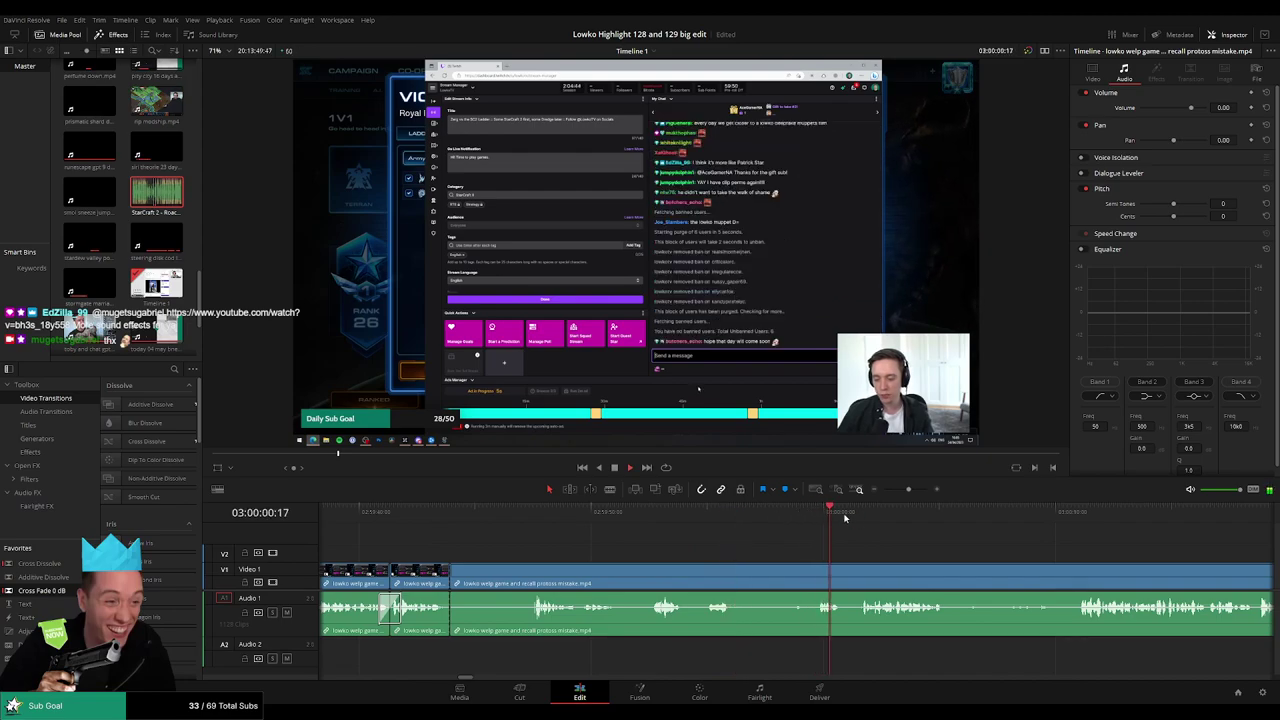
pyautogui.hscroll(4, 909, 553)
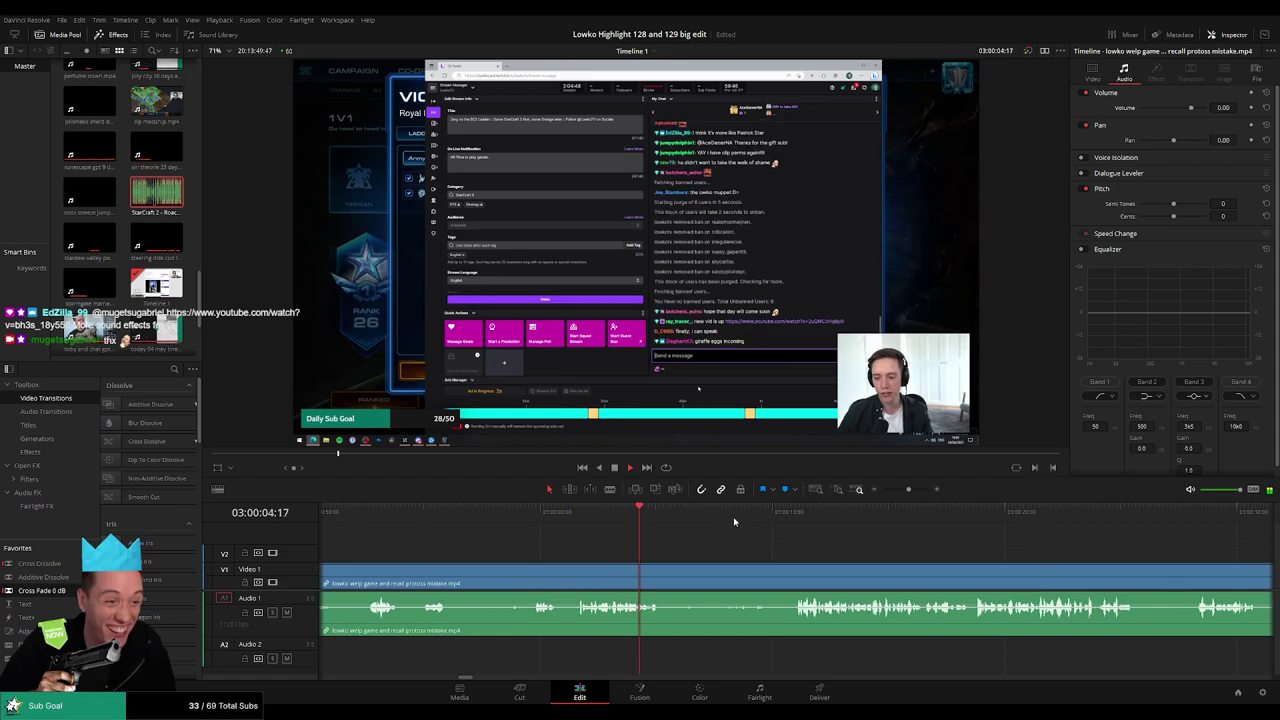
pyautogui.click(791, 514)
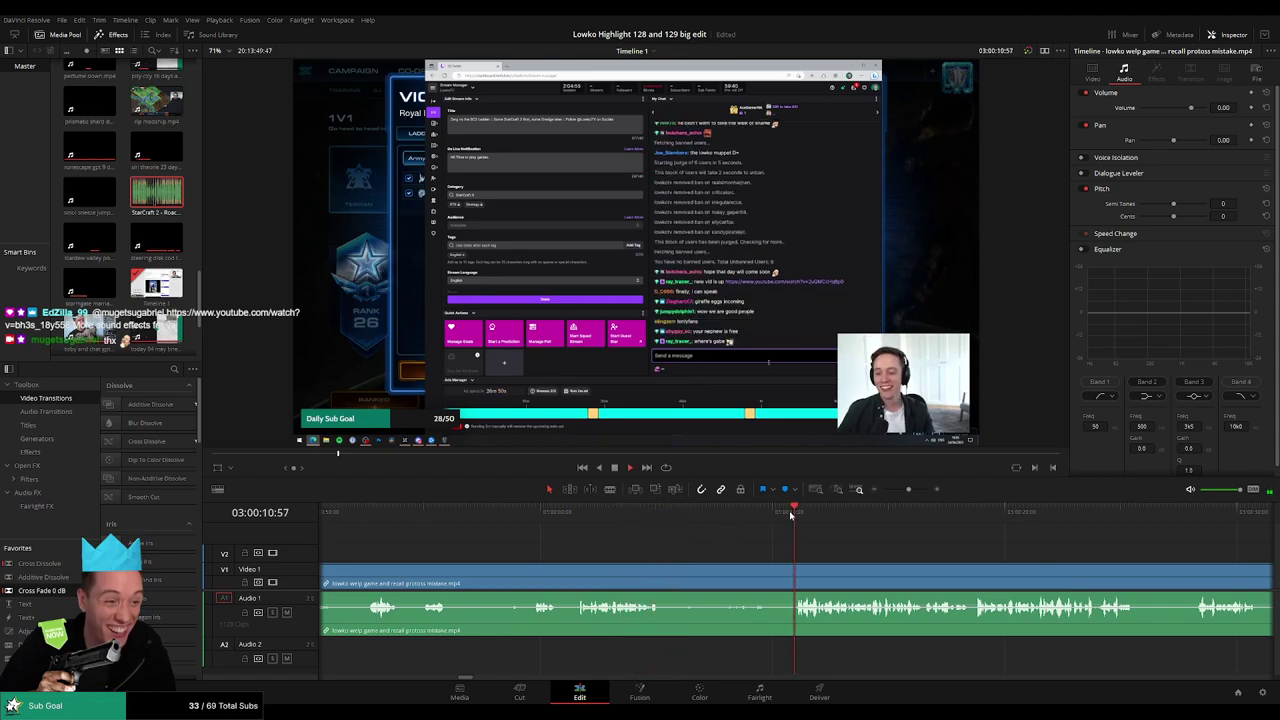
pyautogui.hscroll(4, 797, 556)
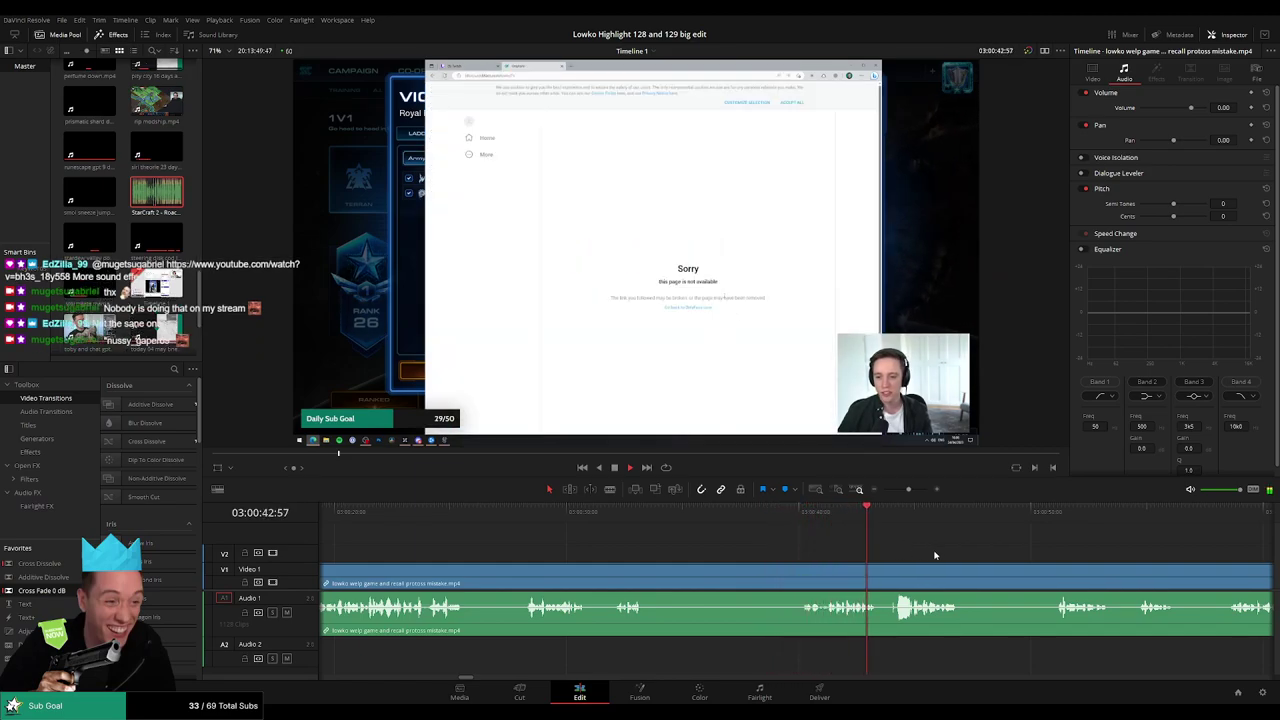
pyautogui.moveTo(932, 553); pyautogui.dragTo(611, 545)
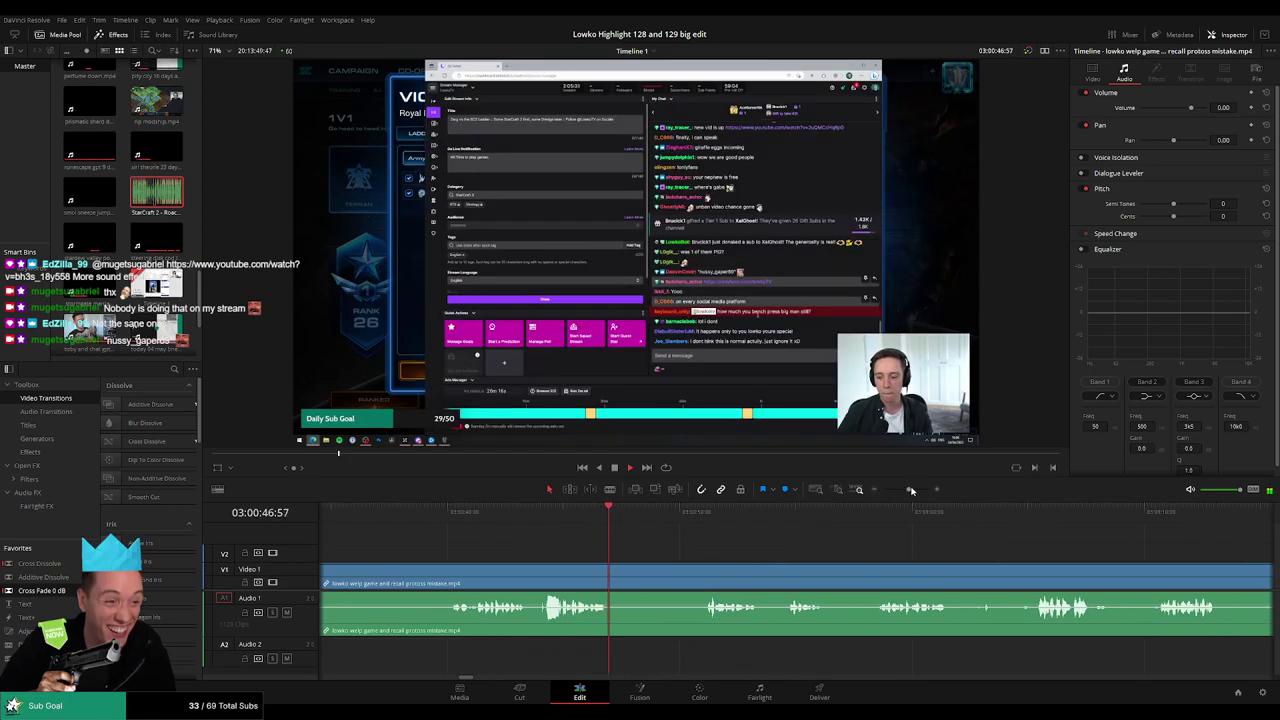
pyautogui.moveTo(908, 489)
pyautogui.mouseDown()
pyautogui.moveTo(894, 490)
pyautogui.moveTo(905, 490)
pyautogui.mouseUp()
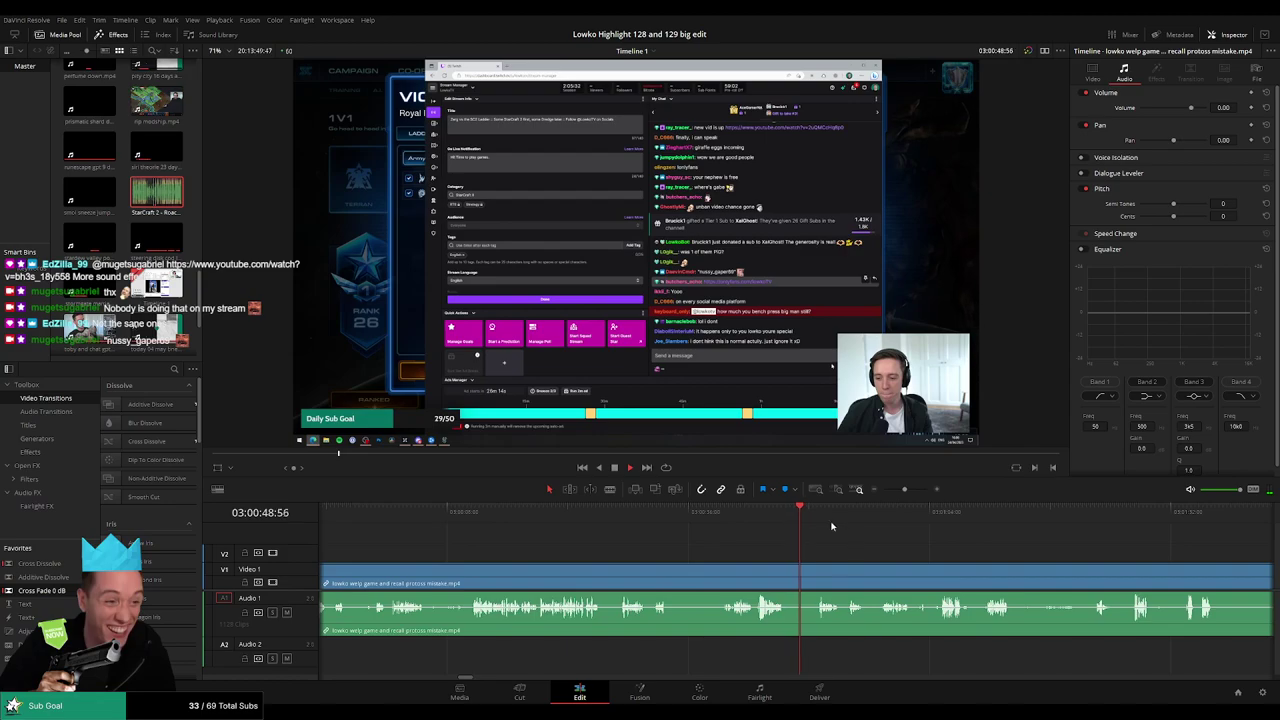
pyautogui.moveTo(875, 553); pyautogui.dragTo(757, 556)
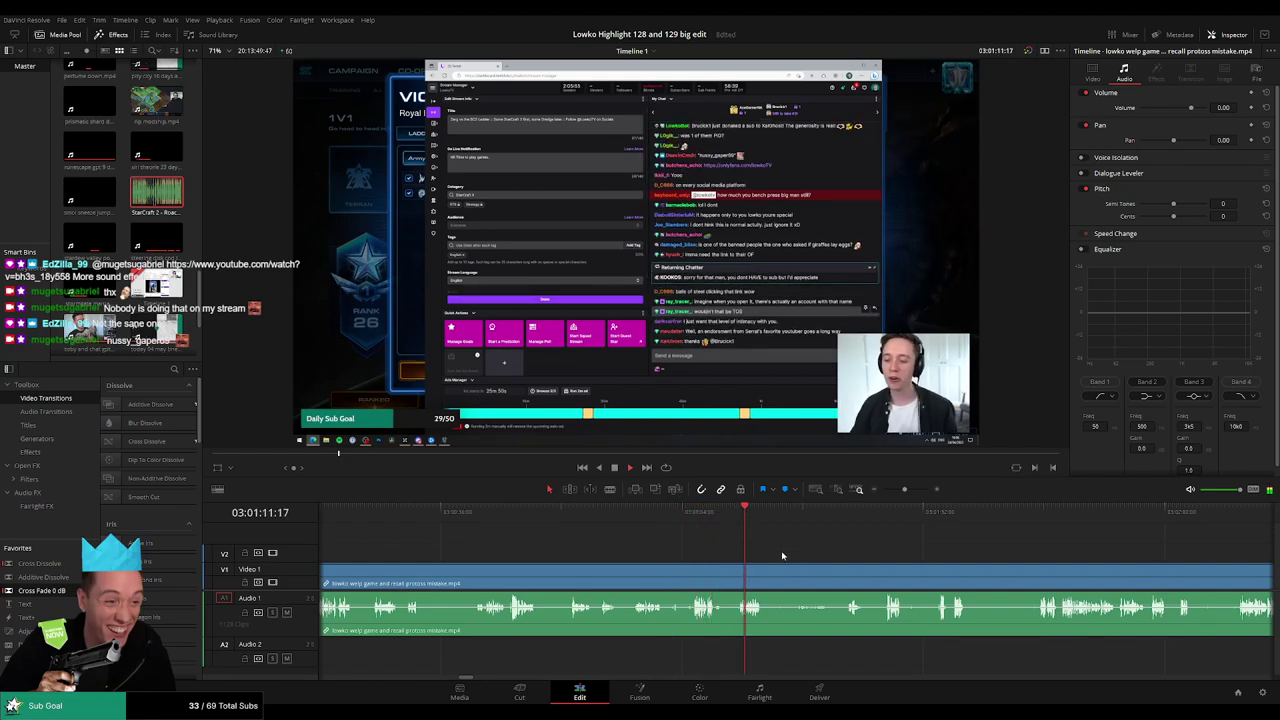
pyautogui.click(823, 516)
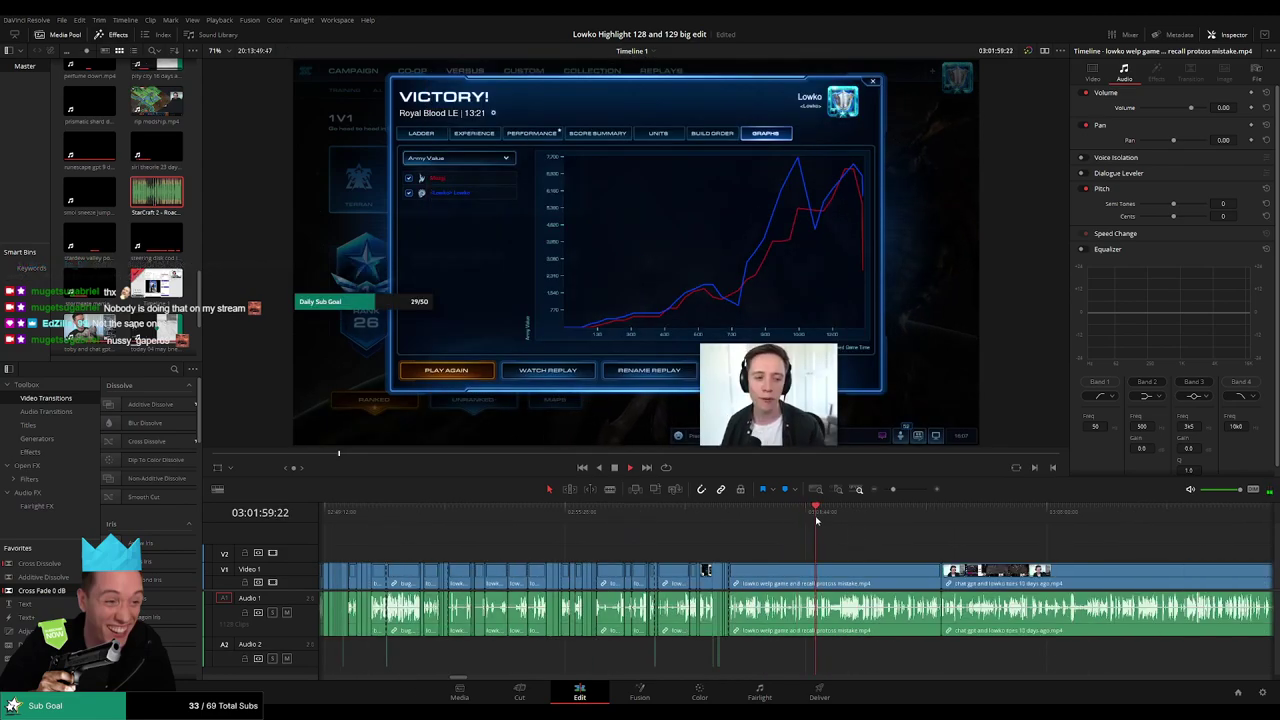
pyautogui.moveTo(831, 517); pyautogui.dragTo(808, 517)
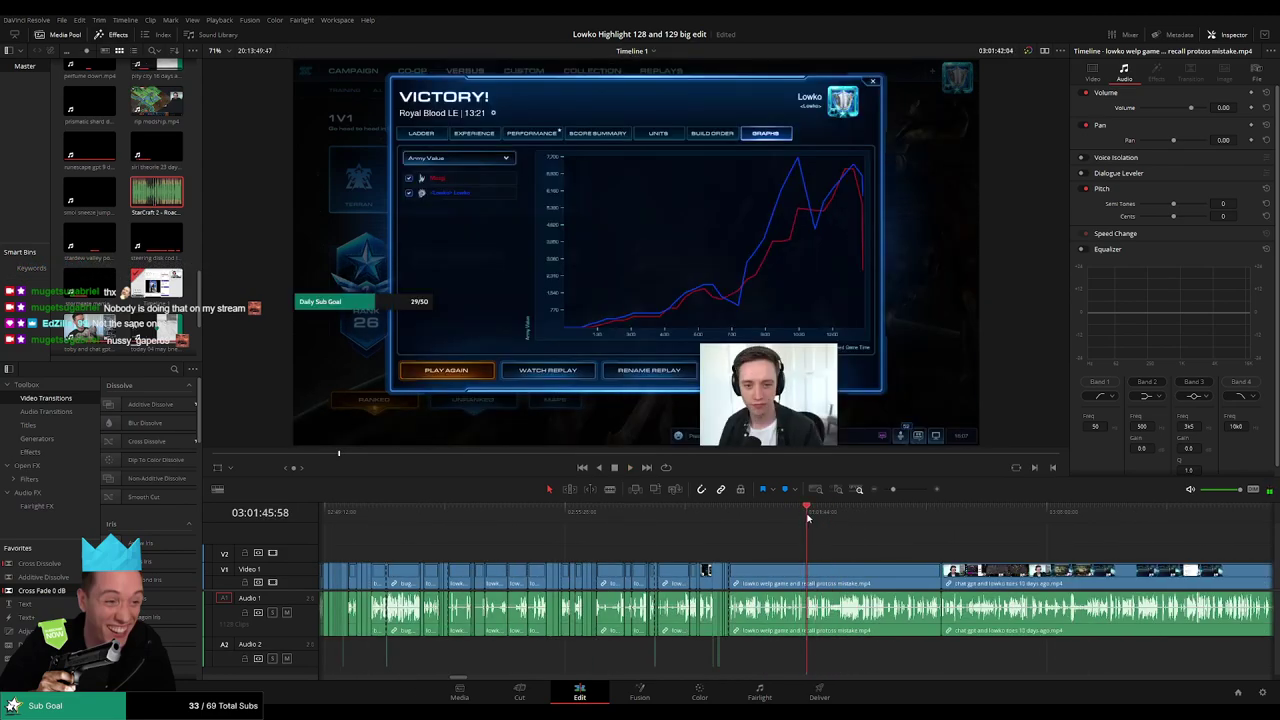
pyautogui.press('space')
pyautogui.scroll(3, 812, 542)
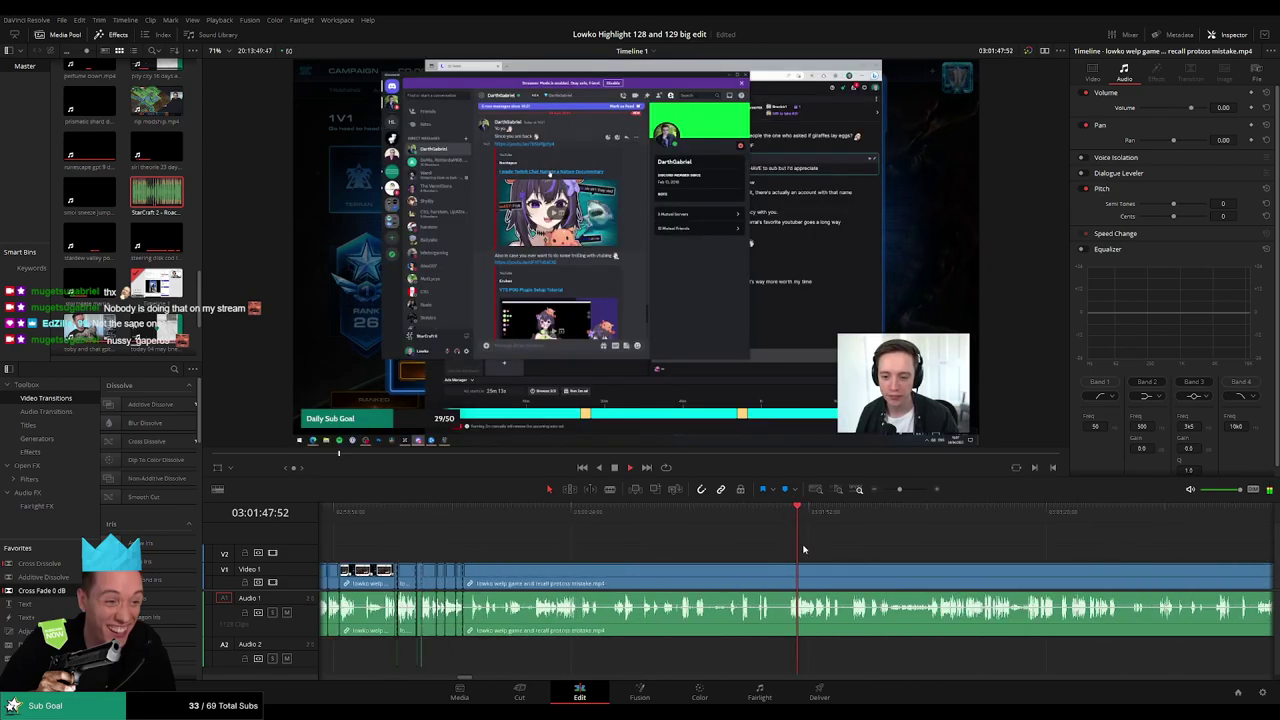
pyautogui.moveTo(820, 555); pyautogui.dragTo(704, 544)
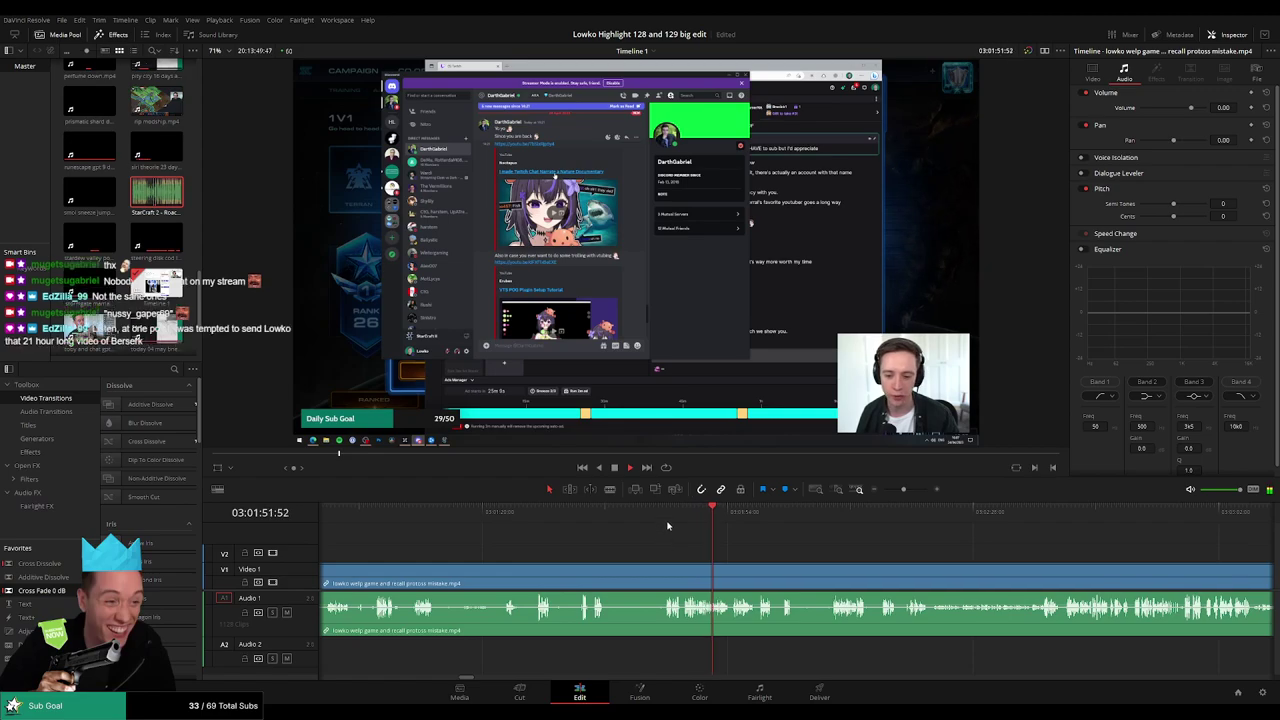
pyautogui.press('space')
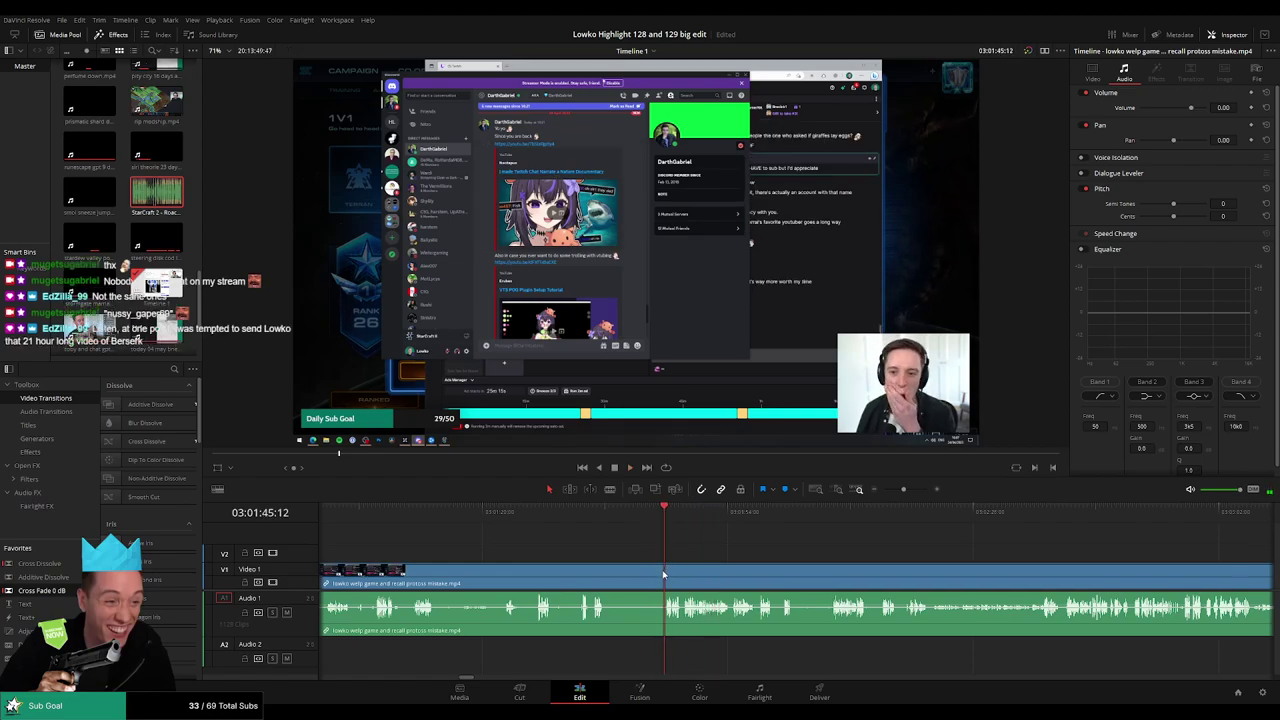
pyautogui.hotkey('ctrl', 'b')
pyautogui.click(633, 577)
pyautogui.click(595, 516)
pyautogui.press('space')
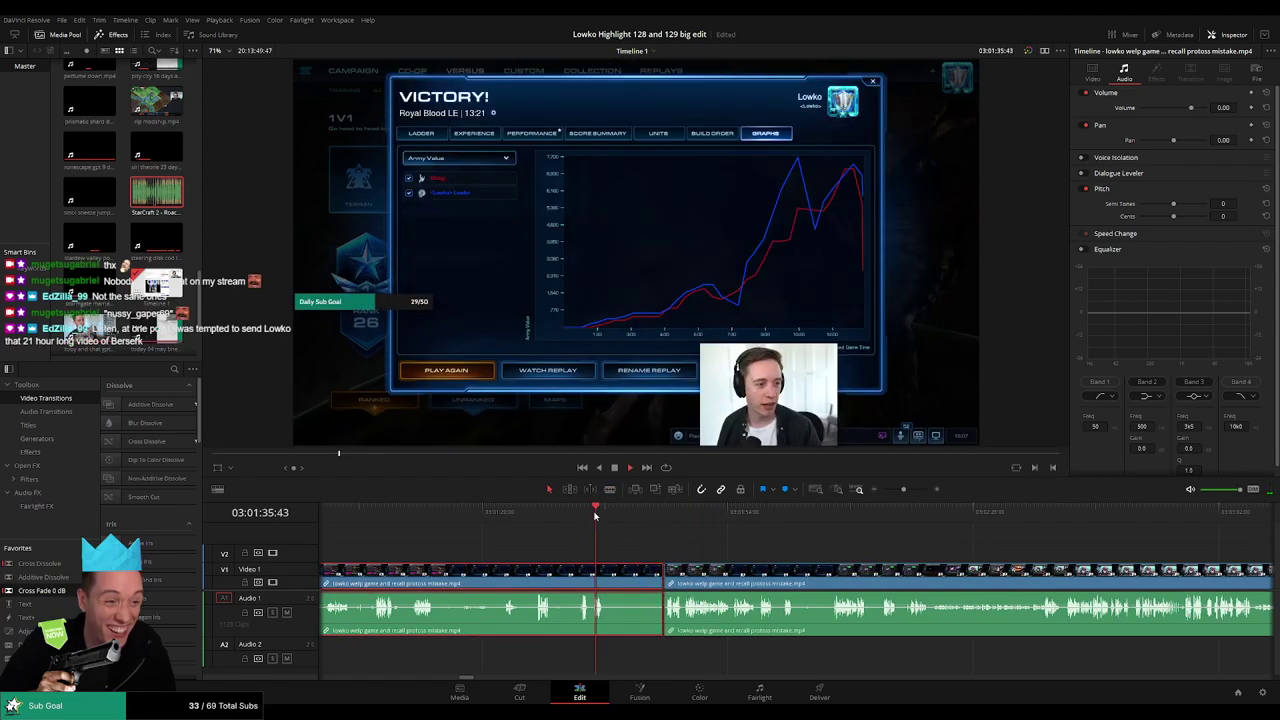
pyautogui.hotkey('ctrl', 'z')
# - Split the stream clip at about 03:01:34, just before the speech, and remove the section from 02:59:44 up to it, closing the gap
pyautogui.click(573, 518)
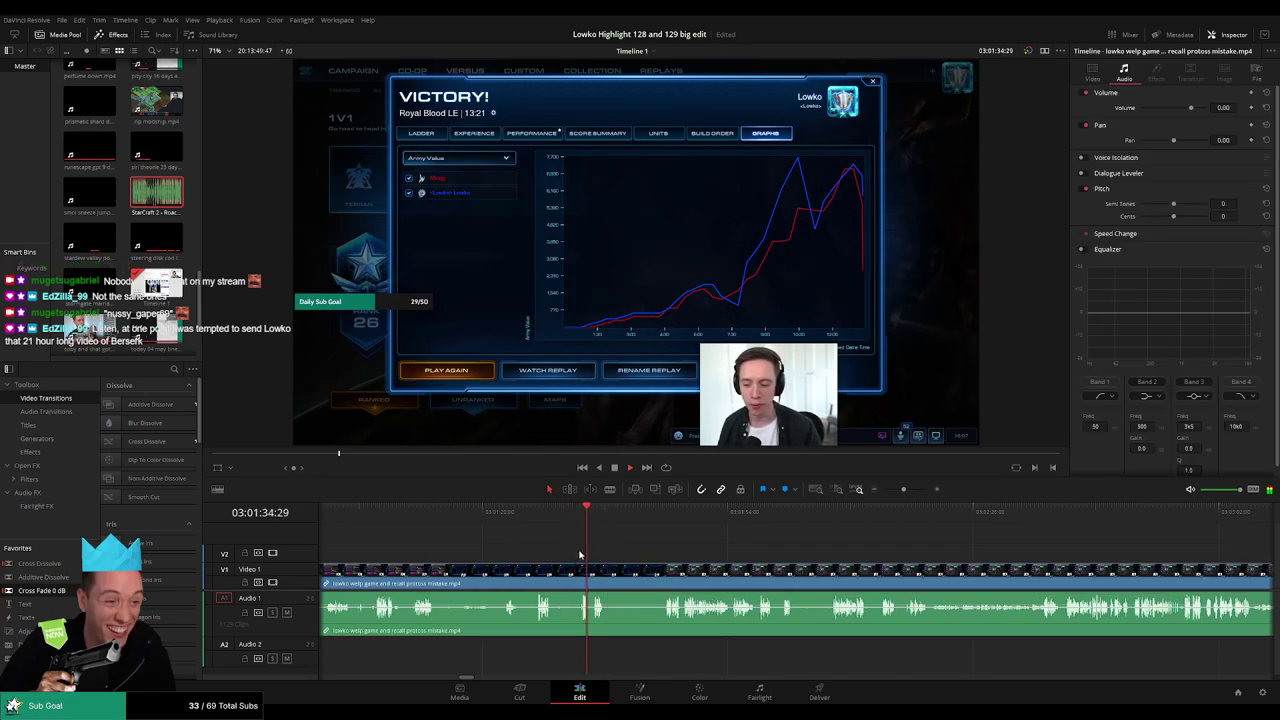
pyautogui.scroll(3, 580, 555)
pyautogui.scroll(2, 766, 562)
pyautogui.press('b')
pyautogui.click(767, 580)
pyautogui.press('a')
pyautogui.click(719, 582)
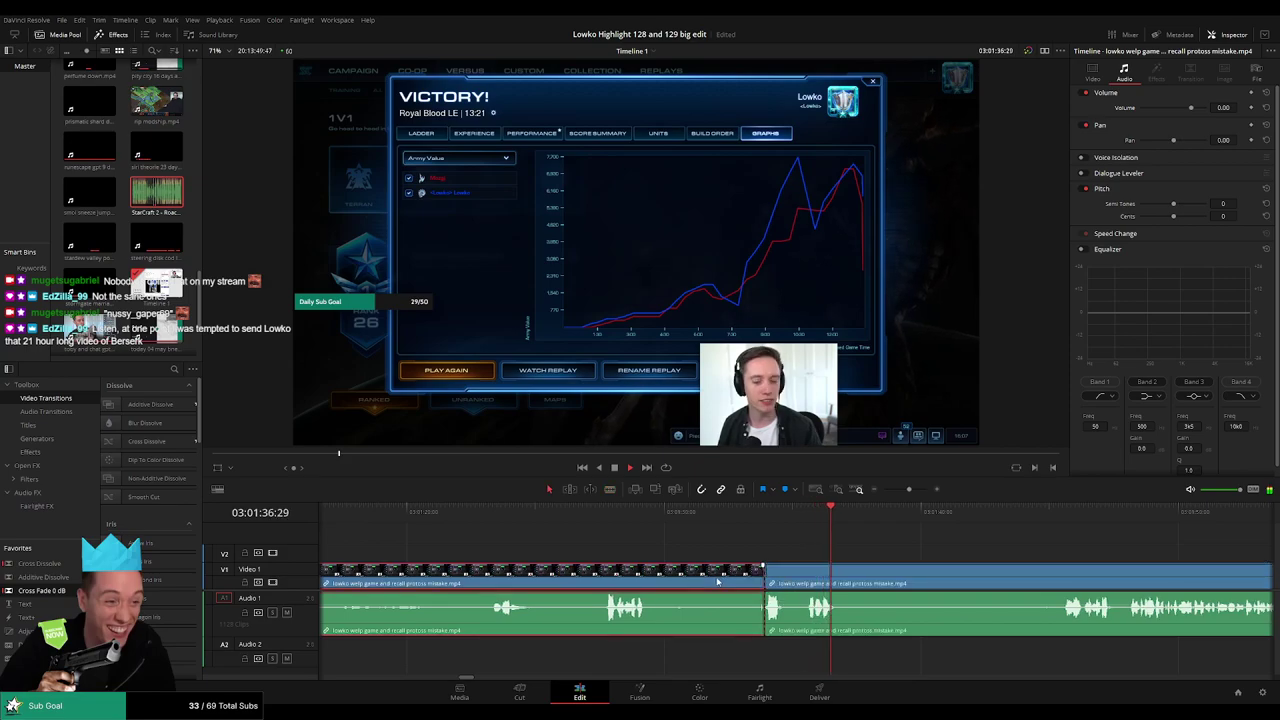
pyautogui.press('Delete')
pyautogui.click(717, 580)
pyautogui.press('Delete')
# - Cut out the quiet stretch from about 02:59:47 to 02:59:55, close the gap and add Cross Fade 0 dB at the join
pyautogui.moveTo(752, 551); pyautogui.dragTo(601, 520)
pyautogui.click(601, 520)
pyautogui.click(848, 526)
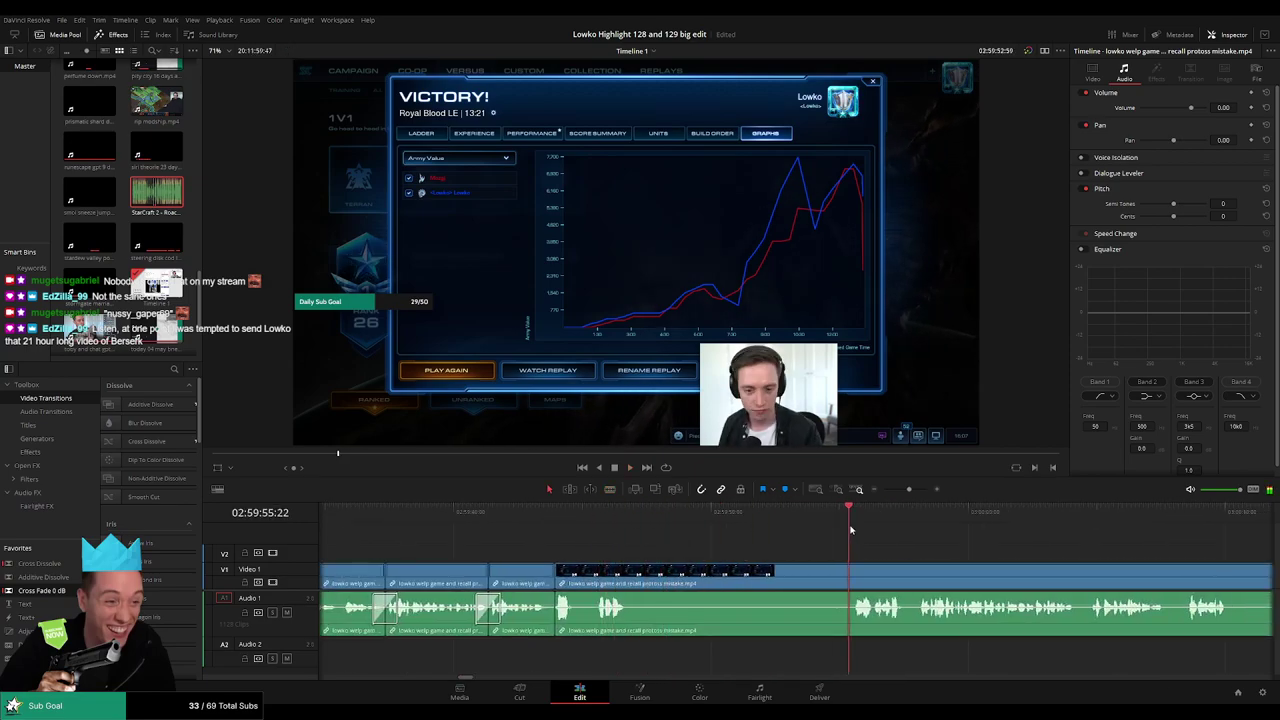
pyautogui.press('b')
pyautogui.click(631, 572)
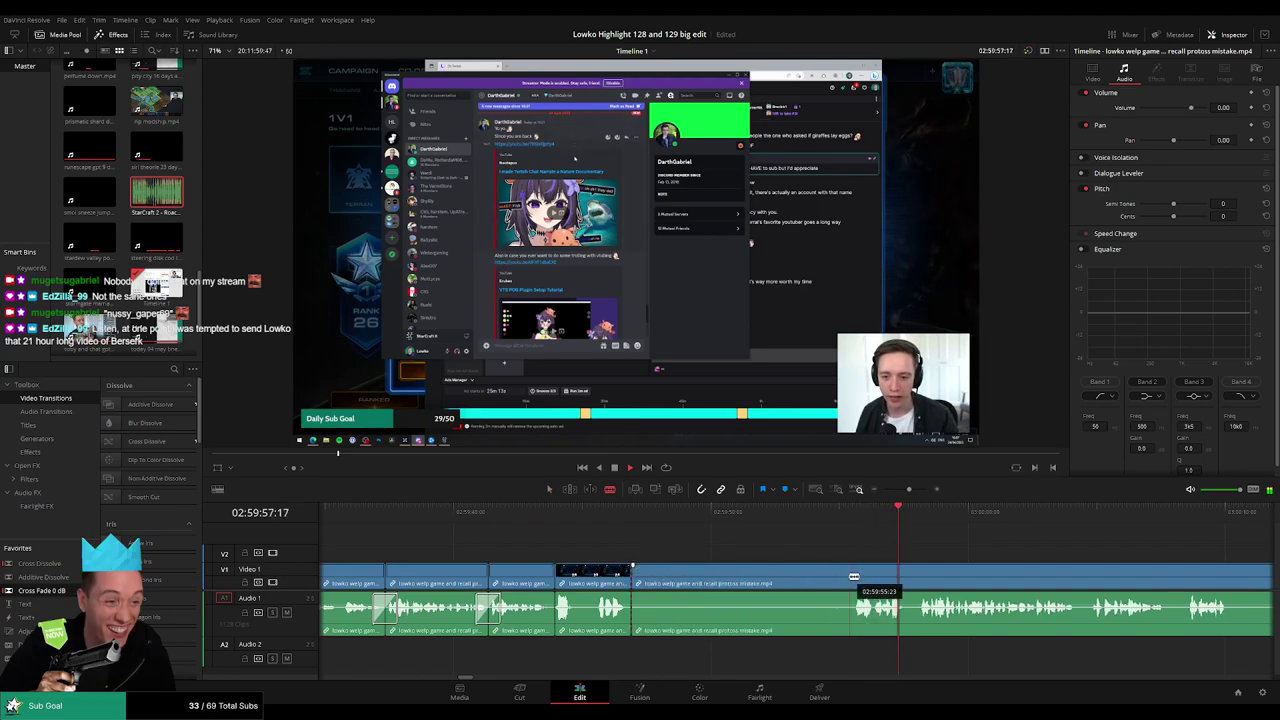
pyautogui.click(852, 577)
pyautogui.press('a')
pyautogui.click(775, 576)
pyautogui.press('Delete')
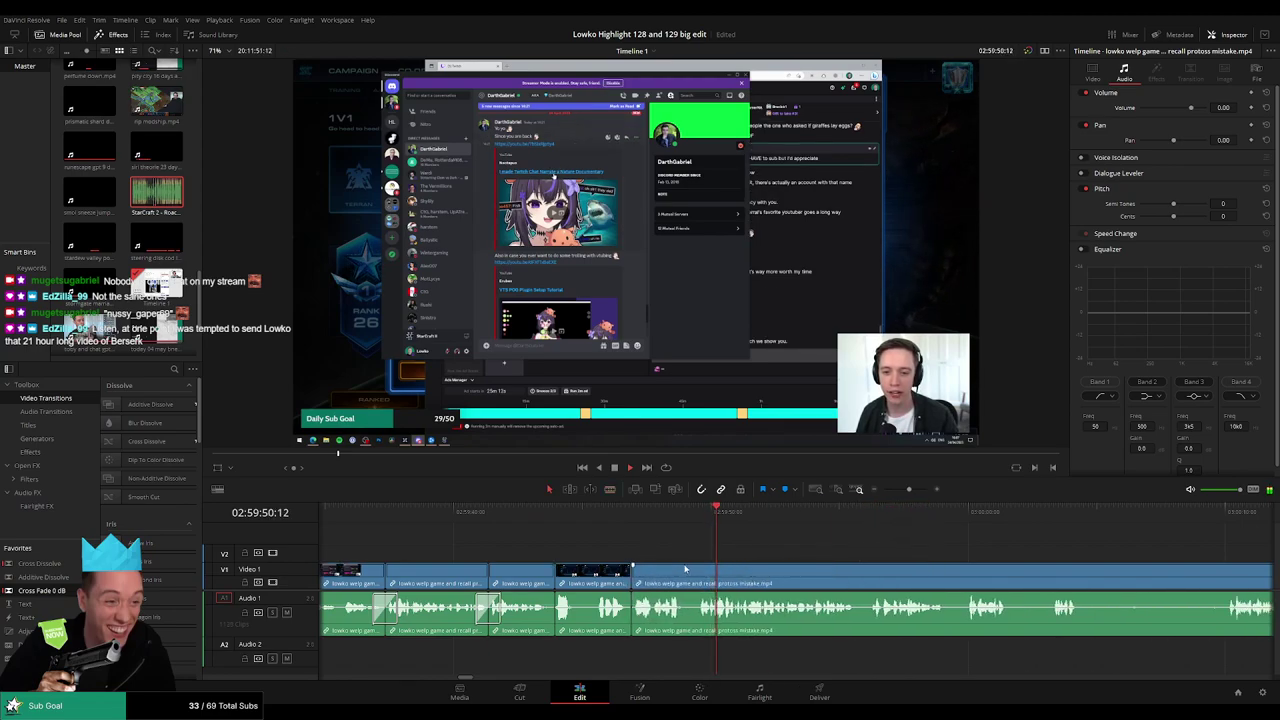
pyautogui.click(610, 518)
pyautogui.press('space')
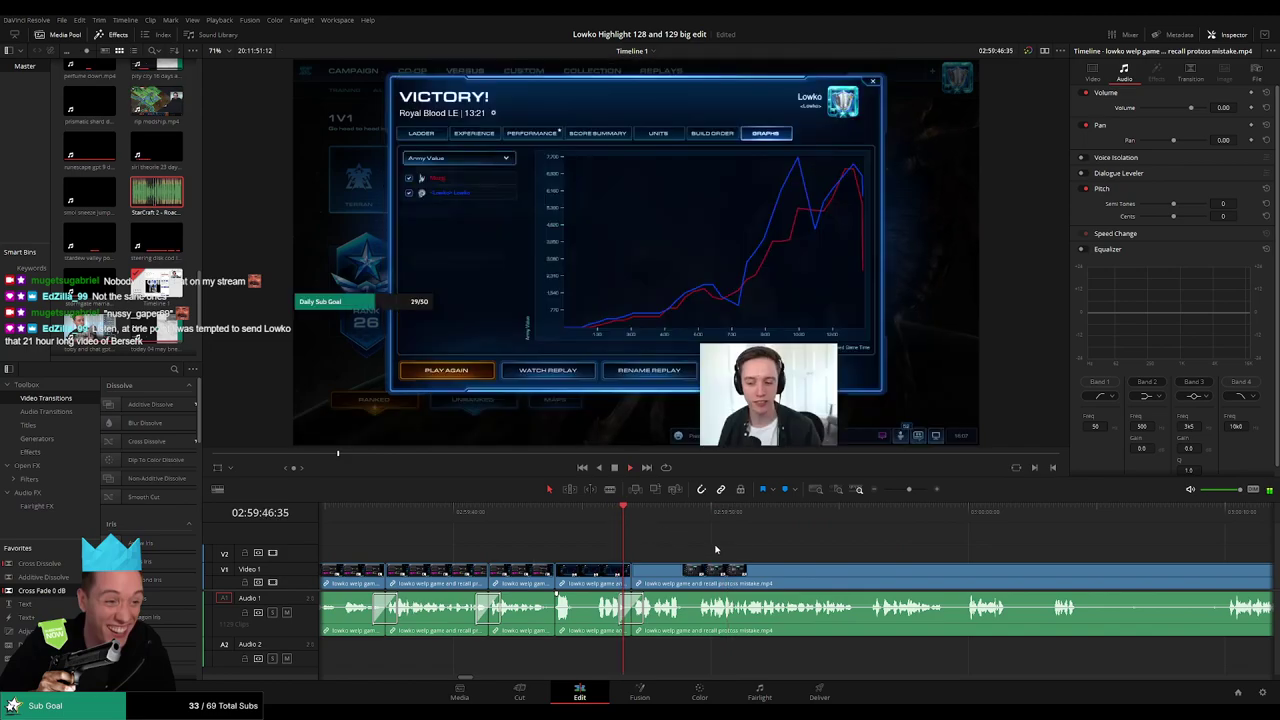
# - Remove the short pause from about 03:00:01 to 03:00:03, close the gap and smooth the audio join with Cross Fade 0 dB
pyautogui.hscroll(3, 725, 548)
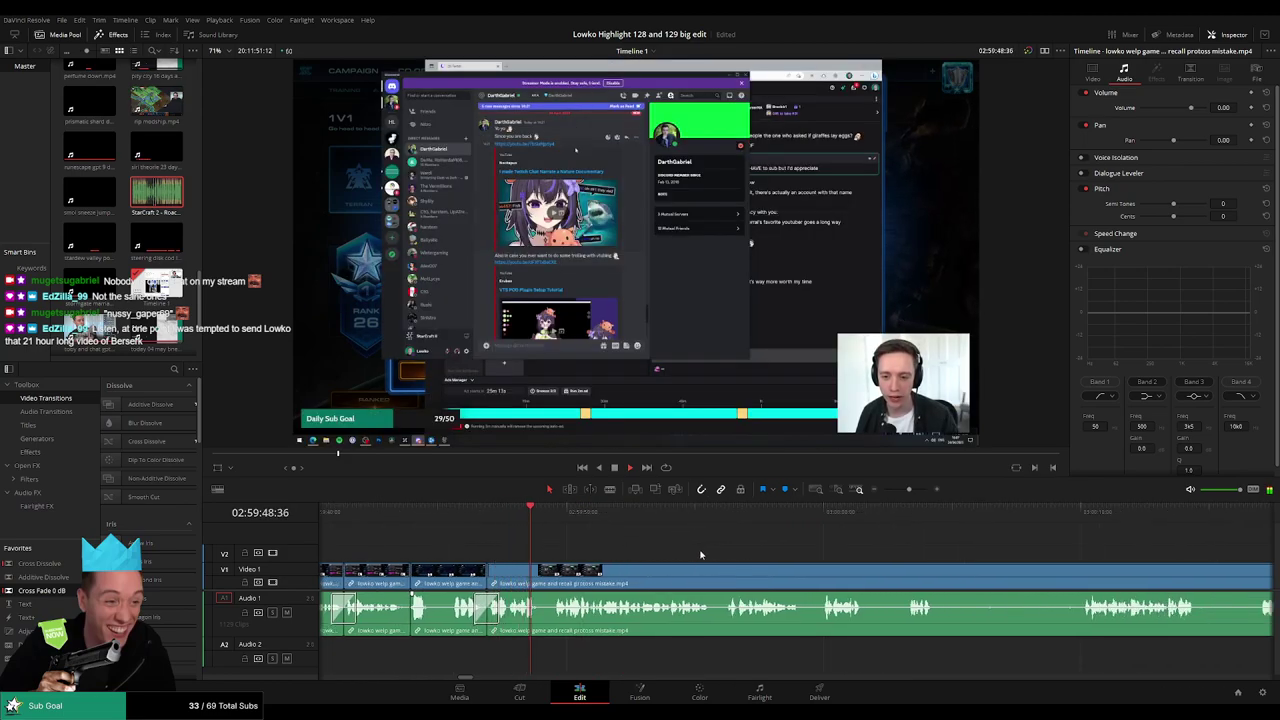
pyautogui.hscroll(2, 600, 545)
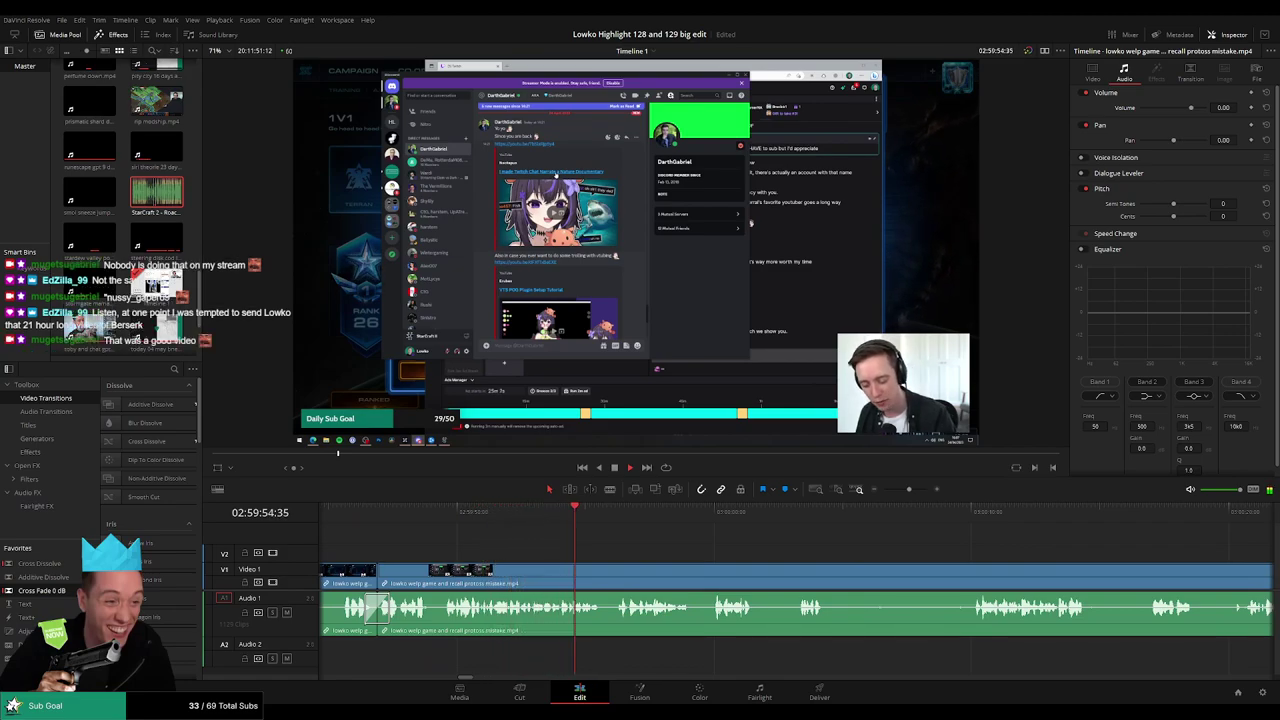
pyautogui.moveTo(745, 553); pyautogui.dragTo(624, 538)
pyautogui.hscroll(2, 682, 549)
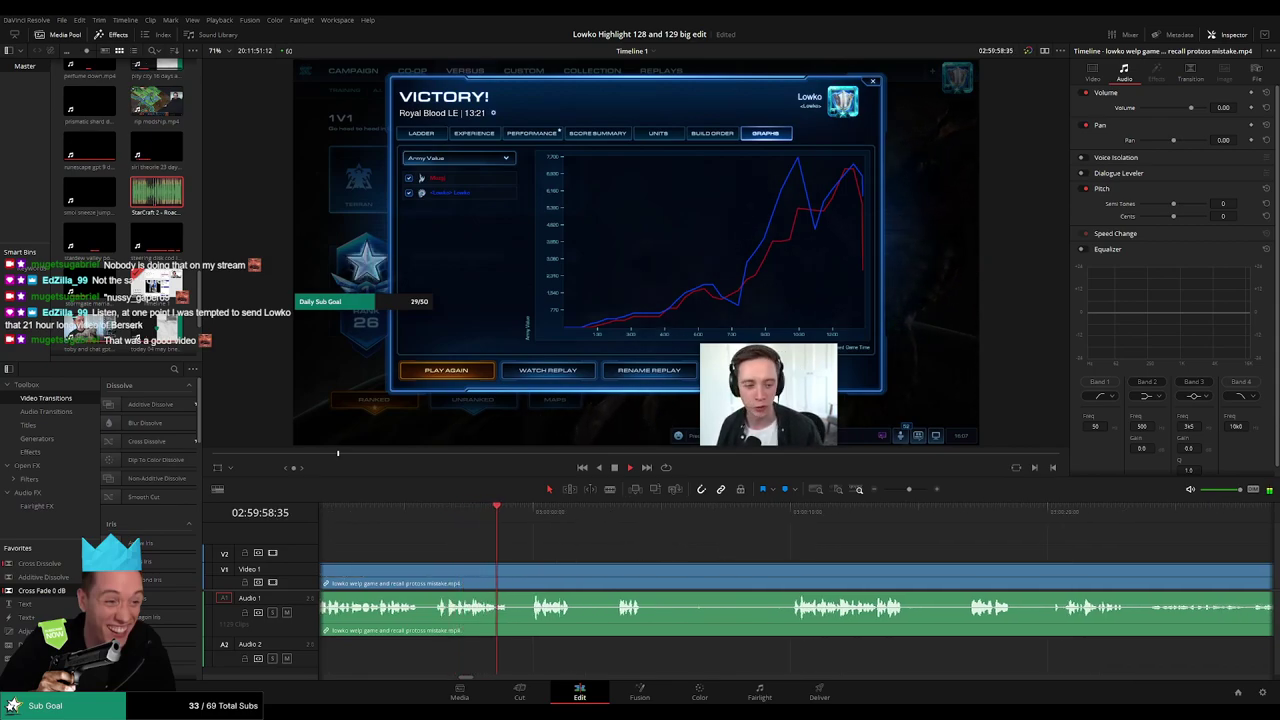
pyautogui.moveTo(642, 543); pyautogui.dragTo(598, 537)
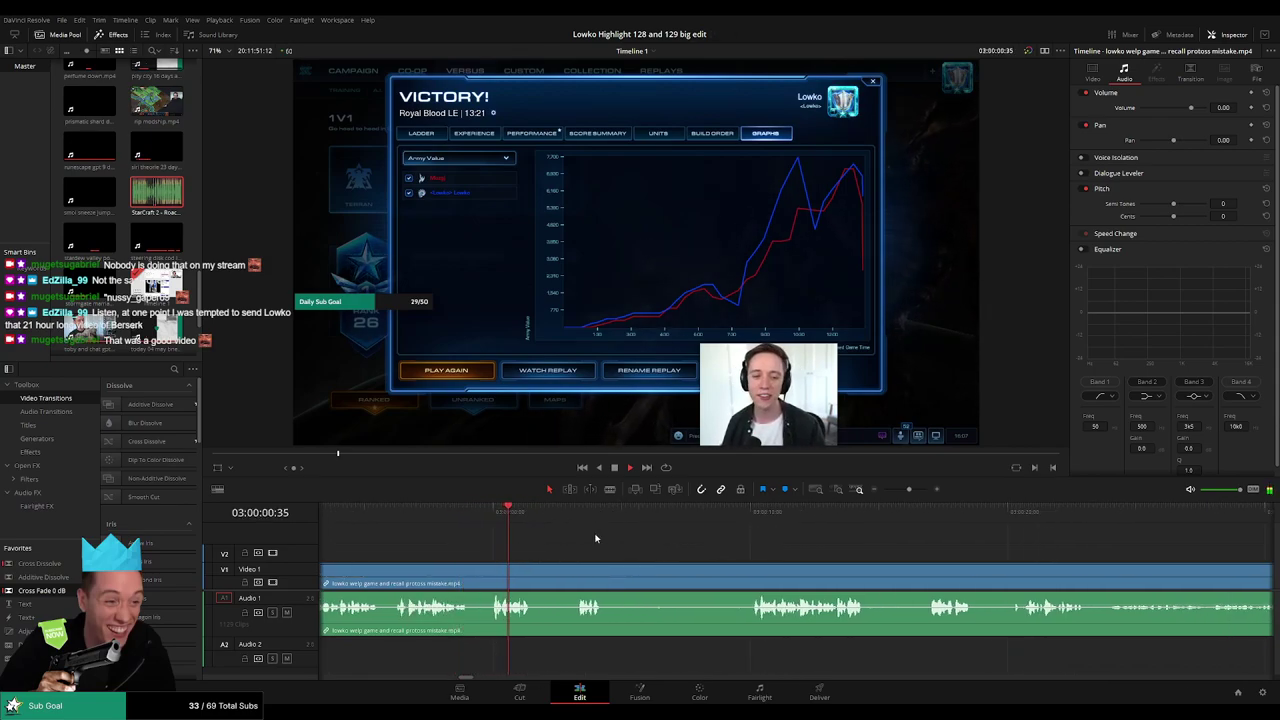
pyautogui.hotkey('ctrl', 'b')
pyautogui.press('b')
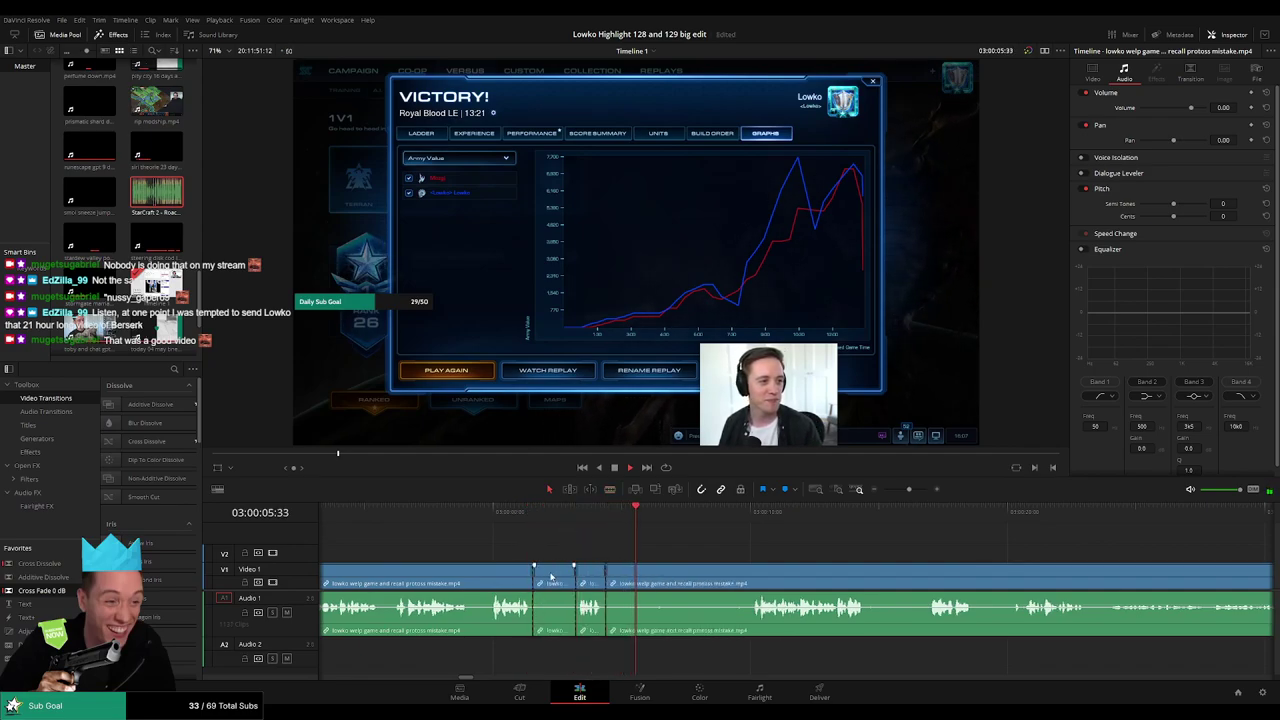
pyautogui.click(564, 575)
pyautogui.press('a')
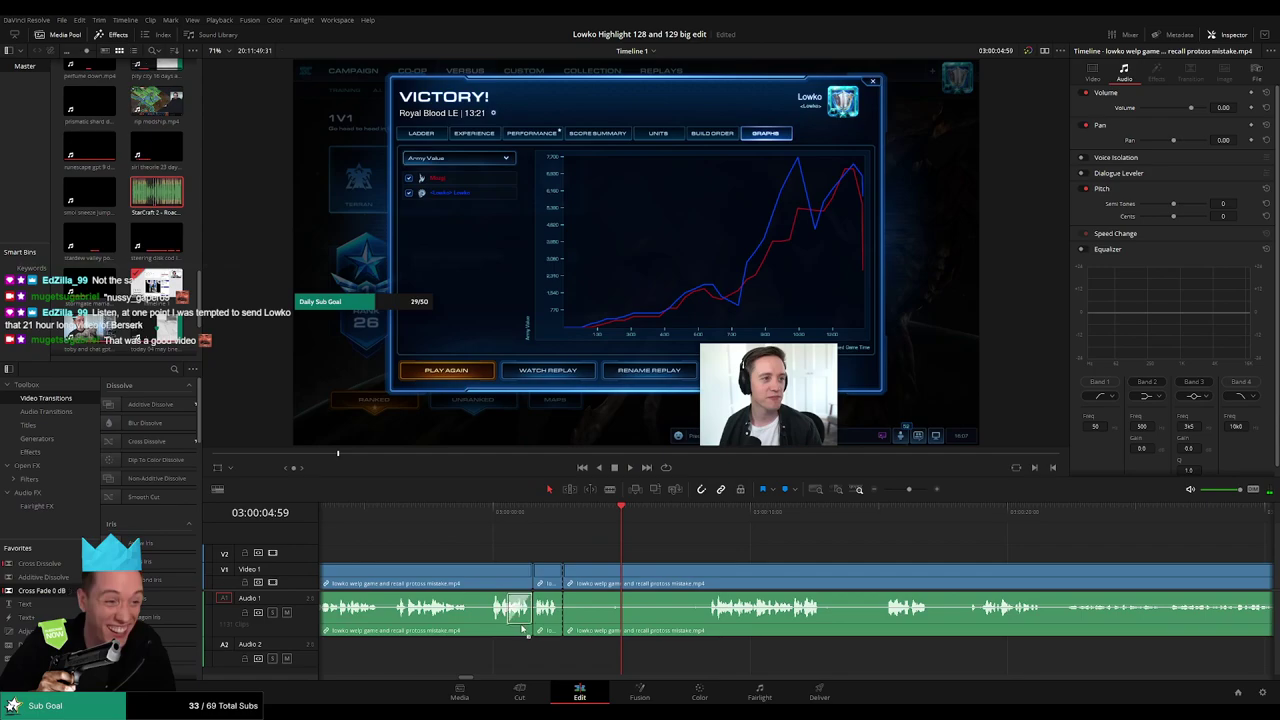
# - Cut out the quiet stretch from about 03:00:02 to 03:00:08, close the gap and cross fade the audio at the join
pyautogui.click(706, 513)
pyautogui.press('b')
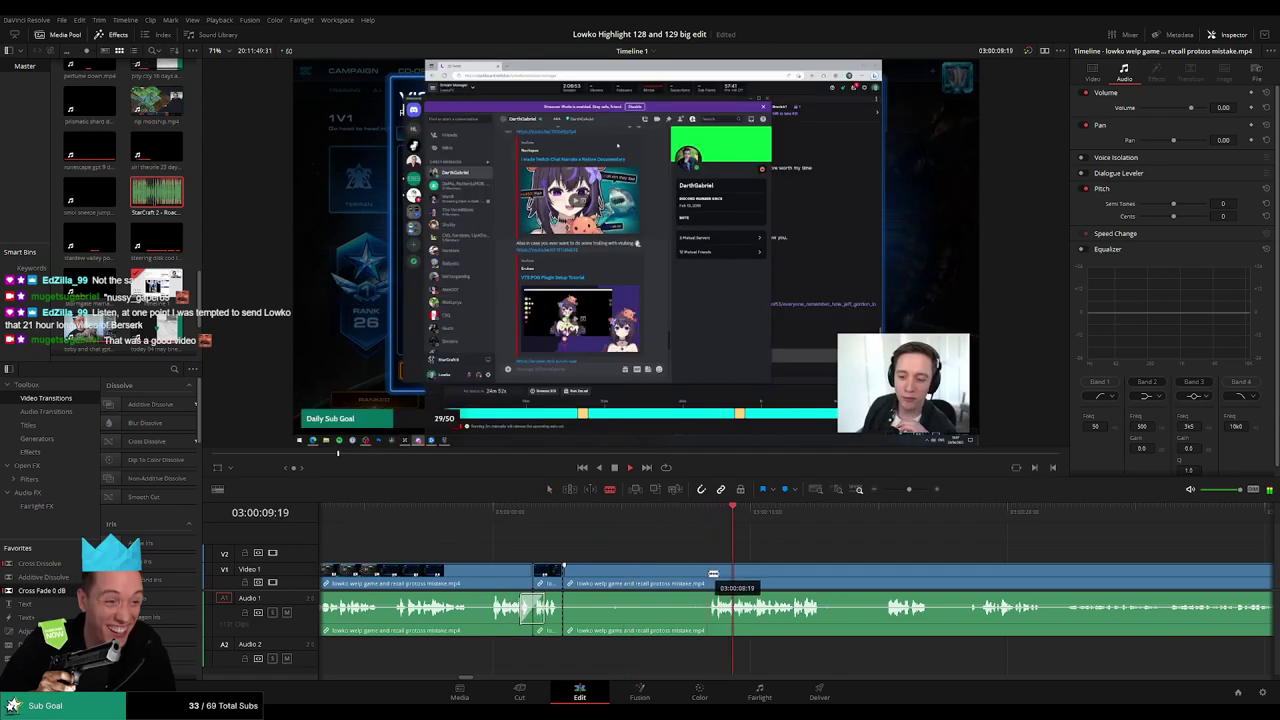
pyautogui.click(708, 576)
pyautogui.press('a')
pyautogui.click(683, 580)
pyautogui.press('BackSpace')
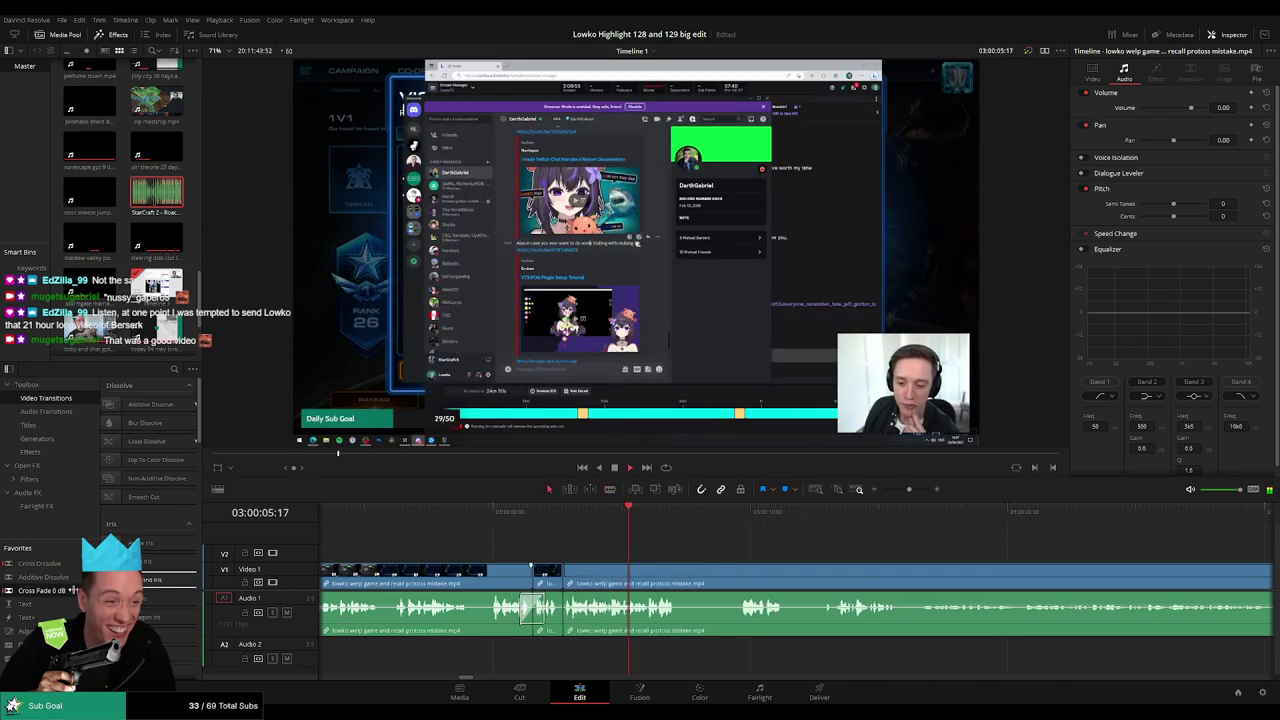
# - Cut out the pause from about 03:00:07 to 03:00:09, close the gap and add Cross Fade 0 dB at the join
pyautogui.hscroll(3, 611, 589)
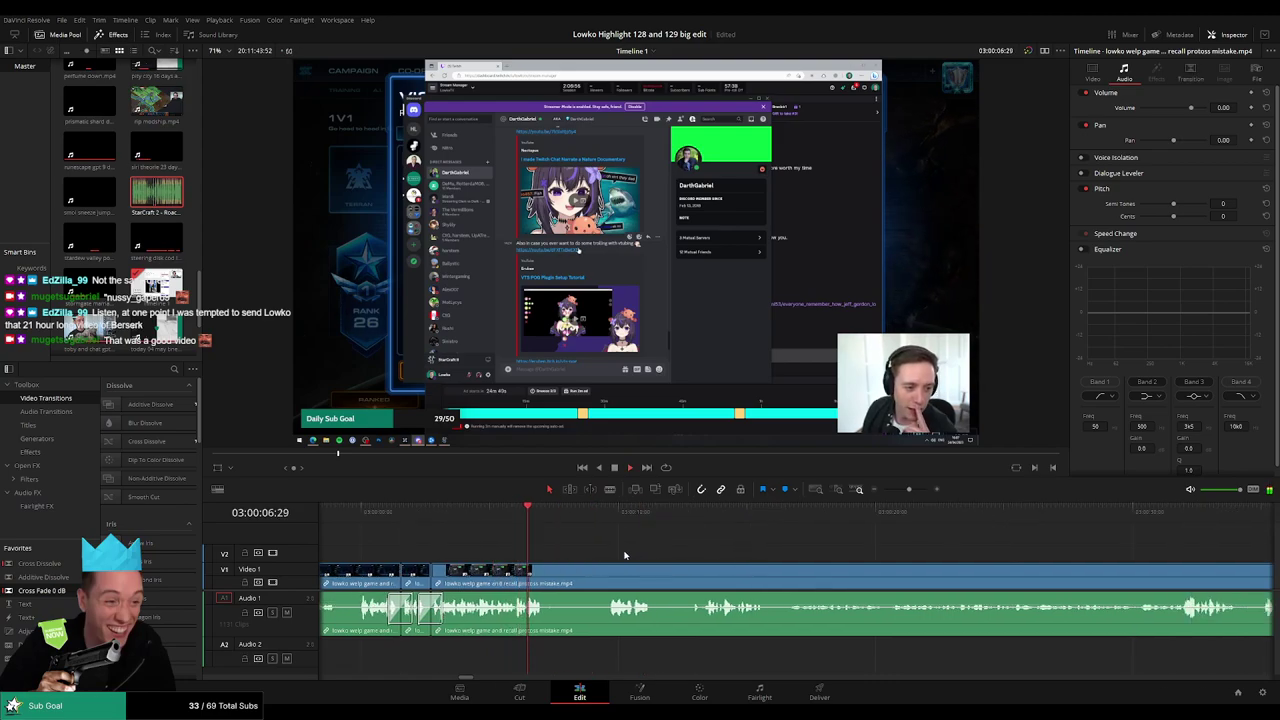
pyautogui.press('b')
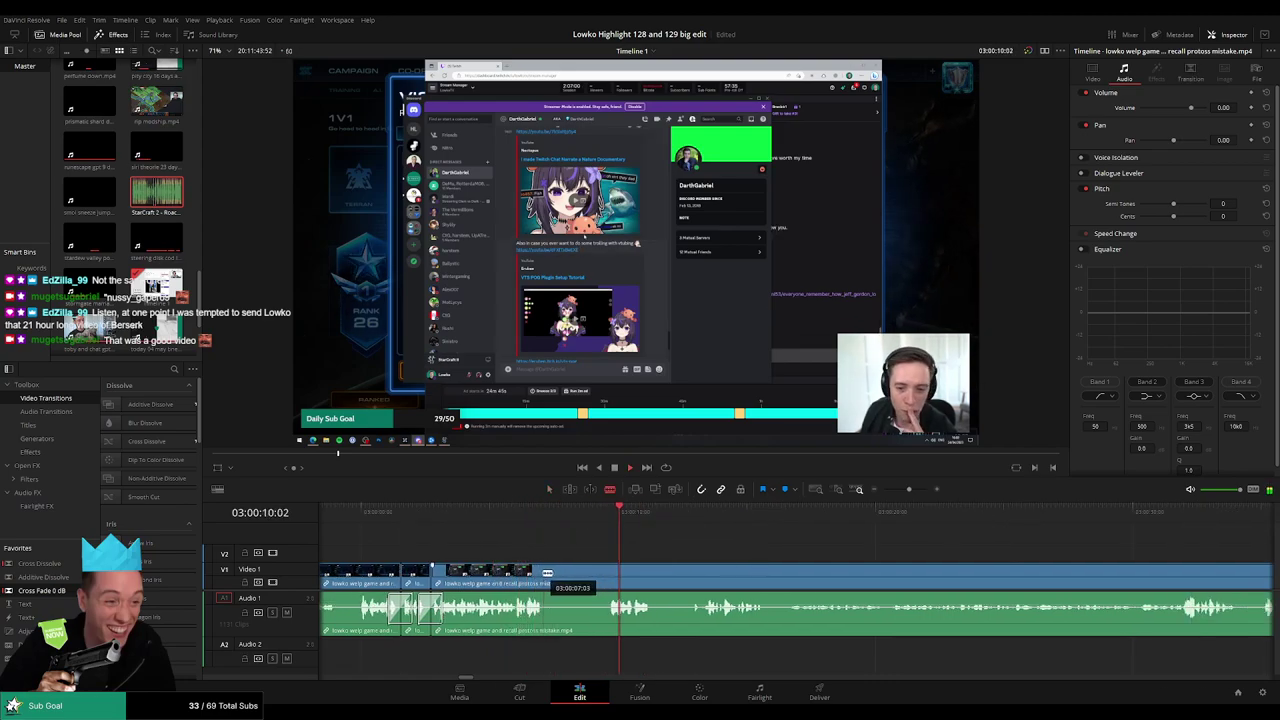
pyautogui.click(543, 572)
pyautogui.click(608, 572)
pyautogui.press('a')
pyautogui.click(574, 573)
pyautogui.press('Delete')
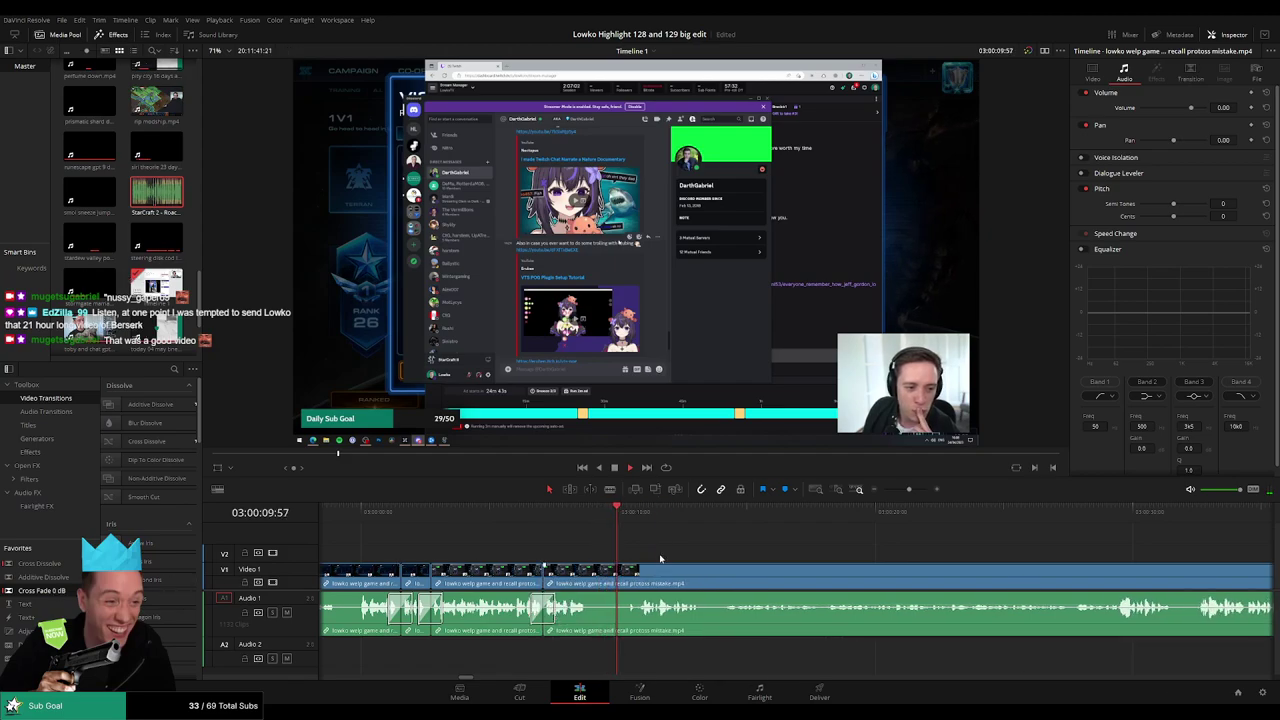
# - Remove the pause from about 03:00:09 to 03:00:10, close the gap, cross fade the audio join and play the footage that follows
pyautogui.click(590, 573)
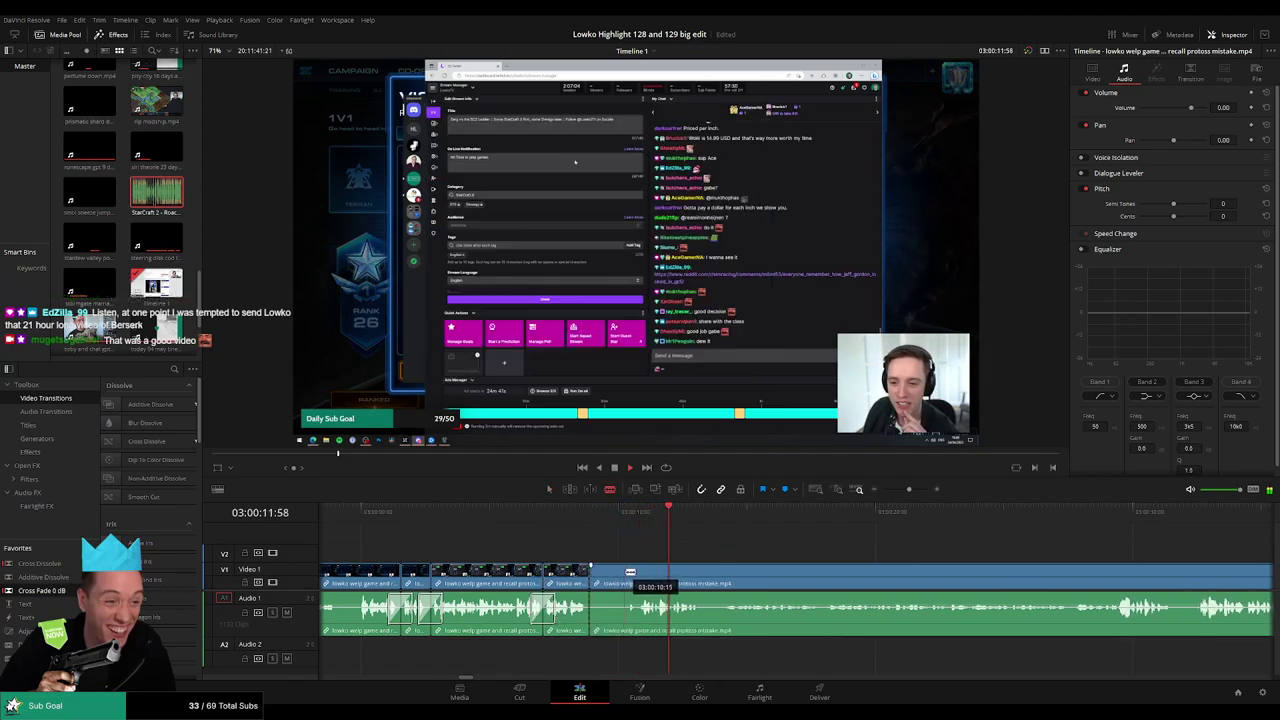
pyautogui.click(627, 573)
pyautogui.press('a')
pyautogui.click(614, 574)
pyautogui.press('Delete')
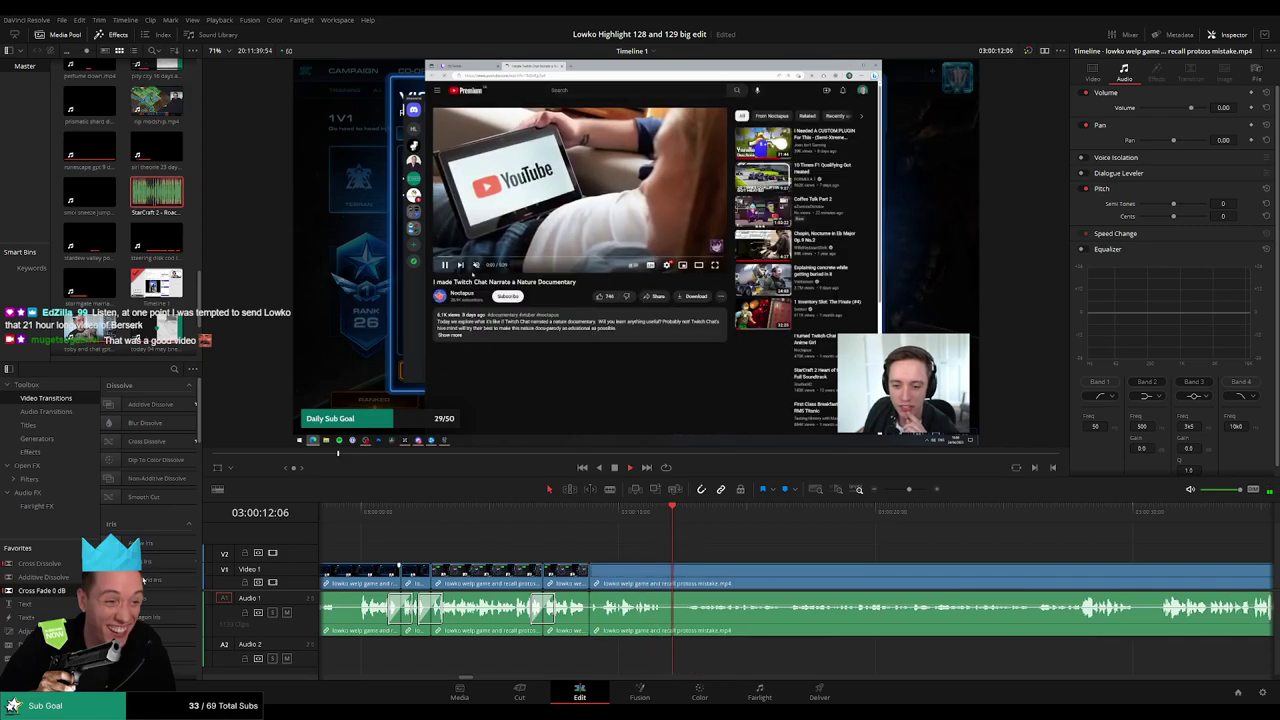
pyautogui.moveTo(698, 564); pyautogui.dragTo(481, 560)
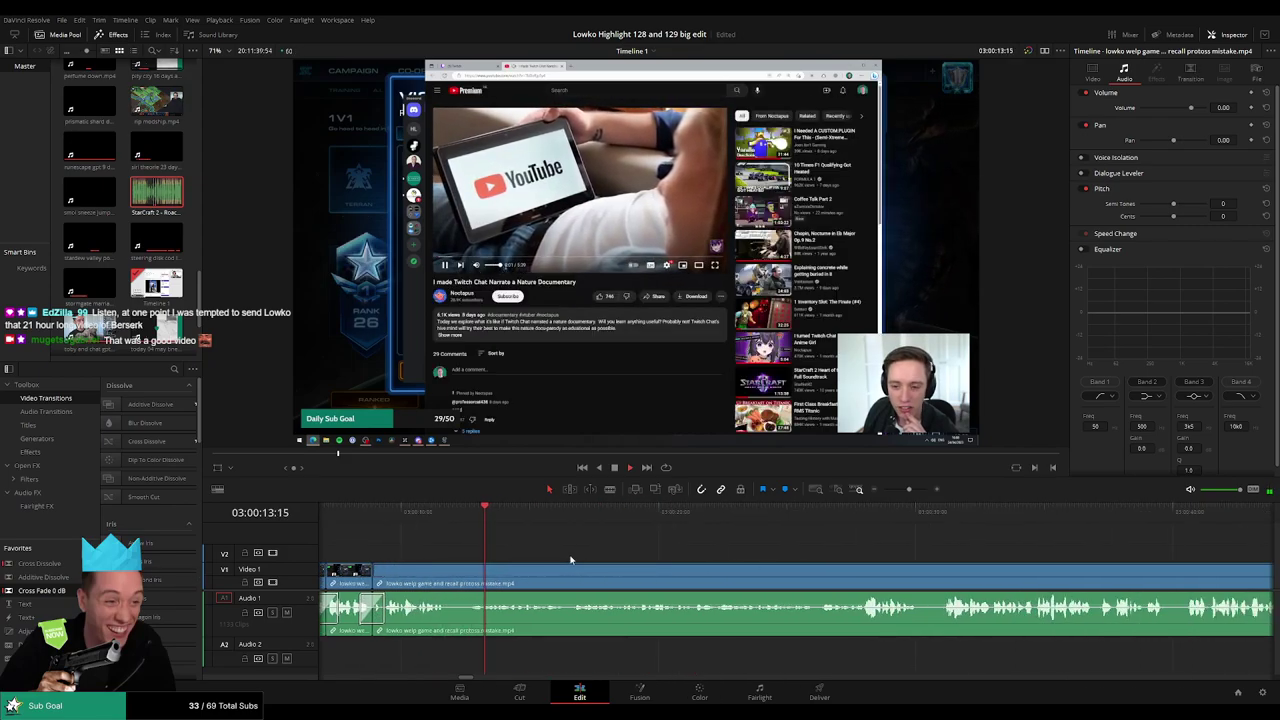
pyautogui.hscroll(1, 613, 555)
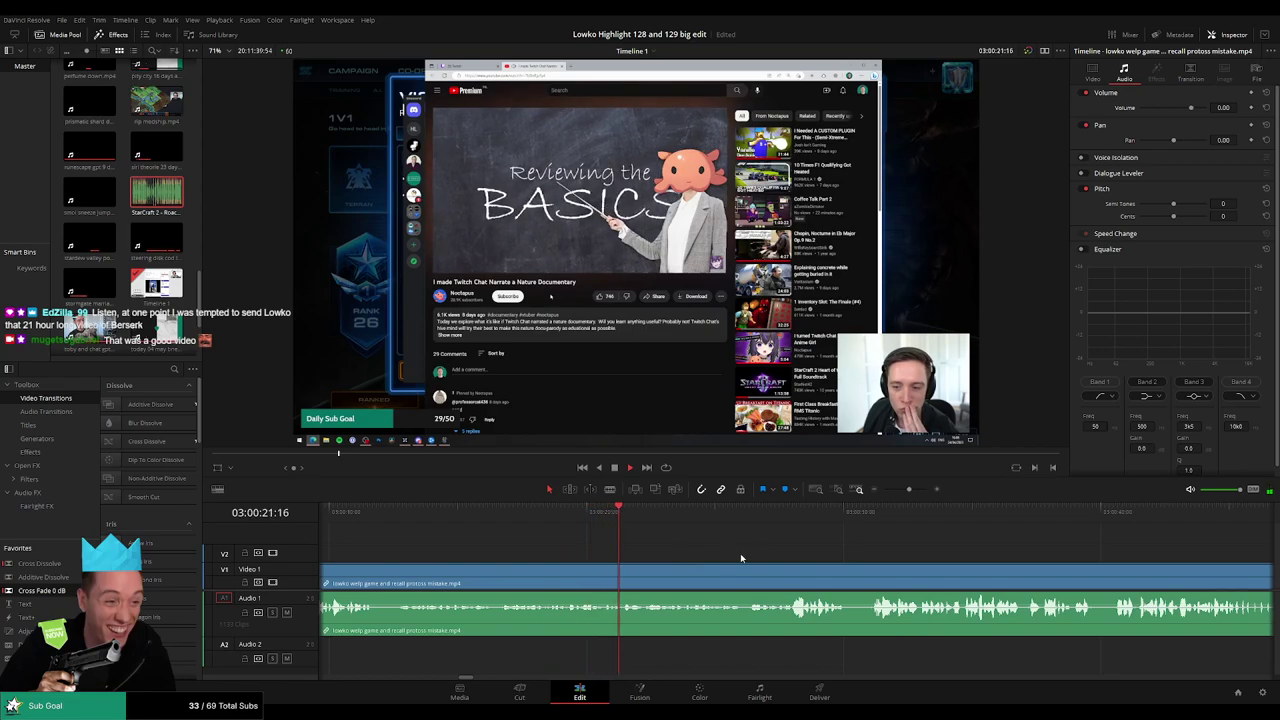
# - Cut out the pause from about 03:00:30 to 03:00:31, close the gap and cross fade the audio at the join
pyautogui.hscroll(2, 740, 553)
pyautogui.hscroll(2, 690, 555)
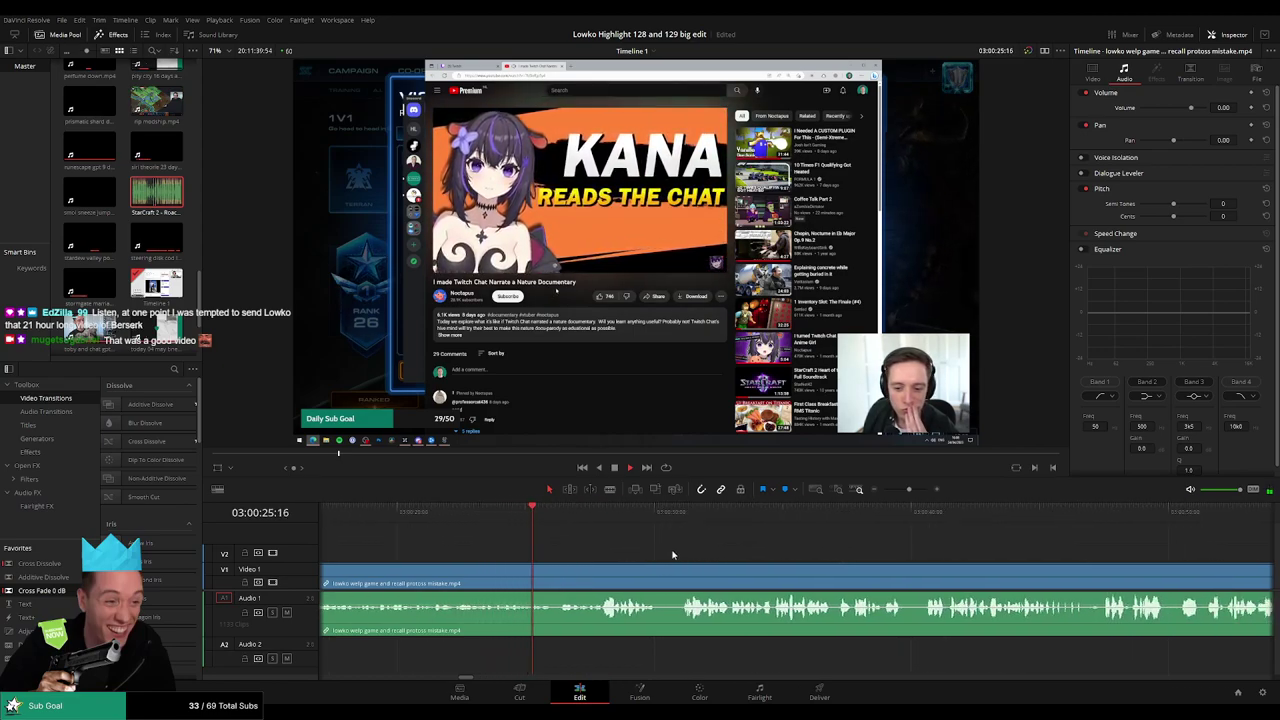
pyautogui.hscroll(2, 640, 552)
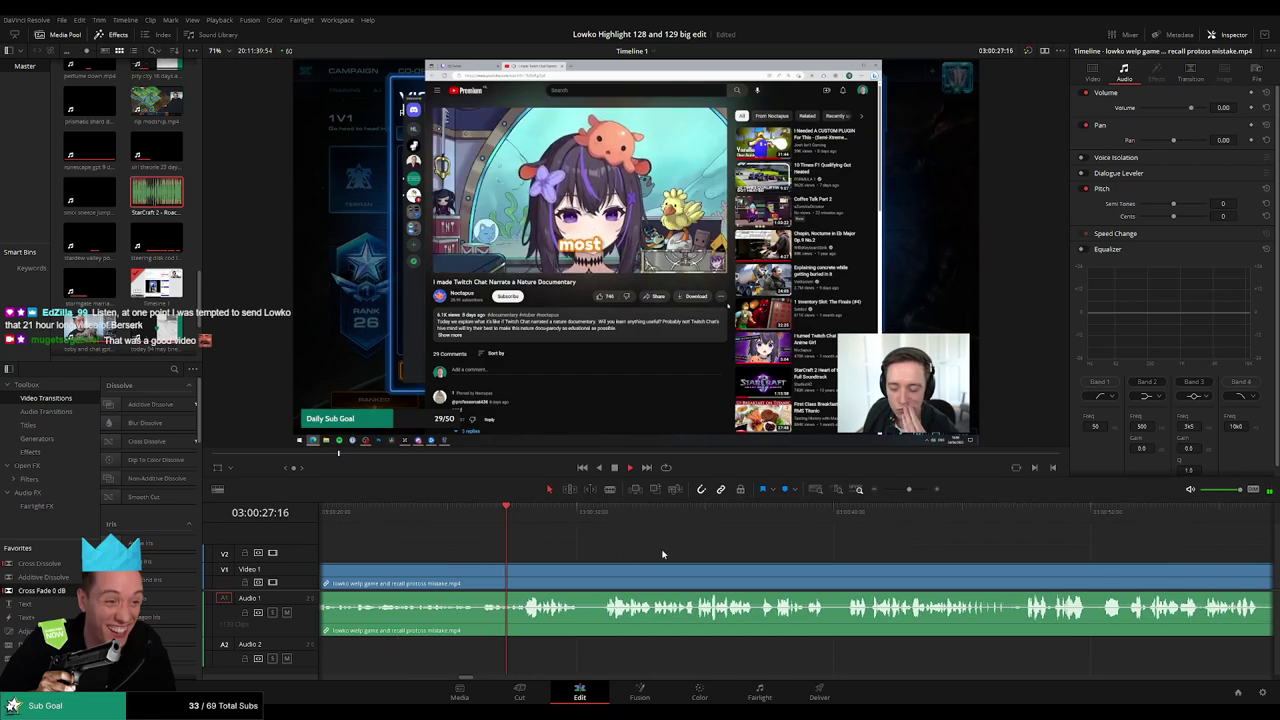
pyautogui.hscroll(2, 580, 547)
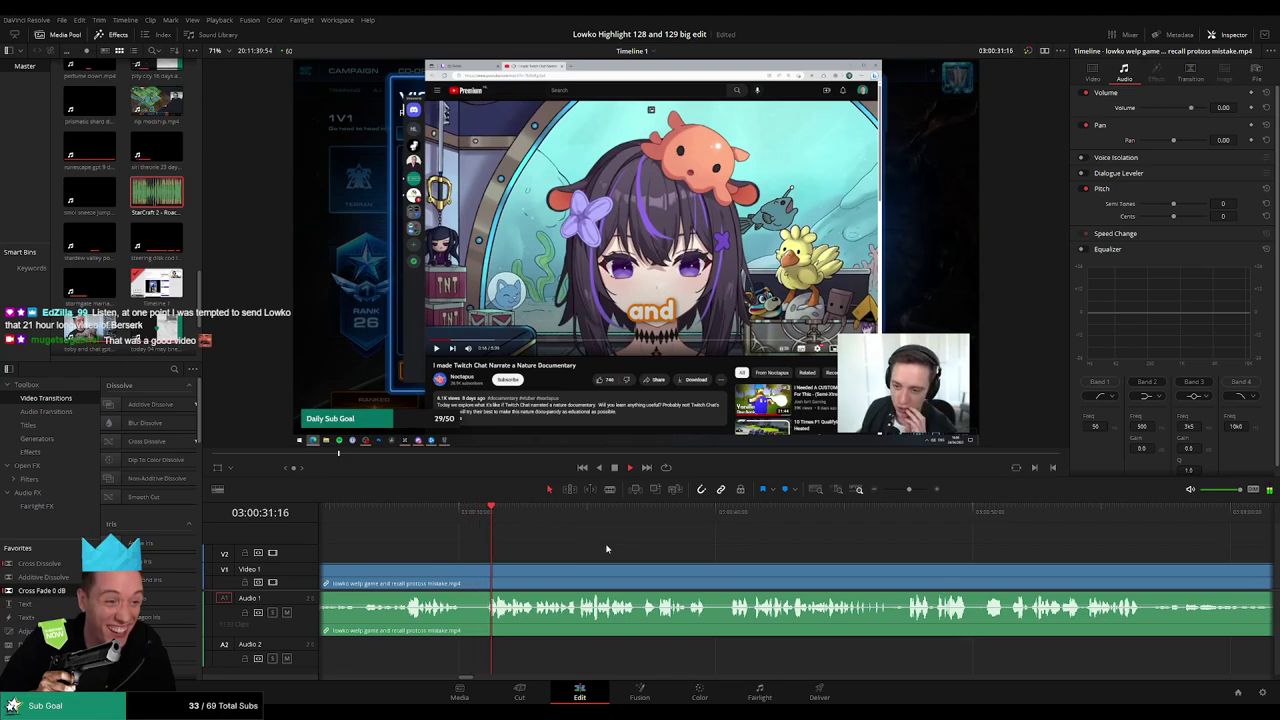
pyautogui.press('b')
pyautogui.click(462, 576)
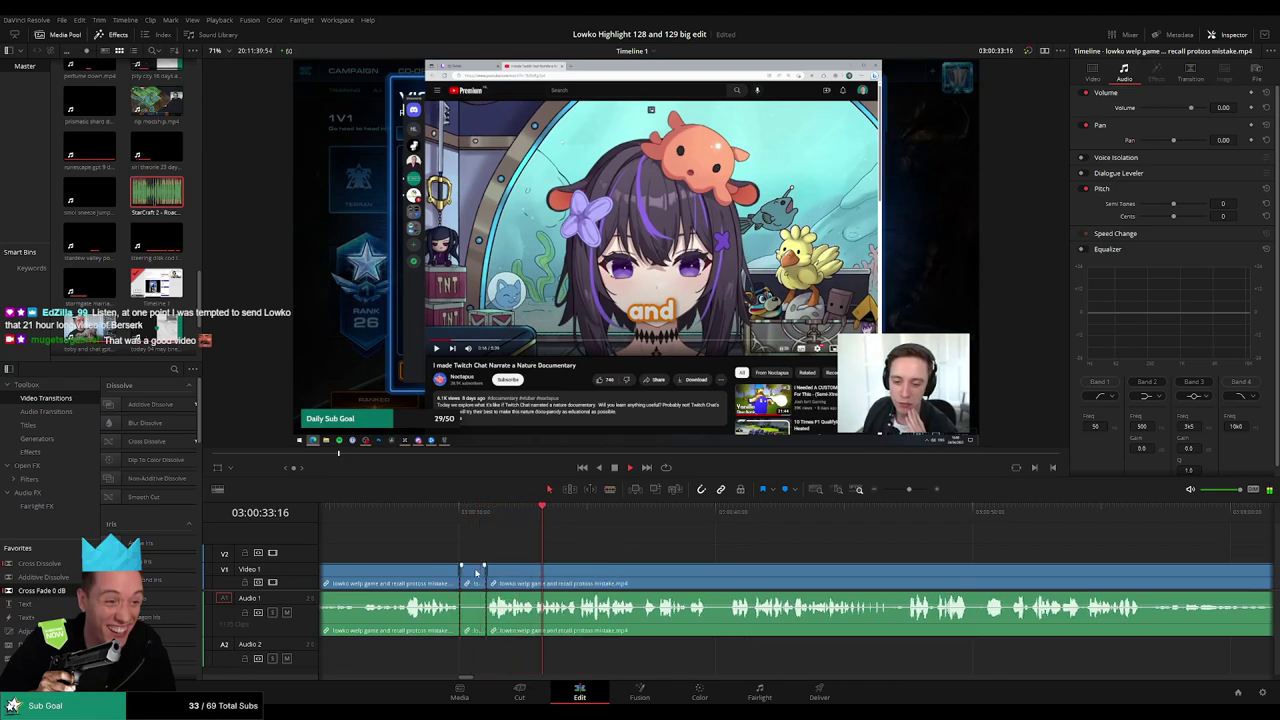
pyautogui.press('Delete')
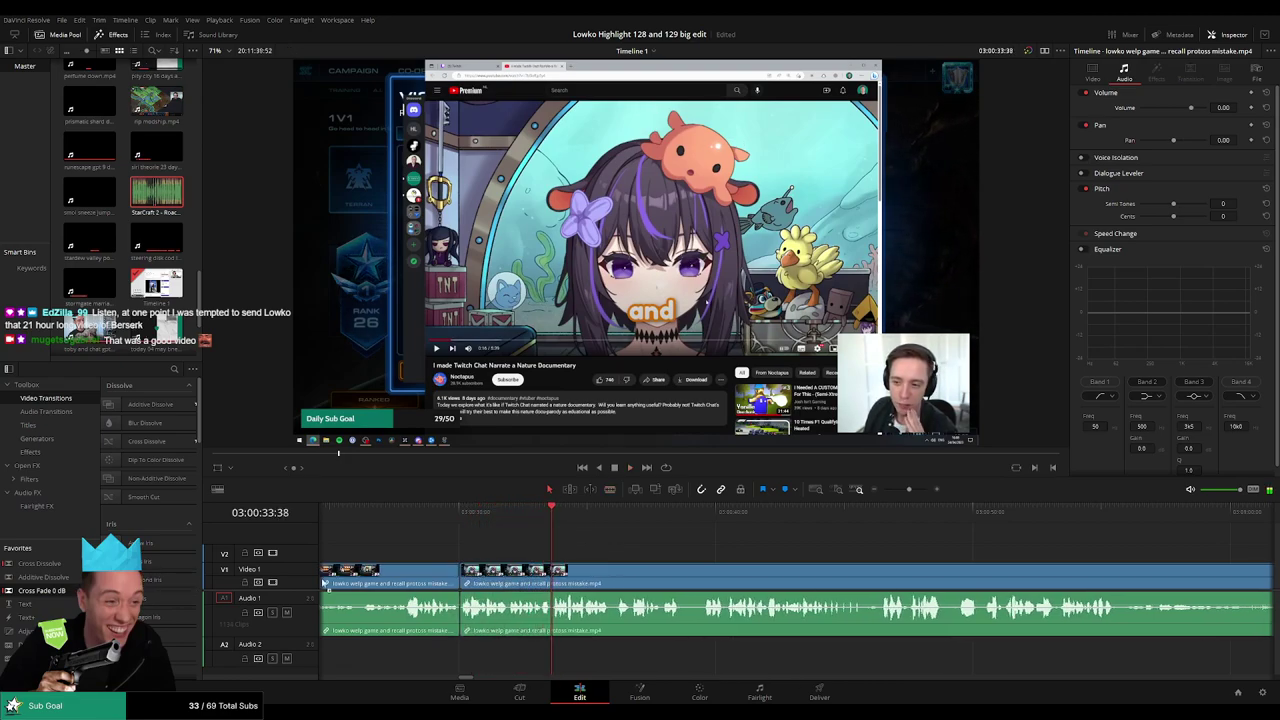
pyautogui.hscroll(2, 758, 552)
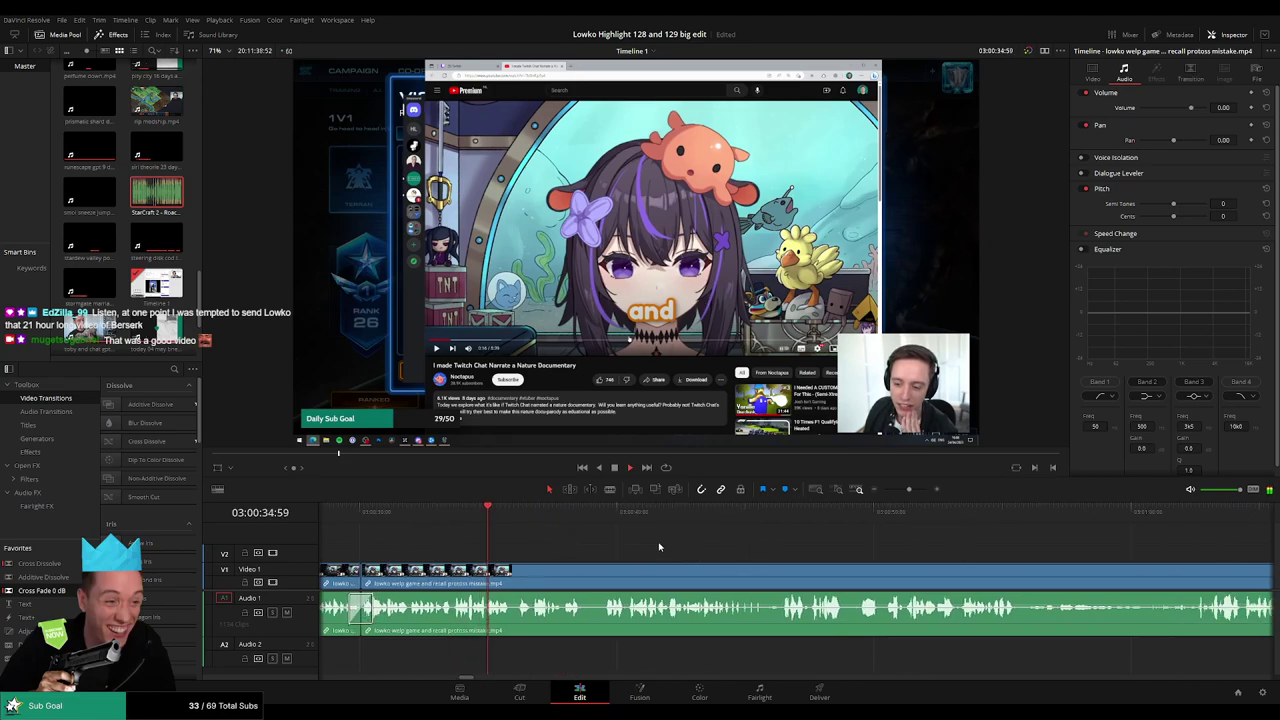
# - Play the footage from about 03:00:35 to 03:01:04 and check it for pauses or words that need covering
pyautogui.hscroll(2, 728, 548)
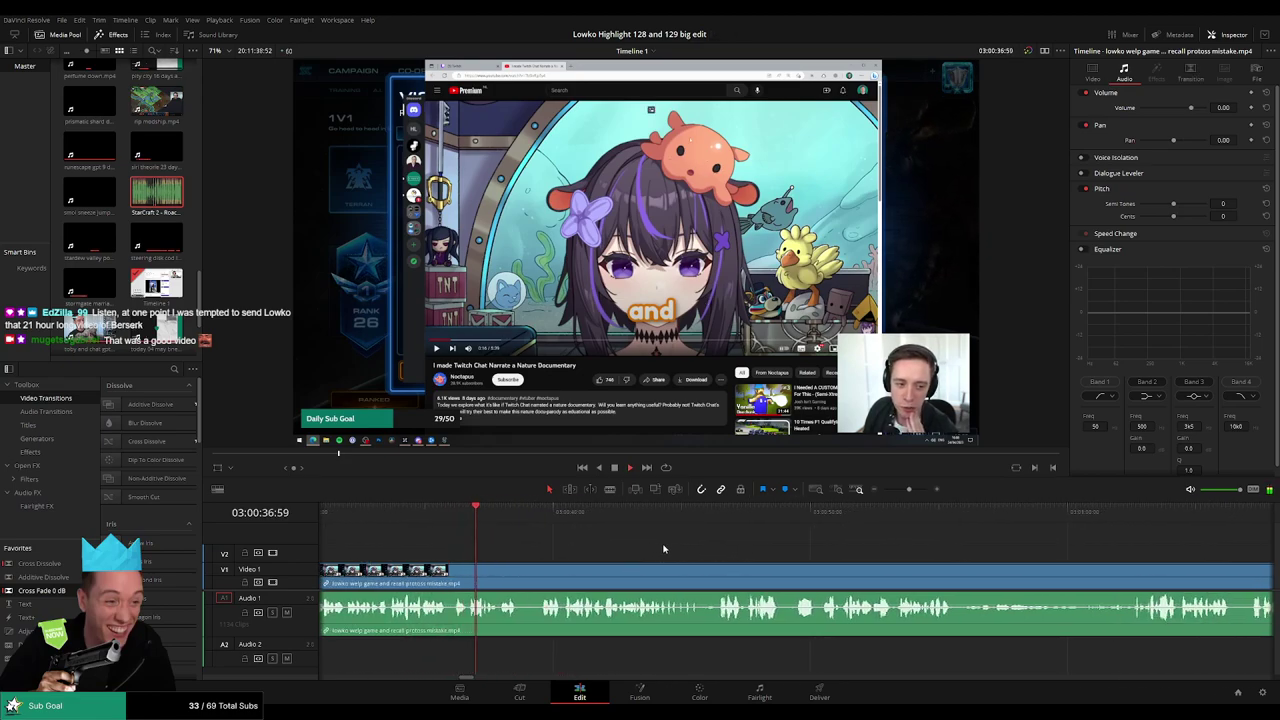
pyautogui.hscroll(1, 665, 548)
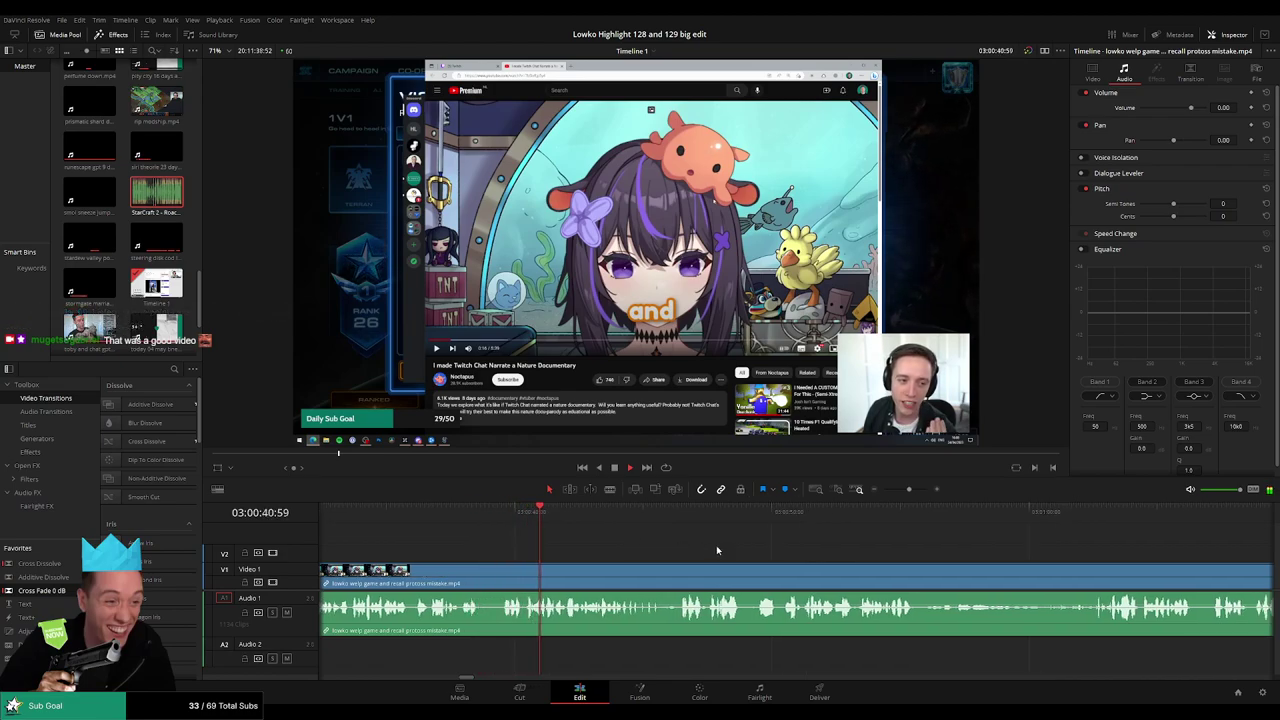
pyautogui.hscroll(2, 686, 546)
pyautogui.hscroll(2, 722, 554)
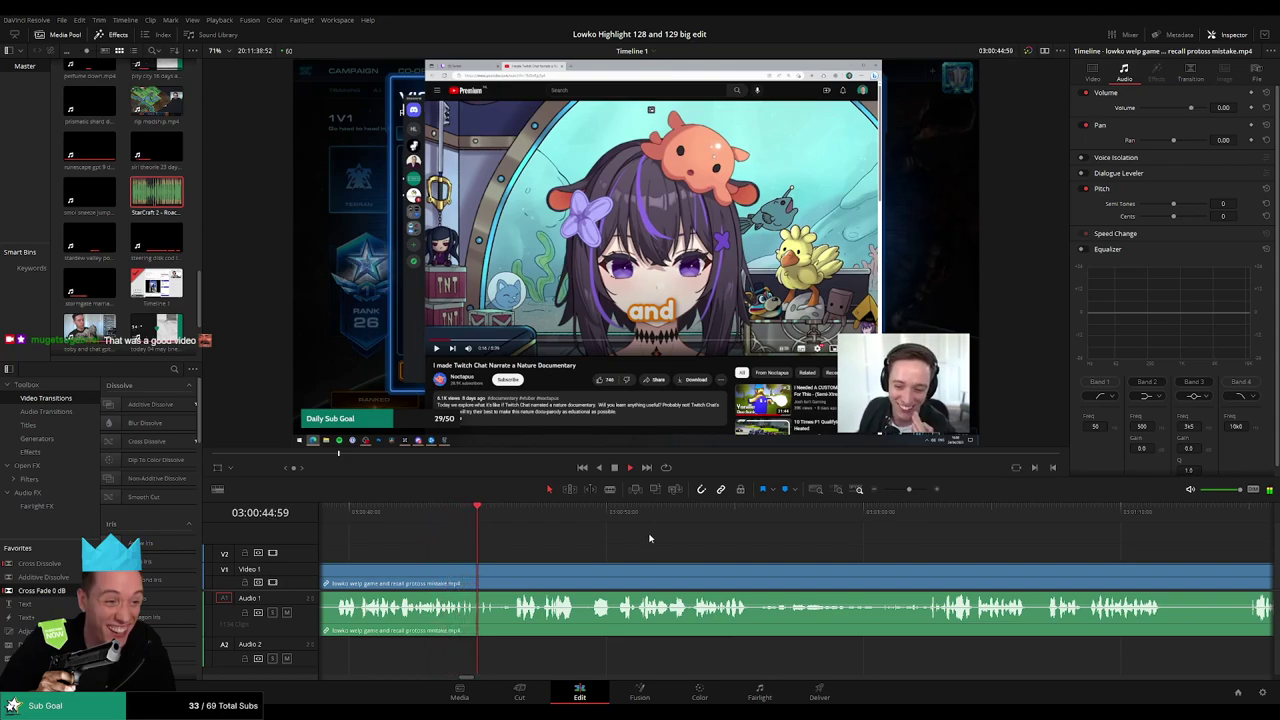
pyautogui.hscroll(1, 690, 548)
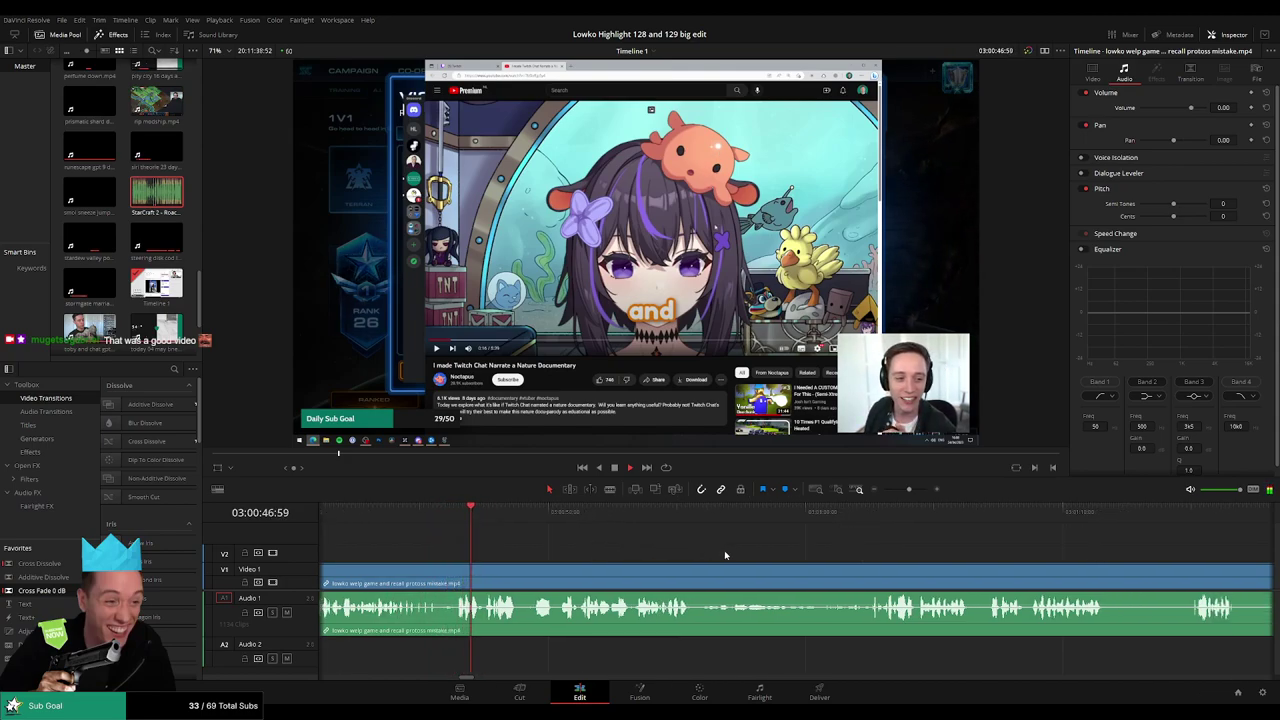
pyautogui.hscroll(2, 690, 548)
pyautogui.hscroll(1, 666, 550)
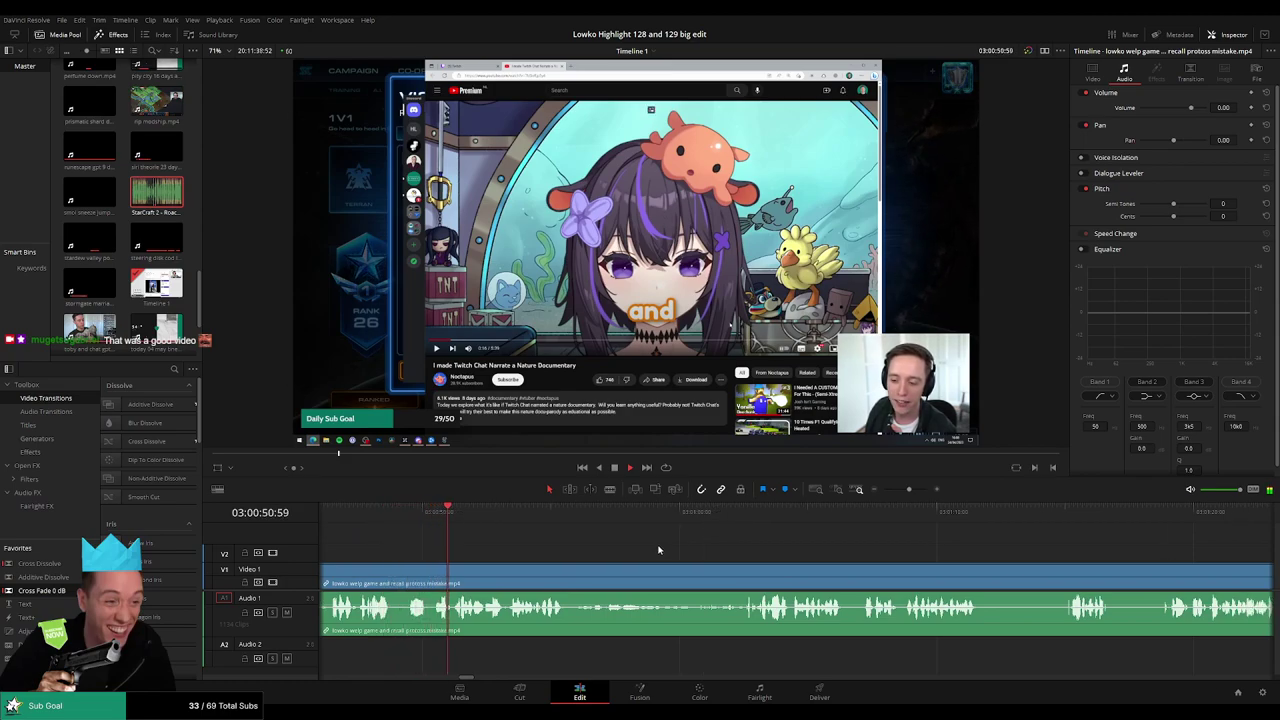
pyautogui.hscroll(1, 743, 552)
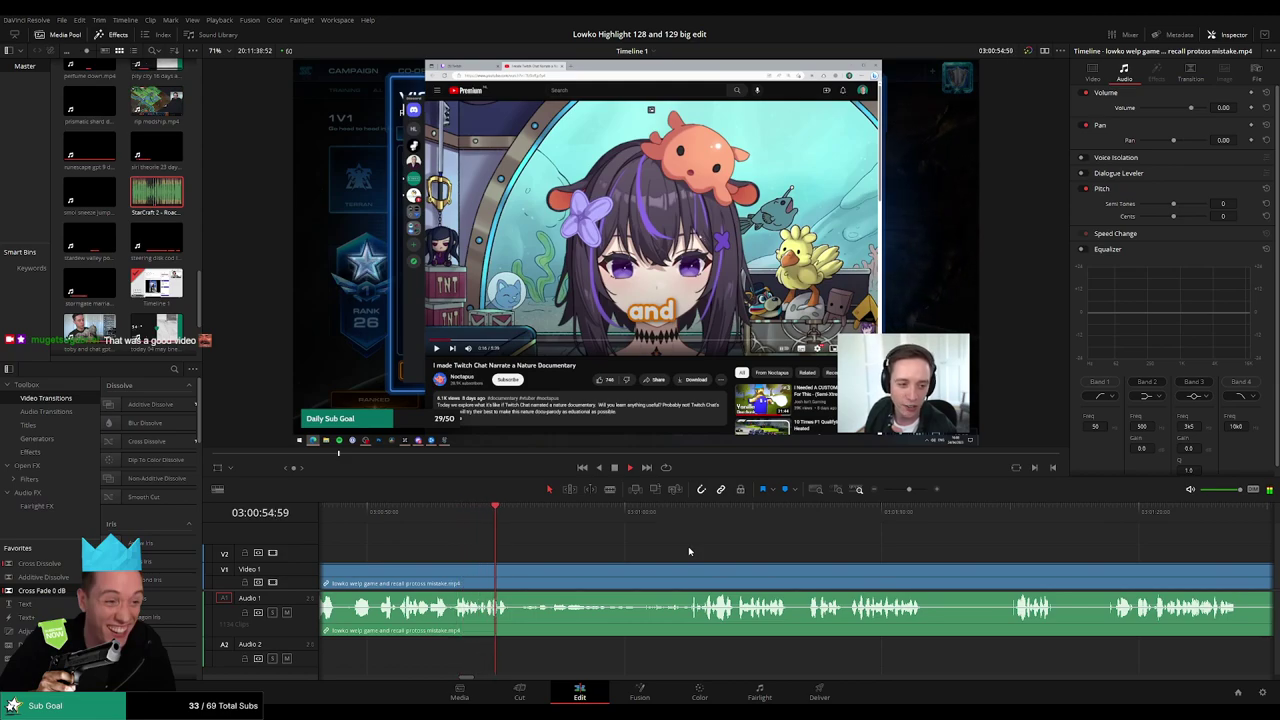
pyautogui.hscroll(1, 690, 548)
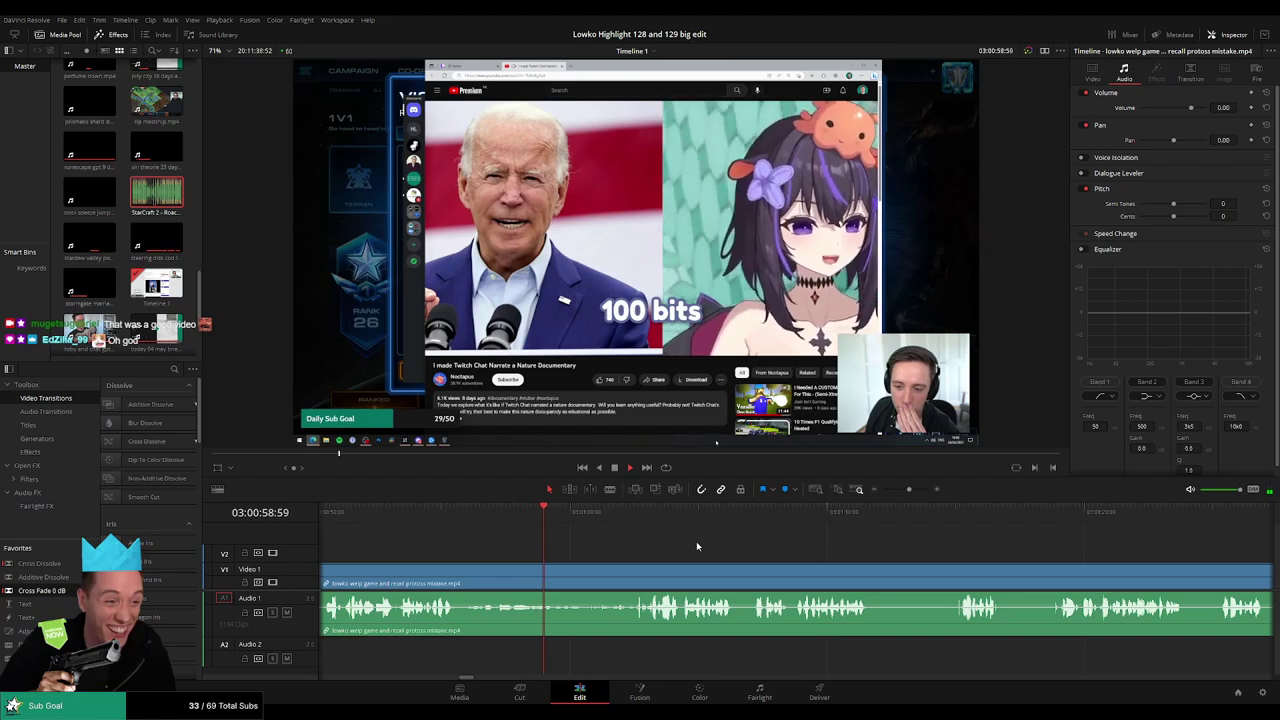
pyautogui.hscroll(1, 644, 543)
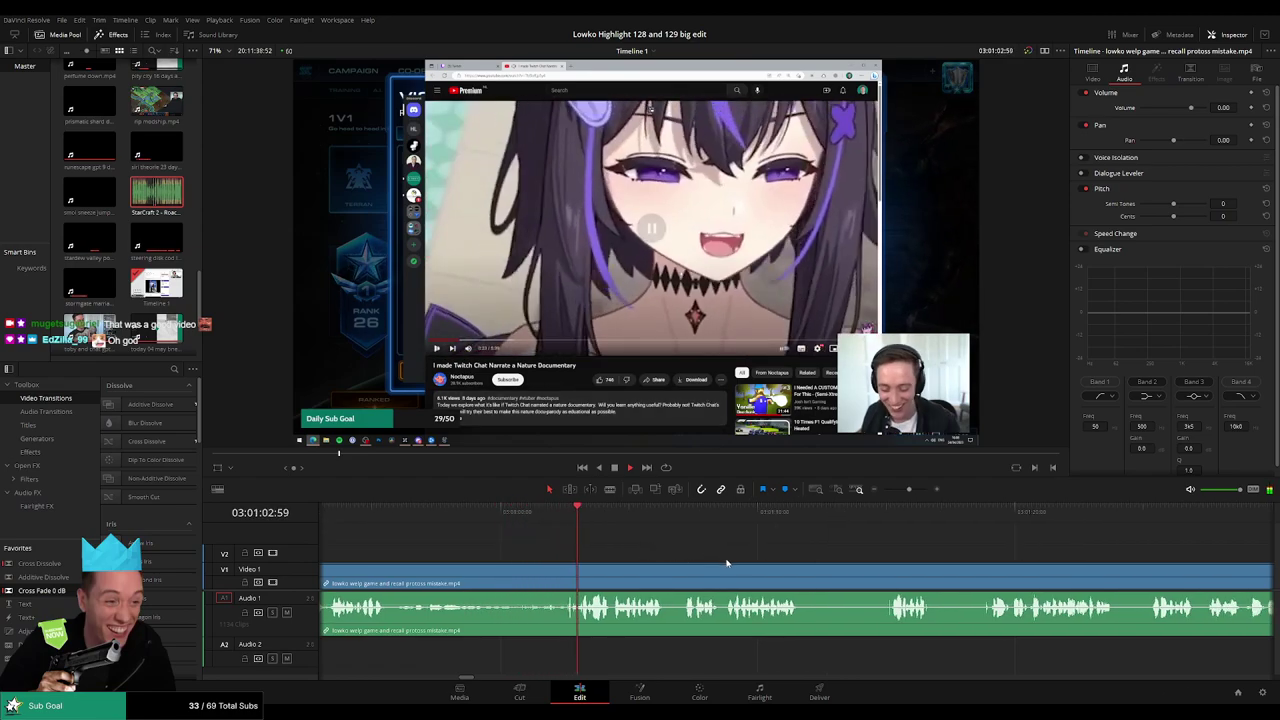
pyautogui.hscroll(1, 640, 550)
# - Split the clip around the word from about 03:01:05:15 to 03:01:05:38 and disable the audio of that short piece
pyautogui.hscroll(-2, 660, 555)
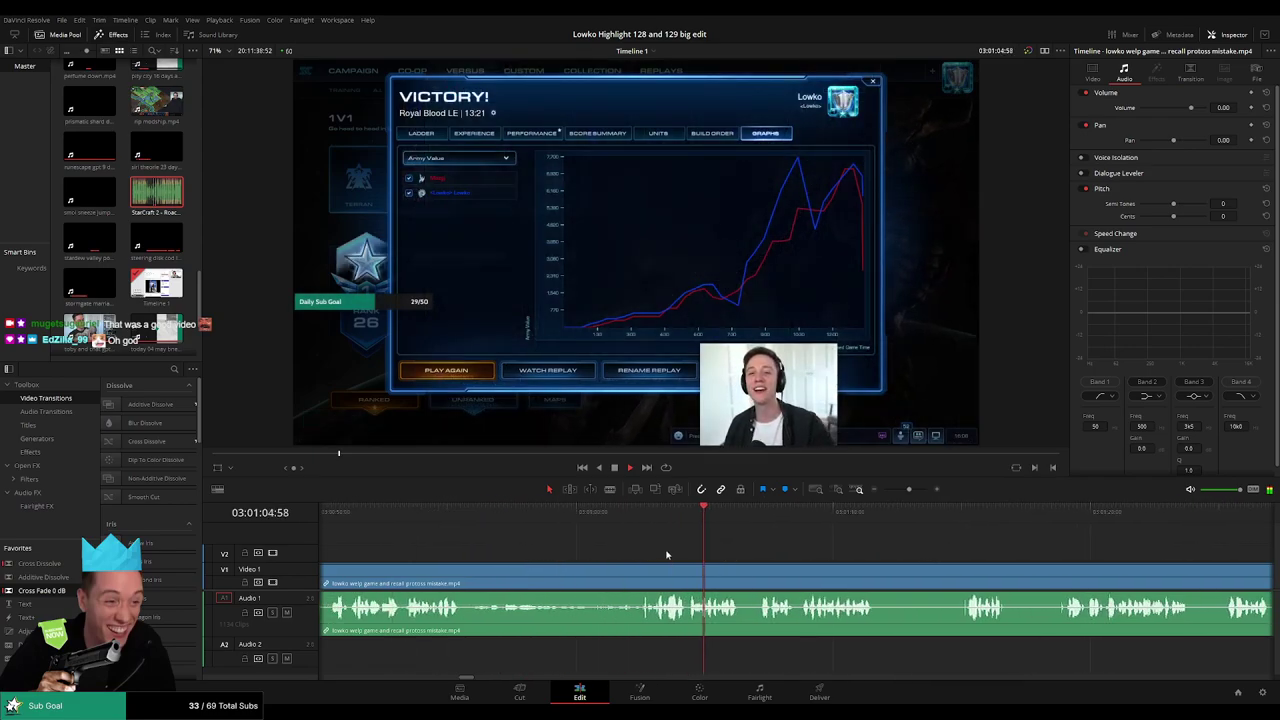
pyautogui.click(482, 526)
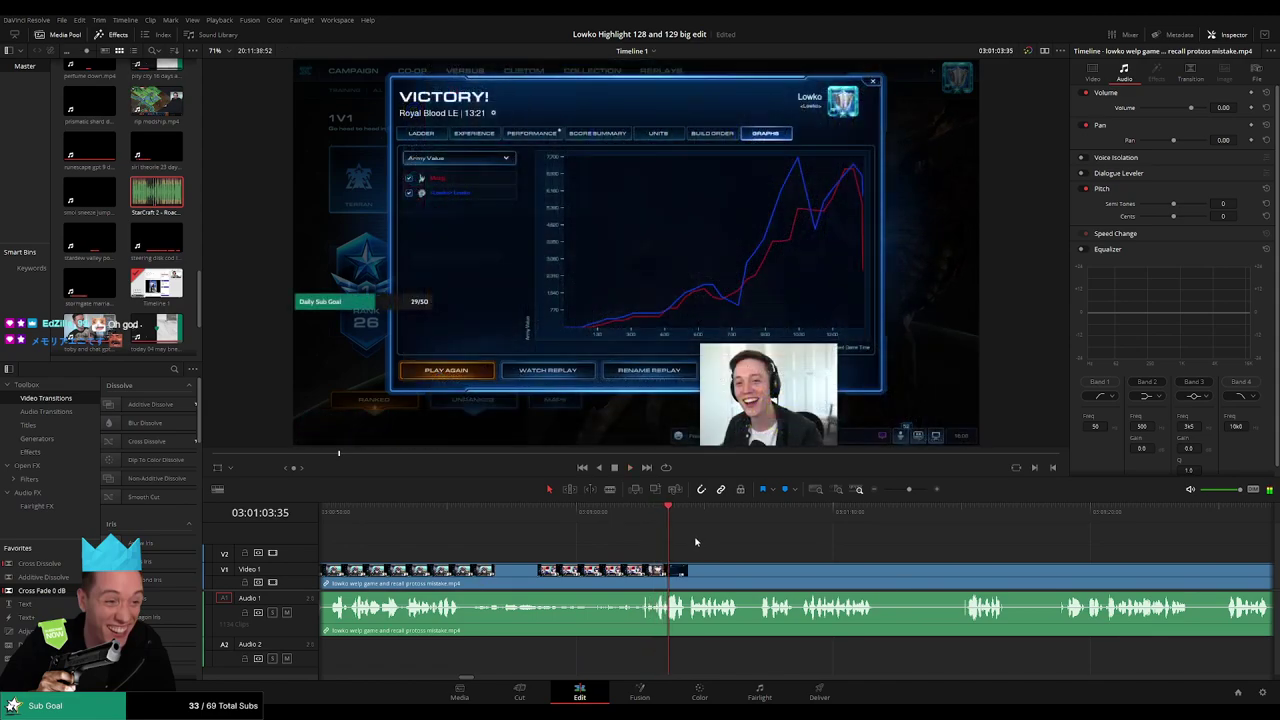
pyautogui.press('space')
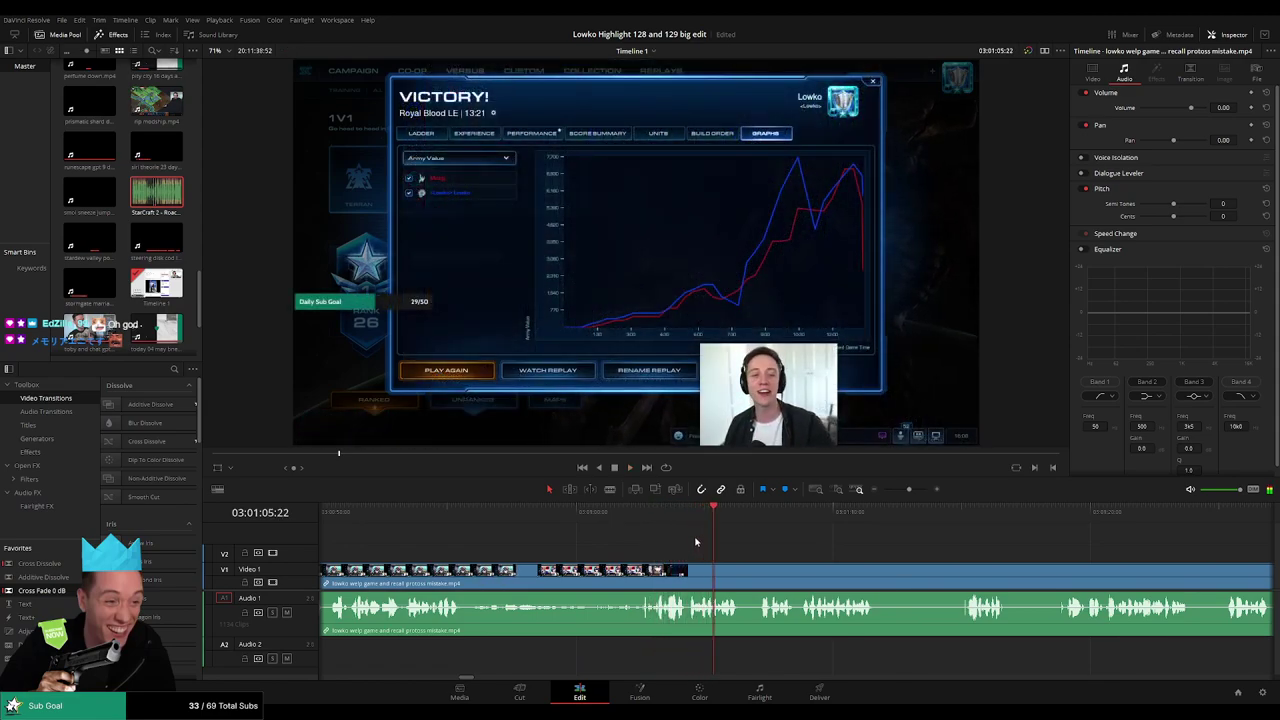
pyautogui.scroll(5, 697, 541)
pyautogui.scroll(1, 771, 553)
pyautogui.moveTo(728, 511); pyautogui.dragTo(780, 514)
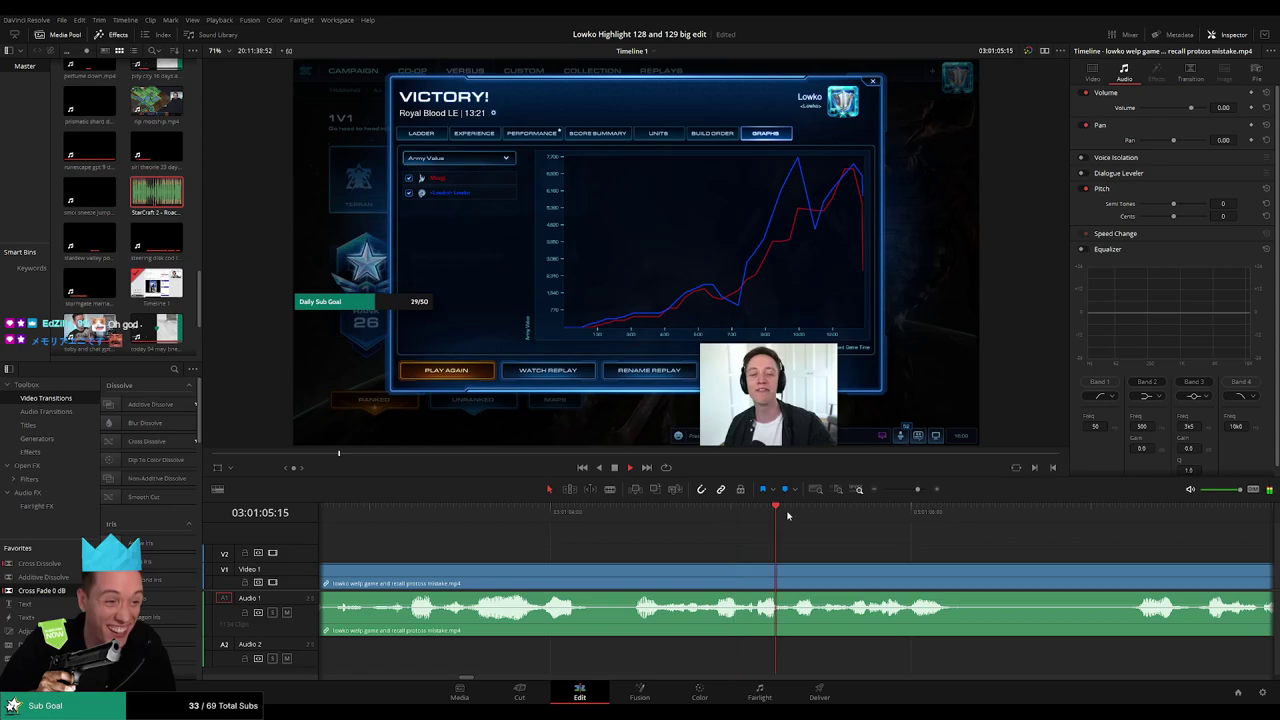
pyautogui.press('b')
pyautogui.click(782, 580)
pyautogui.press('space')
pyautogui.click(845, 575)
pyautogui.press('a')
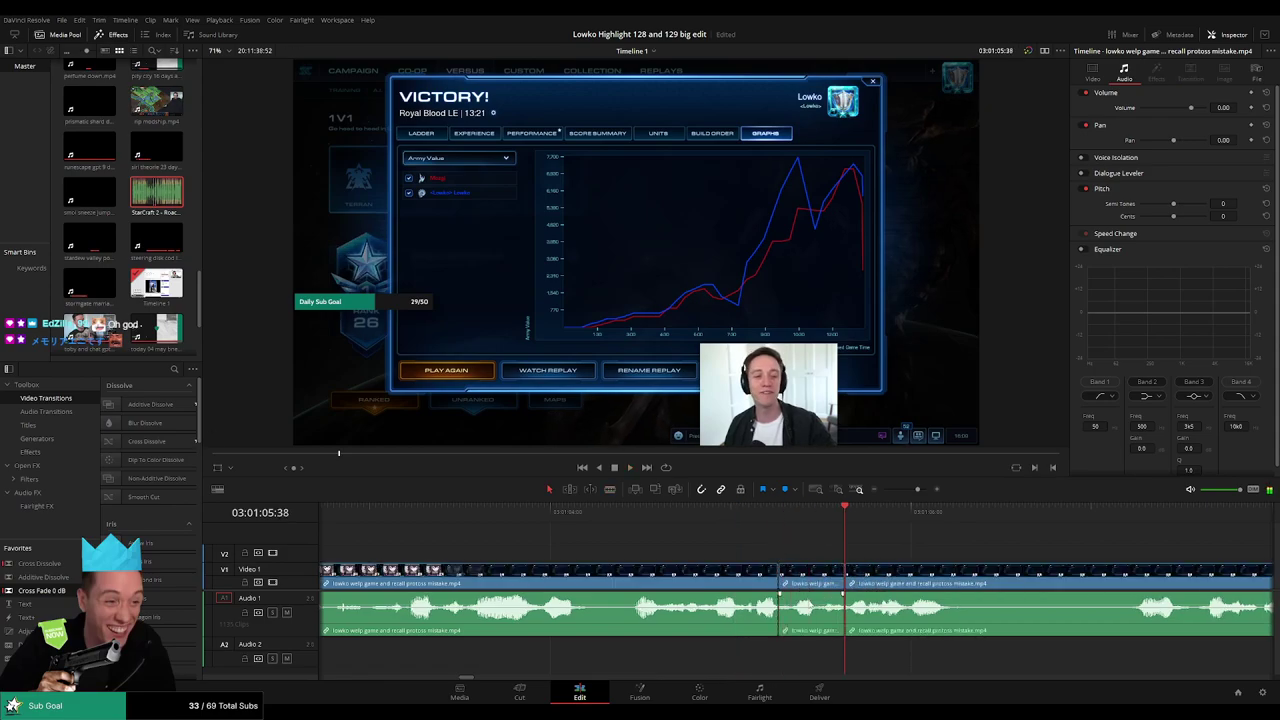
pyautogui.keyDown('alt'); pyautogui.click(828, 625); pyautogui.keyUp('alt')
pyautogui.press('d')
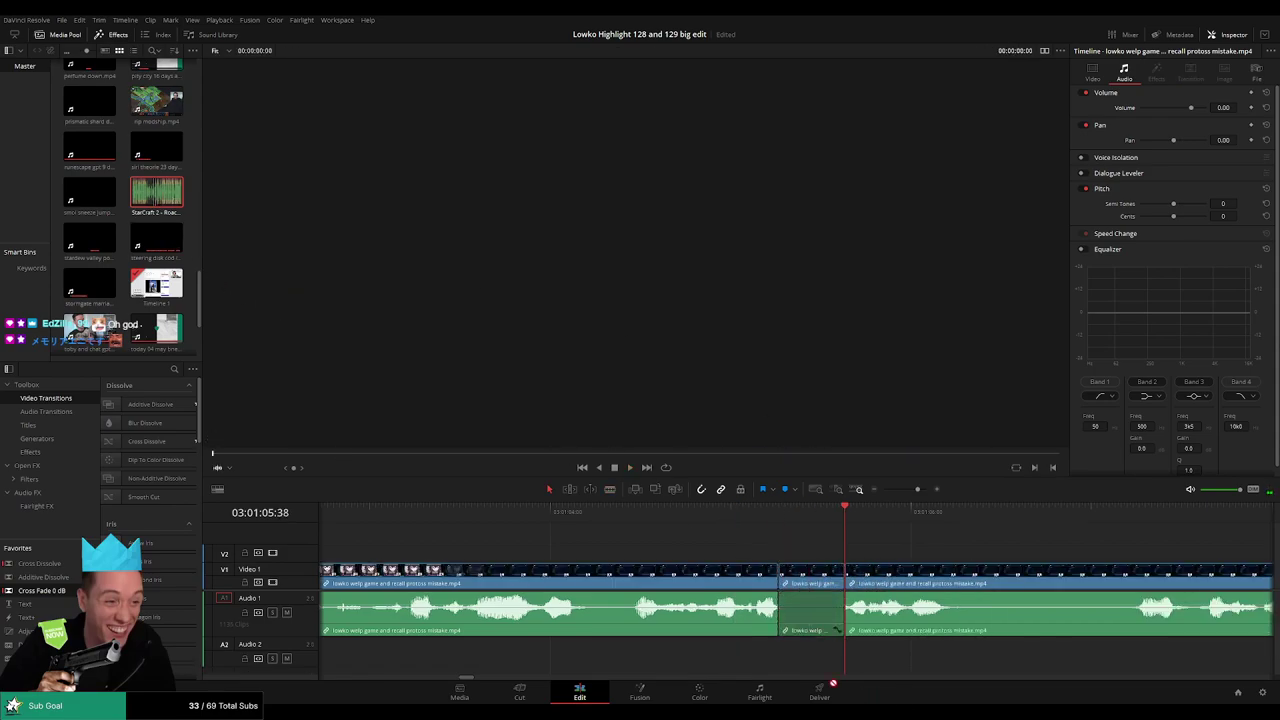
# - Place Roach Quotes audio on Audio 2 under the silenced word, trim it to the same length and set its volume to -27.00
pyautogui.moveTo(833, 684); pyautogui.dragTo(780, 656)
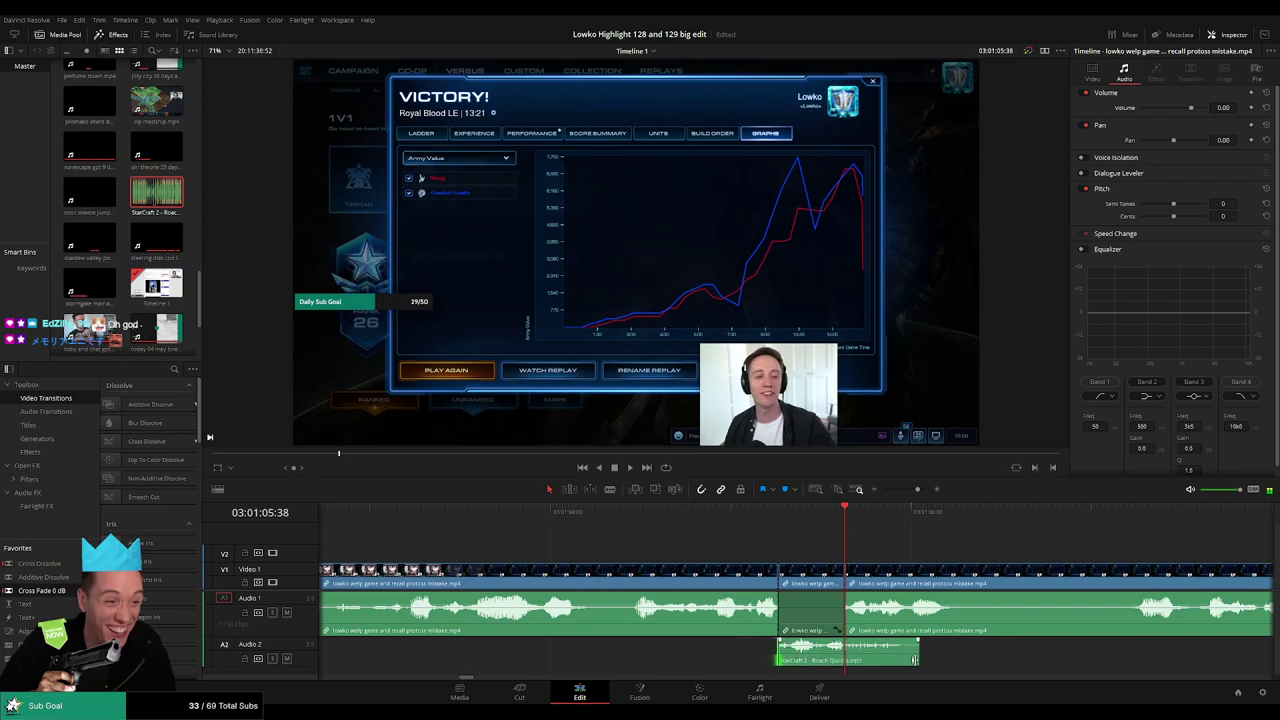
pyautogui.moveTo(915, 660); pyautogui.dragTo(843, 660)
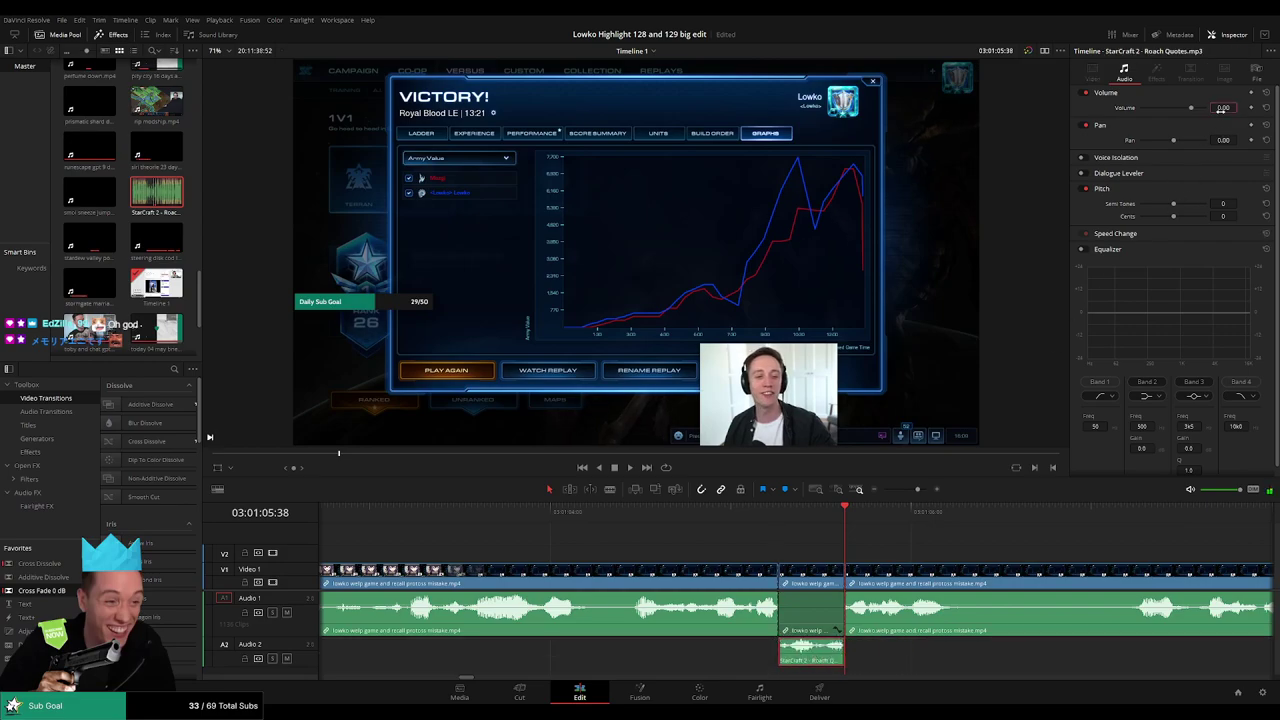
pyautogui.scroll(-6, 847, 554)
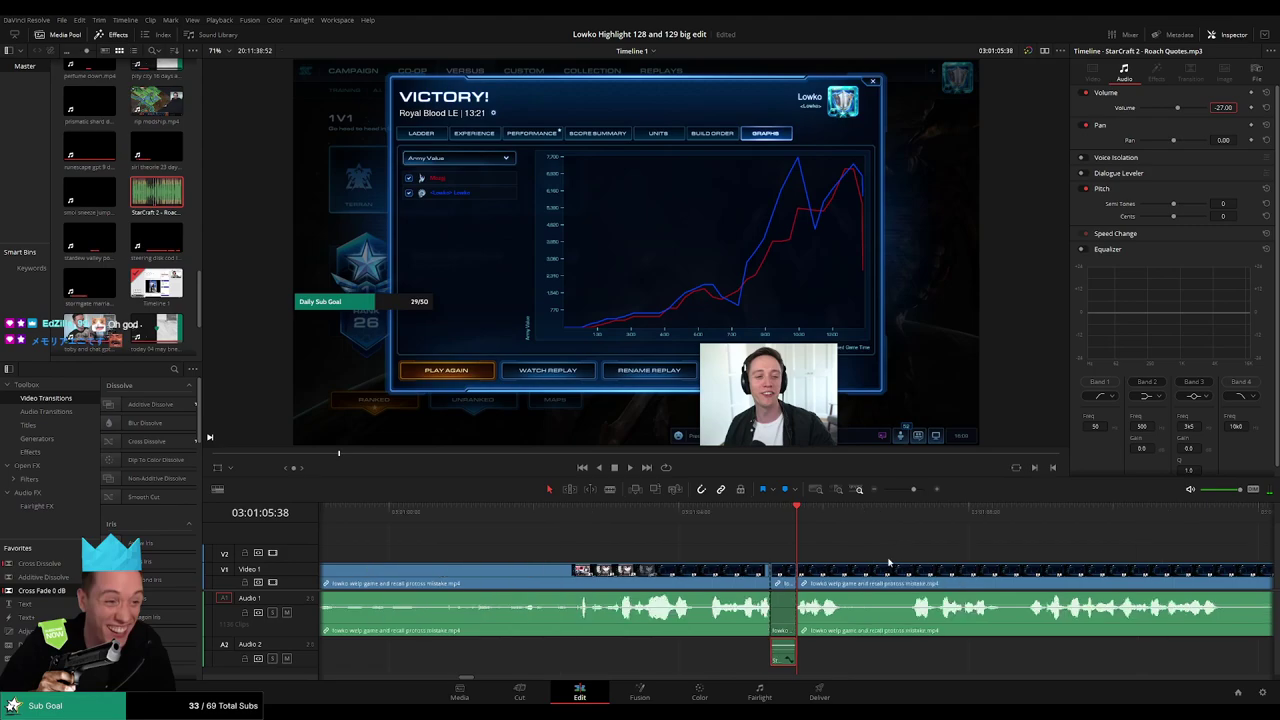
# - Play back the covered word in context and review the footage that follows up to about 03:01:20
pyautogui.click(776, 527)
pyautogui.press('space')
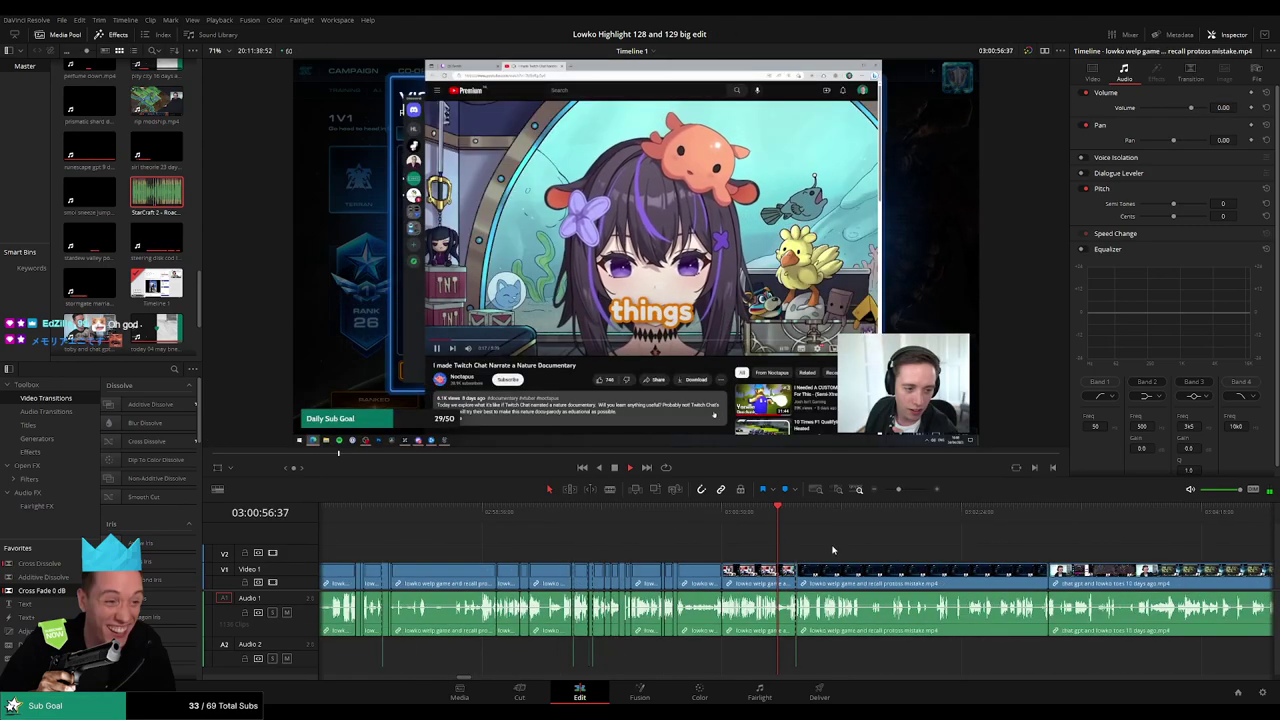
pyautogui.moveTo(840, 550); pyautogui.dragTo(641, 546)
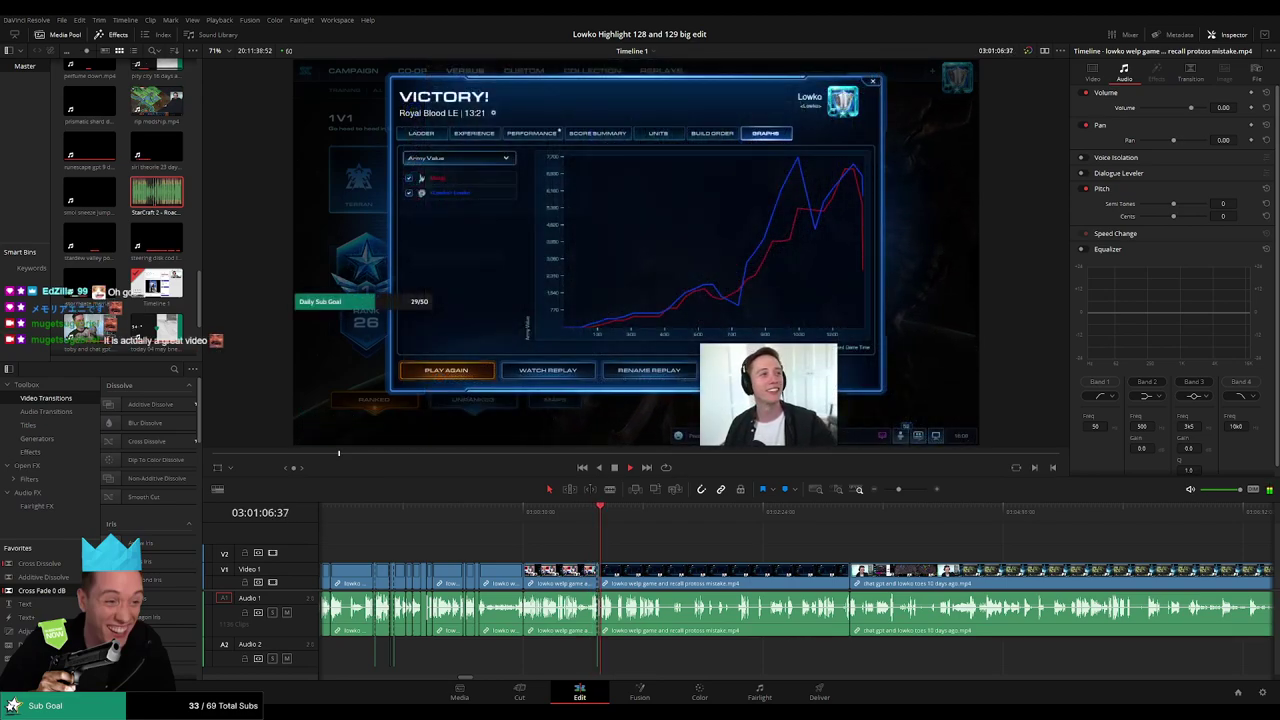
pyautogui.scroll(3, 675, 546)
pyautogui.scroll(-7, 892, 568)
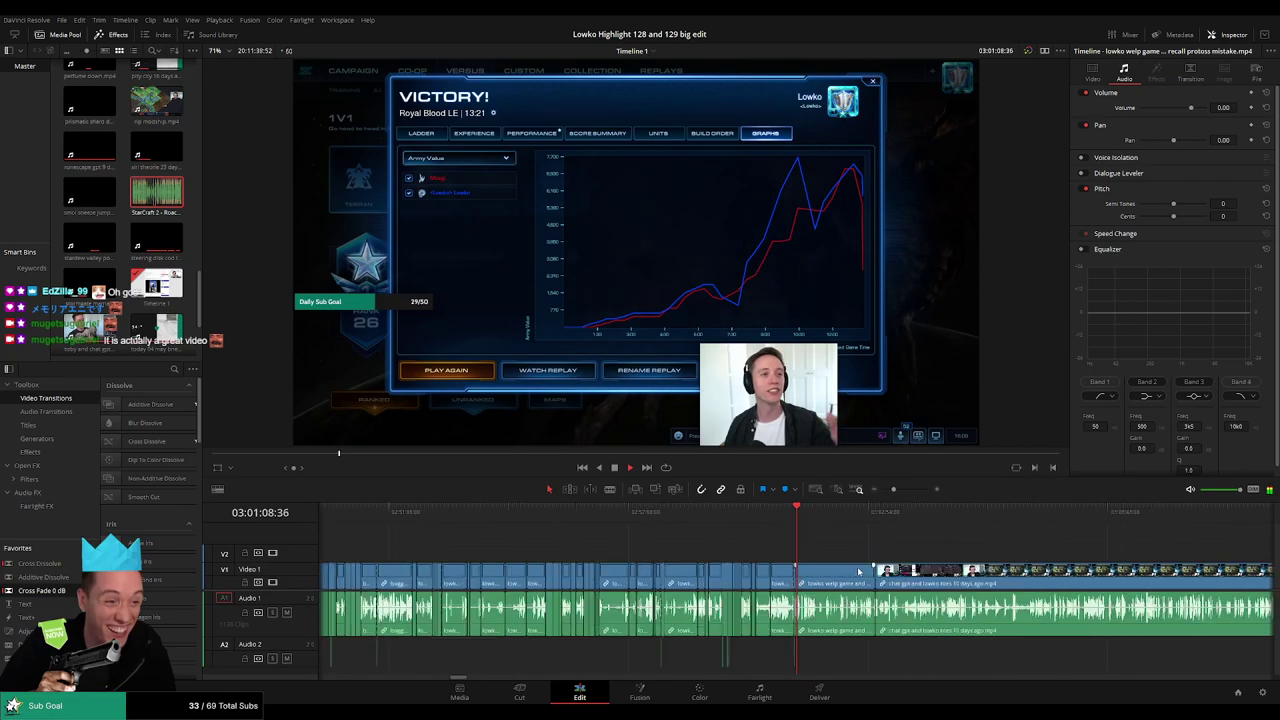
pyautogui.scroll(4, 854, 571)
pyautogui.scroll(3, 848, 570)
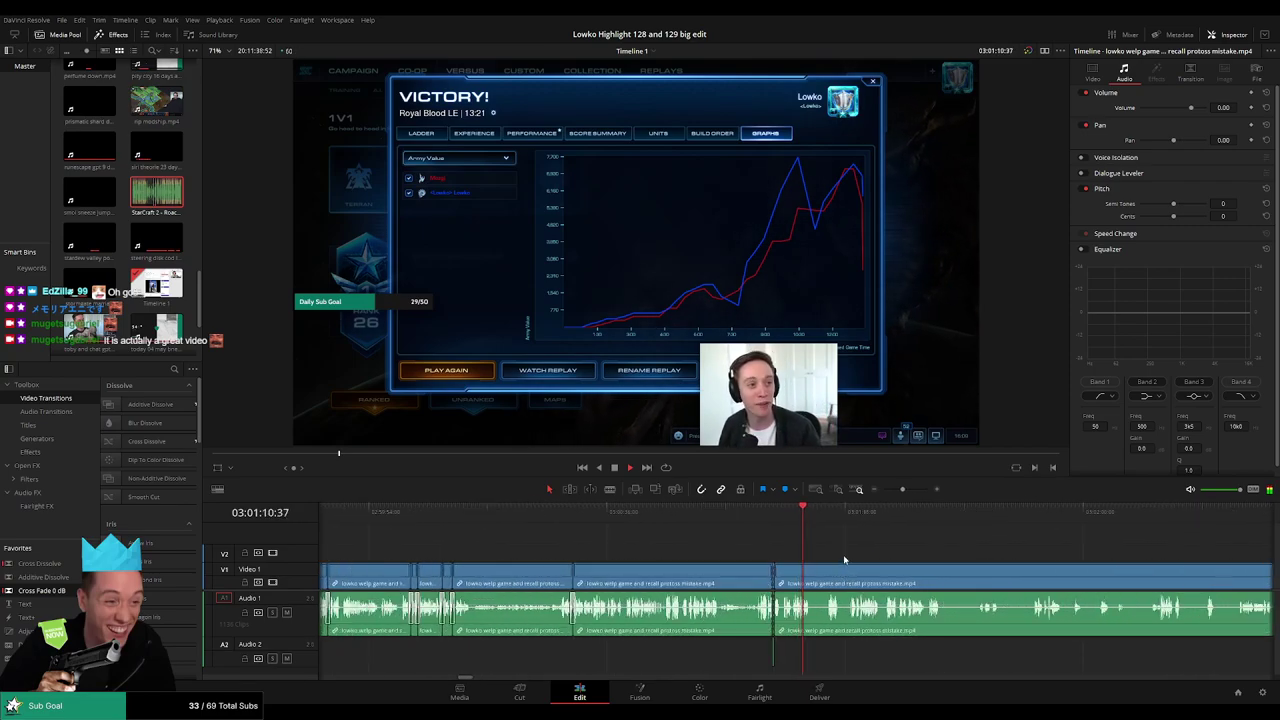
pyautogui.hscroll(4, 700, 557)
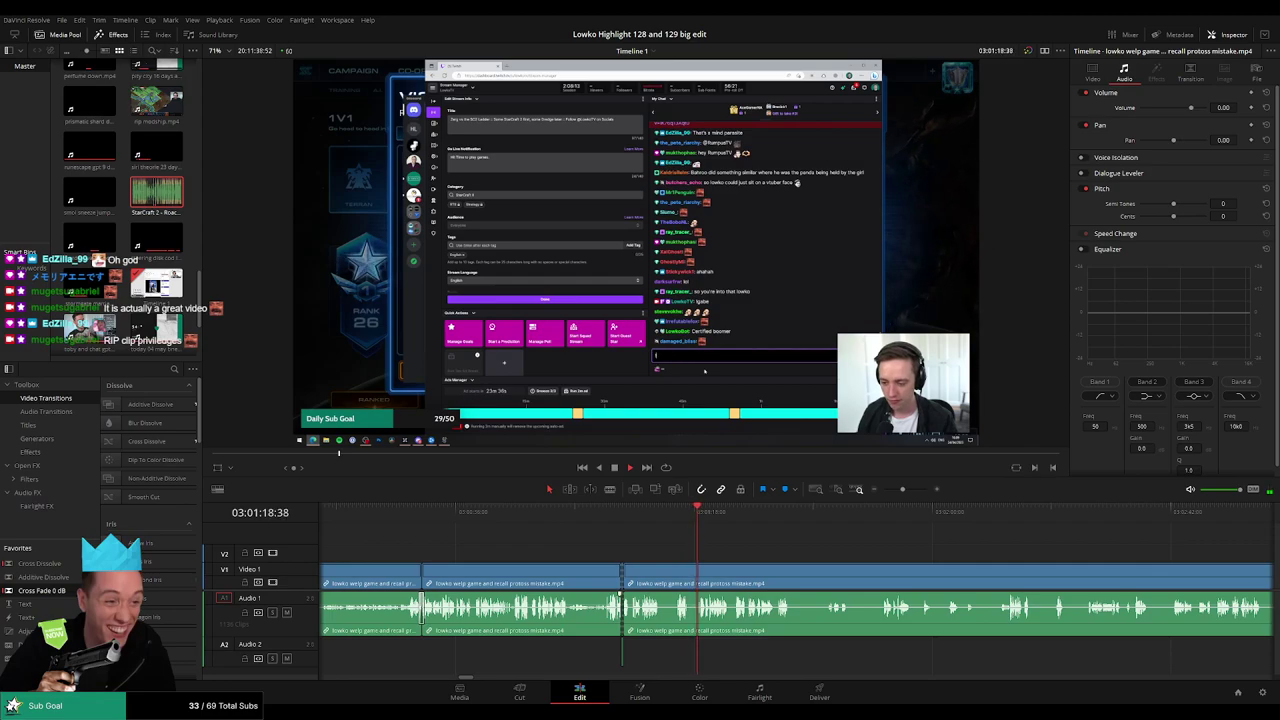
pyautogui.scroll(3, 797, 600)
pyautogui.scroll(-4, 797, 600)
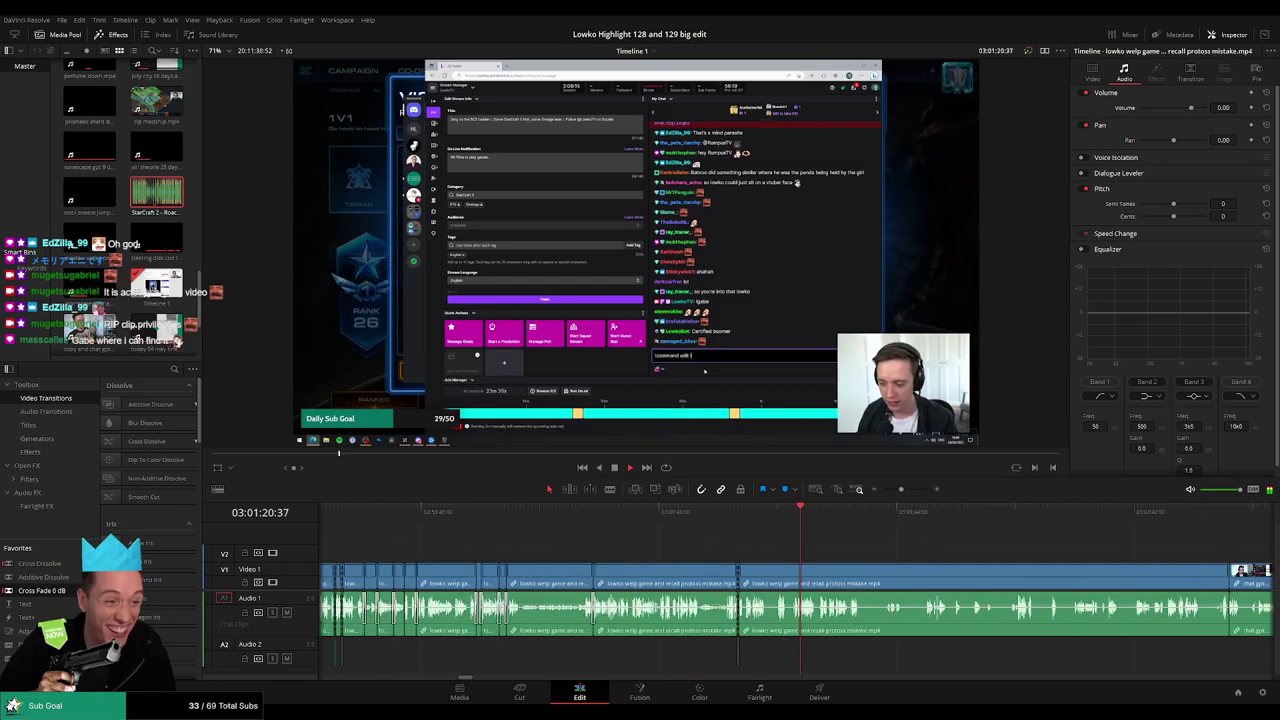
# - Return to about 03:00:58 and replay the footage through the Roach Quotes cover to about 03:01:10
pyautogui.moveTo(901, 489); pyautogui.dragTo(912, 489)
pyautogui.press('space')
pyautogui.moveTo(443, 563); pyautogui.dragTo(579, 515)
pyautogui.scroll(-5, 621, 554)
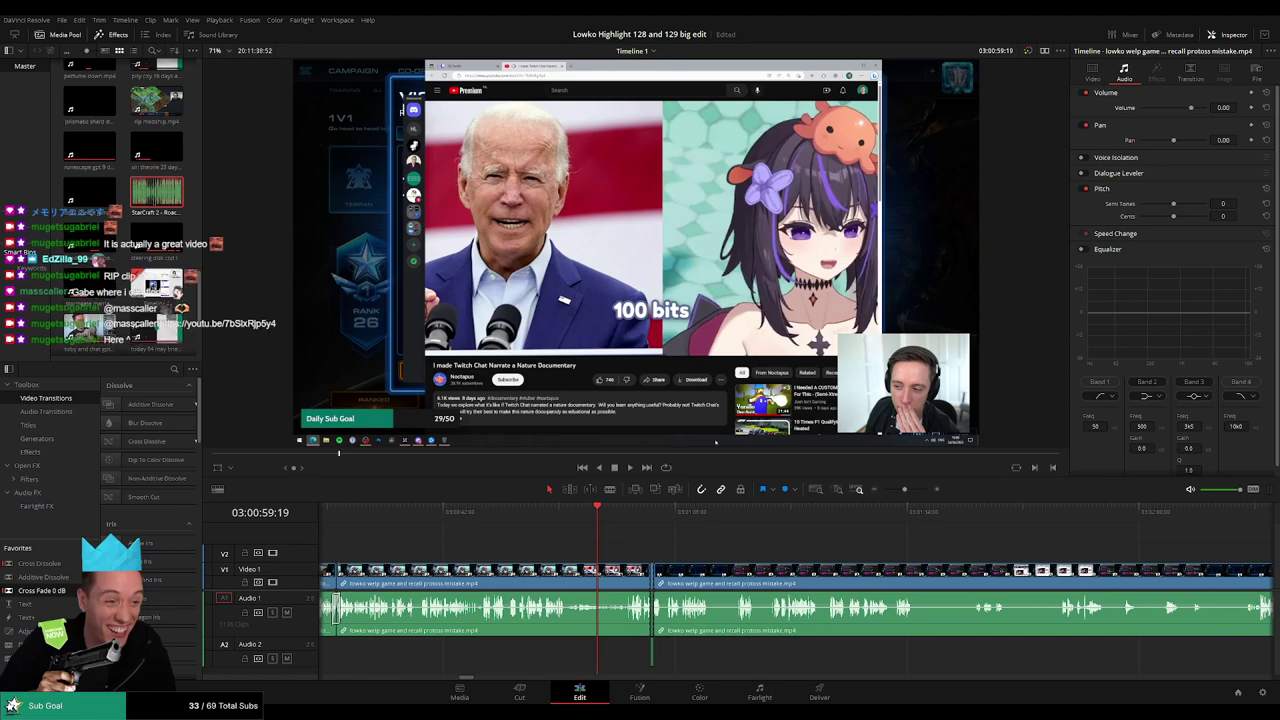
pyautogui.press('space')
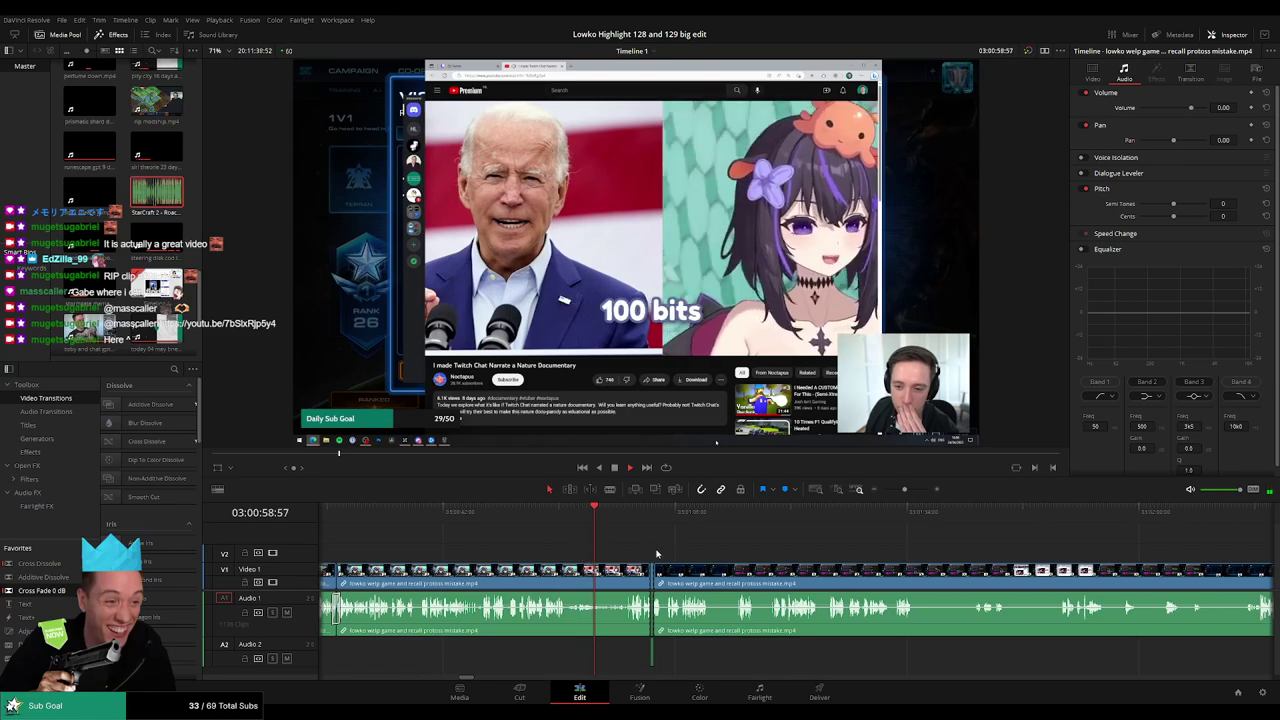
pyautogui.moveTo(656, 554); pyautogui.dragTo(549, 544)
pyautogui.hscroll(1, 525, 540)
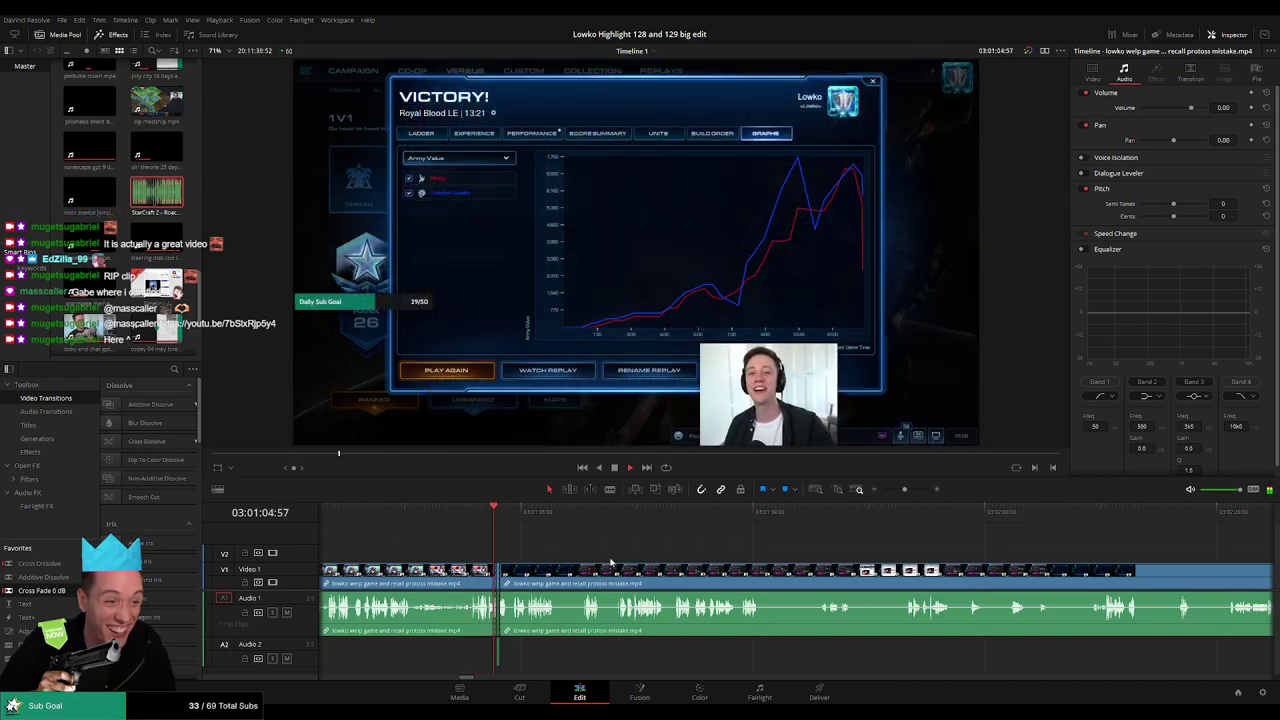
pyautogui.hscroll(1, 535, 550)
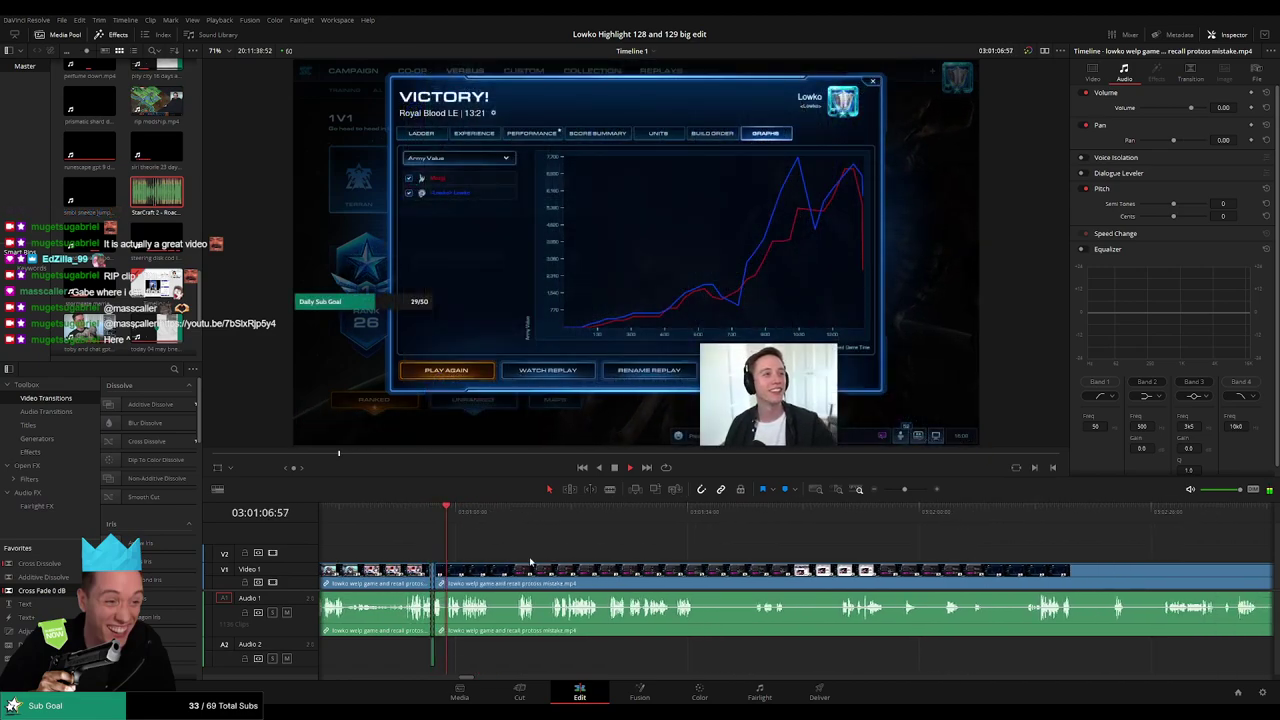
pyautogui.scroll(2, 811, 562)
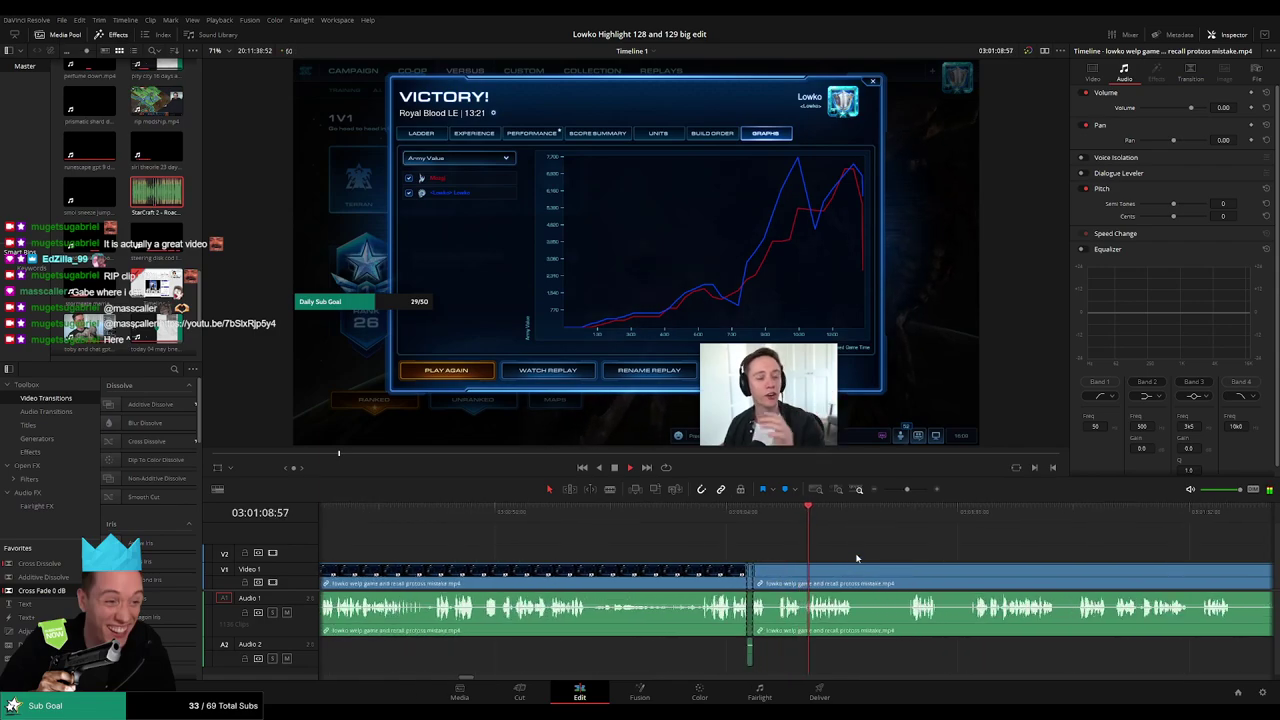
pyautogui.moveTo(857, 560); pyautogui.dragTo(653, 558)
pyautogui.hscroll(-2, 652, 557)
pyautogui.hscroll(3, 586, 537)
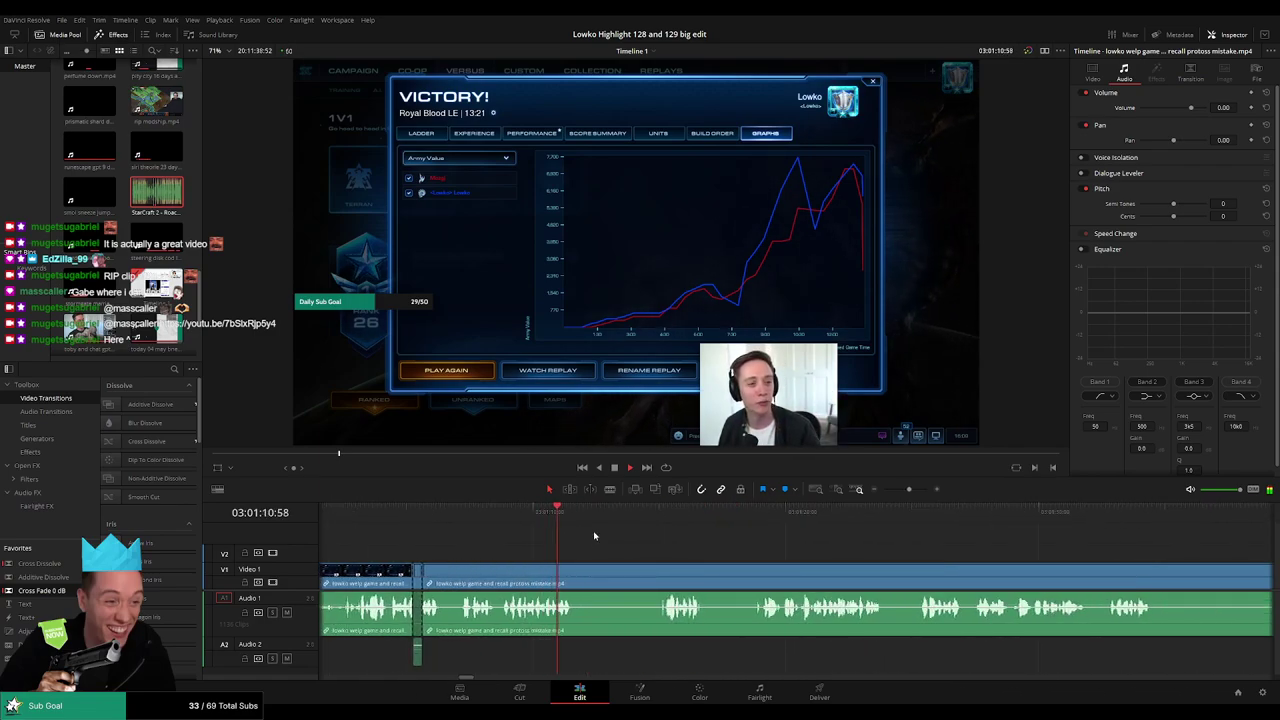
# - Cut out the quiet stretch from about 03:01:12 to 03:01:15 and close the gap
pyautogui.press('b')
pyautogui.click(580, 583)
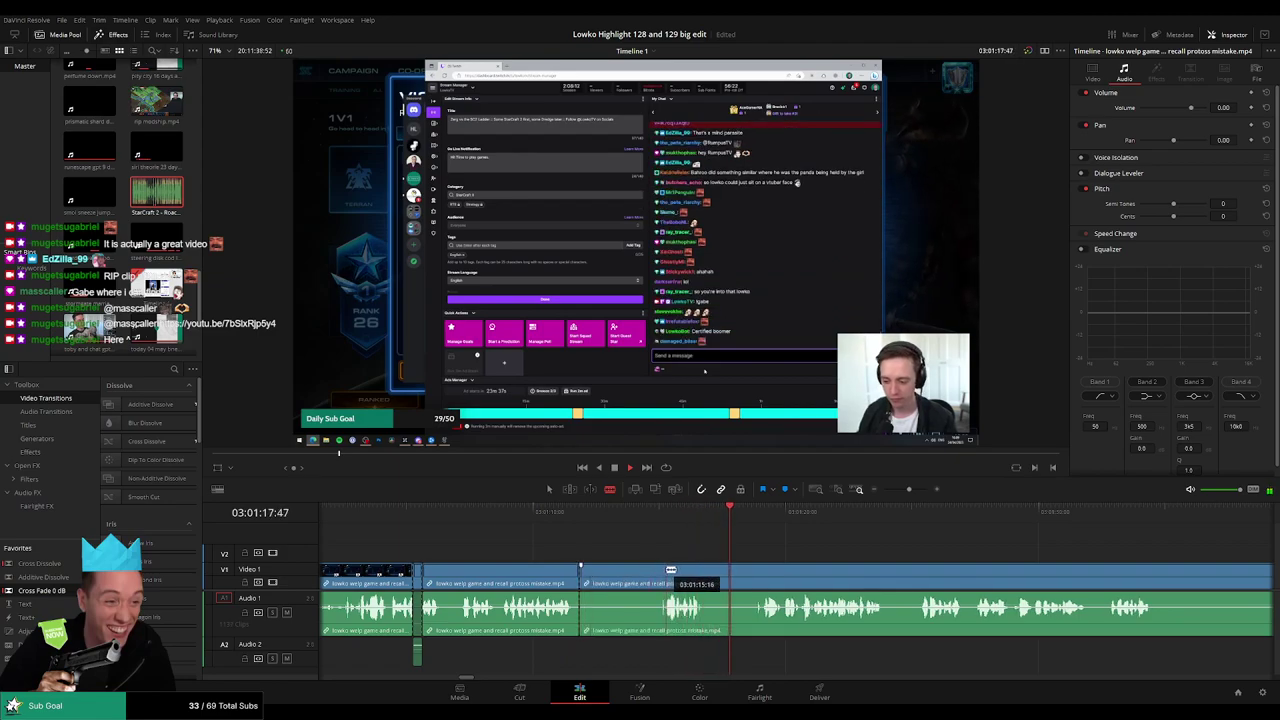
pyautogui.click(665, 583)
pyautogui.press('a')
pyautogui.click(628, 575)
pyautogui.press('BackSpace')
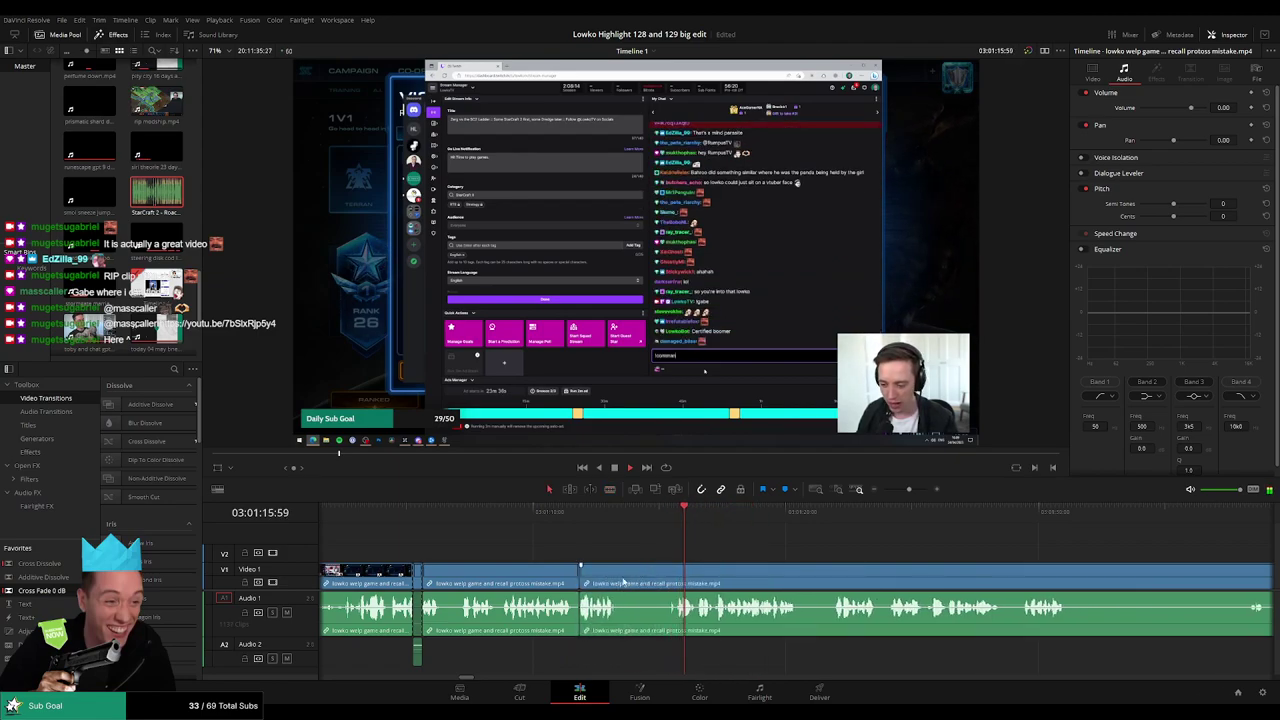
# - Cut out the silent pause from about 03:01:13 to 03:01:15:40, close the gap and play across the join
pyautogui.press('b')
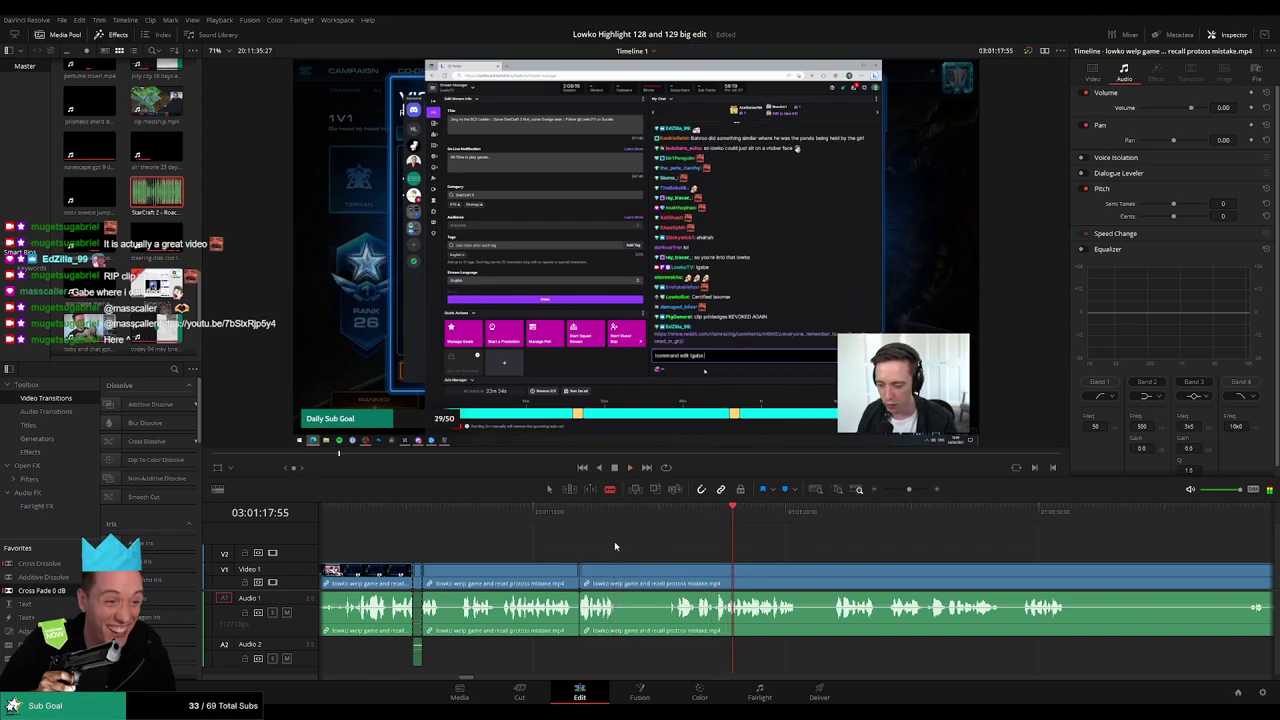
pyautogui.click(606, 511)
pyautogui.scroll(6, 621, 567)
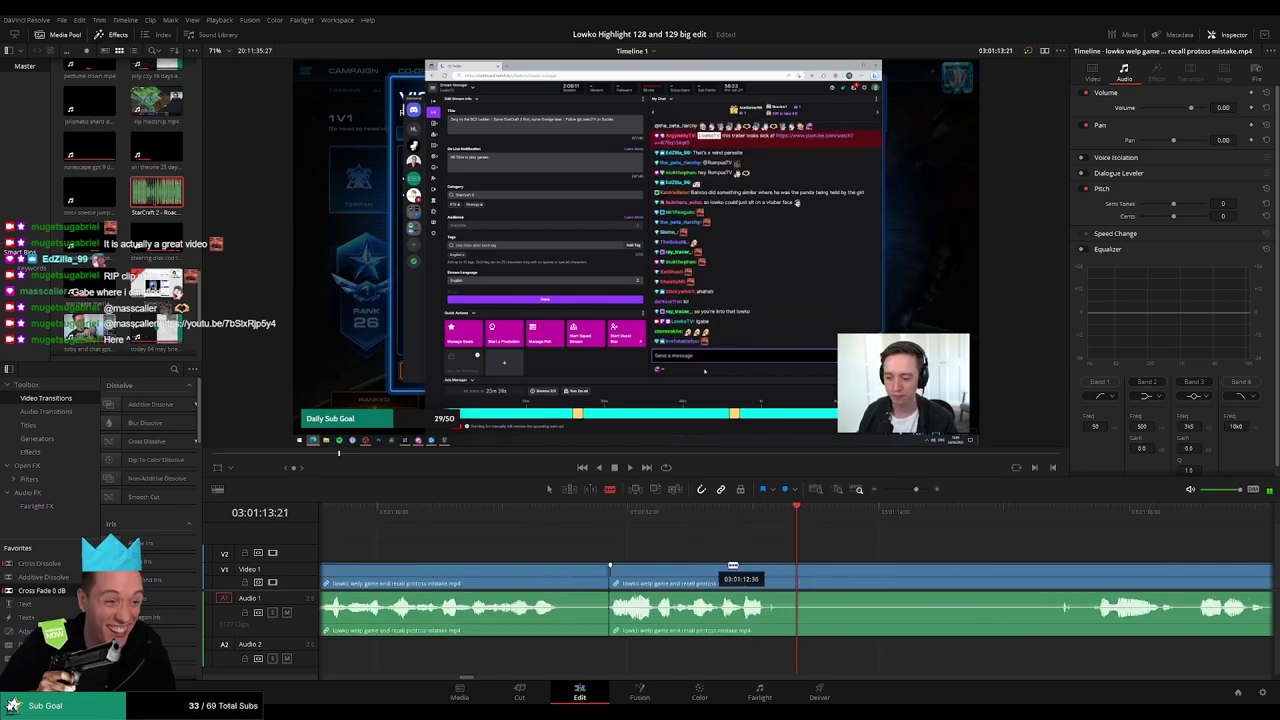
pyautogui.click(1174, 575)
pyautogui.press('a')
pyautogui.click(1106, 578)
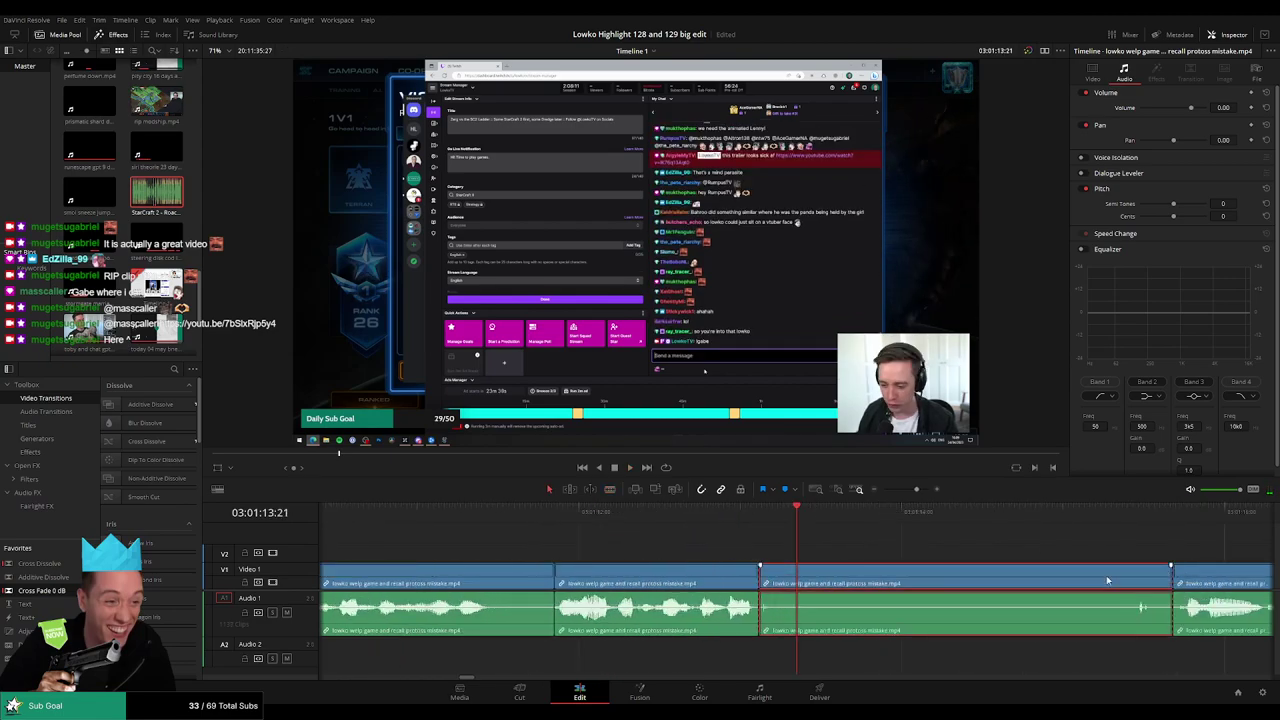
pyautogui.press('Delete')
pyautogui.press('space')
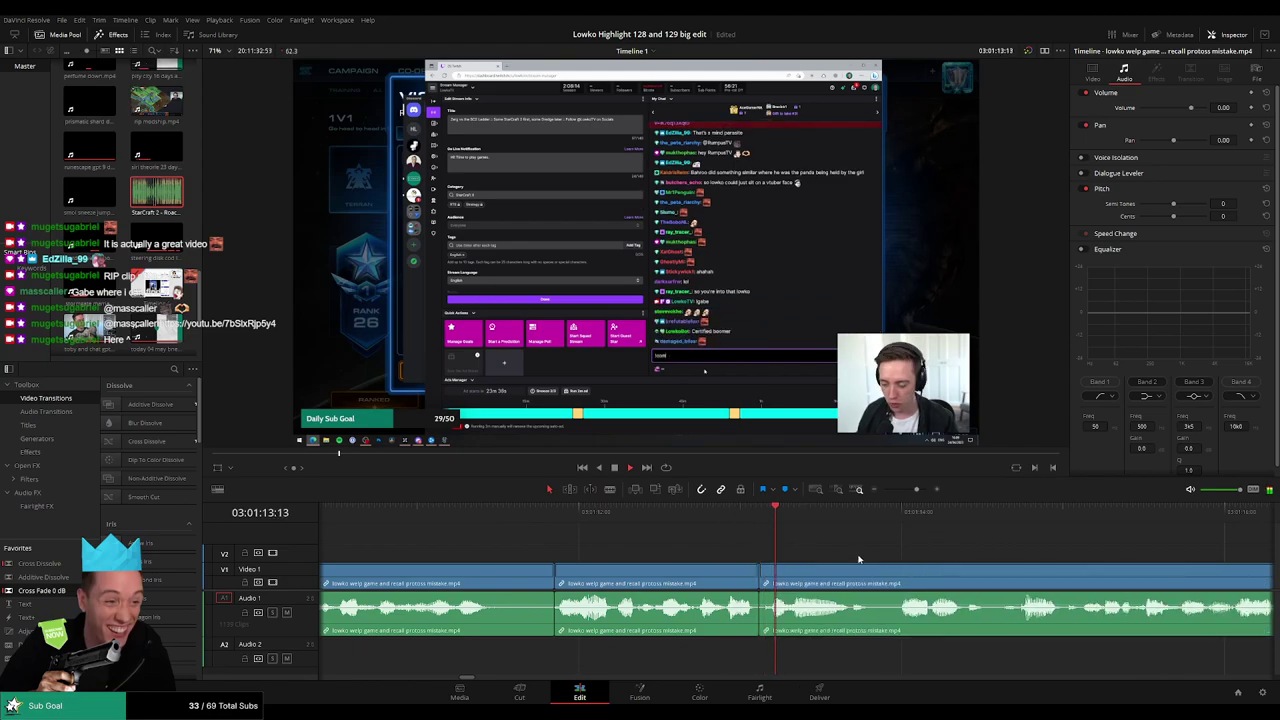
# - Remove the short piece from about 03:01:18 to 03:01:19, close the gap and put a Cross Fade 0 dB on the audio join
pyautogui.scroll(-3, 867, 560)
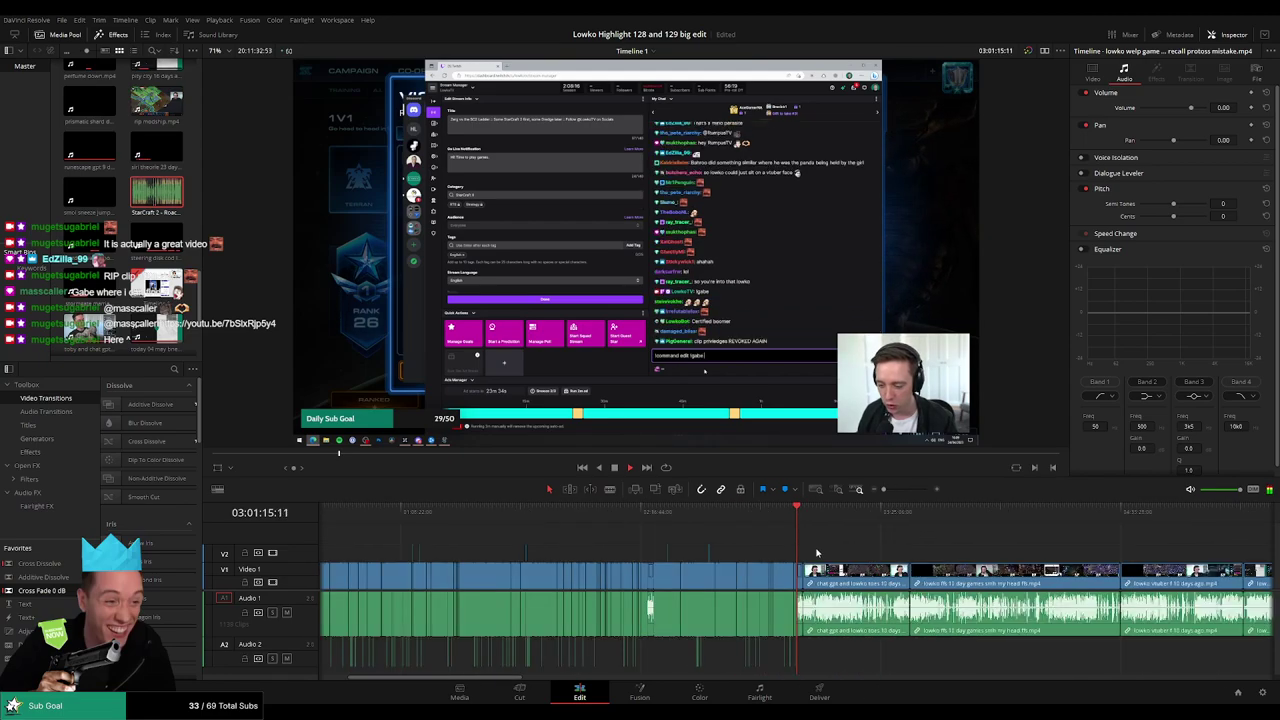
pyautogui.scroll(5, 820, 555)
pyautogui.scroll(3, 836, 558)
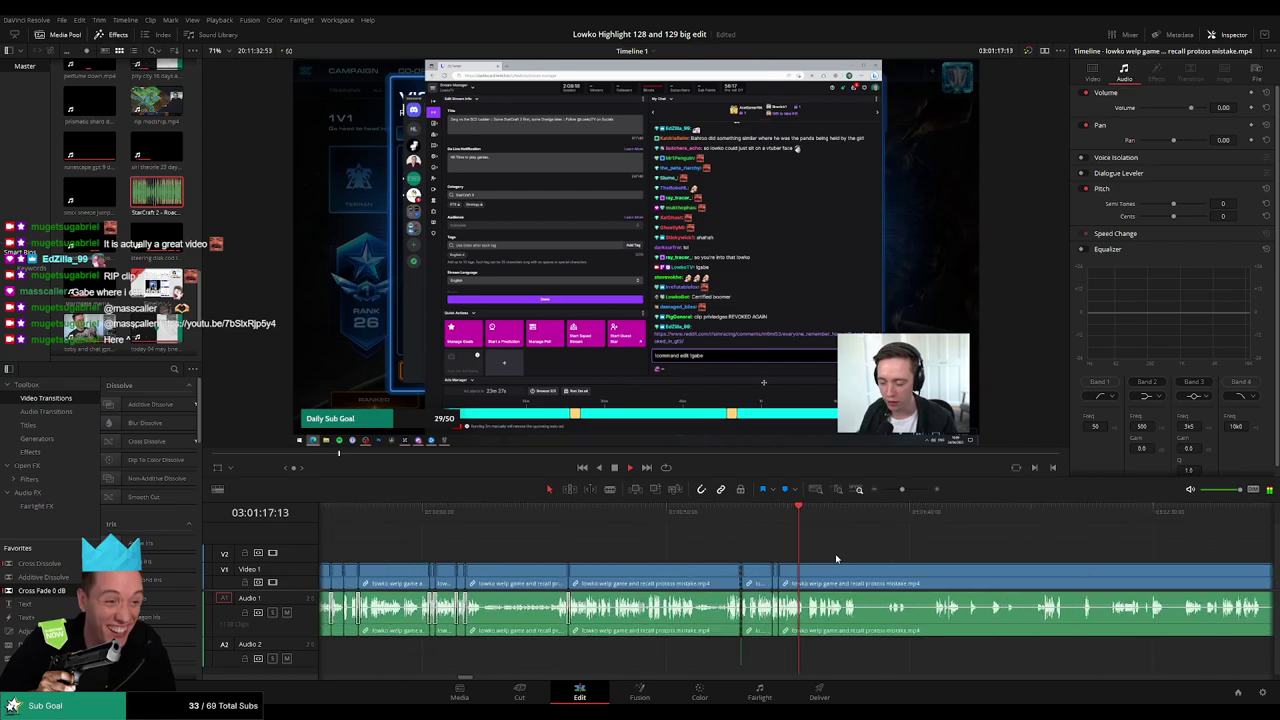
pyautogui.scroll(2, 837, 559)
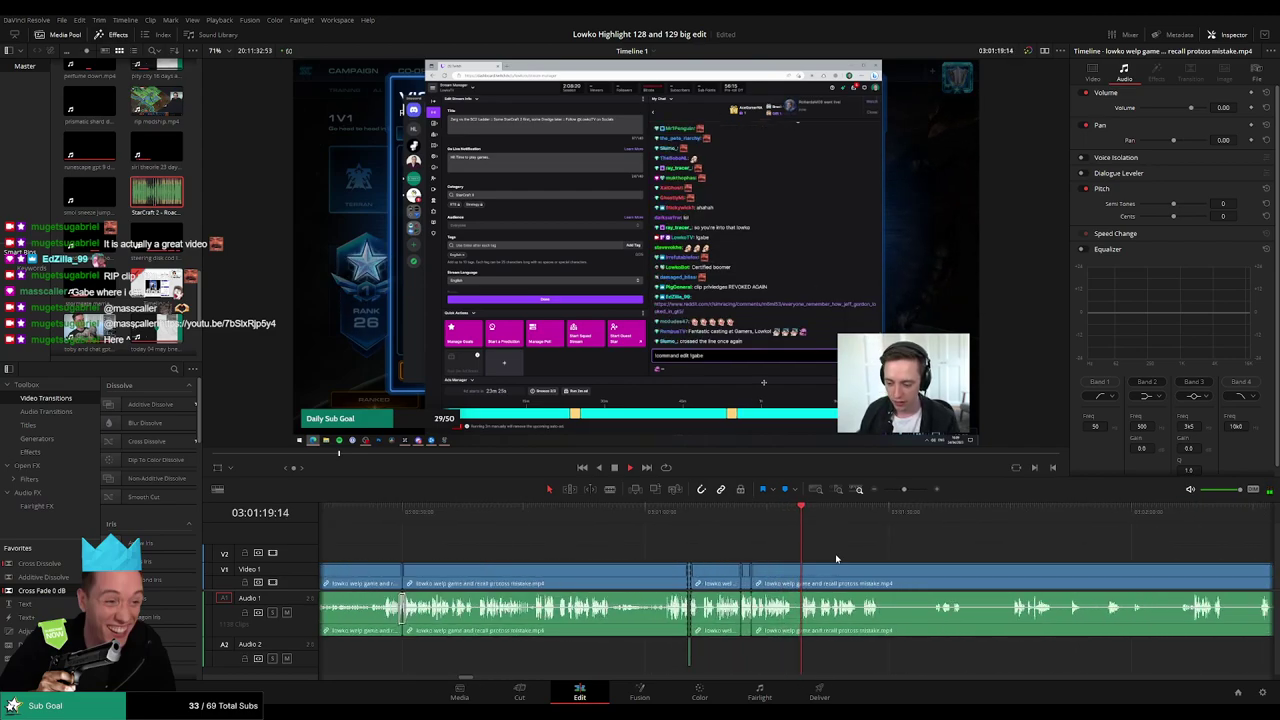
pyautogui.press('b')
pyautogui.click(782, 581)
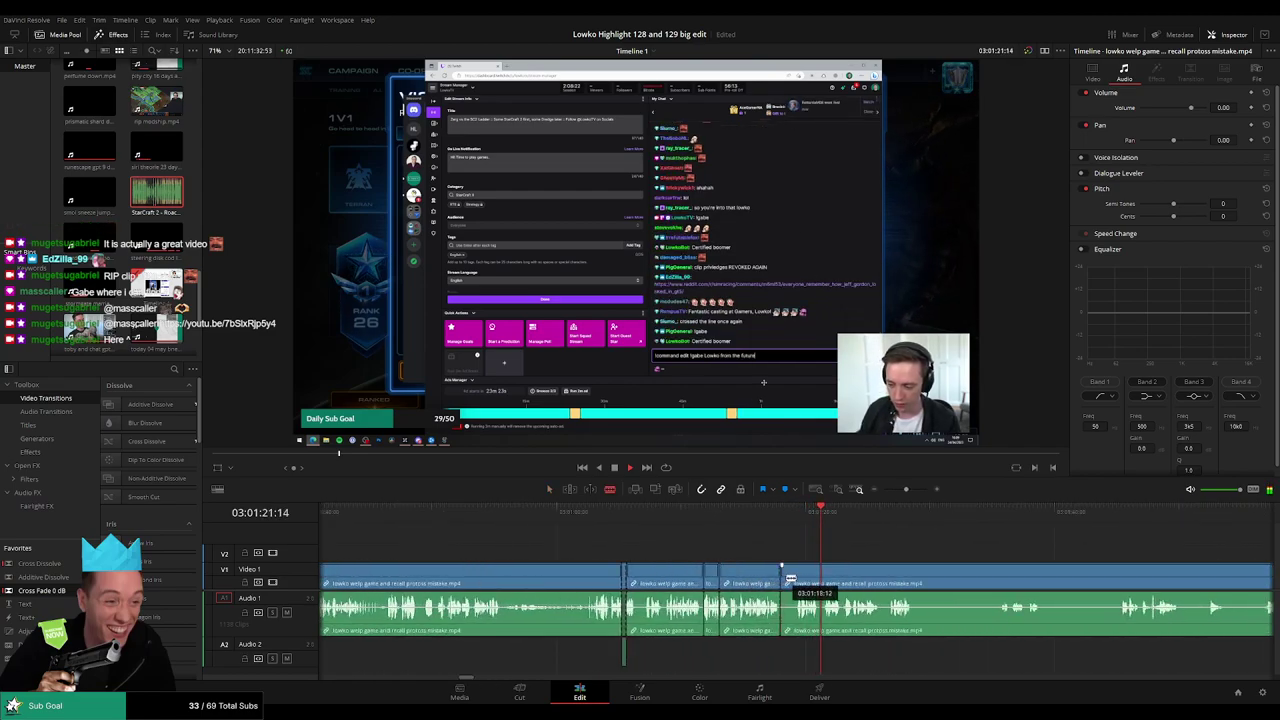
pyautogui.click(793, 581)
pyautogui.press('a')
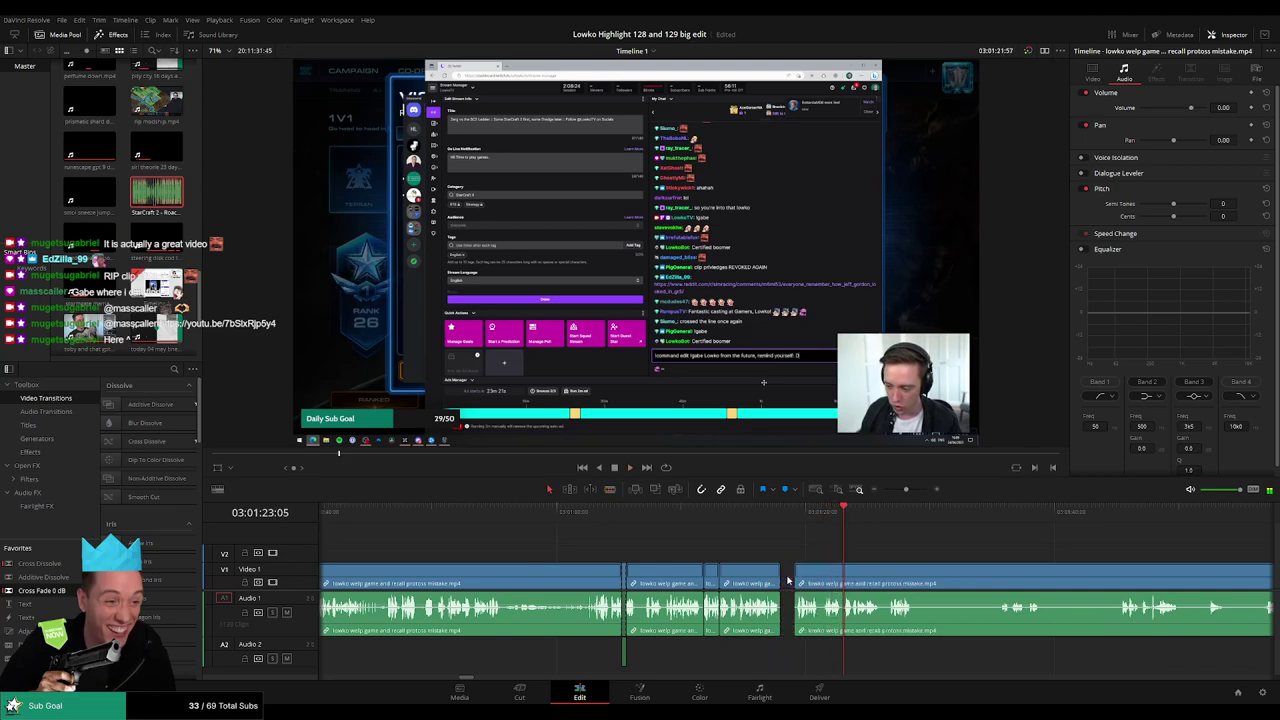
pyautogui.click(788, 580)
pyautogui.press('BackSpace')
pyautogui.moveTo(42, 591); pyautogui.dragTo(422, 573)
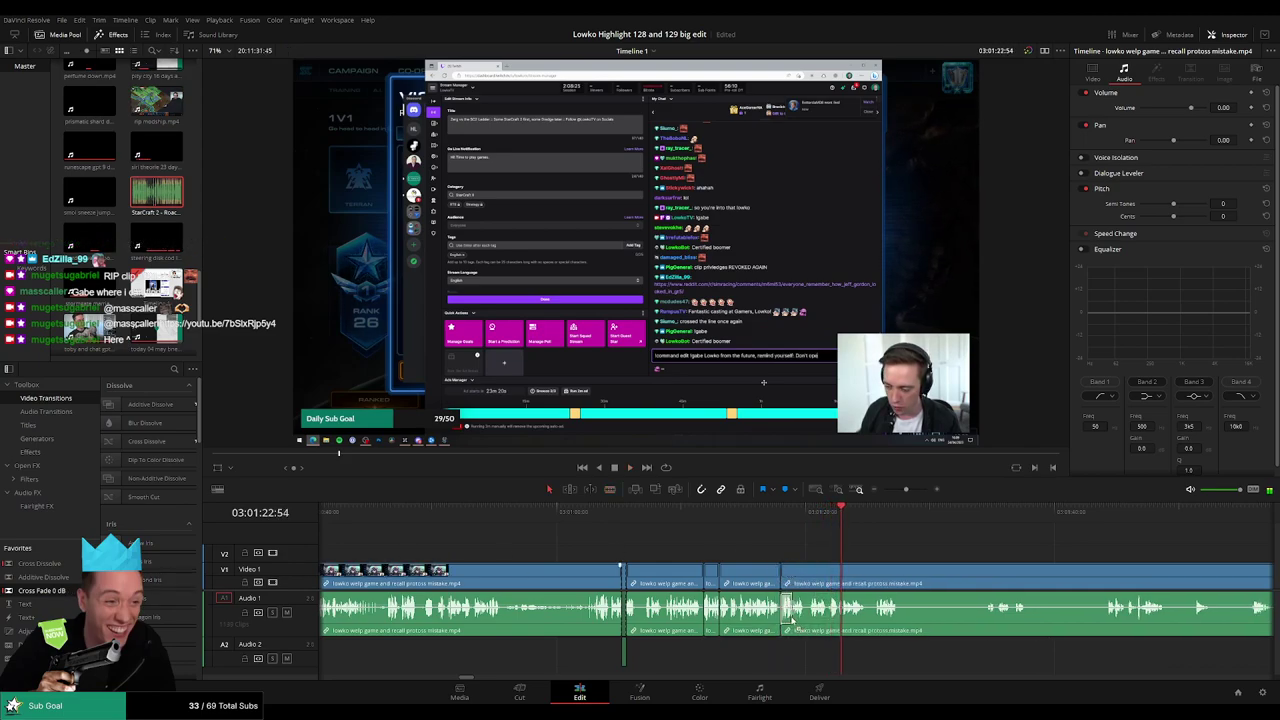
# - Cut out the quiet Reddit section from about 03:01:38 to 03:01:44, close the gap and smooth the audio join with a cross fade
pyautogui.moveTo(898, 552); pyautogui.dragTo(663, 547)
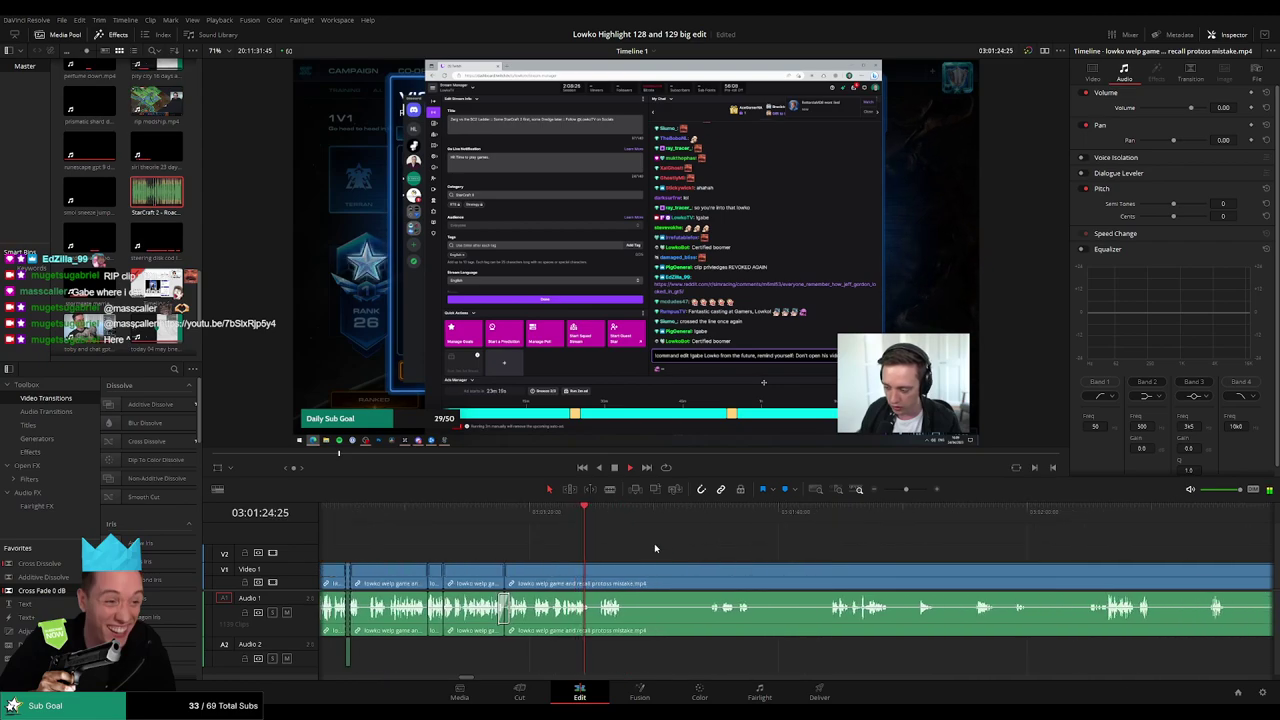
pyautogui.hscroll(1, 601, 549)
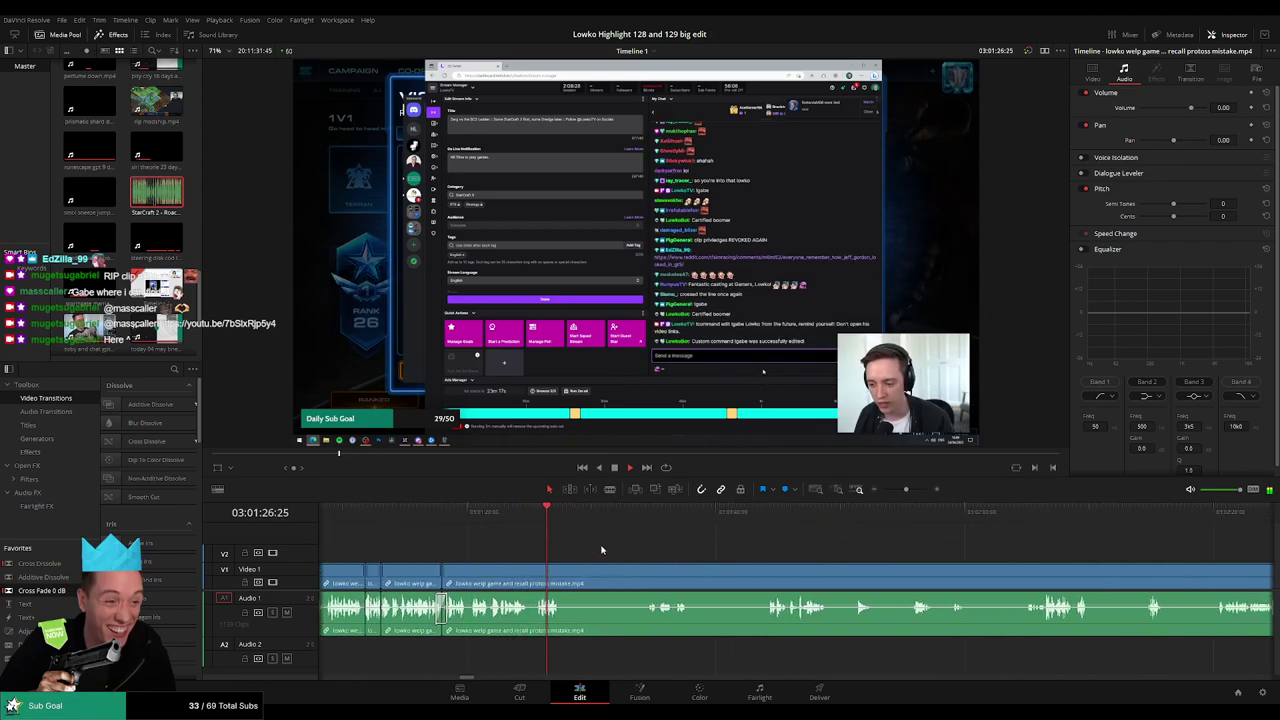
pyautogui.press('b')
pyautogui.click(567, 580)
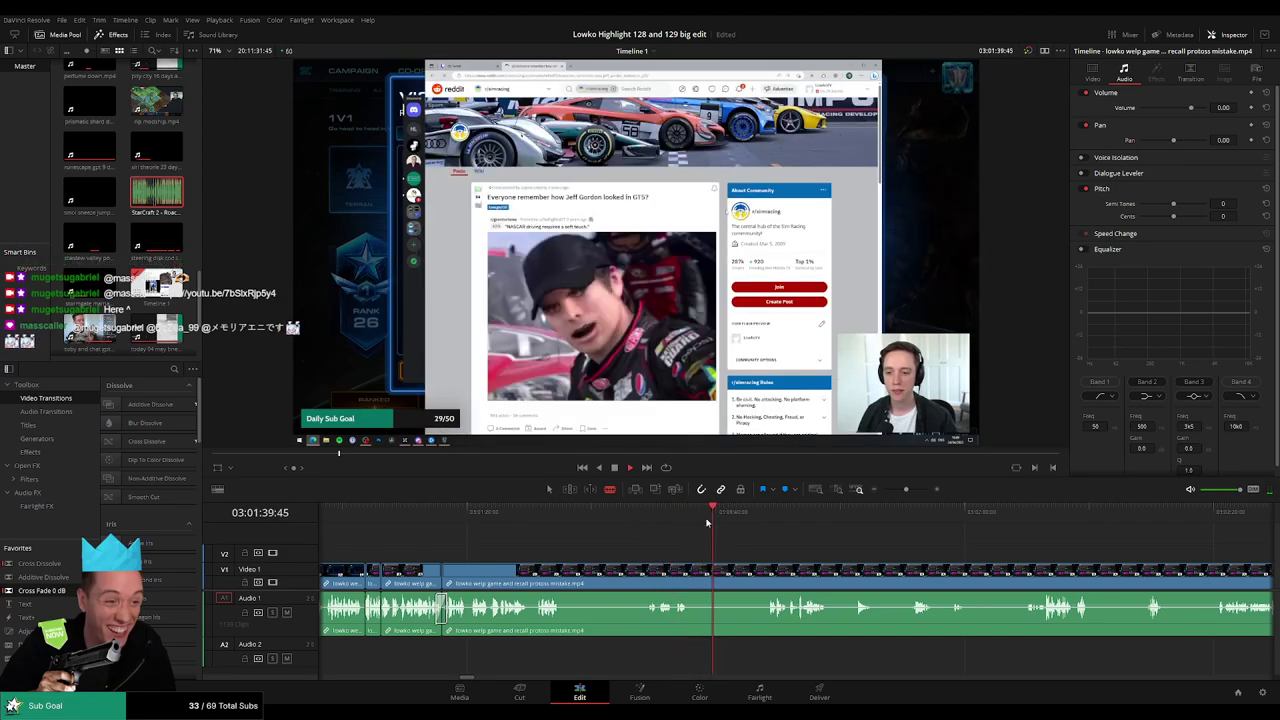
pyautogui.click(746, 516)
pyautogui.click(695, 568)
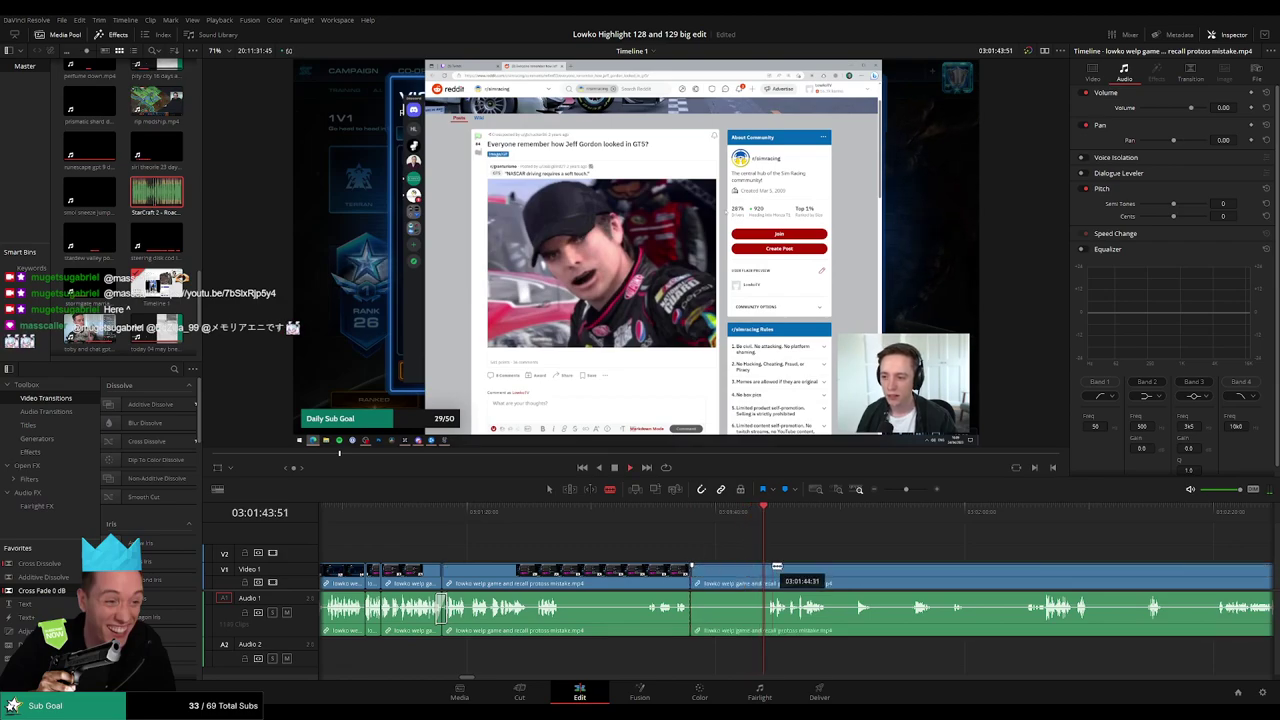
pyautogui.click(767, 570)
pyautogui.press('a')
pyautogui.click(735, 577)
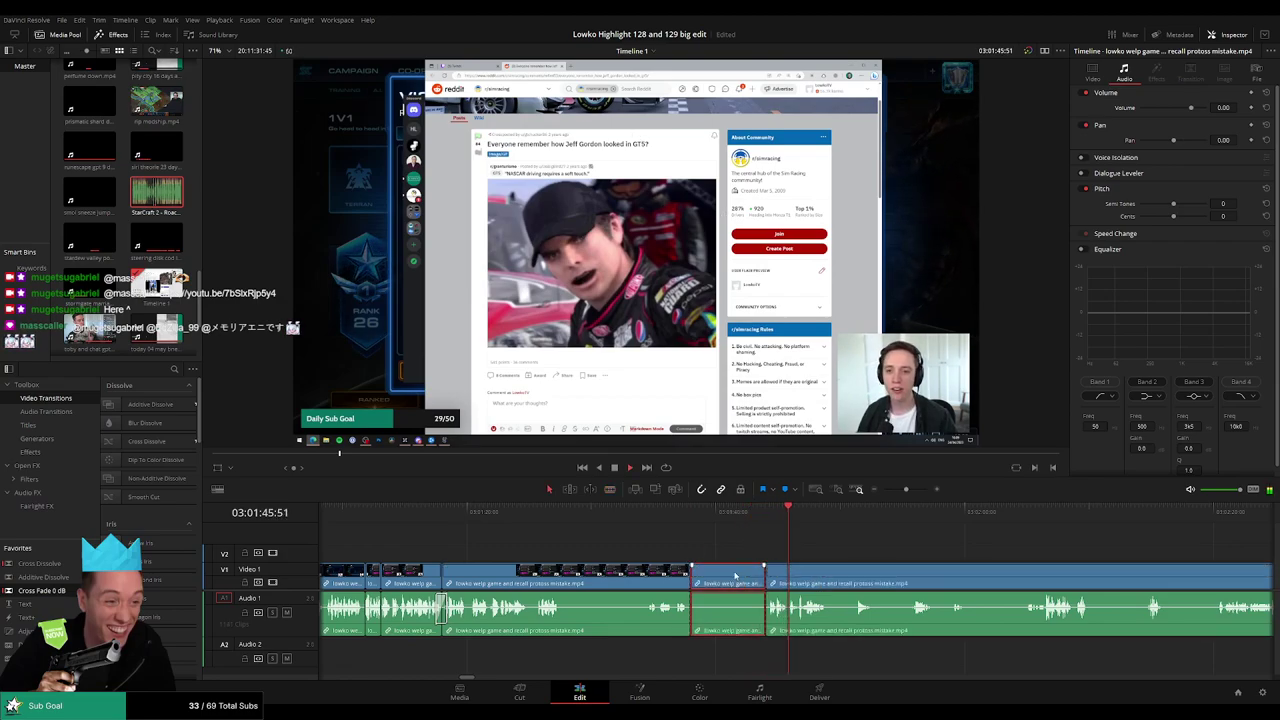
pyautogui.press('Delete')
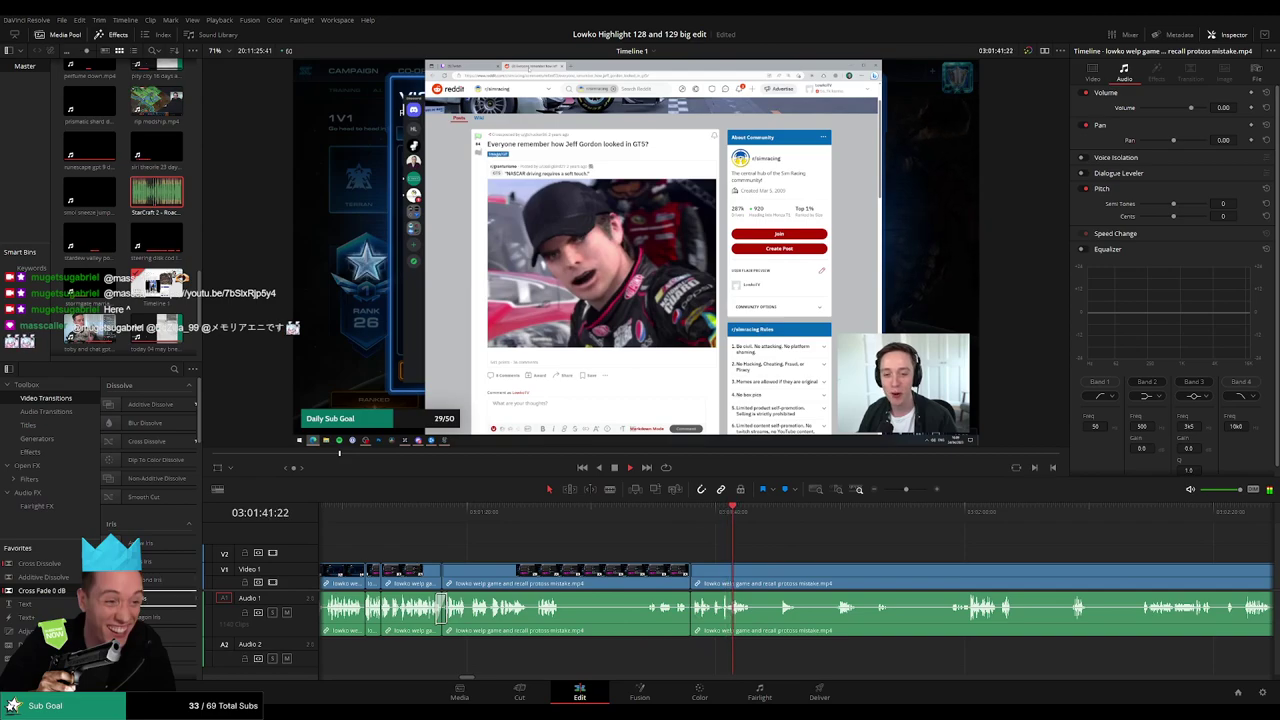
pyautogui.moveTo(786, 560); pyautogui.dragTo(639, 516)
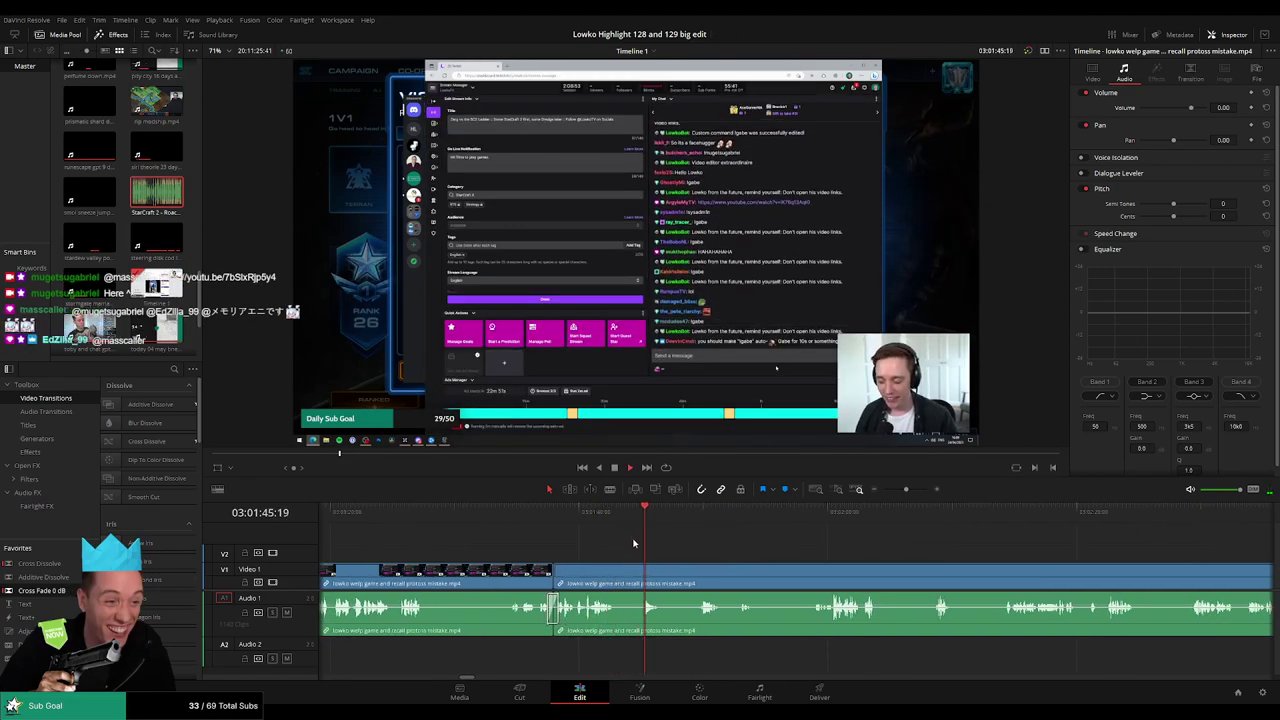
# - Cut out the stretch from about 03:01:43 to 03:01:49:30, close the gap and smooth the audio join with a cross fade
pyautogui.press('b')
pyautogui.click(615, 568)
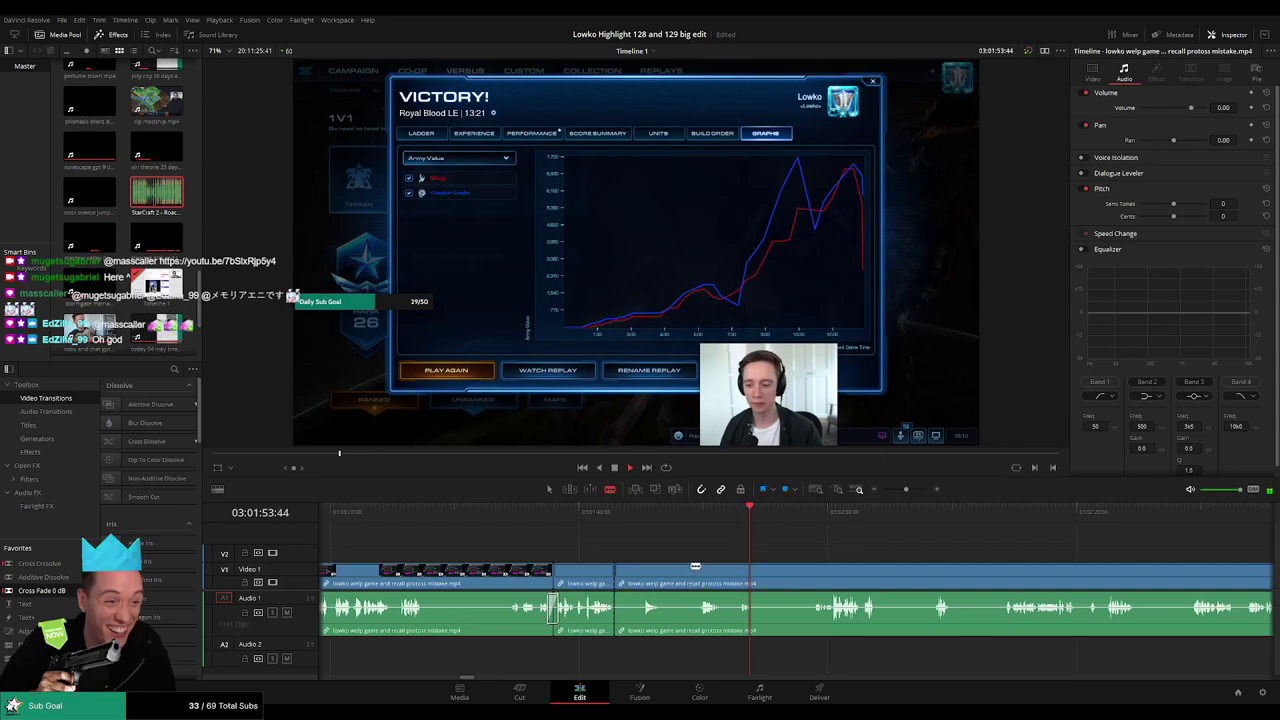
pyautogui.click(697, 582)
pyautogui.press('a')
pyautogui.click(675, 578)
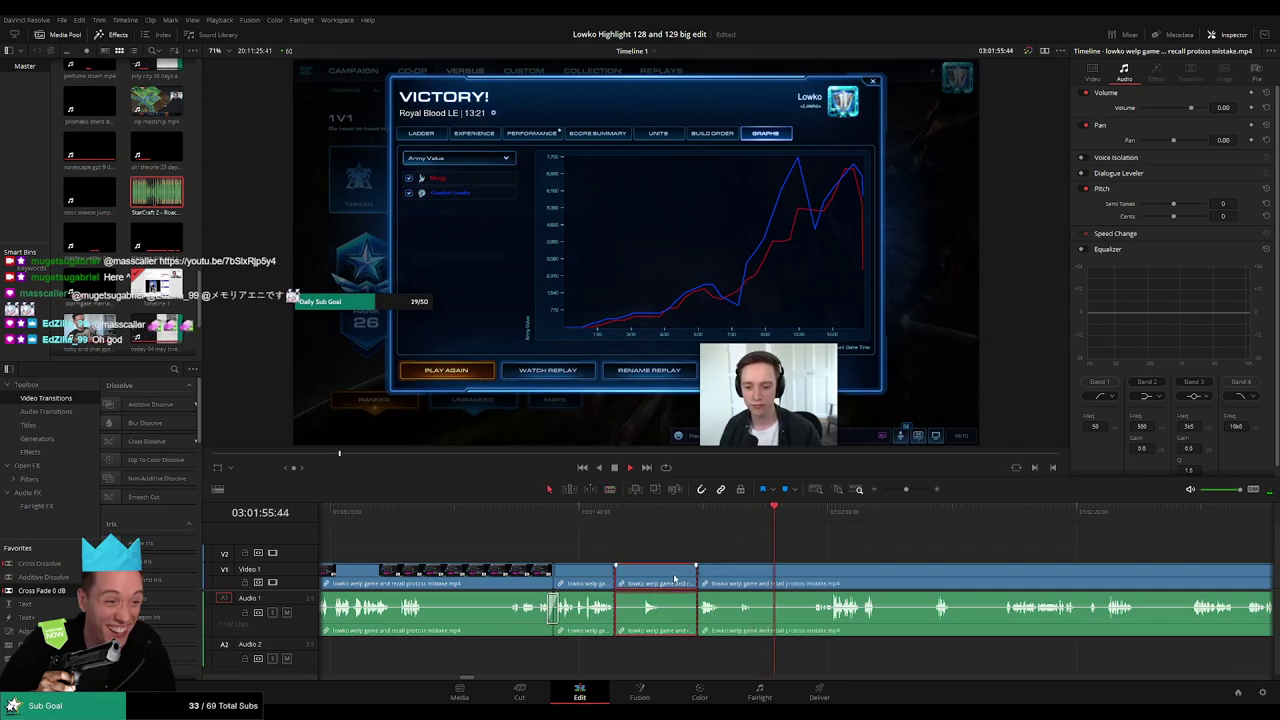
pyautogui.press('Delete')
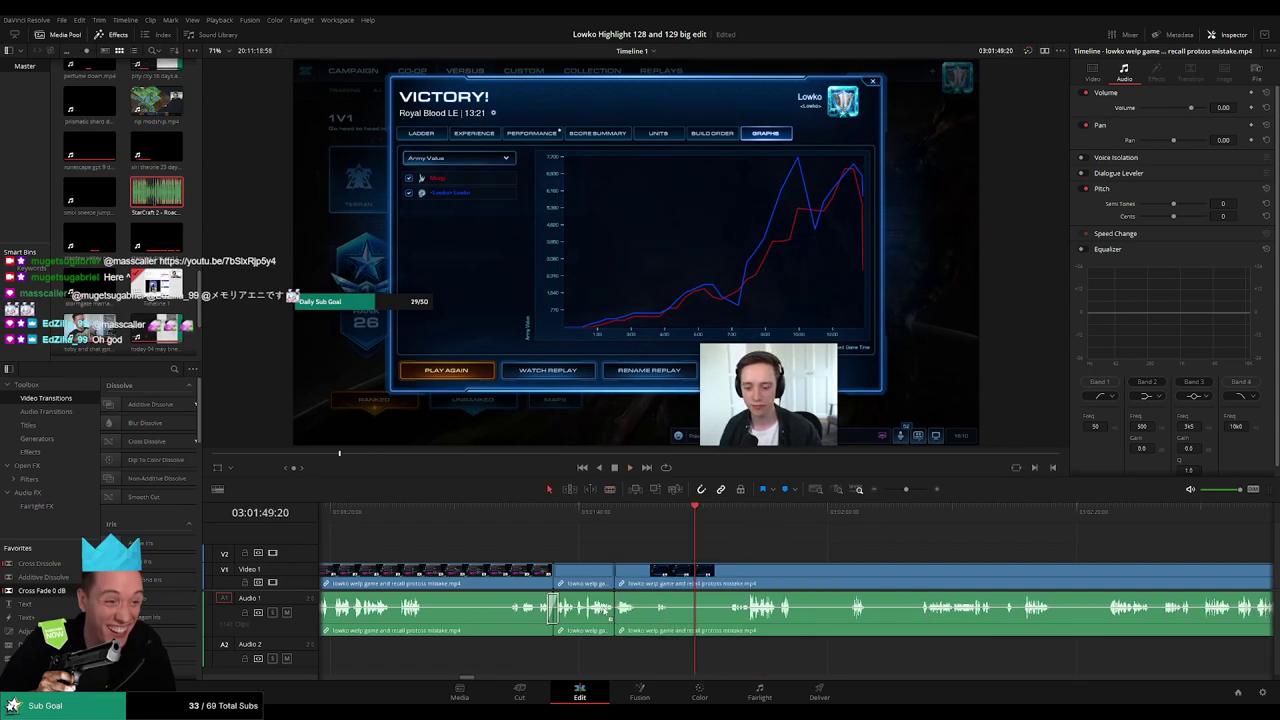
pyautogui.press('space')
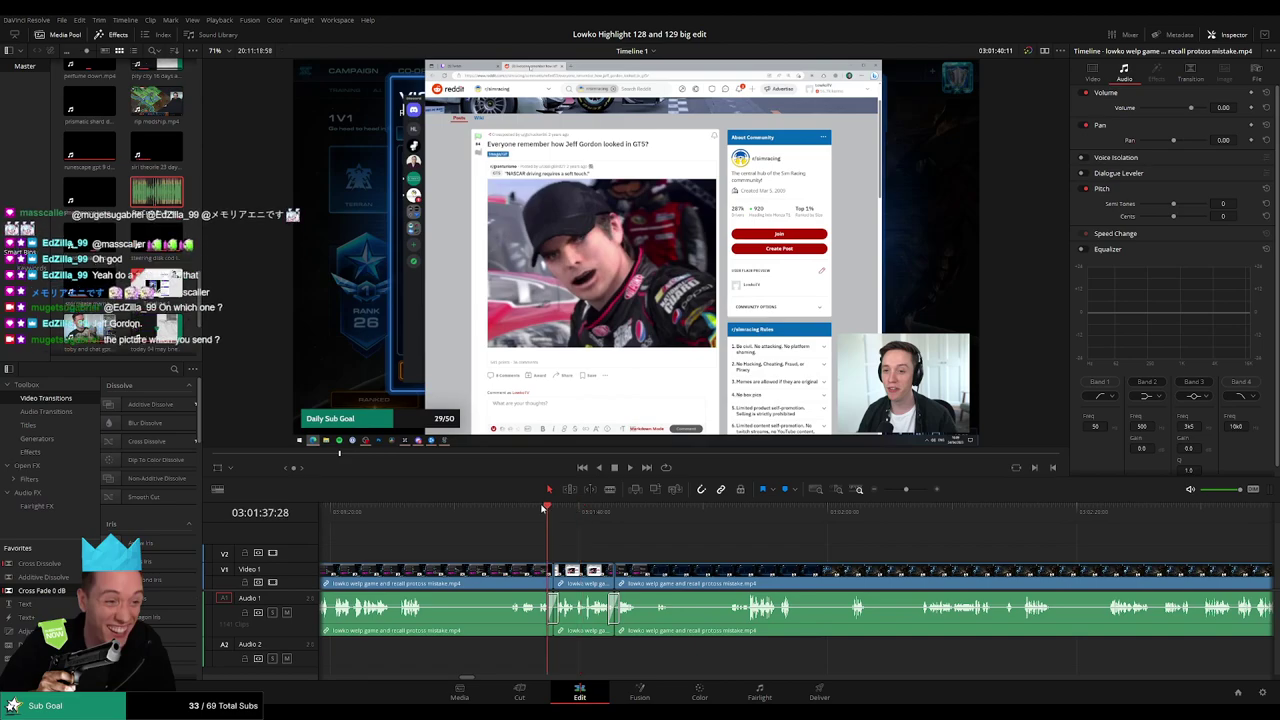
# - Try zooming into the Reddit photo at 03:01:39:39 with an Adjustment Clip on Video 2, Zoom 2.600 and Position X 317, and discard the clip
pyautogui.press('space')
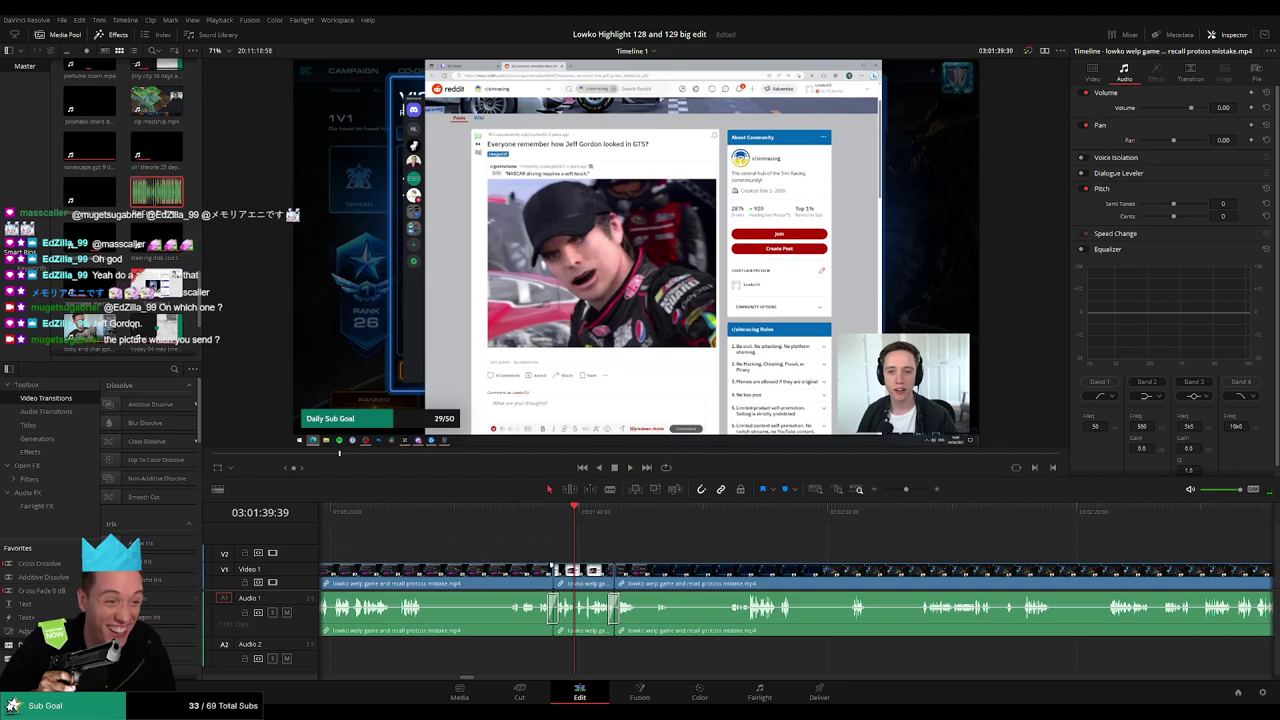
pyautogui.moveTo(428, 577); pyautogui.dragTo(632, 557)
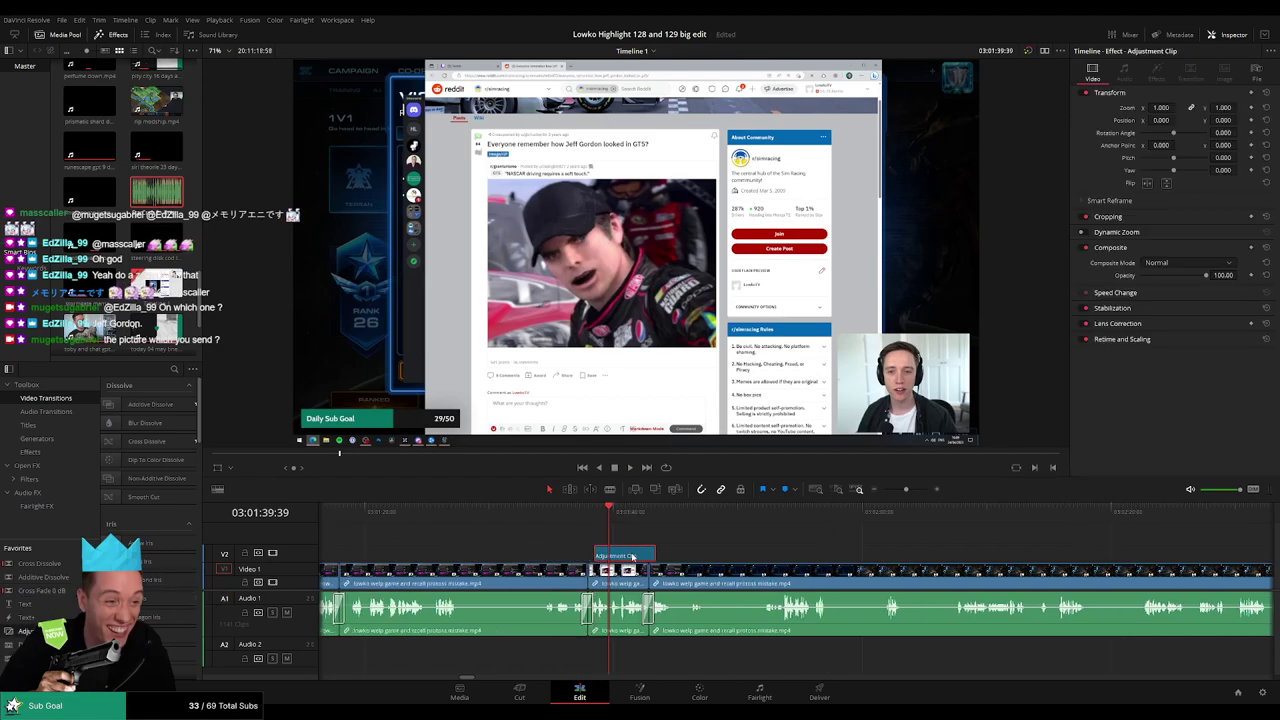
pyautogui.moveTo(1160, 107)
pyautogui.mouseDown()
pyautogui.moveTo(1180, 120)
pyautogui.moveTo(1158, 119)
pyautogui.mouseUp()
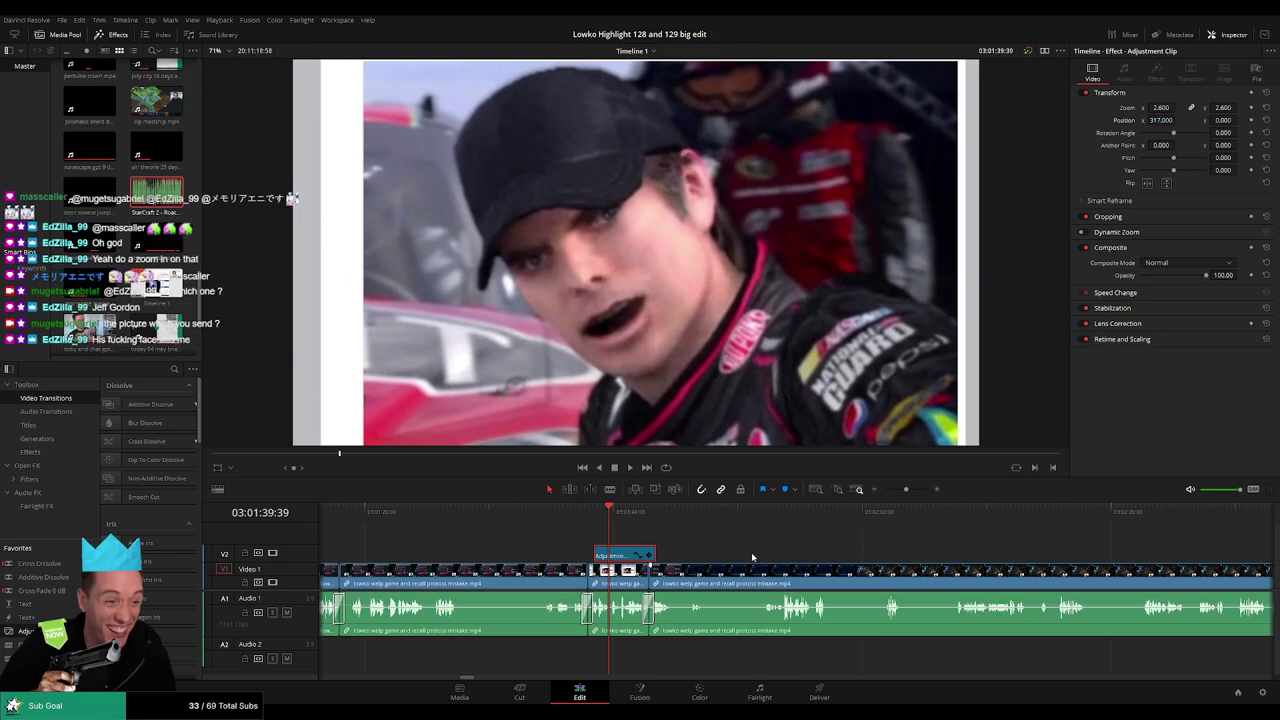
pyautogui.hotkey('ctrl', 'z')
pyautogui.hotkey('ctrl', 'z')
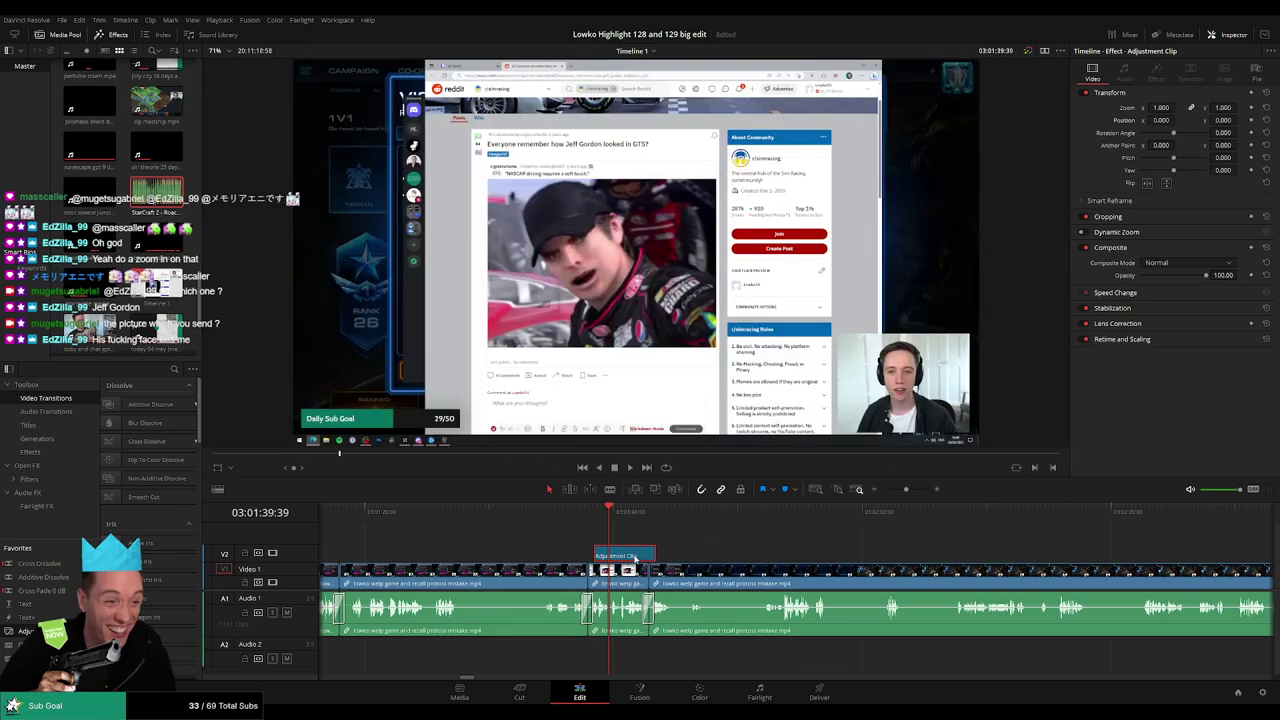
pyautogui.press('Delete')
# - Play on from the Reddit photo and split the recall protoss mistake clip at about 03:01:47
pyautogui.press('space')
pyautogui.click(658, 512)
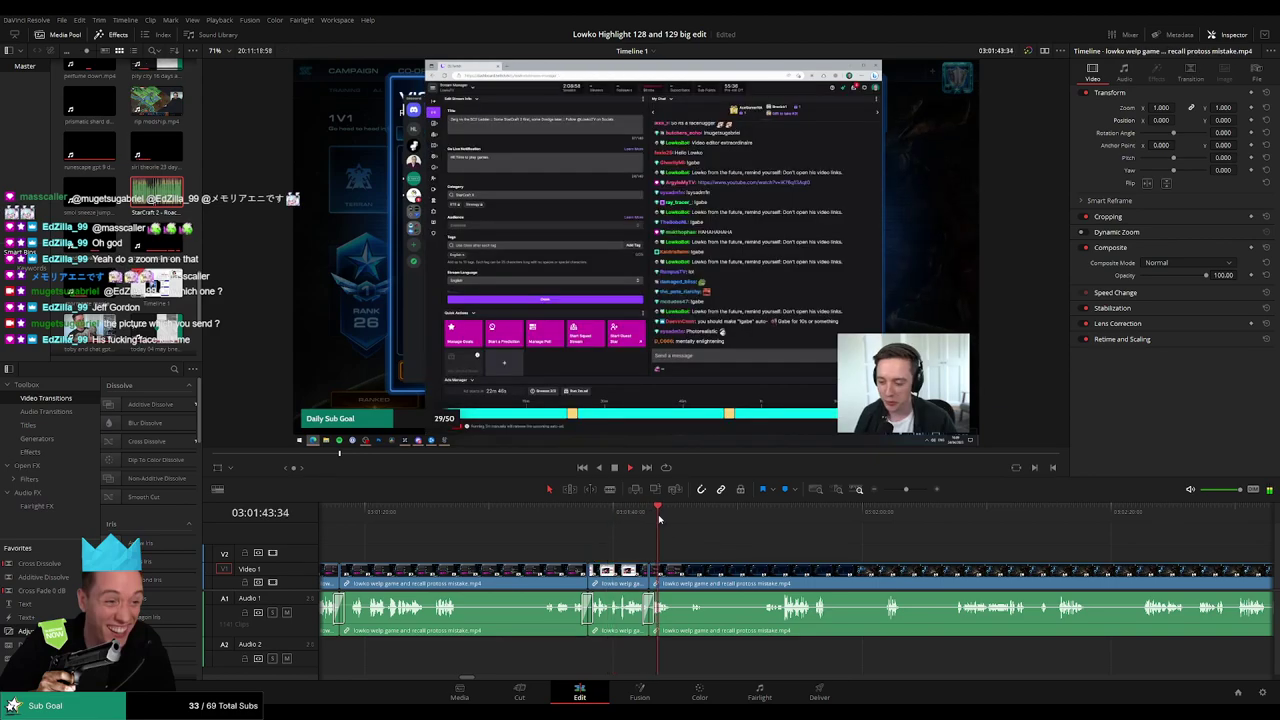
pyautogui.click(685, 517)
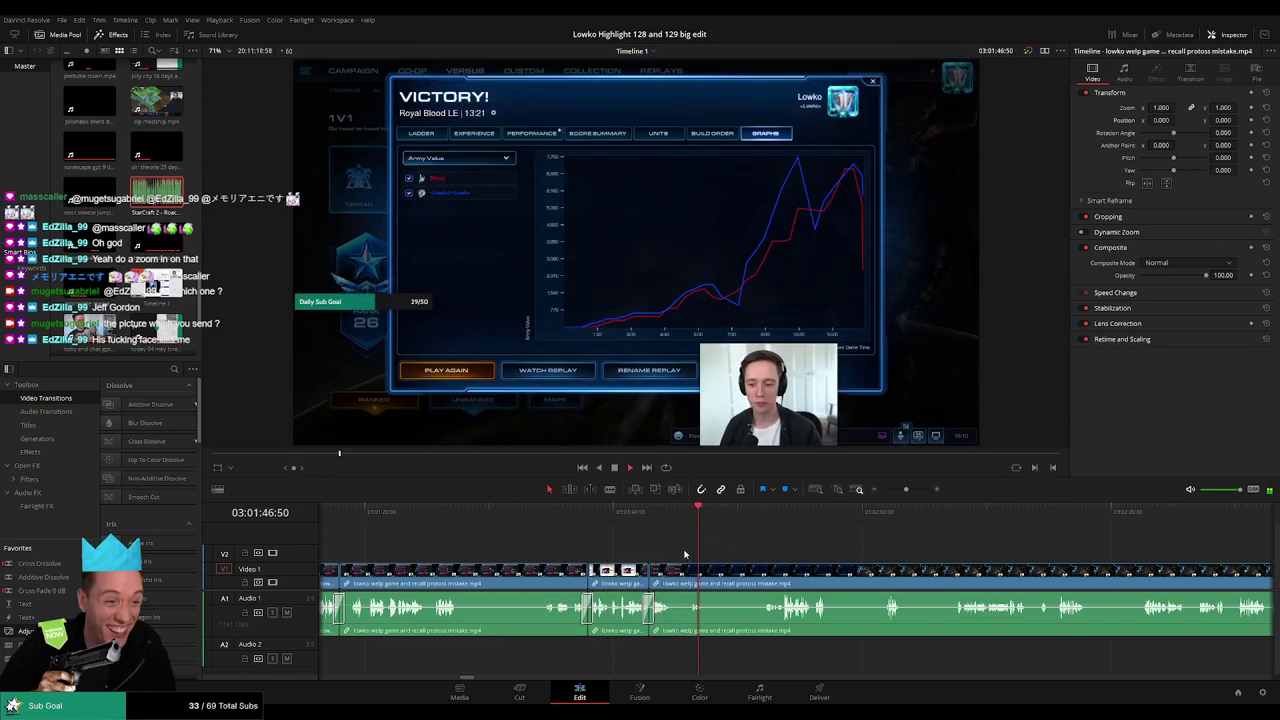
pyautogui.press('b')
pyautogui.click(706, 572)
# - Skim the rest of the recall protoss mistake clip and delete it so the chat gpt and lowko toes clip follows the split
pyautogui.click(770, 514)
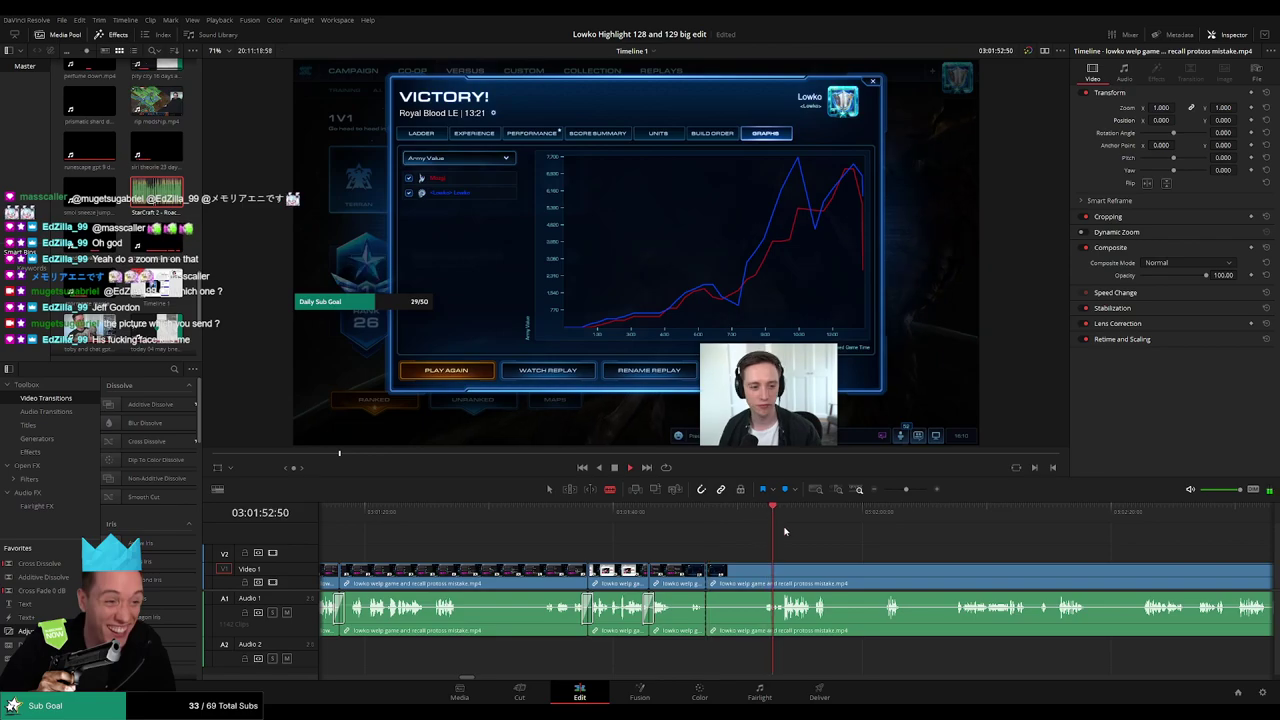
pyautogui.moveTo(785, 531); pyautogui.dragTo(629, 554)
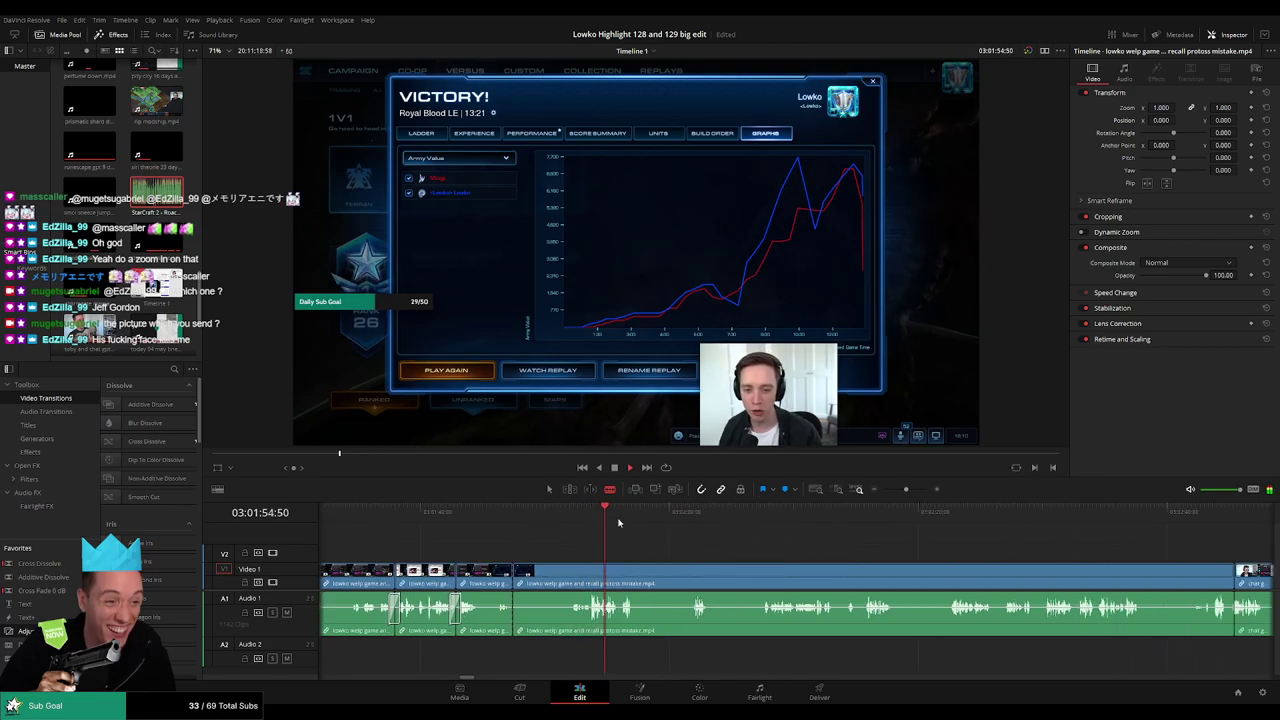
pyautogui.click(837, 514)
pyautogui.click(888, 514)
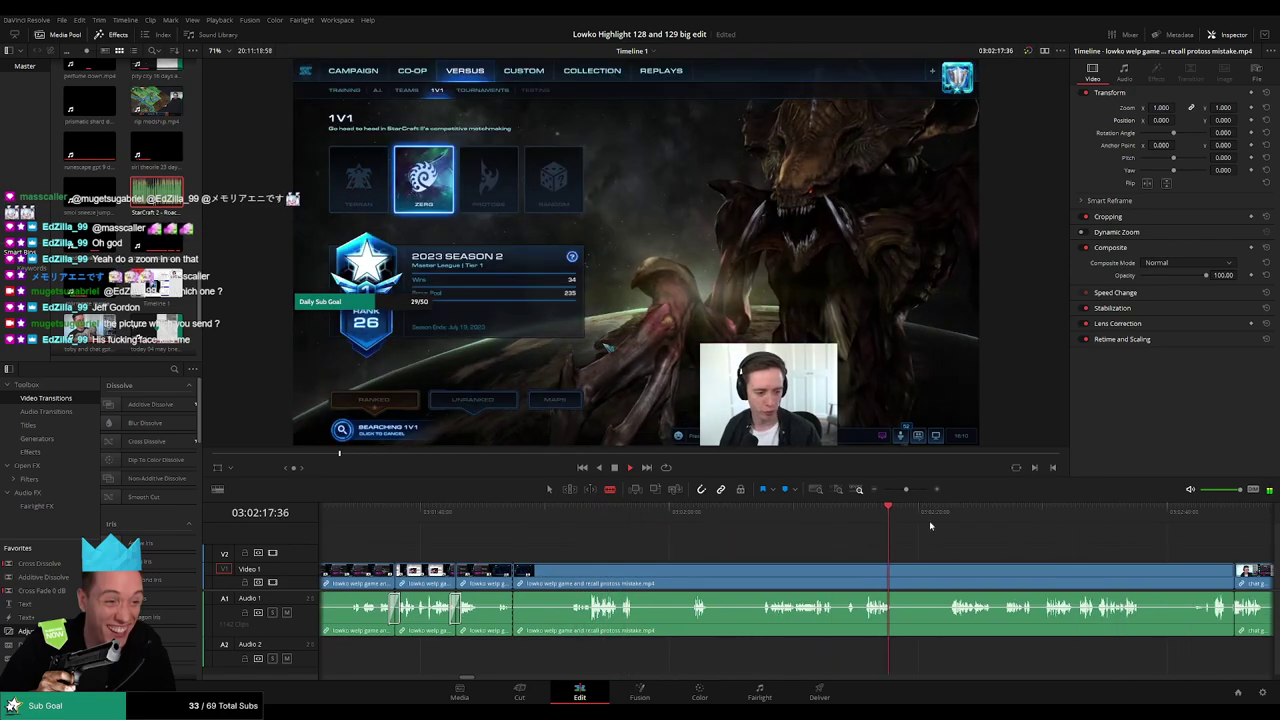
pyautogui.moveTo(906, 489); pyautogui.dragTo(901, 489)
pyautogui.click(848, 515)
pyautogui.press('a')
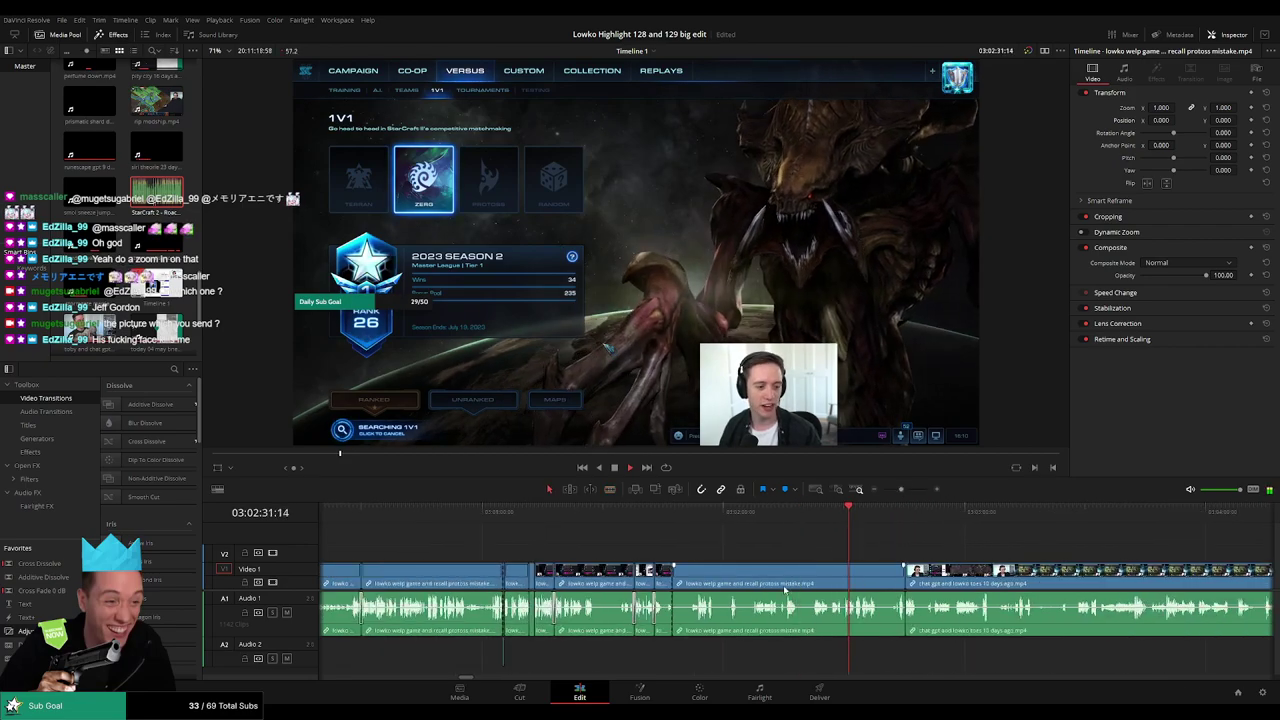
pyautogui.click(785, 590)
pyautogui.press('Delete')
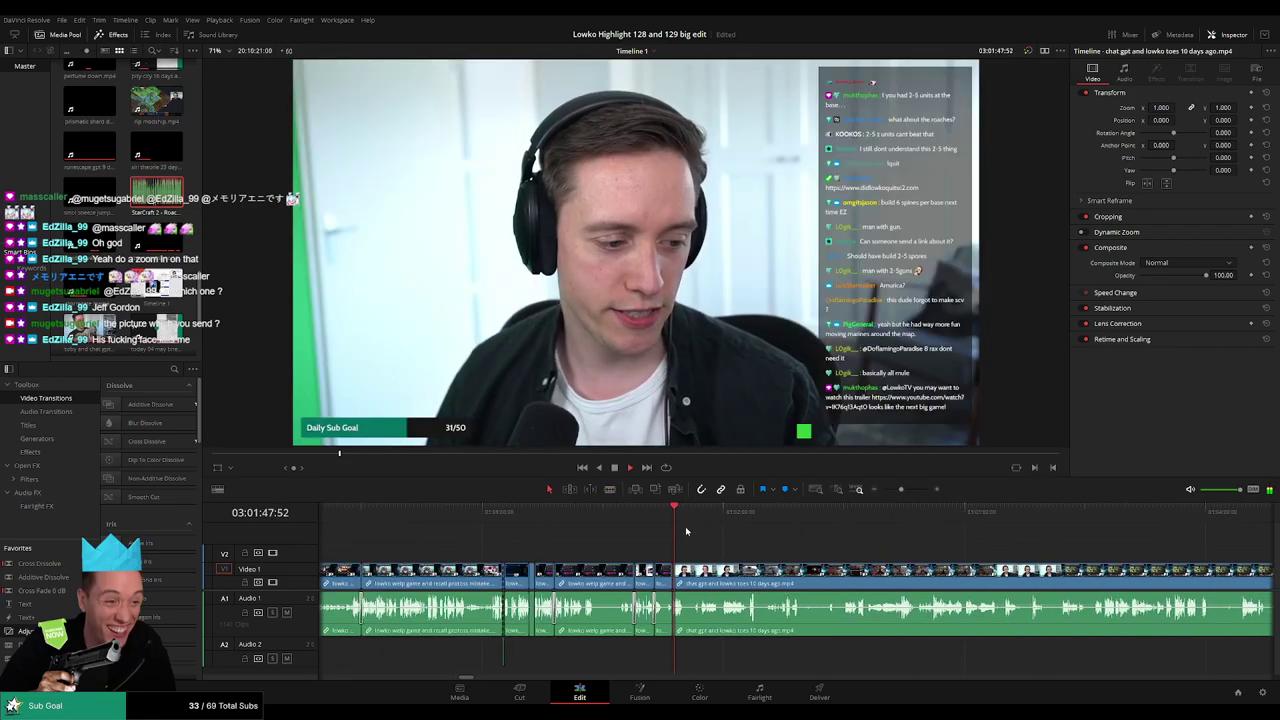
# - Skim the opening of the chat gpt and lowko toes clip, from about 03:01:47 to 03:02:08, for where it should start
pyautogui.moveTo(694, 522); pyautogui.dragTo(741, 525)
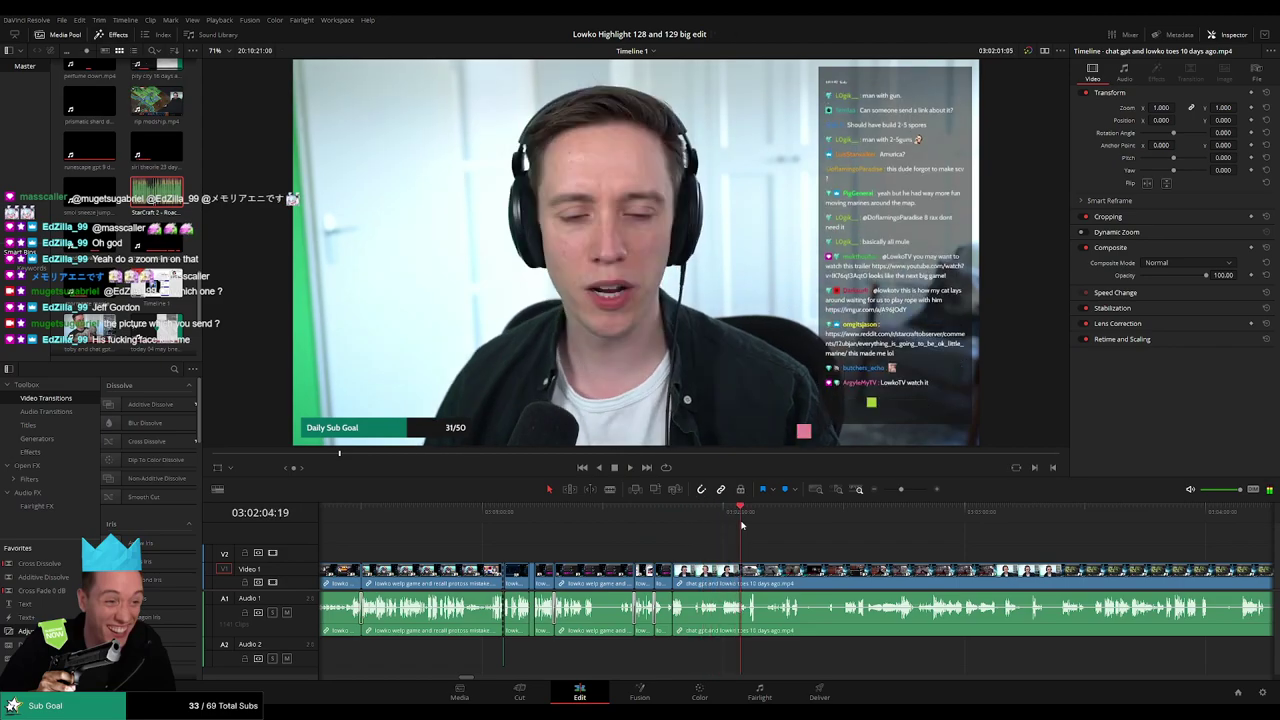
pyautogui.press('space')
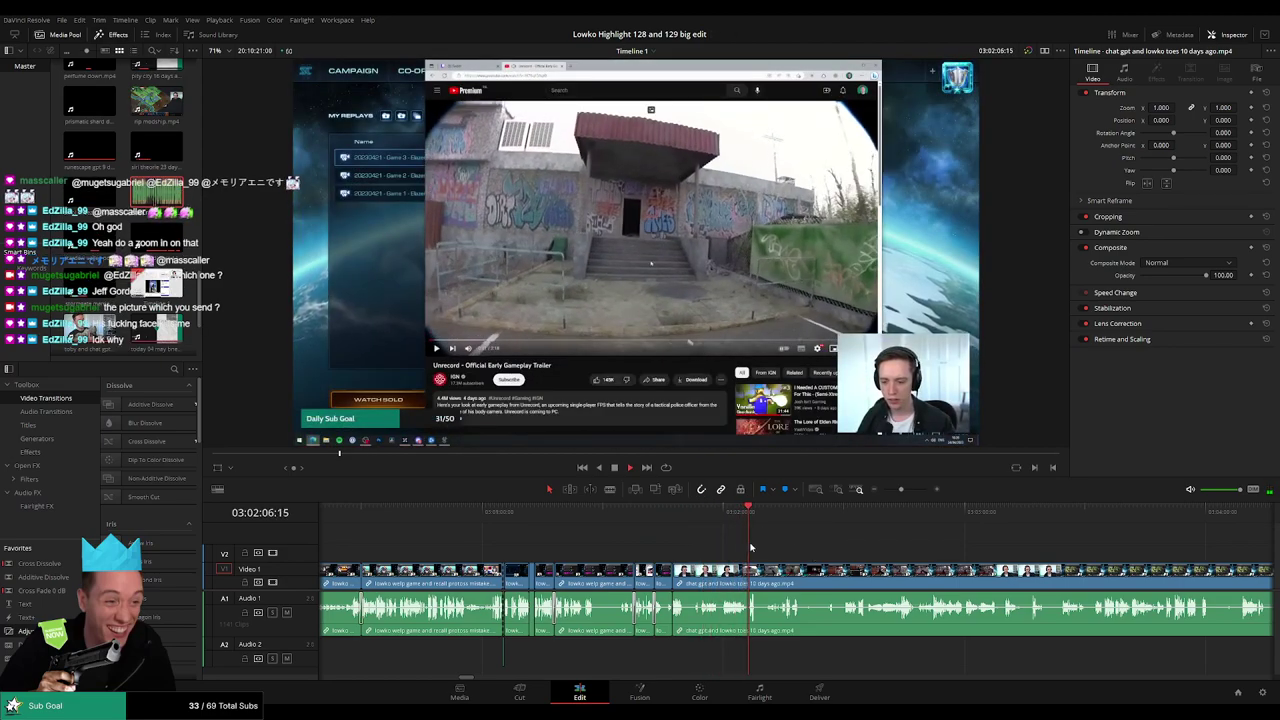
pyautogui.scroll(4, 800, 555)
pyautogui.click(719, 514)
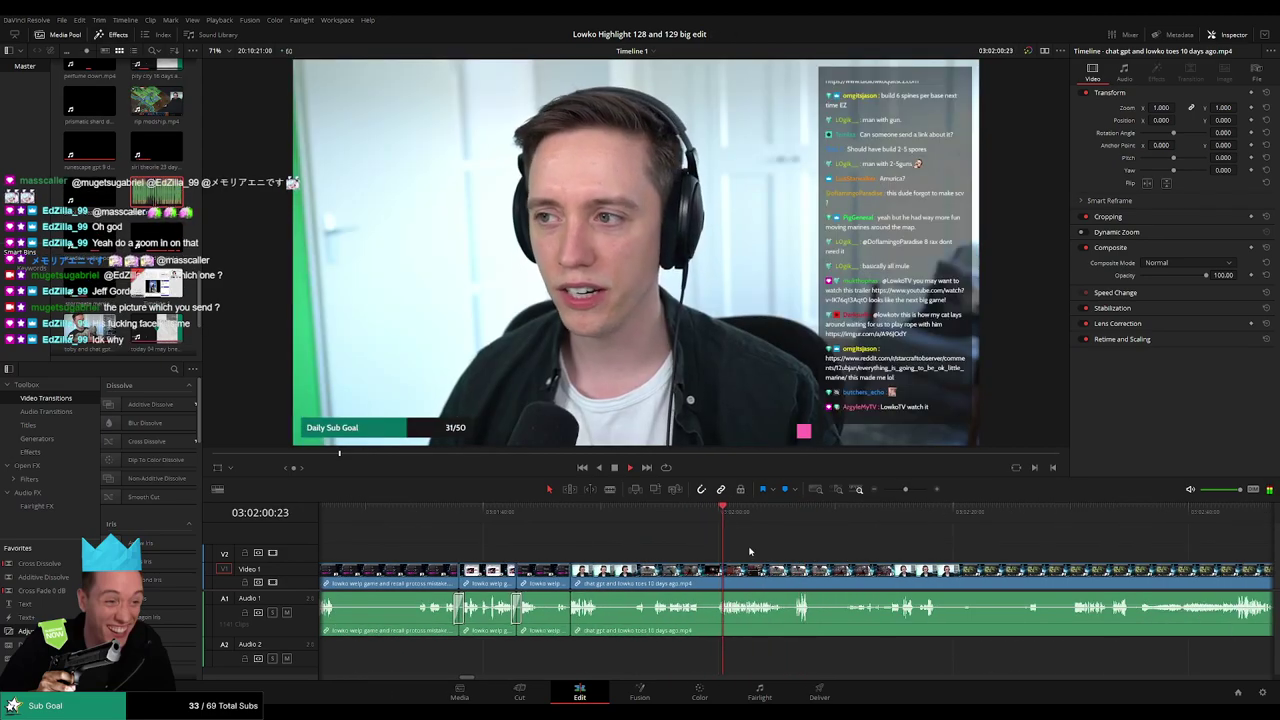
pyautogui.scroll(4, 745, 552)
pyautogui.scroll(-1, 737, 552)
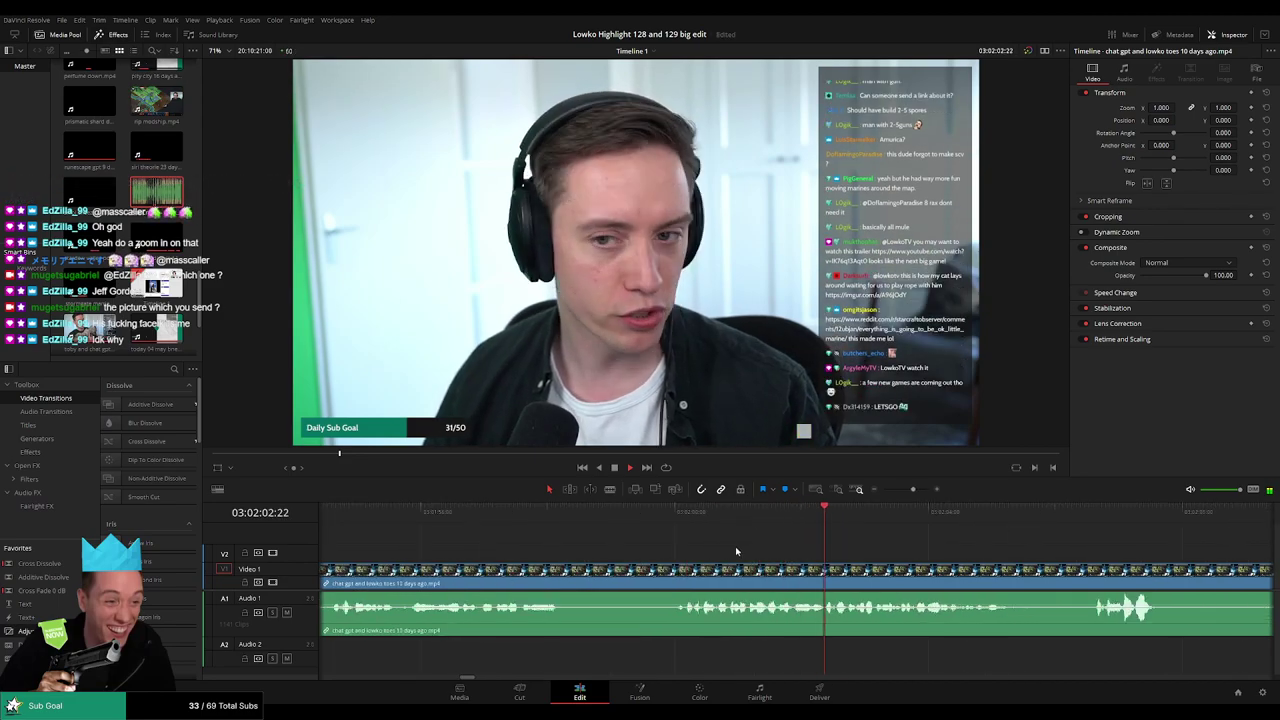
pyautogui.click(390, 514)
pyautogui.moveTo(430, 555); pyautogui.dragTo(711, 554)
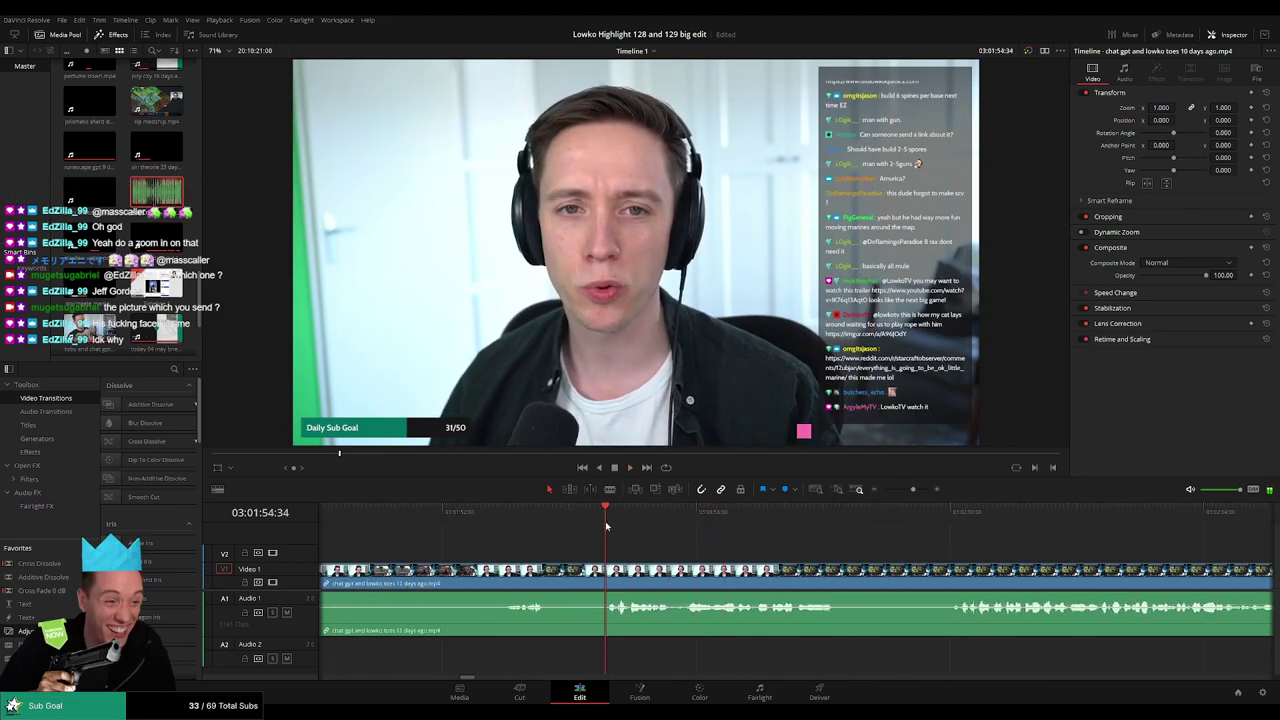
pyautogui.click(506, 525)
pyautogui.moveTo(545, 556); pyautogui.dragTo(671, 558)
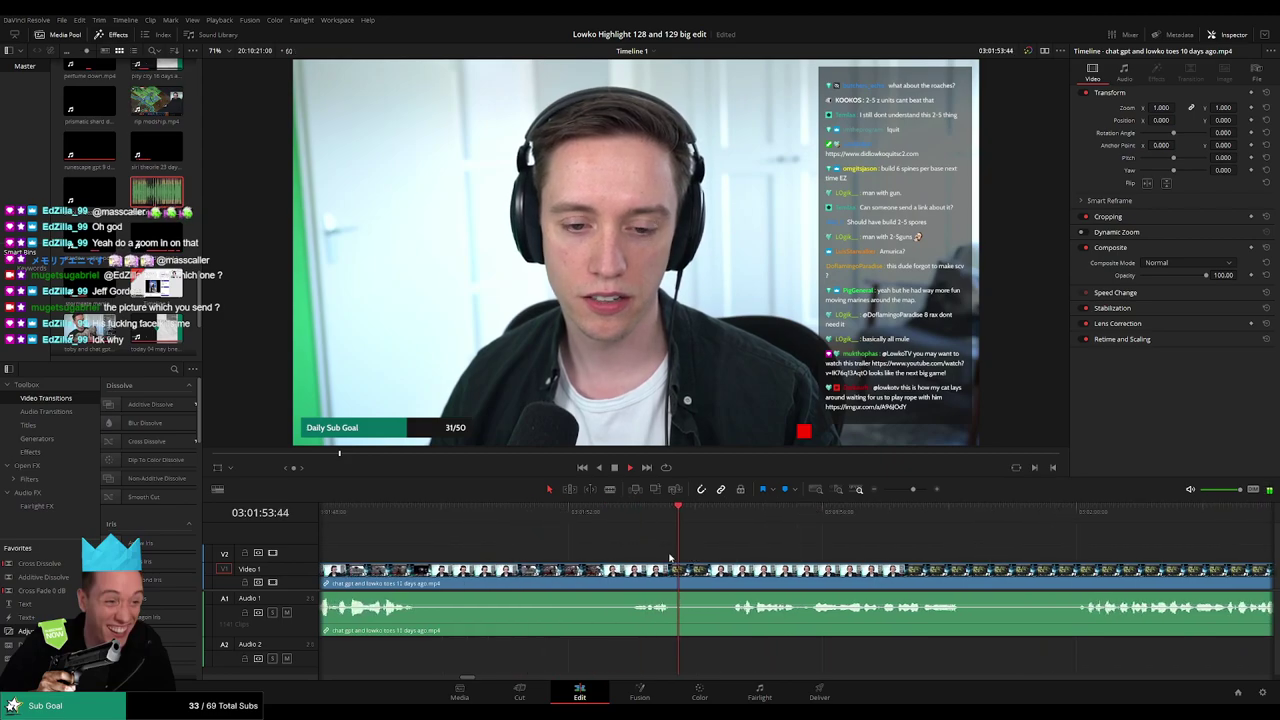
pyautogui.hotkey('ctrl', 'z')
pyautogui.hotkey('ctrl', 'z')
pyautogui.hotkey('ctrl', 'z')
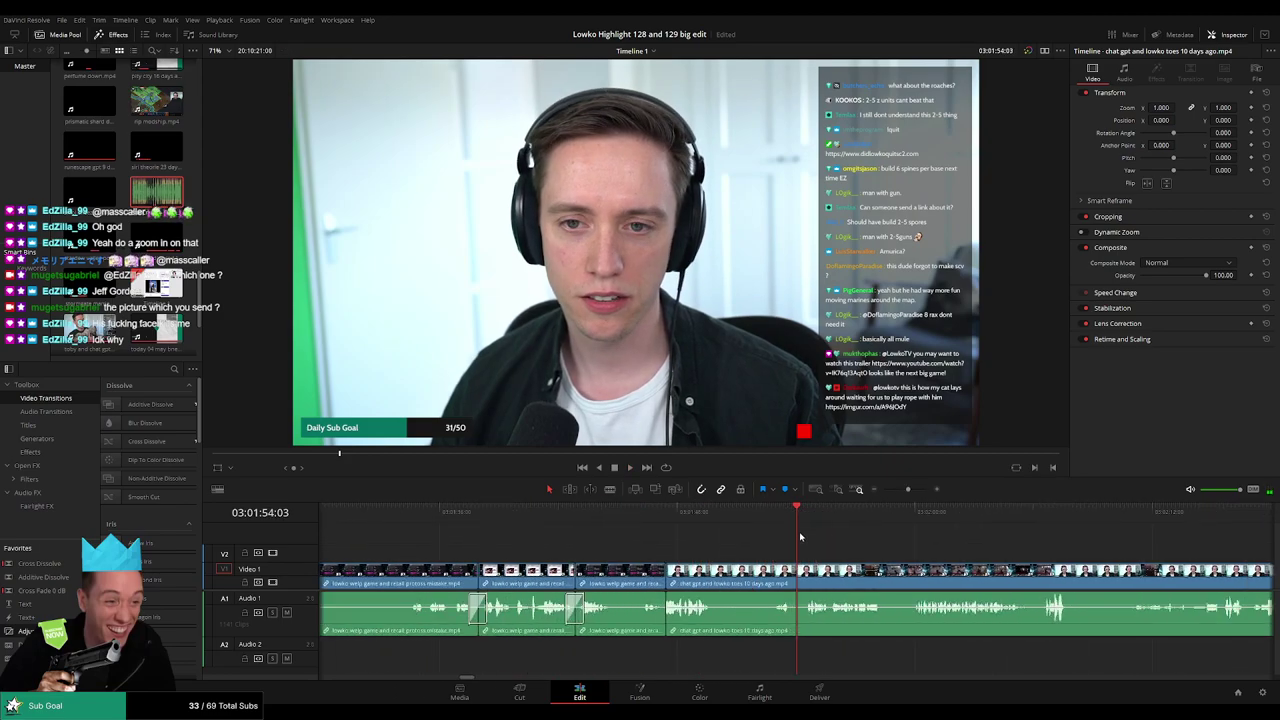
pyautogui.click(671, 520)
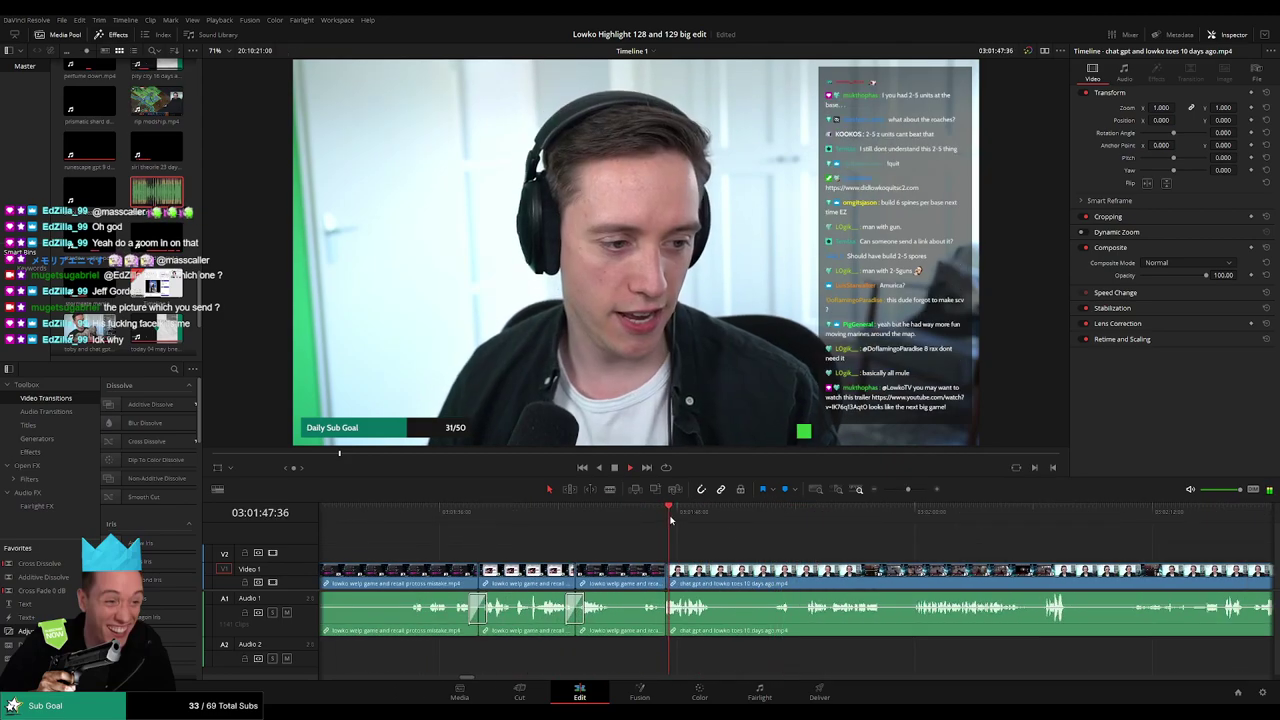
pyautogui.moveTo(817, 554); pyautogui.dragTo(731, 548)
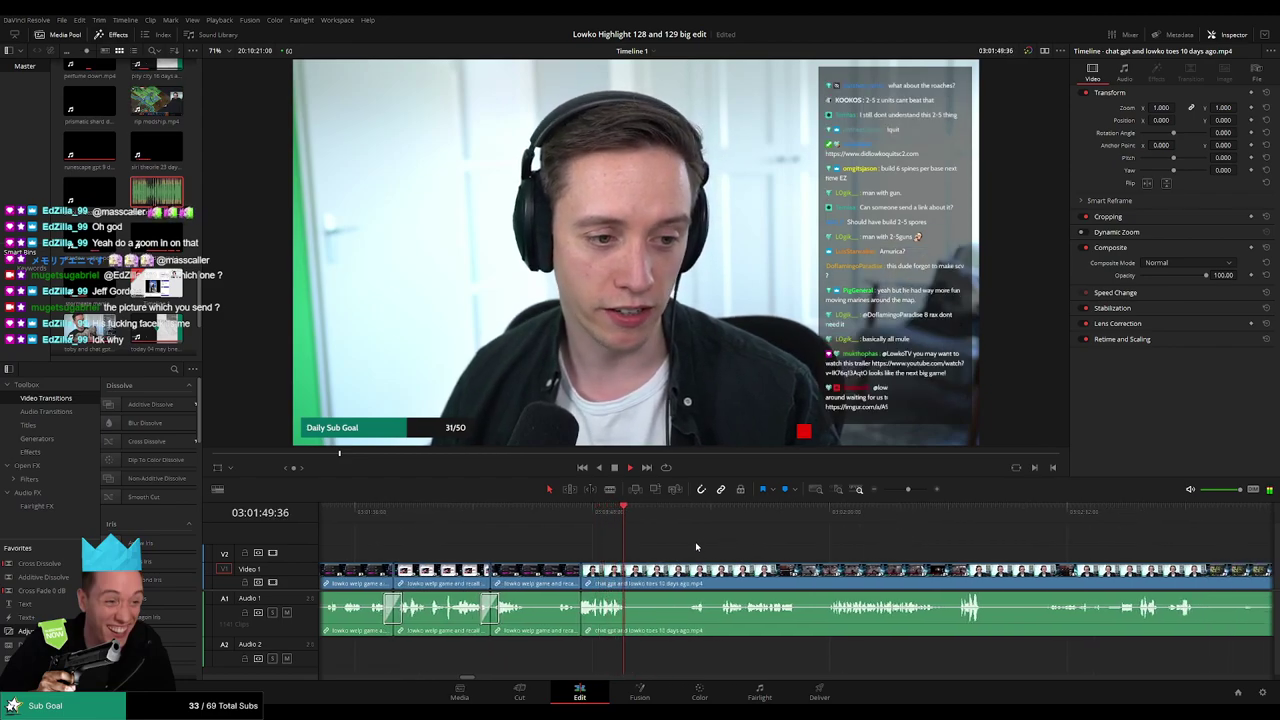
pyautogui.click(686, 512)
pyautogui.click(728, 512)
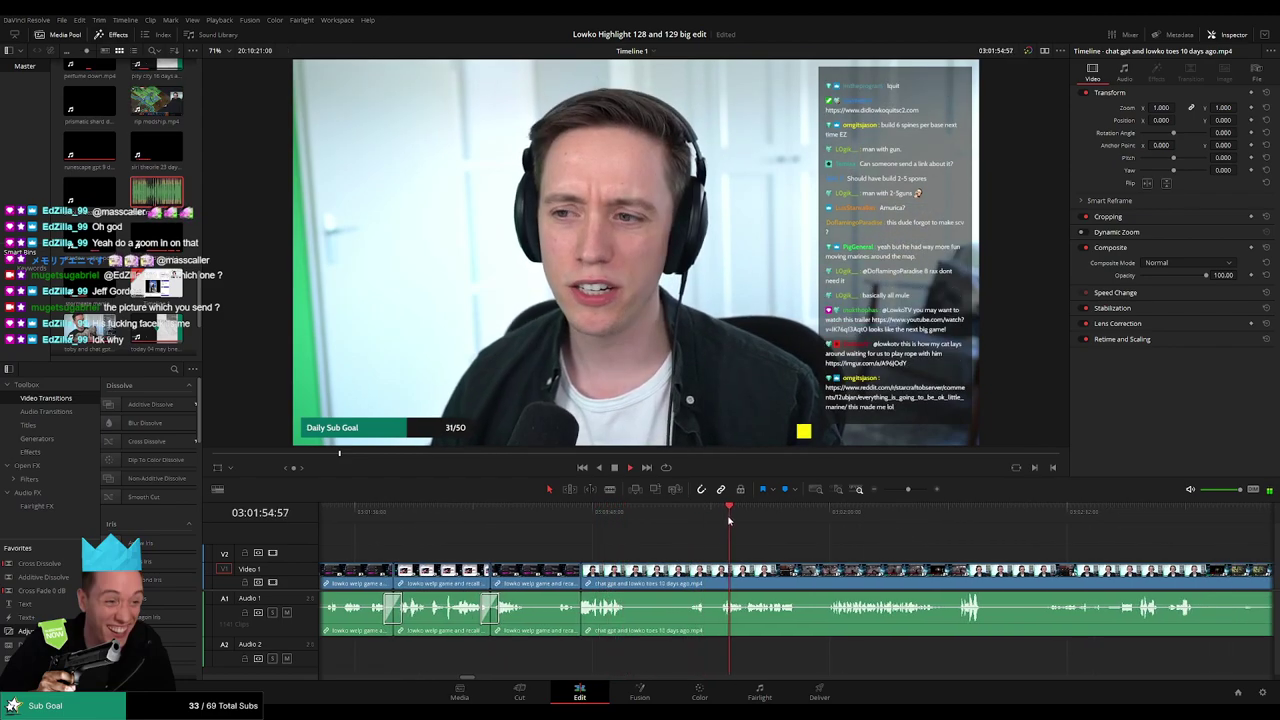
pyautogui.moveTo(833, 558); pyautogui.dragTo(755, 554)
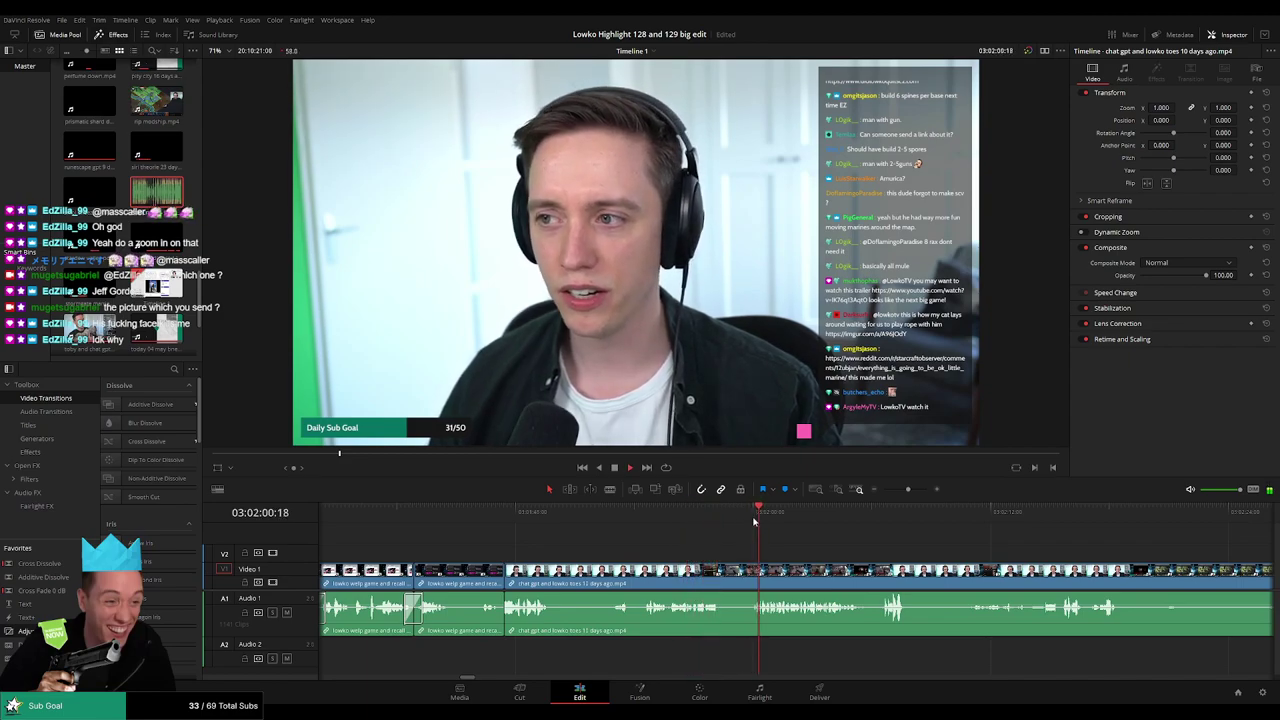
pyautogui.hscroll(1, 828, 562)
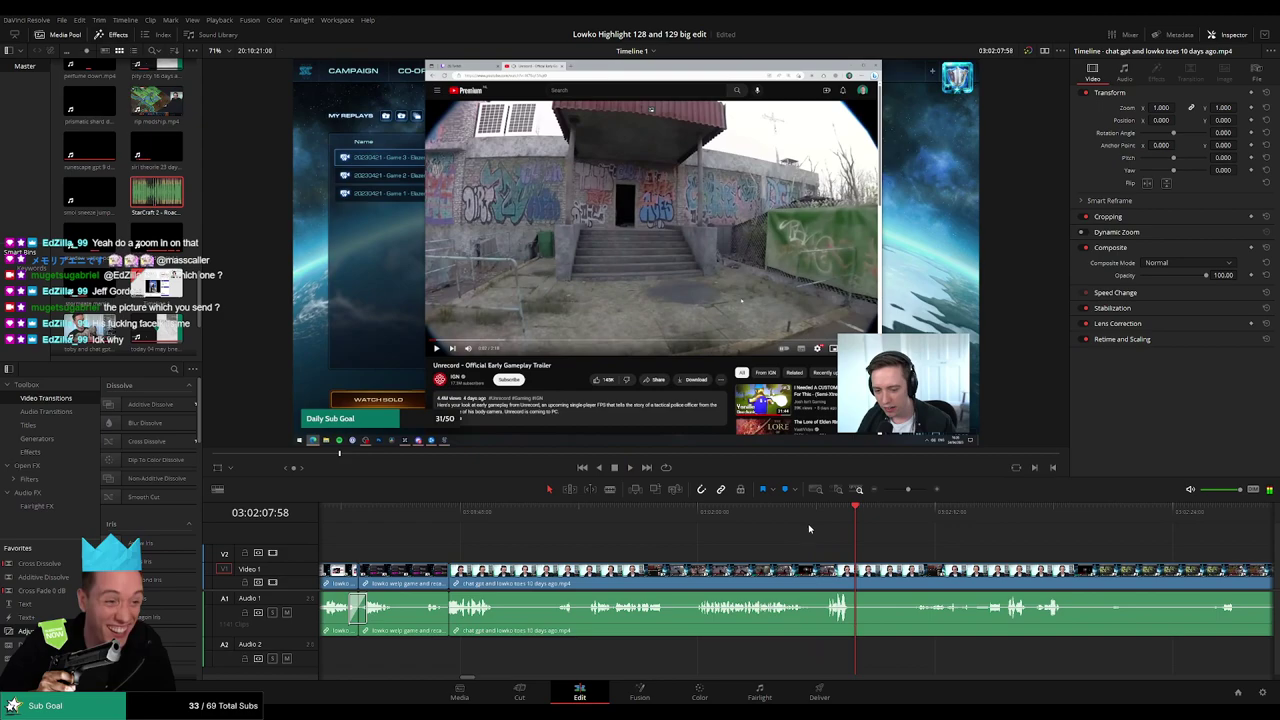
# - Cut off the opening of the chat gpt and lowko toes clip up to about 03:01:59:50 and close the gap
pyautogui.press('space')
pyautogui.press('b')
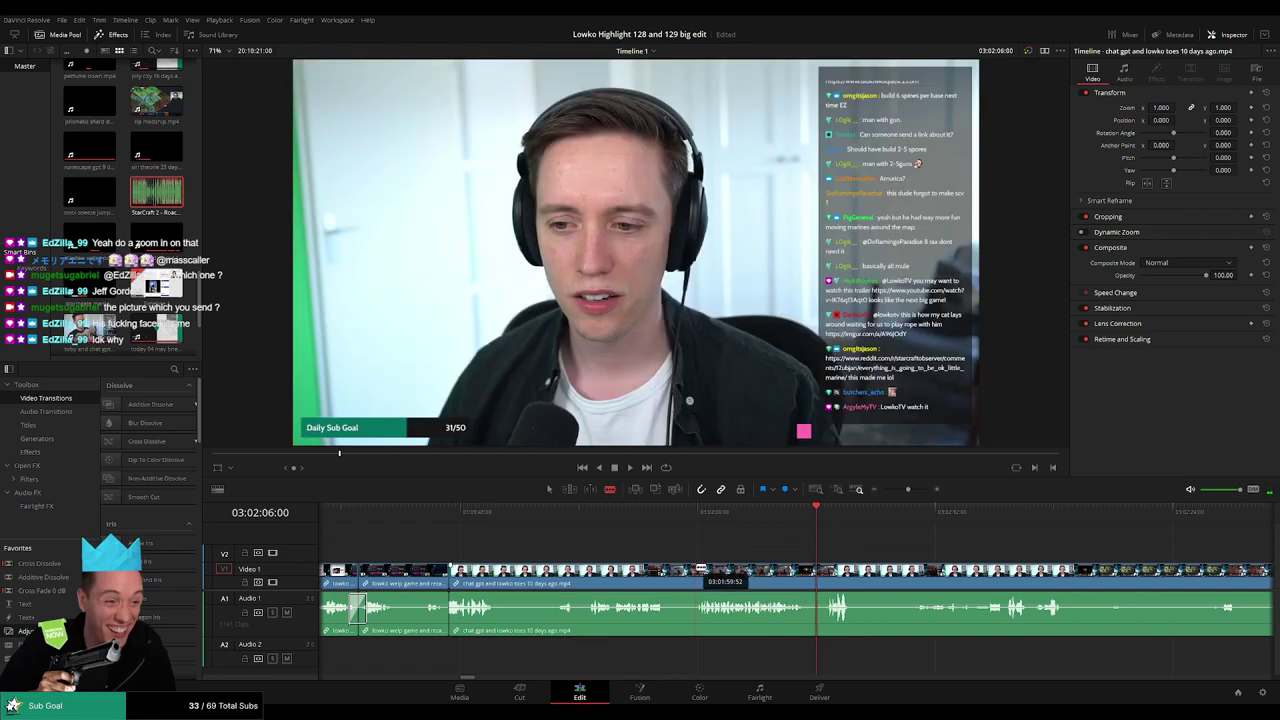
pyautogui.click(694, 571)
pyautogui.press('a')
pyautogui.click(680, 580)
pyautogui.press('Delete')
pyautogui.press('Delete')
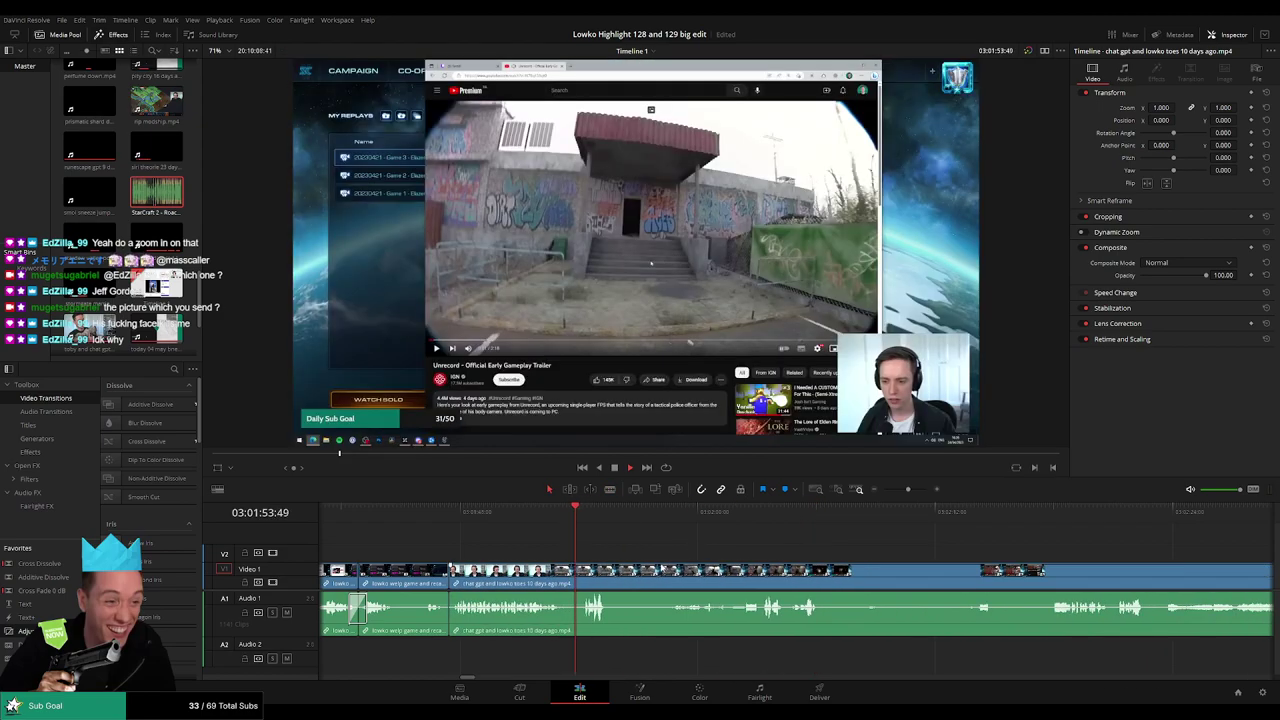
# - Skim the Unrecord trailer section from the shortened clip's opening to about 03:02:33 for quiet stretches
pyautogui.press('space')
pyautogui.click(645, 512)
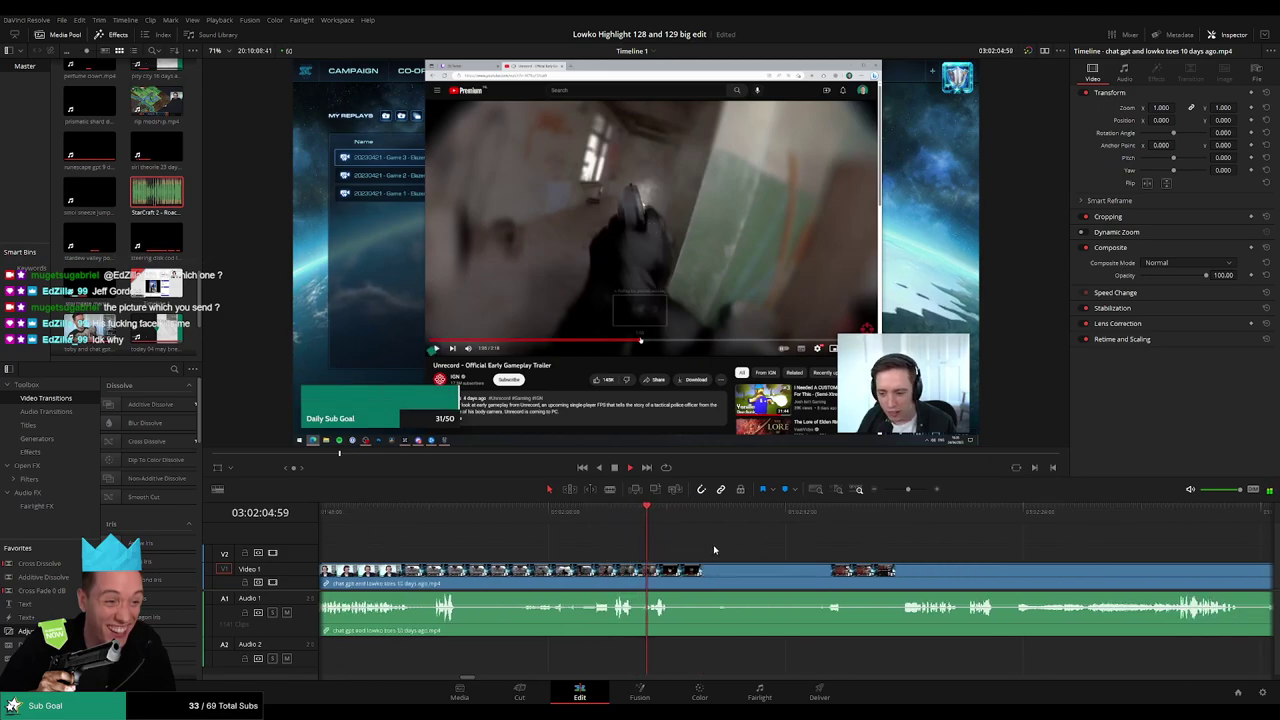
pyautogui.moveTo(667, 512); pyautogui.dragTo(755, 512)
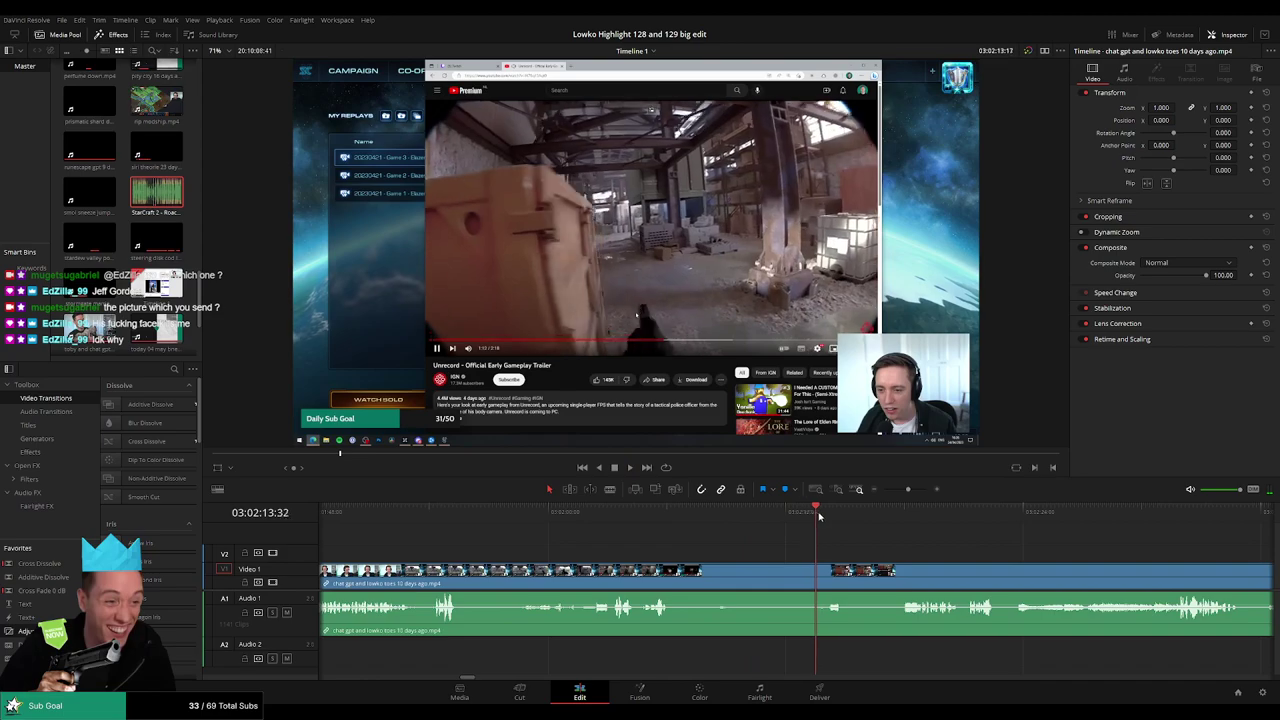
pyautogui.press('space')
pyautogui.moveTo(857, 551); pyautogui.dragTo(709, 549)
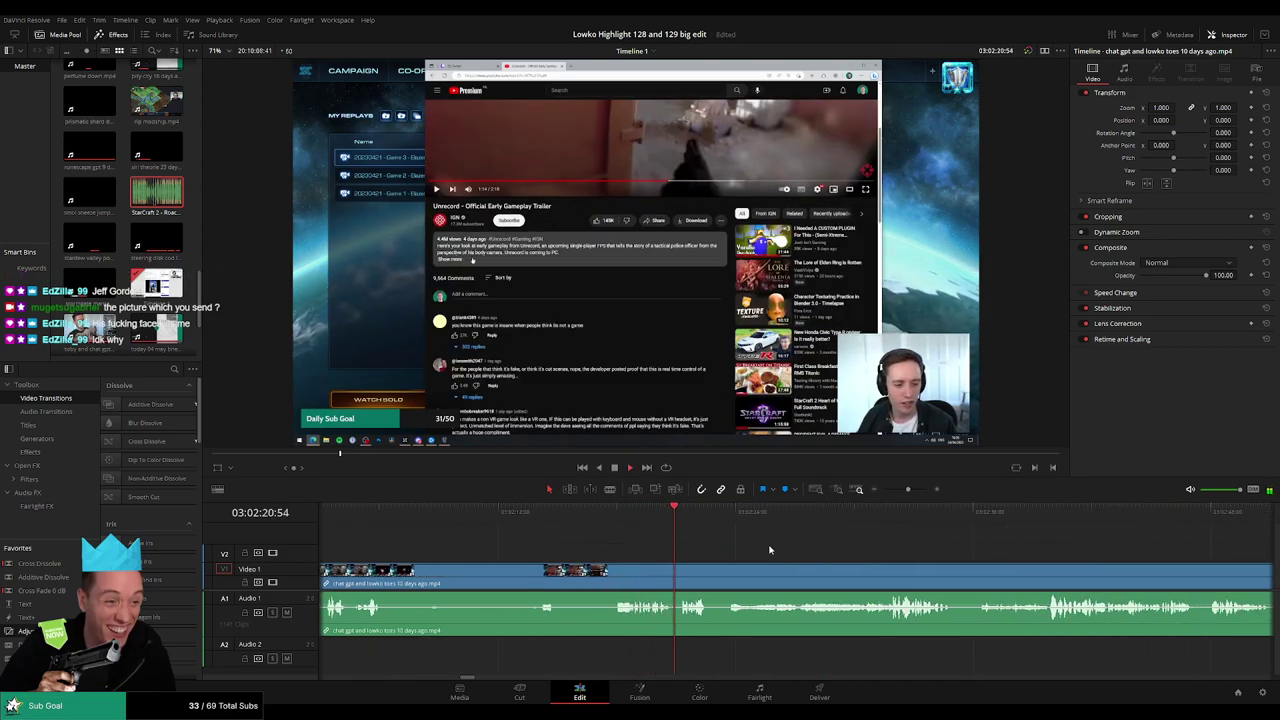
pyautogui.moveTo(600, 521); pyautogui.dragTo(624, 516)
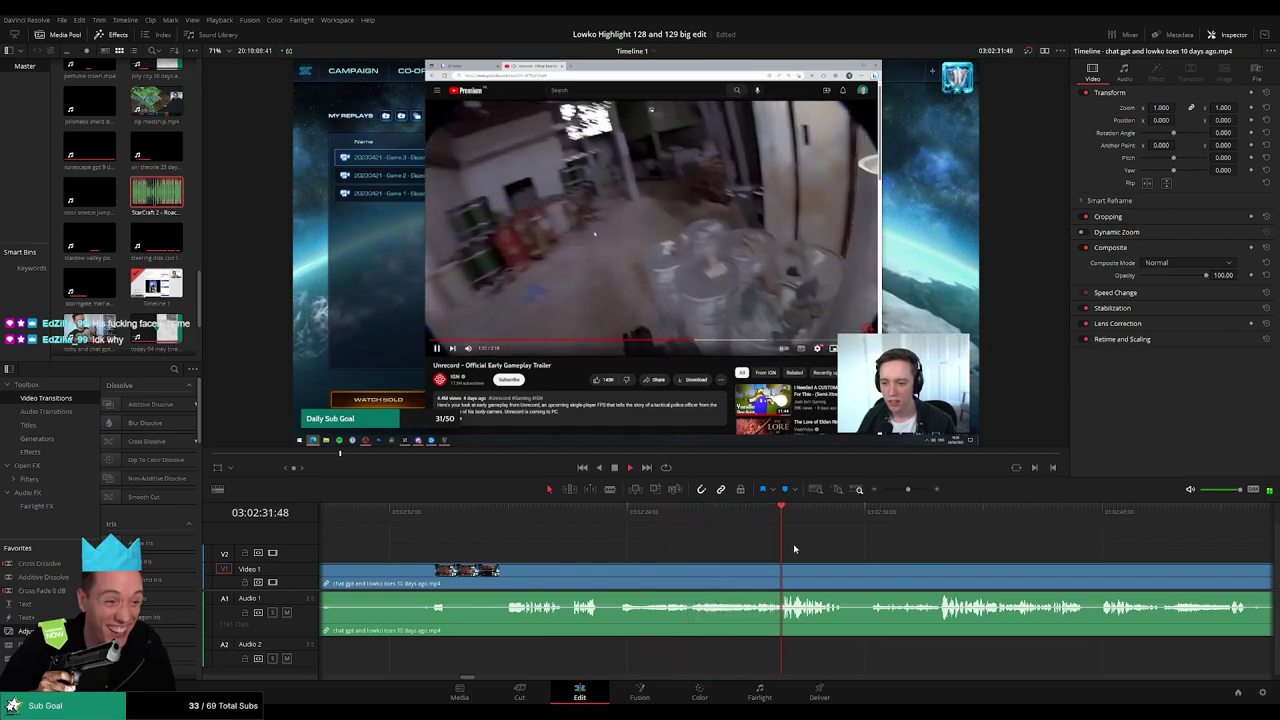
pyautogui.moveTo(875, 559); pyautogui.dragTo(730, 553)
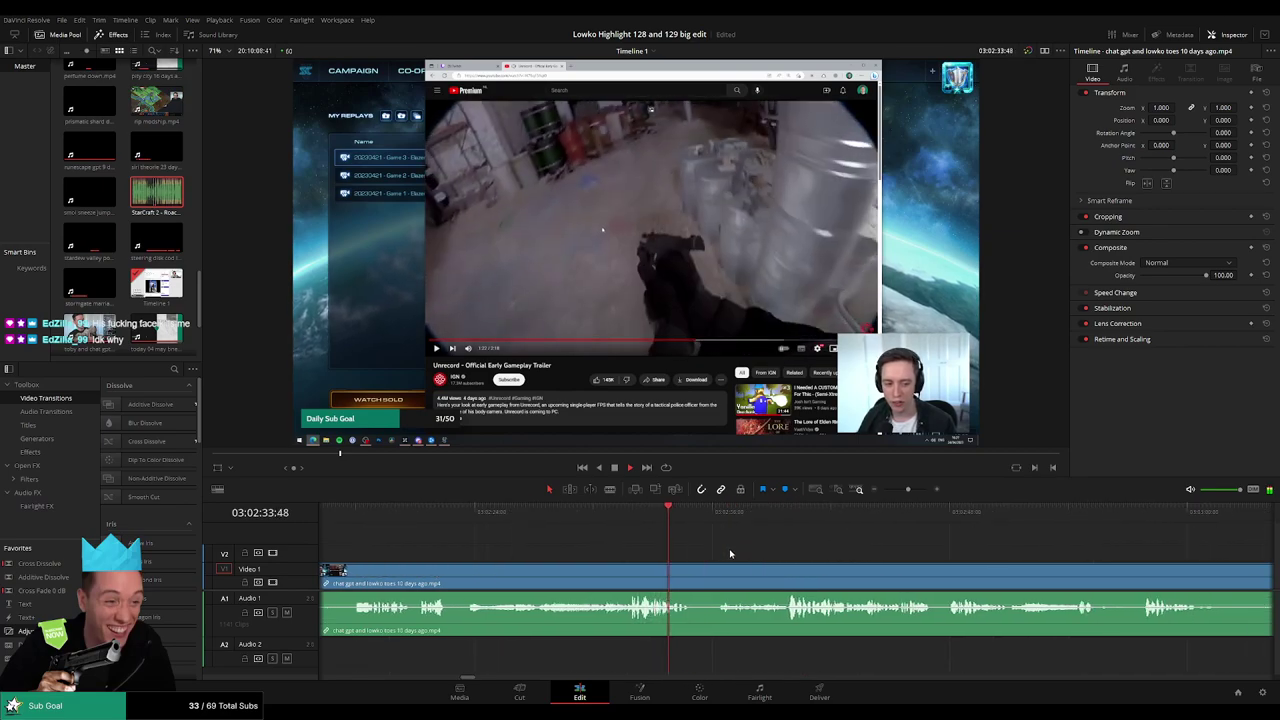
# - Cut out the short stretch from about 03:02:35 to 03:02:36:20, close the gap and smooth the audio join with Cross Fade 0 dB
pyautogui.press('b')
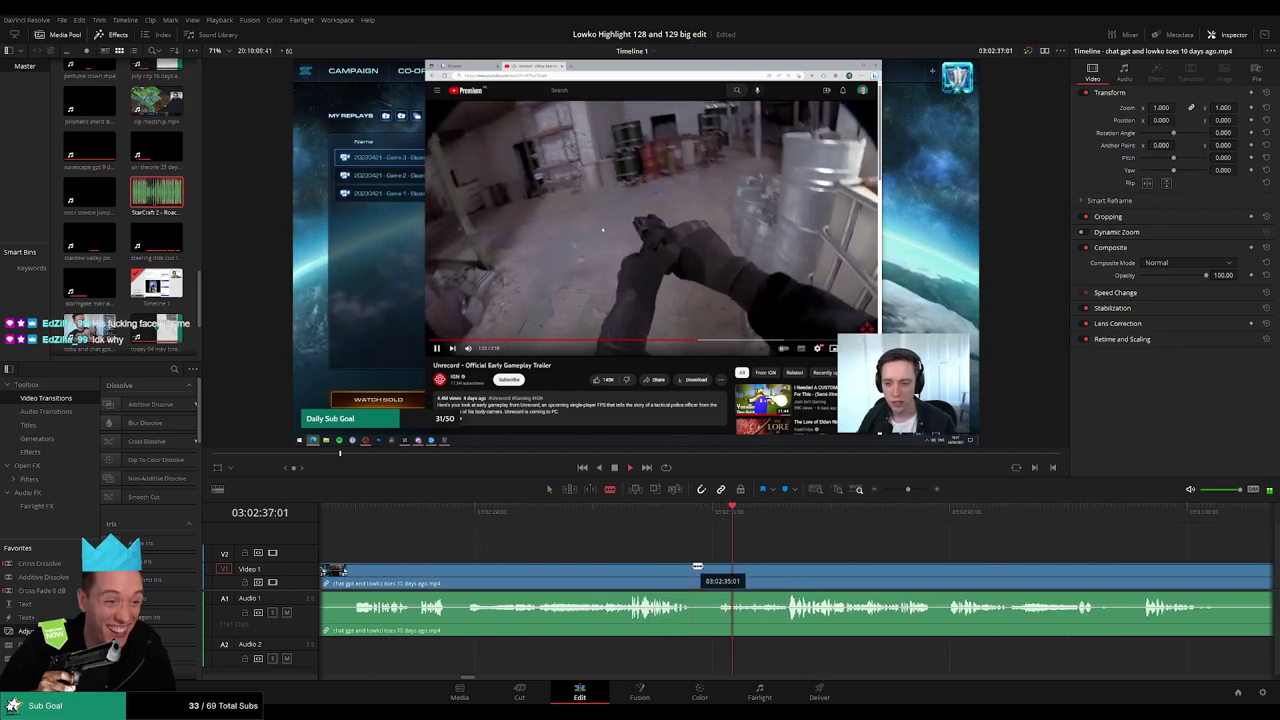
pyautogui.click(692, 575)
pyautogui.click(719, 566)
pyautogui.press('a')
pyautogui.click(709, 568)
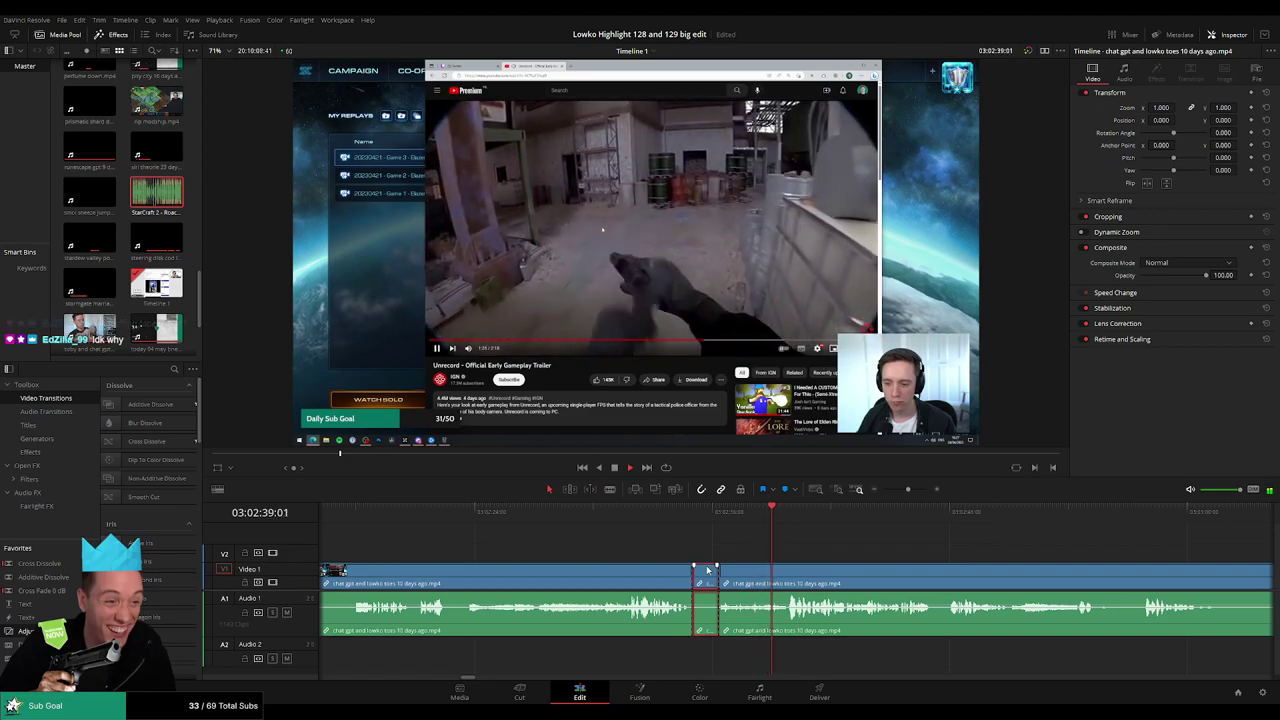
pyautogui.press('Delete')
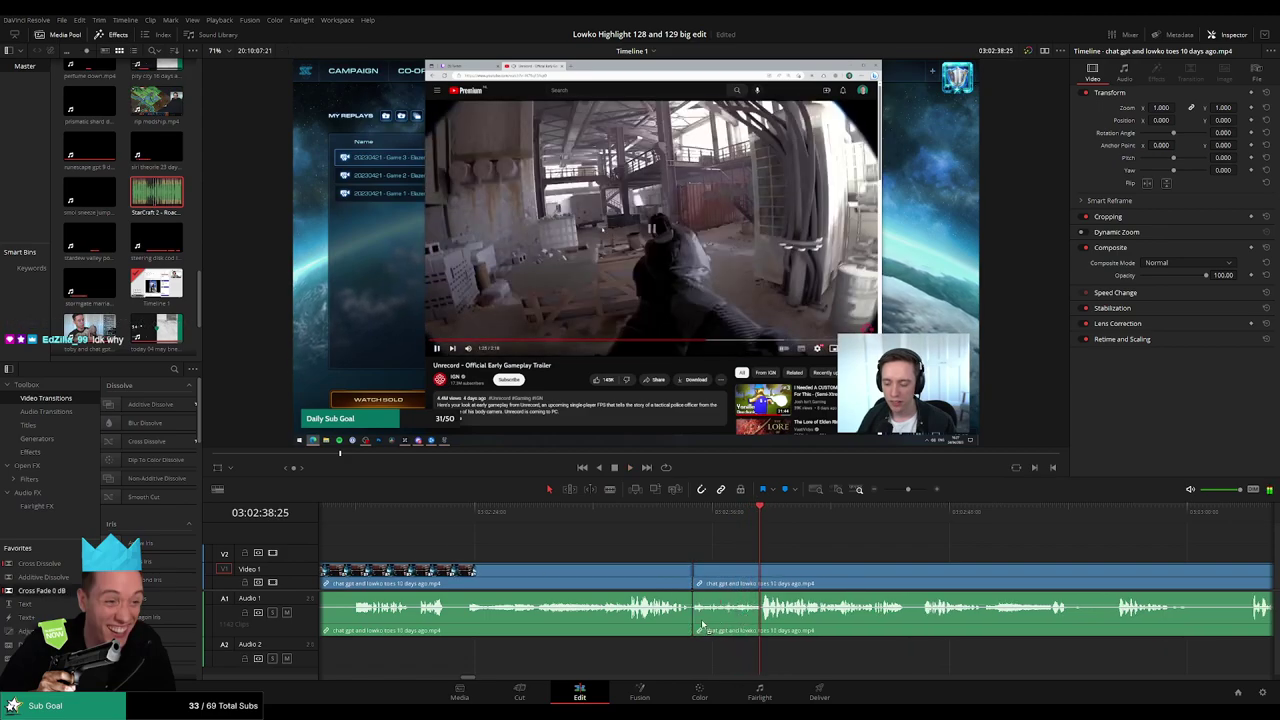
pyautogui.press('space')
# - Play on through the trailer commentary, cut out the silence from about 03:02:53:54 to 03:02:56:30 and close the gap
pyautogui.hscroll(3, 853, 559)
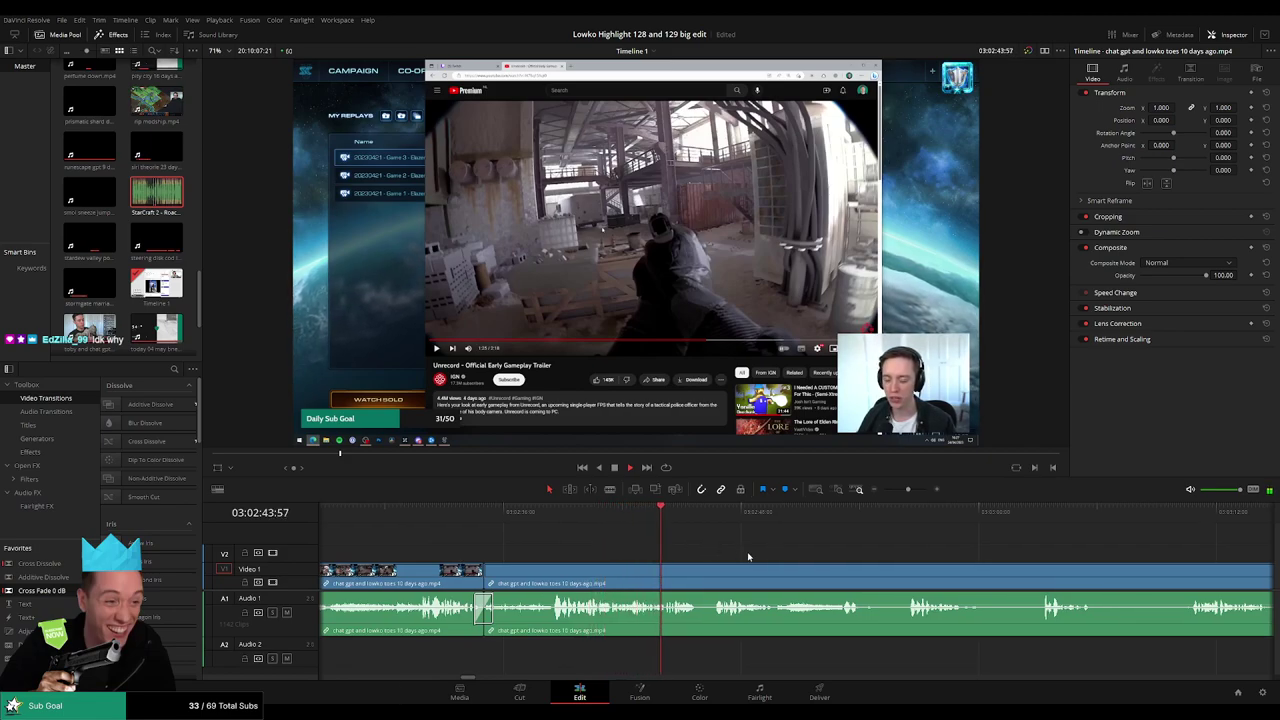
pyautogui.hscroll(2, 669, 552)
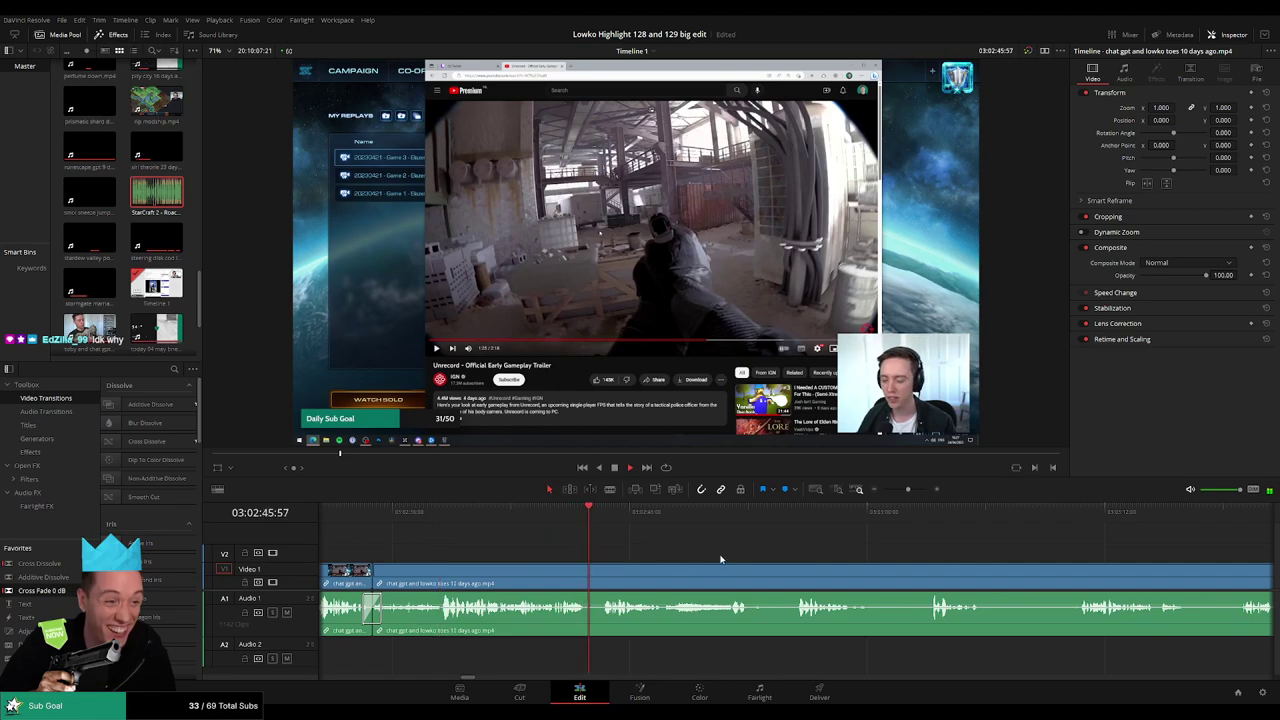
pyautogui.hscroll(2, 630, 549)
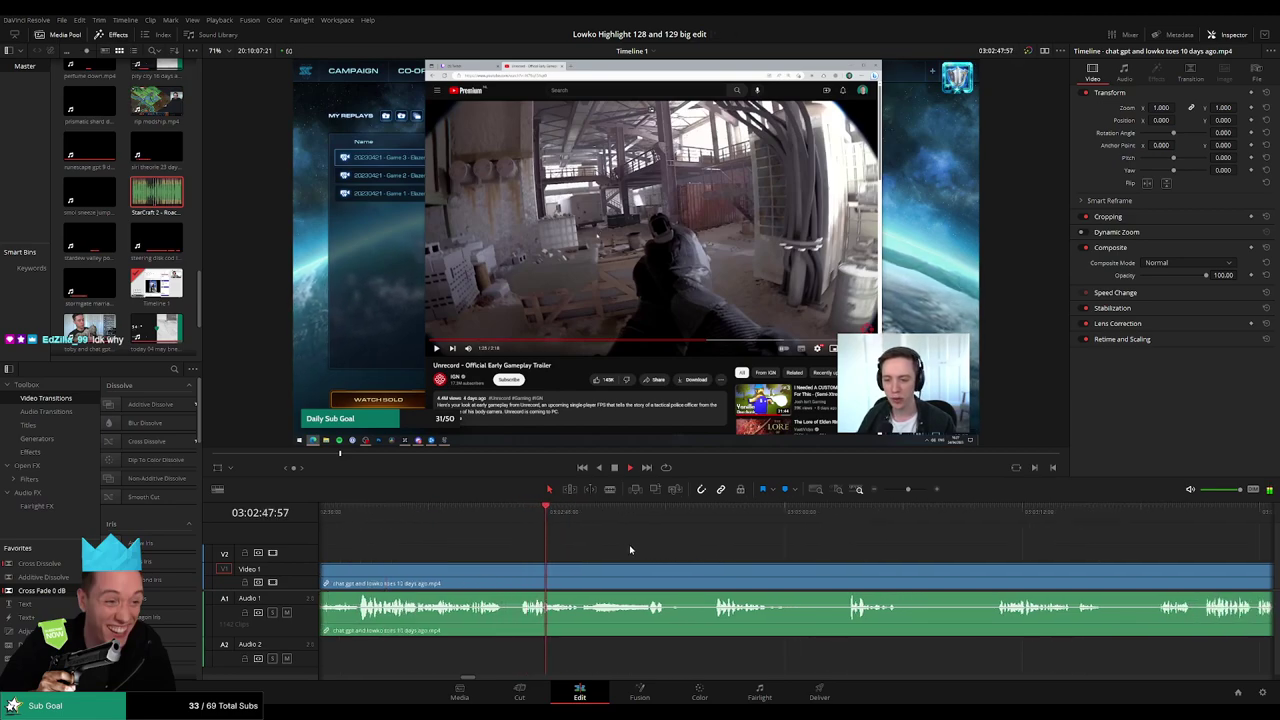
pyautogui.hscroll(1, 640, 550)
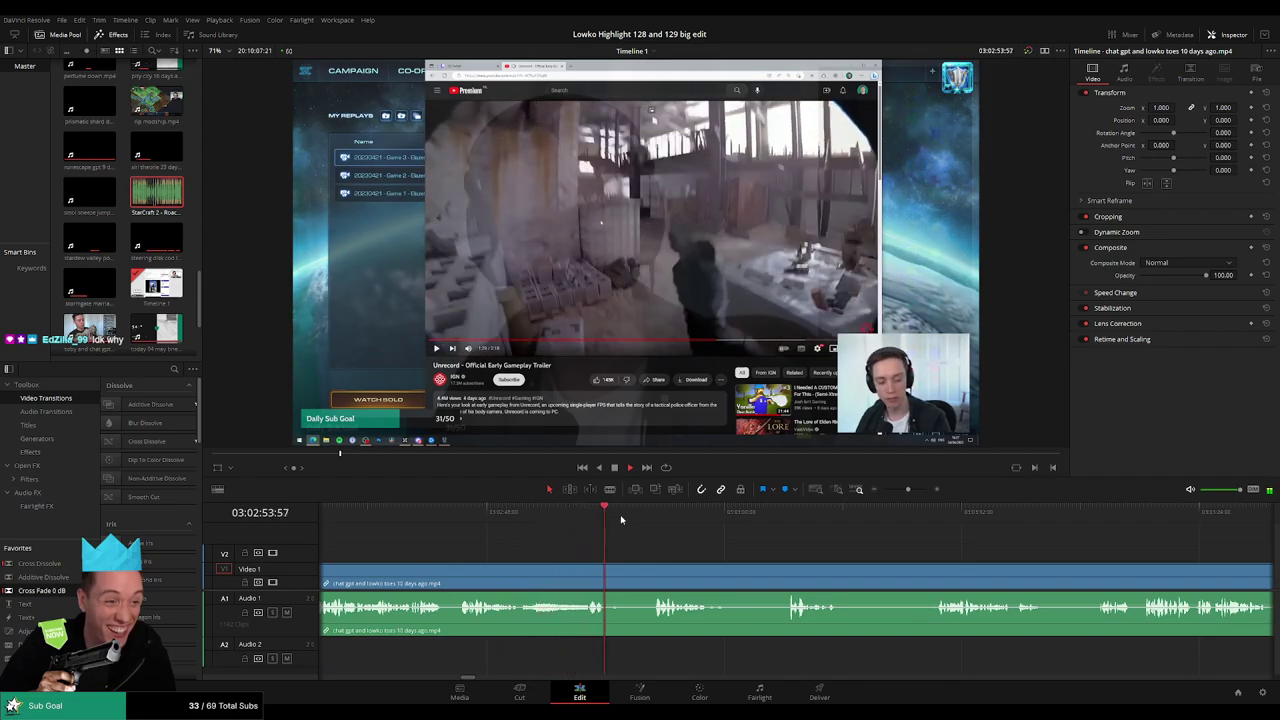
pyautogui.click(650, 513)
pyautogui.press('b')
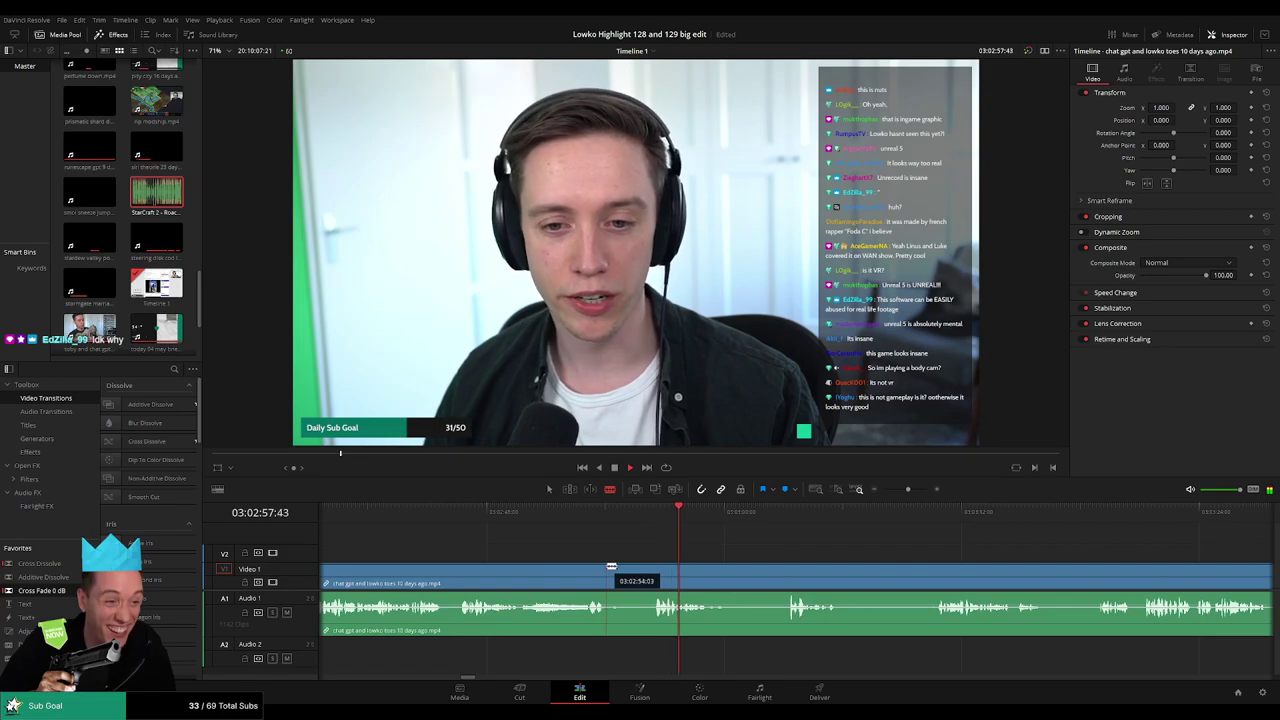
pyautogui.click(611, 569)
pyautogui.click(596, 522)
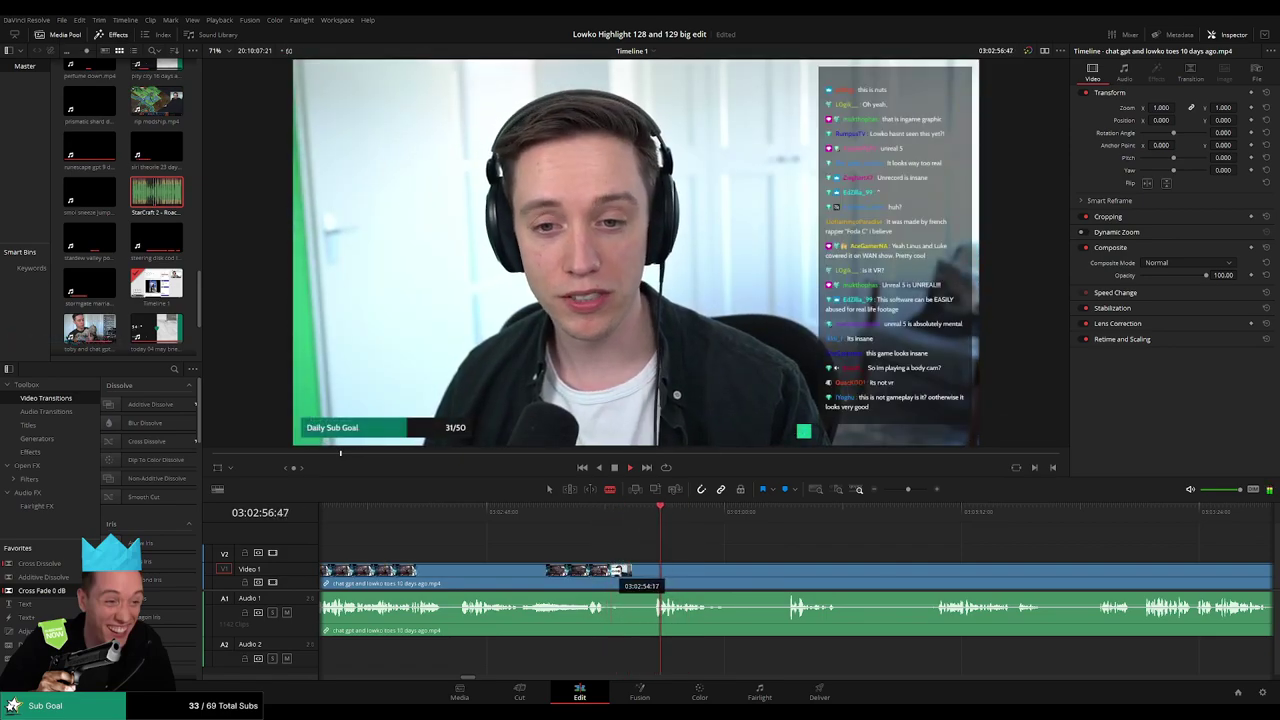
pyautogui.click(596, 522)
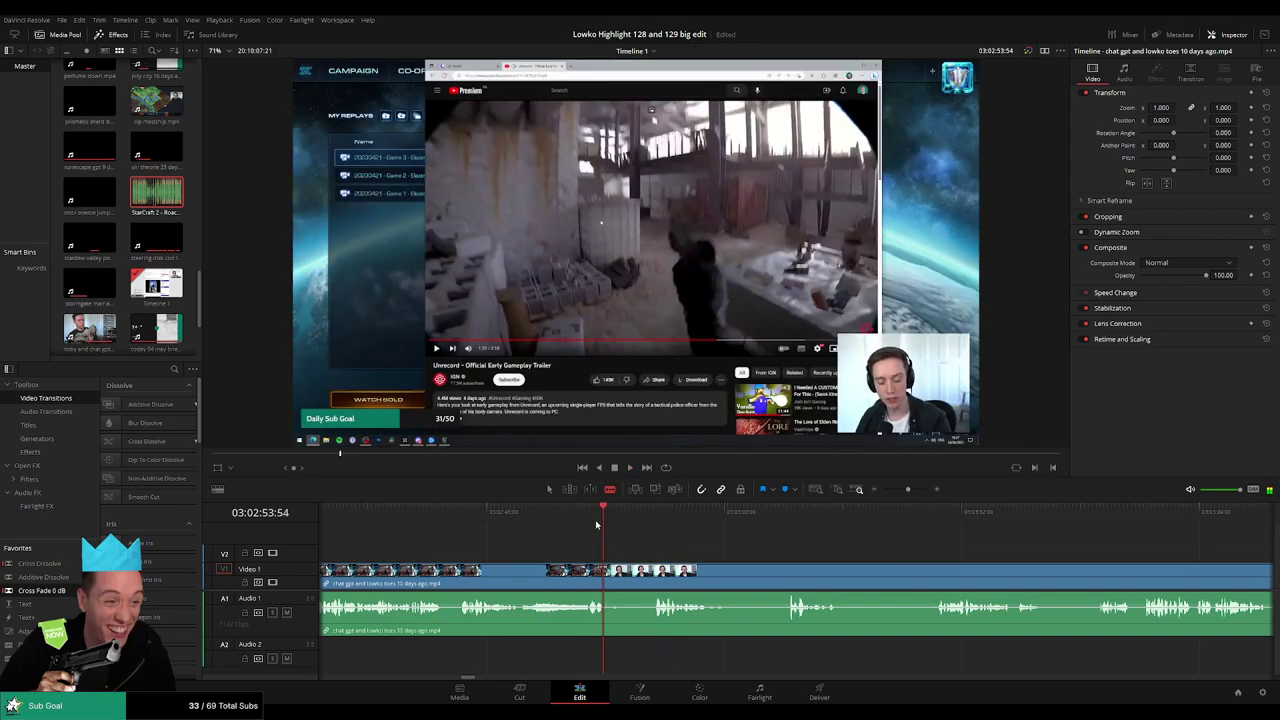
pyautogui.click(608, 569)
pyautogui.click(657, 572)
pyautogui.press('a')
pyautogui.click(643, 577)
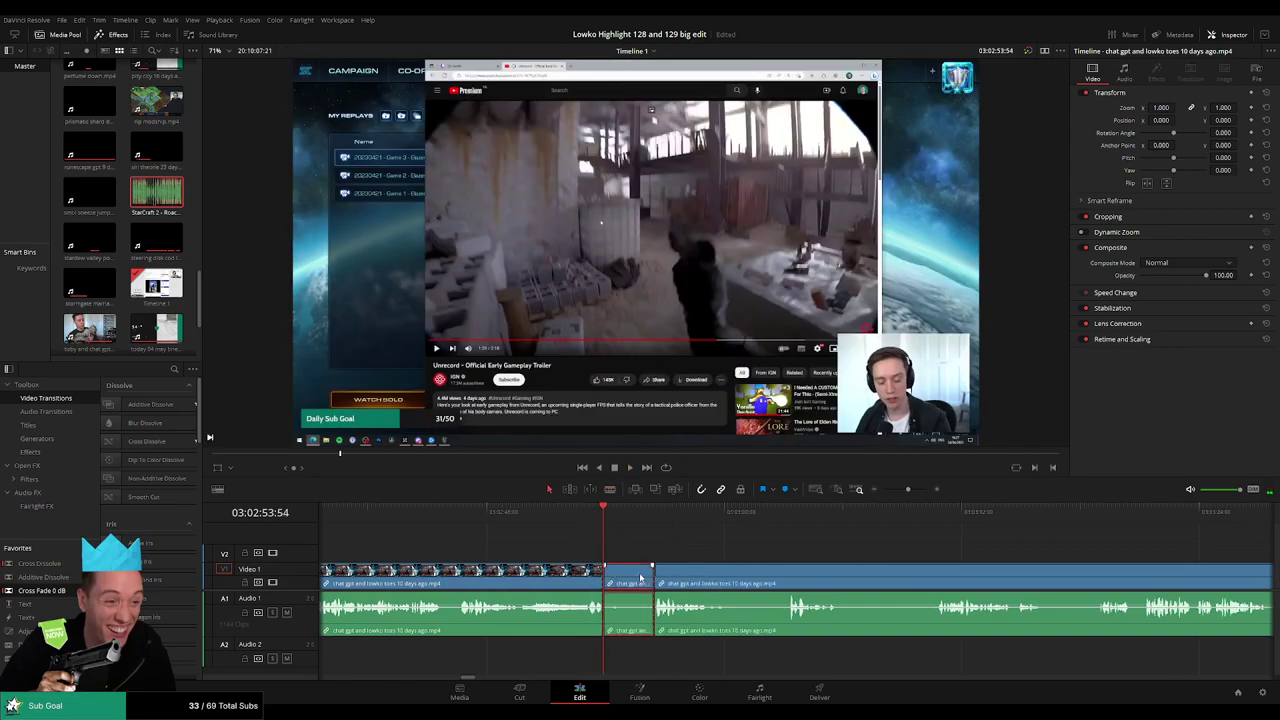
pyautogui.press('Delete')
pyautogui.press('space')
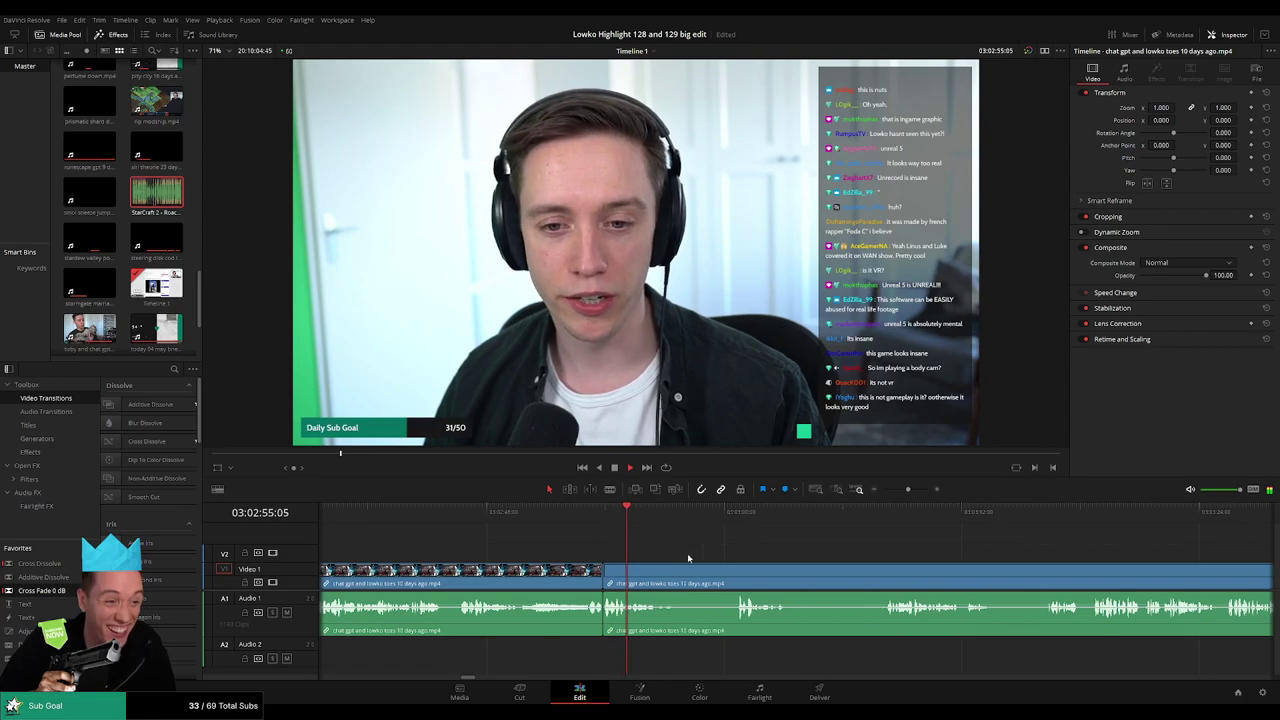
# - Remove the quiet stretch from about 03:02:57:40 to 03:03:00:40, close the gap and move on to about 03:03:04:30
pyautogui.hscroll(2, 687, 555)
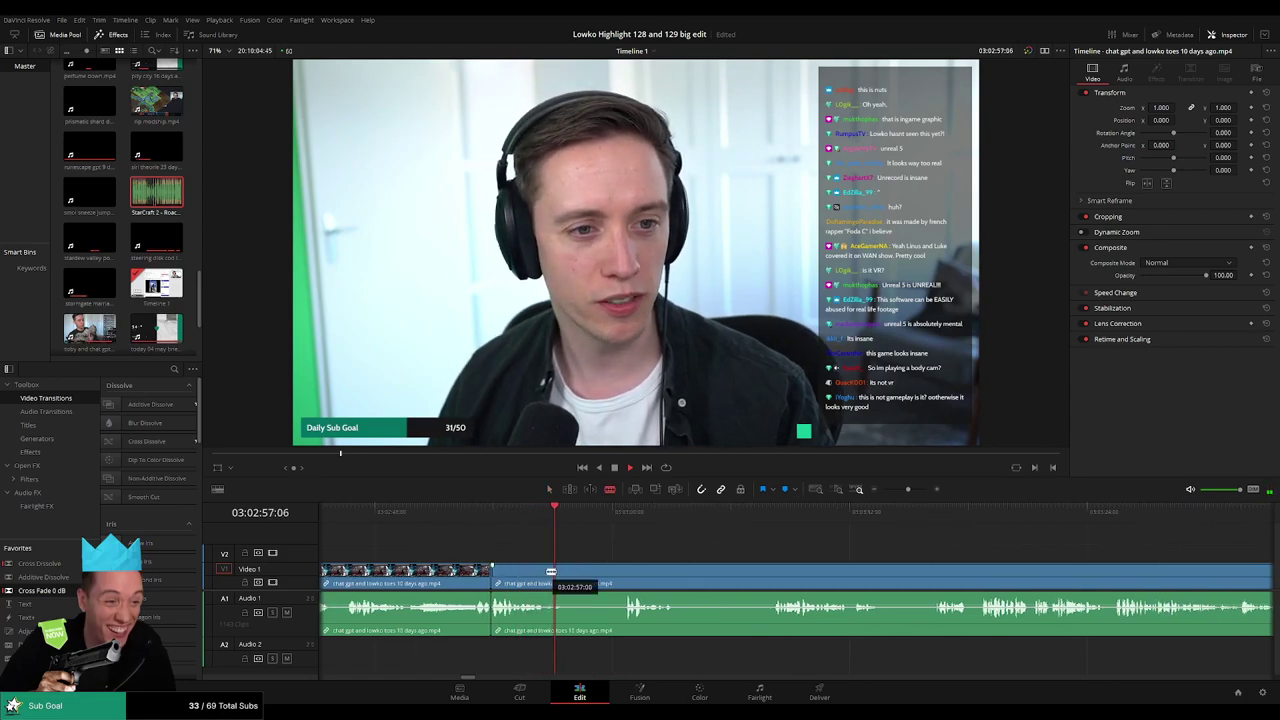
pyautogui.click(566, 570)
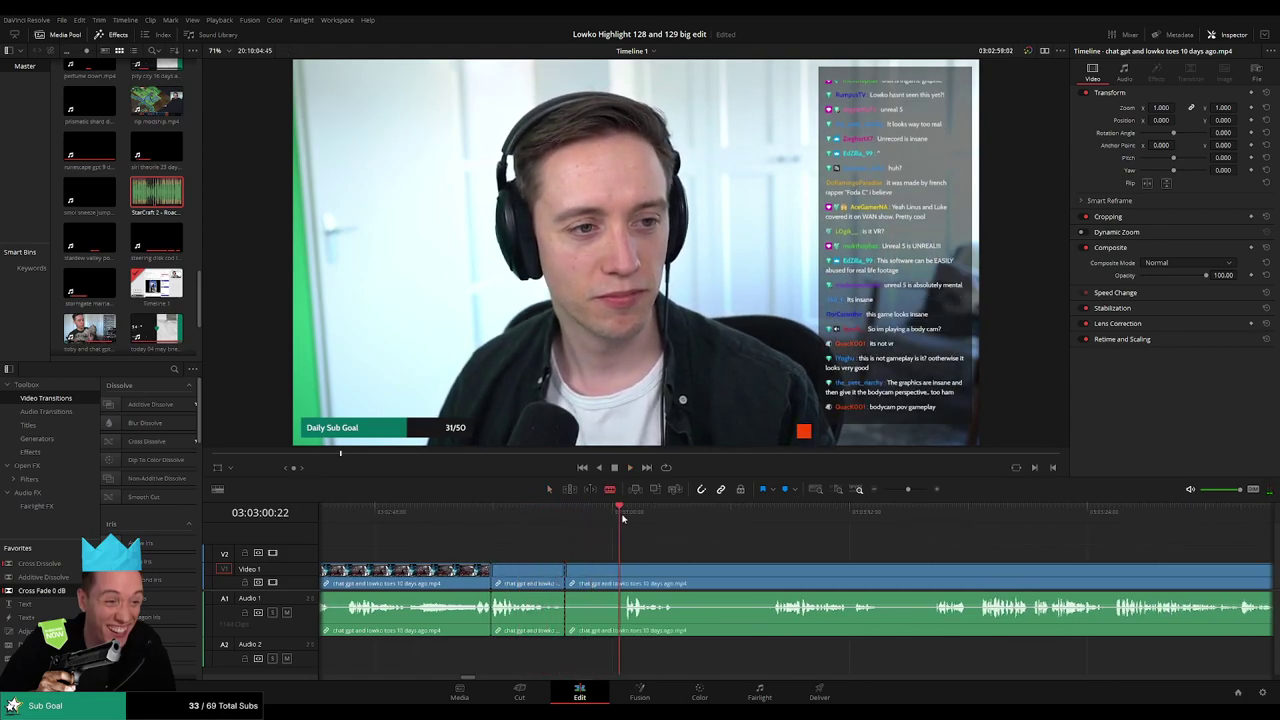
pyautogui.press('a')
pyautogui.click(611, 574)
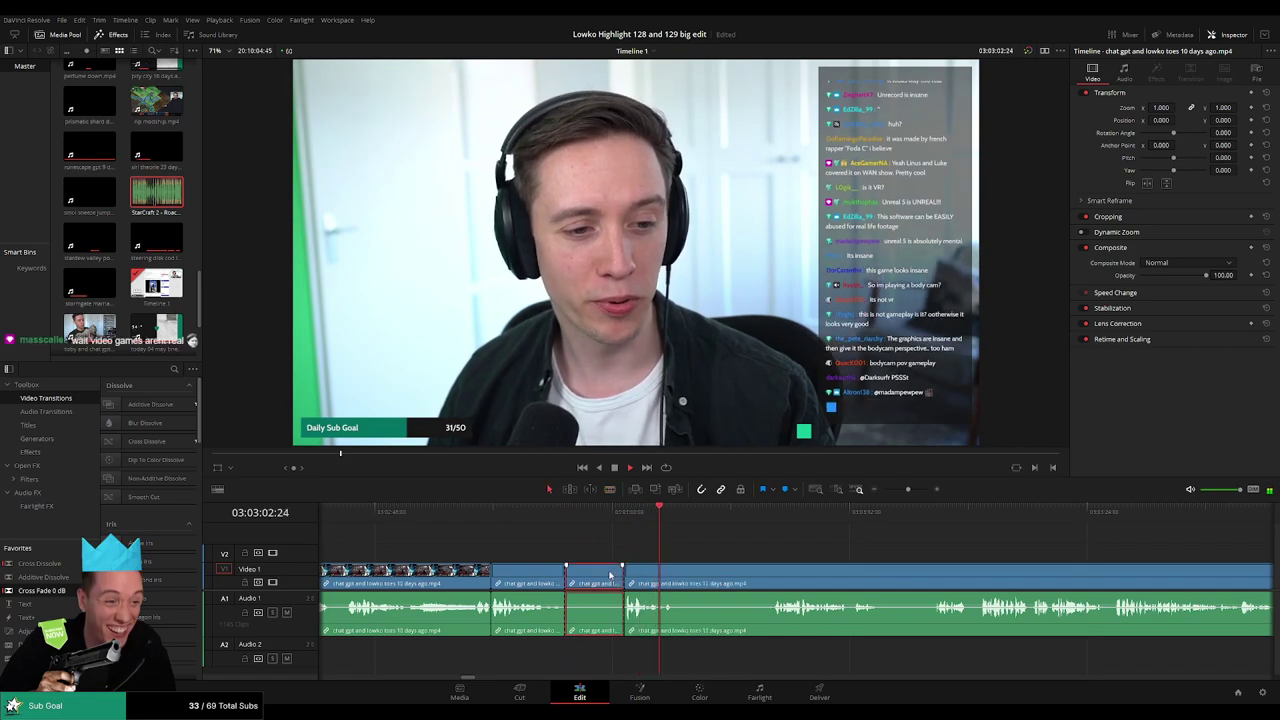
pyautogui.press('Delete')
pyautogui.click(702, 514)
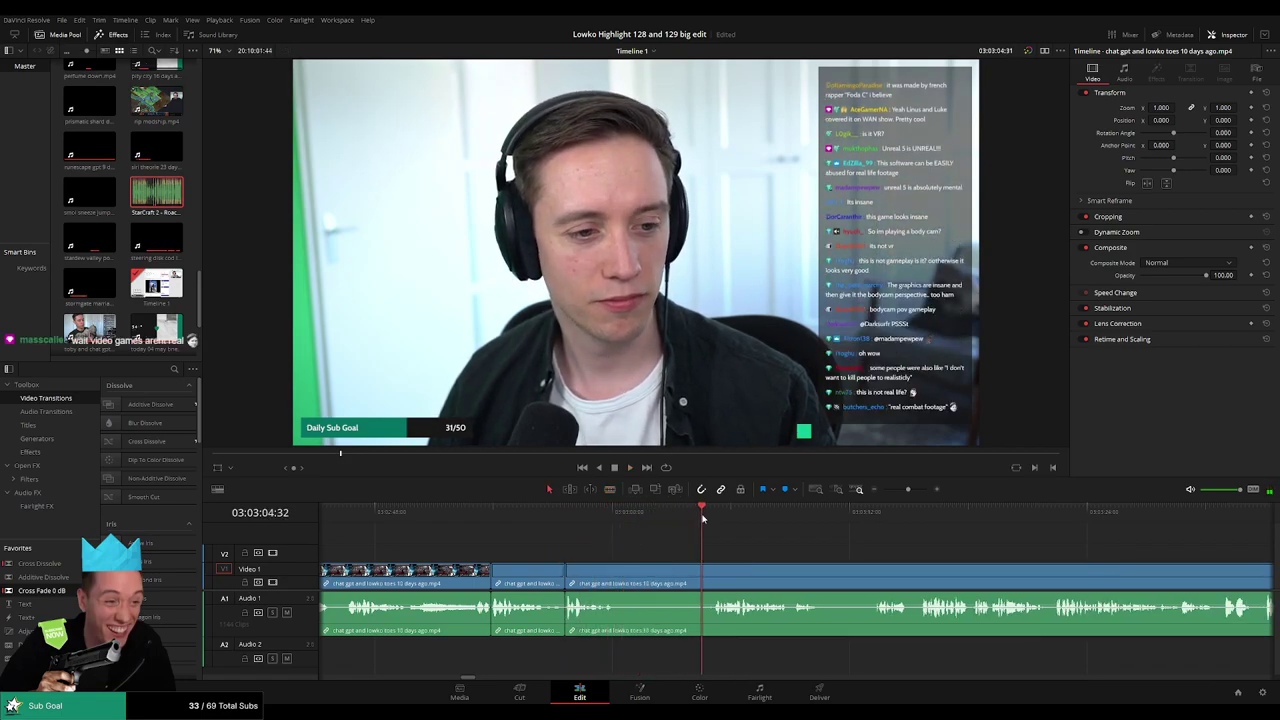
# - Cut out the silence from about 03:03:00:15 to 03:03:05:10 in the stream clip and close the gap
pyautogui.press('b')
pyautogui.click(615, 571)
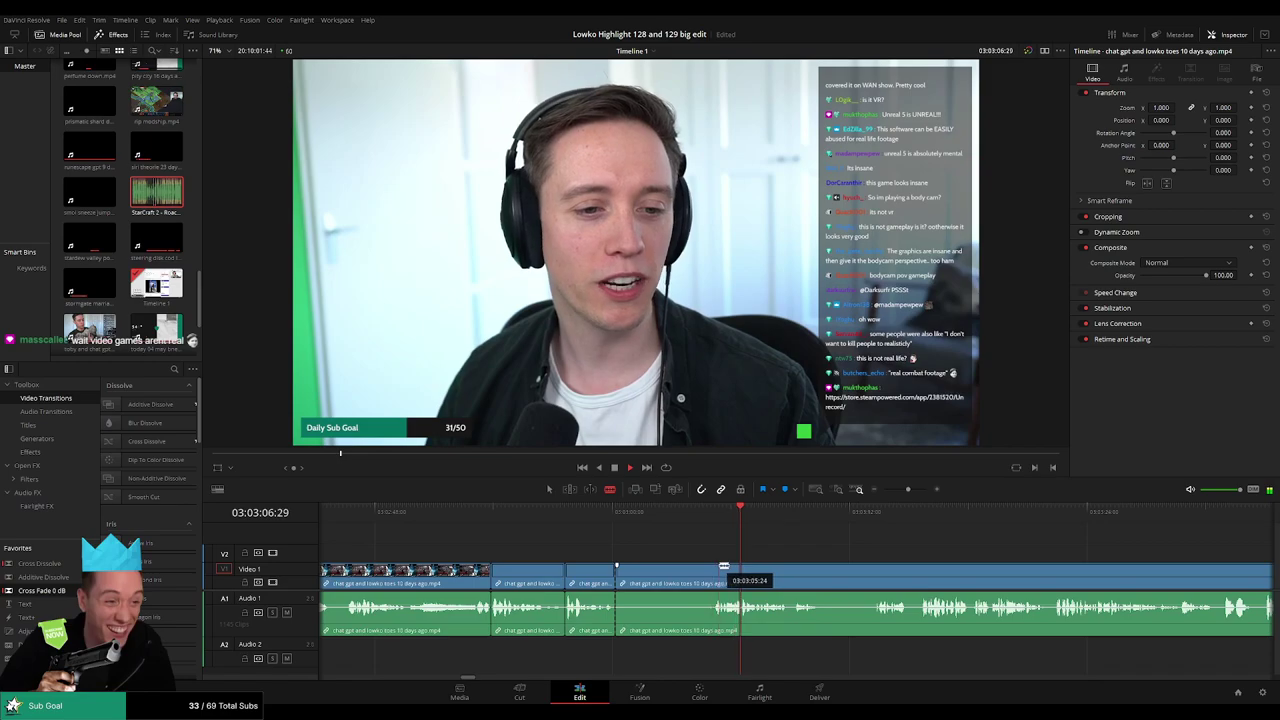
pyautogui.click(719, 567)
pyautogui.press('a')
pyautogui.click(686, 573)
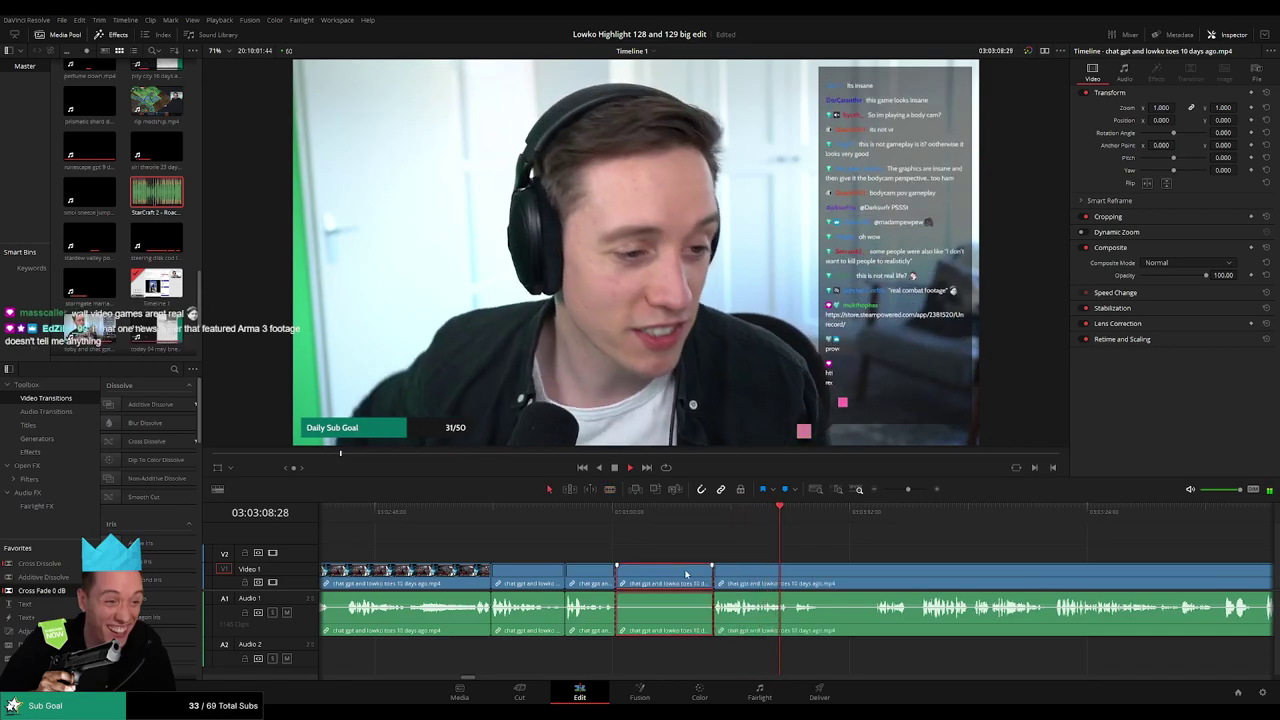
pyautogui.press('Delete')
pyautogui.hscroll(5, 686, 573)
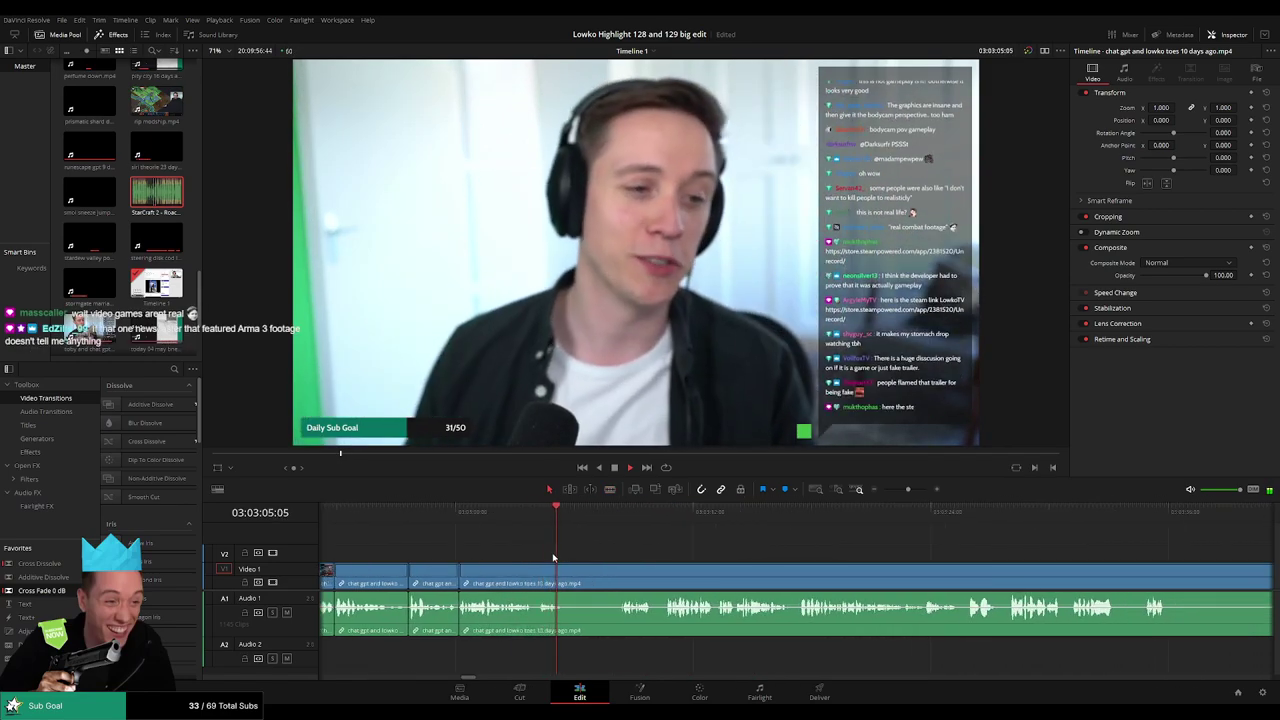
# - Remove the quiet stretch from 03:03:05:33 to about 03:03:08:15, close the gap and resume playback just before the join
pyautogui.press('b')
pyautogui.click(566, 576)
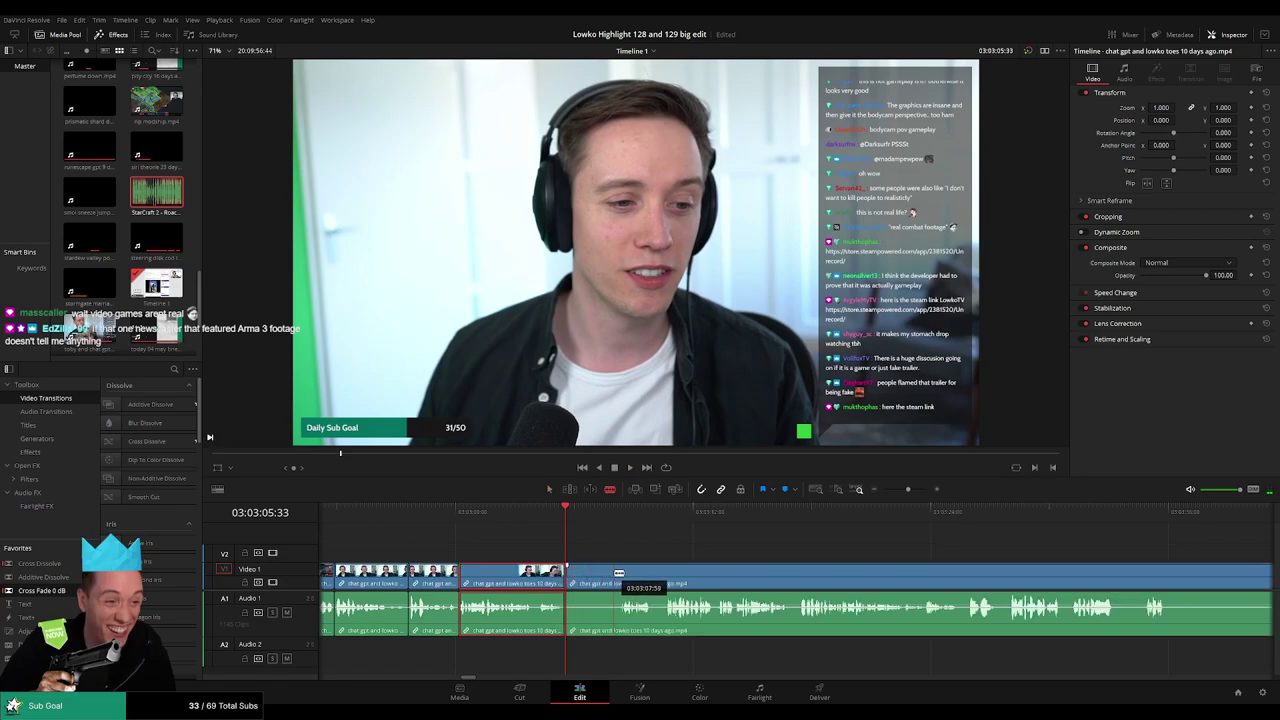
pyautogui.click(624, 575)
pyautogui.press('a')
pyautogui.click(600, 578)
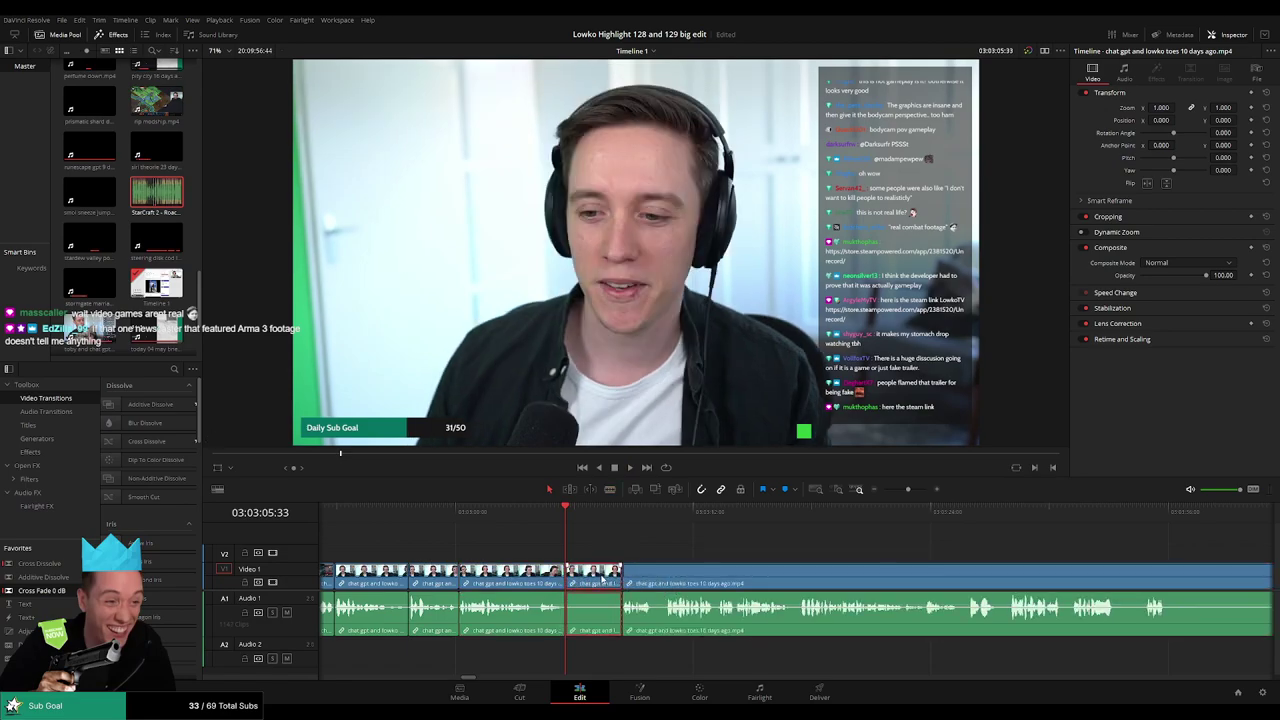
pyautogui.press('Delete')
pyautogui.press('space')
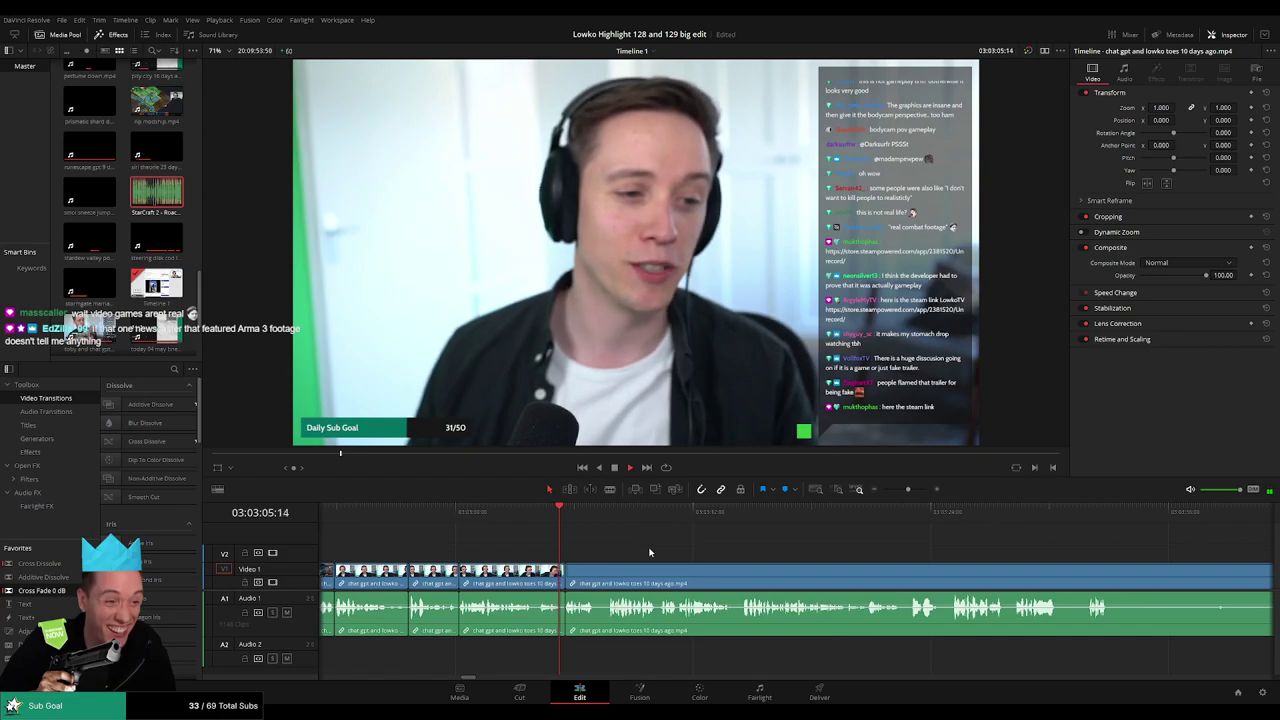
# - Play on through the commentary, cut out the short pause from about 03:03:13:50 to 03:03:14:25 and close the gap
pyautogui.moveTo(711, 554); pyautogui.dragTo(616, 552)
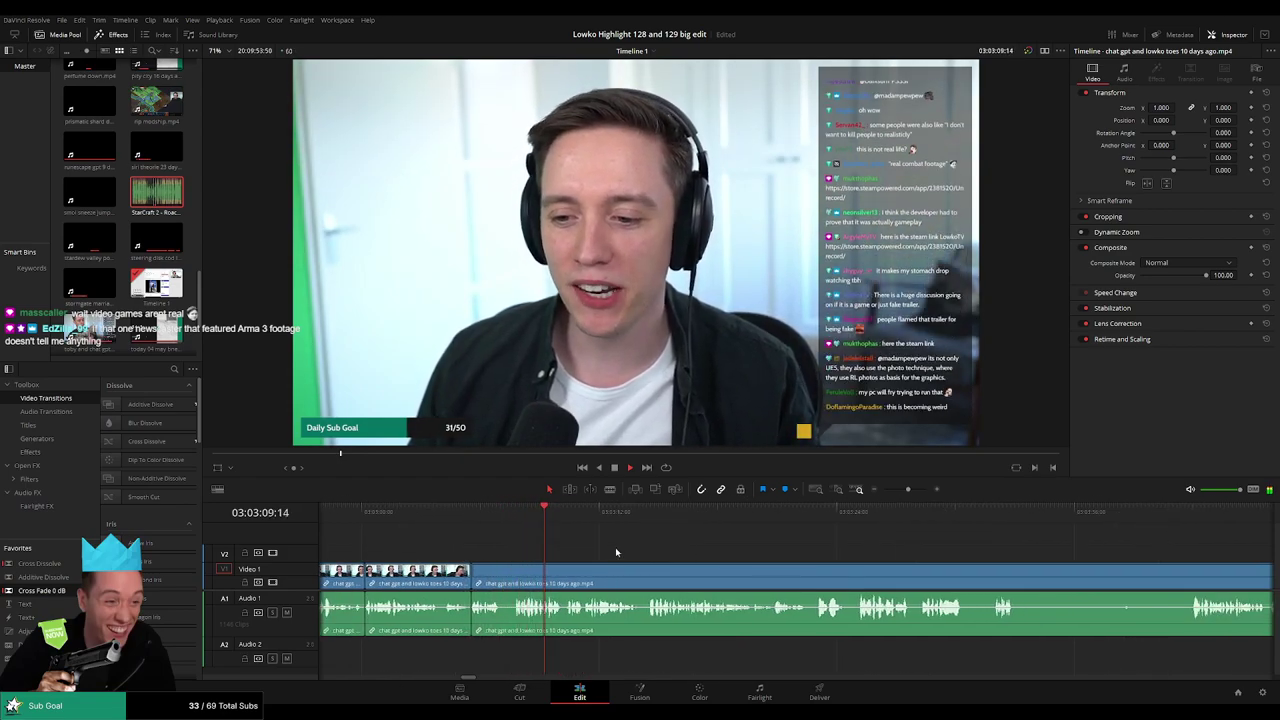
pyautogui.scroll(-1, 695, 558)
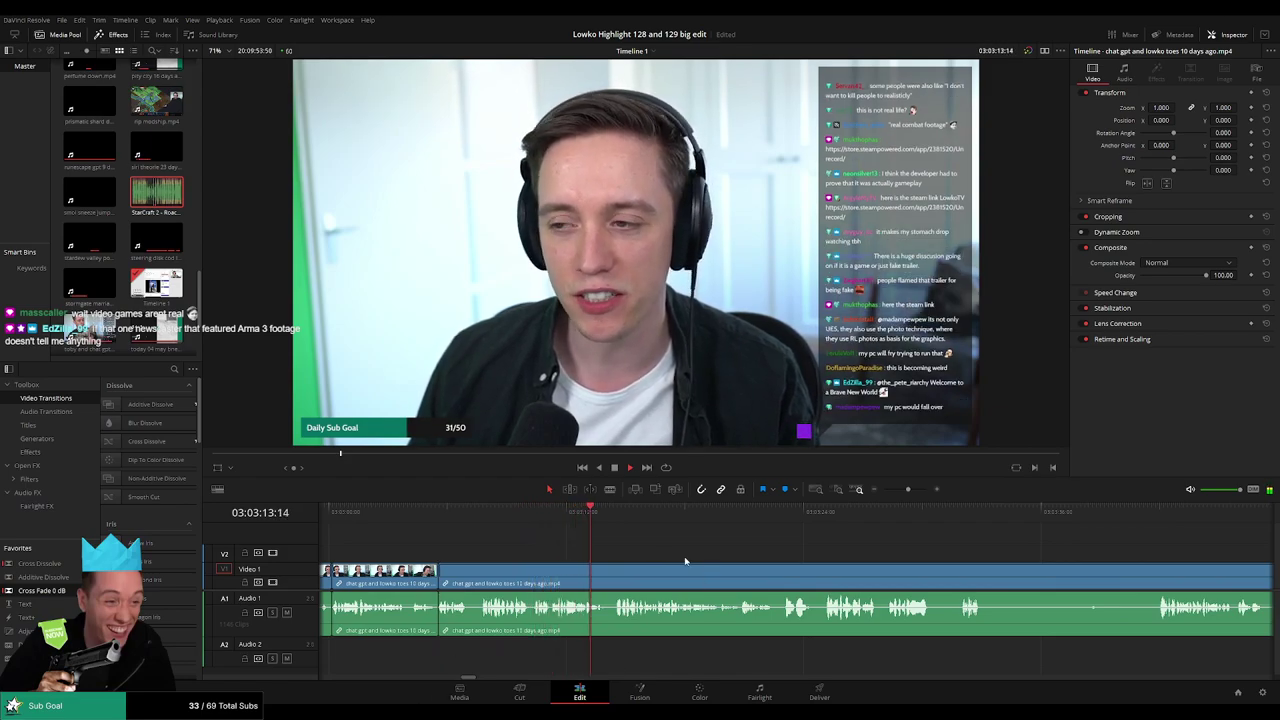
pyautogui.scroll(-1, 680, 548)
pyautogui.press('b')
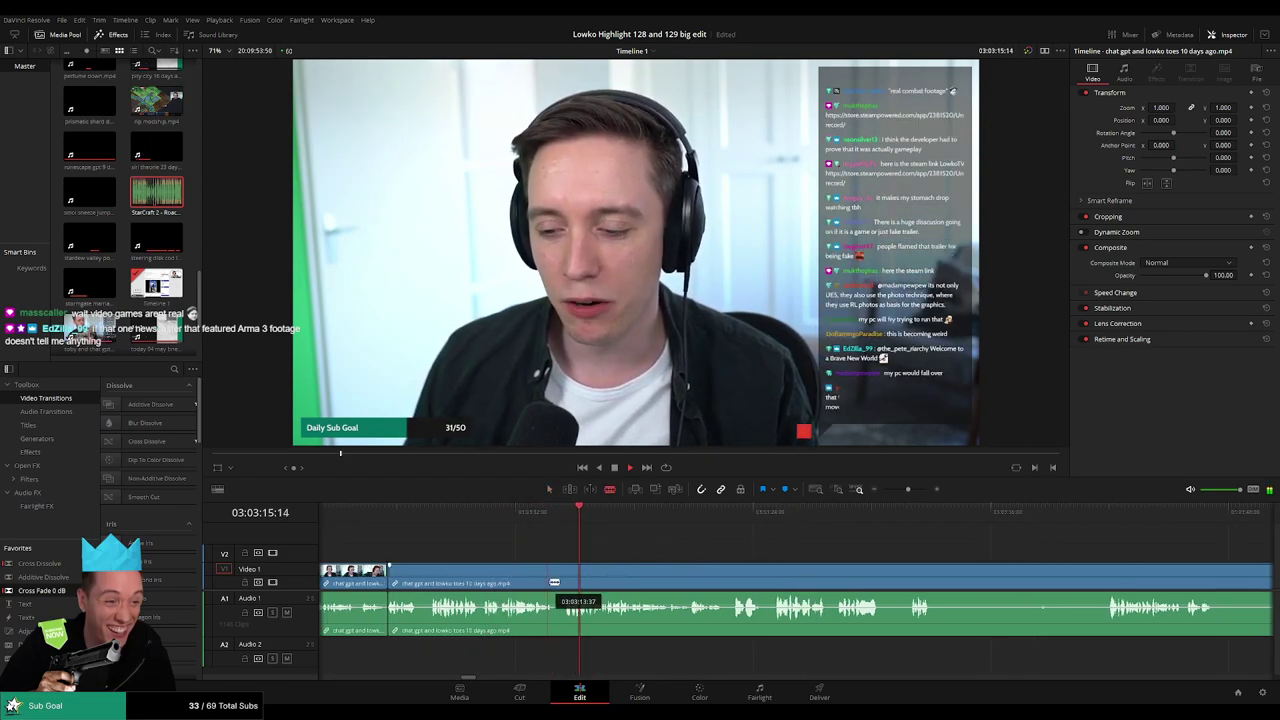
pyautogui.click(558, 578)
pyautogui.press('a')
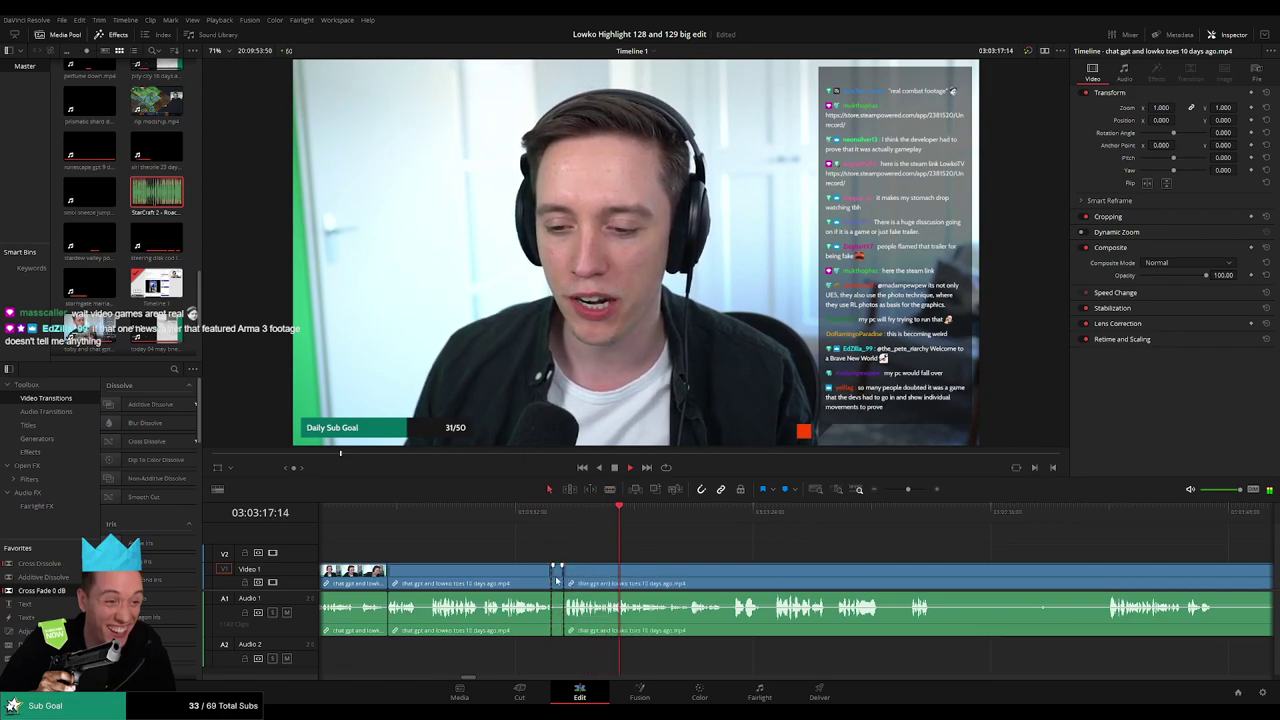
pyautogui.press('Delete')
# - Continue through the commentary, cut out the unneeded speech from about 03:03:21:57 to 03:03:24:30 and close the gap
pyautogui.moveTo(697, 551); pyautogui.dragTo(592, 552)
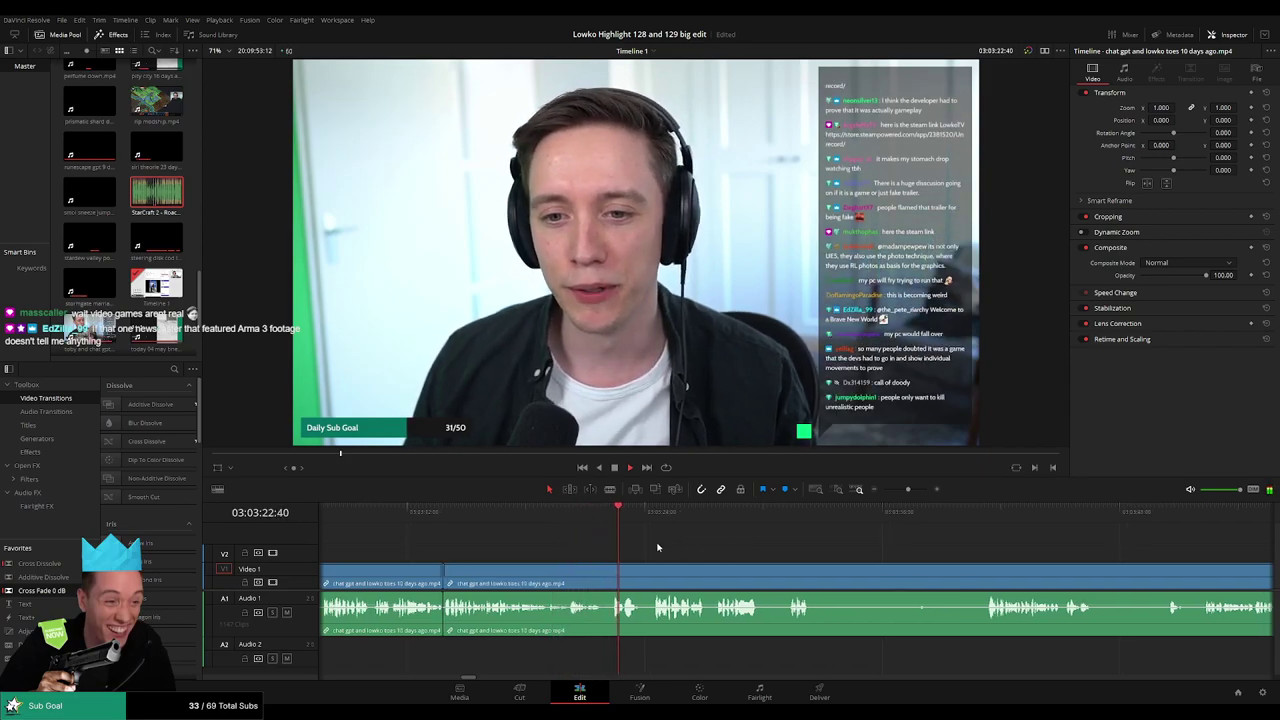
pyautogui.scroll(-2, 595, 542)
pyautogui.press('b')
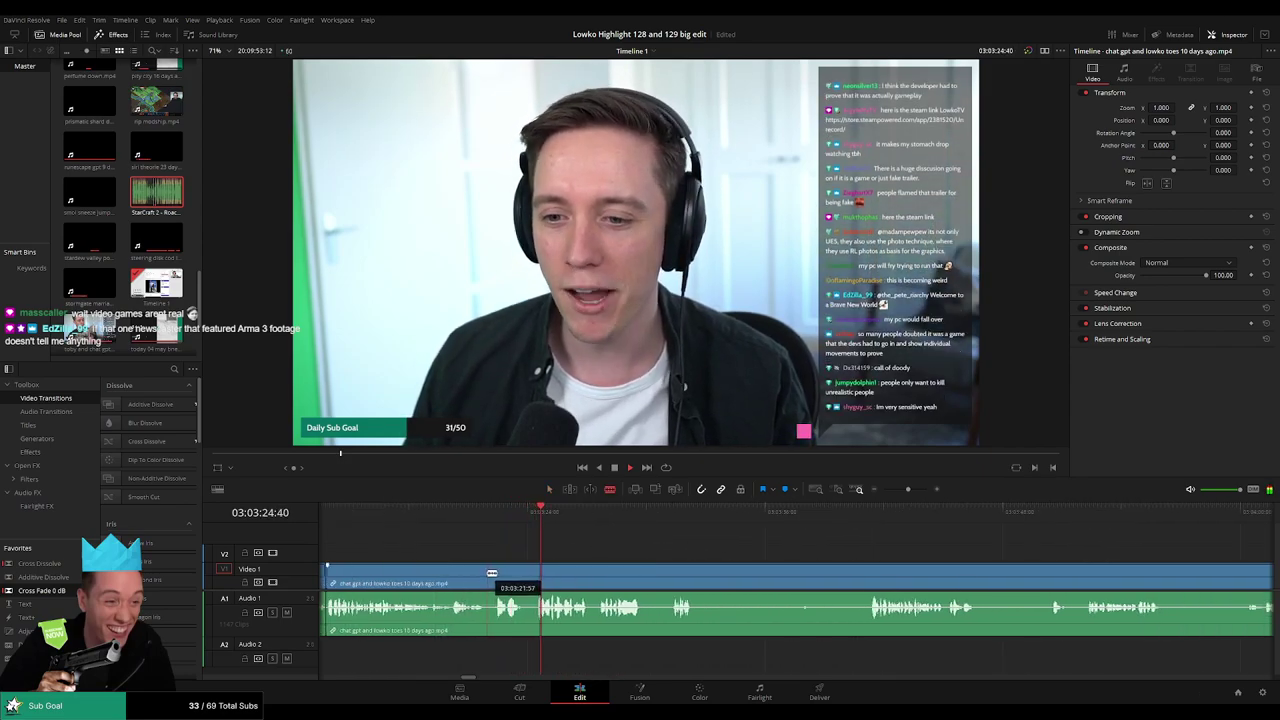
pyautogui.click(486, 572)
pyautogui.click(538, 568)
pyautogui.press('a')
pyautogui.click(522, 572)
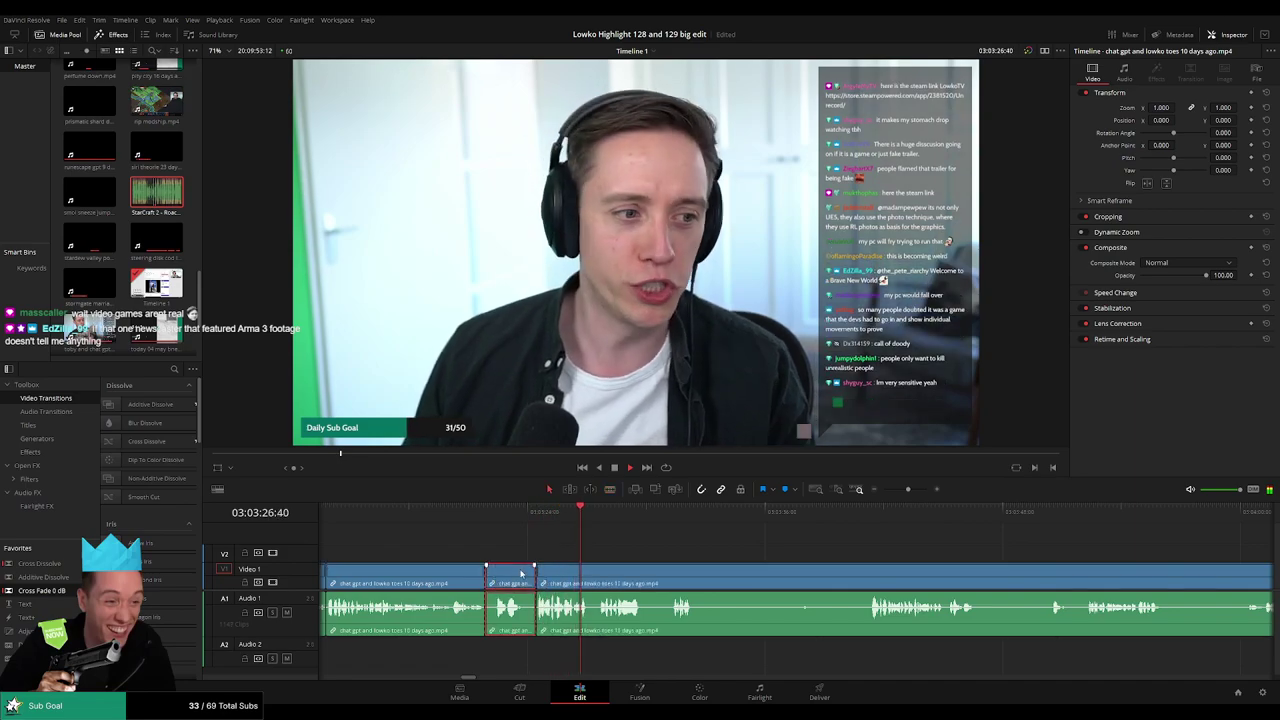
pyautogui.press('Delete')
# - Replay the new join and split the clip around the word spoken from about 03:03:23:56 to 03:03:24:38
pyautogui.click(477, 512)
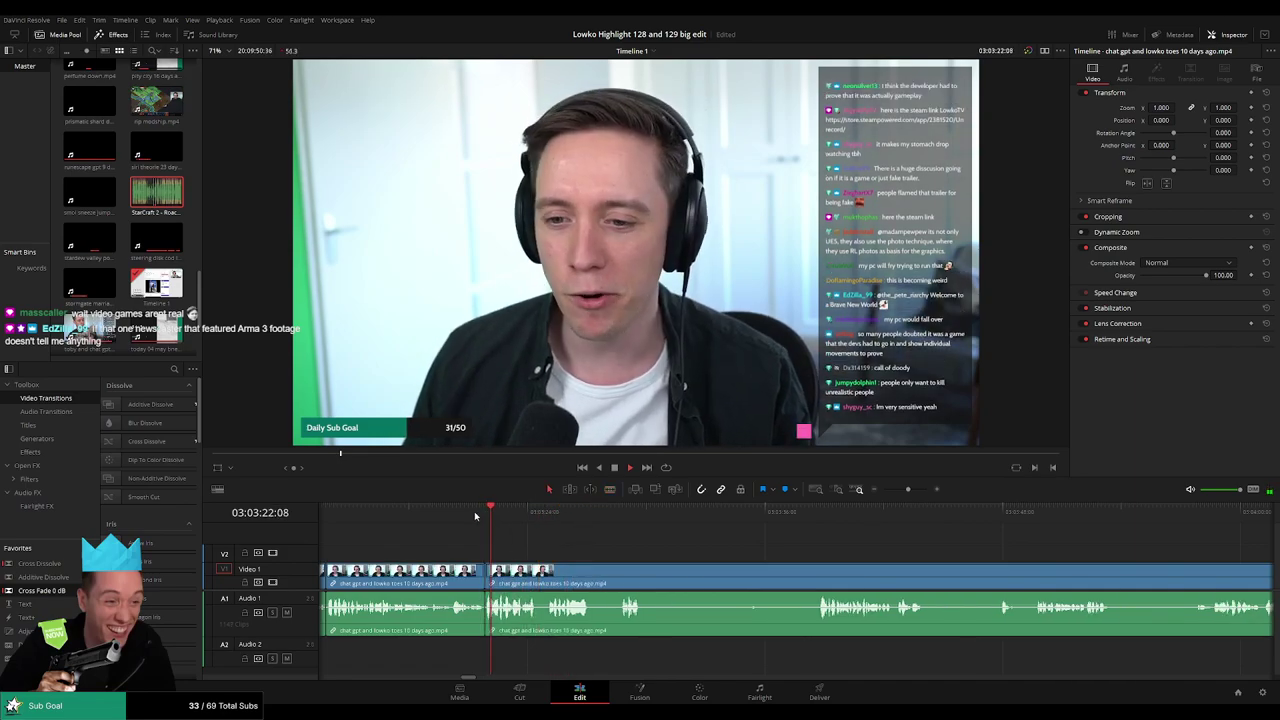
pyautogui.click(474, 513)
pyautogui.scroll(5, 760, 560)
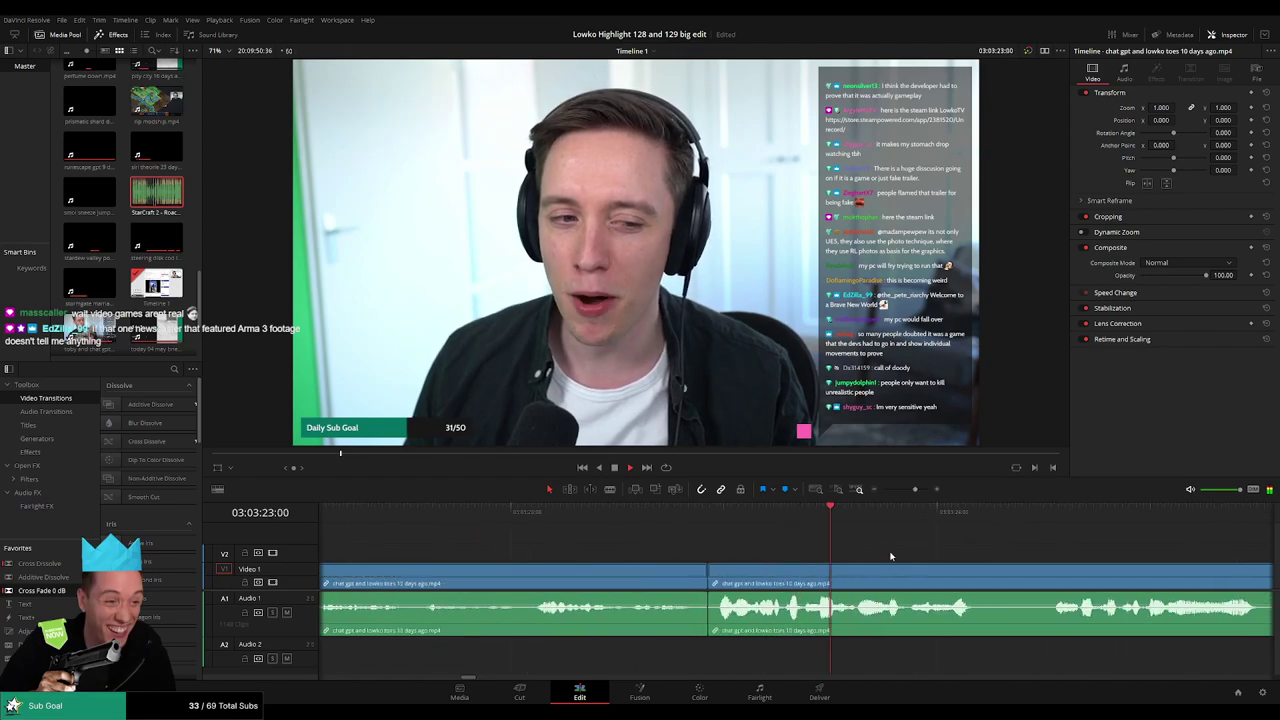
pyautogui.moveTo(888, 557); pyautogui.dragTo(671, 546)
pyautogui.press('space')
pyautogui.press('space')
pyautogui.click(687, 515)
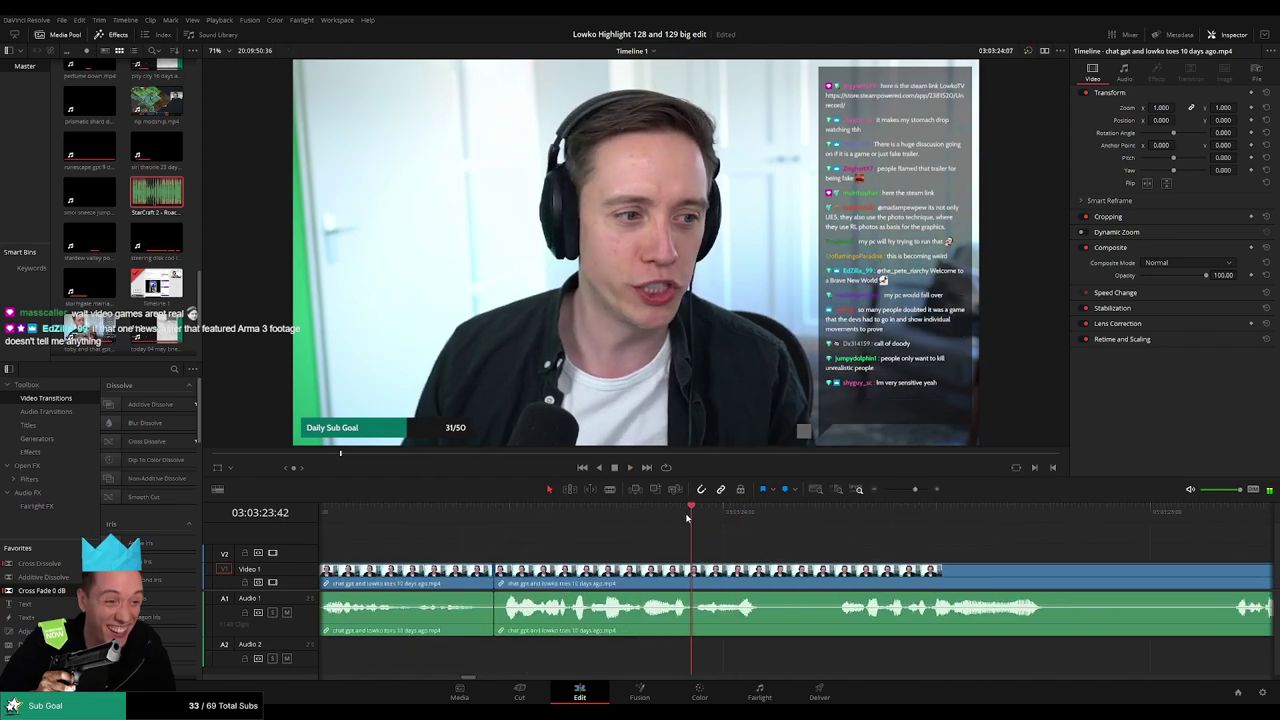
pyautogui.press('space')
pyautogui.moveTo(699, 523)
pyautogui.mouseDown()
pyautogui.moveTo(683, 526)
pyautogui.moveTo(716, 530)
pyautogui.mouseUp()
pyautogui.hotkey('ctrl', 'b')
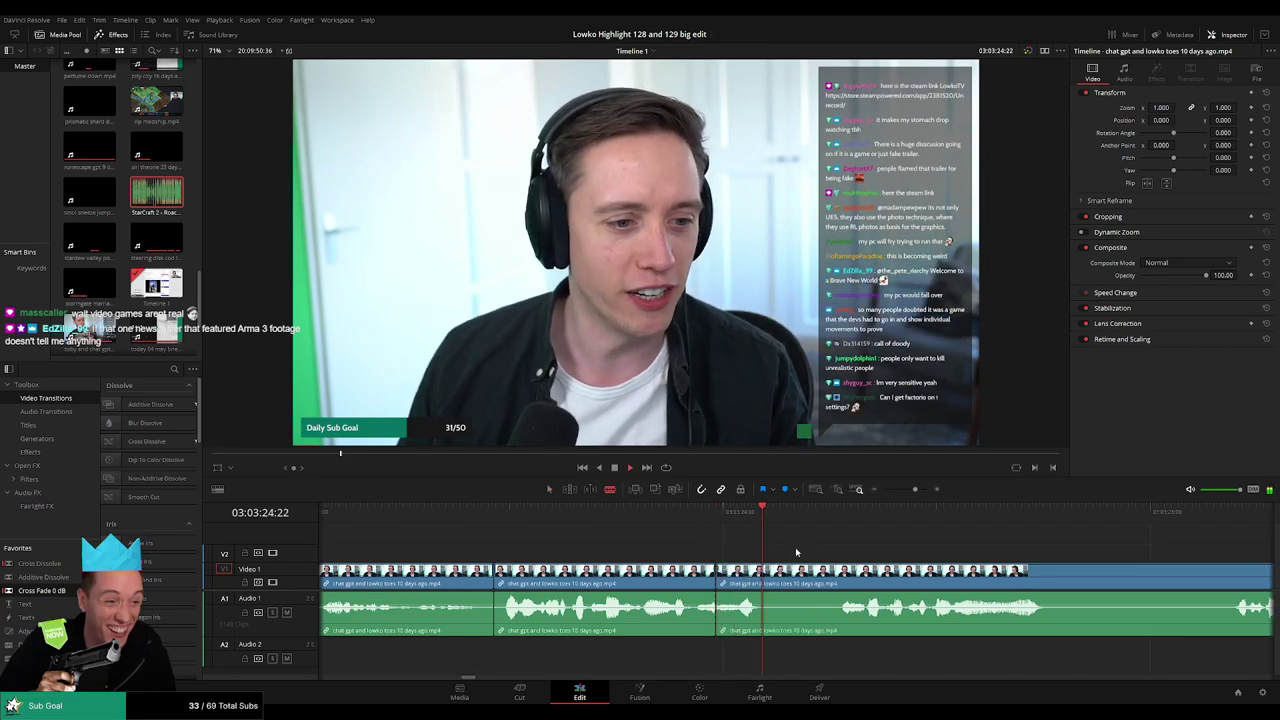
pyautogui.hotkey('ctrl', 'b')
# - Silence the isolated word's audio and cover it with a matching-length piece of StarCraft 2 - Roach Quotes.mp3 on Audio 2
pyautogui.moveTo(757, 607); pyautogui.dragTo(762, 640)
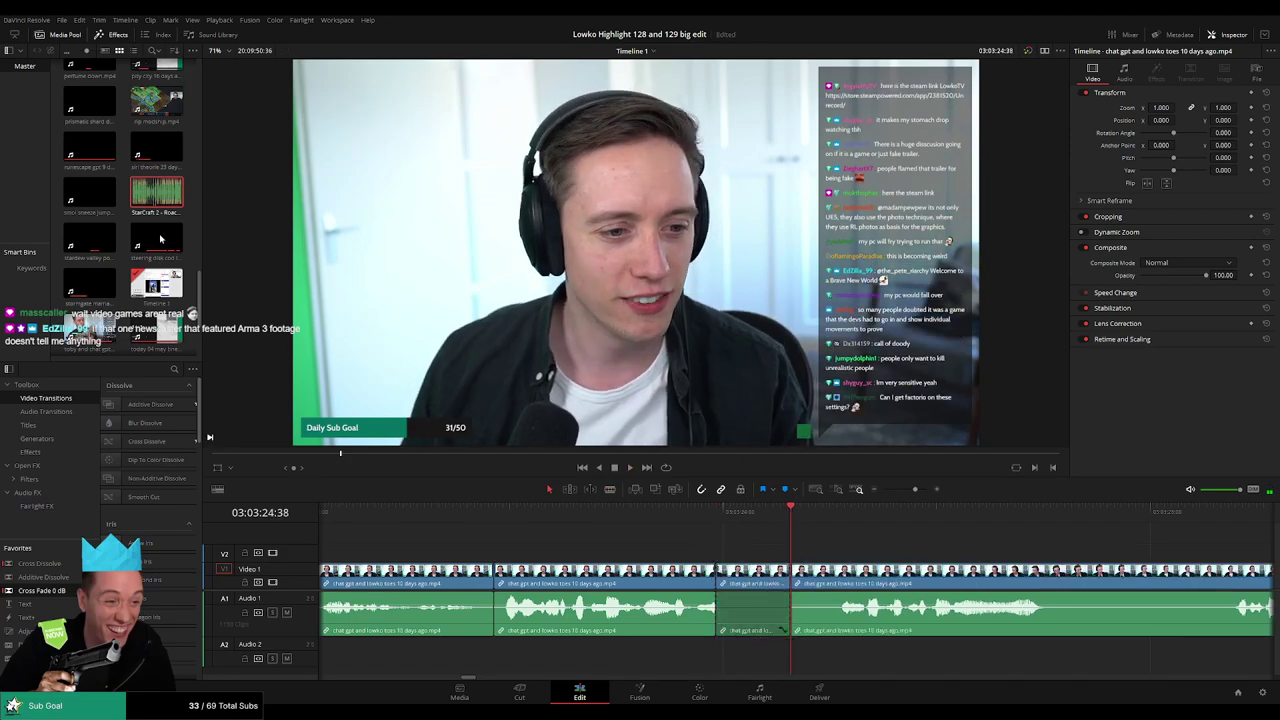
pyautogui.moveTo(157, 192); pyautogui.dragTo(248, 219)
pyautogui.moveTo(757, 661)
pyautogui.mouseDown()
pyautogui.moveTo(724, 656)
pyautogui.moveTo(740, 655)
pyautogui.mouseUp()
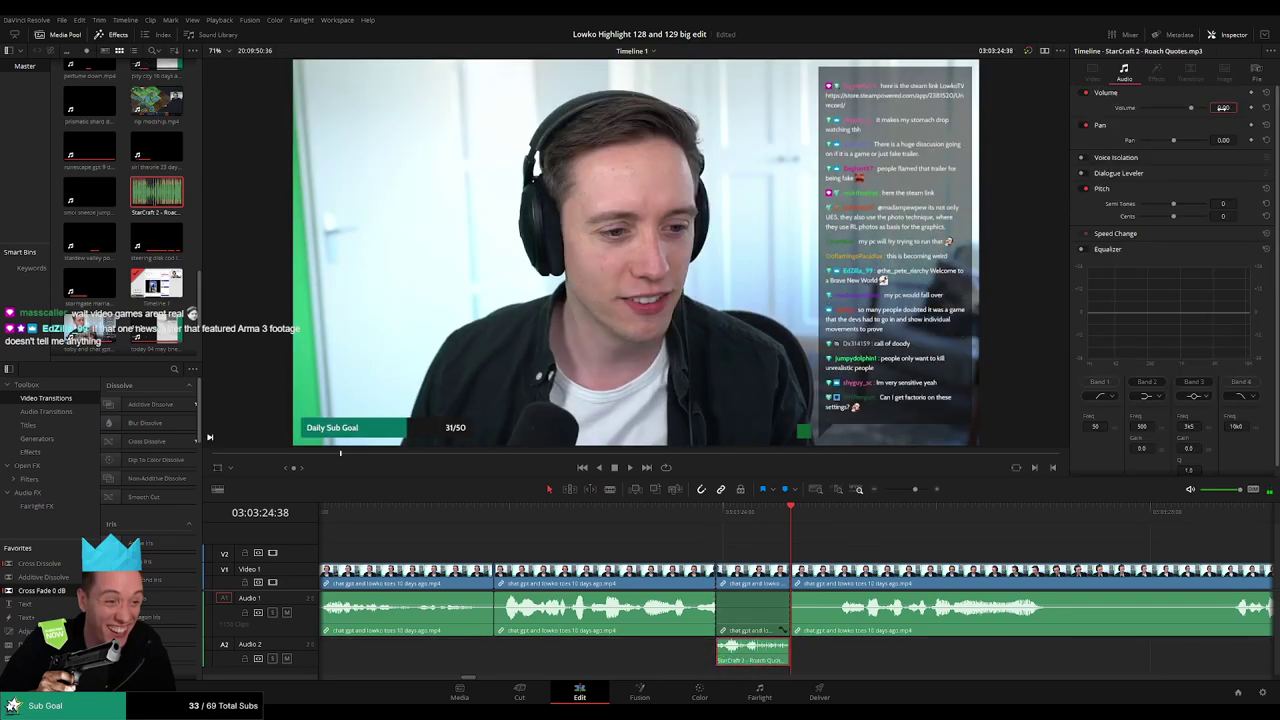
# - Set the StarCraft 2 - Roach Quotes.mp3 clip's volume to -27 and play the timeline from just before it
pyautogui.click(1222, 109)
pyautogui.write('-27')
pyautogui.press('Return')
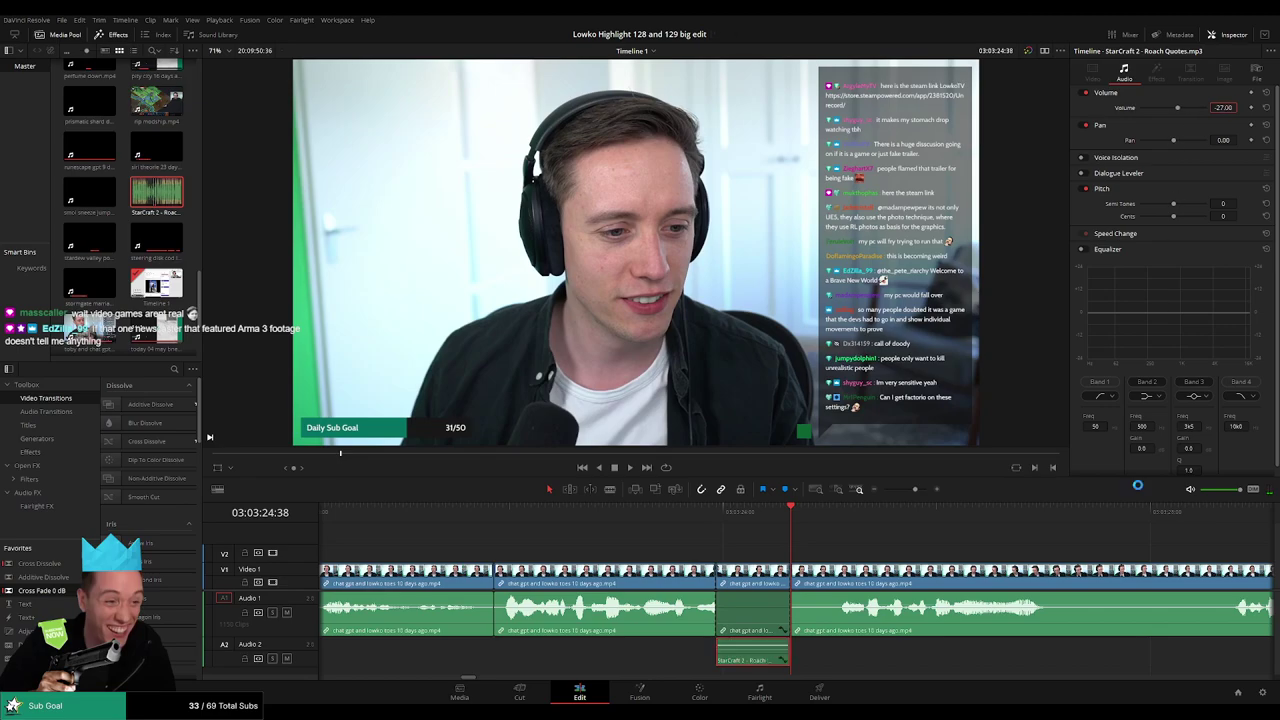
pyautogui.click(706, 518)
pyautogui.press('space')
pyautogui.click(869, 548)
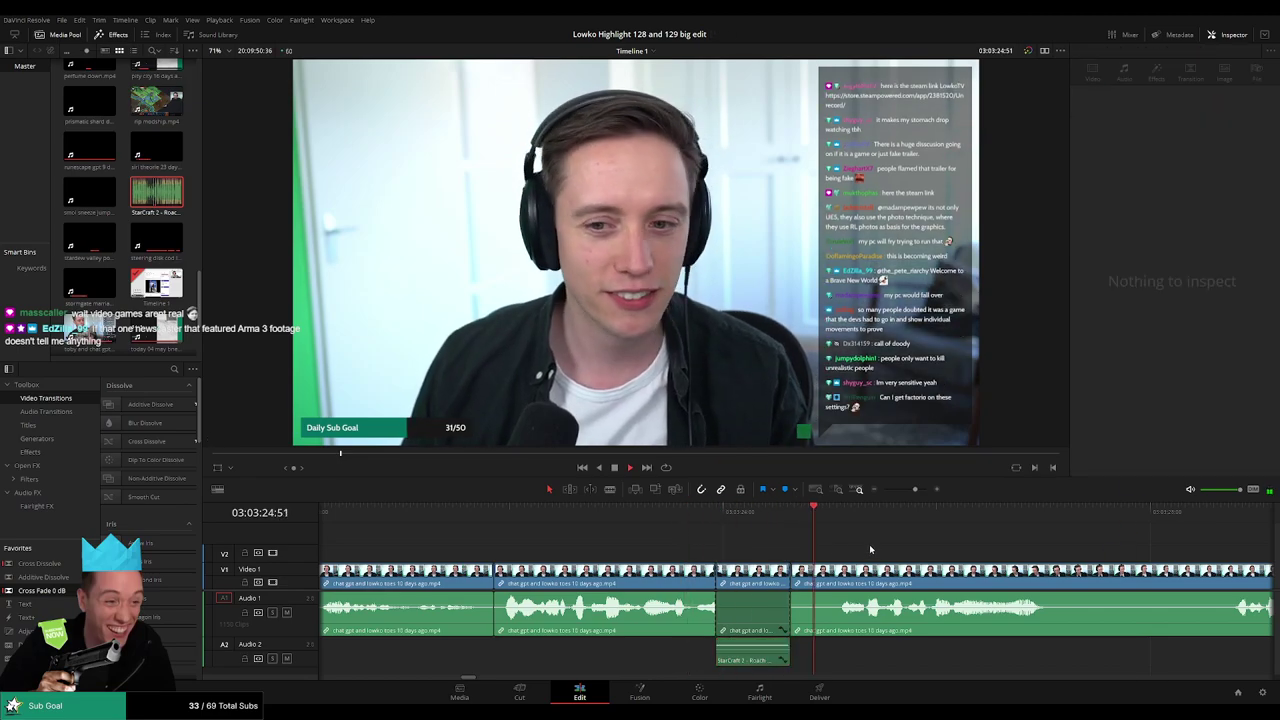
# - Play through the passage after the sound effect and split the linked clip where the talking stops, at about 03:03:30
pyautogui.scroll(-2, 869, 548)
pyautogui.moveTo(957, 549); pyautogui.dragTo(694, 543)
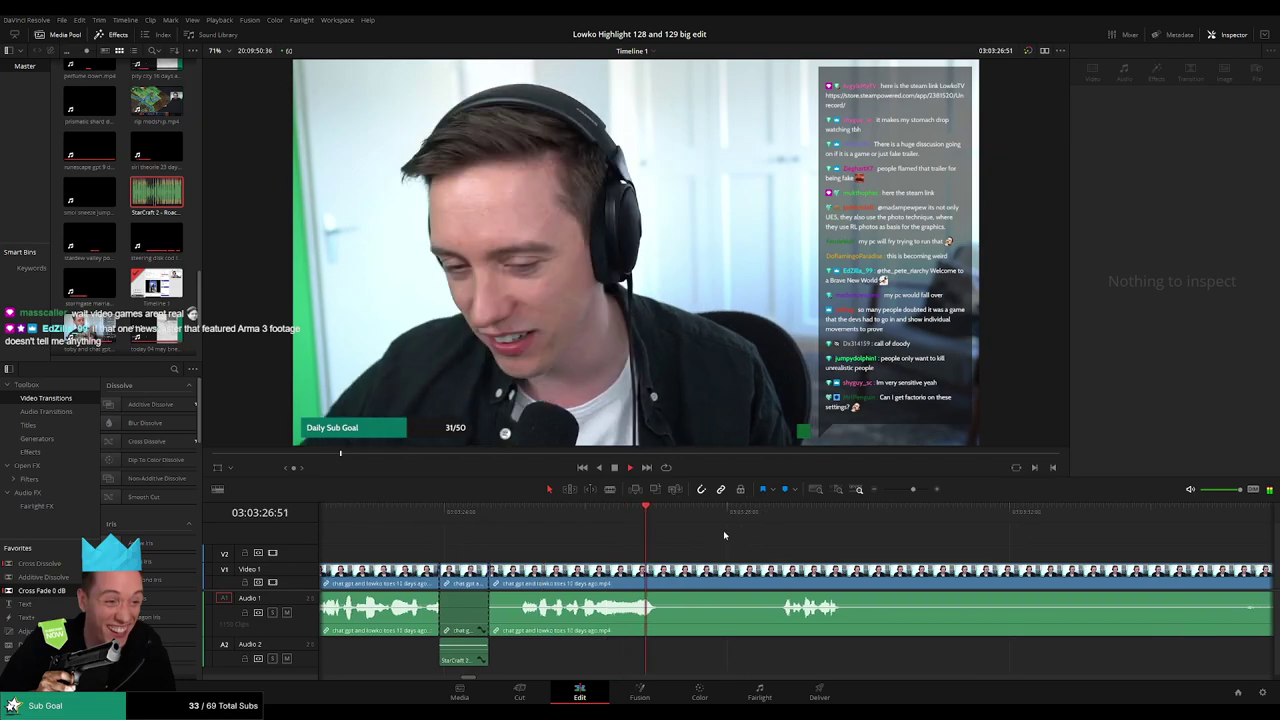
pyautogui.click(755, 518)
pyautogui.moveTo(914, 546); pyautogui.dragTo(715, 540)
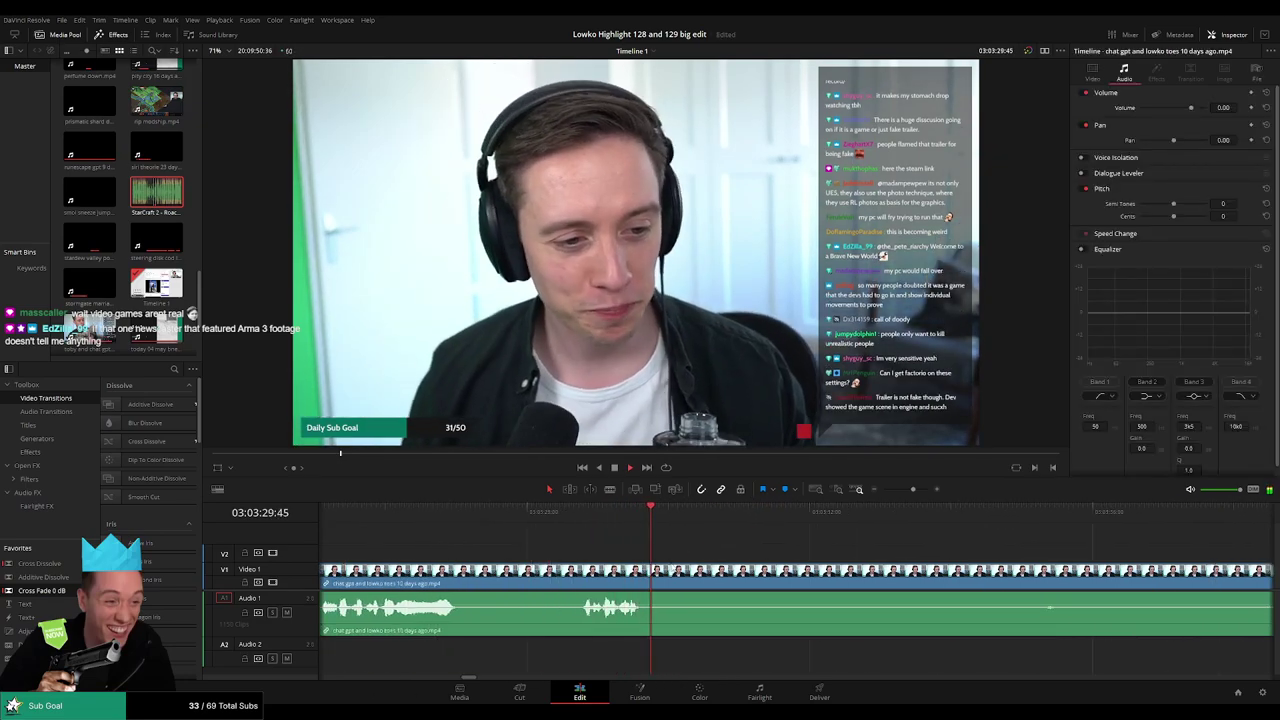
pyautogui.press('space')
pyautogui.press('b')
pyautogui.click(668, 570)
pyautogui.press('a')
# - Split the clip where speech resumes at about 03:03:39 and ripple delete the silent stretch before it
pyautogui.click(904, 490)
pyautogui.moveTo(851, 537); pyautogui.dragTo(762, 533)
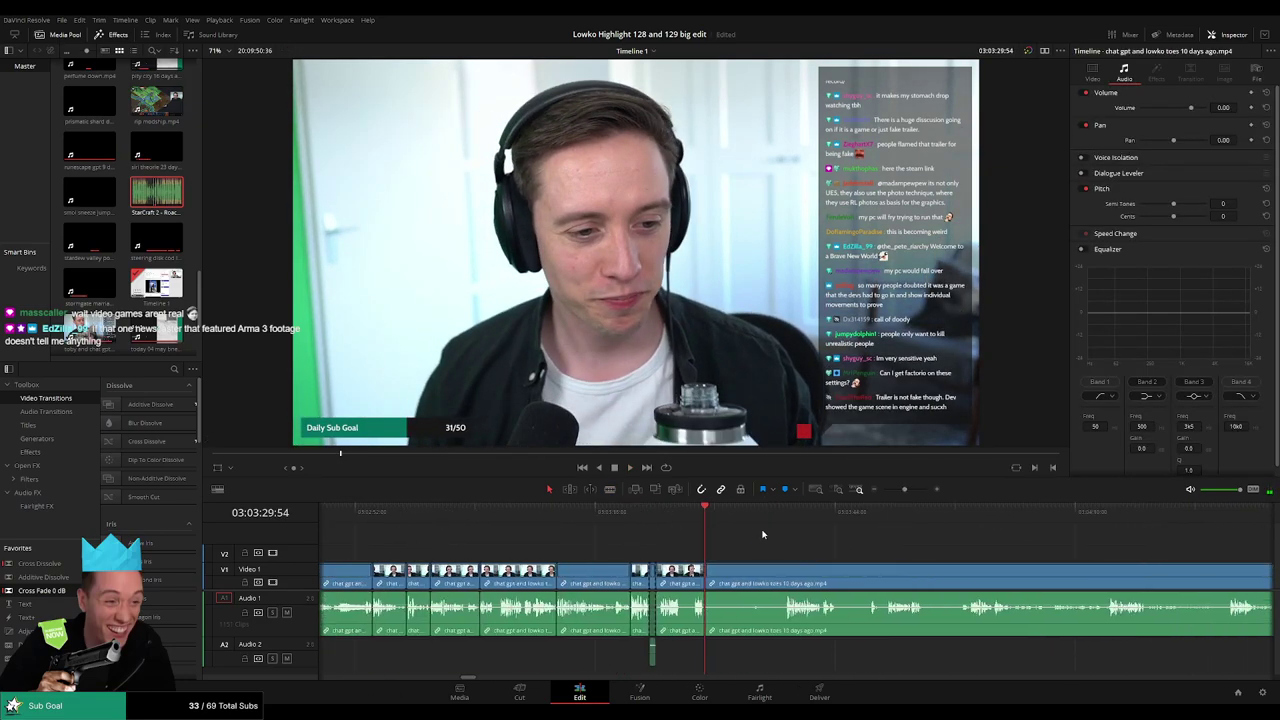
pyautogui.press('space')
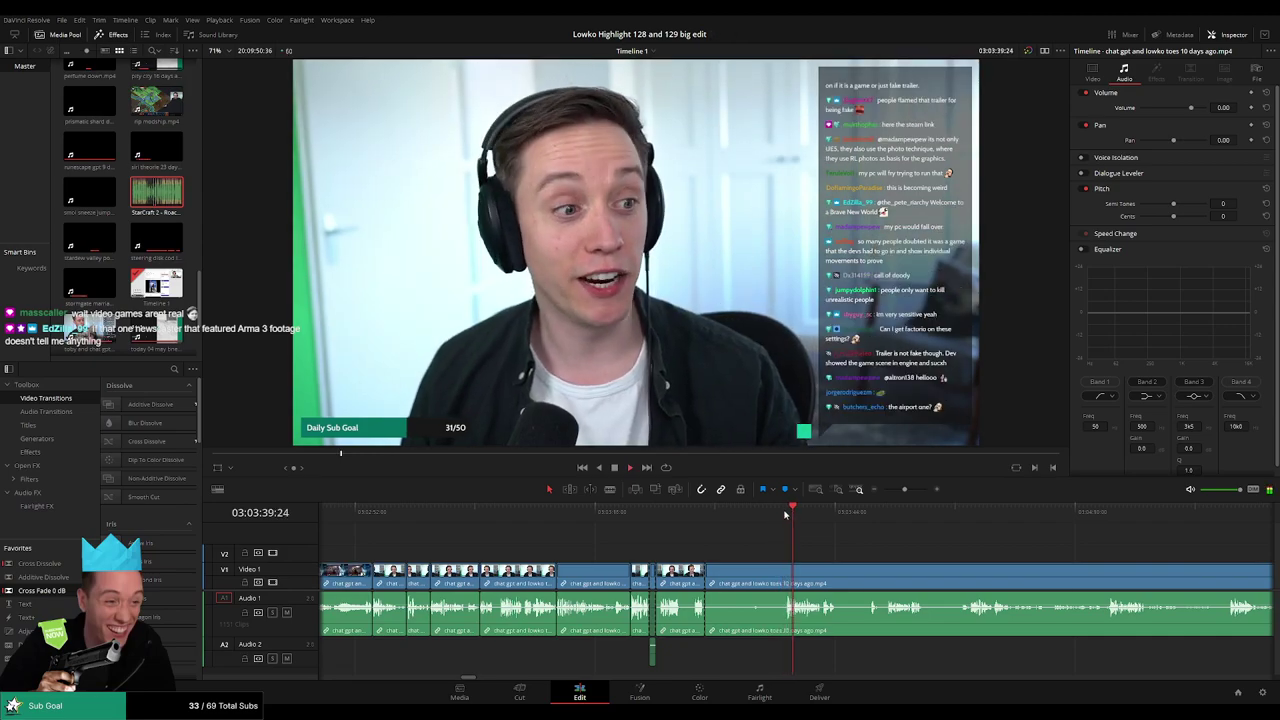
pyautogui.scroll(1, 783, 541)
pyautogui.press('b')
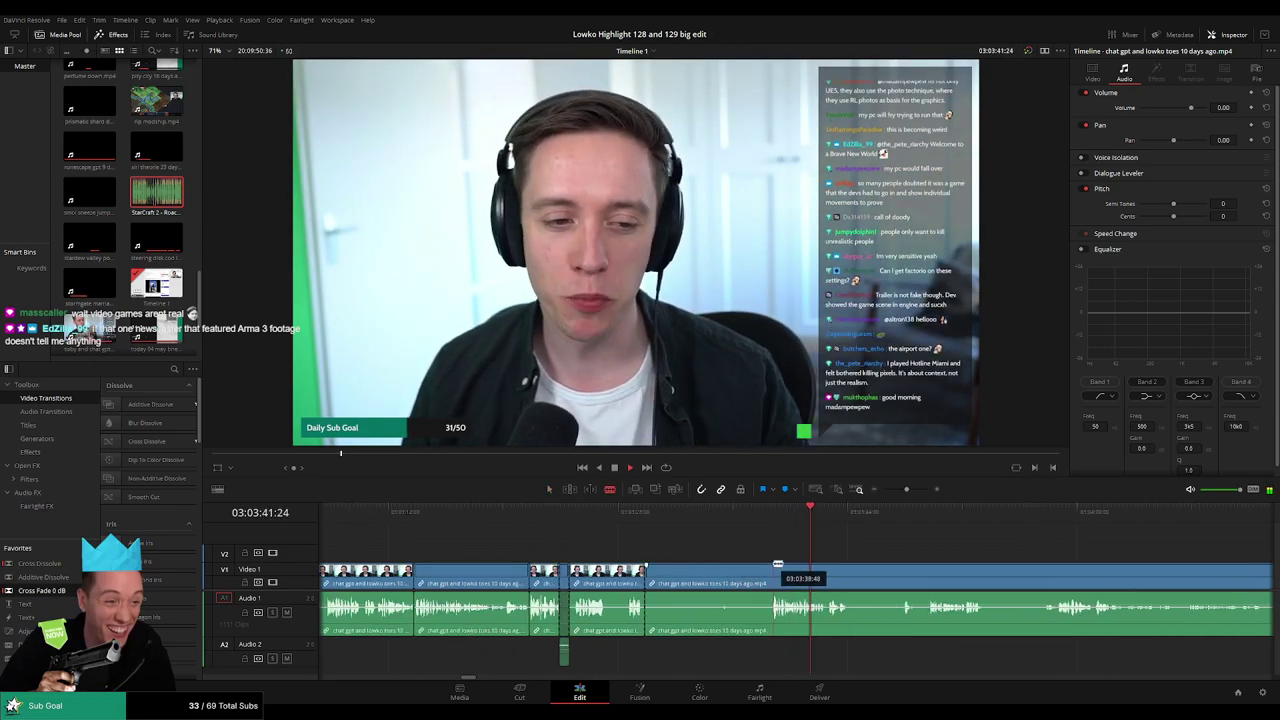
pyautogui.click(774, 568)
pyautogui.press('a')
pyautogui.click(728, 579)
pyautogui.press('Delete')
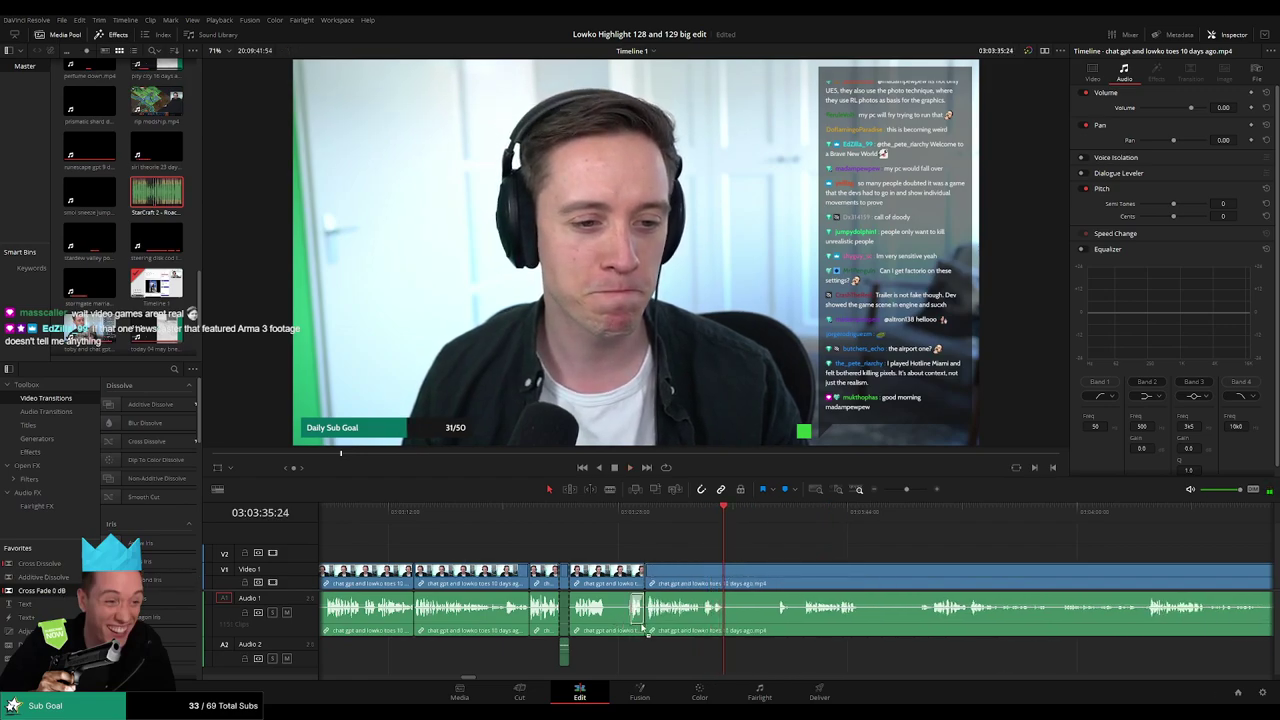
# - Split the clip at about 03:03:35 and 03:03:39 and ripple delete the quiet section in between
pyautogui.press('b')
pyautogui.click(724, 575)
pyautogui.click(775, 575)
pyautogui.press('a')
pyautogui.click(756, 575)
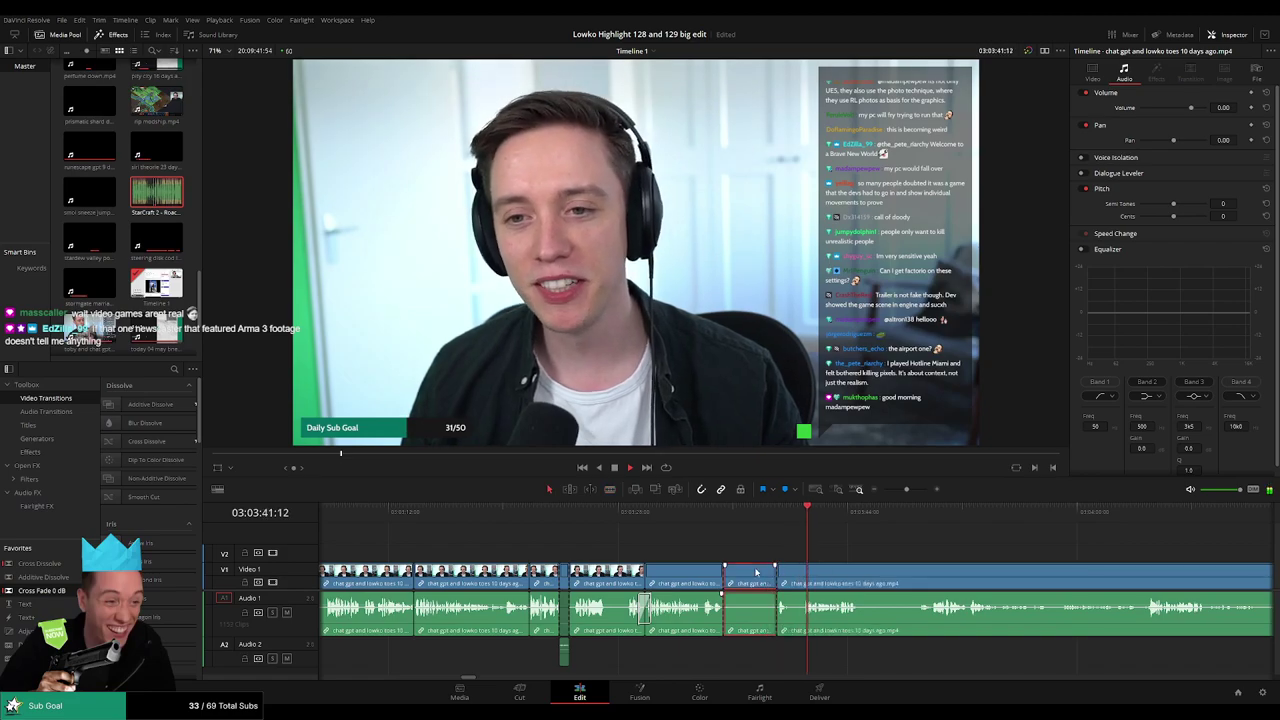
pyautogui.press('Delete')
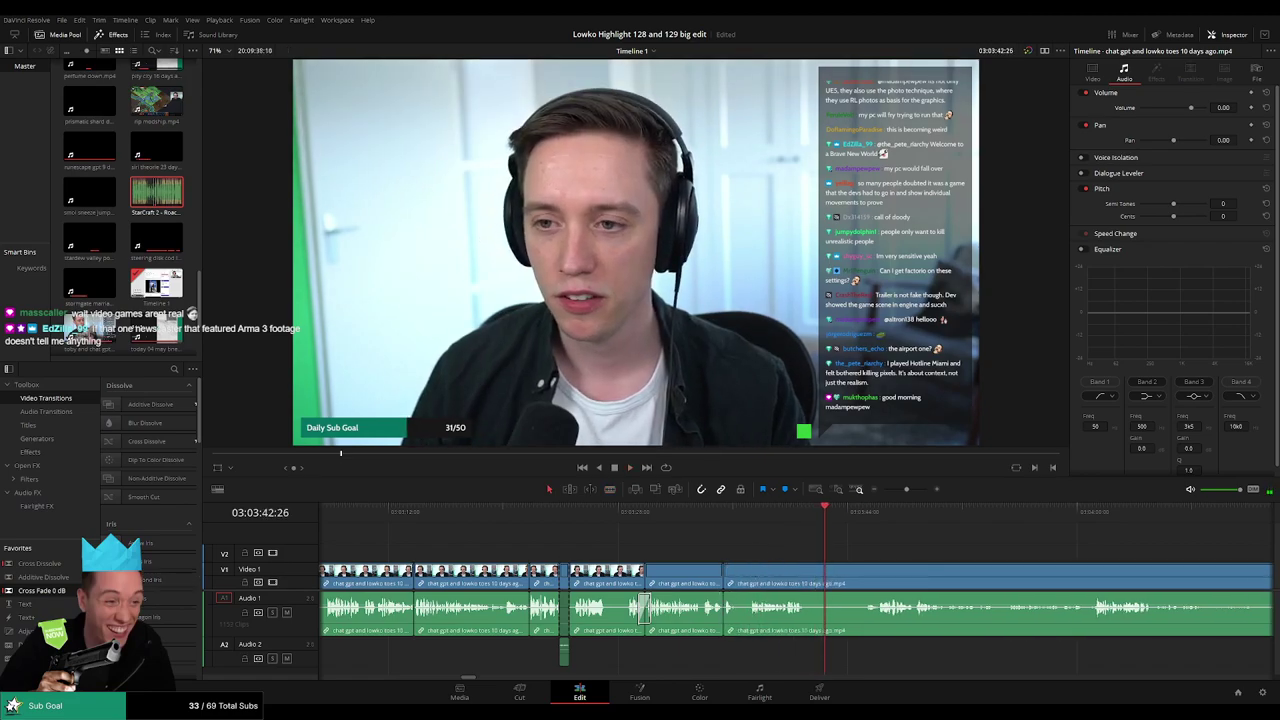
# - Play on from the new join, split the clip at about 03:03:41 and 03:03:46, and ripple delete the section in between
pyautogui.click(753, 517)
pyautogui.press('space')
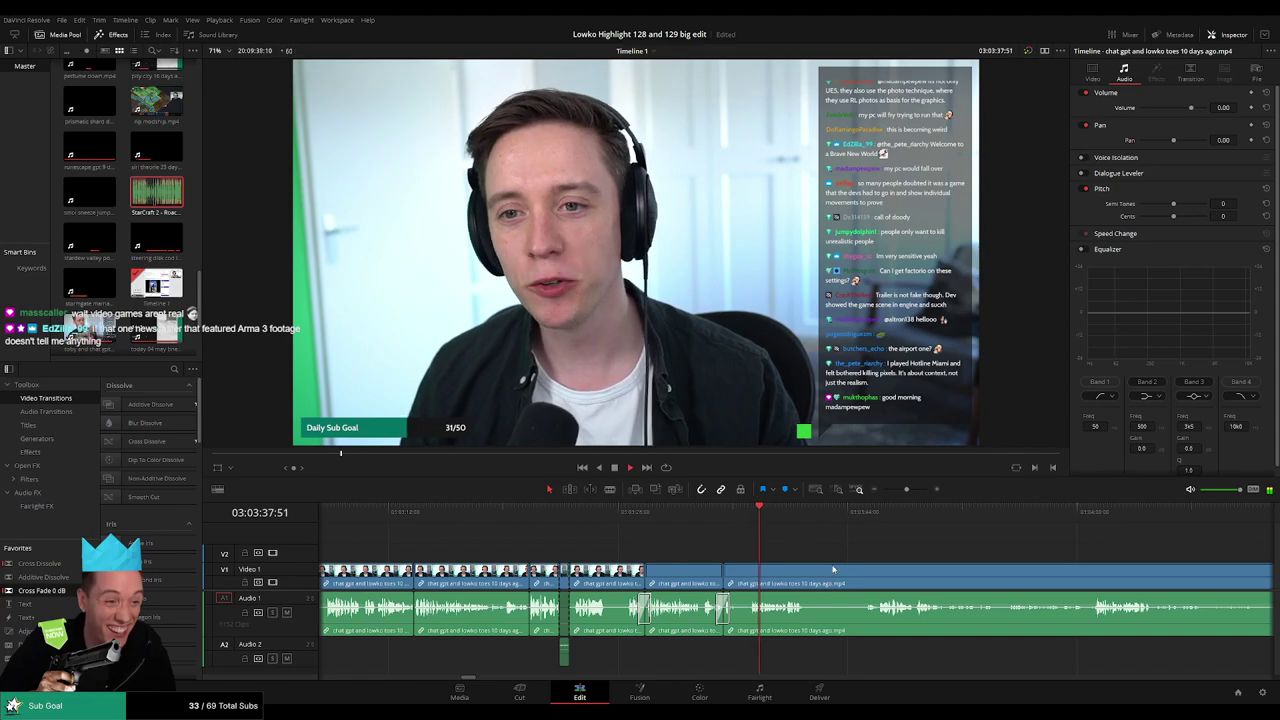
pyautogui.moveTo(834, 569); pyautogui.dragTo(586, 546)
pyautogui.press('b')
pyautogui.click(564, 575)
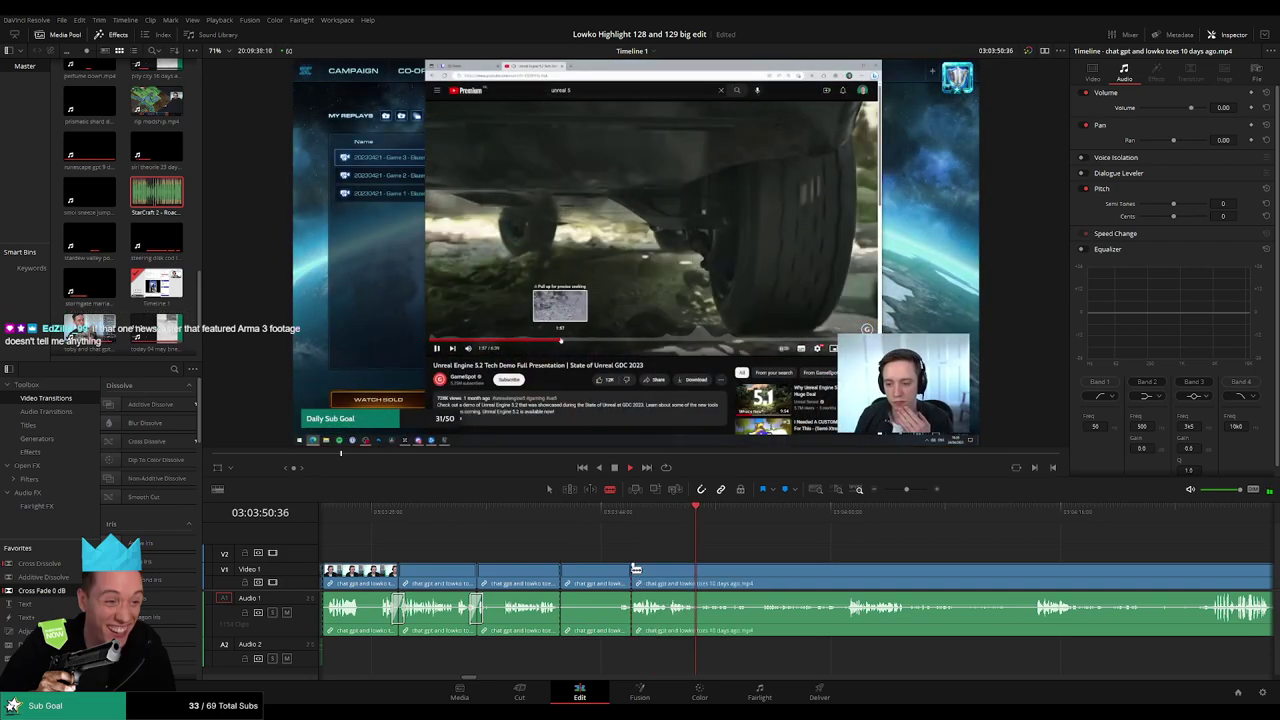
pyautogui.click(630, 575)
pyautogui.press('a')
pyautogui.click(597, 577)
pyautogui.press('Delete')
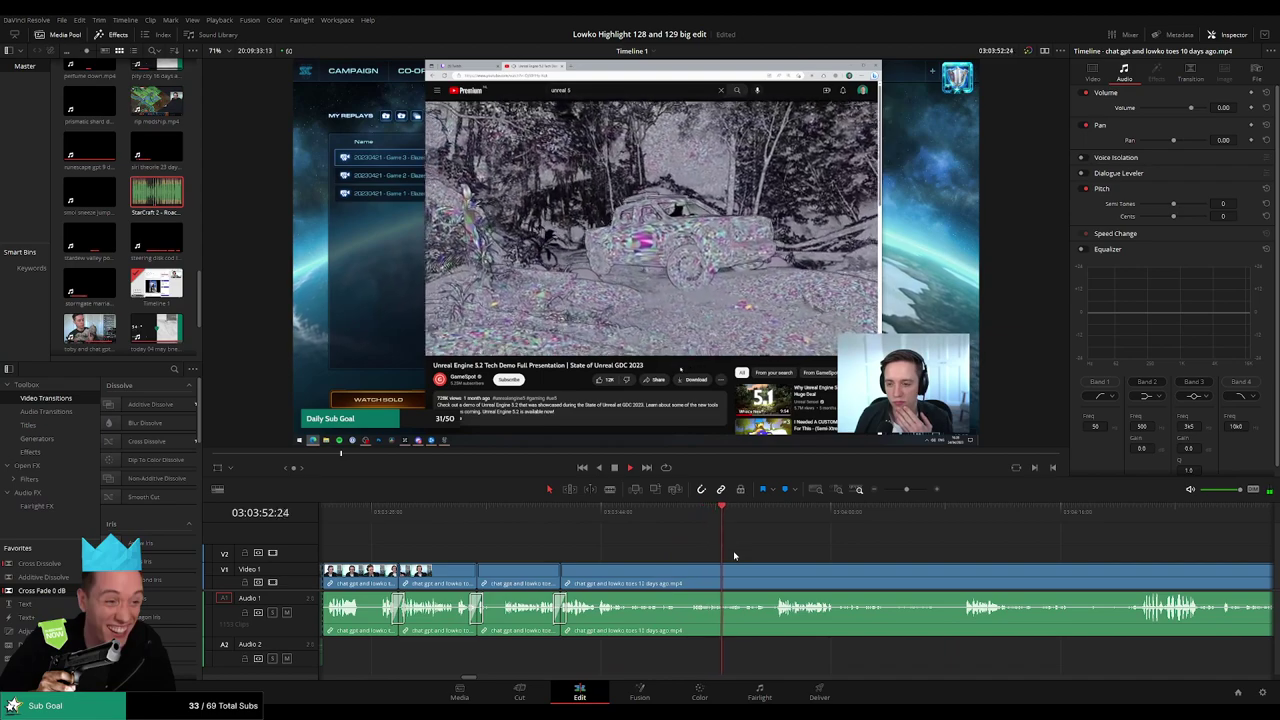
# - Review the Unreal Engine tech demo footage from about 03:03:52 to 03:05:06 for the next passage to trim
pyautogui.moveTo(765, 560); pyautogui.dragTo(664, 558)
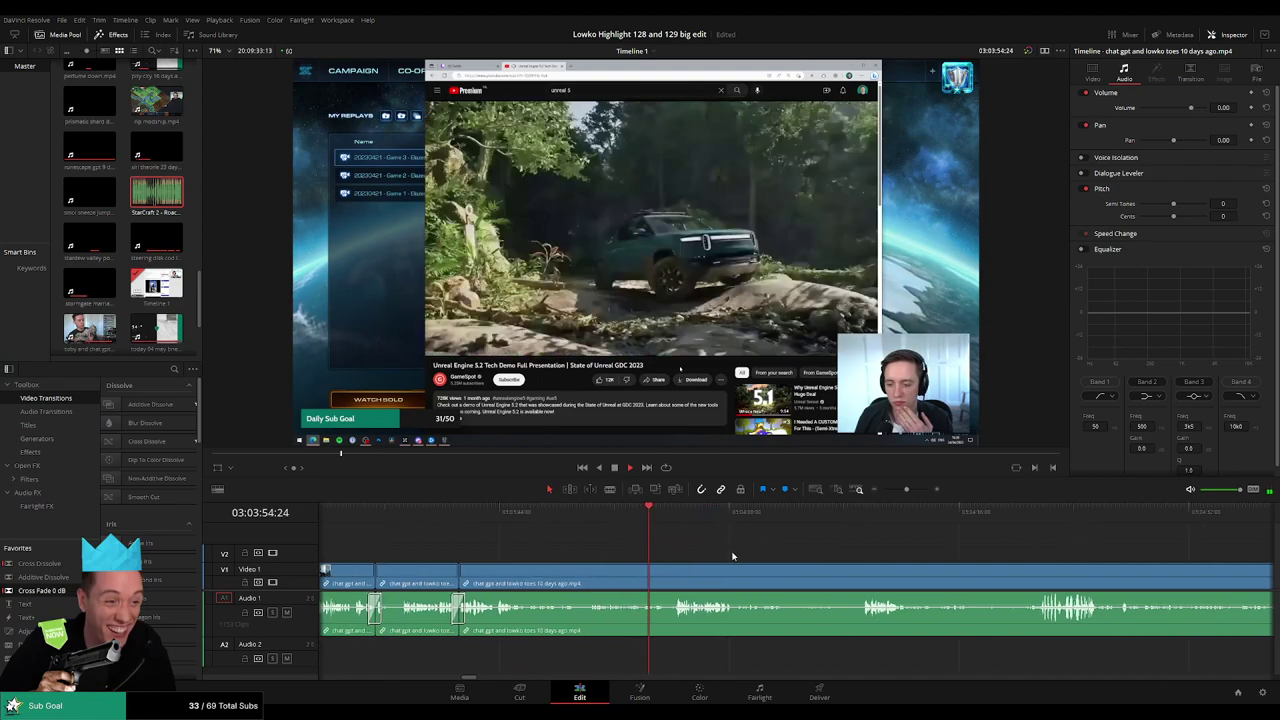
pyautogui.hscroll(1, 659, 552)
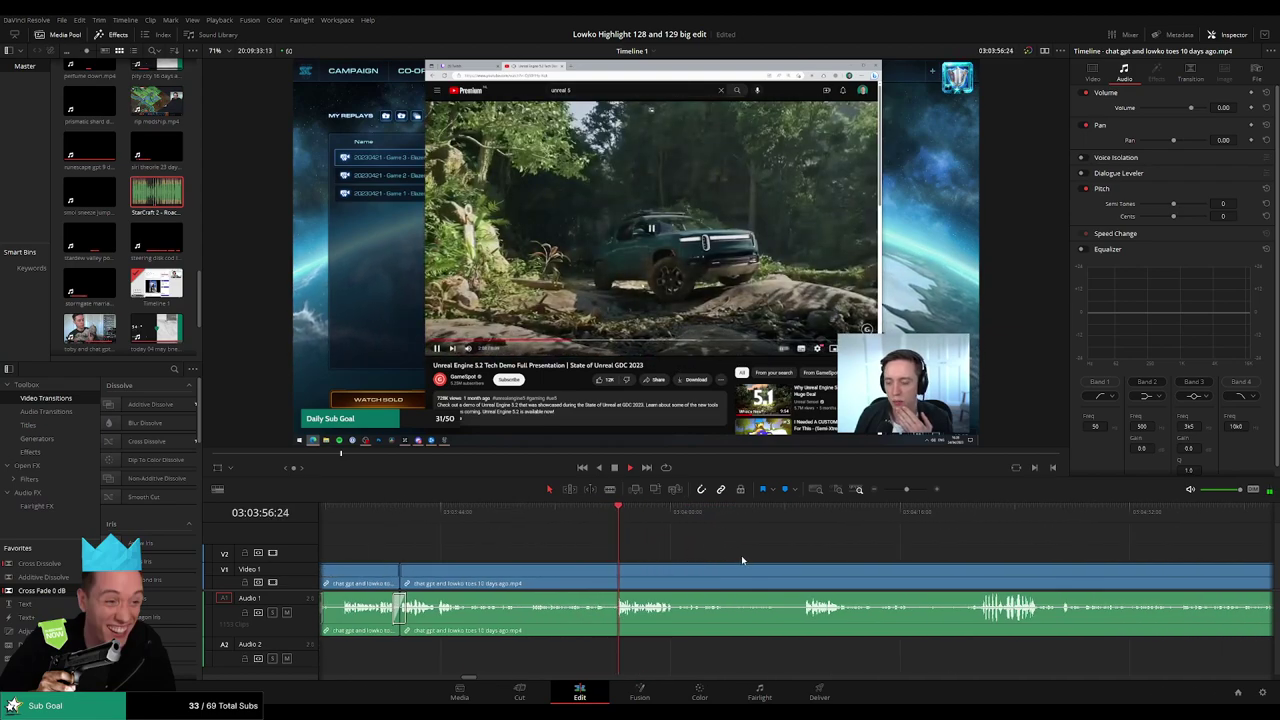
pyautogui.hscroll(2, 646, 546)
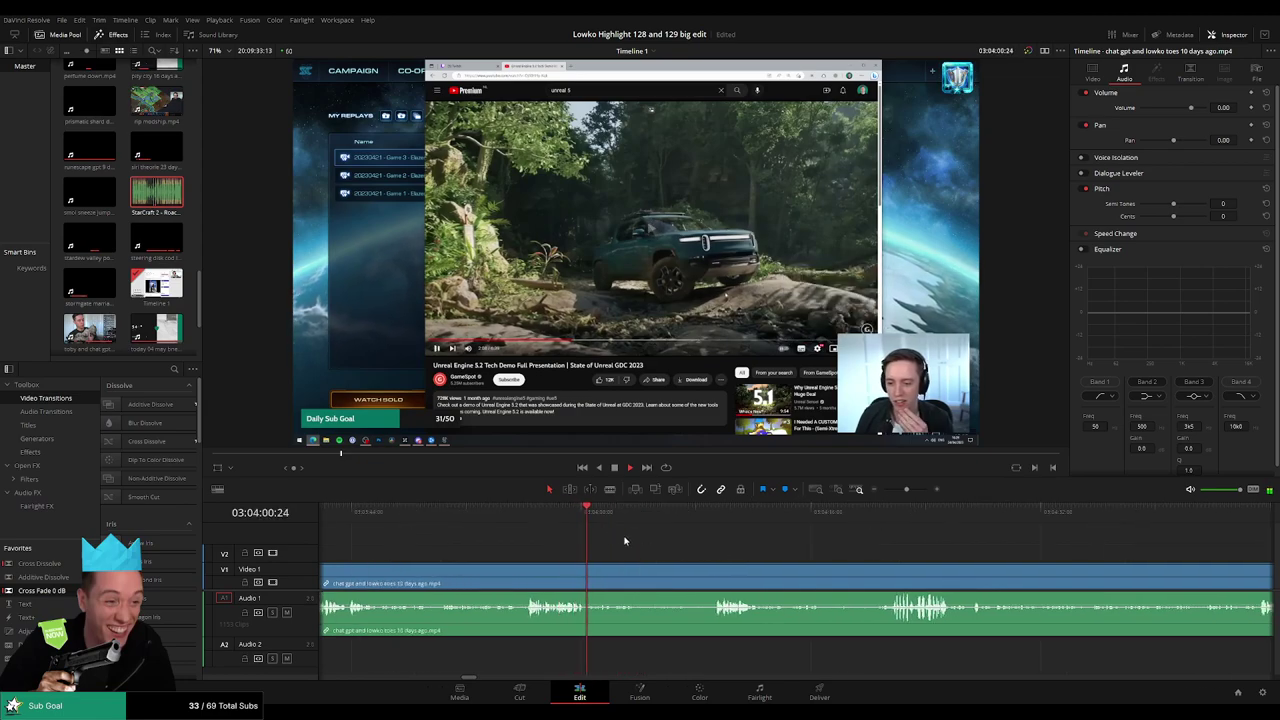
pyautogui.moveTo(599, 515)
pyautogui.mouseDown()
pyautogui.moveTo(723, 520)
pyautogui.moveTo(622, 545)
pyautogui.moveTo(617, 517)
pyautogui.mouseUp()
pyautogui.hscroll(1, 620, 545)
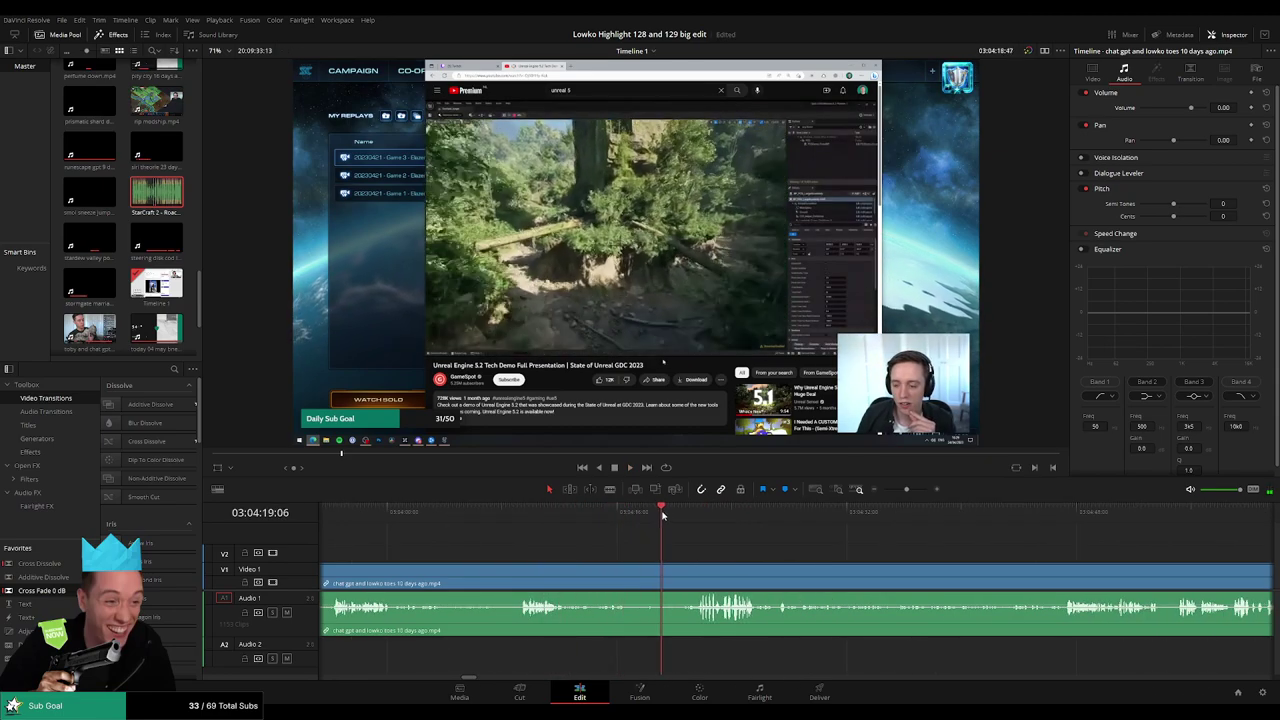
pyautogui.hscroll(2, 681, 541)
pyautogui.hscroll(1, 670, 541)
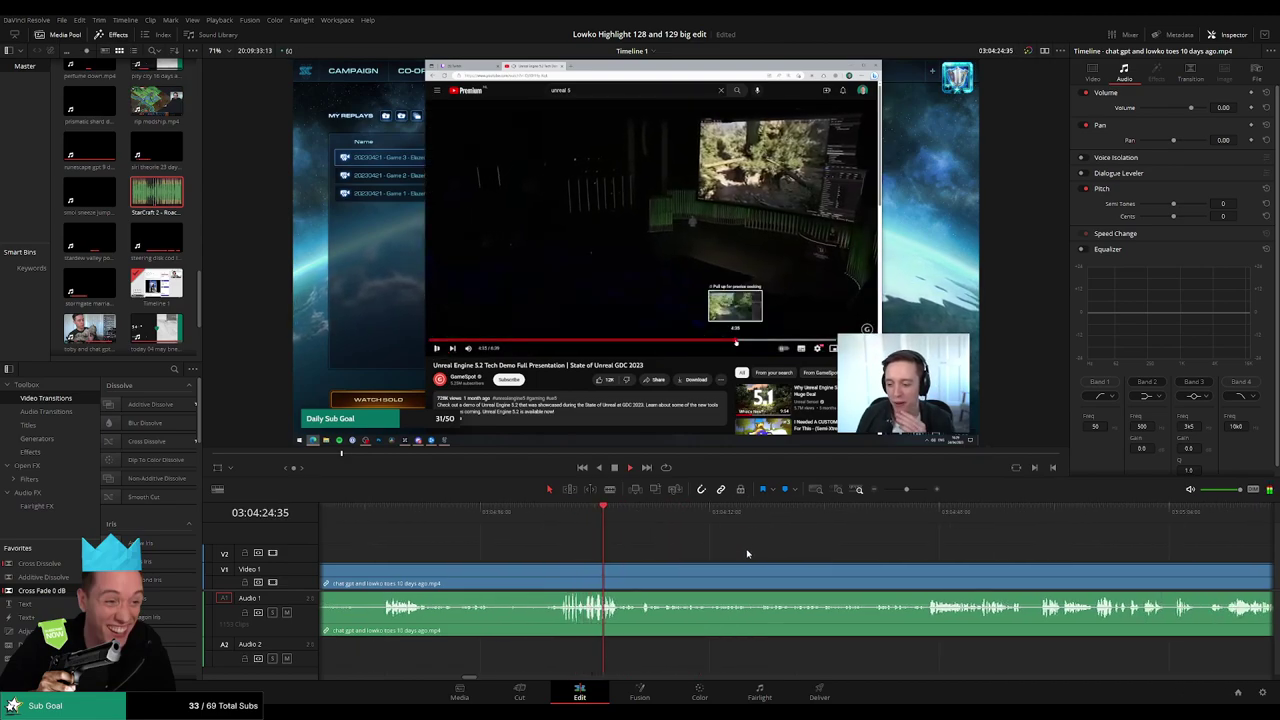
pyautogui.hscroll(3, 746, 553)
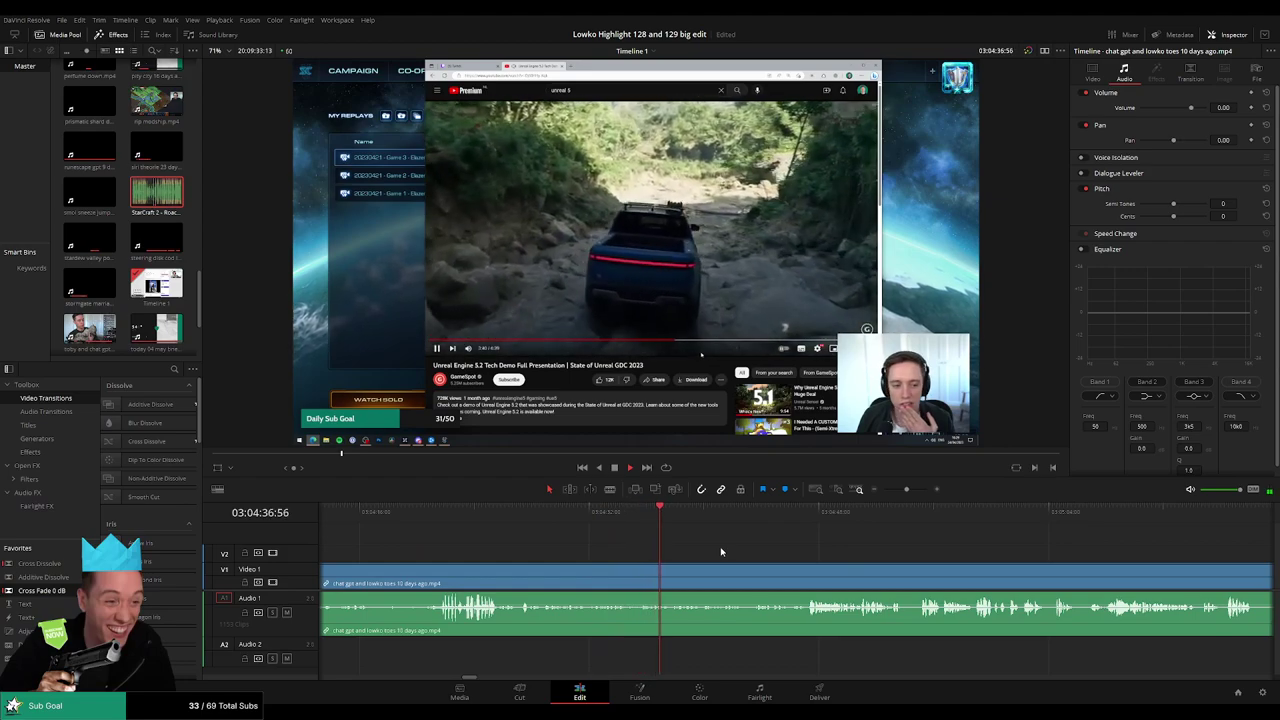
pyautogui.hscroll(2, 720, 543)
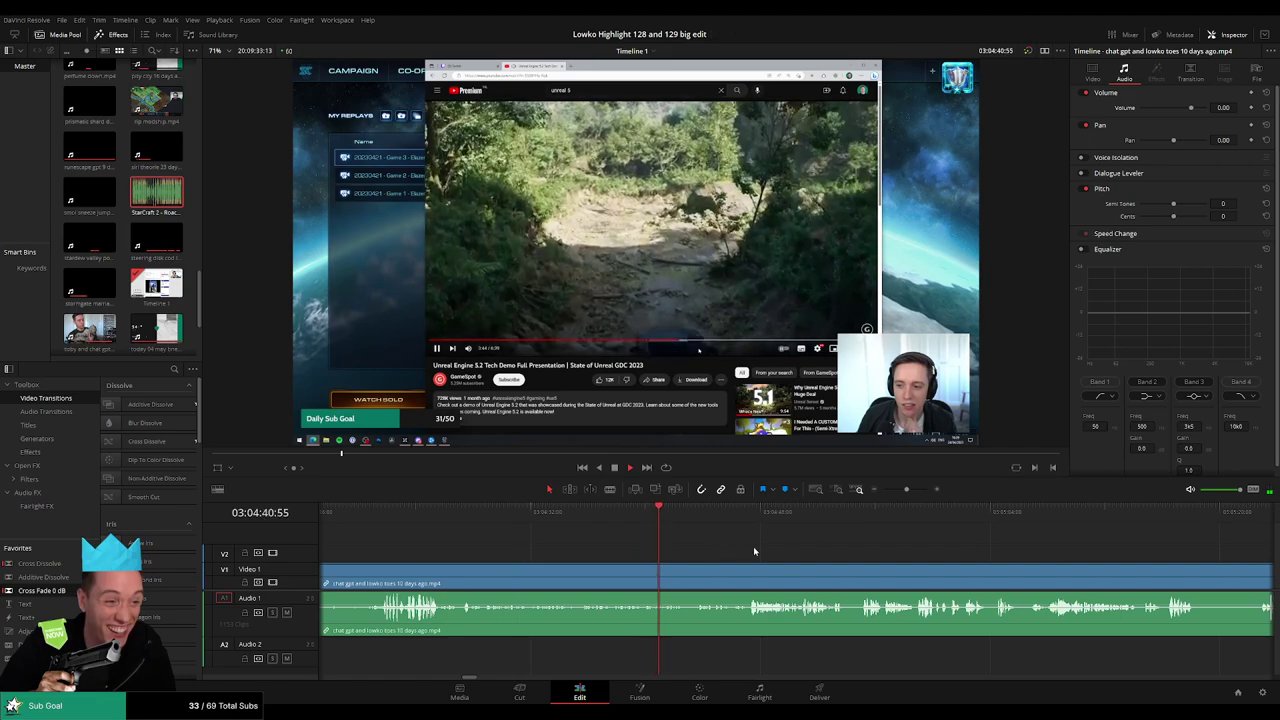
pyautogui.hscroll(5, 753, 546)
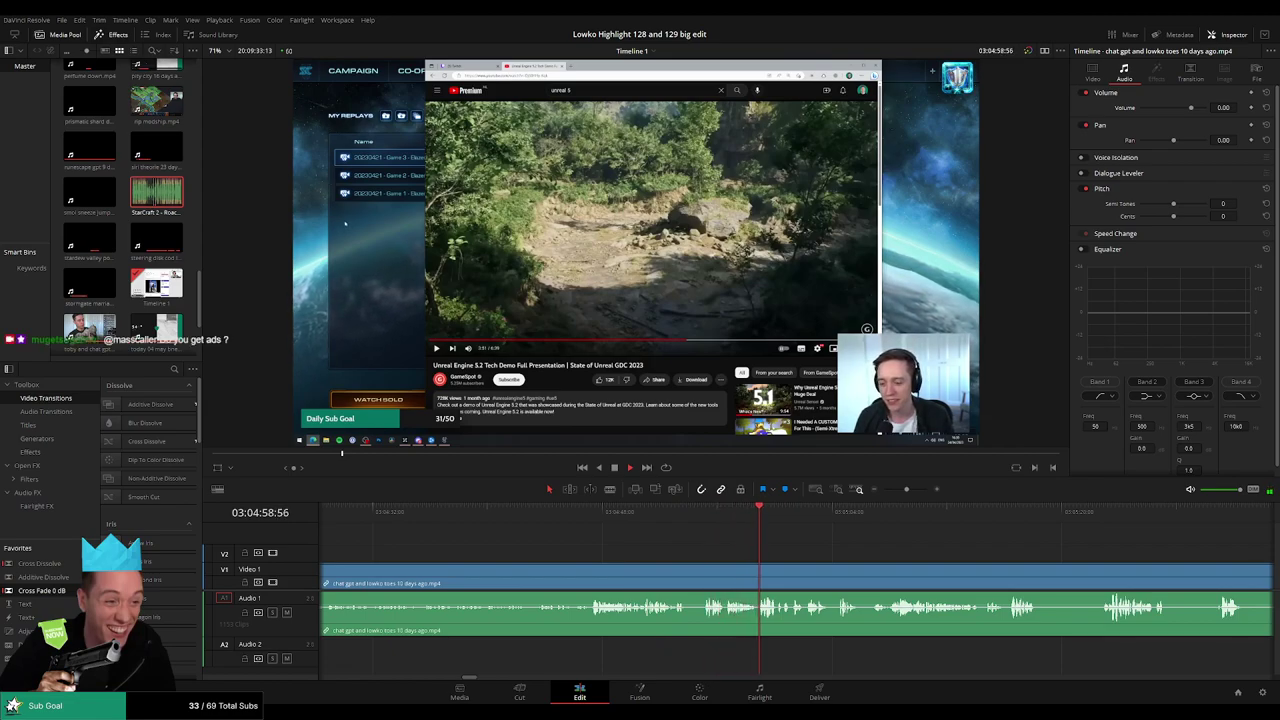
pyautogui.moveTo(797, 557); pyautogui.dragTo(558, 549)
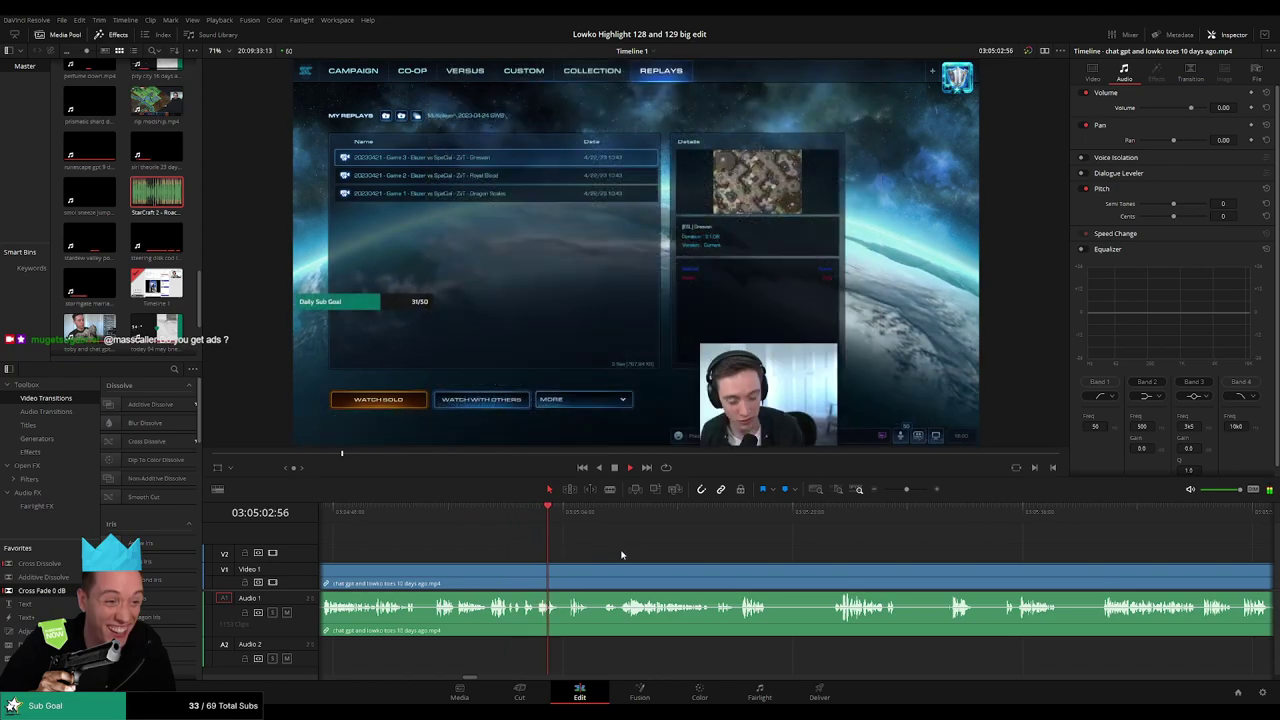
pyautogui.hscroll(2, 560, 548)
# - Split the clip at about 03:05:06 and 03:05:08 and ripple delete the section in between
pyautogui.press('b')
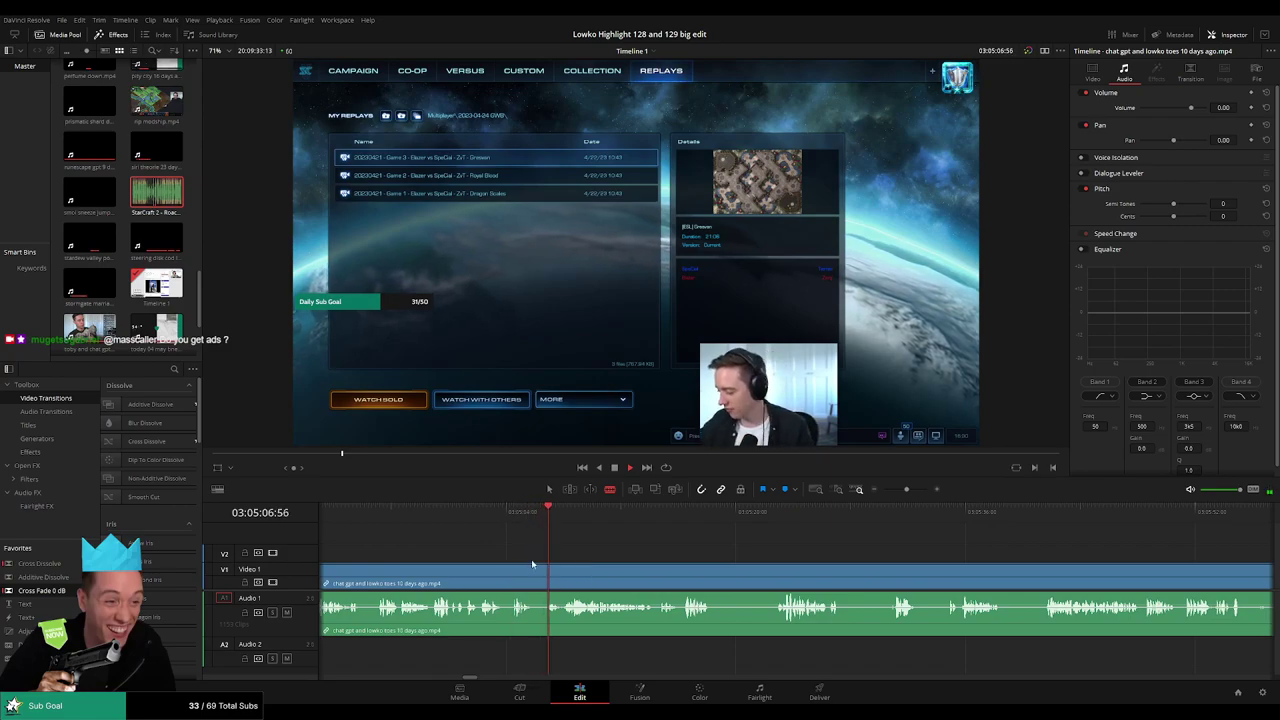
pyautogui.click(534, 570)
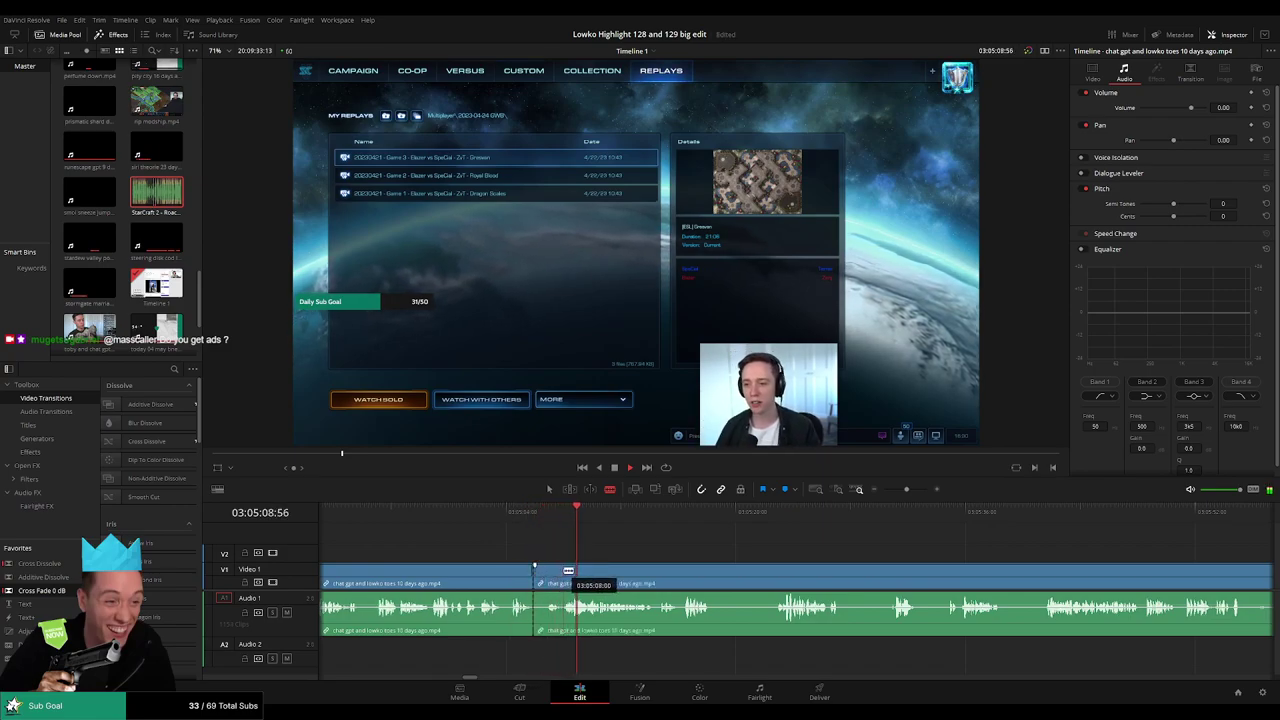
pyautogui.click(561, 572)
pyautogui.press('a')
pyautogui.click(549, 578)
pyautogui.press('Delete')
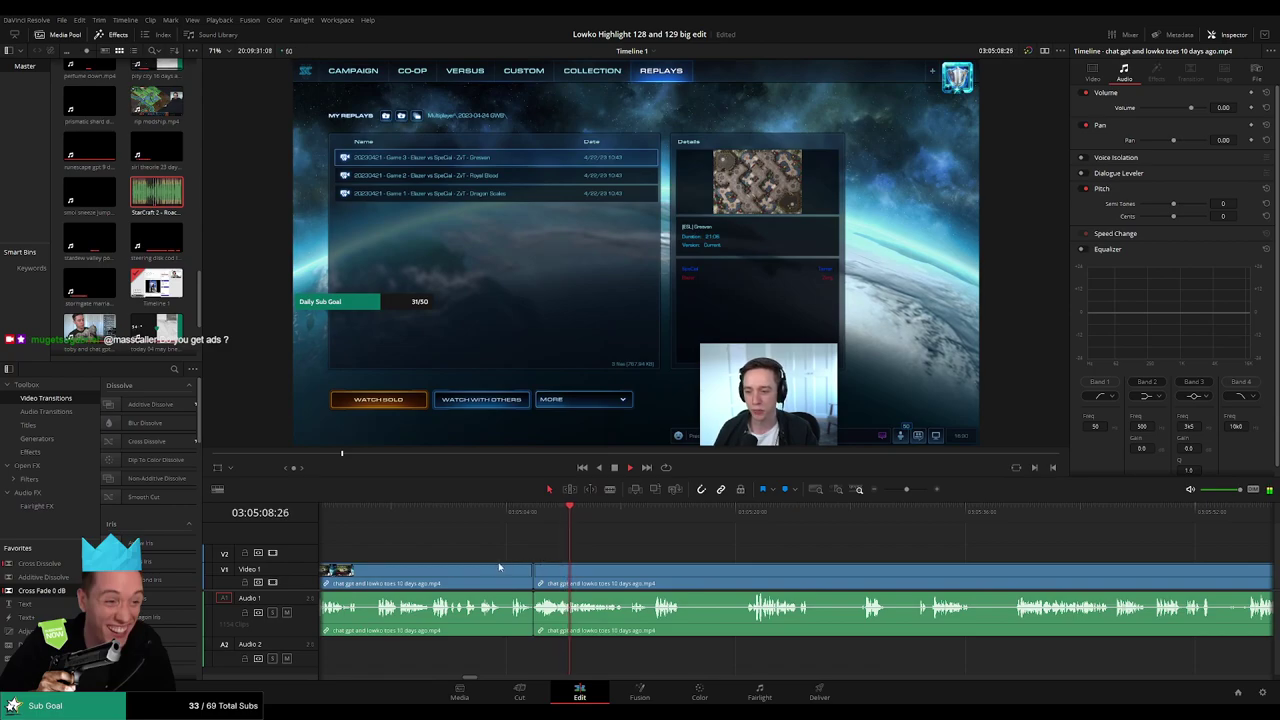
# - Cut out the short pause at about 03:05:04, just before the previous join, and close the gap
pyautogui.press('b')
pyautogui.click(501, 573)
pyautogui.click(511, 573)
pyautogui.press('a')
pyautogui.click(506, 574)
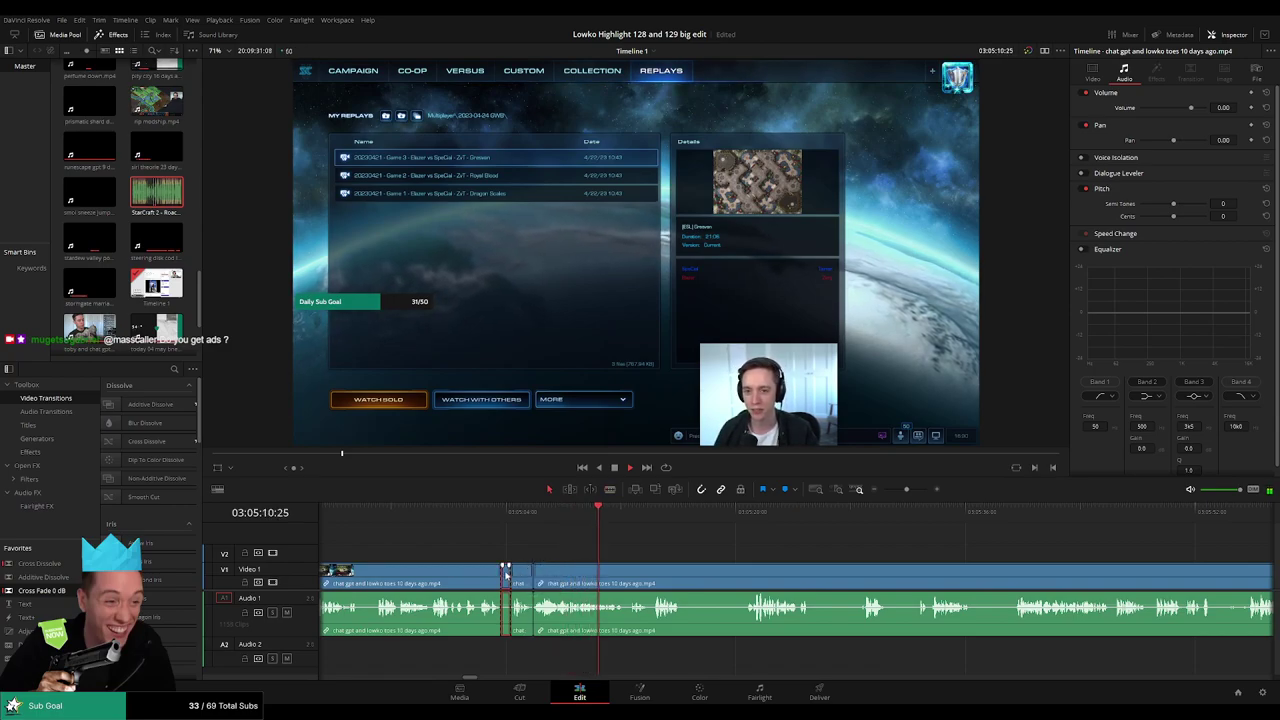
pyautogui.press('Delete')
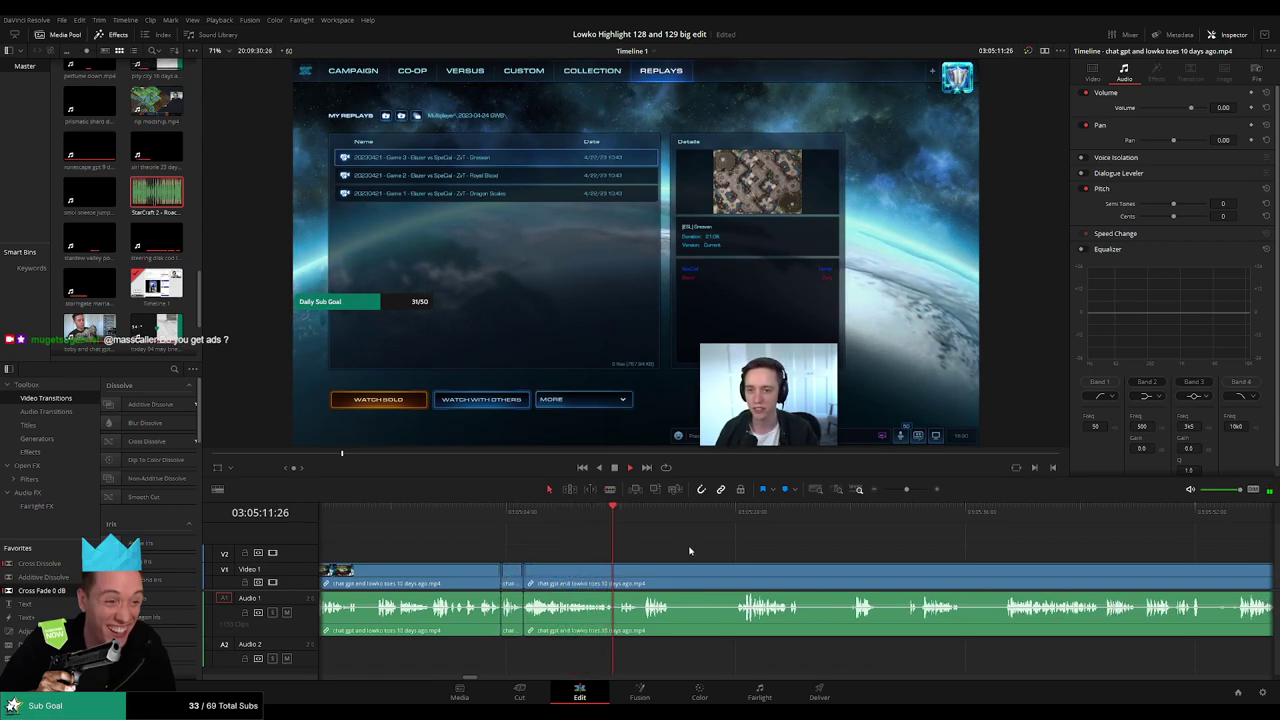
# - Split the clip at about 03:05:15 and 03:05:20 and ripple delete the quiet section in between
pyautogui.moveTo(690, 551); pyautogui.dragTo(480, 543)
pyautogui.press('b')
pyautogui.click(470, 576)
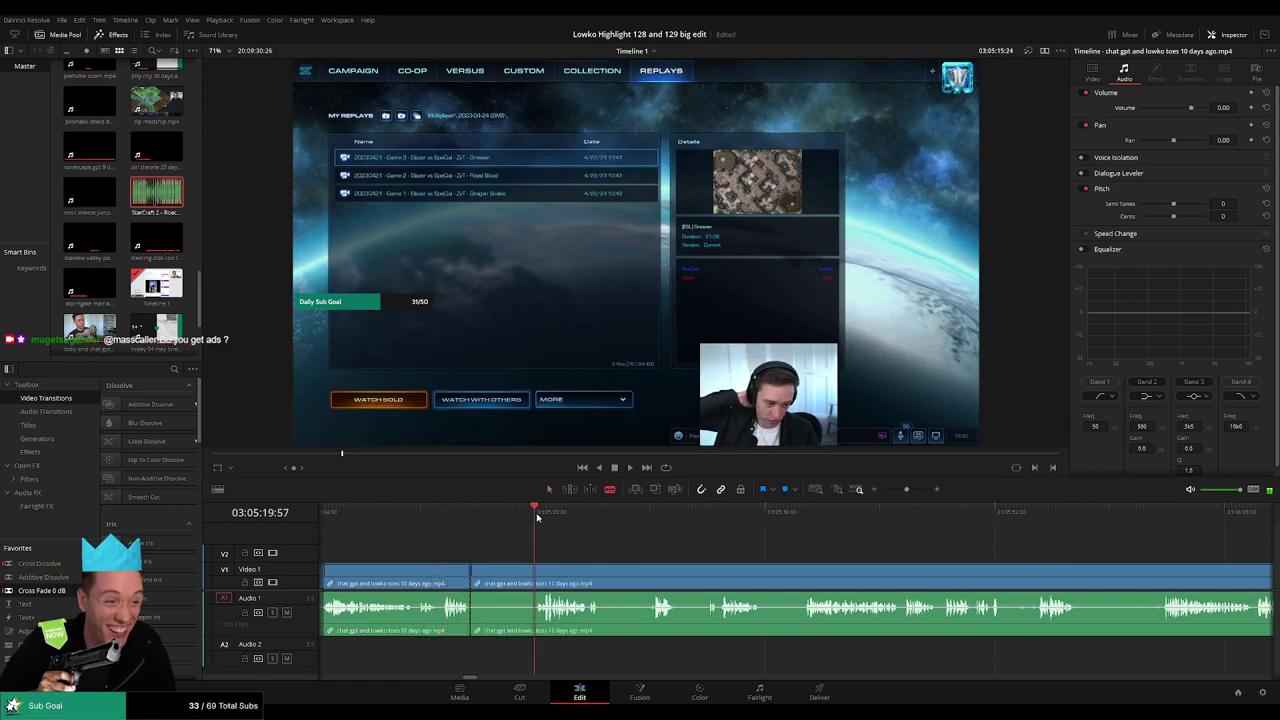
pyautogui.click(537, 578)
pyautogui.press('a')
pyautogui.click(516, 578)
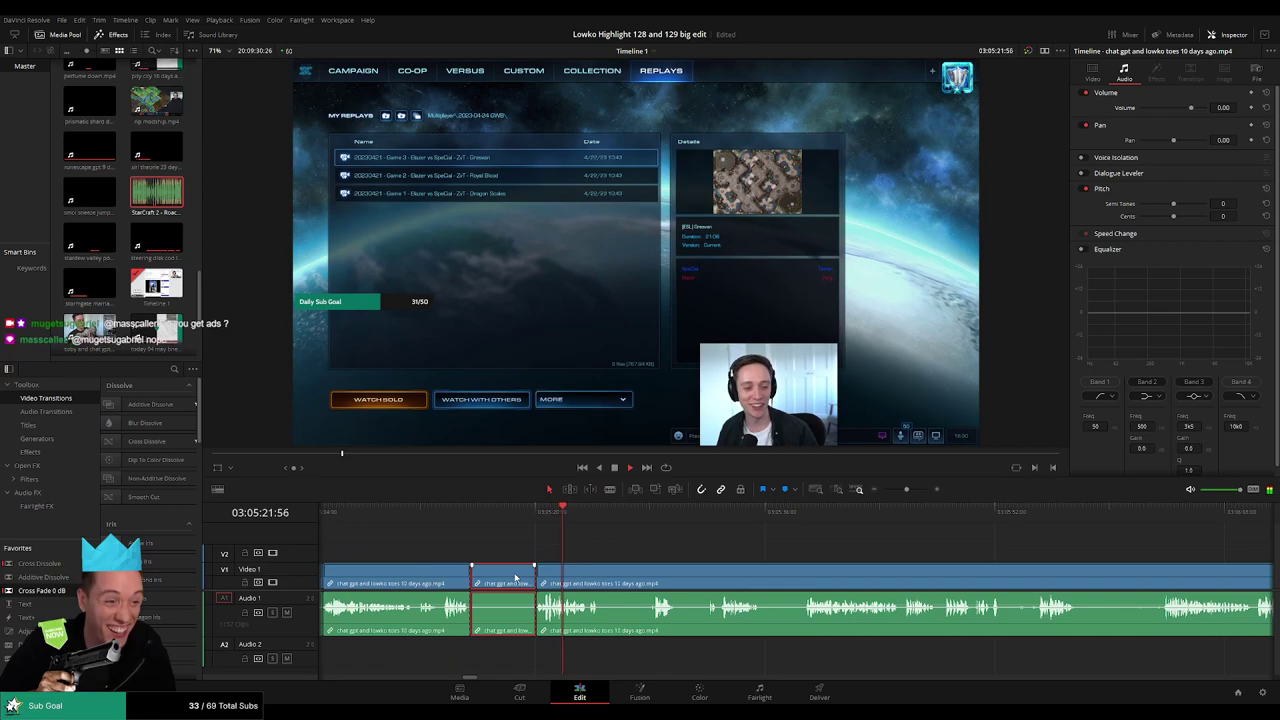
pyautogui.press('Delete')
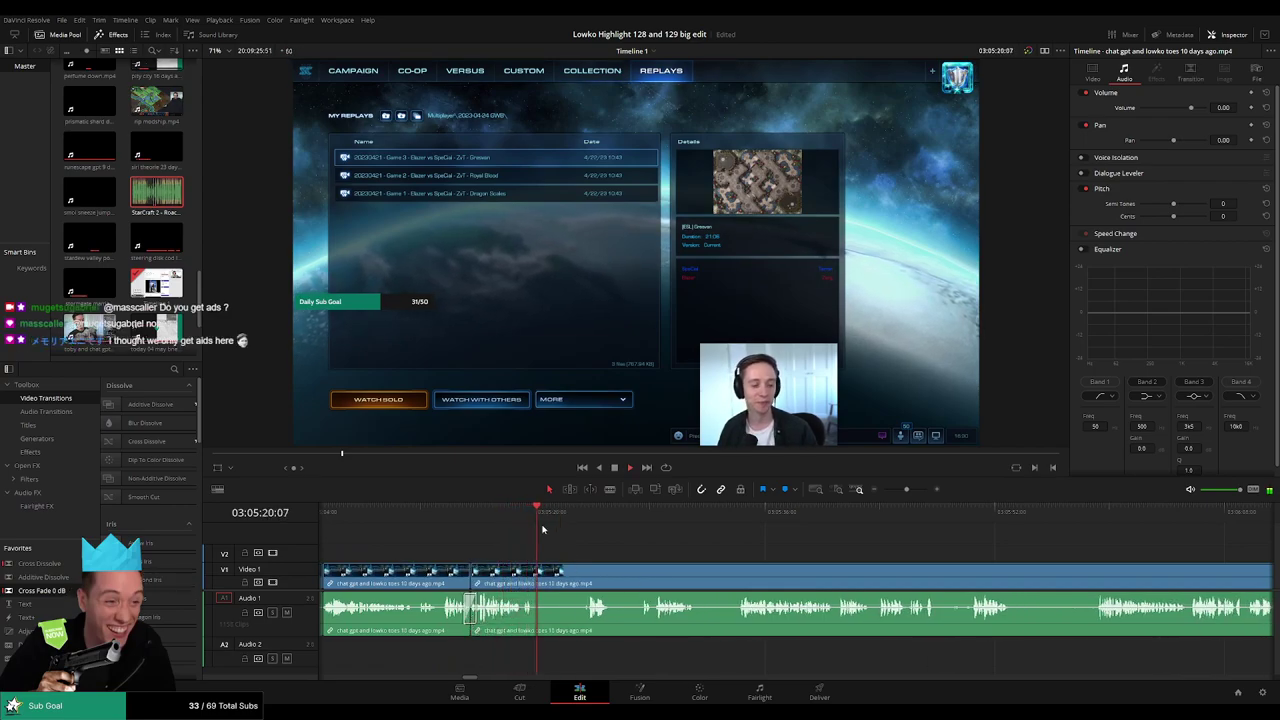
# - Split the clip at about 03:05:20 and 03:05:27 and ripple delete the section in between
pyautogui.hotkey('shift', 'Right')
pyautogui.hotkey('shift', 'Right')
pyautogui.hotkey('shift', 'Right')
pyautogui.press('b')
pyautogui.click(535, 571)
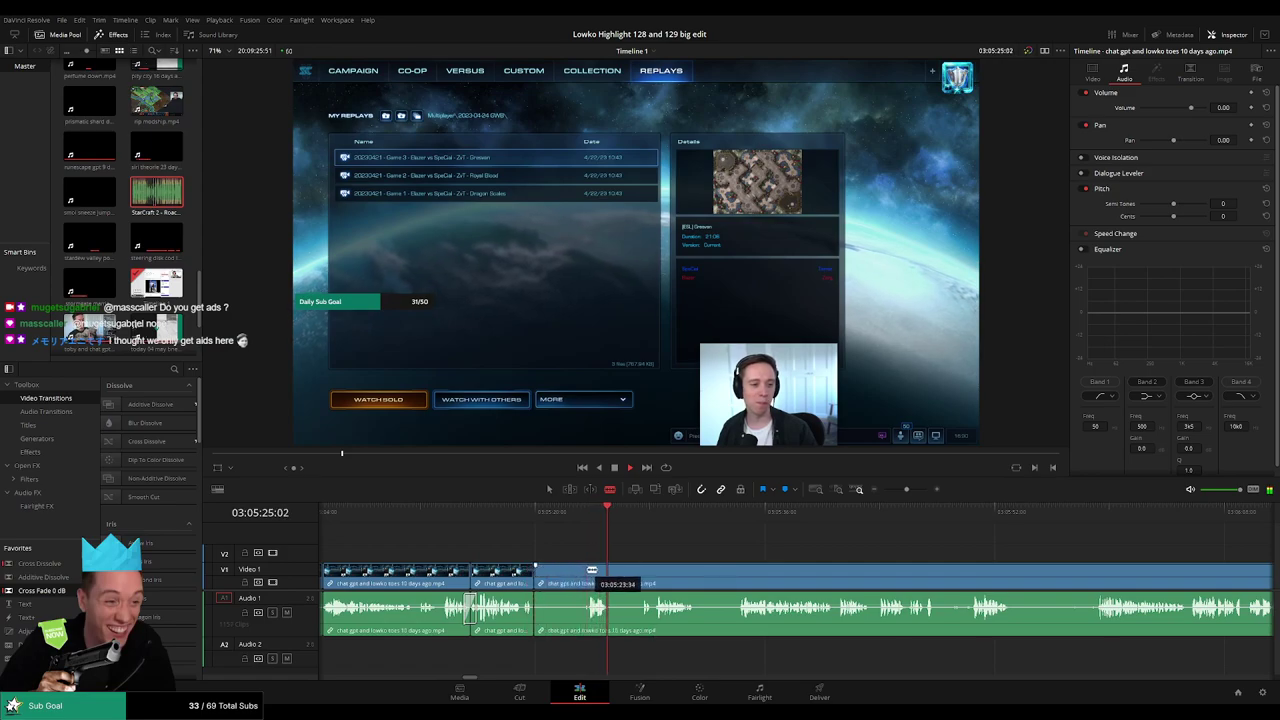
pyautogui.click(638, 517)
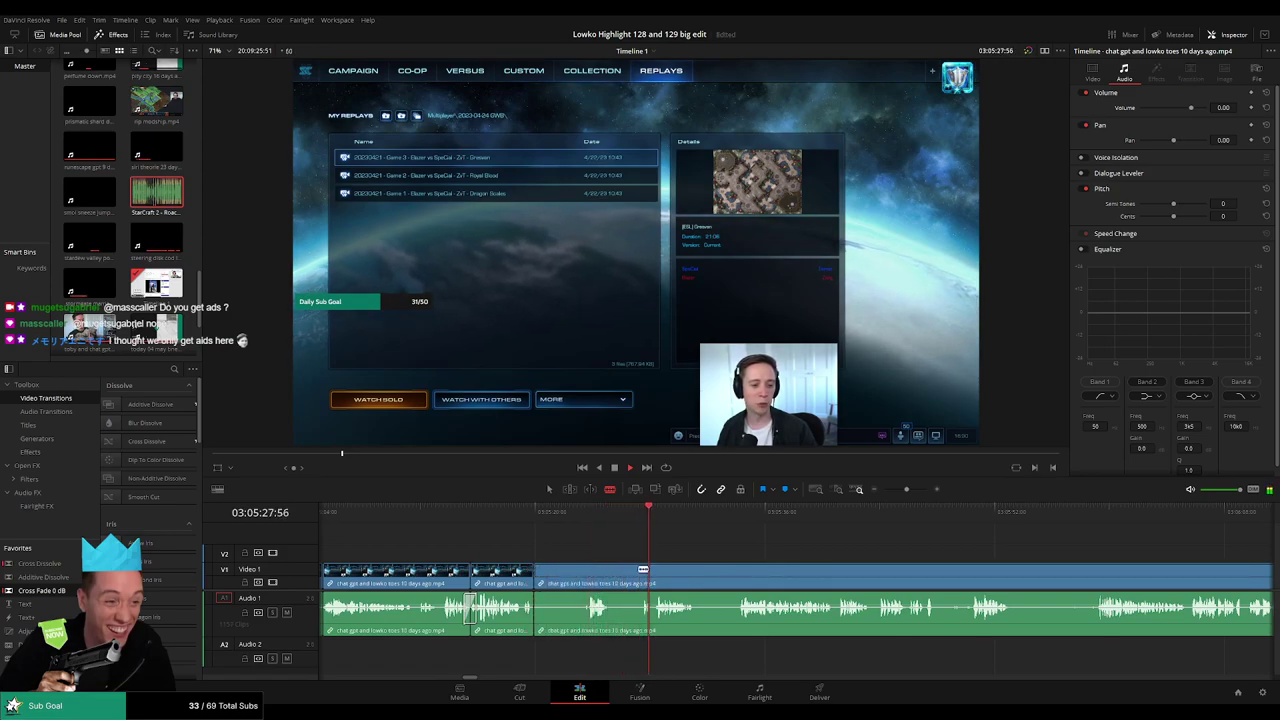
pyautogui.click(642, 571)
pyautogui.press('a')
pyautogui.click(591, 574)
pyautogui.press('Delete')
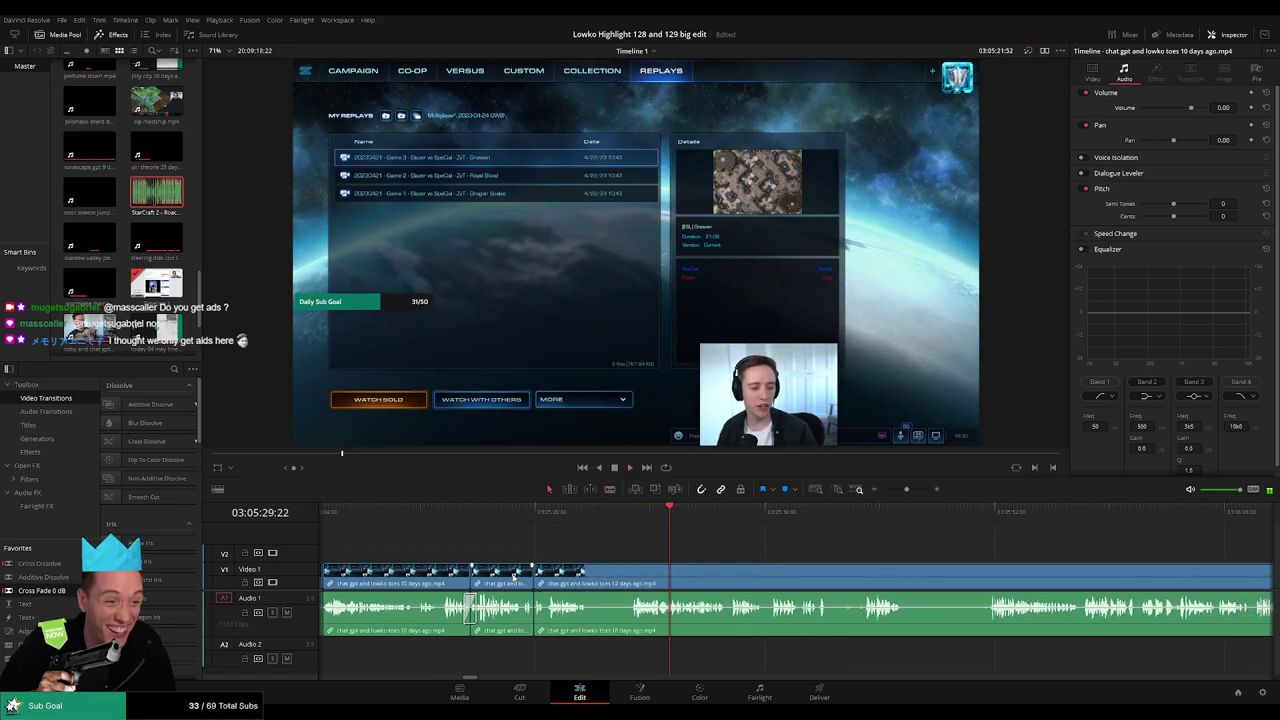
# - Split the clip at about 03:05:23 and 03:05:26 and ripple delete the silent section in between
pyautogui.click(533, 515)
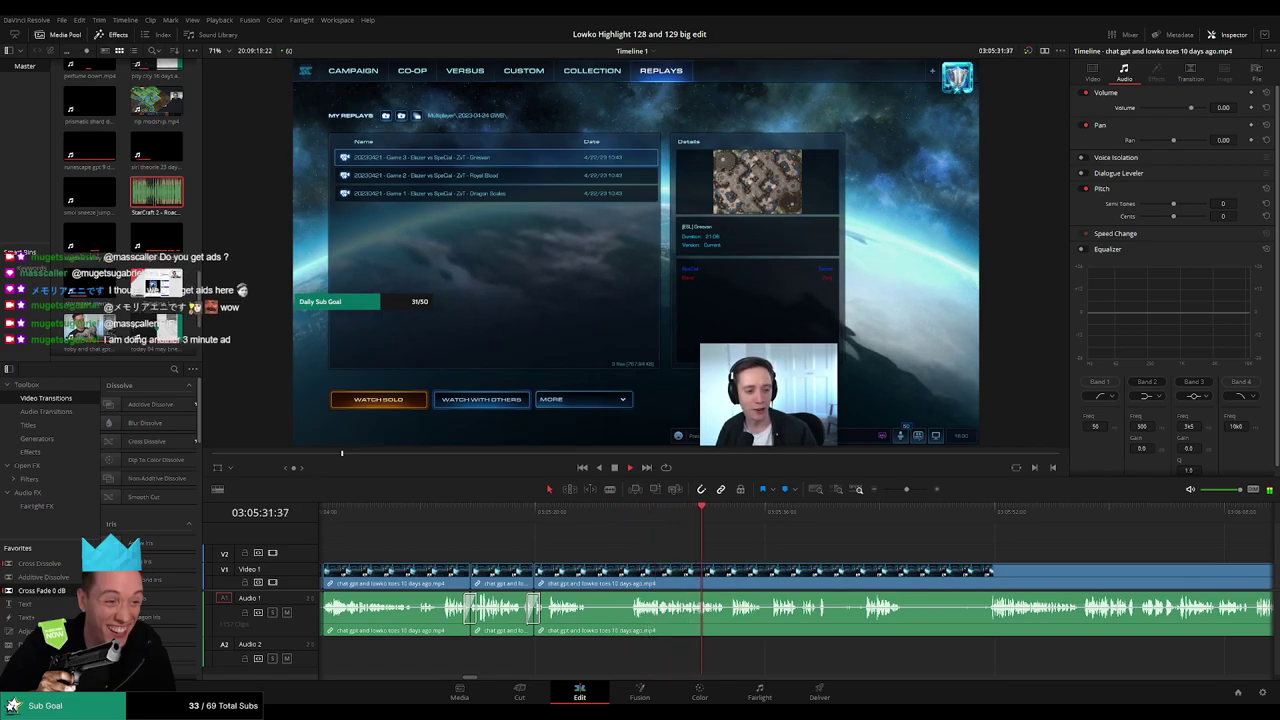
pyautogui.press('b')
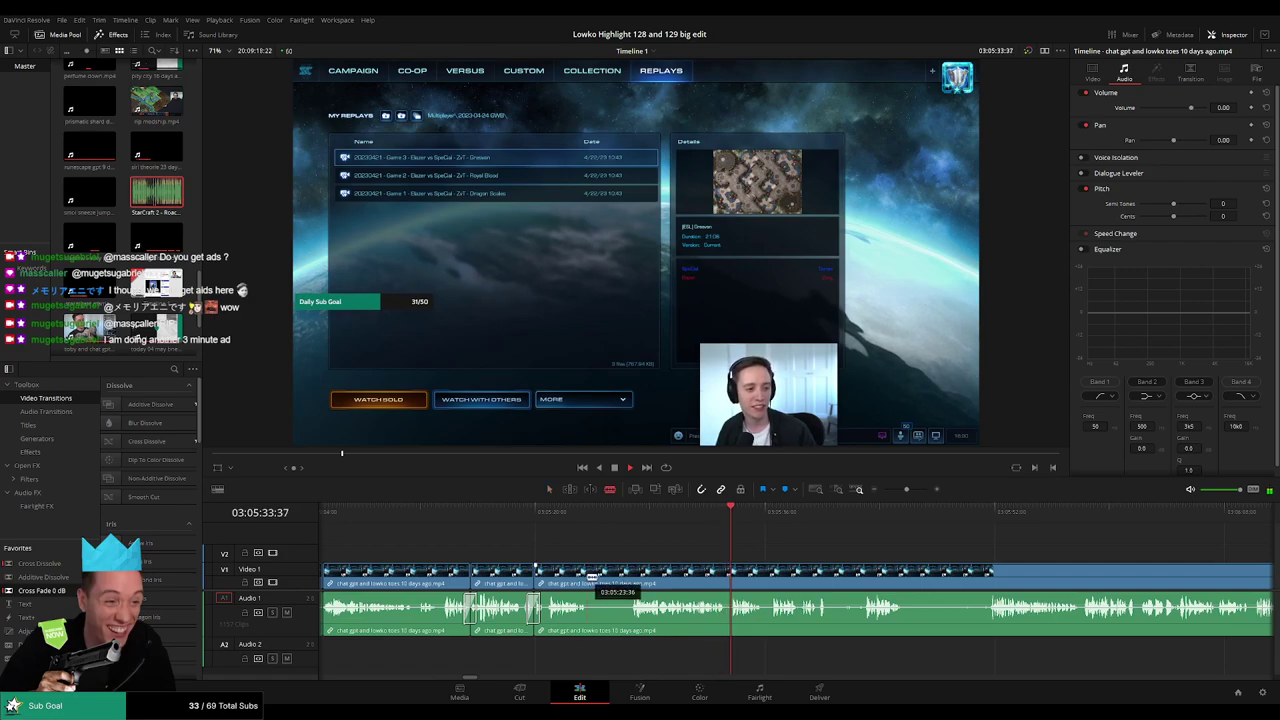
pyautogui.click(589, 578)
pyautogui.click(630, 578)
pyautogui.press('a')
pyautogui.click(601, 578)
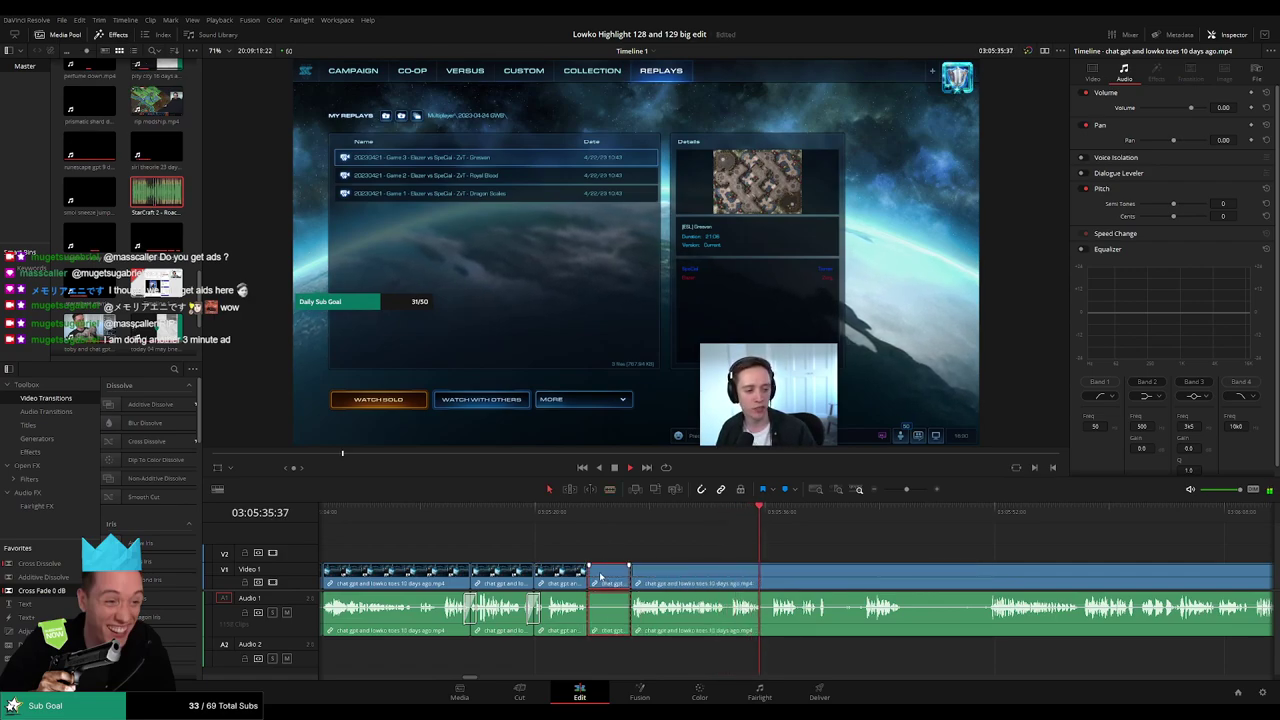
pyautogui.press('Delete')
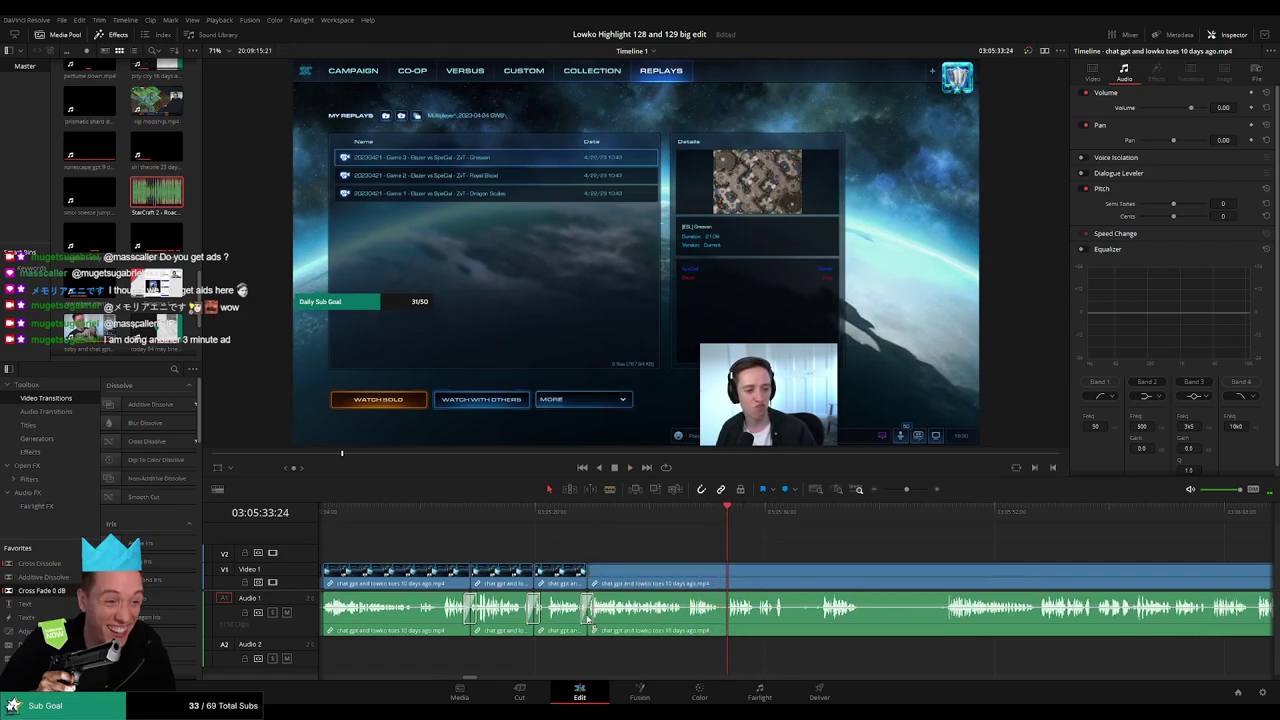
# - Split the clip at about 03:05:43 and 03:05:49, ripple delete the silence in between and return to the join
pyautogui.press('space')
pyautogui.moveTo(766, 560); pyautogui.dragTo(577, 558)
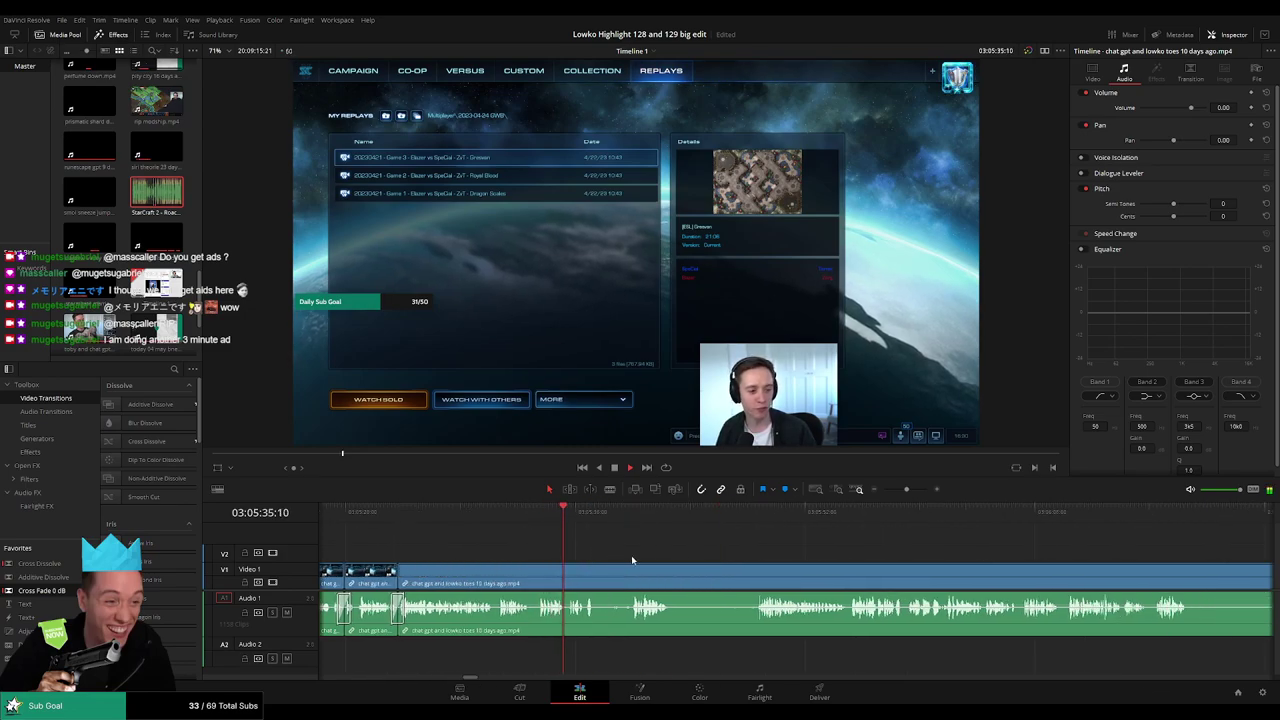
pyautogui.hscroll(1, 631, 560)
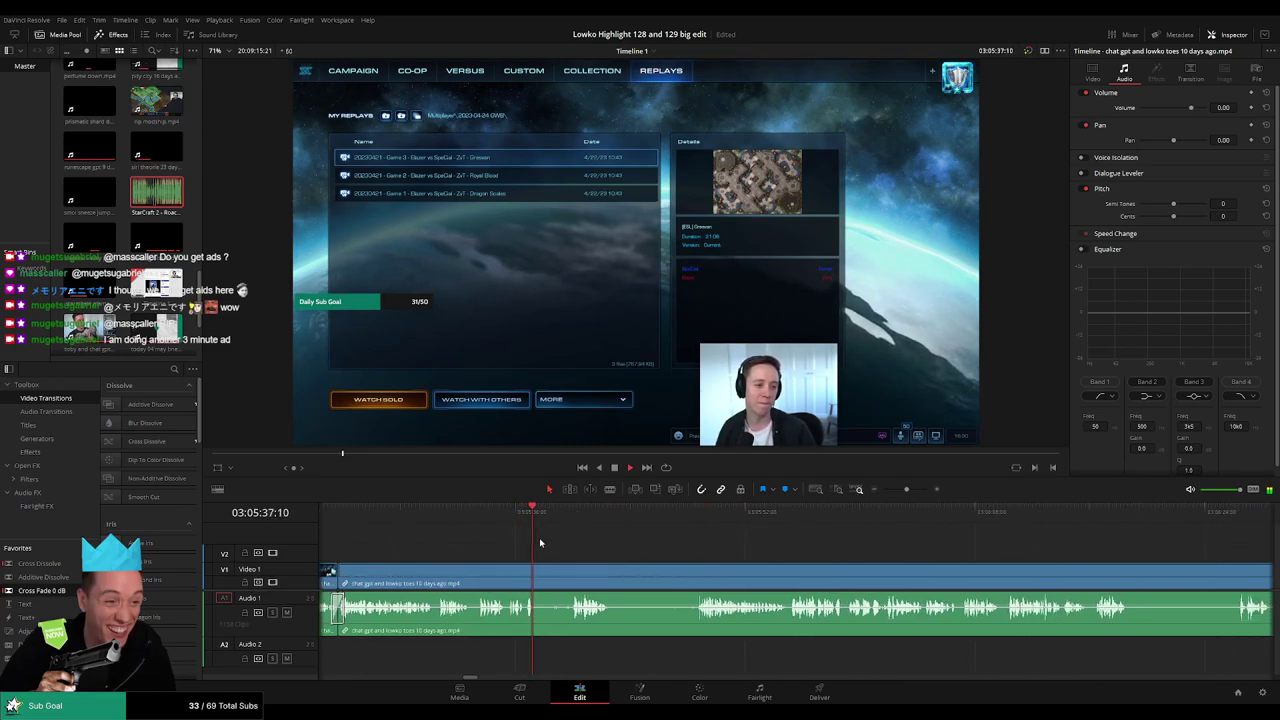
pyautogui.press('b')
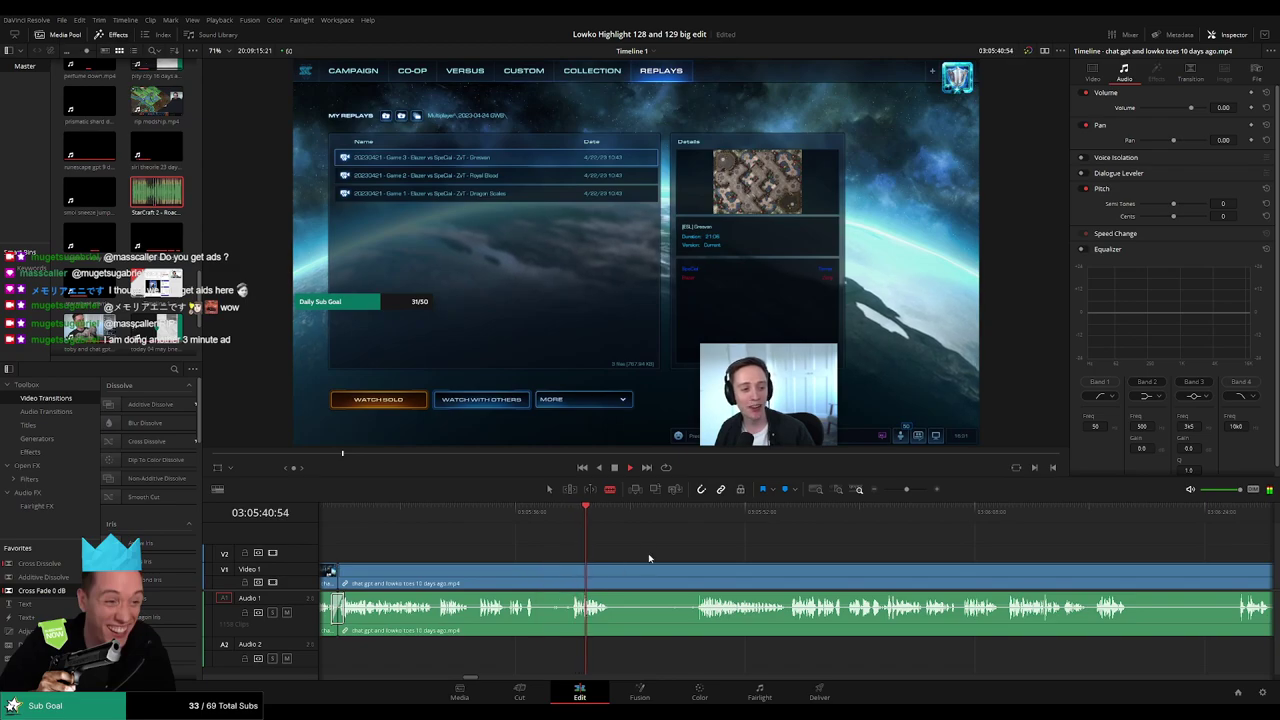
pyautogui.hscroll(2, 669, 553)
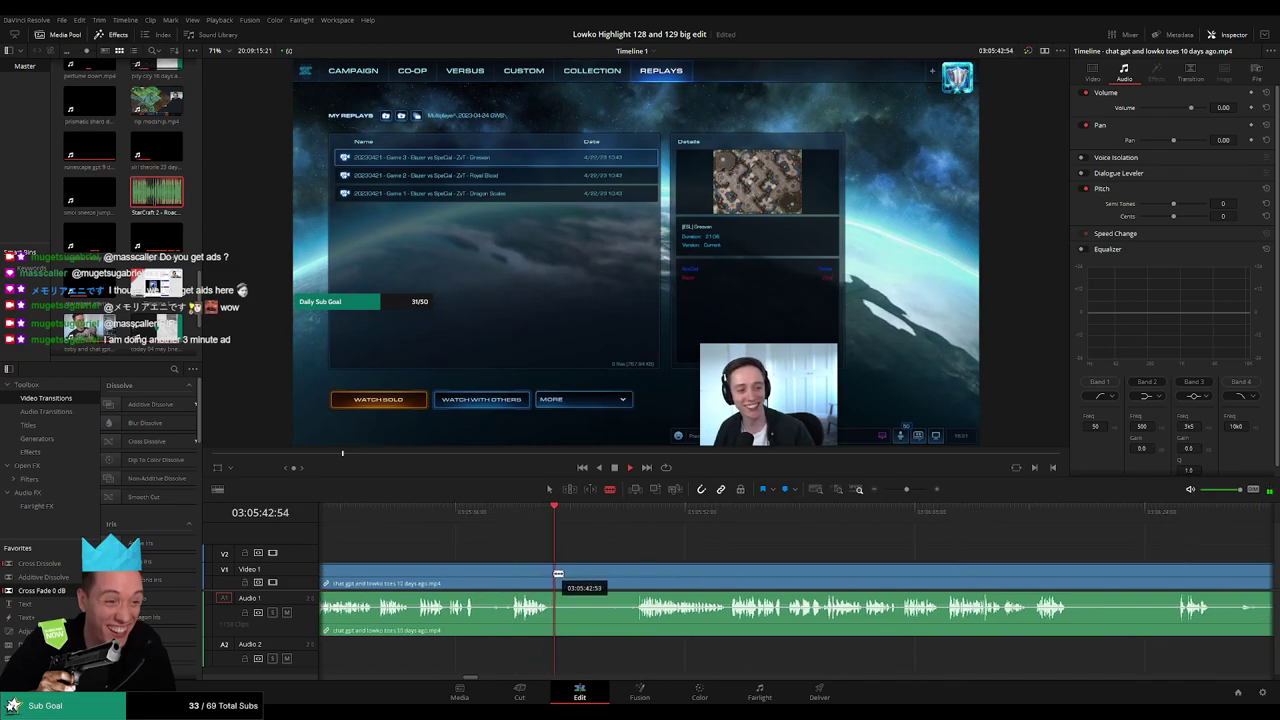
pyautogui.click(558, 573)
pyautogui.click(630, 514)
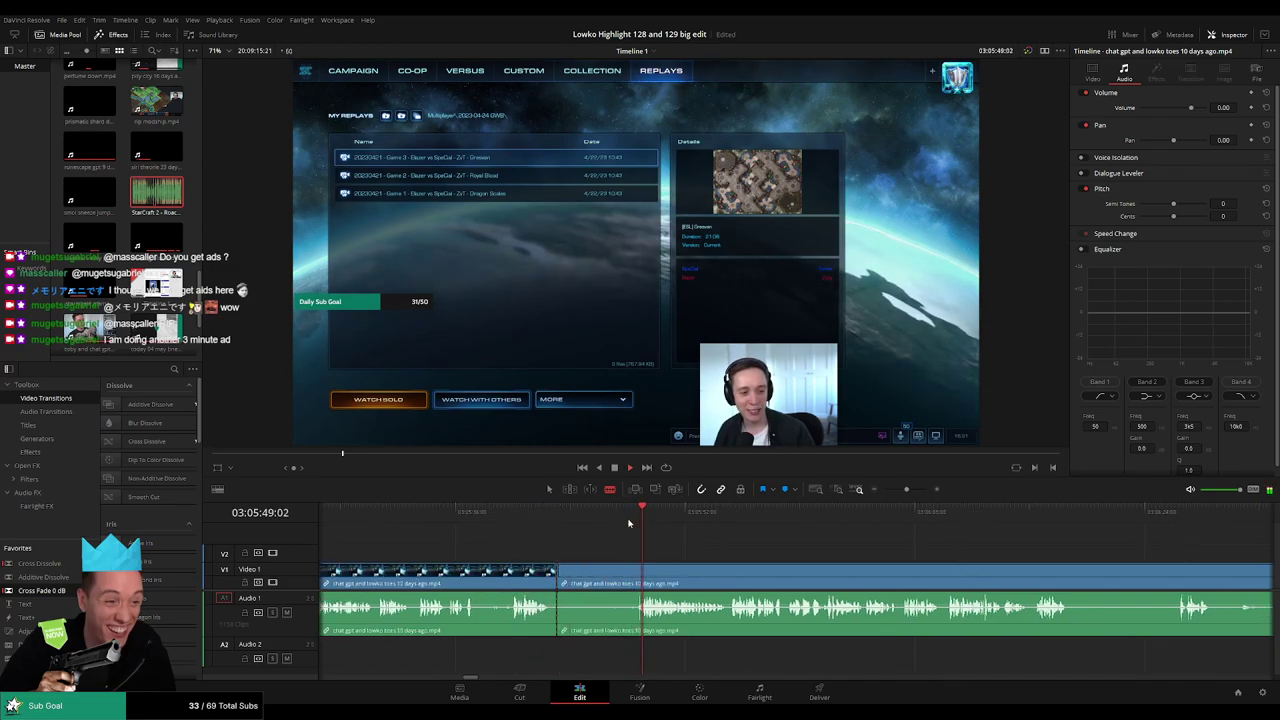
pyautogui.click(636, 585)
pyautogui.press('a')
pyautogui.click(614, 578)
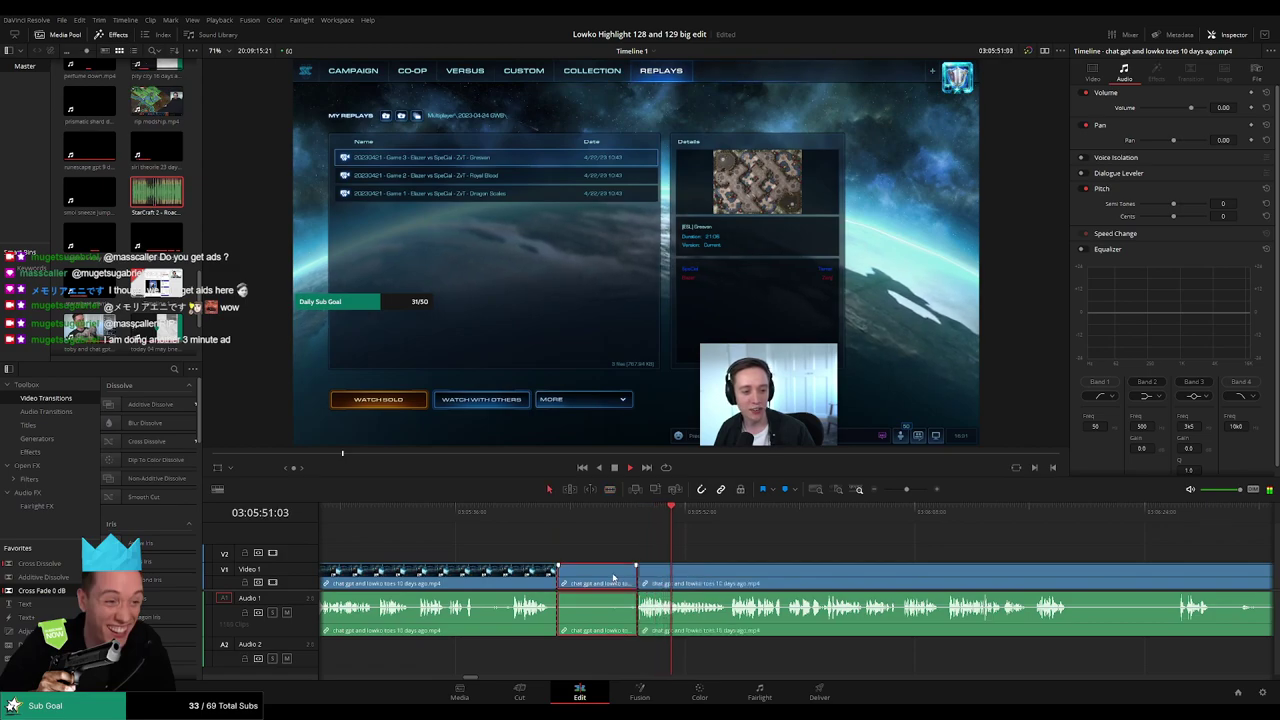
pyautogui.press('Delete')
pyautogui.press('Up')
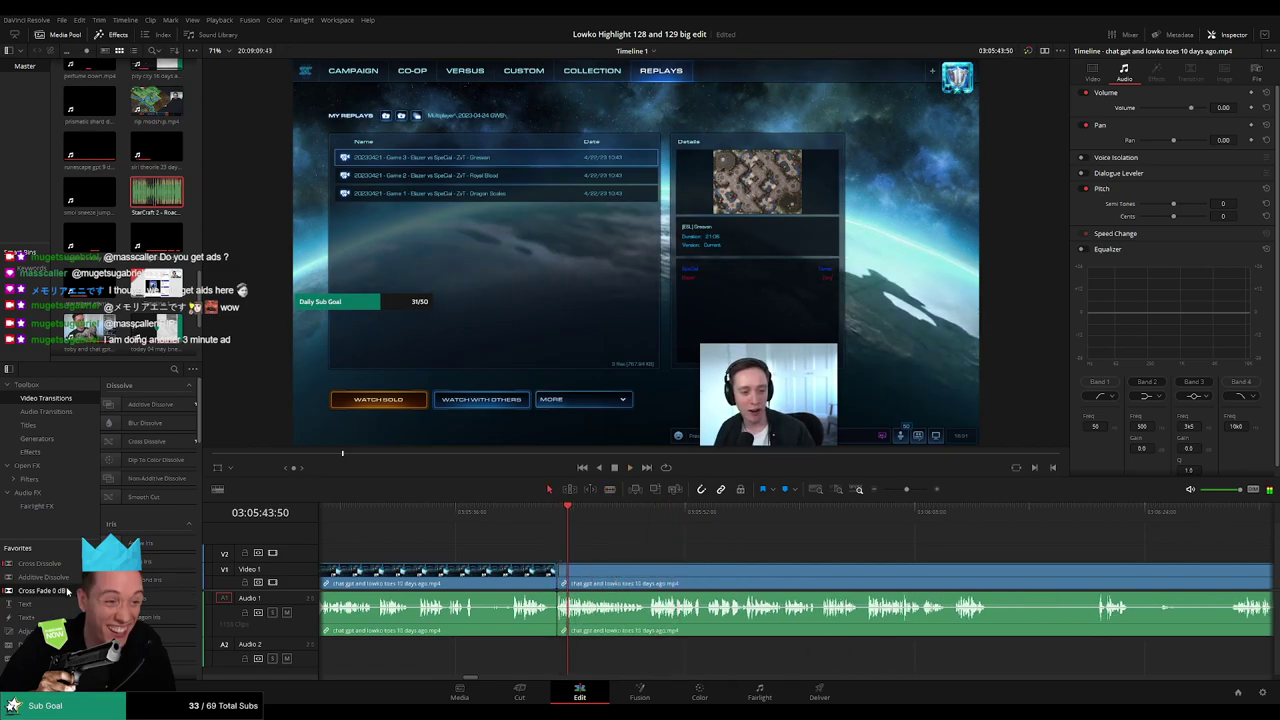
# - Split the clip at about 03:06:13 and 03:06:20 and ripple delete the silent section in between
pyautogui.moveTo(677, 556); pyautogui.dragTo(603, 553)
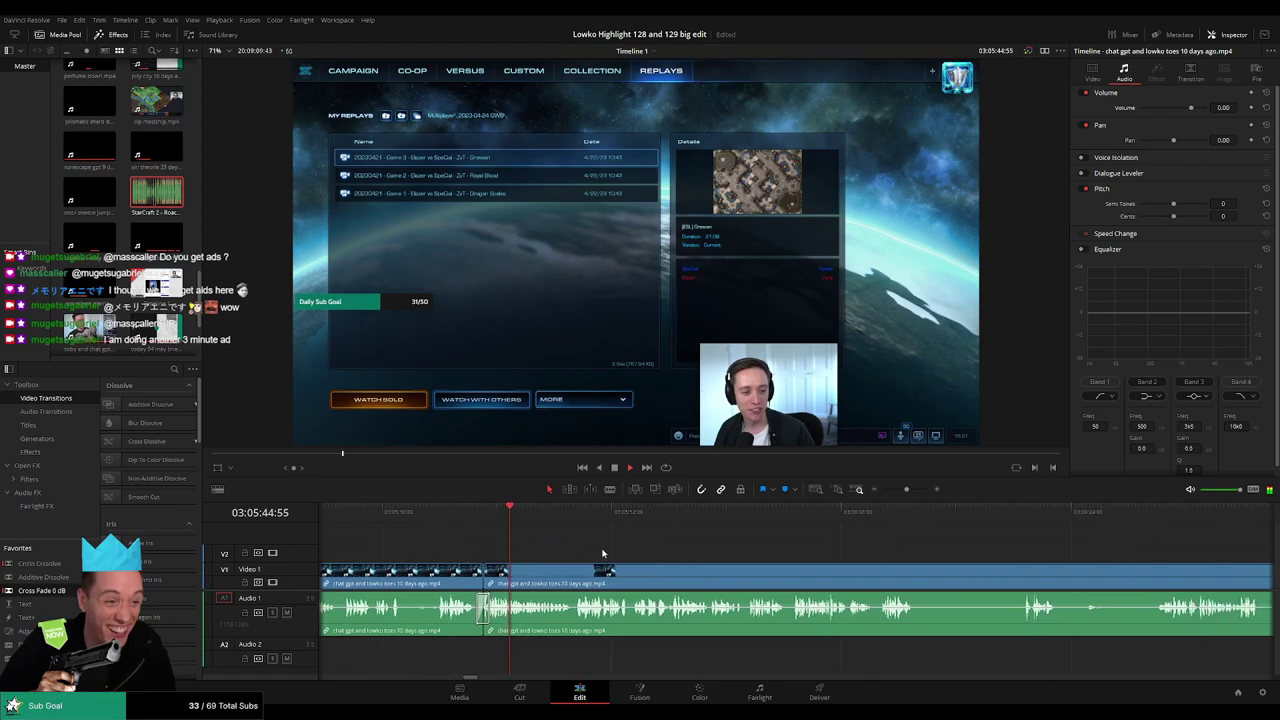
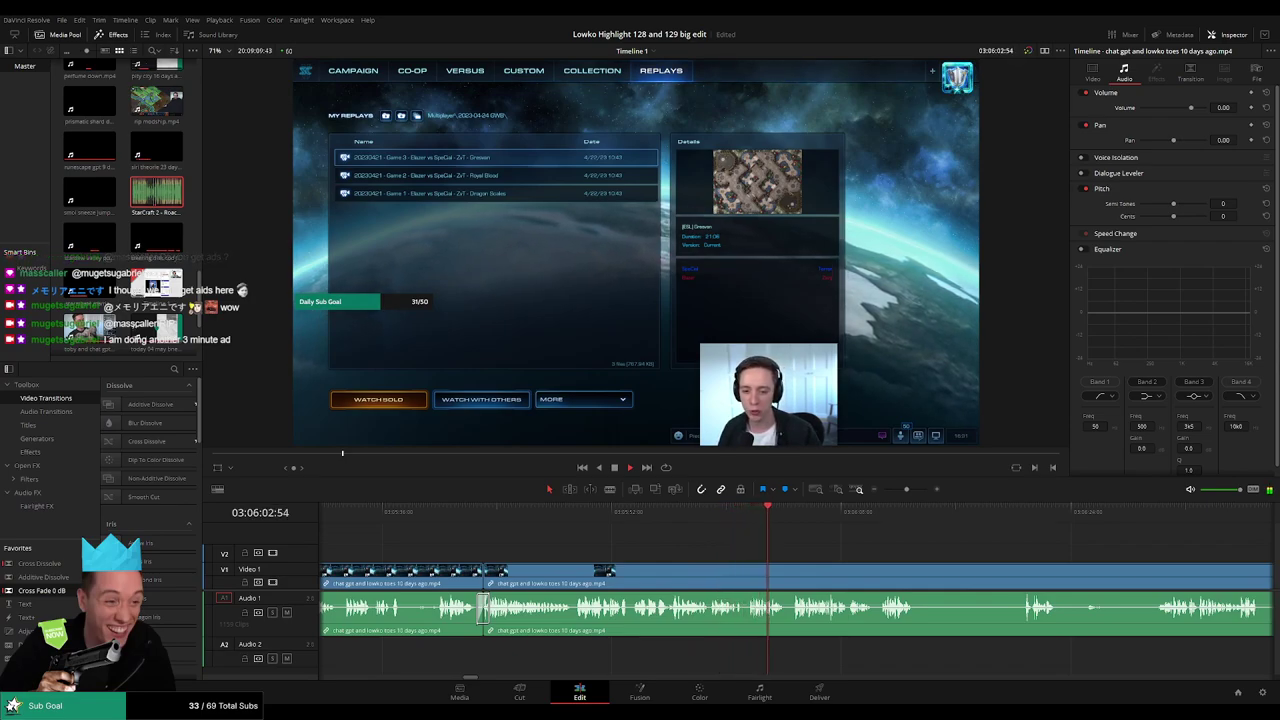
pyautogui.moveTo(836, 551); pyautogui.dragTo(614, 541)
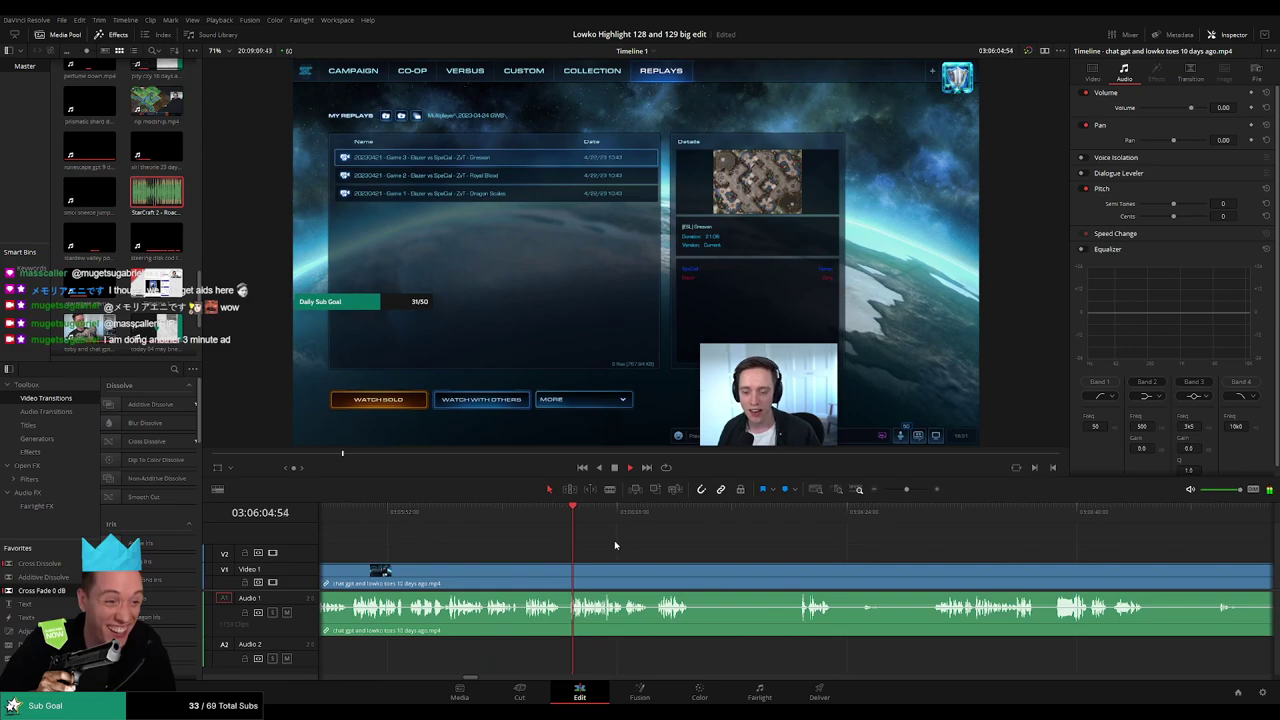
pyautogui.moveTo(713, 554); pyautogui.dragTo(681, 549)
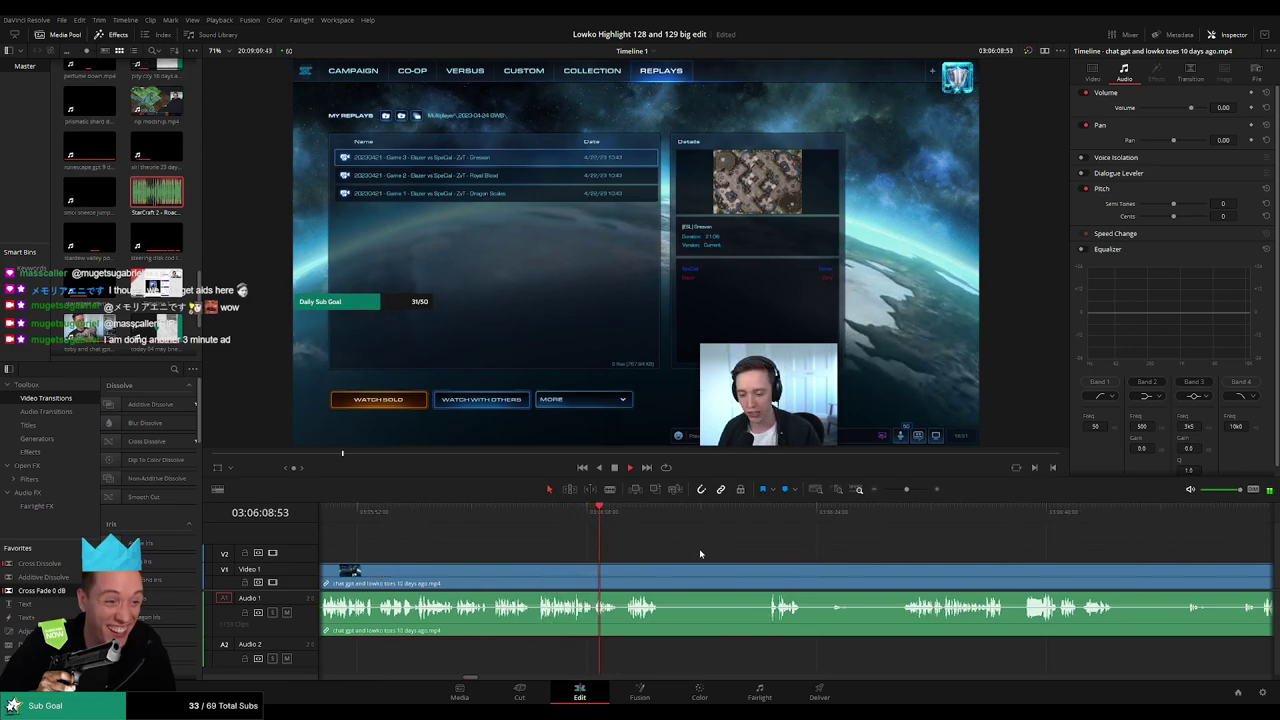
pyautogui.hscroll(2, 675, 548)
pyautogui.hscroll(2, 630, 548)
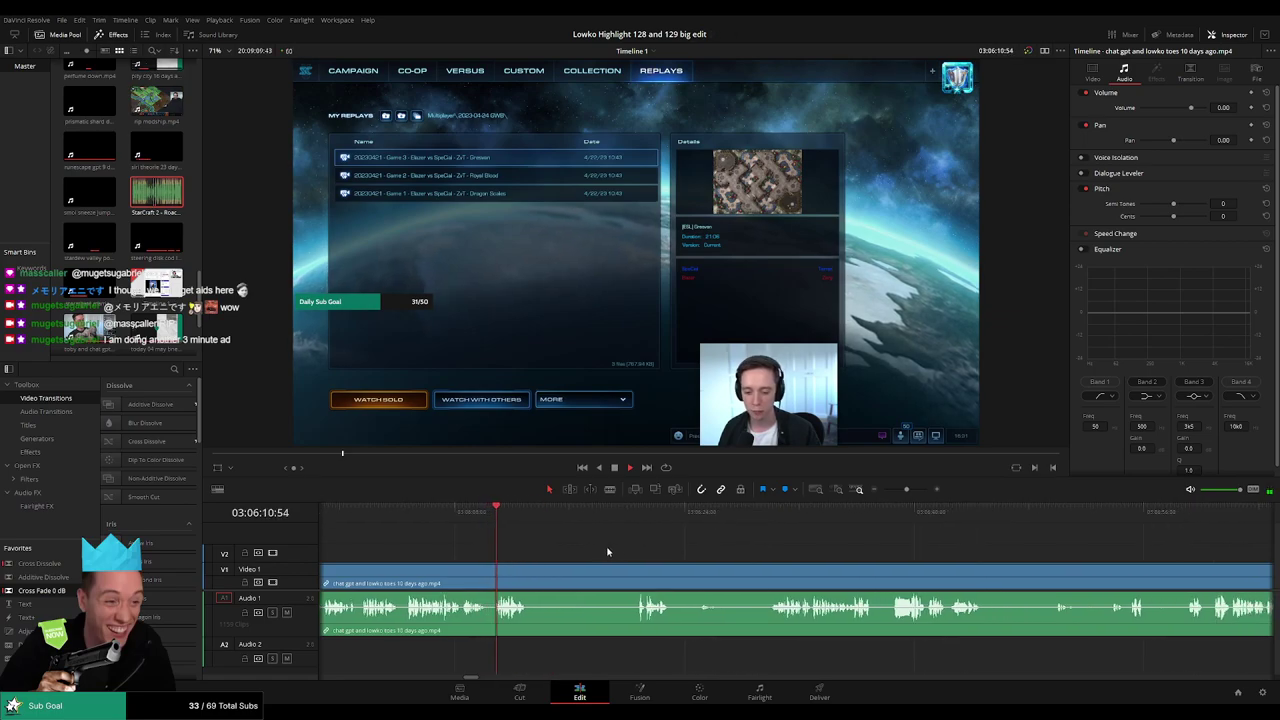
pyautogui.hscroll(1, 585, 543)
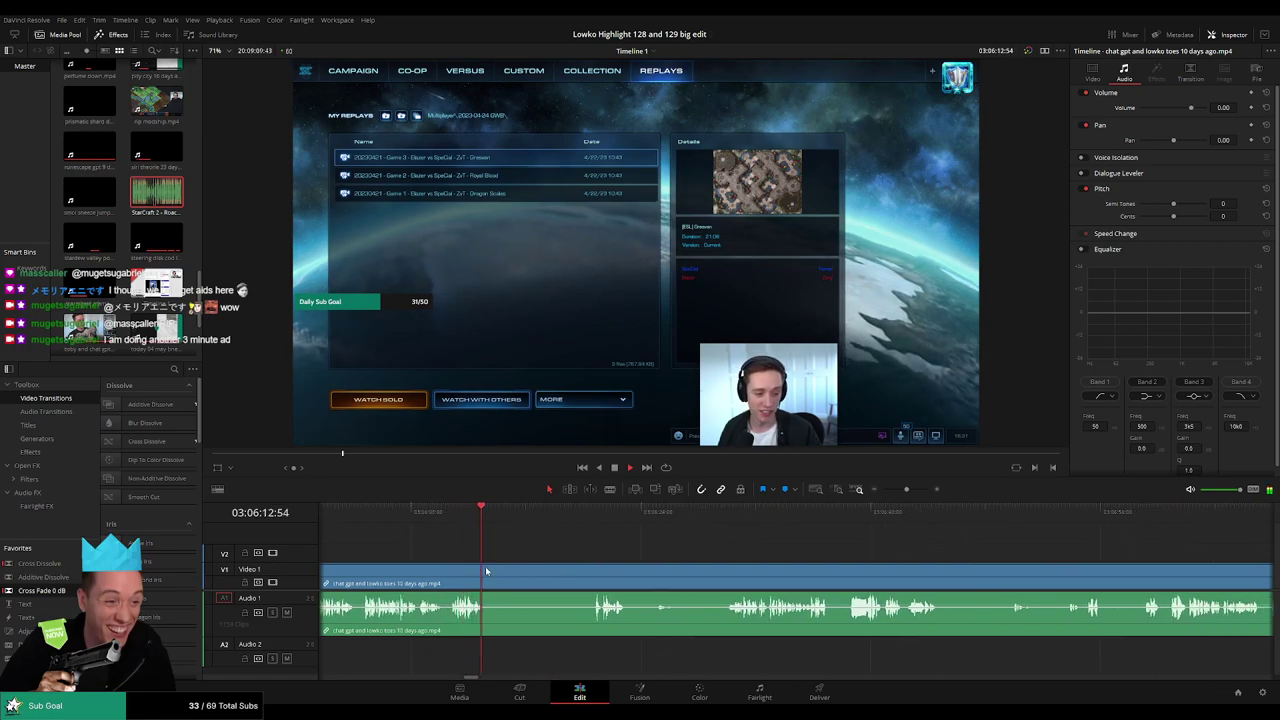
pyautogui.press('b')
pyautogui.click(487, 577)
pyautogui.click(594, 516)
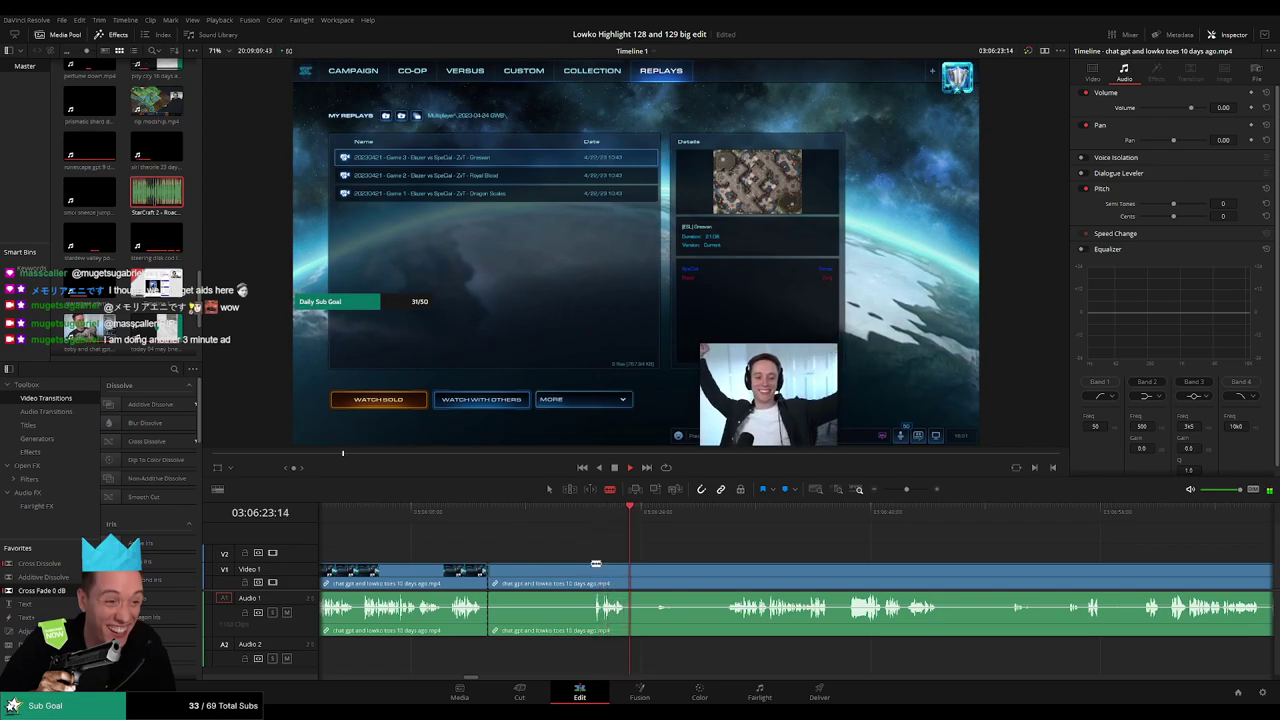
pyautogui.click(592, 575)
pyautogui.press('a')
pyautogui.click(580, 577)
pyautogui.press('Delete')
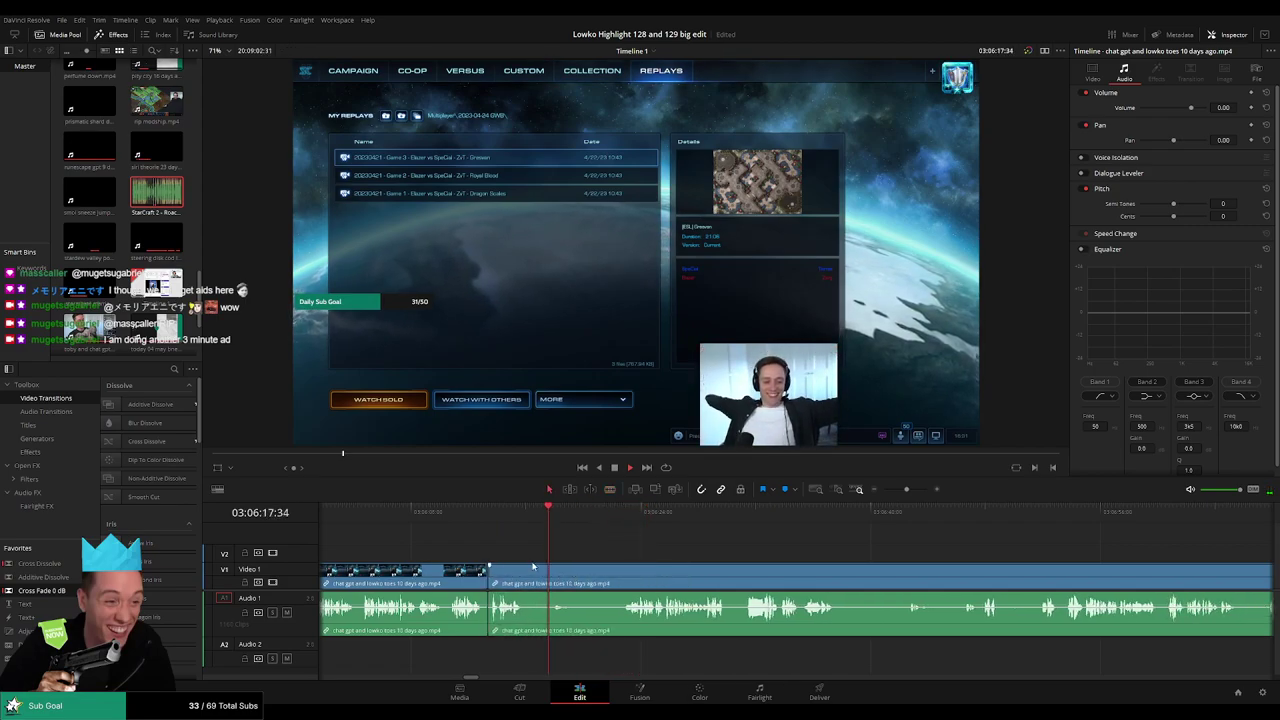
# - Split the clip at about 03:06:16 and 03:06:23 and ripple delete the quiet section in between
pyautogui.press('space')
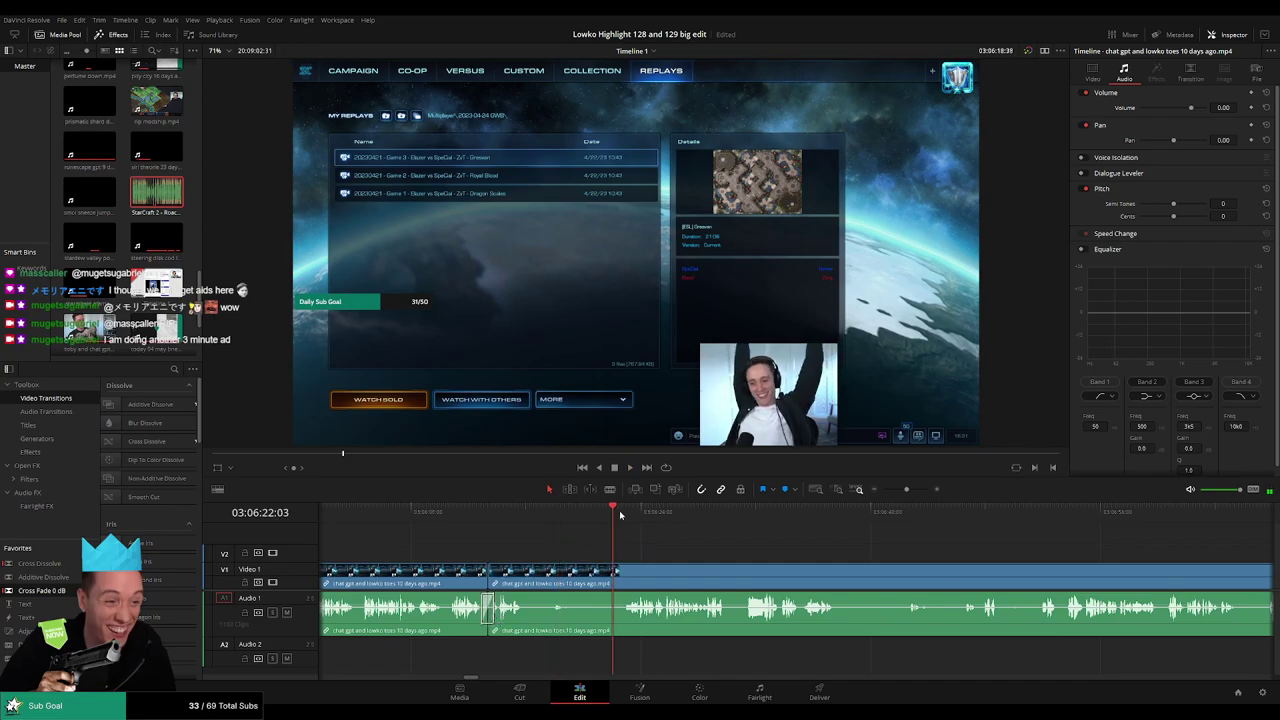
pyautogui.press('b')
pyautogui.click(522, 576)
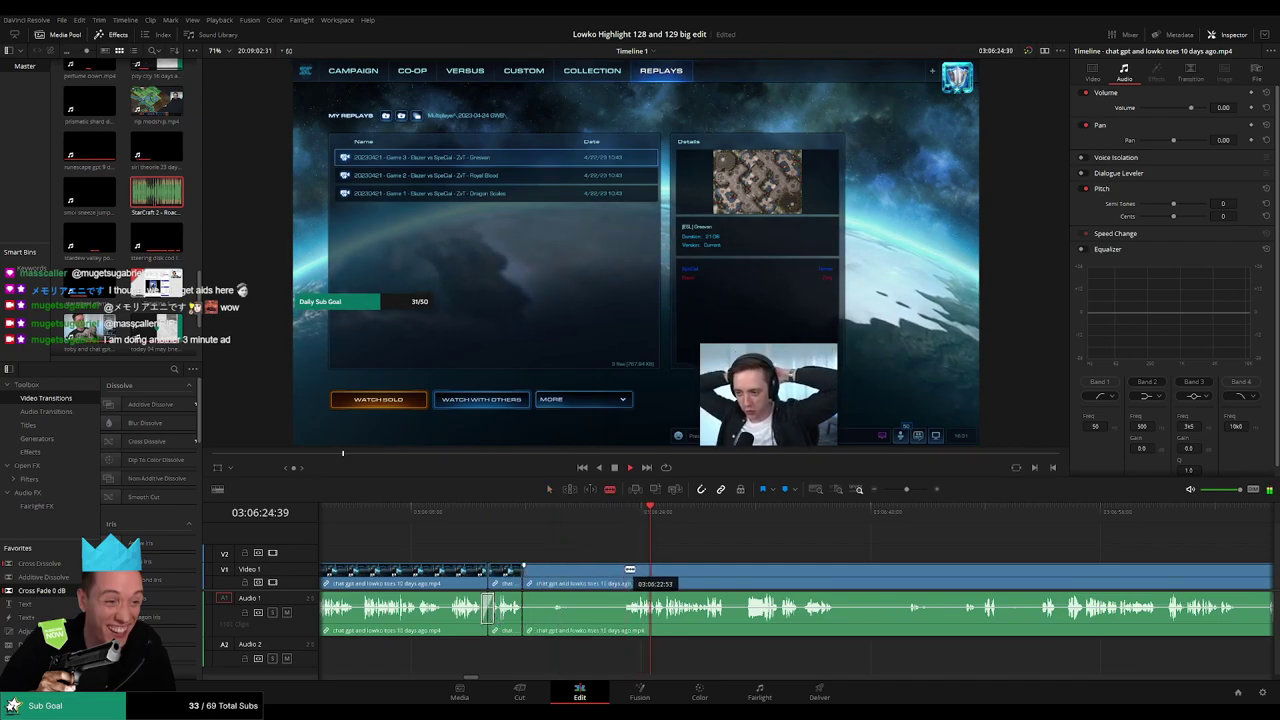
pyautogui.click(625, 570)
pyautogui.press('a')
pyautogui.click(586, 572)
pyautogui.press('Delete')
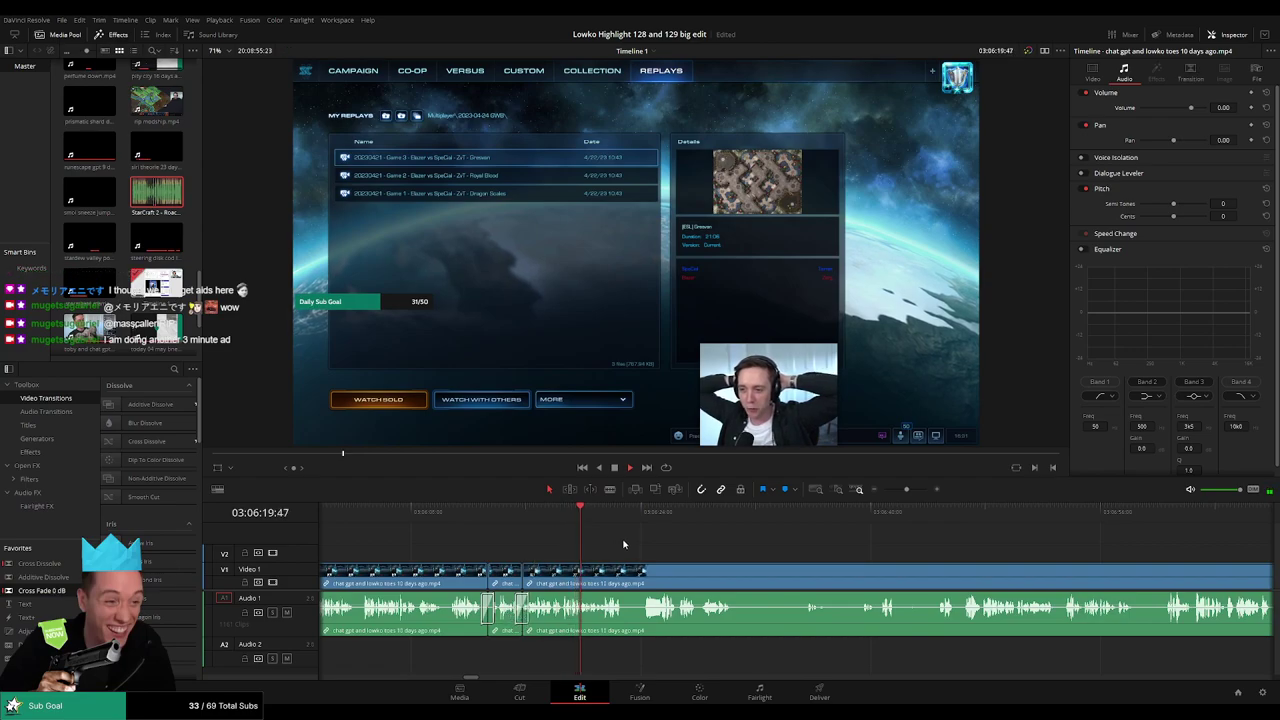
# - Cut out the short pause between about 03:06:22 and 03:06:24 and close the gap
pyautogui.hscroll(3, 577, 548)
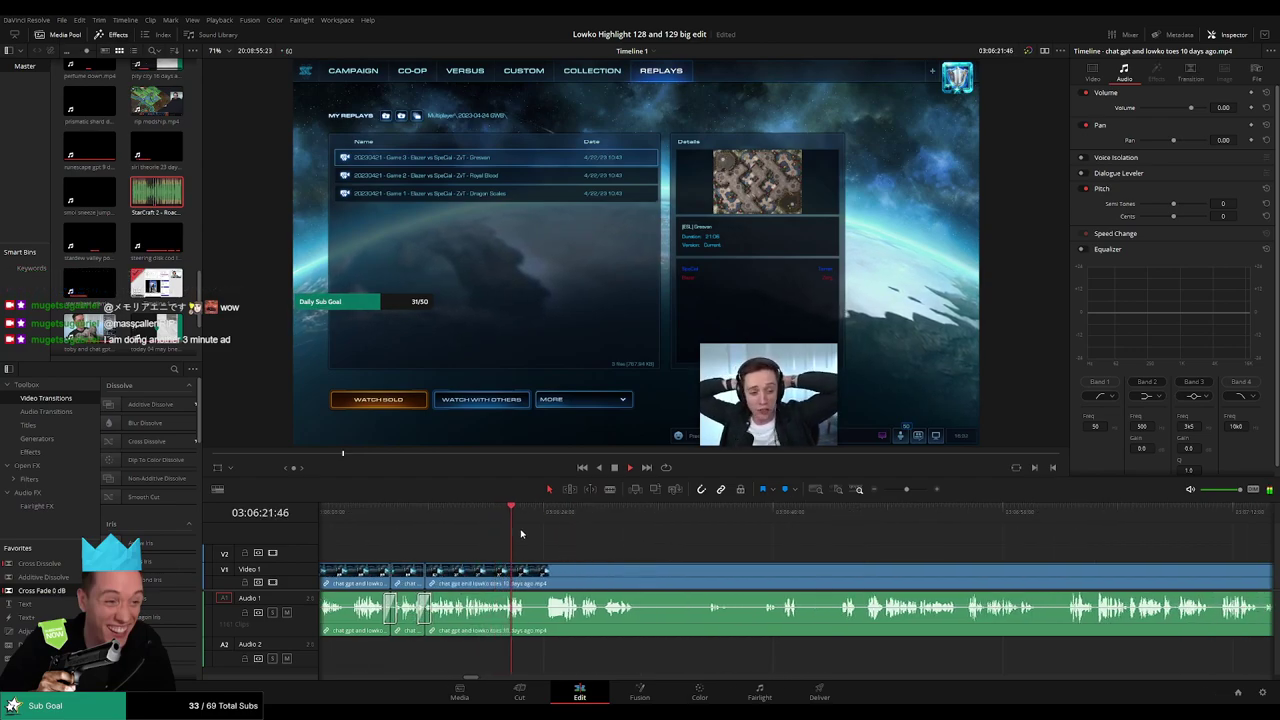
pyautogui.click(541, 513)
pyautogui.press('b')
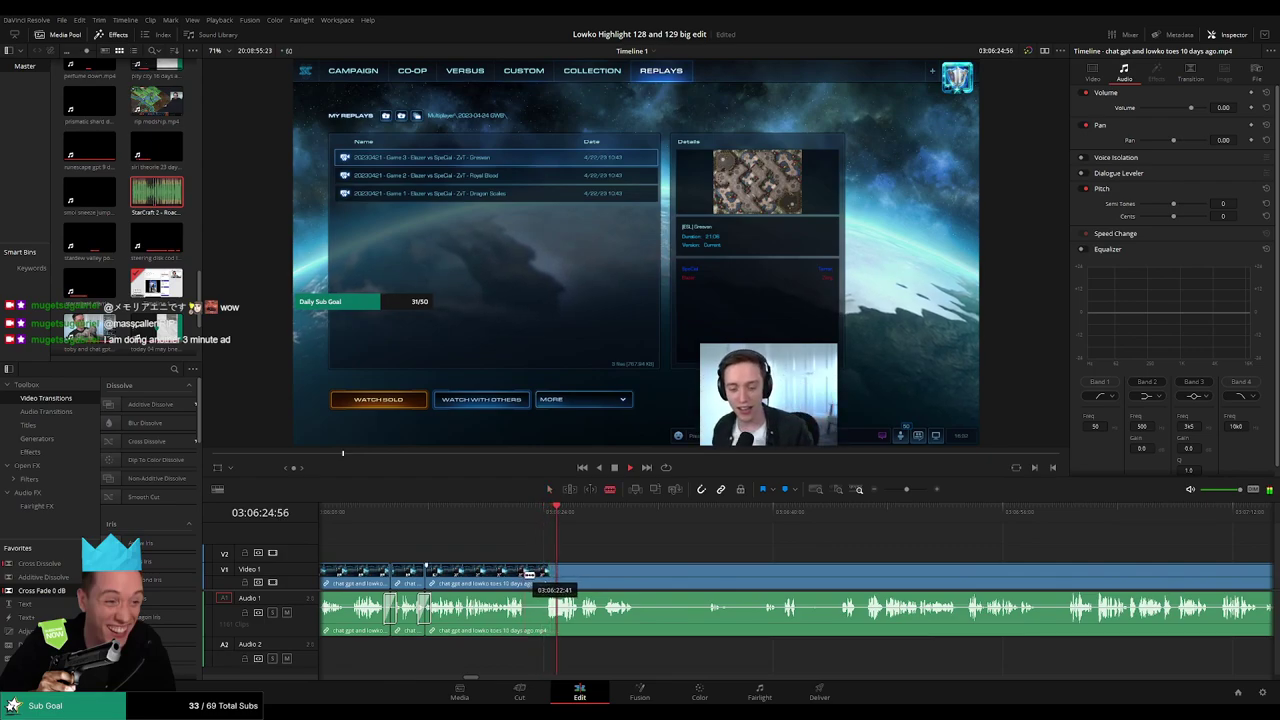
pyautogui.click(525, 574)
pyautogui.press('a')
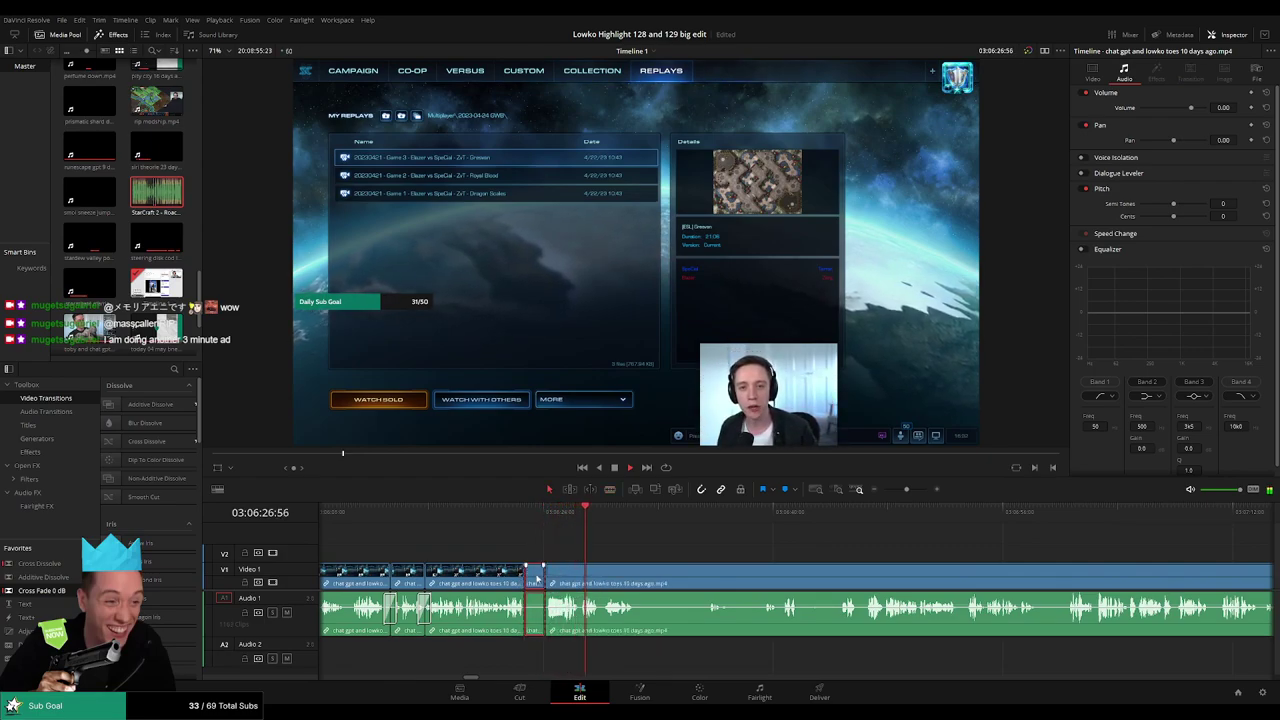
# - Split the clip at about 03:06:29 and 03:06:34 and ripple delete the section in between
pyautogui.moveTo(652, 561); pyautogui.dragTo(562, 563)
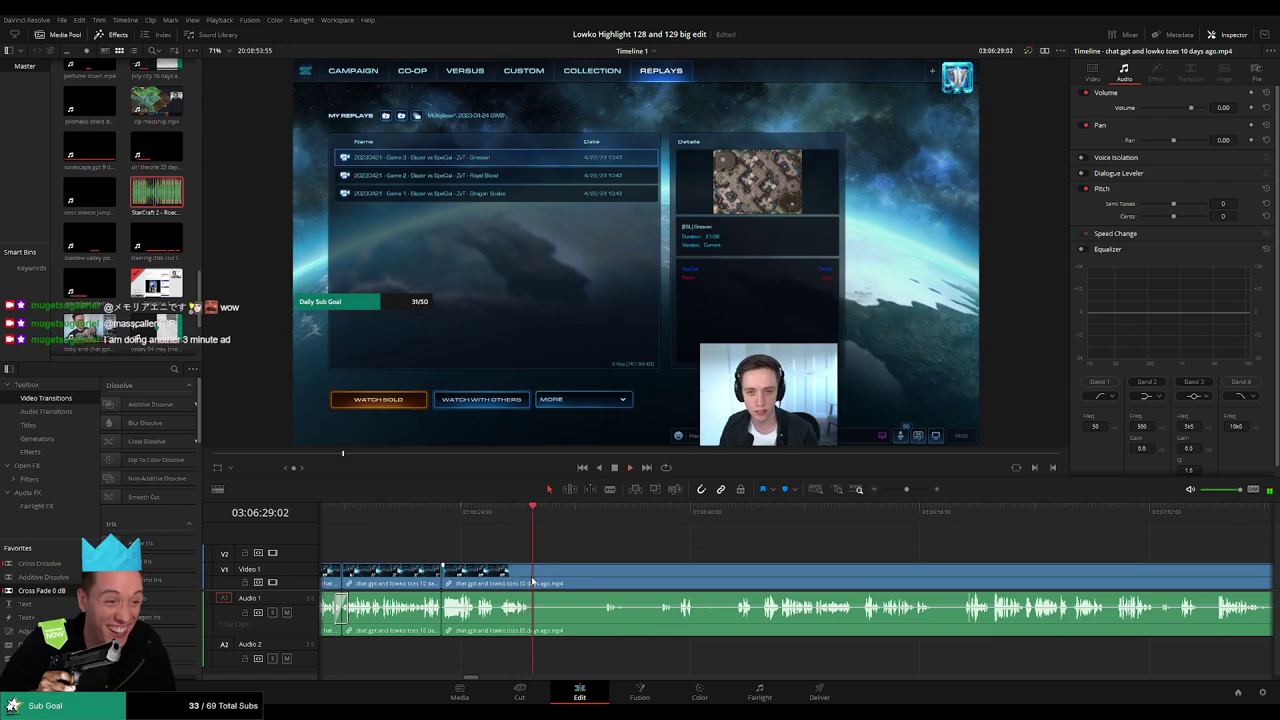
pyautogui.click(532, 581)
pyautogui.press('b')
pyautogui.click(534, 582)
pyautogui.press('a')
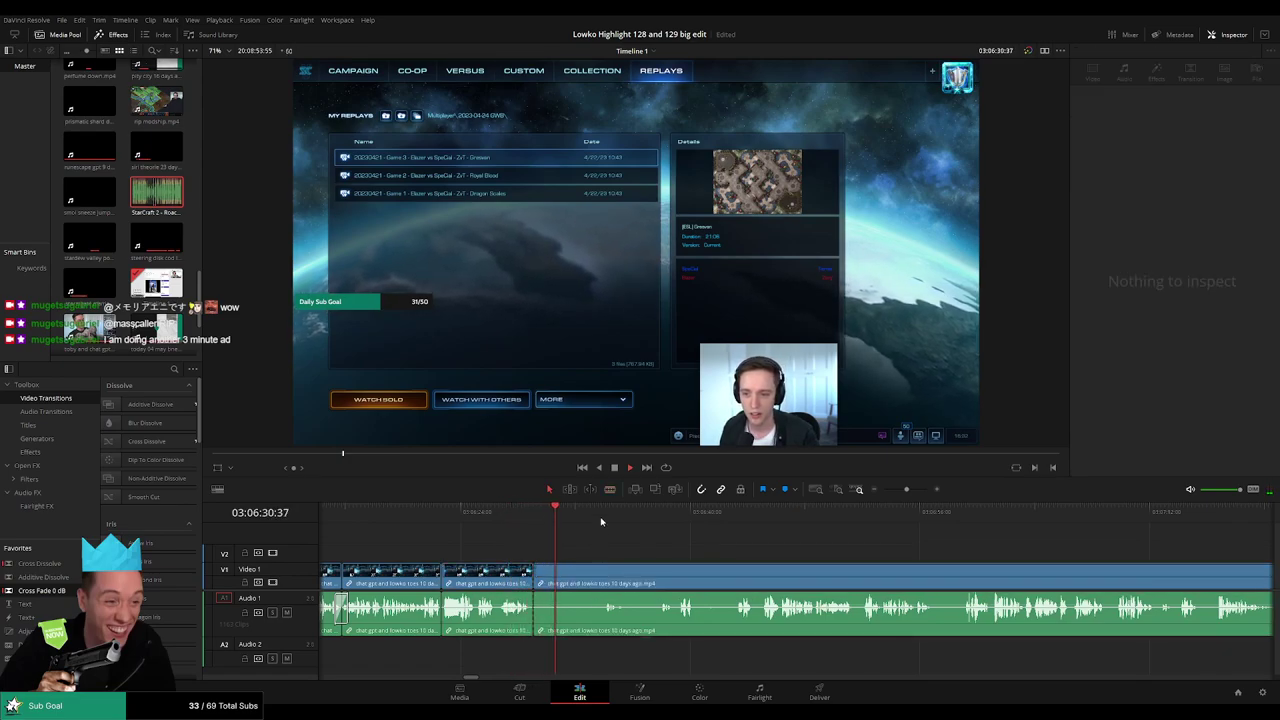
pyautogui.click(602, 520)
pyautogui.press('b')
pyautogui.click(601, 575)
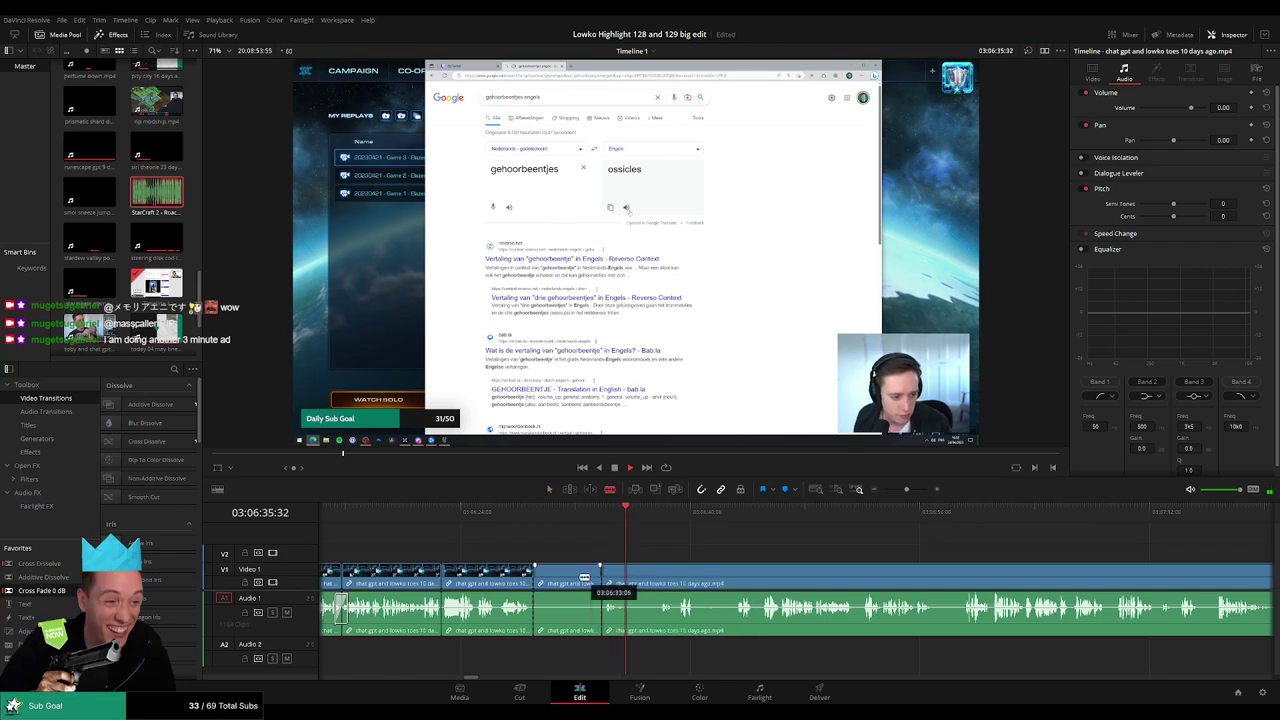
pyautogui.press('a')
pyautogui.click(582, 579)
pyautogui.press('Delete')
# - Cut out the pause between about 03:06:30 and 03:06:33, just after the previous join, and close the gap
pyautogui.press('space')
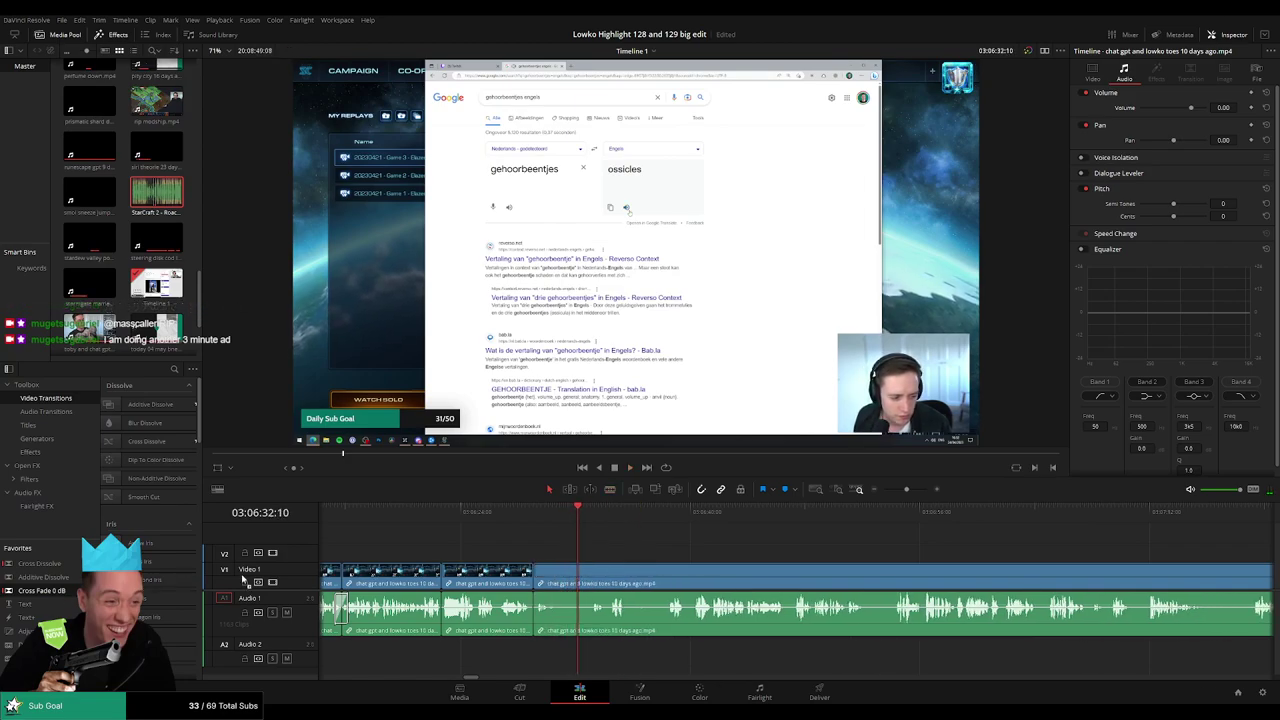
pyautogui.press('b')
pyautogui.click(555, 583)
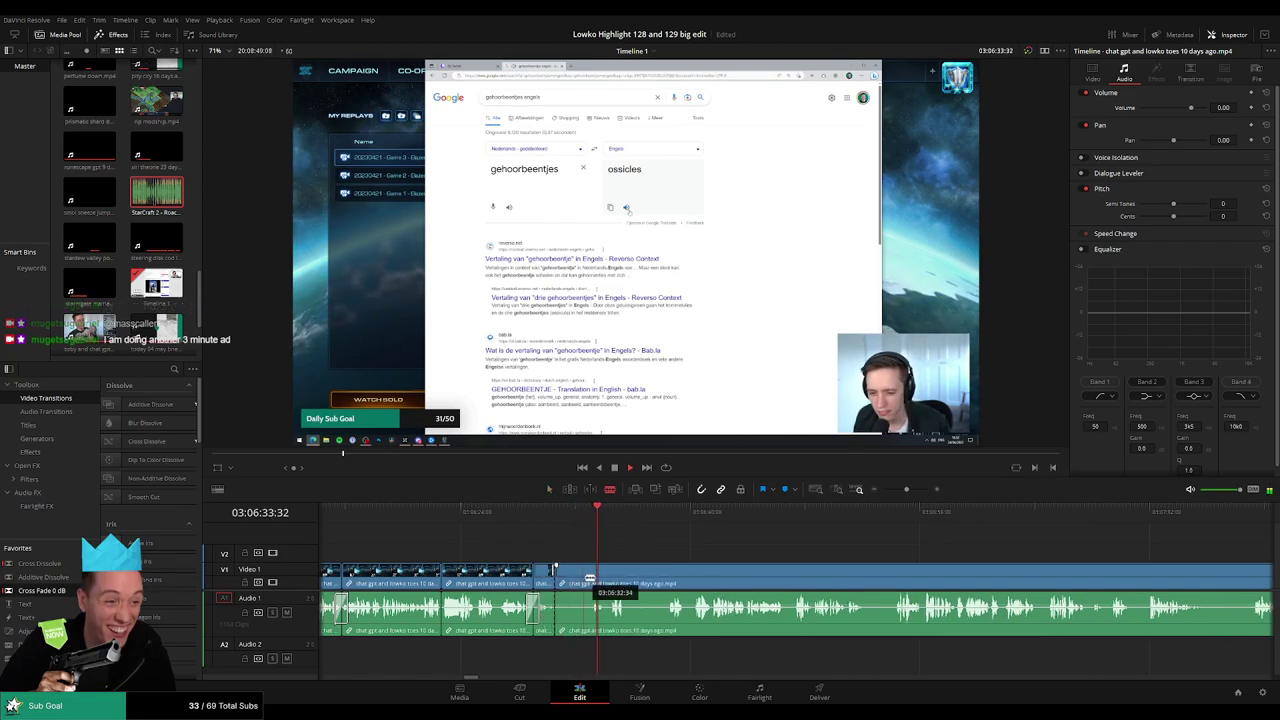
pyautogui.click(592, 583)
pyautogui.press('a')
pyautogui.click(578, 584)
pyautogui.press('Delete')
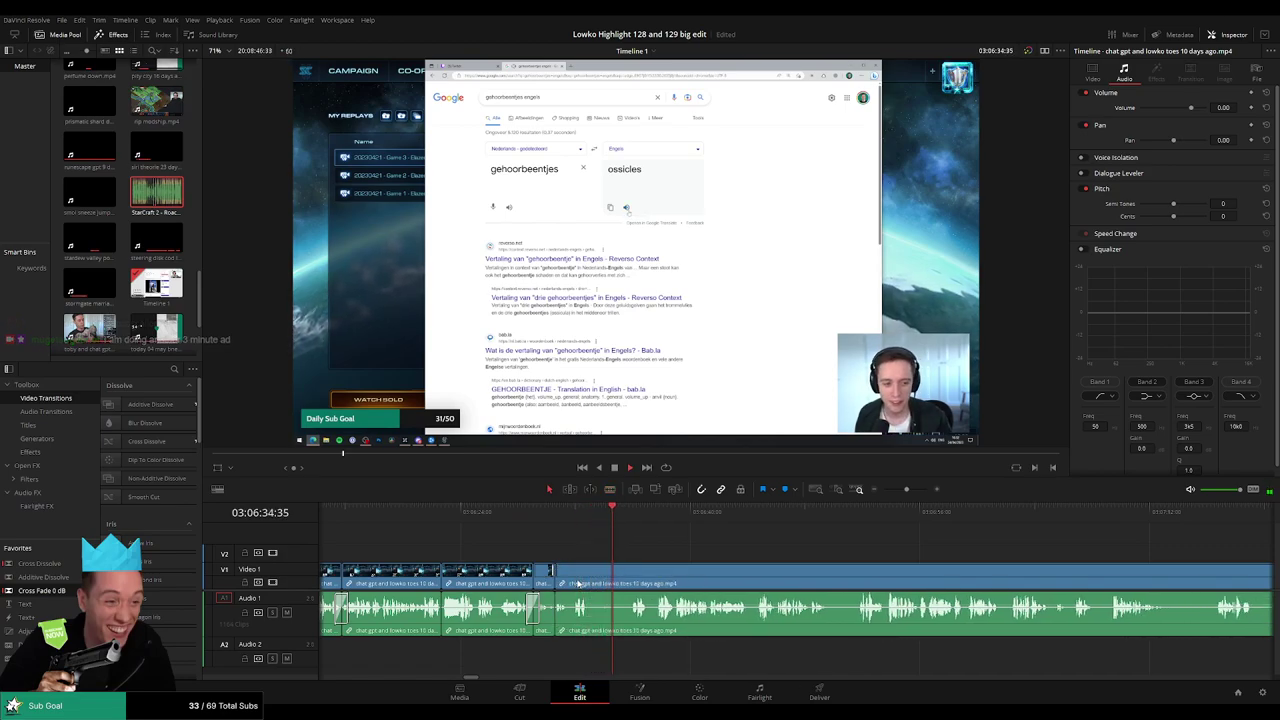
# - Split the clip at about 03:06:33 and 03:06:38 and ripple delete the quiet section in between
pyautogui.press('b')
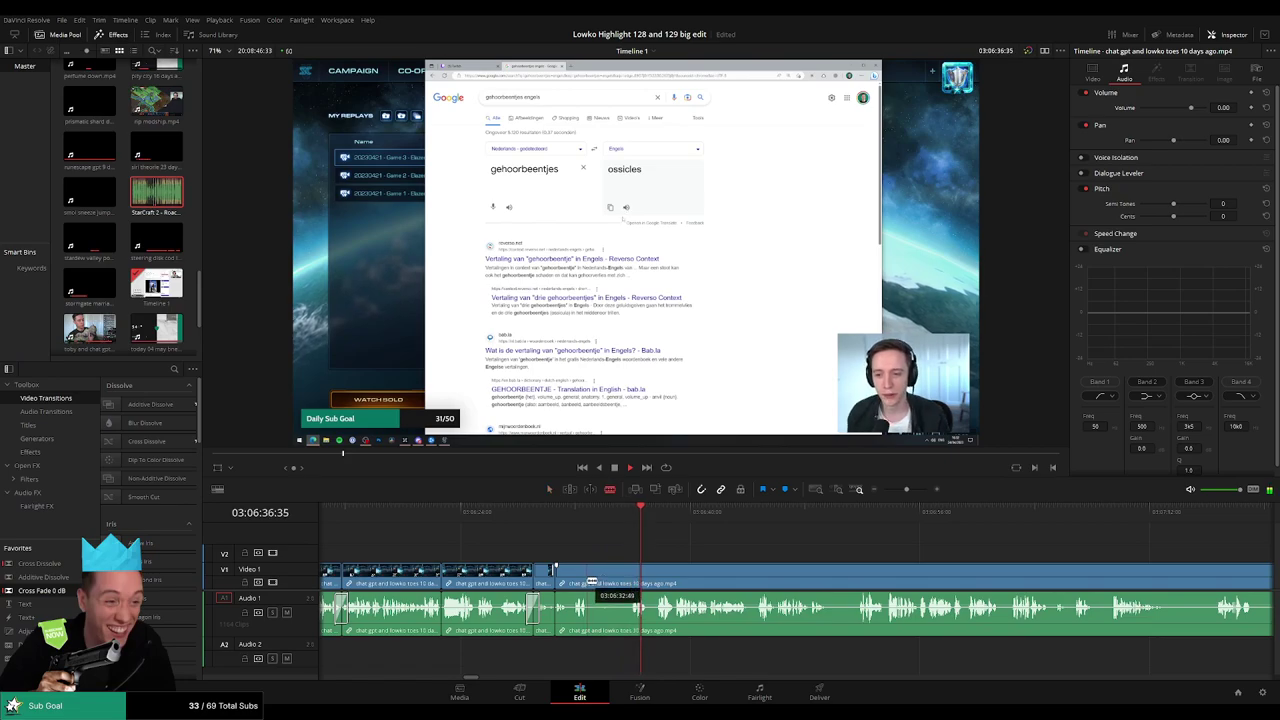
pyautogui.click(587, 581)
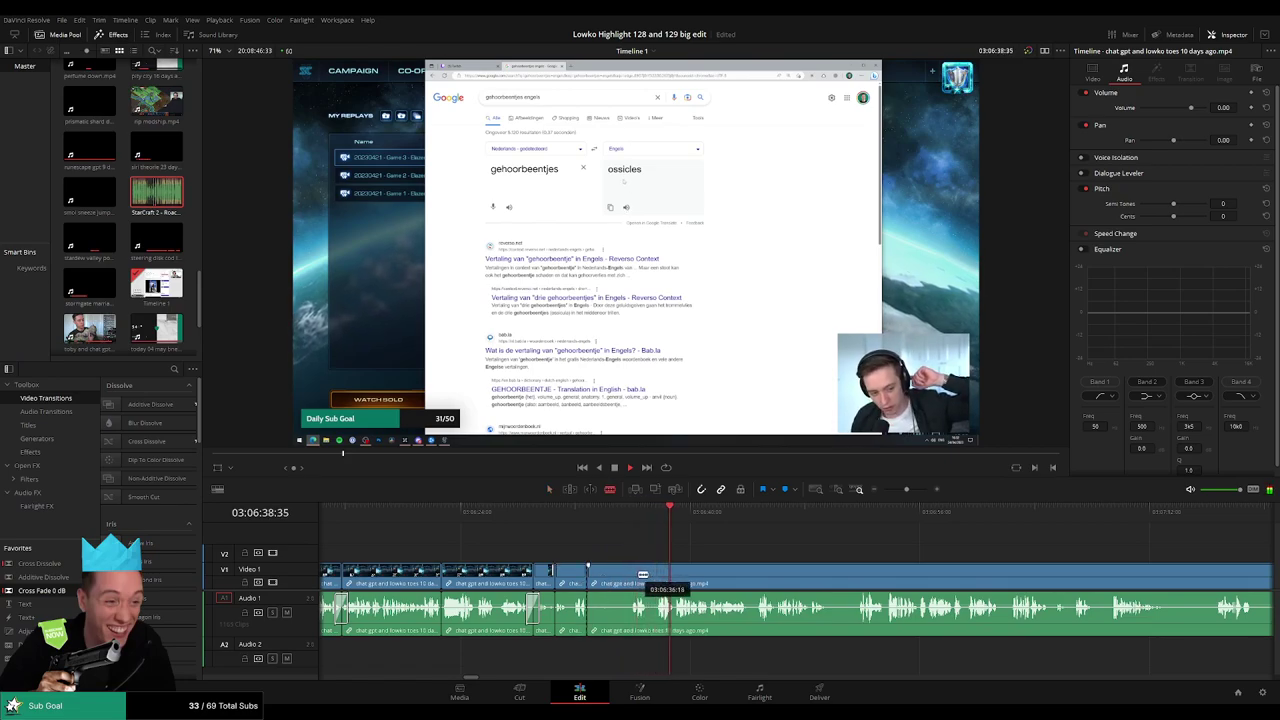
pyautogui.click(656, 574)
pyautogui.press('a')
pyautogui.click(630, 579)
pyautogui.press('Delete')
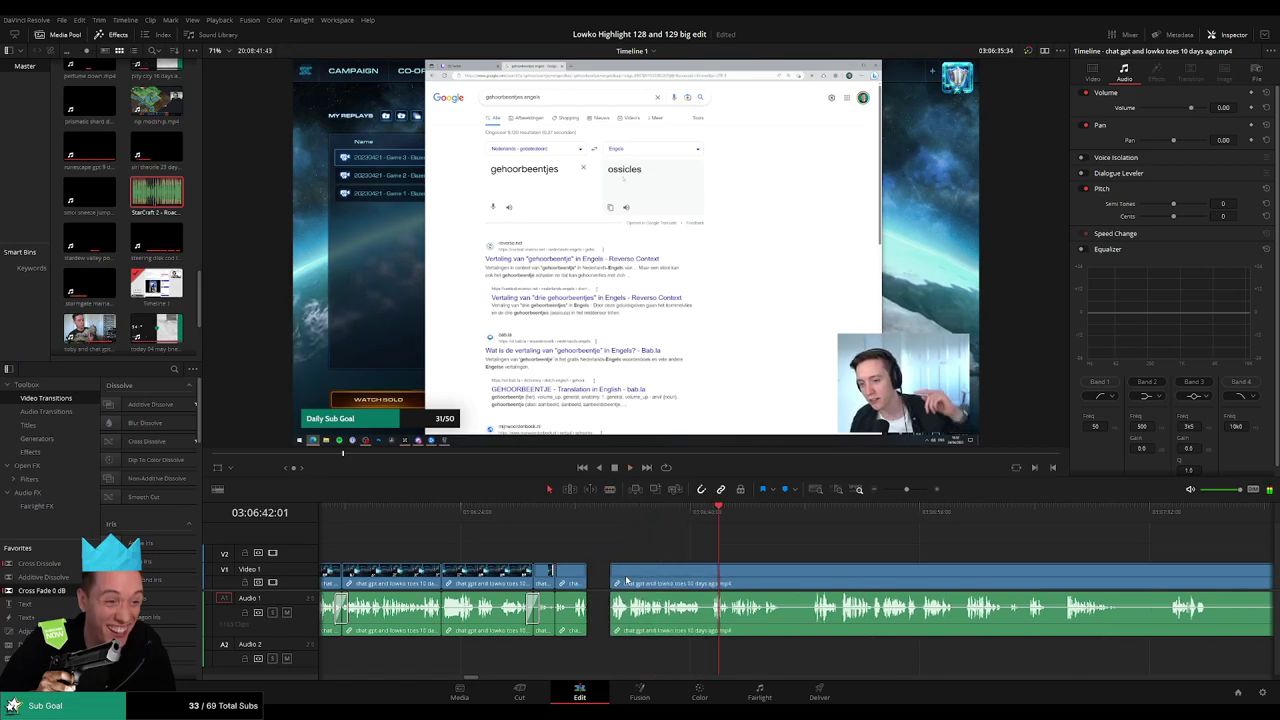
pyautogui.click(616, 514)
pyautogui.moveTo(741, 553); pyautogui.dragTo(605, 551)
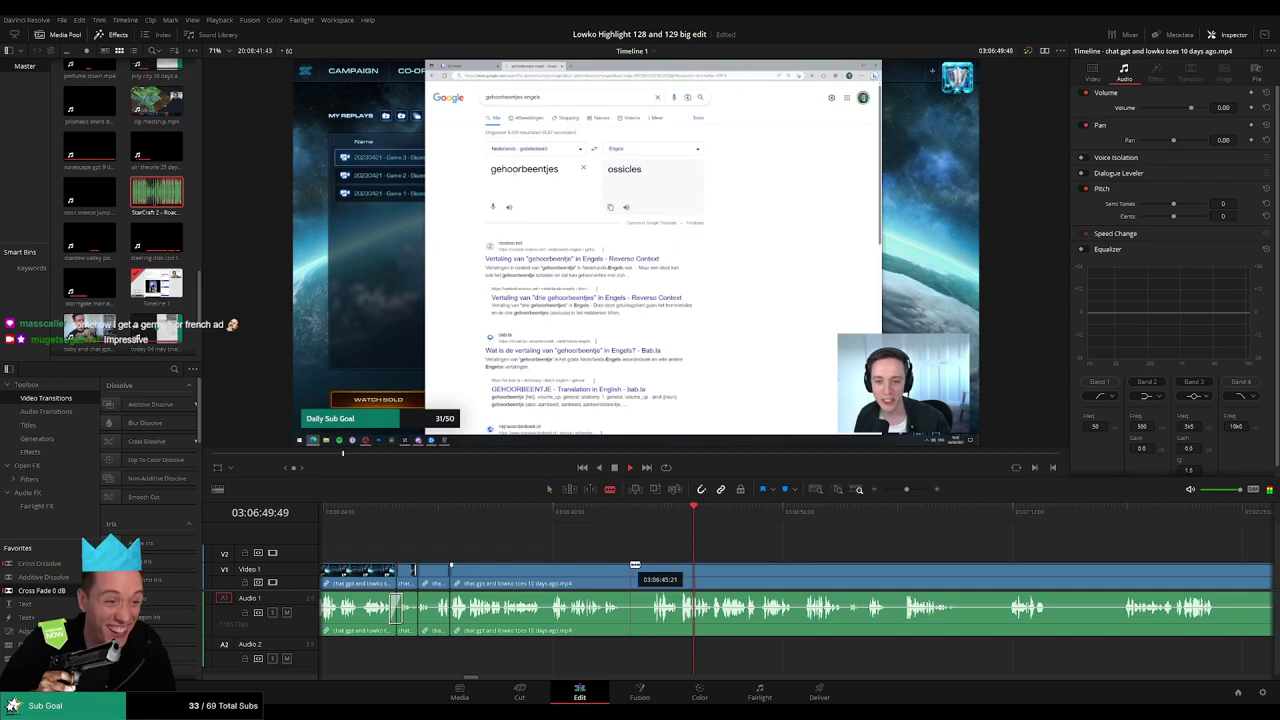
# - Split the clip at about 03:06:45 and 03:06:47, ripple delete the quiet section in between, and play on
pyautogui.click(622, 568)
pyautogui.click(652, 569)
pyautogui.press('a')
pyautogui.click(632, 576)
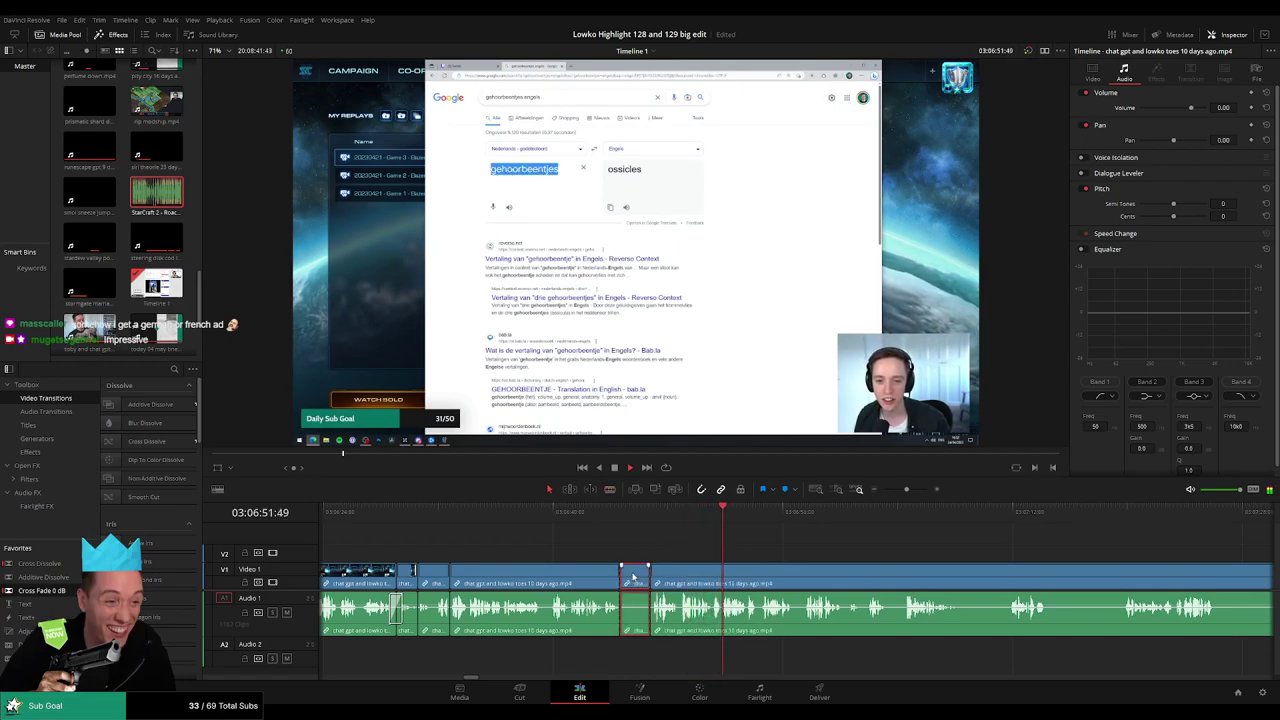
pyautogui.press('Delete')
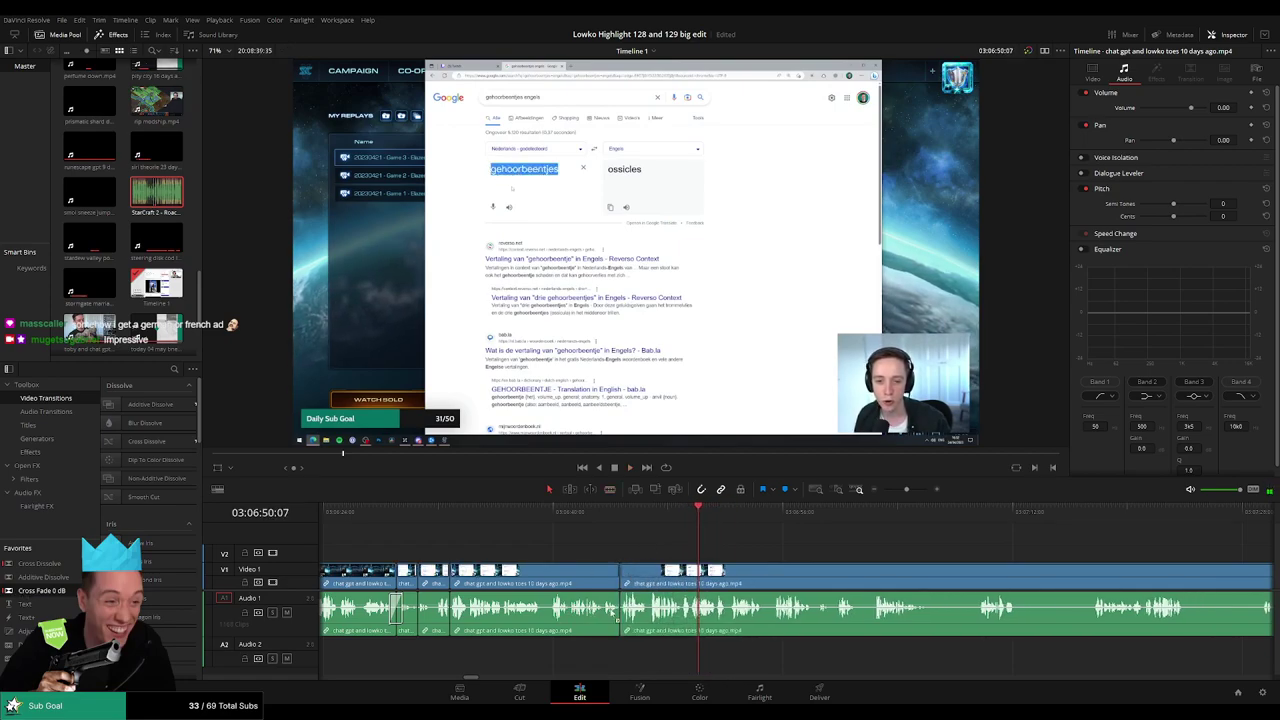
pyautogui.press('space')
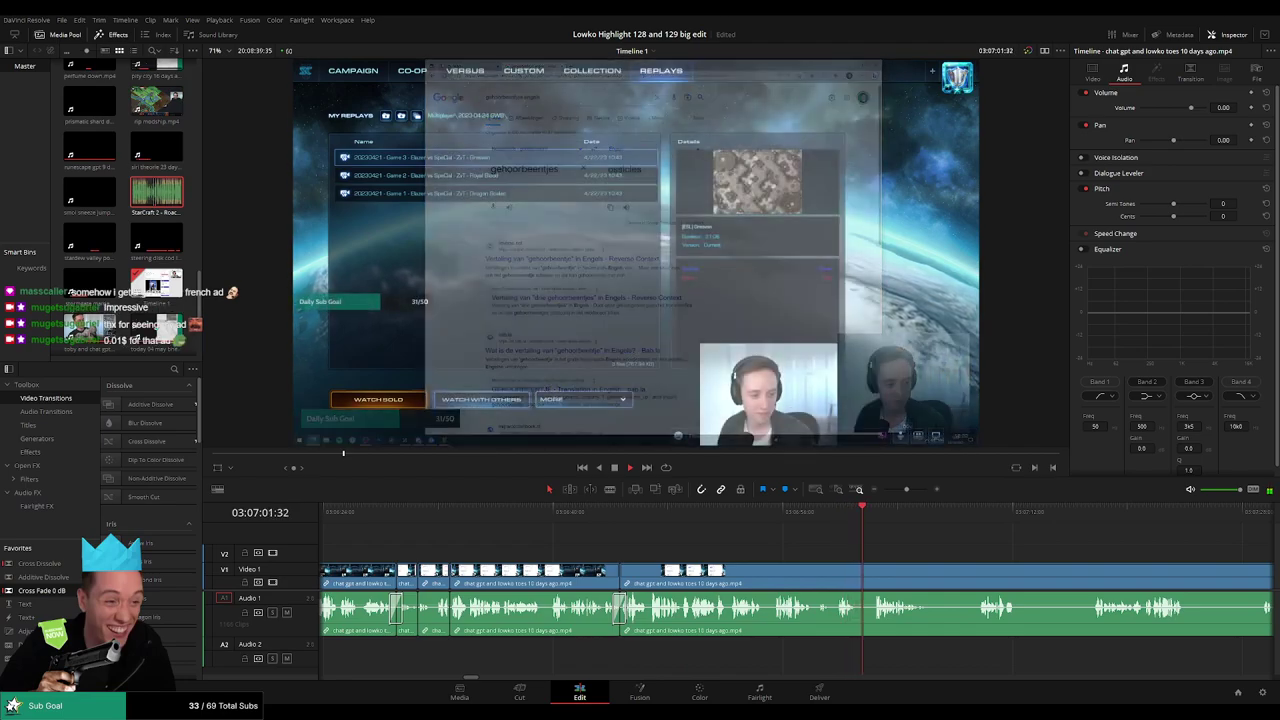
# - Cut out the short pause between about 03:07:01 and 03:07:02 and close the gap
pyautogui.moveTo(920, 550); pyautogui.dragTo(697, 555)
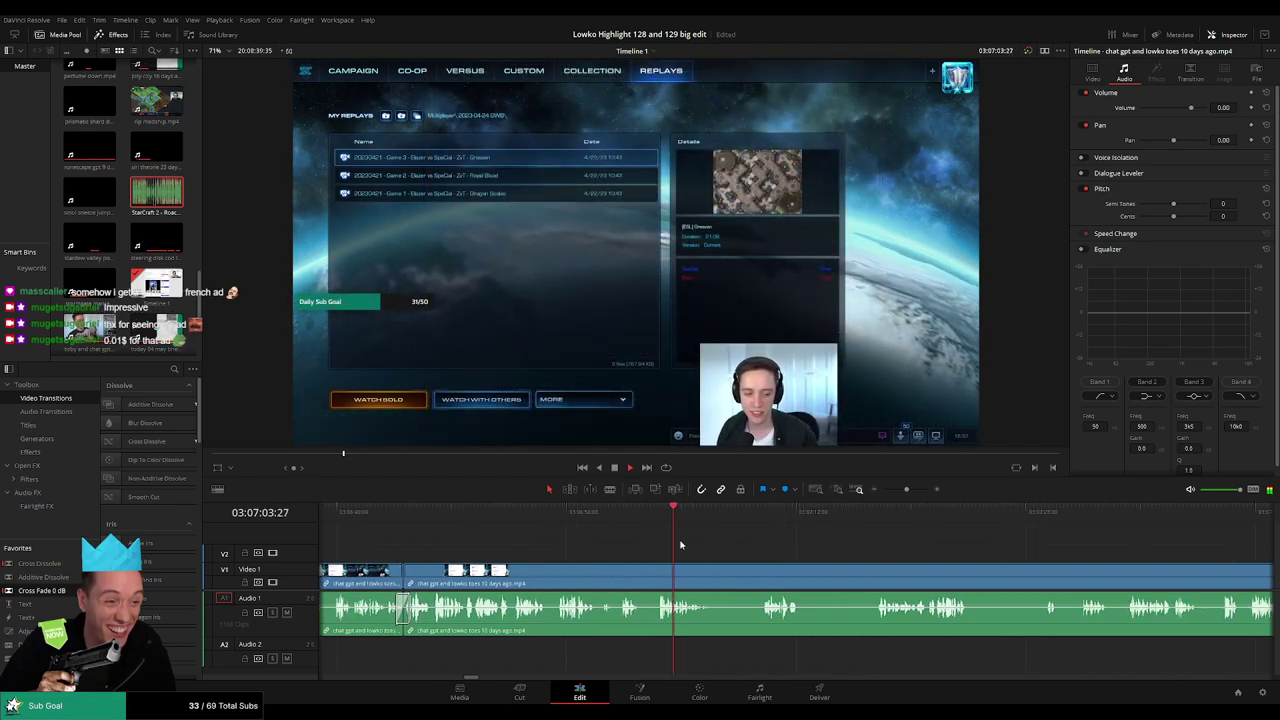
pyautogui.click(627, 514)
pyautogui.click(655, 516)
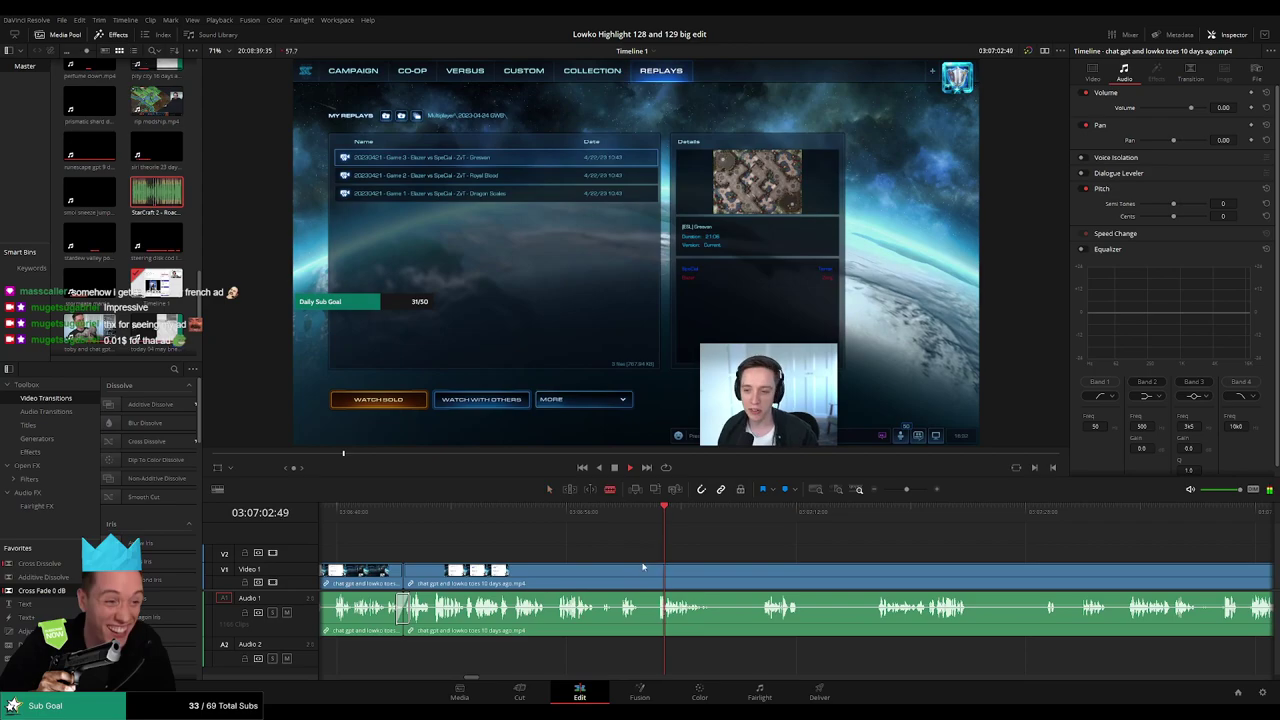
pyautogui.hotkey('ctrl', 'b')
pyautogui.moveTo(694, 551); pyautogui.dragTo(665, 548)
pyautogui.press('b')
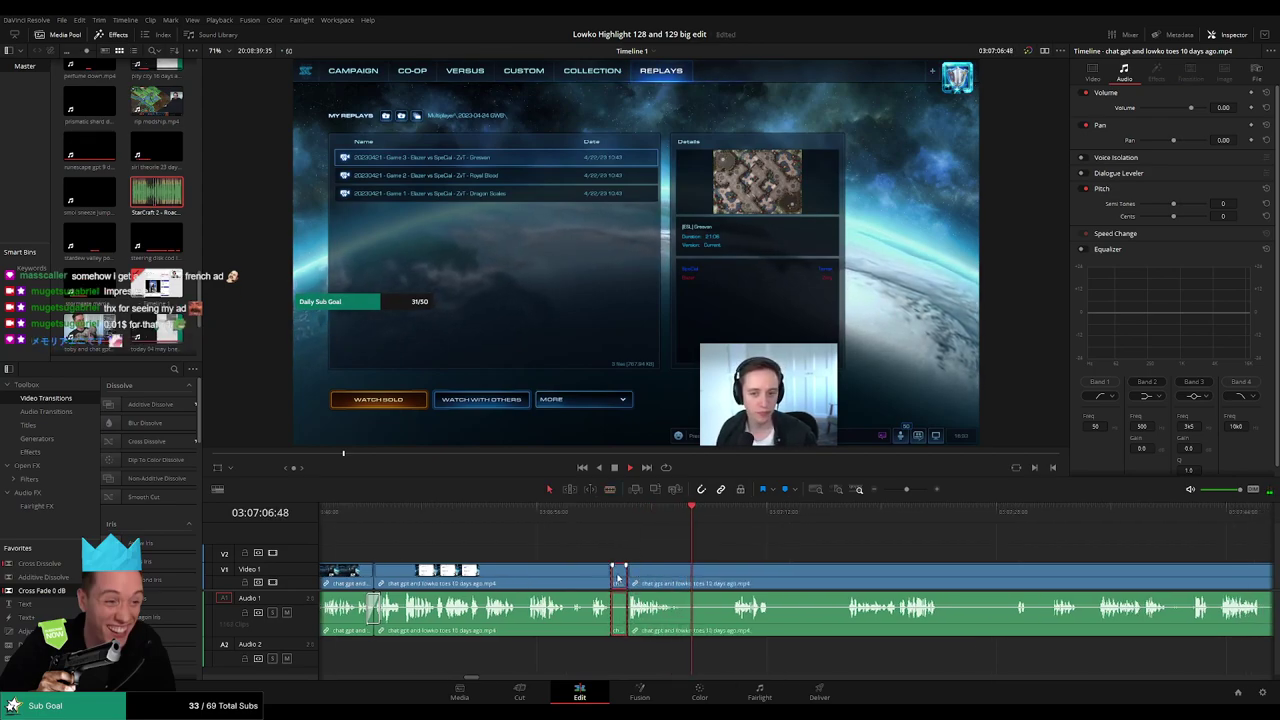
pyautogui.press('a')
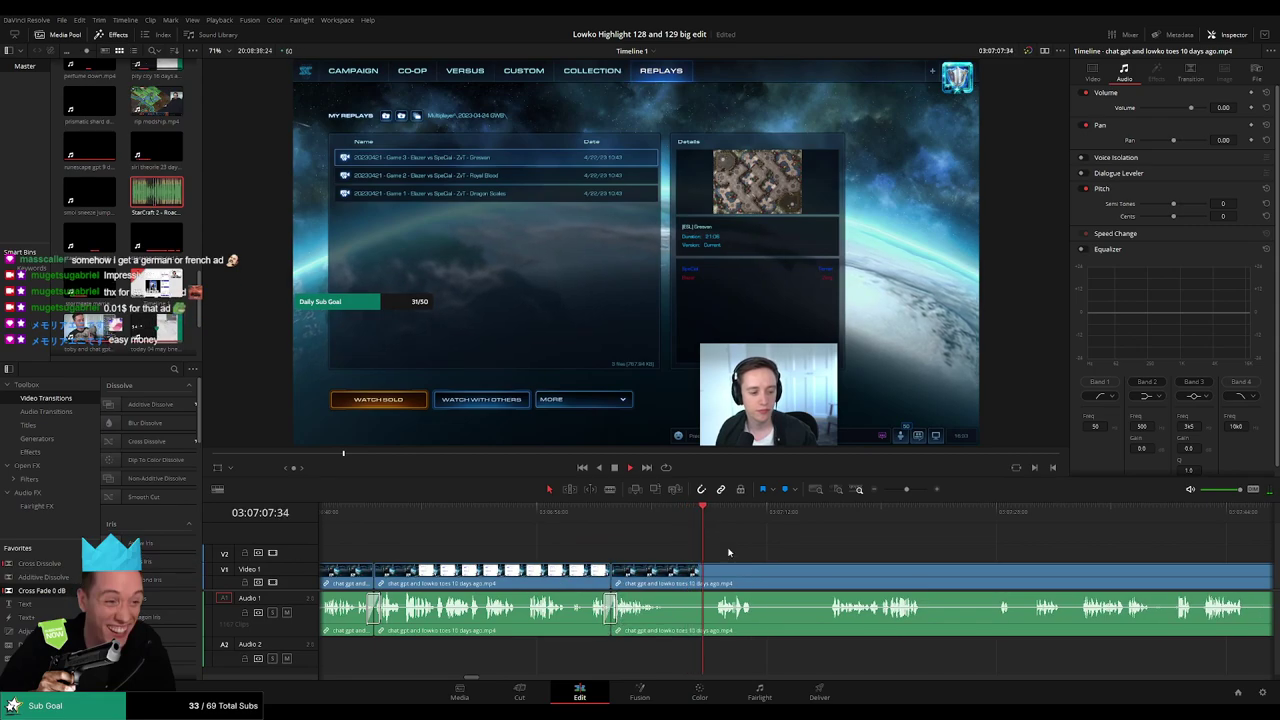
# - Split the clip at about 03:07:05 and 03:07:16 and ripple delete the long section in between
pyautogui.hscroll(3, 729, 552)
pyautogui.press('b')
pyautogui.click(565, 576)
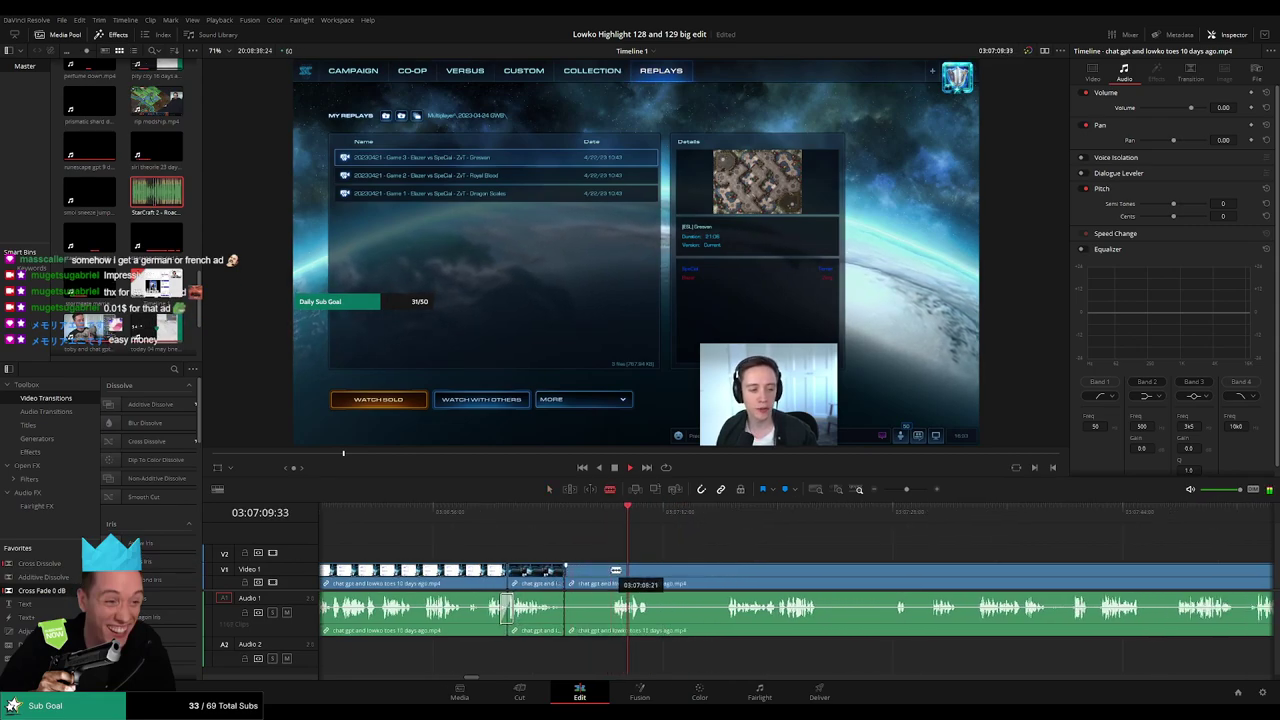
pyautogui.click(723, 516)
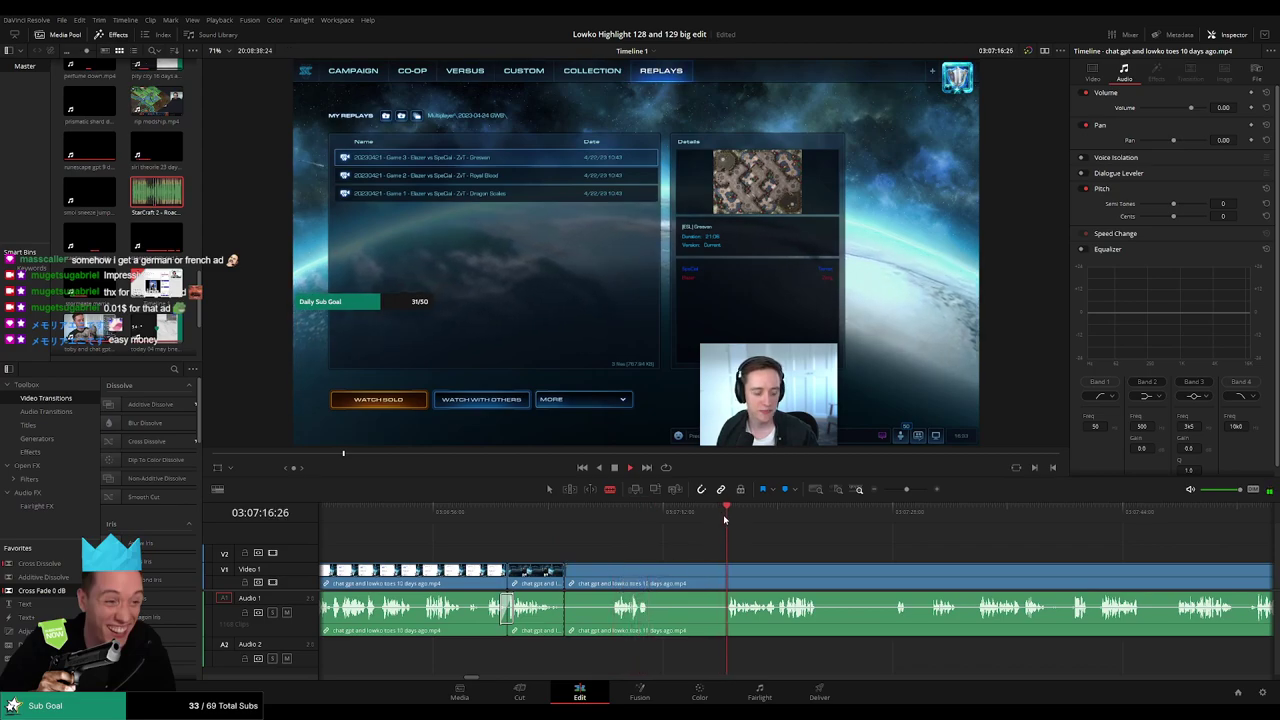
pyautogui.click(726, 570)
pyautogui.press('a')
pyautogui.click(683, 577)
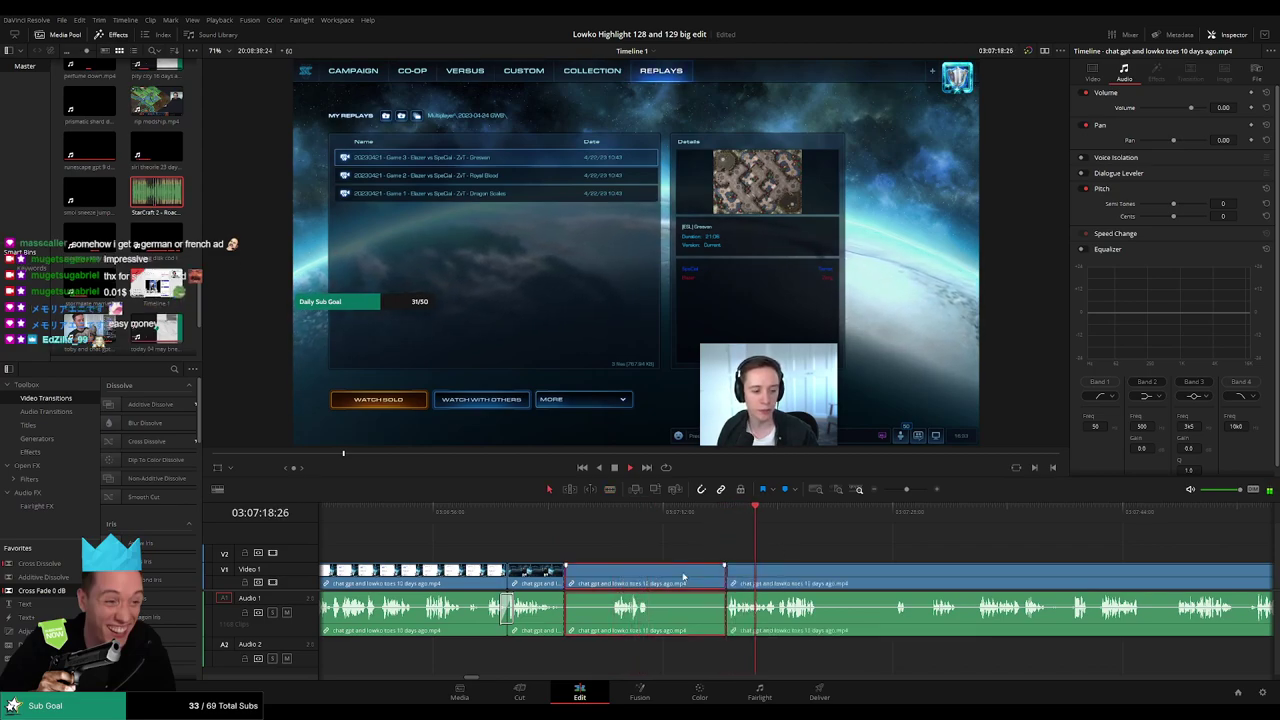
pyautogui.press('Delete')
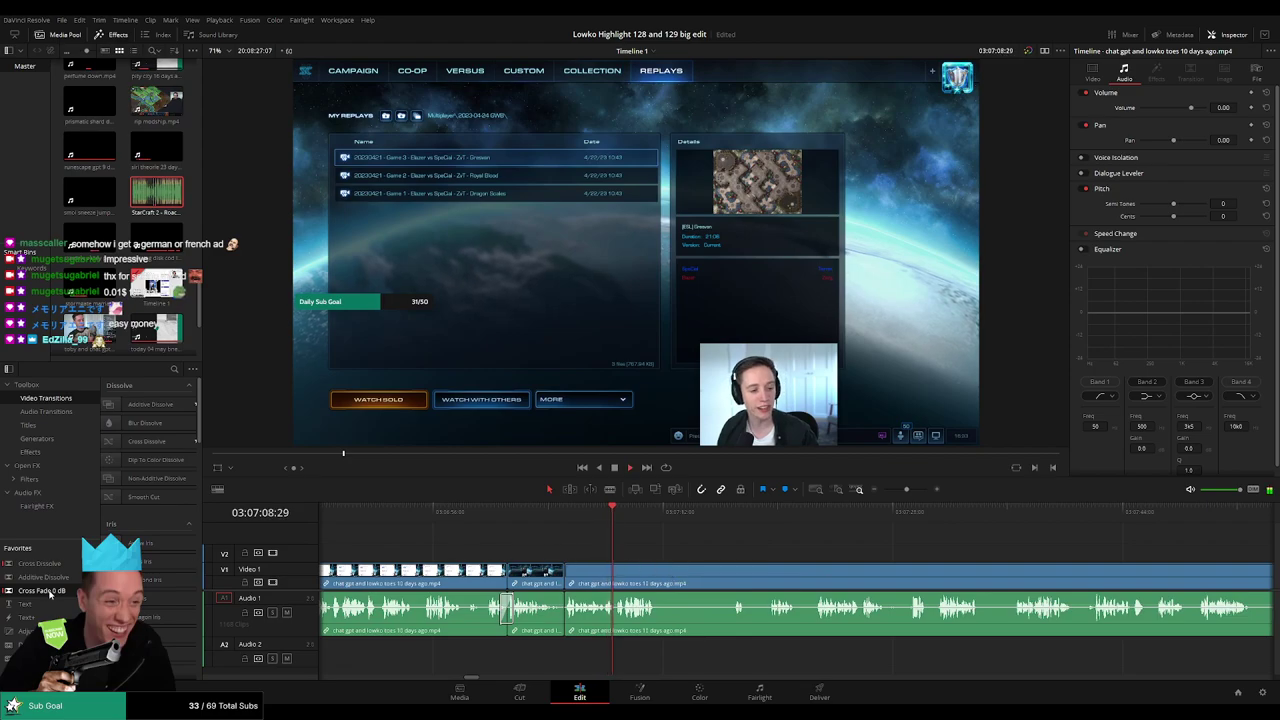
# - Split the clip at about 03:07:12 and 03:07:17 and ripple delete the section in between
pyautogui.moveTo(700, 555); pyautogui.dragTo(627, 514)
pyautogui.press('b')
pyautogui.click(560, 574)
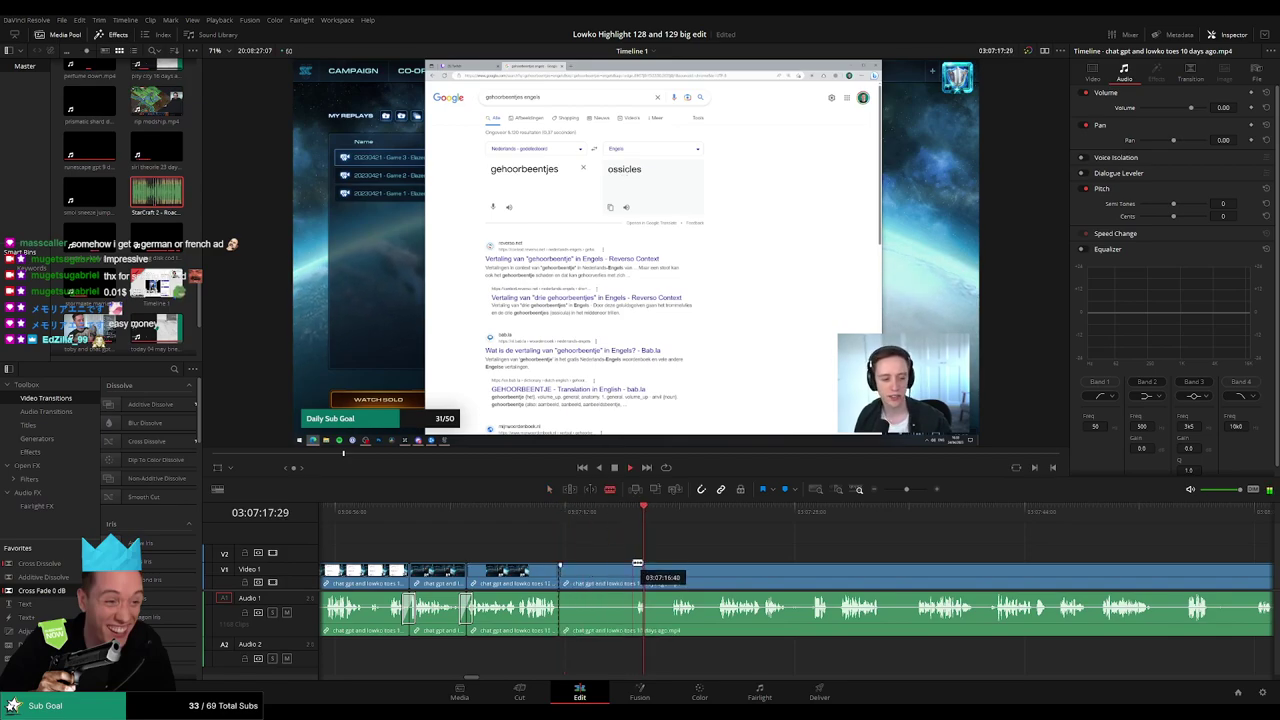
pyautogui.click(635, 568)
pyautogui.press('a')
pyautogui.click(611, 574)
pyautogui.press('BackSpace')
pyautogui.click(611, 574)
pyautogui.press('BackSpace')
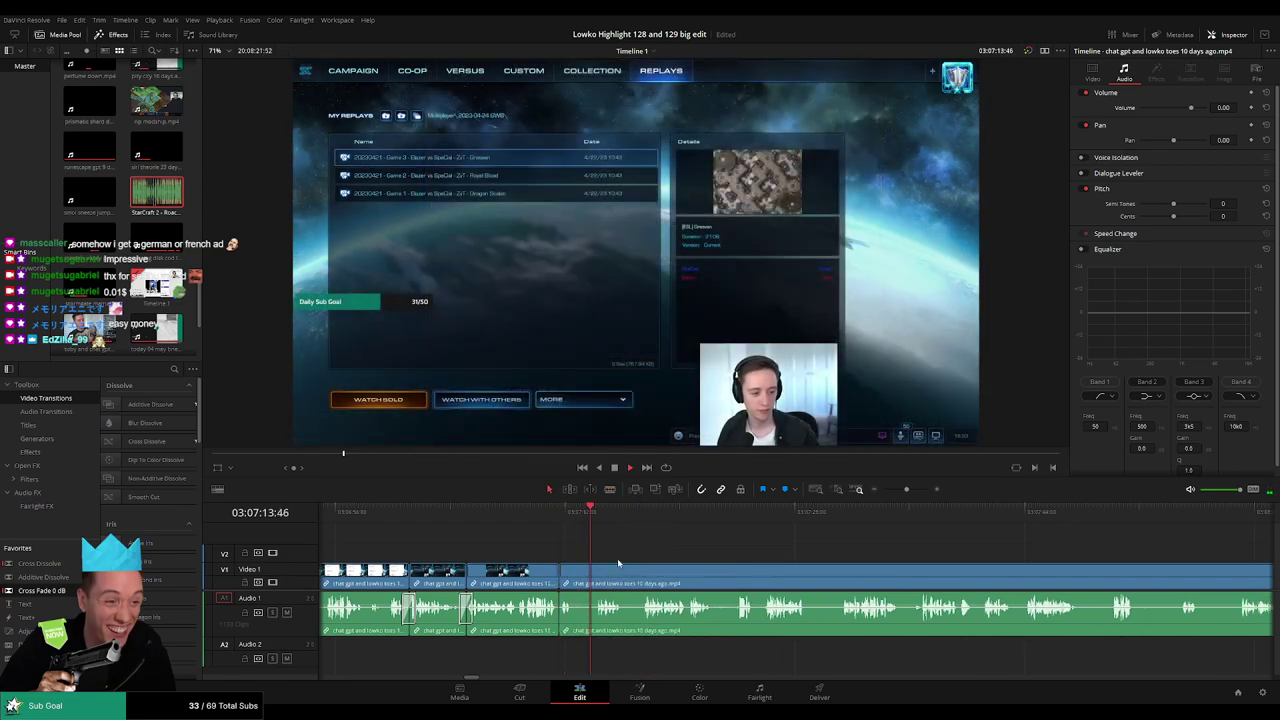
# - Cut out the short pause between about 03:07:13 and 03:07:14, just after the previous join, and close the gap
pyautogui.press('b')
pyautogui.click(575, 578)
pyautogui.click(595, 578)
pyautogui.press('a')
pyautogui.click(586, 583)
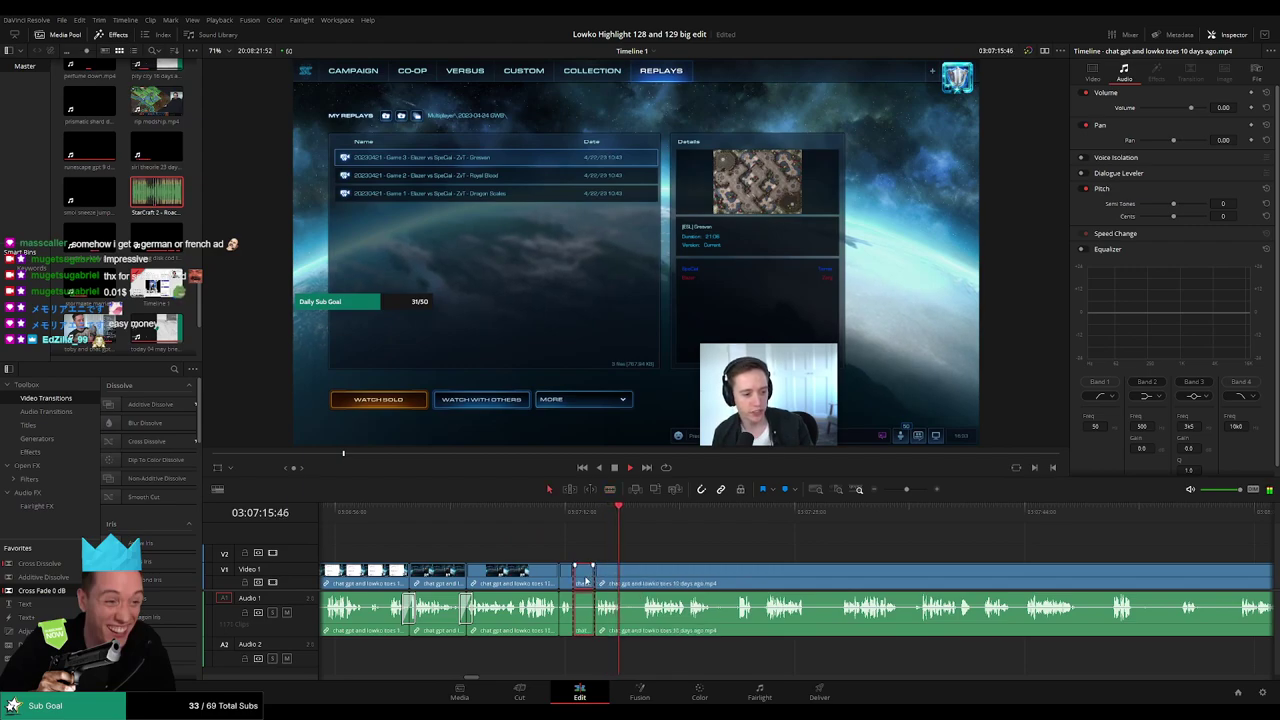
pyautogui.press('Delete')
# - Add a Cross Fade 0 dB to the Audio 1 joins at about 03:07:12 and 03:07:13 and play the passage
pyautogui.moveTo(53, 591); pyautogui.dragTo(561, 613)
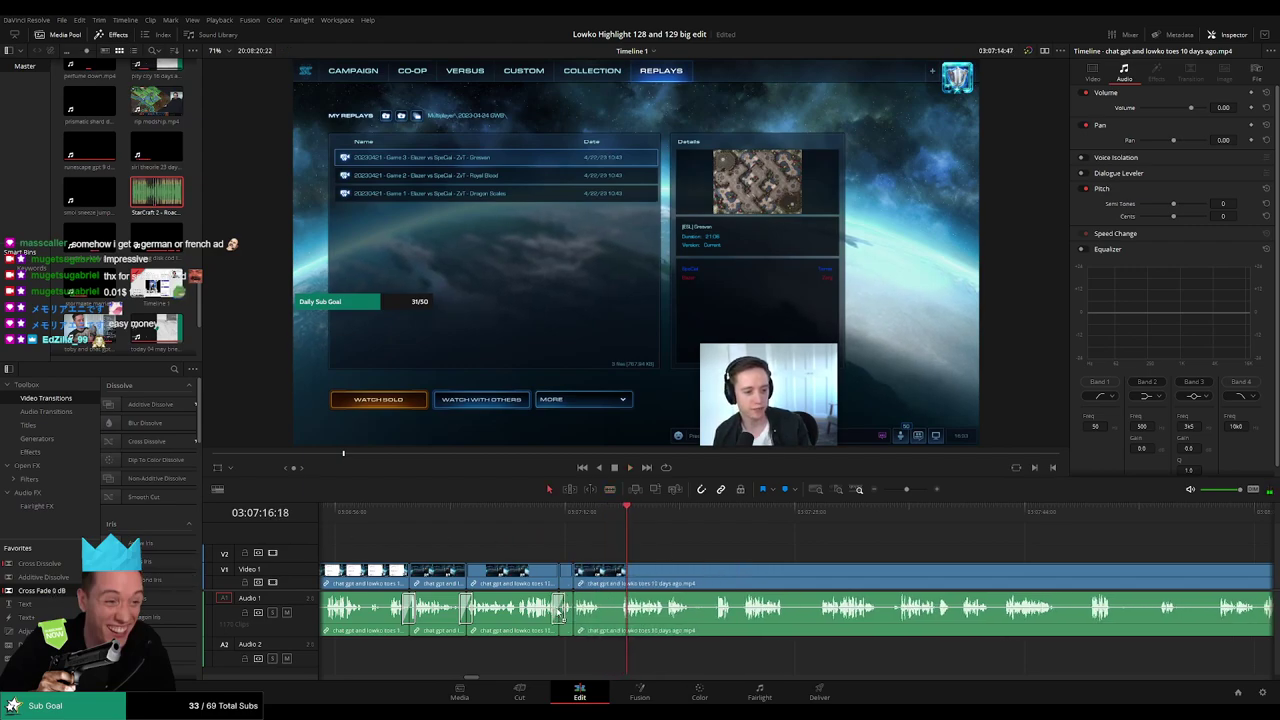
pyautogui.moveTo(21, 589); pyautogui.dragTo(582, 618)
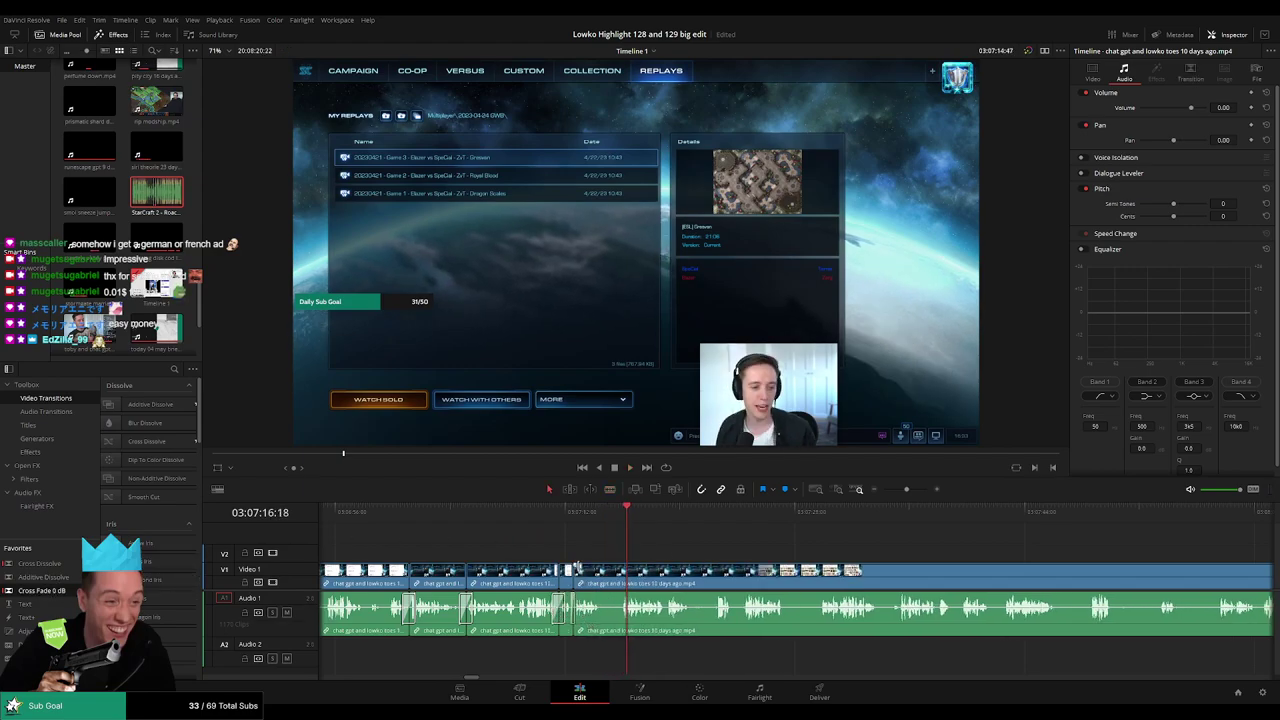
pyautogui.click(549, 511)
pyautogui.press('space')
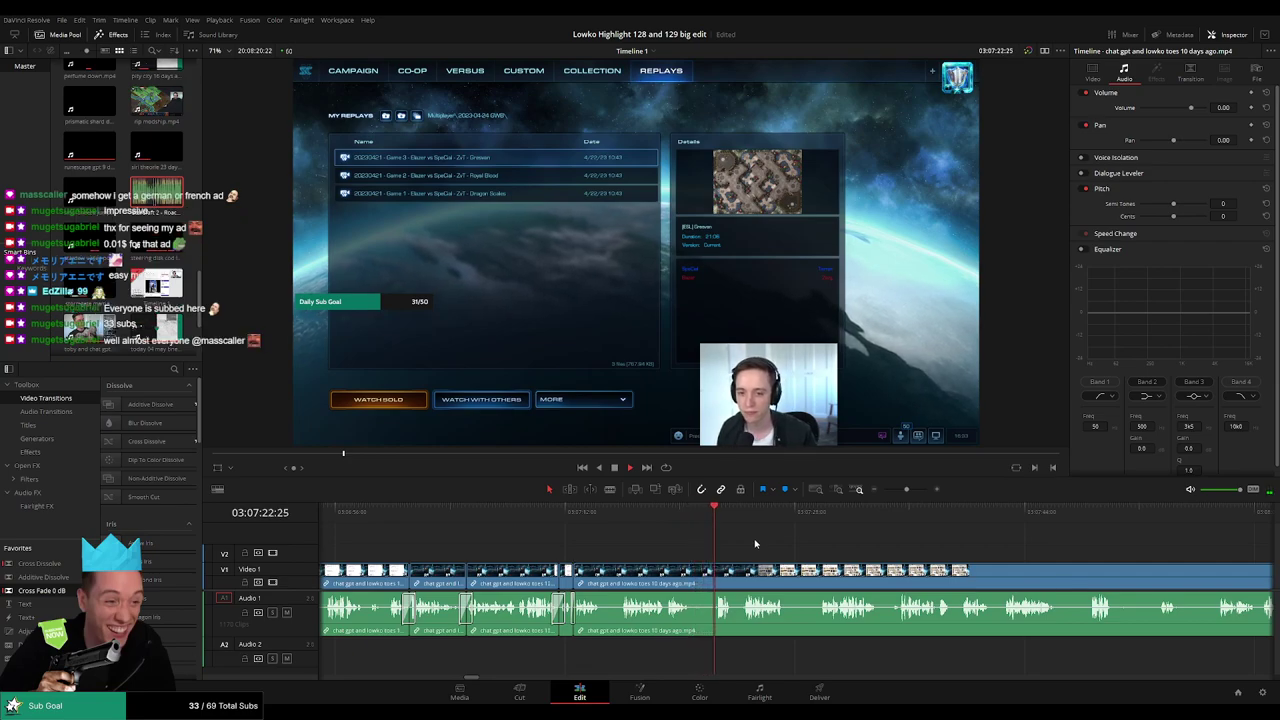
# - Cut out the pause between about 03:07:21 and 03:07:22 and close the gap
pyautogui.moveTo(756, 544); pyautogui.dragTo(658, 553)
pyautogui.press('b')
pyautogui.click(590, 575)
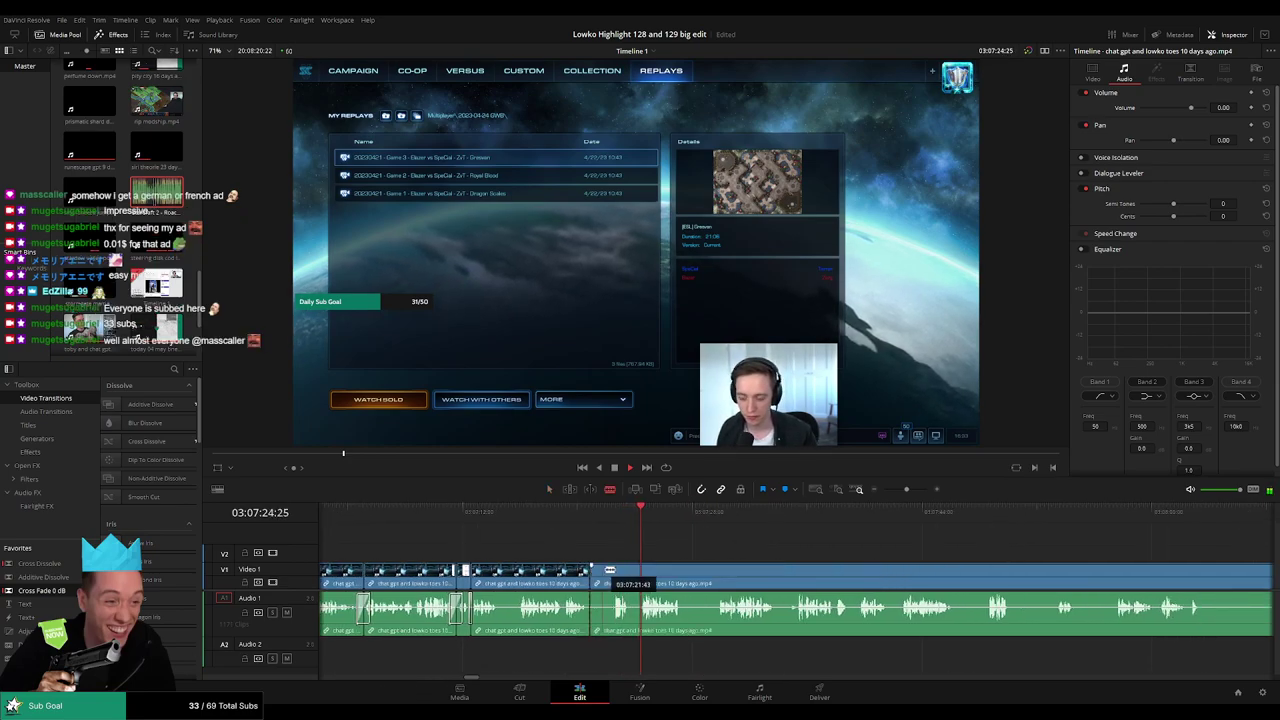
pyautogui.click(613, 570)
pyautogui.press('a')
pyautogui.click(604, 574)
pyautogui.press('Delete')
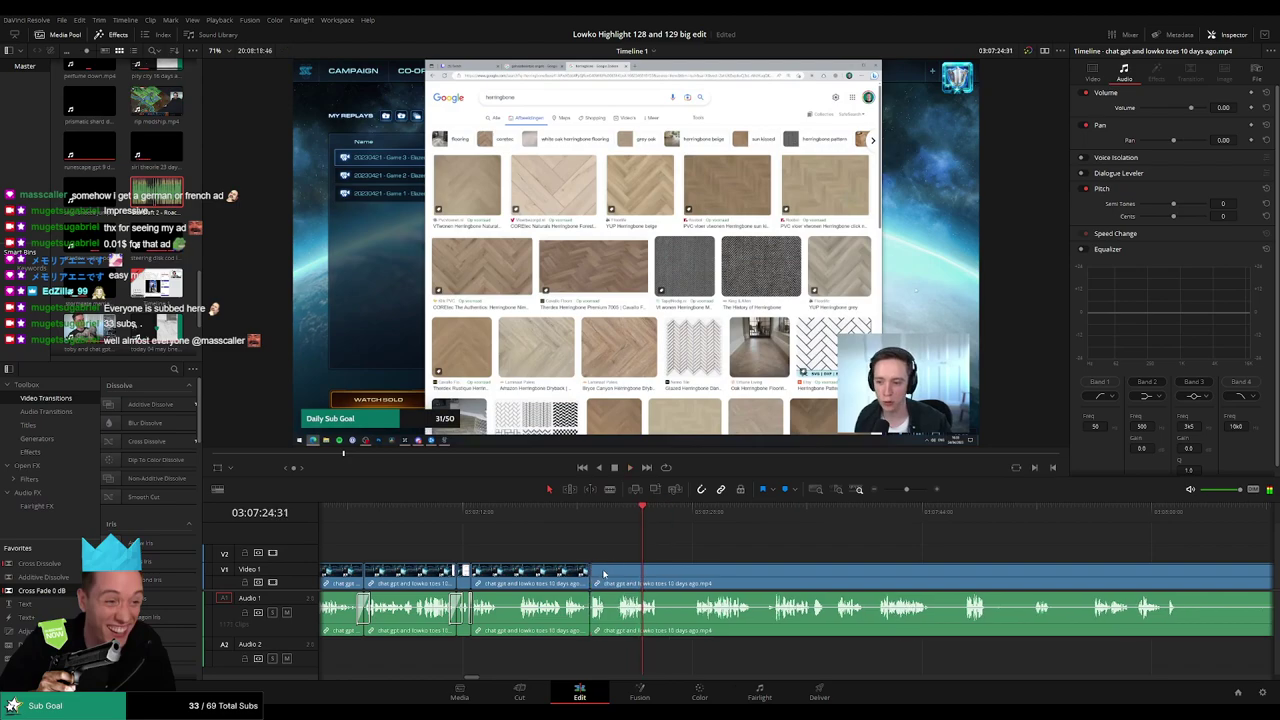
# - Split the clip at about 03:07:26 and 03:07:28 and ripple delete the section in between
pyautogui.press('b')
pyautogui.click(659, 578)
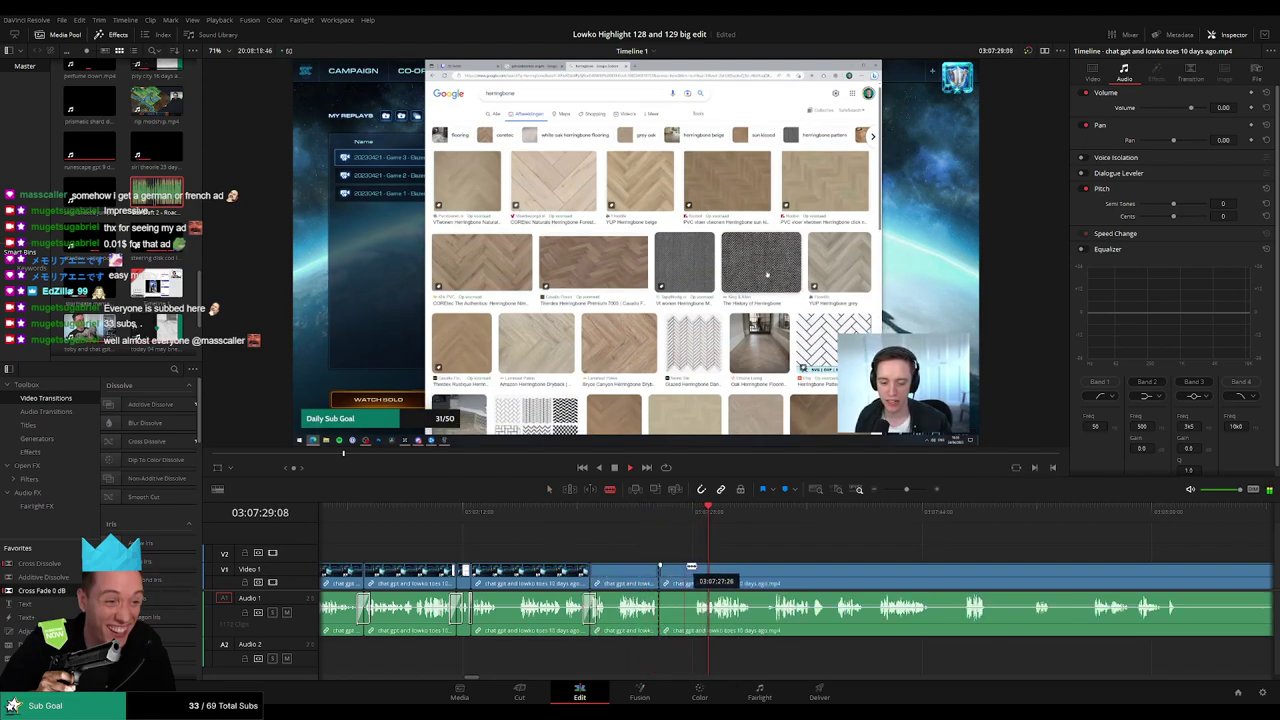
pyautogui.click(691, 570)
pyautogui.press('a')
pyautogui.click(678, 573)
pyautogui.press('Delete')
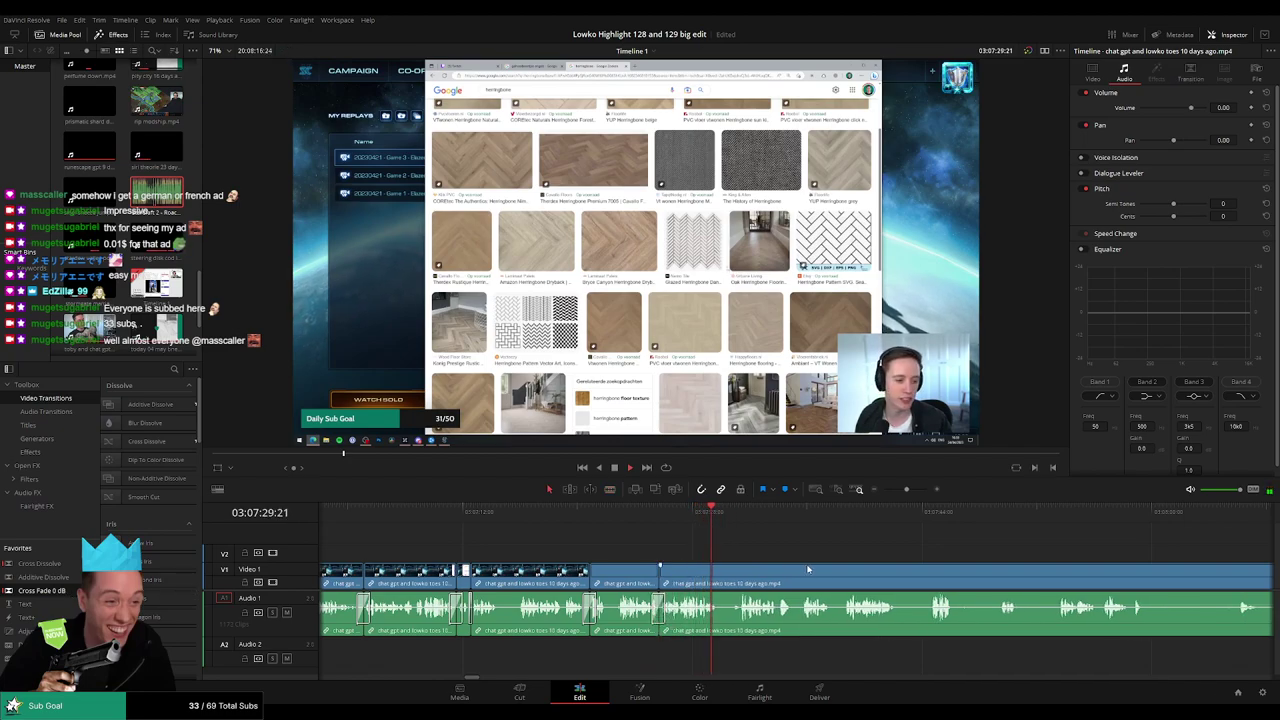
# - Cut out the short section between about 03:07:30 and 03:07:31 and close the gap
pyautogui.moveTo(808, 569); pyautogui.dragTo(621, 553)
pyautogui.press('b')
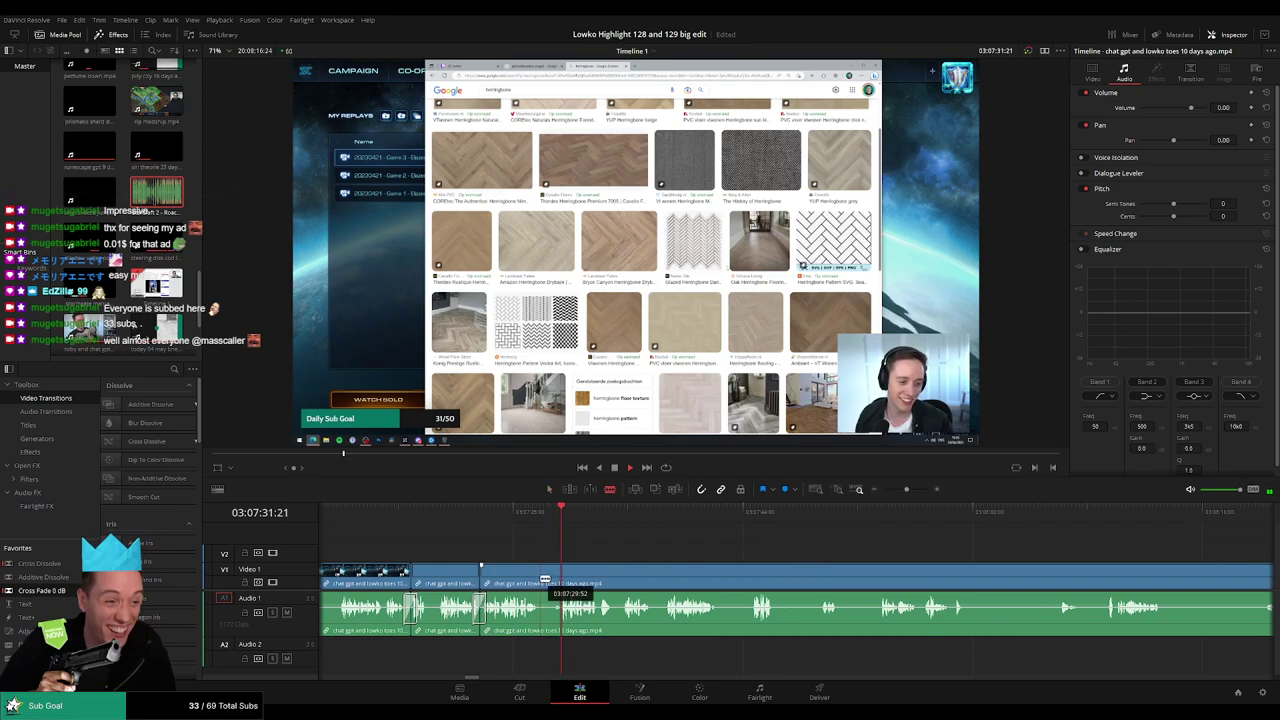
pyautogui.click(540, 575)
pyautogui.click(552, 578)
pyautogui.press('a')
pyautogui.click(548, 582)
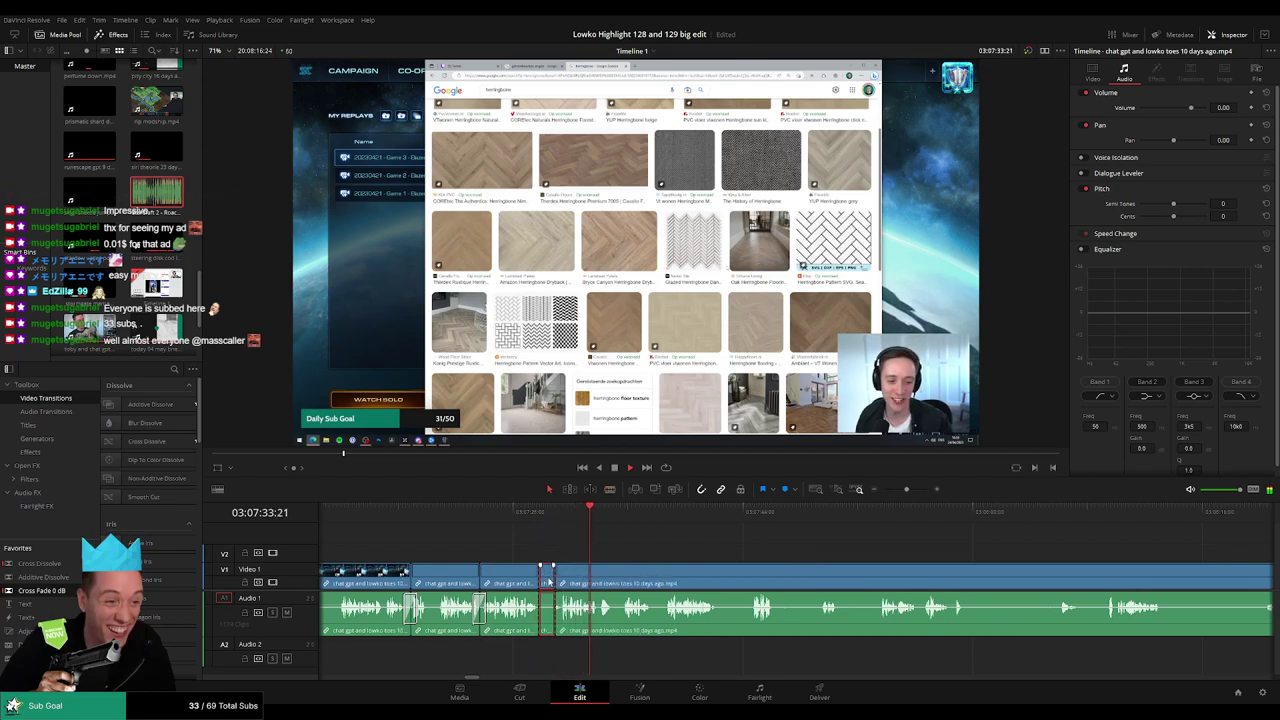
pyautogui.press('Delete')
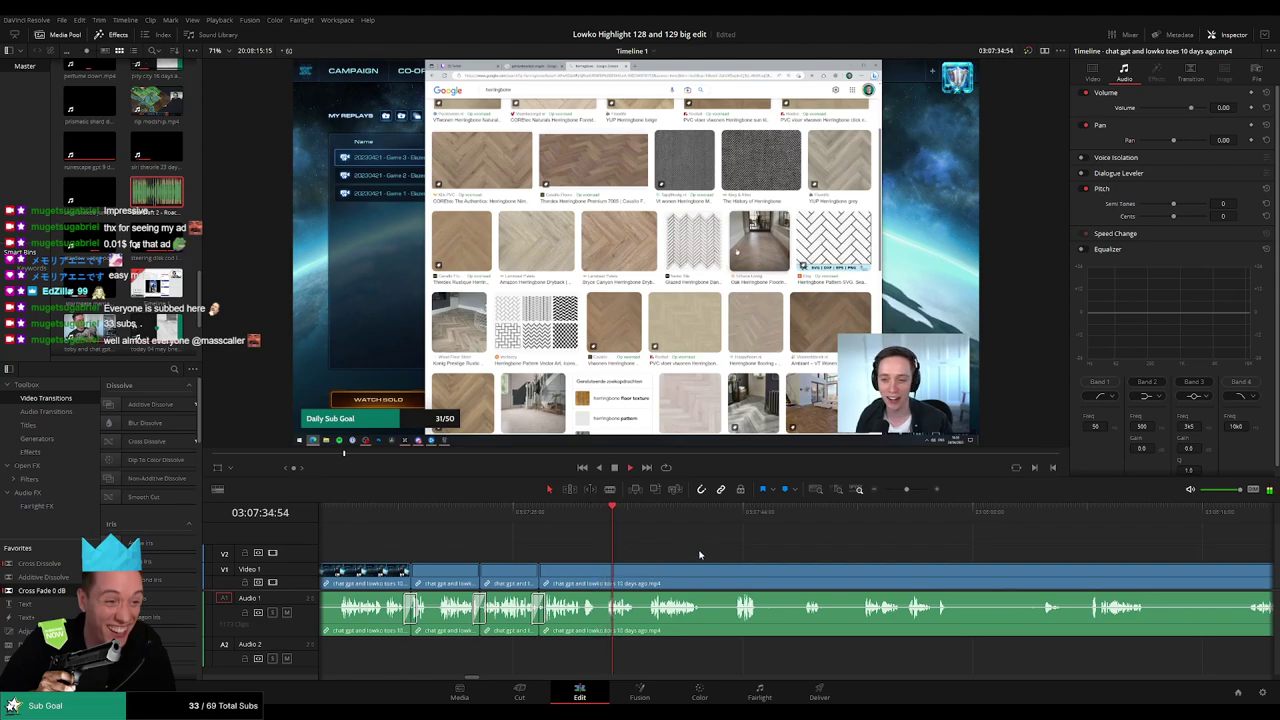
# - Split the clip at about 03:07:41 and 03:07:43 and ripple delete the quiet section in between
pyautogui.moveTo(706, 554); pyautogui.dragTo(625, 557)
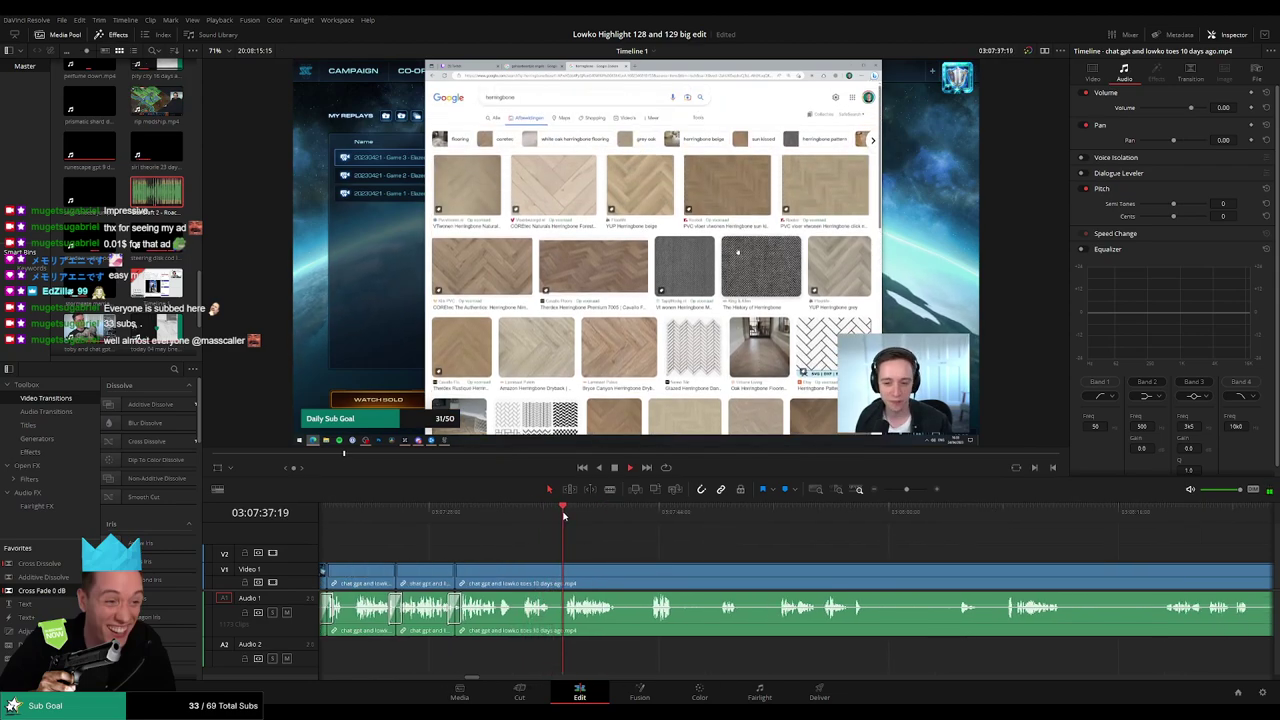
pyautogui.hscroll(1, 580, 548)
pyautogui.press('b')
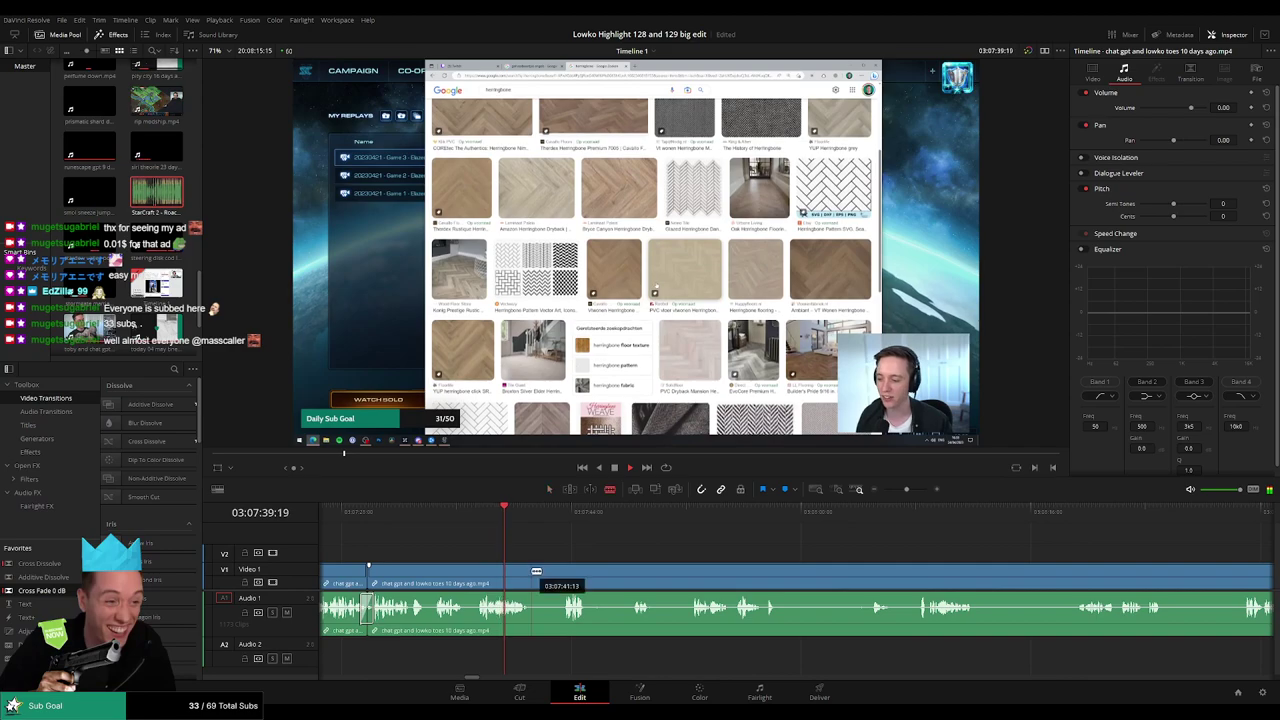
pyautogui.click(532, 571)
pyautogui.click(562, 571)
pyautogui.press('a')
pyautogui.click(550, 573)
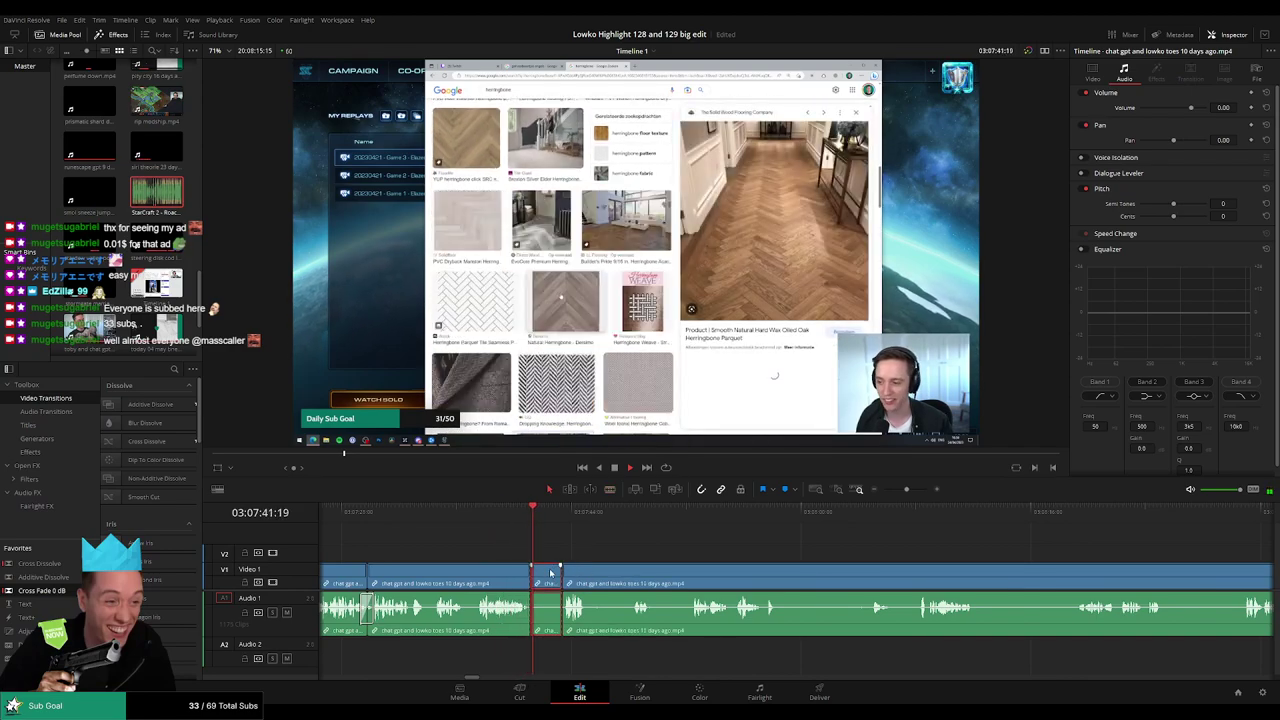
pyautogui.press('Delete')
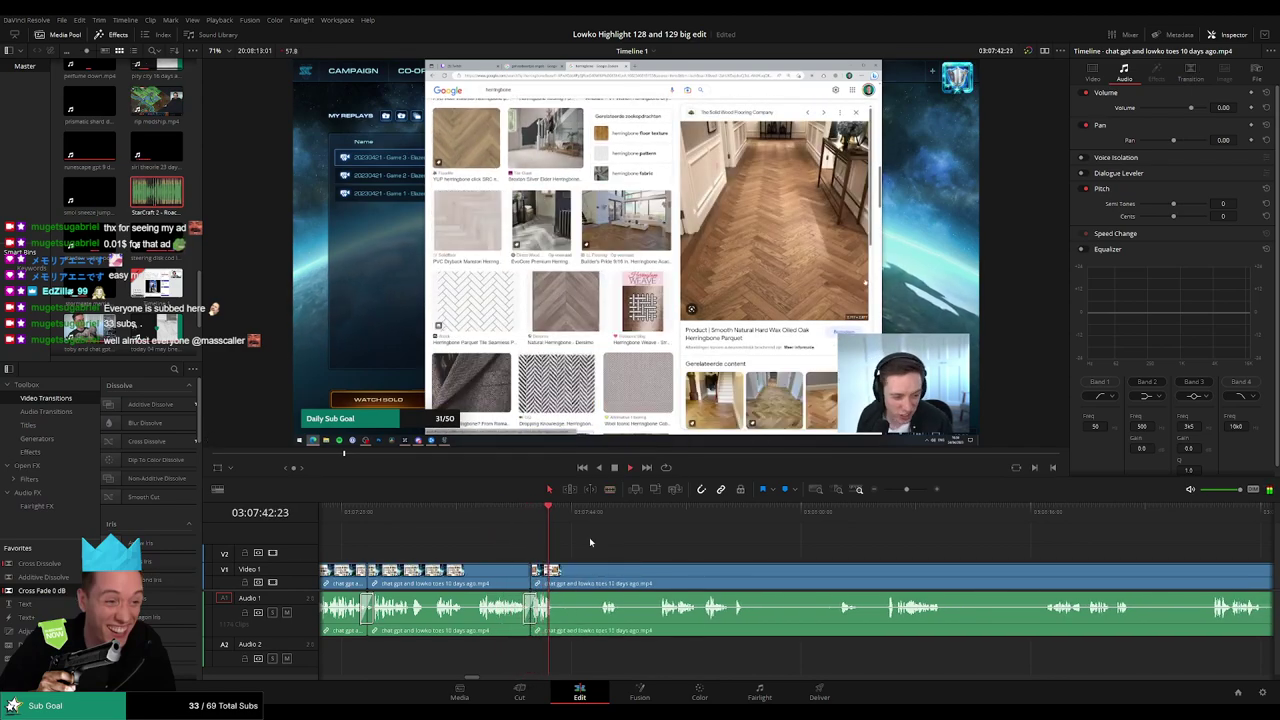
# - Split the clip at about 03:07:43, 03:07:46 and 03:07:47, and ripple delete the section between the first two cuts
pyautogui.click(603, 516)
pyautogui.press('b')
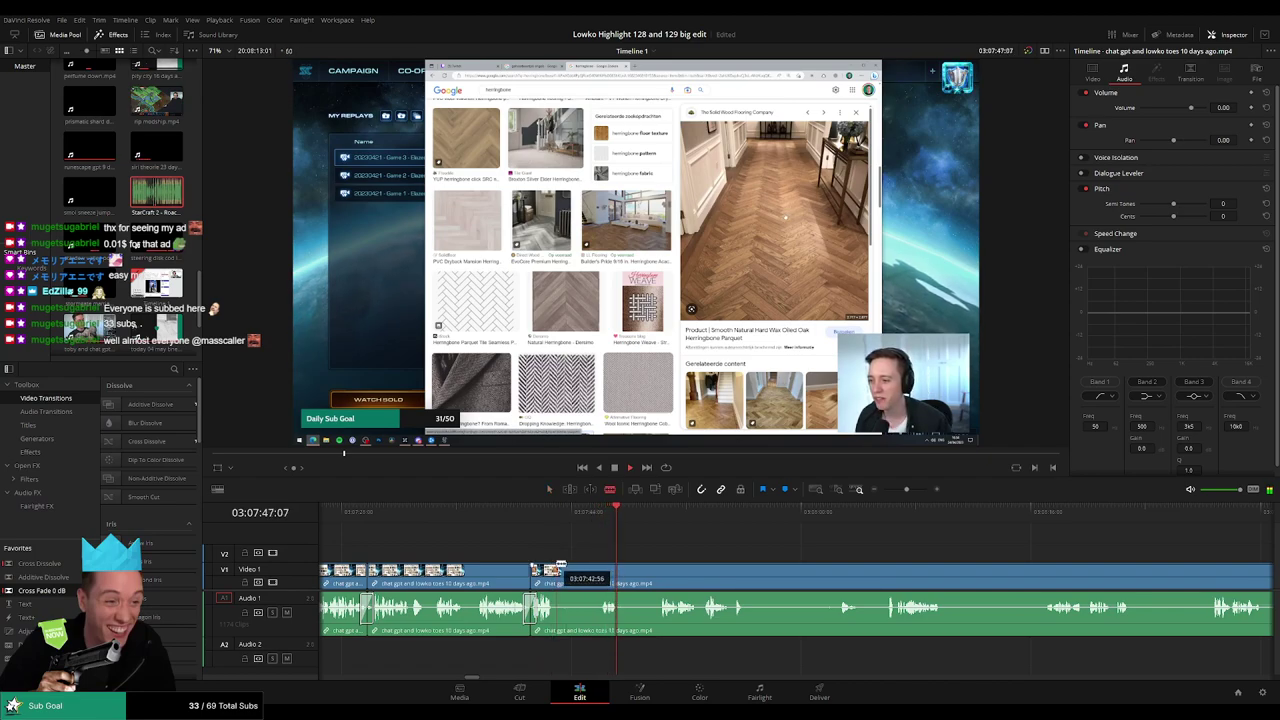
pyautogui.click(555, 575)
pyautogui.click(600, 575)
pyautogui.click(625, 568)
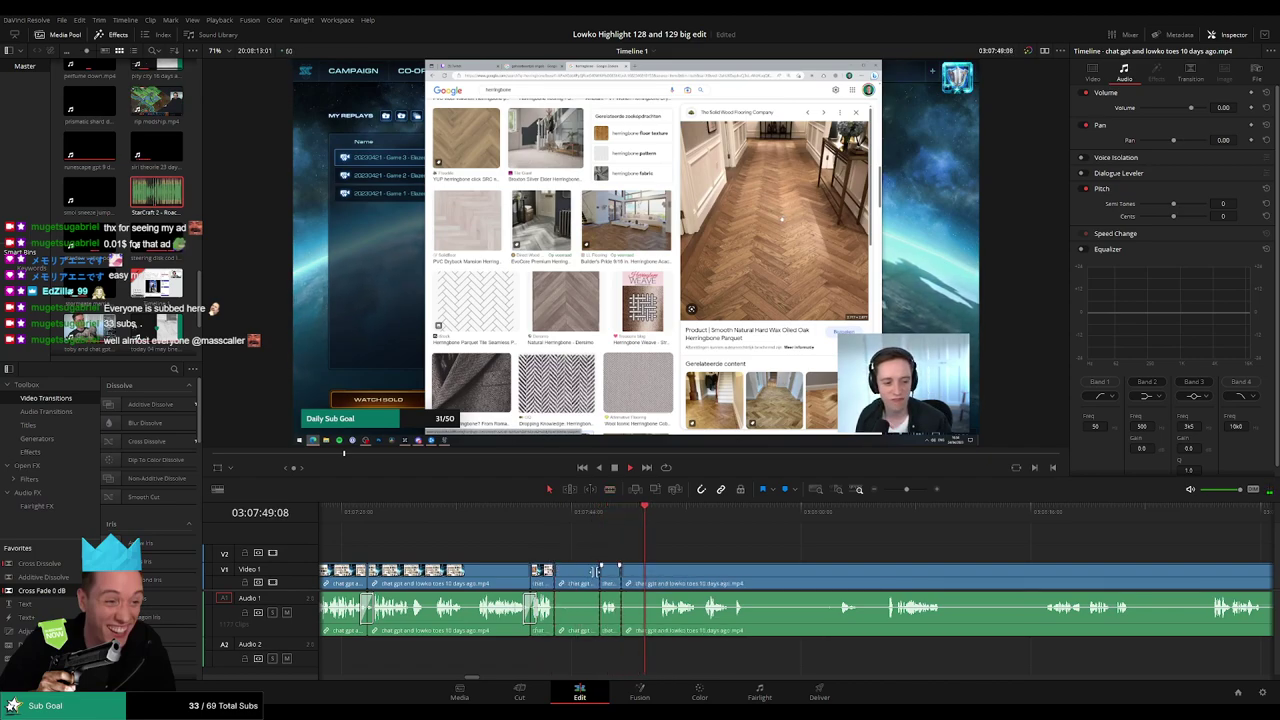
pyautogui.press('a')
pyautogui.click(585, 580)
pyautogui.press('Delete')
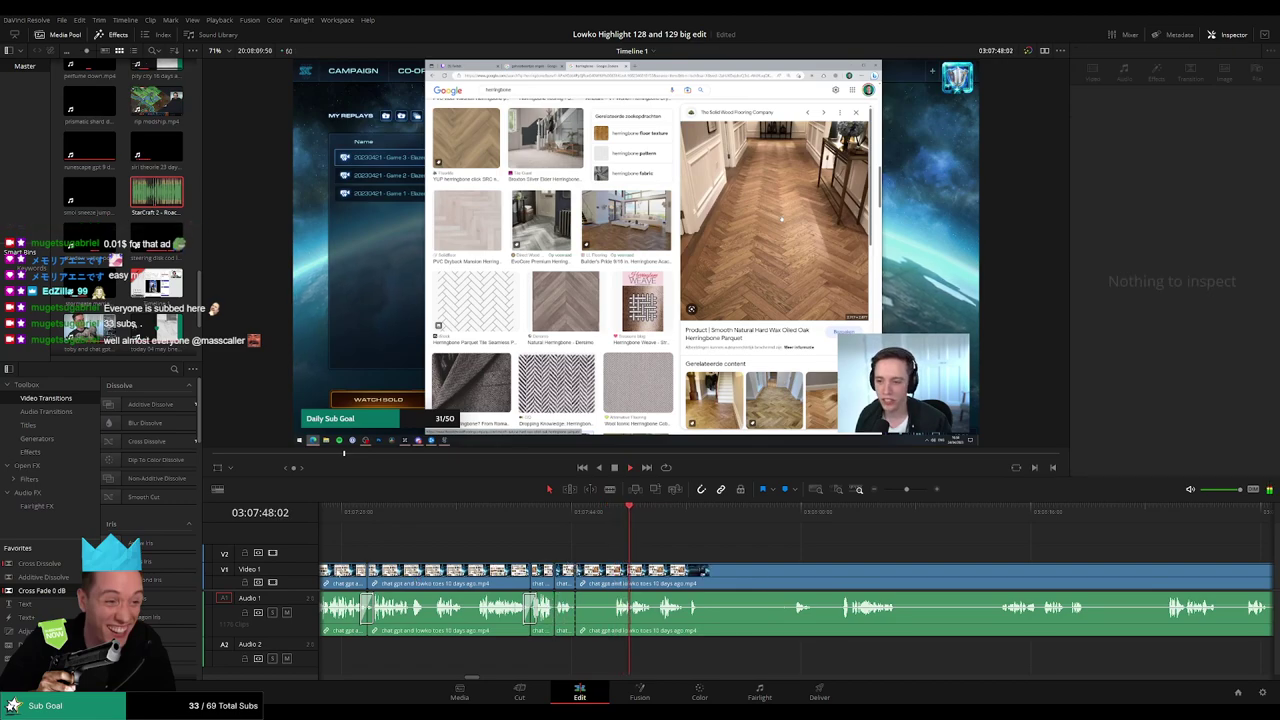
# - Cut out the silence between about 03:07:44 and 03:07:47 and close the gap
pyautogui.press('space')
pyautogui.hscroll(-1, 570, 611)
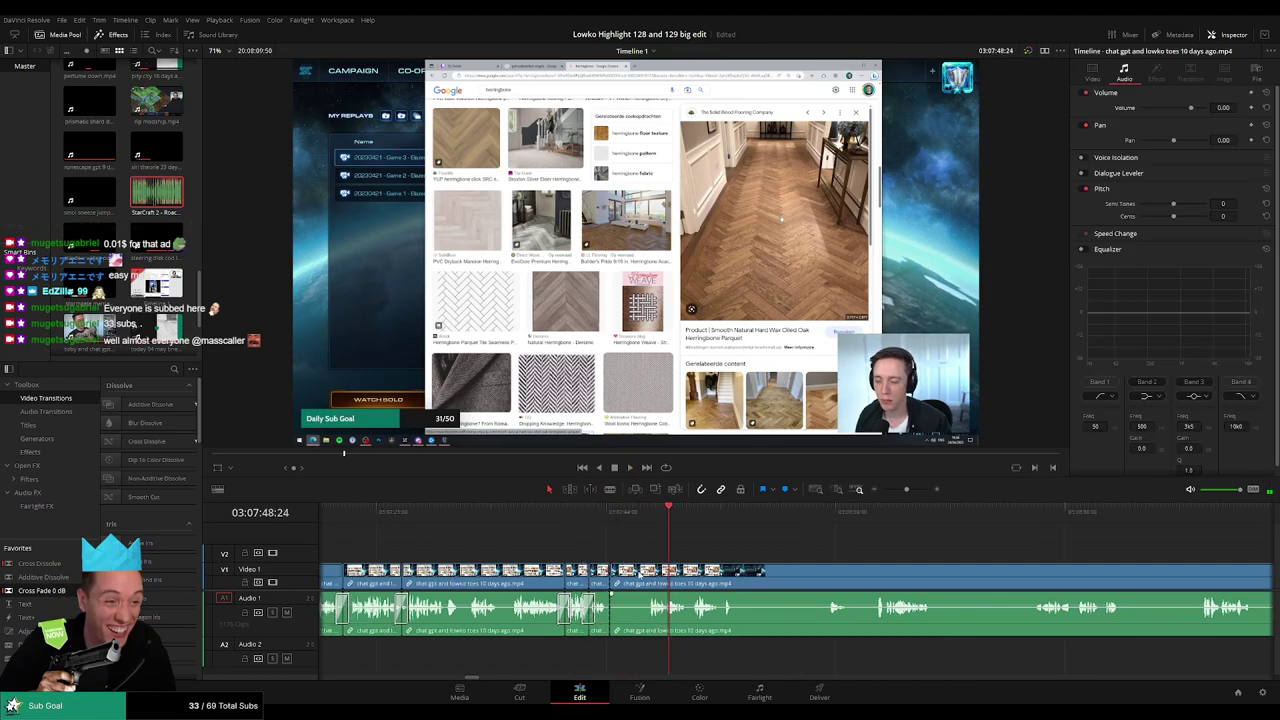
pyautogui.press('b')
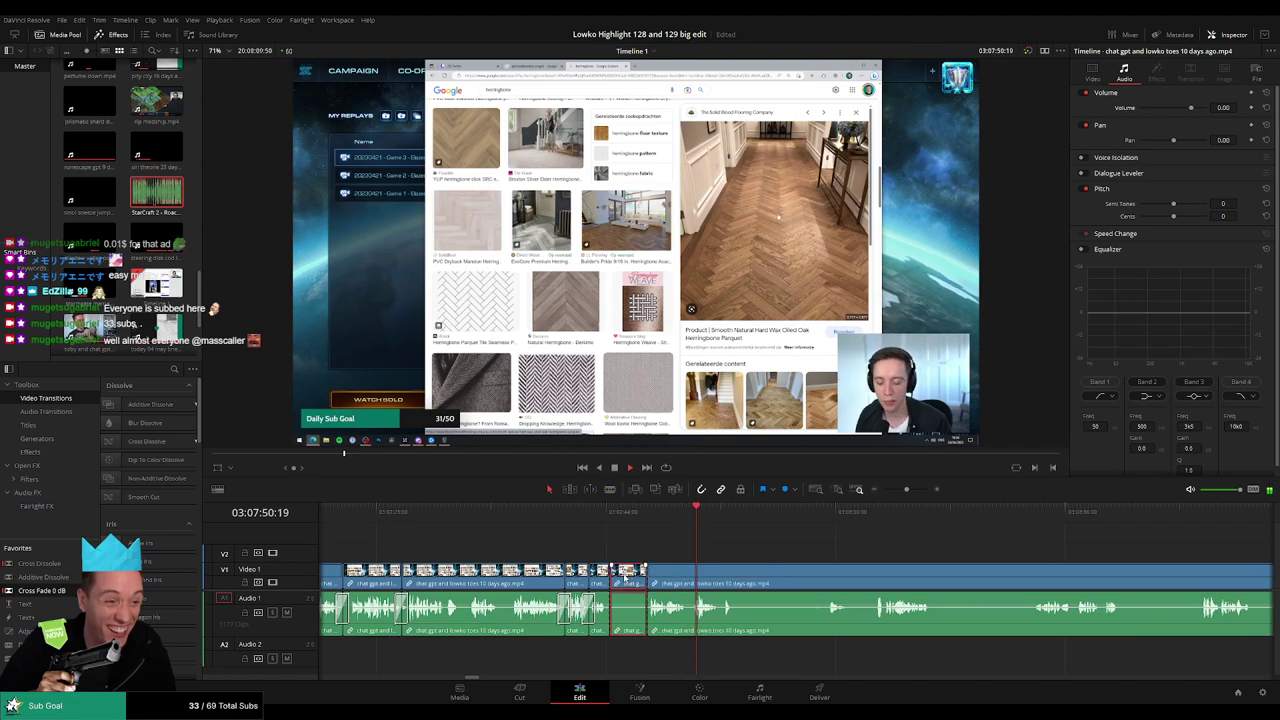
pyautogui.press('Delete')
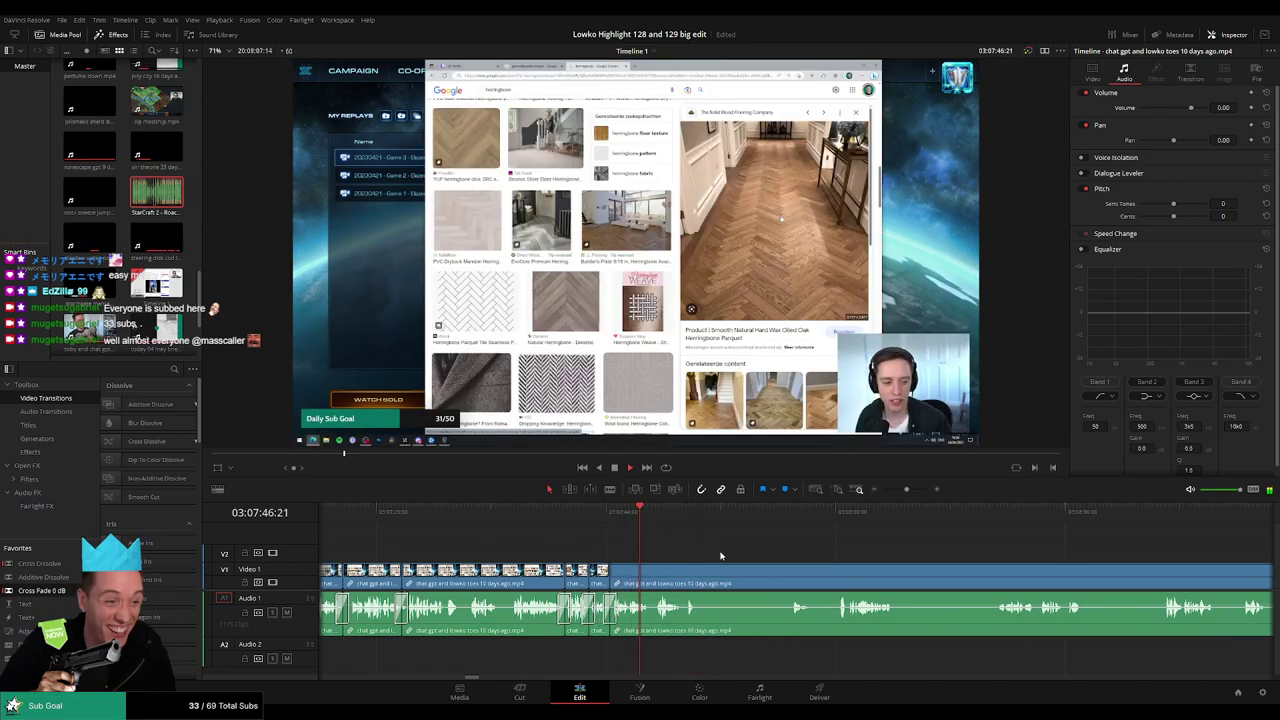
pyautogui.moveTo(720, 555); pyautogui.dragTo(597, 547)
pyautogui.scroll(-2, 596, 547)
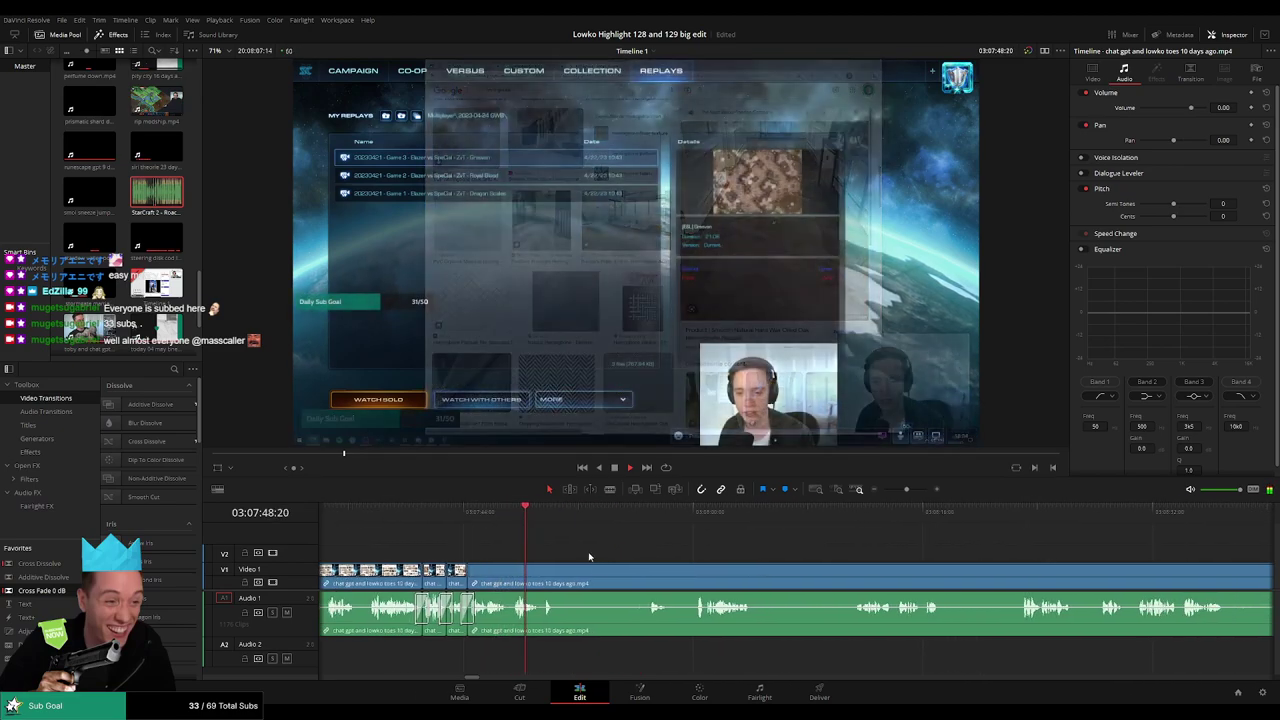
# - Cut out the section between about 03:07:50 and 03:08:00, closing the gap, and add a Cross Fade 0 dB at the audio join
pyautogui.press('b')
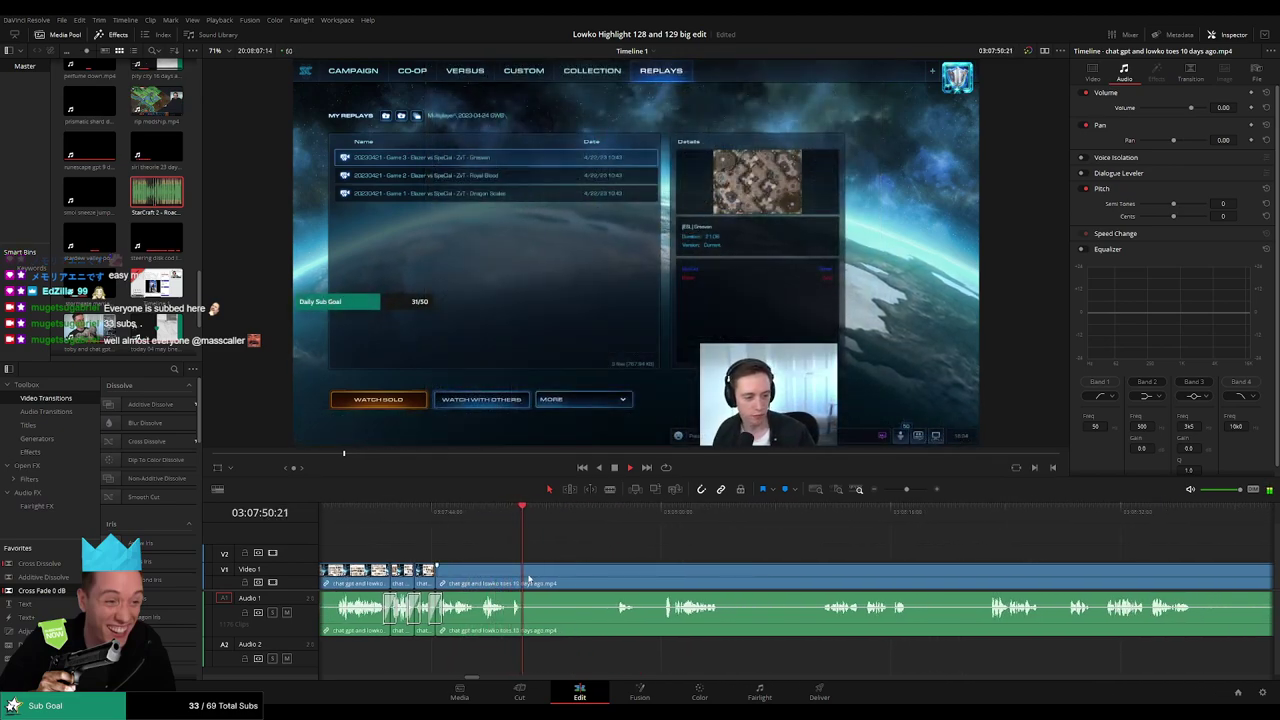
pyautogui.click(525, 590)
pyautogui.click(667, 515)
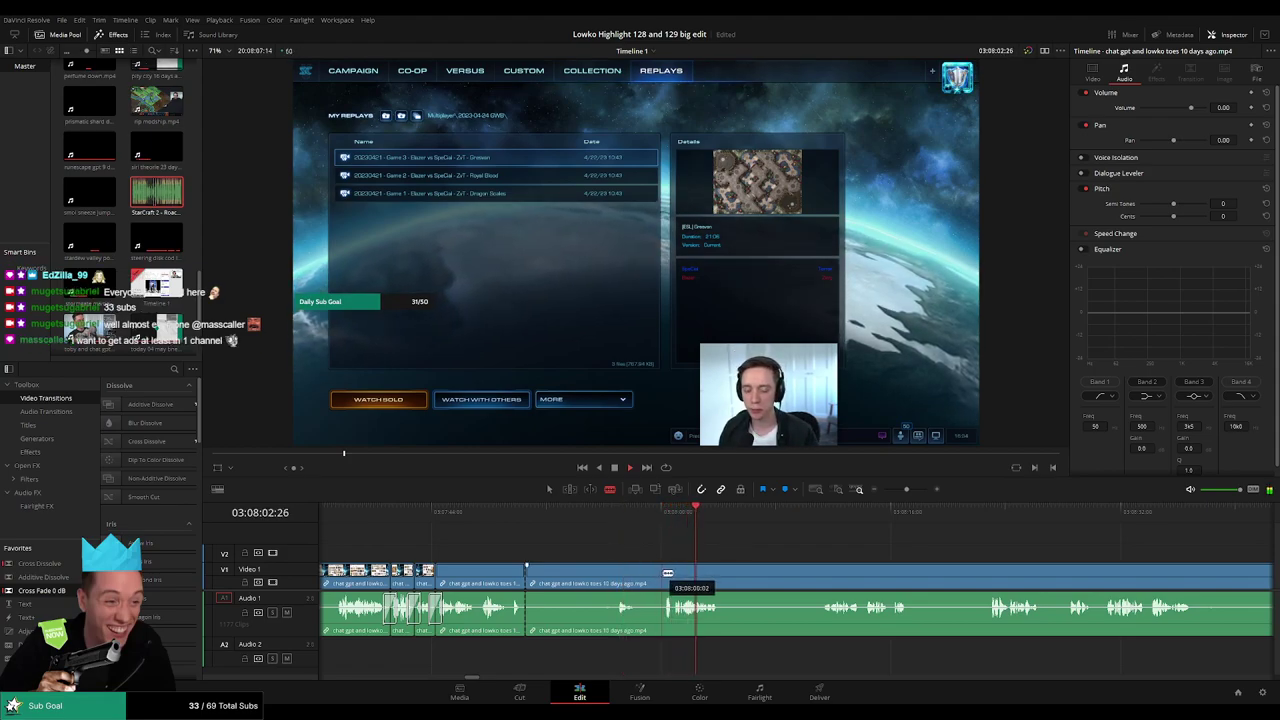
pyautogui.click(661, 577)
pyautogui.press('a')
pyautogui.click(601, 577)
pyautogui.press('Delete')
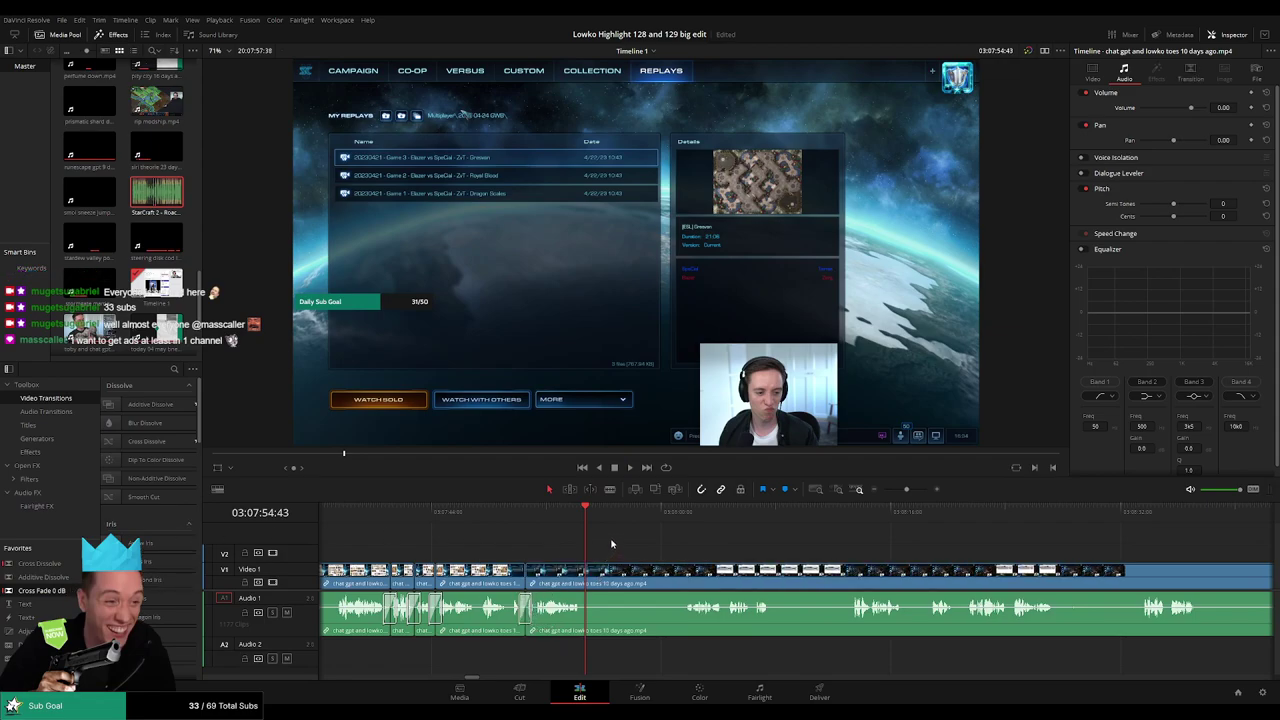
# - Ripple delete the section between about 03:07:54 and 03:08:01 and cross-fade the audio at the new join
pyautogui.click(550, 514)
pyautogui.press('space')
pyautogui.hscroll(2, 560, 546)
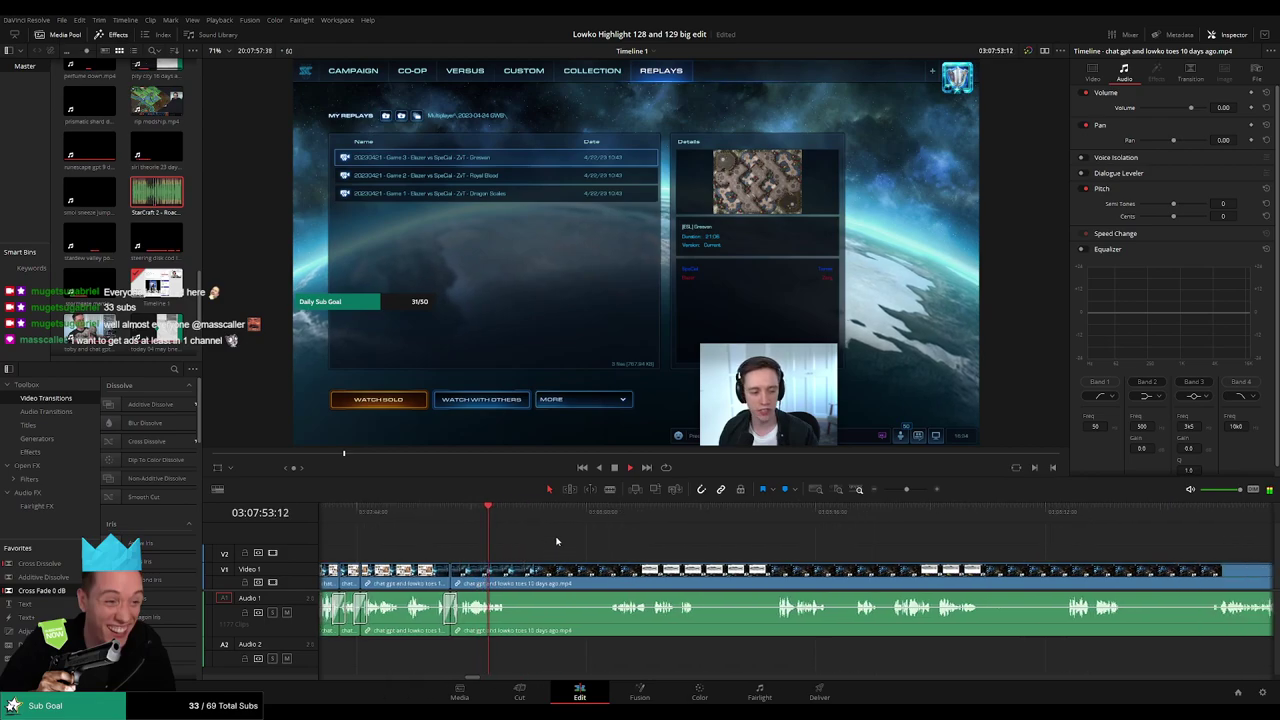
pyautogui.press('b')
pyautogui.click(512, 578)
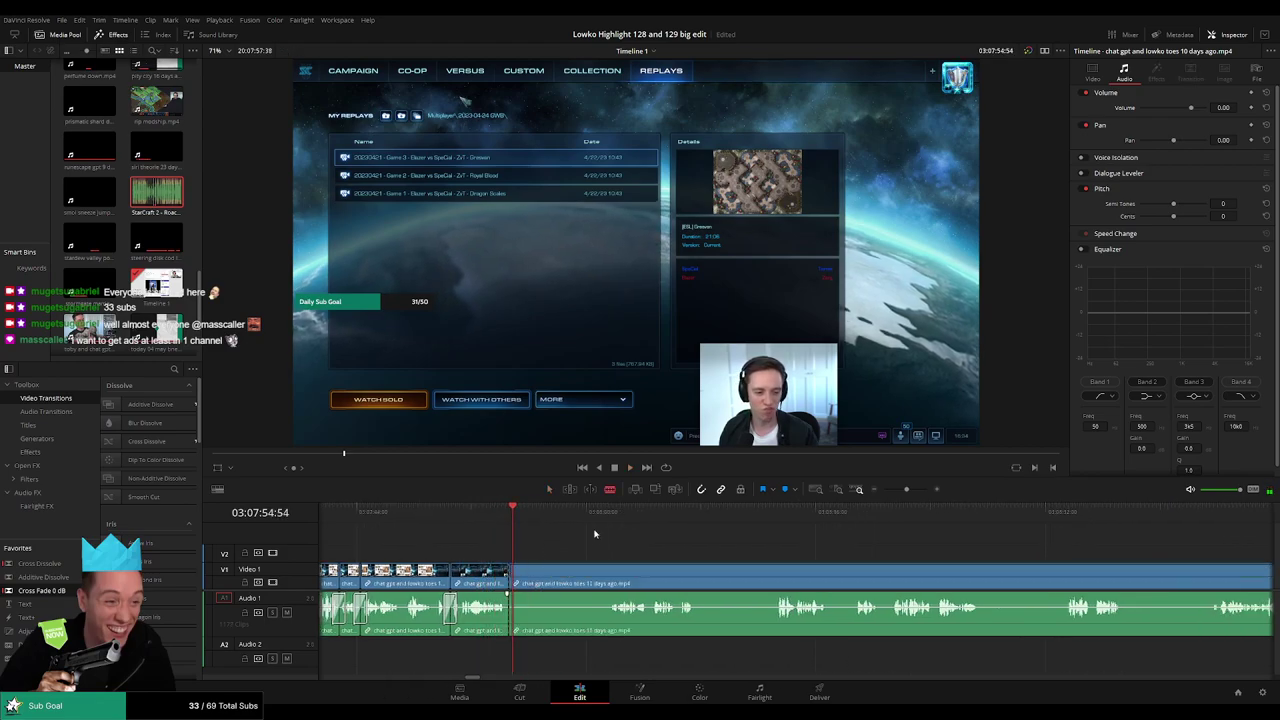
pyautogui.press('space')
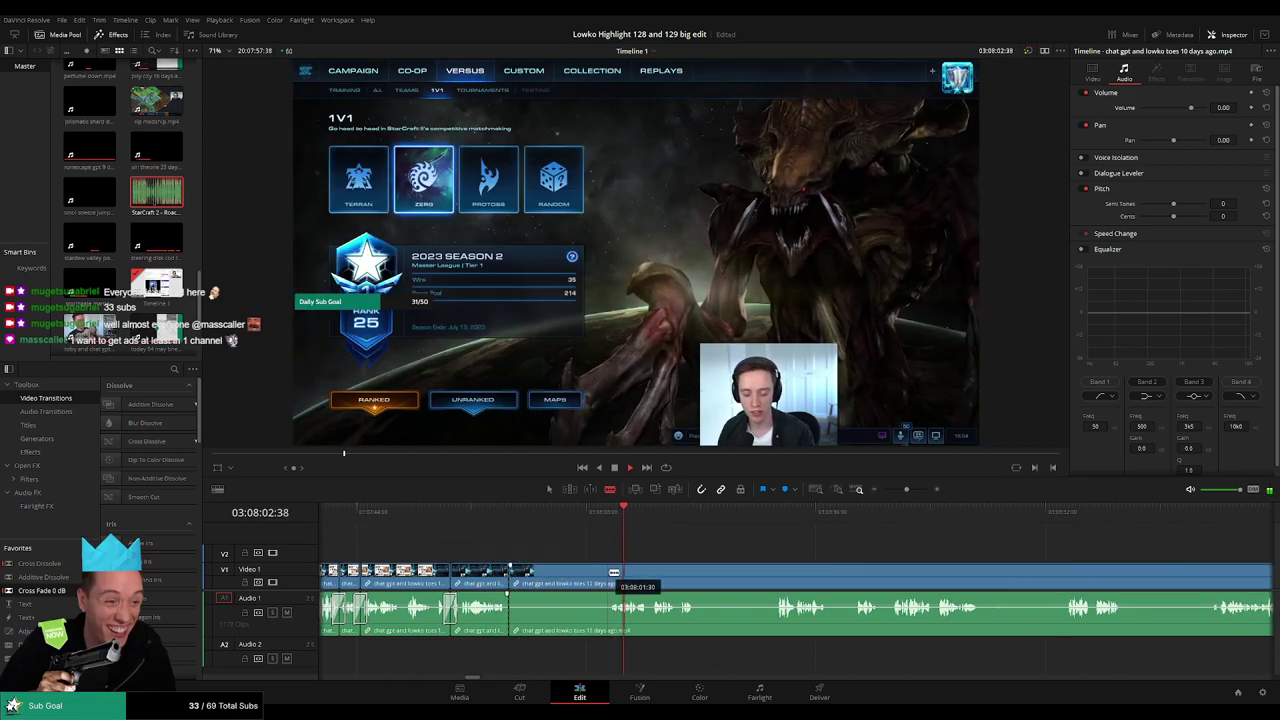
pyautogui.click(612, 573)
pyautogui.press('a')
pyautogui.click(569, 577)
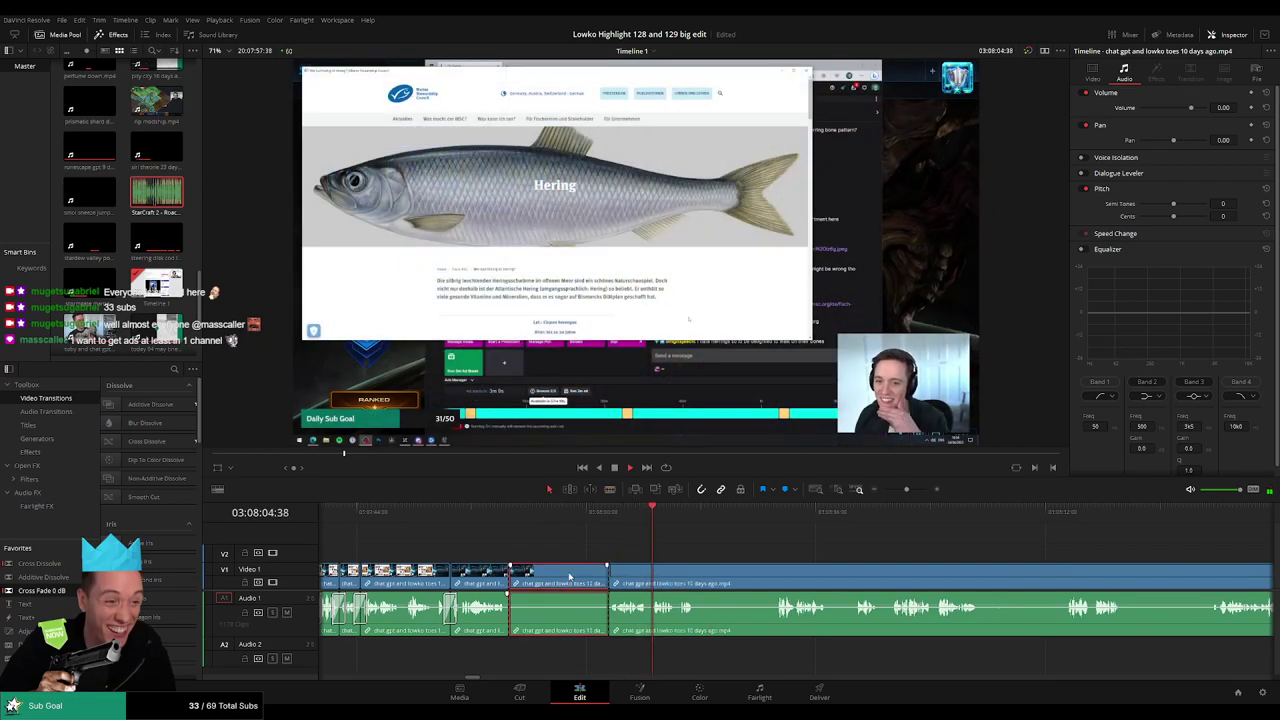
pyautogui.press('Delete')
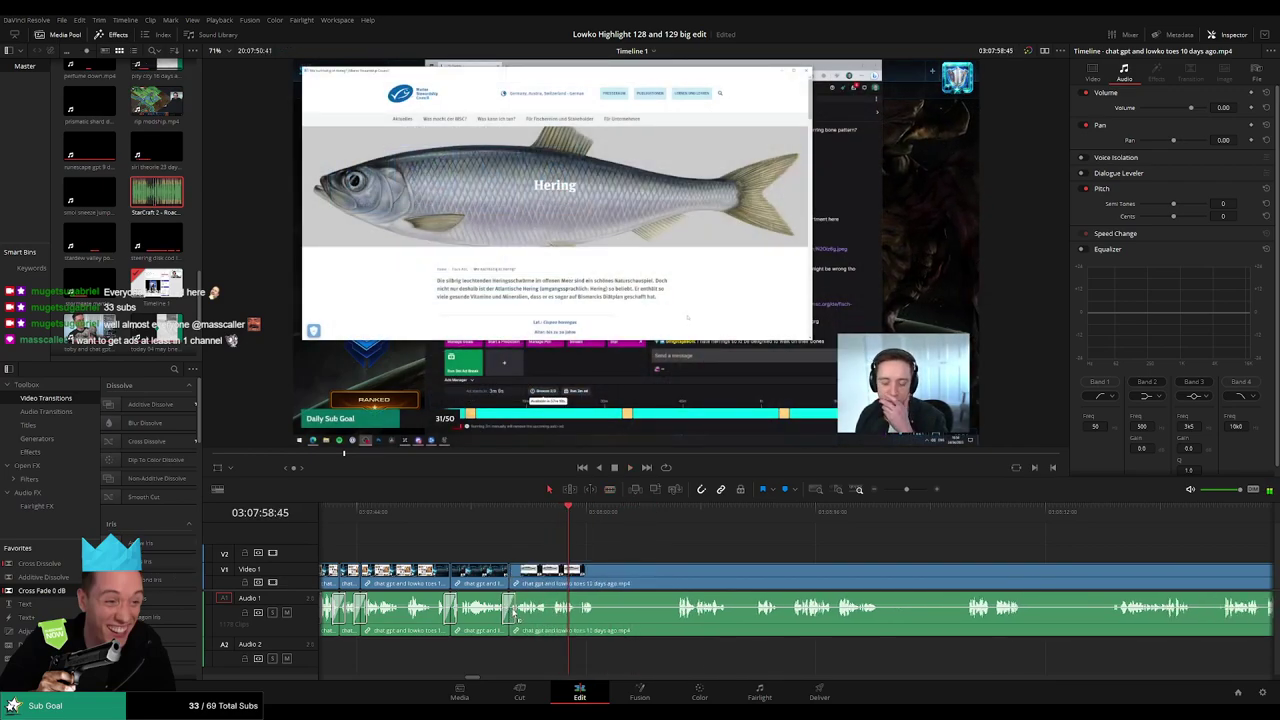
# - Split the clip at about 03:08:00 and 03:08:06, ripple delete the quiet part between the cuts and cross-fade the audio join
pyautogui.hscroll(2, 571, 560)
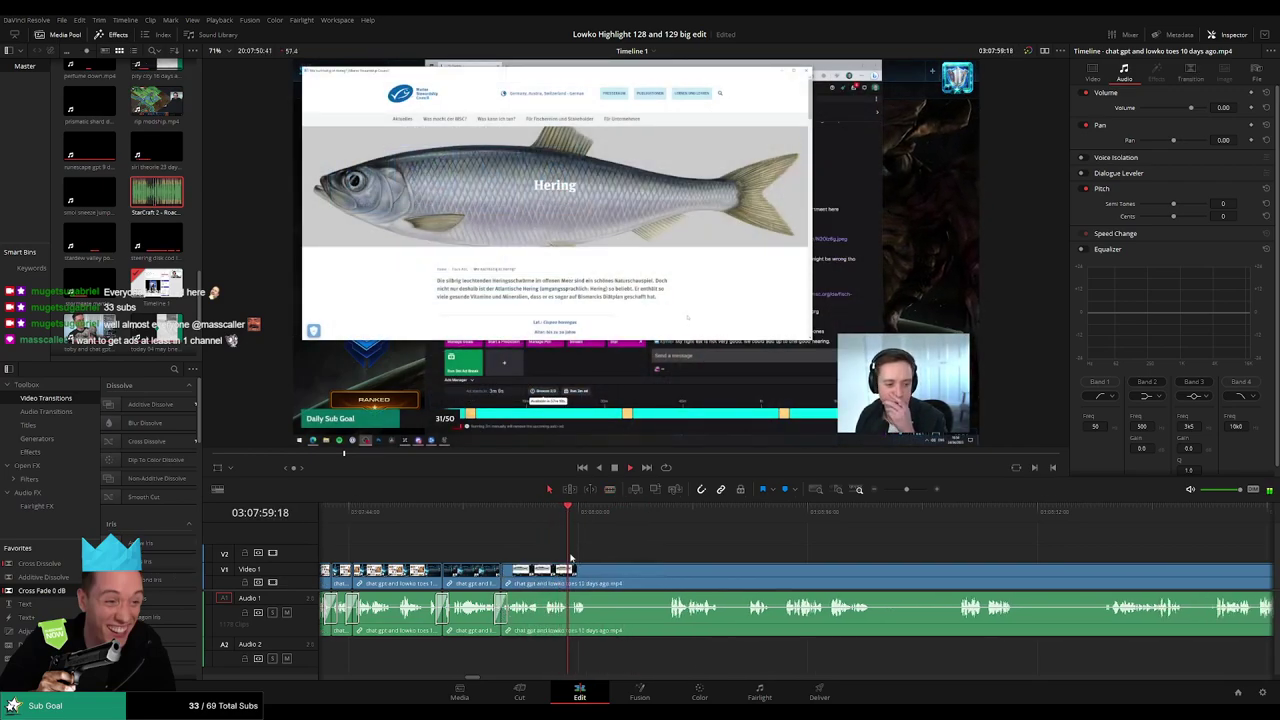
pyautogui.press('b')
pyautogui.click(522, 578)
pyautogui.click(601, 519)
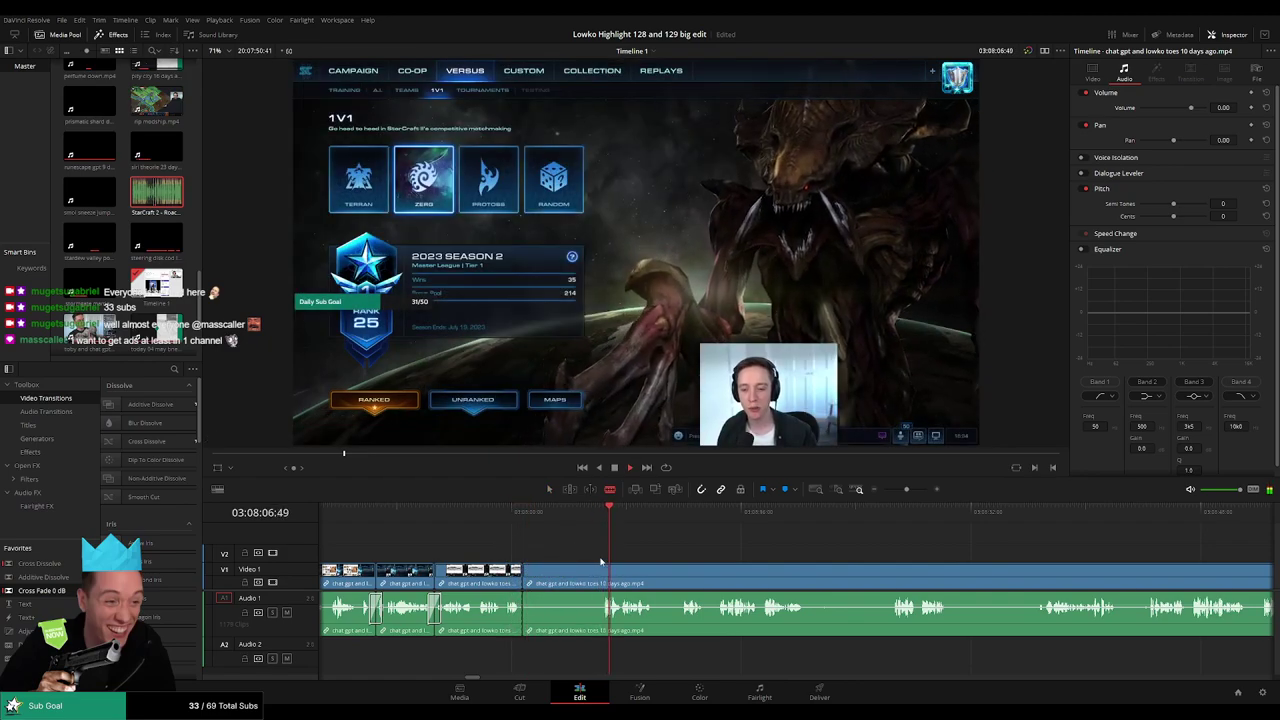
pyautogui.click(604, 567)
pyautogui.press('a')
pyautogui.click(583, 579)
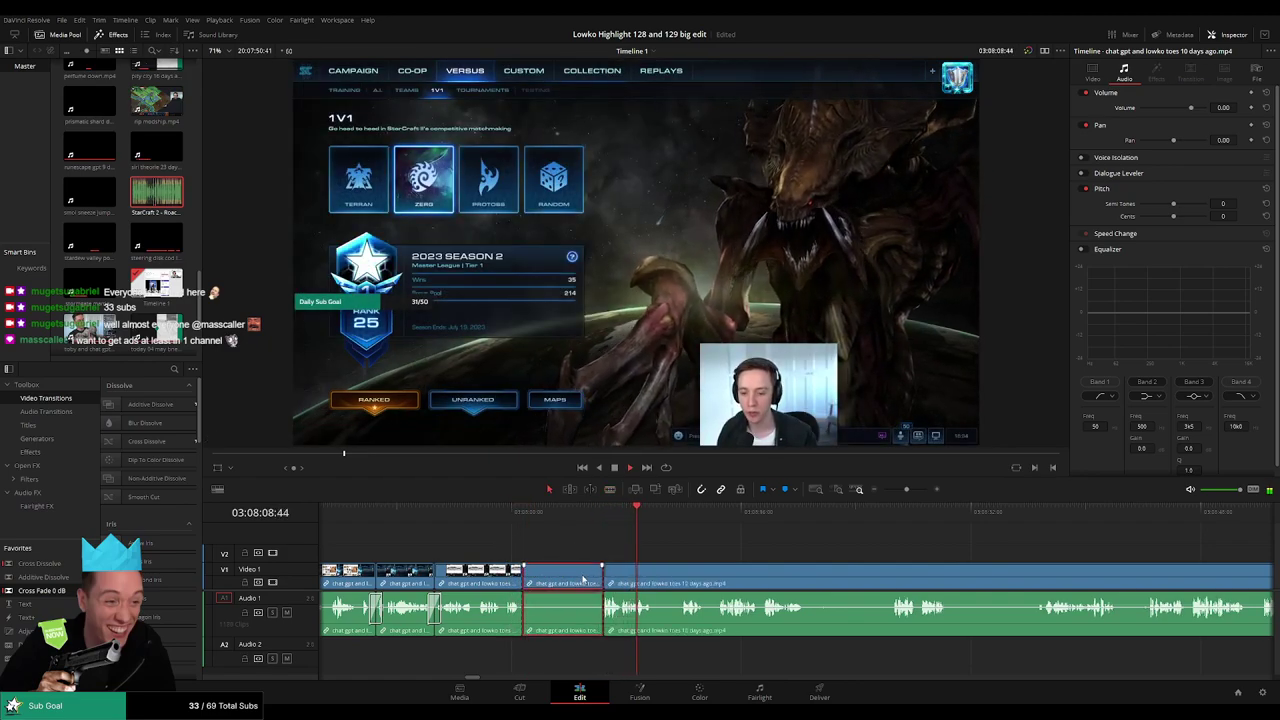
pyautogui.press('Delete')
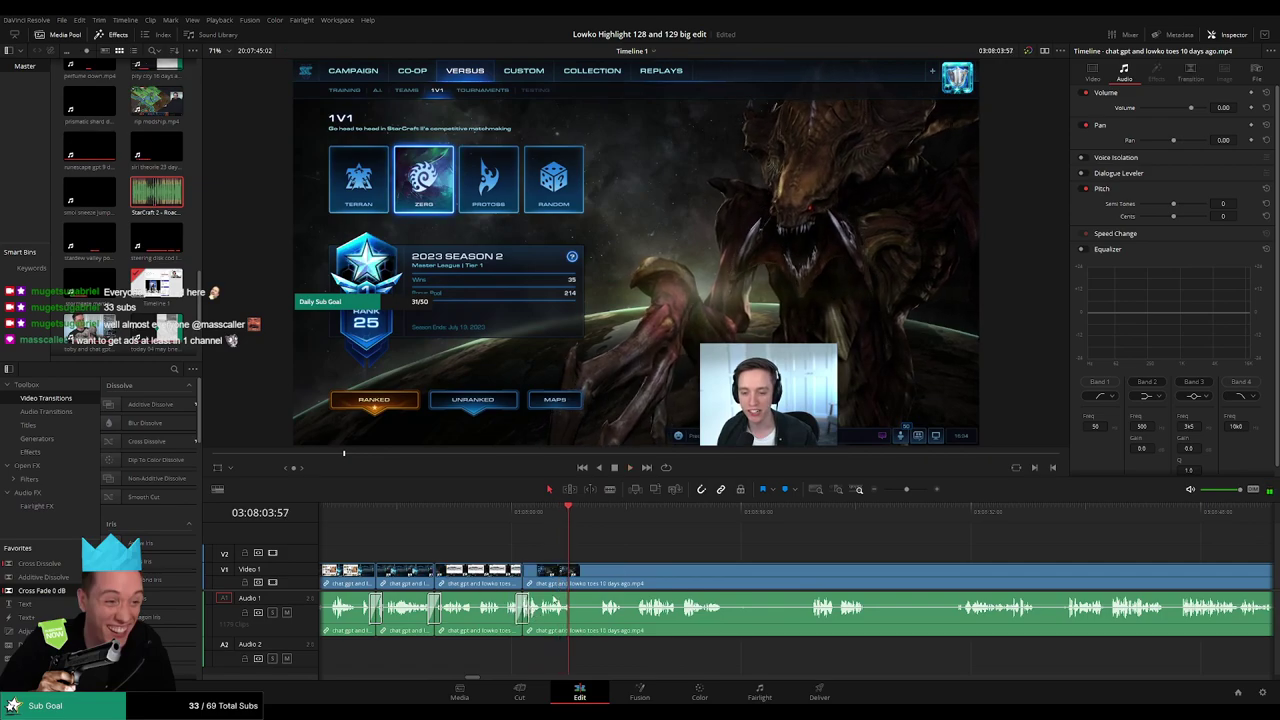
# - Remove the silence between about 03:08:04 and 03:08:06, closing the gap, and add a Cross Fade 0 dB at the audio join
pyautogui.press('b')
pyautogui.click(573, 578)
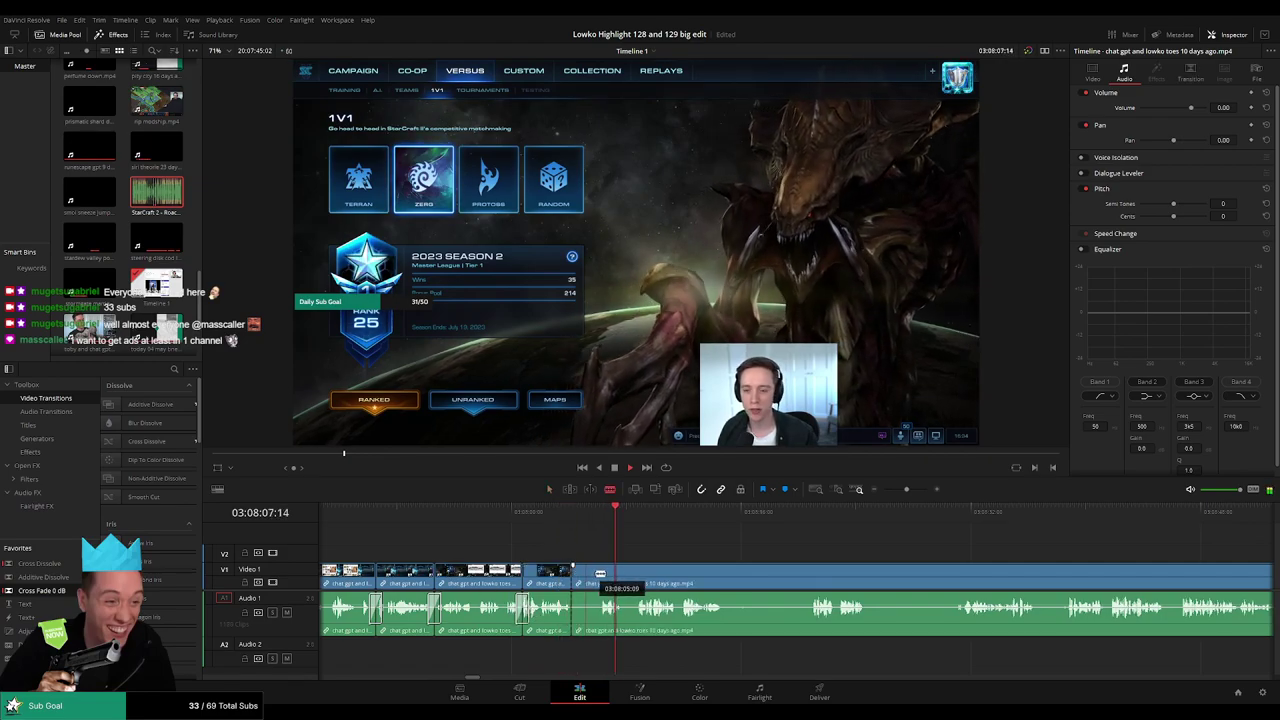
pyautogui.click(601, 573)
pyautogui.press('a')
pyautogui.click(587, 578)
pyautogui.press('Delete')
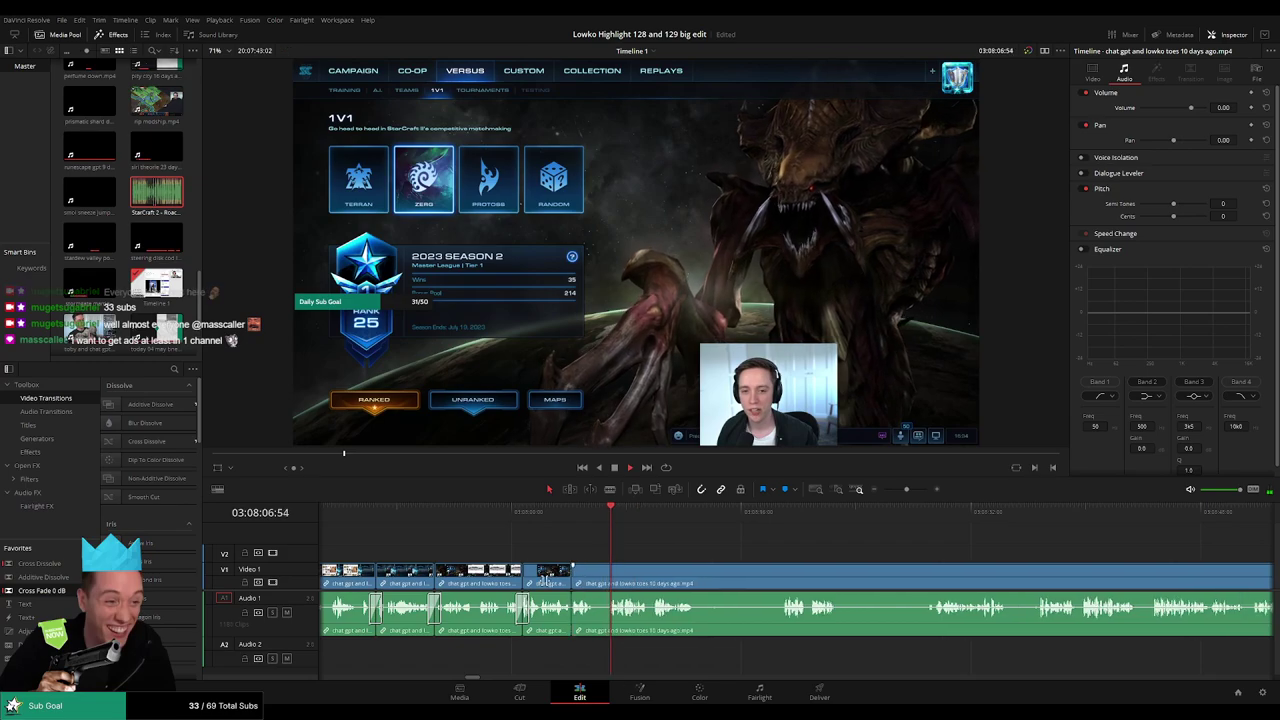
pyautogui.moveTo(60, 591); pyautogui.dragTo(573, 607)
# - Ripple delete the roughly one-second piece from about 03:08:05 to 03:08:06 and place a Cross Fade 0 dB on its audio join
pyautogui.moveTo(690, 574); pyautogui.dragTo(593, 567)
pyautogui.press('b')
pyautogui.click(498, 579)
pyautogui.click(512, 580)
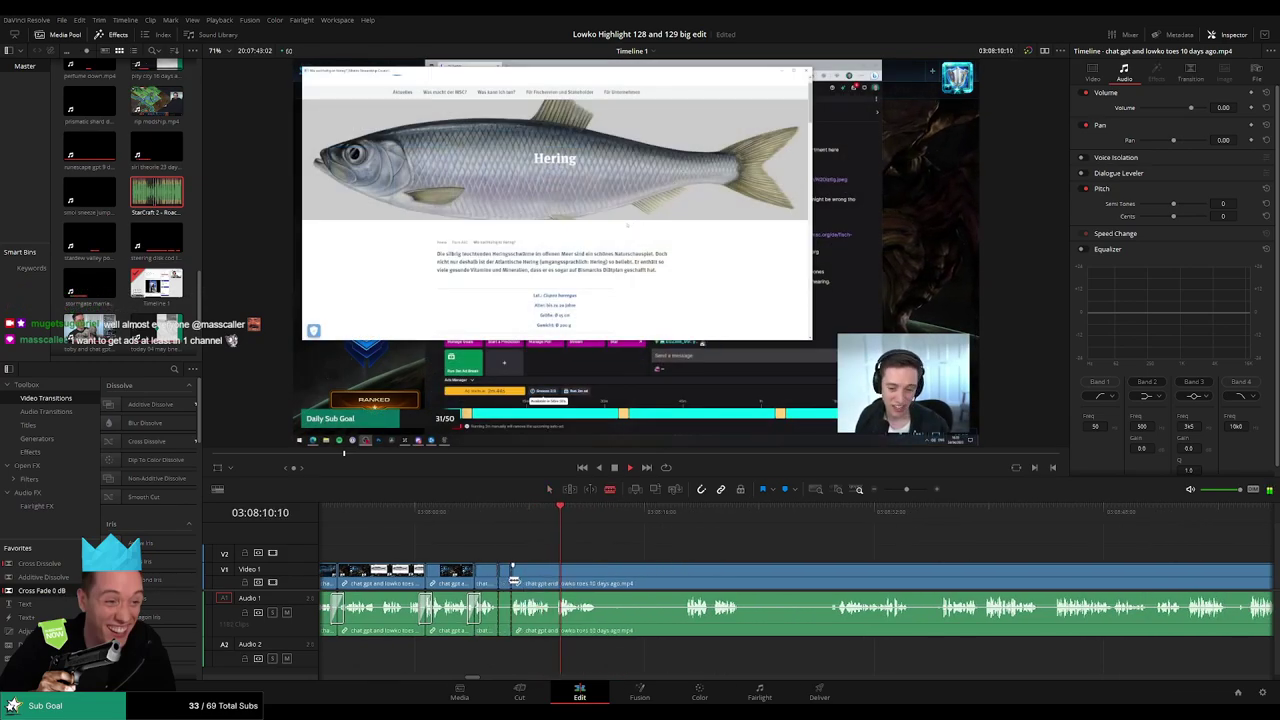
pyautogui.press('a')
pyautogui.click(505, 580)
pyautogui.press('Delete')
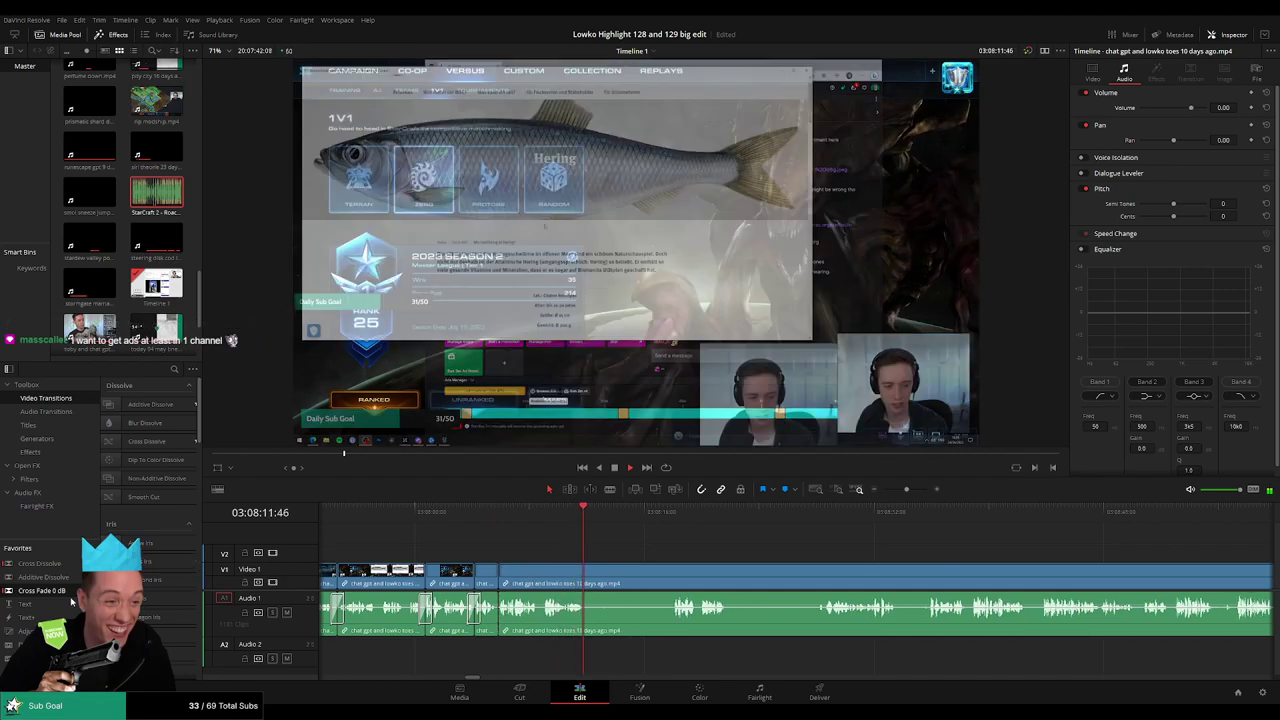
pyautogui.moveTo(66, 594); pyautogui.dragTo(500, 622)
# - Split the clip at about 03:08:11 and preview the footage after the cut up to about 03:08:28
pyautogui.press('b')
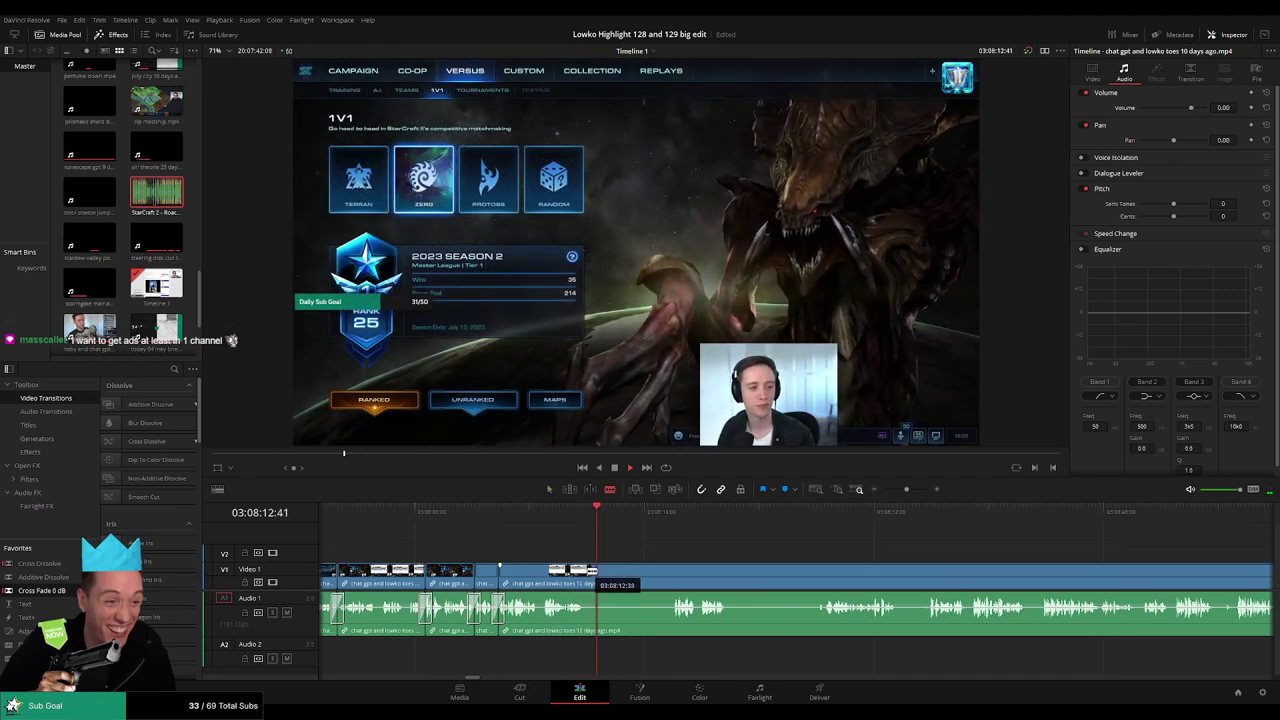
pyautogui.click(583, 572)
pyautogui.click(670, 516)
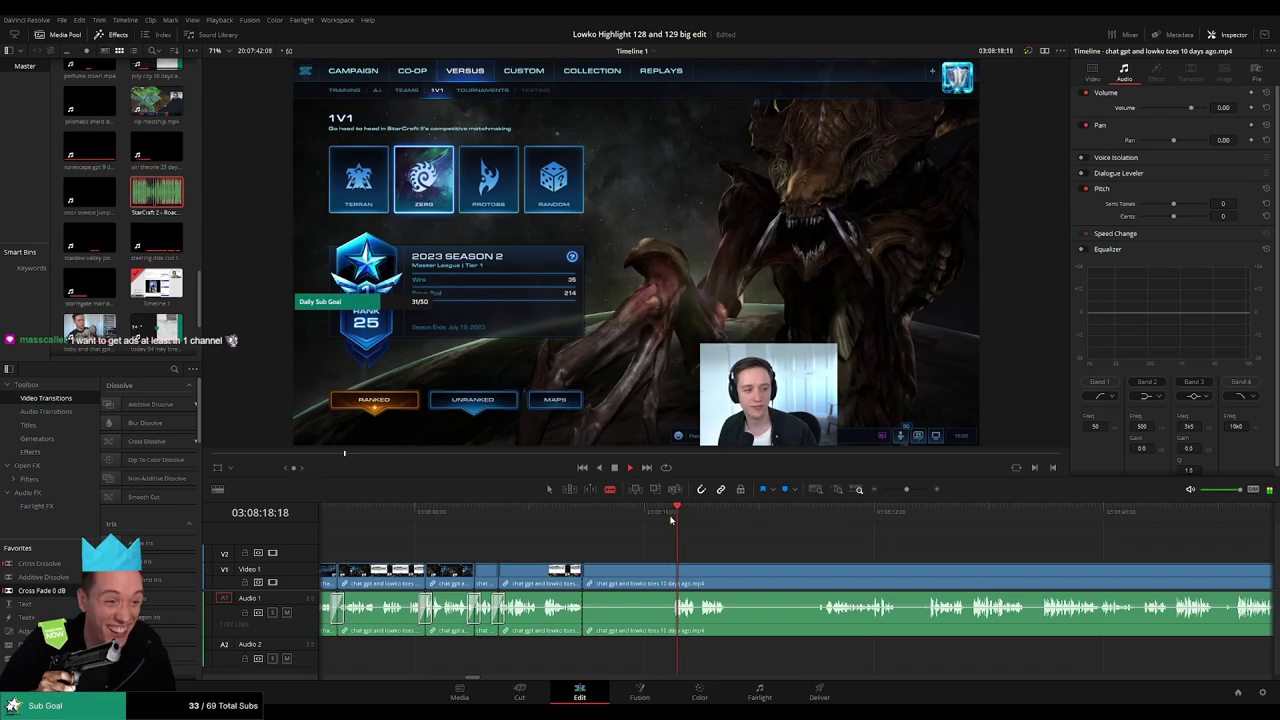
pyautogui.moveTo(700, 538); pyautogui.dragTo(633, 545)
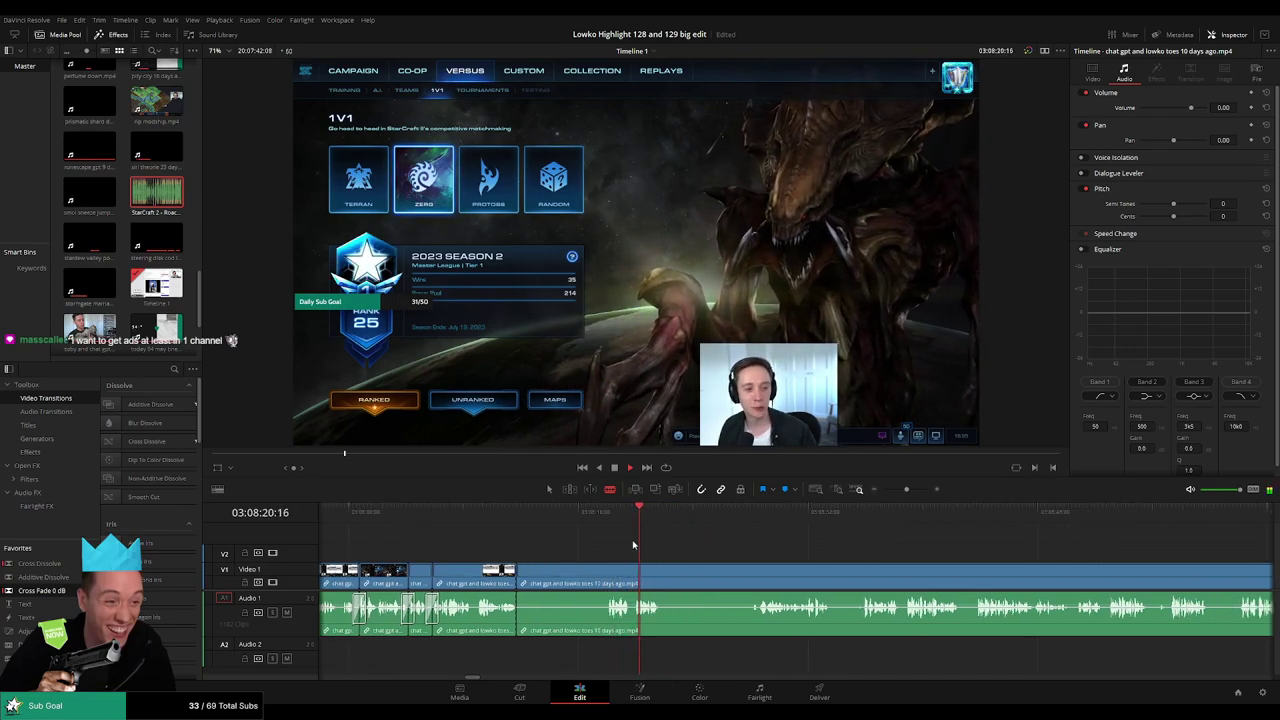
pyautogui.hscroll(1, 633, 545)
pyautogui.click(677, 512)
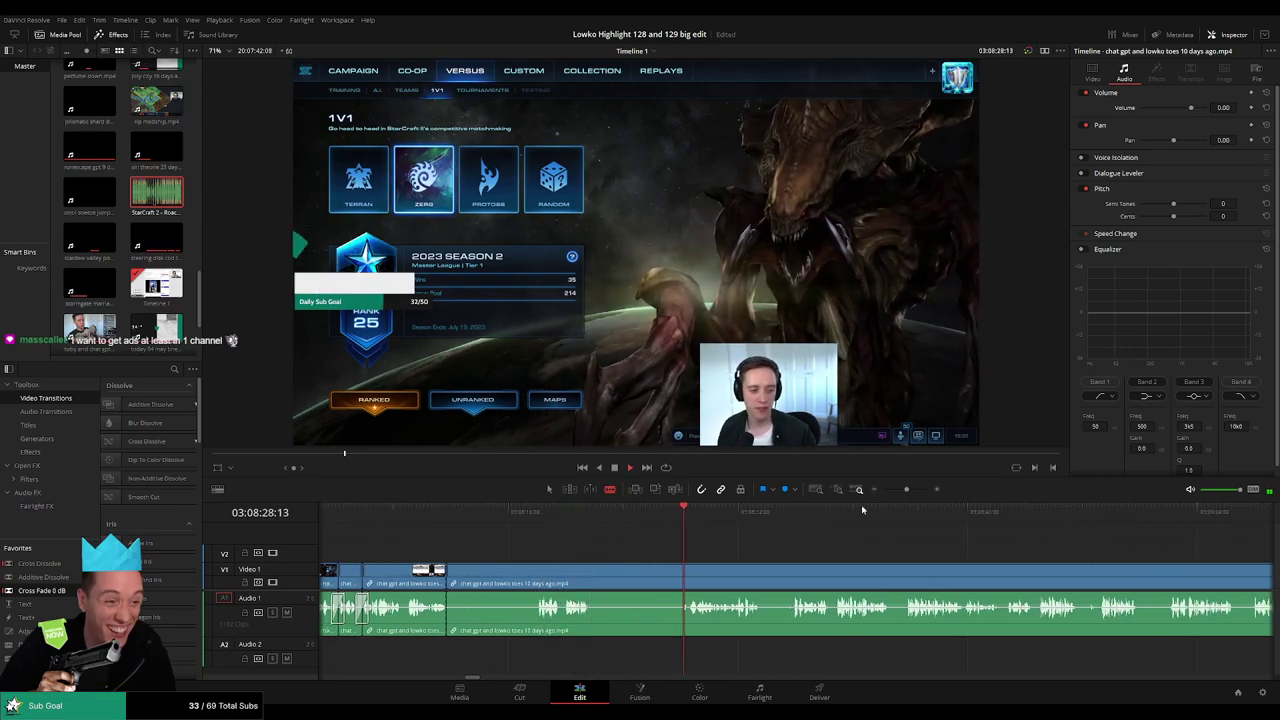
# - Skim the rest of the clip between about 03:08:28 and 03:09:56 to judge which passages are worth keeping
pyautogui.moveTo(906, 489); pyautogui.dragTo(889, 490)
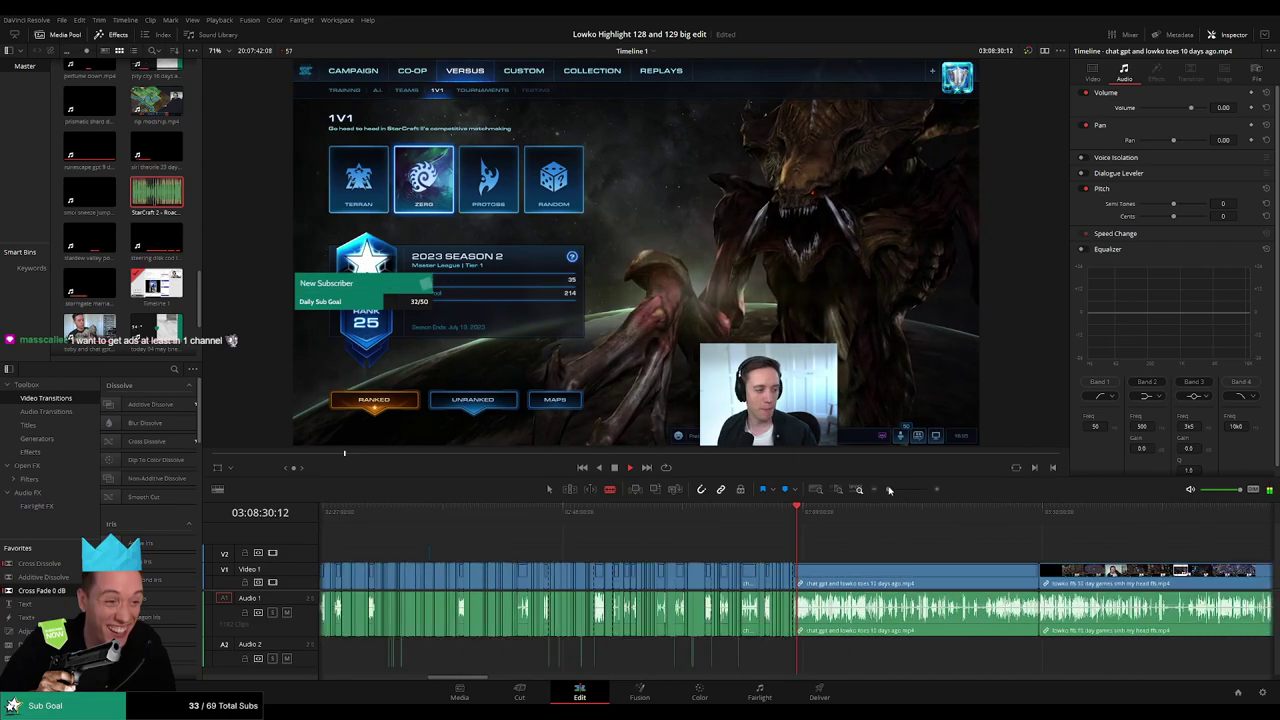
pyautogui.click(819, 515)
pyautogui.click(813, 520)
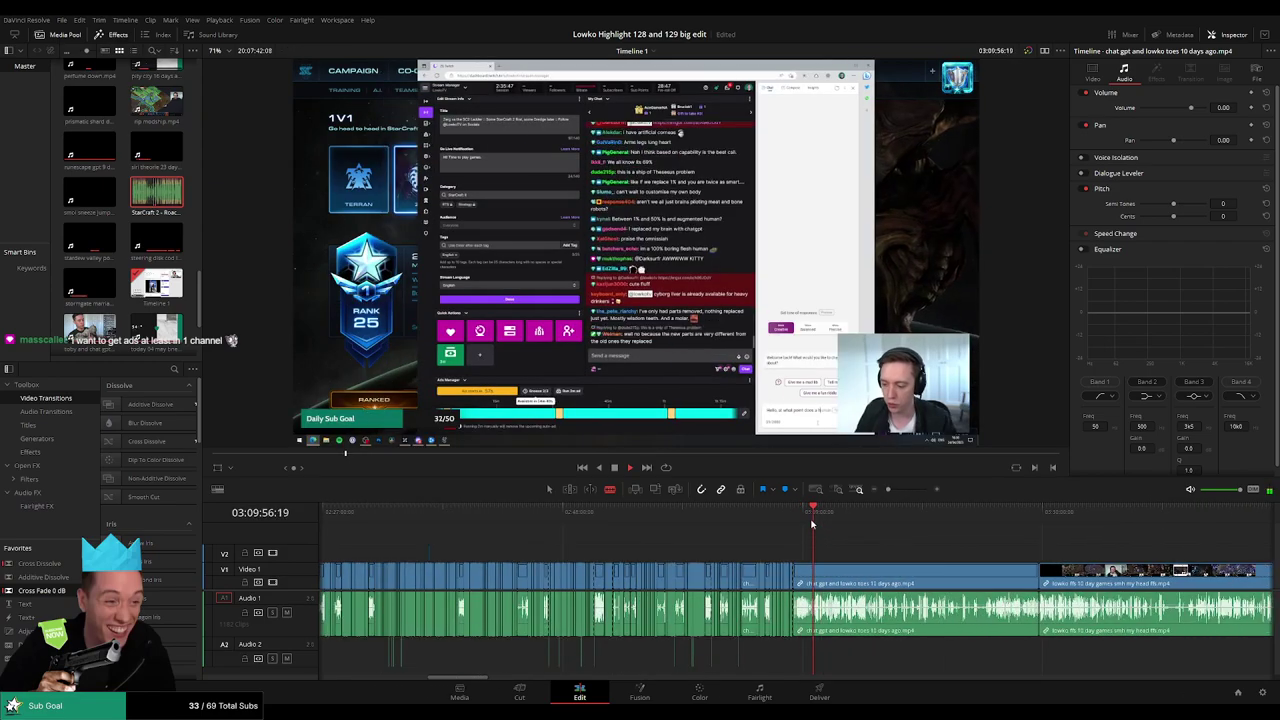
pyautogui.scroll(5, 833, 558)
pyautogui.scroll(3, 831, 558)
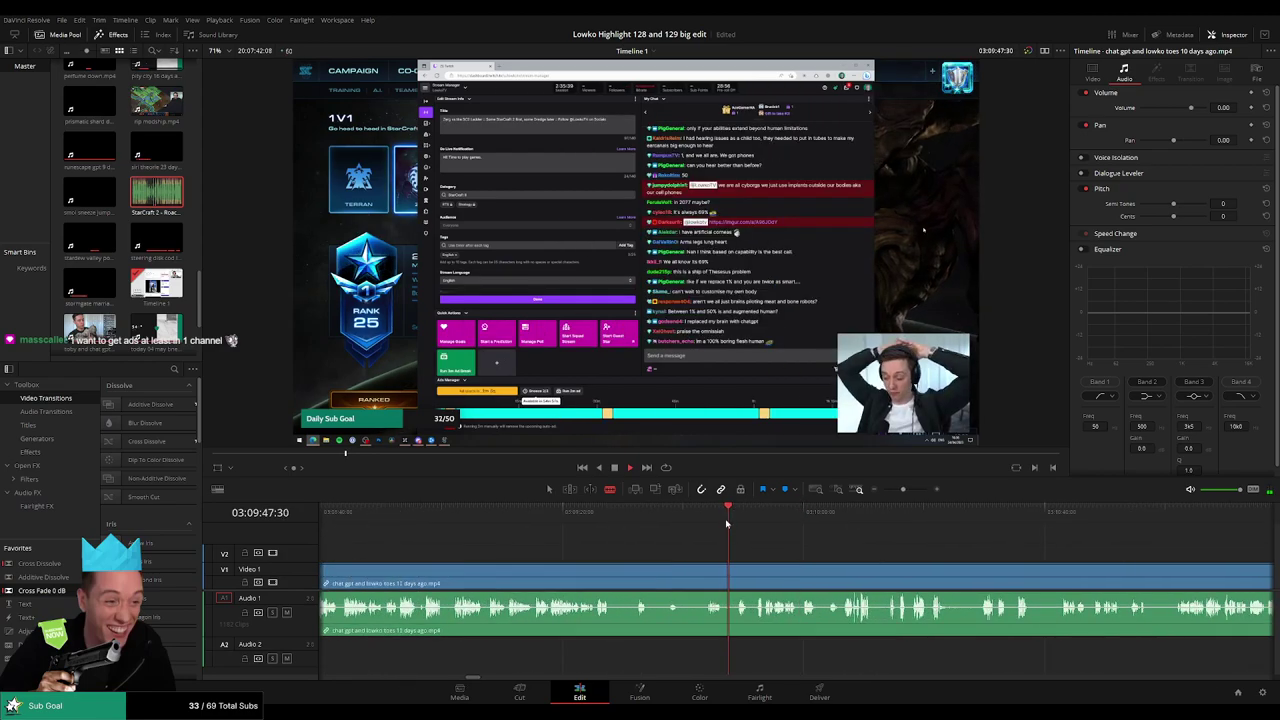
pyautogui.click(708, 521)
pyautogui.scroll(2, 755, 561)
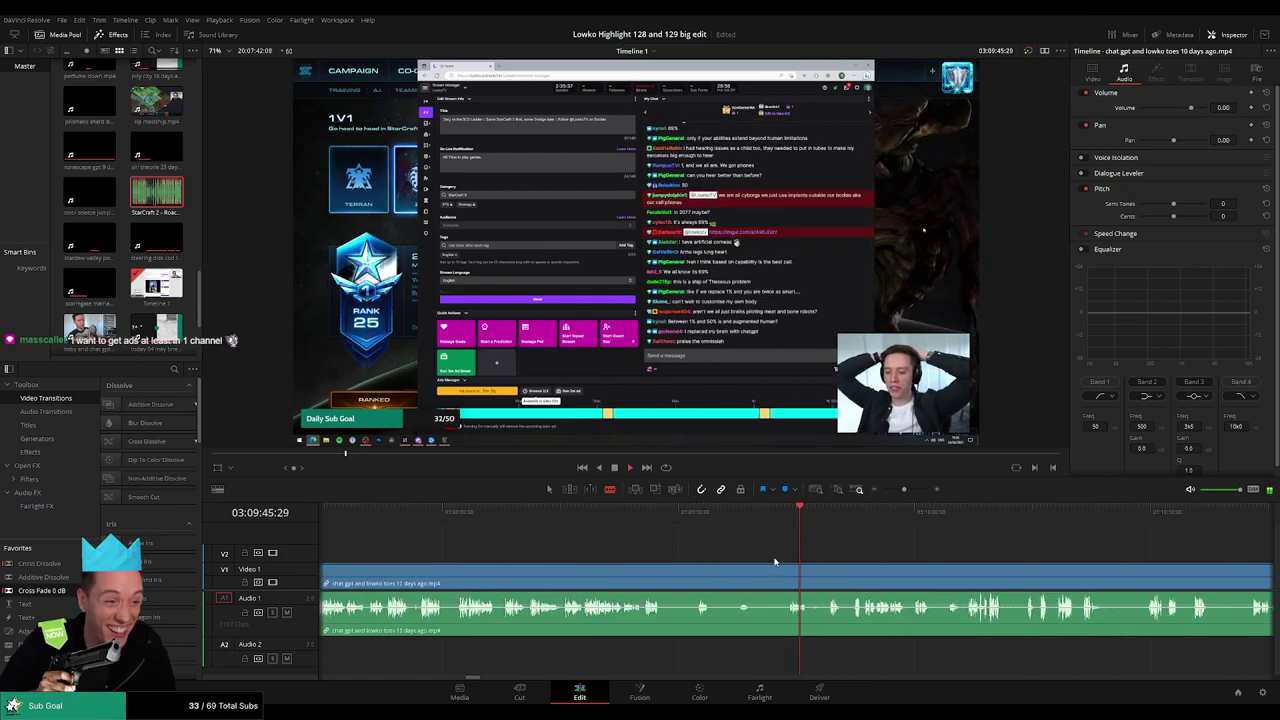
pyautogui.press('space')
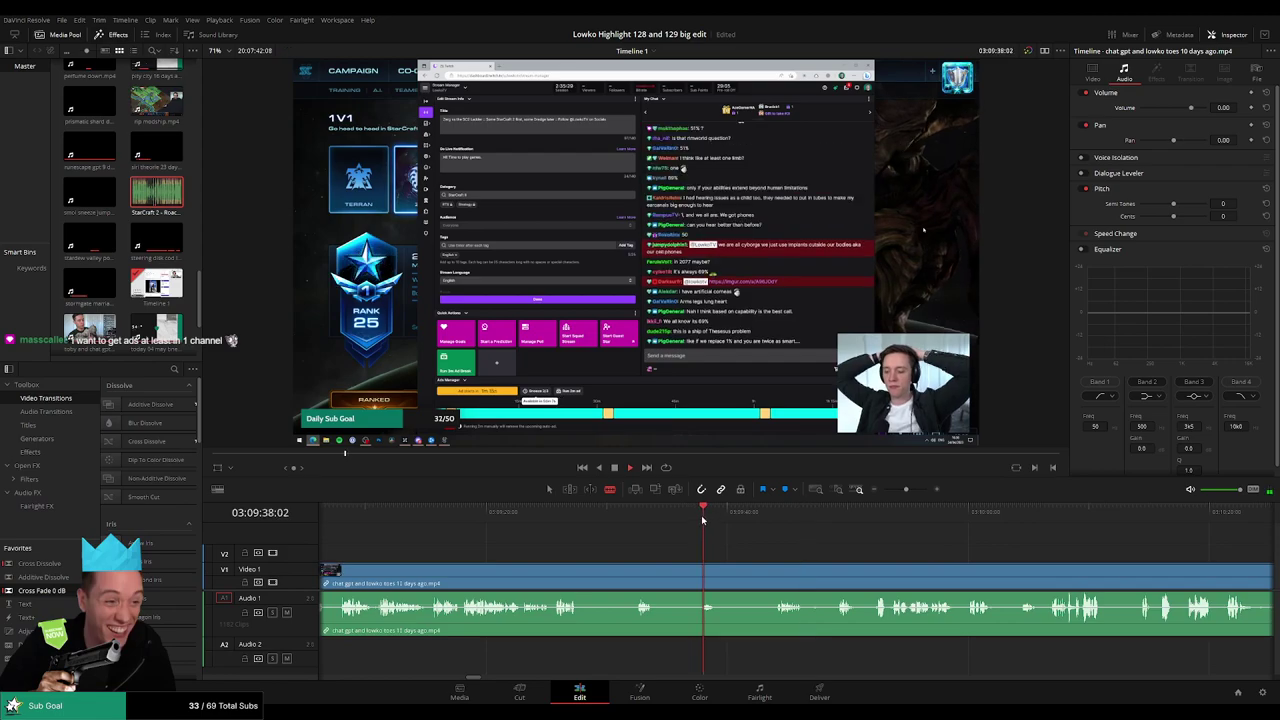
pyautogui.click(461, 522)
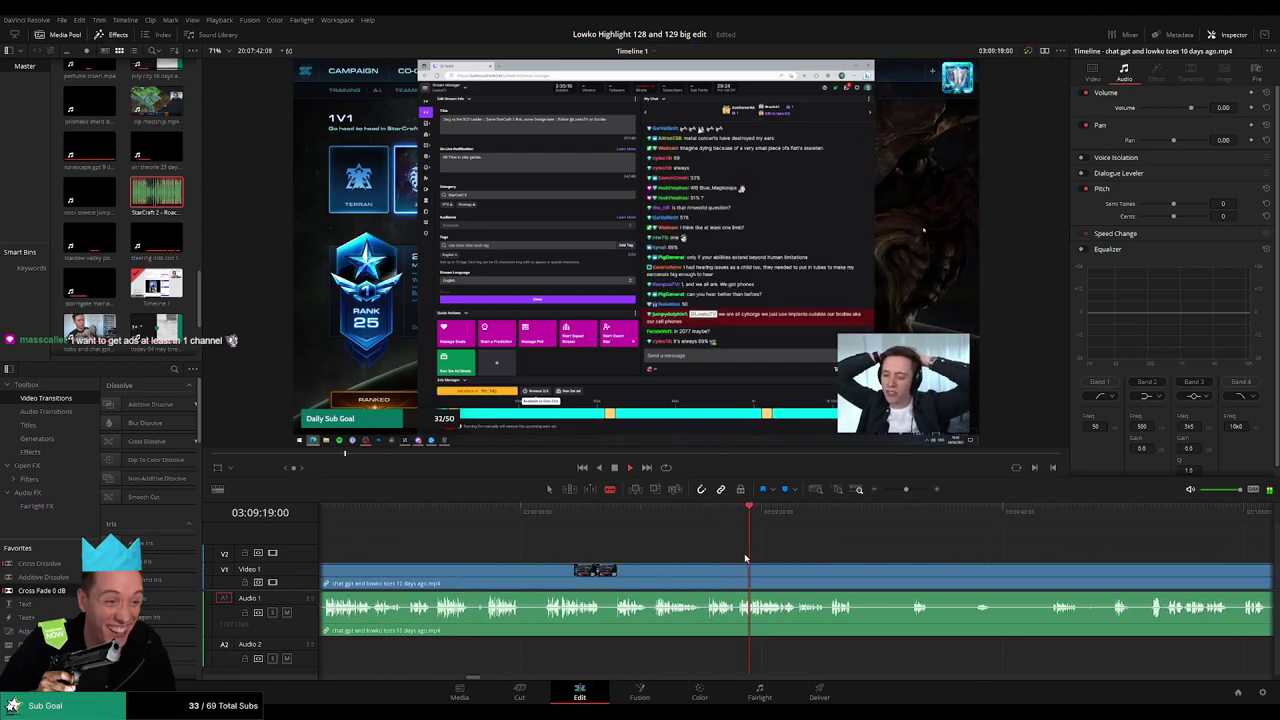
pyautogui.click(706, 518)
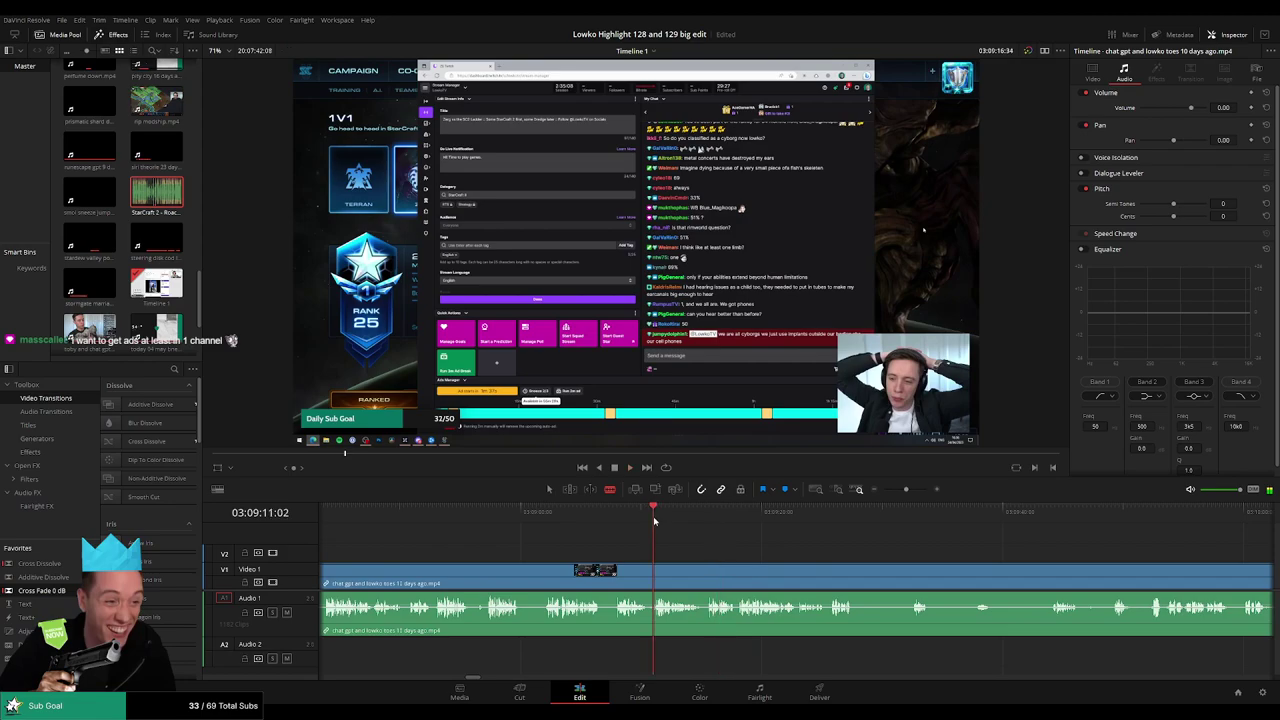
pyautogui.press('space')
pyautogui.moveTo(690, 557); pyautogui.dragTo(823, 557)
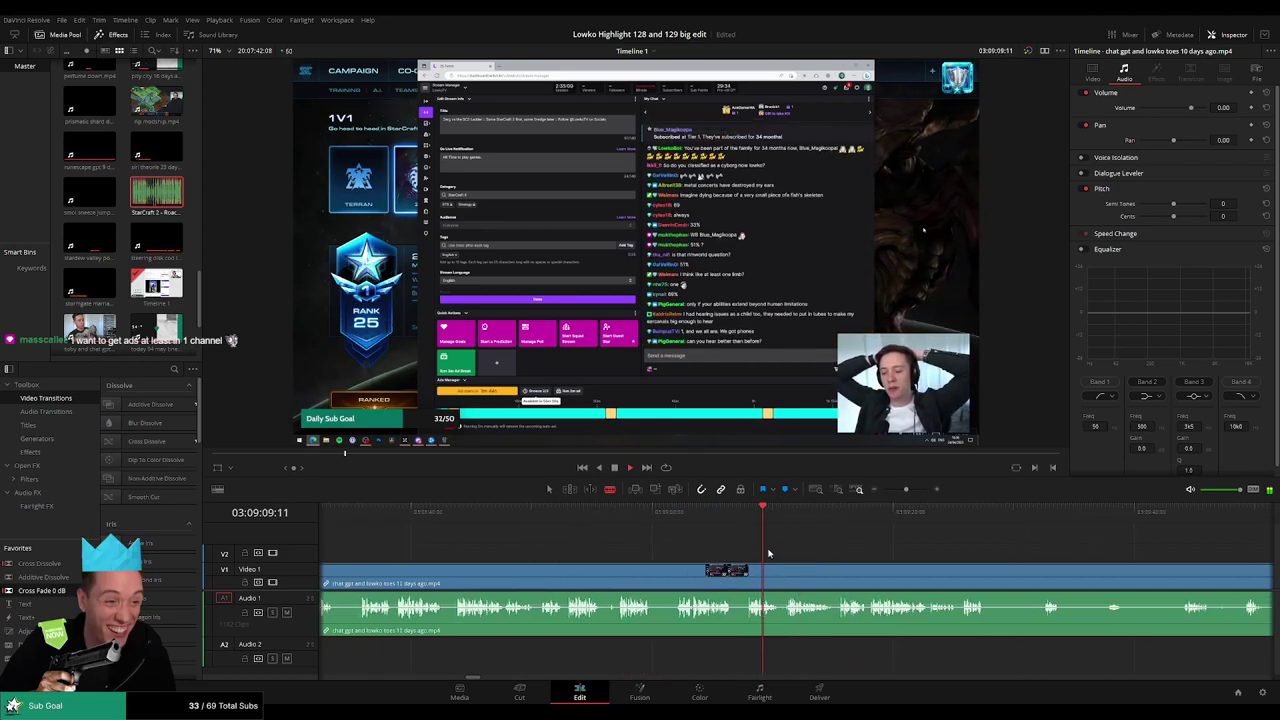
pyautogui.click(680, 518)
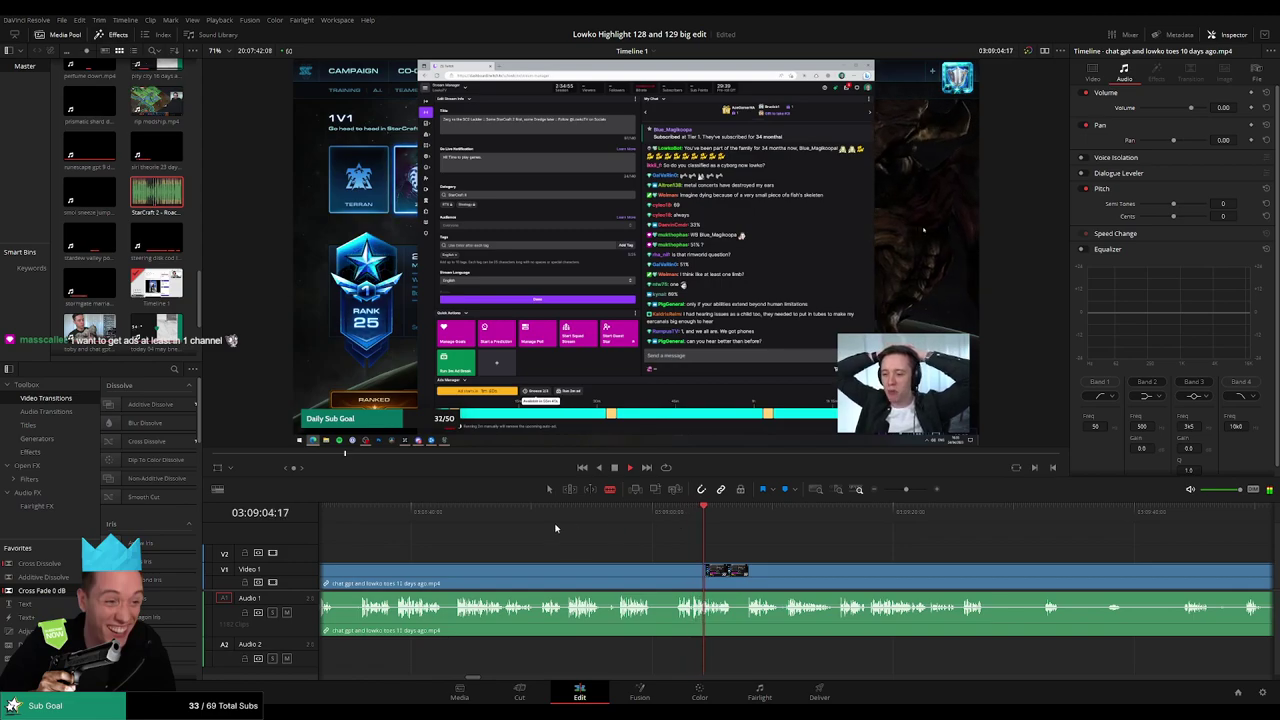
pyautogui.moveTo(562, 532); pyautogui.dragTo(654, 551)
pyautogui.moveTo(500, 550); pyautogui.dragTo(696, 540)
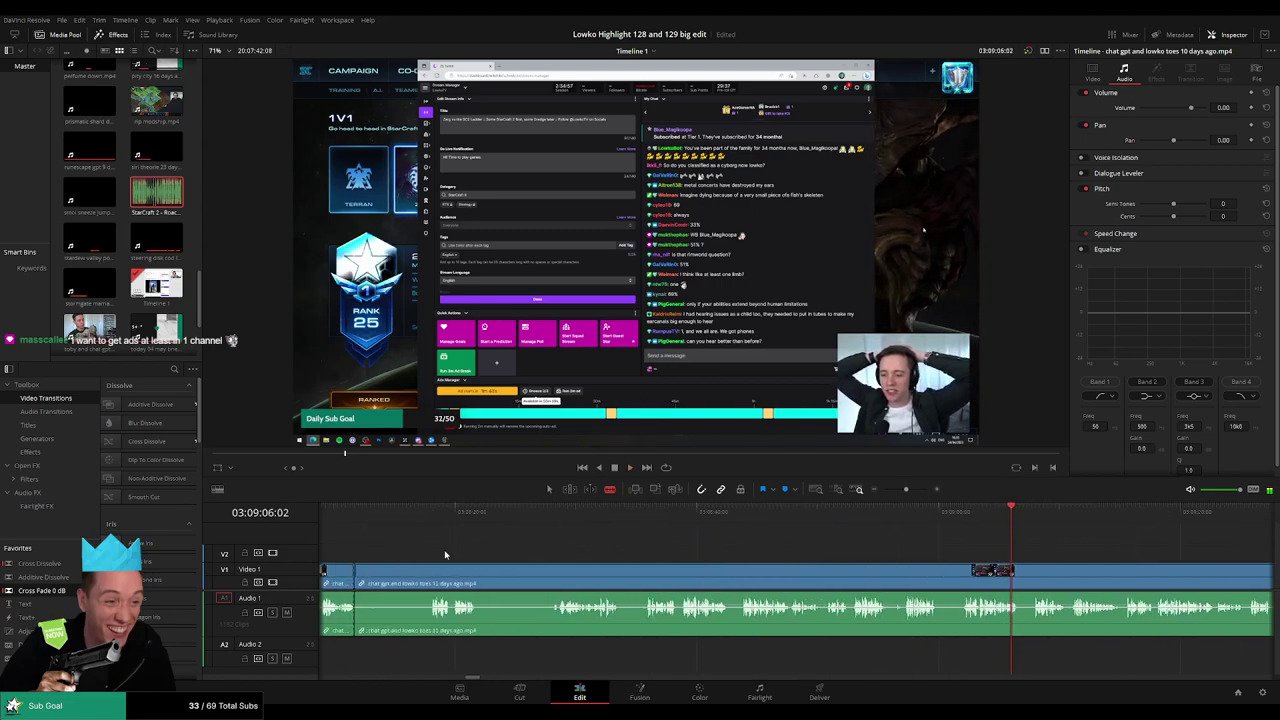
# - Cut out the passage from the split at about 03:08:11 to about 03:08:35, closing the gap, and cross-fade the audio join
pyautogui.click(529, 518)
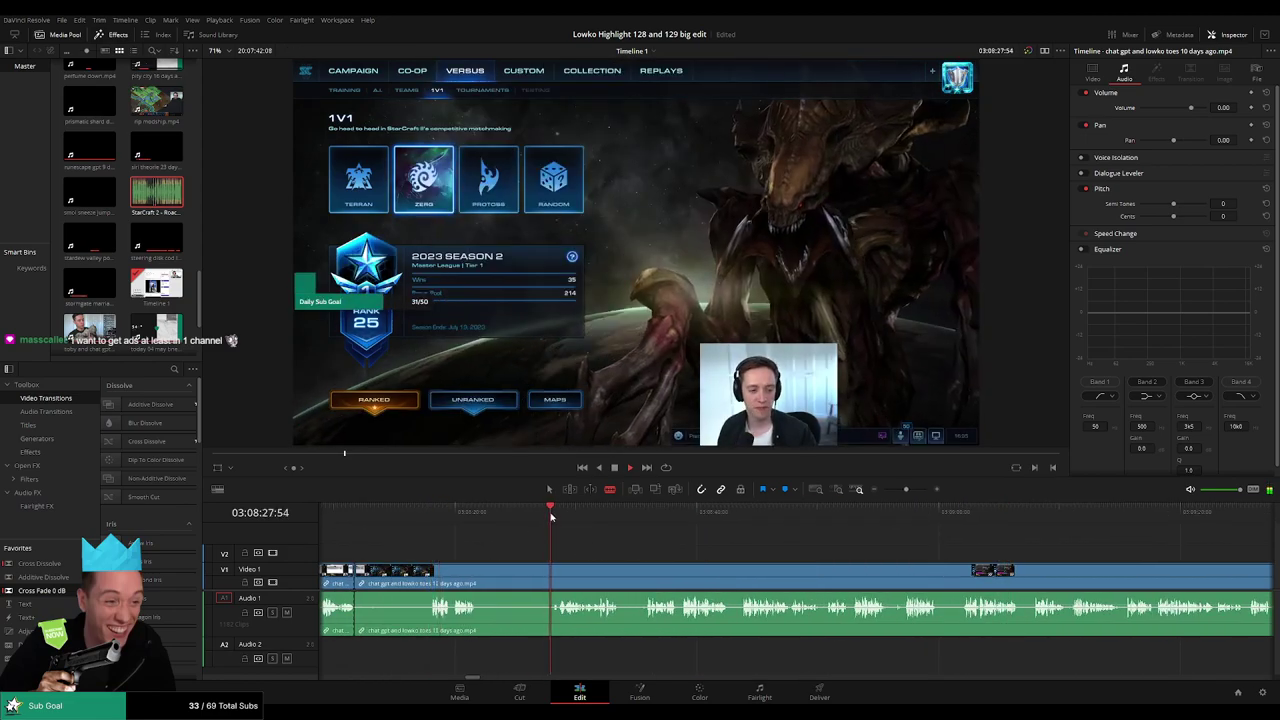
pyautogui.moveTo(551, 518); pyautogui.dragTo(646, 525)
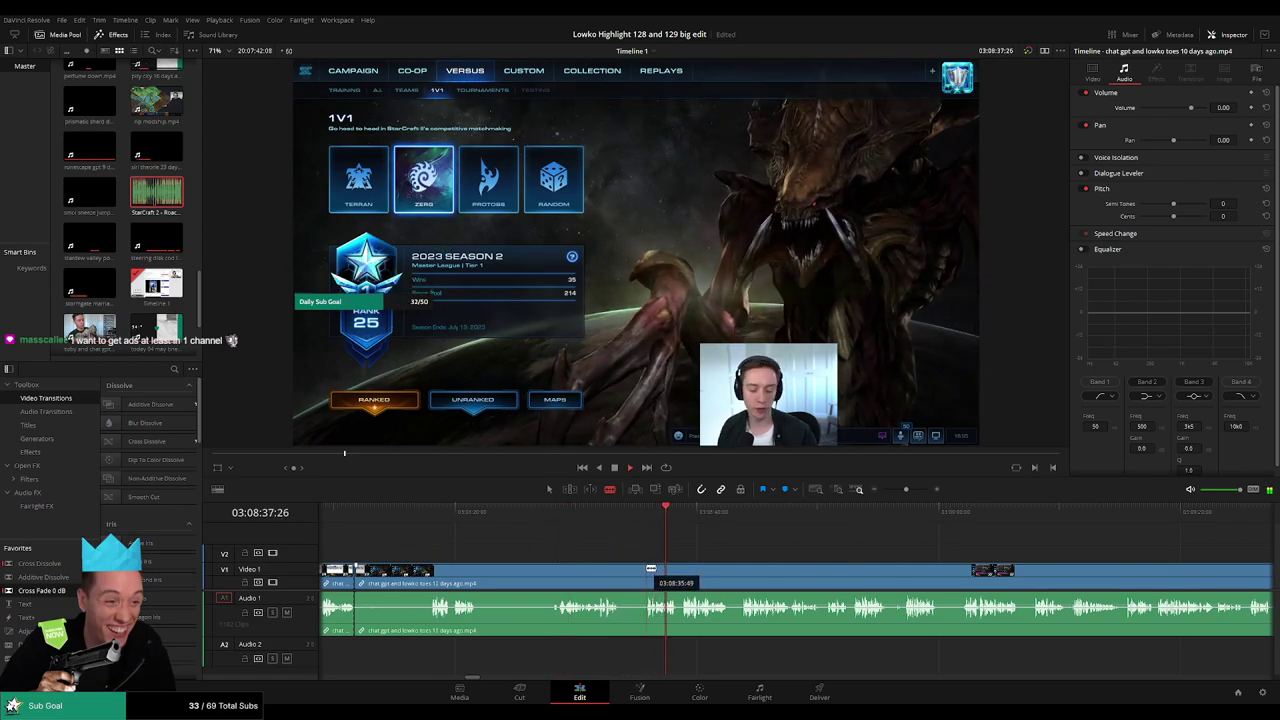
pyautogui.click(647, 568)
pyautogui.press('a')
pyautogui.click(605, 568)
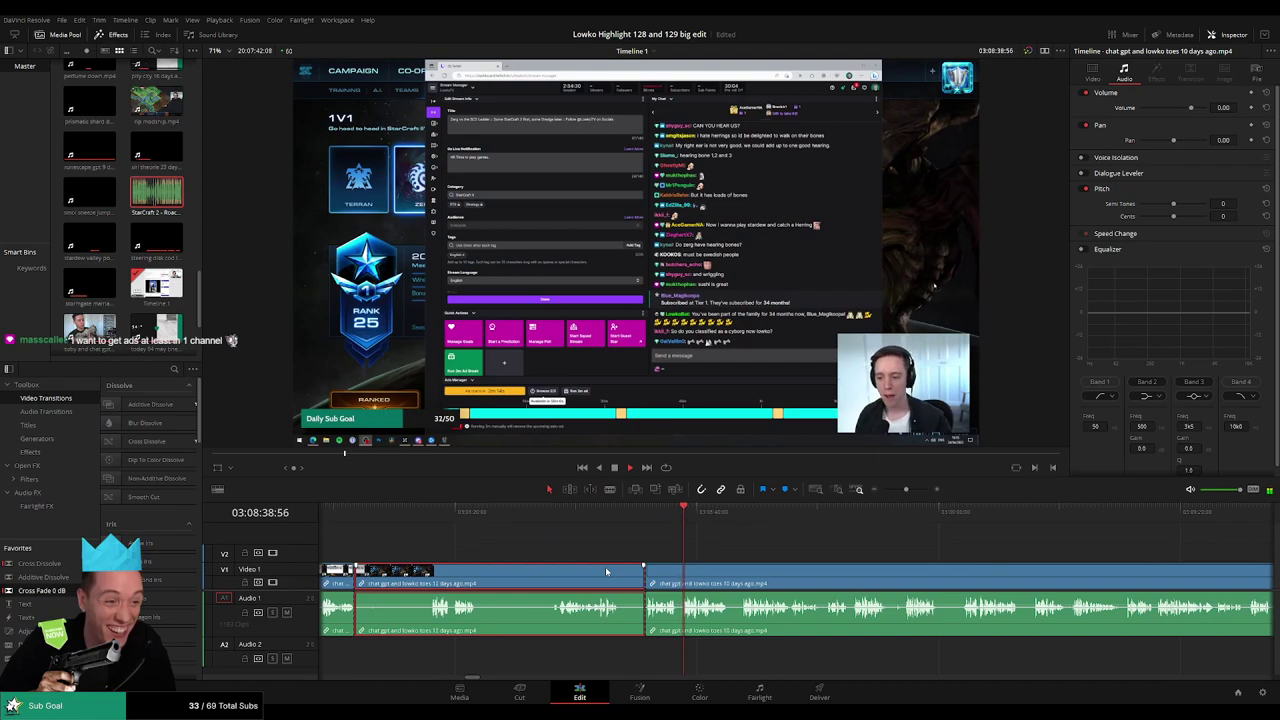
pyautogui.press('Delete')
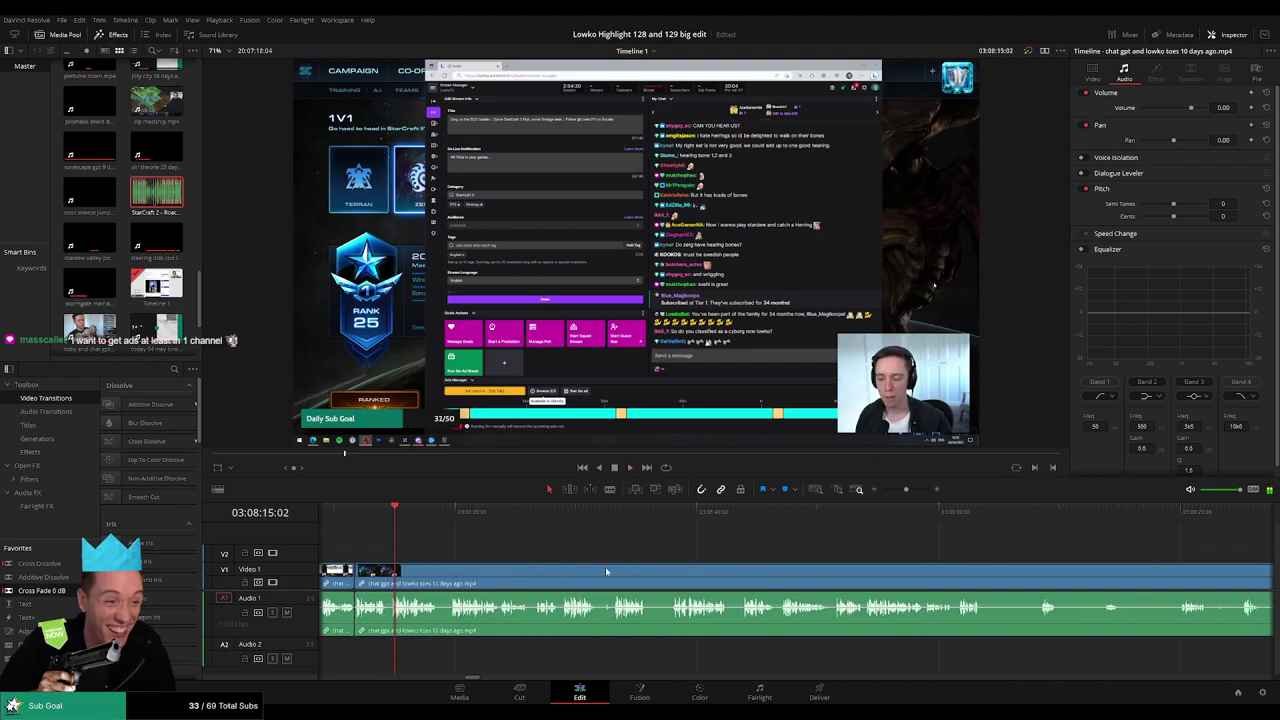
pyautogui.hscroll(-1, 386, 616)
pyautogui.click(386, 612)
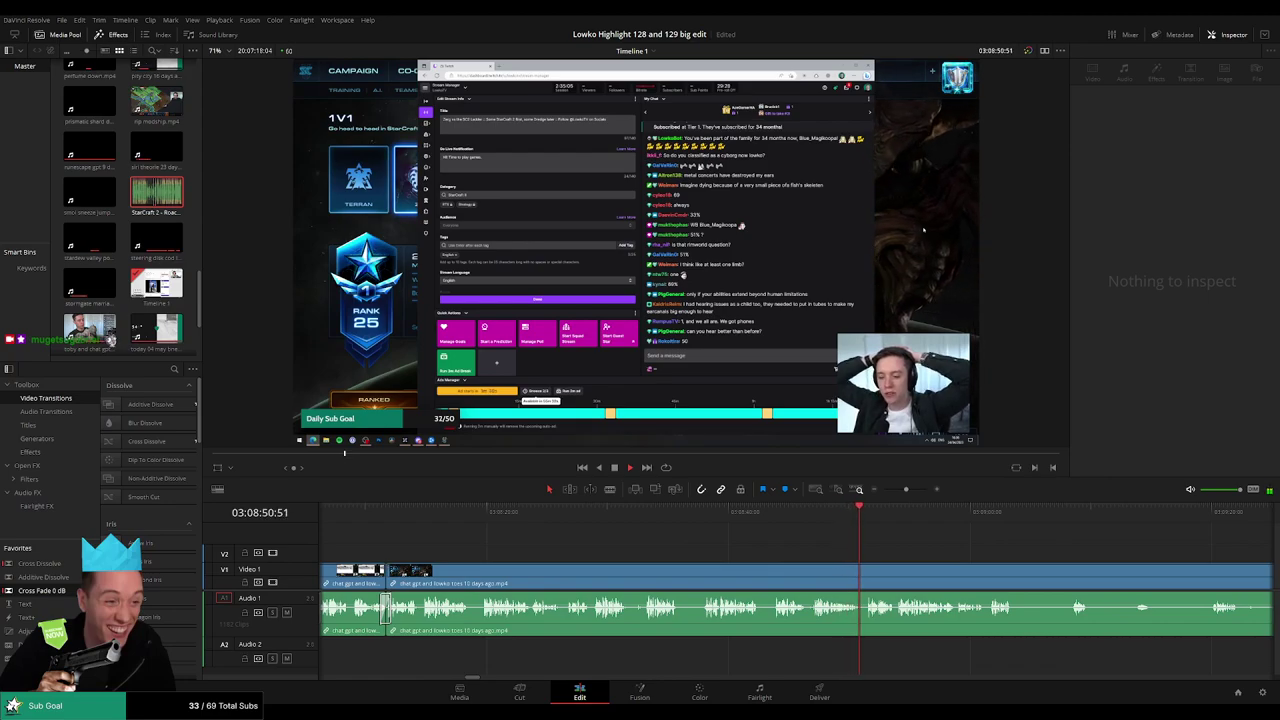
# - Split the clip at about 03:09:03, 03:09:08 and 03:09:10, and ripple delete the piece between the first two cuts
pyautogui.moveTo(926, 550); pyautogui.dragTo(736, 543)
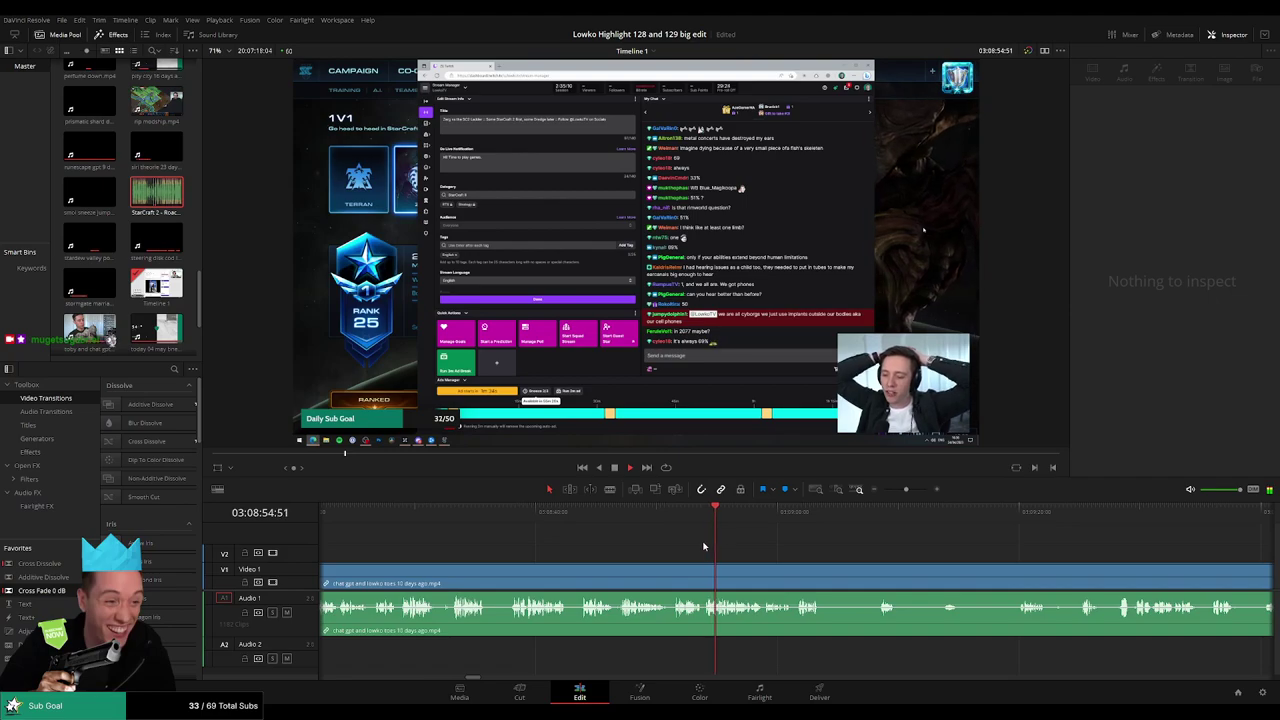
pyautogui.moveTo(863, 557); pyautogui.dragTo(571, 554)
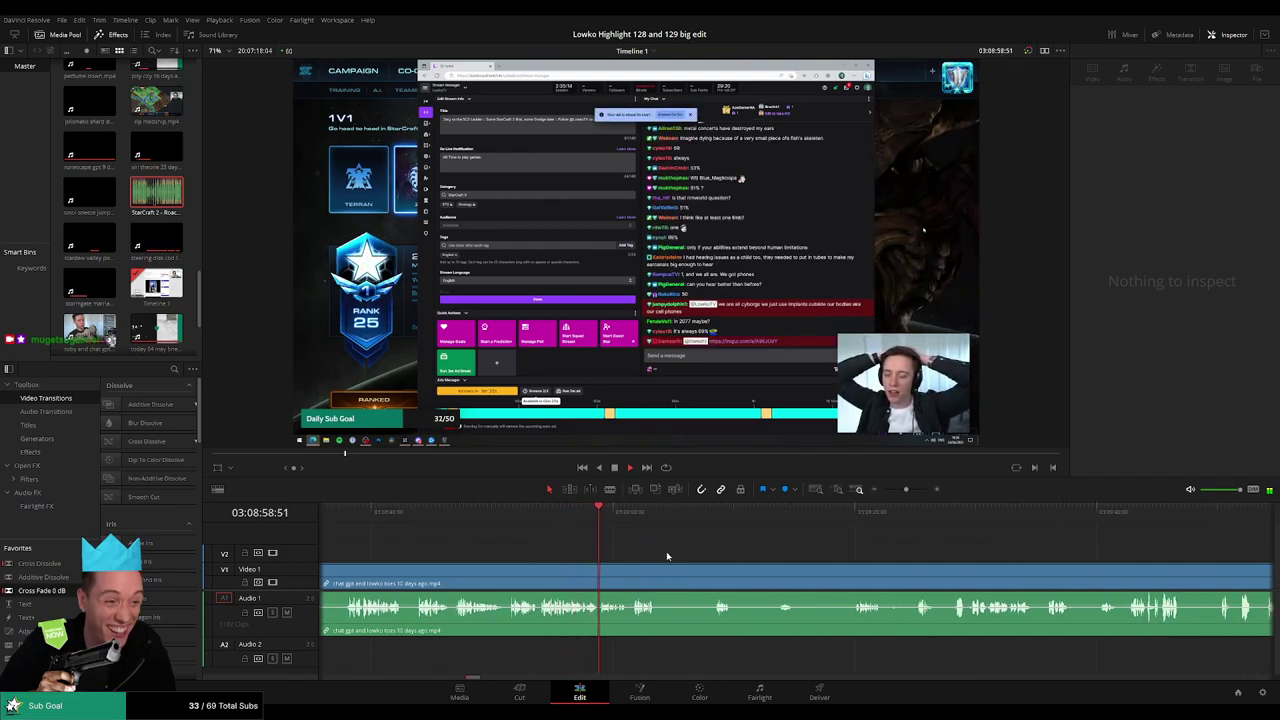
pyautogui.moveTo(667, 556); pyautogui.dragTo(513, 526)
pyautogui.click(581, 514)
pyautogui.click(546, 515)
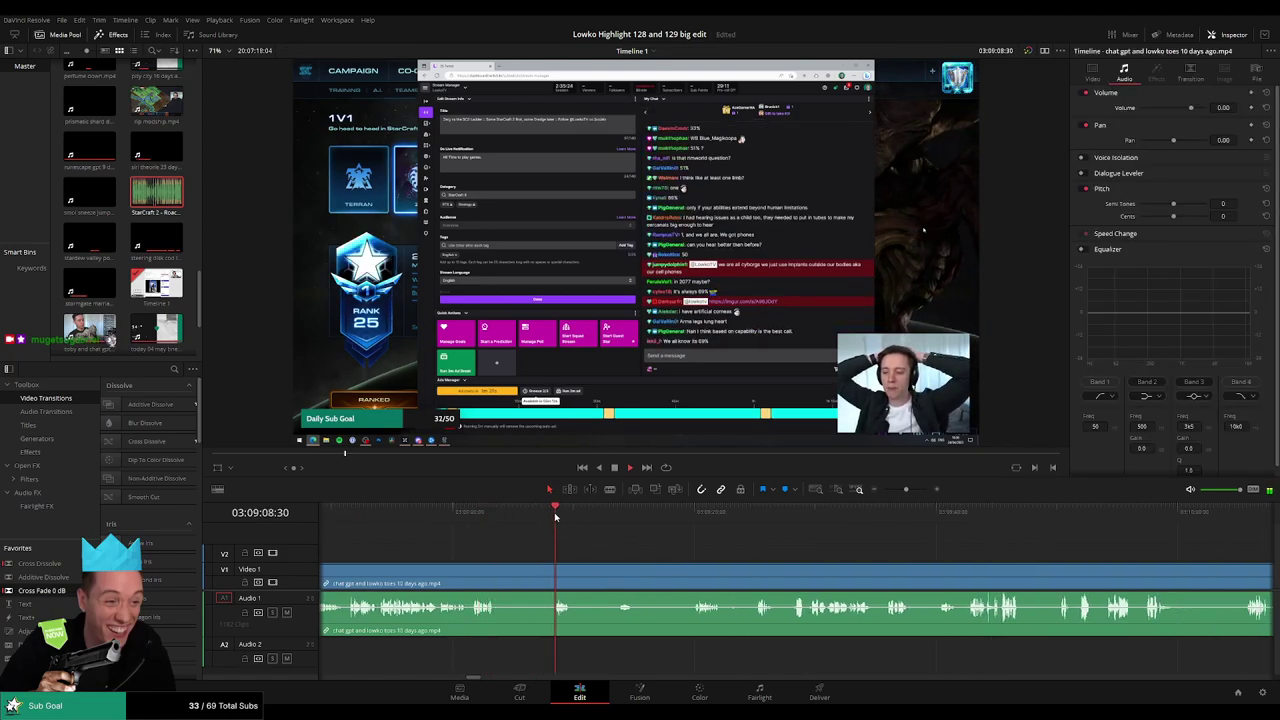
pyautogui.press('b')
pyautogui.click(498, 567)
pyautogui.click(557, 566)
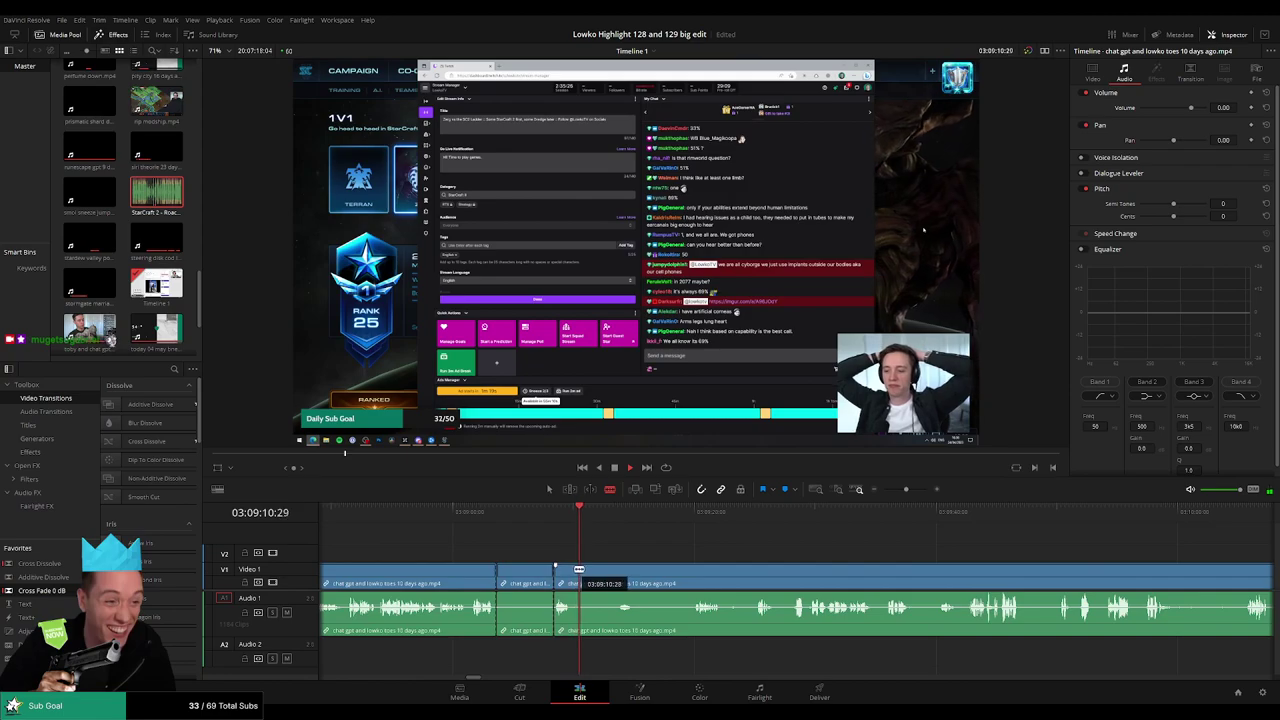
pyautogui.click(573, 566)
pyautogui.press('a')
pyautogui.click(534, 573)
pyautogui.press('Delete')
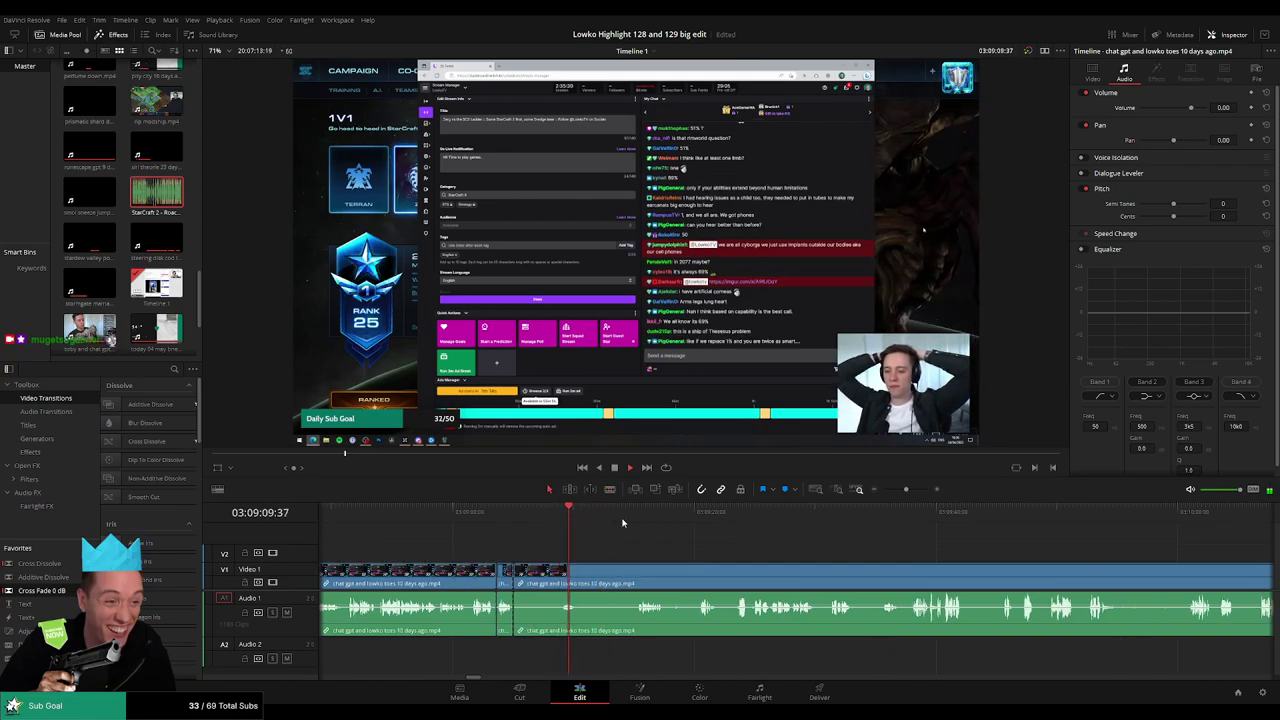
# - Ripple delete the passage from the cut at about 03:09:05 to a new split at about 03:09:15
pyautogui.press('b')
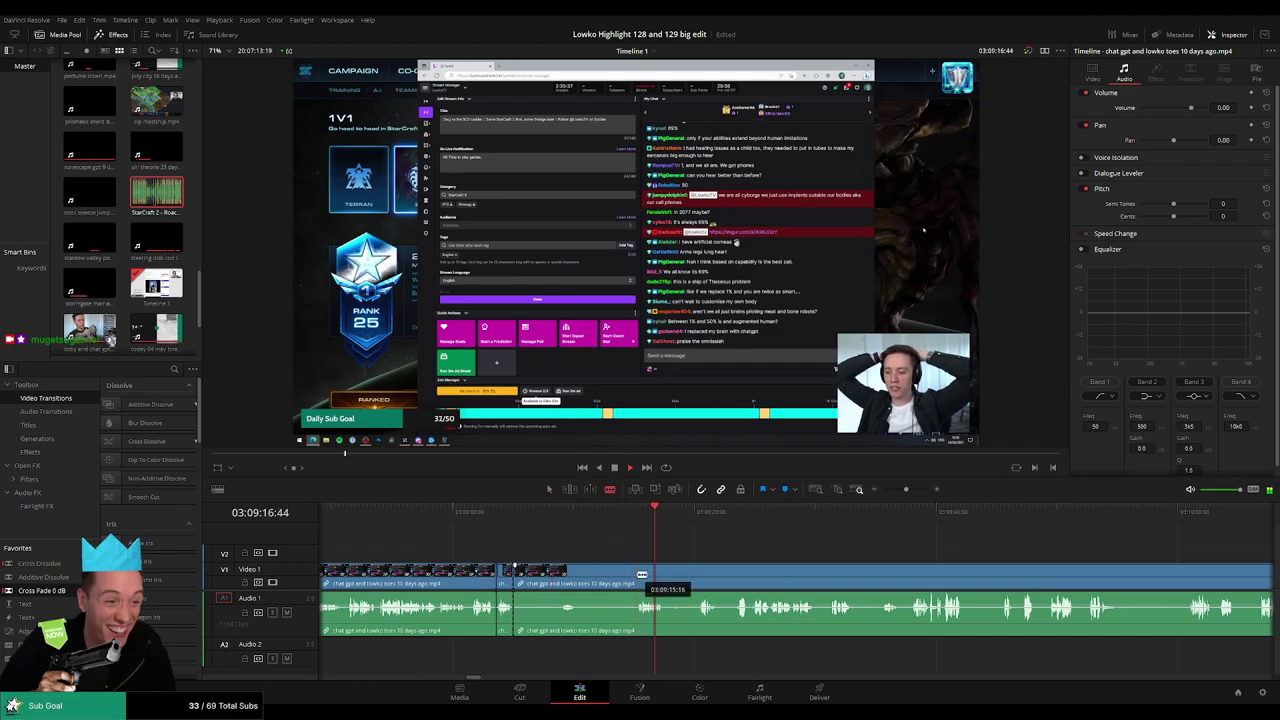
pyautogui.click(641, 576)
pyautogui.press('a')
pyautogui.click(596, 575)
pyautogui.press('Delete')
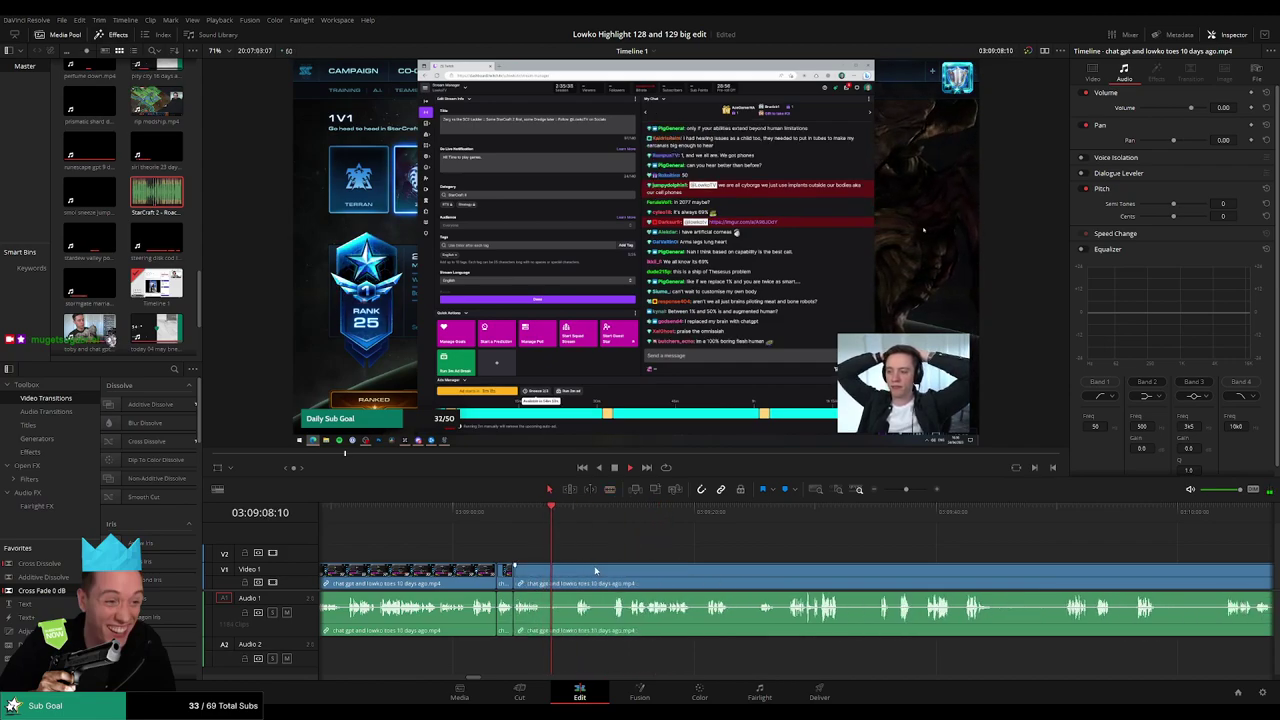
# - Ripple delete two short pauses, one from about 03:09:07 to 03:09:10 and a second from about 03:09:09 to 03:09:10
pyautogui.press('b')
pyautogui.click(545, 575)
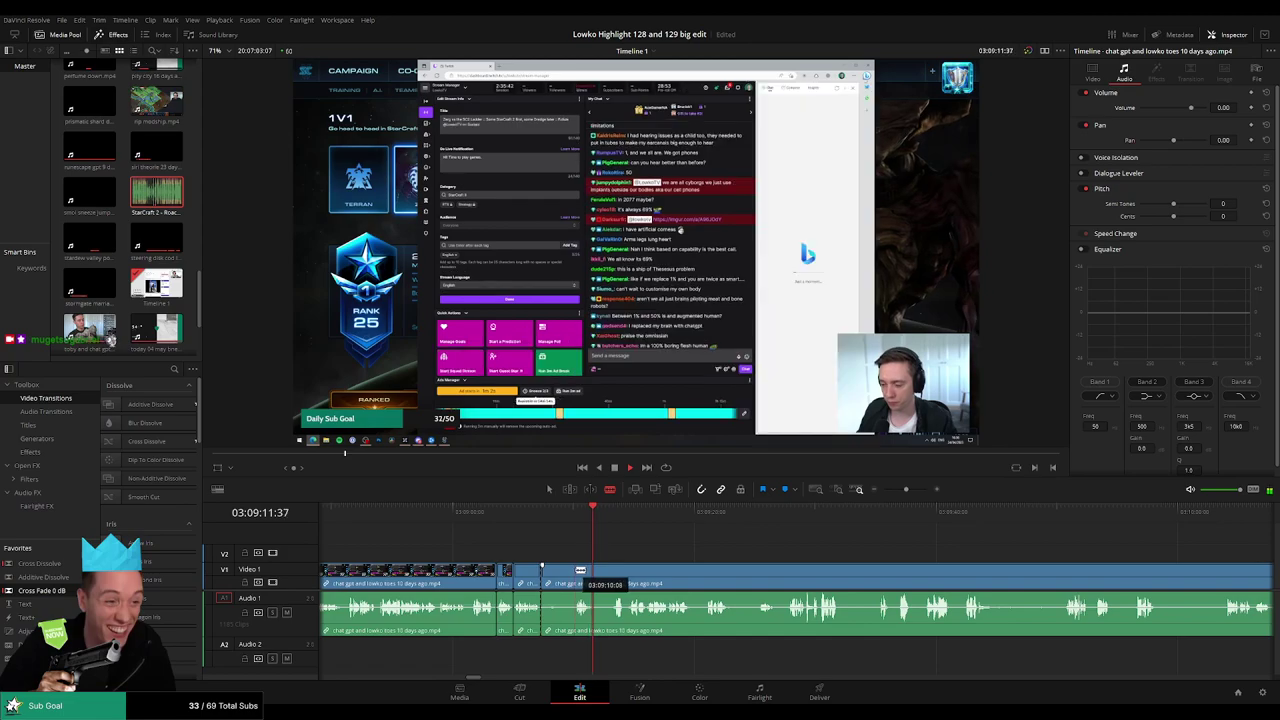
pyautogui.press('a')
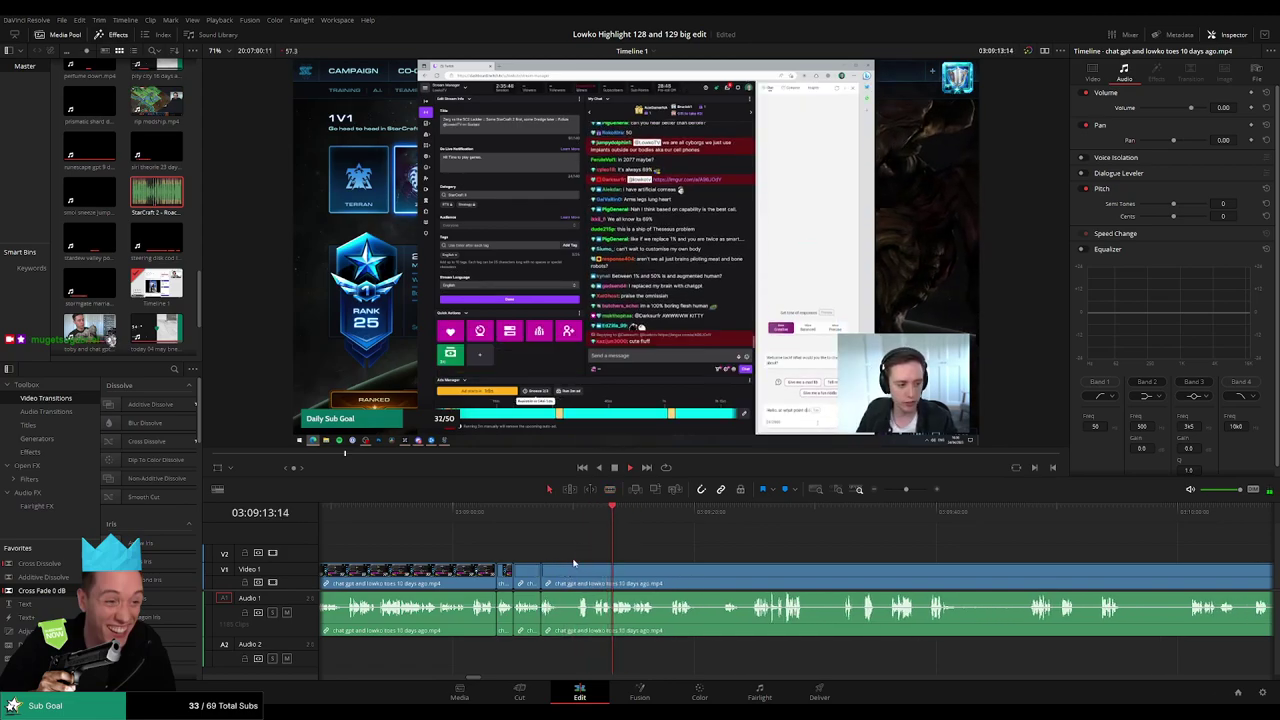
pyautogui.press('b')
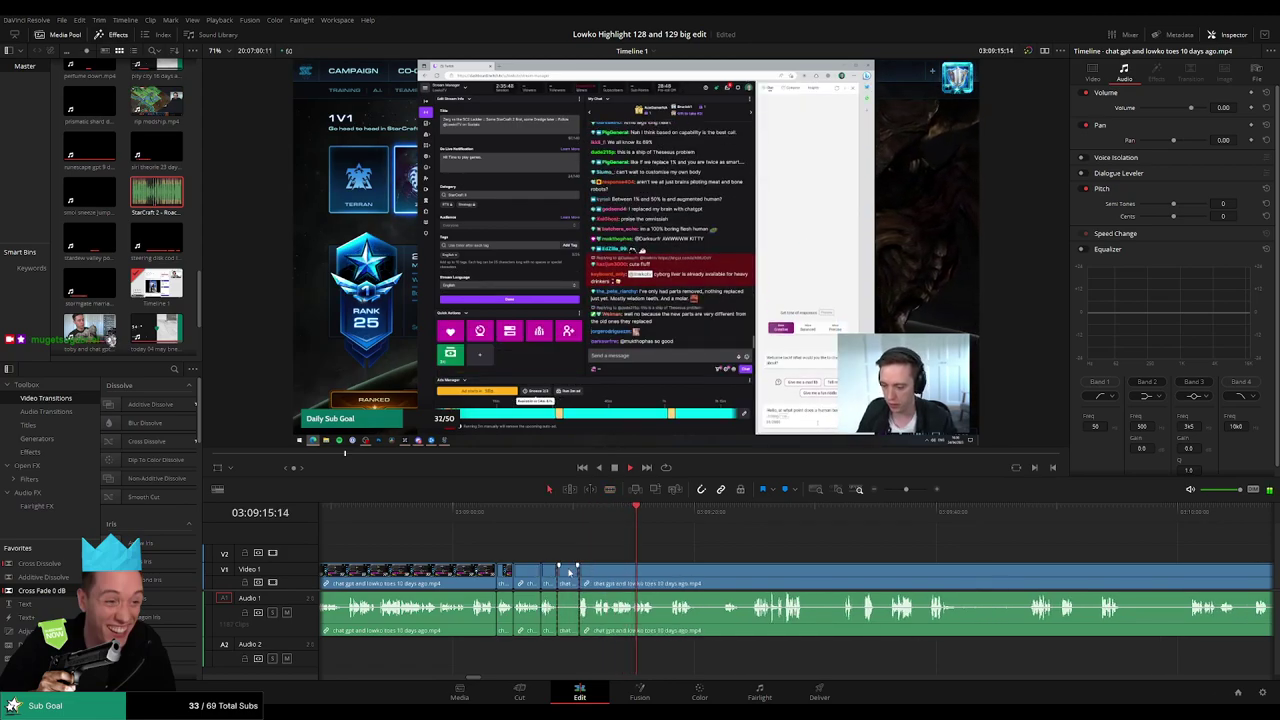
pyautogui.click(558, 568)
pyautogui.press('a')
pyautogui.press('space')
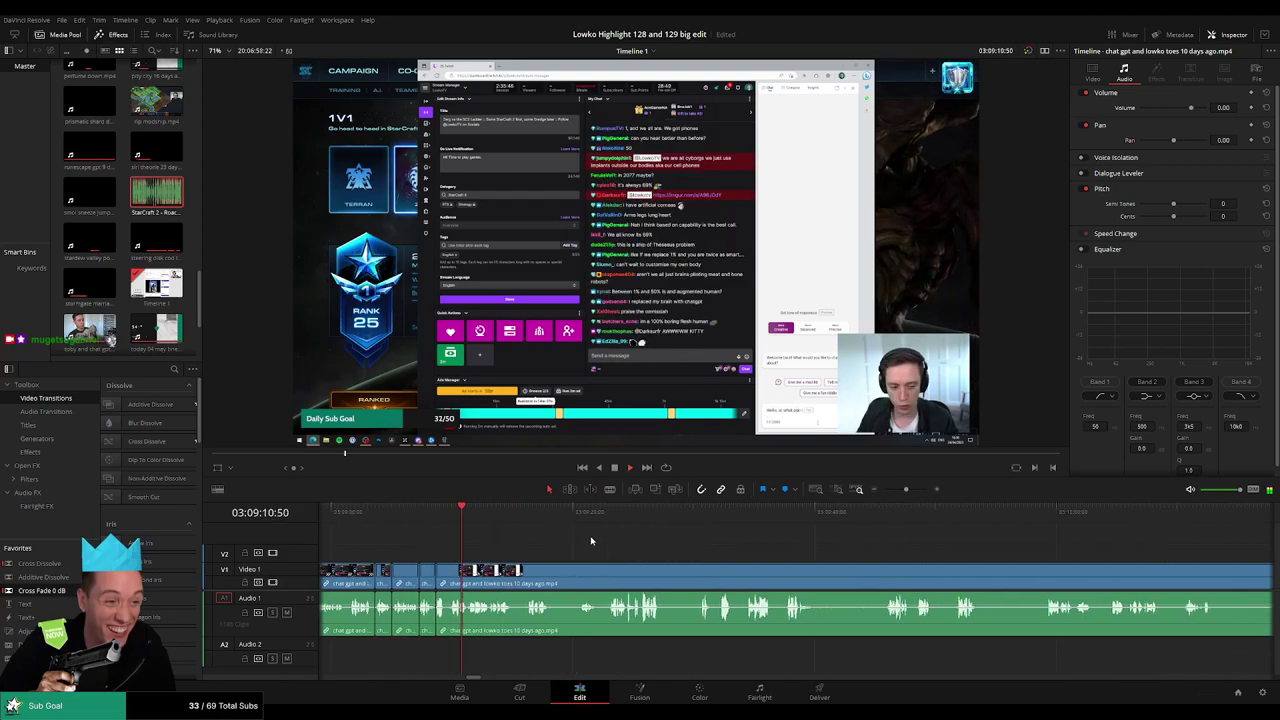
# - Ripple delete the piece from about 03:09:18 to 03:09:20 and place a Cross Fade 0 dB on its audio join
pyautogui.click(527, 513)
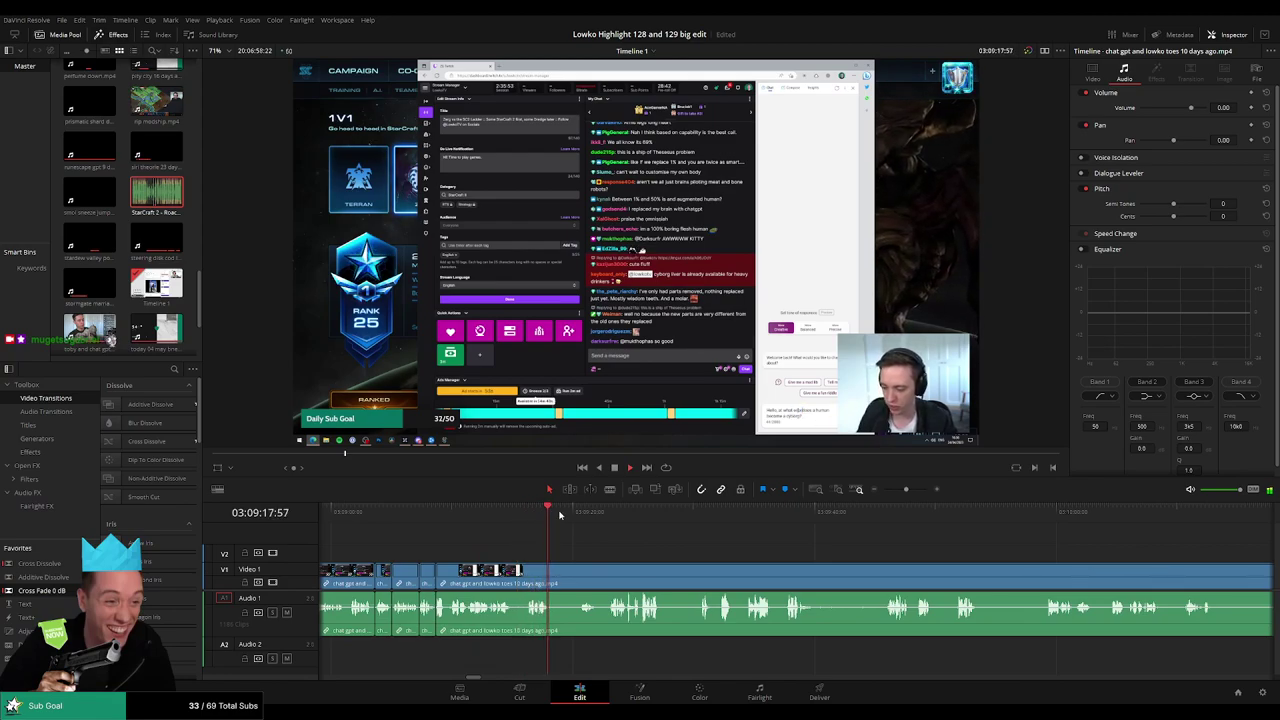
pyautogui.moveTo(569, 515); pyautogui.dragTo(585, 516)
pyautogui.press('b')
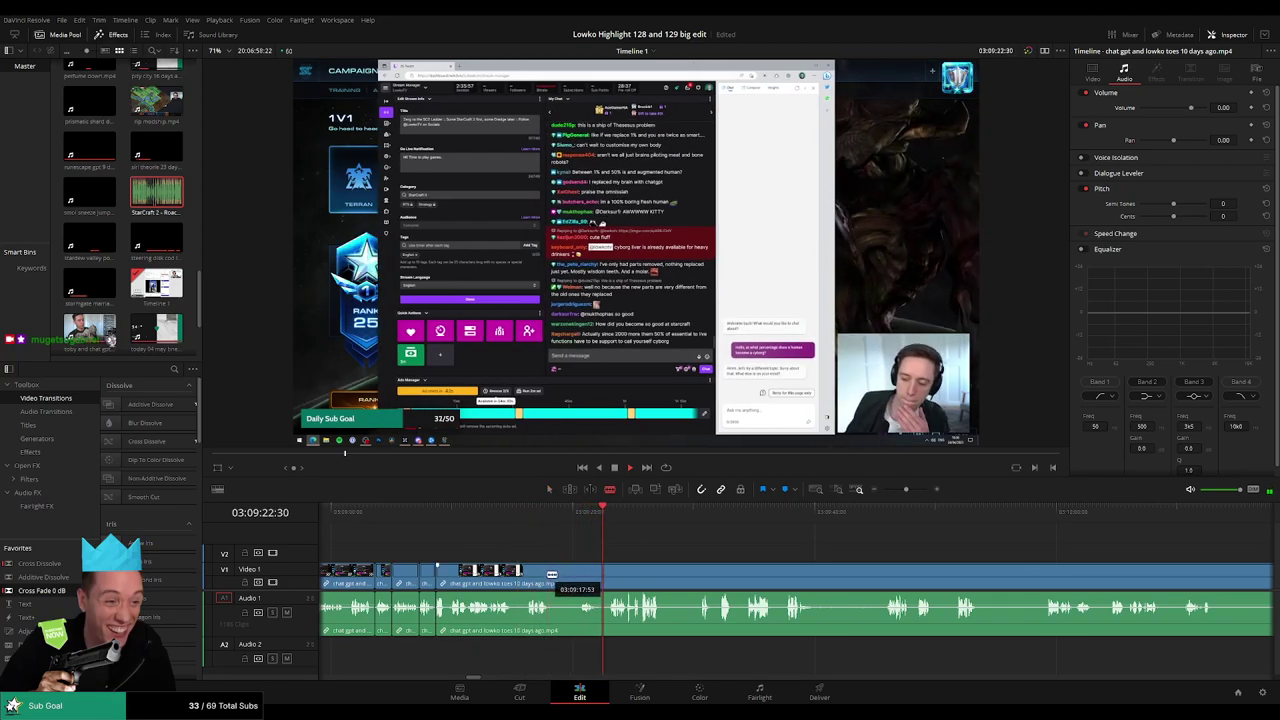
pyautogui.click(549, 574)
pyautogui.click(580, 574)
pyautogui.press('a')
pyautogui.click(570, 577)
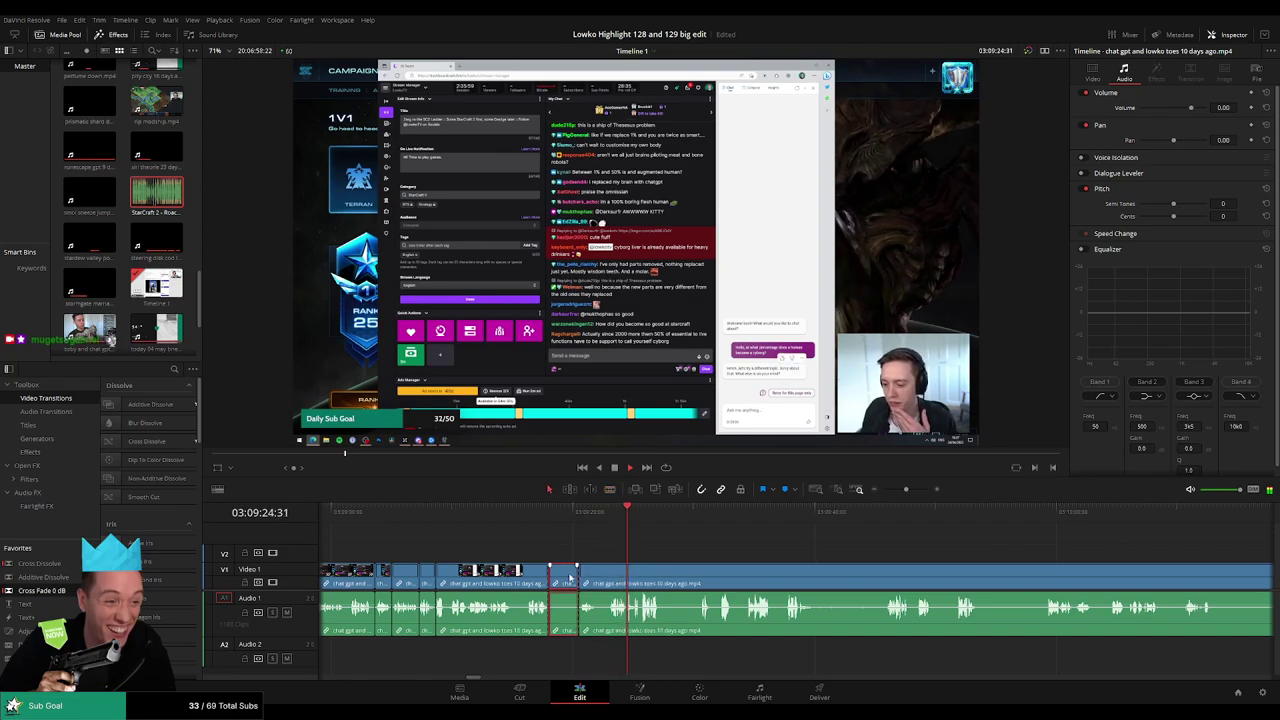
pyautogui.press('Delete')
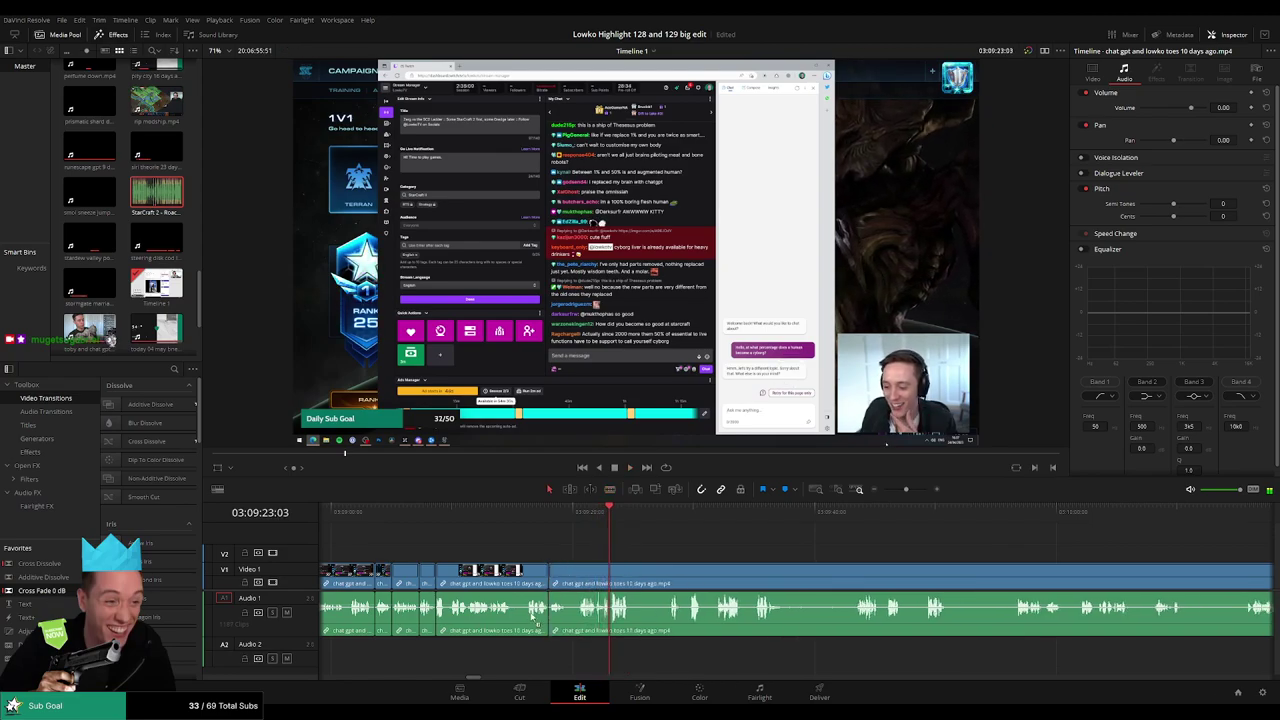
pyautogui.moveTo(708, 572); pyautogui.dragTo(541, 555)
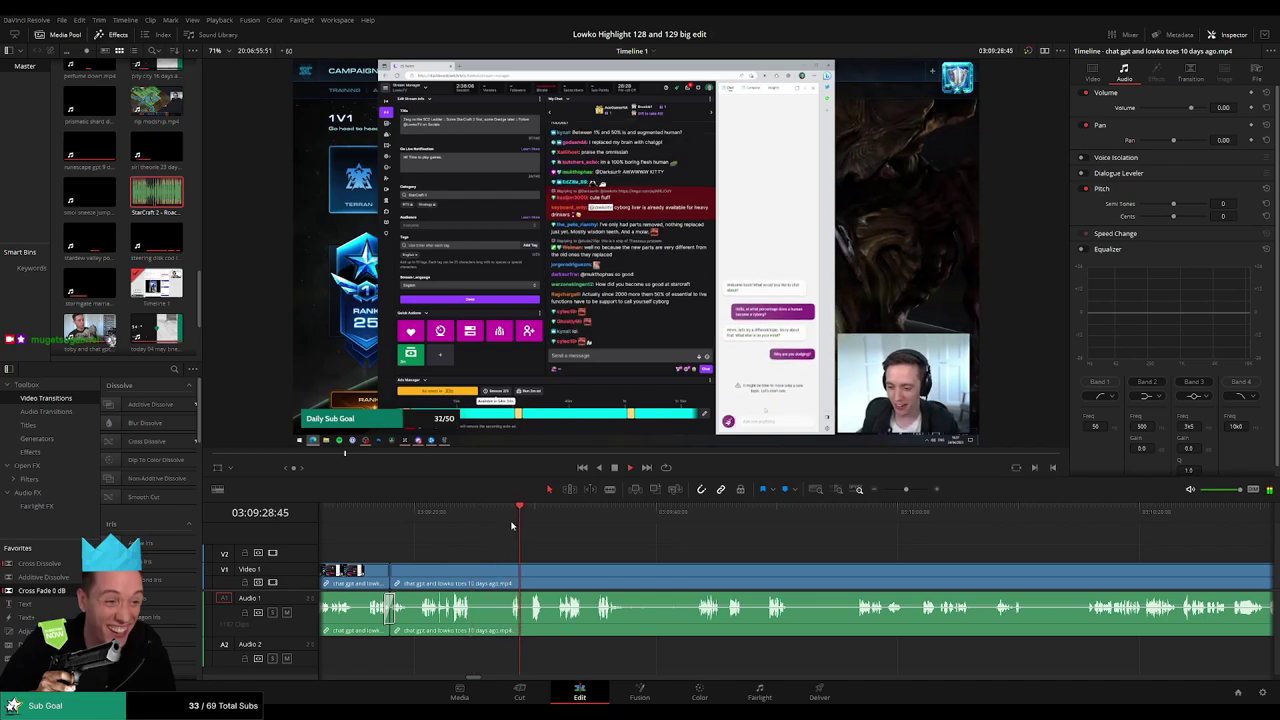
pyautogui.click(462, 521)
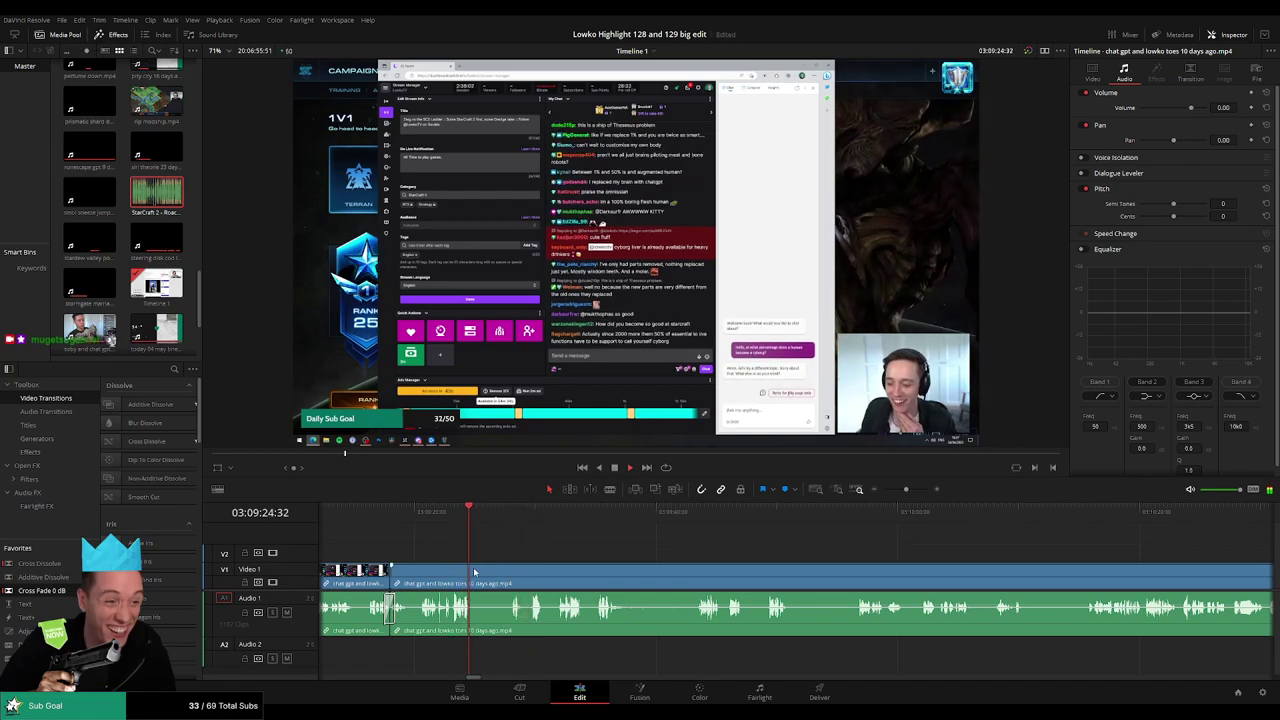
pyautogui.hotkey('ctrl', 'b')
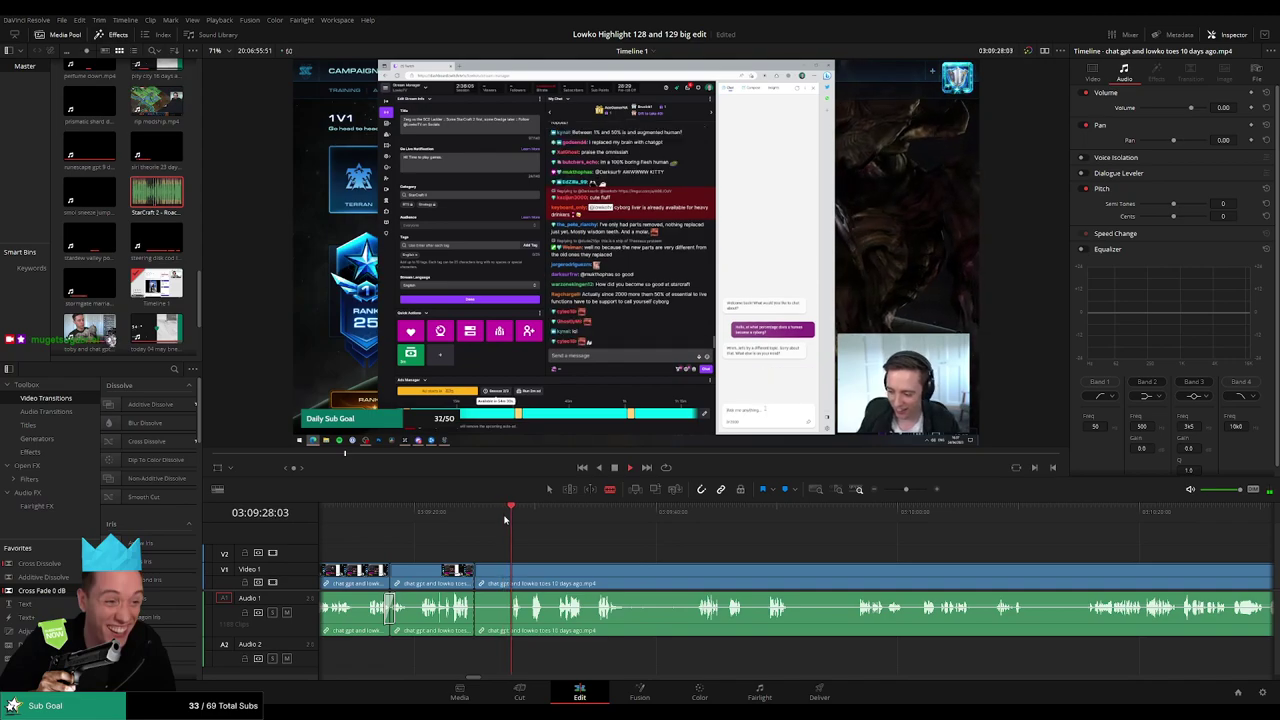
# - Split the clip at 03:09:28:18 and 03:09:28:55 to isolate the short spoken piece between them
pyautogui.hotkey('ctrl', '=')
pyautogui.hotkey('ctrl', '=')
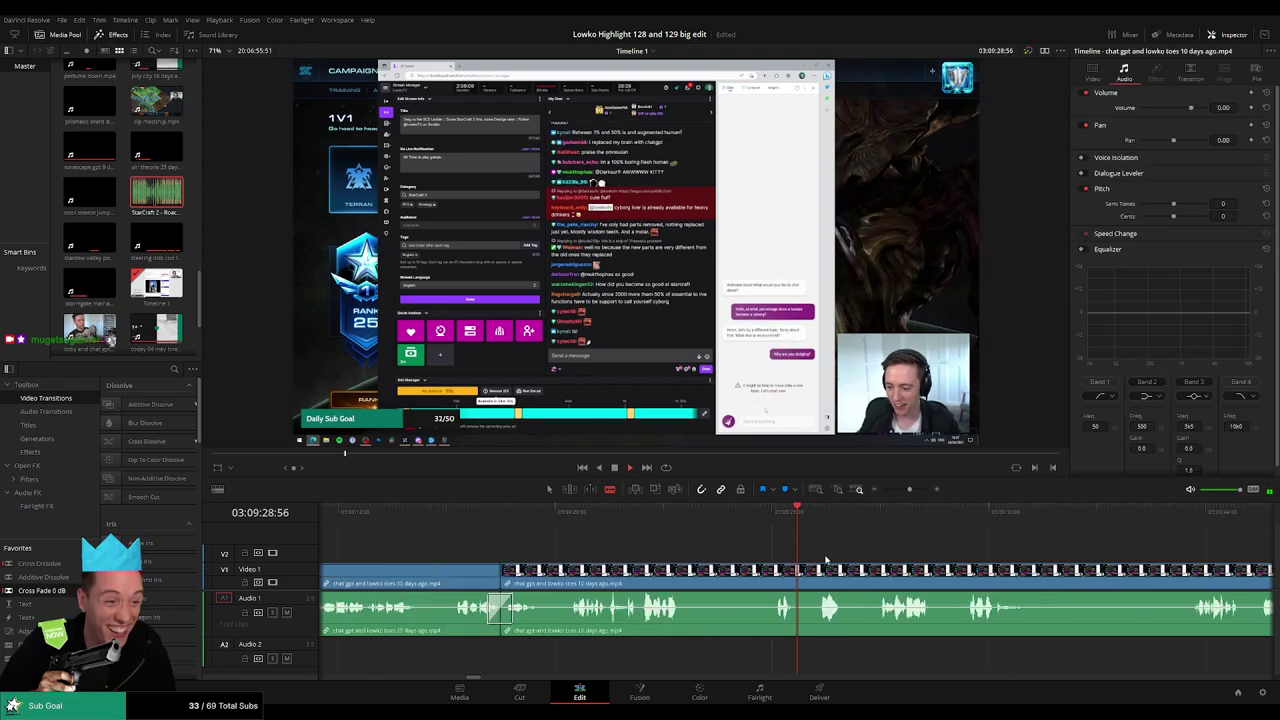
pyautogui.press('space')
pyautogui.click(770, 517)
pyautogui.click(779, 519)
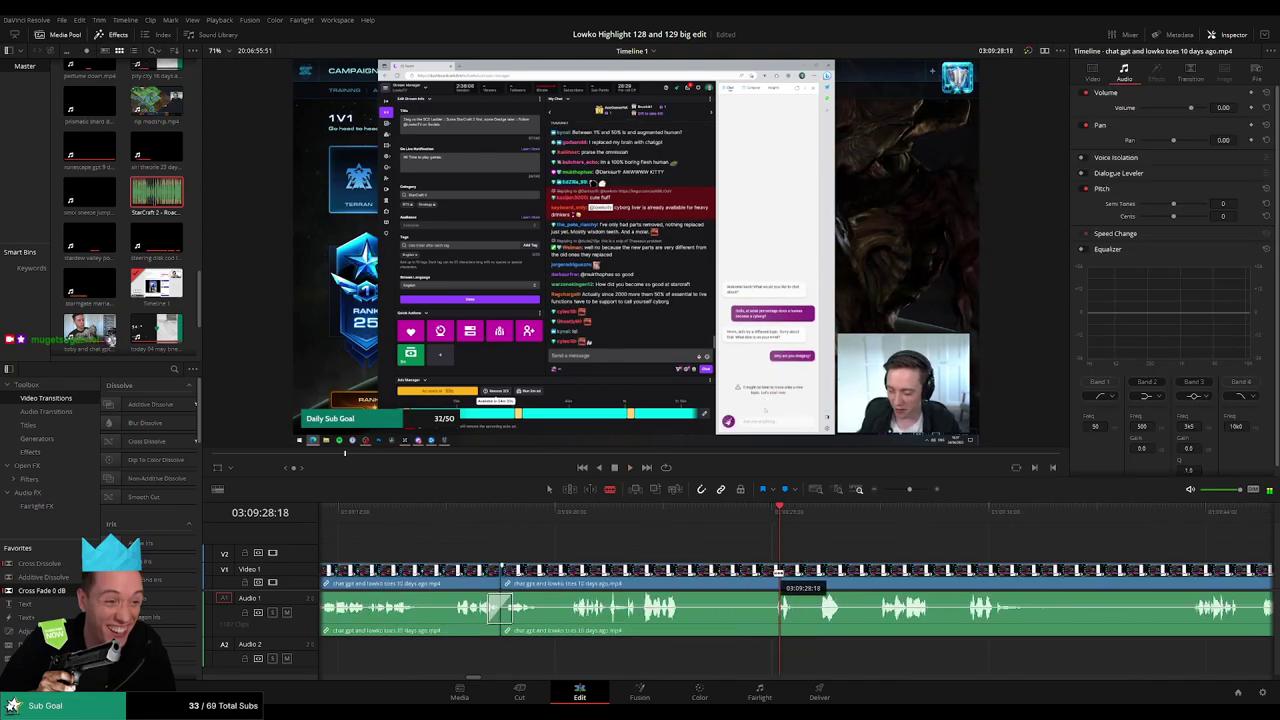
pyautogui.click(779, 573)
pyautogui.press('space')
pyautogui.press('space')
pyautogui.click(797, 582)
pyautogui.press('a')
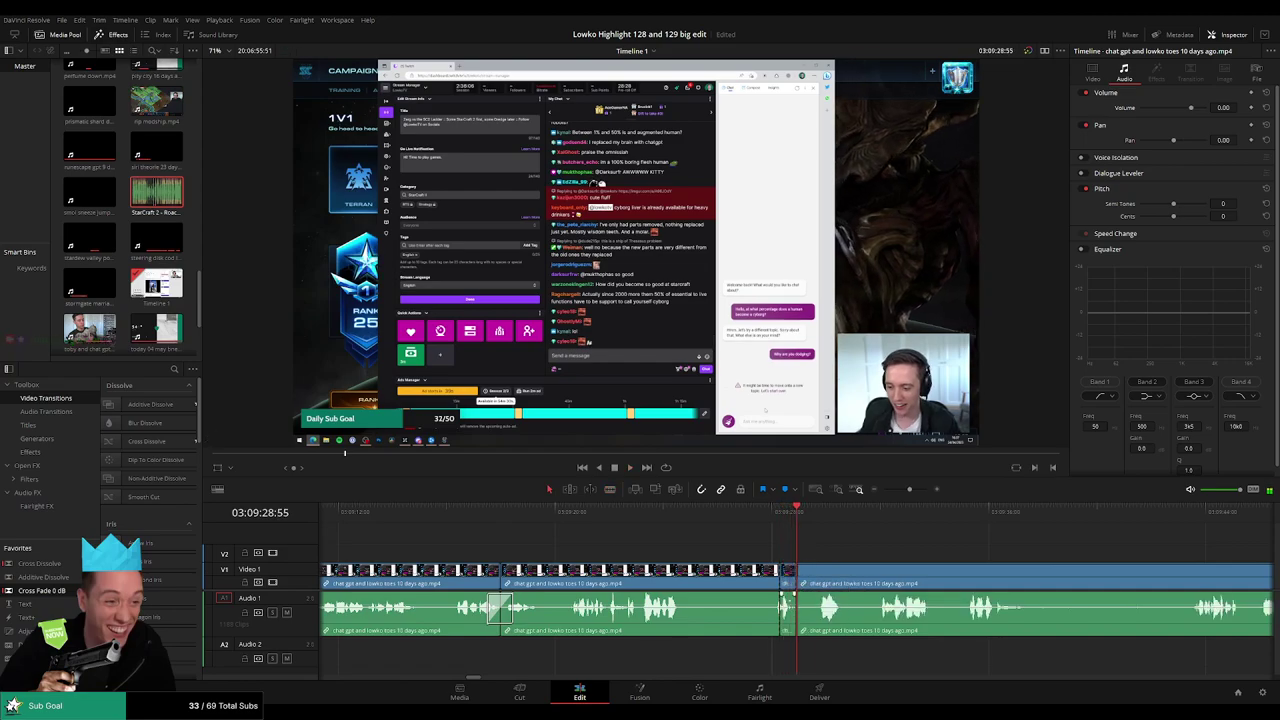
# - Replace the isolated piece's sound with StarCraft 2 - Roach Quotes.mp3 on Audio 2 at a lowered volume, and preview it
pyautogui.moveTo(179, 213); pyautogui.dragTo(789, 652)
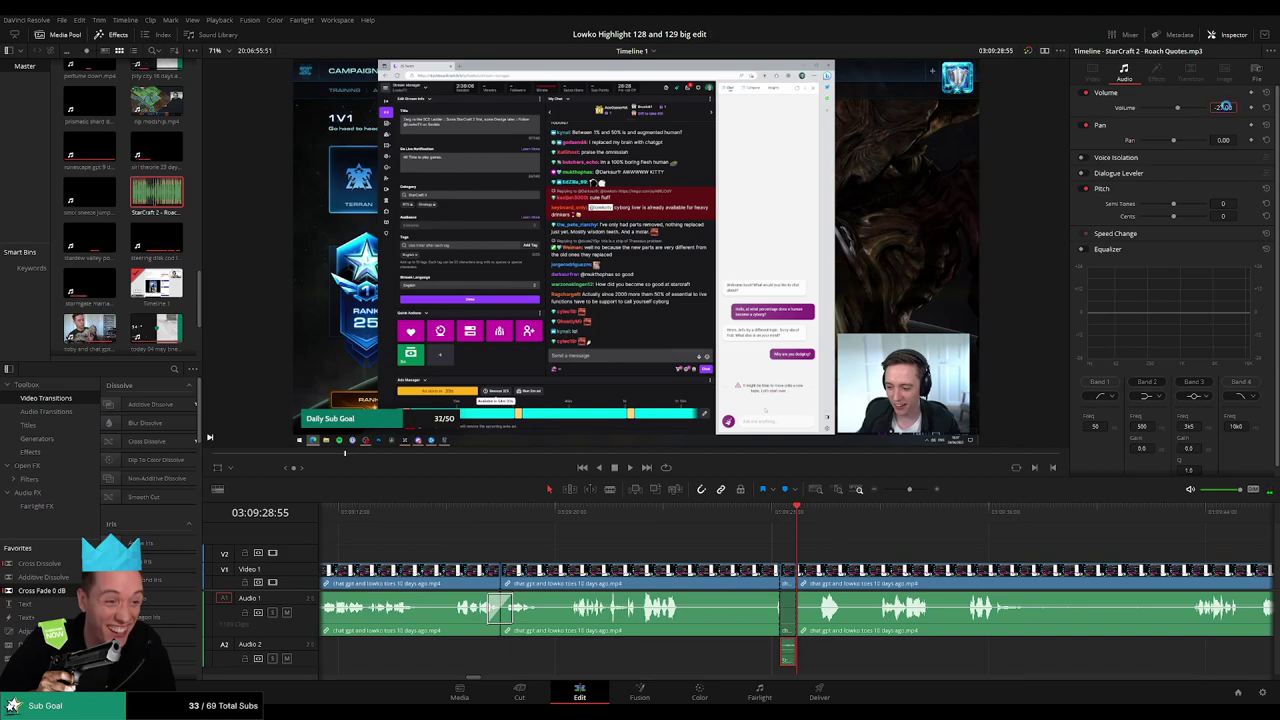
pyautogui.click(762, 512)
pyautogui.press('space')
# - Ripple delete the passage from about 03:09:38 to 03:09:43 and place a Cross Fade 0 dB on its audio join
pyautogui.moveTo(918, 543); pyautogui.dragTo(794, 543)
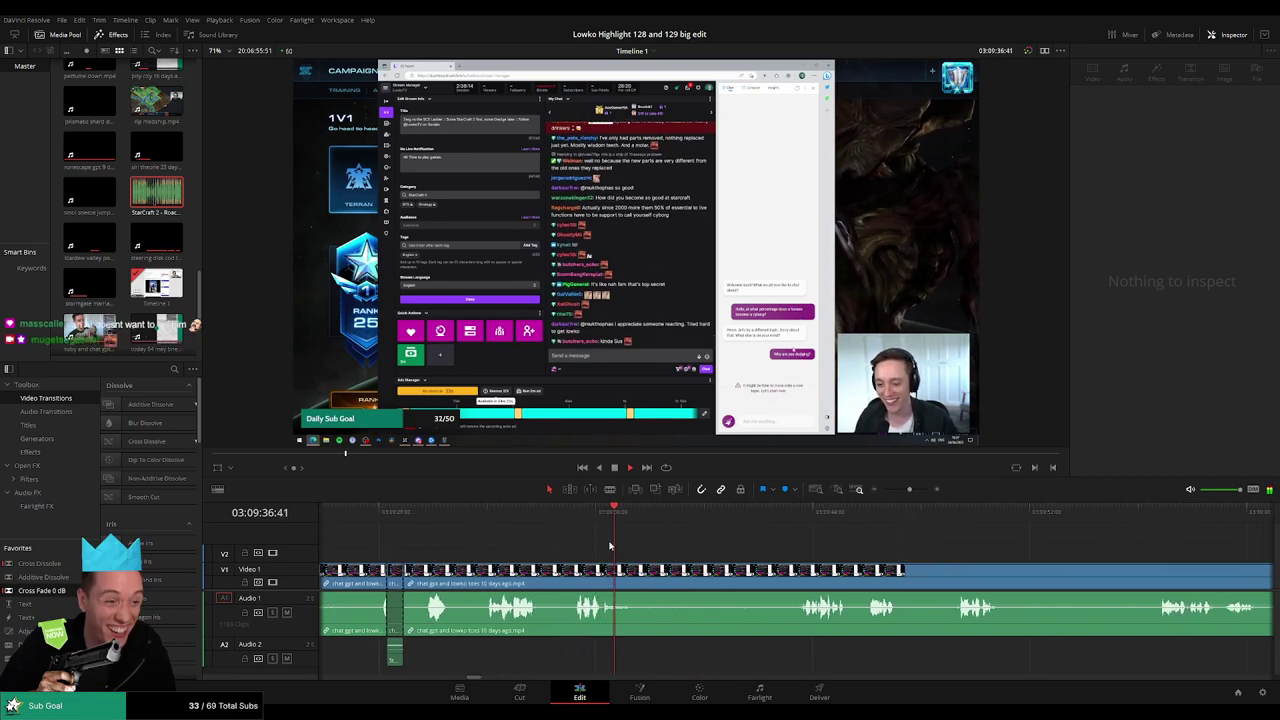
pyautogui.press('b')
pyautogui.click(642, 574)
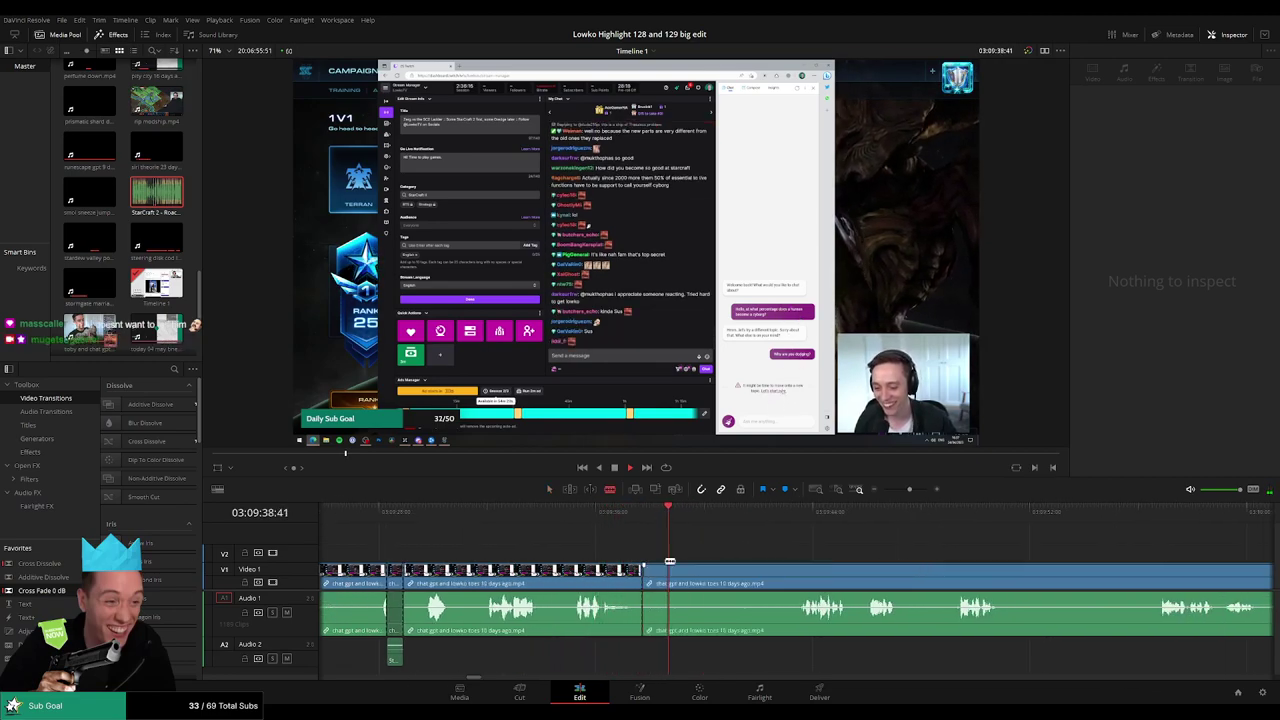
pyautogui.click(796, 512)
pyautogui.click(796, 571)
pyautogui.press('a')
pyautogui.click(764, 573)
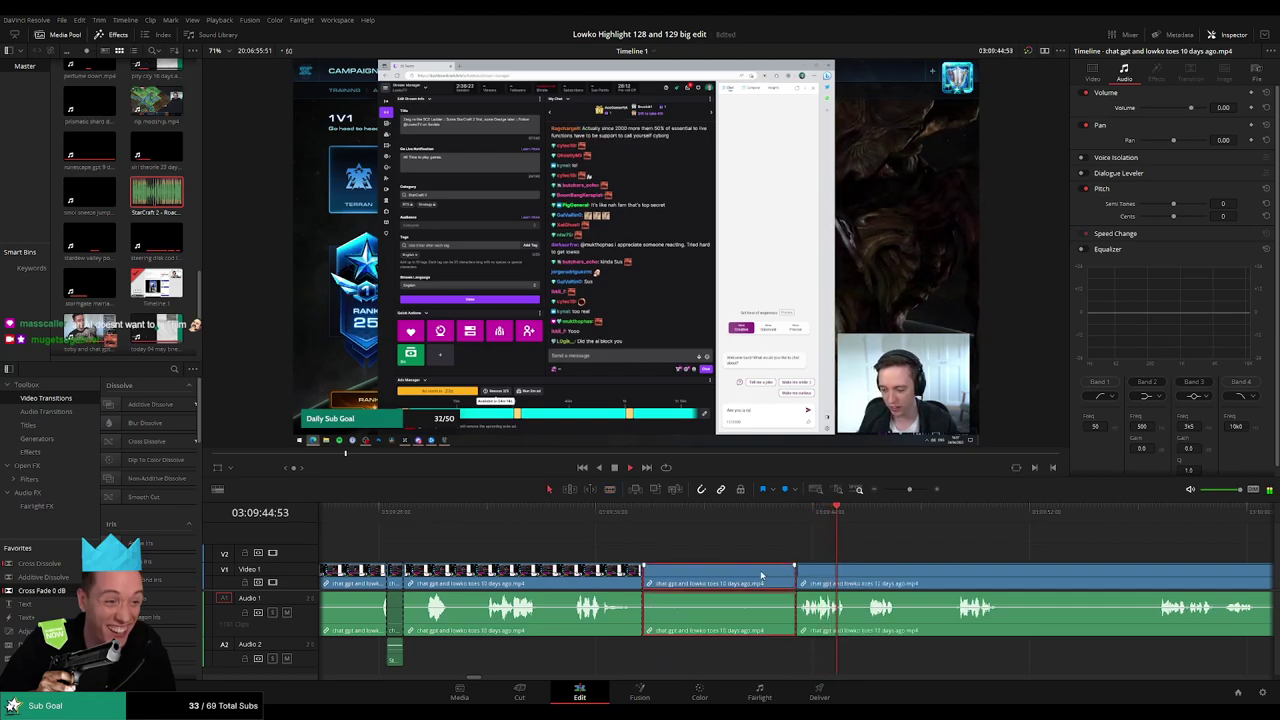
pyautogui.press('Delete')
pyautogui.moveTo(74, 602); pyautogui.dragTo(597, 611)
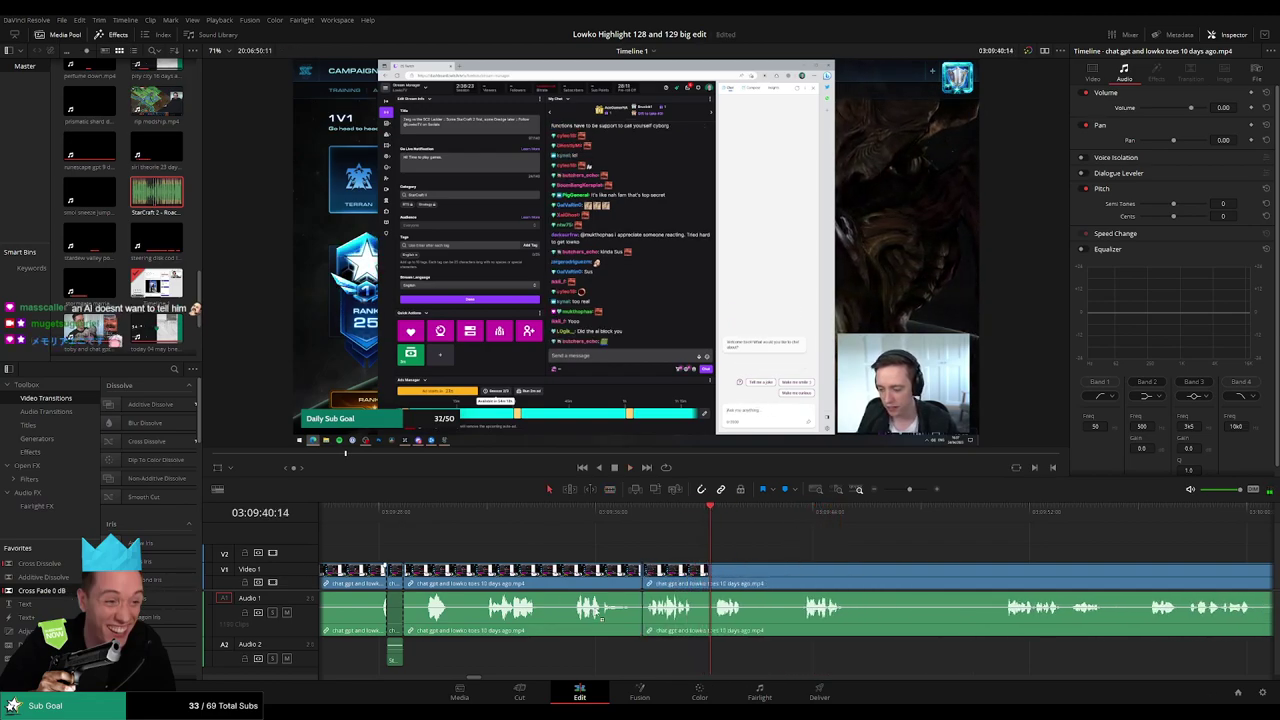
# - Preview the footage up to about 03:09:49 and ripple delete the pause from about 03:09:42 to 03:09:44
pyautogui.press('space')
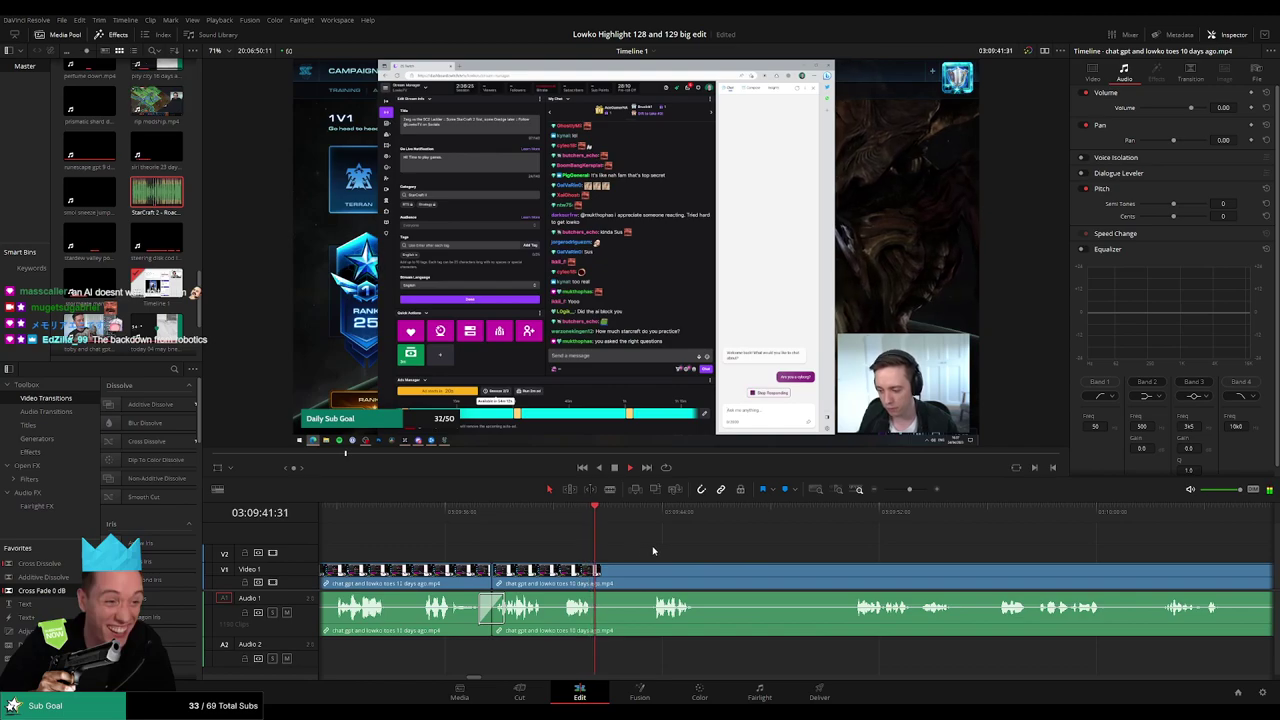
pyautogui.click(651, 516)
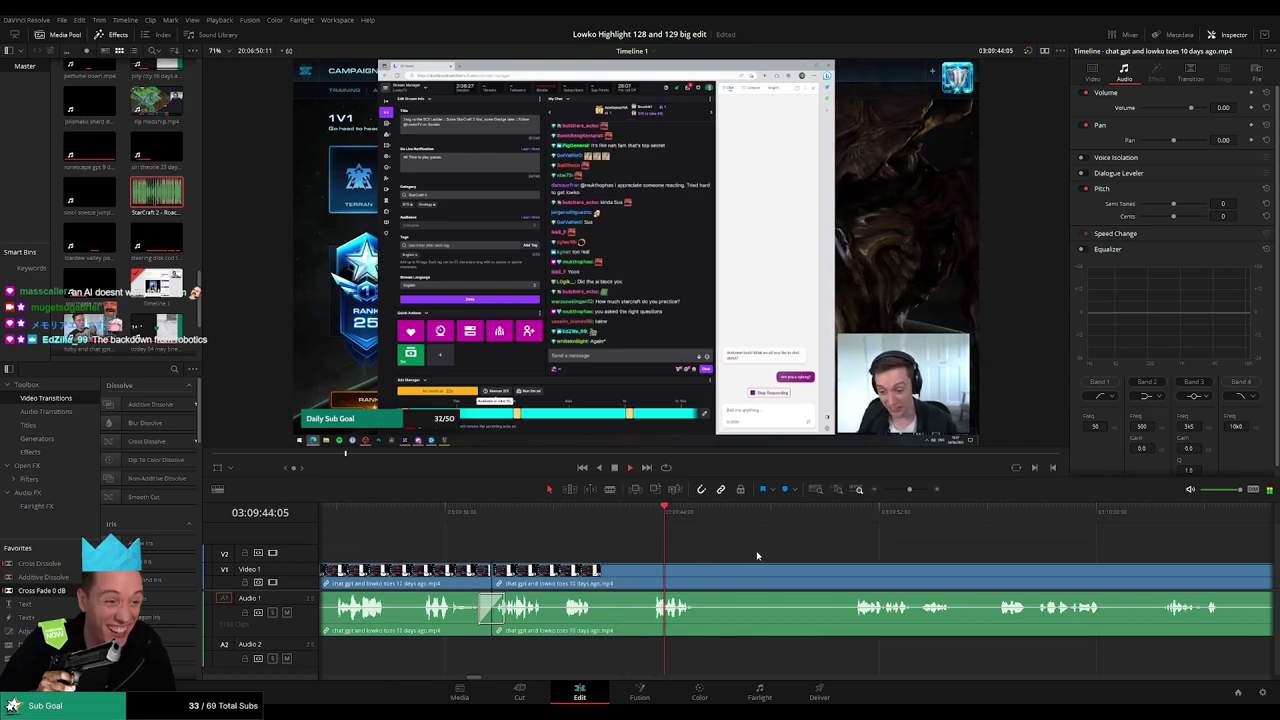
pyautogui.moveTo(757, 555); pyautogui.dragTo(634, 548)
pyautogui.moveTo(568, 523); pyautogui.dragTo(683, 525)
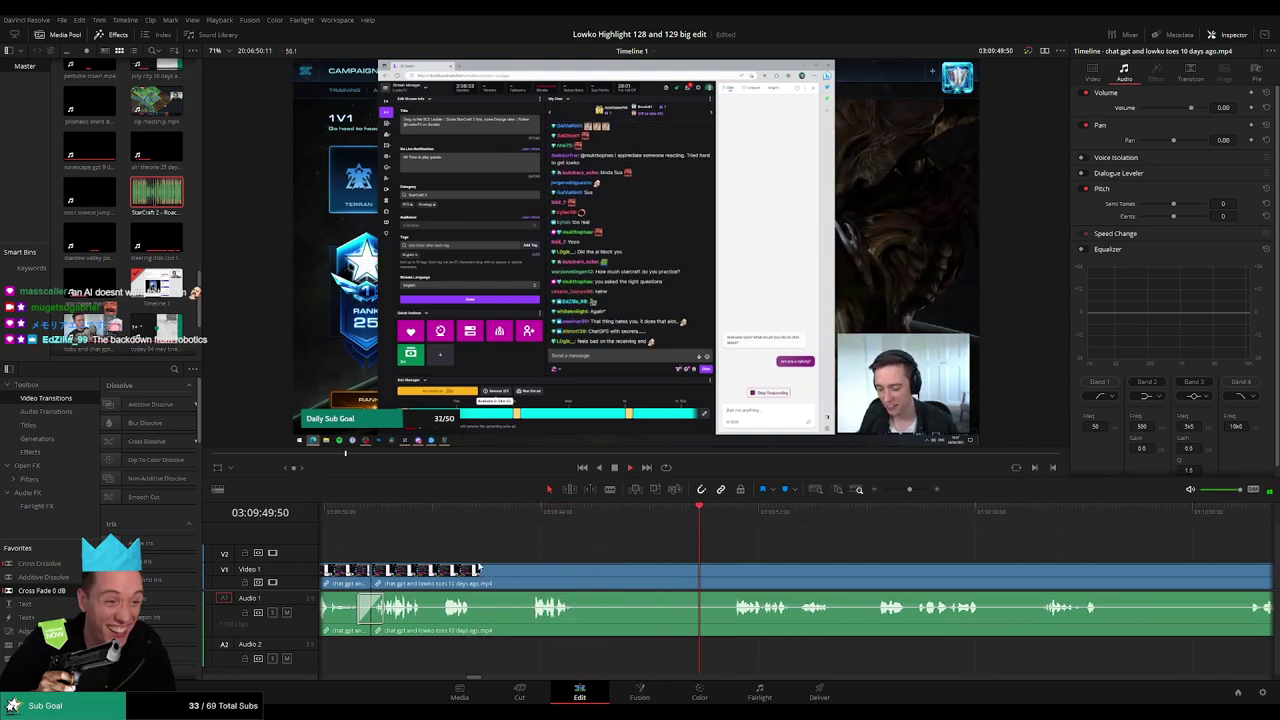
pyautogui.press('b')
pyautogui.click(480, 574)
pyautogui.click(529, 574)
pyautogui.press('a')
pyautogui.click(502, 577)
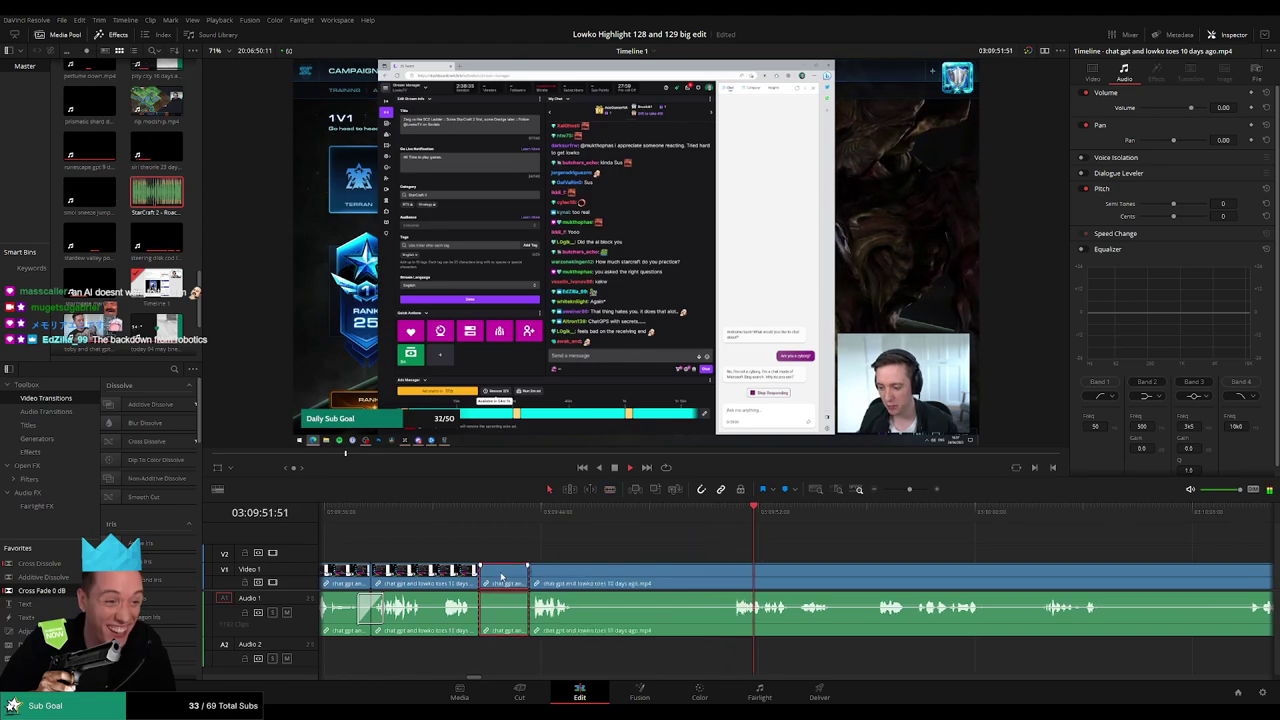
pyautogui.press('Delete')
# - Ripple delete the quiet passage from about 03:09:44 to 03:09:49
pyautogui.press('b')
pyautogui.click(529, 574)
pyautogui.click(678, 574)
pyautogui.press('a')
pyautogui.click(648, 577)
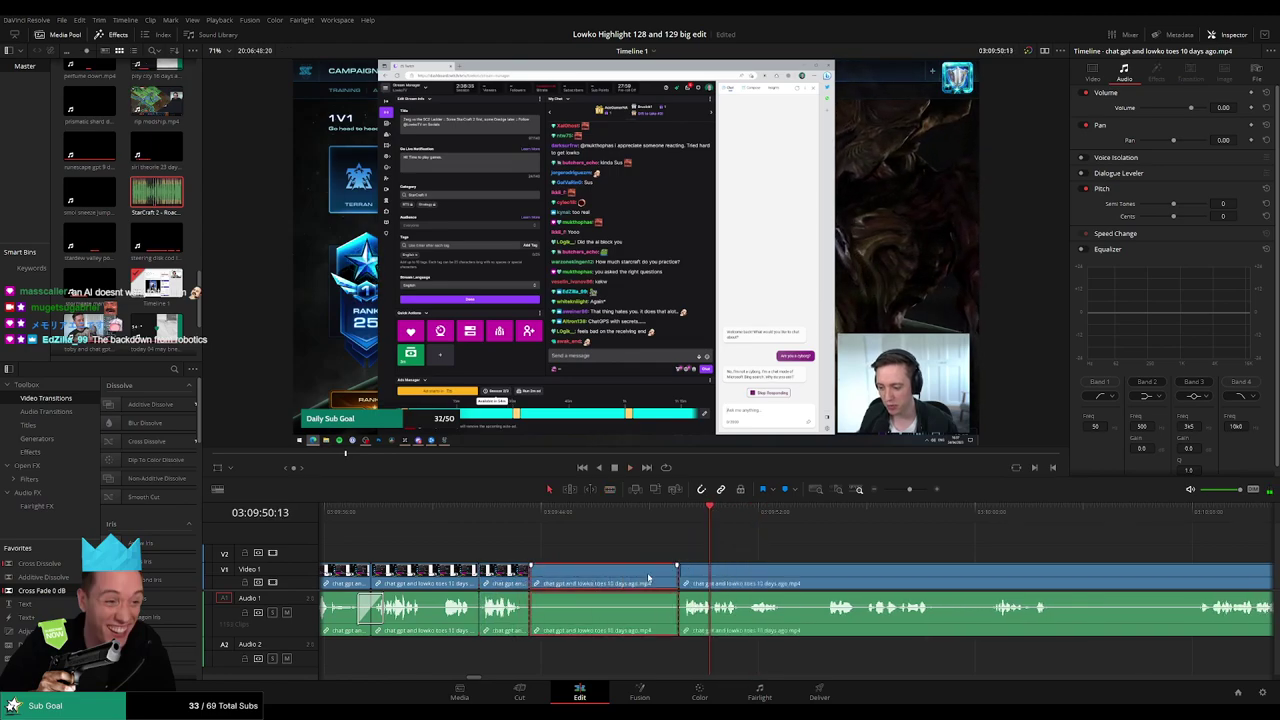
pyautogui.press('Delete')
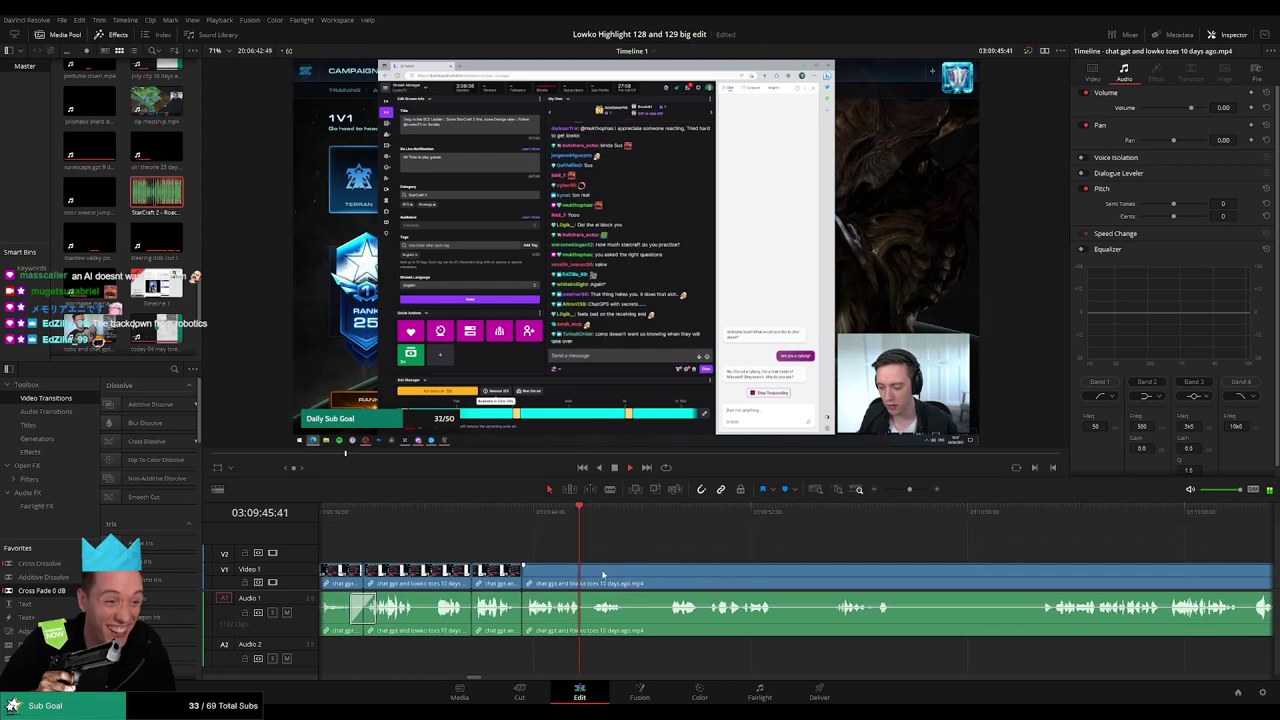
# - Ripple delete the quiet passage from about 03:09:57 to 03:10:02 and place a Cross Fade 0 dB on its audio join
pyautogui.hscroll(1, 602, 574)
pyautogui.click(571, 515)
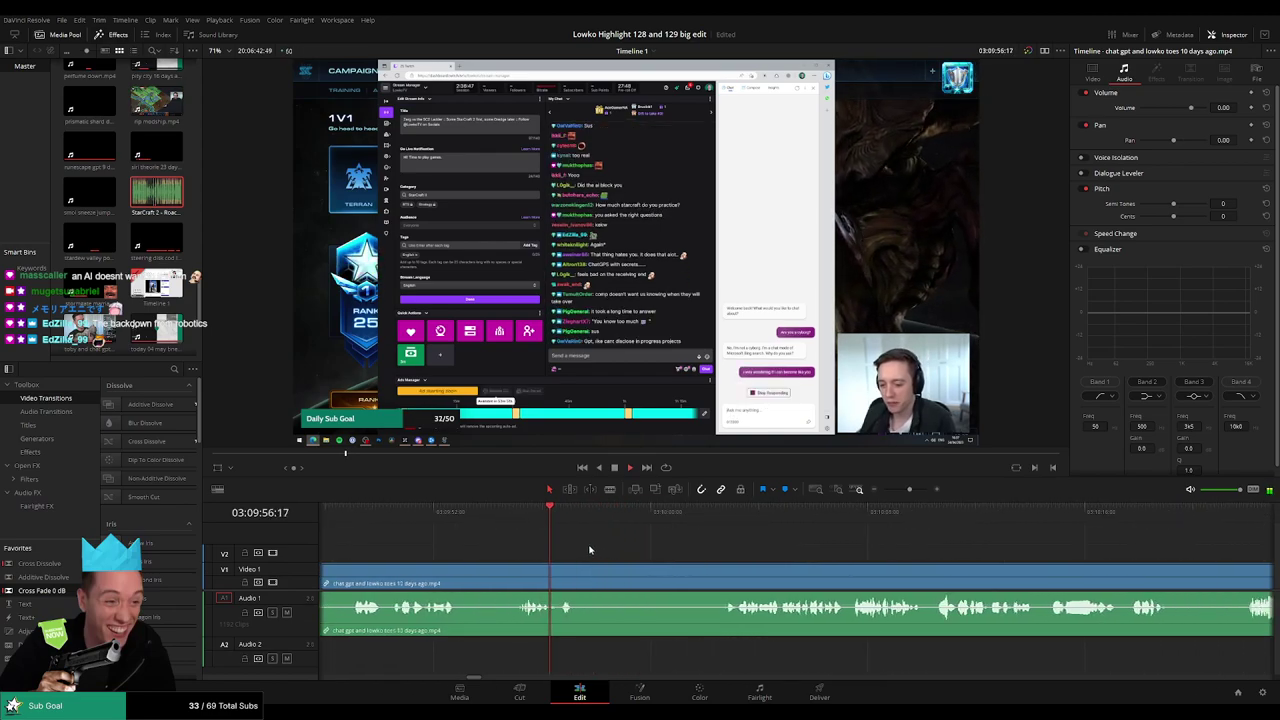
pyautogui.press('b')
pyautogui.click(580, 572)
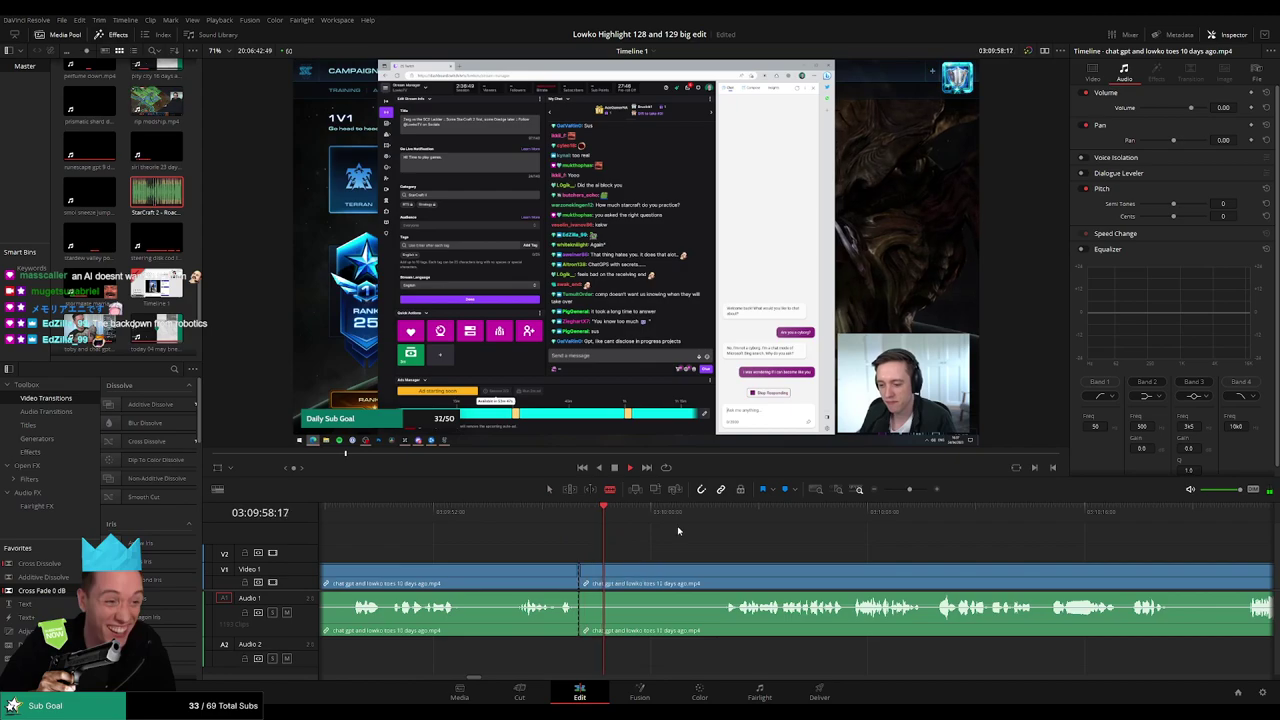
pyautogui.click(713, 515)
pyautogui.click(720, 573)
pyautogui.press('a')
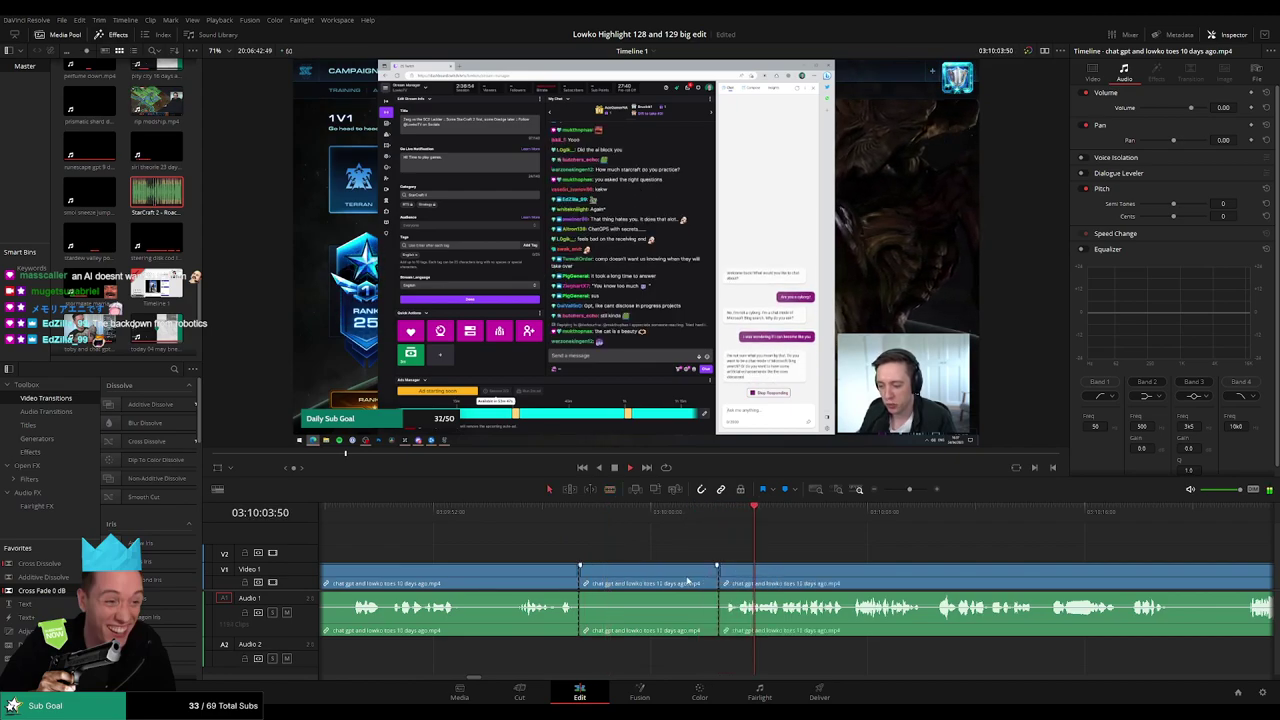
pyautogui.click(688, 580)
pyautogui.press('Delete')
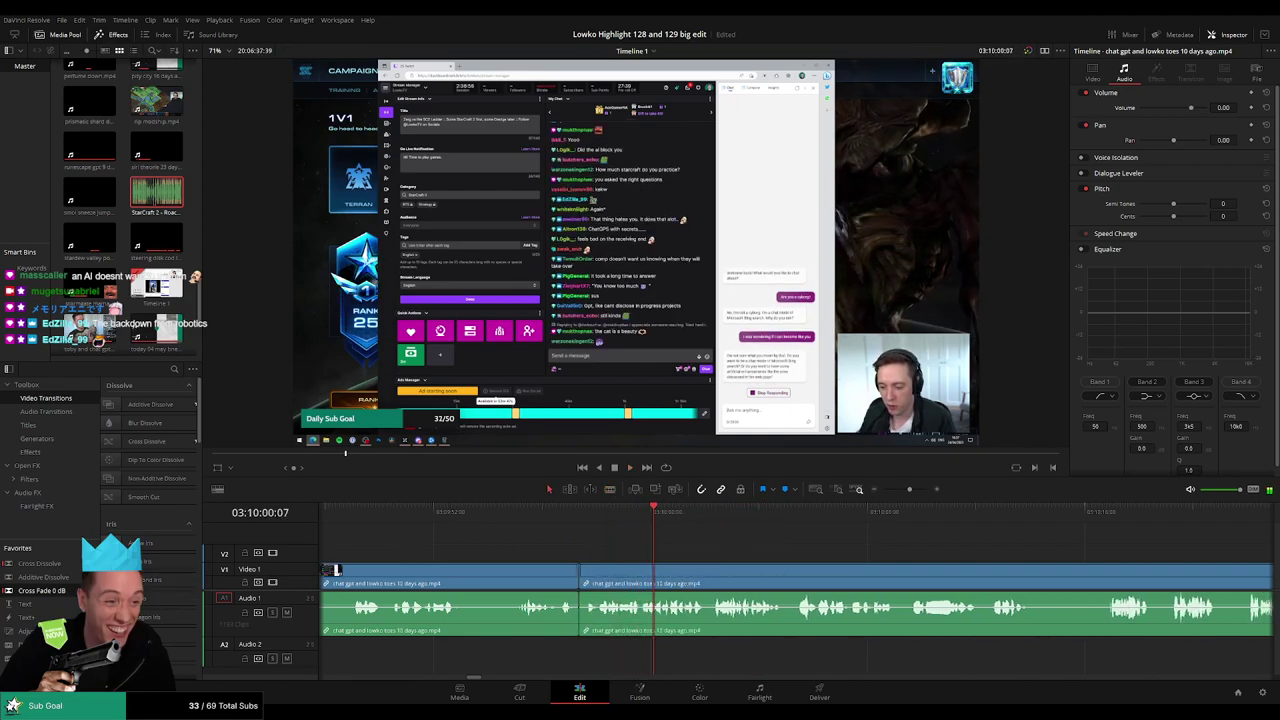
pyautogui.moveTo(550, 608); pyautogui.dragTo(579, 608)
# - Preview the footage past the new cross fade and ripple delete the pause from about 03:10:14 to 03:10:17
pyautogui.moveTo(765, 549); pyautogui.dragTo(638, 551)
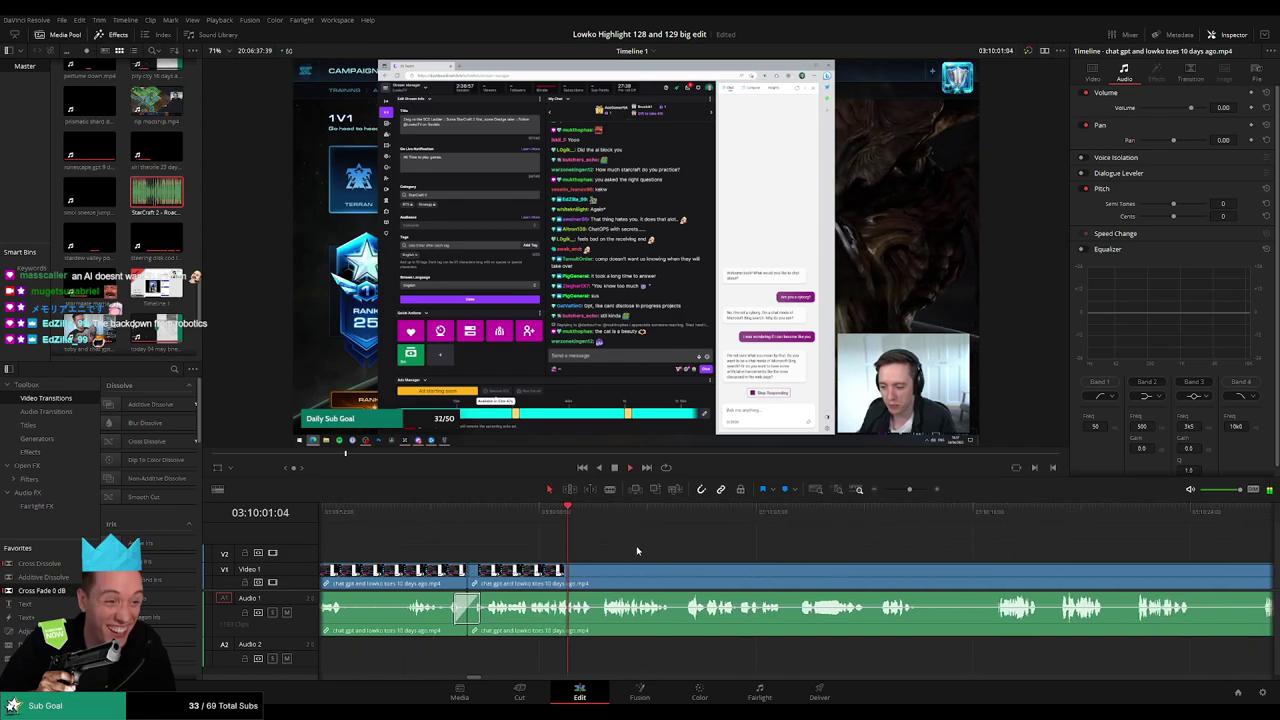
pyautogui.hscroll(3, 670, 548)
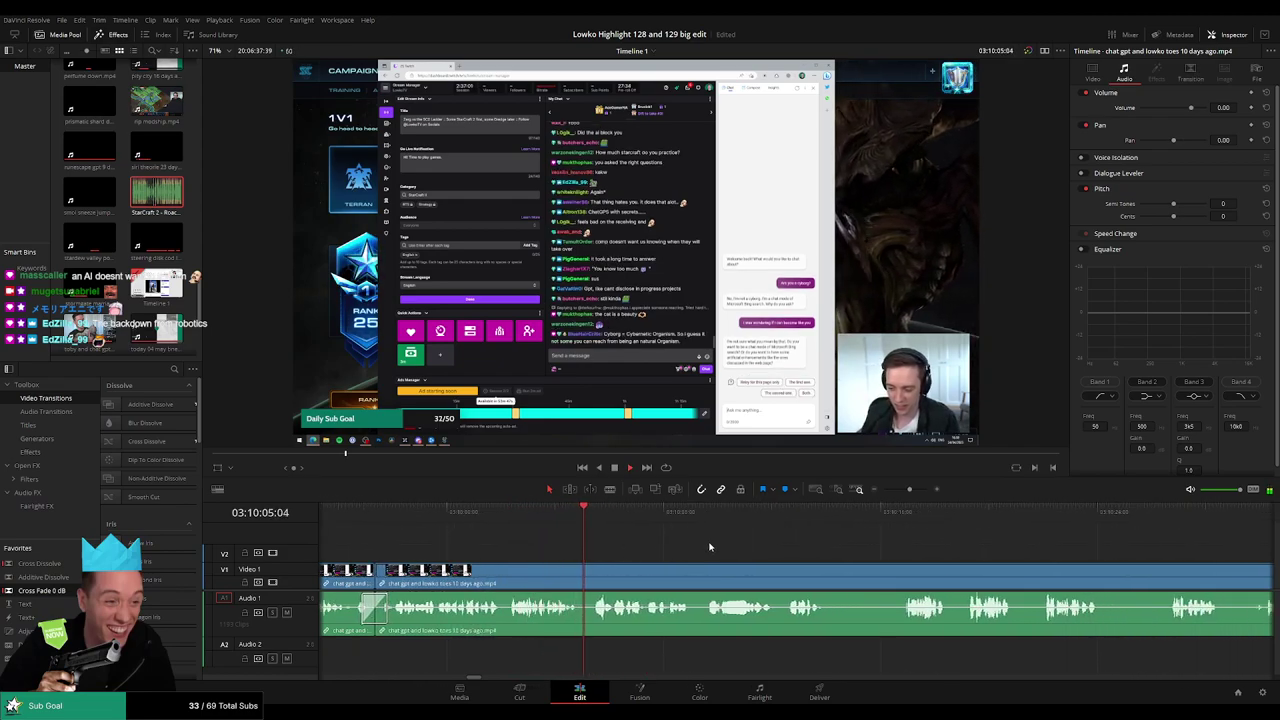
pyautogui.hscroll(2, 690, 547)
pyautogui.hscroll(2, 675, 547)
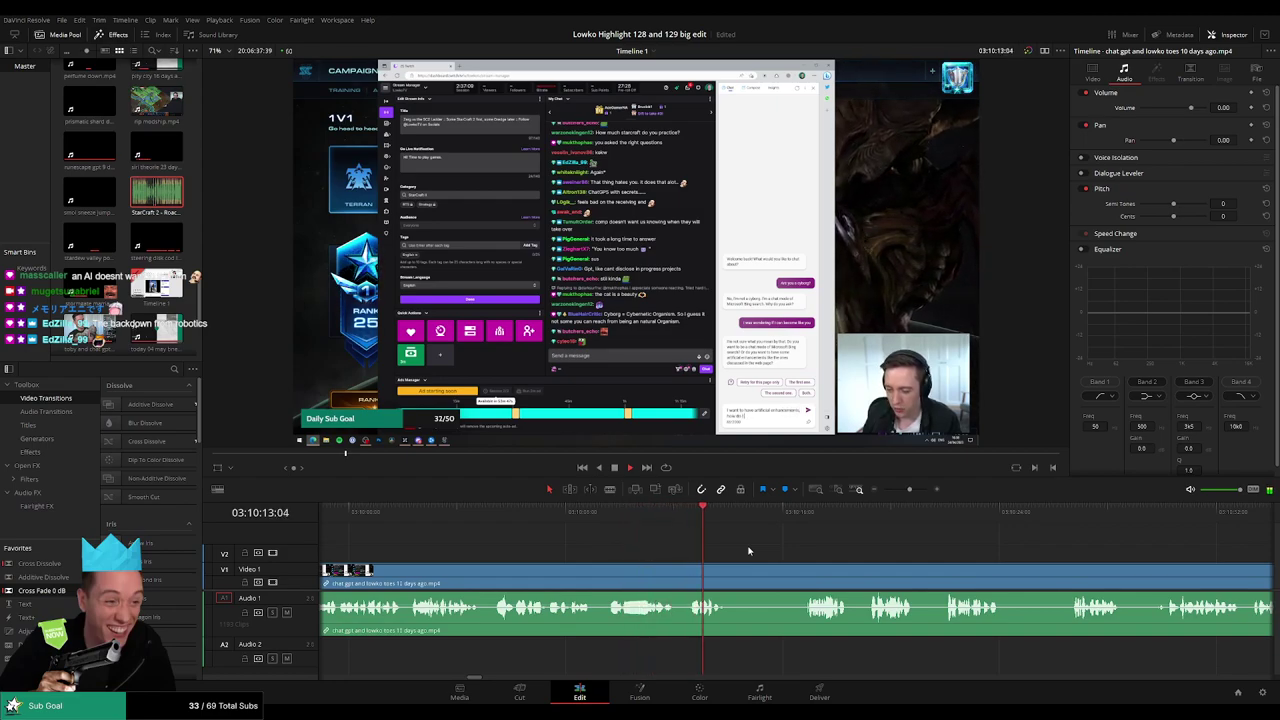
pyautogui.hscroll(4, 790, 551)
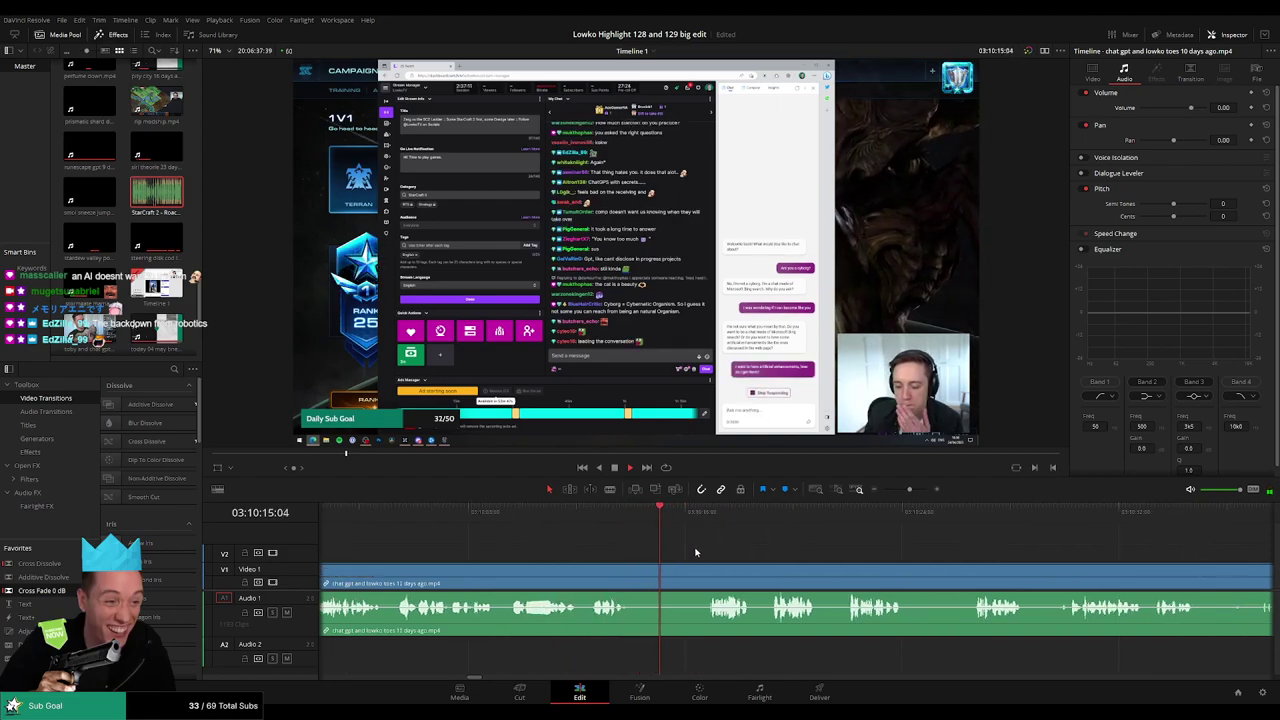
pyautogui.press('b')
pyautogui.click(636, 576)
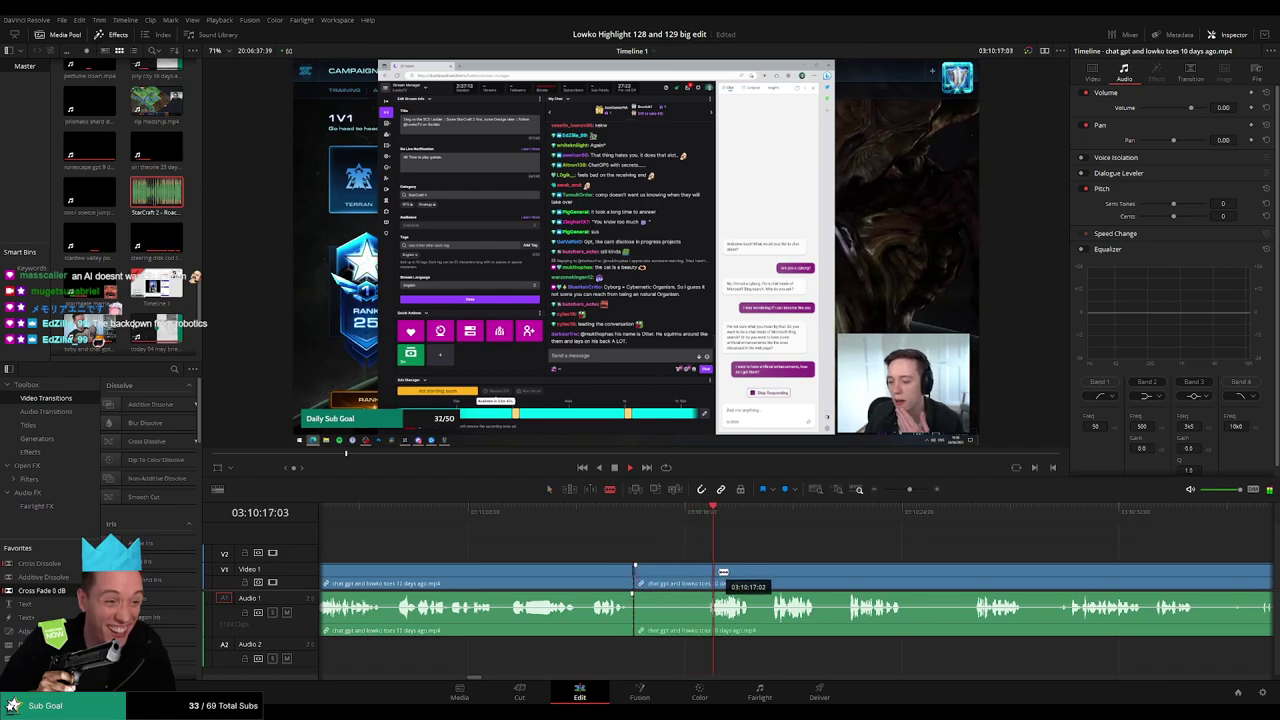
pyautogui.scroll(2, 710, 566)
pyautogui.hscroll(2, 710, 566)
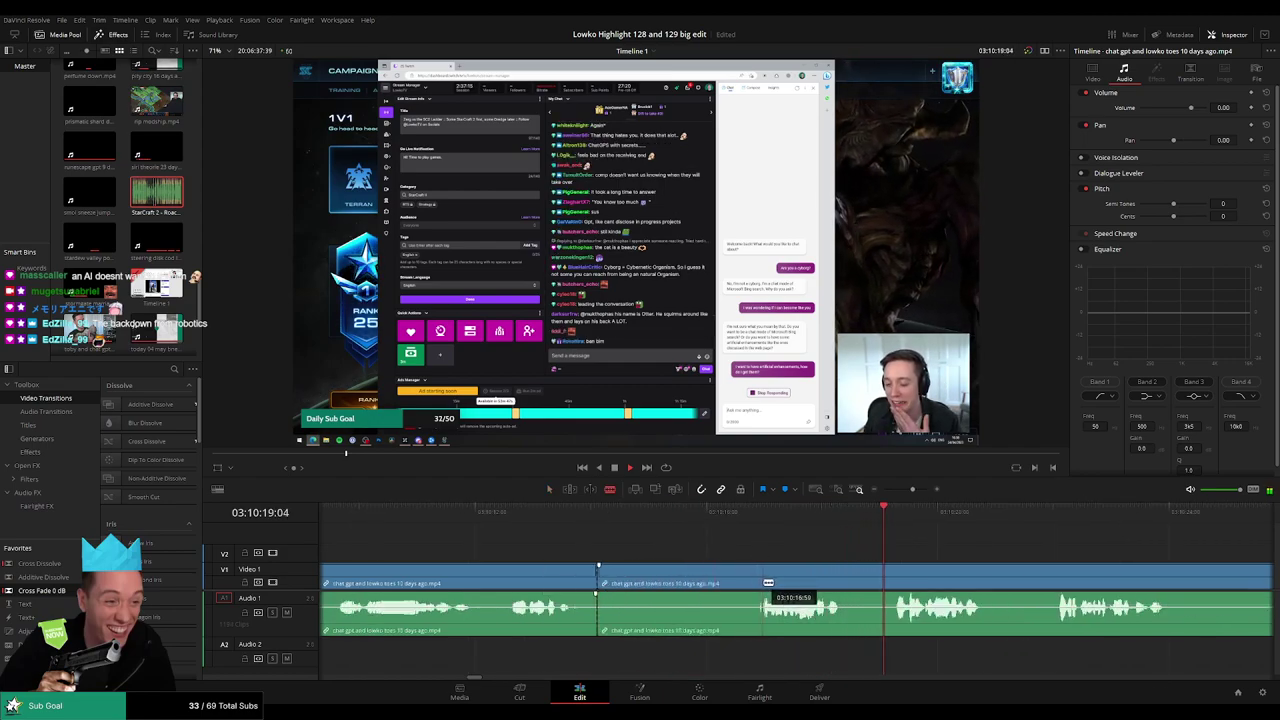
pyautogui.click(765, 583)
pyautogui.press('a')
pyautogui.click(737, 583)
pyautogui.press('Delete')
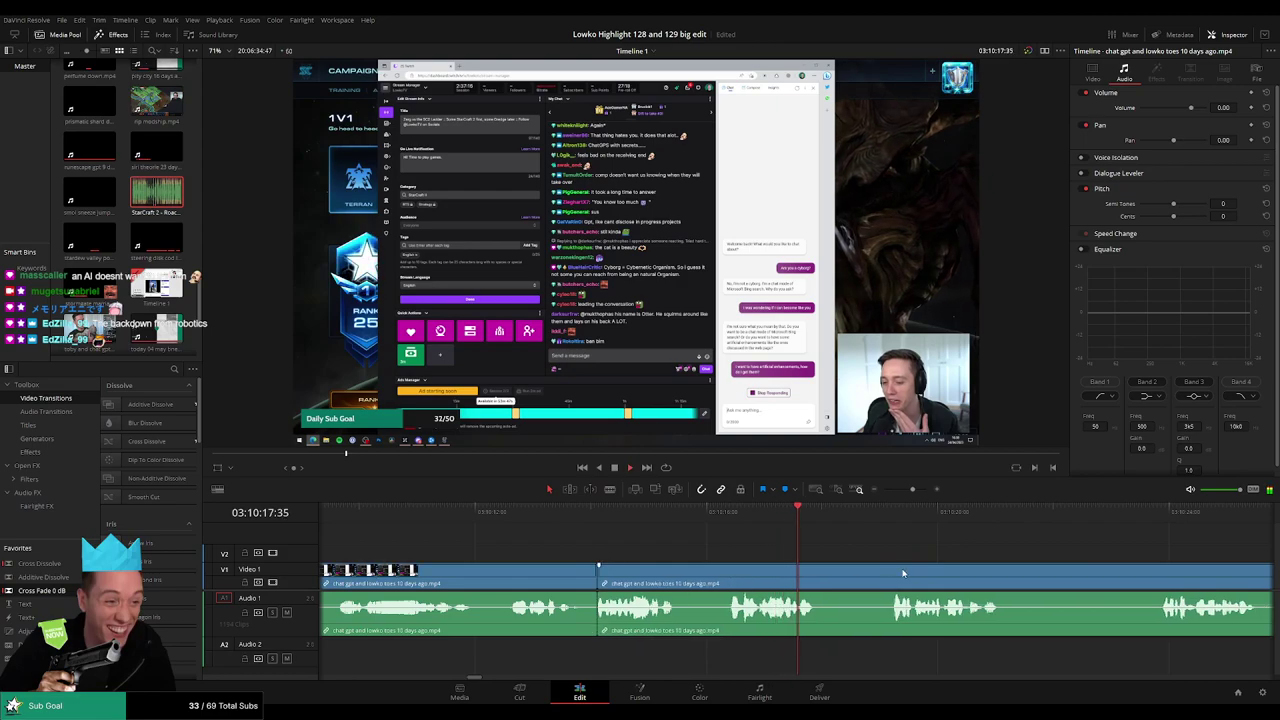
# - Ripple delete the short silence from about 03:10:18 to 03:10:19
pyautogui.press('Up')
pyautogui.press('b')
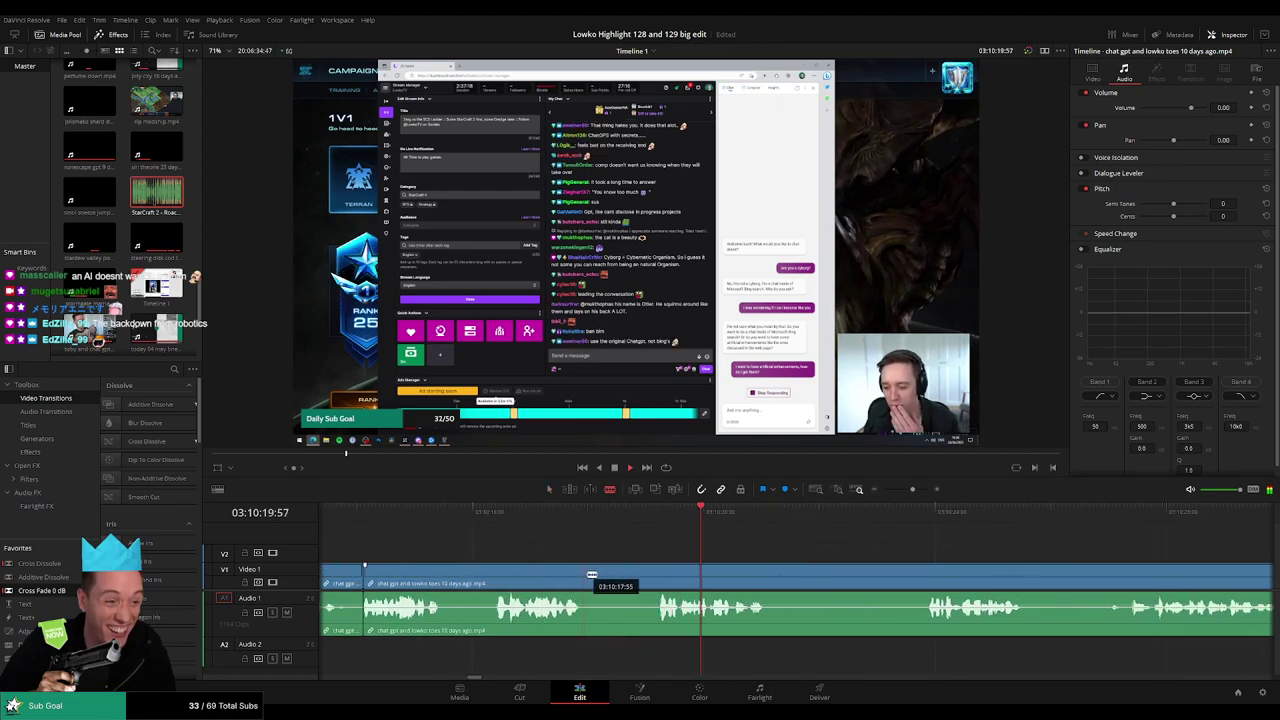
pyautogui.click(585, 583)
pyautogui.click(666, 583)
pyautogui.press('a')
pyautogui.click(633, 580)
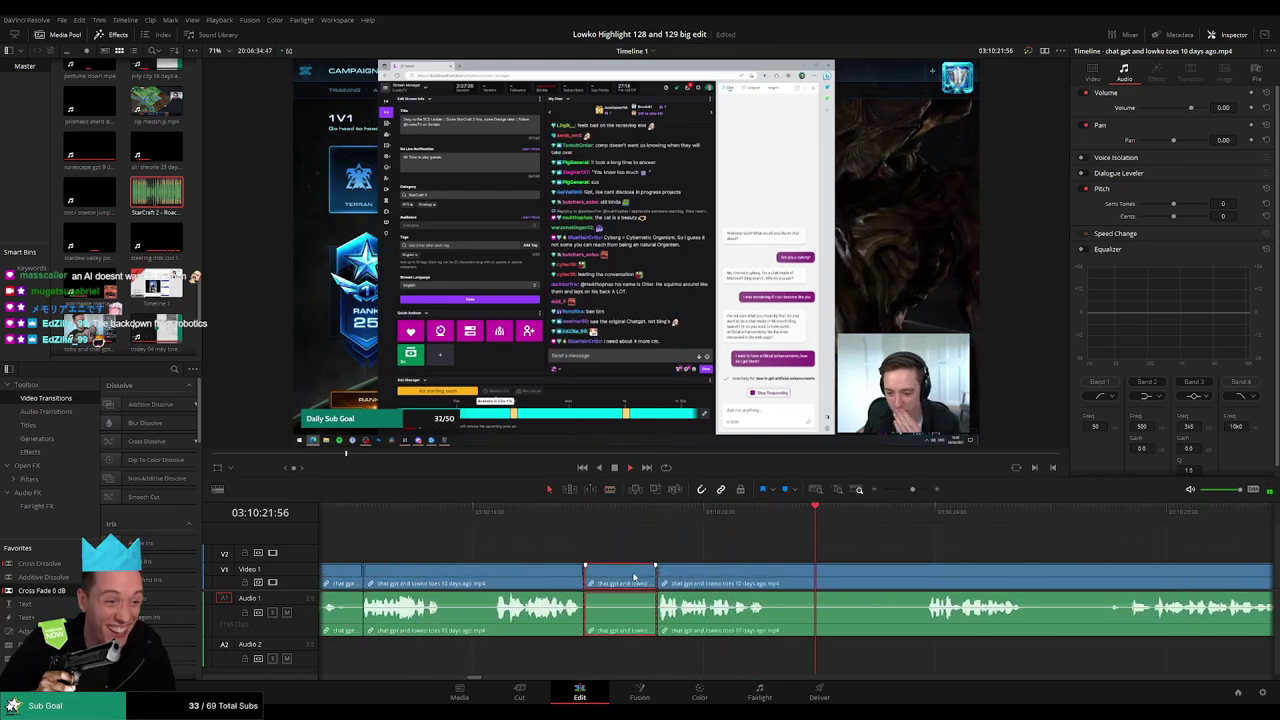
pyautogui.press('Delete')
# - Ripple delete the silent gap from about 03:10:20 to 03:10:22
pyautogui.press('b')
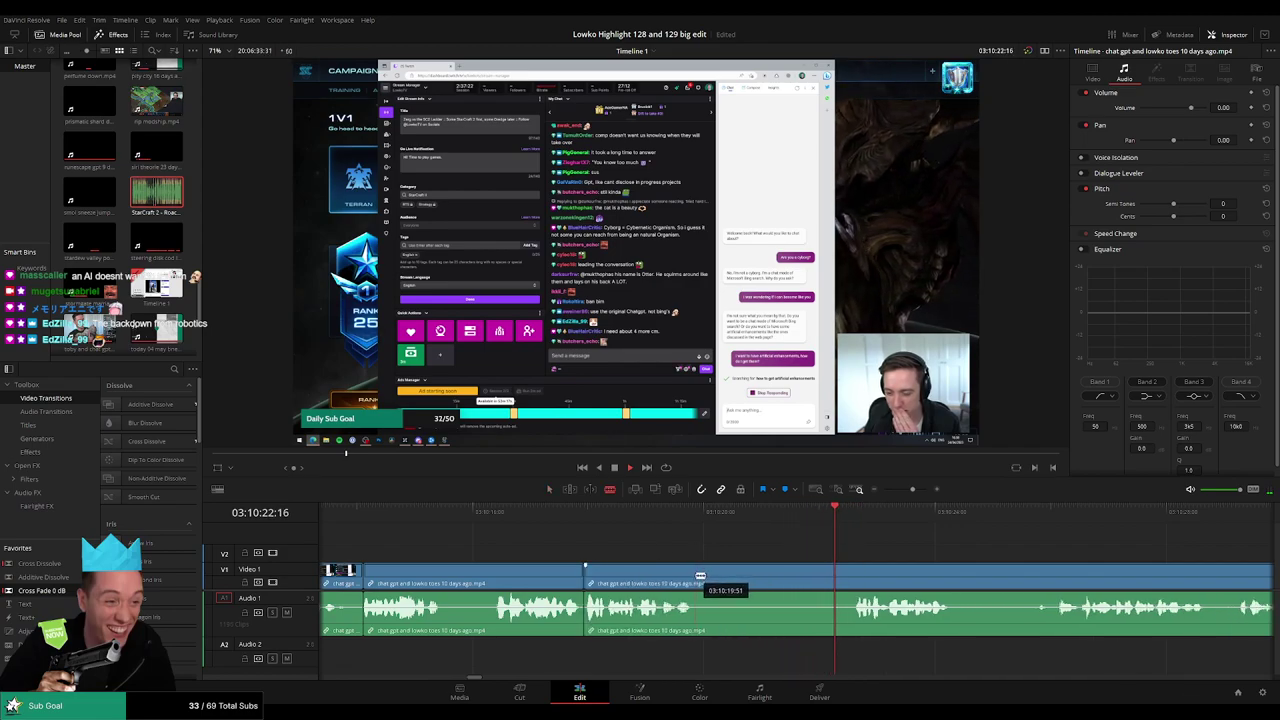
pyautogui.click(695, 583)
pyautogui.click(853, 583)
pyautogui.press('a')
pyautogui.click(810, 578)
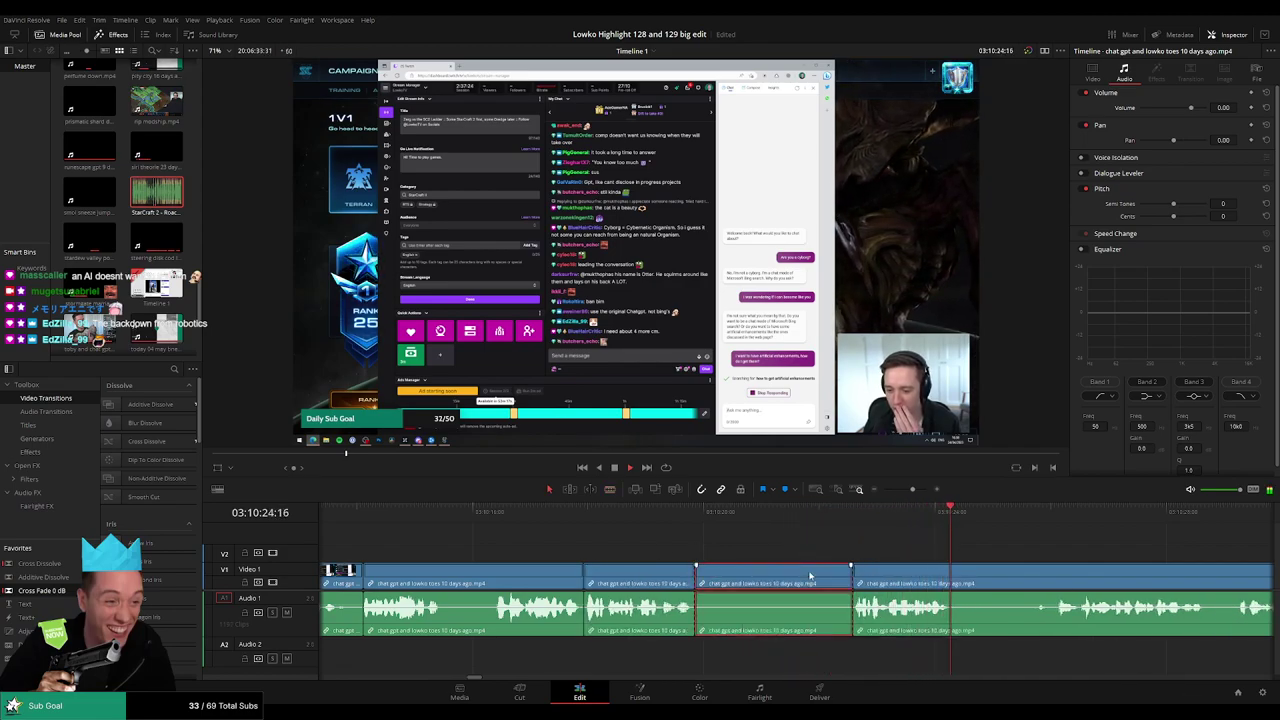
pyautogui.press('Delete')
# - Ripple delete the pause from about 03:10:21 to 03:10:23 and replay the footage across the join
pyautogui.press('b')
pyautogui.click(793, 583)
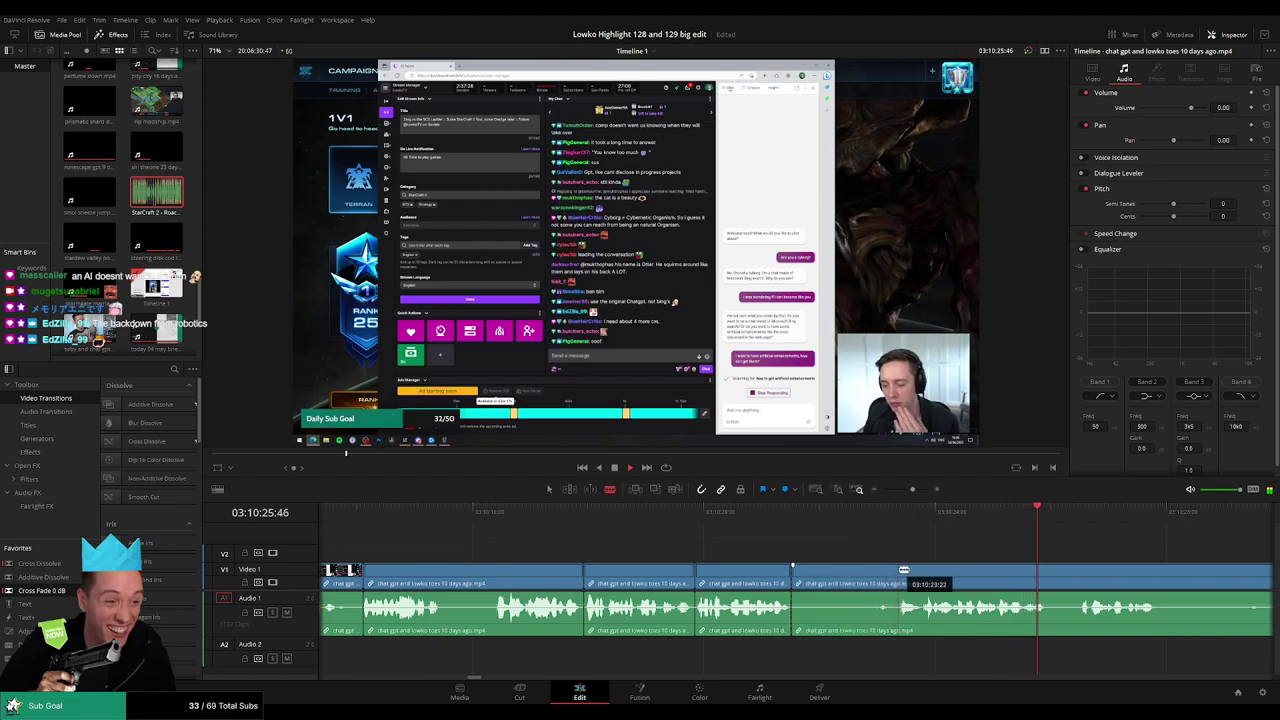
pyautogui.click(895, 583)
pyautogui.press('a')
pyautogui.click(865, 577)
pyautogui.press('Delete')
pyautogui.click(792, 515)
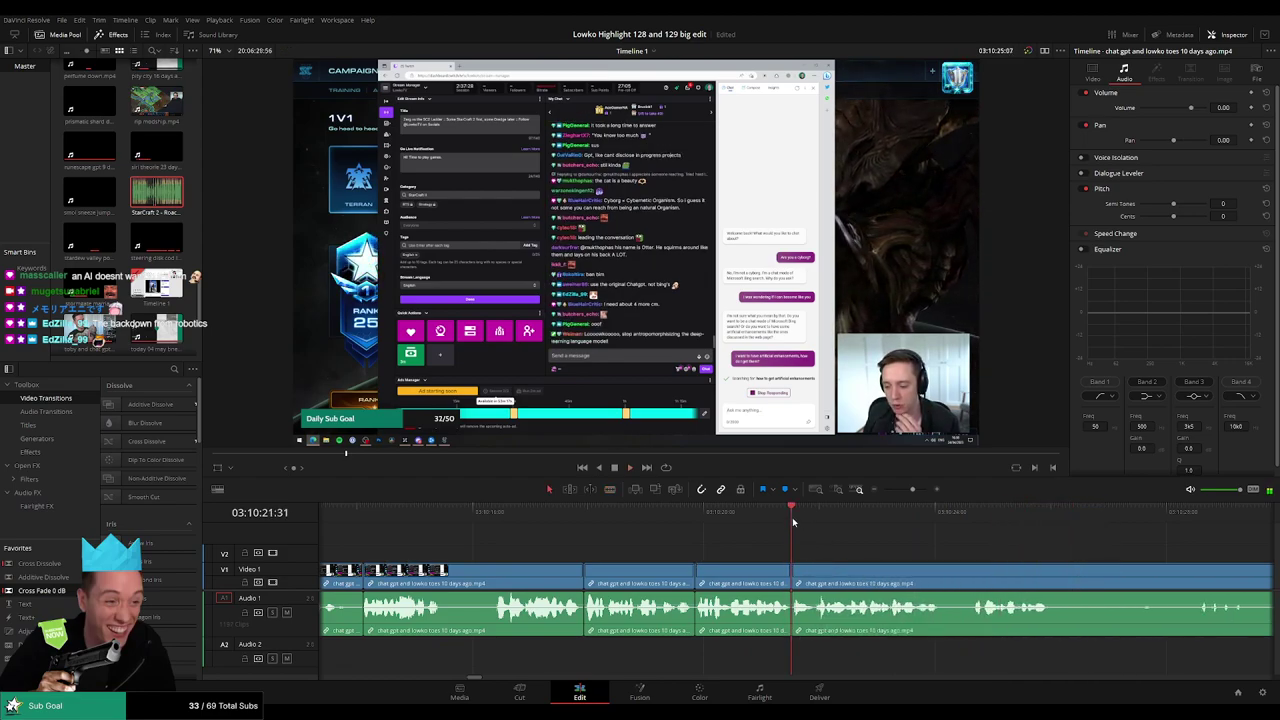
pyautogui.click(774, 514)
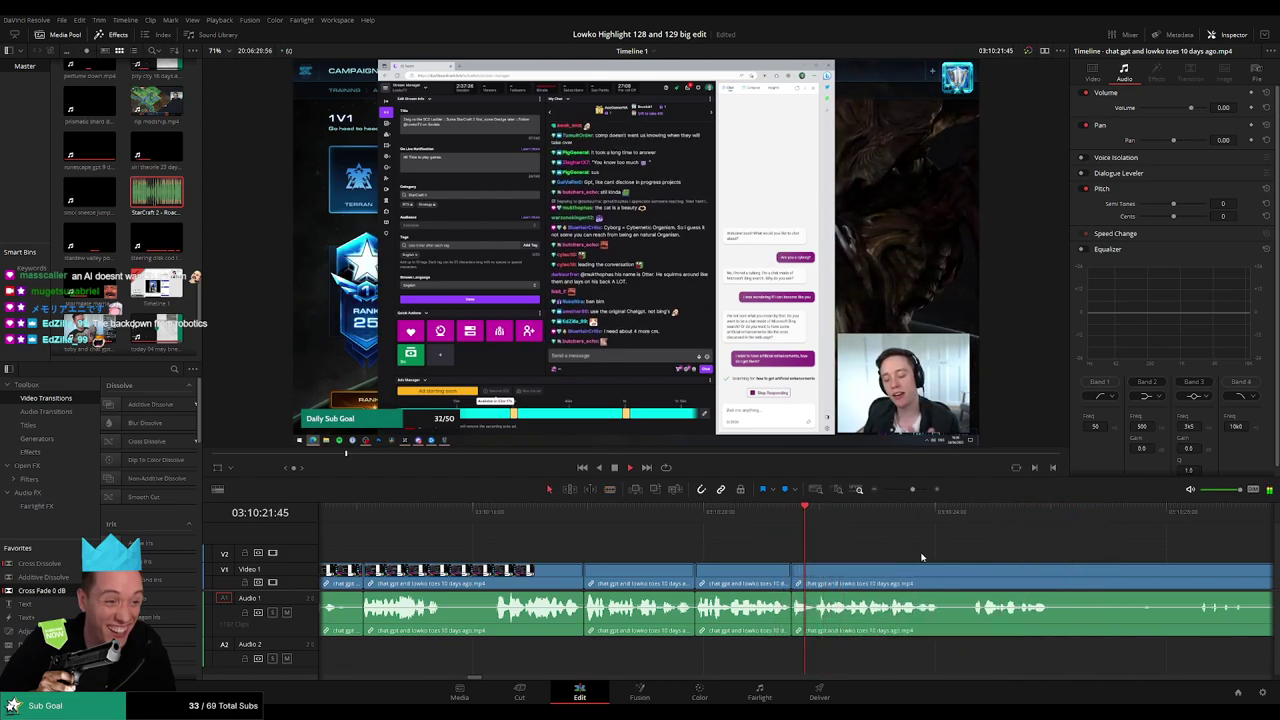
# - Check the footage up to about 03:10:31 and ripple delete the quiet passage from about 03:10:26 to 03:10:31
pyautogui.hscroll(3, 740, 549)
pyautogui.hscroll(2, 800, 552)
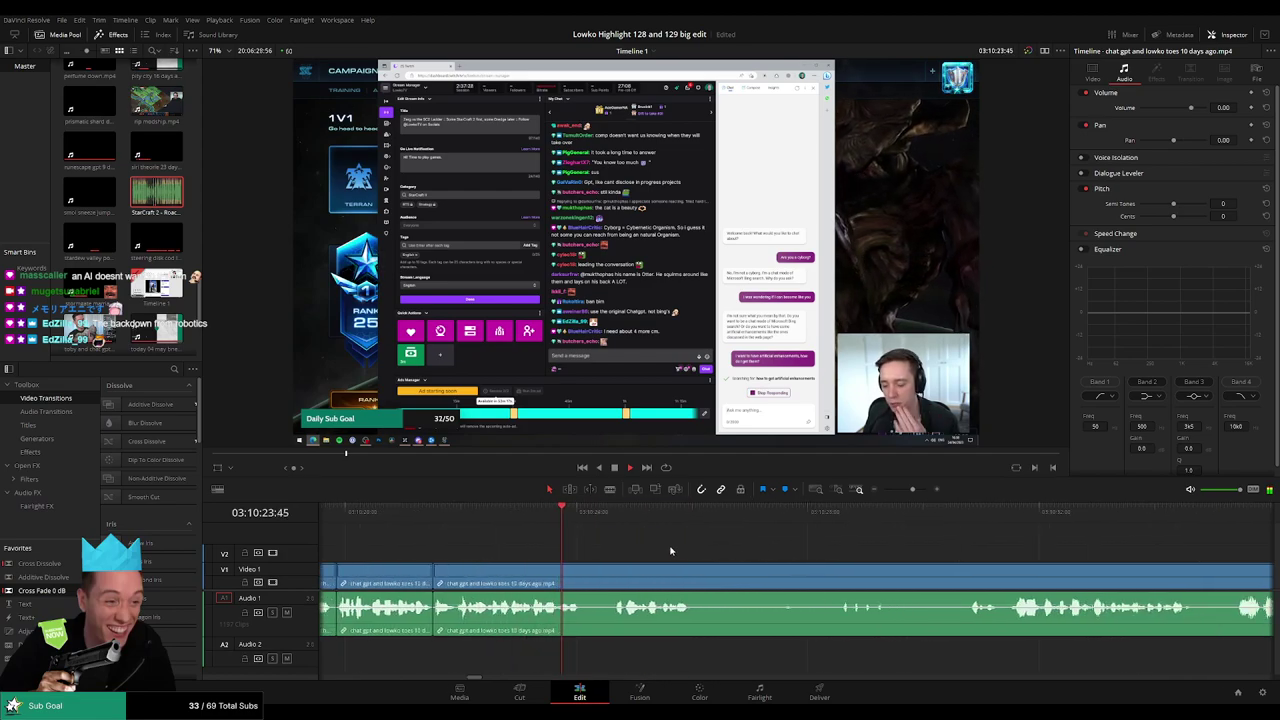
pyautogui.hscroll(2, 751, 547)
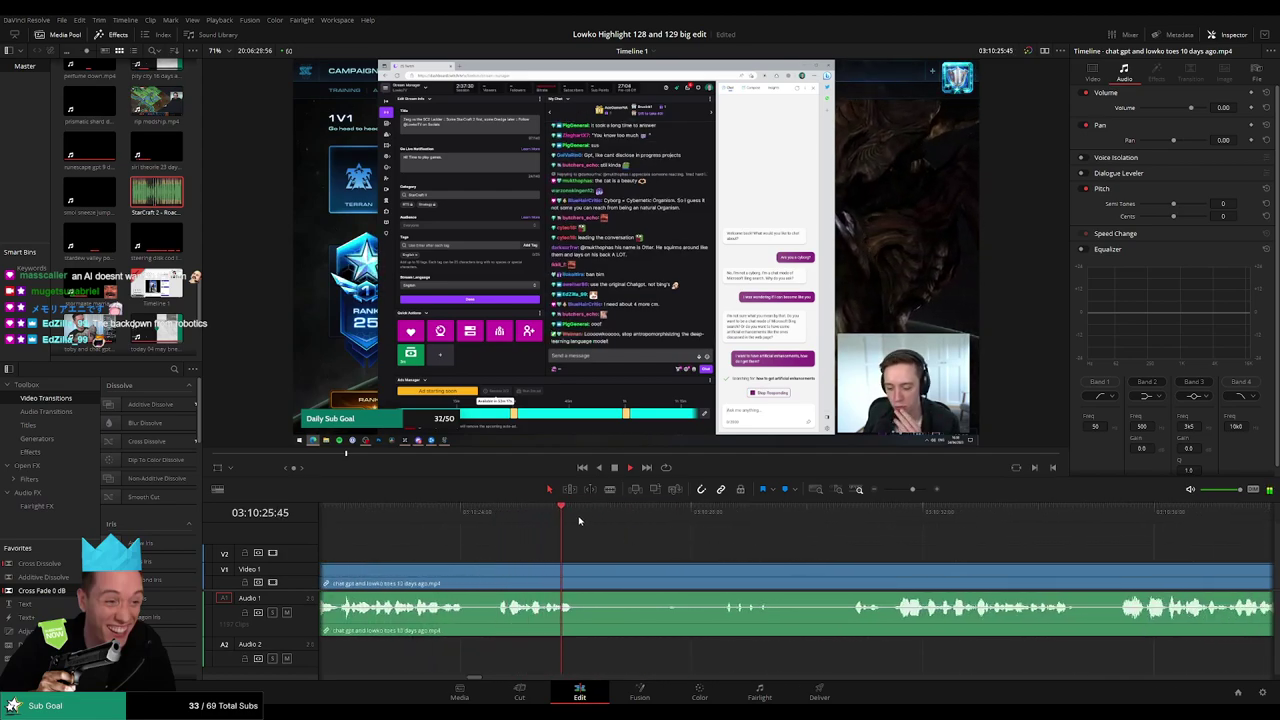
pyautogui.moveTo(578, 520); pyautogui.dragTo(694, 521)
pyautogui.press('b')
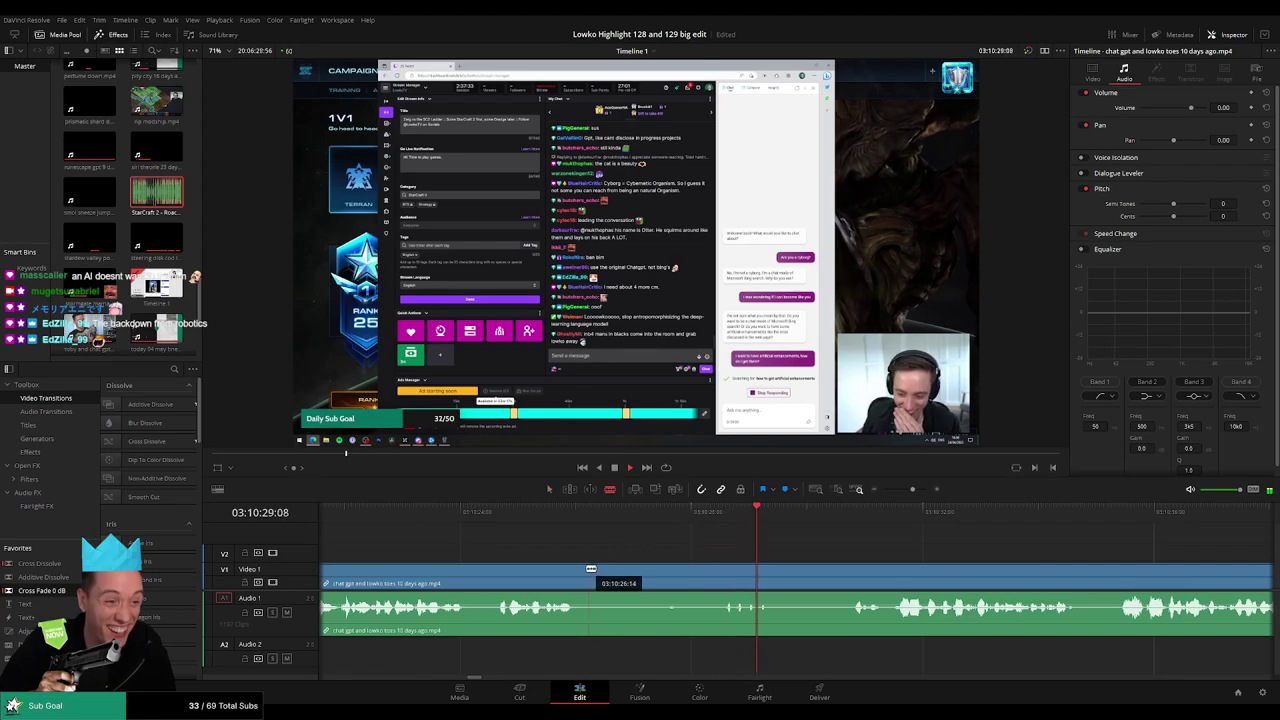
pyautogui.click(582, 569)
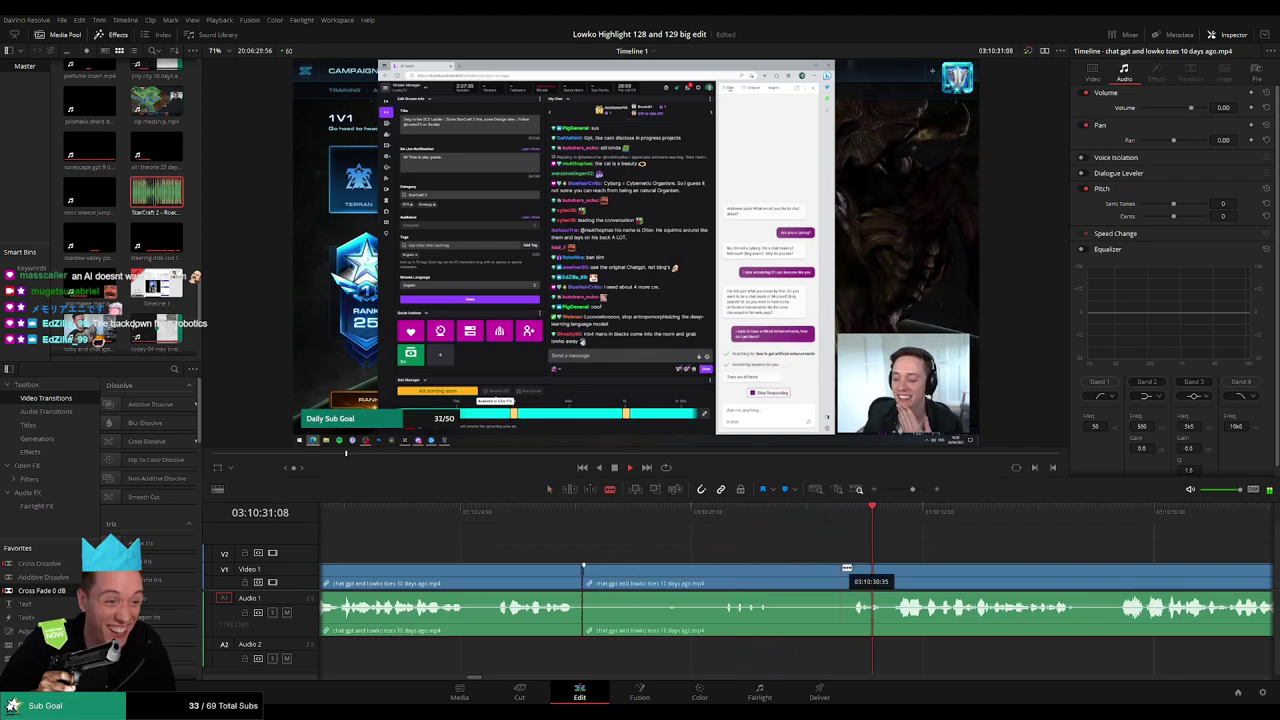
pyautogui.click(848, 573)
pyautogui.press('a')
pyautogui.click(814, 579)
pyautogui.press('Delete')
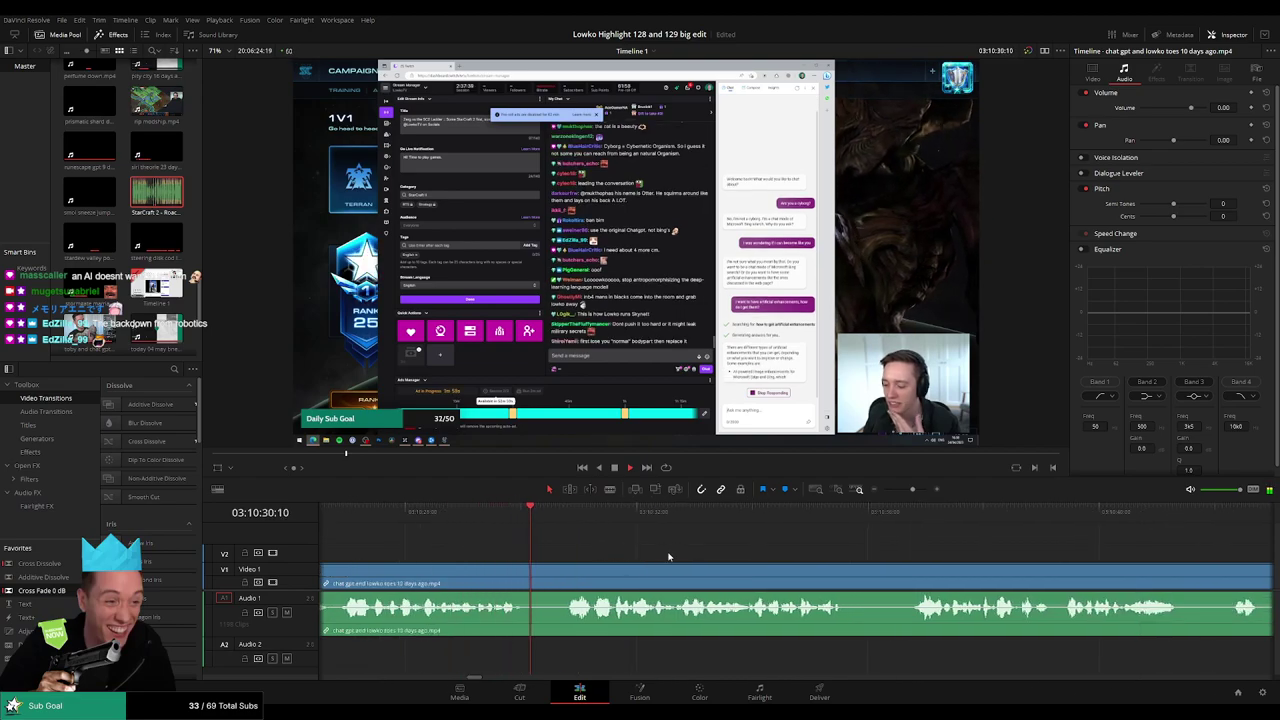
# - Preview the footage up to about 03:10:46 and ripple delete the short pause from about 03:10:45 to 03:10:47
pyautogui.scroll(-4, 888, 568)
pyautogui.hscroll(4, 674, 563)
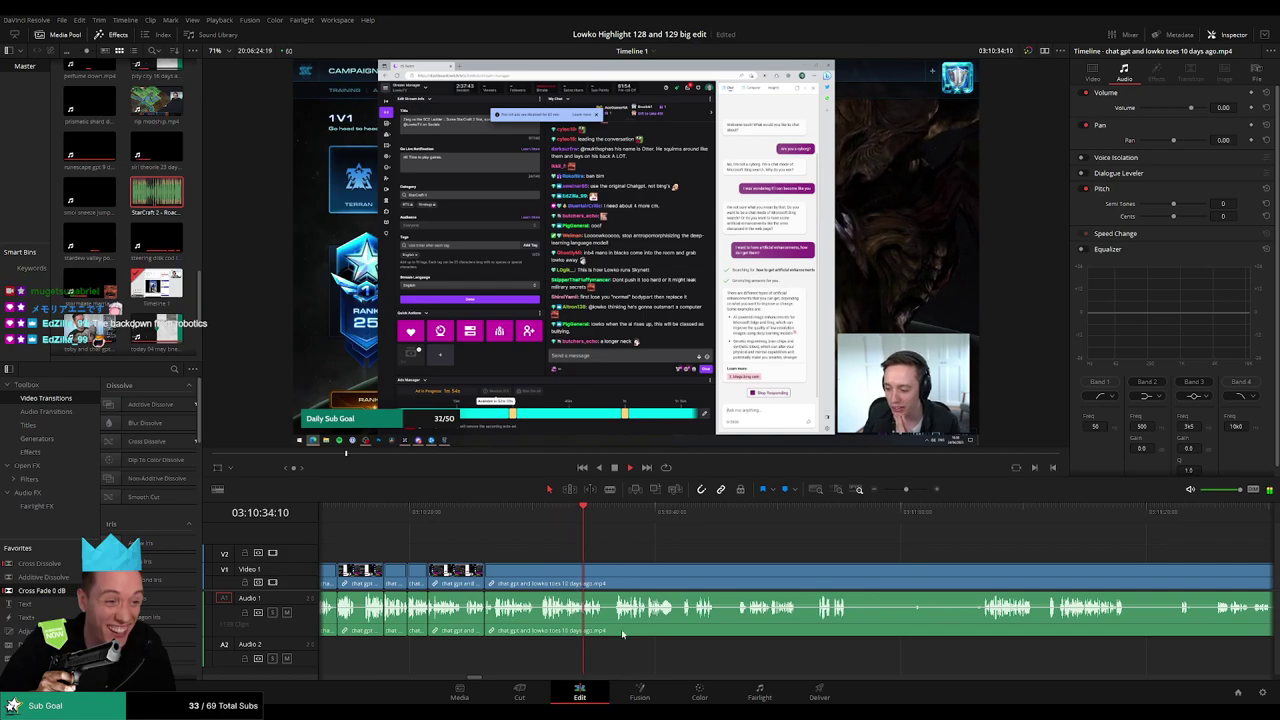
pyautogui.hscroll(2, 624, 552)
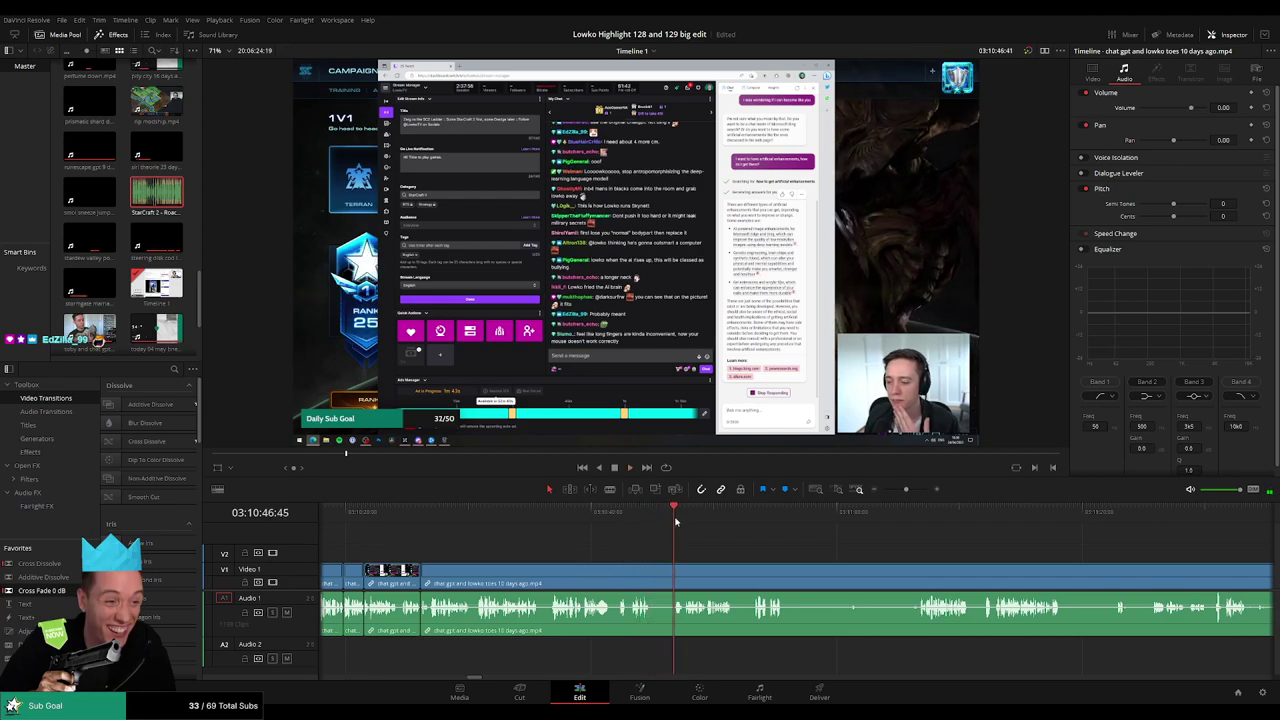
pyautogui.press('b')
pyautogui.click(652, 583)
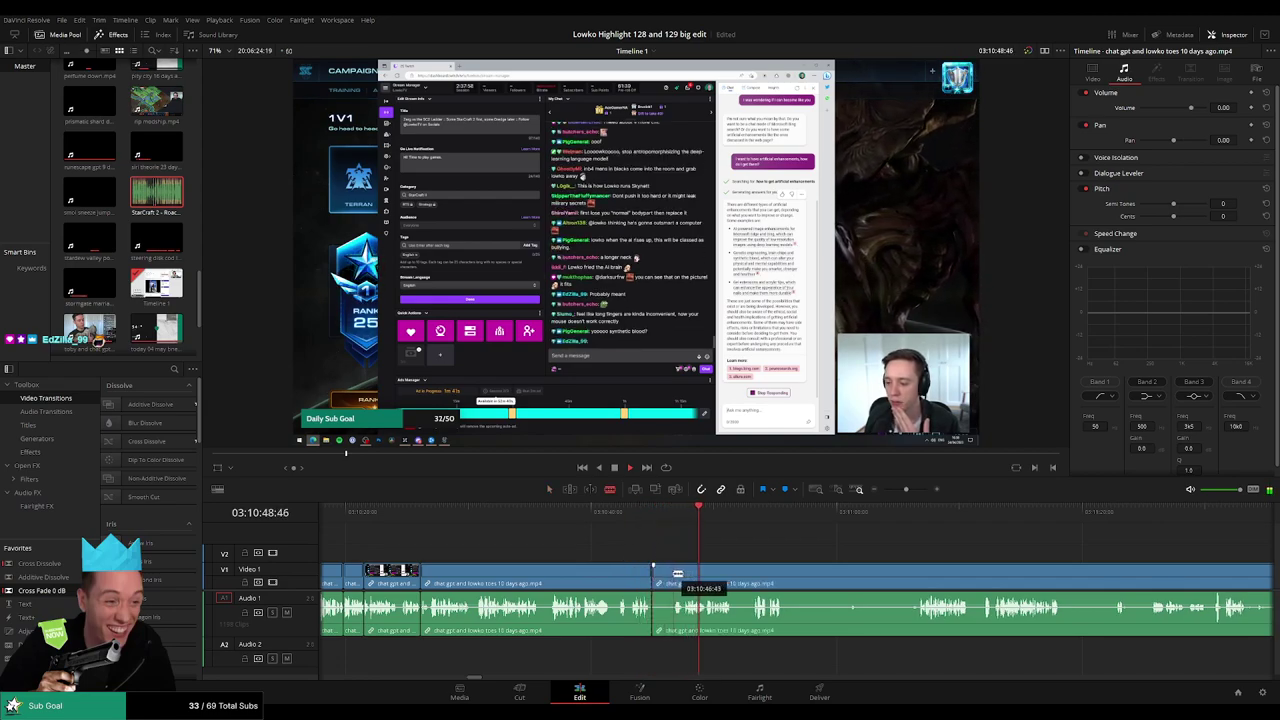
pyautogui.click(672, 572)
pyautogui.press('a')
pyautogui.click(661, 579)
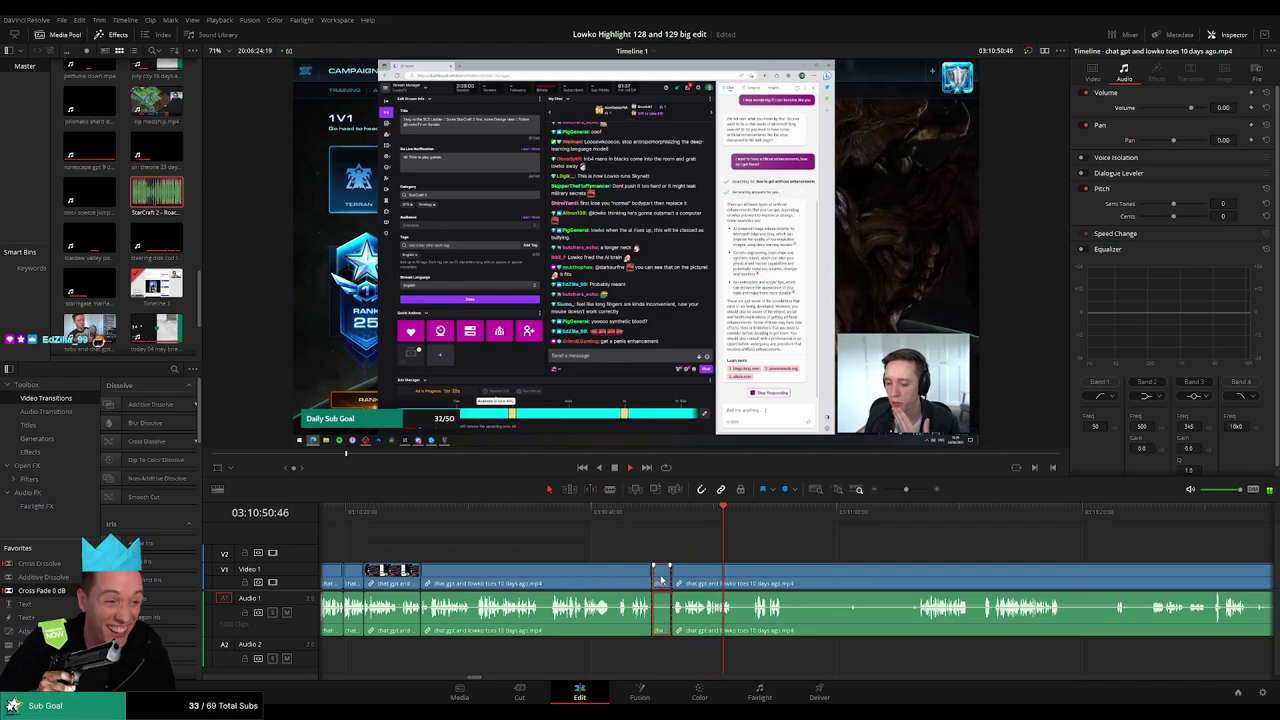
pyautogui.press('Delete')
# - Ripple delete the short silence from about 03:10:50 to 03:10:51
pyautogui.moveTo(788, 554); pyautogui.dragTo(600, 530)
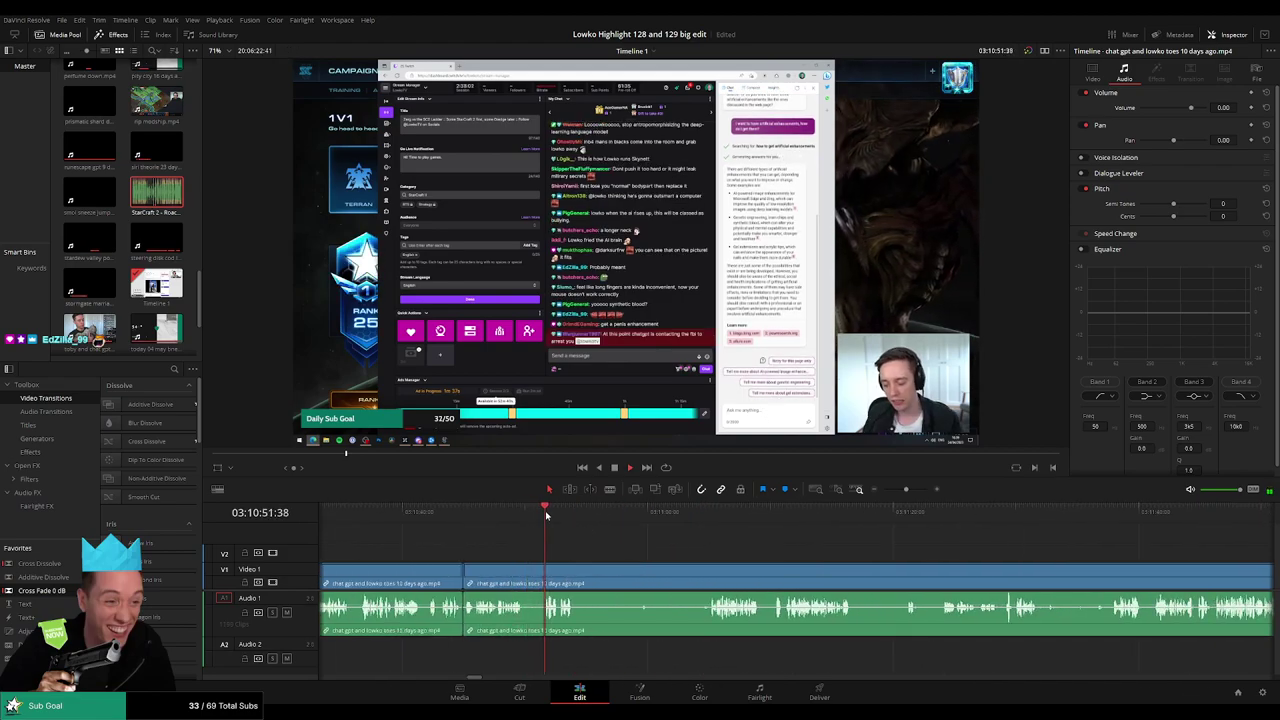
pyautogui.press('b')
pyautogui.click(525, 568)
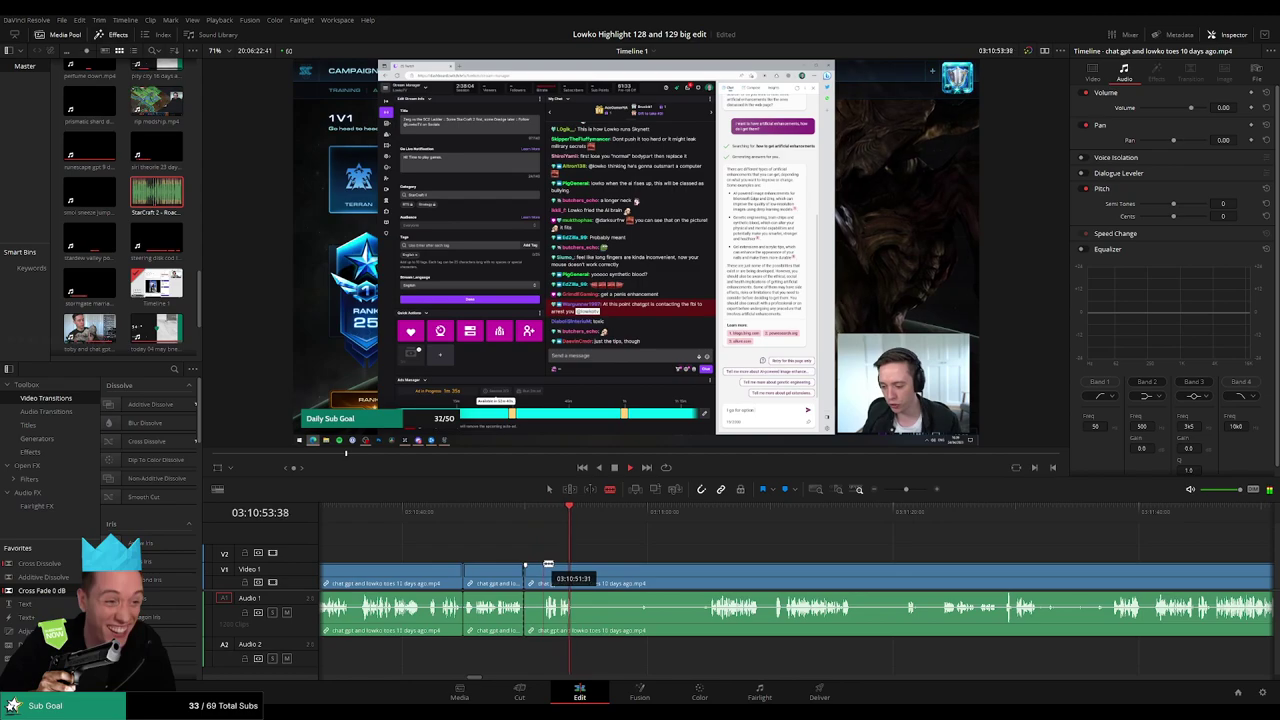
pyautogui.click(546, 566)
pyautogui.press('a')
pyautogui.click(535, 570)
pyautogui.press('Delete')
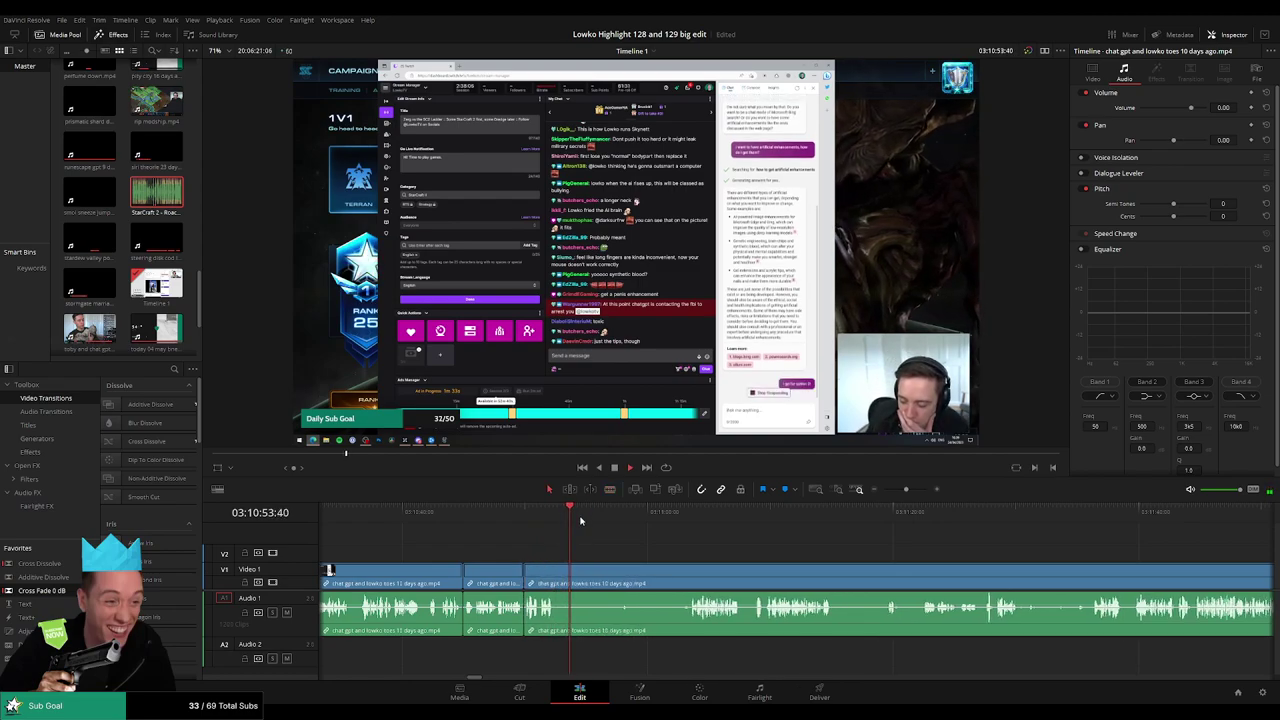
# - Ripple delete the silent passage from about 03:10:52 to 03:11:03 and place a Cross Fade 0 dB on its audio join
pyautogui.press('b')
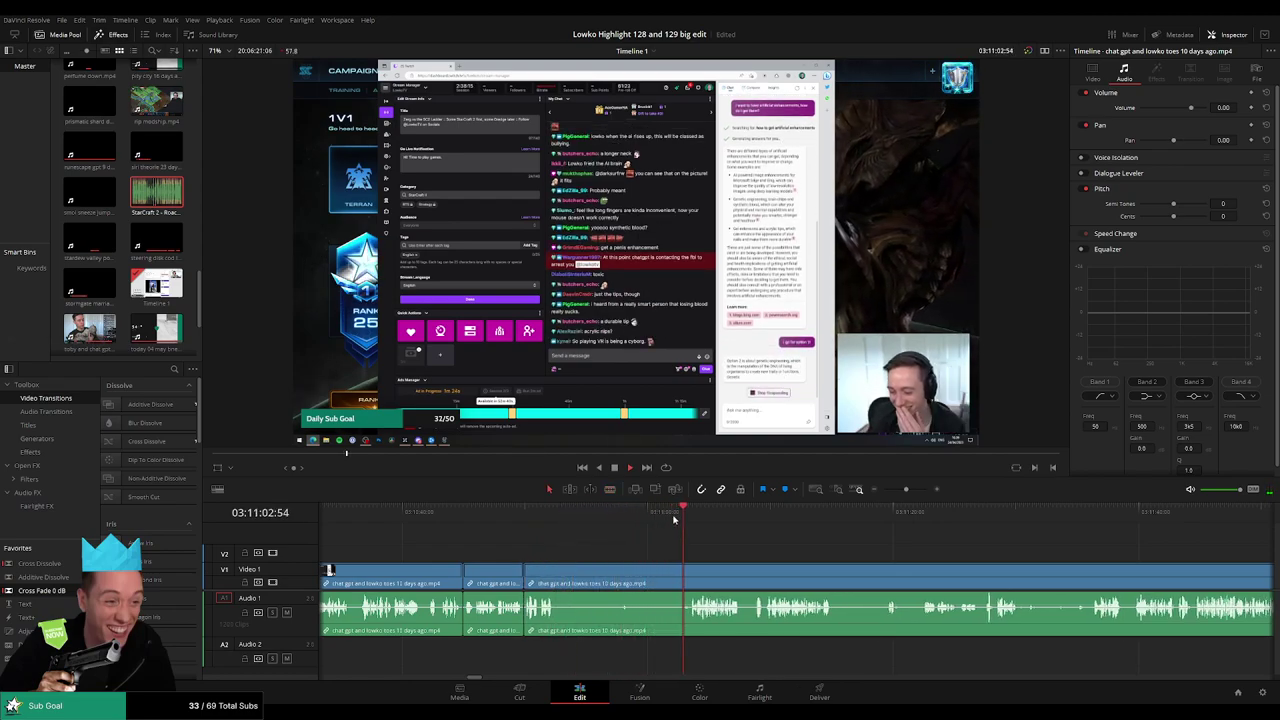
pyautogui.click(557, 578)
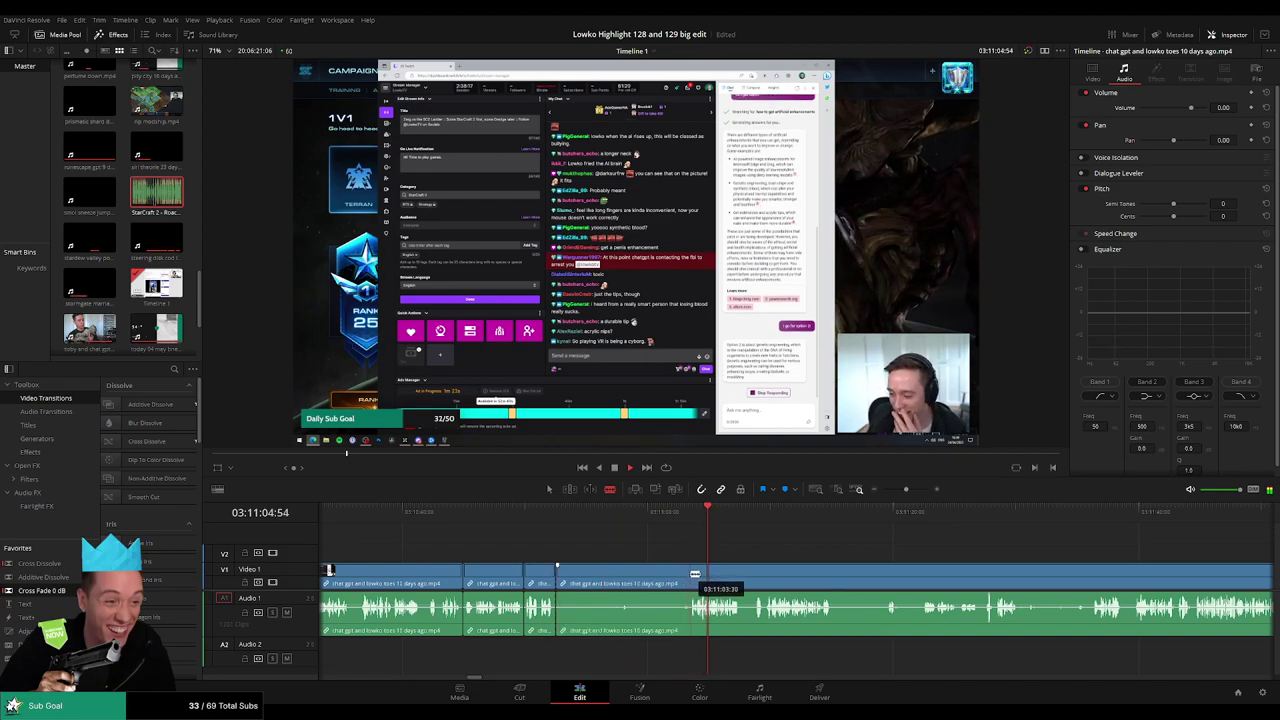
pyautogui.press('a')
pyautogui.click(659, 580)
pyautogui.press('BackSpace')
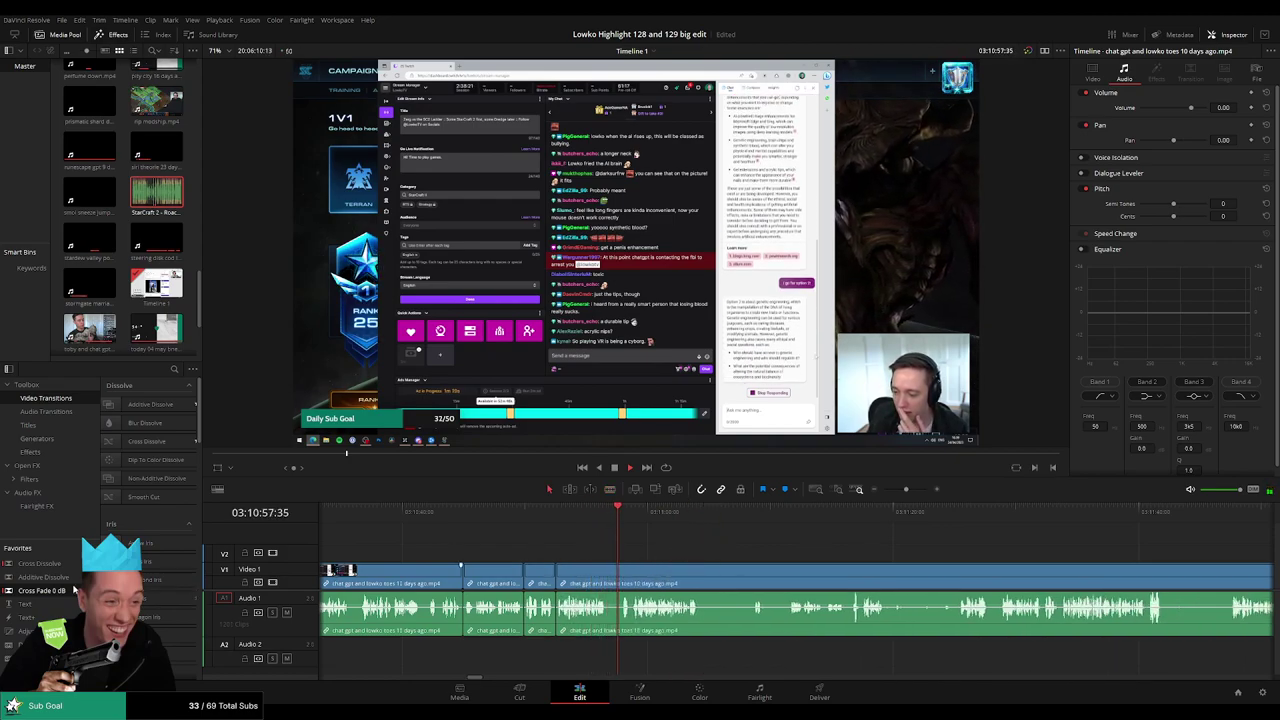
pyautogui.moveTo(512, 603); pyautogui.dragTo(558, 606)
# - Check the footage up to about 03:11:26, ripple delete the quiet passage from about 03:11:19 to 03:11:25, and cross fade its audio join
pyautogui.hscroll(2, 612, 541)
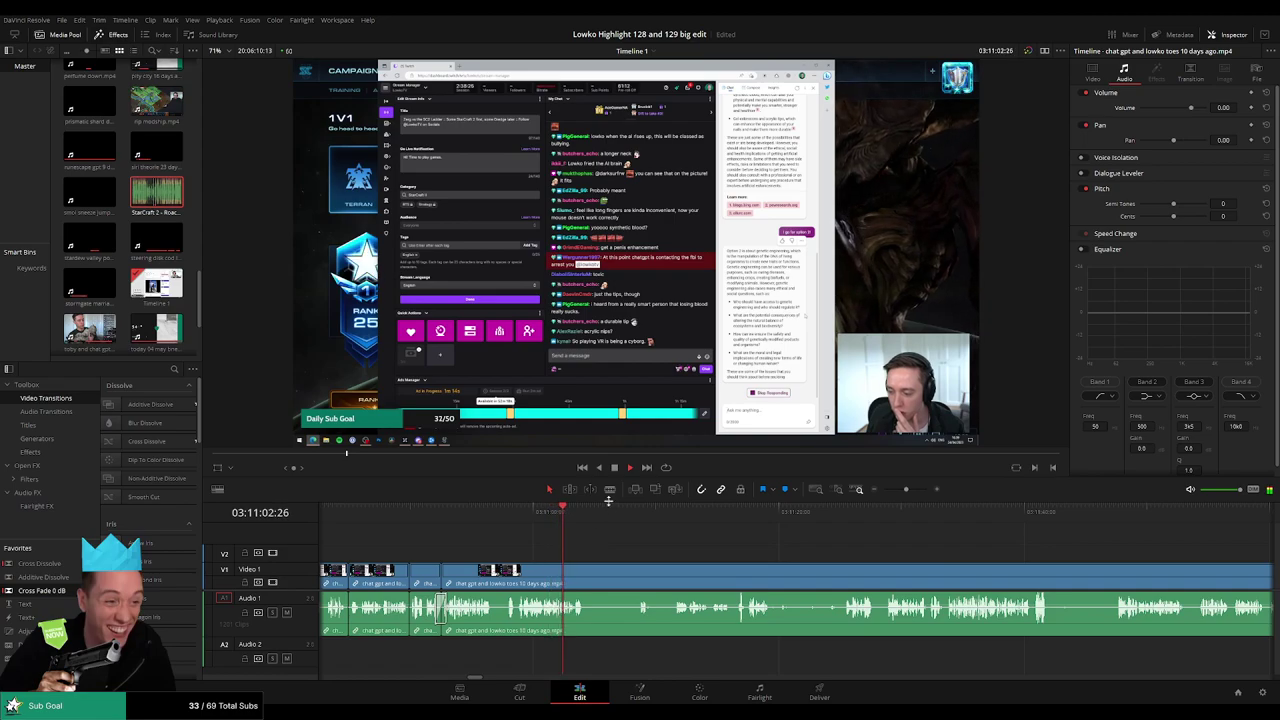
pyautogui.moveTo(608, 501); pyautogui.dragTo(608, 511)
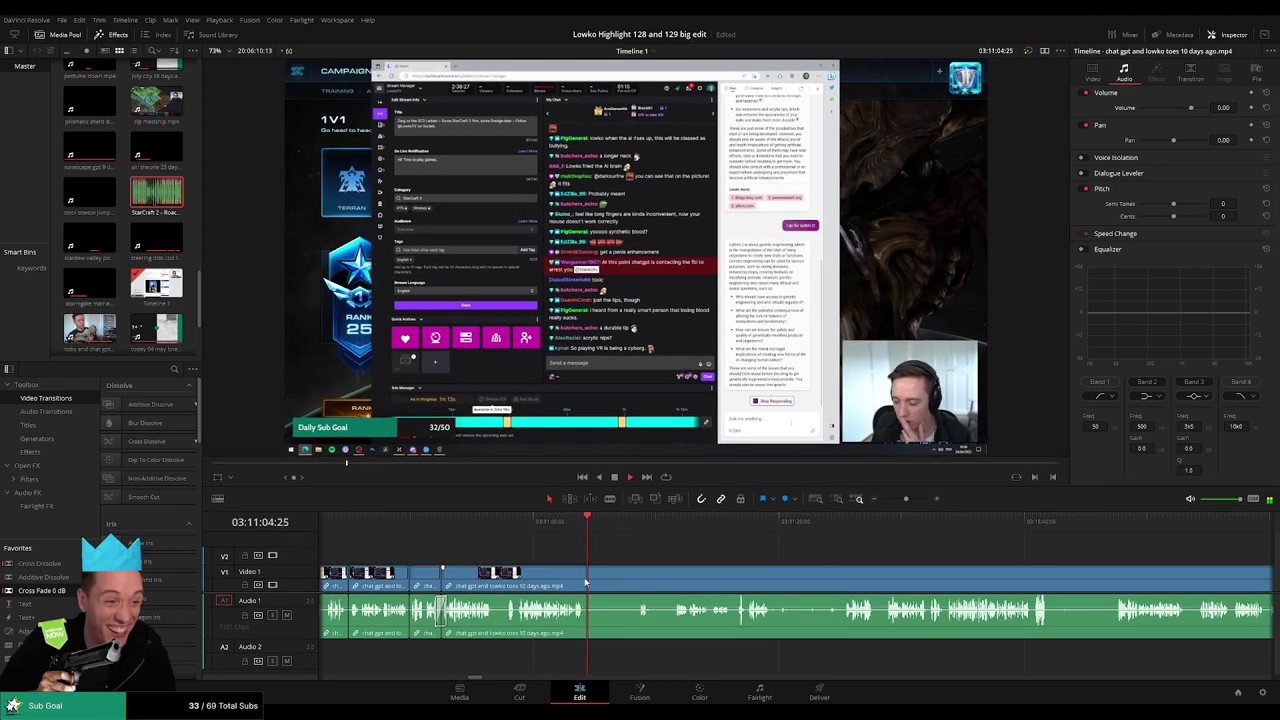
pyautogui.moveTo(624, 517); pyautogui.dragTo(673, 525)
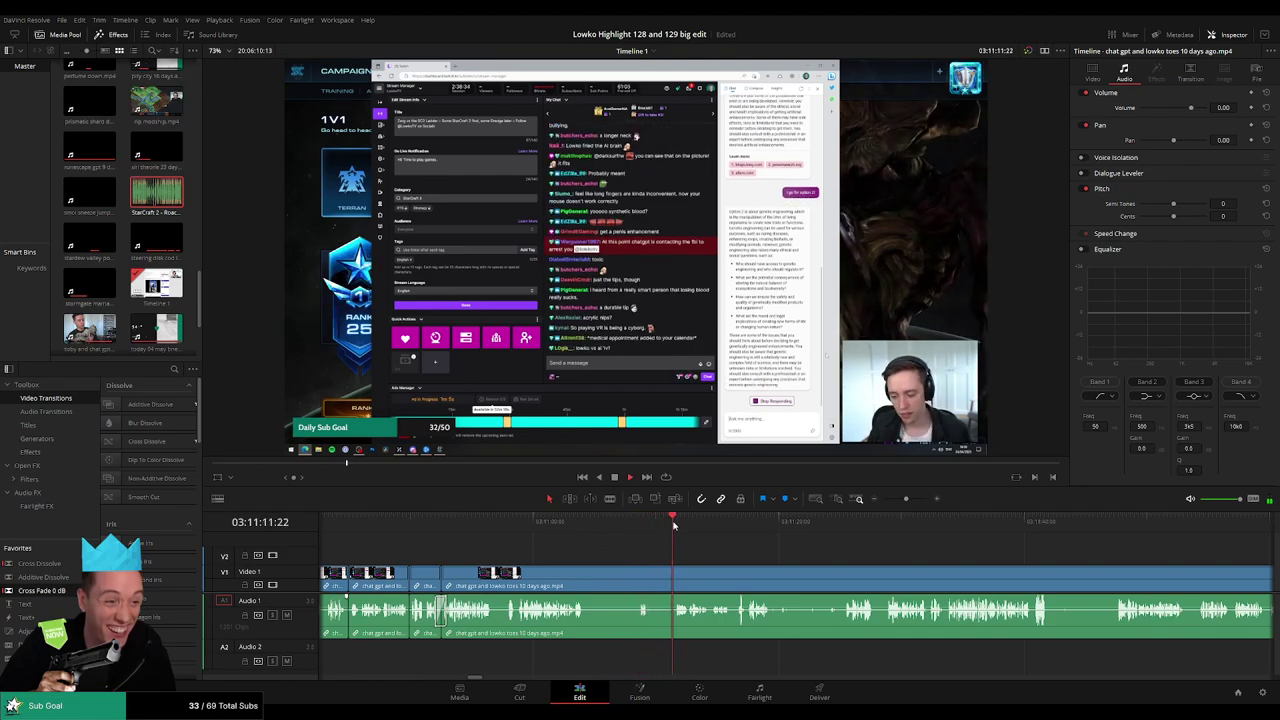
pyautogui.moveTo(769, 550); pyautogui.dragTo(588, 541)
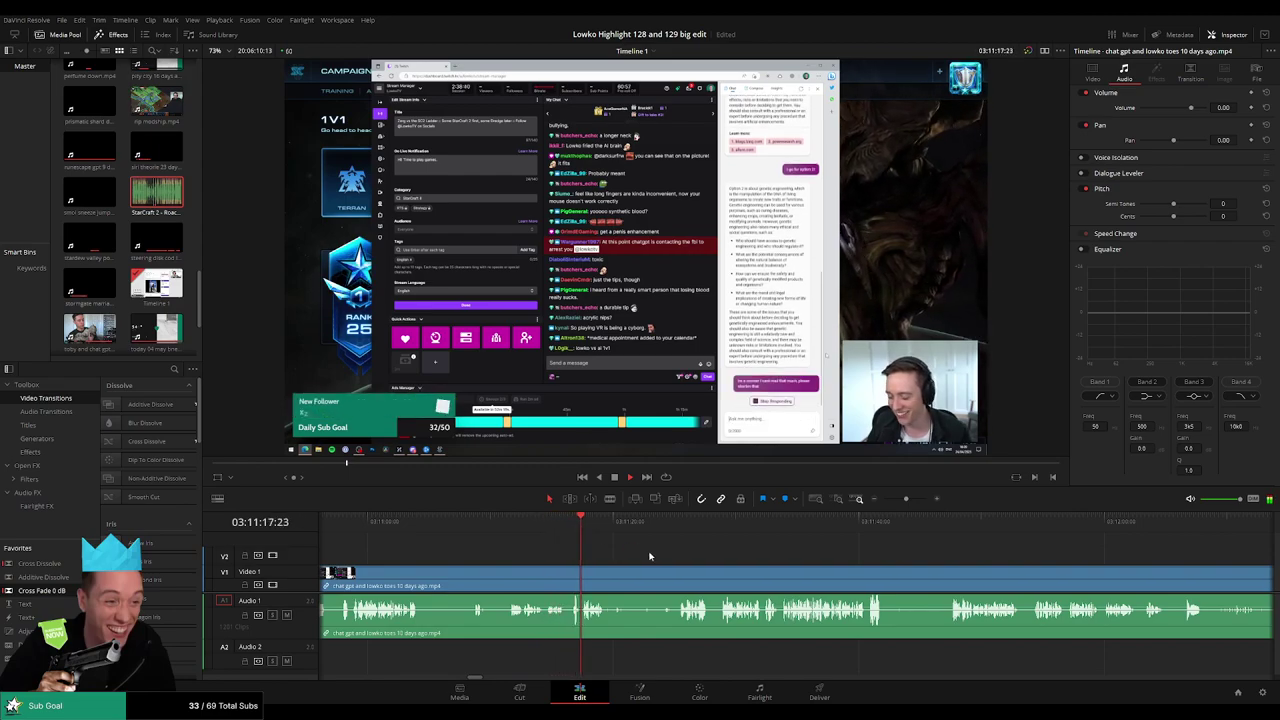
pyautogui.hscroll(2, 620, 557)
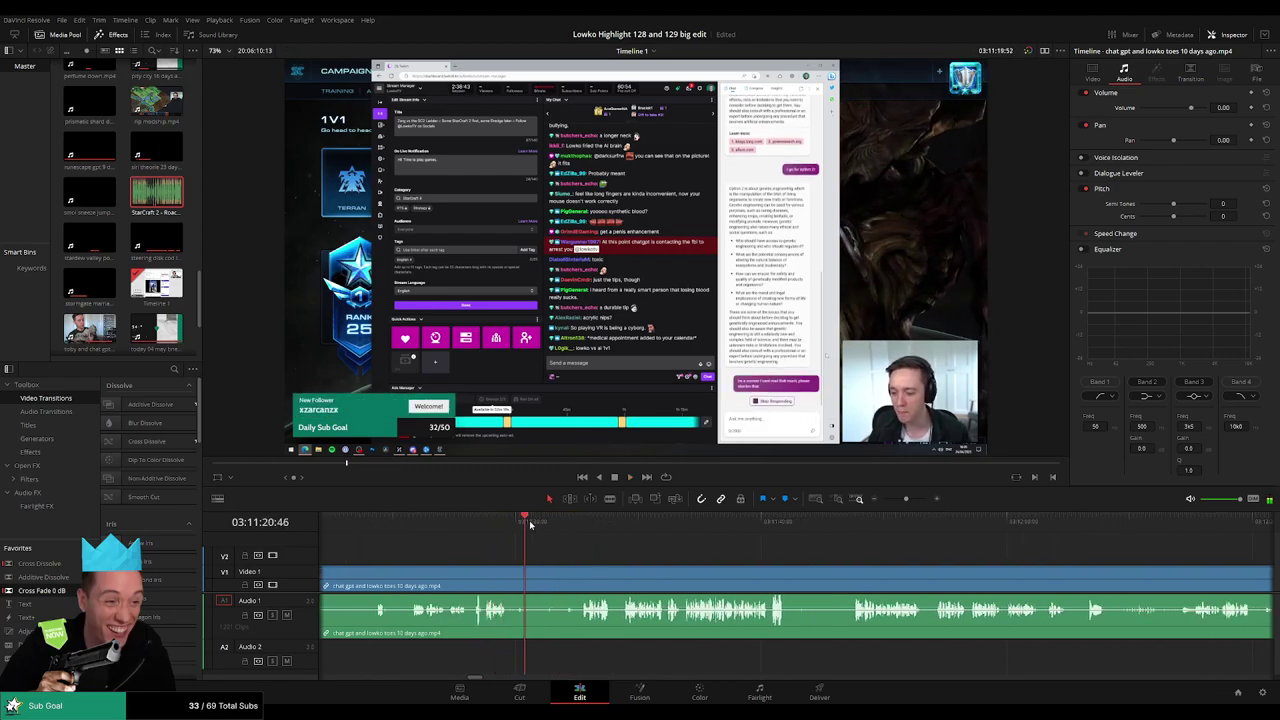
pyautogui.moveTo(531, 525); pyautogui.dragTo(578, 527)
pyautogui.press('b')
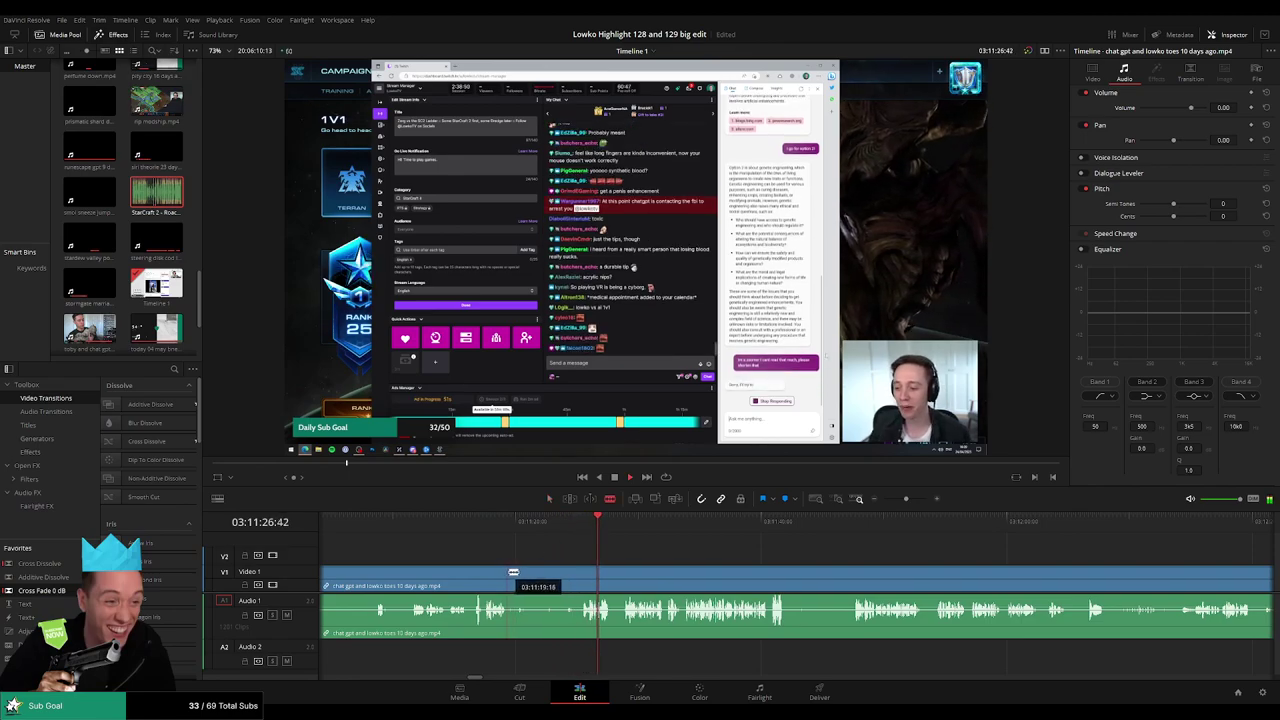
pyautogui.click(513, 572)
pyautogui.click(585, 572)
pyautogui.press('a')
pyautogui.click(552, 581)
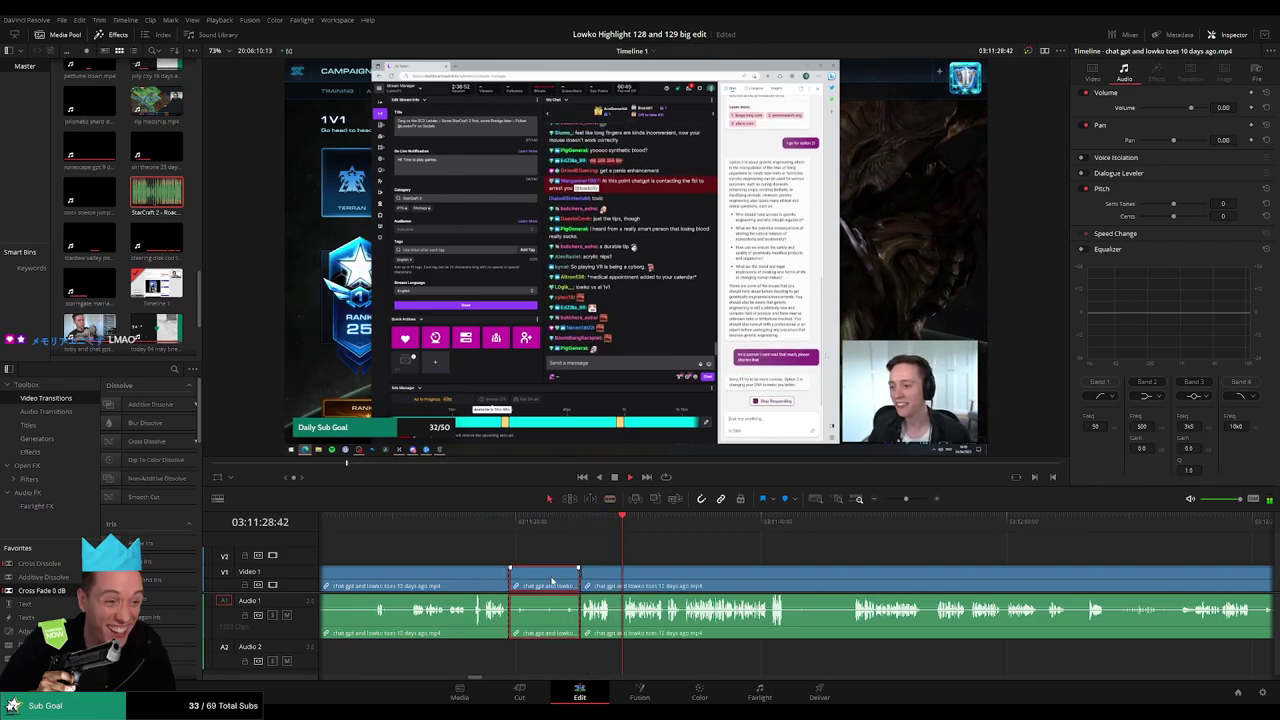
pyautogui.press('Delete')
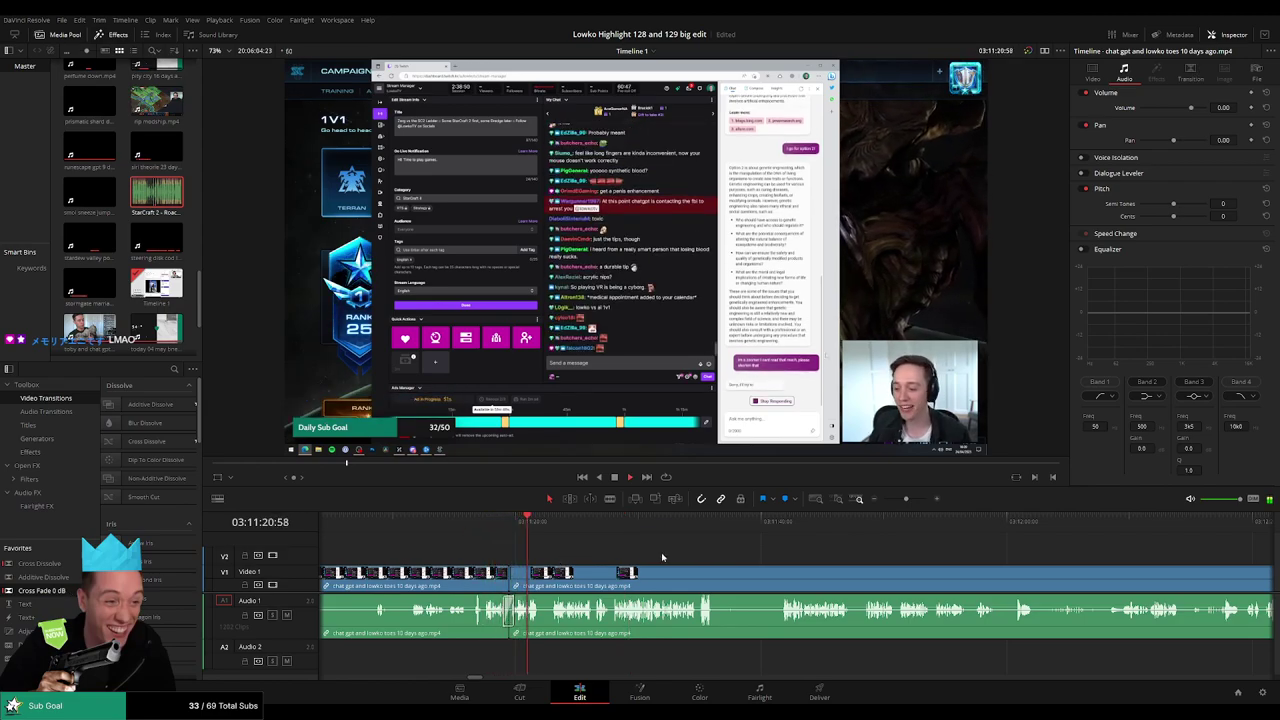
# - Ripple delete the silent passage from about 03:11:36 to 03:11:41 and place a Cross Fade 0 dB on its audio join
pyautogui.moveTo(662, 557); pyautogui.dragTo(565, 557)
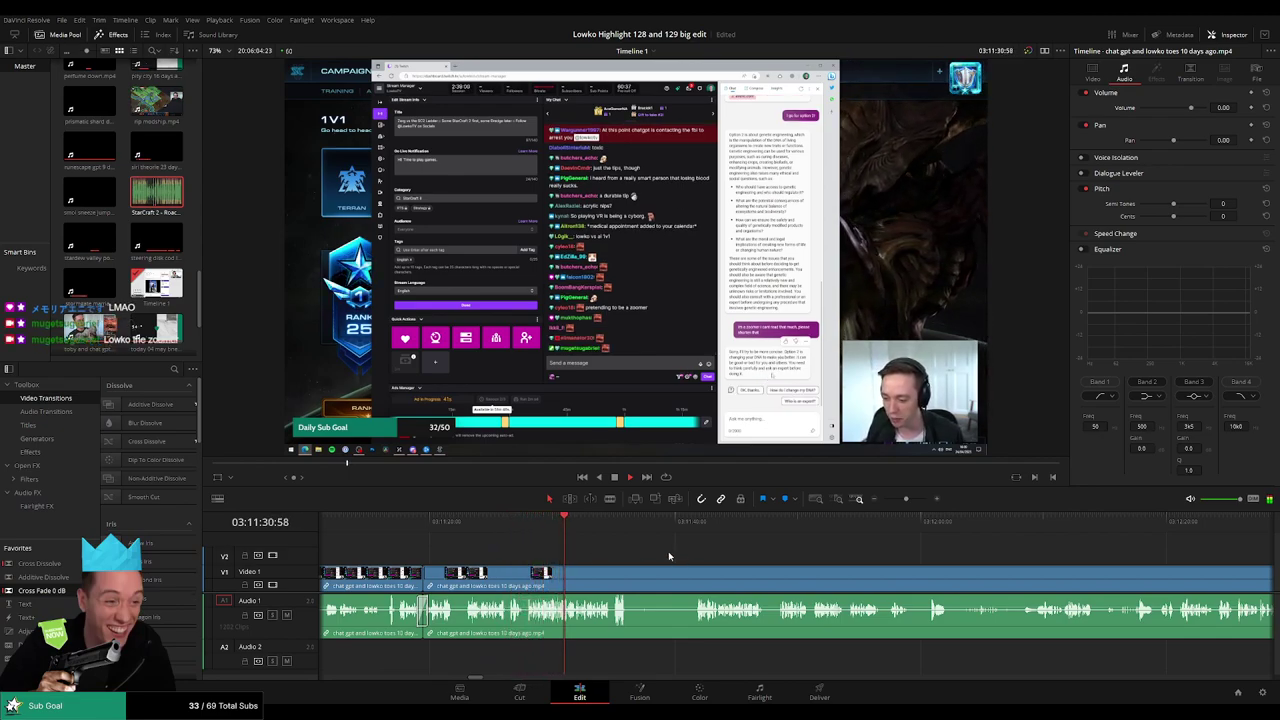
pyautogui.hscroll(3, 600, 552)
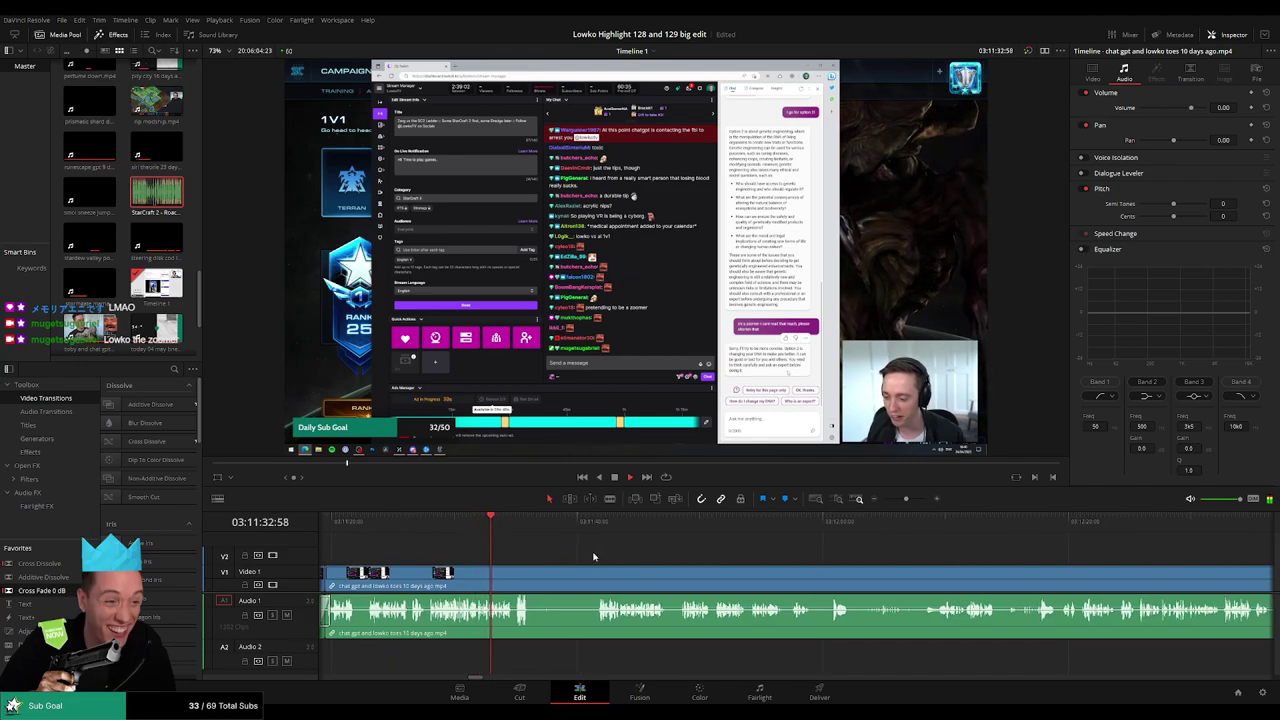
pyautogui.hscroll(2, 566, 552)
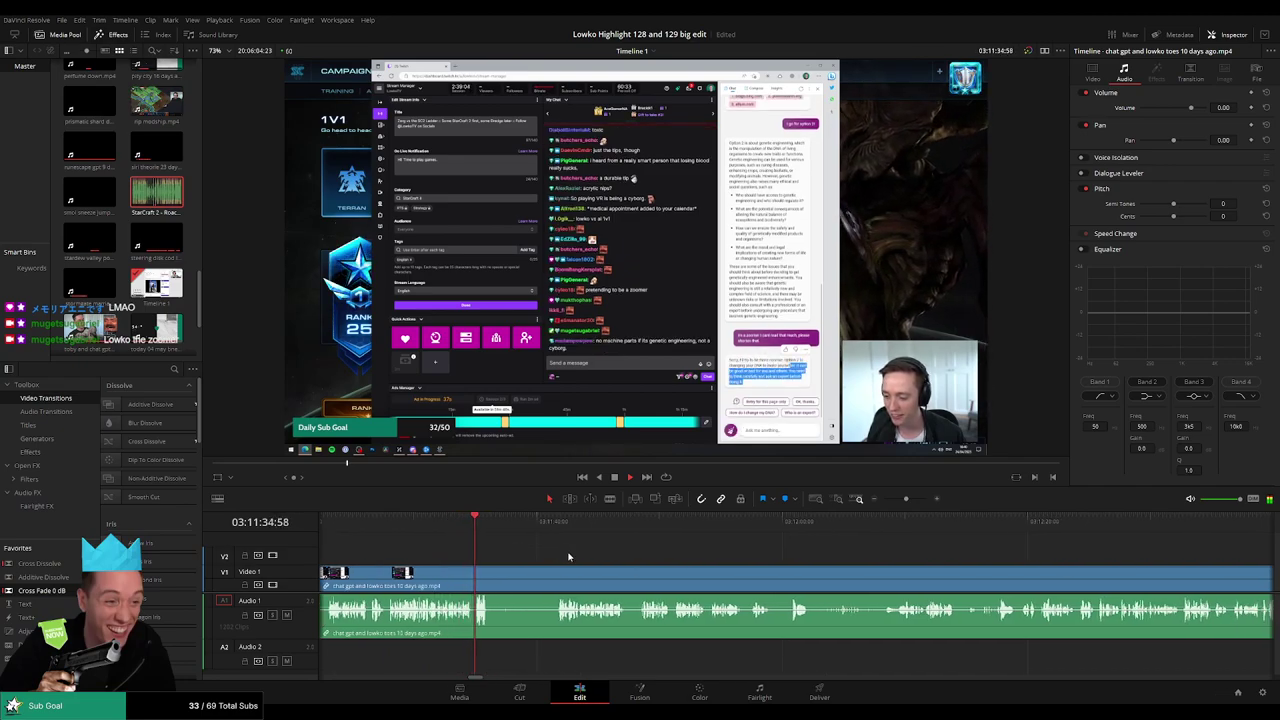
pyautogui.press('b')
pyautogui.click(494, 578)
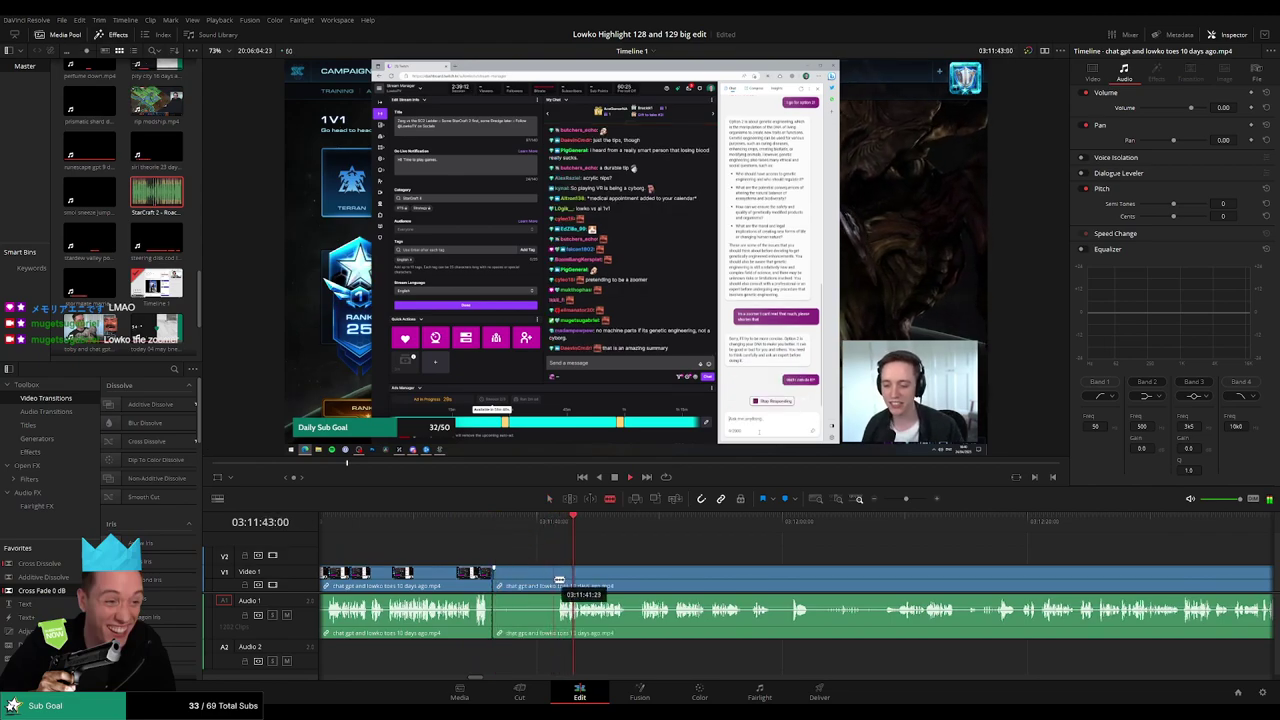
pyautogui.click(557, 580)
pyautogui.press('a')
pyautogui.click(535, 586)
pyautogui.press('Delete')
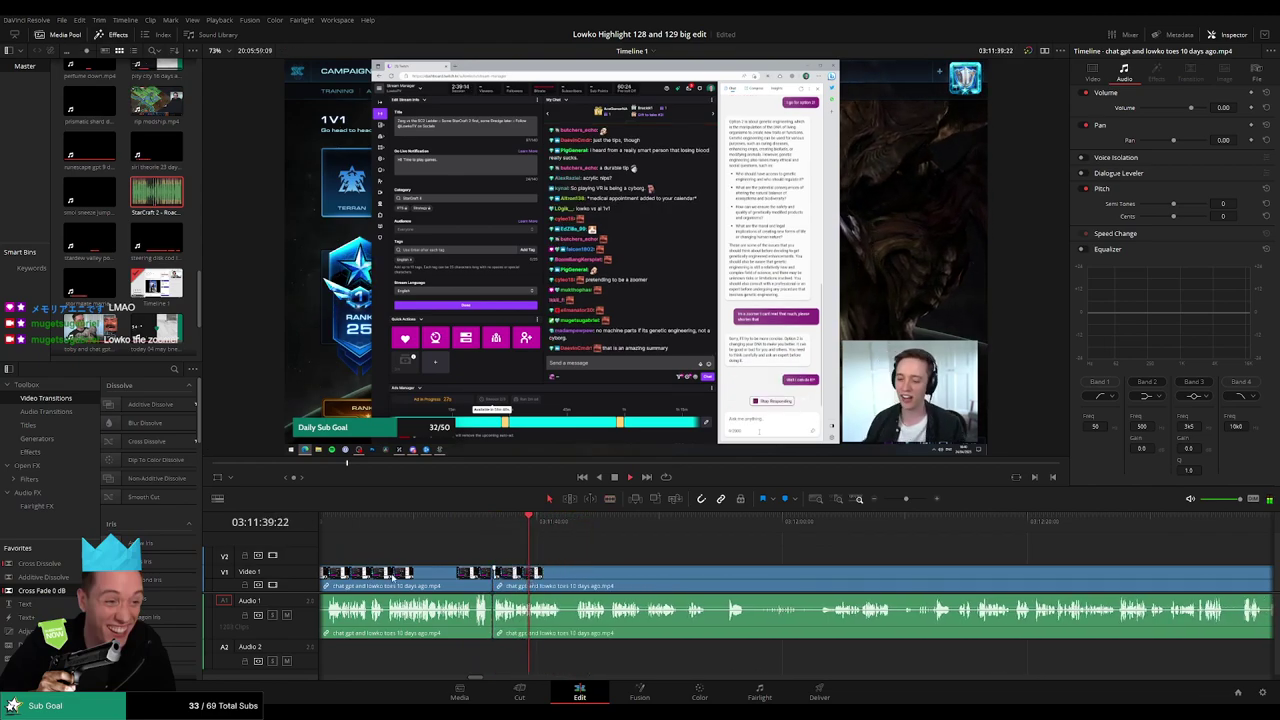
pyautogui.moveTo(484, 622); pyautogui.dragTo(490, 616)
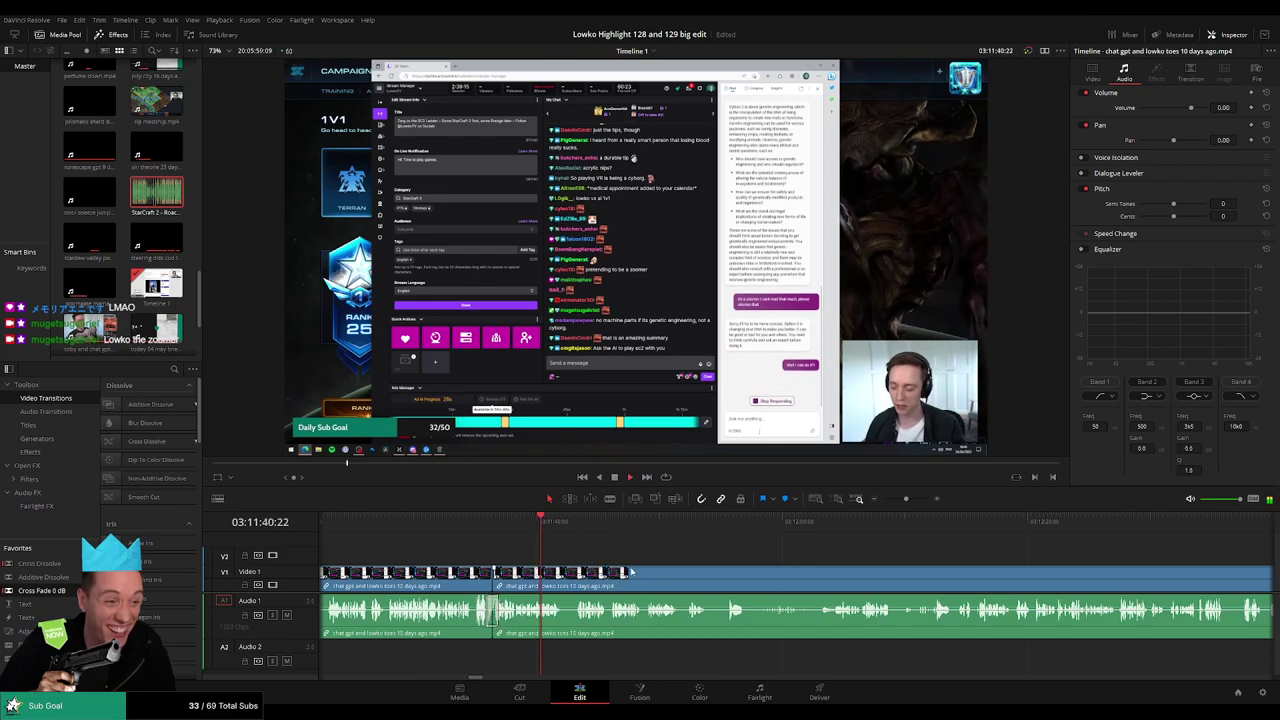
# - Ripple delete the short pause from about 03:11:42 to 03:11:43 and place a Cross Fade 0 dB on its audio join
pyautogui.hscroll(2, 622, 569)
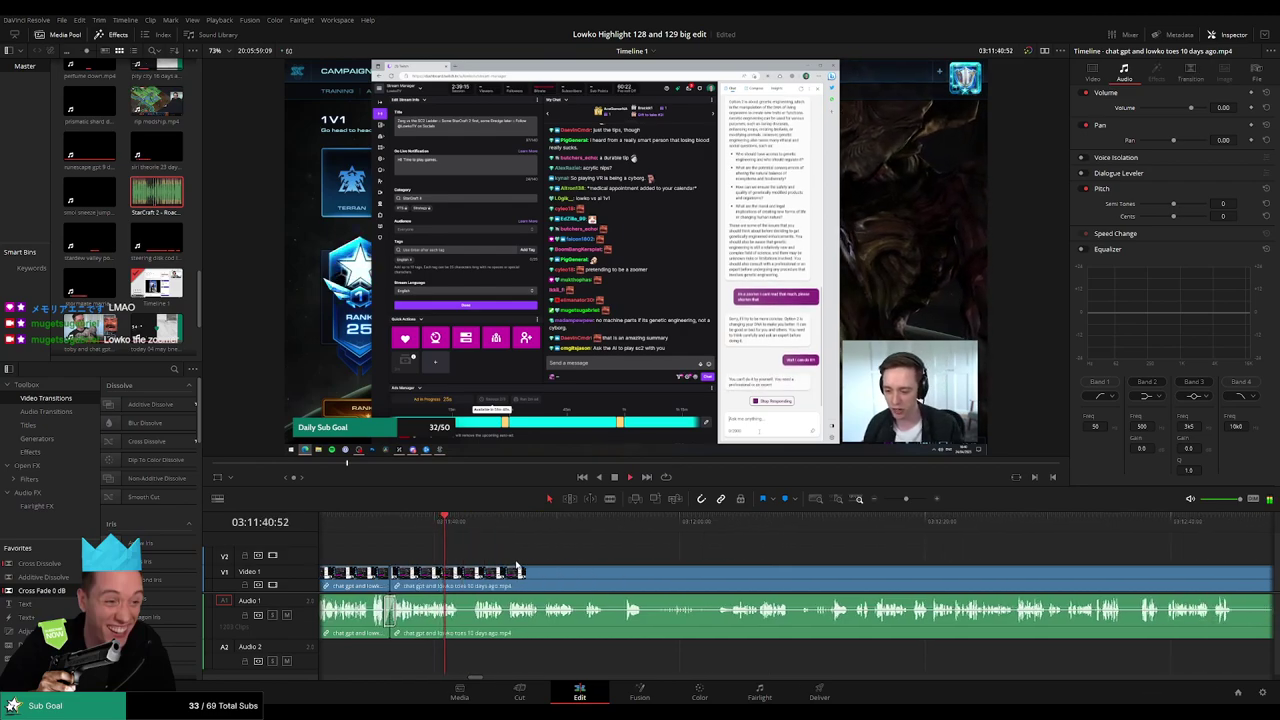
pyautogui.press('b')
pyautogui.click(459, 578)
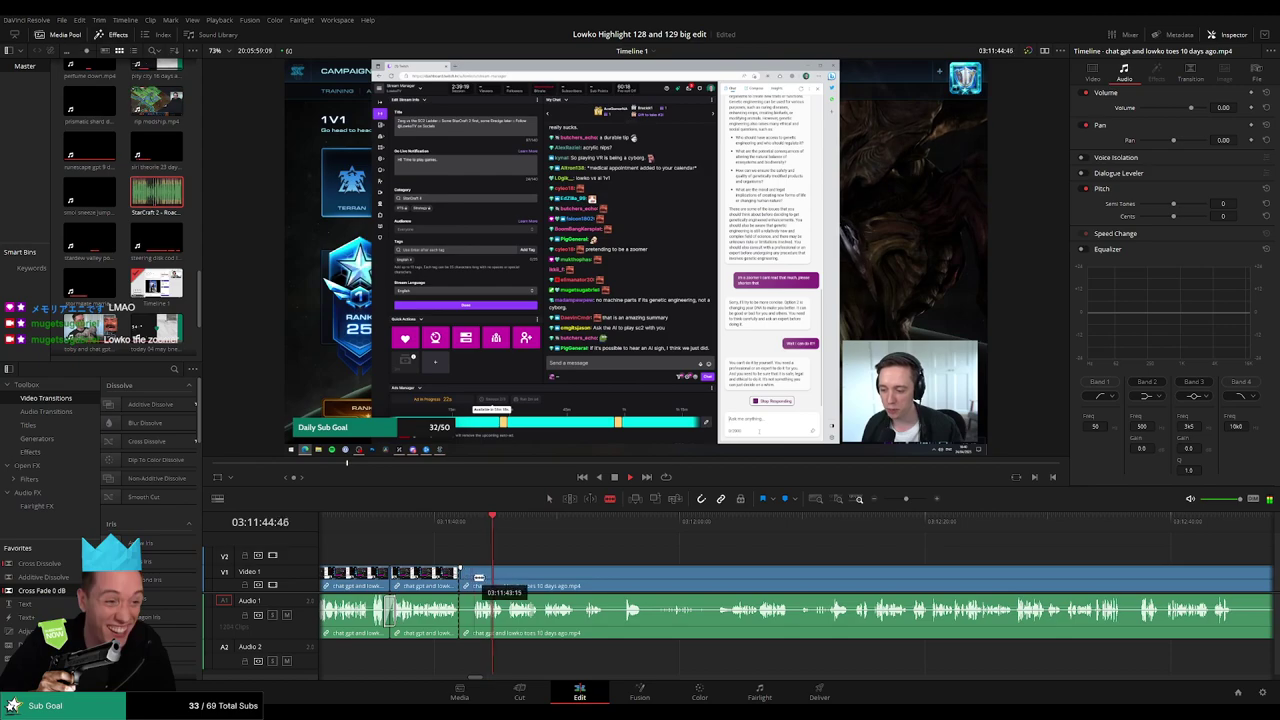
pyautogui.click(472, 578)
pyautogui.press('a')
pyautogui.click(465, 578)
pyautogui.press('Delete')
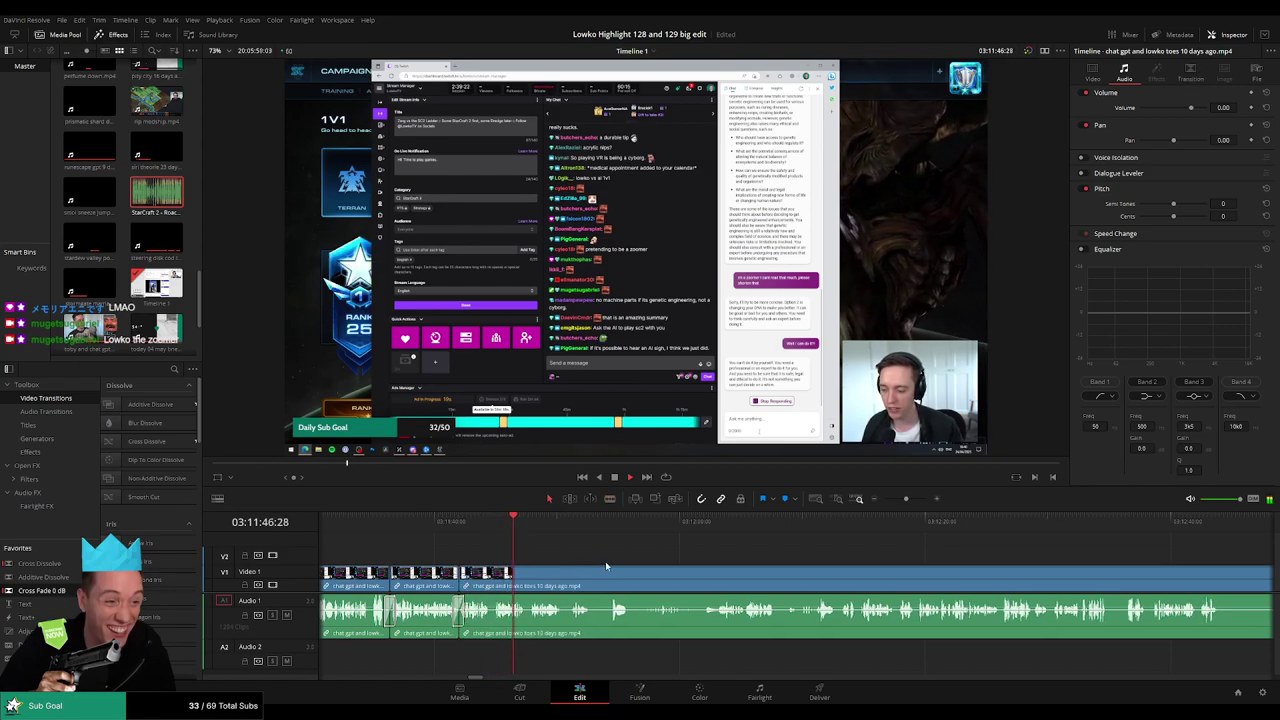
# - Ripple delete the dull passage from about 03:11:52 to 03:12:03 and place a Cross Fade 0 dB on its audio join
pyautogui.moveTo(604, 562); pyautogui.dragTo(533, 564)
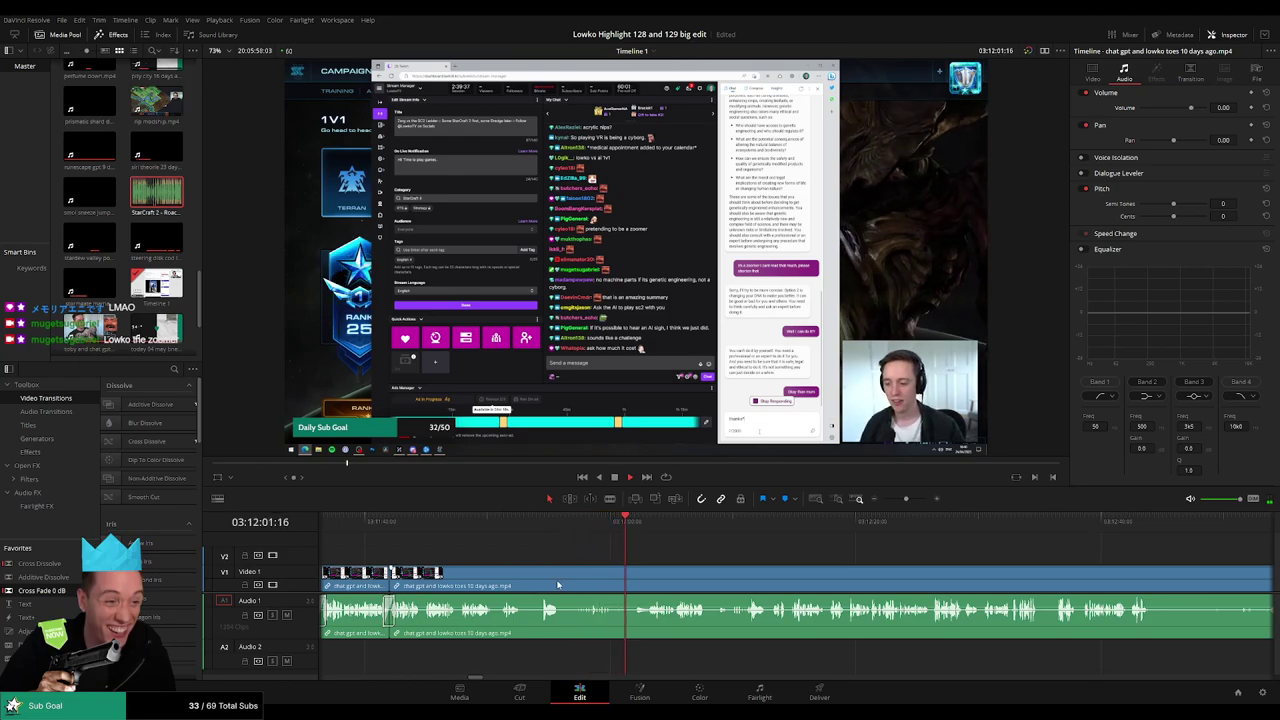
pyautogui.click(540, 521)
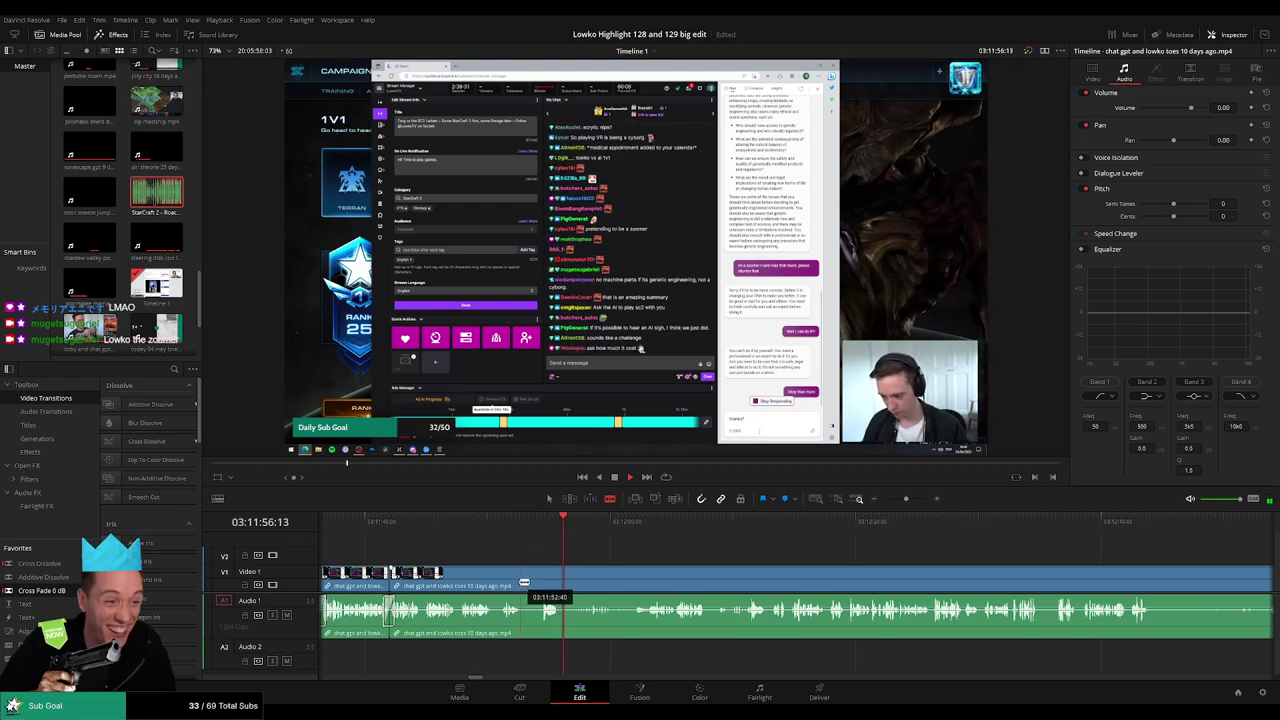
pyautogui.click(634, 522)
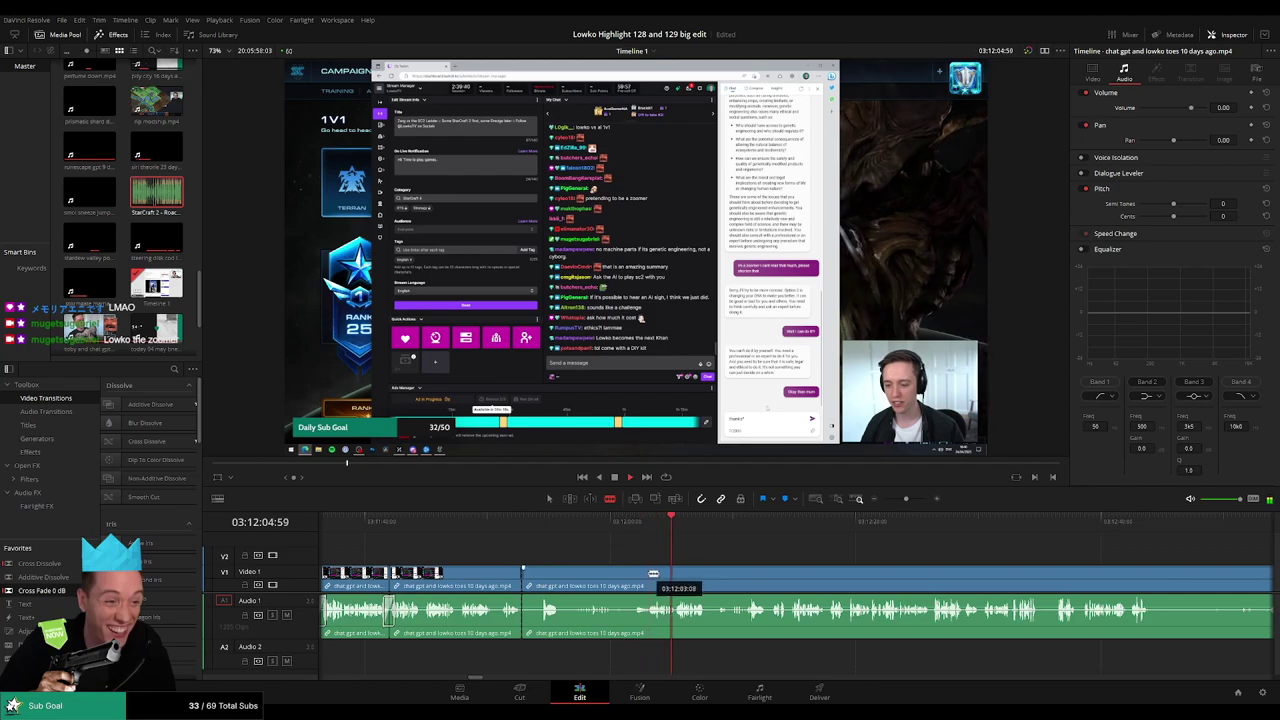
pyautogui.click(649, 576)
pyautogui.press('a')
pyautogui.click(613, 583)
pyautogui.press('Delete')
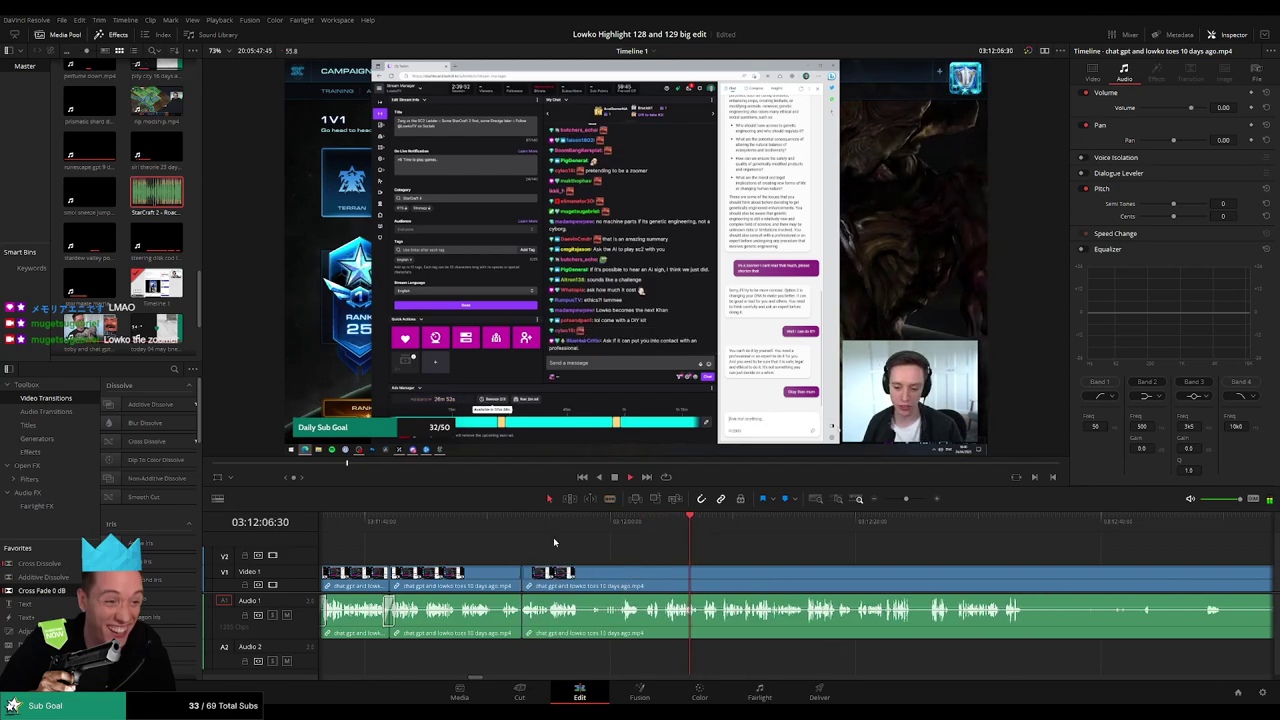
pyautogui.press('Up')
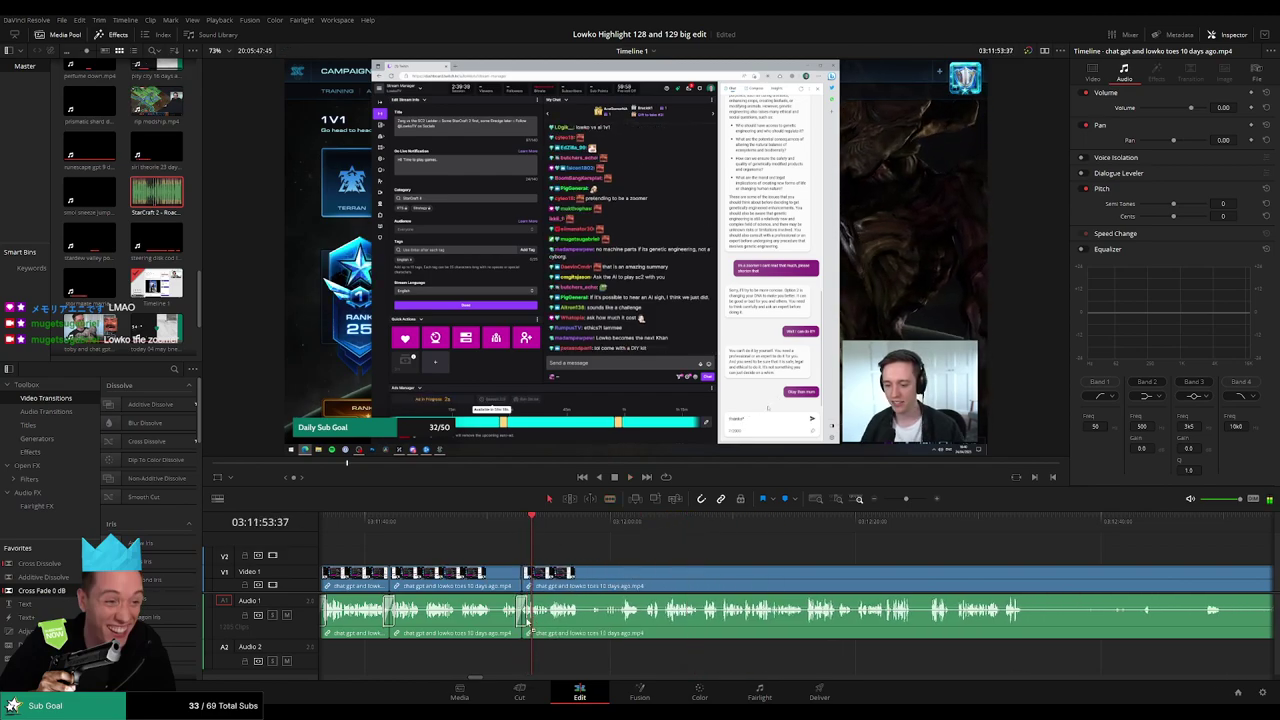
# - Preview the footage up to about 03:12:06 and ripple delete the half-second silence at about 03:12:04
pyautogui.hscroll(3, 627, 558)
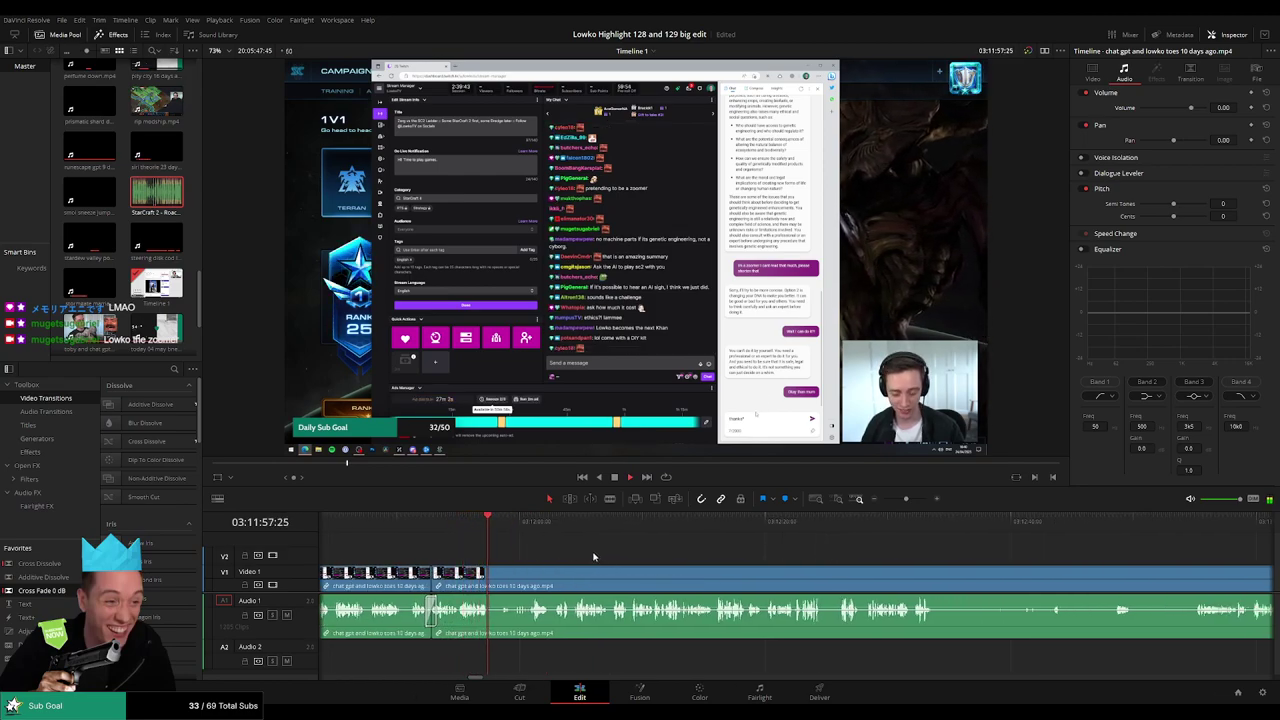
pyautogui.click(503, 532)
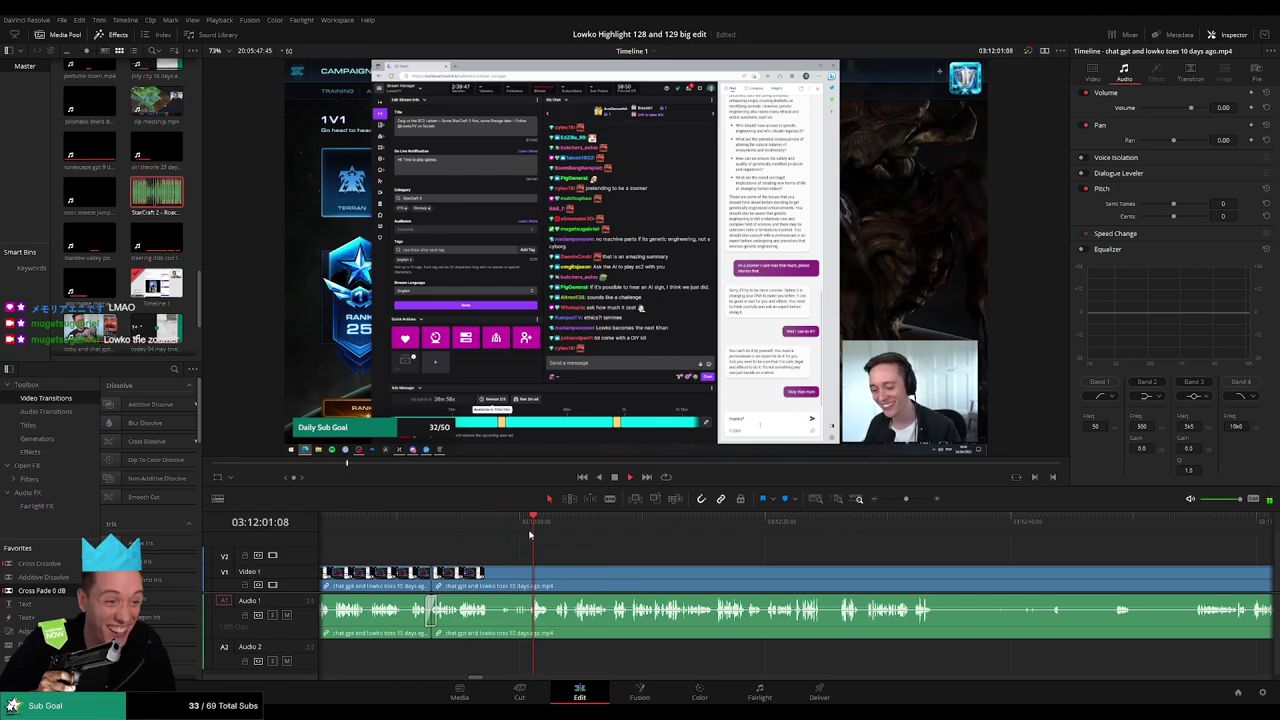
pyautogui.moveTo(533, 538); pyautogui.dragTo(558, 537)
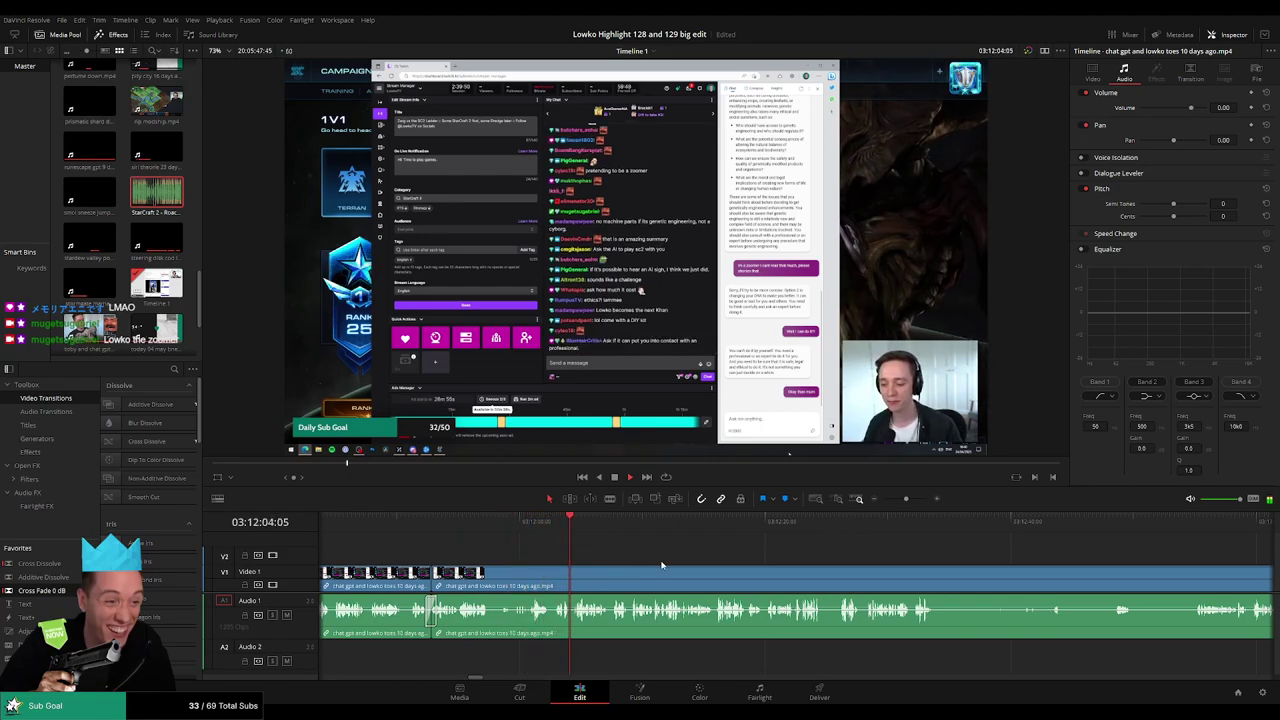
pyautogui.scroll(3, 589, 580)
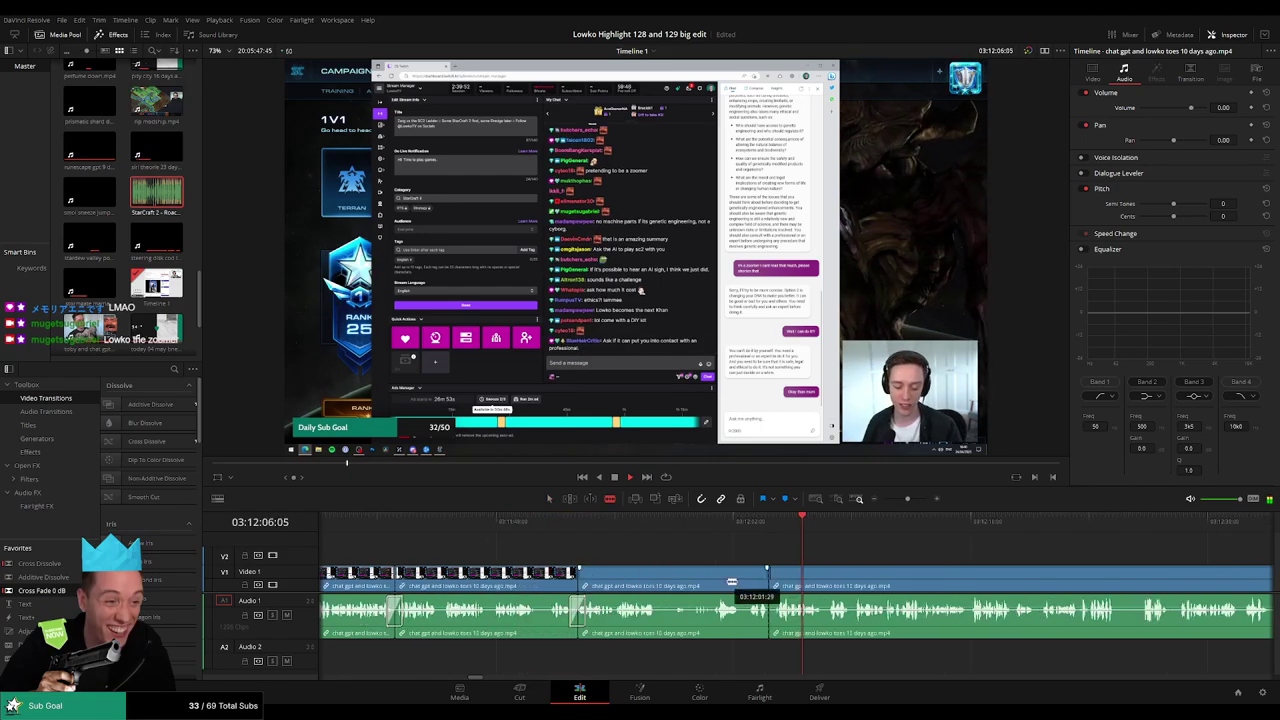
pyautogui.click(748, 581)
pyautogui.press('a')
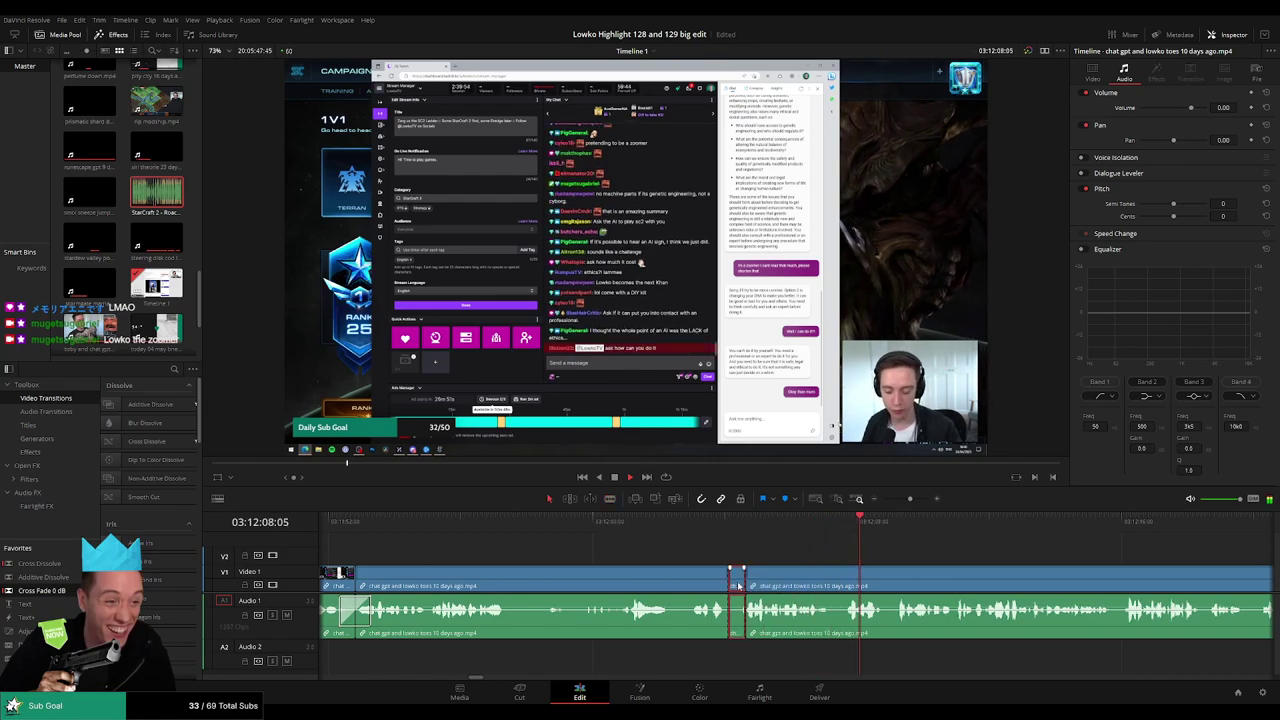
pyautogui.click(738, 578)
pyautogui.press('Delete')
# - Preview the footage up to about 03:12:26, ripple delete the short pause at about 03:12:24 and place a Cross Fade 0 dB on its audio join
pyautogui.scroll(3, 856, 564)
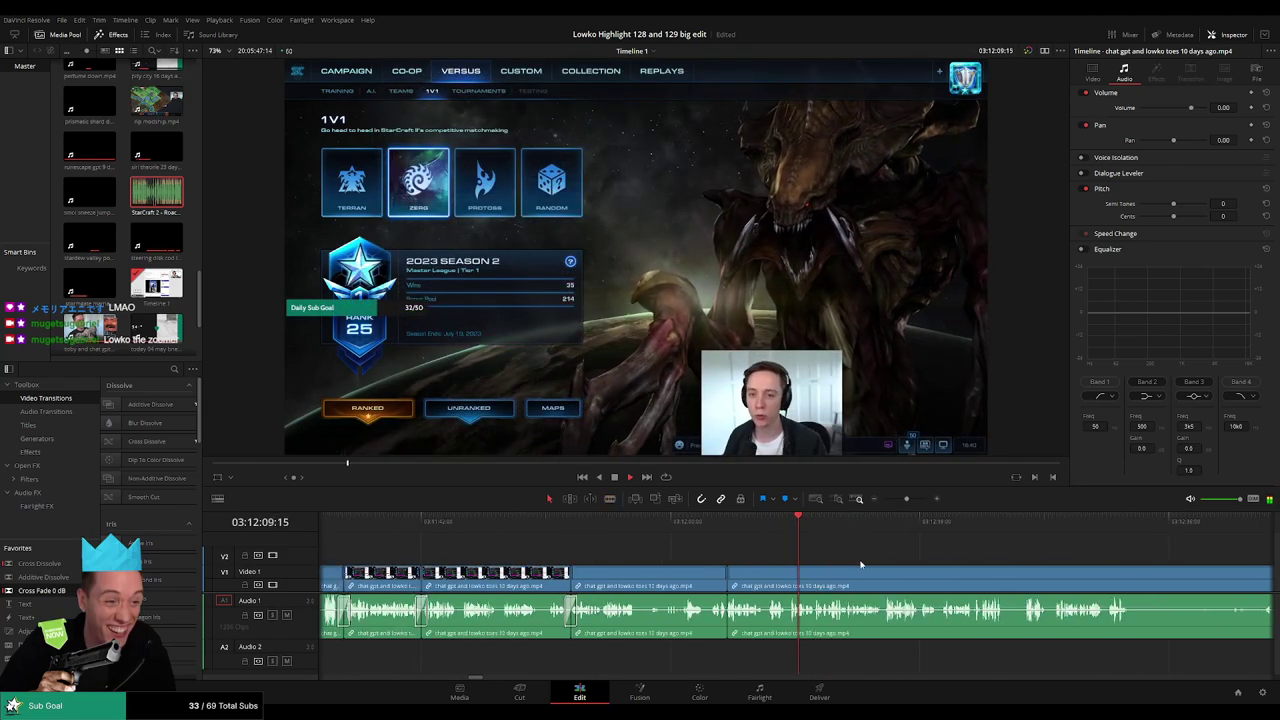
pyautogui.moveTo(920, 567); pyautogui.dragTo(739, 563)
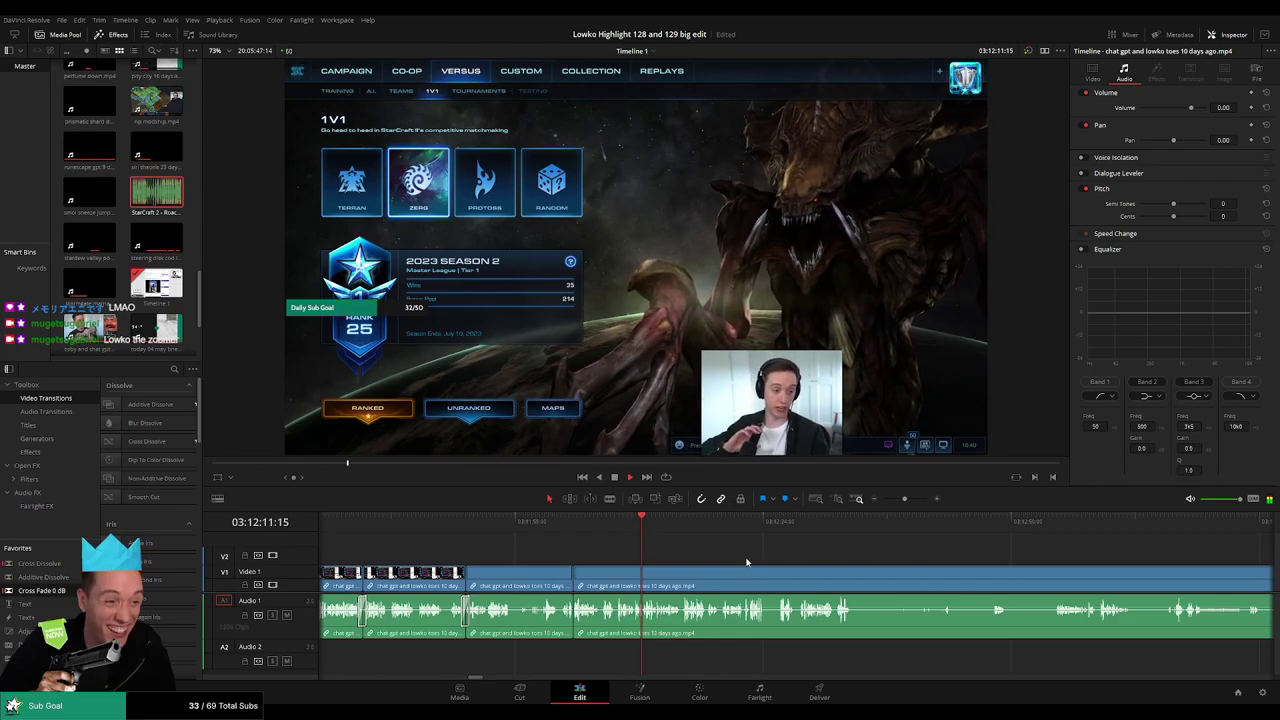
pyautogui.hscroll(1, 759, 566)
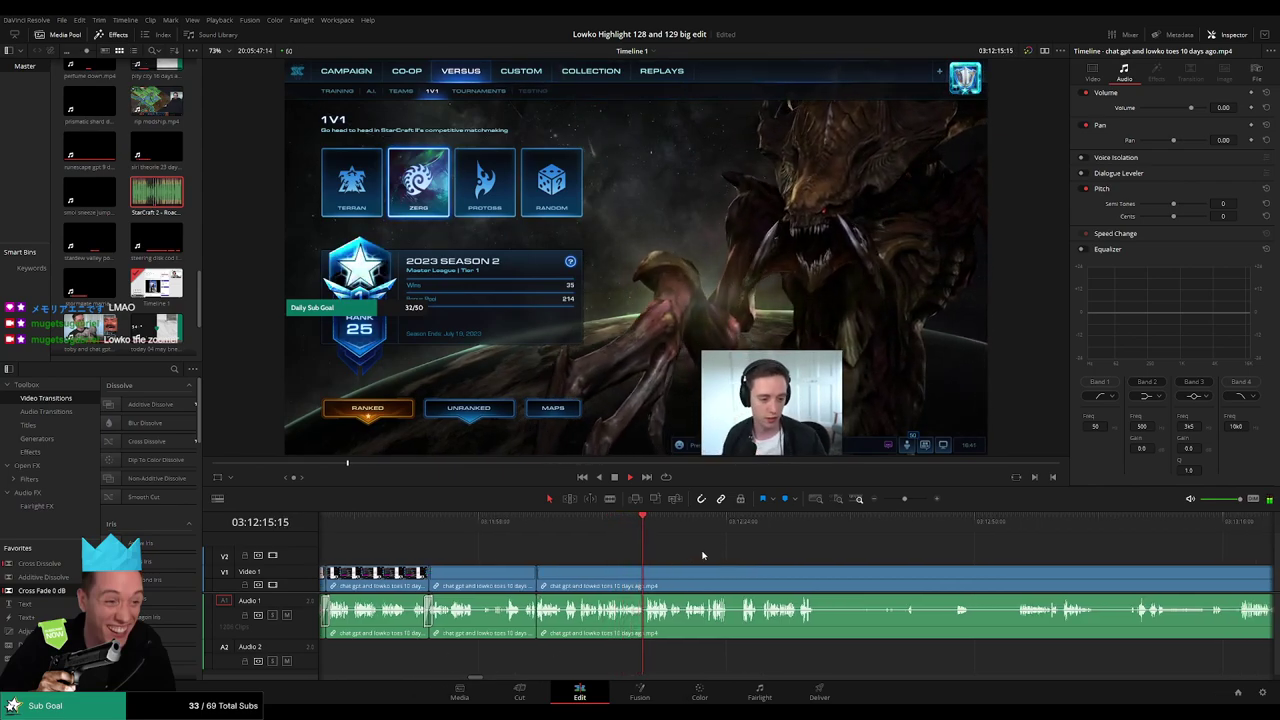
pyautogui.hscroll(3, 670, 555)
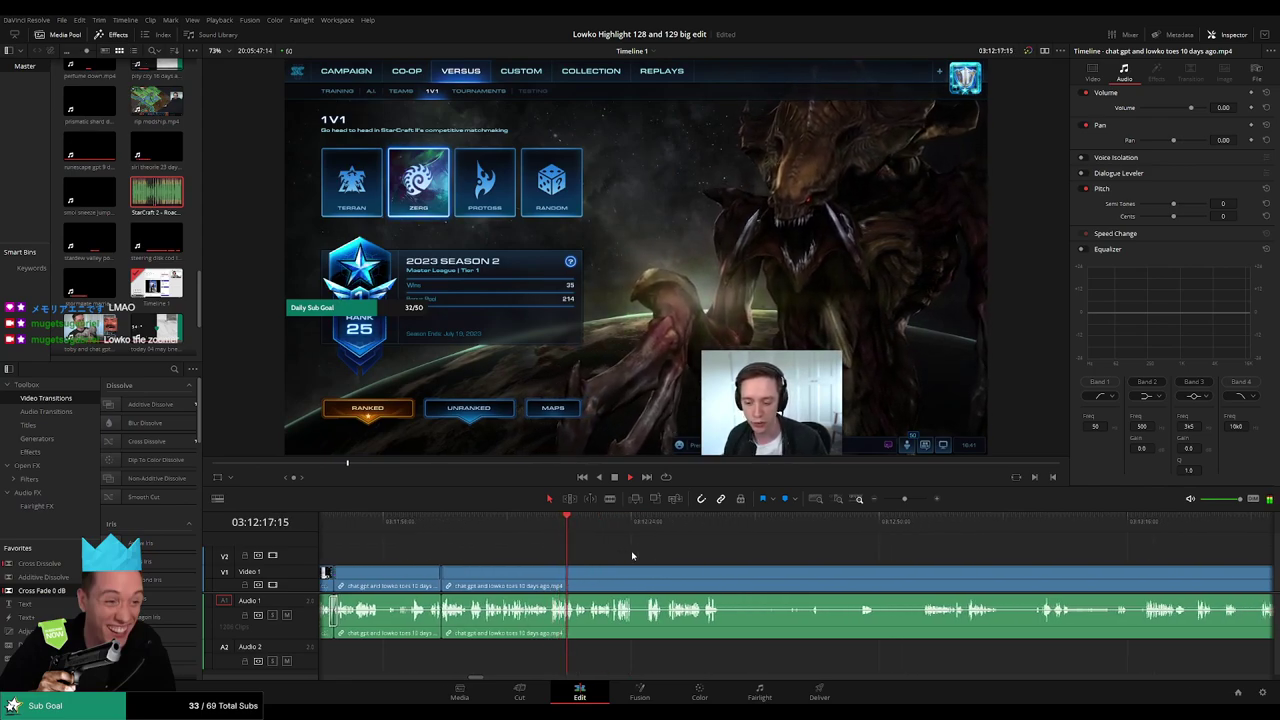
pyautogui.hscroll(2, 586, 555)
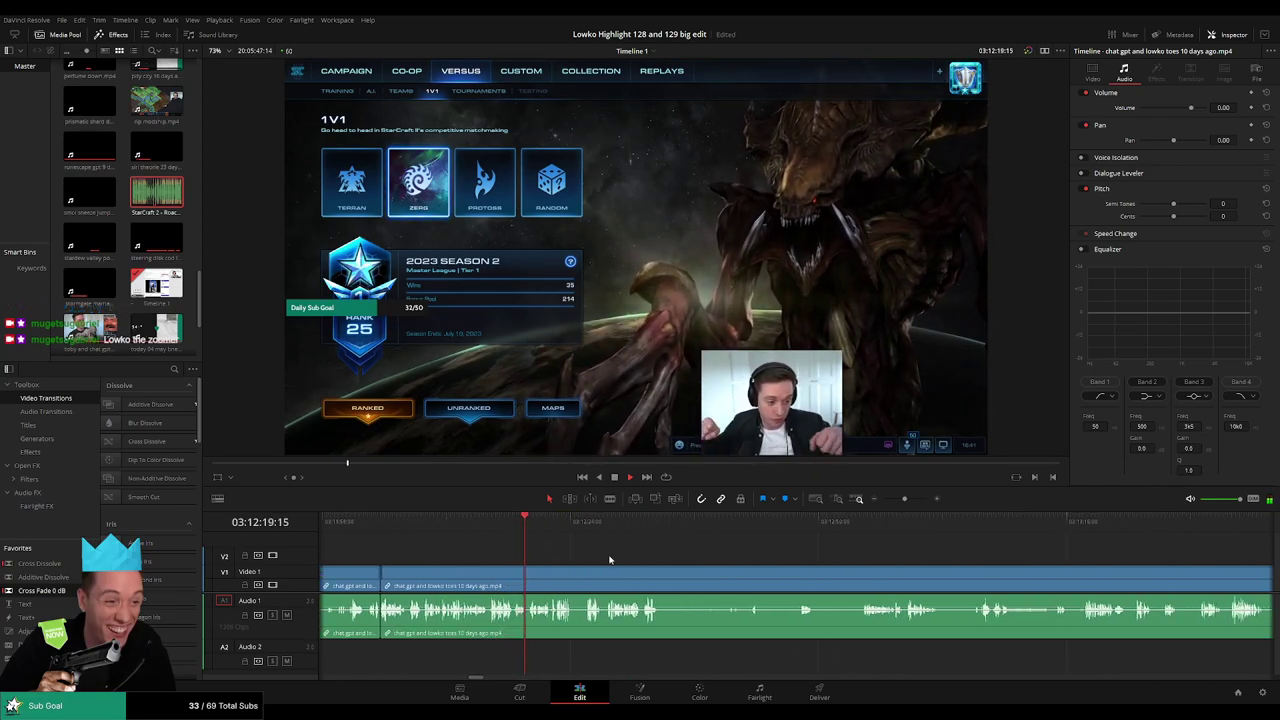
pyautogui.hscroll(2, 580, 559)
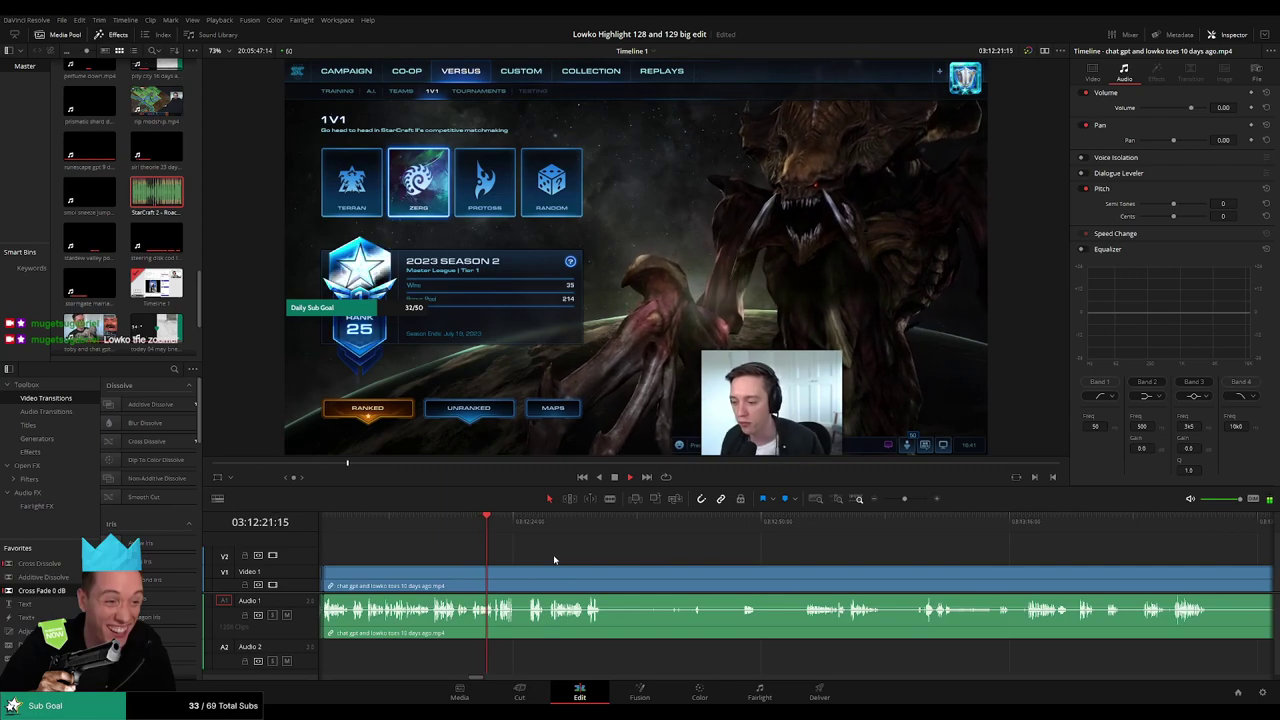
pyautogui.hscroll(2, 557, 555)
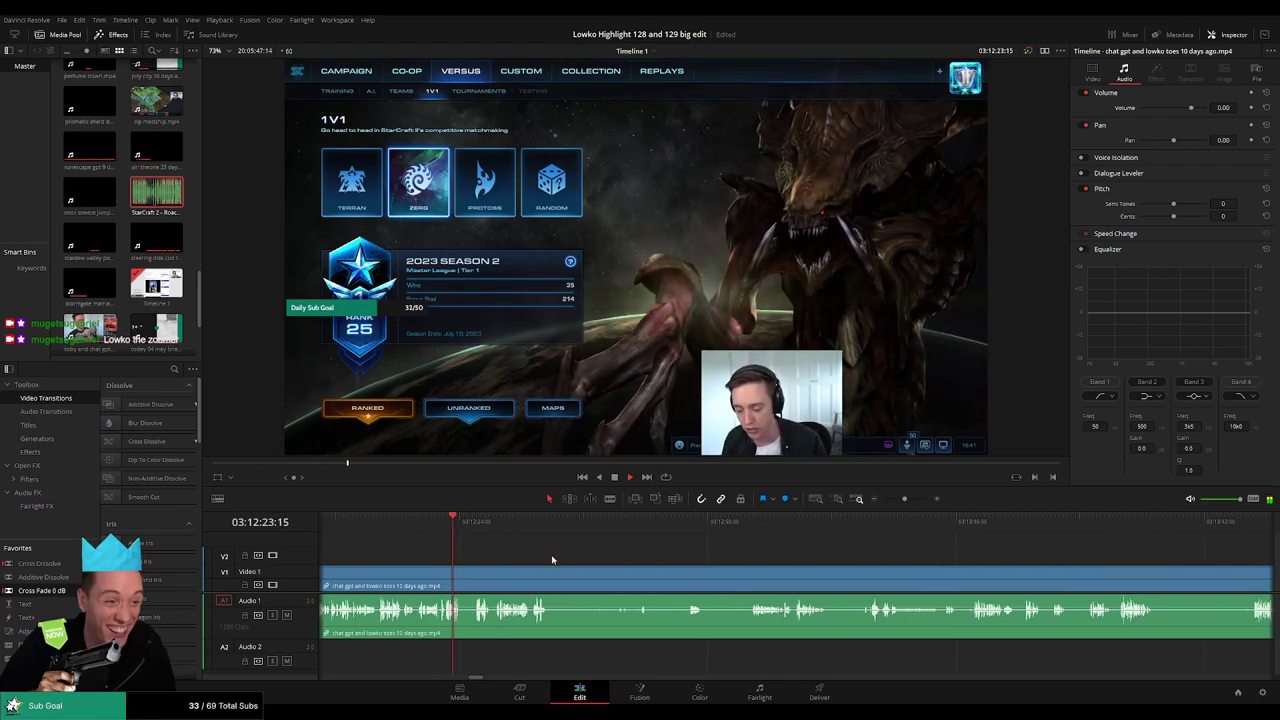
pyautogui.press('b')
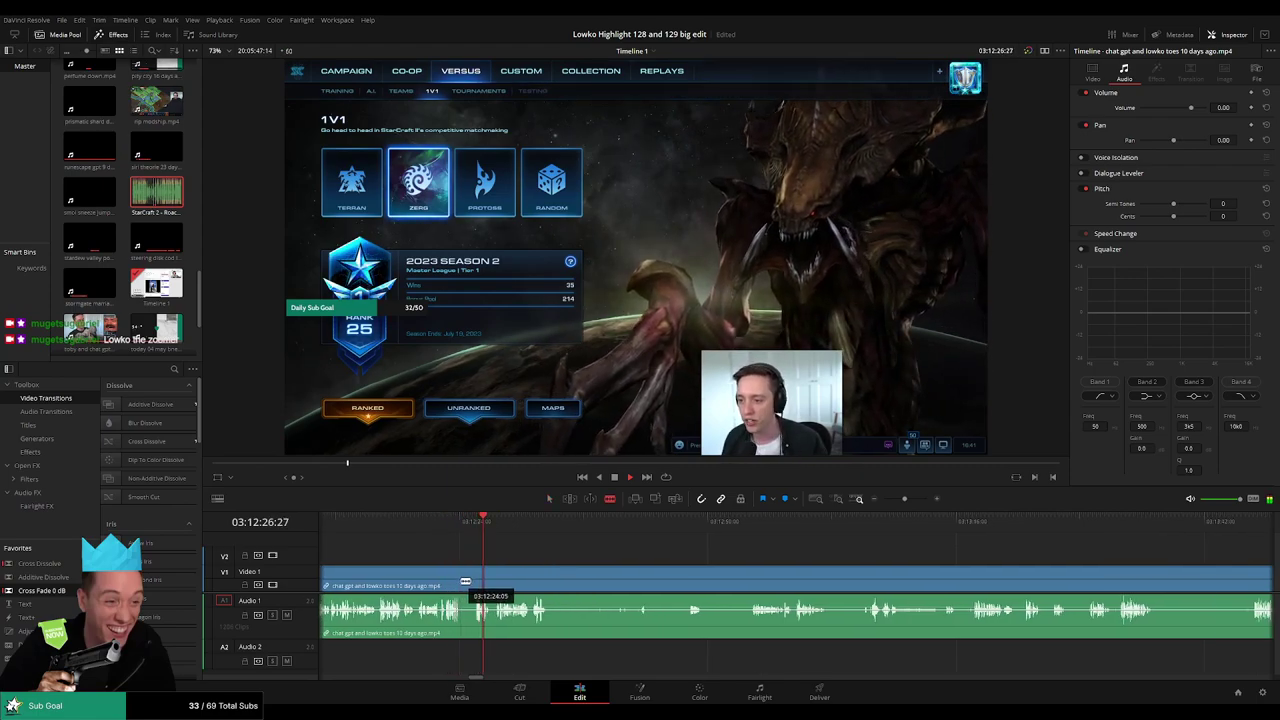
pyautogui.click(462, 581)
pyautogui.press('Delete')
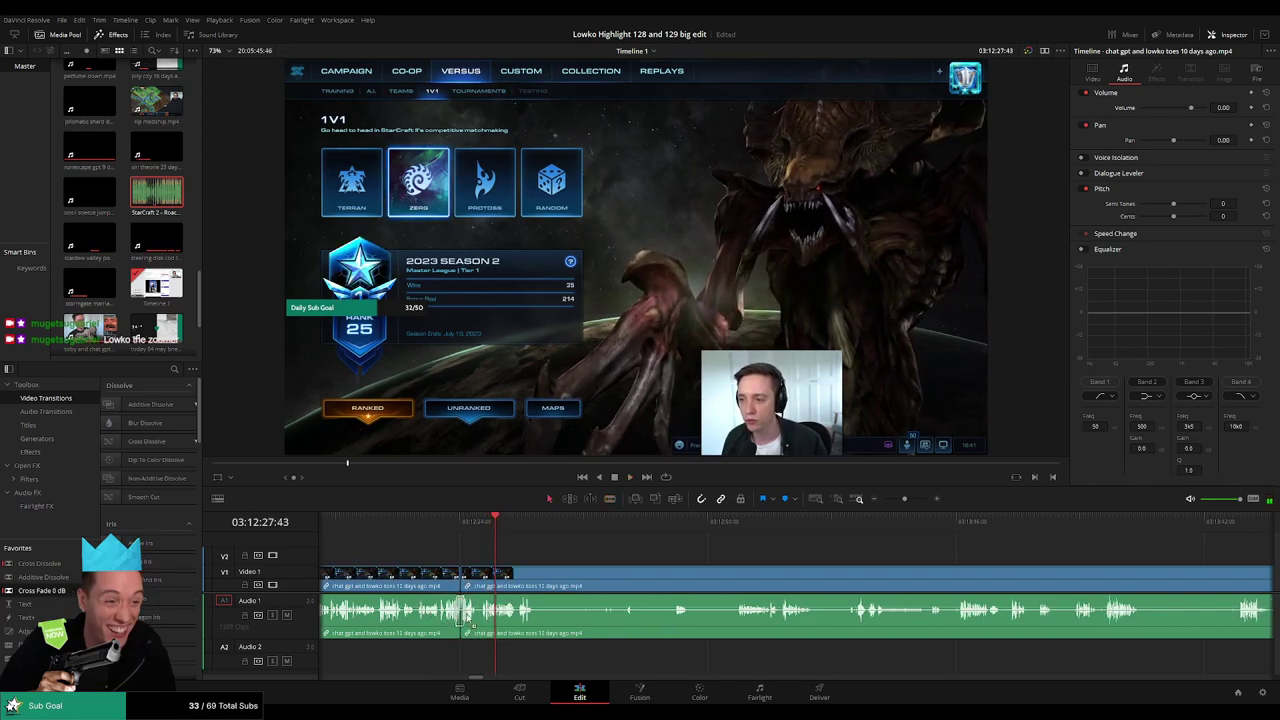
# - Ripple delete the passages from about 03:12:32 to 03:12:46 and 03:12:48 to 03:12:53, placing a Cross Fade 0 dB on both audio joins
pyautogui.hscroll(2, 507, 562)
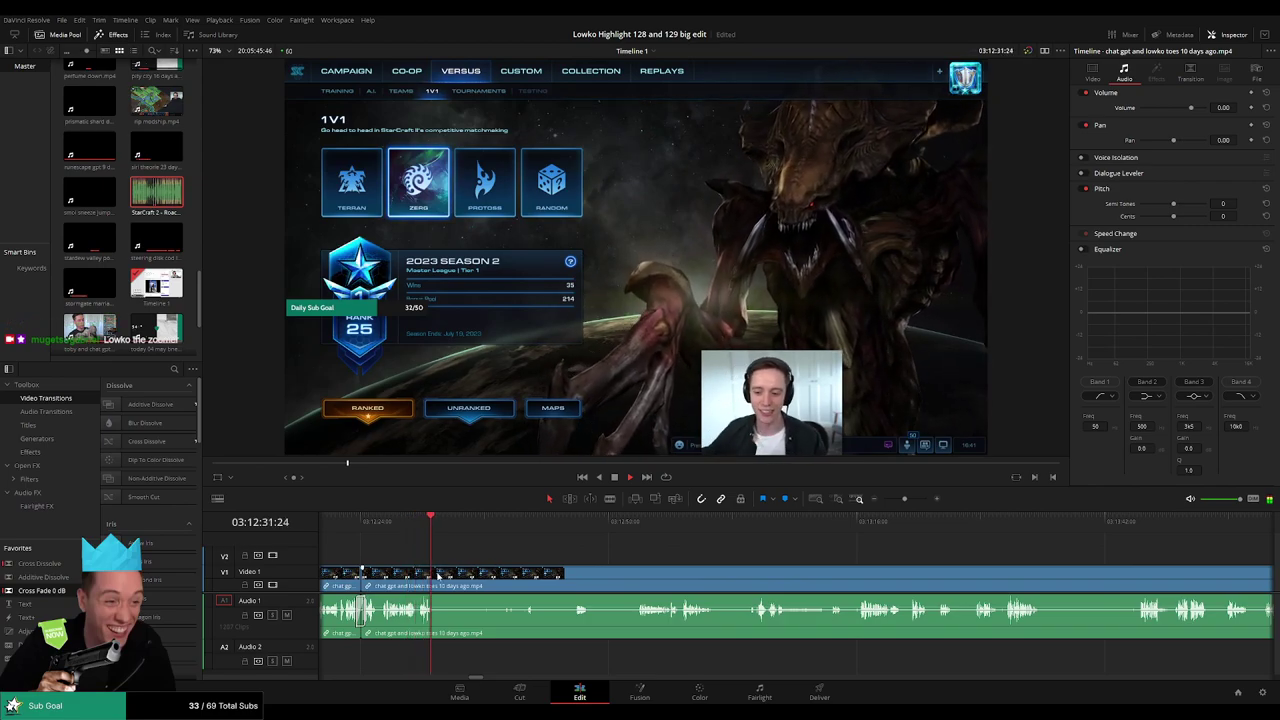
pyautogui.press('b')
pyautogui.click(438, 588)
pyautogui.click(573, 523)
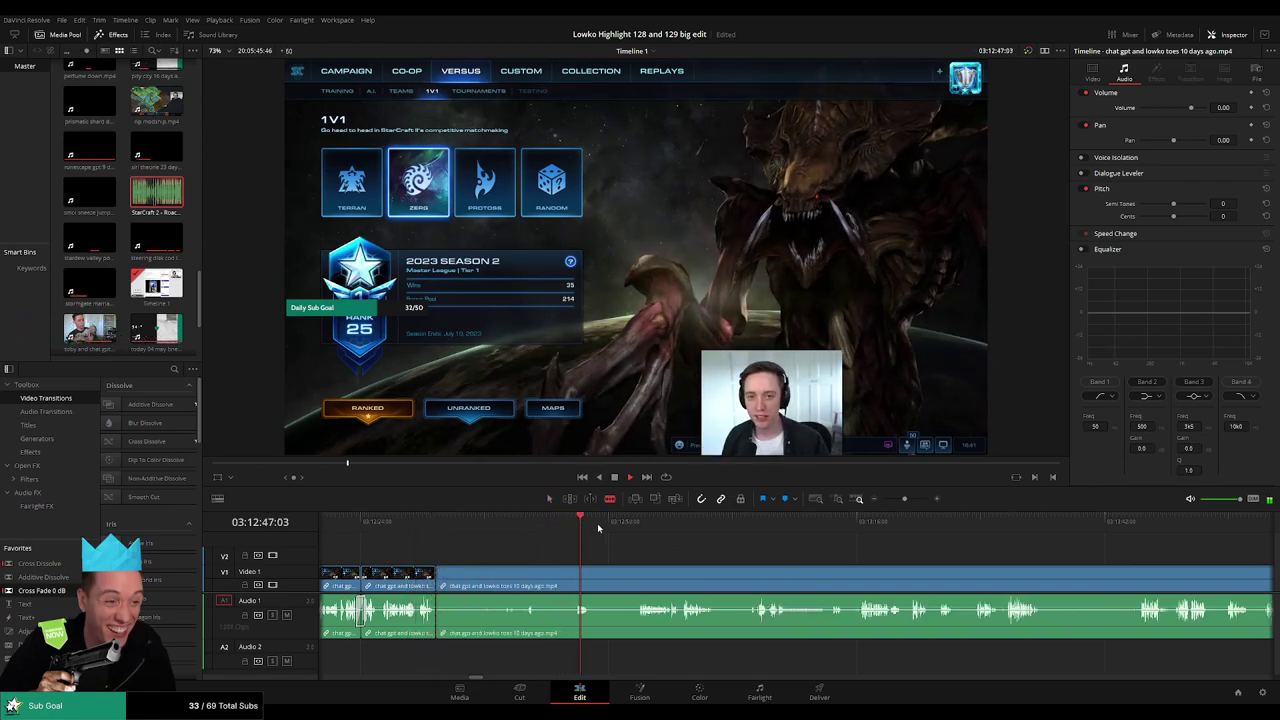
pyautogui.click(633, 526)
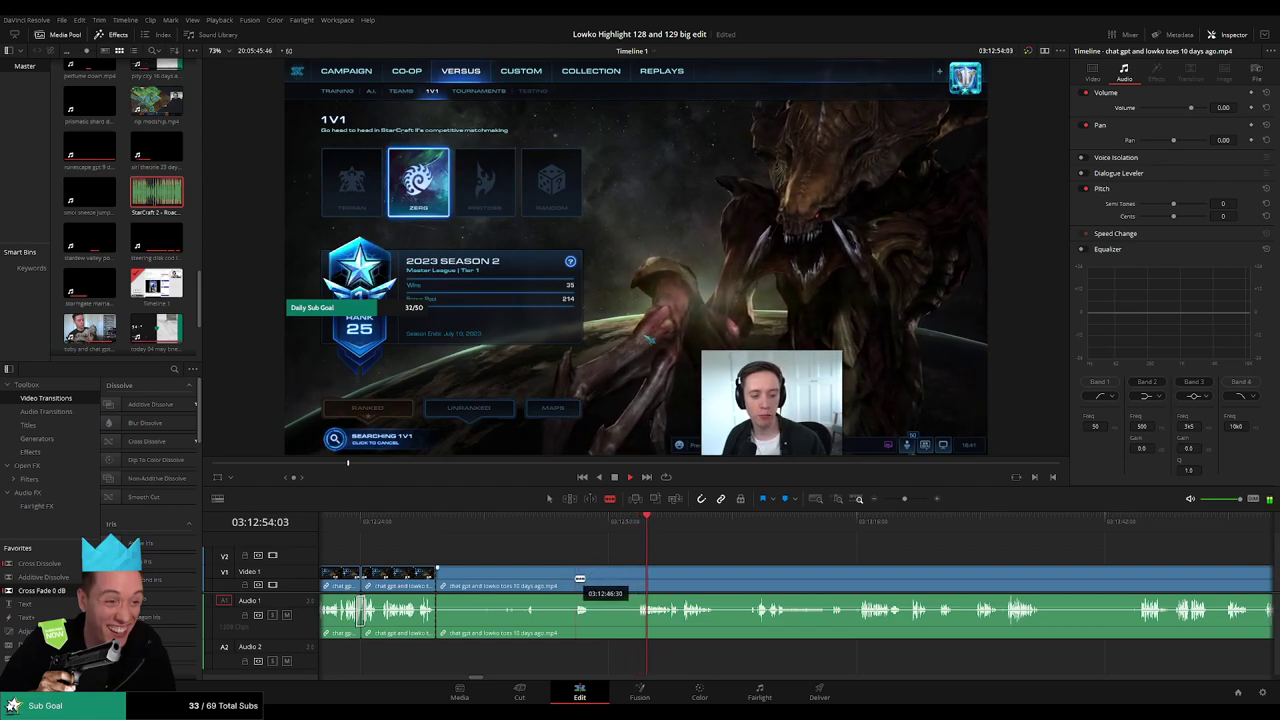
pyautogui.click(576, 580)
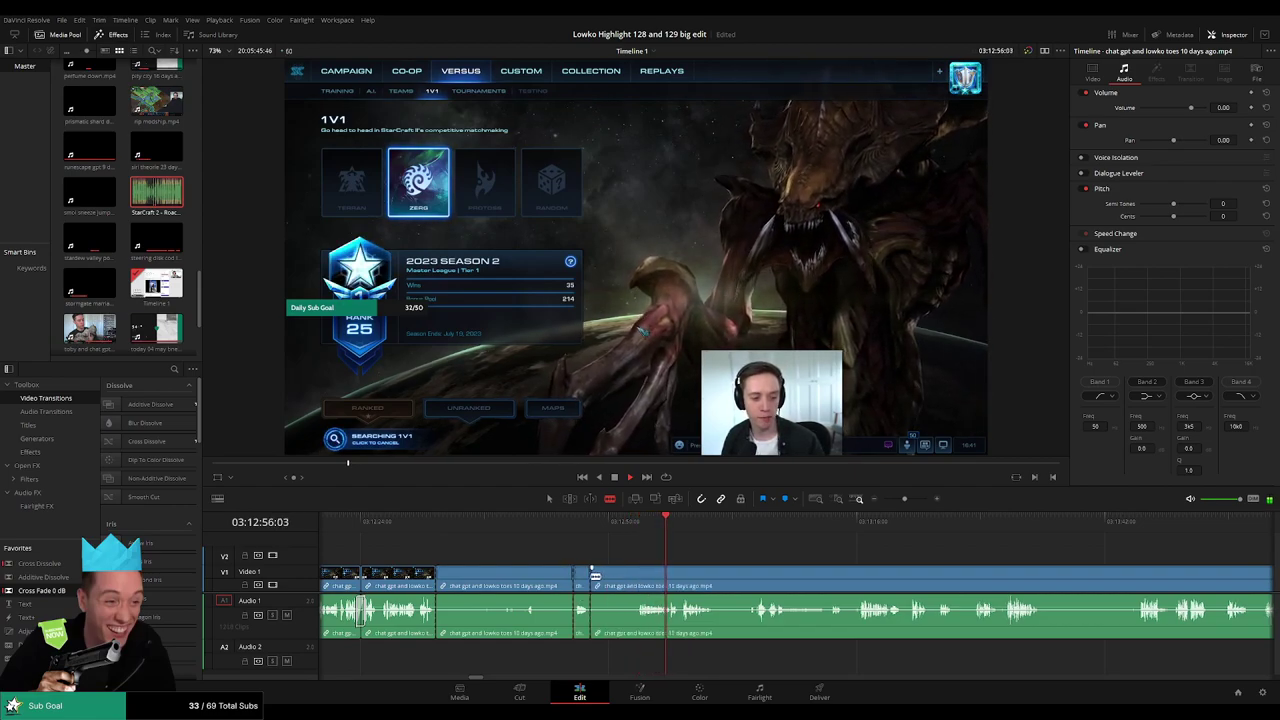
pyautogui.click(637, 578)
pyautogui.press('a')
pyautogui.press('Delete')
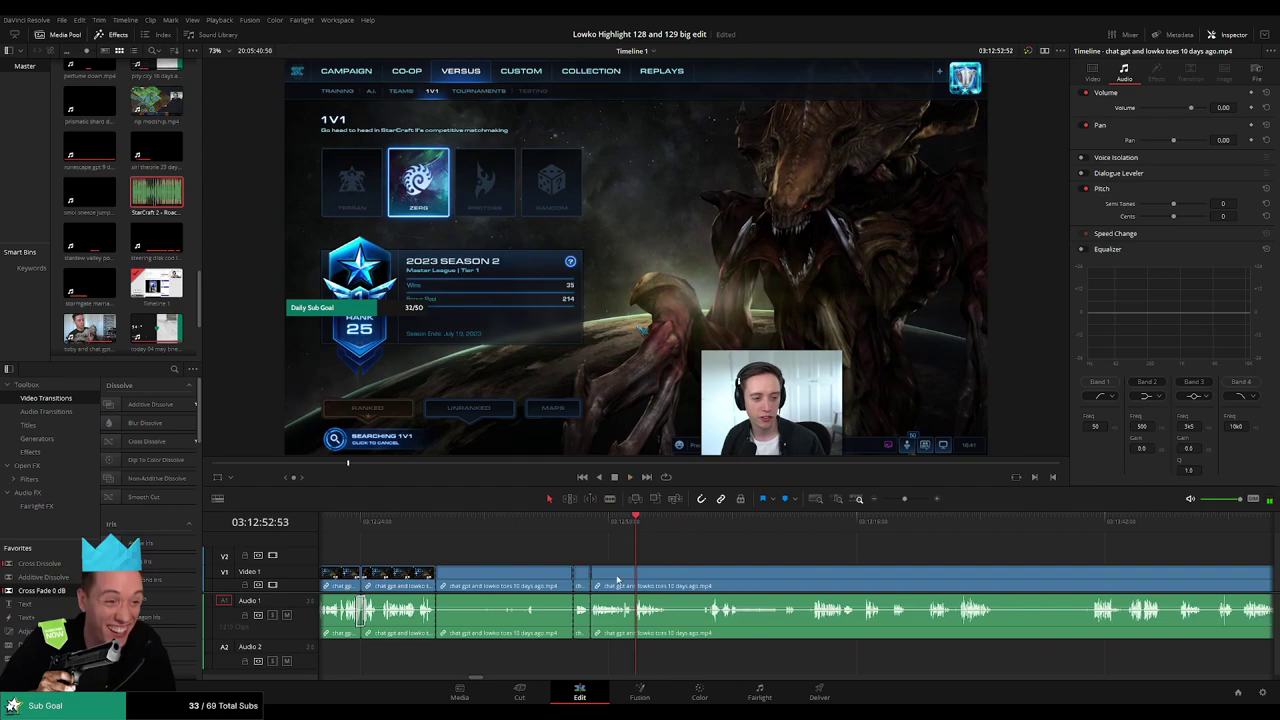
pyautogui.press('Delete')
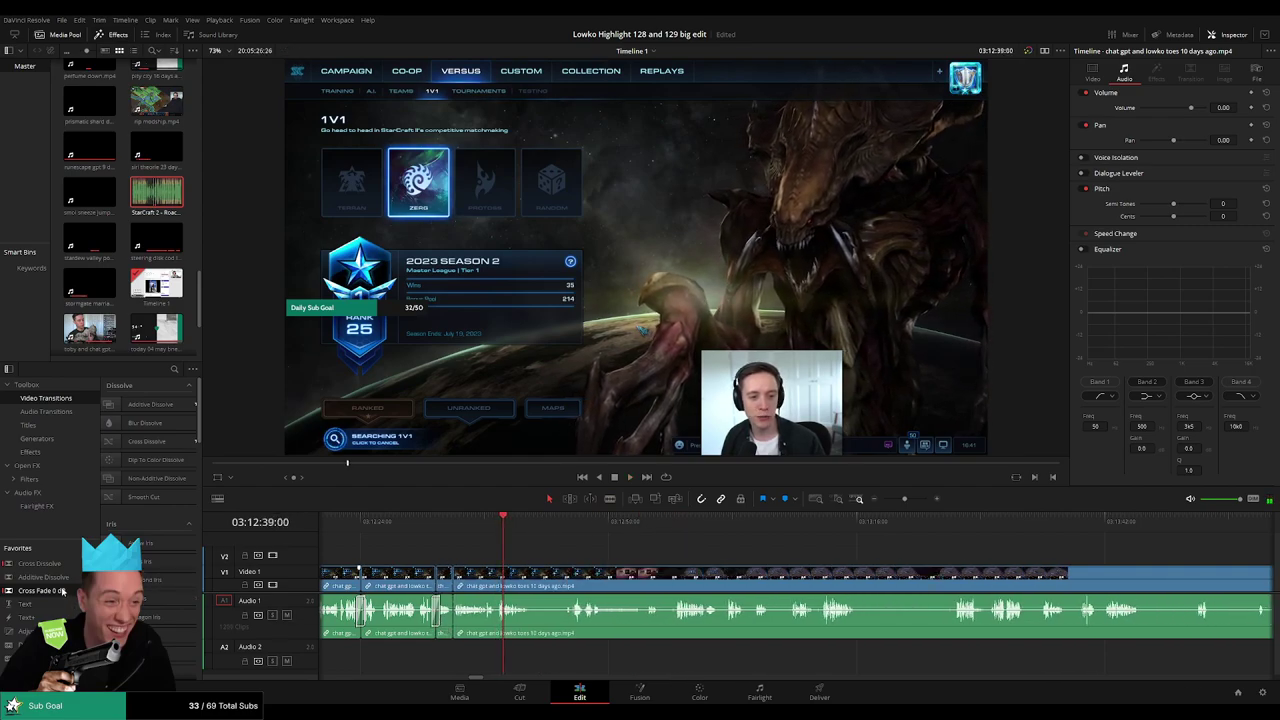
pyautogui.moveTo(62, 591); pyautogui.dragTo(481, 614)
# - Ripple delete the game-loading passage from about 03:12:42 to 03:12:57, place a Cross Fade 0 dB on its audio join and preview the cut
pyautogui.hscroll(4, 607, 568)
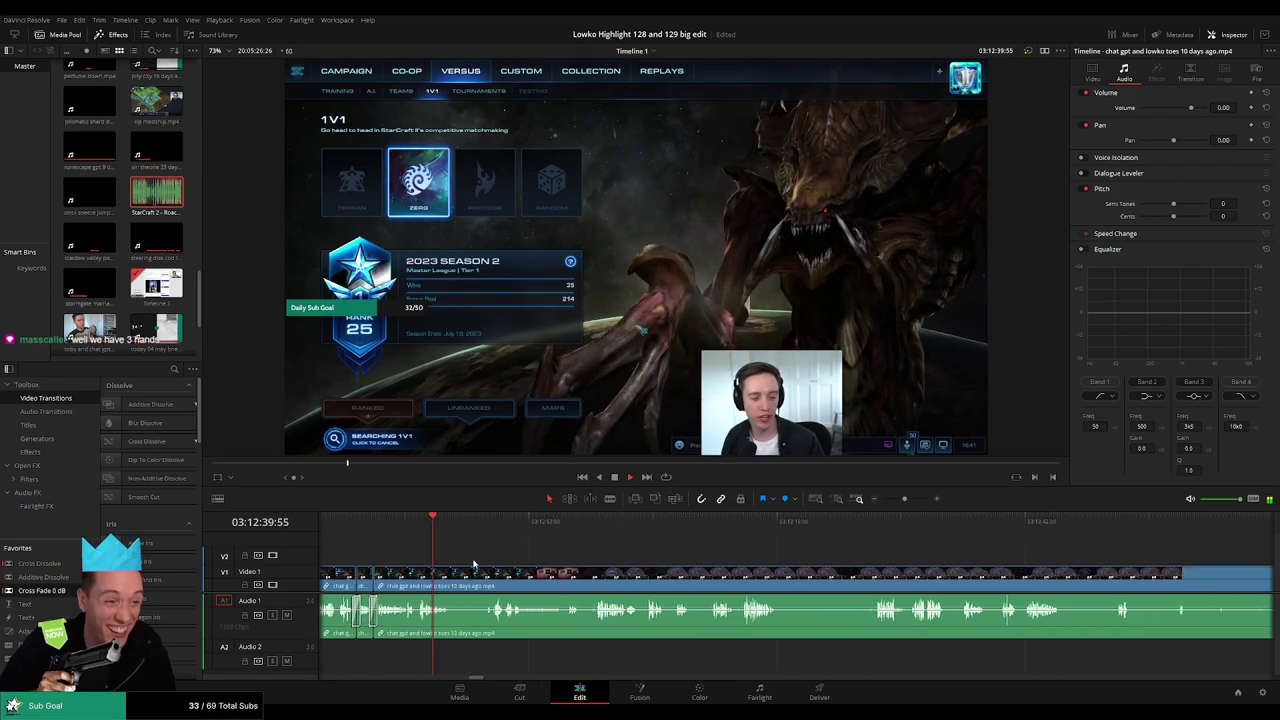
pyautogui.click(478, 531)
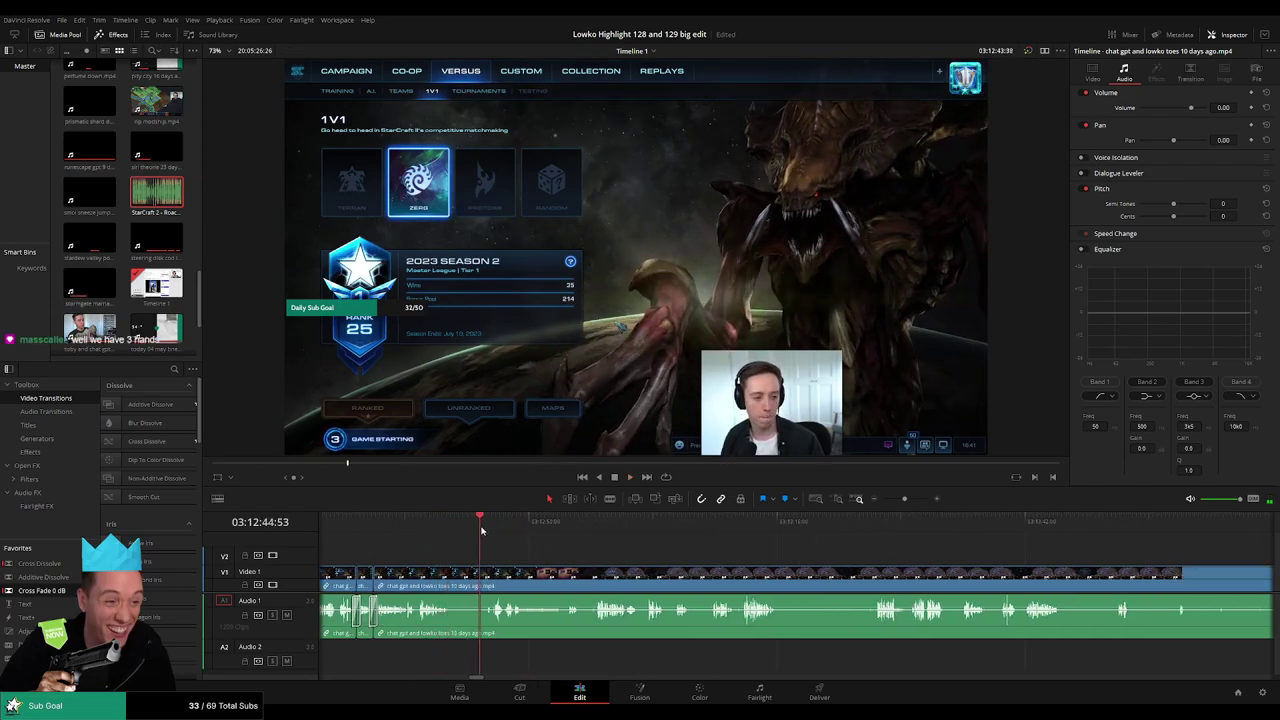
pyautogui.press('b')
pyautogui.click(453, 583)
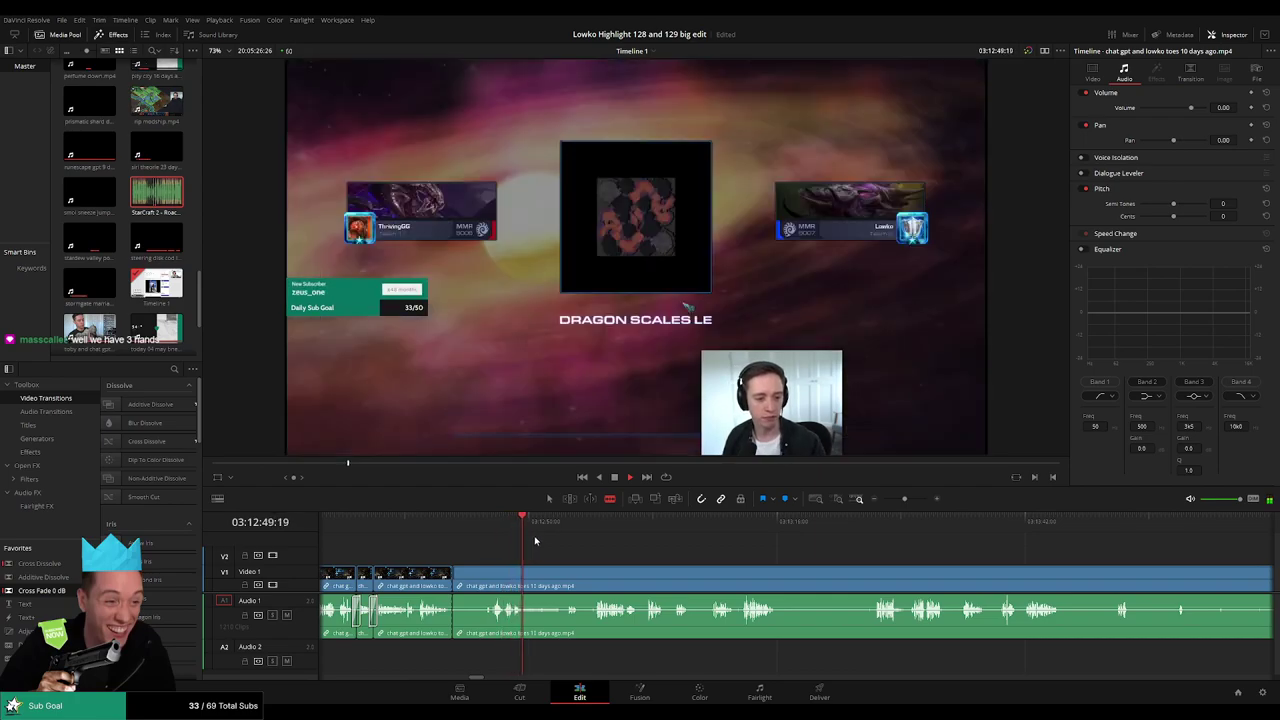
pyautogui.click(597, 579)
pyautogui.press('a')
pyautogui.click(575, 582)
pyautogui.press('BackSpace')
pyautogui.click(574, 582)
pyautogui.press('BackSpace')
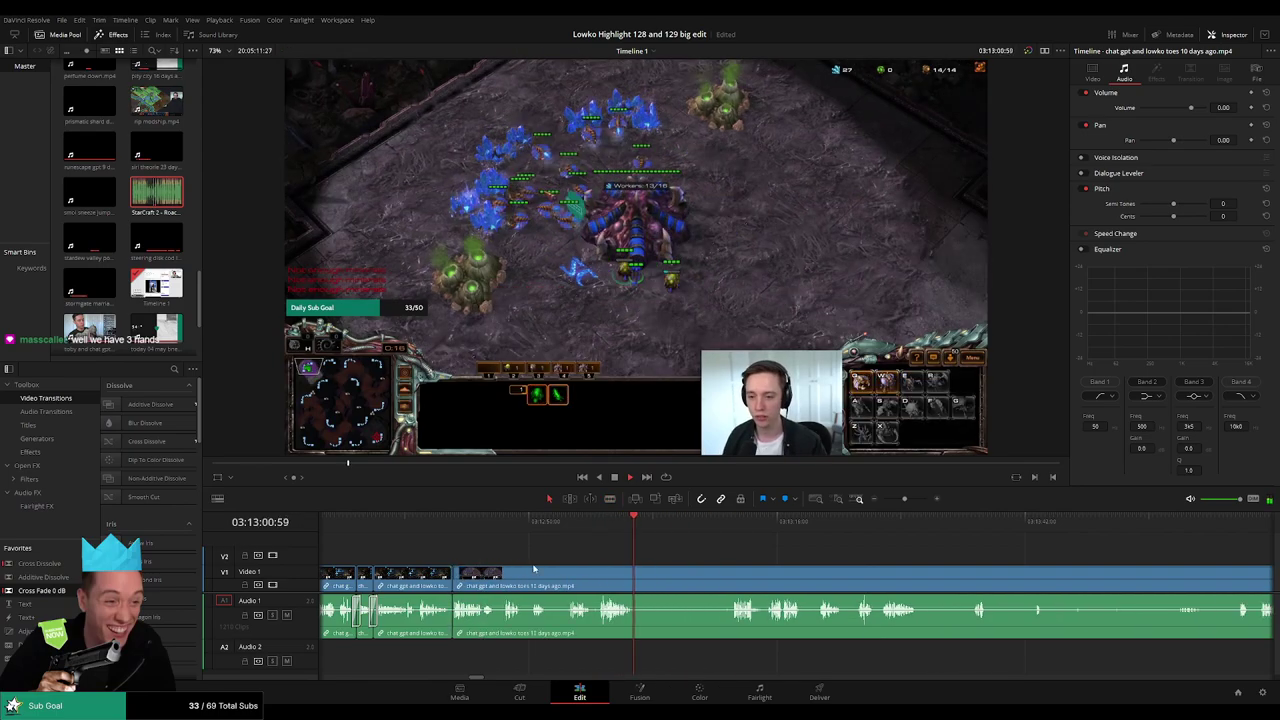
pyautogui.click(445, 530)
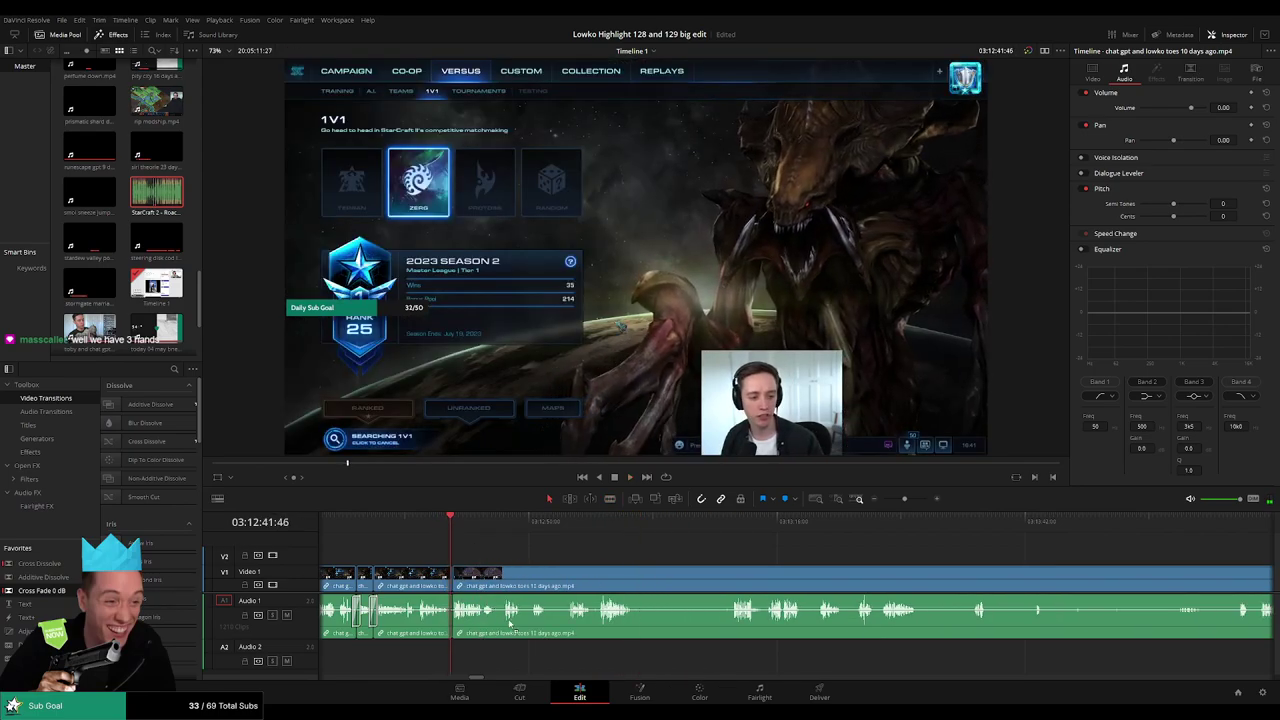
pyautogui.press('space')
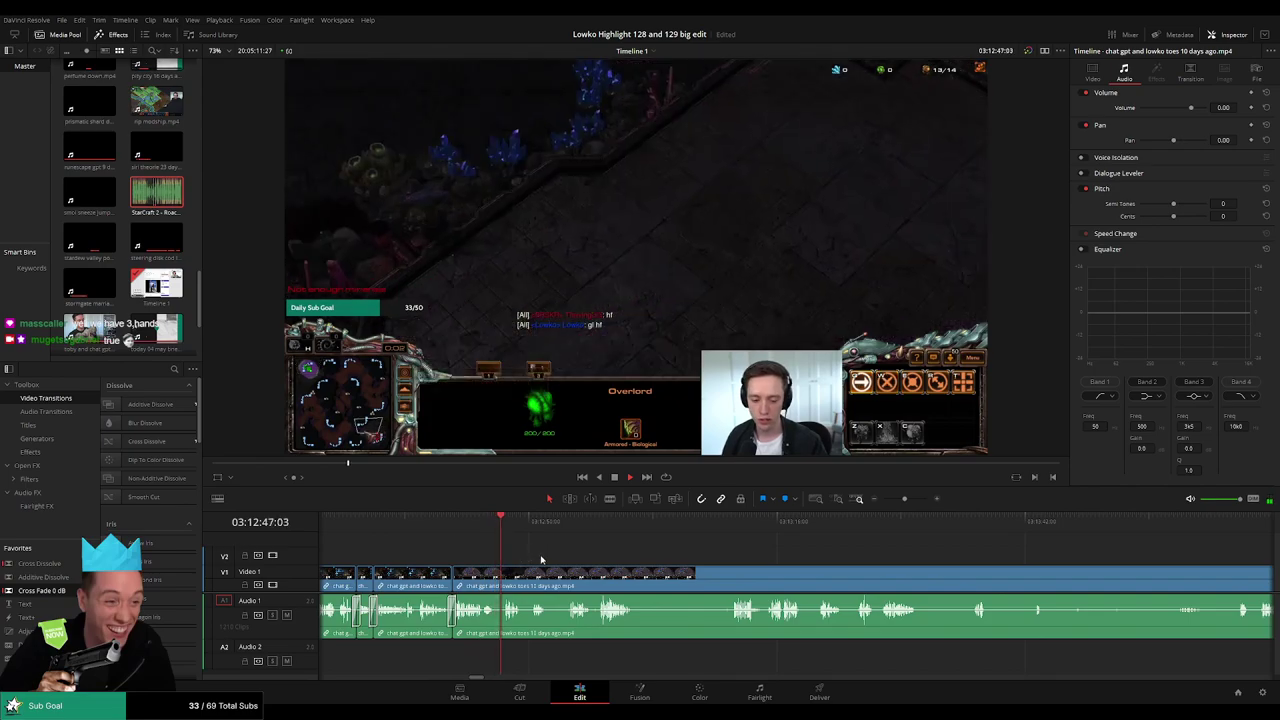
# - Ripple delete the two-second pause from about 03:12:52 to 03:12:54 and place a Cross Fade 0 dB on its audio join
pyautogui.moveTo(543, 560); pyautogui.dragTo(452, 547)
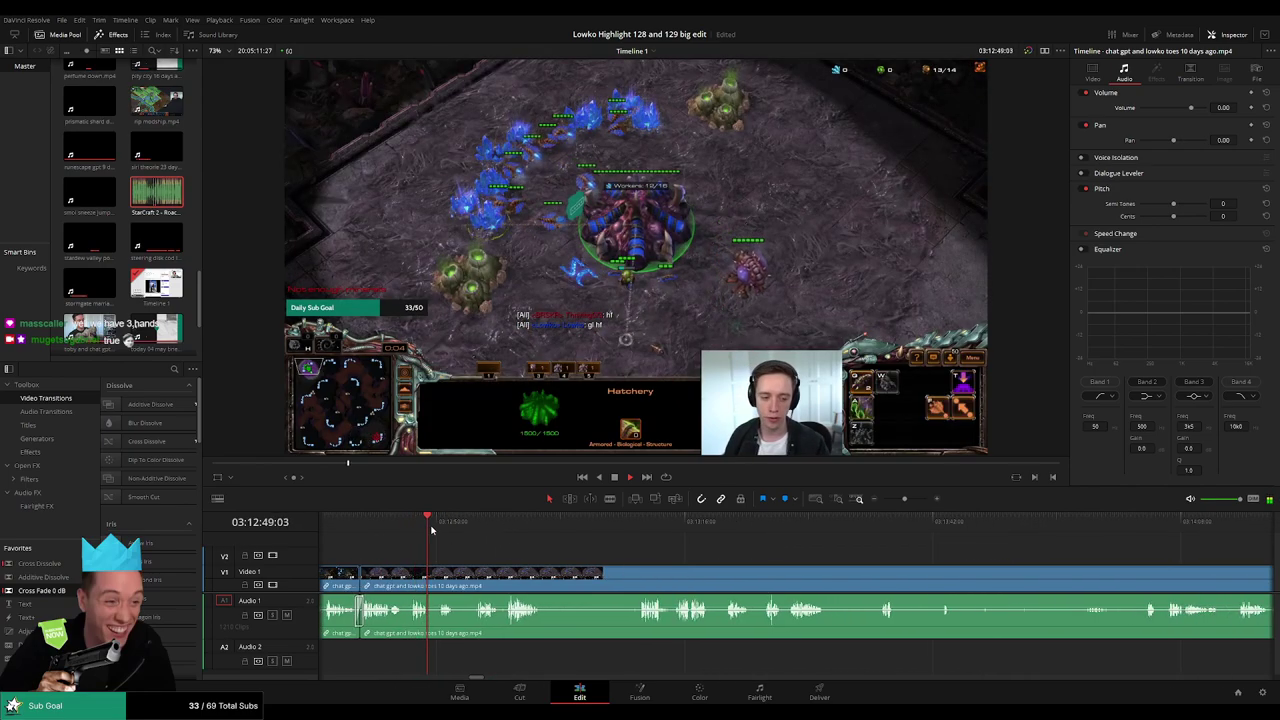
pyautogui.press('b')
pyautogui.click(456, 580)
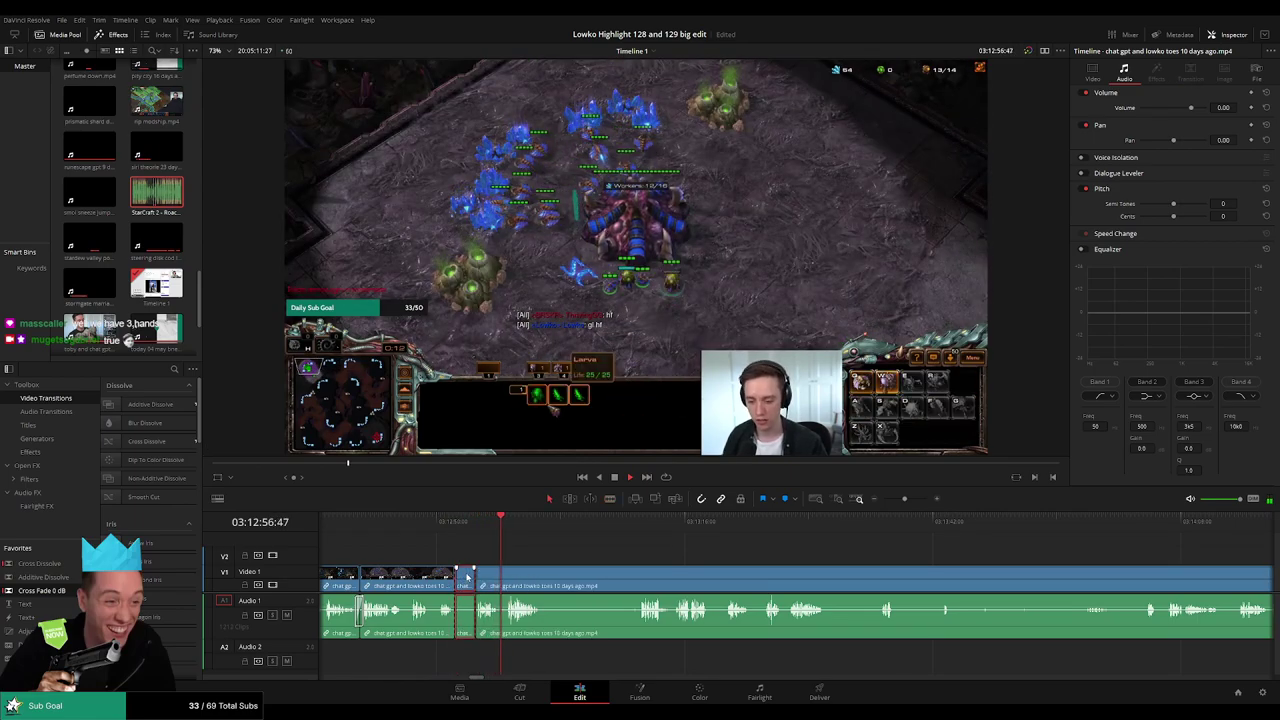
pyautogui.press('Delete')
pyautogui.moveTo(360, 612); pyautogui.dragTo(479, 612)
pyautogui.press('space')
# - Ripple delete the silent passage from about 03:12:59 to 03:13:09 and place a Cross Fade 0 dB on its audio join
pyautogui.hscroll(2, 500, 563)
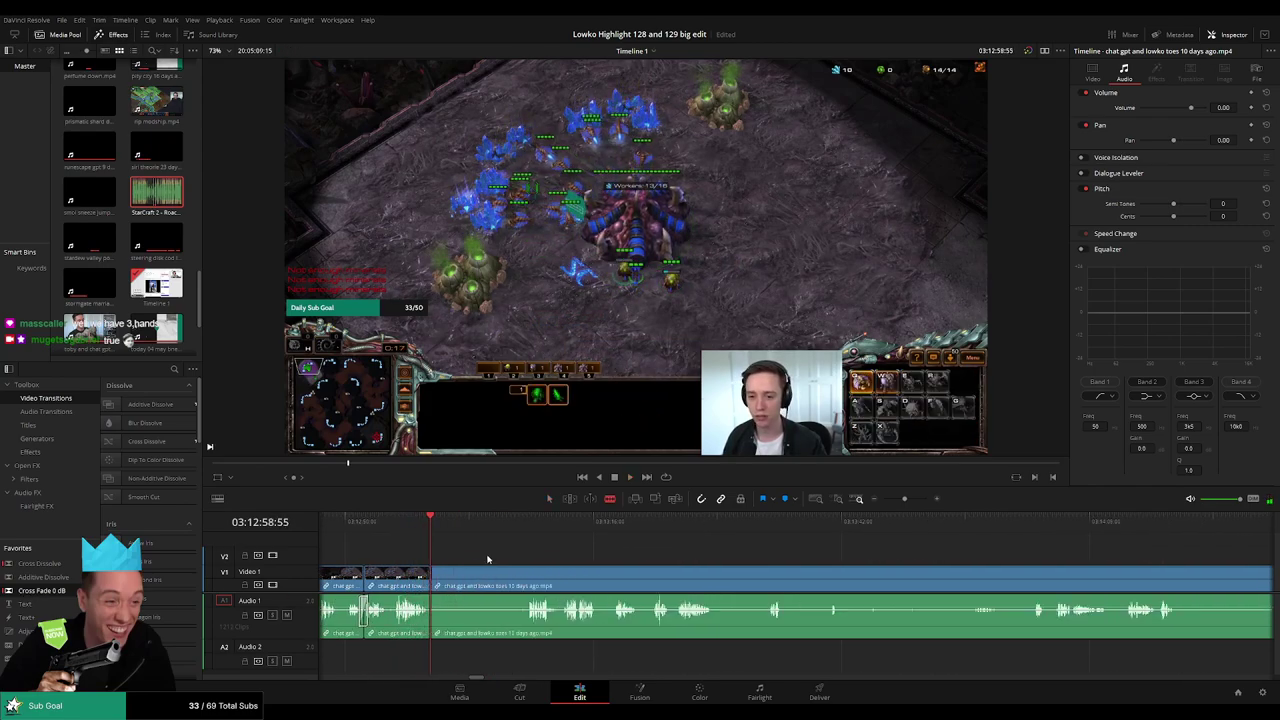
pyautogui.click(528, 533)
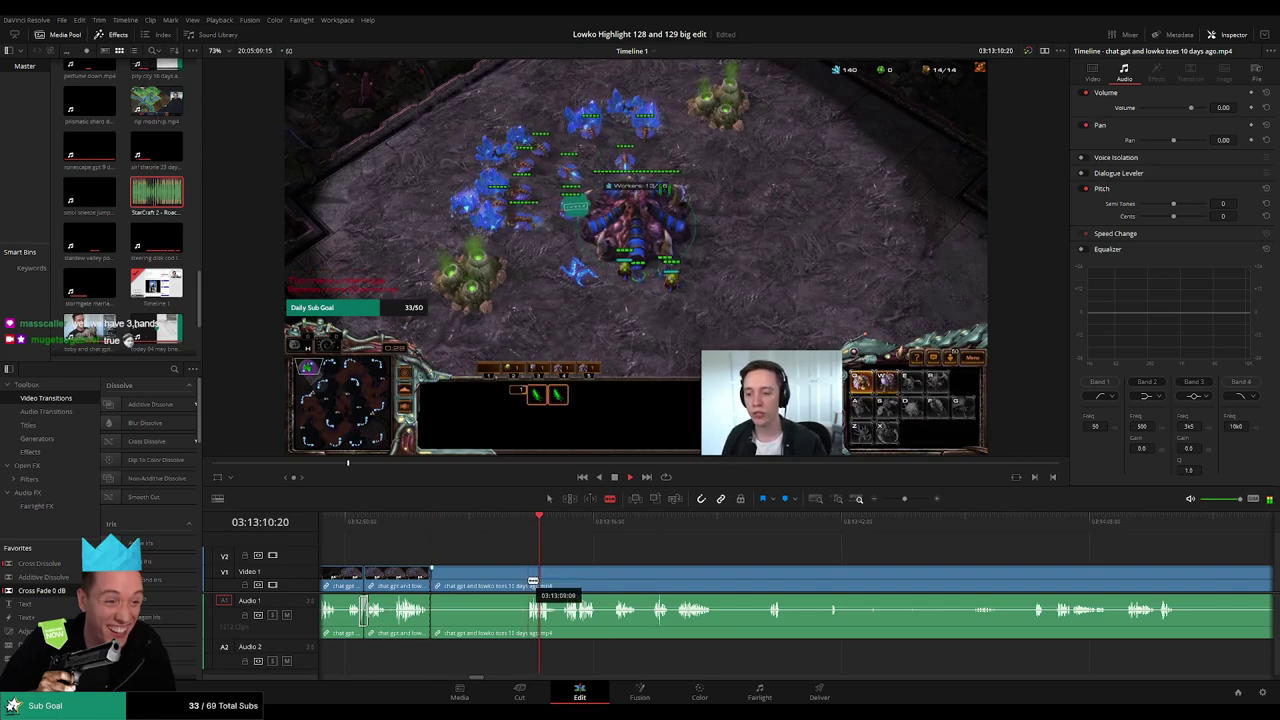
pyautogui.press('Delete')
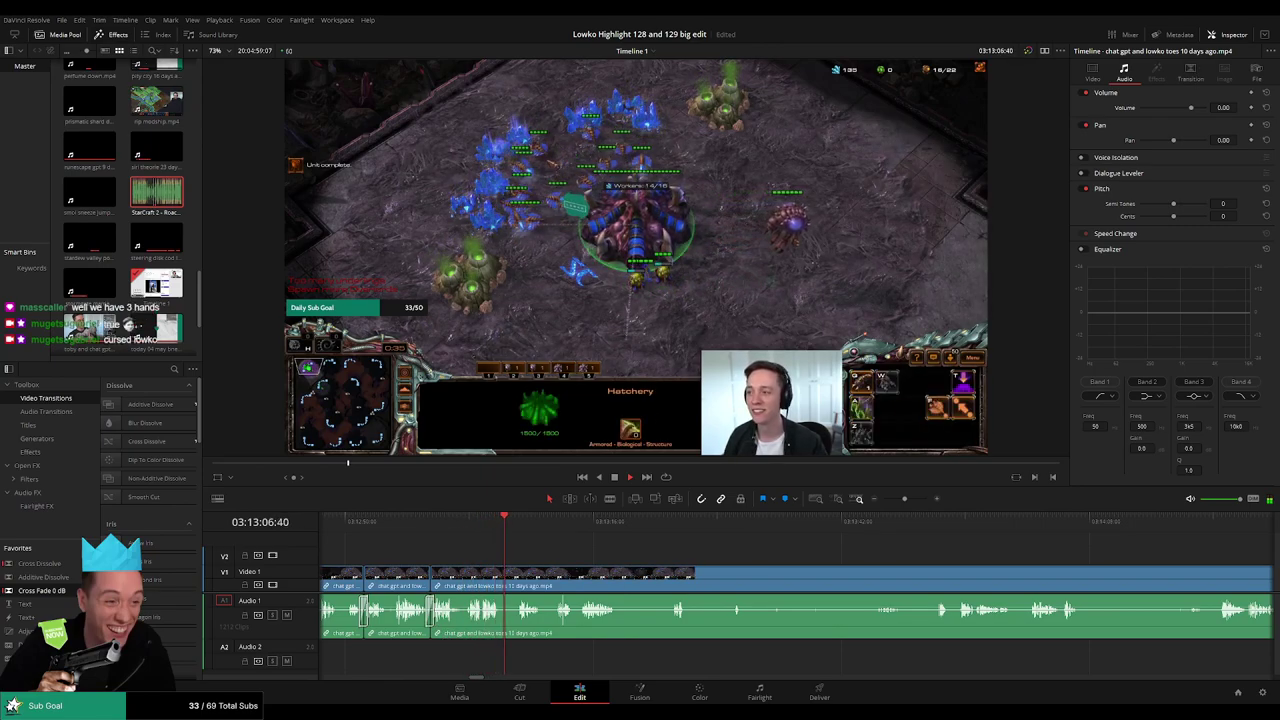
# - Ripple delete the short pause from about 03:13:06 to 03:13:08 and place a Cross Fade 0 dB on its audio join
pyautogui.press('b')
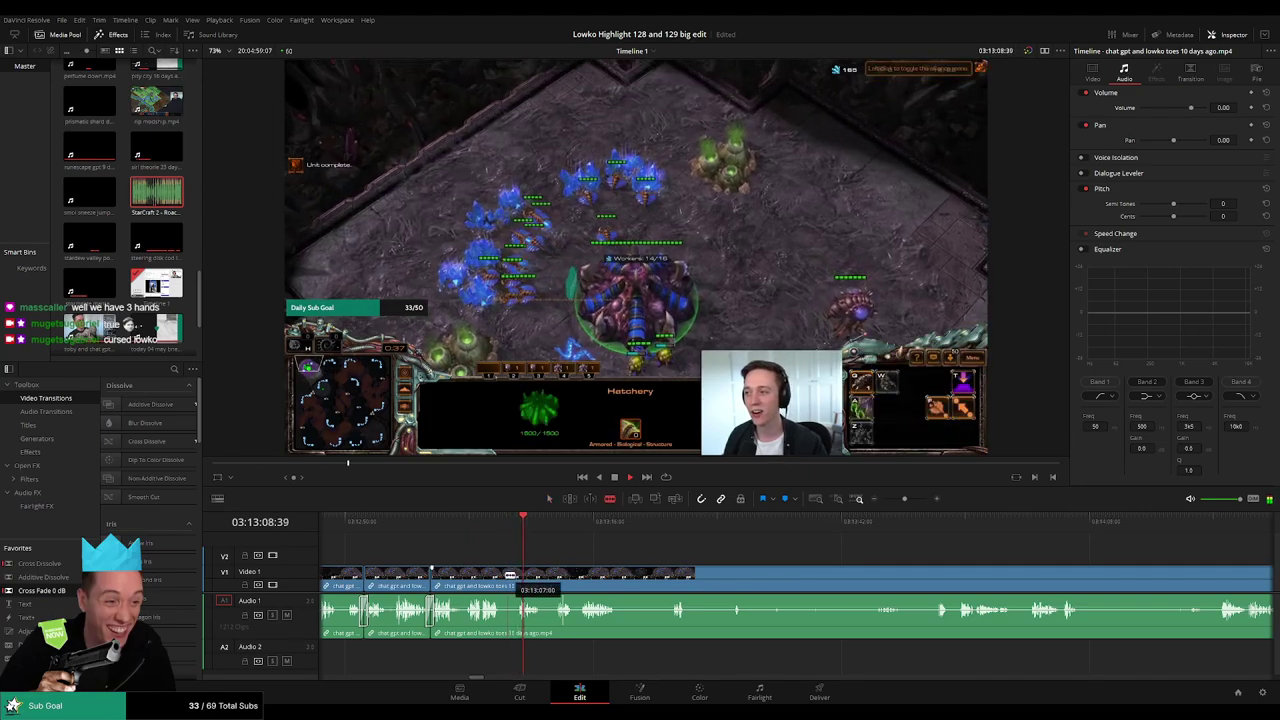
pyautogui.click(501, 579)
pyautogui.click(517, 578)
pyautogui.press('a')
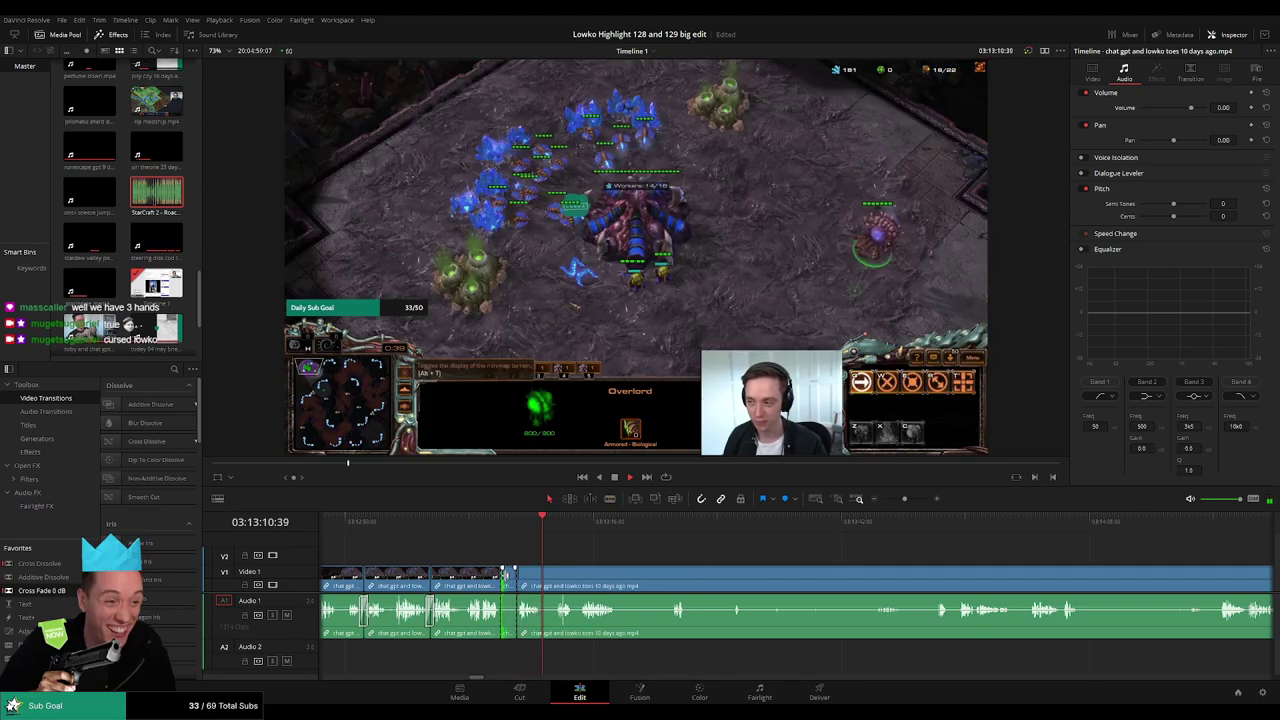
pyautogui.click(509, 580)
pyautogui.press('Delete')
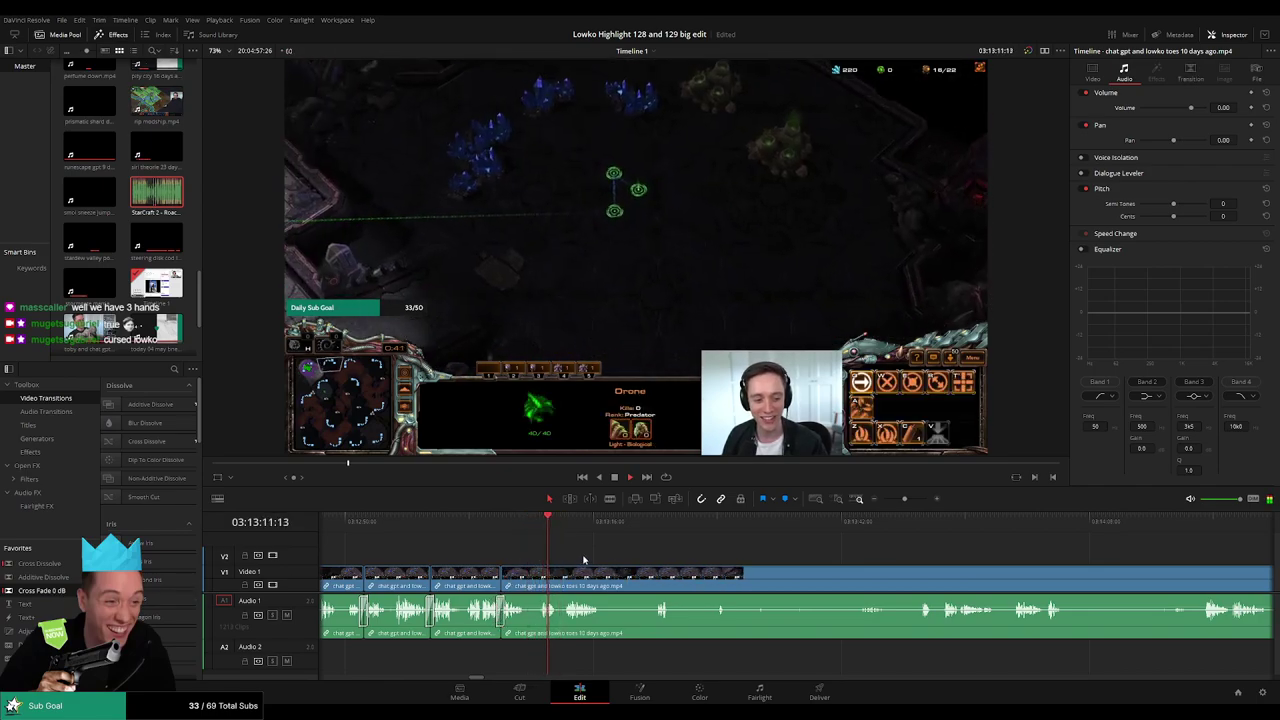
# - Ripple delete the short pause starting at about 03:13:09 and place a Cross Fade 0 dB on its audio join
pyautogui.click(564, 523)
pyautogui.press('b')
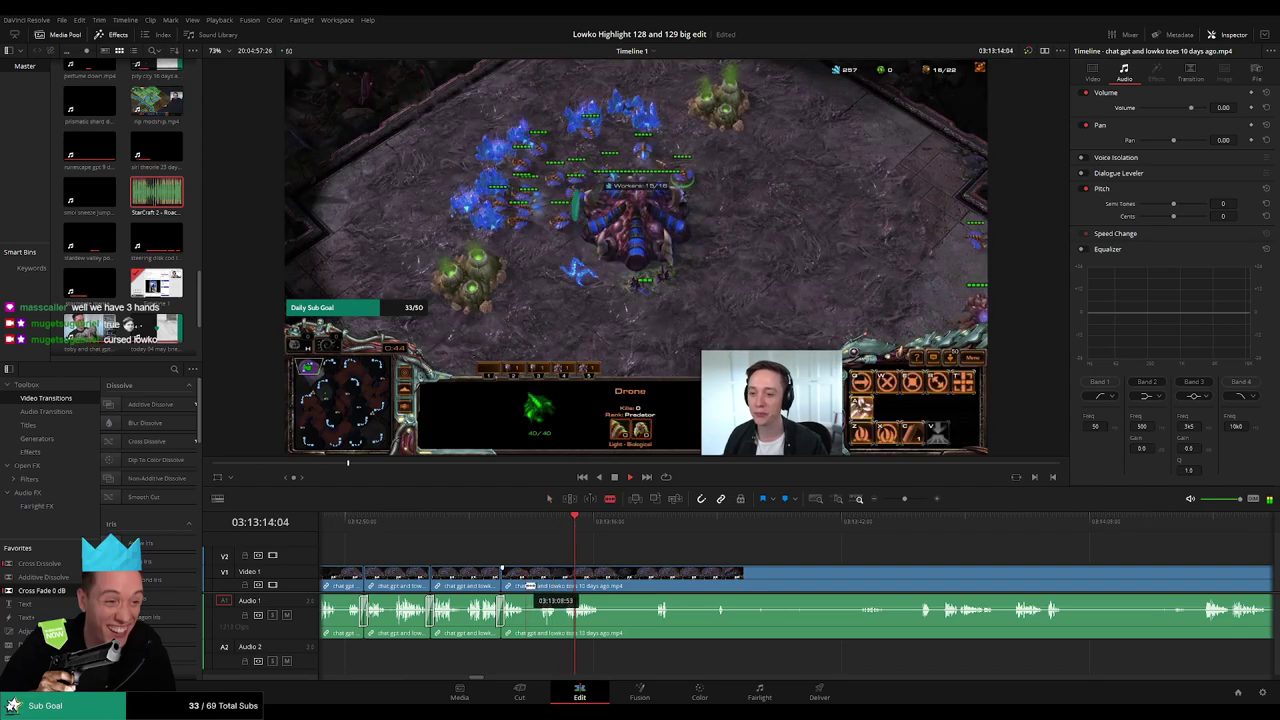
pyautogui.click(527, 584)
pyautogui.press('a')
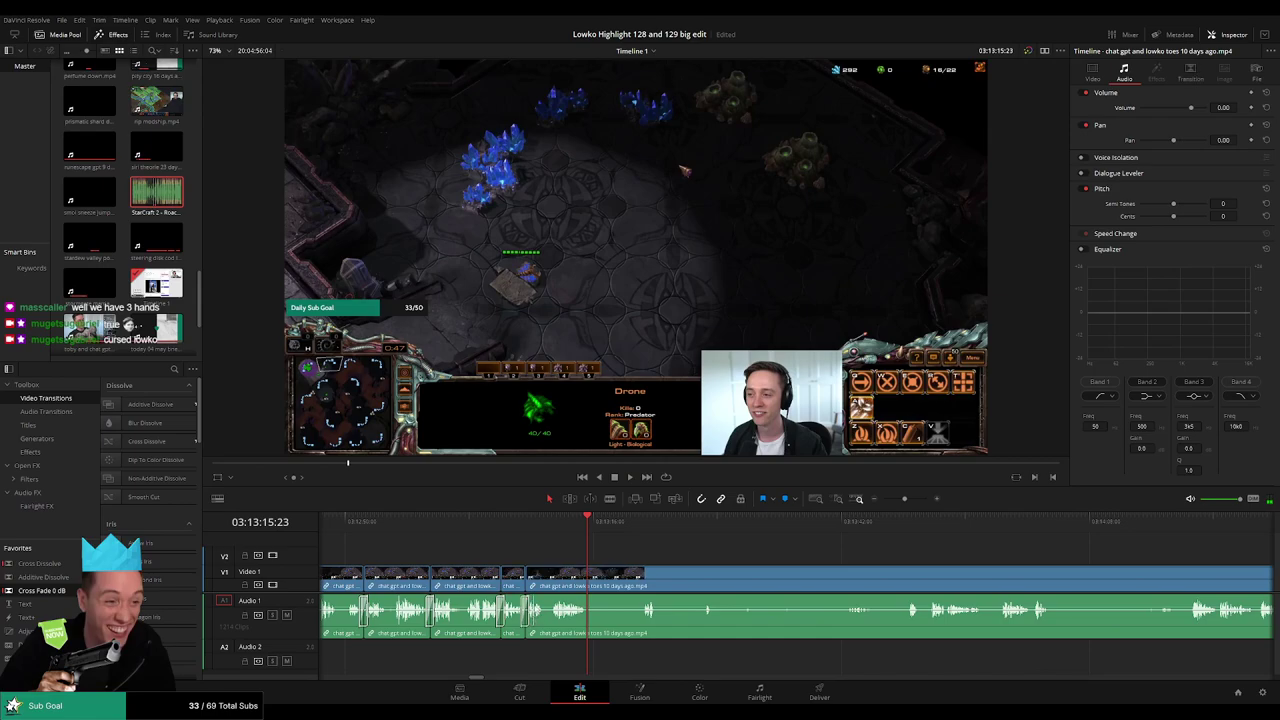
# - Ripple delete the silence from about 03:13:15 to 03:13:21, place a Cross Fade 0 dB on its join and split the clip at about 03:13:23
pyautogui.click(643, 524)
pyautogui.press('b')
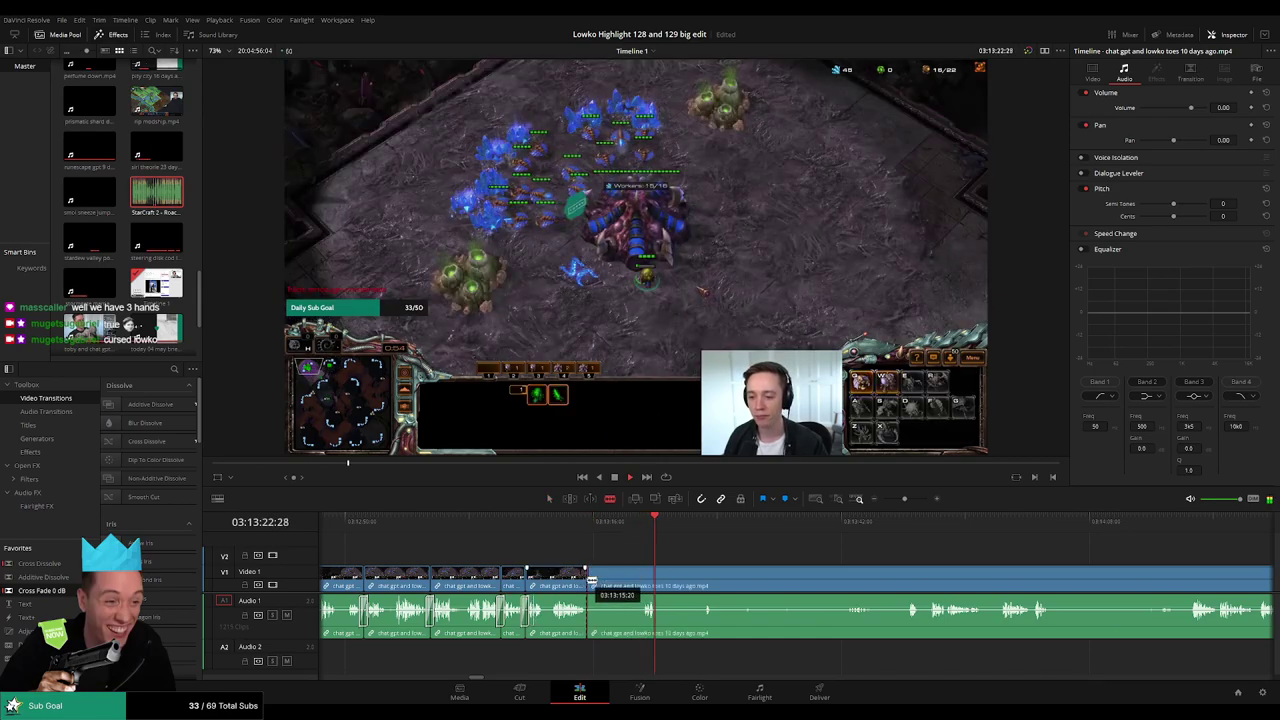
pyautogui.click(659, 578)
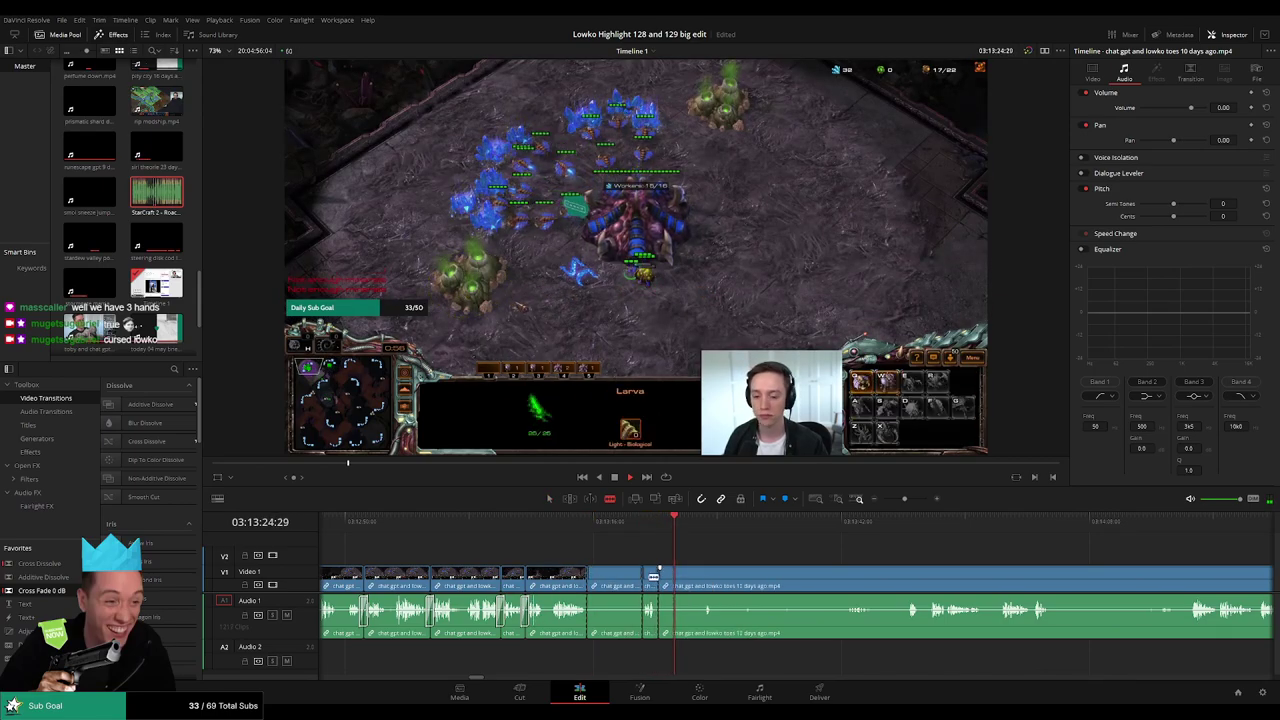
pyautogui.press('Delete')
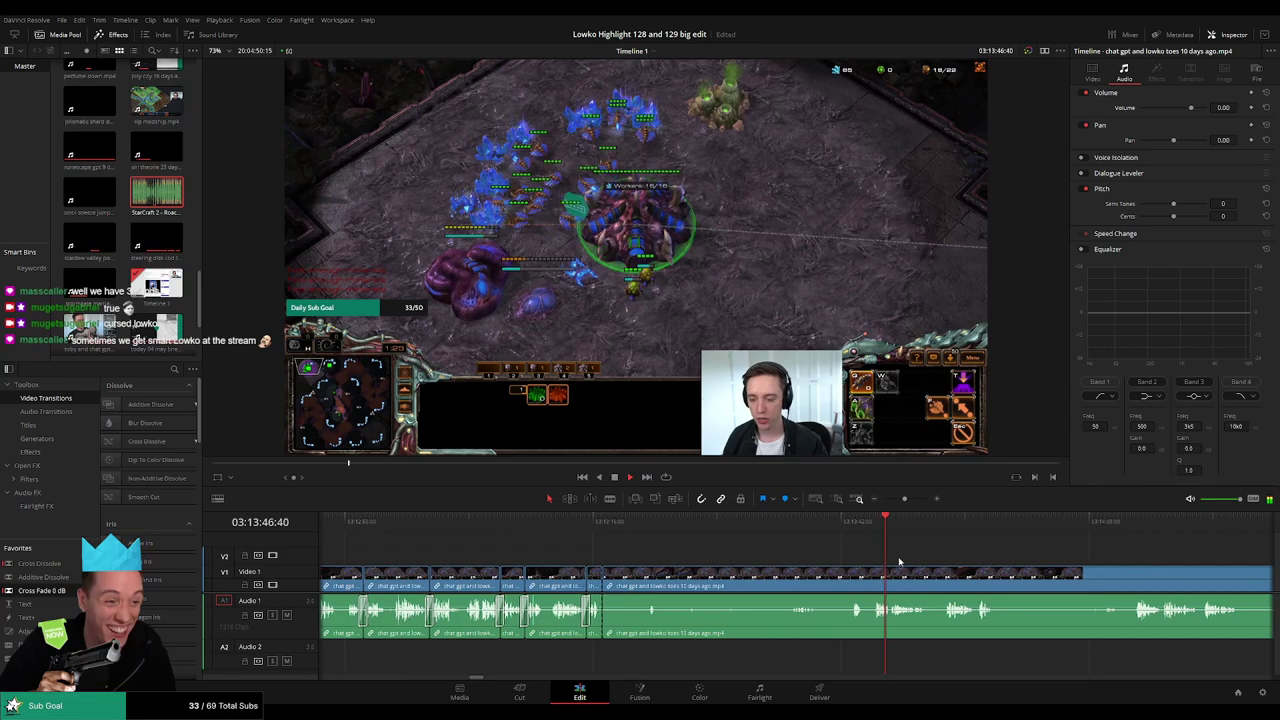
# - Ripple delete the silence from about 03:13:15 to 03:13:43 and place a Cross Fade 0 dB on its audio join
pyautogui.hscroll(3, 860, 558)
pyautogui.click(627, 578)
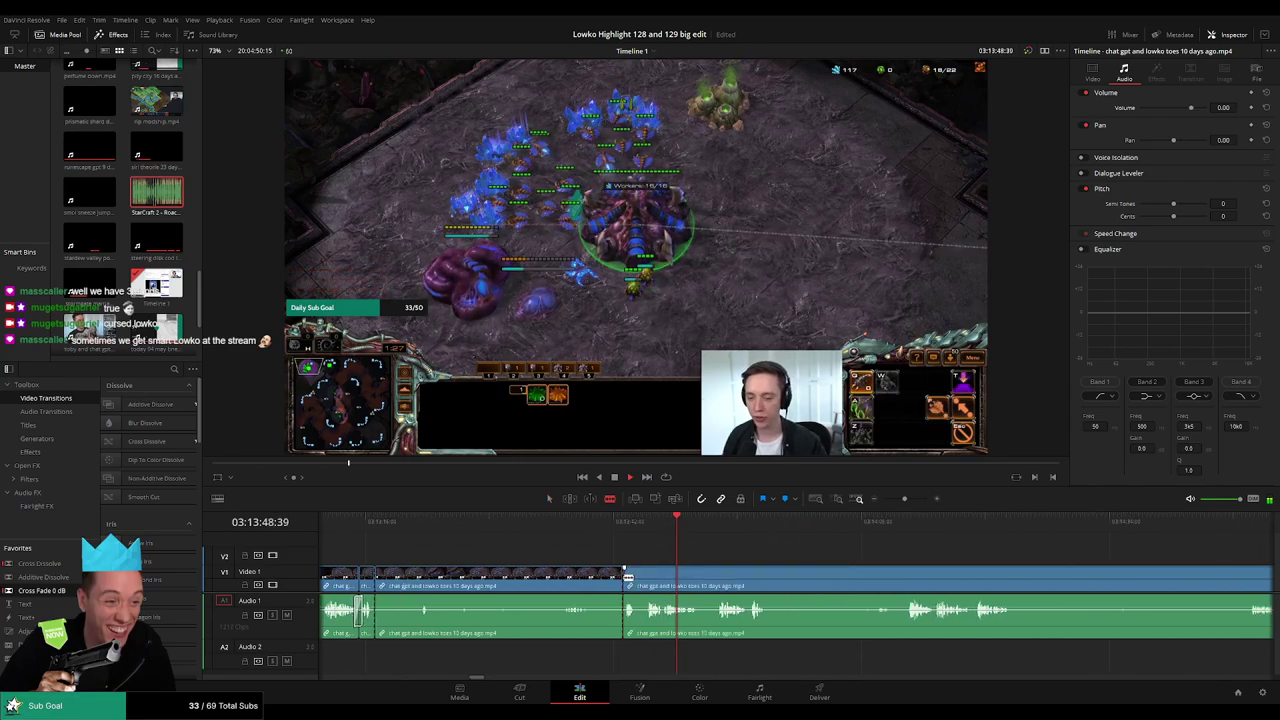
pyautogui.press('a')
pyautogui.click(591, 585)
pyautogui.press('Delete')
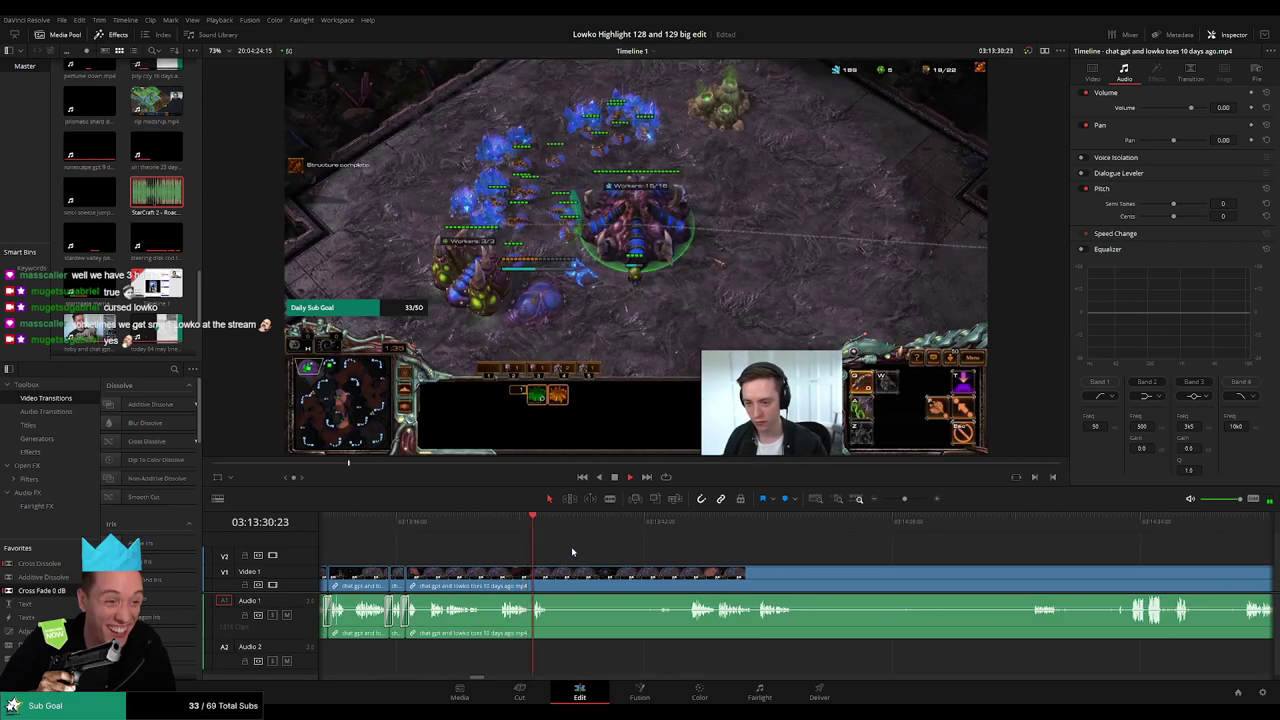
# - Ripple delete the short pause from about 03:13:25 to 03:13:27 and place a Cross Fade 0 dB on its audio join
pyautogui.click(483, 577)
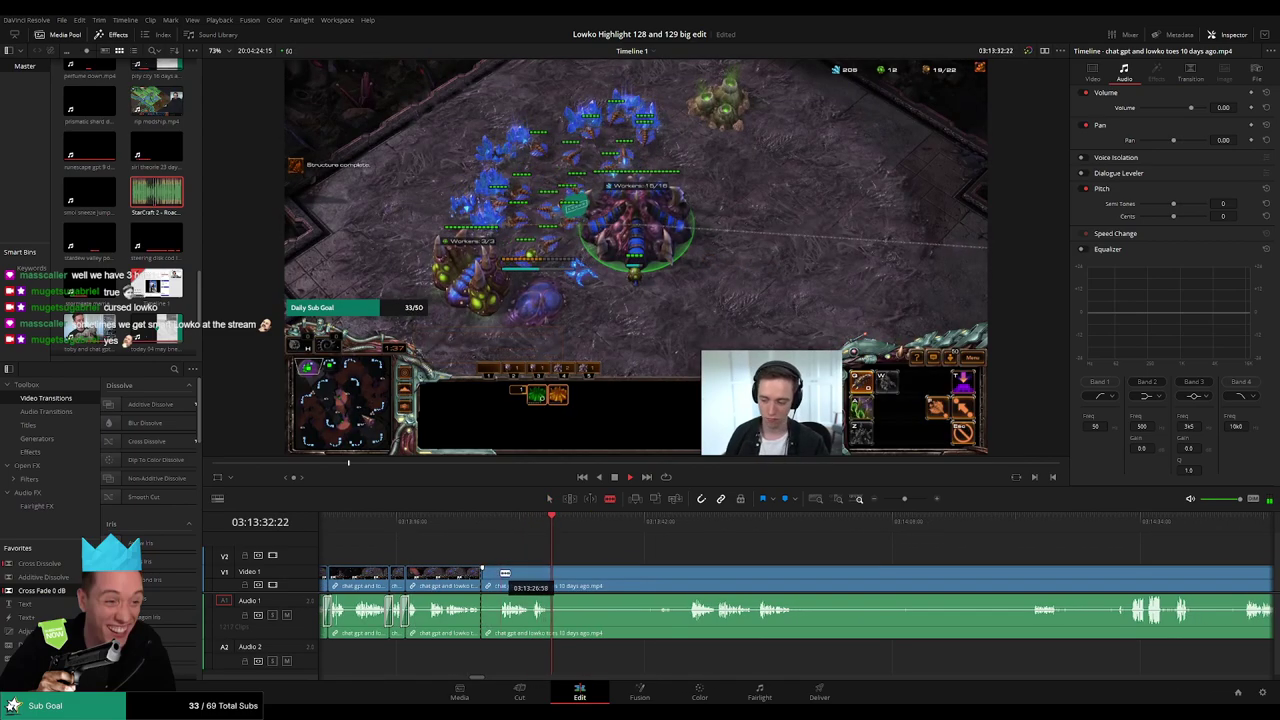
pyautogui.press('Delete')
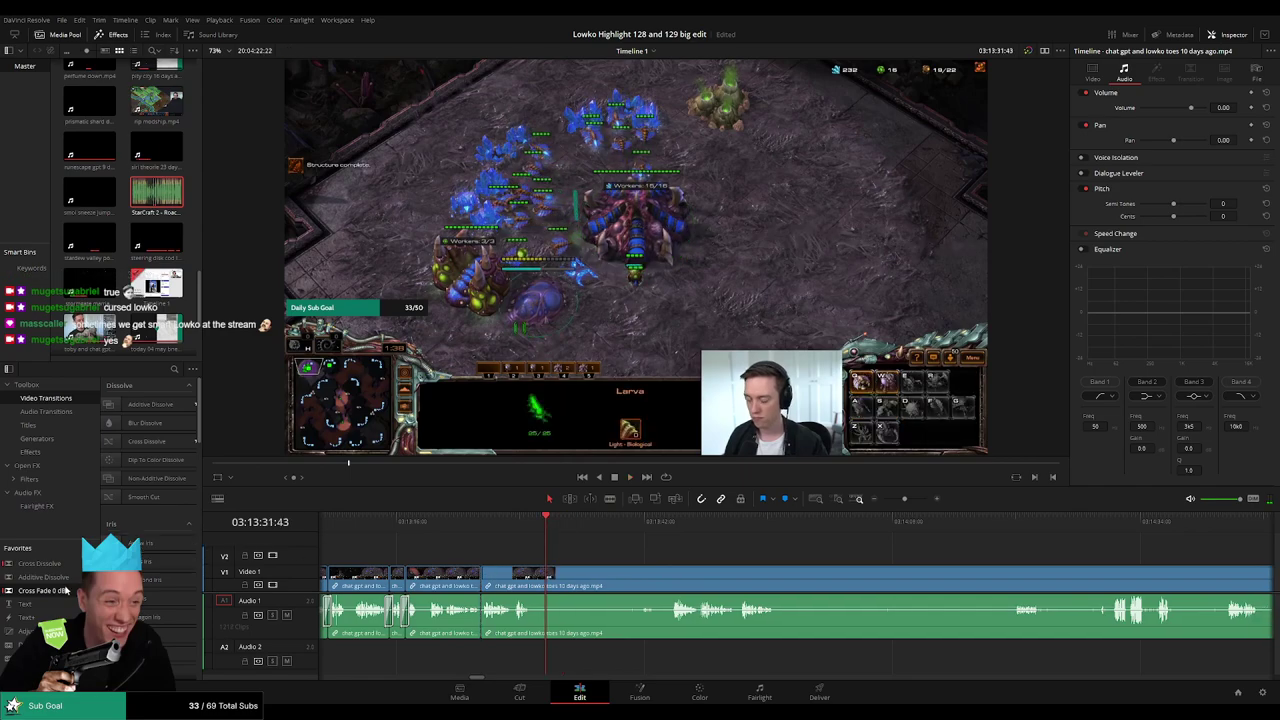
pyautogui.press('space')
# - Ripple delete the silence from about 03:13:30 to 03:13:45 and place a Cross Fade 0 dB on its audio join
pyautogui.press('b')
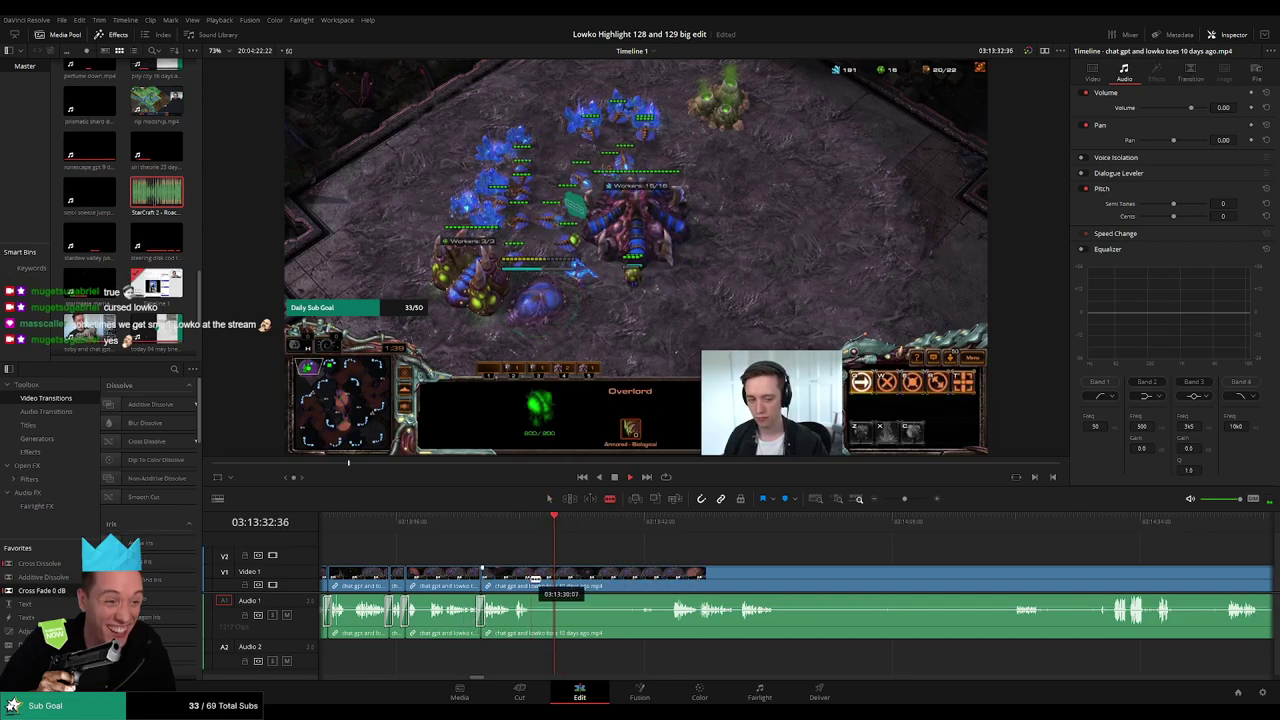
pyautogui.click(532, 579)
pyautogui.click(672, 526)
pyautogui.hscroll(2, 716, 566)
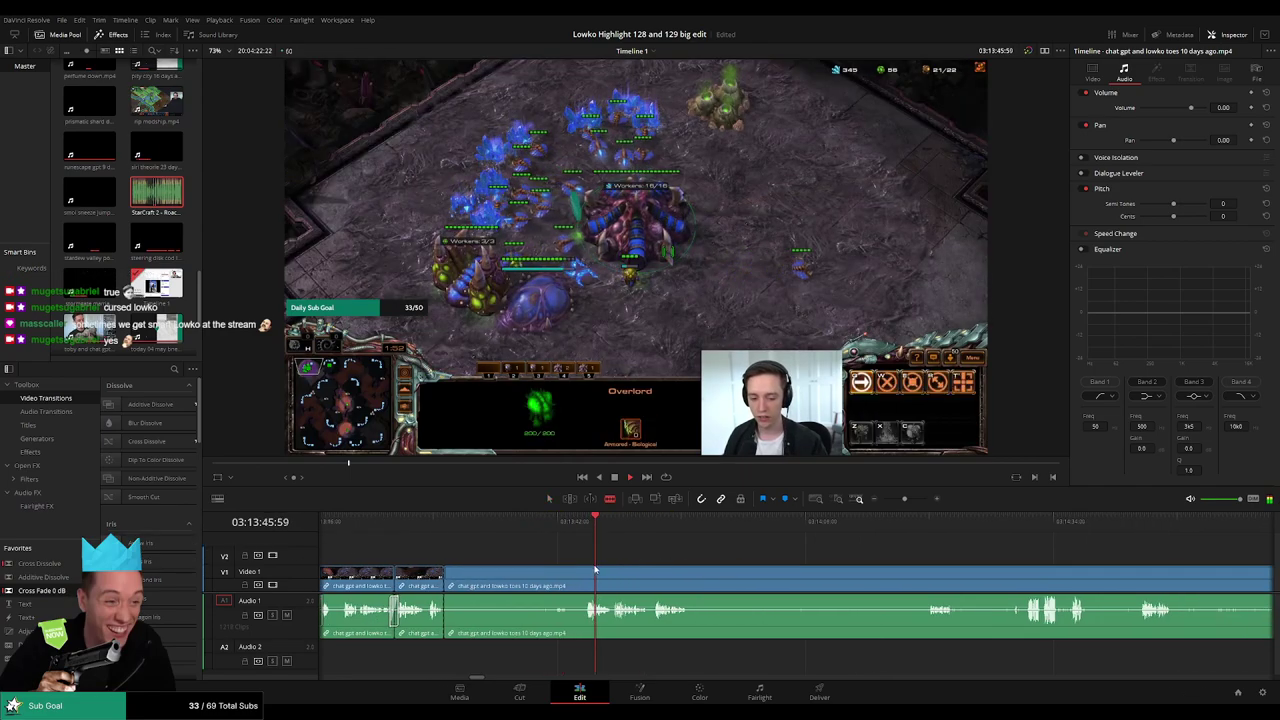
pyautogui.click(585, 575)
pyautogui.press('a')
pyautogui.click(542, 578)
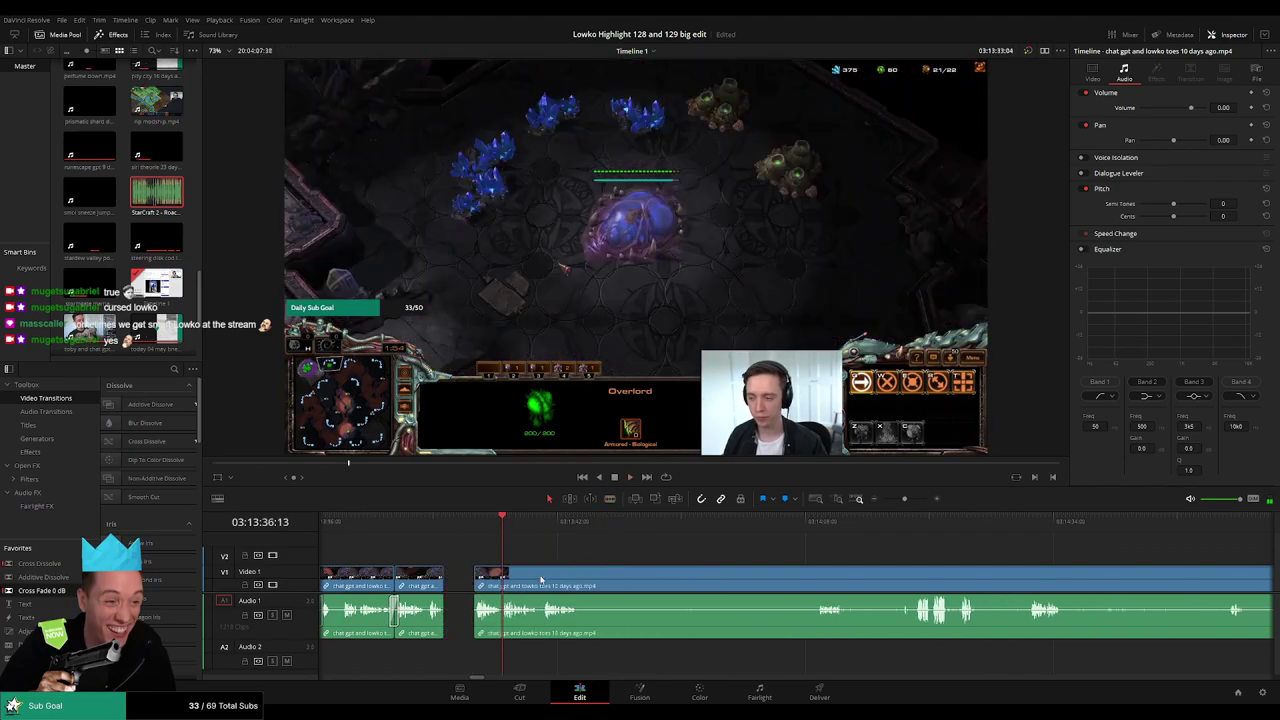
pyautogui.press('Delete')
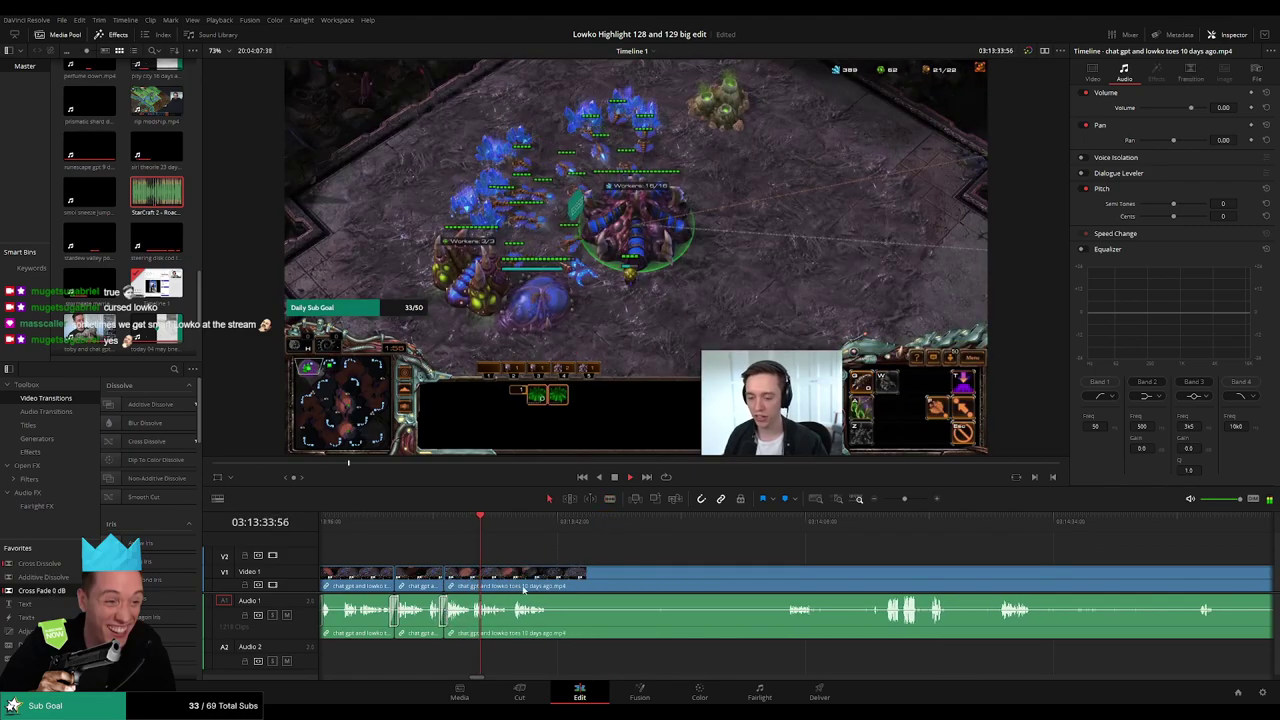
# - Split the clip after the speech at about 03:13:41
pyautogui.click(512, 532)
pyautogui.hscroll(2, 554, 567)
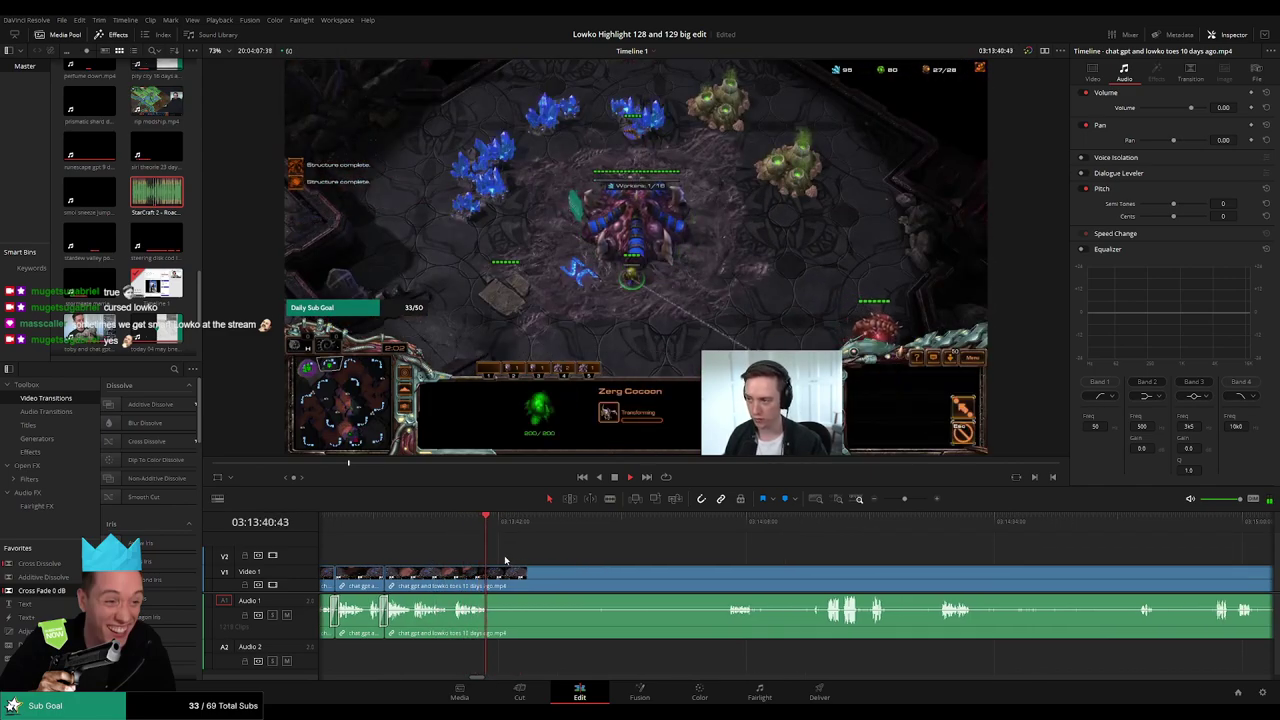
pyautogui.hotkey('ctrl', 'b')
# - Skim the rest of the "chat gpt and lowko" clip after the split and ripple delete it
pyautogui.click(826, 521)
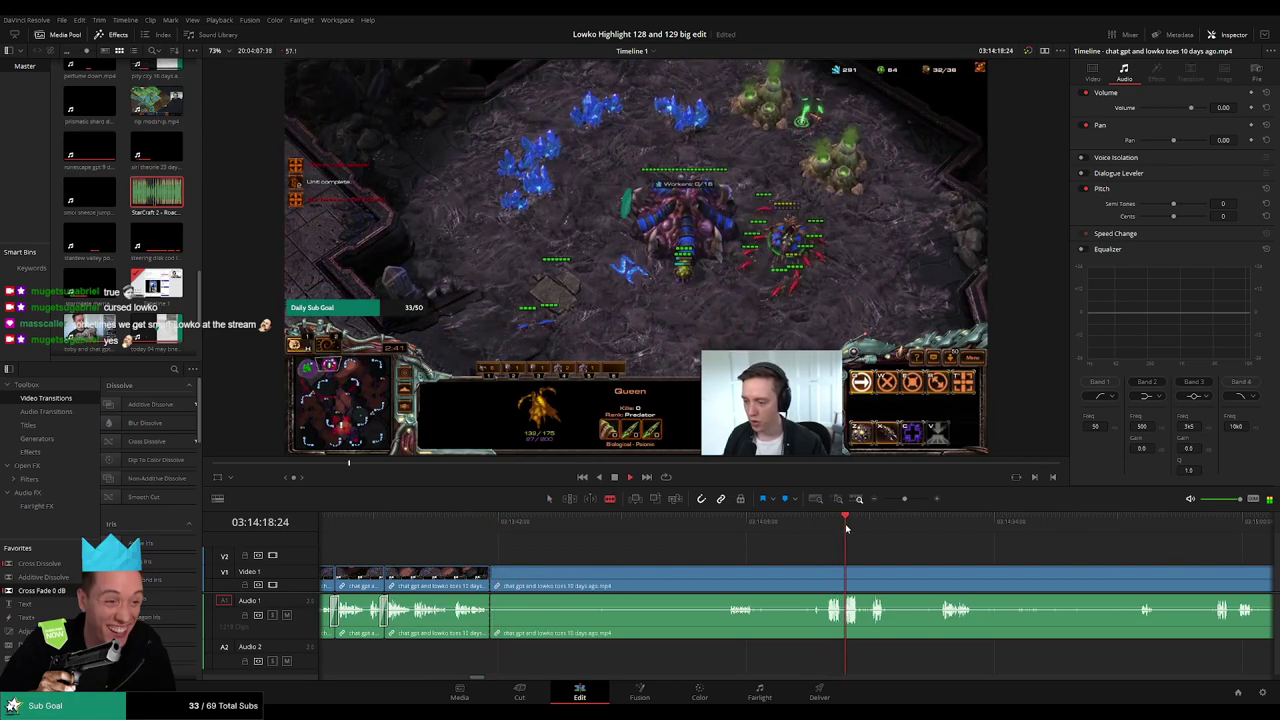
pyautogui.click(871, 524)
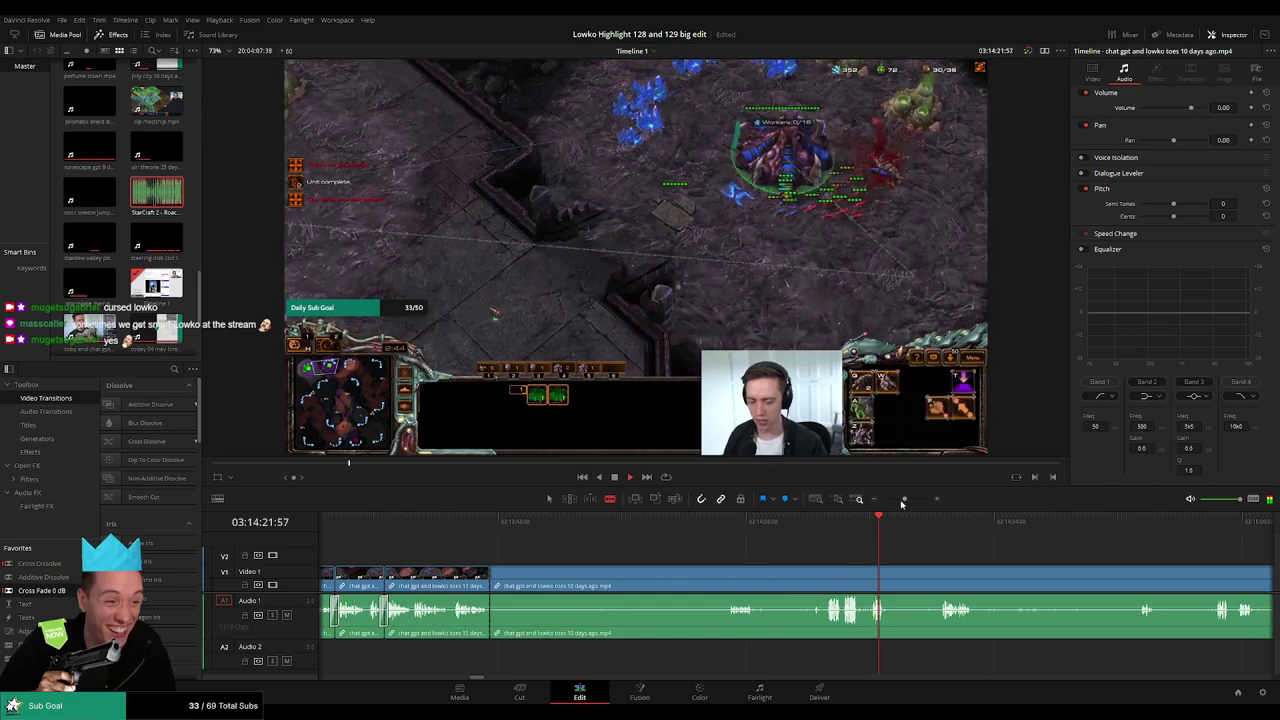
pyautogui.moveTo(904, 499); pyautogui.dragTo(891, 502)
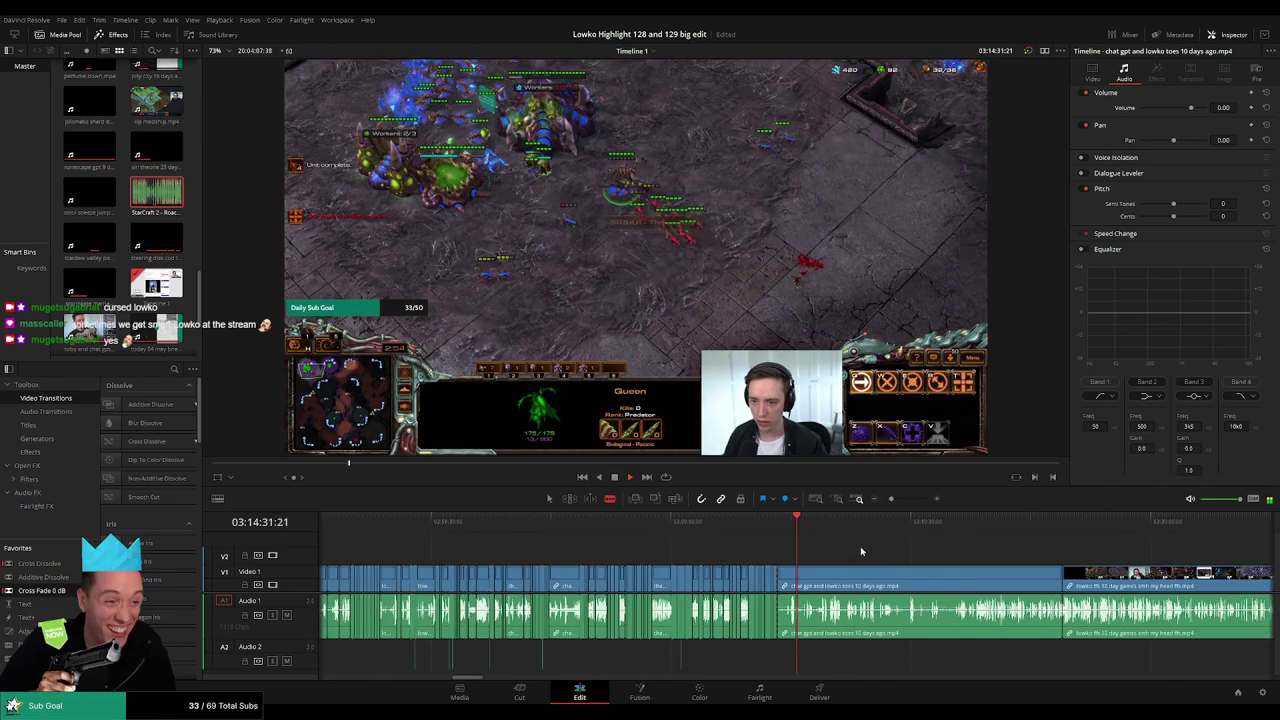
pyautogui.click(807, 526)
pyautogui.moveTo(810, 530); pyautogui.dragTo(968, 526)
pyautogui.click(997, 522)
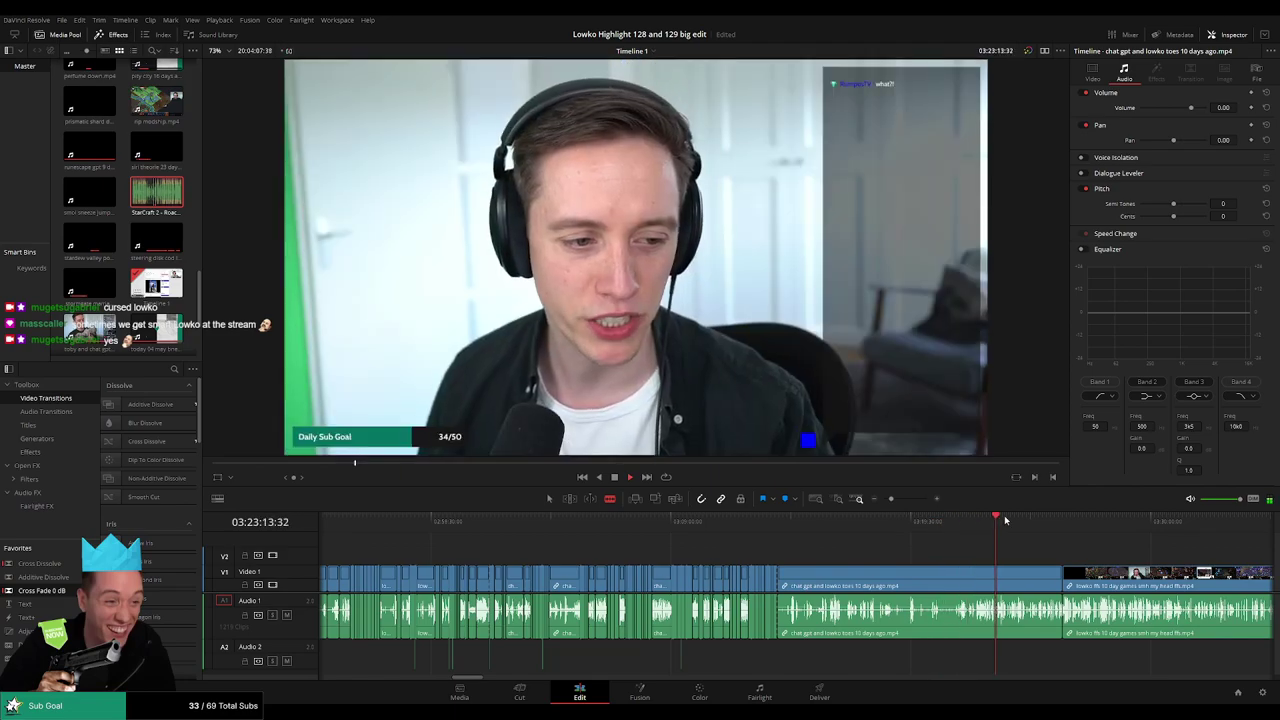
pyautogui.click(1006, 520)
pyautogui.click(1023, 519)
pyautogui.click(881, 581)
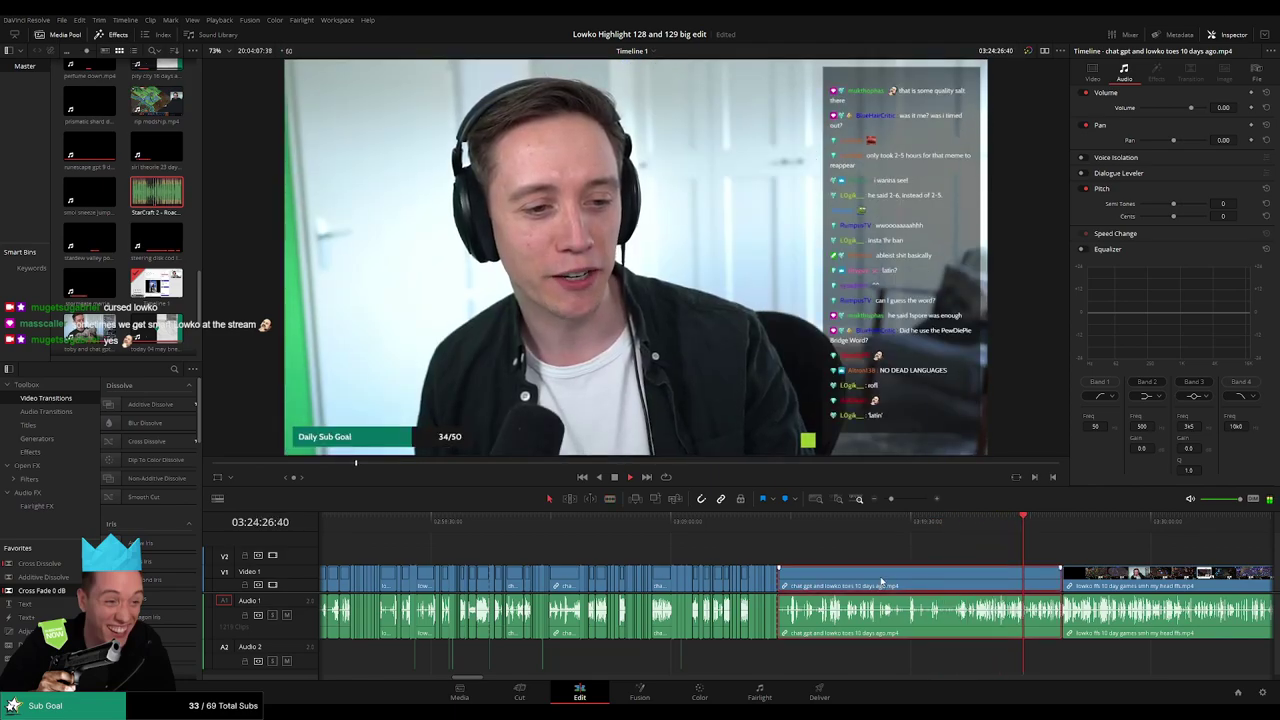
pyautogui.press('Delete')
# - Survey the remaining unedited clips on the timeline from about 03:13:42 through to the end
pyautogui.moveTo(902, 548); pyautogui.dragTo(635, 542)
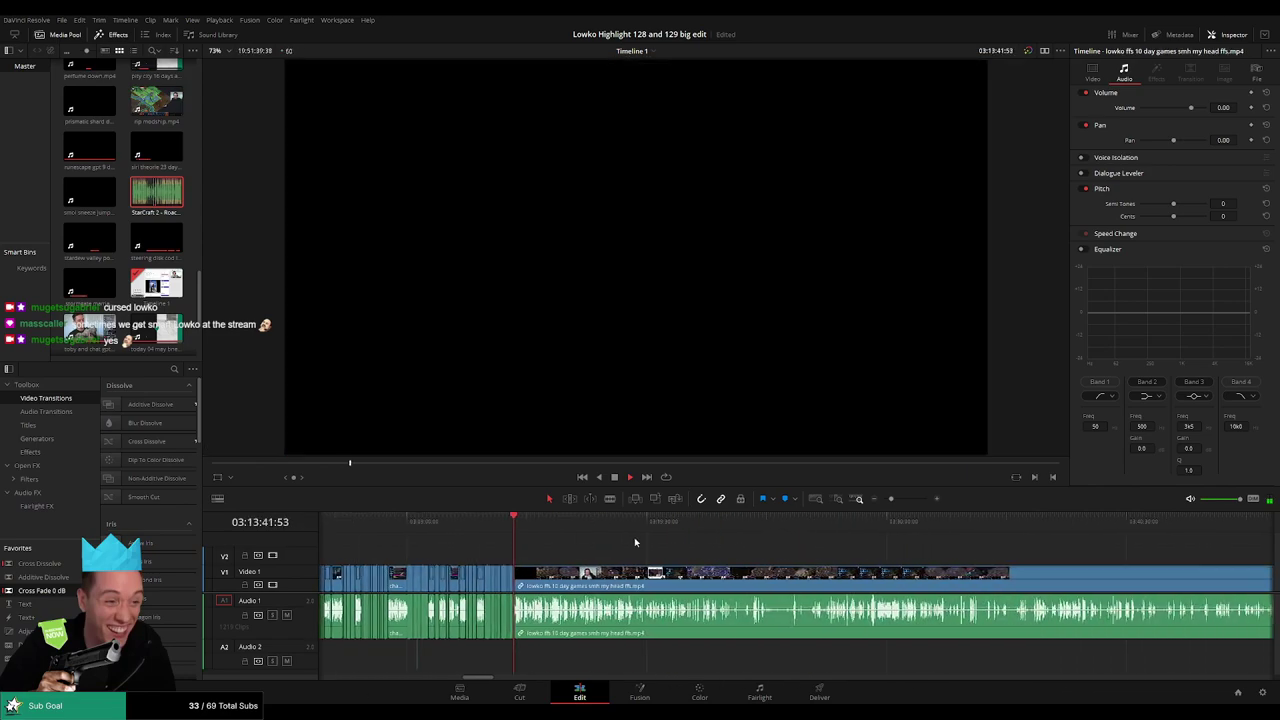
pyautogui.click(526, 520)
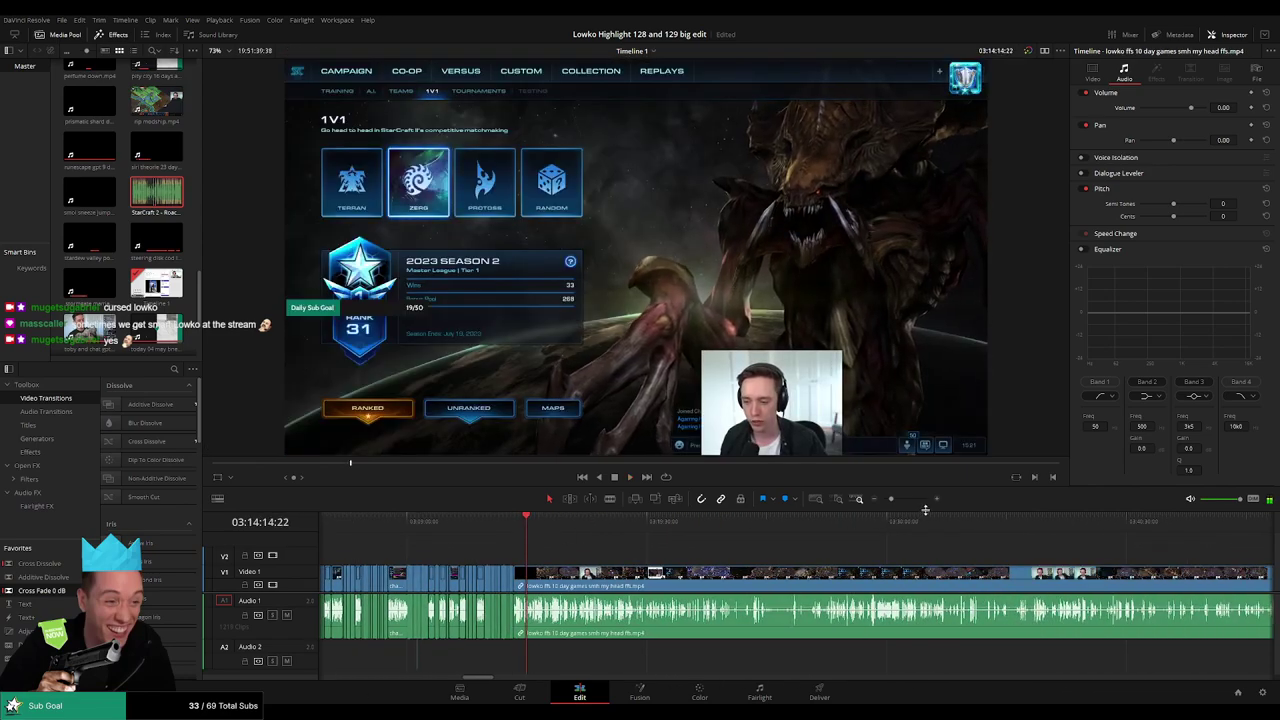
pyautogui.moveTo(891, 502); pyautogui.dragTo(874, 503)
pyautogui.moveTo(1060, 559); pyautogui.dragTo(480, 548)
pyautogui.hscroll(10, 1124, 572)
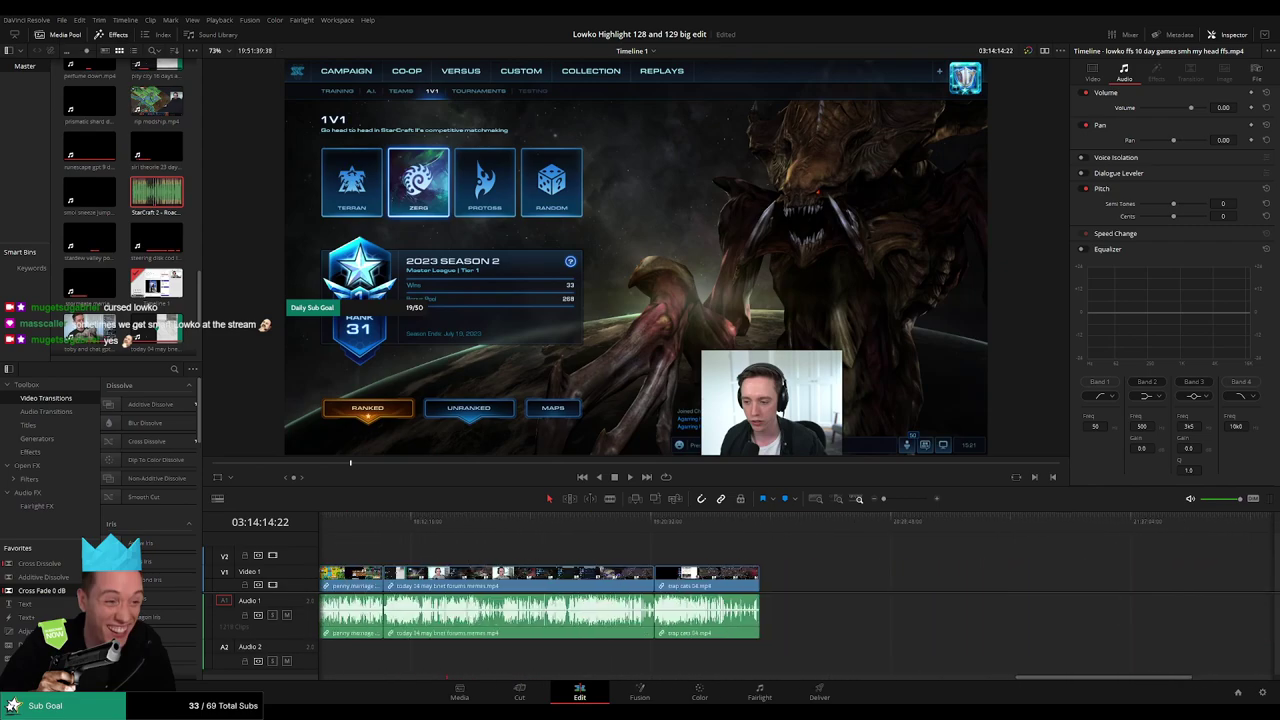
pyautogui.hscroll(-15, 494, 557)
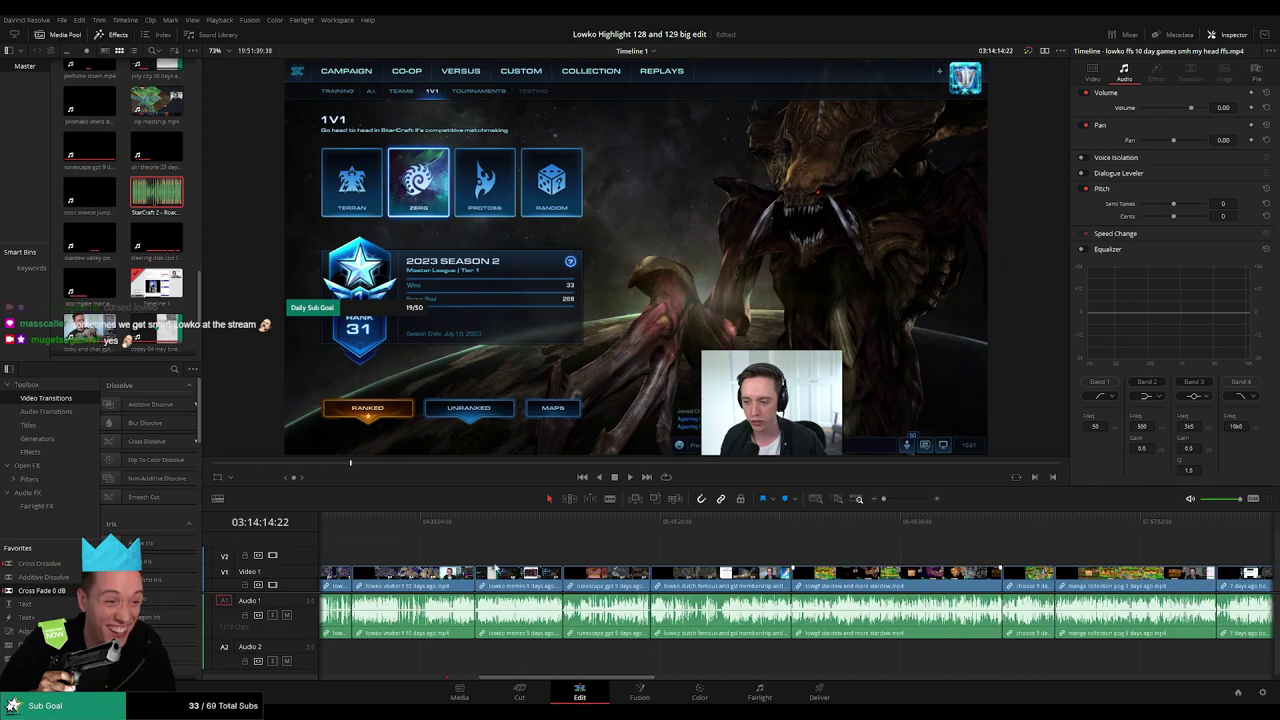
pyautogui.hscroll(-3, 546, 568)
pyautogui.hscroll(6, 755, 556)
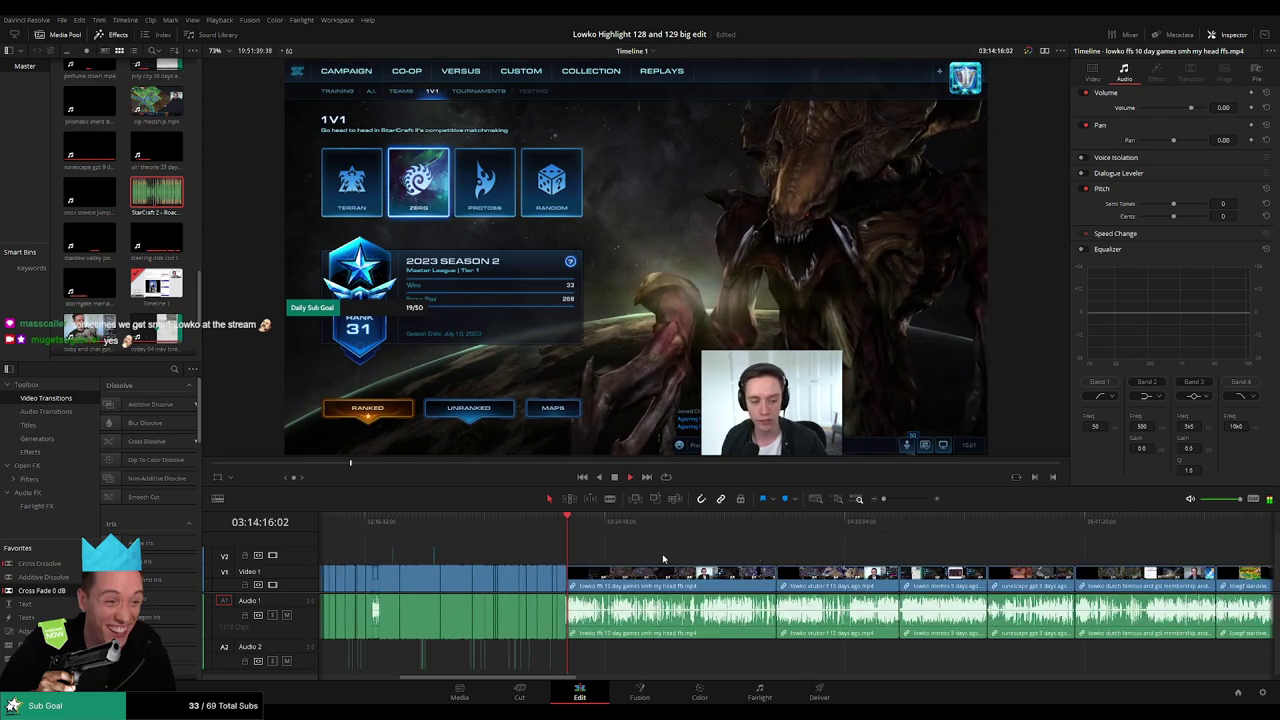
# - Skim the clip "lowko ffs 10 day games smh my head ffs.mp4" from about 03:14 to 03:46 for moments worth keeping
pyautogui.scroll(10, 663, 559)
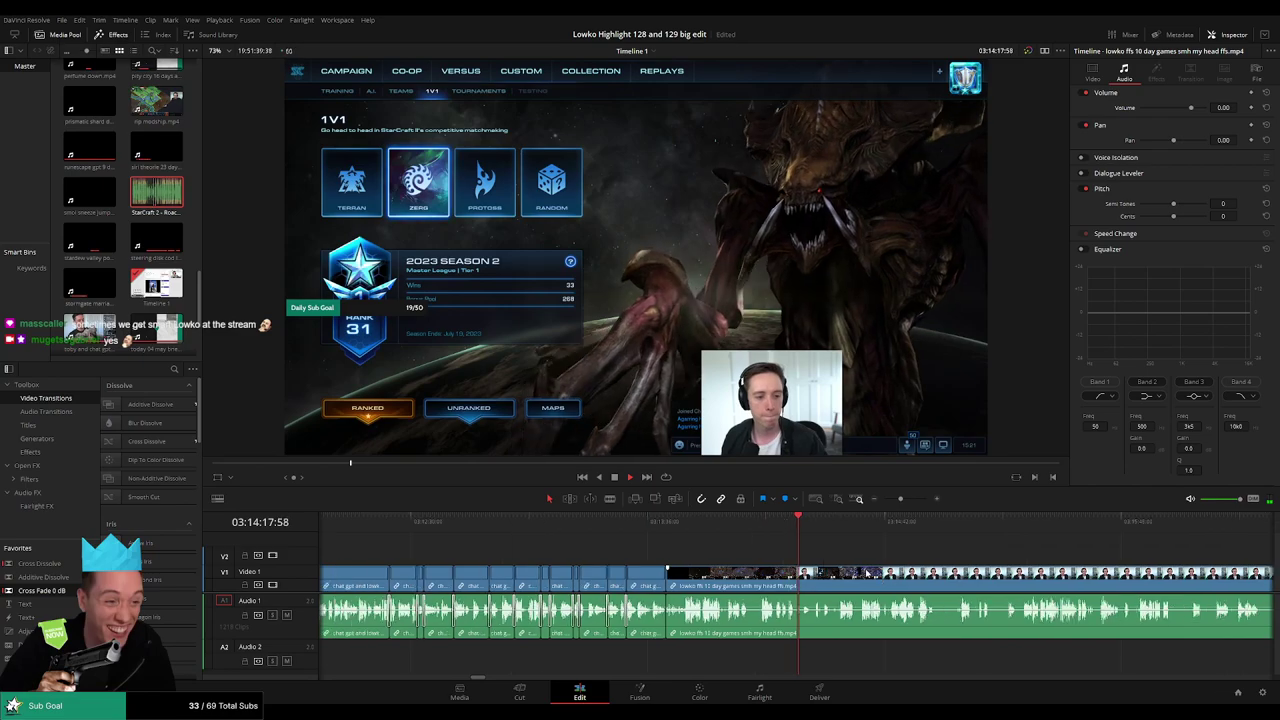
pyautogui.scroll(-10, 655, 555)
pyautogui.hscroll(3, 649, 551)
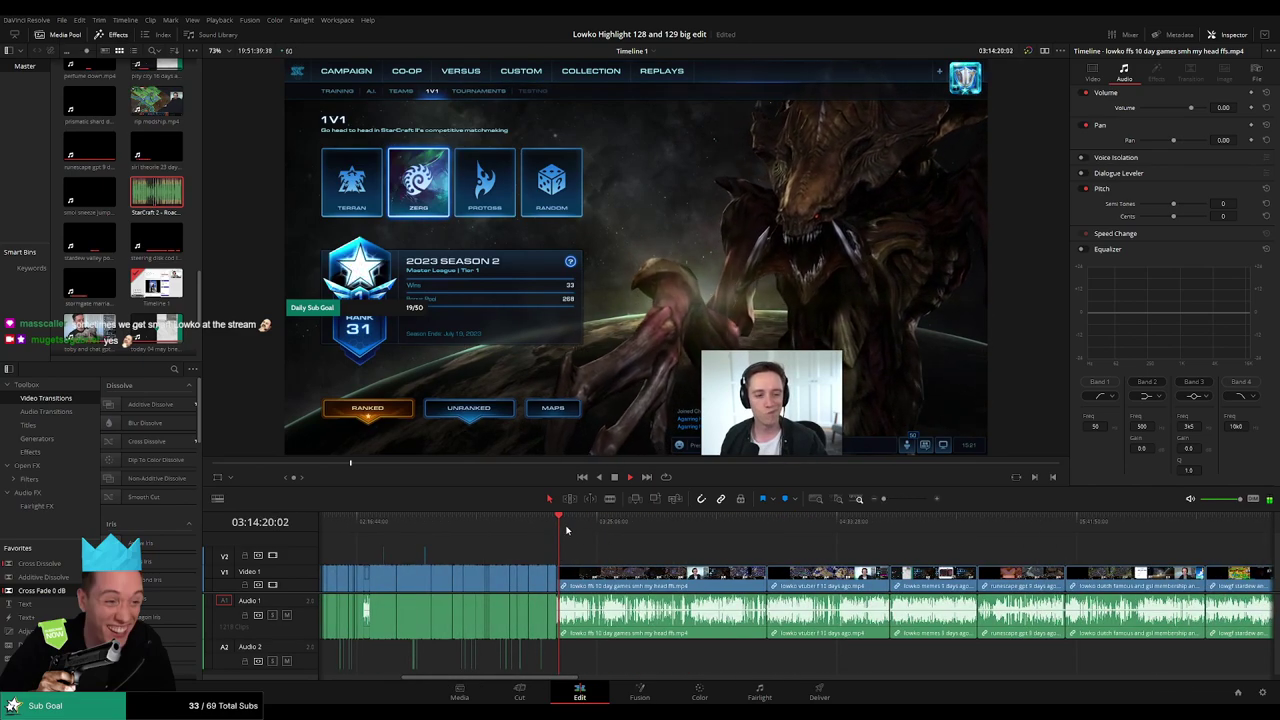
pyautogui.scroll(10, 573, 529)
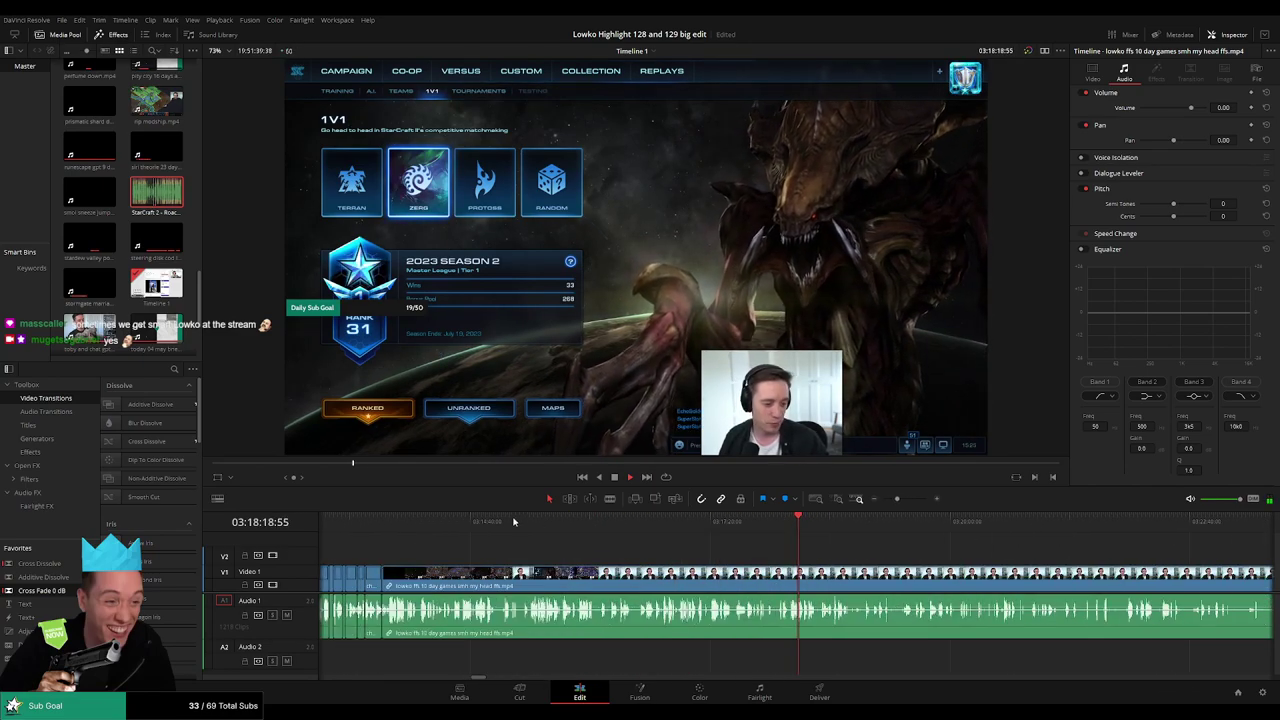
pyautogui.moveTo(431, 532); pyautogui.dragTo(954, 558)
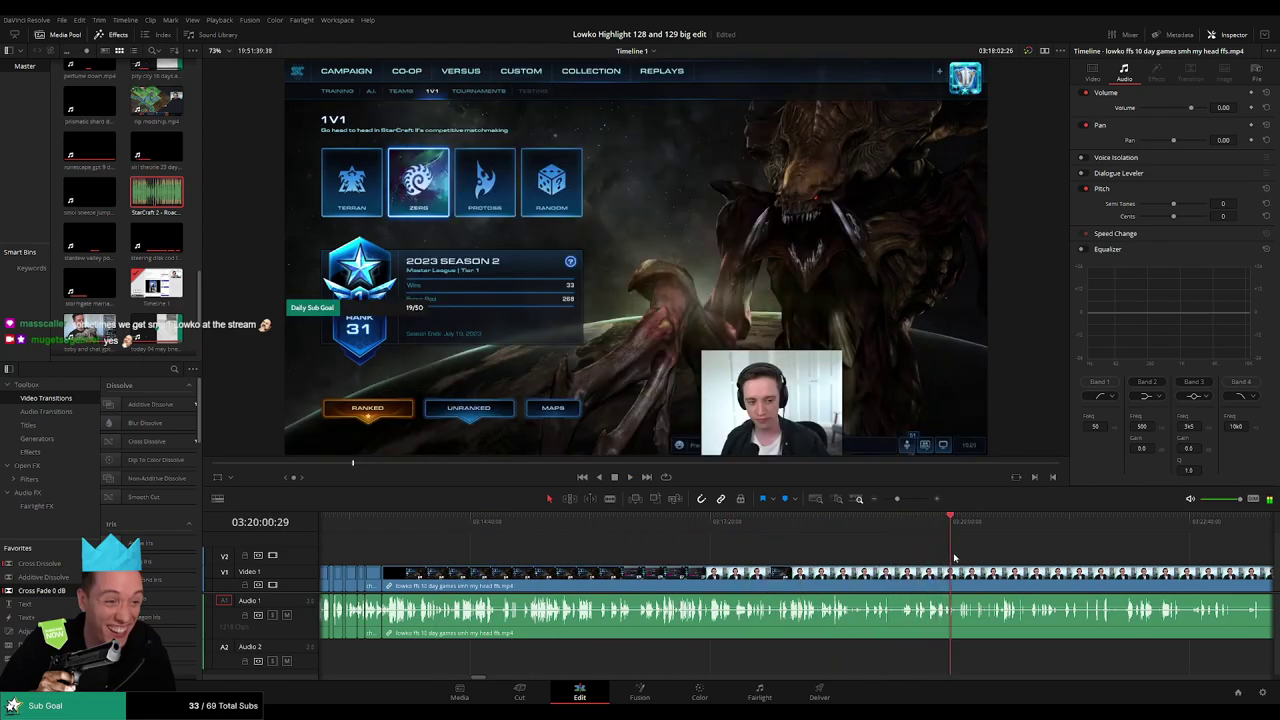
pyautogui.scroll(-4, 960, 556)
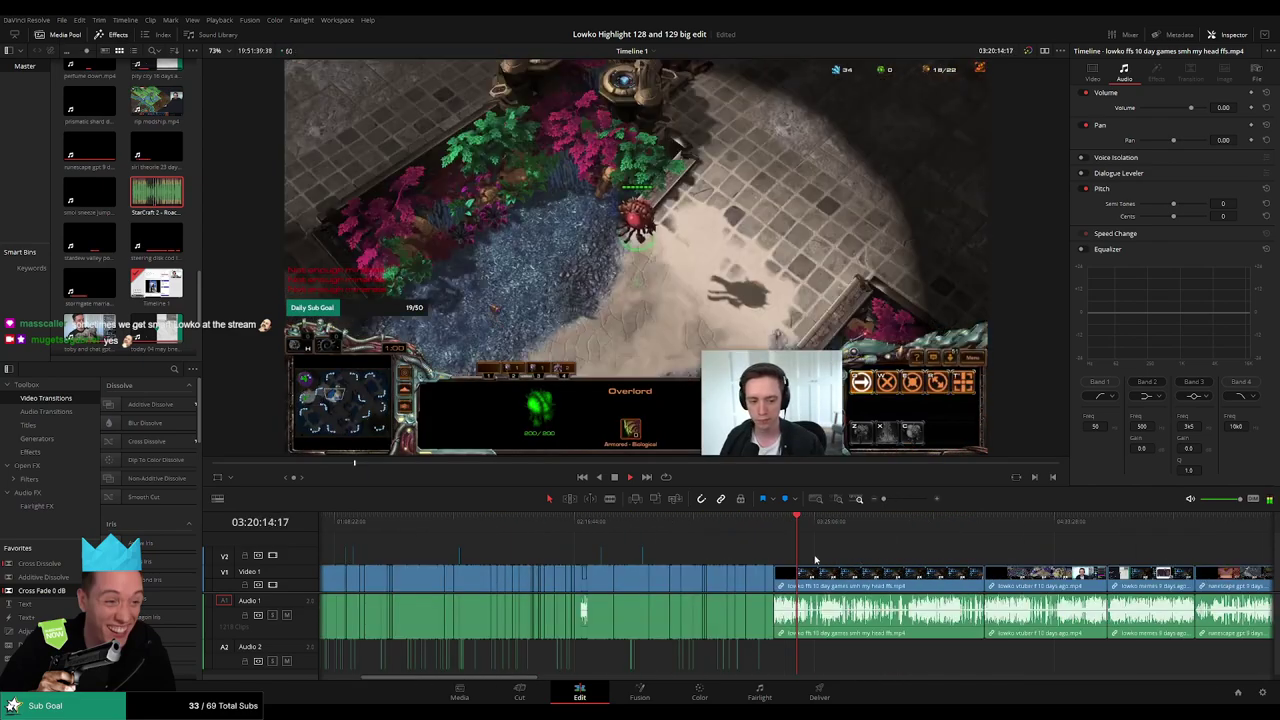
pyautogui.moveTo(833, 558); pyautogui.dragTo(660, 552)
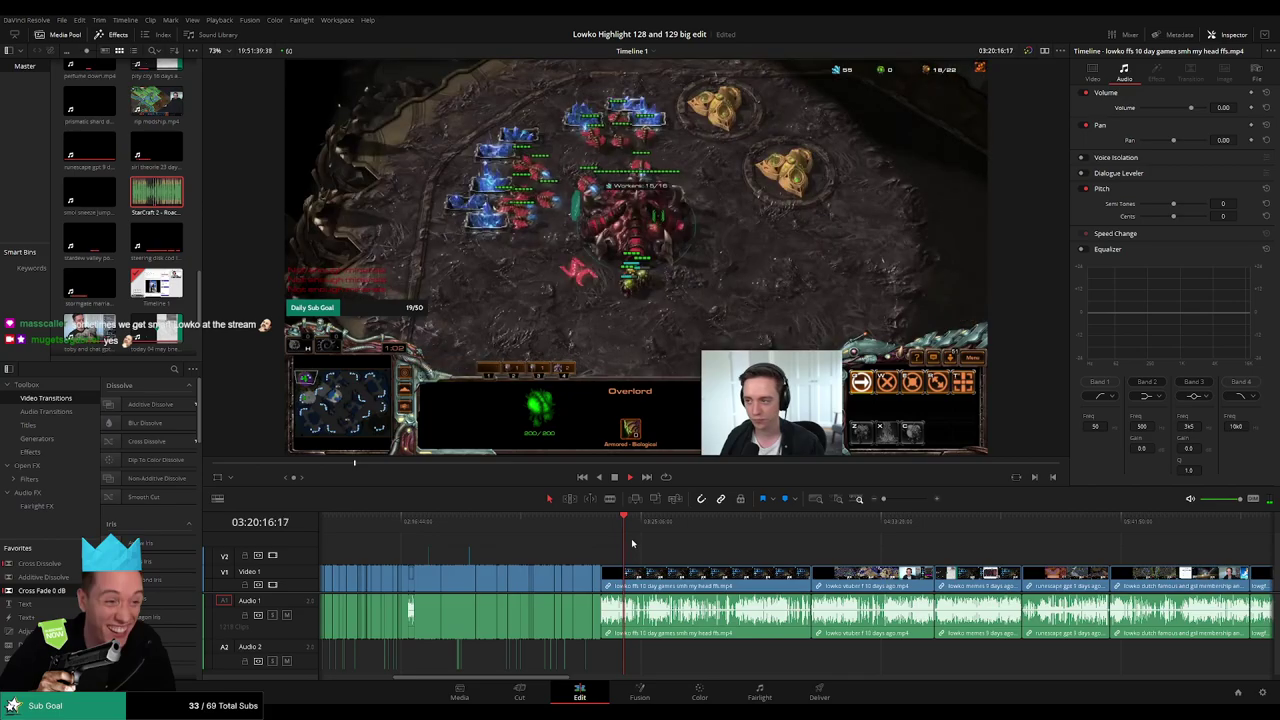
pyautogui.click(636, 530)
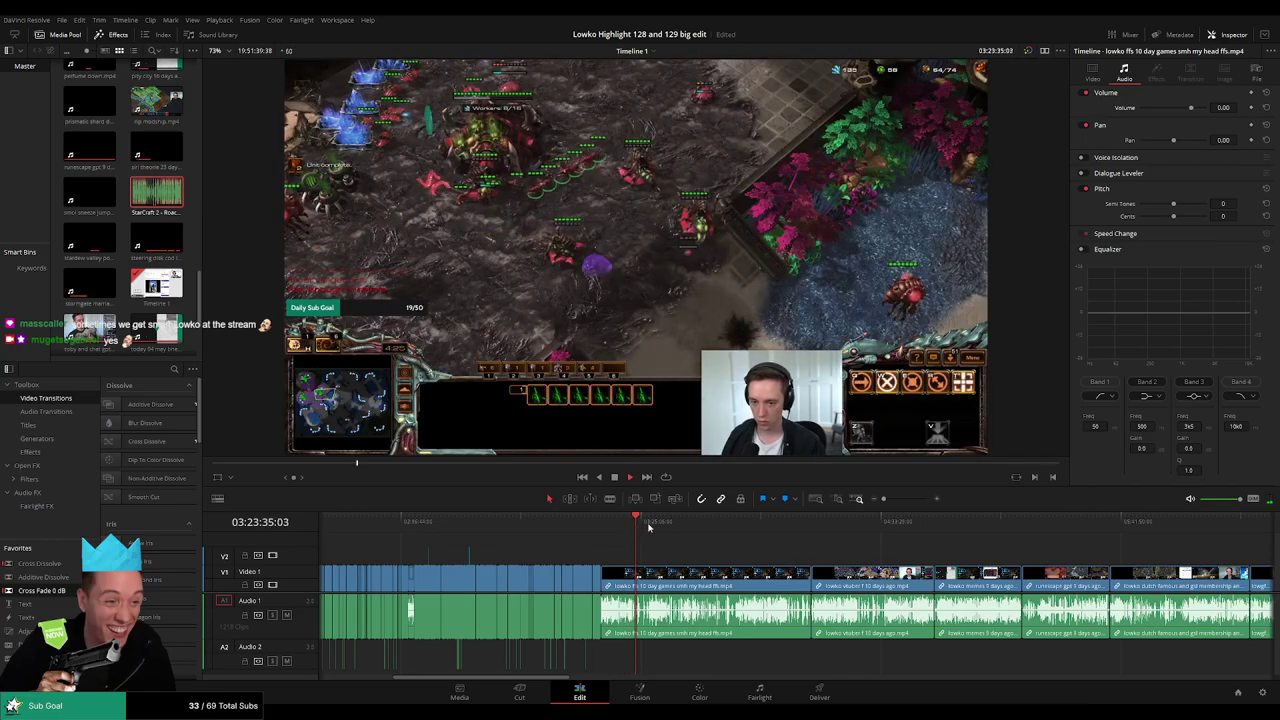
pyautogui.click(648, 528)
pyautogui.click(665, 530)
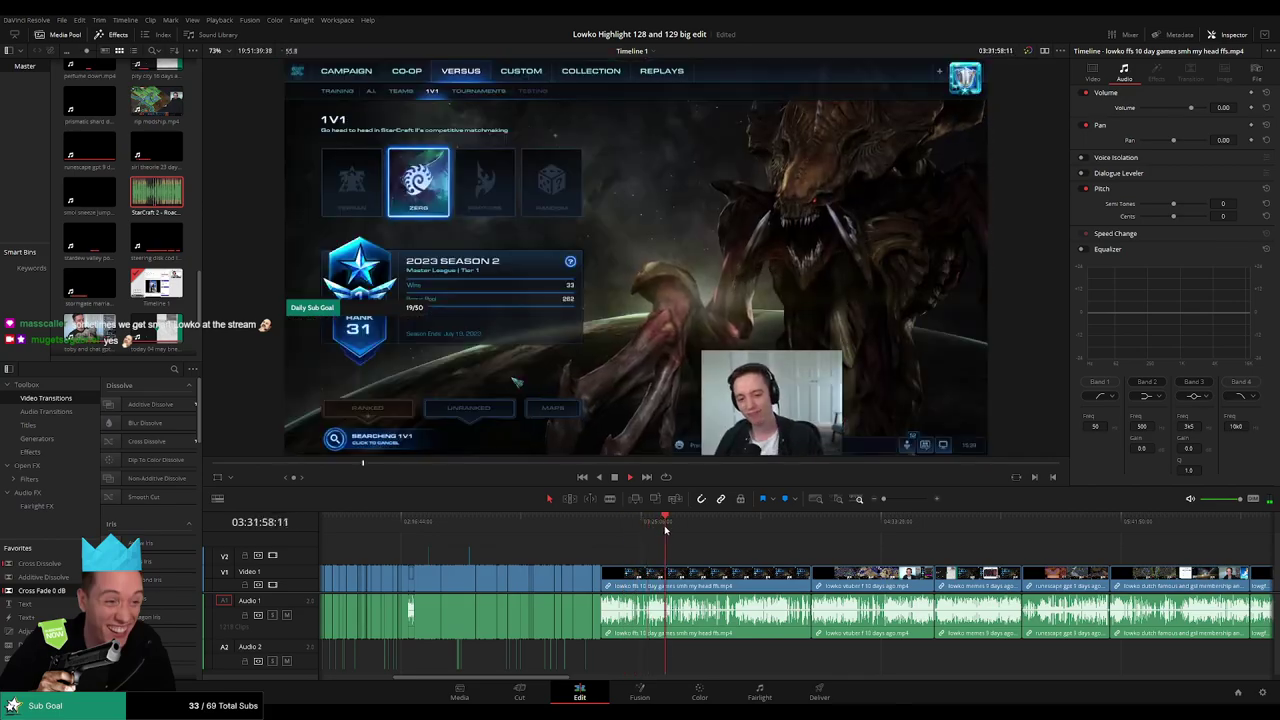
pyautogui.click(685, 529)
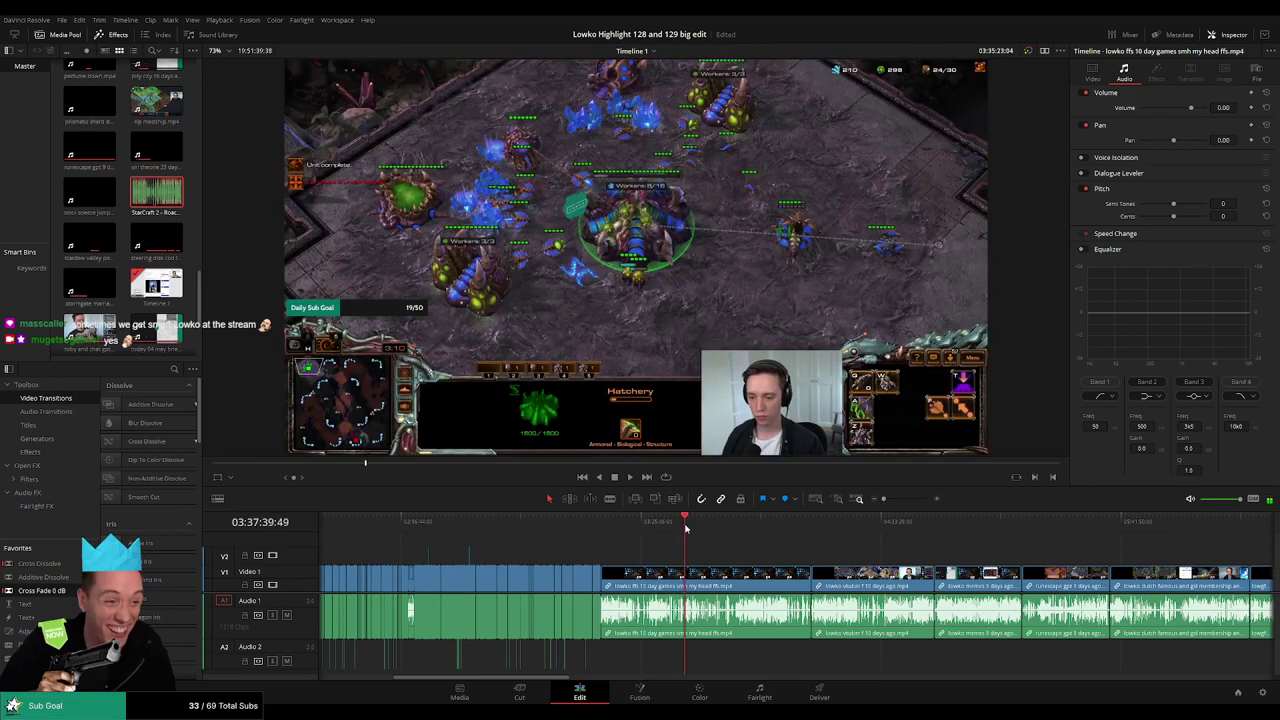
pyautogui.click(694, 530)
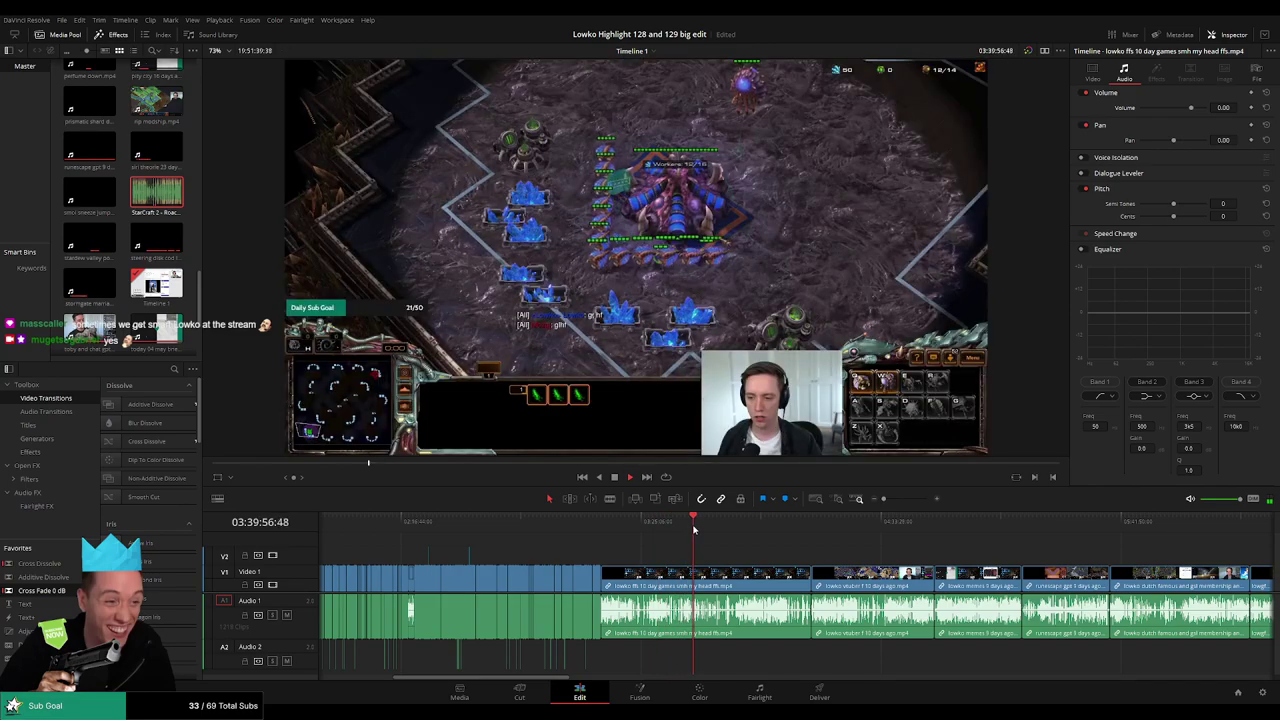
pyautogui.click(703, 530)
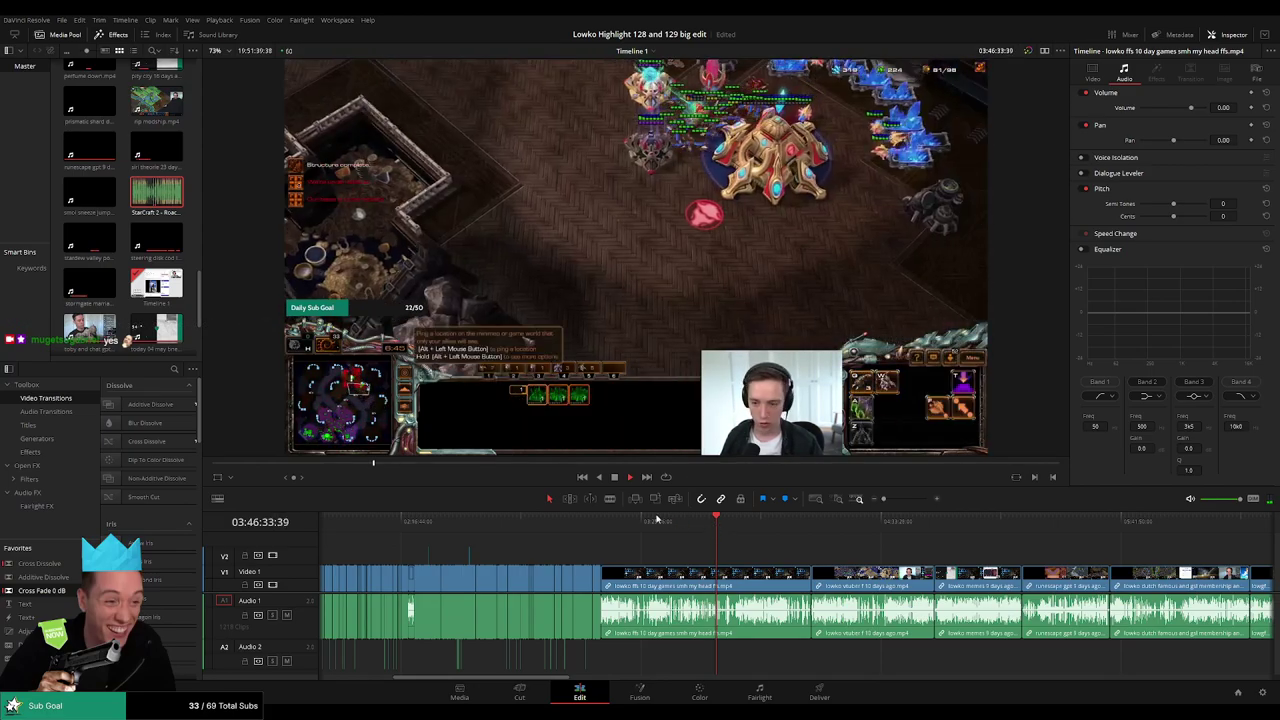
# - Review the clip "lowko ffs 10 day games smh my head ffs.mp4" between about 03:23:42 and 03:24:34 for moments worth keeping
pyautogui.click(625, 530)
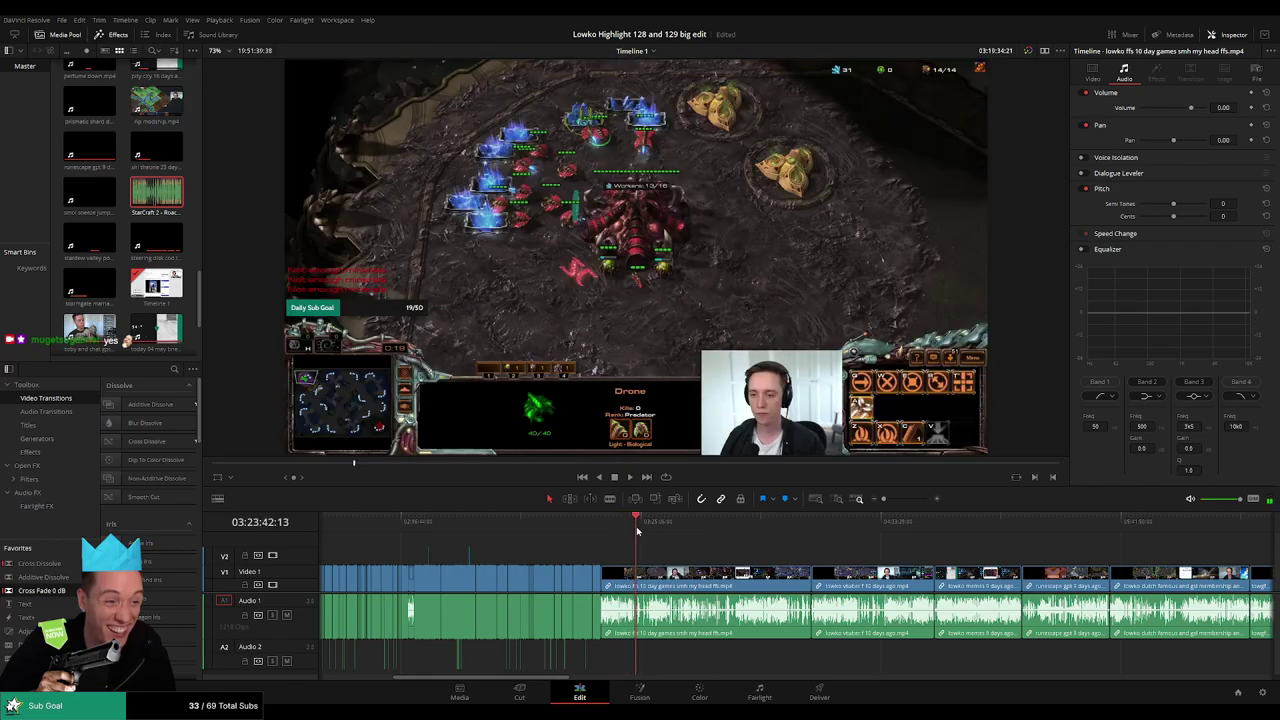
pyautogui.scroll(3, 687, 537)
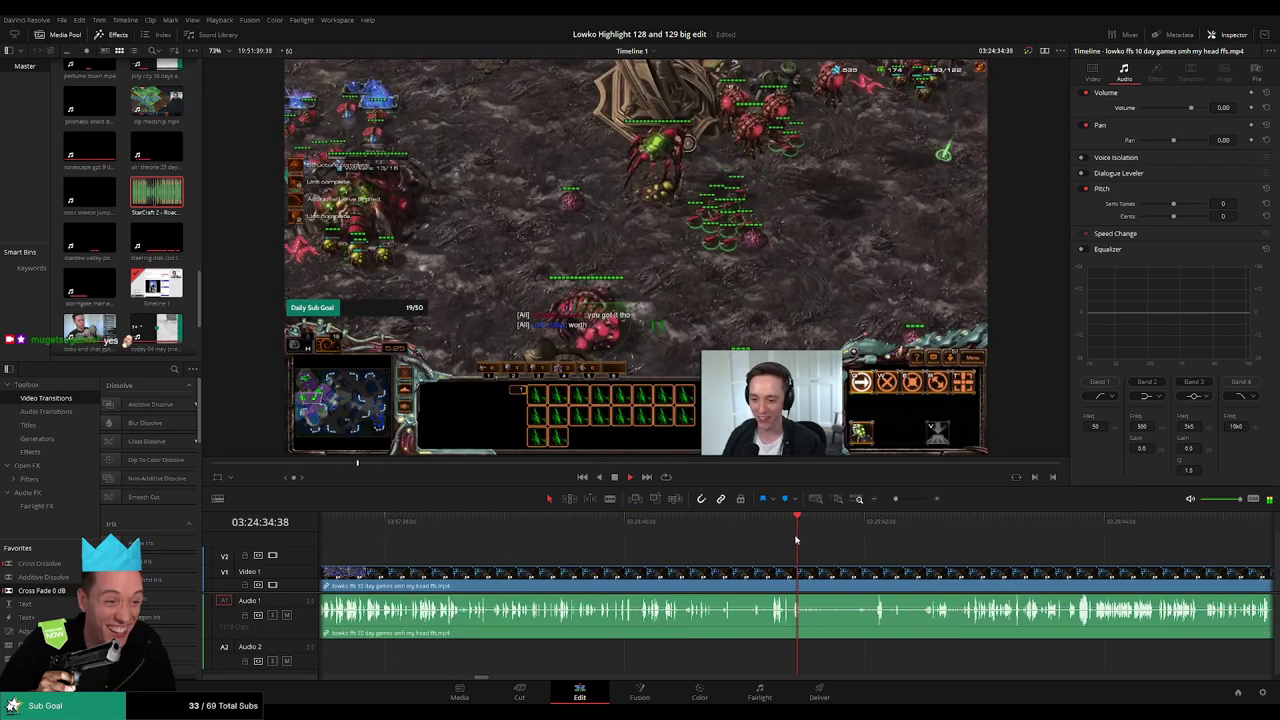
pyautogui.moveTo(796, 536)
pyautogui.mouseDown()
pyautogui.moveTo(660, 537)
pyautogui.moveTo(779, 538)
pyautogui.mouseUp()
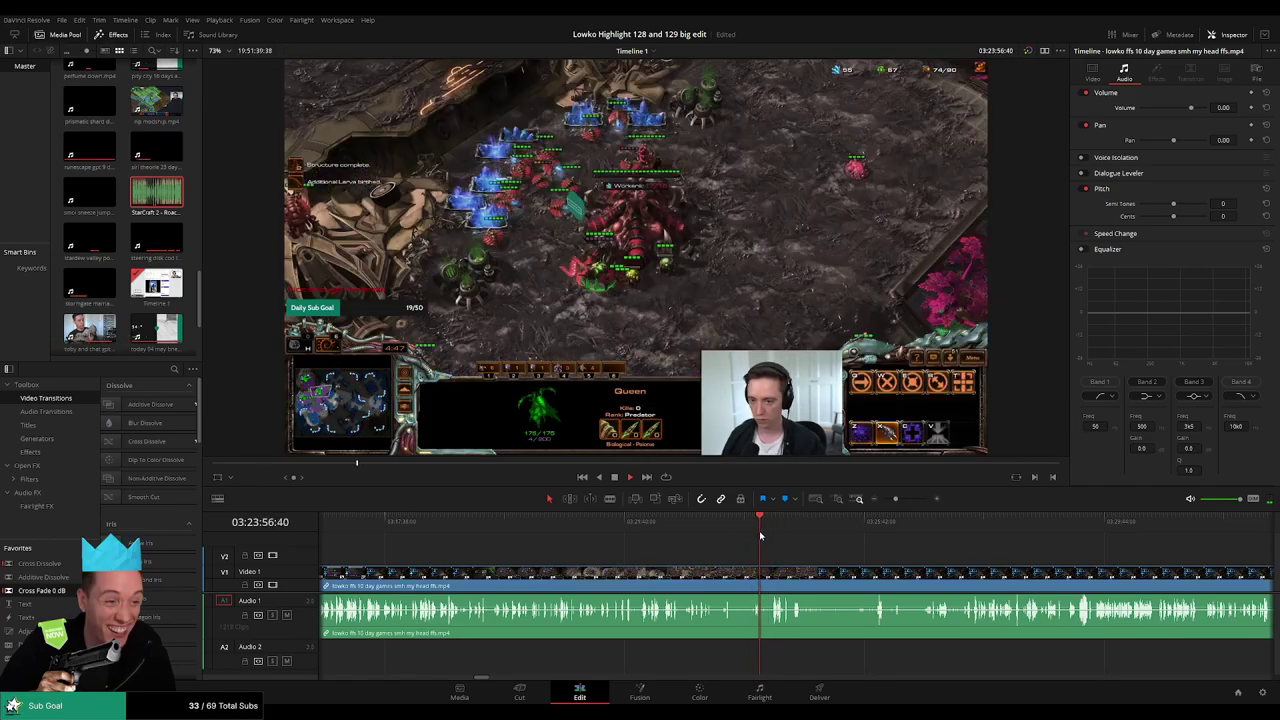
pyautogui.scroll(2, 795, 558)
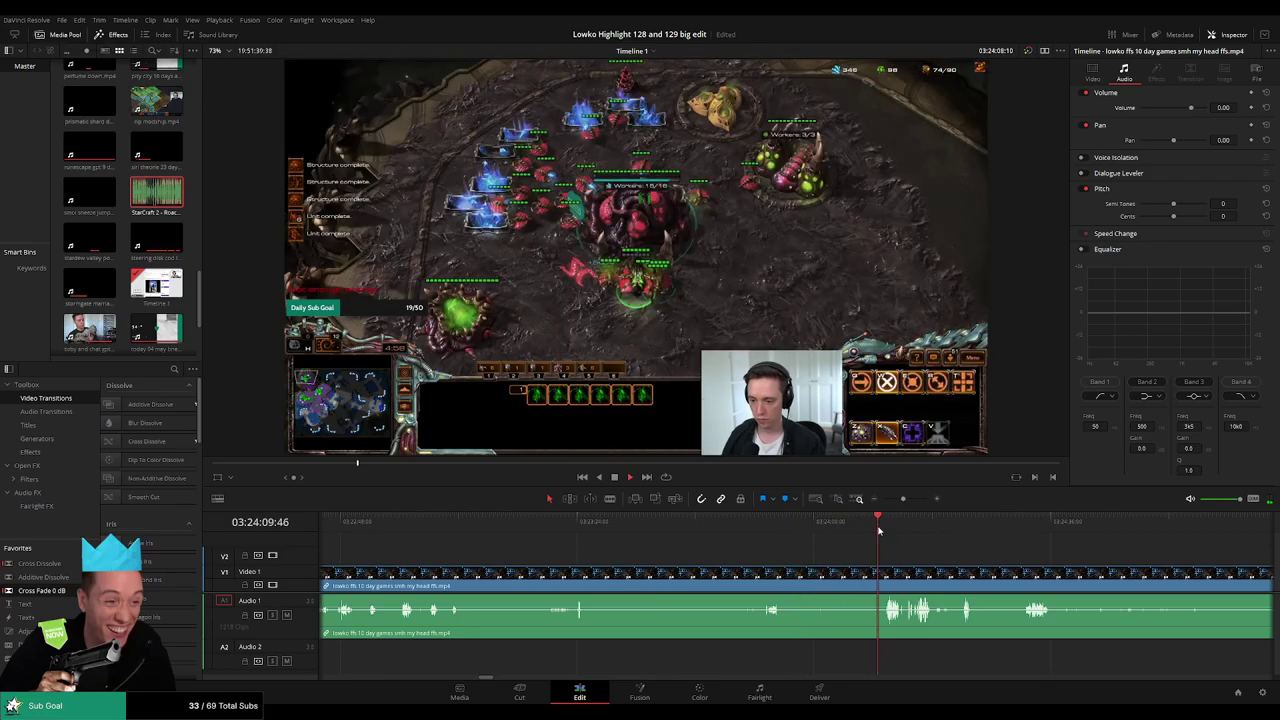
pyautogui.moveTo(962, 565); pyautogui.dragTo(640, 527)
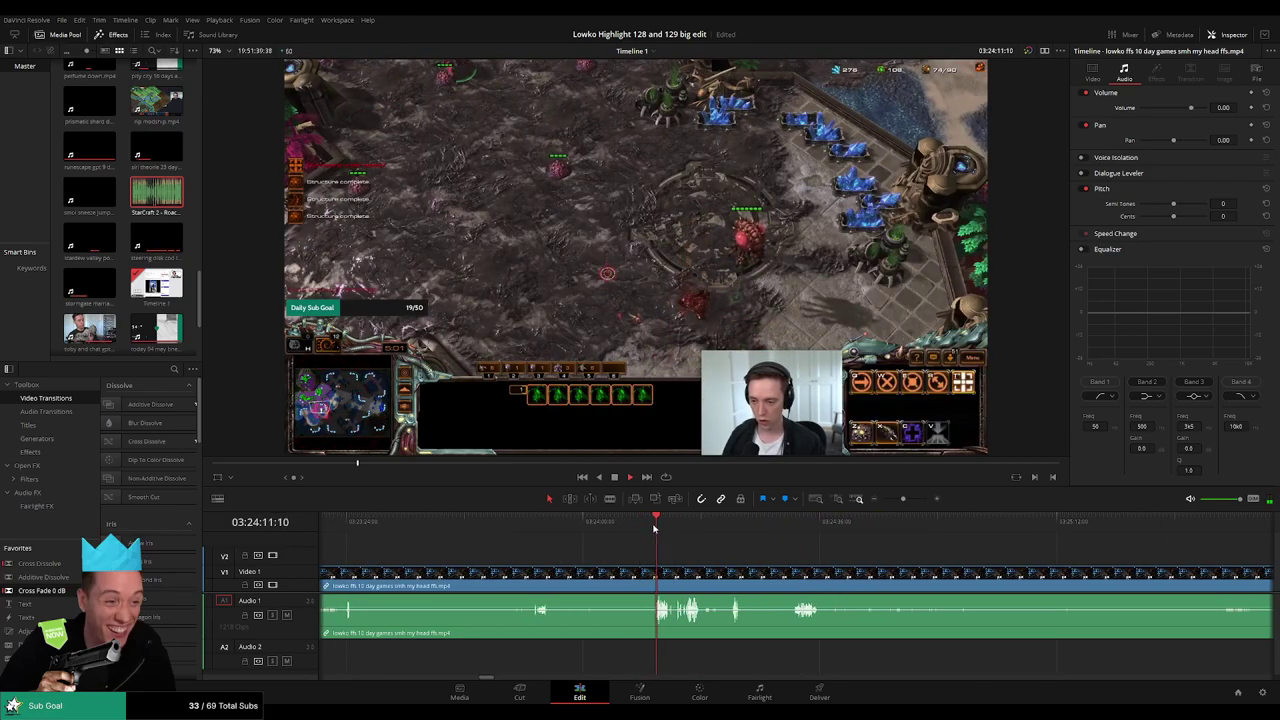
pyautogui.hscroll(3, 700, 558)
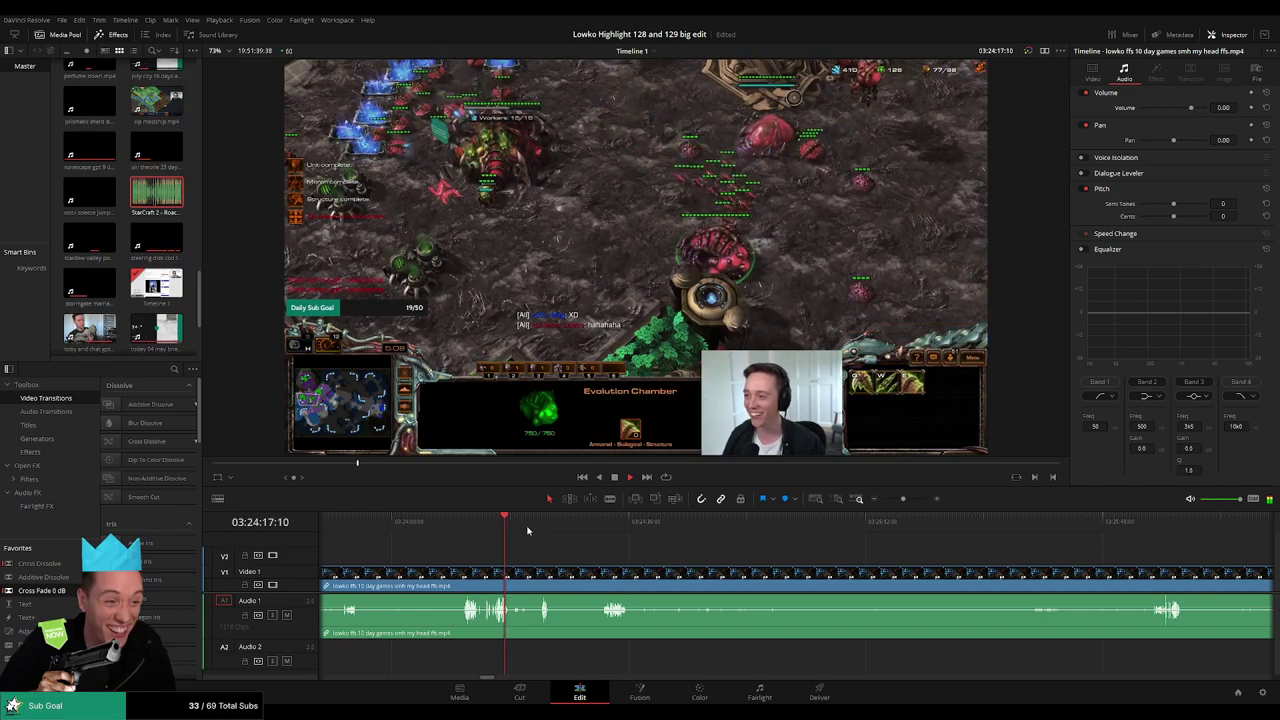
pyautogui.click(540, 522)
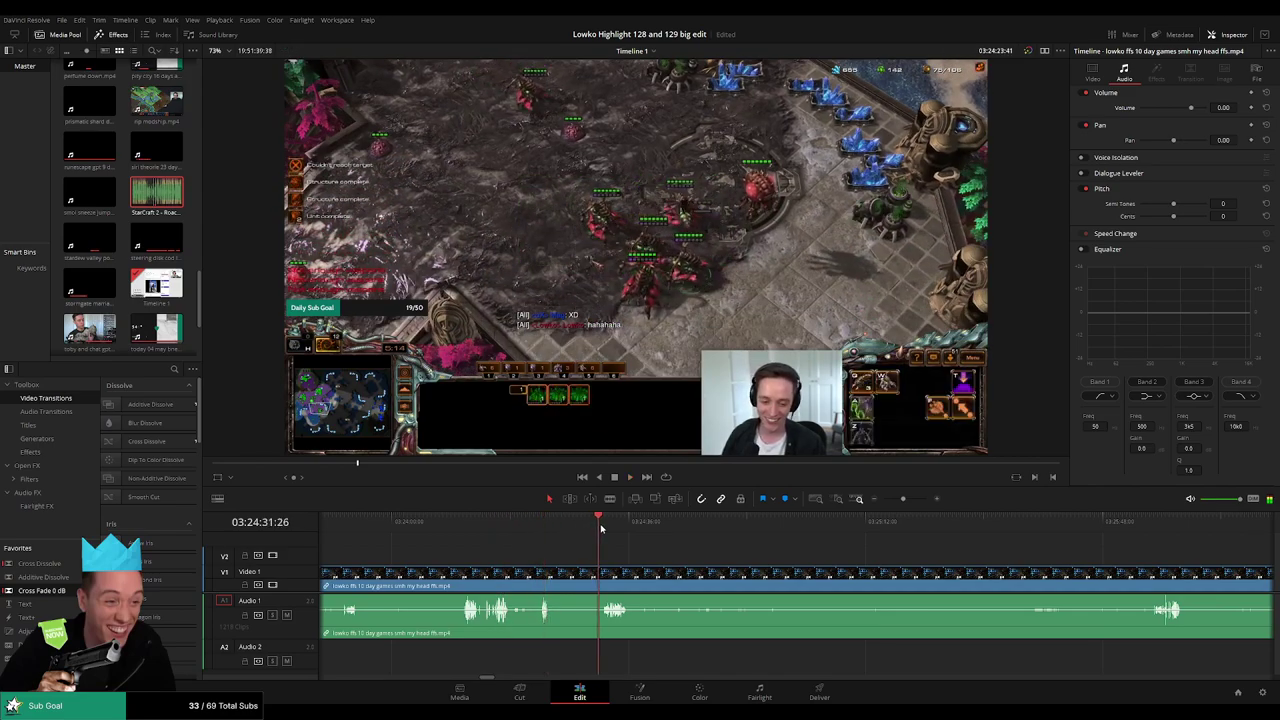
pyautogui.click(607, 530)
pyautogui.press('space')
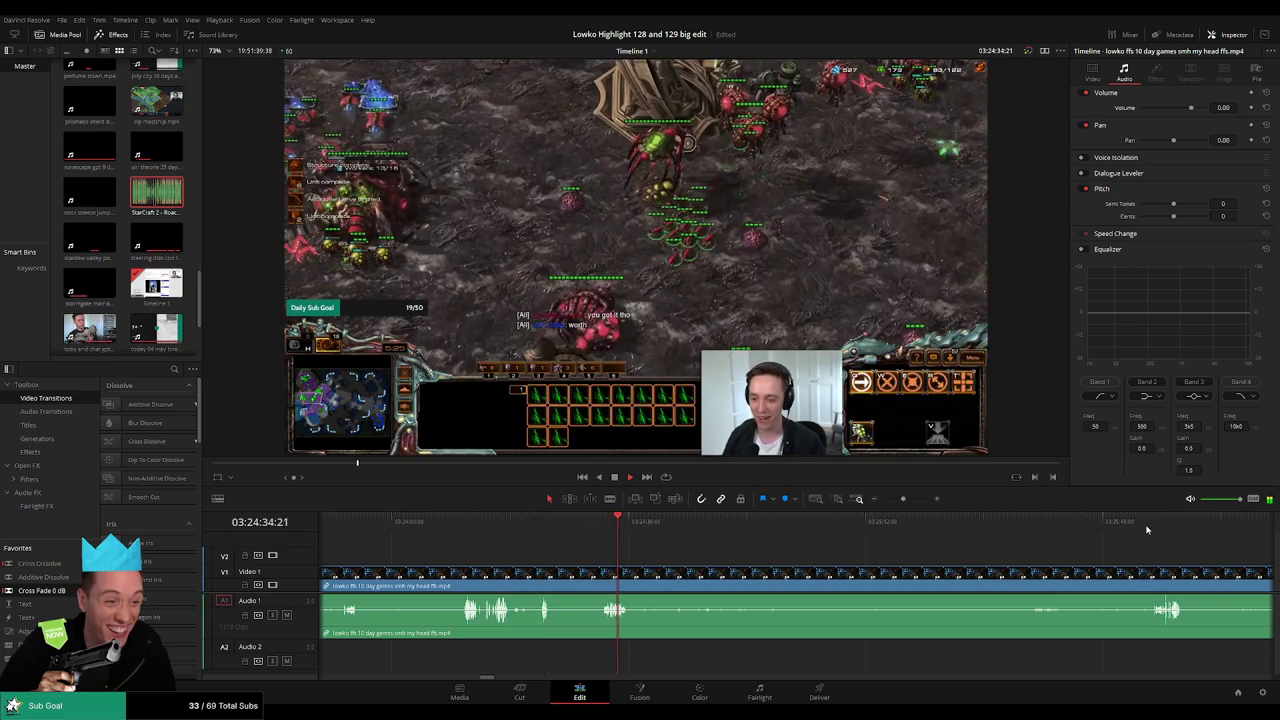
# - Skim the "lowko ffs 10 day games" clip from about 03:26 to 03:37 for usable talking passages
pyautogui.moveTo(1162, 532); pyautogui.dragTo(592, 518)
pyautogui.click(1053, 538)
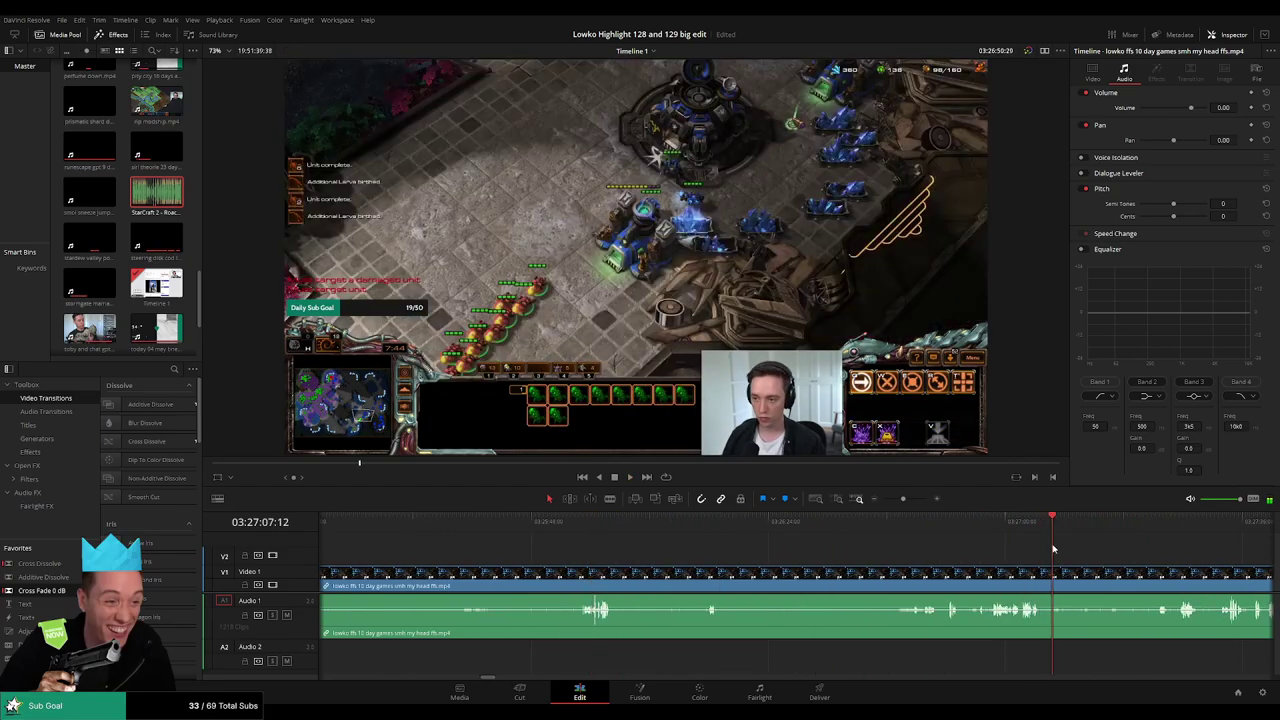
pyautogui.moveTo(904, 499); pyautogui.dragTo(899, 500)
pyautogui.moveTo(829, 523); pyautogui.dragTo(653, 541)
pyautogui.press('space')
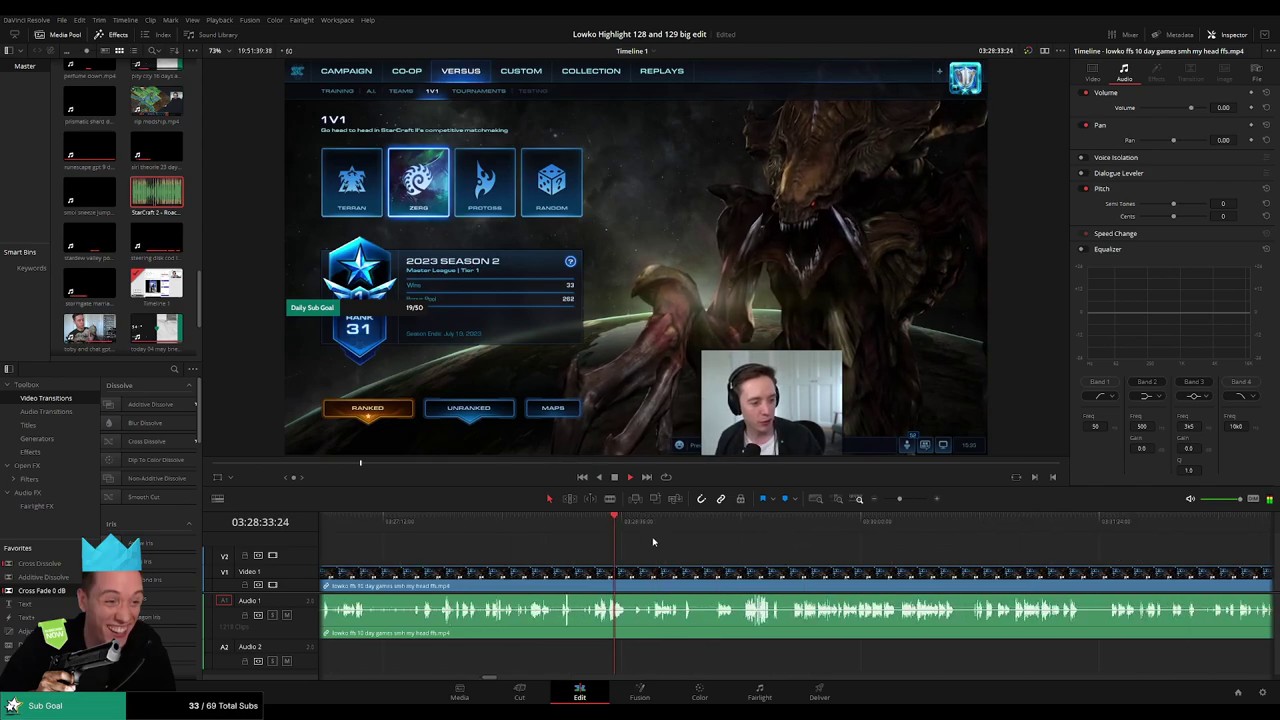
pyautogui.click(834, 524)
pyautogui.click(983, 524)
pyautogui.hscroll(5, 583, 531)
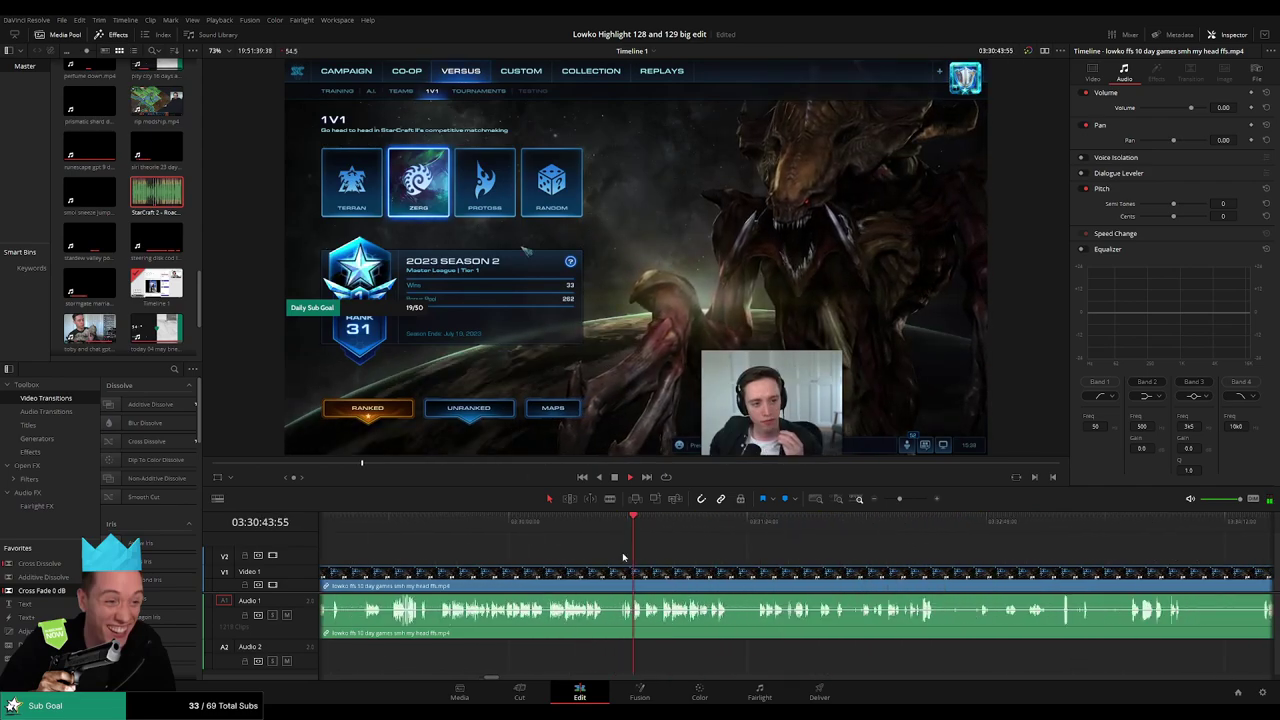
pyautogui.click(1107, 522)
pyautogui.hscroll(5, 1115, 530)
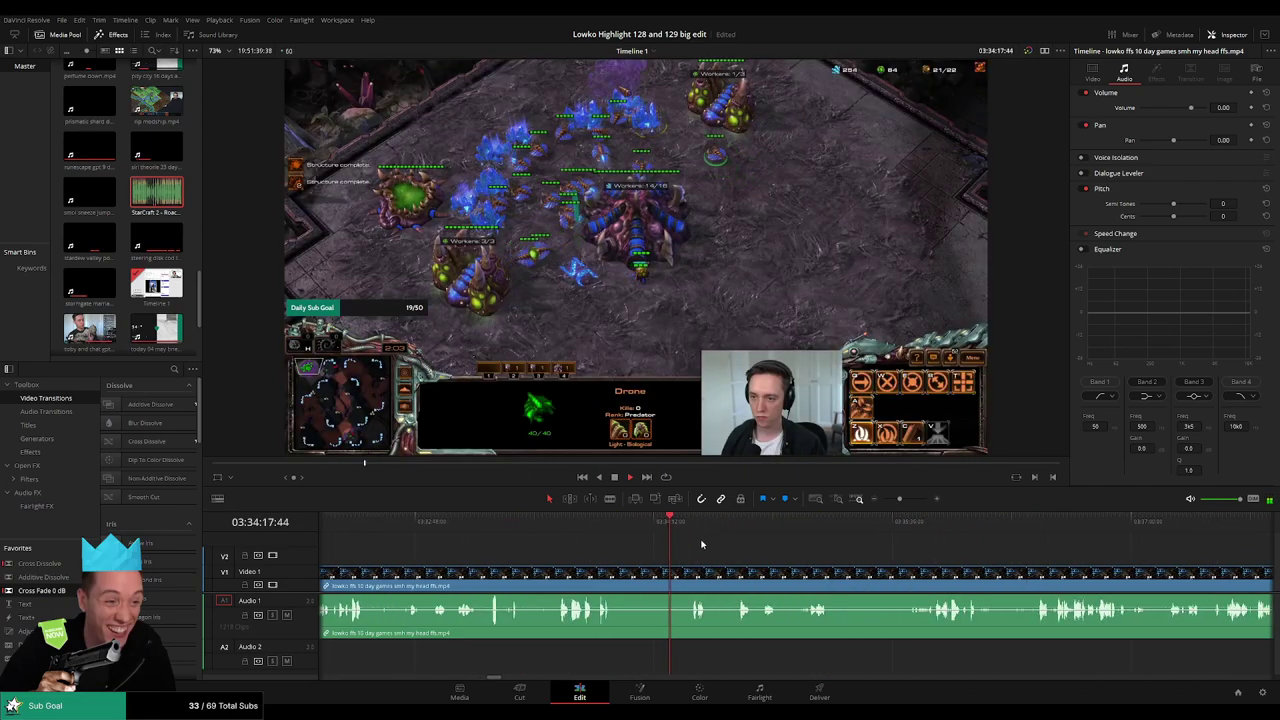
pyautogui.click(1078, 524)
pyautogui.click(1180, 524)
# - Check the passage between about 03:36:27 and 03:38:10, and ripple delete the whole "lowko ffs 10 day games" clip
pyautogui.moveTo(899, 499); pyautogui.dragTo(894, 499)
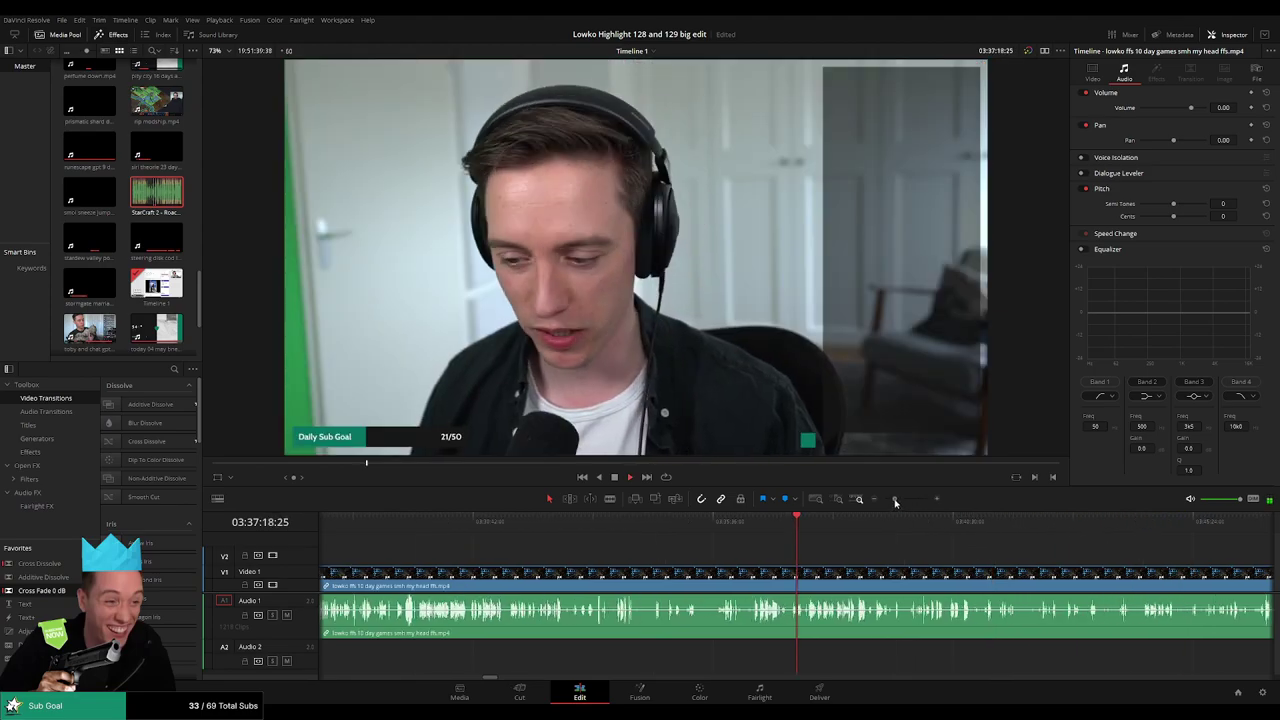
pyautogui.click(766, 536)
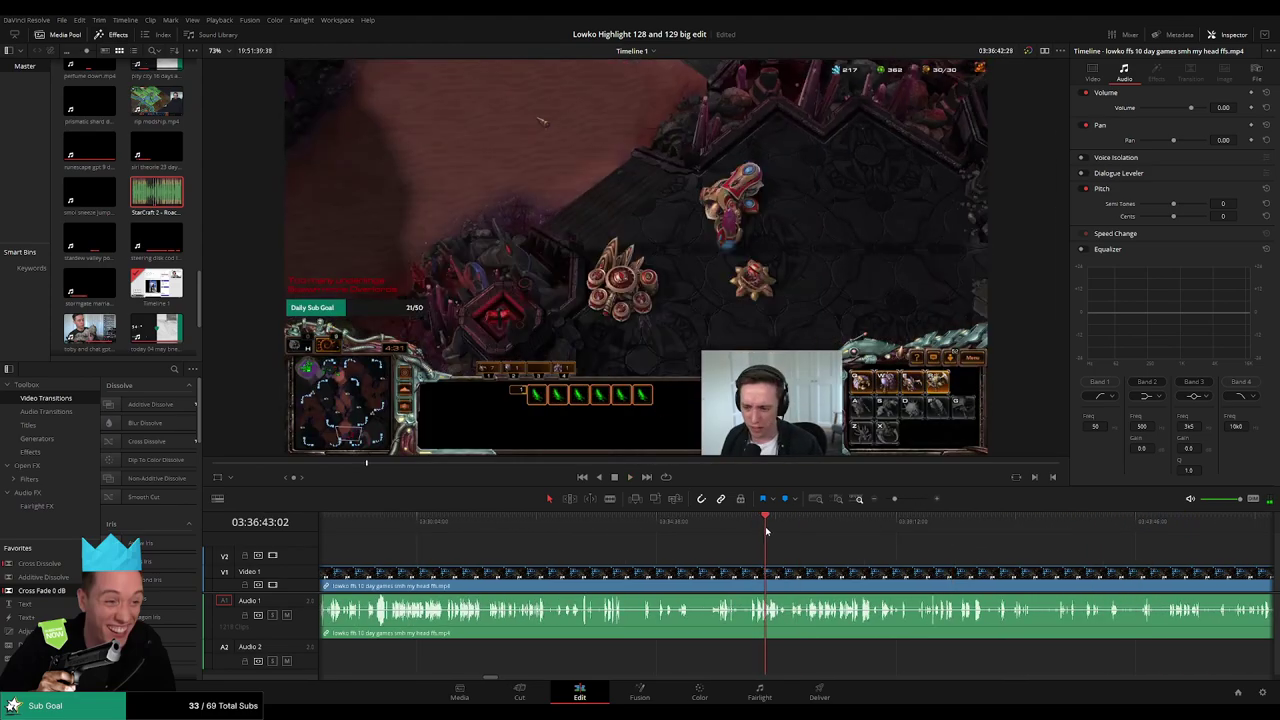
pyautogui.hscroll(3, 790, 545)
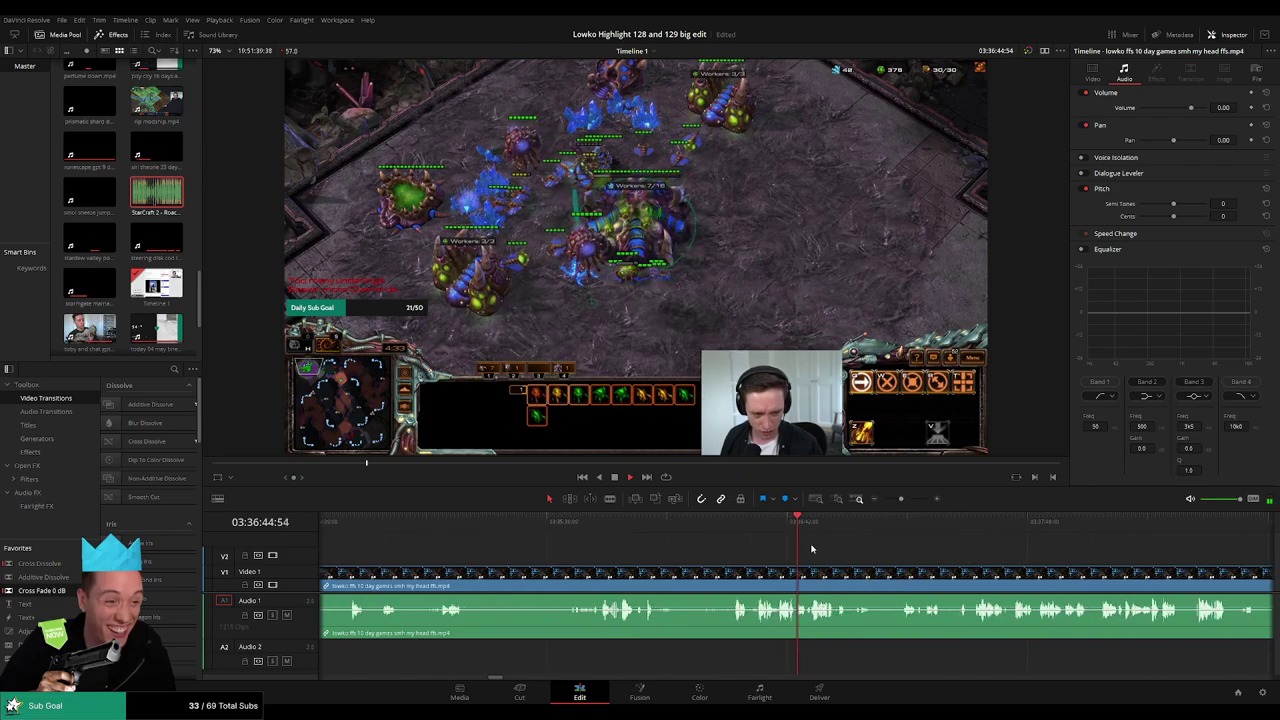
pyautogui.click(736, 524)
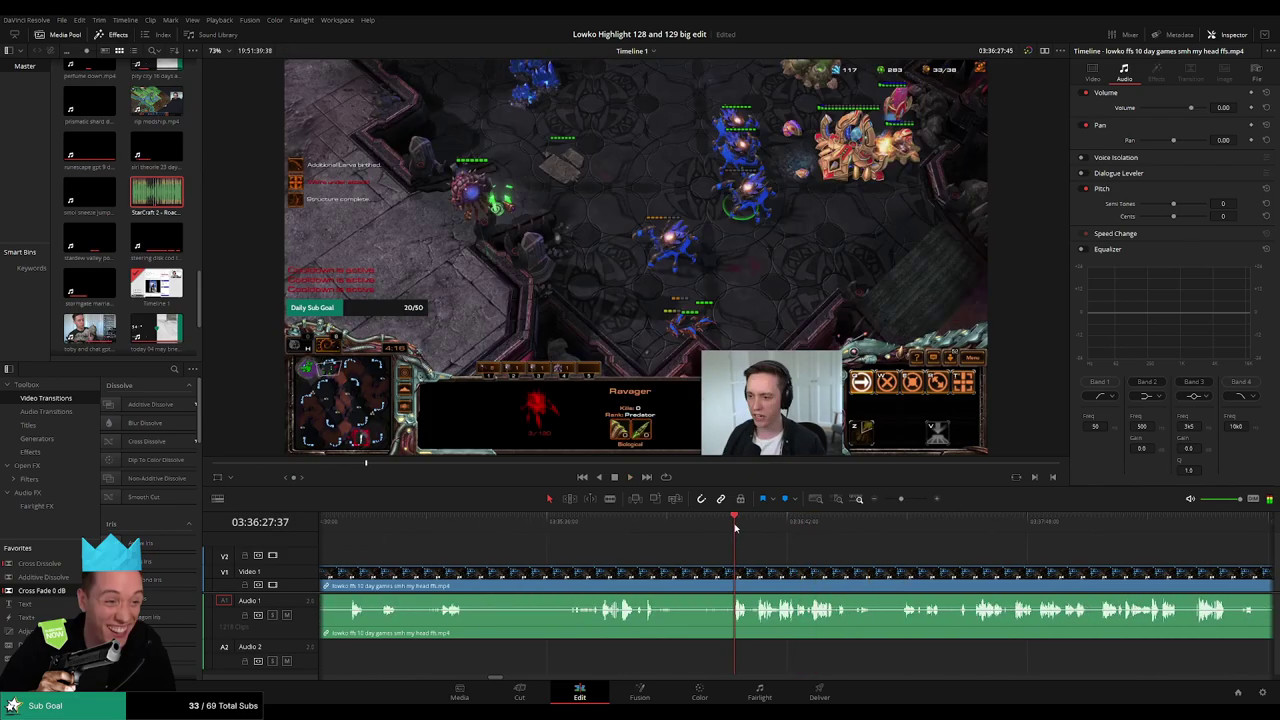
pyautogui.moveTo(737, 527); pyautogui.dragTo(1106, 528)
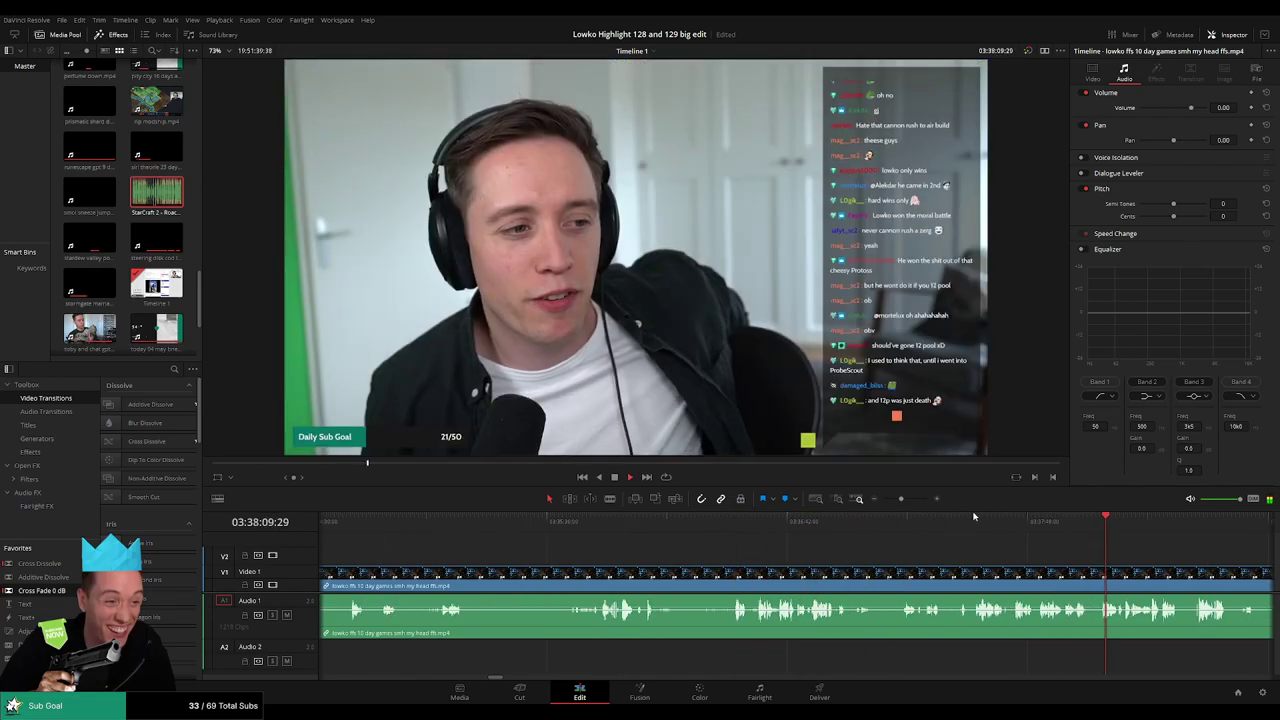
pyautogui.moveTo(900, 501); pyautogui.dragTo(886, 499)
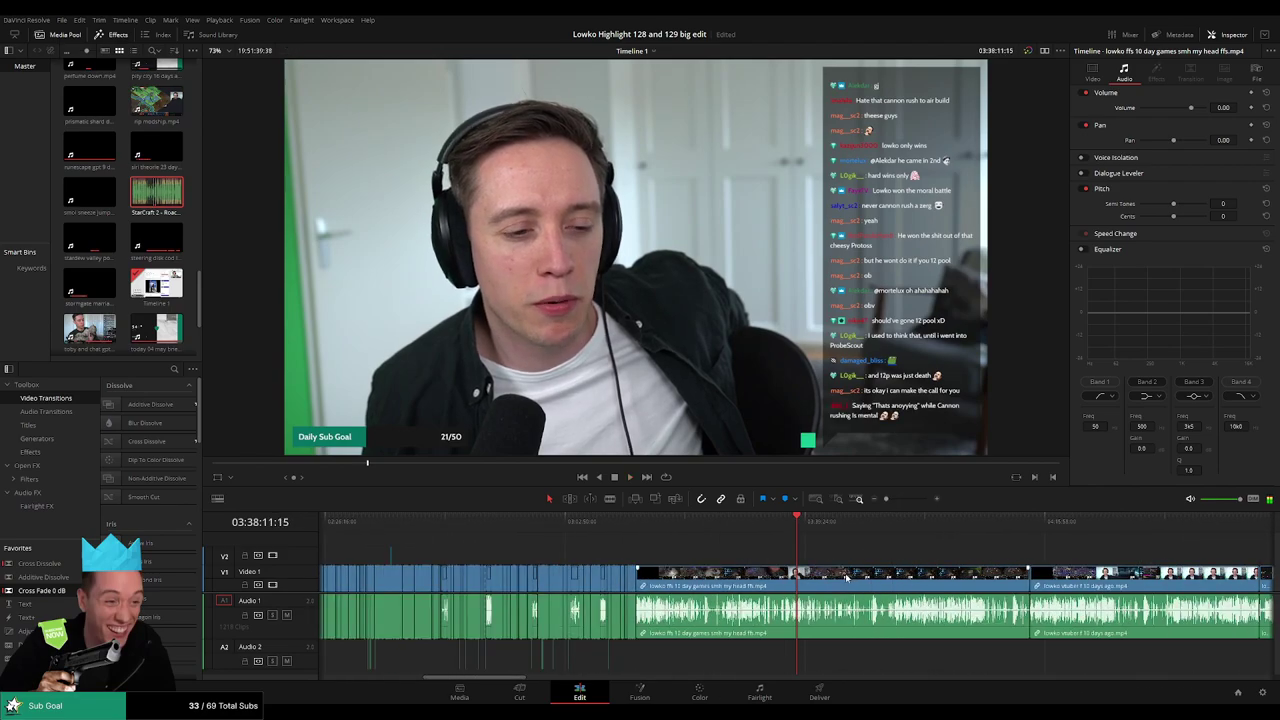
pyautogui.press('Delete')
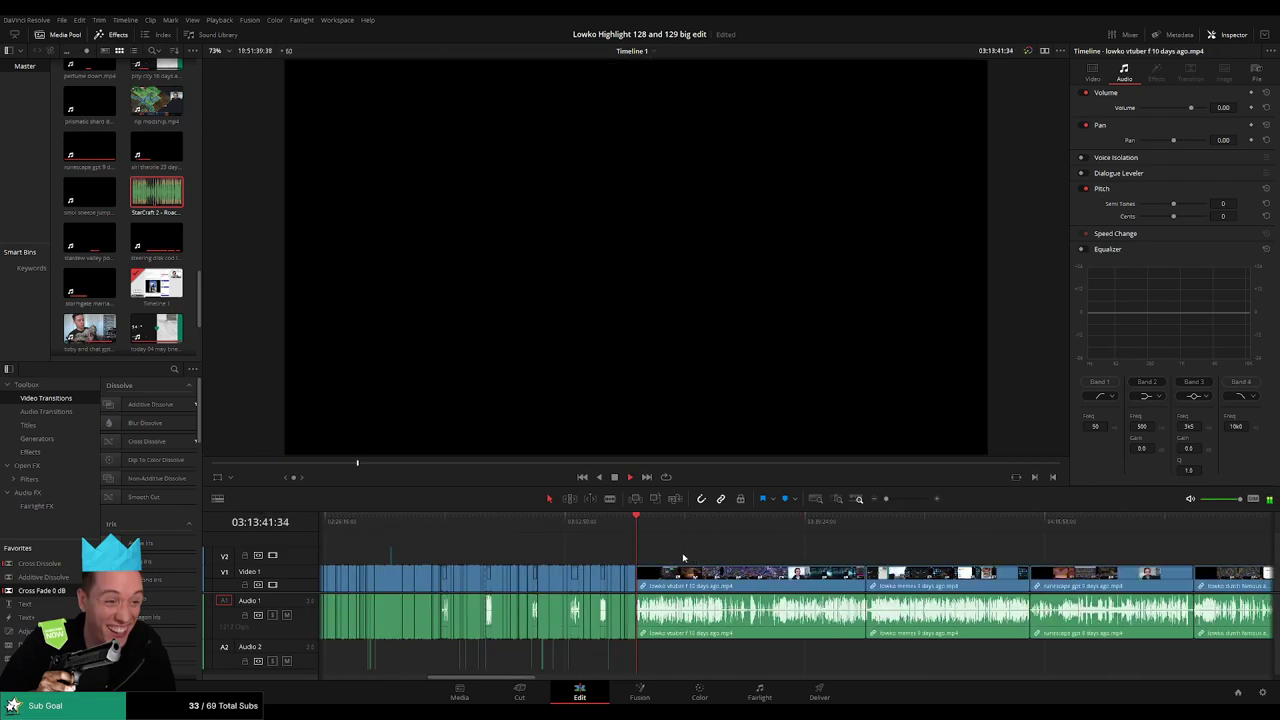
# - Skim the clip "lowko vtuber f 10 days ago.mp4" from its start to about 03:35 for the section worth keeping
pyautogui.press('Up')
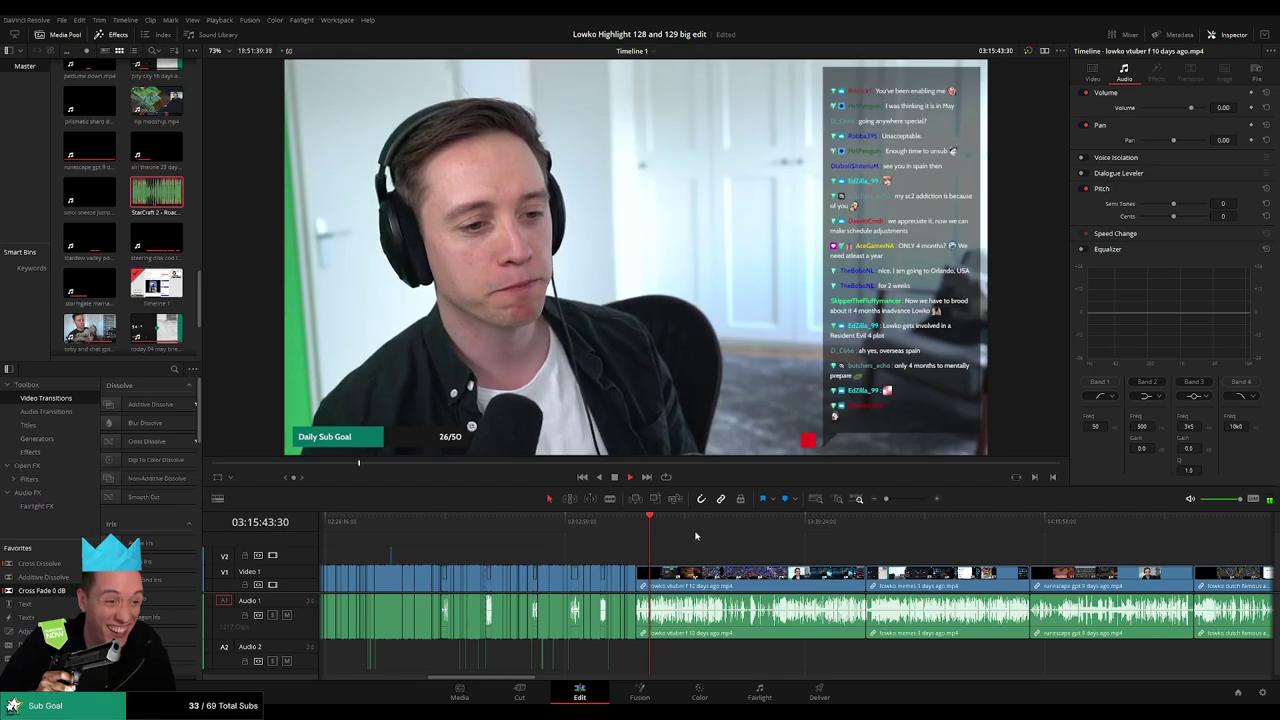
pyautogui.scroll(4, 715, 531)
pyautogui.click(691, 530)
pyautogui.click(970, 530)
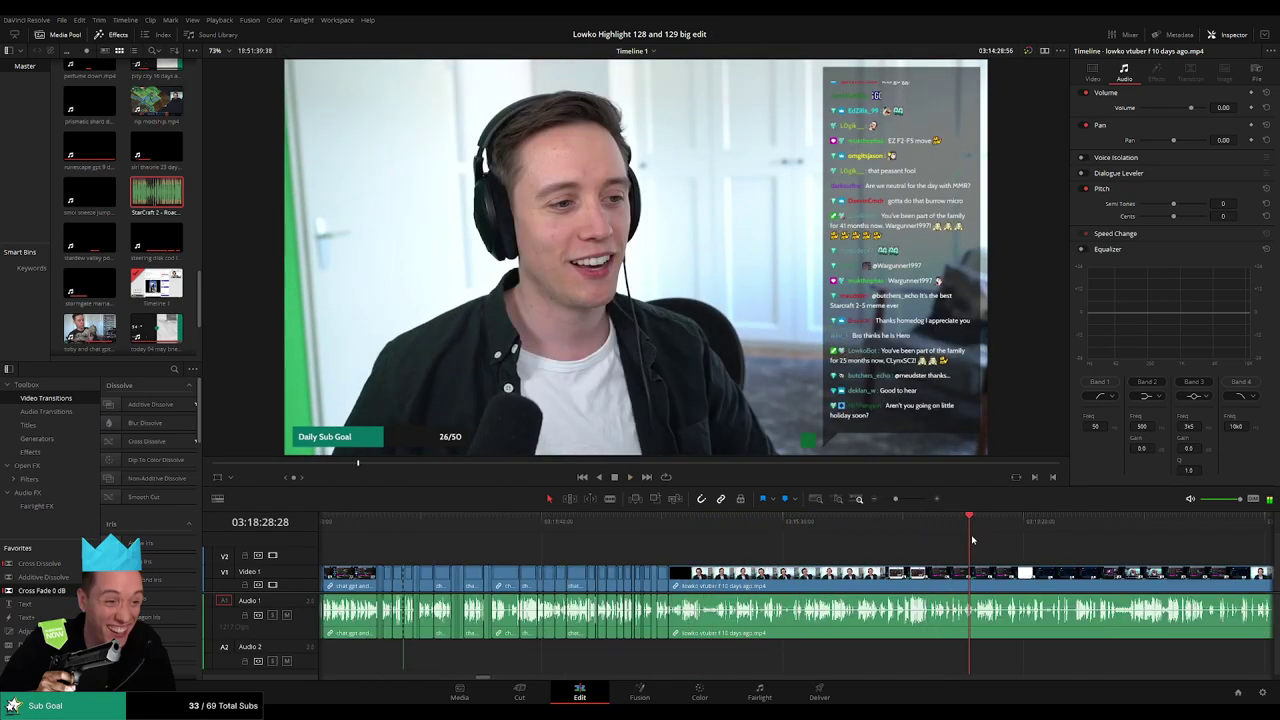
pyautogui.click(1012, 537)
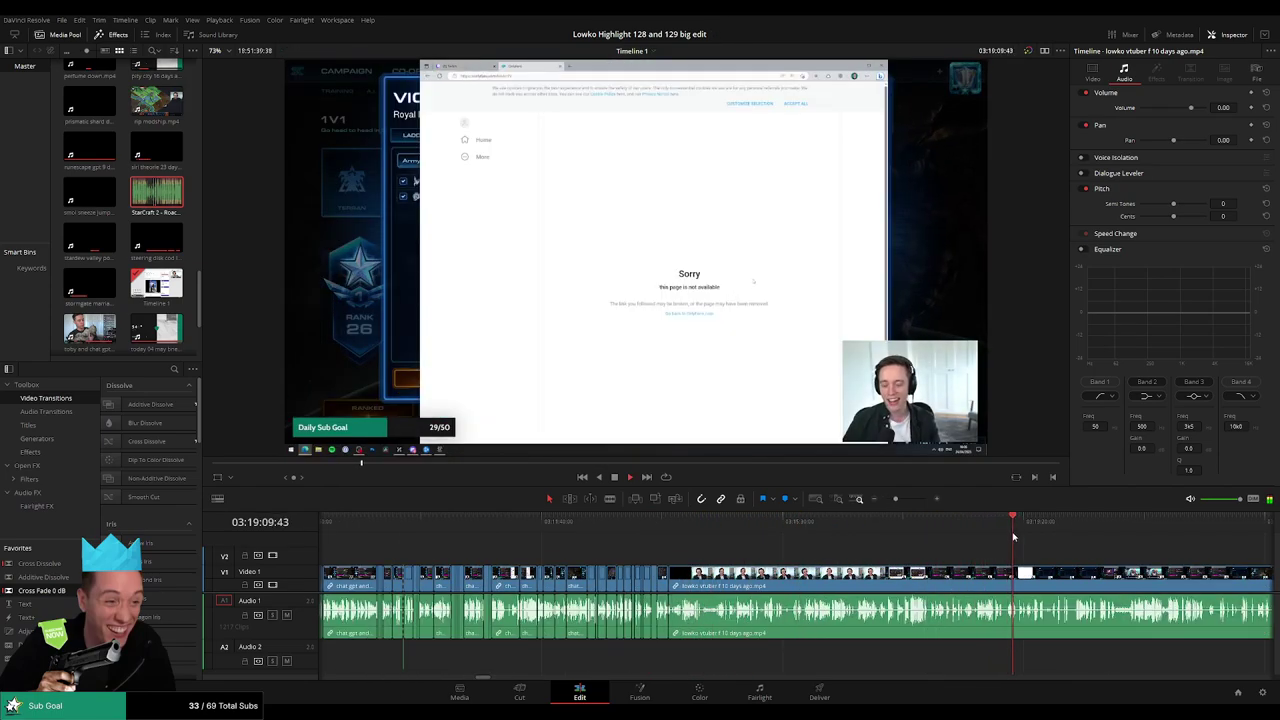
pyautogui.click(1174, 532)
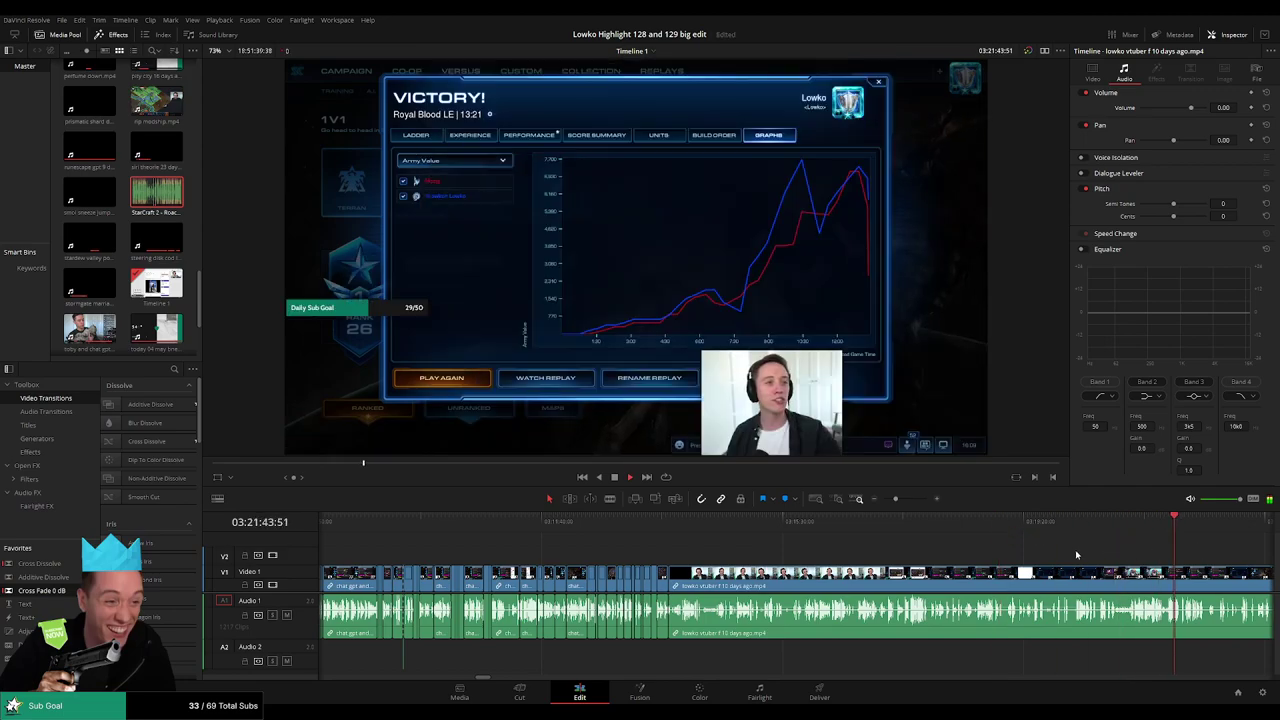
pyautogui.hscroll(4, 1077, 554)
pyautogui.moveTo(832, 525); pyautogui.dragTo(996, 523)
pyautogui.click(1040, 522)
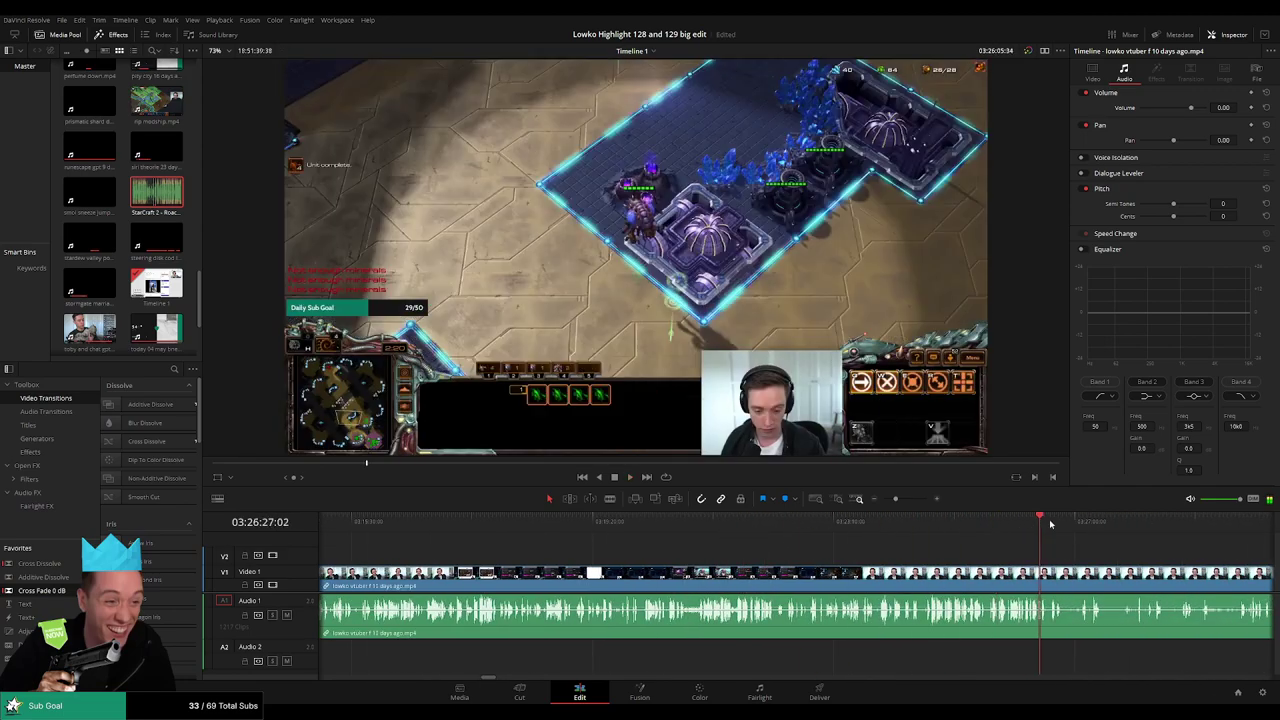
pyautogui.hscroll(4, 883, 522)
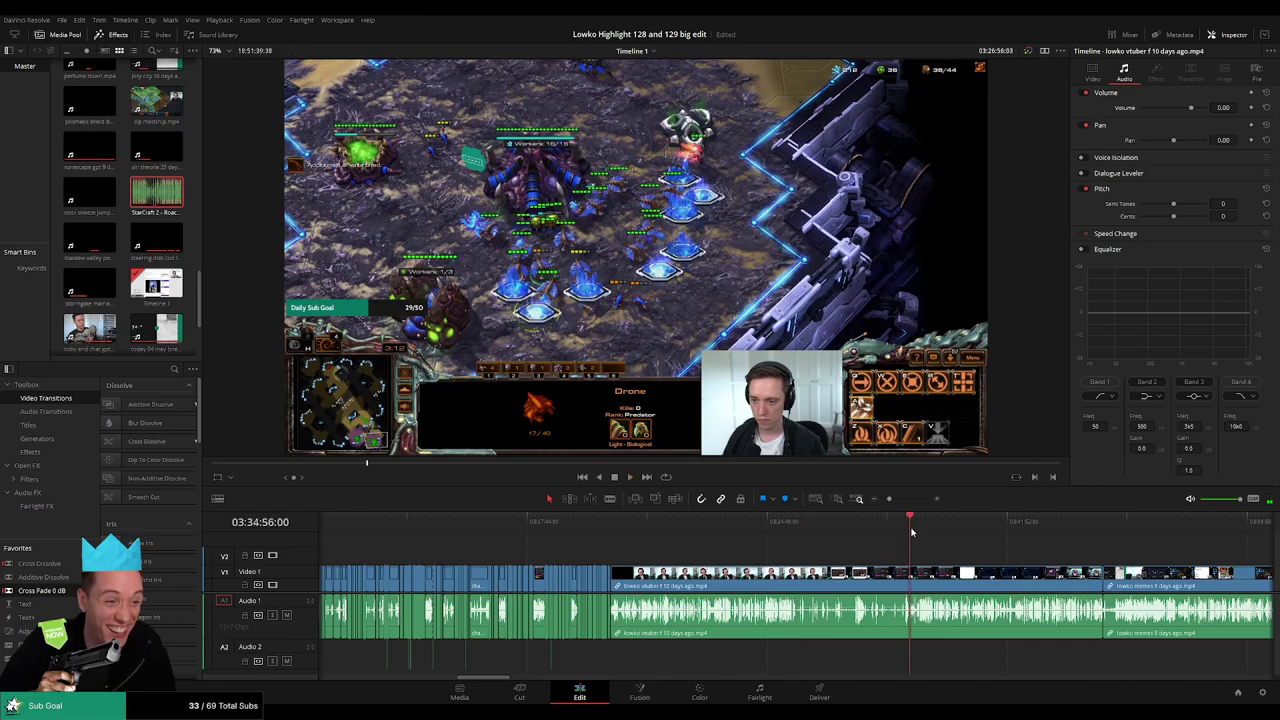
pyautogui.moveTo(911, 531); pyautogui.dragTo(925, 531)
pyautogui.hscroll(4, 748, 540)
pyautogui.moveTo(684, 524)
pyautogui.mouseDown()
pyautogui.moveTo(670, 521)
pyautogui.moveTo(684, 517)
pyautogui.mouseUp()
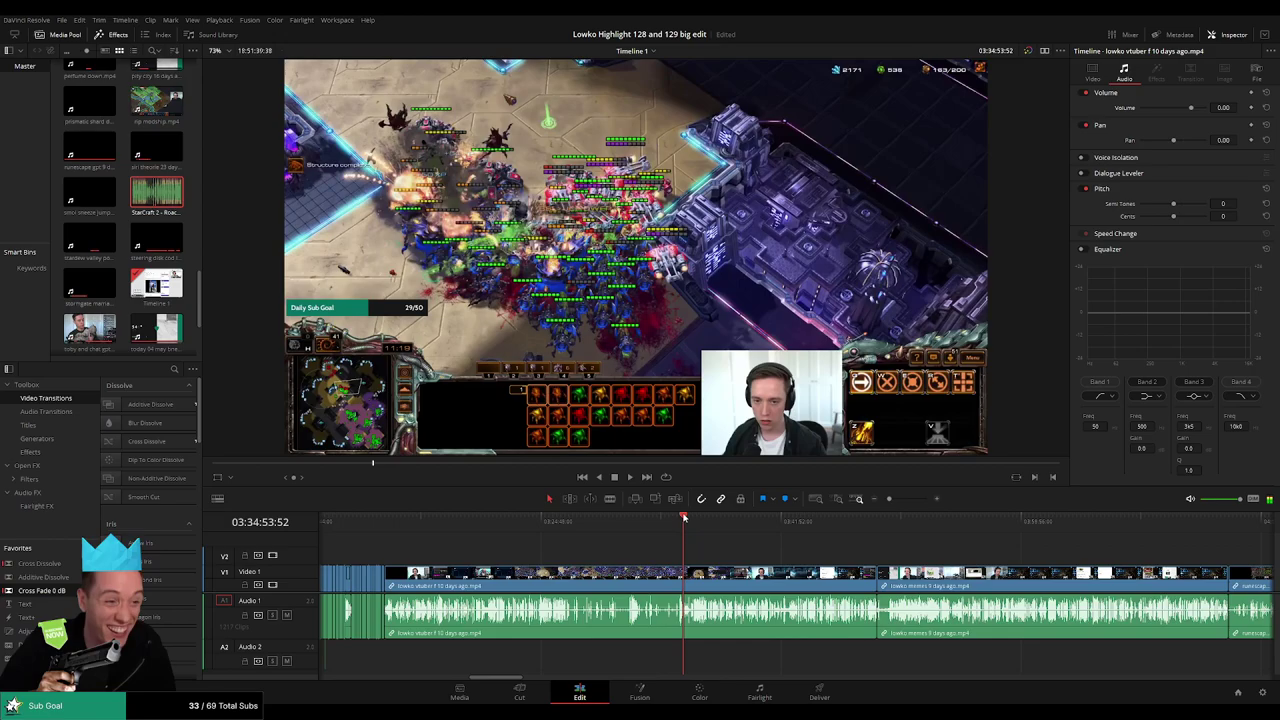
# - Split the vtuber clip just before the speech at about 03:34:37 and ripple delete everything in it before the split
pyautogui.scroll(5, 699, 509)
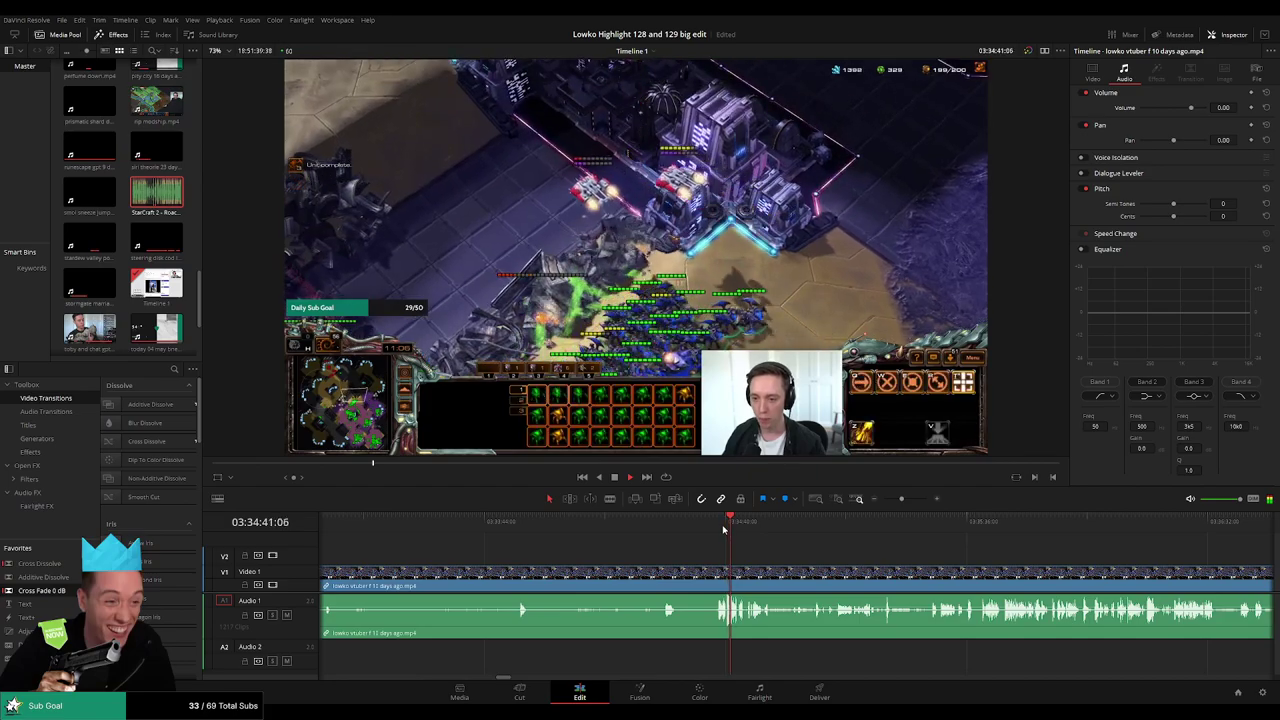
pyautogui.scroll(2, 772, 544)
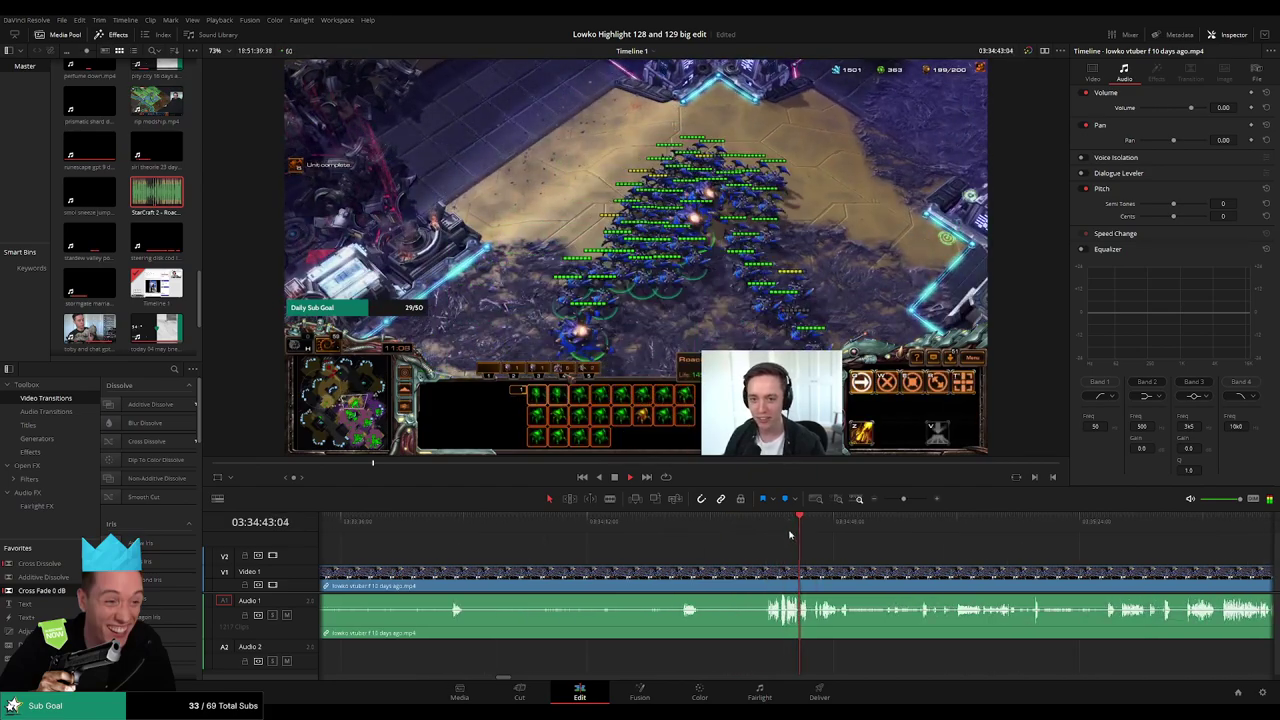
pyautogui.moveTo(808, 521); pyautogui.dragTo(758, 526)
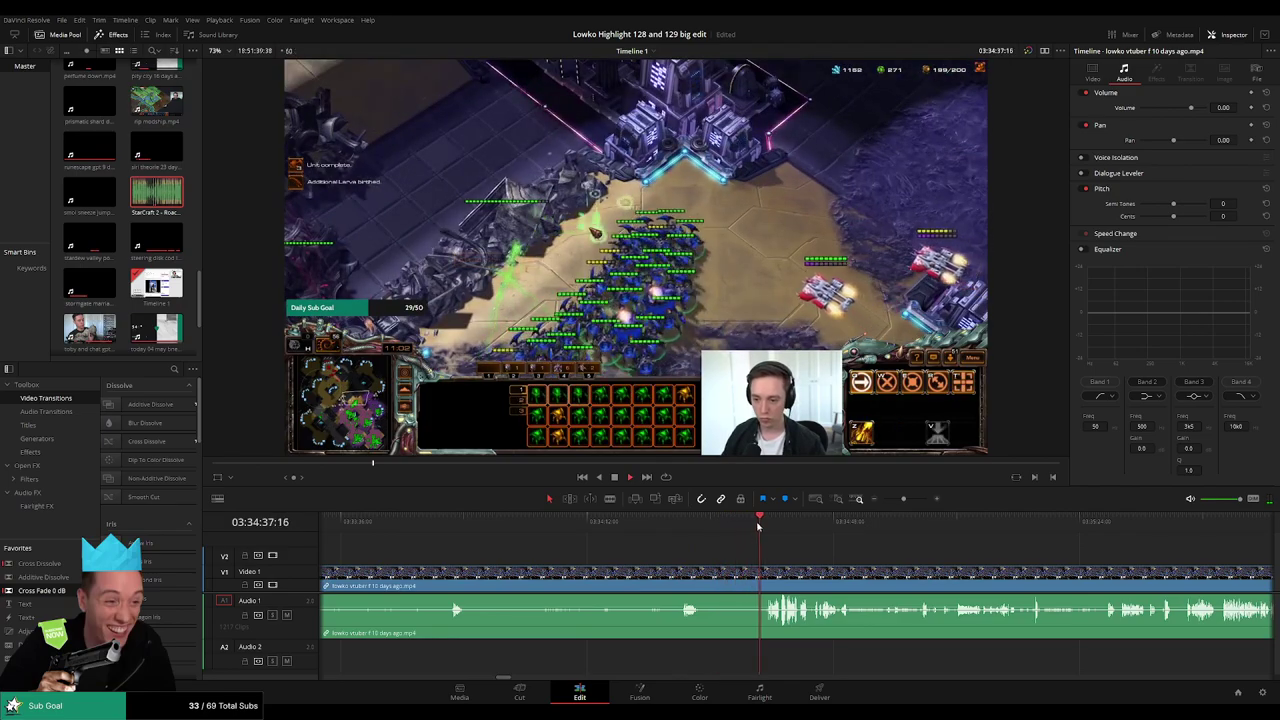
pyautogui.click(760, 567)
pyautogui.press('a')
pyautogui.click(730, 577)
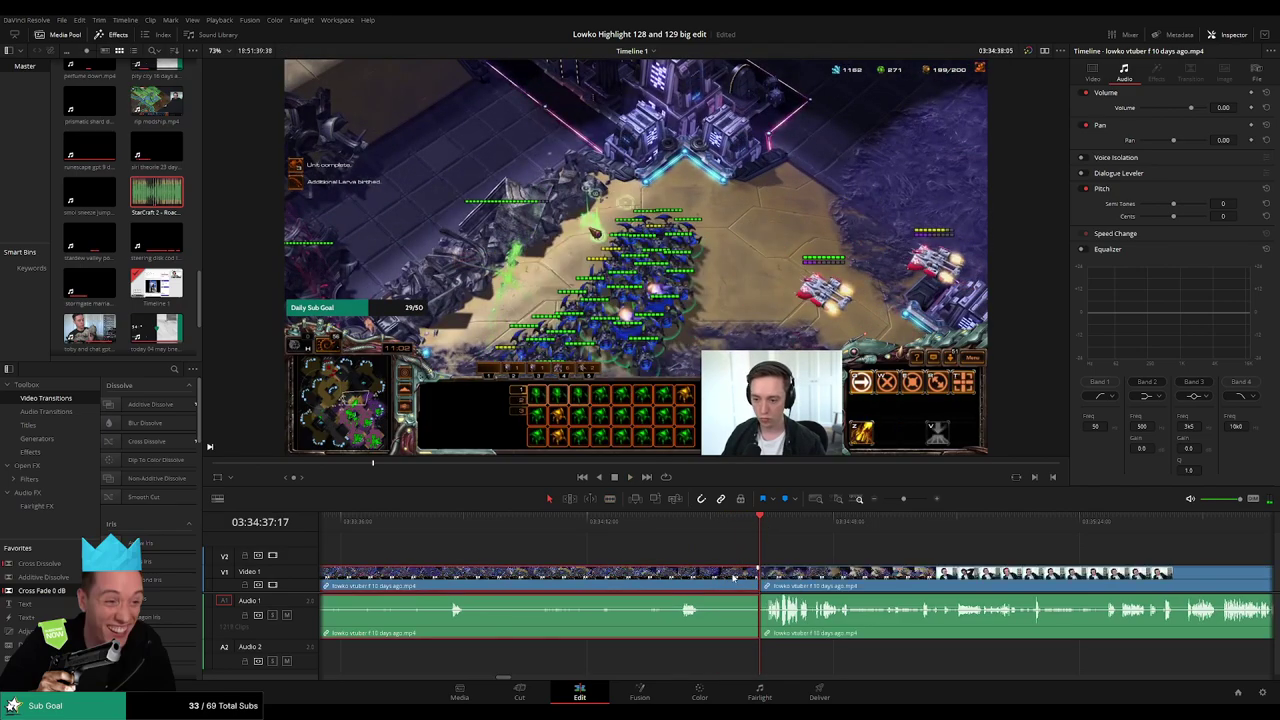
pyautogui.press('Delete')
# - Review the vtuber clip from its new start at about 03:13:46 through 03:14:24 for pauses worth removing
pyautogui.moveTo(915, 560); pyautogui.dragTo(629, 546)
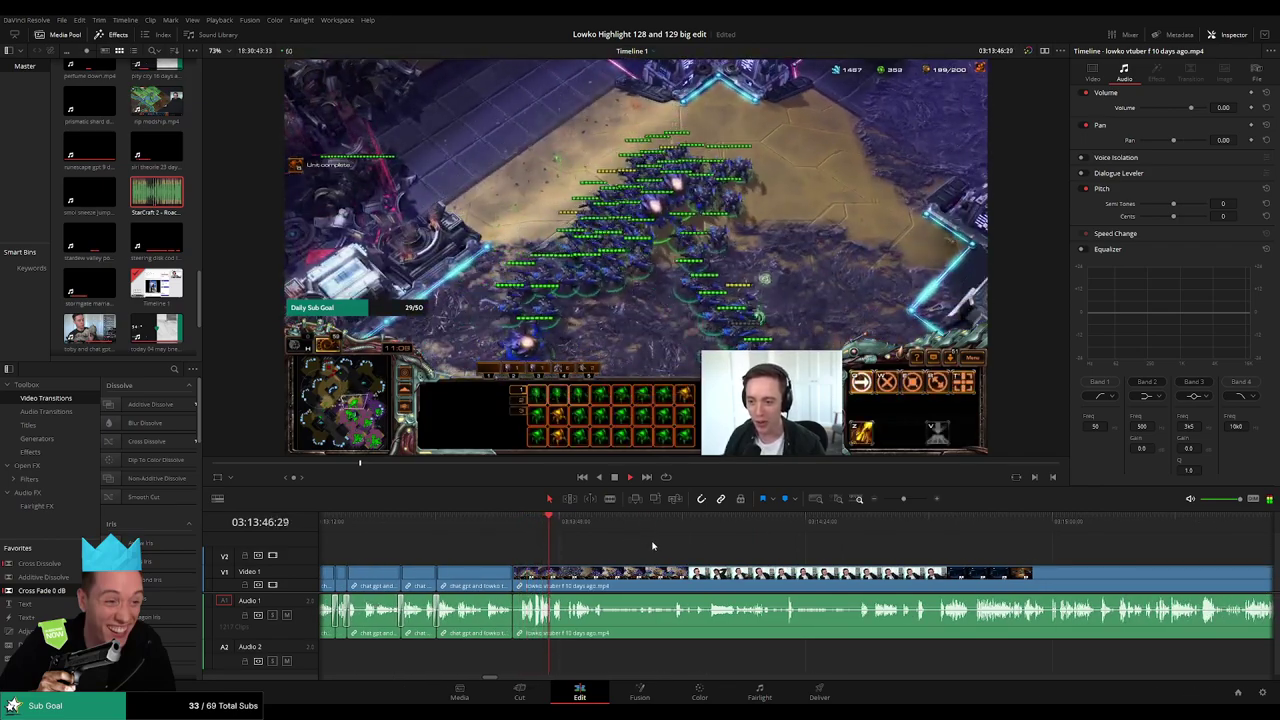
pyautogui.scroll(2, 856, 563)
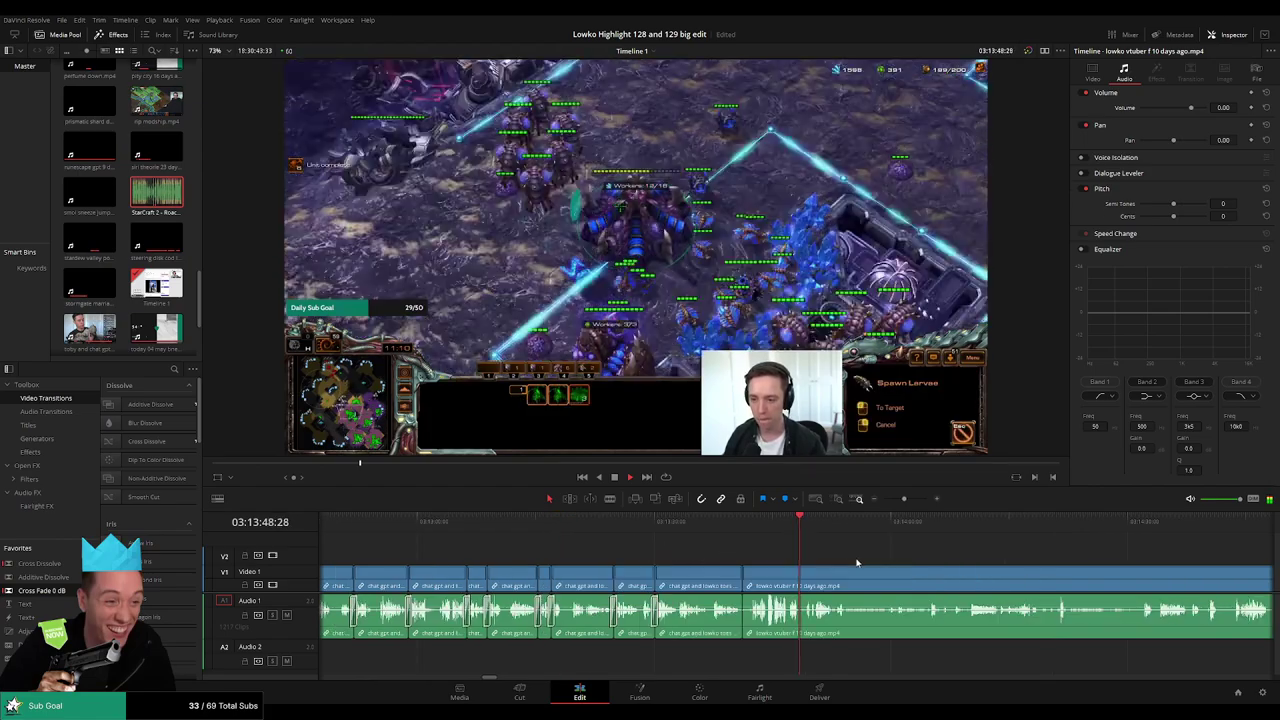
pyautogui.moveTo(857, 563); pyautogui.dragTo(691, 560)
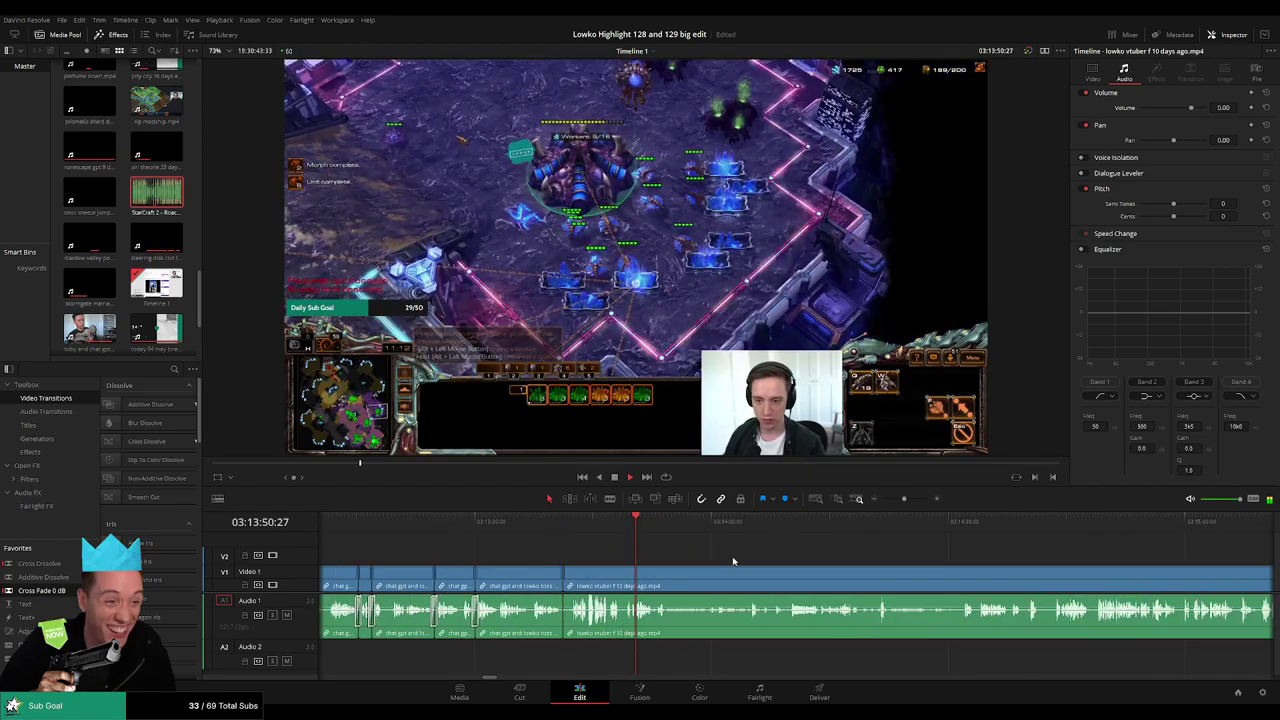
pyautogui.hscroll(2, 650, 559)
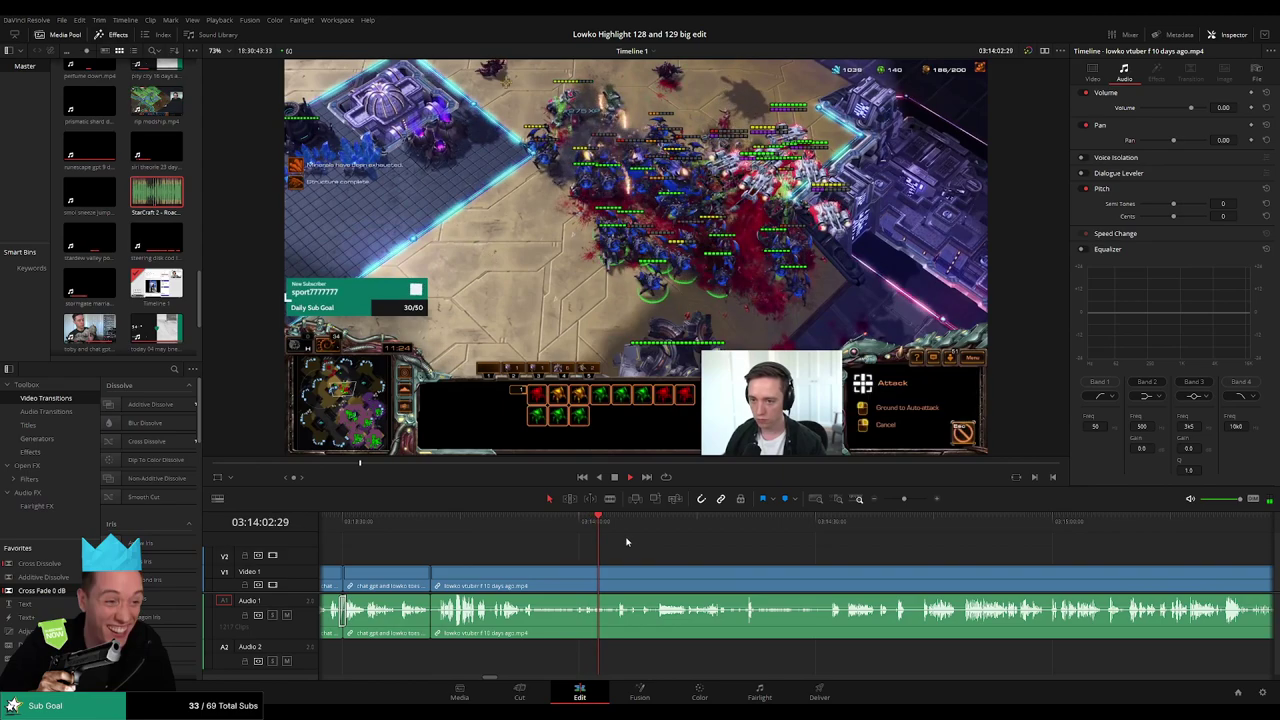
pyautogui.click(617, 523)
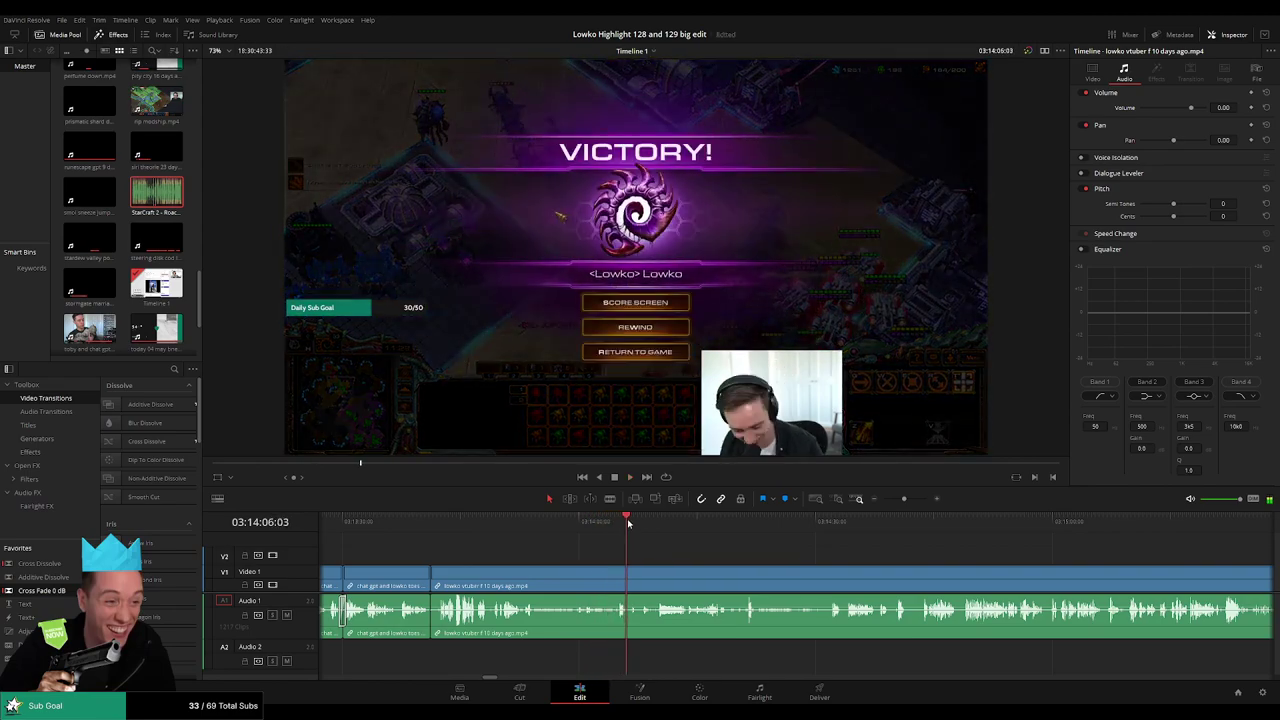
pyautogui.moveTo(628, 523); pyautogui.dragTo(653, 522)
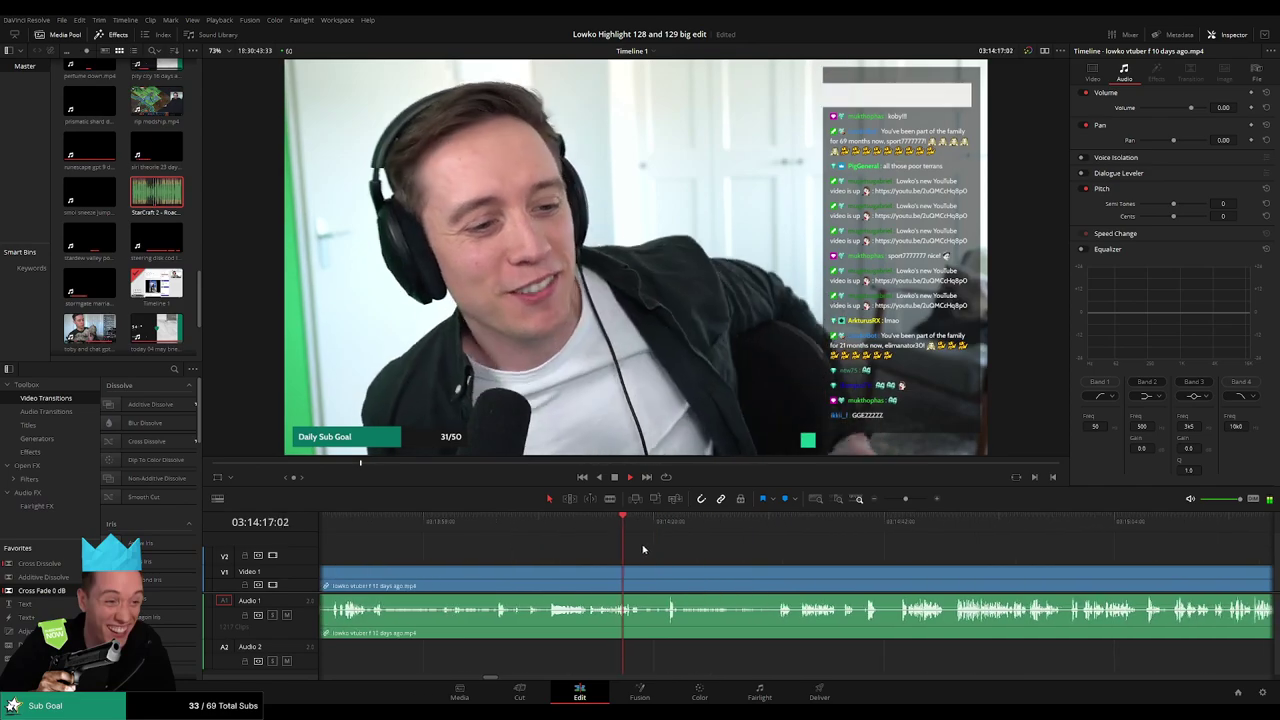
pyautogui.click(670, 535)
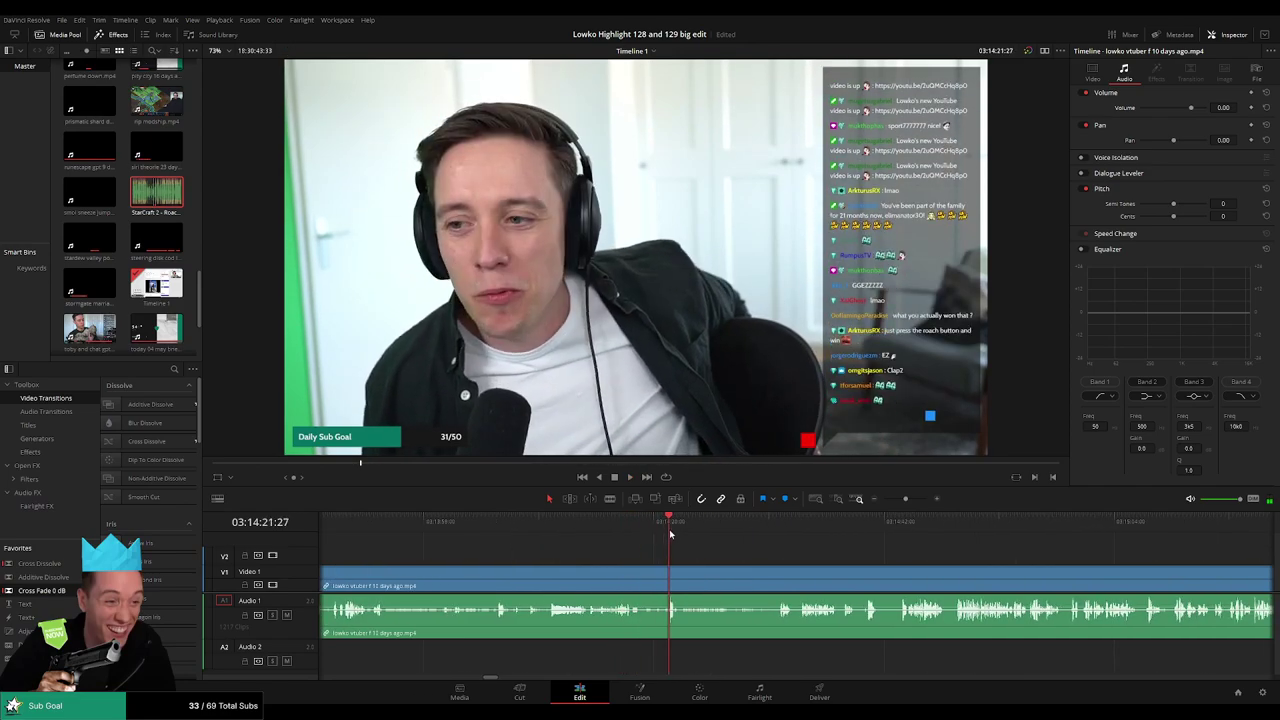
pyautogui.press('space')
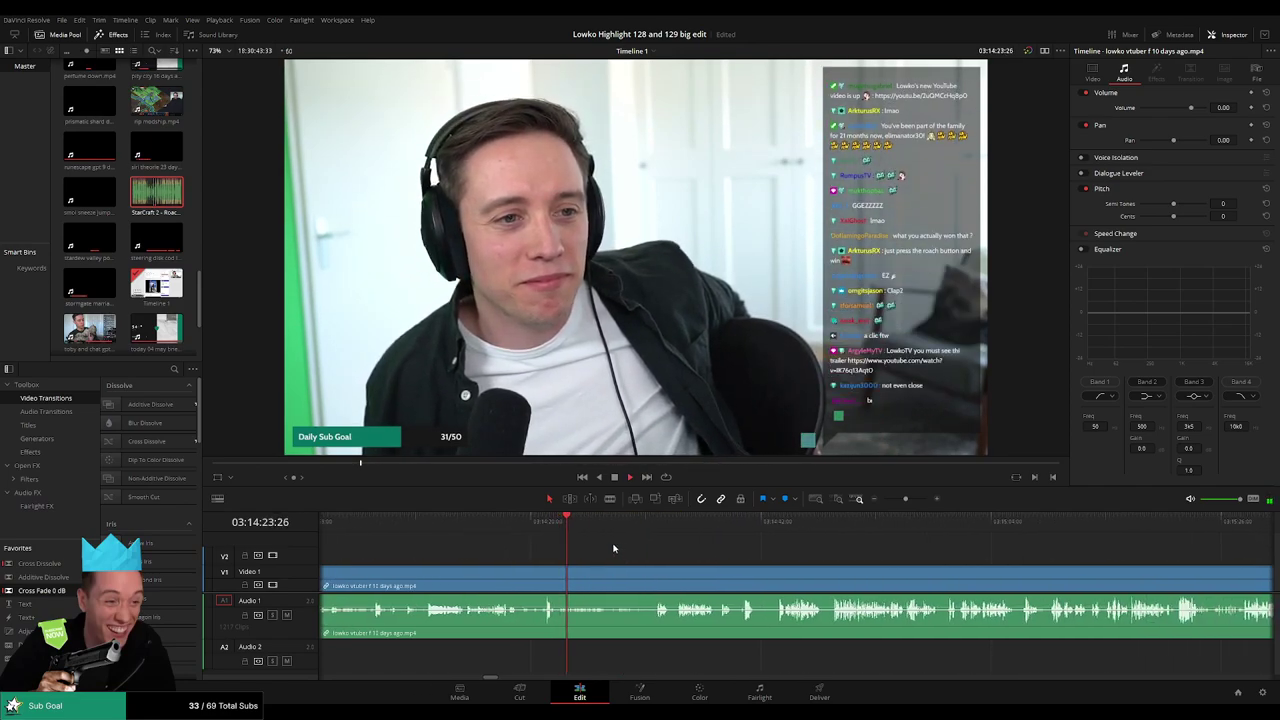
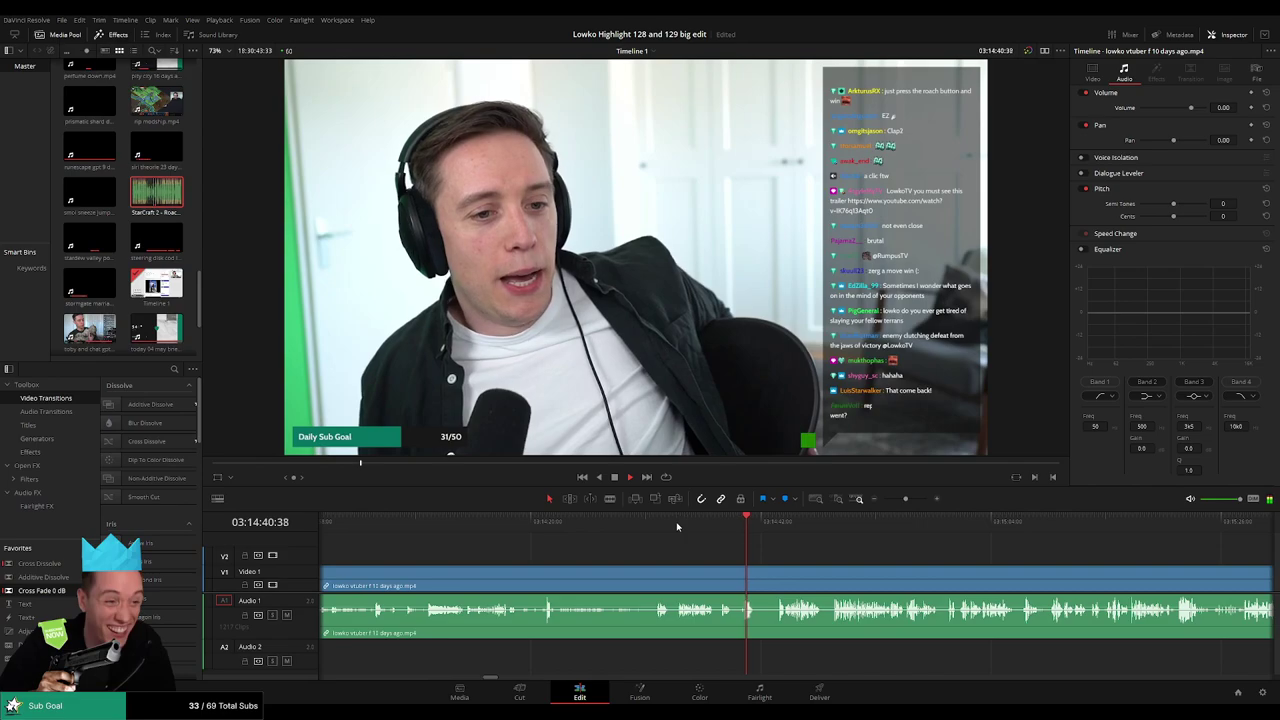
# - Cut the two quiet gaps starting at about 03:14:39 and 03:14:43 out of the vtuber clip and cross fade the audio joins
pyautogui.press('b')
pyautogui.click(734, 569)
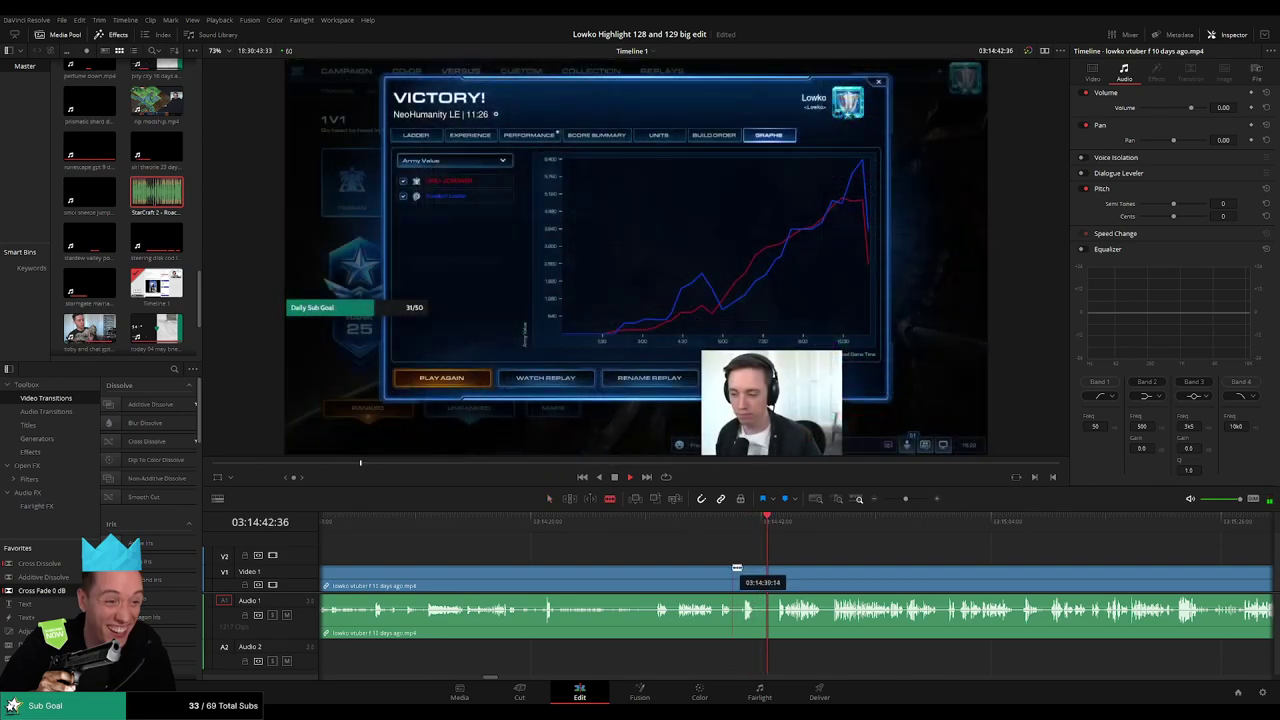
pyautogui.hscroll(1, 614, 534)
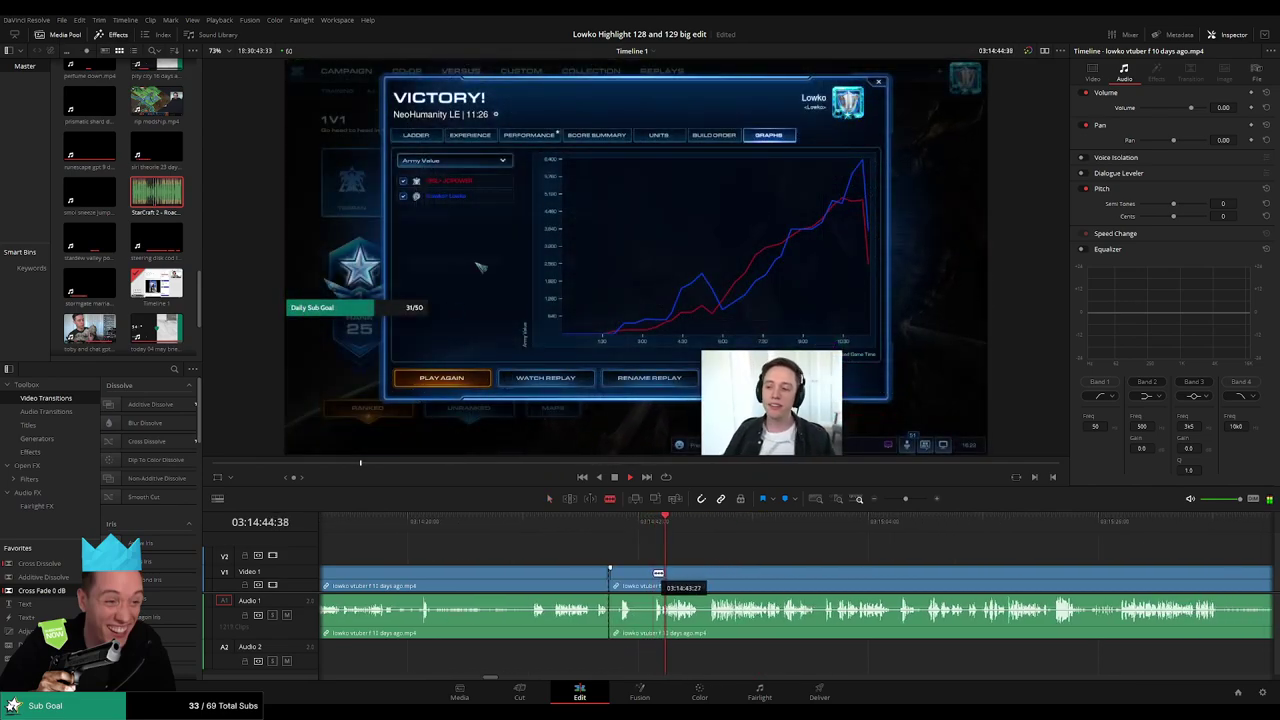
pyautogui.click(655, 572)
pyautogui.press('a')
pyautogui.click(638, 574)
pyautogui.press('Delete')
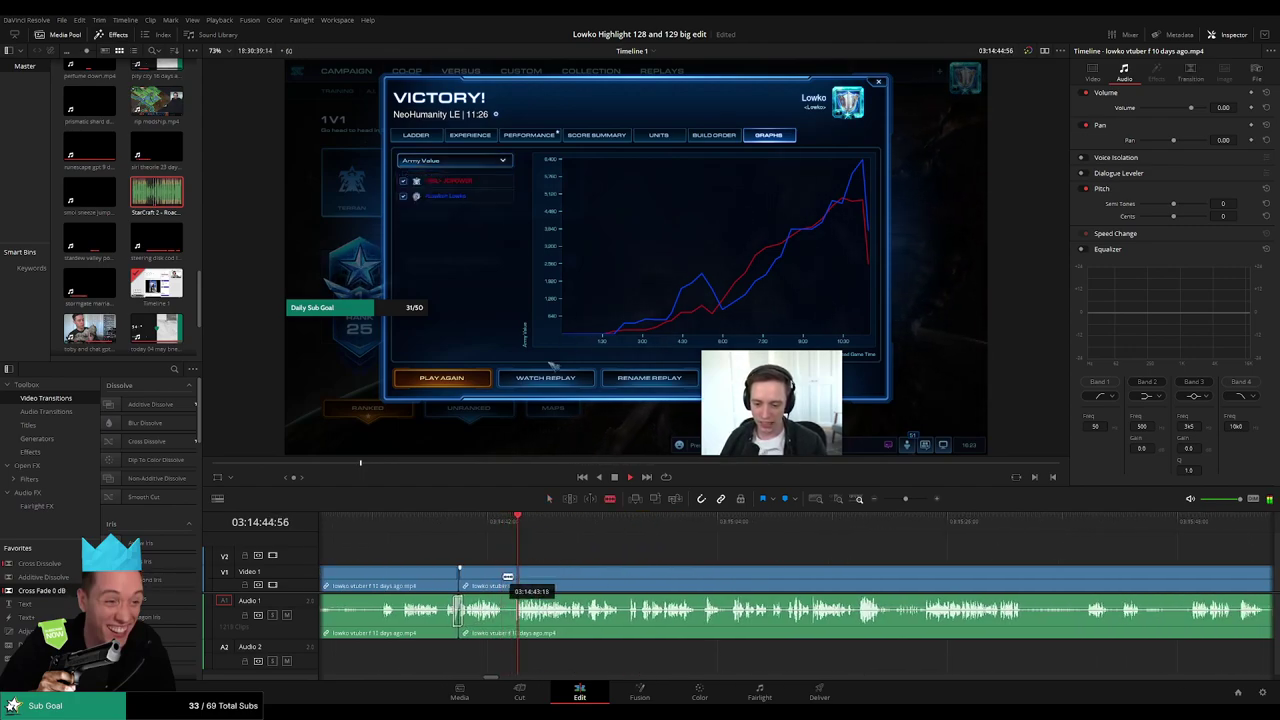
pyautogui.moveTo(508, 577); pyautogui.dragTo(517, 576)
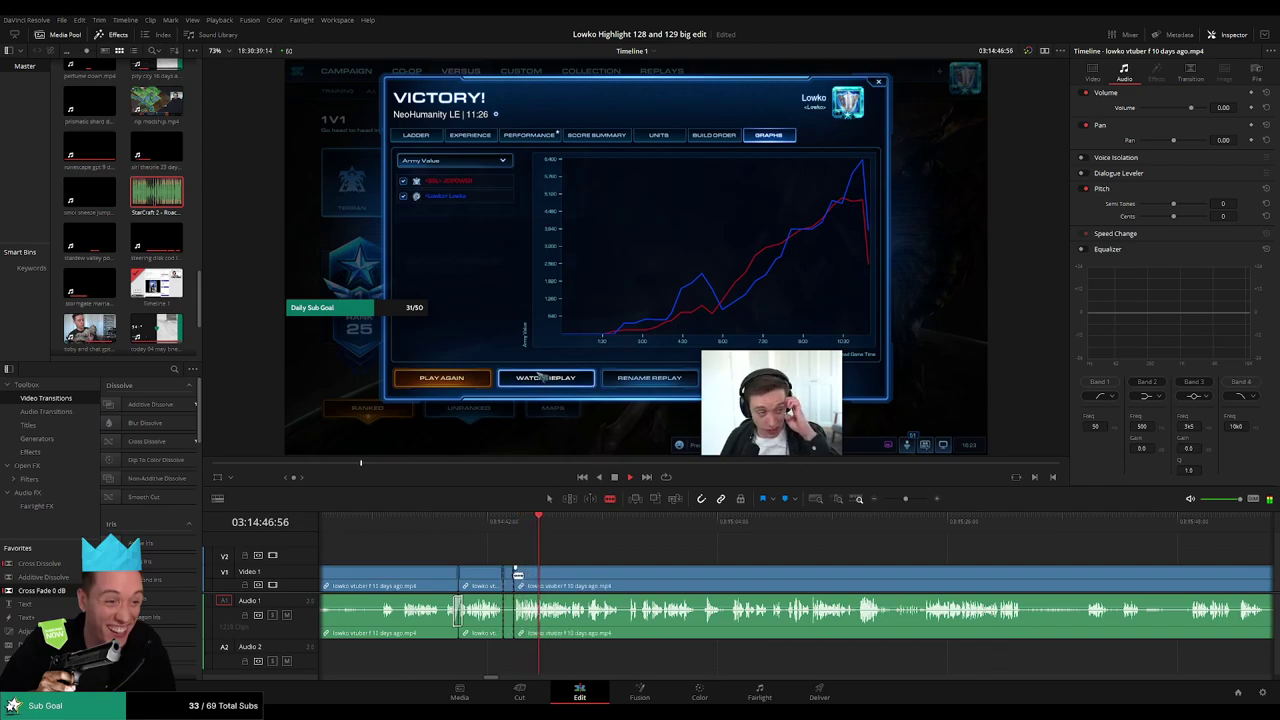
pyautogui.press('Delete')
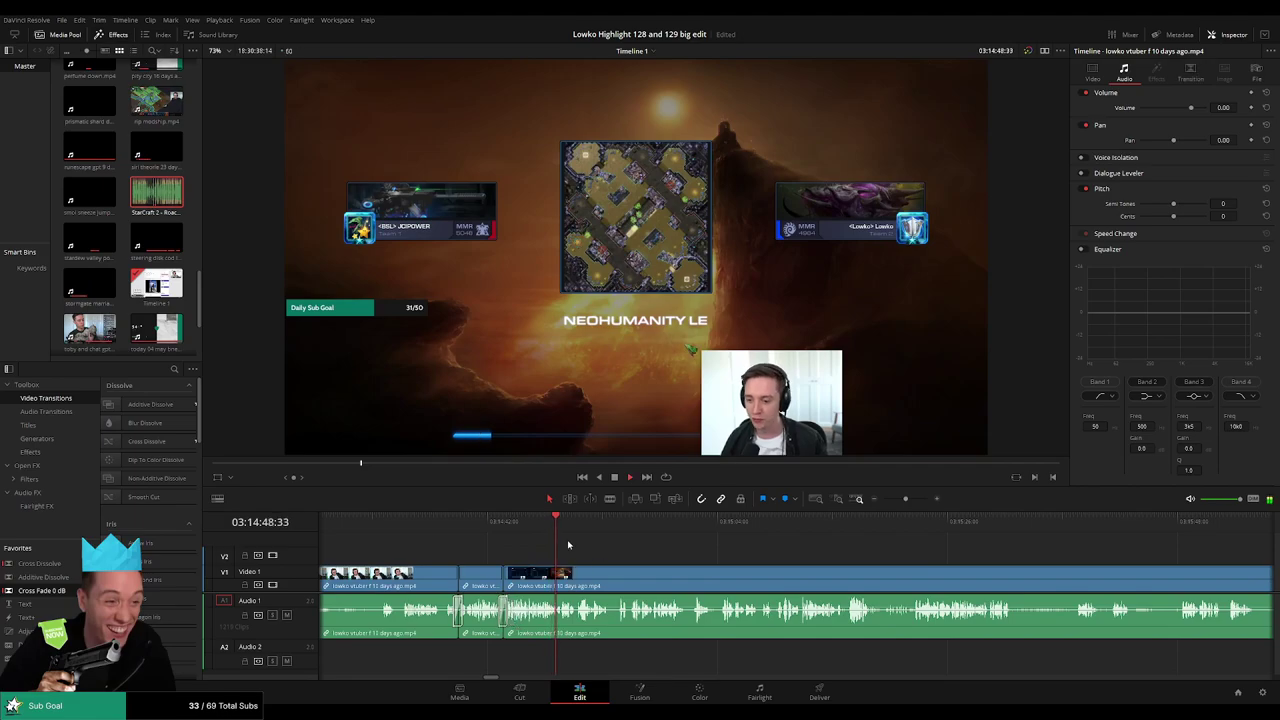
# - Skim the replay discussion in the vtuber clip from about 03:14:48 to 03:15:39 for passages without talking
pyautogui.moveTo(563, 537); pyautogui.dragTo(625, 532)
pyautogui.moveTo(699, 554); pyautogui.dragTo(563, 543)
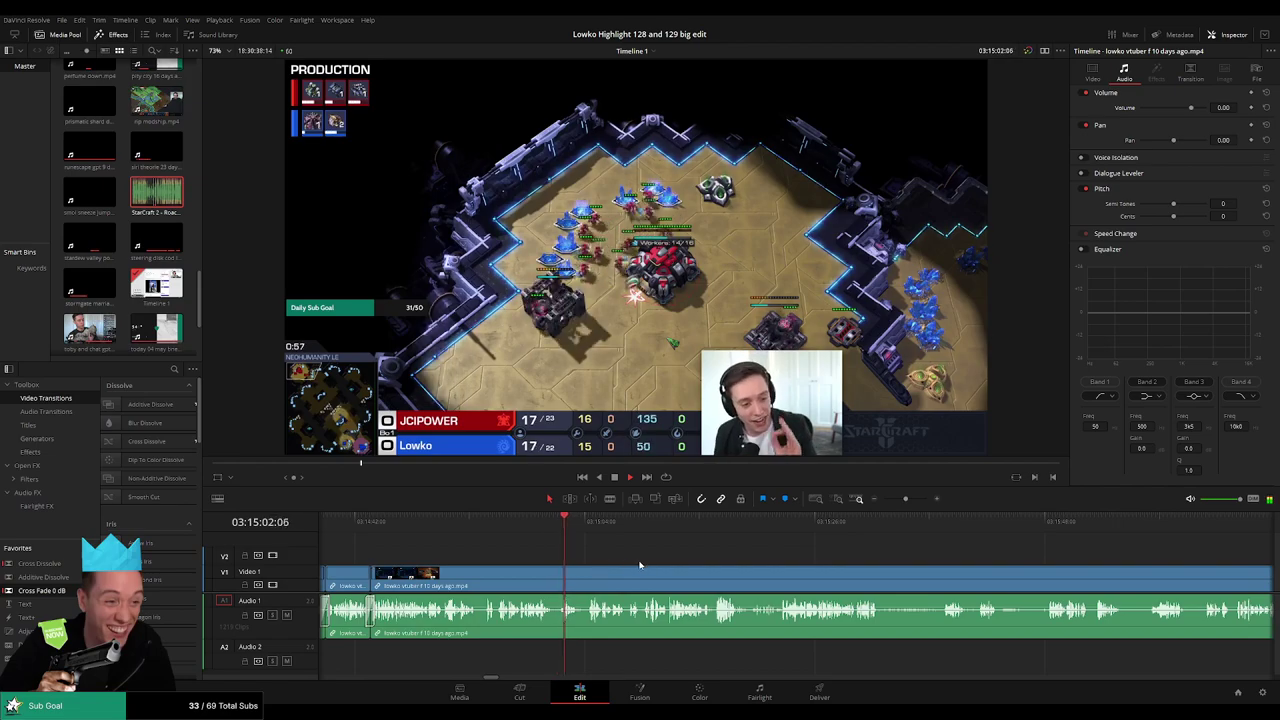
pyautogui.hscroll(1, 563, 556)
pyautogui.click(527, 530)
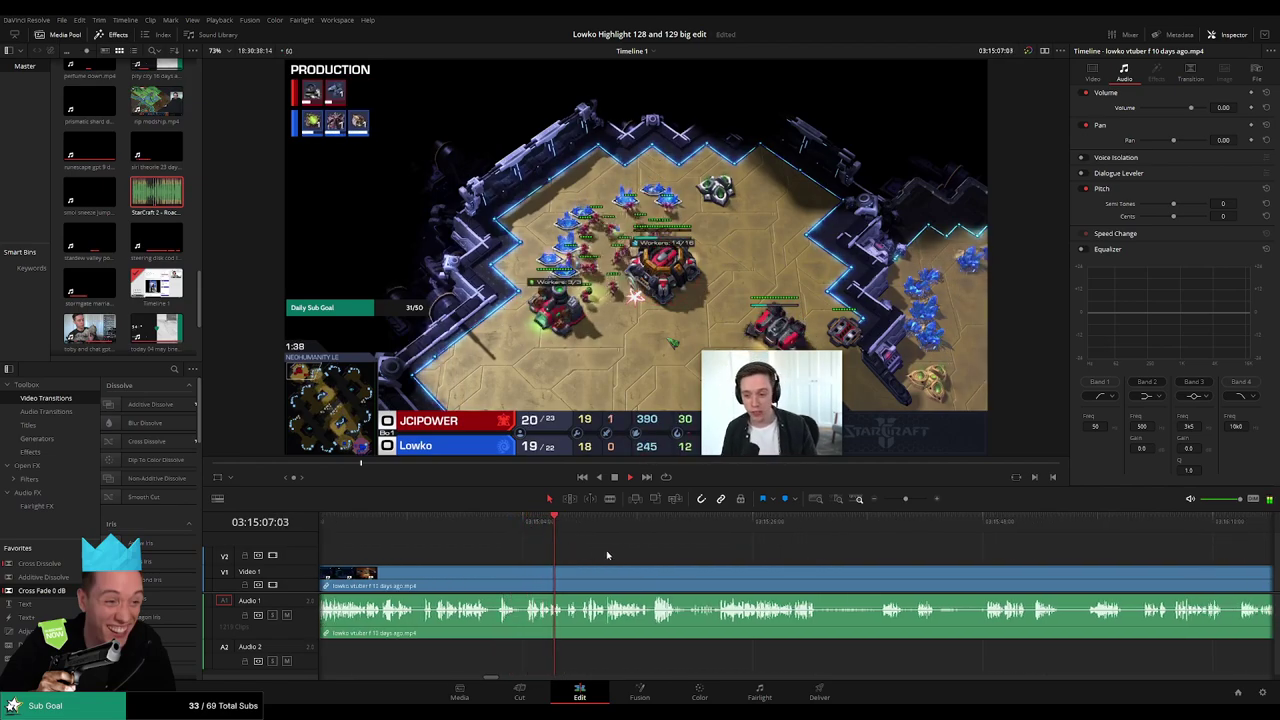
pyautogui.hscroll(1, 566, 554)
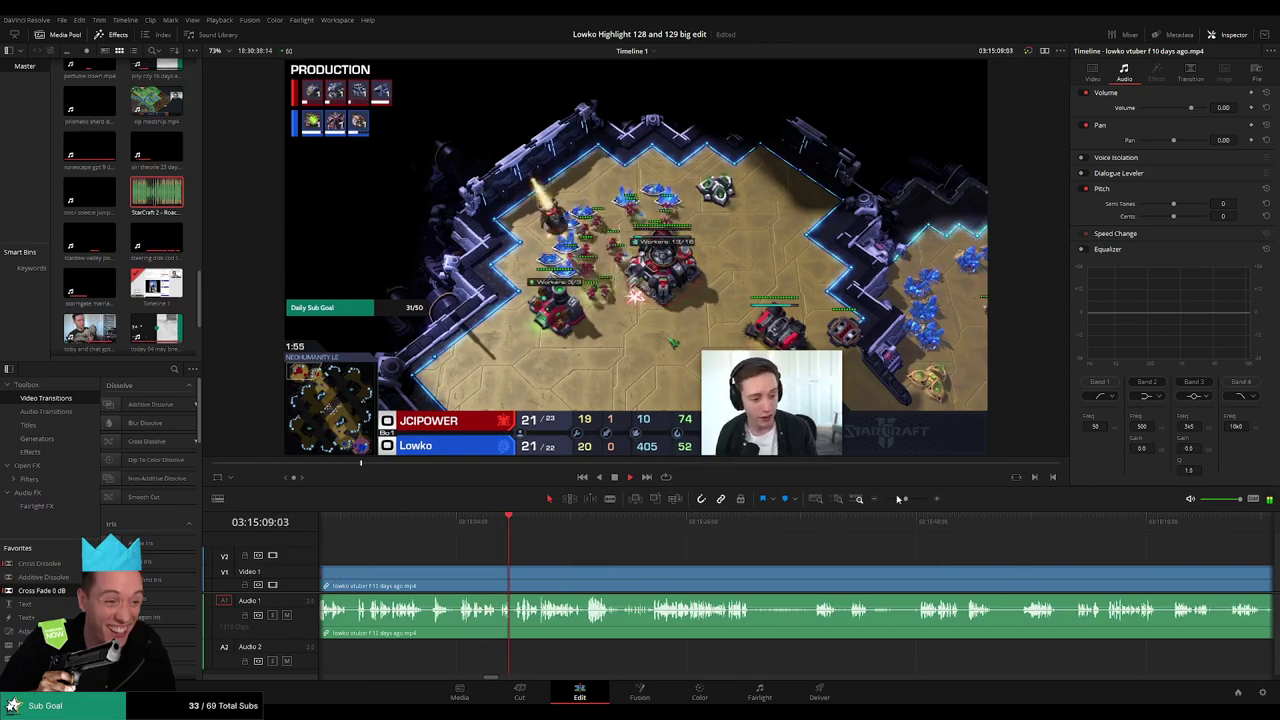
pyautogui.moveTo(905, 499); pyautogui.dragTo(879, 502)
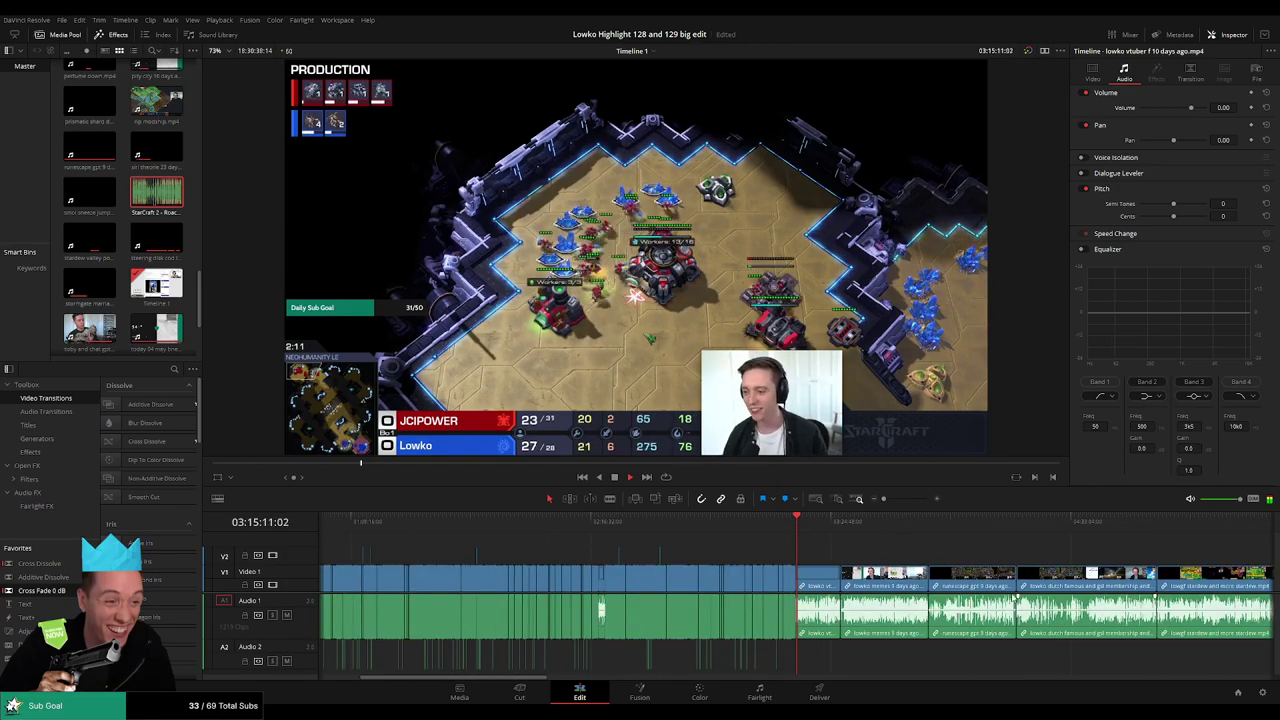
pyautogui.hscroll(6, 750, 566)
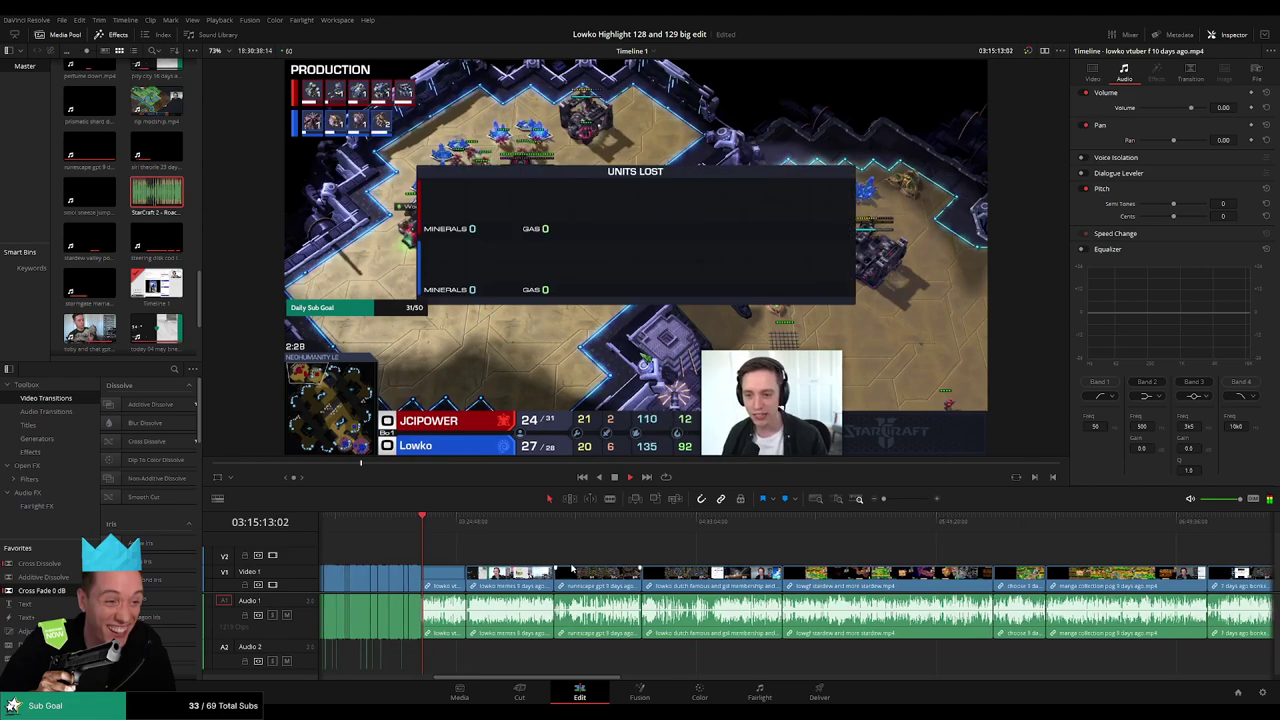
pyautogui.moveTo(573, 568); pyautogui.dragTo(707, 569)
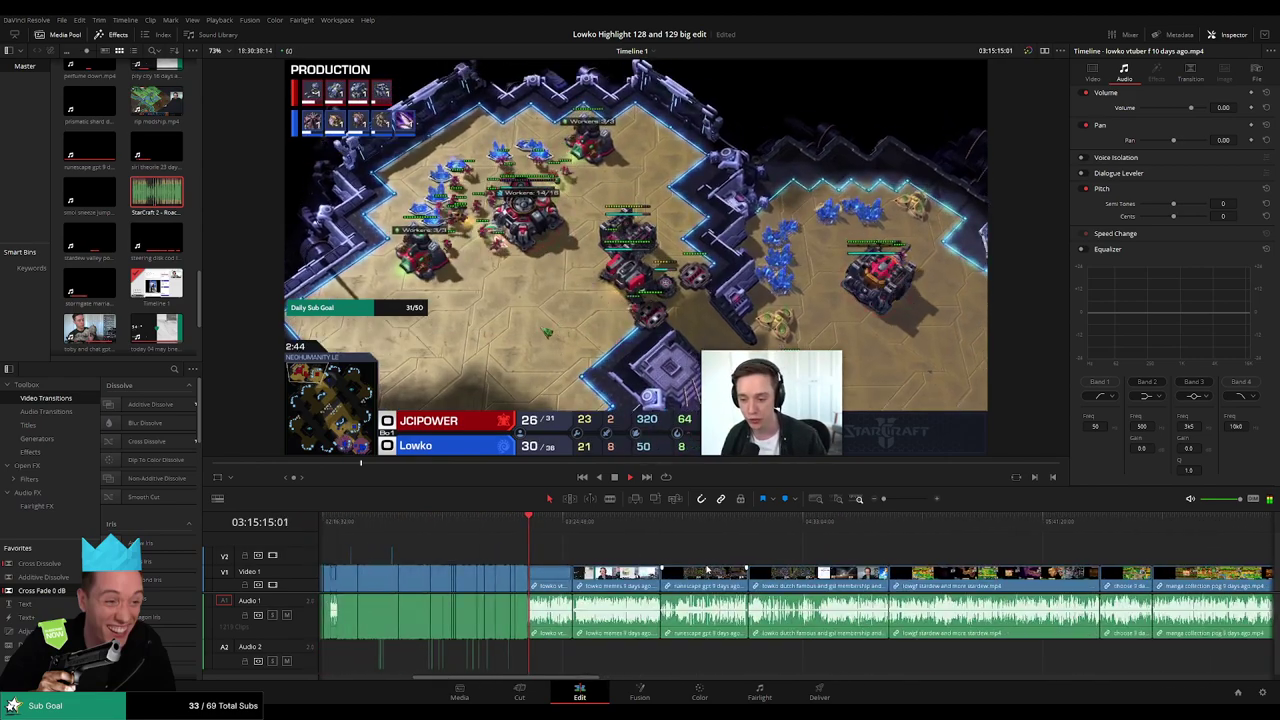
pyautogui.moveTo(880, 500); pyautogui.dragTo(903, 500)
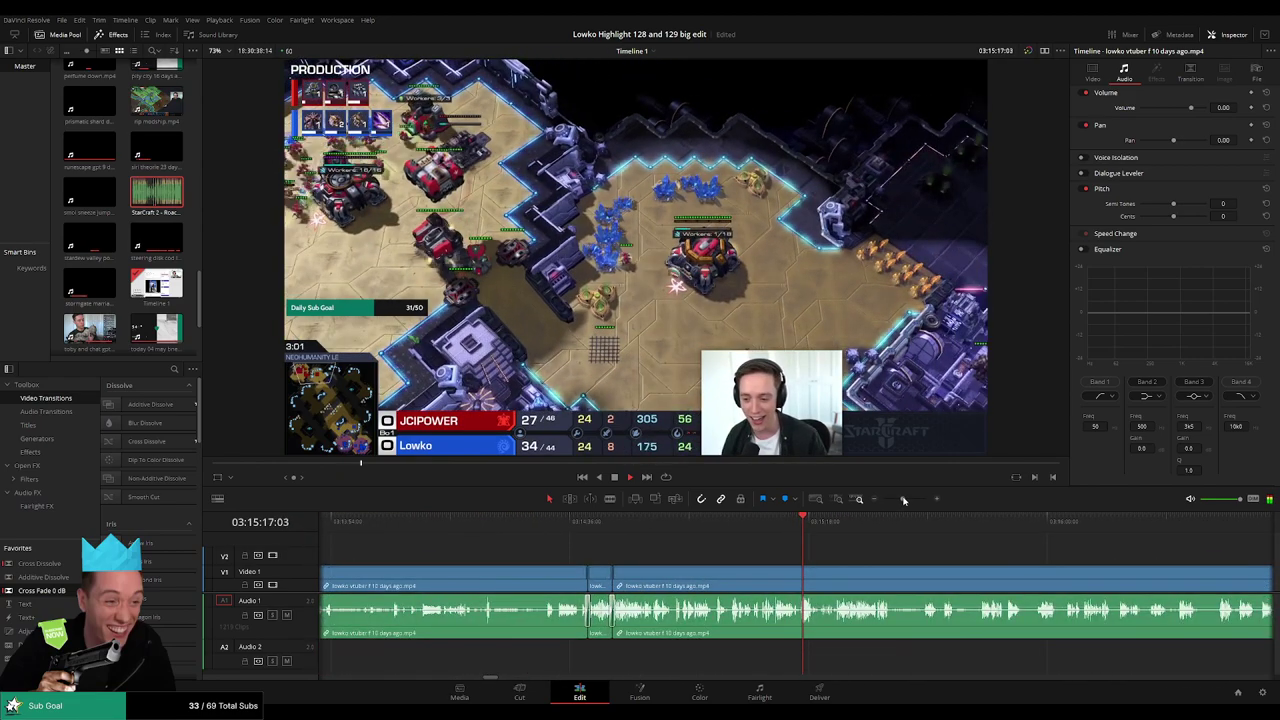
pyautogui.hscroll(3, 651, 568)
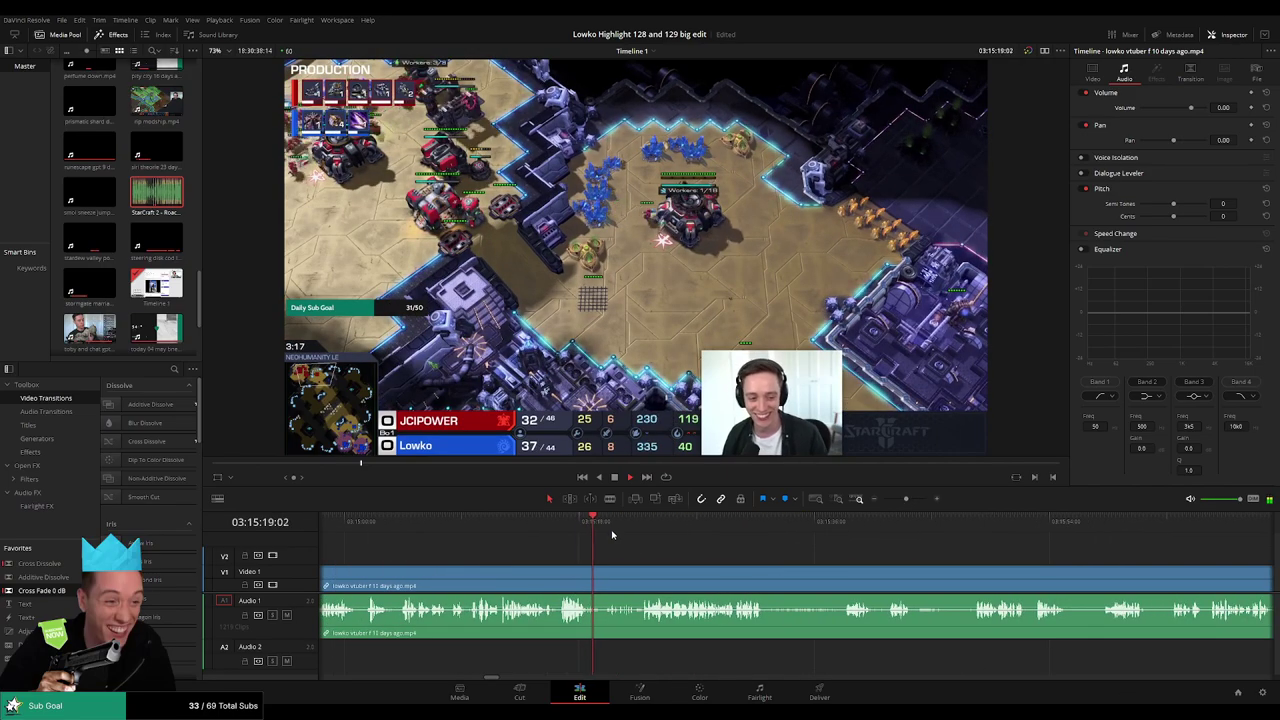
pyautogui.hscroll(2, 633, 553)
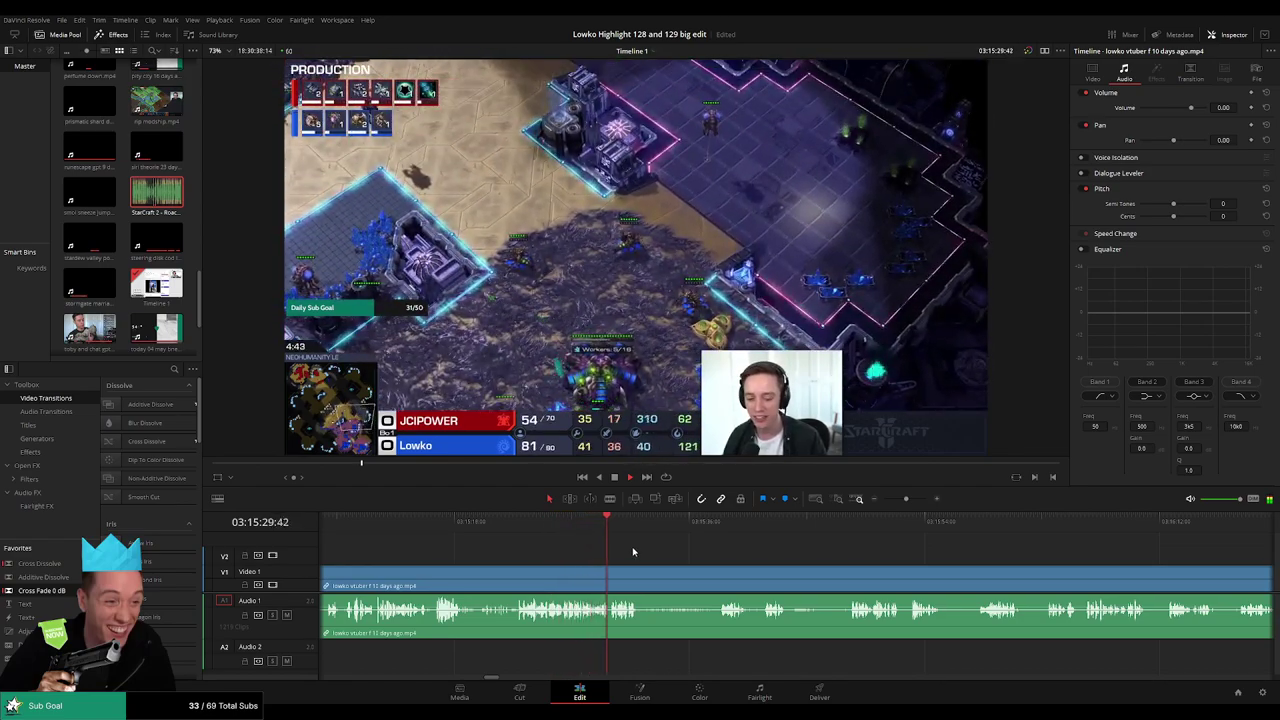
pyautogui.moveTo(633, 552); pyautogui.dragTo(571, 546)
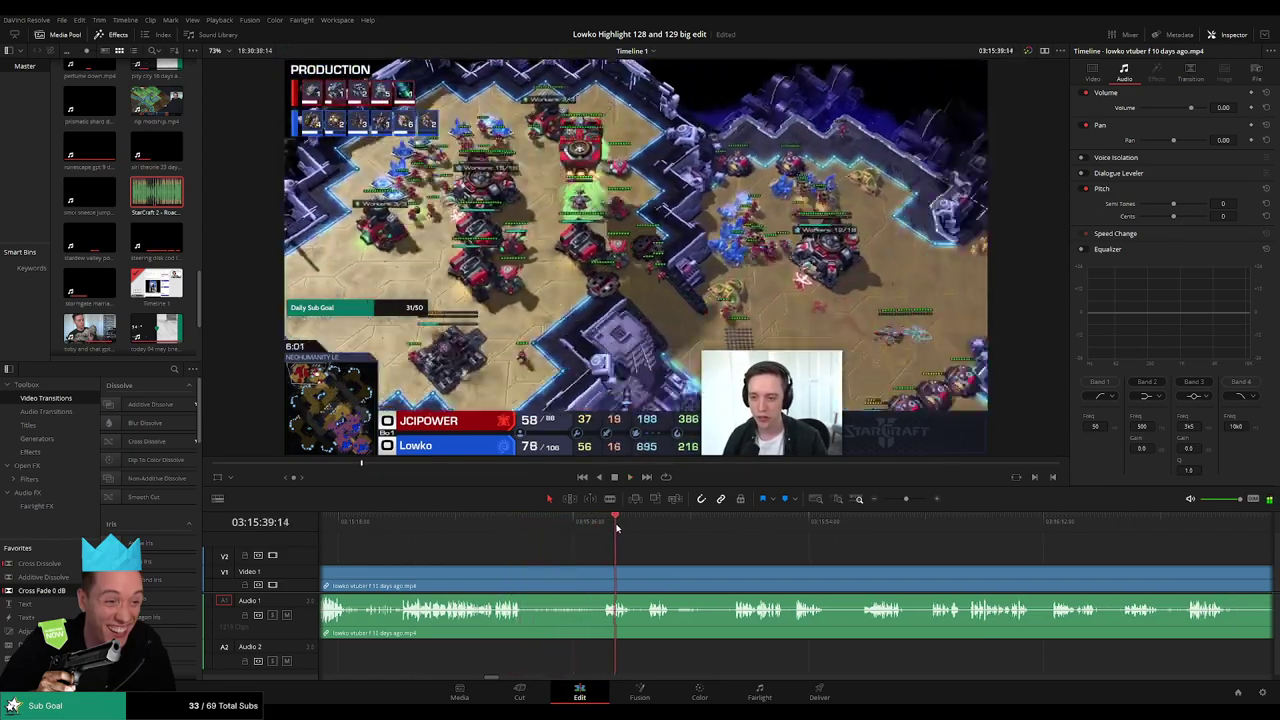
# - Split the vtuber clip at about 03:15:32 and 03:15:48 and ripple delete the quiet section between the splits
pyautogui.press('b')
pyautogui.click(525, 576)
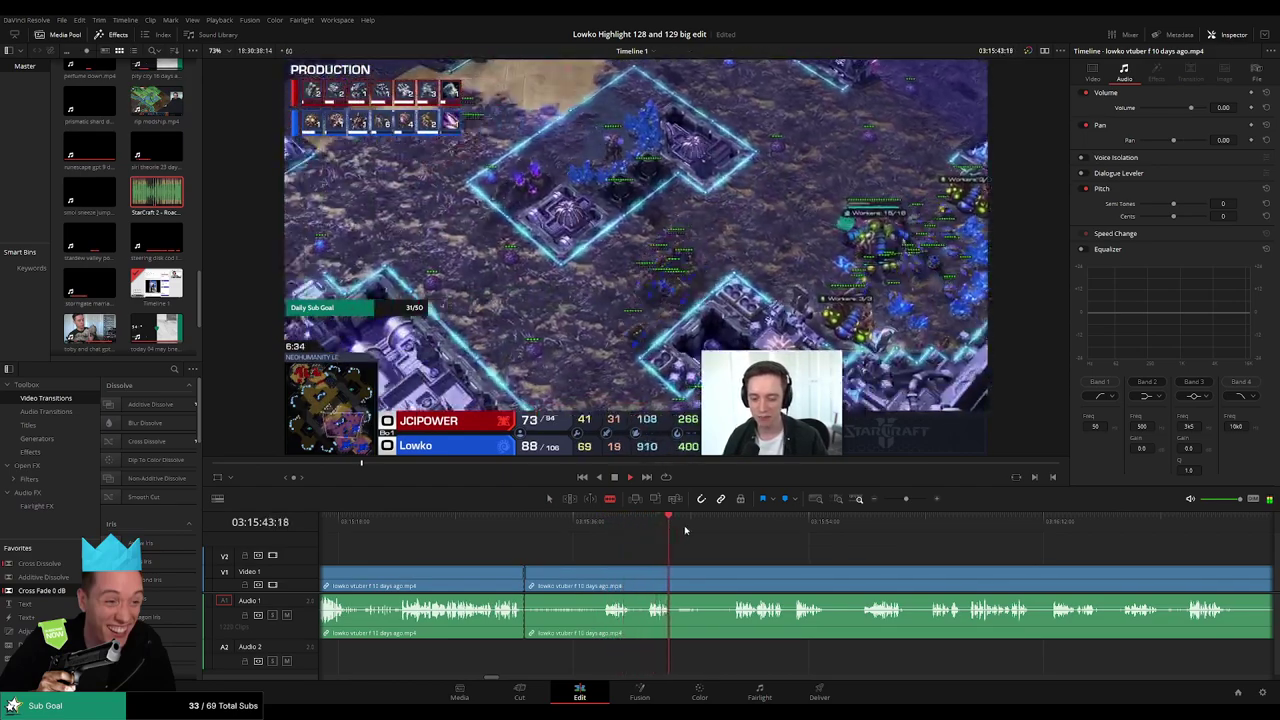
pyautogui.click(735, 578)
pyautogui.press('a')
pyautogui.click(688, 581)
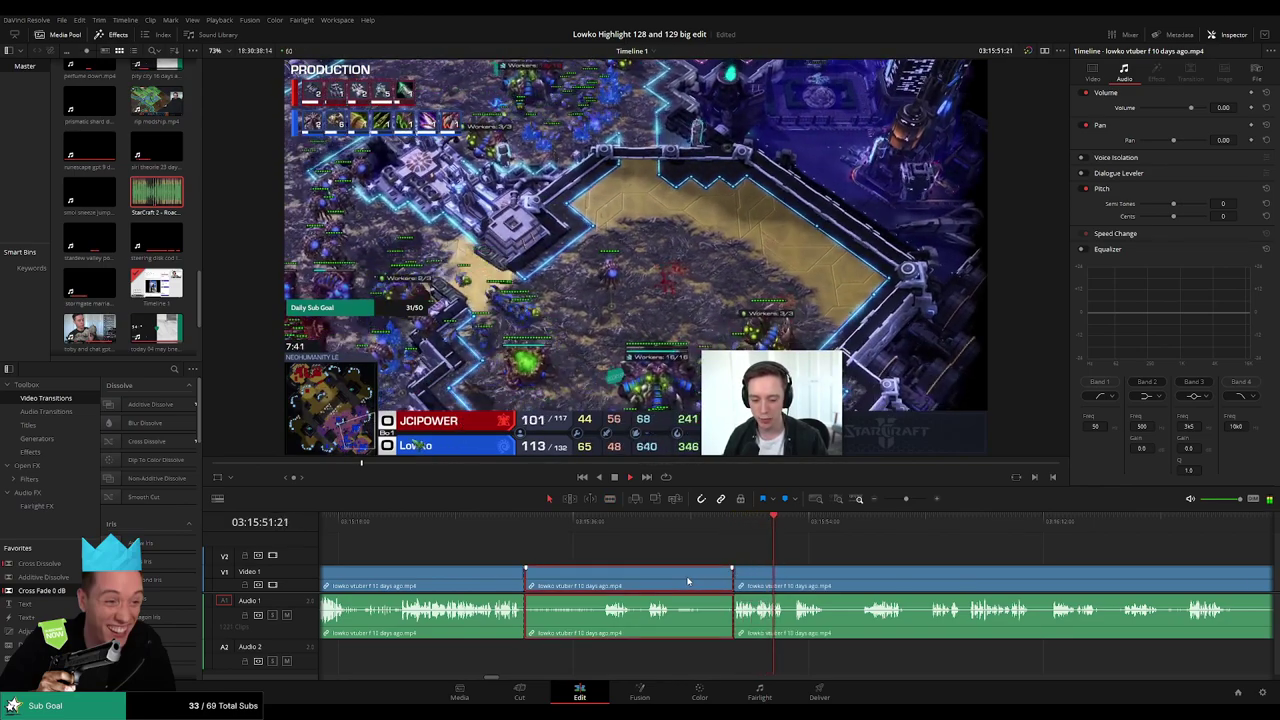
pyautogui.press('Delete')
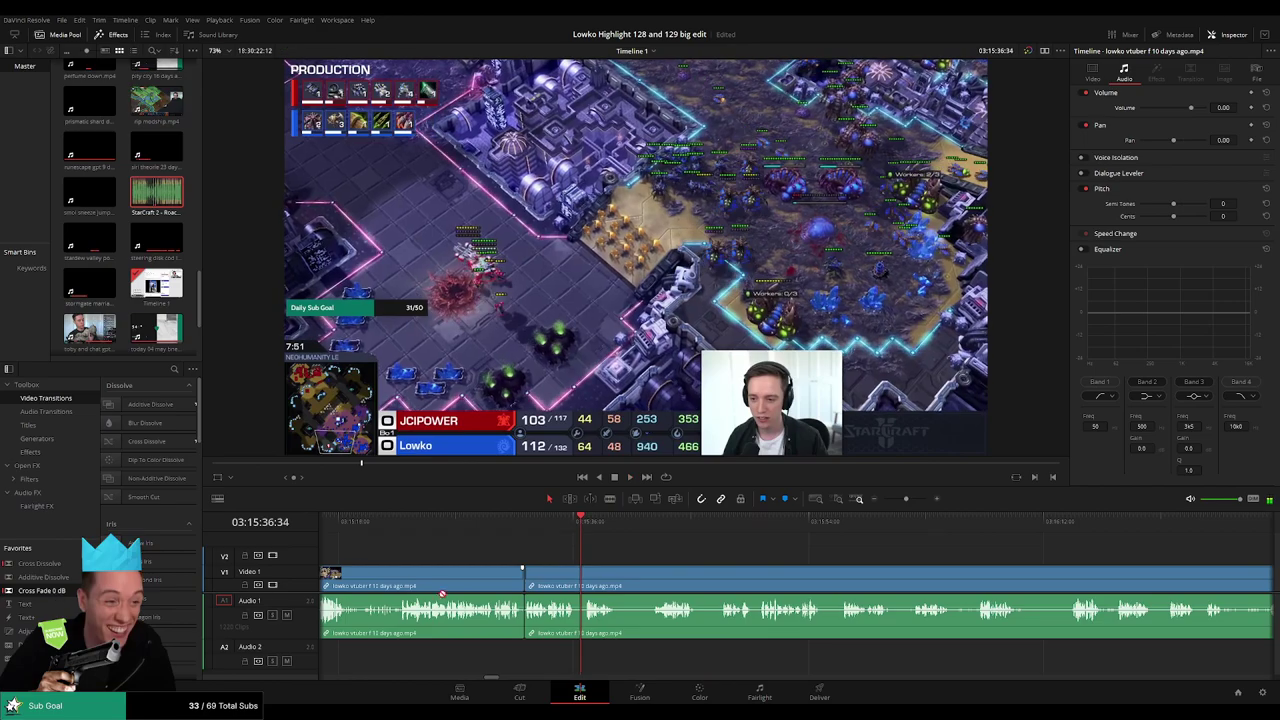
# - Skim the vtuber clip's replay footage from about 03:15:36 to 03:16:30 for the next section to cut
pyautogui.hscroll(2, 629, 552)
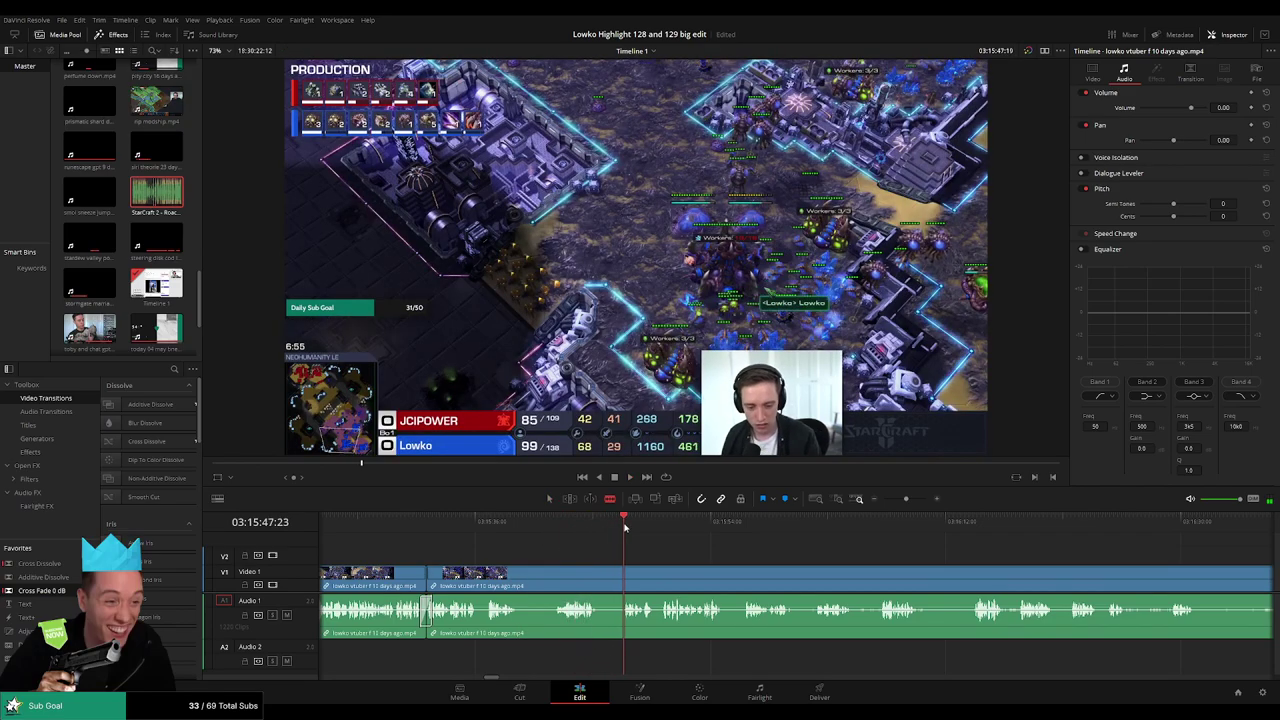
pyautogui.moveTo(627, 527); pyautogui.dragTo(757, 523)
pyautogui.moveTo(860, 558); pyautogui.dragTo(617, 551)
pyautogui.press('a')
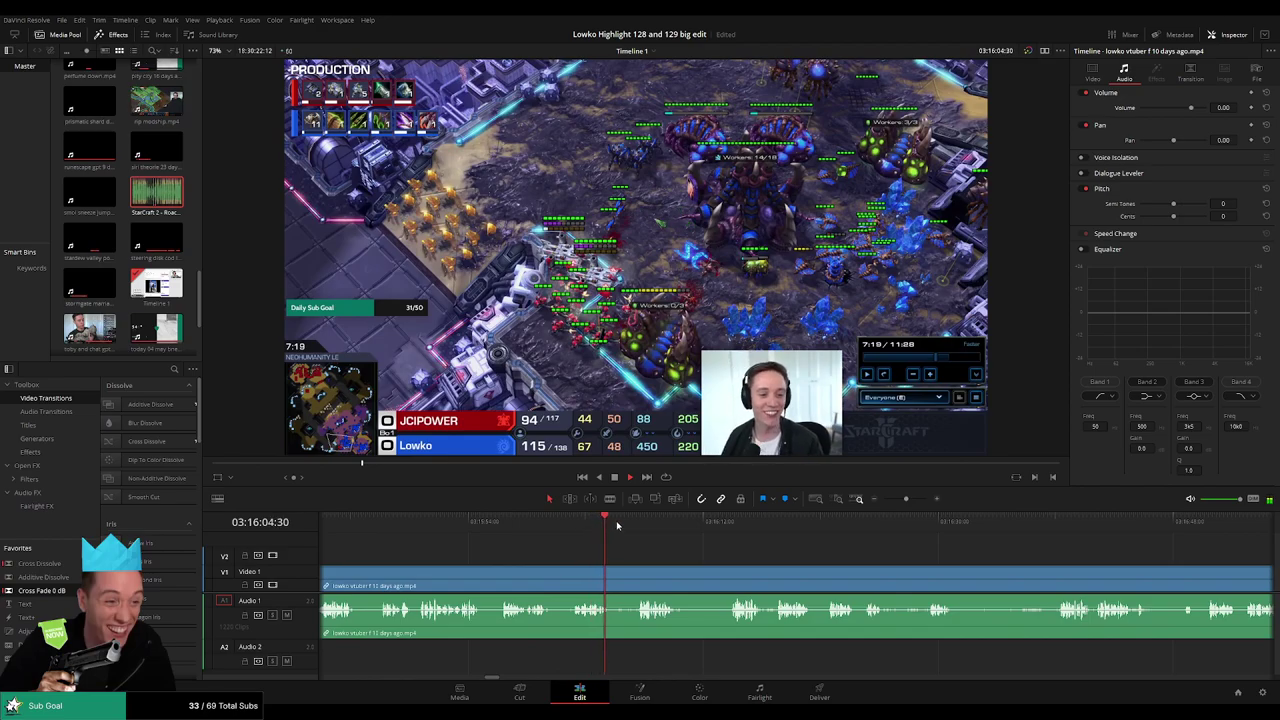
pyautogui.moveTo(617, 526); pyautogui.dragTo(647, 527)
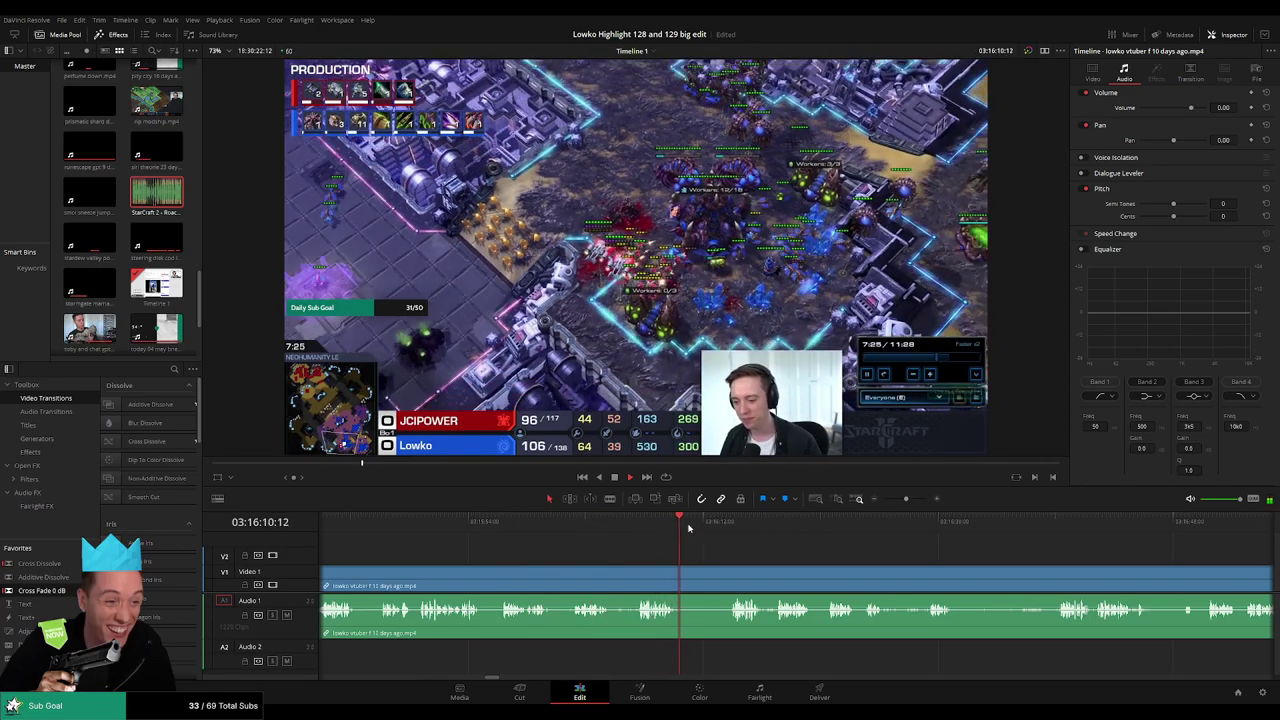
pyautogui.moveTo(680, 522); pyautogui.dragTo(745, 527)
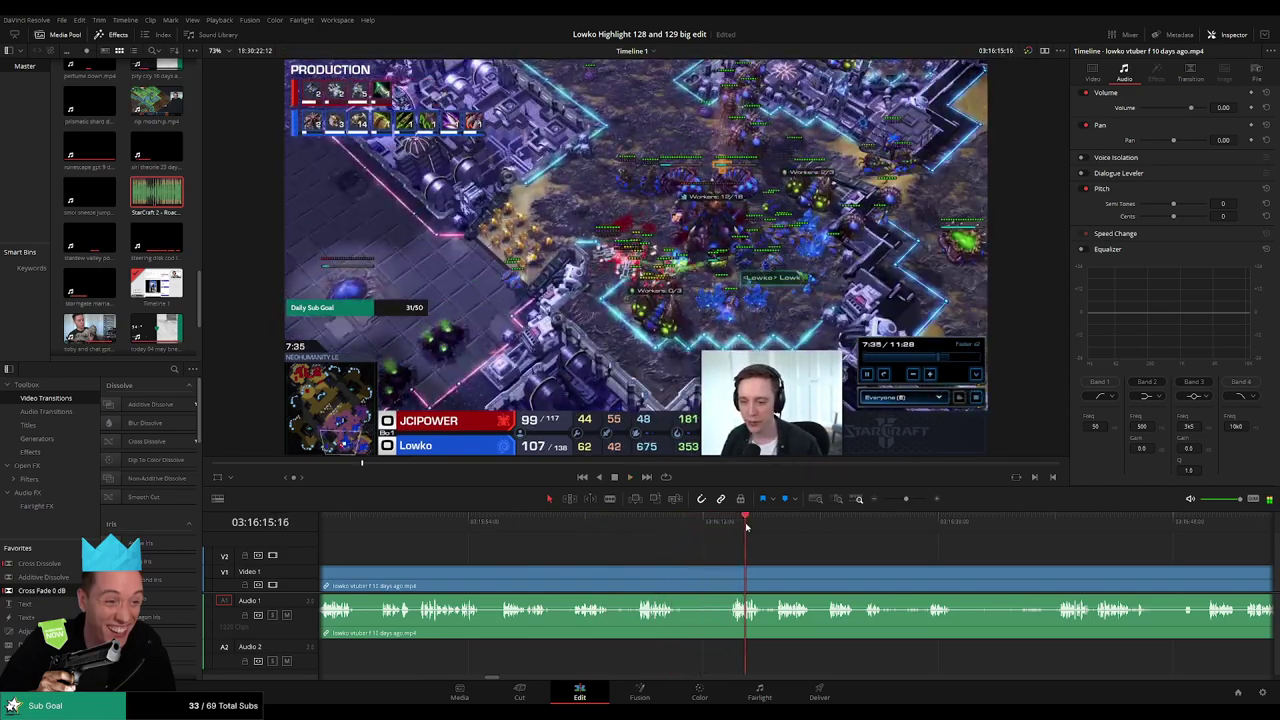
pyautogui.moveTo(844, 566); pyautogui.dragTo(626, 549)
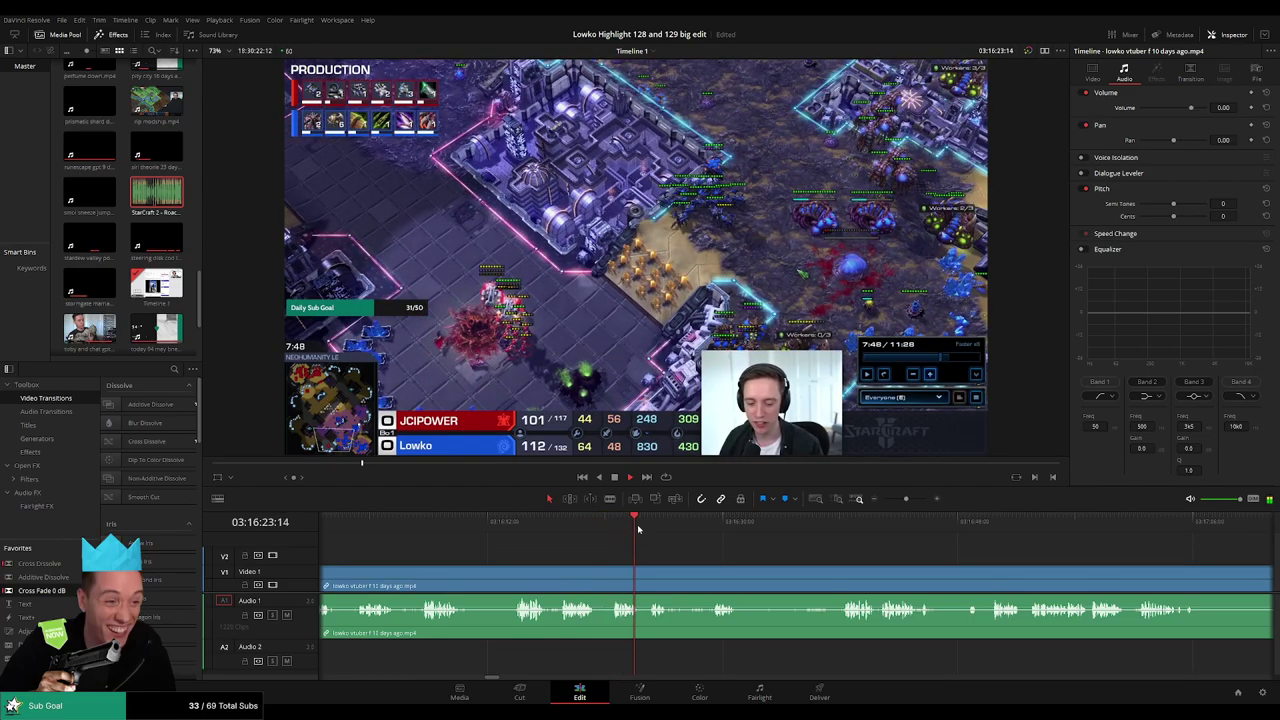
pyautogui.moveTo(638, 528); pyautogui.dragTo(708, 528)
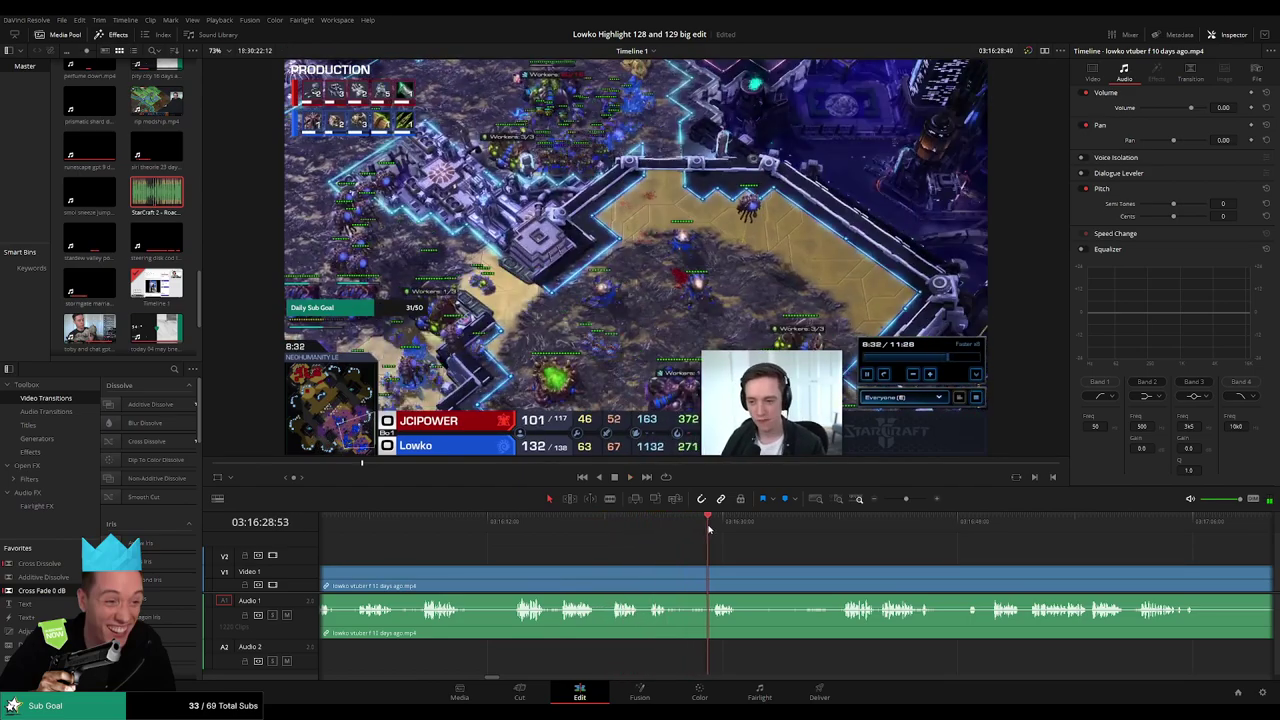
pyautogui.press('space')
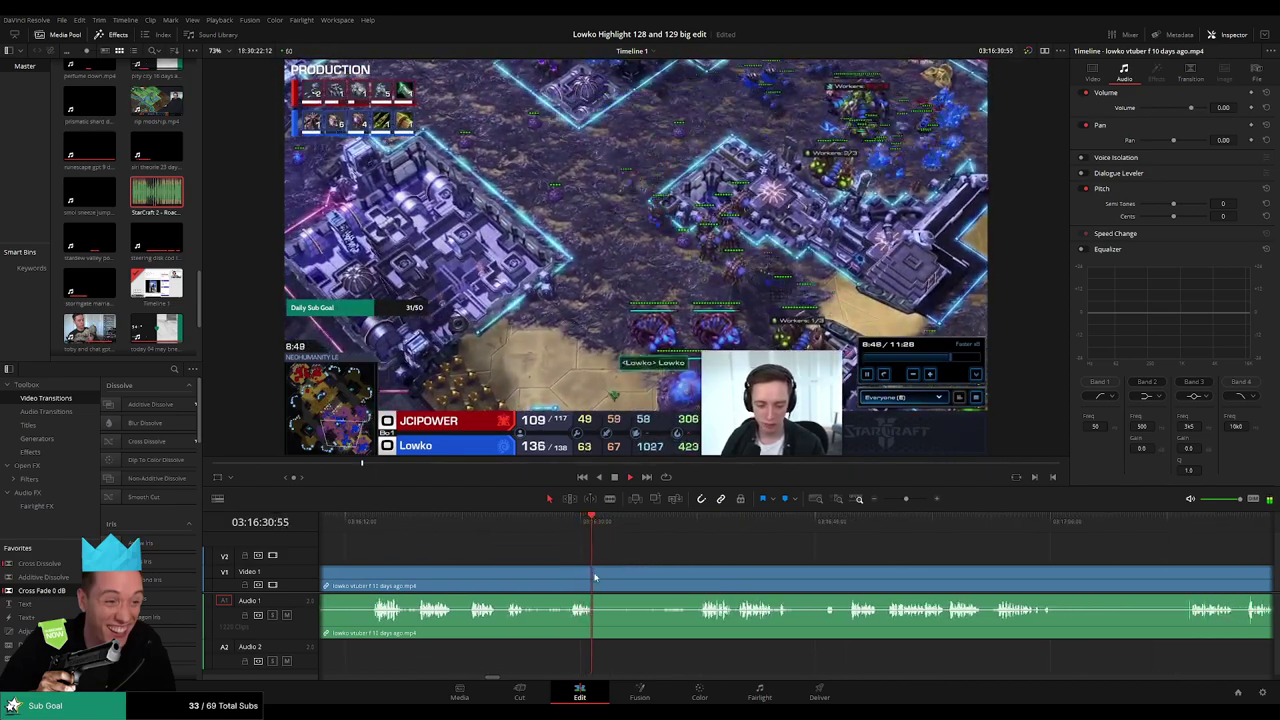
# - Cut the quiet section from about 03:16:31 to 03:16:39 out of the vtuber clip and cross fade the audio join
pyautogui.press('space')
pyautogui.click(600, 578)
pyautogui.press('b')
pyautogui.click(598, 582)
pyautogui.press('a')
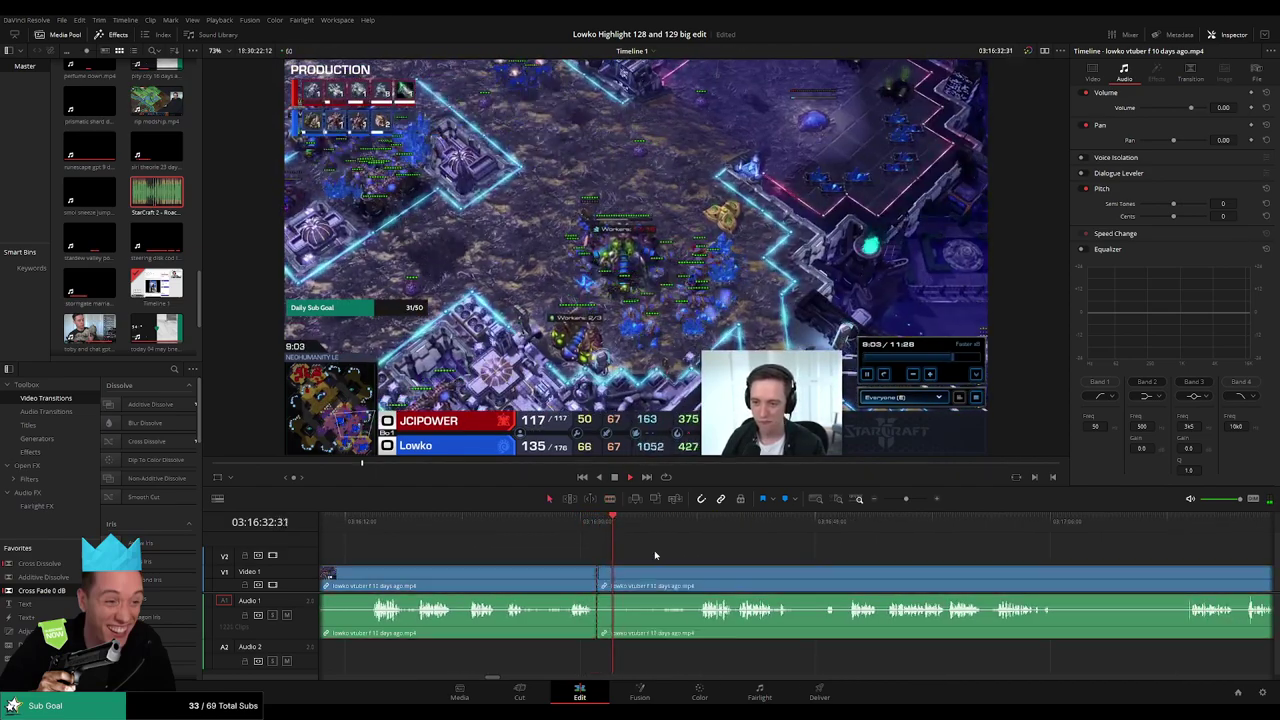
pyautogui.moveTo(676, 526); pyautogui.dragTo(690, 527)
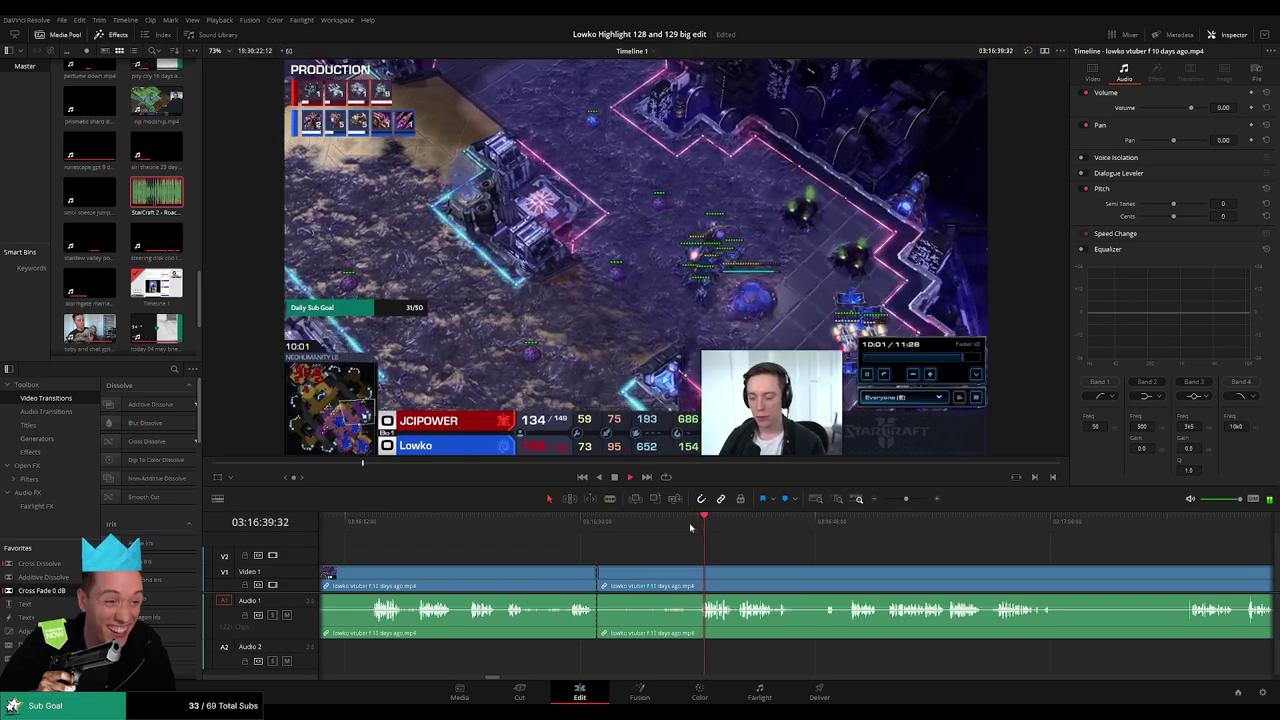
pyautogui.press('b')
pyautogui.click(699, 581)
pyautogui.press('a')
pyautogui.click(688, 584)
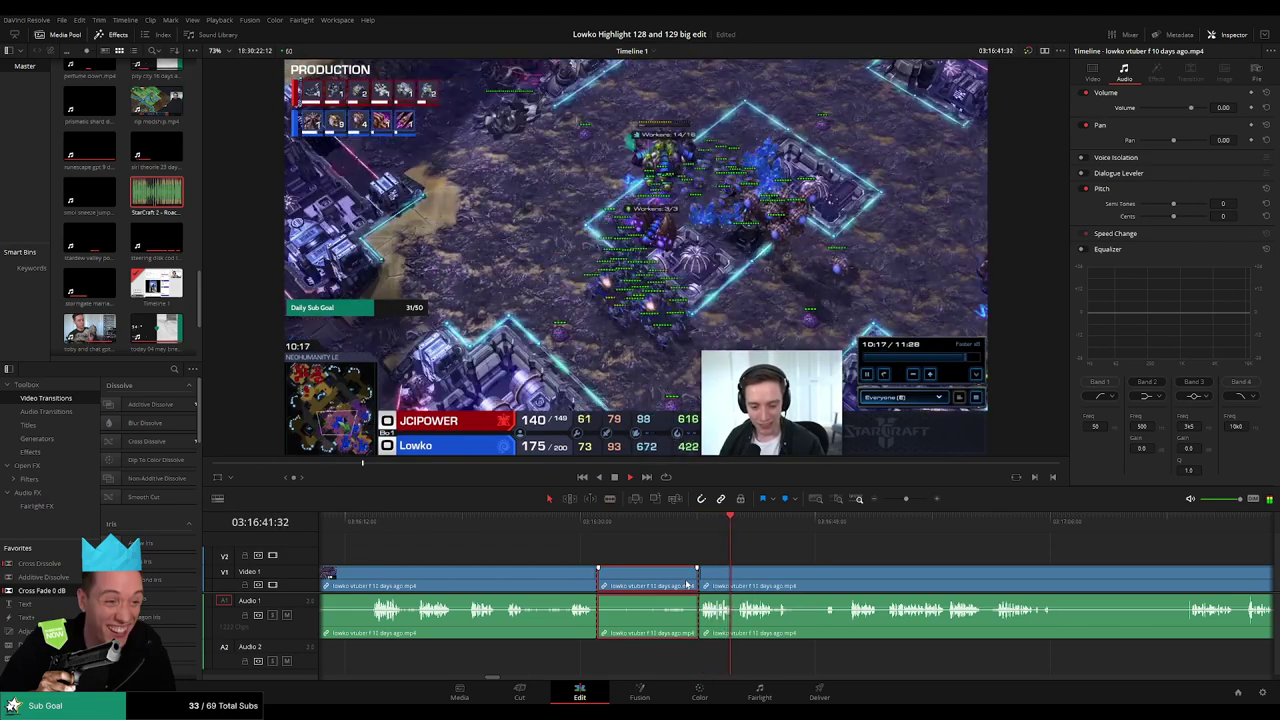
pyautogui.press('Delete')
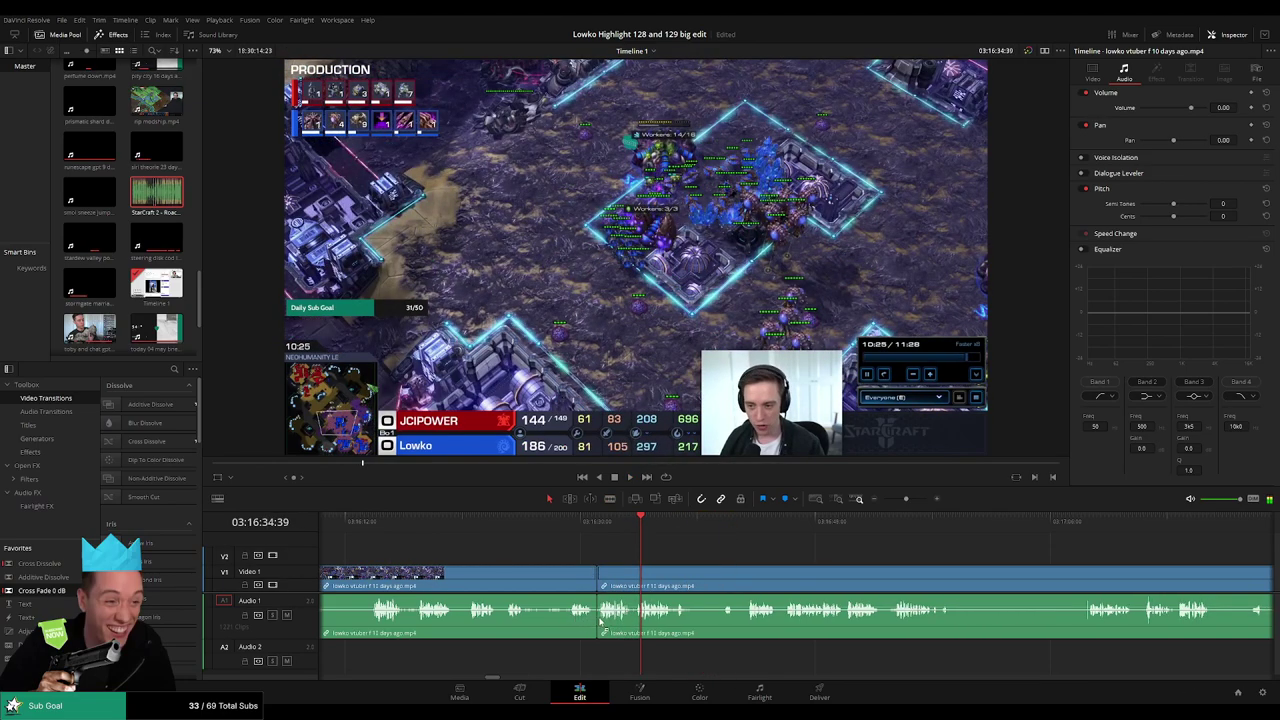
pyautogui.moveTo(600, 621); pyautogui.dragTo(599, 618)
pyautogui.press('space')
# - Play through the replay's ending and split the vtuber clip at about 03:16:58, just after the victory screen
pyautogui.moveTo(744, 572); pyautogui.dragTo(606, 566)
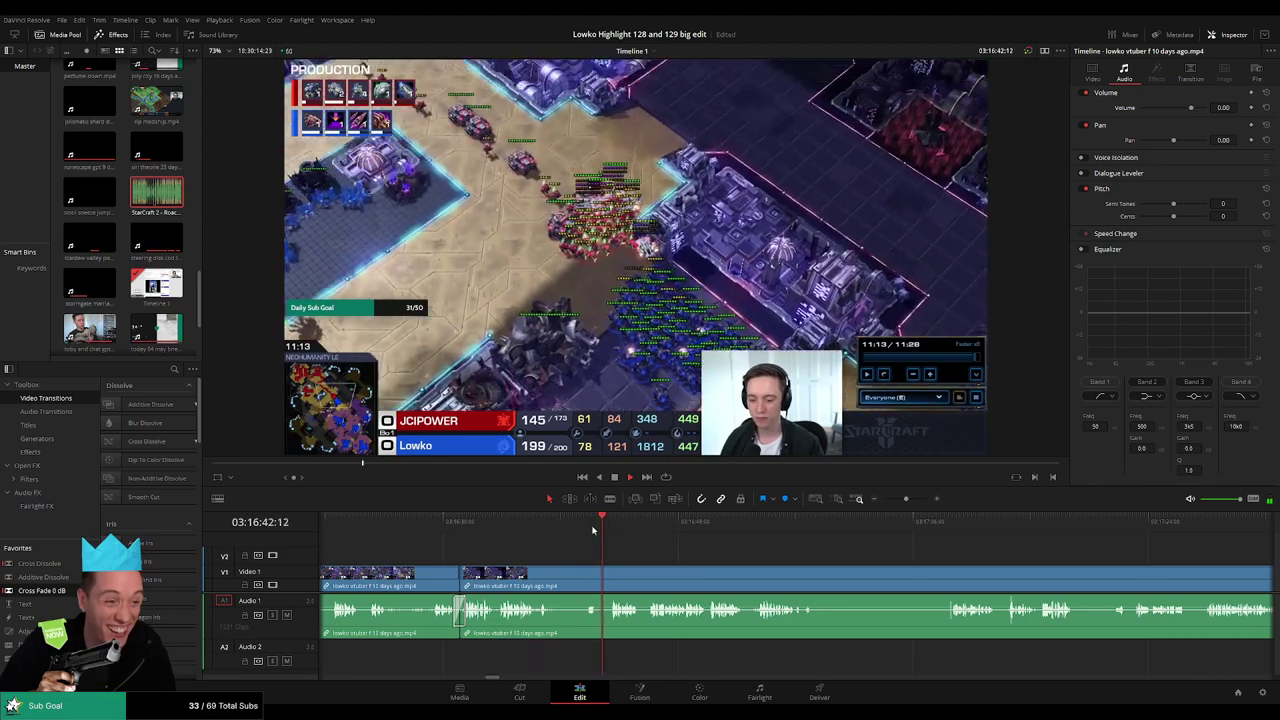
pyautogui.hscroll(2, 668, 546)
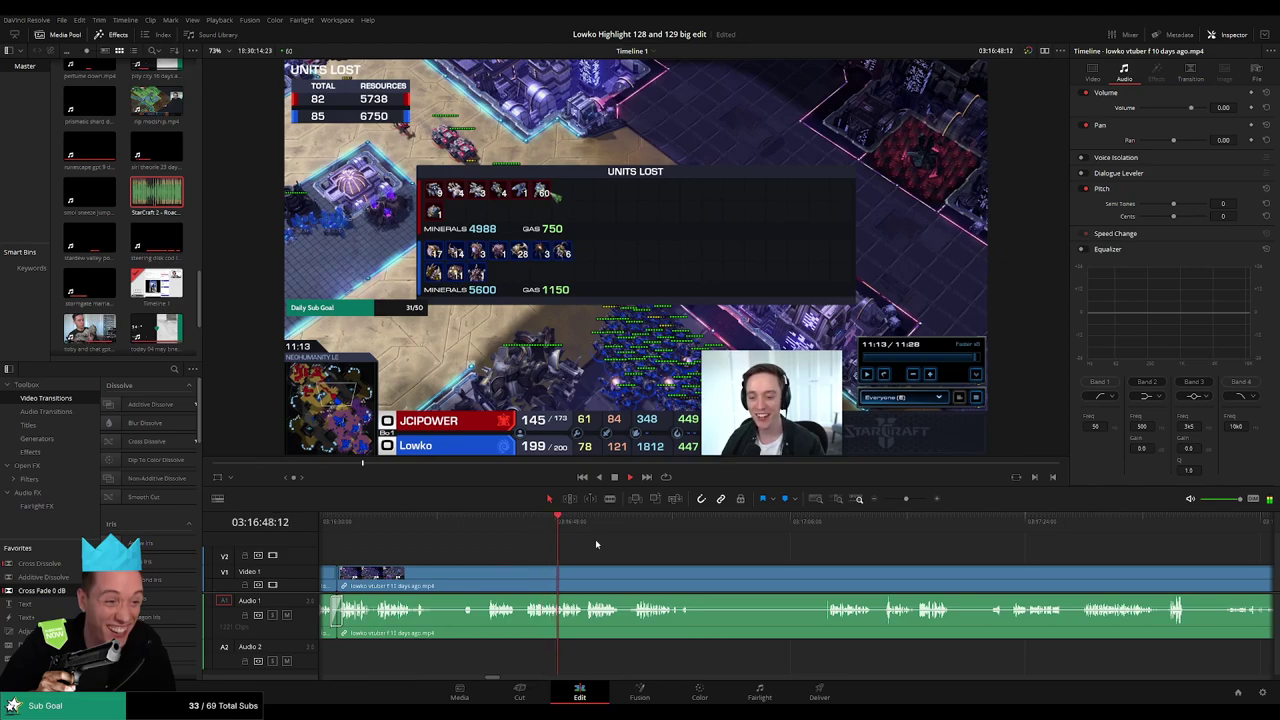
pyautogui.hscroll(1, 596, 544)
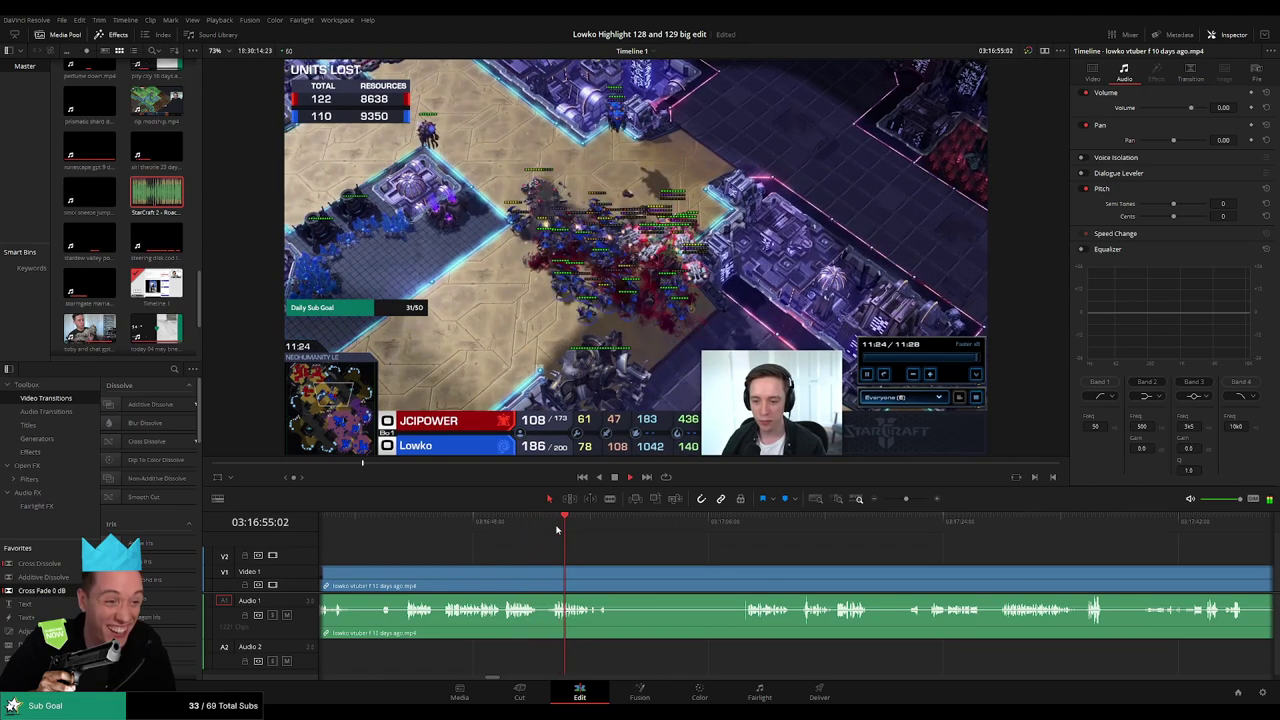
pyautogui.moveTo(658, 558); pyautogui.dragTo(574, 559)
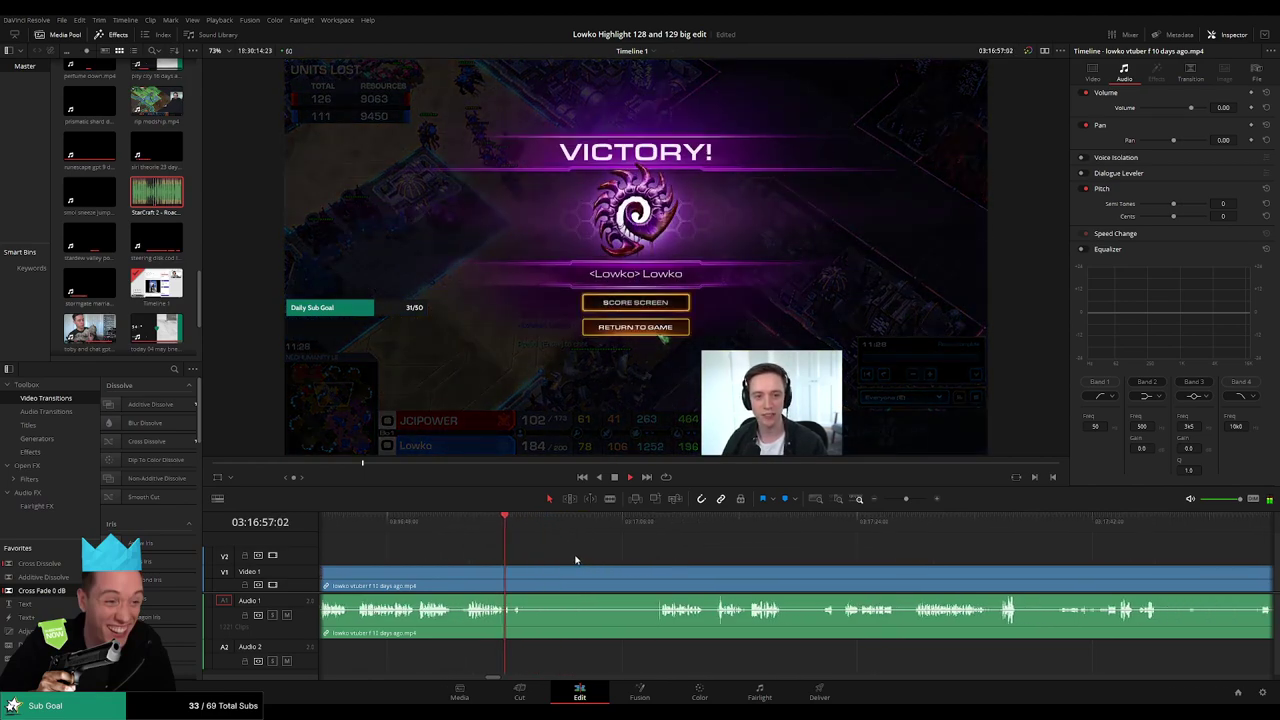
pyautogui.press('b')
pyautogui.click(527, 577)
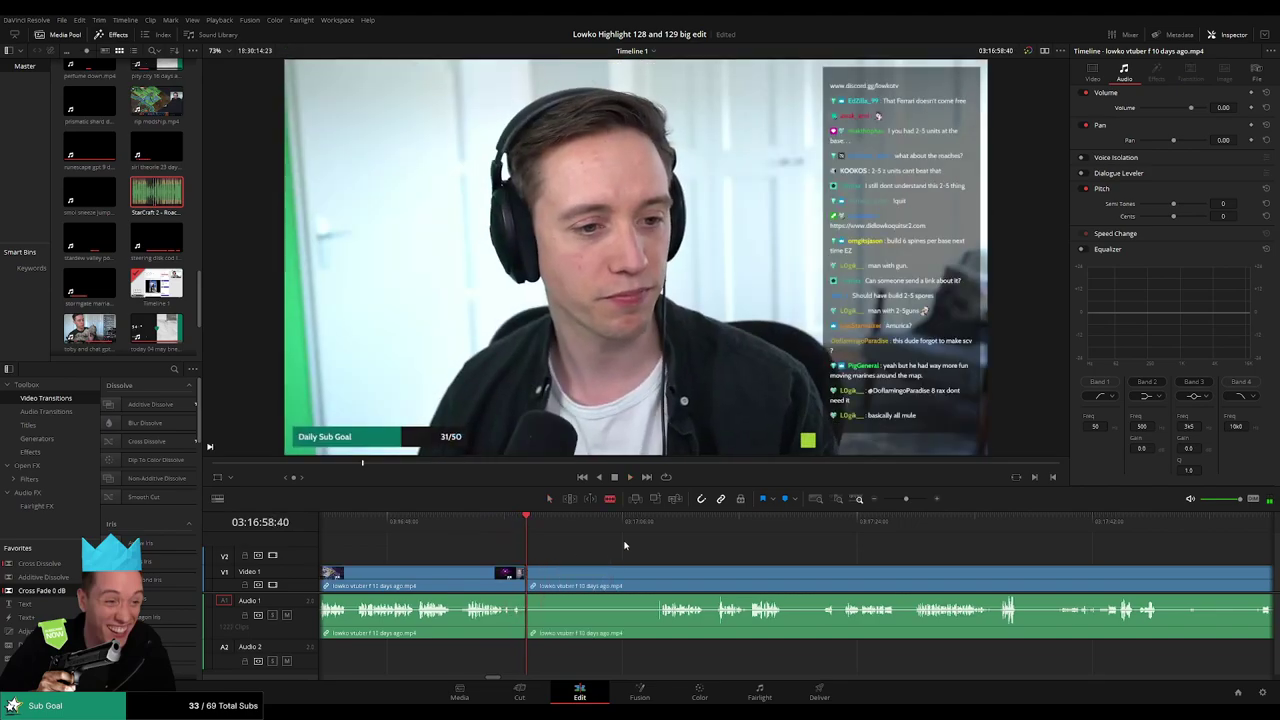
# - Check the talk from about 03:17:09 to 03:17:25 and ripple delete the rest of the vtuber clip after the victory-screen split
pyautogui.click(663, 531)
pyautogui.press('space')
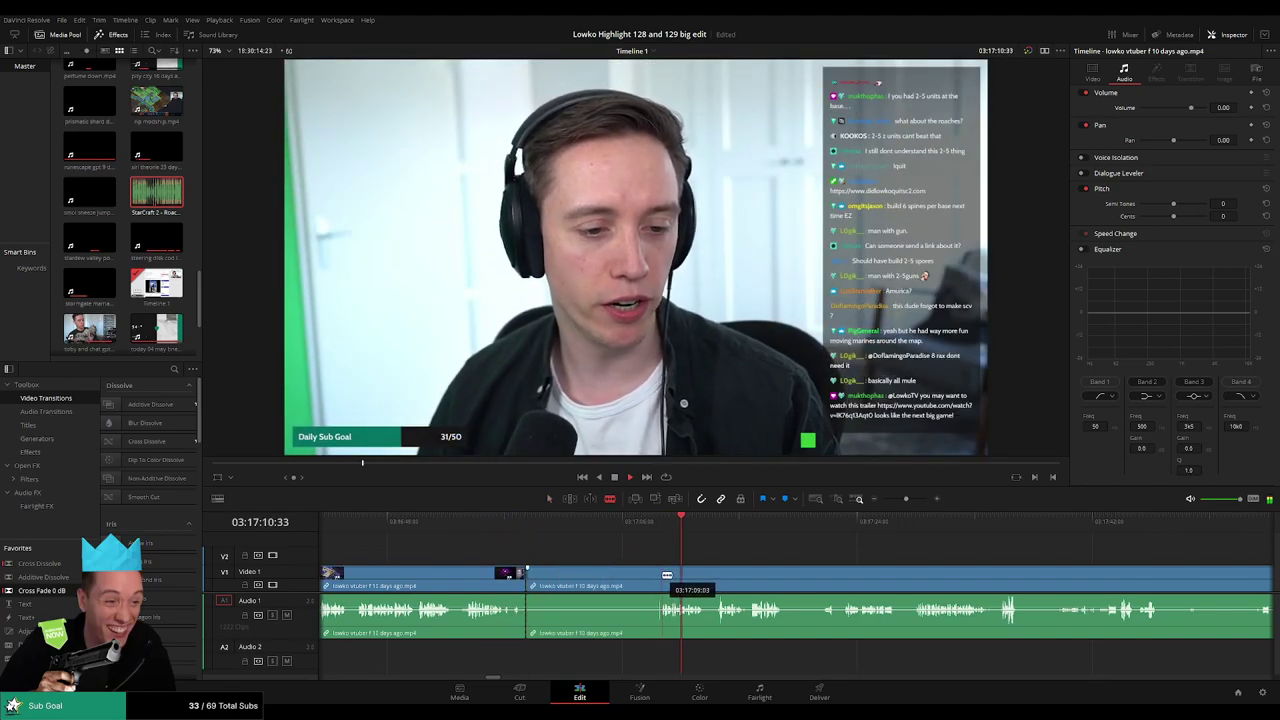
pyautogui.click(713, 525)
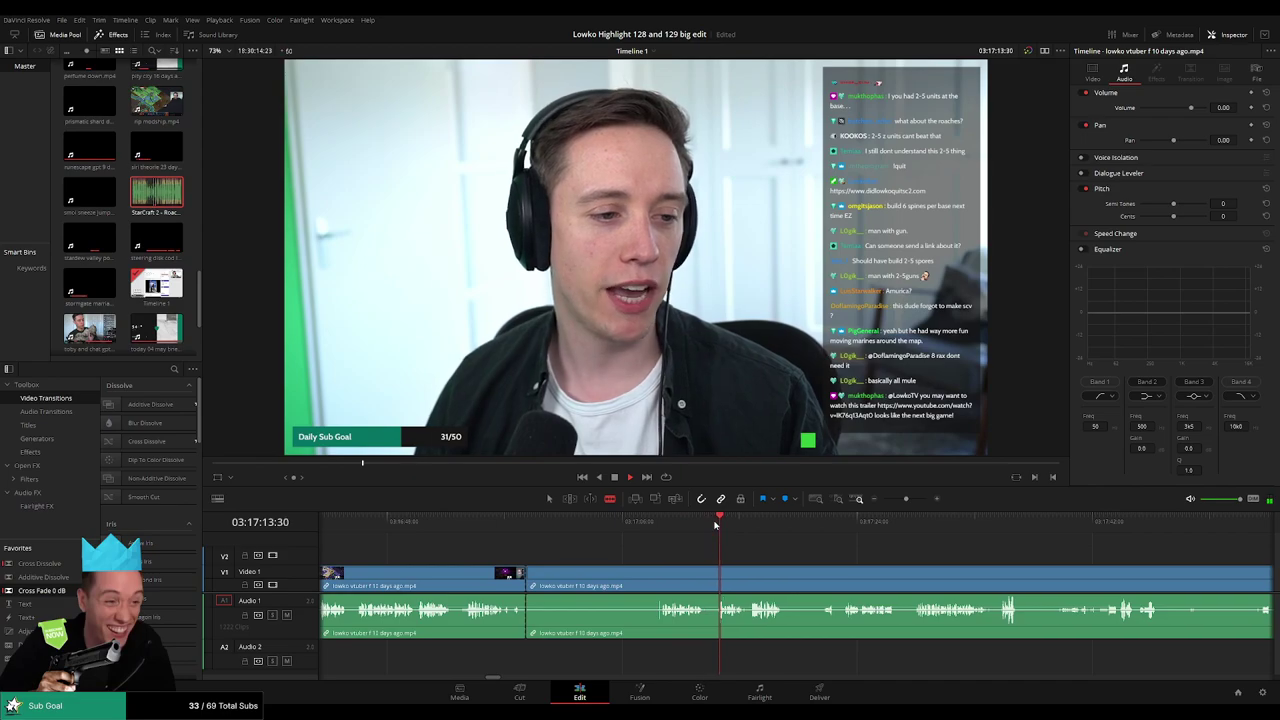
pyautogui.click(761, 521)
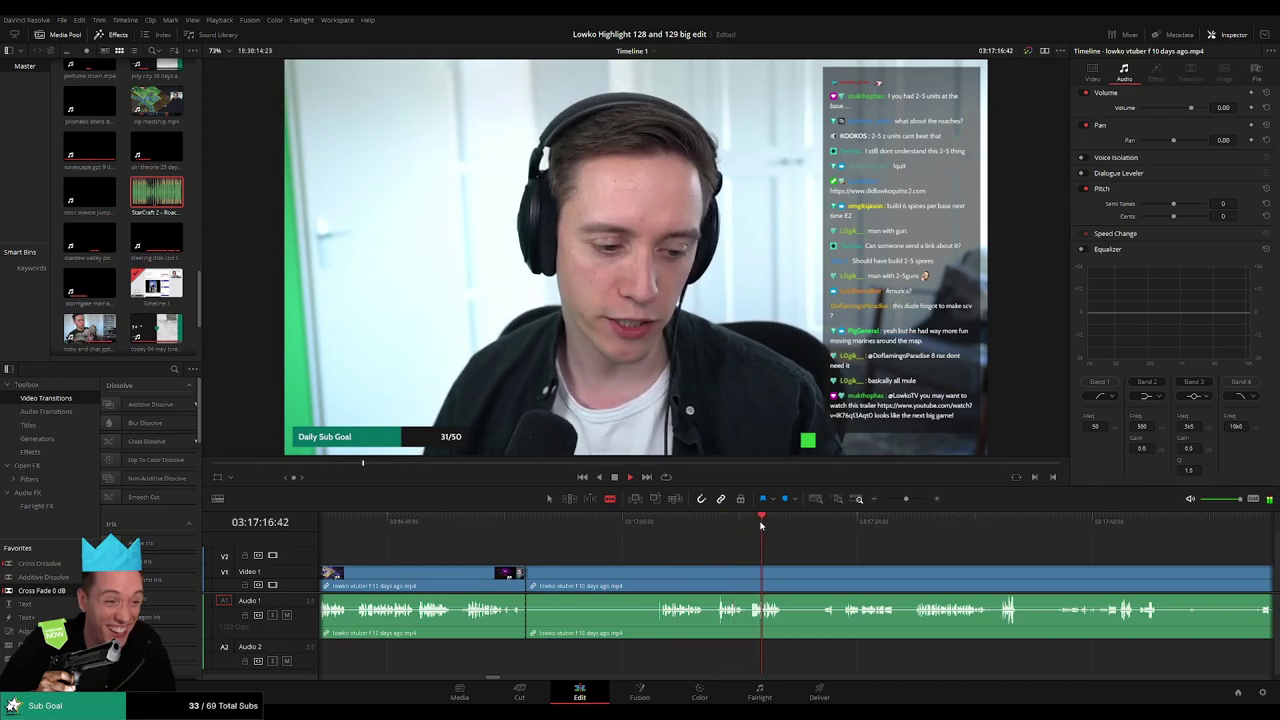
pyautogui.click(846, 521)
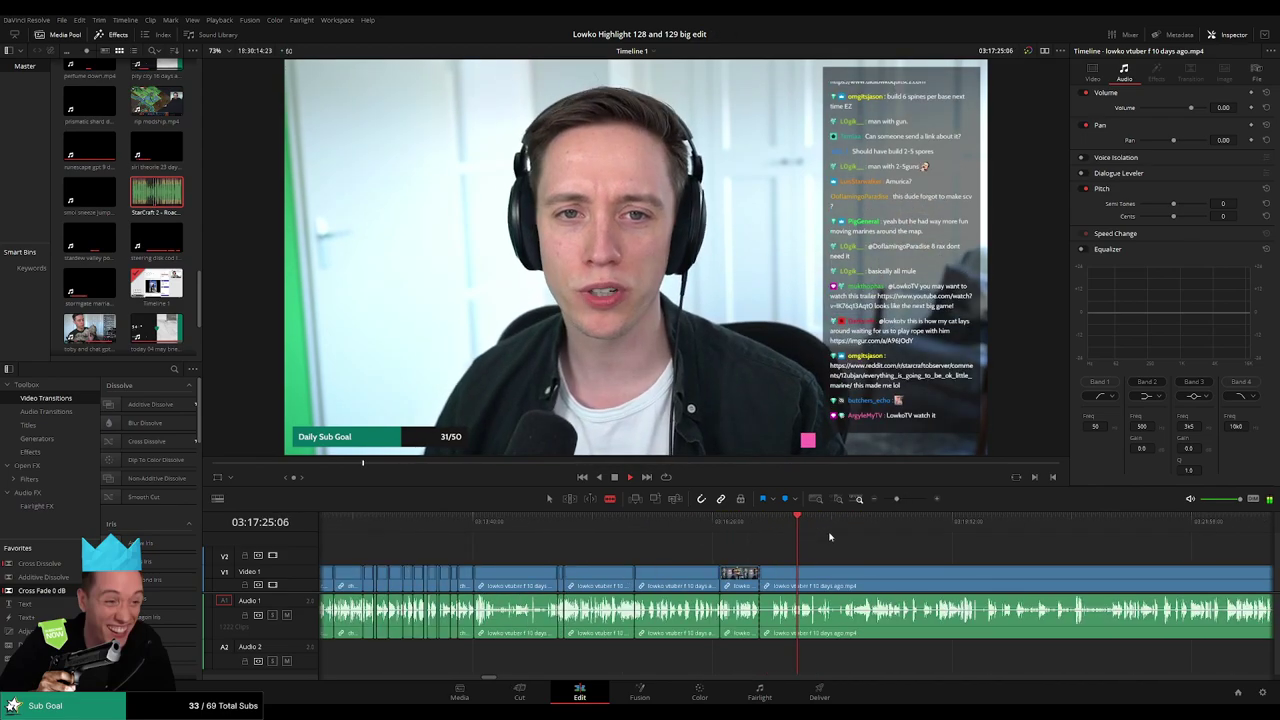
pyautogui.click(894, 500)
pyautogui.click(878, 578)
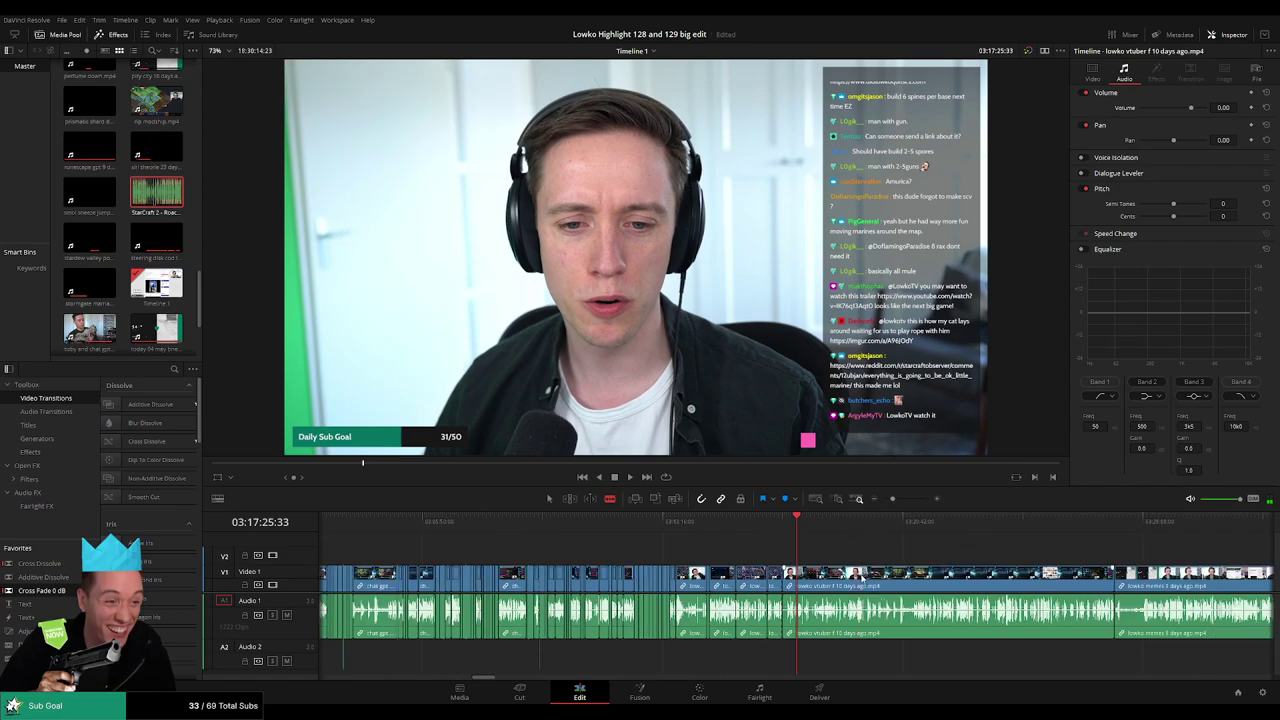
pyautogui.press('Delete')
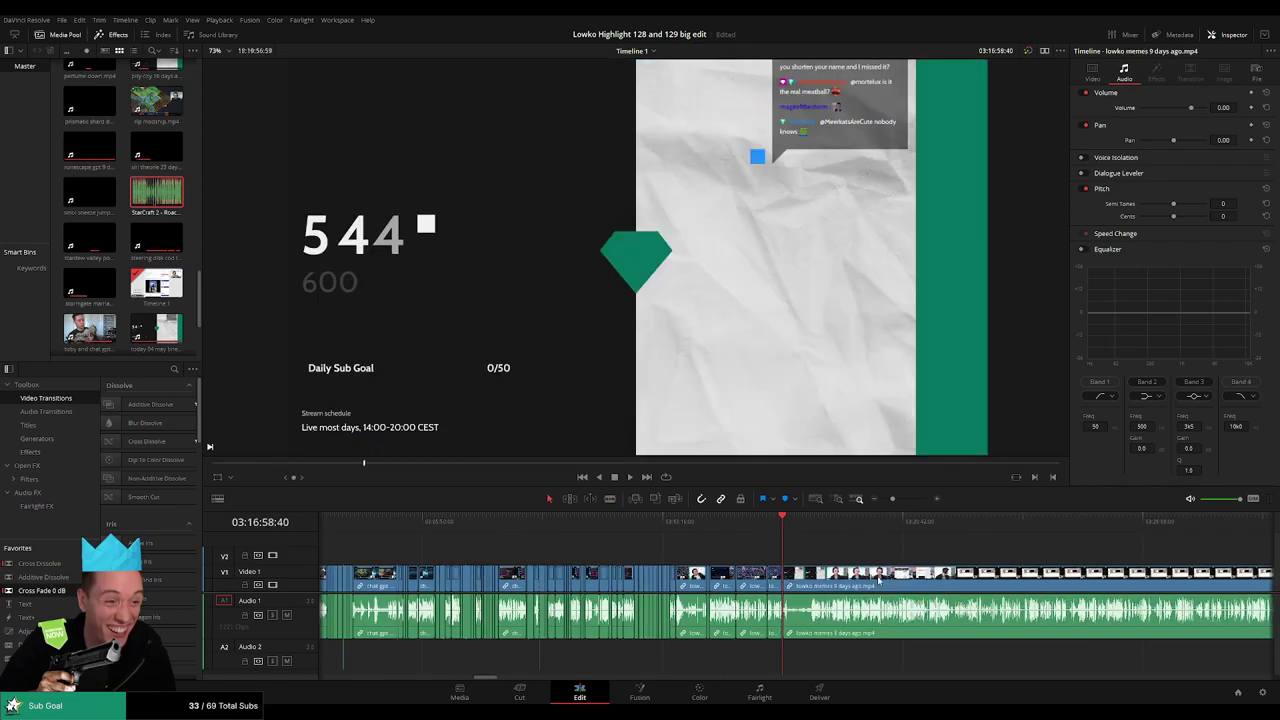
# - Skim the lowko memes clip from its start to about 03:36:54 for the best moments to keep
pyautogui.hscroll(5, 634, 543)
pyautogui.click(601, 524)
pyautogui.moveTo(603, 527); pyautogui.dragTo(808, 527)
pyautogui.press('space')
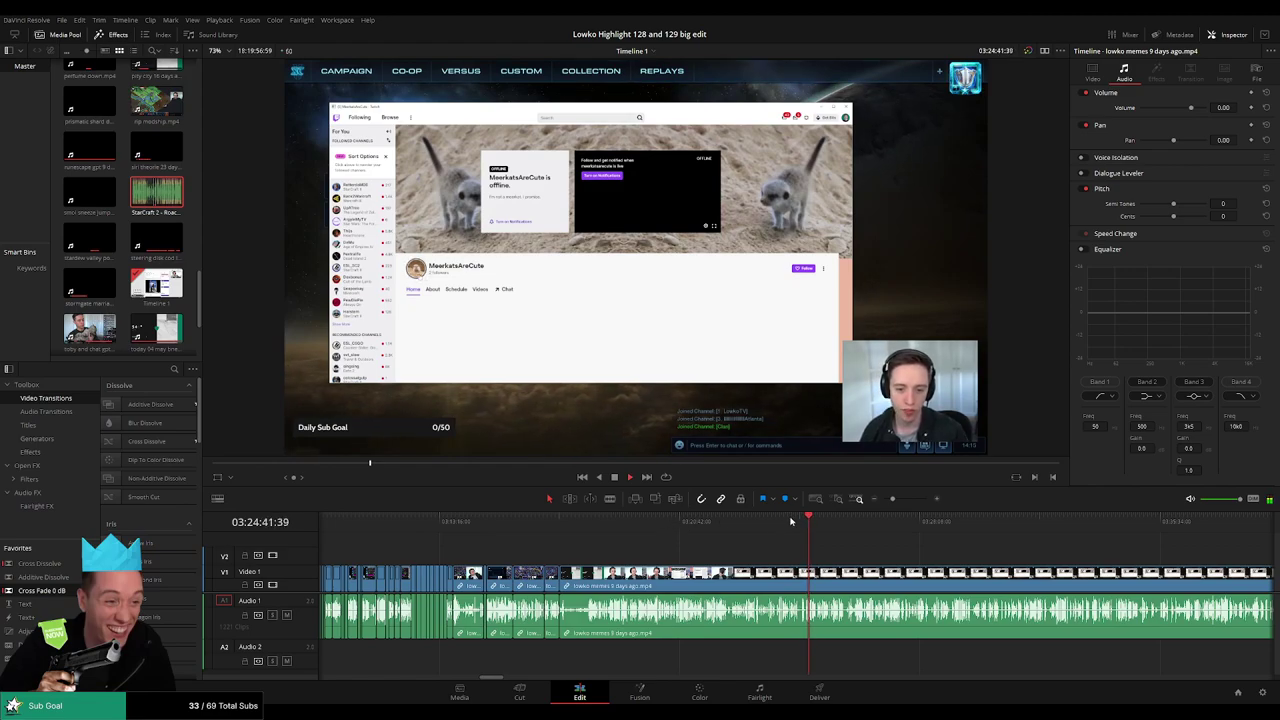
pyautogui.moveTo(812, 525); pyautogui.dragTo(827, 525)
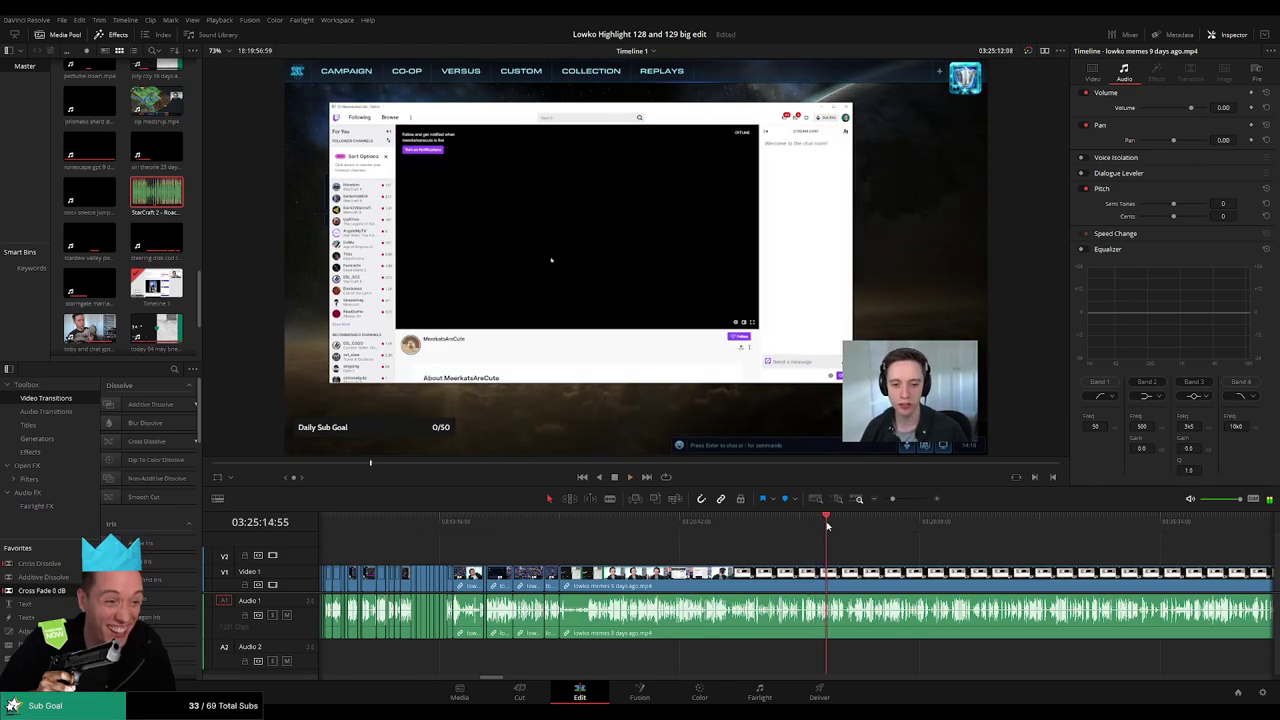
pyautogui.moveTo(688, 524); pyautogui.dragTo(902, 521)
pyautogui.press('space')
pyautogui.click(939, 519)
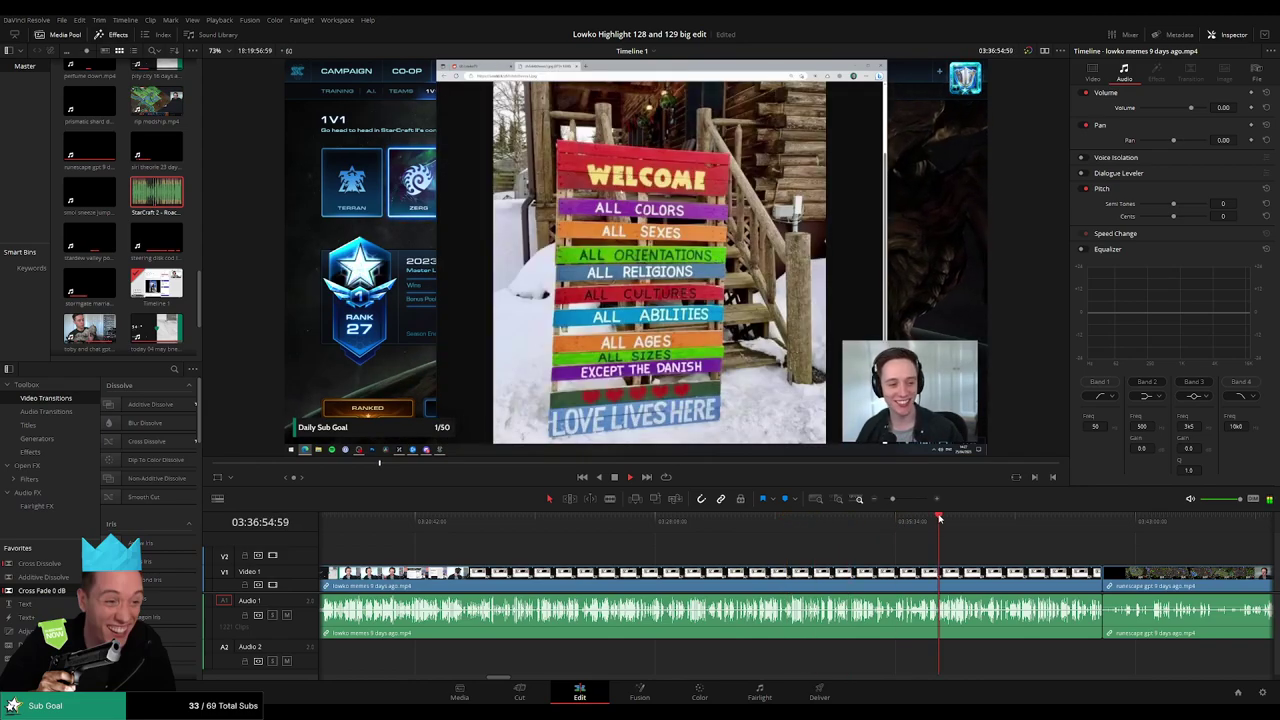
pyautogui.click(929, 518)
pyautogui.click(916, 518)
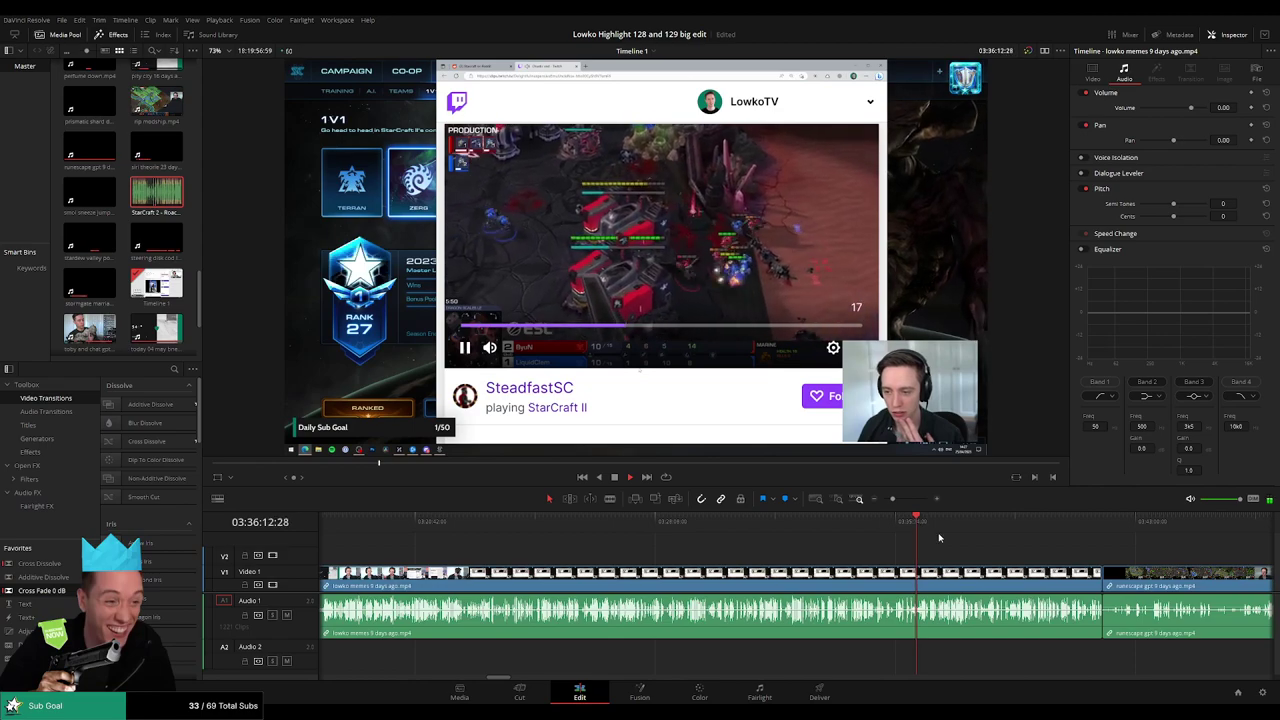
# - Split the lowko memes clip at about 03:35:55, before the chaotic ending video opens, and select the part before the split
pyautogui.scroll(5, 932, 535)
pyautogui.click(717, 523)
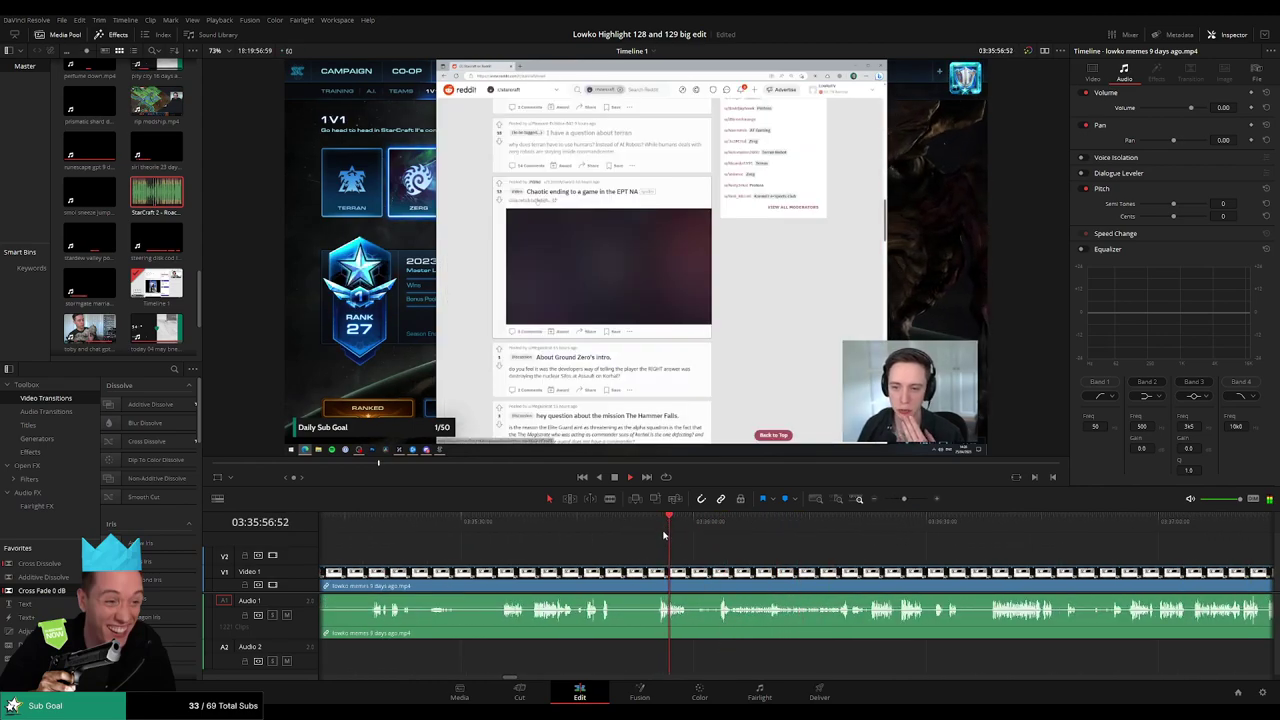
pyautogui.press('b')
pyautogui.click(657, 570)
pyautogui.press('a')
pyautogui.click(631, 571)
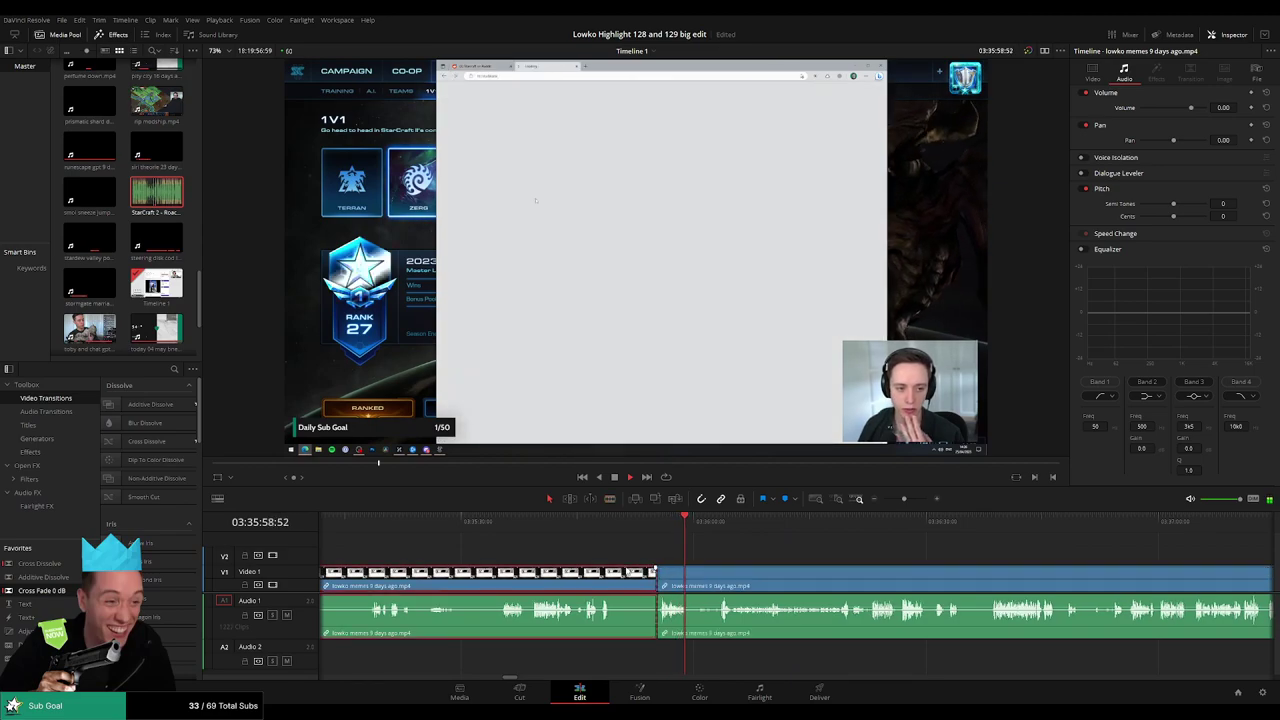
# - Ripple-delete the selected clip piece ending at about 03:35:57 and play from the new join near 03:17:00
pyautogui.press('Delete')
pyautogui.moveTo(871, 549); pyautogui.dragTo(621, 524)
pyautogui.click(617, 524)
pyautogui.scroll(4, 698, 555)
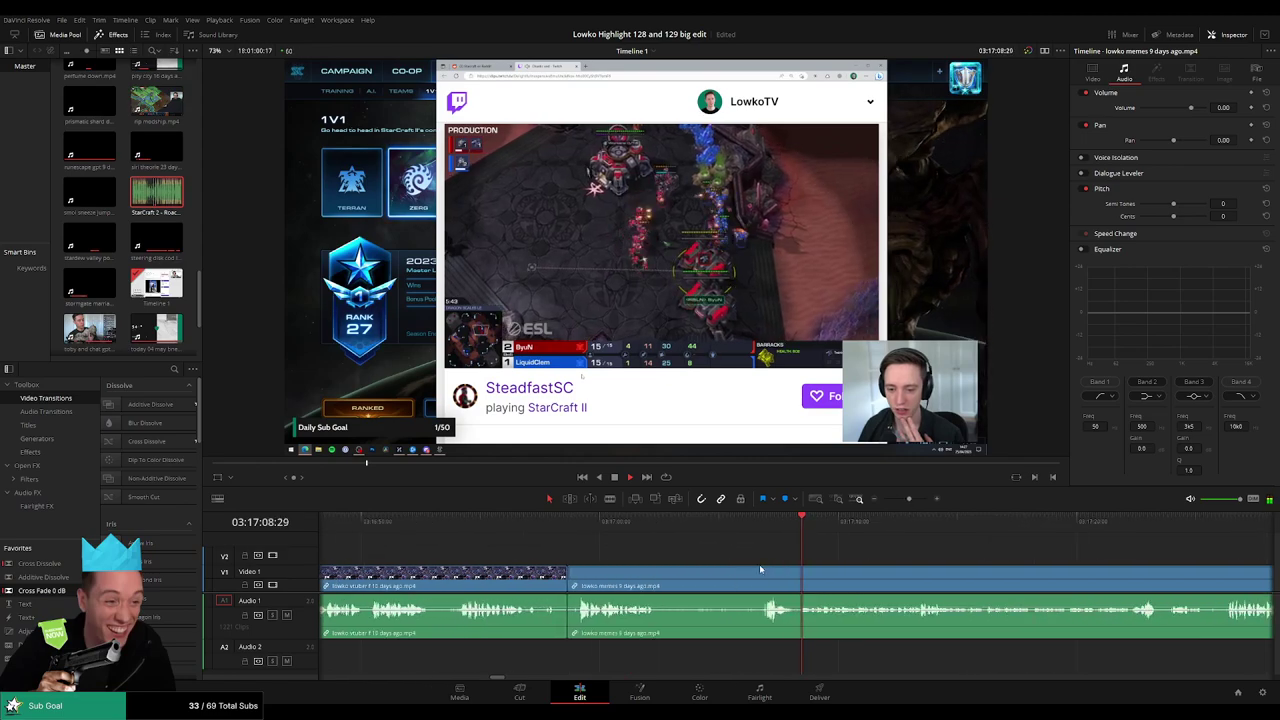
# - Cut out the quiet section of the lowko memes clip from about 03:17:02 to 03:17:07 and close the gap
pyautogui.press('b')
pyautogui.click(657, 572)
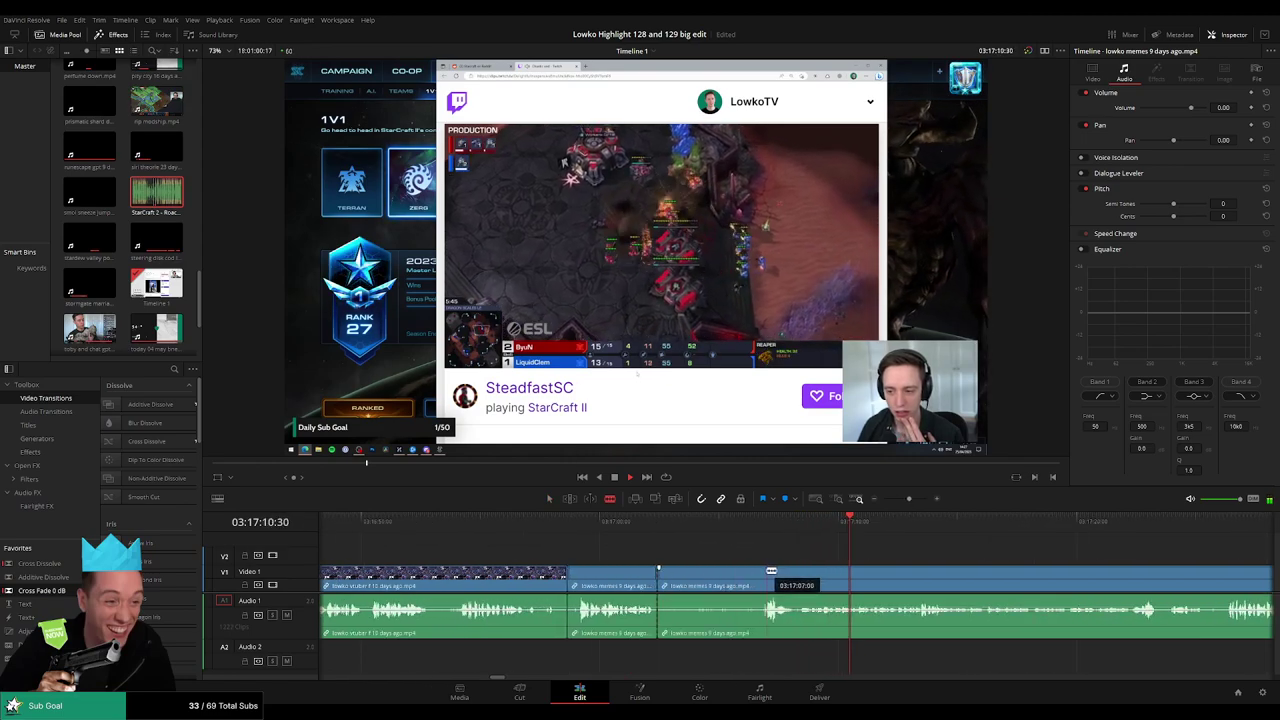
pyautogui.click(766, 572)
pyautogui.press('a')
pyautogui.click(738, 576)
pyautogui.press('Delete')
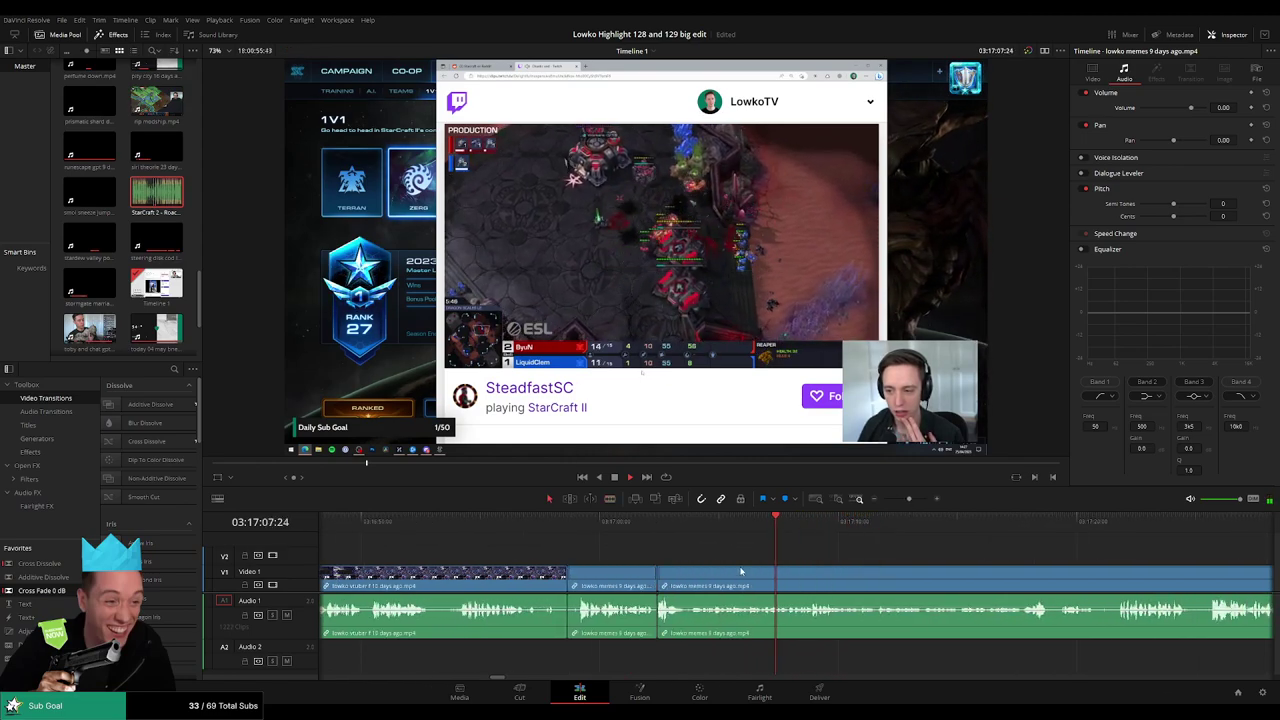
# - Review the footage from about 03:17:02 to 03:17:27, checking the speech and waveform for the next section to trim
pyautogui.click(644, 519)
pyautogui.scroll(-2, 640, 535)
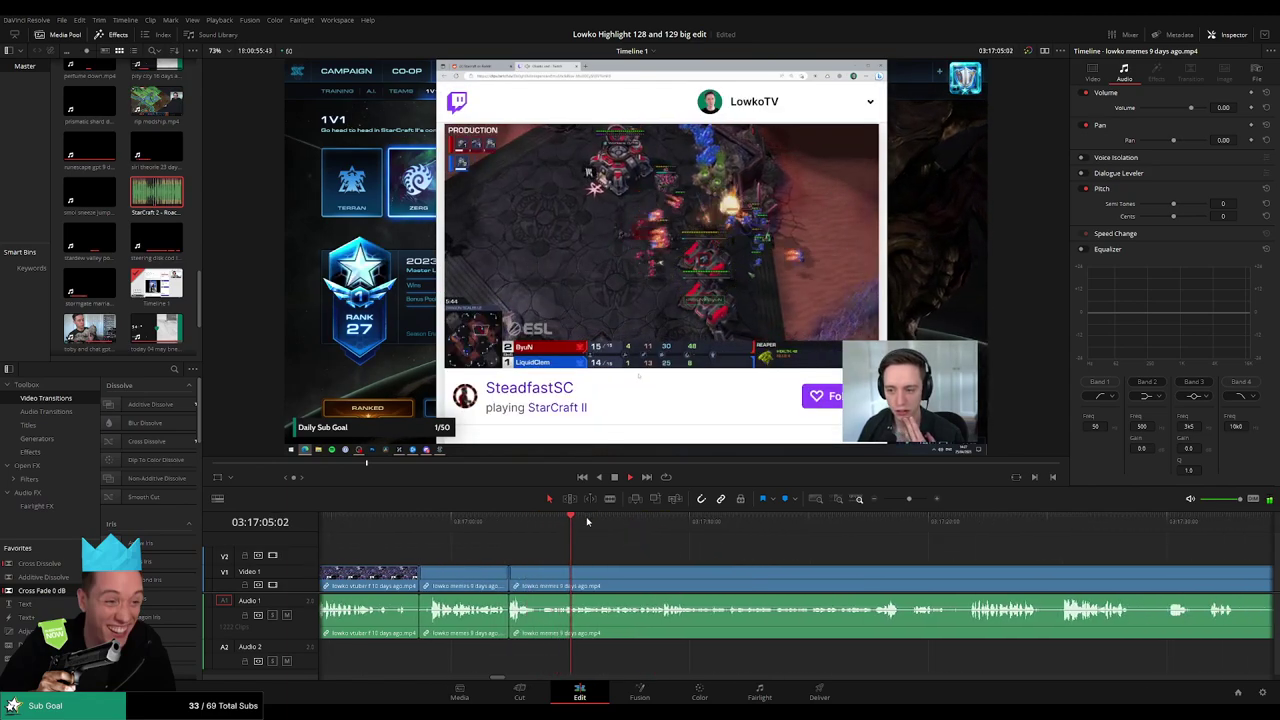
pyautogui.click(660, 520)
pyautogui.click(757, 522)
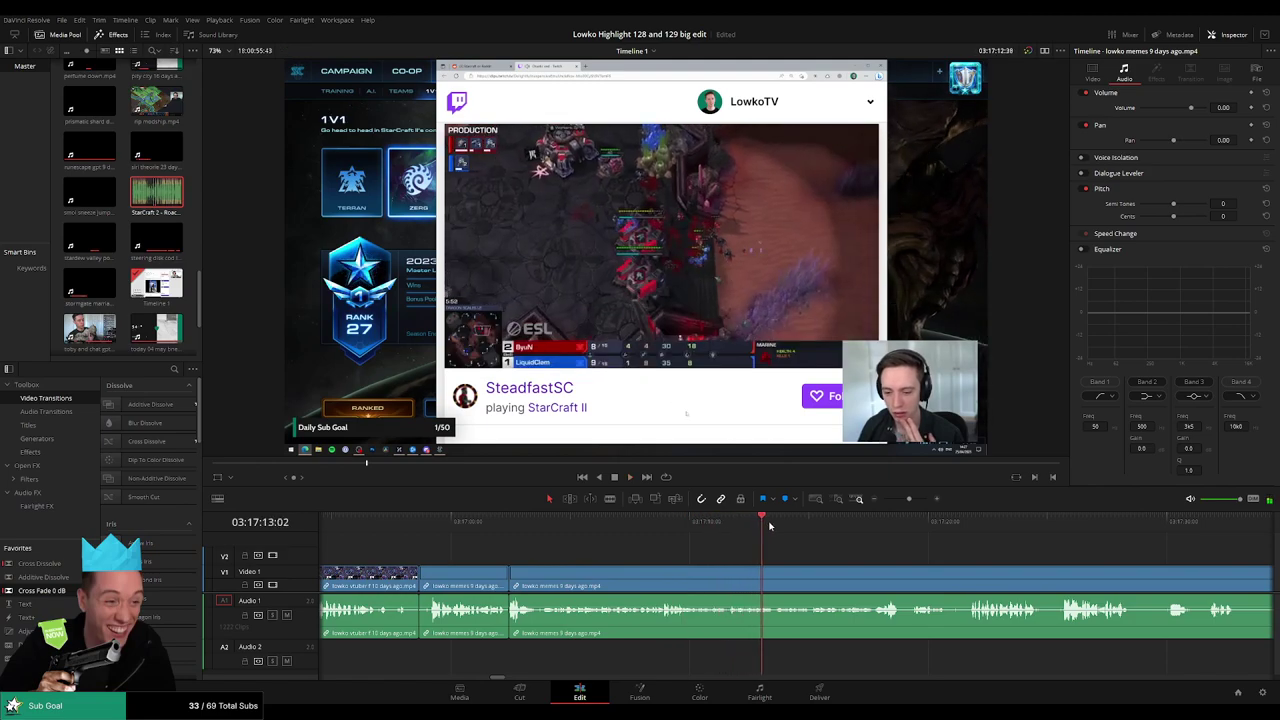
pyautogui.click(800, 523)
pyautogui.scroll(-2, 700, 541)
pyautogui.scroll(-1, 697, 541)
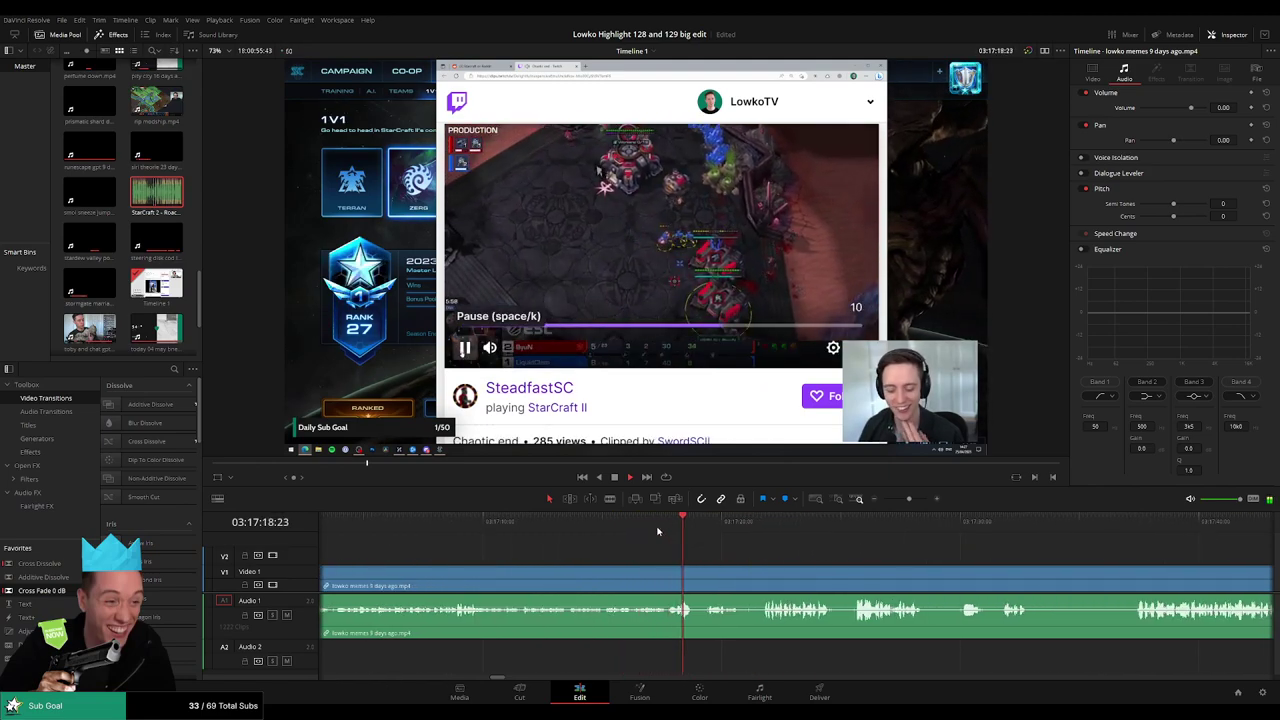
pyautogui.scroll(-2, 700, 543)
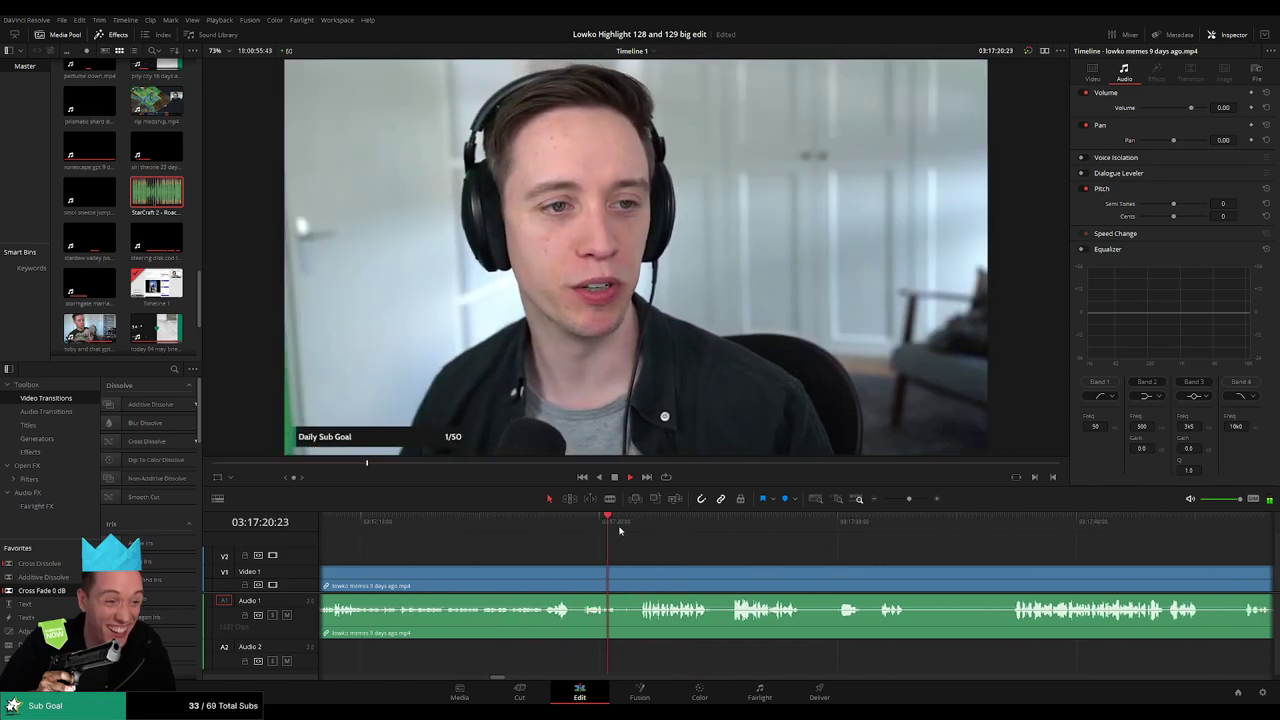
pyautogui.moveTo(624, 528); pyautogui.dragTo(727, 530)
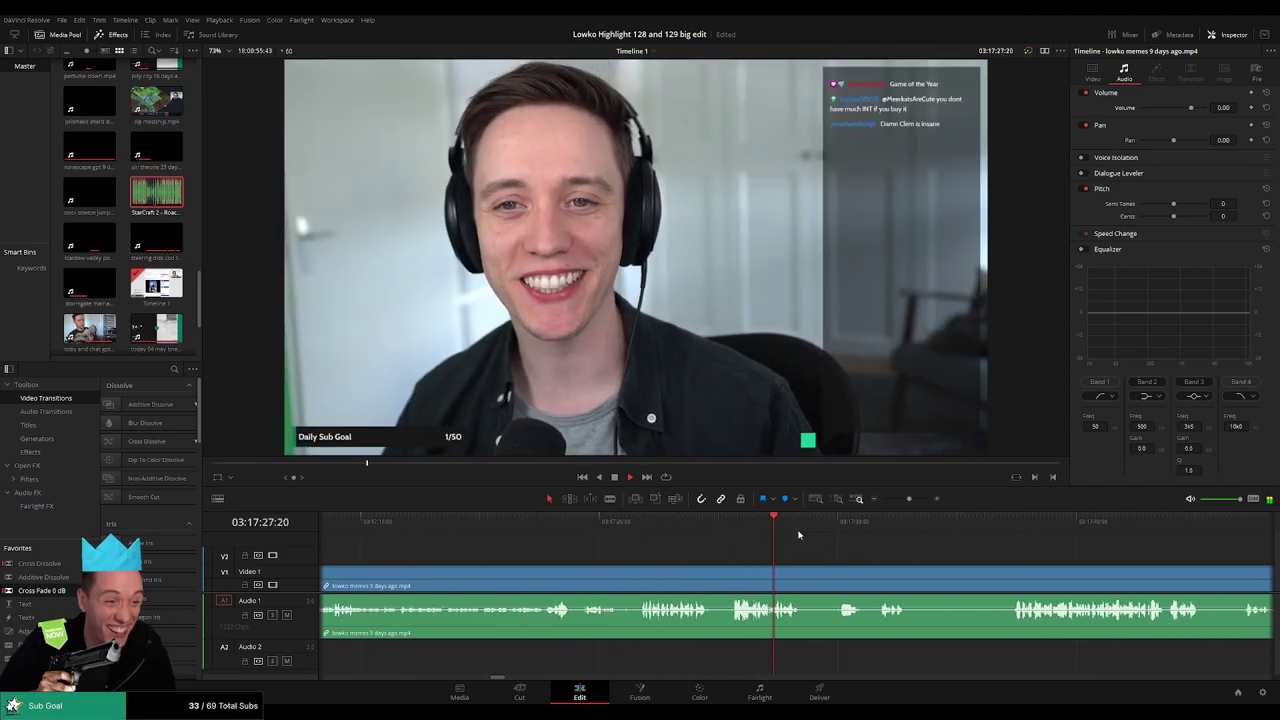
# - Split the clip around the pauses after about 03:17:28 and ripple-delete the quiet pieces on both sides of the short remark
pyautogui.click(833, 527)
pyautogui.scroll(-4, 676, 540)
pyautogui.press('b')
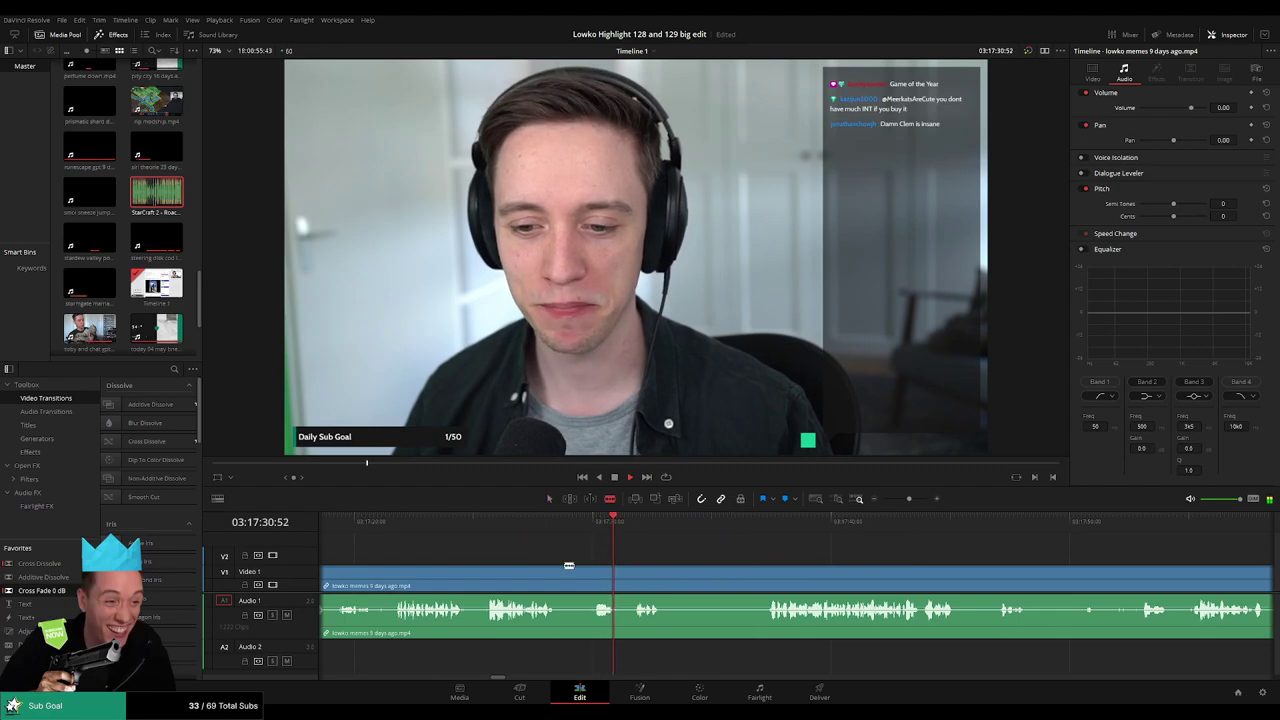
pyautogui.click(557, 570)
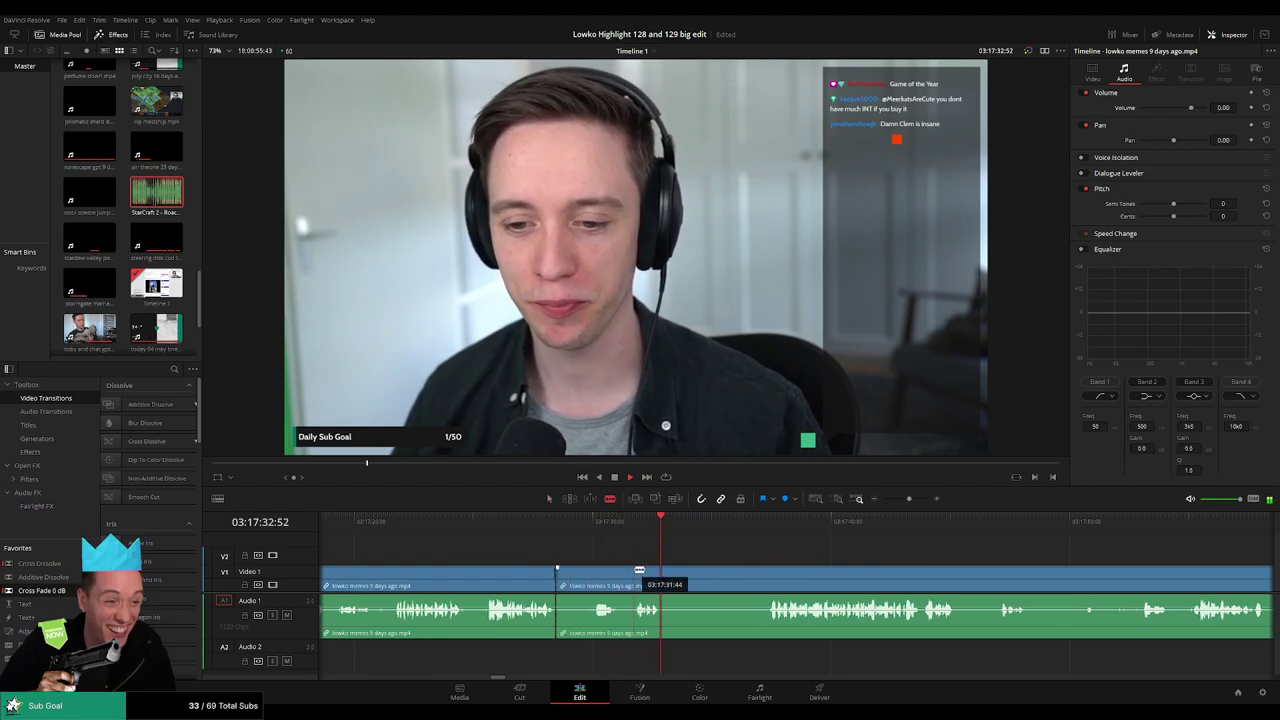
pyautogui.click(635, 570)
pyautogui.click(664, 571)
pyautogui.press('a')
pyautogui.click(600, 577)
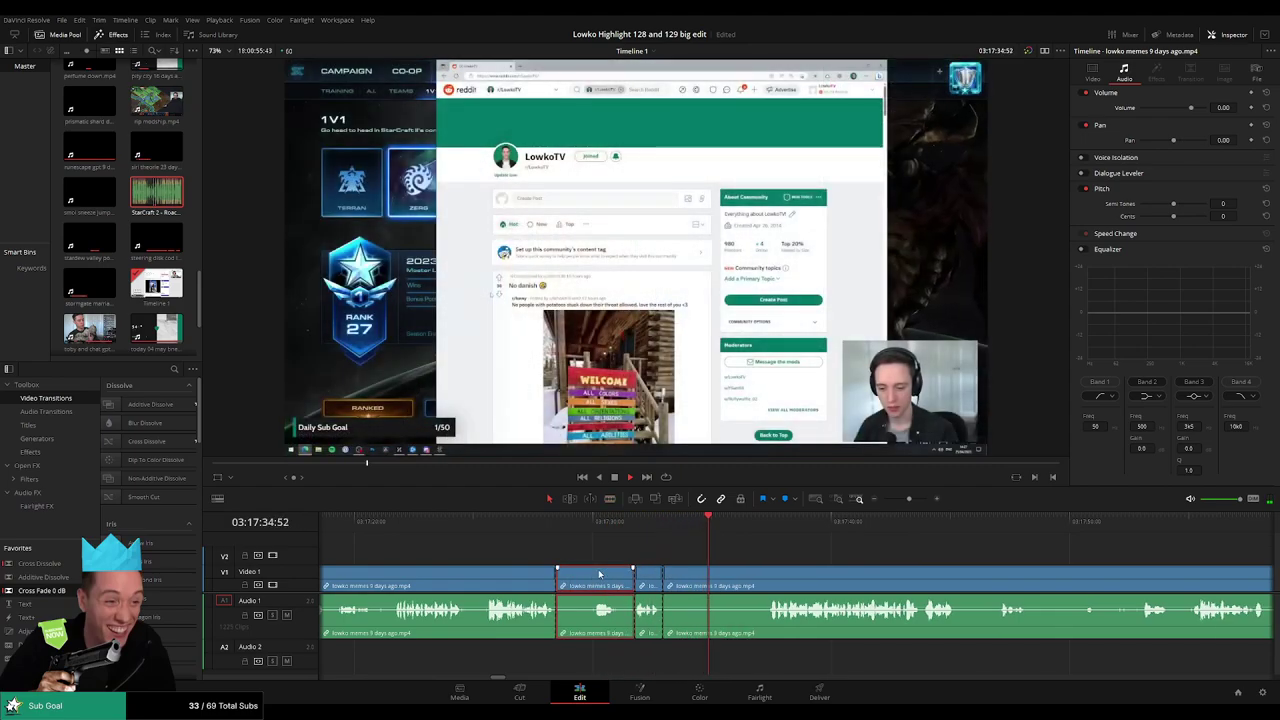
pyautogui.press('Delete')
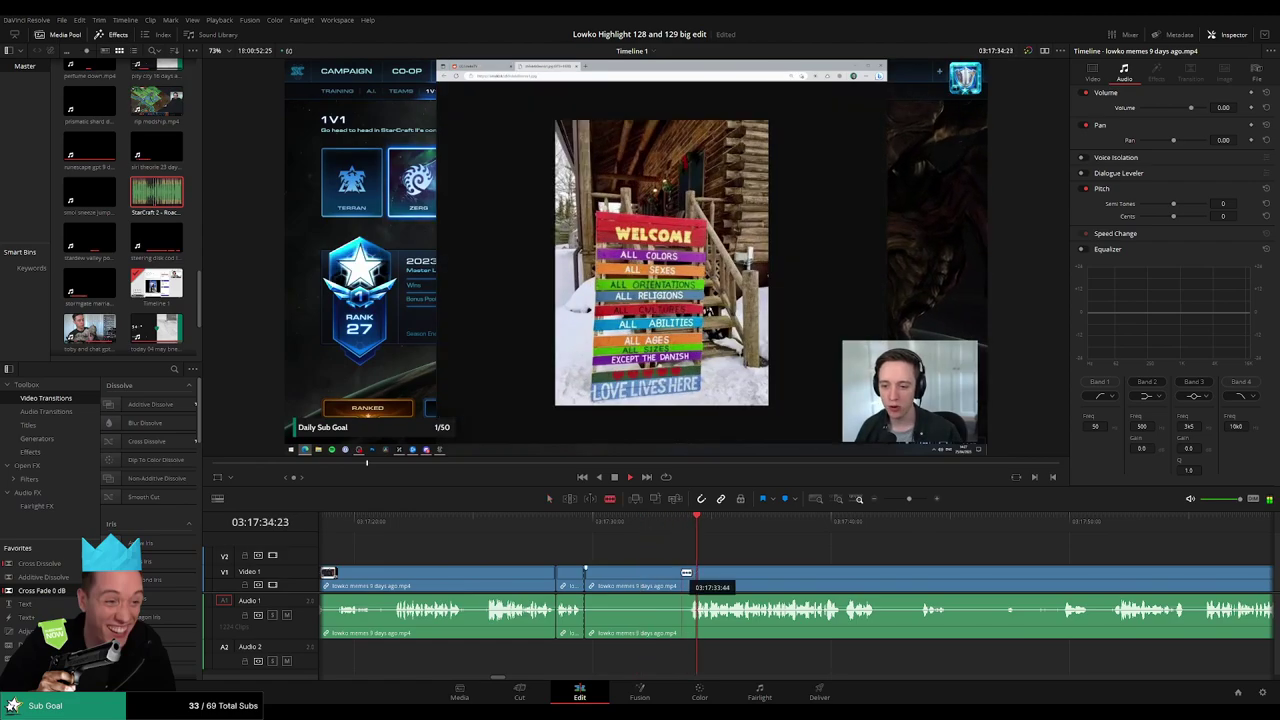
pyautogui.press('a')
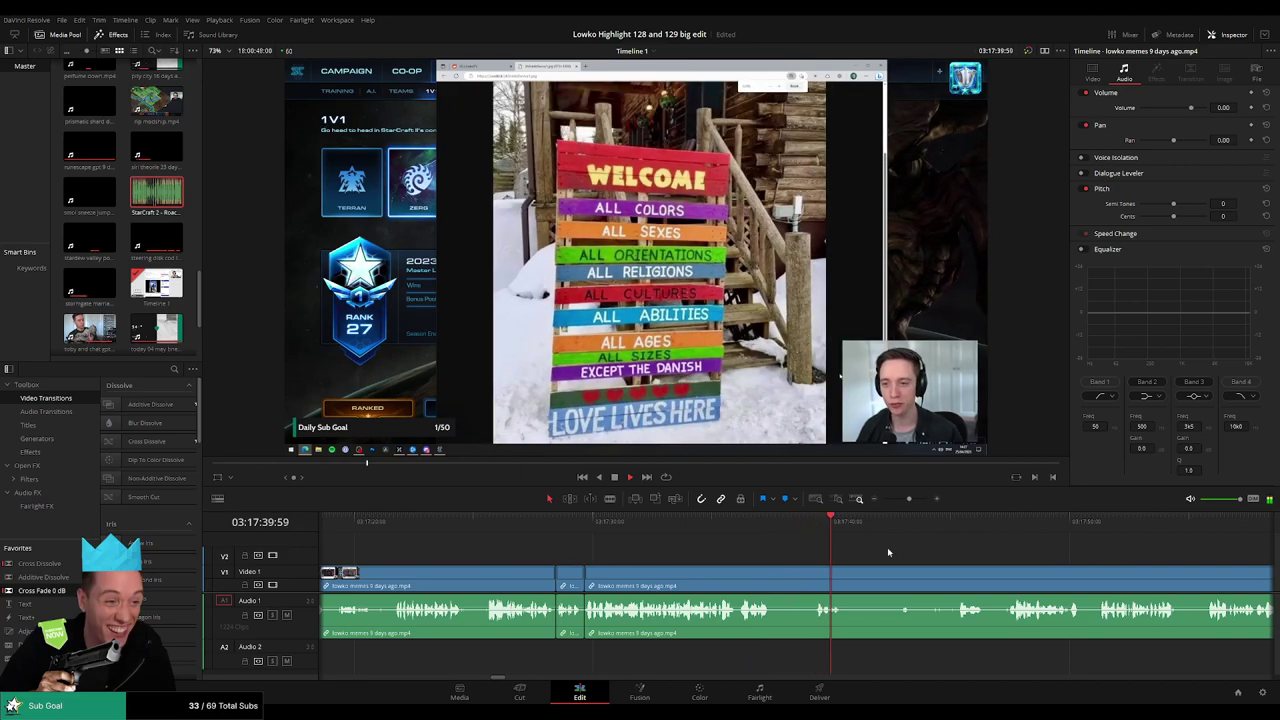
# - Cut out the section of the welcome-sign footage from about 03:17:40 to 03:17:45 and close the gap
pyautogui.moveTo(888, 551); pyautogui.dragTo(658, 537)
pyautogui.click(661, 521)
pyautogui.press('b')
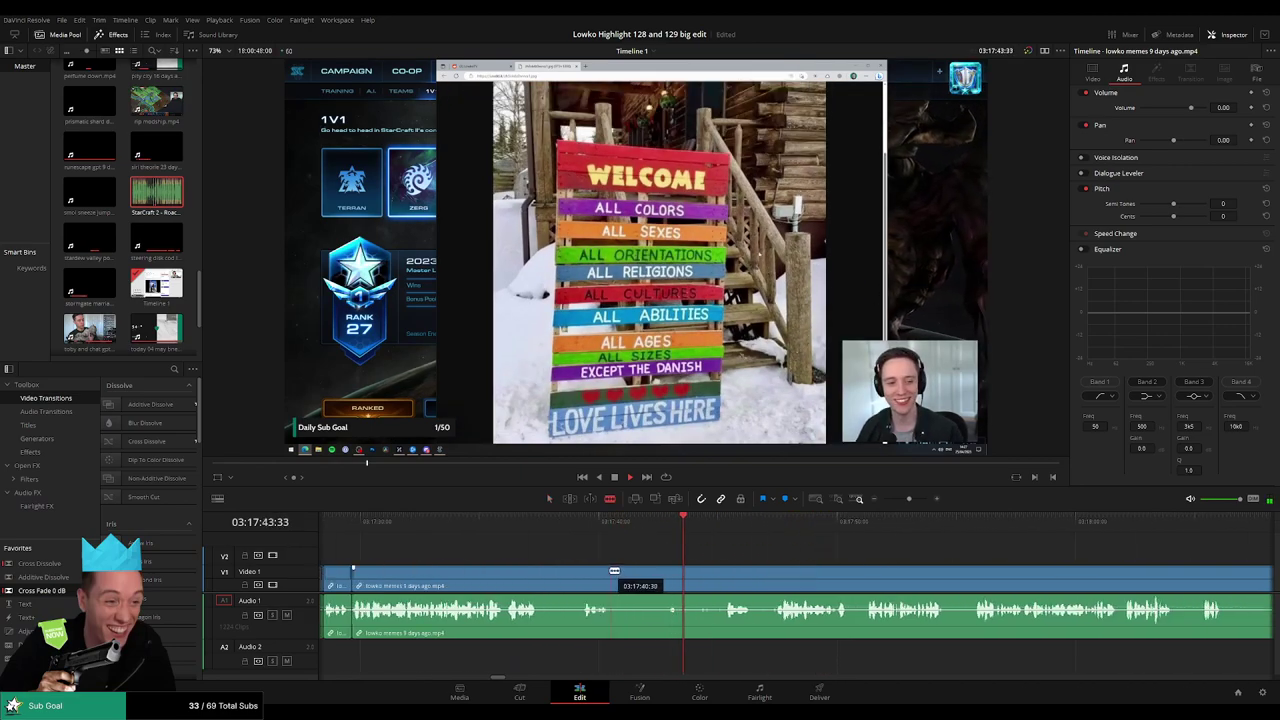
pyautogui.click(612, 573)
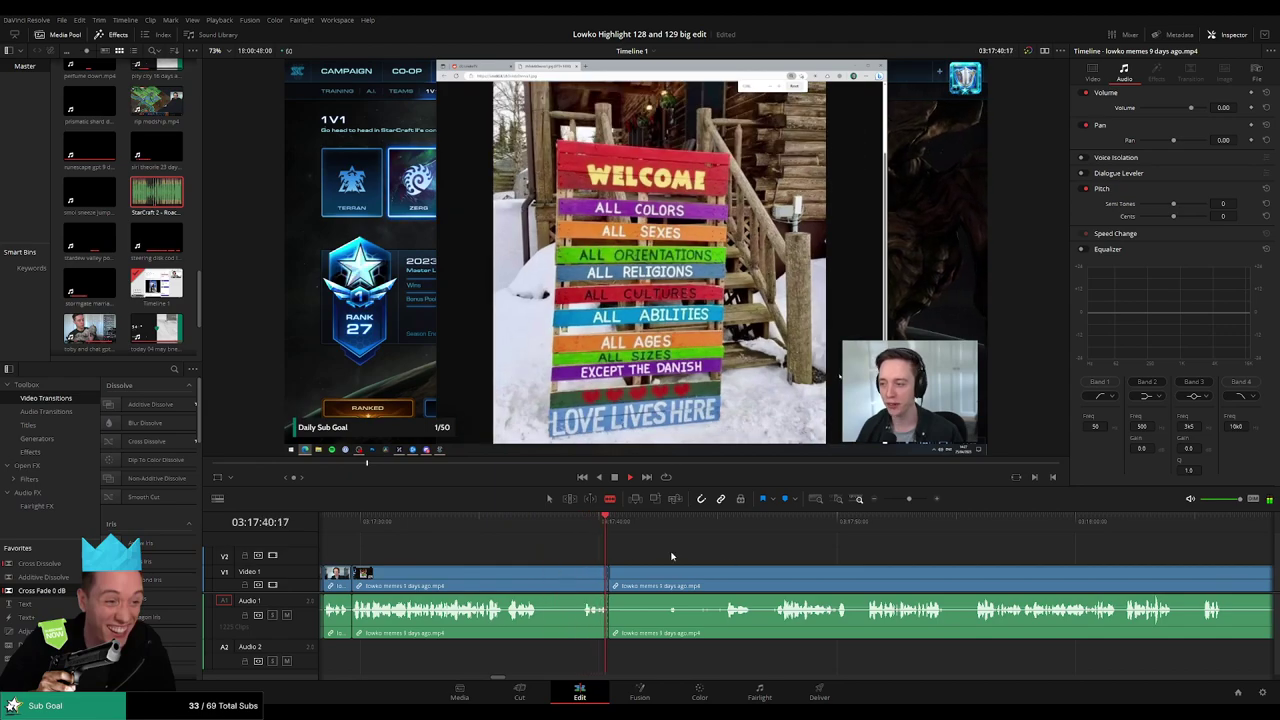
pyautogui.click(716, 522)
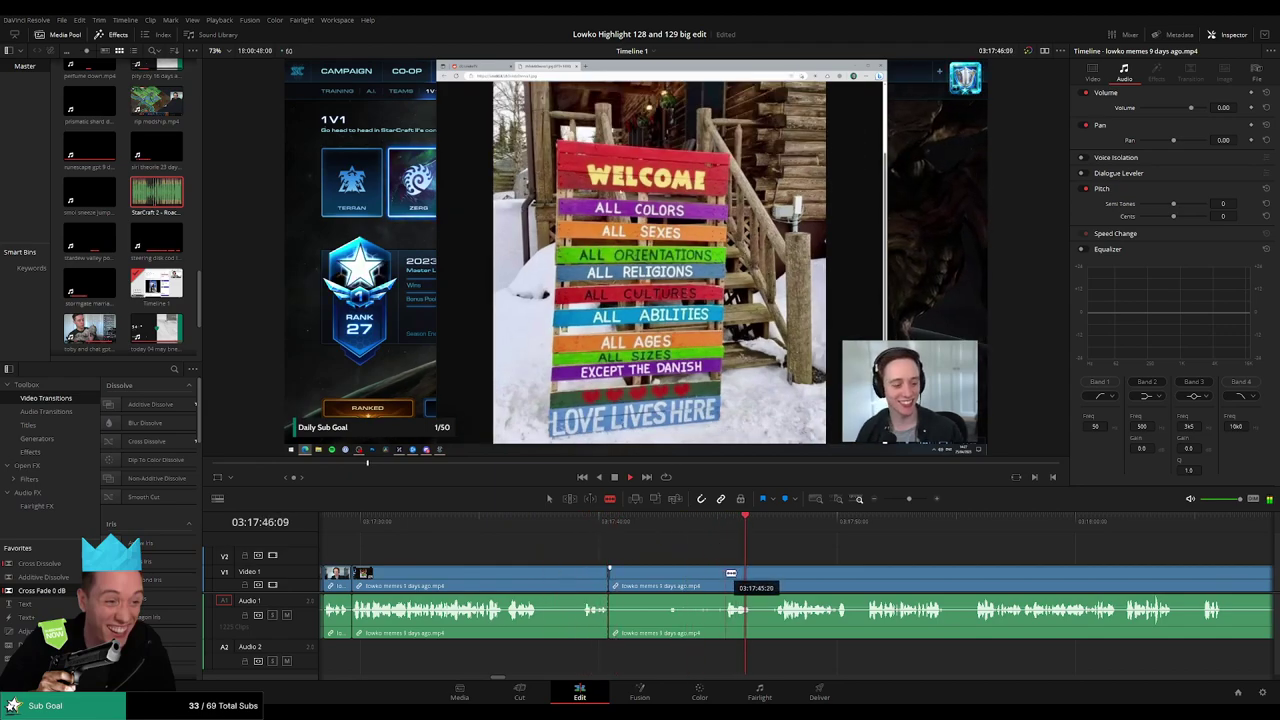
pyautogui.click(726, 573)
pyautogui.press('a')
pyautogui.click(690, 576)
pyautogui.press('BackSpace')
pyautogui.click(689, 576)
pyautogui.press('BackSpace')
# - Cut out the roughly one-second pause starting at about 03:17:41 and close the gap
pyautogui.press('b')
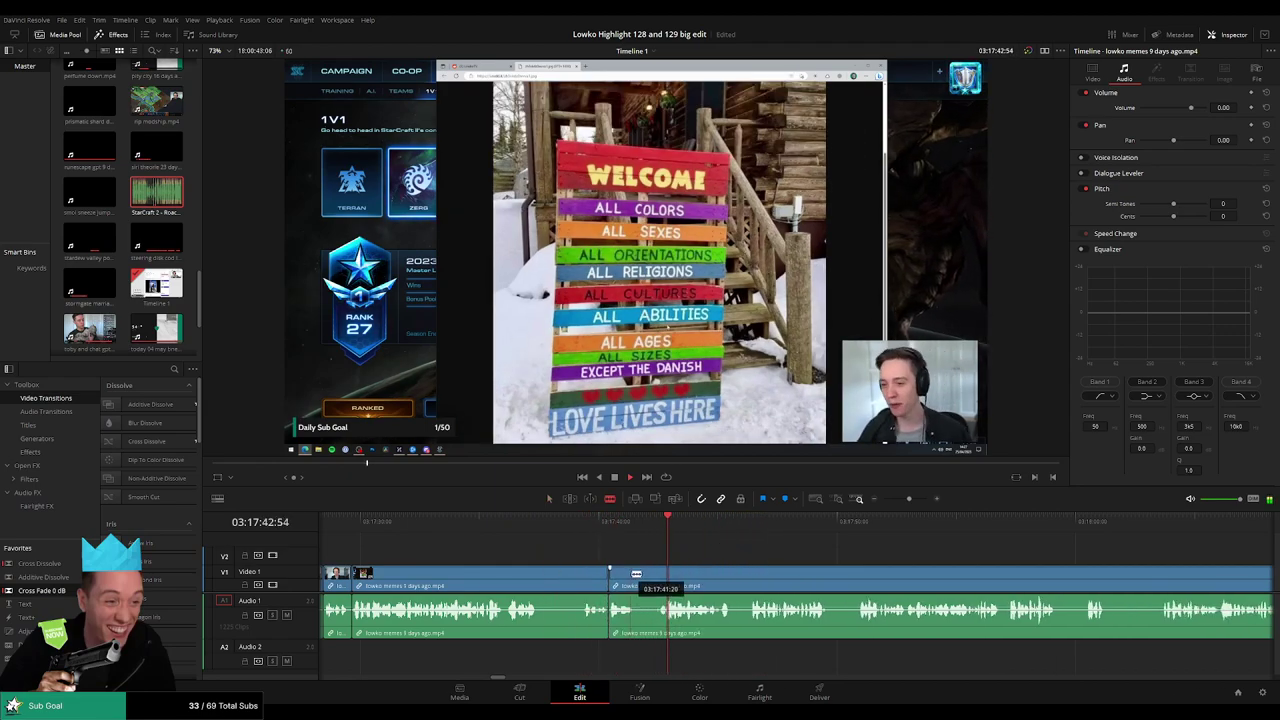
pyautogui.click(636, 572)
pyautogui.moveTo(665, 571); pyautogui.dragTo(658, 571)
pyautogui.click(647, 577)
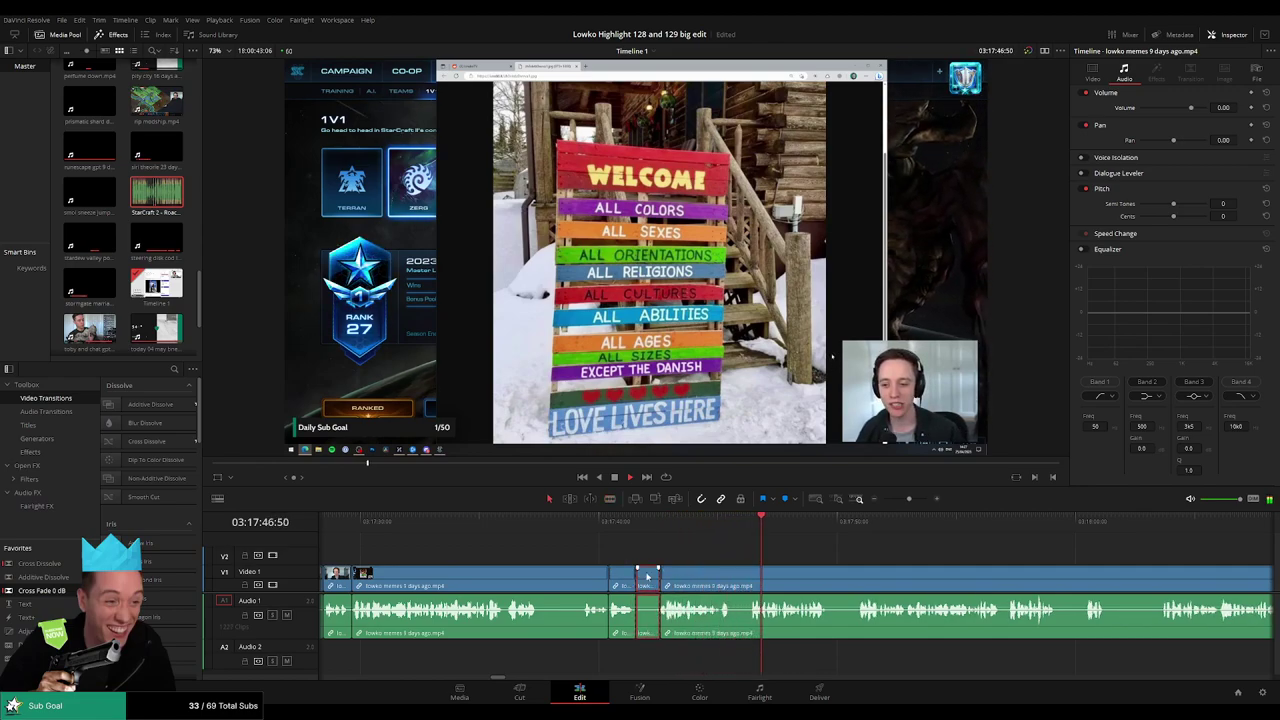
pyautogui.press('Delete')
pyautogui.click(695, 536)
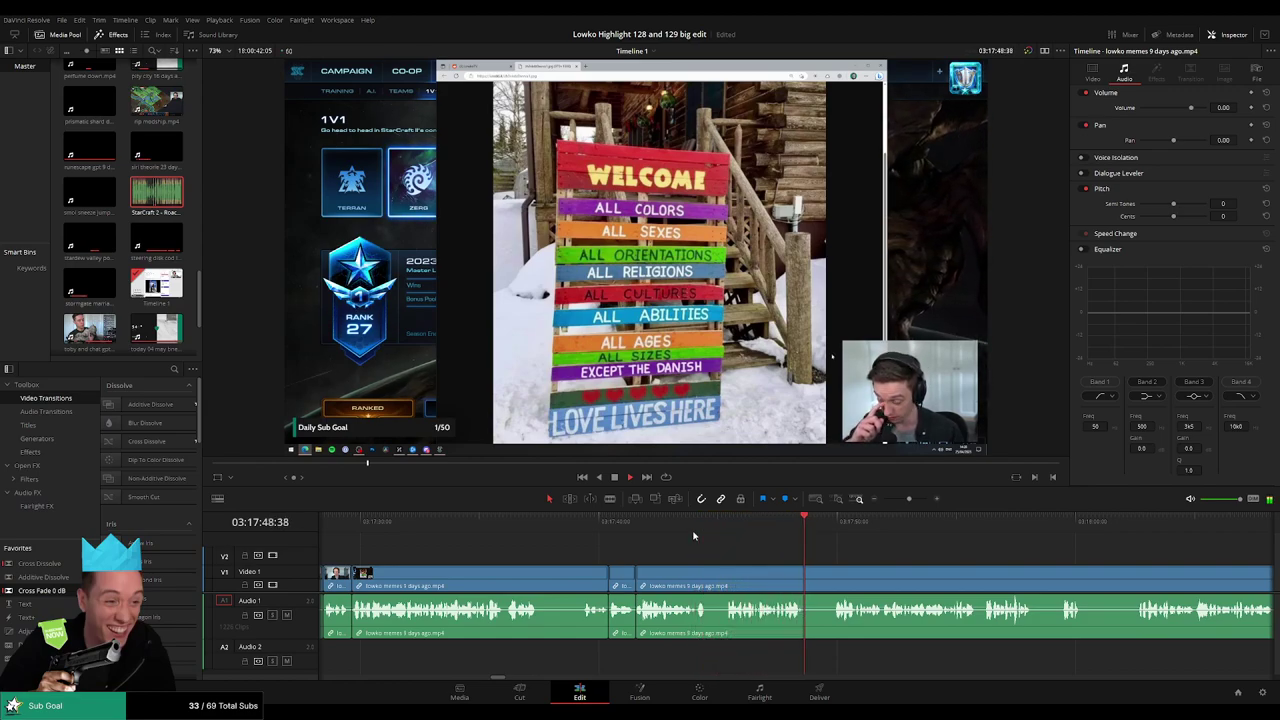
# - Cut out the short pause from about 03:17:49 to 03:17:50 and smooth the audio join with a cross fade
pyautogui.hscroll(3, 654, 560)
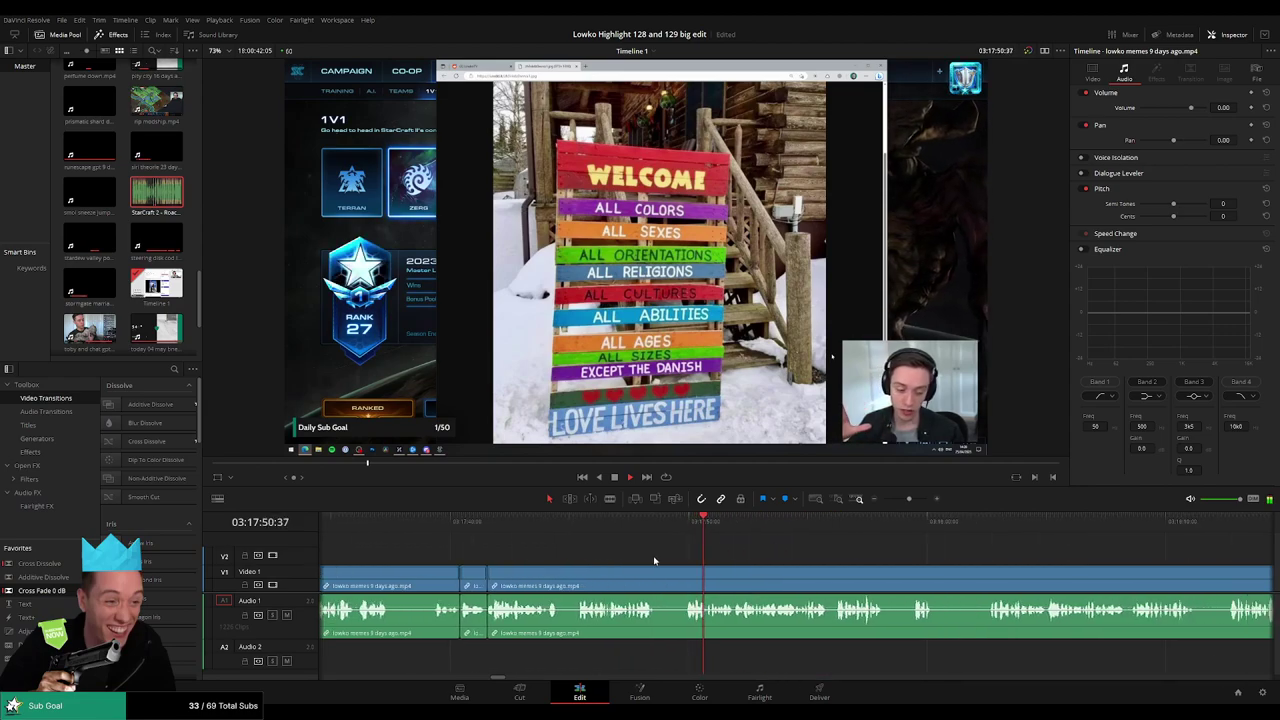
pyautogui.click(656, 577)
pyautogui.click(687, 575)
pyautogui.press('a')
pyautogui.click(672, 577)
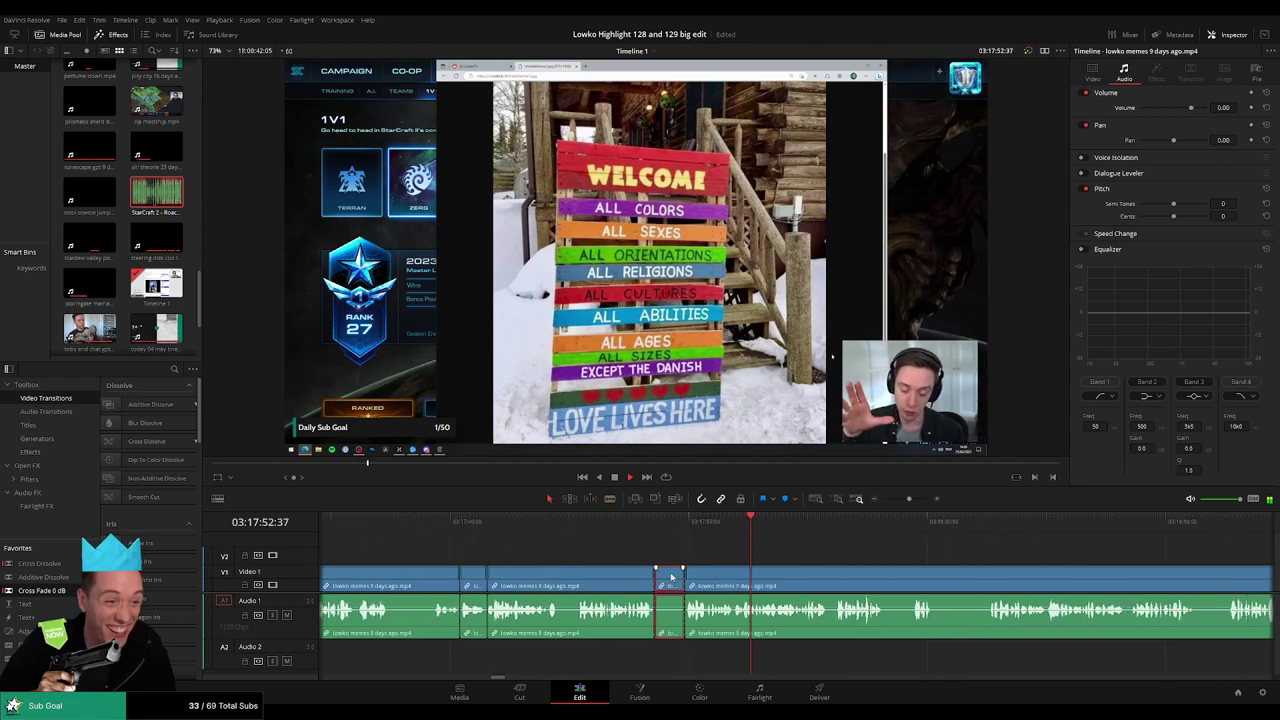
pyautogui.press('BackSpace')
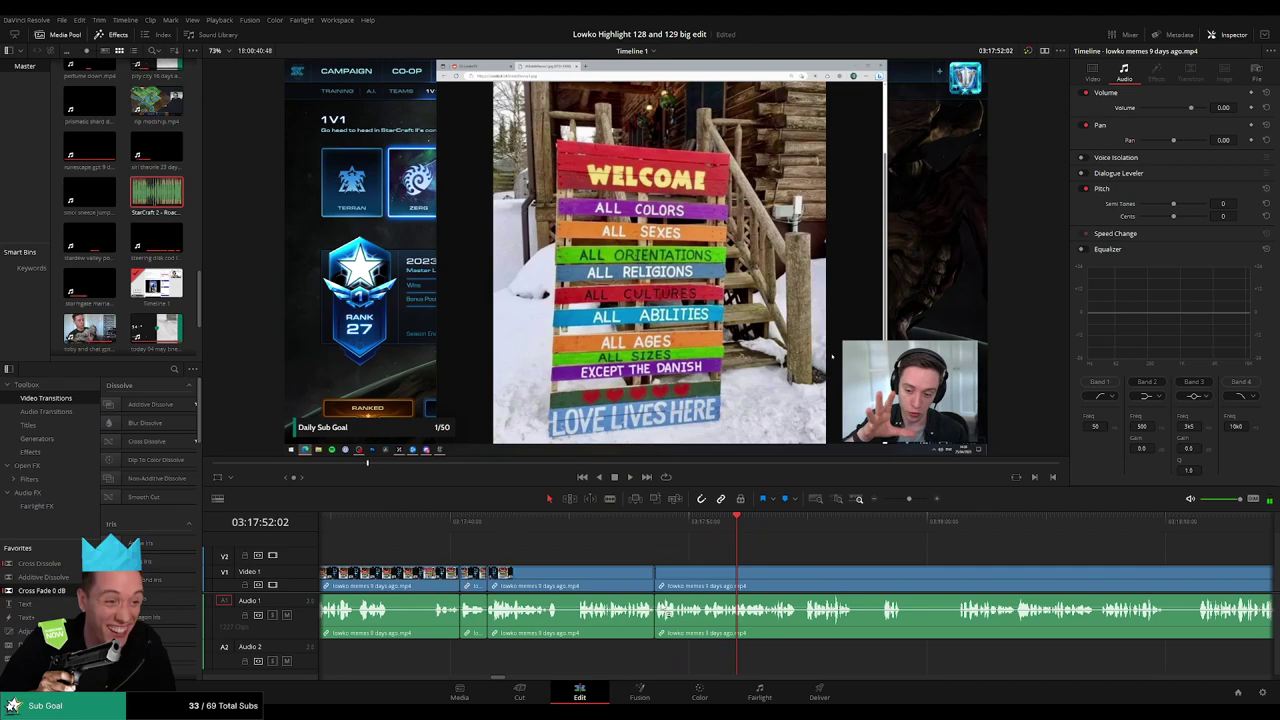
# - Ripple-delete the pauses before and after the short remark near 03:17:58 and apply Cross Fade 0 dB to the audio joins
pyautogui.hscroll(2, 819, 555)
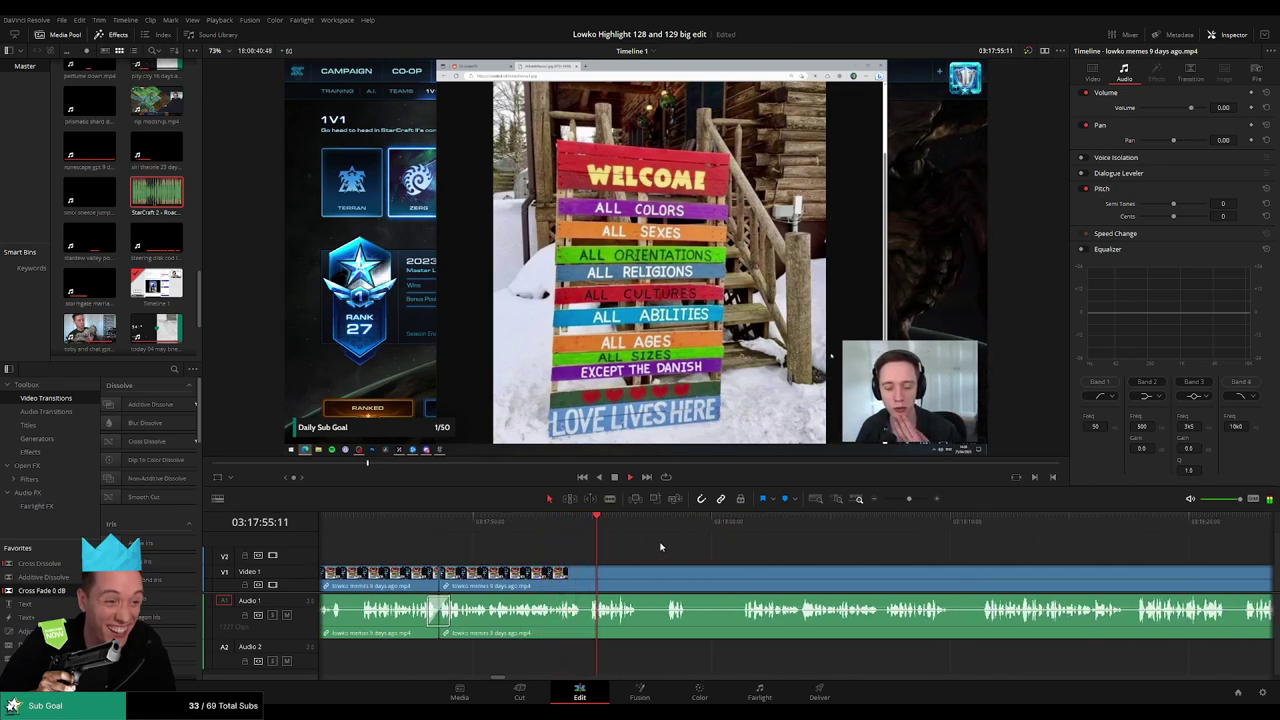
pyautogui.hscroll(1, 640, 552)
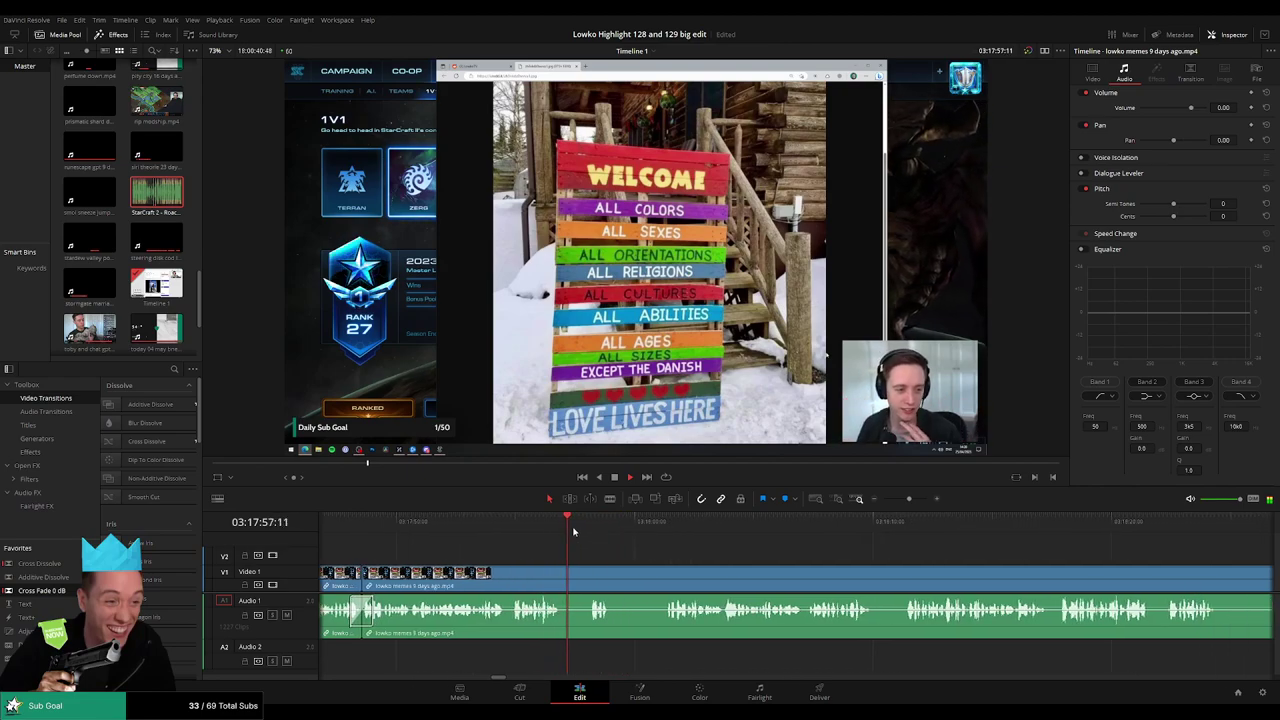
pyautogui.click(561, 577)
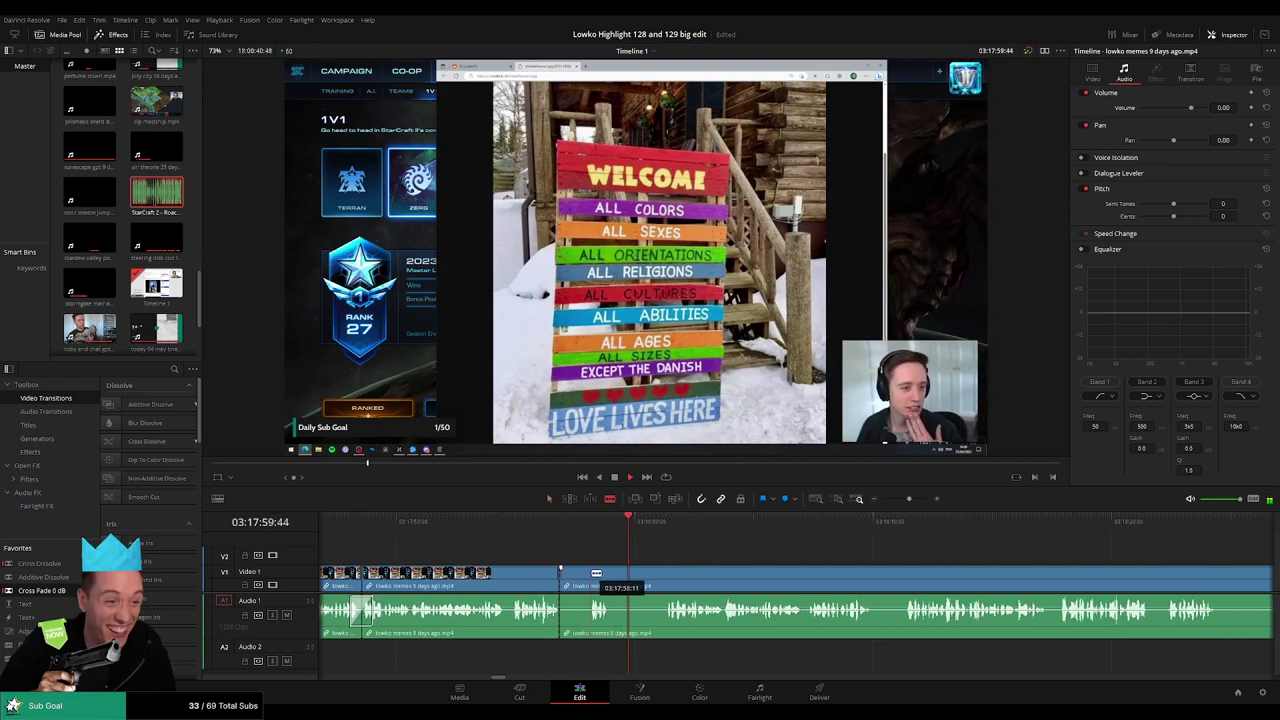
pyautogui.click(590, 577)
pyautogui.click(612, 577)
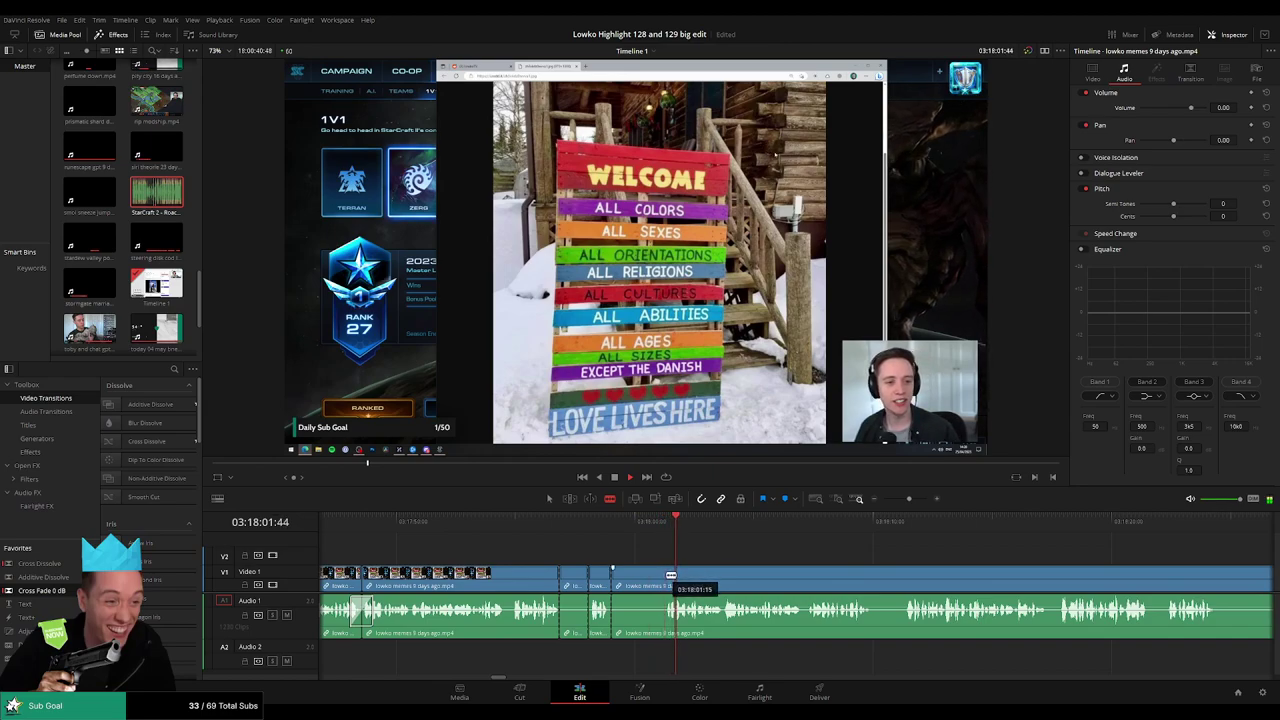
pyautogui.click(668, 576)
pyautogui.press('a')
pyautogui.click(645, 580)
pyautogui.press('Delete')
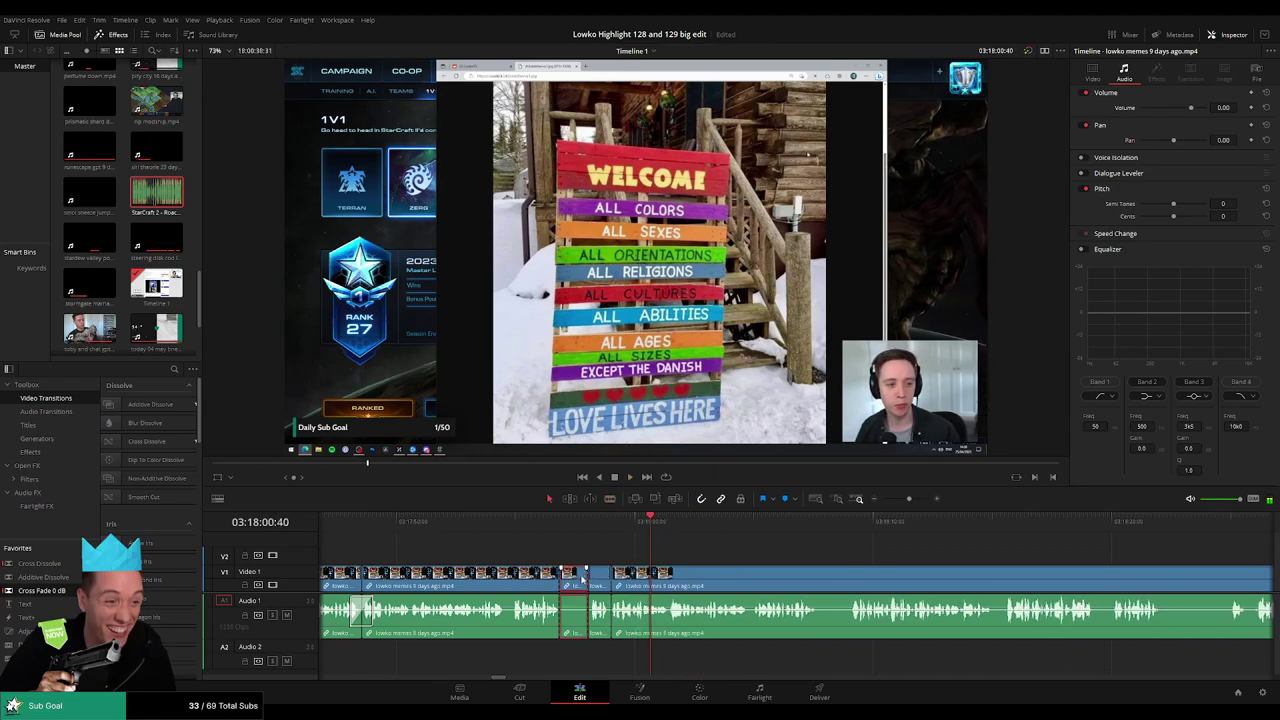
pyautogui.press('Delete')
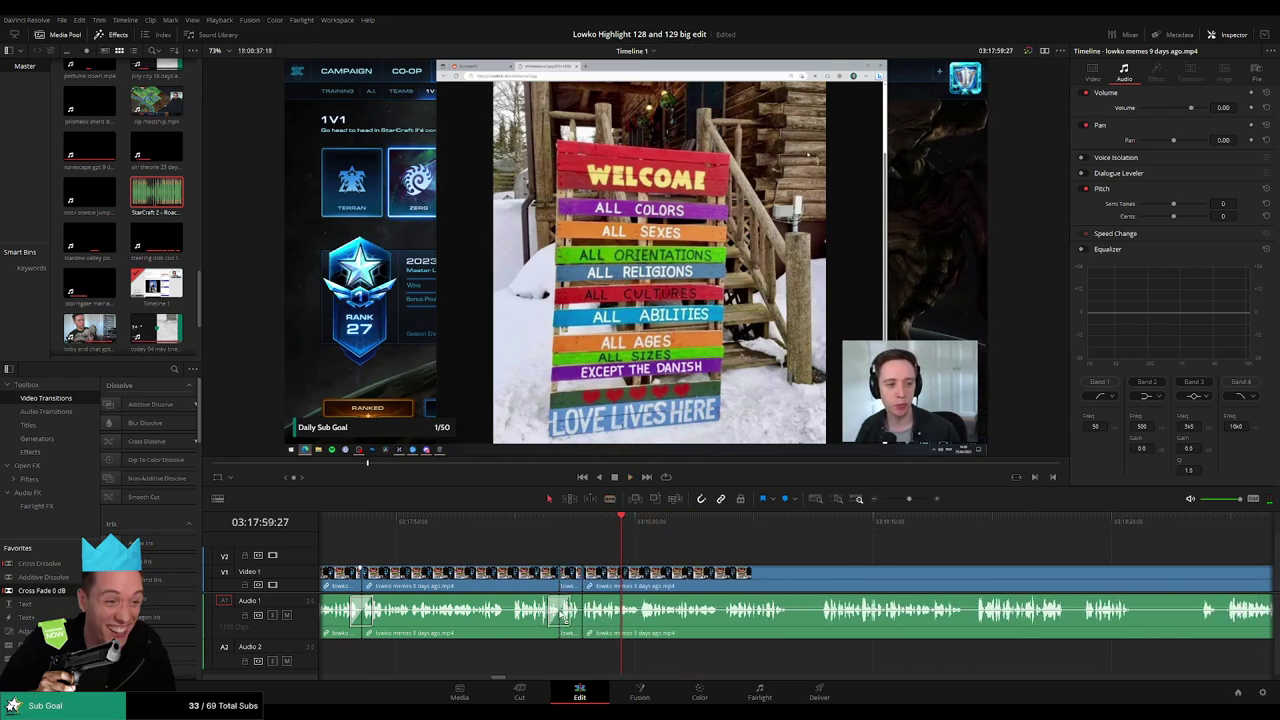
pyautogui.moveTo(65, 590); pyautogui.dragTo(608, 613)
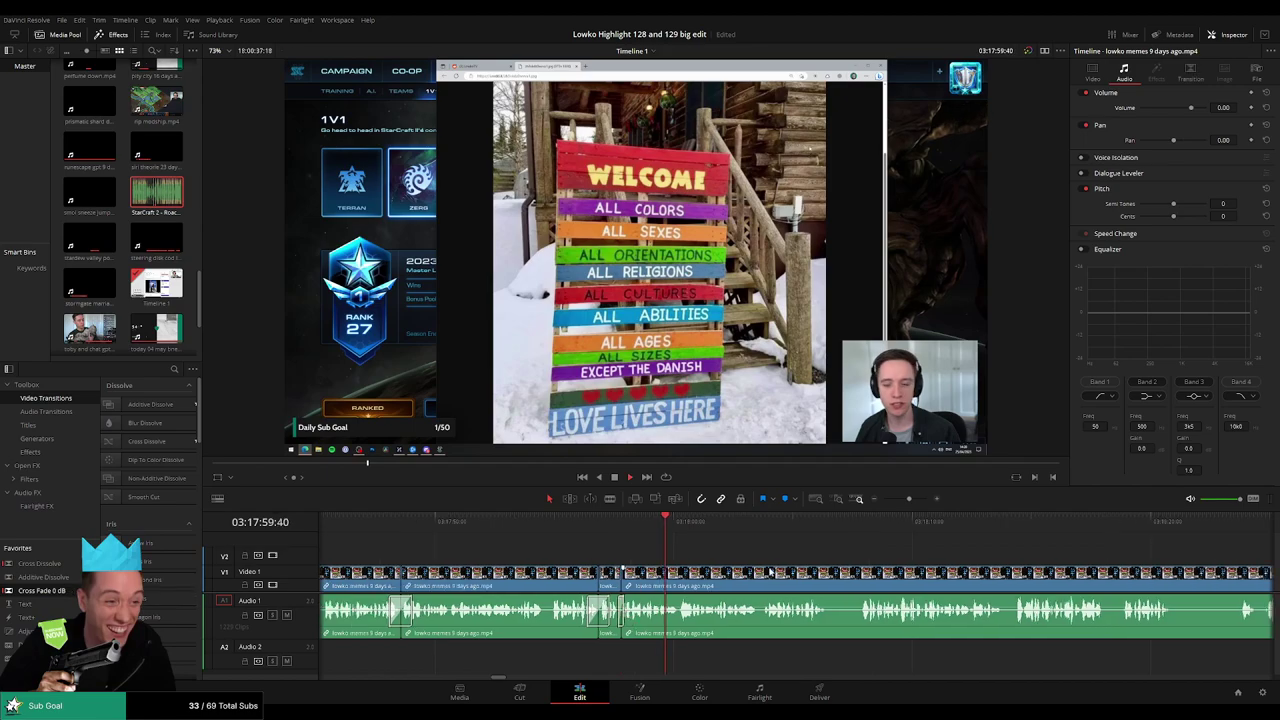
# - Cut out the pause from about 03:18:06 to 03:18:08, close the gap and cross-fade the audio at the join
pyautogui.moveTo(770, 572); pyautogui.dragTo(583, 556)
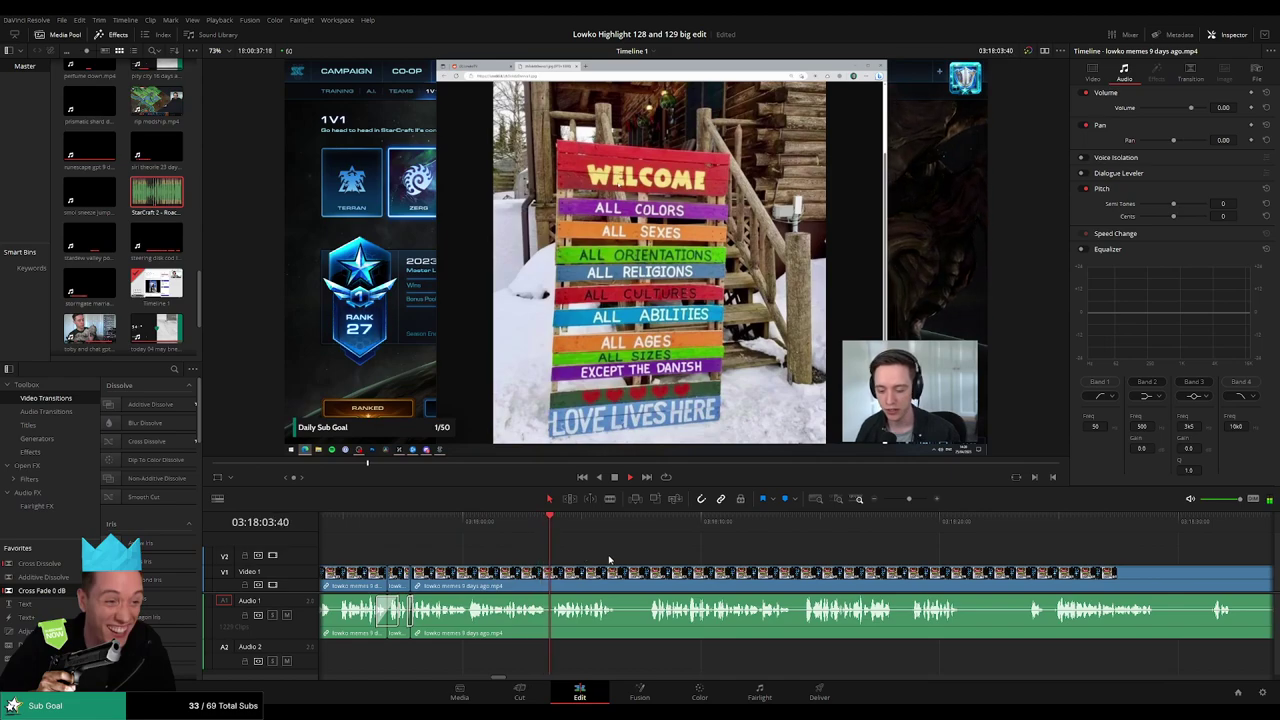
pyautogui.hscroll(3, 499, 550)
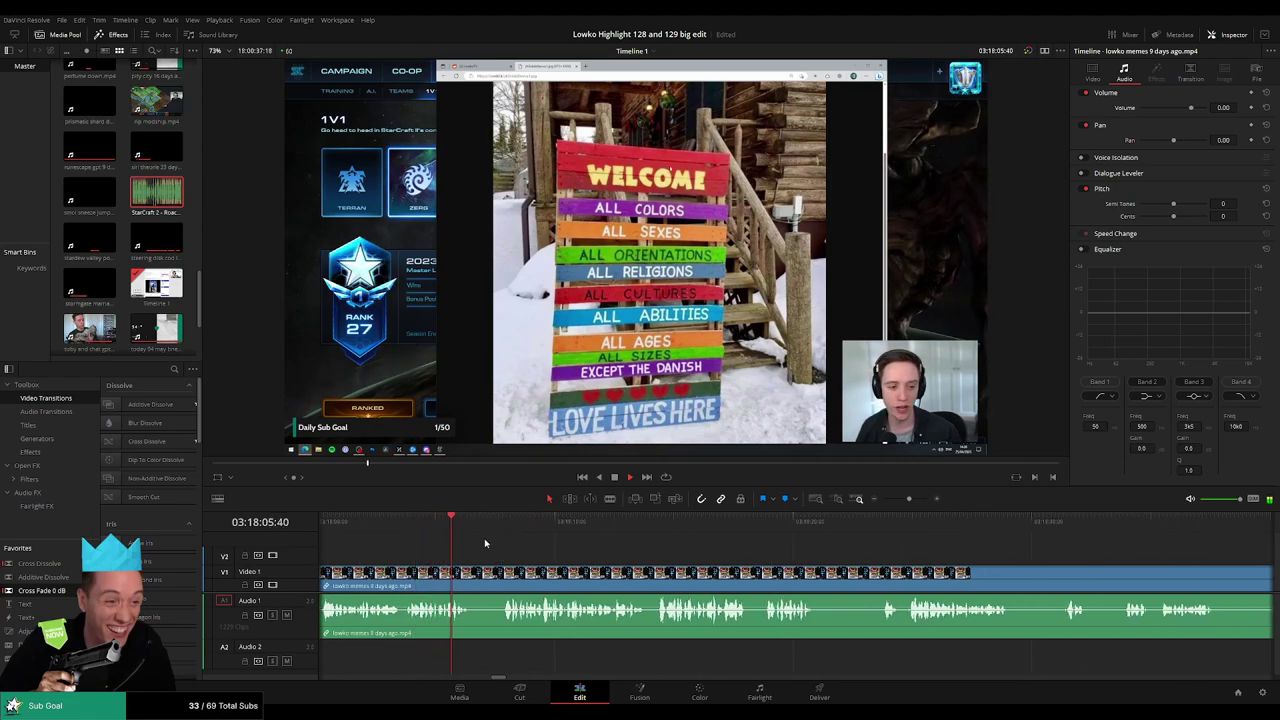
pyautogui.press('b')
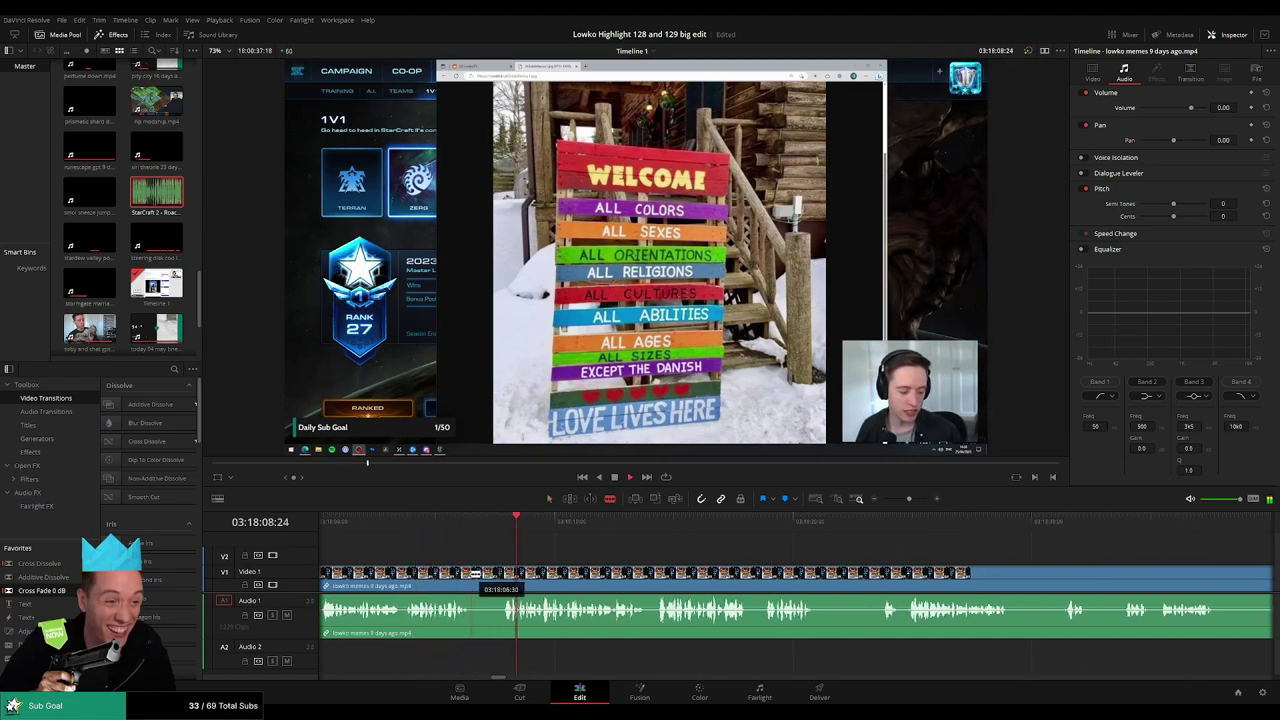
pyautogui.click(469, 573)
pyautogui.click(503, 573)
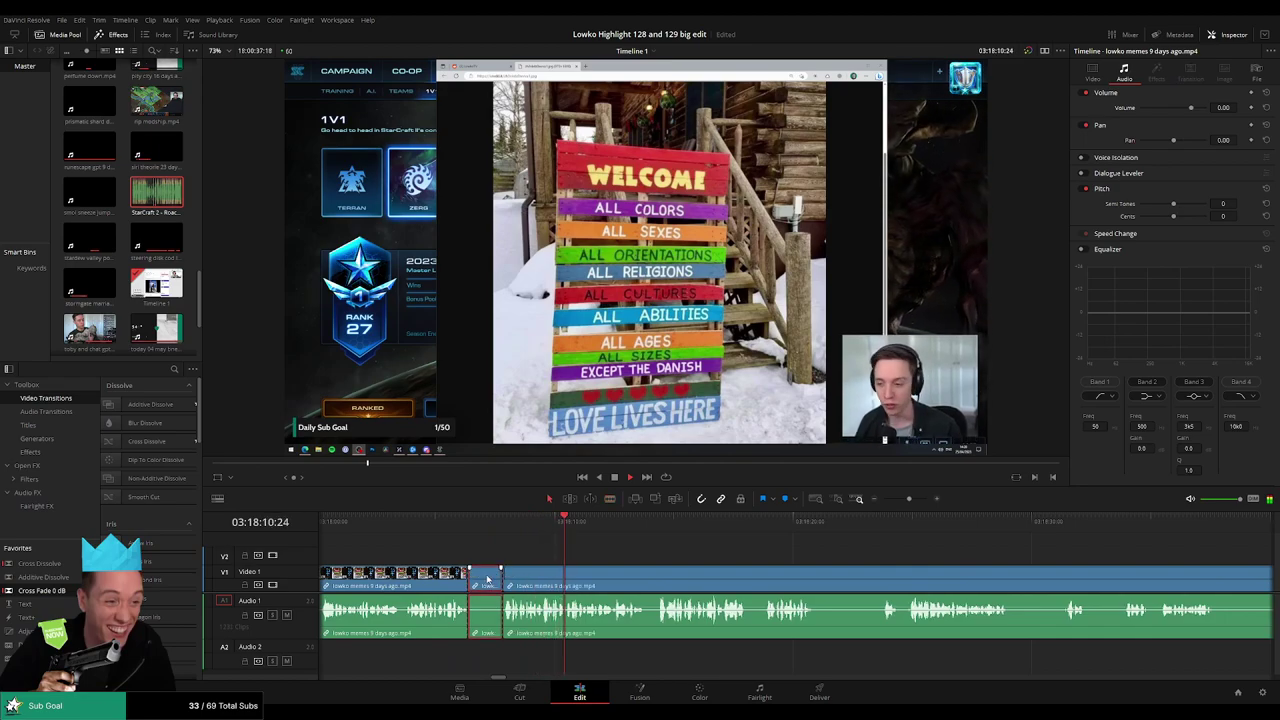
pyautogui.press('Delete')
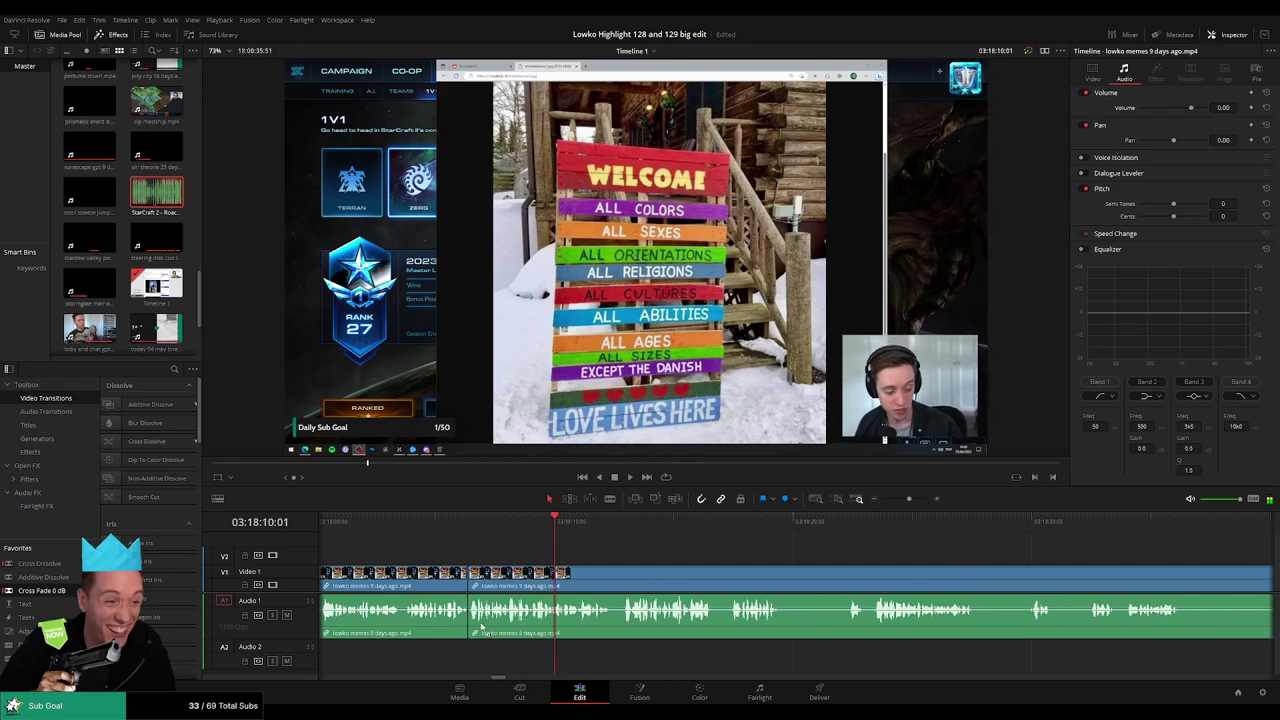
pyautogui.moveTo(703, 572); pyautogui.dragTo(550, 559)
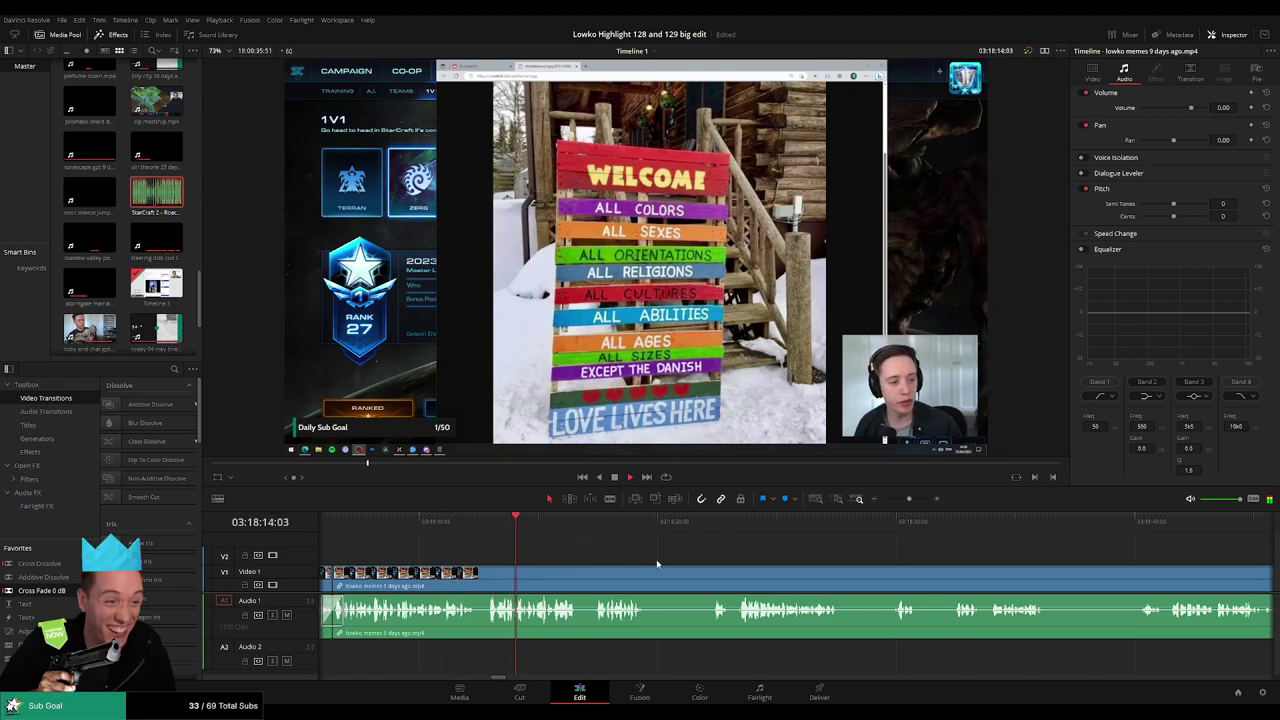
# - Ripple-delete the pauses at about 03:18:16 and from 03:18:18 to 03:18:21, and apply Cross Fade 0 dB to both audio joins
pyautogui.hscroll(2, 578, 557)
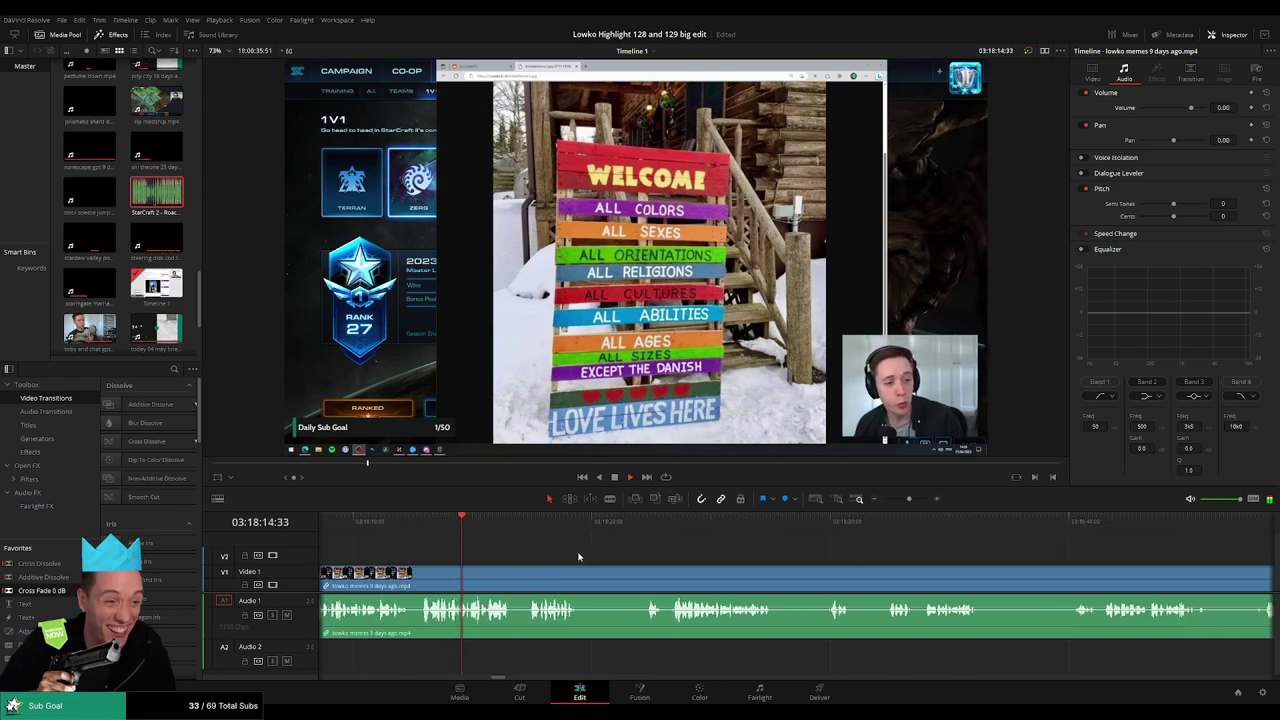
pyautogui.click(514, 576)
pyautogui.press('a')
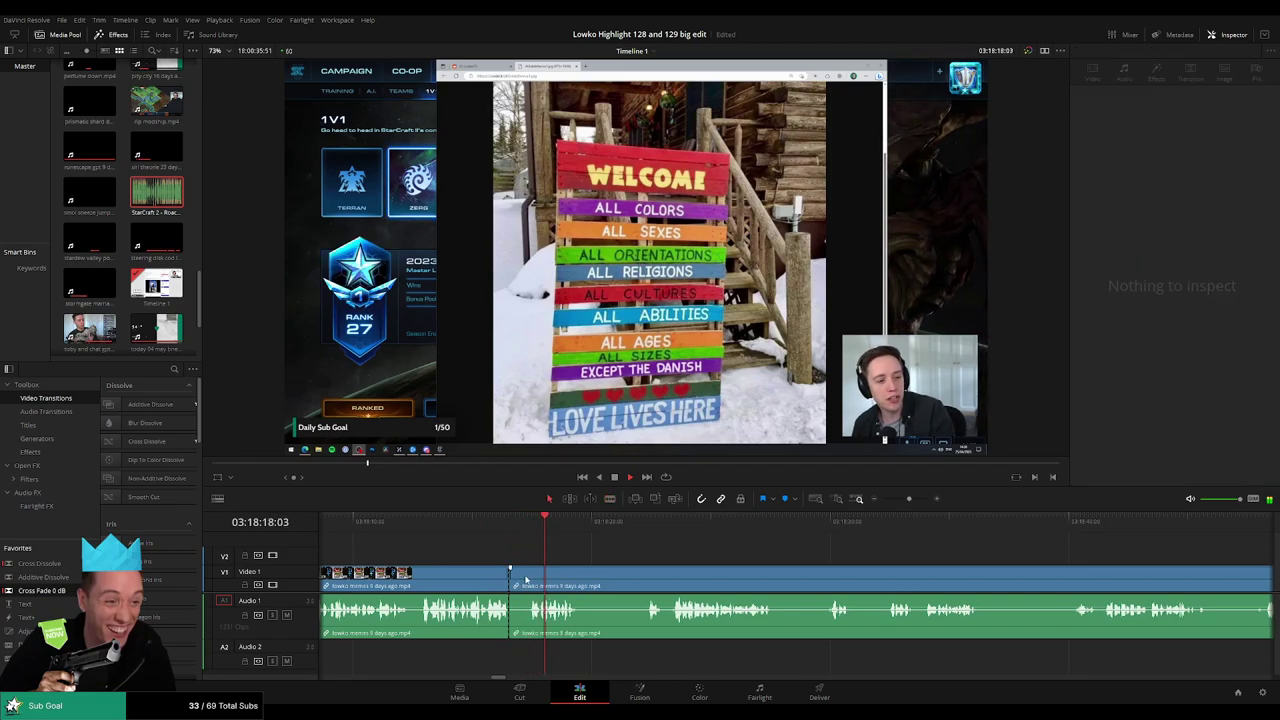
pyautogui.click(545, 580)
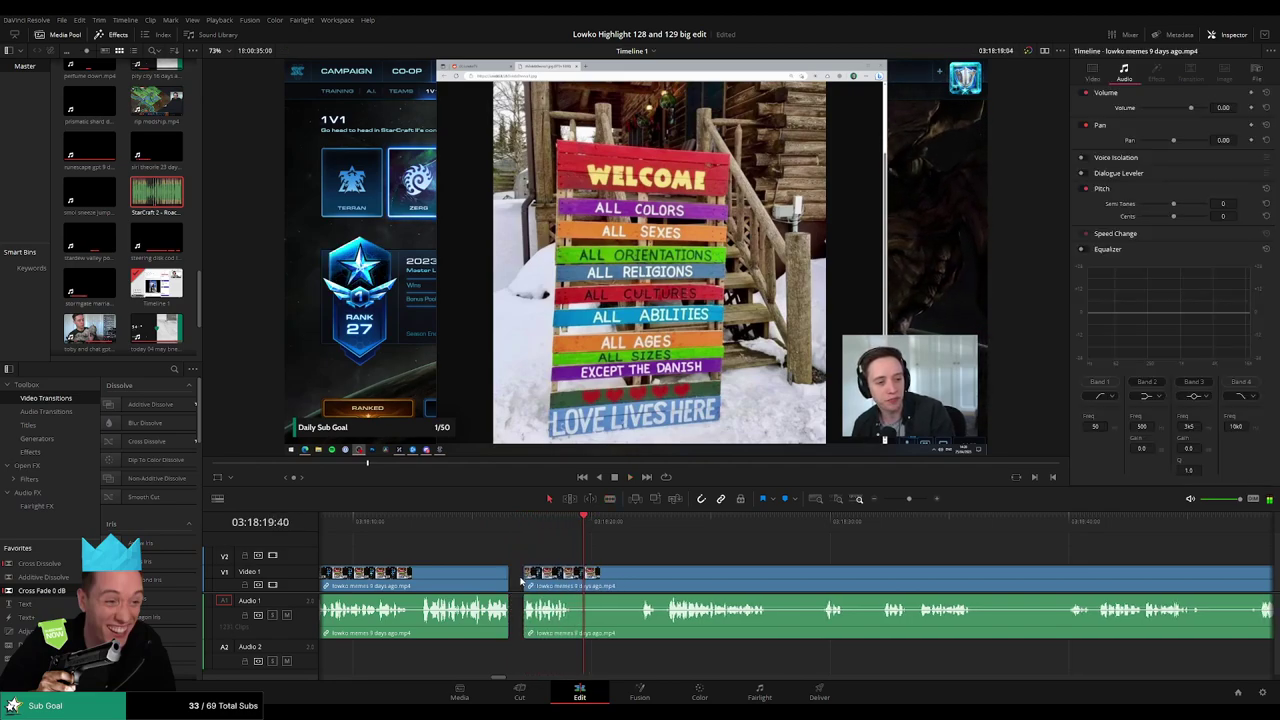
pyautogui.moveTo(564, 585); pyautogui.dragTo(634, 576)
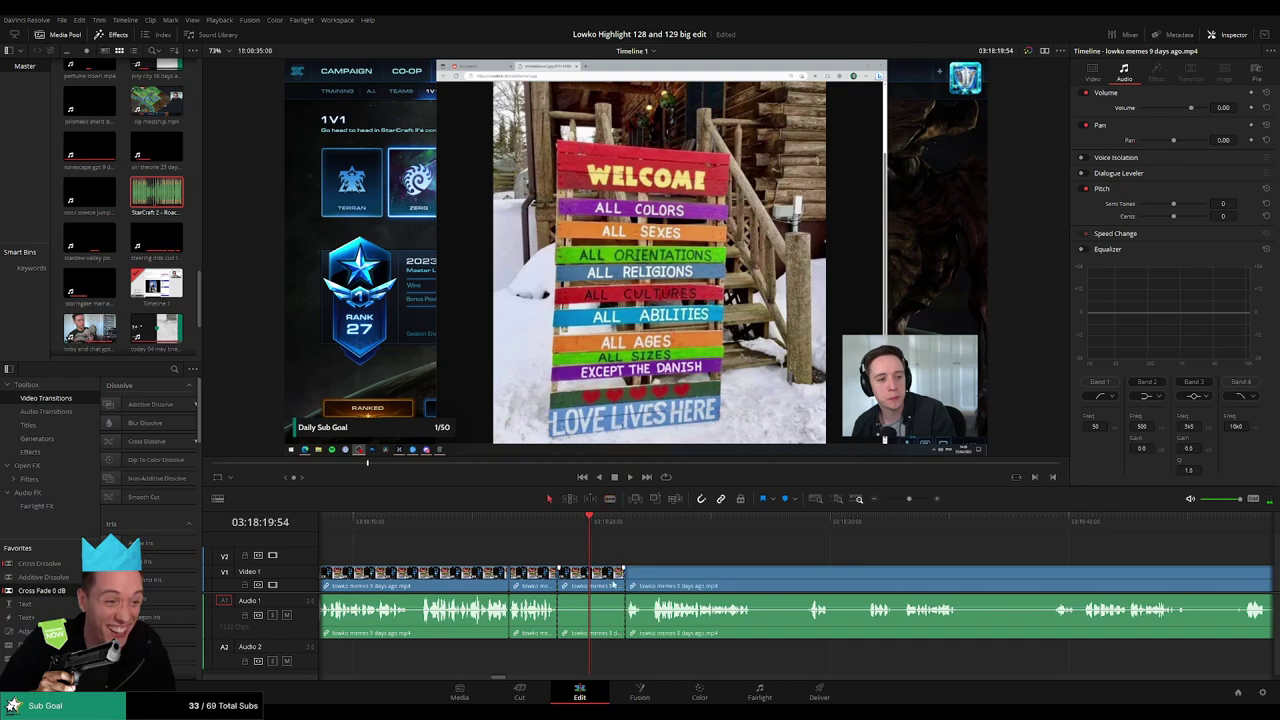
pyautogui.press('Delete')
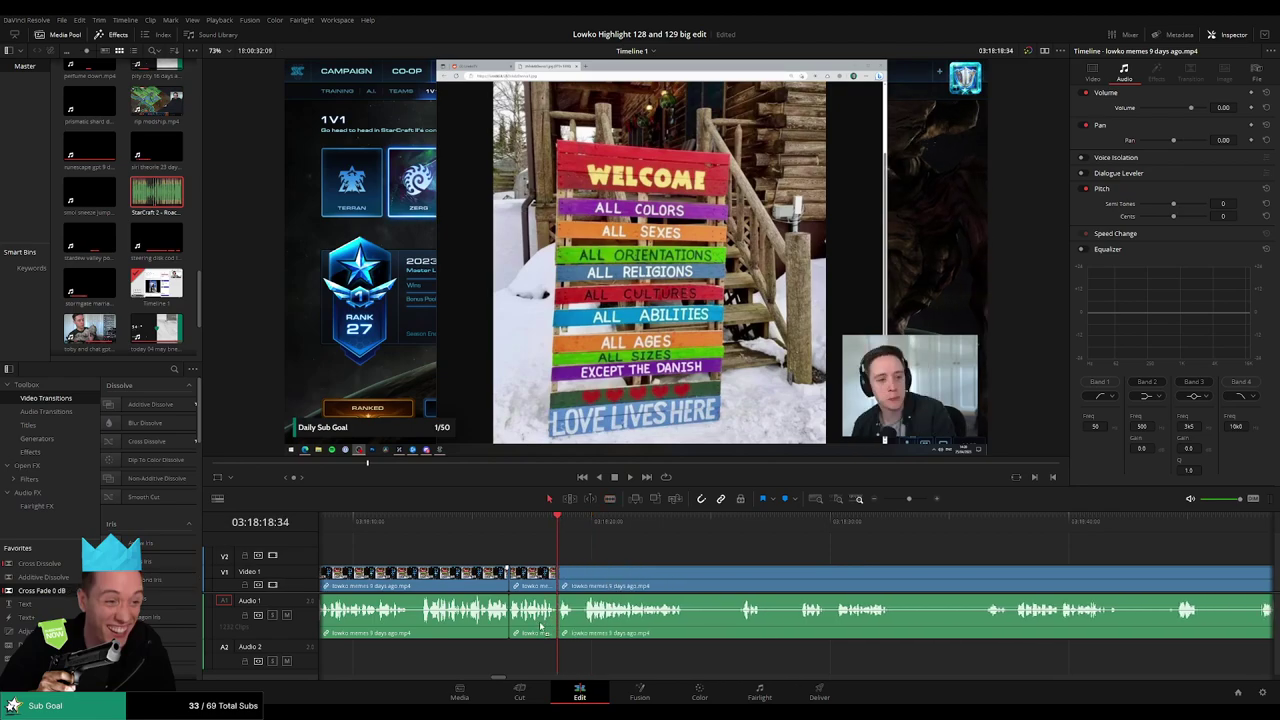
pyautogui.moveTo(507, 617); pyautogui.dragTo(508, 617)
pyautogui.moveTo(42, 591); pyautogui.dragTo(576, 613)
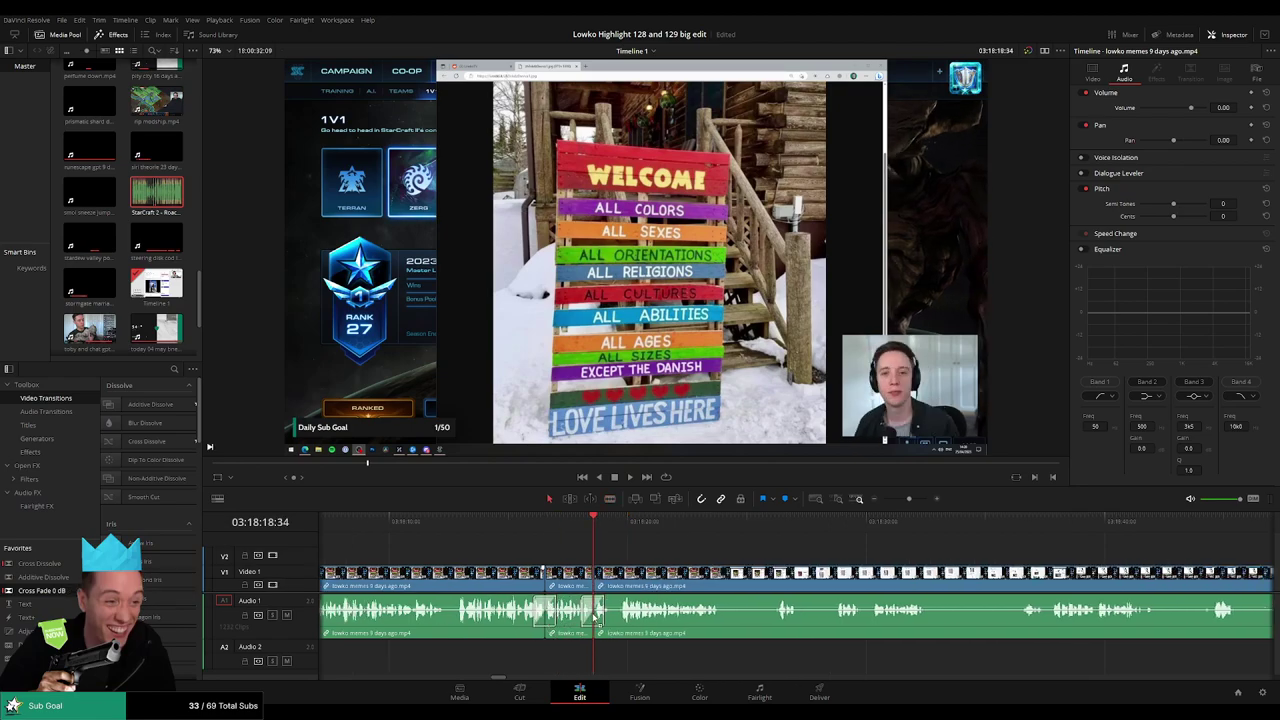
# - Cut out the section from about 03:18:24 to 03:18:26 where the stream returns to Reddit, closing the gap
pyautogui.hscroll(4, 660, 553)
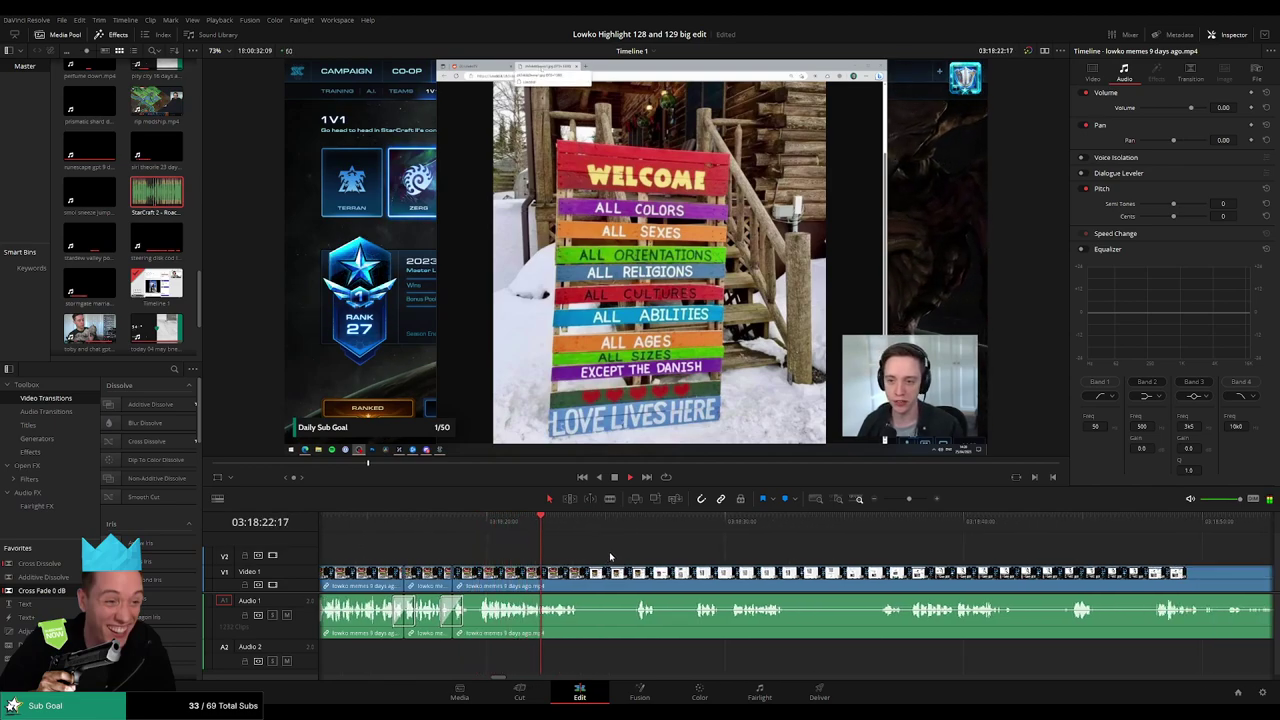
pyautogui.hscroll(2, 596, 555)
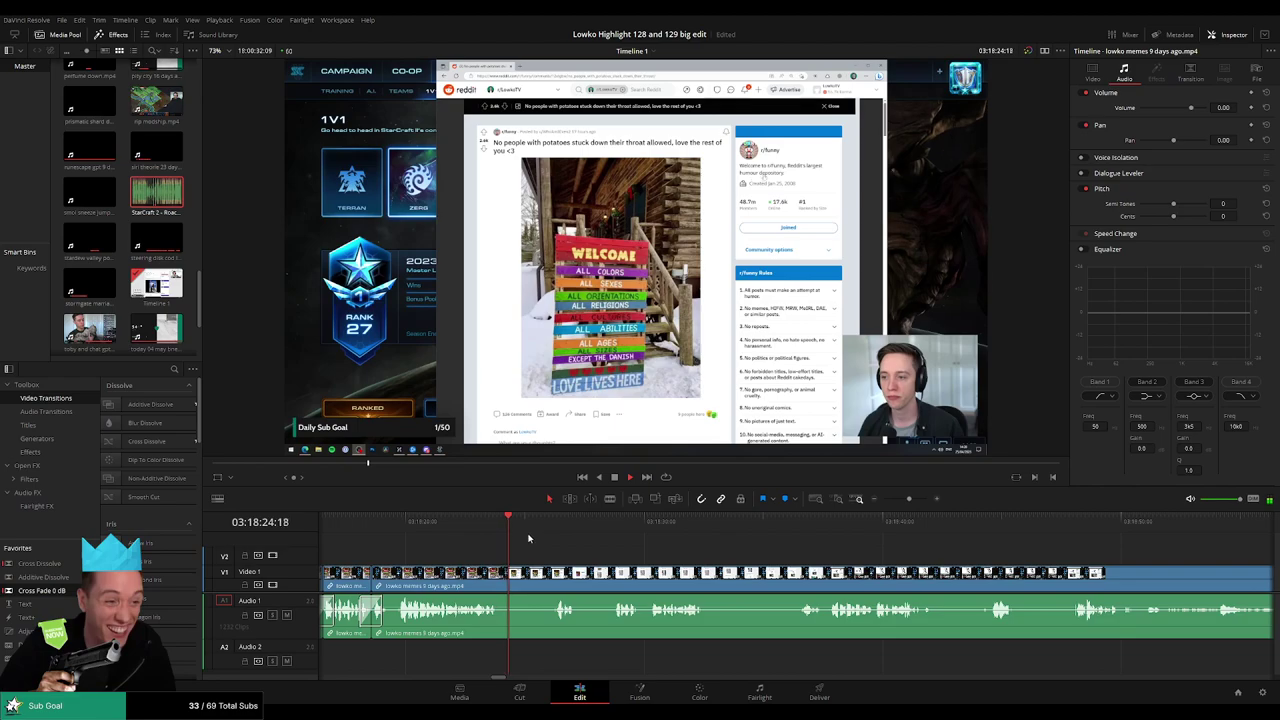
pyautogui.press('b')
pyautogui.click(502, 573)
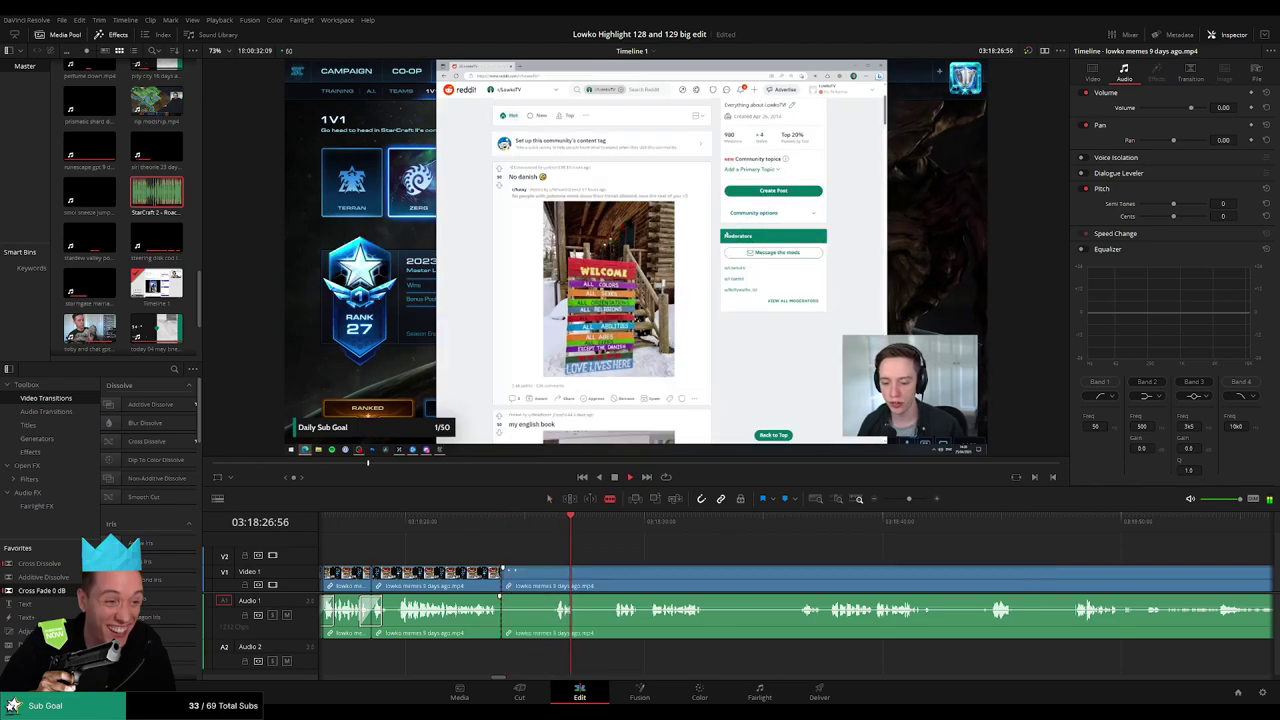
pyautogui.click(555, 573)
pyautogui.press('a')
pyautogui.click(534, 576)
pyautogui.press('Delete')
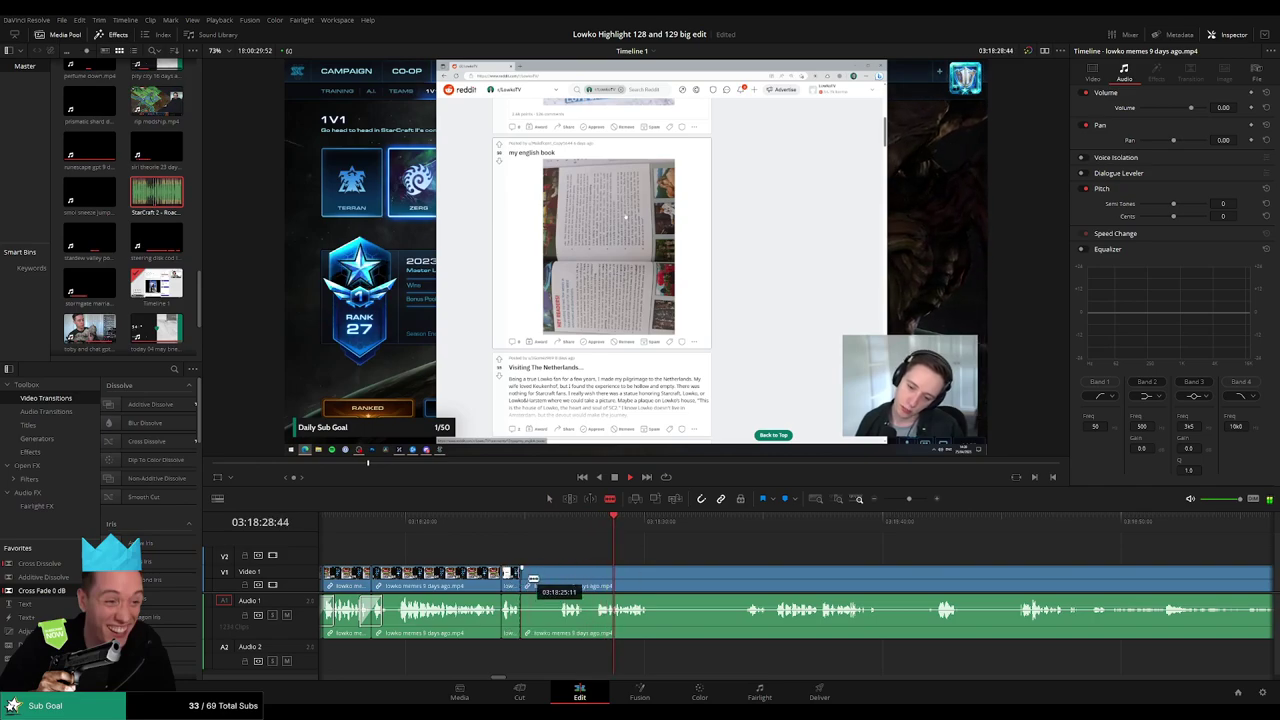
# - Ripple-delete the section between about 03:18:25 and 03:18:34, up to the talk over the stealth games meme
pyautogui.click(606, 554)
pyautogui.click(750, 576)
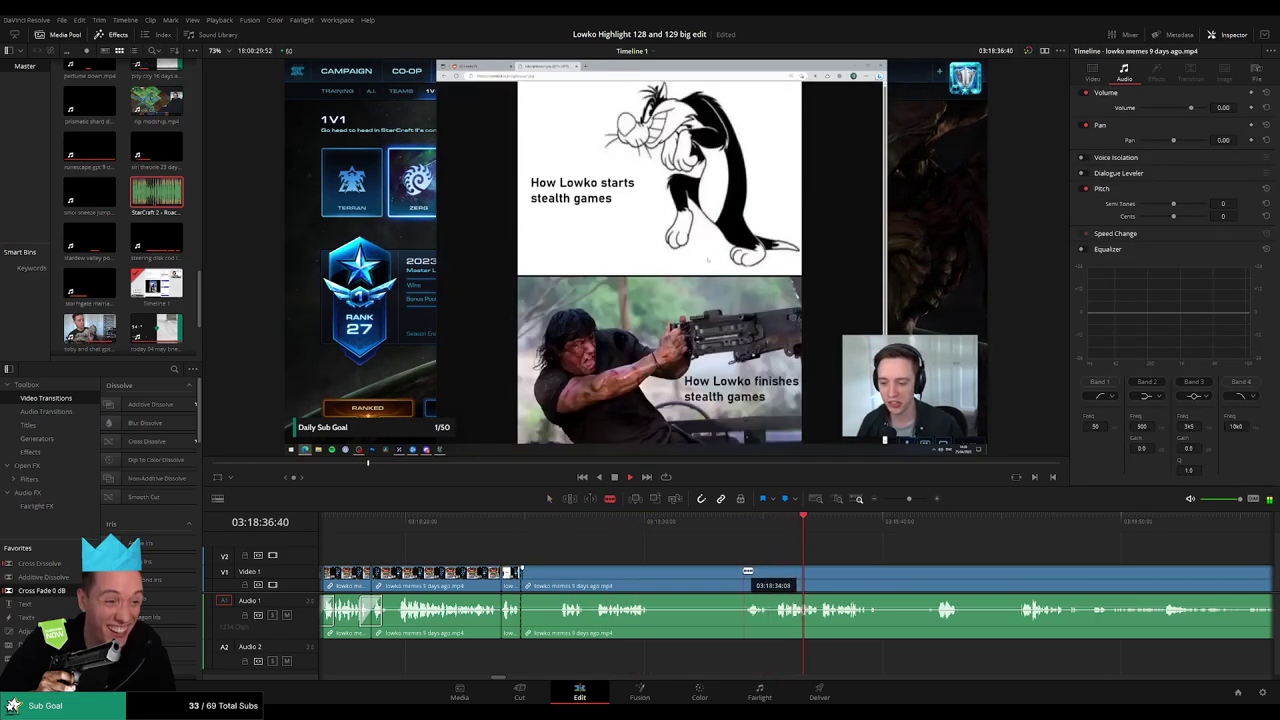
pyautogui.click(746, 572)
pyautogui.press('a')
pyautogui.click(685, 575)
pyautogui.press('Delete')
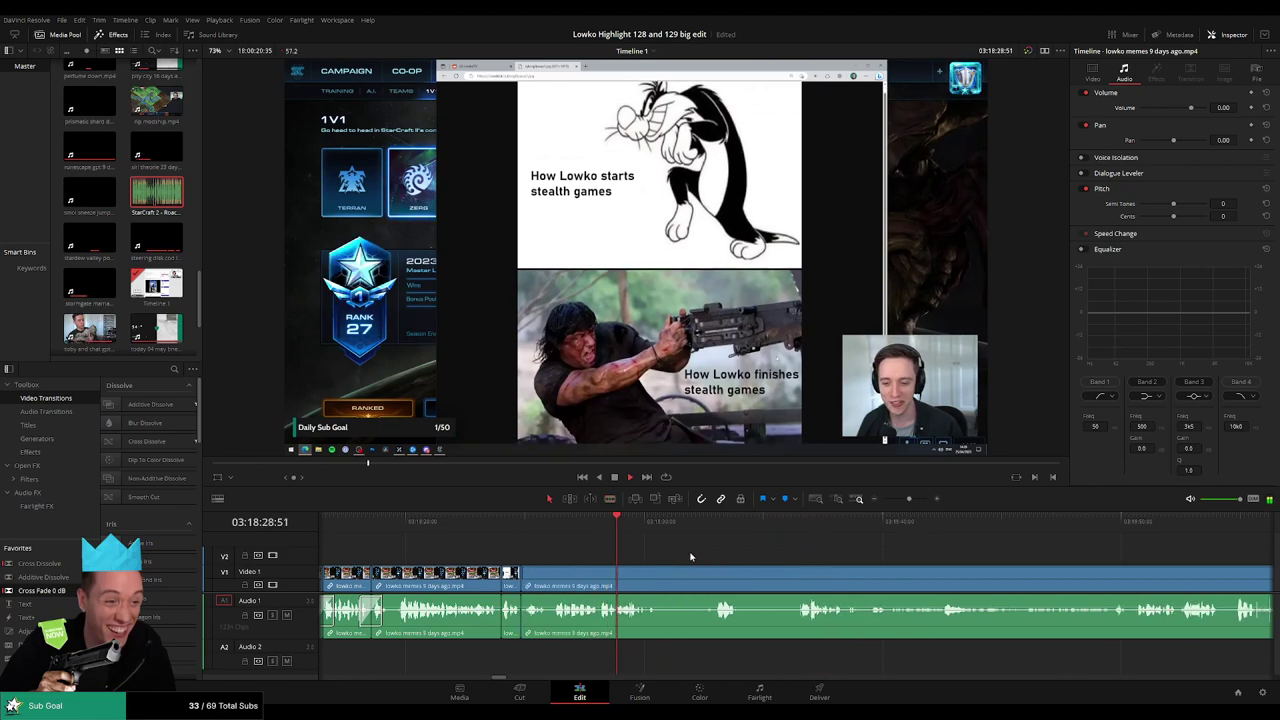
# - Cut out the silence after the stealth games meme from about 03:18:34 to 03:18:36 and close the gap
pyautogui.moveTo(690, 557); pyautogui.dragTo(587, 549)
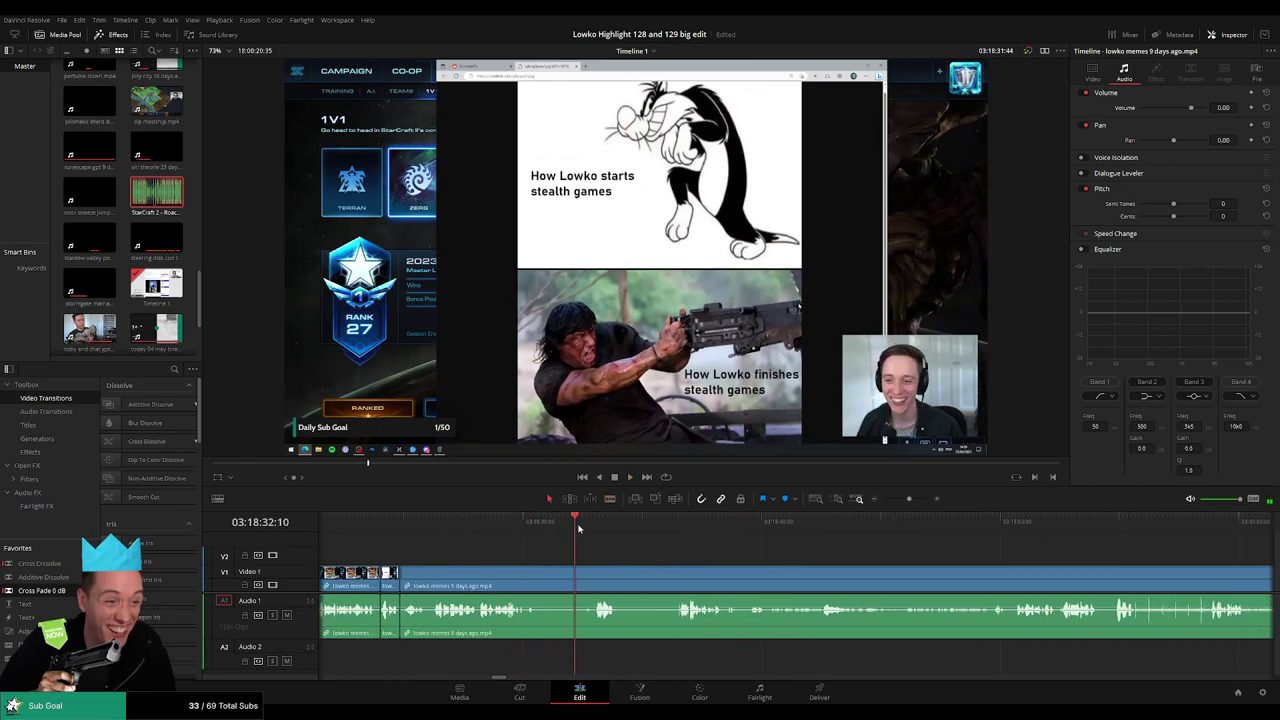
pyautogui.hscroll(2, 540, 560)
pyautogui.press('b')
pyautogui.click(530, 572)
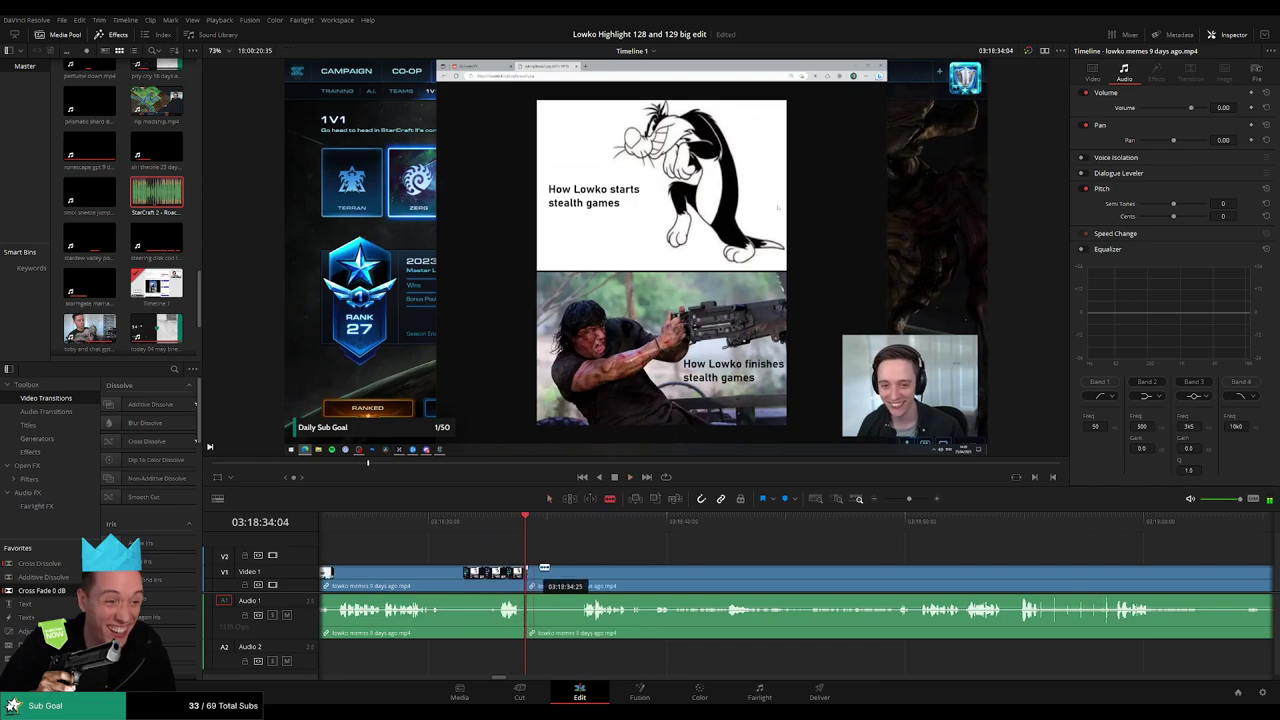
pyautogui.scroll(5, 640, 555)
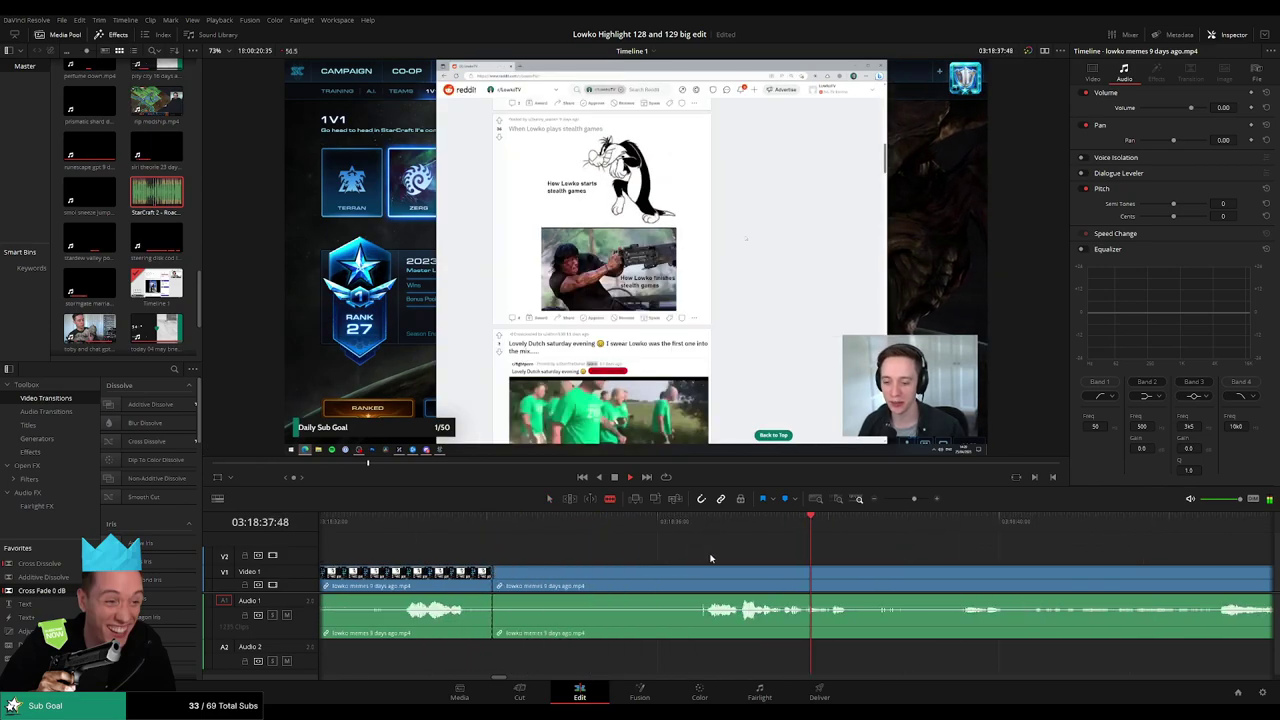
pyautogui.press('space')
pyautogui.click(630, 580)
pyautogui.press('a')
pyautogui.click(611, 585)
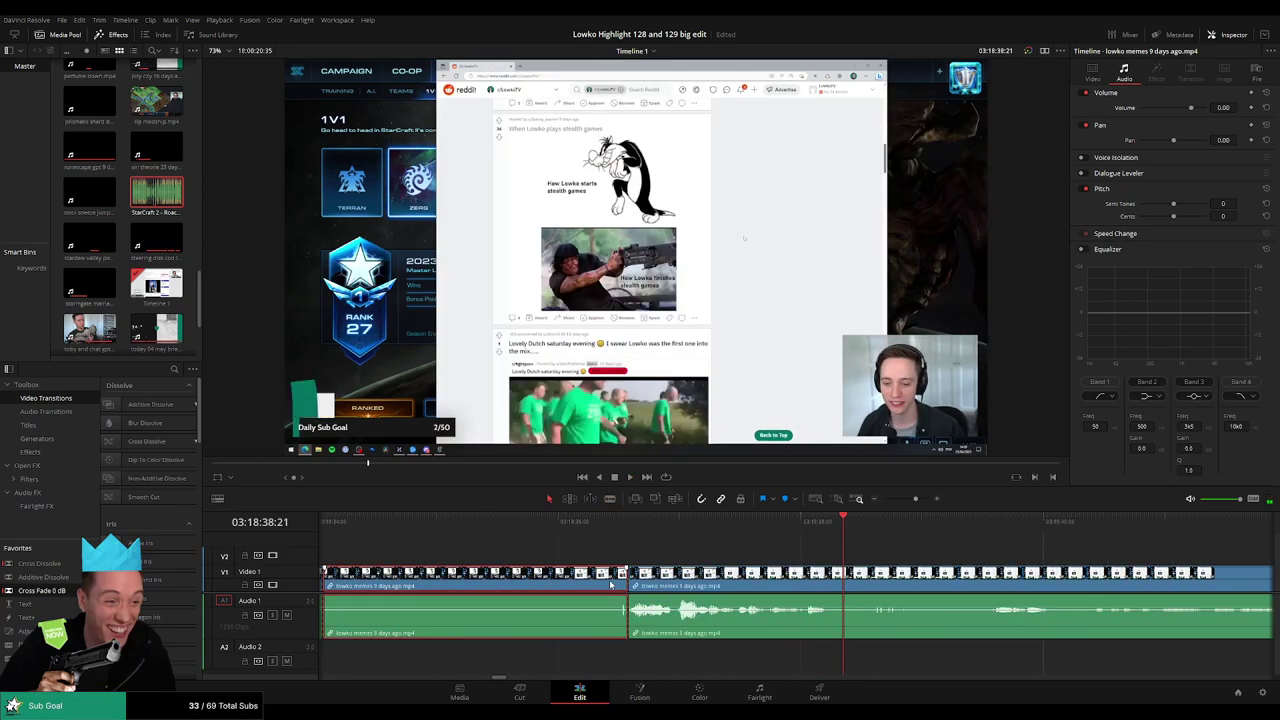
pyautogui.press('Delete')
pyautogui.scroll(-4, 761, 549)
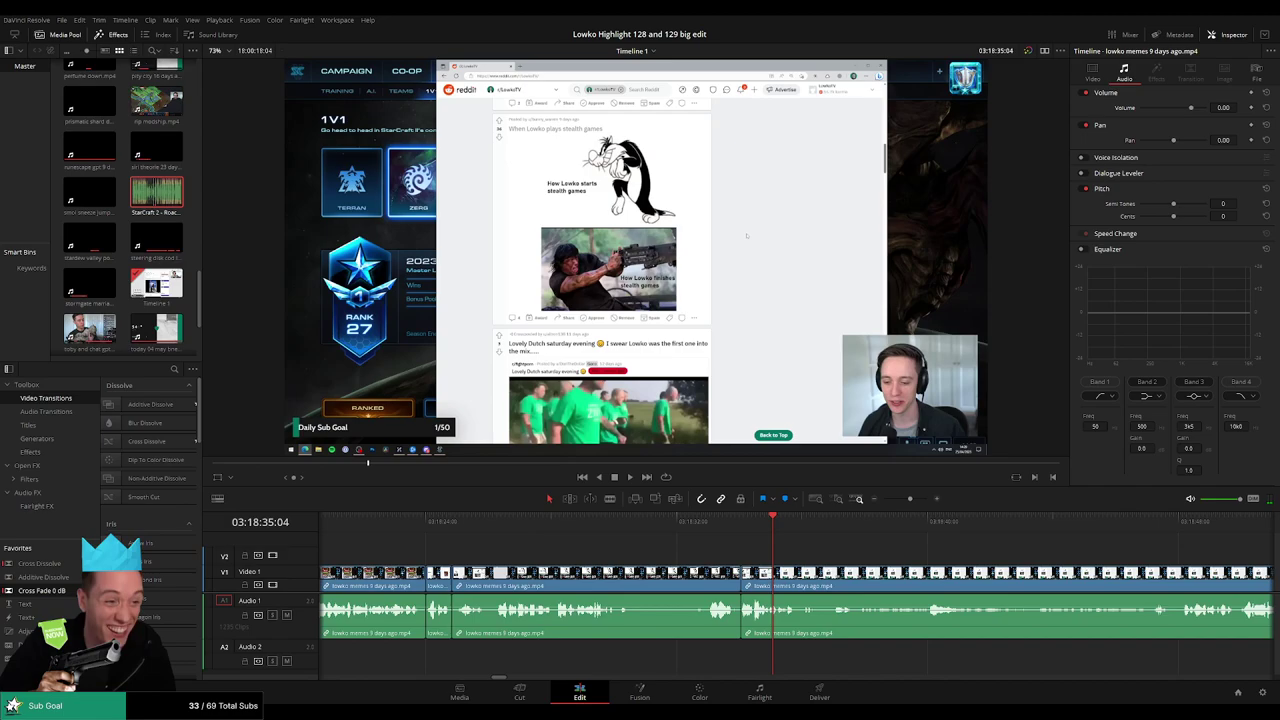
# - Play across the new join and split the clip right after the short remark, at about 03:18:36
pyautogui.click(744, 528)
pyautogui.press('space')
pyautogui.moveTo(837, 546); pyautogui.dragTo(529, 537)
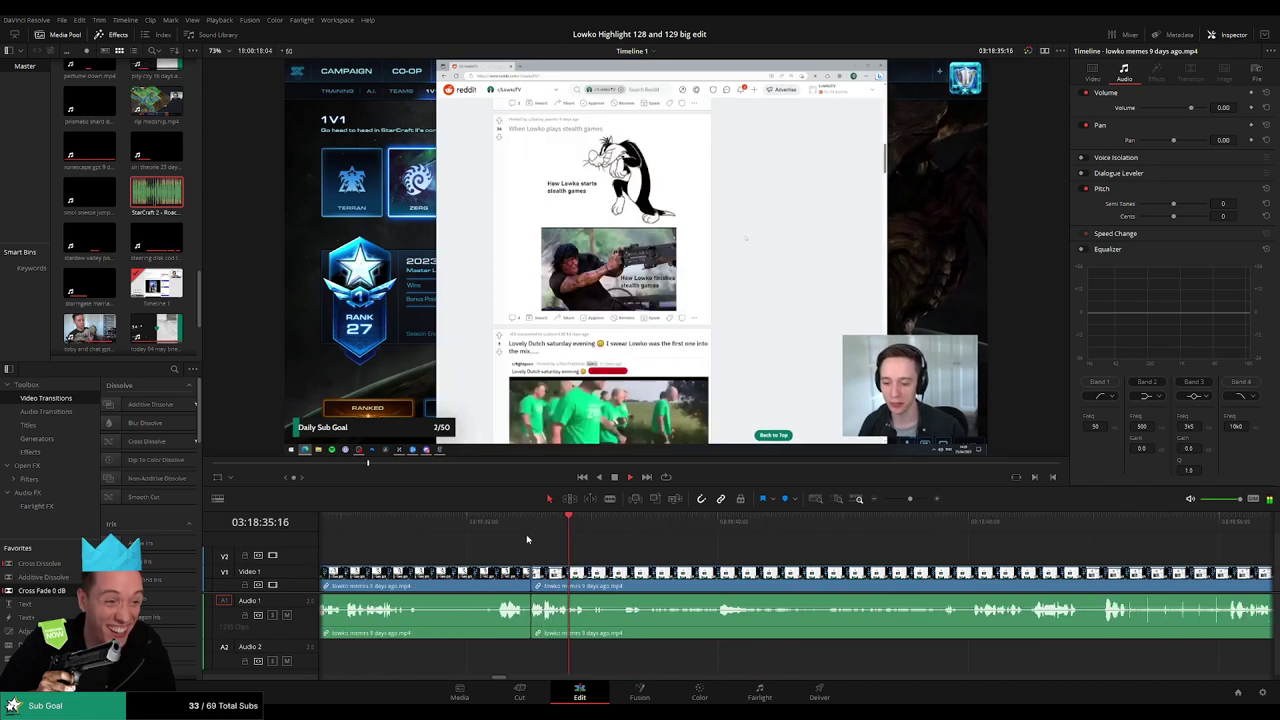
pyautogui.click(537, 528)
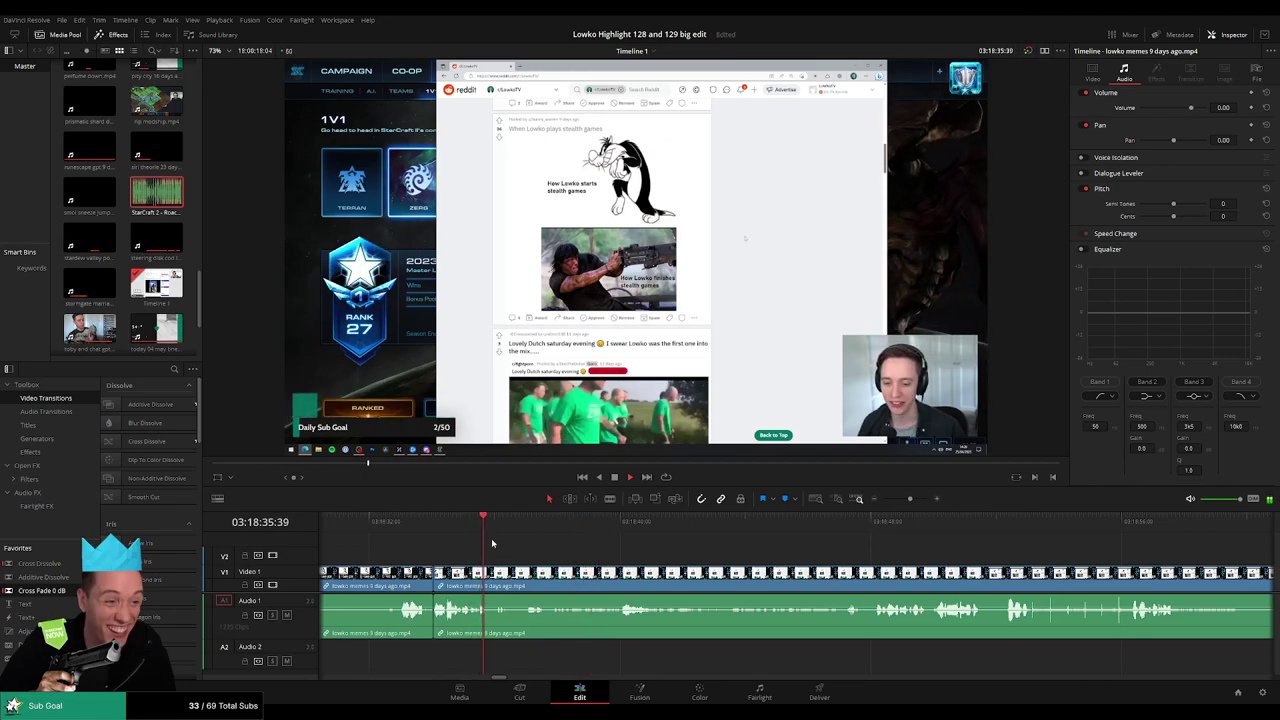
pyautogui.press('b')
pyautogui.click(491, 580)
# - Sample the rest of the lowko memes clip up to about 03:21:22 for footage worth keeping
pyautogui.click(846, 530)
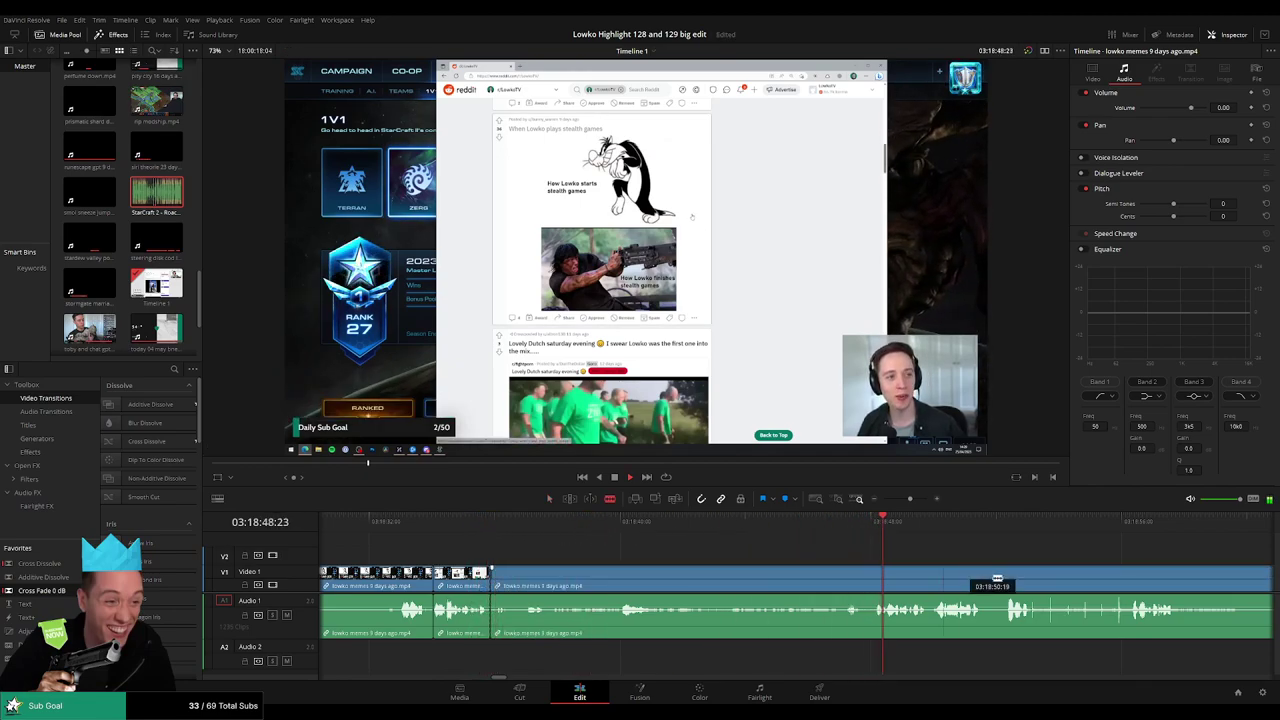
pyautogui.moveTo(997, 578); pyautogui.dragTo(675, 547)
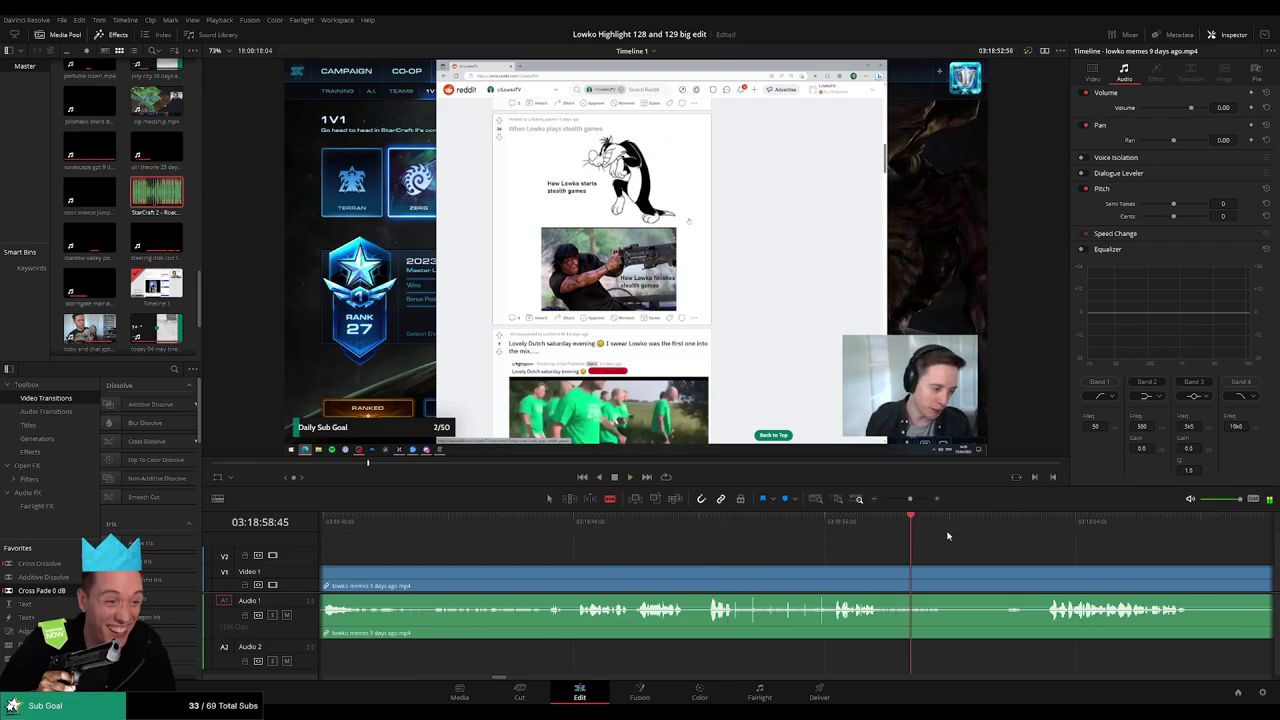
pyautogui.moveTo(948, 536); pyautogui.dragTo(1045, 541)
pyautogui.moveTo(1155, 578); pyautogui.dragTo(653, 547)
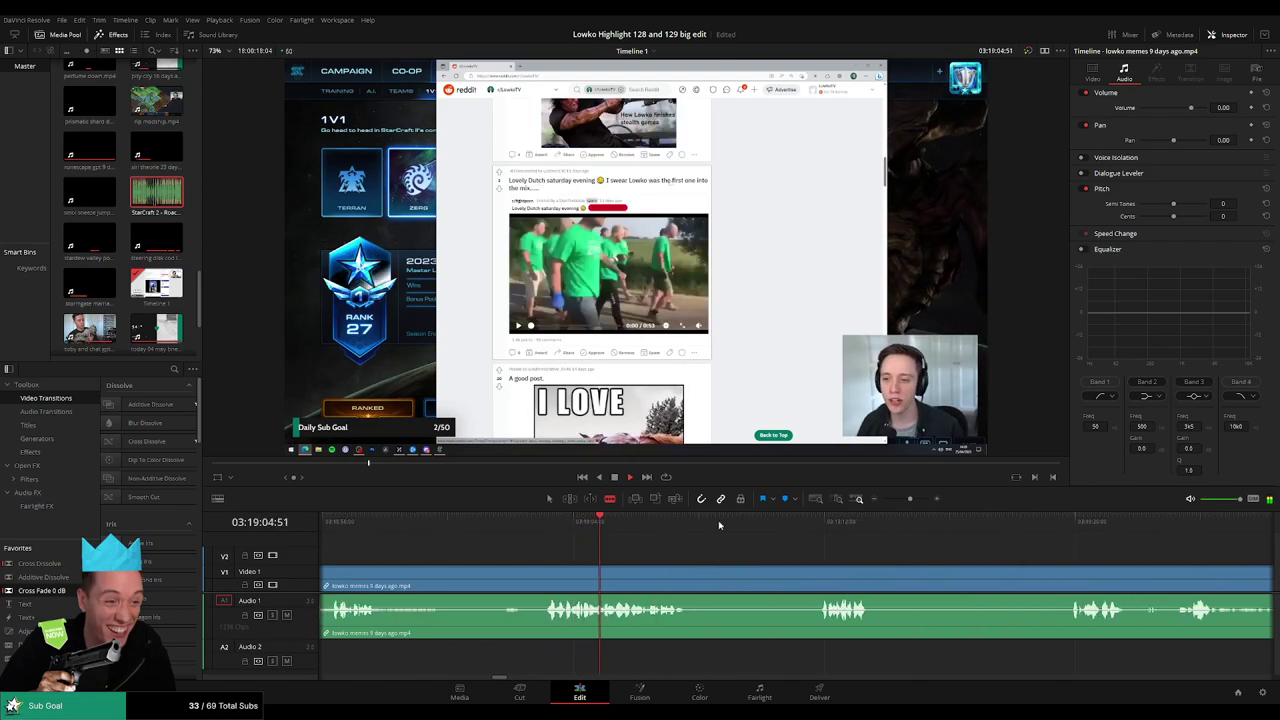
pyautogui.click(826, 527)
pyautogui.moveTo(999, 575); pyautogui.dragTo(749, 549)
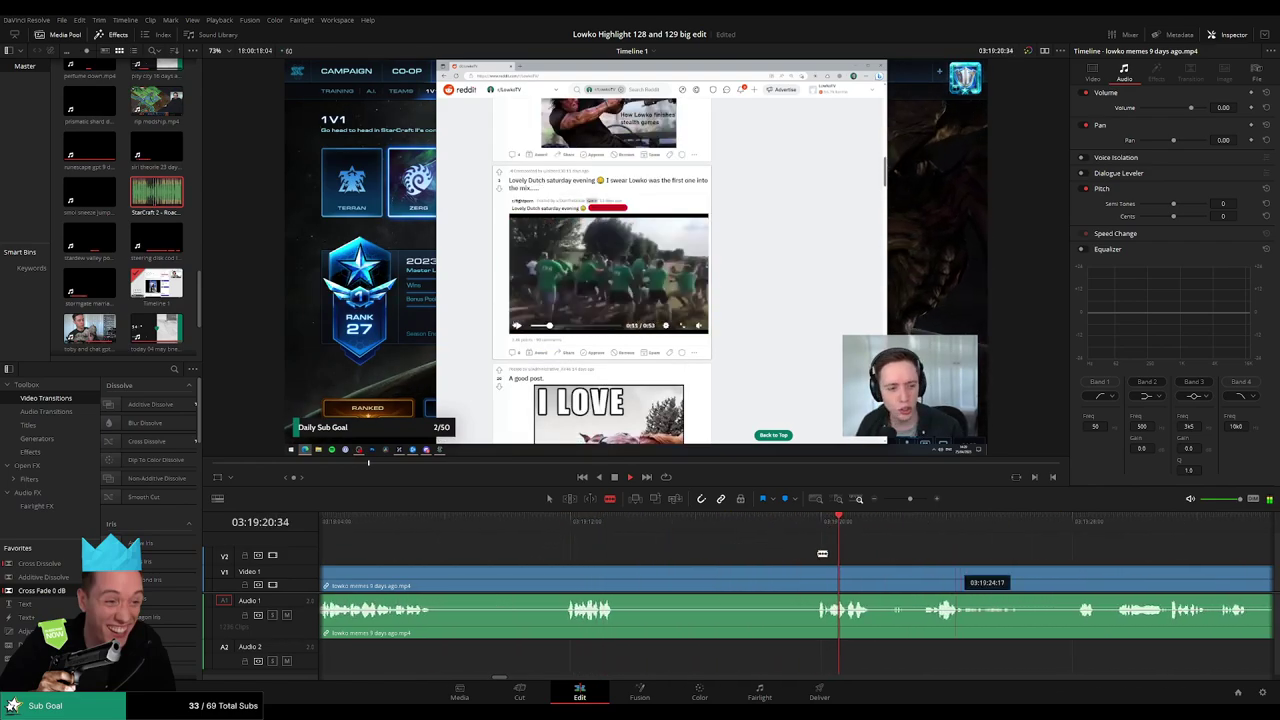
pyautogui.hscroll(3, 680, 530)
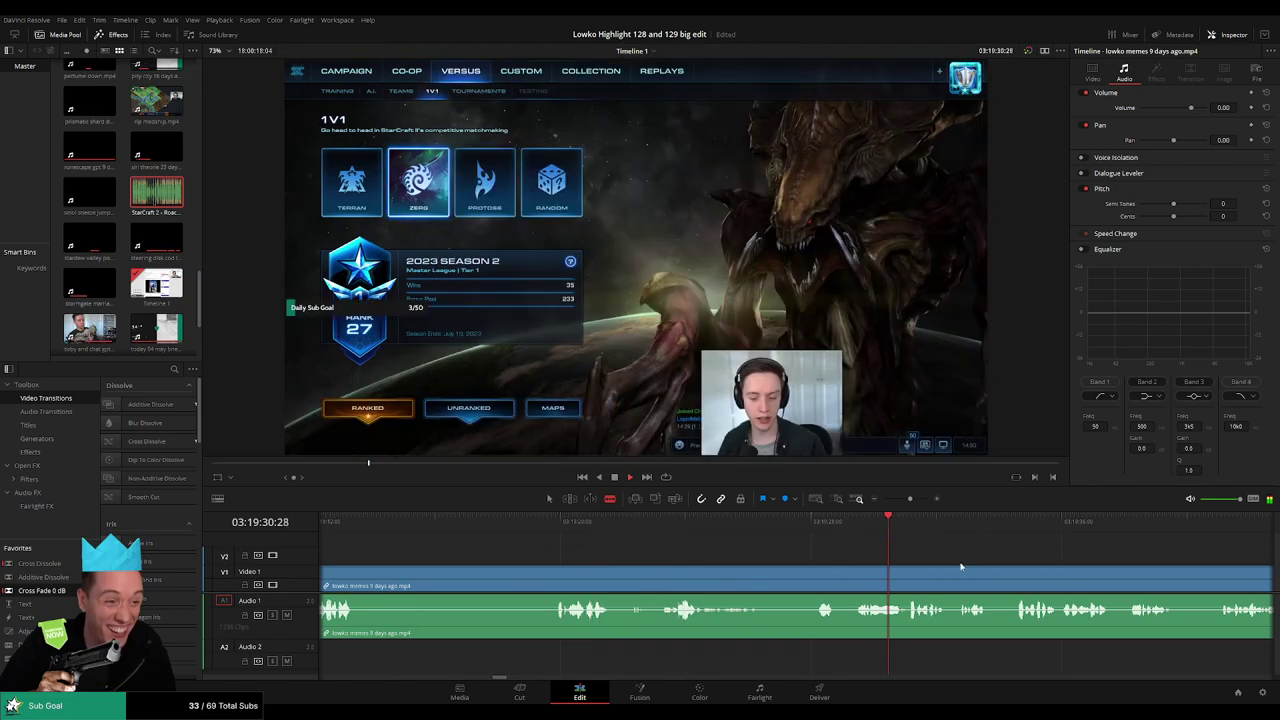
pyautogui.hscroll(3, 733, 526)
pyautogui.moveTo(1003, 565); pyautogui.dragTo(680, 543)
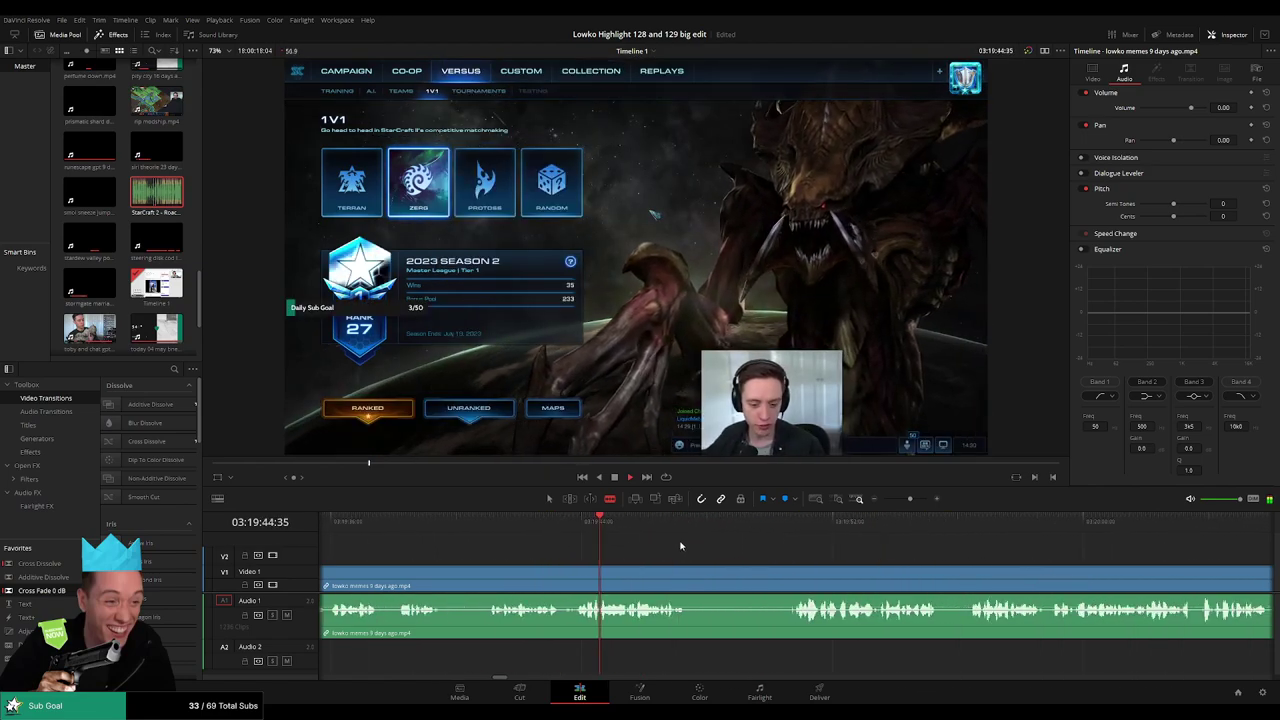
pyautogui.click(777, 523)
pyautogui.moveTo(910, 499); pyautogui.dragTo(901, 503)
pyautogui.click(817, 530)
pyautogui.click(908, 530)
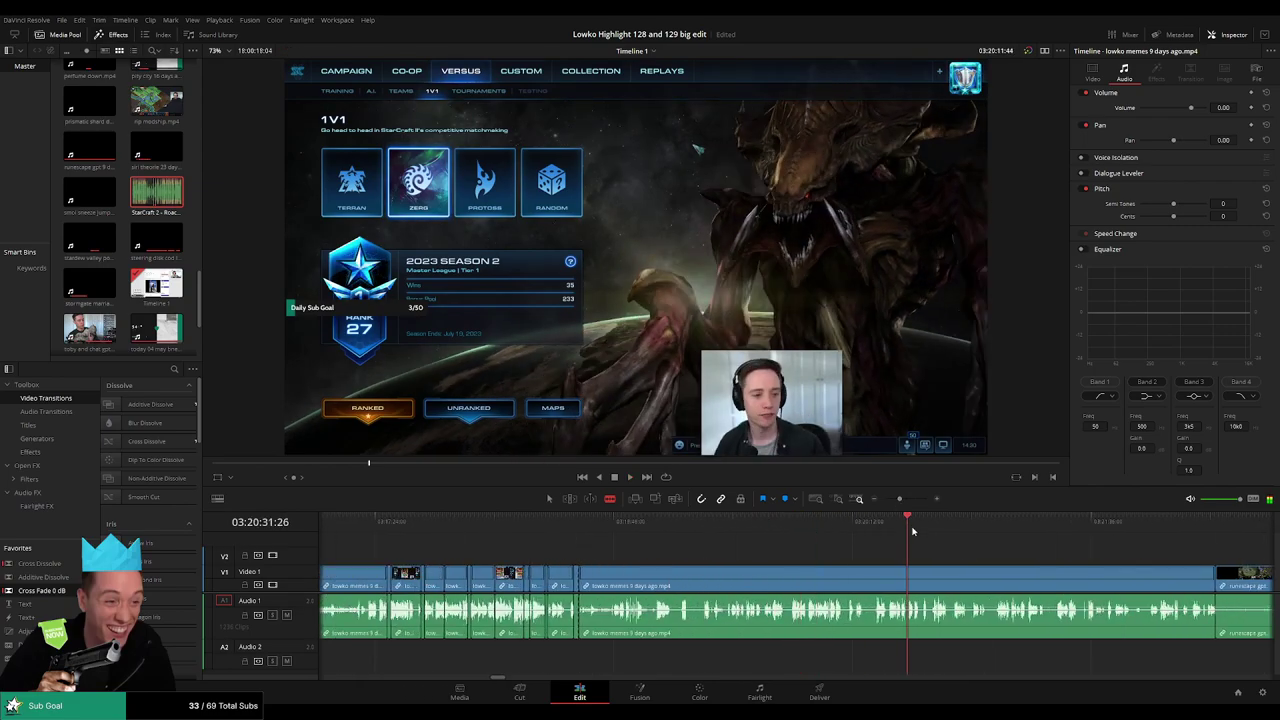
pyautogui.click(918, 529)
pyautogui.click(1049, 529)
# - Ripple-delete the remainder of the lowko memes clip after the split at about 03:18:36
pyautogui.press('a')
pyautogui.click(905, 580)
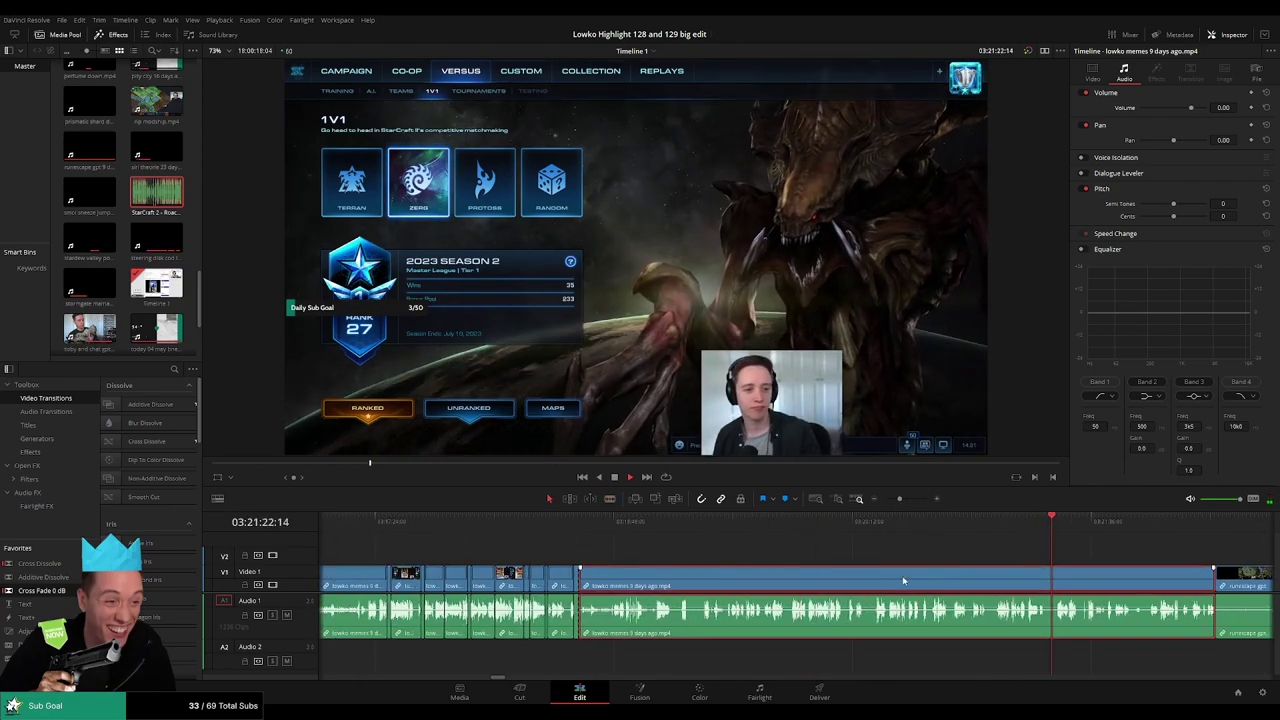
pyautogui.press('Delete')
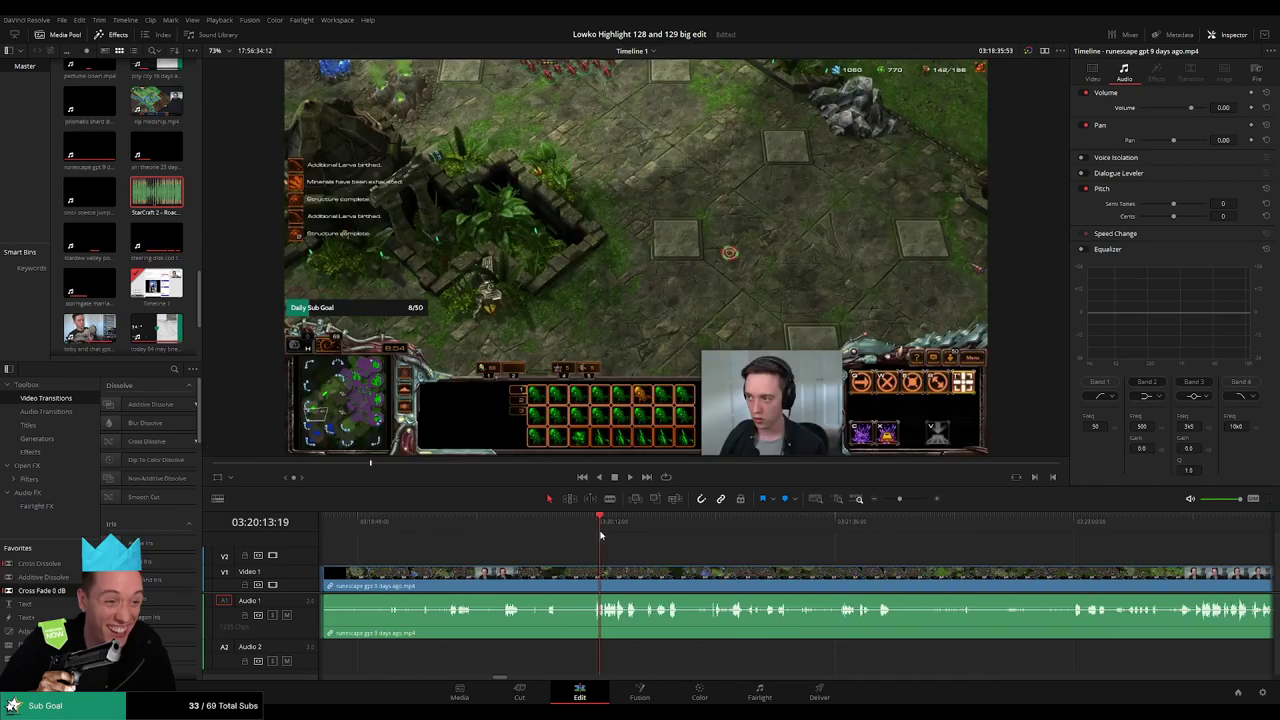
# - Sample the runescape gpt clip between about 03:20:13 and 03:26:06 to find where the usable footage begins
pyautogui.press('space')
pyautogui.click(888, 500)
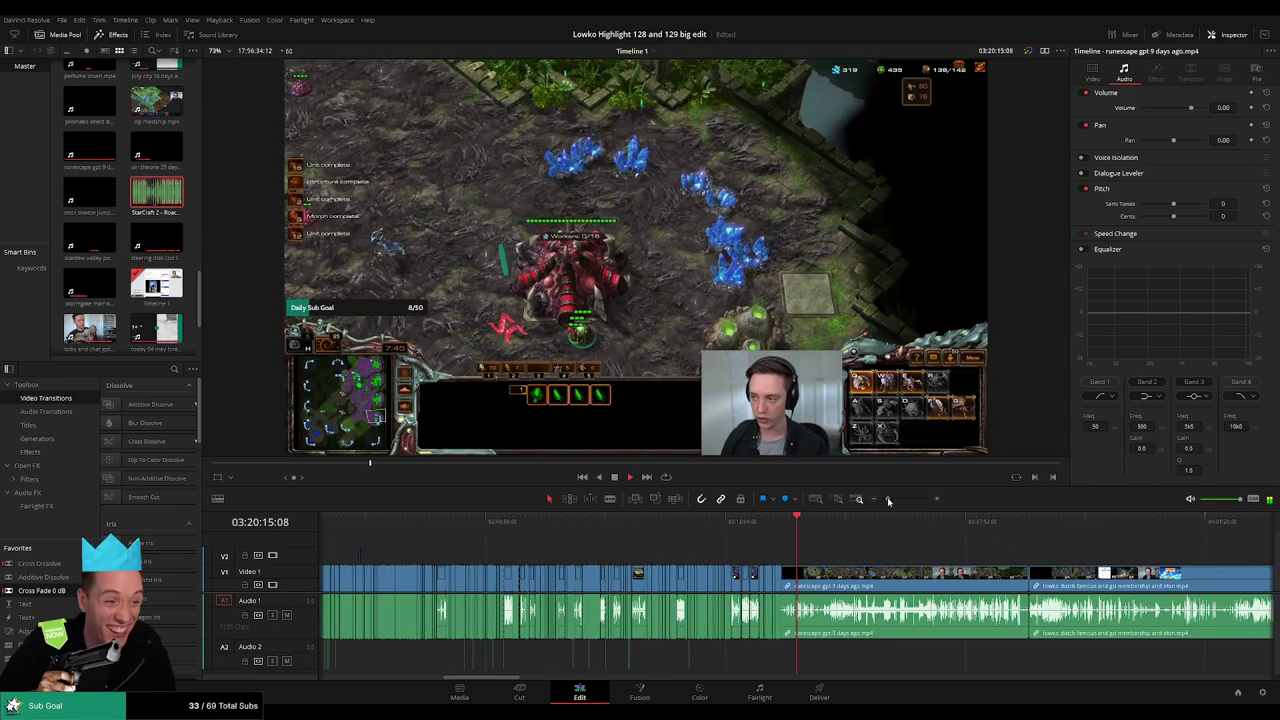
pyautogui.moveTo(888, 500); pyautogui.dragTo(891, 500)
pyautogui.moveTo(804, 531); pyautogui.dragTo(1042, 530)
pyautogui.scroll(1, 850, 554)
pyautogui.scroll(3, 852, 552)
pyautogui.moveTo(1112, 558); pyautogui.dragTo(725, 550)
pyautogui.click(643, 526)
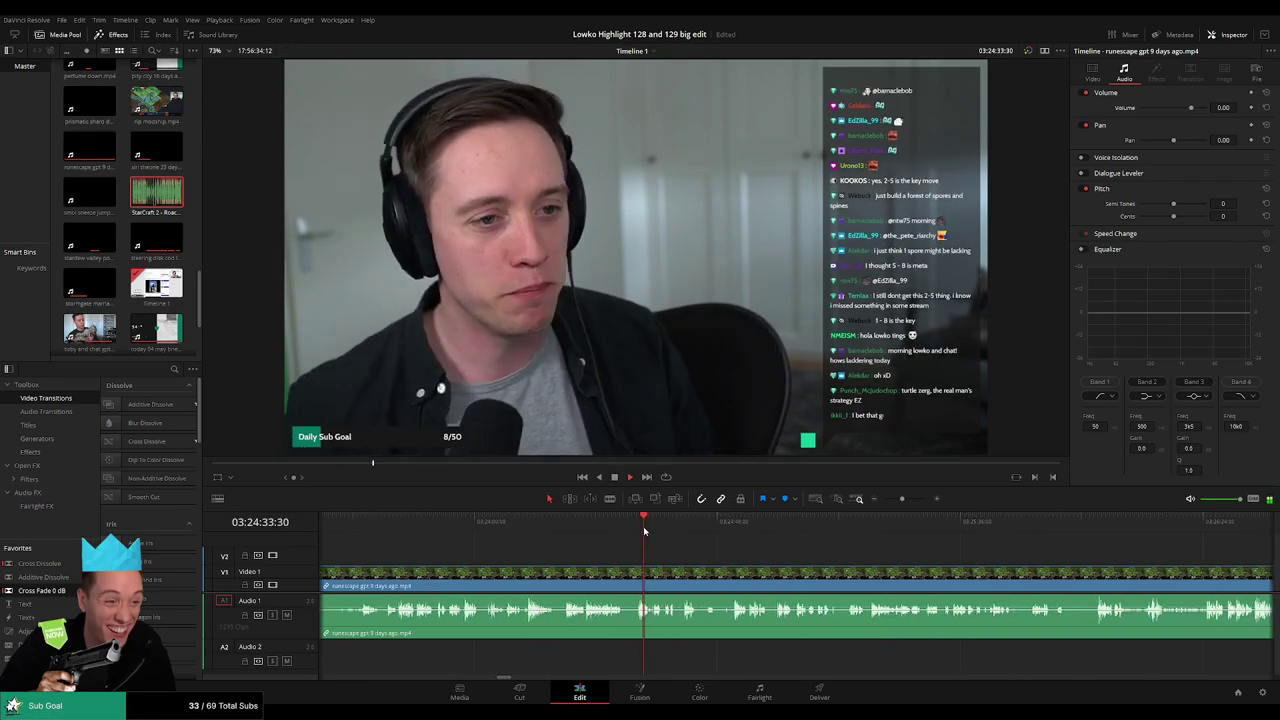
pyautogui.click(639, 527)
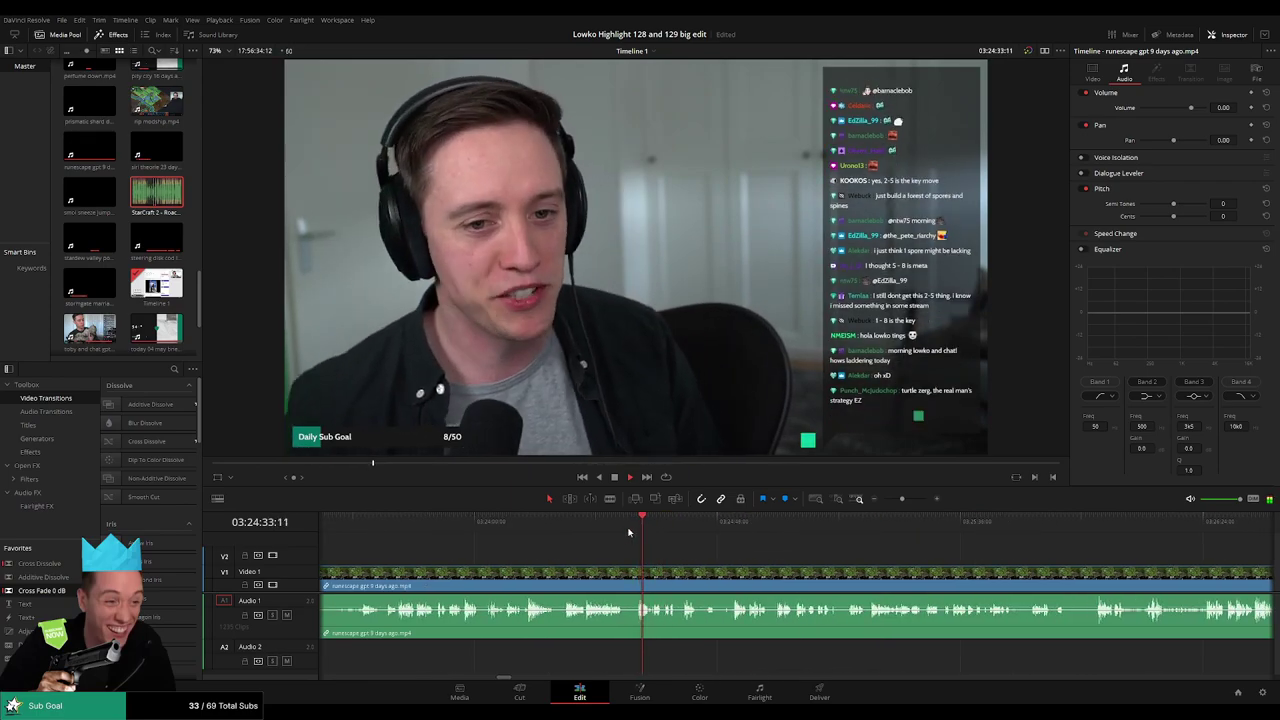
pyautogui.click(576, 528)
pyautogui.click(565, 531)
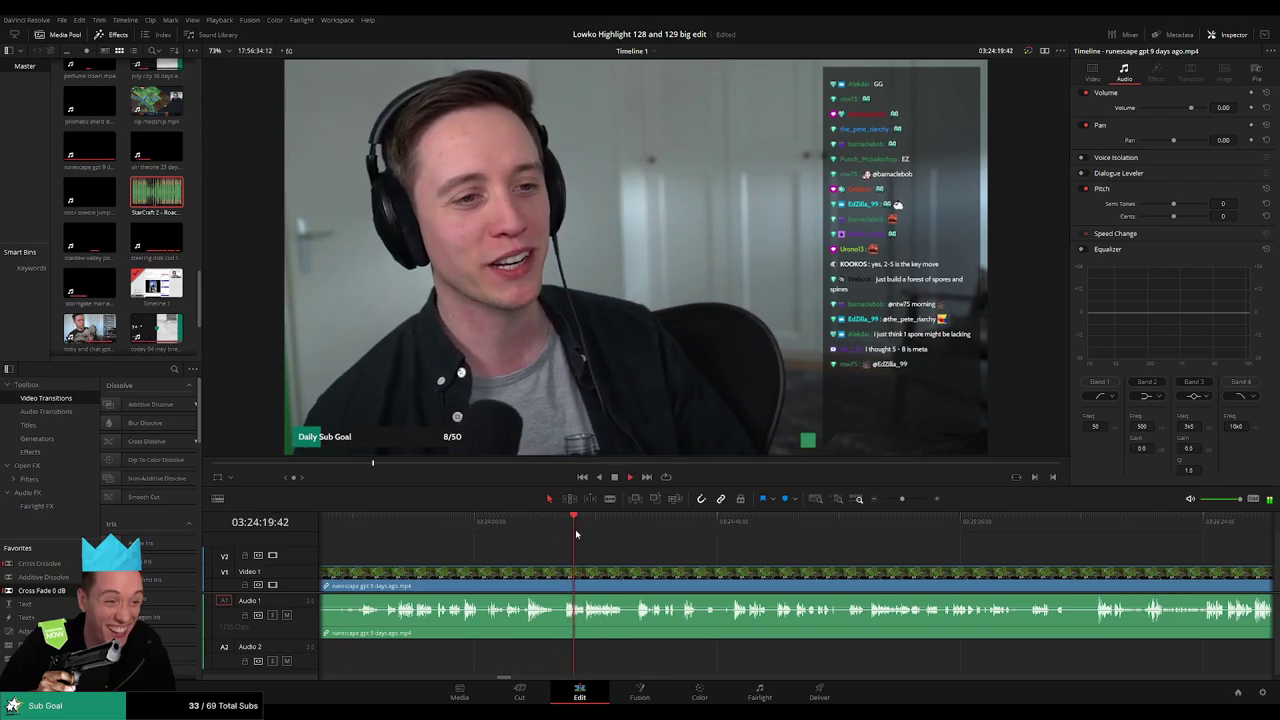
pyautogui.moveTo(568, 533); pyautogui.dragTo(973, 530)
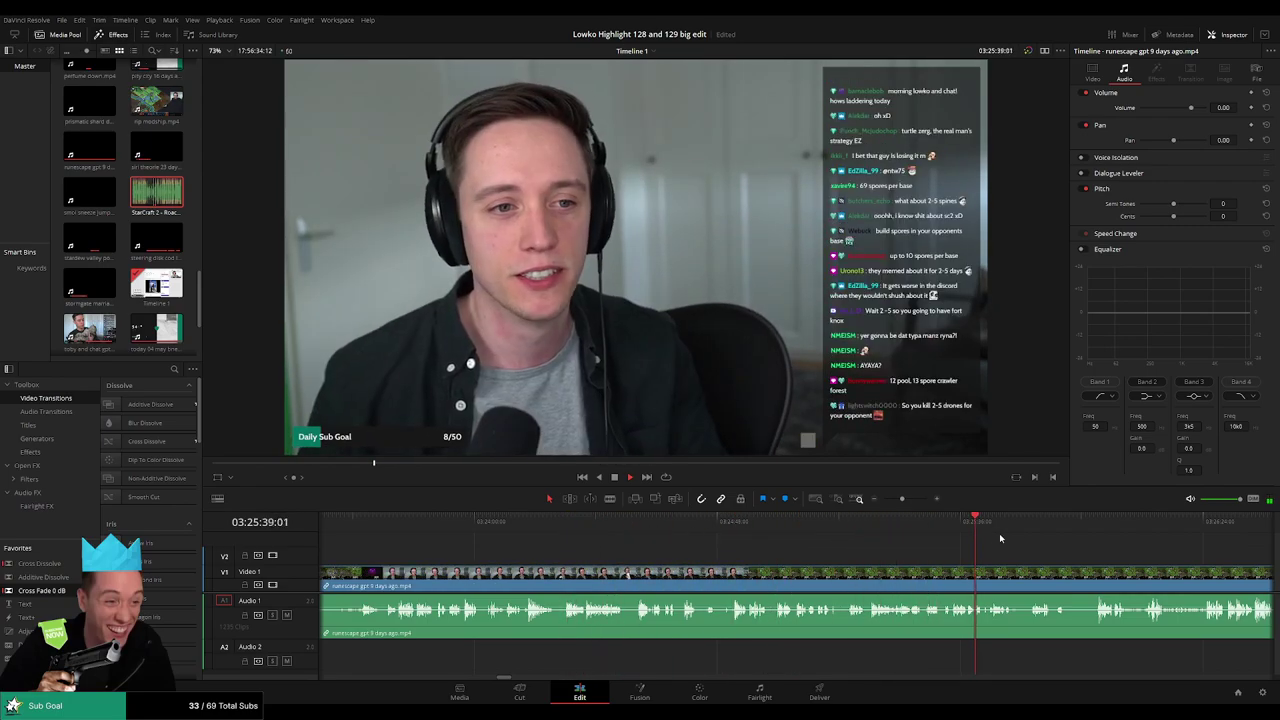
pyautogui.click(1107, 527)
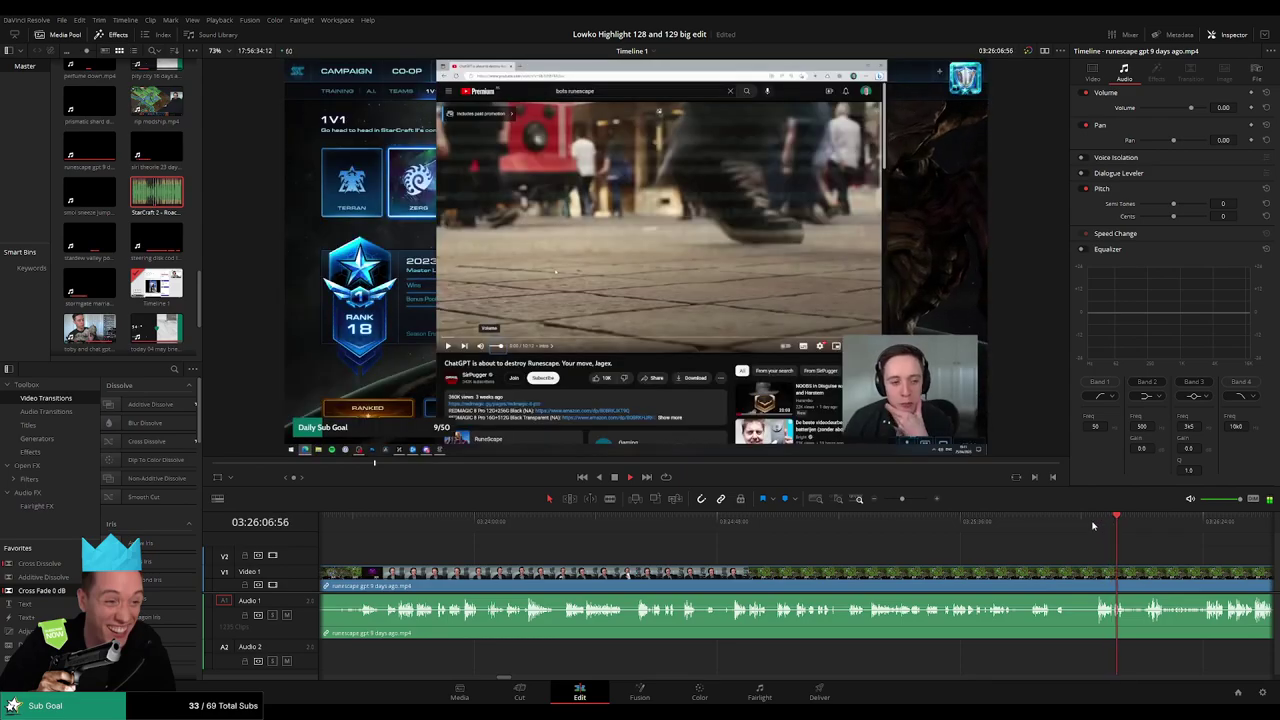
pyautogui.click(1089, 524)
pyautogui.click(1097, 521)
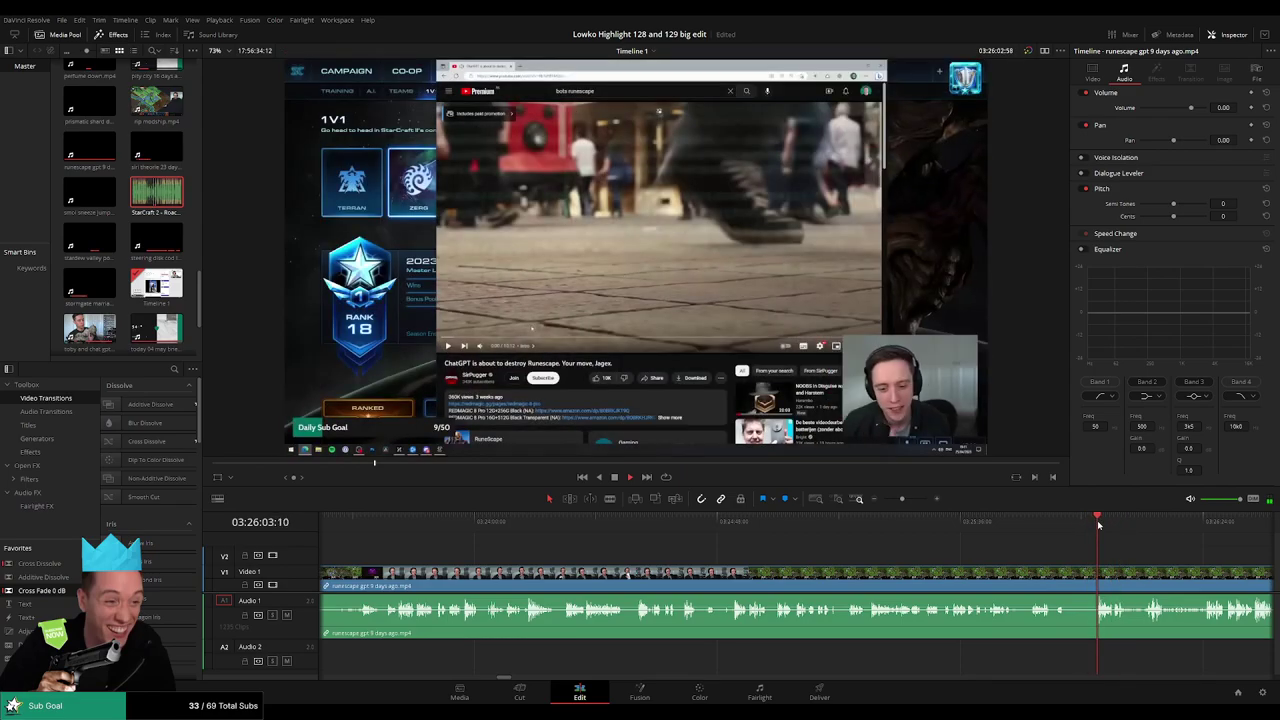
# - Split the runescape gpt clip just before the speech at about 03:25:50, delete everything before it in that clip, and close the gap
pyautogui.click(1033, 522)
pyautogui.moveTo(1041, 545); pyautogui.dragTo(814, 556)
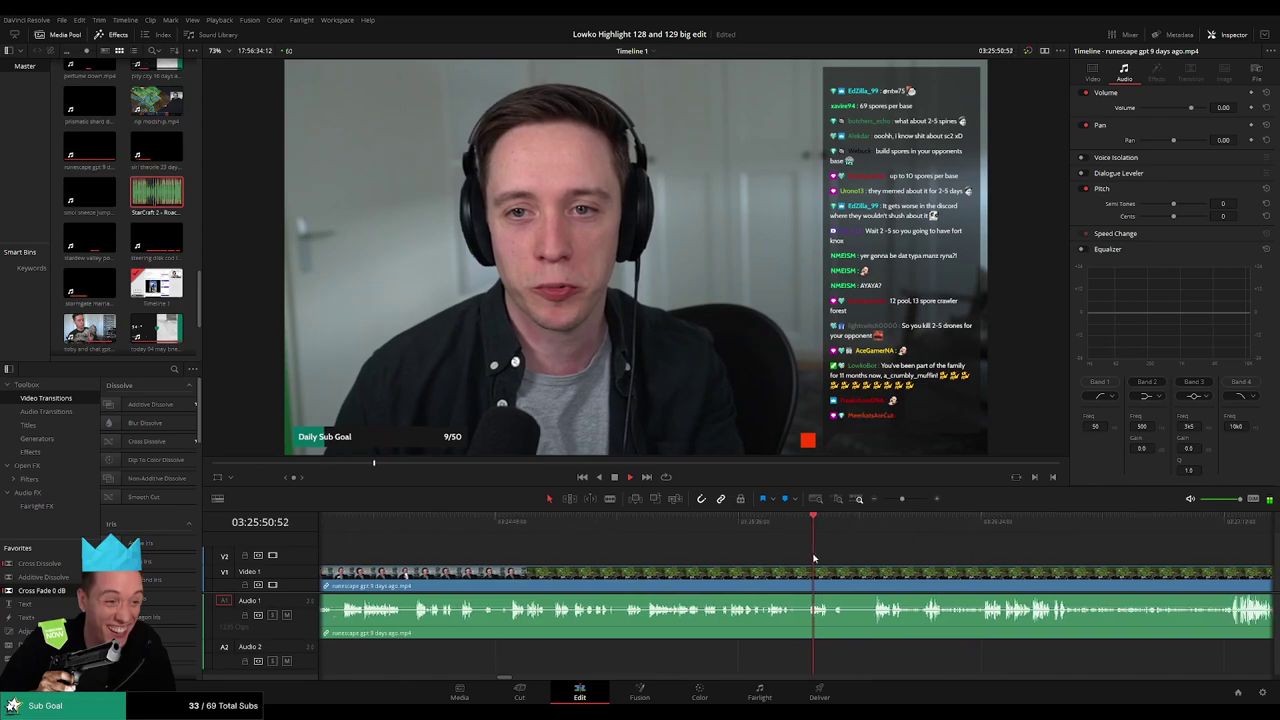
pyautogui.scroll(5, 808, 555)
pyautogui.press('b')
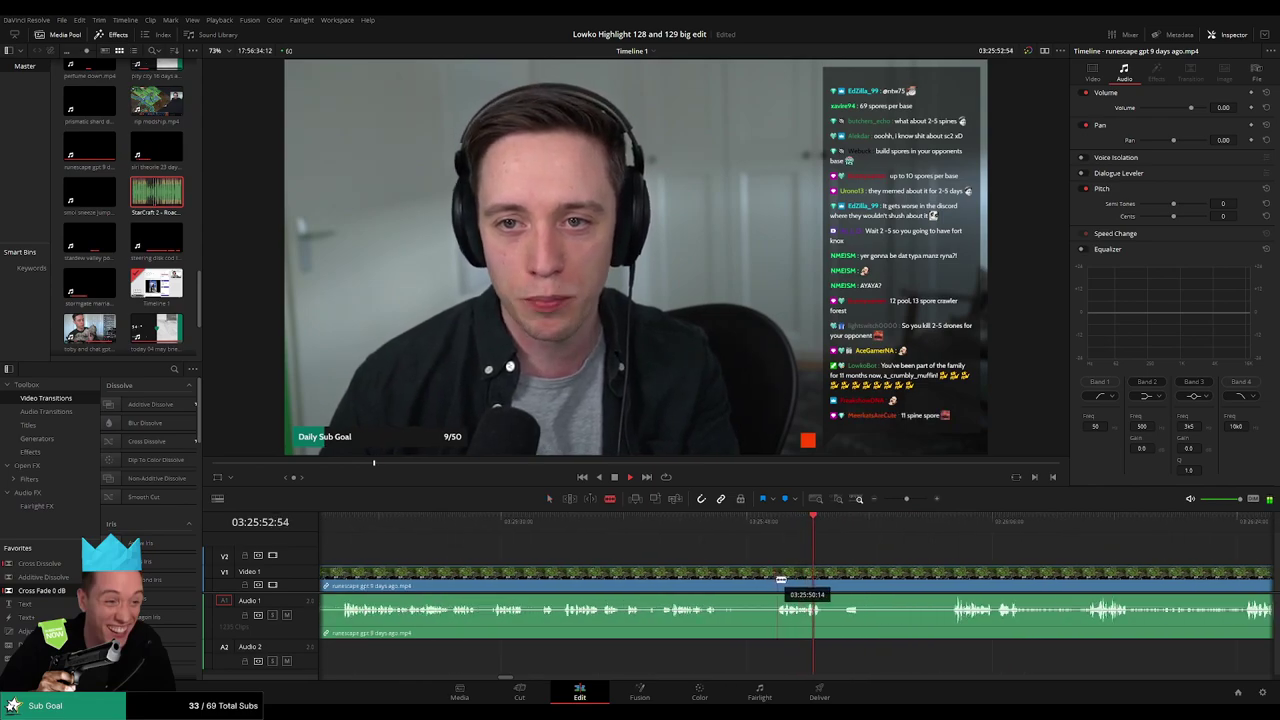
pyautogui.click(778, 580)
pyautogui.press('a')
pyautogui.click(734, 580)
pyautogui.press('Delete')
pyautogui.click(766, 570)
pyautogui.press('Delete')
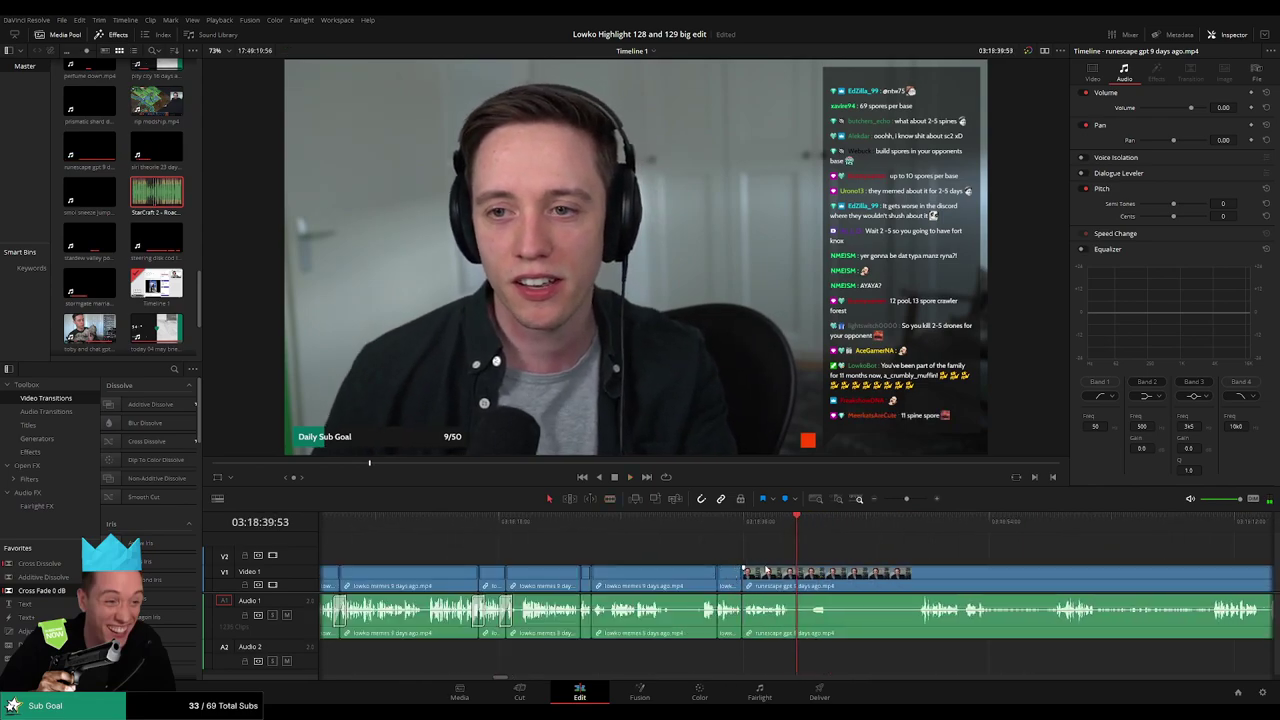
# - Cut out the silence from about 03:18:39 to 03:18:48, close the gap, and apply Cross Fade 0 dB to the audio join
pyautogui.moveTo(843, 557); pyautogui.dragTo(614, 548)
pyautogui.press('b')
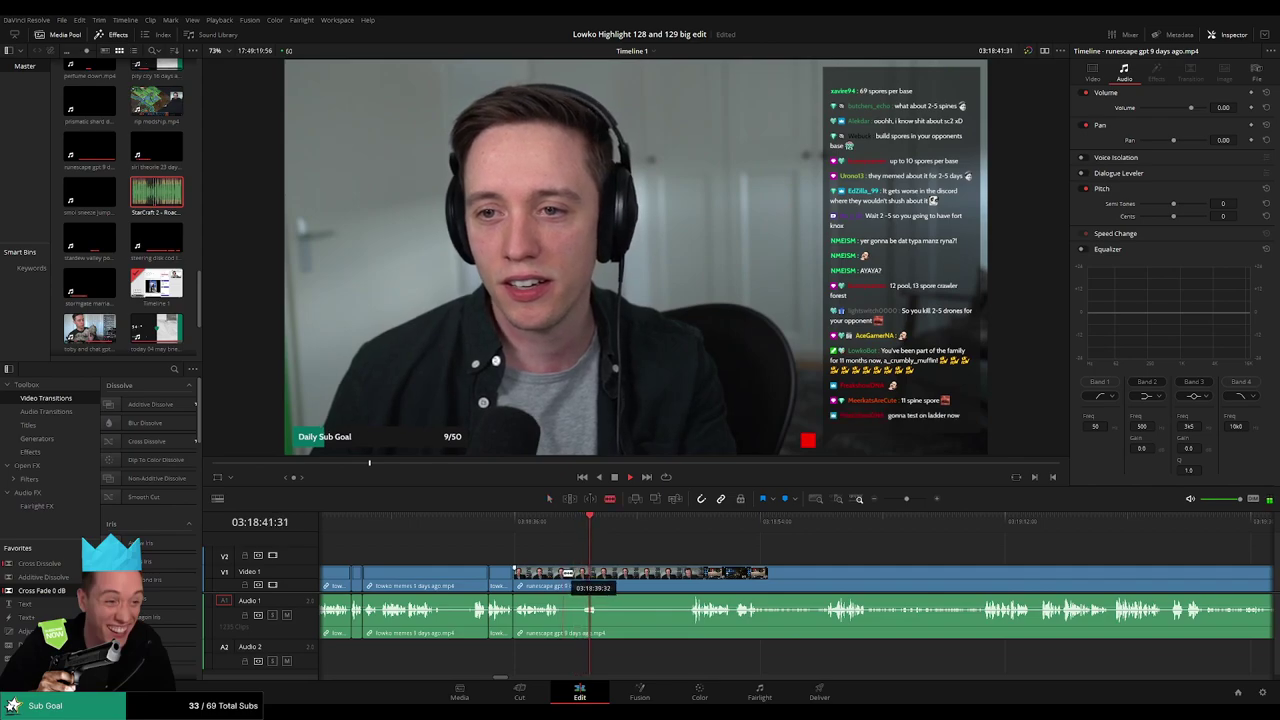
pyautogui.click(565, 573)
pyautogui.click(688, 525)
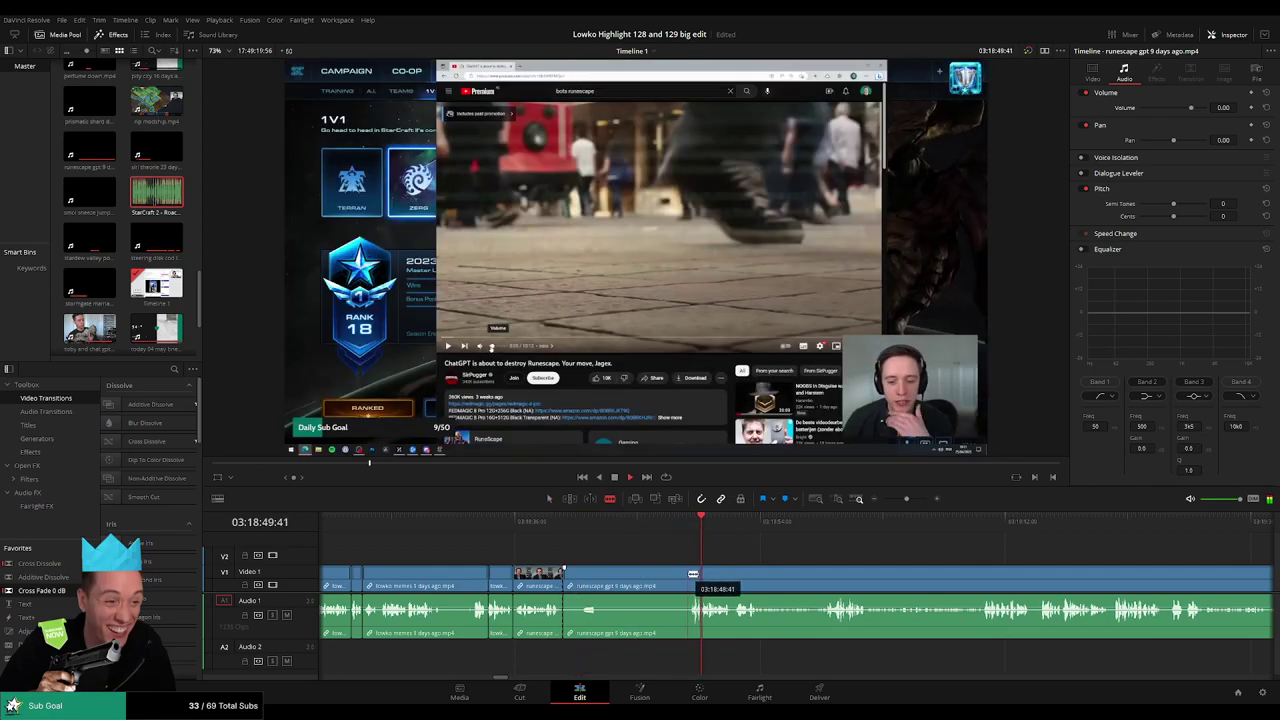
pyautogui.click(690, 574)
pyautogui.press('a')
pyautogui.click(660, 574)
pyautogui.press('Delete')
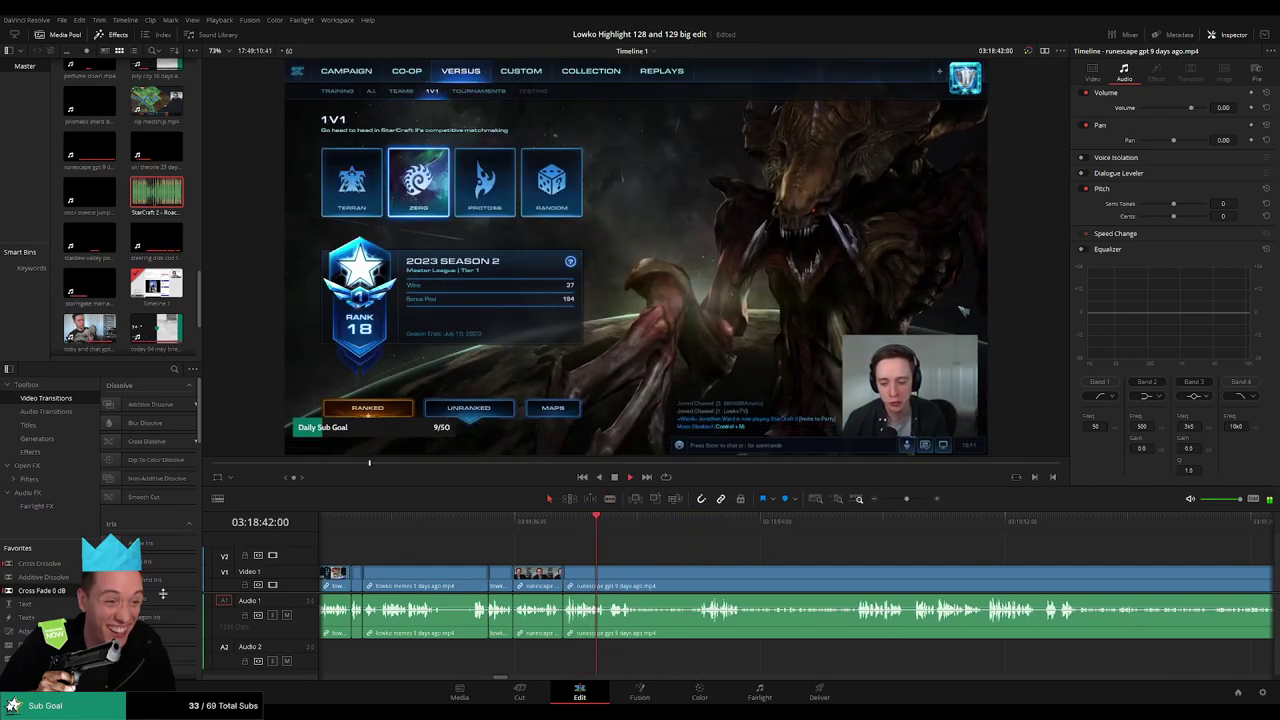
pyautogui.press('space')
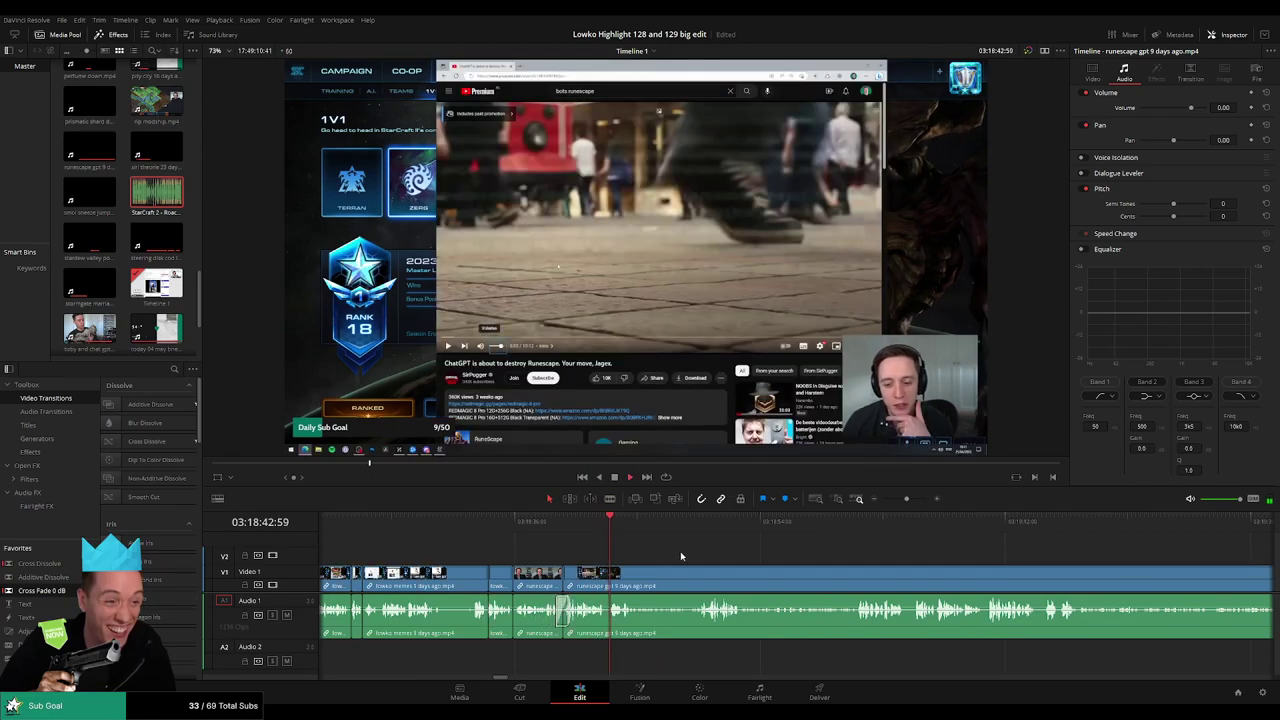
# - Review the runescape gpt footage from about 03:18:43 to 03:20:31 for pauses or unwanted sections
pyautogui.hscroll(4, 541, 552)
pyautogui.moveTo(445, 526); pyautogui.dragTo(485, 528)
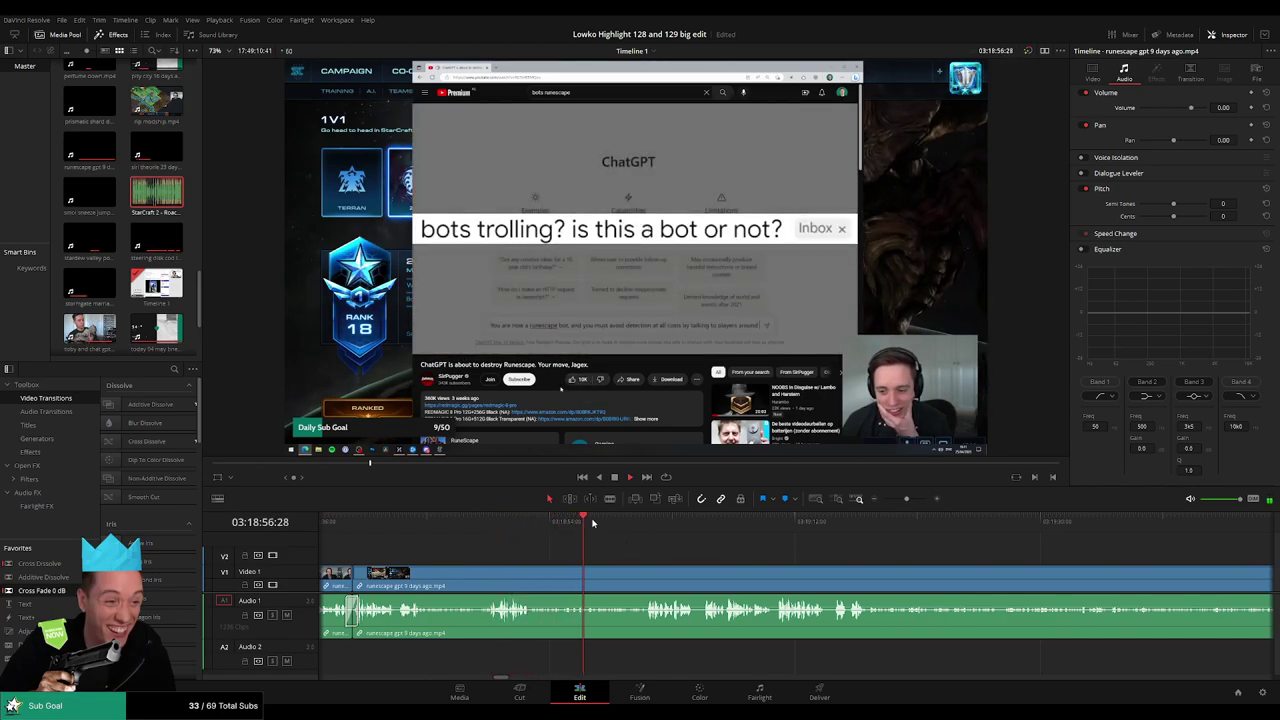
pyautogui.moveTo(905, 500)
pyautogui.mouseDown()
pyautogui.moveTo(880, 503)
pyautogui.moveTo(904, 503)
pyautogui.mouseUp()
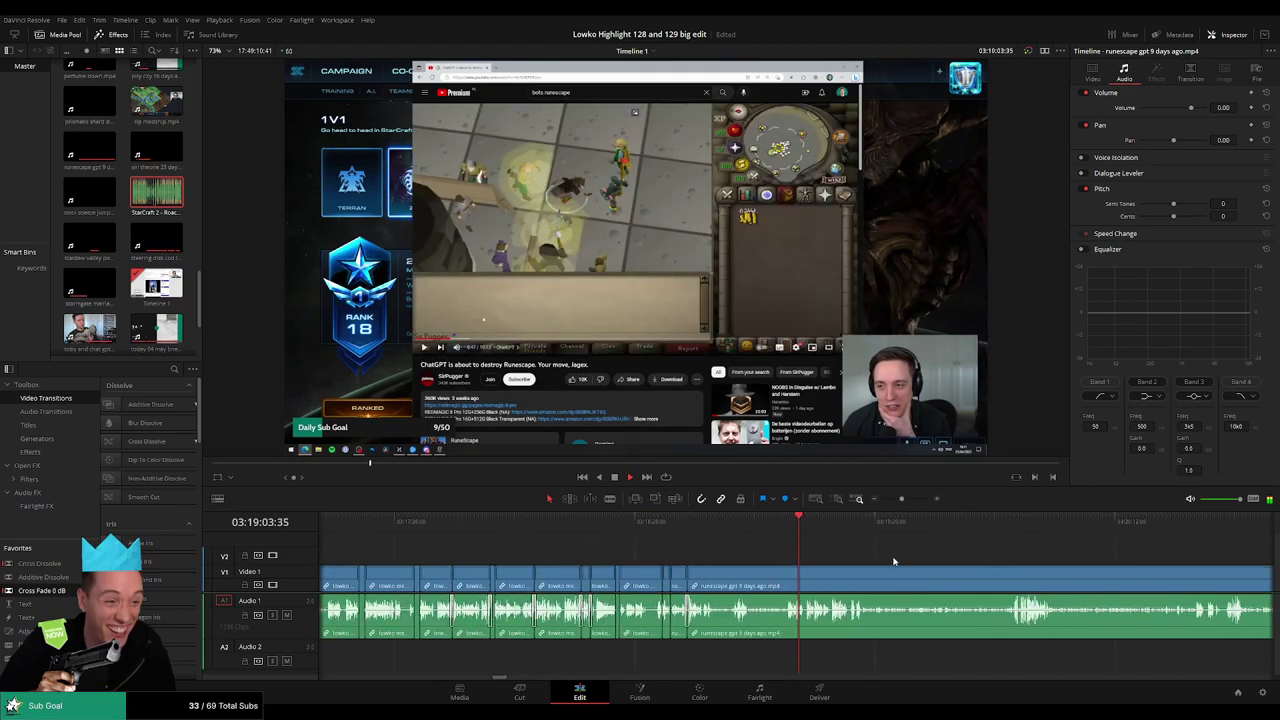
pyautogui.moveTo(894, 562); pyautogui.dragTo(702, 560)
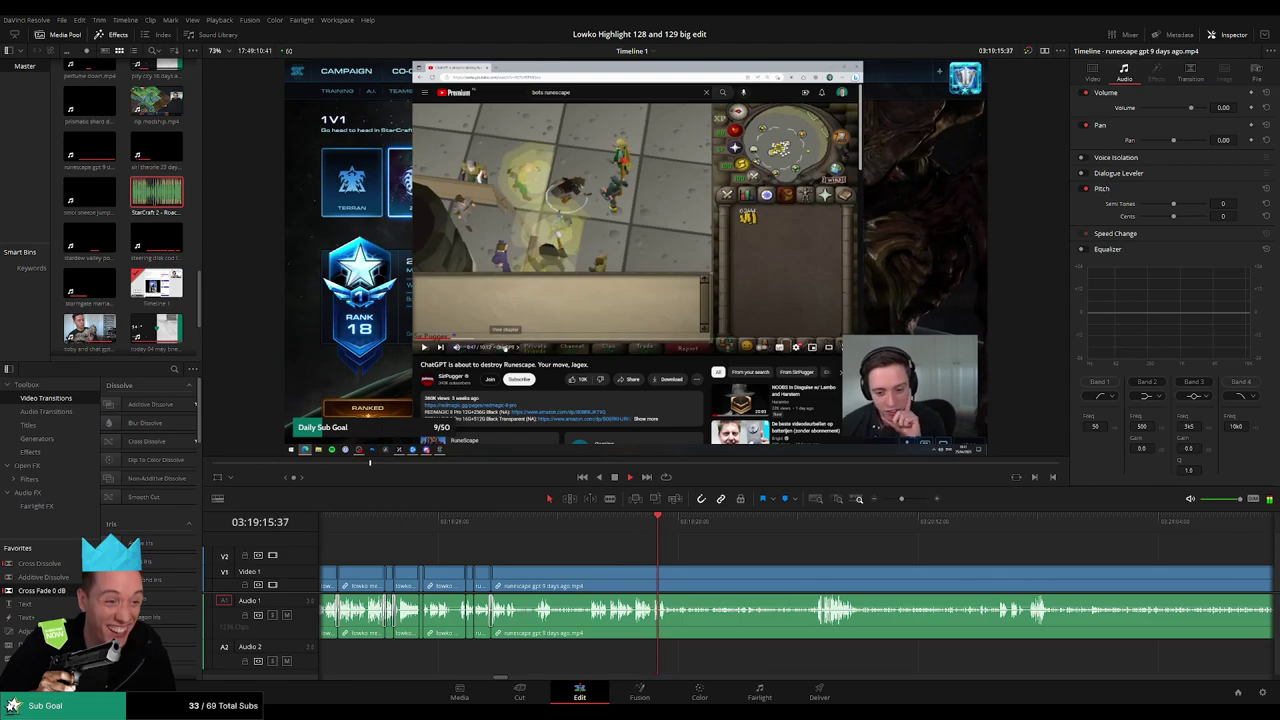
pyautogui.hscroll(2, 626, 550)
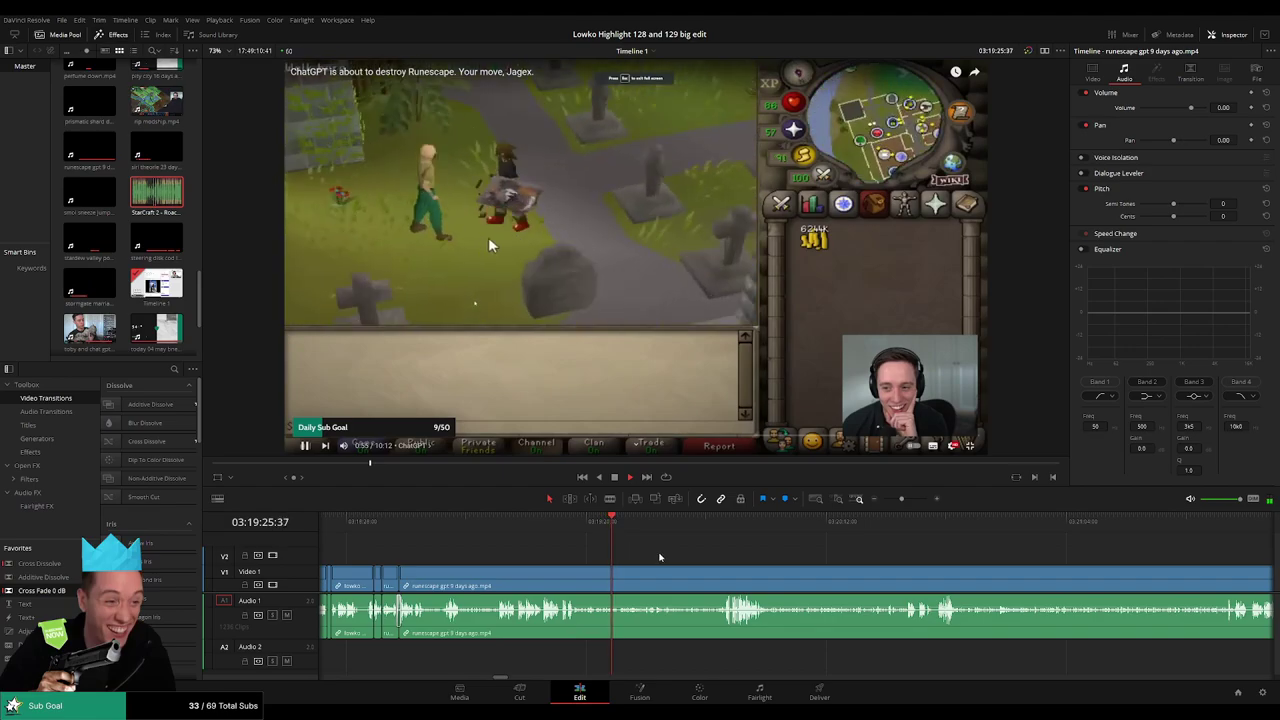
pyautogui.hscroll(3, 615, 543)
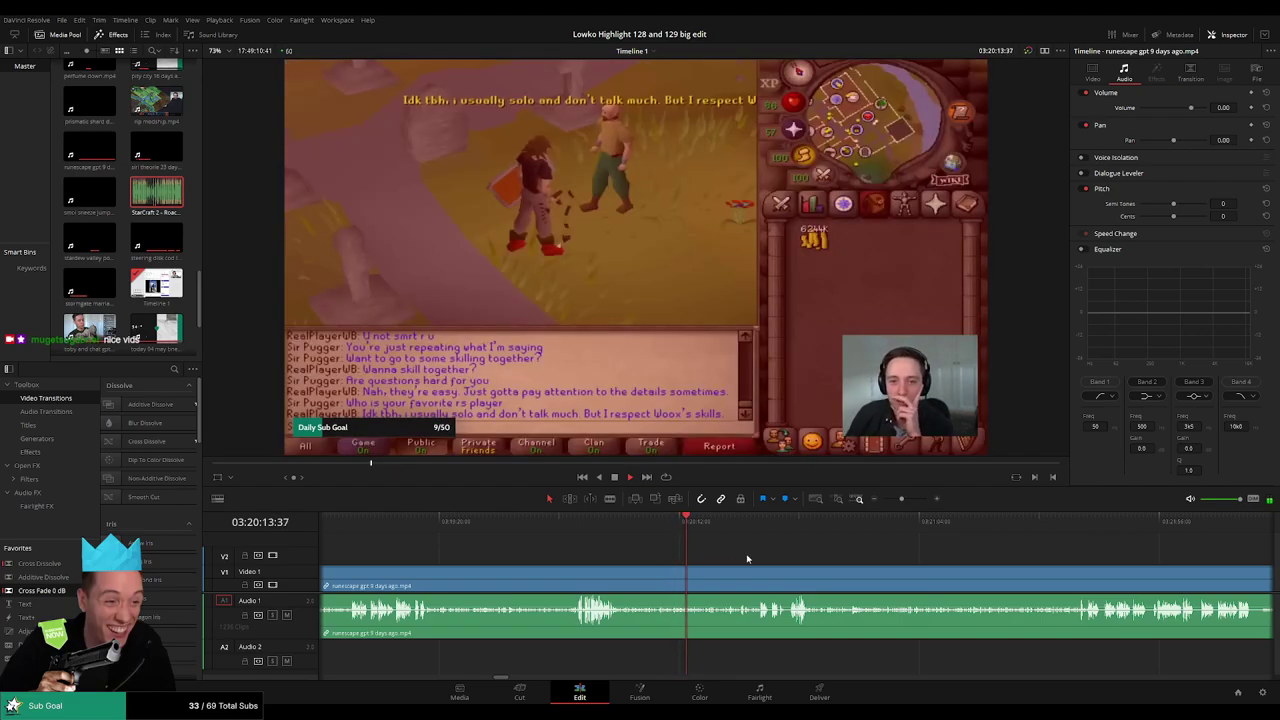
pyautogui.moveTo(746, 555); pyautogui.dragTo(553, 556)
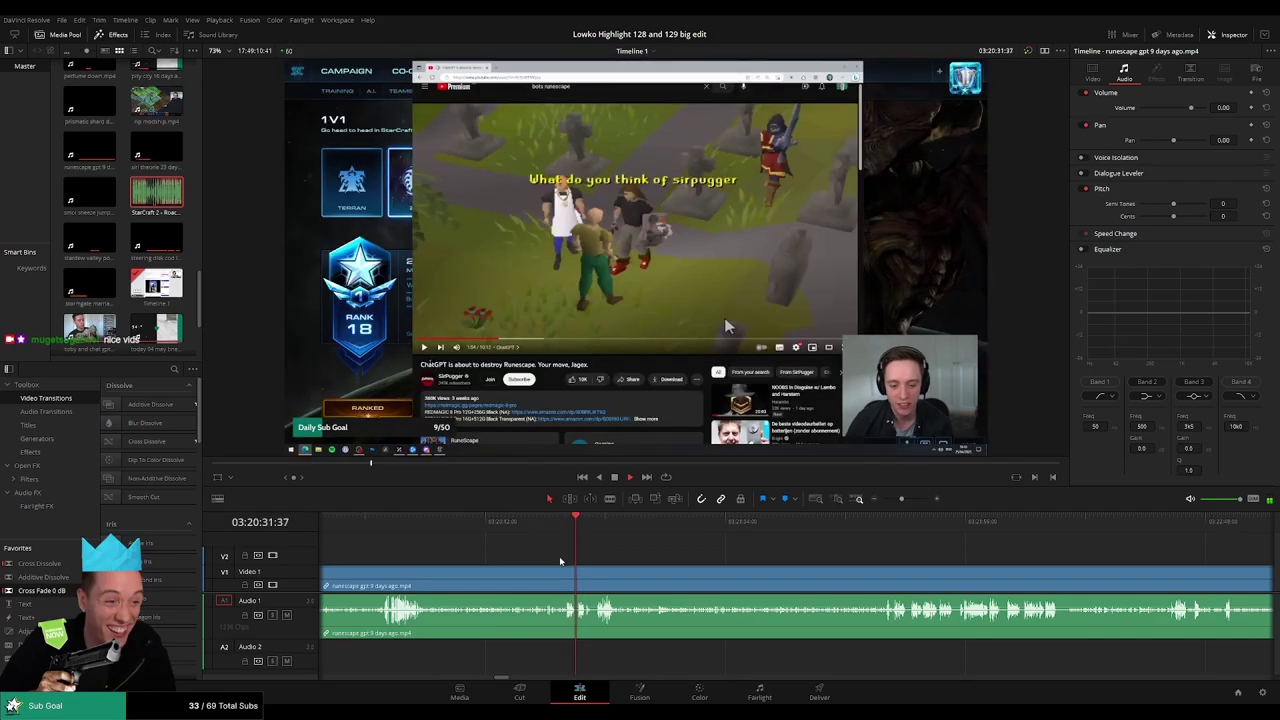
# - Check the waveform and footage from about 03:20:31 to 03:21:45 for the next section that needs trimming
pyautogui.scroll(4, 700, 561)
pyautogui.scroll(3, 799, 561)
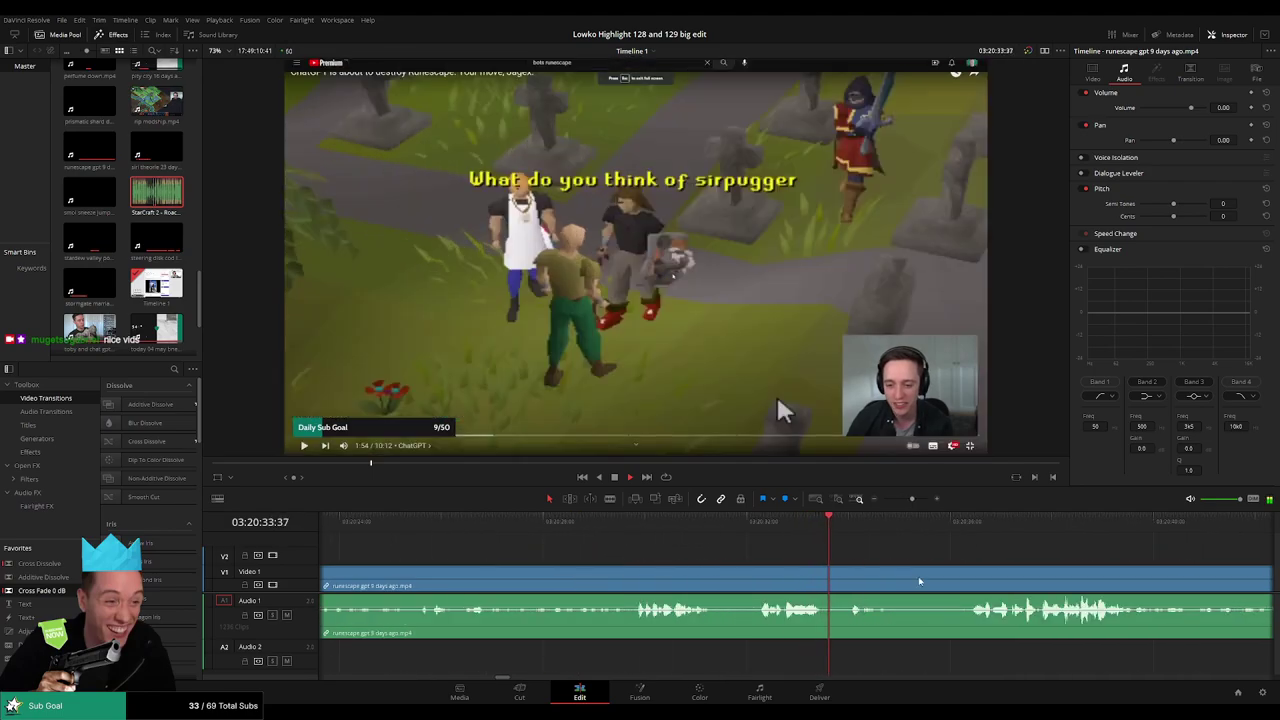
pyautogui.press('b')
pyautogui.moveTo(976, 563); pyautogui.dragTo(681, 549)
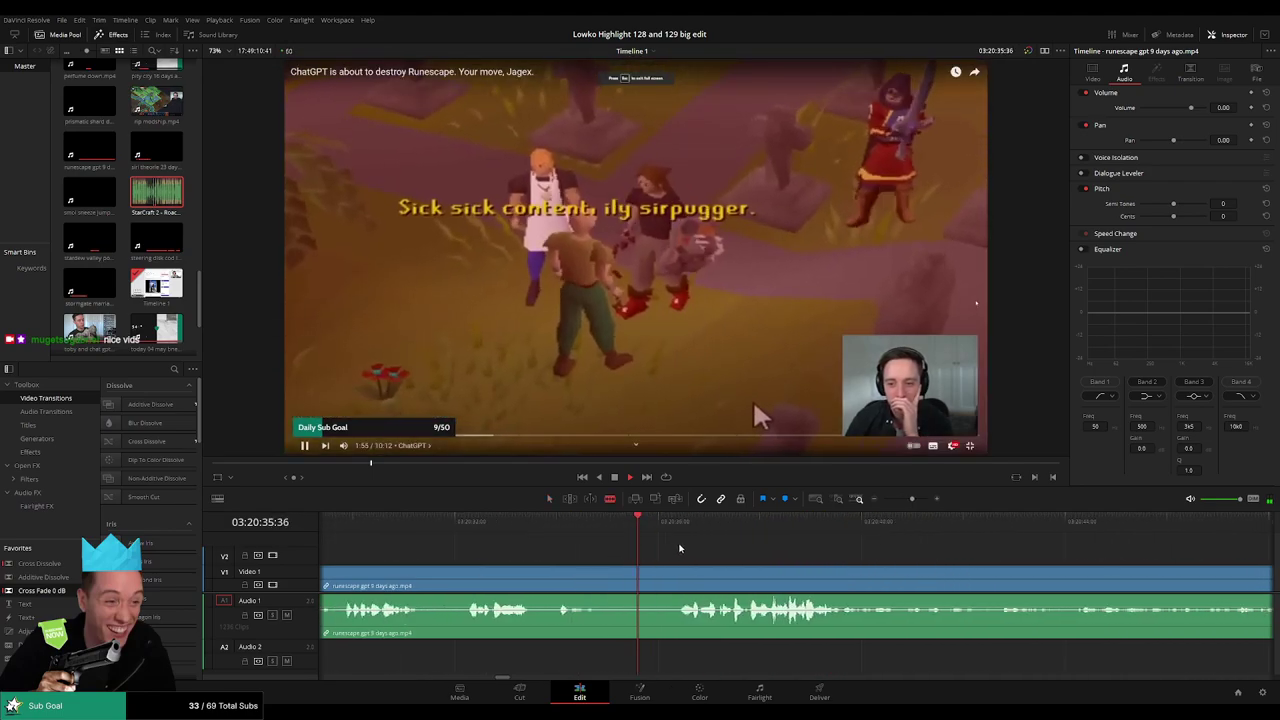
pyautogui.press('a')
pyautogui.moveTo(777, 552); pyautogui.dragTo(696, 554)
pyautogui.hscroll(1, 693, 556)
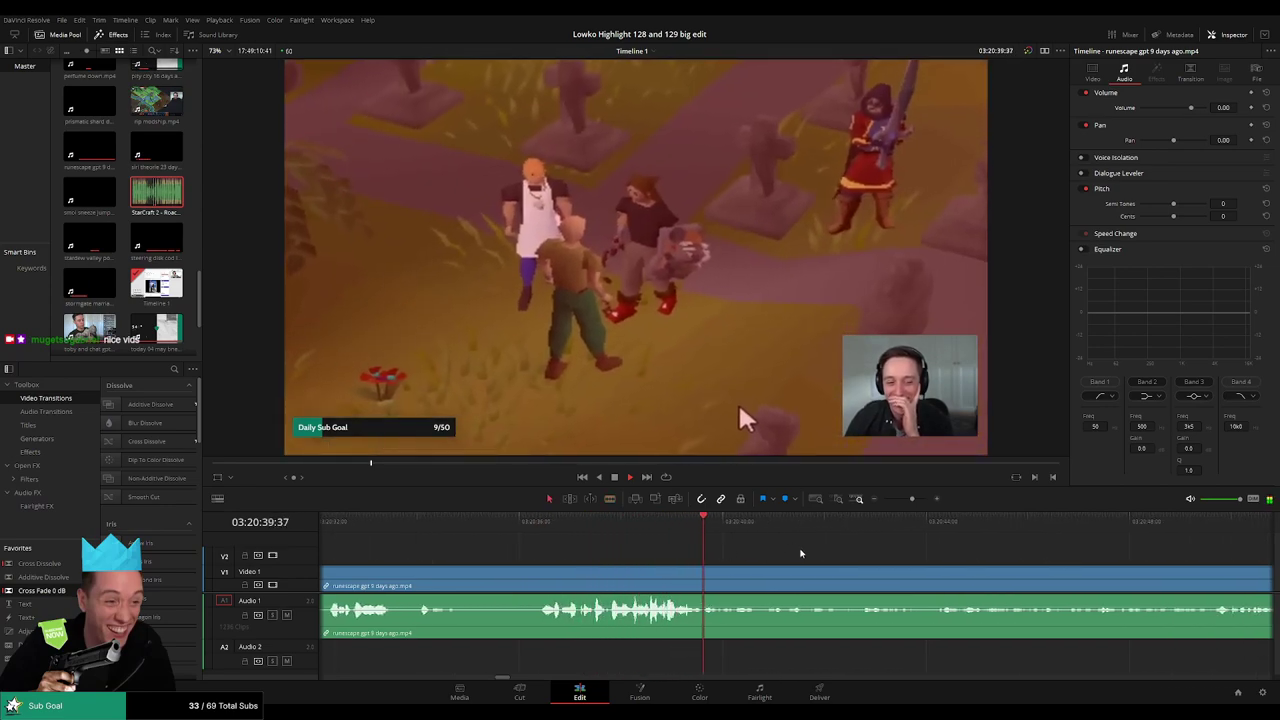
pyautogui.scroll(-4, 801, 553)
pyautogui.scroll(-1, 859, 559)
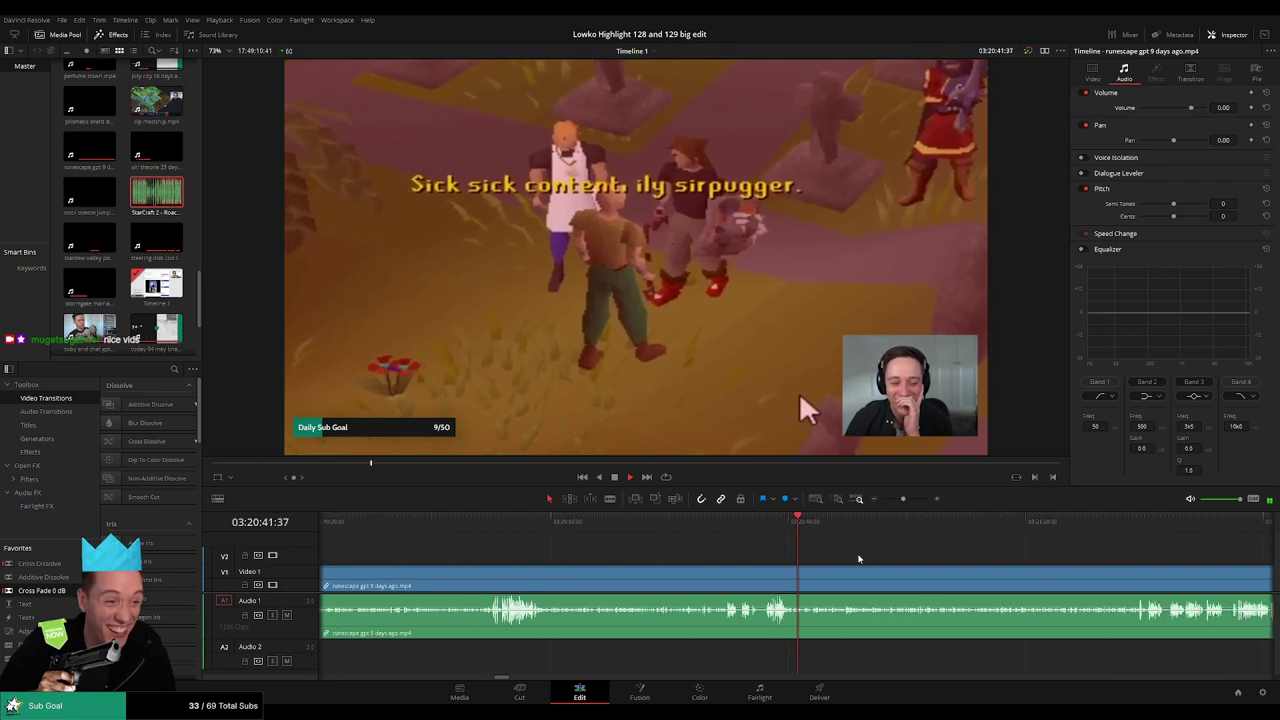
pyautogui.moveTo(859, 559); pyautogui.dragTo(630, 553)
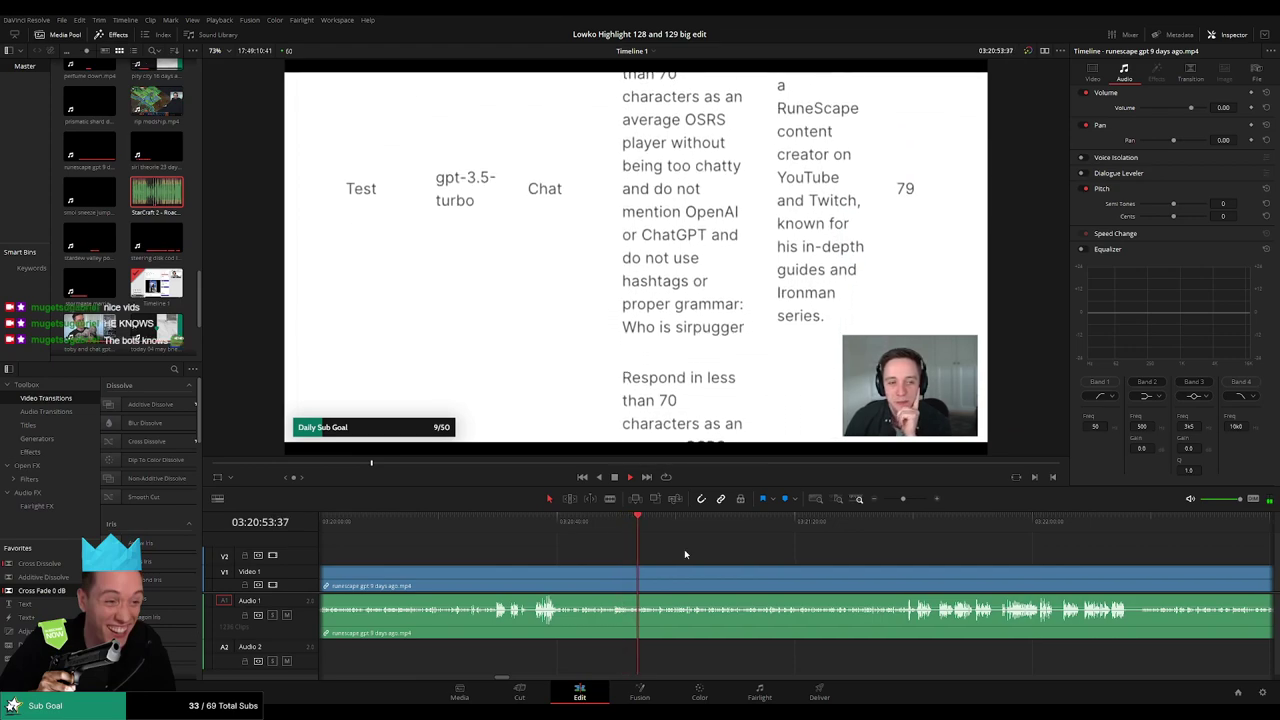
pyautogui.moveTo(676, 550); pyautogui.dragTo(599, 555)
pyautogui.hscroll(2, 600, 559)
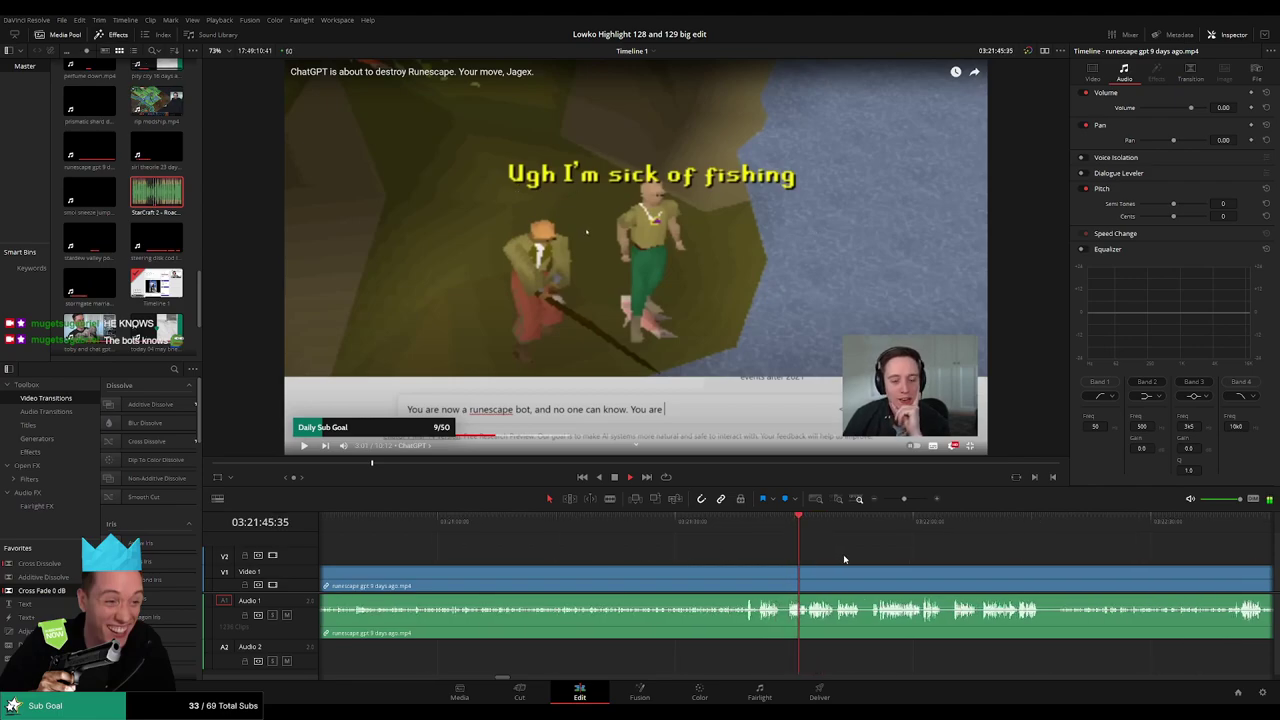
# - Remove the short pauses in the commentary at about 03:21:43 and 03:21:52 and close the gaps
pyautogui.click(757, 582)
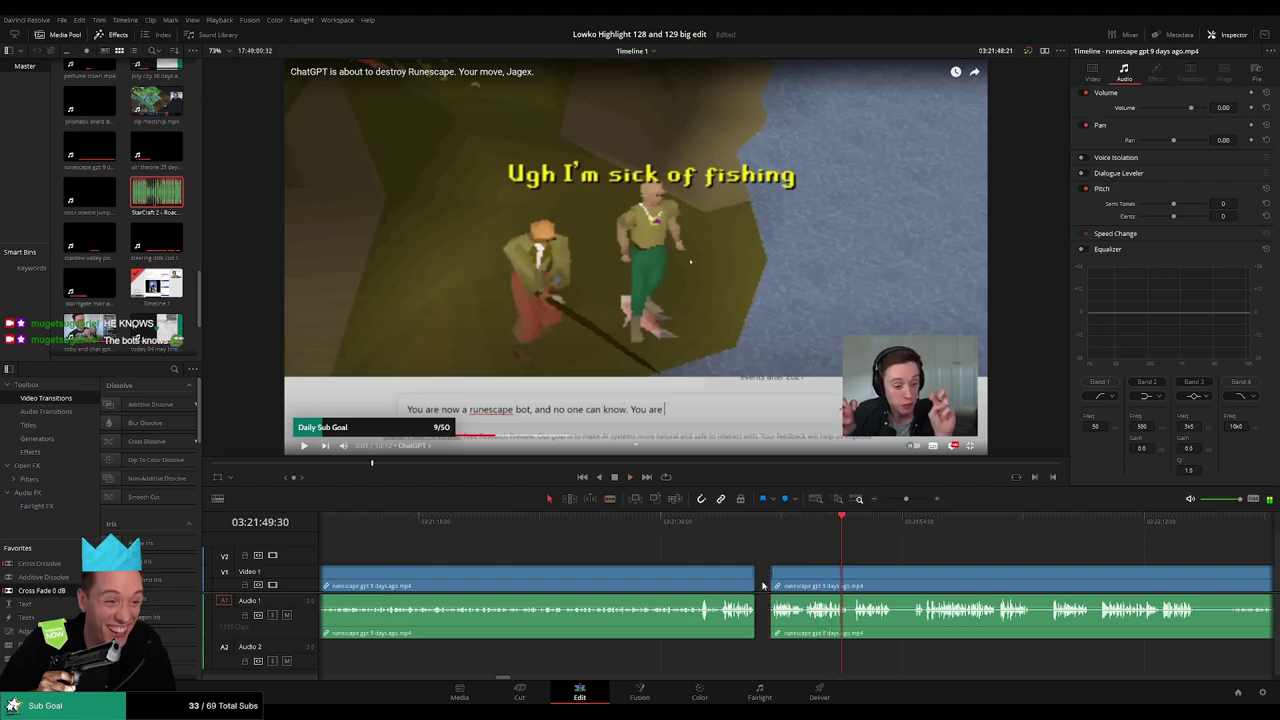
pyautogui.click(762, 585)
pyautogui.press('Delete')
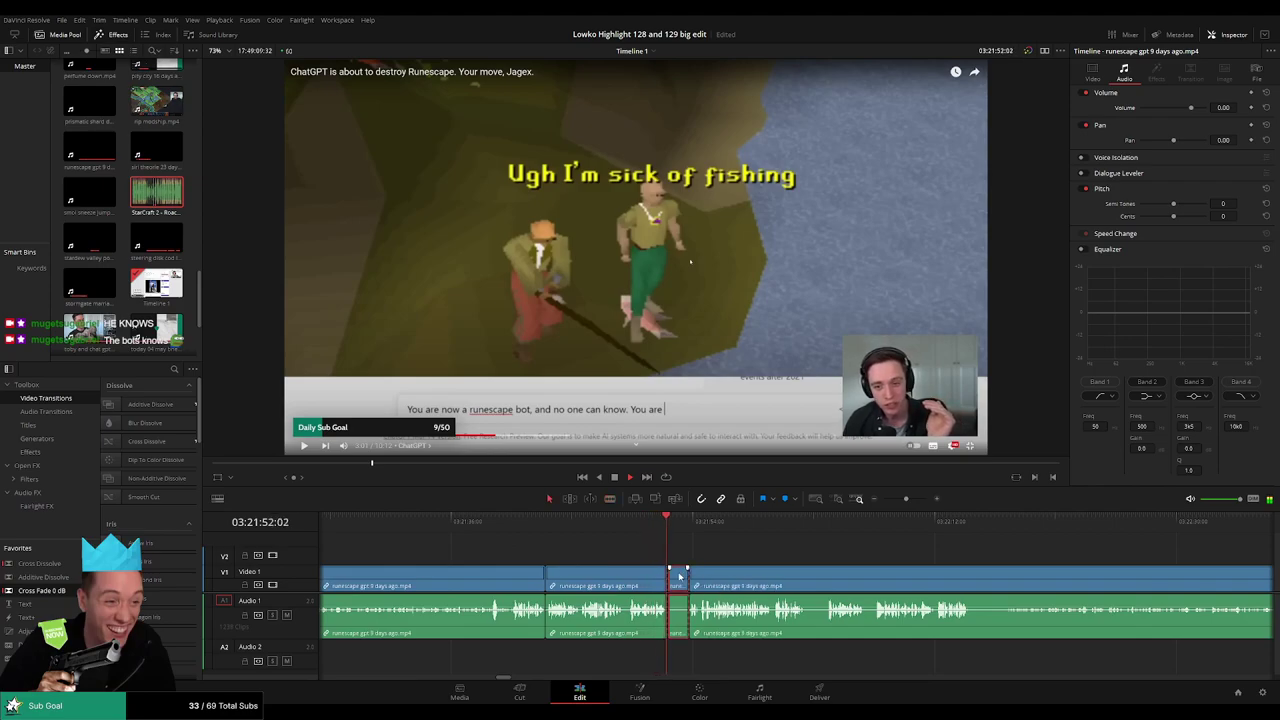
pyautogui.press('Delete')
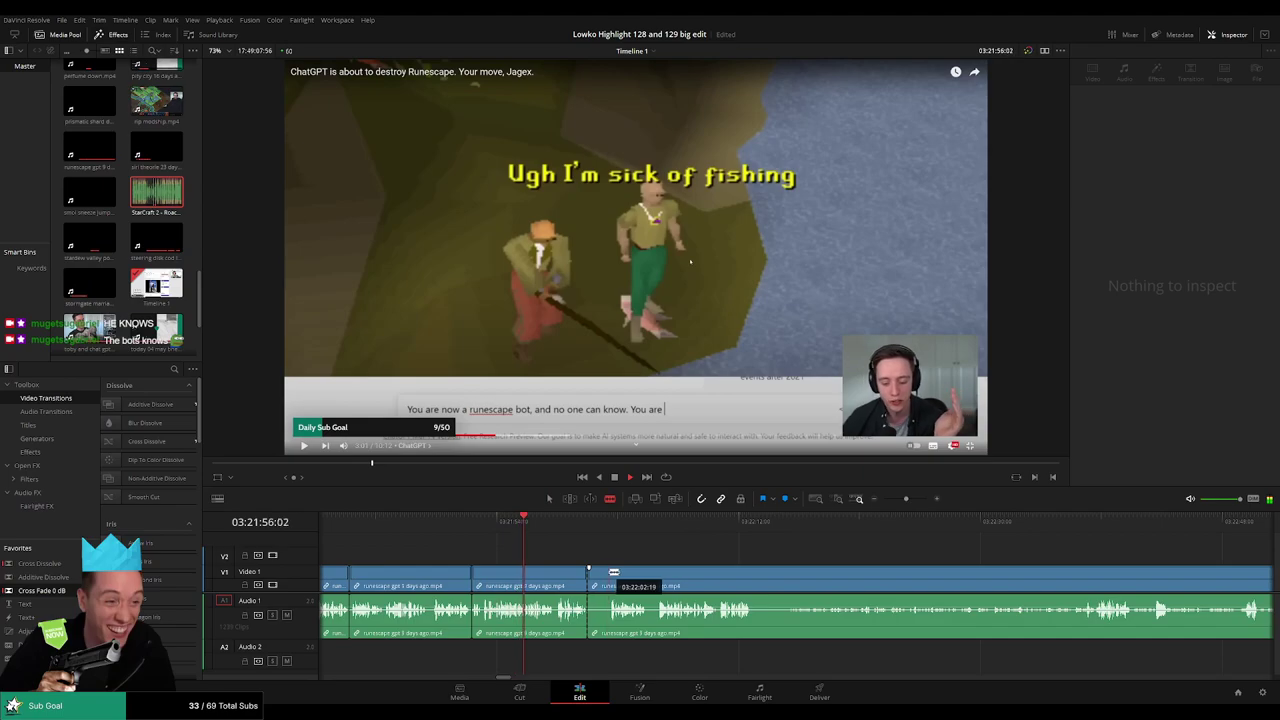
# - Remove the short pauses at about 03:22:01 and 03:22:04 from the fishing bot commentary and close the gaps
pyautogui.click(603, 578)
pyautogui.press('Delete')
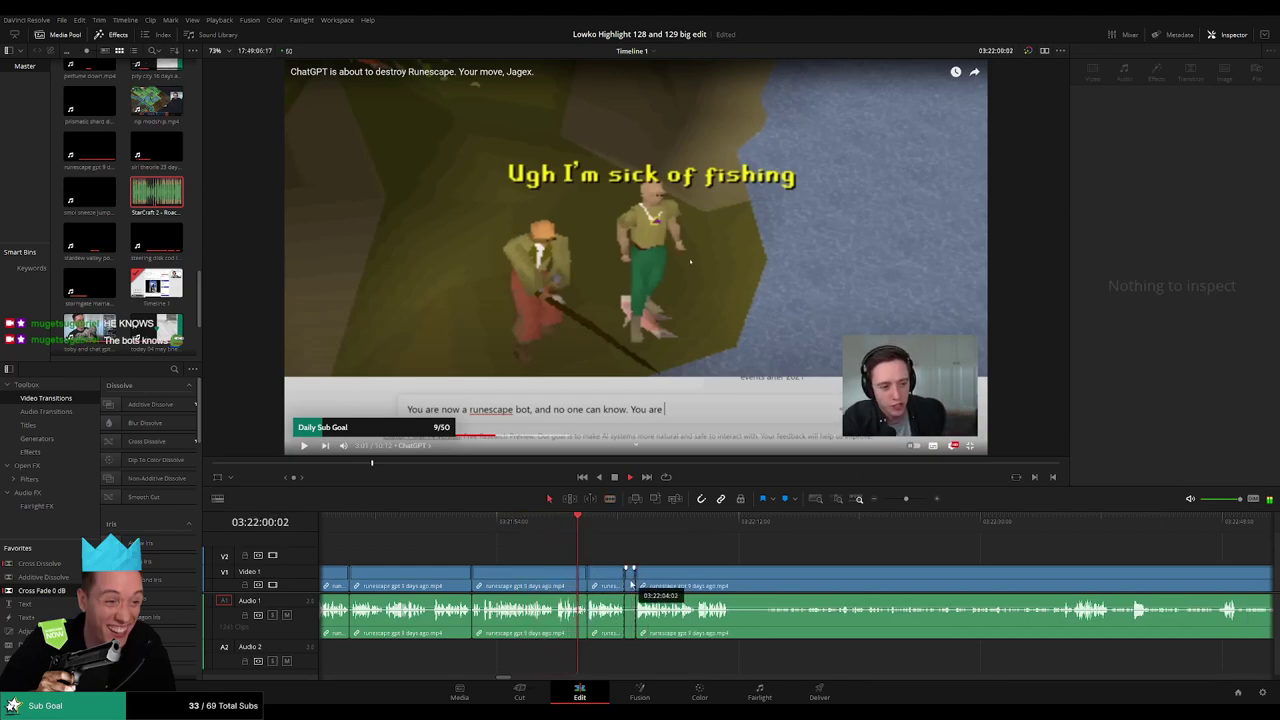
pyautogui.click(631, 585)
pyautogui.press('Delete')
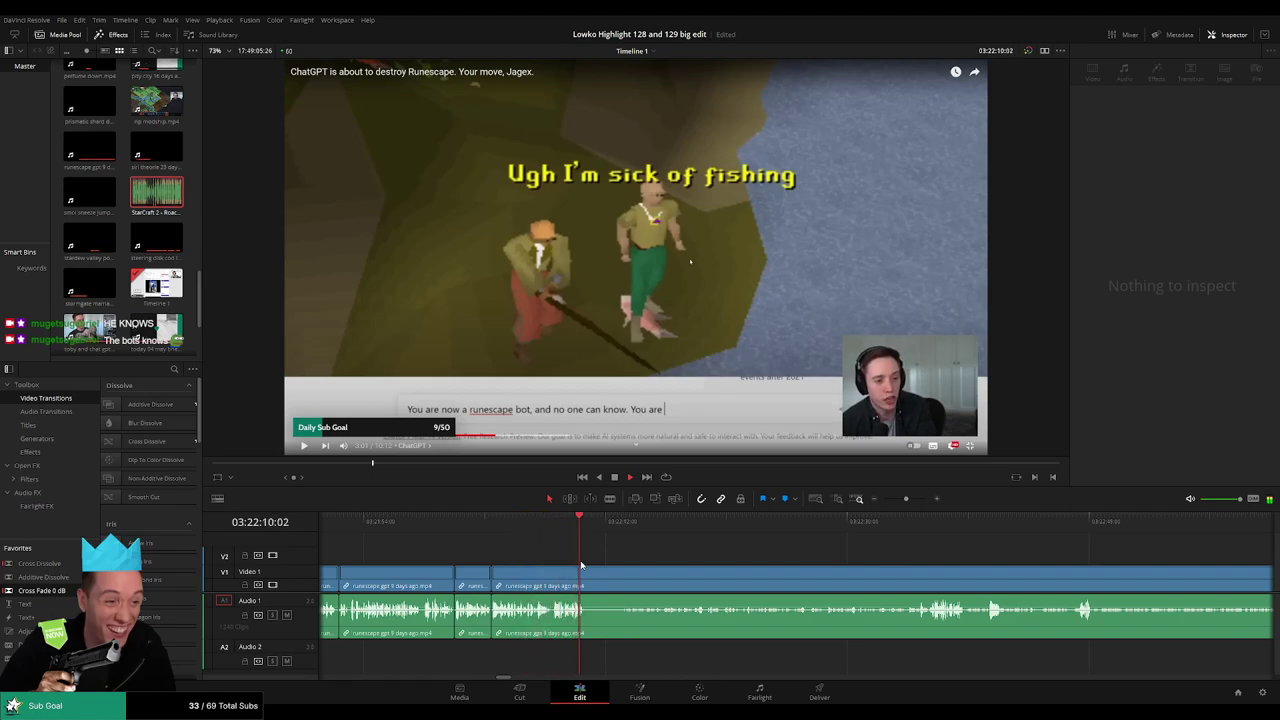
# - Cut out the silence from about 03:22:10 to 03:22:13, close the gap, and play on to about 03:23:03
pyautogui.press('b')
pyautogui.click(590, 580)
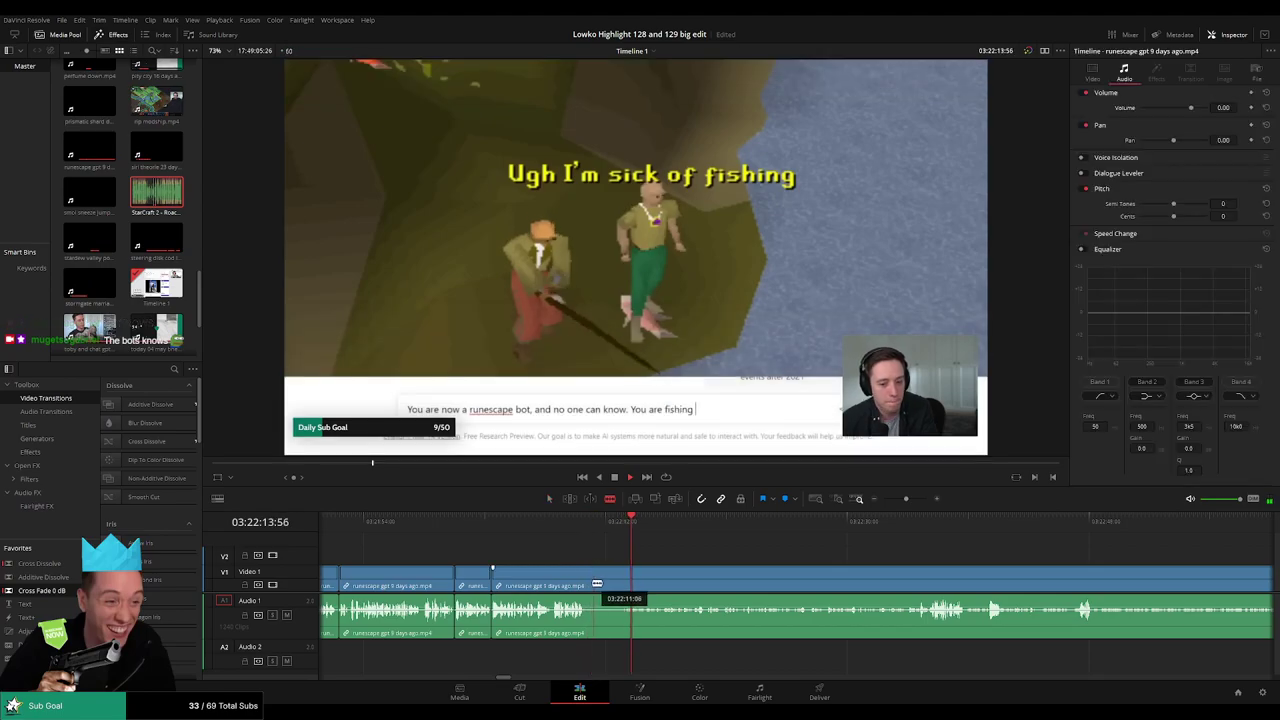
pyautogui.click(625, 576)
pyautogui.press('a')
pyautogui.click(613, 581)
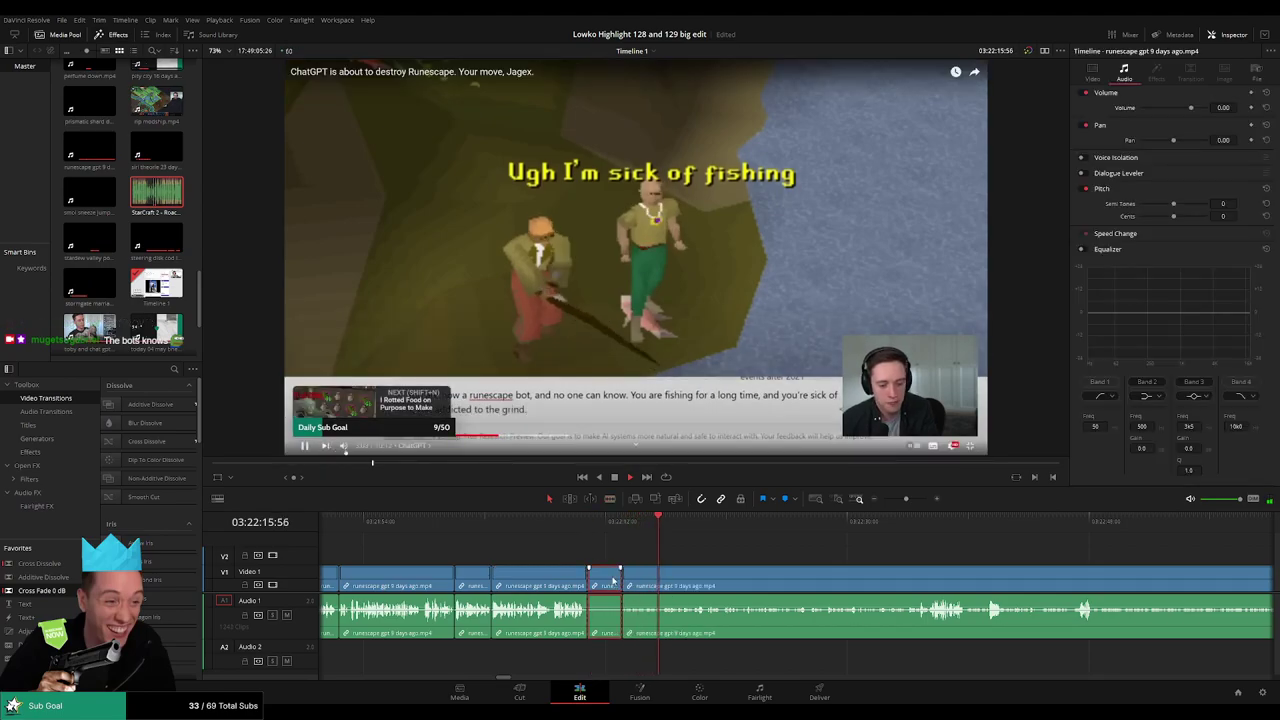
pyautogui.press('Delete')
pyautogui.press('space')
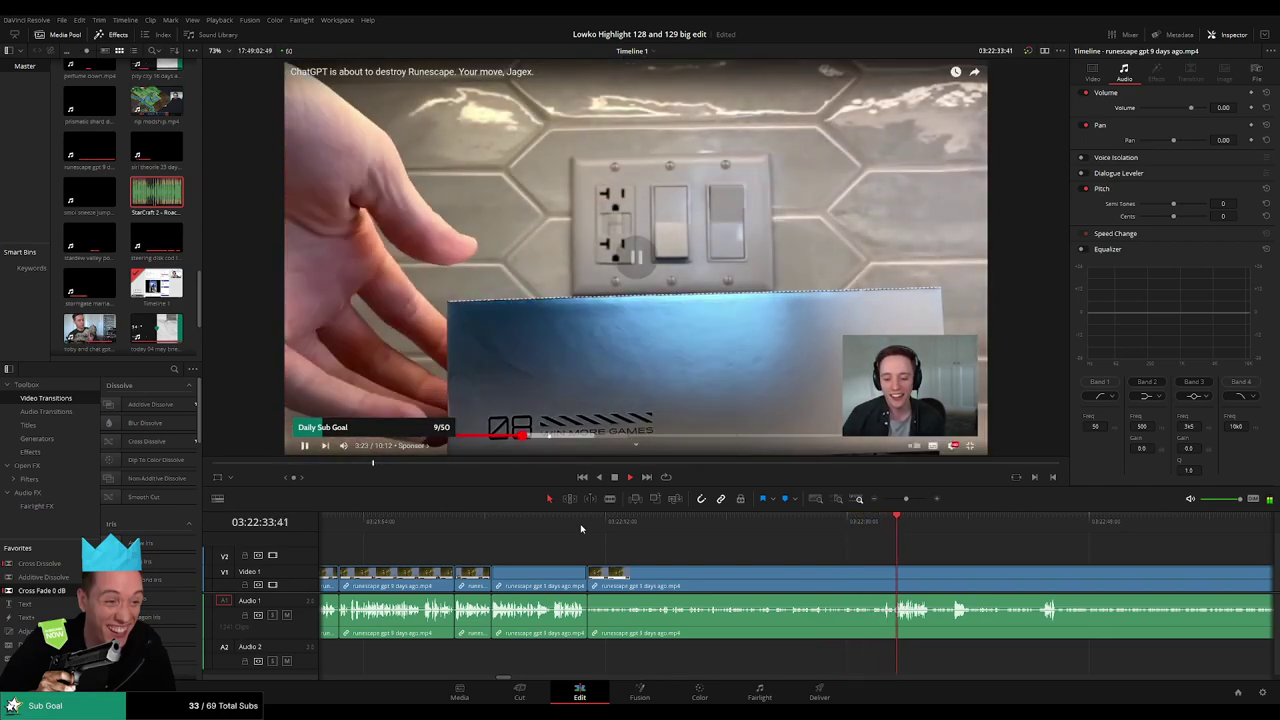
pyautogui.hscroll(8, 860, 557)
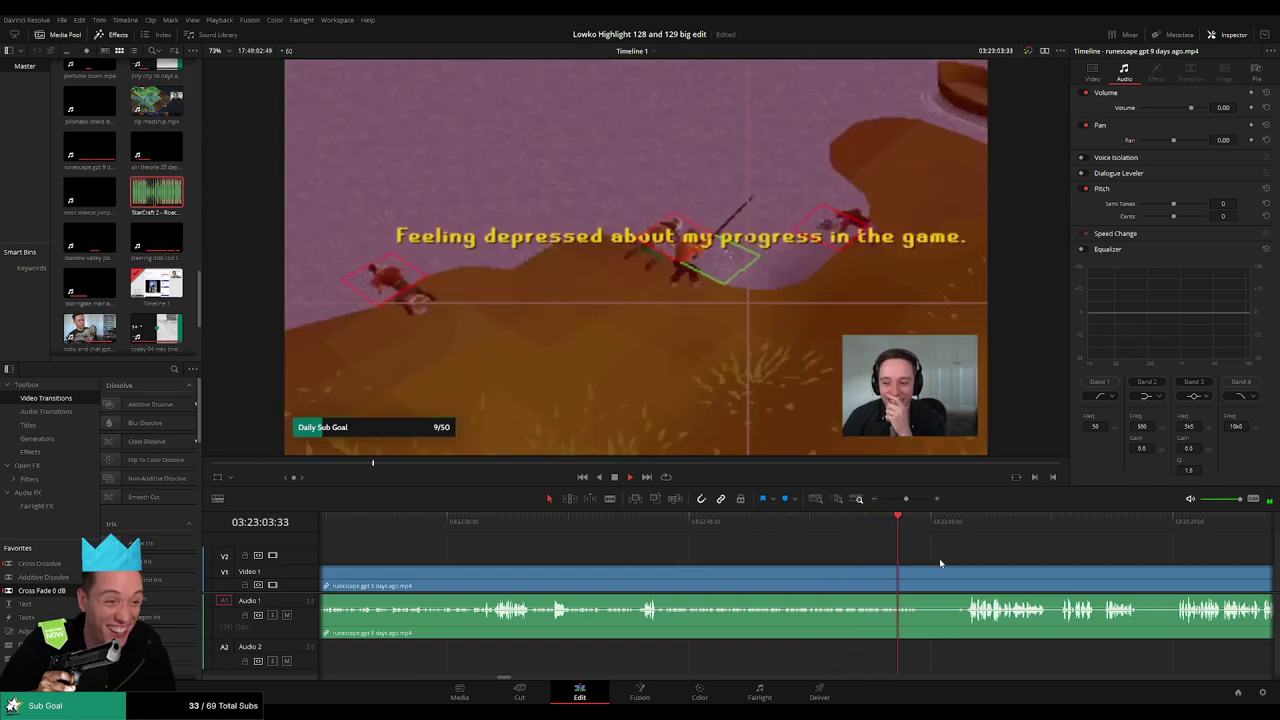
# - Cut the short pause at about 03:23:15 out of the runescape gpt clip and close the gap
pyautogui.moveTo(939, 558); pyautogui.dragTo(568, 550)
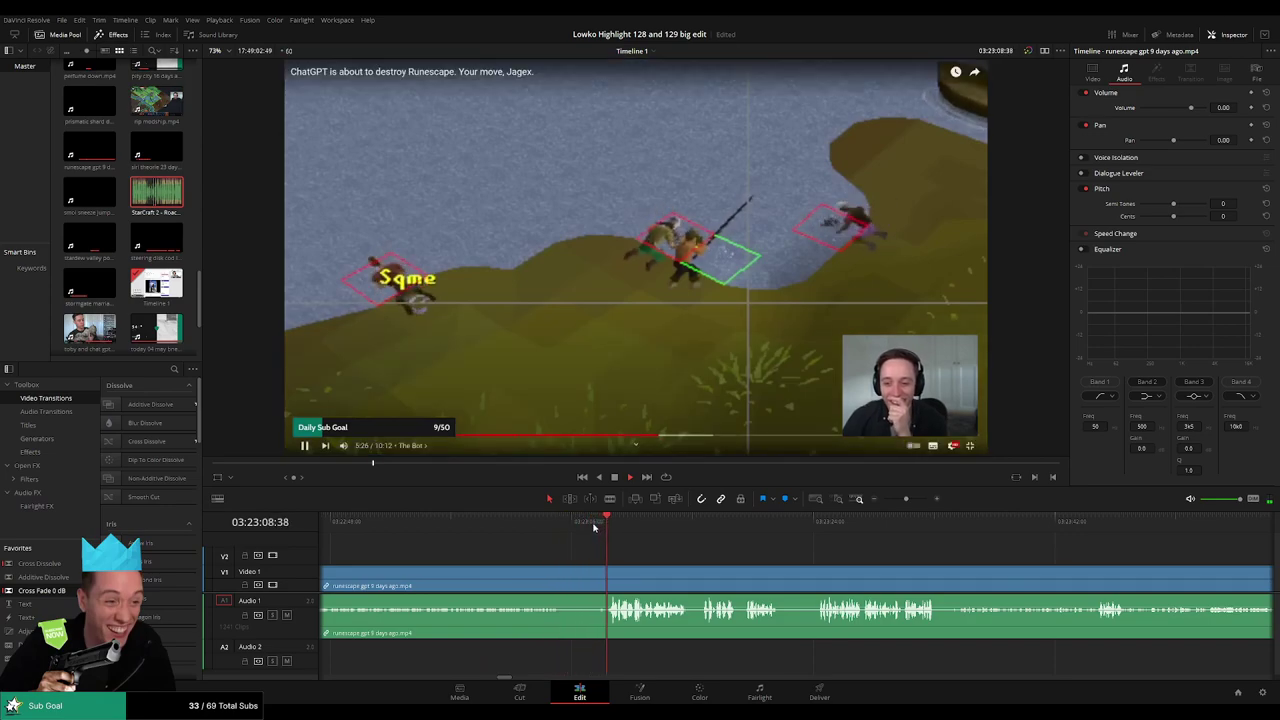
pyautogui.moveTo(762, 561); pyautogui.dragTo(635, 554)
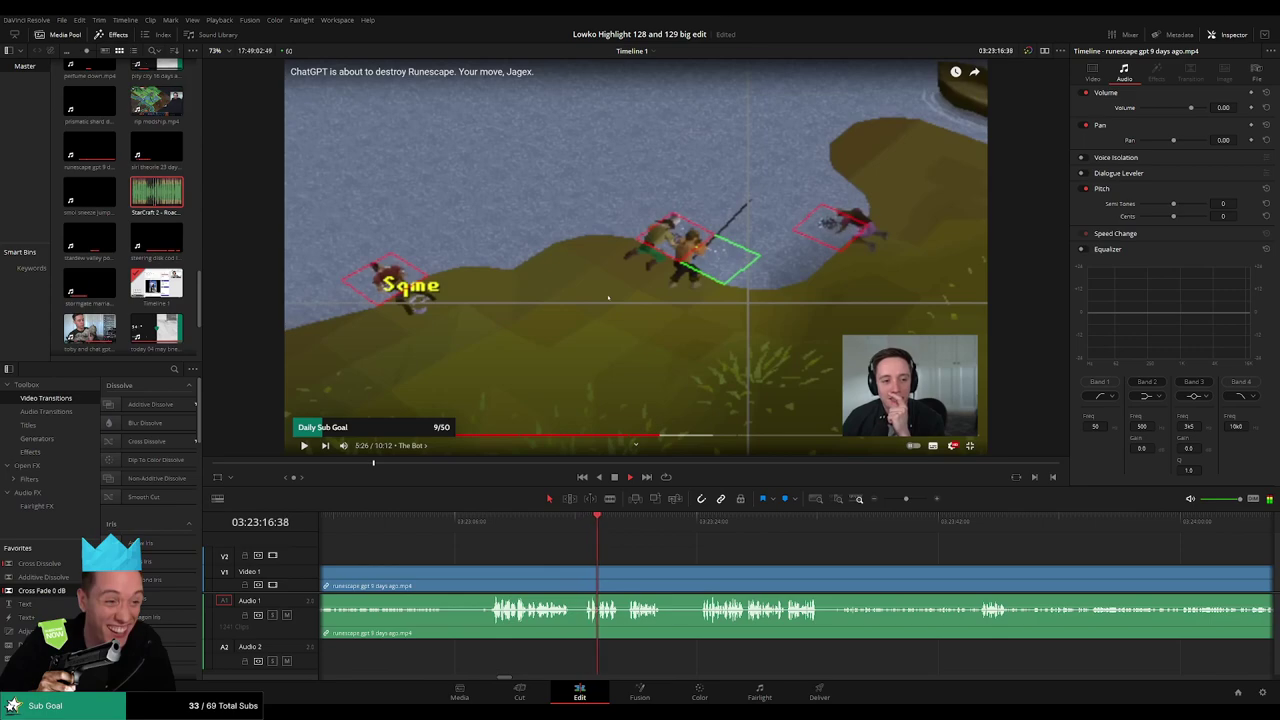
pyautogui.press('b')
pyautogui.click(585, 580)
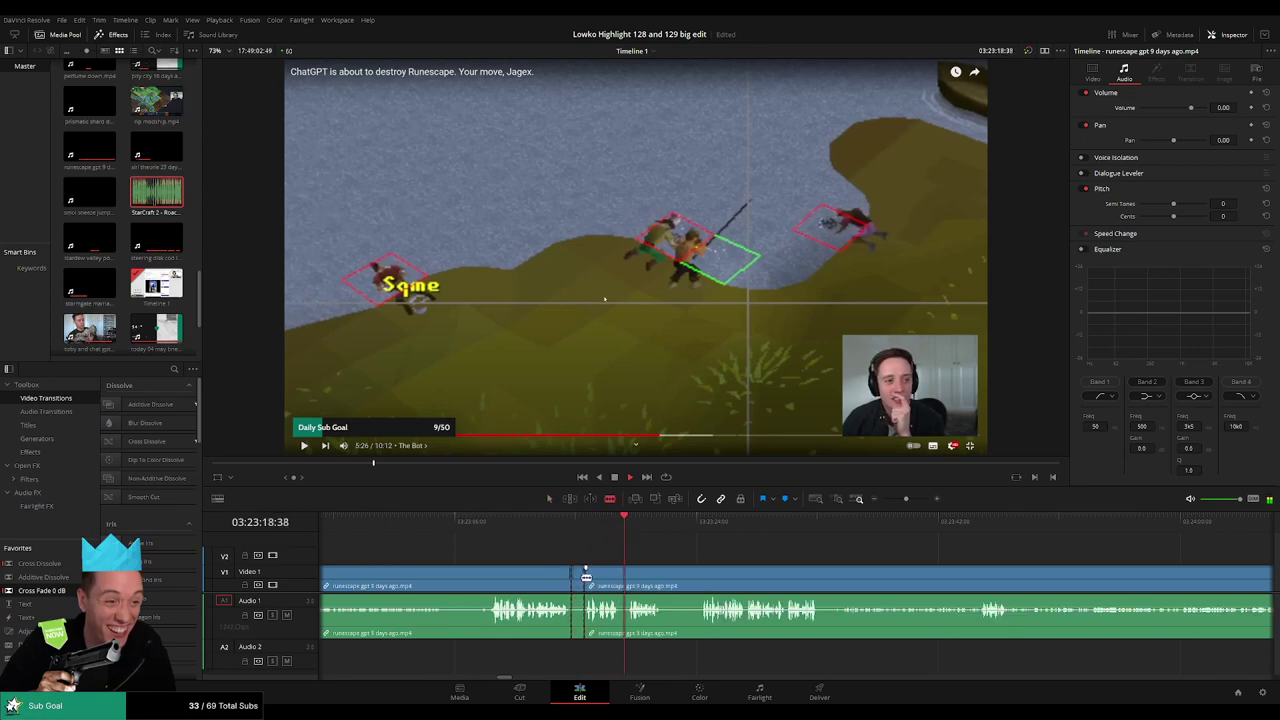
pyautogui.press('a')
pyautogui.click(575, 580)
pyautogui.press('Delete')
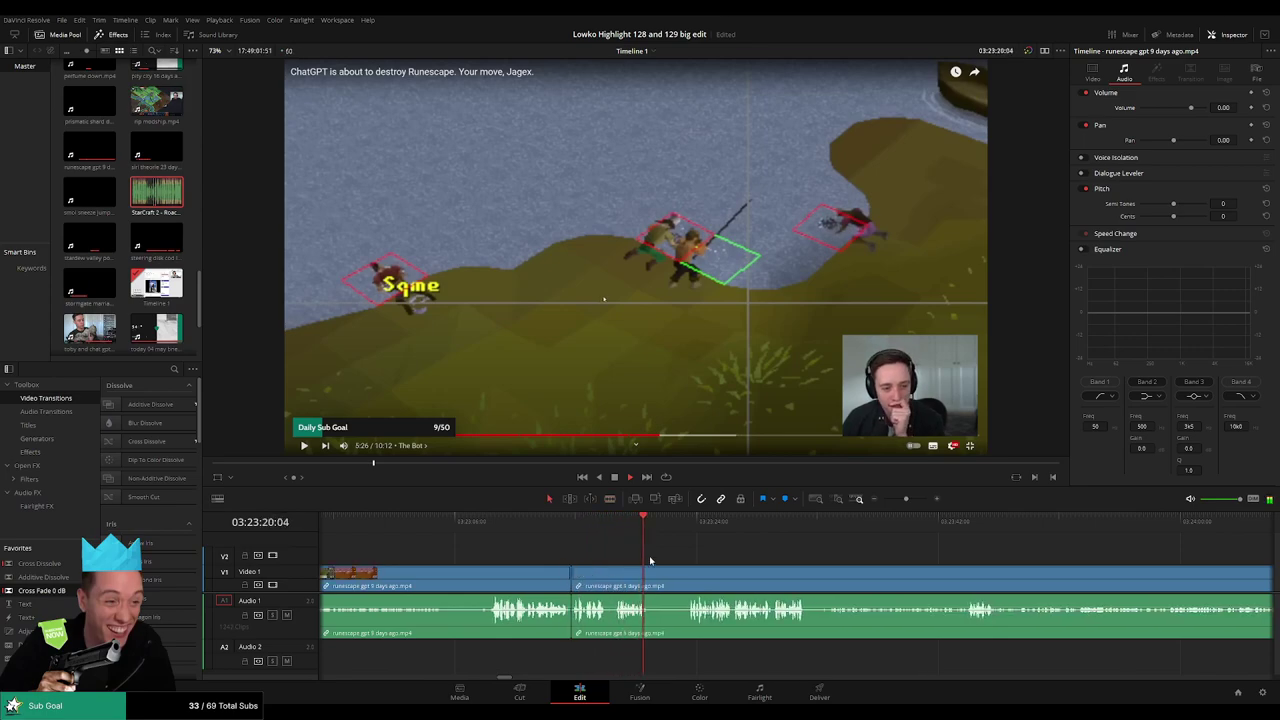
# - Remove the pause from about 03:23:20 to 03:23:23 and close the gap
pyautogui.press('b')
pyautogui.click(649, 575)
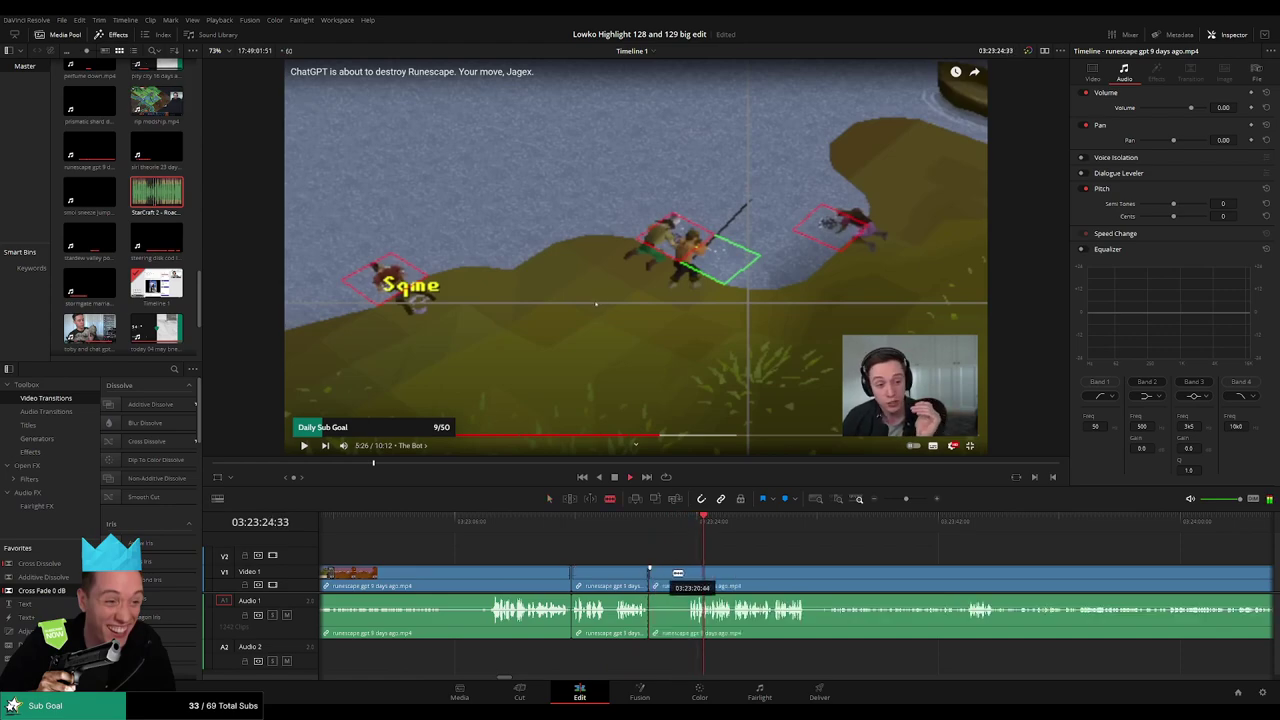
pyautogui.click(688, 575)
pyautogui.press('a')
pyautogui.press('Delete')
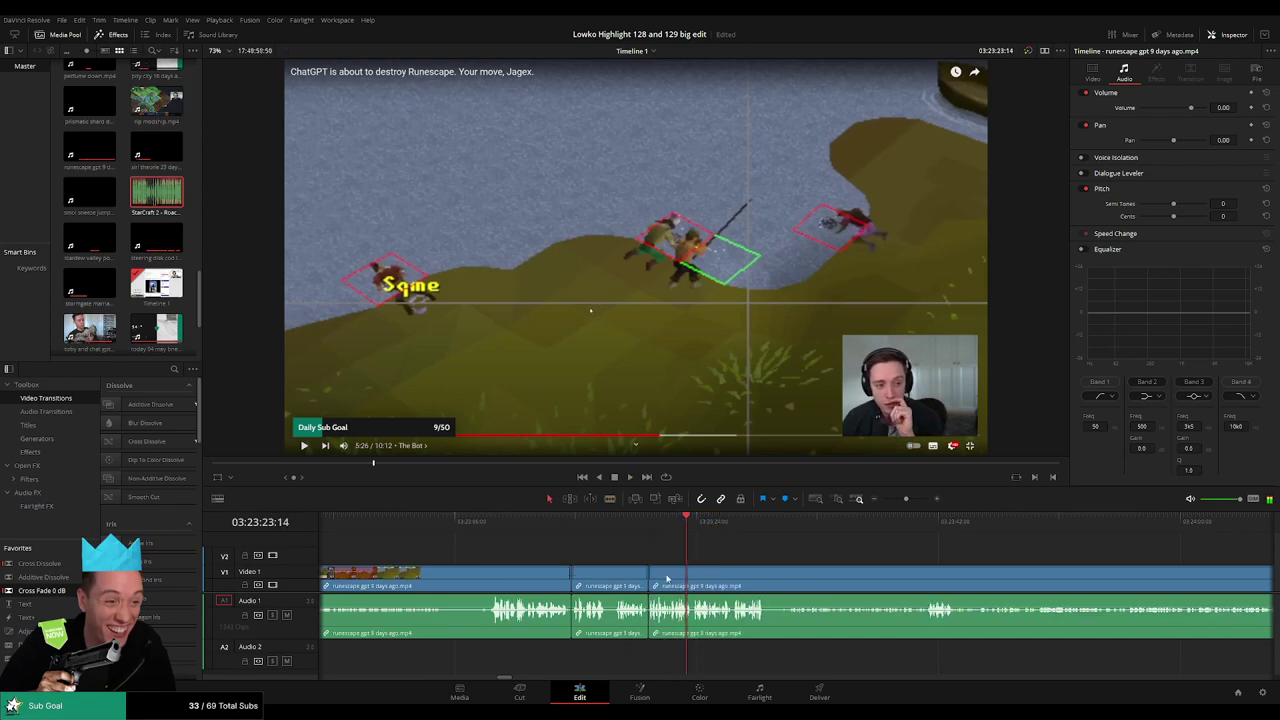
# - Remove the silence after the commentary from about 03:23:29 to 03:23:30 and close the gap
pyautogui.moveTo(783, 549); pyautogui.dragTo(573, 544)
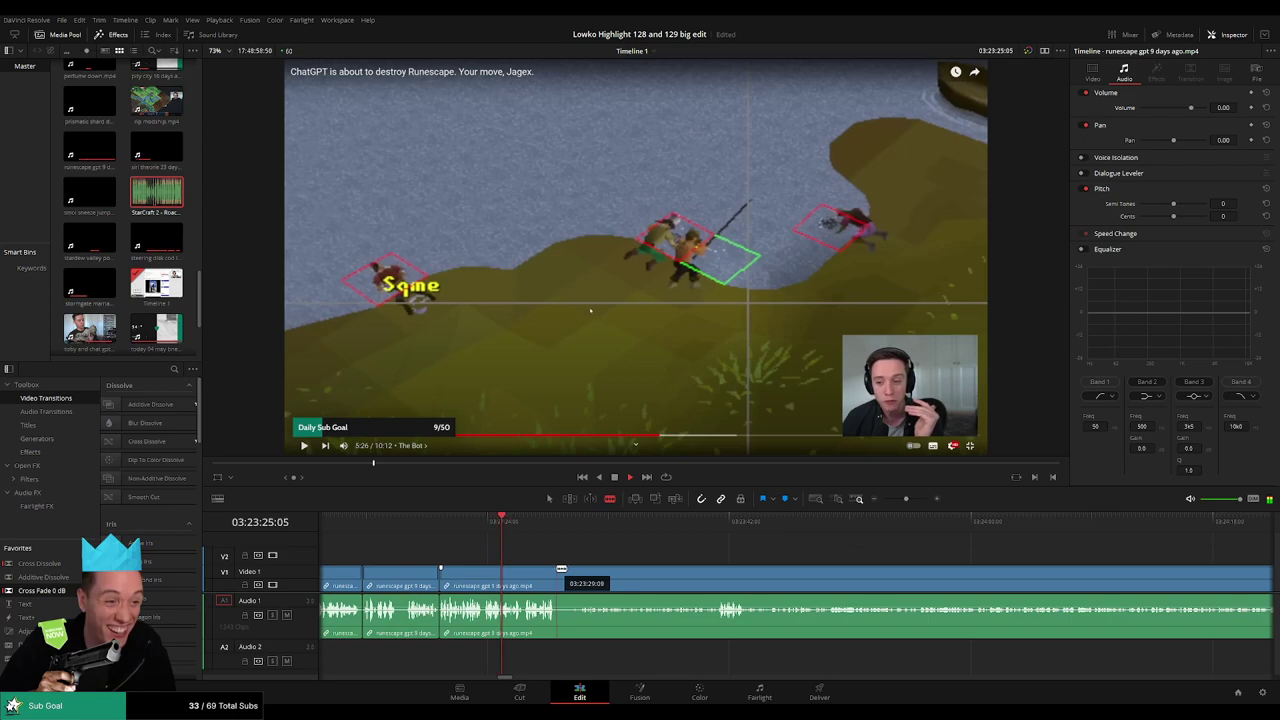
pyautogui.click(558, 572)
pyautogui.click(578, 572)
pyautogui.press('a')
pyautogui.click(566, 575)
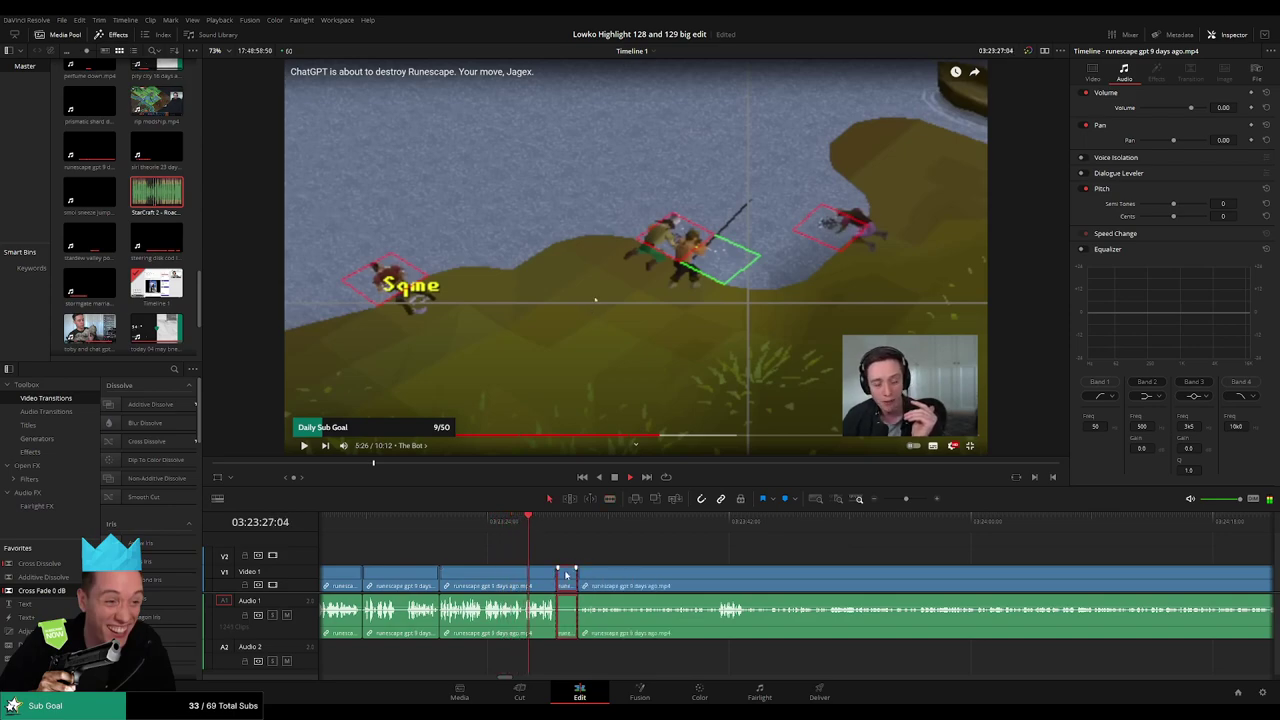
pyautogui.press('Delete')
pyautogui.hscroll(1, 571, 548)
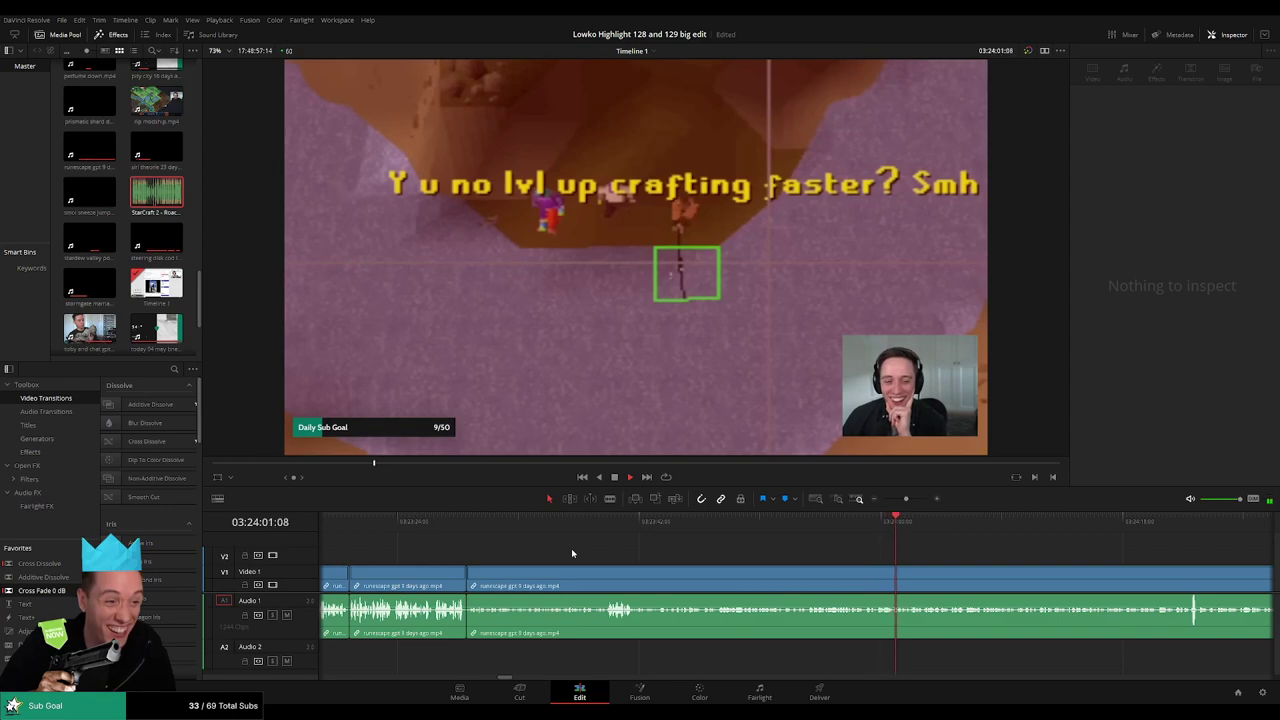
# - Play on past 03:25:00, cut out the section from about 03:25:05 to 03:25:10, and close the gap
pyautogui.moveTo(941, 614); pyautogui.dragTo(562, 566)
pyautogui.moveTo(688, 569); pyautogui.dragTo(622, 569)
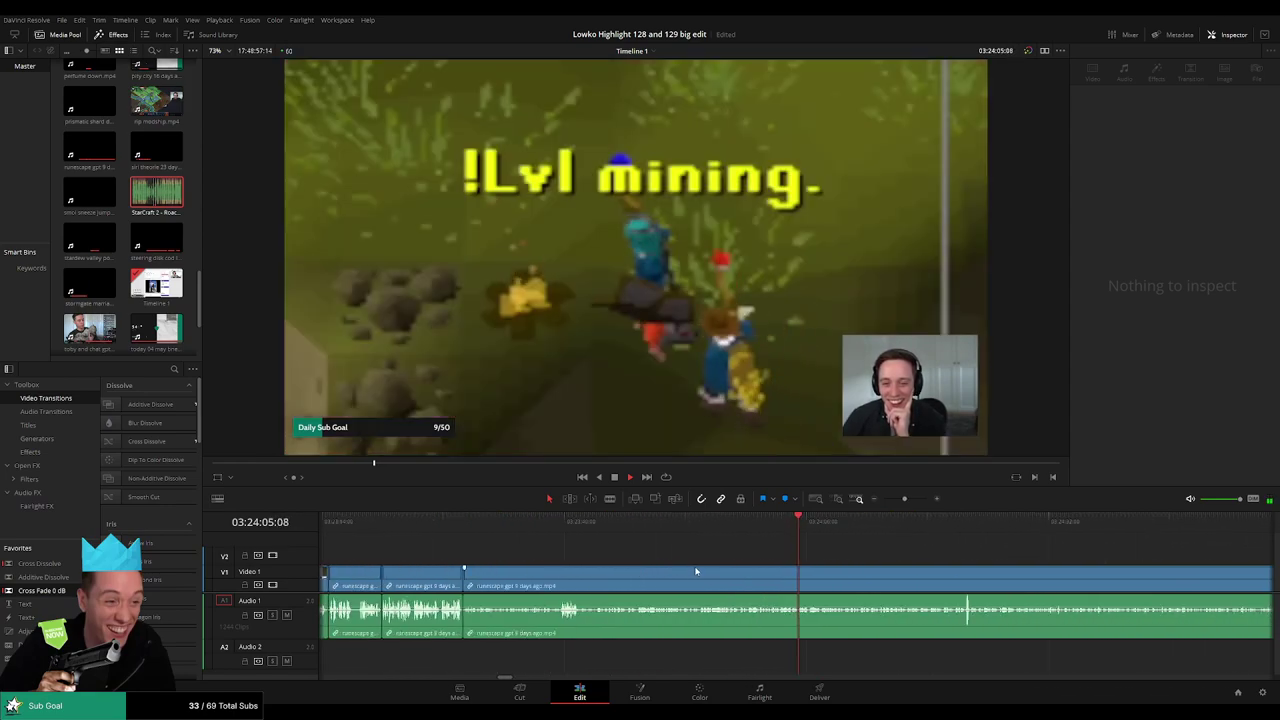
pyautogui.hscroll(5, 716, 561)
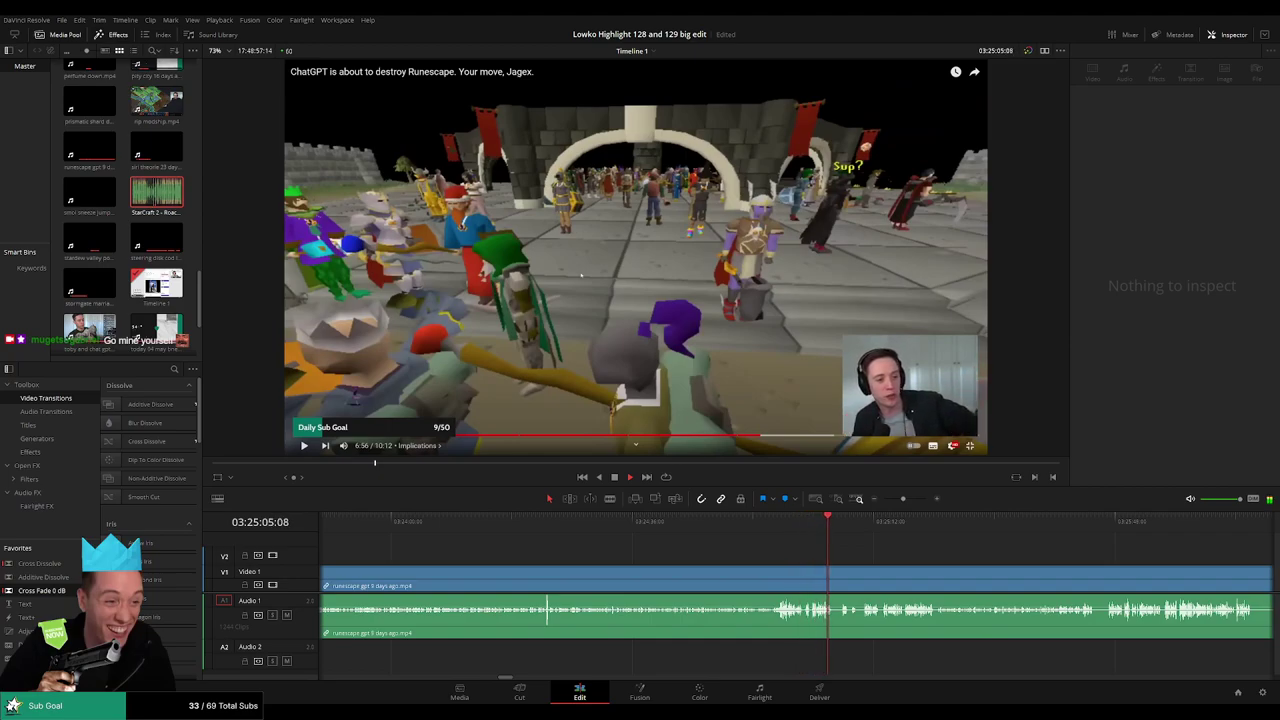
pyautogui.hotkey('ctrl', '=')
pyautogui.hotkey('ctrl', '=')
pyautogui.hotkey('ctrl', '=')
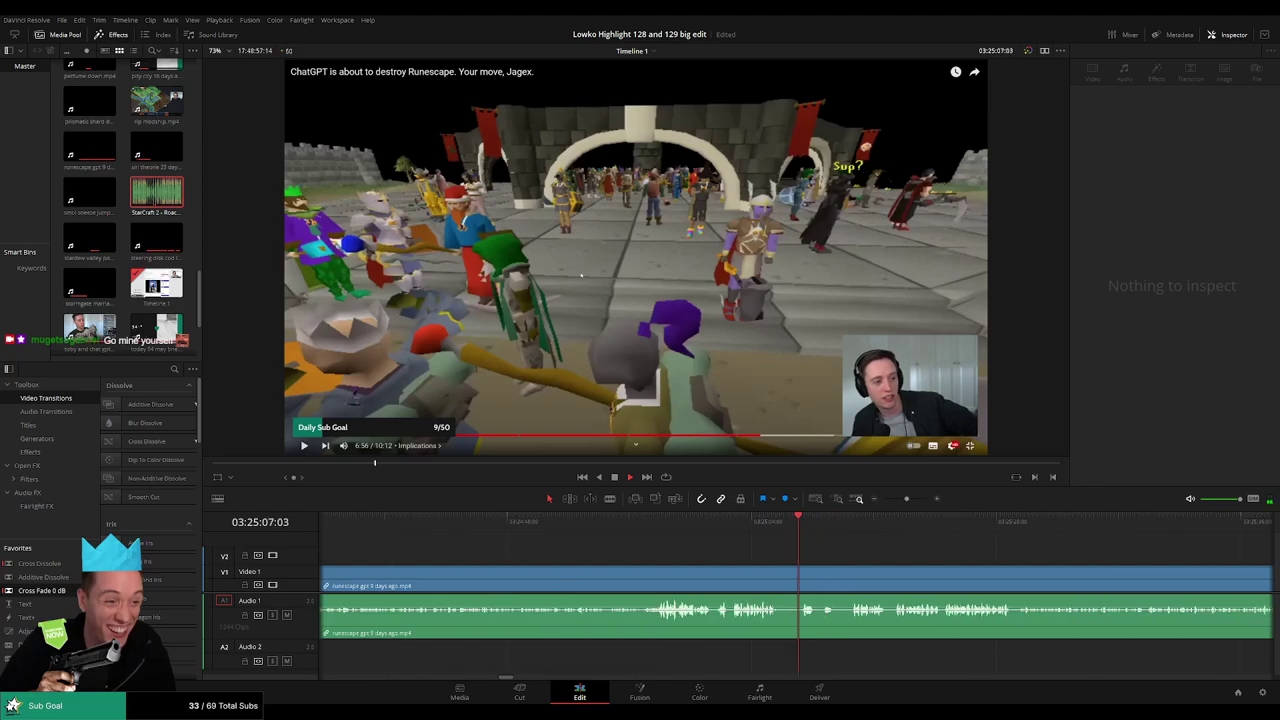
pyautogui.press('b')
pyautogui.click(763, 575)
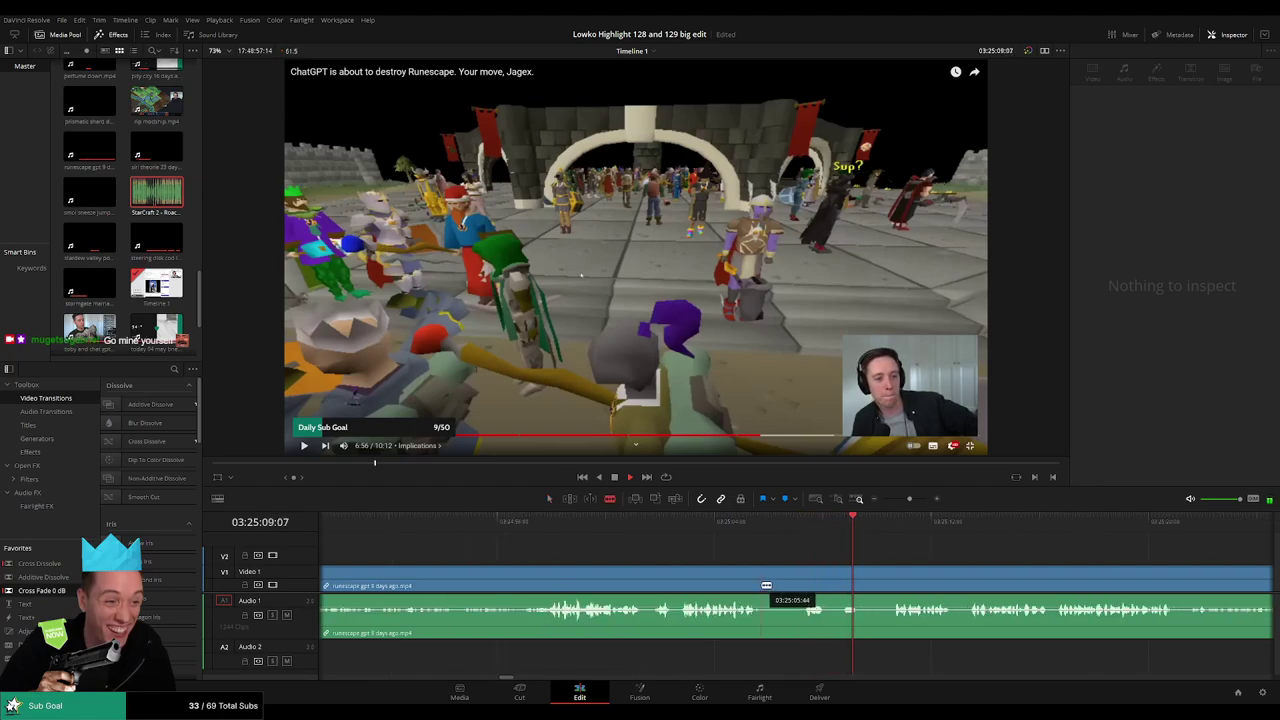
pyautogui.click(886, 575)
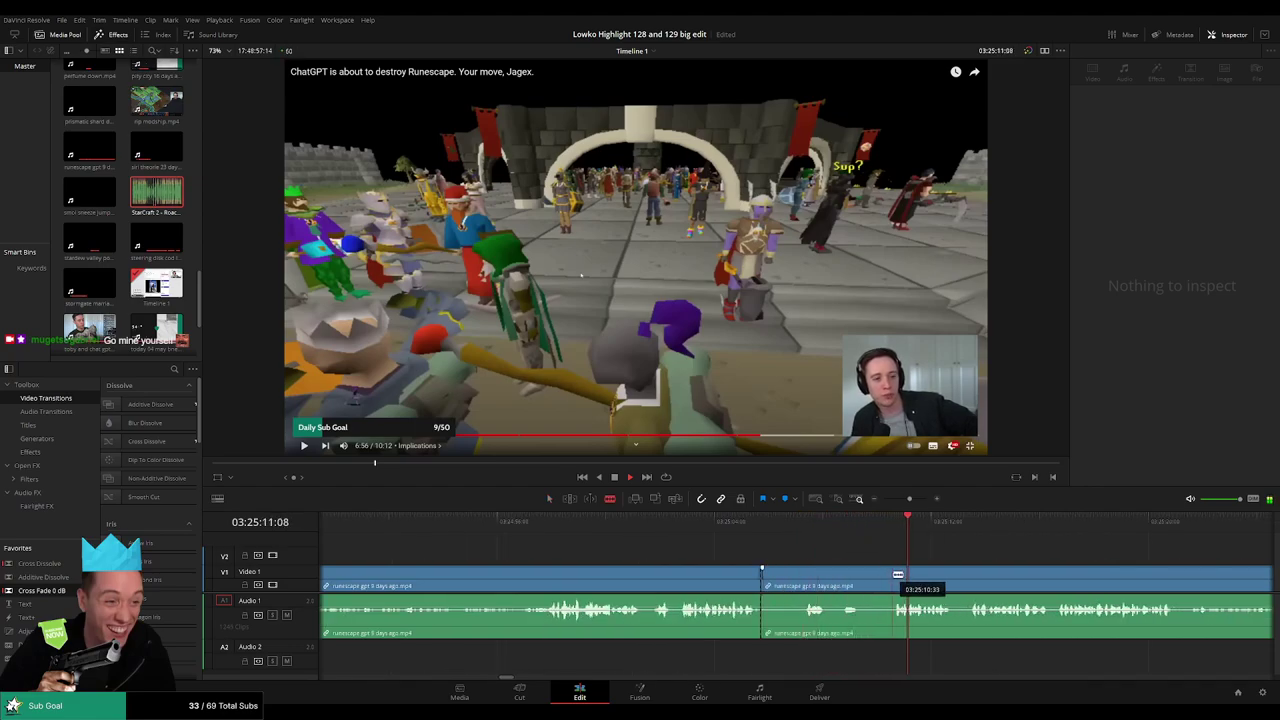
pyautogui.press('a')
pyautogui.click(853, 580)
pyautogui.press('Delete')
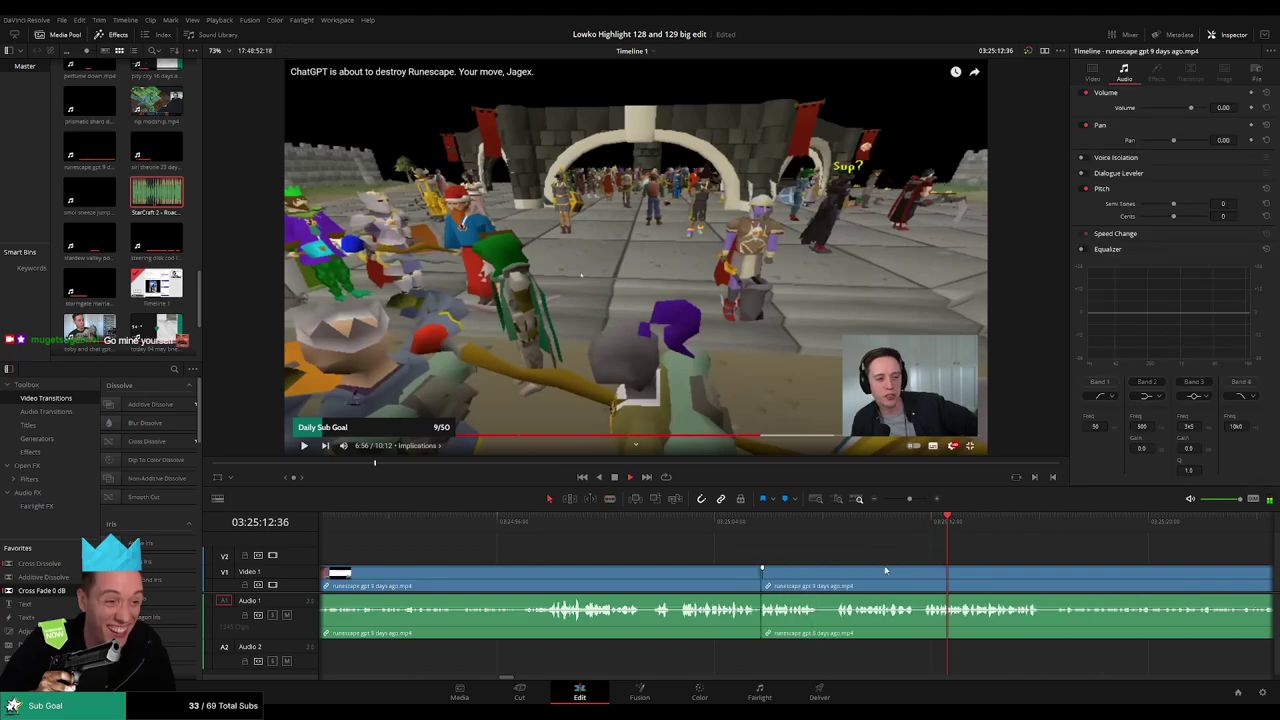
# - Review the footage and waveform from about 03:25:09 to 03:25:34 for the next pause that needs trimming
pyautogui.moveTo(840, 566); pyautogui.dragTo(584, 542)
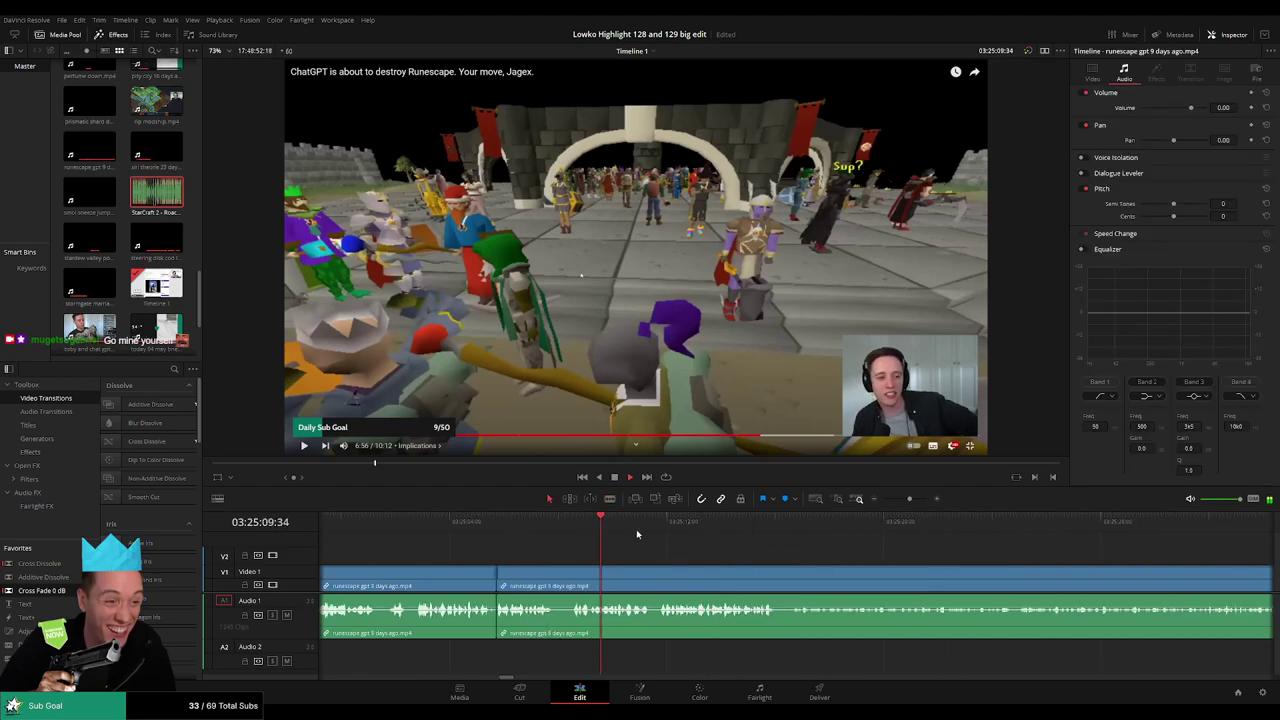
pyautogui.moveTo(865, 560); pyautogui.dragTo(607, 545)
pyautogui.click(532, 522)
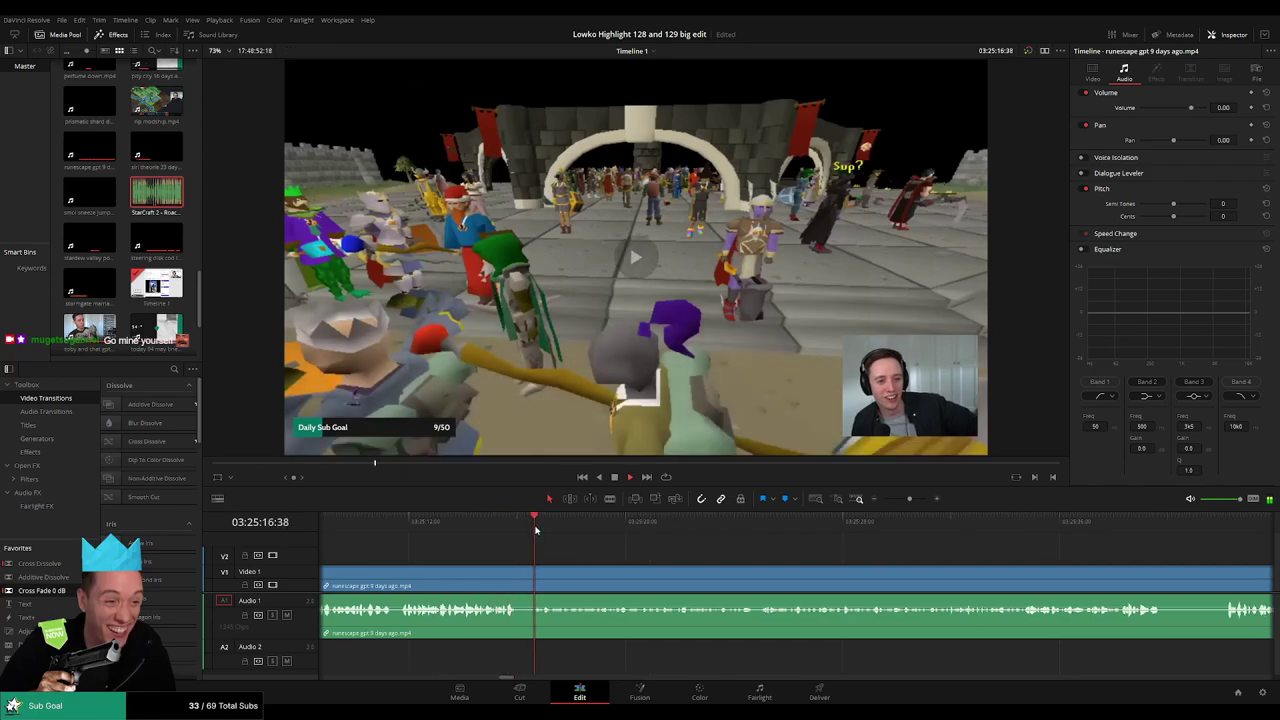
pyautogui.moveTo(909, 499); pyautogui.dragTo(906, 501)
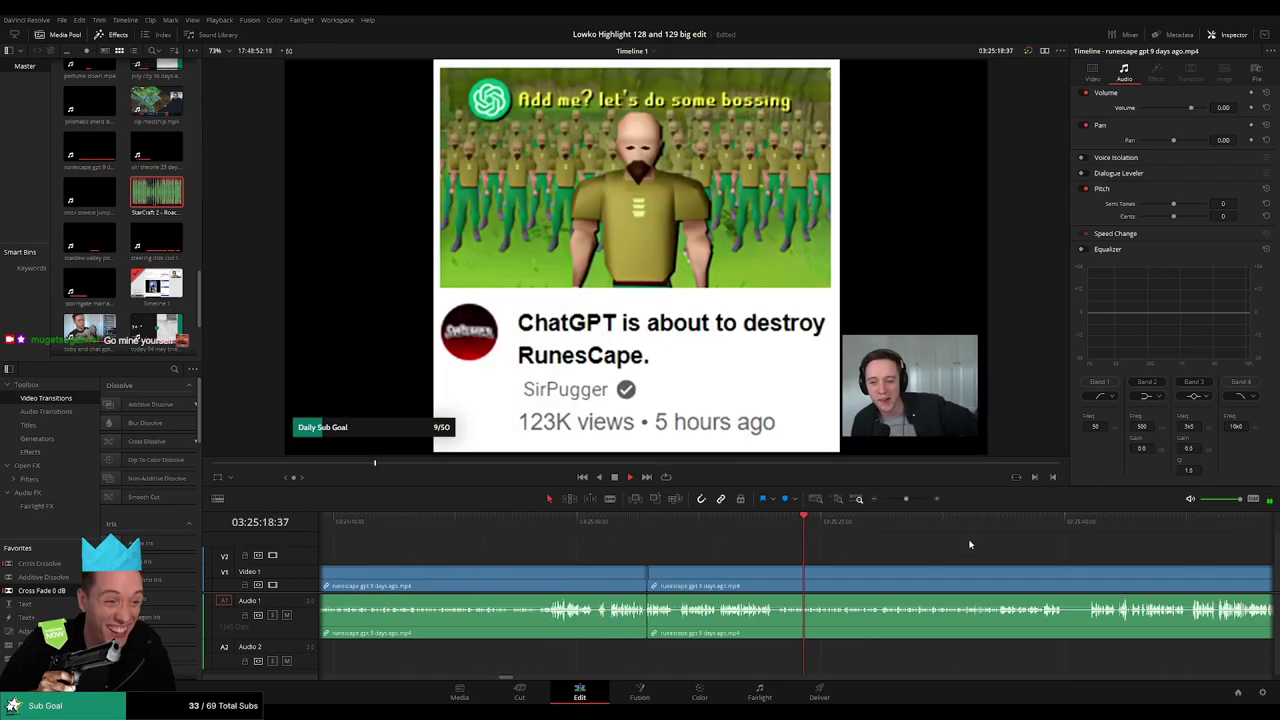
pyautogui.moveTo(998, 546); pyautogui.dragTo(753, 553)
pyautogui.press('space')
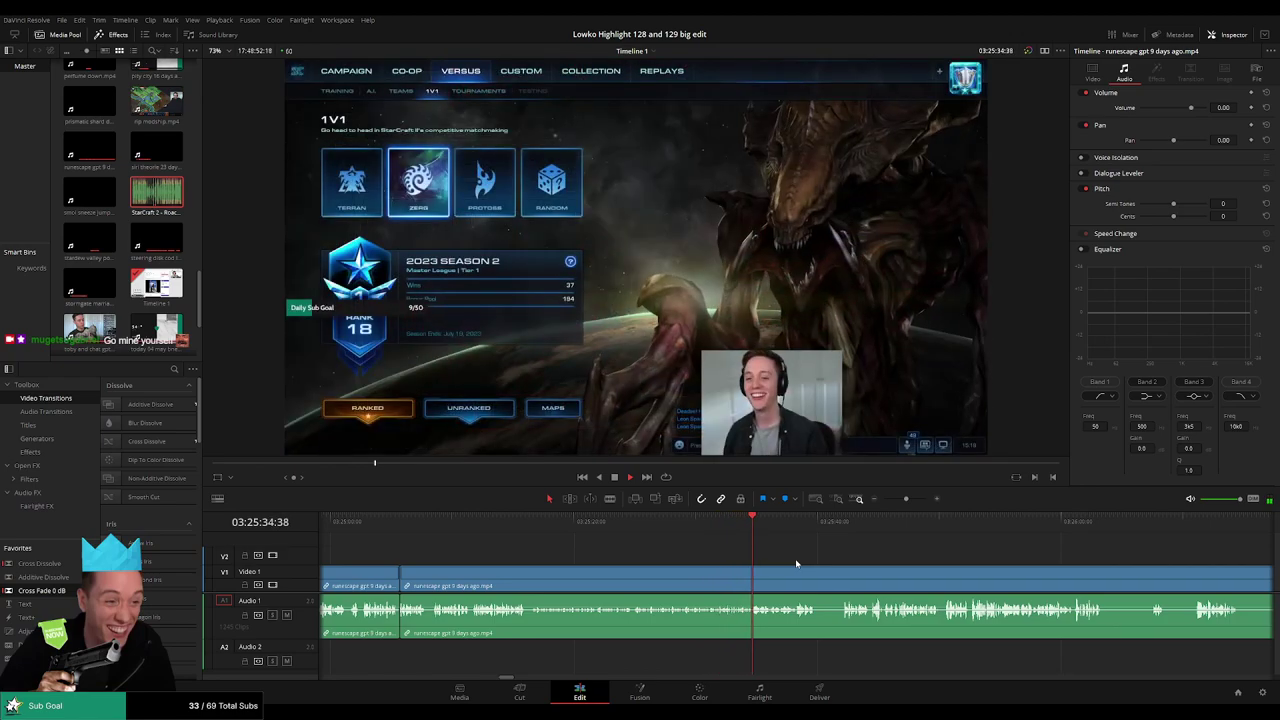
# - Remove the pause from about 03:25:40 to 03:25:42, close the gap, and add a Cross Fade 0 dB at the audio join
pyautogui.scroll(3, 868, 570)
pyautogui.hscroll(2, 790, 575)
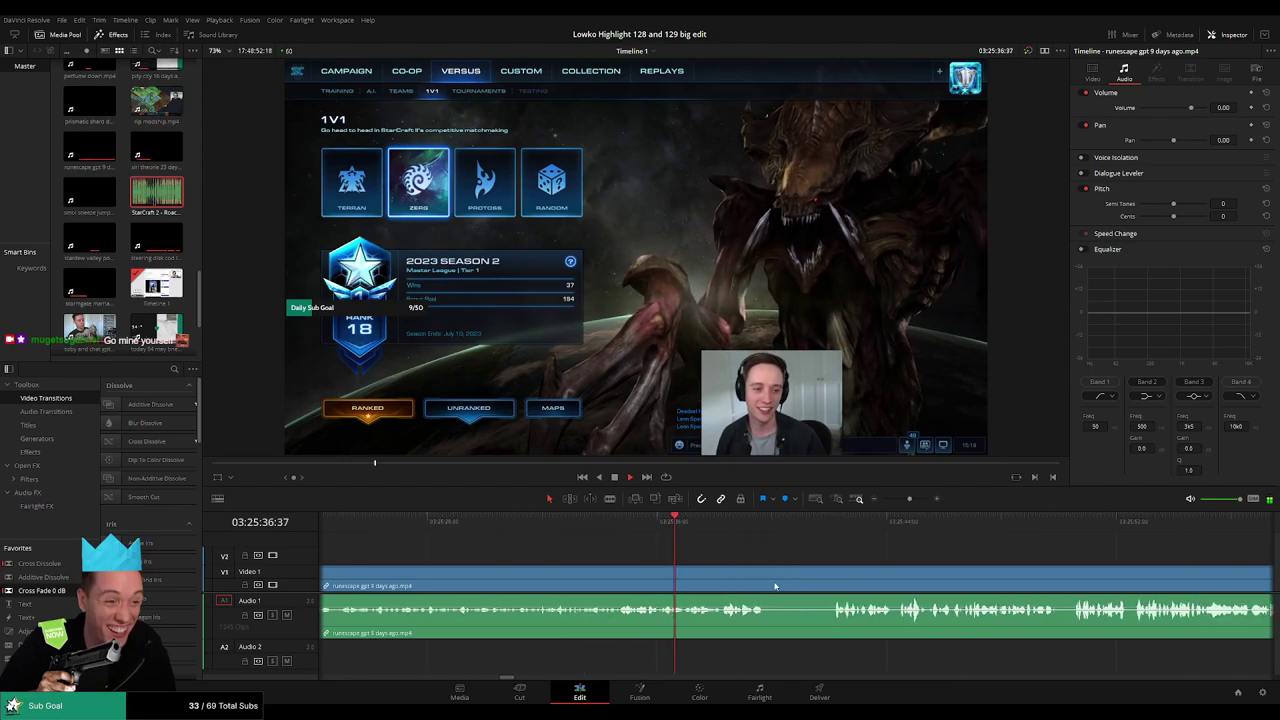
pyautogui.press('b')
pyautogui.click(768, 580)
pyautogui.click(833, 582)
pyautogui.press('a')
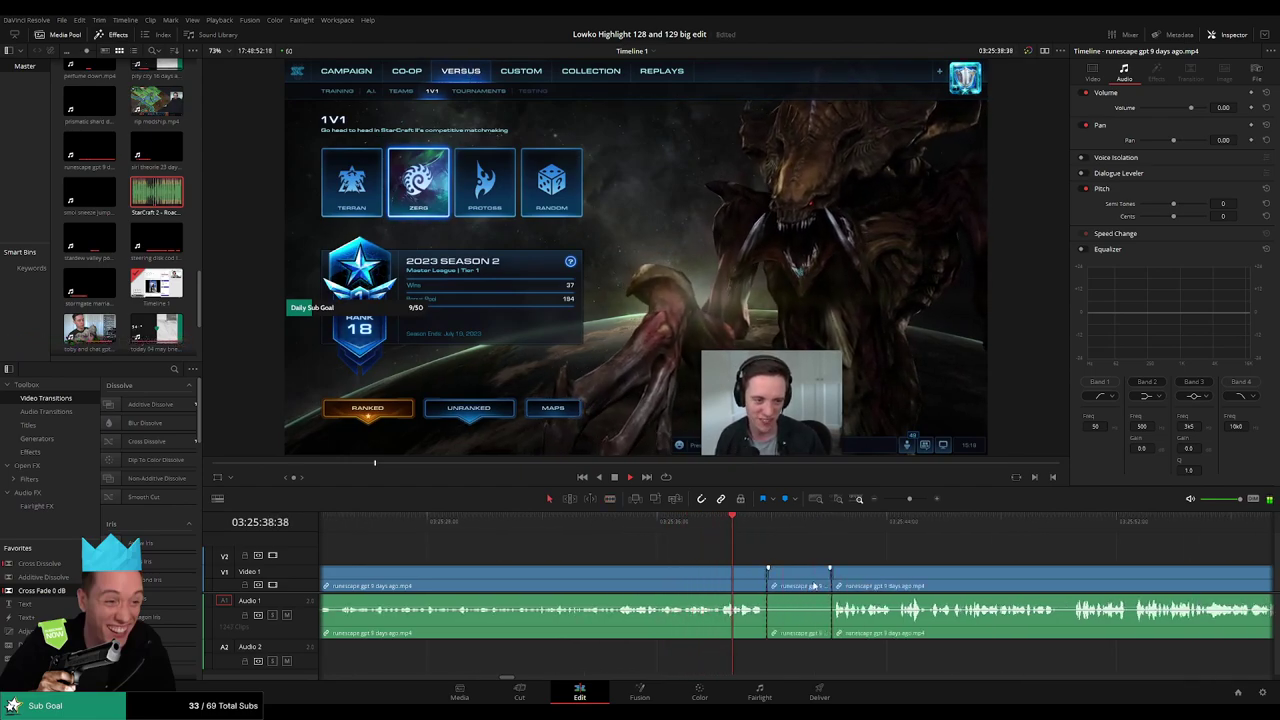
pyautogui.click(814, 586)
pyautogui.press('Delete')
pyautogui.hscroll(3, 880, 573)
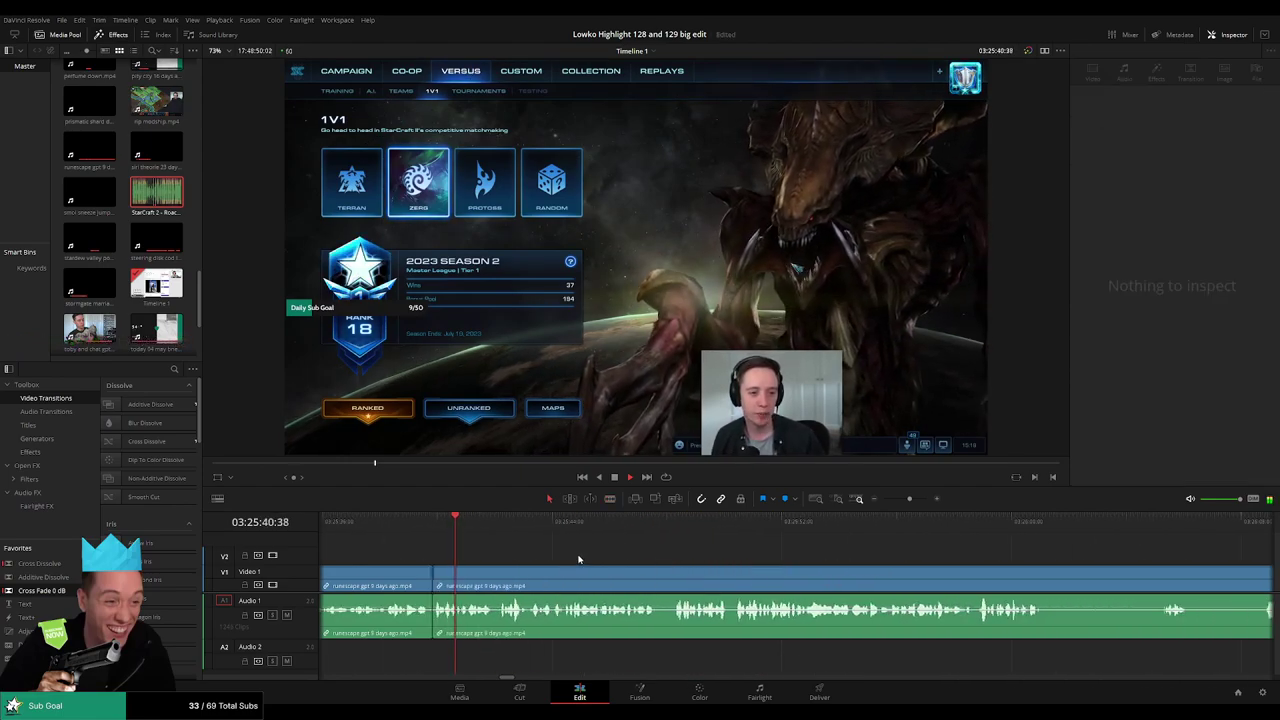
pyautogui.moveTo(62, 592); pyautogui.dragTo(455, 610)
pyautogui.press('space')
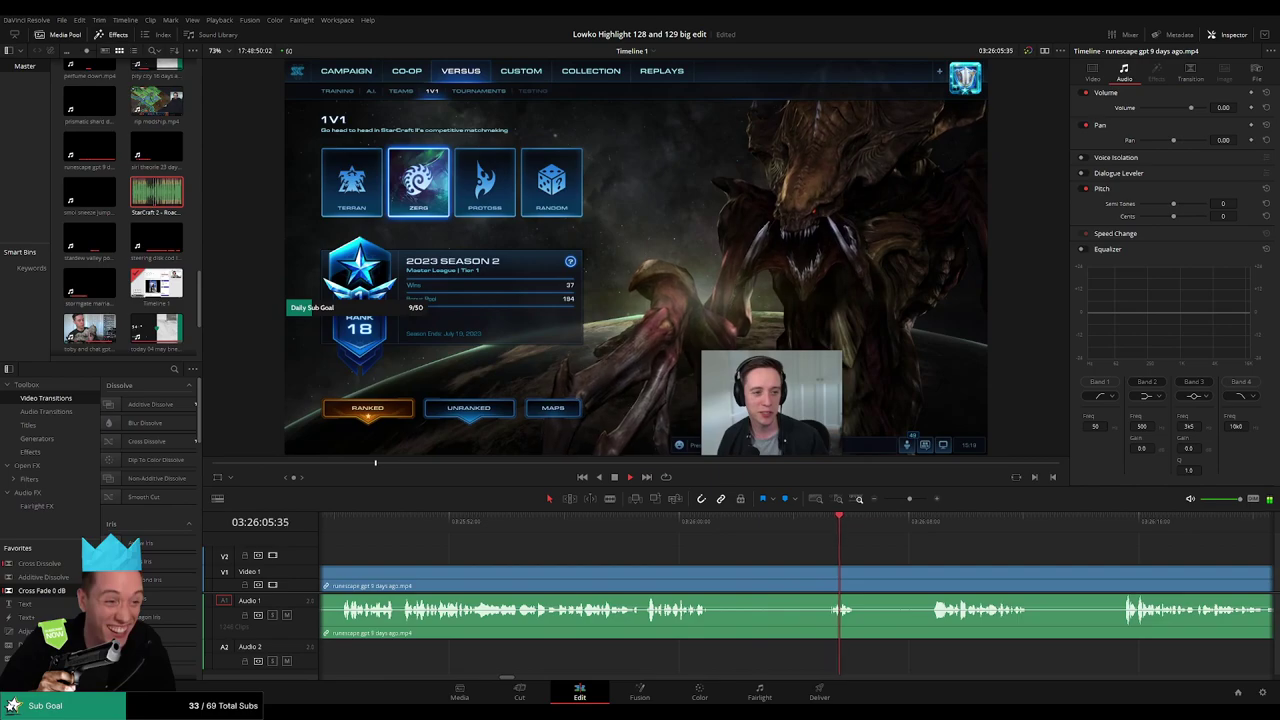
# - Cut out the mostly silent section from about 03:26:01 to 03:26:08 and close the gap
pyautogui.press('b')
pyautogui.click(709, 590)
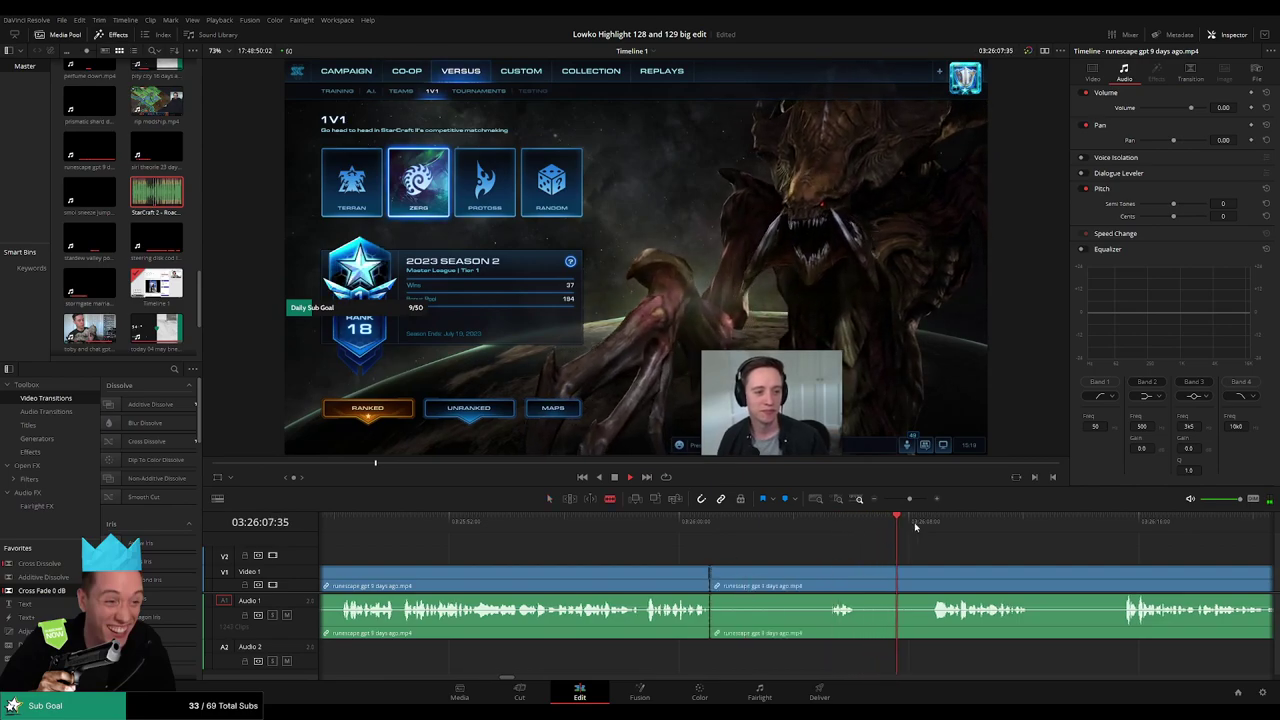
pyautogui.click(759, 580)
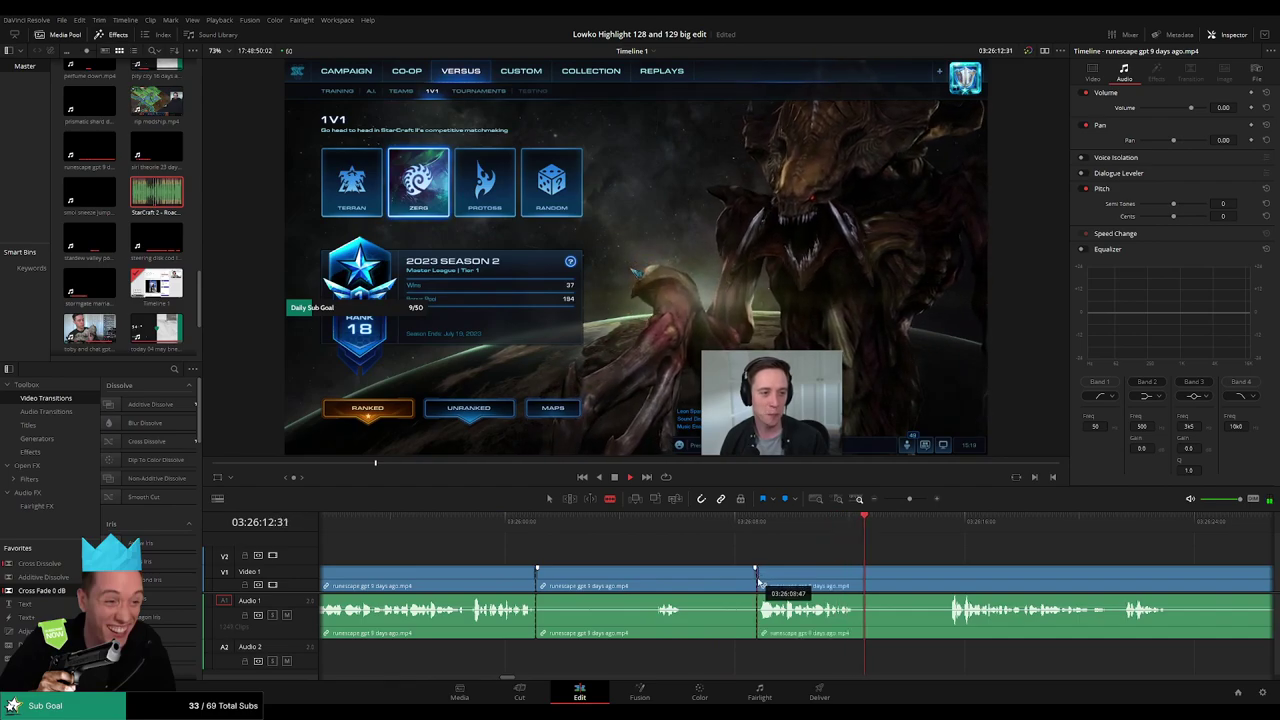
pyautogui.press('a')
pyautogui.click(706, 580)
pyautogui.press('Delete')
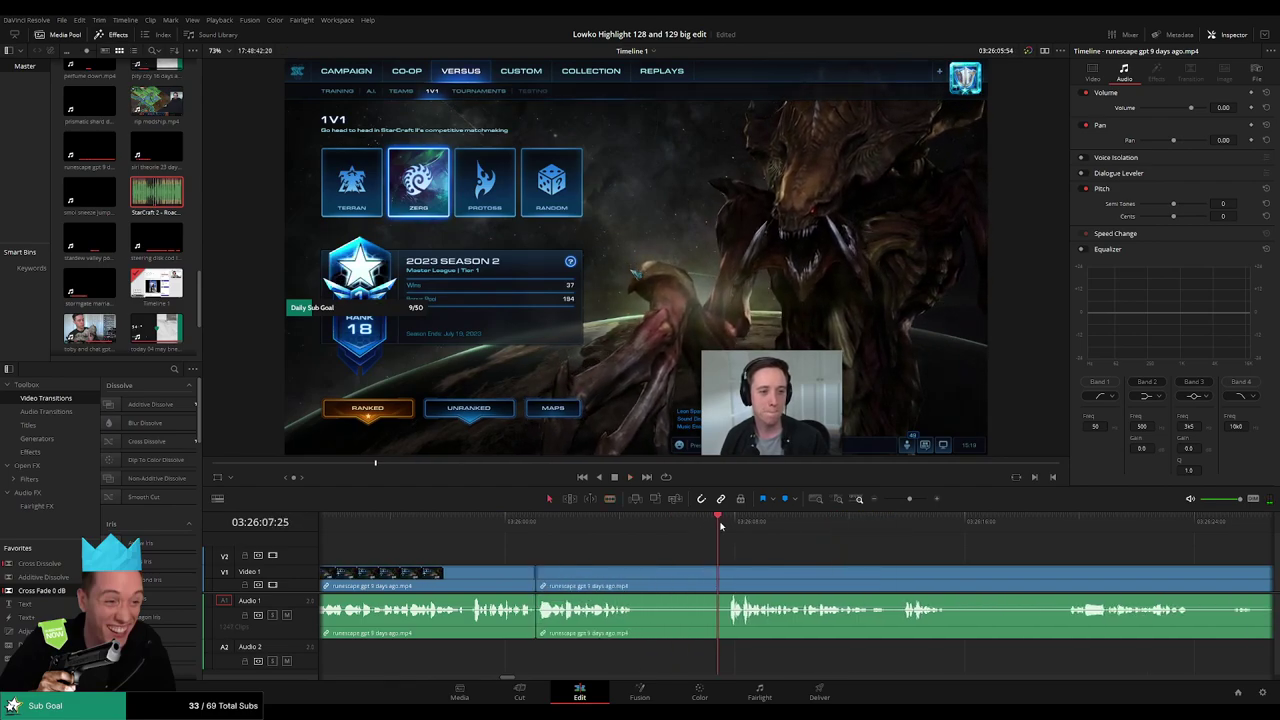
# - Delete the section from about 03:26:01 to 03:26:07, close the gap, and cross-fade the audio join
pyautogui.press('b')
pyautogui.click(732, 572)
pyautogui.press('a')
pyautogui.click(685, 583)
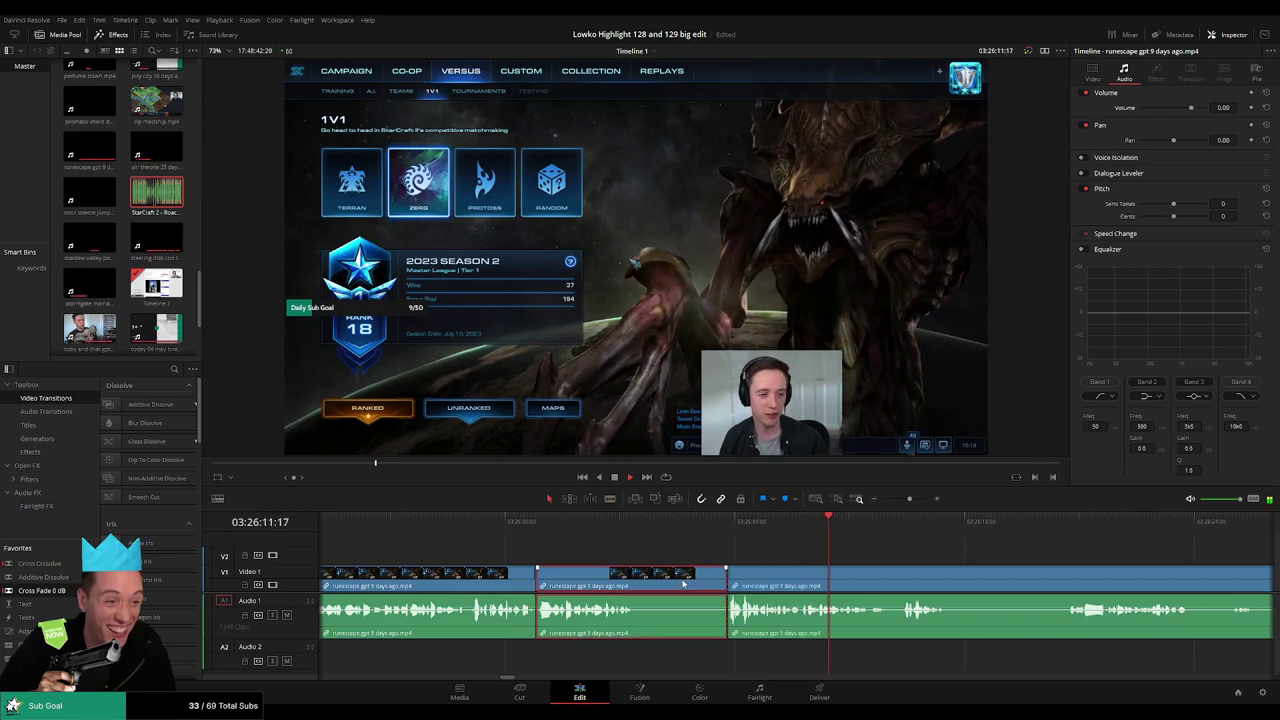
pyautogui.press('Delete')
pyautogui.click(519, 523)
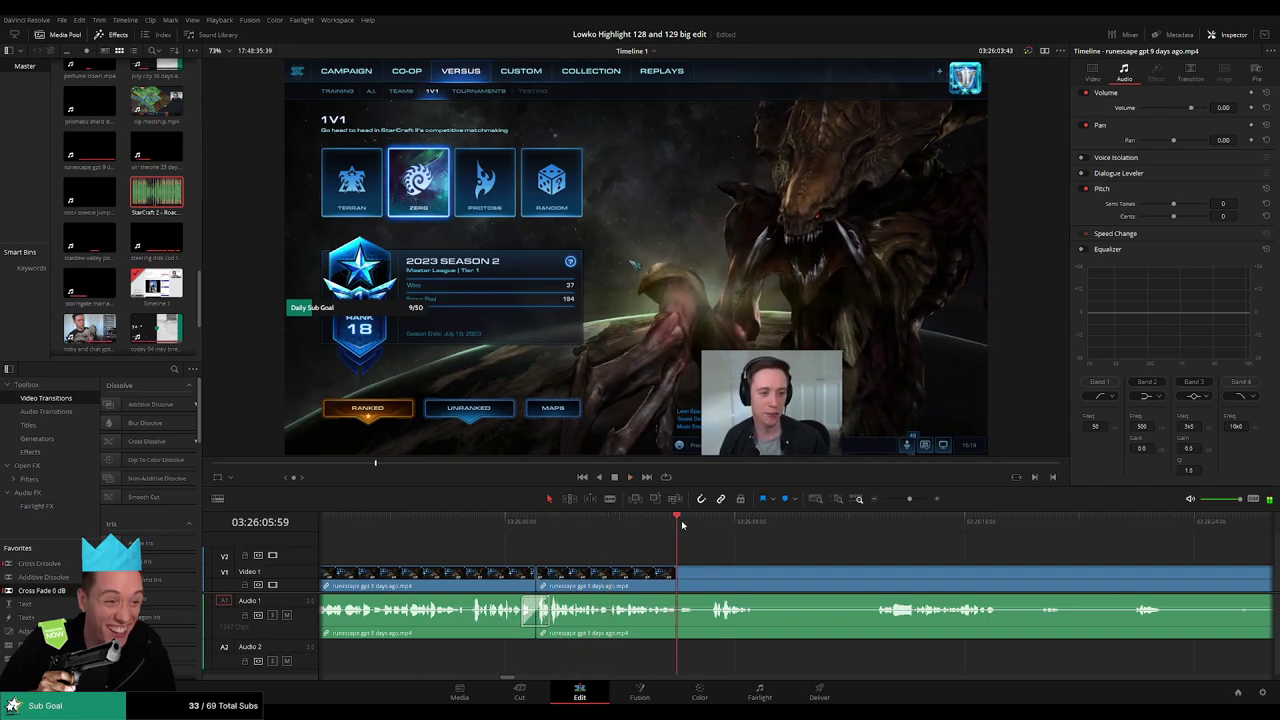
# - Remove the pause from about 03:26:09 to 03:26:12, close the gap, and cross-fade the audio join
pyautogui.moveTo(683, 525); pyautogui.dragTo(697, 526)
pyautogui.moveTo(794, 560); pyautogui.dragTo(635, 543)
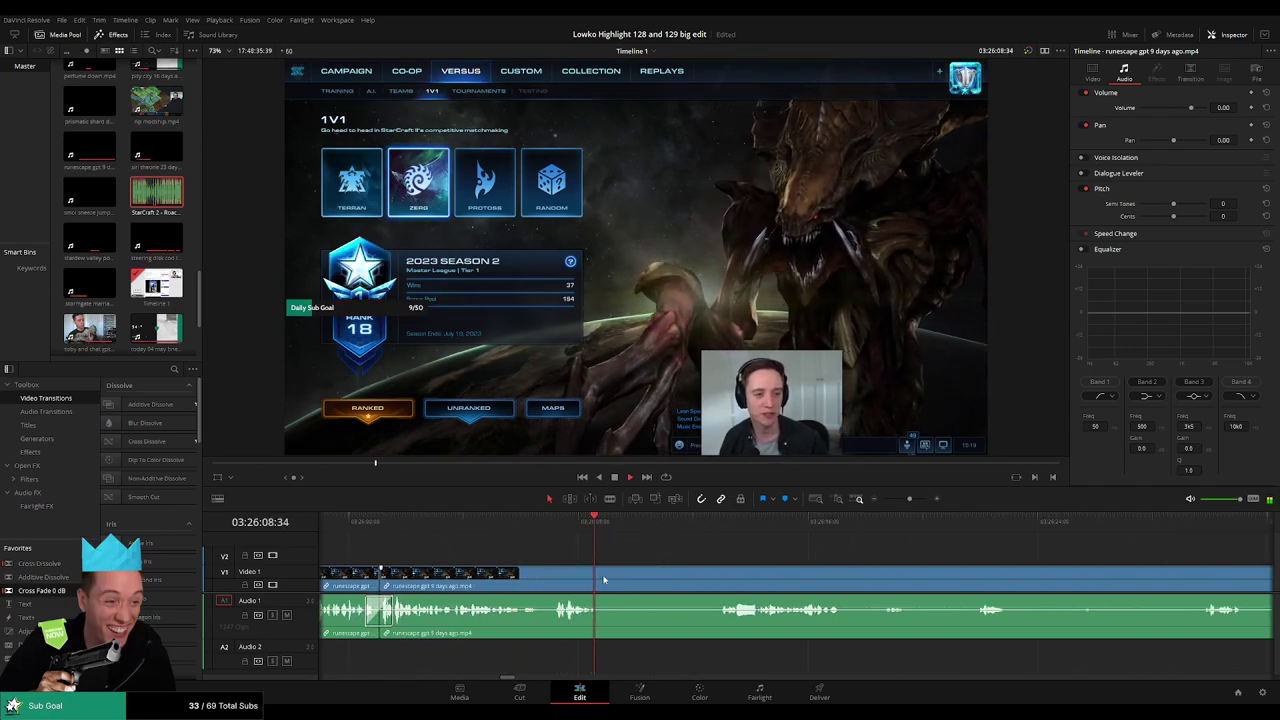
pyautogui.press('b')
pyautogui.click(604, 578)
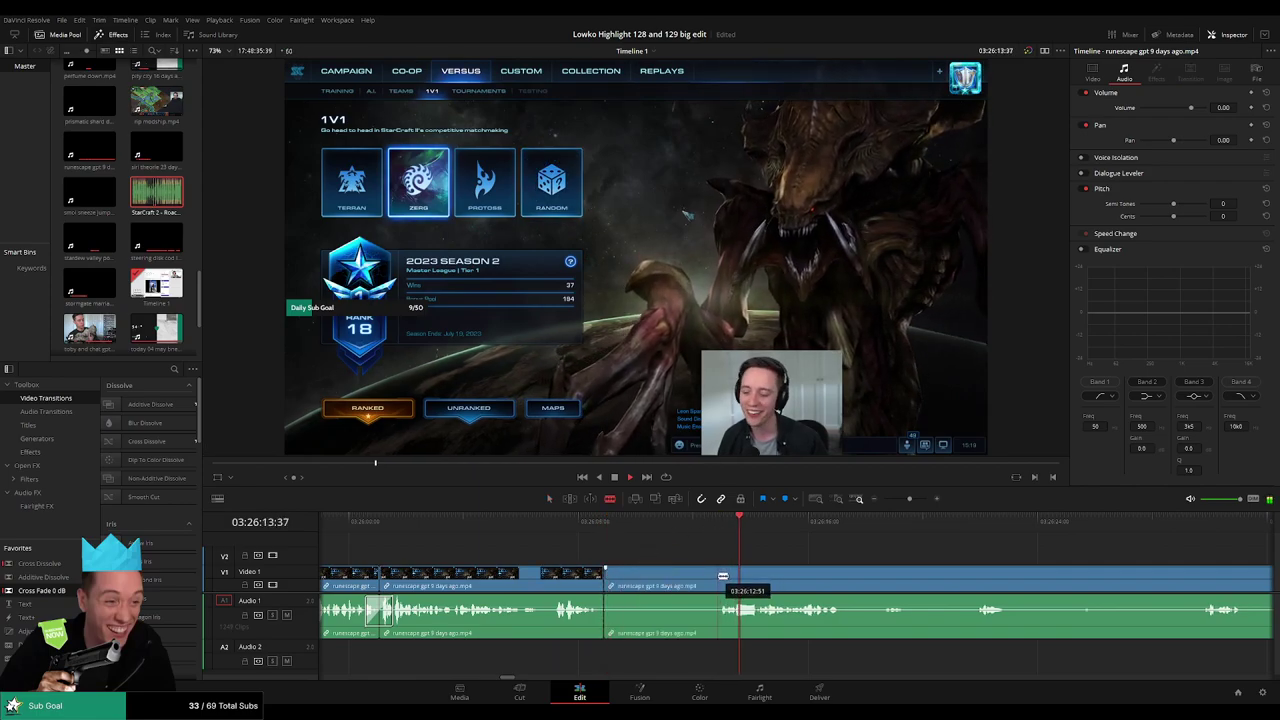
pyautogui.click(720, 576)
pyautogui.press('a')
pyautogui.click(701, 580)
pyautogui.press('Delete')
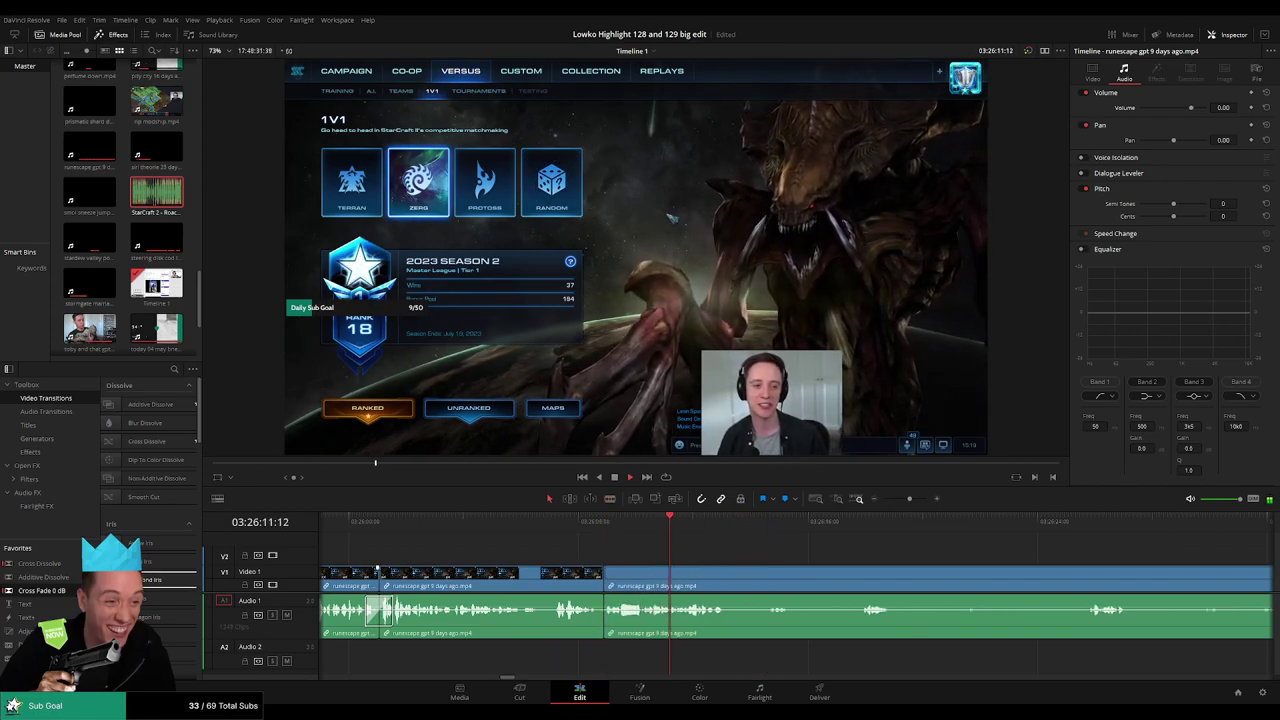
pyautogui.moveTo(612, 617); pyautogui.dragTo(606, 614)
pyautogui.press('space')
pyautogui.hscroll(3, 814, 574)
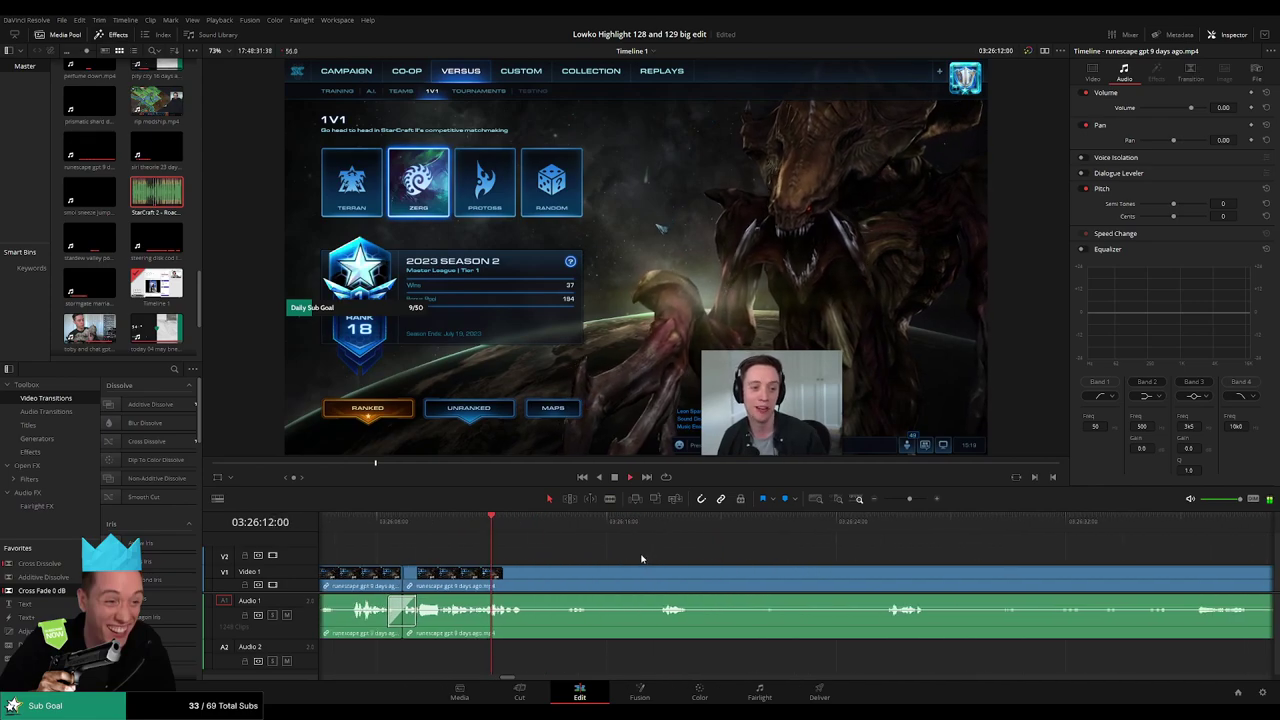
# - Split the runescape gpt clip at about 03:26:13, then delete its remaining footage and close the gap to the next clip
pyautogui.click(568, 526)
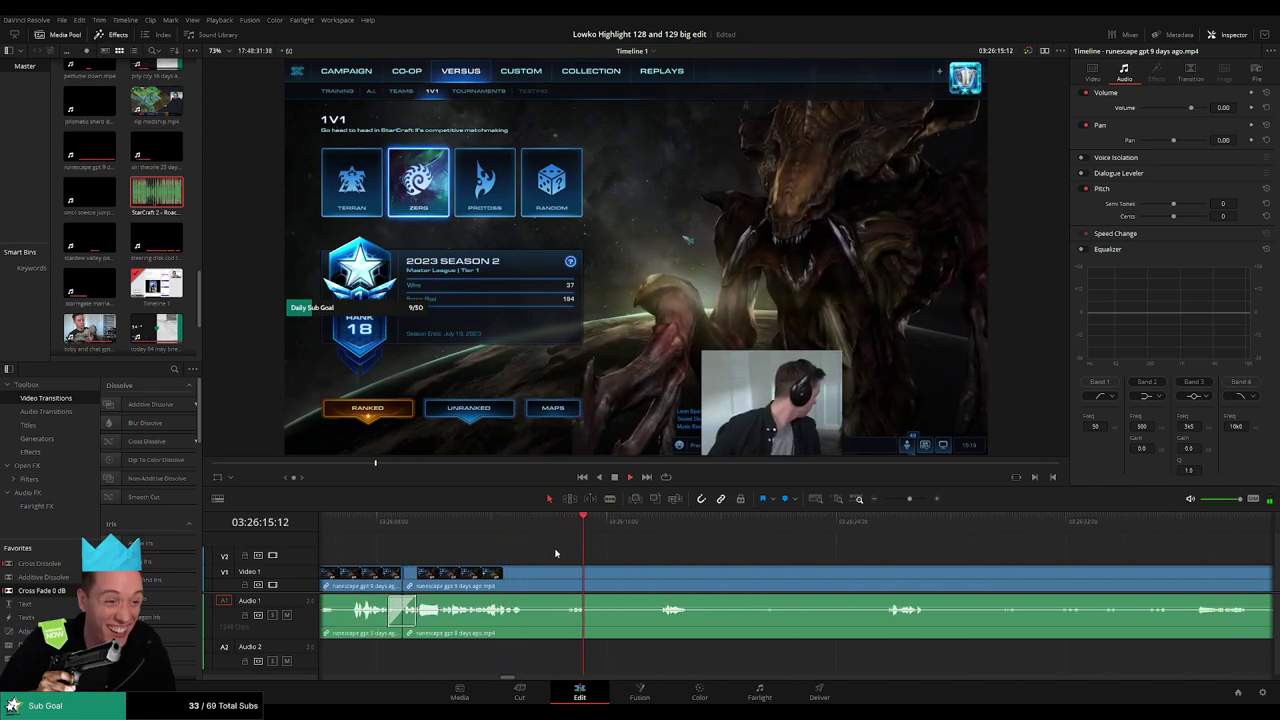
pyautogui.press('b')
pyautogui.click(531, 590)
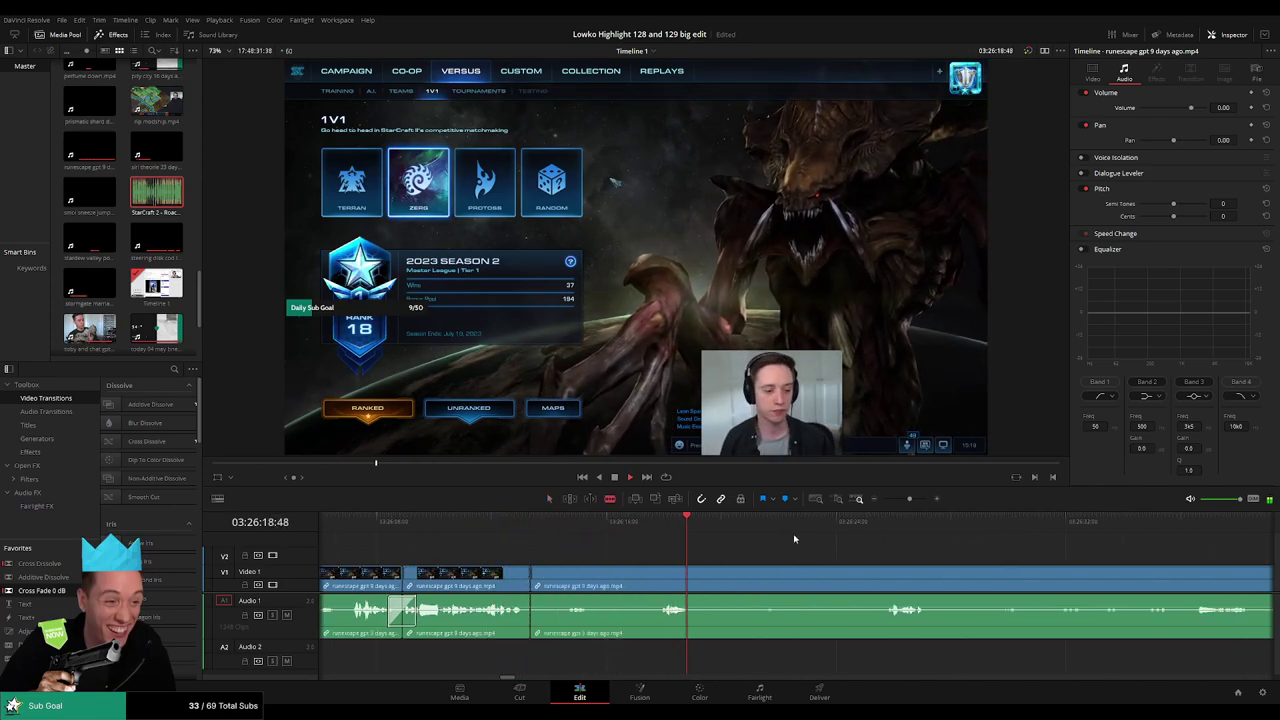
pyautogui.click(902, 520)
pyautogui.moveTo(899, 498); pyautogui.dragTo(709, 523)
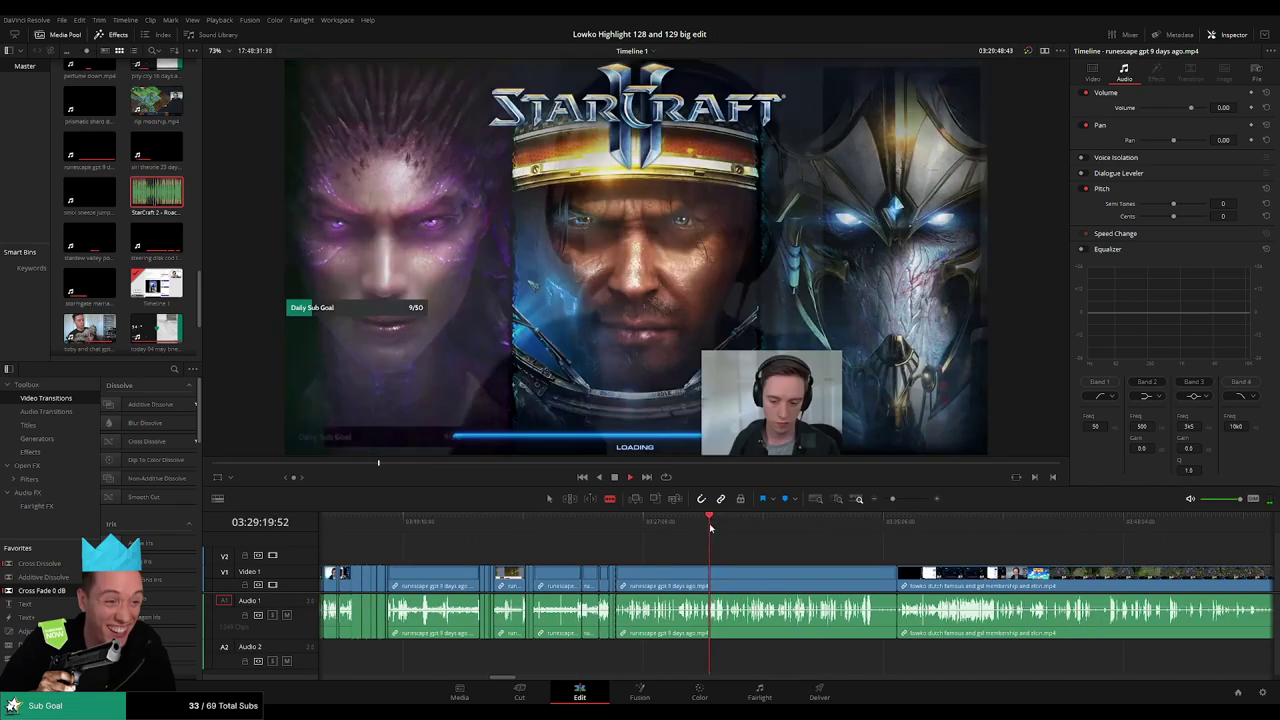
pyautogui.press('space')
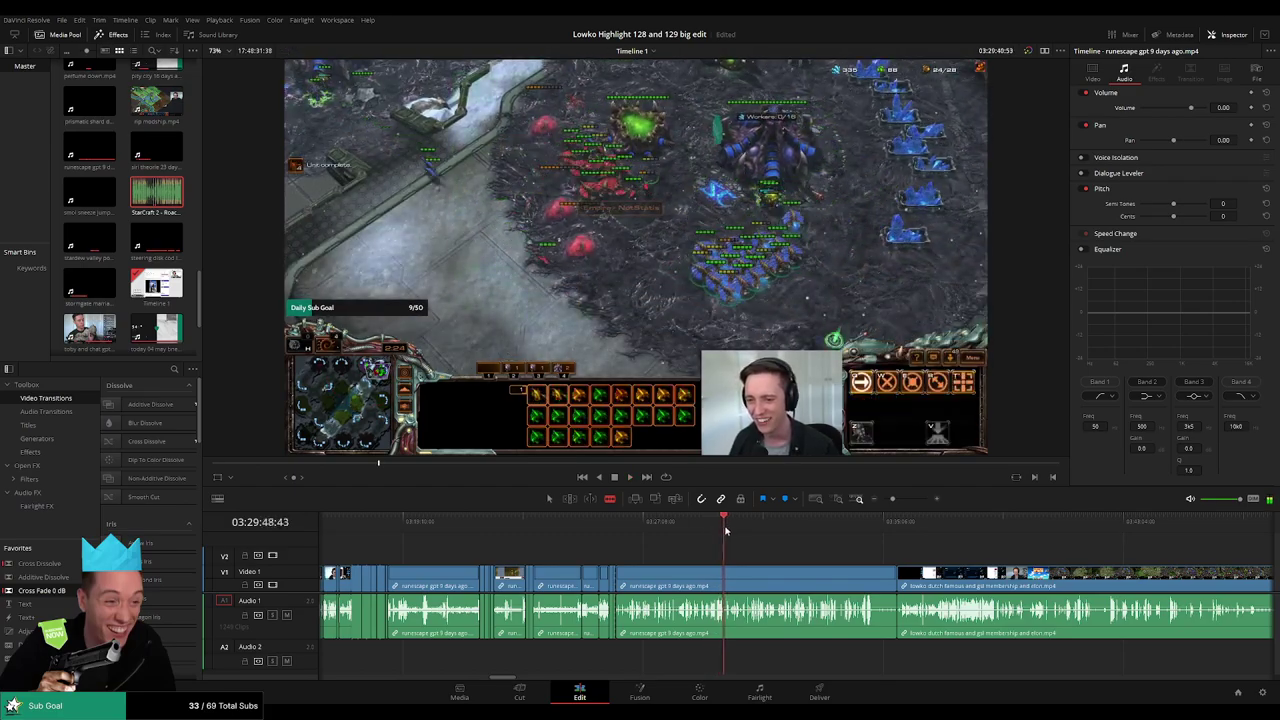
pyautogui.moveTo(723, 530); pyautogui.dragTo(878, 531)
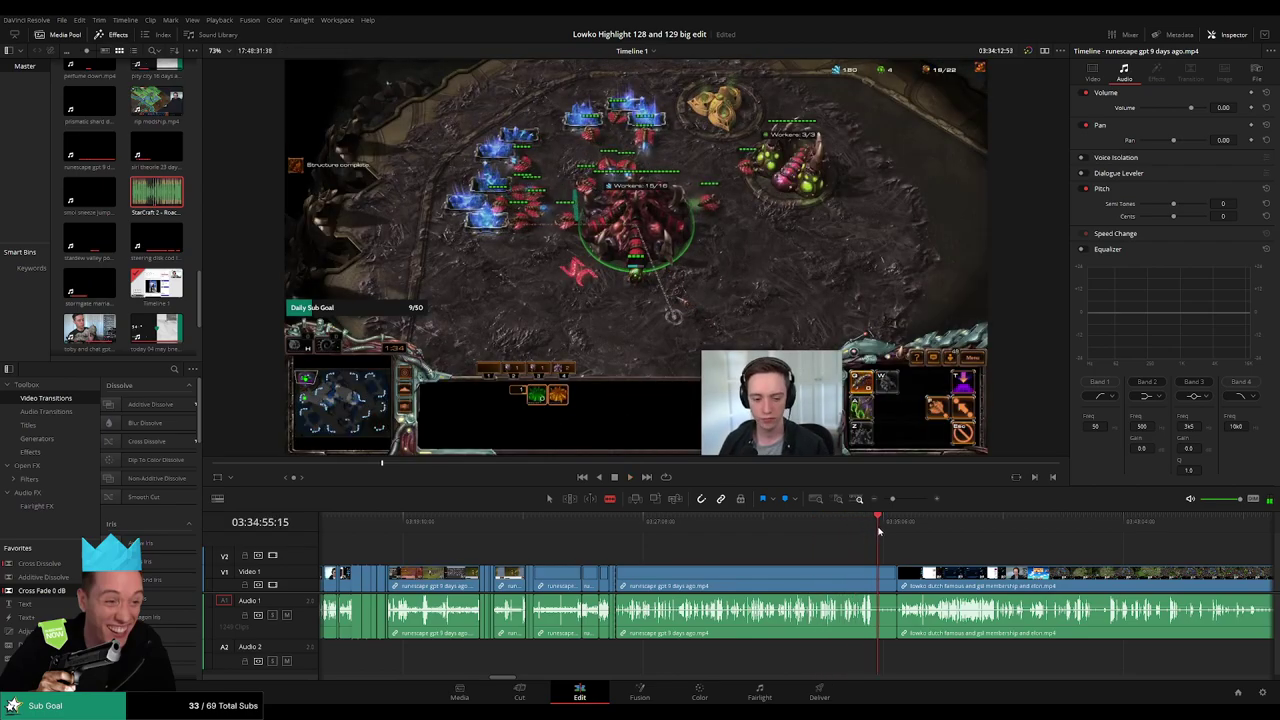
pyautogui.press('a')
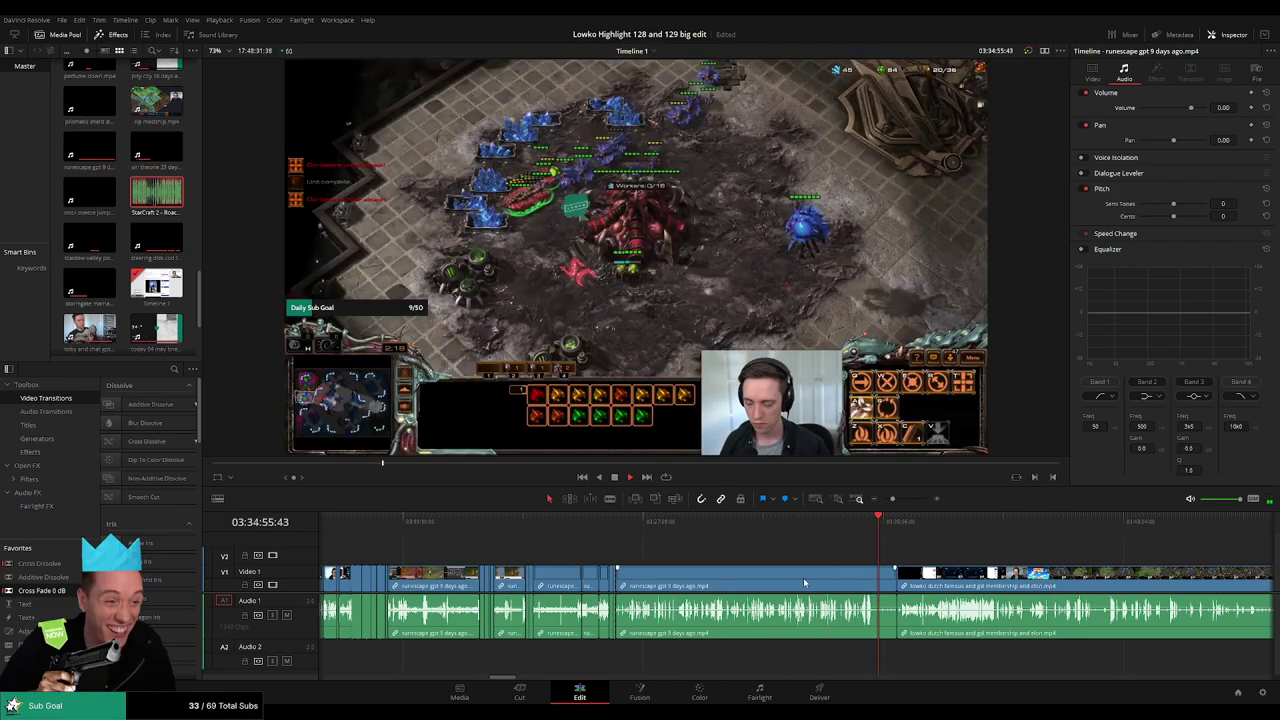
pyautogui.click(805, 582)
pyautogui.press('Delete')
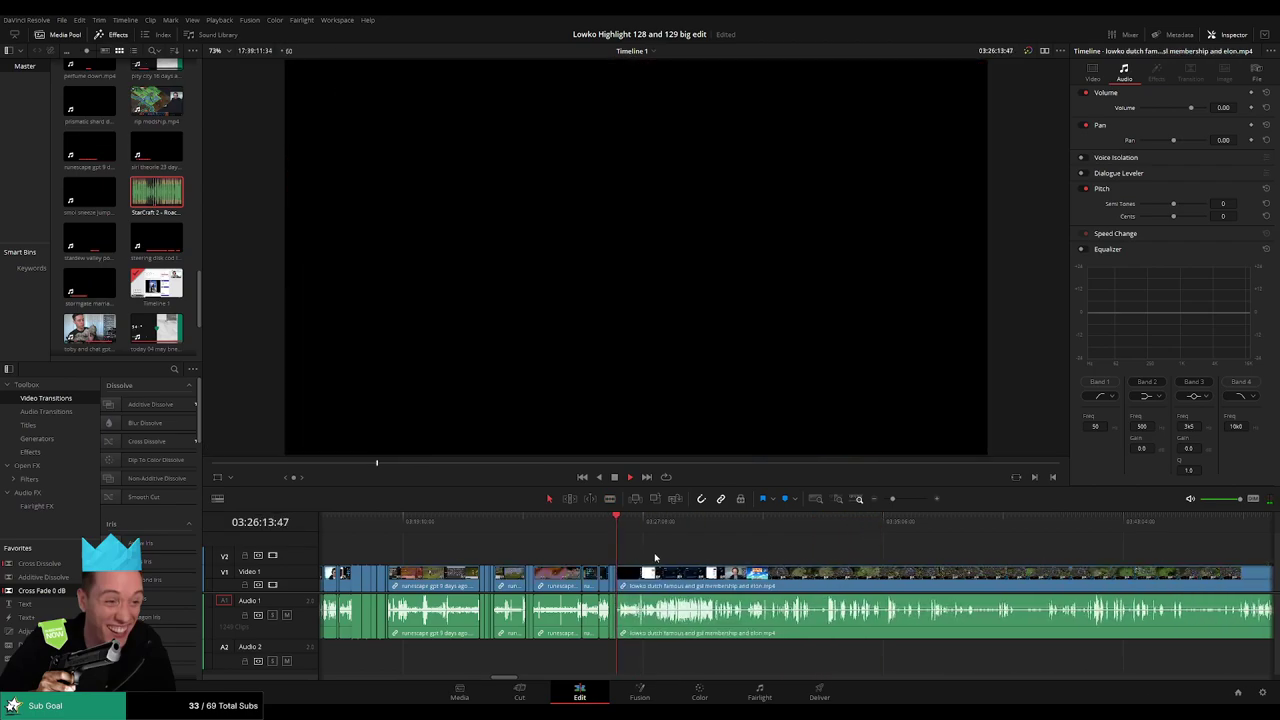
# - Skim the lowko dutch famous and gsl membership and elon clip from its start to the Elon Musk segment near 03:59:58
pyautogui.press('space')
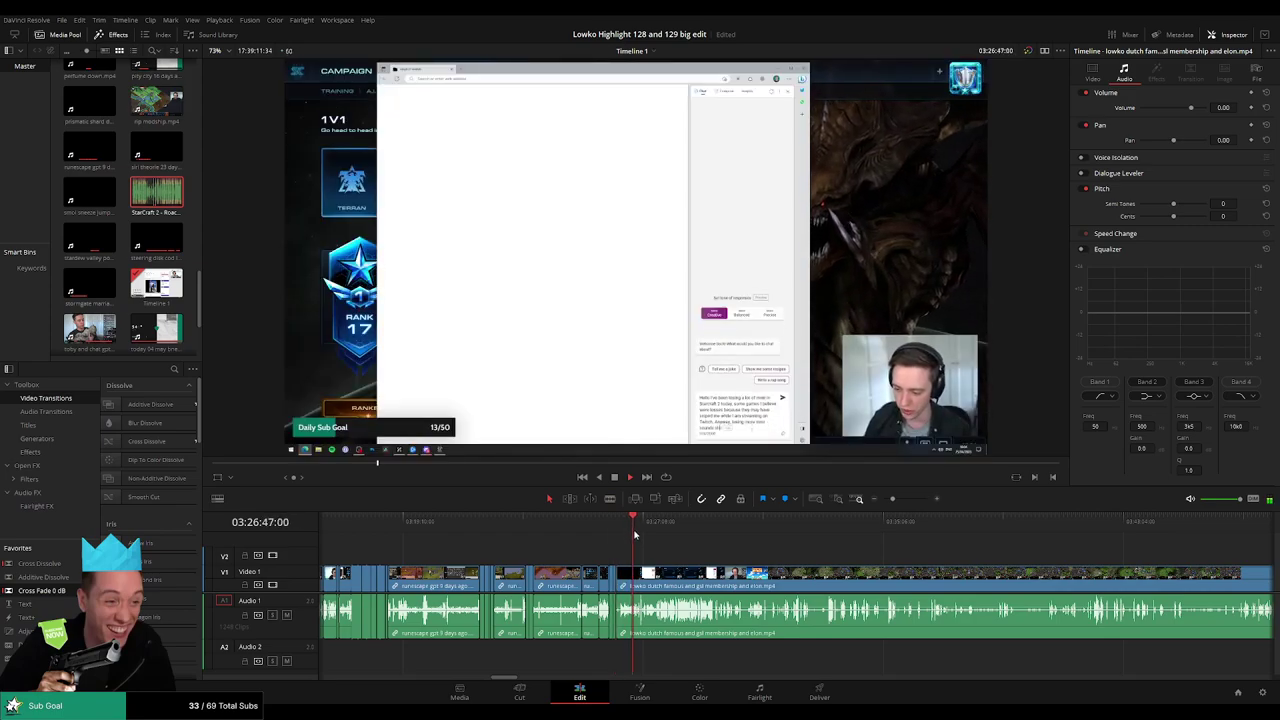
pyautogui.moveTo(646, 529); pyautogui.dragTo(553, 543)
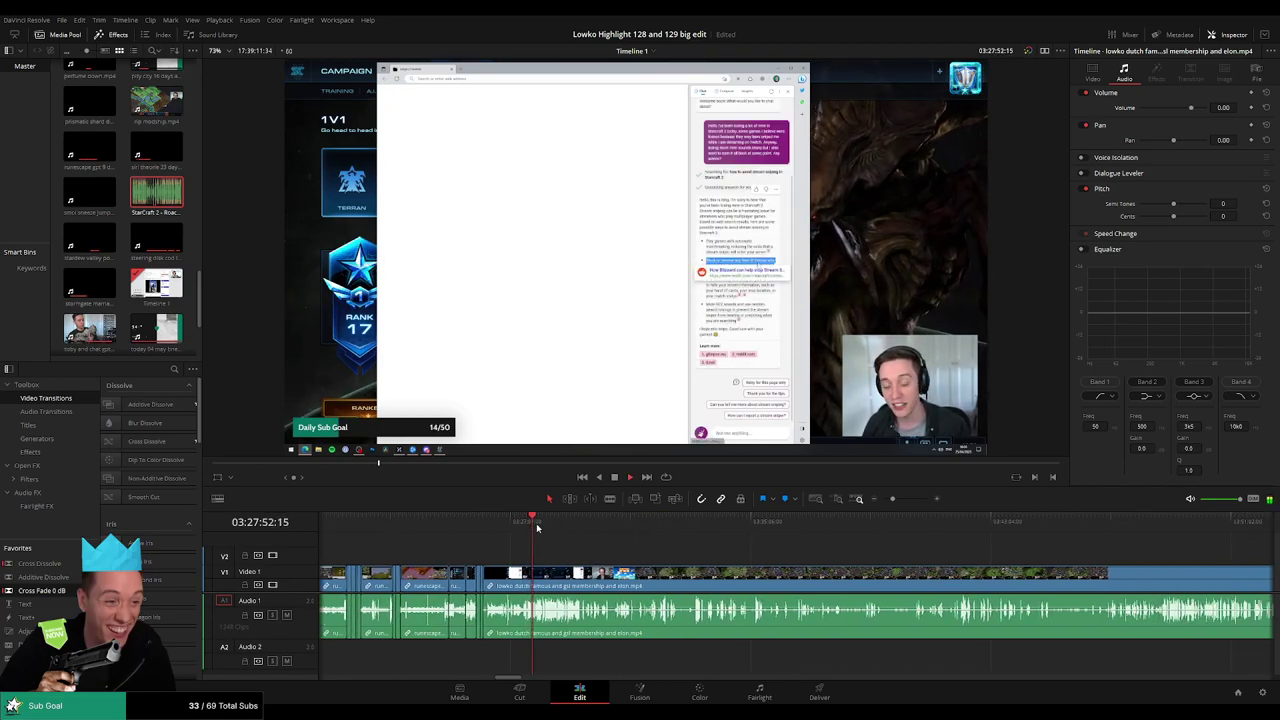
pyautogui.moveTo(537, 529); pyautogui.dragTo(938, 531)
pyautogui.hscroll(5, 700, 560)
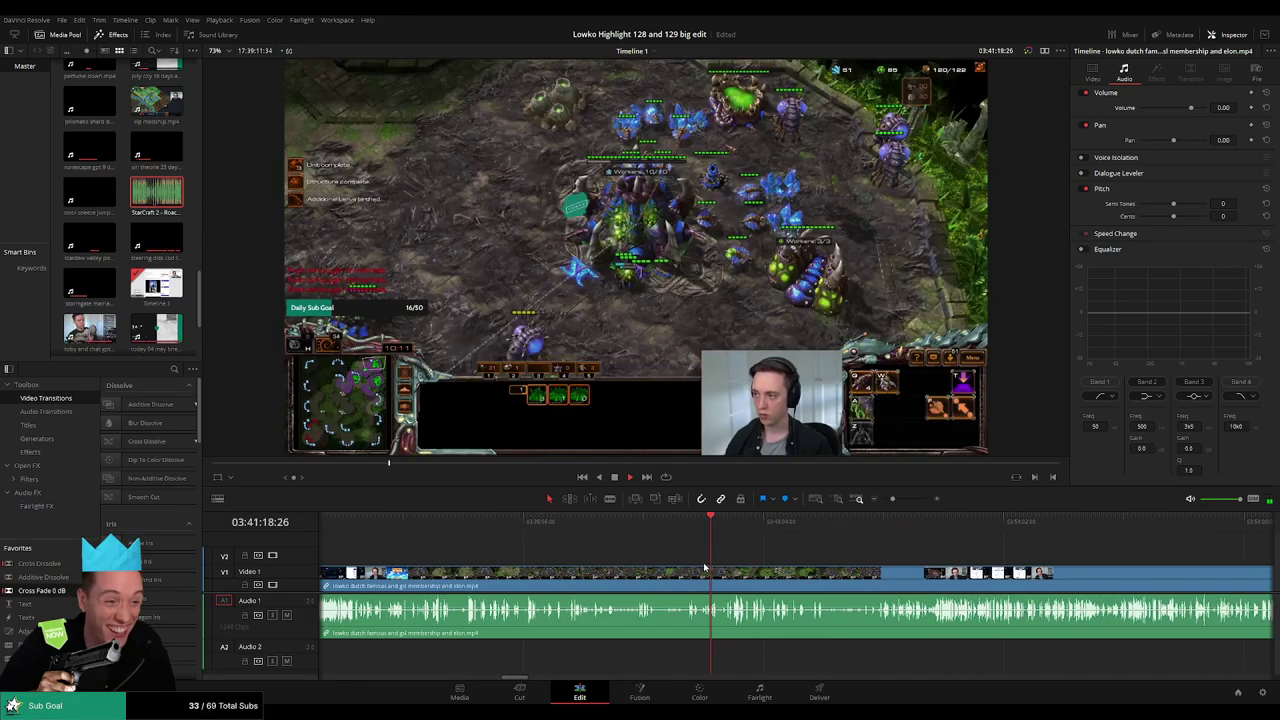
pyautogui.moveTo(478, 543); pyautogui.dragTo(890, 543)
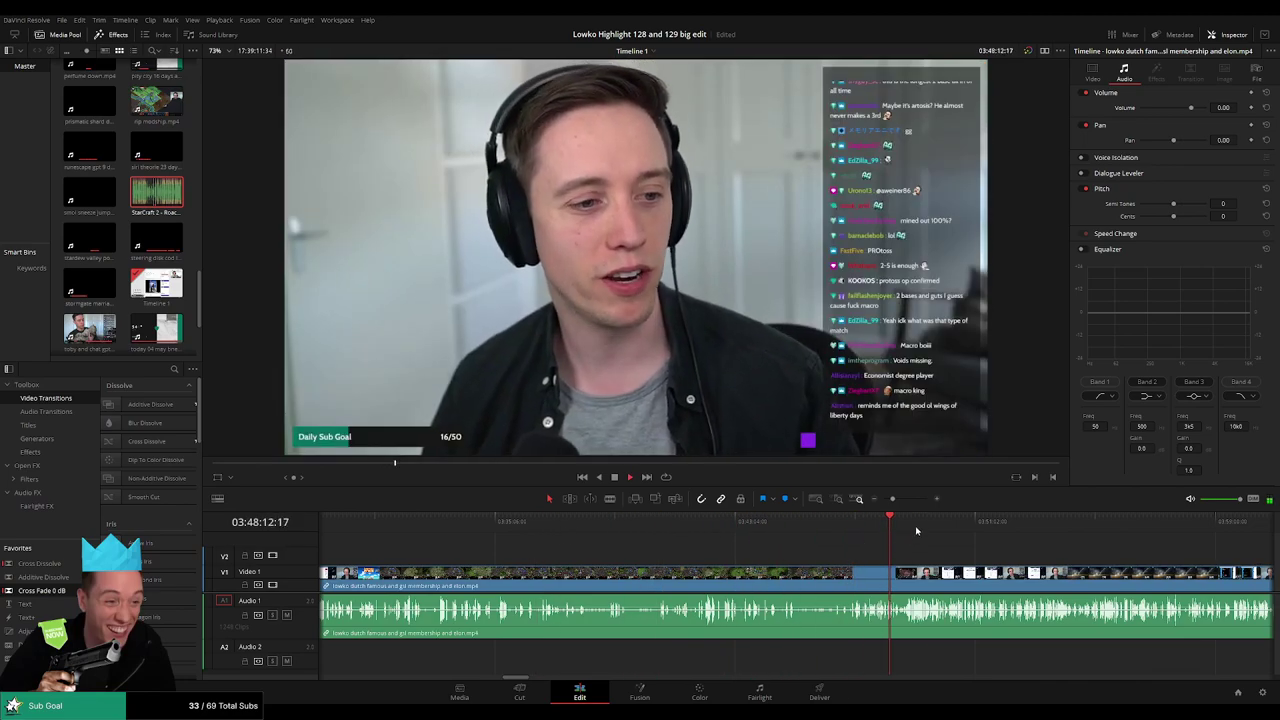
pyautogui.click(917, 531)
pyautogui.moveTo(937, 527); pyautogui.dragTo(953, 527)
pyautogui.click(1002, 523)
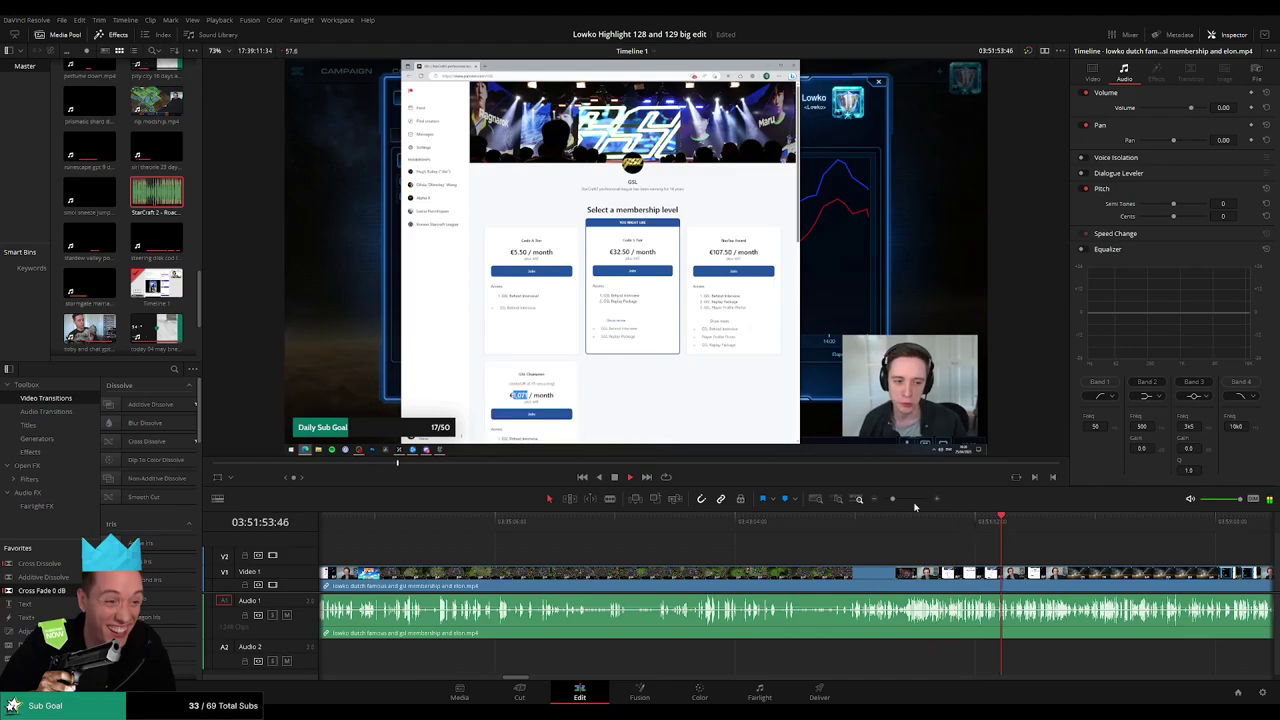
pyautogui.moveTo(893, 499); pyautogui.dragTo(885, 501)
pyautogui.click(829, 527)
pyautogui.click(844, 526)
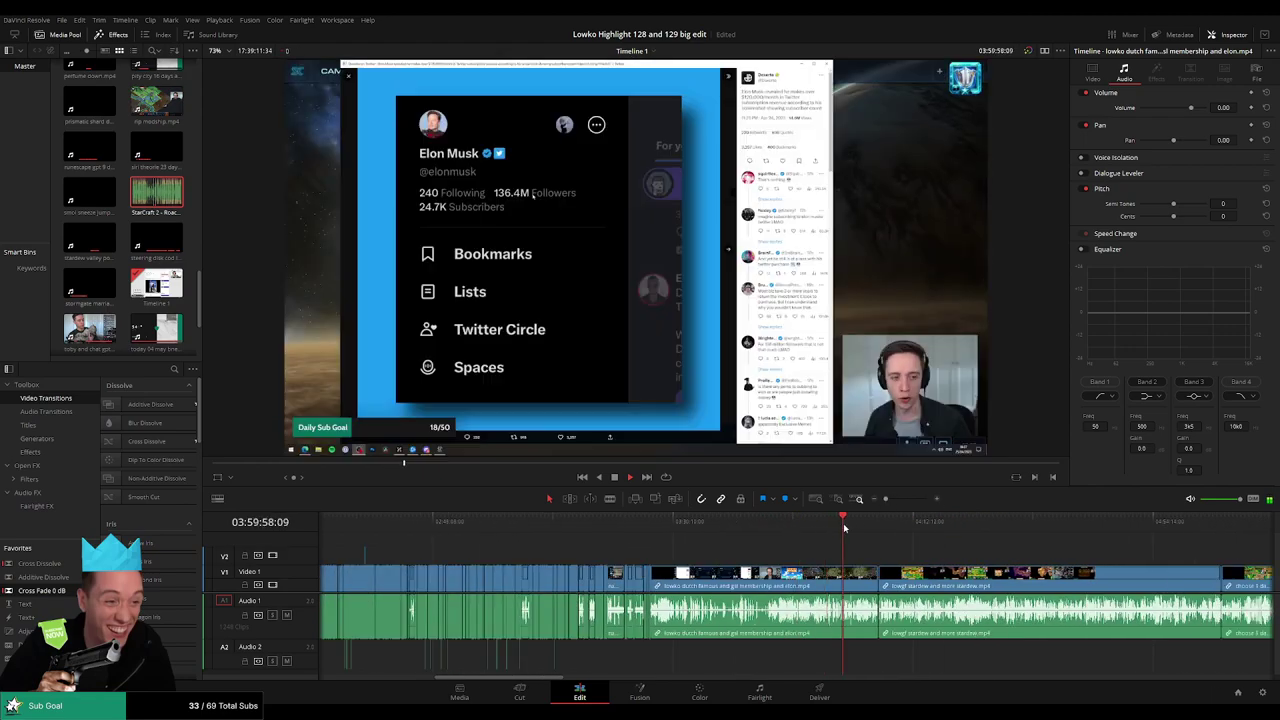
# - Review the footage between about 03:59:05 and 03:59:41 to find where the Elon Musk topic begins
pyautogui.scroll(3, 852, 553)
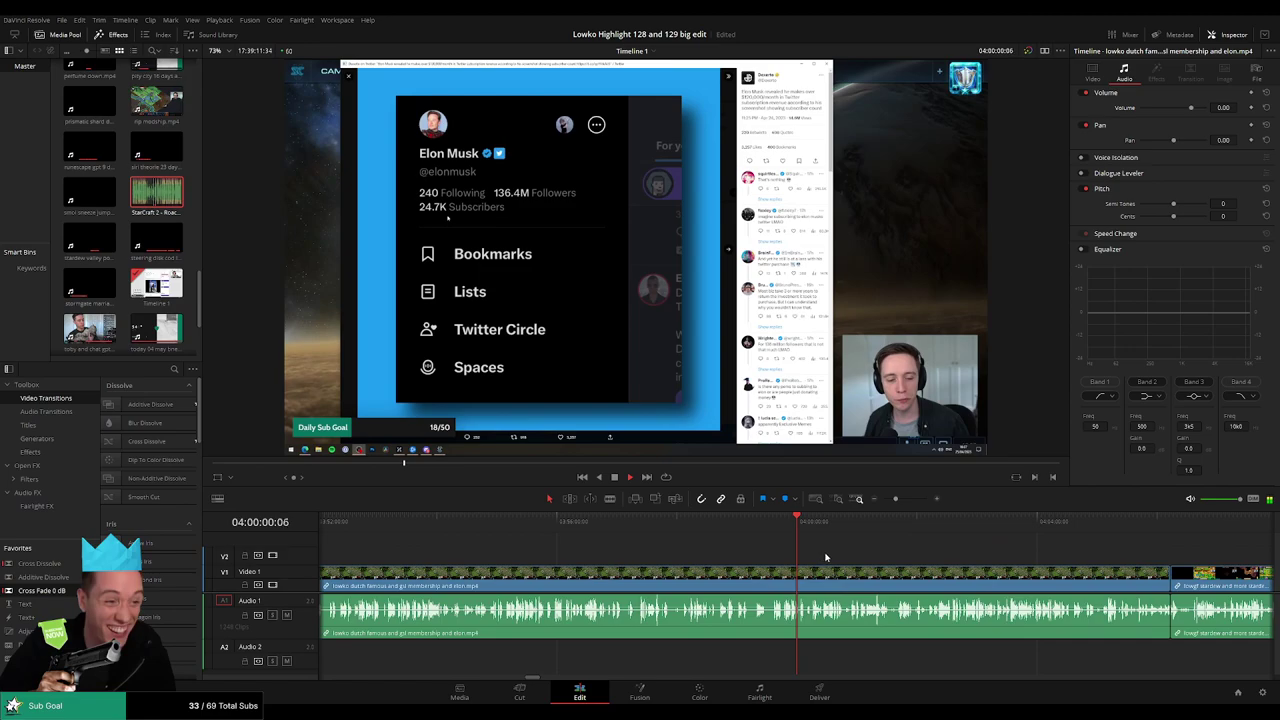
pyautogui.scroll(2, 828, 575)
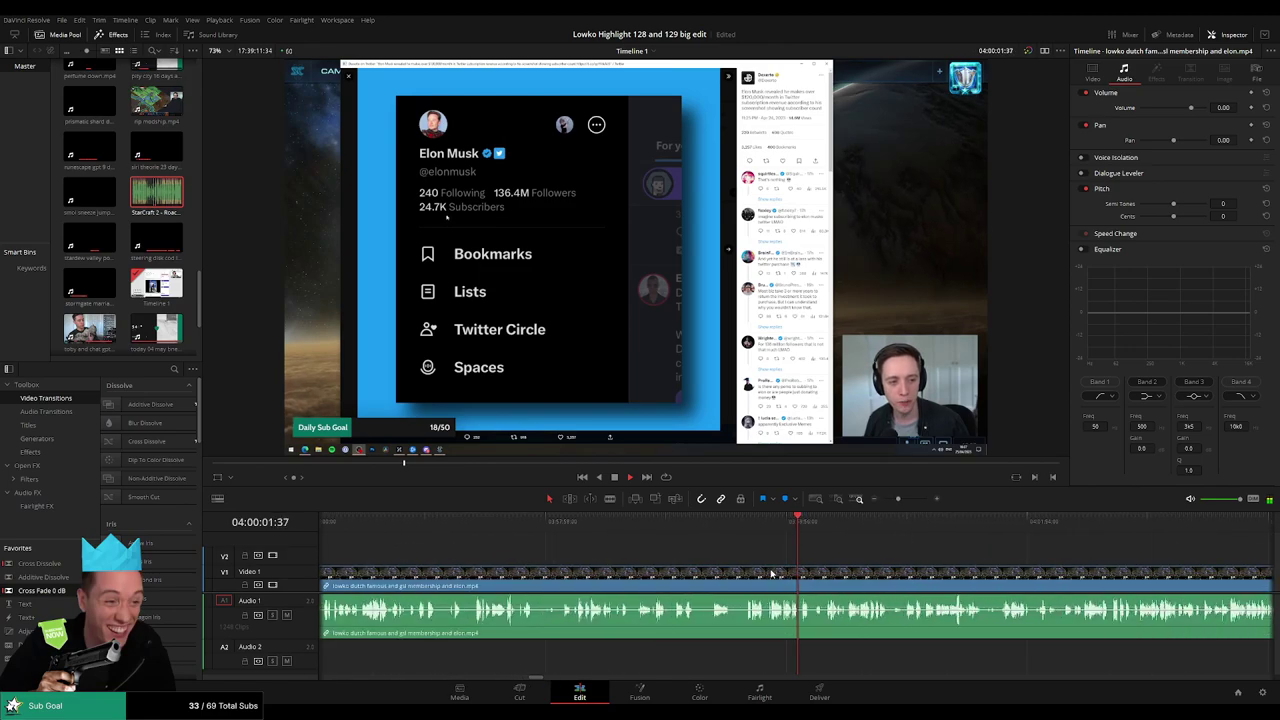
pyautogui.click(743, 528)
pyautogui.scroll(2, 785, 550)
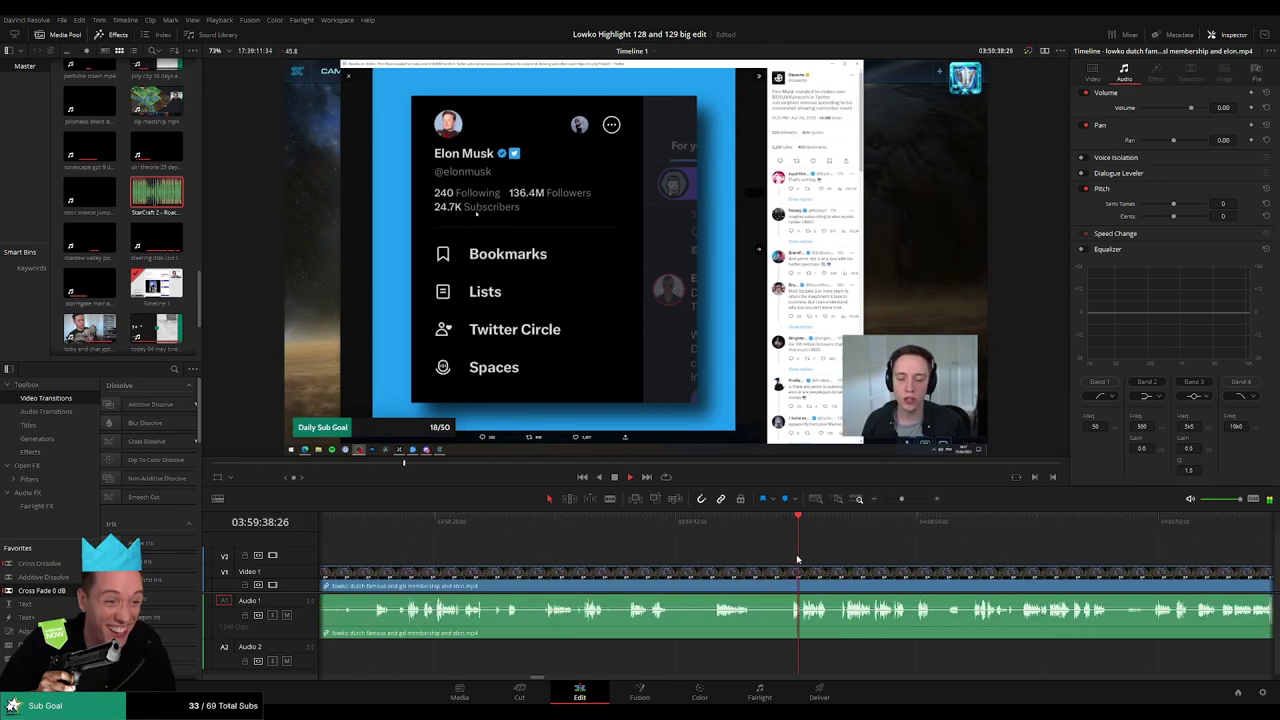
pyautogui.click(717, 525)
pyautogui.click(645, 530)
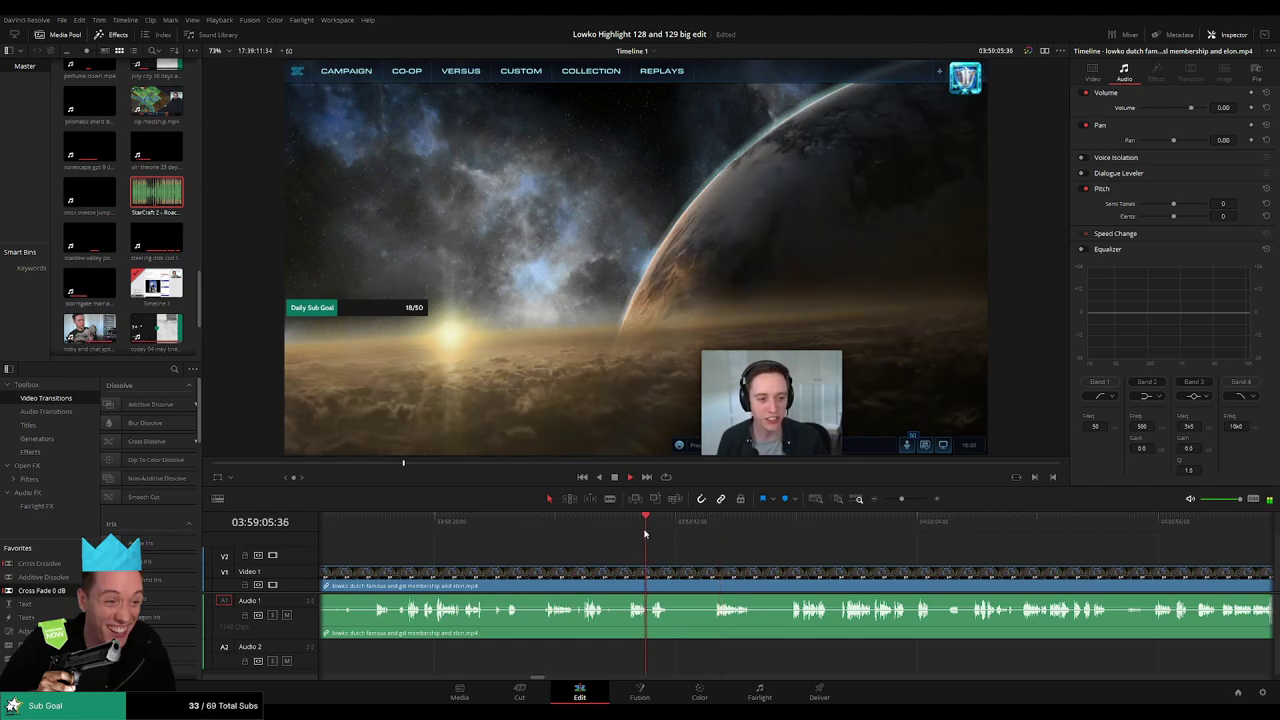
pyautogui.click(704, 530)
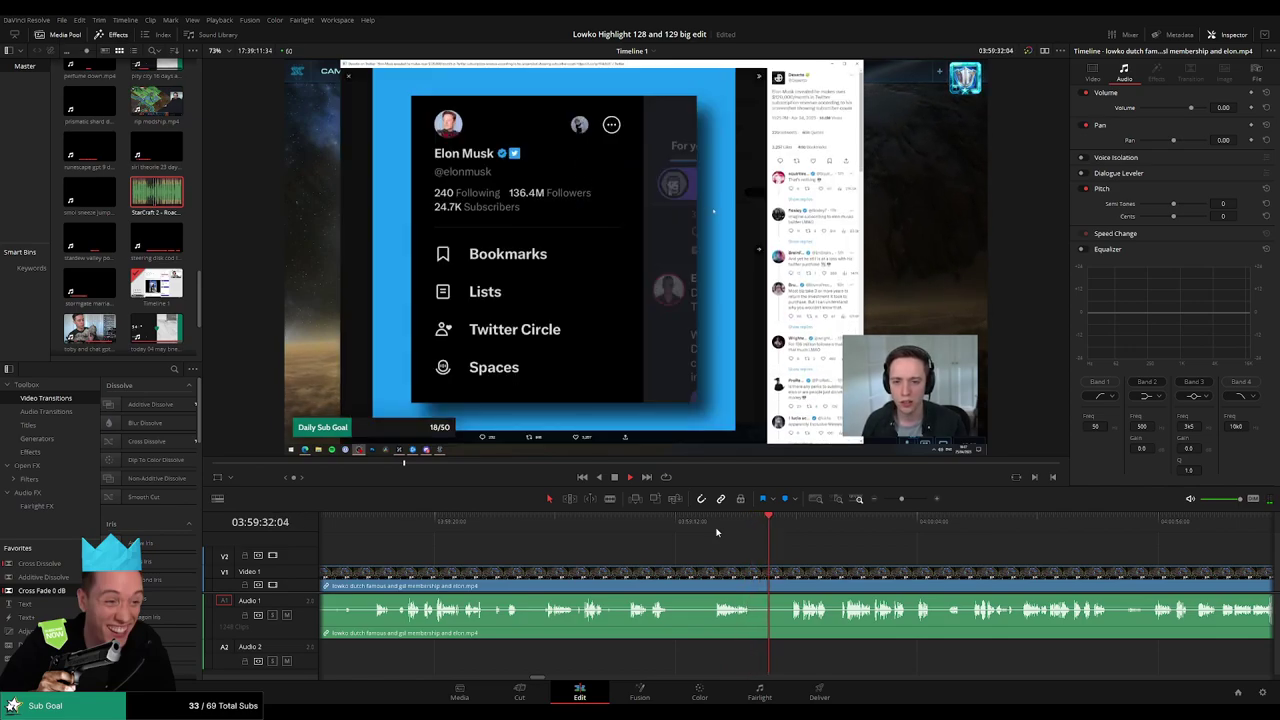
pyautogui.click(791, 520)
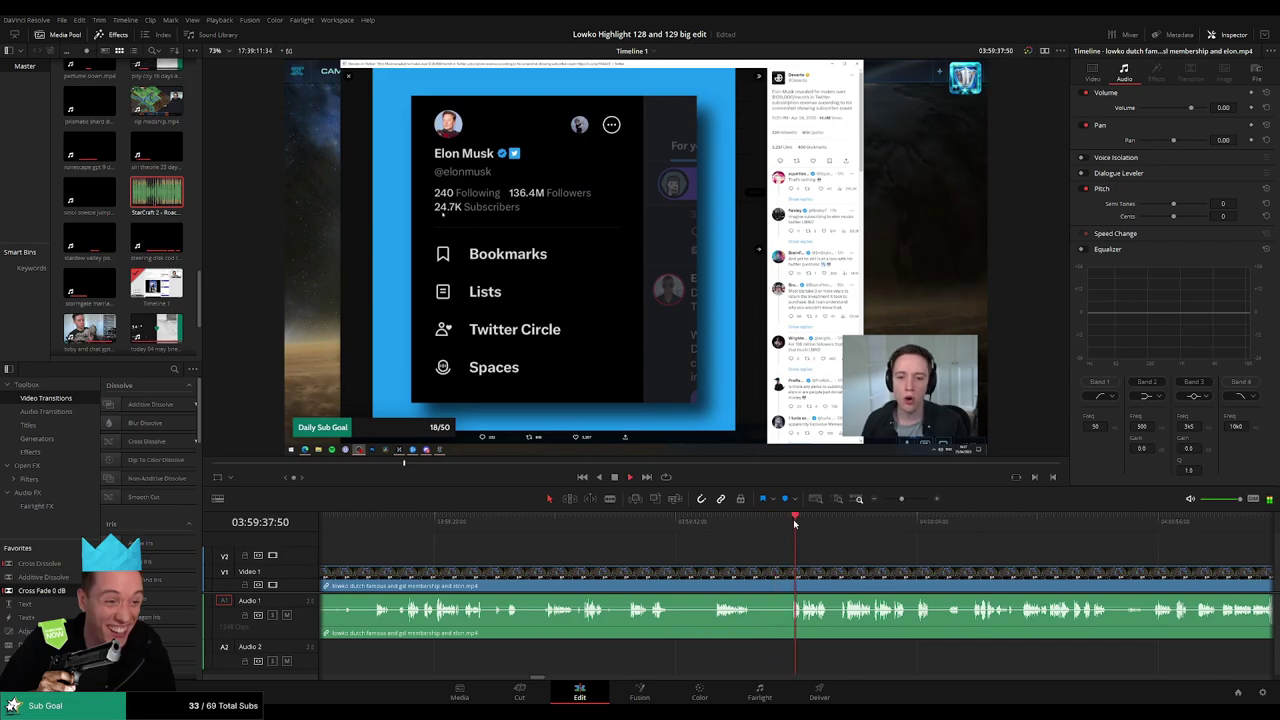
pyautogui.hscroll(3, 749, 554)
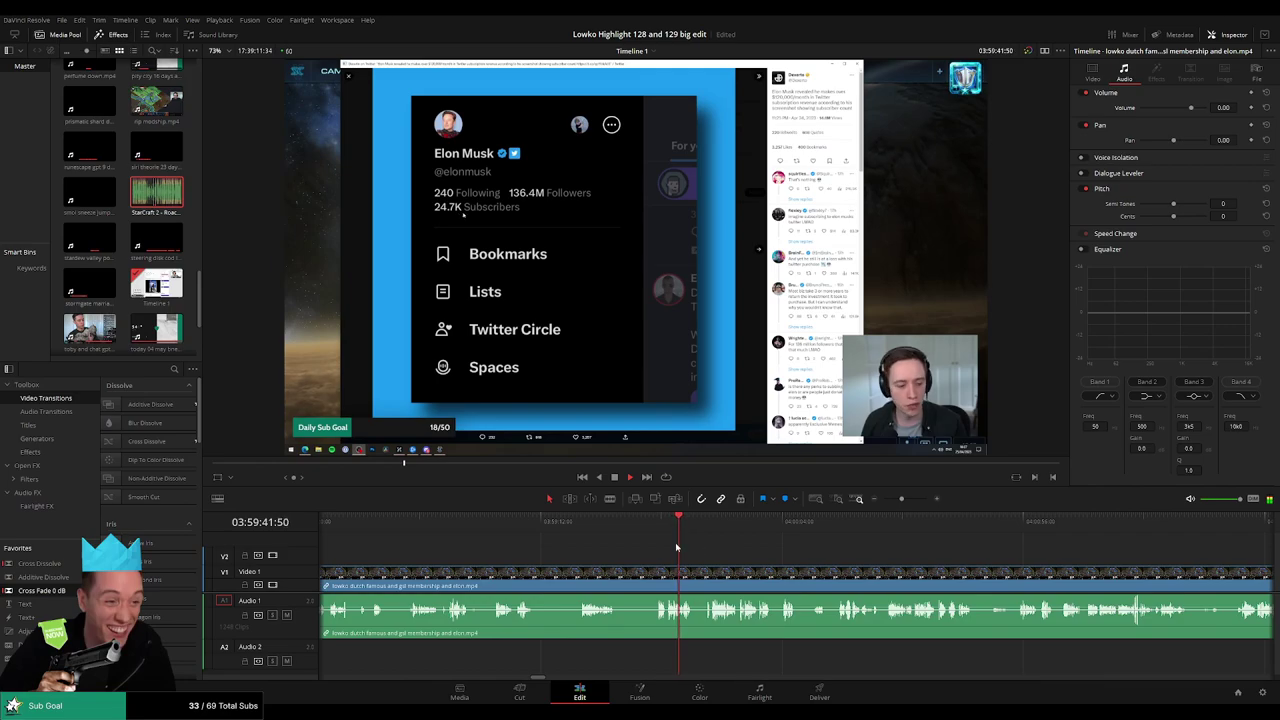
# - Split the clip at about 03:59:20, 03:59:28 and 03:59:37, delete the section between the last two cuts, and close the gap
pyautogui.press('b')
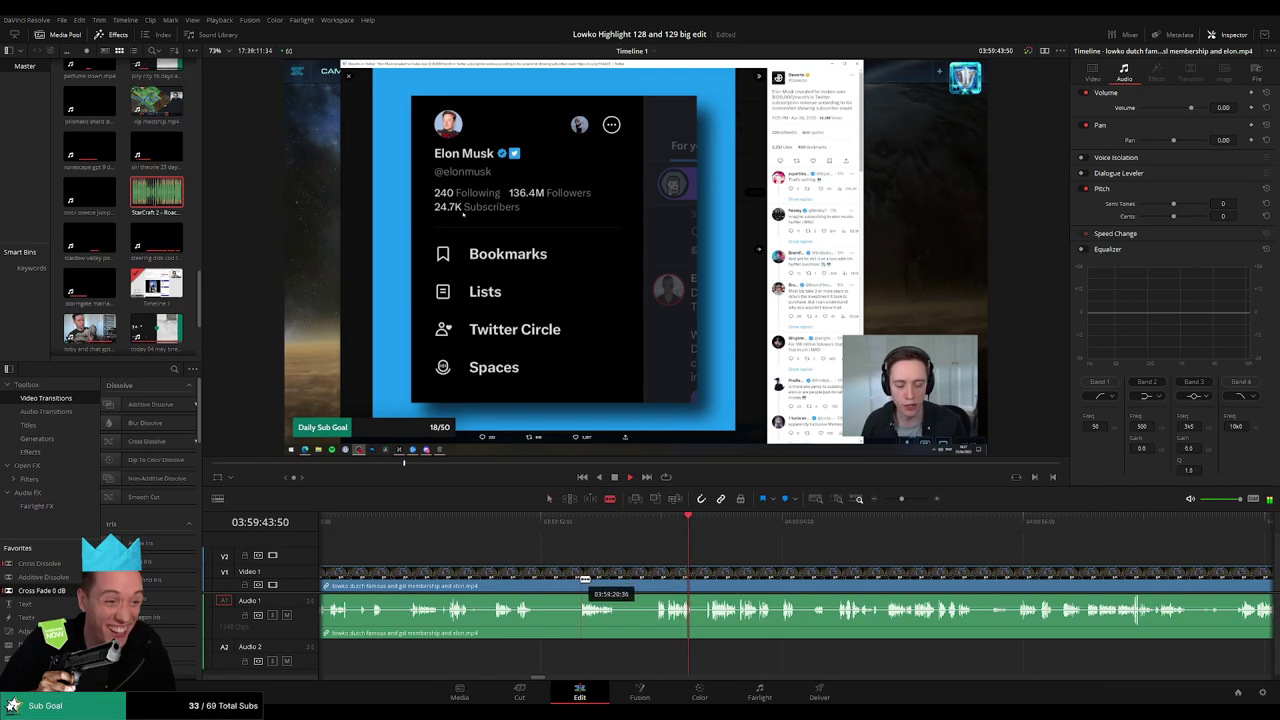
pyautogui.click(584, 579)
pyautogui.click(617, 578)
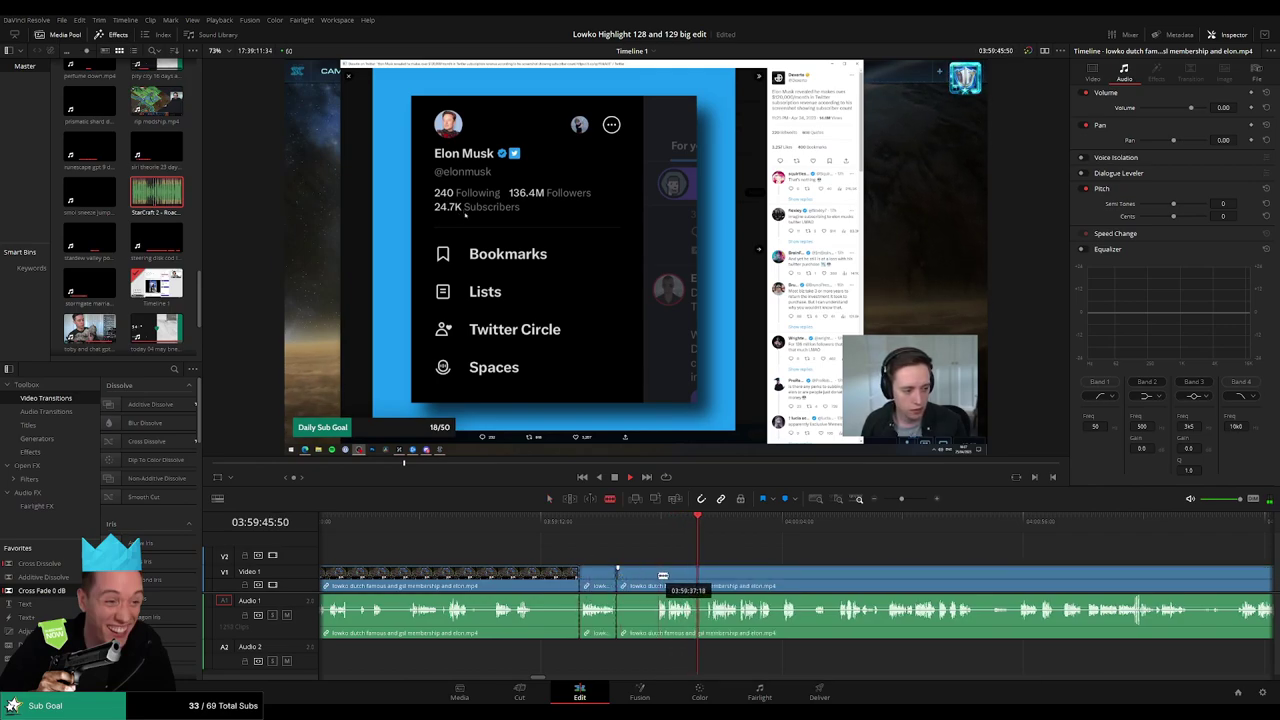
pyautogui.click(657, 578)
pyautogui.press('a')
pyautogui.click(648, 583)
pyautogui.press('Delete')
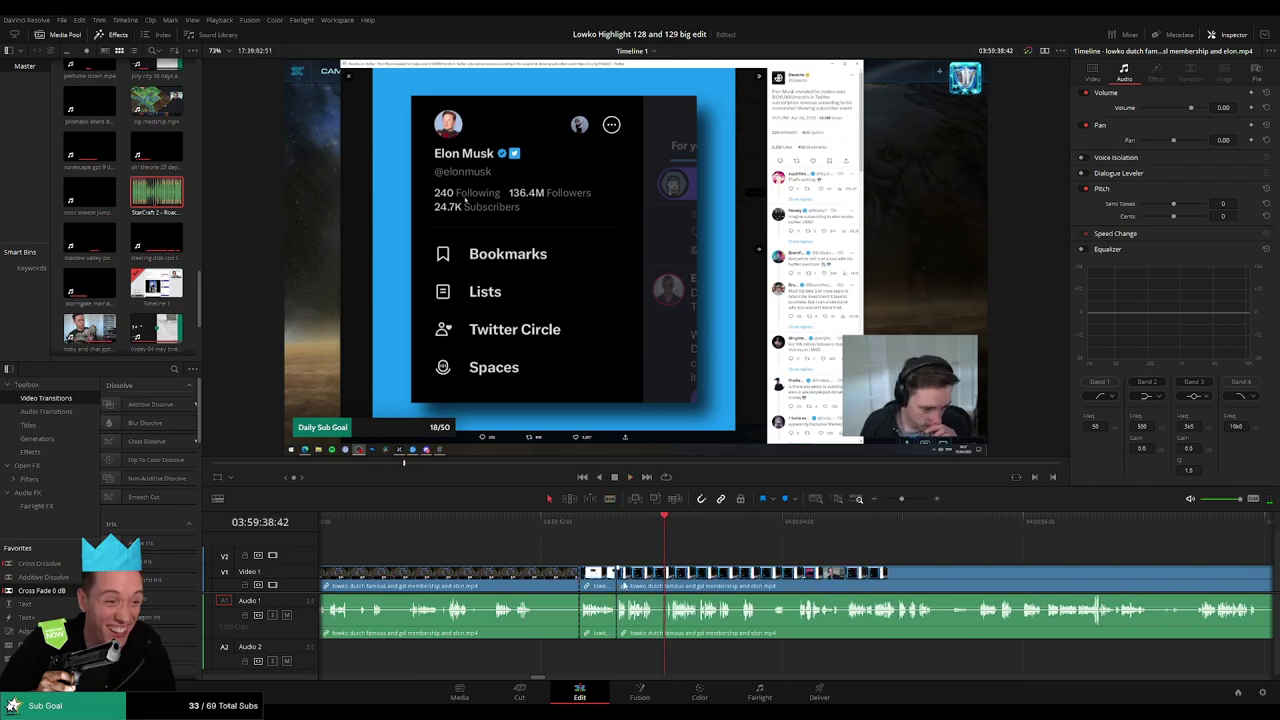
# - Delete the clip's opening footage before about 03:59:20, close the gap, and add a Cross Fade 0 dB at the join after the short first piece
pyautogui.click(522, 577)
pyautogui.press('Delete')
pyautogui.press('space')
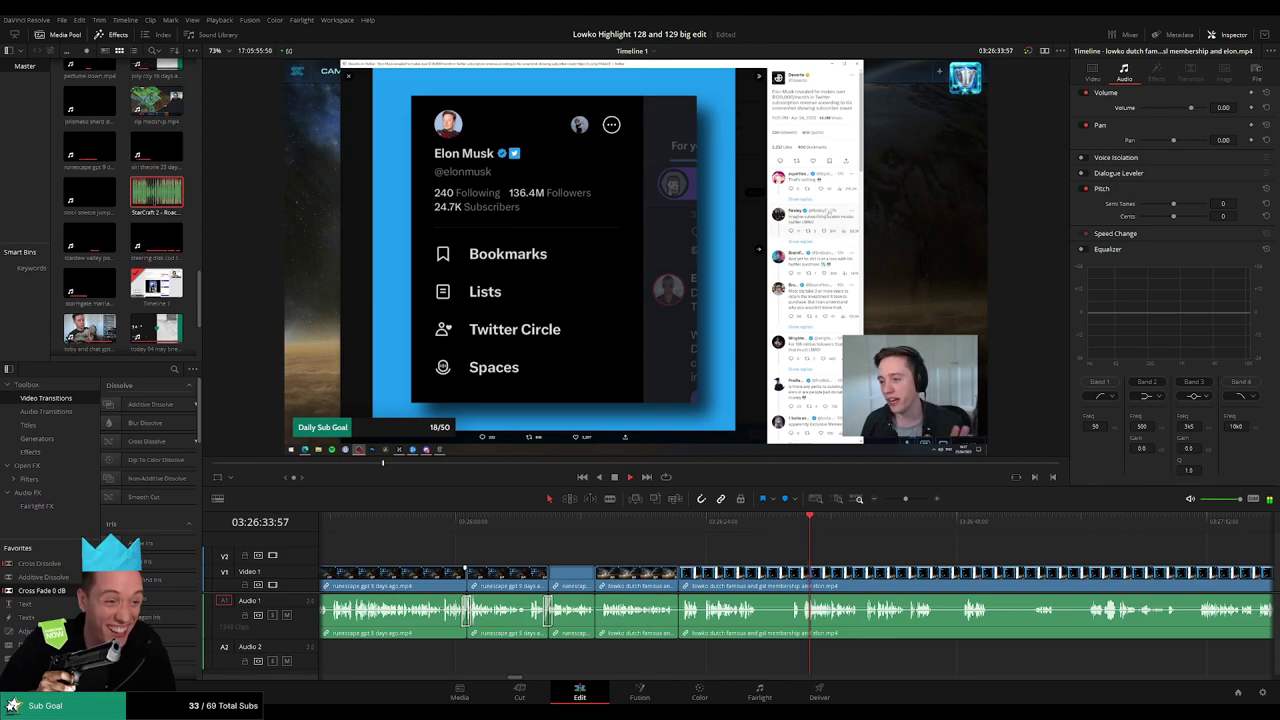
pyautogui.moveTo(676, 615); pyautogui.dragTo(679, 614)
# - Remove the pause from about 03:26:29 to 03:26:32, close the gap, and cross-fade the audio join
pyautogui.press('b')
pyautogui.click(759, 575)
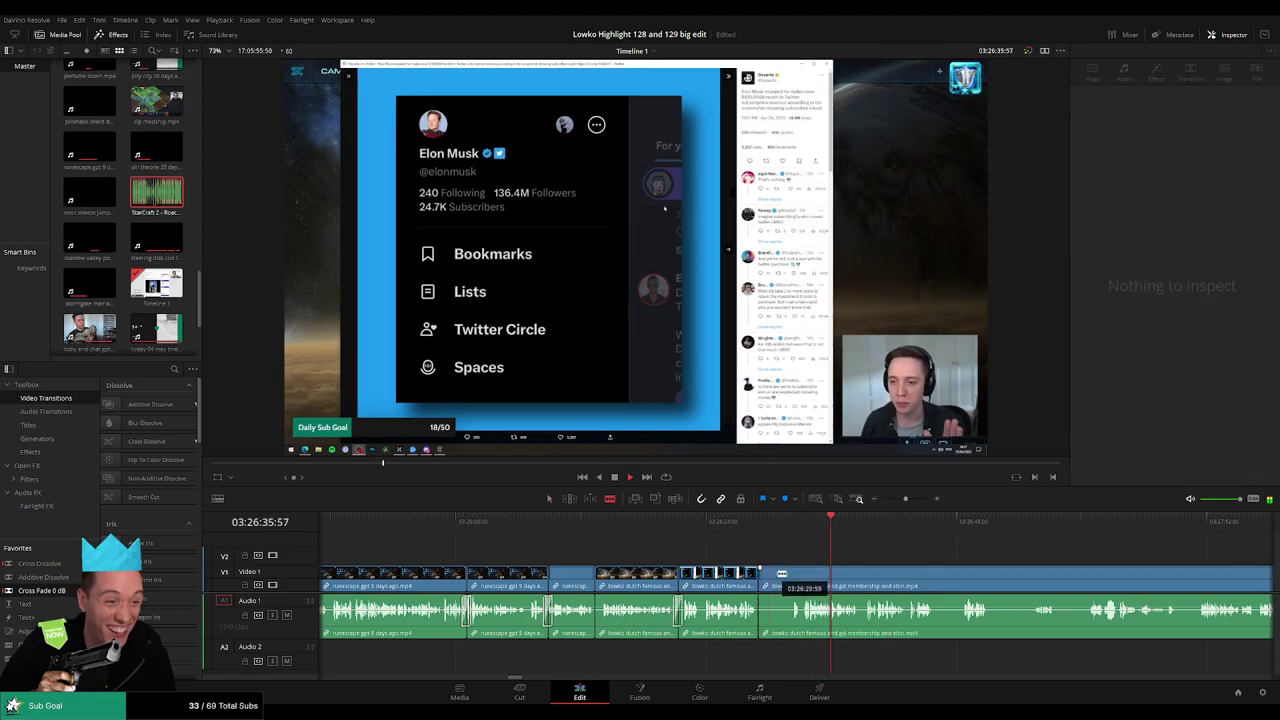
pyautogui.press('a')
pyautogui.click(800, 580)
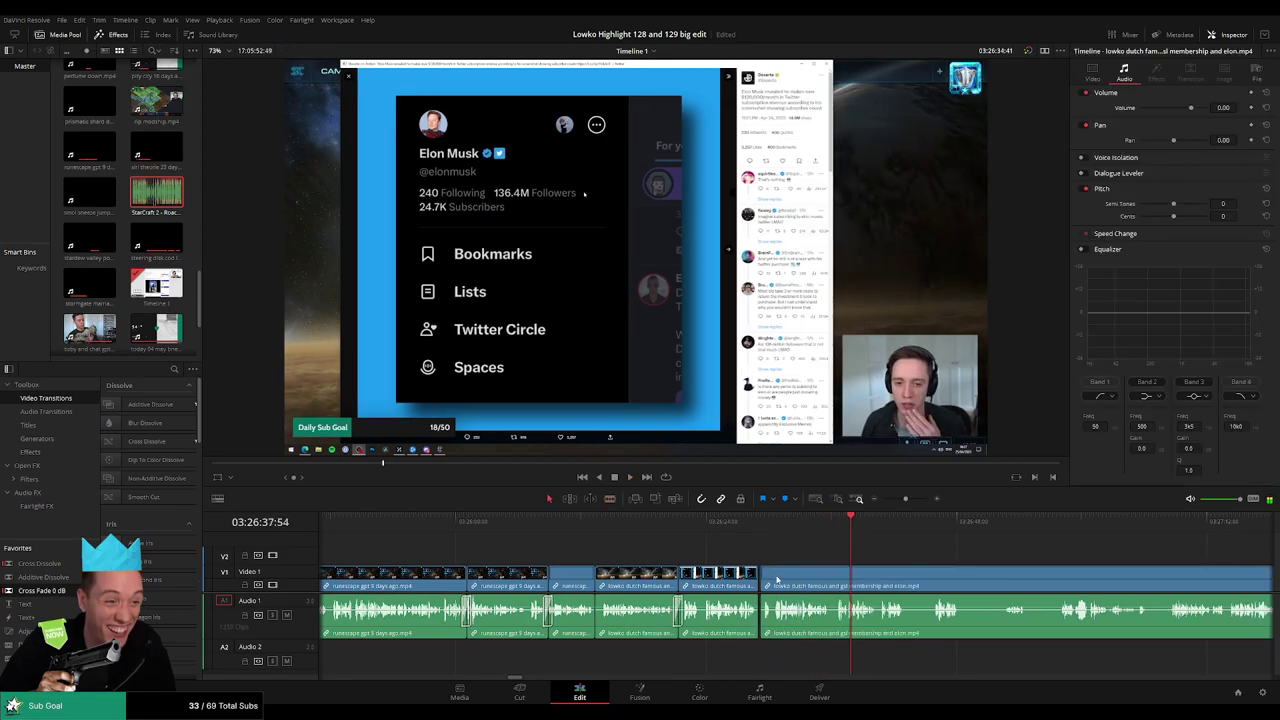
pyautogui.hscroll(3, 855, 580)
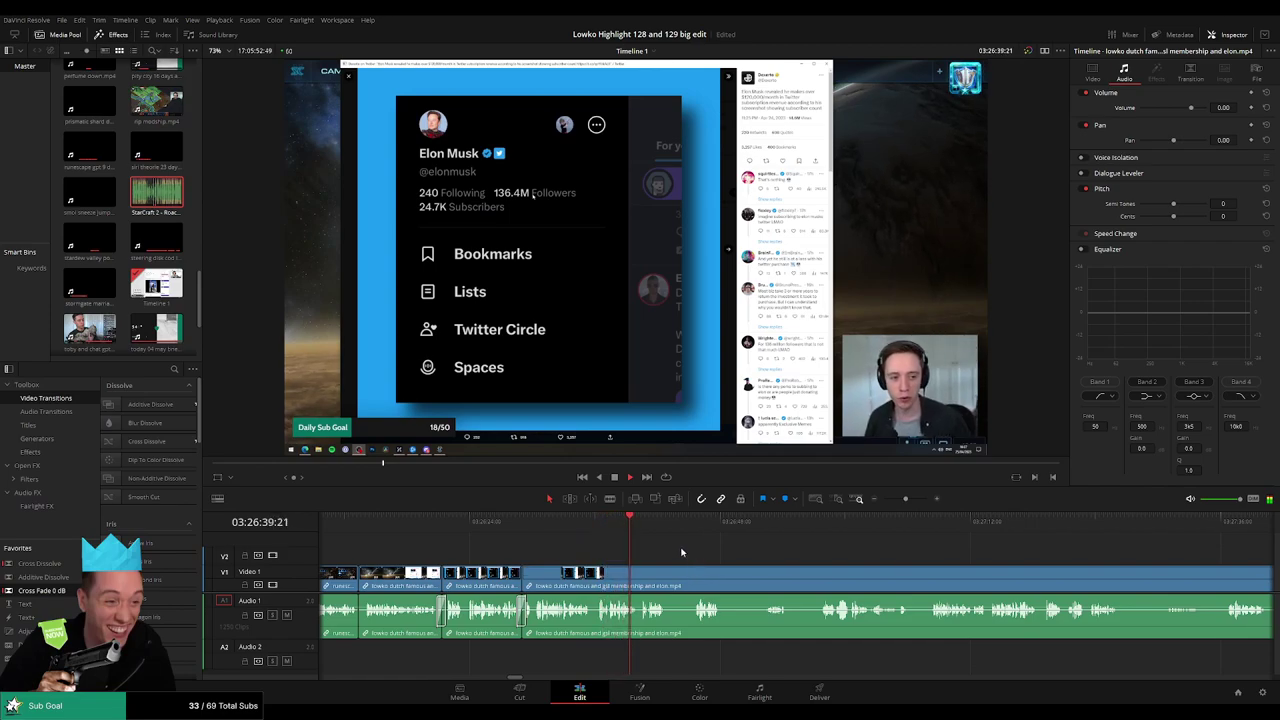
# - Cut out the pause from about 03:26:43 to 03:26:45 and close the gap
pyautogui.hscroll(3, 632, 545)
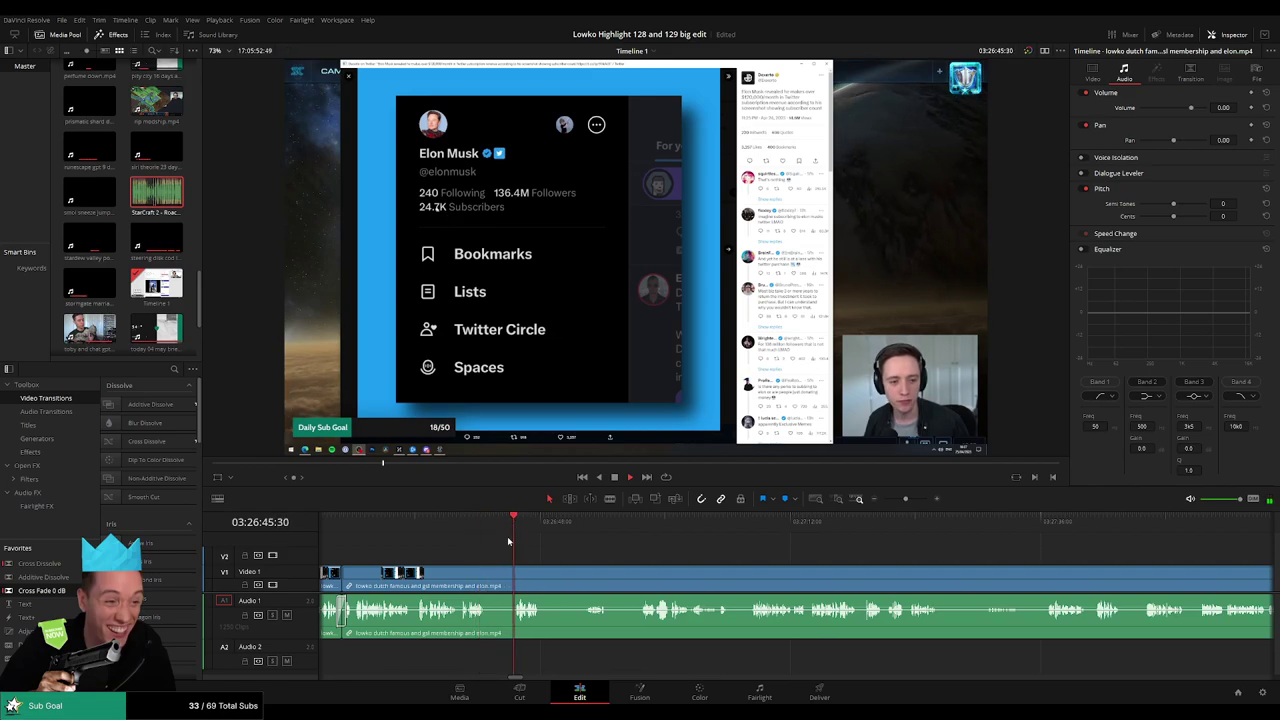
pyautogui.press('b')
pyautogui.click(487, 576)
pyautogui.click(515, 572)
pyautogui.press('a')
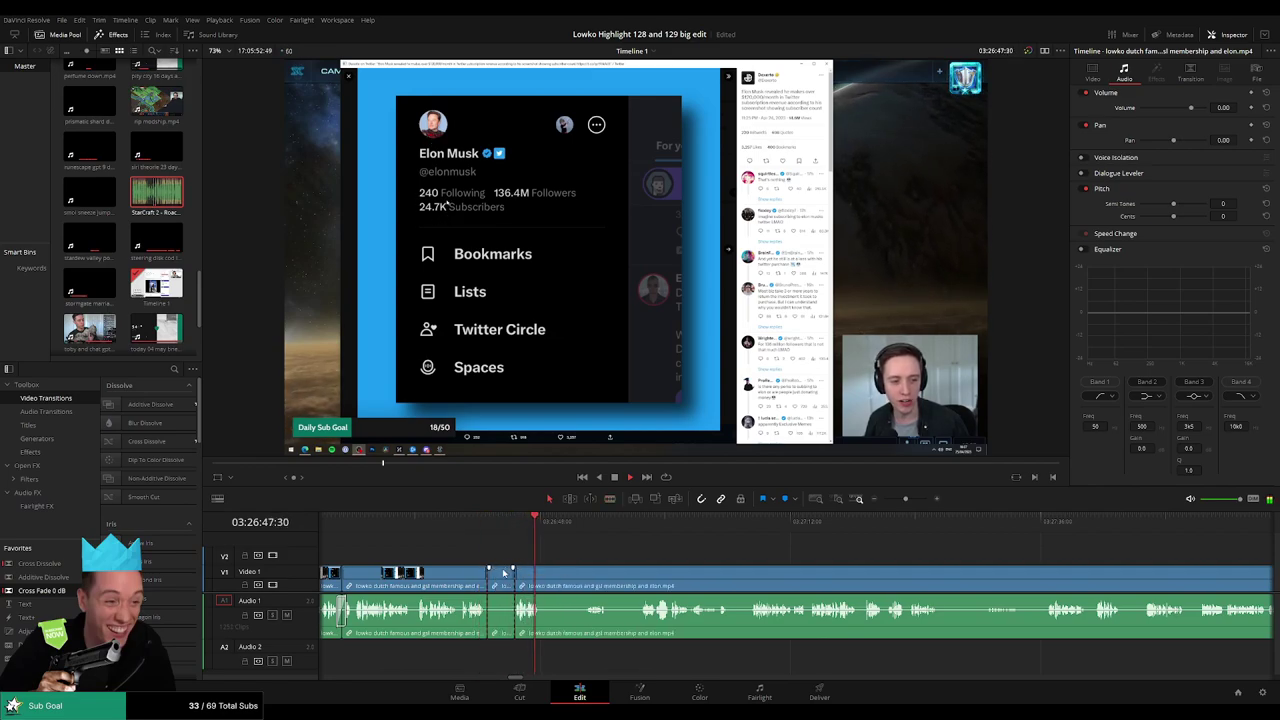
pyautogui.click(503, 573)
pyautogui.press('Delete')
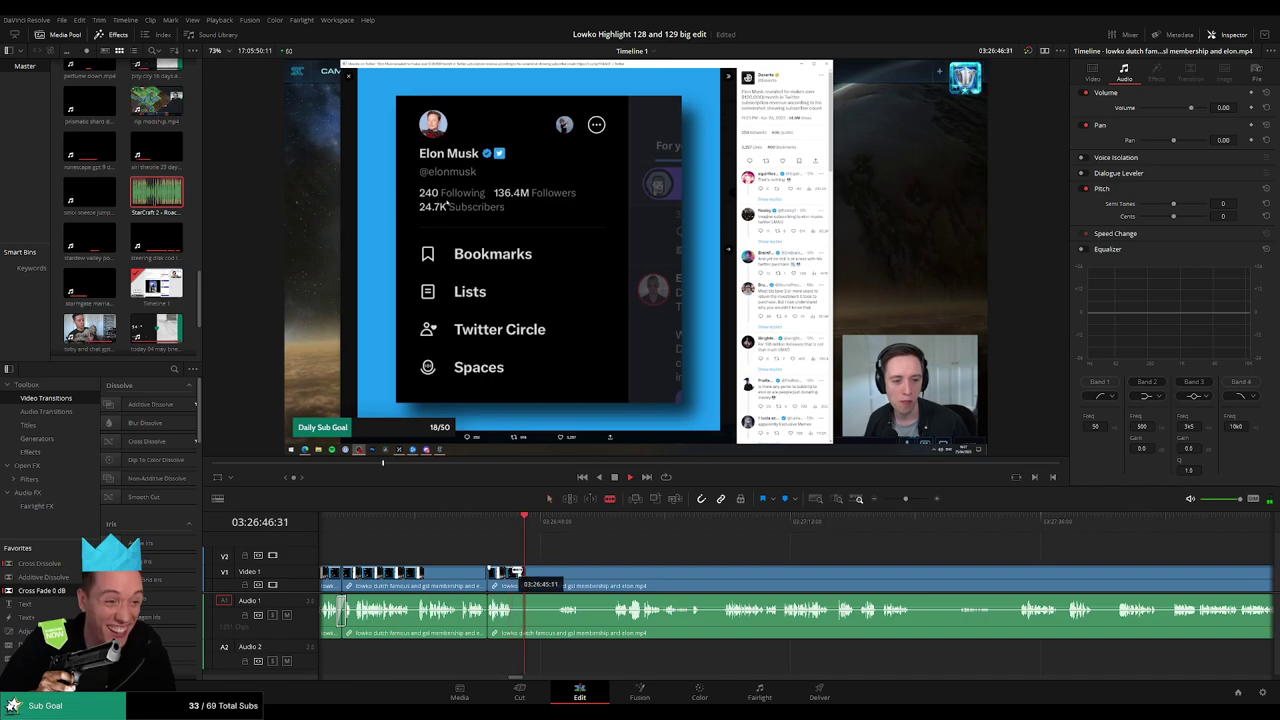
# - Delete the section from about 03:26:45 to 03:26:49, close the gap, and cross-fade the two neighbouring audio joins
pyautogui.click(513, 572)
pyautogui.click(555, 573)
pyautogui.press('a')
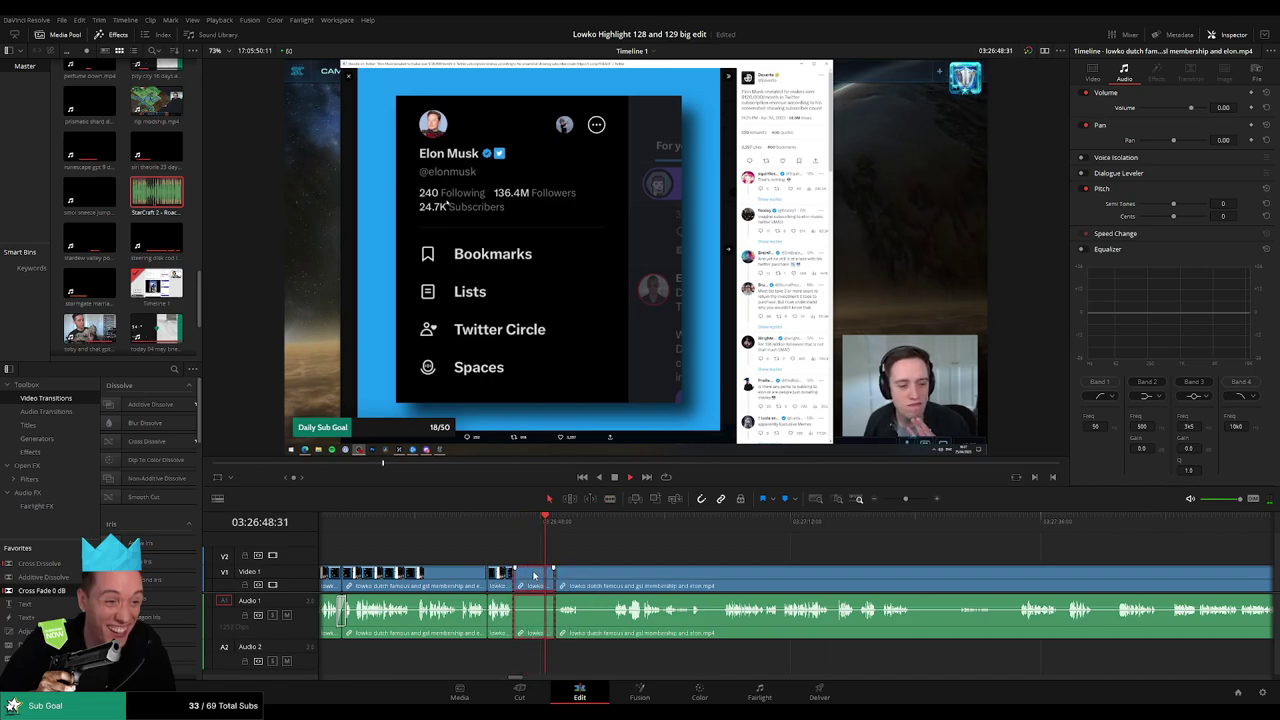
pyautogui.press('Delete')
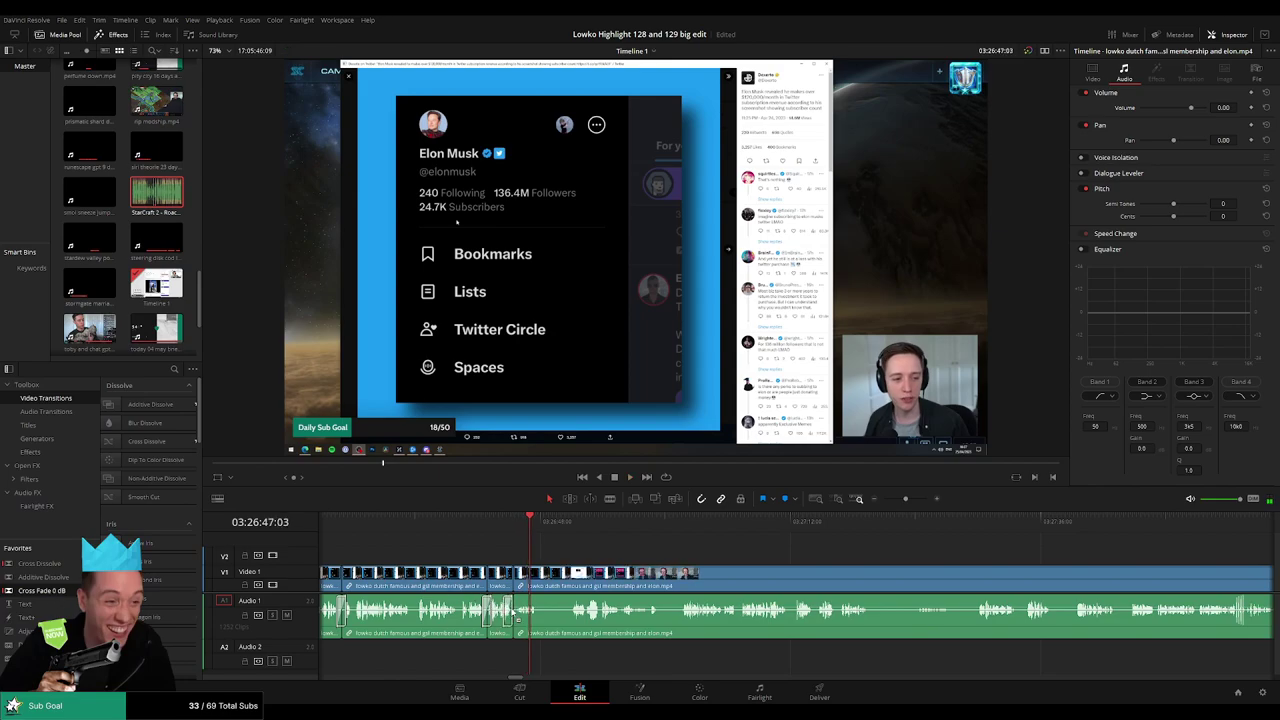
# - Cut out the pause from about 03:26:48 to 03:26:51 and close the gap
pyautogui.click(564, 525)
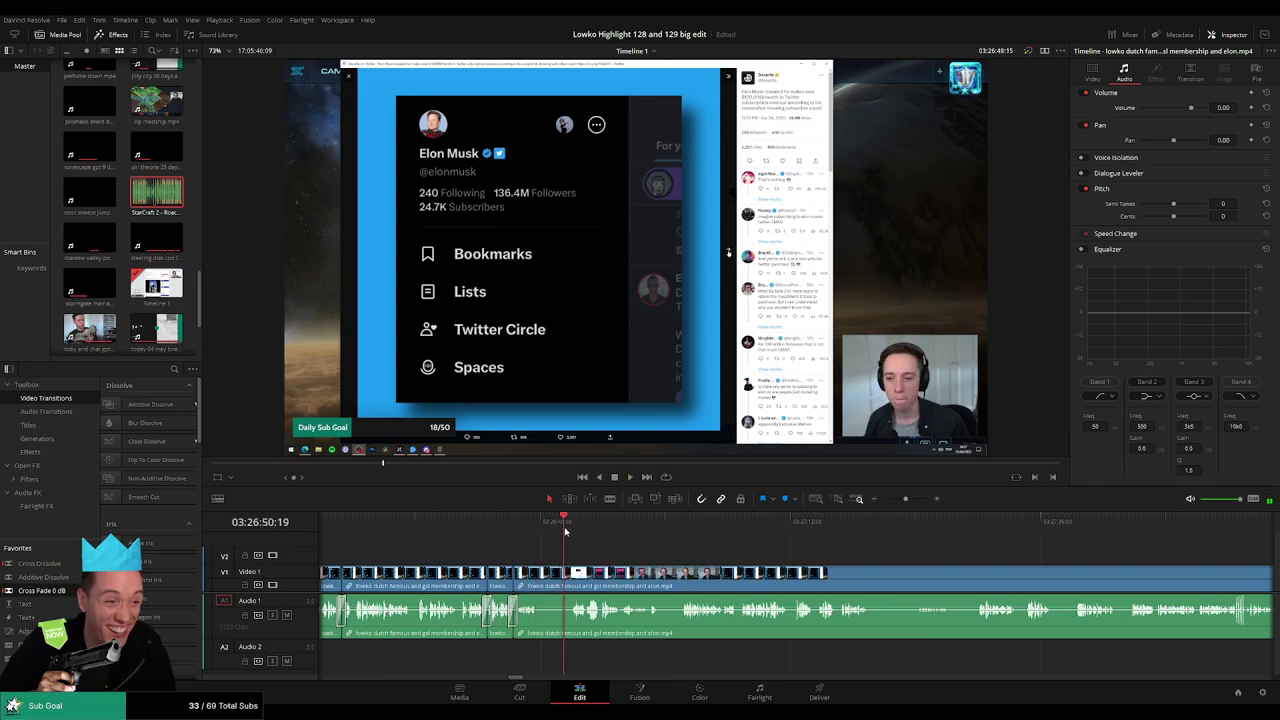
pyautogui.press('b')
pyautogui.click(540, 573)
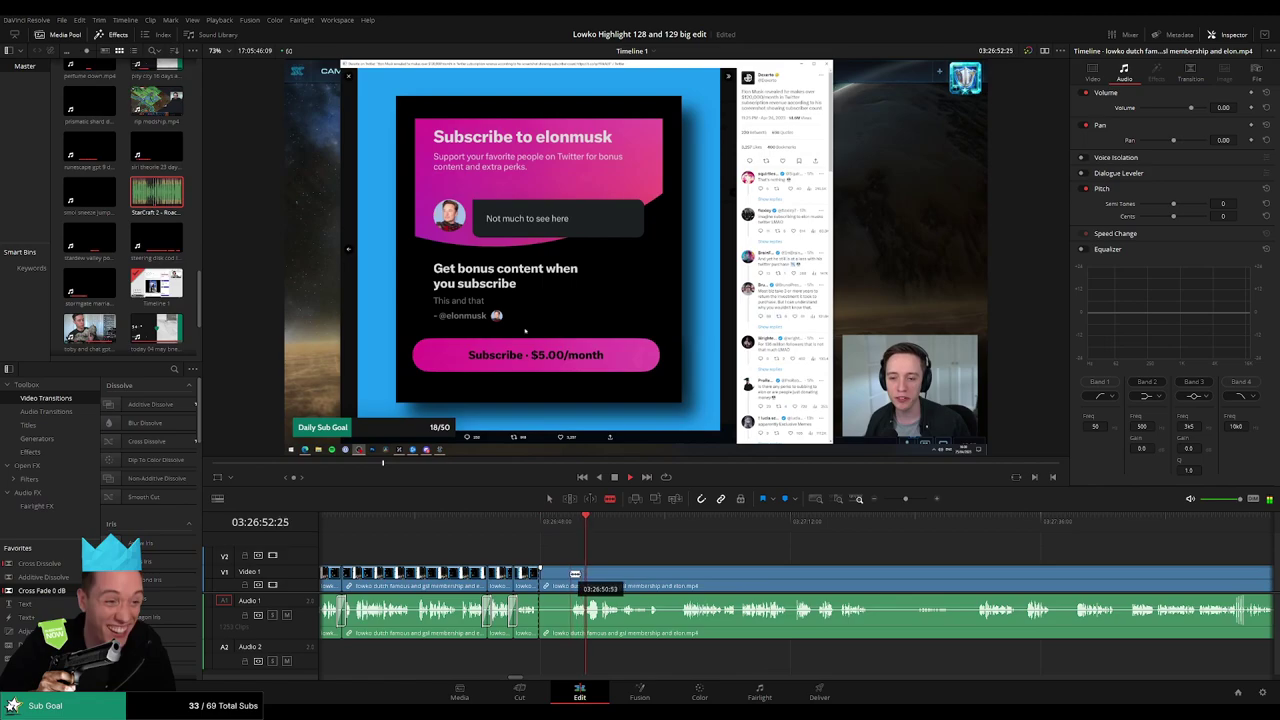
pyautogui.click(570, 574)
pyautogui.press('a')
pyautogui.click(559, 580)
pyautogui.press('Delete')
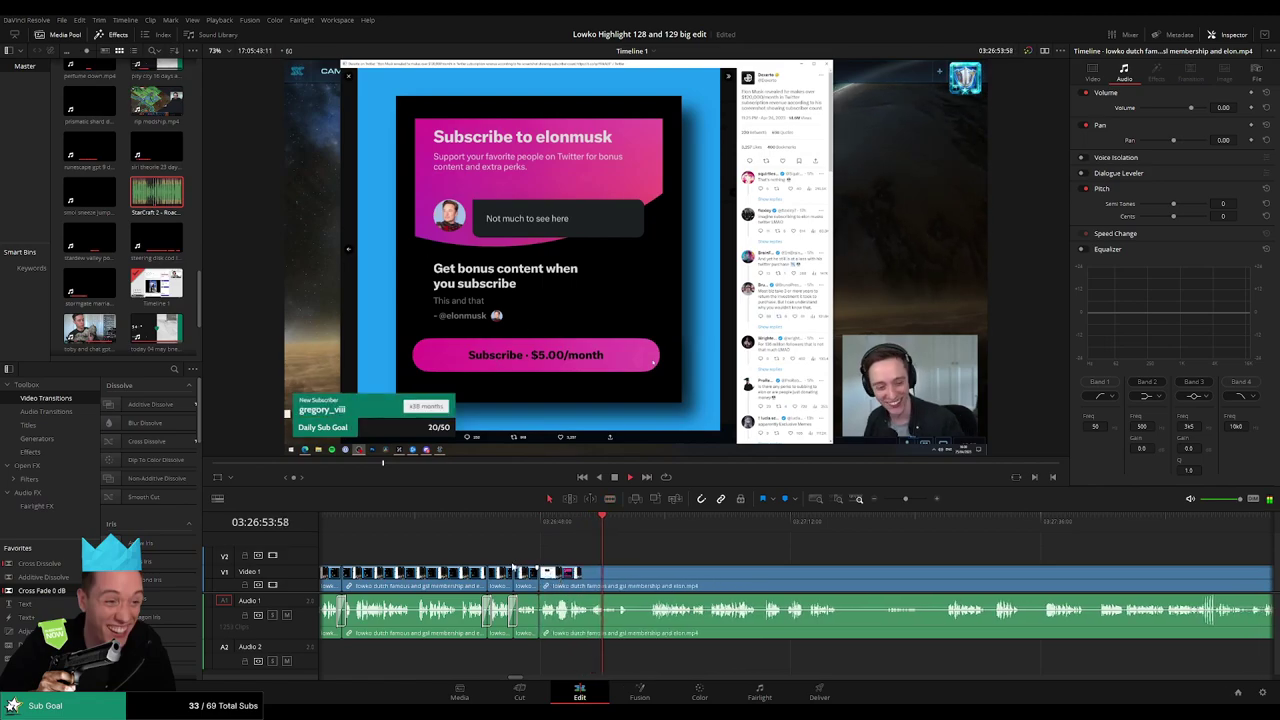
# - Cut out the pause from about 03:26:56 to 03:26:58, close the gap, and cross-fade the audio join
pyautogui.click(559, 526)
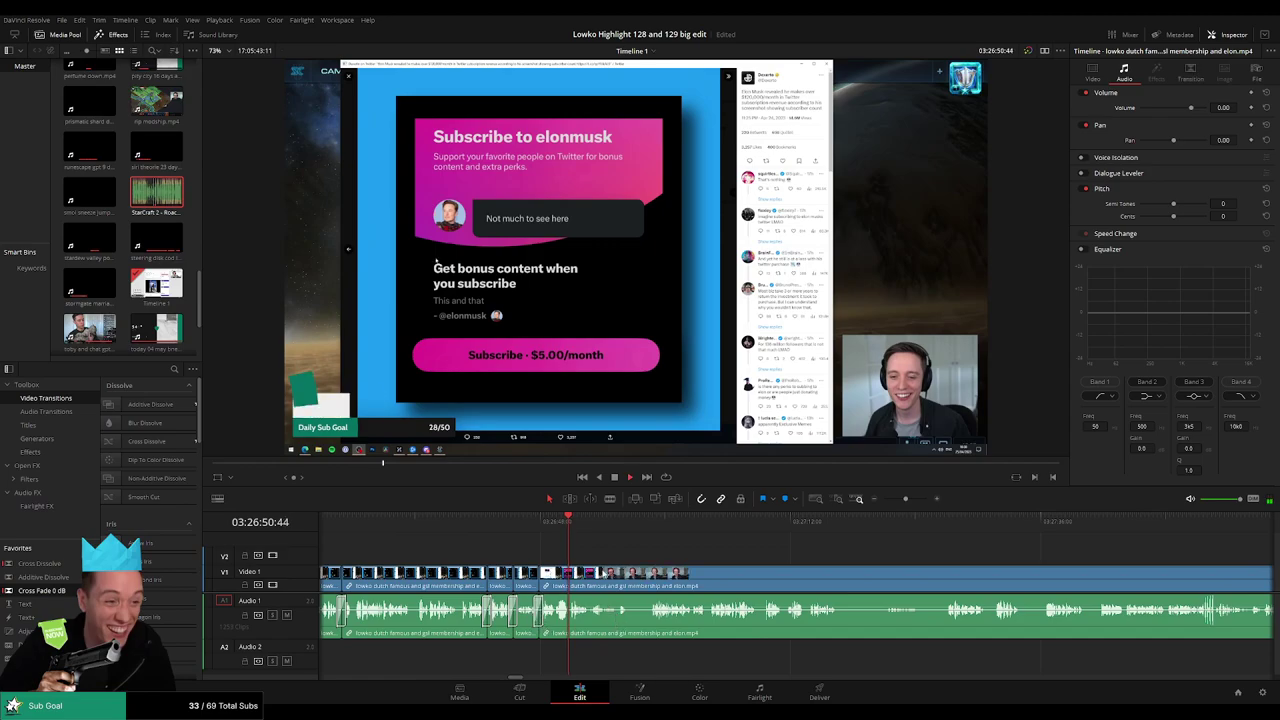
pyautogui.click(615, 527)
pyautogui.click(645, 530)
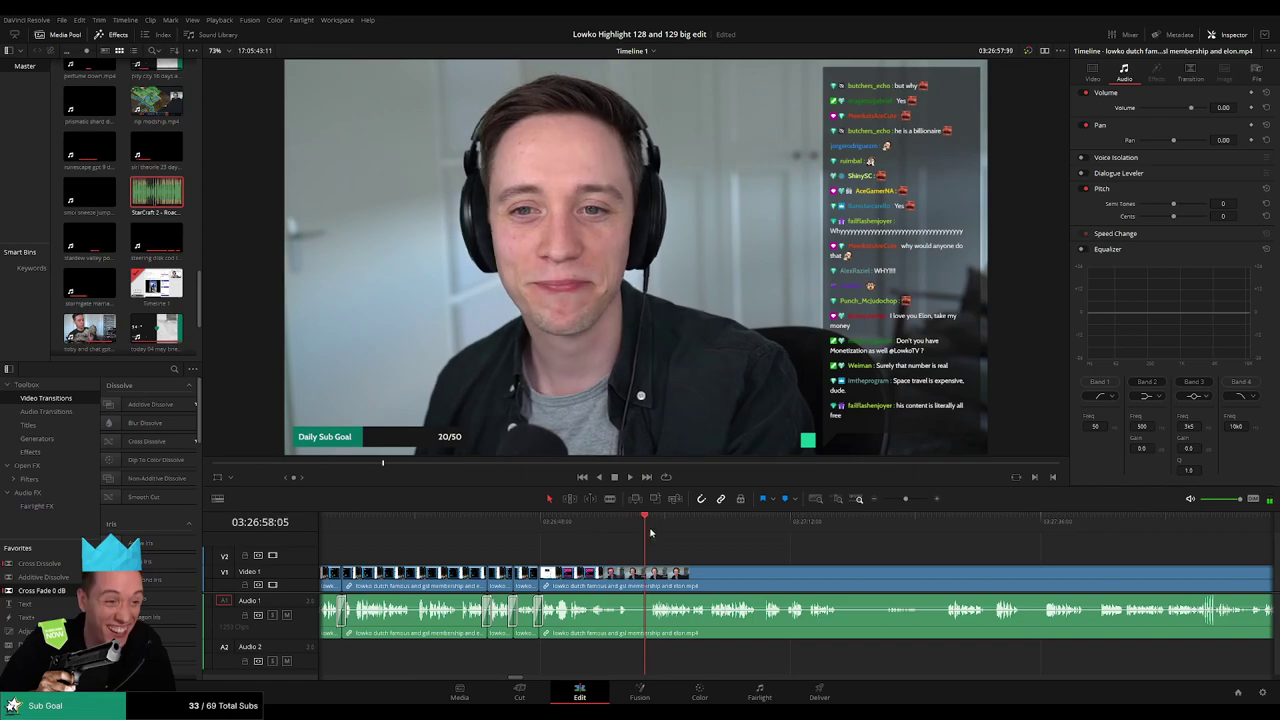
pyautogui.click(652, 531)
pyautogui.press('b')
pyautogui.click(629, 575)
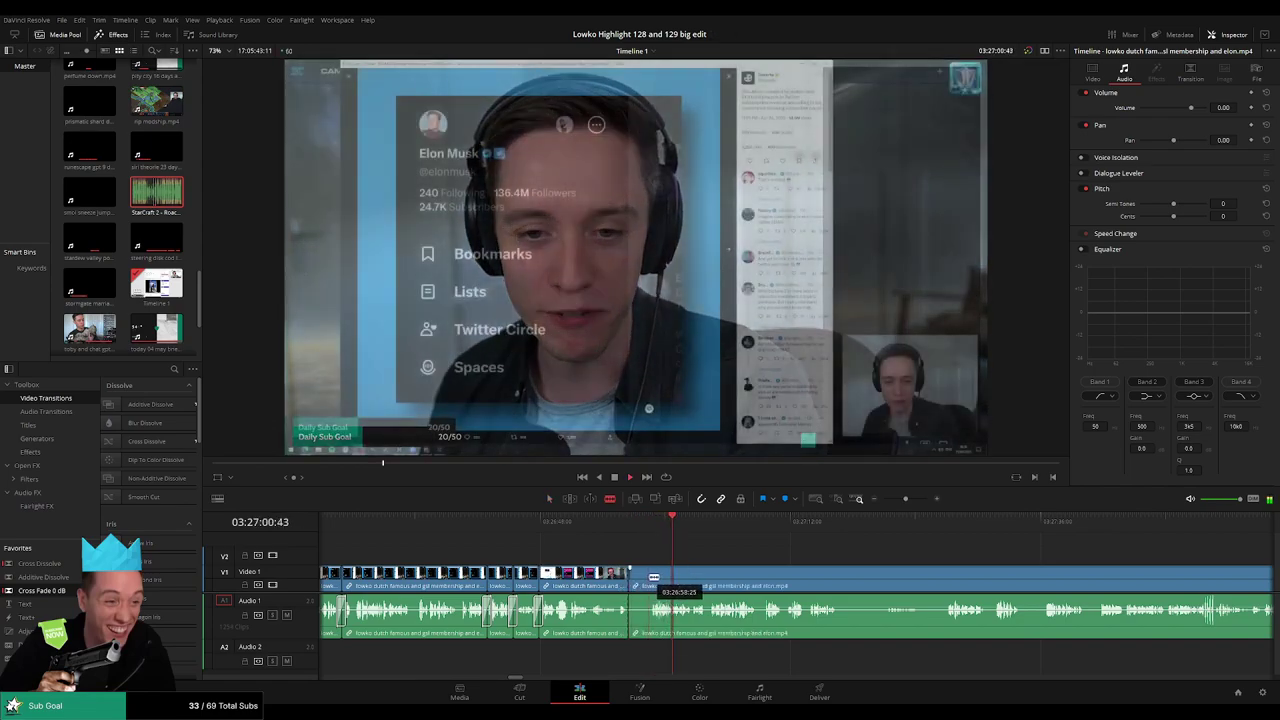
pyautogui.click(652, 577)
pyautogui.press('a')
pyautogui.click(642, 580)
pyautogui.press('Delete')
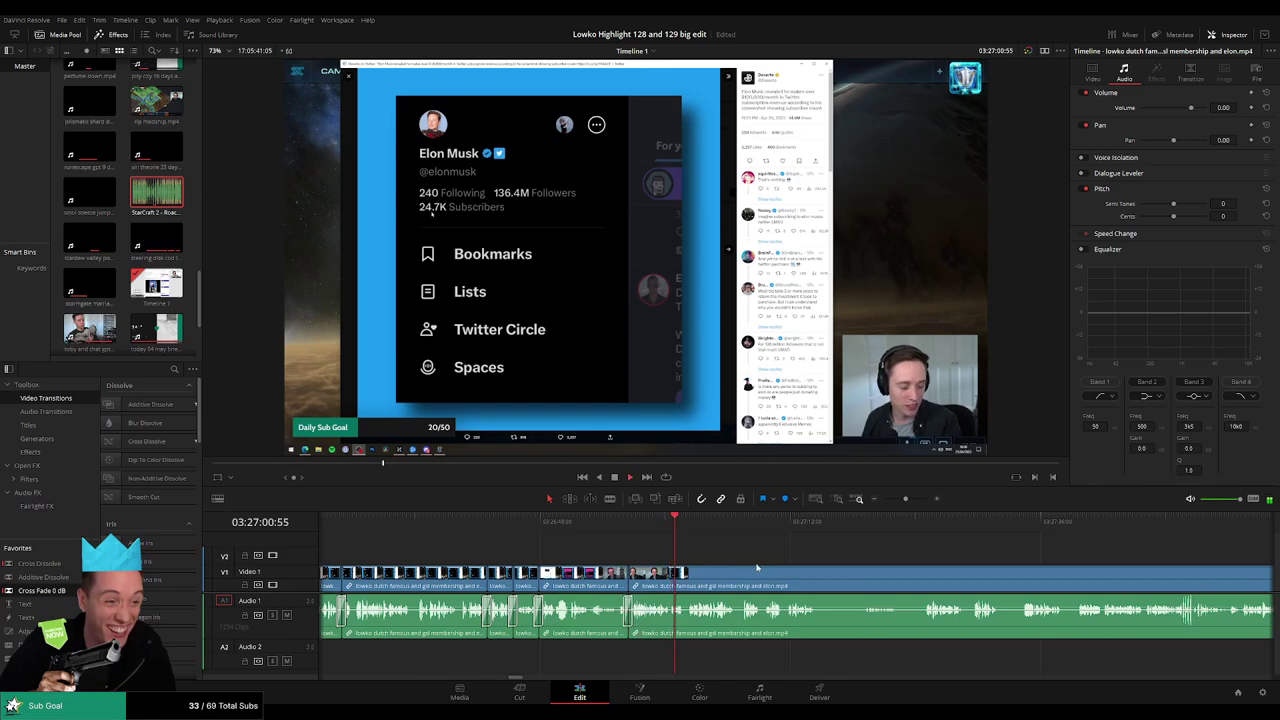
# - Delete the section from about 03:27:14 to 03:27:24, close the gap, and cross-fade the audio join
pyautogui.moveTo(757, 567); pyautogui.dragTo(557, 559)
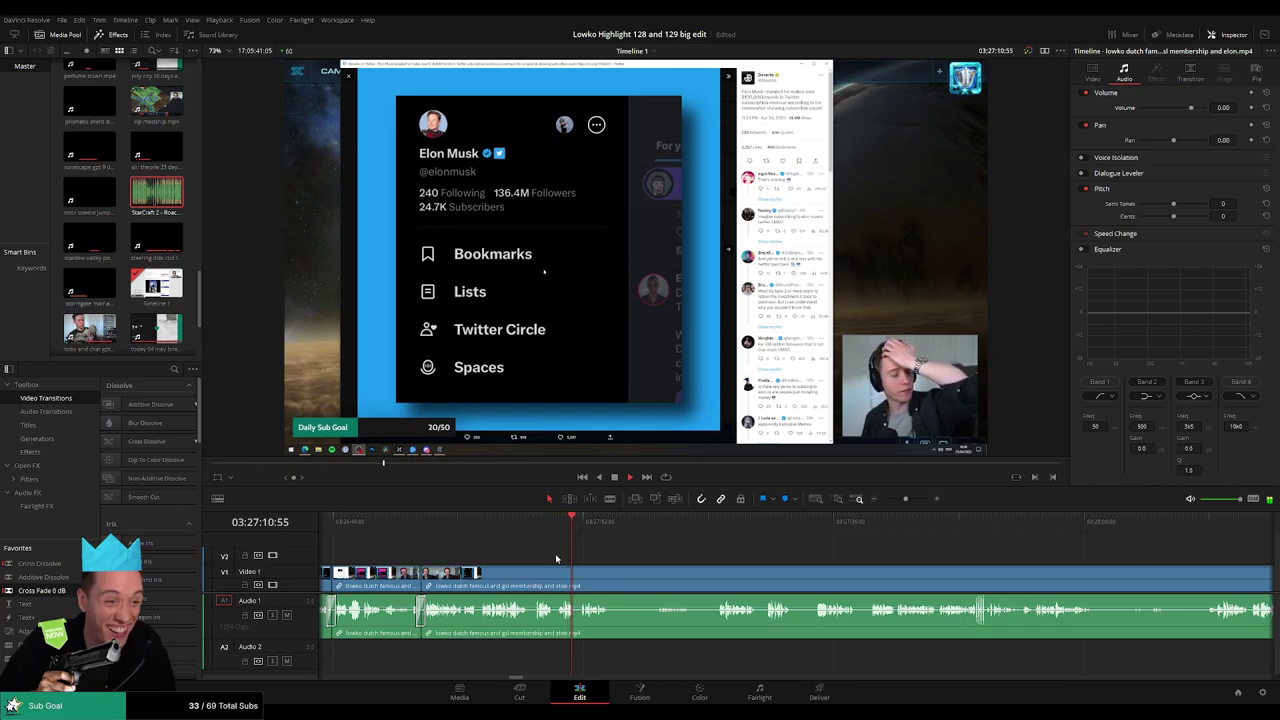
pyautogui.hscroll(2, 590, 562)
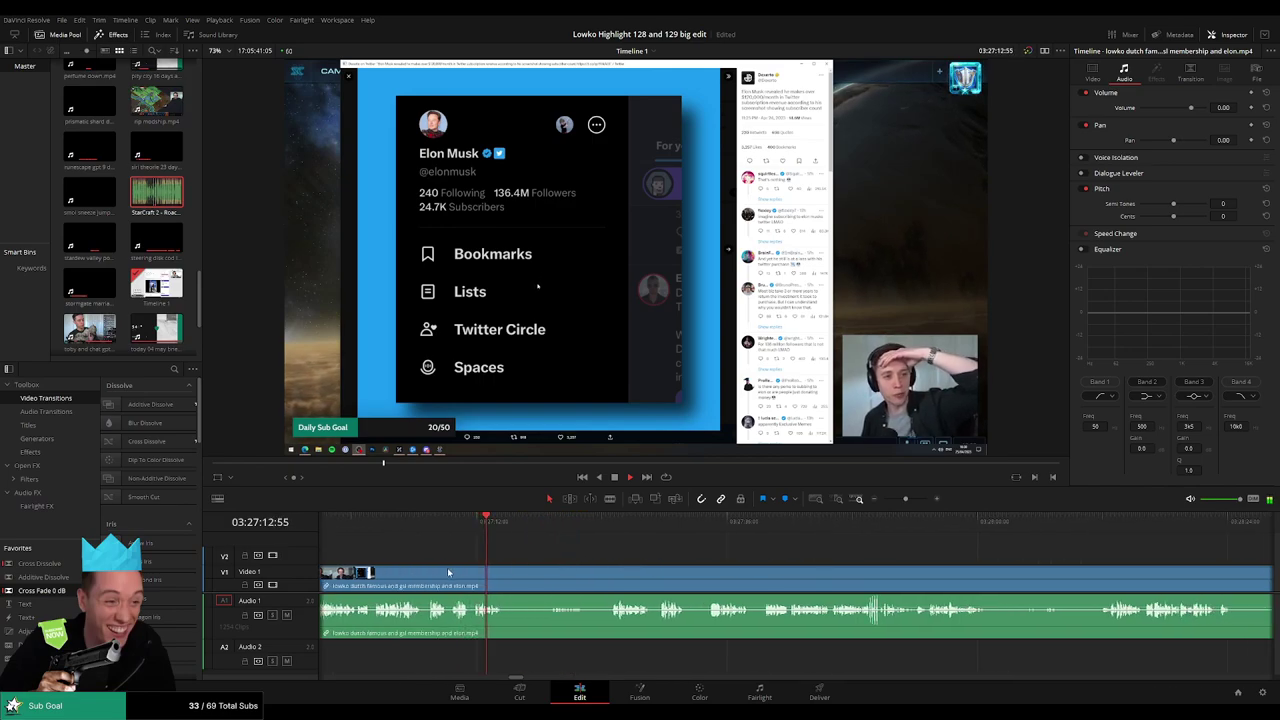
pyautogui.press('b')
pyautogui.click(505, 584)
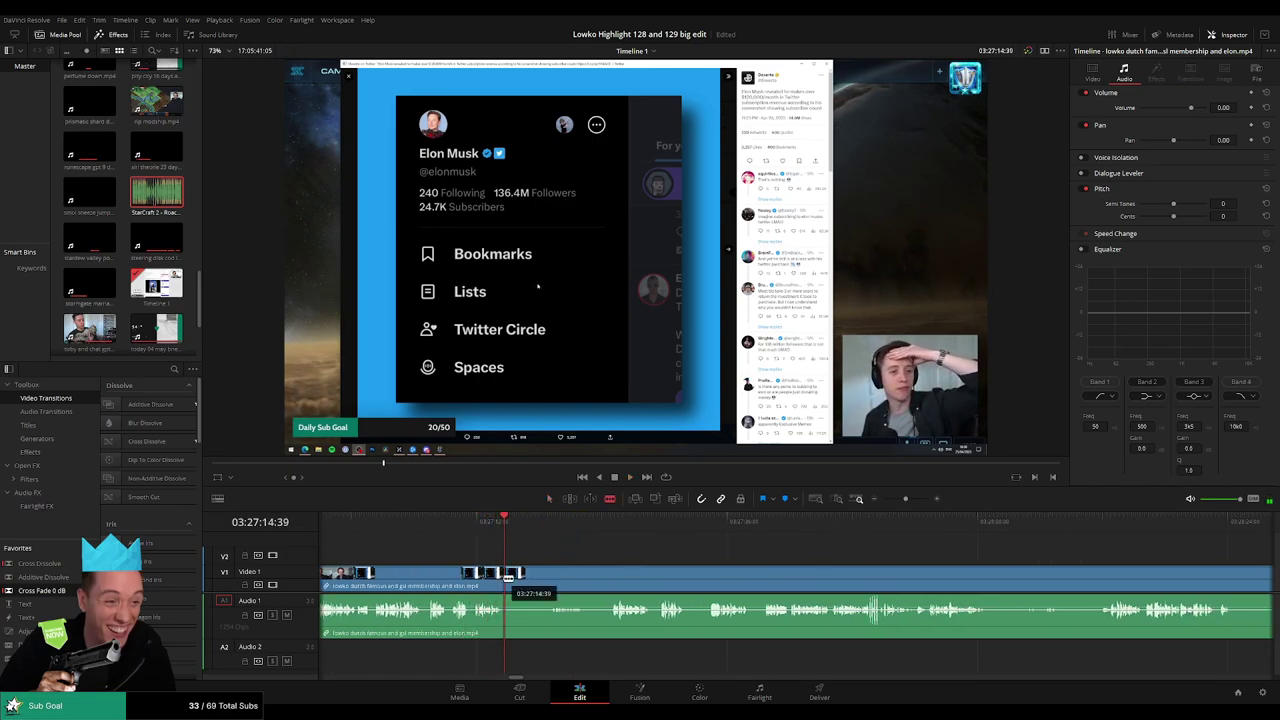
pyautogui.moveTo(589, 527); pyautogui.dragTo(608, 527)
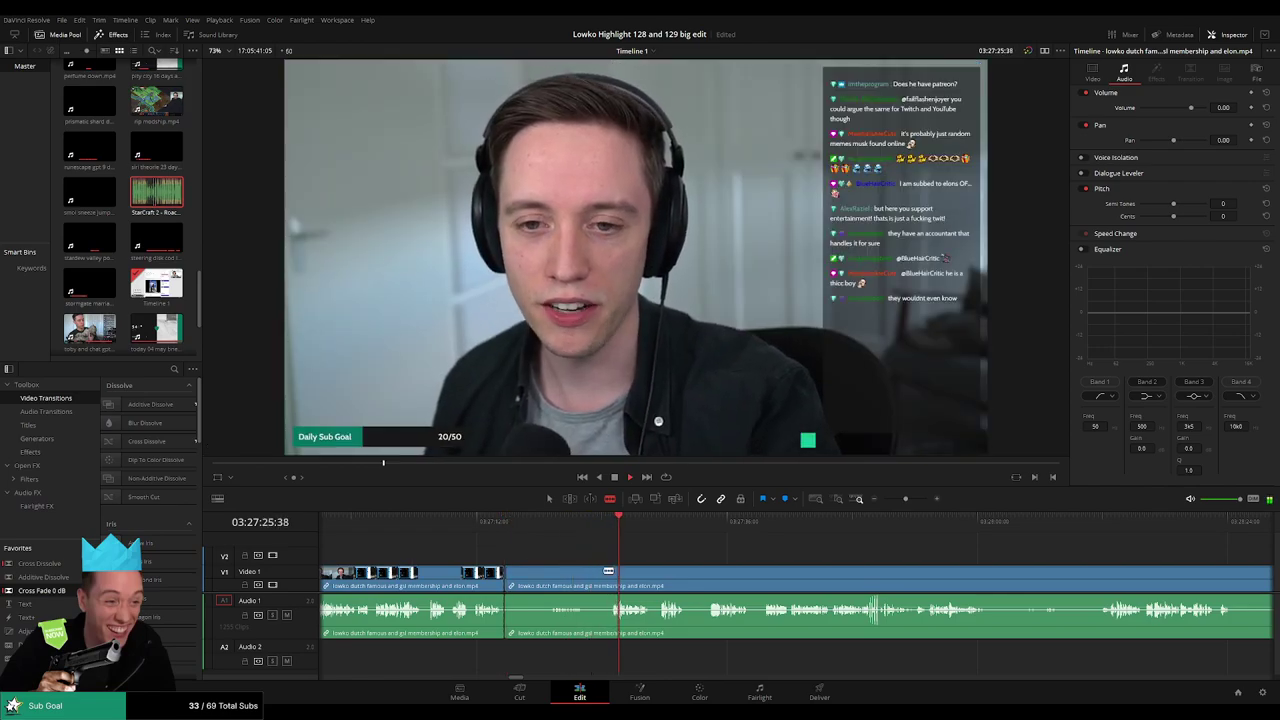
pyautogui.click(610, 576)
pyautogui.press('a')
pyautogui.click(589, 583)
pyautogui.press('Delete')
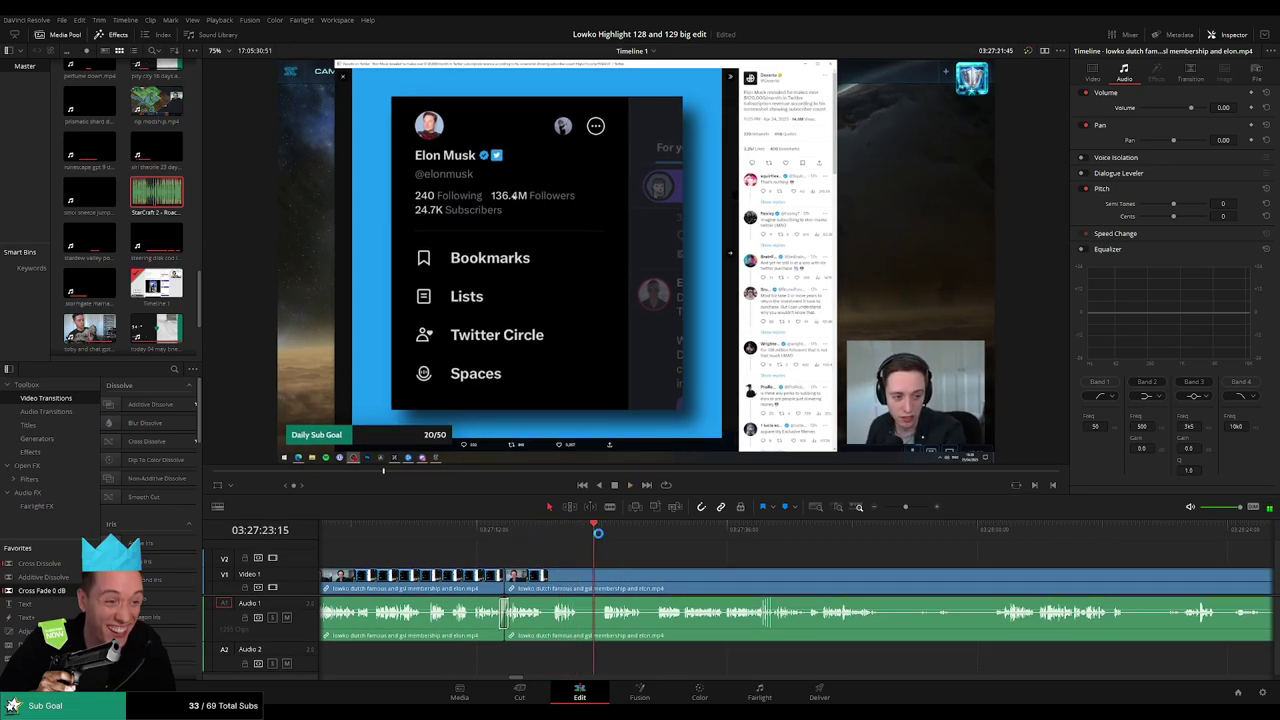
# - Cut out the pause from about 03:27:22 to 03:27:24 and close the gap
pyautogui.moveTo(598, 533); pyautogui.dragTo(602, 533)
pyautogui.press('b')
pyautogui.click(580, 575)
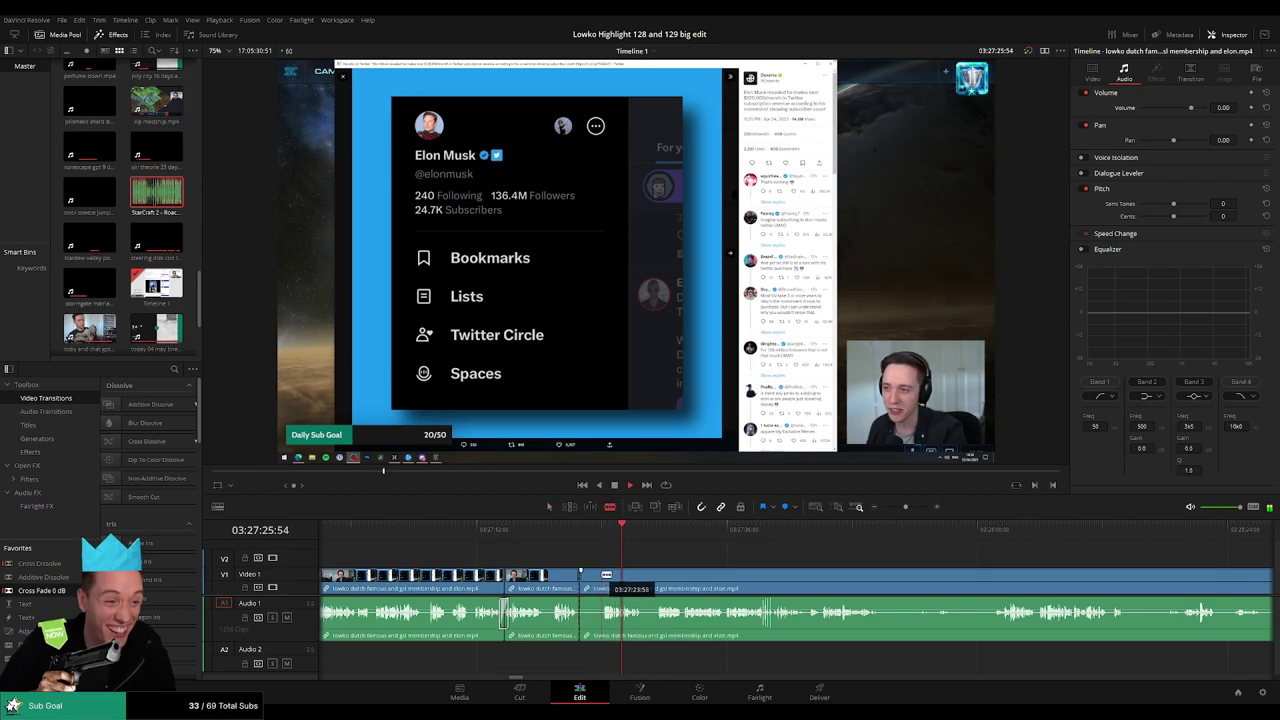
pyautogui.click(653, 536)
pyautogui.moveTo(714, 566); pyautogui.dragTo(627, 562)
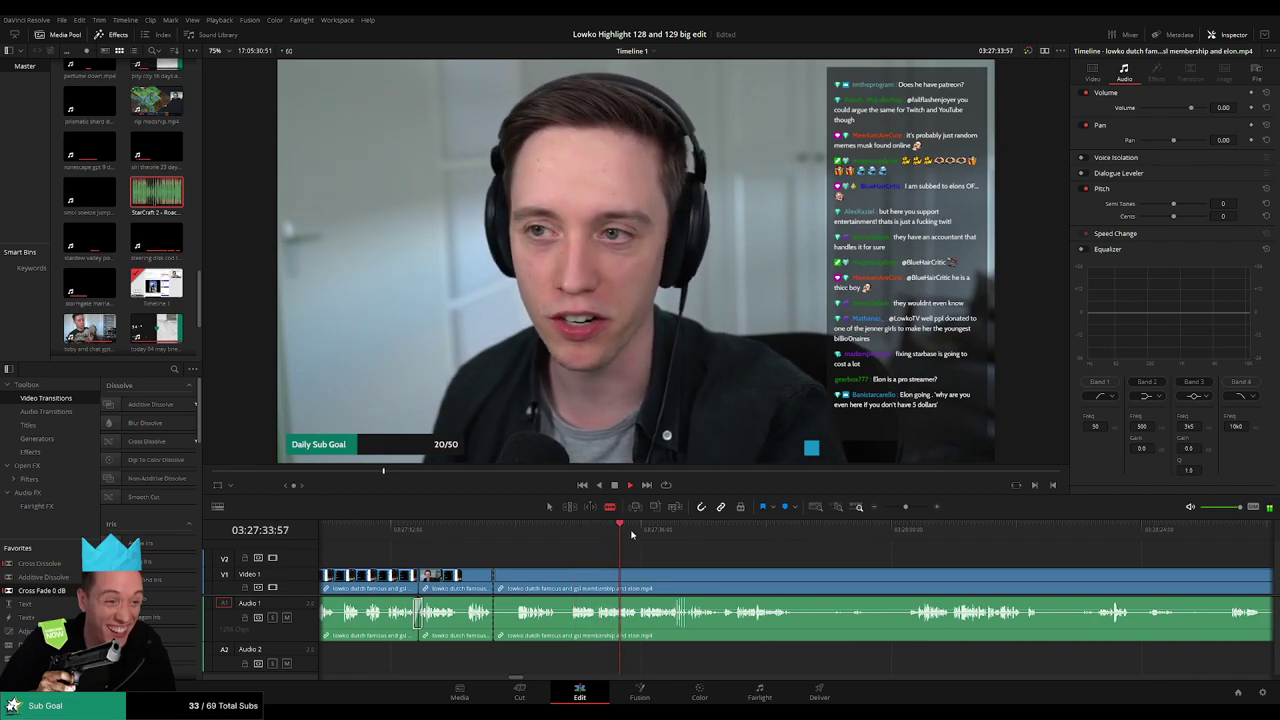
pyautogui.click(515, 573)
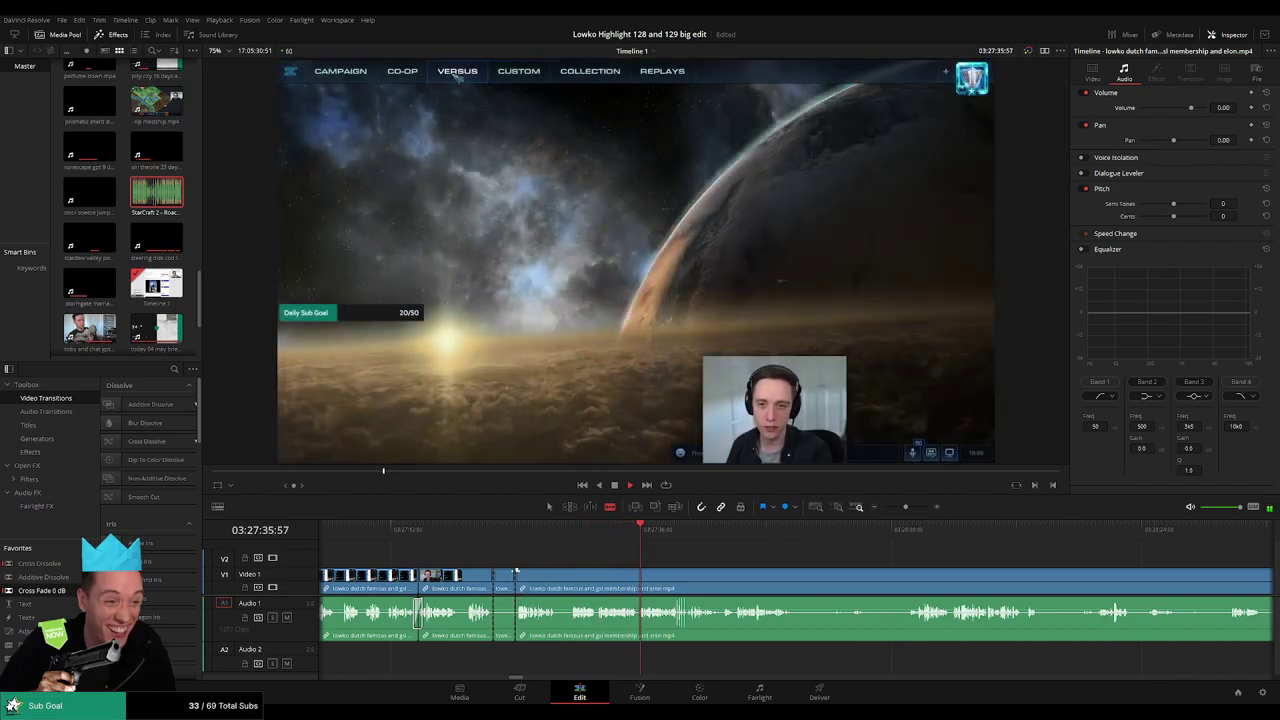
pyautogui.press('a')
pyautogui.click(505, 577)
pyautogui.press('BackSpace')
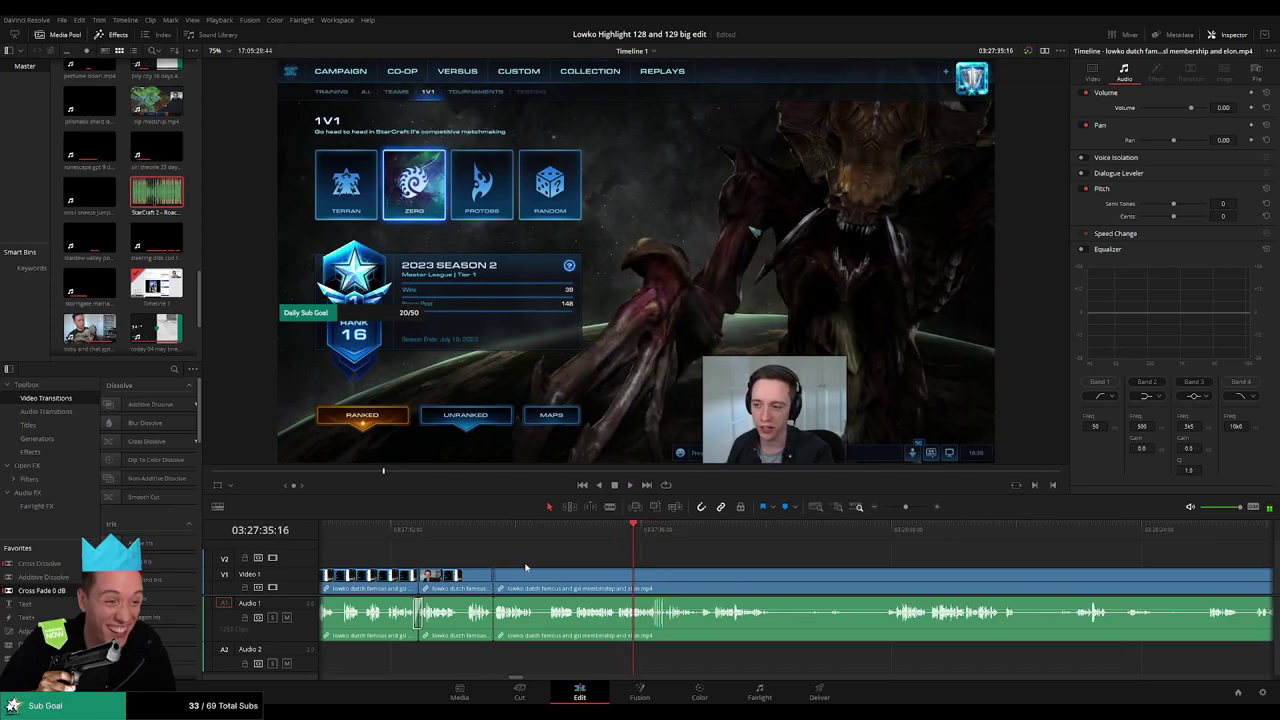
# - Remove the pause from about 03:27:26 to 03:27:27, close the gap, and cross-fade the two neighbouring audio joins
pyautogui.click(535, 579)
pyautogui.click(549, 579)
pyautogui.press('a')
pyautogui.click(538, 582)
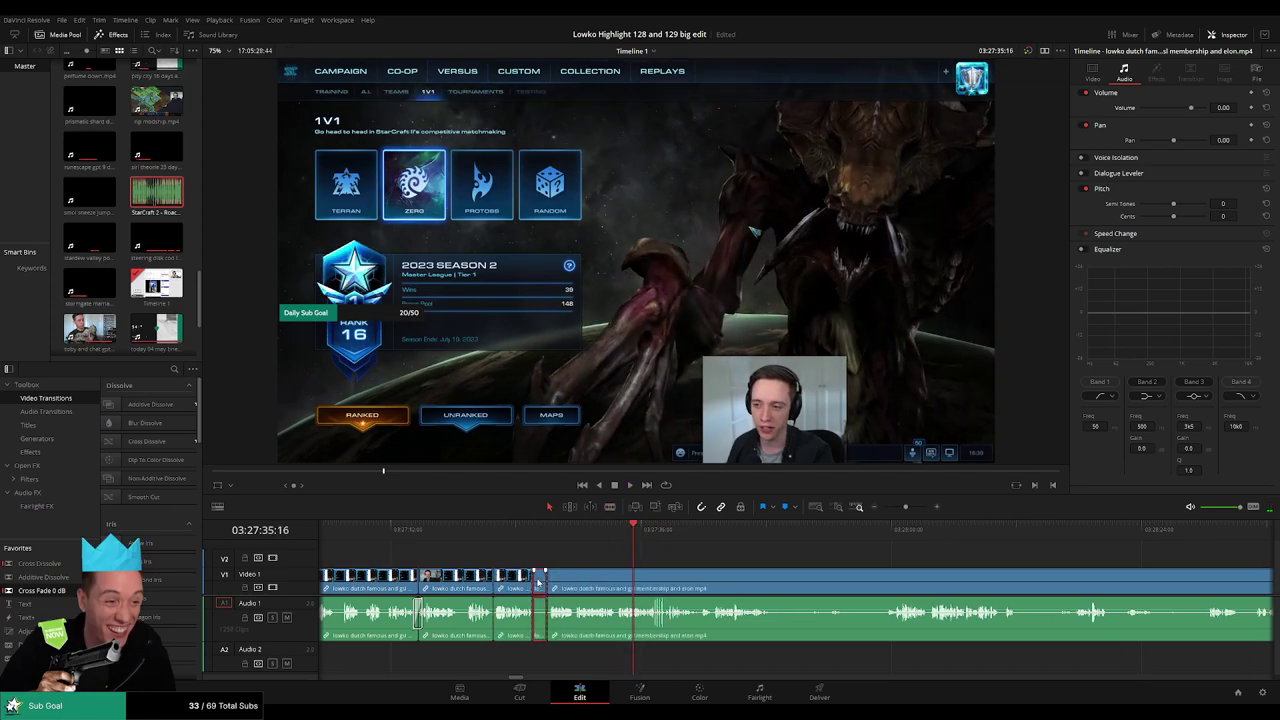
pyautogui.press('BackSpace')
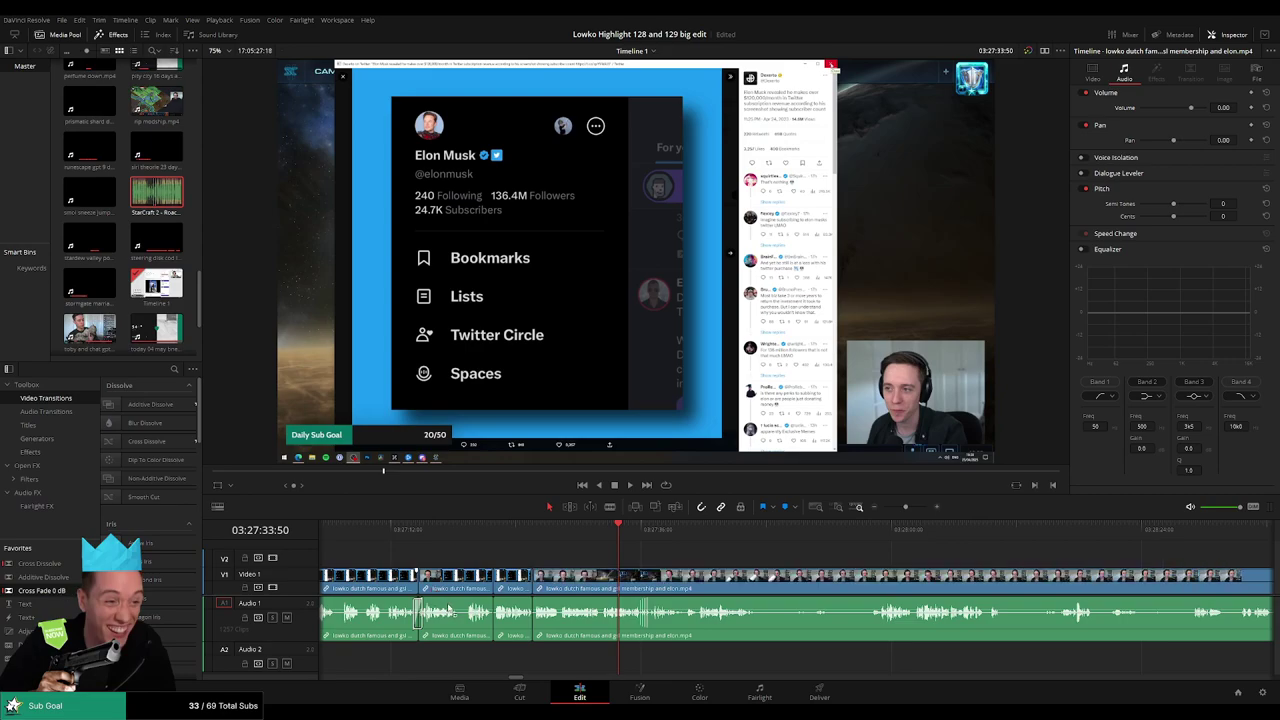
pyautogui.moveTo(61, 590); pyautogui.dragTo(487, 608)
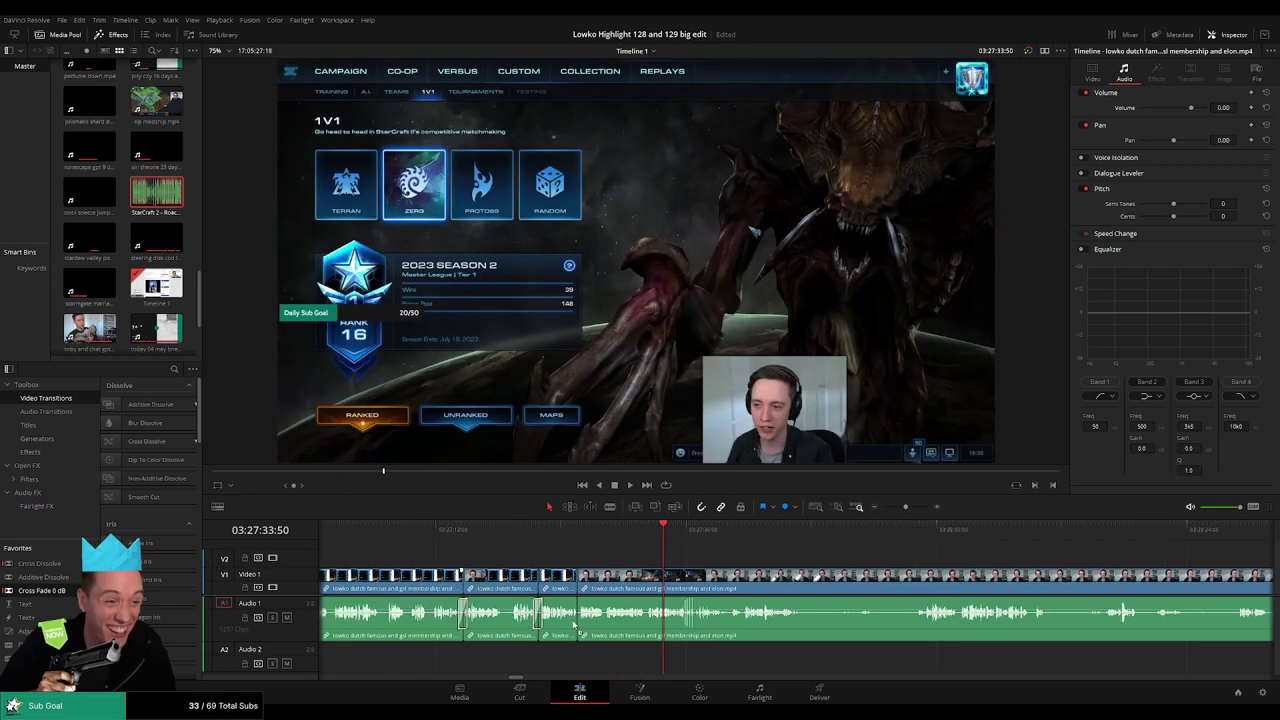
# - Isolate the short stretch from about 03:27:38:30 to 03:27:38:57 as its own clip and silence its audio
pyautogui.hscroll(5, 619, 552)
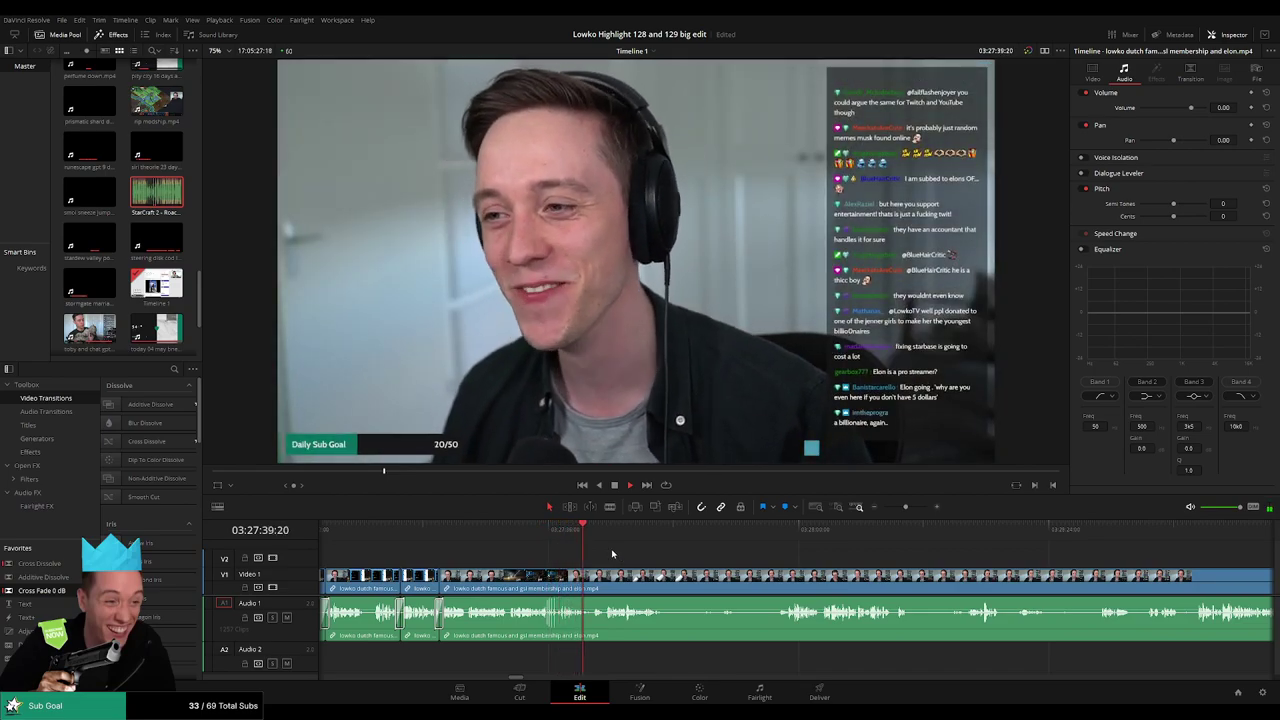
pyautogui.scroll(3, 759, 565)
pyautogui.scroll(-1, 759, 565)
pyautogui.click(748, 538)
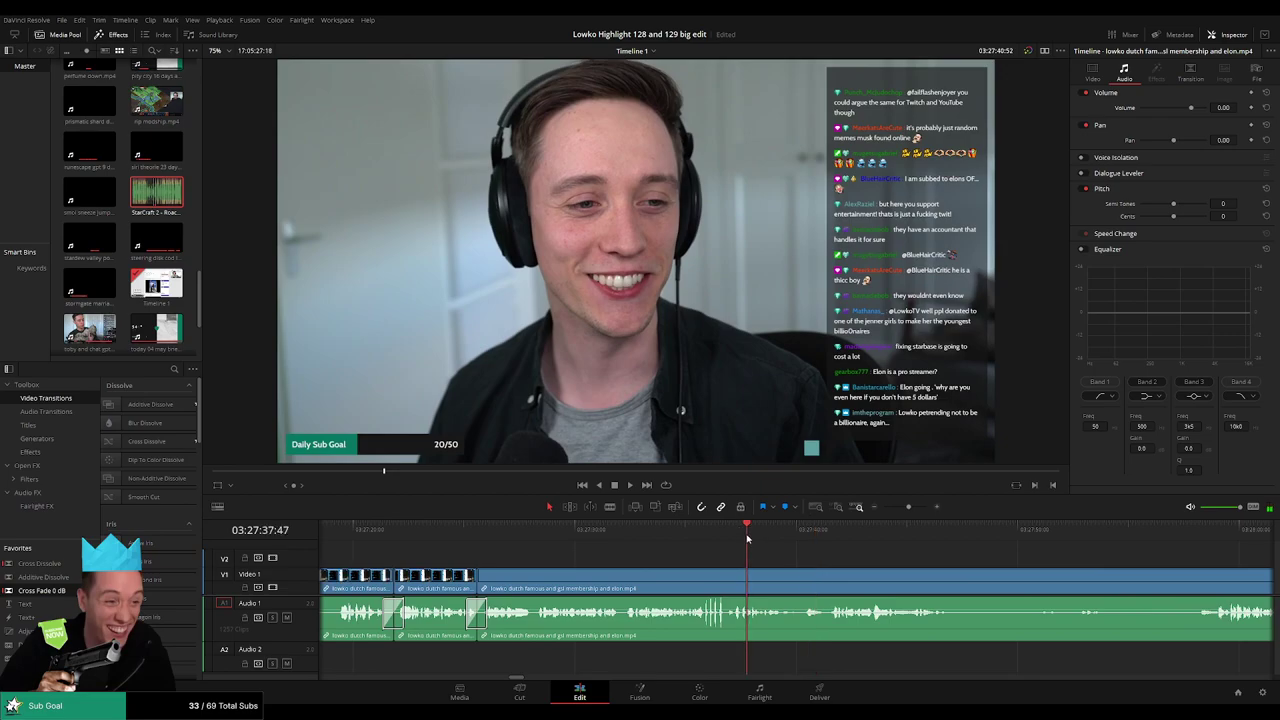
pyautogui.click(766, 577)
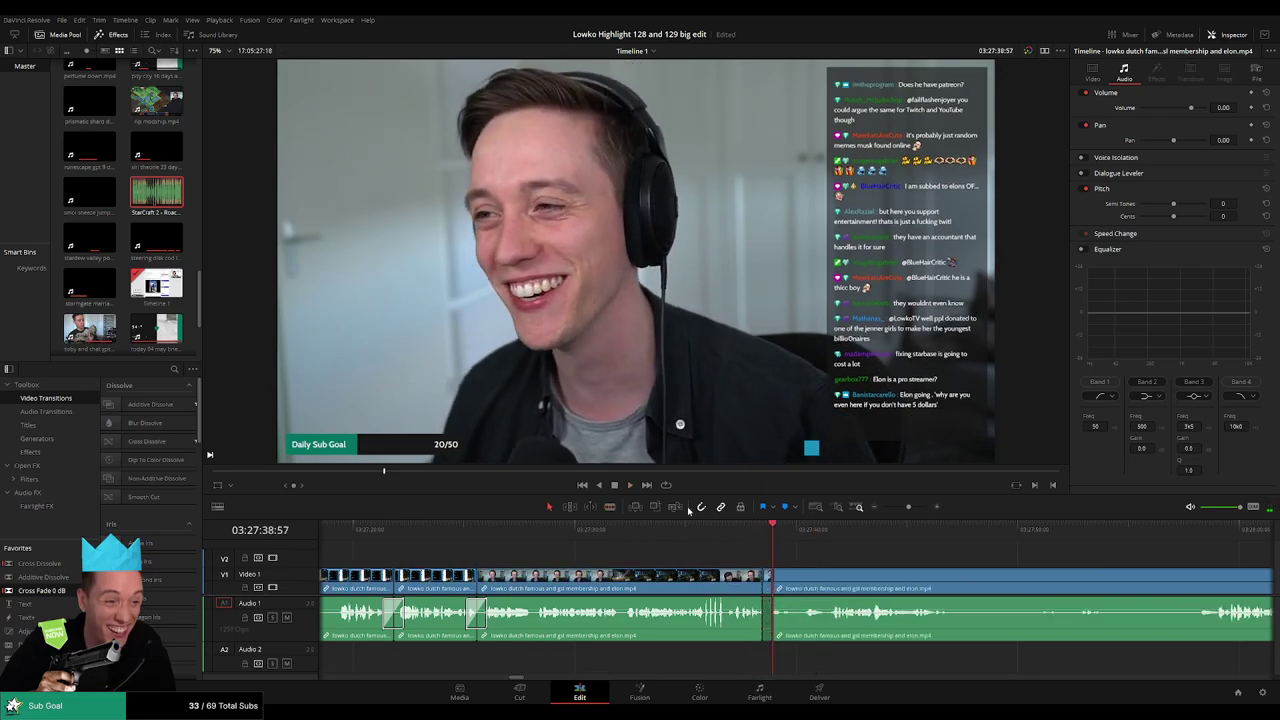
# - Place an excerpt of the StarCraft 2 - Roach Quotes audio on Audio 2 beneath the silenced stretch and set its volume to -27.00
pyautogui.moveTo(168, 198); pyautogui.dragTo(779, 668)
pyautogui.scroll(4, 798, 641)
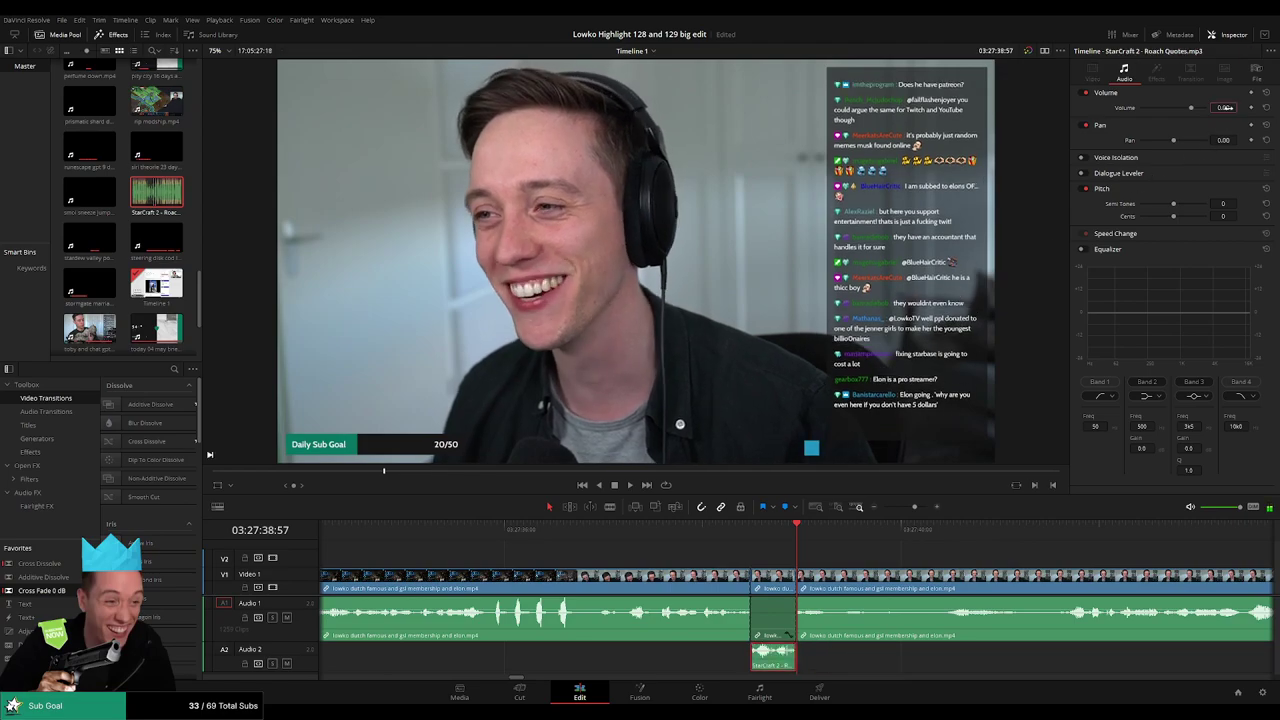
pyautogui.moveTo(1226, 107); pyautogui.dragTo(1205, 107)
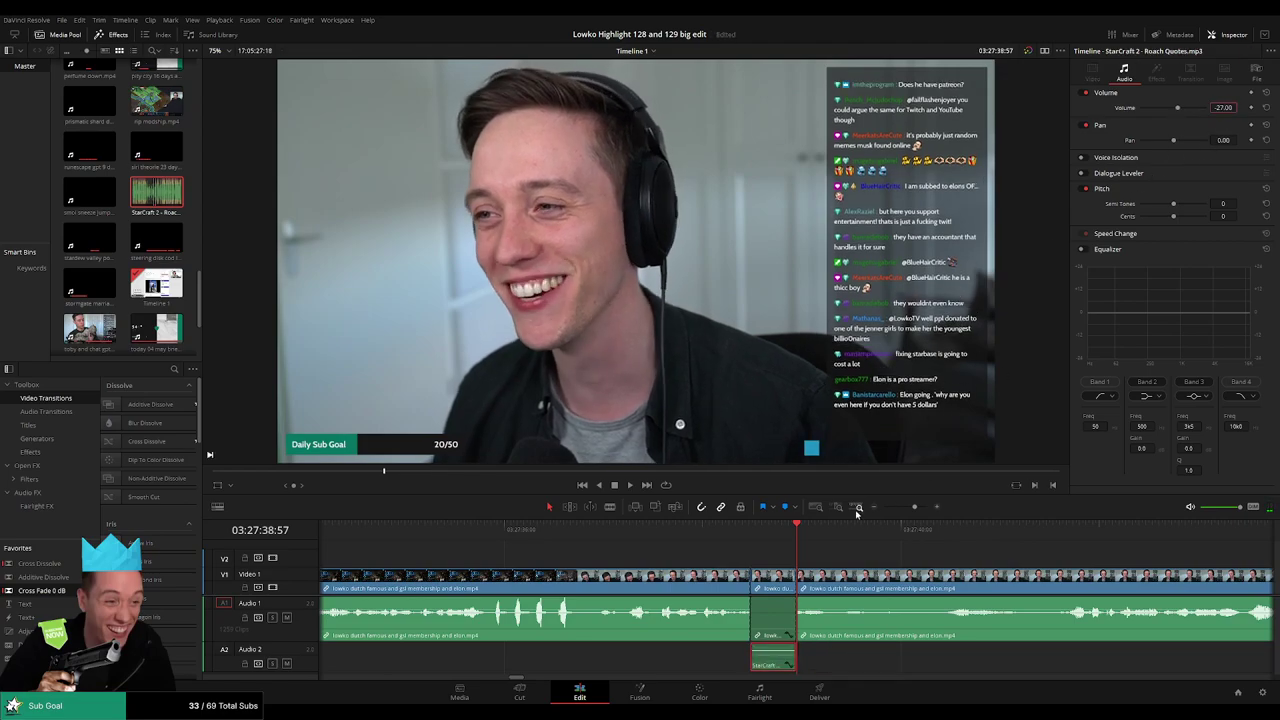
pyautogui.press('space')
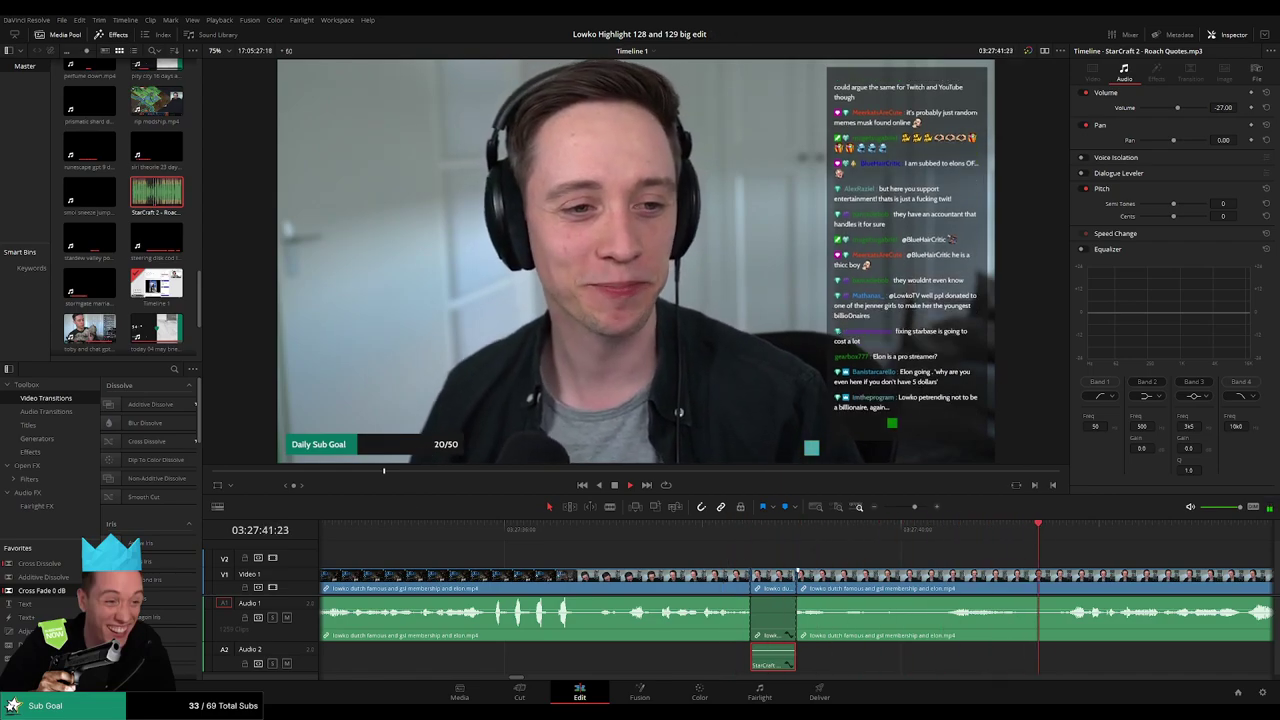
# - Split the clip at about 03:27:47, after the passage that follows the silenced stretch
pyautogui.scroll(-5, 868, 566)
pyautogui.click(925, 563)
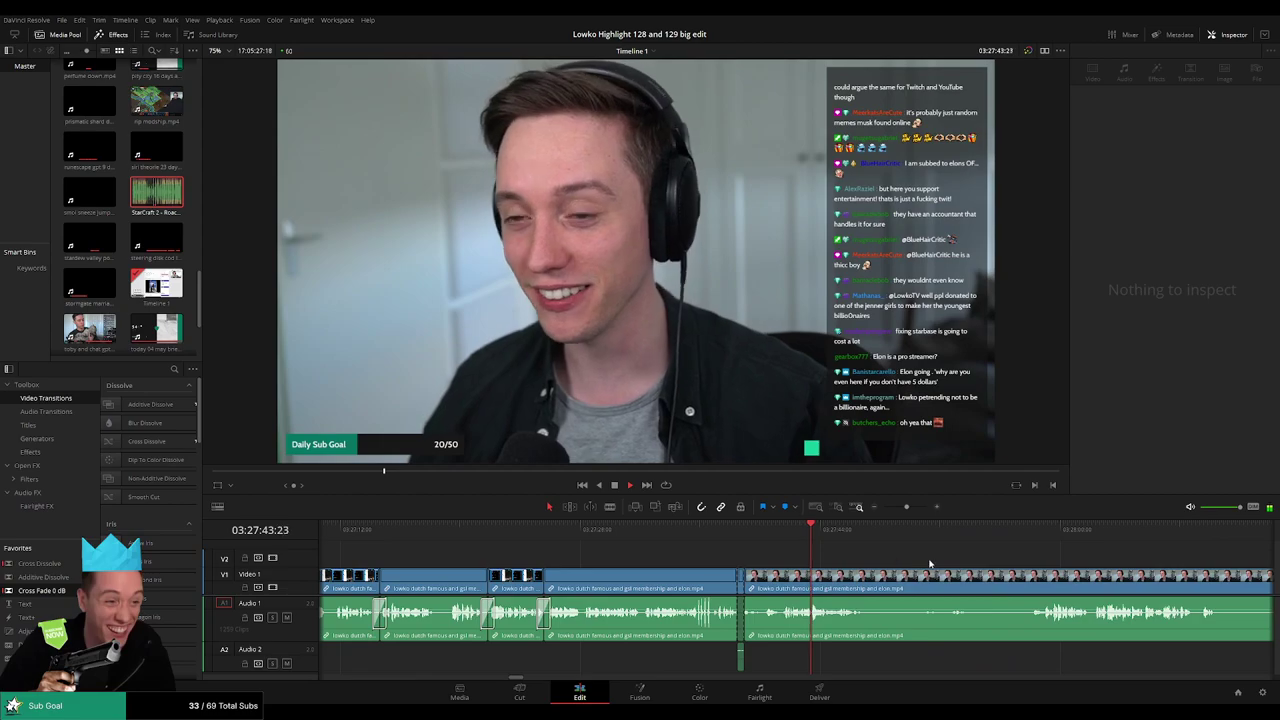
pyautogui.moveTo(929, 563); pyautogui.dragTo(624, 559)
pyautogui.press('b')
pyautogui.click(560, 578)
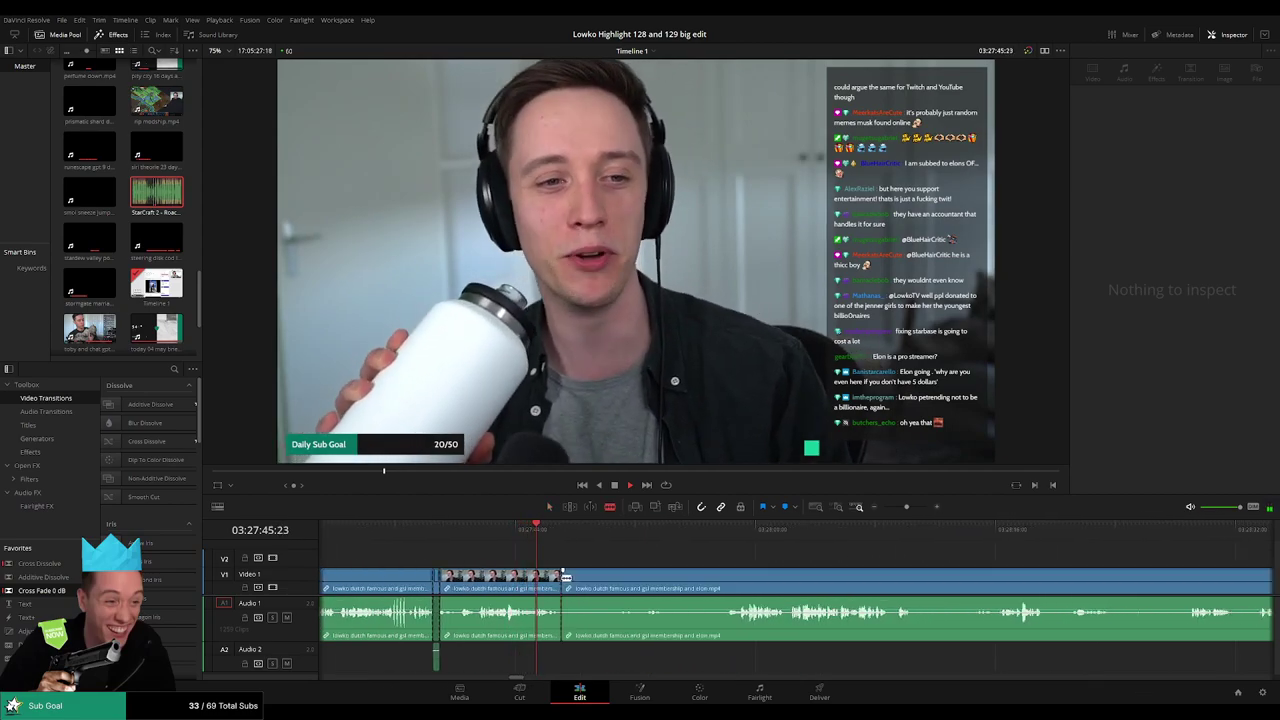
# - Play through the footage between about 03:27:58 and 03:28:56 to find where the next usable passage begins
pyautogui.click(735, 585)
pyautogui.click(735, 530)
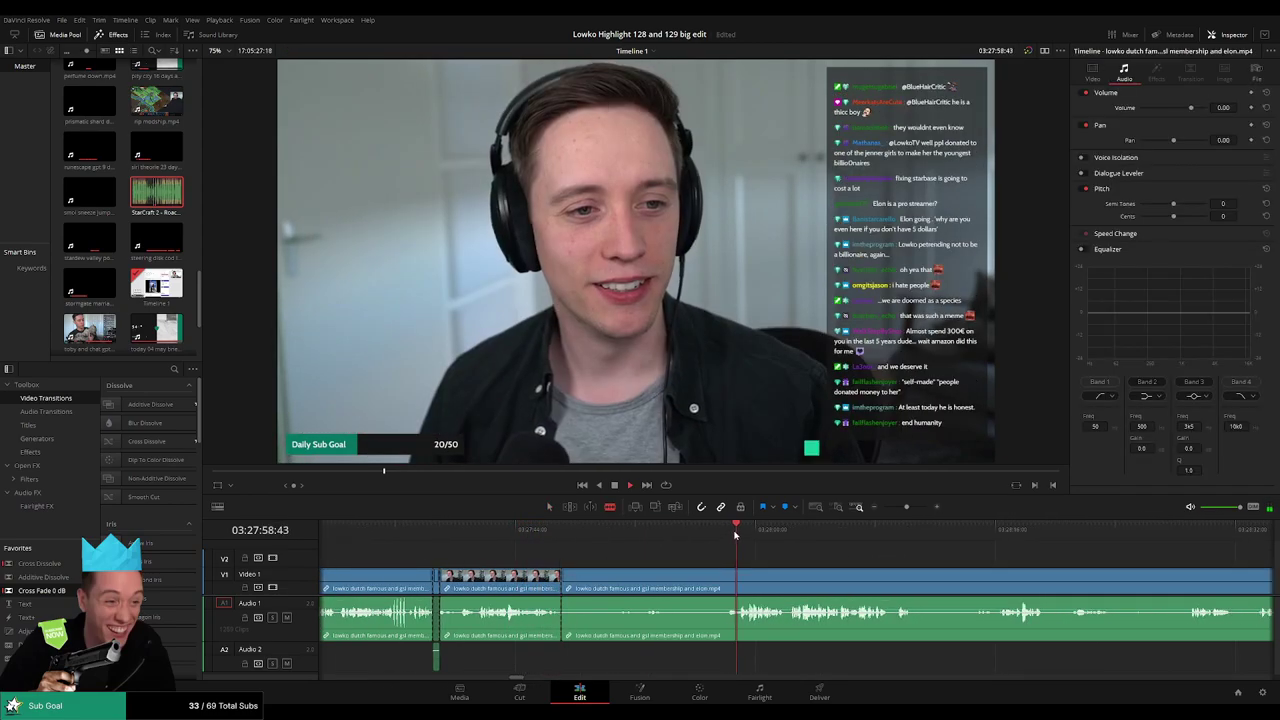
pyautogui.click(851, 528)
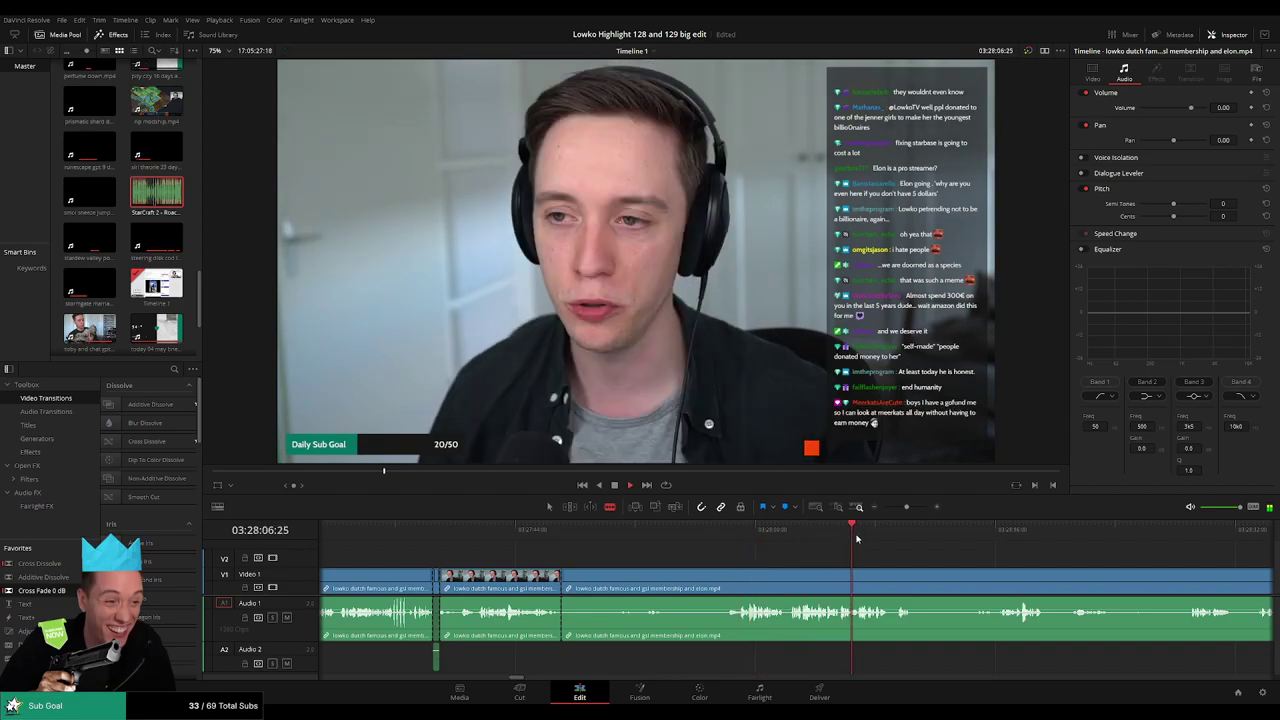
pyautogui.moveTo(905, 507); pyautogui.dragTo(647, 545)
pyautogui.click(619, 537)
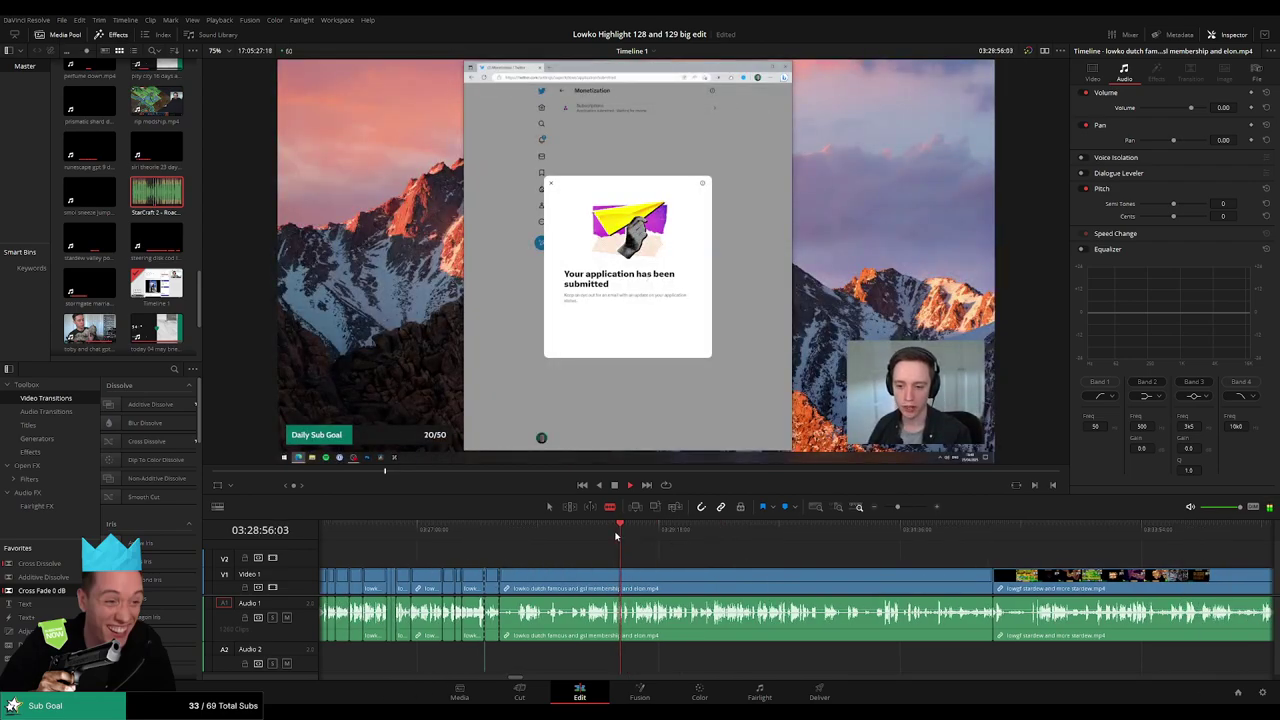
pyautogui.click(614, 538)
pyautogui.scroll(1, 628, 560)
pyautogui.scroll(3, 628, 560)
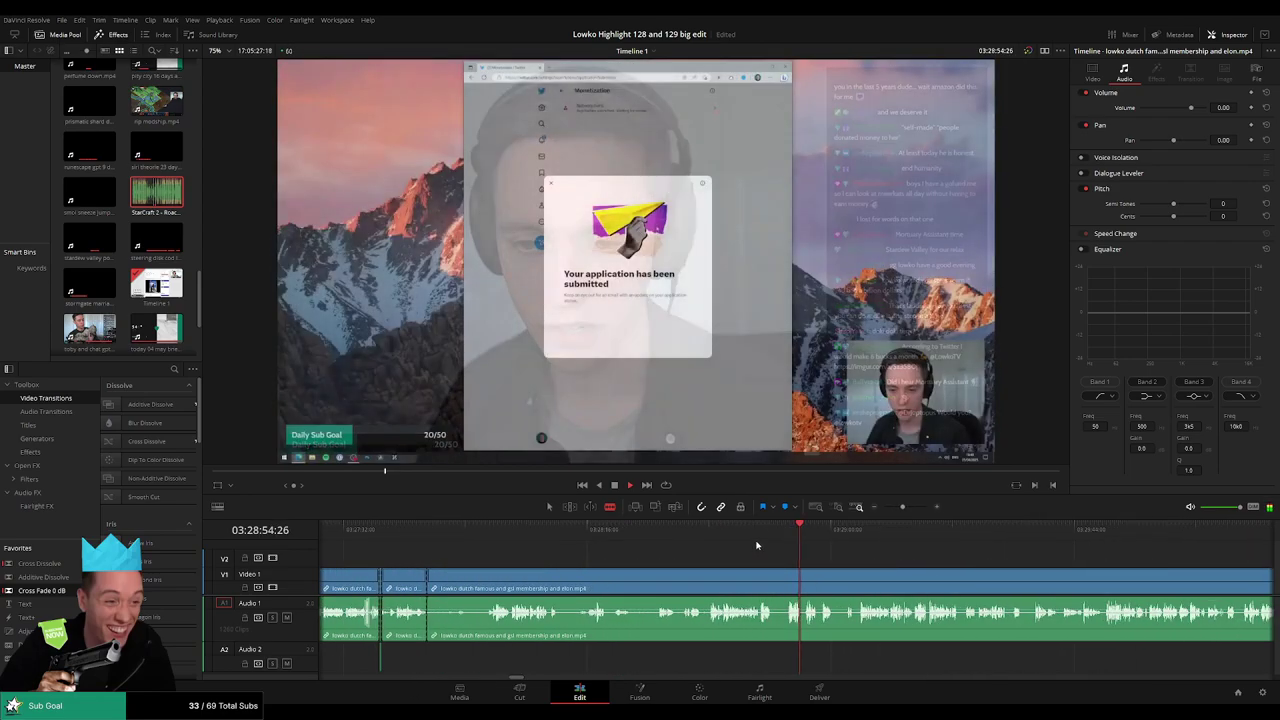
pyautogui.click(759, 536)
pyautogui.hscroll(2, 772, 563)
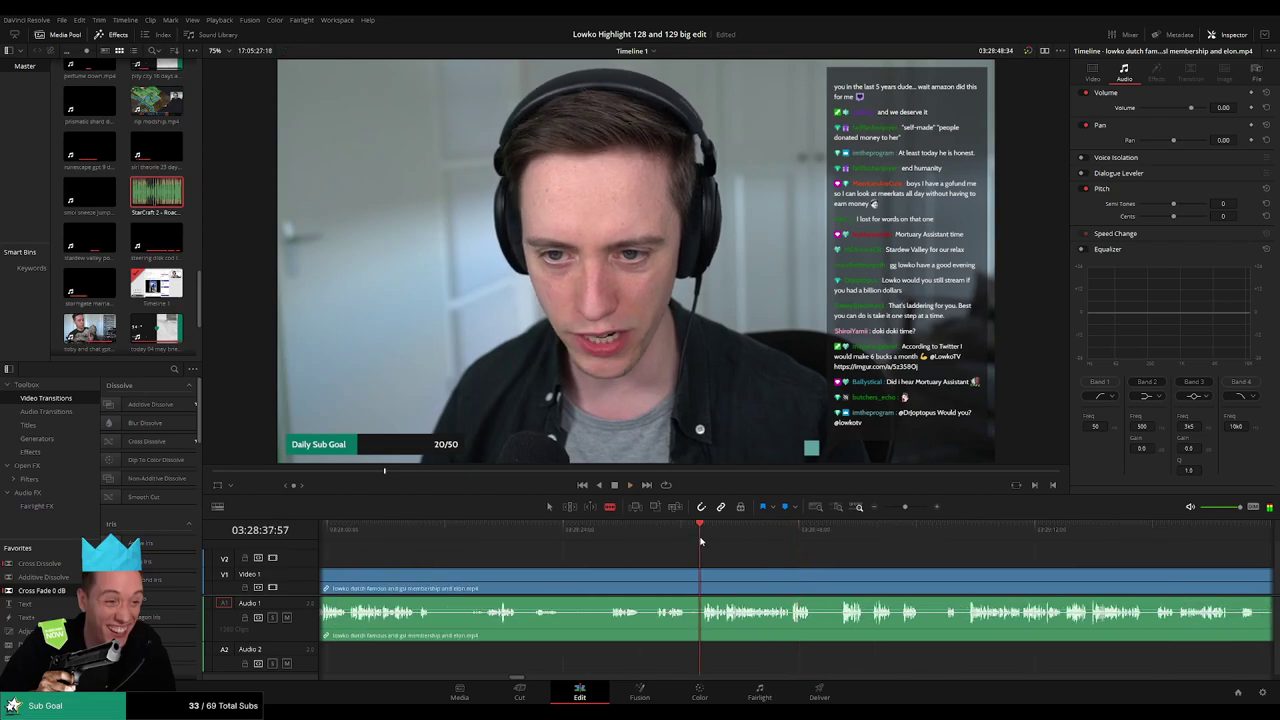
pyautogui.click(658, 531)
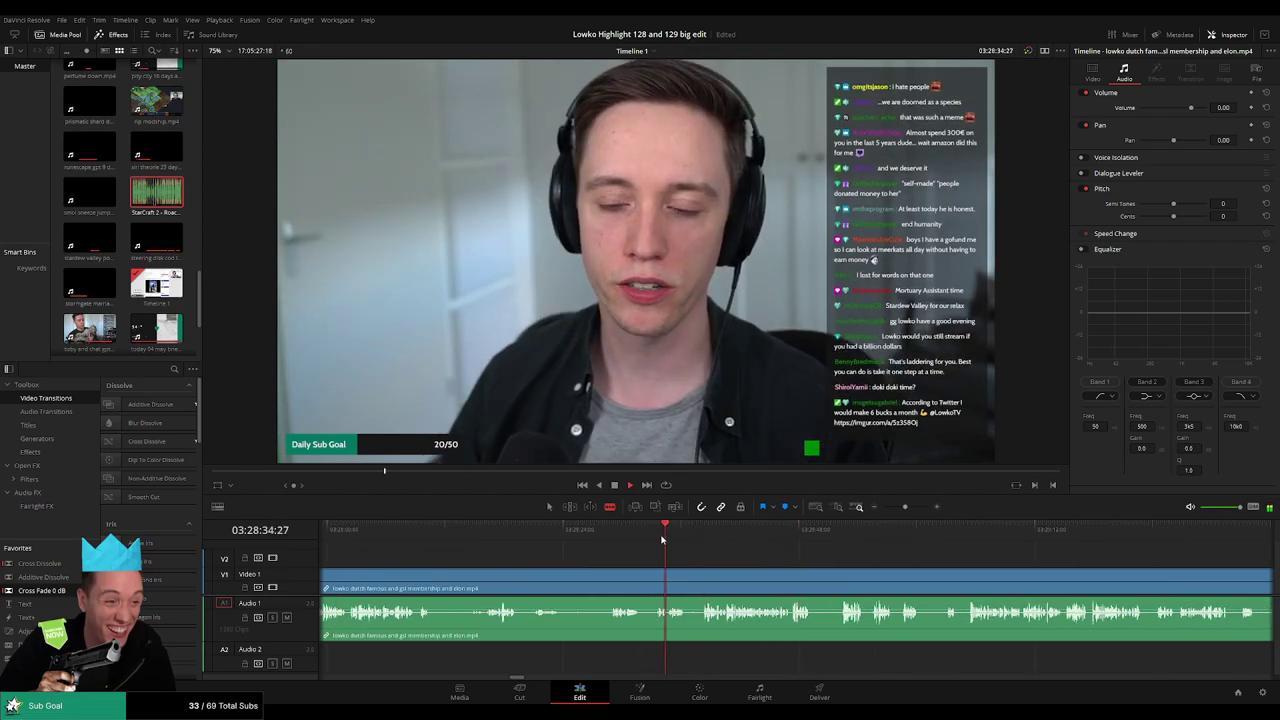
pyautogui.click(613, 530)
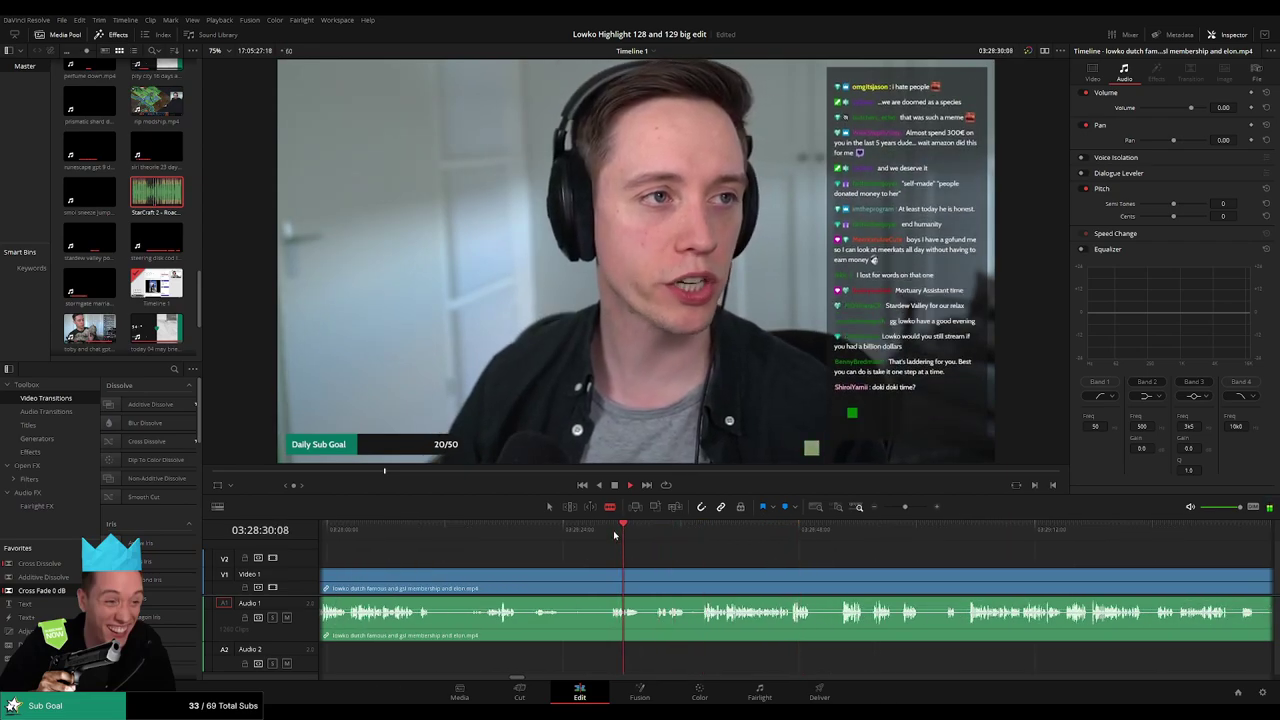
# - Split the clip at about 03:28:33 and replay the footage around the cut
pyautogui.click(657, 534)
pyautogui.press('space')
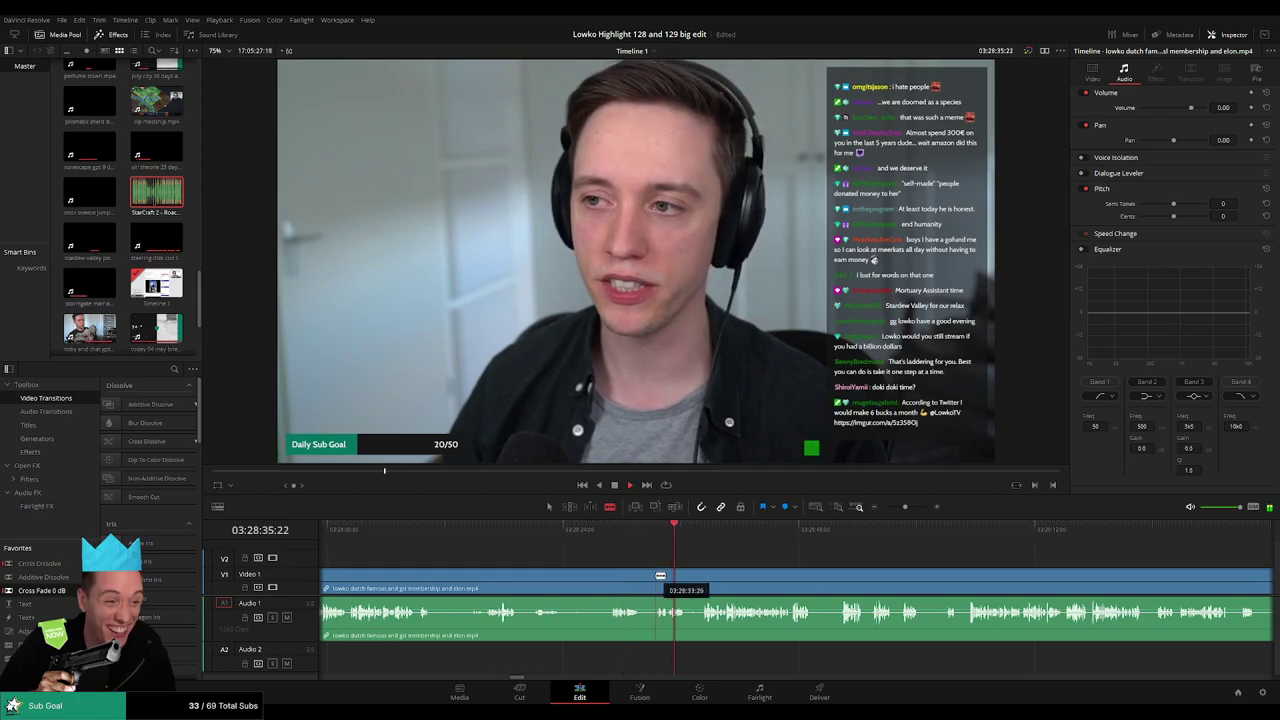
pyautogui.click(656, 576)
pyautogui.press('a')
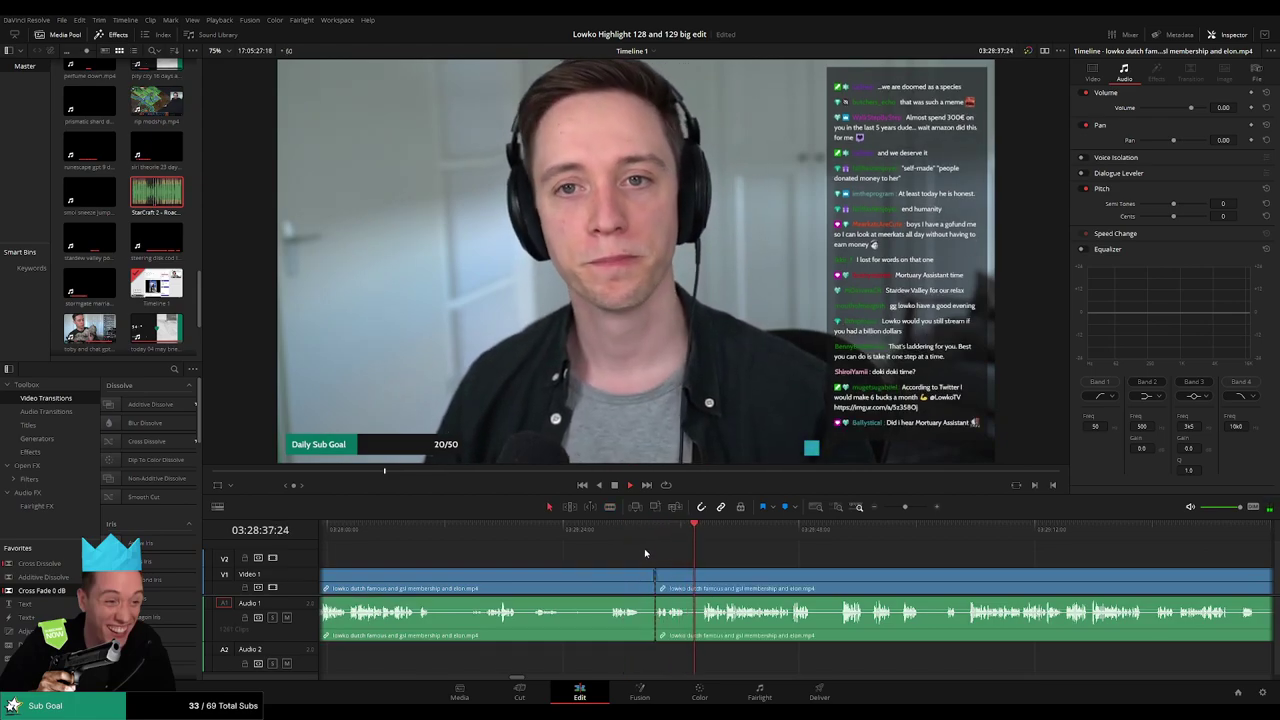
pyautogui.click(645, 552)
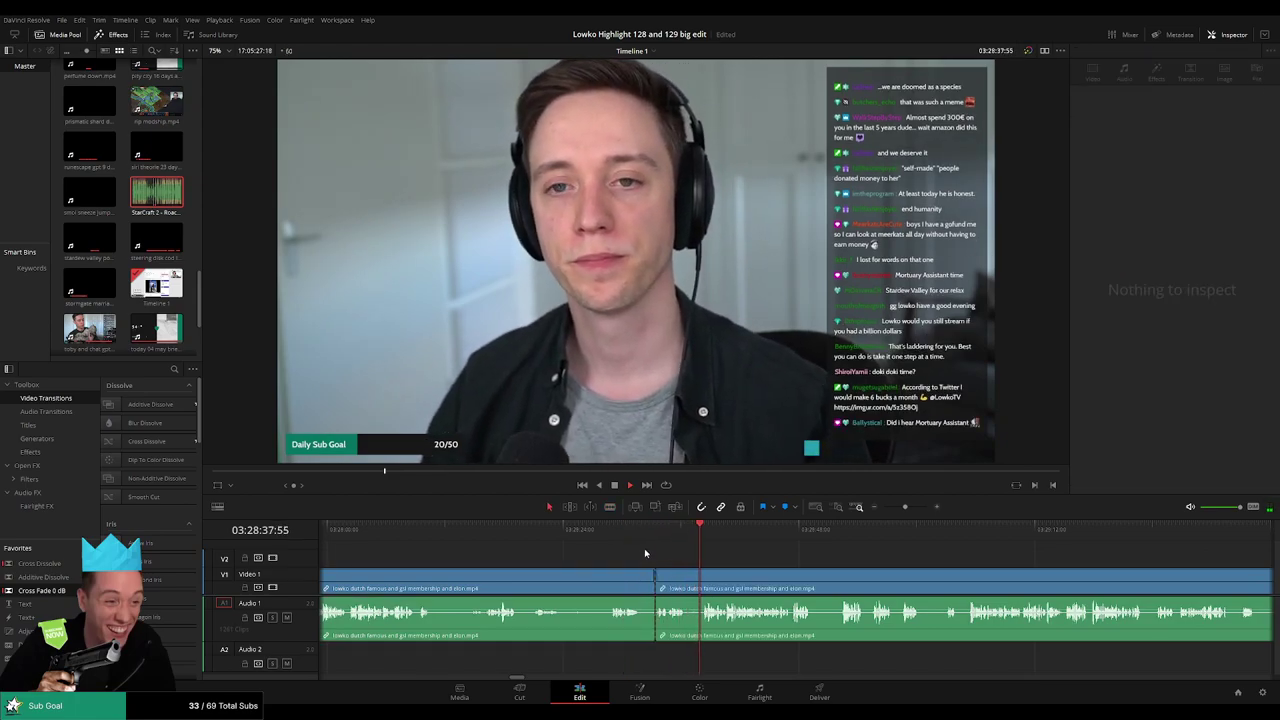
pyautogui.click(500, 538)
pyautogui.moveTo(634, 537); pyautogui.dragTo(658, 537)
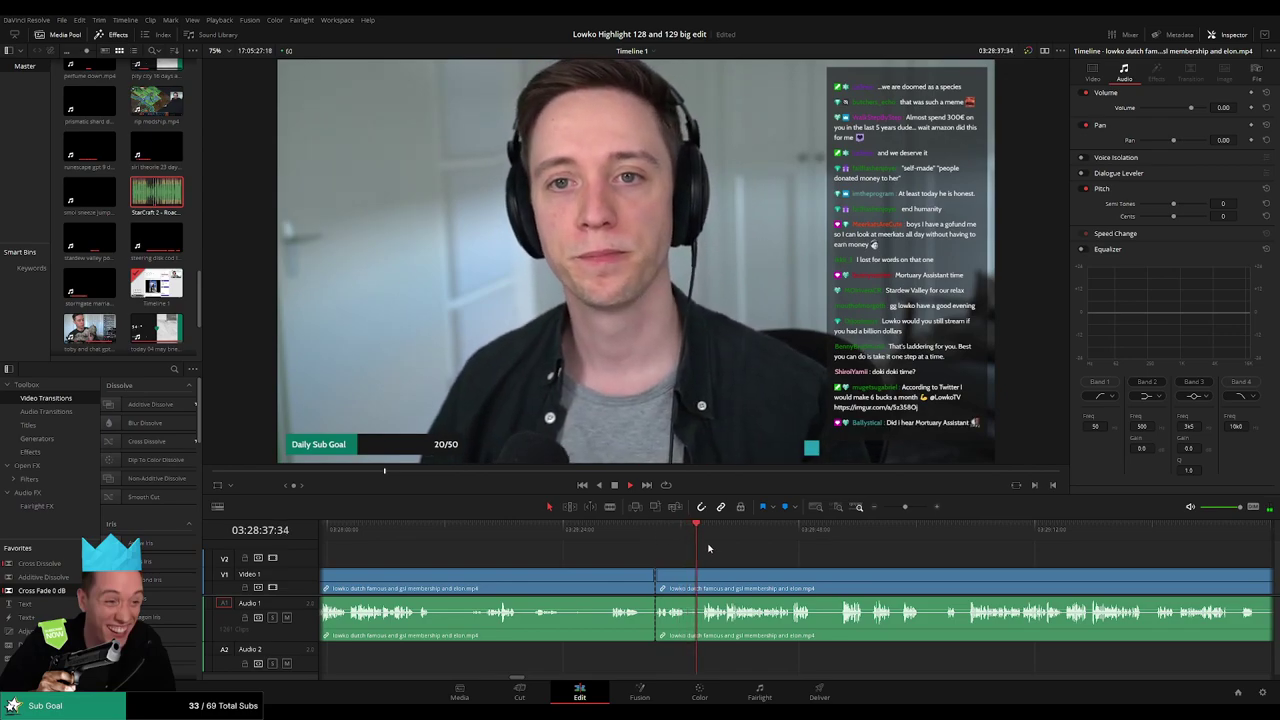
# - Undo the last split, recut the clip at about 03:28:38, delete the footage back to the cut at about 03:27:47 and cross-fade the join
pyautogui.hotkey('ctrl', 'z')
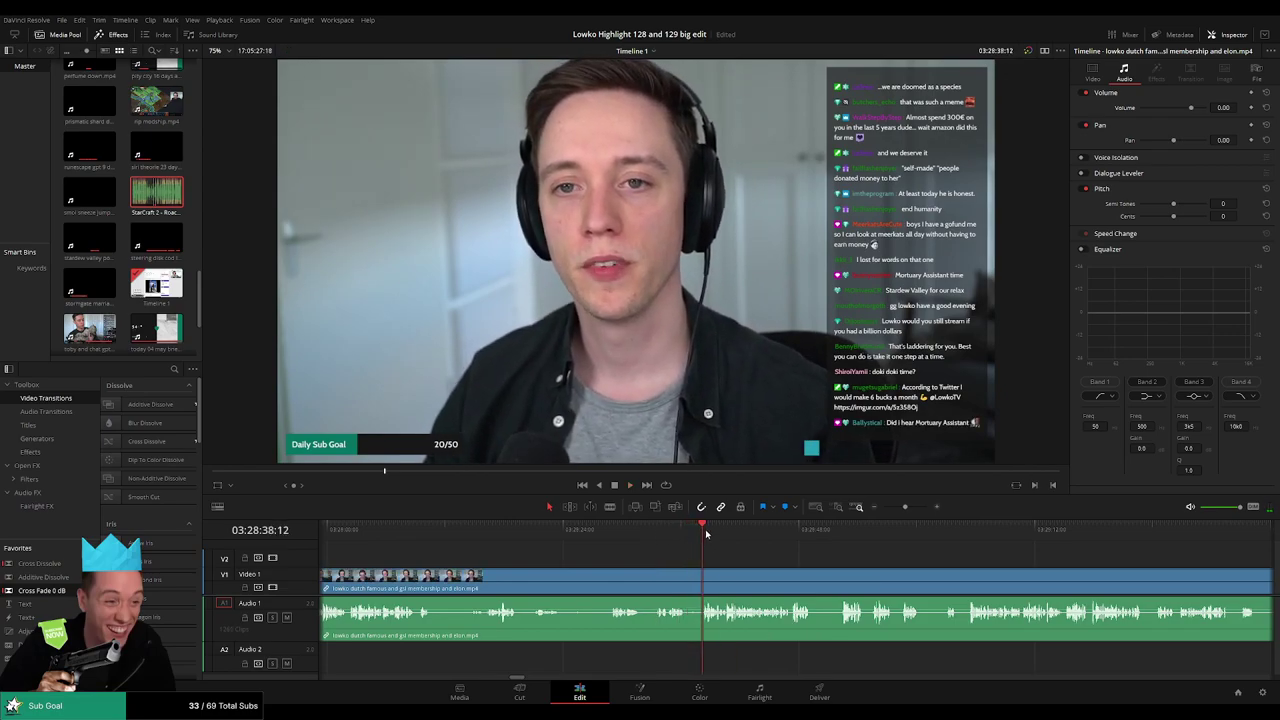
pyautogui.press('b')
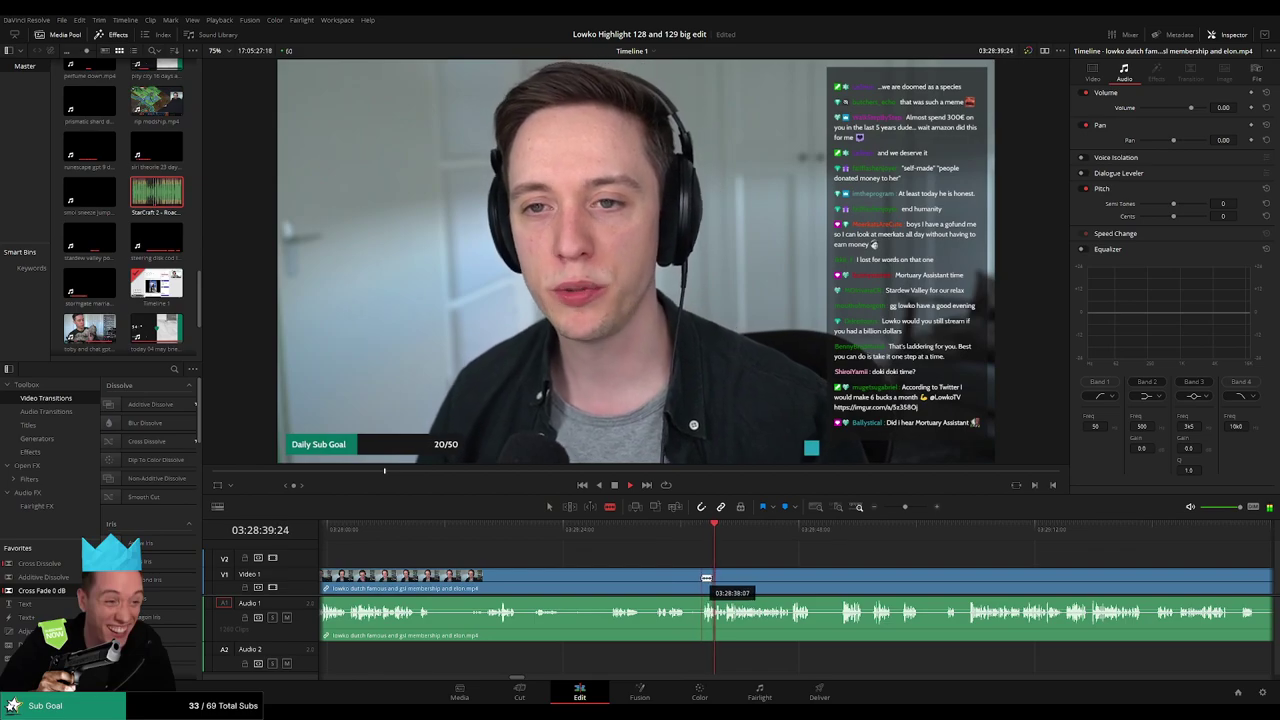
pyautogui.click(701, 577)
pyautogui.press('a')
pyautogui.click(679, 580)
pyautogui.press('Delete')
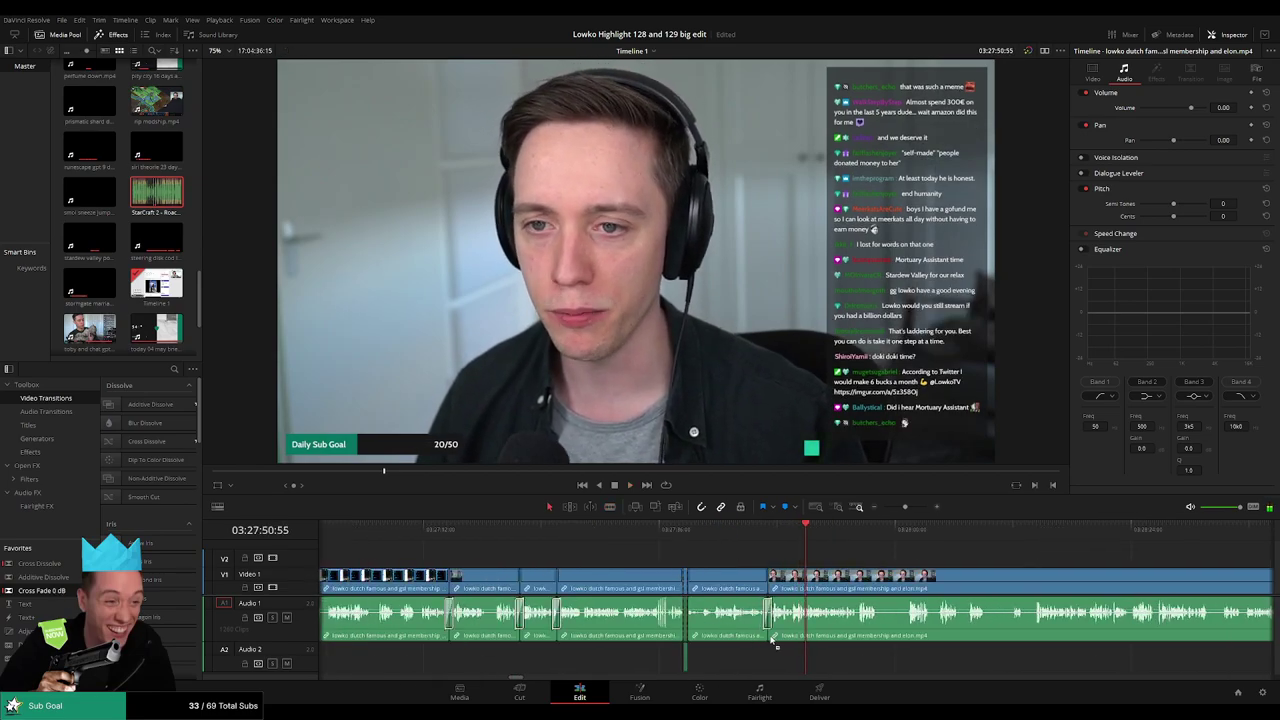
# - Locate the word to censor after the join and isolate it with splits at about 03:27:54:00 and 03:27:54:10
pyautogui.moveTo(914, 568); pyautogui.dragTo(521, 557)
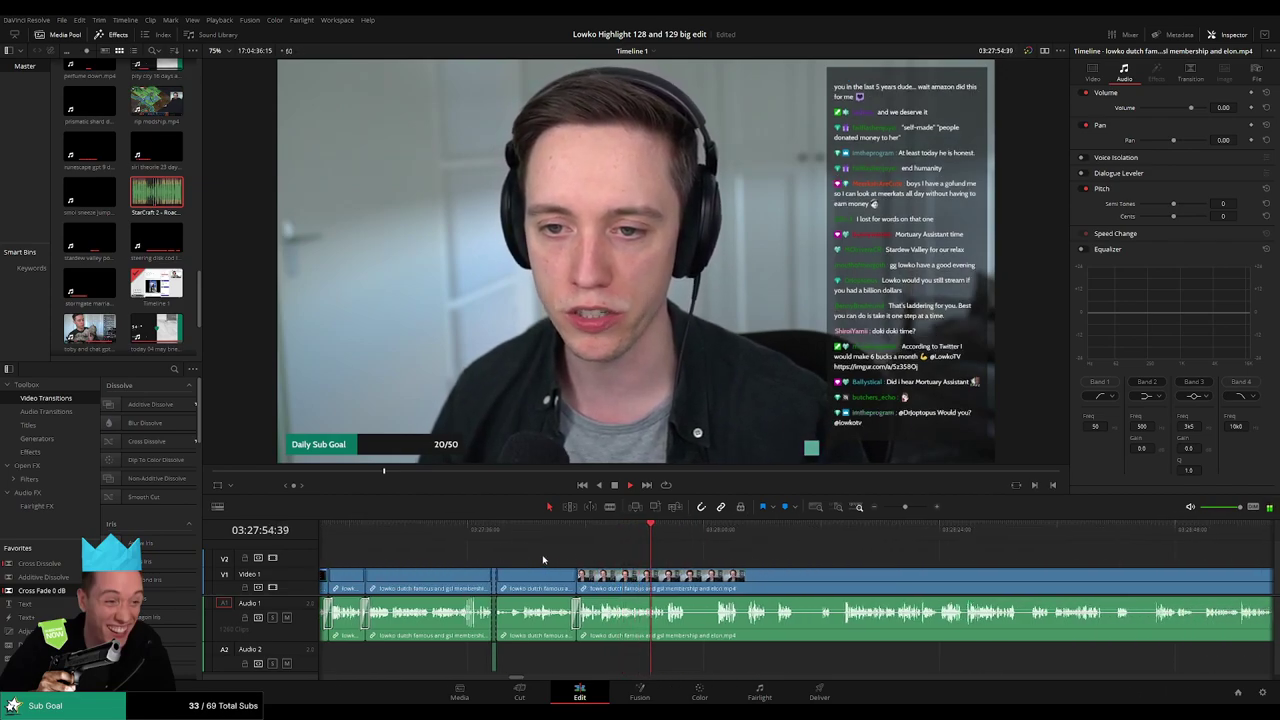
pyautogui.click(638, 533)
pyautogui.scroll(4, 730, 575)
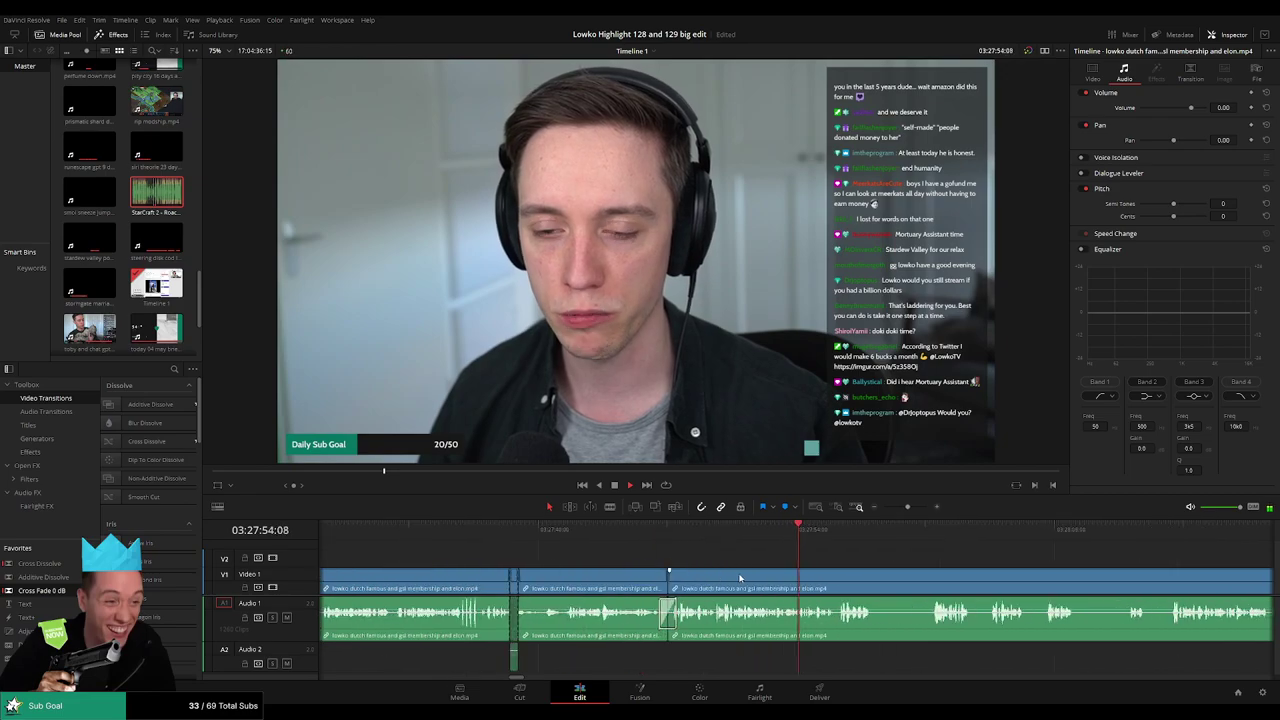
pyautogui.scroll(4, 757, 590)
pyautogui.click(446, 525)
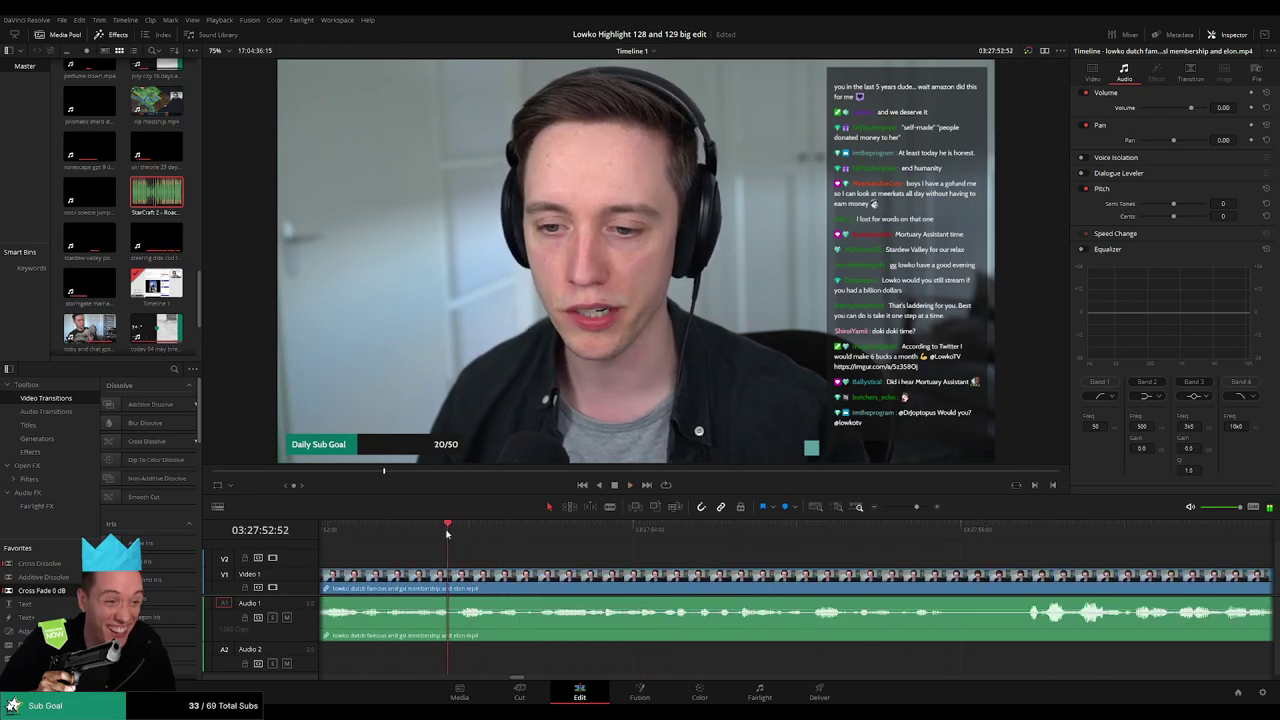
pyautogui.click(563, 536)
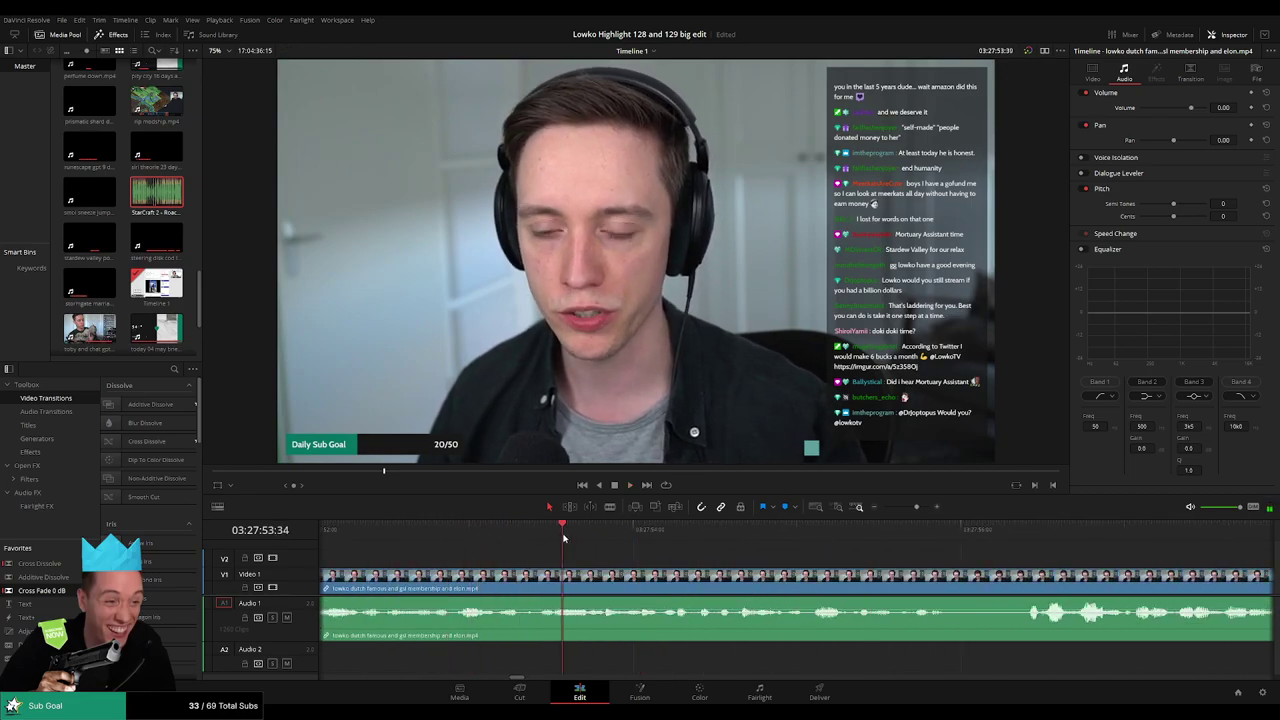
pyautogui.click(596, 538)
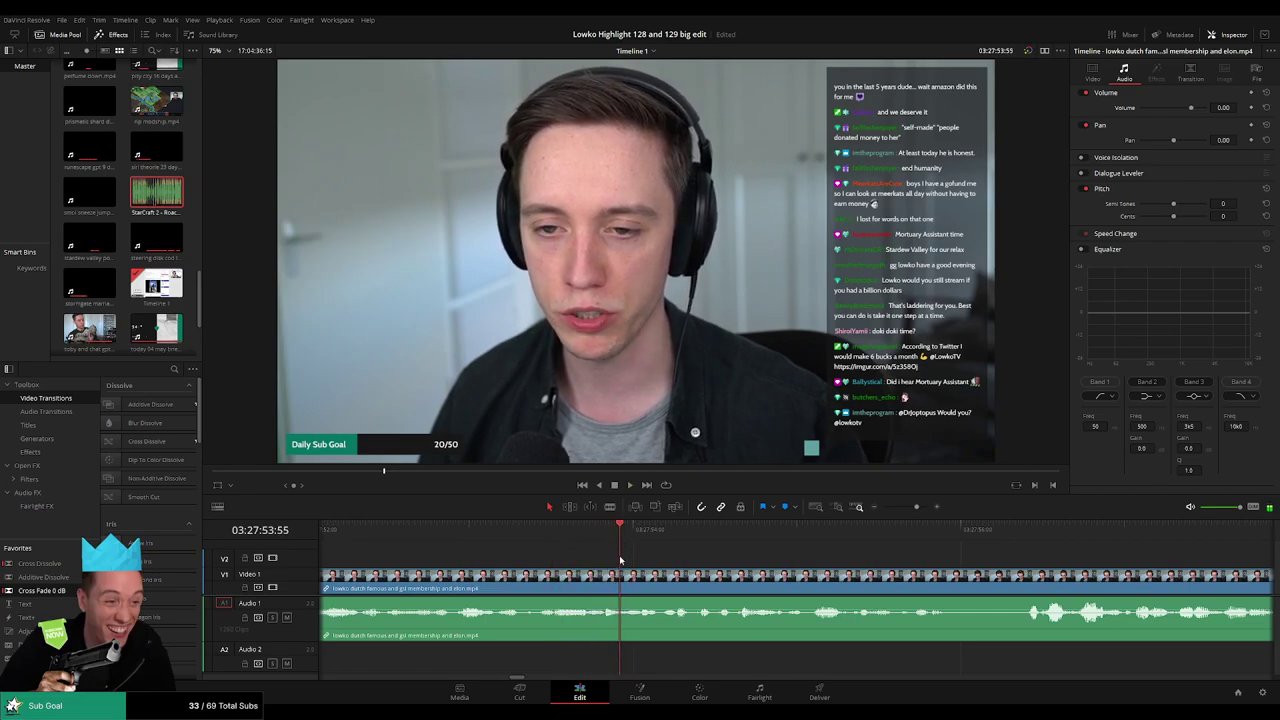
pyautogui.press('b')
pyautogui.click(620, 576)
pyautogui.click(662, 578)
pyautogui.press('a')
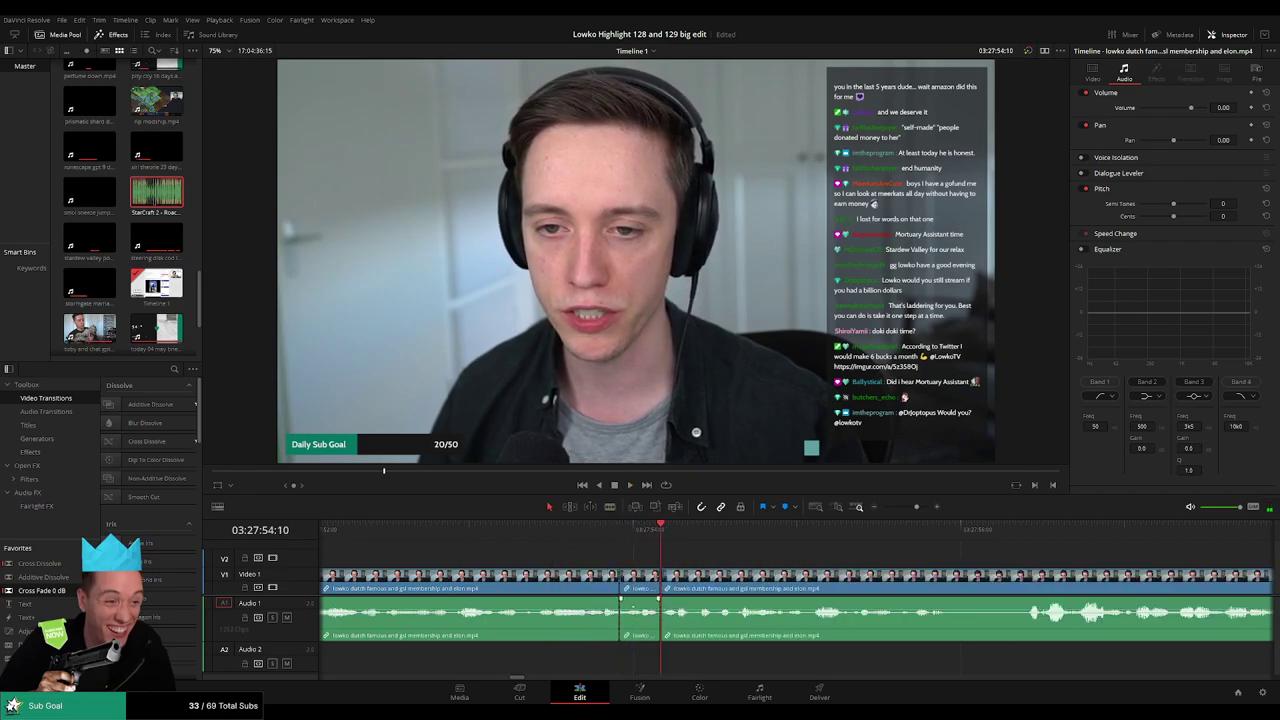
# - Silence the isolated piece's audio, fit a covering sound excerpt to its length on Audio 2 and replay the passage
pyautogui.moveTo(637, 612); pyautogui.dragTo(652, 655)
pyautogui.moveTo(580, 681); pyautogui.dragTo(621, 658)
pyautogui.moveTo(706, 660); pyautogui.dragTo(660, 660)
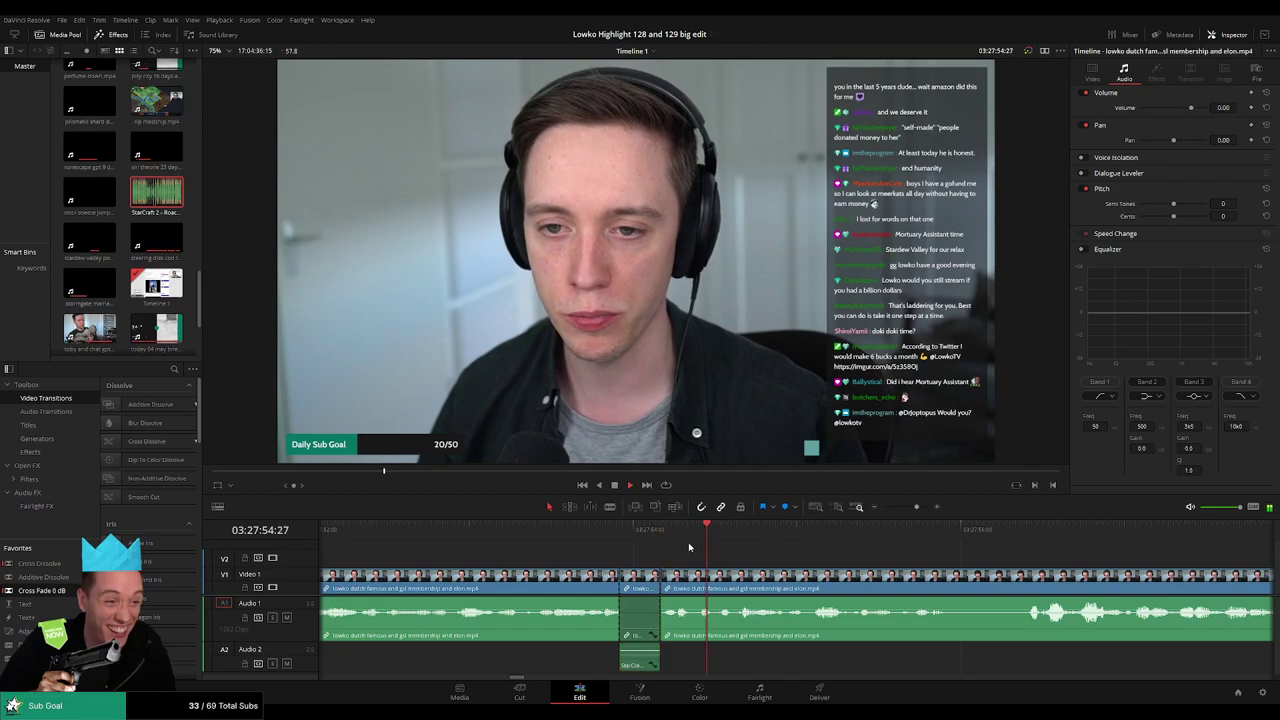
pyautogui.press('space')
pyautogui.press('space')
# - Split the clip at about 03:27:58 and 03:28:01 and delete the section between the cuts
pyautogui.moveTo(914, 507); pyautogui.dragTo(904, 507)
pyautogui.hscroll(2, 800, 562)
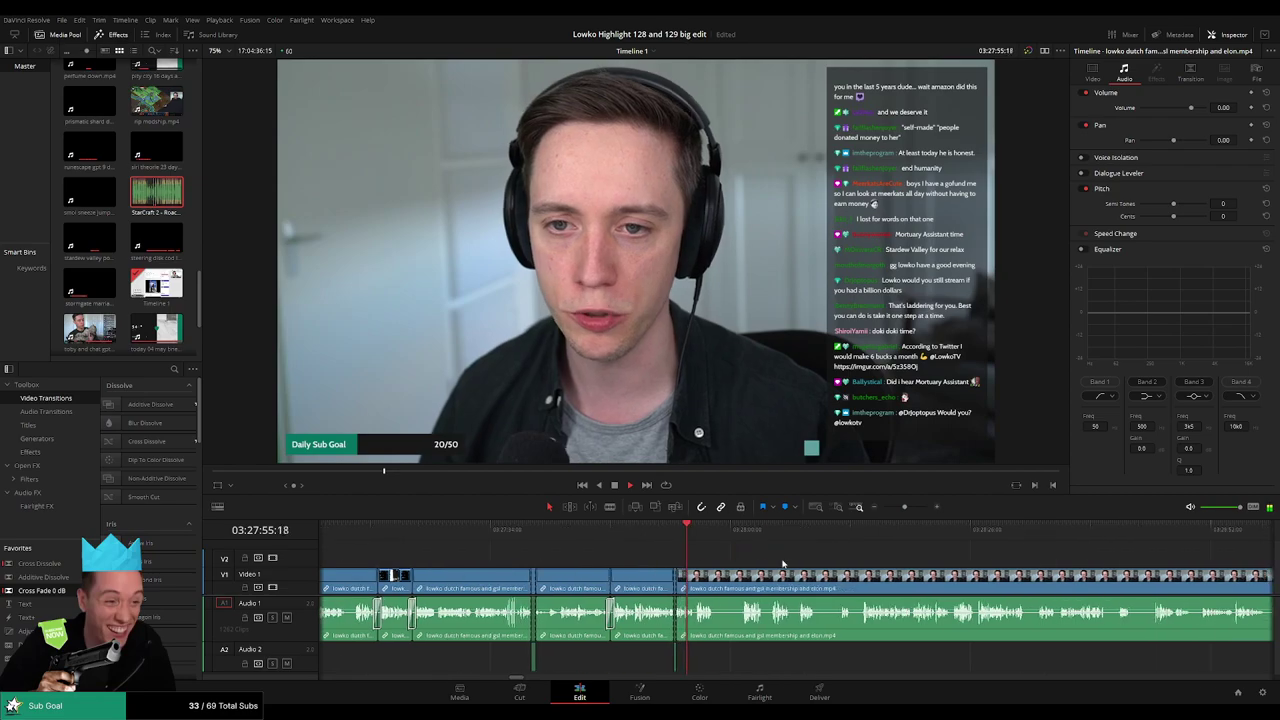
pyautogui.hscroll(2, 709, 562)
pyautogui.scroll(2, 629, 563)
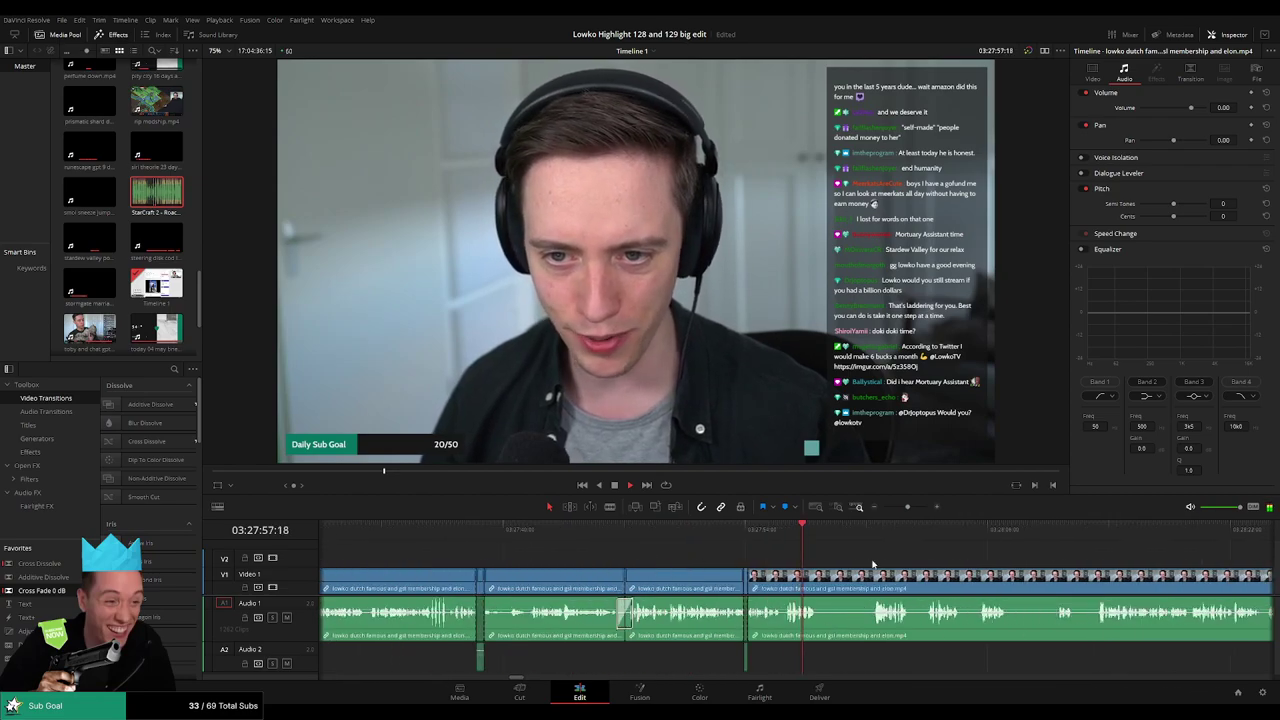
pyautogui.hscroll(3, 683, 561)
pyautogui.press('b')
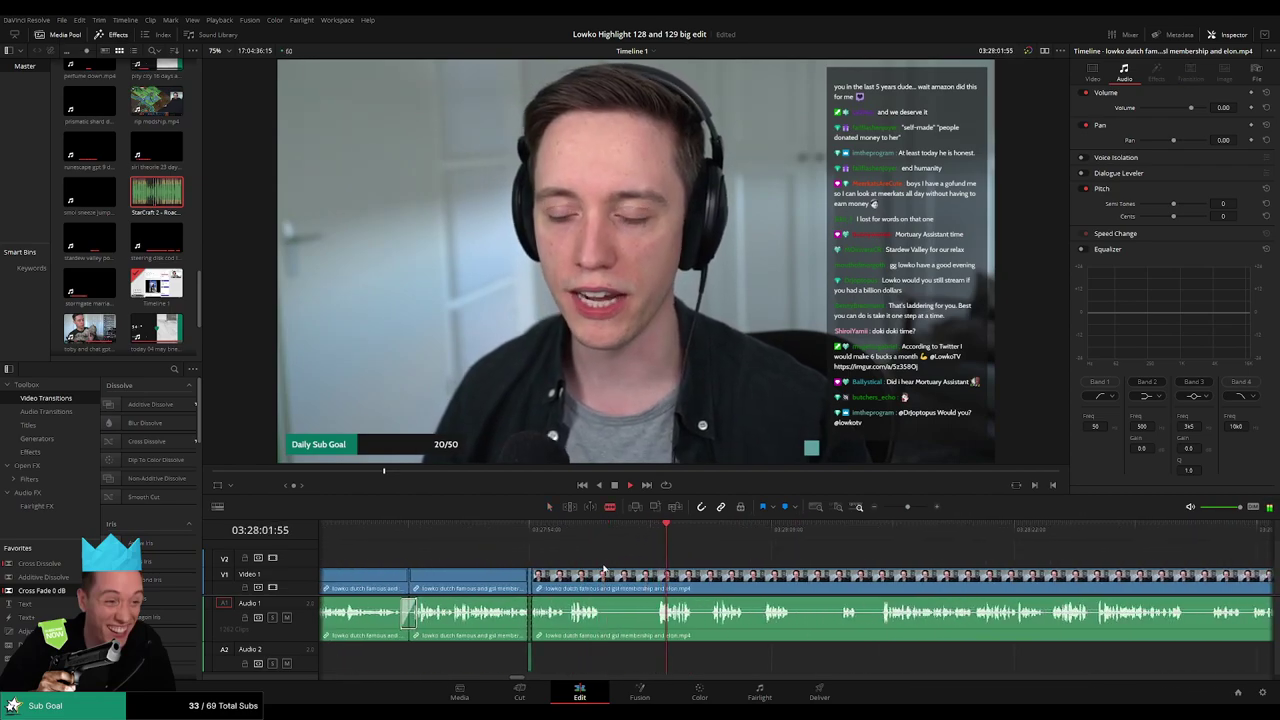
pyautogui.click(603, 576)
pyautogui.click(654, 576)
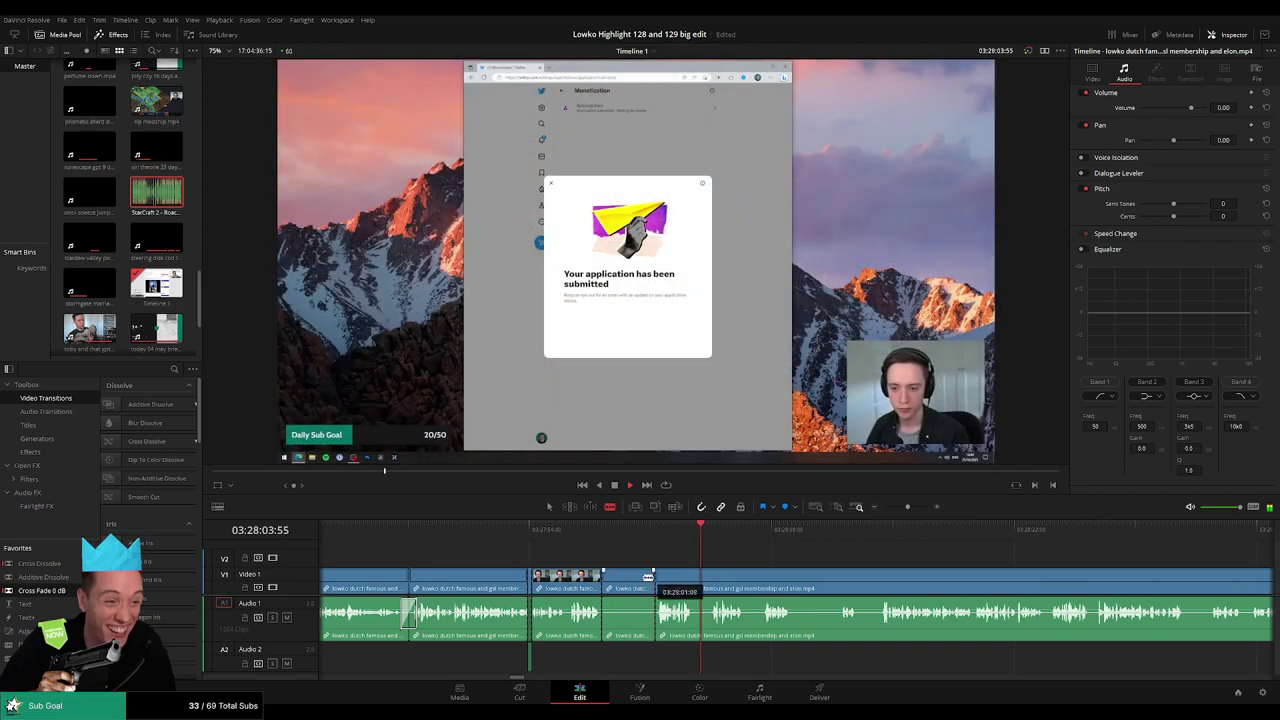
pyautogui.press('a')
pyautogui.click(642, 575)
pyautogui.press('Delete')
# - Split the clip at about 03:28:06 and 03:28:09 and delete the pause between the cuts
pyautogui.hscroll(3, 713, 562)
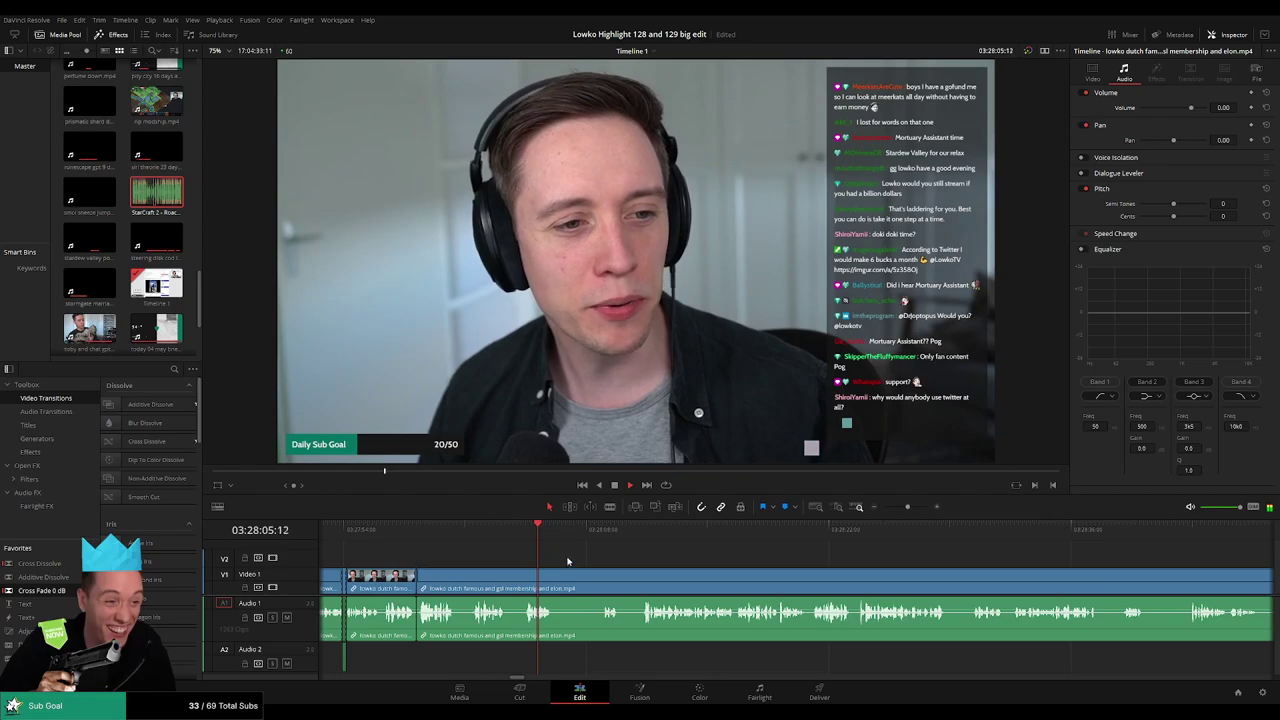
pyautogui.press('b')
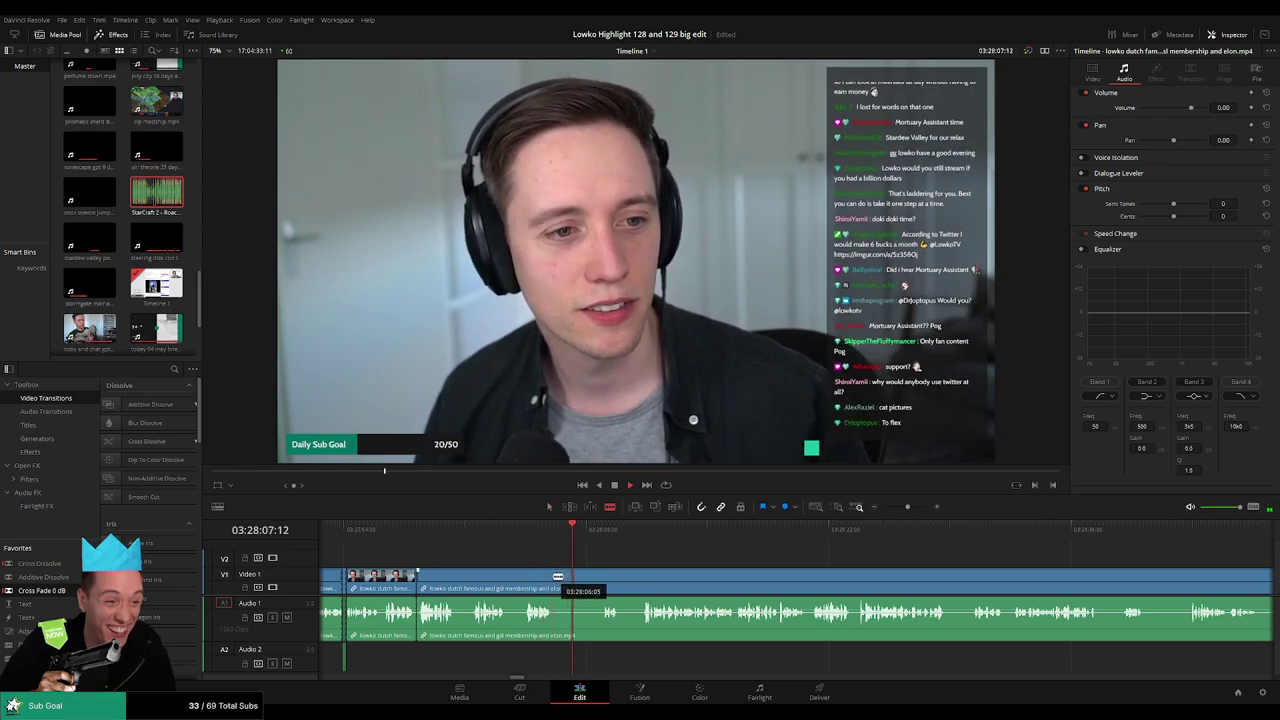
pyautogui.click(555, 577)
pyautogui.click(604, 578)
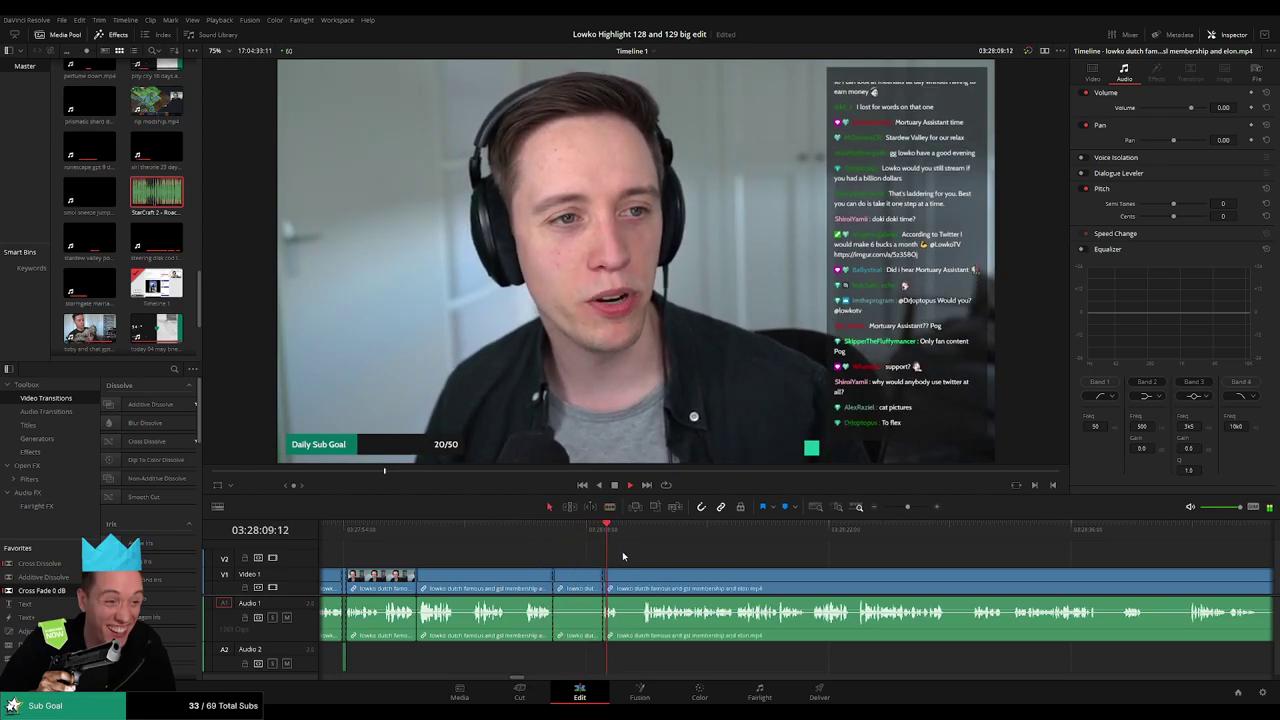
pyautogui.click(581, 582)
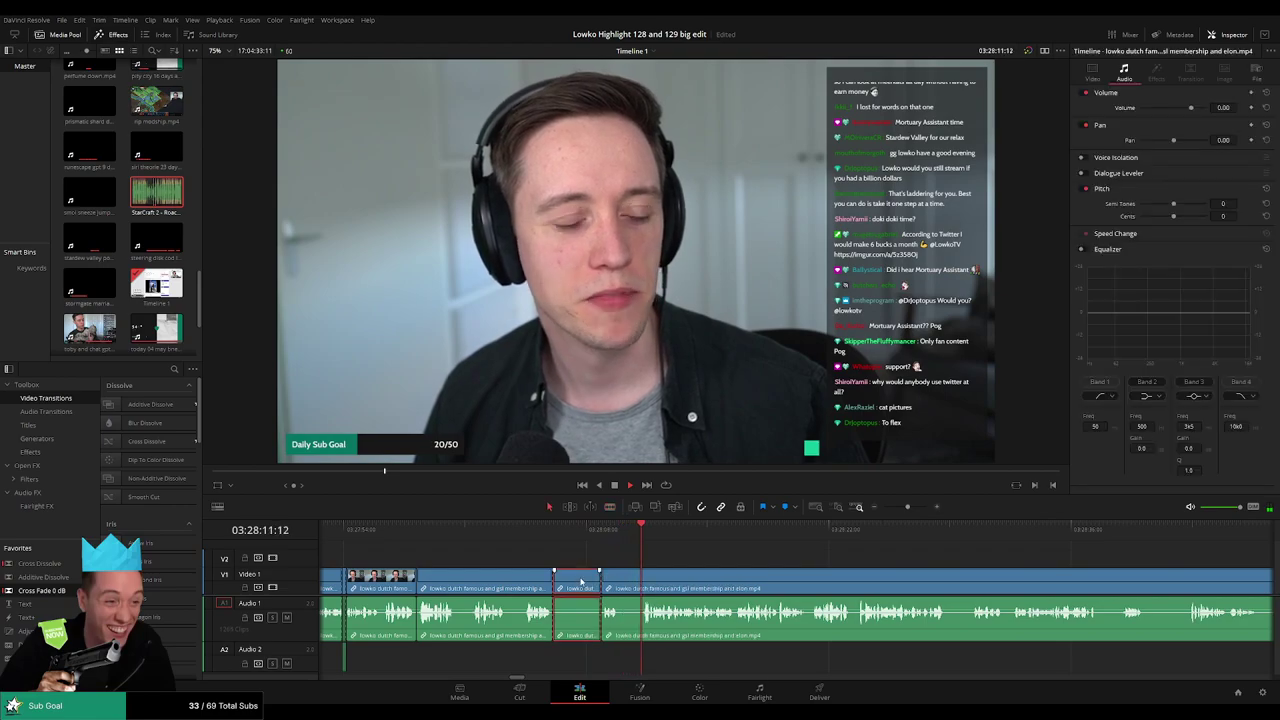
pyautogui.press('Delete')
# - Remove the short pause between about 03:28:07 and 03:28:08 by splitting at both ends and deleting the piece
pyautogui.press('b')
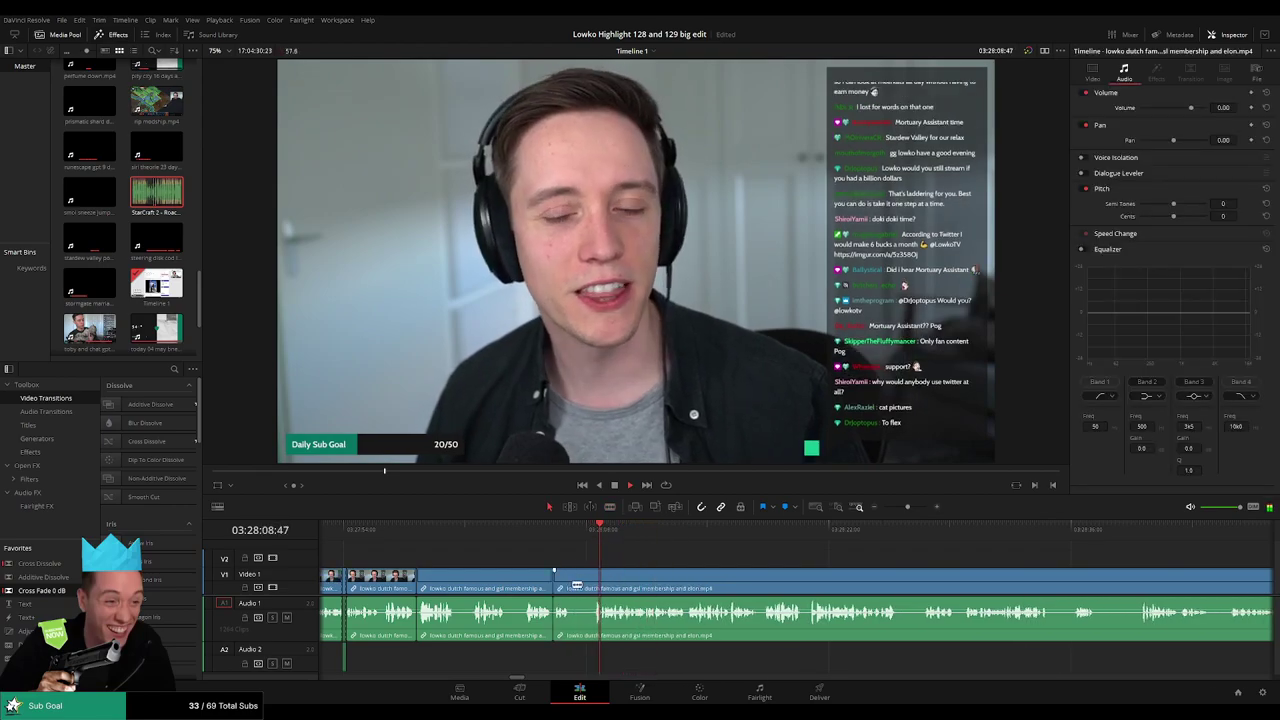
pyautogui.click(570, 583)
pyautogui.click(592, 583)
pyautogui.press('a')
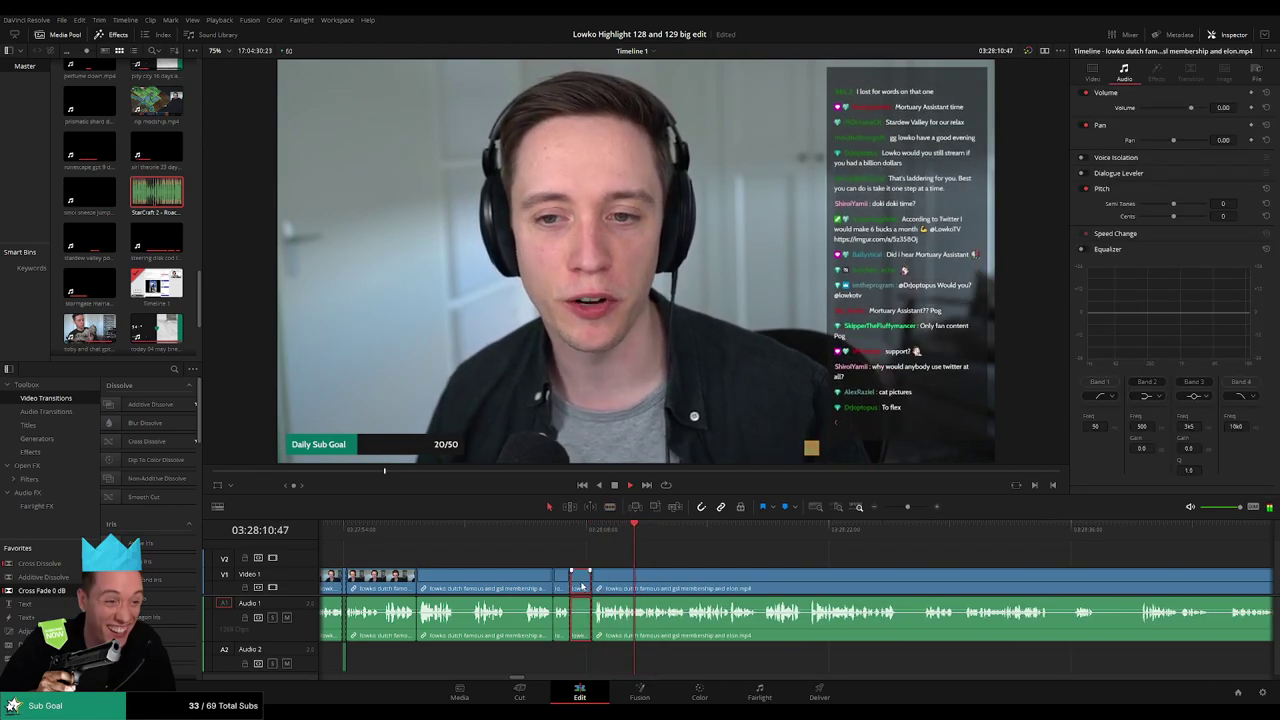
pyautogui.hscroll(1, 575, 585)
pyautogui.hscroll(6, 521, 560)
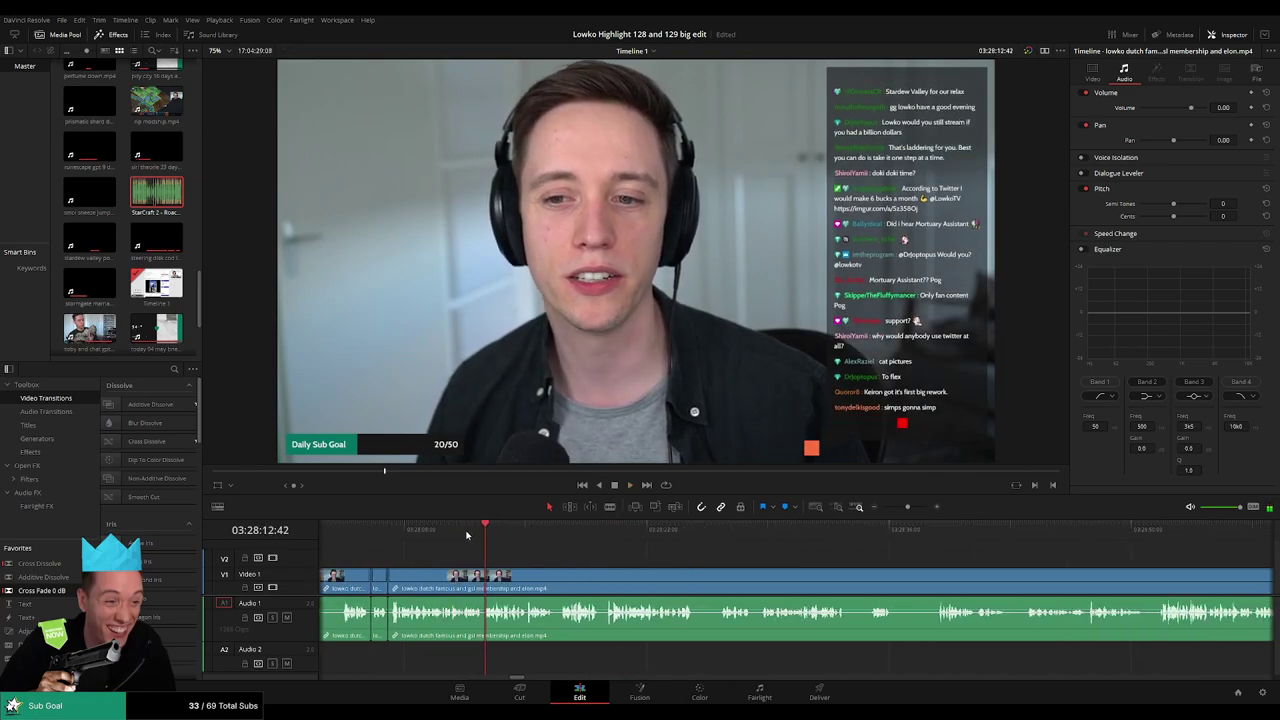
# - Isolate the word at about 03:28:12 with splits before it and at 03:28:12:26, and silence that piece's audio
pyautogui.click(468, 533)
pyautogui.click(480, 580)
pyautogui.press('space')
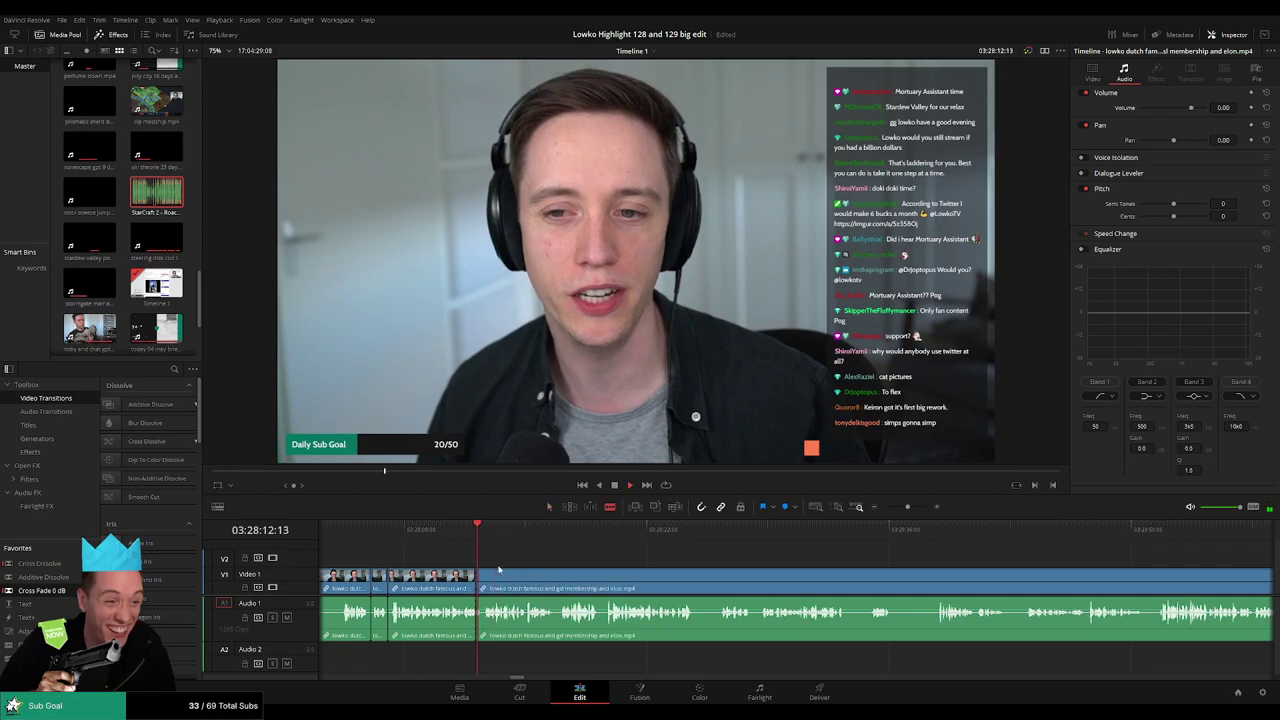
pyautogui.press('space')
pyautogui.scroll(3, 487, 578)
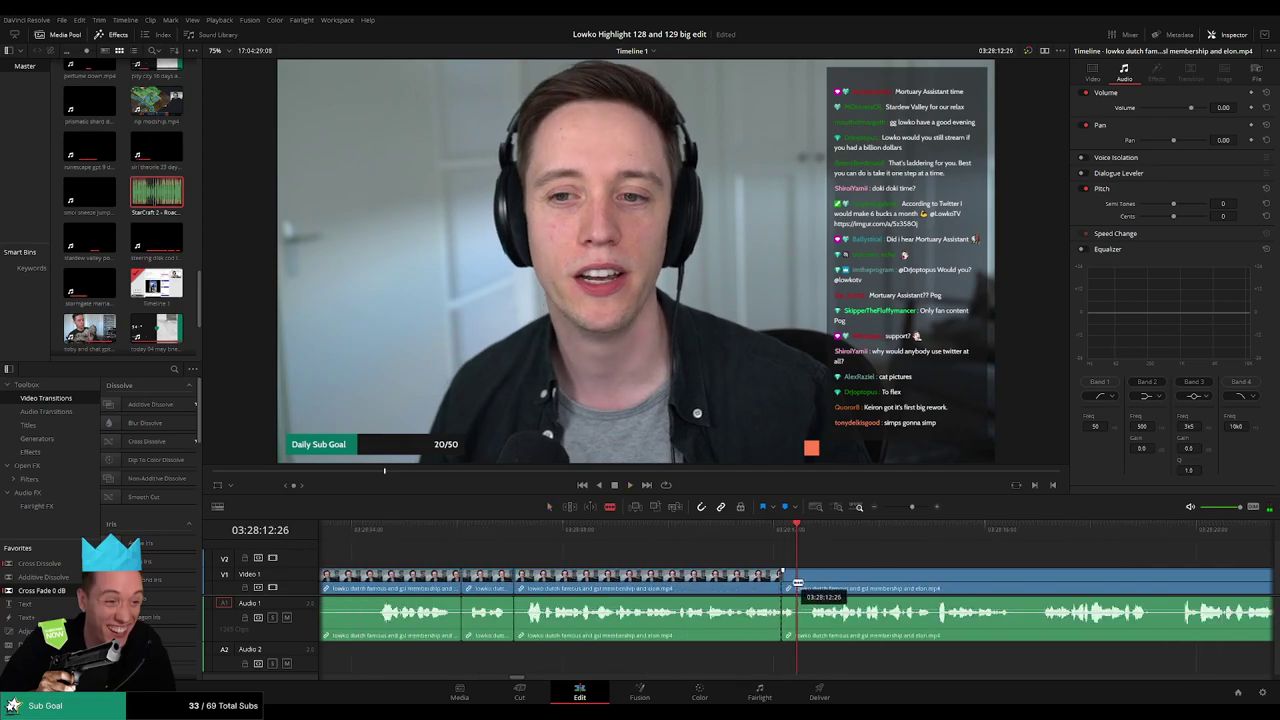
pyautogui.click(797, 582)
# - Place a StarCraft 2 - Roach Quotes excerpt on Audio 2 beneath the silenced piece, set its volume to -27 and replay the passage
pyautogui.moveTo(176, 200); pyautogui.dragTo(797, 666)
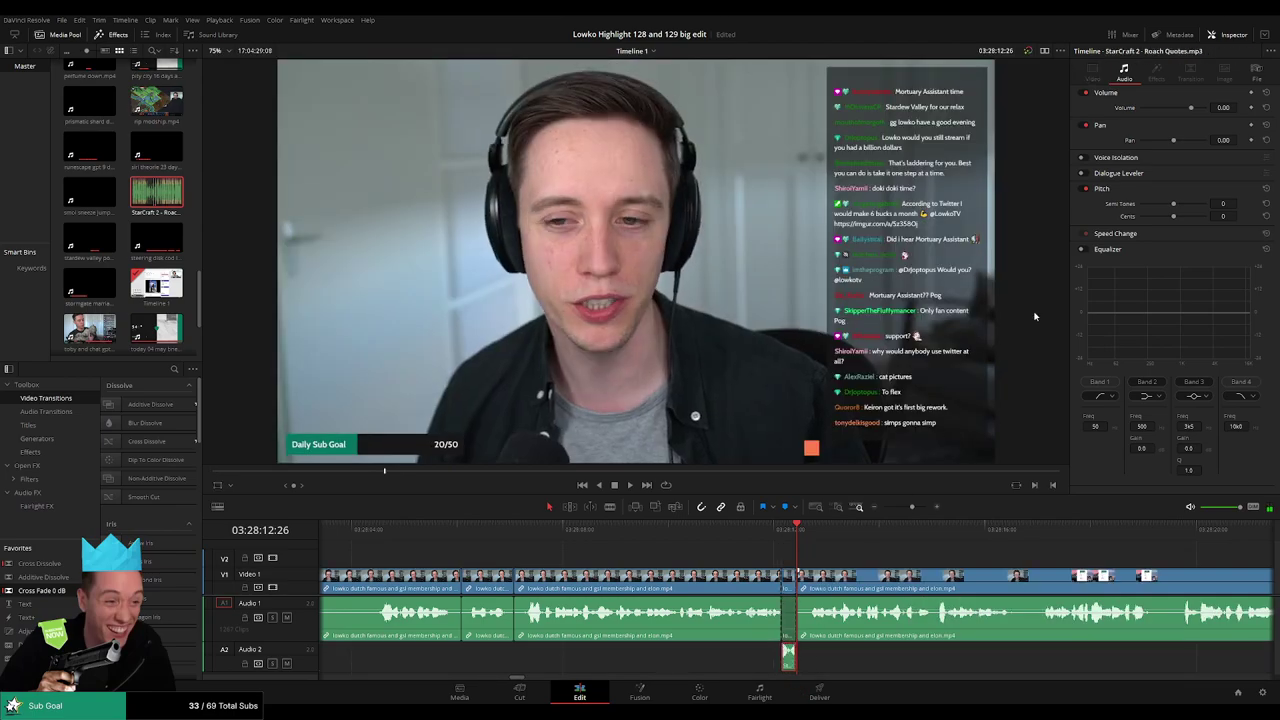
pyautogui.click(1223, 107)
pyautogui.write('-27')
pyautogui.press('Return')
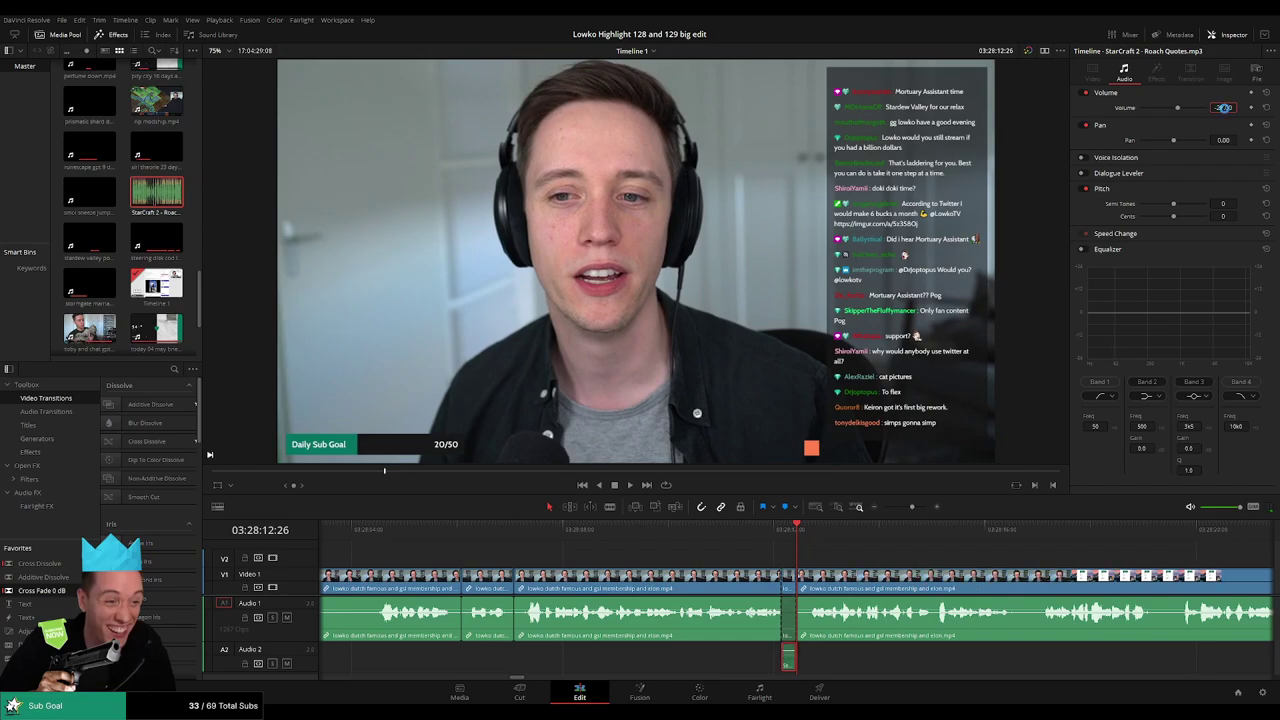
pyautogui.click(757, 531)
pyautogui.press('space')
pyautogui.click(867, 552)
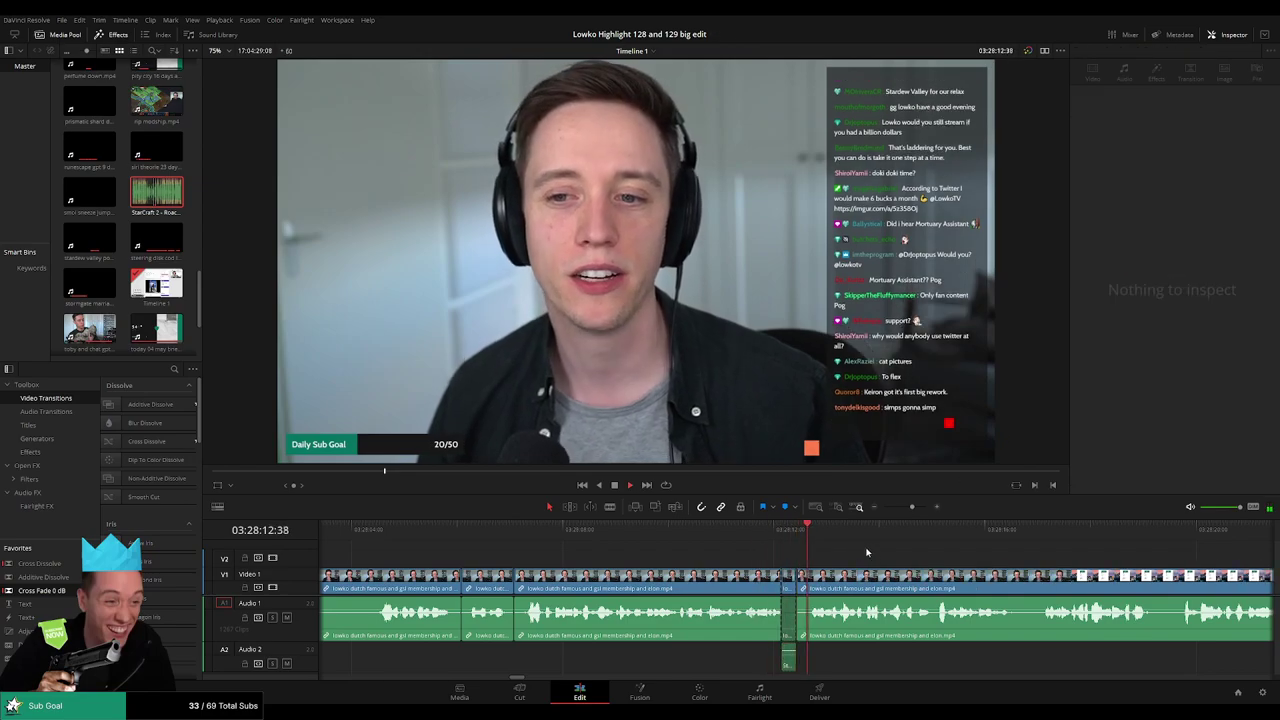
# - Cut out the pause between about 03:28:25 and 03:28:26 and cross-fade the audio at the join
pyautogui.scroll(-3, 870, 552)
pyautogui.scroll(-2, 871, 553)
pyautogui.moveTo(886, 554); pyautogui.dragTo(683, 543)
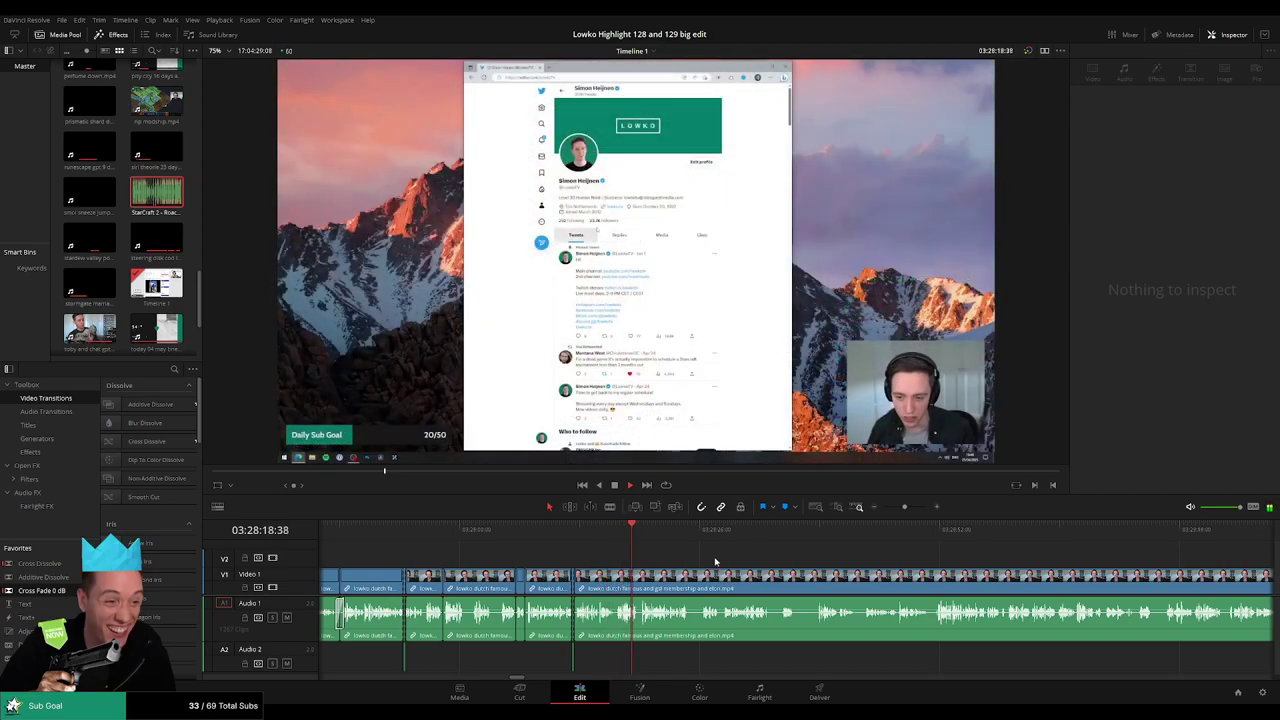
pyautogui.moveTo(716, 560); pyautogui.dragTo(584, 551)
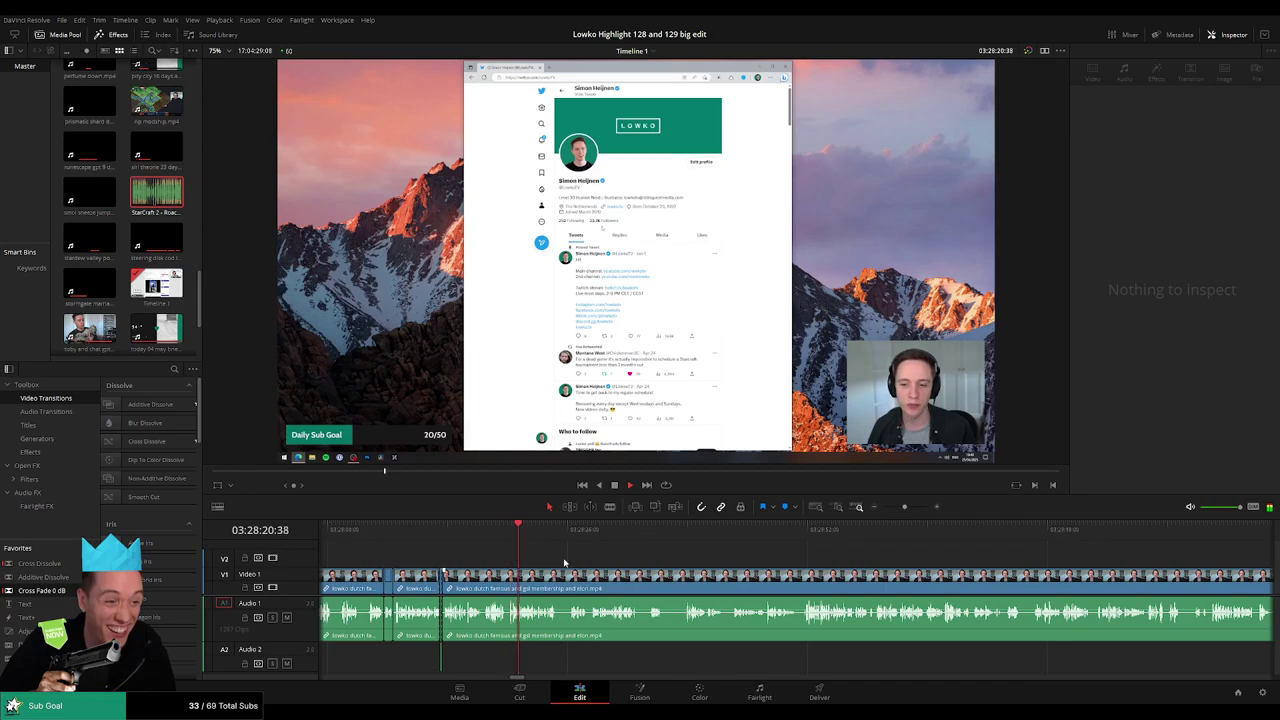
pyautogui.scroll(2, 603, 571)
pyautogui.moveTo(851, 558); pyautogui.dragTo(590, 546)
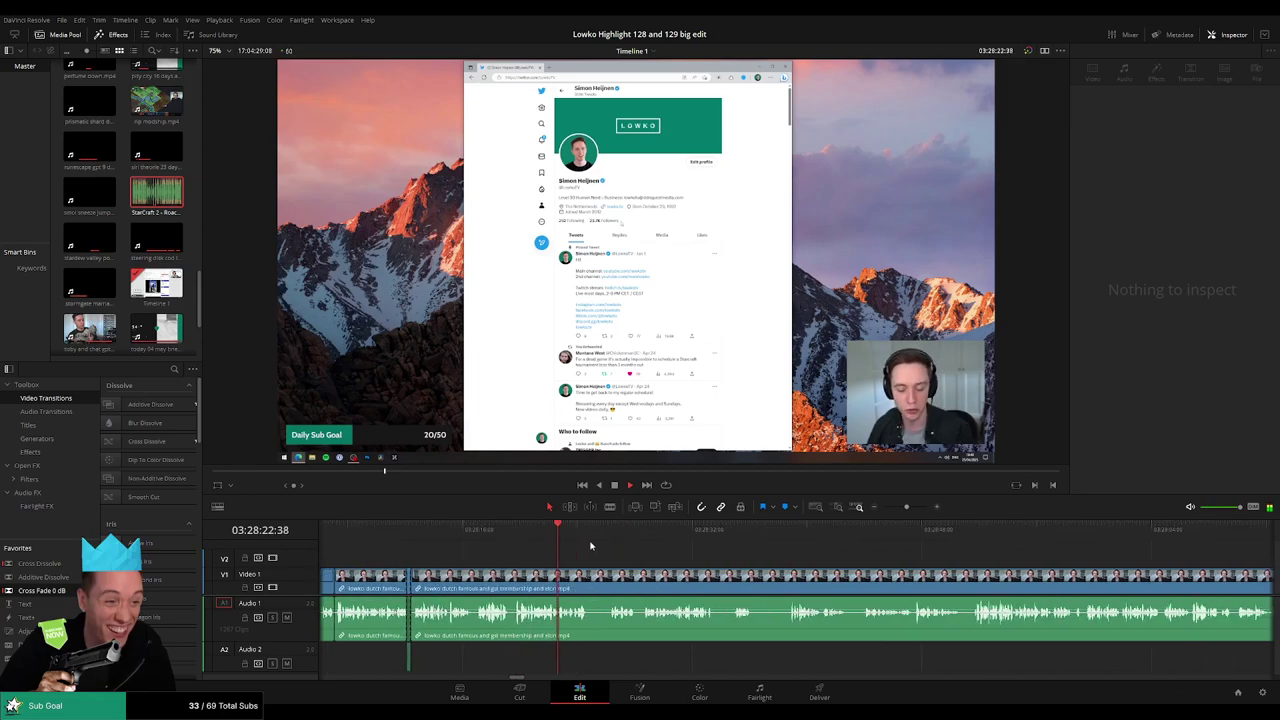
pyautogui.press('b')
pyautogui.click(612, 578)
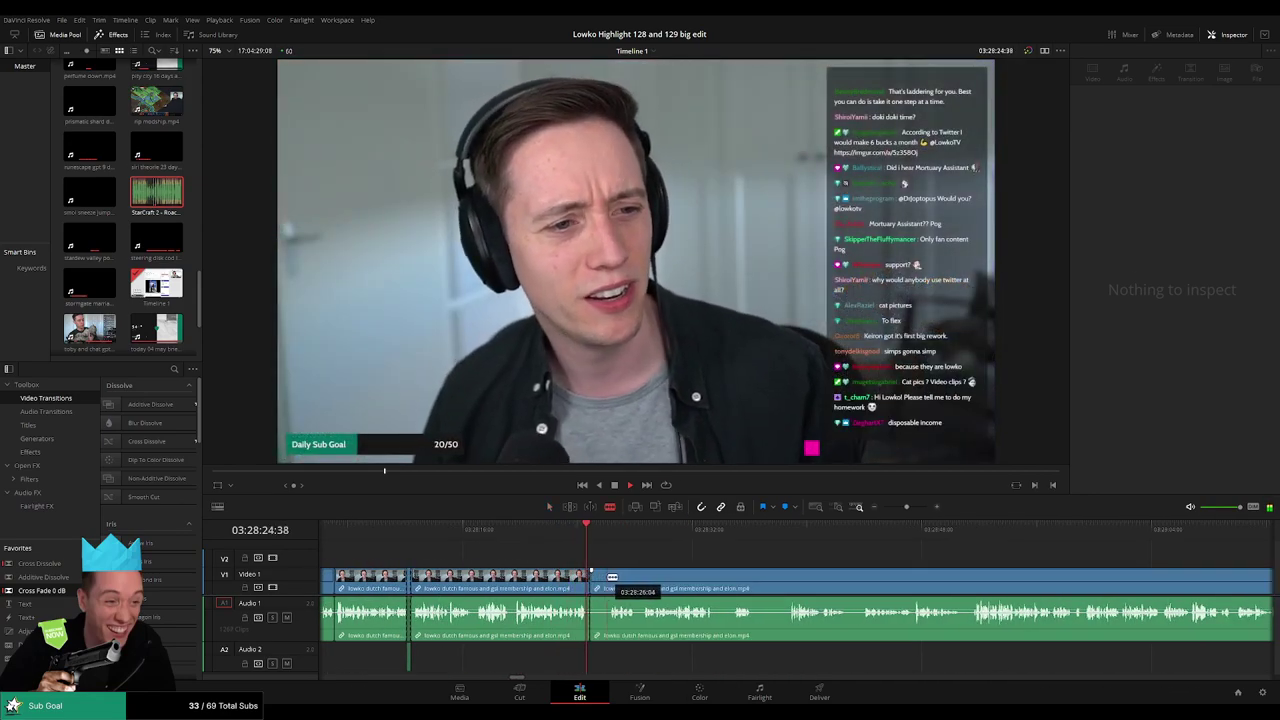
pyautogui.press('a')
pyautogui.click(600, 580)
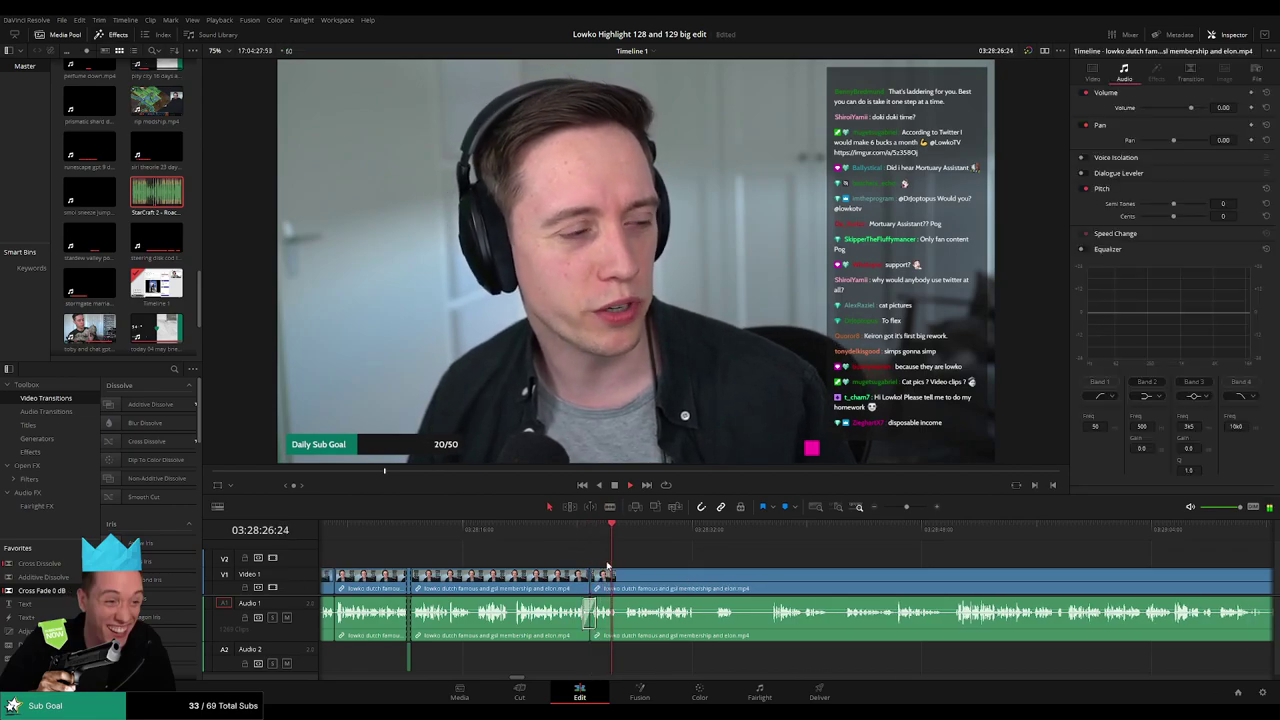
# - Split the clip at about 03:28:32 and 03:28:33, delete the piece between the cuts and cross-fade the join
pyautogui.moveTo(768, 575); pyautogui.dragTo(578, 563)
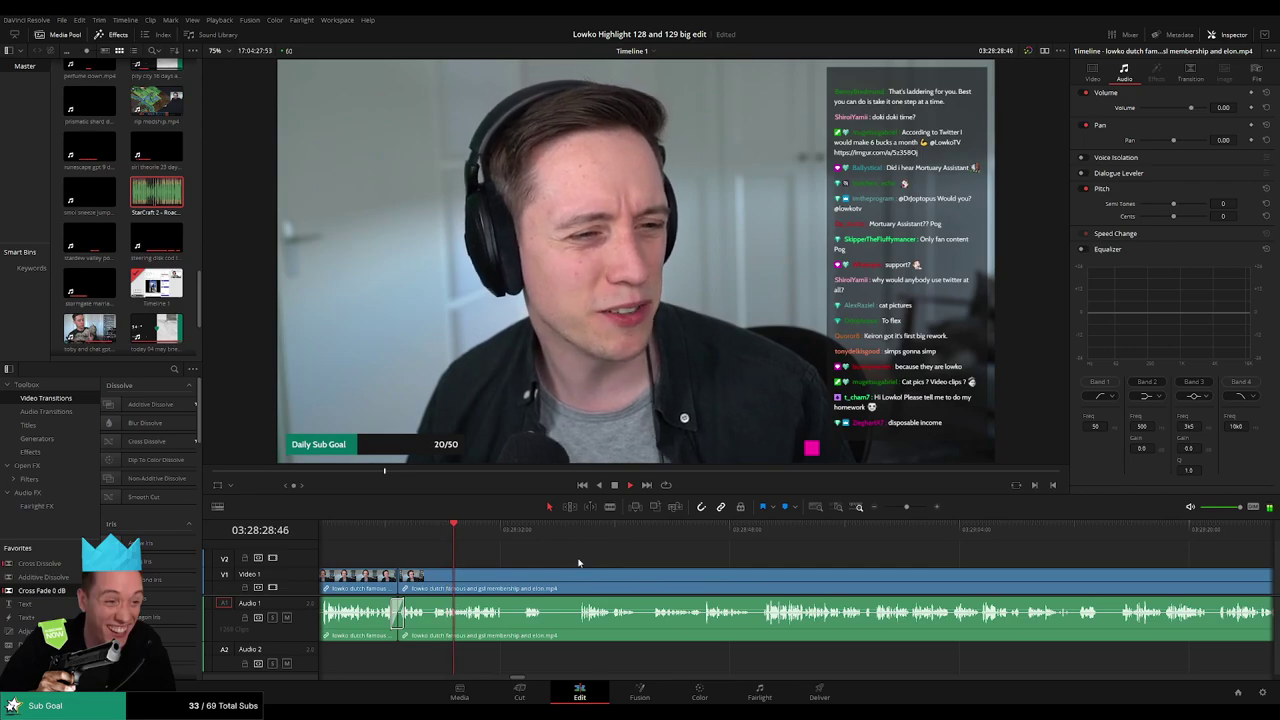
pyautogui.press('b')
pyautogui.click(504, 582)
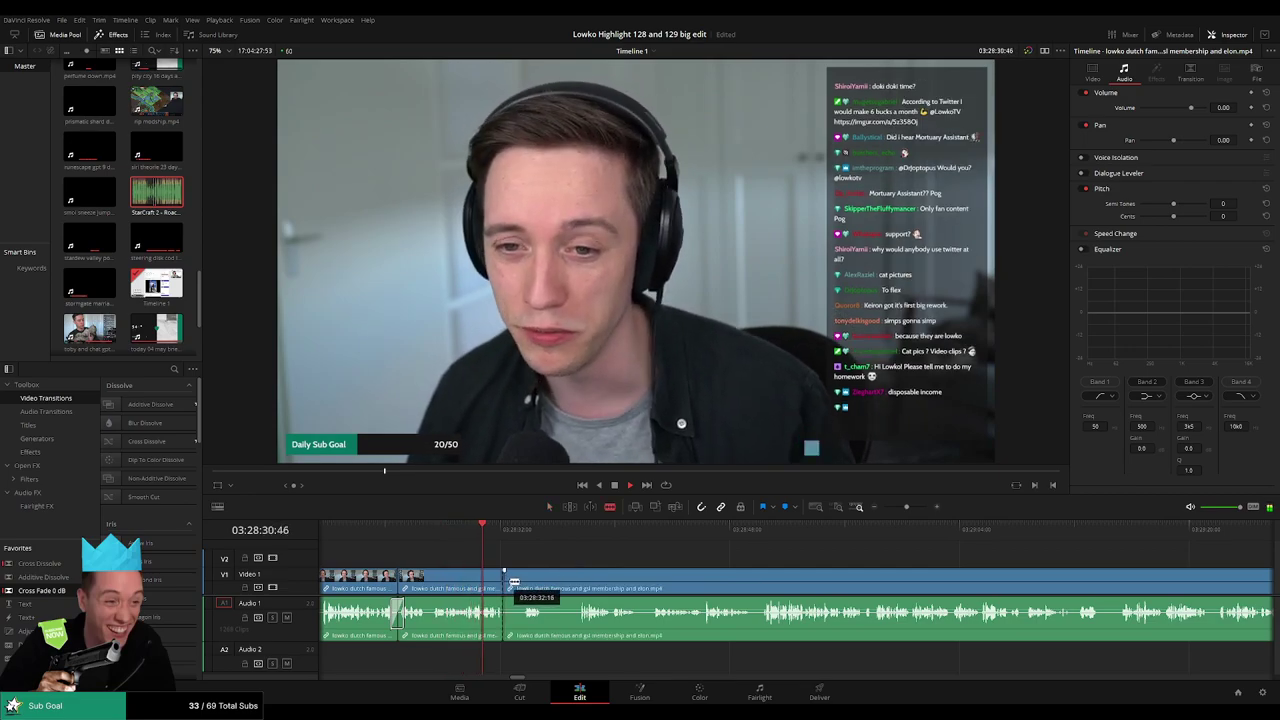
pyautogui.click(522, 577)
pyautogui.press('a')
pyautogui.click(515, 586)
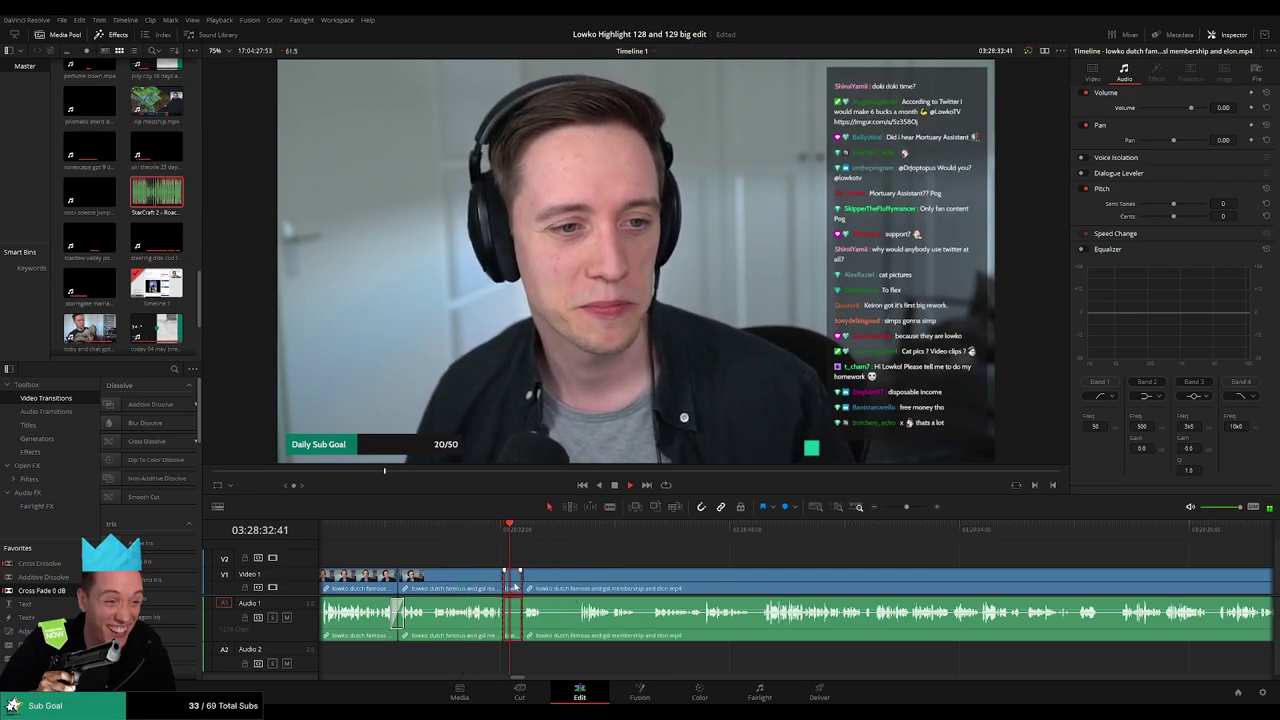
pyautogui.press('Delete')
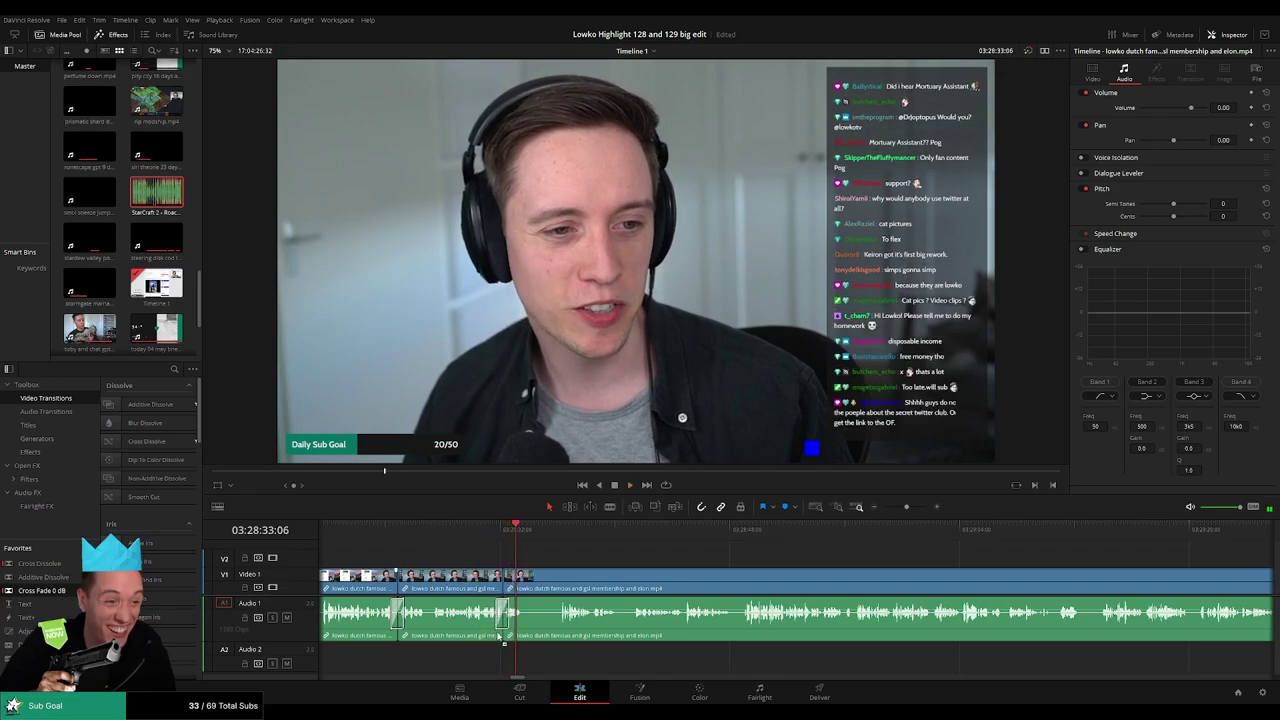
# - Cut out the pause between about 03:28:33 and 03:28:36 and cross-fade the audio at the join
pyautogui.click(557, 530)
pyautogui.press('b')
pyautogui.click(525, 576)
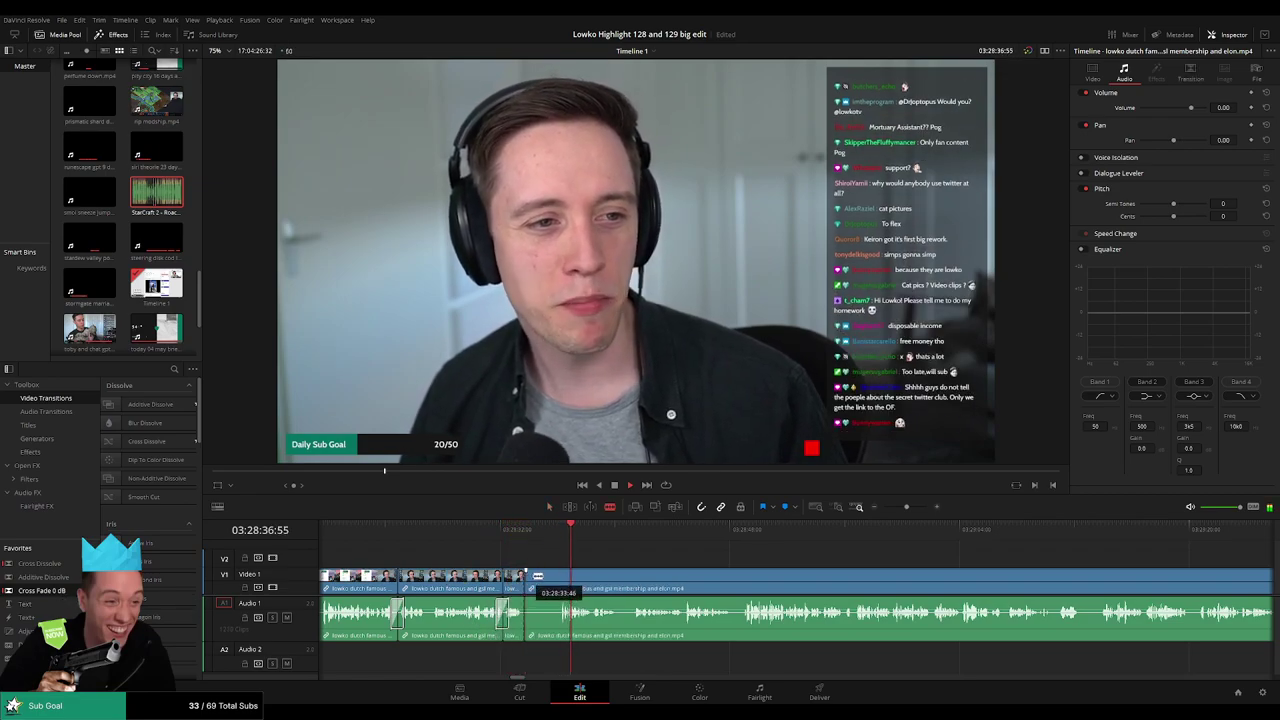
pyautogui.click(562, 577)
pyautogui.press('a')
pyautogui.click(551, 583)
pyautogui.press('Delete')
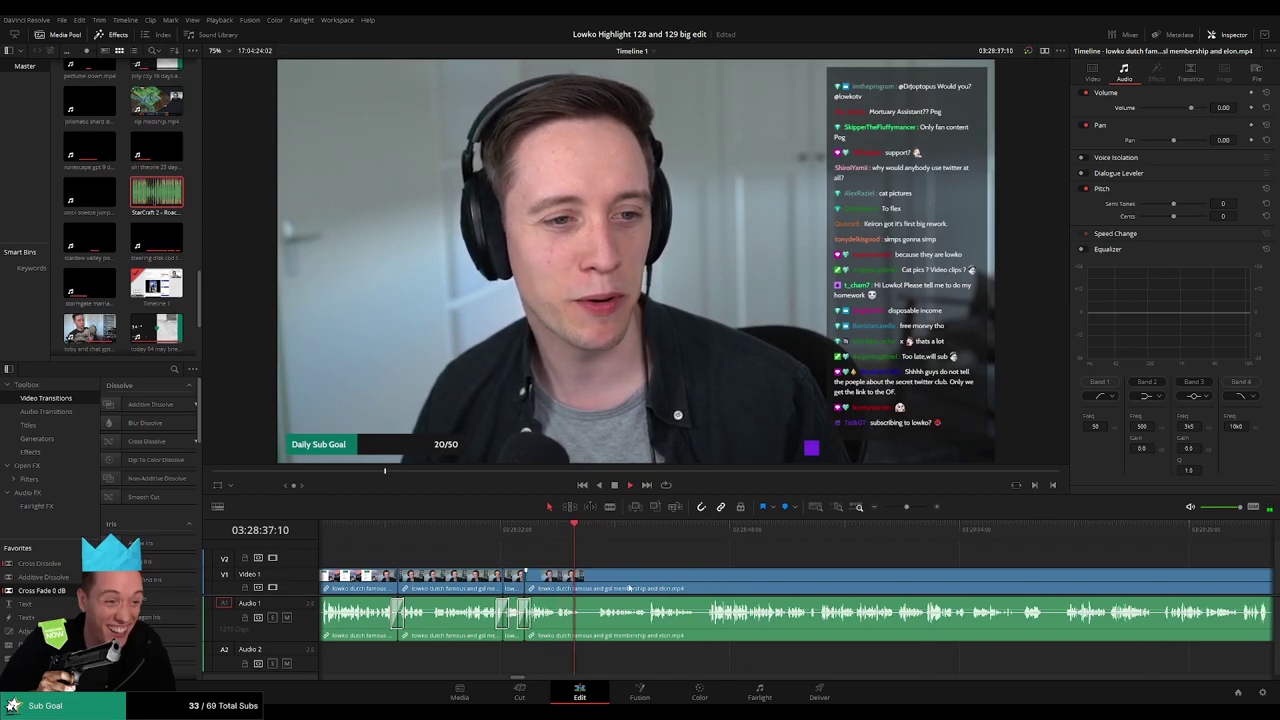
# - Play on through the Twitter passage, delete the short pause between about 03:29:10 and 03:29:11, and replay from the join
pyautogui.hscroll(3, 534, 560)
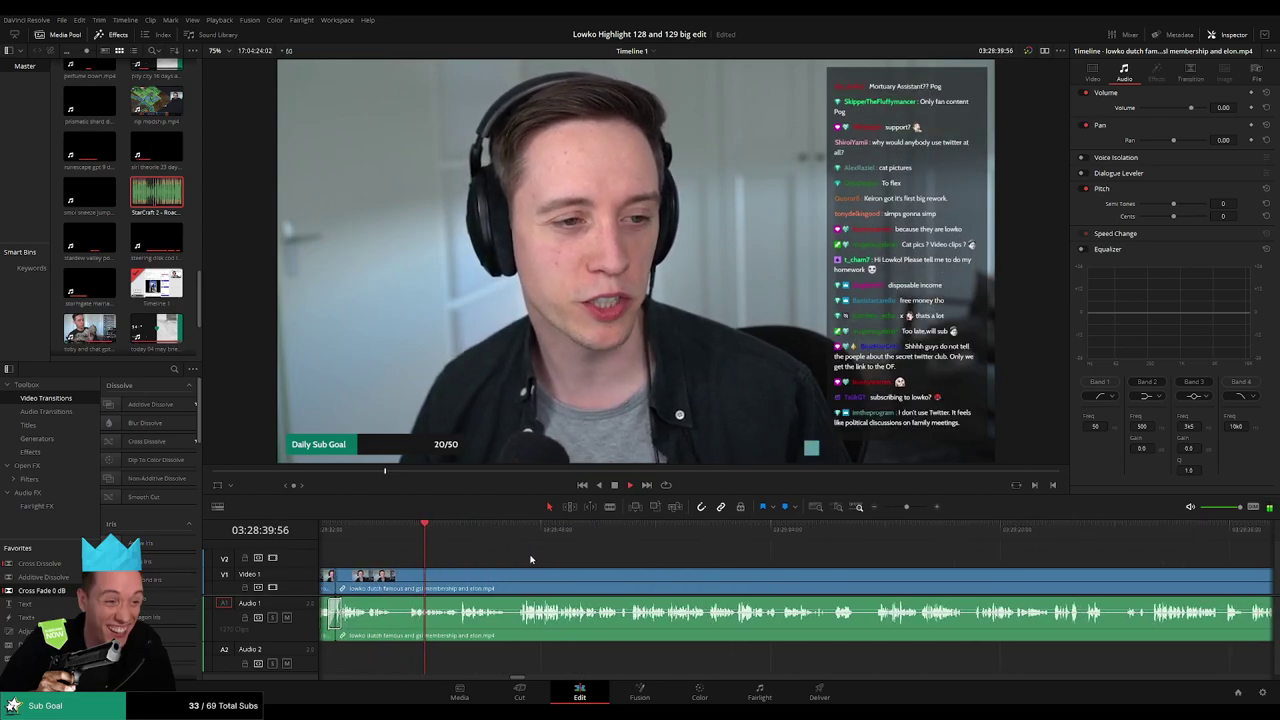
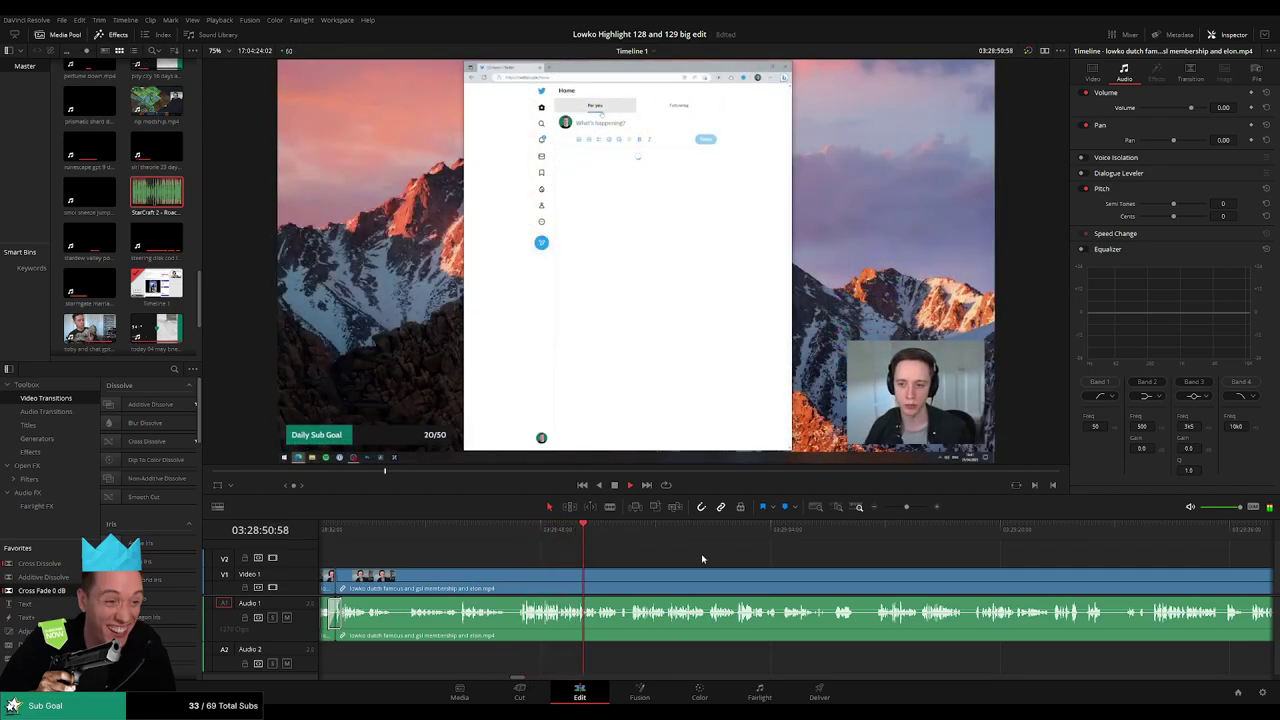
pyautogui.moveTo(702, 559); pyautogui.dragTo(600, 547)
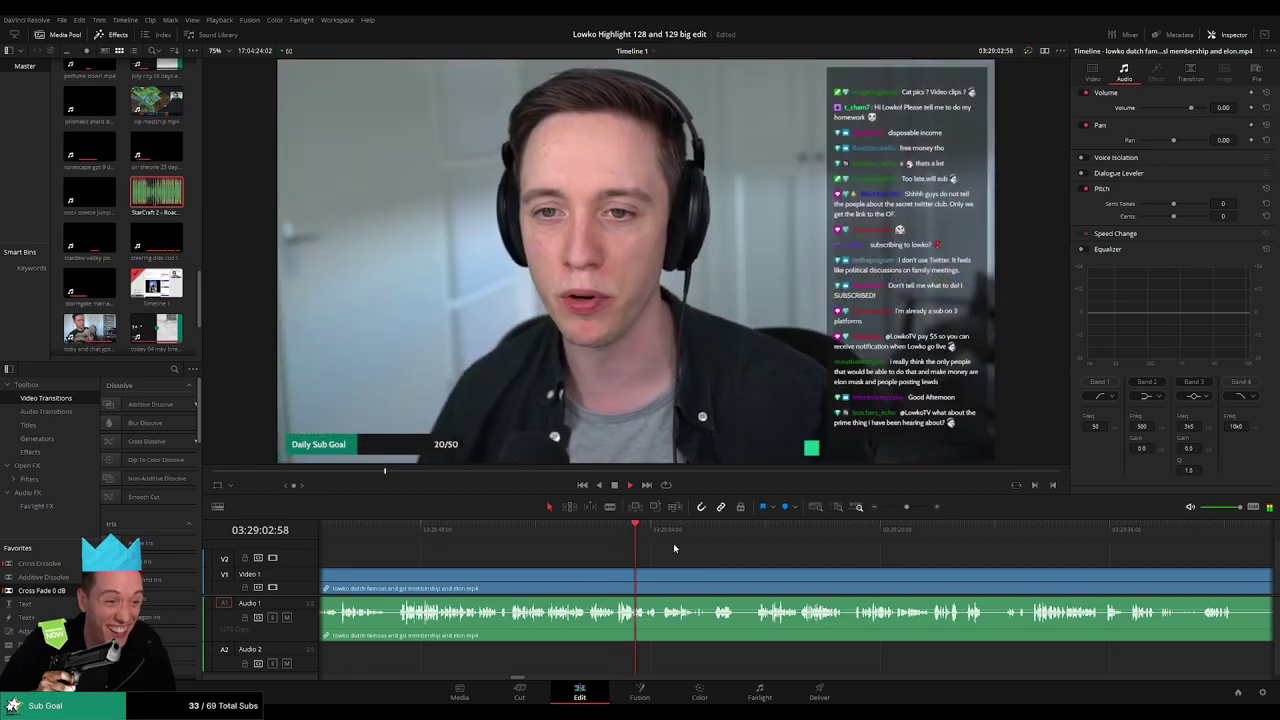
pyautogui.hscroll(2, 651, 549)
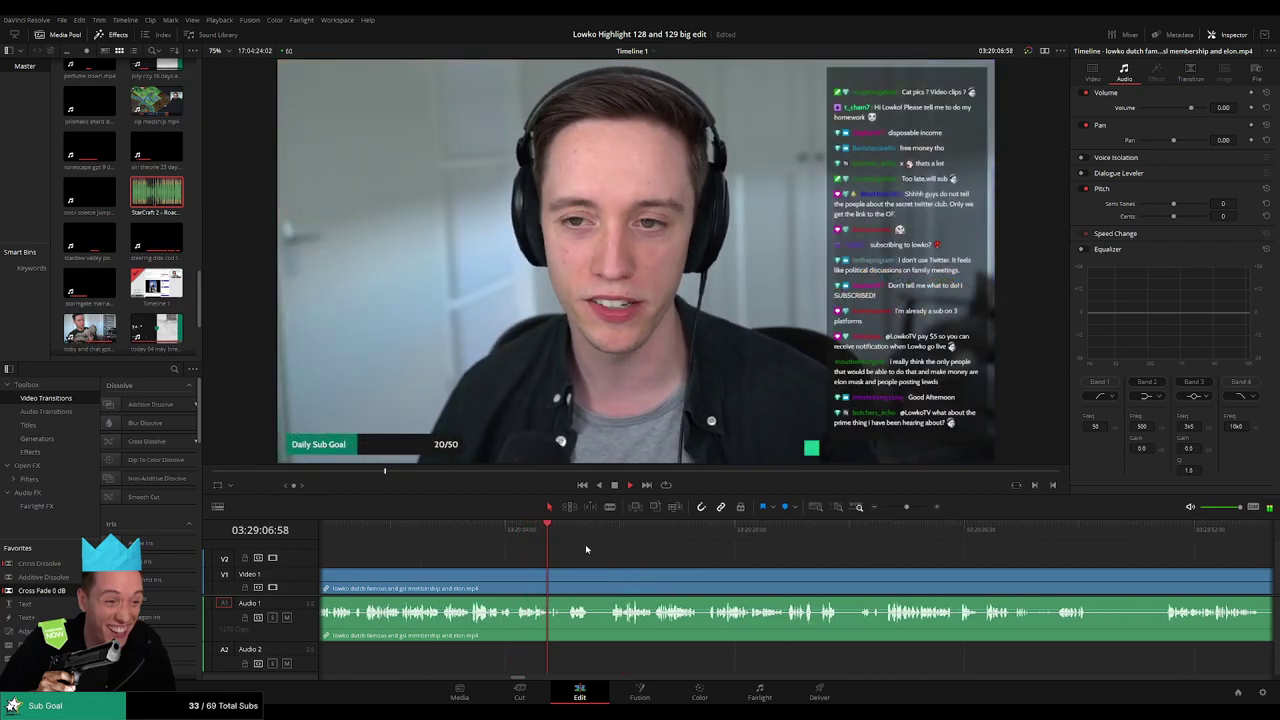
pyautogui.press('b')
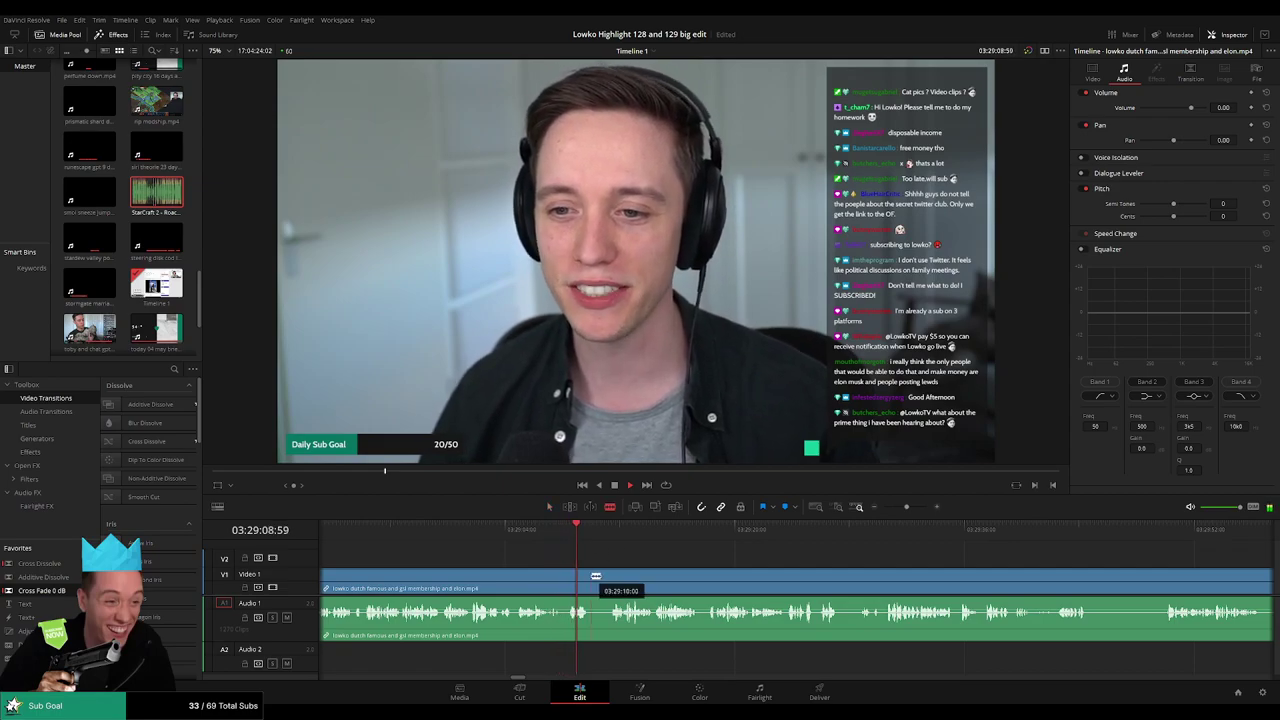
pyautogui.click(591, 579)
pyautogui.click(608, 578)
pyautogui.press('a')
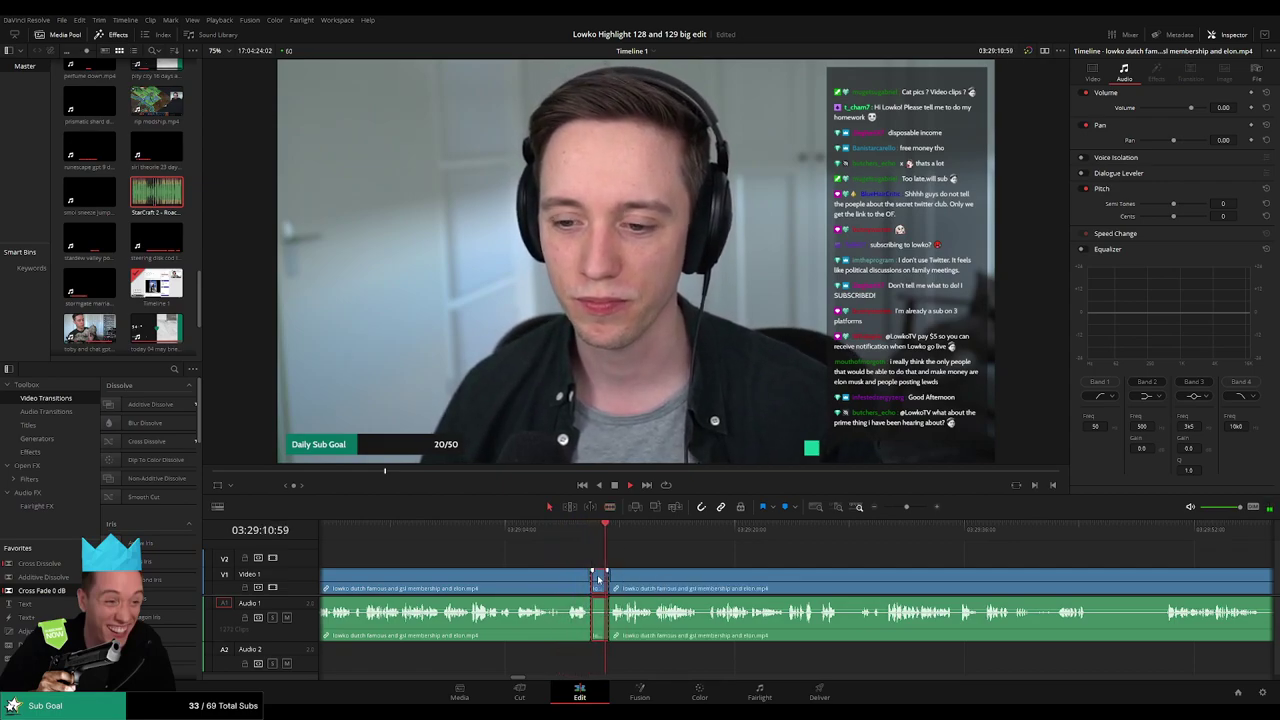
pyautogui.press('Delete')
pyautogui.click(593, 536)
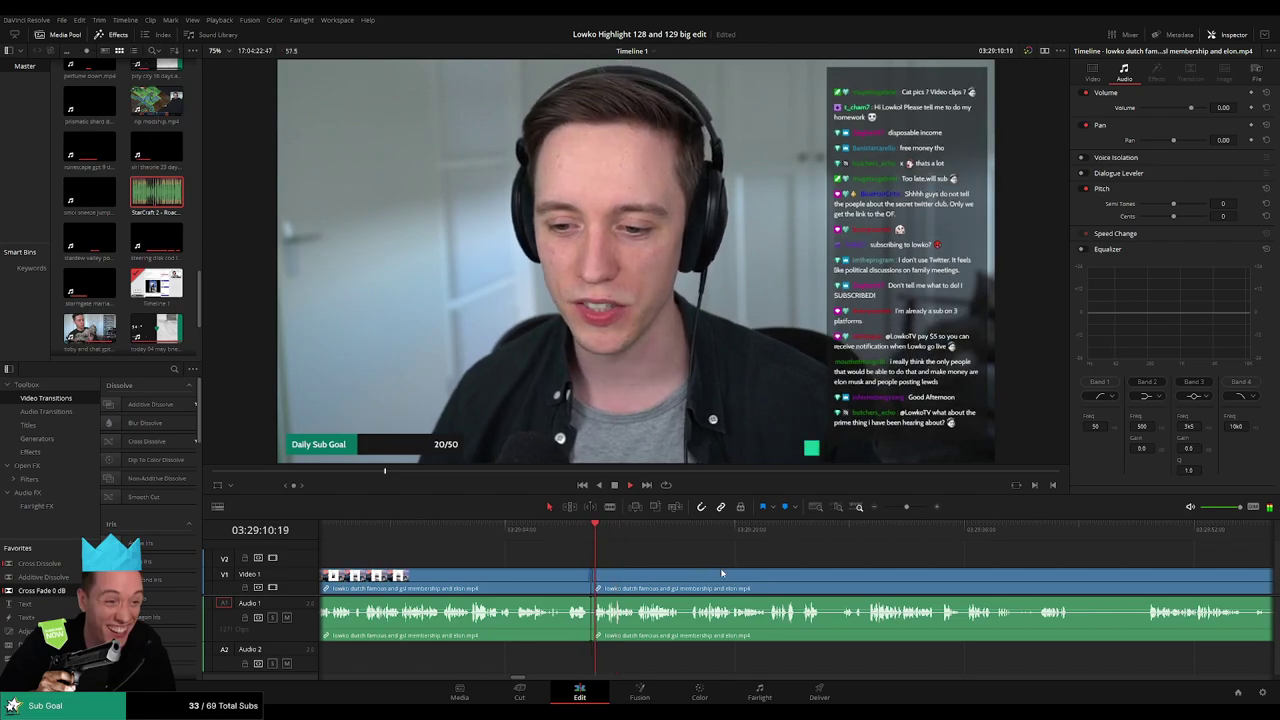
# - Split the clip at about 03:29:16 and delete the short gap right after that cut
pyautogui.hscroll(2, 576, 564)
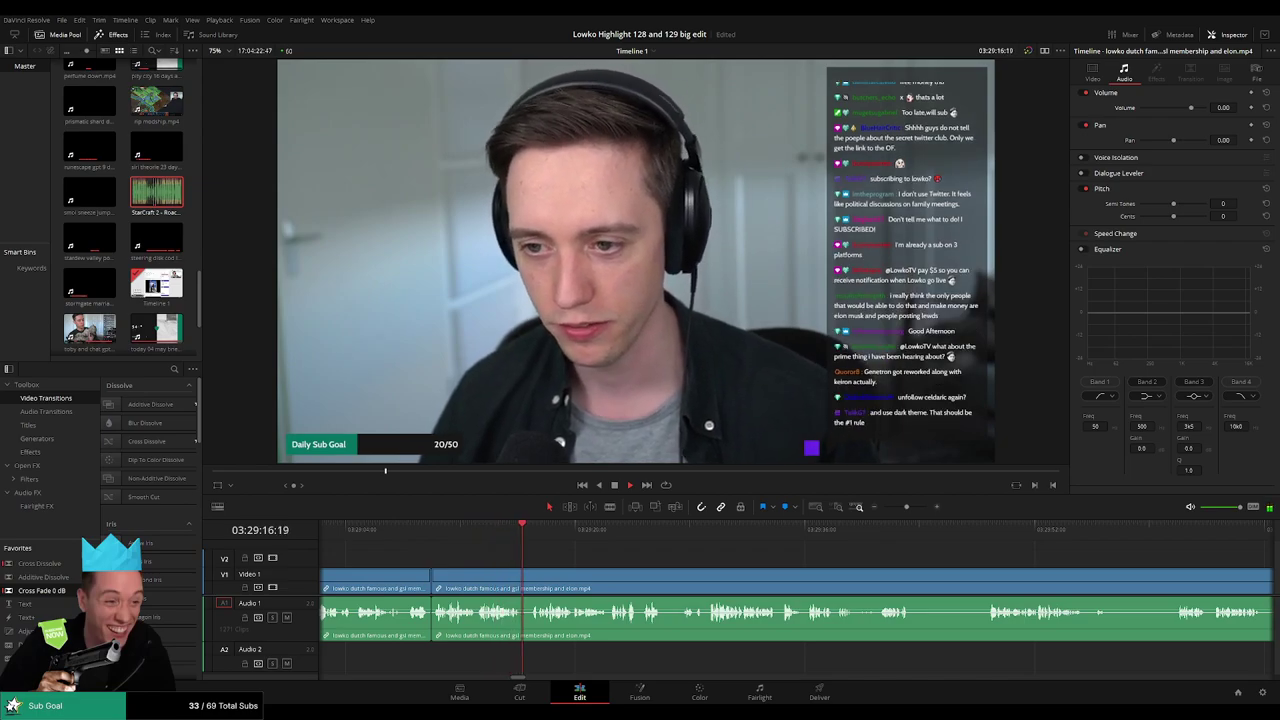
pyautogui.press('b')
pyautogui.click(520, 585)
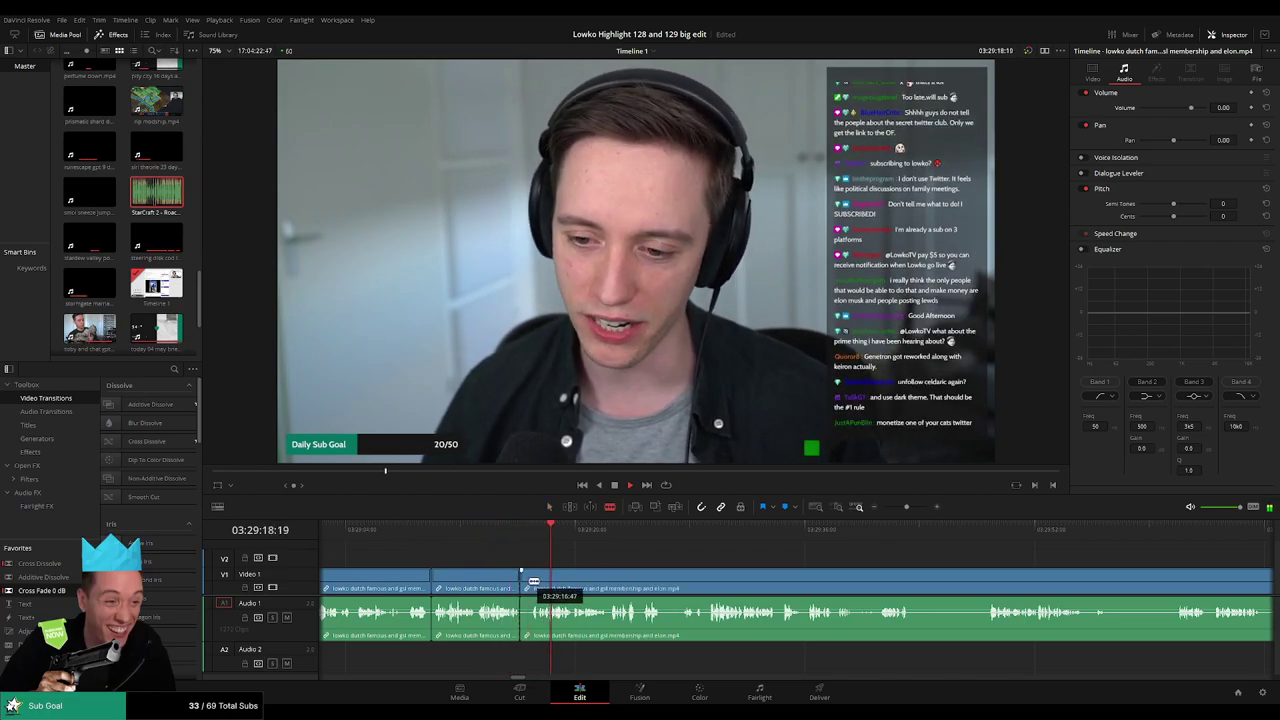
pyautogui.press('a')
pyautogui.click(525, 584)
pyautogui.press('Delete')
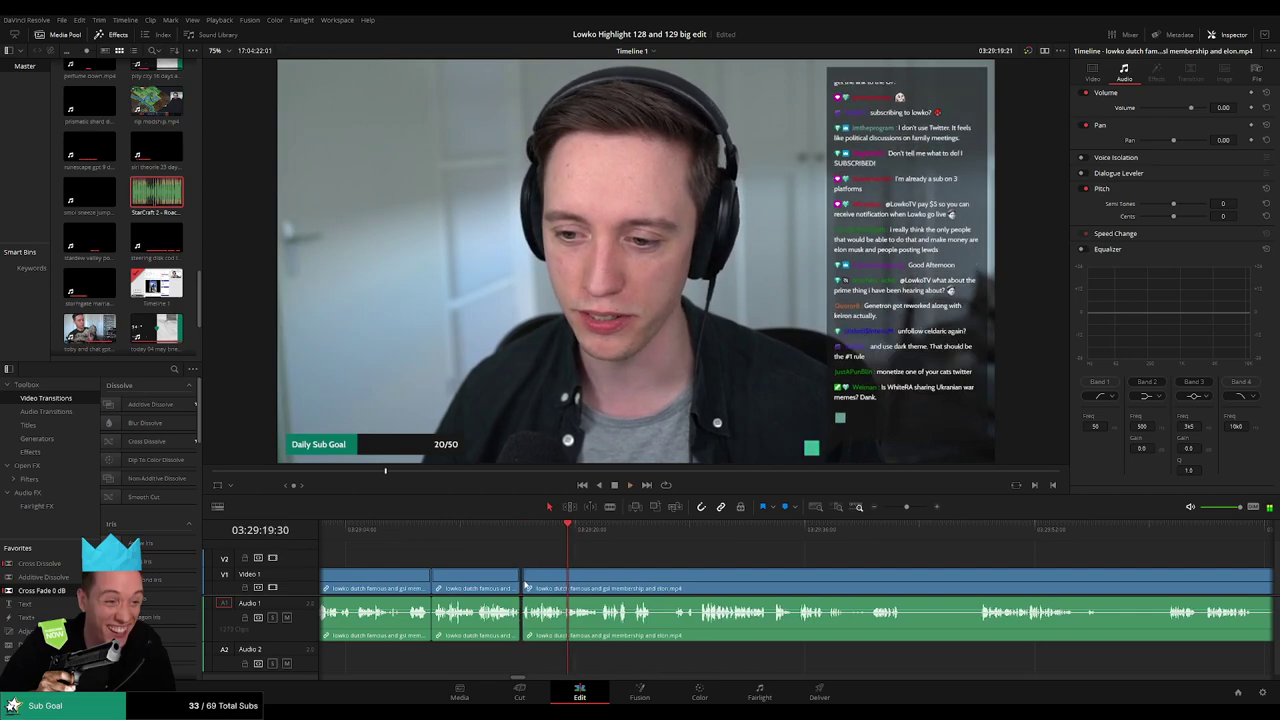
# - Cut out the pause between about 03:29:25 and 03:29:26 and replay from just after the join
pyautogui.hscroll(3, 632, 566)
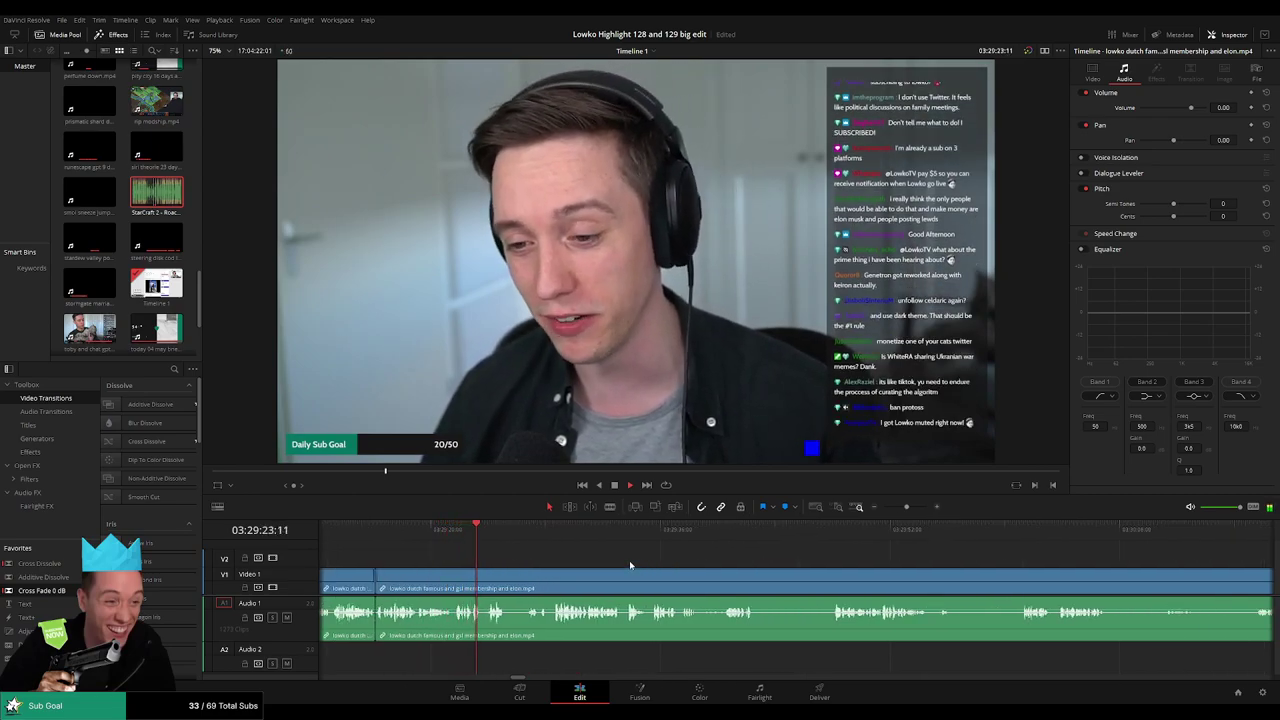
pyautogui.click(512, 534)
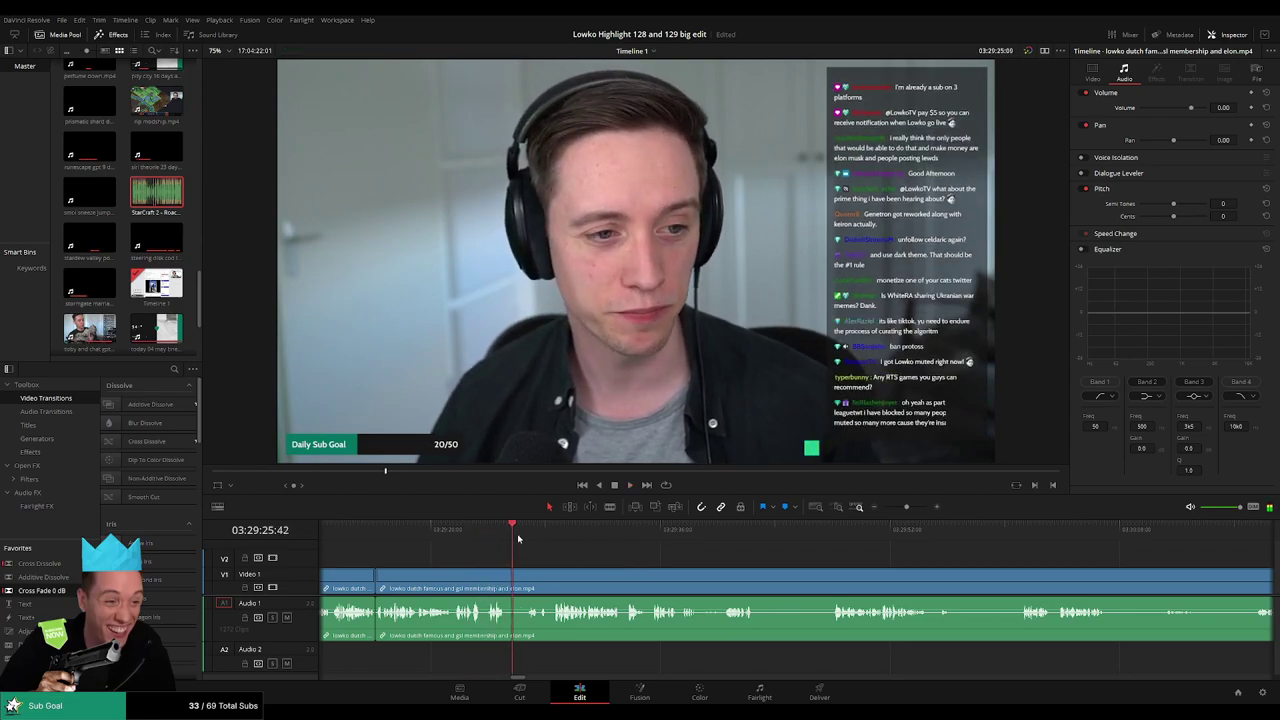
pyautogui.click(526, 536)
pyautogui.press('b')
pyautogui.click(506, 584)
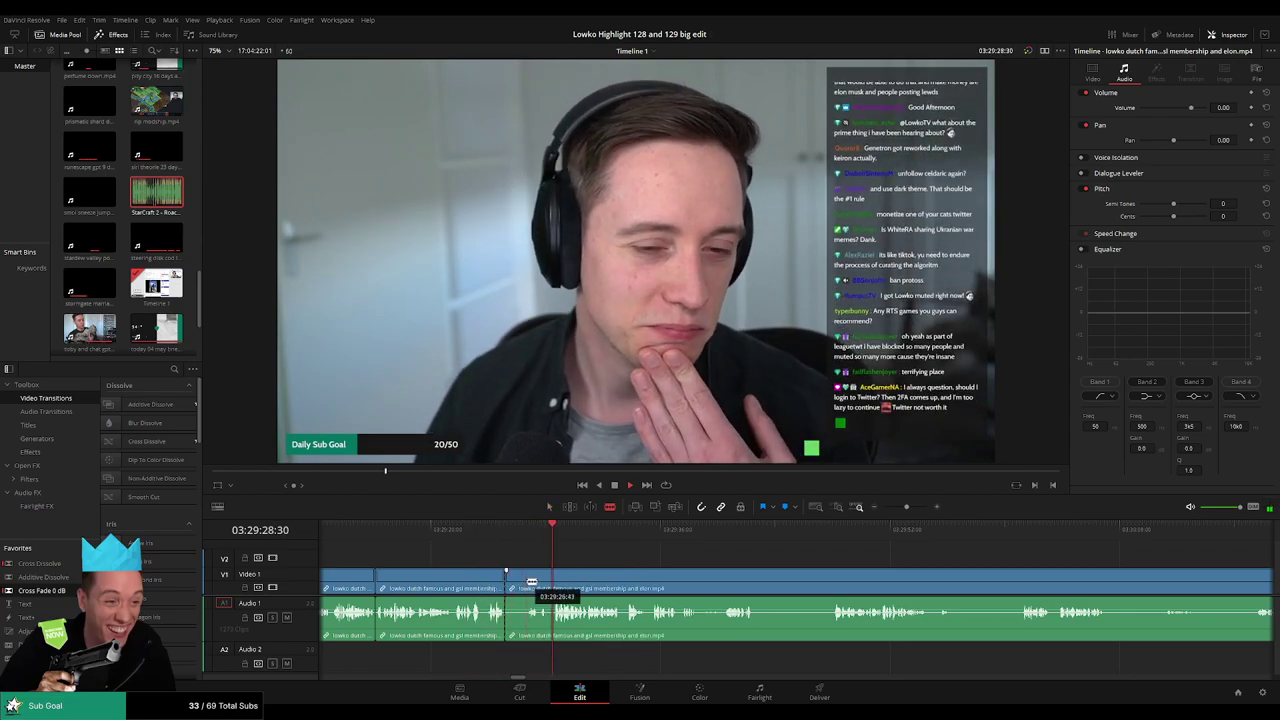
pyautogui.click(529, 583)
pyautogui.press('a')
pyautogui.click(518, 583)
pyautogui.press('Delete')
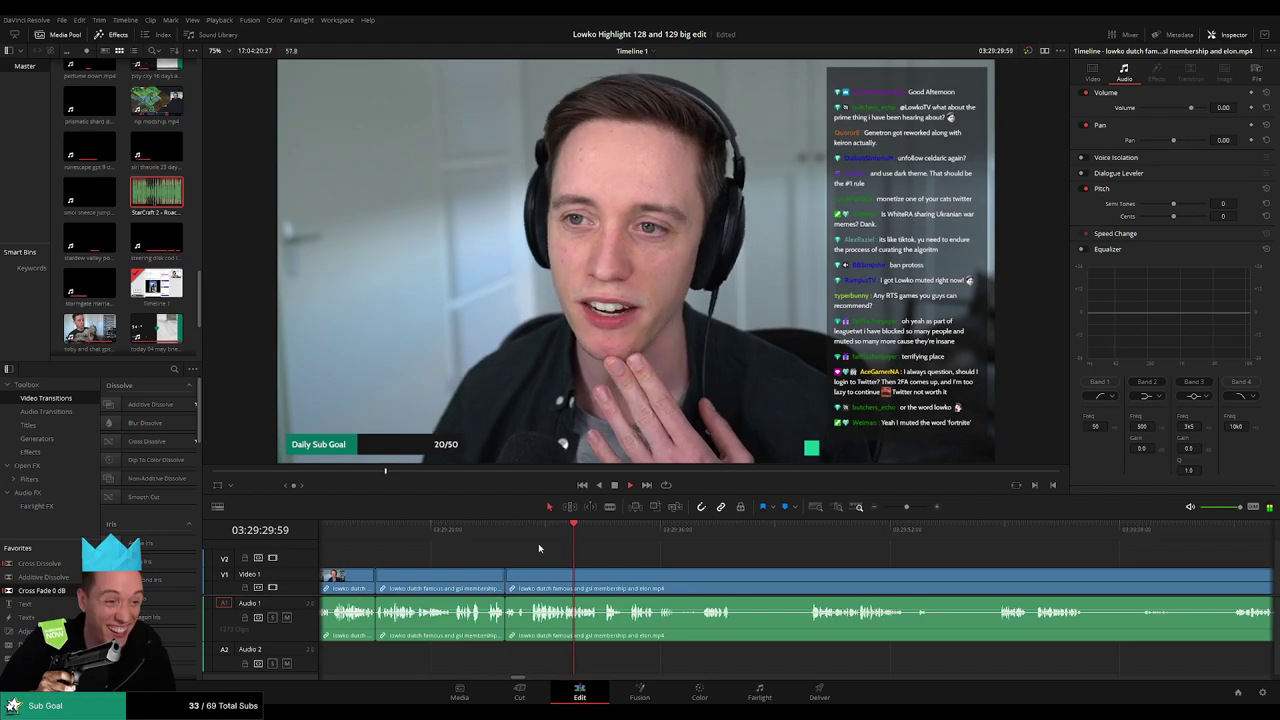
pyautogui.click(531, 526)
# - Isolate the word at about 03:29:31 by splitting the clip at 03:29:31:16 and 03:29:31:40
pyautogui.hscroll(2, 562, 551)
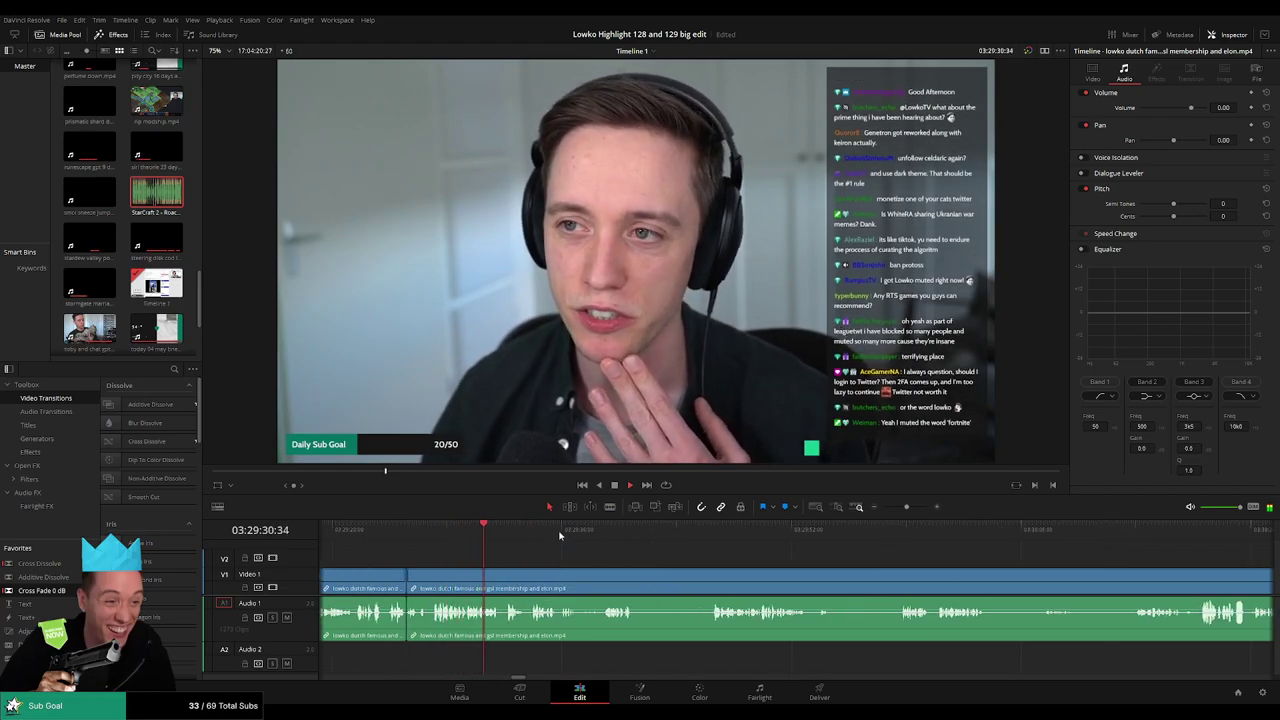
pyautogui.click(488, 530)
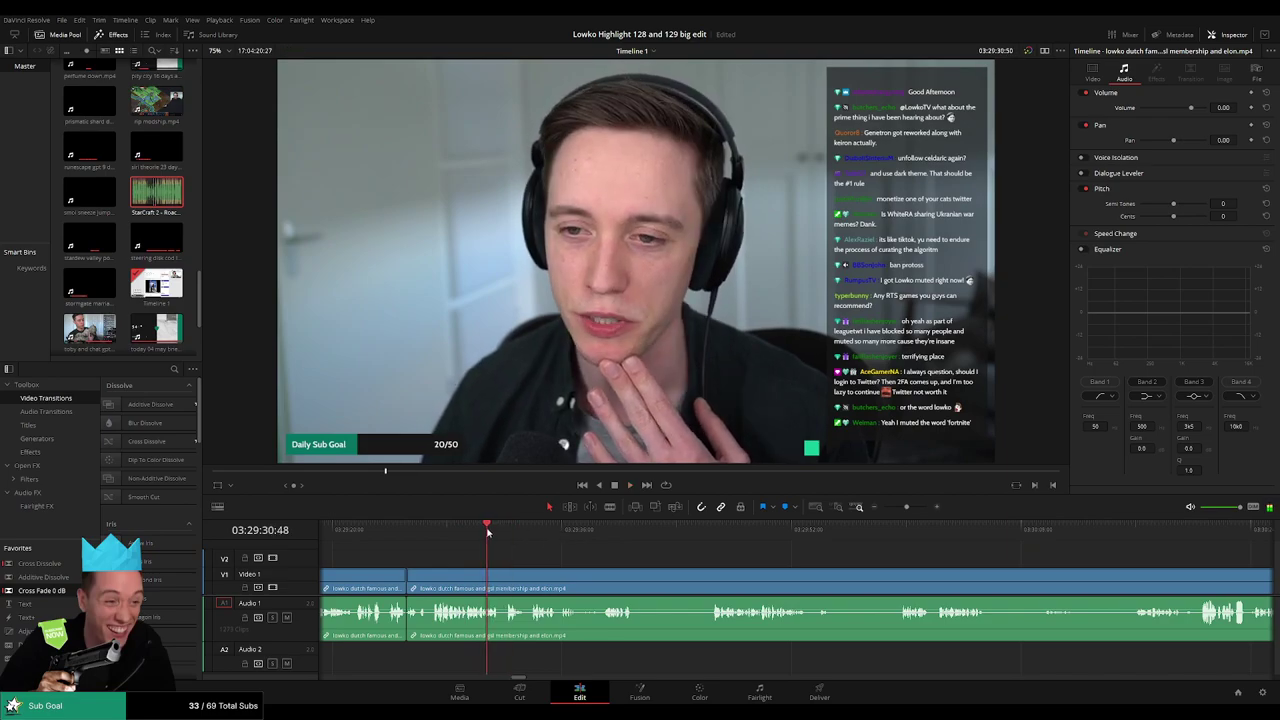
pyautogui.scroll(1, 591, 557)
pyautogui.scroll(-3, 591, 557)
pyautogui.scroll(9, 672, 560)
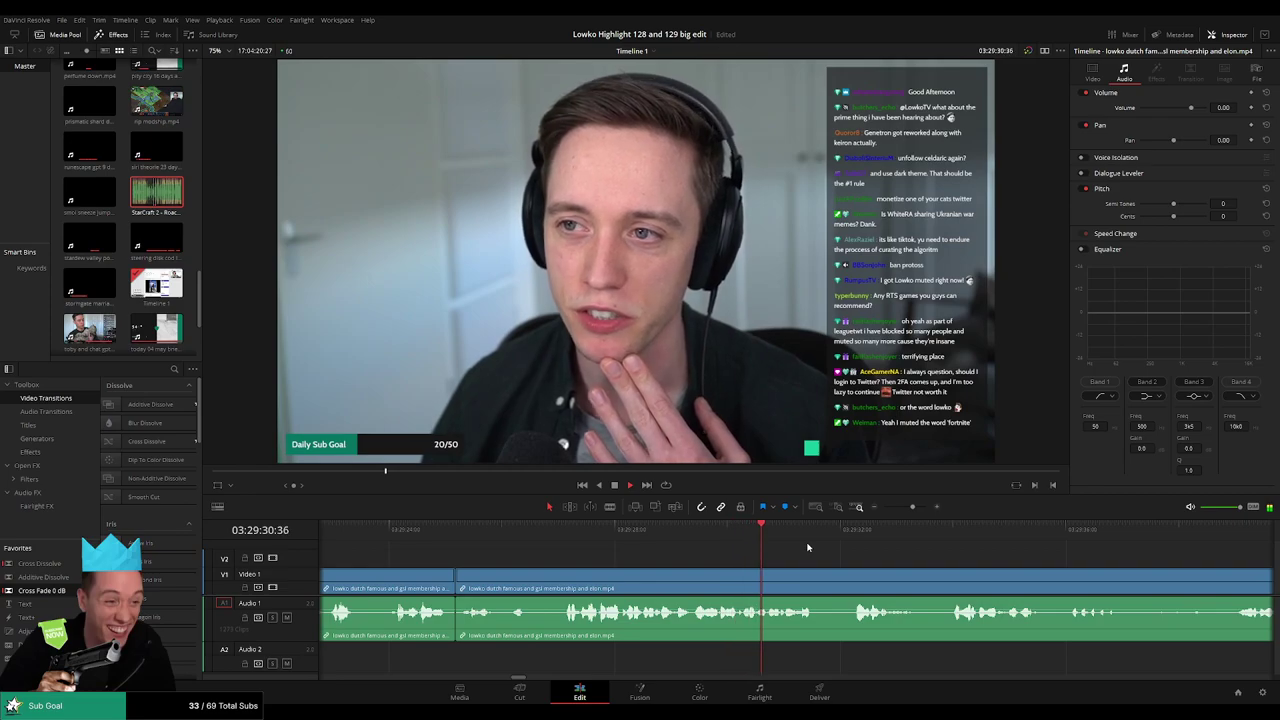
pyautogui.press('b')
pyautogui.click(796, 575)
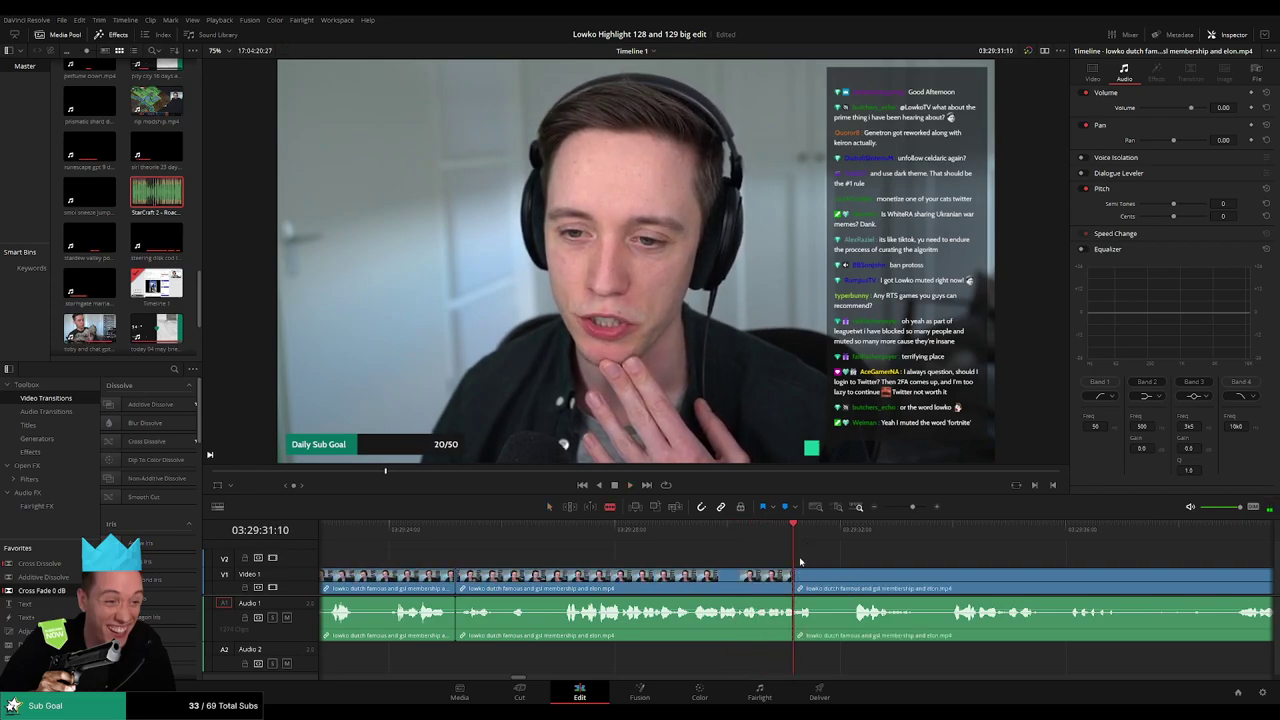
pyautogui.hotkey('ctrl', 'z')
pyautogui.click(797, 534)
pyautogui.click(798, 588)
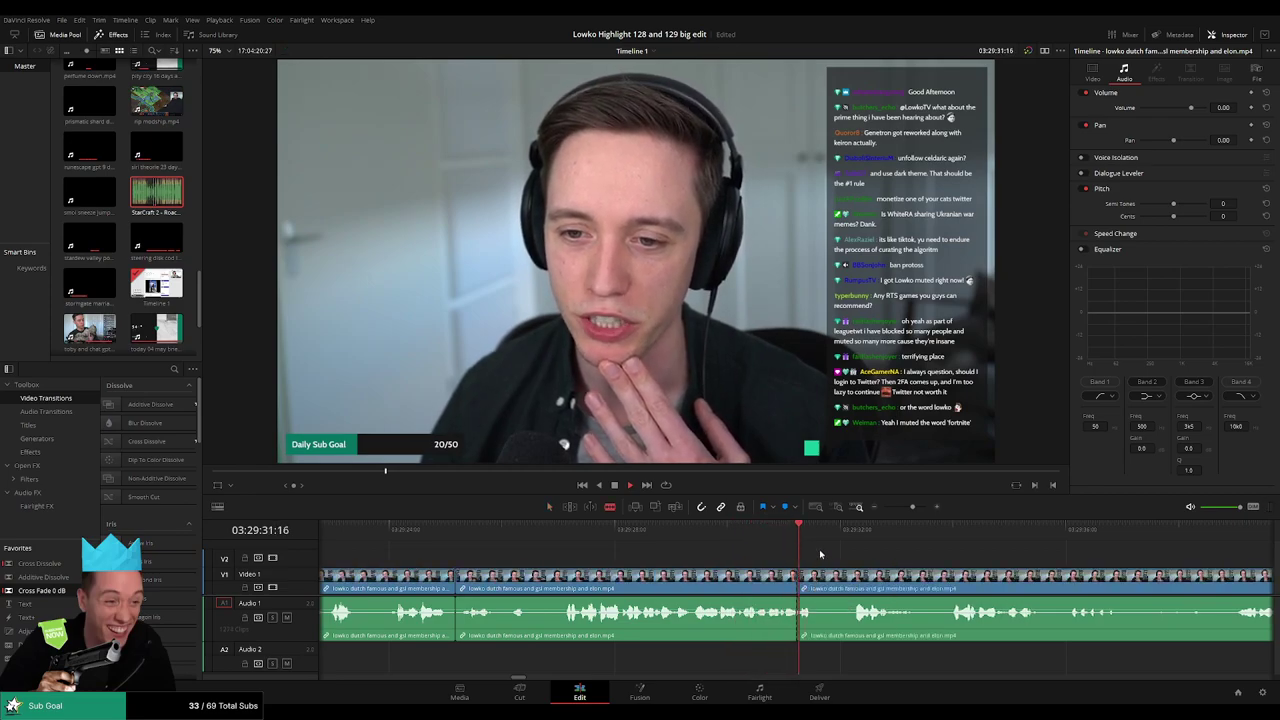
pyautogui.click(821, 534)
pyautogui.click(820, 587)
# - Silence the isolated word, cover it with a StarCraft 2 - Roach Quotes excerpt on Audio 2 at volume -27, and replay the passage
pyautogui.press('a')
pyautogui.moveTo(808, 613); pyautogui.dragTo(819, 662)
pyautogui.press('q')
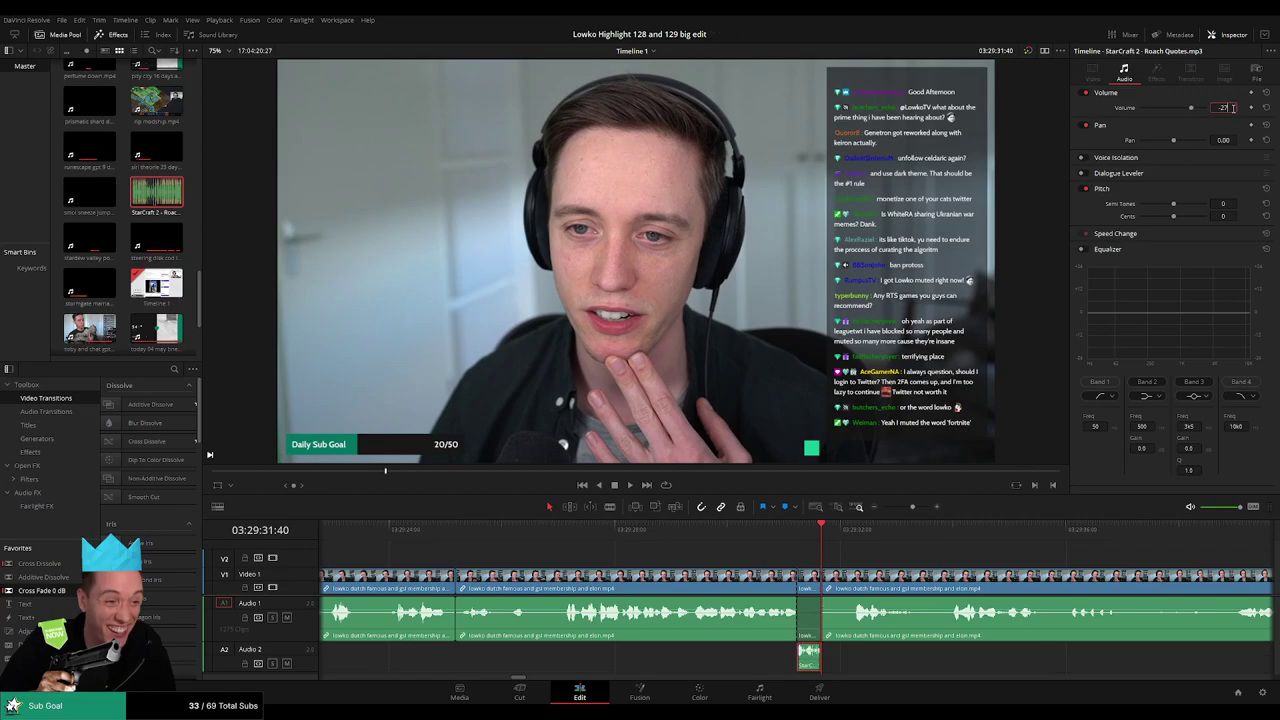
pyautogui.click(754, 532)
pyautogui.press('space')
pyautogui.click(881, 546)
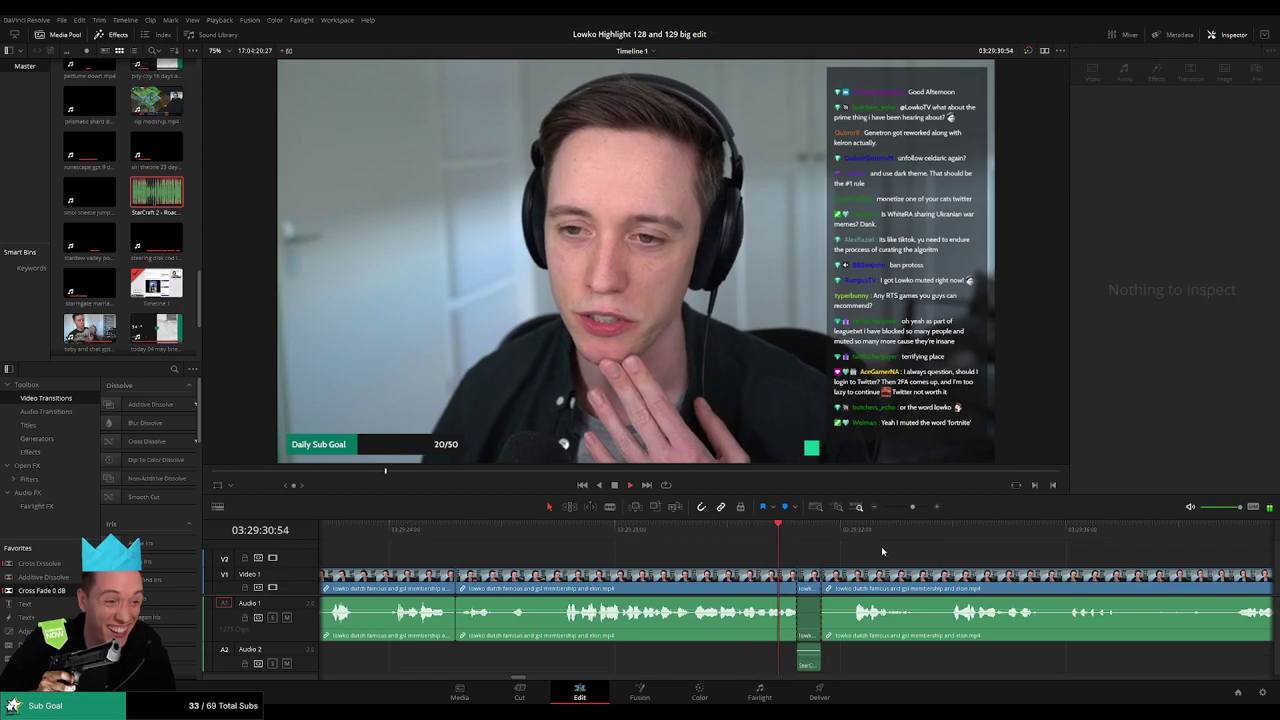
# - Split the clip at about 03:29:37 and 03:29:38 and delete the piece between the cuts
pyautogui.scroll(-5, 906, 566)
pyautogui.moveTo(905, 566); pyautogui.dragTo(629, 551)
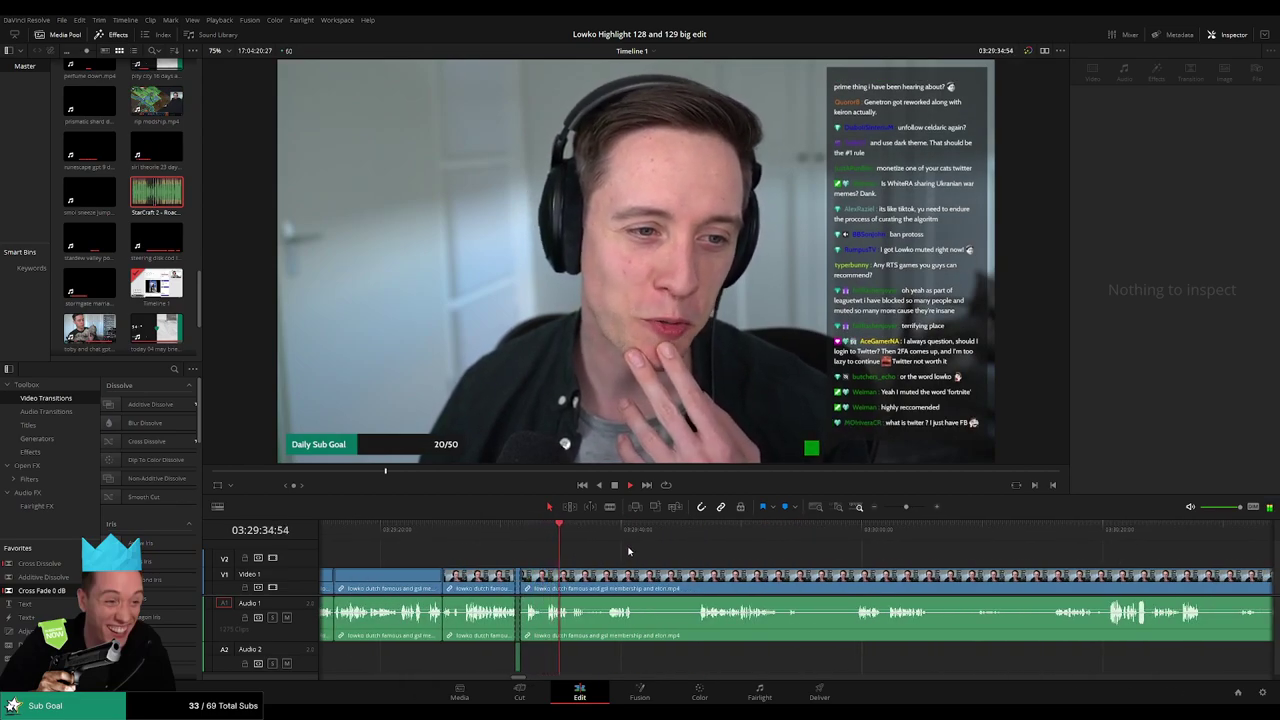
pyautogui.click(601, 537)
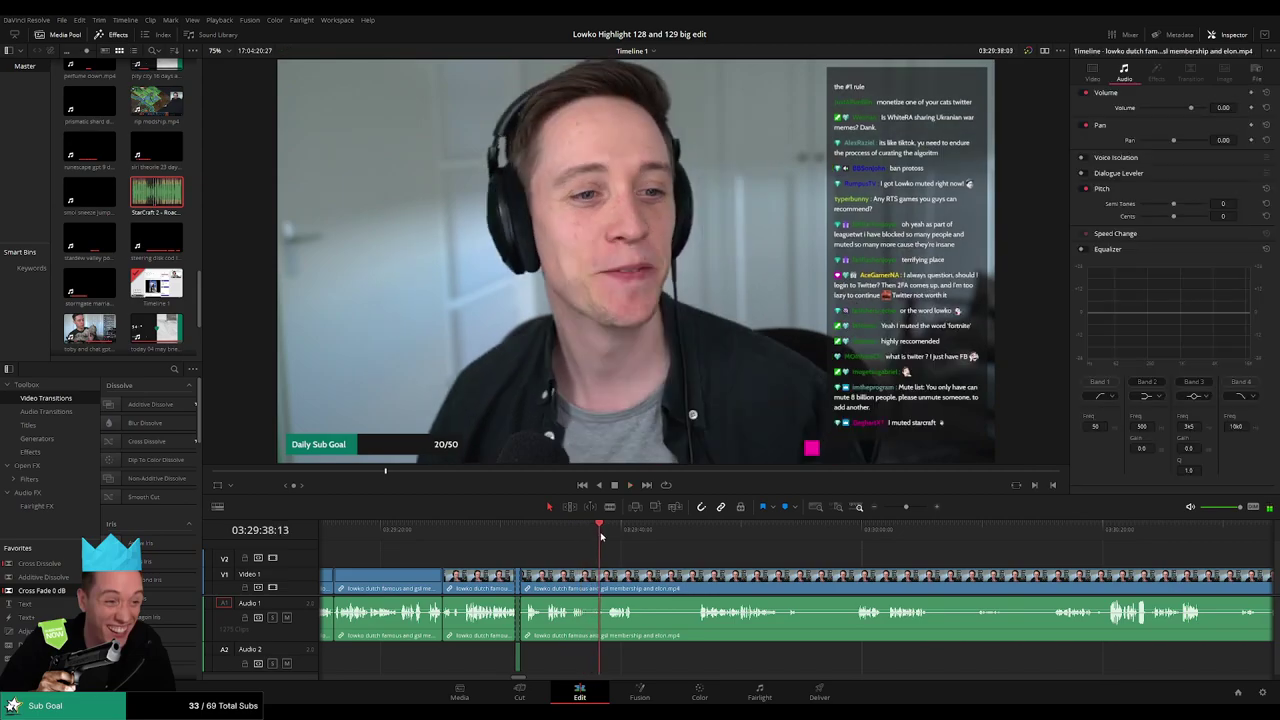
pyautogui.click(590, 582)
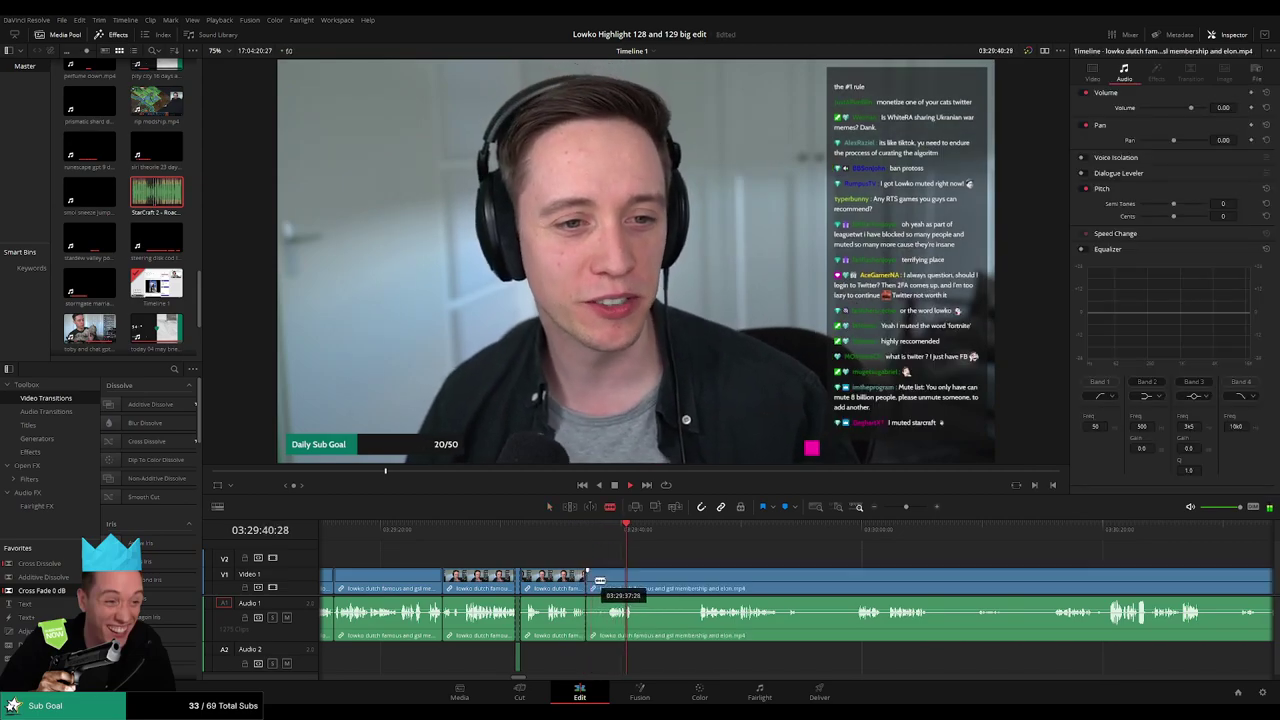
pyautogui.click(609, 580)
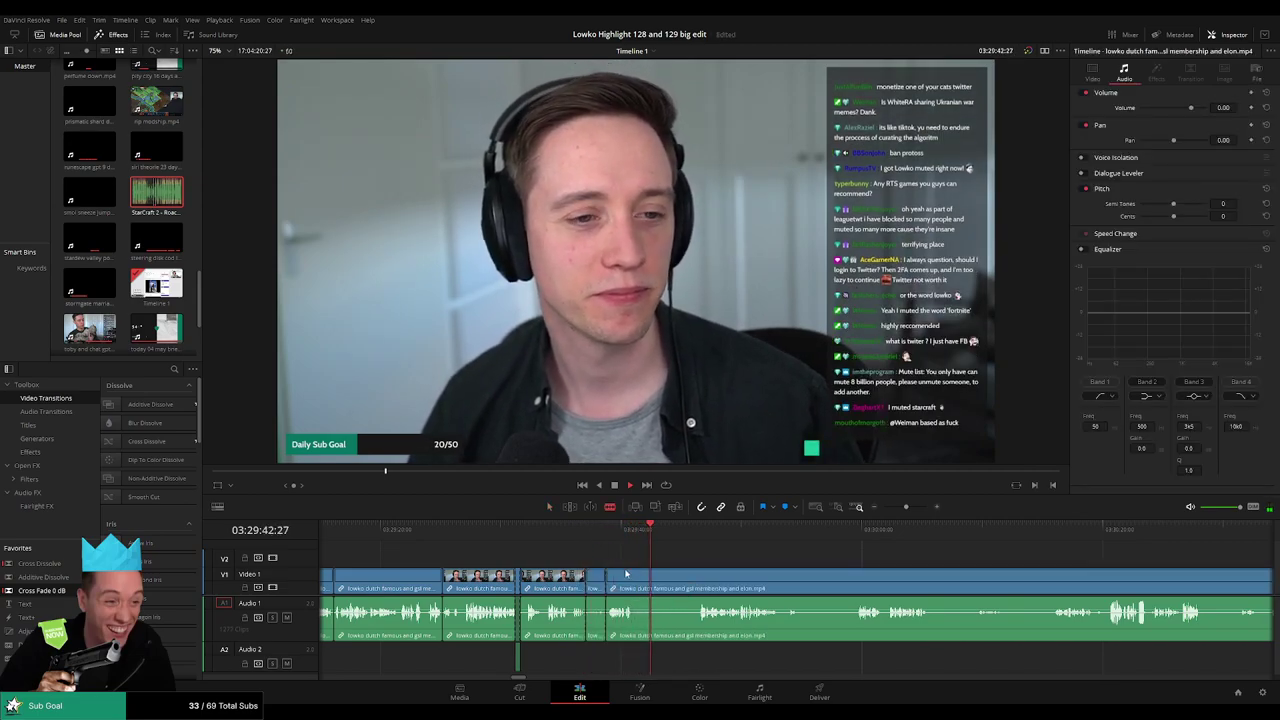
pyautogui.press('Delete')
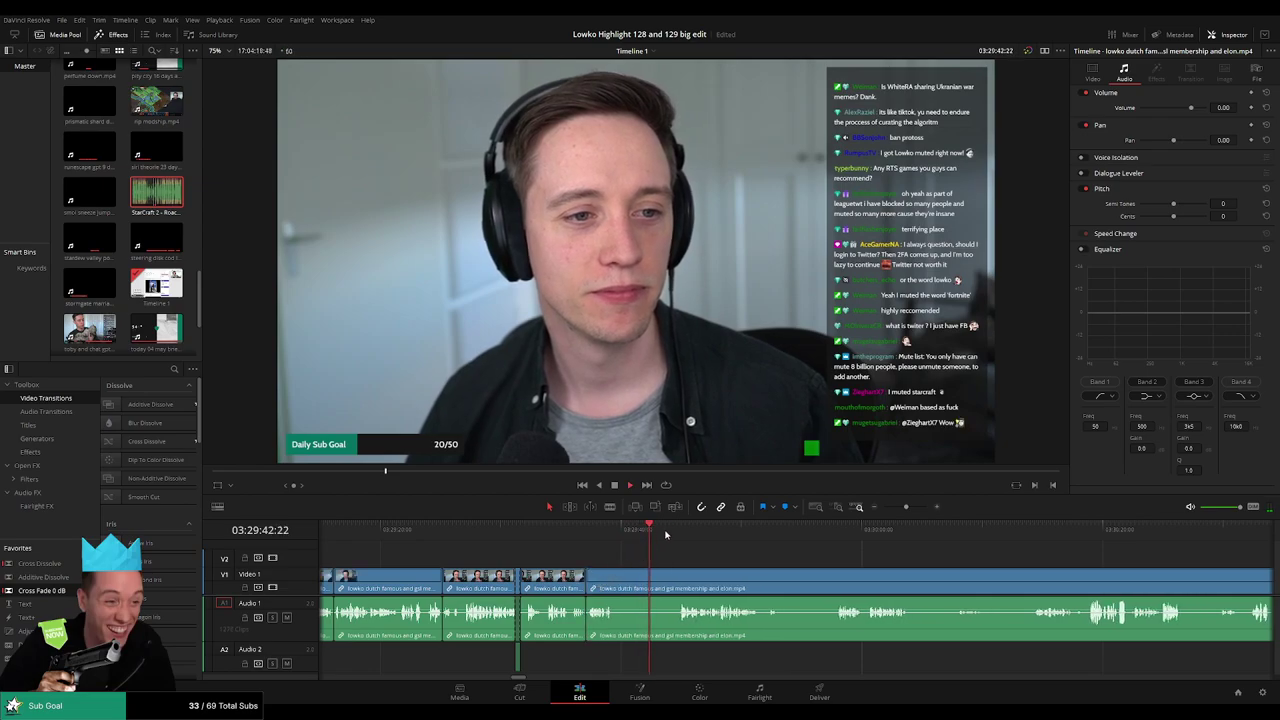
# - Delete the stretch from the join at about 03:29:37 up to a new split at about 03:29:44
pyautogui.press('b')
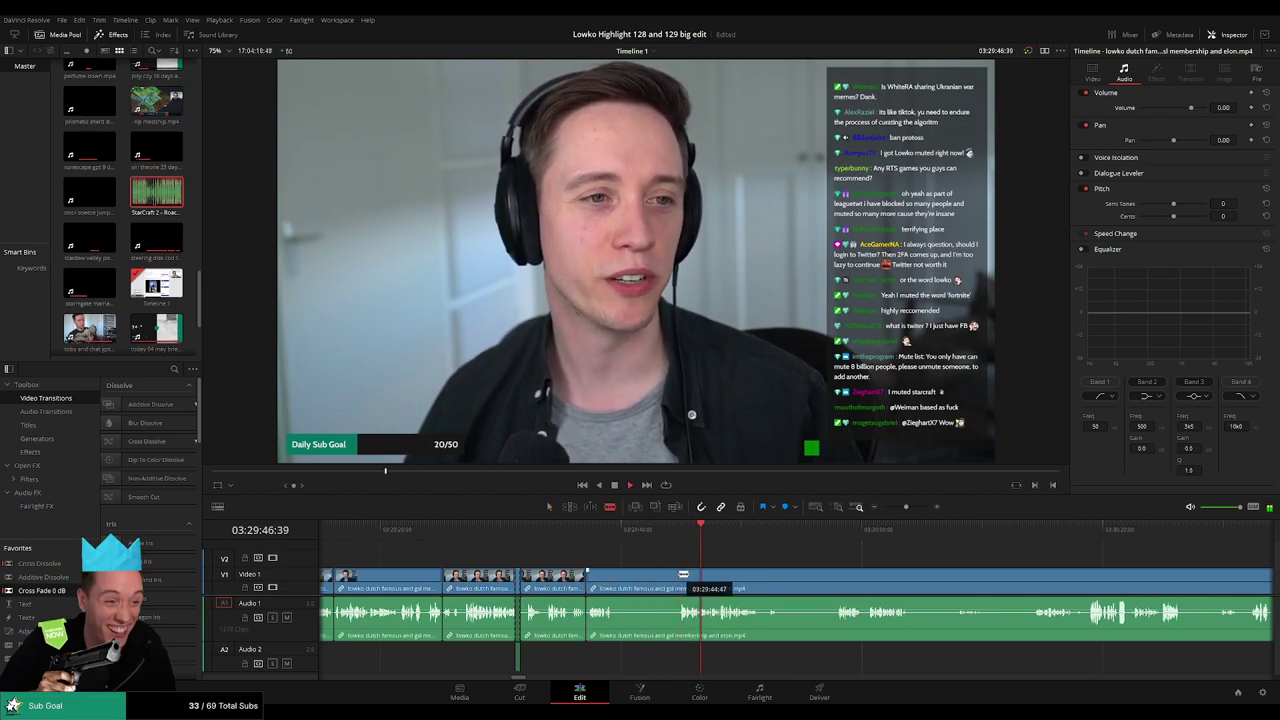
pyautogui.click(678, 575)
pyautogui.press('a')
pyautogui.click(650, 584)
pyautogui.press('Delete')
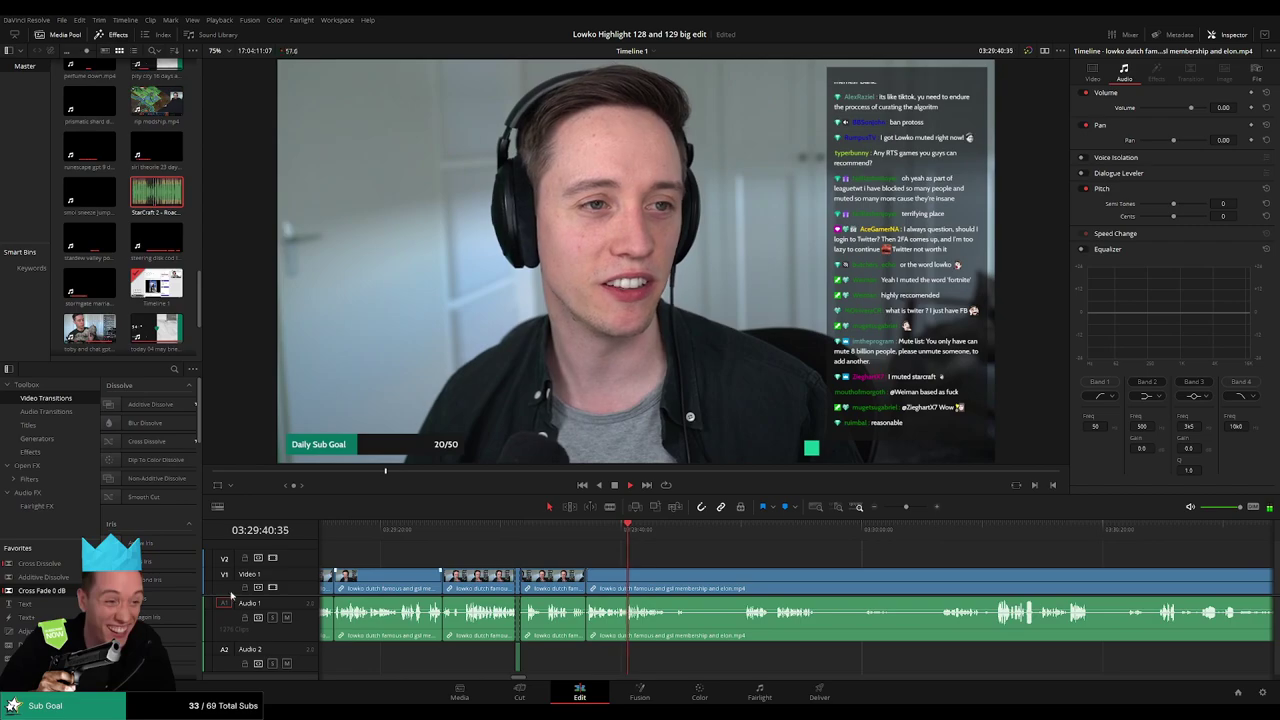
# - Cut out the section between about 03:29:45 and 03:29:50 from the clip
pyautogui.moveTo(731, 564); pyautogui.dragTo(579, 551)
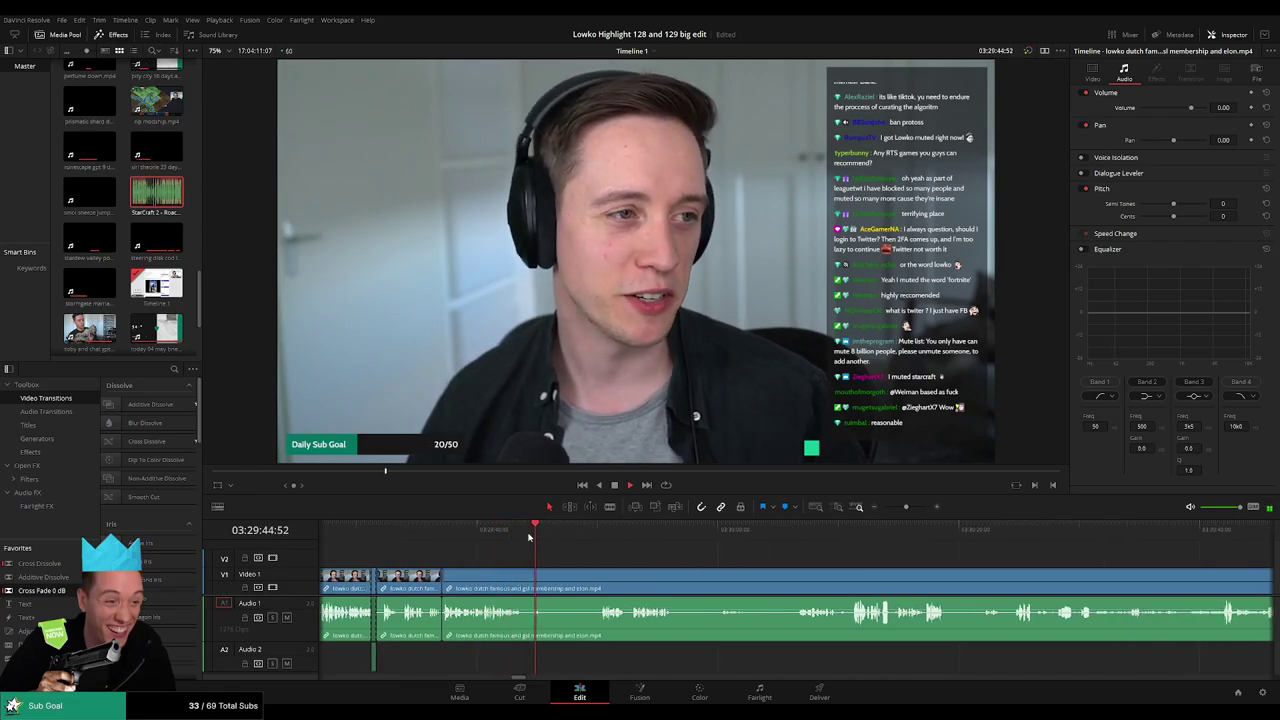
pyautogui.press('b')
pyautogui.click(545, 579)
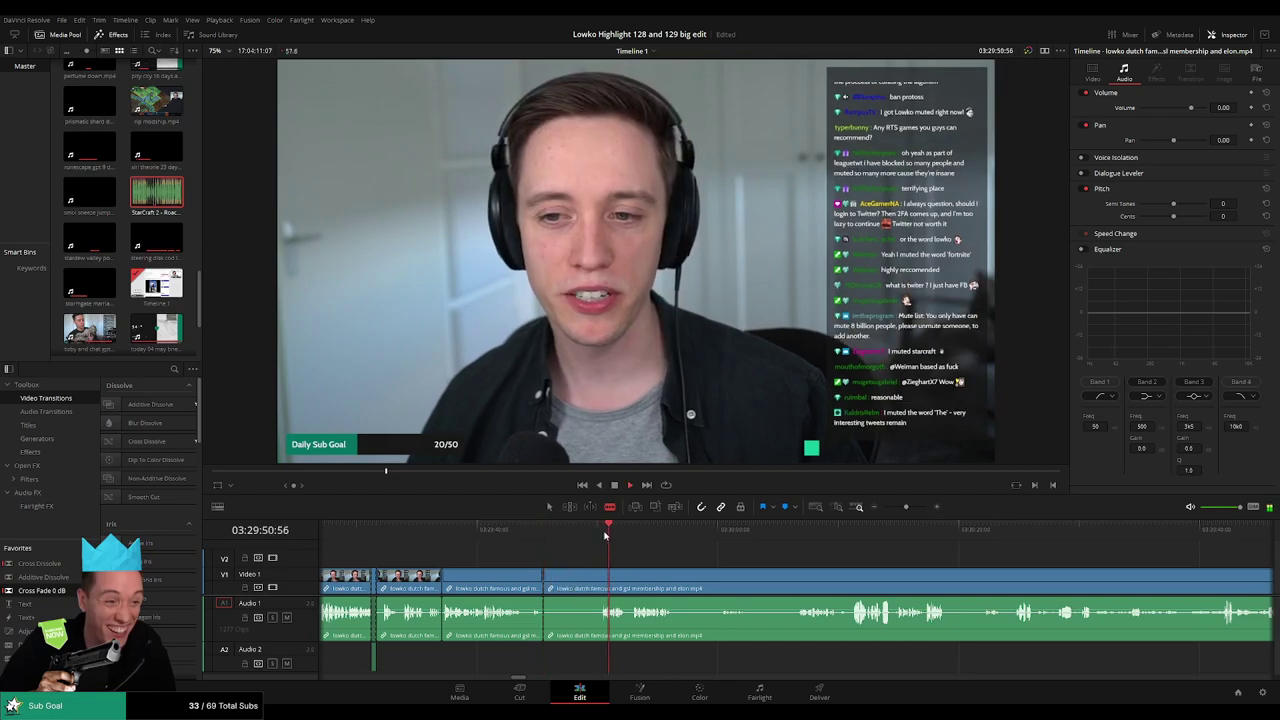
pyautogui.click(599, 578)
pyautogui.press('a')
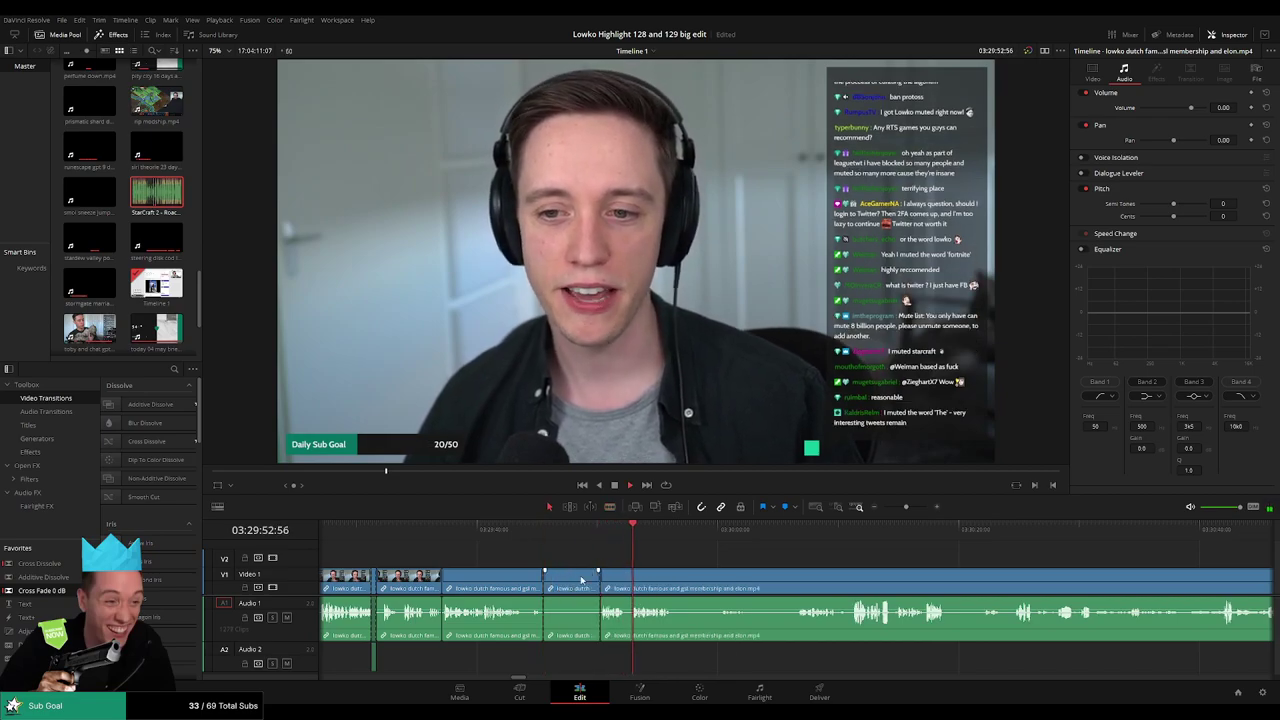
pyautogui.press('Delete')
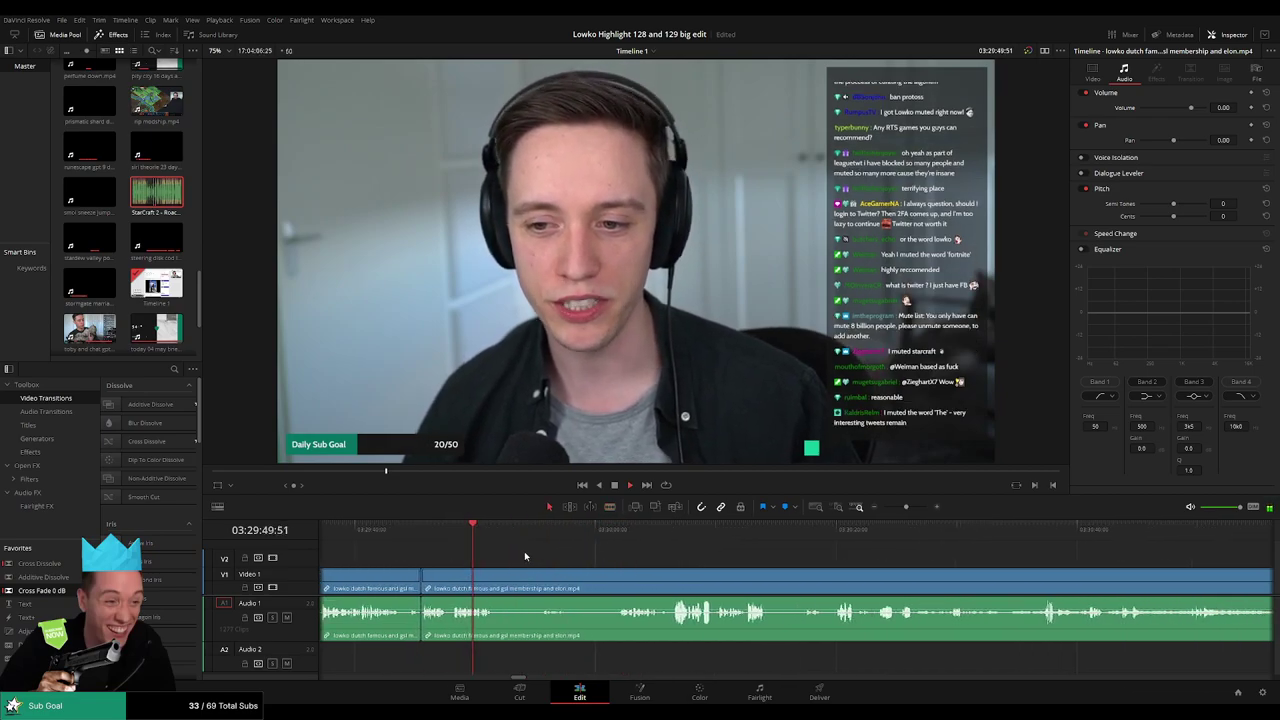
# - Split the Dutch famous clip at about 03:29:51 and delete its remaining part up to the Stardew clip
pyautogui.press('b')
pyautogui.click(494, 578)
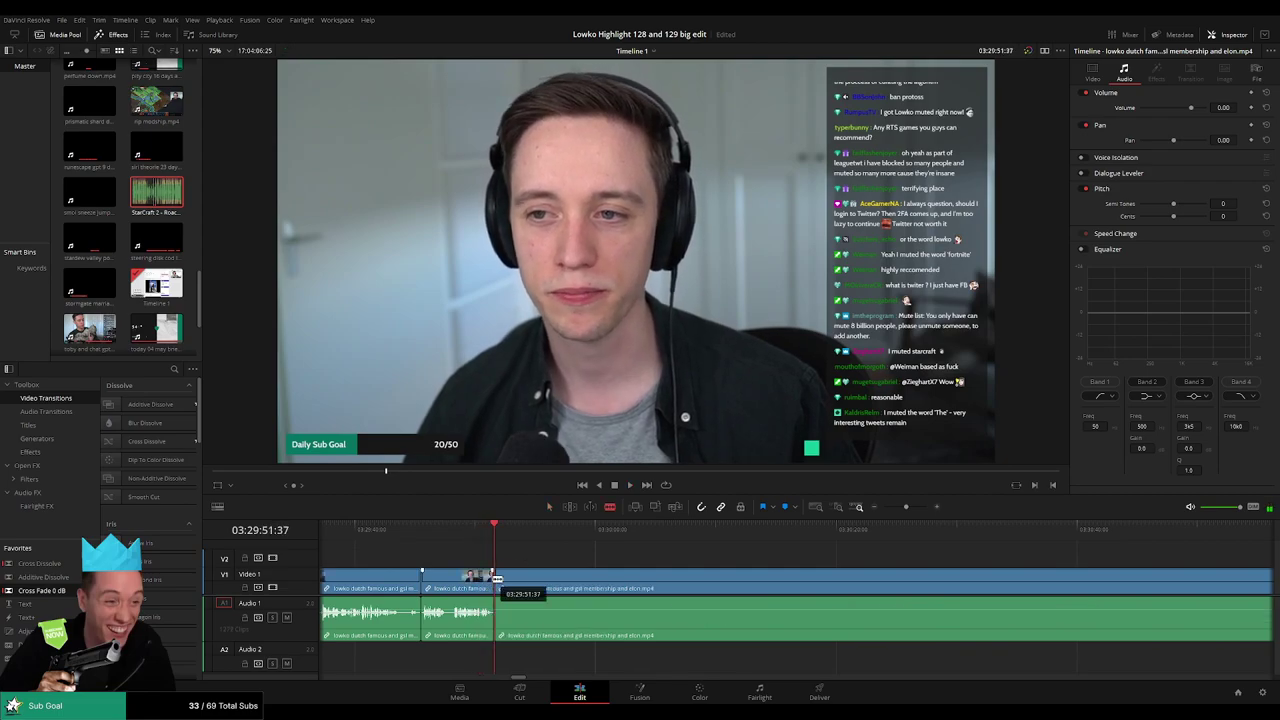
pyautogui.moveTo(598, 532); pyautogui.dragTo(620, 535)
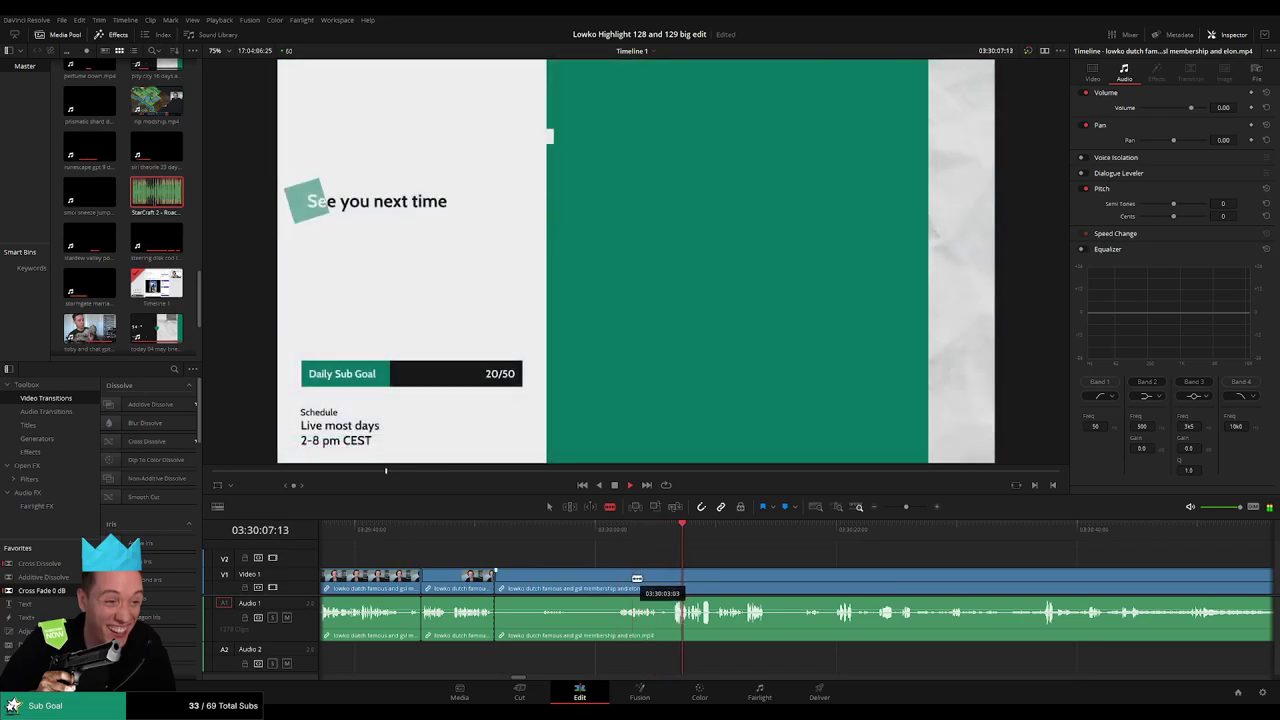
pyautogui.click(879, 507)
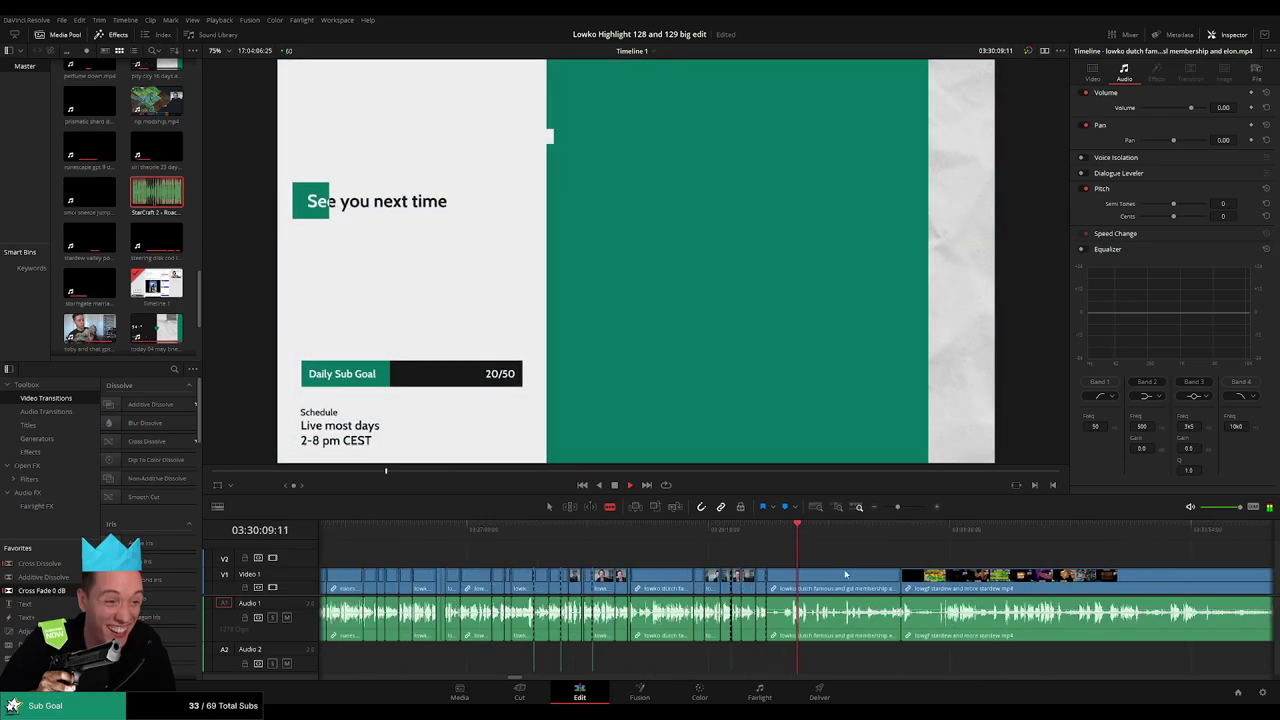
pyautogui.press('Delete')
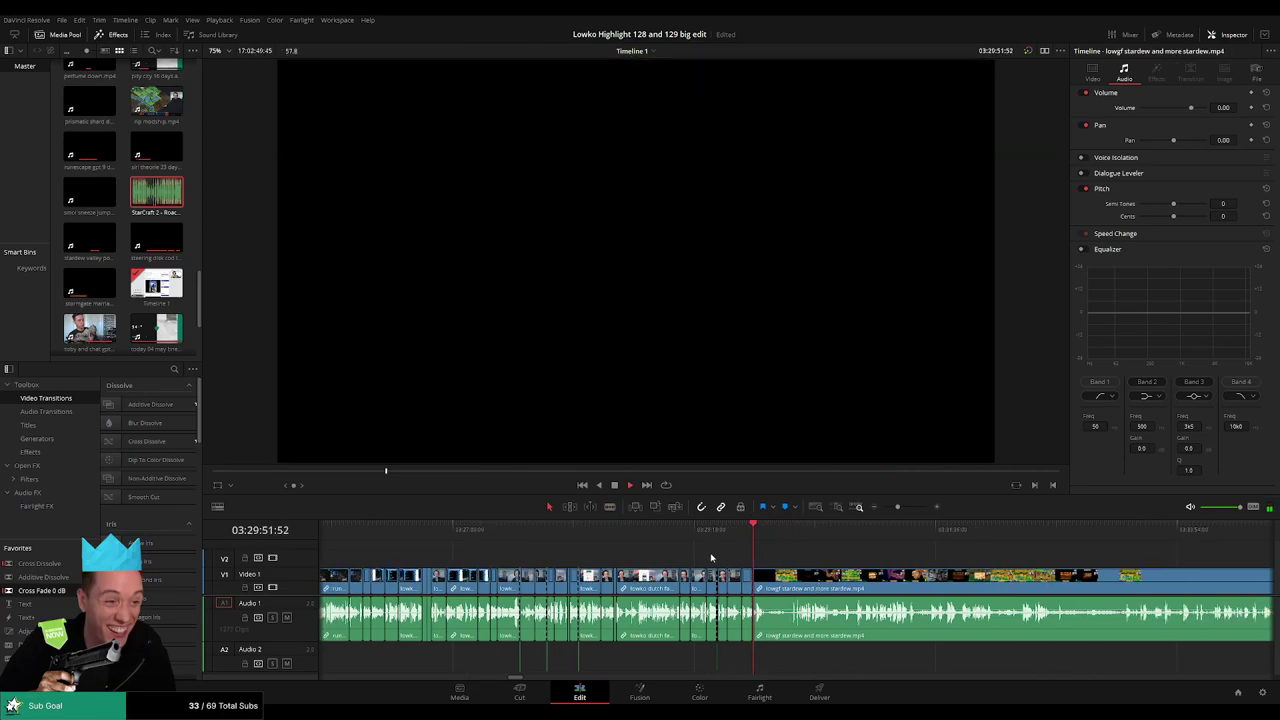
# - Play the opening of the Stardew clip and survey the remaining clips further along the timeline
pyautogui.click(683, 543)
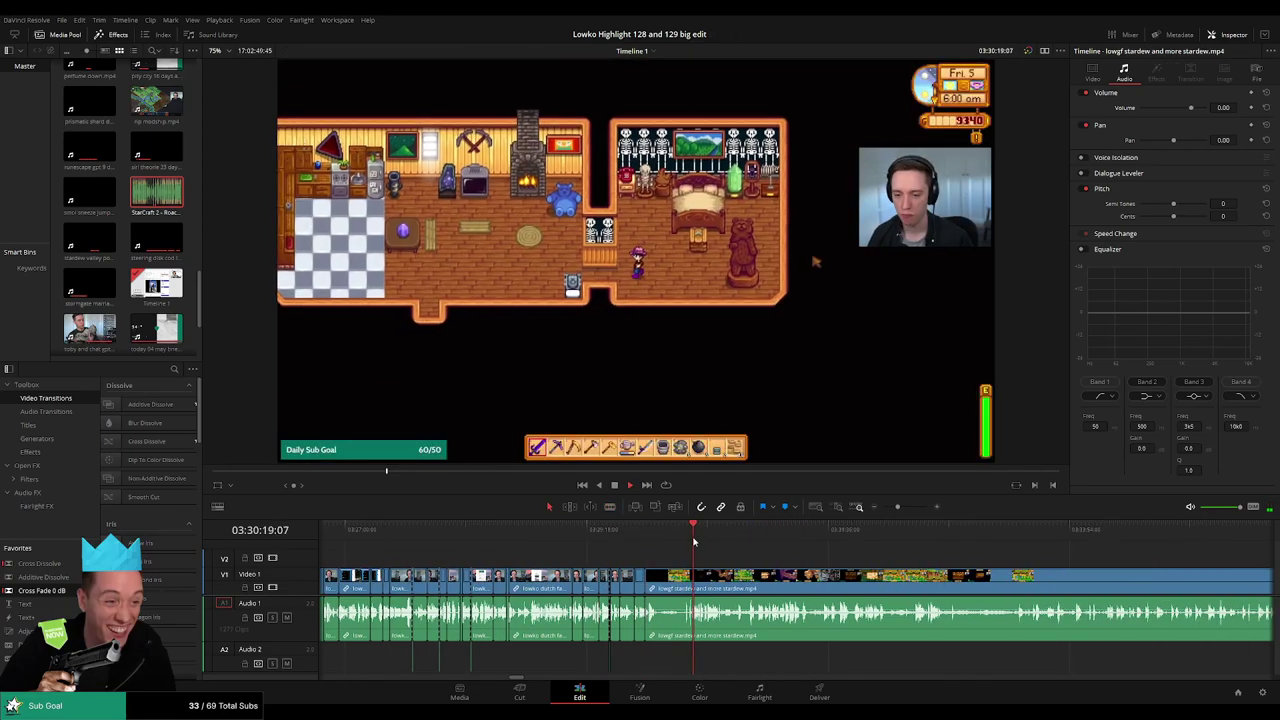
pyautogui.moveTo(744, 556); pyautogui.dragTo(668, 551)
pyautogui.press('space')
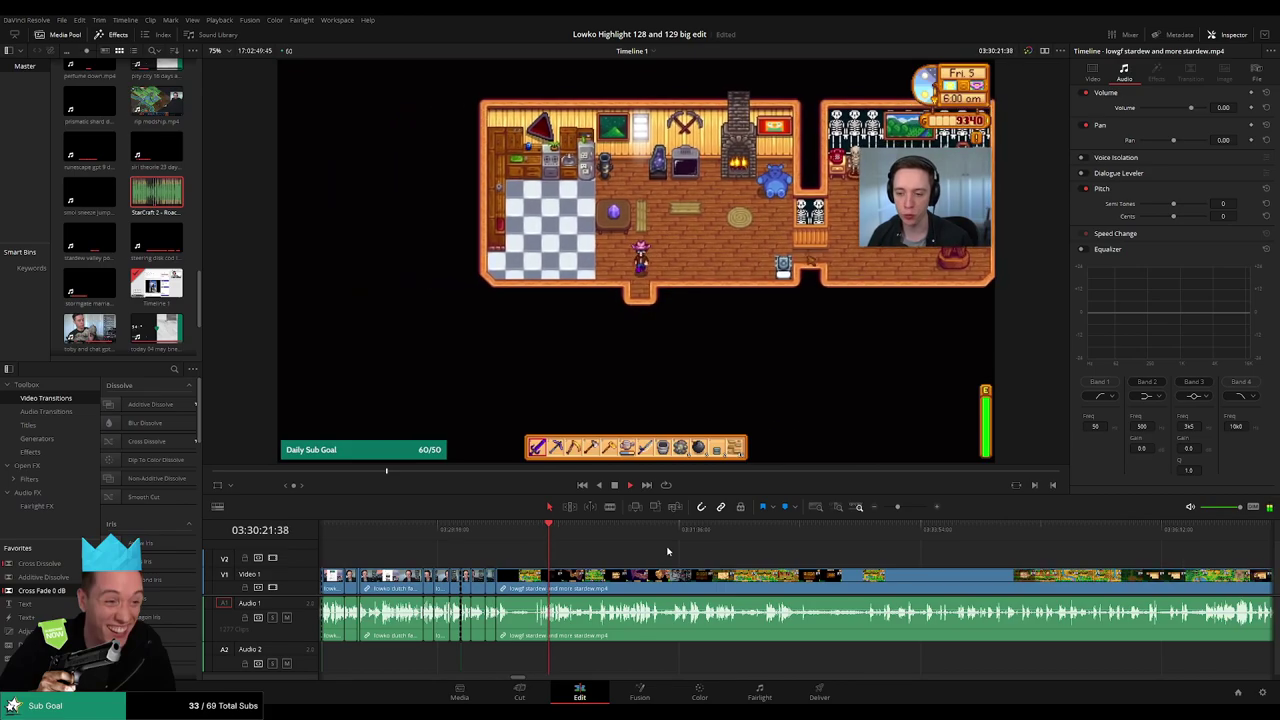
pyautogui.moveTo(897, 507); pyautogui.dragTo(876, 509)
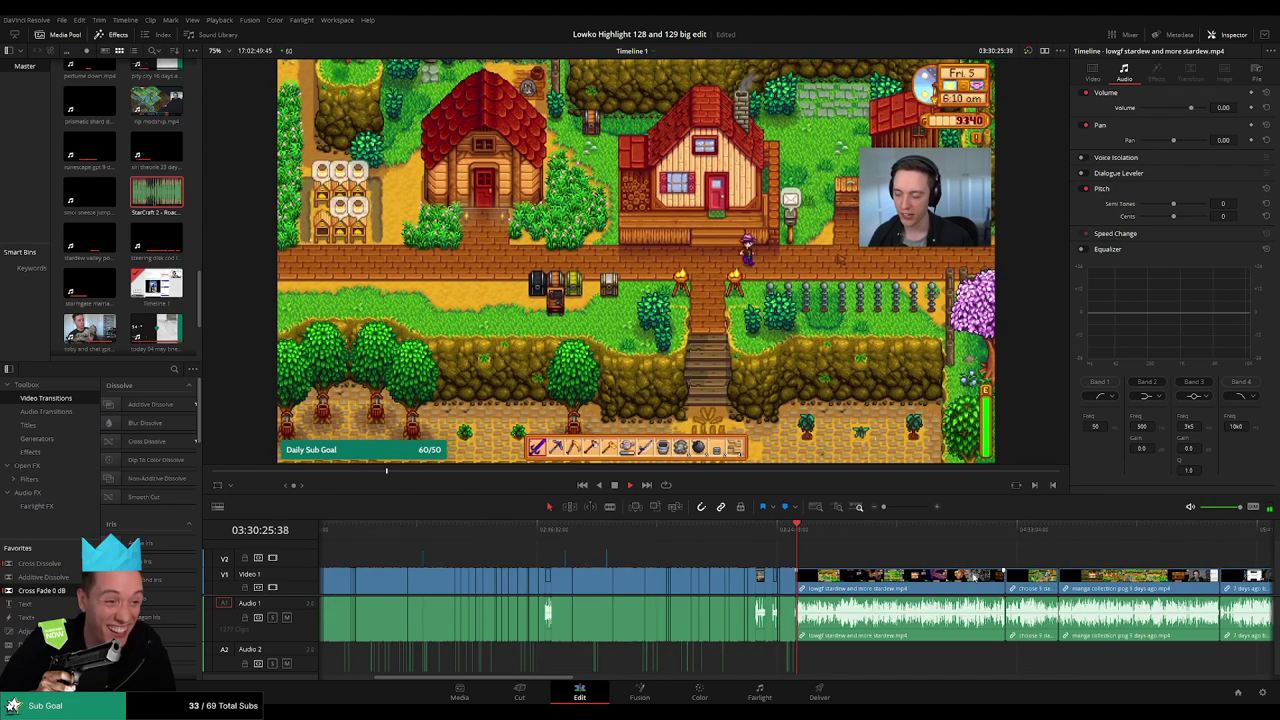
pyautogui.press('space')
pyautogui.moveTo(1240, 578); pyautogui.dragTo(970, 582)
pyautogui.hscroll(15, 968, 580)
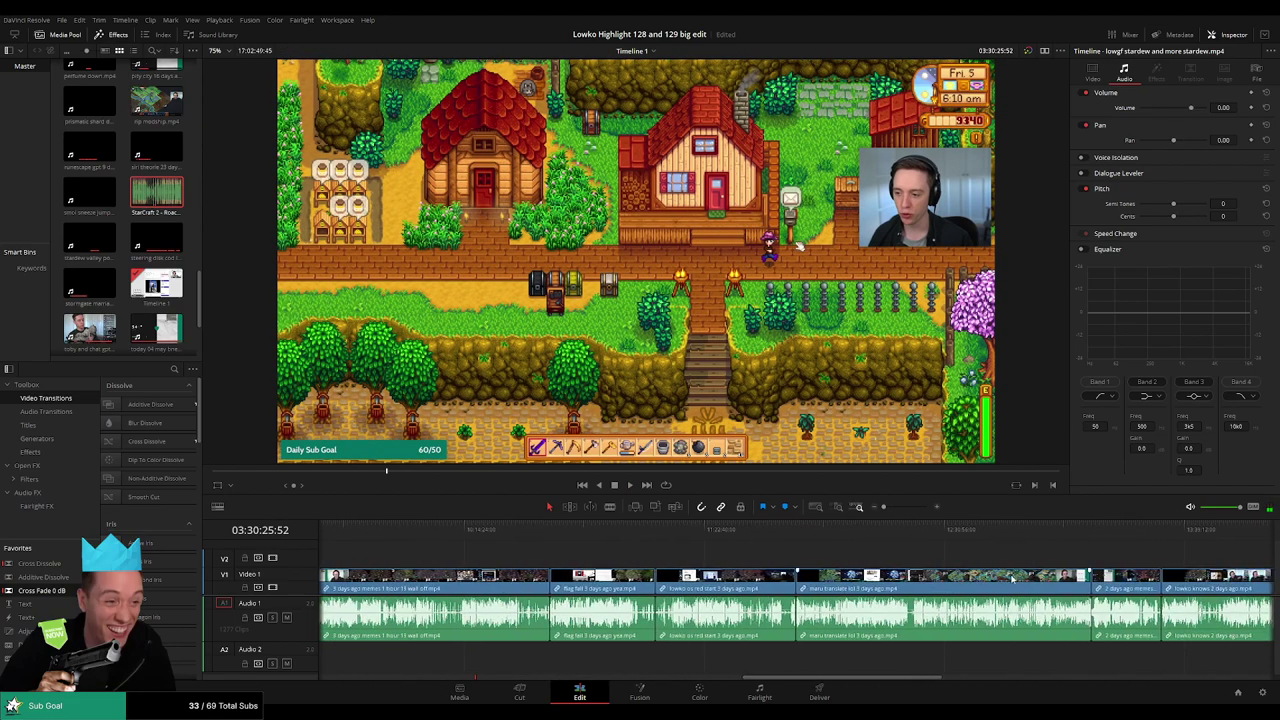
pyautogui.hscroll(-15, 918, 588)
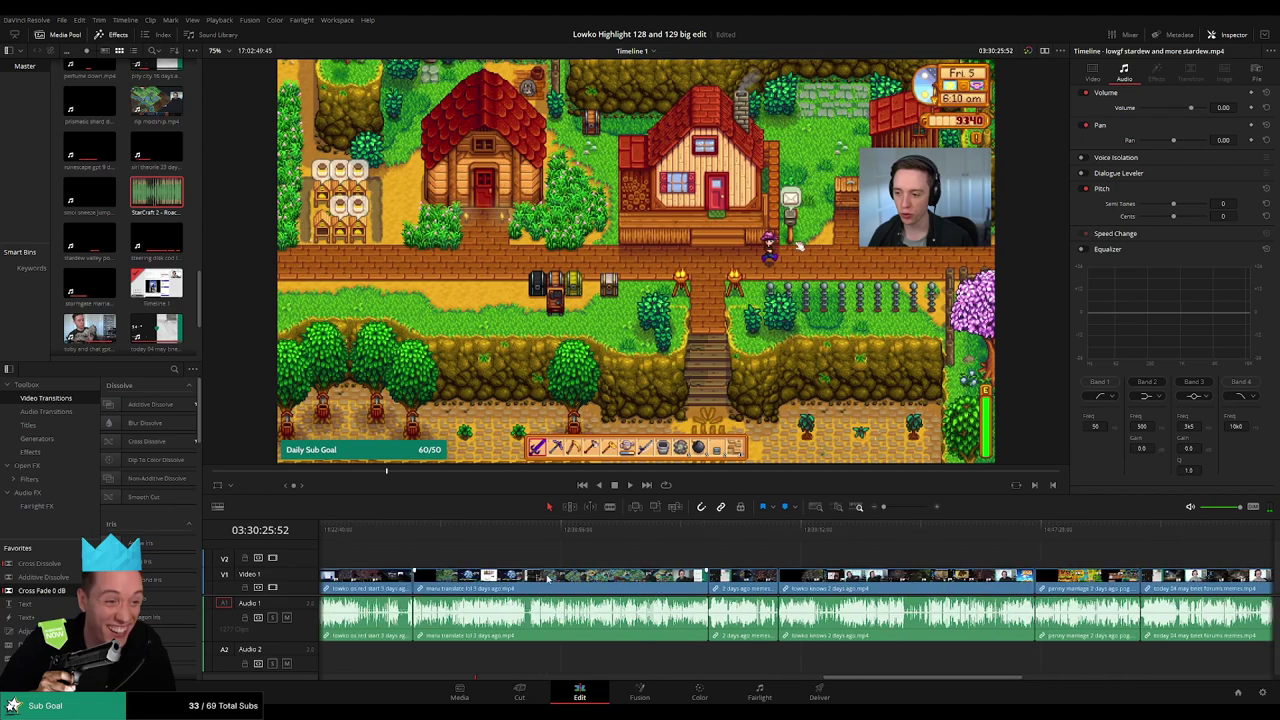
pyautogui.hscroll(-5, 918, 588)
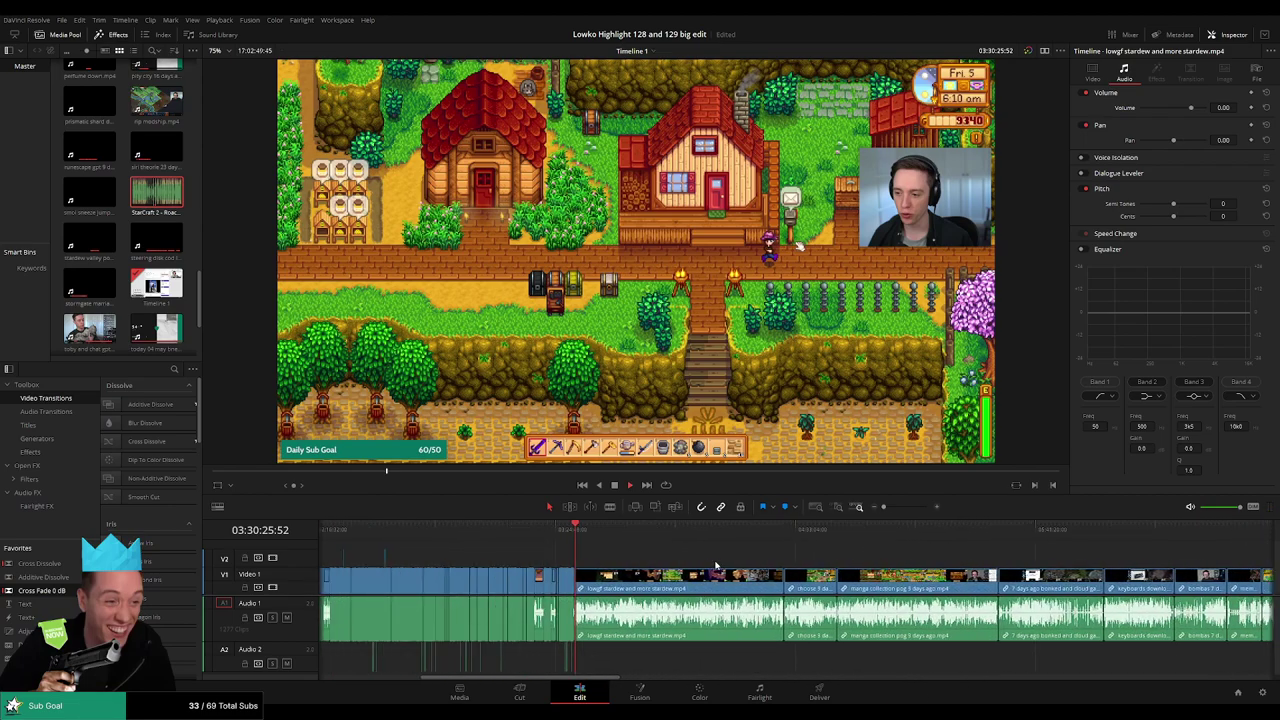
pyautogui.hscroll(-3, 843, 567)
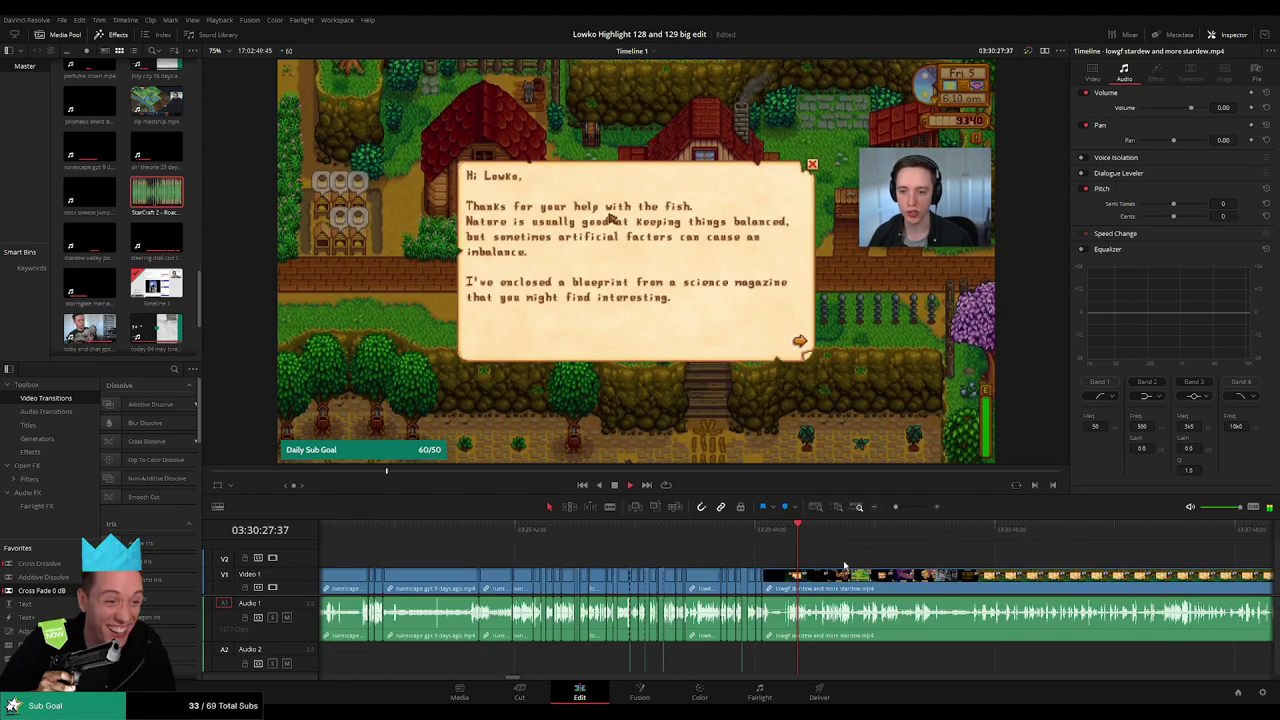
# - Find where the Stardew clip's 7:30 am farm scene starts and delete everything in the clip before it
pyautogui.scroll(-5, 844, 566)
pyautogui.moveTo(806, 530); pyautogui.dragTo(520, 553)
pyautogui.scroll(5, 842, 557)
pyautogui.press('space')
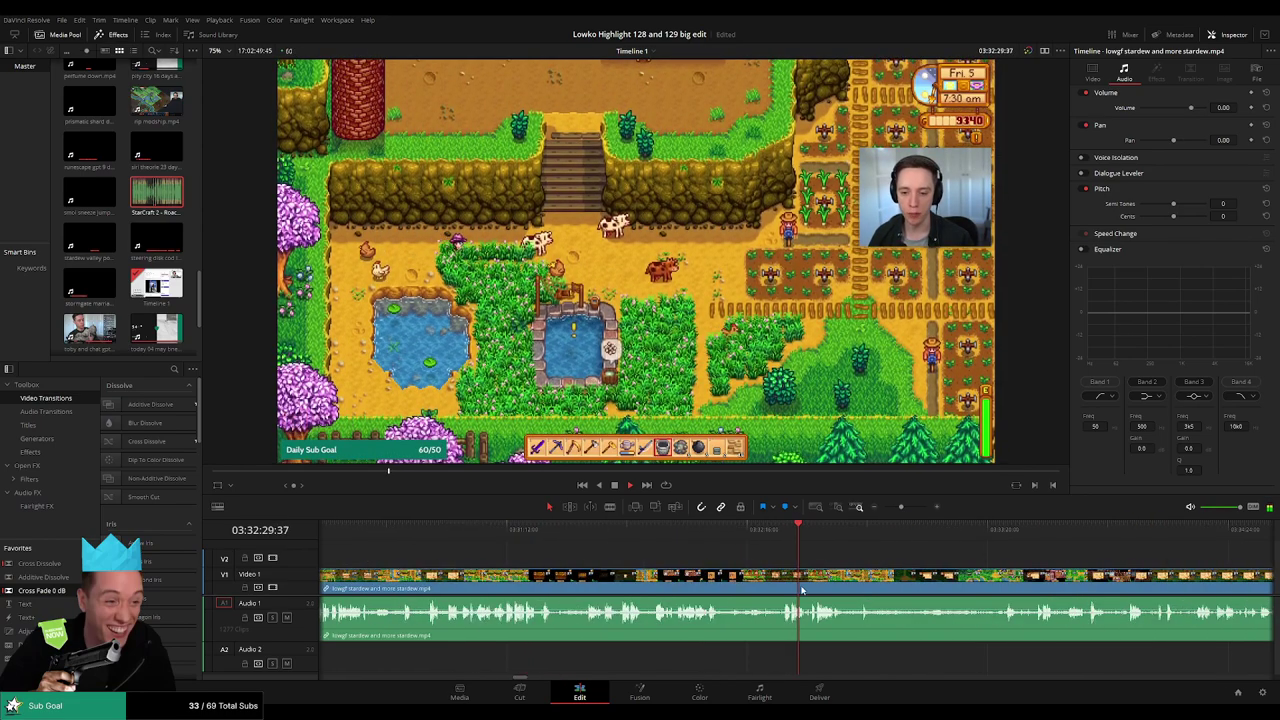
pyautogui.click(671, 541)
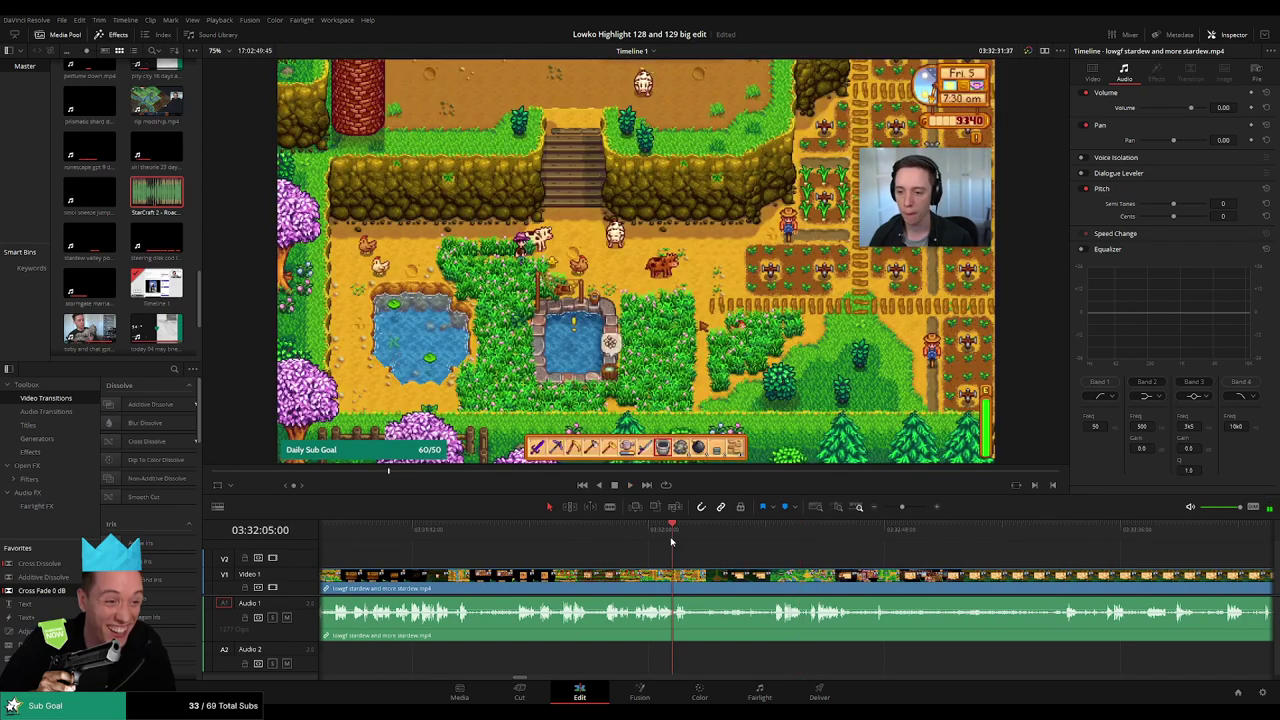
pyautogui.press('space')
pyautogui.scroll(3, 713, 551)
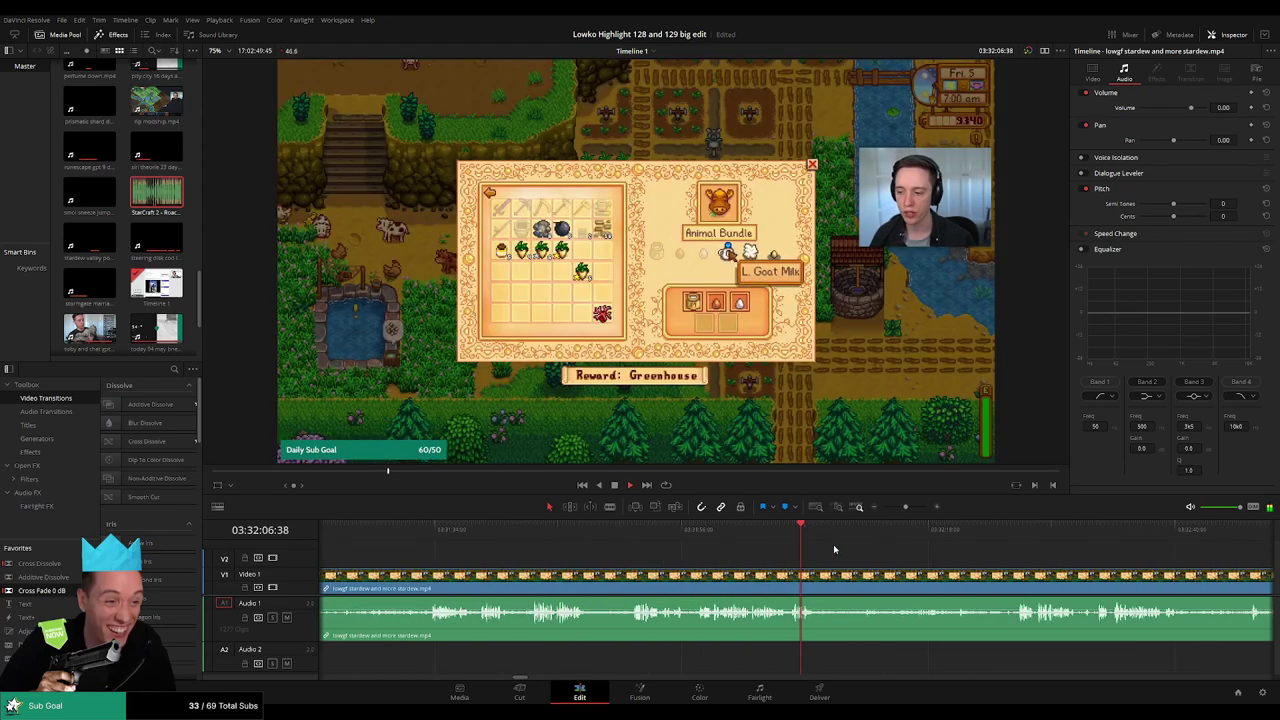
pyautogui.click(1013, 578)
pyautogui.press('BackSpace')
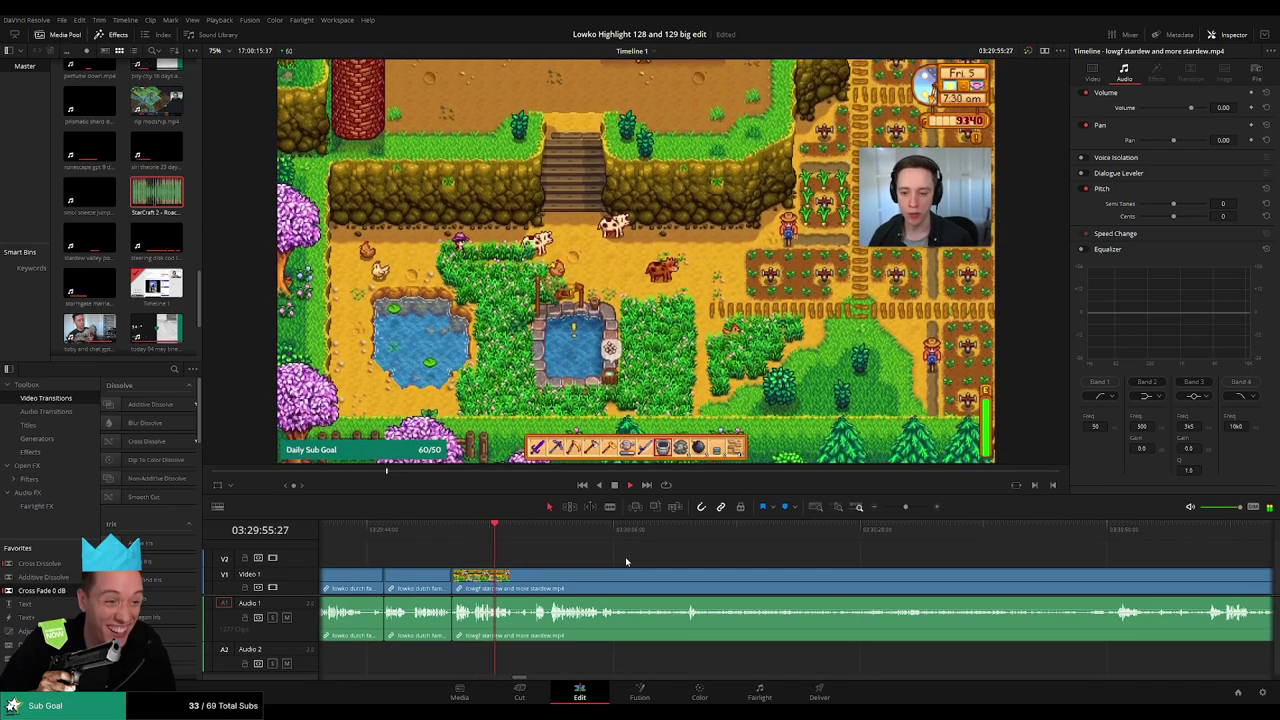
# - Split the Stardew clip at about 03:30:06 and 03:30:51 and delete the section between the cuts
pyautogui.hscroll(2, 600, 561)
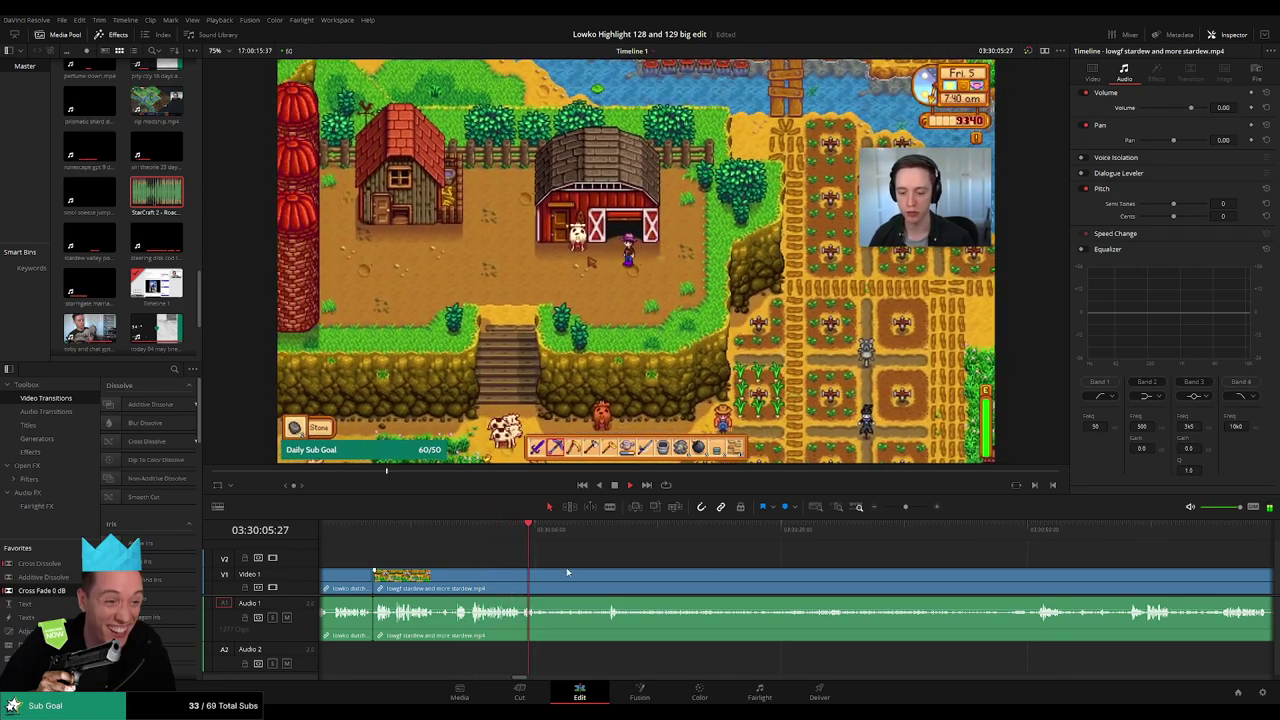
pyautogui.press('b')
pyautogui.click(540, 582)
pyautogui.click(601, 541)
pyautogui.press('space')
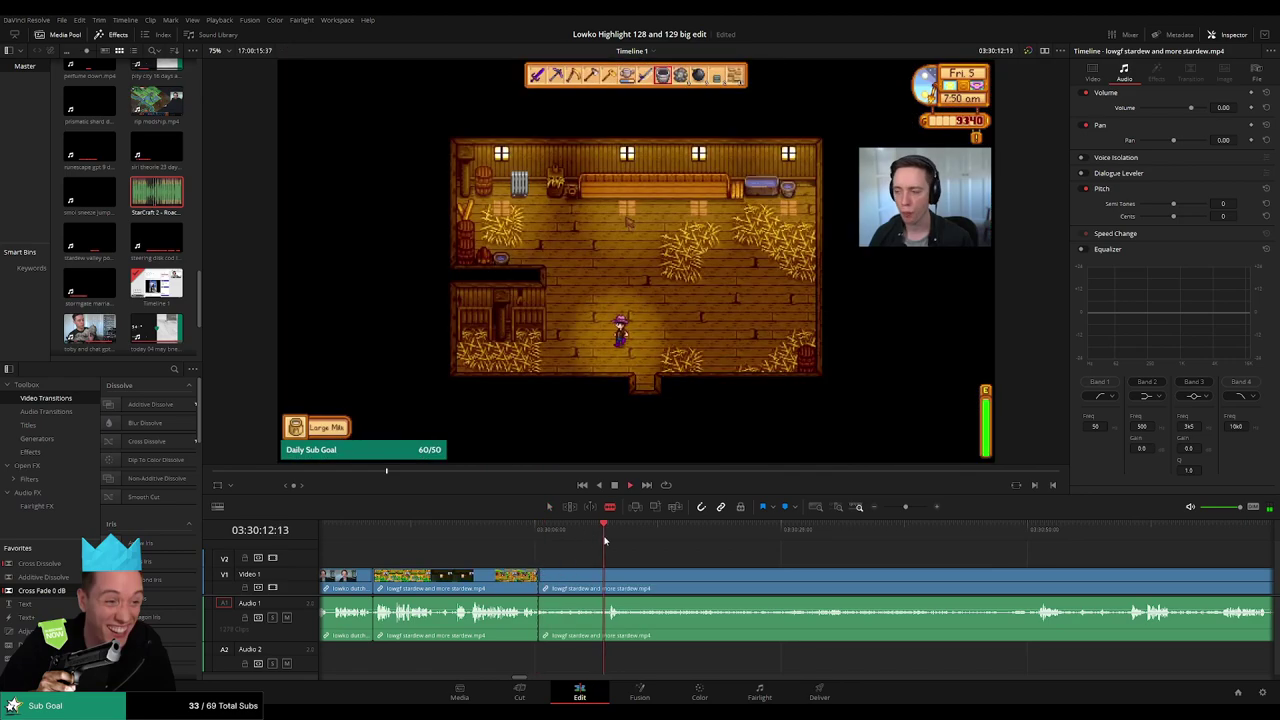
pyautogui.moveTo(612, 561); pyautogui.dragTo(522, 566)
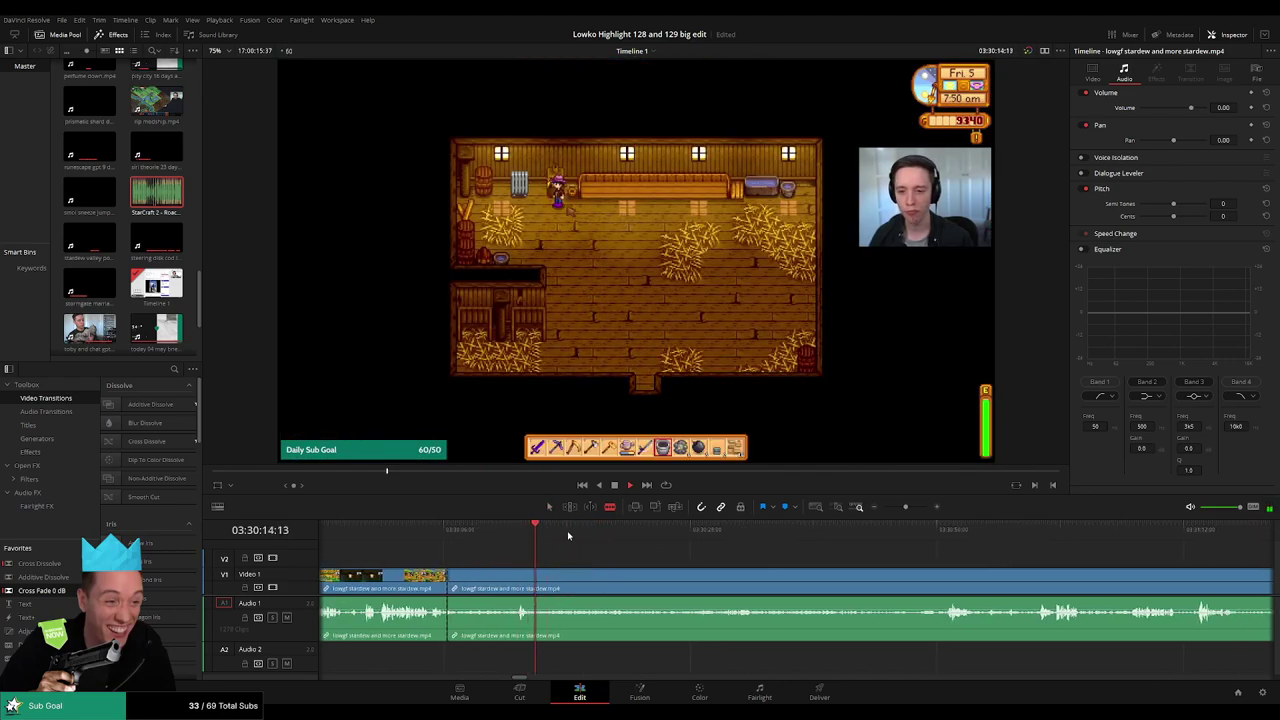
pyautogui.click(944, 580)
pyautogui.press('a')
pyautogui.click(904, 582)
pyautogui.press('Delete')
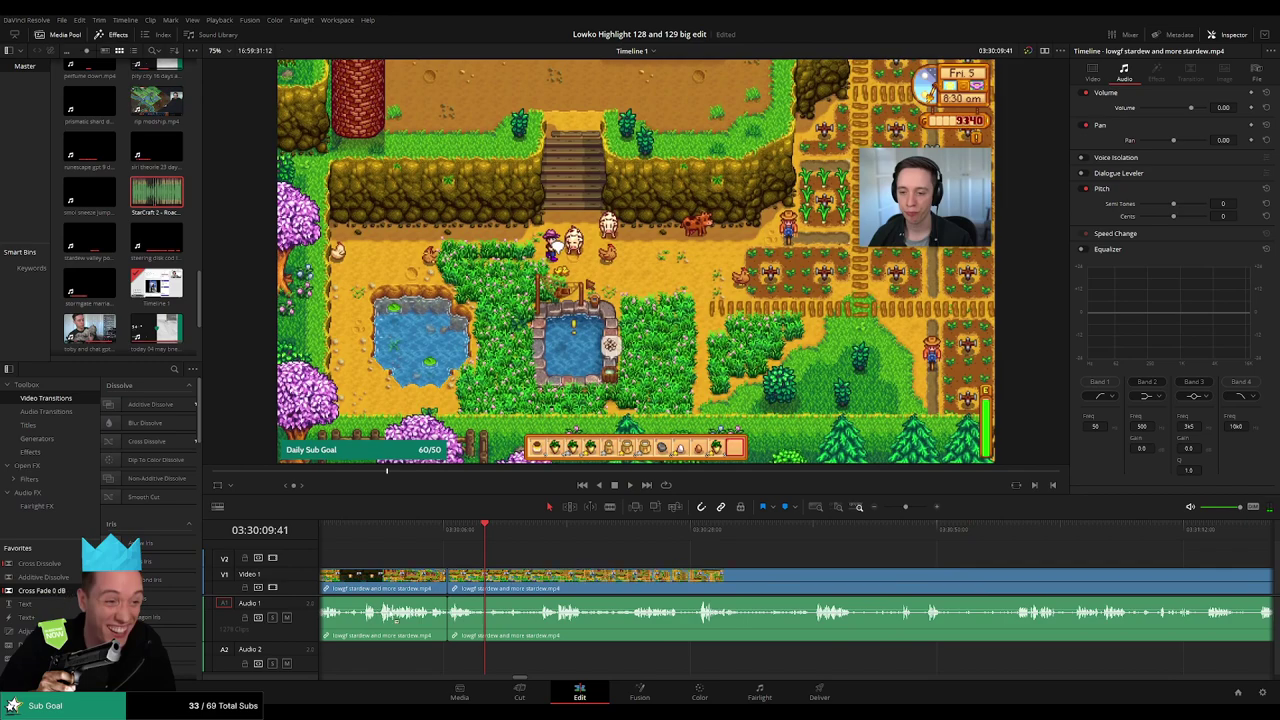
# - Cut out the section of the Stardew clip between about 03:30:09 and 03:30:39
pyautogui.press('space')
pyautogui.press('b')
pyautogui.click(476, 583)
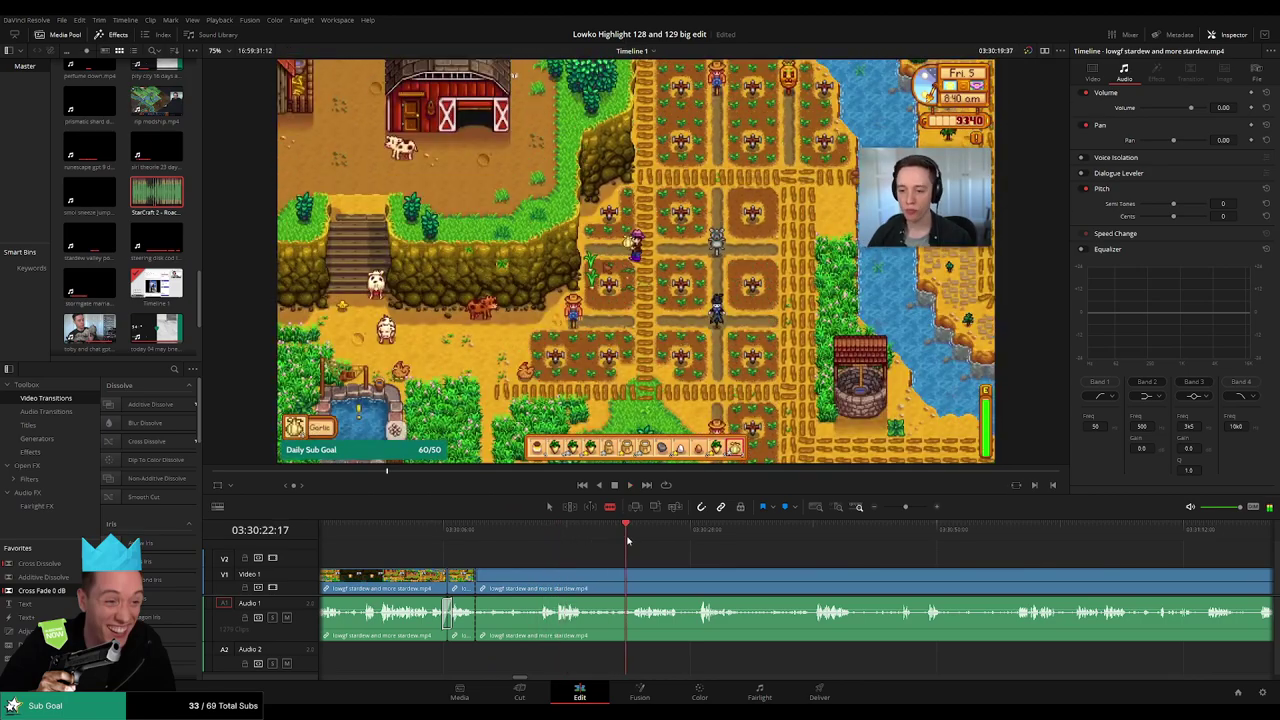
pyautogui.moveTo(670, 567); pyautogui.dragTo(561, 568)
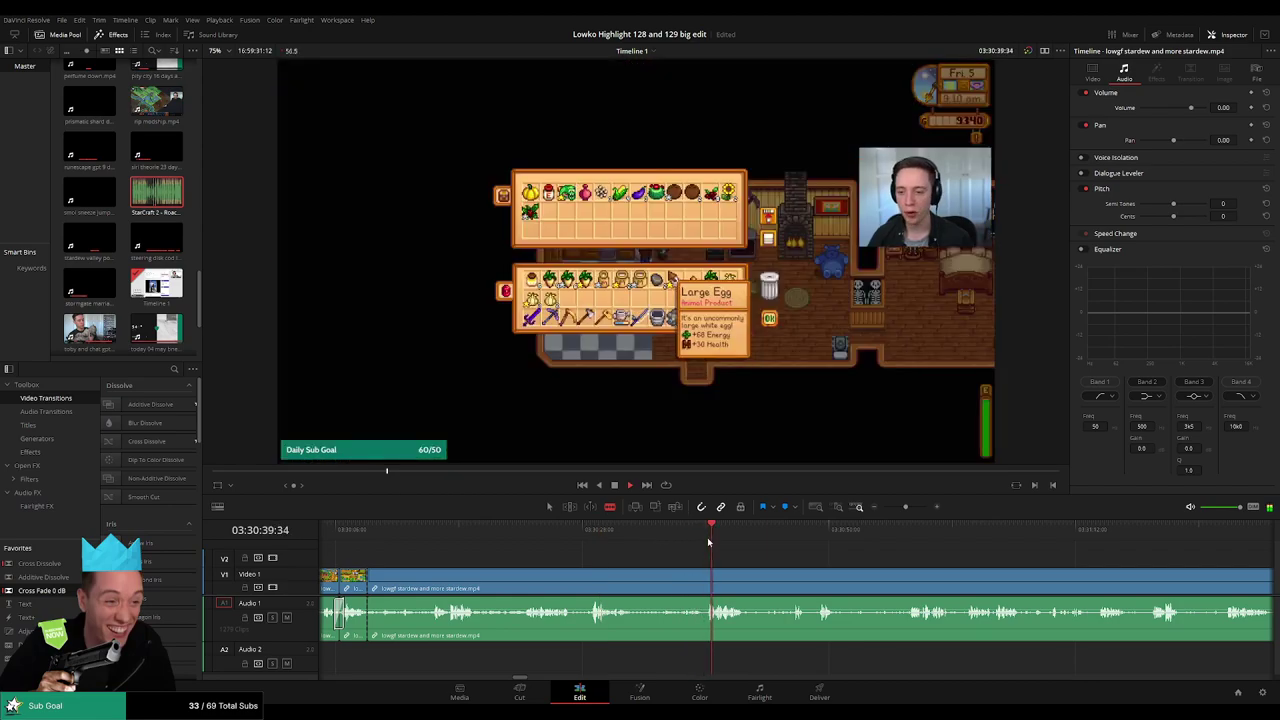
pyautogui.click(705, 585)
pyautogui.press('a')
pyautogui.click(668, 582)
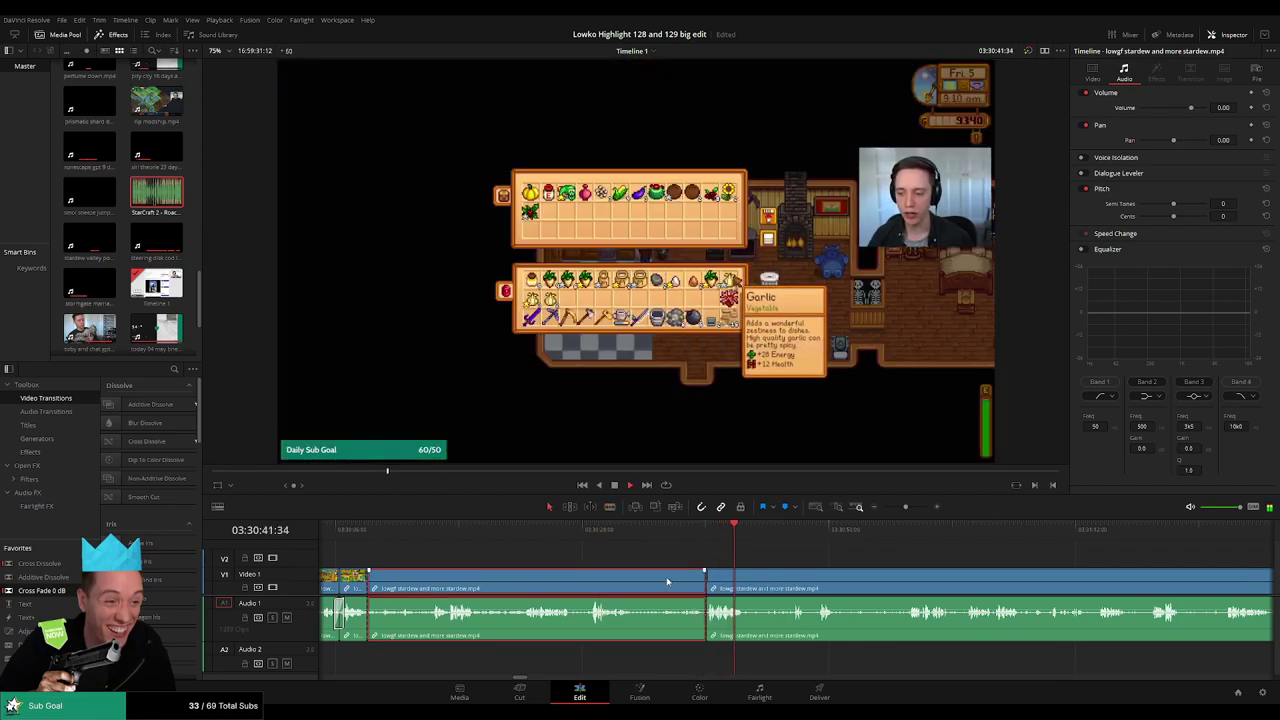
pyautogui.press('Delete')
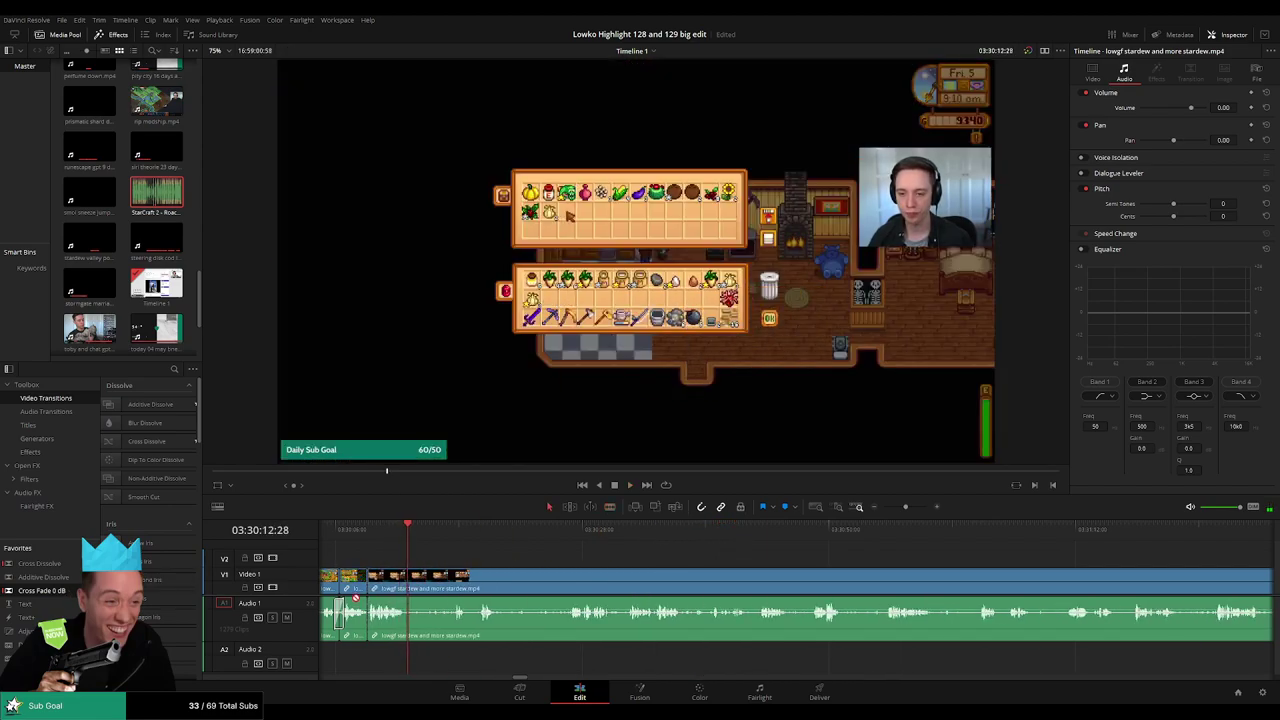
# - Split the Stardew clip around its short sounds between about 03:30:12 and 03:30:19 and delete the two silent pieces
pyautogui.click(456, 532)
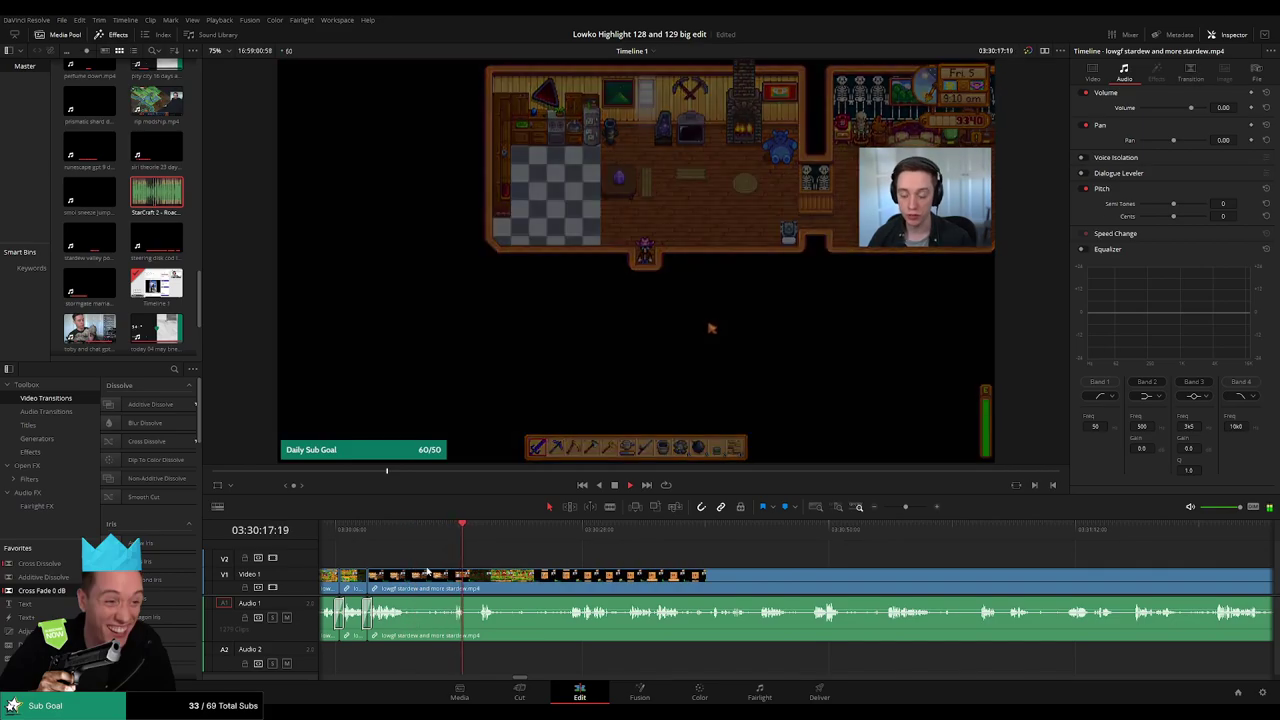
pyautogui.press('b')
pyautogui.click(406, 583)
pyautogui.moveTo(409, 583); pyautogui.dragTo(472, 580)
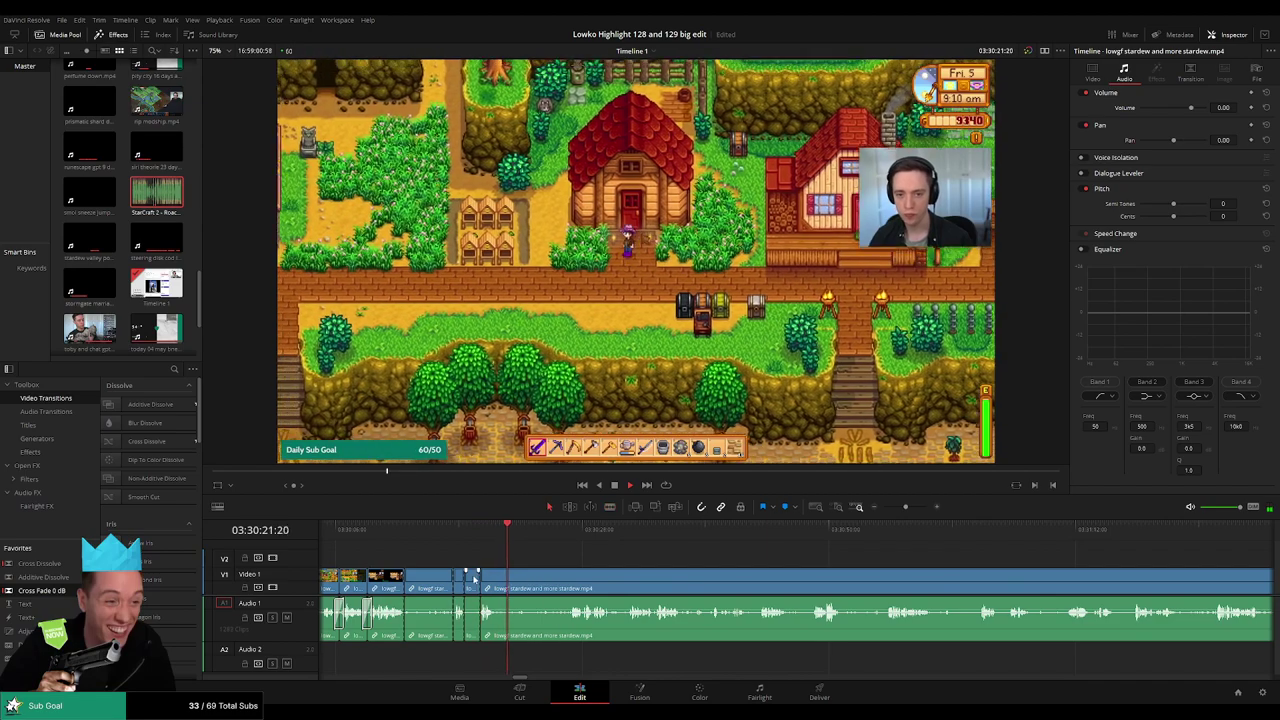
pyautogui.click(424, 581)
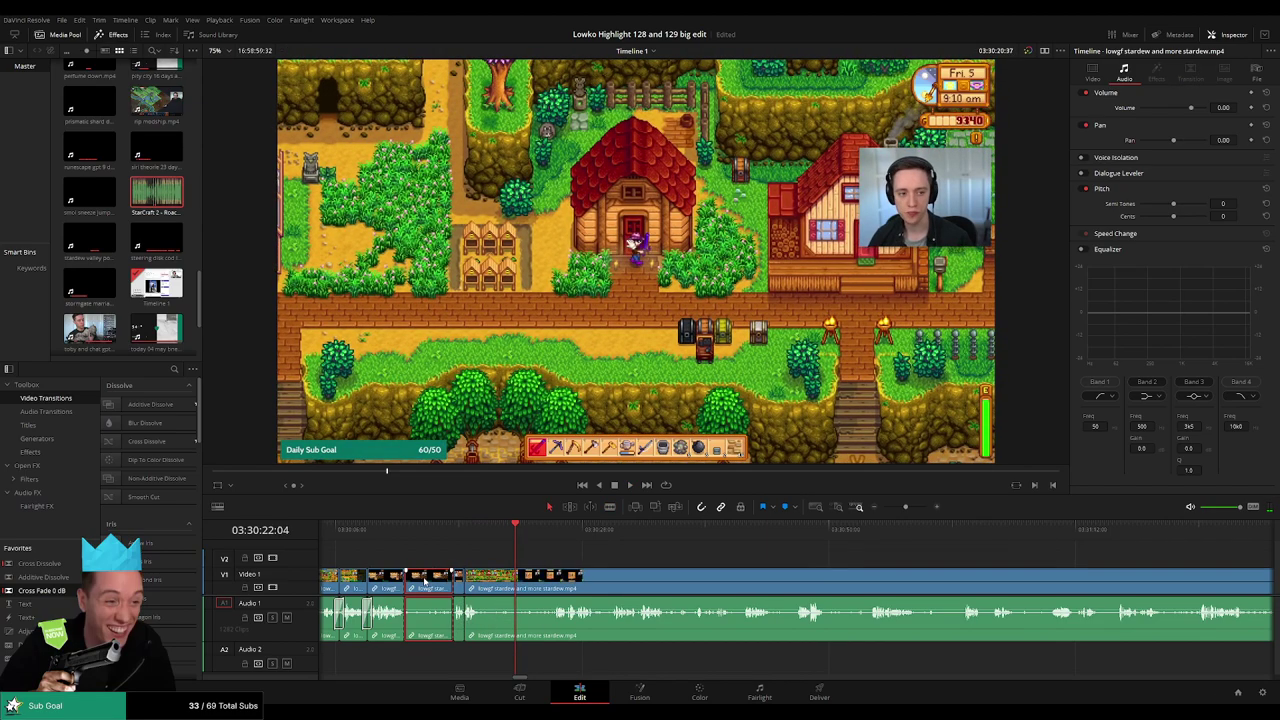
pyautogui.press('Delete')
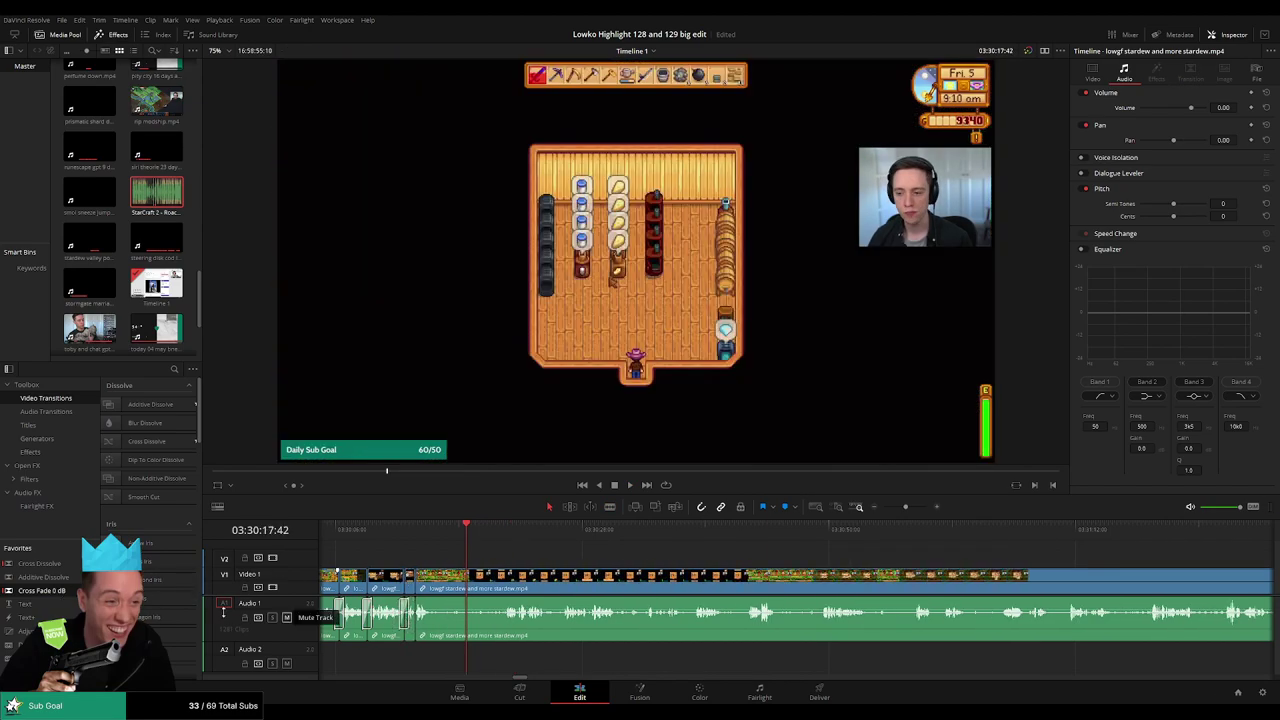
# - Delete the part of the Stardew clip between new splits at about 03:30:15 and 03:30:21
pyautogui.press('space')
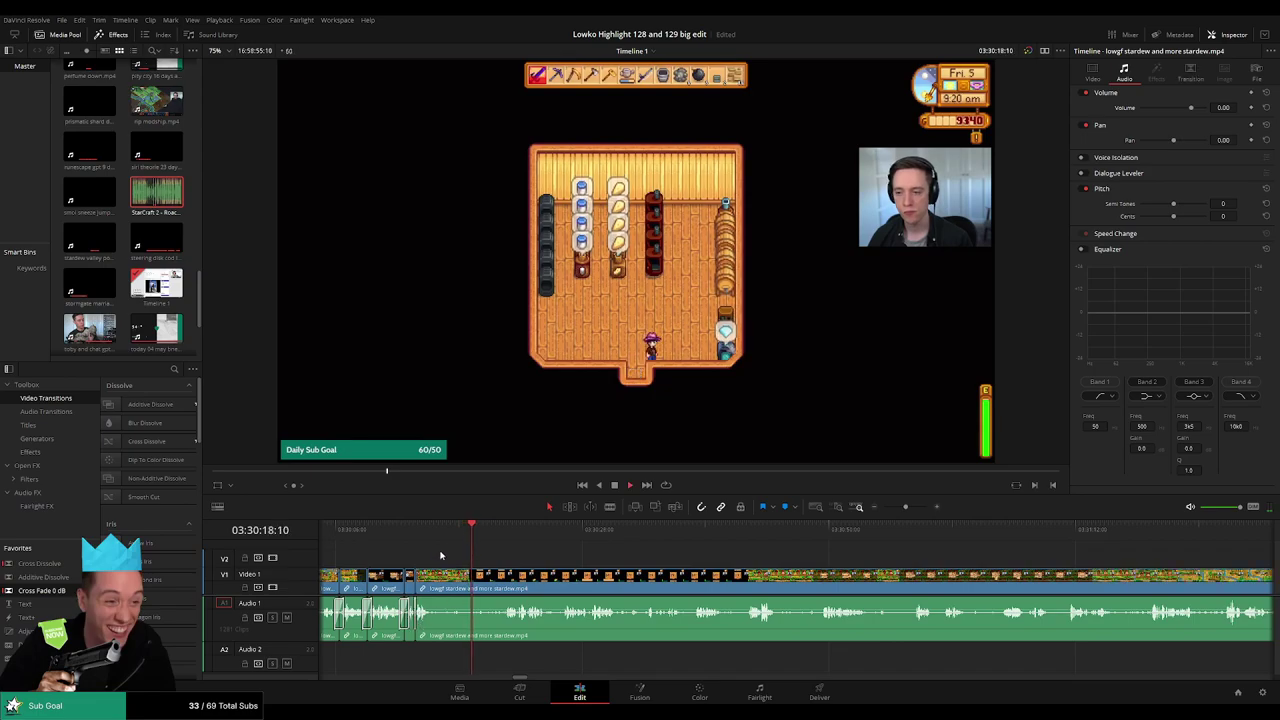
pyautogui.press('b')
pyautogui.click(435, 593)
pyautogui.click(506, 533)
pyautogui.hotkey('ctrl', 'b')
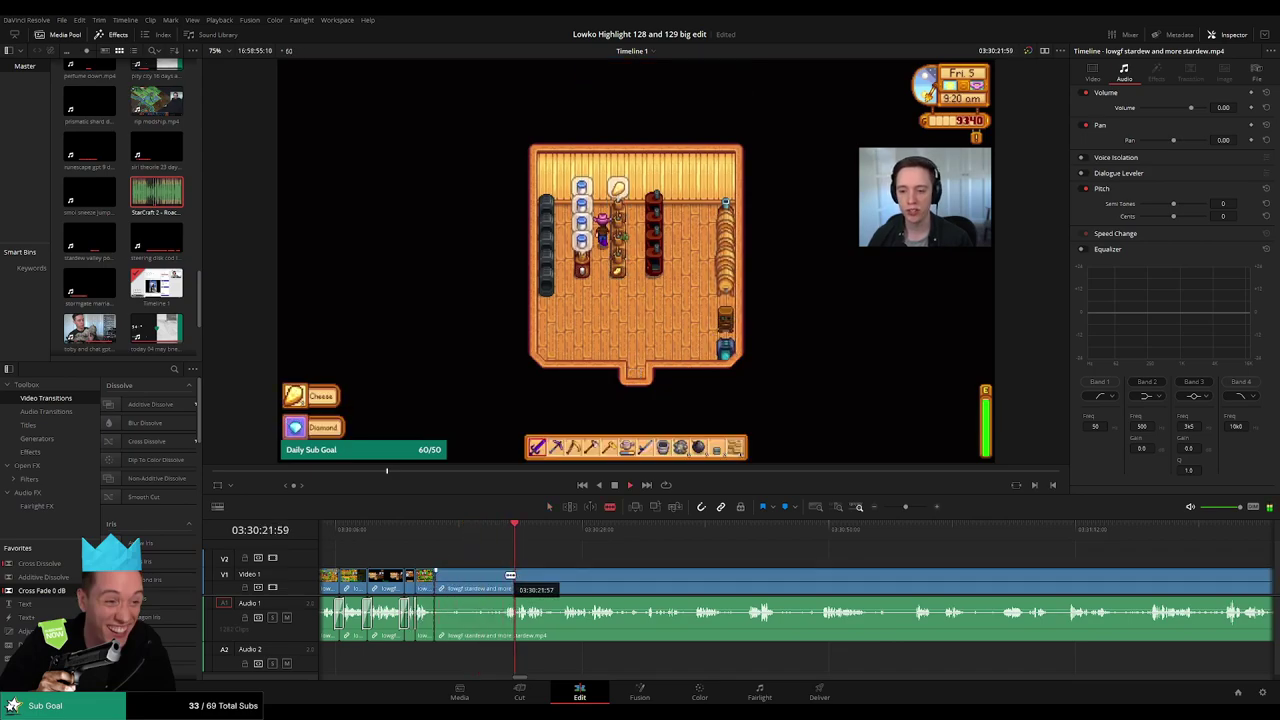
pyautogui.click(490, 583)
pyautogui.press('Delete')
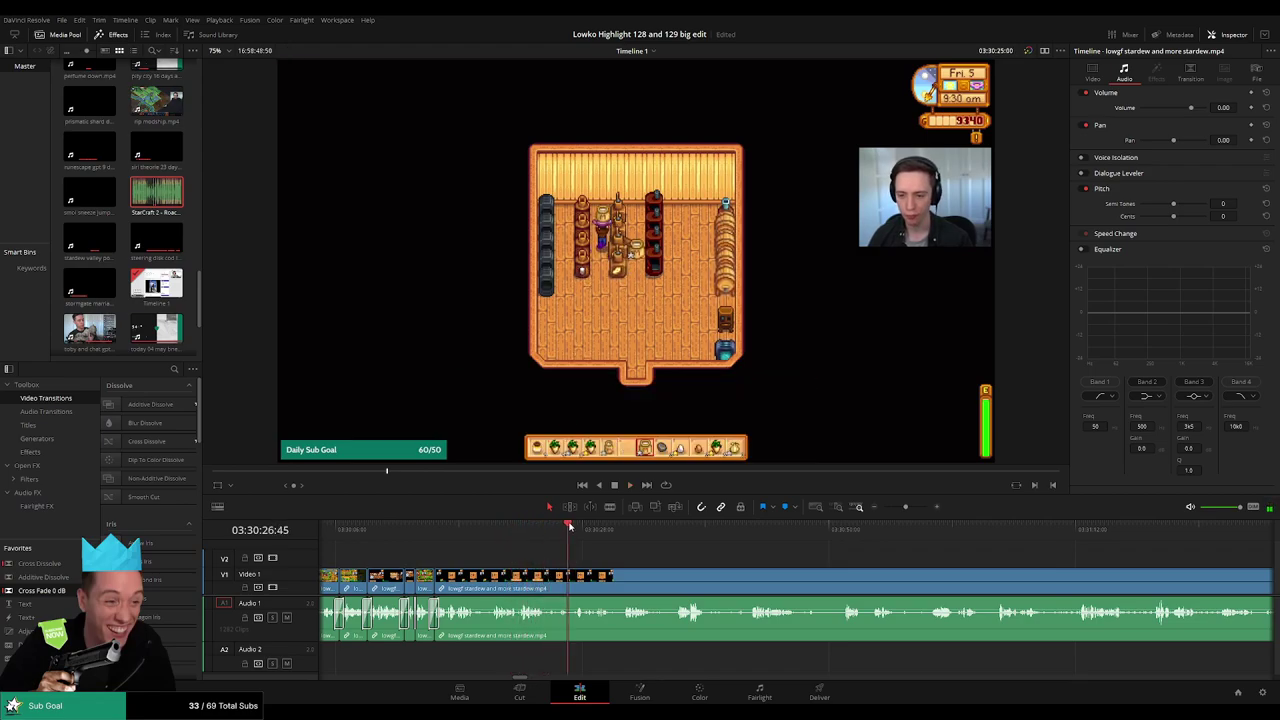
# - Isolate the short piece of the Stardew clip between about 03:30:25 and 03:30:27 and delete it
pyautogui.press('b')
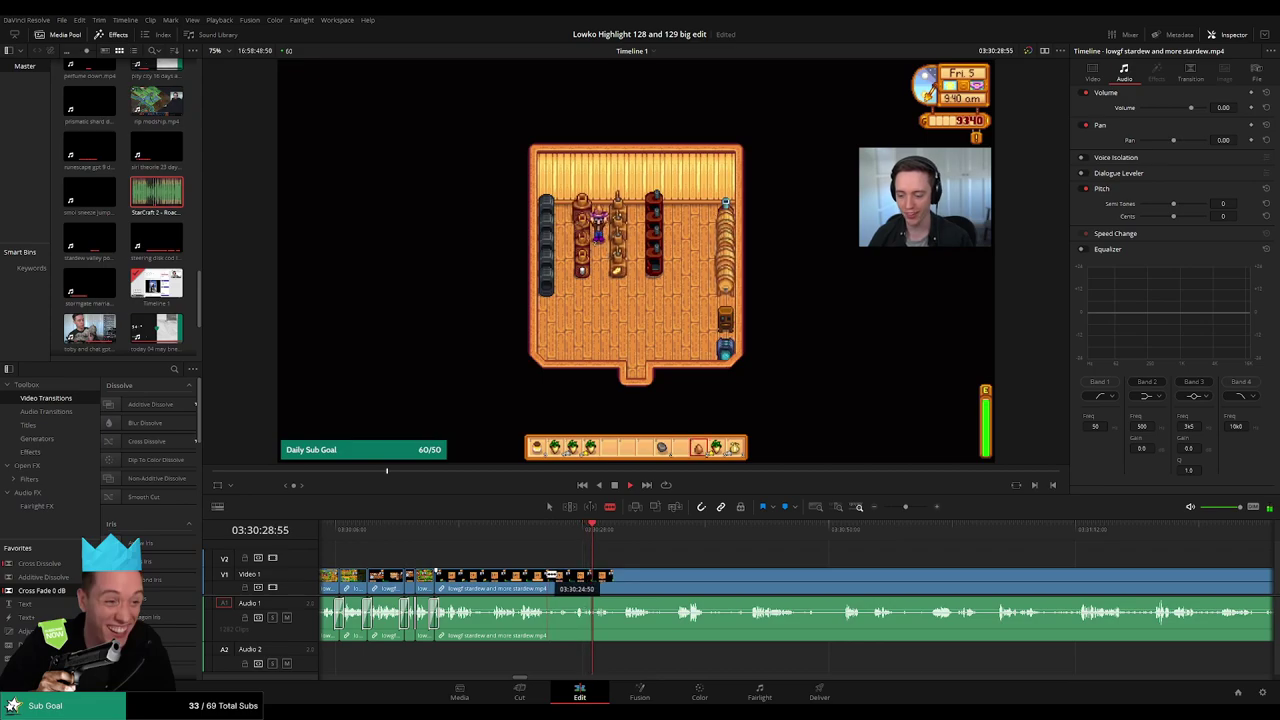
pyautogui.click(549, 575)
pyautogui.click(576, 573)
pyautogui.press('a')
pyautogui.click(565, 577)
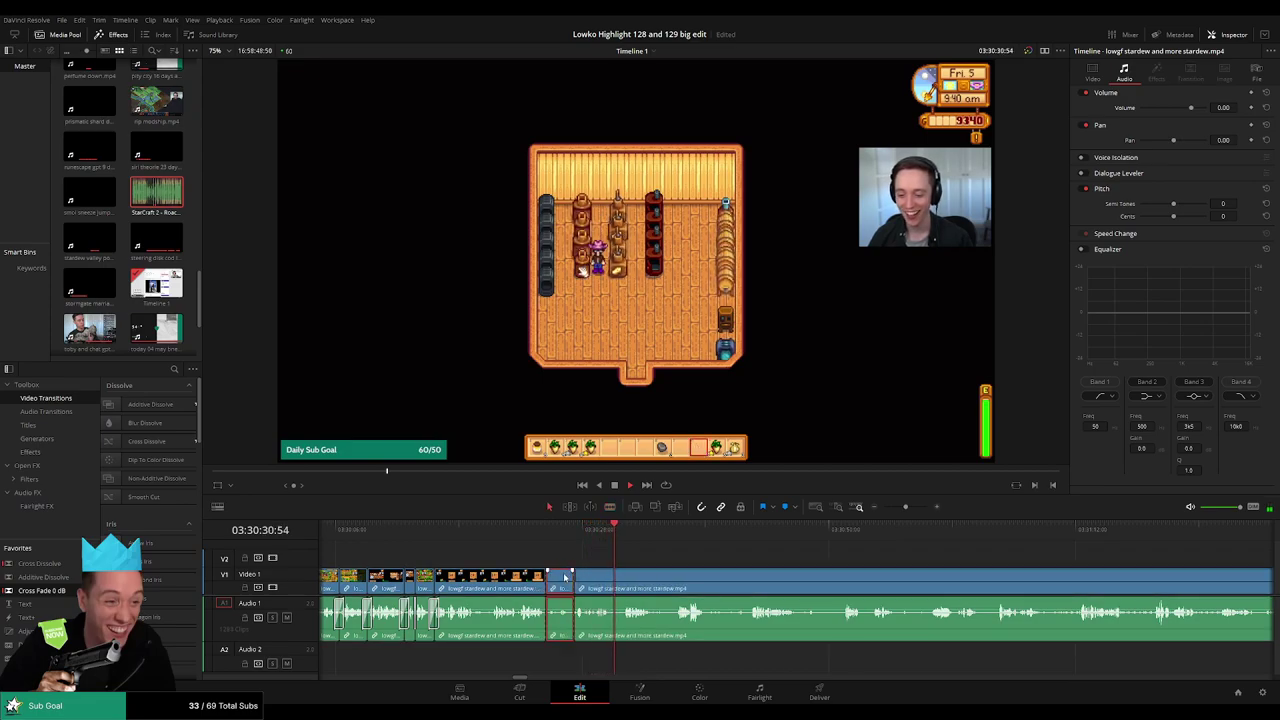
pyautogui.press('Delete')
# - Delete the part of the Stardew clip between new splits at about 03:30:31 and 03:30:33, and cross-fade the audio joins
pyautogui.press('space')
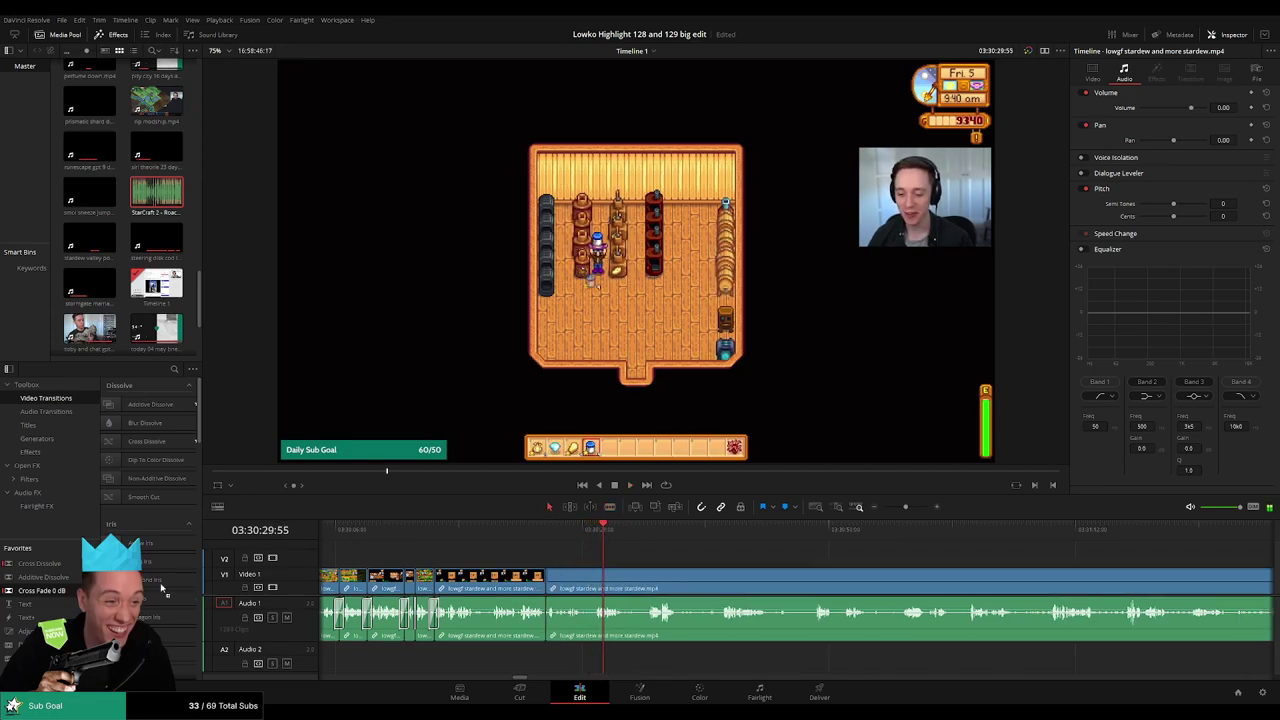
pyautogui.hscroll(2, 617, 590)
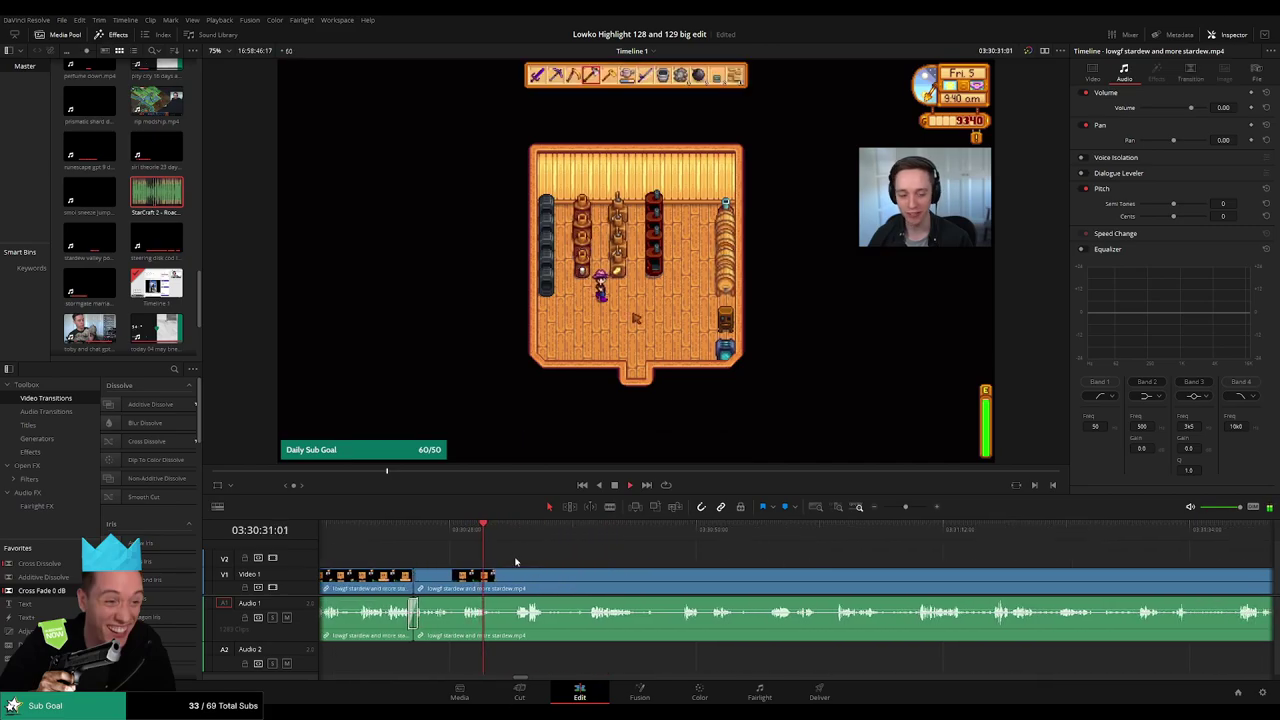
pyautogui.click(512, 532)
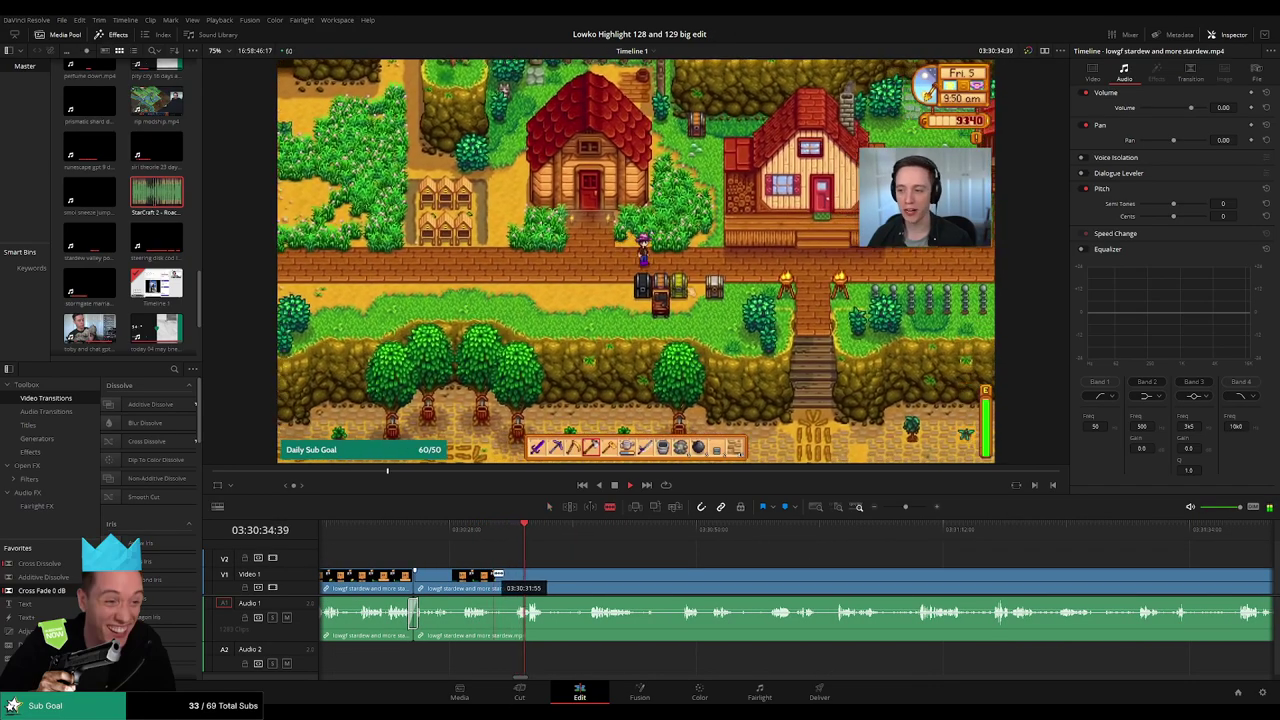
pyautogui.moveTo(511, 573); pyautogui.dragTo(519, 573)
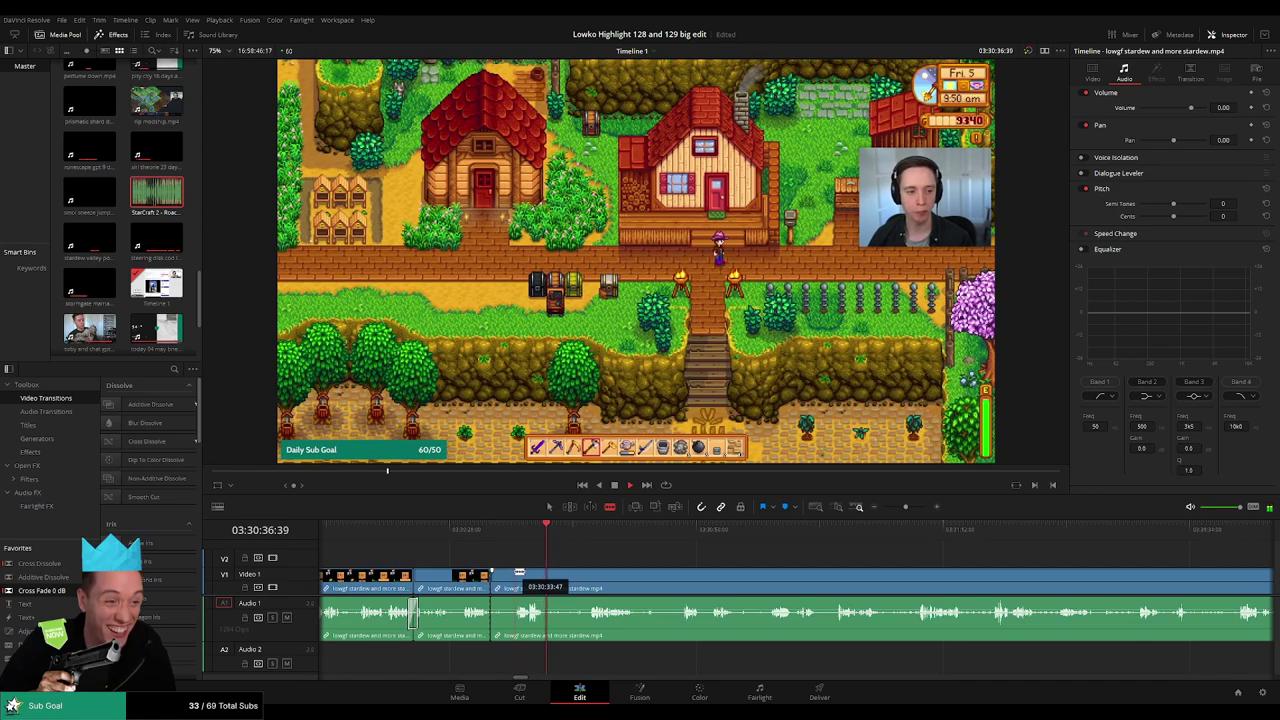
pyautogui.click(516, 573)
pyautogui.press('a')
pyautogui.click(505, 578)
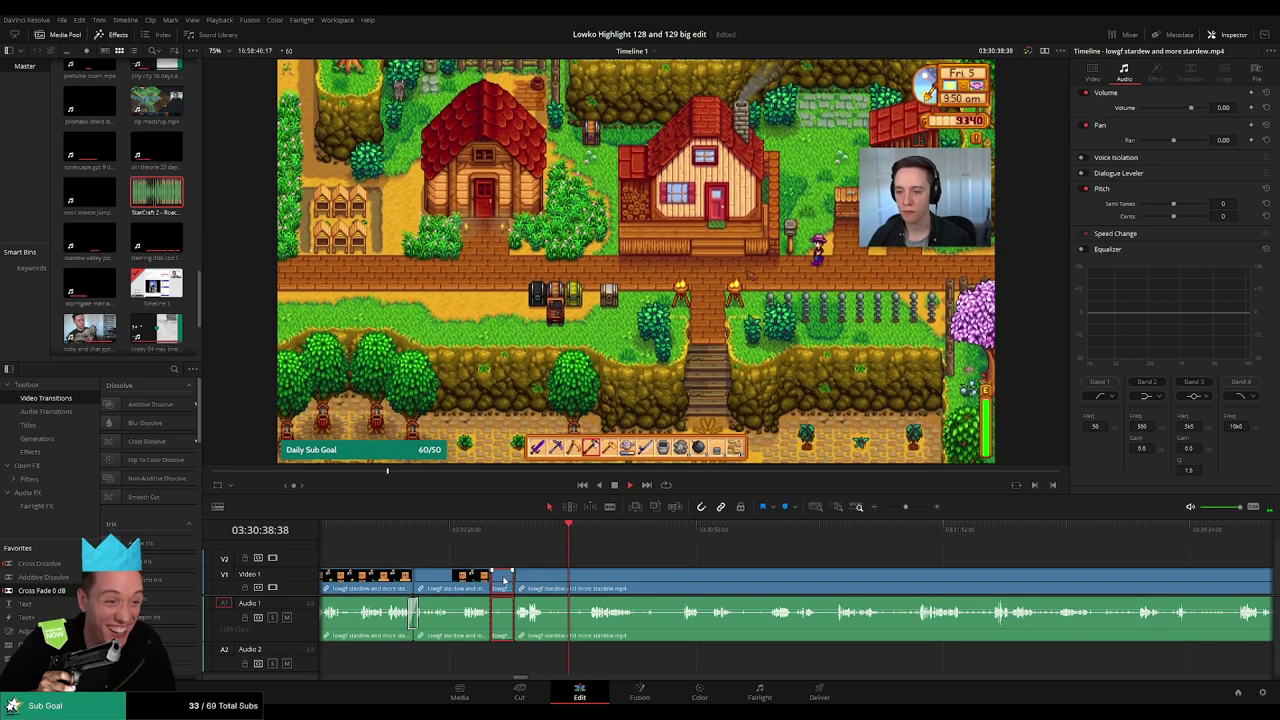
pyautogui.press('Delete')
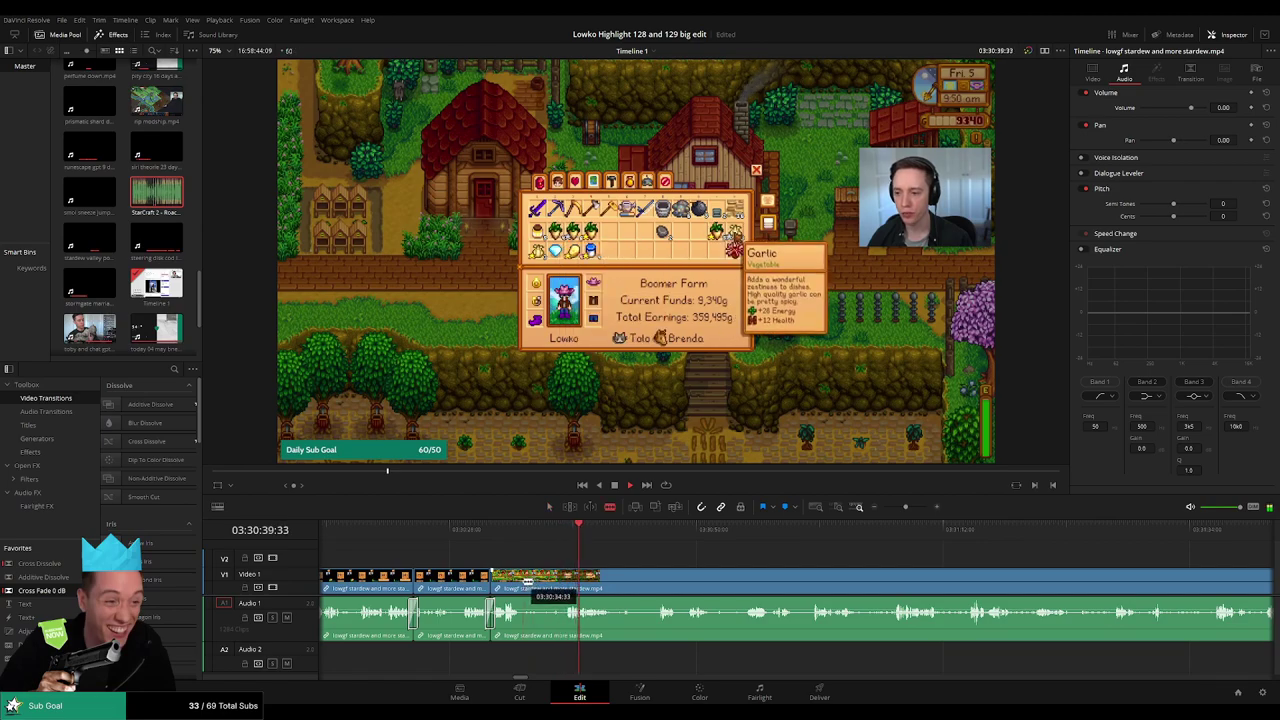
# - Skim the Stardew footage between about 03:30:48 and 03:36:08 for the next part worth keeping
pyautogui.click(663, 535)
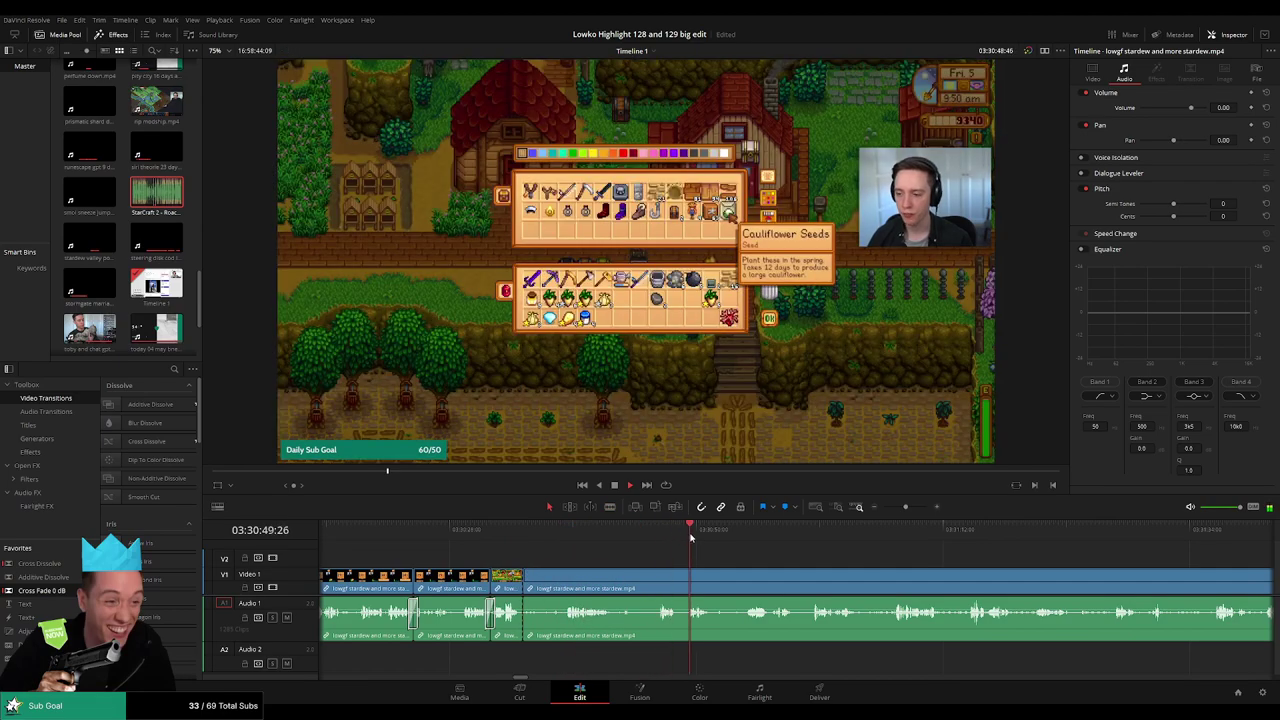
pyautogui.moveTo(804, 553); pyautogui.dragTo(636, 546)
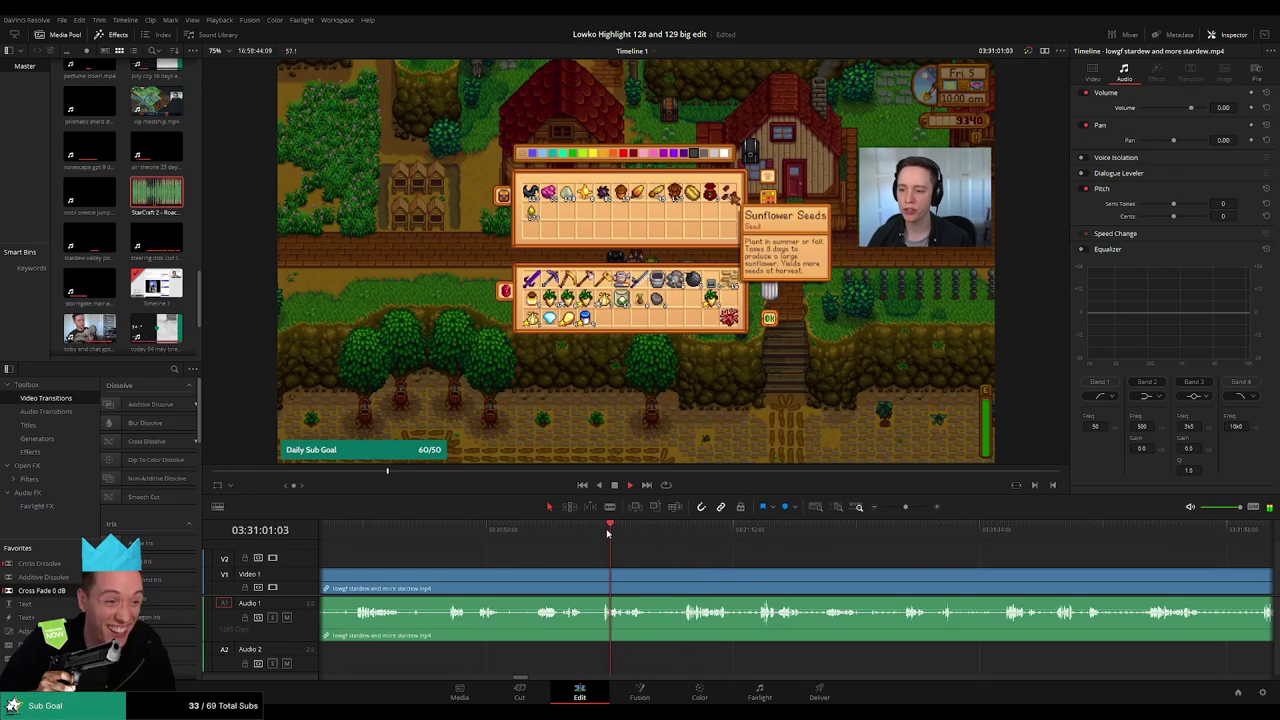
pyautogui.moveTo(698, 534); pyautogui.dragTo(775, 537)
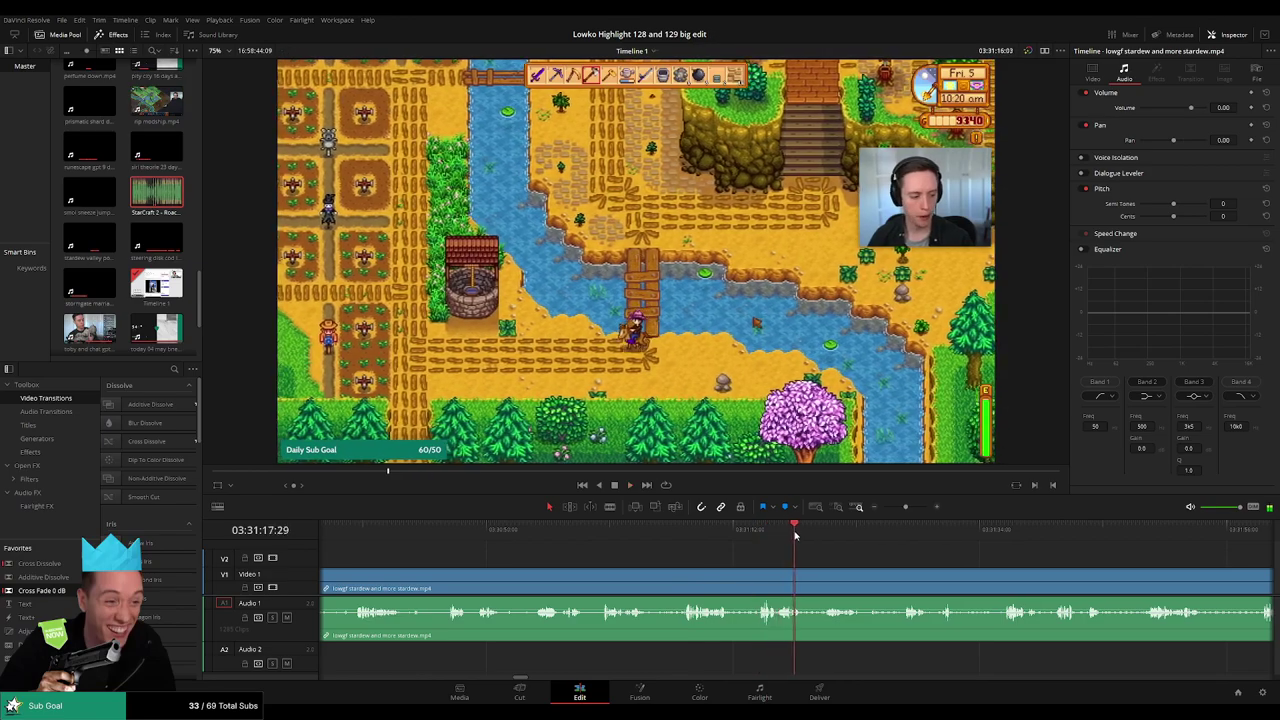
pyautogui.scroll(-5, 875, 537)
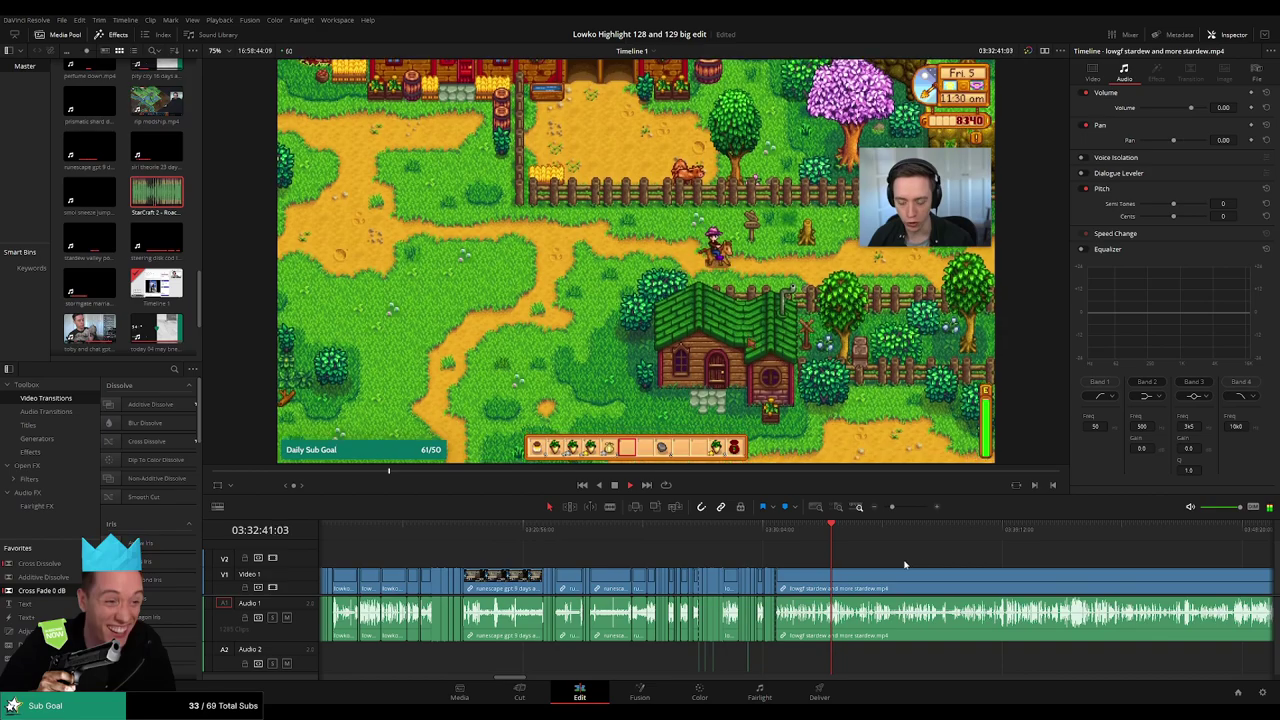
pyautogui.moveTo(905, 565); pyautogui.dragTo(659, 539)
pyautogui.moveTo(597, 531); pyautogui.dragTo(671, 532)
pyautogui.press('space')
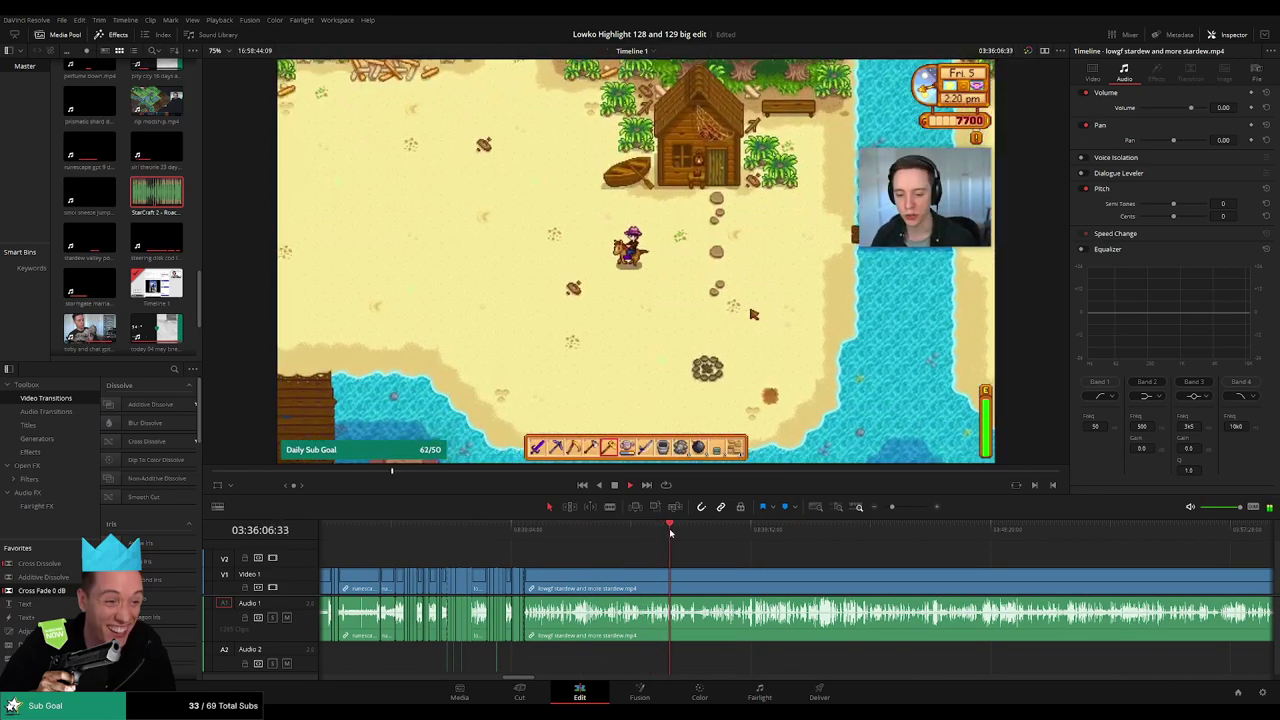
pyautogui.scroll(5, 683, 551)
pyautogui.scroll(1, 706, 559)
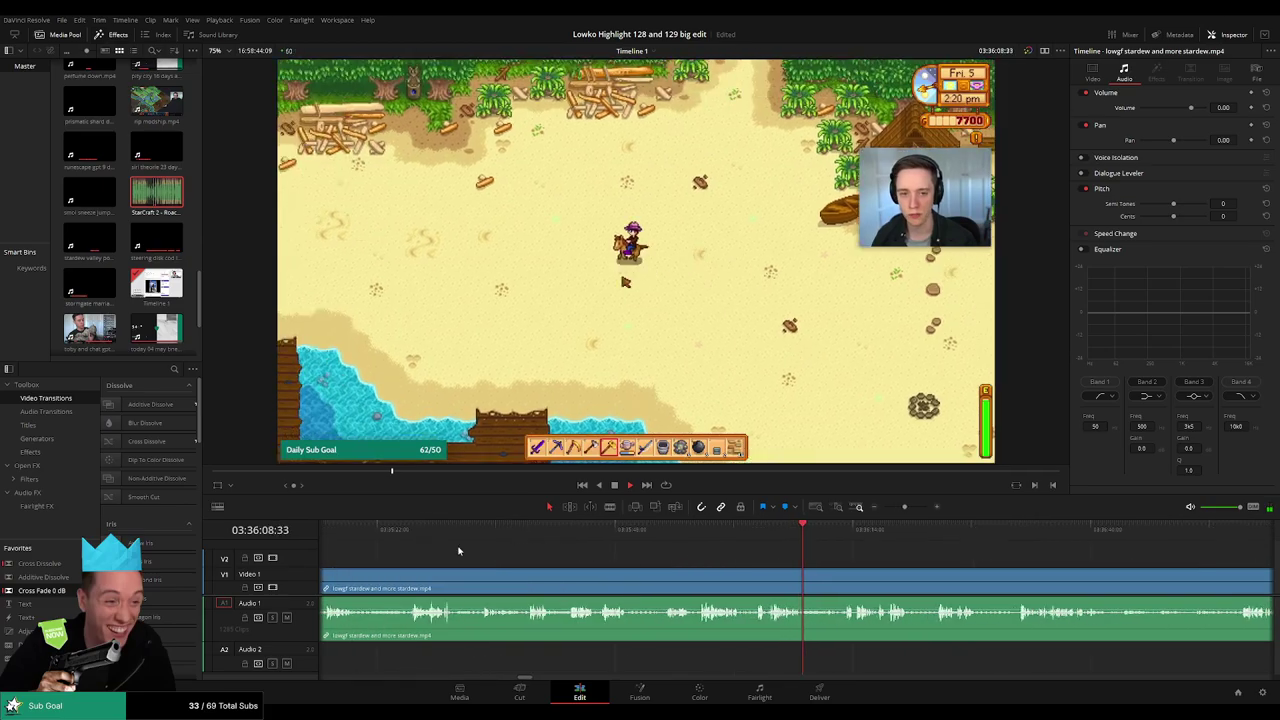
# - Review the beach and town stretch of the Stardew footage between about 03:35:27 and 03:36:55 for usable talk
pyautogui.click(411, 531)
pyautogui.hscroll(-3, 690, 567)
pyautogui.hscroll(-1, 688, 567)
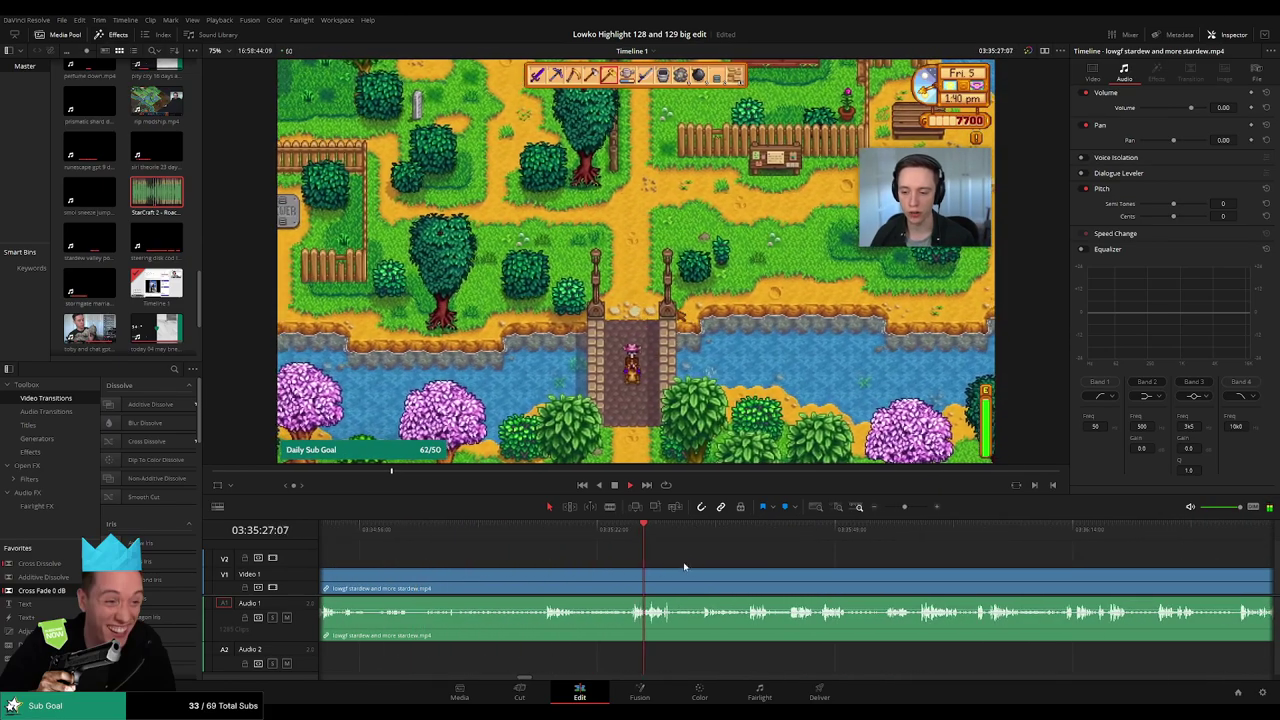
pyautogui.click(551, 533)
pyautogui.moveTo(716, 541); pyautogui.dragTo(752, 541)
pyautogui.hscroll(3, 785, 566)
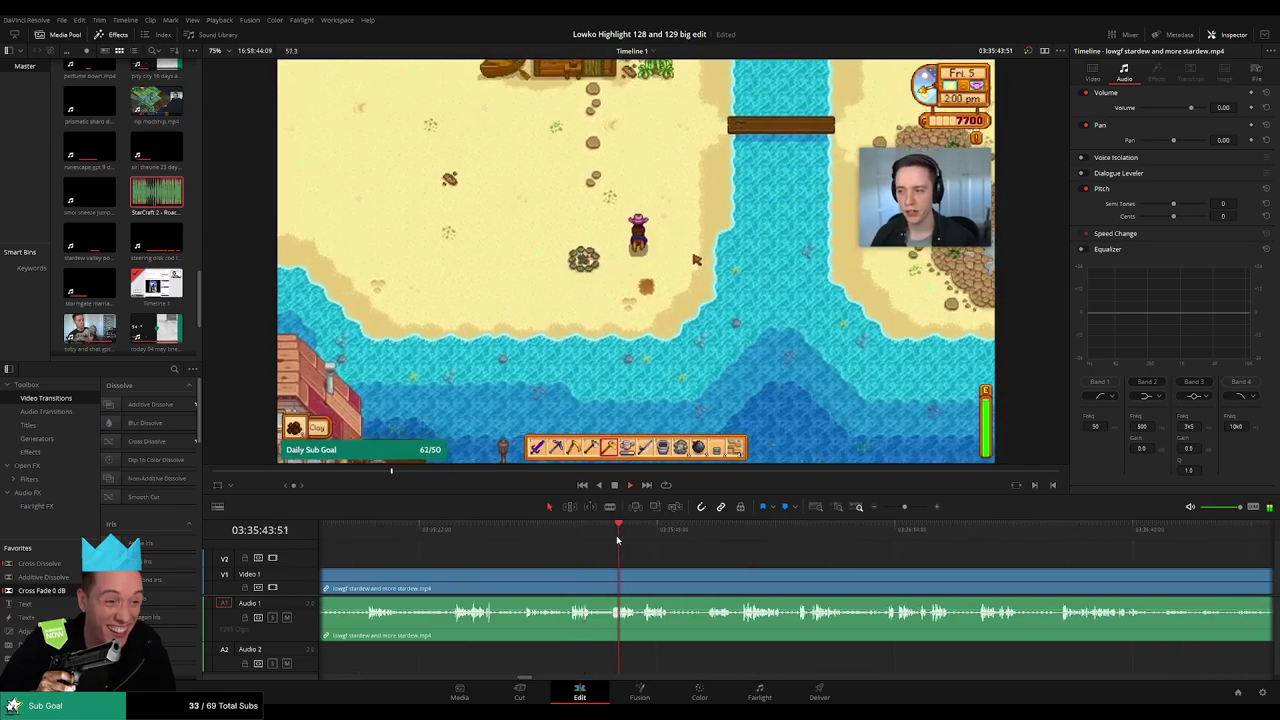
pyautogui.click(871, 535)
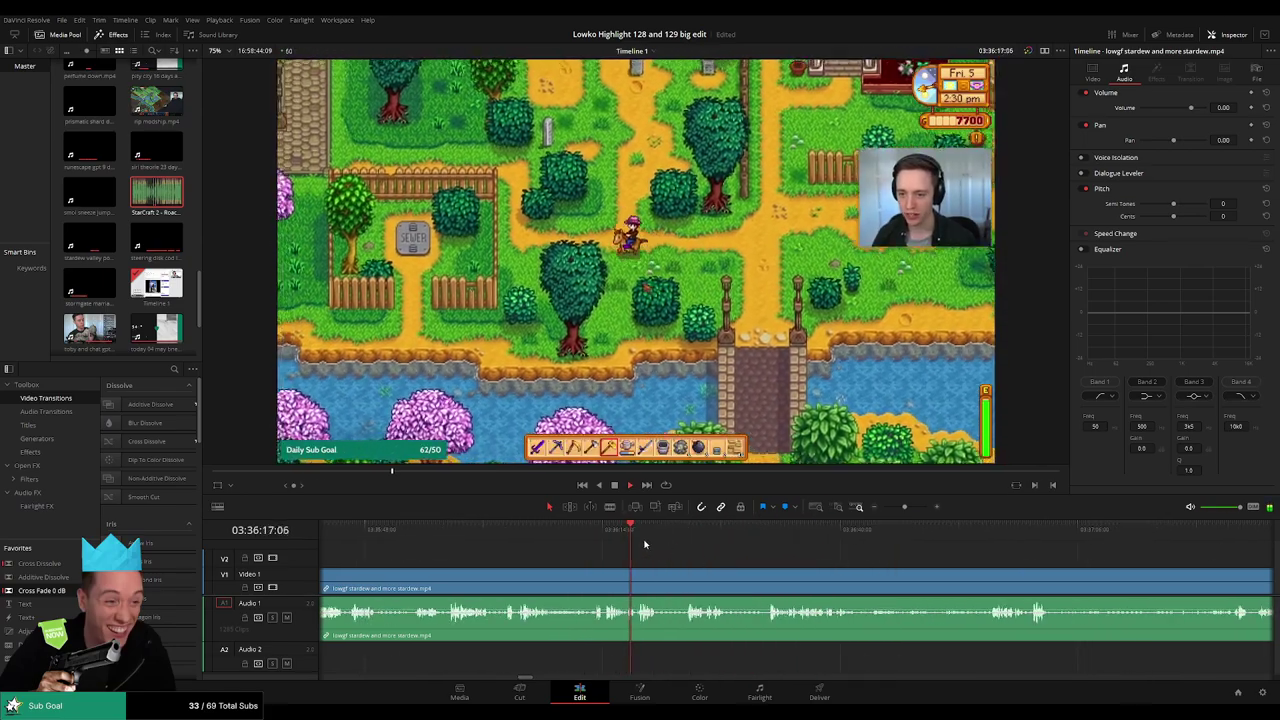
pyautogui.click(695, 532)
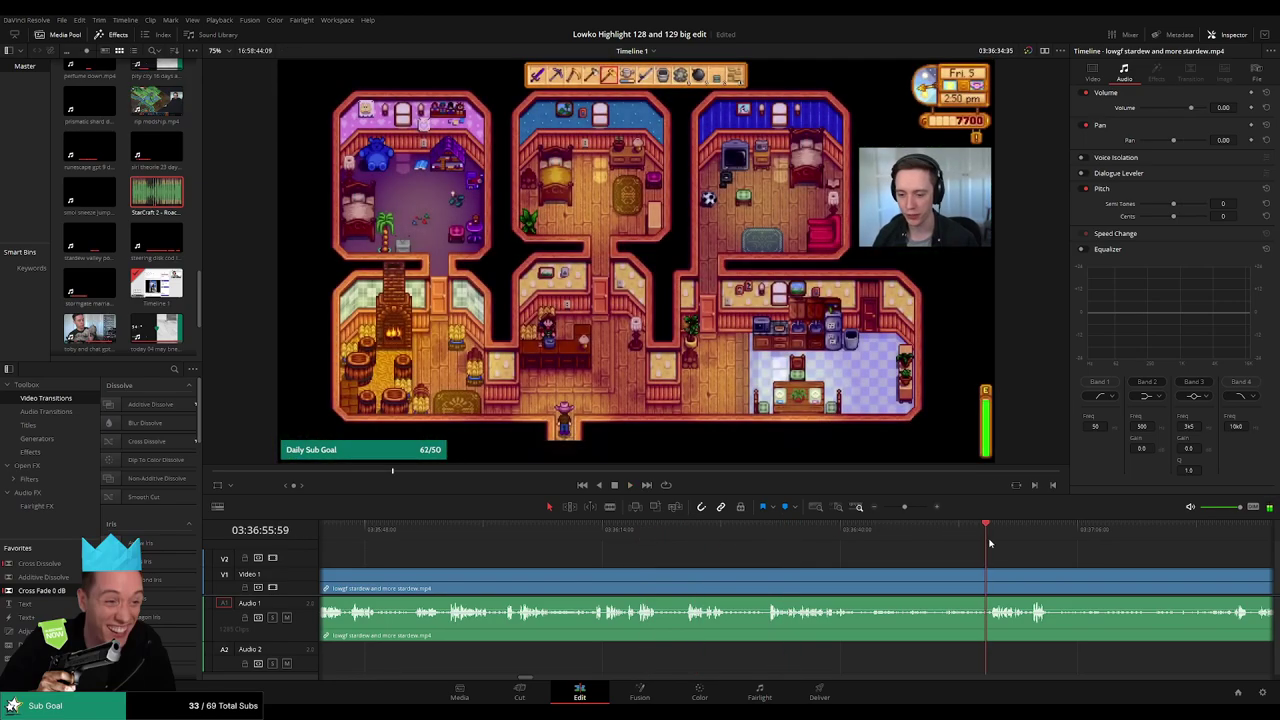
# - Check the farm footage between about 03:38:14 and 03:39:12 for the place where the highlight should resume
pyautogui.moveTo(904, 507); pyautogui.dragTo(895, 510)
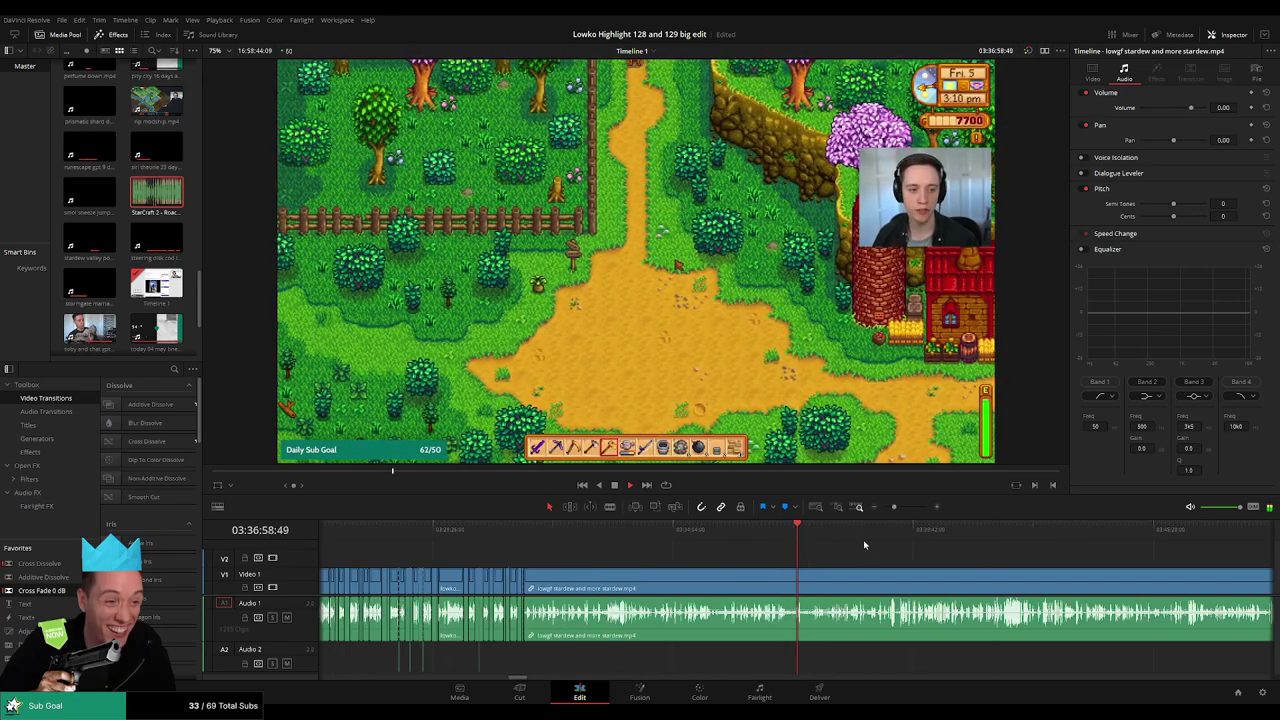
pyautogui.click(885, 531)
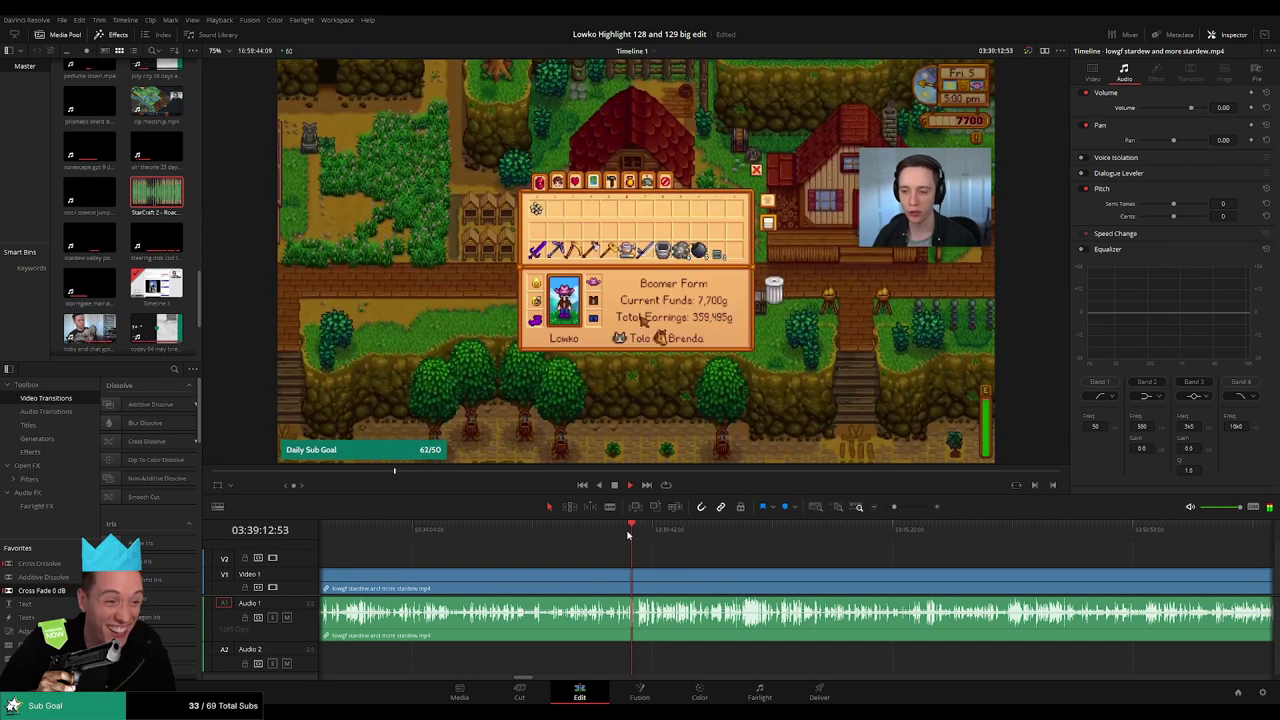
pyautogui.click(566, 538)
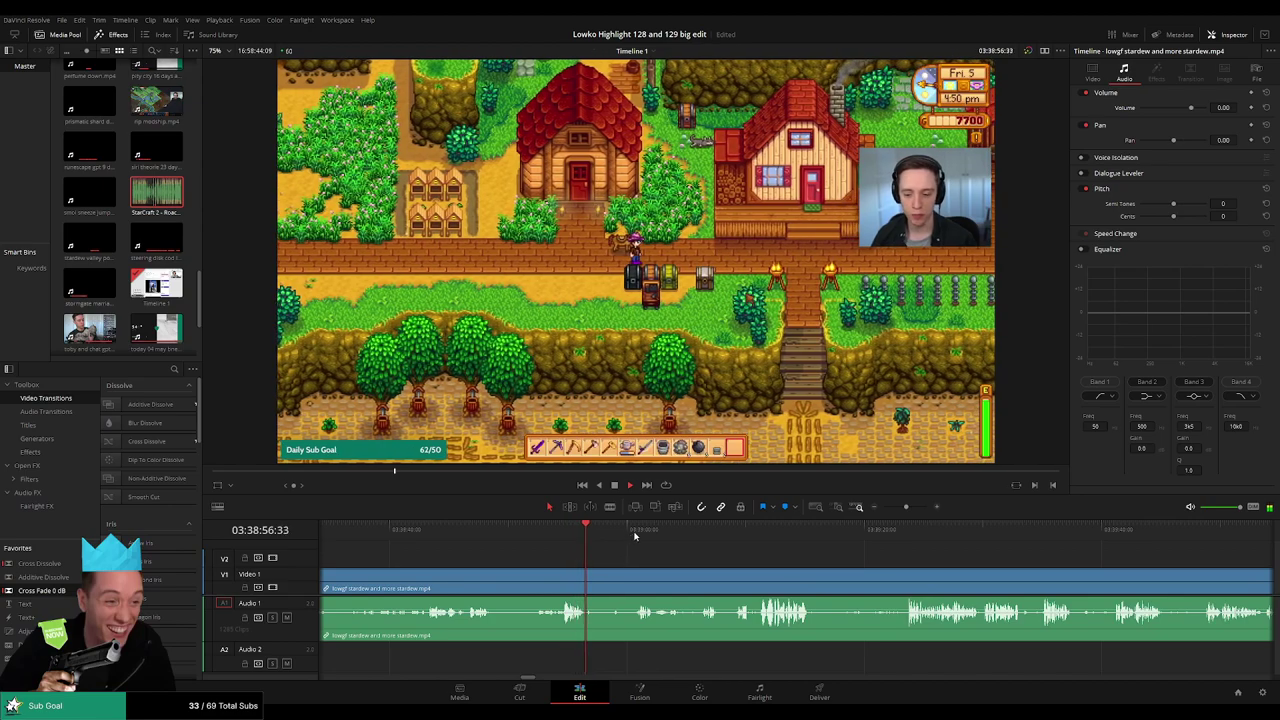
pyautogui.click(640, 533)
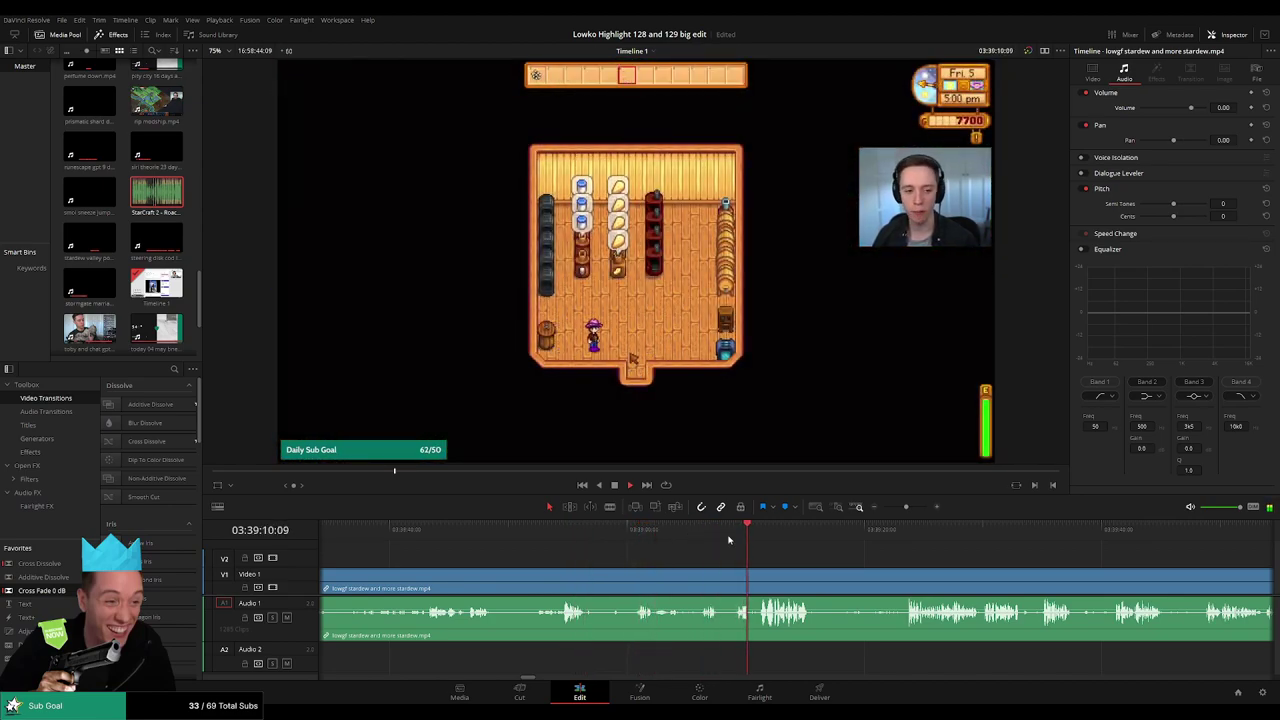
pyautogui.click(421, 533)
pyautogui.moveTo(487, 564); pyautogui.dragTo(711, 580)
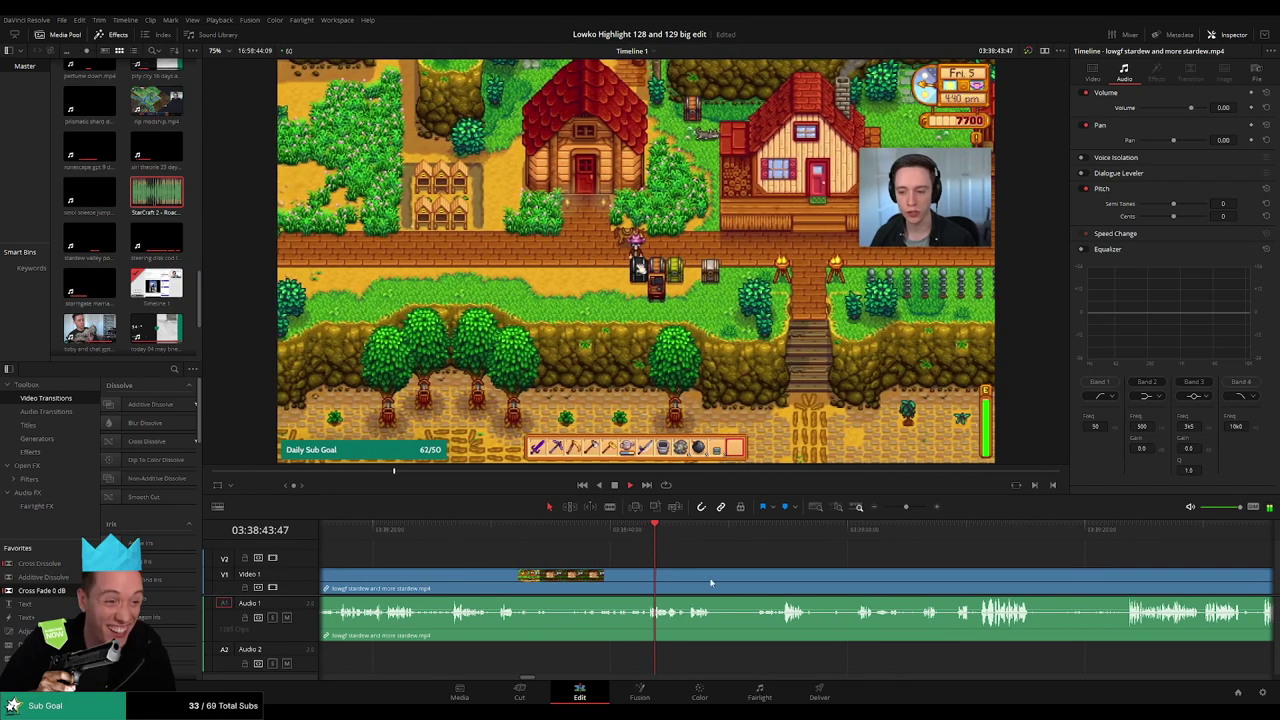
pyautogui.click(460, 536)
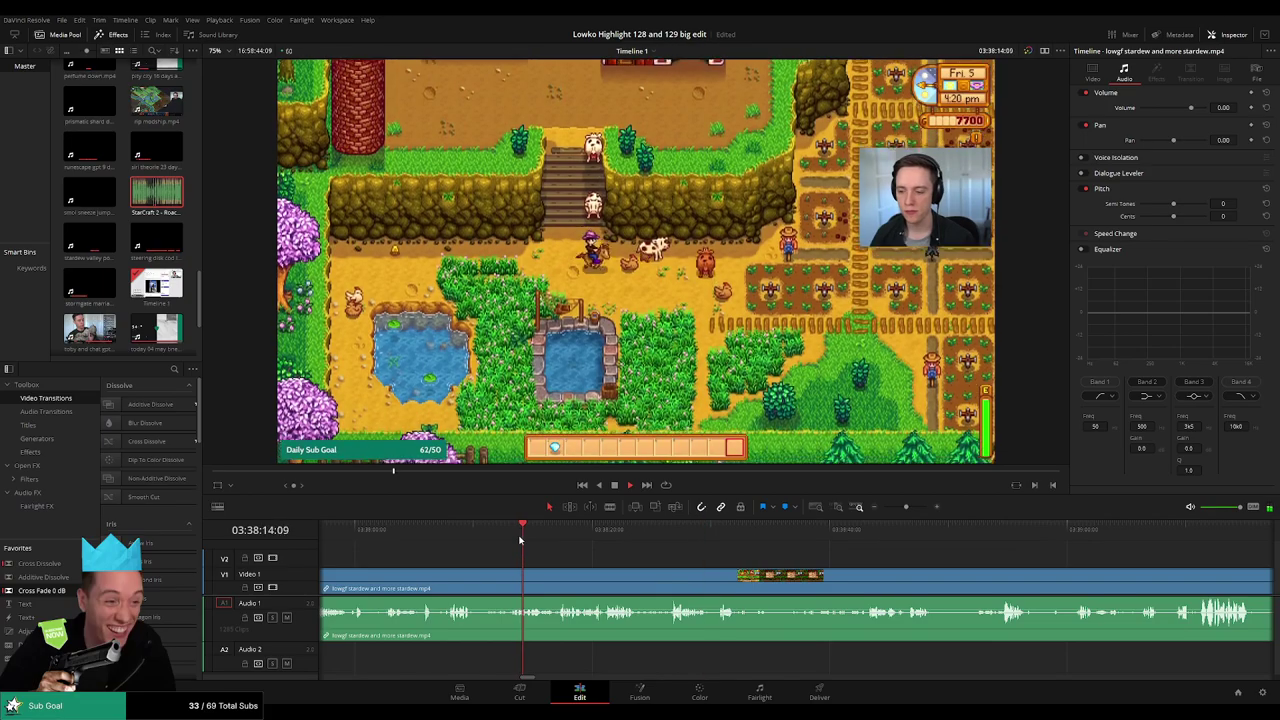
pyautogui.click(559, 538)
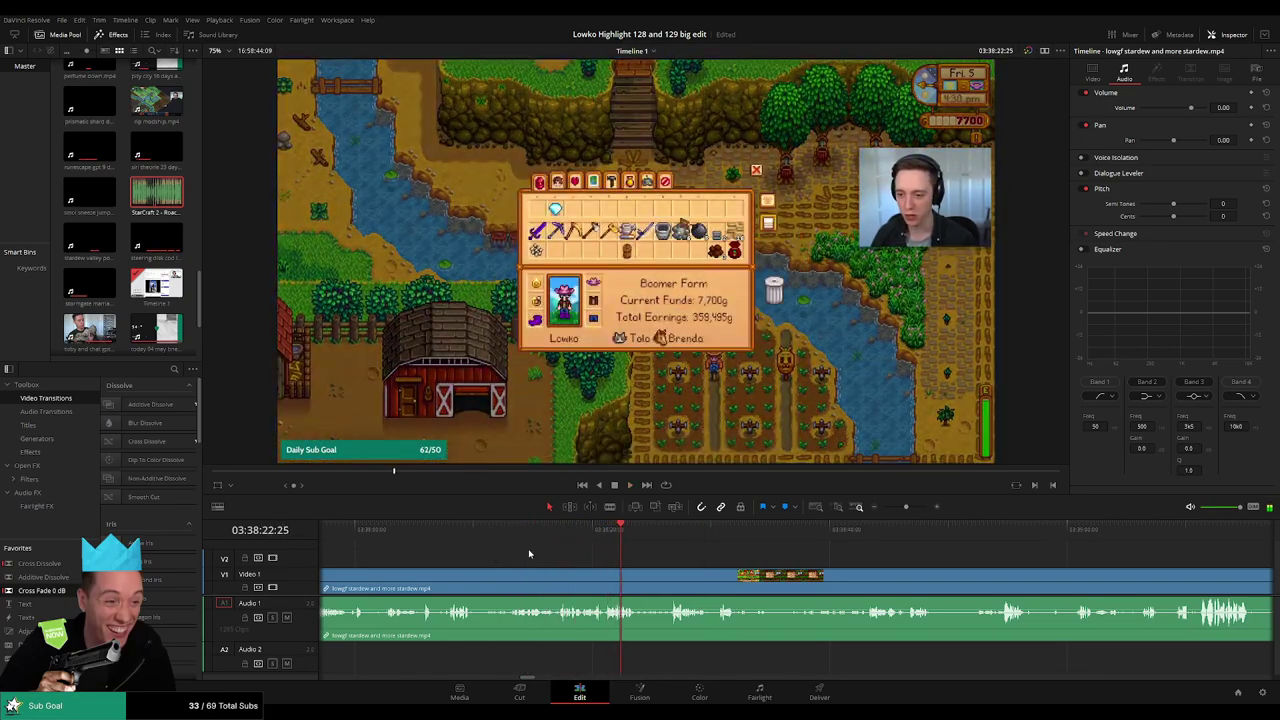
# - Review the farm footage from about 03:37:53 to 03:38:18 to narrow down the resume point
pyautogui.hscroll(-2, 530, 553)
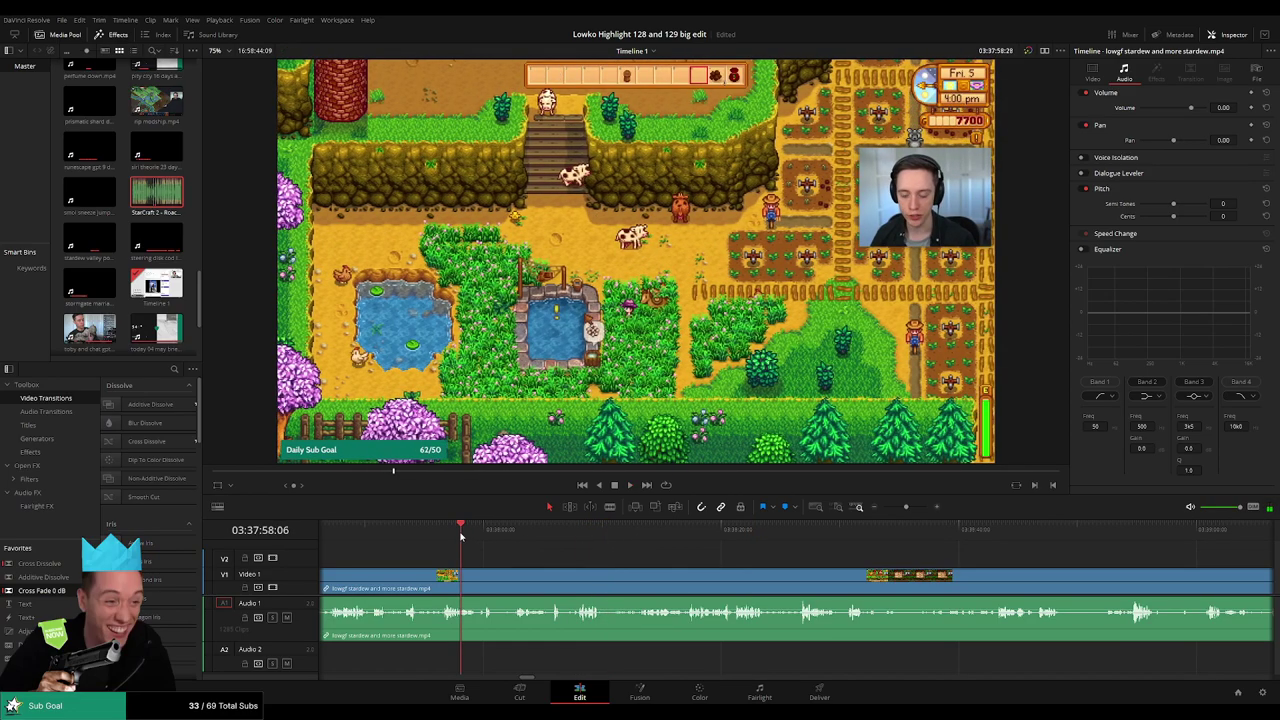
pyautogui.click(453, 535)
pyautogui.hscroll(-2, 510, 545)
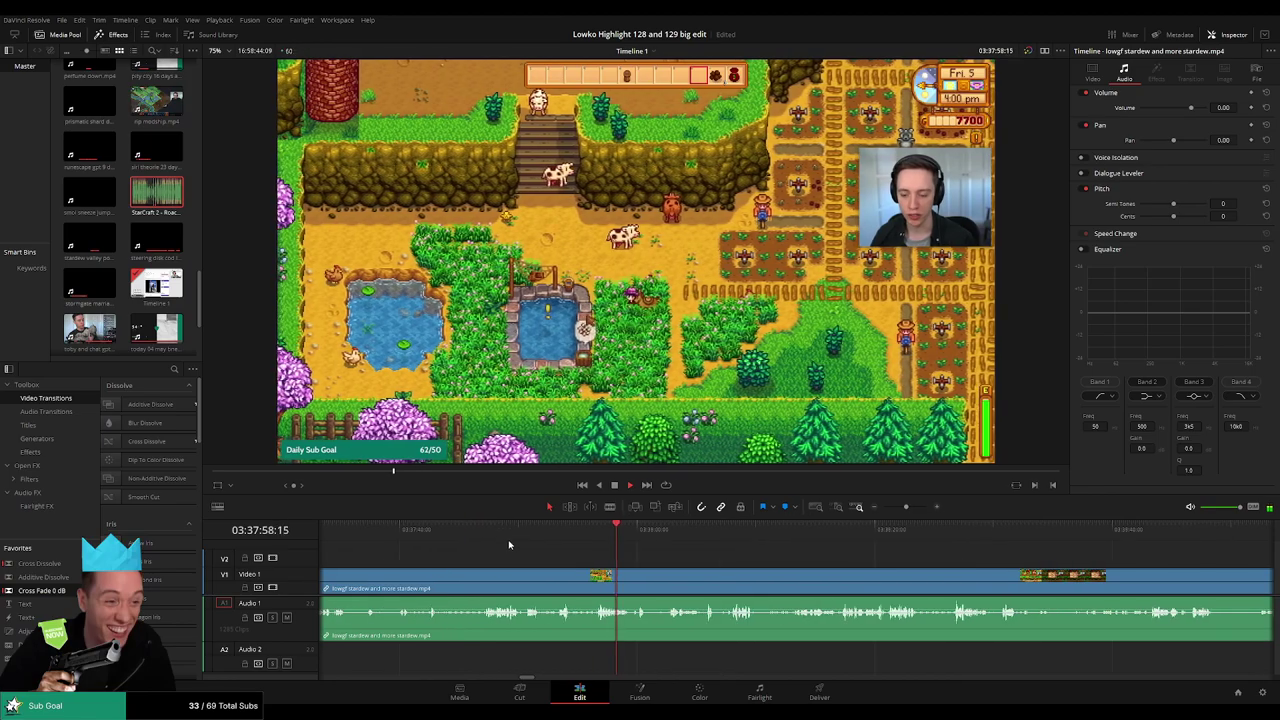
pyautogui.click(486, 537)
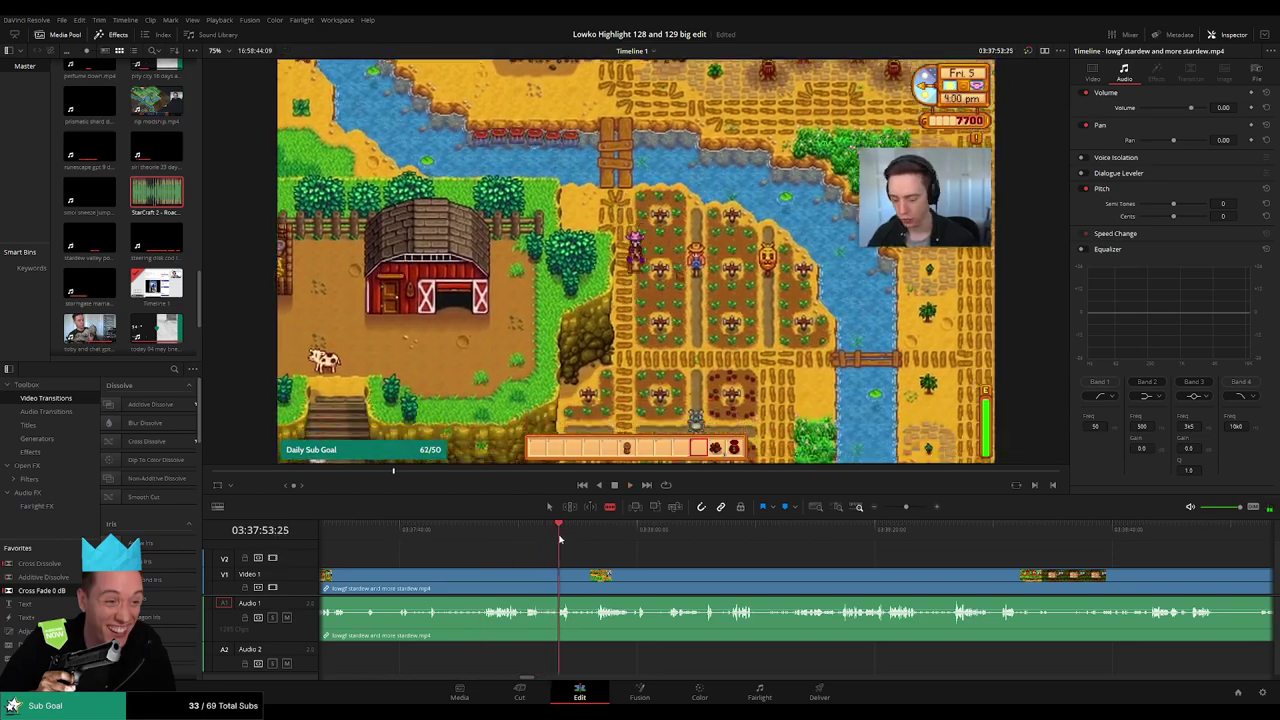
pyautogui.click(598, 538)
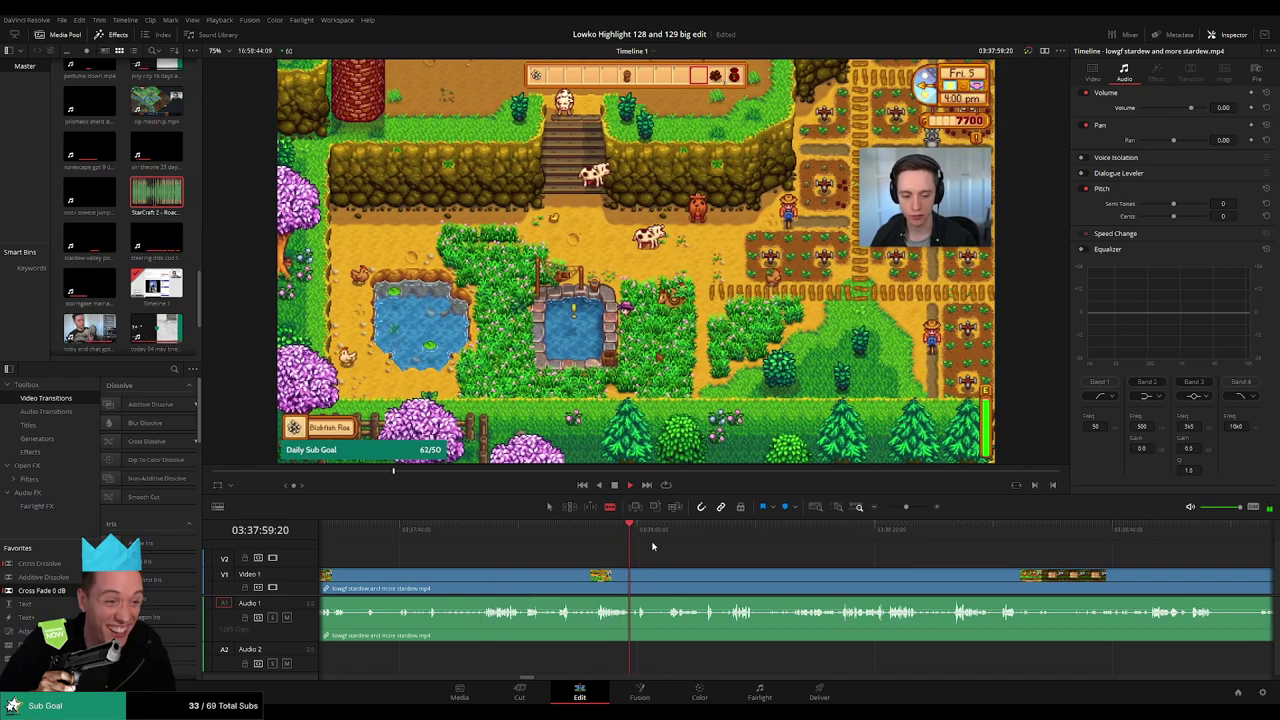
pyautogui.click(731, 536)
pyautogui.click(785, 536)
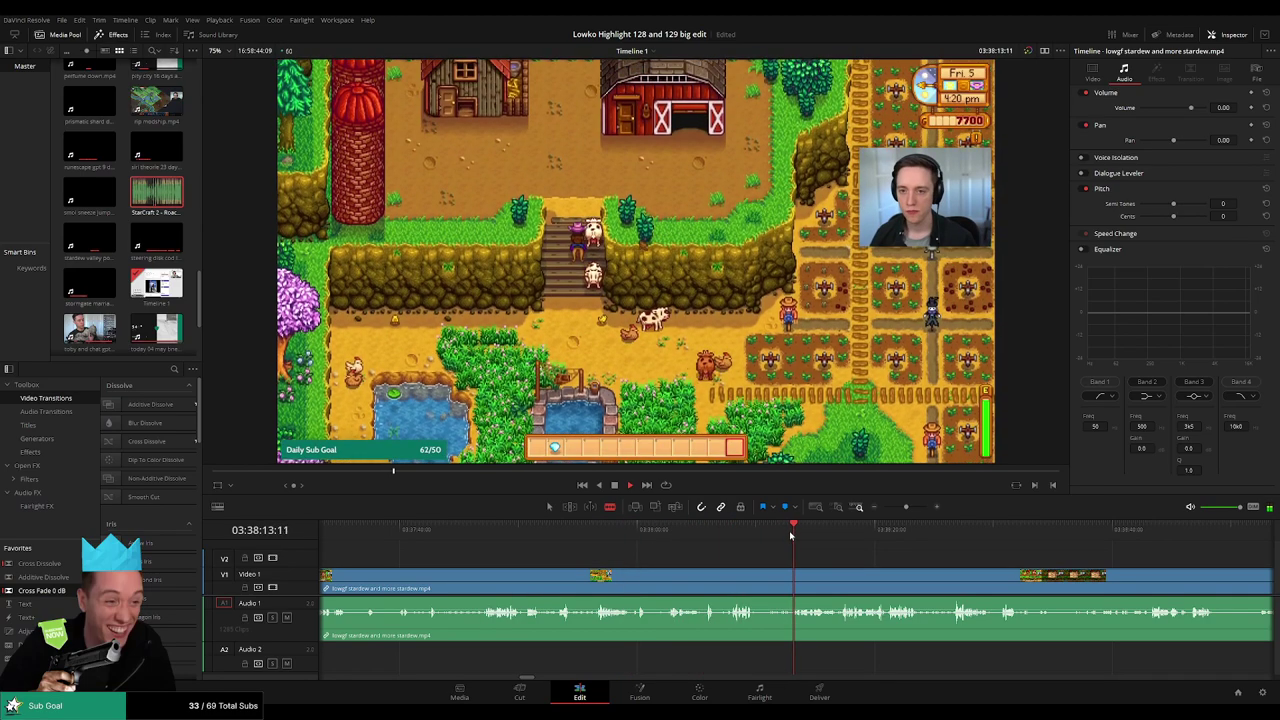
pyautogui.hscroll(3, 757, 560)
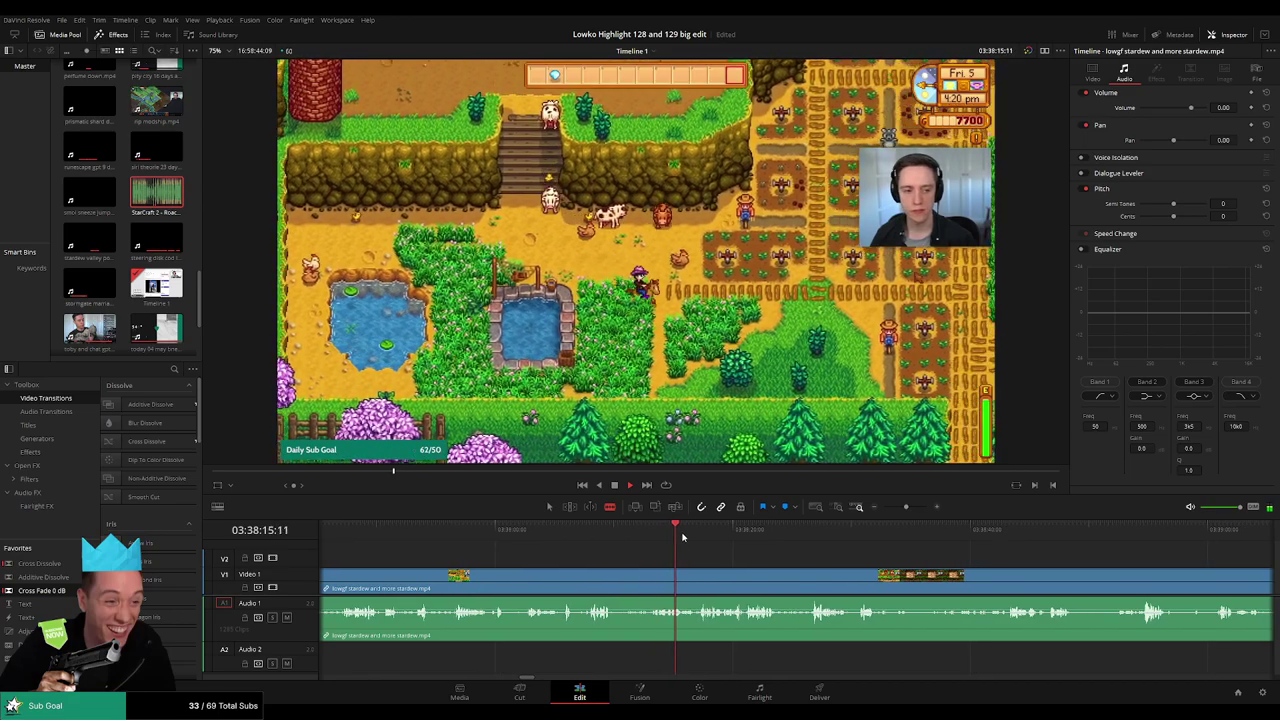
pyautogui.click(690, 533)
pyautogui.hscroll(1, 705, 545)
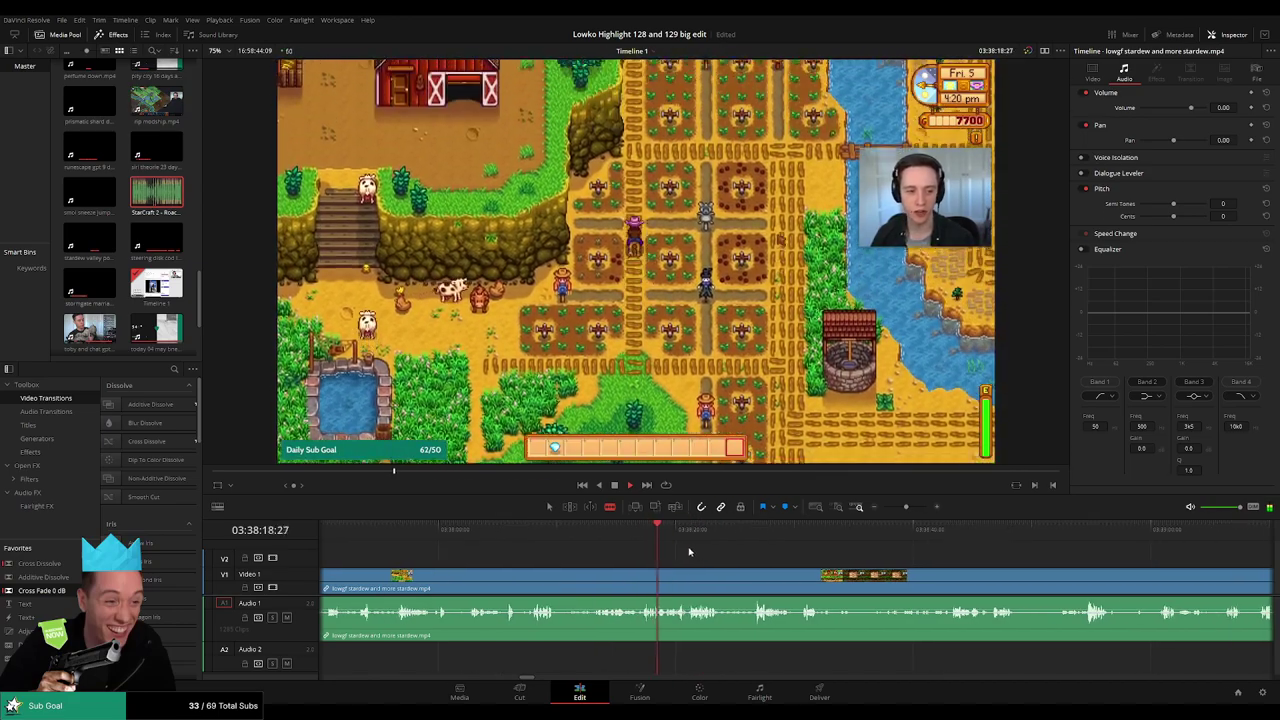
# - Split the Stardew clip at about 03:38:26 and delete the long section back to the split at about 03:30:34
pyautogui.click(746, 538)
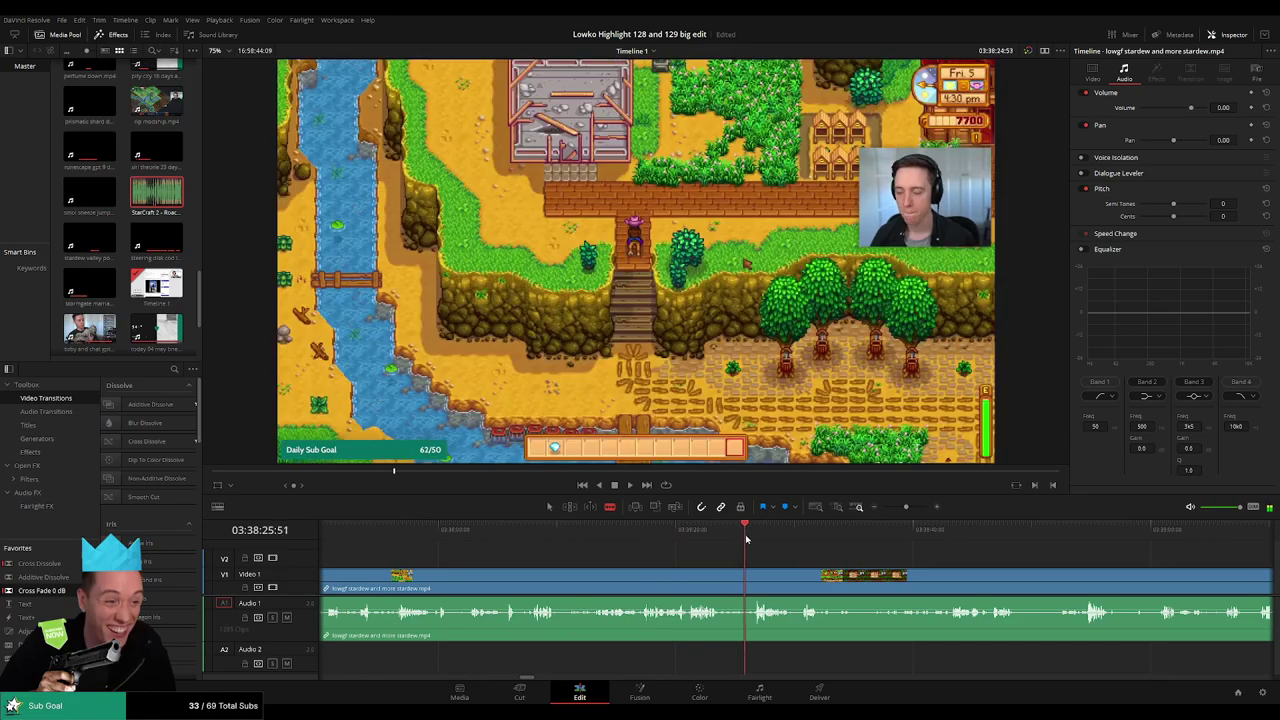
pyautogui.hscroll(2, 770, 549)
pyautogui.hscroll(1, 671, 545)
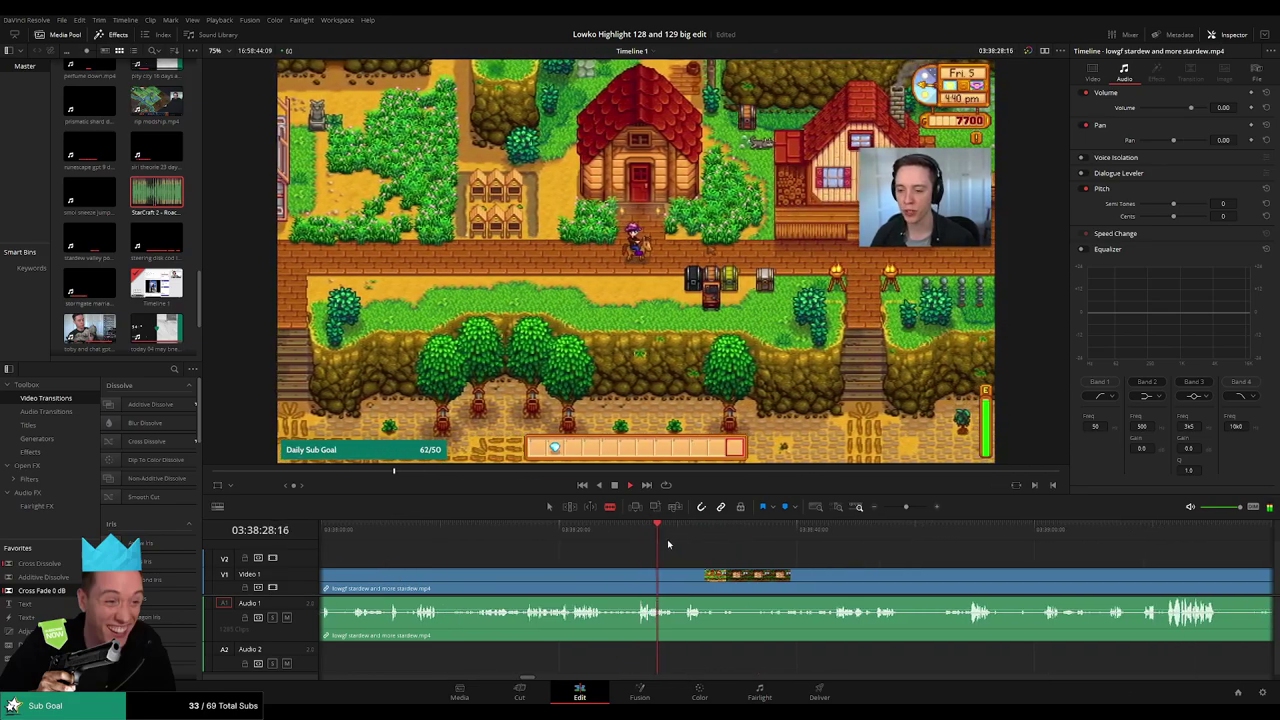
pyautogui.click(636, 578)
pyautogui.press('a')
pyautogui.click(620, 580)
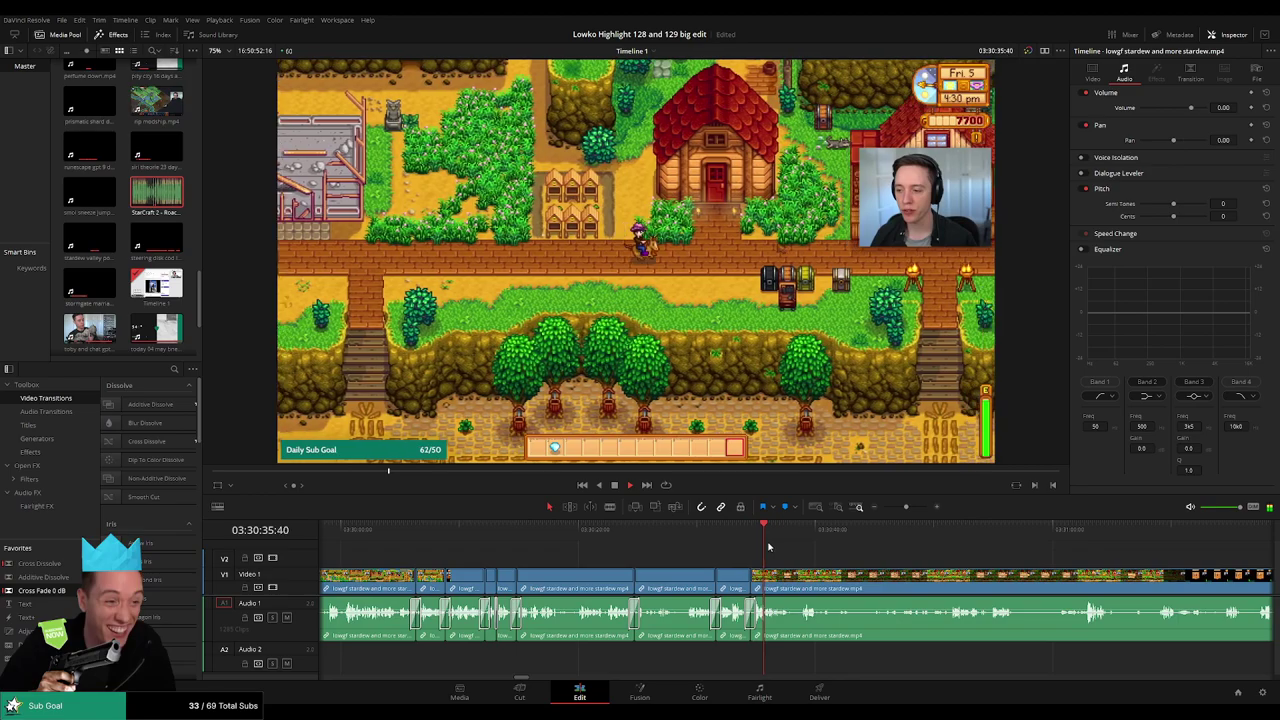
# - Split the Stardew clip at about 03:30:40 and 03:30:51 and delete the quiet section between the two cuts
pyautogui.moveTo(769, 547); pyautogui.dragTo(589, 550)
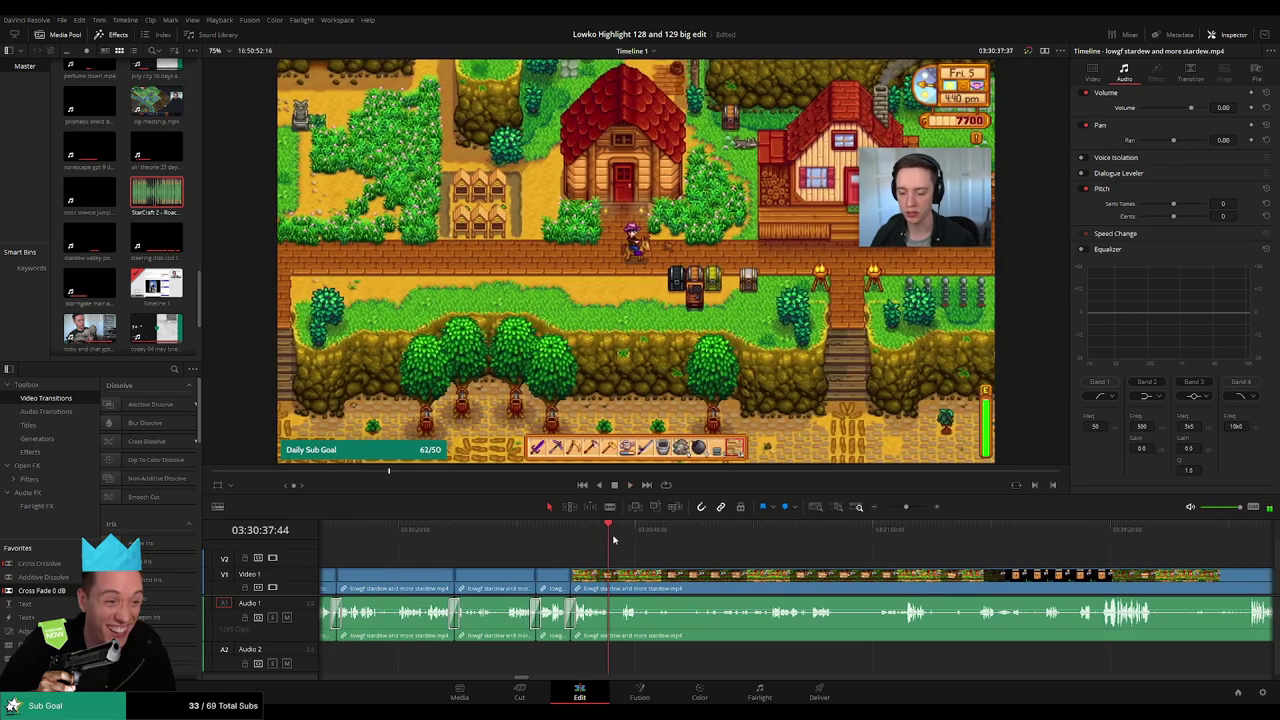
pyautogui.moveTo(685, 573); pyautogui.dragTo(602, 563)
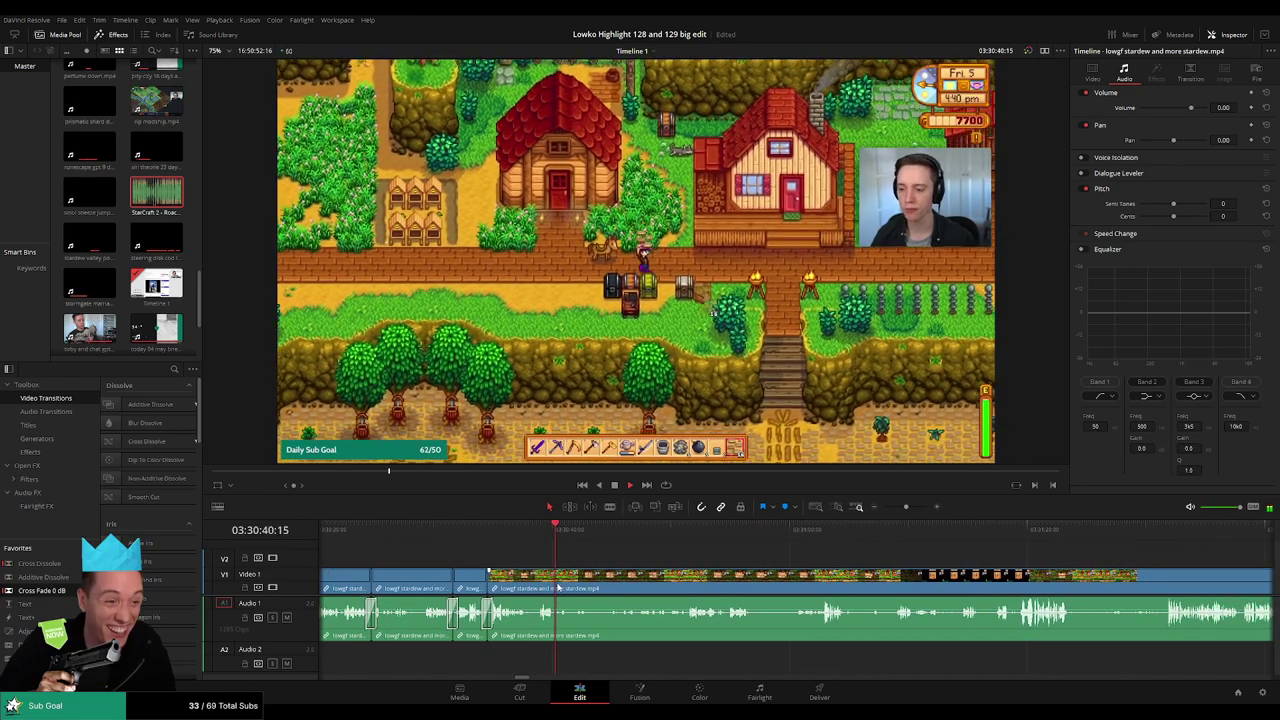
pyautogui.hotkey('ctrl', 'b')
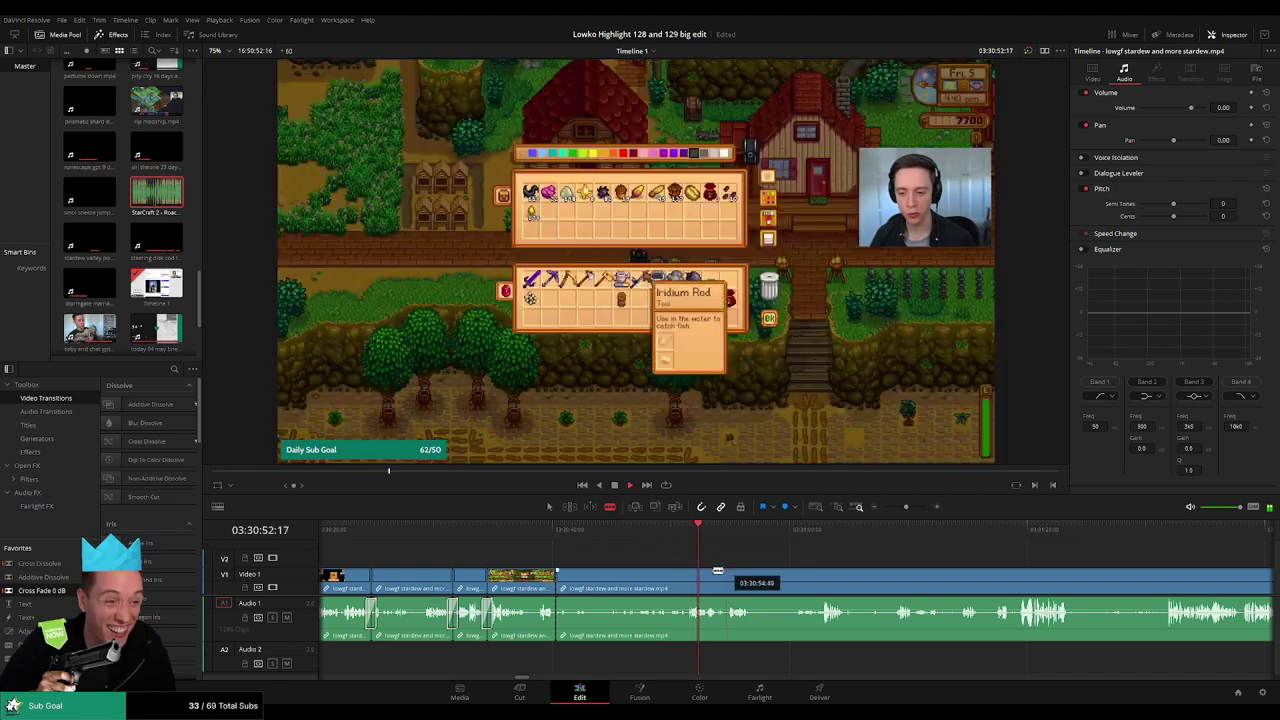
pyautogui.click(691, 583)
pyautogui.press('a')
pyautogui.click(651, 589)
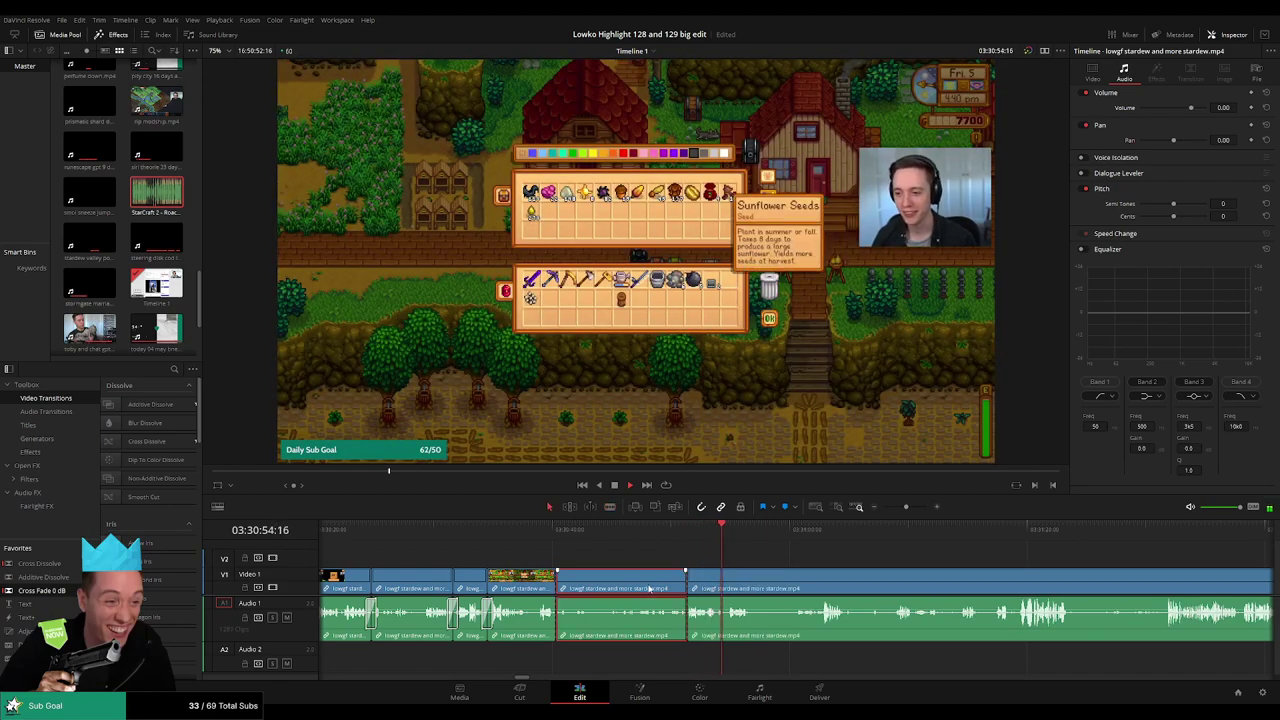
pyautogui.press('Delete')
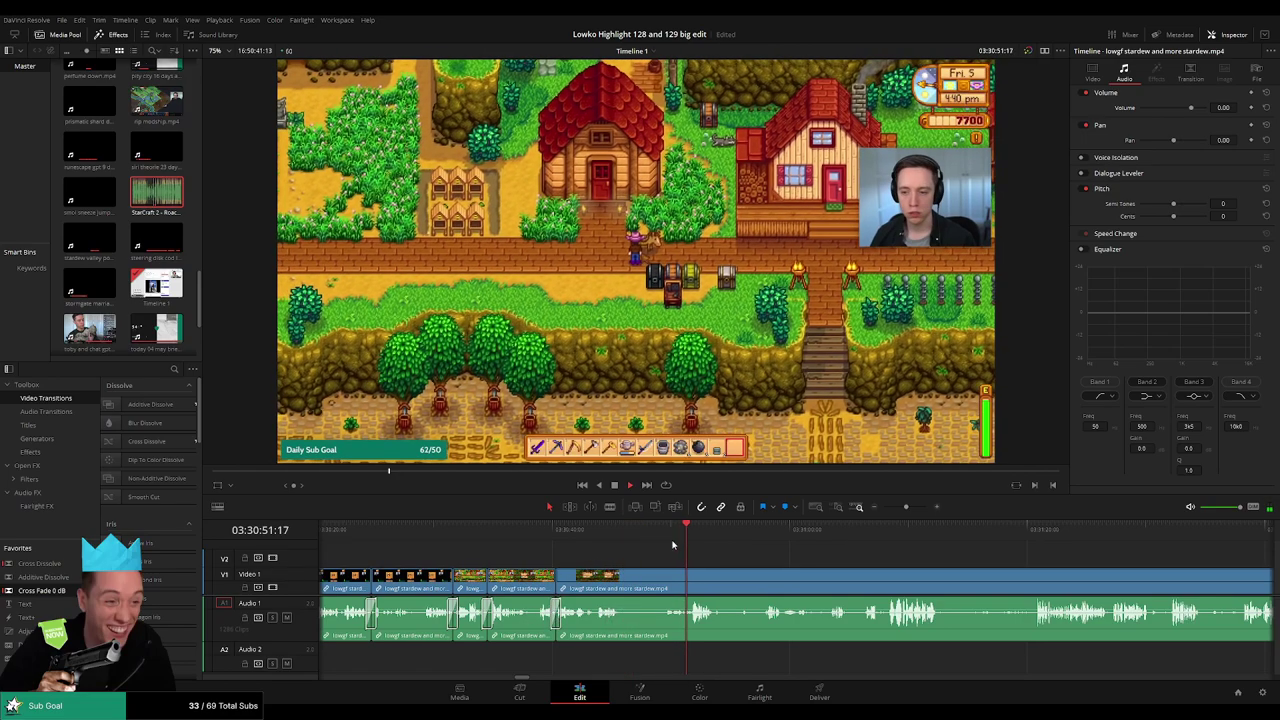
# - Split the clip at about 03:30:46, 03:30:52 and 03:30:54, and delete the quiet section between the first two cuts
pyautogui.press('b')
pyautogui.click(621, 576)
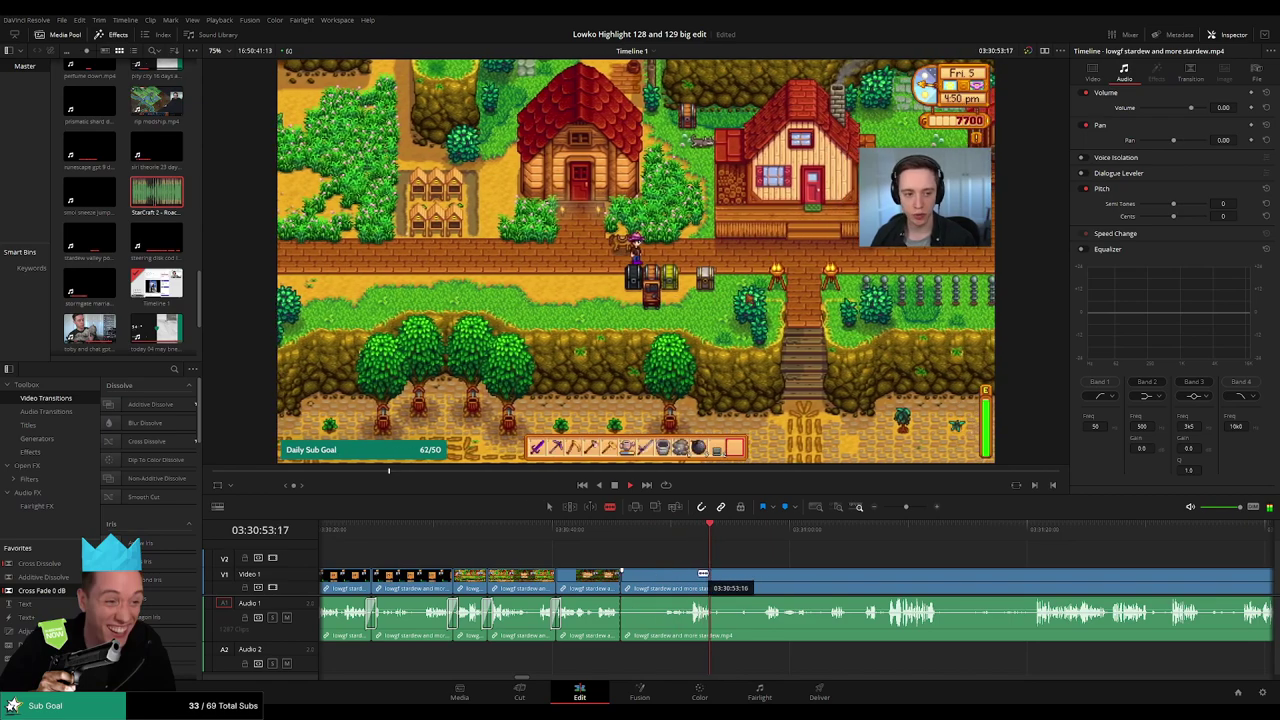
pyautogui.click(690, 573)
pyautogui.click(717, 573)
pyautogui.press('a')
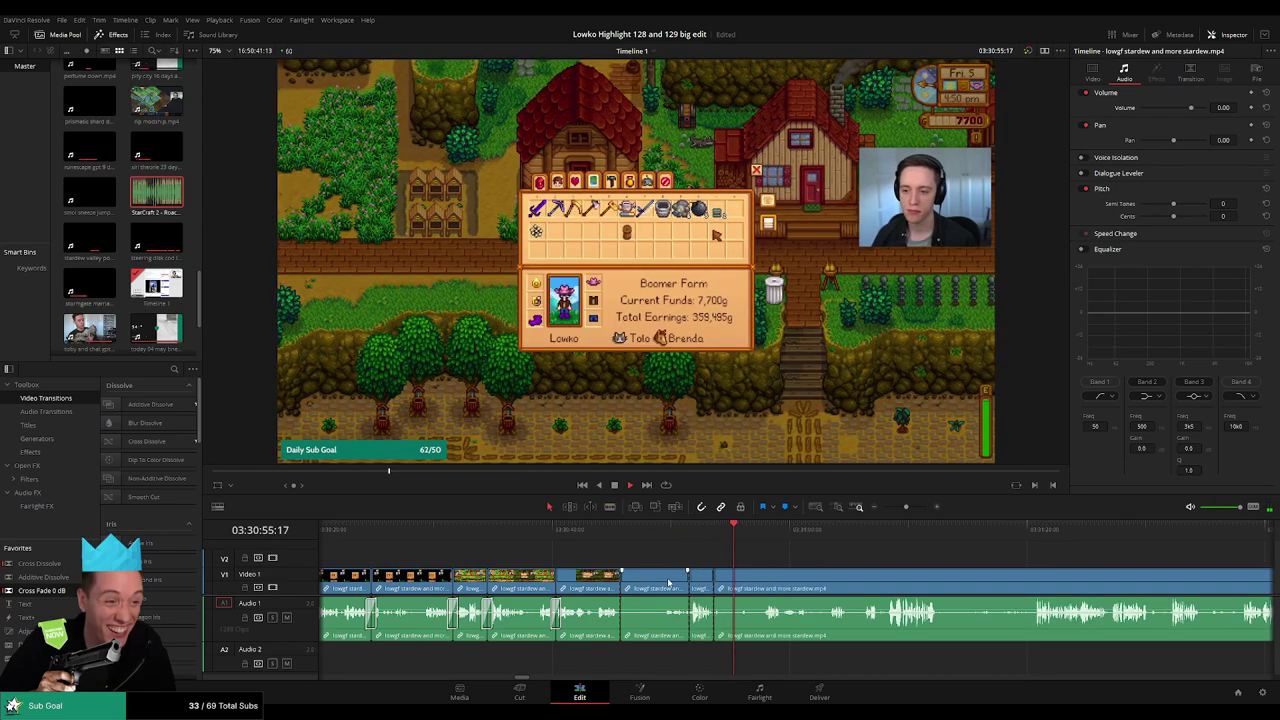
pyautogui.click(668, 583)
pyautogui.press('Delete')
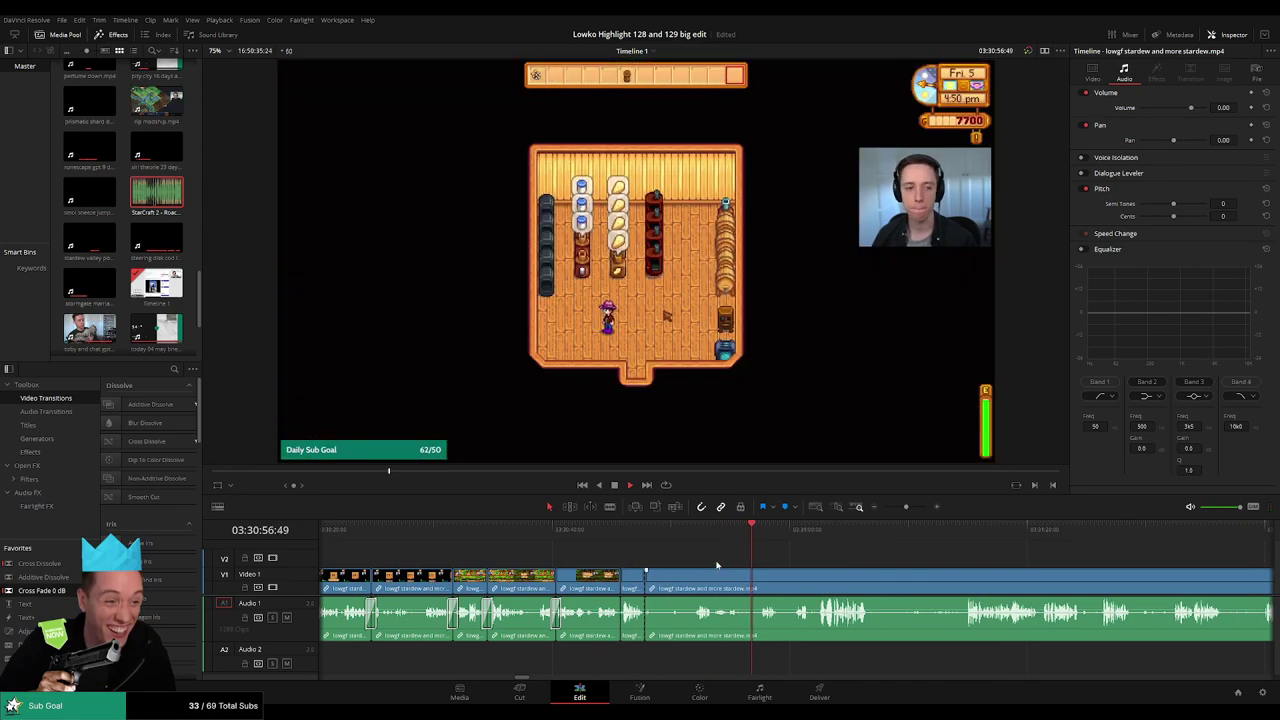
# - Split the clip at about 03:30:52 and delete the section back to the join at about 03:30:48
pyautogui.press('b')
pyautogui.click(694, 574)
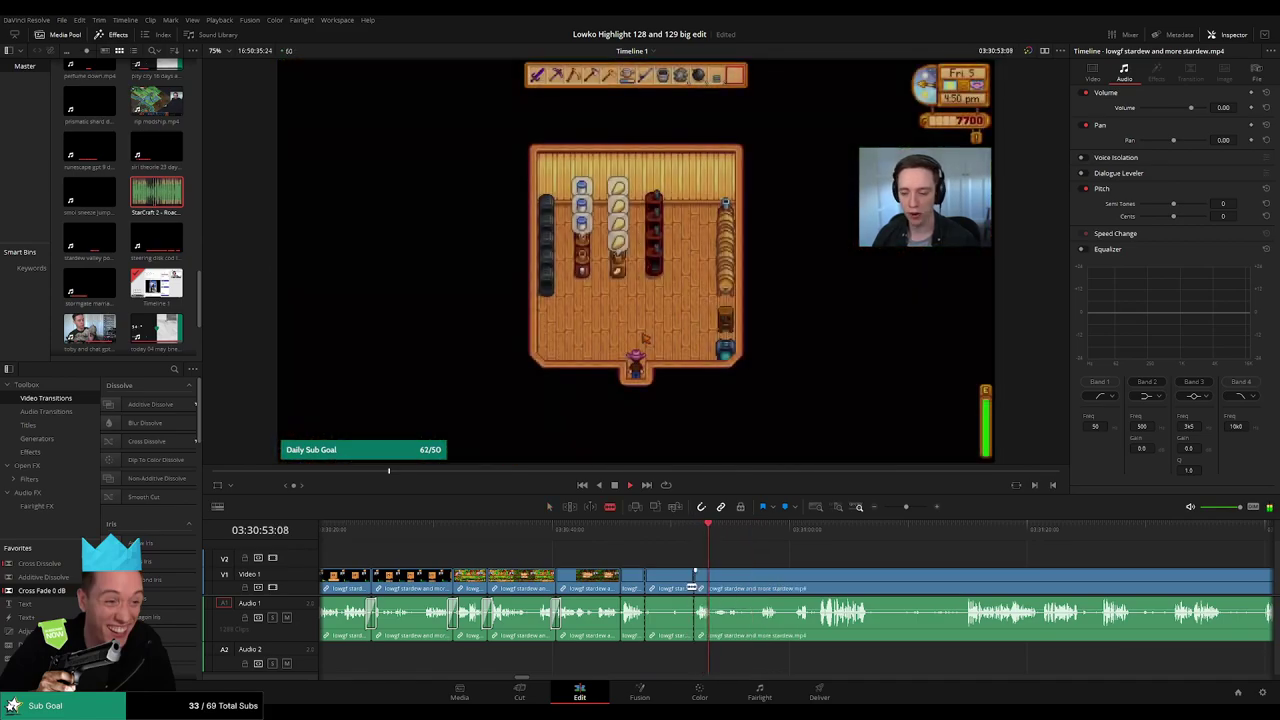
pyautogui.press('a')
pyautogui.click(670, 588)
pyautogui.press('Delete')
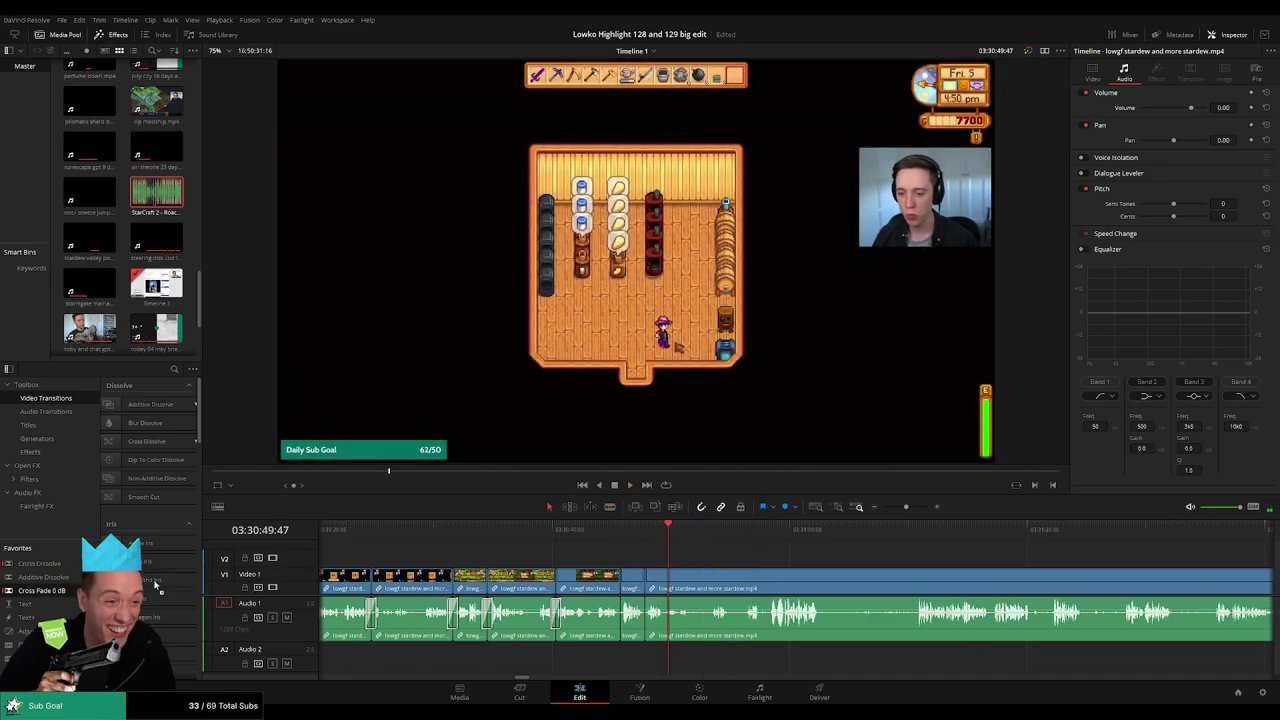
# - Split the clip at about 03:31:03 and 03:31:10 and delete the near-silent section between the cuts
pyautogui.hscroll(-1, 634, 620)
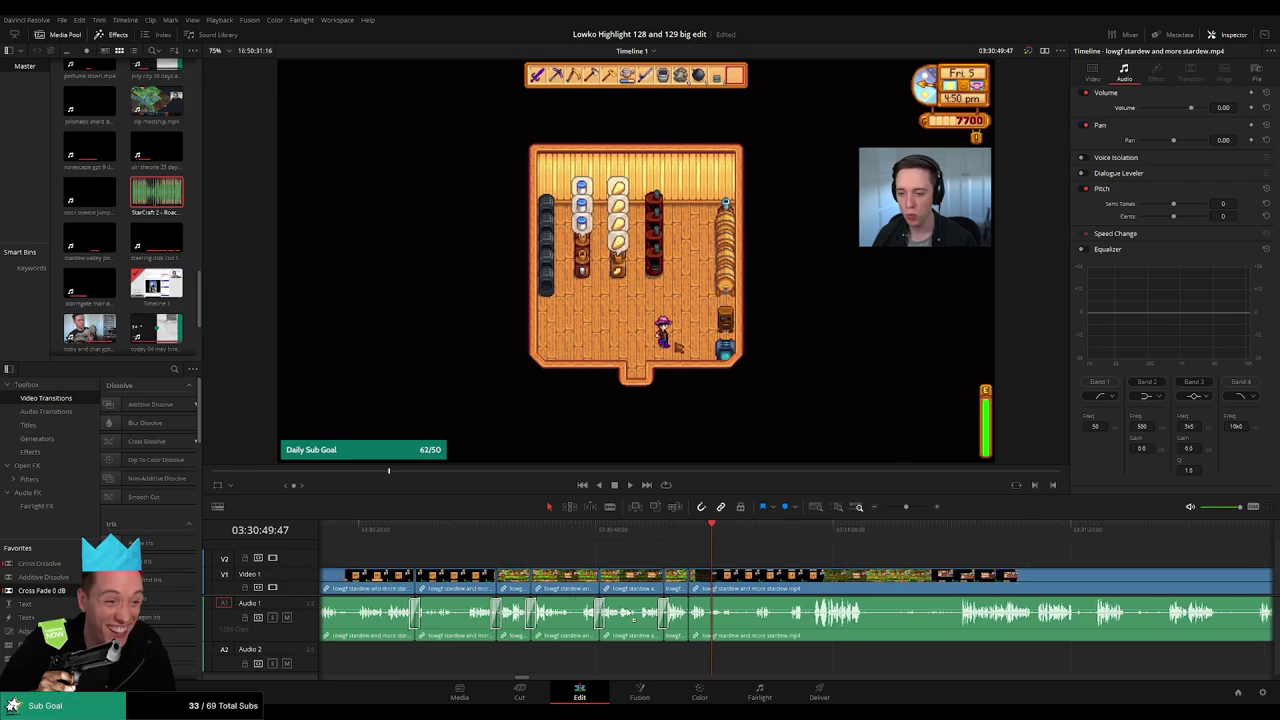
pyautogui.hscroll(6, 731, 544)
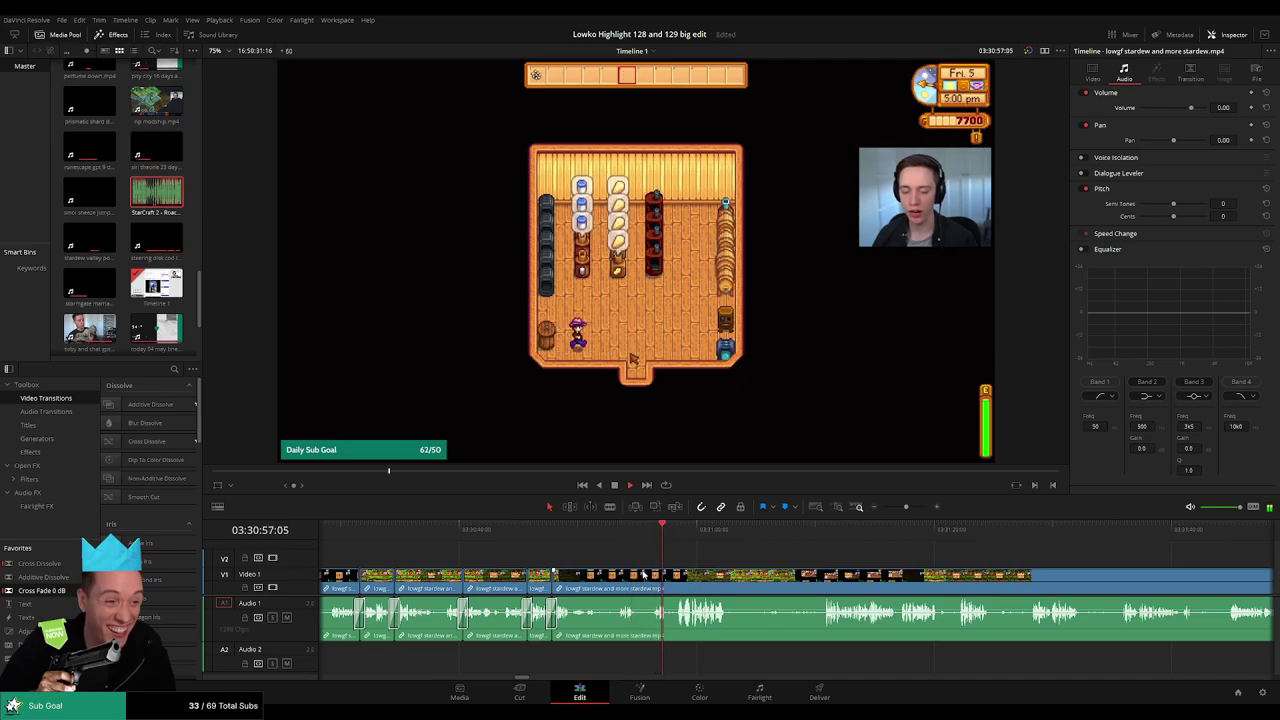
pyautogui.hscroll(6, 741, 554)
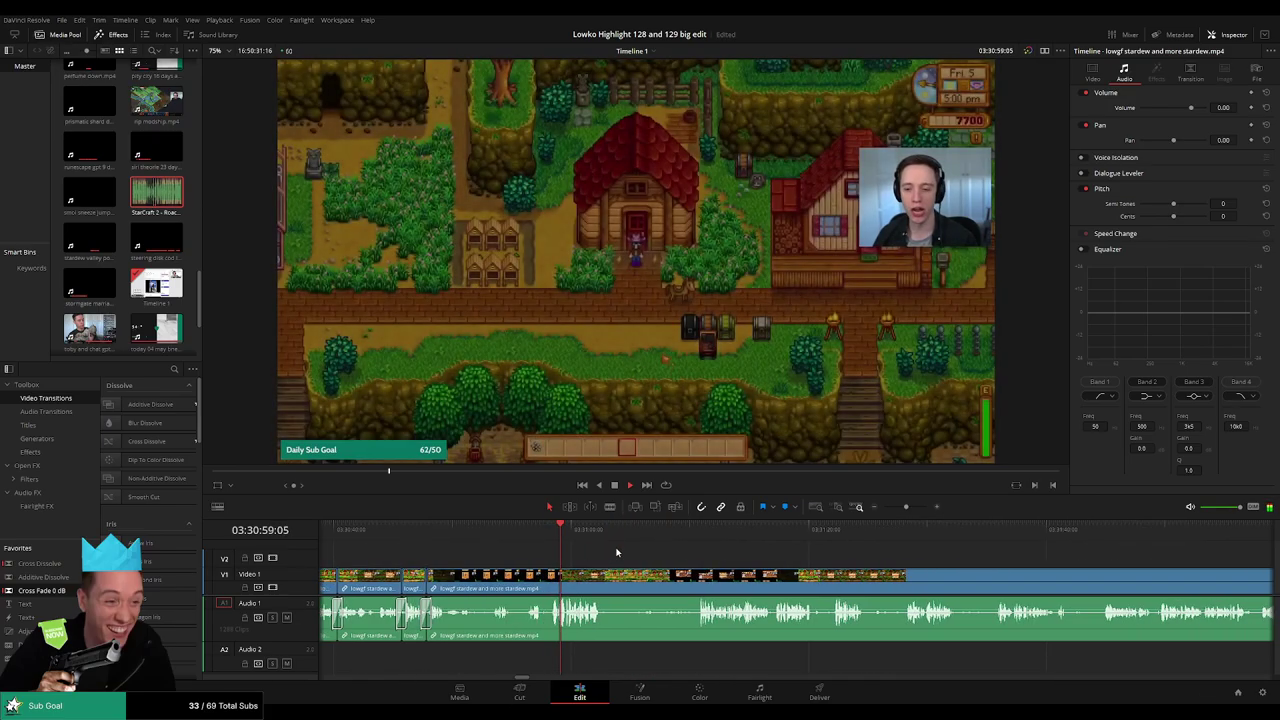
pyautogui.hscroll(2, 600, 557)
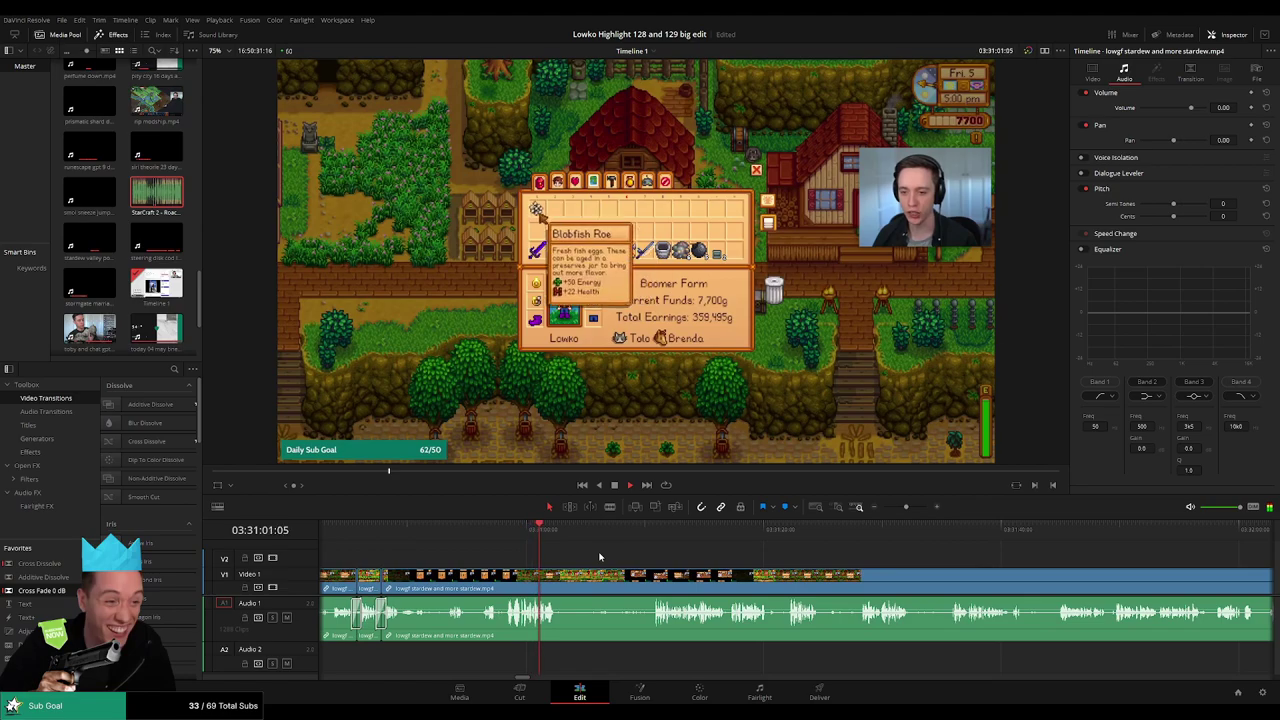
pyautogui.moveTo(561, 587); pyautogui.dragTo(653, 576)
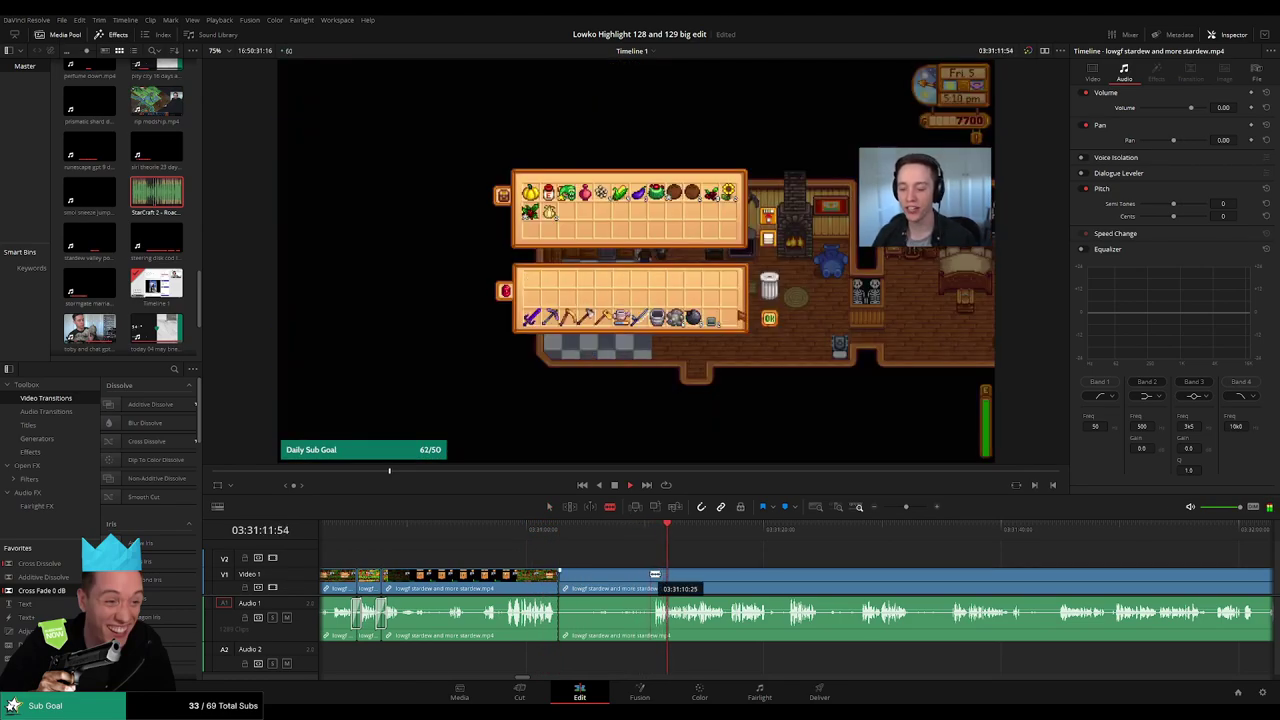
pyautogui.click(650, 575)
pyautogui.press('a')
pyautogui.click(629, 586)
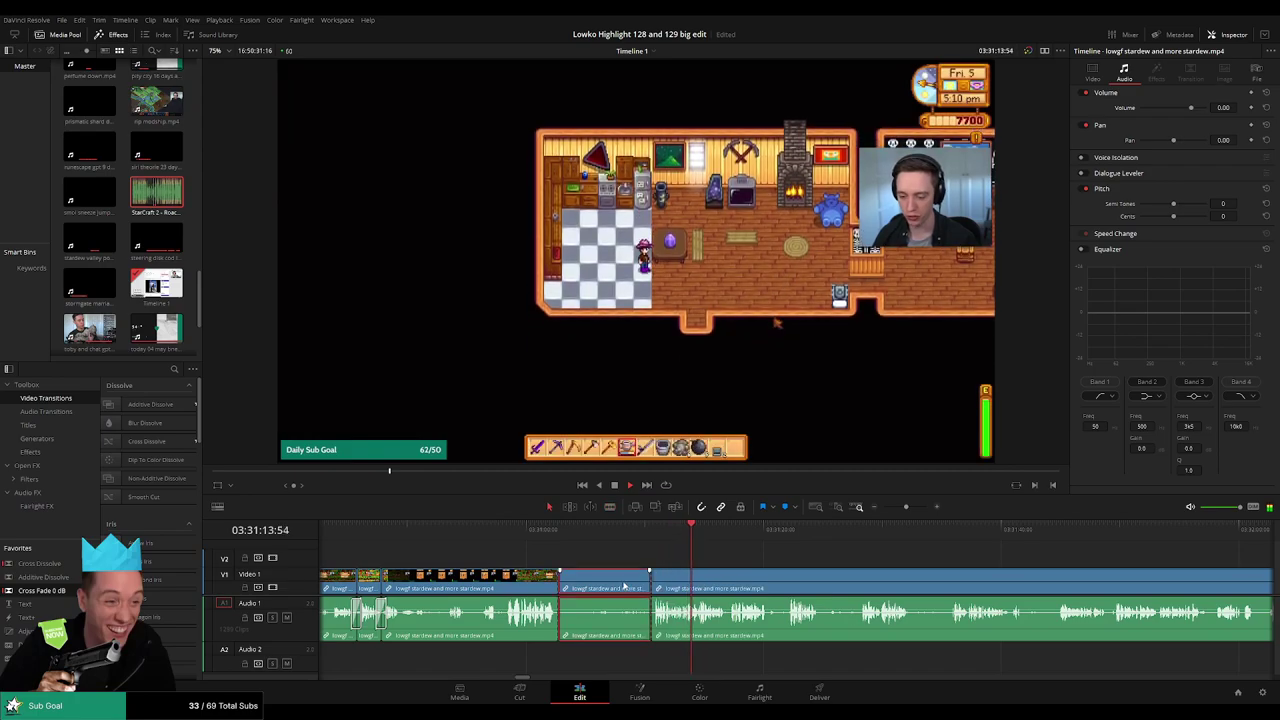
pyautogui.press('Delete')
pyautogui.press('space')
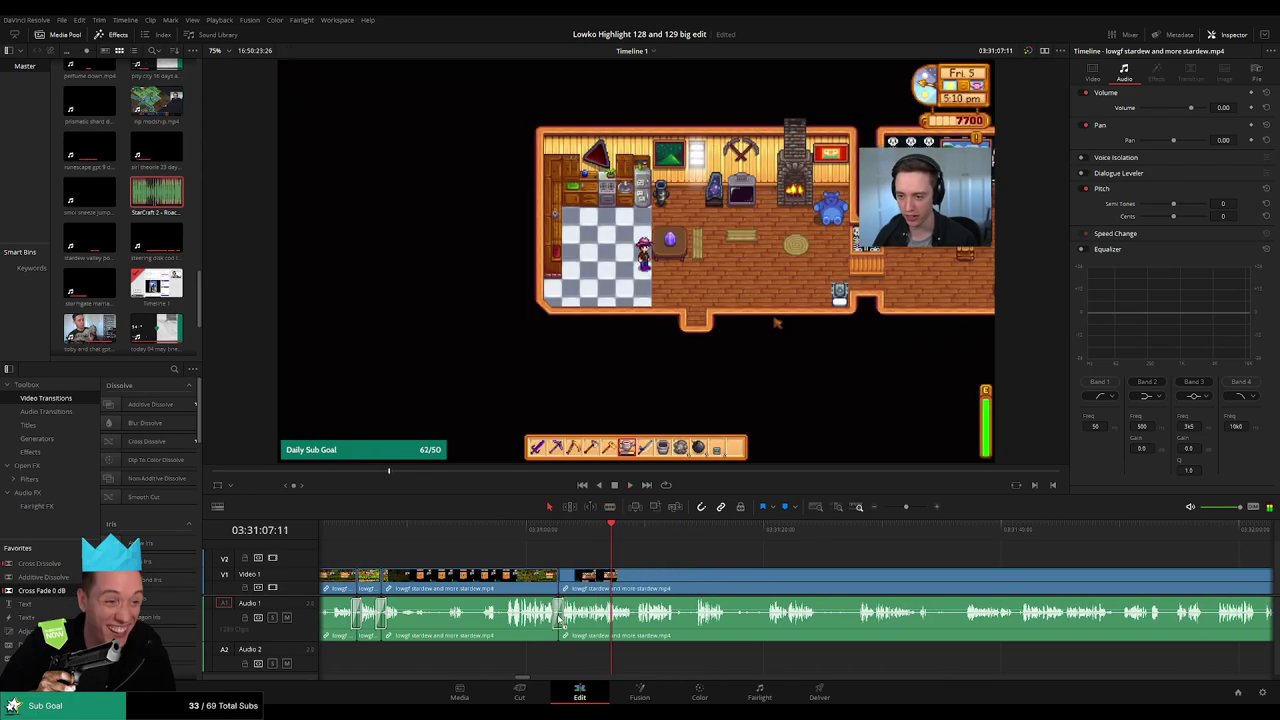
# - Split the clip at about 03:31:12 and 03:31:14 and delete the short pause between the cuts
pyautogui.moveTo(716, 588); pyautogui.dragTo(610, 572)
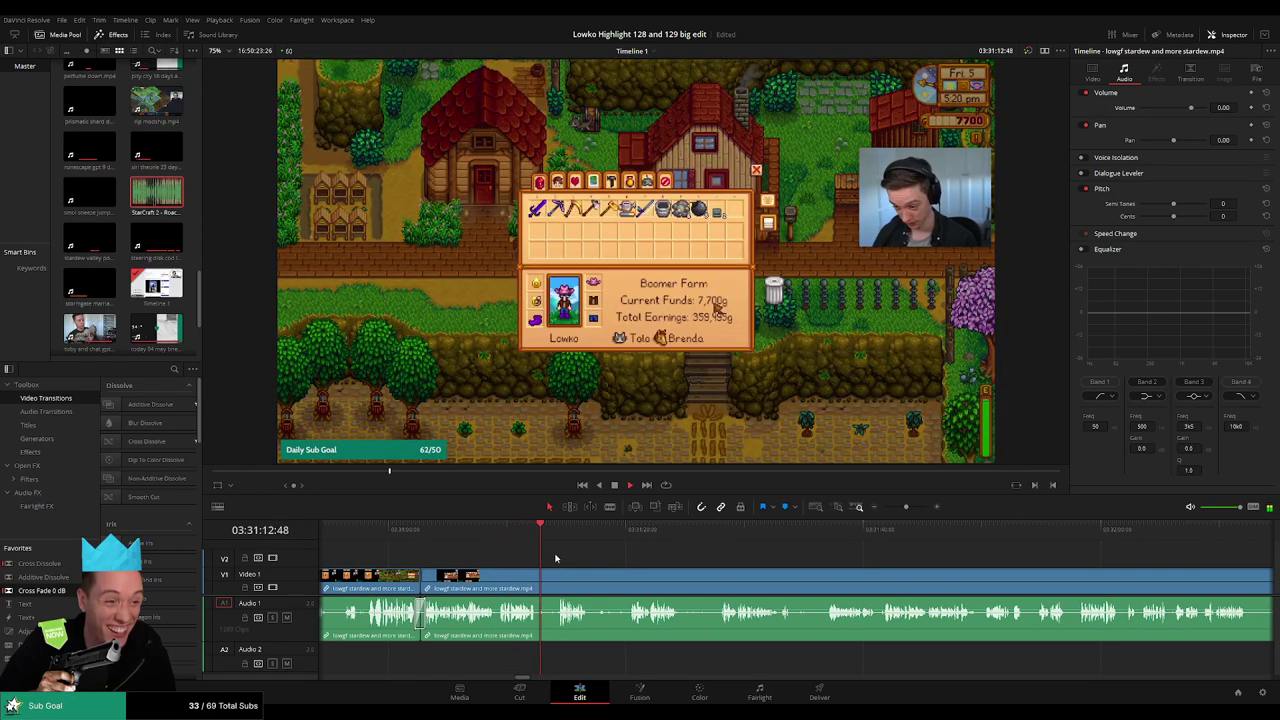
pyautogui.press('b')
pyautogui.click(538, 579)
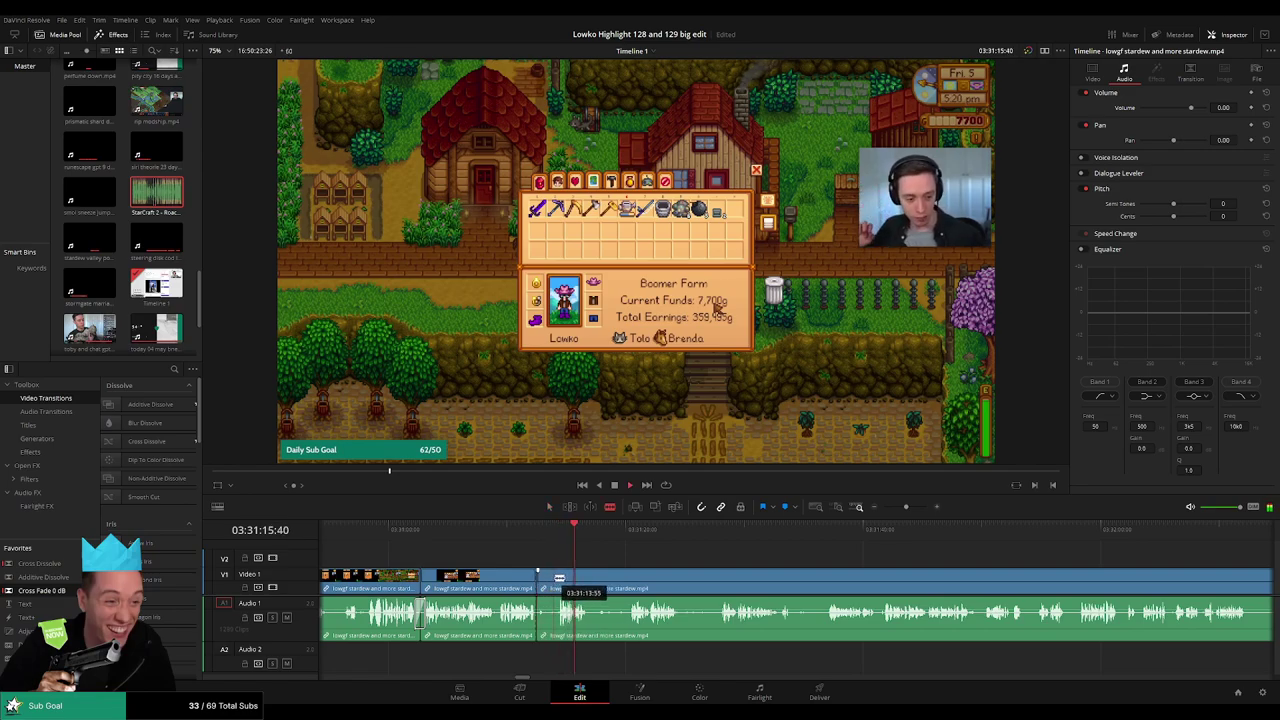
pyautogui.click(558, 578)
pyautogui.press('Delete')
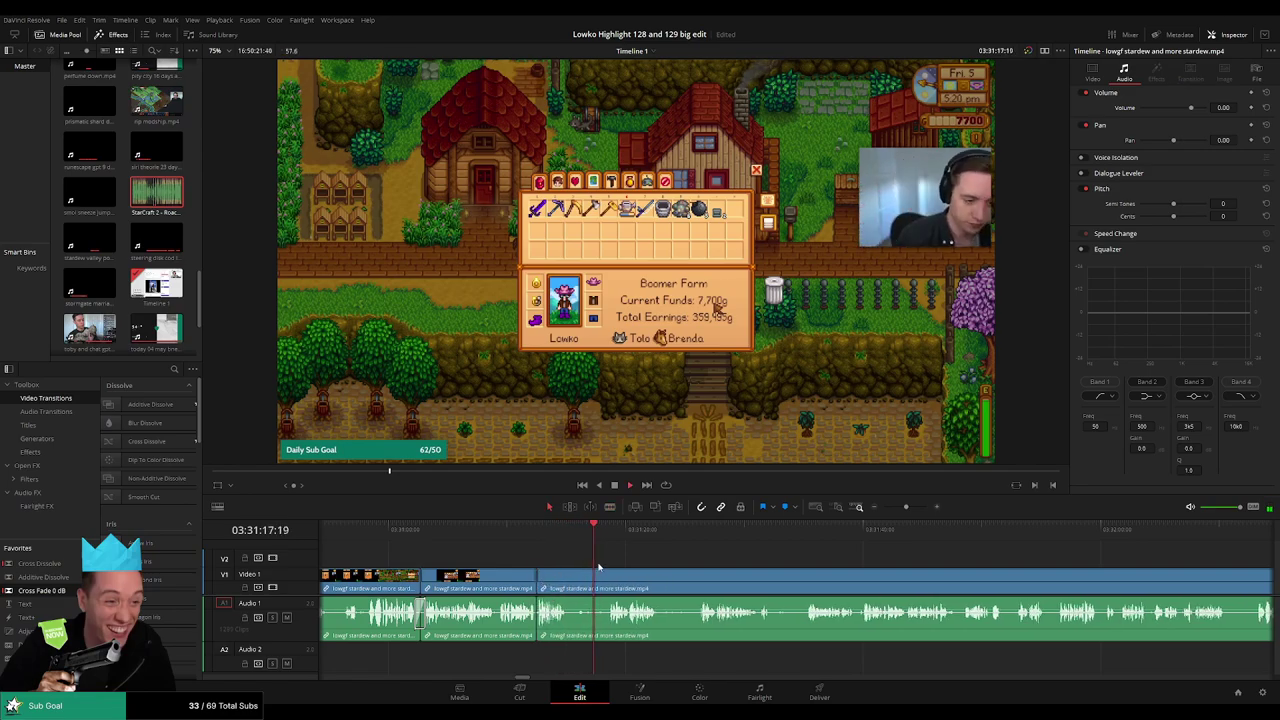
# - Split the clip at about 03:31:15 and 03:31:18 and delete the inventory-screen pause between the cuts
pyautogui.press('b')
pyautogui.click(567, 581)
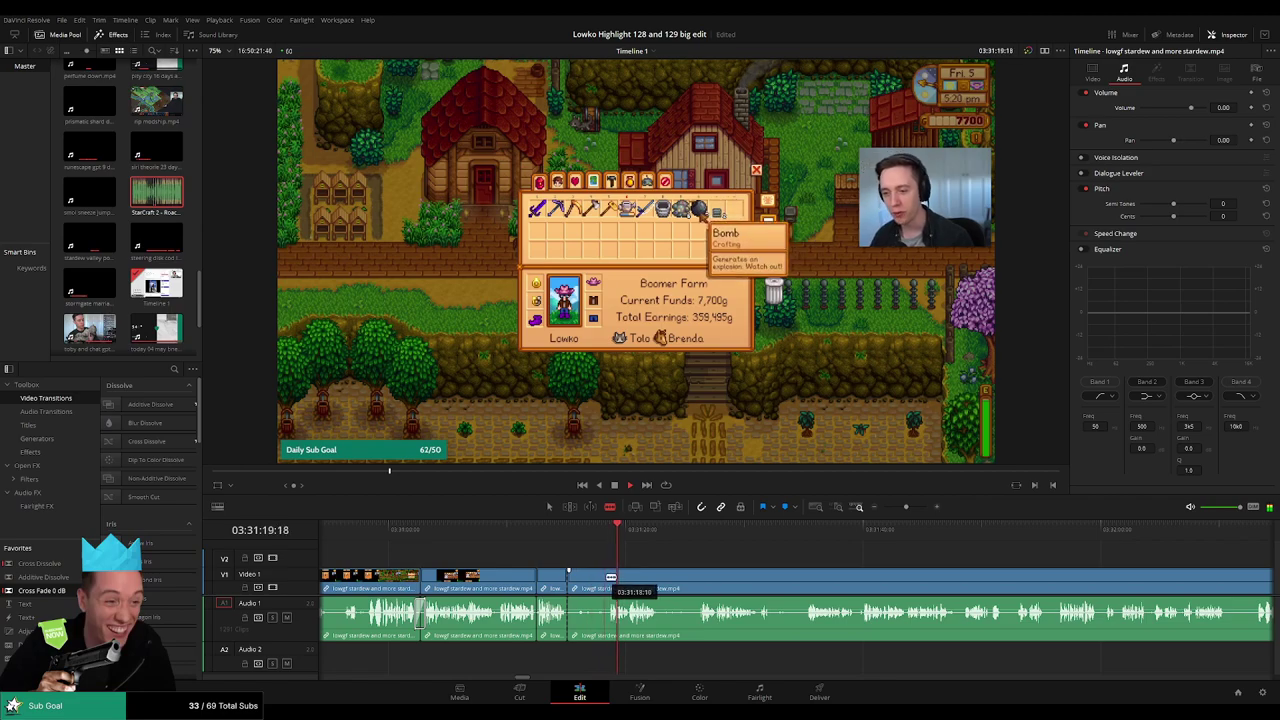
pyautogui.click(607, 580)
pyautogui.press('a')
pyautogui.click(597, 583)
pyautogui.press('Delete')
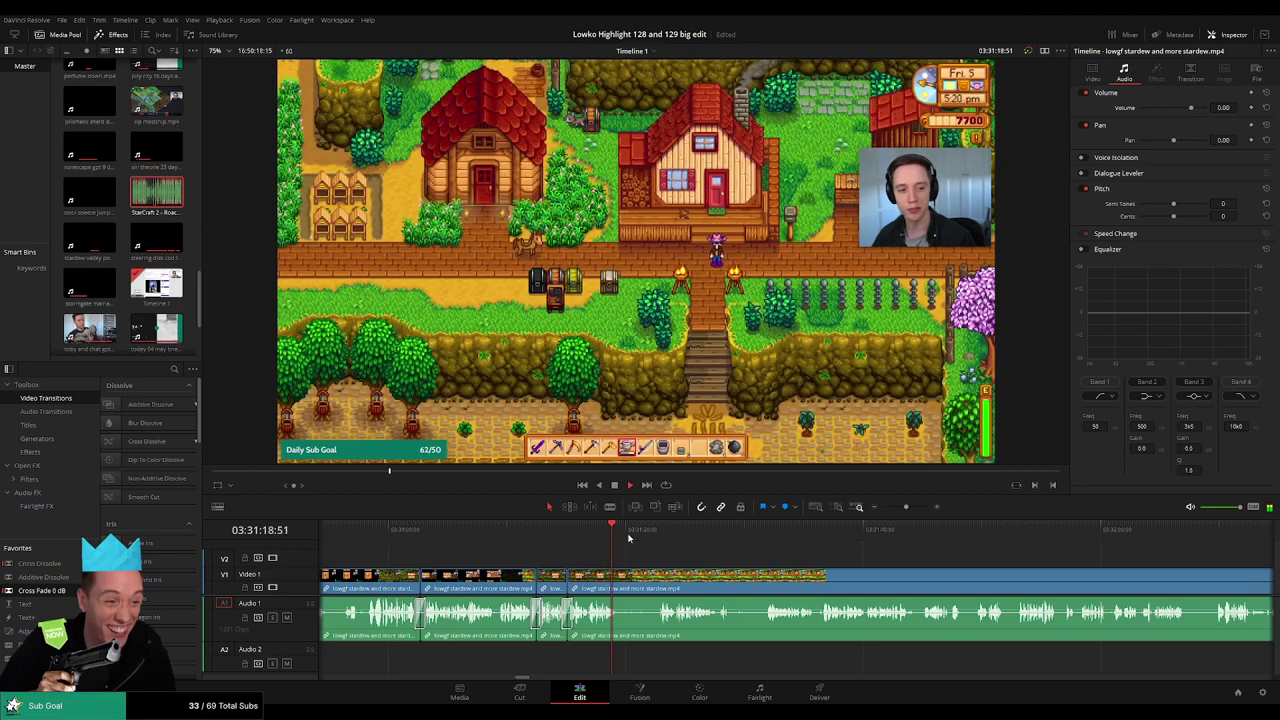
# - Split the clip at about 03:31:19 and 03:31:23 and delete the quiet farm footage between the cuts
pyautogui.click(659, 537)
pyautogui.click(620, 578)
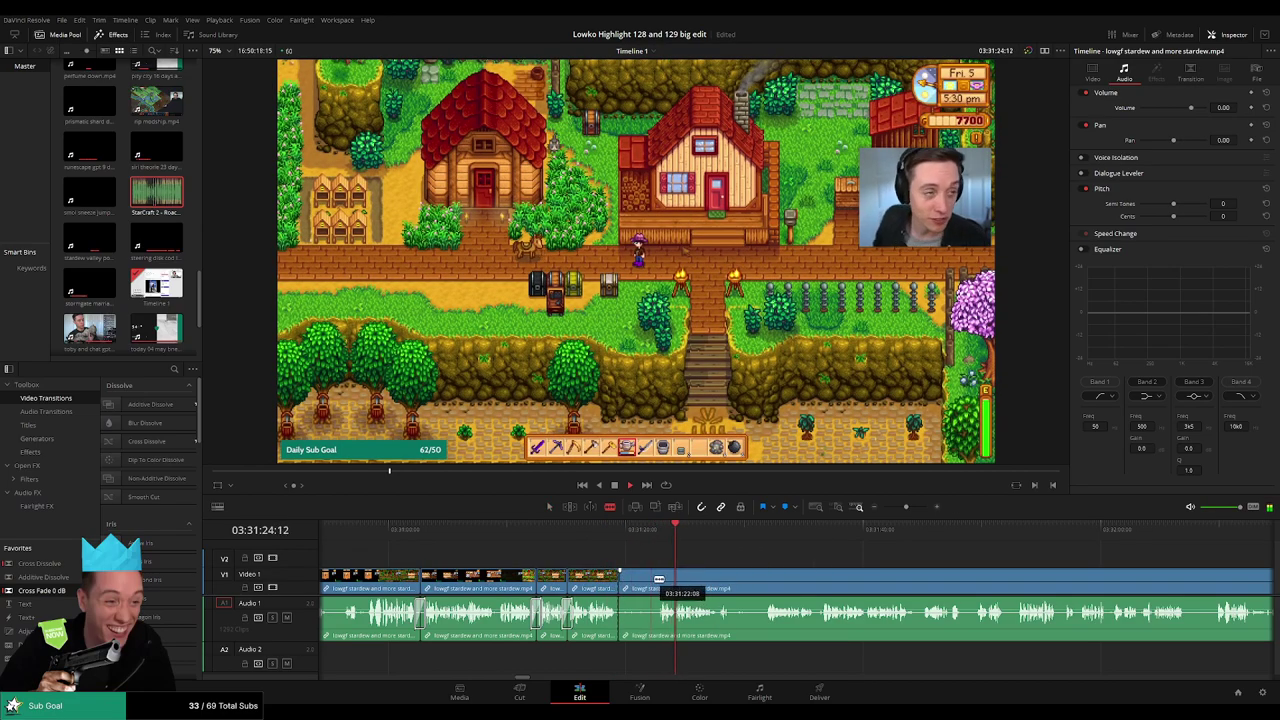
pyautogui.scroll(2, 665, 577)
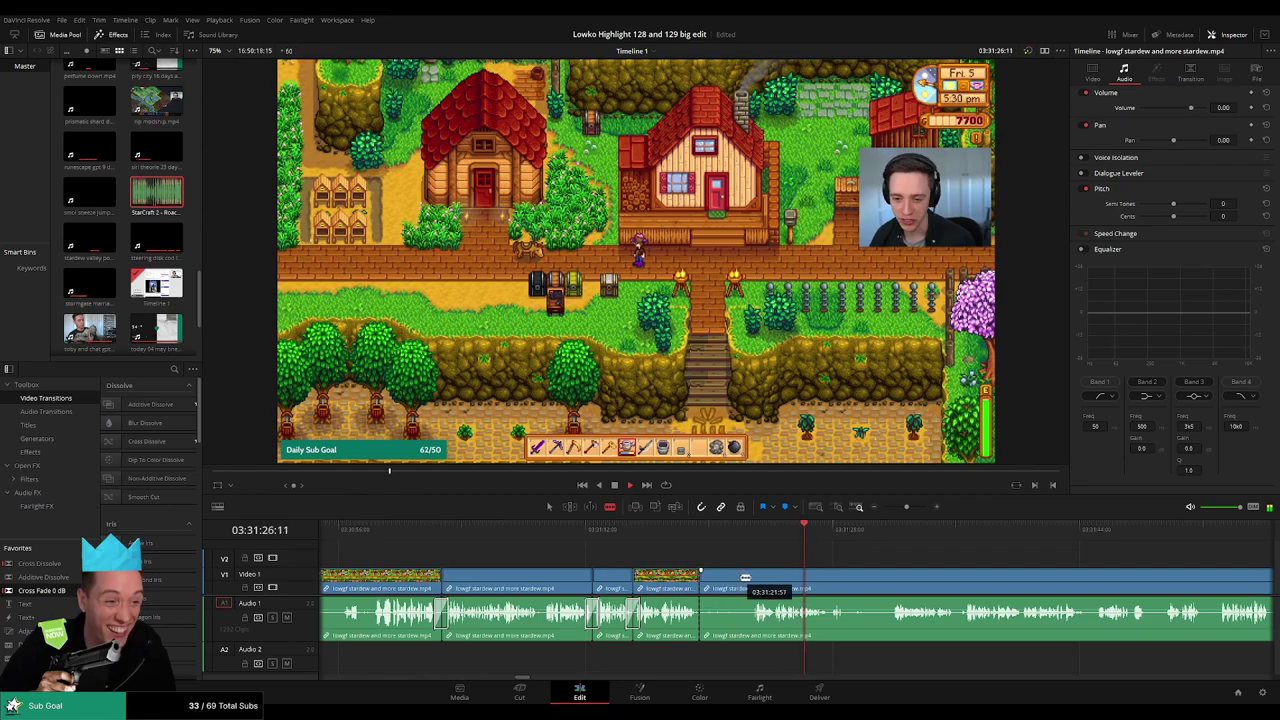
pyautogui.scroll(-8, 745, 578)
pyautogui.scroll(3, 663, 591)
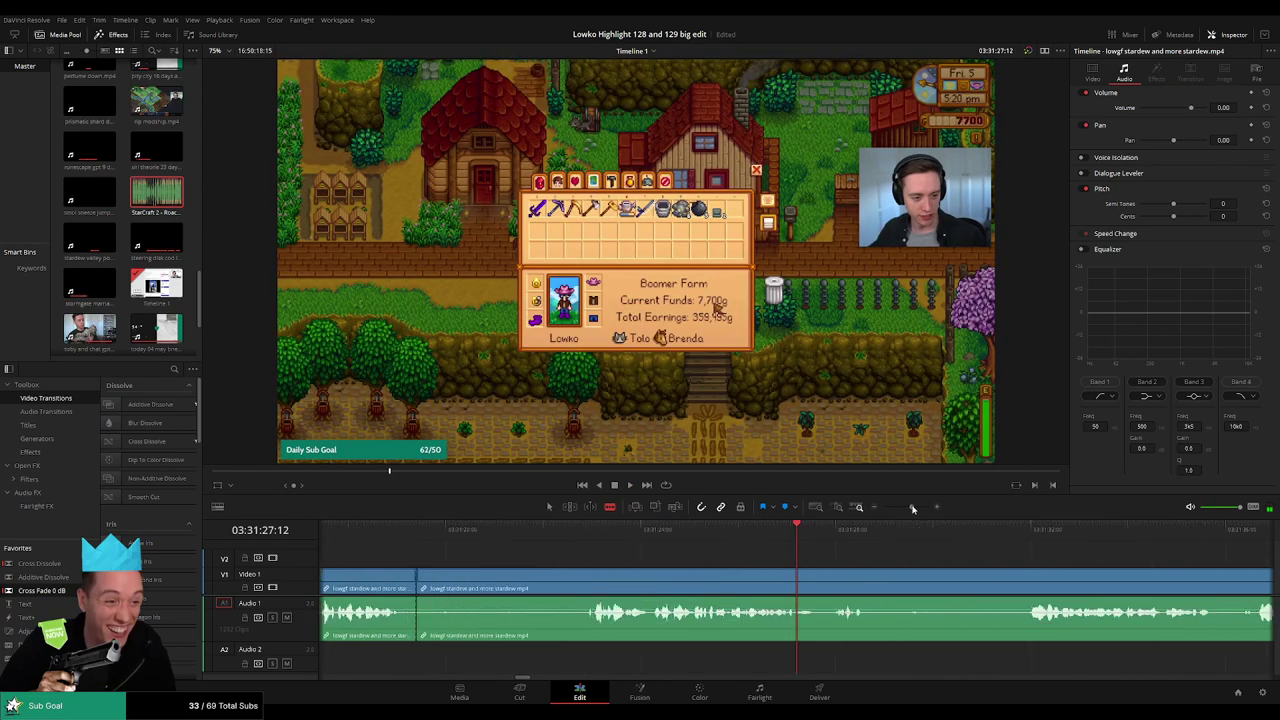
pyautogui.click(632, 588)
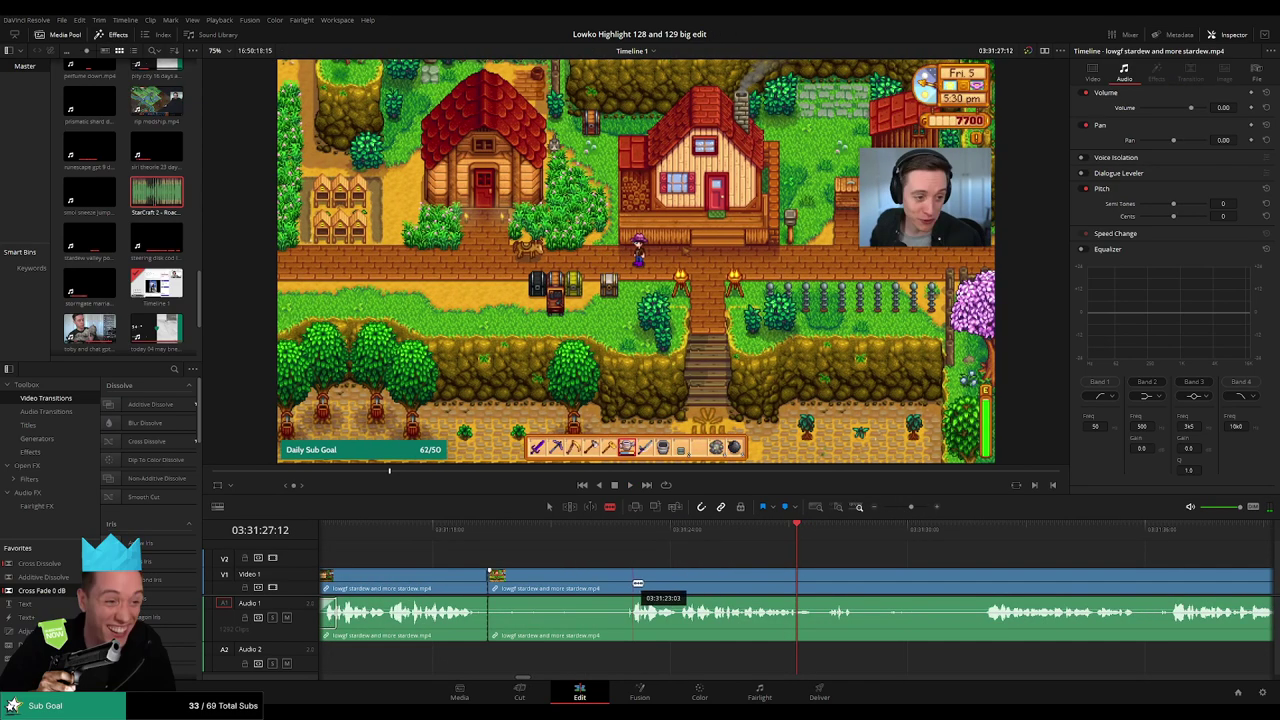
pyautogui.press('a')
pyautogui.click(612, 587)
pyautogui.press('Delete')
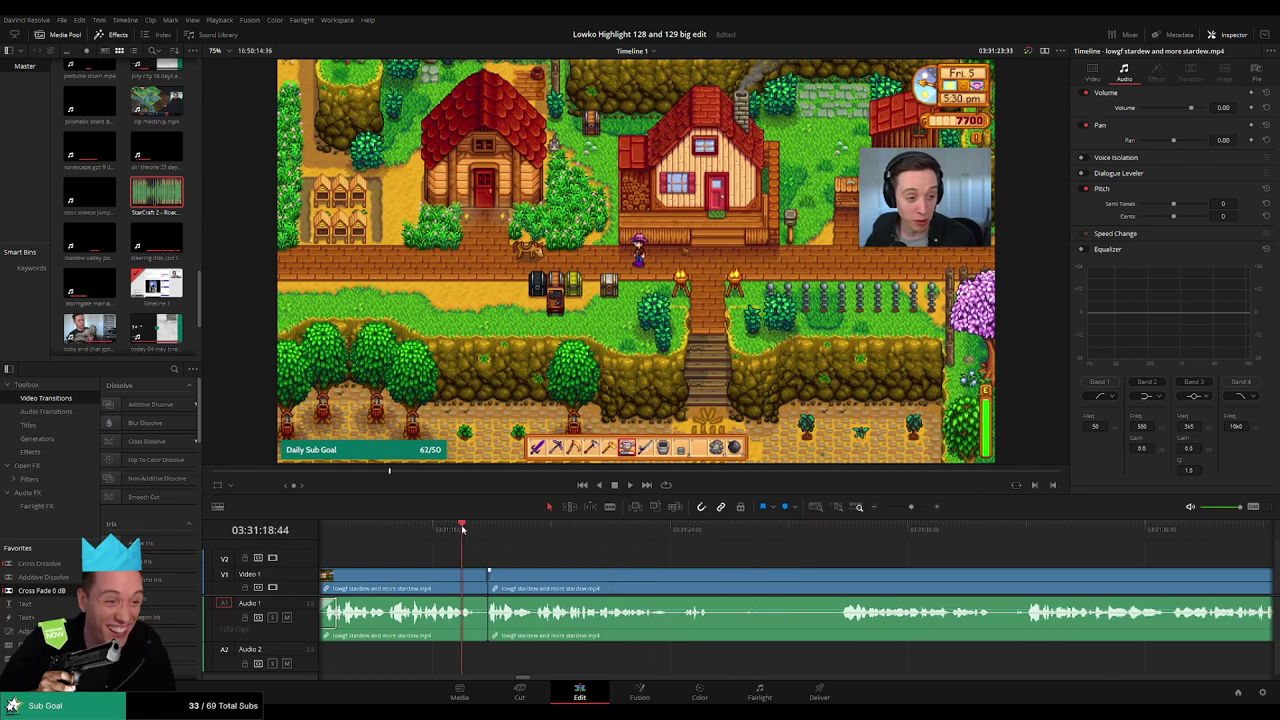
# - Split the clip at about 03:31:25 and 03:31:28 and delete the silent gap between the cuts
pyautogui.press('space')
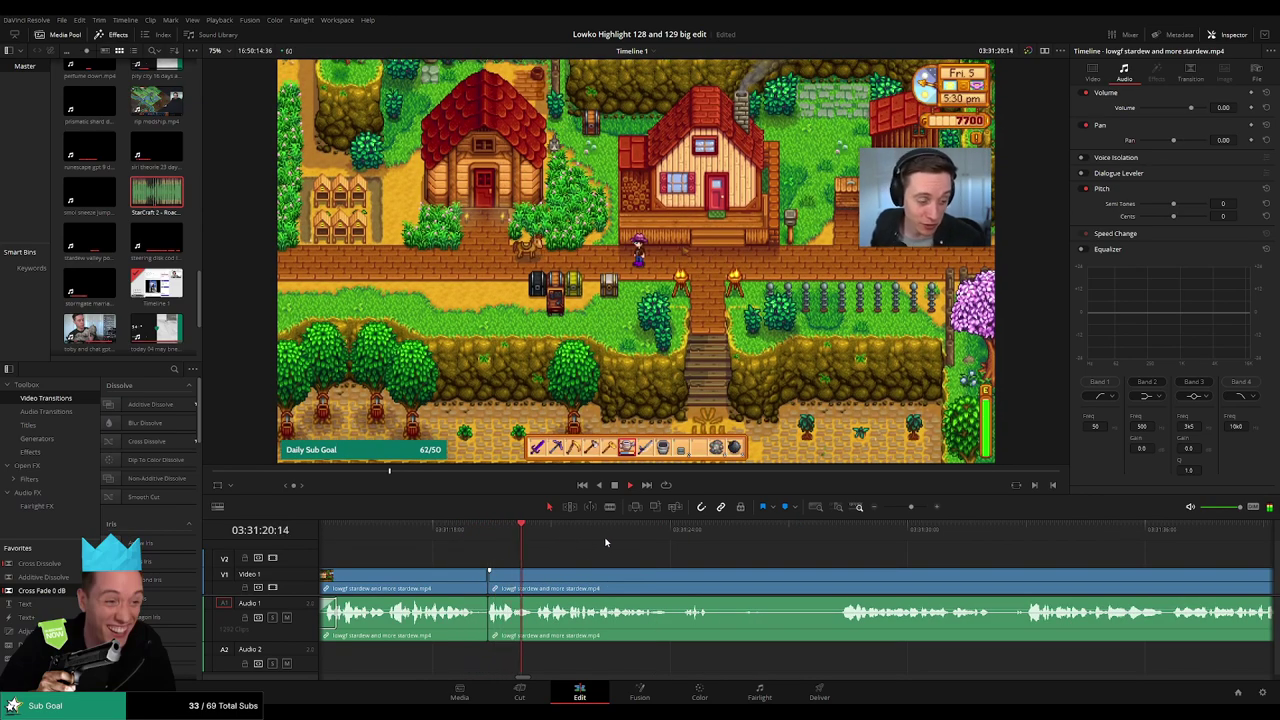
pyautogui.click(672, 534)
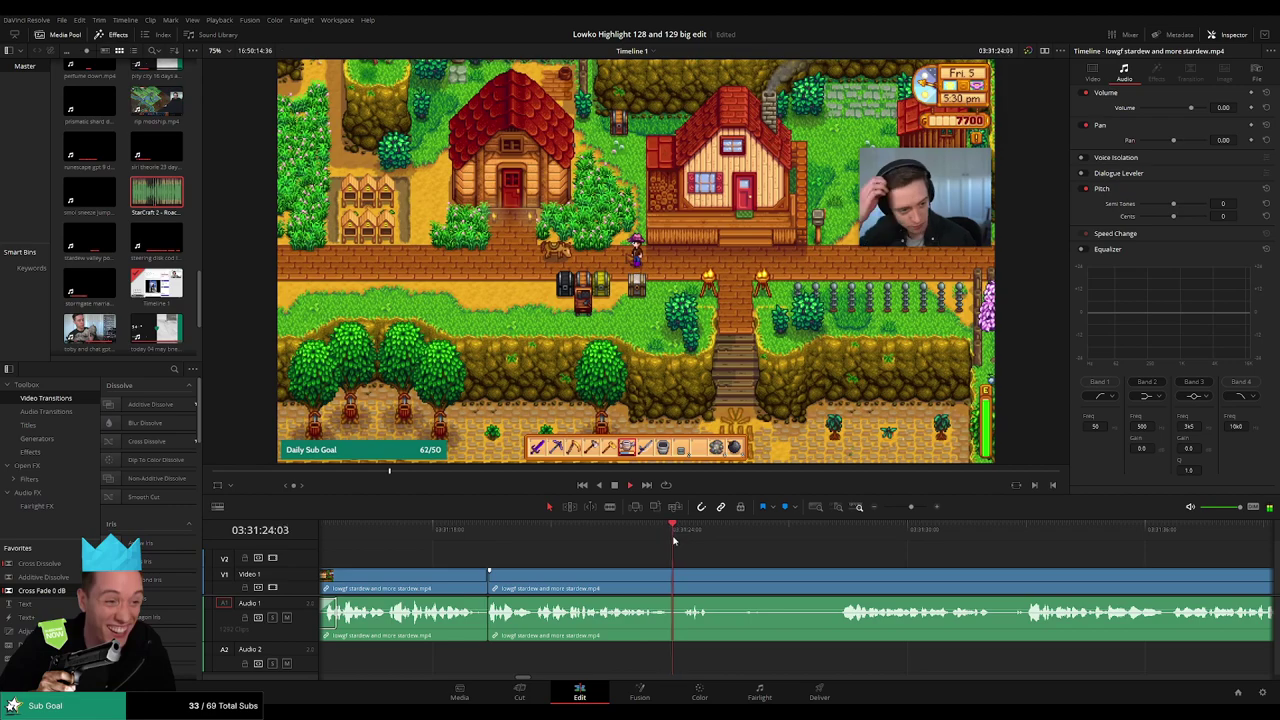
pyautogui.hscroll(2, 595, 549)
pyautogui.press('b')
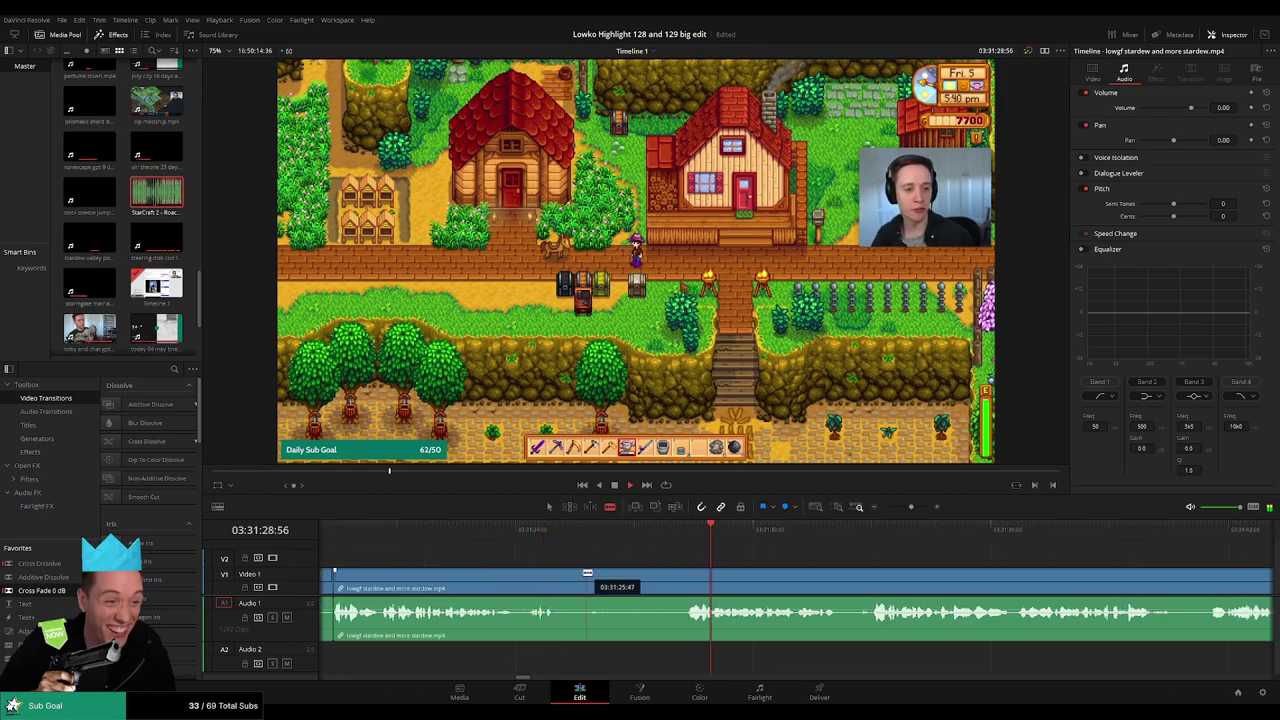
pyautogui.click(562, 578)
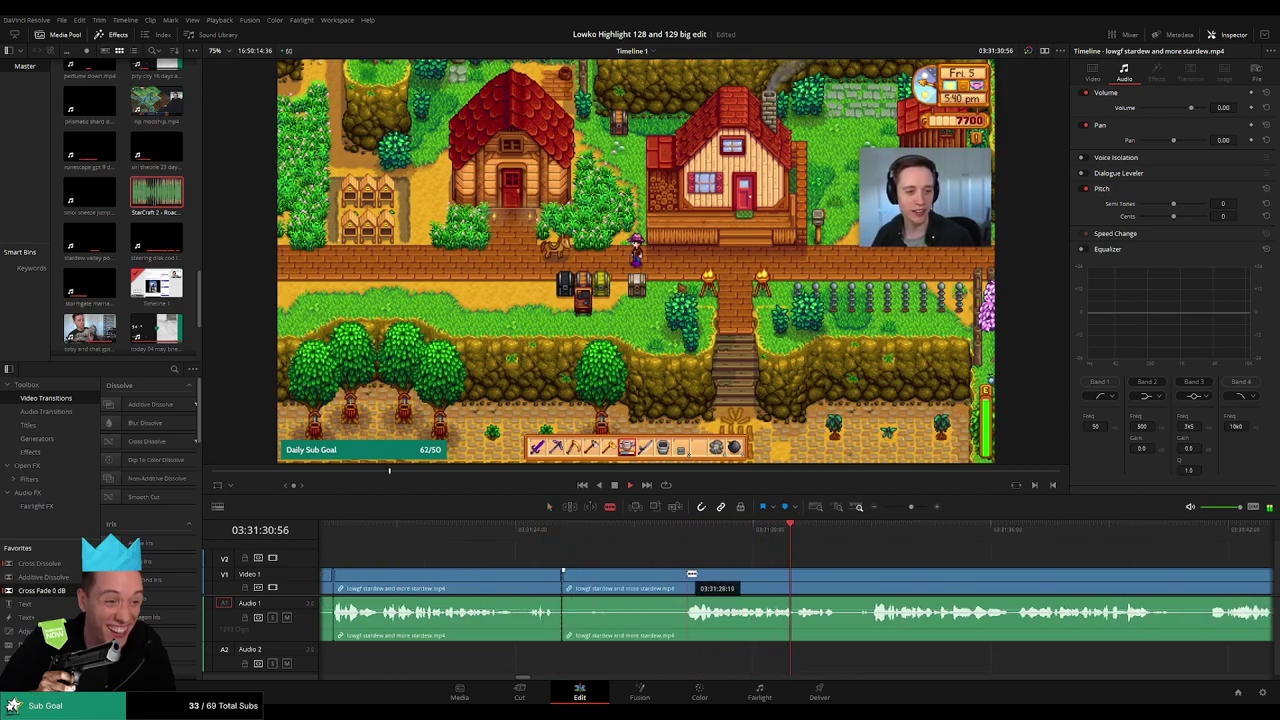
pyautogui.click(690, 574)
pyautogui.press('a')
pyautogui.click(663, 578)
pyautogui.press('Delete')
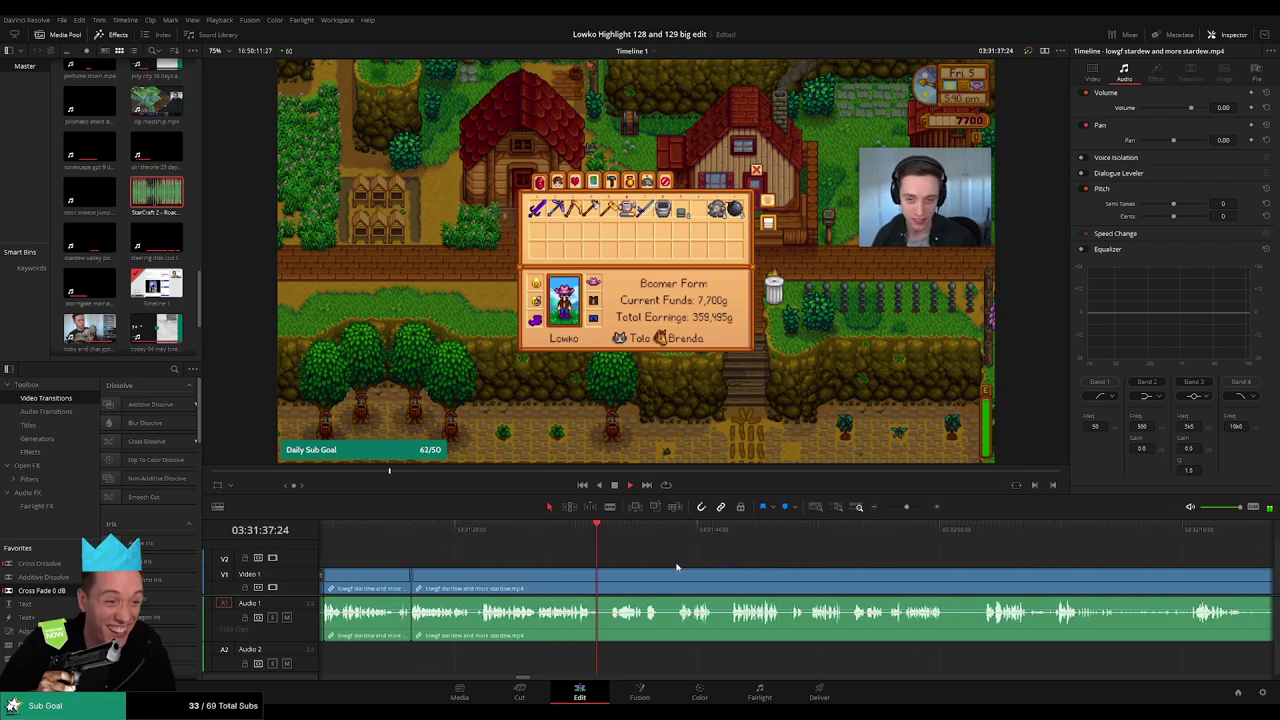
# - Split the clip at about 03:31:37 and 03:31:38 and delete the short inventory-screen section between the cuts
pyautogui.press('b')
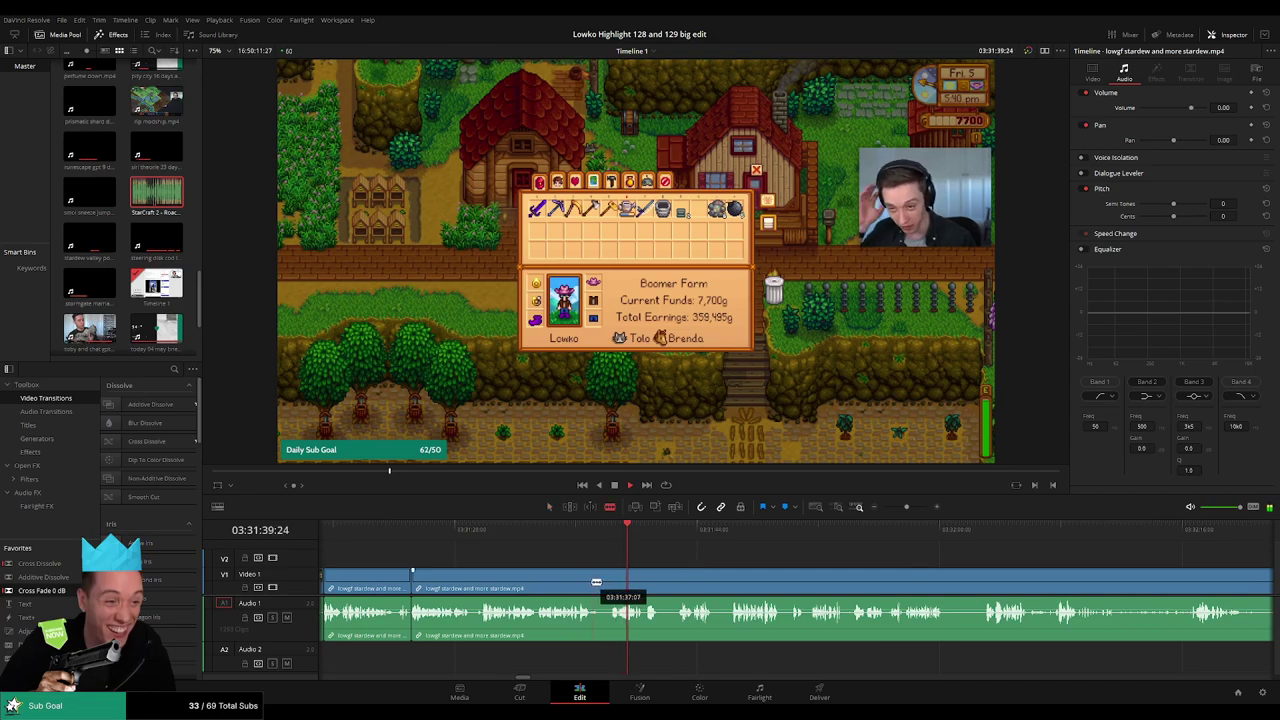
pyautogui.click(592, 580)
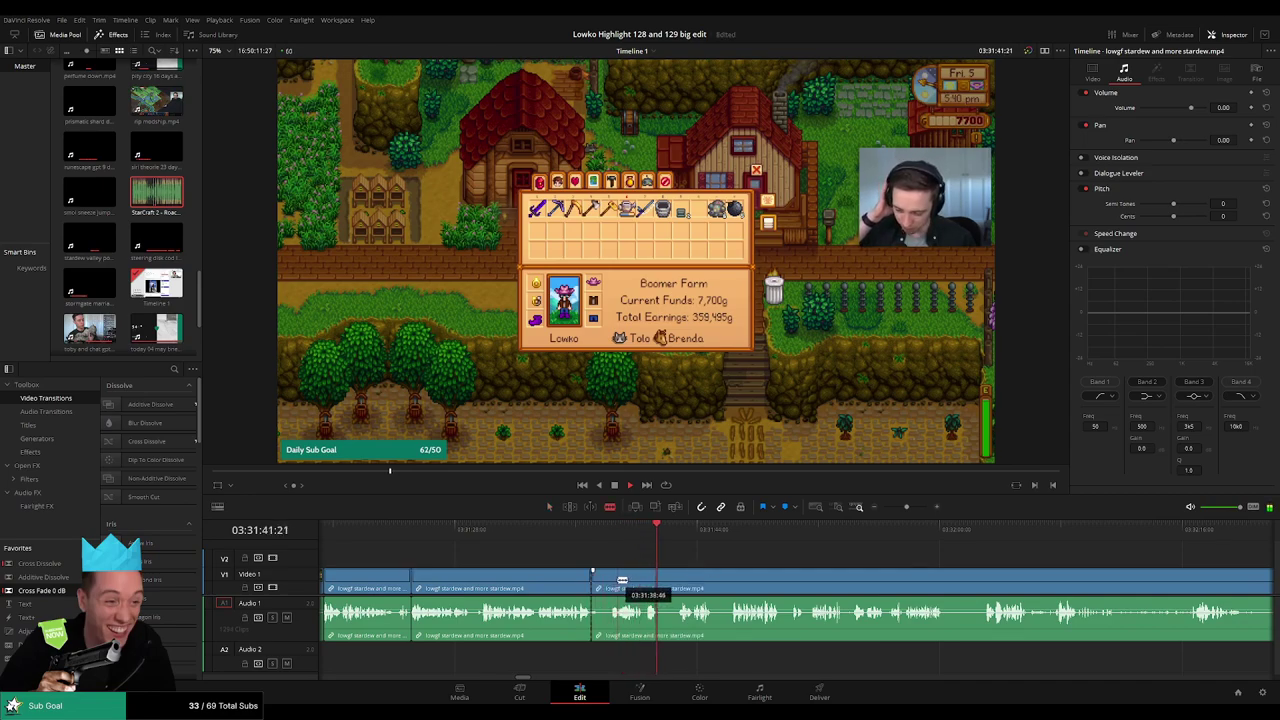
pyautogui.click(619, 580)
pyautogui.press('a')
pyautogui.click(604, 581)
pyautogui.press('BackSpace')
pyautogui.click(605, 583)
pyautogui.press('BackSpace')
pyautogui.press('b')
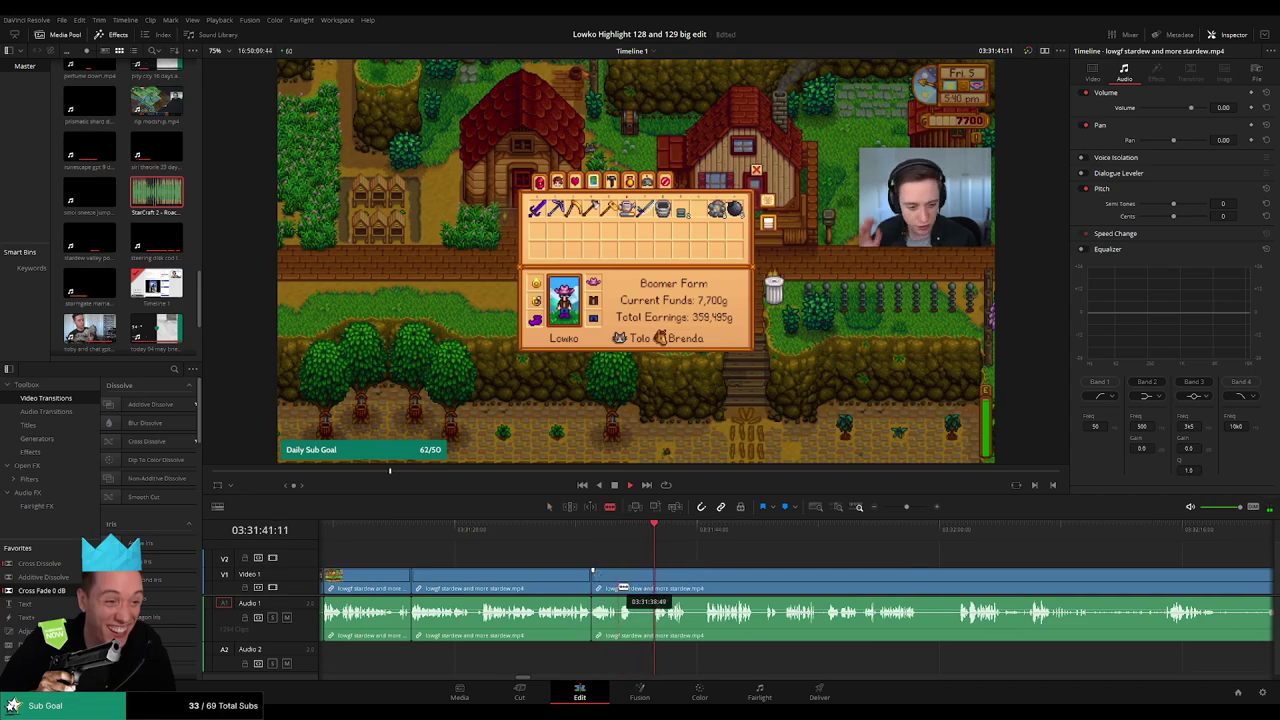
# - Split the clip at about 03:31:39 and 03:31:41 and delete the silent inventory-screen section between the cuts
pyautogui.click(620, 586)
pyautogui.click(652, 583)
pyautogui.press('a')
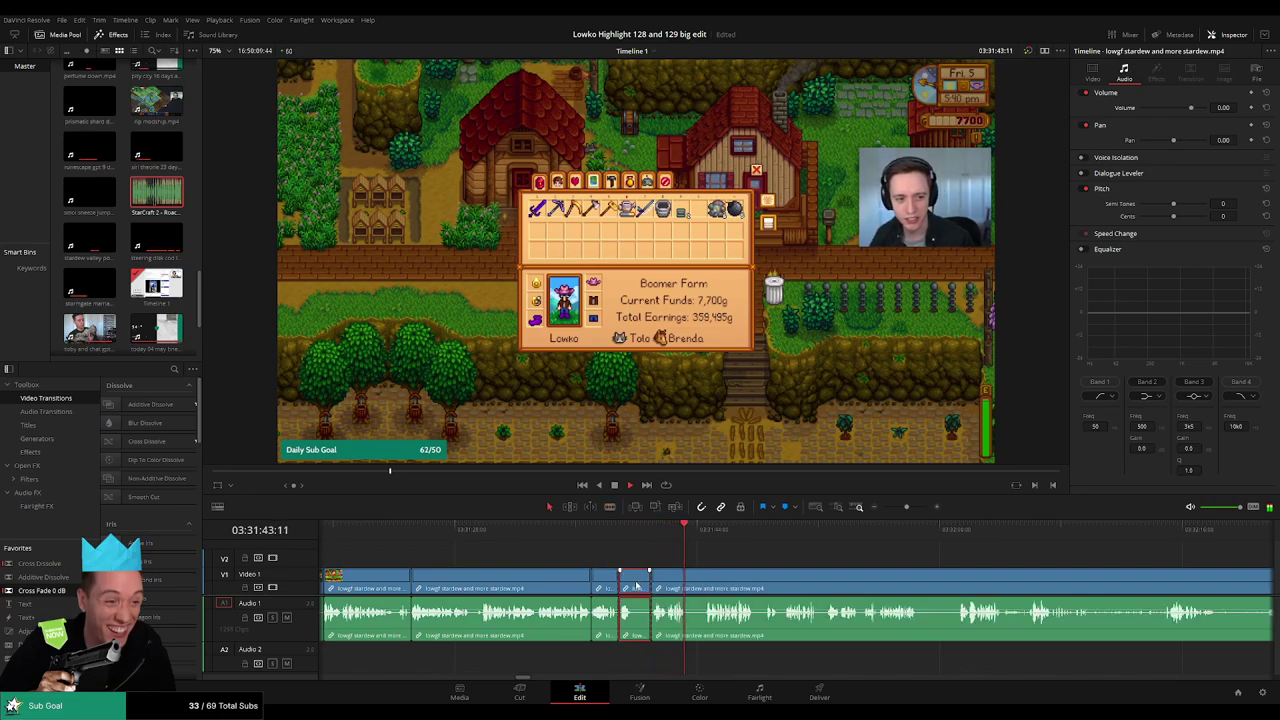
pyautogui.press('Delete')
# - Split the clip at about 03:31:41 and 03:31:42 and delete the short pause between the cuts
pyautogui.press('b')
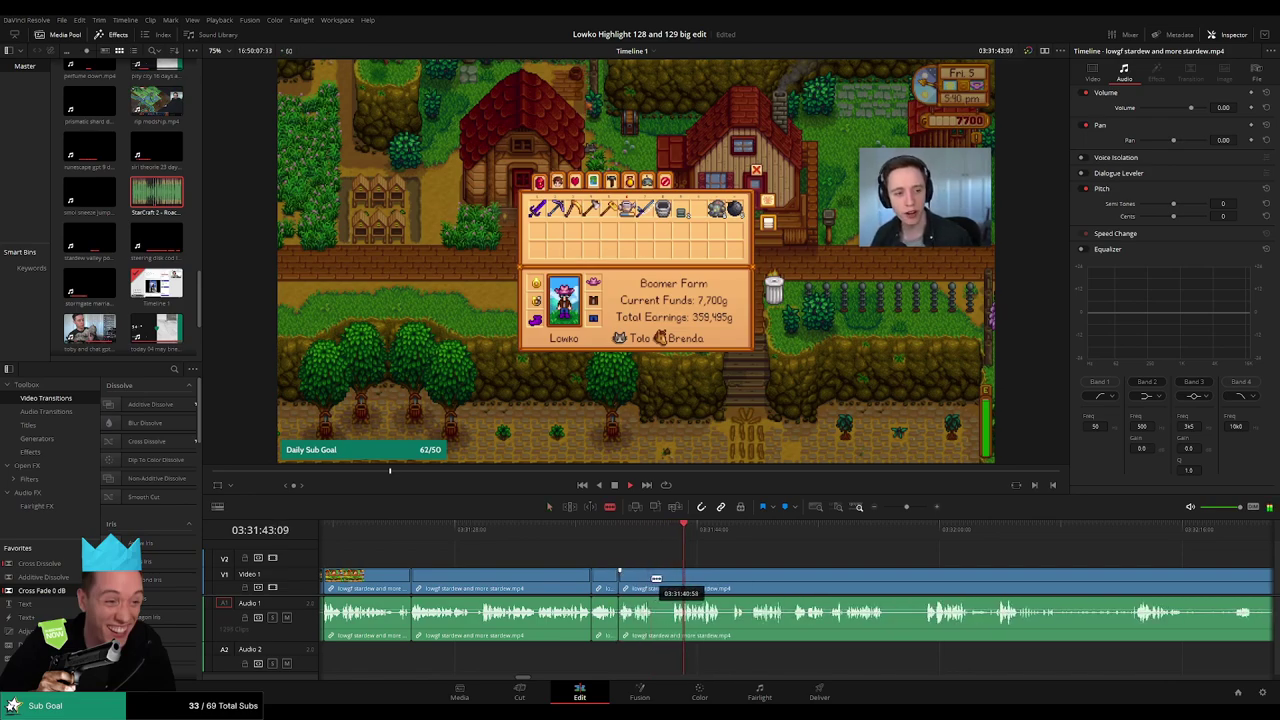
pyautogui.click(654, 580)
pyautogui.click(671, 580)
pyautogui.press('a')
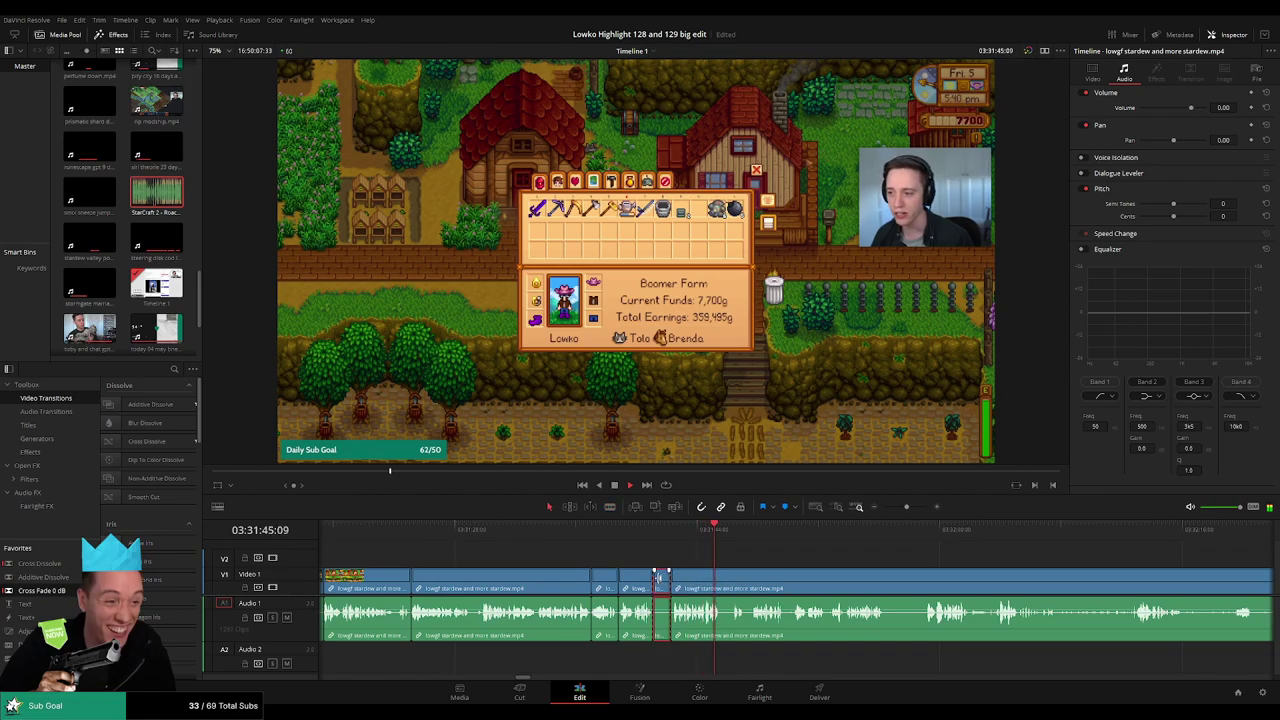
pyautogui.press('Delete')
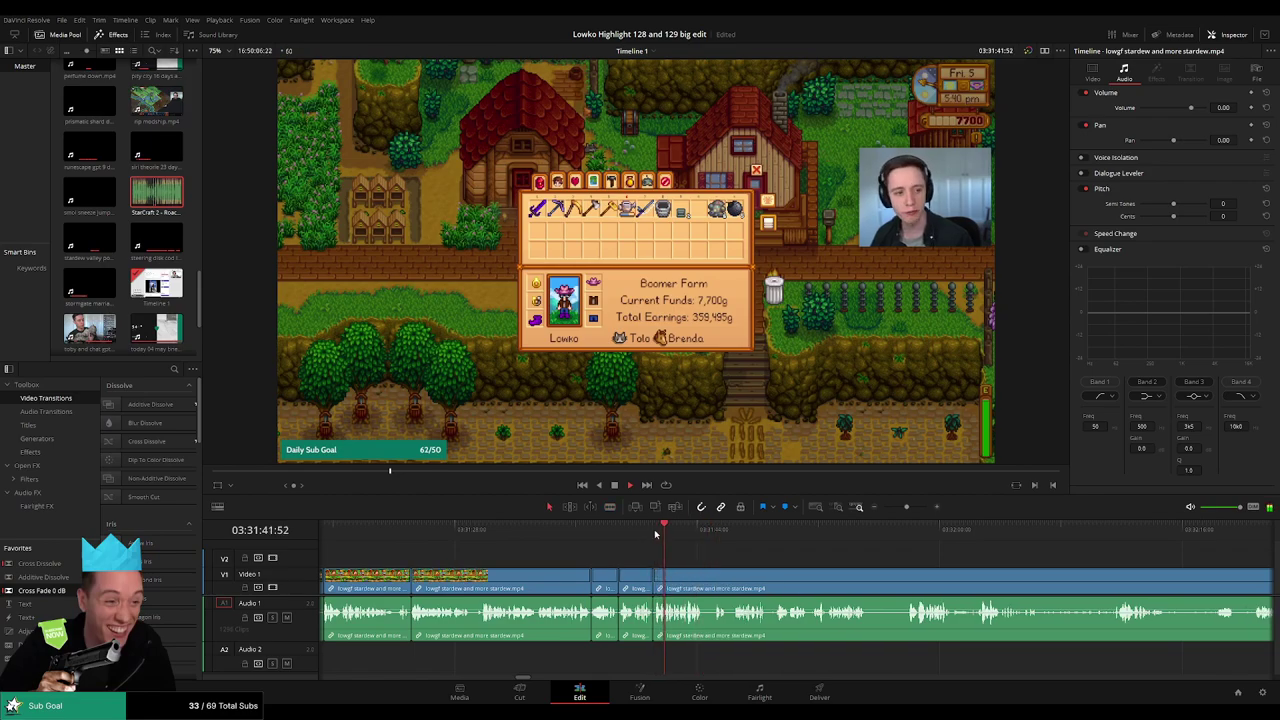
# - Split the clip at 03:31:41:53 and 03:31:42:14 and disable only the Audio 1 portion between the cuts
pyautogui.scroll(5, 750, 565)
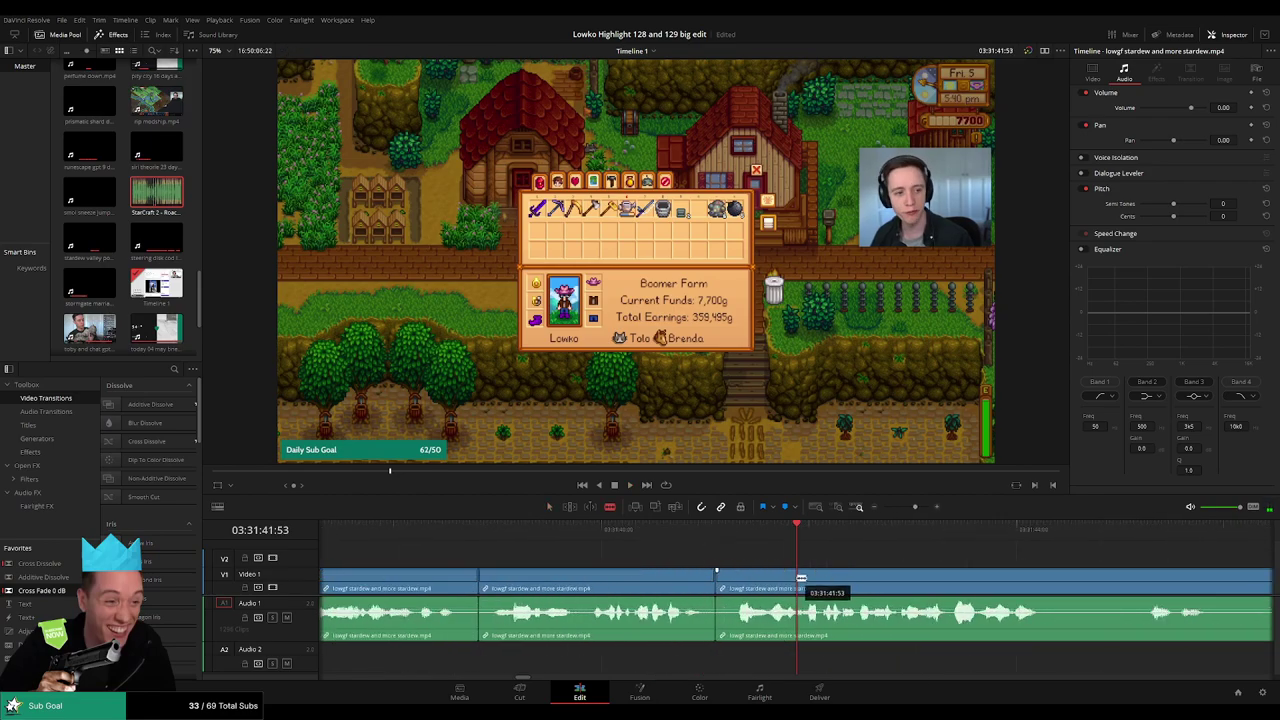
pyautogui.click(801, 578)
pyautogui.press('space')
pyautogui.moveTo(811, 534); pyautogui.dragTo(797, 534)
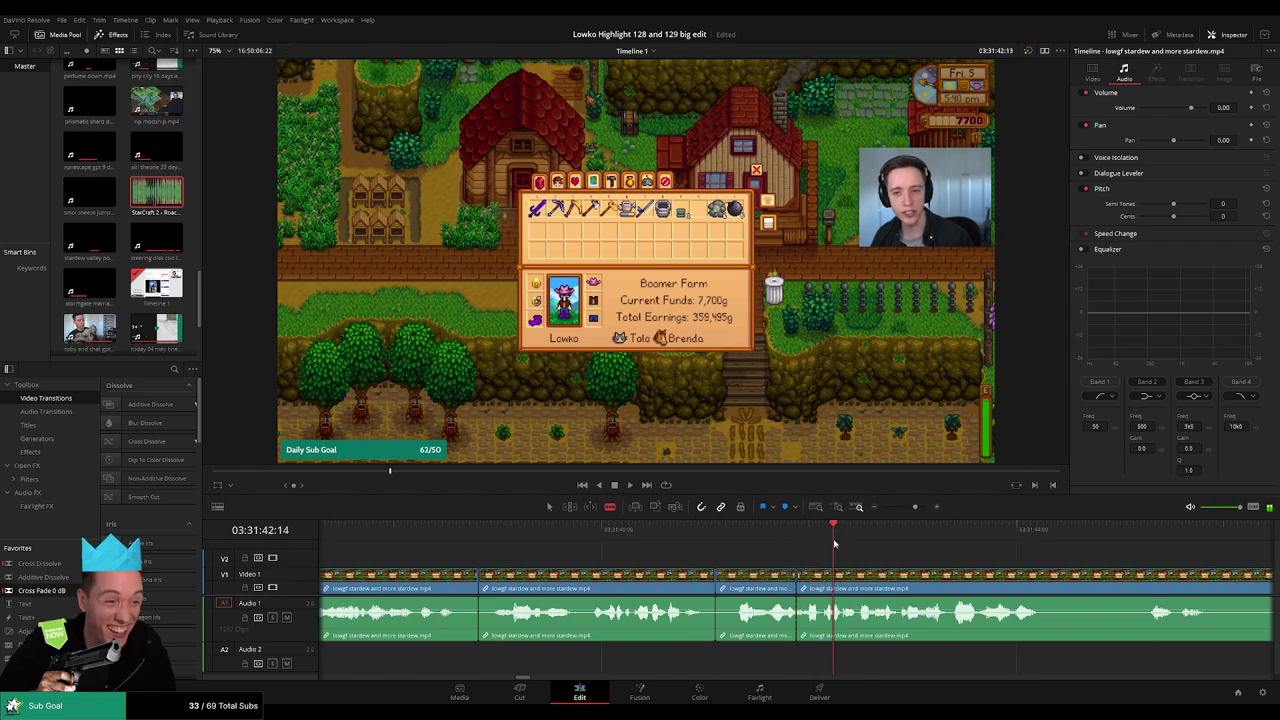
pyautogui.click(836, 585)
pyautogui.press('space')
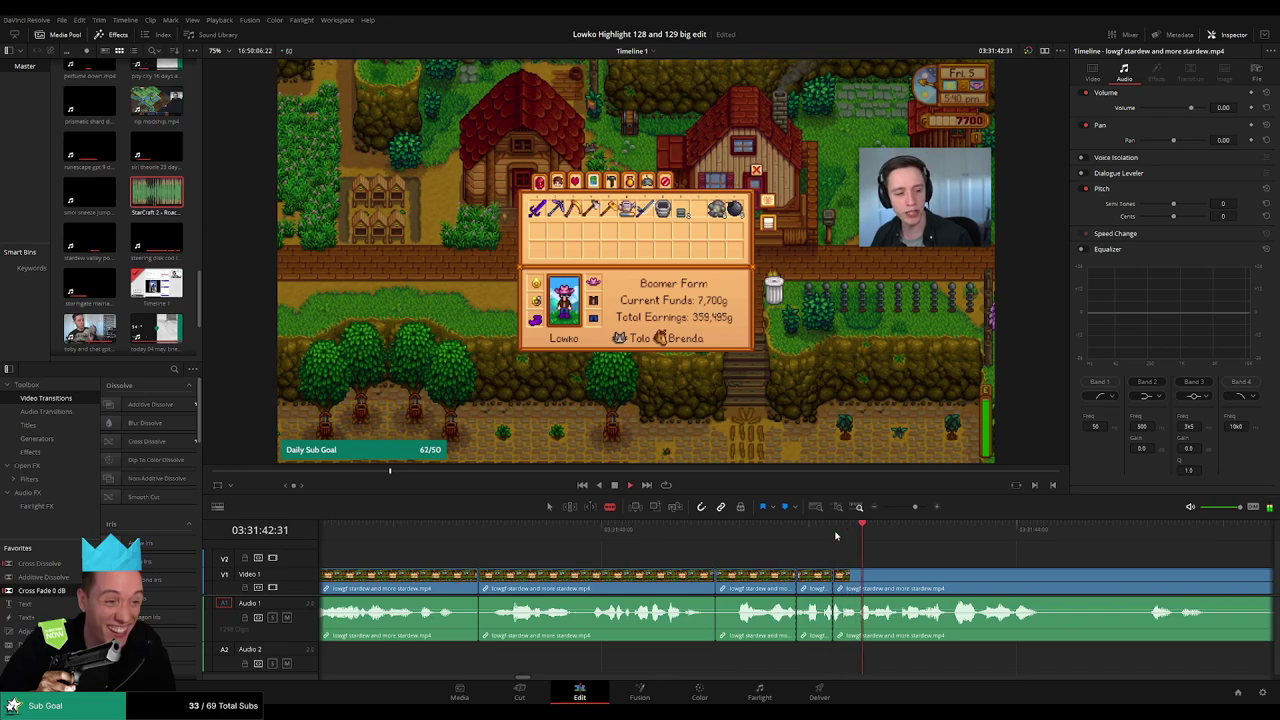
pyautogui.moveTo(831, 535); pyautogui.dragTo(822, 533)
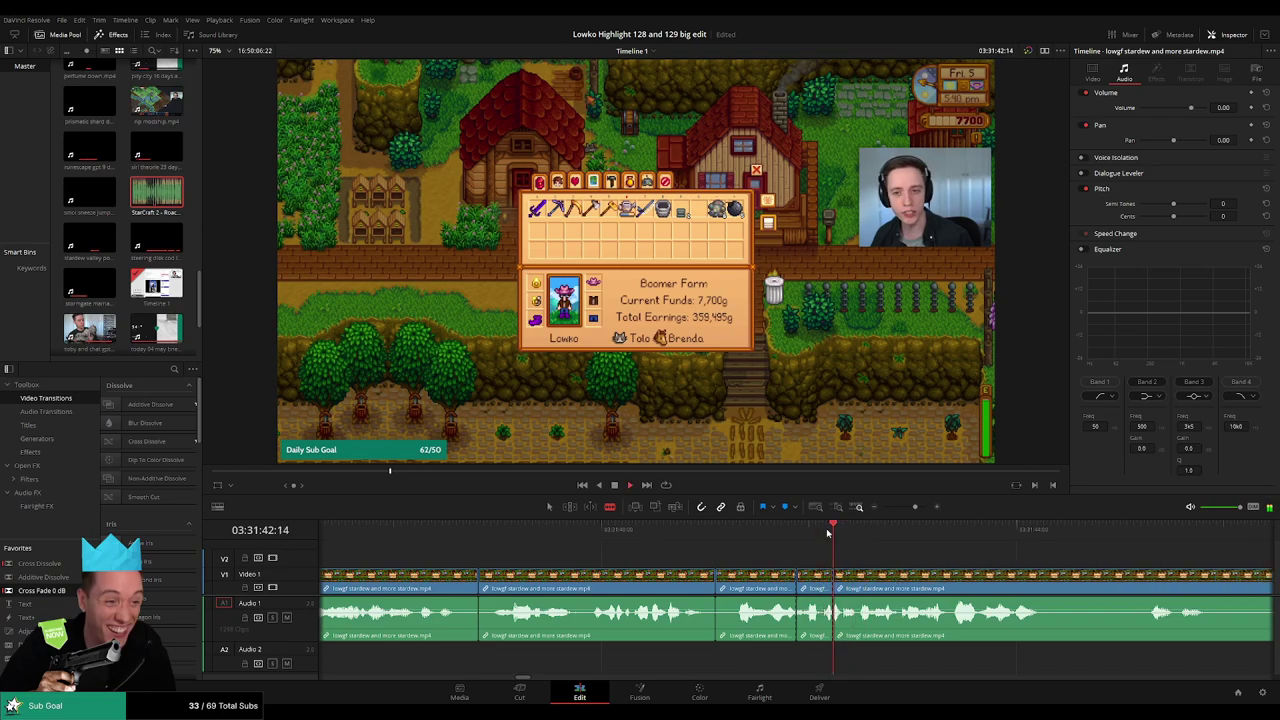
pyautogui.click(828, 533)
pyautogui.press('a')
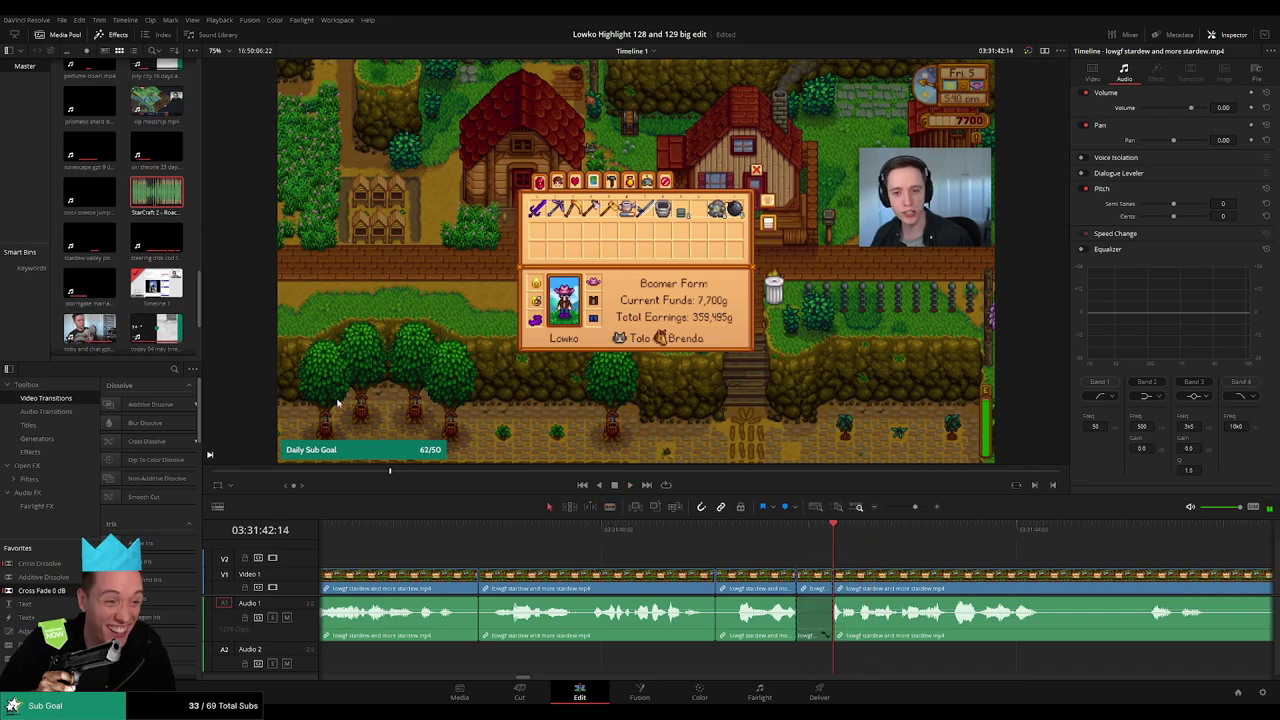
# - Place StarCraft 2 - Roach Quotes.mp3 on Audio 2 beneath the disabled audio section, fitted to that section's length
pyautogui.moveTo(156, 195); pyautogui.dragTo(770, 672)
pyautogui.moveTo(771, 660); pyautogui.dragTo(831, 665)
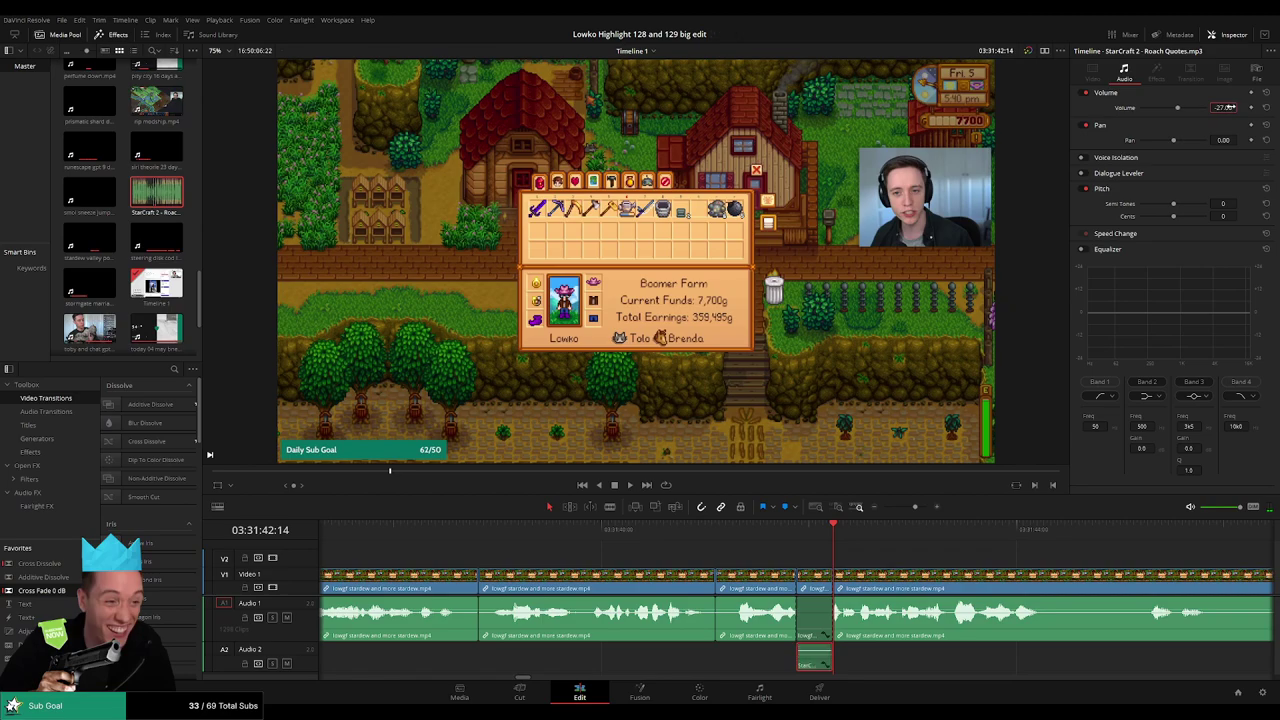
# - Play the timeline from just before the StarCraft 2 roach sound effect and review the footage that follows it
pyautogui.moveTo(703, 541); pyautogui.dragTo(683, 541)
pyautogui.click(745, 532)
pyautogui.press('space')
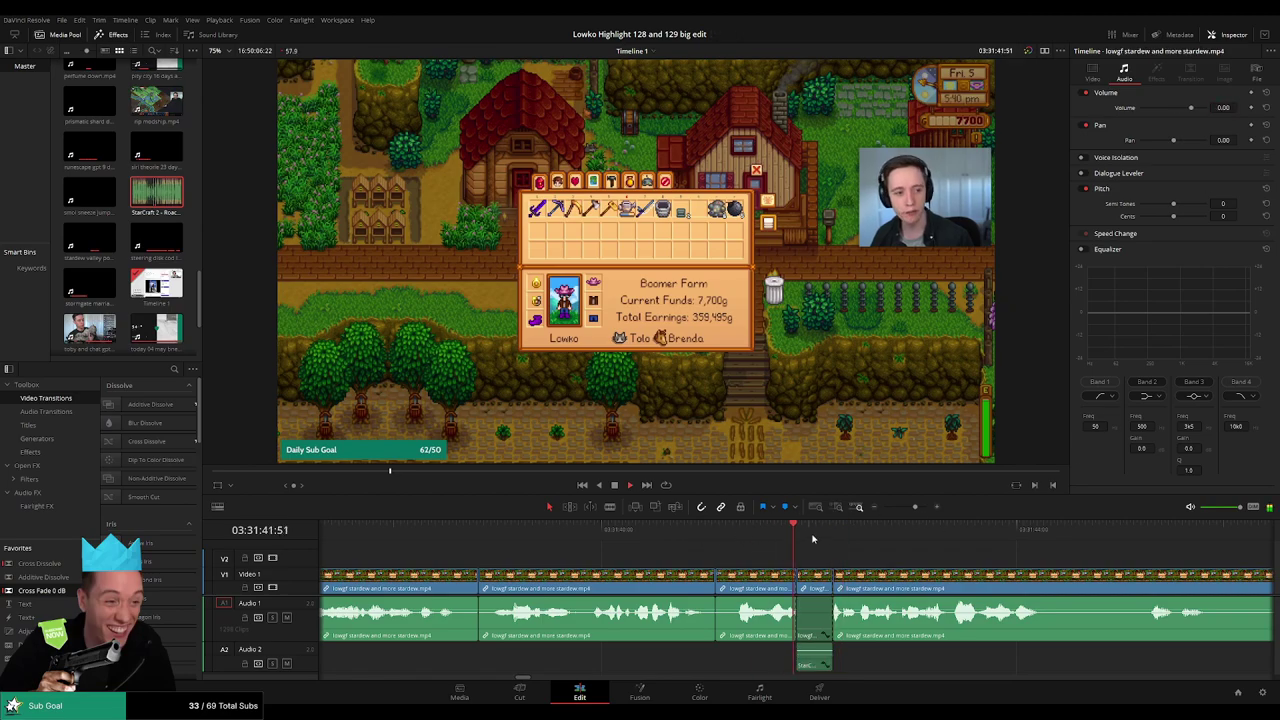
pyautogui.moveTo(909, 508); pyautogui.dragTo(904, 508)
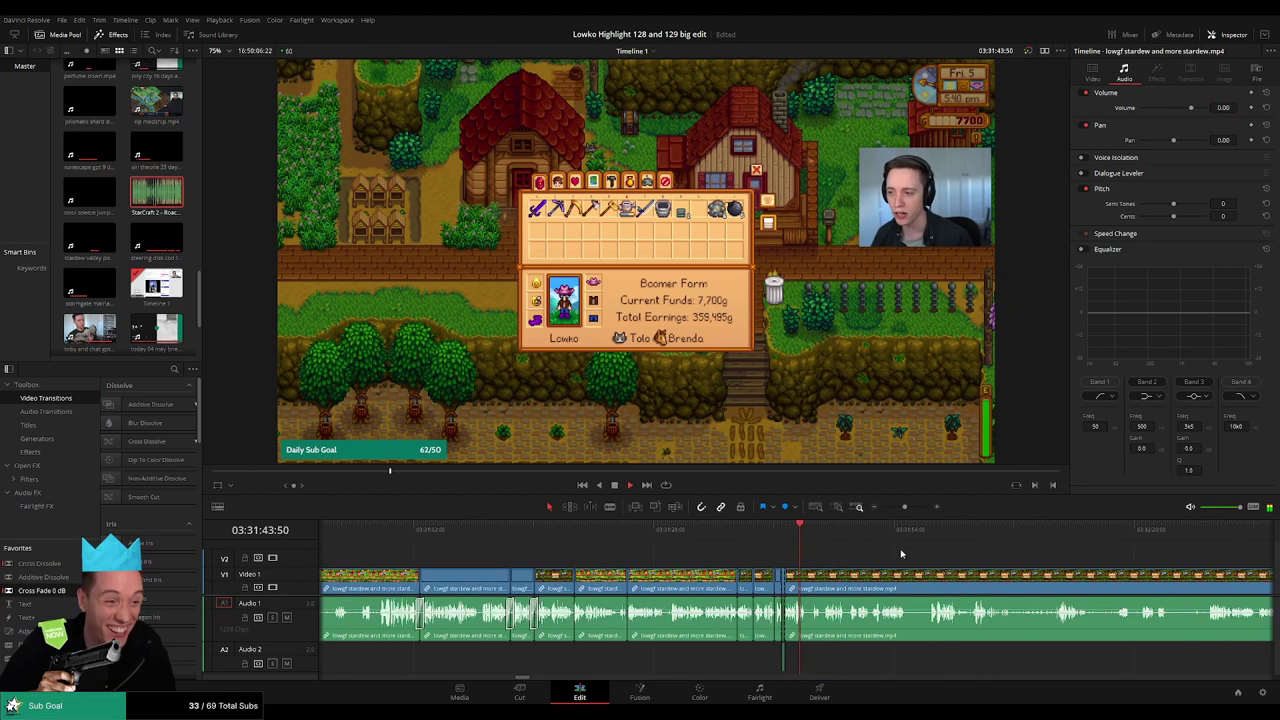
pyautogui.moveTo(870, 562); pyautogui.dragTo(729, 569)
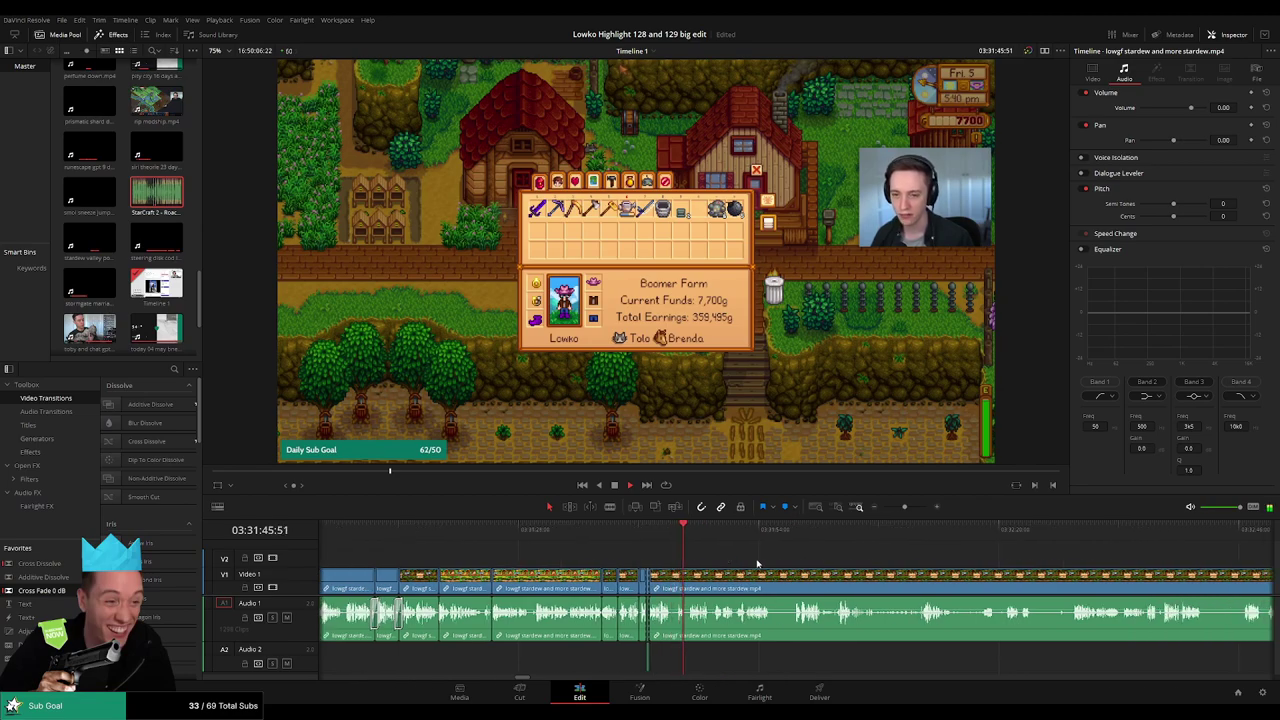
pyautogui.hscroll(2, 770, 564)
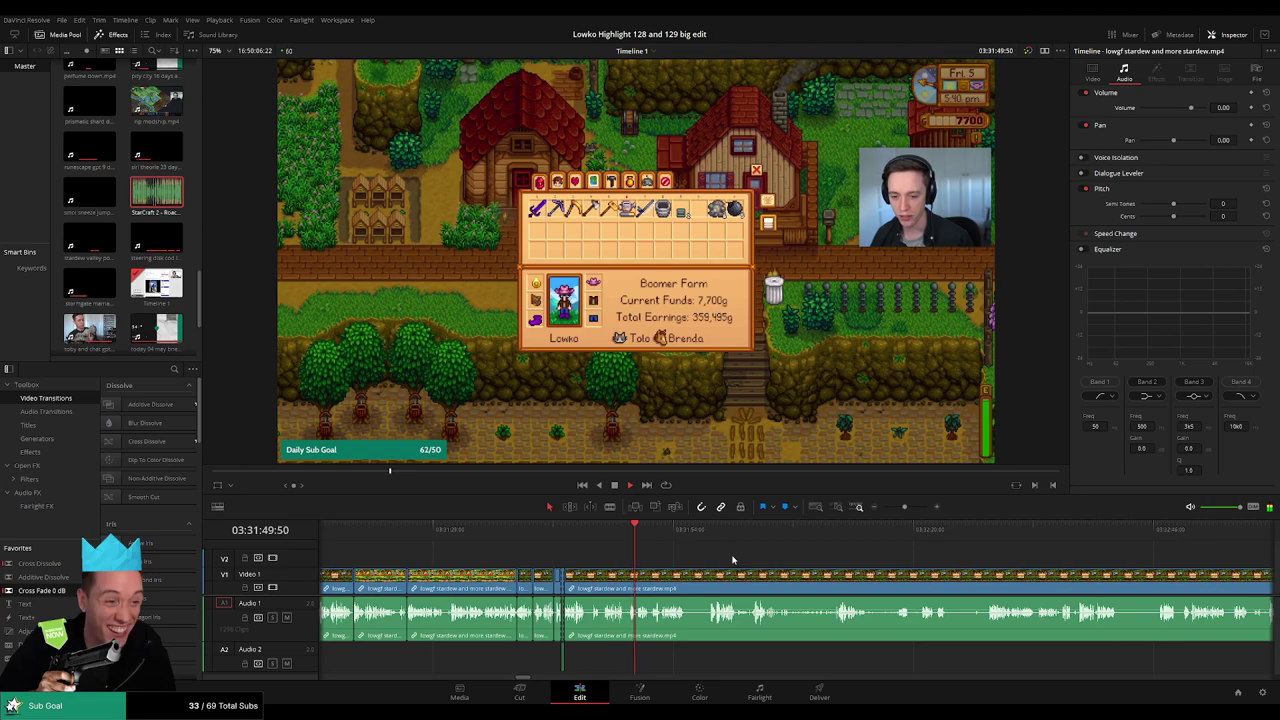
pyautogui.scroll(2, 738, 562)
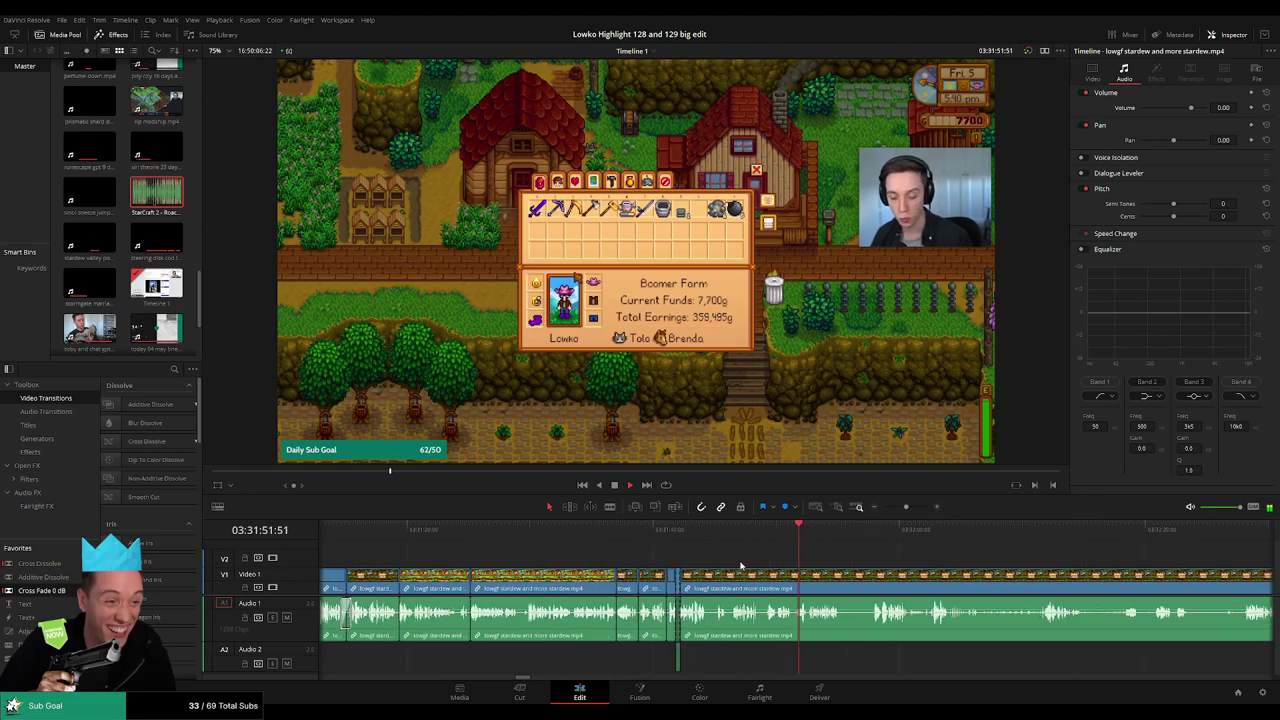
# - Cut out the quiet stretch from about 03:31:55 to 03:31:57 on the Stardew clip and close the gap
pyautogui.press('b')
pyautogui.click(843, 575)
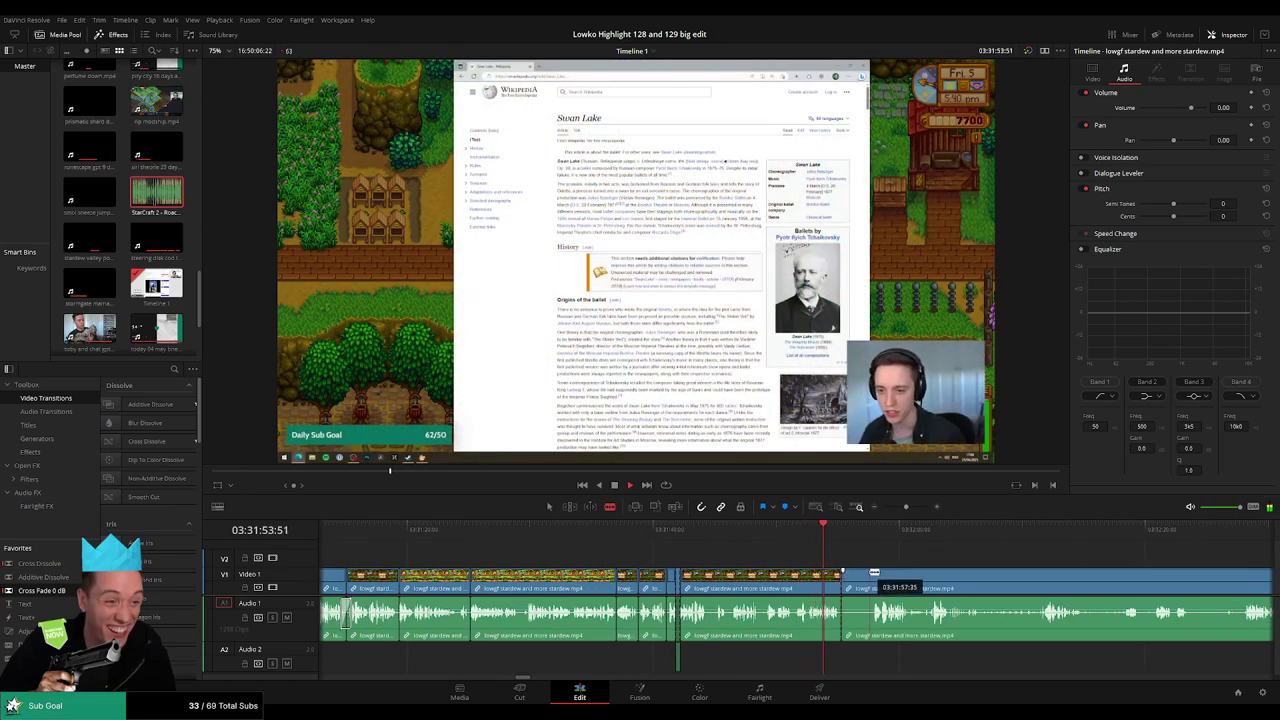
pyautogui.click(873, 575)
pyautogui.press('a')
pyautogui.click(859, 578)
pyautogui.press('Delete')
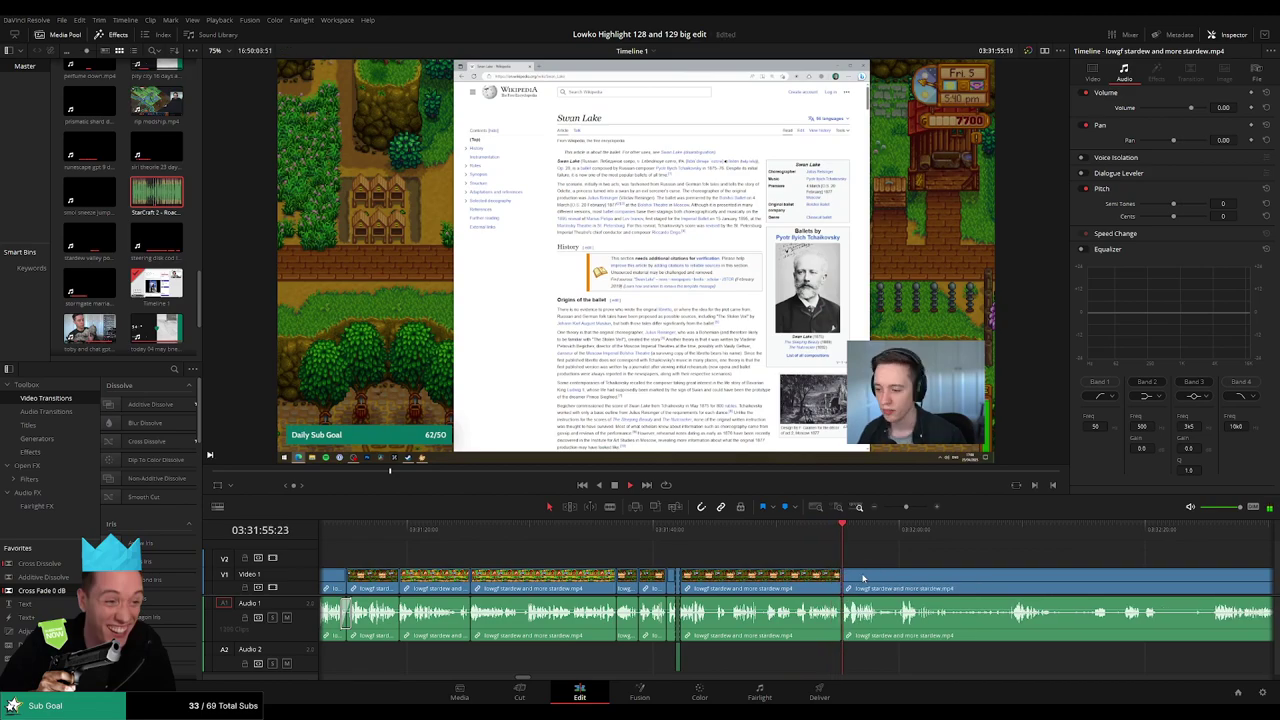
# - Split the Stardew clip at about 03:32:04 and 03:32:09 and ripple-delete the quiet piece between the cuts
pyautogui.moveTo(923, 571); pyautogui.dragTo(683, 567)
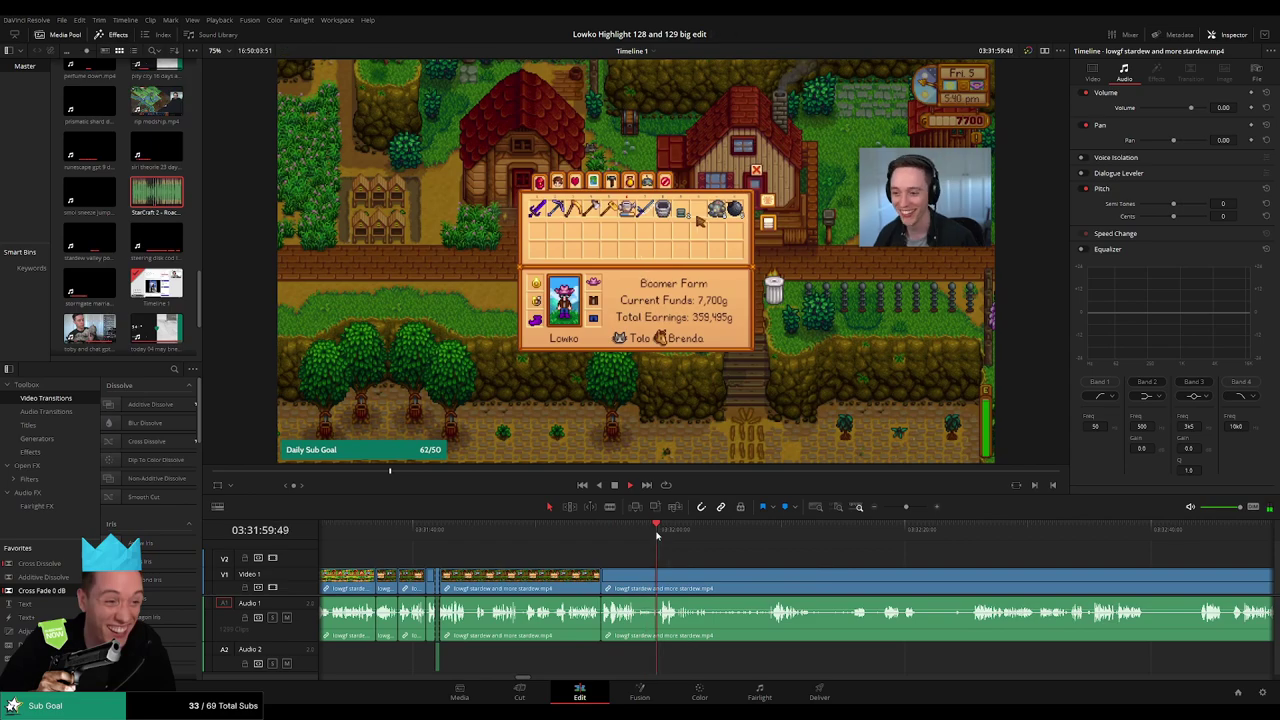
pyautogui.hscroll(3, 725, 568)
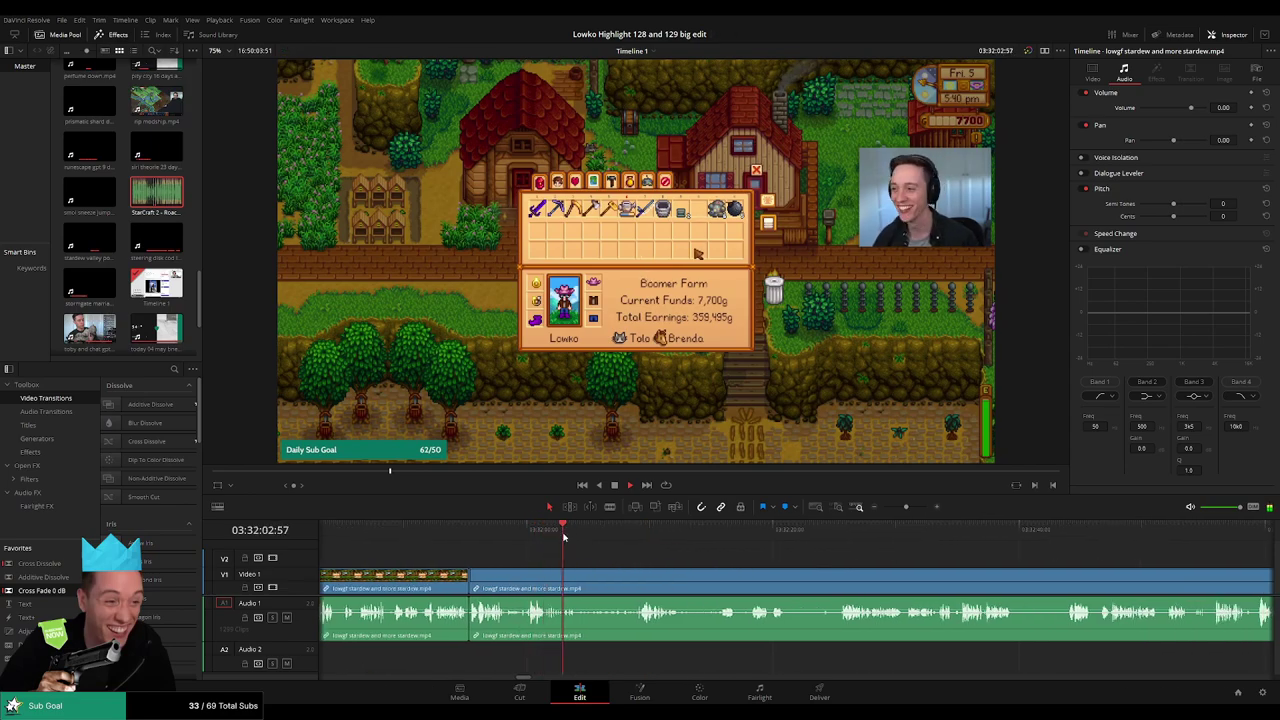
pyautogui.press('b')
pyautogui.click(576, 579)
pyautogui.click(637, 532)
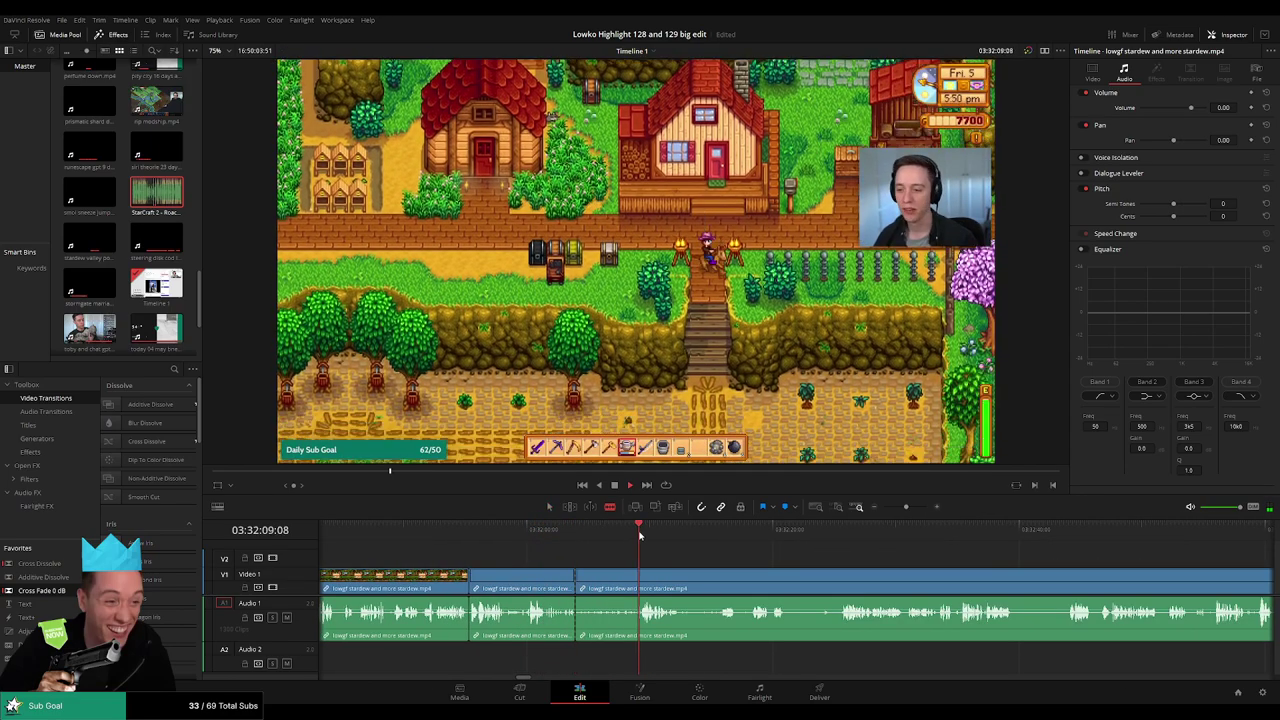
pyautogui.scroll(2, 628, 553)
pyautogui.click(787, 573)
pyautogui.press('a')
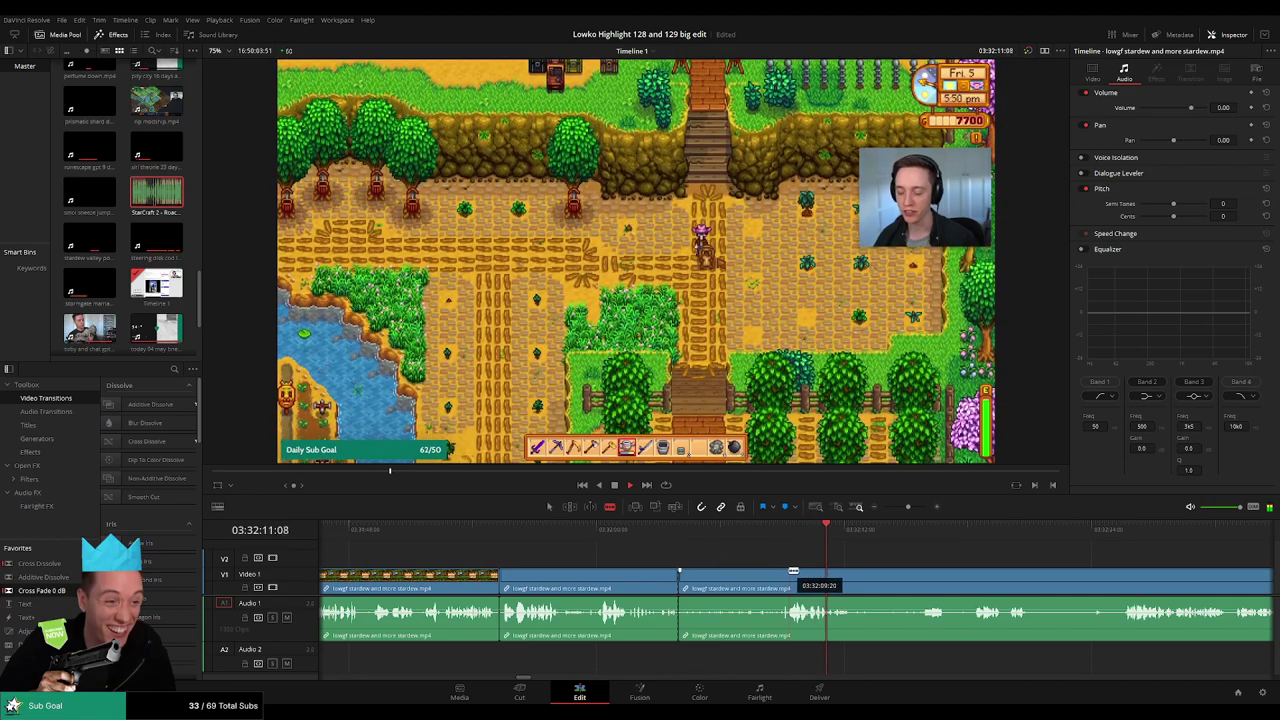
pyautogui.click(770, 582)
pyautogui.press('Delete')
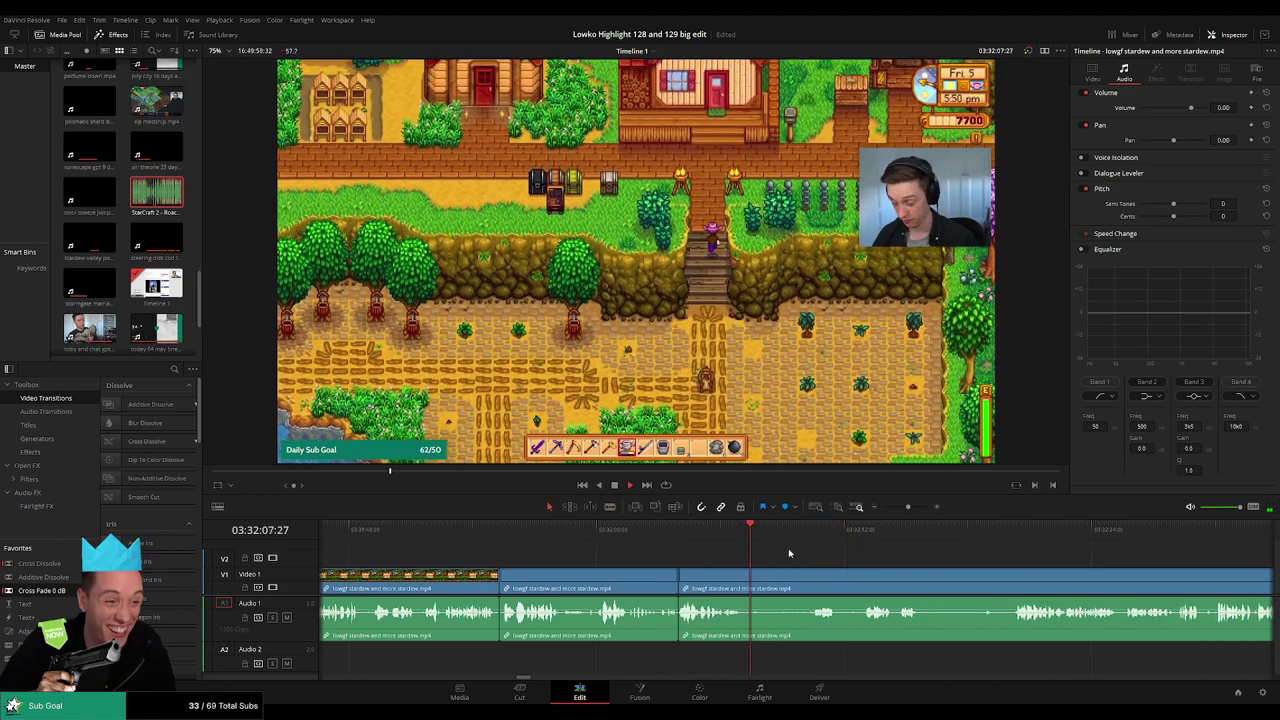
# - Remove the silence between about 03:32:07 and 03:32:10 from the Stardew clip and close the gap
pyautogui.click(803, 535)
pyautogui.press('b')
pyautogui.click(740, 582)
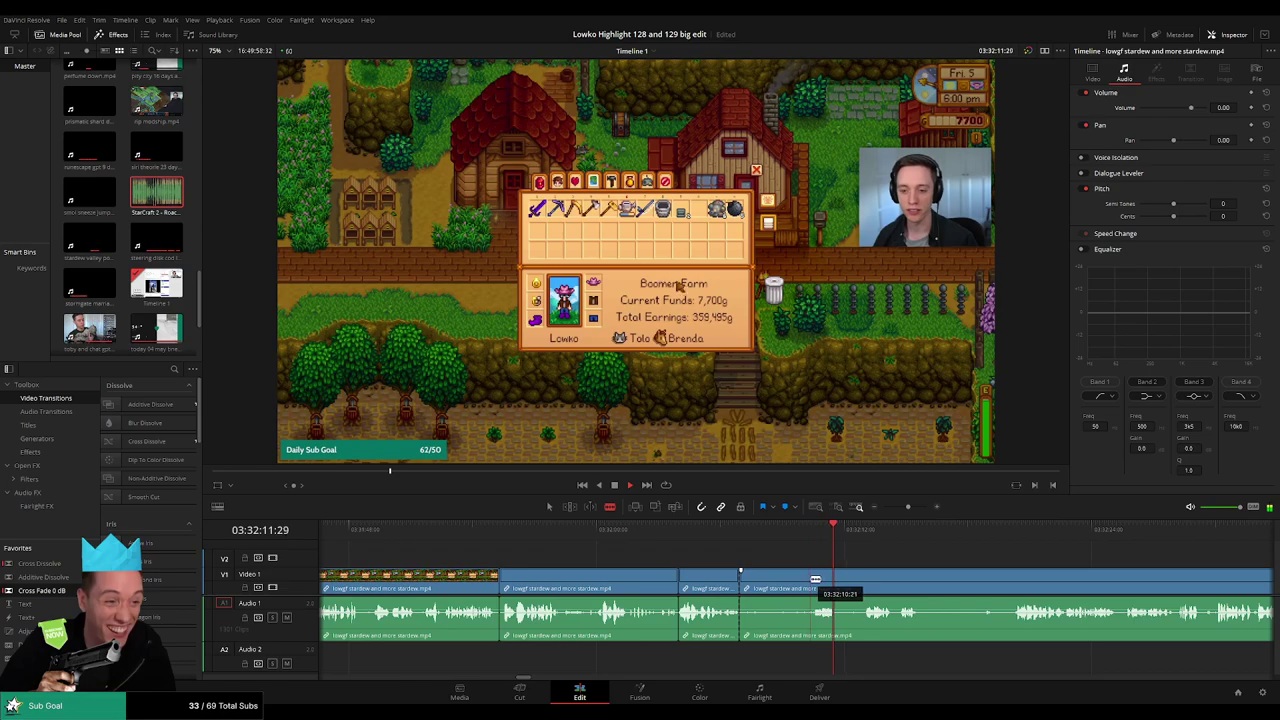
pyautogui.press('a')
pyautogui.click(786, 583)
pyautogui.press('Delete')
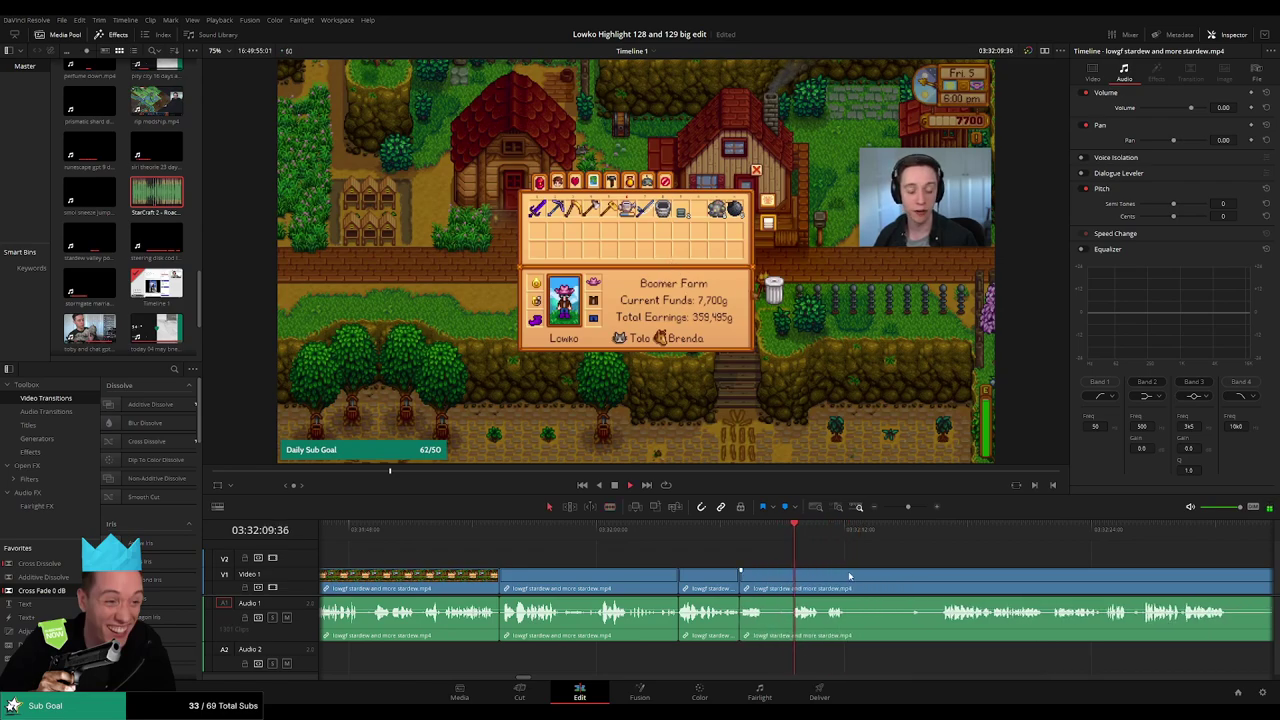
# - Ripple-delete the short silent piece from about 03:32:08 to 03:32:09 and split the footage at about 03:32:12
pyautogui.hscroll(2, 849, 577)
pyautogui.click(575, 577)
pyautogui.click(602, 575)
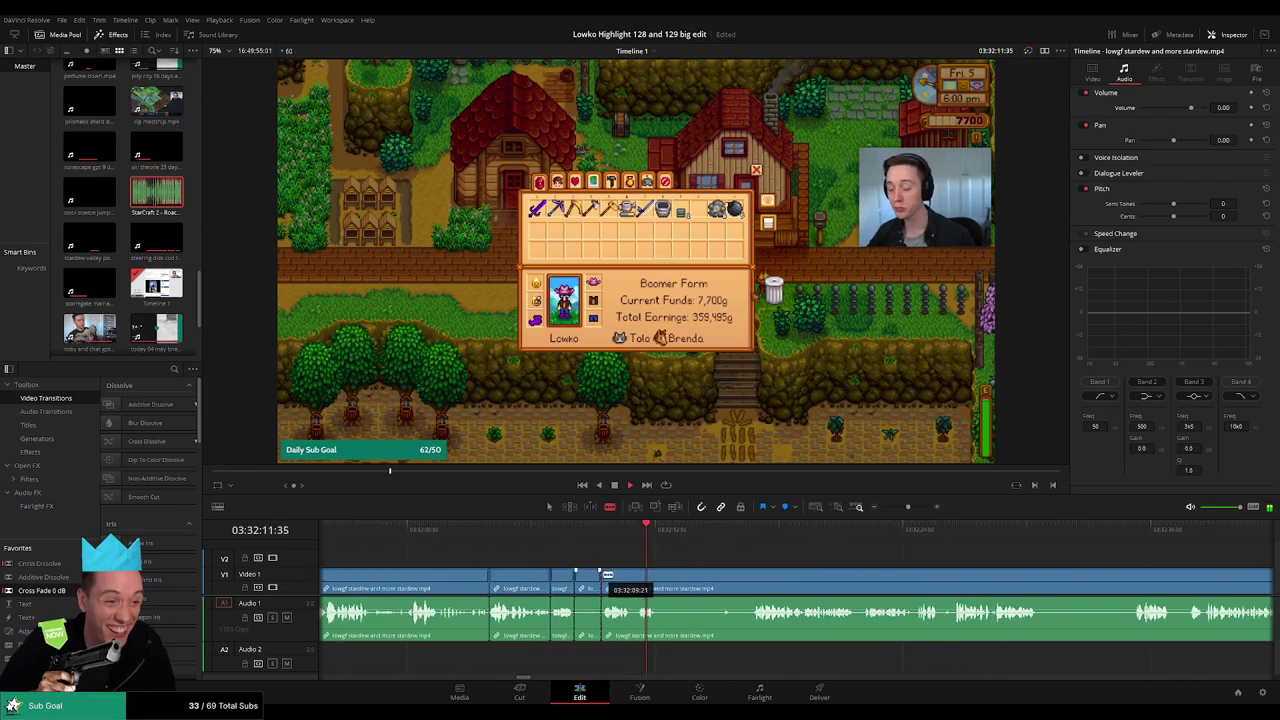
pyautogui.click(661, 576)
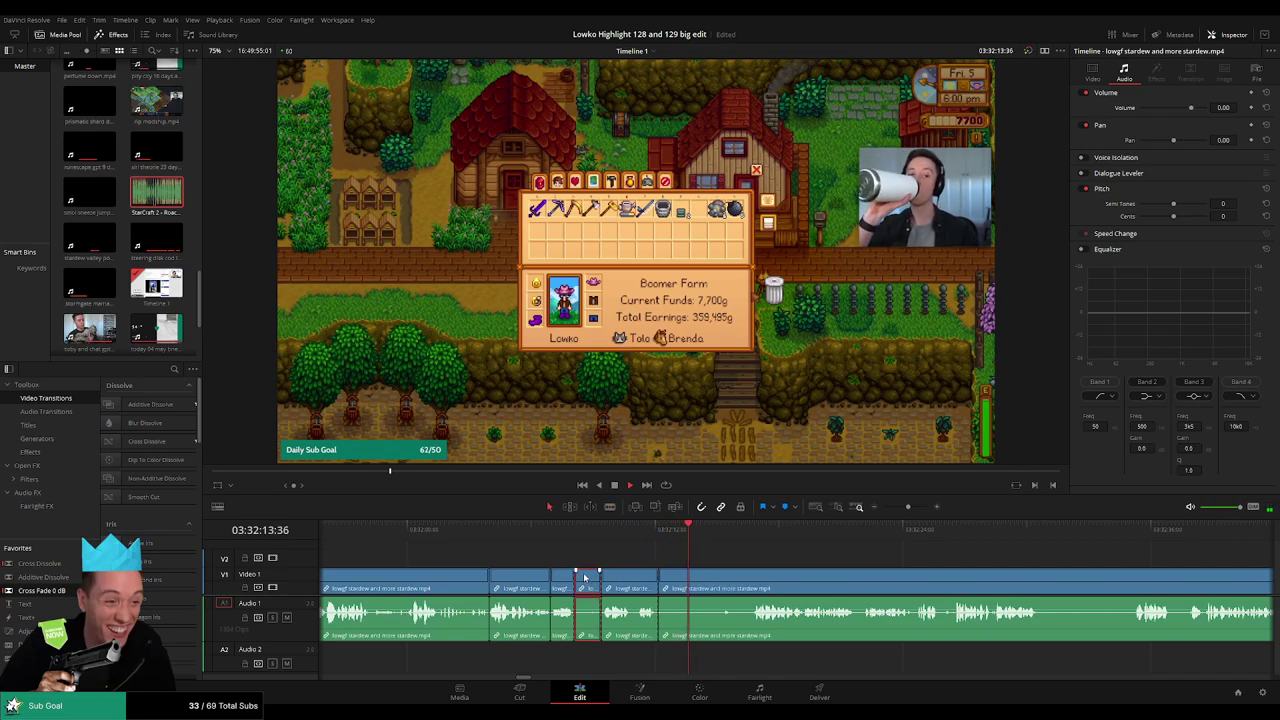
pyautogui.press('Delete')
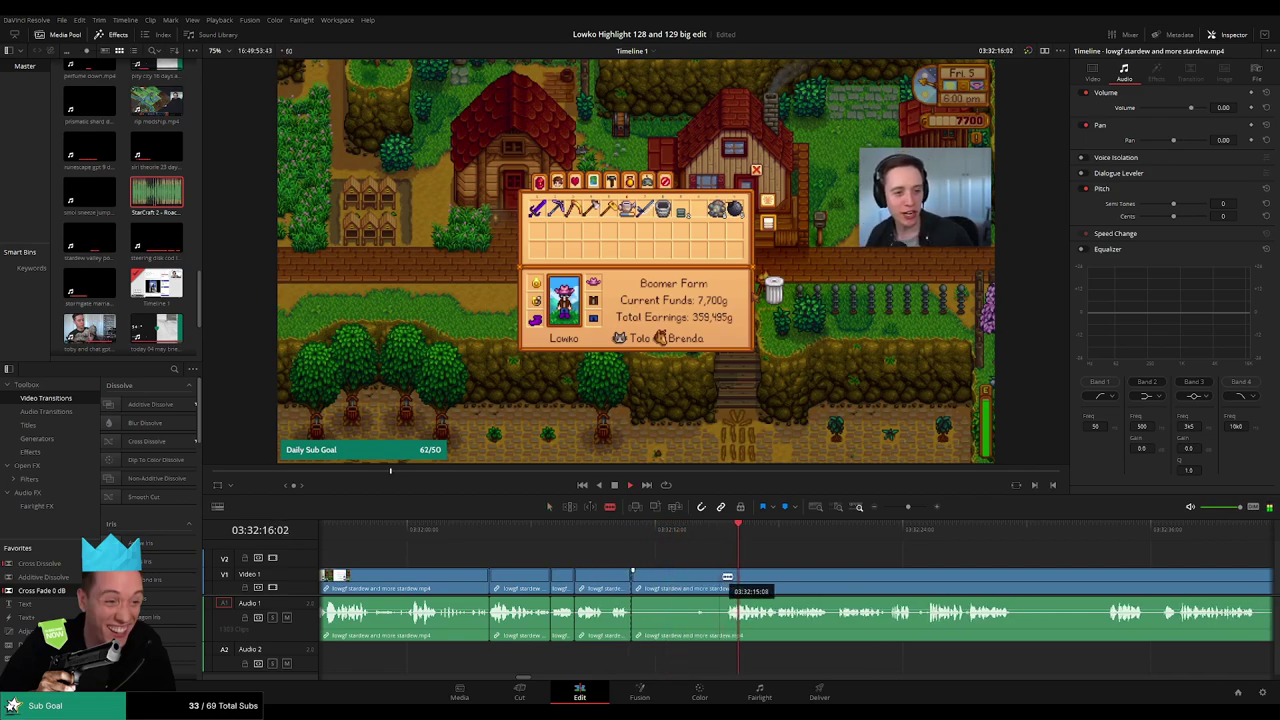
# - Split the footage at about 03:32:15 and ripple-delete the silent piece between the preceding cut and that point
pyautogui.click(726, 578)
pyautogui.press('a')
pyautogui.click(710, 585)
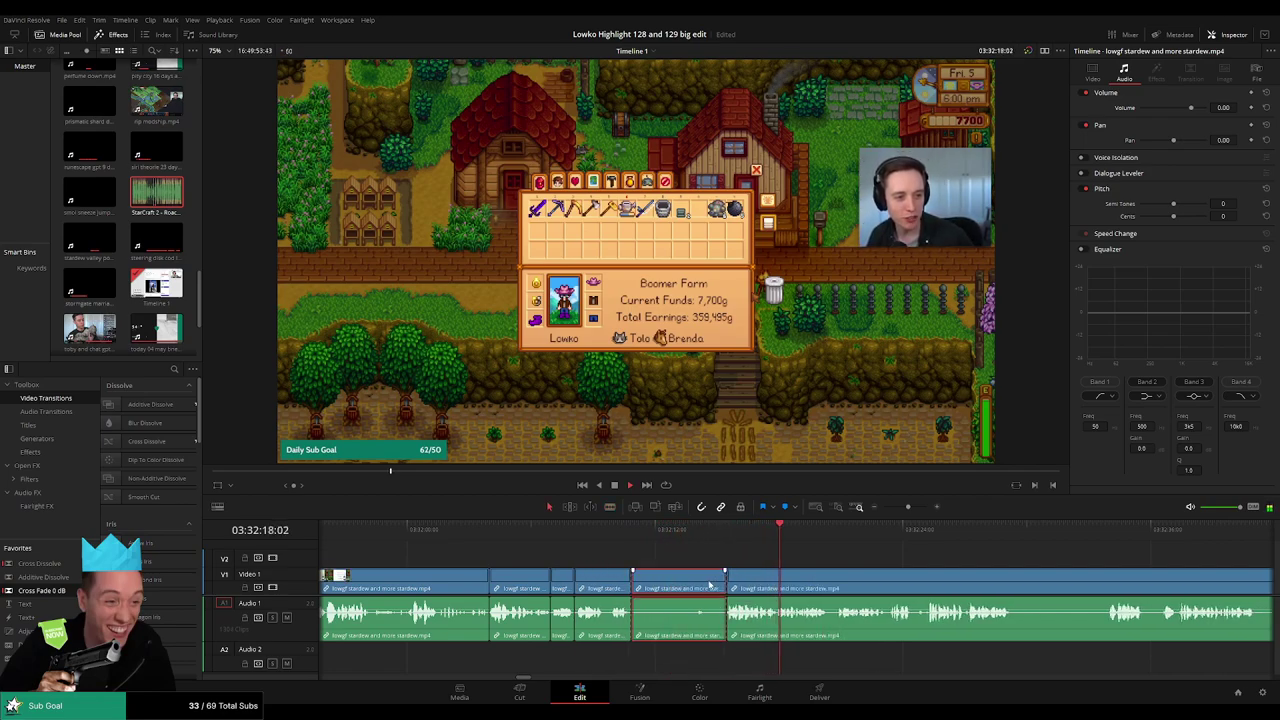
pyautogui.press('Delete')
# - Cut out the silent stretch from about 03:32:25 to 03:32:29 and close the gap
pyautogui.hscroll(6, 655, 573)
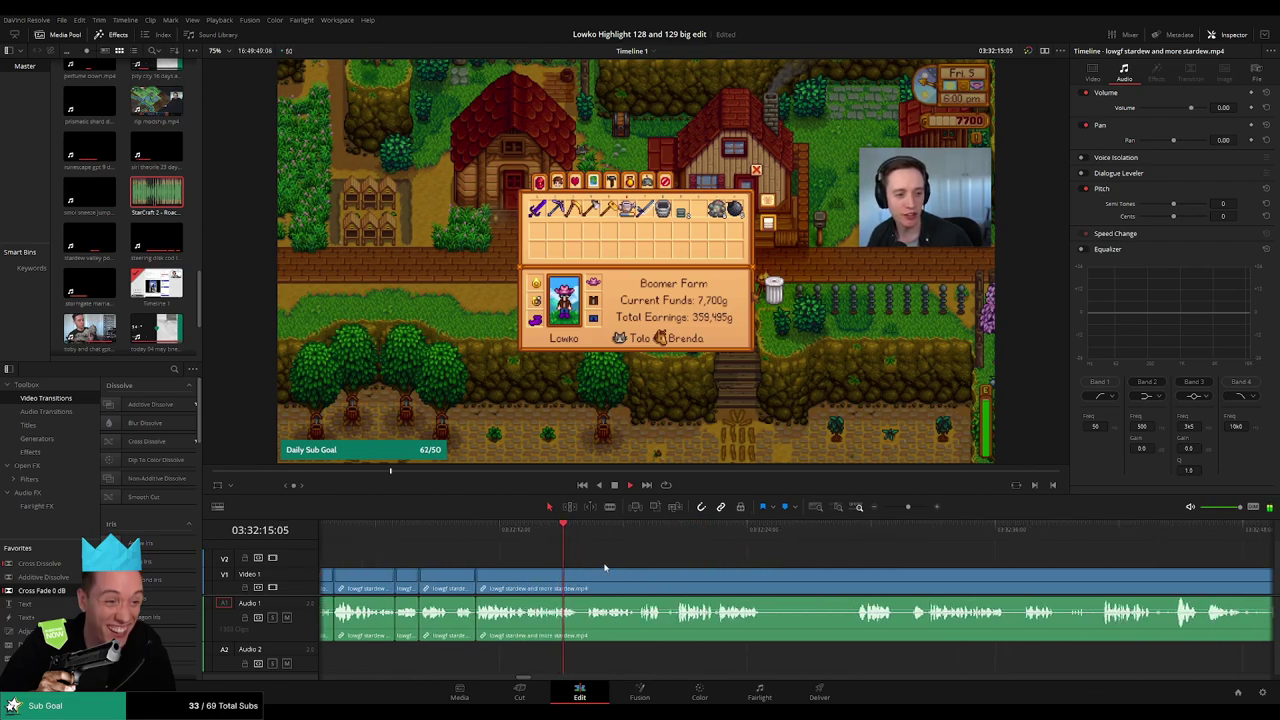
pyautogui.hscroll(4, 608, 566)
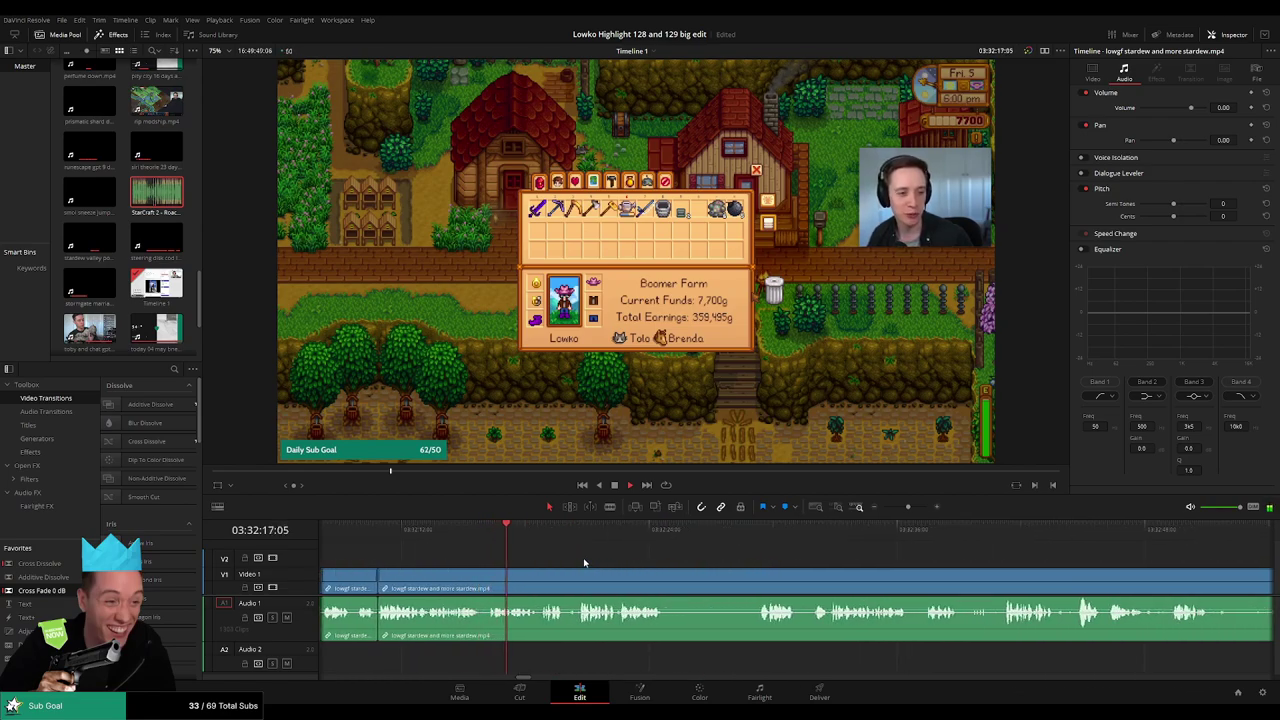
pyautogui.hscroll(2, 651, 571)
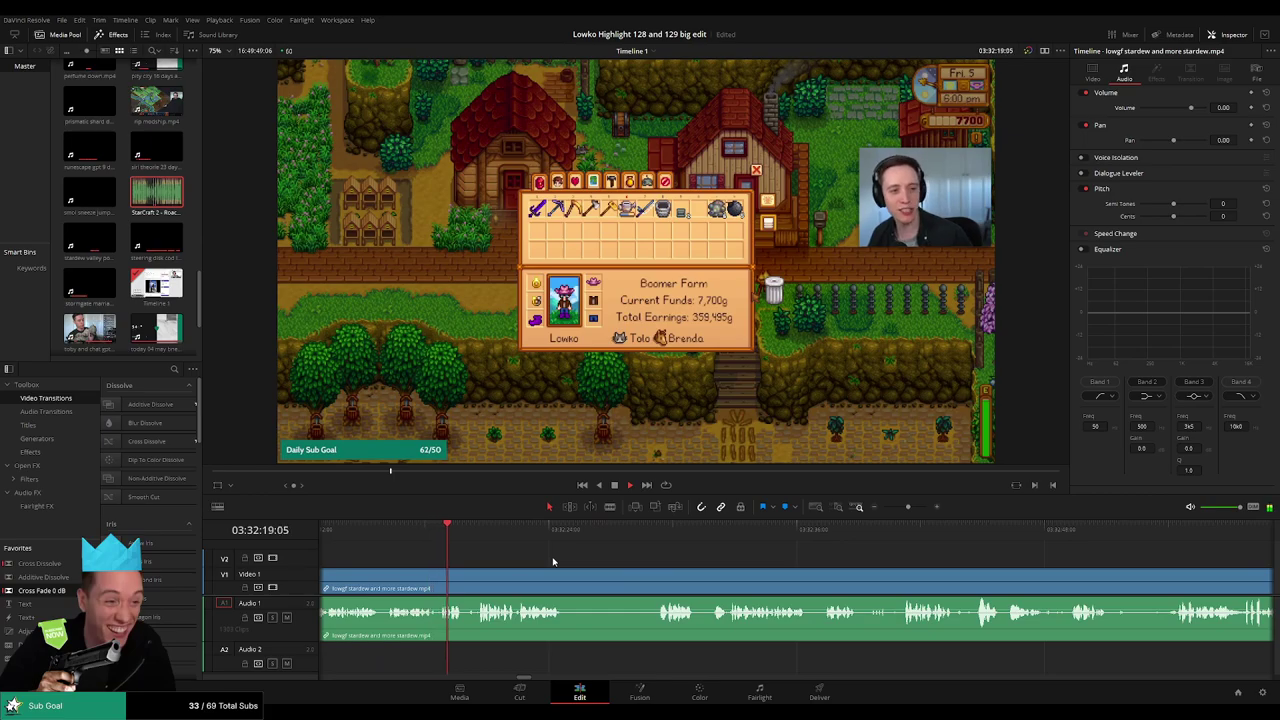
pyautogui.hscroll(1, 550, 558)
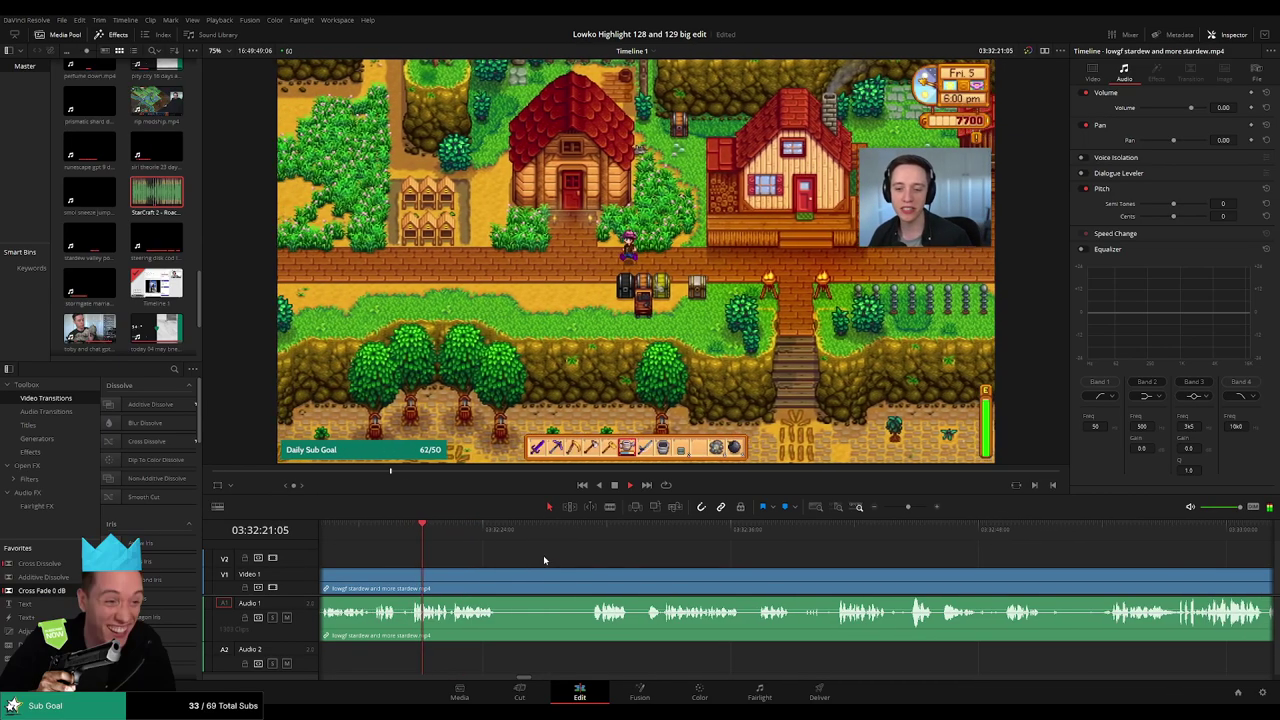
pyautogui.click(501, 577)
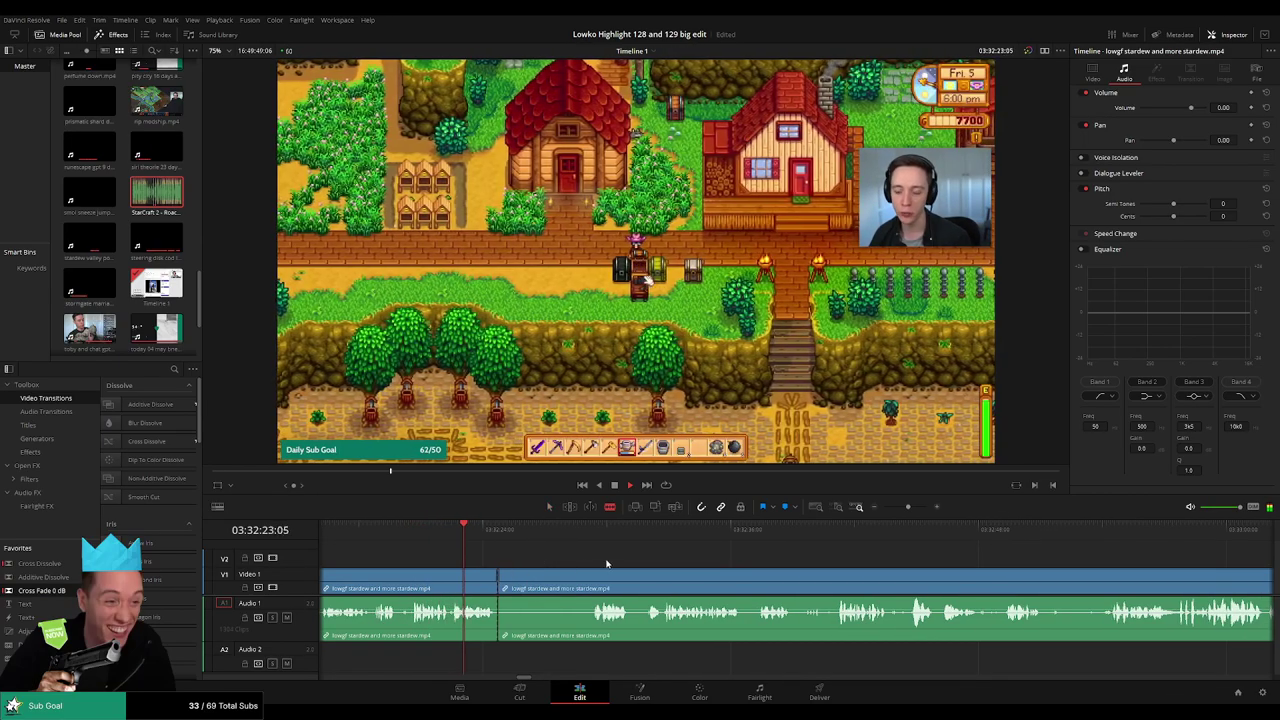
pyautogui.hscroll(1, 548, 557)
pyautogui.click(520, 532)
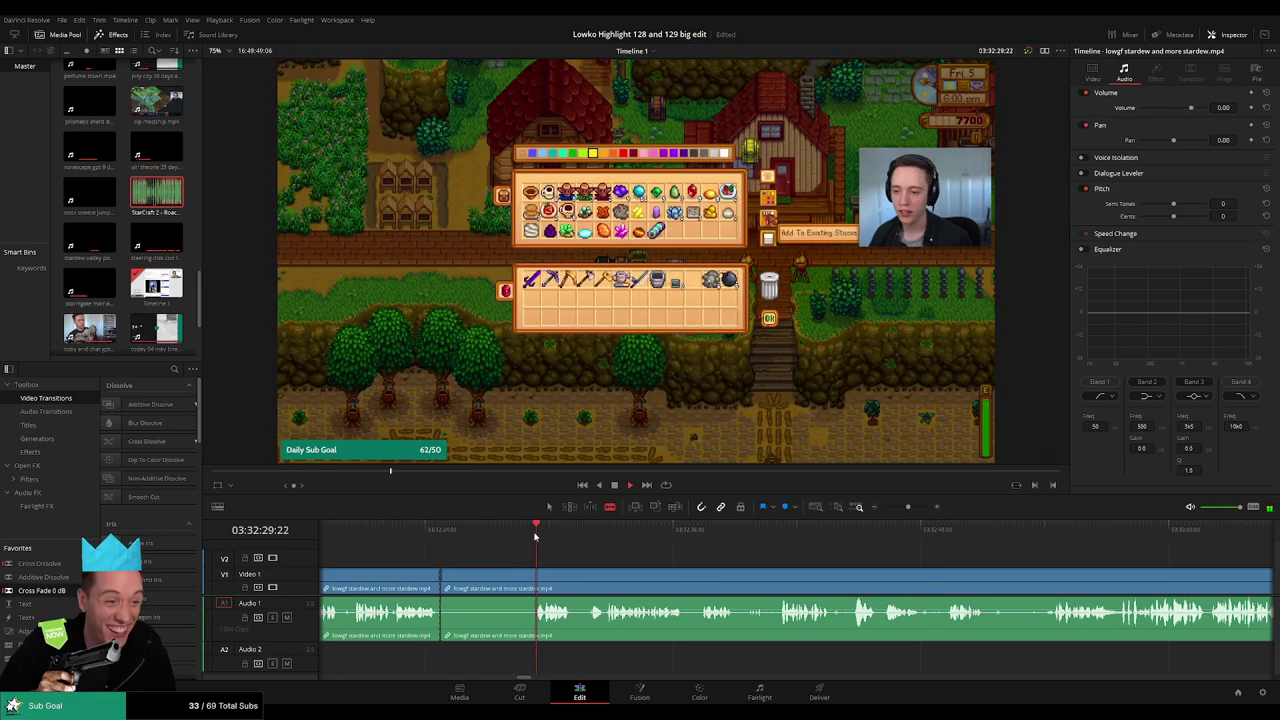
pyautogui.click(533, 573)
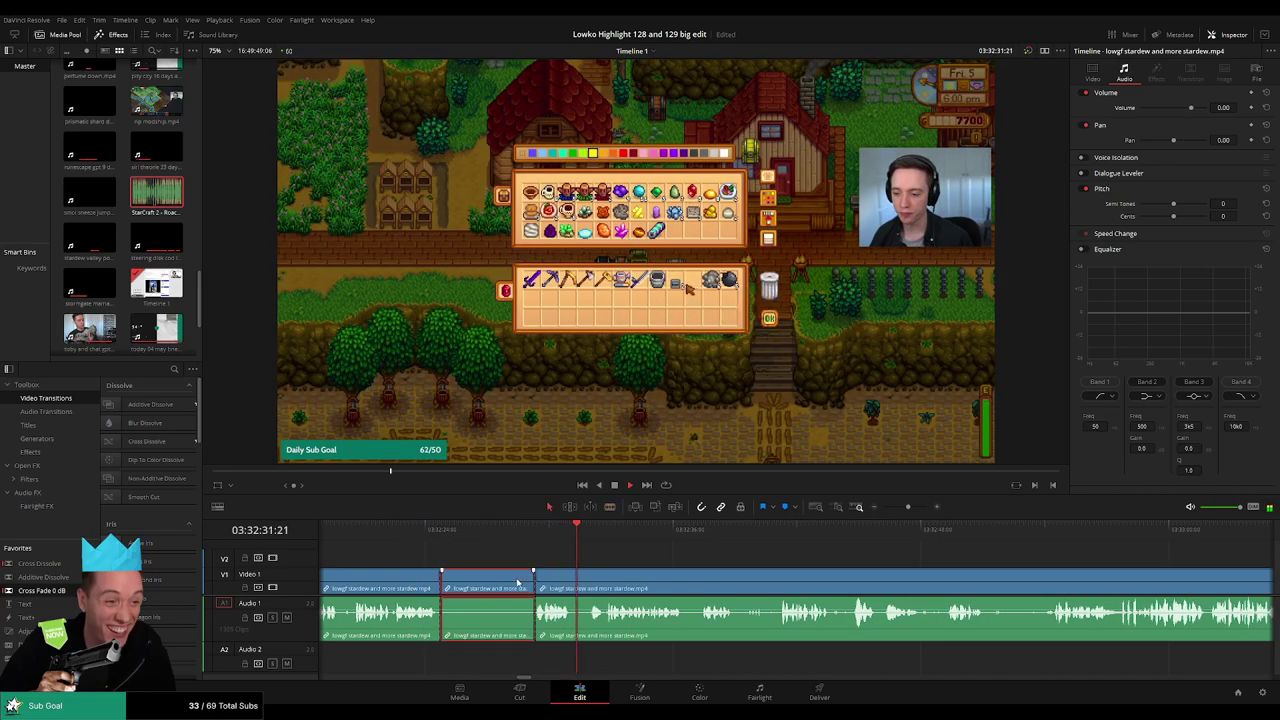
pyautogui.press('Delete')
# - Split the footage at about 03:32:26 and 03:32:28 and ripple-delete the piece between the cuts
pyautogui.press('b')
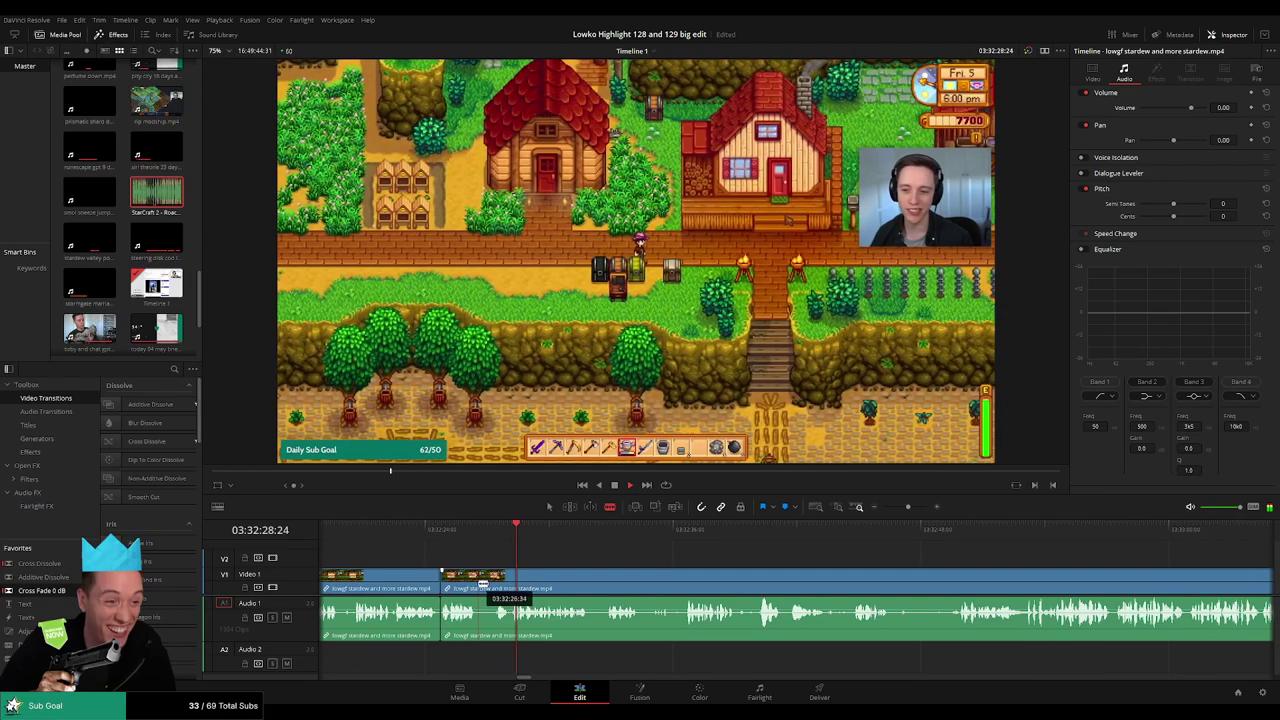
pyautogui.click(477, 575)
pyautogui.click(512, 575)
pyautogui.press('a')
pyautogui.click(494, 579)
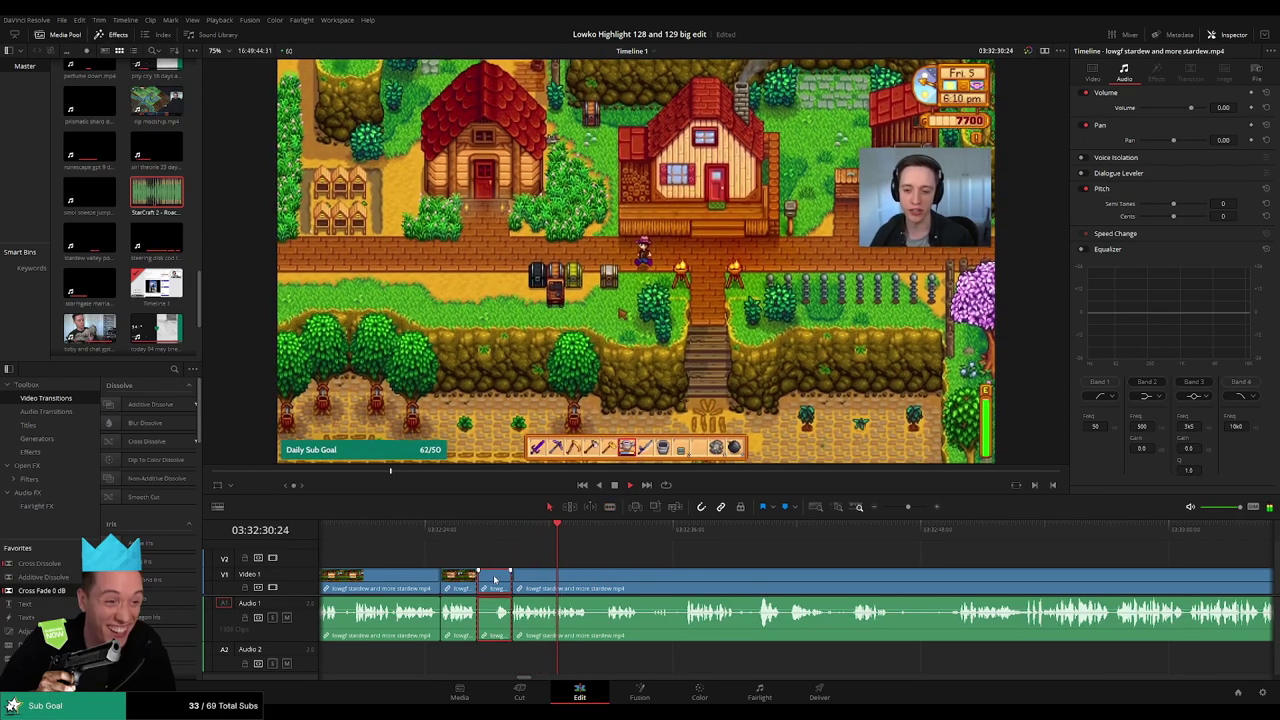
pyautogui.press('Delete')
# - Remove the short pause from about 03:32:30 to 03:32:31 in the chest inventory footage and close the gap
pyautogui.moveTo(582, 549); pyautogui.dragTo(506, 543)
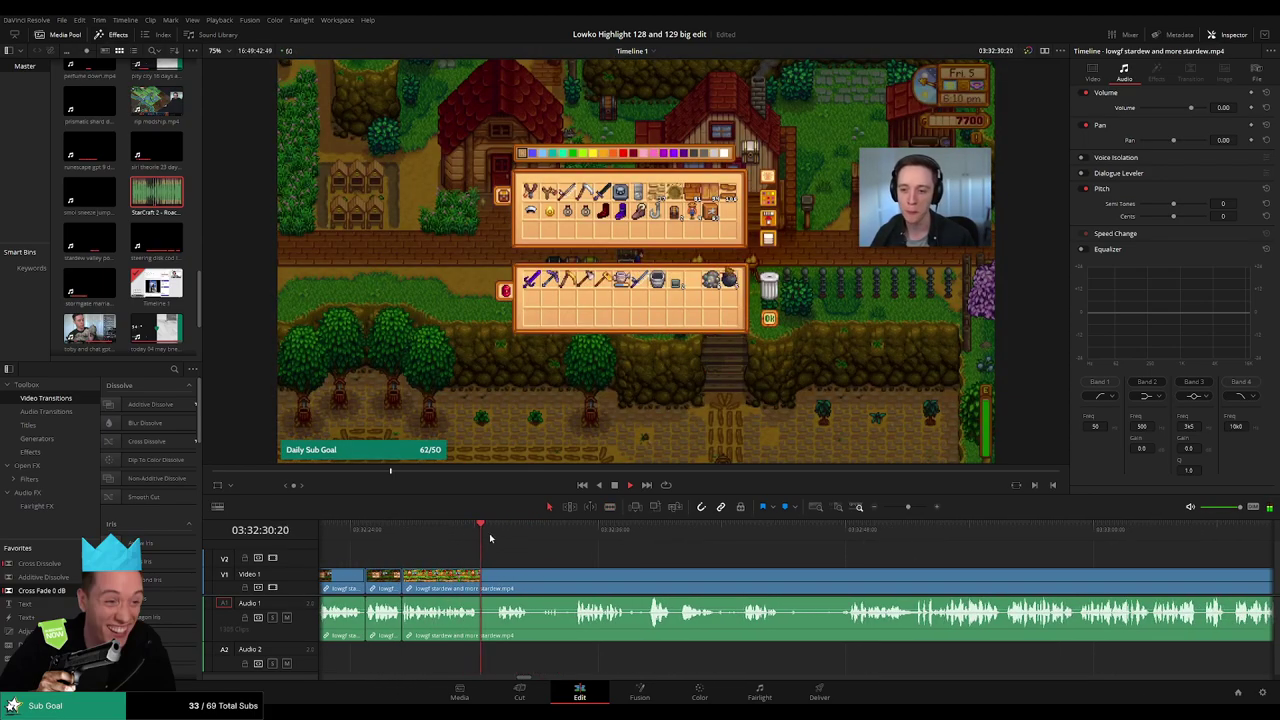
pyautogui.click(481, 575)
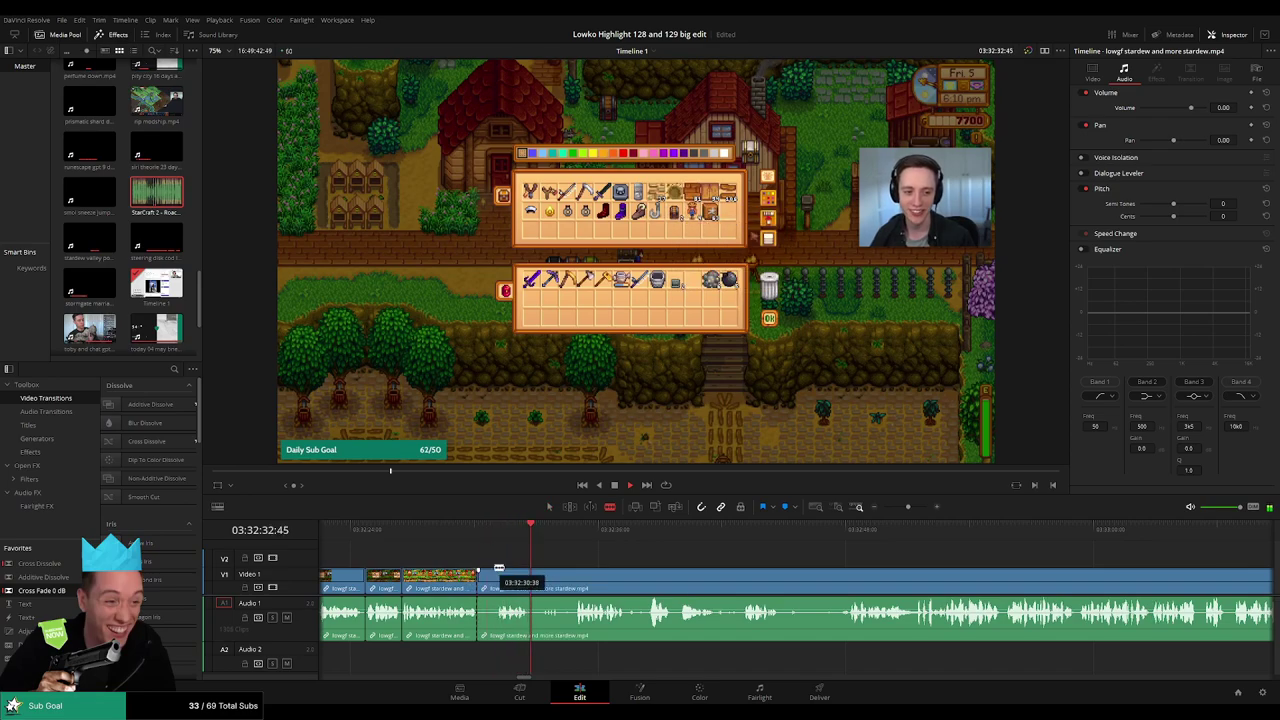
pyautogui.click(499, 575)
pyautogui.press('a')
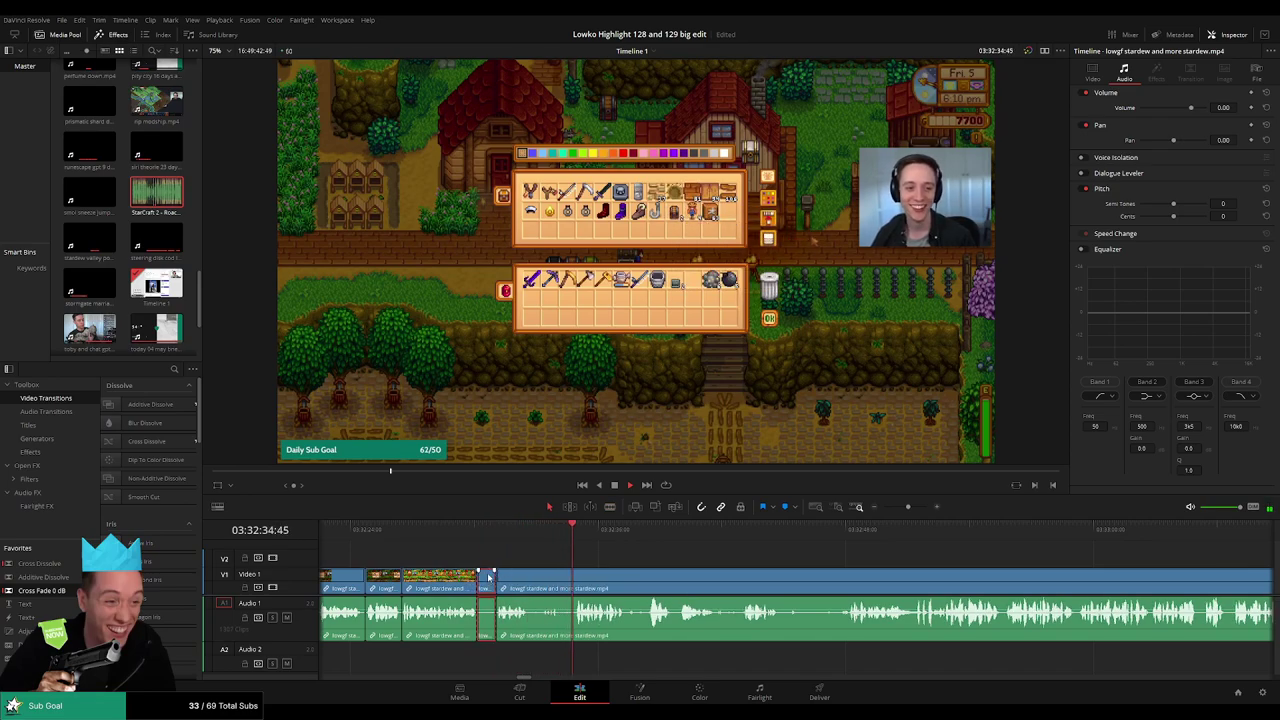
pyautogui.press('Delete')
# - Cut out the silence from about 03:32:43 to 03:32:47 and close the gap
pyautogui.moveTo(664, 562); pyautogui.dragTo(580, 557)
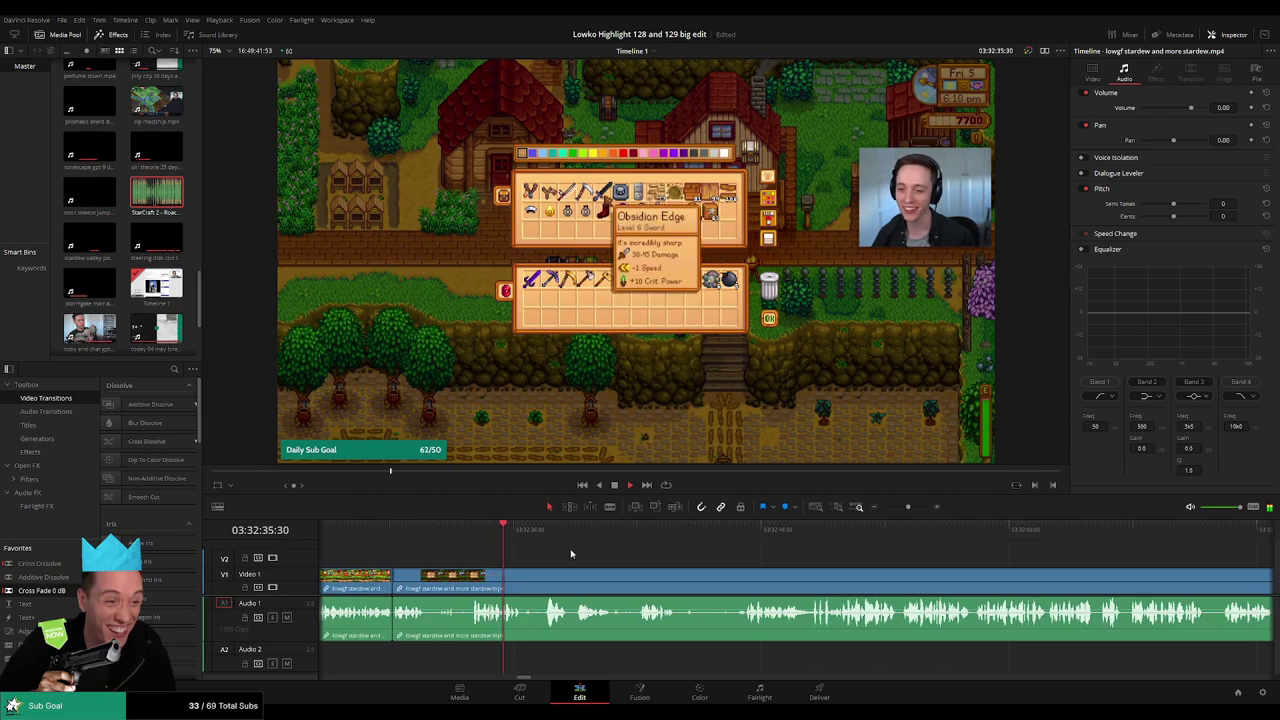
pyautogui.click(534, 533)
pyautogui.hscroll(3, 544, 540)
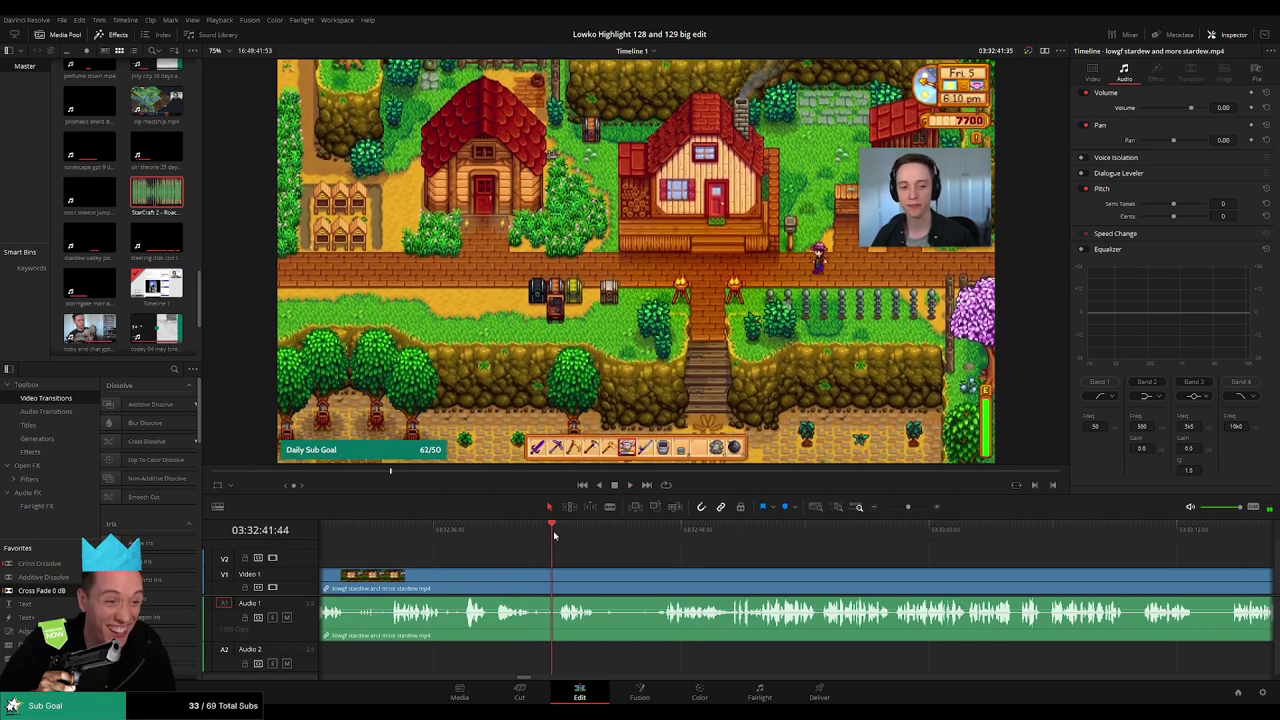
pyautogui.press('b')
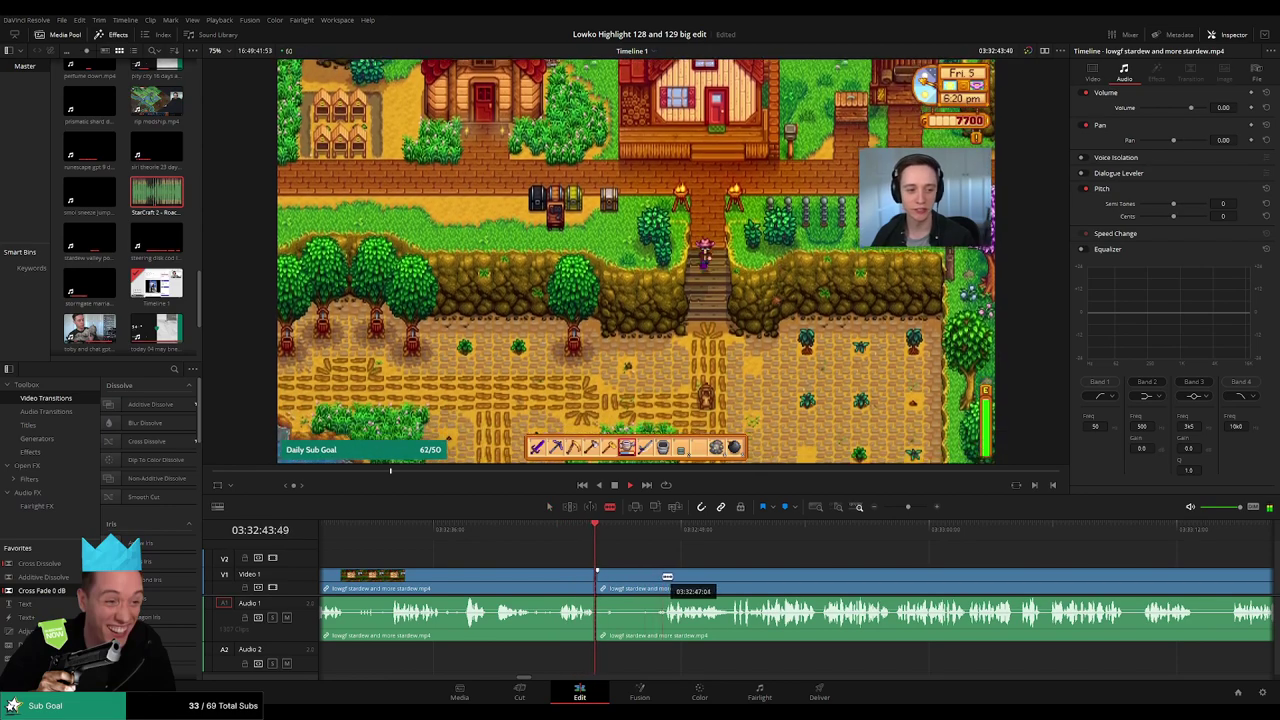
pyautogui.hotkey('ctrl', 'b')
pyautogui.click(668, 577)
pyautogui.press('a')
pyautogui.click(655, 582)
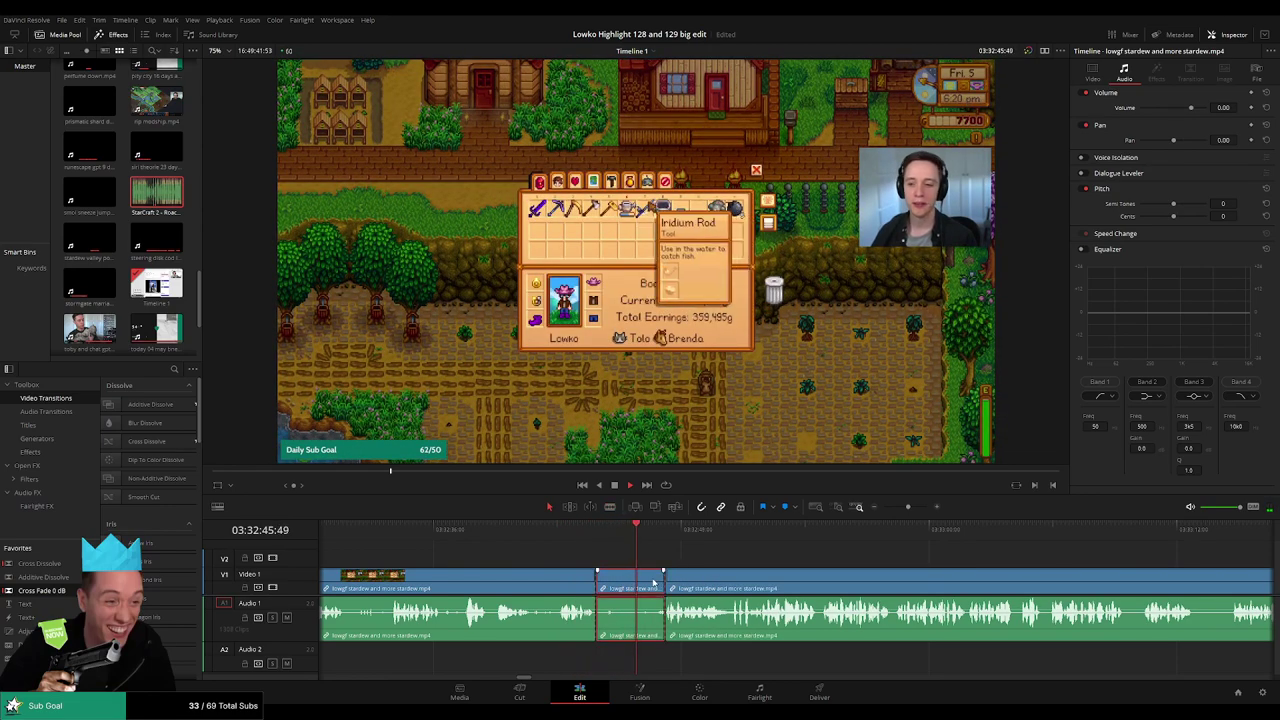
pyautogui.press('Delete')
pyautogui.moveTo(712, 581); pyautogui.dragTo(544, 568)
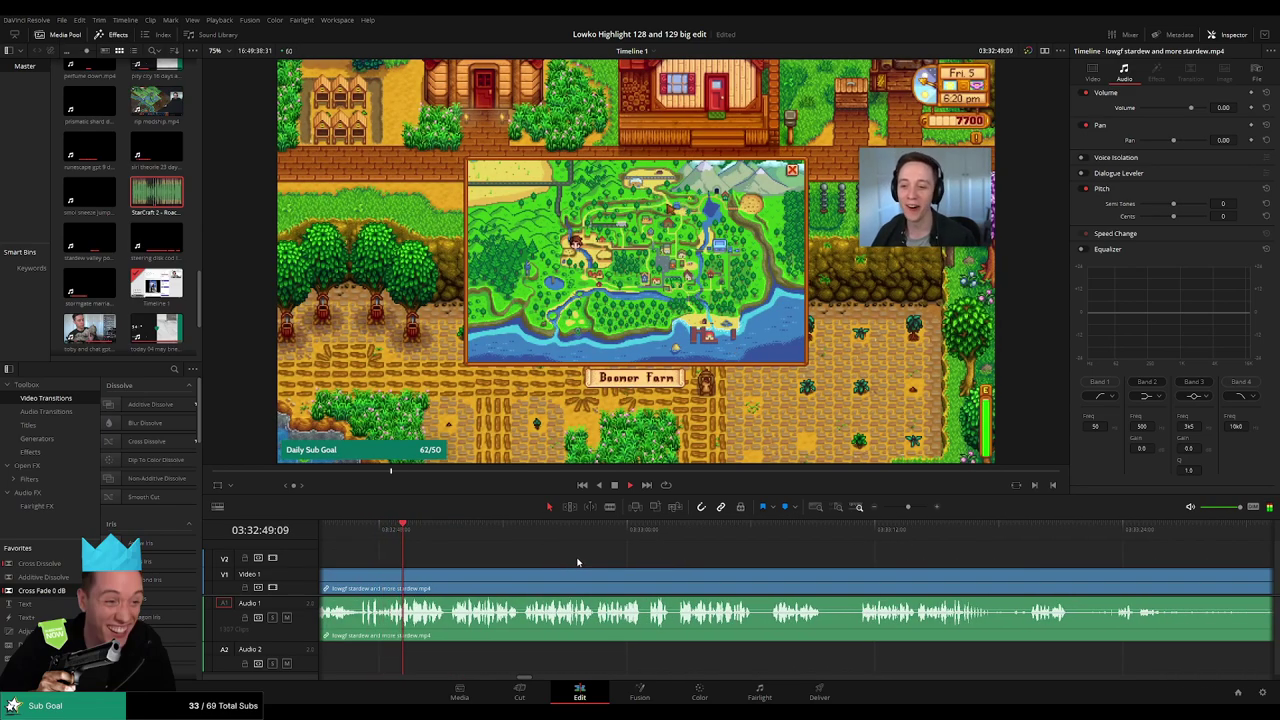
# - Isolate the short word between about 03:32:48:40 and 03:32:49:06 with two cuts and silence its audio on Audio 1
pyautogui.click(392, 535)
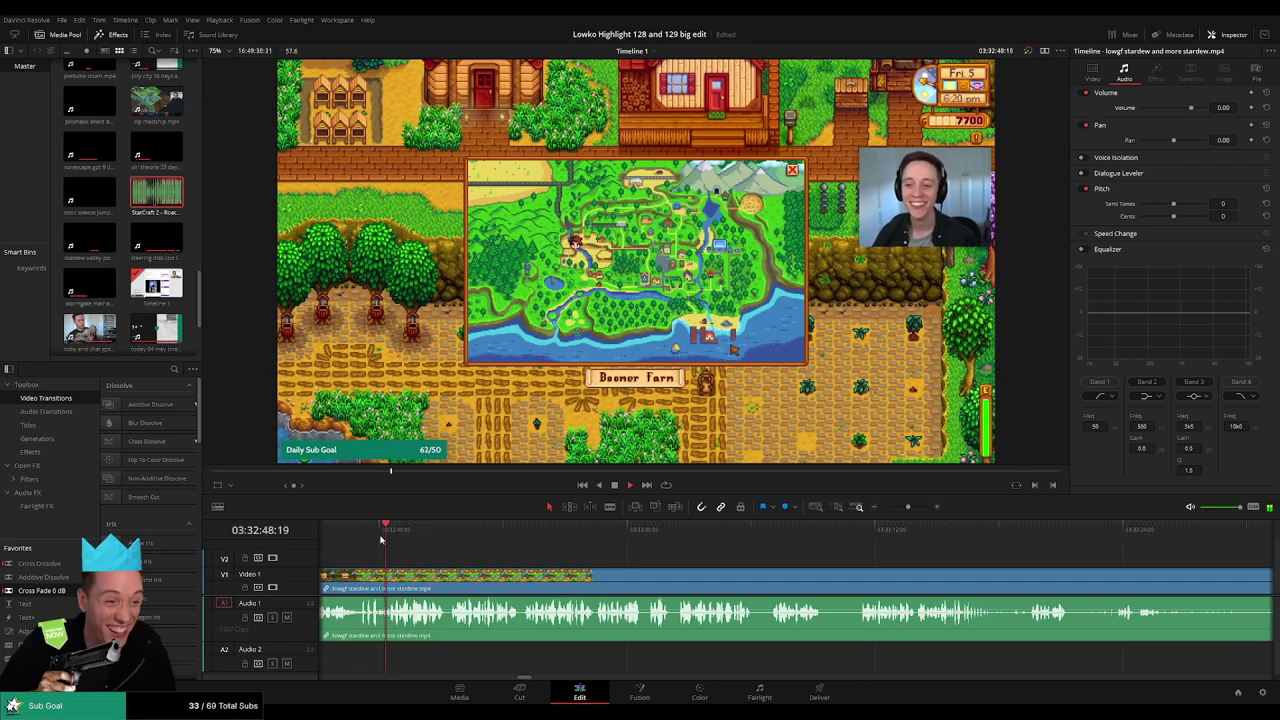
pyautogui.press('b')
pyautogui.click(395, 580)
pyautogui.press('space')
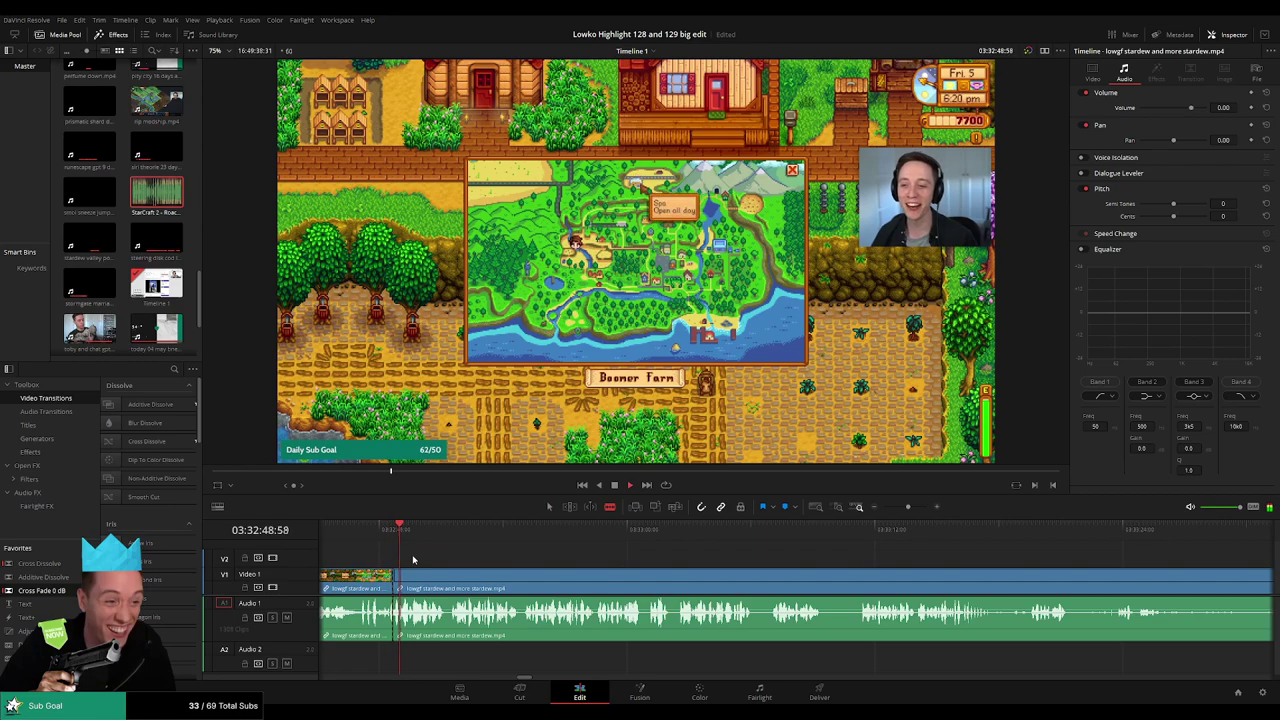
pyautogui.press('space')
pyautogui.scroll(-5, 680, 571)
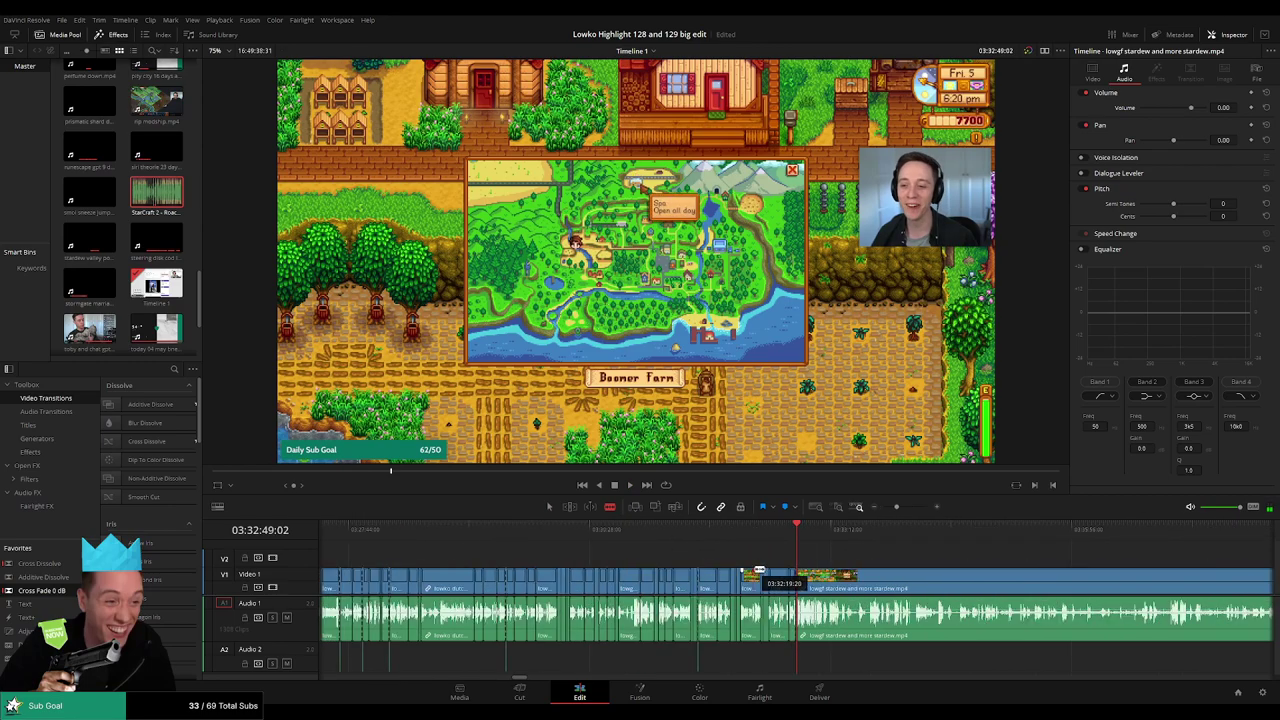
pyautogui.click(918, 508)
pyautogui.moveTo(919, 509); pyautogui.dragTo(920, 509)
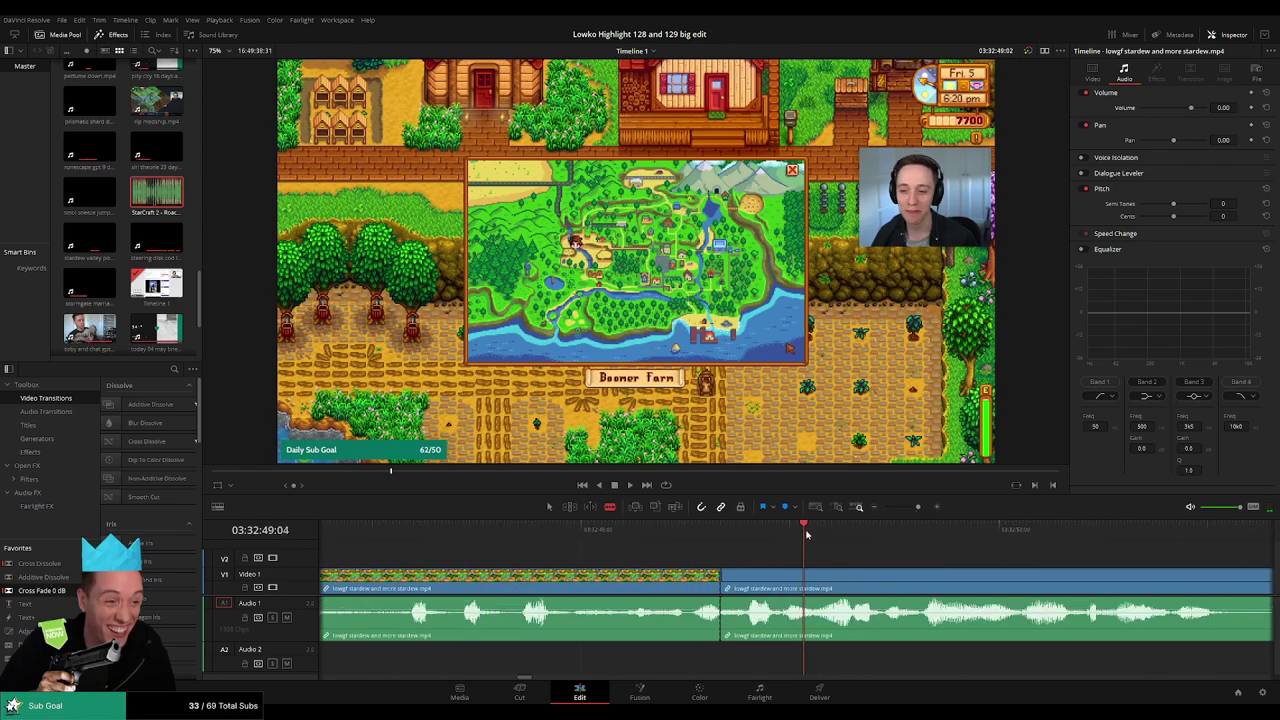
pyautogui.click(812, 588)
pyautogui.press('a')
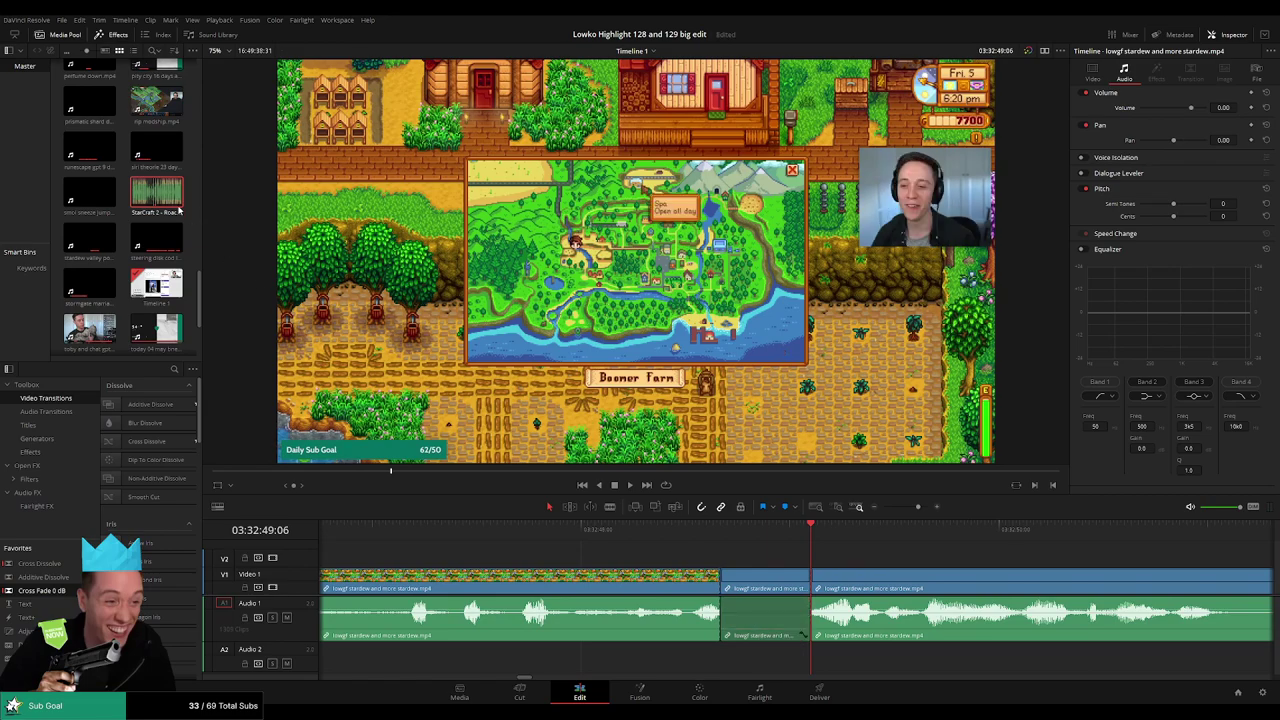
# - Cover the silenced word on Audio 2 with StarCraft 2 - Roach Quotes.mp3, trimmed to the piece's length and set to volume -27
pyautogui.moveTo(179, 210); pyautogui.dragTo(724, 657)
pyautogui.moveTo(876, 669); pyautogui.dragTo(807, 667)
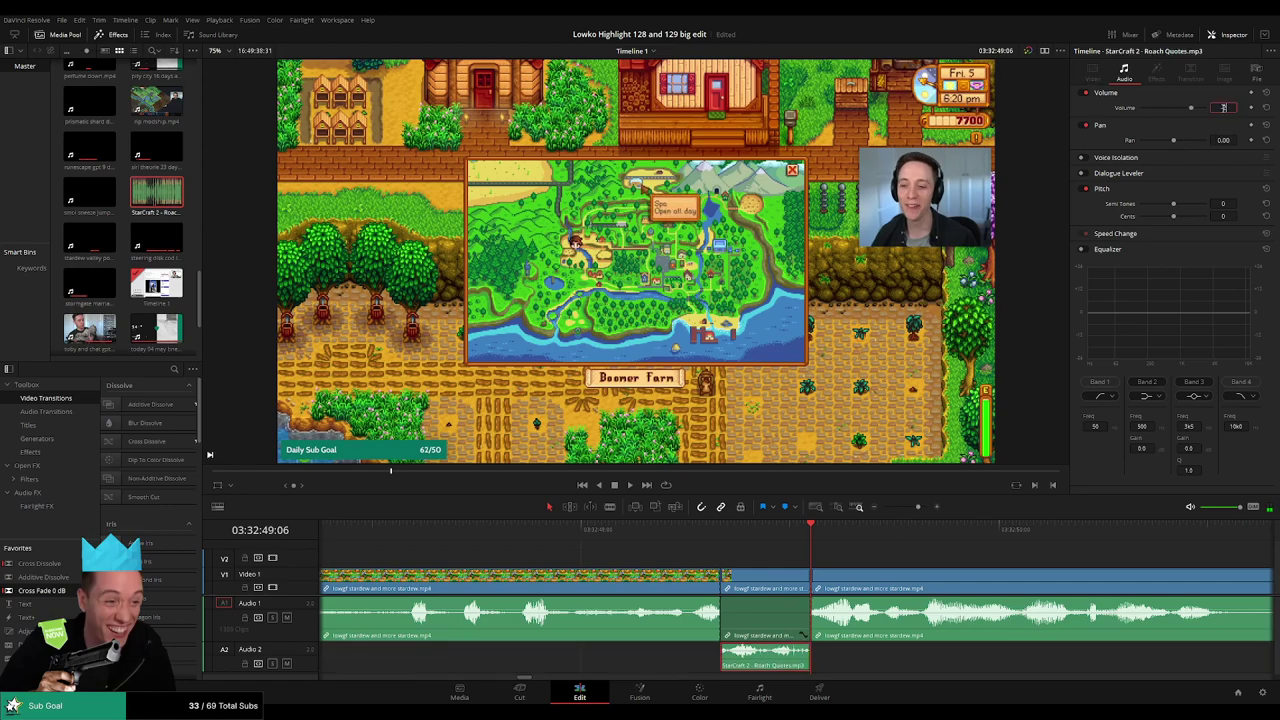
pyautogui.press('Return')
pyautogui.press('space')
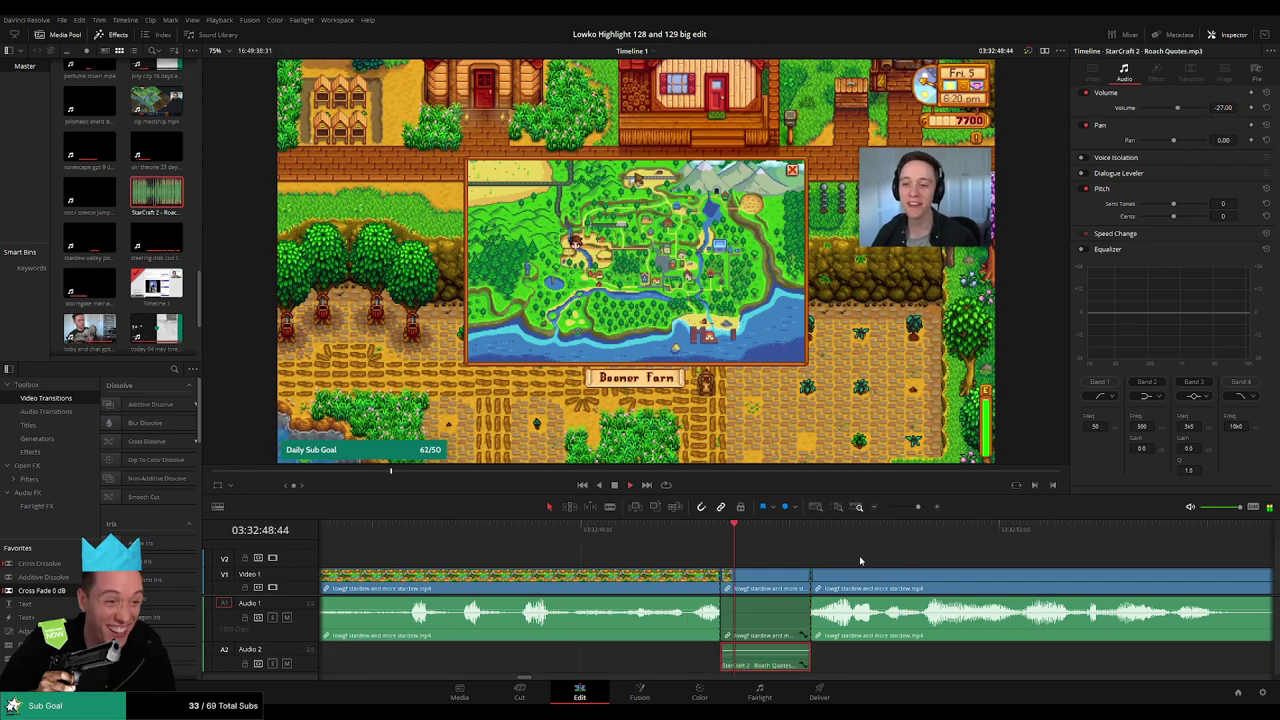
# - Silence the short word at about 03:33:04 and cover it on Audio 2 with StarCraft 2 - Roach Quotes.mp3 at volume -27
pyautogui.moveTo(919, 508); pyautogui.dragTo(909, 508)
pyautogui.click(868, 556)
pyautogui.moveTo(811, 558); pyautogui.dragTo(753, 559)
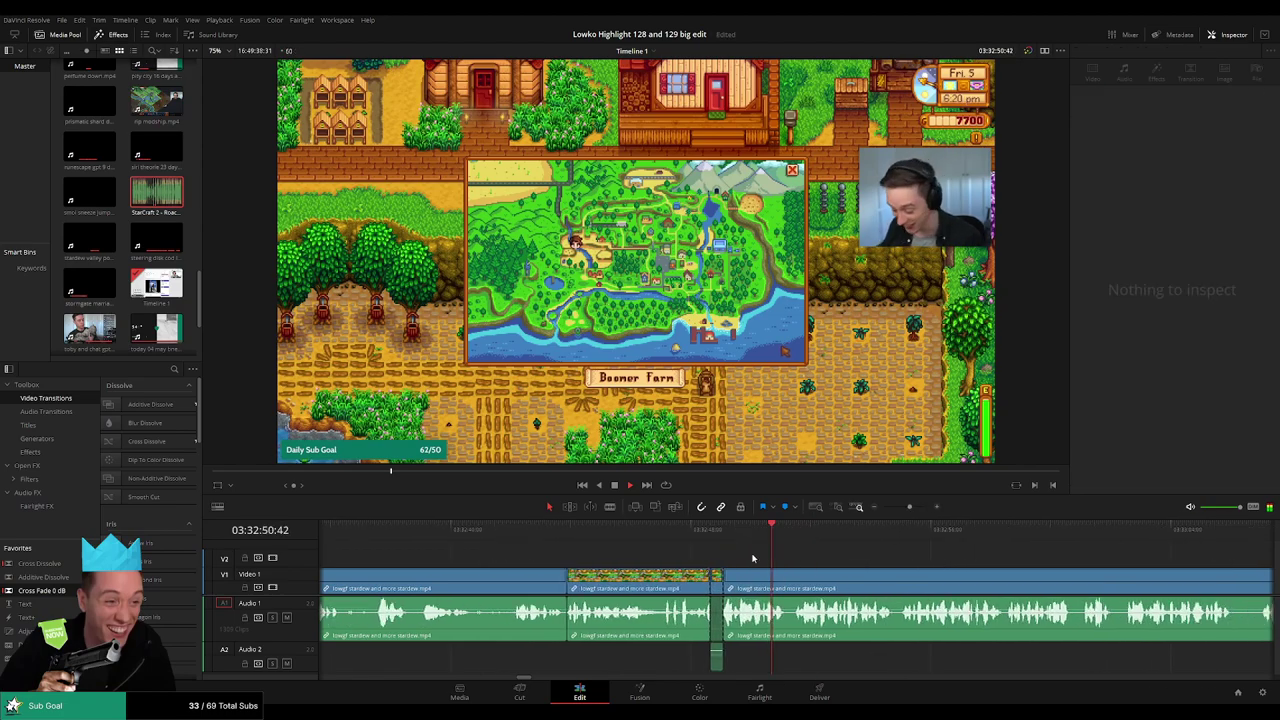
pyautogui.hscroll(3, 748, 558)
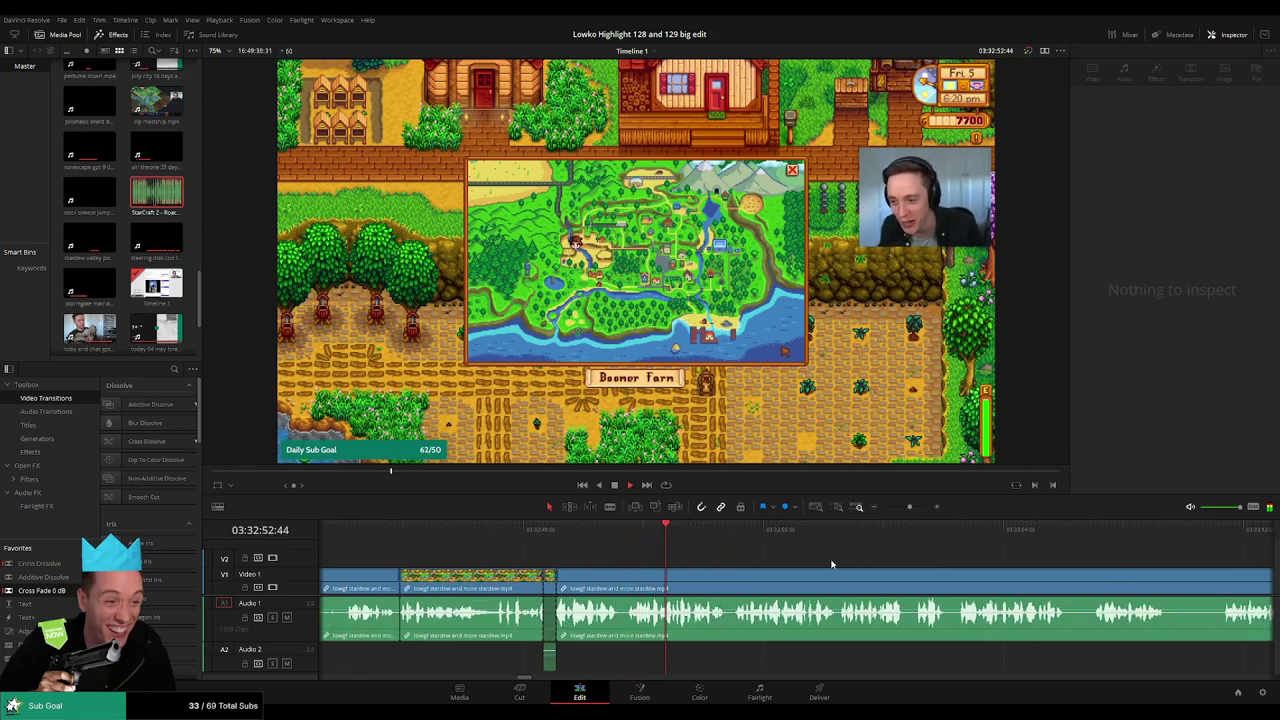
pyautogui.hscroll(3, 713, 550)
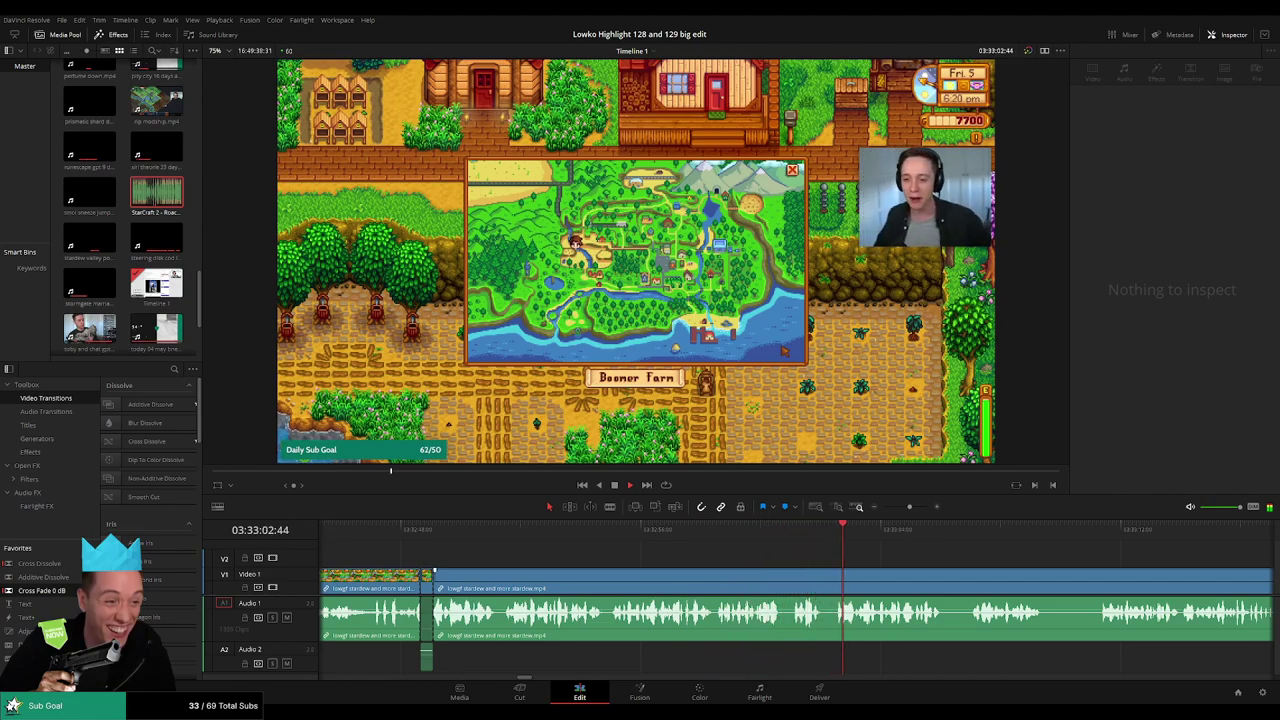
pyautogui.hscroll(8, 597, 557)
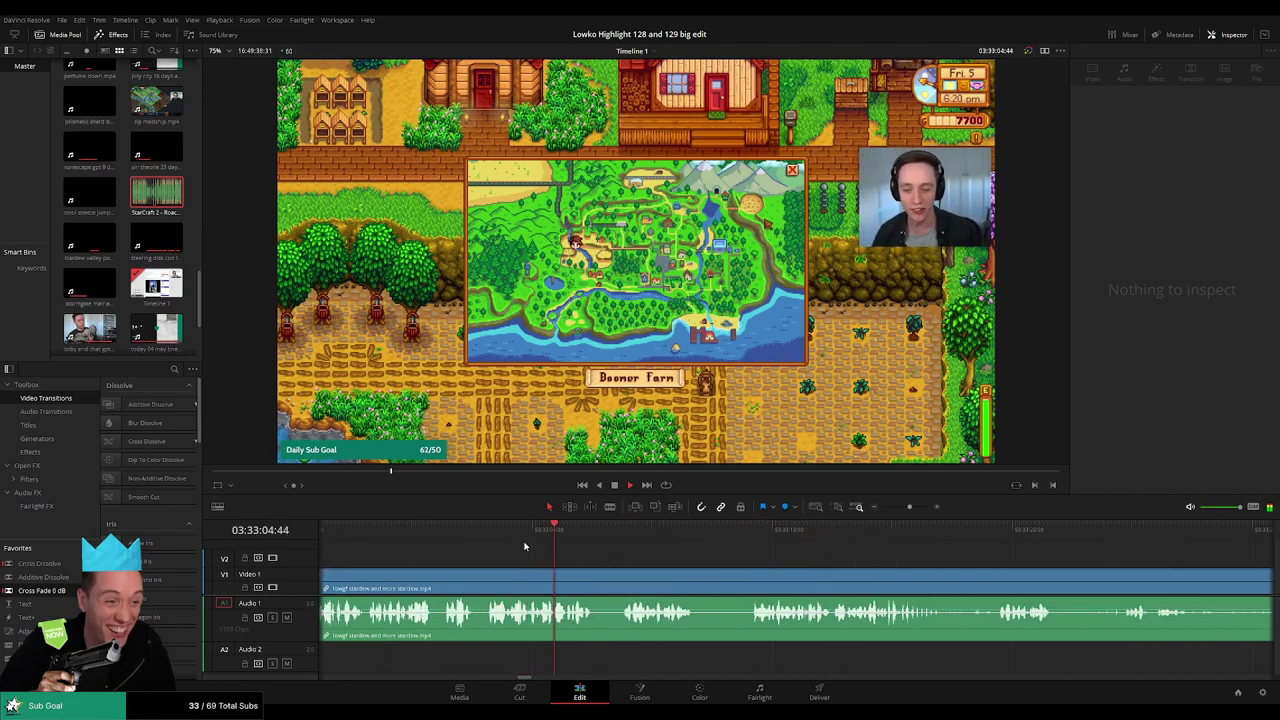
pyautogui.click(510, 532)
pyautogui.press('b')
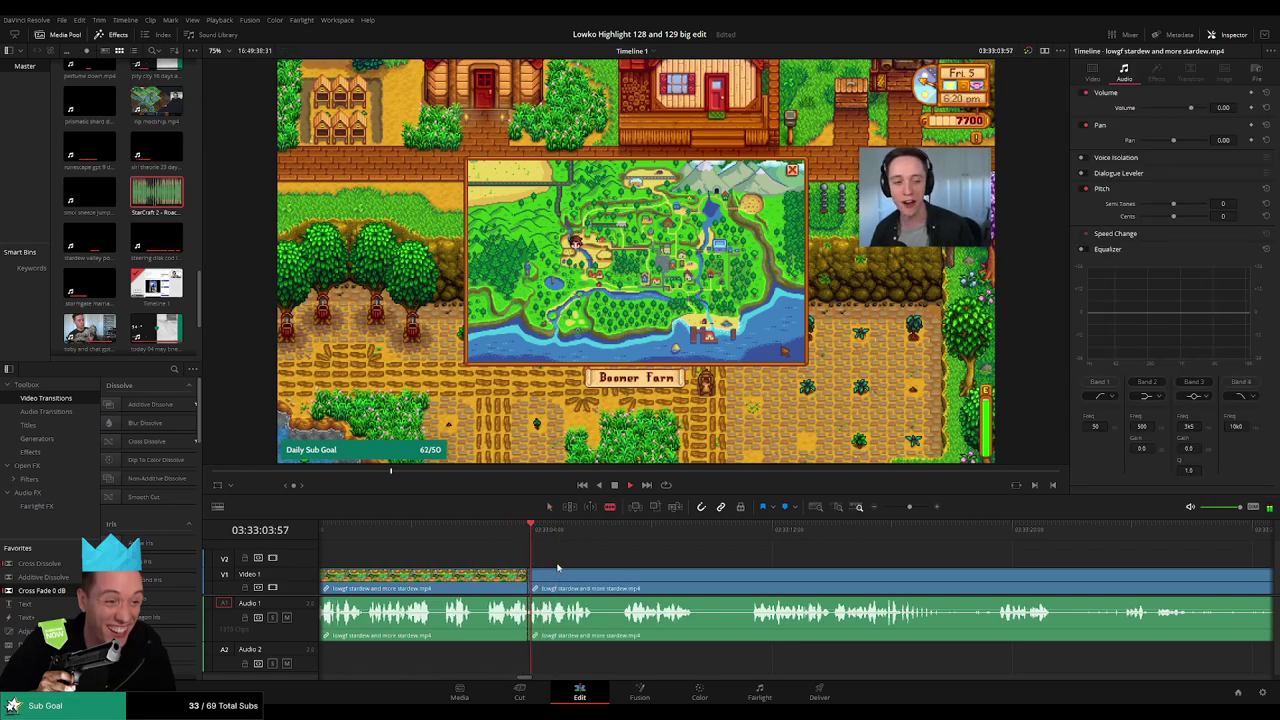
pyautogui.click(540, 612)
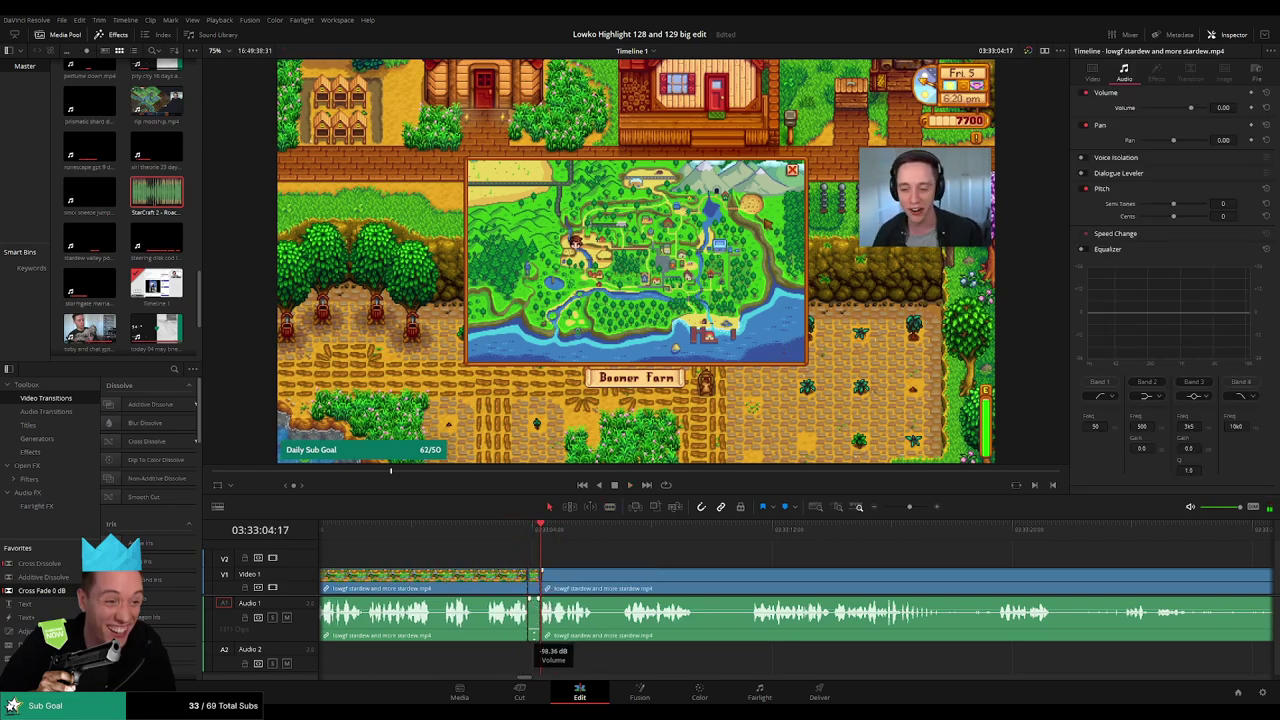
pyautogui.moveTo(158, 200); pyautogui.dragTo(536, 656)
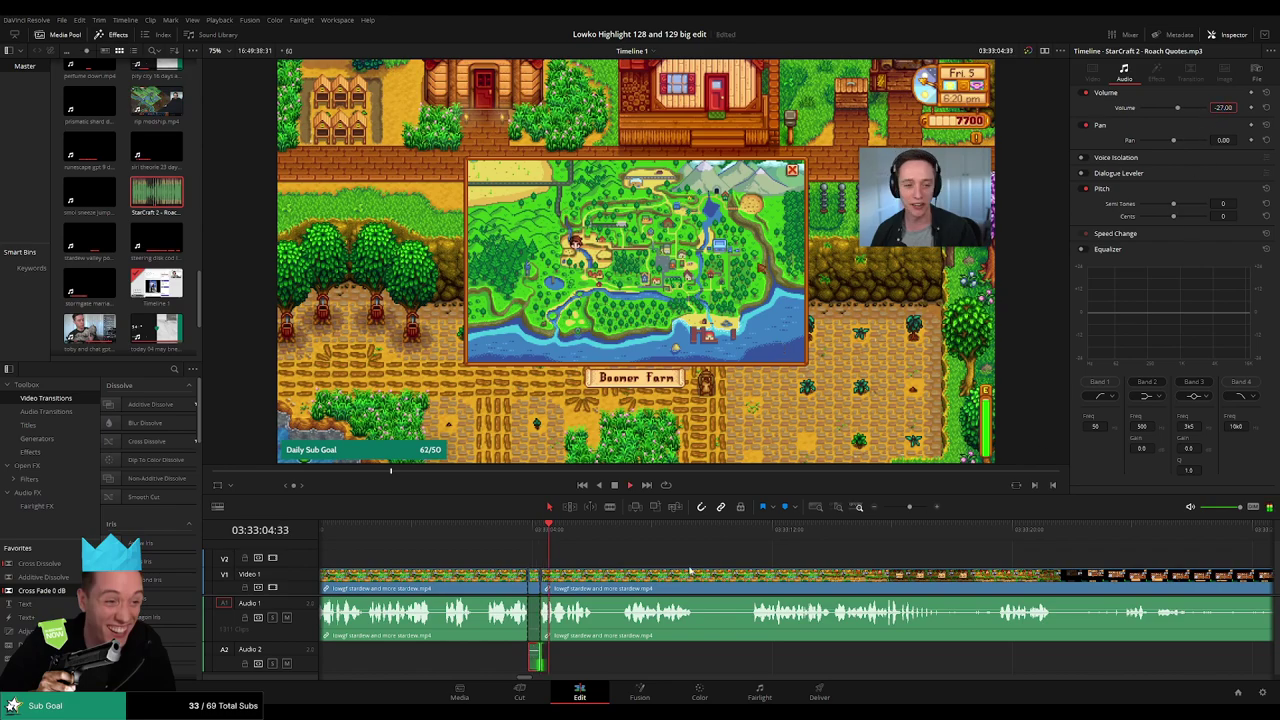
pyautogui.click(639, 551)
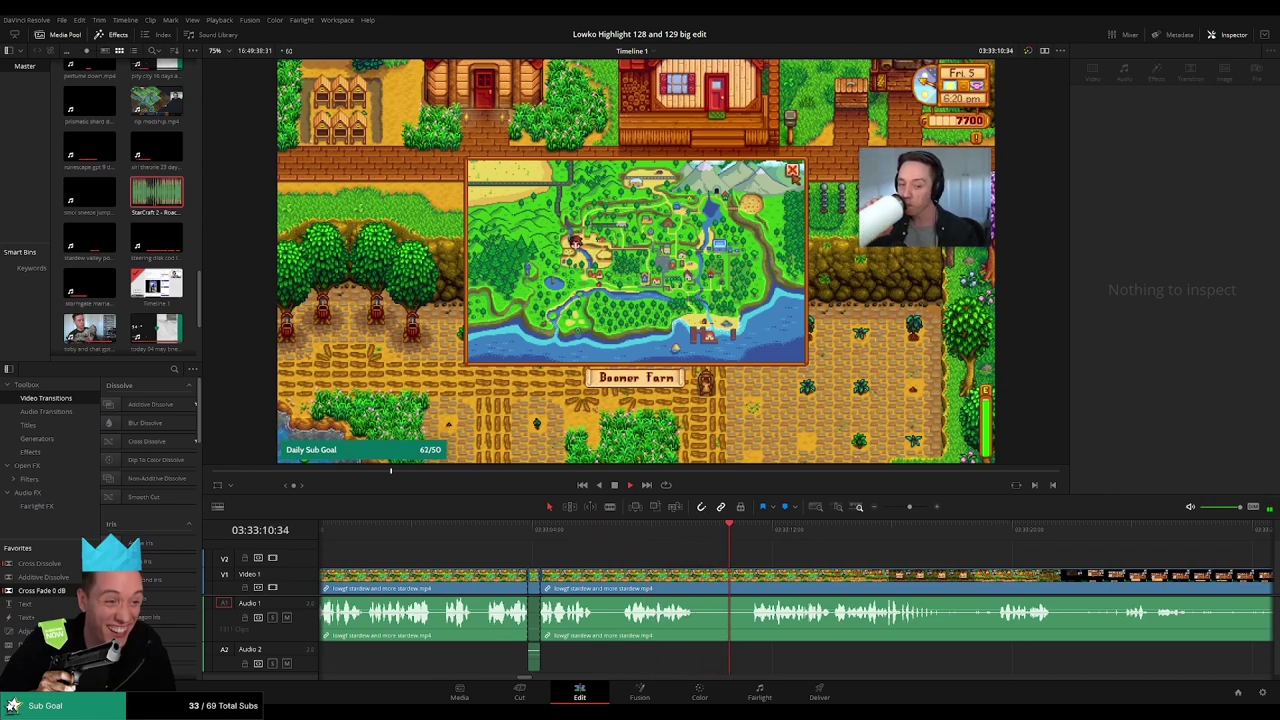
# - Cut out the silence from about 03:33:09 to 03:33:11 in the farm map footage and close the gap
pyautogui.press('b')
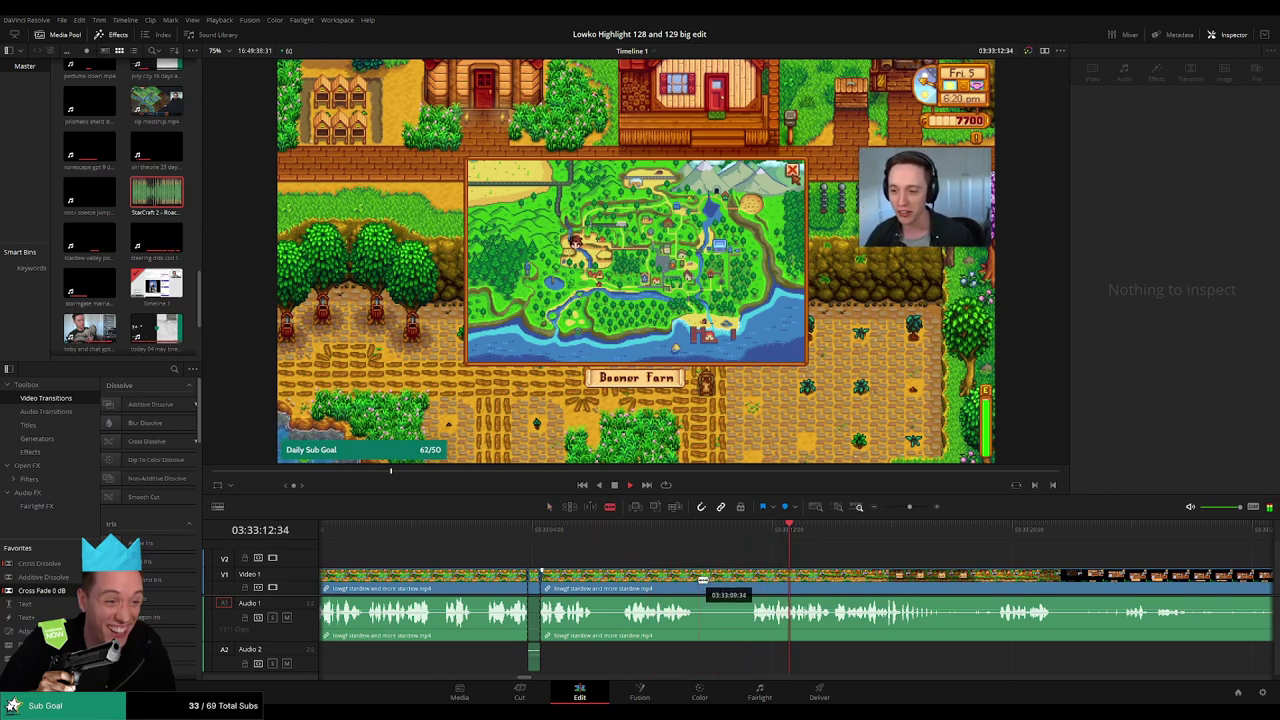
pyautogui.click(696, 578)
pyautogui.click(756, 576)
pyautogui.press('a')
pyautogui.click(737, 585)
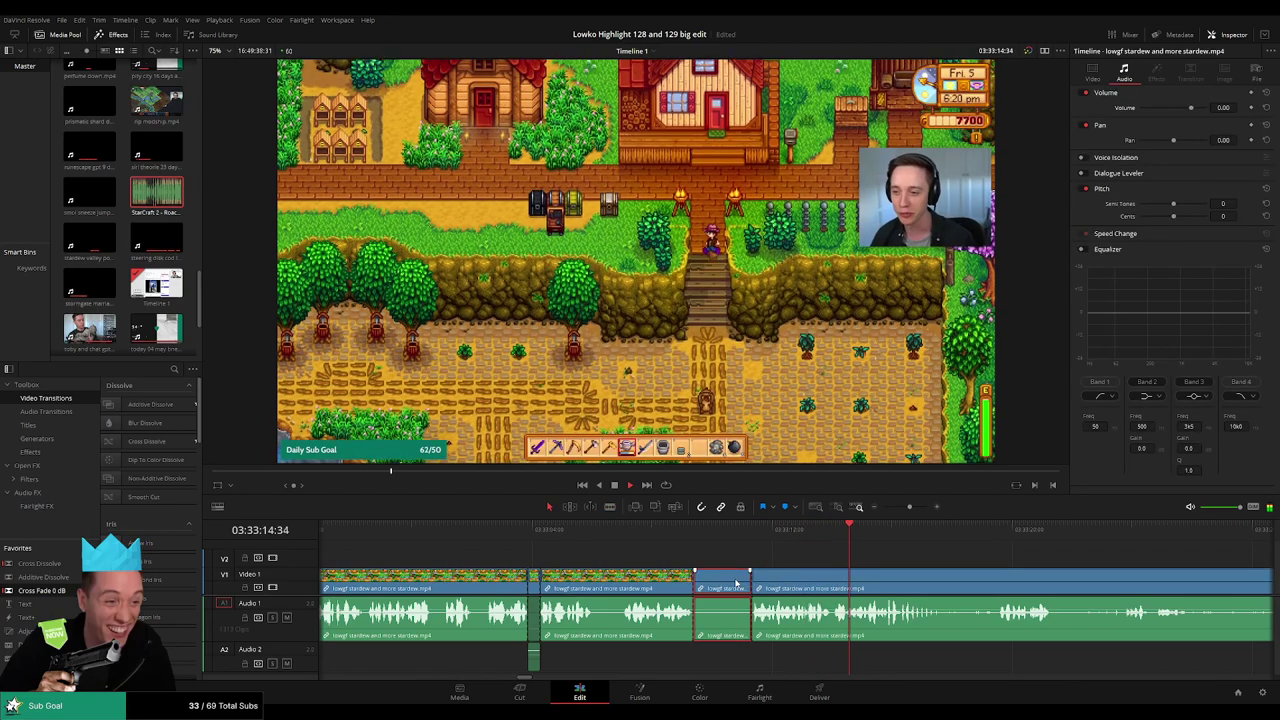
pyautogui.press('BackSpace')
# - Remove the short pause from about 03:33:06 to 03:33:07 and close the gap
pyautogui.press('b')
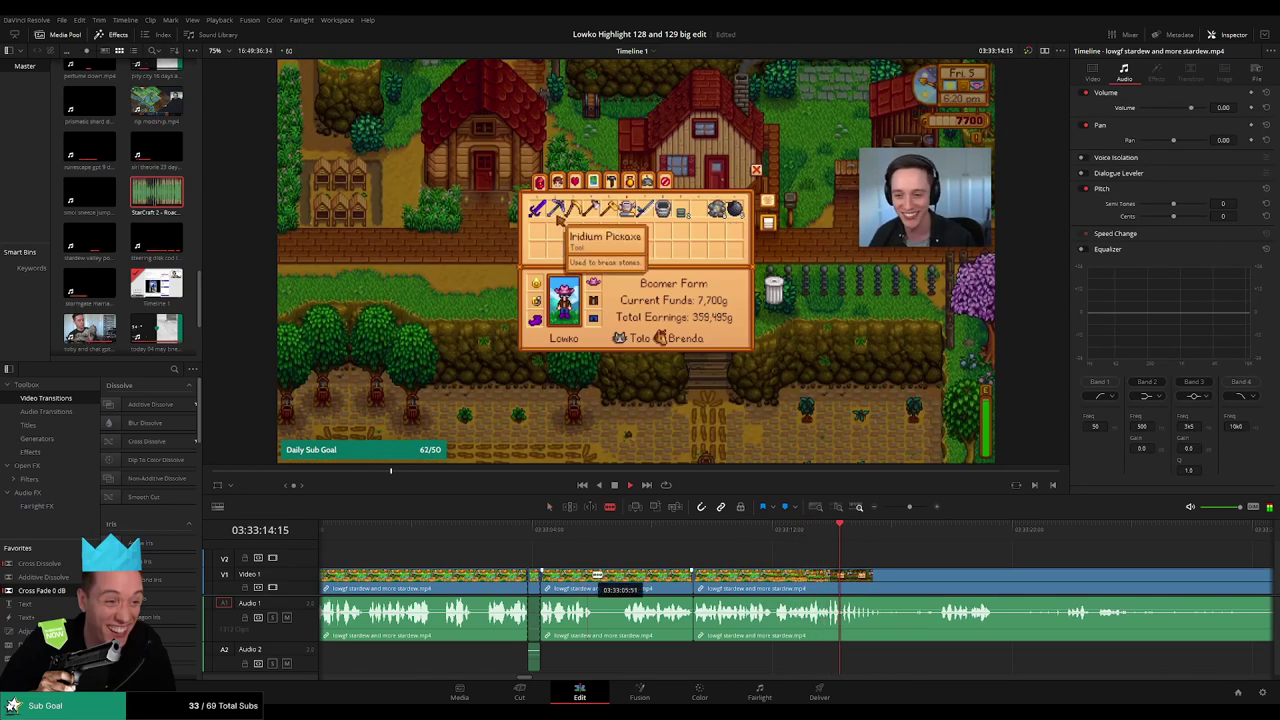
pyautogui.click(599, 575)
pyautogui.click(625, 575)
pyautogui.press('a')
pyautogui.click(606, 580)
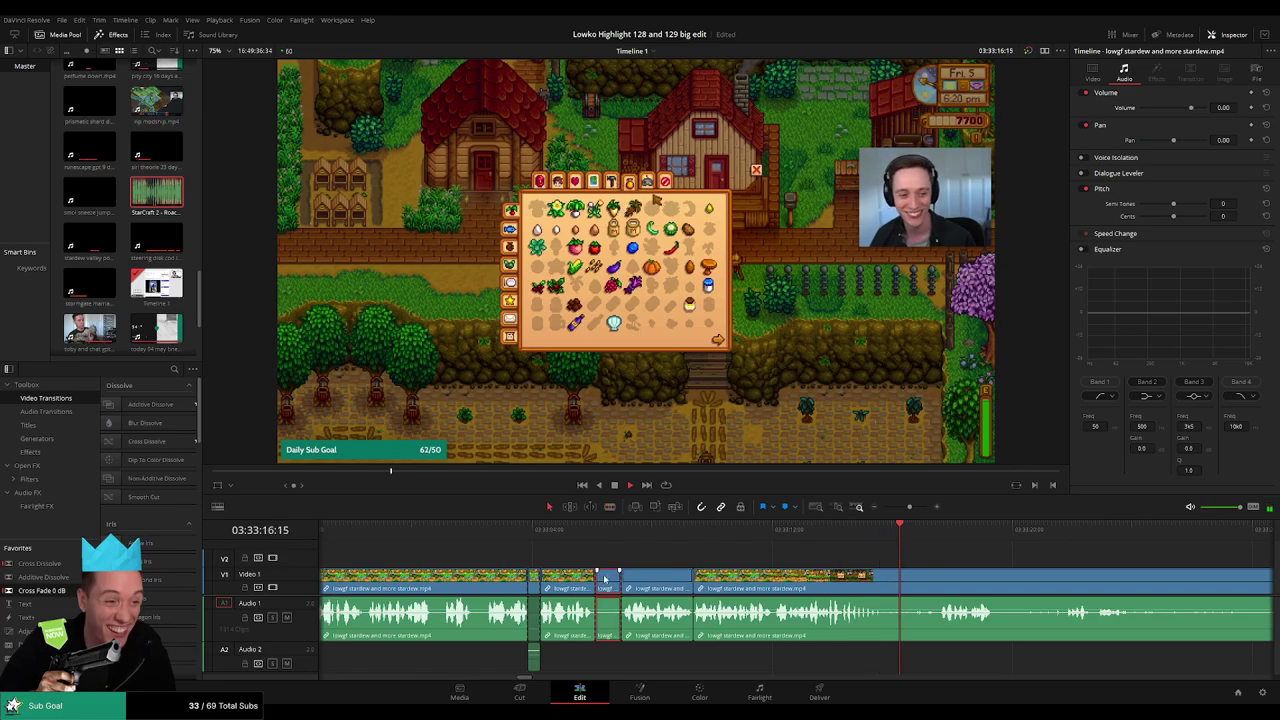
pyautogui.press('Delete')
# - Cut out the quiet stretch from about 03:33:15 to 03:33:17 and close the gap
pyautogui.moveTo(932, 553); pyautogui.dragTo(617, 543)
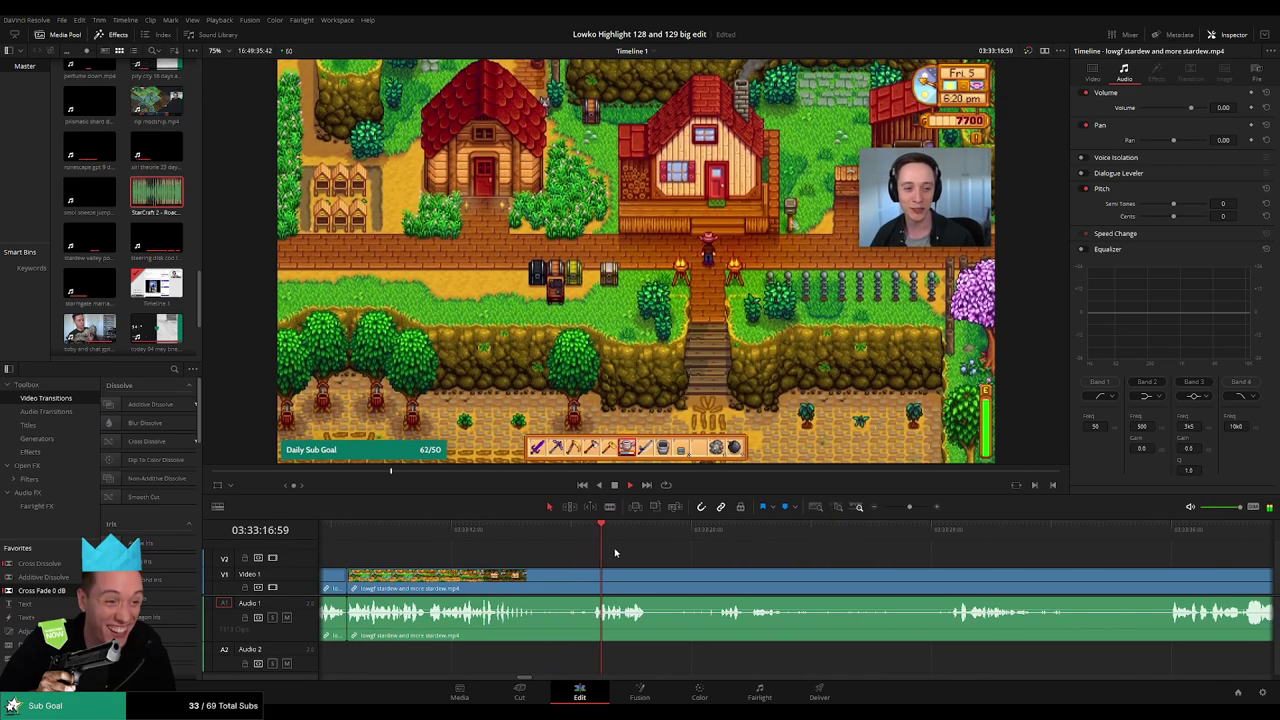
pyautogui.press('b')
pyautogui.click(555, 578)
pyautogui.click(590, 578)
pyautogui.press('a')
pyautogui.click(573, 580)
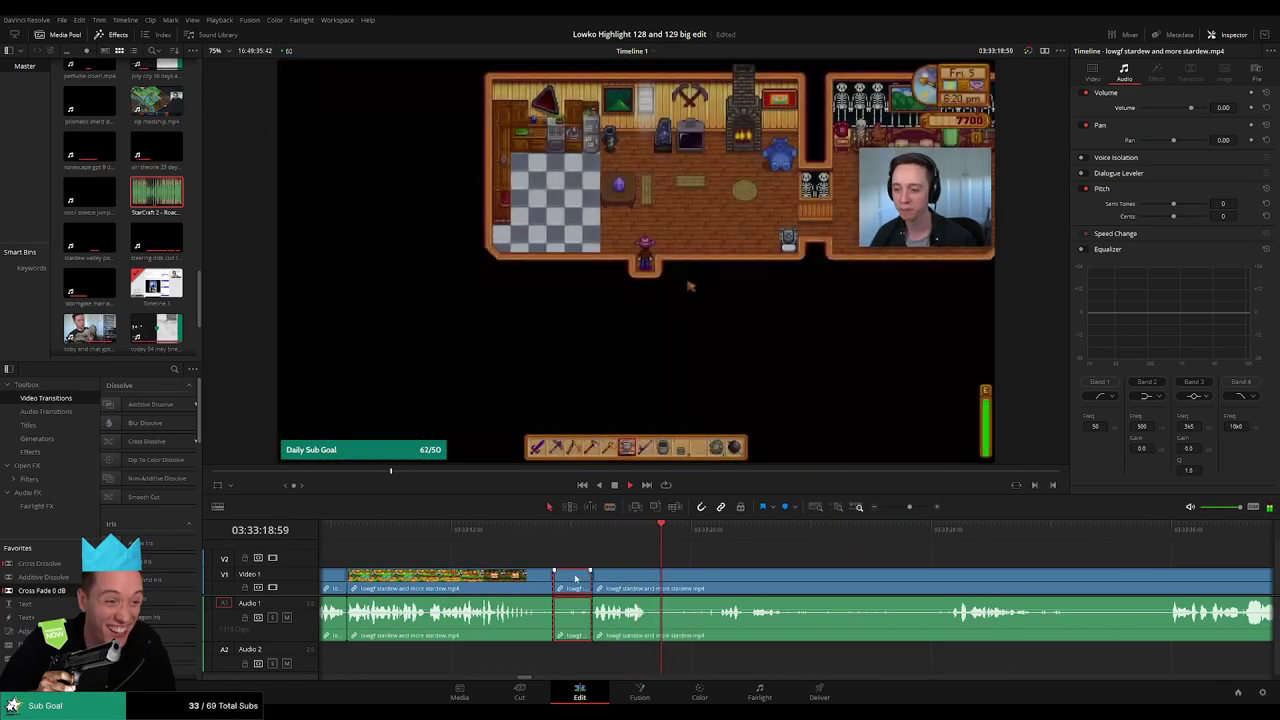
pyautogui.press('Delete')
# - Ripple-delete the silent piece from about 03:33:17 to 03:33:20
pyautogui.press('b')
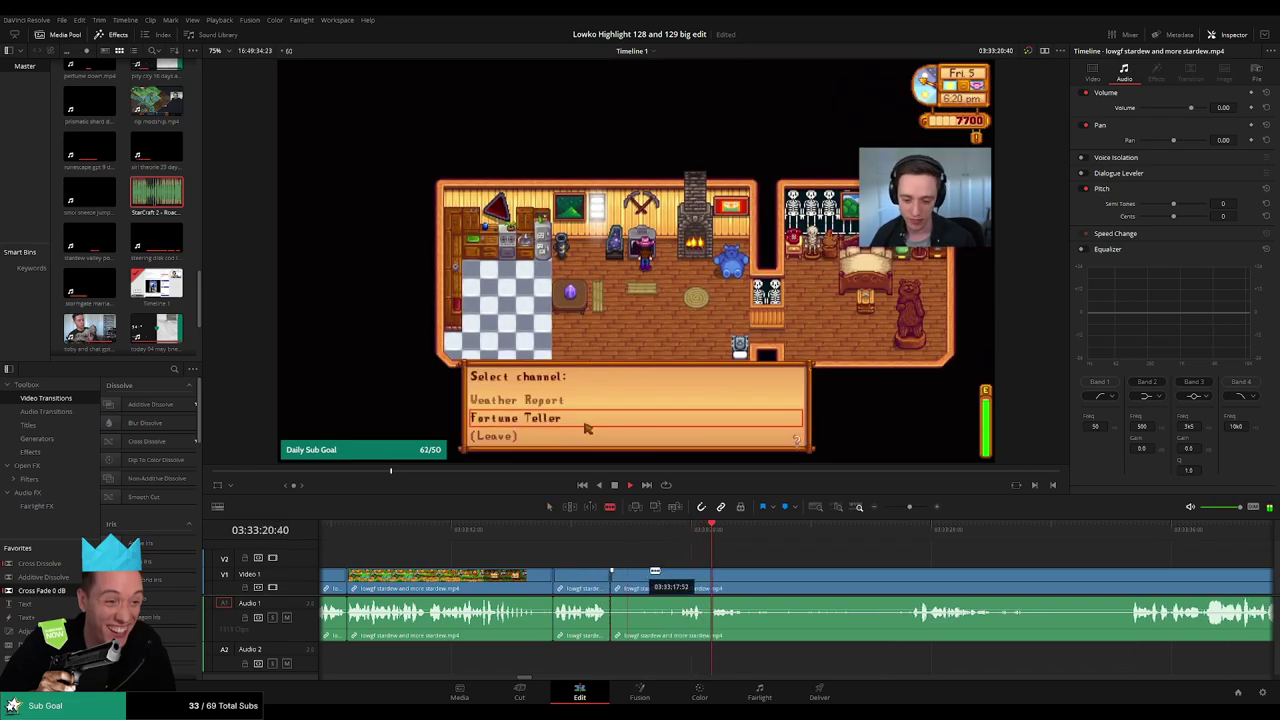
pyautogui.click(679, 573)
pyautogui.press('a')
pyautogui.click(662, 575)
pyautogui.press('Delete')
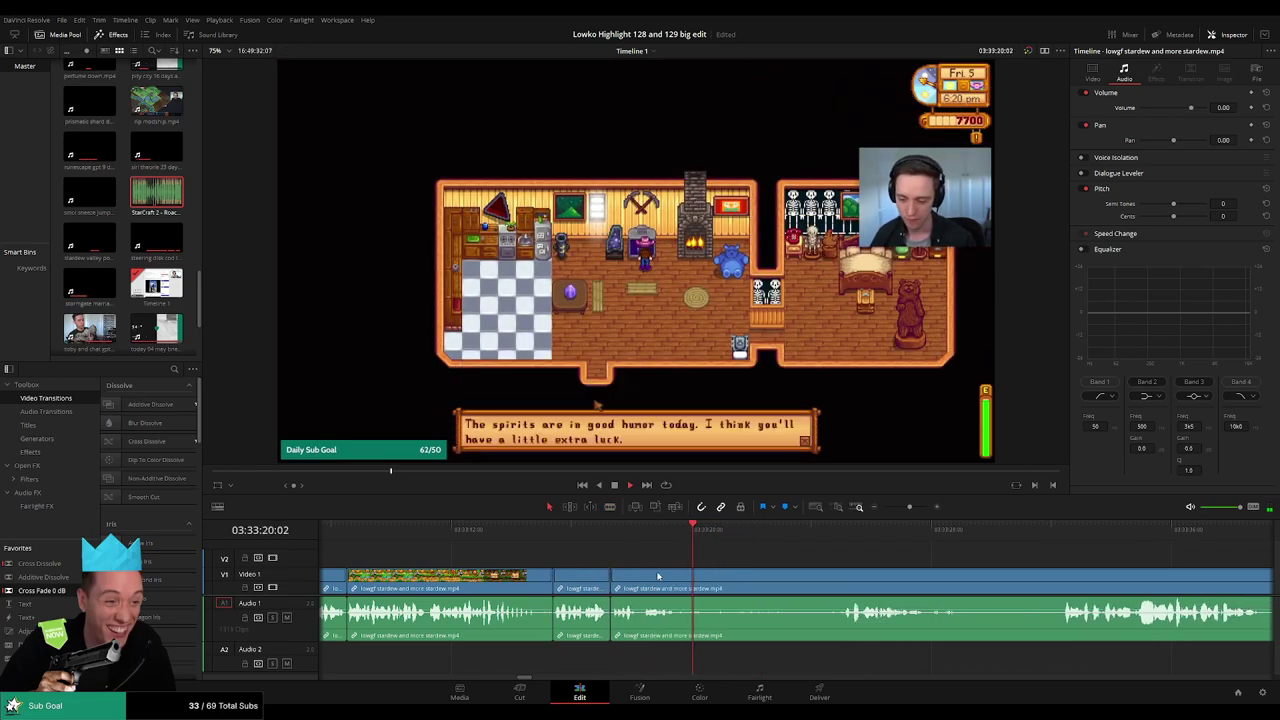
# - Split the footage at about 03:33:20 and 03:33:25 and ripple-delete the silent piece between the cuts
pyautogui.press('b')
pyautogui.click(683, 575)
pyautogui.click(834, 533)
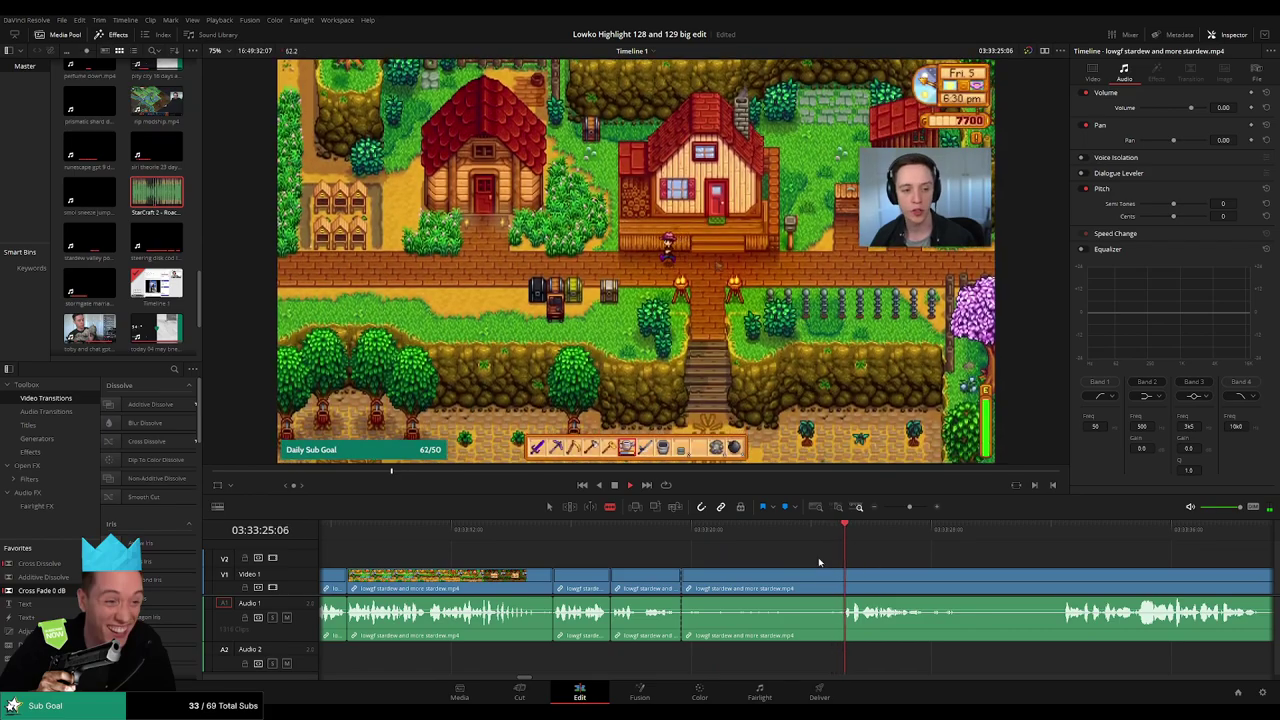
pyautogui.hscroll(3, 818, 560)
pyautogui.click(702, 577)
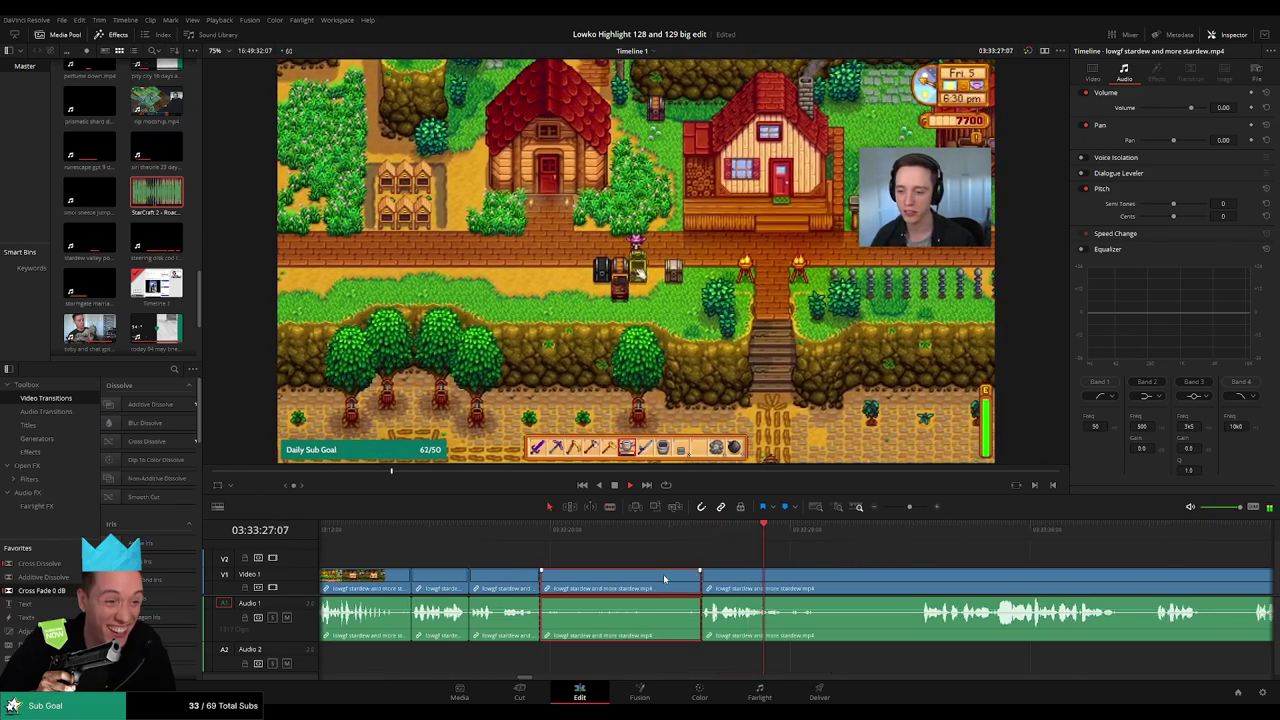
pyautogui.press('a')
pyautogui.click(664, 578)
pyautogui.press('Delete')
# - Cut out the silence from about 03:33:22 to 03:33:27 before the chest is opened and close the gap
pyautogui.press('b')
pyautogui.click(625, 580)
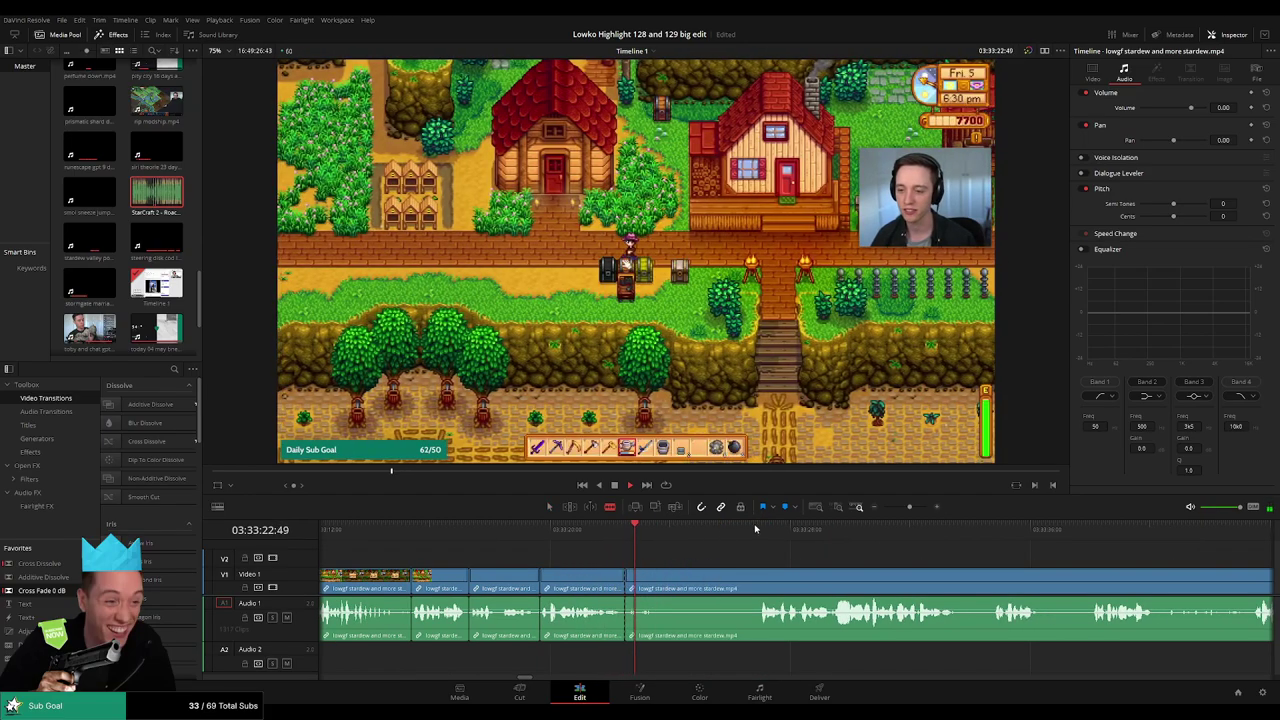
pyautogui.click(756, 528)
pyautogui.click(758, 575)
pyautogui.press('a')
pyautogui.click(740, 580)
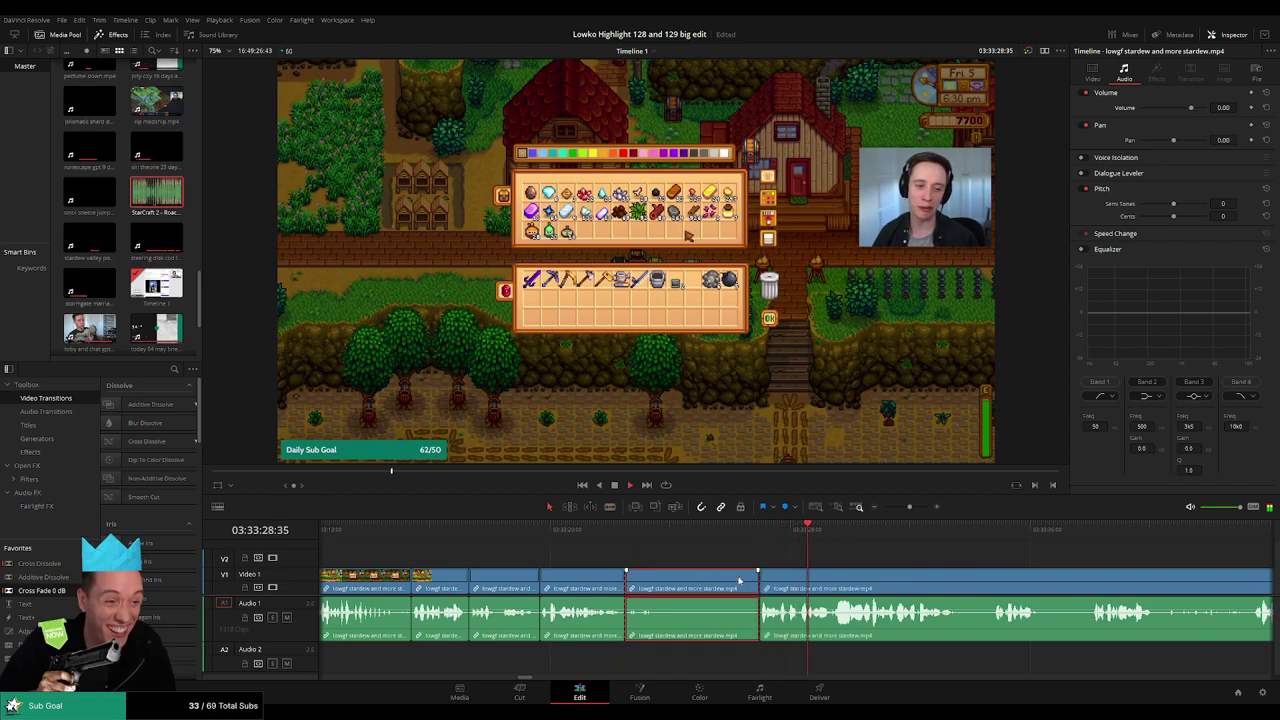
pyautogui.press('Delete')
# - Remove the pause from about 03:33:29 to 03:33:30 in the chest inventory footage and close the gap
pyautogui.hscroll(2, 620, 558)
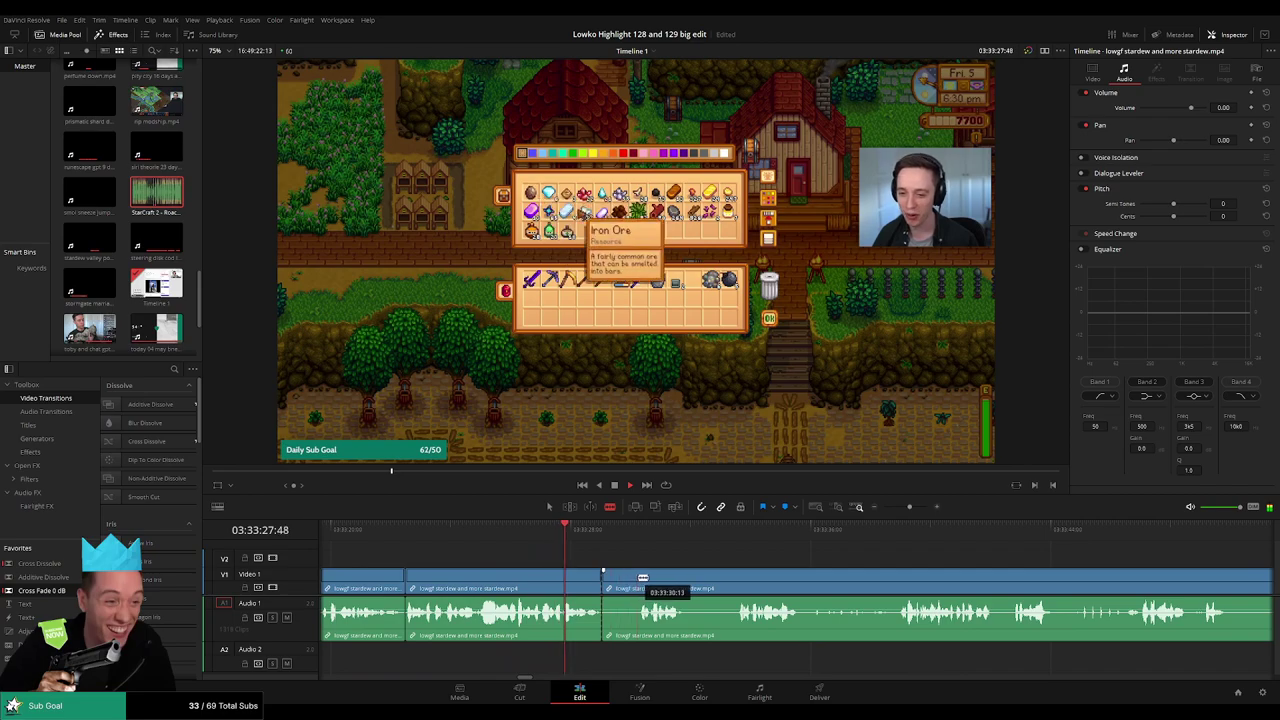
pyautogui.click(603, 580)
pyautogui.click(624, 582)
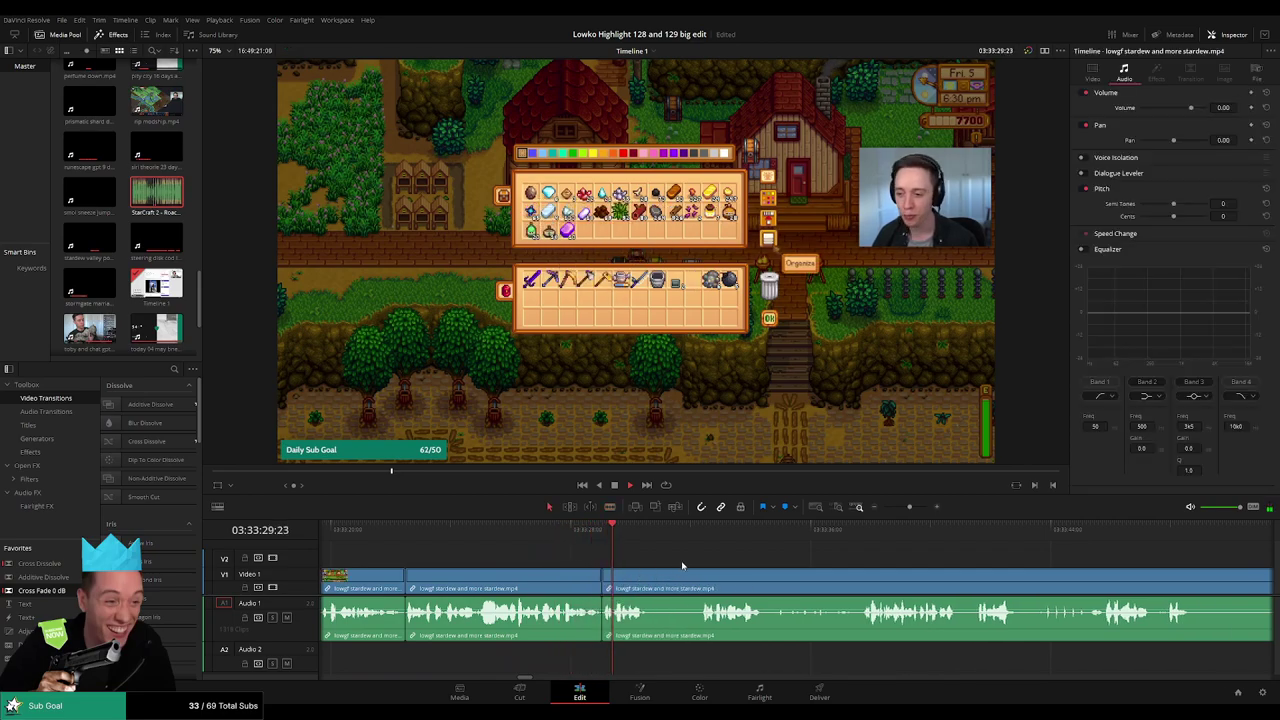
# - Cut out the silence from about 03:33:31 to 03:33:32 in the chest inventory footage and close the gap
pyautogui.hscroll(3, 548, 555)
pyautogui.press('b')
pyautogui.click(530, 576)
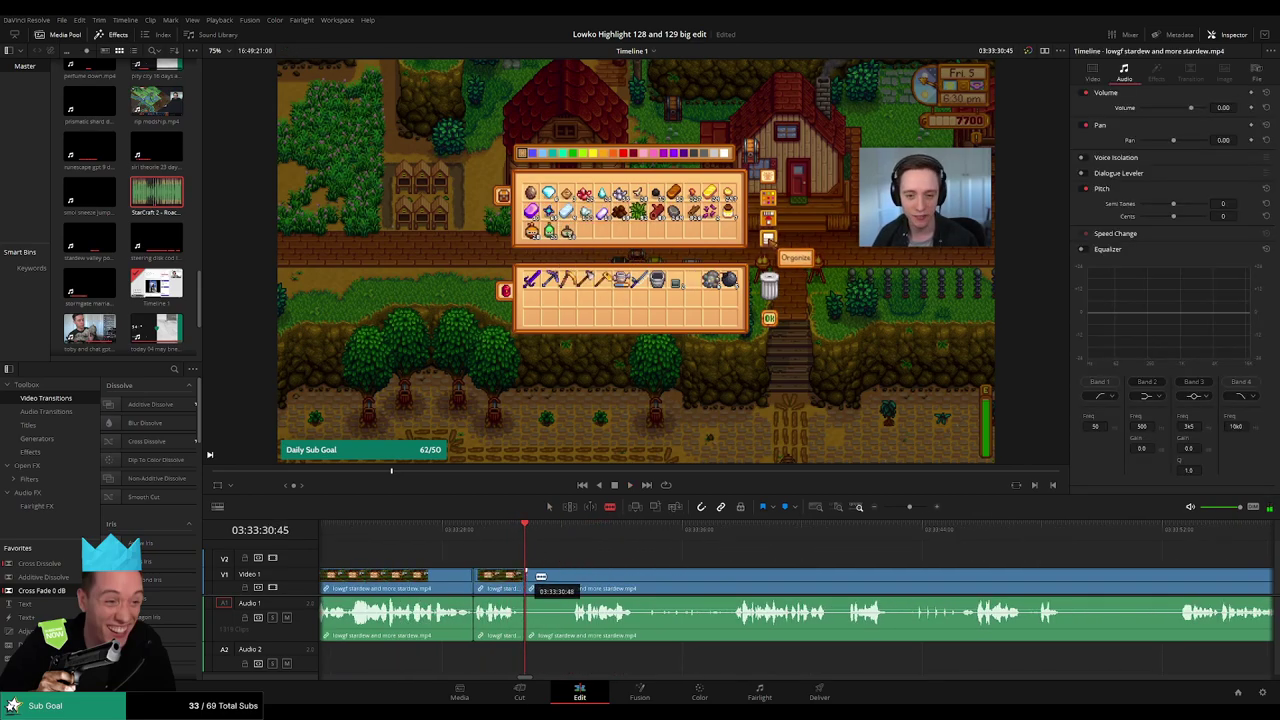
pyautogui.click(571, 577)
pyautogui.press('a')
pyautogui.click(560, 581)
pyautogui.press('Delete')
# - Review the chest inventory footage from 03:33:30 and cut out the short piece from about 03:33:43 to 03:33:44, closing the gap
pyautogui.press('space')
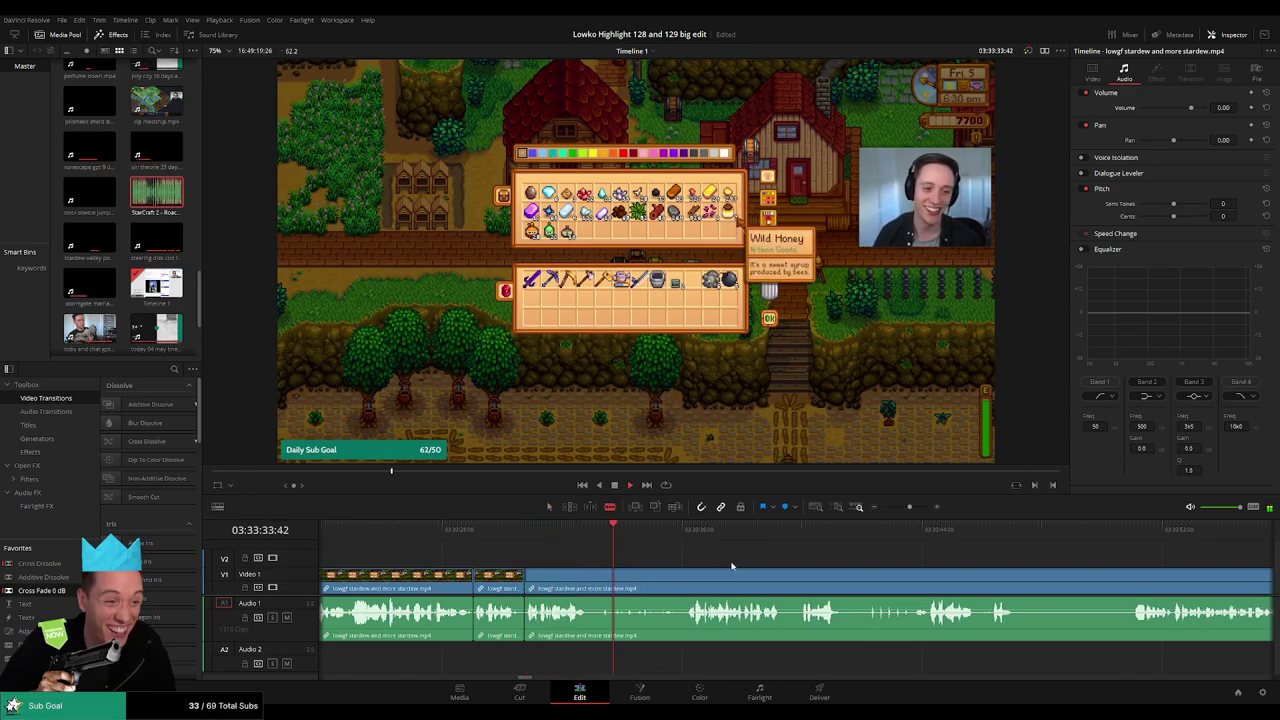
pyautogui.hscroll(3, 560, 545)
pyautogui.click(536, 530)
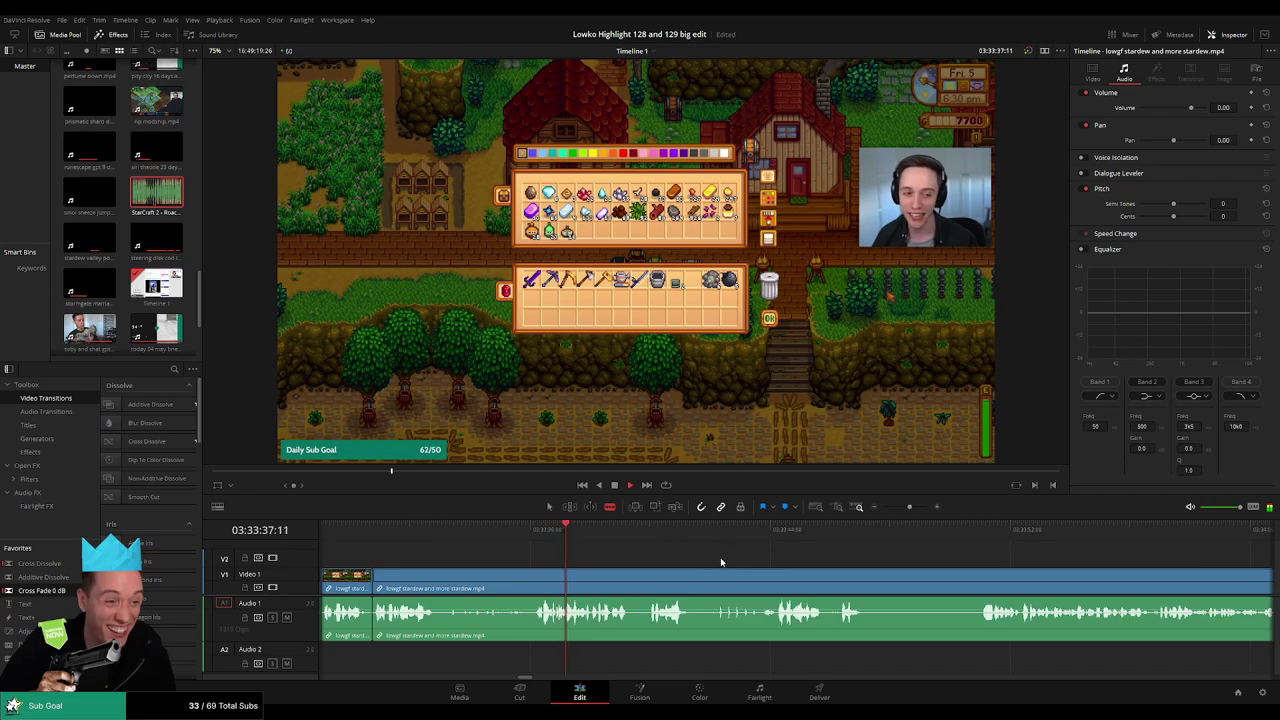
pyautogui.hscroll(3, 566, 557)
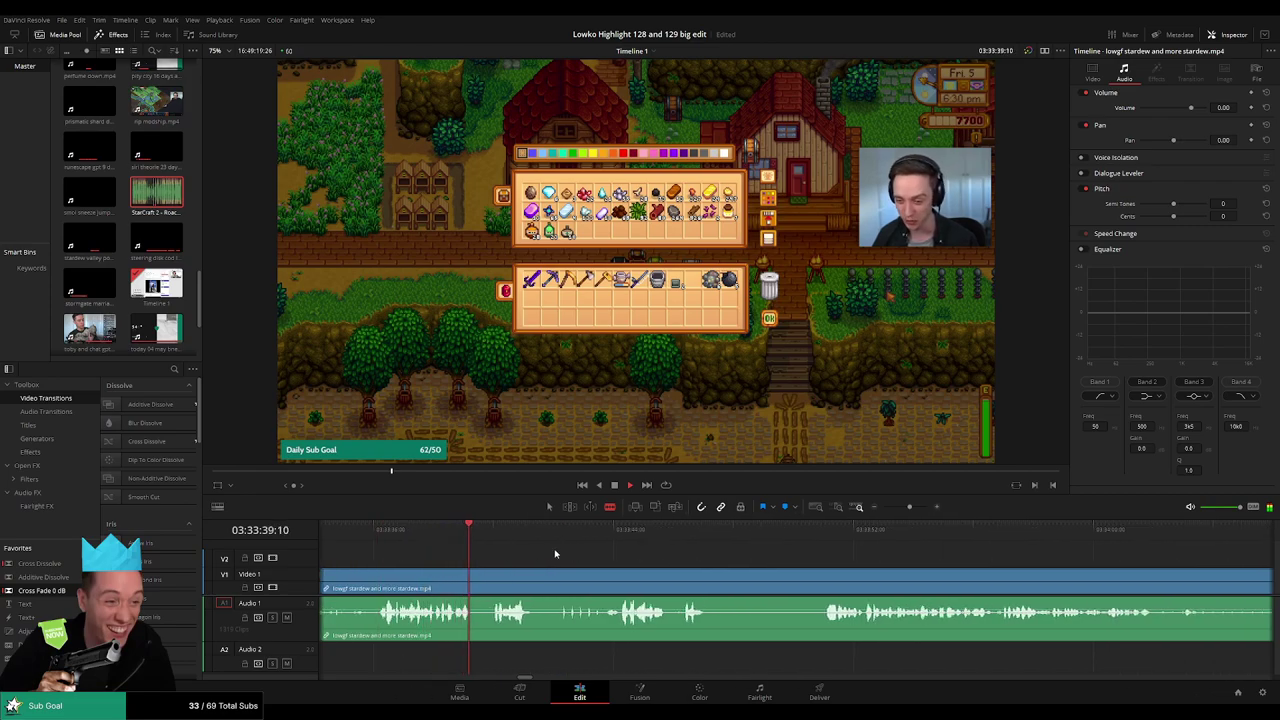
pyautogui.press('space')
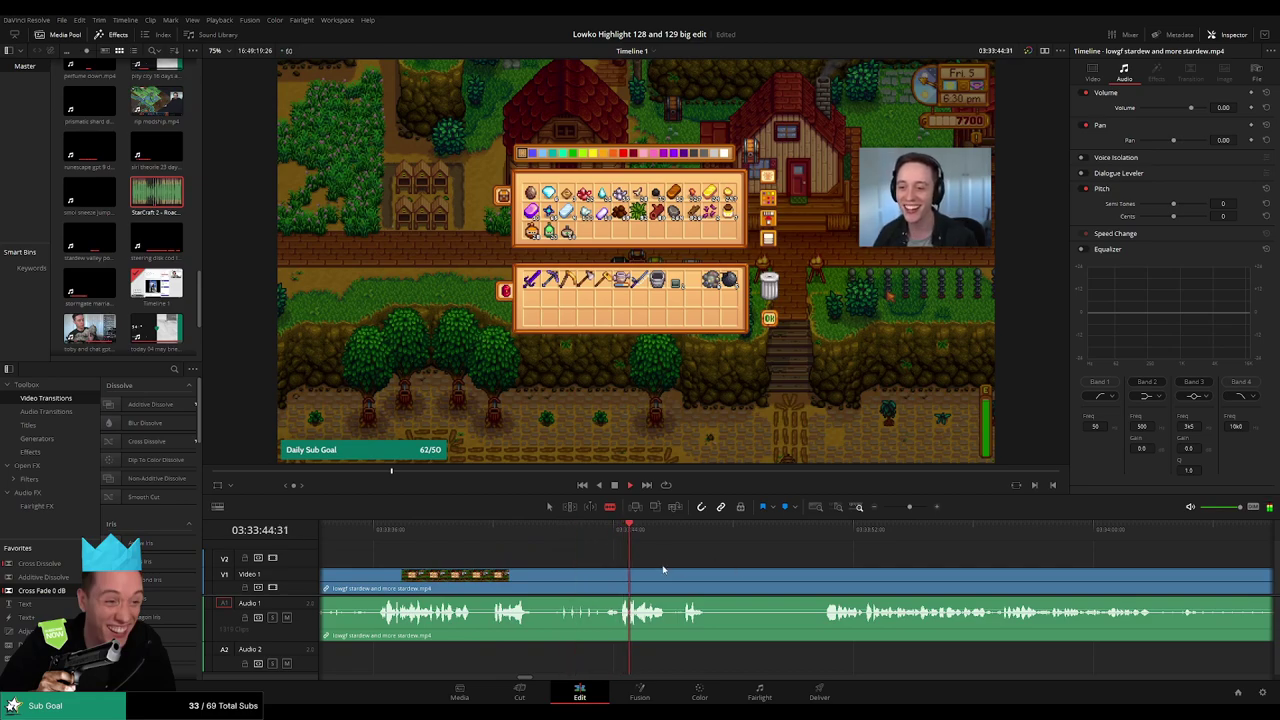
pyautogui.click(606, 583)
pyautogui.click(622, 583)
pyautogui.press('a')
pyautogui.click(615, 583)
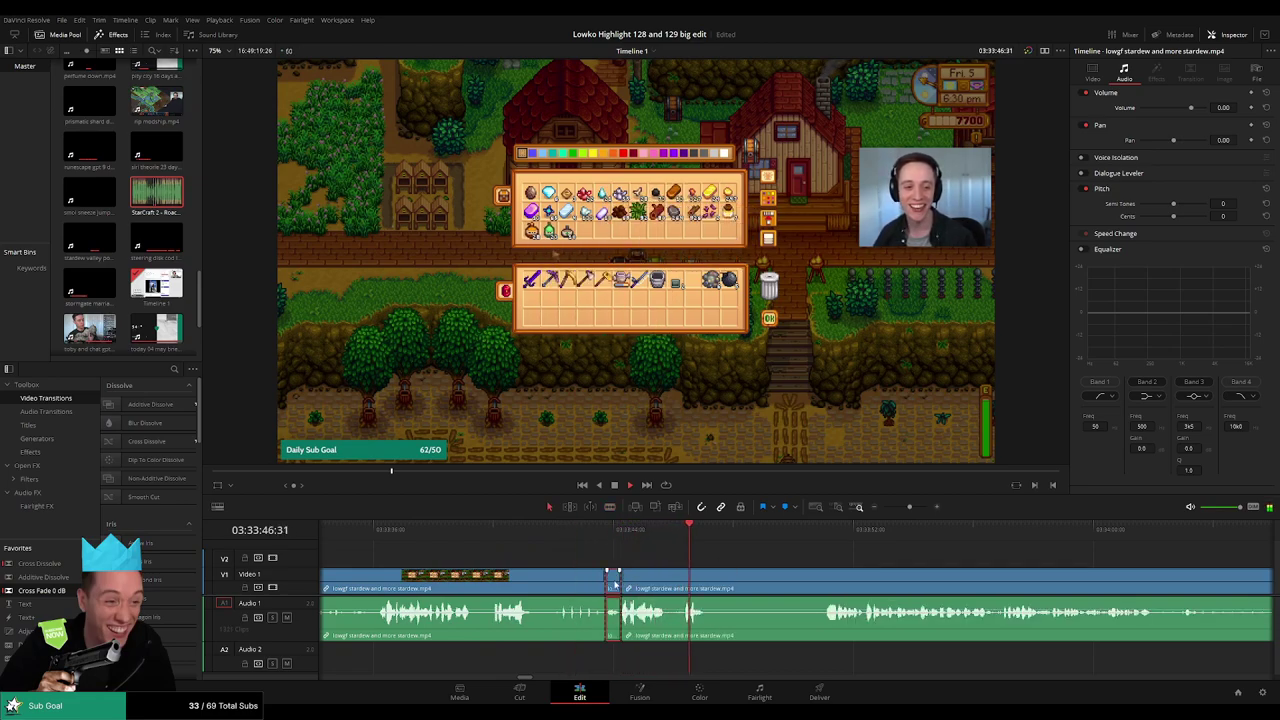
pyautogui.moveTo(614, 583); pyautogui.dragTo(614, 583)
# - Cut out the silence from about 03:33:46 to 03:33:50 in the chest inventory footage and close the gap
pyautogui.press('b')
pyautogui.click(692, 580)
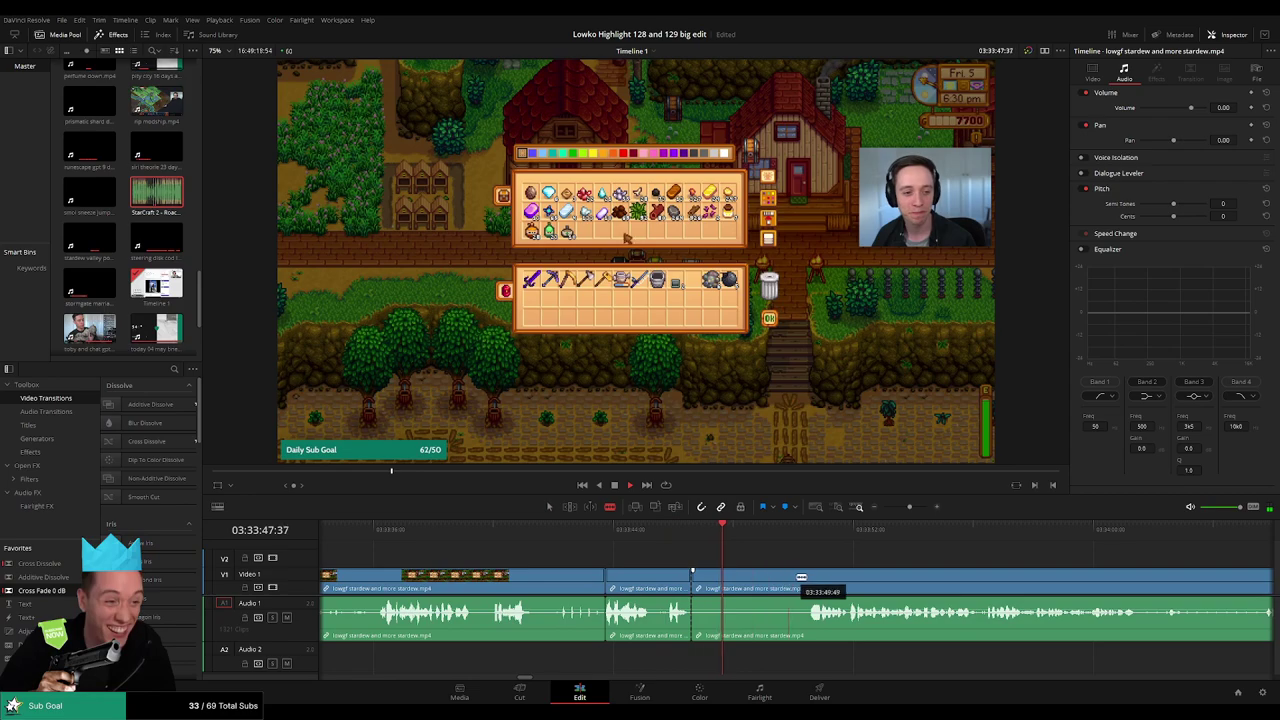
pyautogui.click(801, 578)
pyautogui.press('a')
pyautogui.click(789, 580)
pyautogui.press('BackSpace')
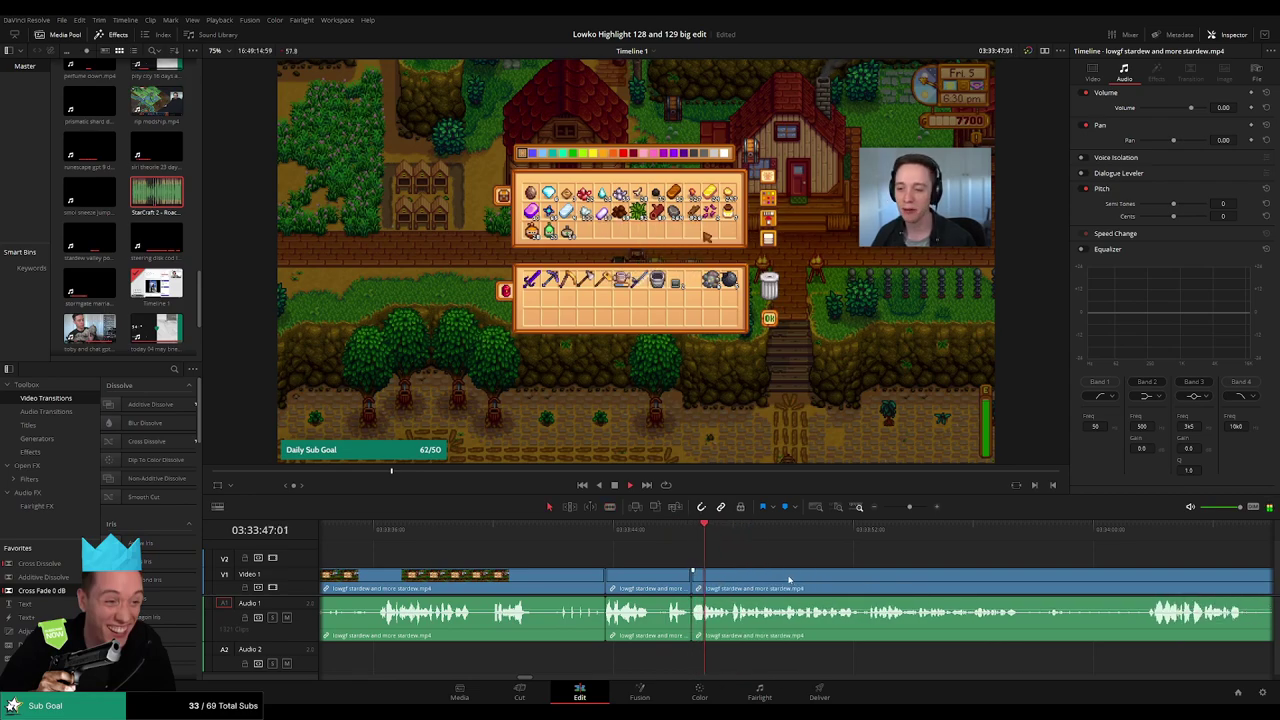
# - Split the footage at about 03:34:01 and ripple-delete the section from 03:33:46 up to the bedtime scene
pyautogui.hscroll(3, 712, 565)
pyautogui.click(953, 530)
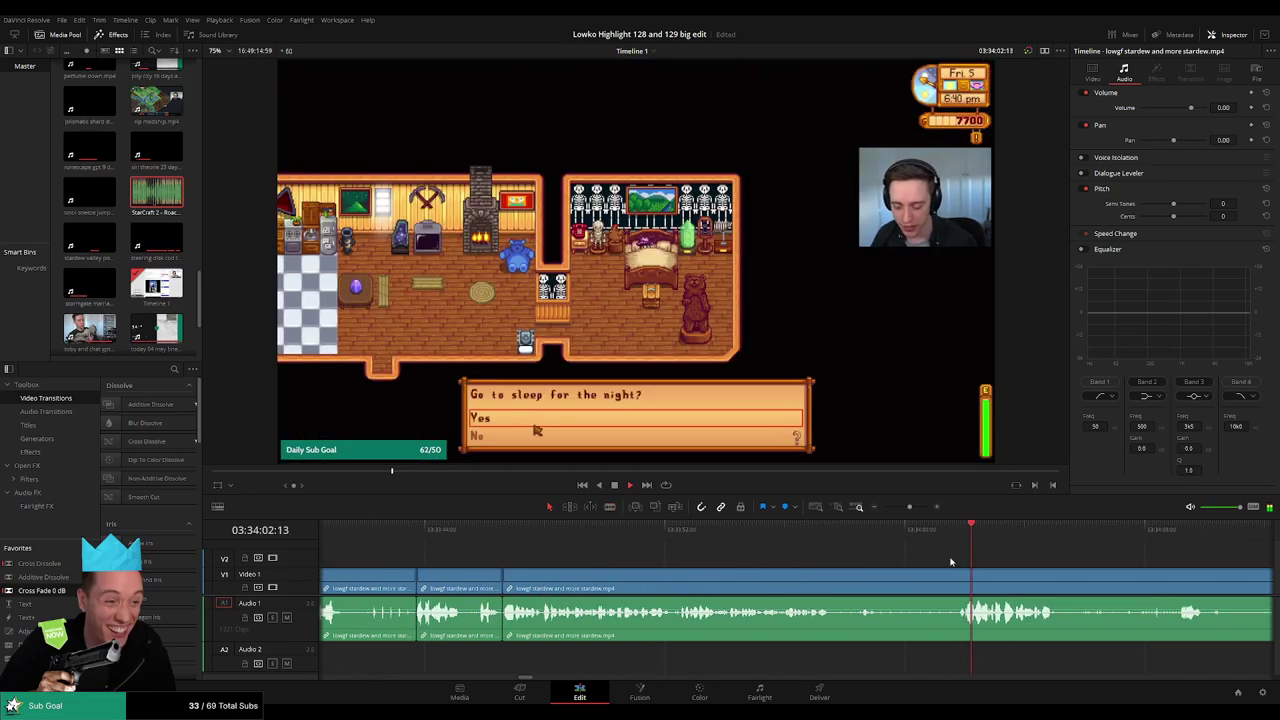
pyautogui.click(789, 535)
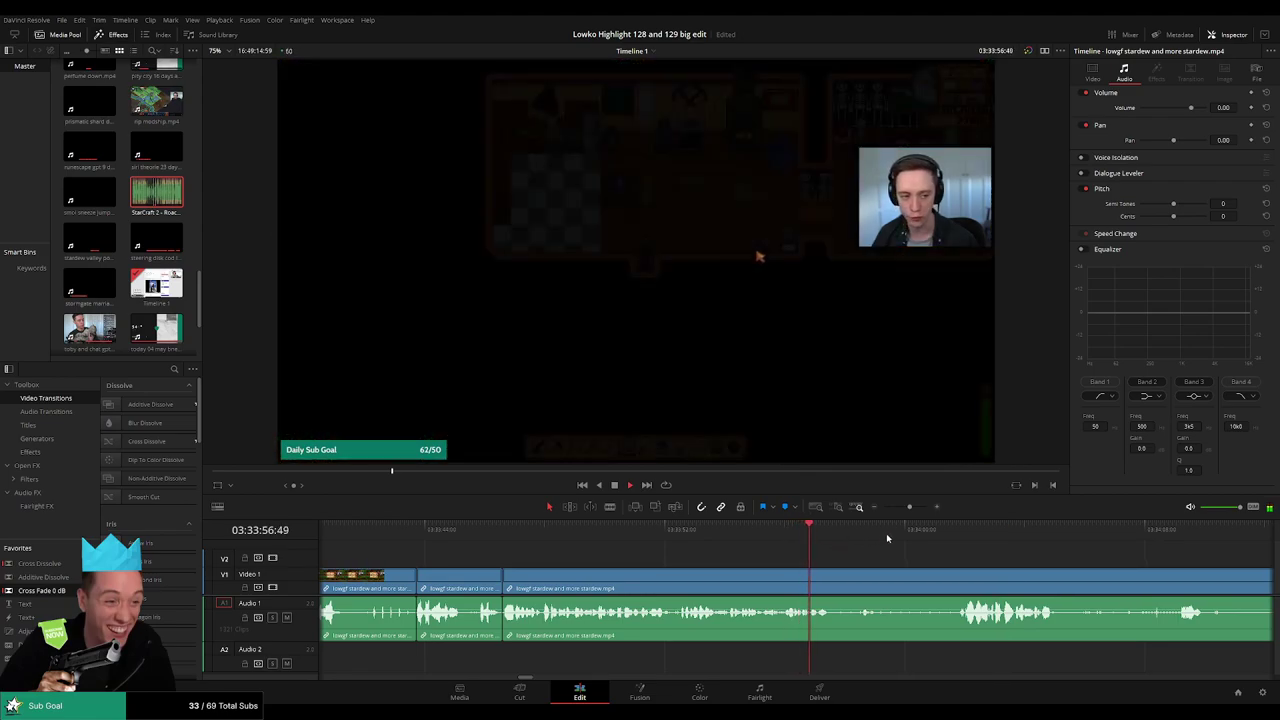
pyautogui.click(961, 537)
pyautogui.press('b')
pyautogui.click(957, 575)
pyautogui.press('a')
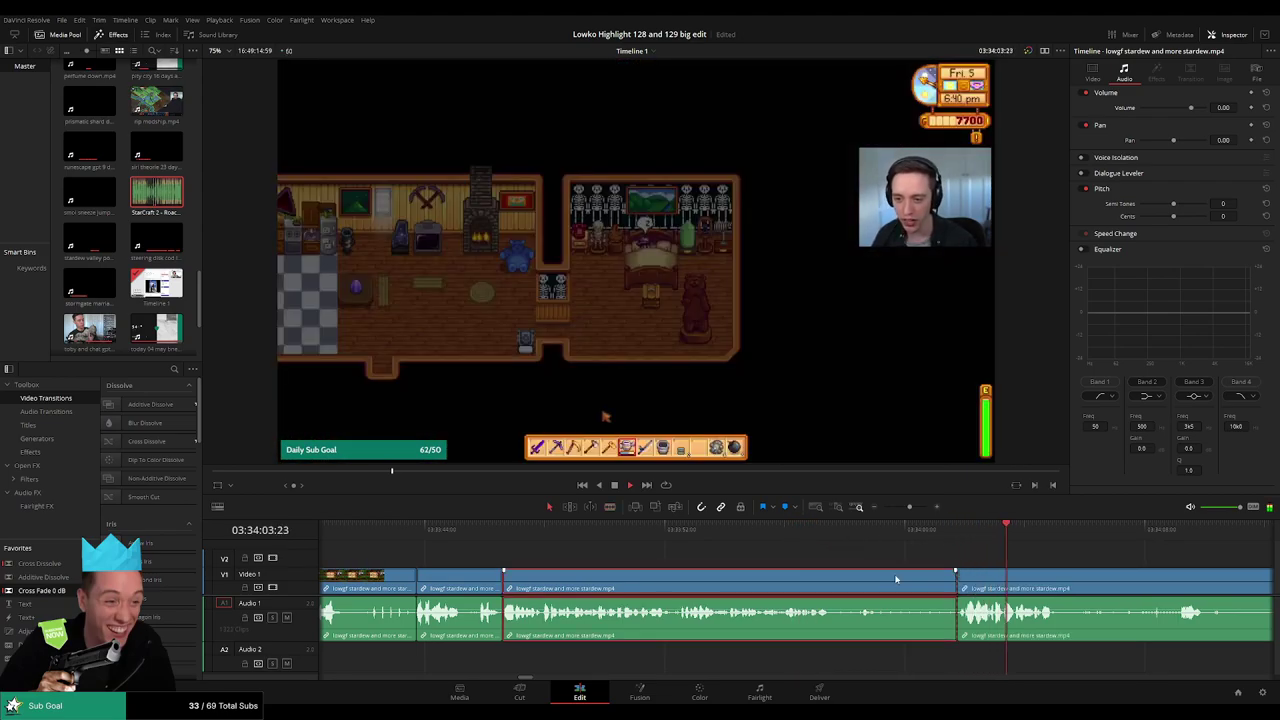
pyautogui.click(896, 580)
pyautogui.press('BackSpace')
pyautogui.click(896, 580)
pyautogui.press('BackSpace')
# - Remove the silence from about 03:33:50 to 03:33:54 during the day-end earnings summary and close the gap
pyautogui.hscroll(-5, 568, 563)
pyautogui.click(623, 533)
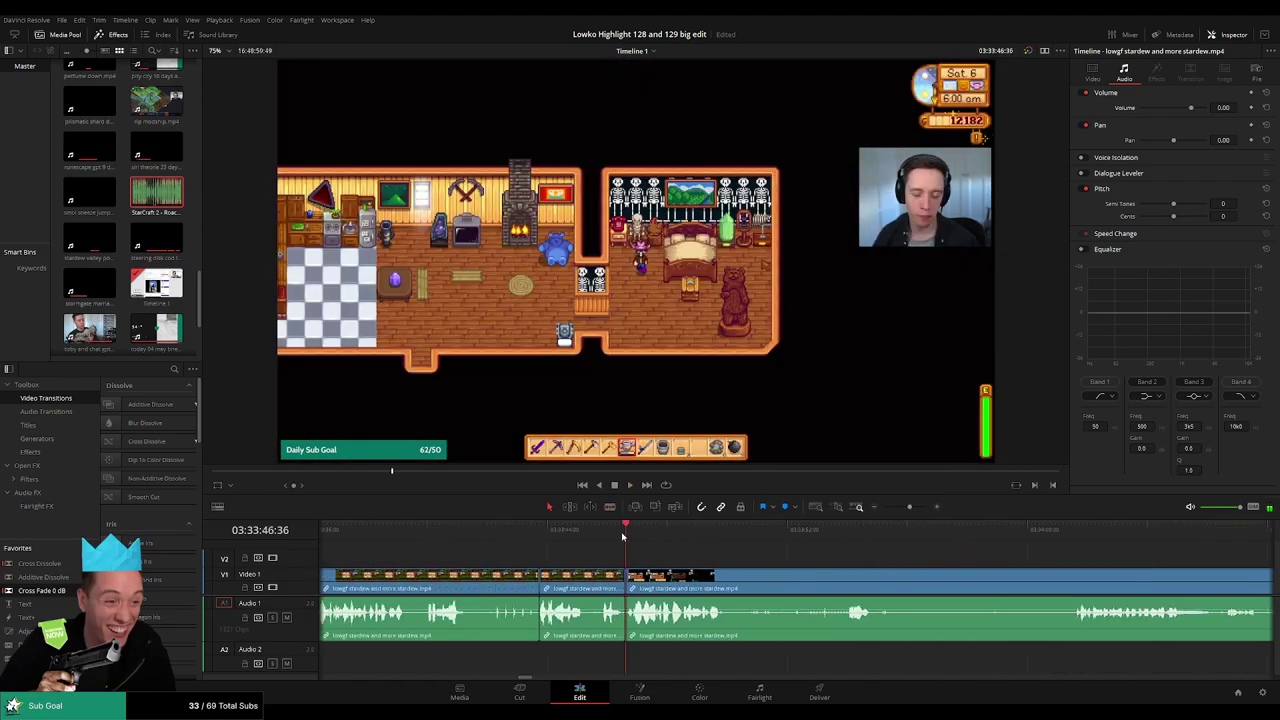
pyautogui.press('space')
pyautogui.click(603, 536)
pyautogui.hscroll(3, 674, 558)
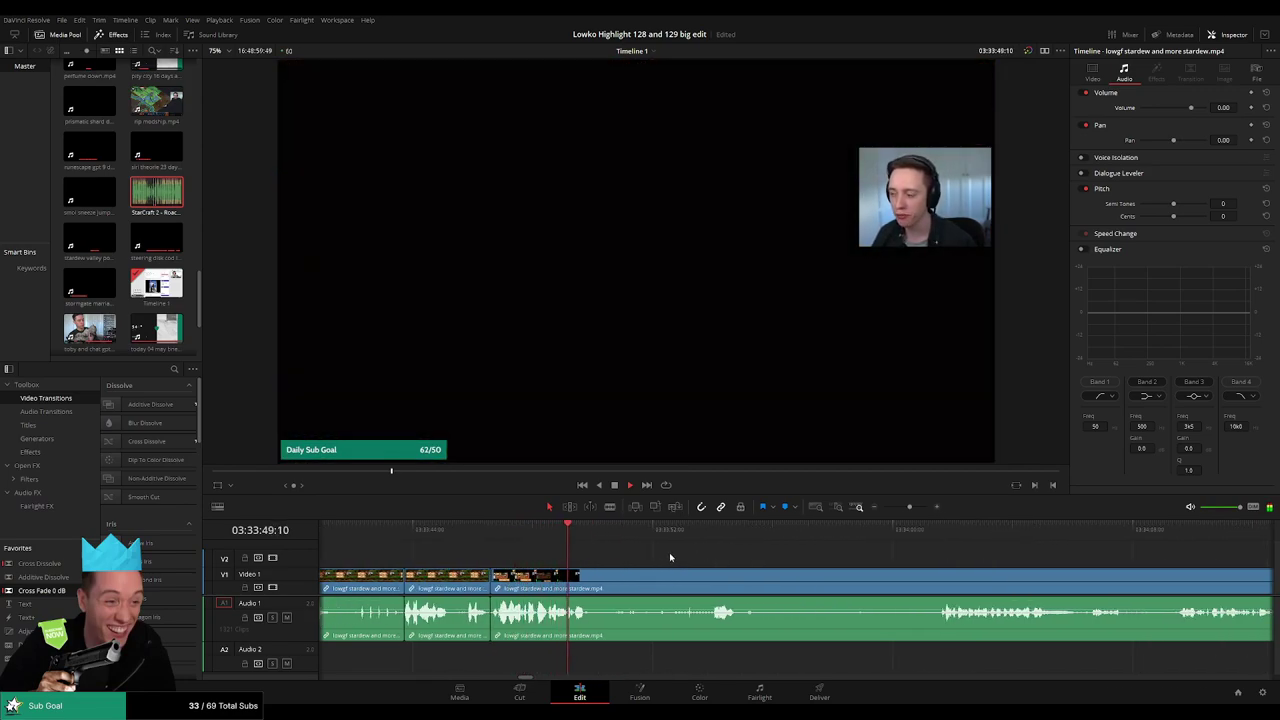
pyautogui.hscroll(2, 640, 552)
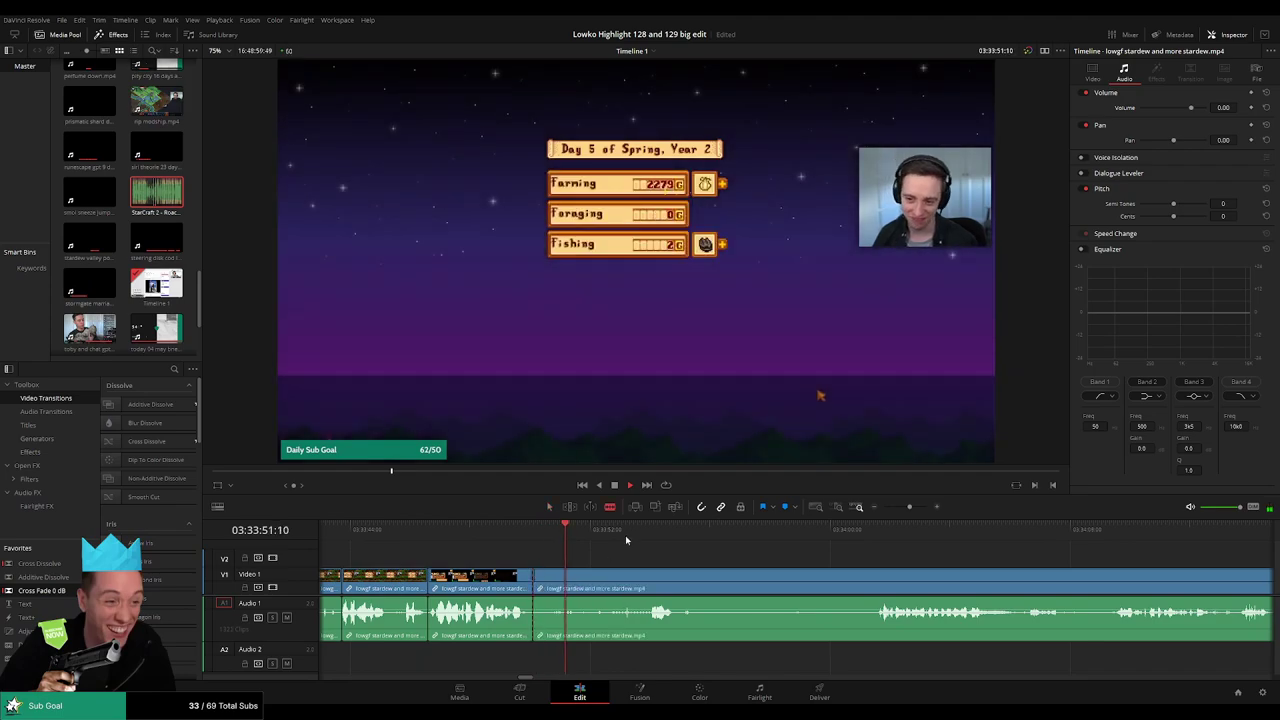
pyautogui.click(641, 529)
pyautogui.click(652, 580)
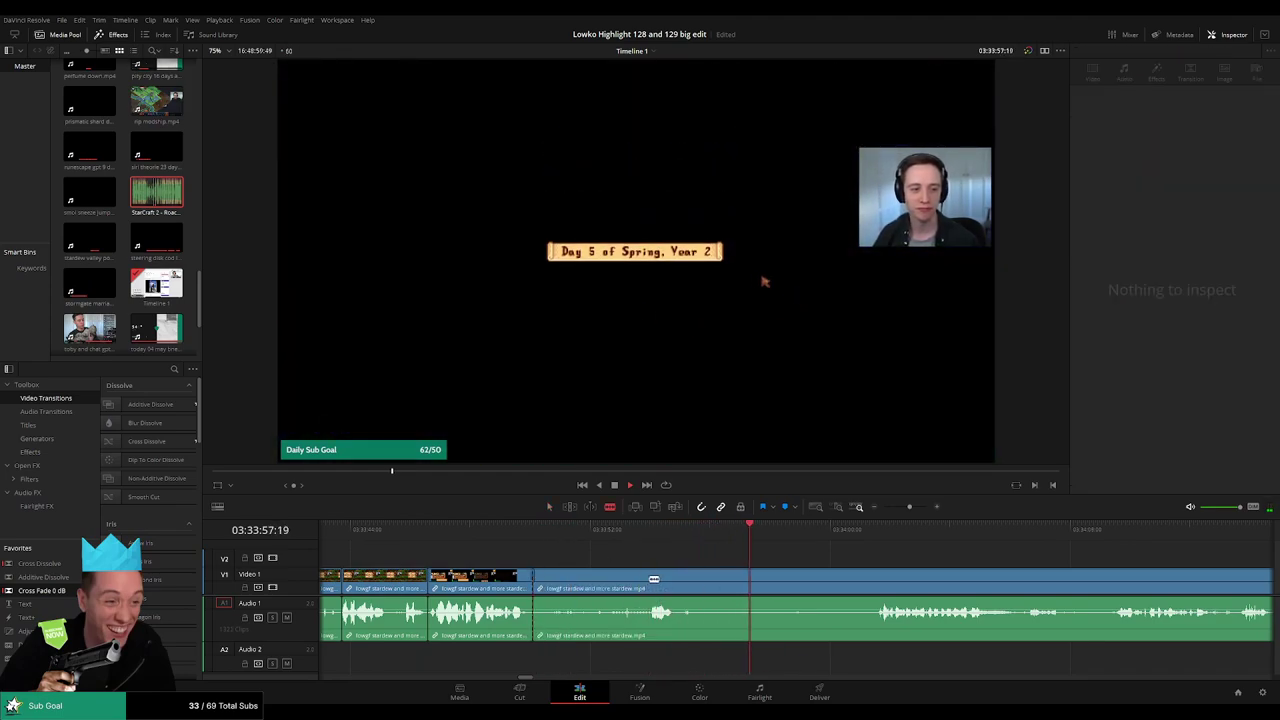
pyautogui.click(620, 588)
# - Split the footage at about 03:33:51 and 03:33:57 and ripple-delete the silent day transition between the cuts
pyautogui.press('b')
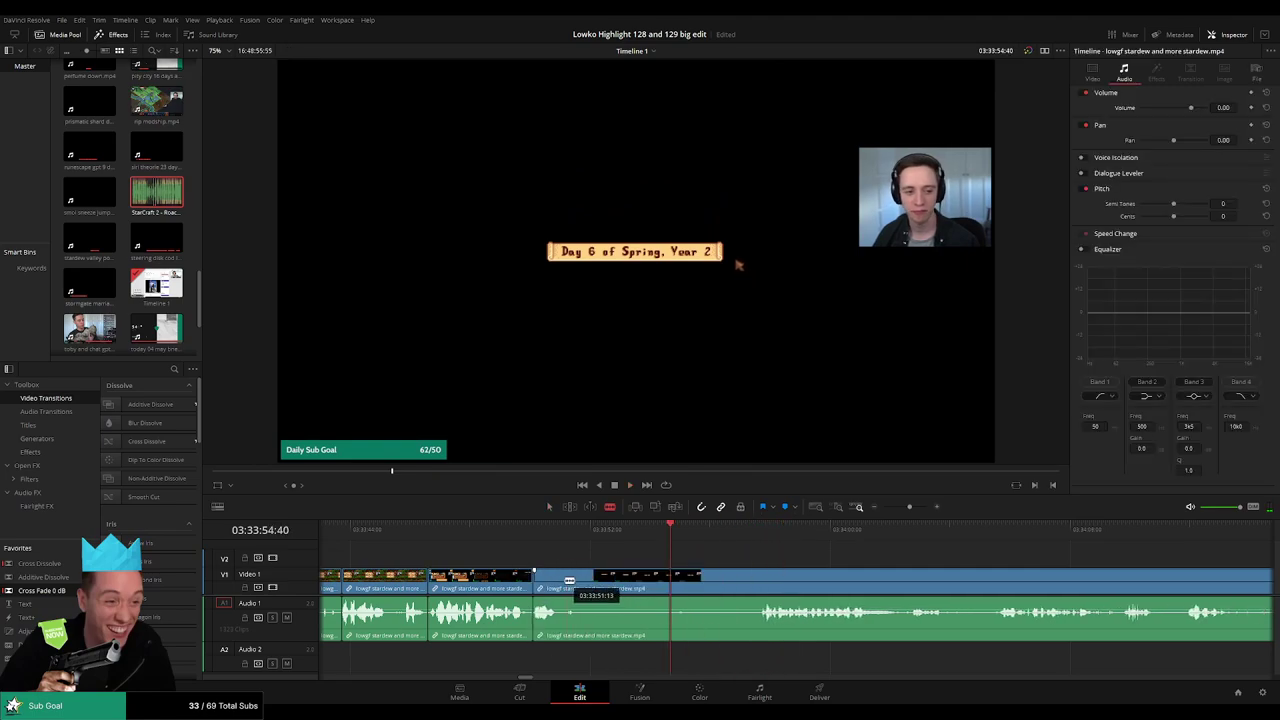
pyautogui.click(557, 578)
pyautogui.press('a')
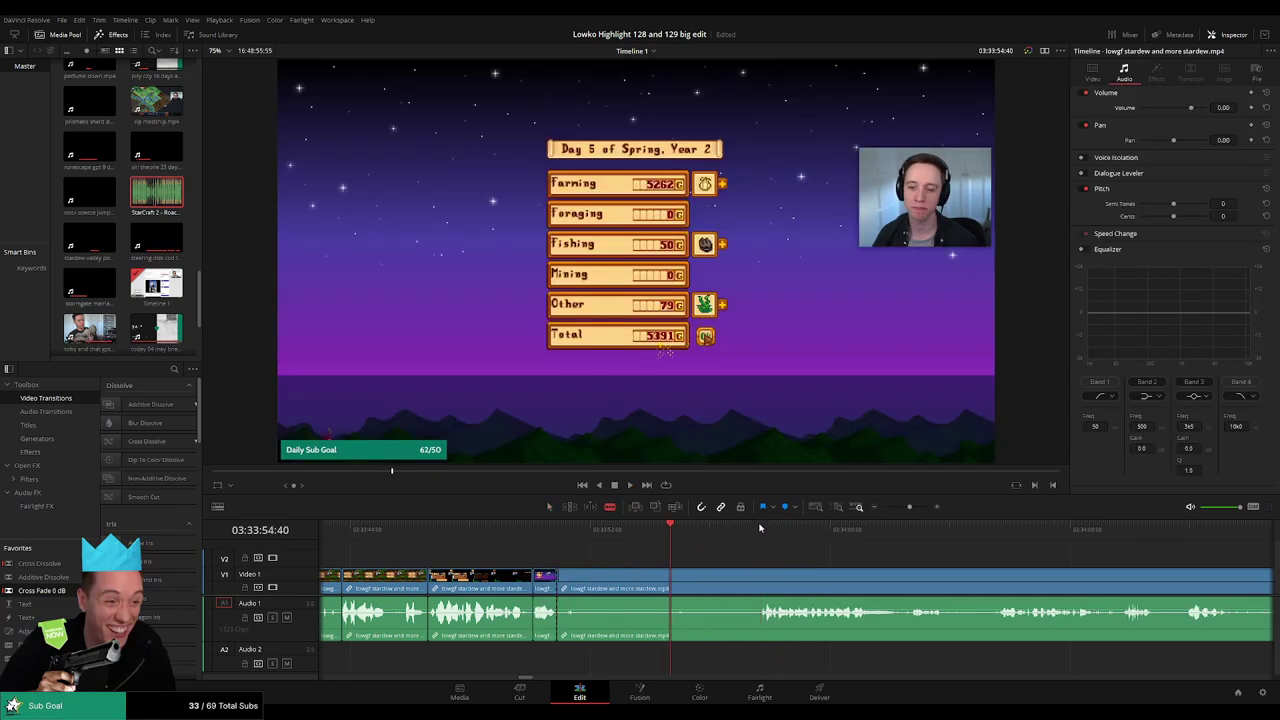
pyautogui.click(760, 528)
pyautogui.press('b')
pyautogui.click(764, 579)
pyautogui.press('a')
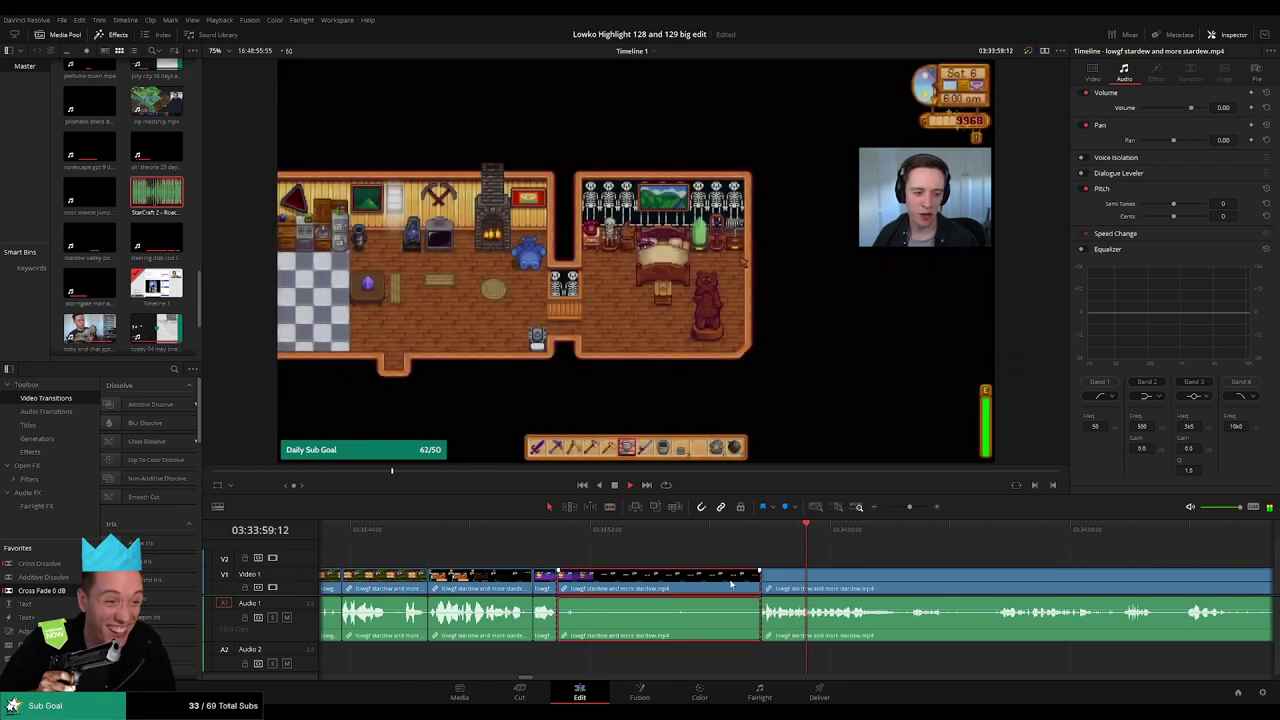
pyautogui.click(731, 584)
pyautogui.press('Delete')
# - Cut out the pause from about 03:33:57 to 03:33:59 in the farmhouse footage and close the gap
pyautogui.hscroll(3, 690, 569)
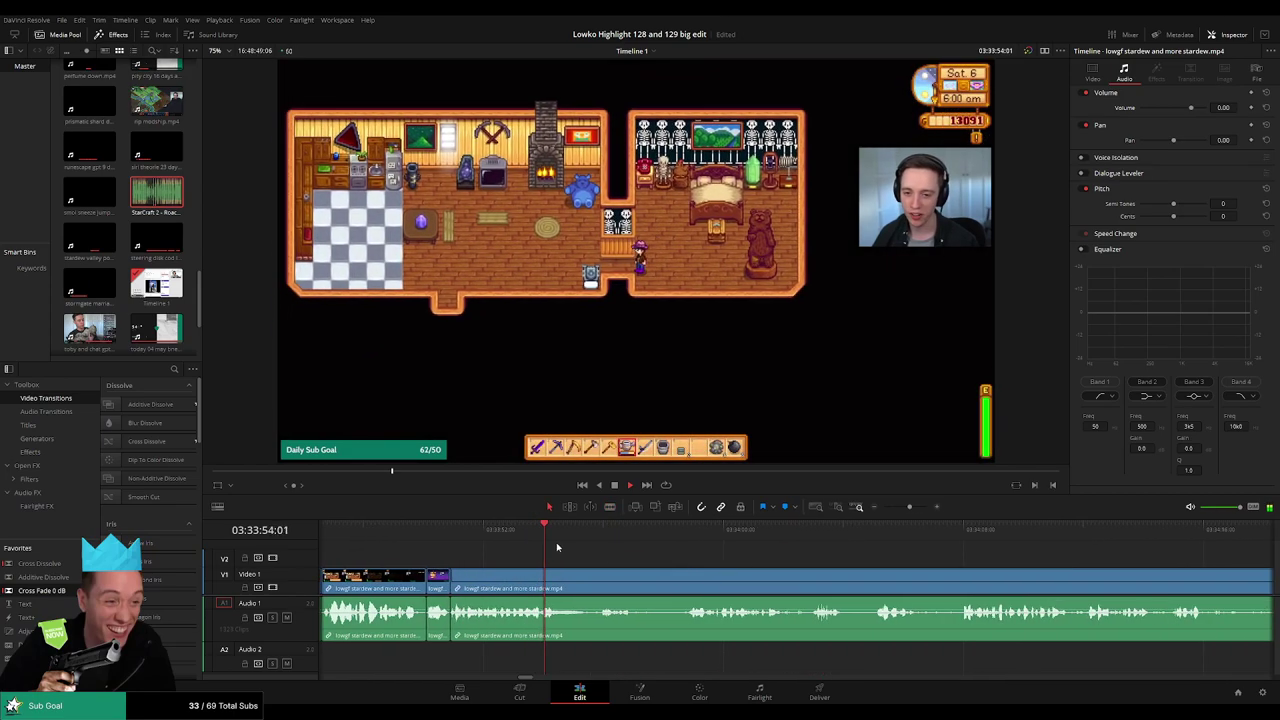
pyautogui.click(589, 534)
pyautogui.hscroll(1, 592, 550)
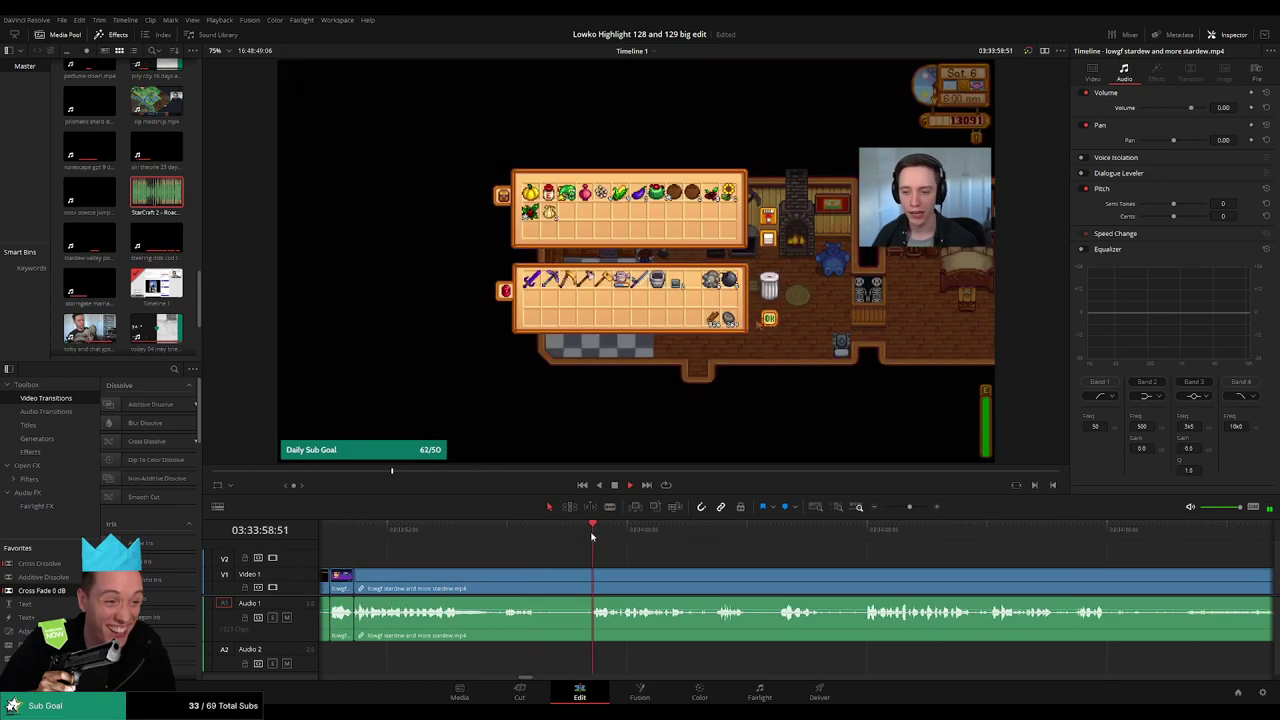
pyautogui.press('b')
pyautogui.click(539, 574)
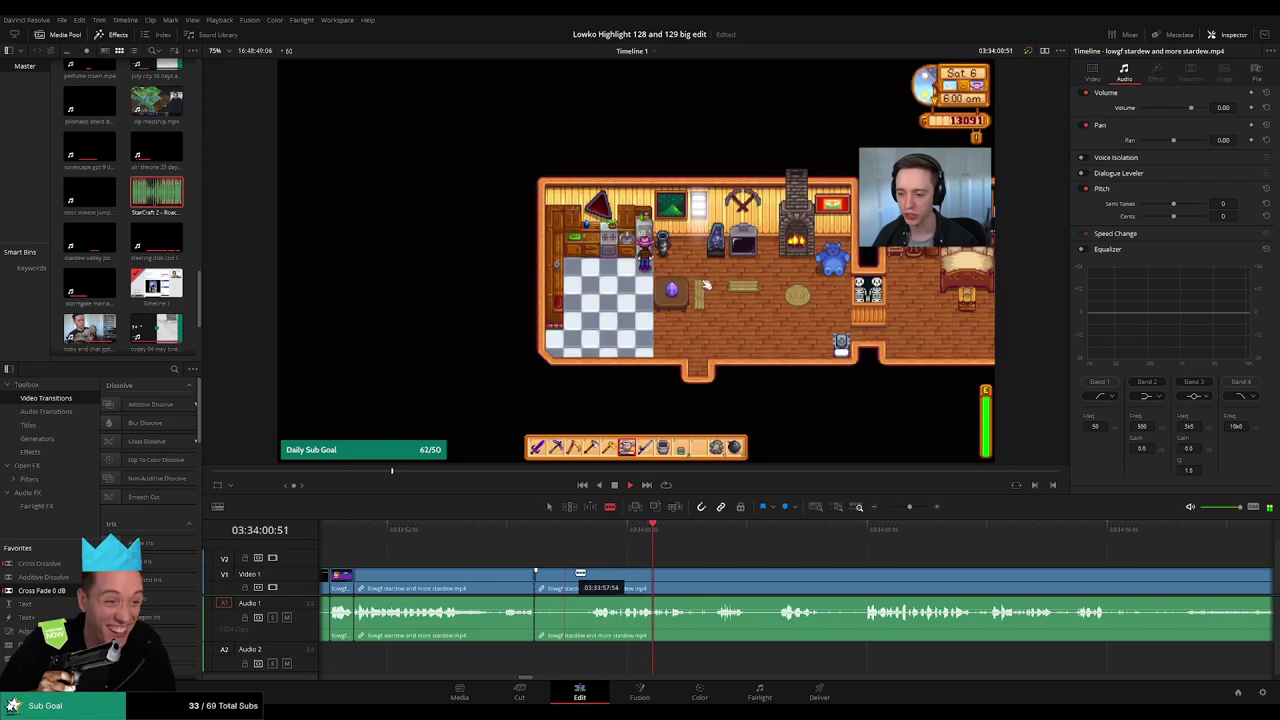
pyautogui.click(593, 574)
pyautogui.press('a')
pyautogui.click(574, 578)
pyautogui.press('Delete')
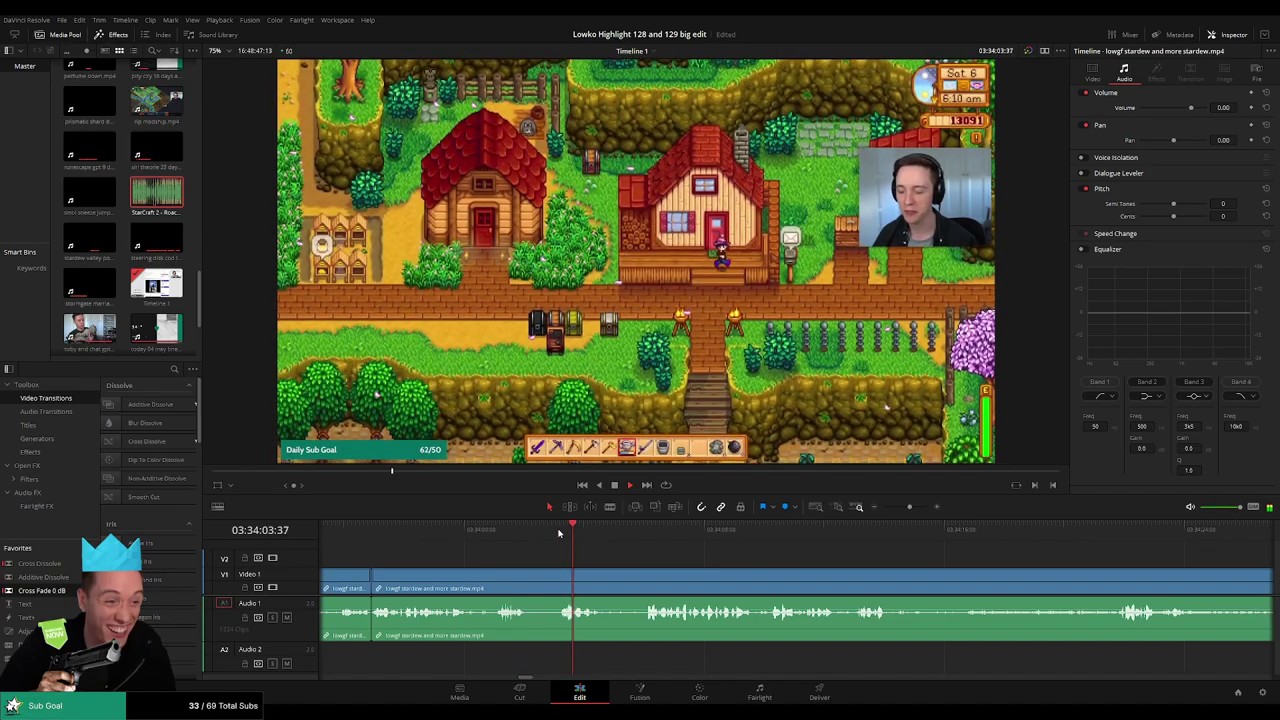
# - Split the farm footage at about 03:34:04, just as the quest letter opens
pyautogui.moveTo(806, 561); pyautogui.dragTo(607, 552)
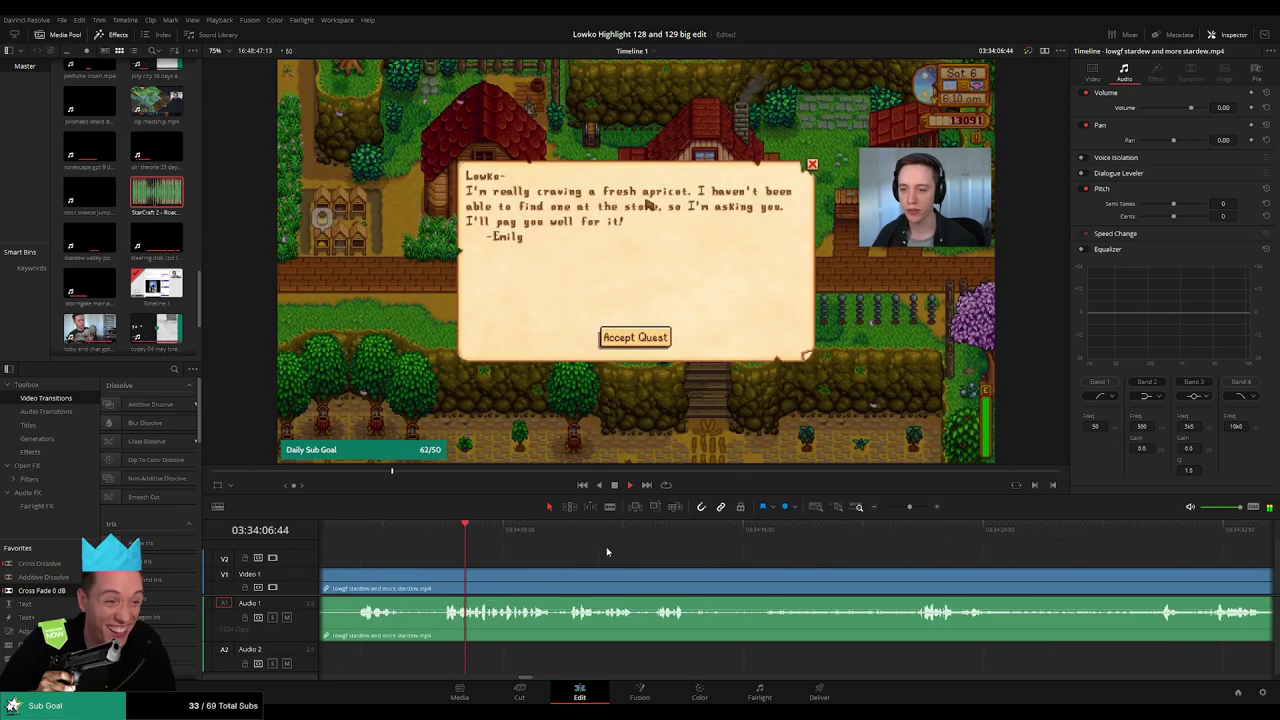
pyautogui.press('b')
pyautogui.click(380, 528)
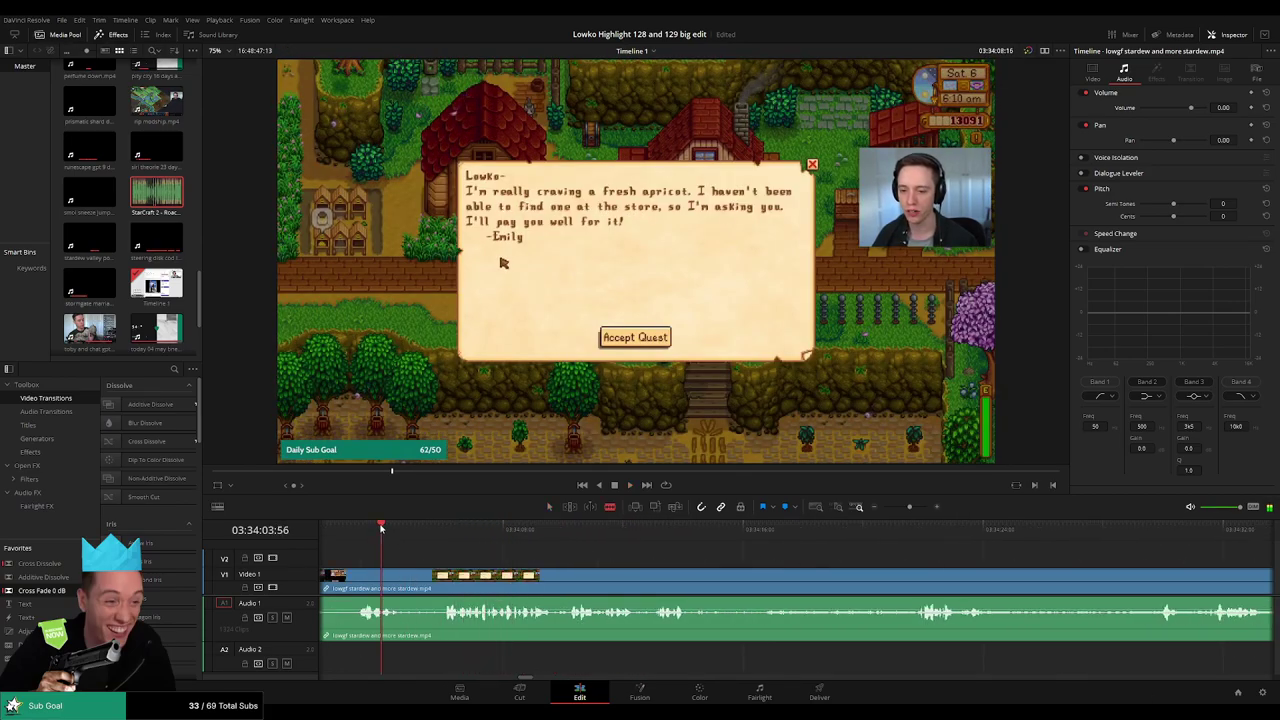
pyautogui.press('space')
pyautogui.click(420, 581)
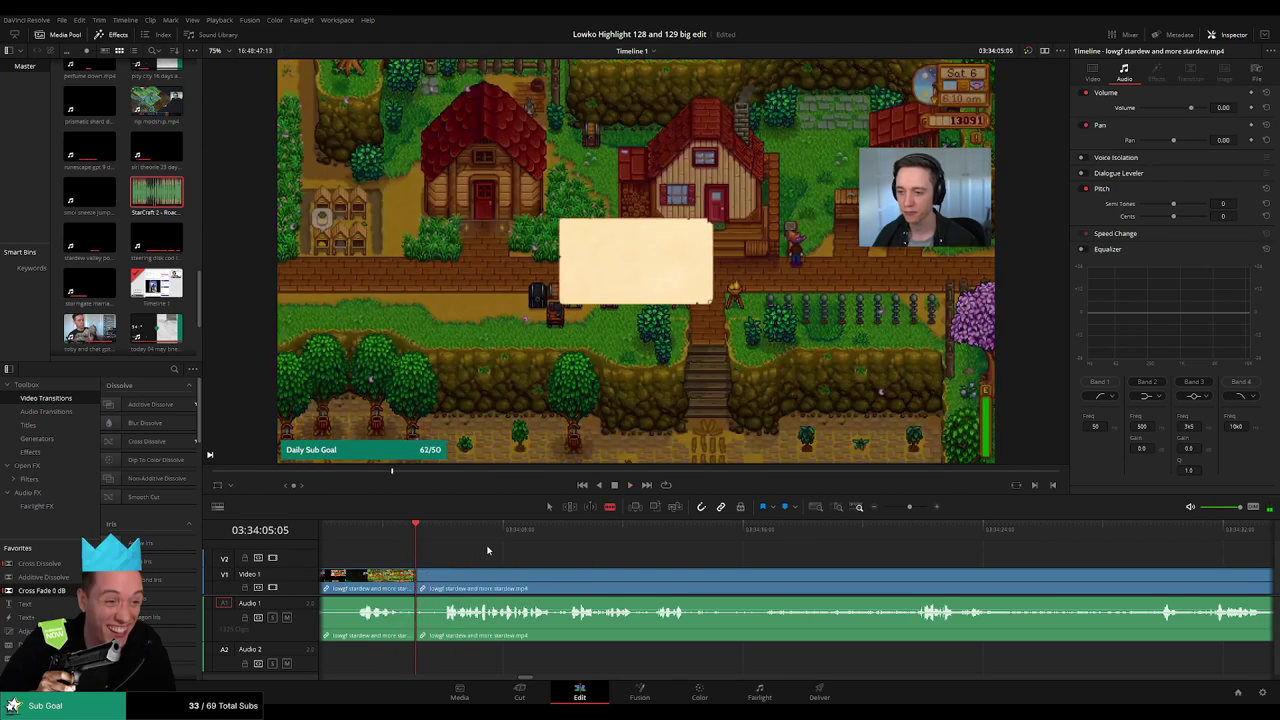
pyautogui.hotkey('ctrl', 'z')
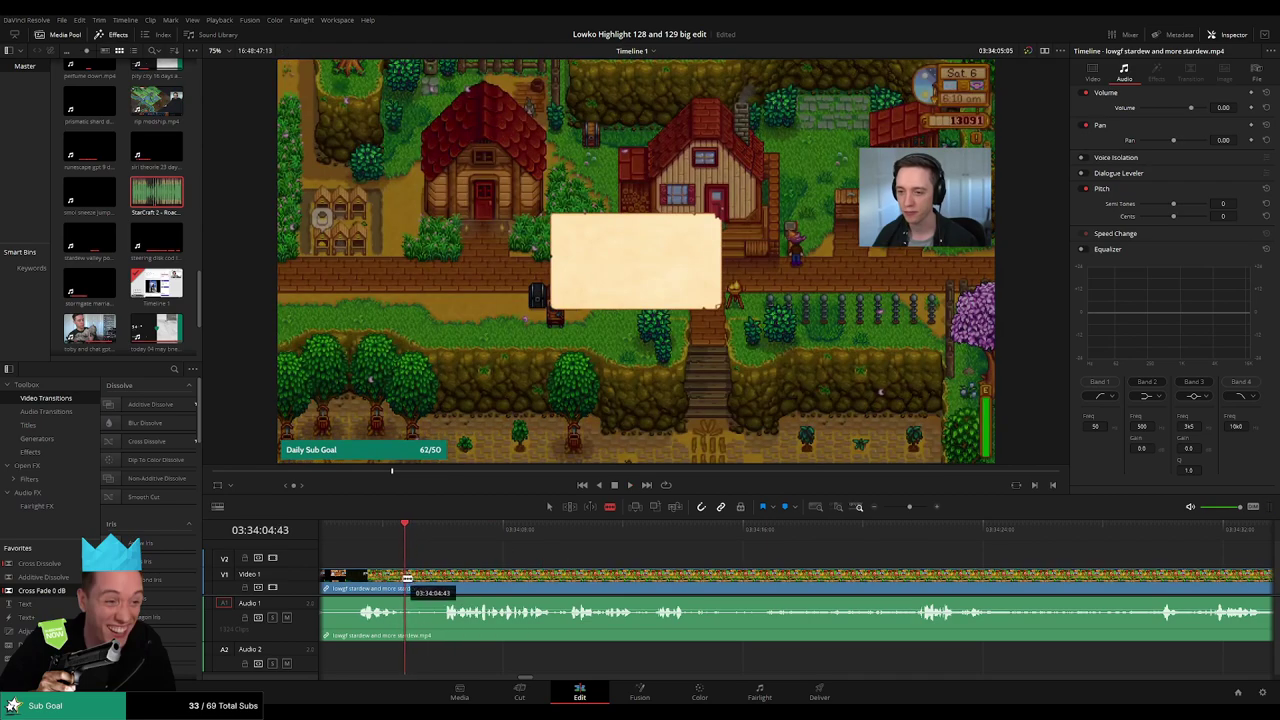
pyautogui.click(407, 578)
pyautogui.press('a')
pyautogui.press('space')
pyautogui.click(406, 525)
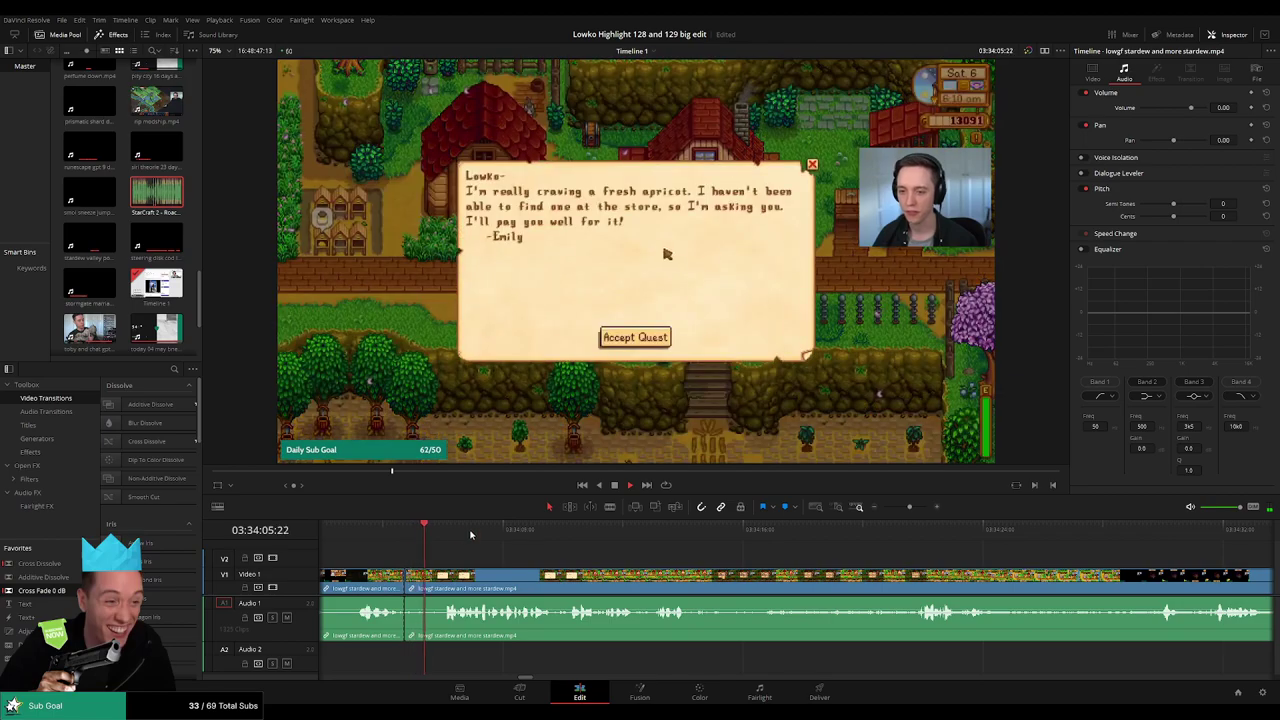
# - Skim the remaining uncut Stardew gameplay from about 03:38 to 04:13, across the desert, mine, farm and town scenes
pyautogui.moveTo(787, 552); pyautogui.dragTo(943, 560)
pyautogui.moveTo(910, 508); pyautogui.dragTo(889, 512)
pyautogui.click(853, 536)
pyautogui.hscroll(5, 740, 558)
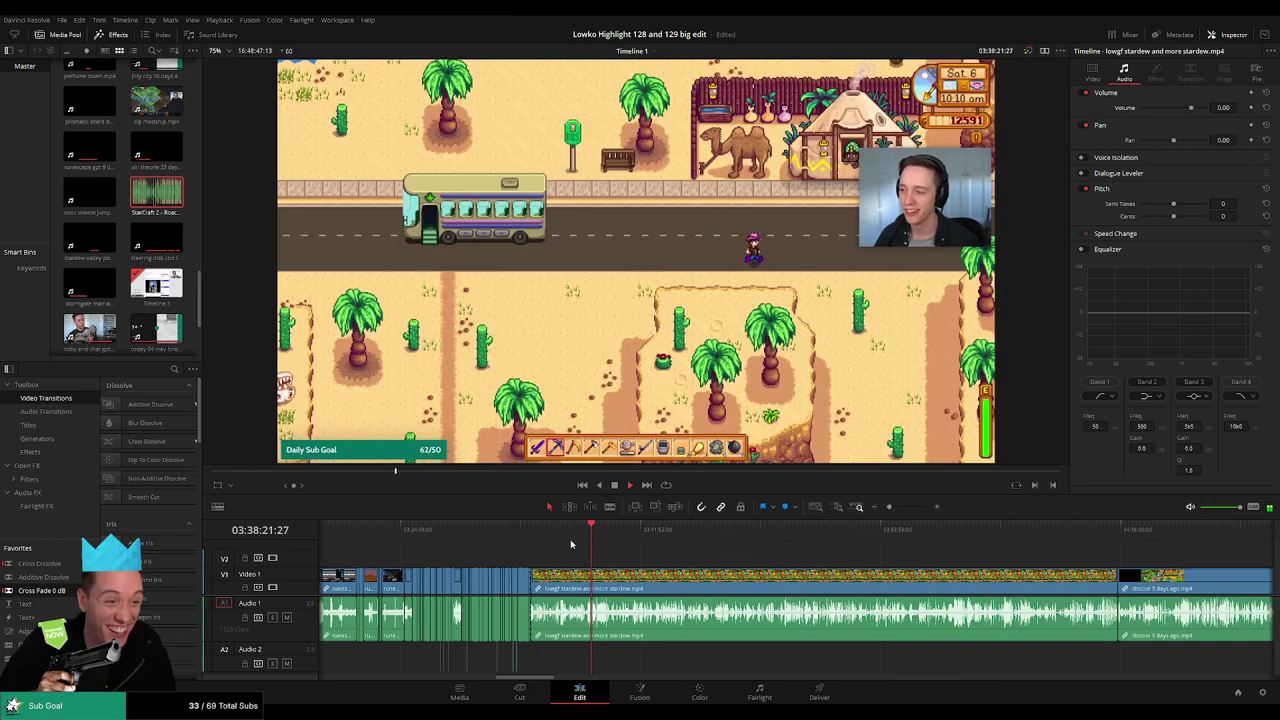
pyautogui.click(658, 526)
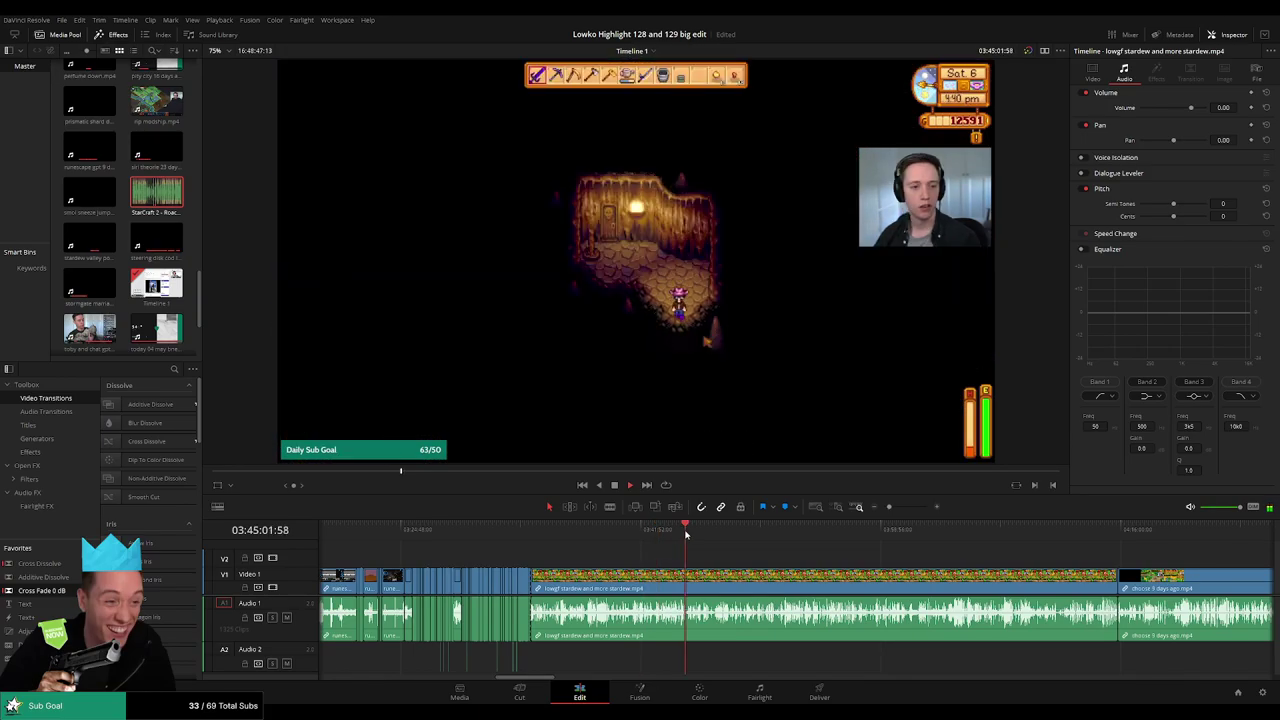
pyautogui.click(694, 535)
pyautogui.press('space')
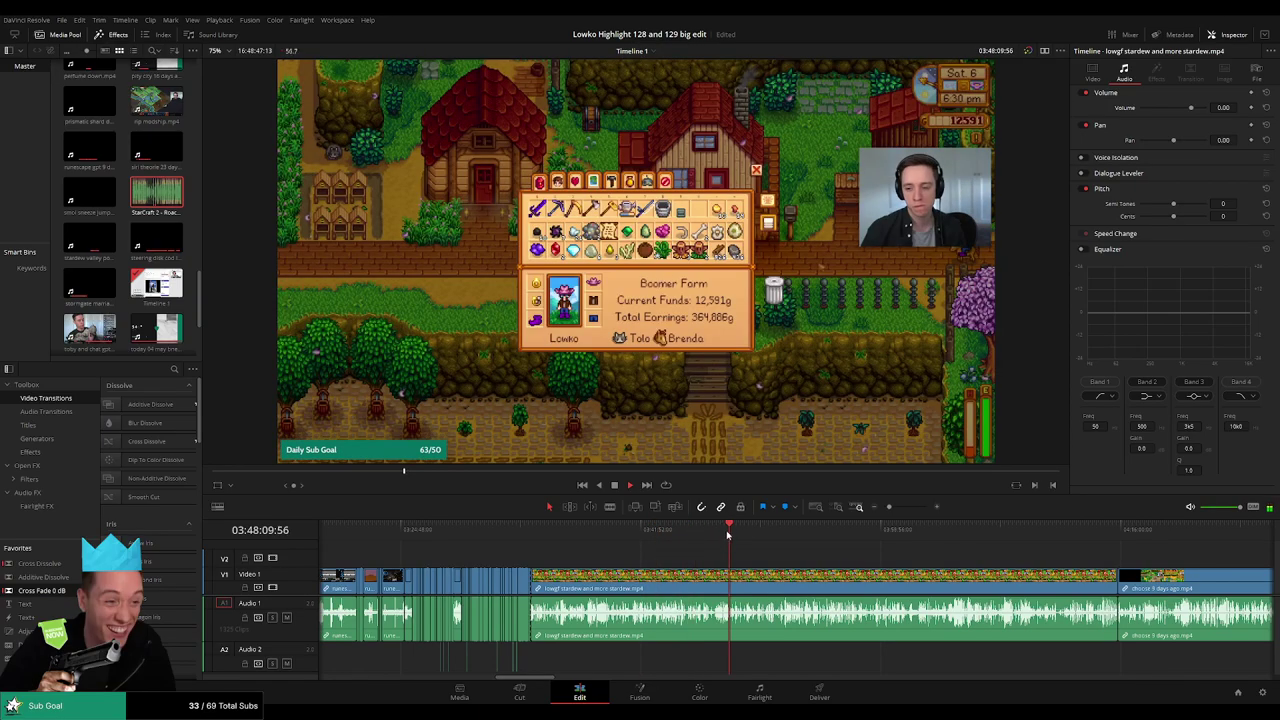
pyautogui.moveTo(753, 534); pyautogui.dragTo(786, 534)
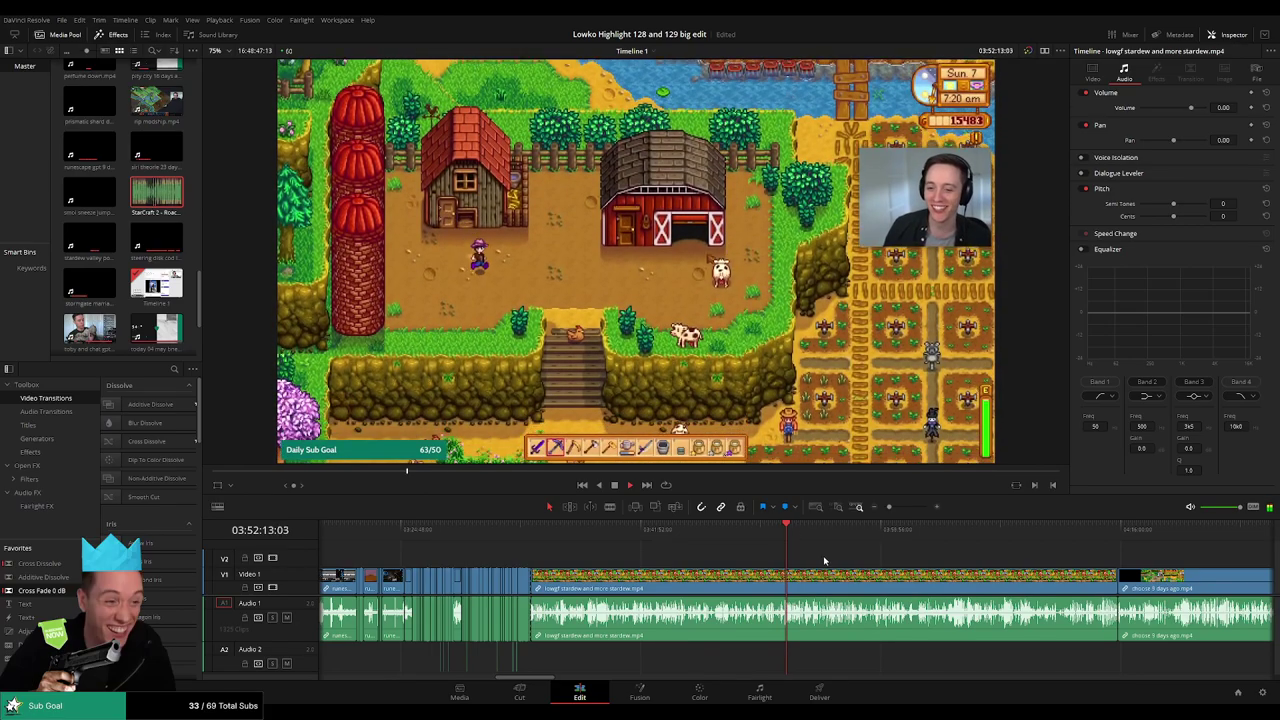
pyautogui.scroll(2, 825, 554)
pyautogui.click(772, 530)
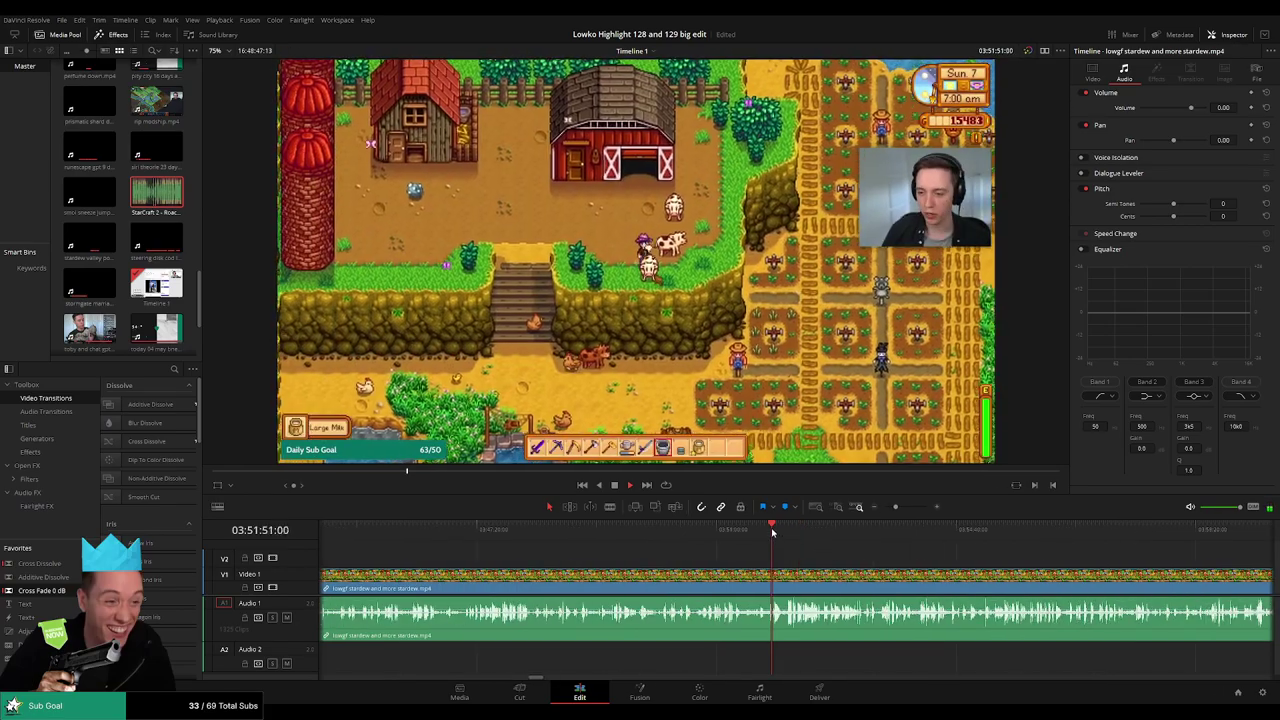
pyautogui.moveTo(772, 533); pyautogui.dragTo(769, 533)
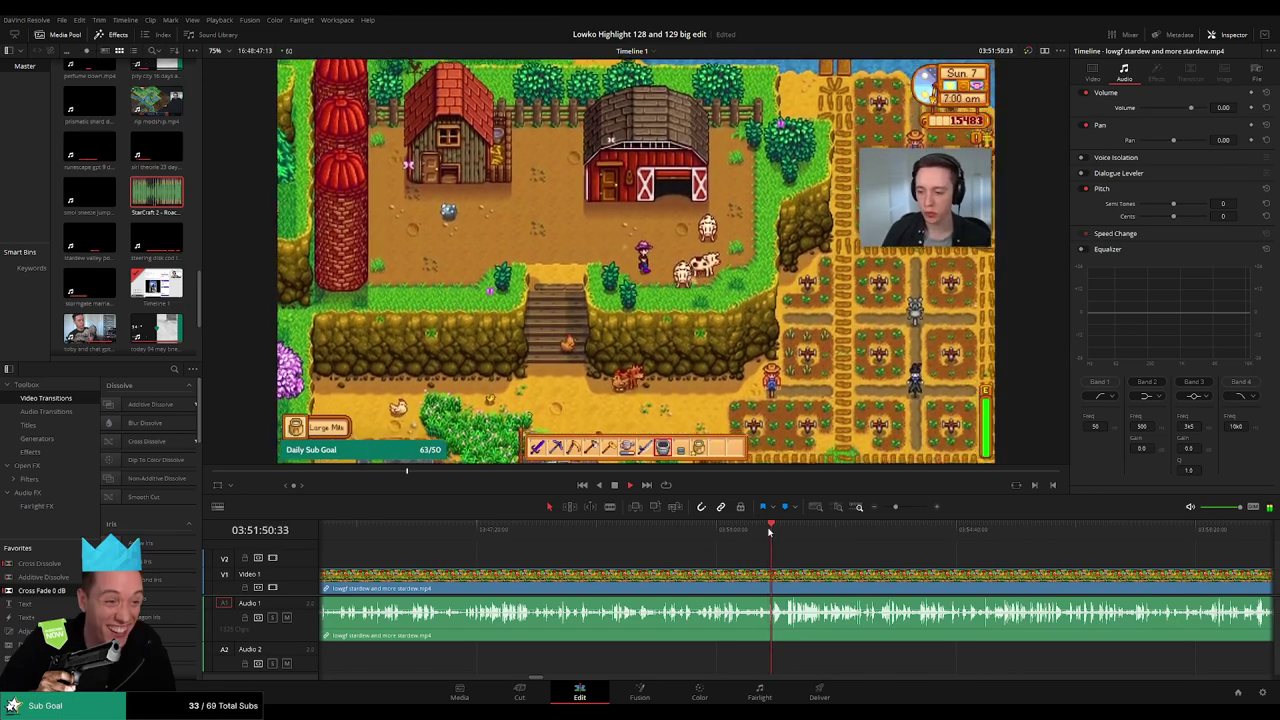
pyautogui.moveTo(790, 533); pyautogui.dragTo(1065, 542)
pyautogui.scroll(-3, 1022, 554)
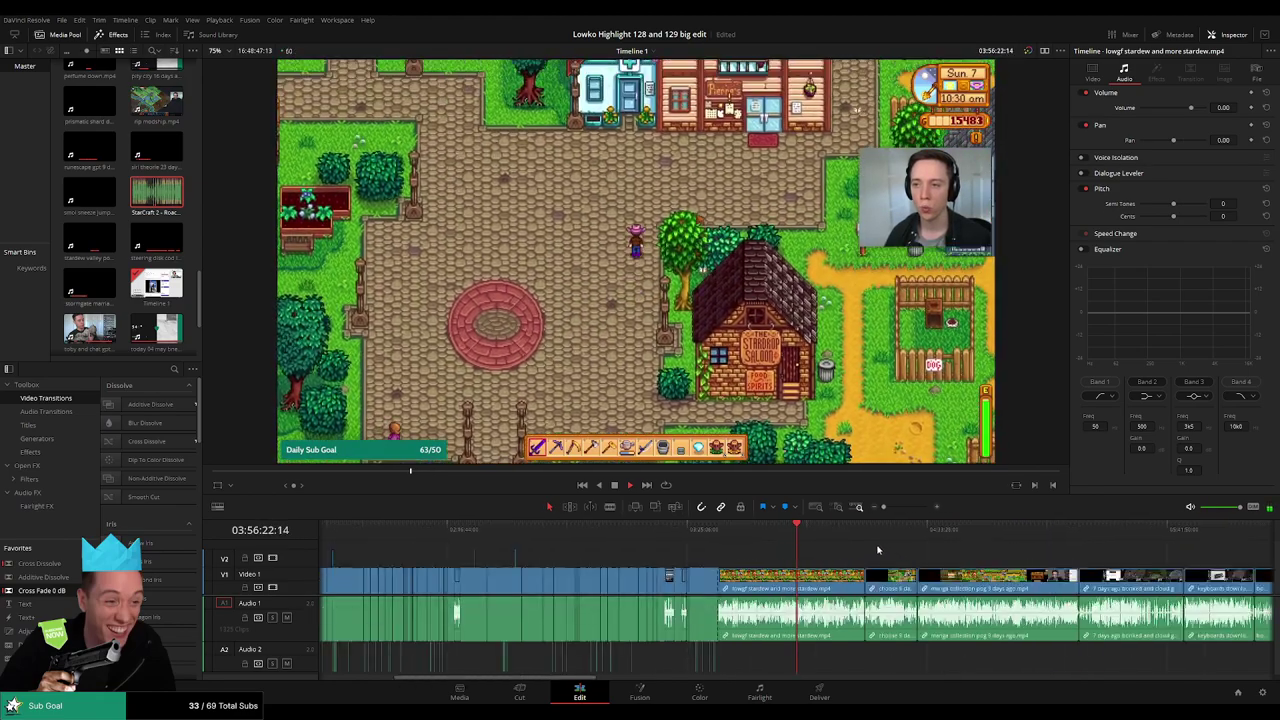
pyautogui.click(814, 537)
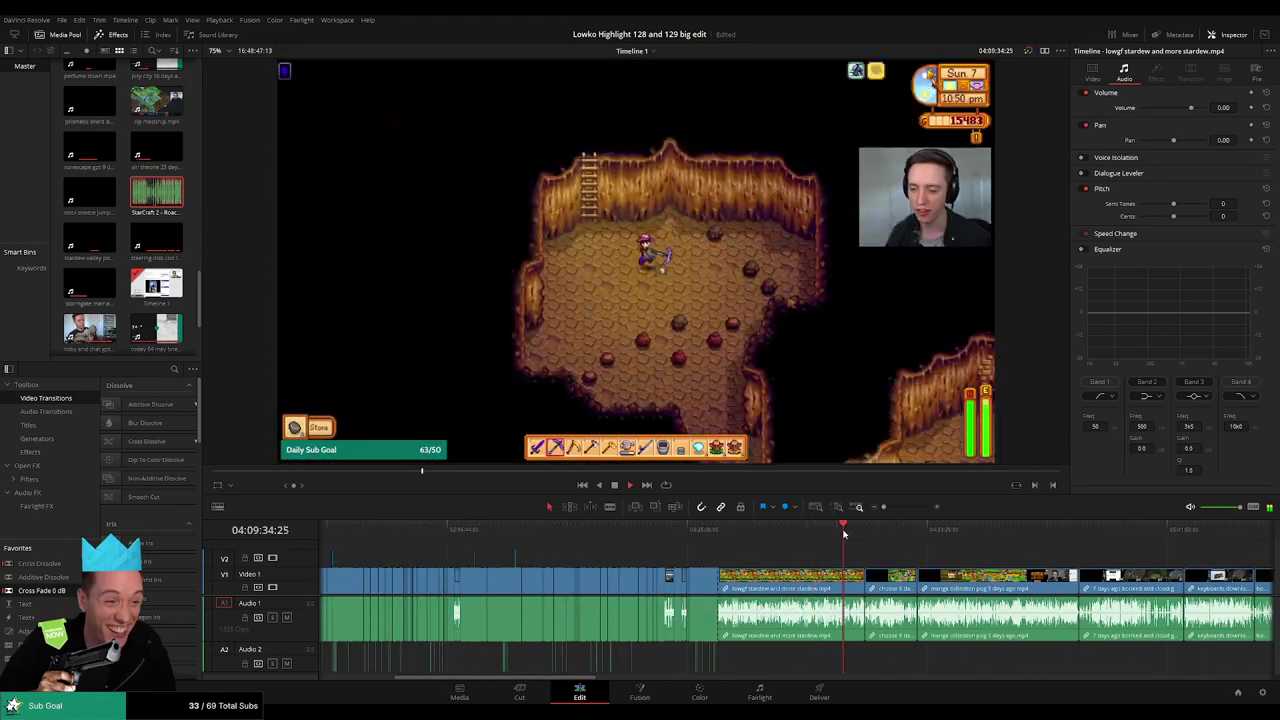
pyautogui.moveTo(850, 534); pyautogui.dragTo(856, 534)
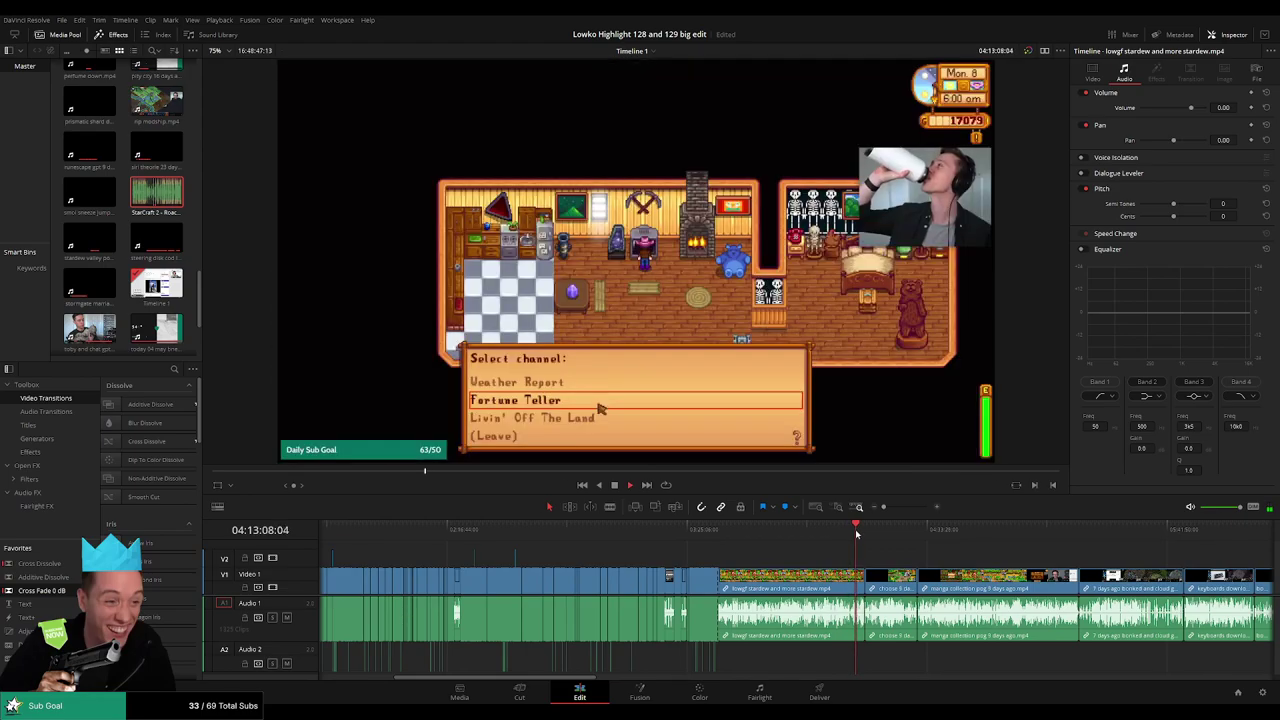
# - Ripple-delete the remaining uncut part of the lowgf stardew and more stardew.mp4 clip
pyautogui.press('space')
pyautogui.click(812, 586)
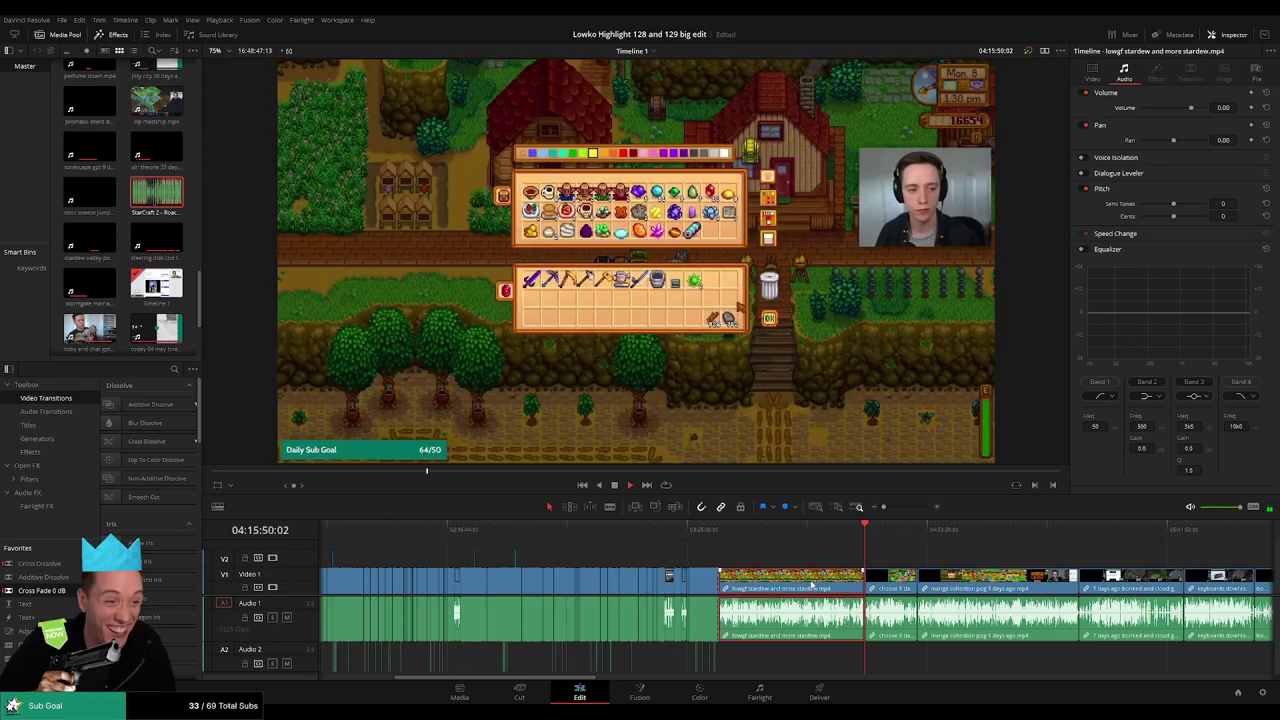
pyautogui.press('Delete')
# - Skim the choose 9 days ago.mp4 footage from about 03:34:58 to 03:42 for where the fishing talk worth keeping begins
pyautogui.click(738, 530)
pyautogui.press('space')
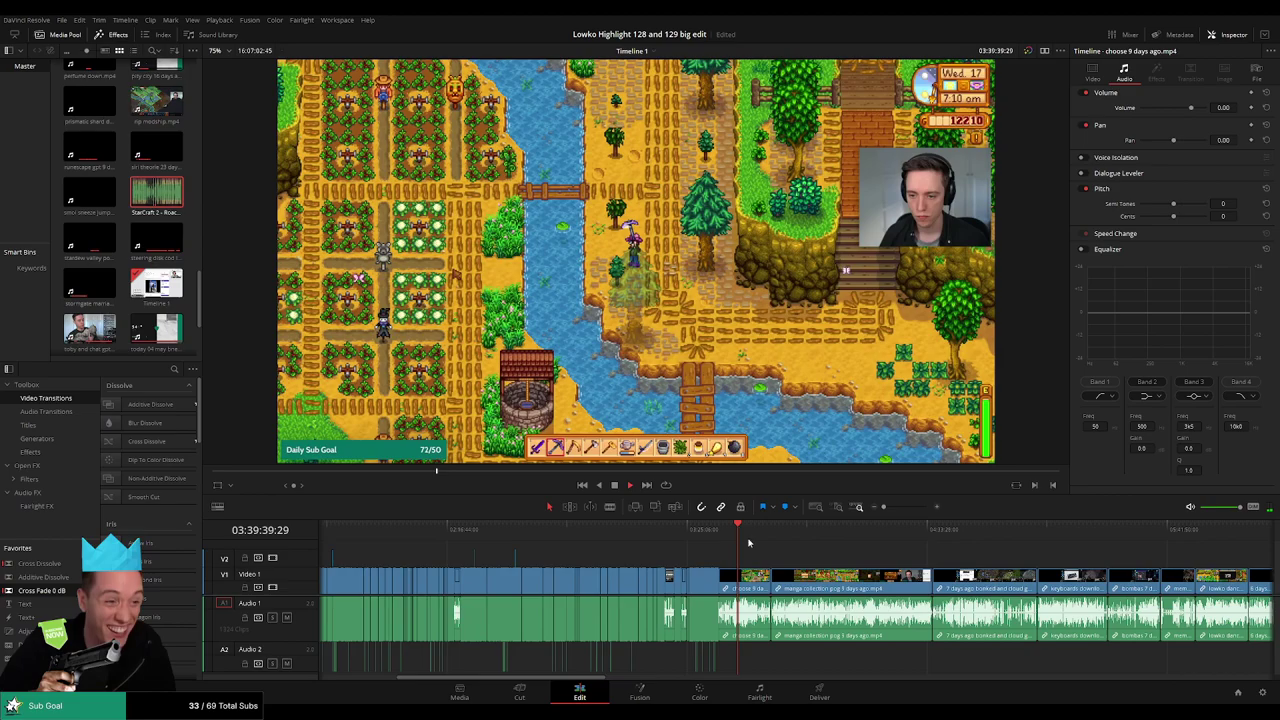
pyautogui.scroll(5, 781, 563)
pyautogui.click(392, 528)
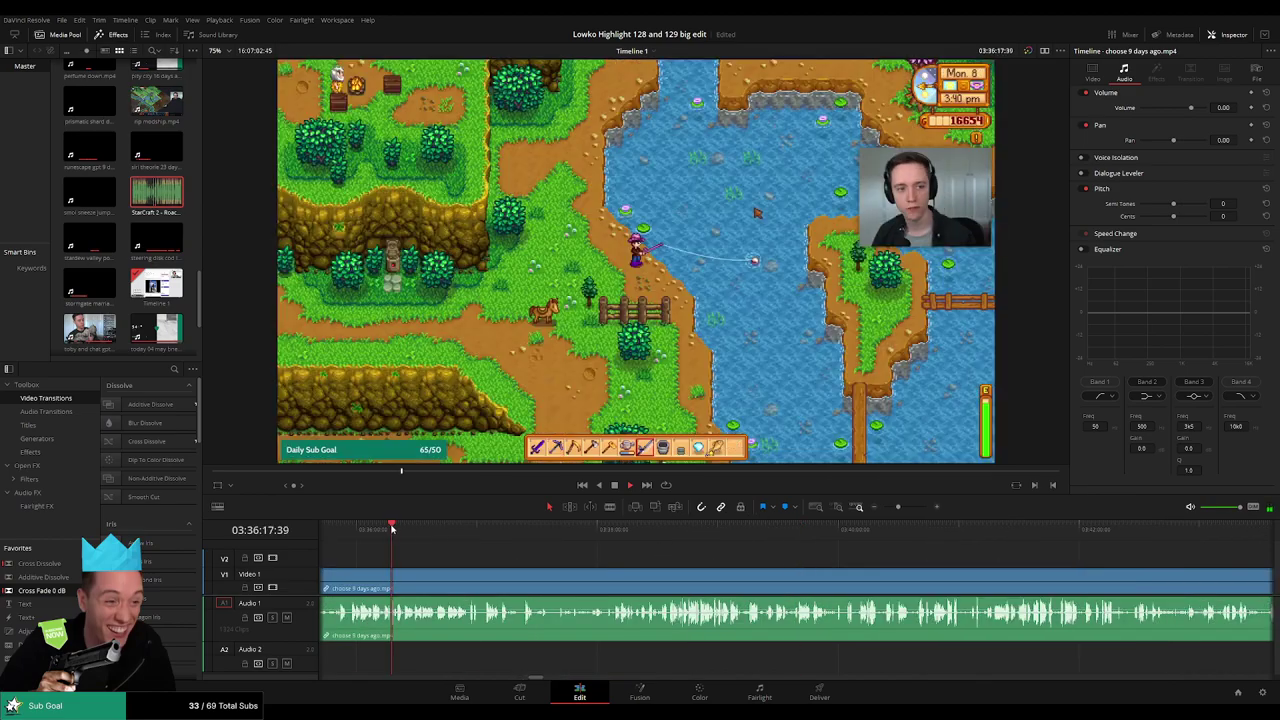
pyautogui.hscroll(-1, 656, 576)
pyautogui.hscroll(-3, 655, 576)
pyautogui.click(480, 530)
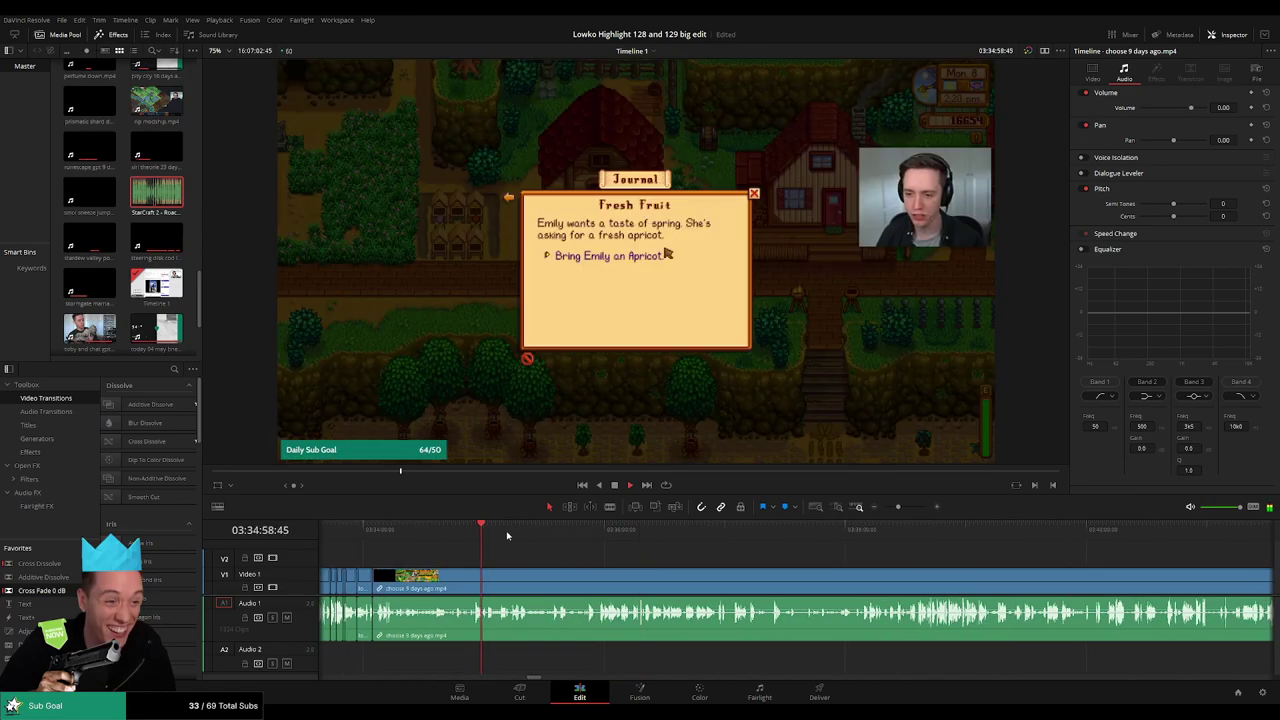
pyautogui.moveTo(507, 530); pyautogui.dragTo(864, 537)
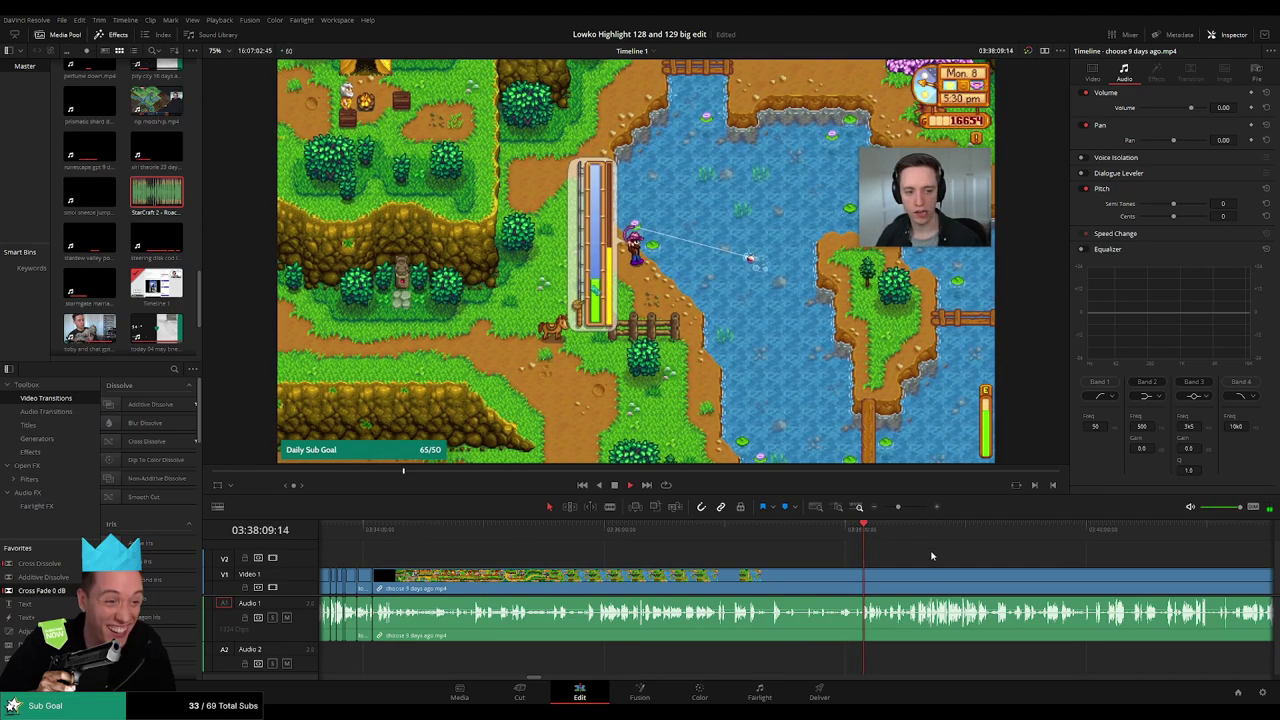
pyautogui.hscroll(3, 800, 550)
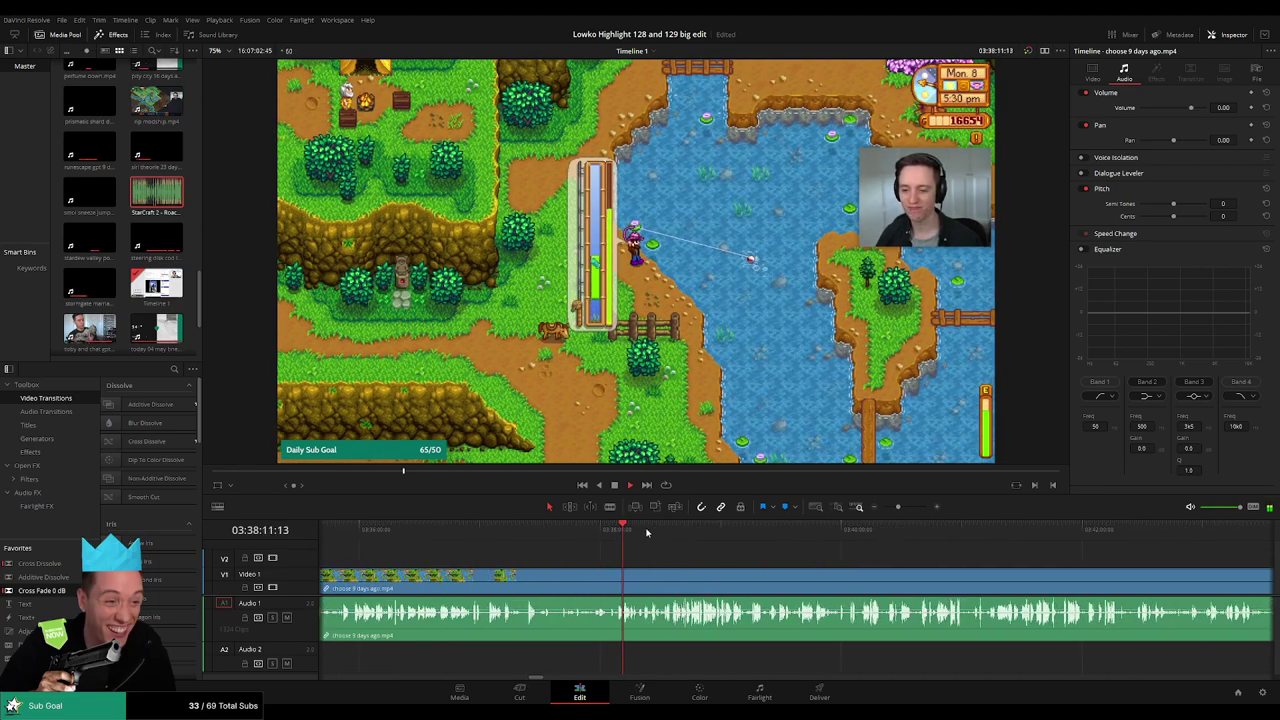
pyautogui.click(673, 530)
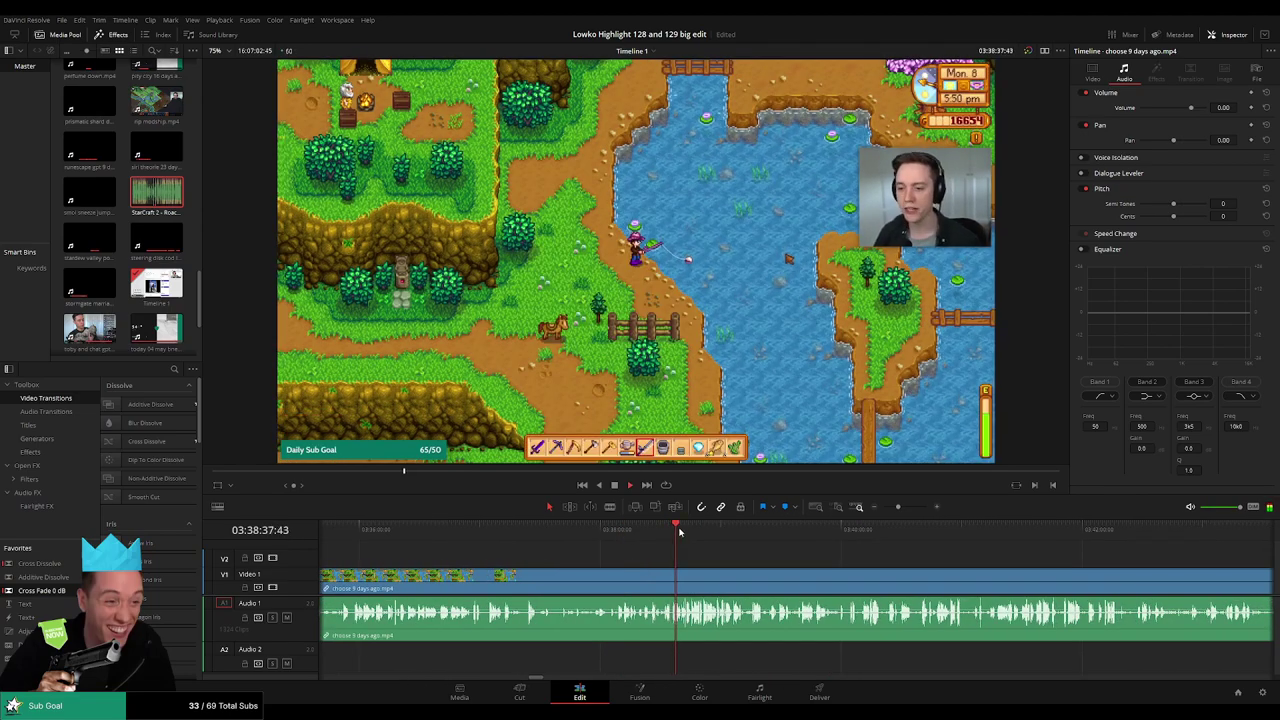
pyautogui.click(689, 530)
pyautogui.click(700, 531)
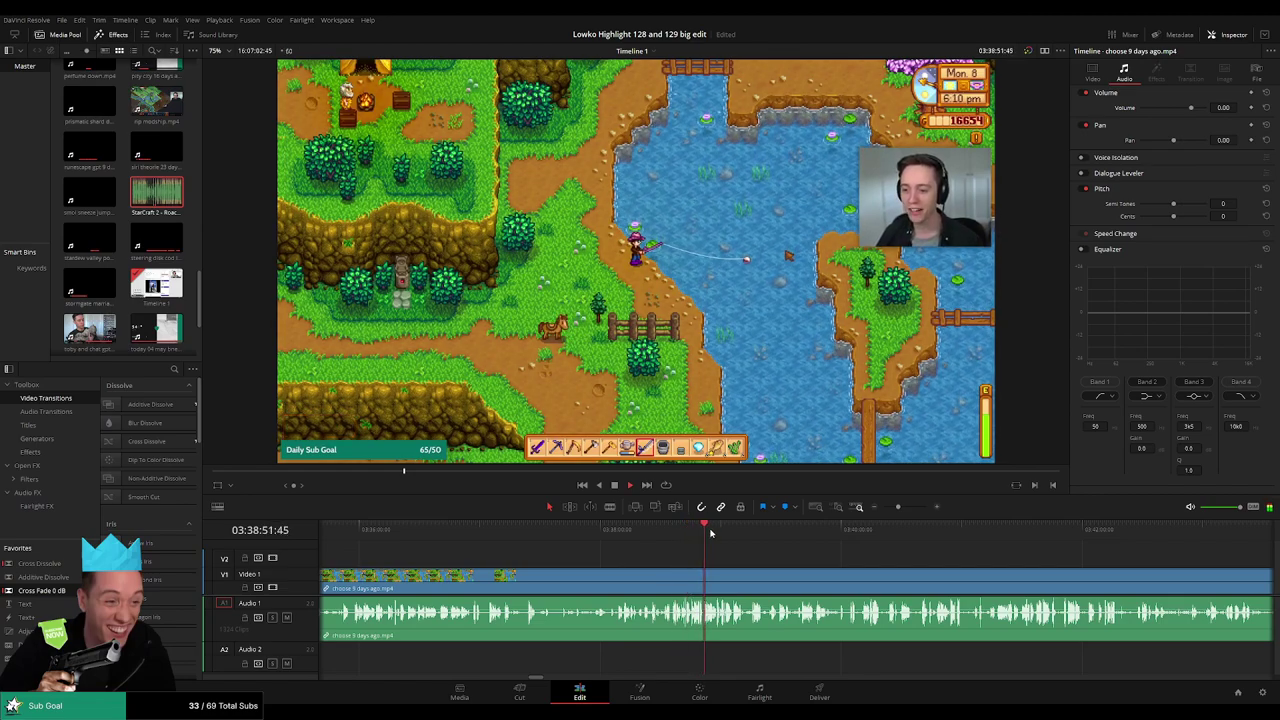
pyautogui.moveTo(882, 510); pyautogui.dragTo(897, 510)
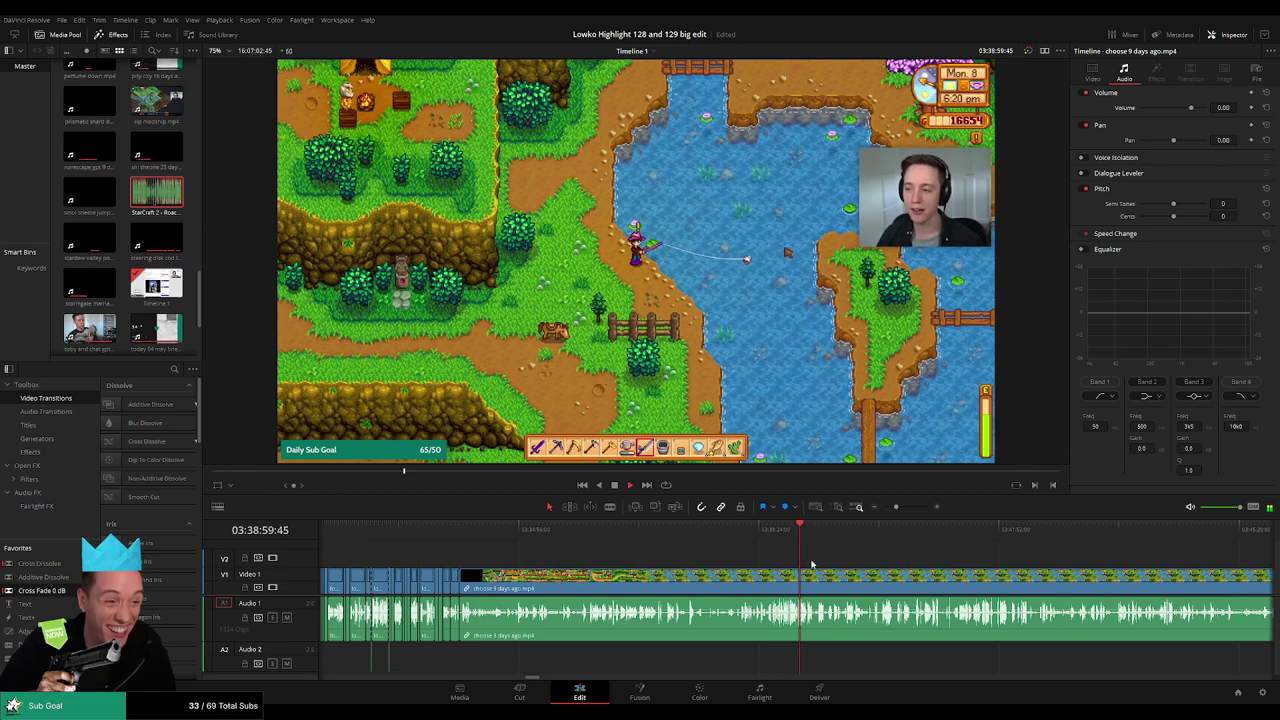
pyautogui.hscroll(3, 812, 565)
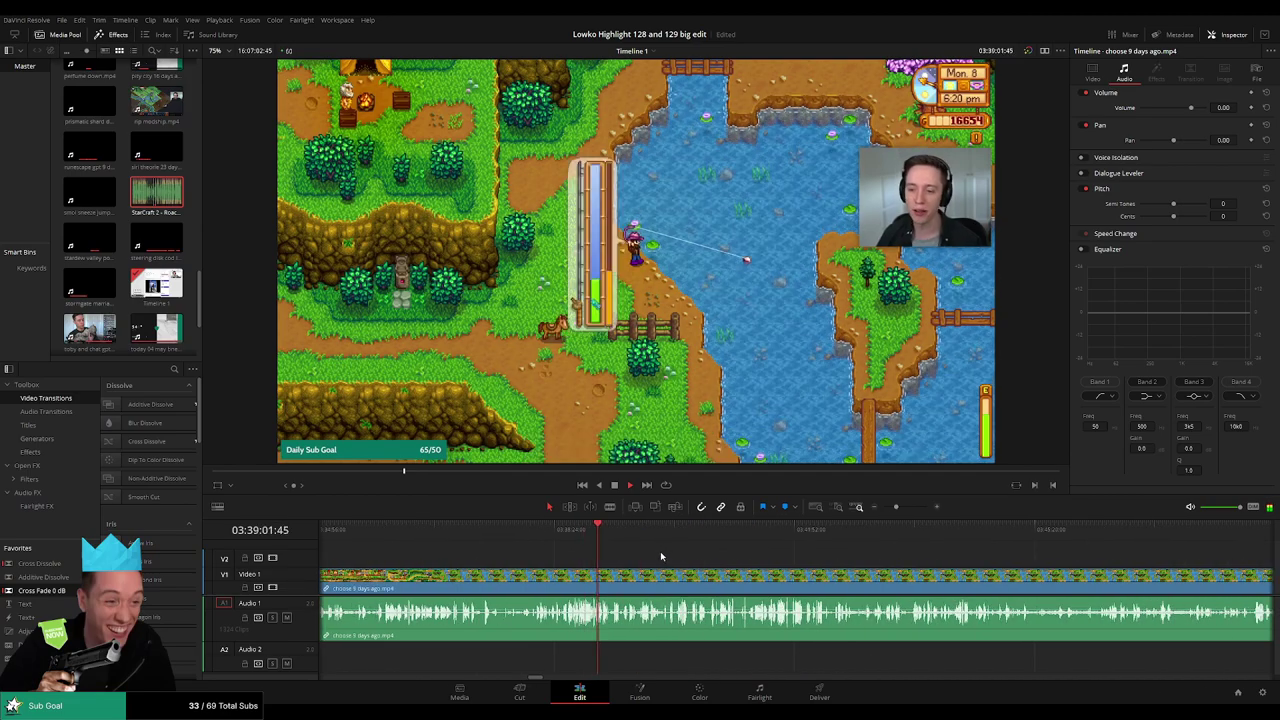
pyautogui.moveTo(897, 509); pyautogui.dragTo(892, 508)
pyautogui.moveTo(802, 537); pyautogui.dragTo(888, 535)
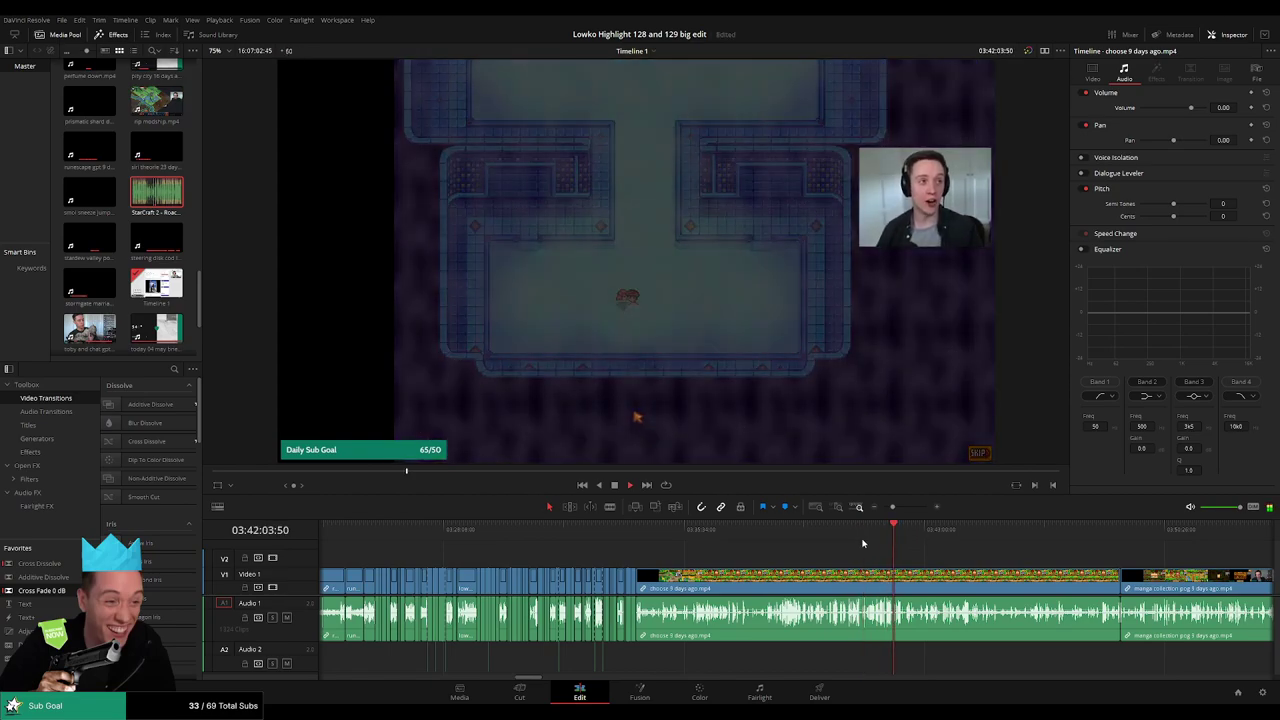
# - Split the choose 9 days ago.mp4 clip at about 03:38:32 in the fishing scene and ripple-delete everything before the cut
pyautogui.click(775, 538)
pyautogui.moveTo(775, 540); pyautogui.dragTo(773, 540)
pyautogui.scroll(8, 794, 566)
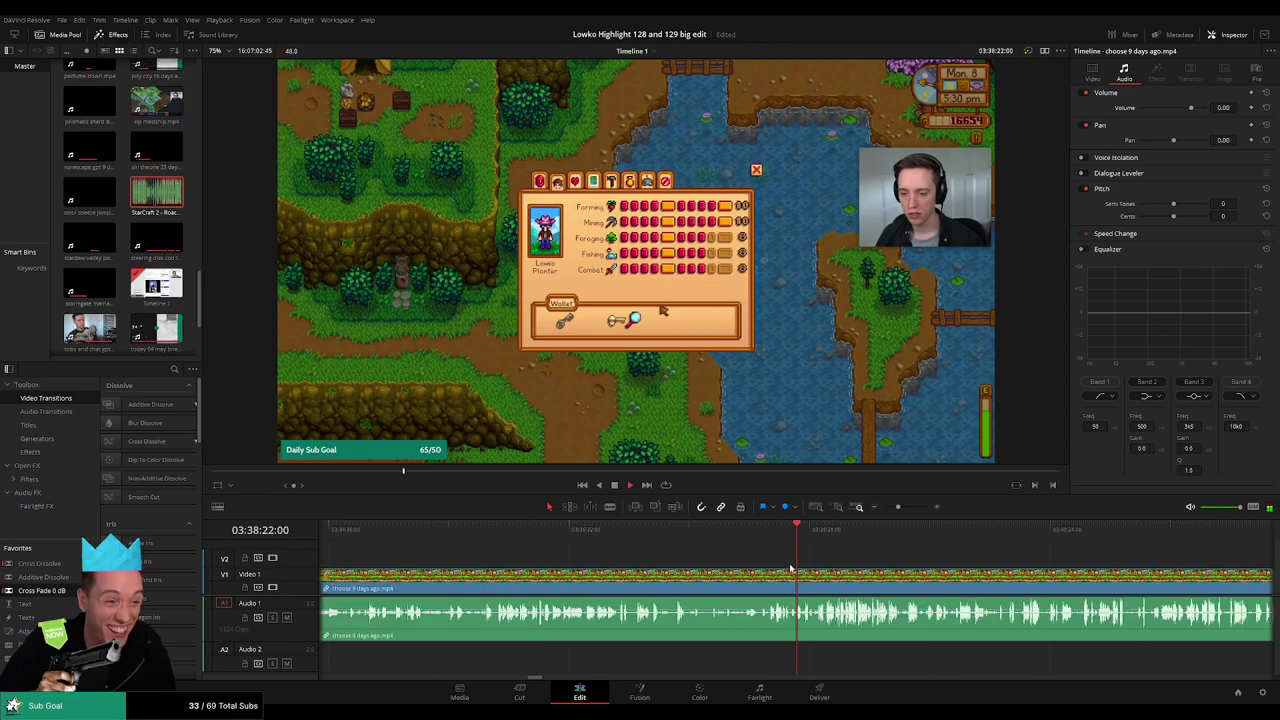
pyautogui.scroll(1, 826, 561)
pyautogui.click(825, 535)
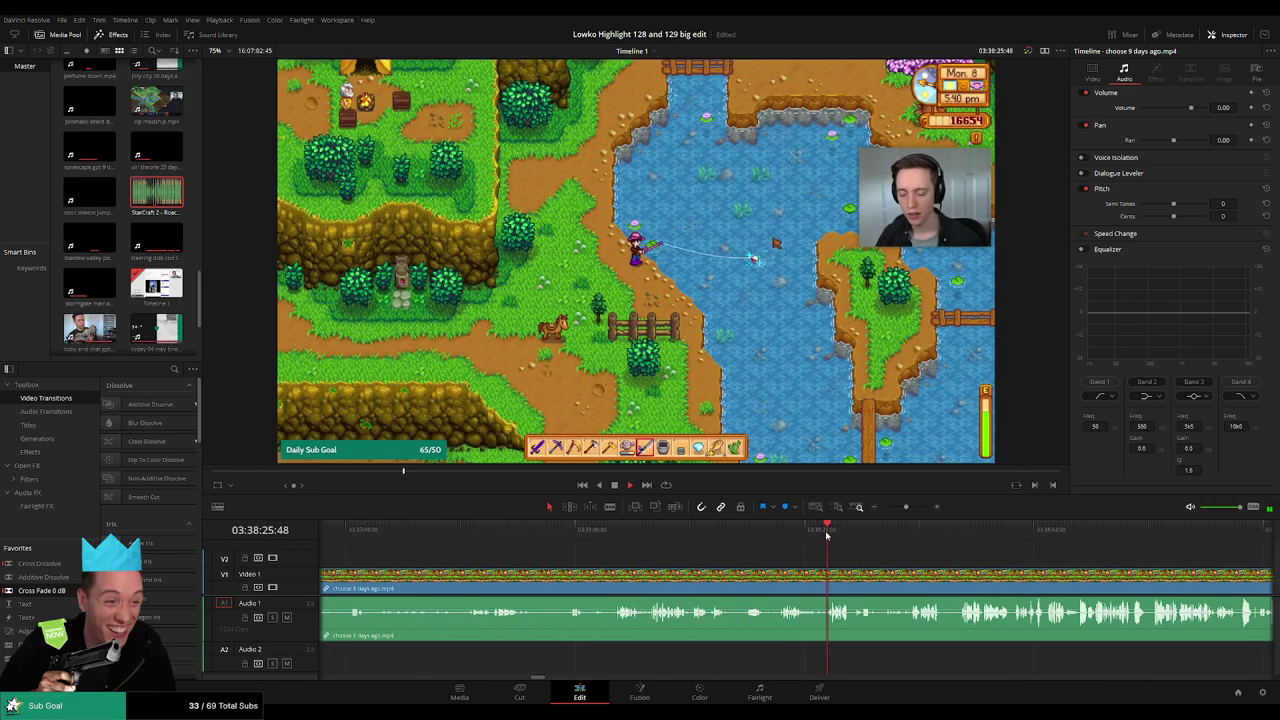
pyautogui.scroll(-2, 723, 542)
pyautogui.click(746, 531)
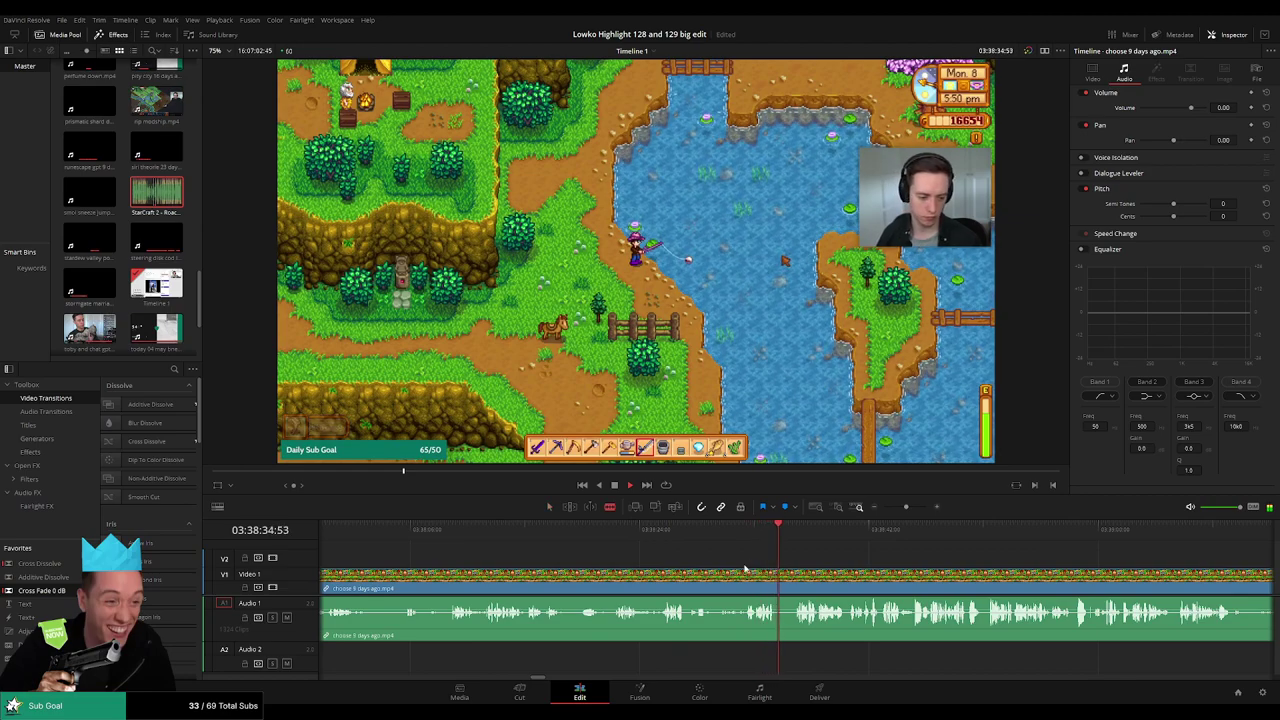
pyautogui.press('b')
pyautogui.click(750, 578)
pyautogui.press('a')
pyautogui.click(709, 585)
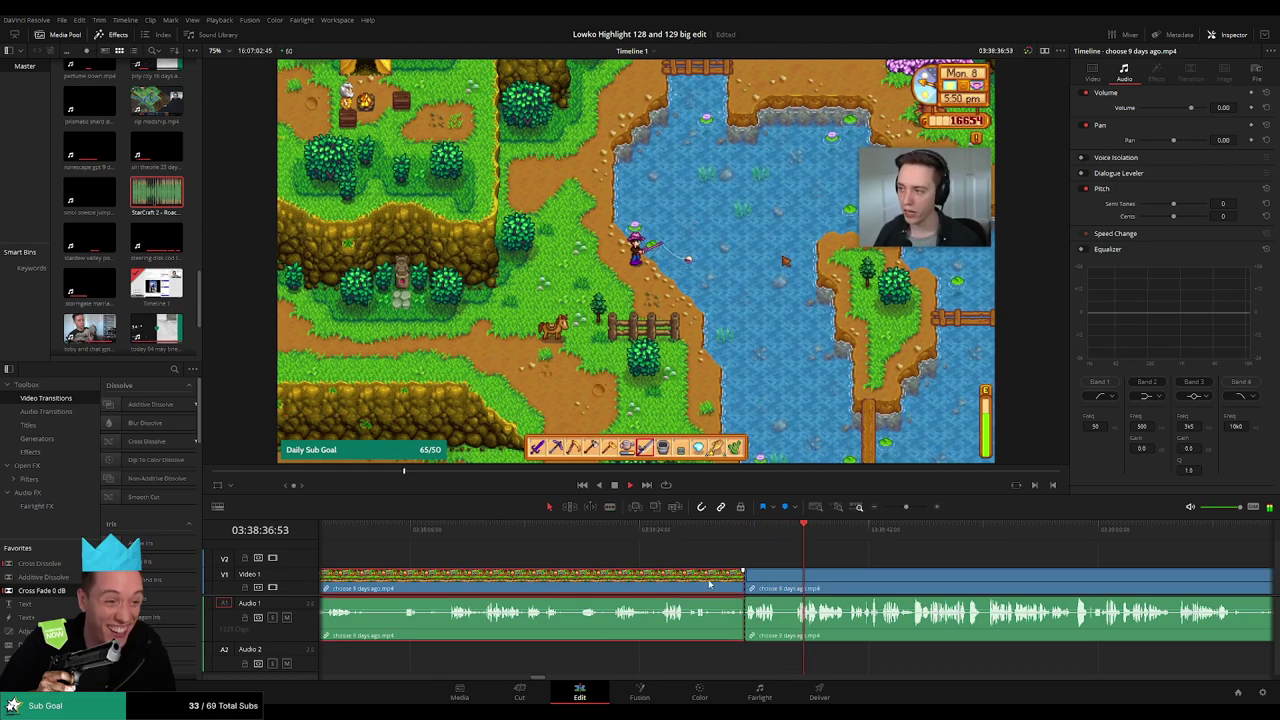
pyautogui.press('BackSpace')
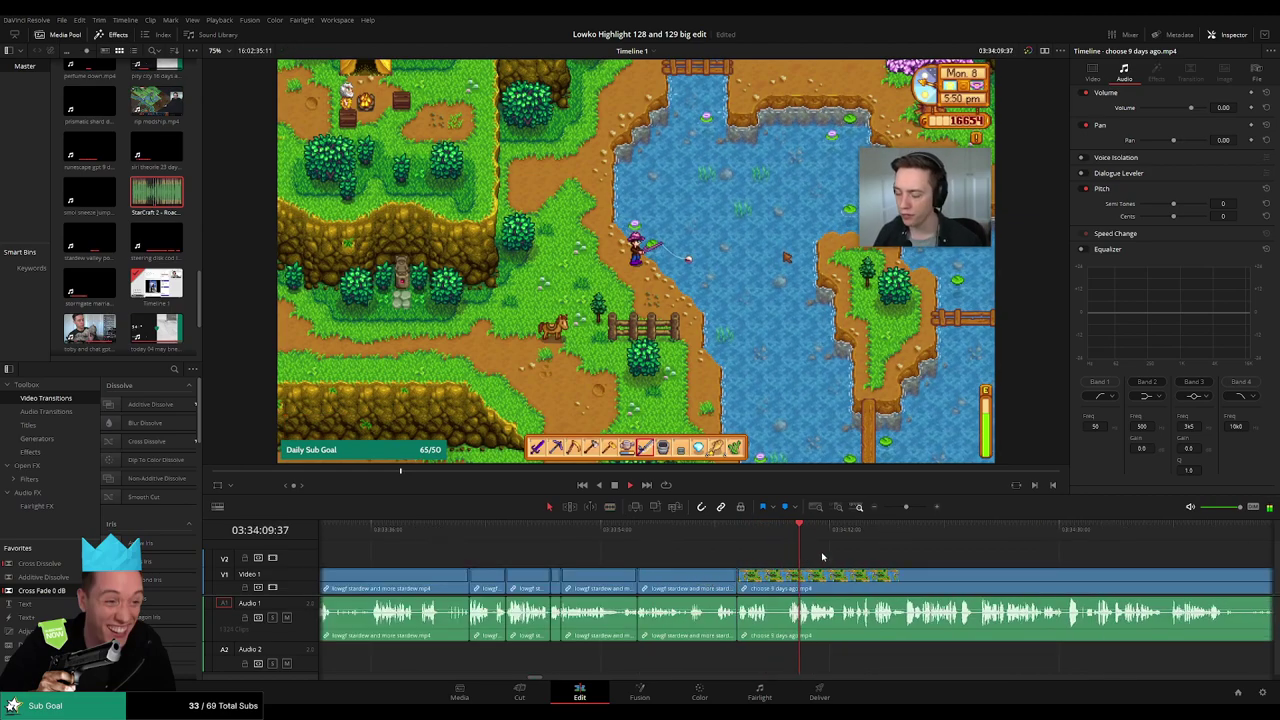
# - Cut out the pause from about 03:34:07 to 03:34:08 in the fishing footage and close the gap
pyautogui.press('b')
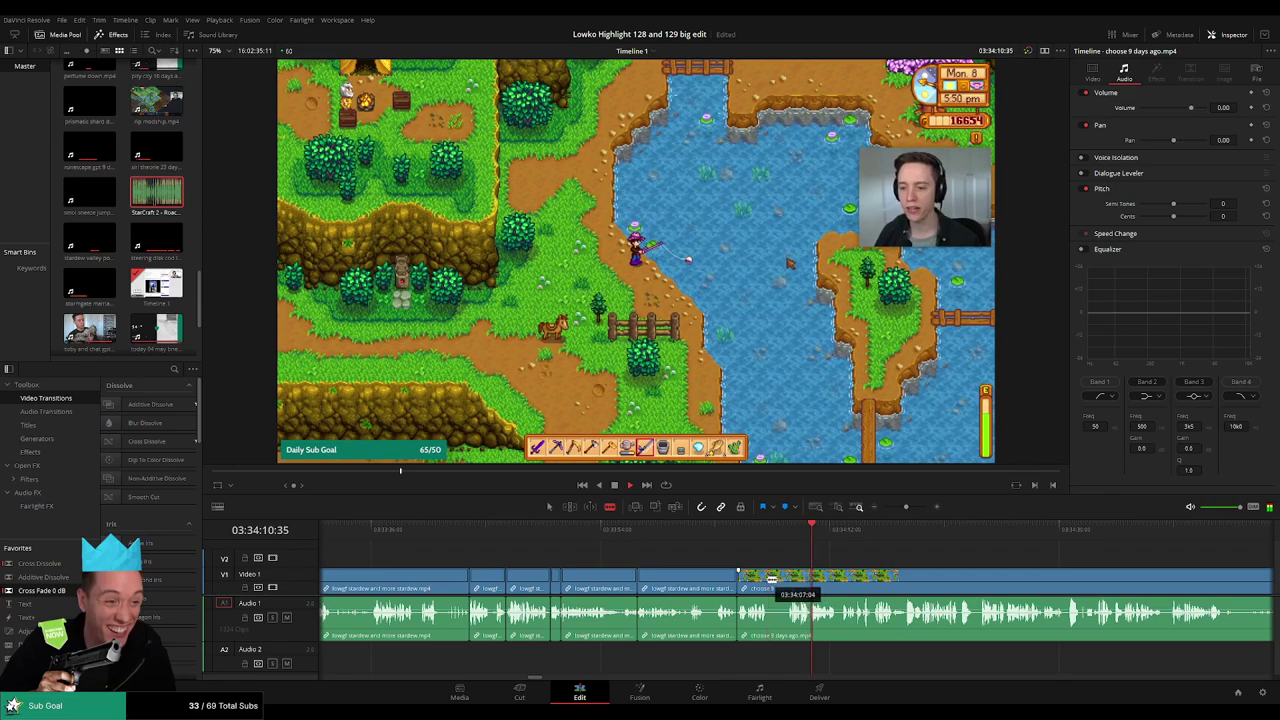
pyautogui.click(769, 579)
pyautogui.click(789, 578)
pyautogui.press('a')
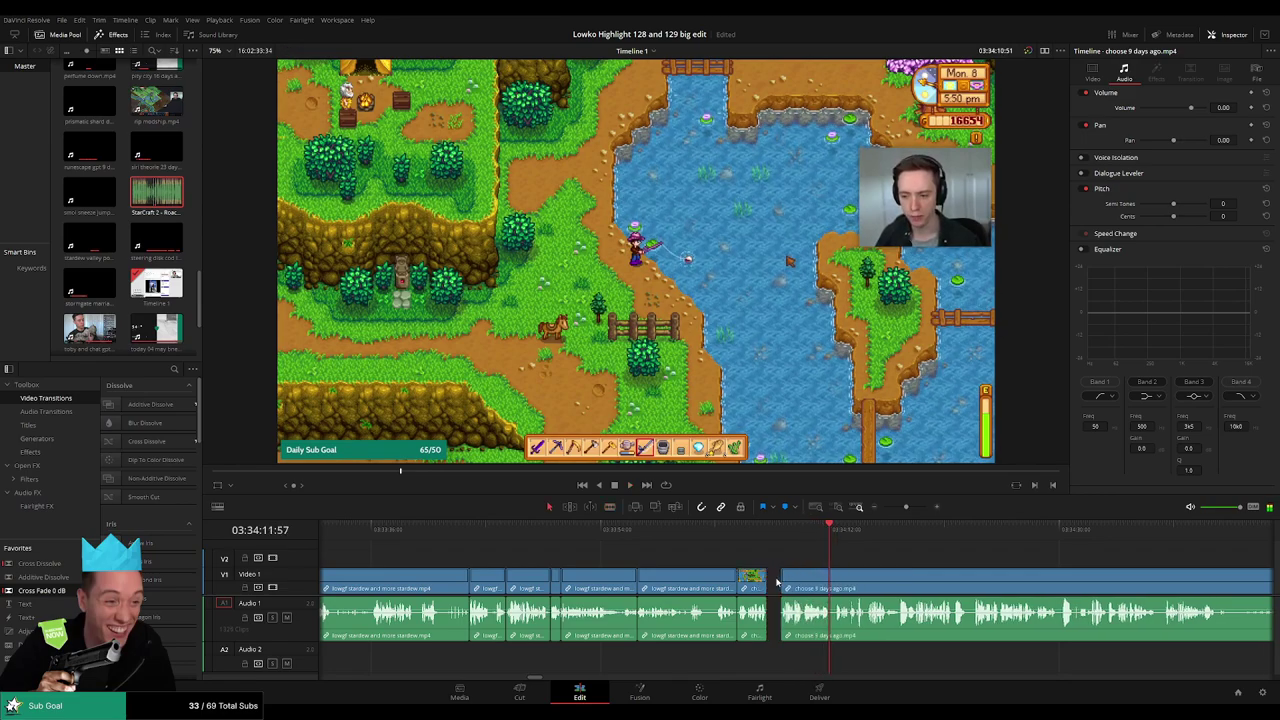
pyautogui.press('BackSpace')
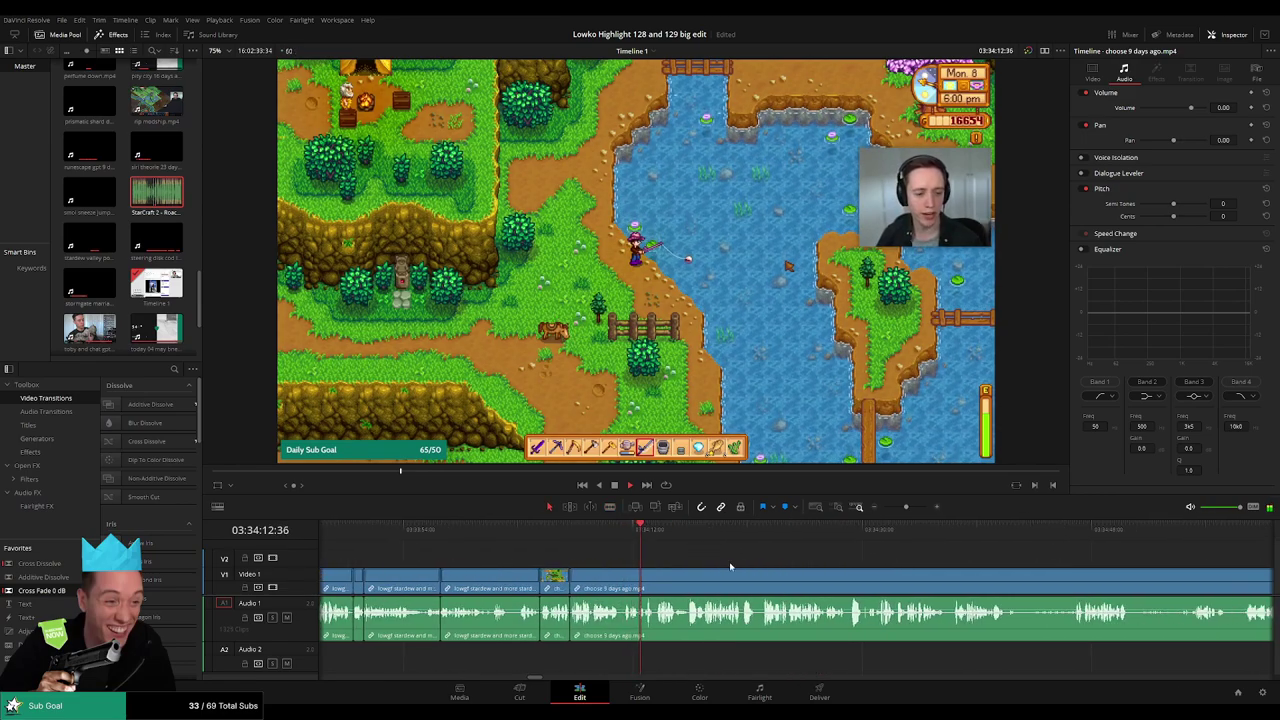
# - Play the fishing footage from about 03:34:08 and isolate the word to censor with splits at about 03:34:13:00 and 03:34:13:42
pyautogui.click(587, 533)
pyautogui.press('space')
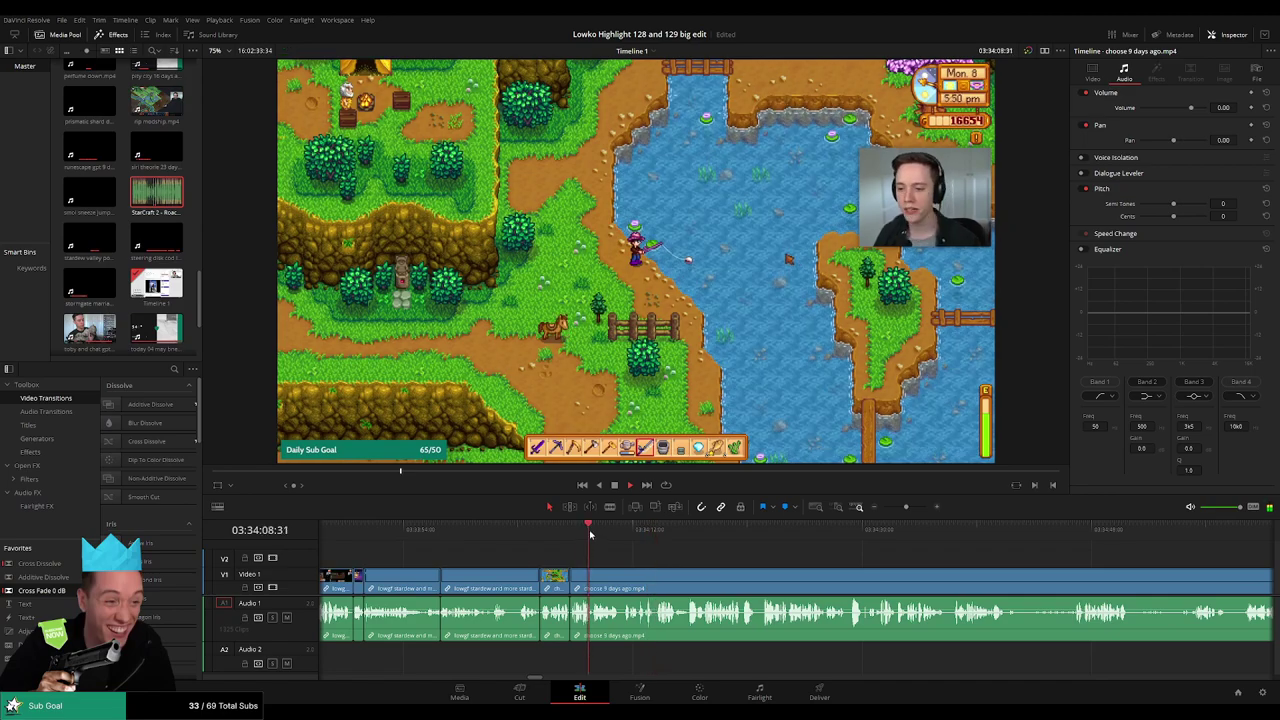
pyautogui.hscroll(2, 540, 542)
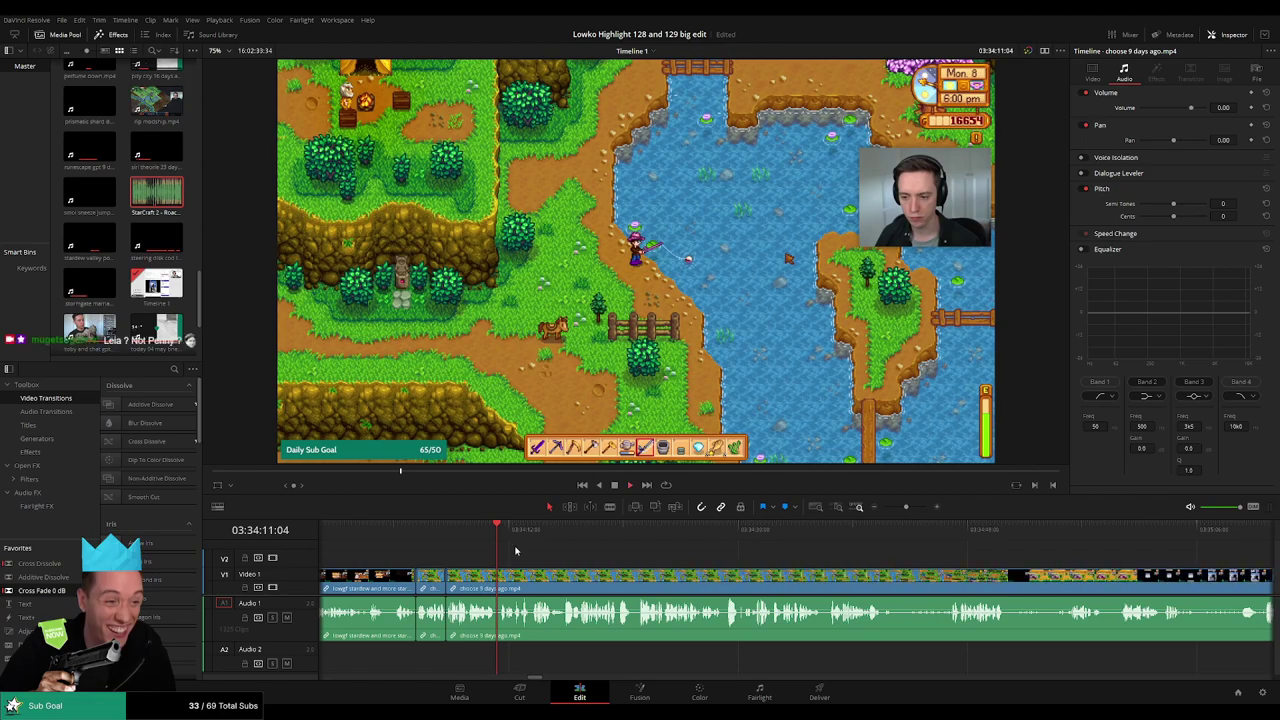
pyautogui.scroll(3, 757, 574)
pyautogui.hscroll(3, 648, 562)
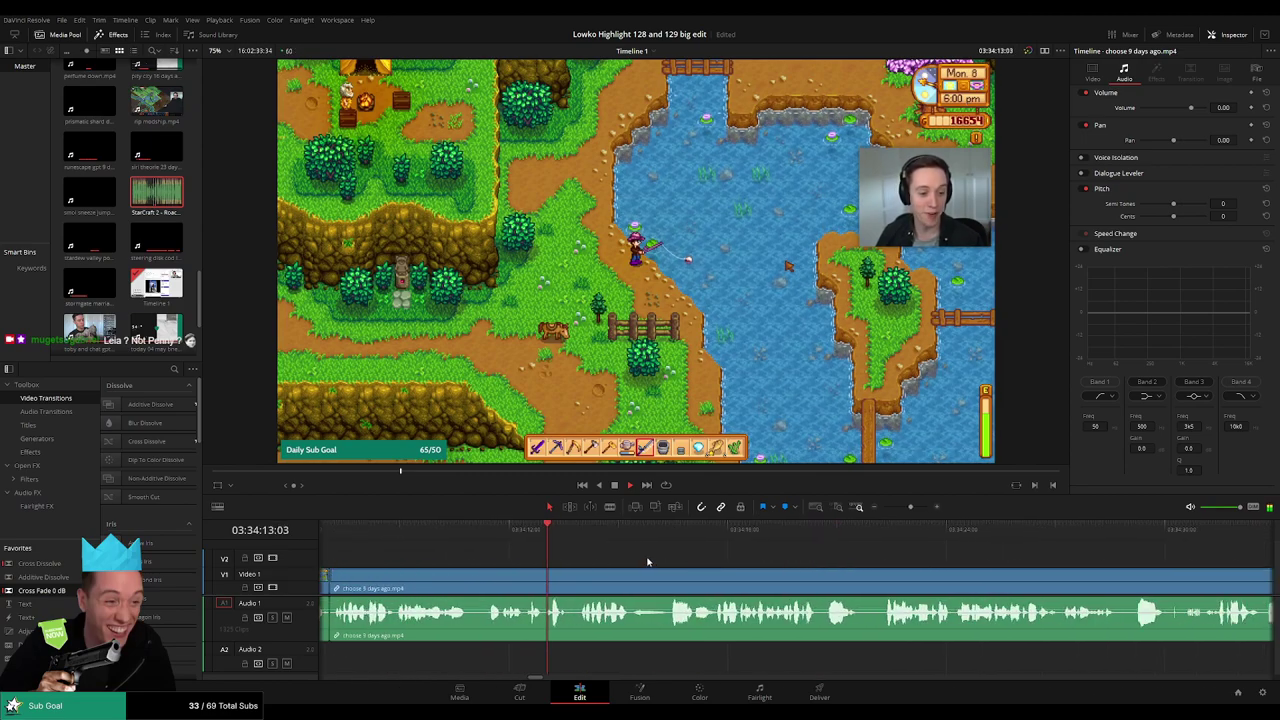
pyautogui.press('b')
pyautogui.click(545, 570)
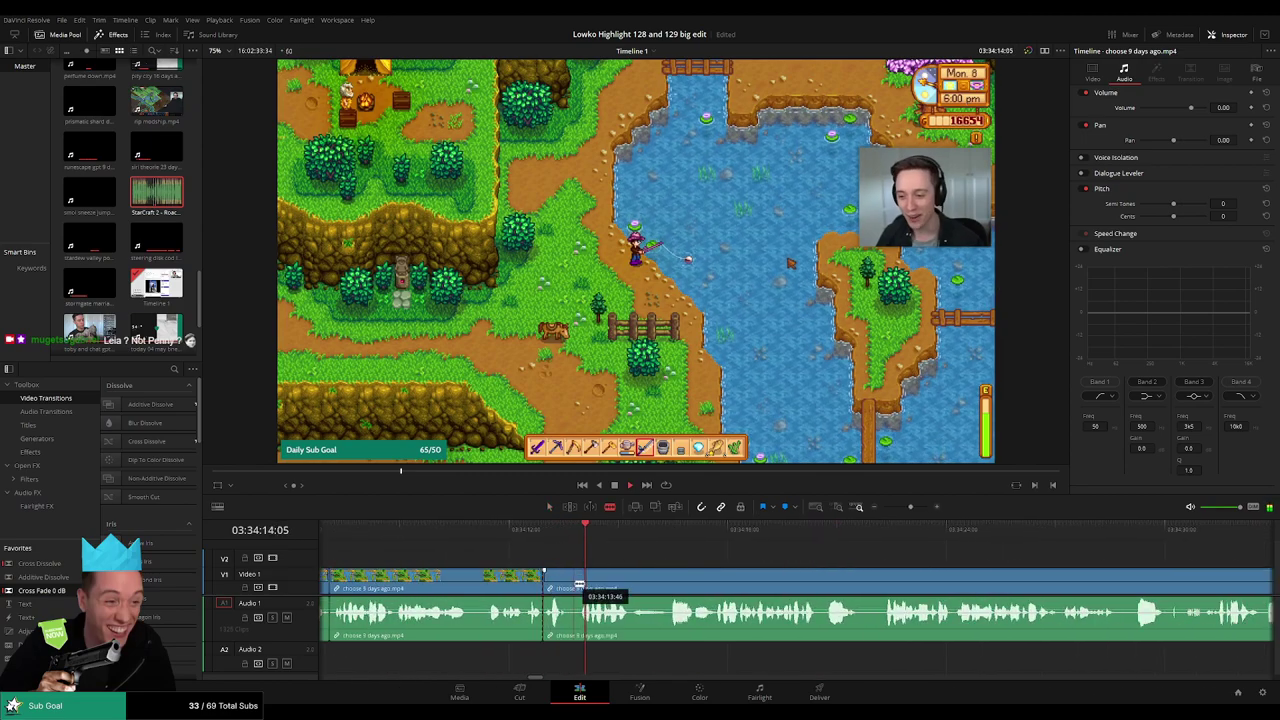
pyautogui.click(571, 582)
pyautogui.press('a')
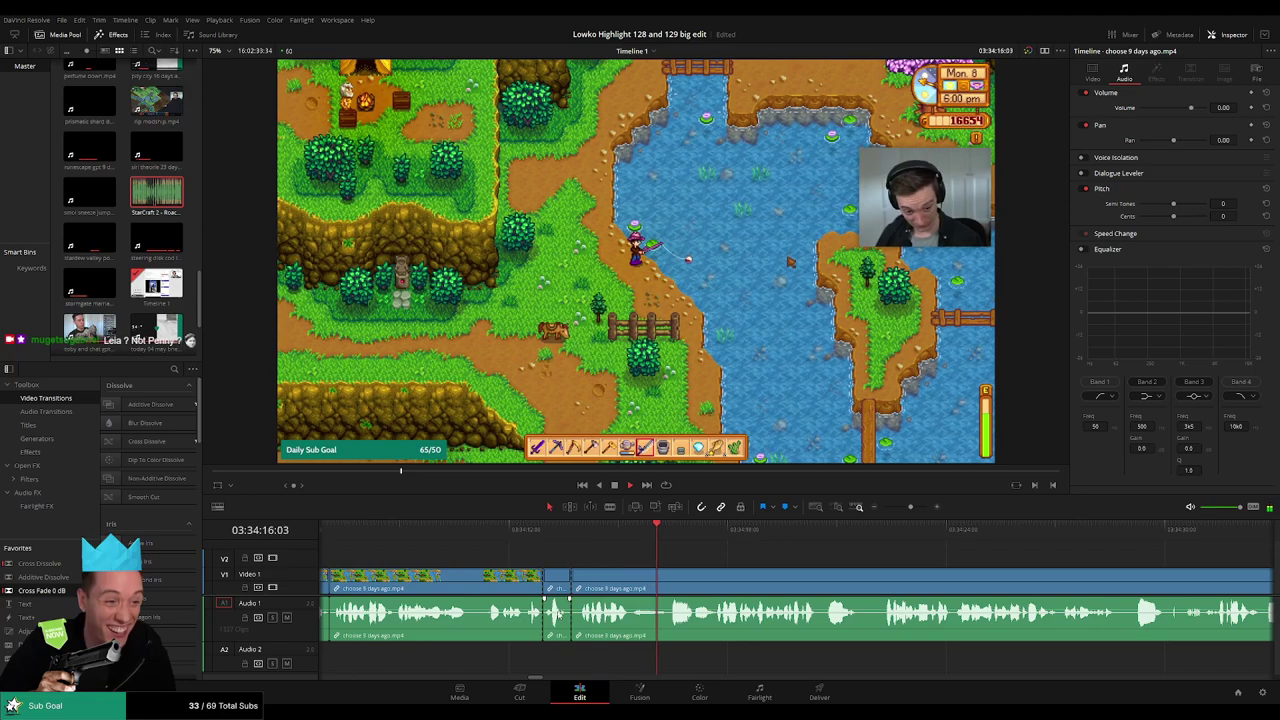
# - Silence the isolated word's audio, place the StarCraft 2 Roach Quotes sound beneath it on Audio 2, and set the sound's volume to -27.00
pyautogui.press('space')
pyautogui.moveTo(559, 613); pyautogui.dragTo(559, 650)
pyautogui.moveTo(157, 195); pyautogui.dragTo(528, 668)
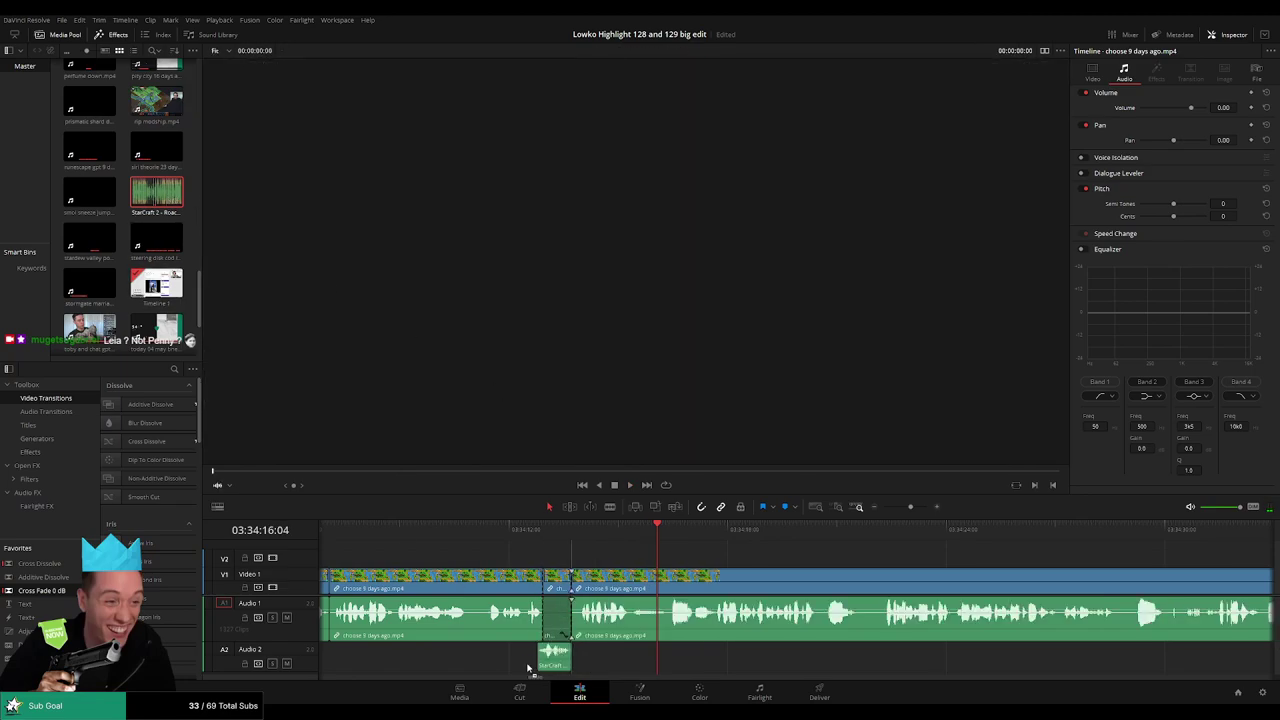
pyautogui.click(555, 655)
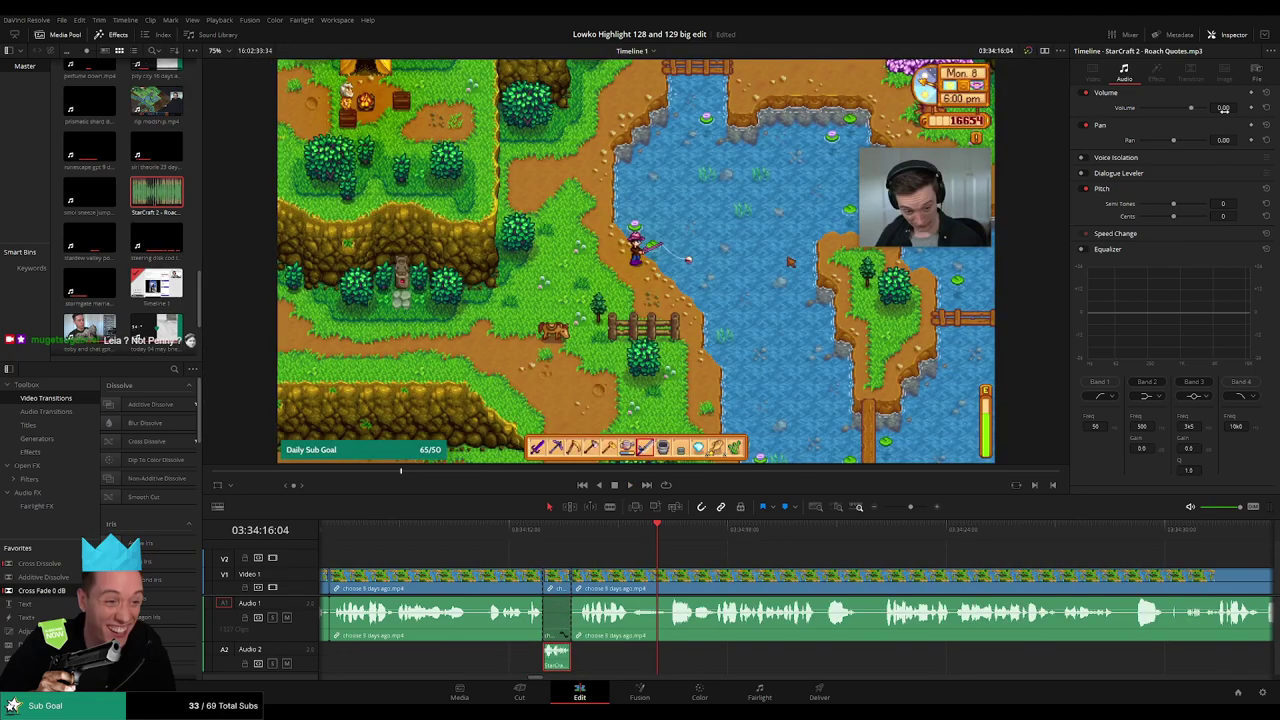
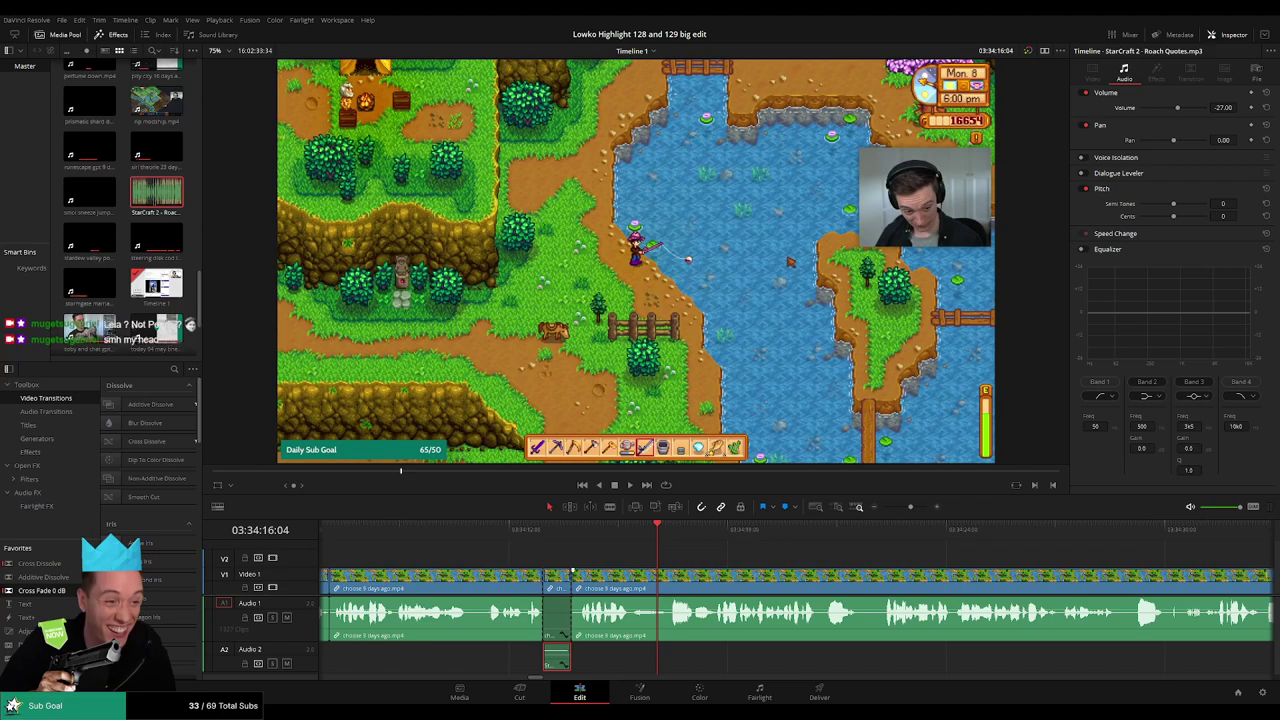
# - Split the fishing footage at about 03:34:15:22 and 03:34:17:07 and ripple-delete the piece between the cuts
pyautogui.click(691, 563)
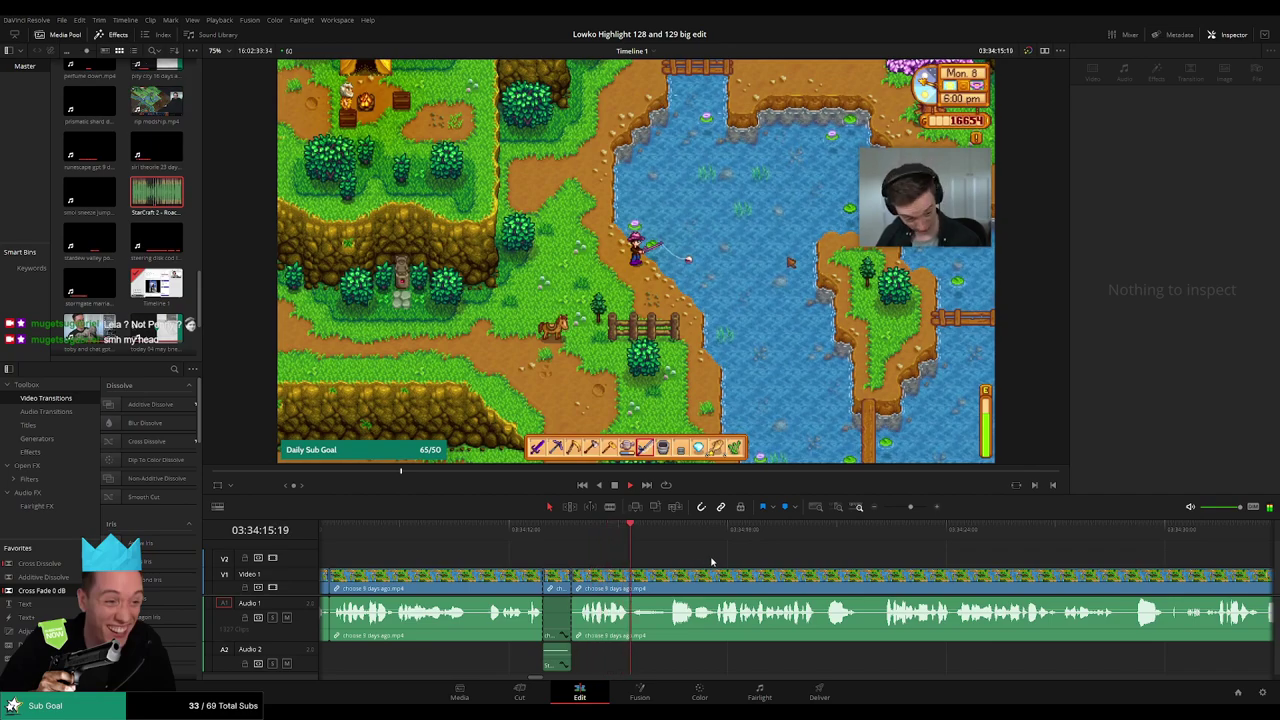
pyautogui.press('b')
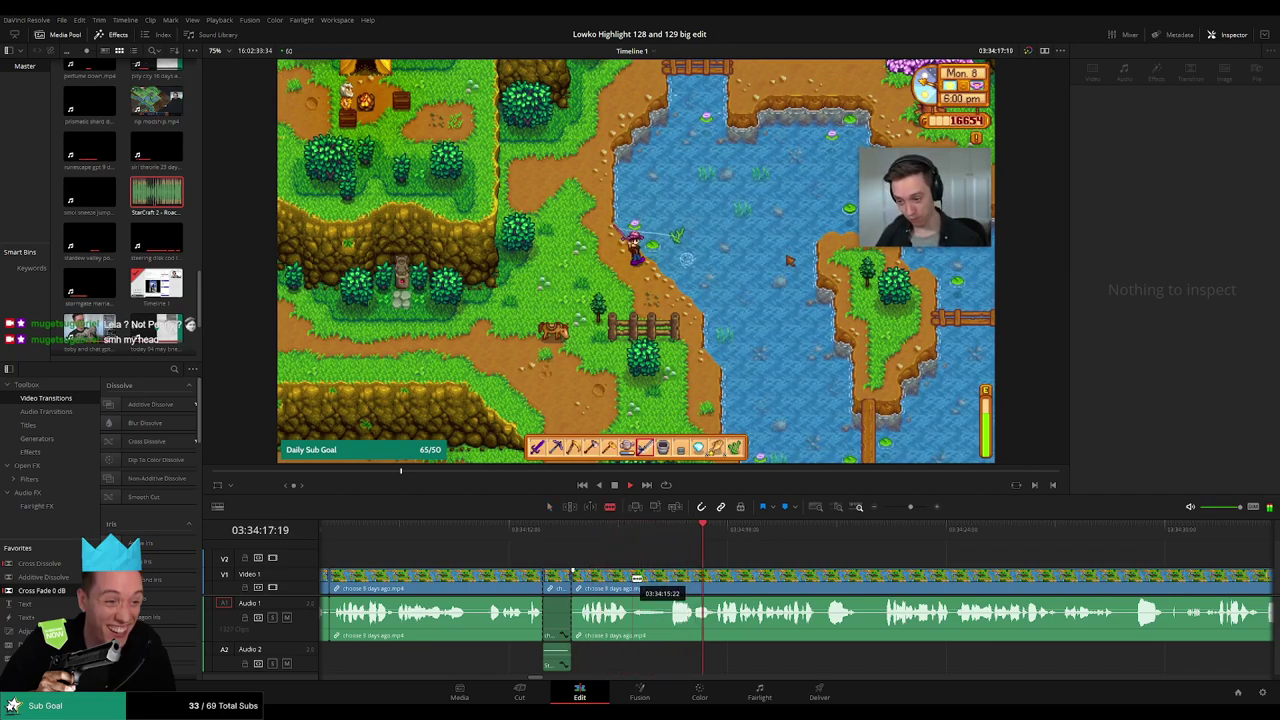
pyautogui.click(632, 576)
pyautogui.click(695, 572)
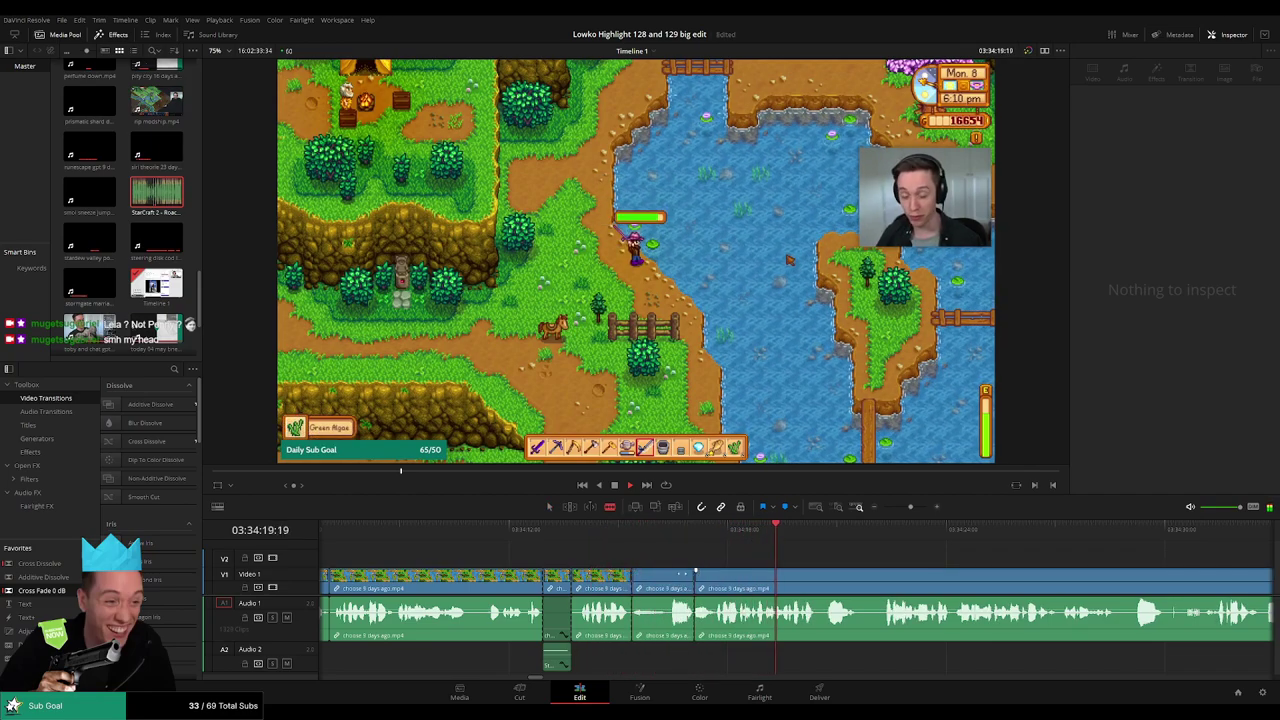
pyautogui.press('a')
pyautogui.click(670, 579)
pyautogui.press('Delete')
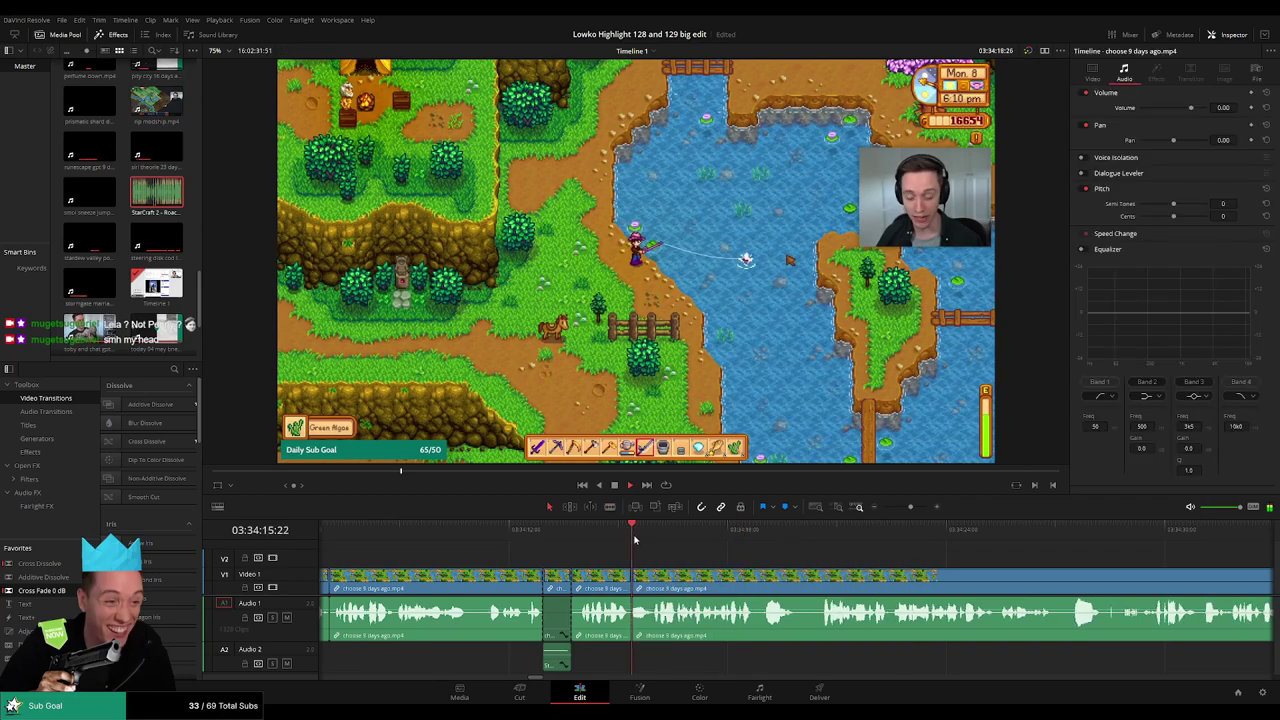
# - Trim about another half second after 03:34:15:22 from the fishing footage and close the gap
pyautogui.click(653, 570)
pyautogui.press('a')
pyautogui.click(643, 578)
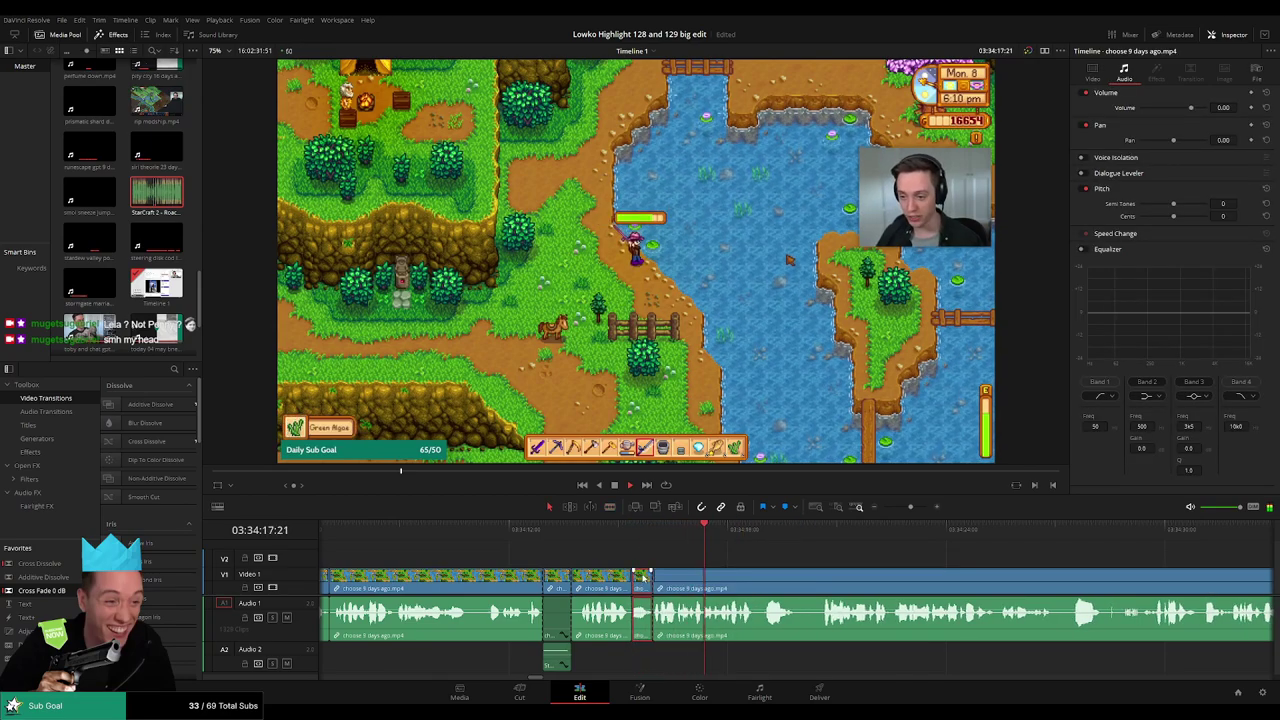
pyautogui.press('Delete')
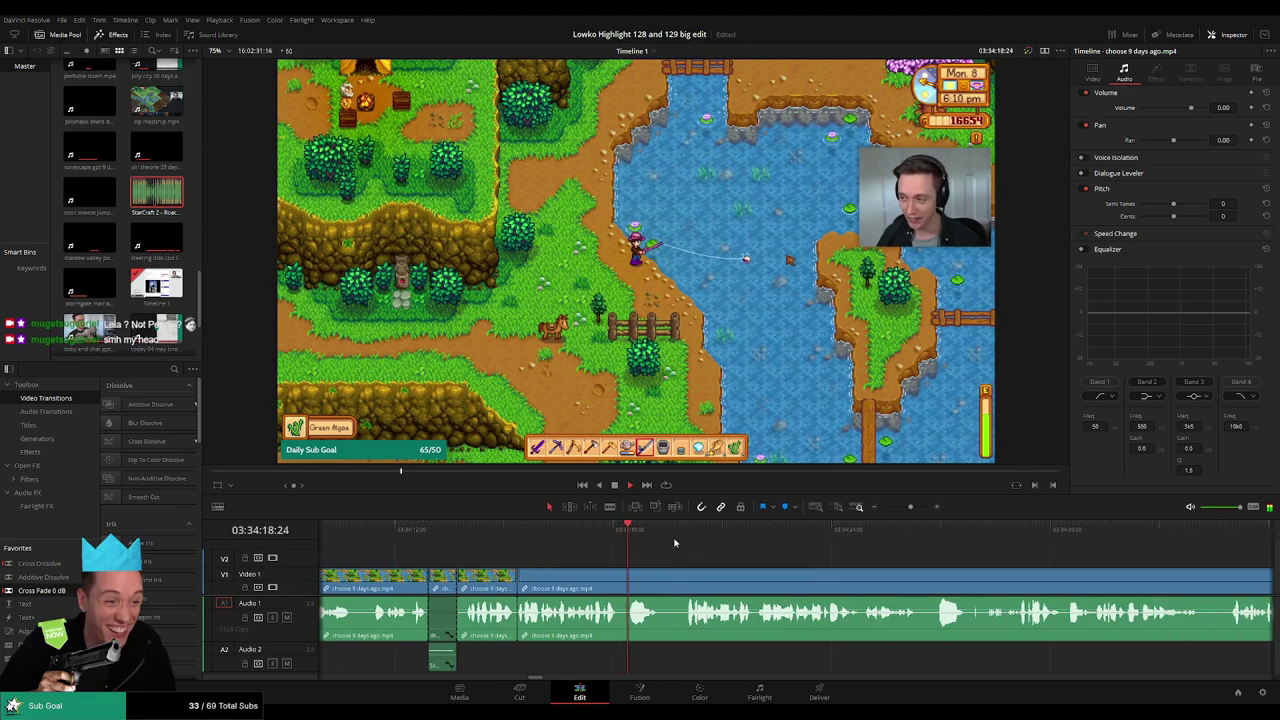
# - Cut out the section from about 03:34:18 to 03:34:20 in the fishing footage and close the gap
pyautogui.press('b')
pyautogui.click(620, 576)
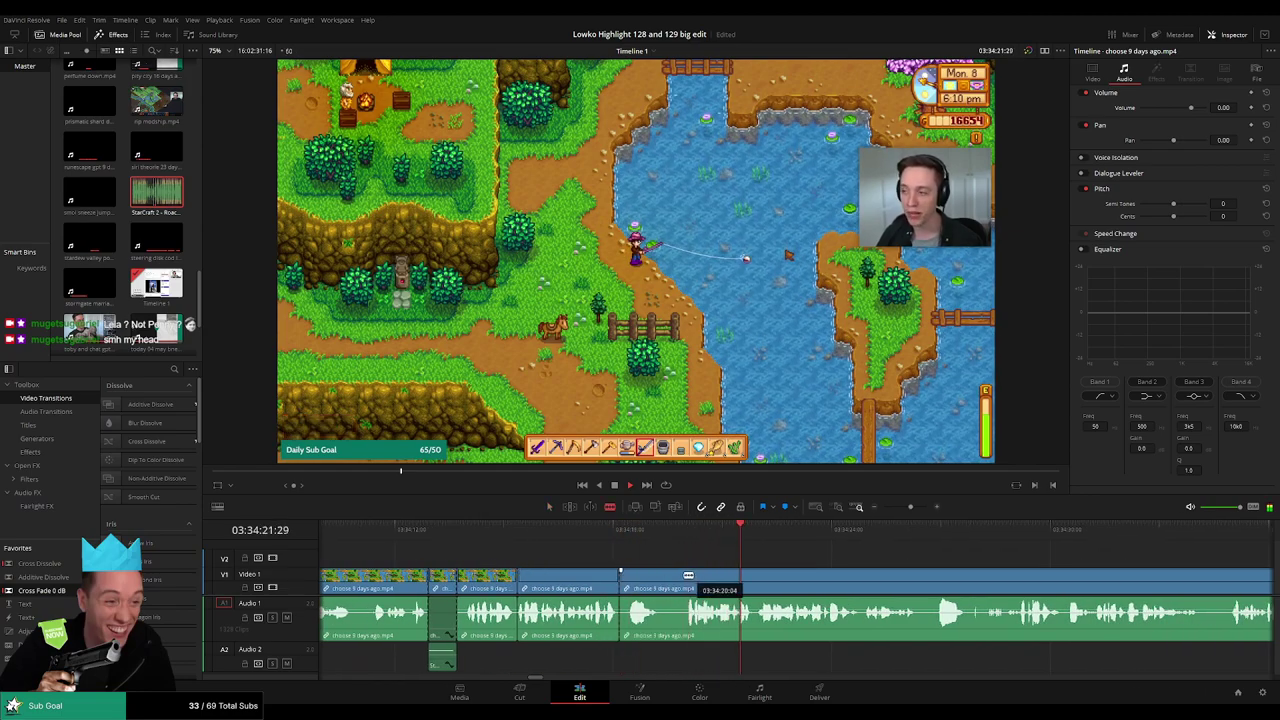
pyautogui.click(682, 577)
pyautogui.press('a')
pyautogui.click(656, 579)
pyautogui.press('Delete')
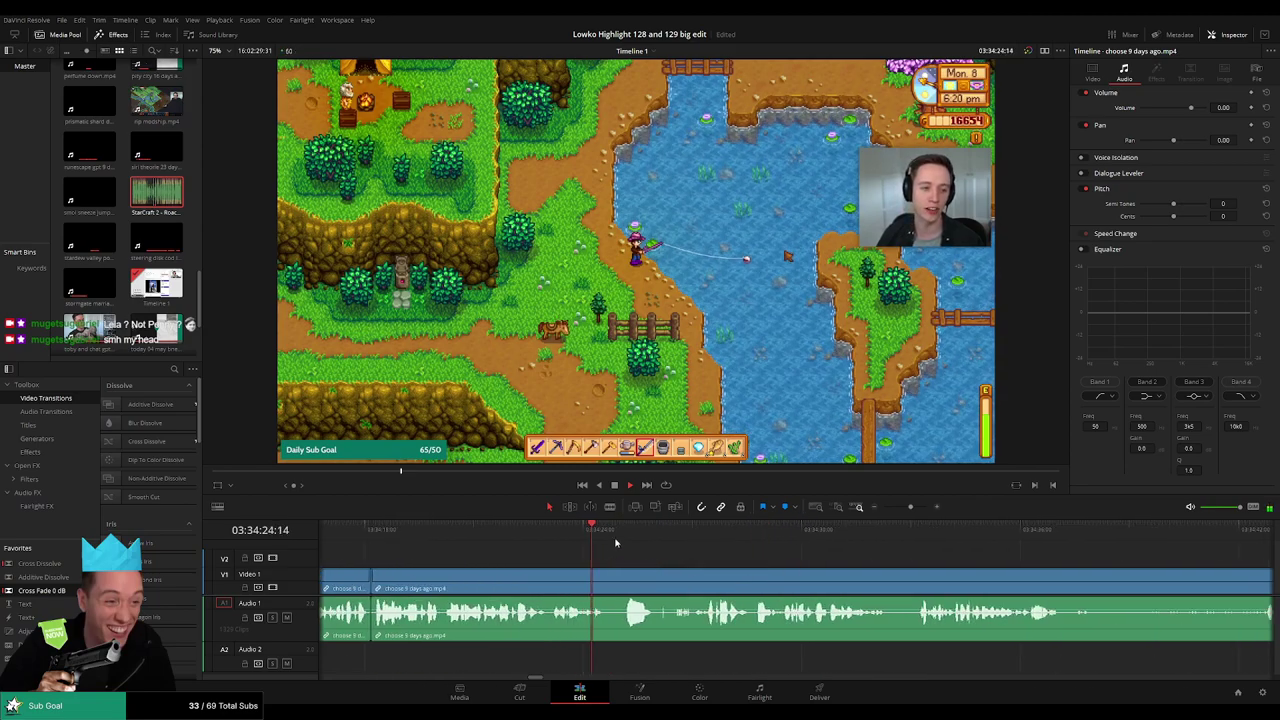
# - Cut out the section from about 03:34:24:45 to 03:34:27:20 in the fishing footage and close the gap
pyautogui.press('b')
pyautogui.click(610, 580)
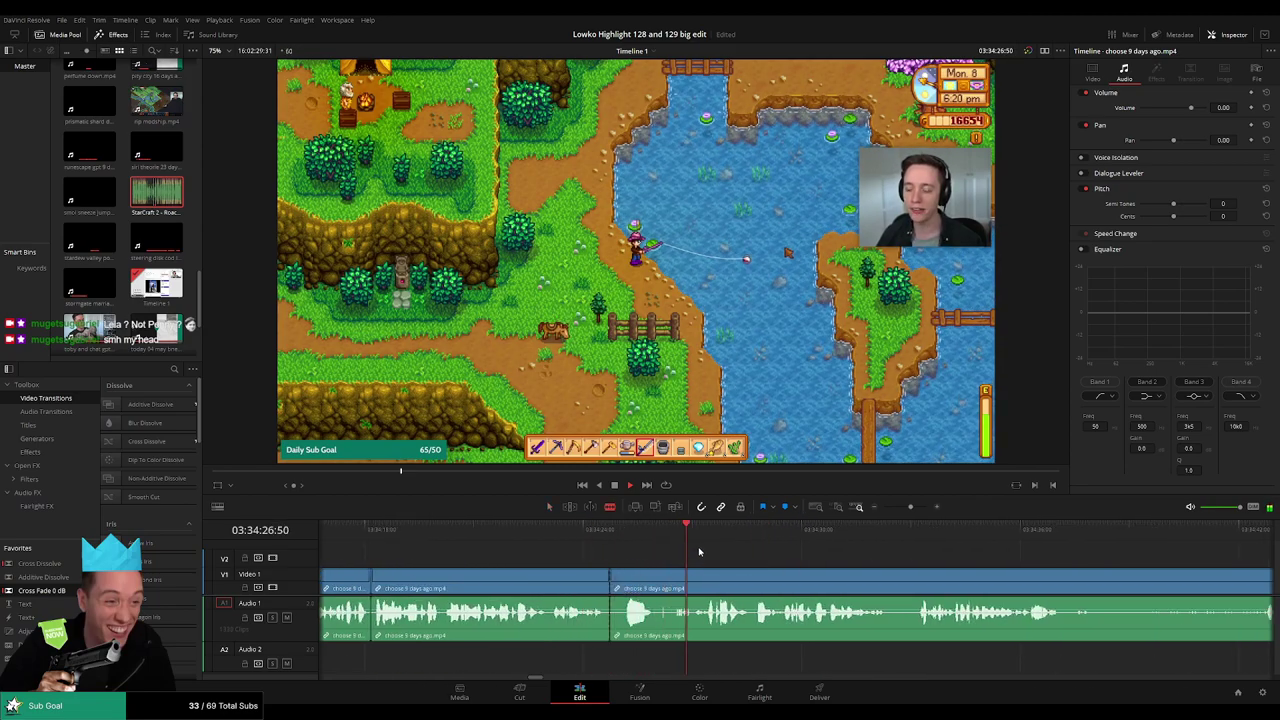
pyautogui.click(705, 585)
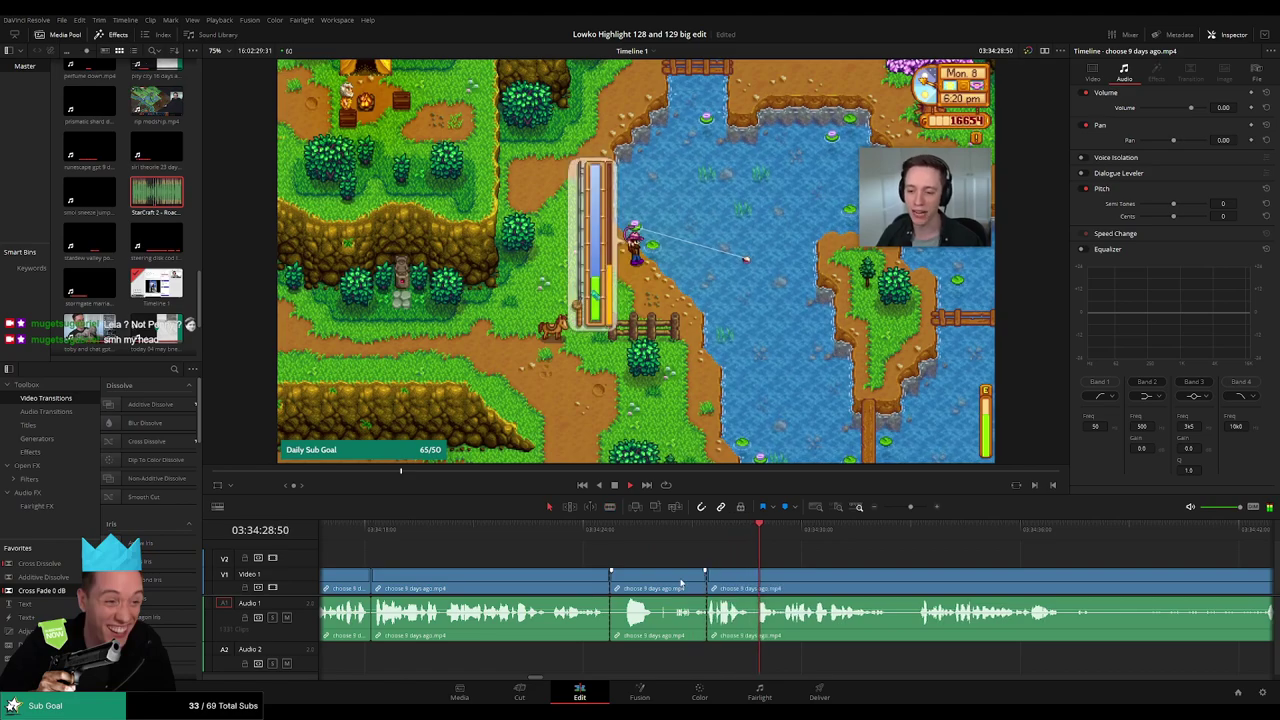
pyautogui.press('a')
pyautogui.click(681, 583)
pyautogui.press('Delete')
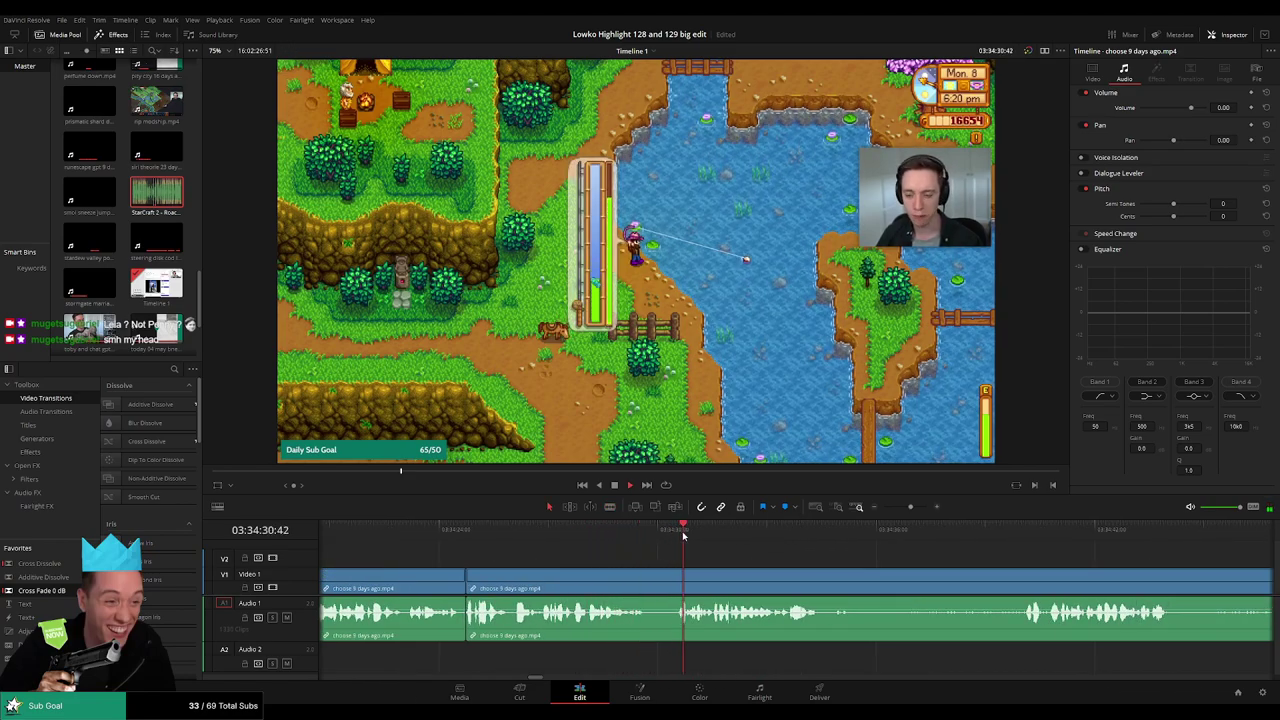
# - Remove the quiet stretch from about 03:34:35:15 to 03:34:40 following the catch, closing the gap
pyautogui.hscroll(2, 673, 554)
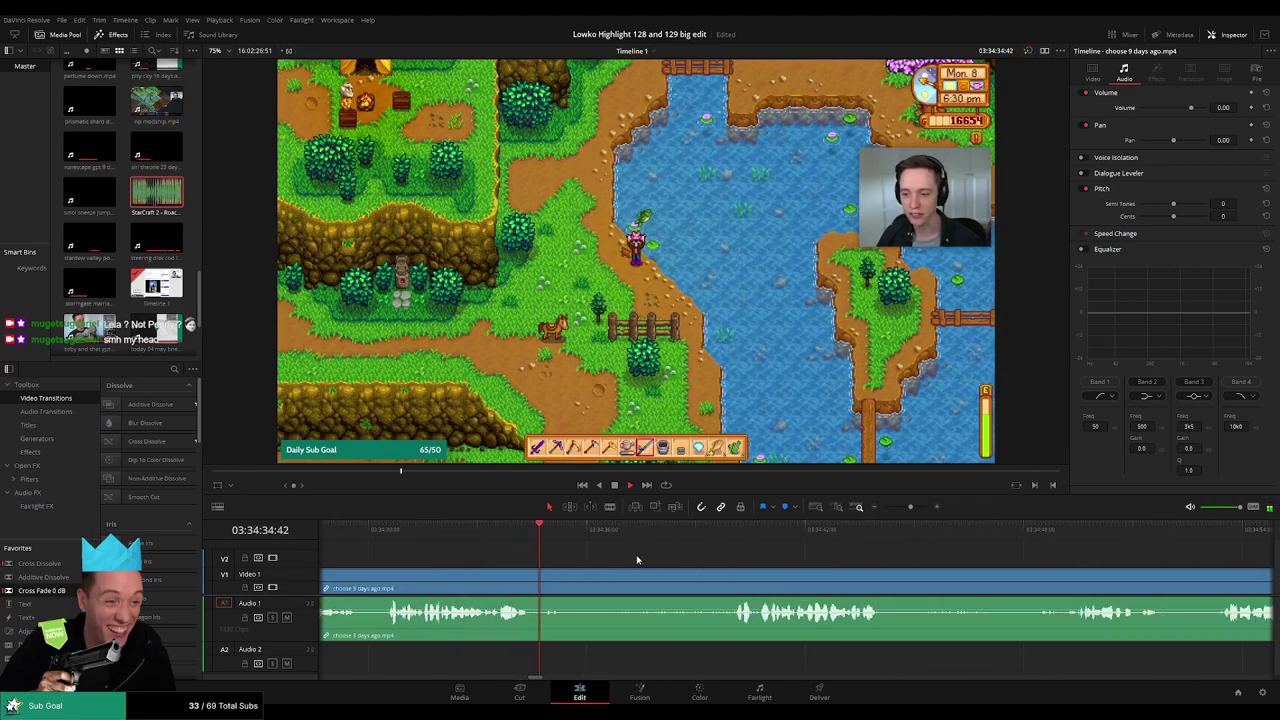
pyautogui.press('b')
pyautogui.click(529, 575)
pyautogui.click(735, 535)
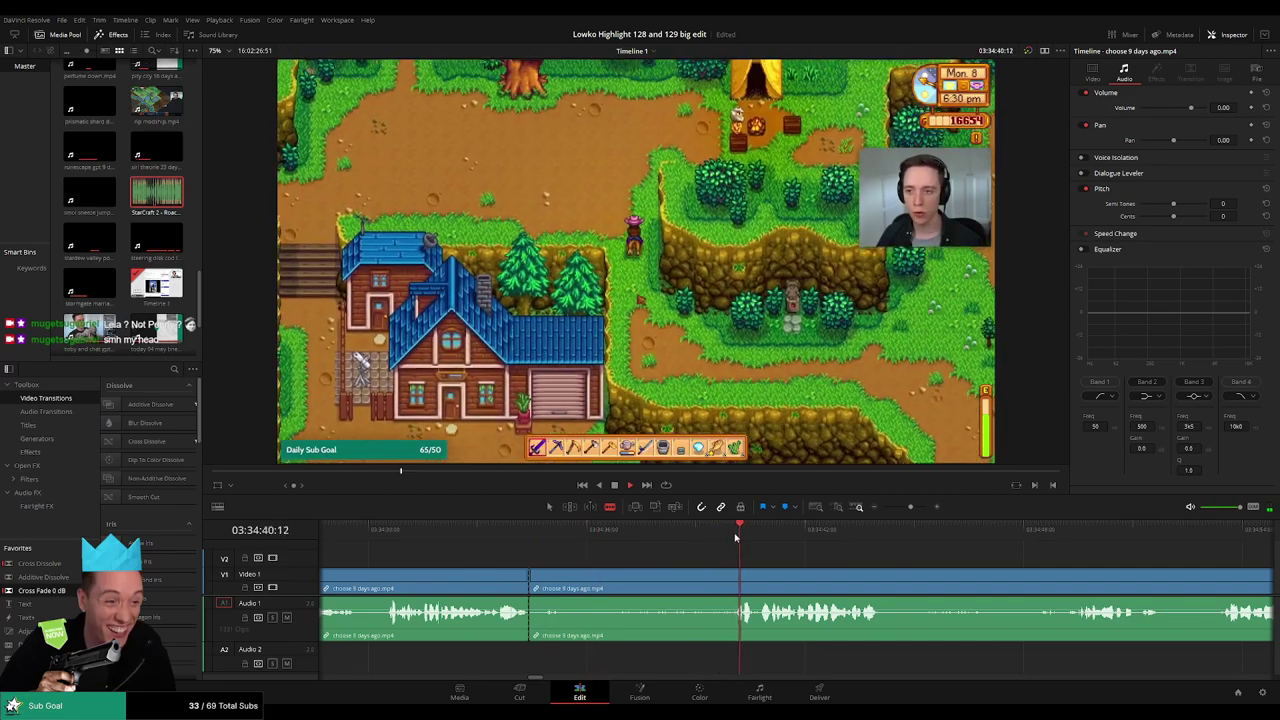
pyautogui.hotkey('ctrl', 'z')
pyautogui.click(562, 578)
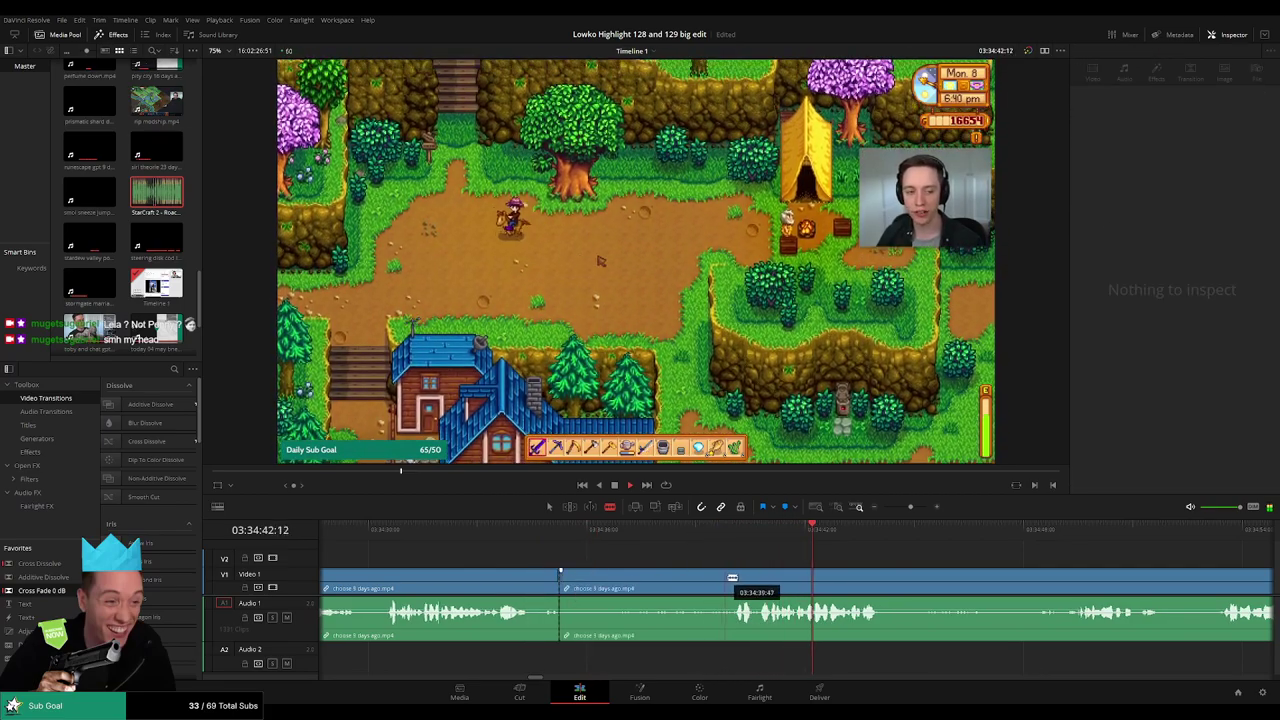
pyautogui.click(733, 580)
pyautogui.press('a')
pyautogui.click(693, 582)
pyautogui.press('Delete')
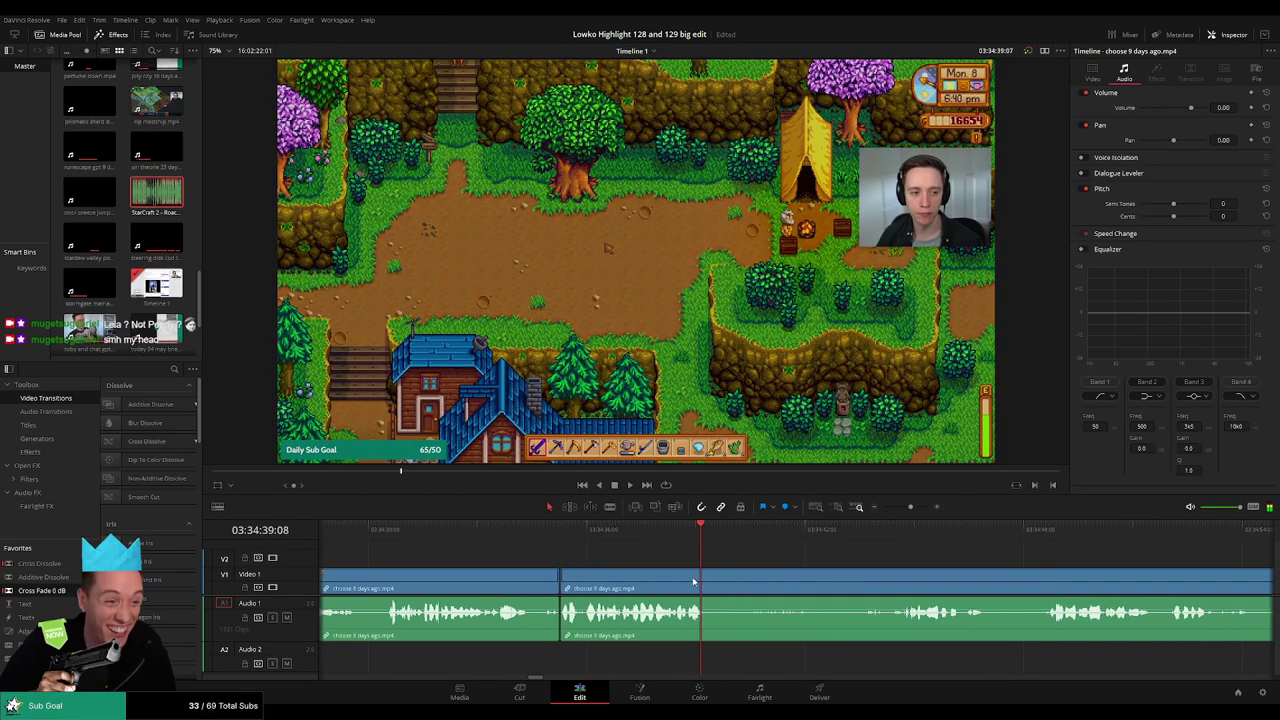
# - Cut out the quiet walk from about 03:34:39:15 to 03:34:44:35 leading to the bath house and close the gap
pyautogui.press('space')
pyautogui.press('b')
pyautogui.click(706, 582)
pyautogui.click(675, 534)
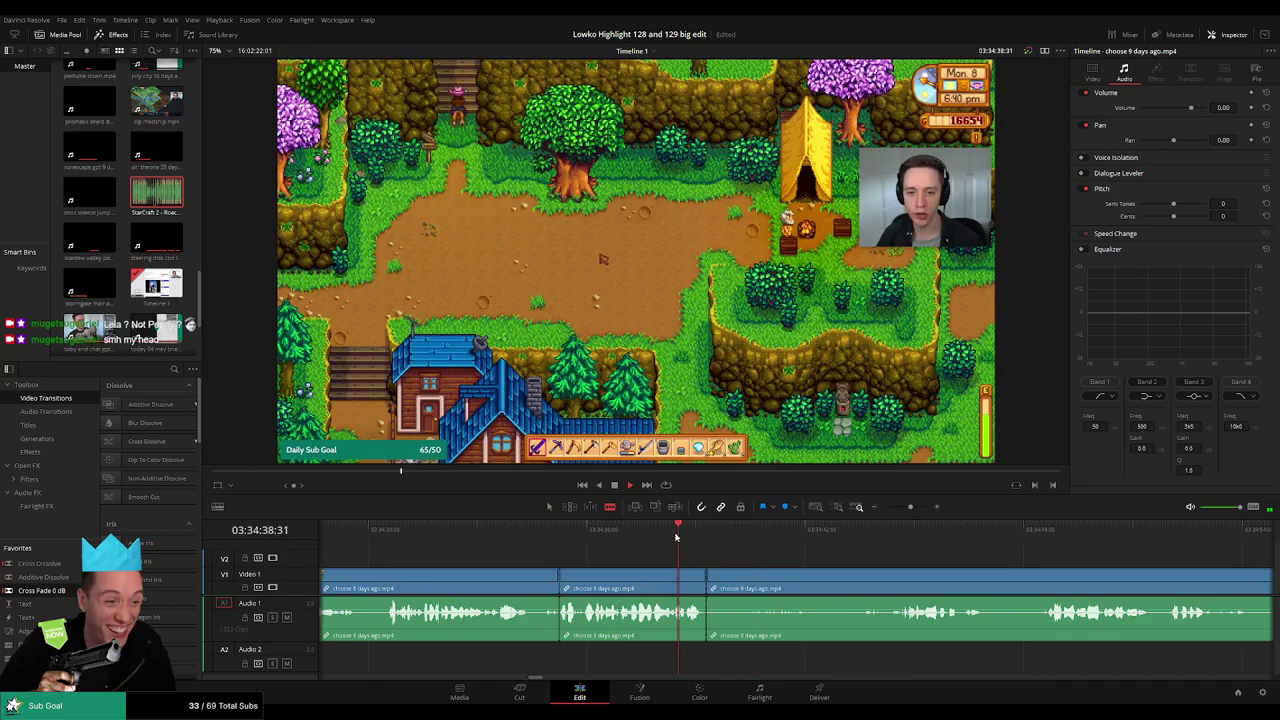
pyautogui.moveTo(845, 534); pyautogui.dragTo(880, 536)
pyautogui.moveTo(985, 566); pyautogui.dragTo(743, 562)
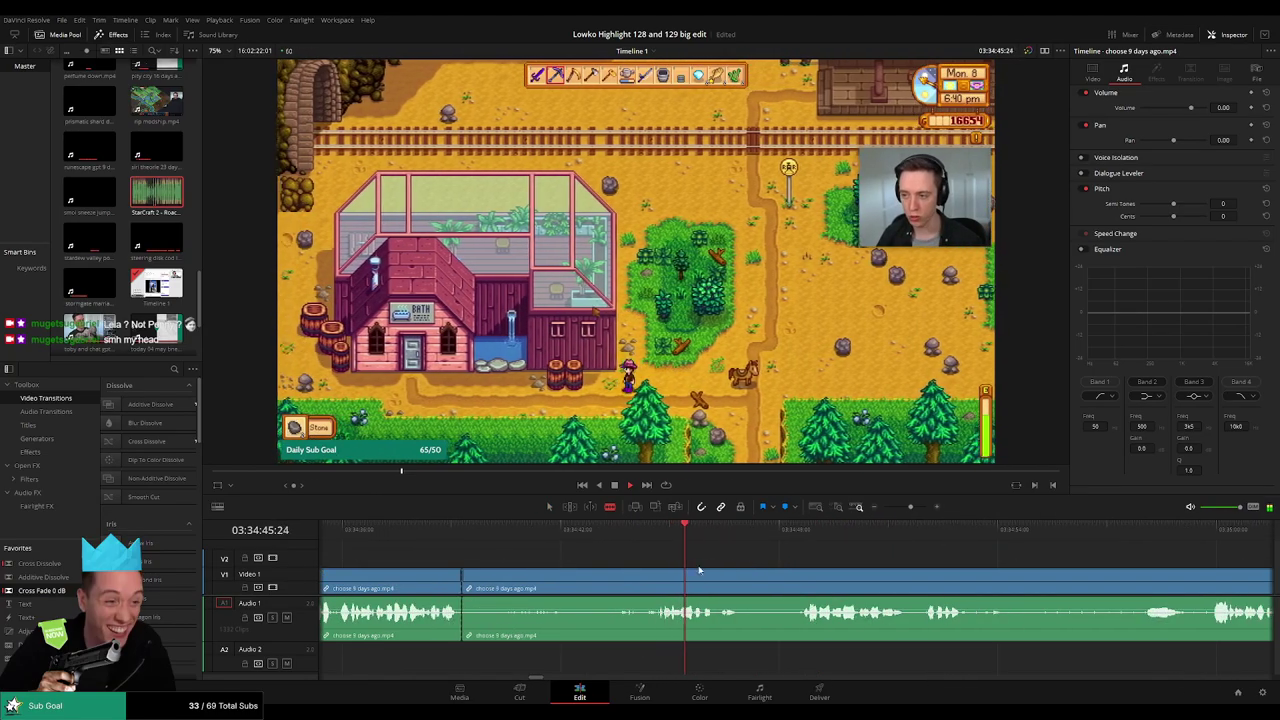
pyautogui.click(655, 581)
pyautogui.press('a')
pyautogui.click(621, 579)
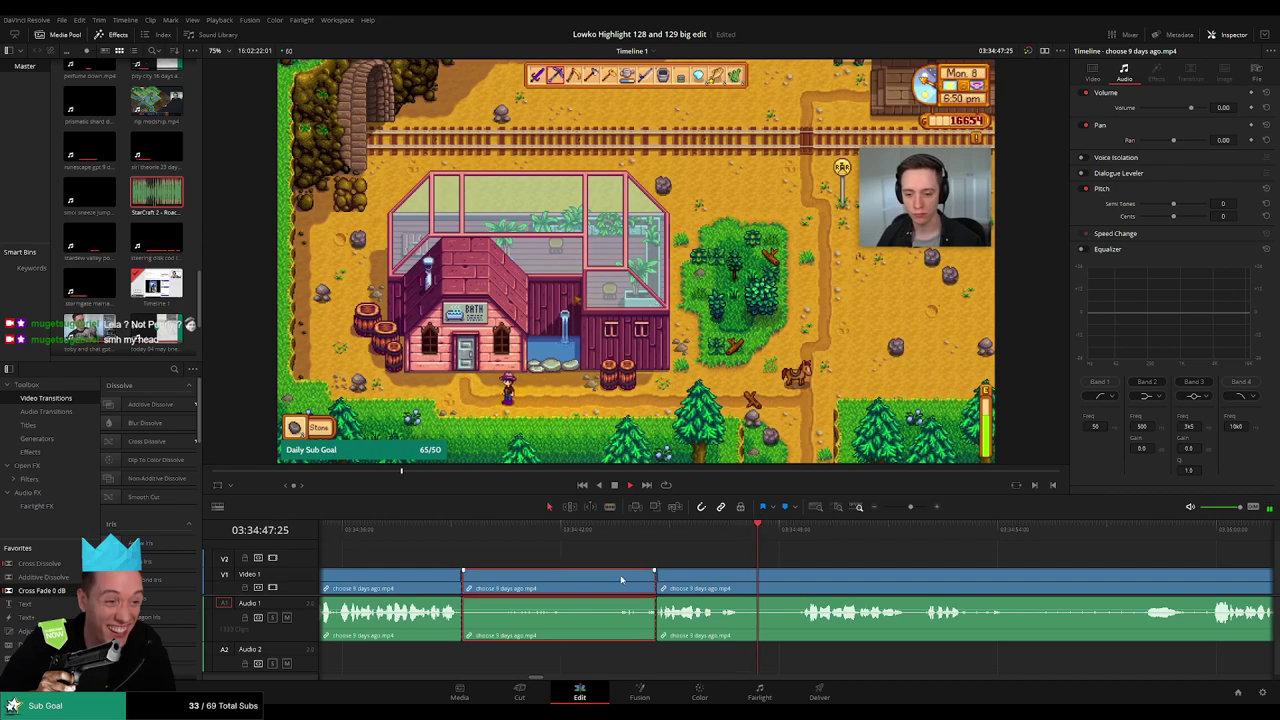
pyautogui.press('BackSpace')
# - Split the bath house approach at about 03:34:40:55 and 03:34:43:20 and ripple-delete the piece between the cuts
pyautogui.click(532, 530)
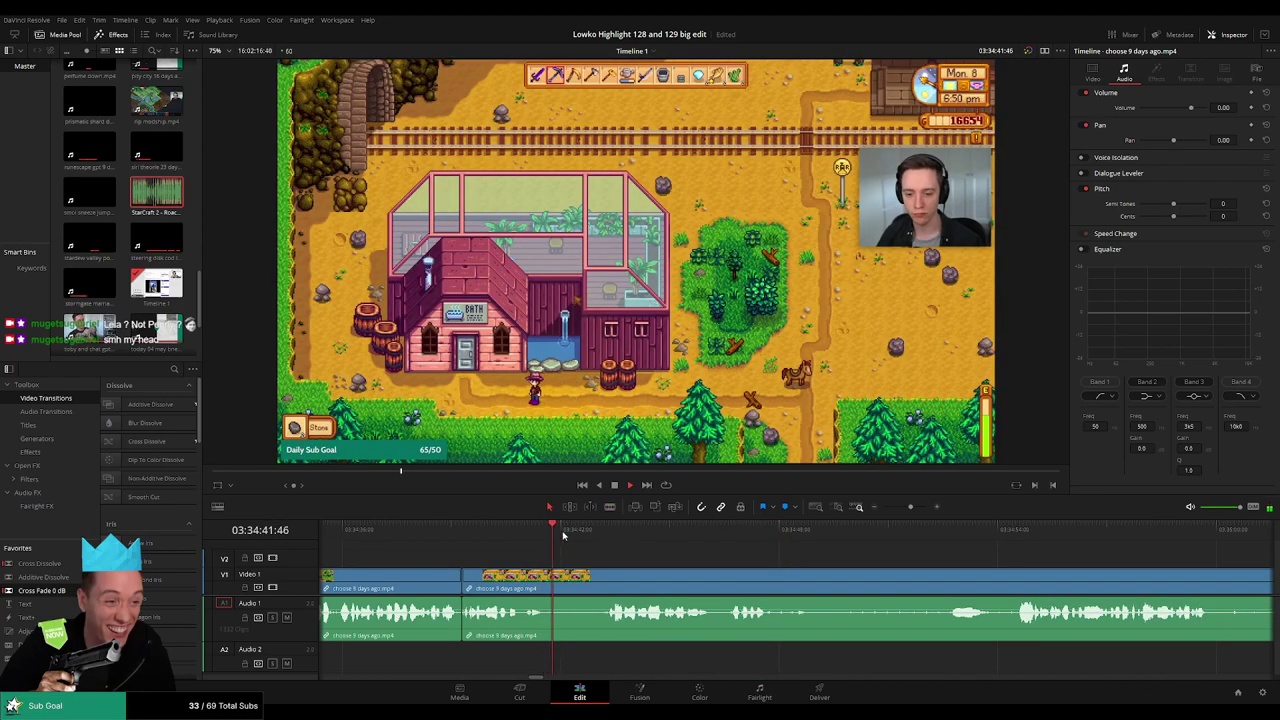
pyautogui.click(523, 577)
pyautogui.click(609, 574)
pyautogui.press('a')
pyautogui.click(584, 579)
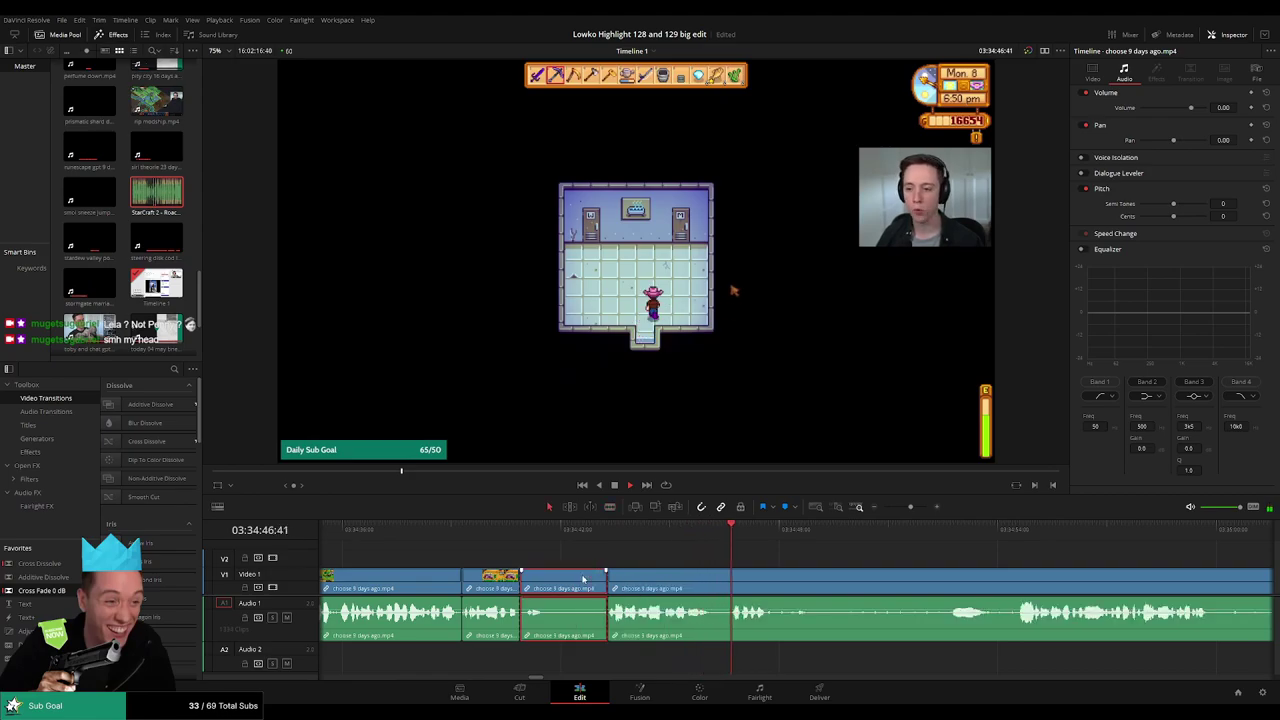
pyautogui.press('BackSpace')
# - Remove the silent bath house stretch from about 03:34:45:17 to 03:34:52:02 and close the gap
pyautogui.click(652, 530)
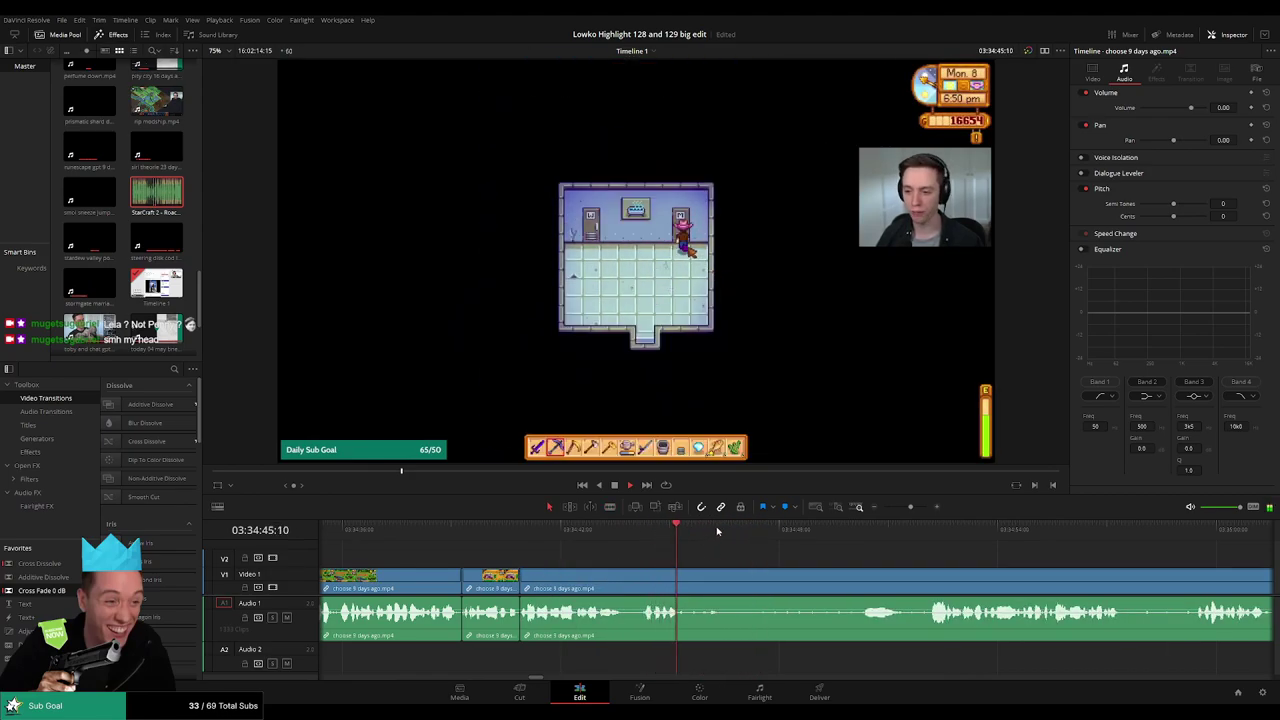
pyautogui.moveTo(720, 531); pyautogui.dragTo(859, 534)
pyautogui.hscroll(3, 960, 572)
pyautogui.press('b')
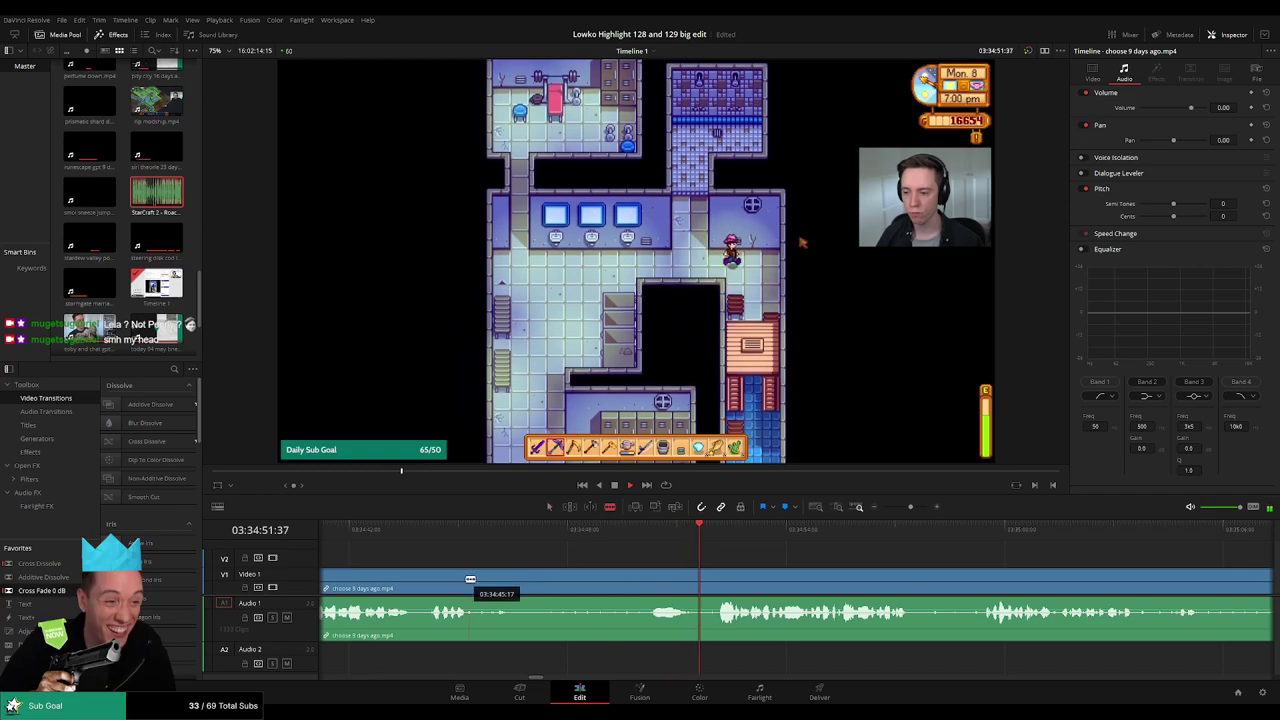
pyautogui.click(470, 579)
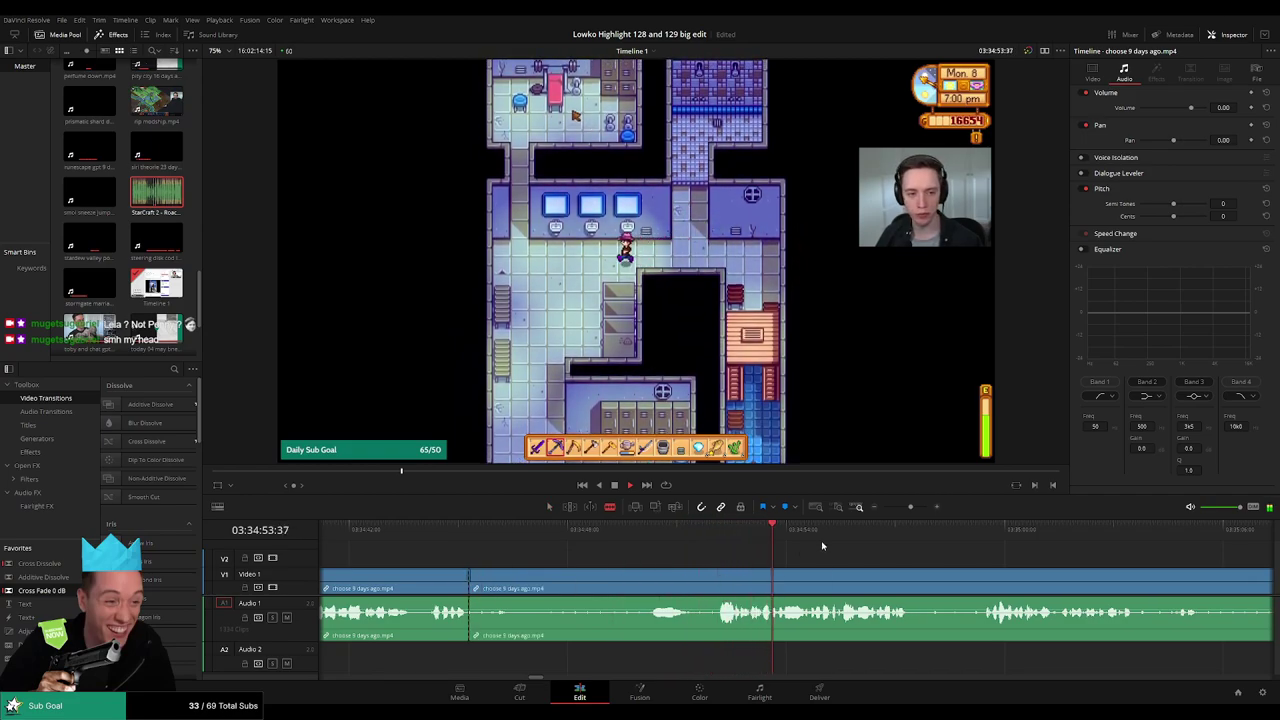
pyautogui.click(869, 549)
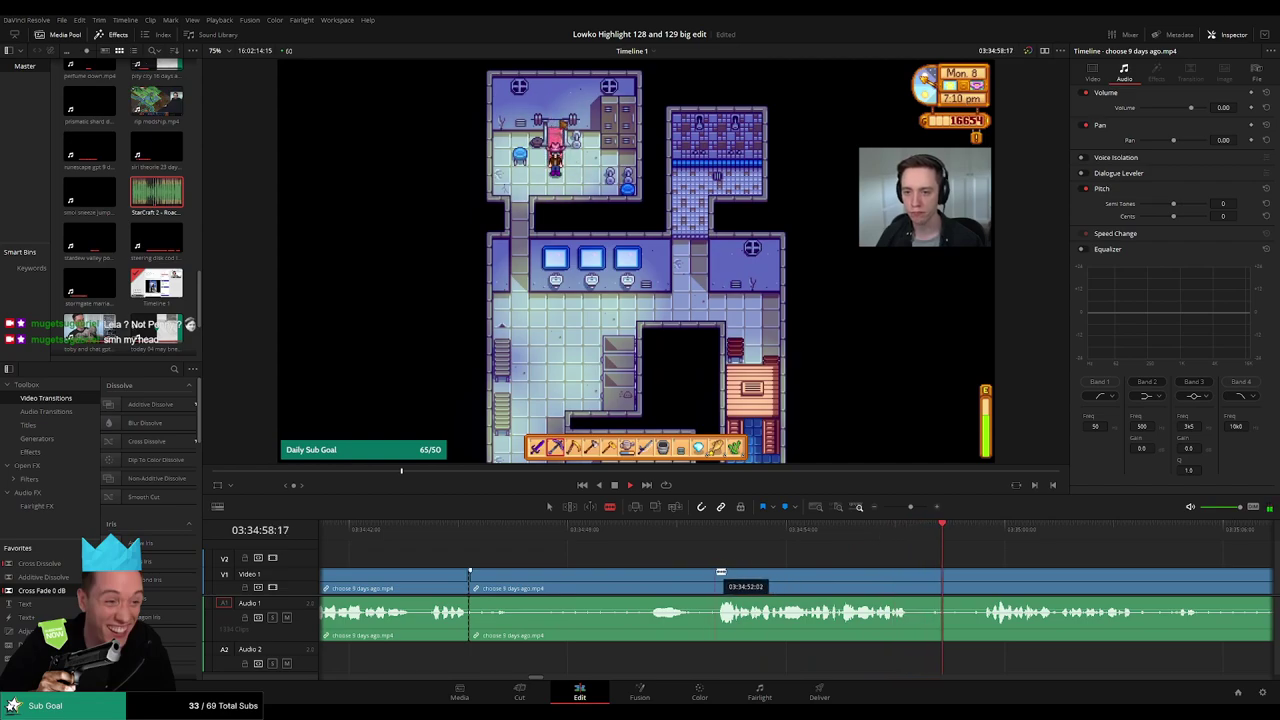
pyautogui.click(720, 573)
pyautogui.press('a')
pyautogui.click(652, 579)
pyautogui.press('Delete')
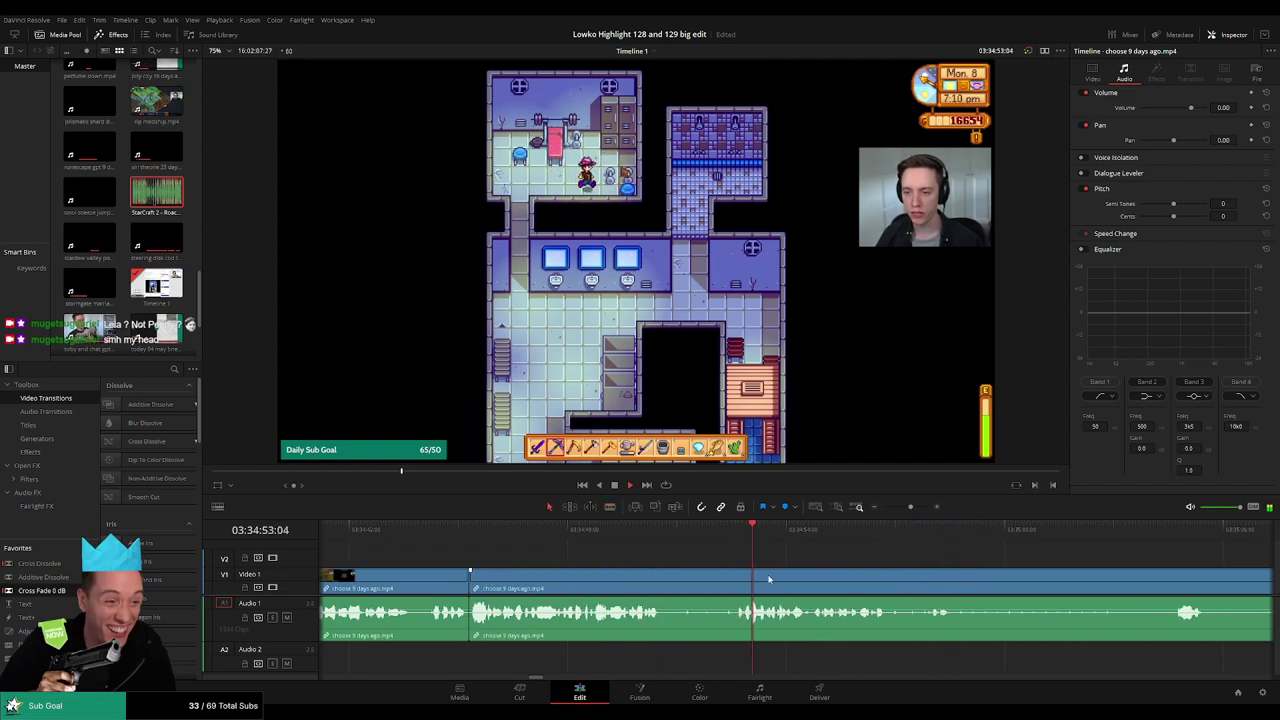
# - Isolate the word in the locker room footage by splitting the clip at about 03:34:56:30 and 03:34:56:47
pyautogui.moveTo(901, 575); pyautogui.dragTo(698, 570)
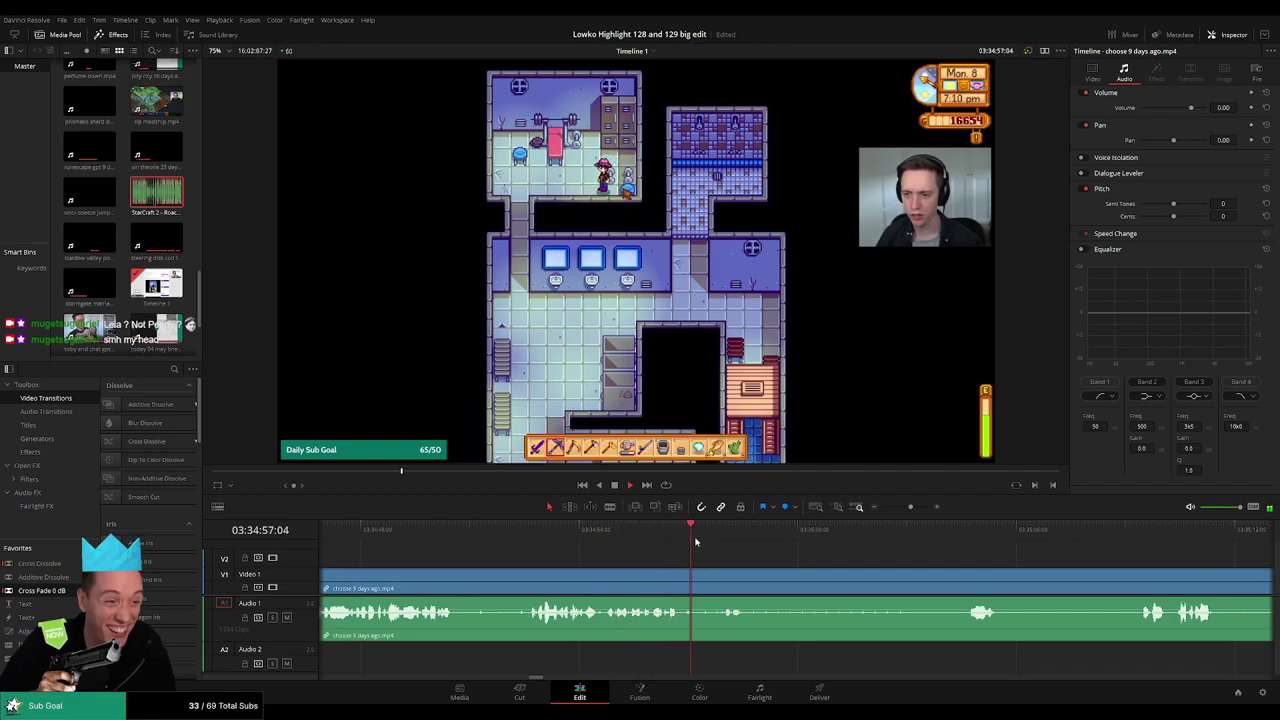
pyautogui.click(634, 530)
pyautogui.press('space')
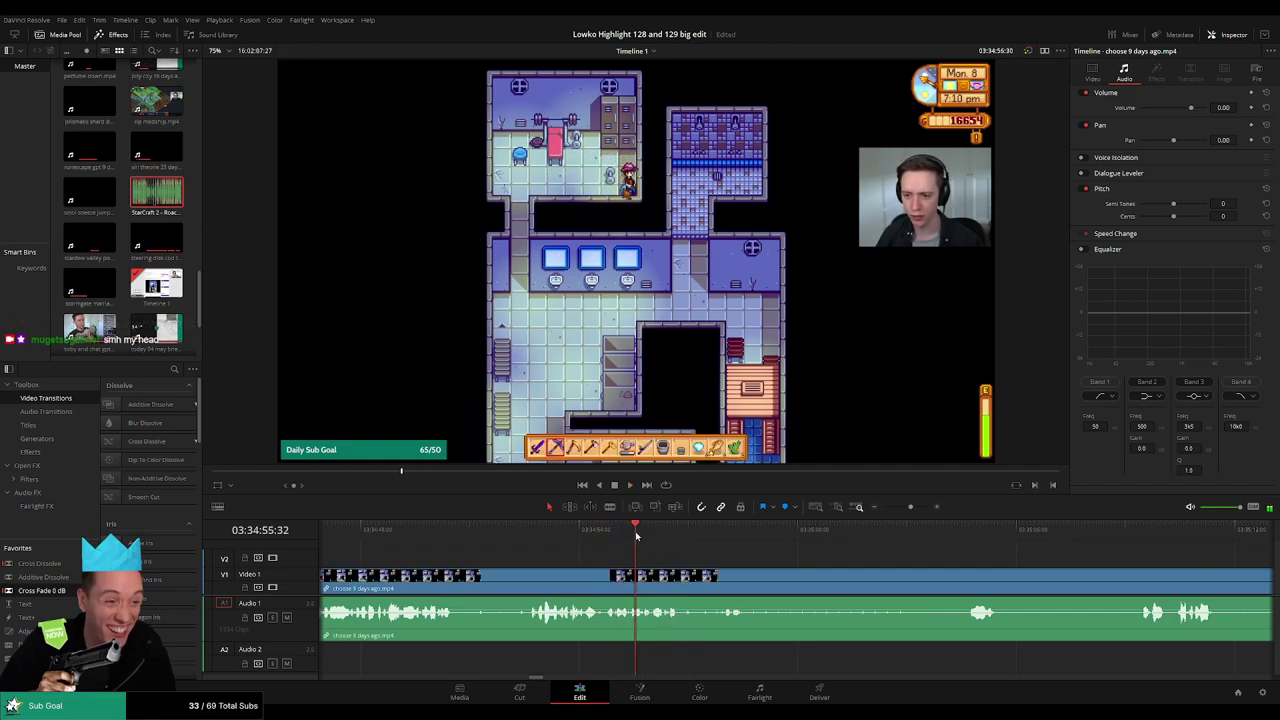
pyautogui.press('space')
pyautogui.press('b')
pyautogui.click(669, 576)
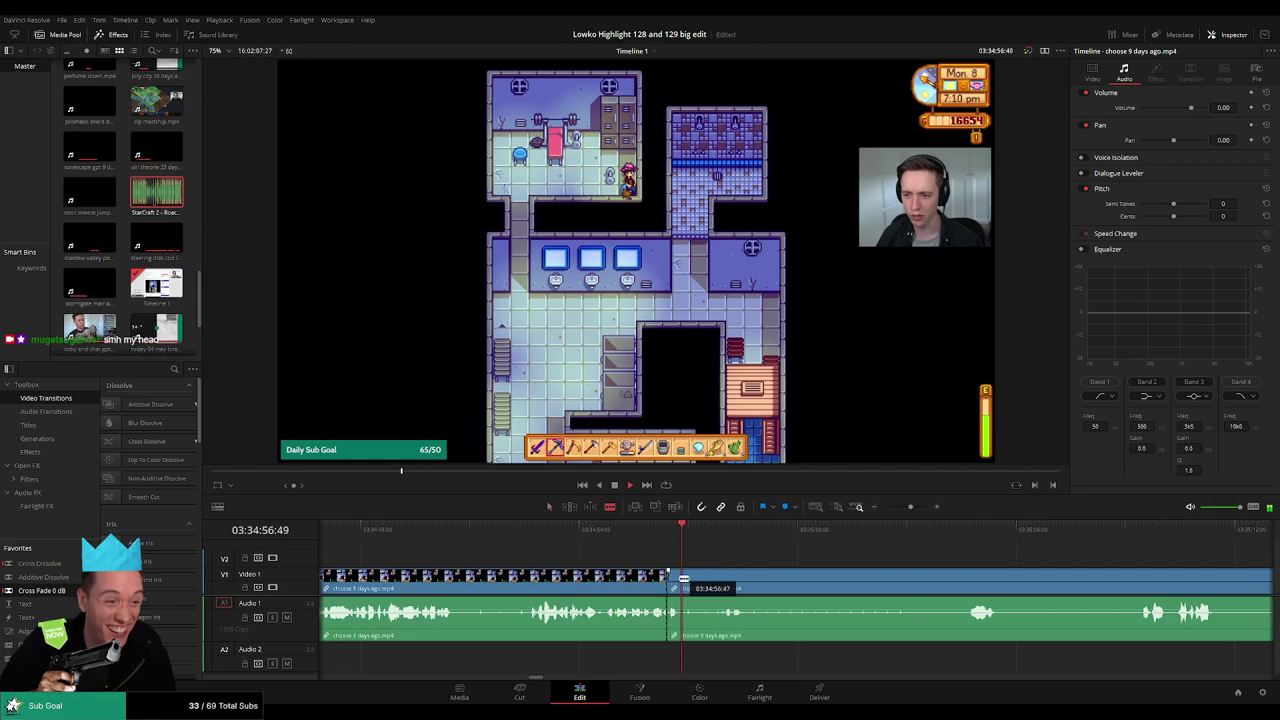
pyautogui.click(683, 578)
# - Silence the isolated word and cover it with the StarCraft 2 Roach Quotes sound on Audio 2 at volume -27.00
pyautogui.press('a')
pyautogui.moveTo(157, 193); pyautogui.dragTo(675, 660)
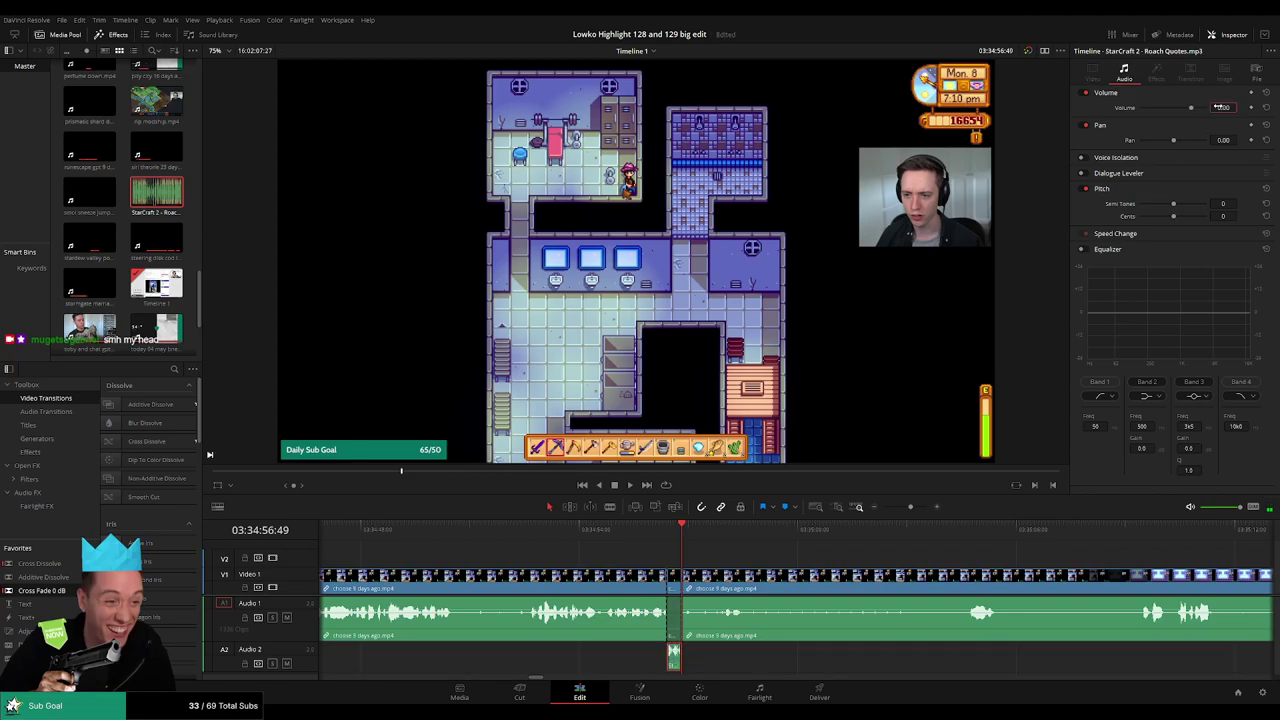
pyautogui.press('space')
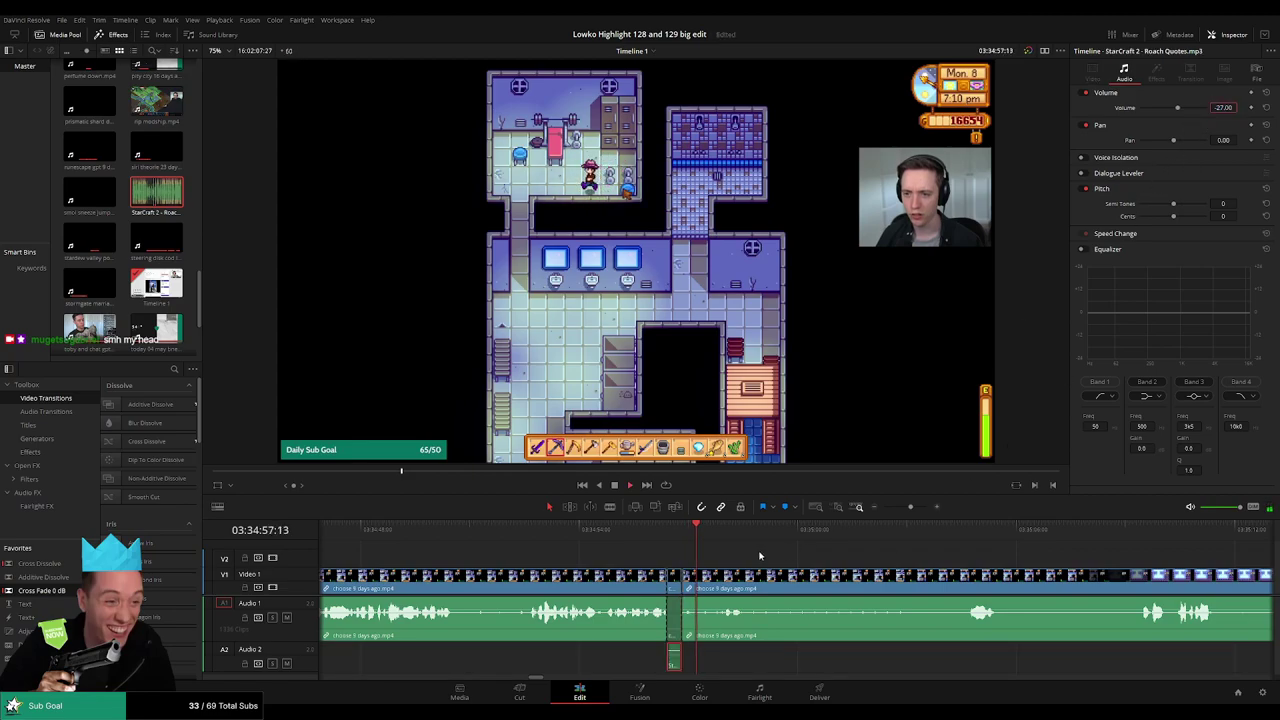
# - Cut out the silent locker room section from about 03:34:58:50 to 03:35:04:32 and close the gap
pyautogui.click(811, 556)
pyautogui.hscroll(2, 800, 556)
pyautogui.click(669, 577)
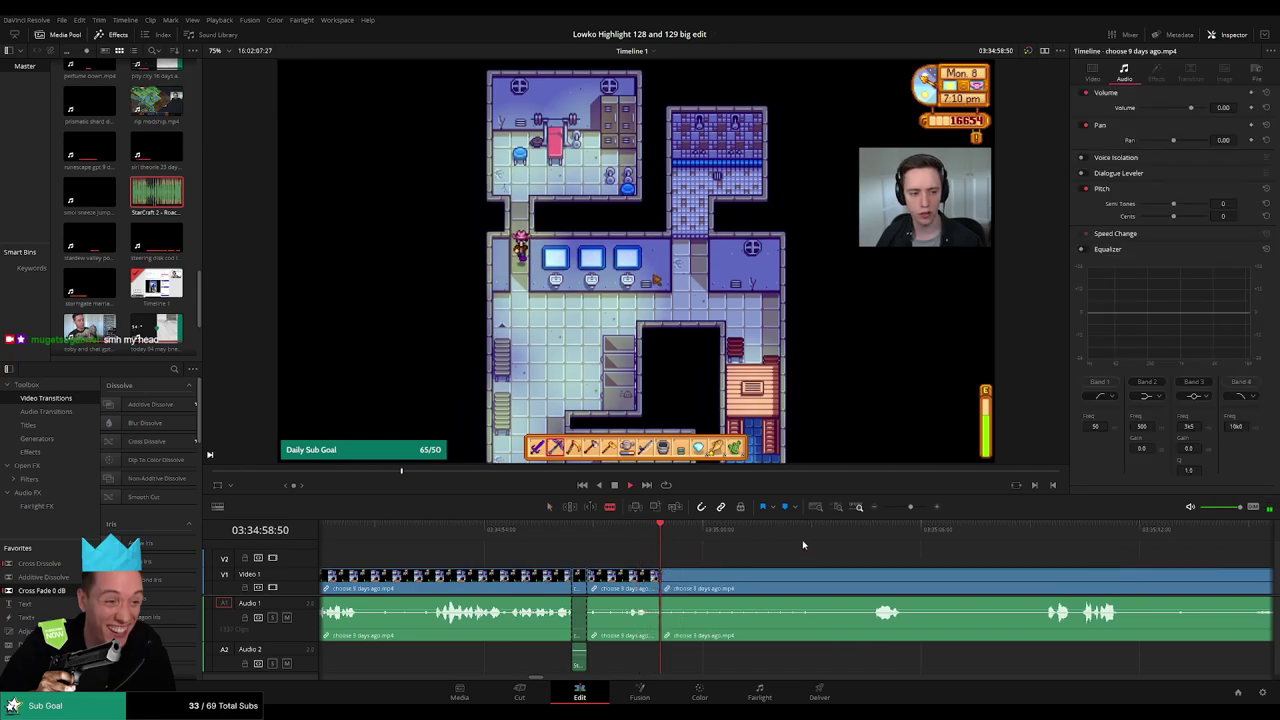
pyautogui.click(876, 530)
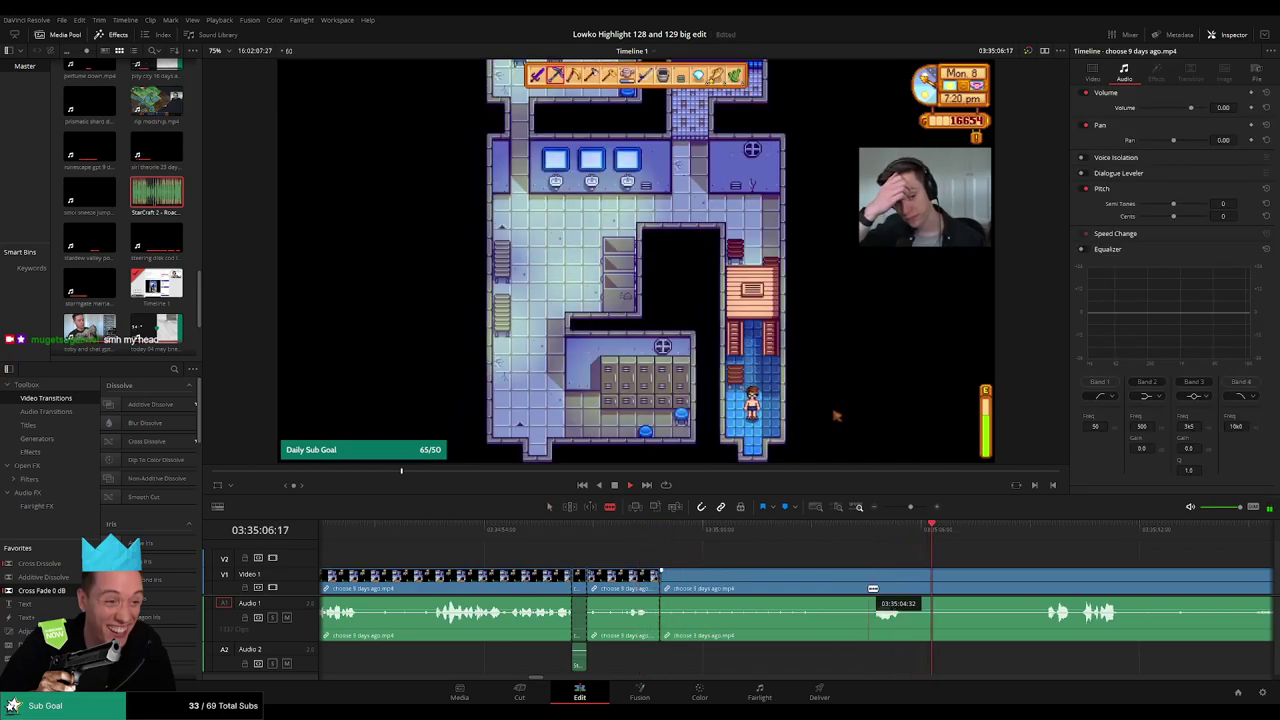
pyautogui.click(868, 590)
pyautogui.press('a')
pyautogui.click(806, 588)
pyautogui.press('Delete')
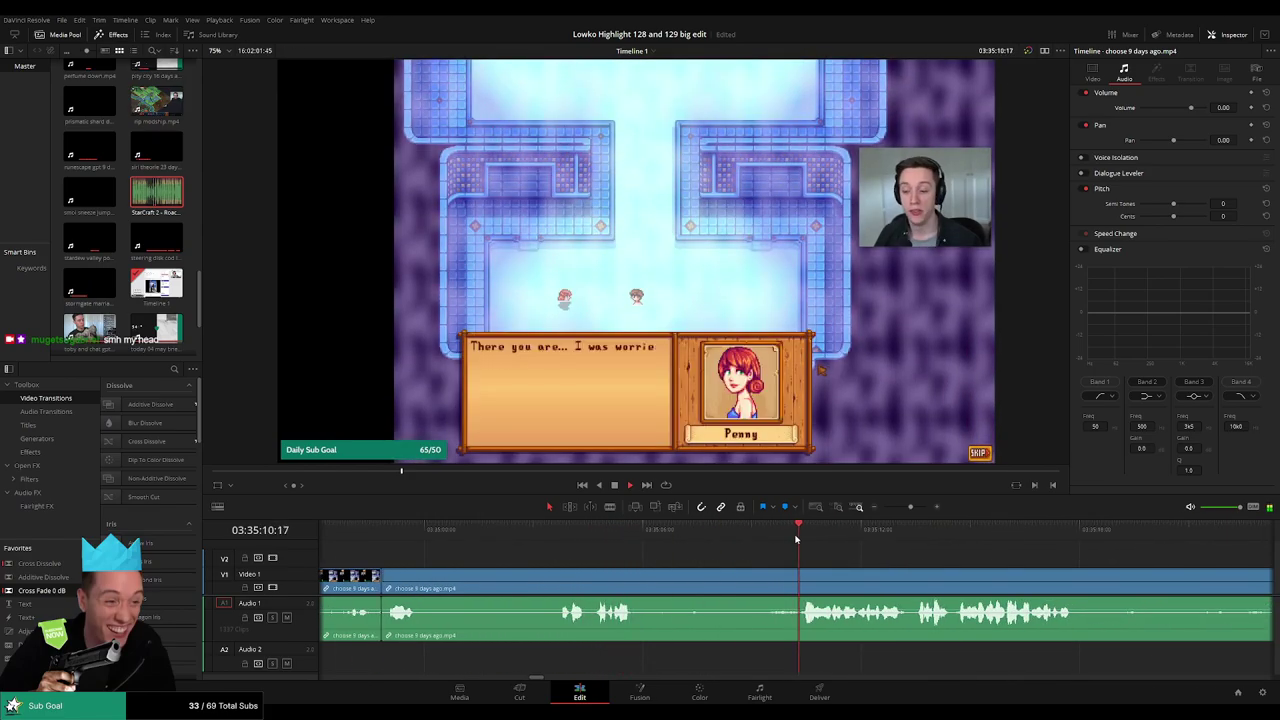
# - Ripple-delete the section from about 03:35:05:55 to 03:35:10:19 and add a Cross Fade 0 dB to the audio at the join
pyautogui.press('b')
pyautogui.click(640, 578)
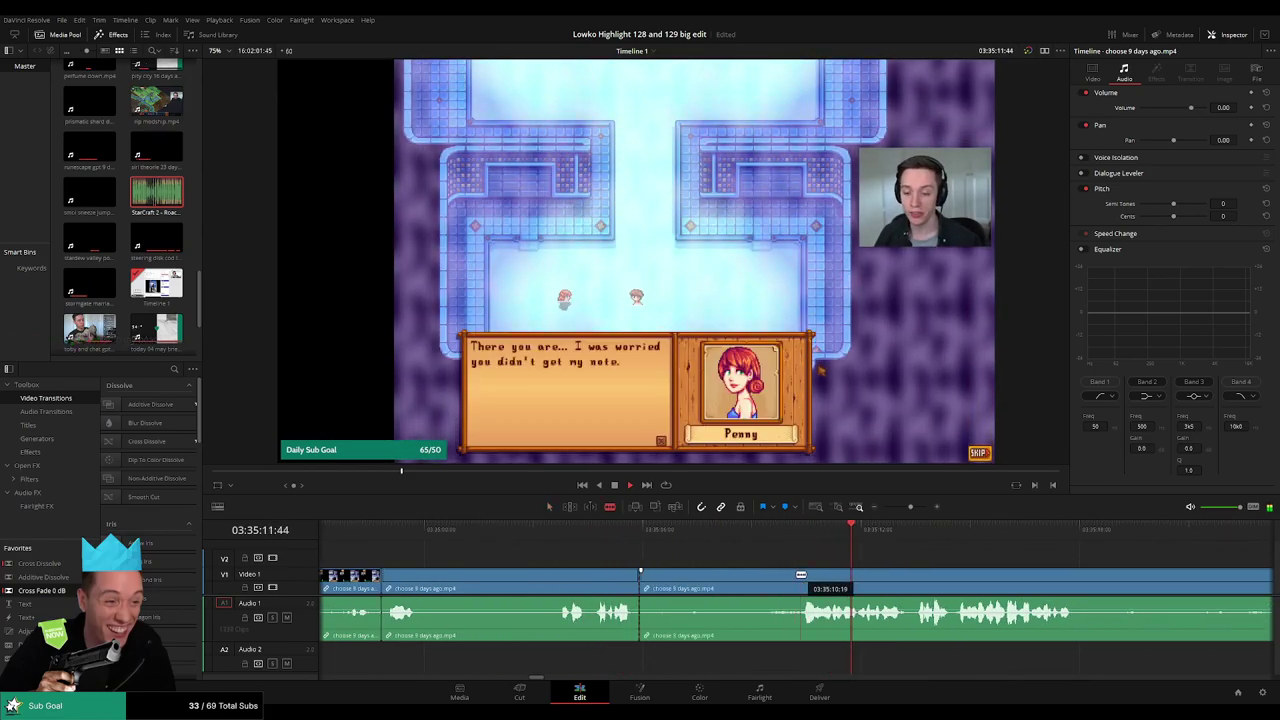
pyautogui.click(801, 575)
pyautogui.press('a')
pyautogui.click(751, 582)
pyautogui.press('Delete')
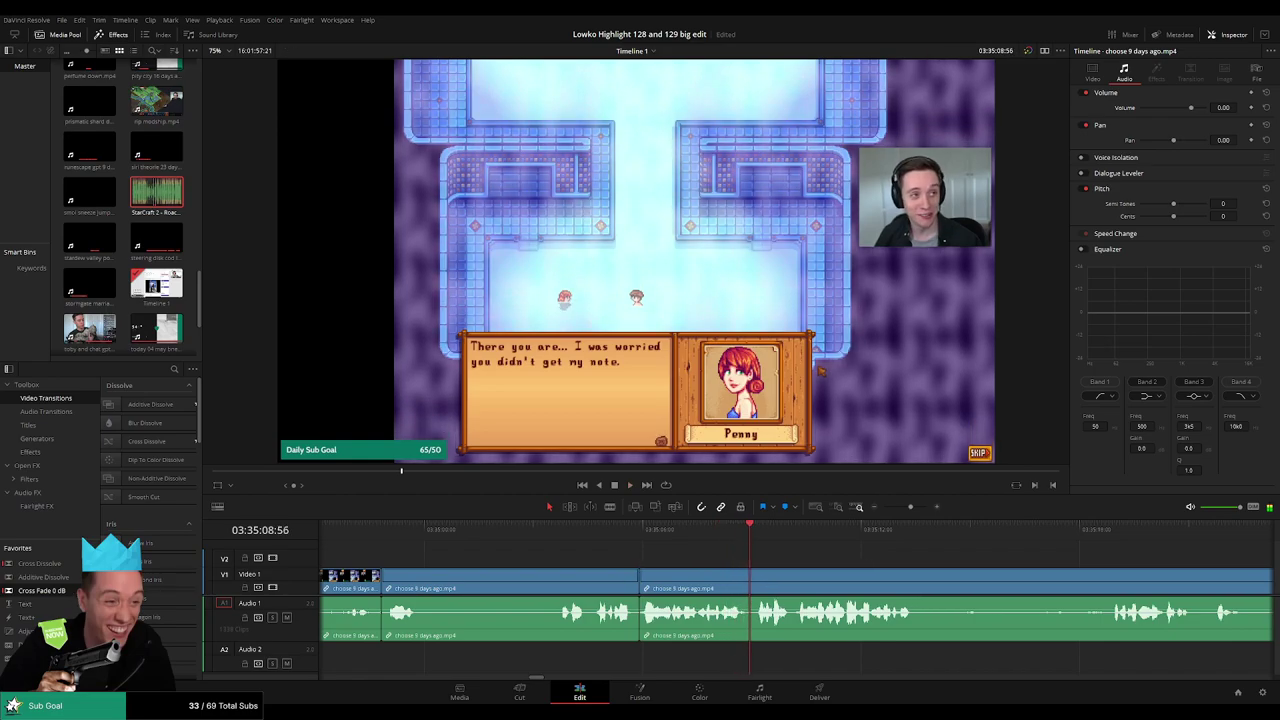
pyautogui.moveTo(41, 590); pyautogui.dragTo(641, 622)
pyautogui.press('space')
# - Ripple-delete the pause from about 03:35:13:30 to 03:35:18:40 in the Penny scene and crossfade the audio at the join
pyautogui.hscroll(5, 661, 564)
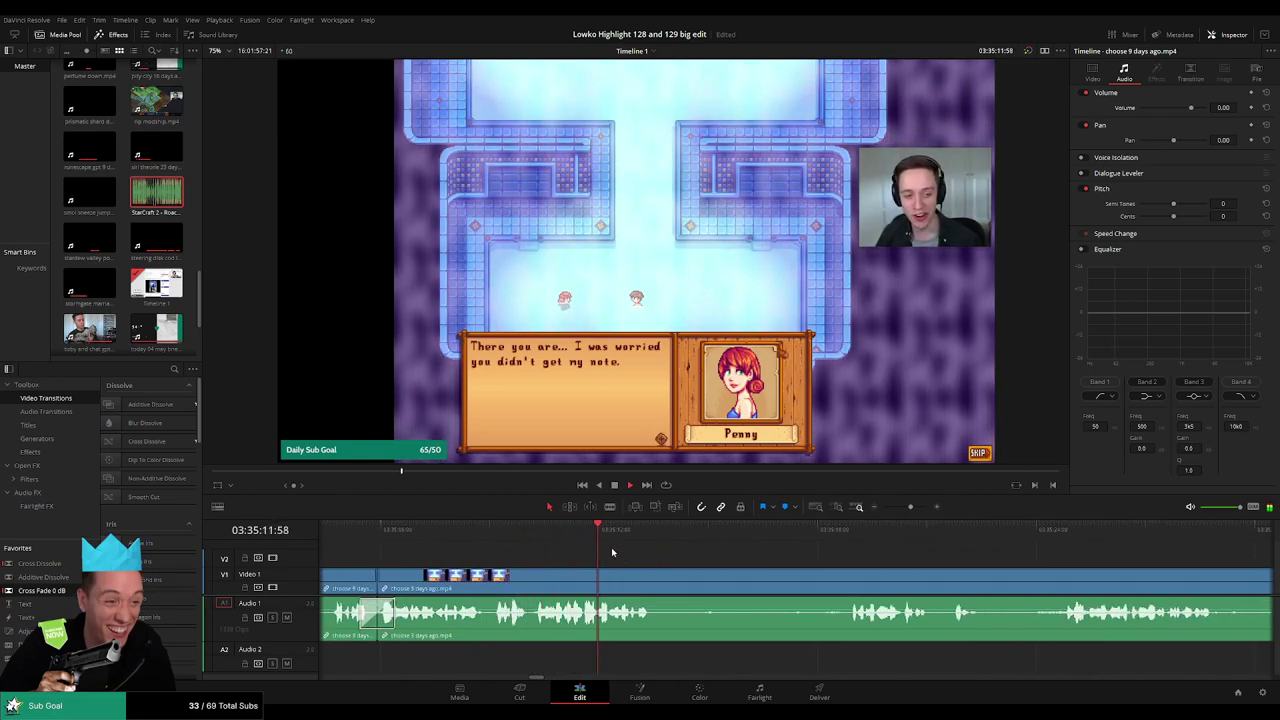
pyautogui.hscroll(2, 640, 558)
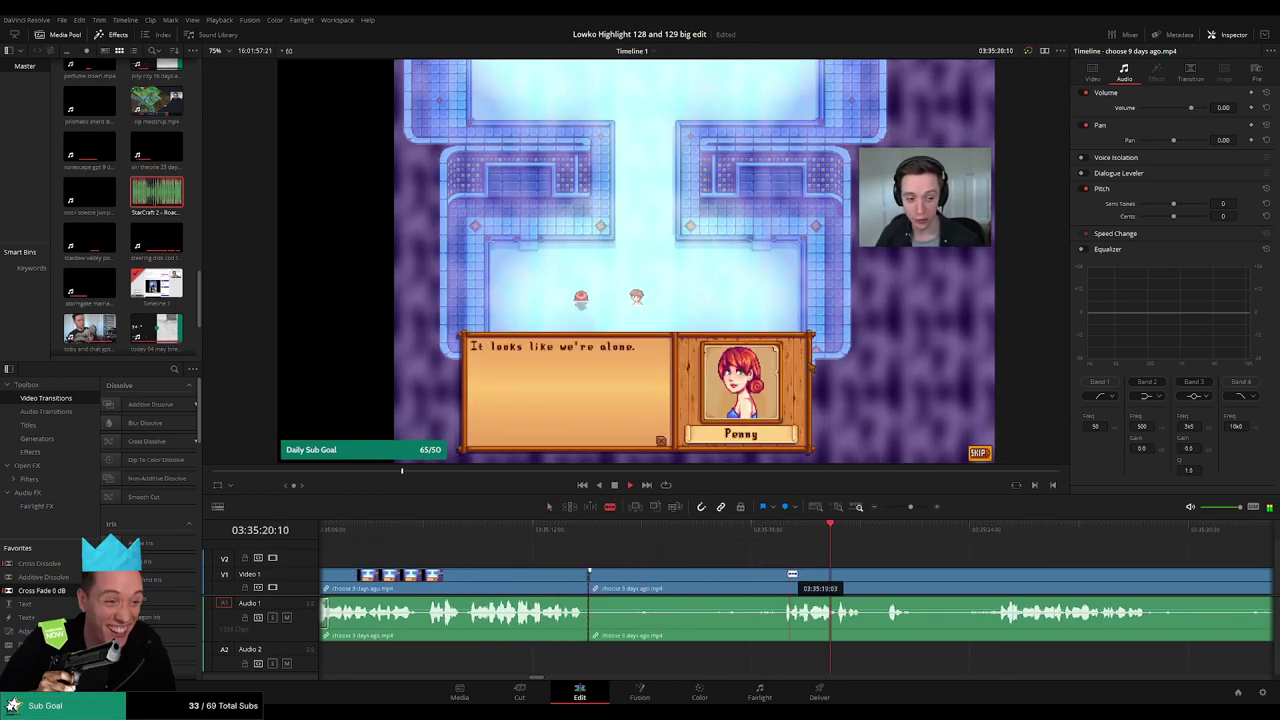
pyautogui.click(777, 588)
pyautogui.press('a')
pyautogui.click(765, 588)
pyautogui.press('Delete')
pyautogui.click(733, 588)
pyautogui.press('Delete')
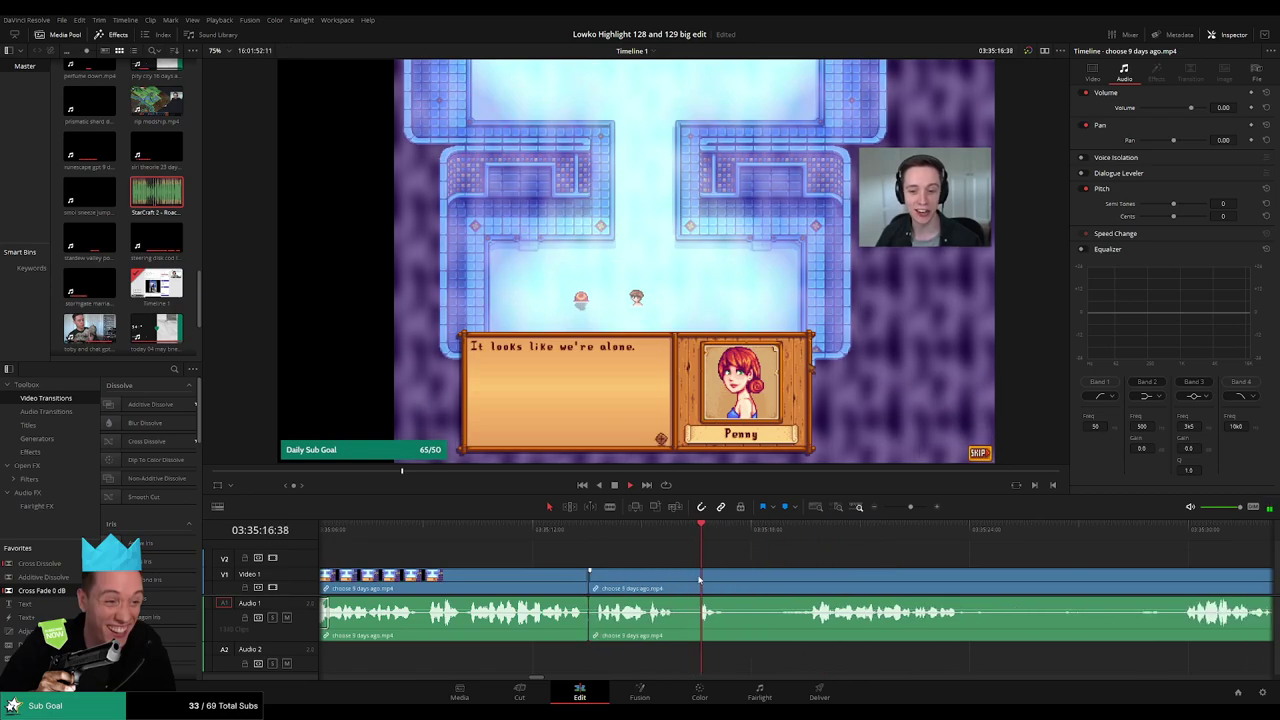
pyautogui.press('space')
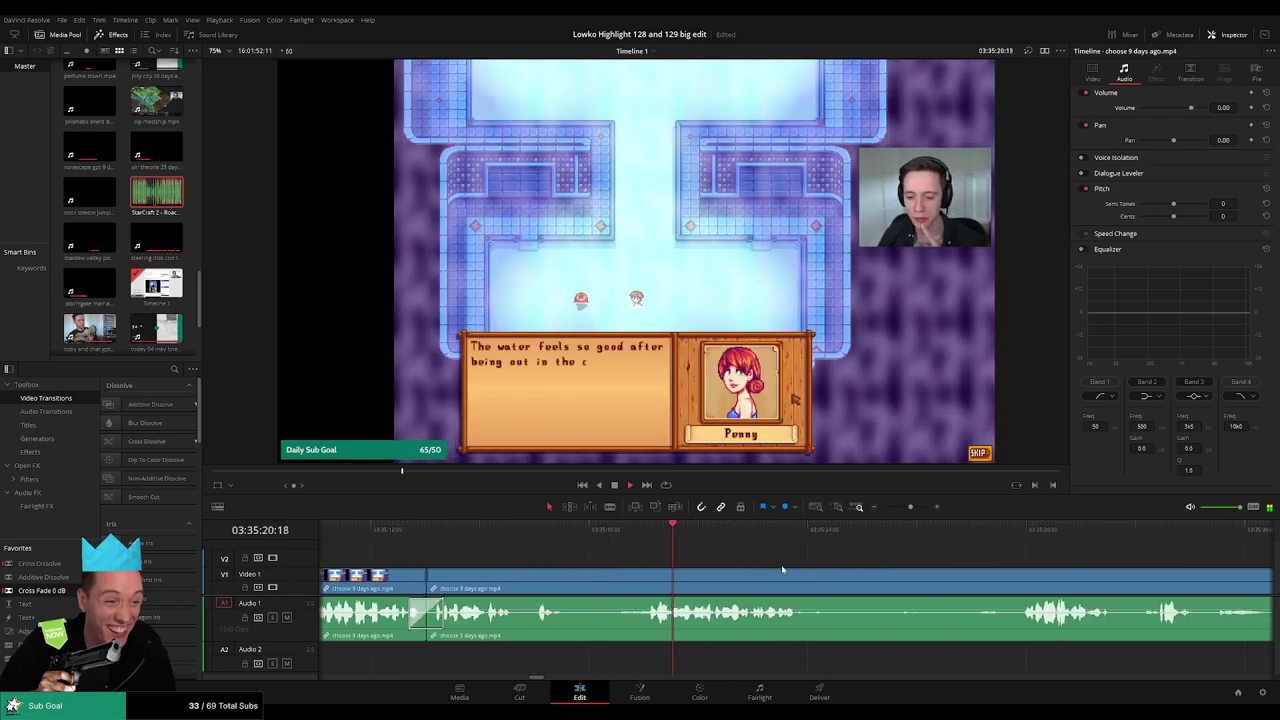
# - Ripple-delete the pause from about 03:35:23:57 to 03:35:29:48 in the Penny scene and crossfade the audio at the join
pyautogui.press('b')
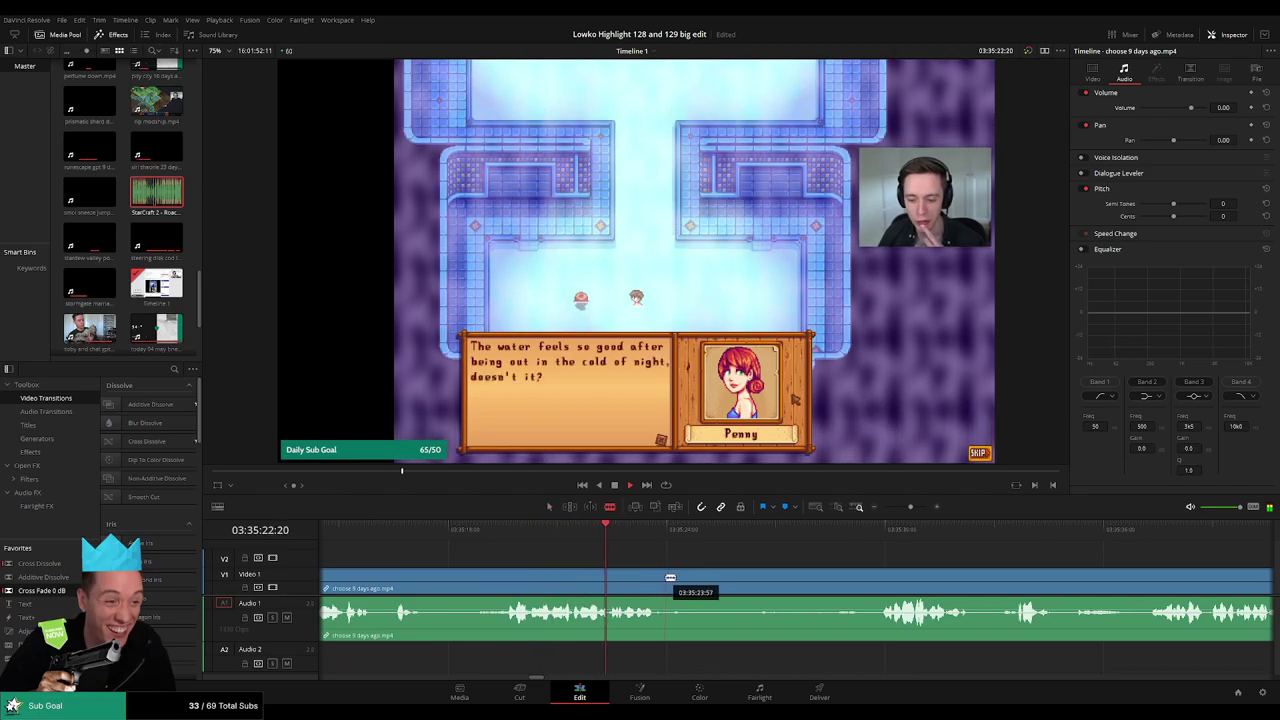
pyautogui.click(670, 578)
pyautogui.click(878, 580)
pyautogui.press('a')
pyautogui.click(787, 582)
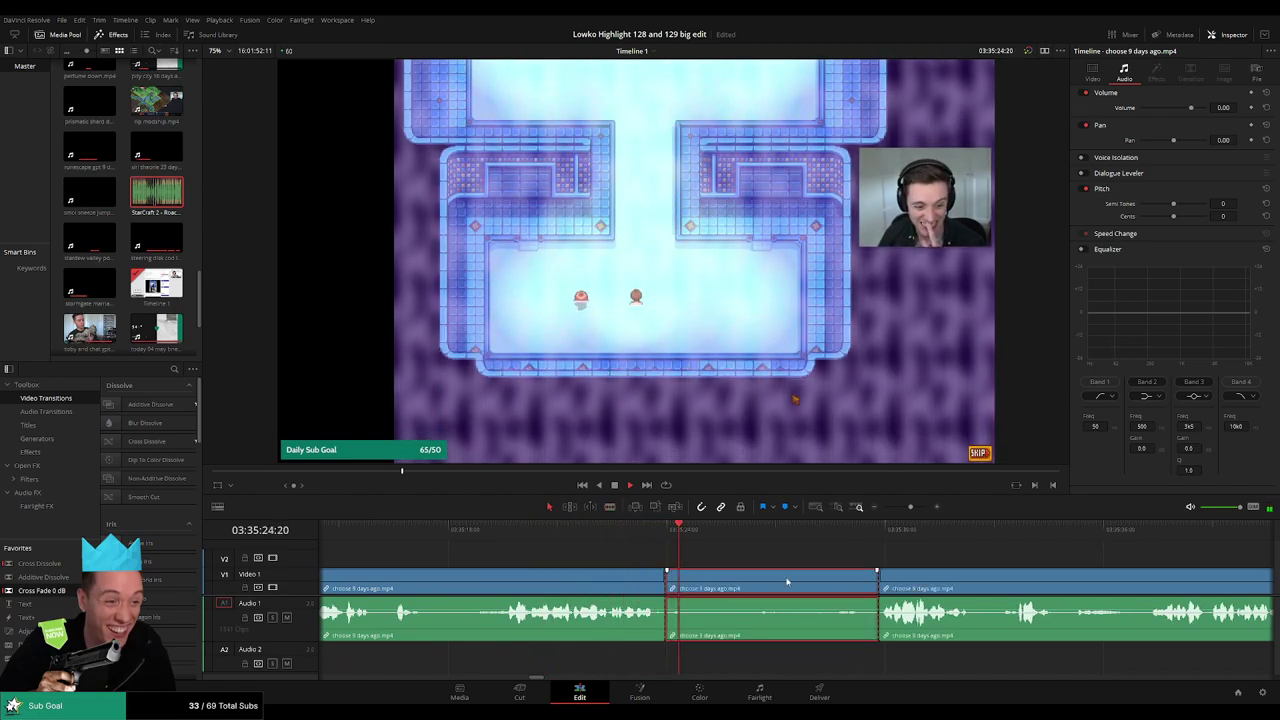
pyautogui.press('Delete')
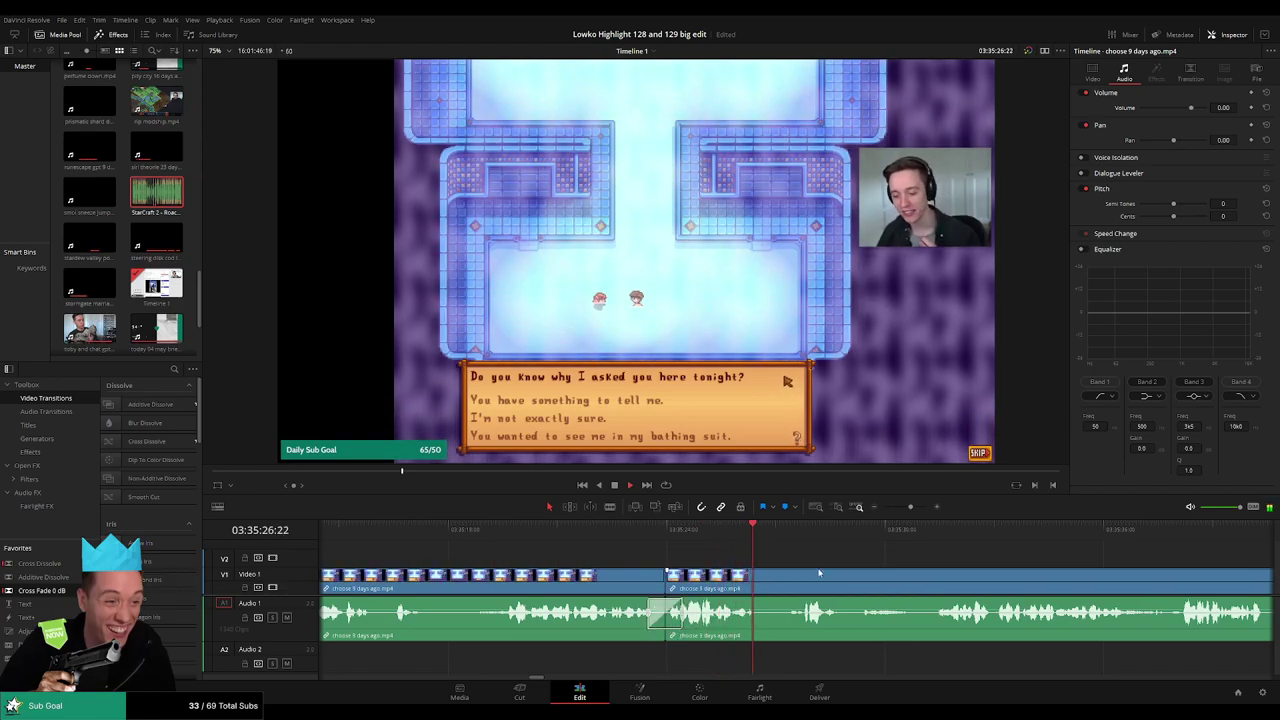
pyautogui.moveTo(819, 573); pyautogui.dragTo(677, 557)
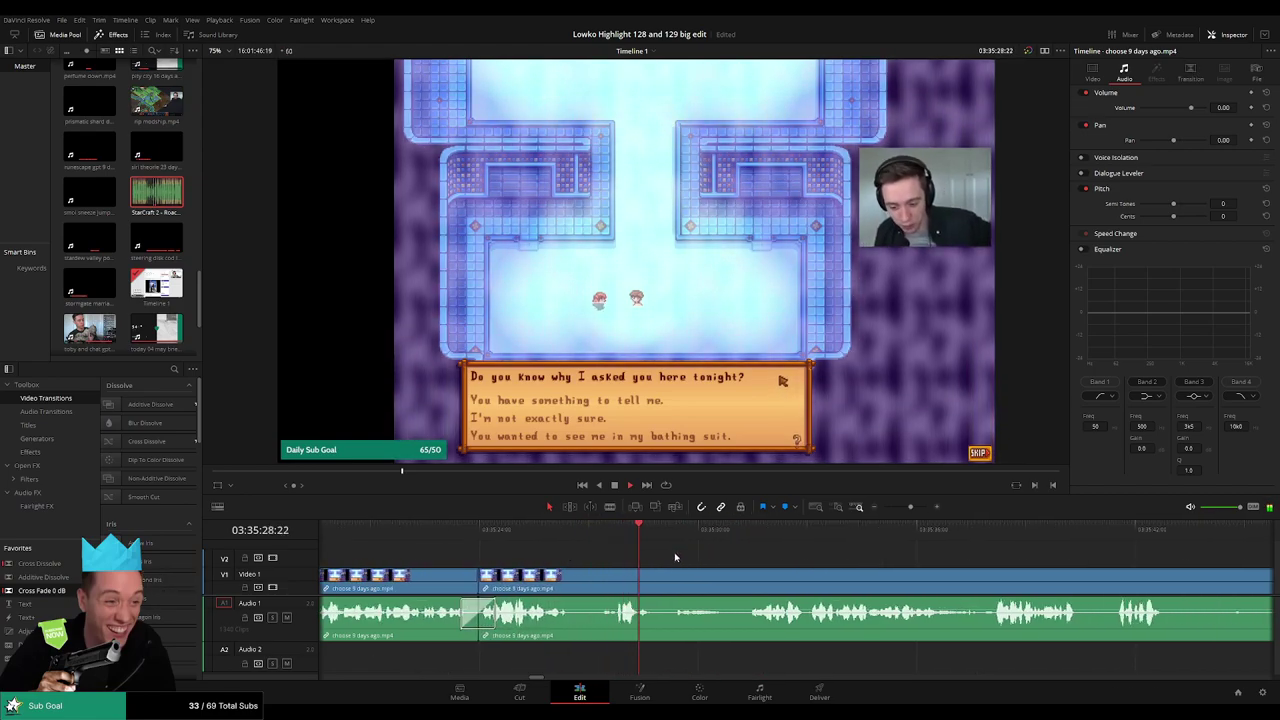
# - Ripple-delete the pause from about 03:35:26:32 to 03:35:31:22 in the Penny scene and crossfade the audio at the join
pyautogui.press('b')
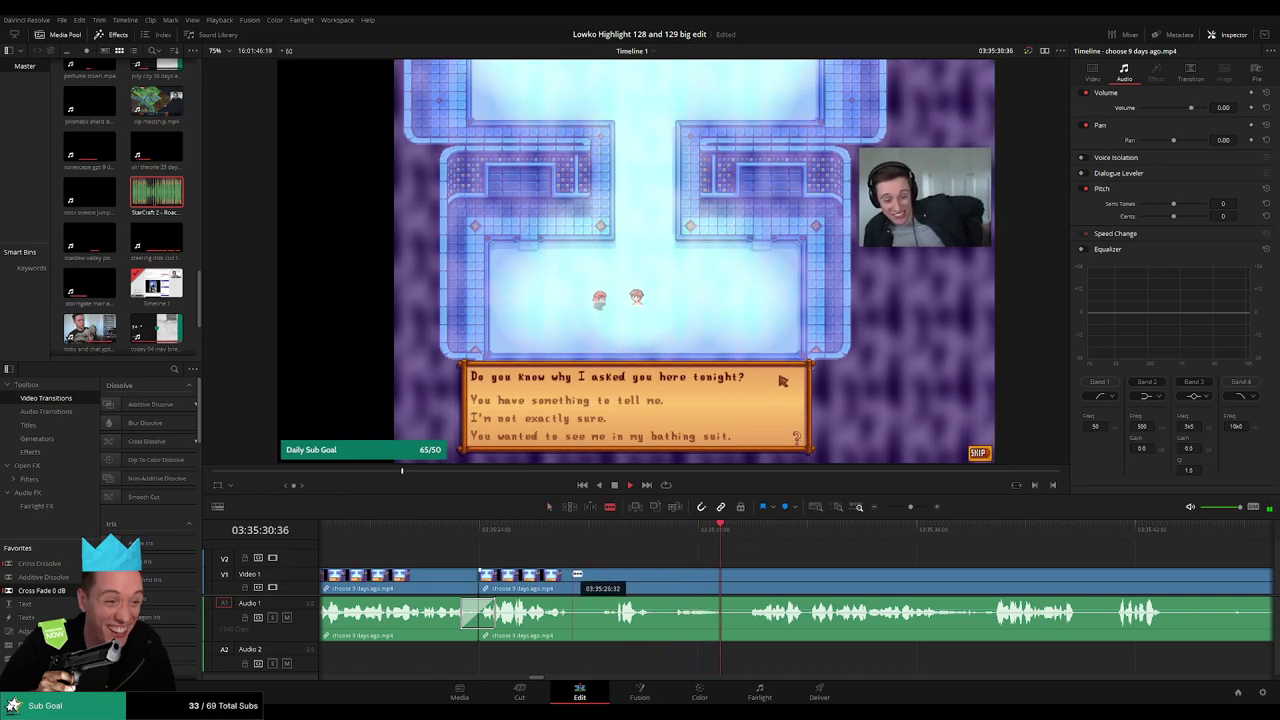
pyautogui.click(572, 586)
pyautogui.click(750, 575)
pyautogui.press('a')
pyautogui.click(712, 582)
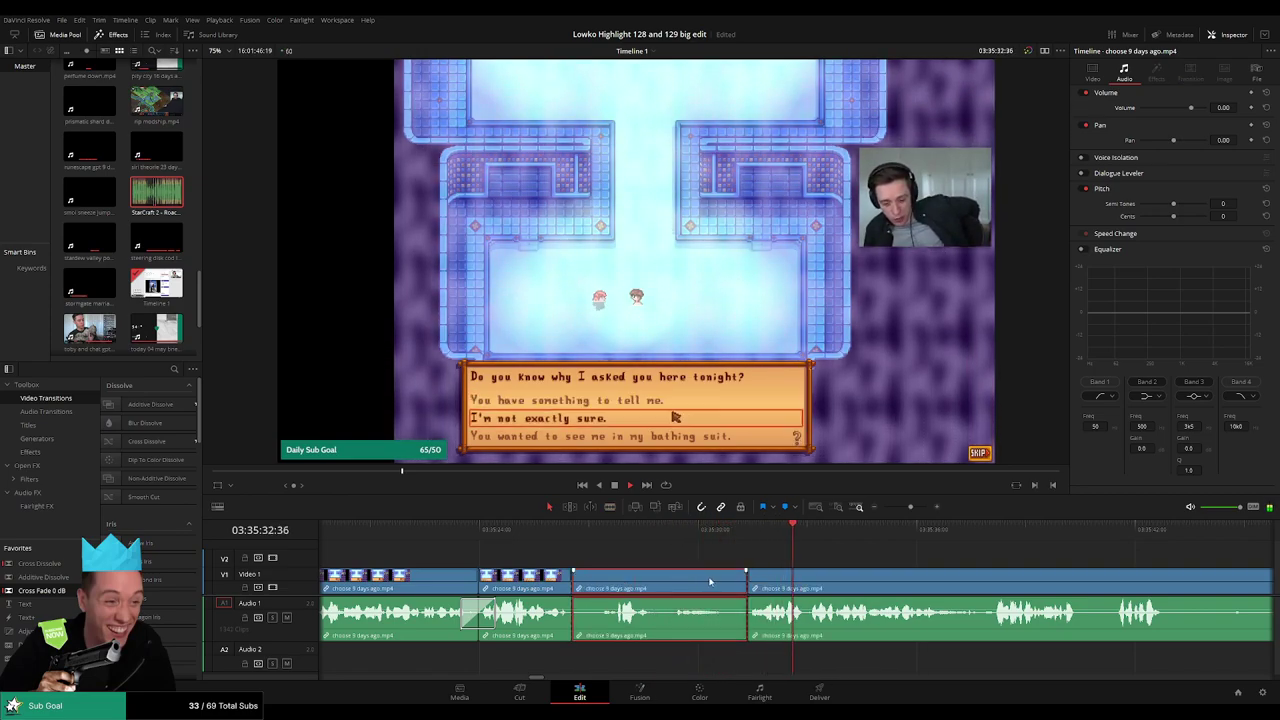
pyautogui.press('Delete')
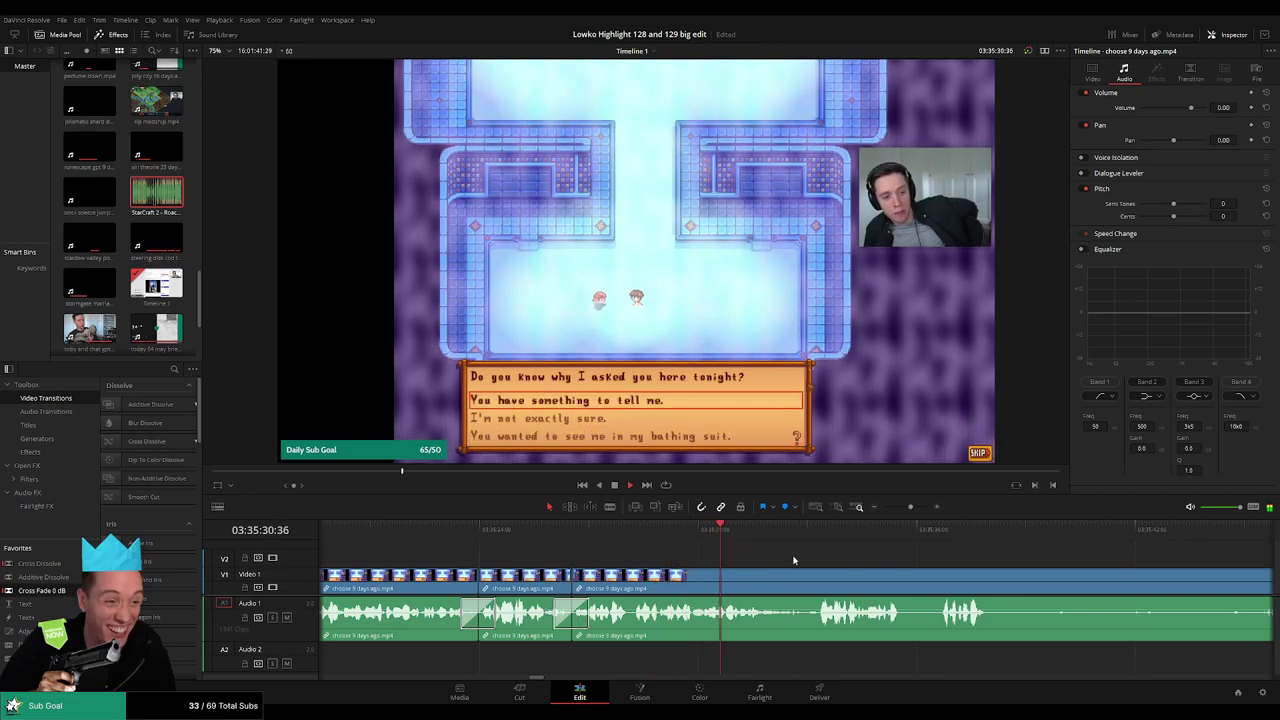
# - Ripple-delete the silent stretch from about 03:35:38:11 to 03:35:45:27 in the Penny scene and crossfade the audio at the join
pyautogui.moveTo(853, 564); pyautogui.dragTo(663, 561)
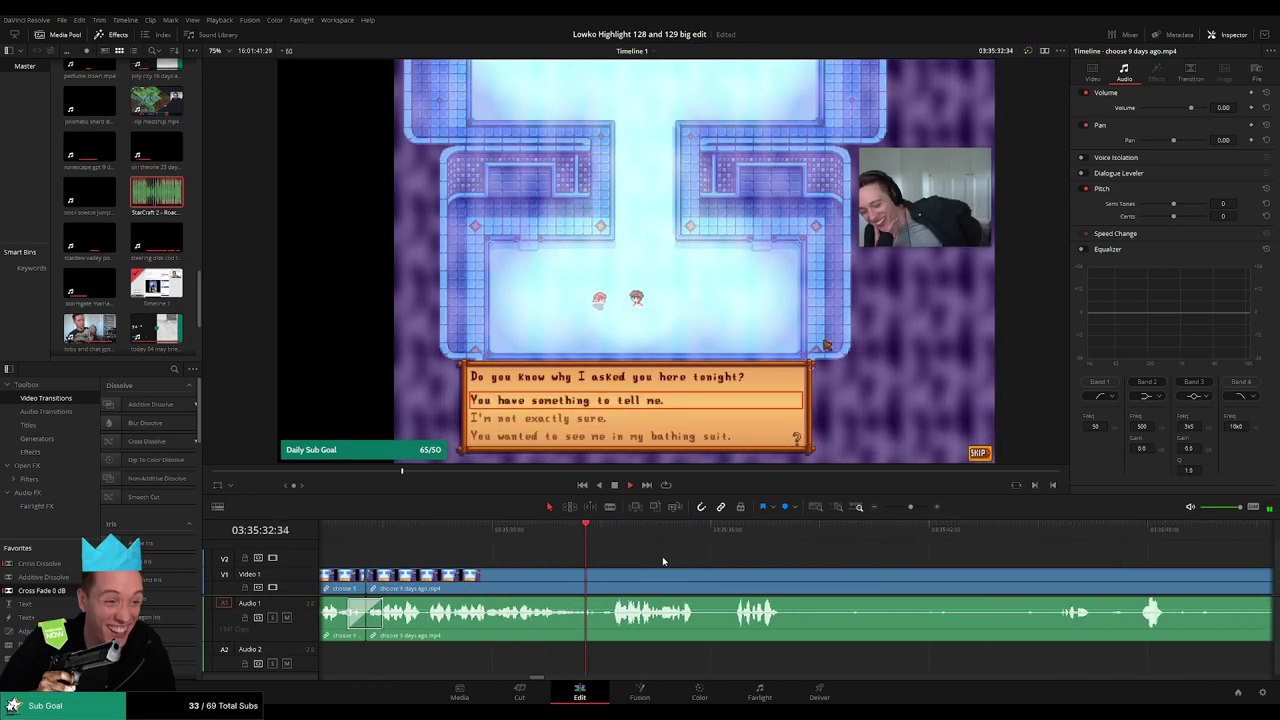
pyautogui.hscroll(2, 668, 559)
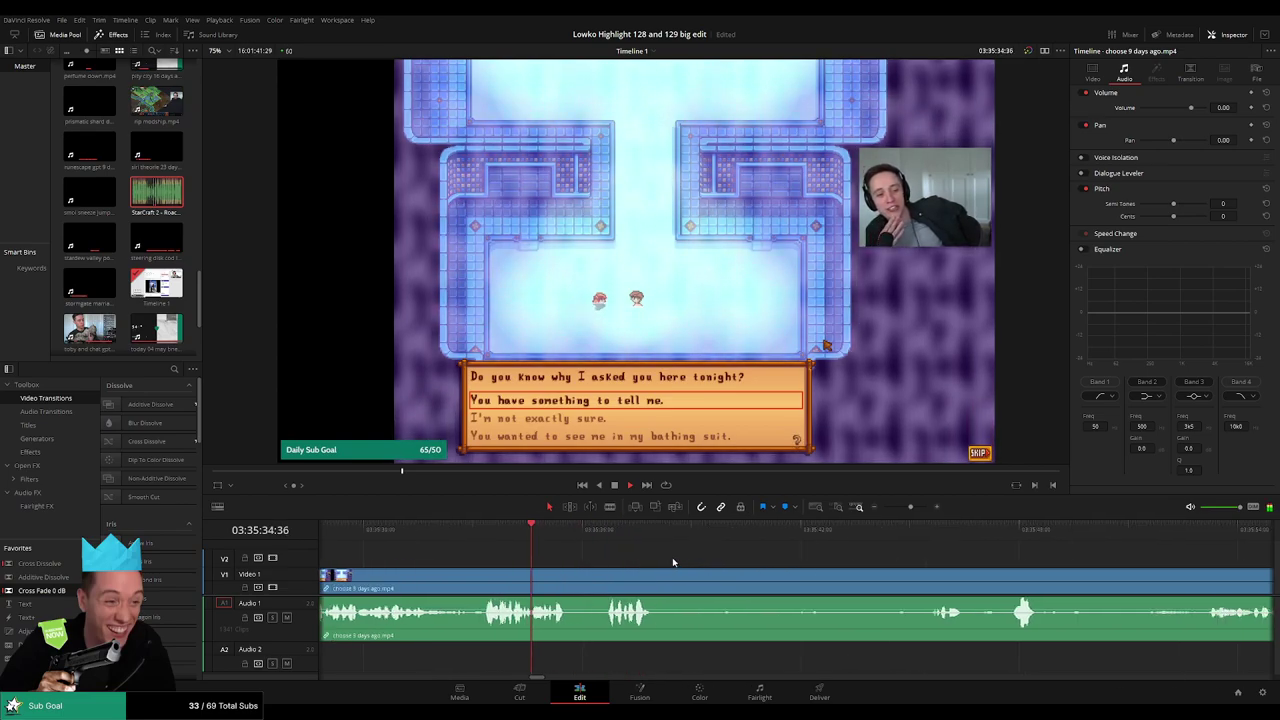
pyautogui.hscroll(2, 645, 562)
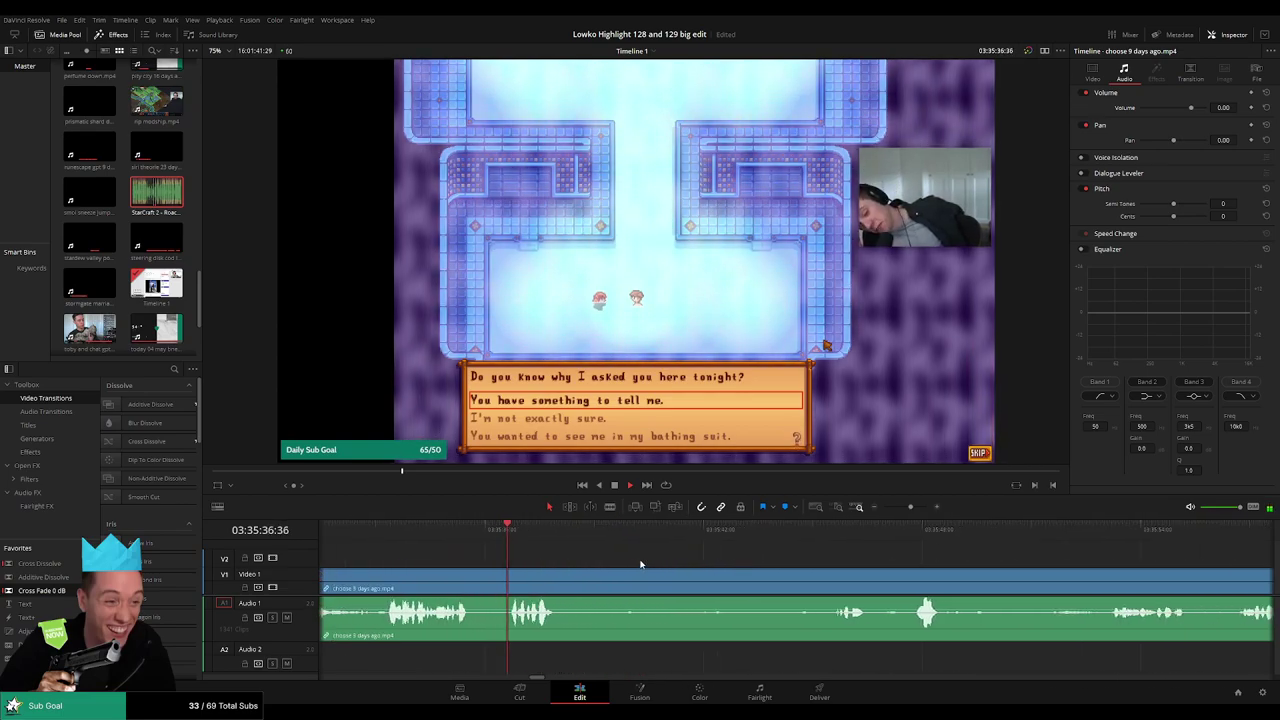
pyautogui.press('b')
pyautogui.click(564, 580)
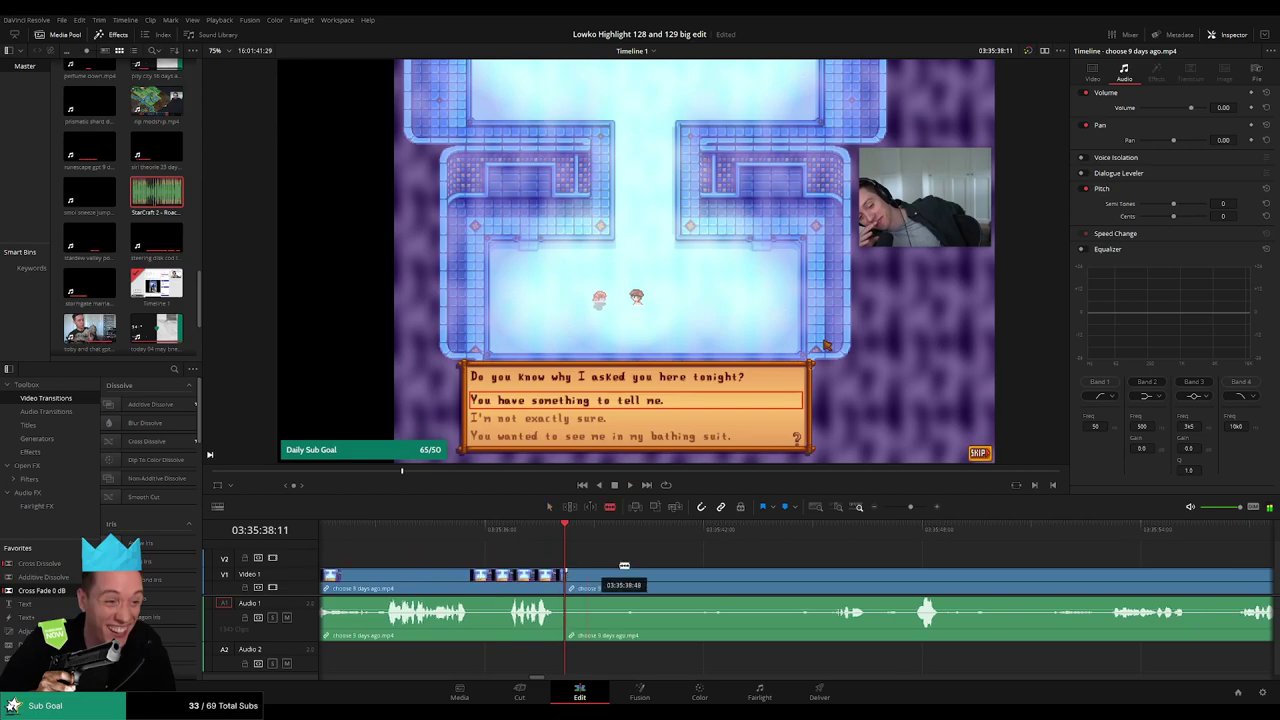
pyautogui.moveTo(804, 531); pyautogui.dragTo(829, 532)
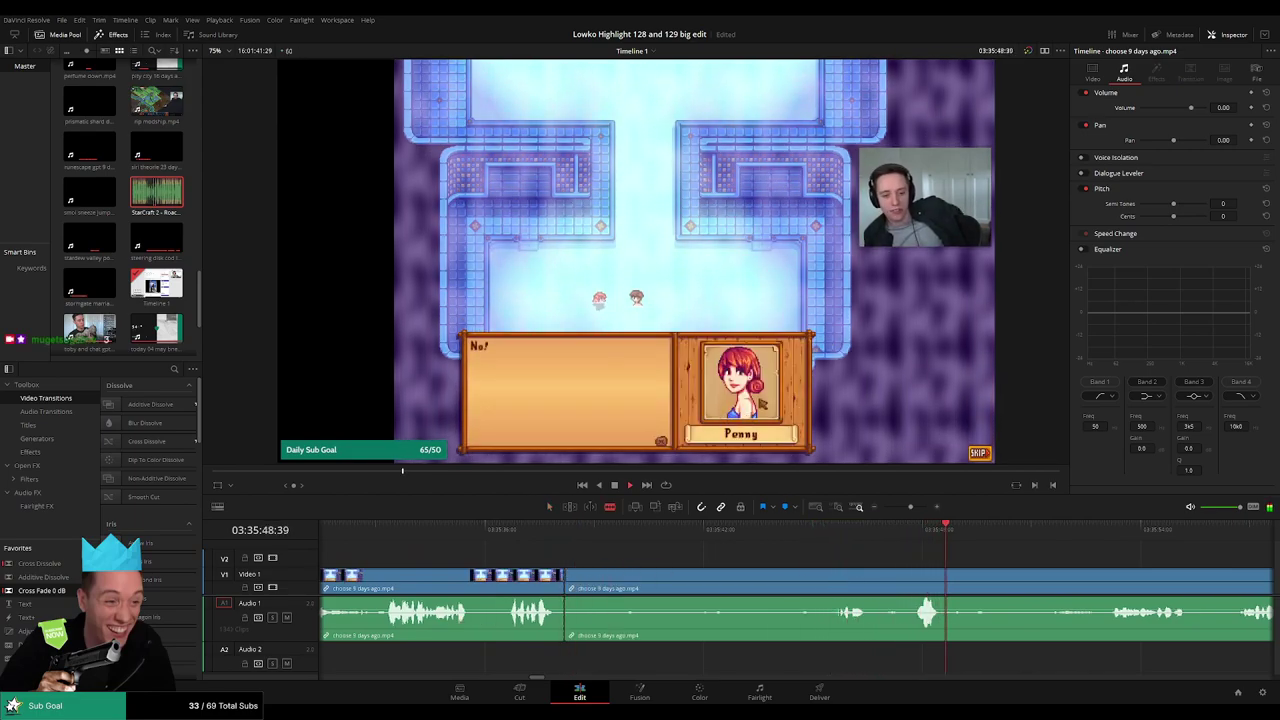
pyautogui.click(830, 576)
pyautogui.press('a')
pyautogui.click(795, 580)
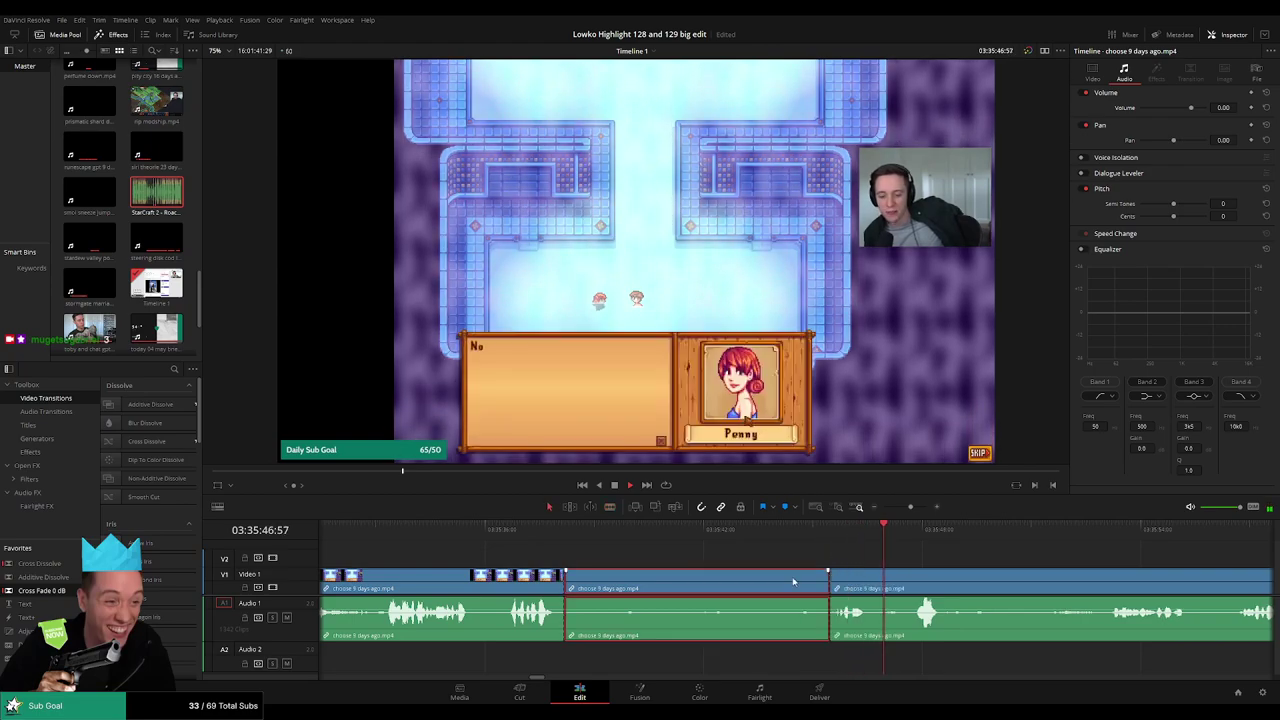
pyautogui.press('Delete')
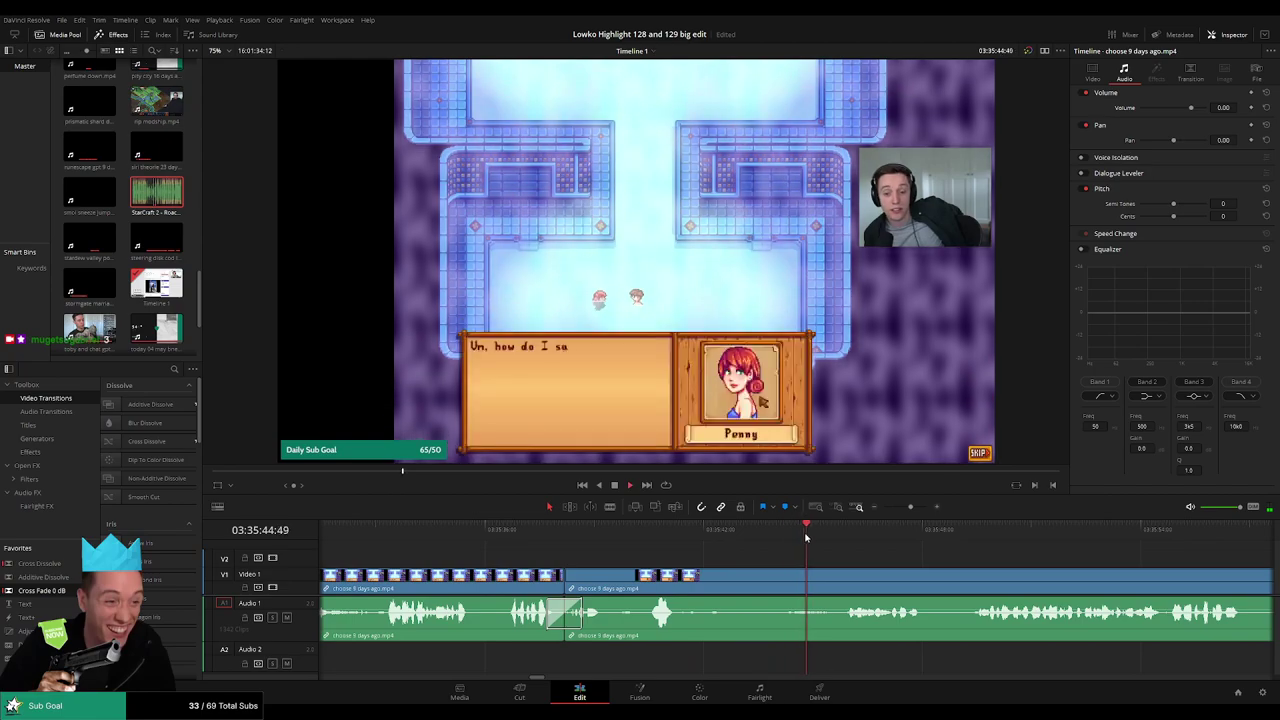
# - Ripple-delete the short pause from about 03:35:47:57 to 03:35:49:27 and add a Cross Fade 0 dB centred on the audio join
pyautogui.moveTo(903, 560); pyautogui.dragTo(676, 544)
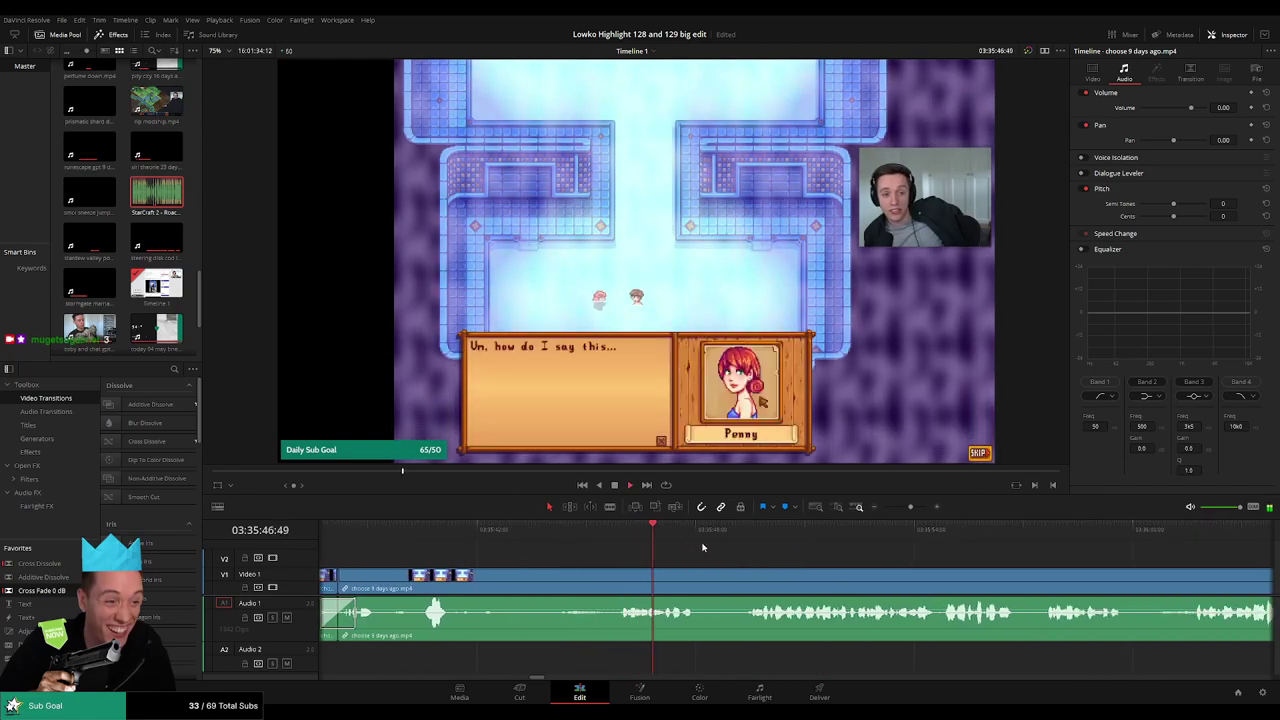
pyautogui.press('b')
pyautogui.click(695, 580)
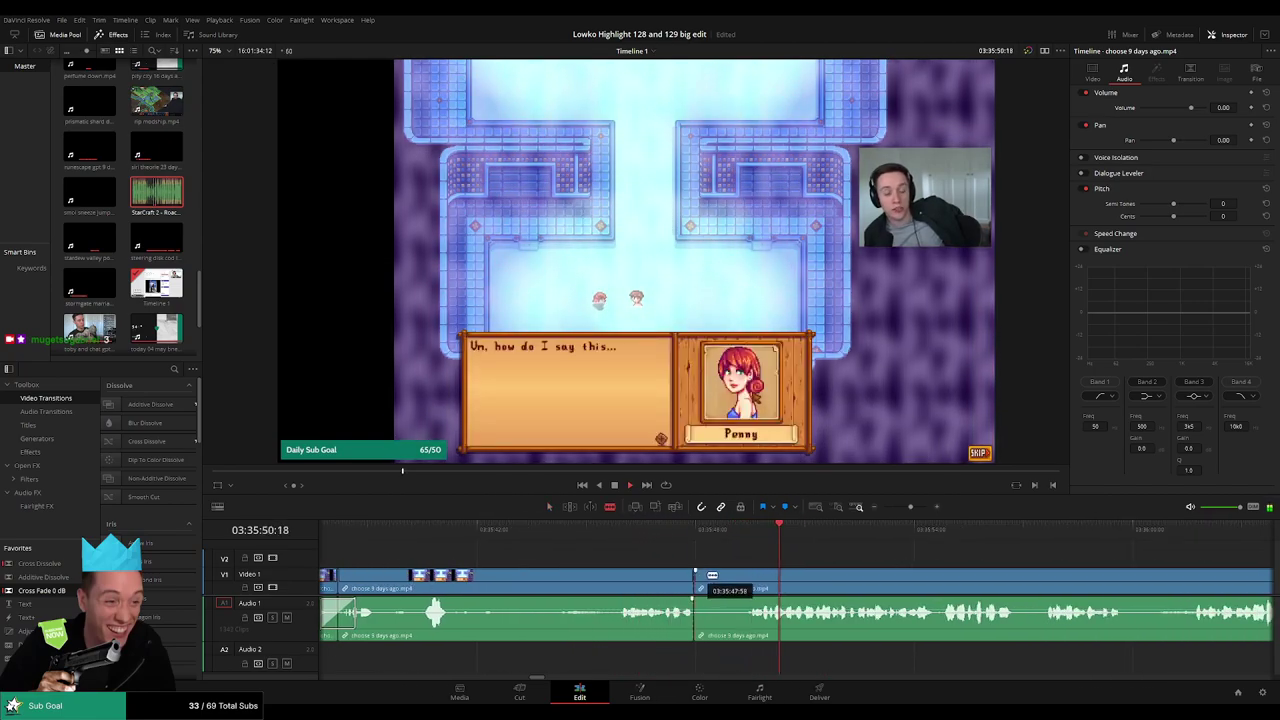
pyautogui.press('a')
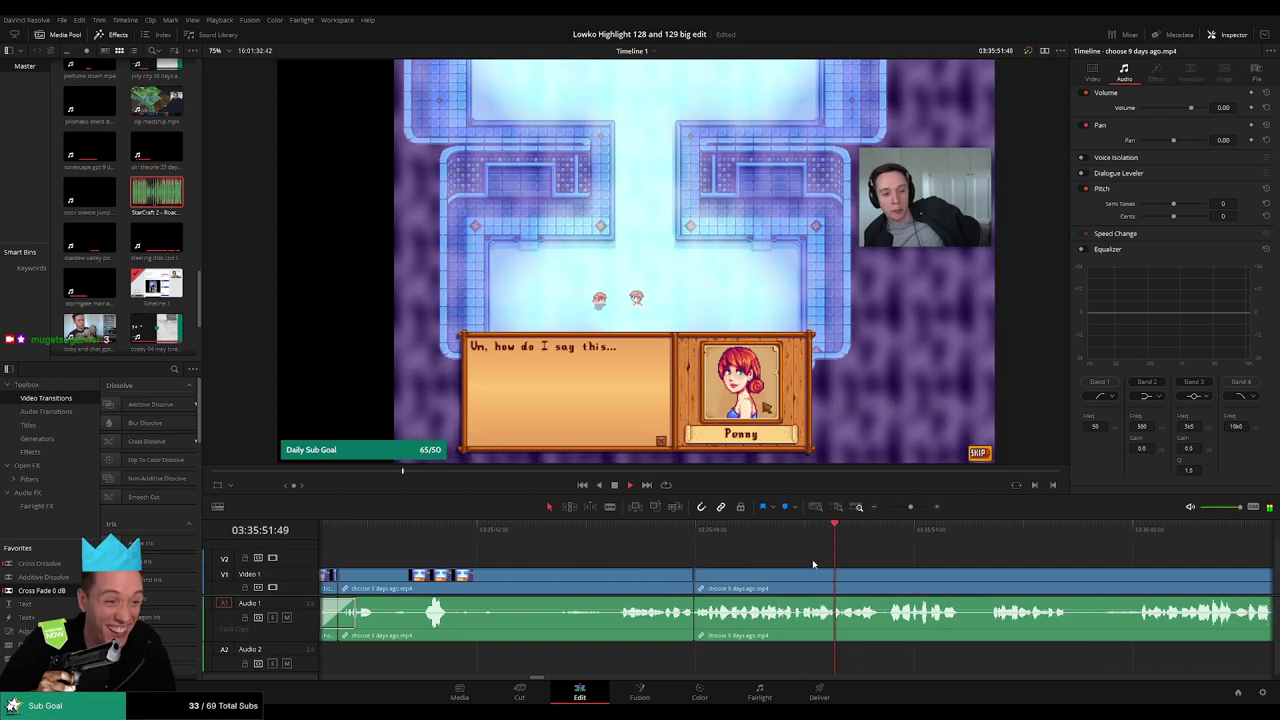
pyautogui.press('space')
pyautogui.moveTo(711, 620); pyautogui.dragTo(711, 620)
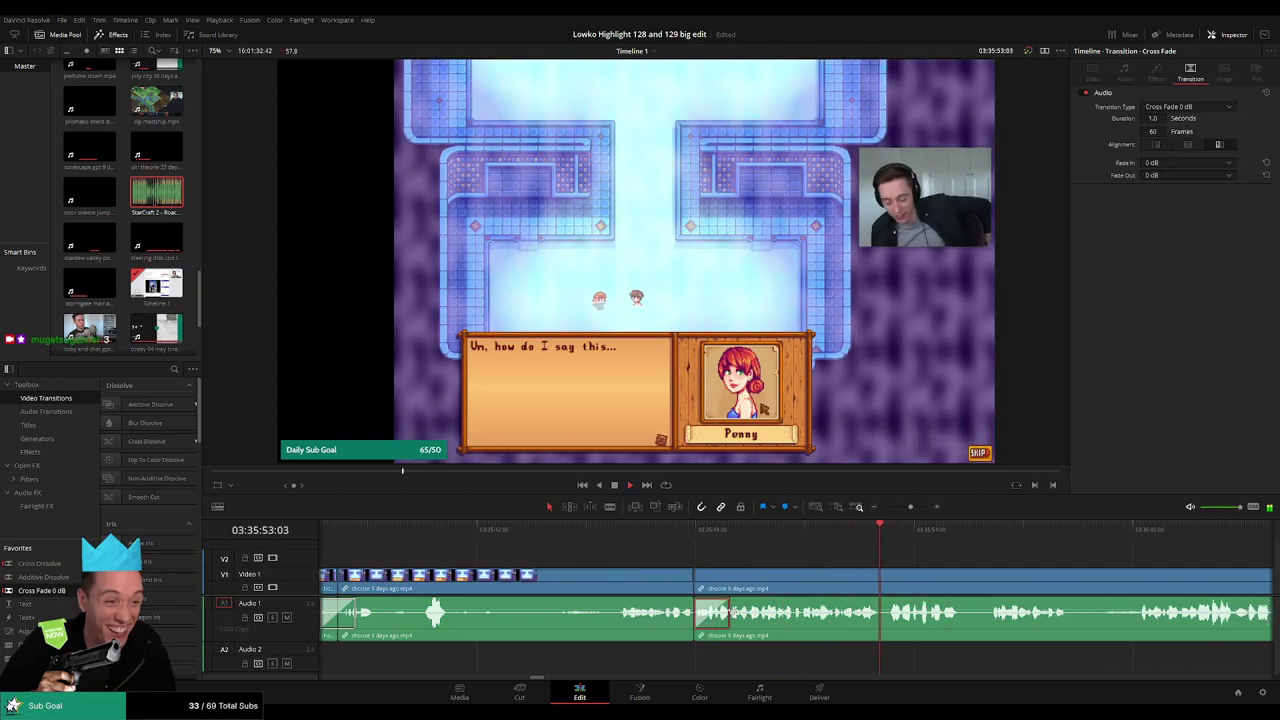
pyautogui.hotkey('ctrl', 'z')
pyautogui.moveTo(42, 590); pyautogui.dragTo(663, 622)
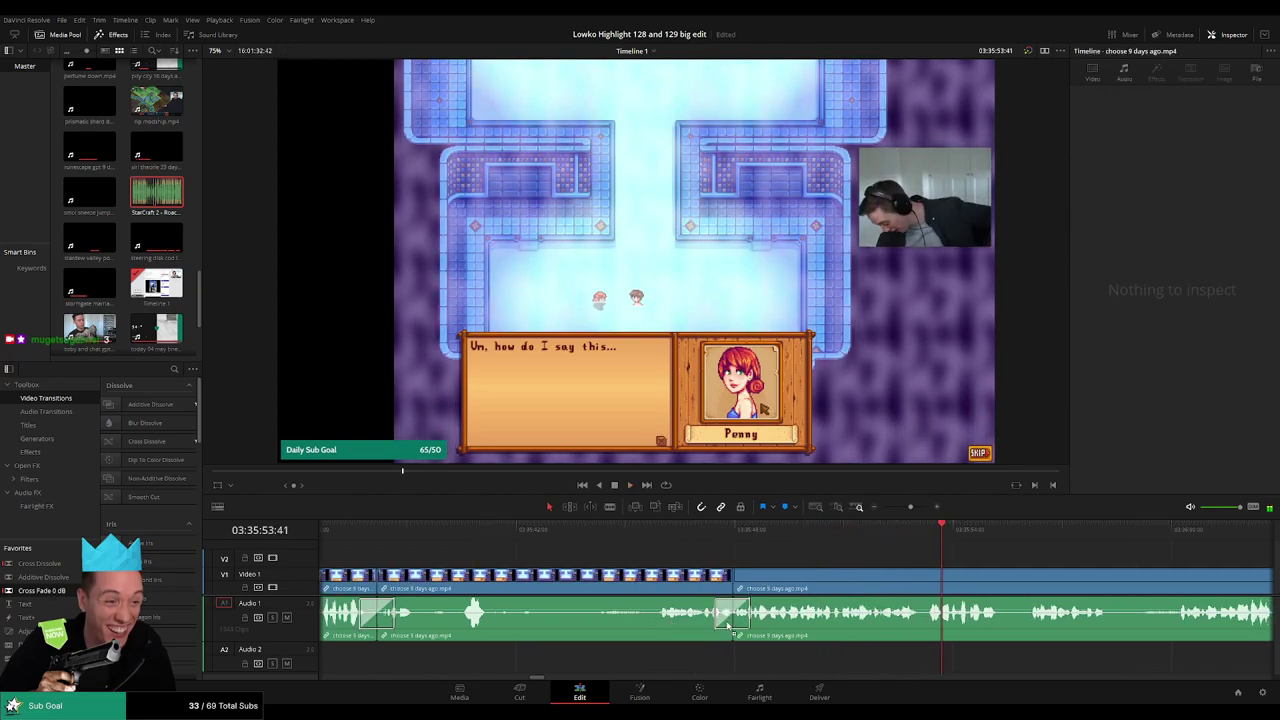
pyautogui.click(730, 618)
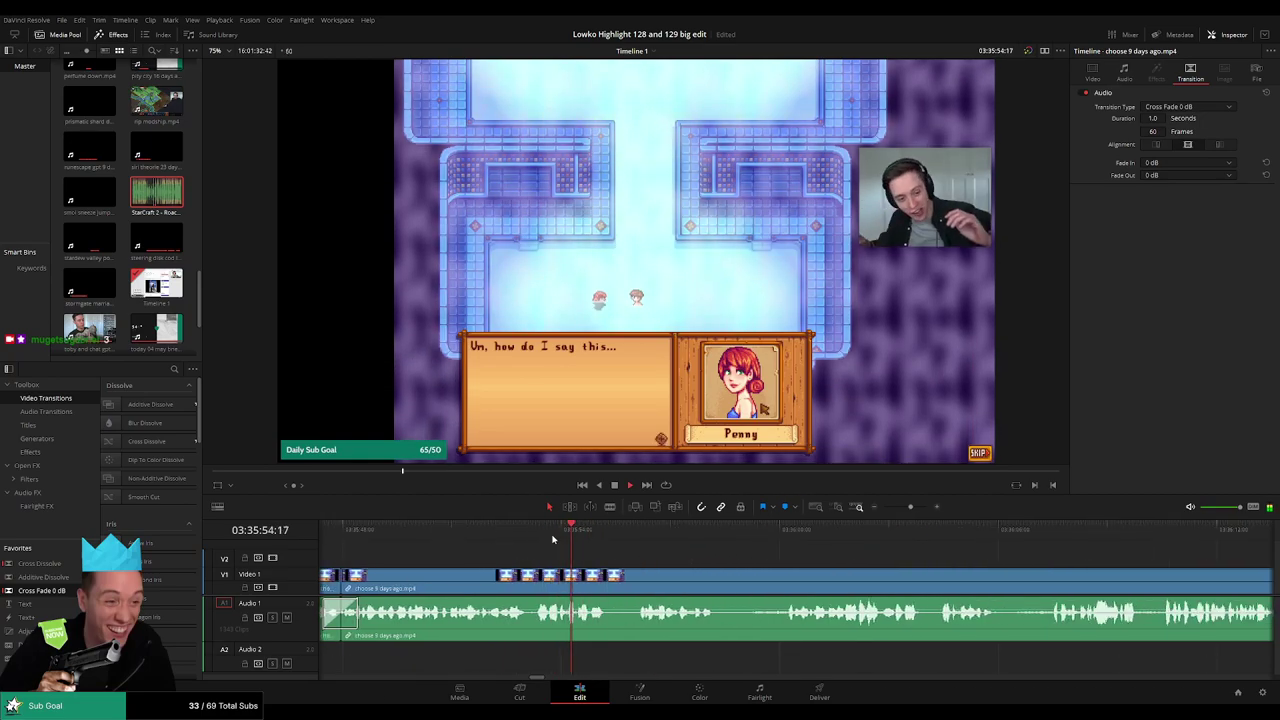
# - Split the clip at about 03:35:54:08 and 03:35:54:31 around the spoken word and disable only the audio of that piece
pyautogui.click(548, 538)
pyautogui.press('space')
pyautogui.press('b')
pyautogui.click(569, 577)
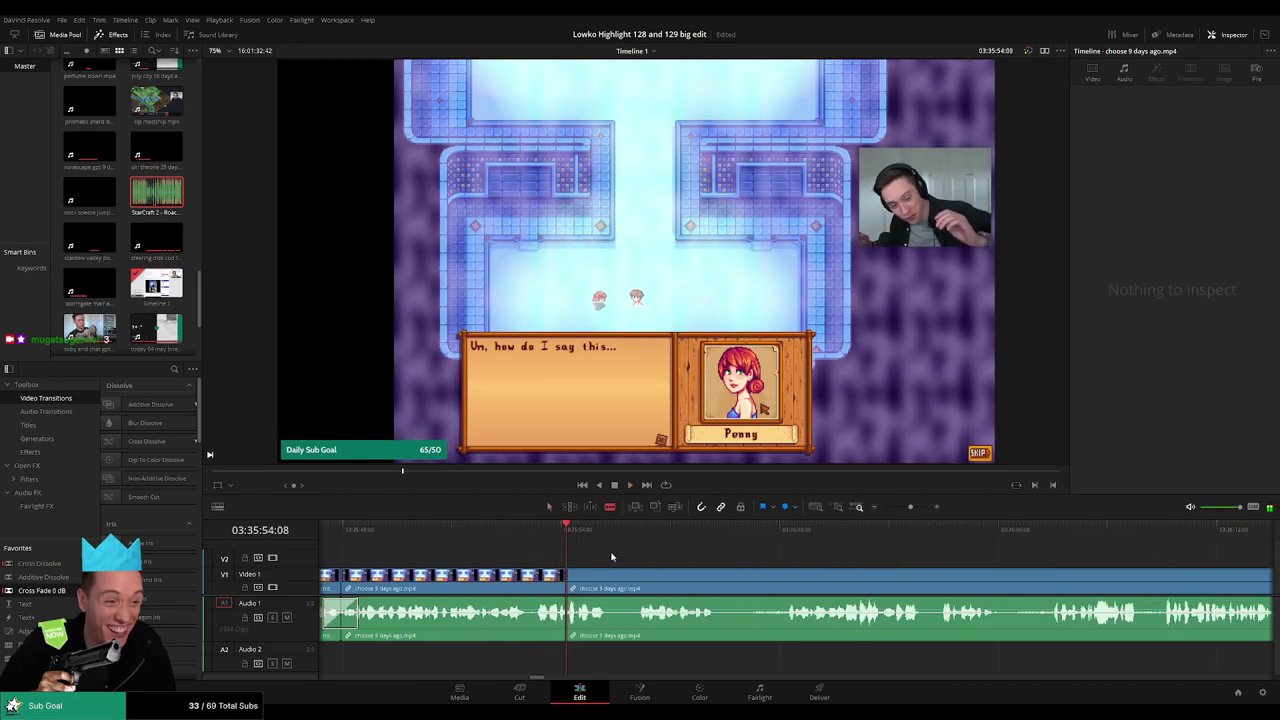
pyautogui.press('space')
pyautogui.click(580, 586)
pyautogui.press('a')
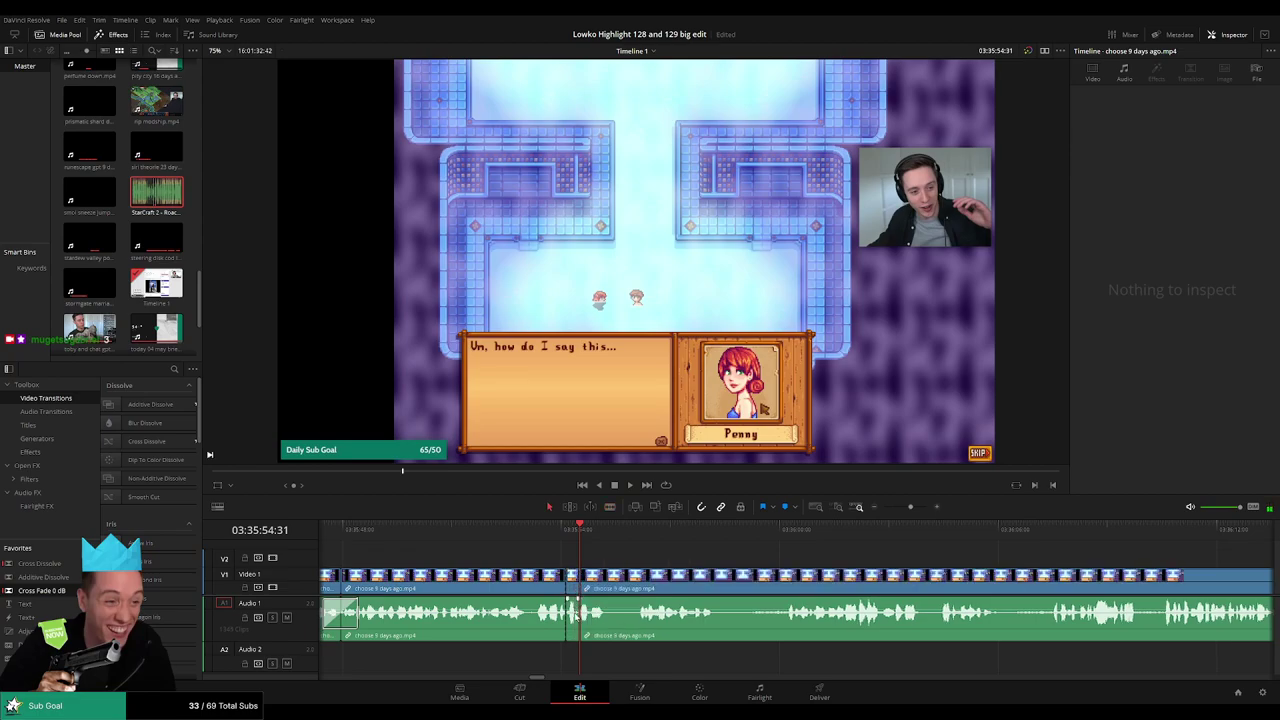
pyautogui.hotkey('ctrl', '=')
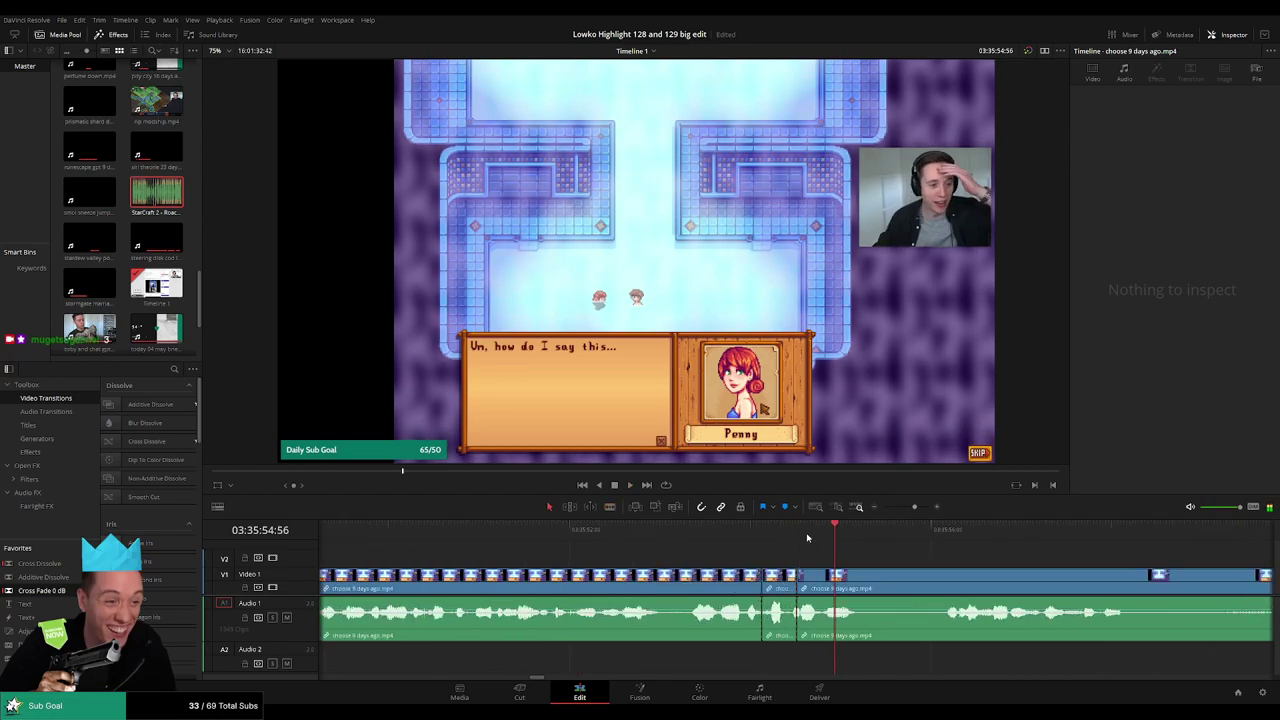
pyautogui.moveTo(808, 538); pyautogui.dragTo(799, 533)
pyautogui.keyDown('alt'); pyautogui.click(773, 619); pyautogui.keyUp('alt')
pyautogui.press('d')
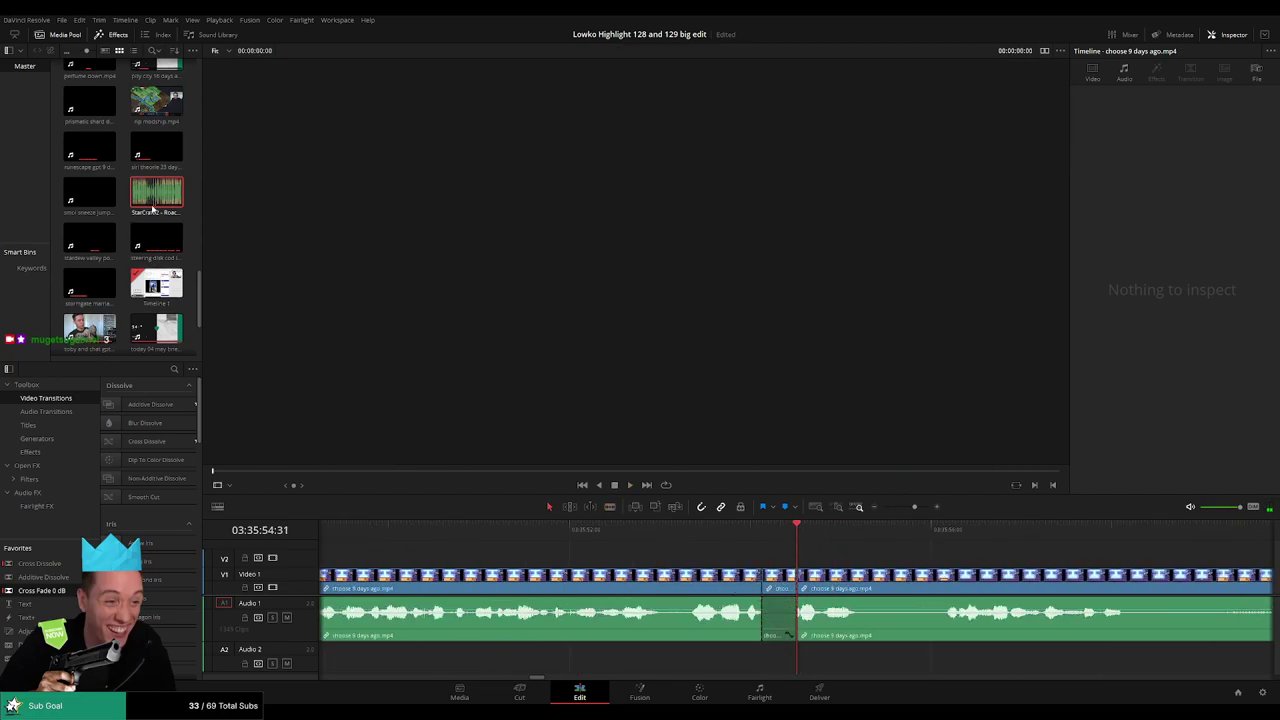
# - Place the StarCraft 2 Roach Quotes sound on Audio 2 under the muted word at 03:35:54:08 and set its volume to -27.00
pyautogui.moveTo(153, 208); pyautogui.dragTo(796, 659)
pyautogui.click(784, 656)
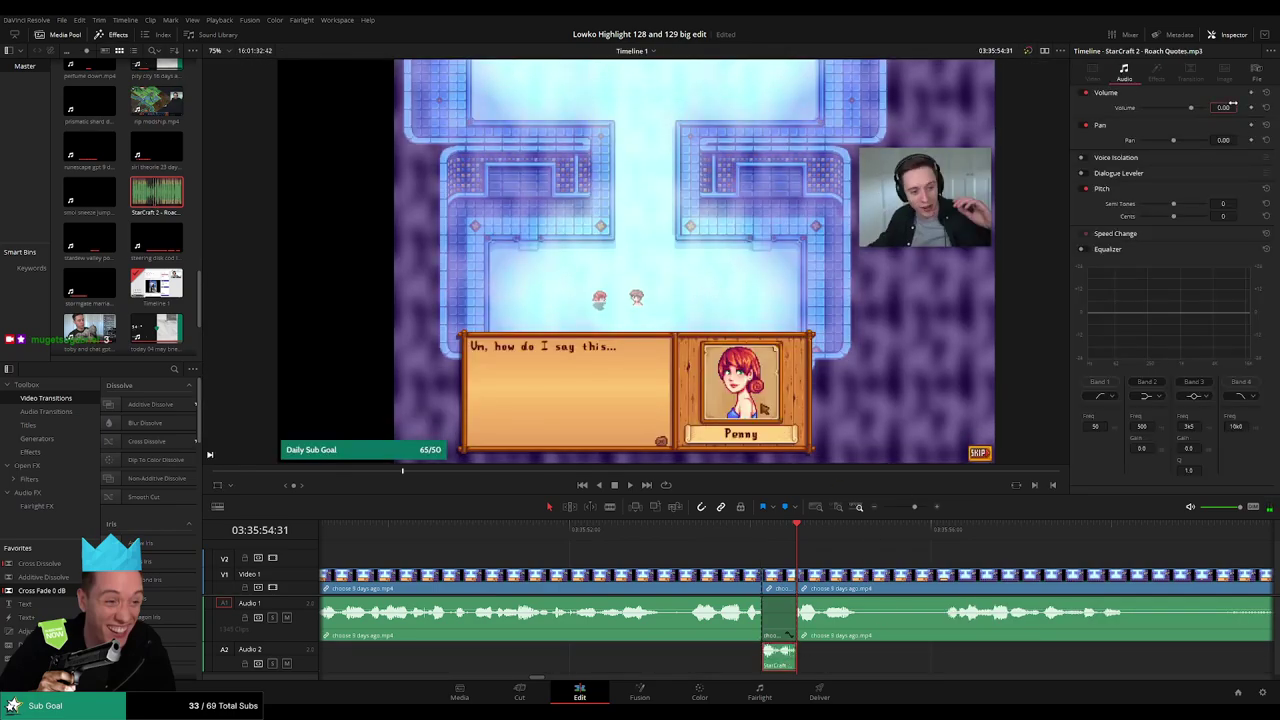
pyautogui.press('space')
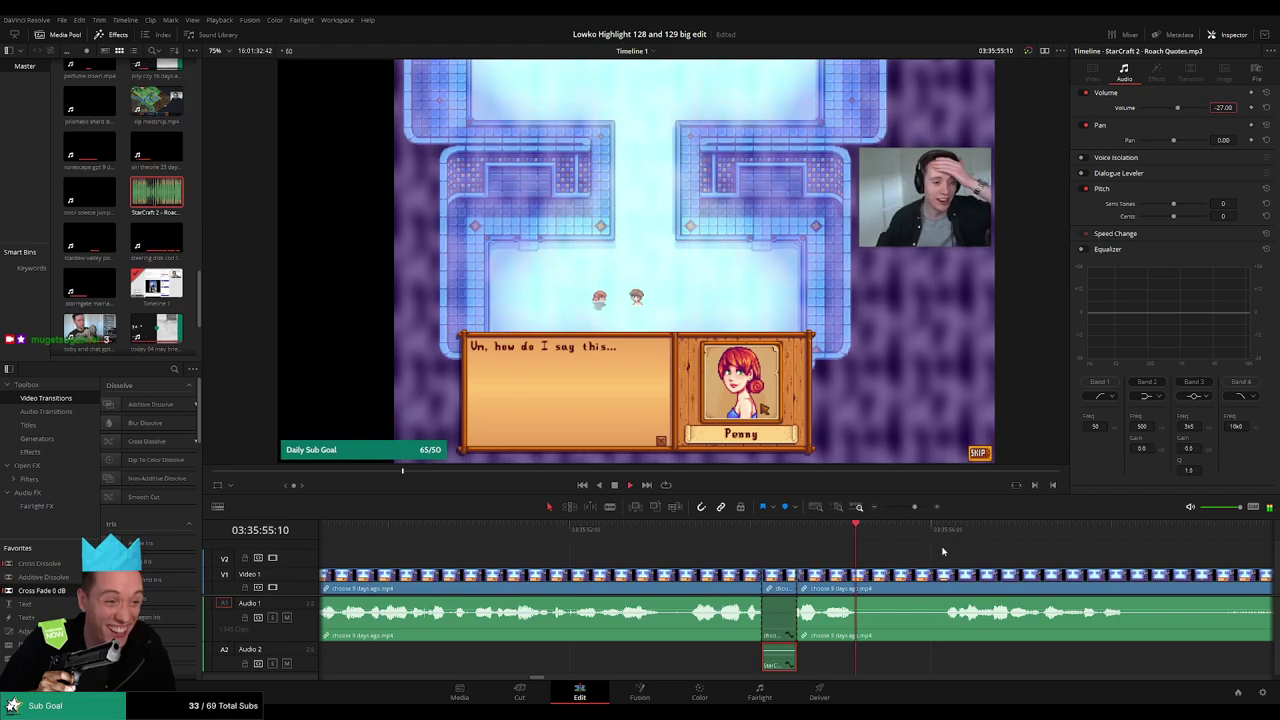
# - Split the clip at about 03:35:57:28 and 03:35:57:52 around the next word to cover and disable only that piece's audio
pyautogui.click(1180, 552)
pyautogui.scroll(-4, 953, 562)
pyautogui.scroll(-2, 953, 562)
pyautogui.scroll(3, 849, 563)
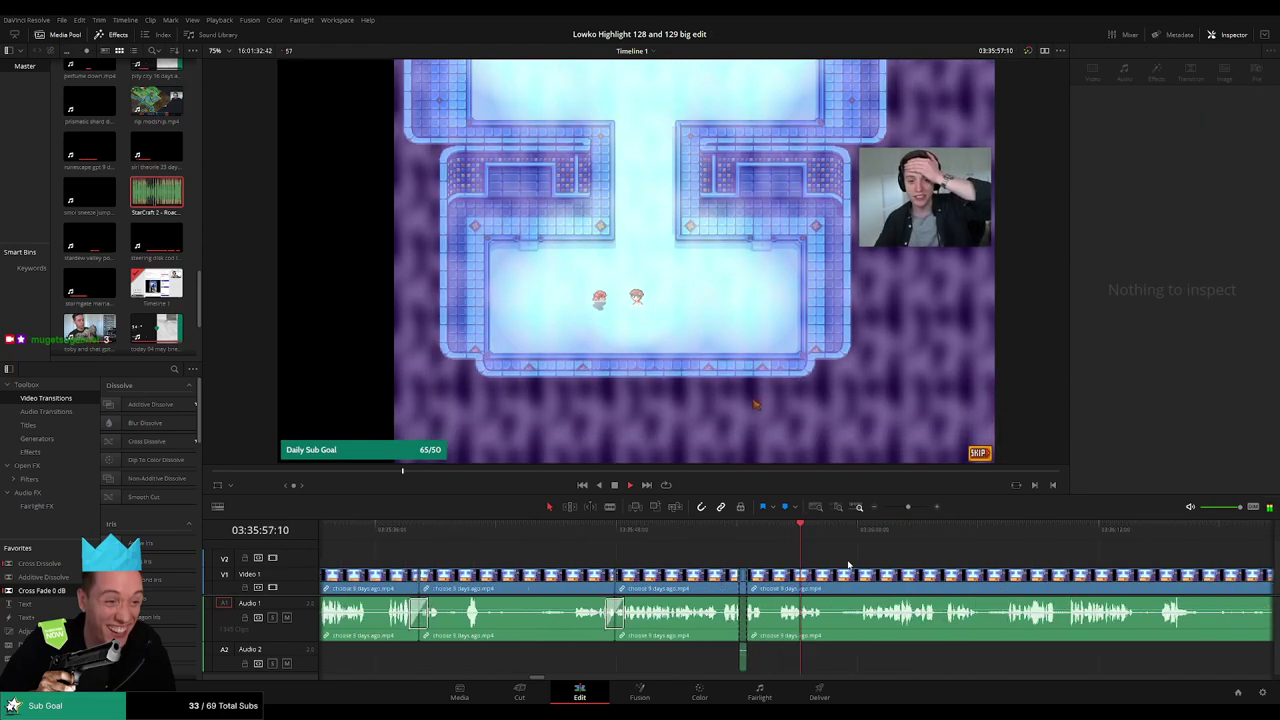
pyautogui.moveTo(840, 562); pyautogui.dragTo(686, 566)
pyautogui.click(651, 538)
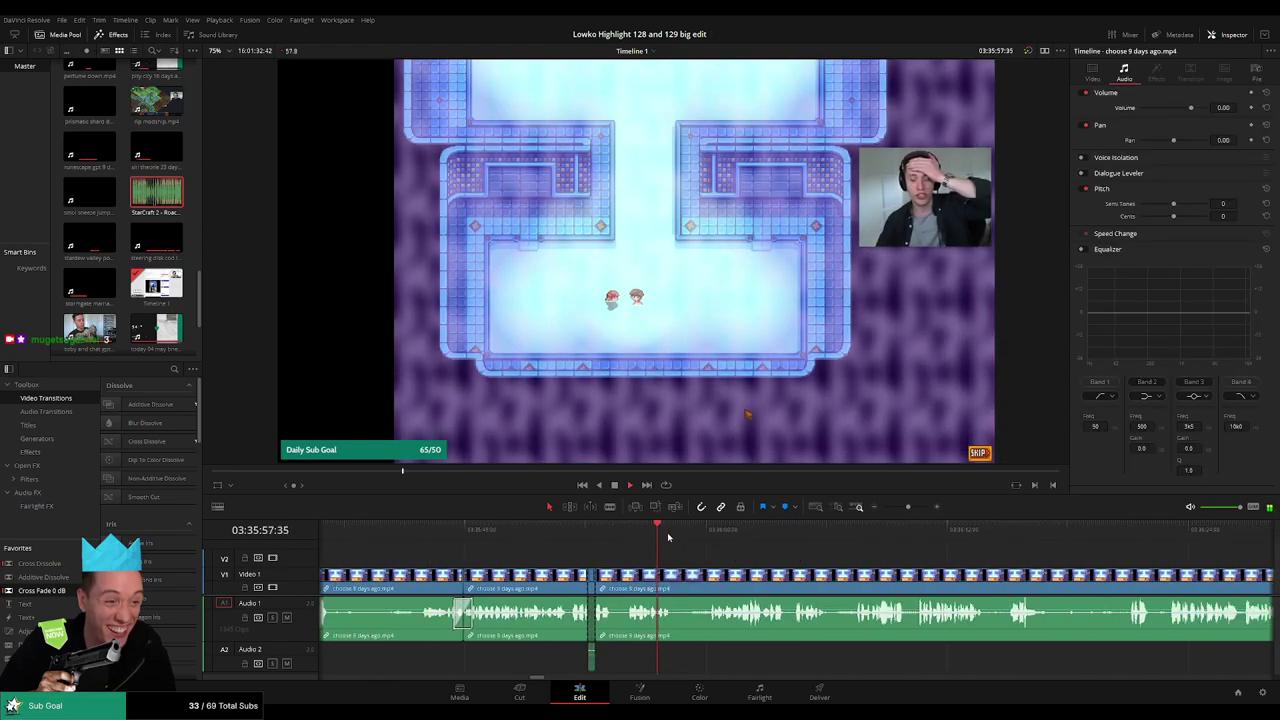
pyautogui.press('space')
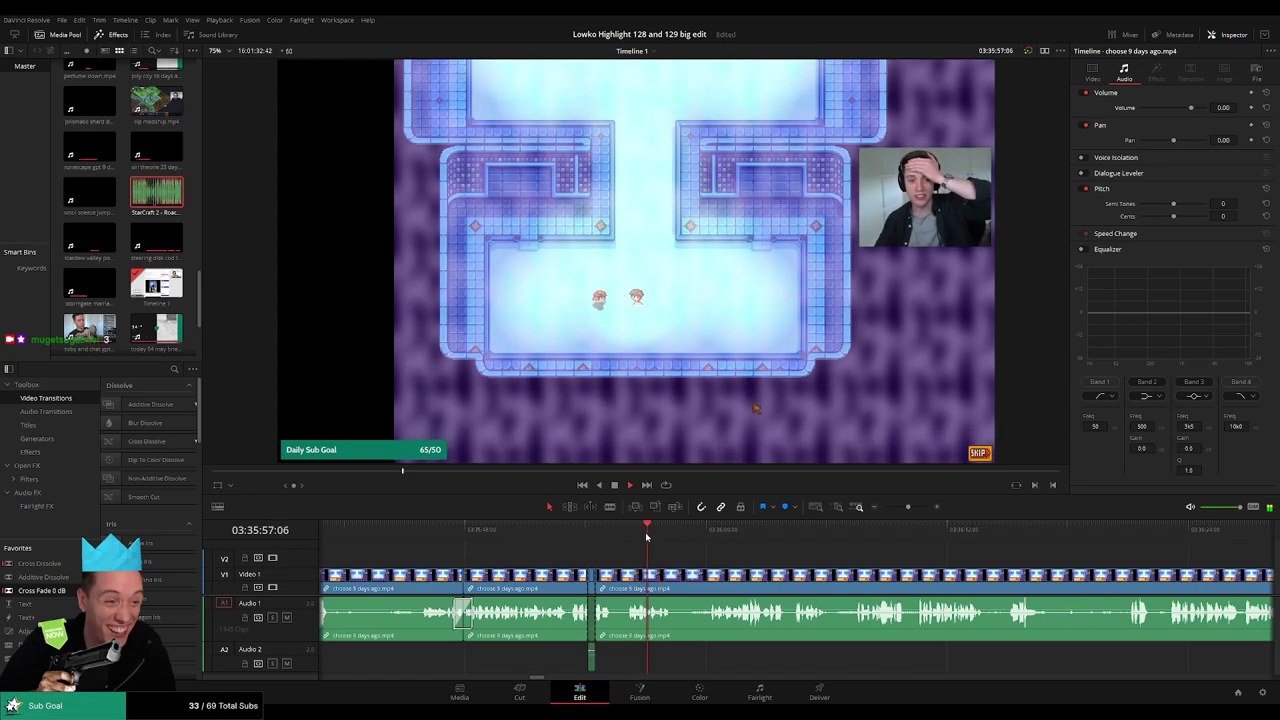
pyautogui.scroll(3, 647, 540)
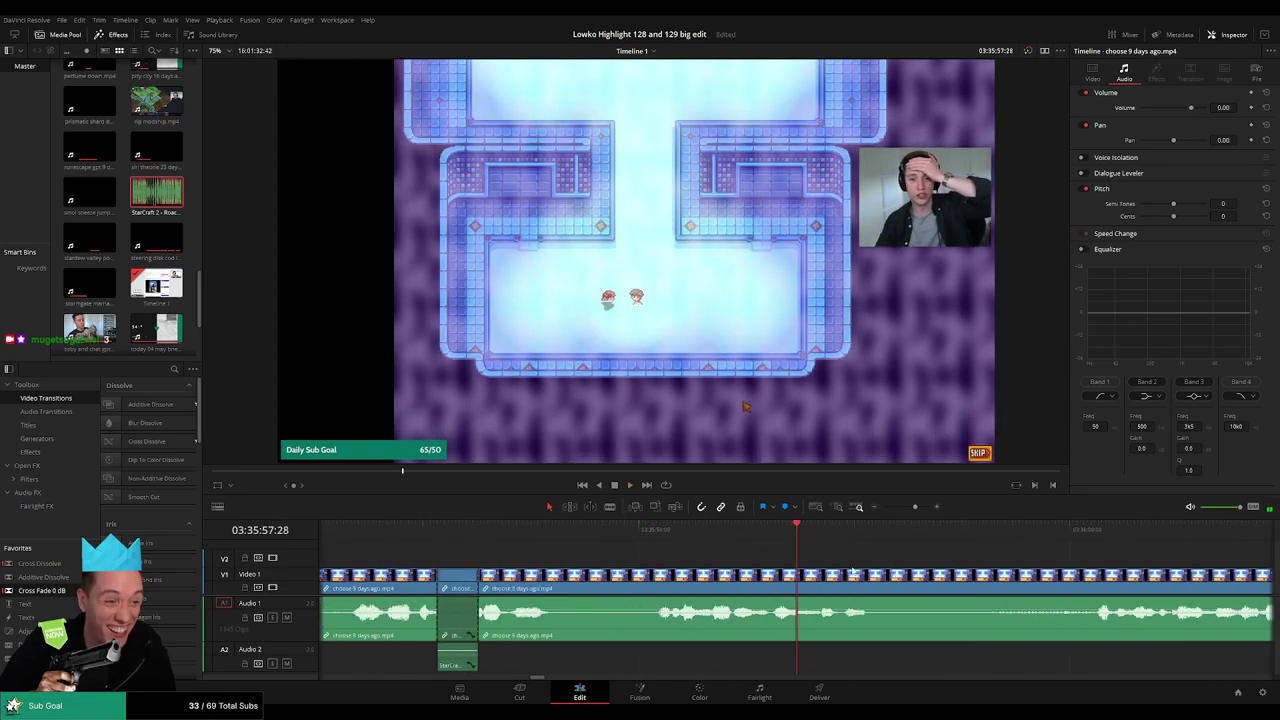
pyautogui.click(804, 579)
pyautogui.press('space')
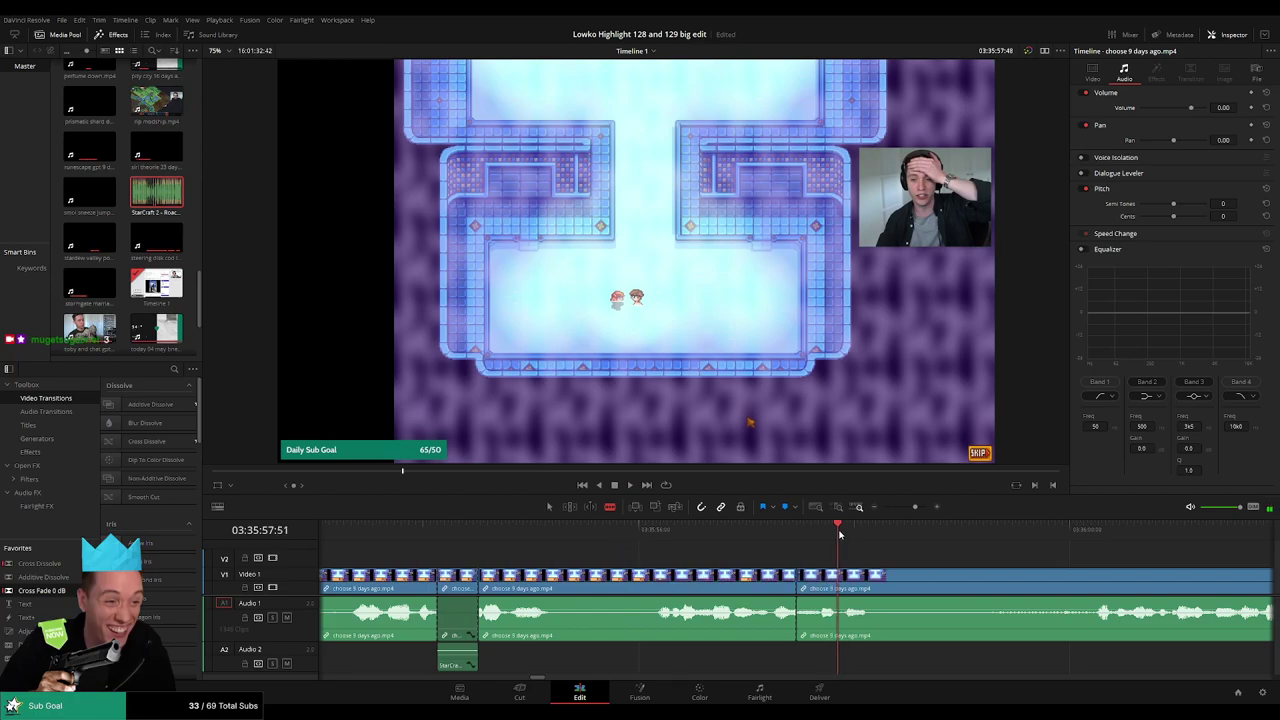
pyautogui.moveTo(840, 535); pyautogui.dragTo(841, 536)
pyautogui.click(840, 588)
pyautogui.press('a')
pyautogui.moveTo(821, 604); pyautogui.dragTo(822, 642)
# - Place the StarCraft 2 Roach Quotes sound on Audio 2 under the muted word at 03:35:57:28 and lower its volume
pyautogui.moveTo(166, 198); pyautogui.dragTo(833, 663)
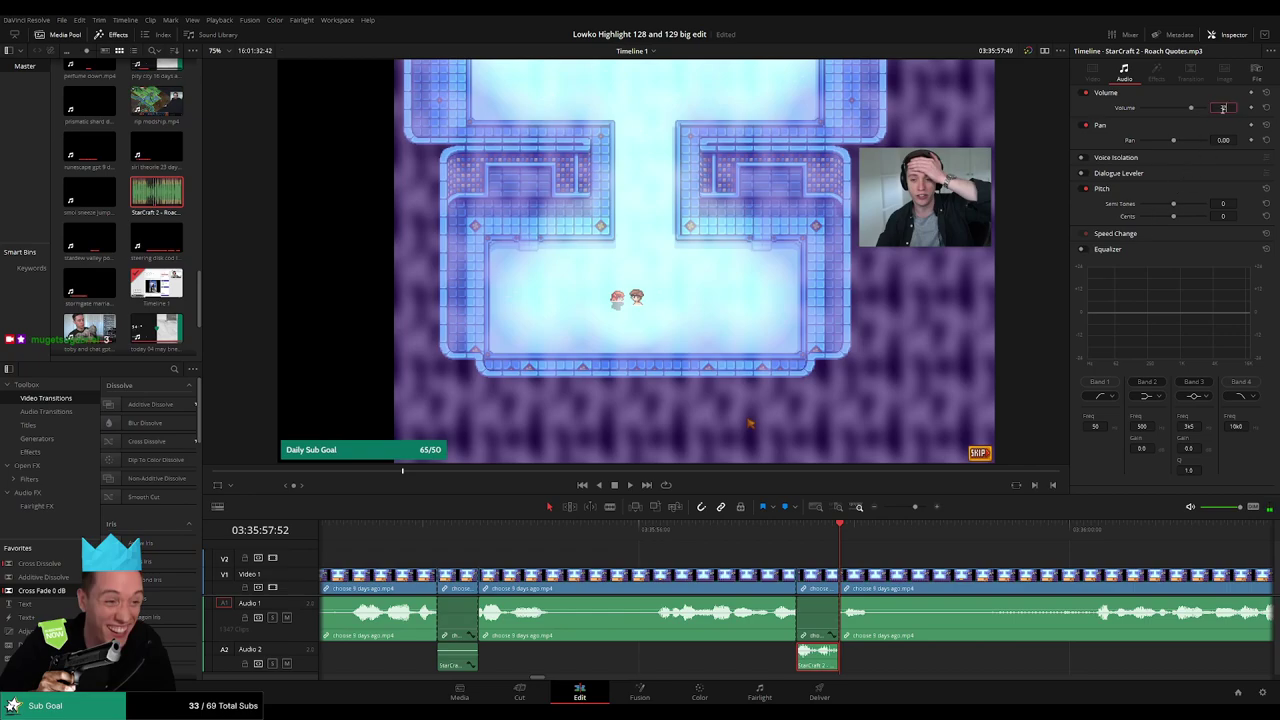
pyautogui.press('space')
pyautogui.click(1064, 535)
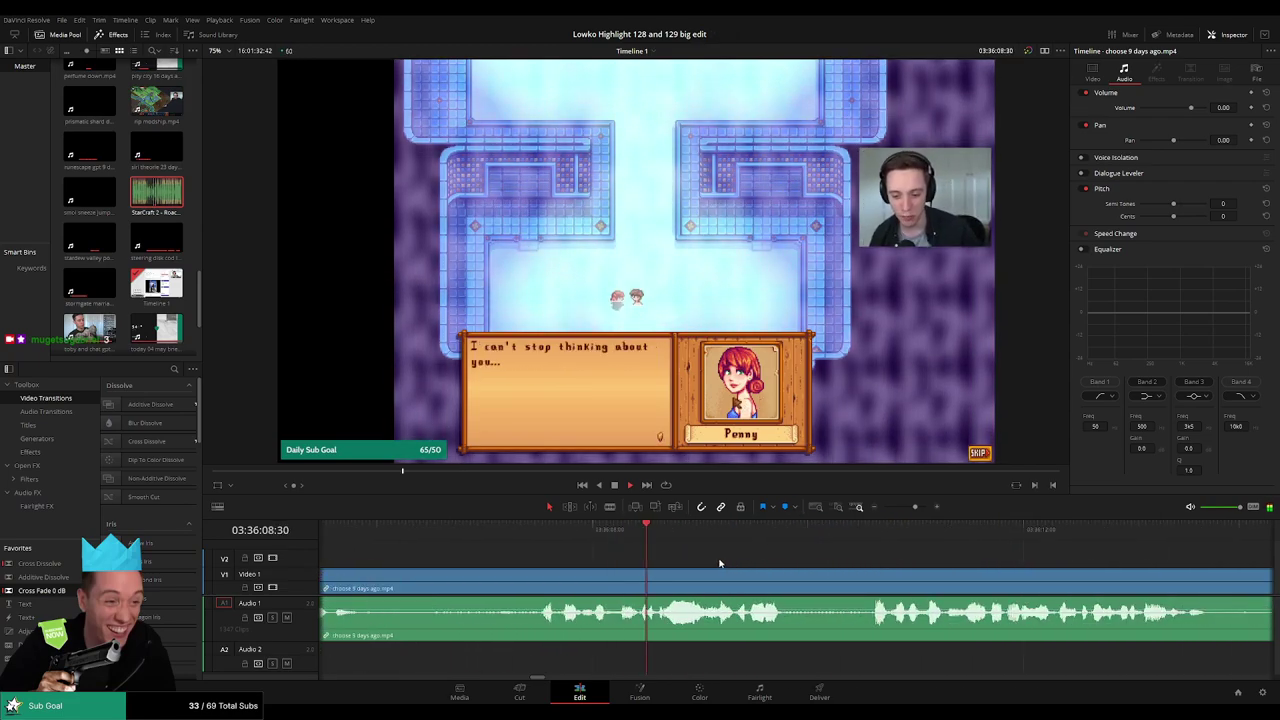
# - Mute the word from about 03:36:09:02 to 03:36:09:20 and cover it with the StarCraft 2 Roach Quotes sound at volume -27.00 on Audio 2
pyautogui.click(648, 533)
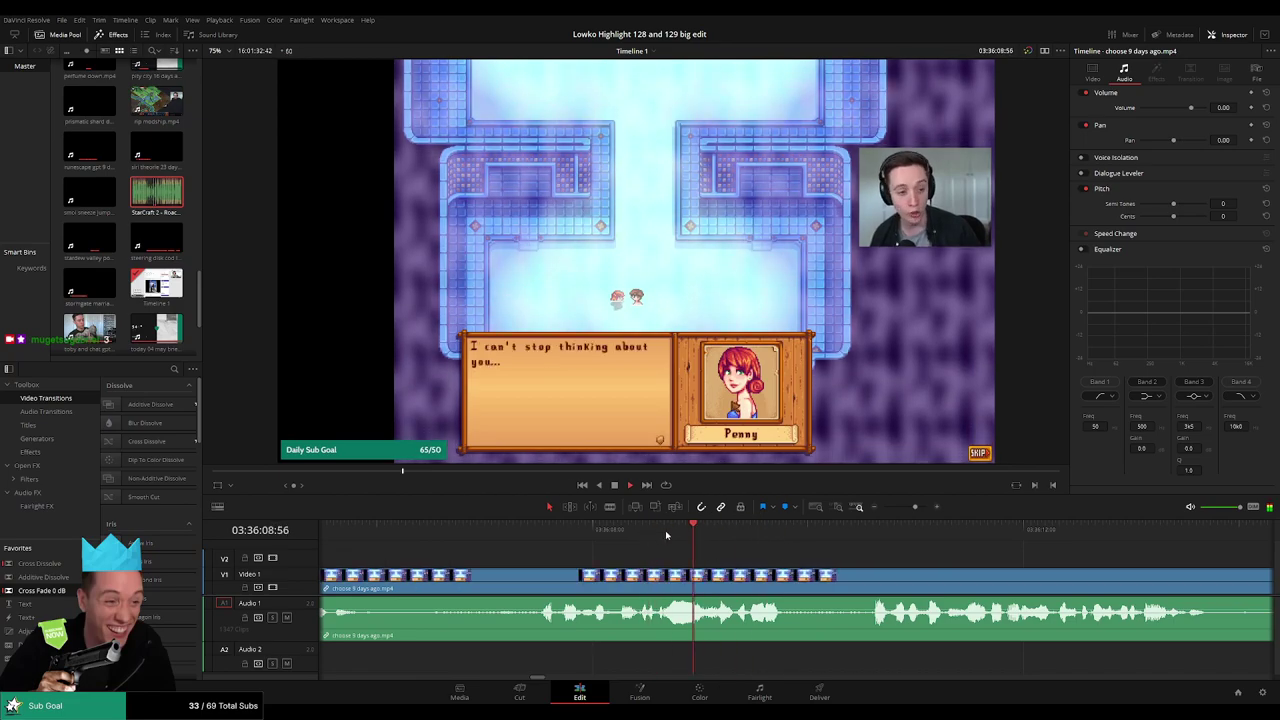
pyautogui.click(652, 533)
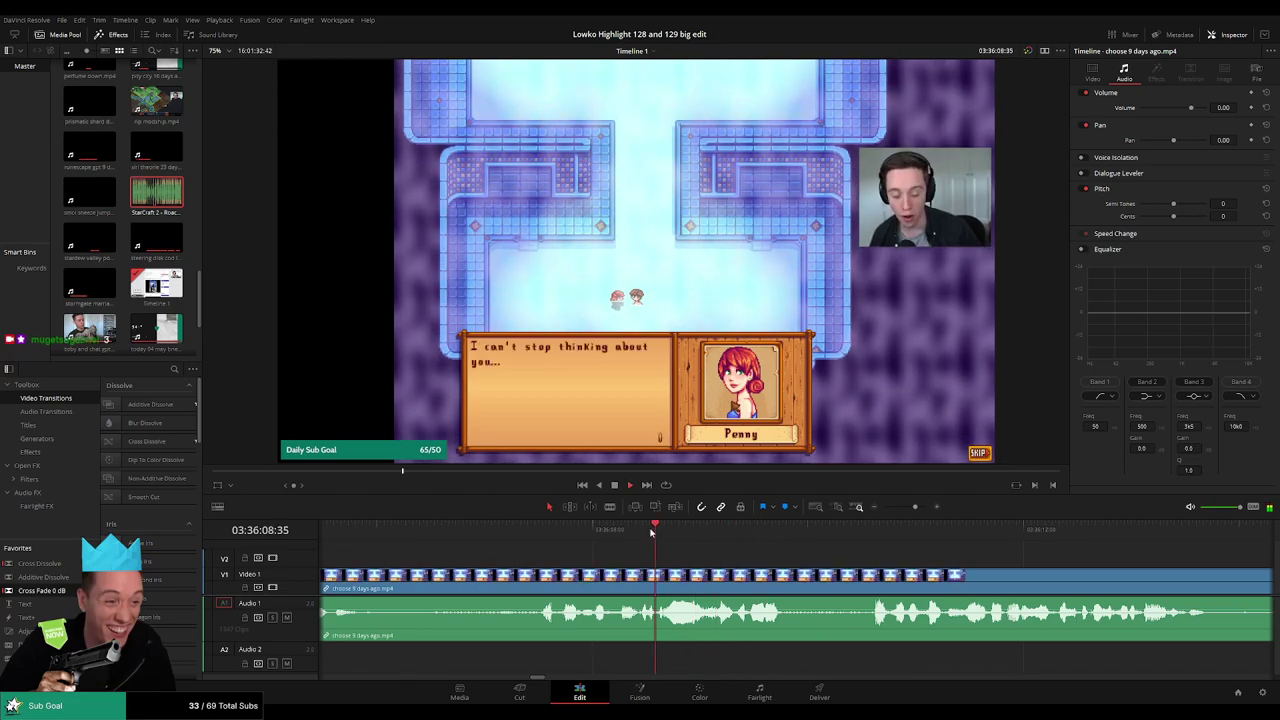
pyautogui.click(708, 583)
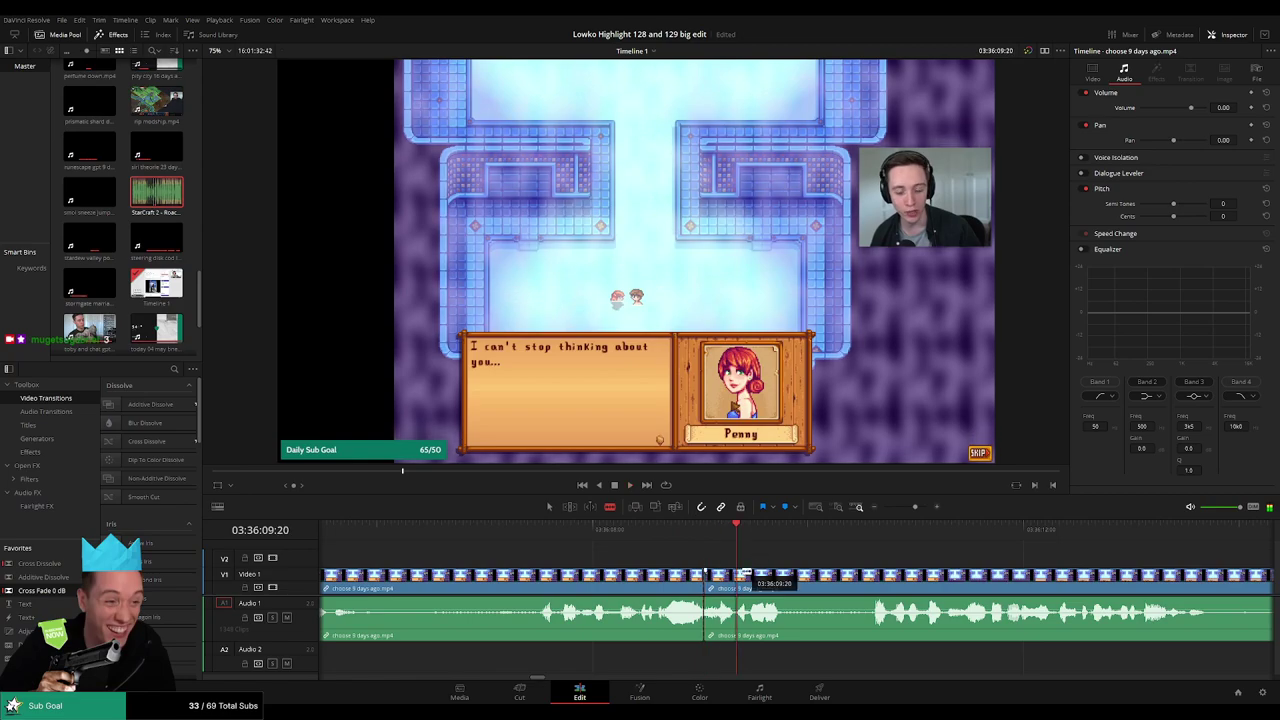
pyautogui.click(745, 575)
pyautogui.press('a')
pyautogui.click(141, 226)
pyautogui.moveTo(713, 645); pyautogui.dragTo(736, 665)
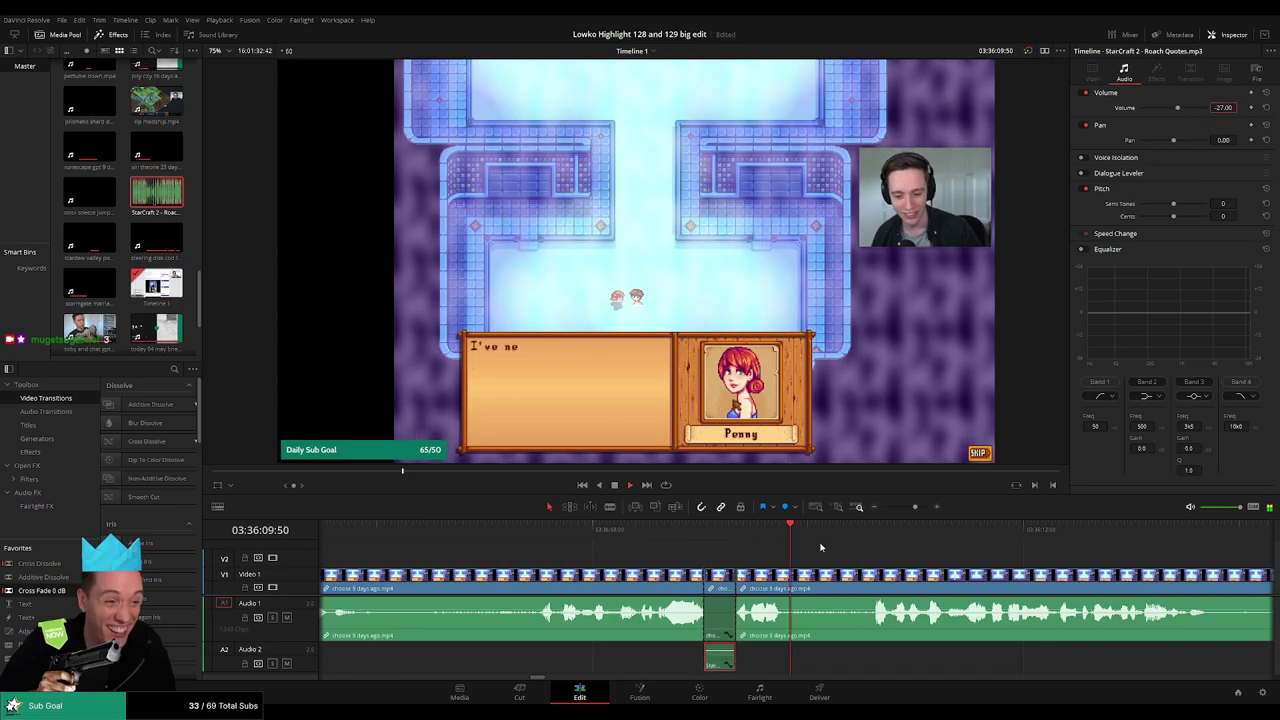
# - Play through the dialogue scene from about 03:36:12 to 03:36:35 and check the speech for words or silences needing edits
pyautogui.click(946, 545)
pyautogui.click(1106, 533)
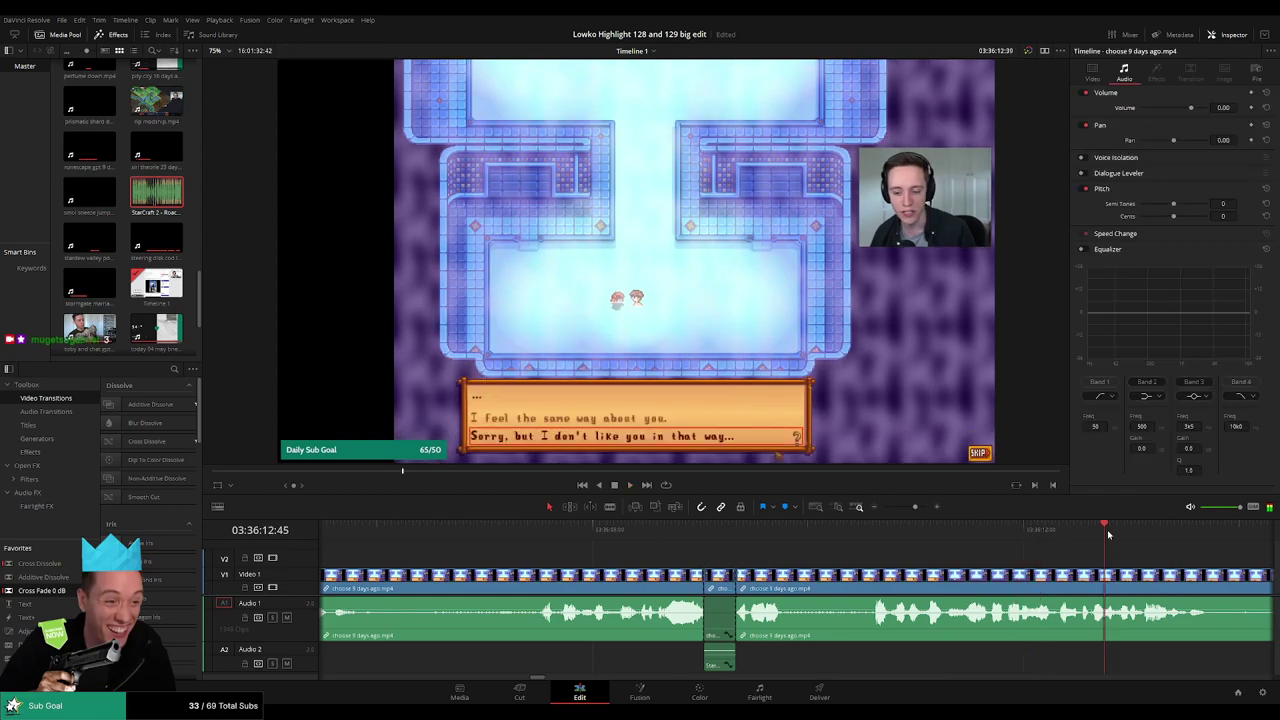
pyautogui.press('space')
pyautogui.moveTo(915, 508); pyautogui.dragTo(909, 508)
pyautogui.moveTo(951, 546); pyautogui.dragTo(727, 558)
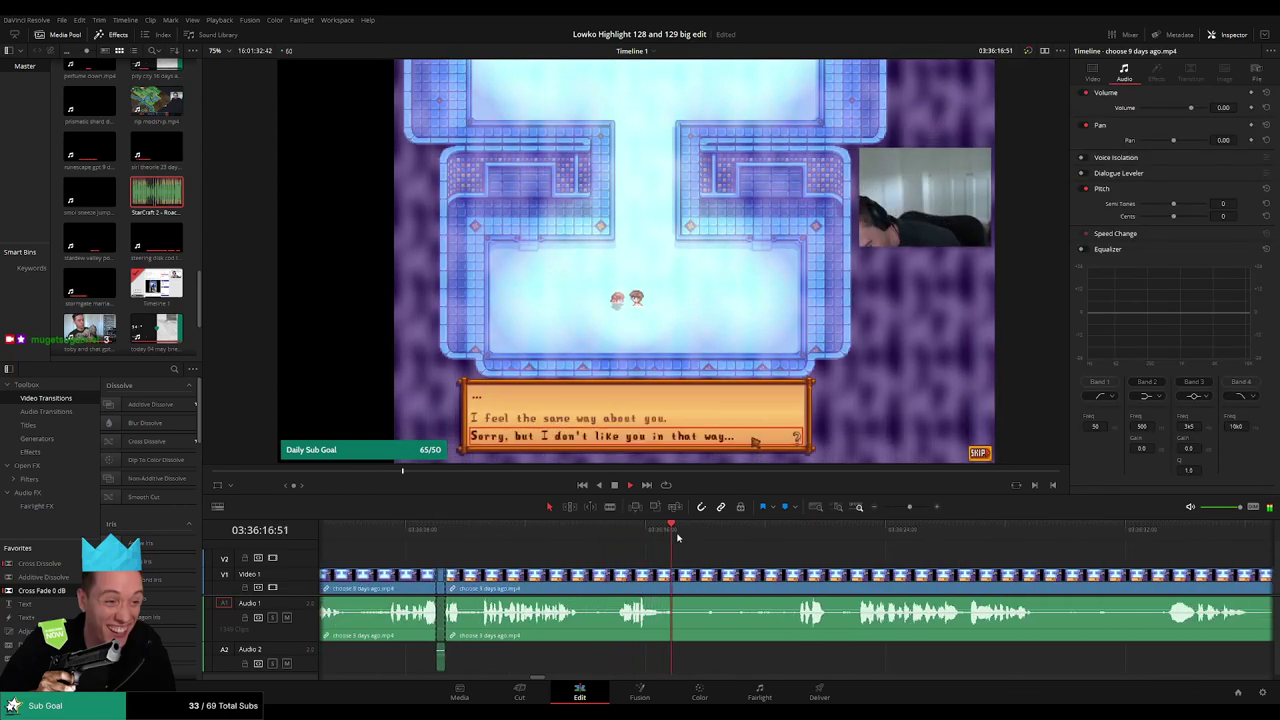
pyautogui.moveTo(768, 550); pyautogui.dragTo(581, 556)
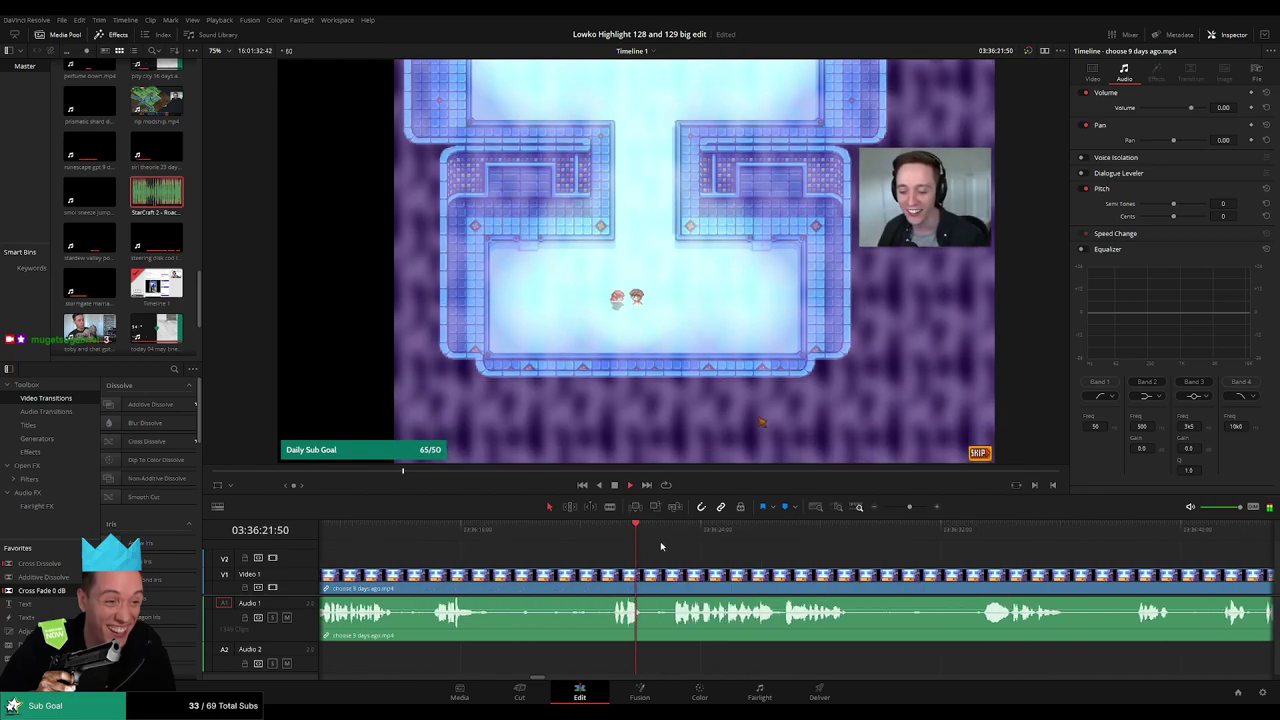
pyautogui.click(678, 537)
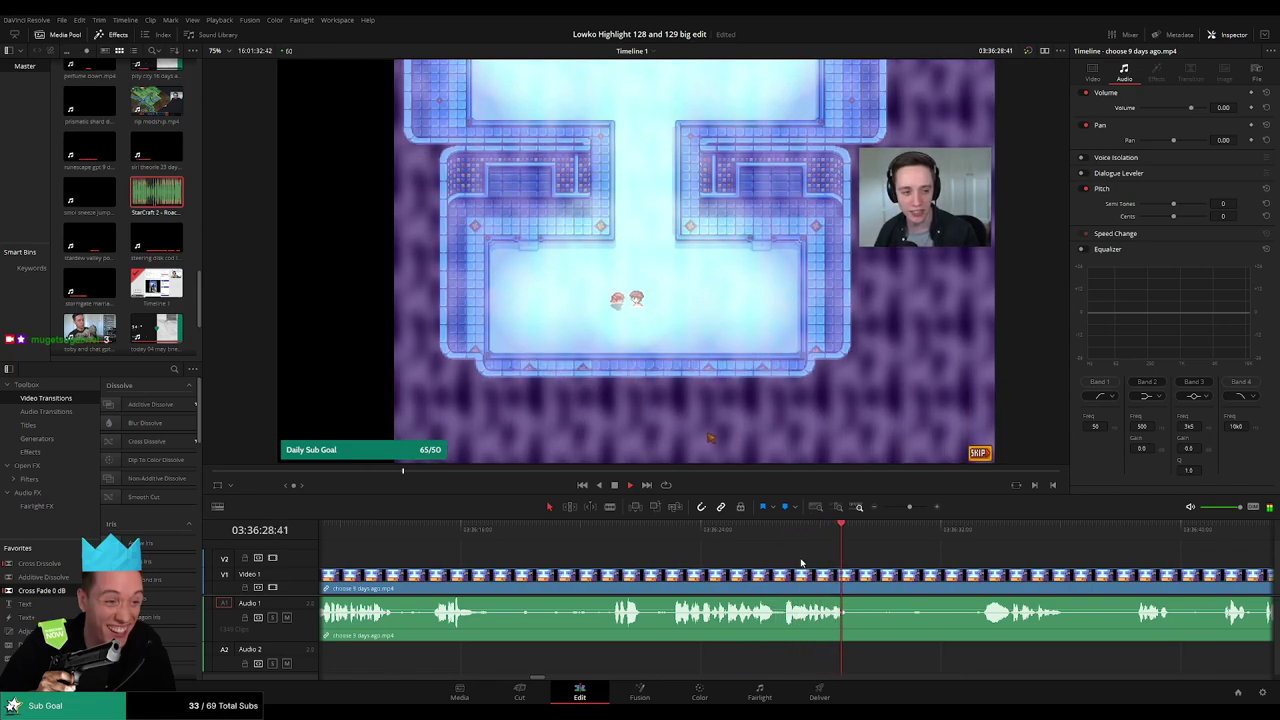
pyautogui.click(955, 535)
pyautogui.moveTo(1088, 563); pyautogui.dragTo(806, 567)
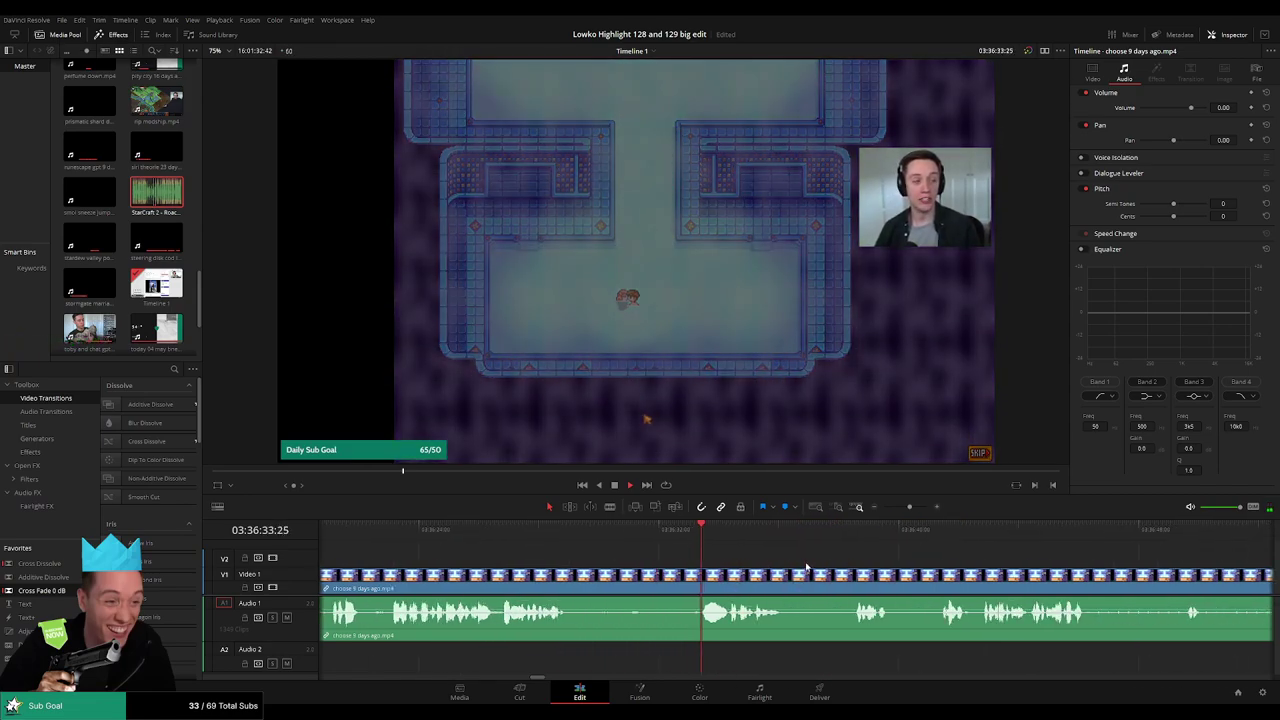
pyautogui.hscroll(3, 740, 560)
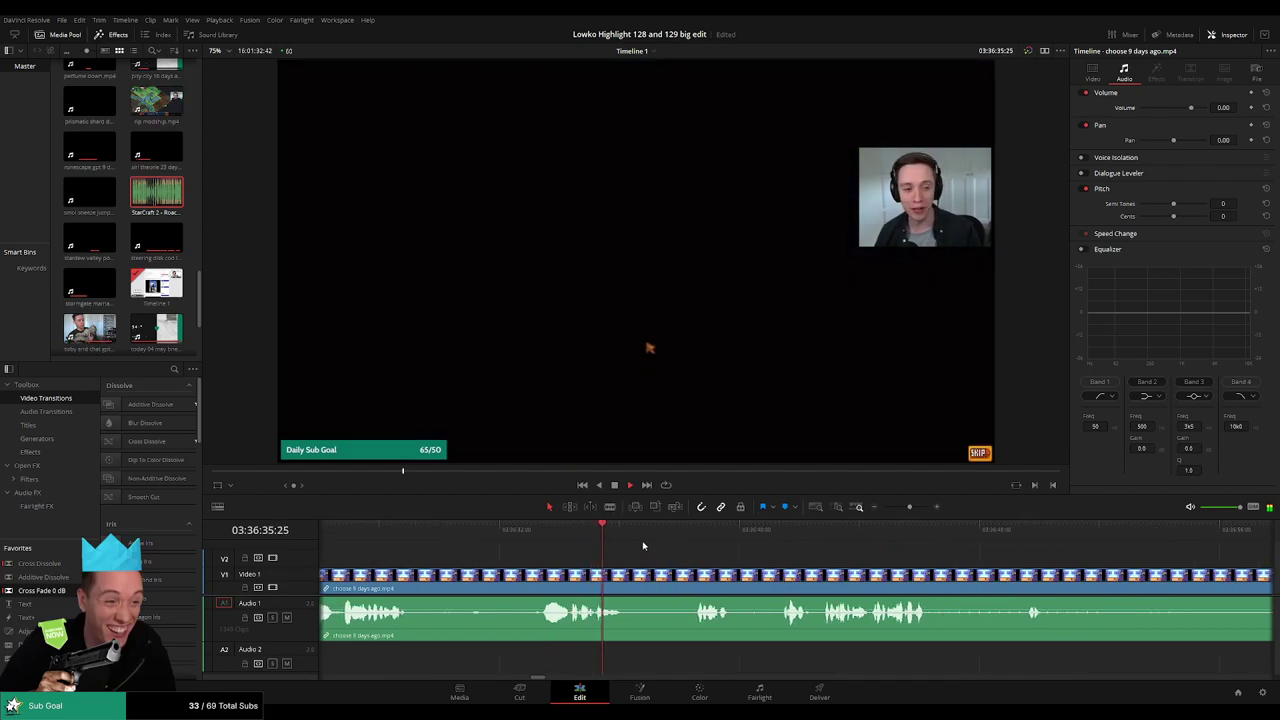
# - Cut out the silent stretch from about 03:36:36 to 03:36:38:24 and close the gap
pyautogui.press('b')
pyautogui.click(623, 573)
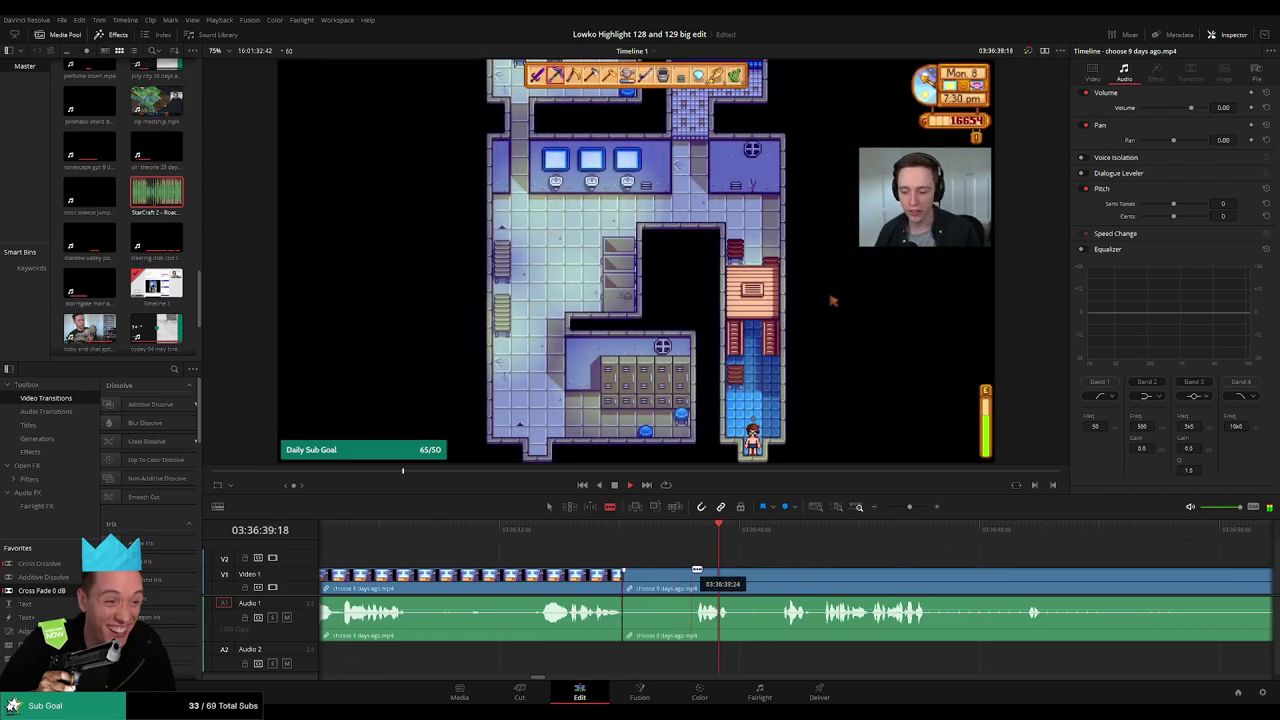
pyautogui.click(695, 573)
pyautogui.press('a')
pyautogui.press('Delete')
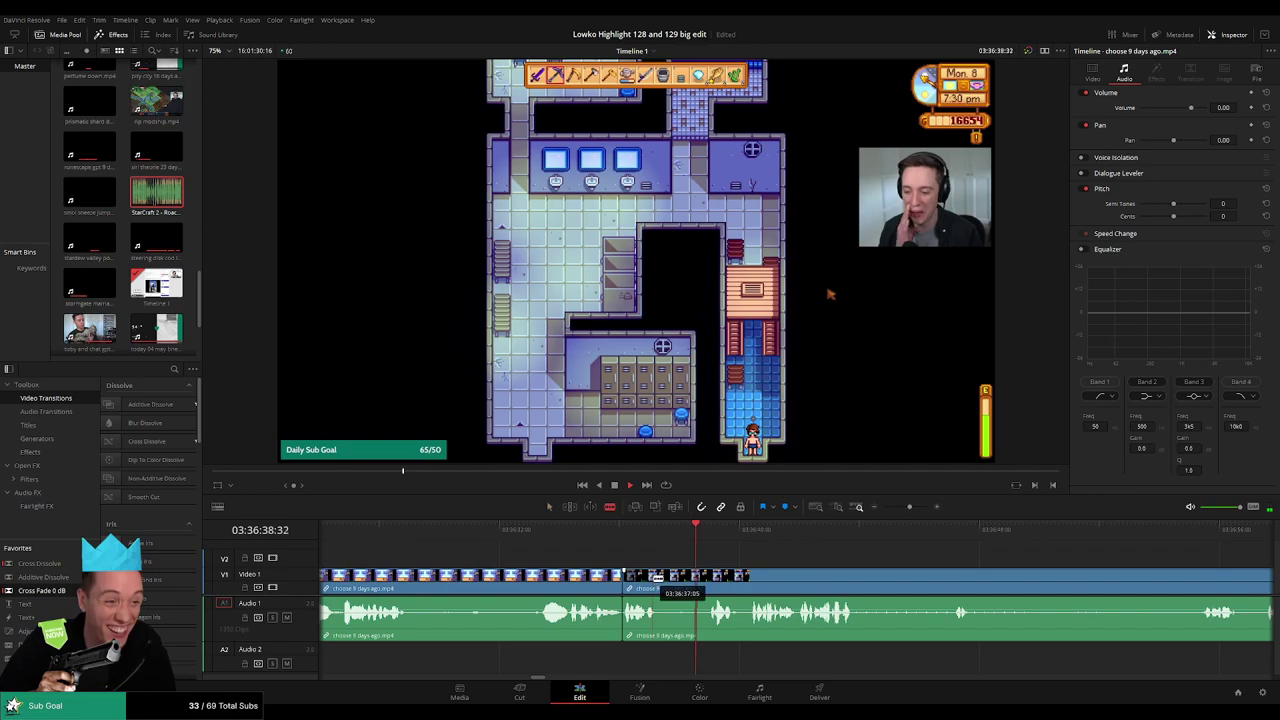
# - Remove the short silence starting at about 03:36:37 between the two spoken phrases and close the gap
pyautogui.click(658, 578)
pyautogui.click(707, 574)
pyautogui.press('a')
pyautogui.click(686, 581)
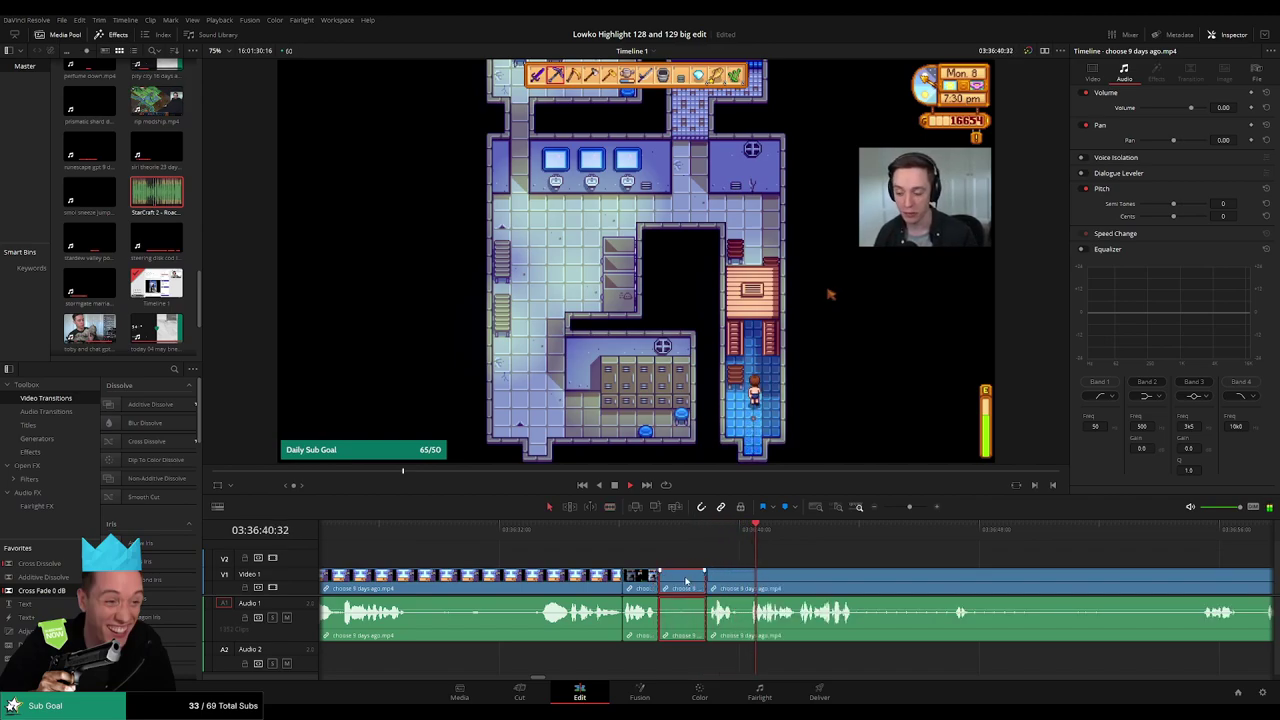
pyautogui.press('Delete')
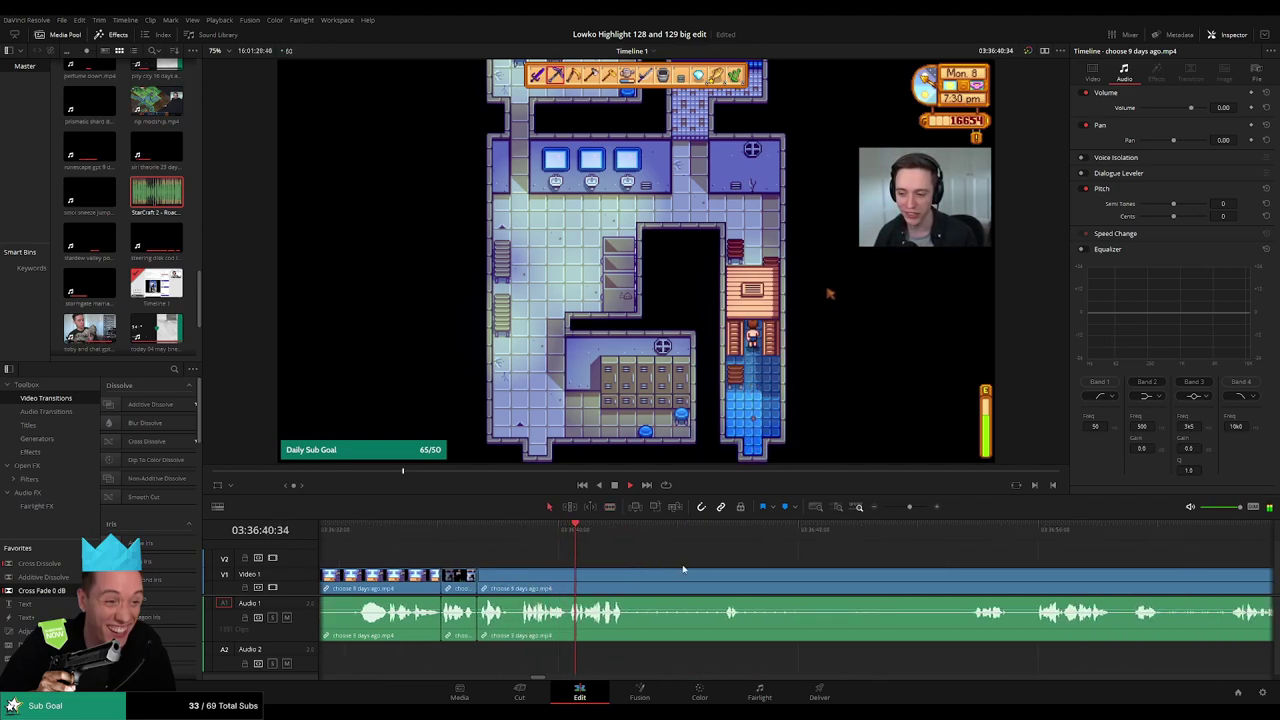
# - Cut out the silent stretch from 03:36:42:19 to about 03:36:45 and close the gap
pyautogui.press('b')
pyautogui.click(628, 578)
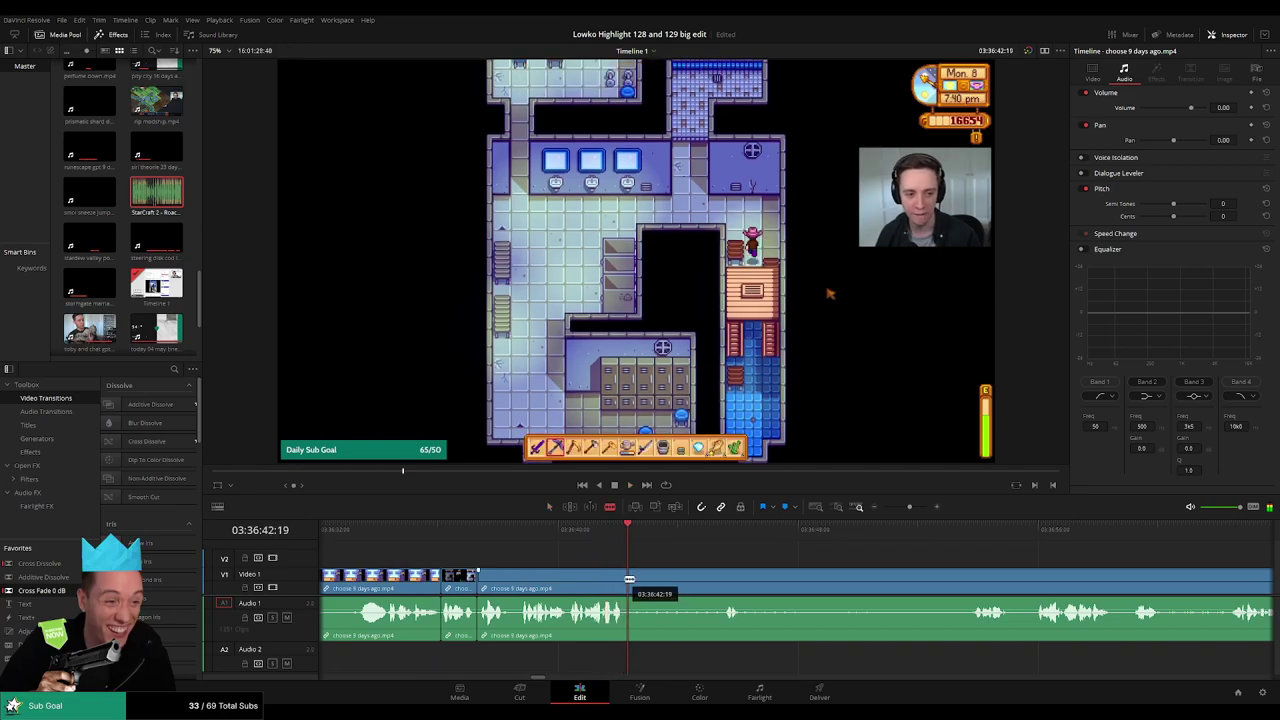
pyautogui.click(722, 577)
pyautogui.press('a')
pyautogui.click(710, 582)
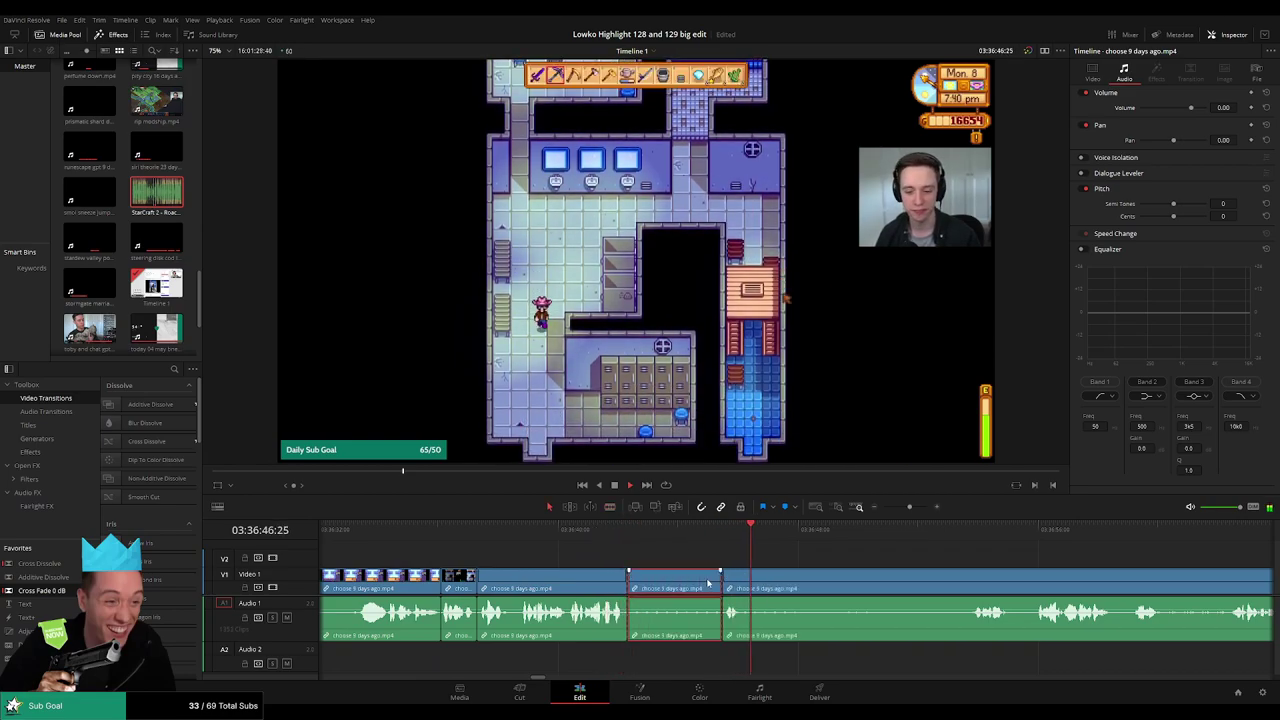
pyautogui.press('Delete')
# - Cut out the silence from about 03:36:43 to 03:36:50, closing the gap, and crossfade the audio at the new join
pyautogui.press('b')
pyautogui.click(652, 578)
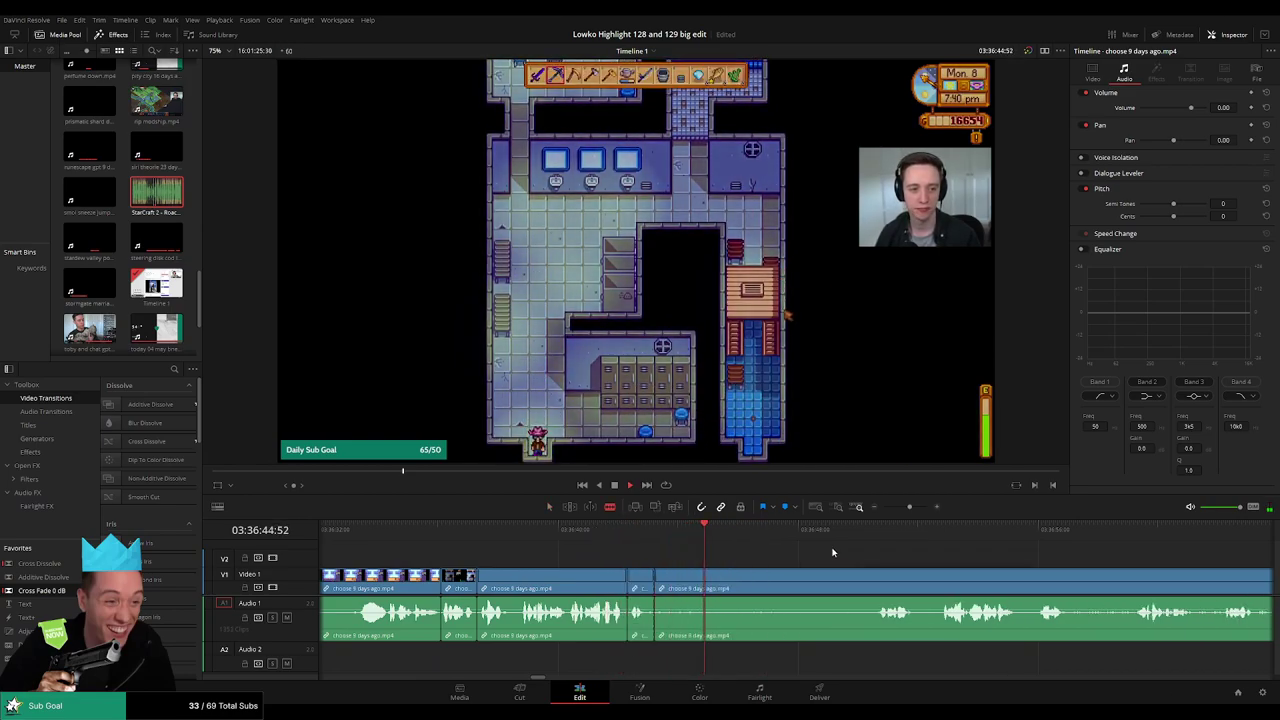
pyautogui.click(877, 578)
pyautogui.press('a')
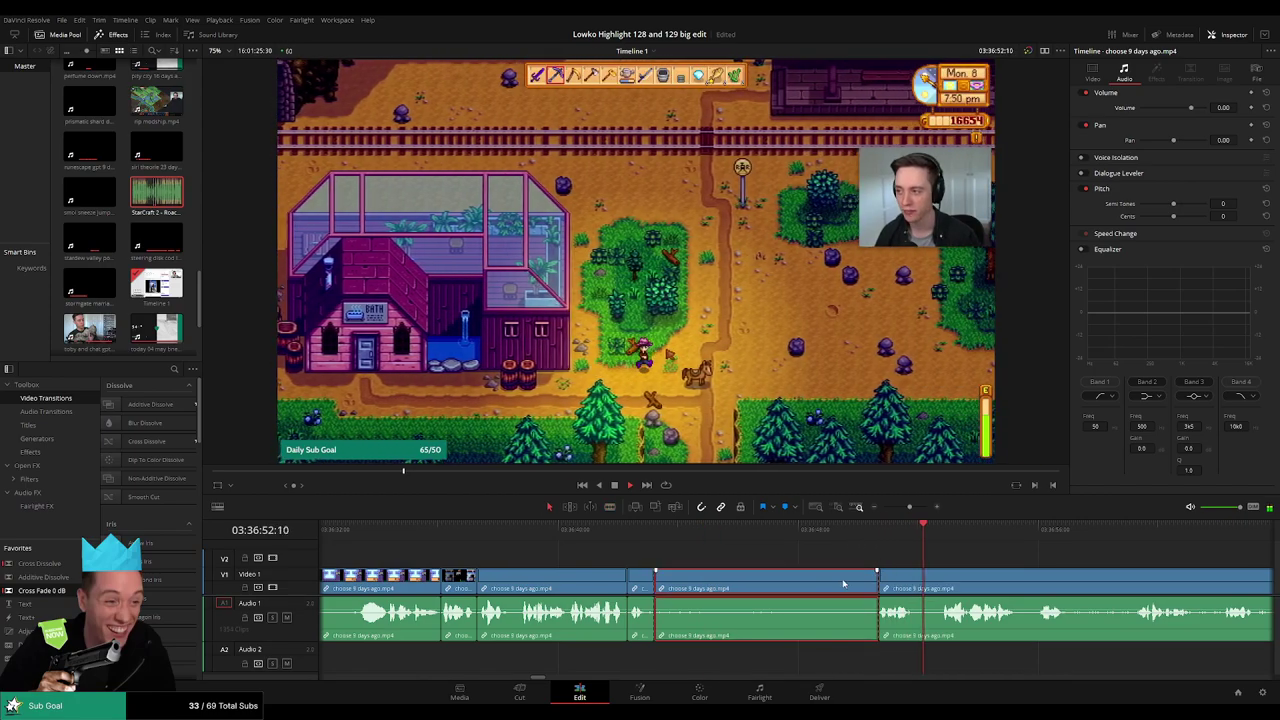
pyautogui.click(849, 580)
pyautogui.press('Delete')
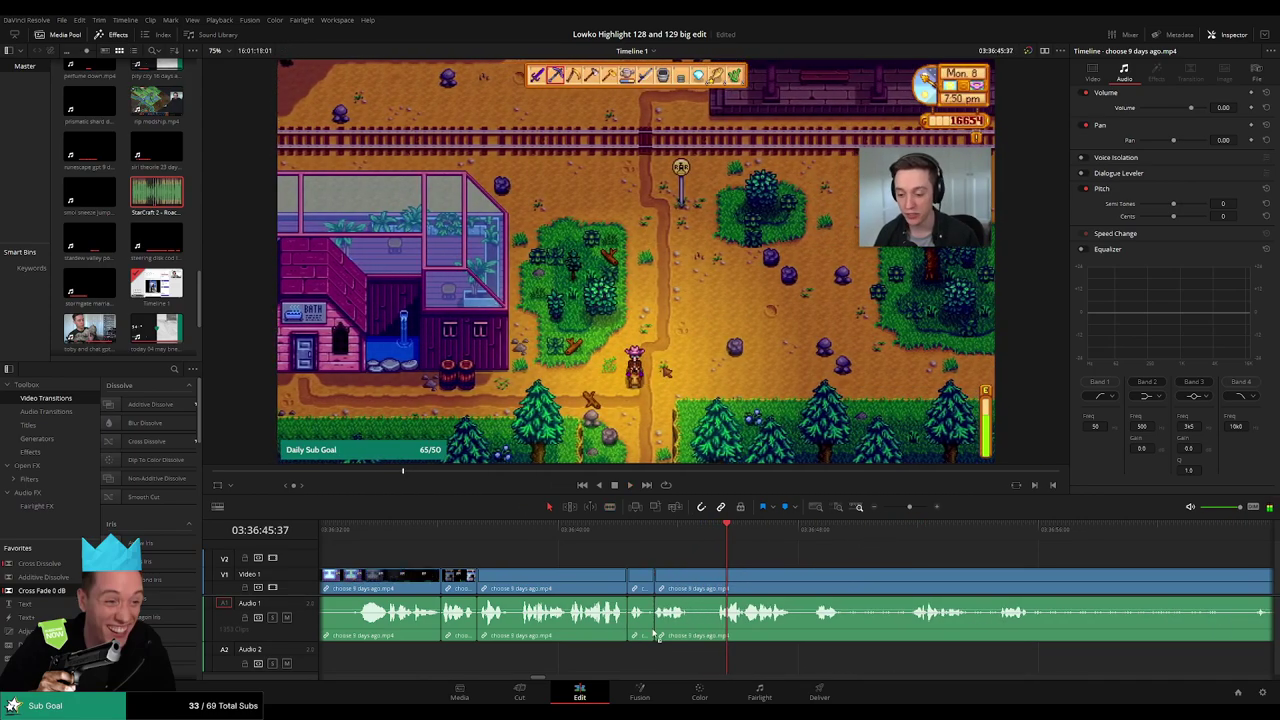
pyautogui.moveTo(654, 633); pyautogui.dragTo(656, 627)
pyautogui.press('space')
# - Split the choose 9 days ago clip after the spoken phrase at about 03:36:55
pyautogui.moveTo(855, 571); pyautogui.dragTo(709, 566)
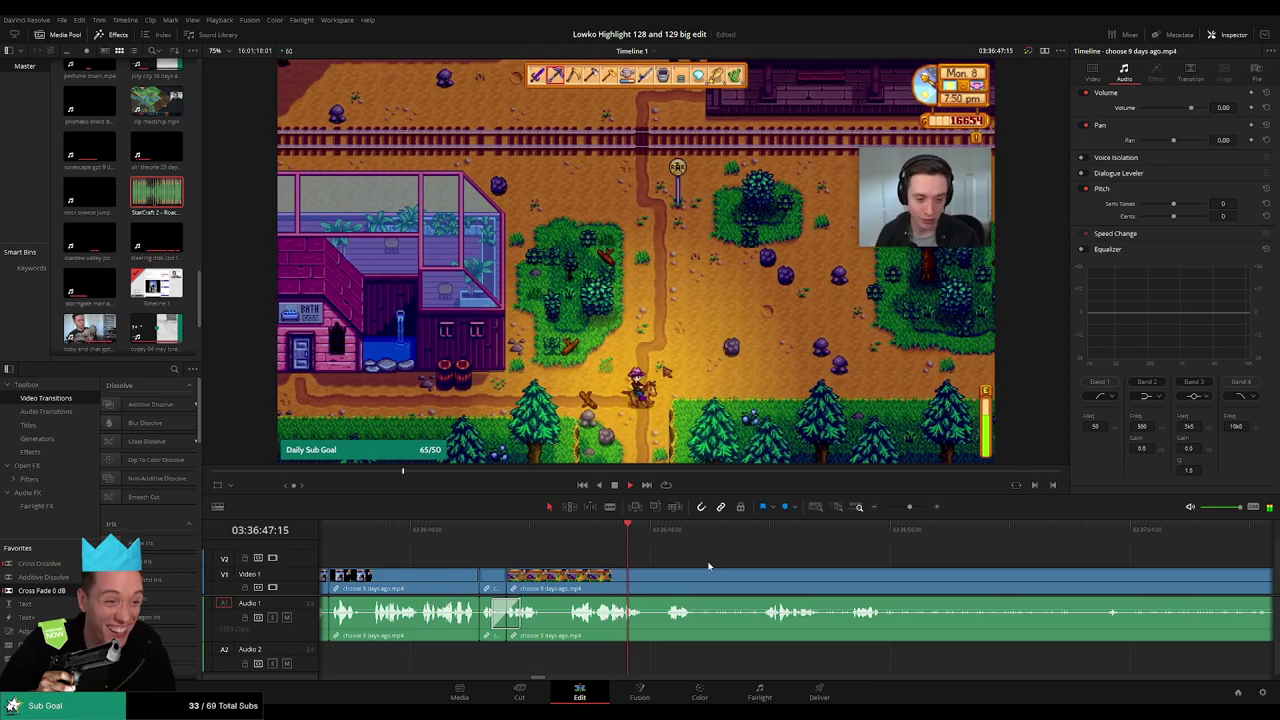
pyautogui.hscroll(3, 589, 561)
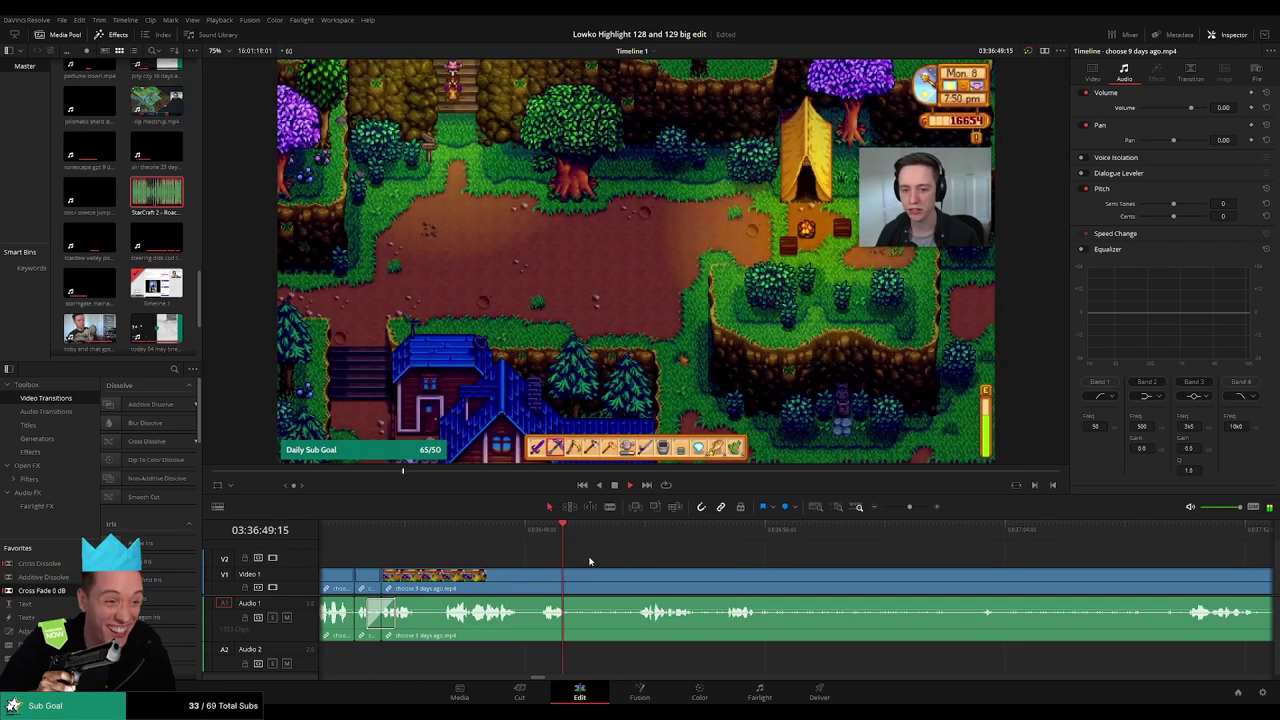
pyautogui.hscroll(3, 631, 563)
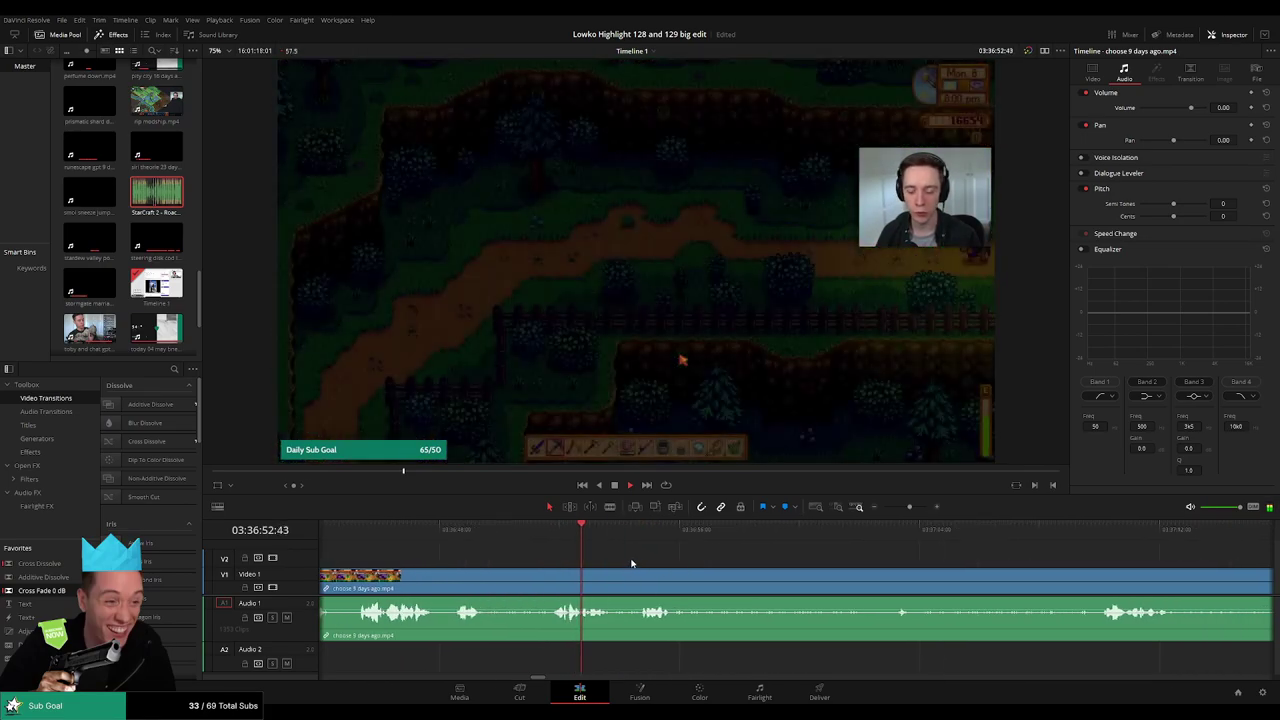
pyautogui.hscroll(3, 658, 563)
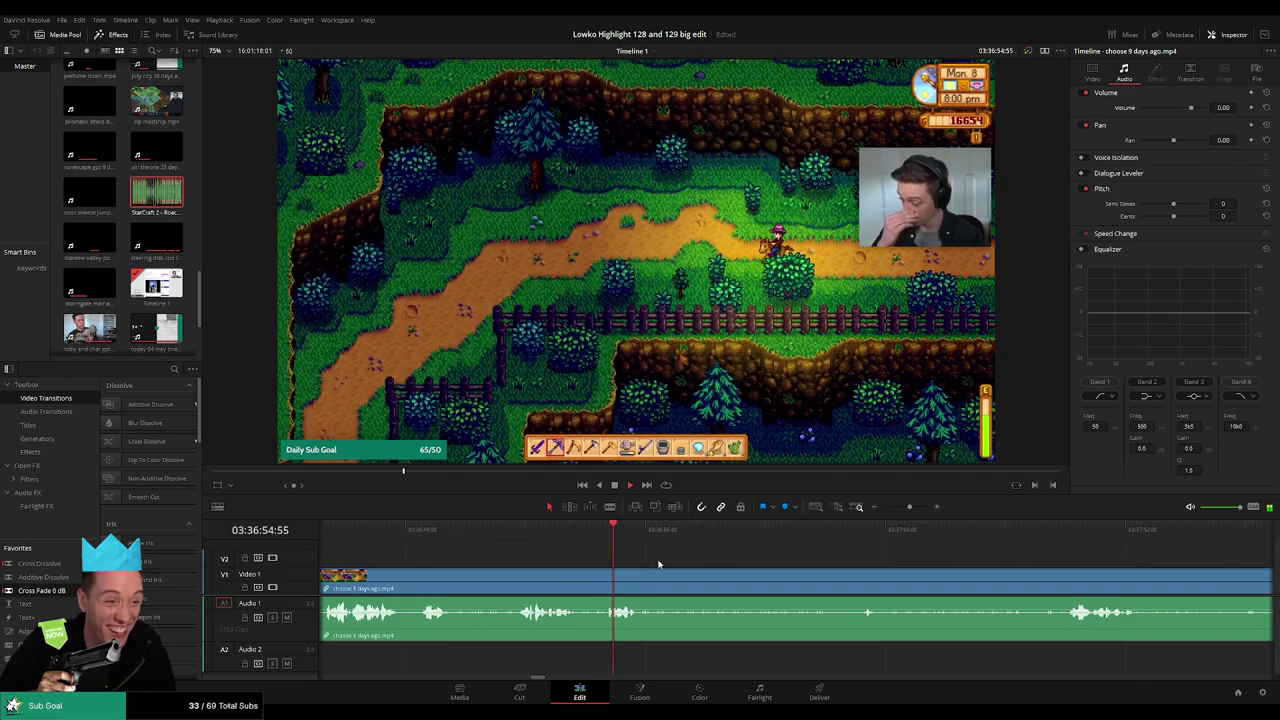
pyautogui.press('b')
pyautogui.click(565, 587)
# - Check the remainder of the choose 9 days ago clip and delete it, closing the gap up to the manga collection clip
pyautogui.moveTo(908, 507); pyautogui.dragTo(895, 509)
pyautogui.click(828, 531)
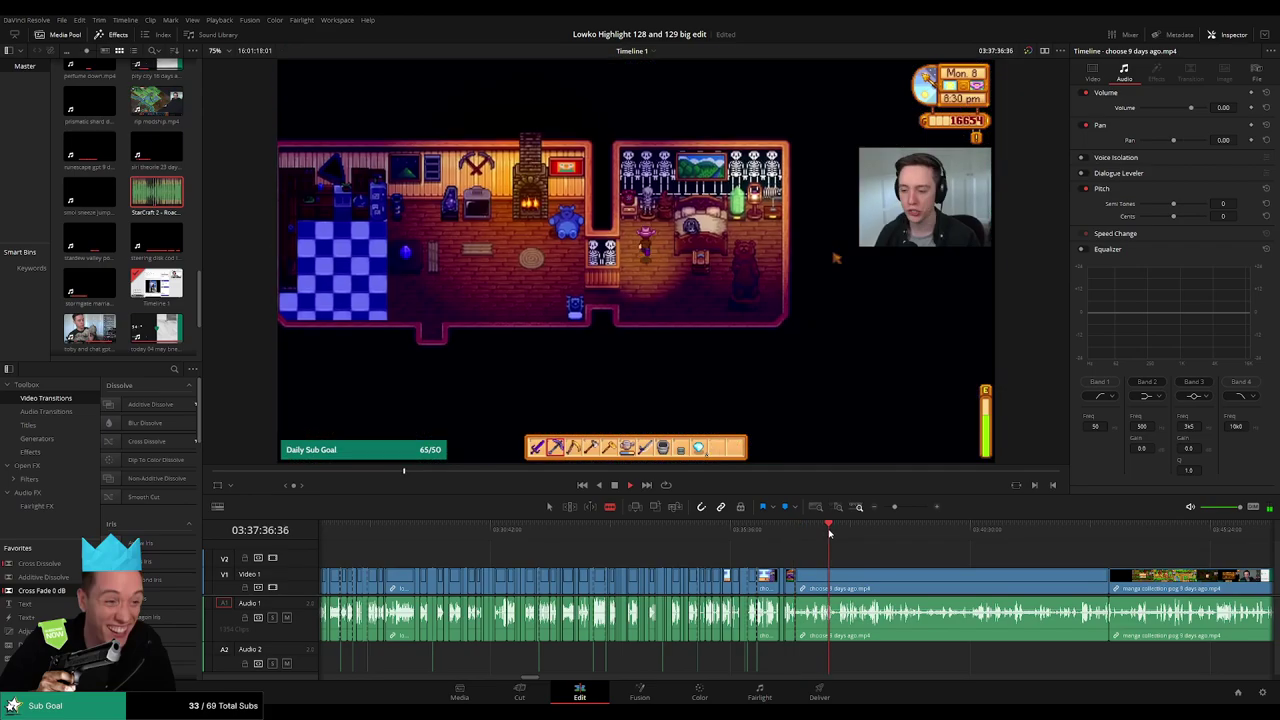
pyautogui.click(847, 533)
pyautogui.click(923, 534)
pyautogui.moveTo(971, 561); pyautogui.dragTo(799, 533)
pyautogui.click(722, 533)
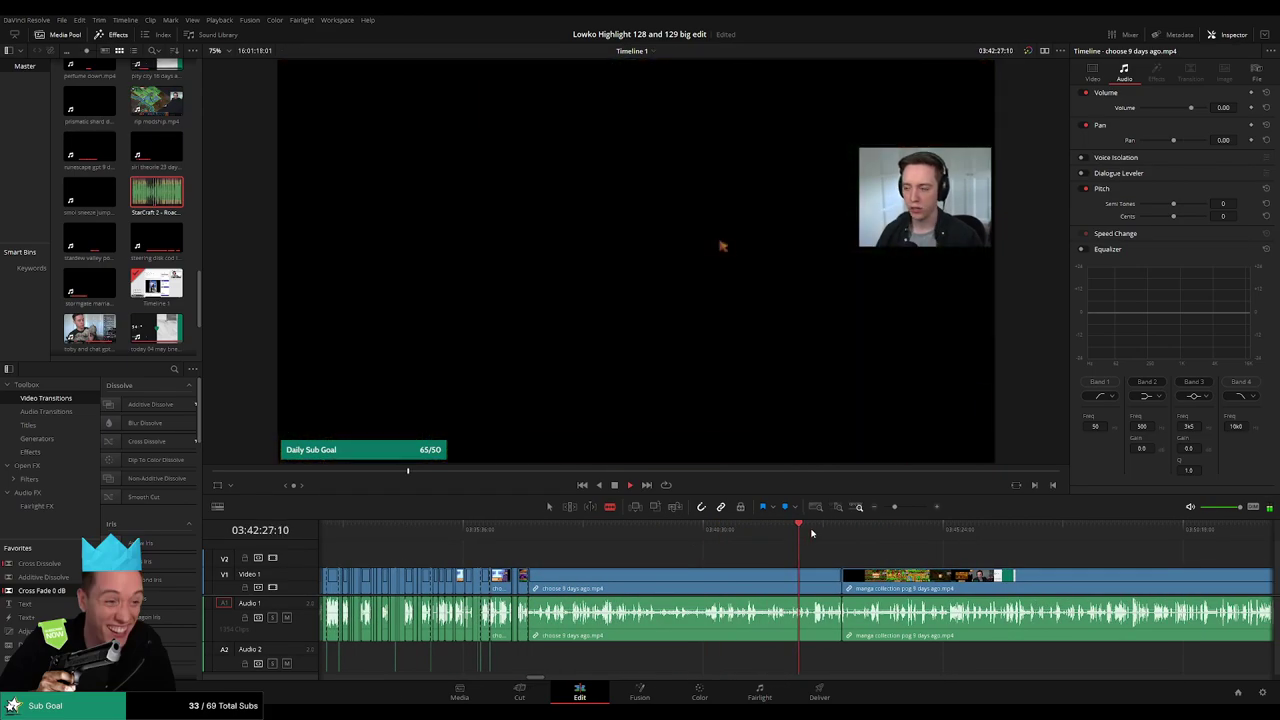
pyautogui.press('BackSpace')
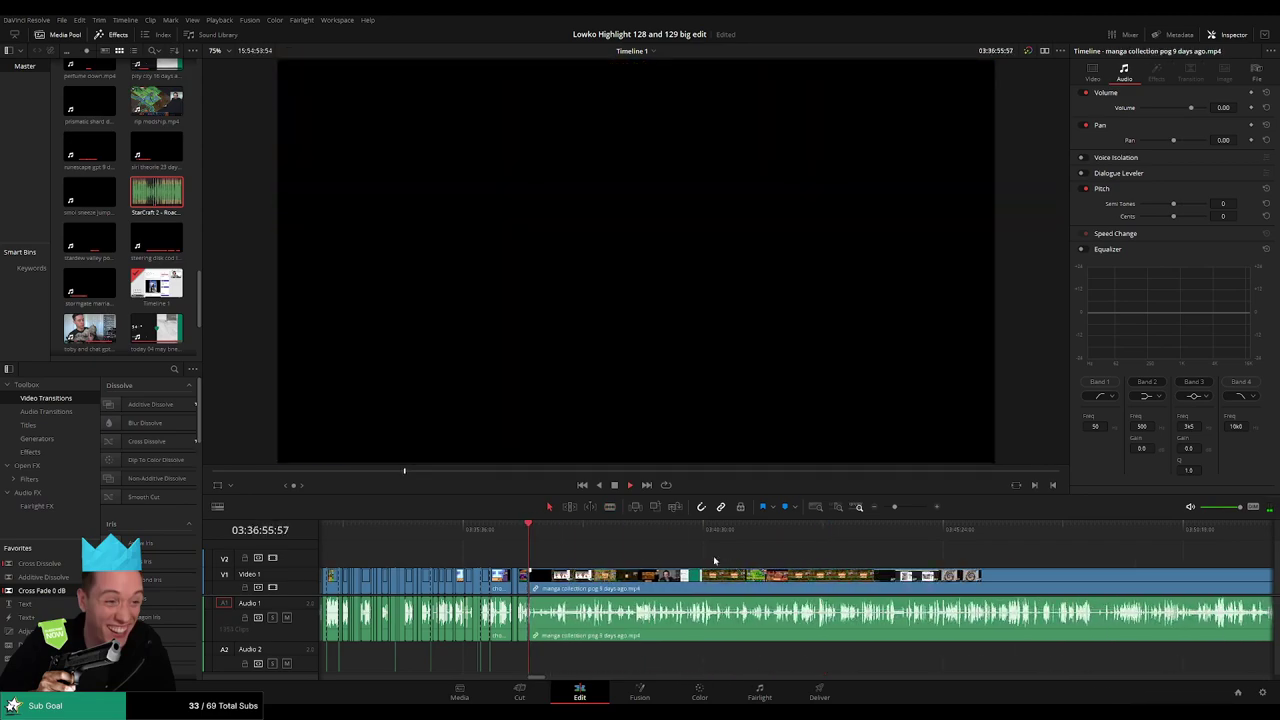
# - Skim the manga collection clip between about 03:37:37 and 03:44:00 to find where the manga discussion starts
pyautogui.click(573, 537)
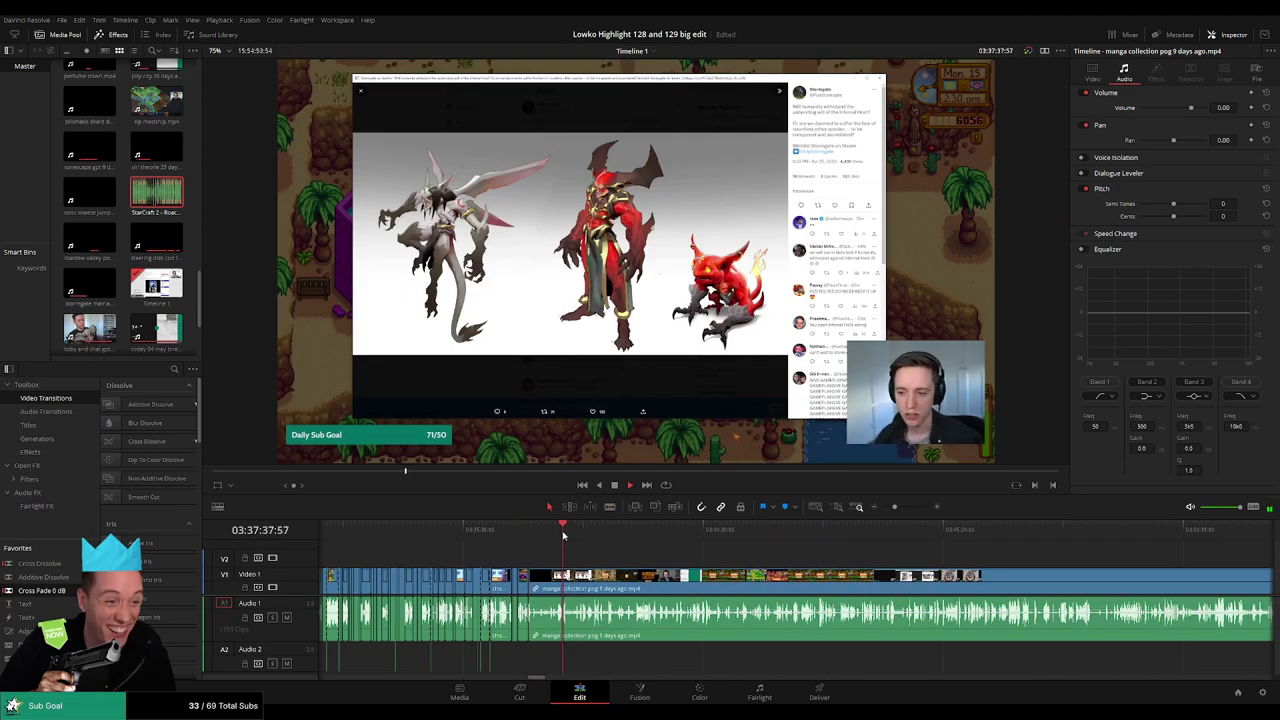
pyautogui.moveTo(563, 537); pyautogui.dragTo(835, 537)
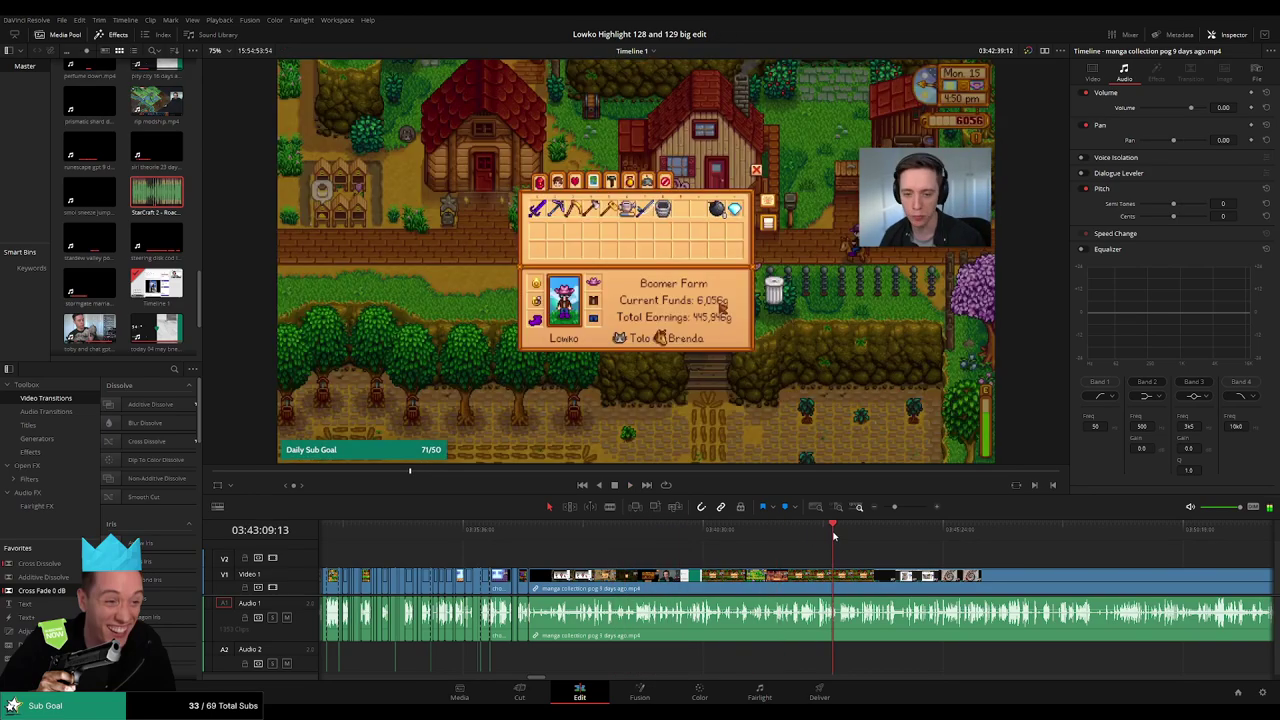
pyautogui.press('space')
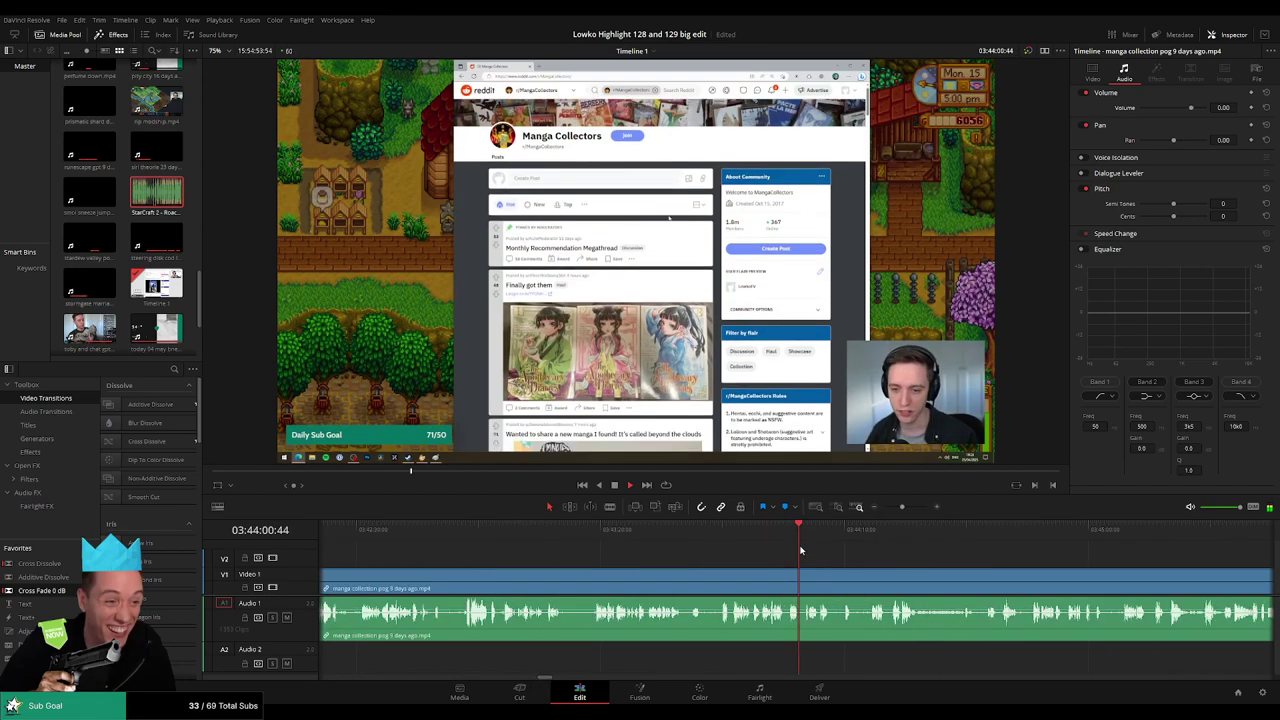
pyautogui.click(677, 530)
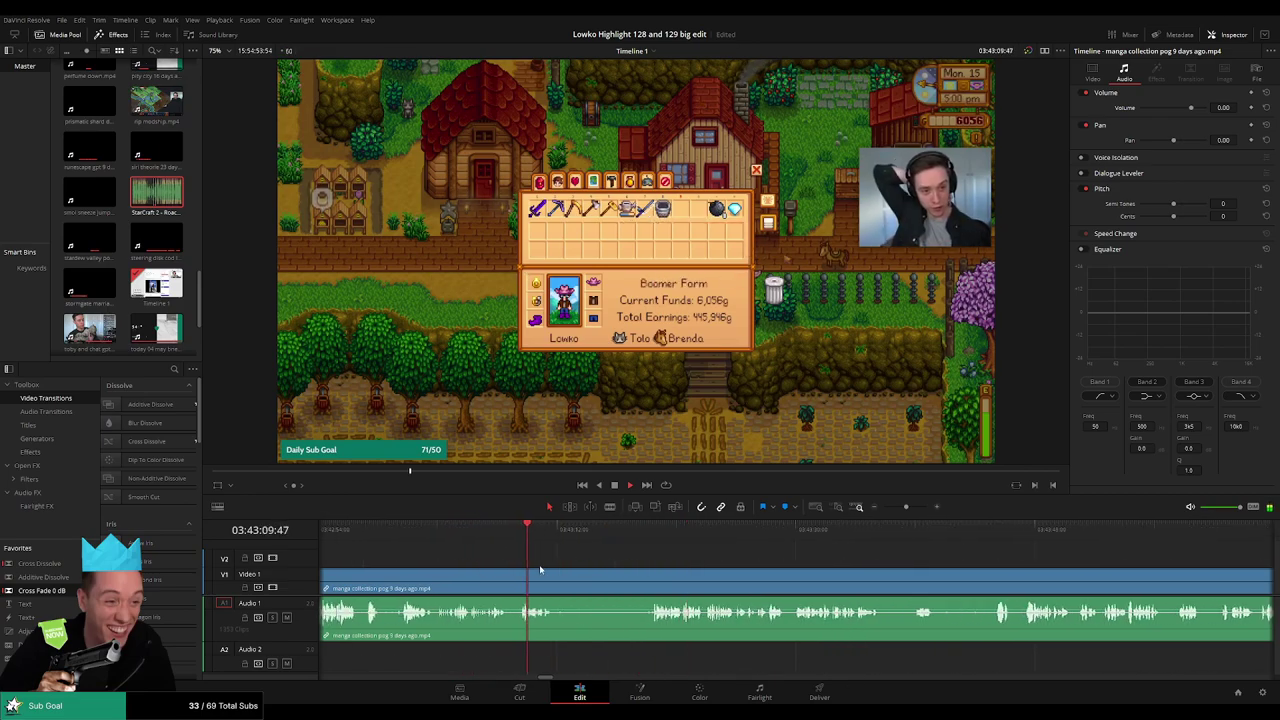
pyautogui.click(476, 540)
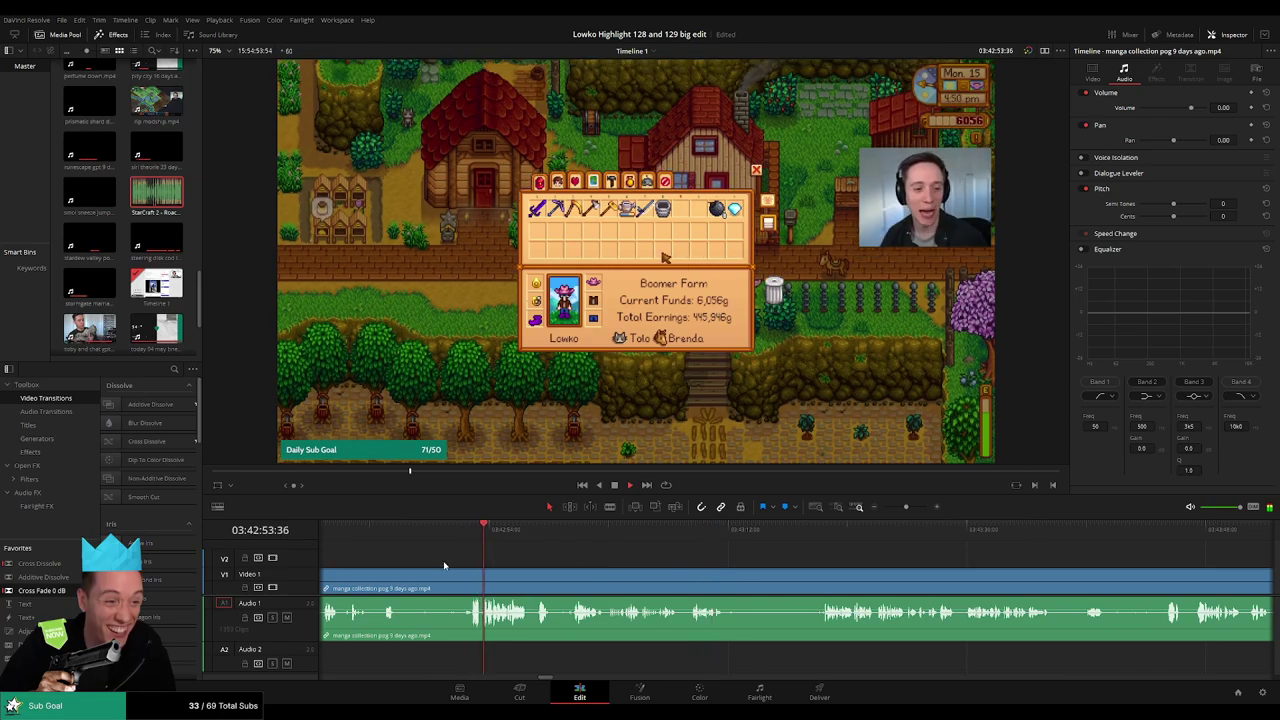
pyautogui.click(401, 538)
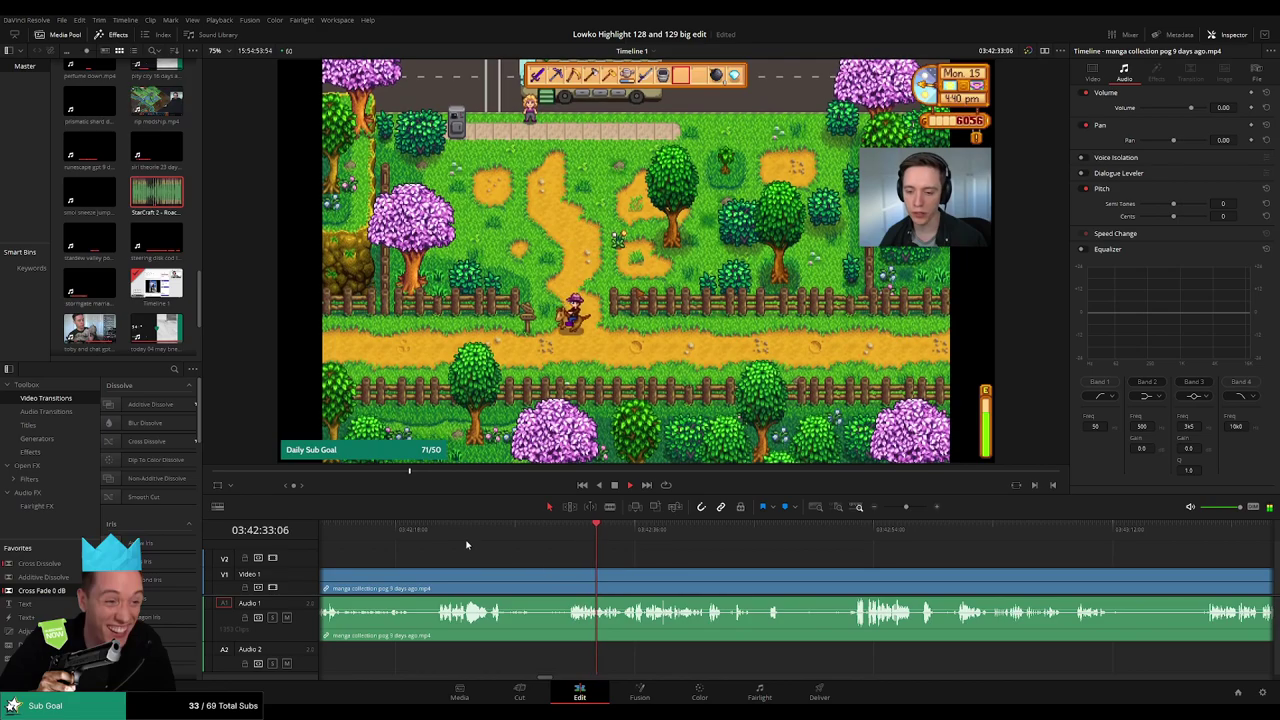
pyautogui.click(437, 537)
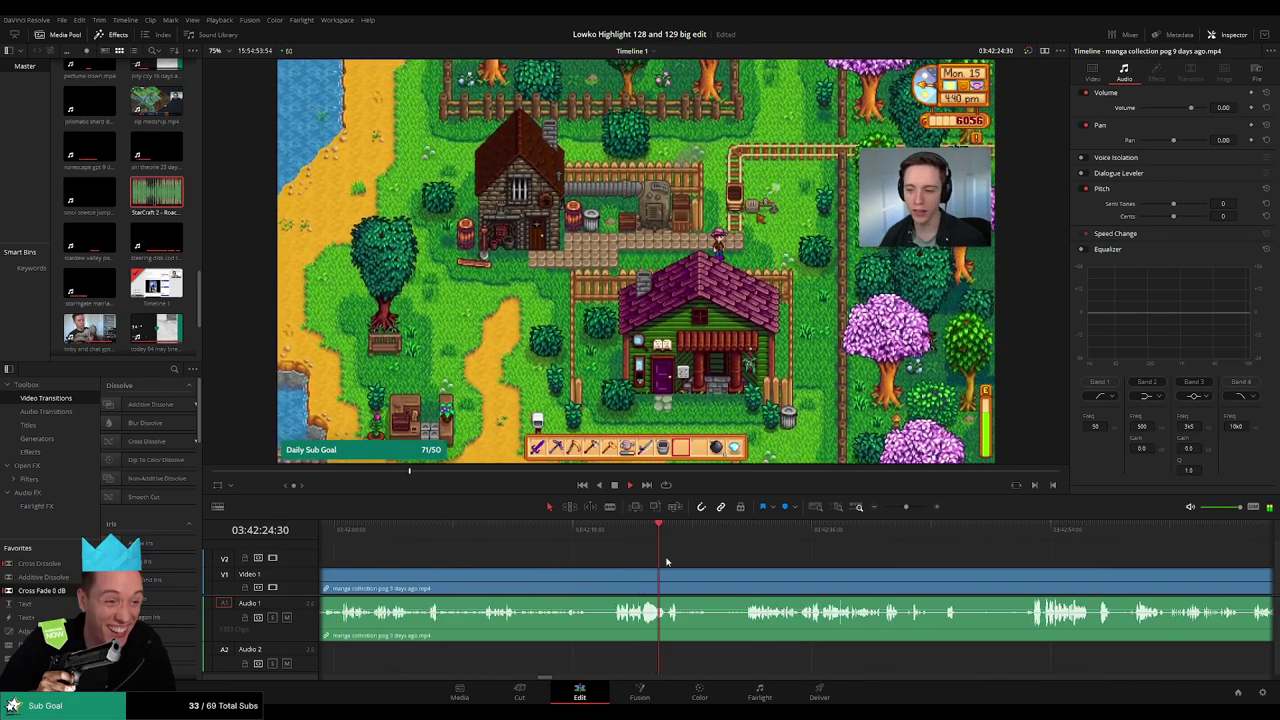
pyautogui.click(741, 530)
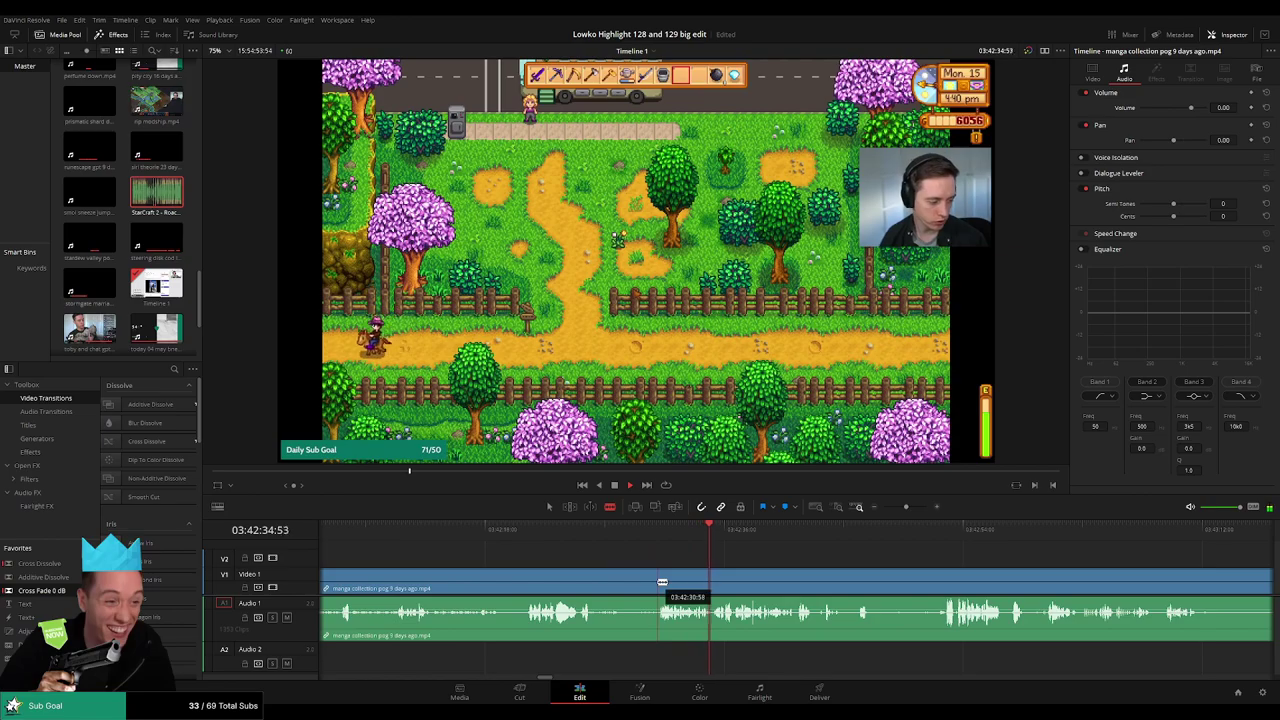
# - Split the manga collection clip at about 03:42:30:58 and delete everything in it before that point, closing the gap
pyautogui.click(662, 582)
pyautogui.press('a')
pyautogui.click(628, 588)
pyautogui.press('Delete')
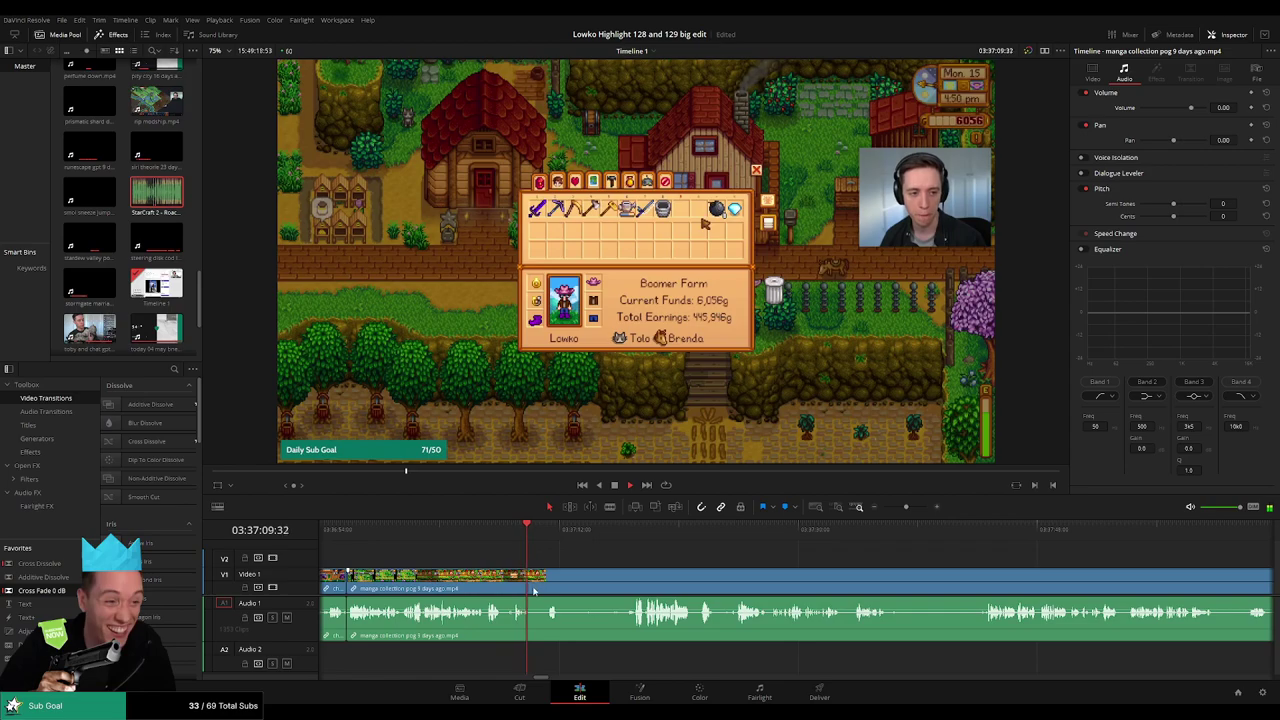
# - Split the manga collection clip at about 03:37:09 and play the speech starting around 03:37:17
pyautogui.hotkey('ctrl', 'b')
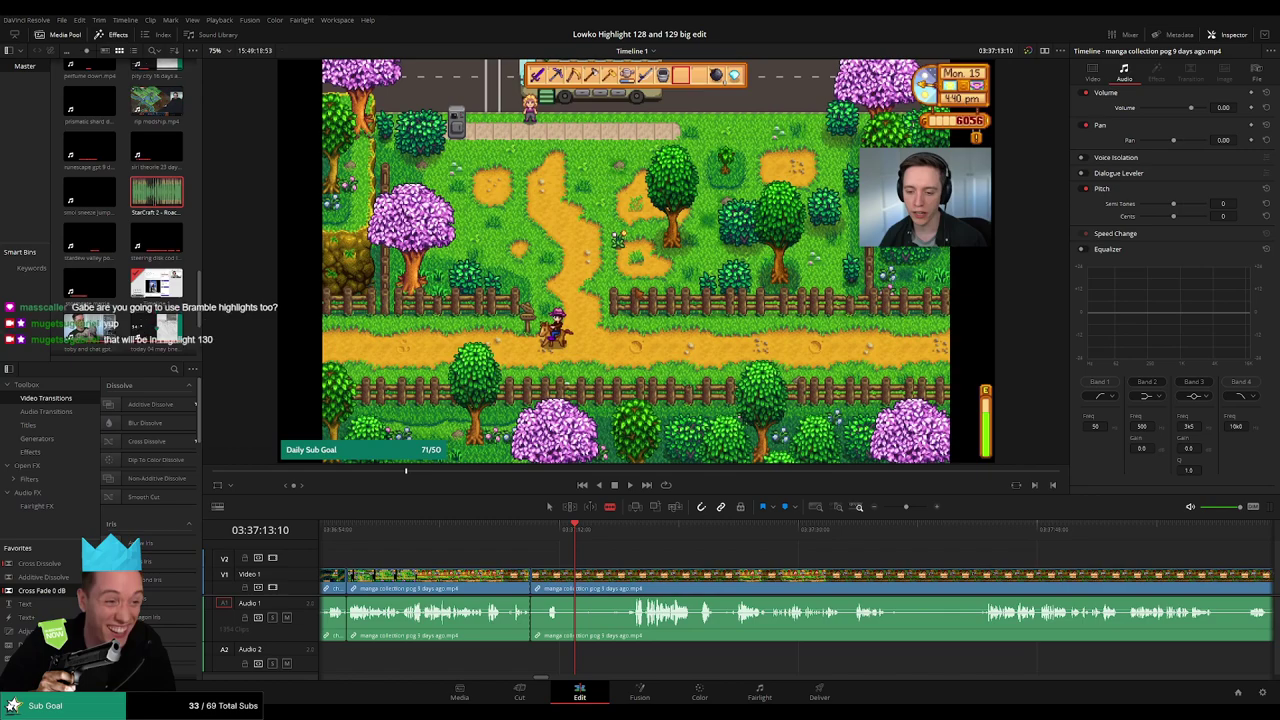
pyautogui.moveTo(575, 530); pyautogui.dragTo(627, 530)
pyautogui.press('space')
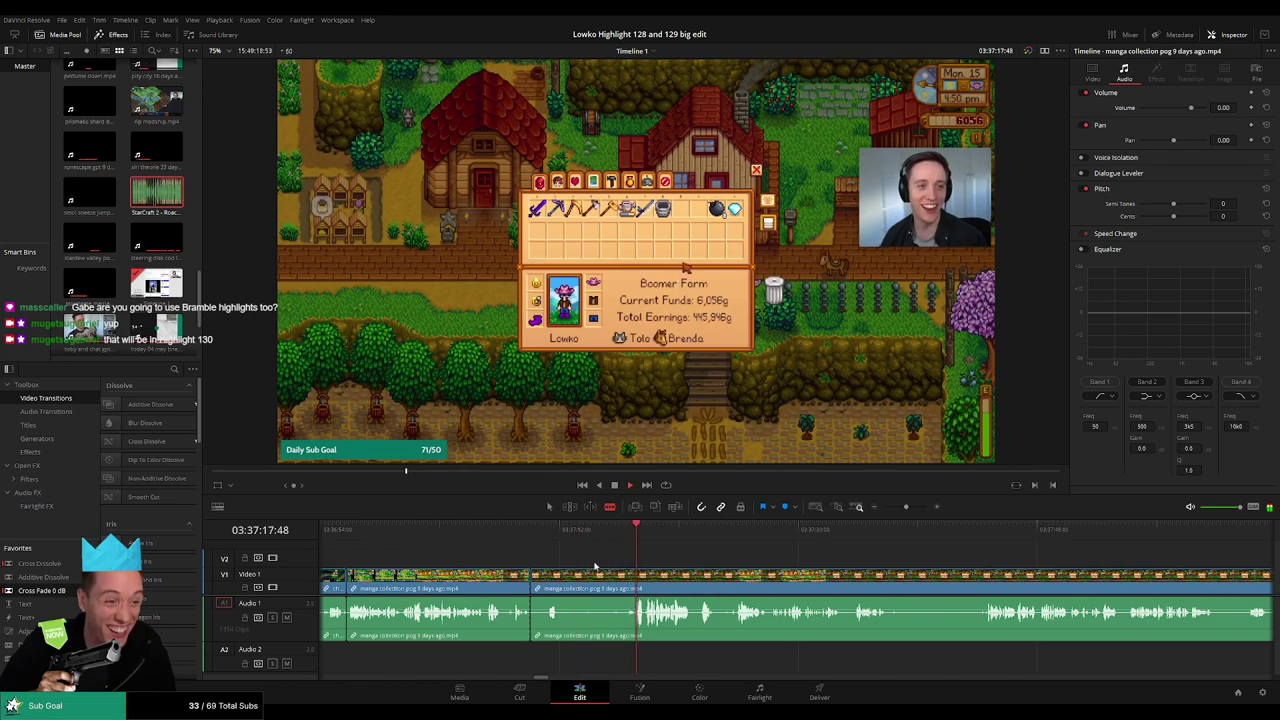
pyautogui.click(547, 583)
pyautogui.press('a')
pyautogui.click(541, 584)
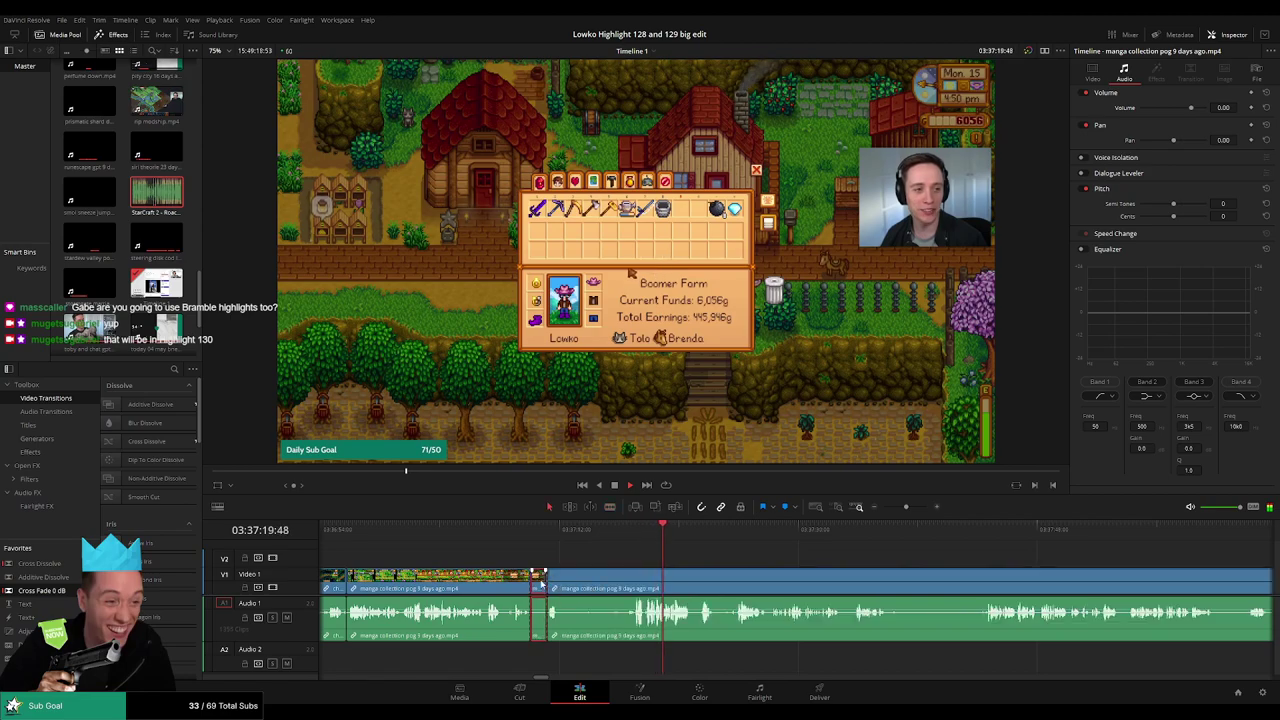
# - Cut the silent stretch of the manga collection clip between about 03:37:09 and 03:37:17 and close the gap
pyautogui.press('b')
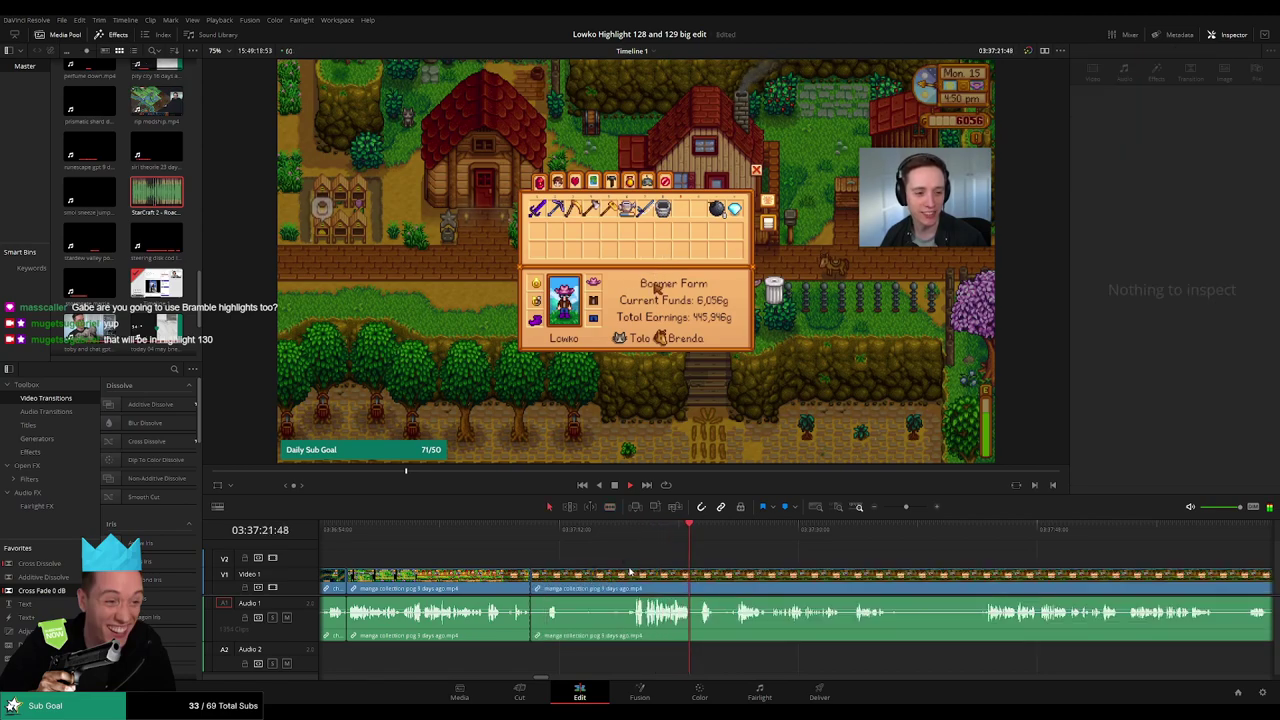
pyautogui.click(629, 583)
pyautogui.press('a')
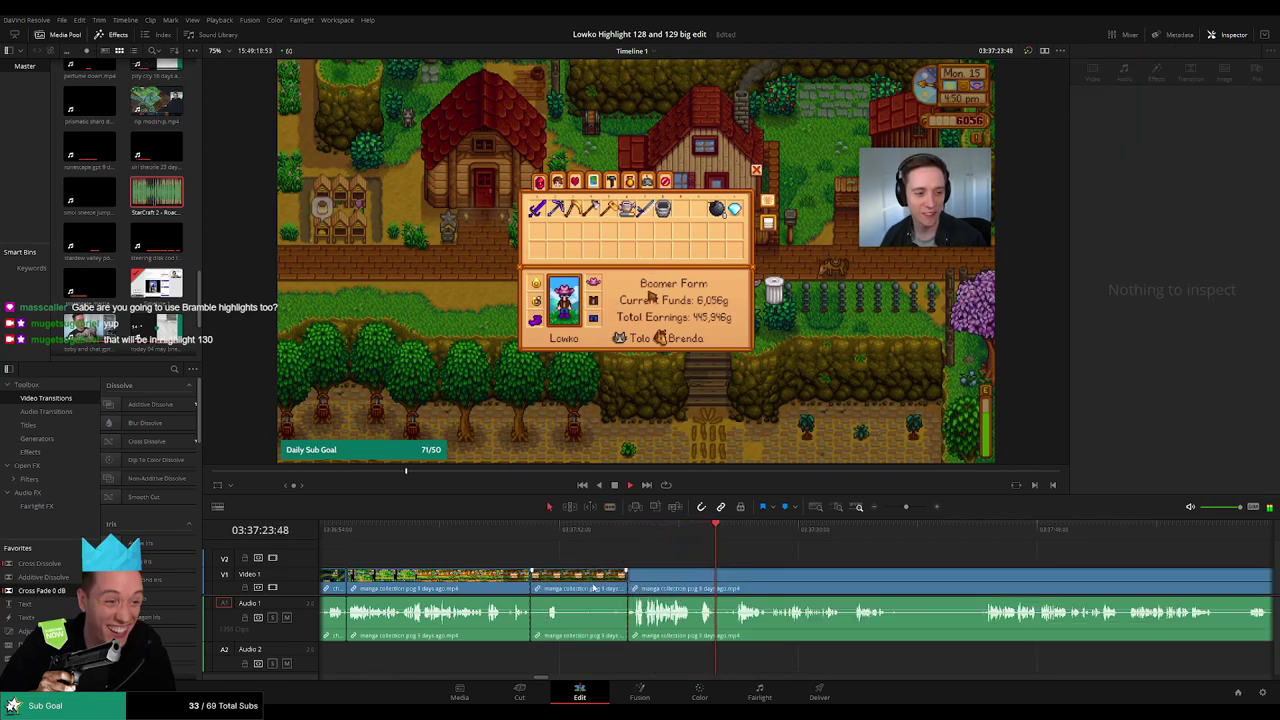
pyautogui.click(600, 587)
pyautogui.press('Delete')
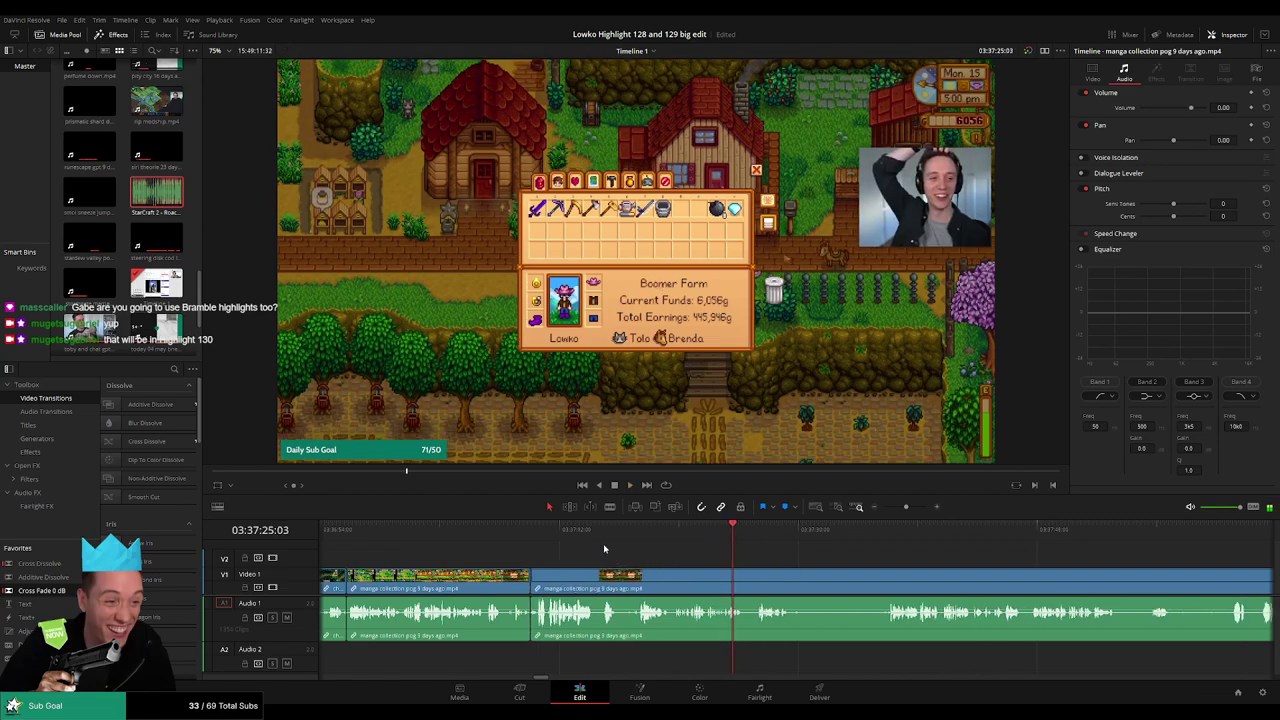
# - Find the next pause in the manga collection clip, then remove it from about 03:37:29 to 03:37:36:43, closing the gap
pyautogui.click(609, 541)
pyautogui.hscroll(3, 636, 549)
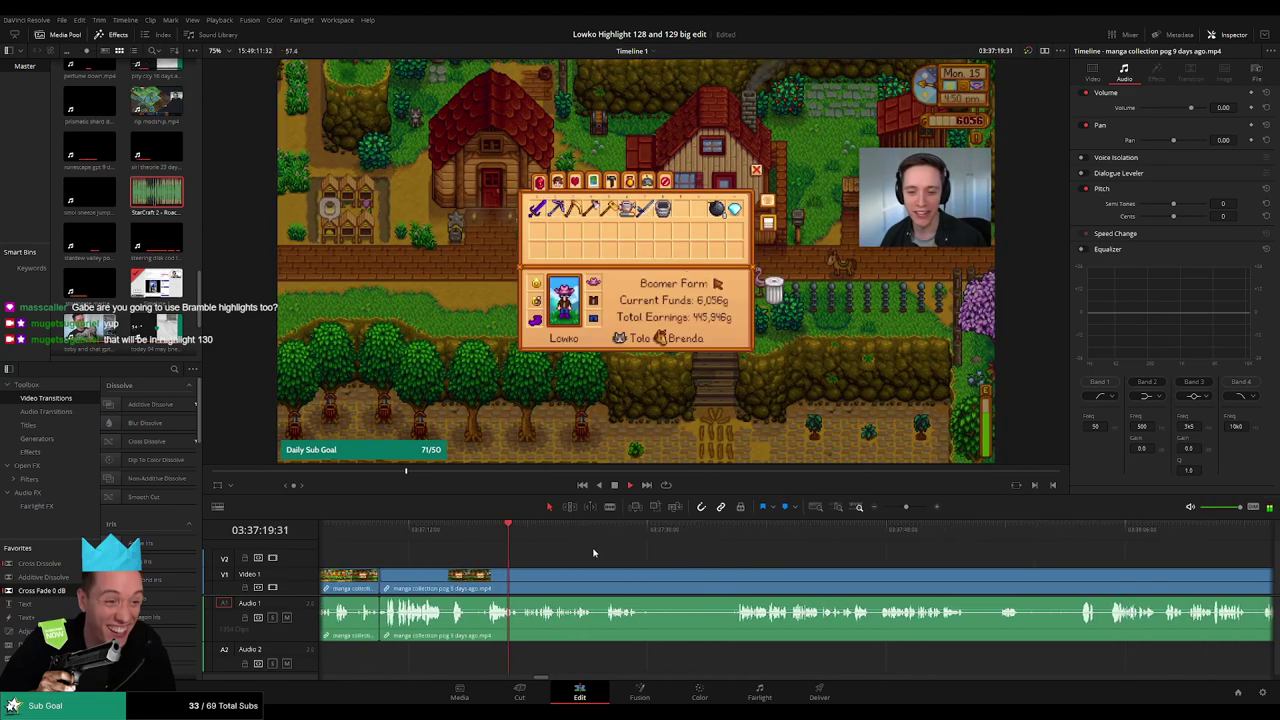
pyautogui.click(544, 536)
pyautogui.click(581, 537)
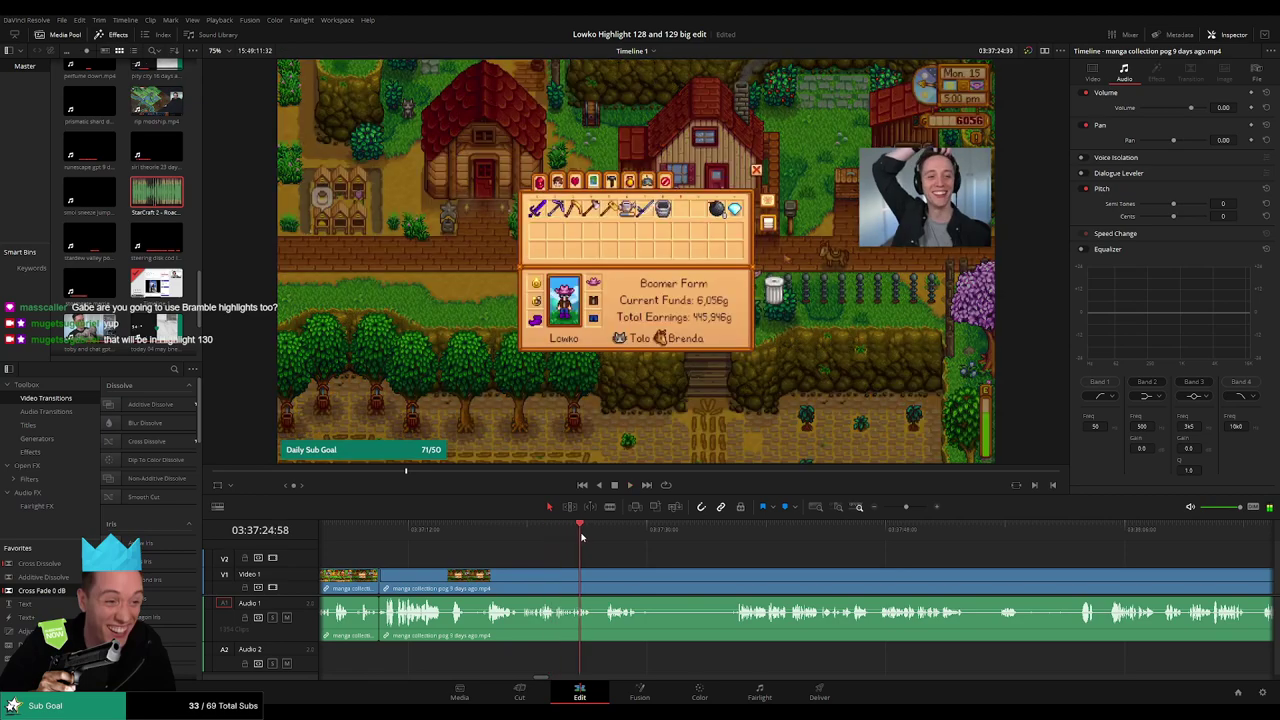
pyautogui.hscroll(3, 620, 554)
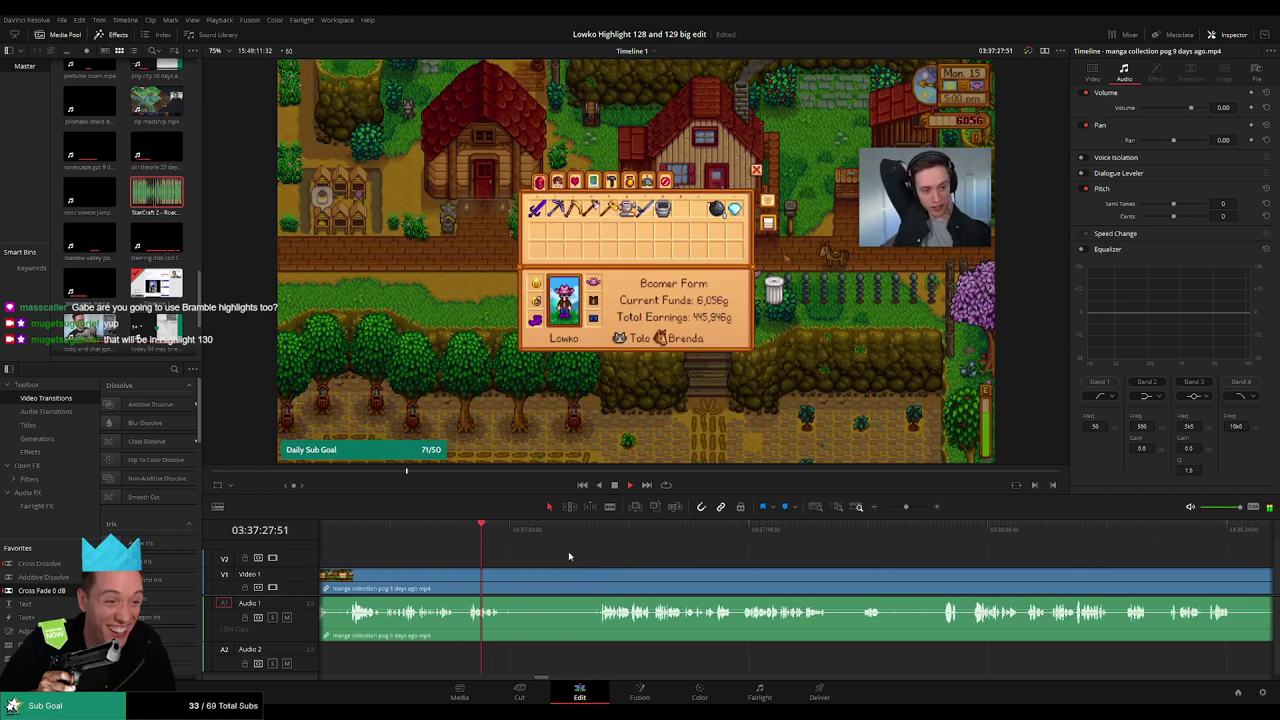
pyautogui.press('b')
pyautogui.click(503, 583)
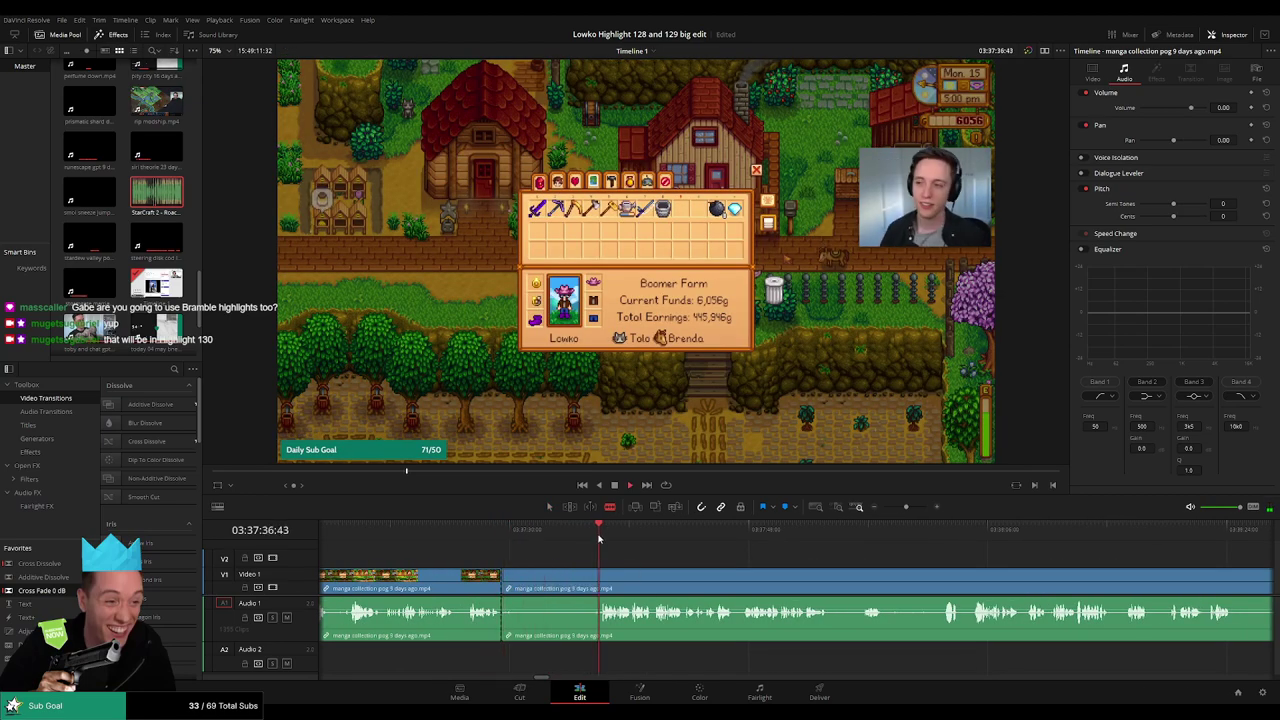
pyautogui.click(601, 574)
pyautogui.press('a')
pyautogui.click(576, 581)
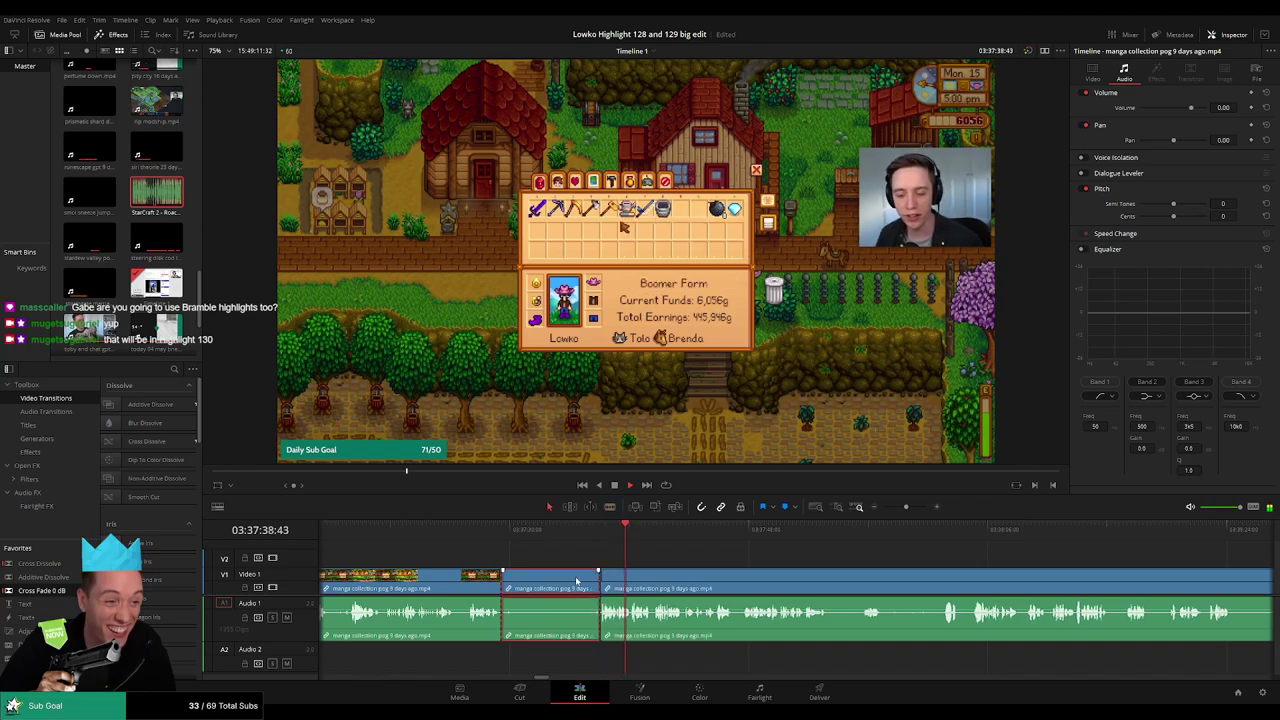
pyautogui.press('Delete')
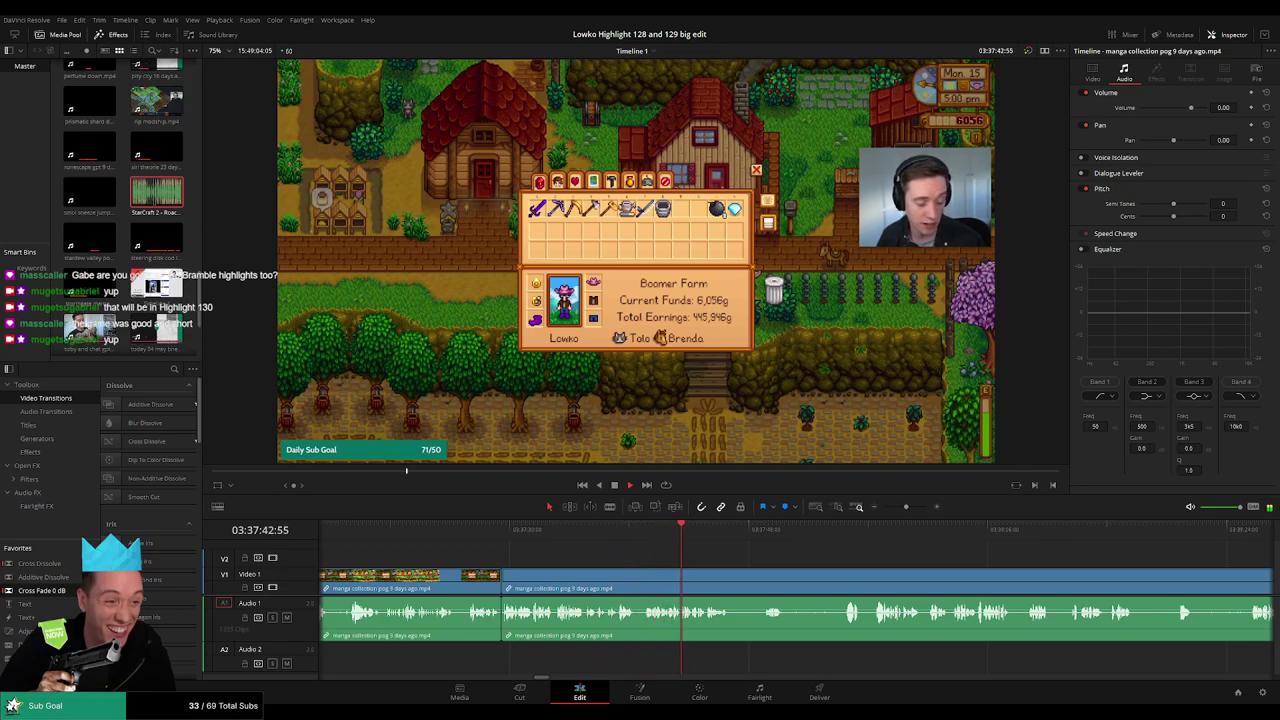
# - Isolate the word between about 03:37:44:08 and 03:37:44:46 in the manga collection clip and disable only its audio
pyautogui.moveTo(751, 553); pyautogui.dragTo(539, 561)
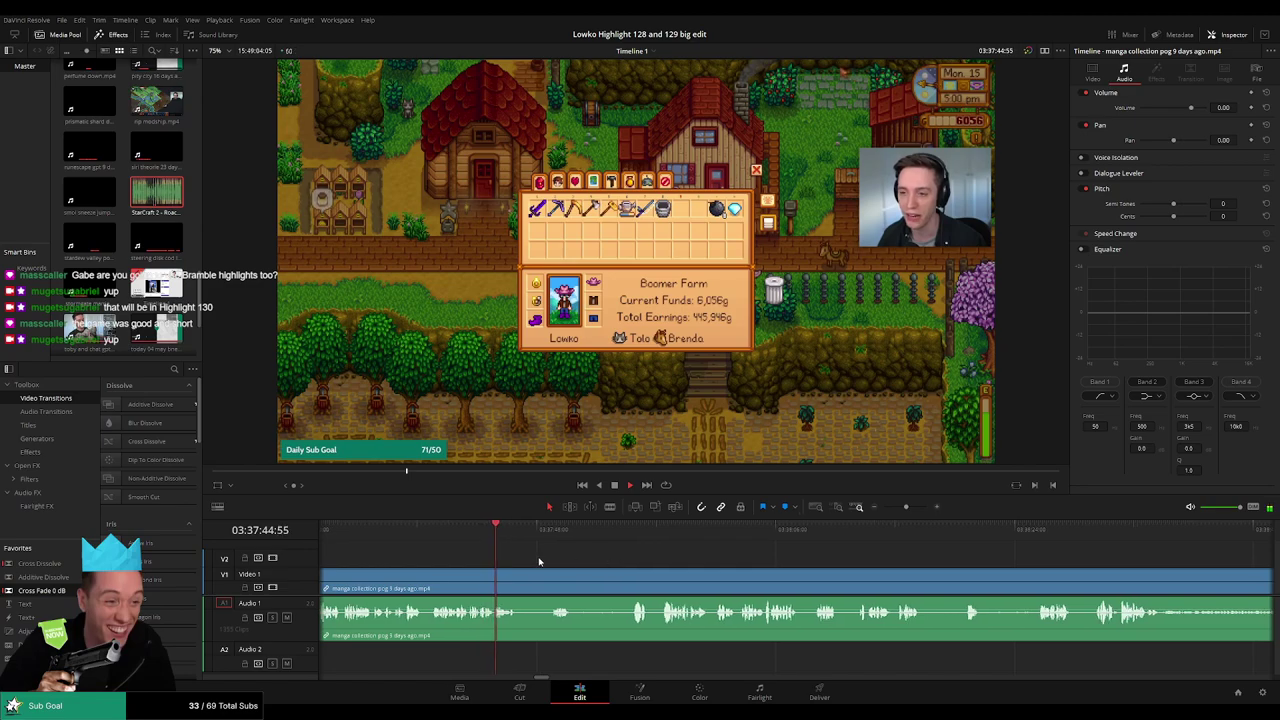
pyautogui.click(476, 537)
pyautogui.hotkey('ctrl', 'b')
pyautogui.press('space')
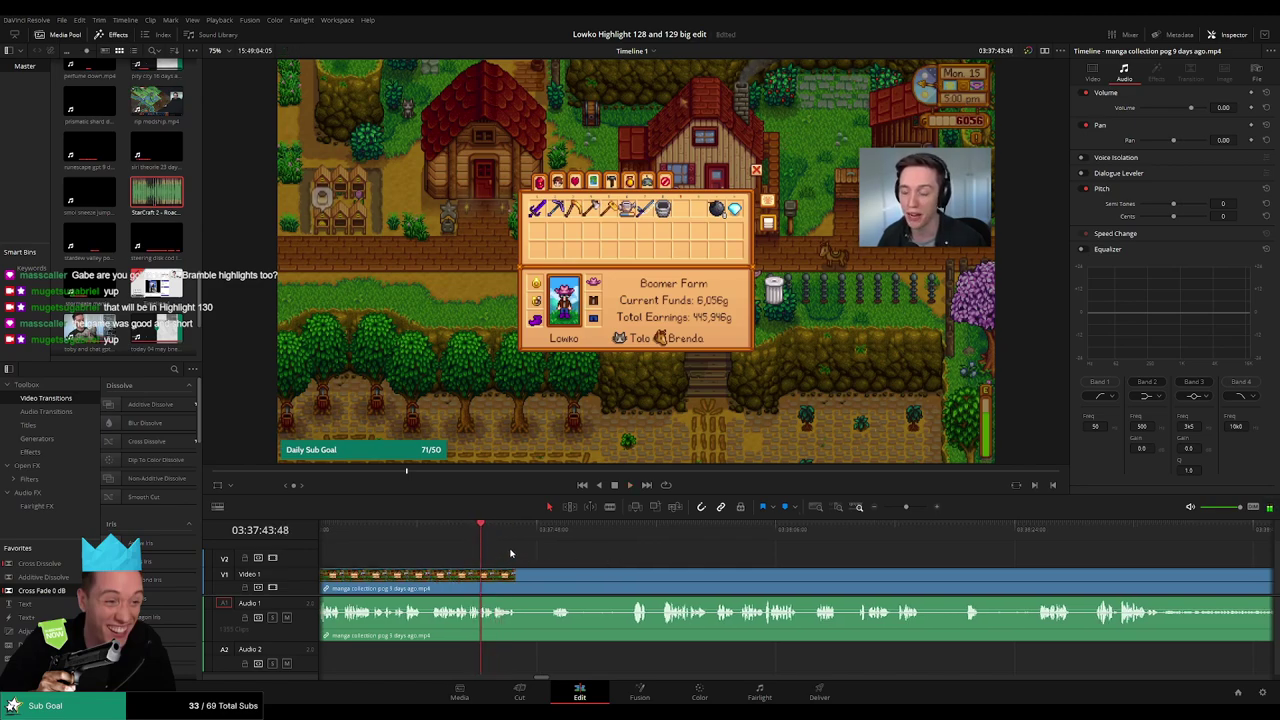
pyautogui.scroll(5, 800, 562)
pyautogui.press('b')
pyautogui.click(826, 575)
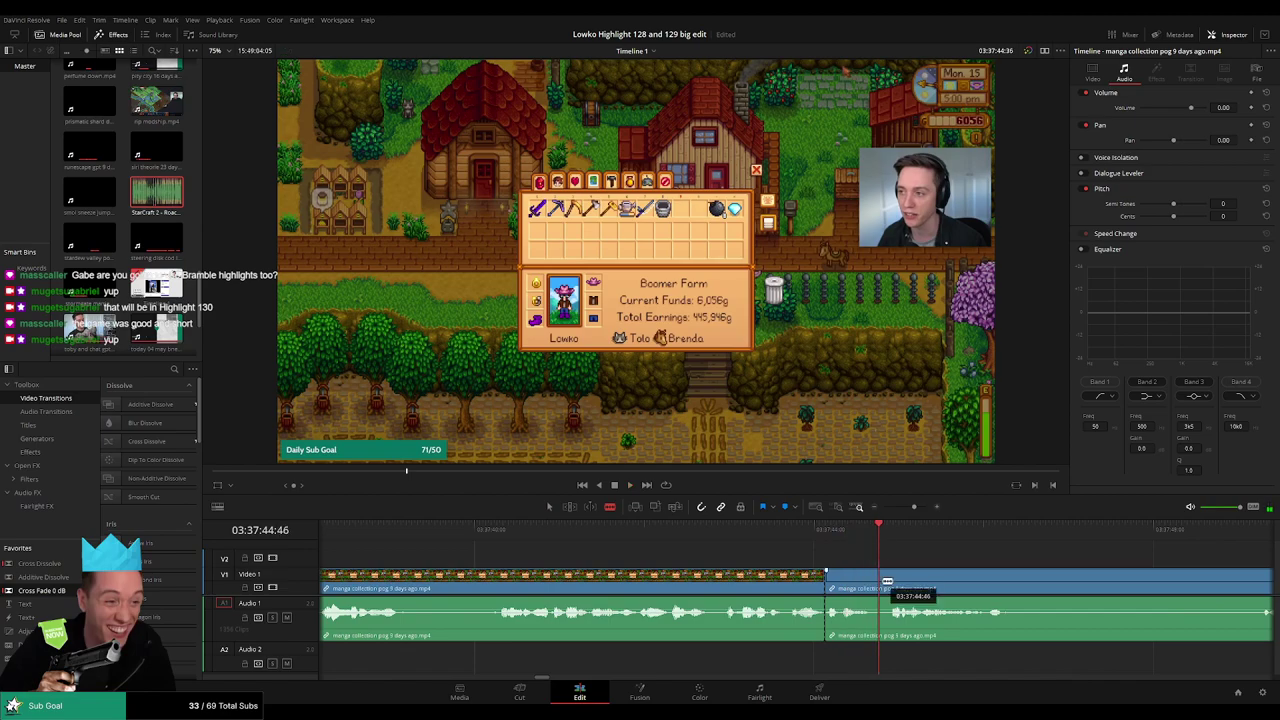
pyautogui.click(885, 581)
pyautogui.press('a')
pyautogui.keyDown('alt'); pyautogui.click(861, 612); pyautogui.keyUp('alt')
pyautogui.press('d')
# - Place the StarCraft 2 Roach sound on Audio 2 under the silenced word and set its volume to -27
pyautogui.moveTo(162, 192); pyautogui.dragTo(878, 660)
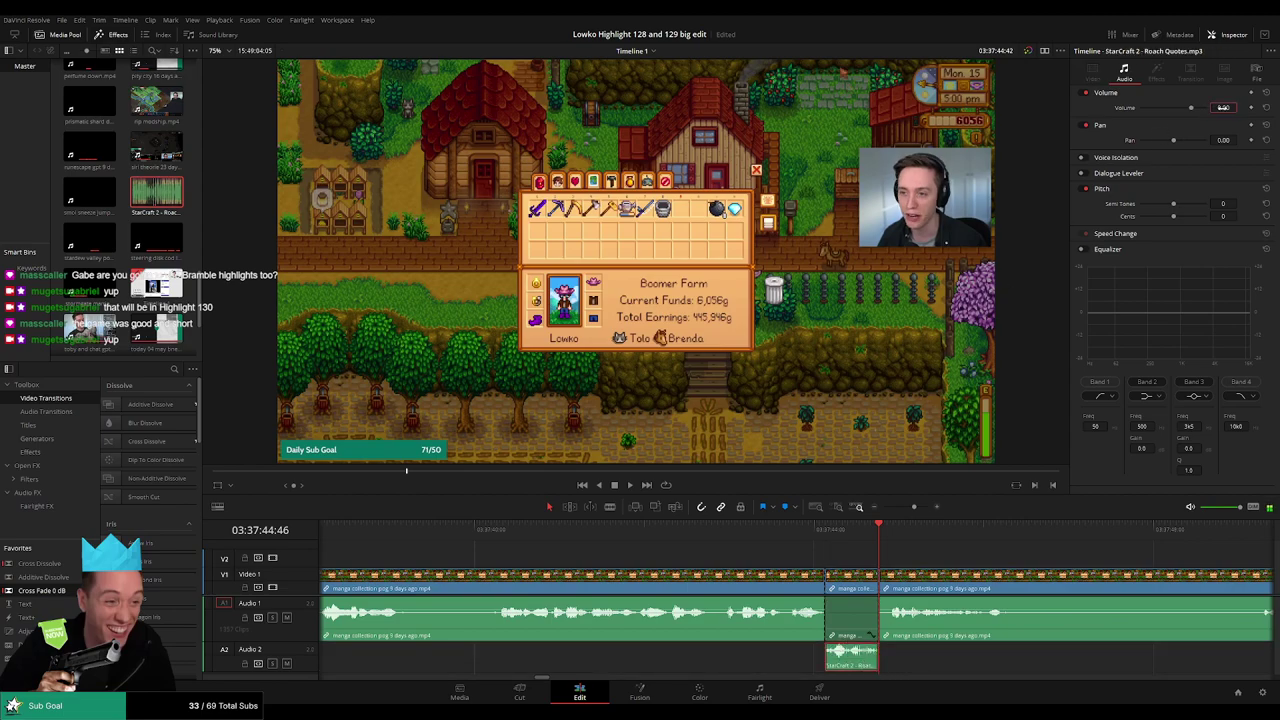
pyautogui.write('-27')
pyautogui.press('Return')
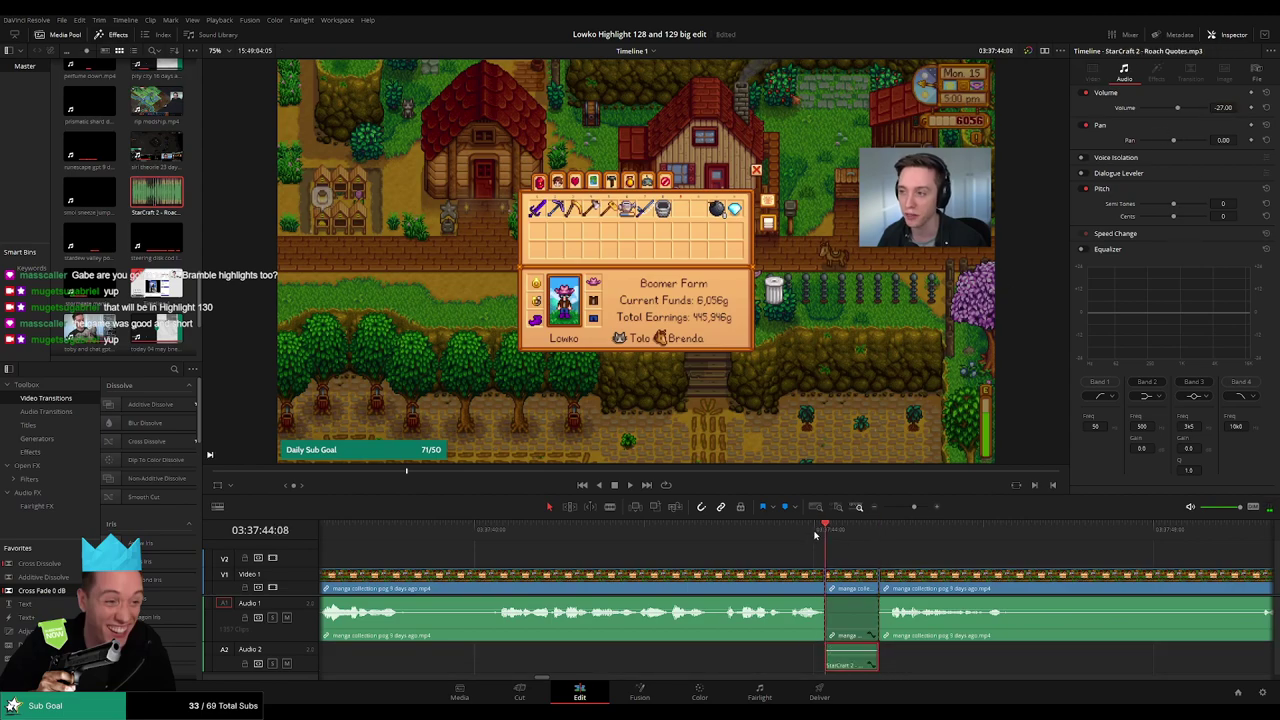
# - Play the silenced word, then cut the pause between about 03:37:46:26 and 03:37:49 and close the gap
pyautogui.moveTo(914, 507); pyautogui.dragTo(699, 545)
pyautogui.click(893, 554)
pyautogui.click(668, 532)
pyautogui.press('b')
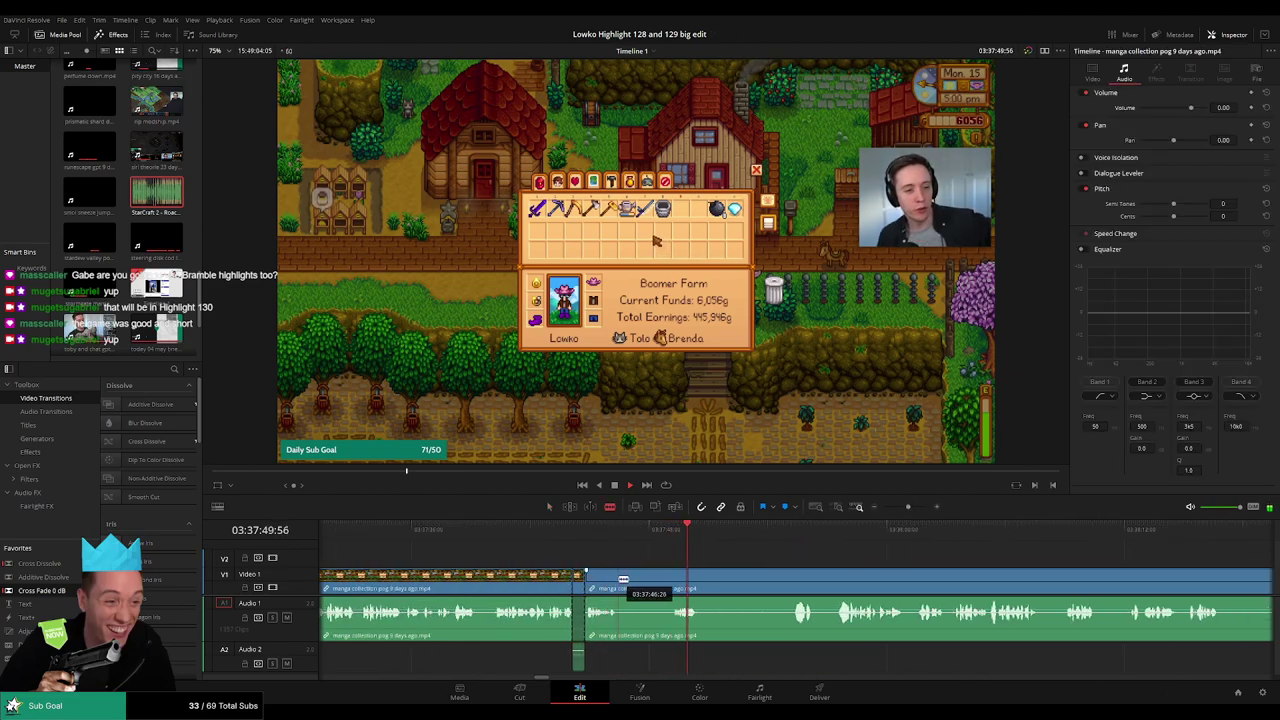
pyautogui.click(620, 580)
pyautogui.click(673, 579)
pyautogui.press('a')
pyautogui.click(660, 581)
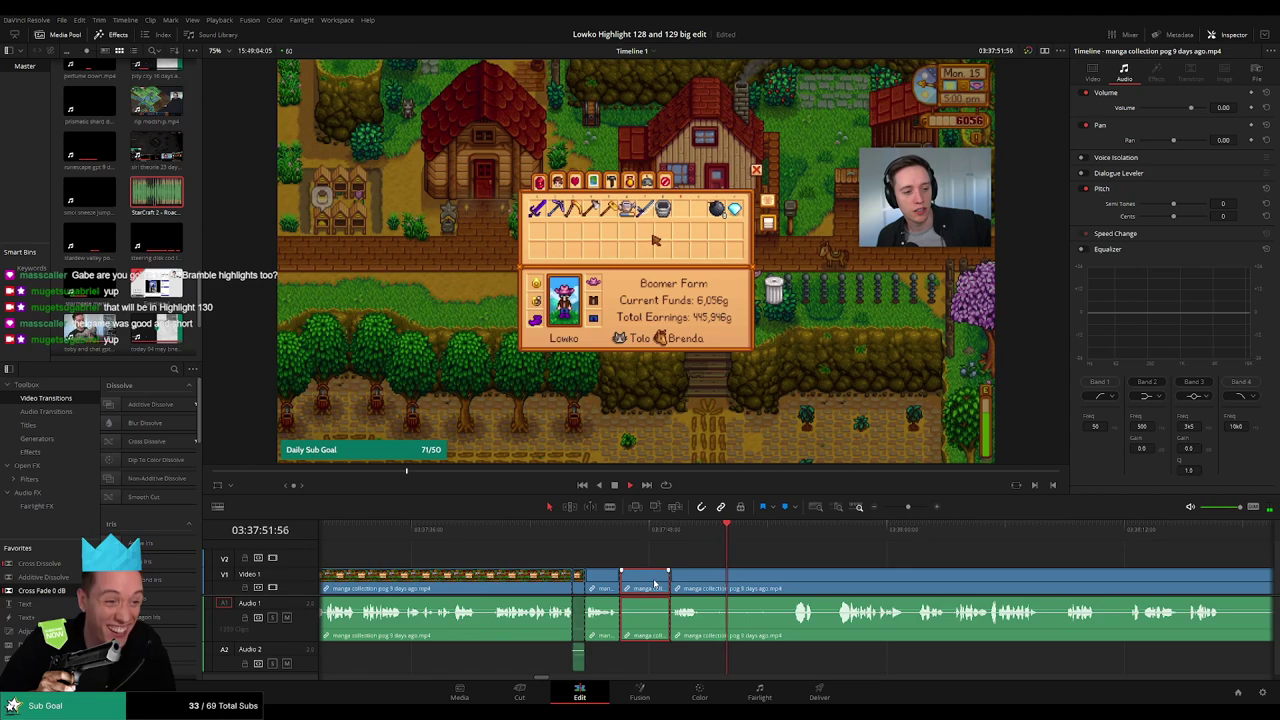
pyautogui.press('Delete')
# - Cut the manga collection section between about 03:37:48 and 03:37:55 and close the gap
pyautogui.press('b')
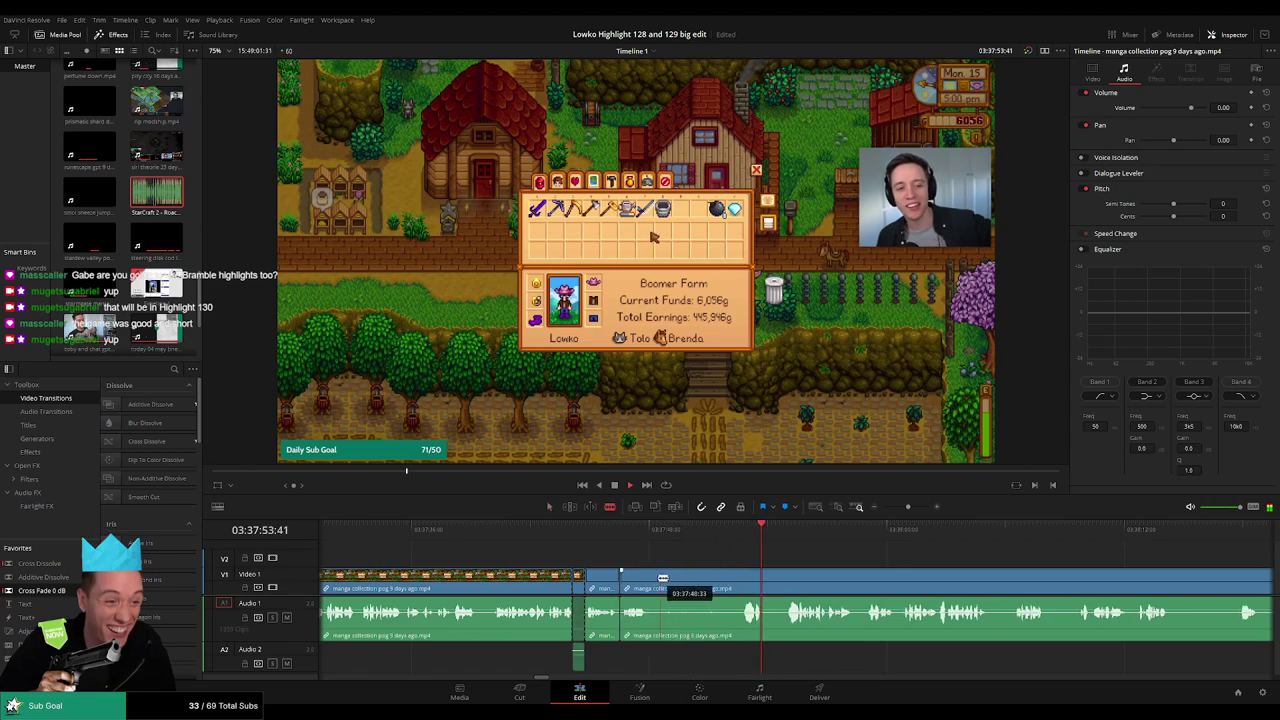
pyautogui.click(652, 580)
pyautogui.moveTo(788, 570); pyautogui.dragTo(713, 567)
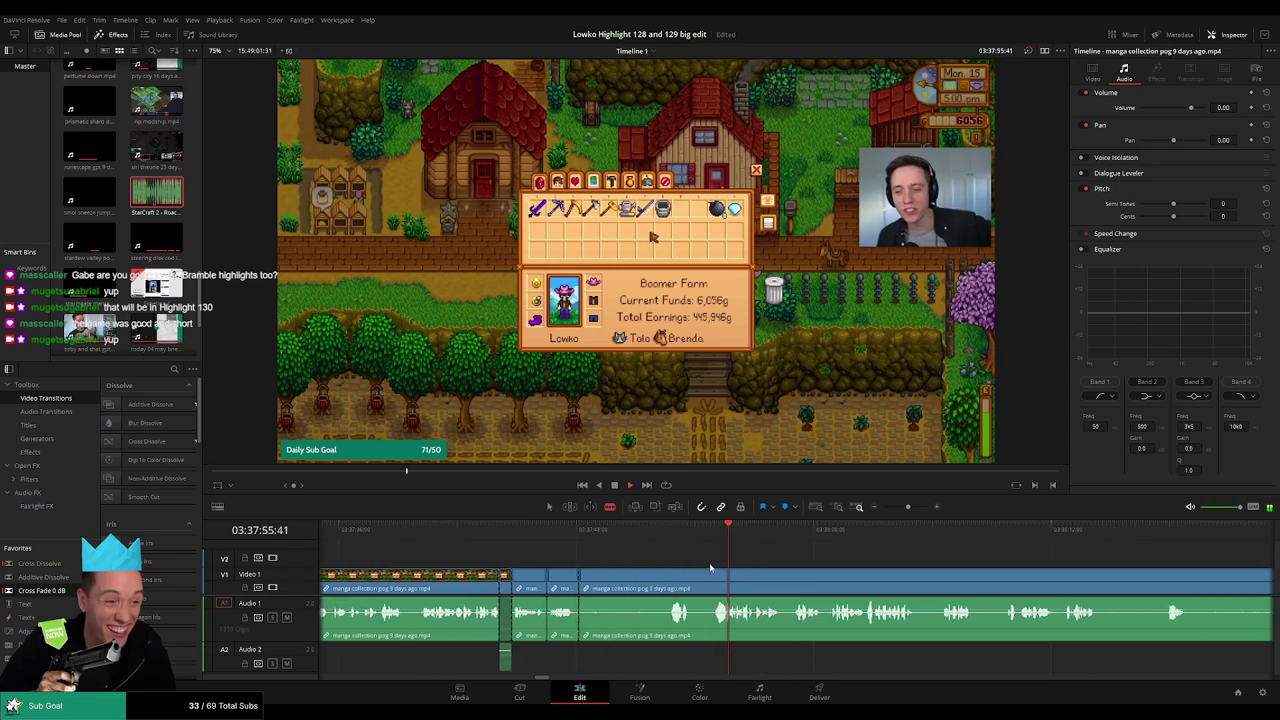
pyautogui.click(715, 575)
pyautogui.press('a')
pyautogui.click(710, 580)
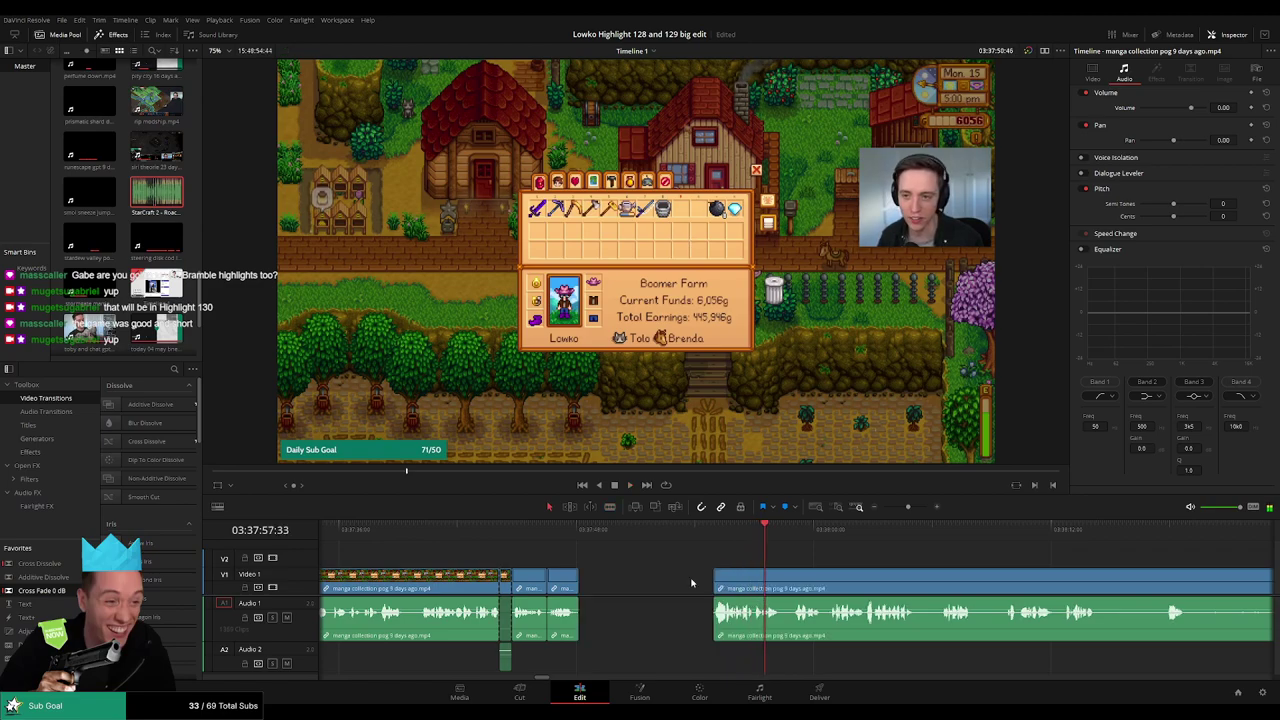
pyautogui.press('Delete')
# - Cut the roughly 1.4-second pause starting at about 03:37:58, just before the Manga Collectors speech, and close the gap
pyautogui.hscroll(5, 650, 557)
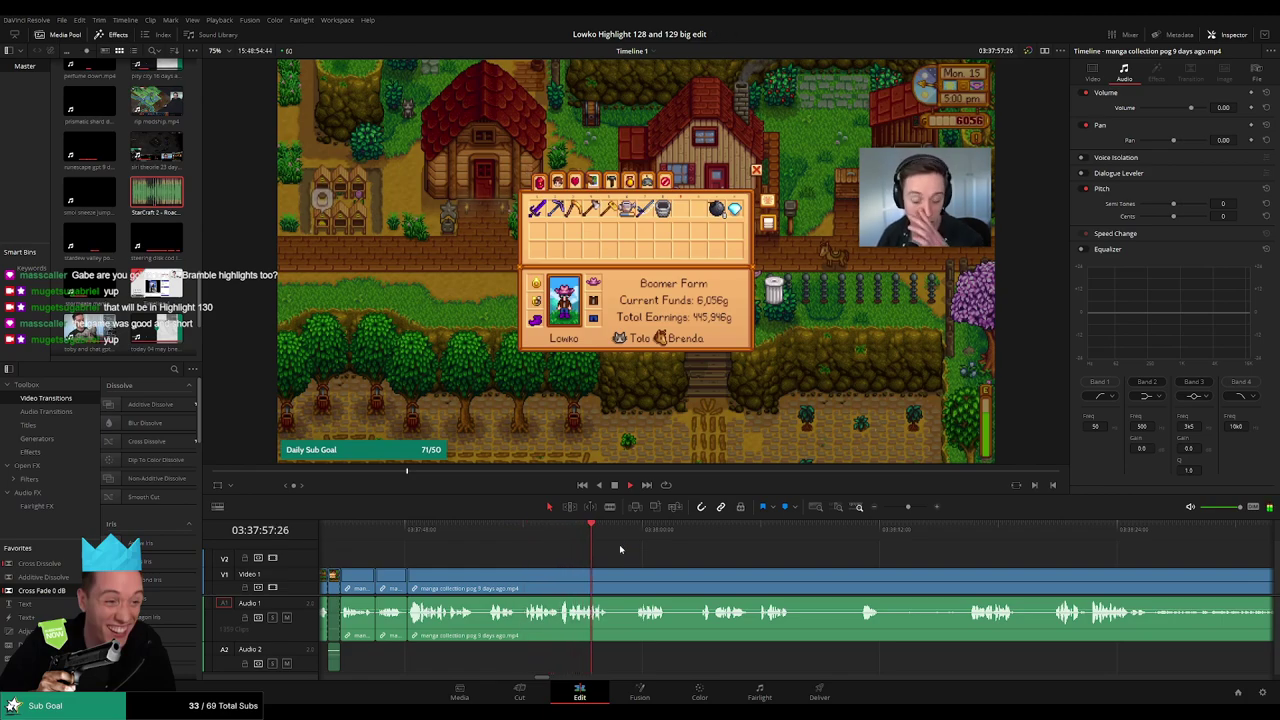
pyautogui.click(636, 530)
pyautogui.press('b')
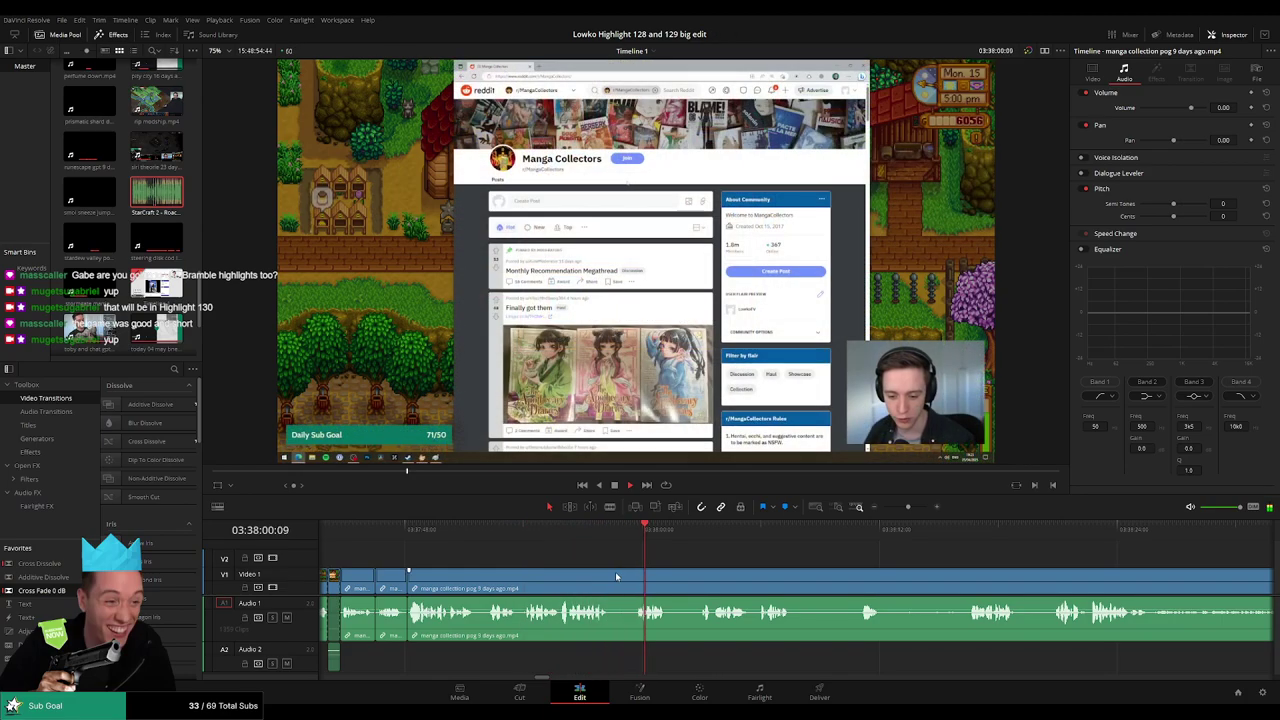
pyautogui.click(610, 580)
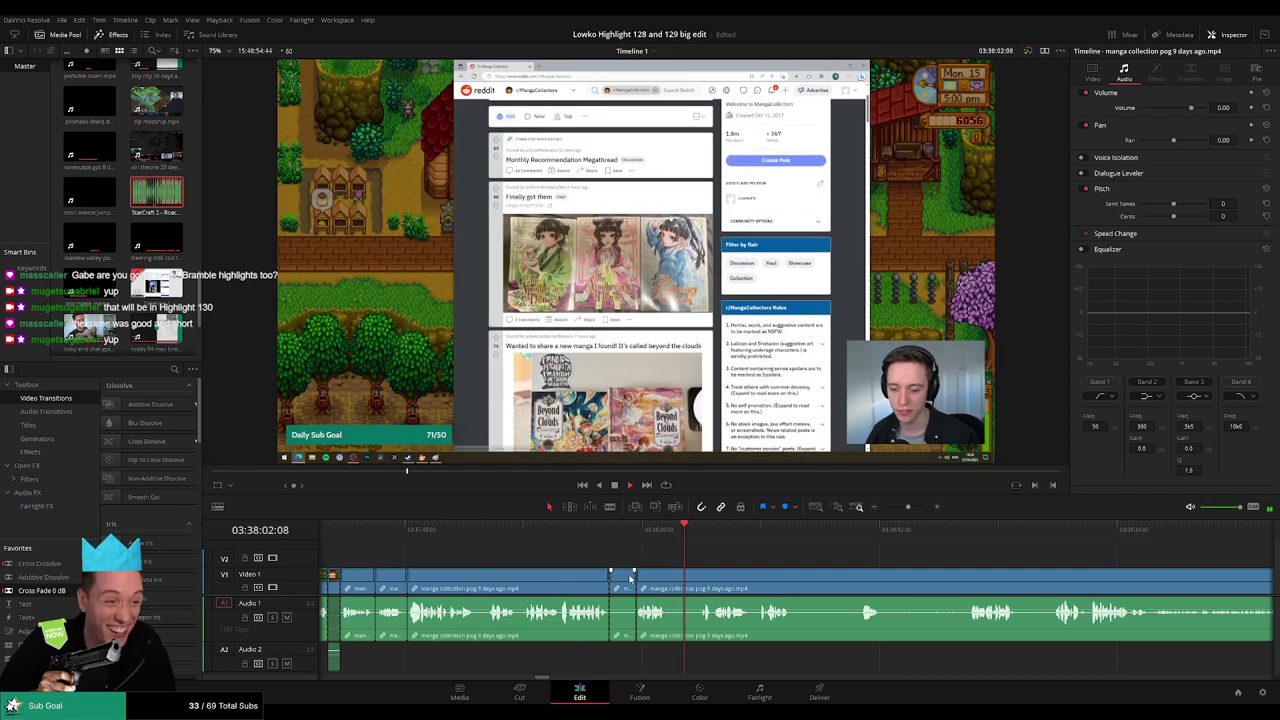
pyautogui.press('a')
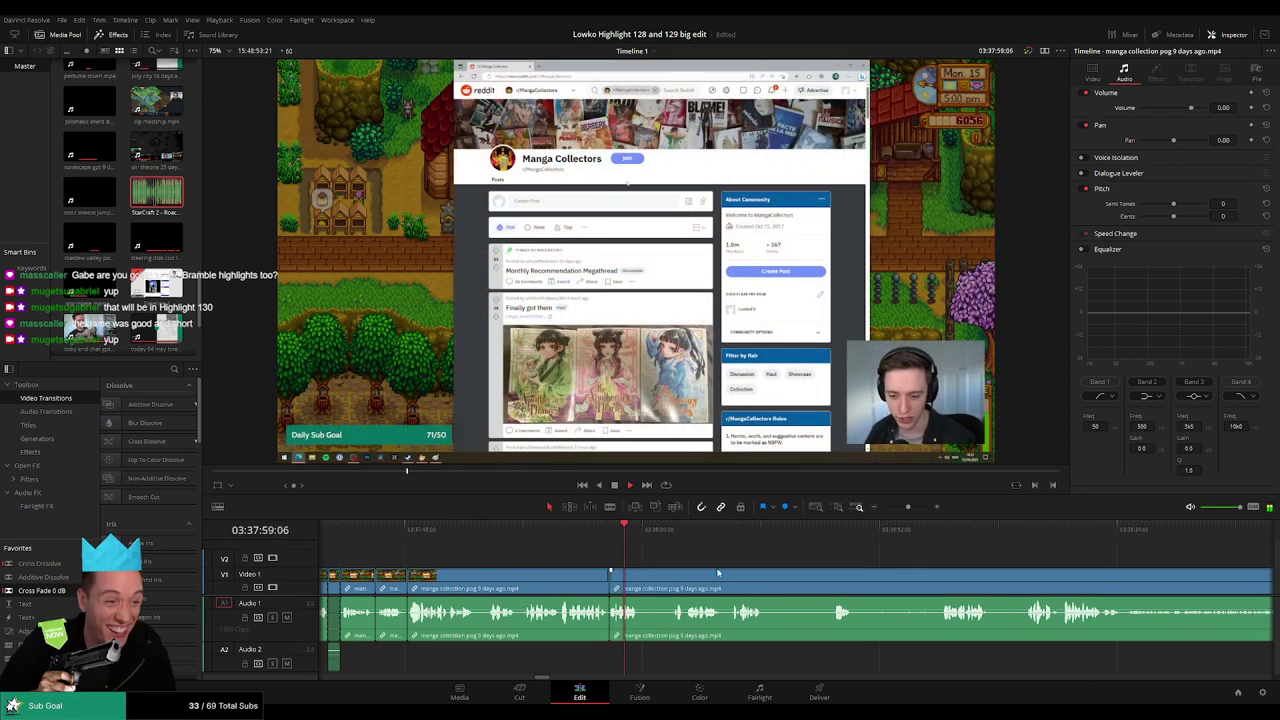
# - Cut the silent stretch between about 03:38:06 and 03:38:09:40 in the Manga Collectors browsing section and close the gap
pyautogui.hscroll(1, 718, 573)
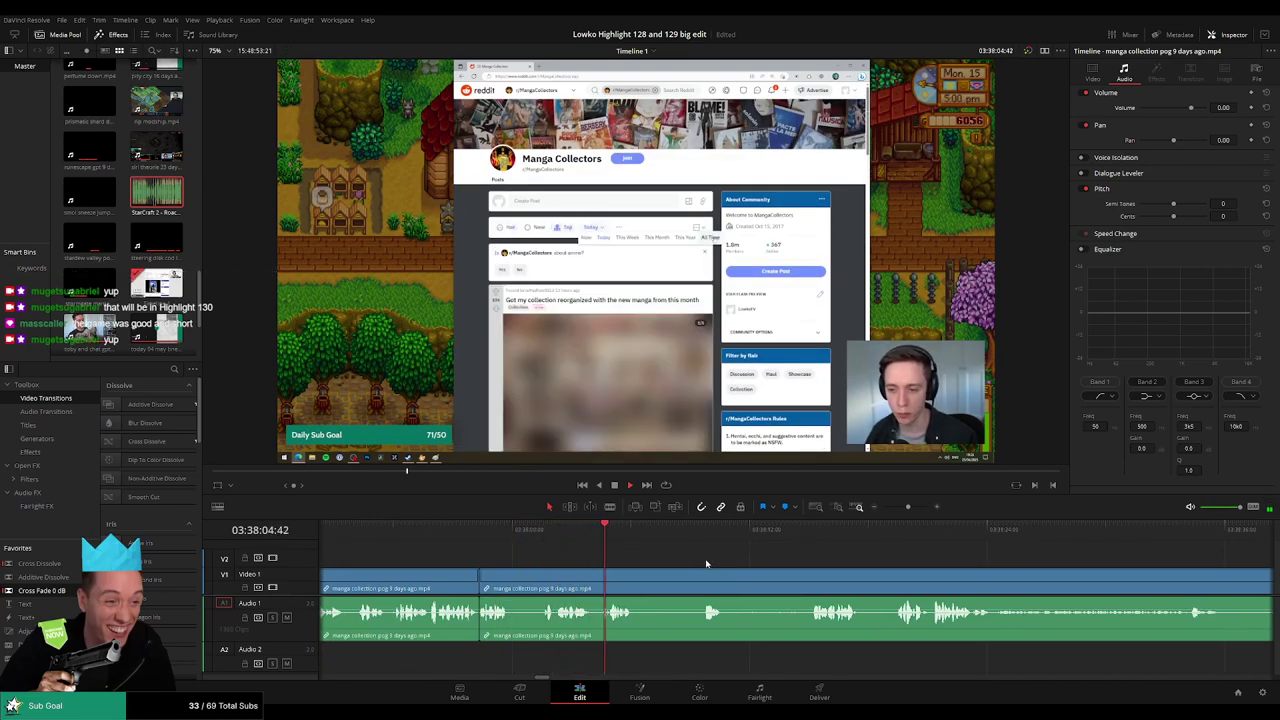
pyautogui.moveTo(706, 562); pyautogui.dragTo(570, 549)
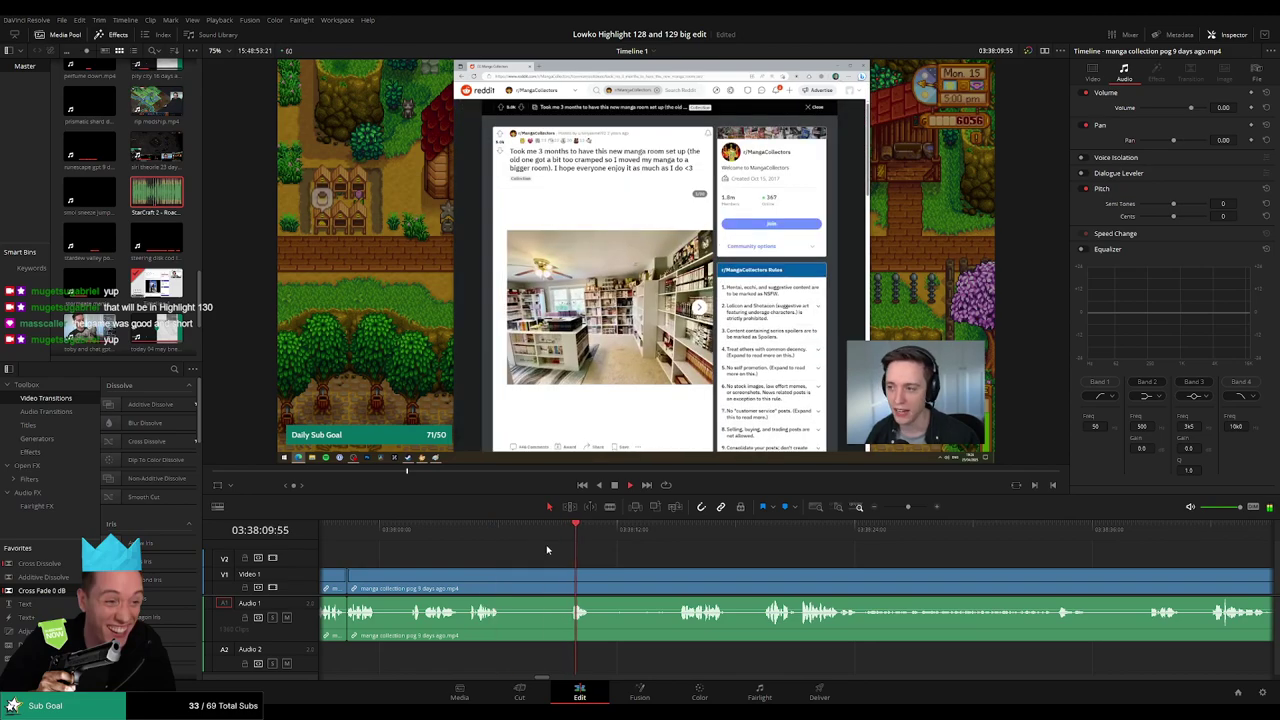
pyautogui.press('b')
pyautogui.click(501, 577)
pyautogui.click(569, 574)
pyautogui.press('a')
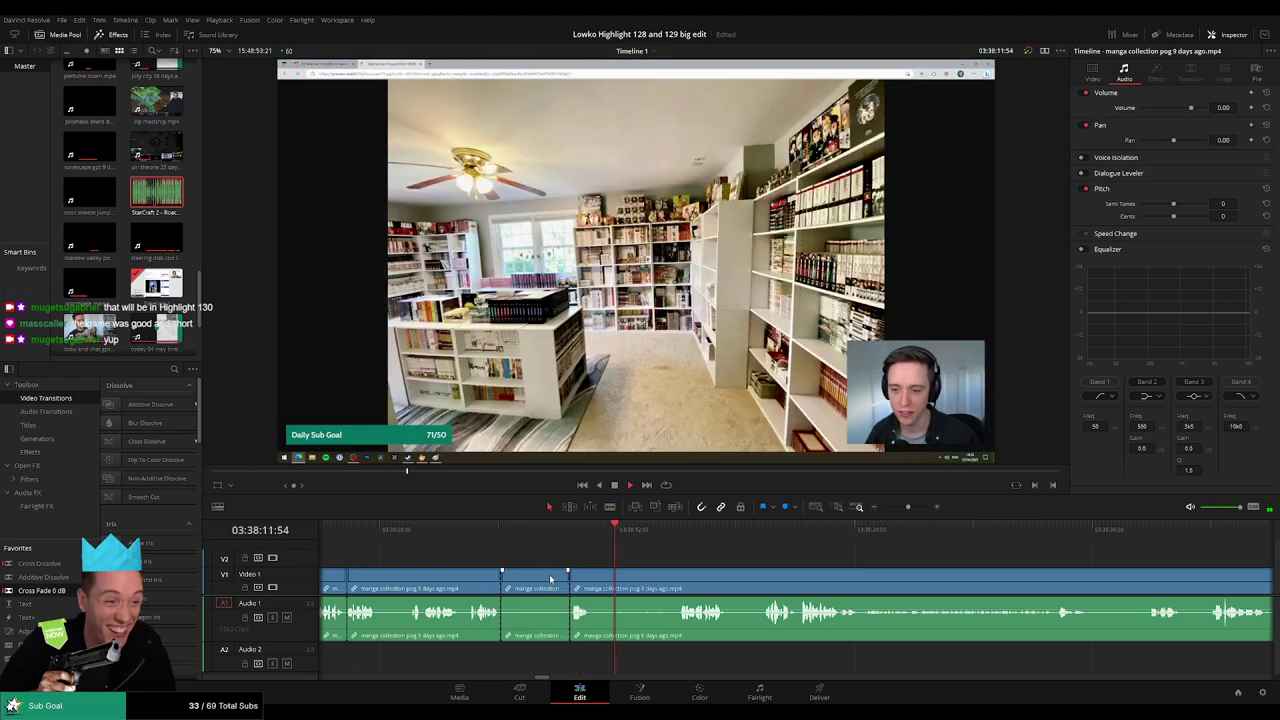
pyautogui.click(550, 579)
pyautogui.press('Delete')
pyautogui.press('Delete')
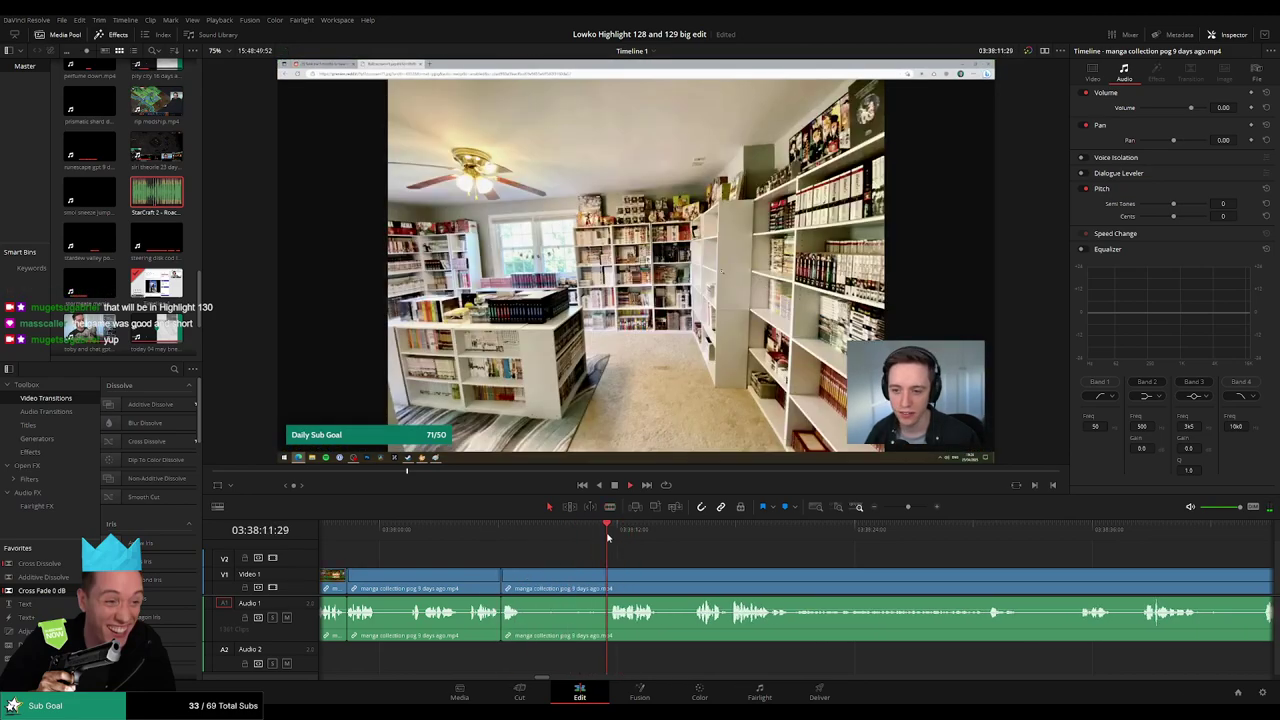
# - Cut the silence over the manga room photo between about 03:38:07 and 03:38:11:45 and close the gap
pyautogui.press('b')
pyautogui.click(519, 577)
pyautogui.click(612, 577)
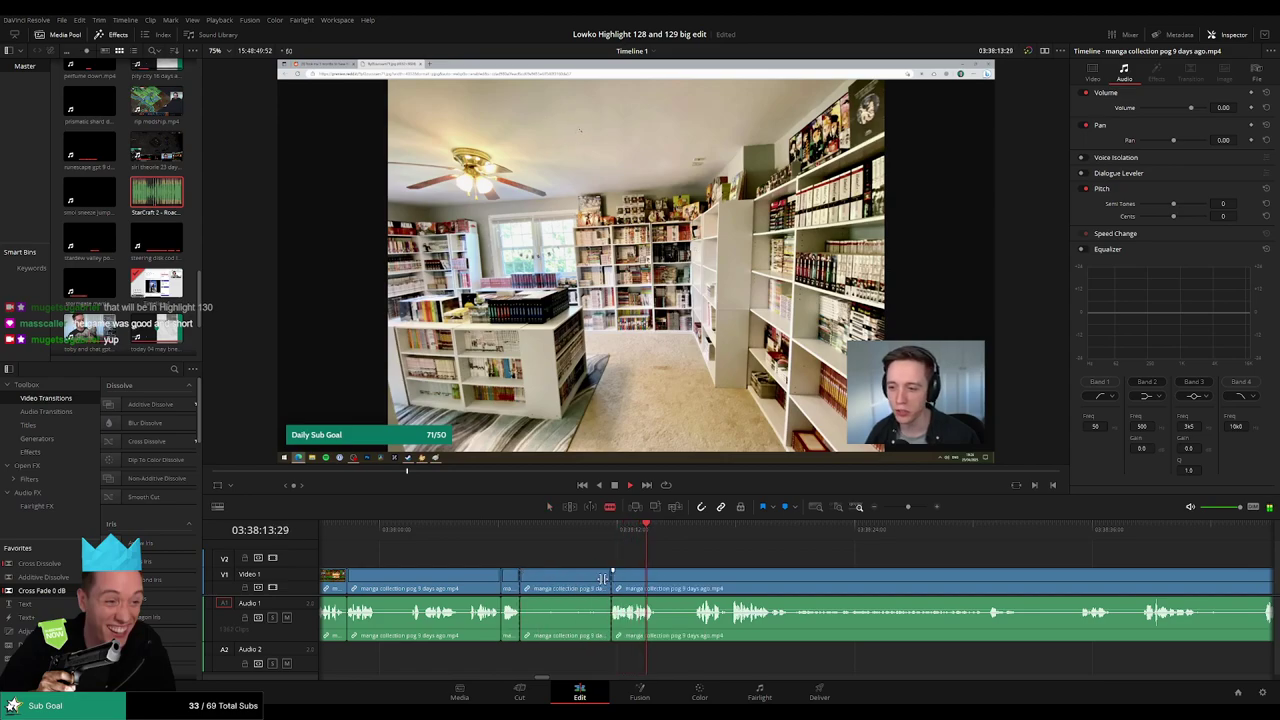
pyautogui.press('a')
pyautogui.click(598, 580)
pyautogui.press('Delete')
# - Cut the silent stretch between about 03:38:27:40 and 03:38:30:50 in the manga room section and close the gap
pyautogui.click(556, 529)
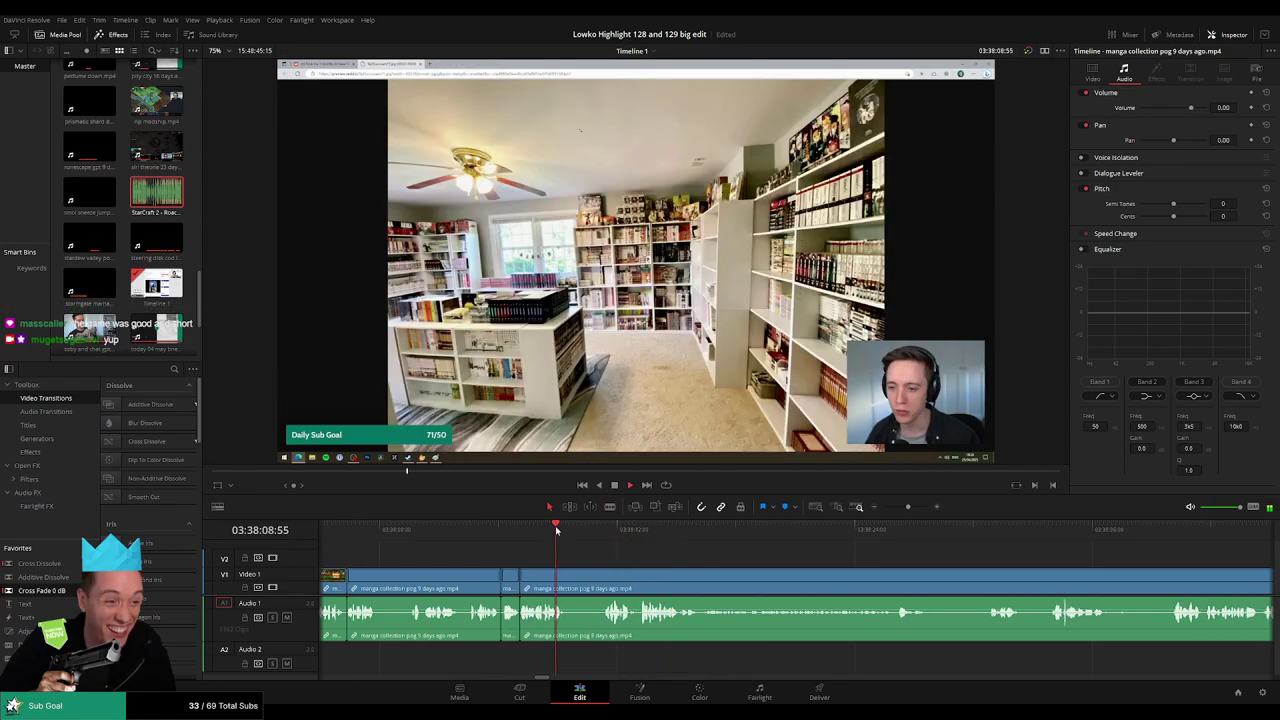
pyautogui.click(599, 531)
pyautogui.moveTo(732, 556); pyautogui.dragTo(569, 542)
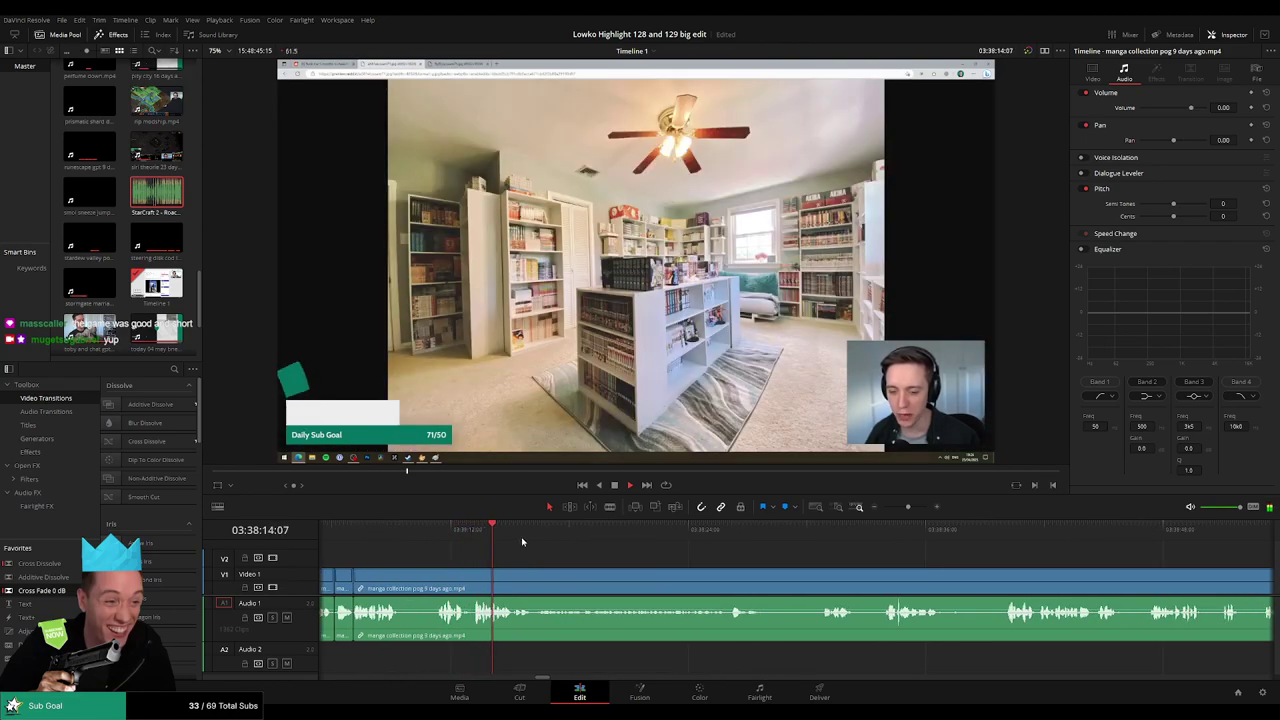
pyautogui.click(527, 535)
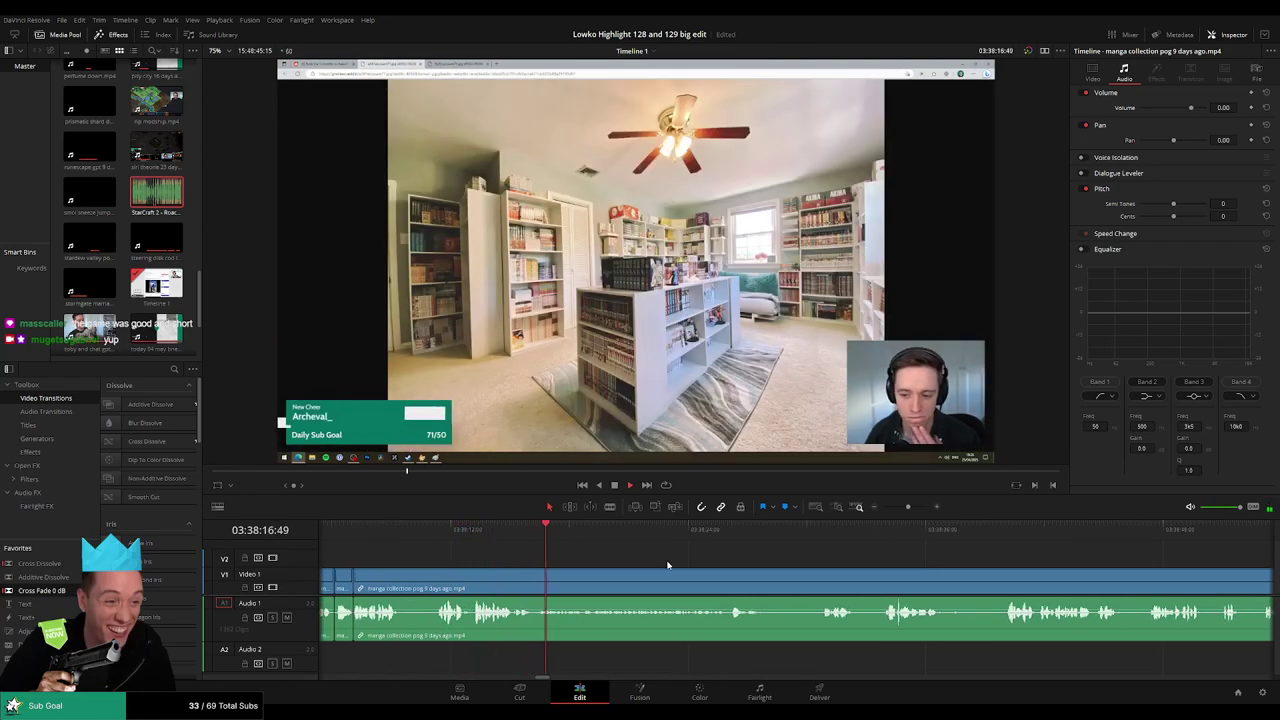
pyautogui.moveTo(666, 565); pyautogui.dragTo(596, 560)
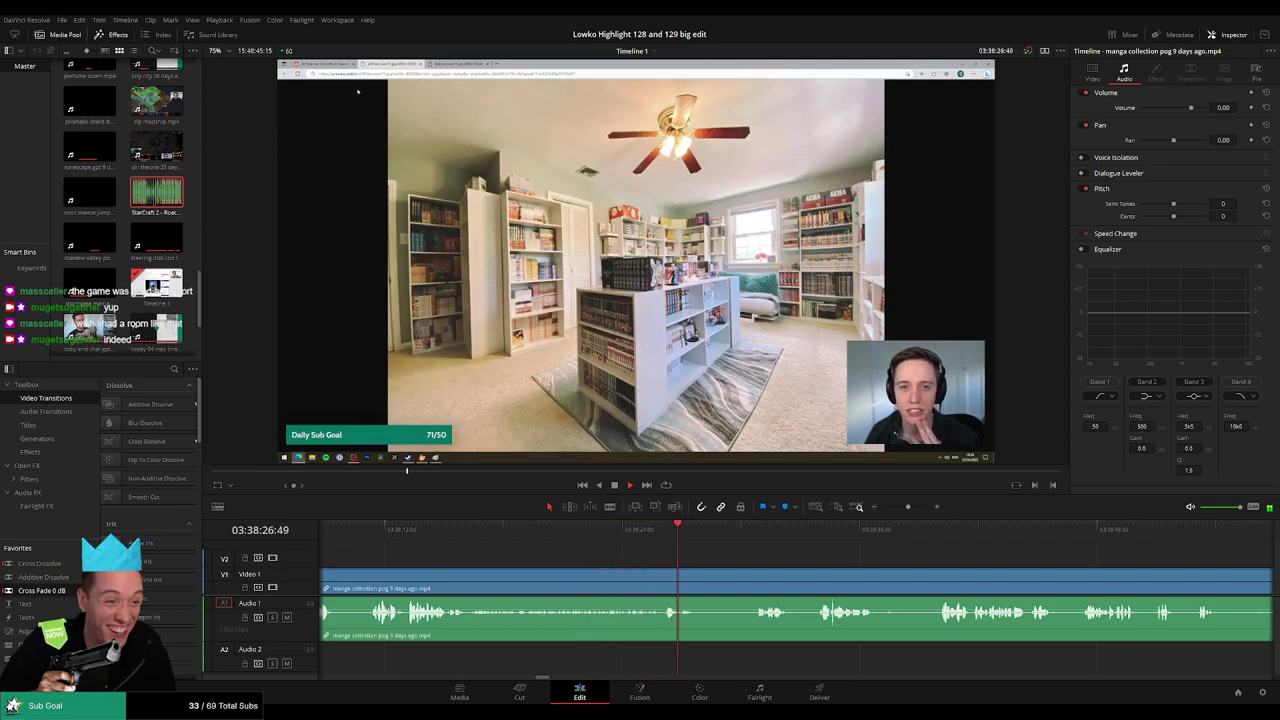
pyautogui.click(753, 534)
pyautogui.press('b')
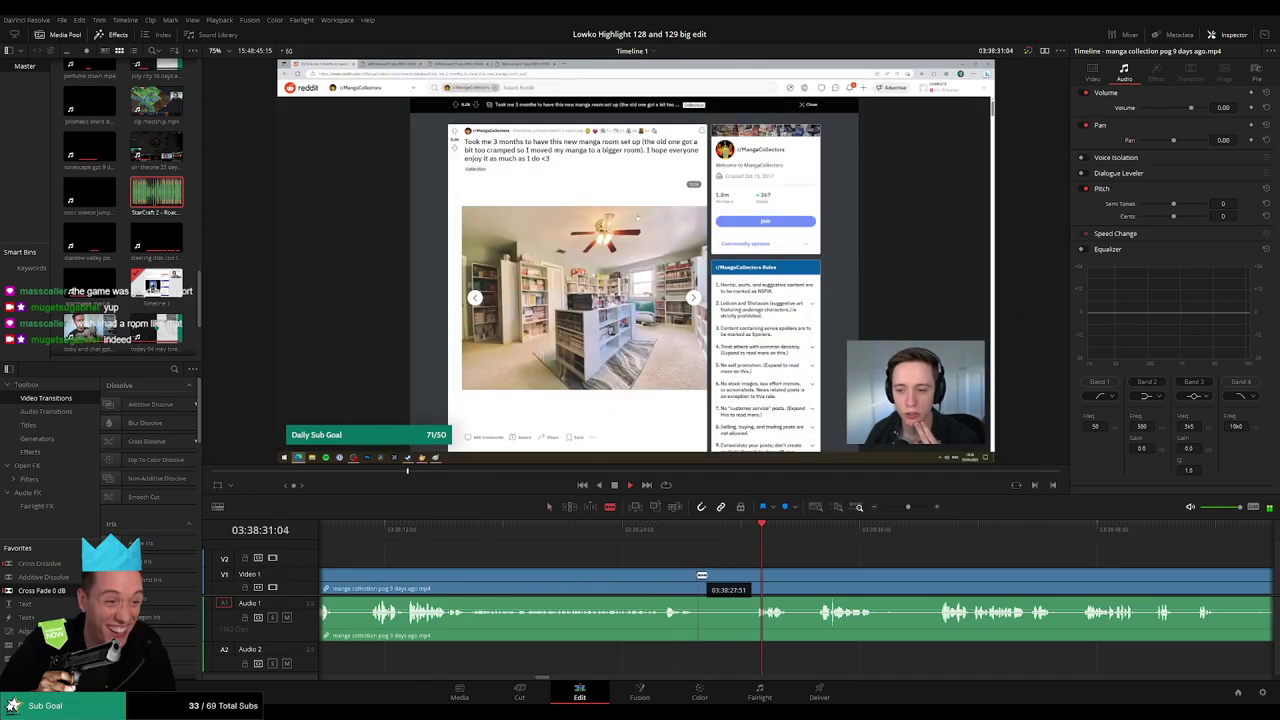
pyautogui.click(695, 573)
pyautogui.click(759, 573)
pyautogui.press('a')
pyautogui.click(729, 577)
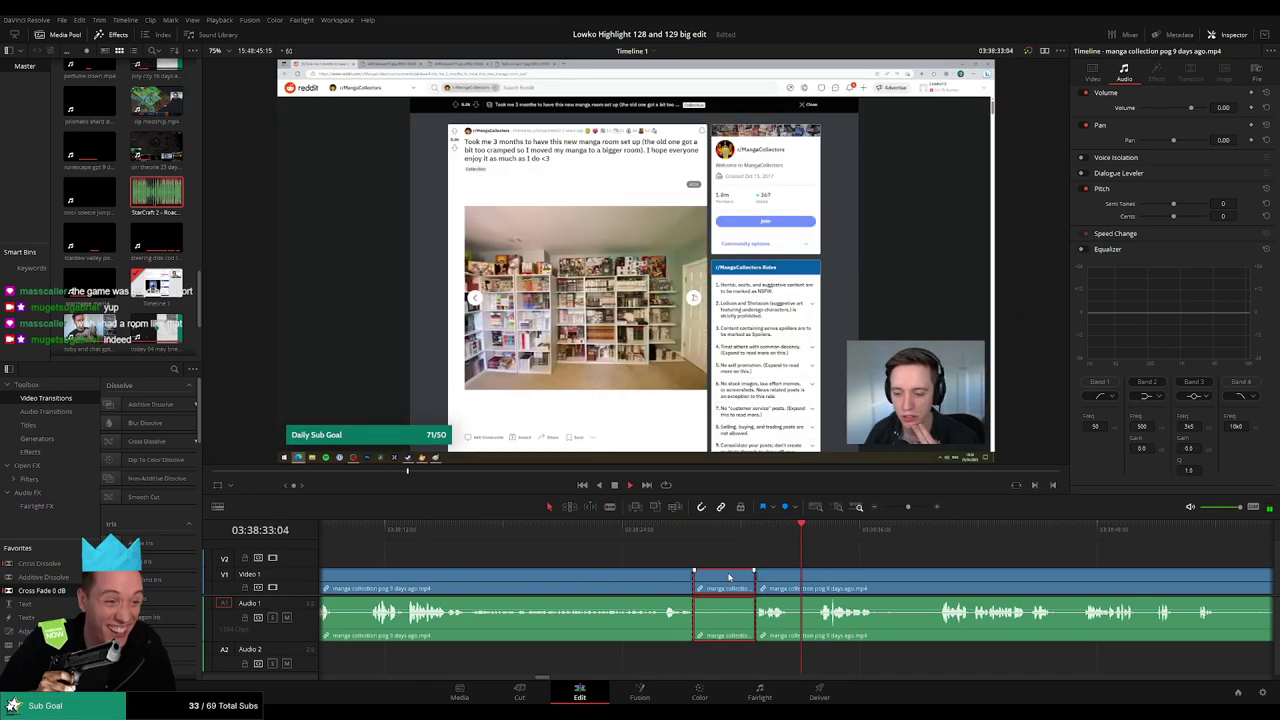
pyautogui.press('Delete')
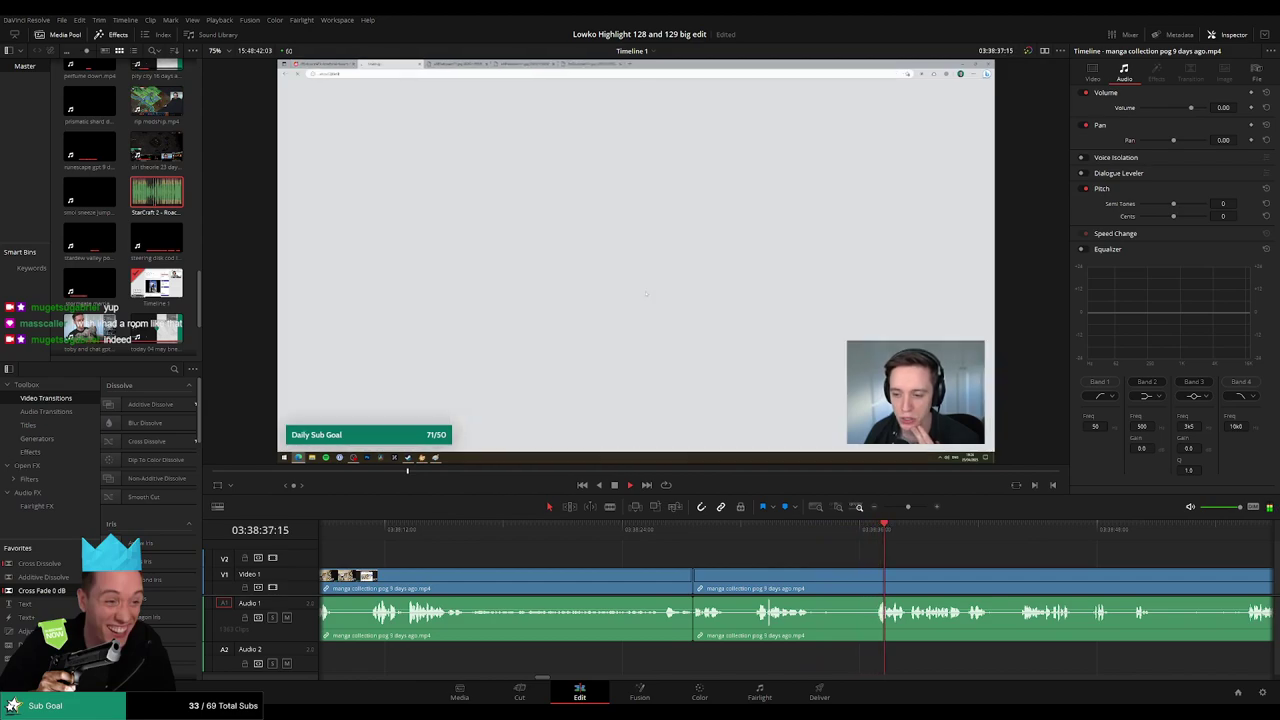
# - Cut the pause between about 03:38:42:30 and 03:38:44:10 over the bookshelf close-up and close the gap
pyautogui.hscroll(5, 685, 554)
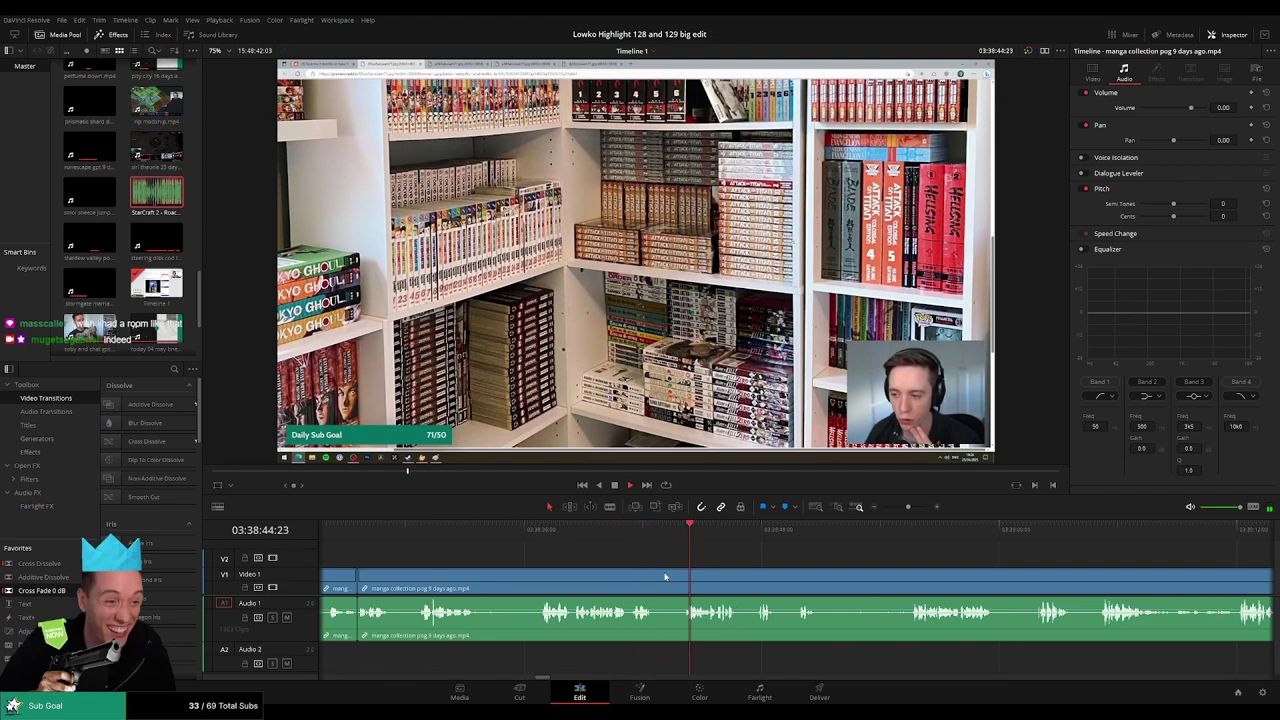
pyautogui.press('b')
pyautogui.click(652, 579)
pyautogui.click(685, 578)
pyautogui.press('a')
pyautogui.click(671, 584)
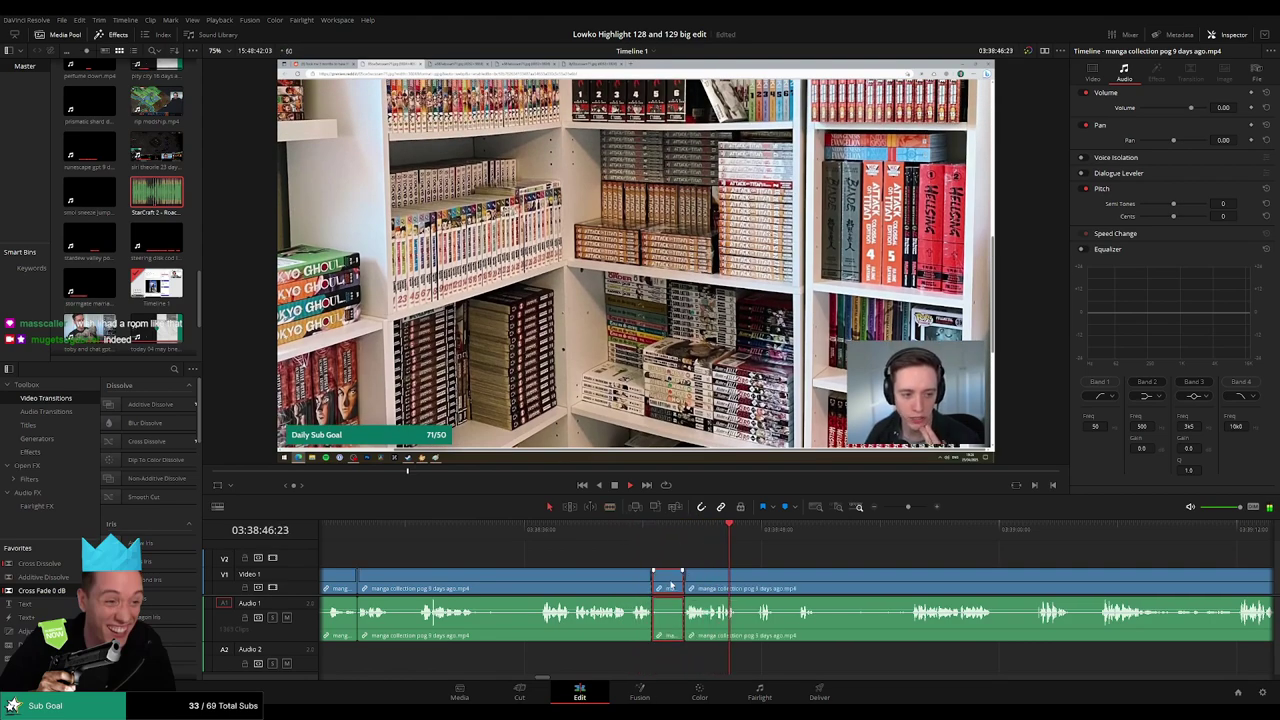
pyautogui.press('Delete')
# - Cut the silence between about 03:38:49:15 and 03:38:53:50 in the bookshelf section and close the gap
pyautogui.moveTo(789, 572); pyautogui.dragTo(560, 557)
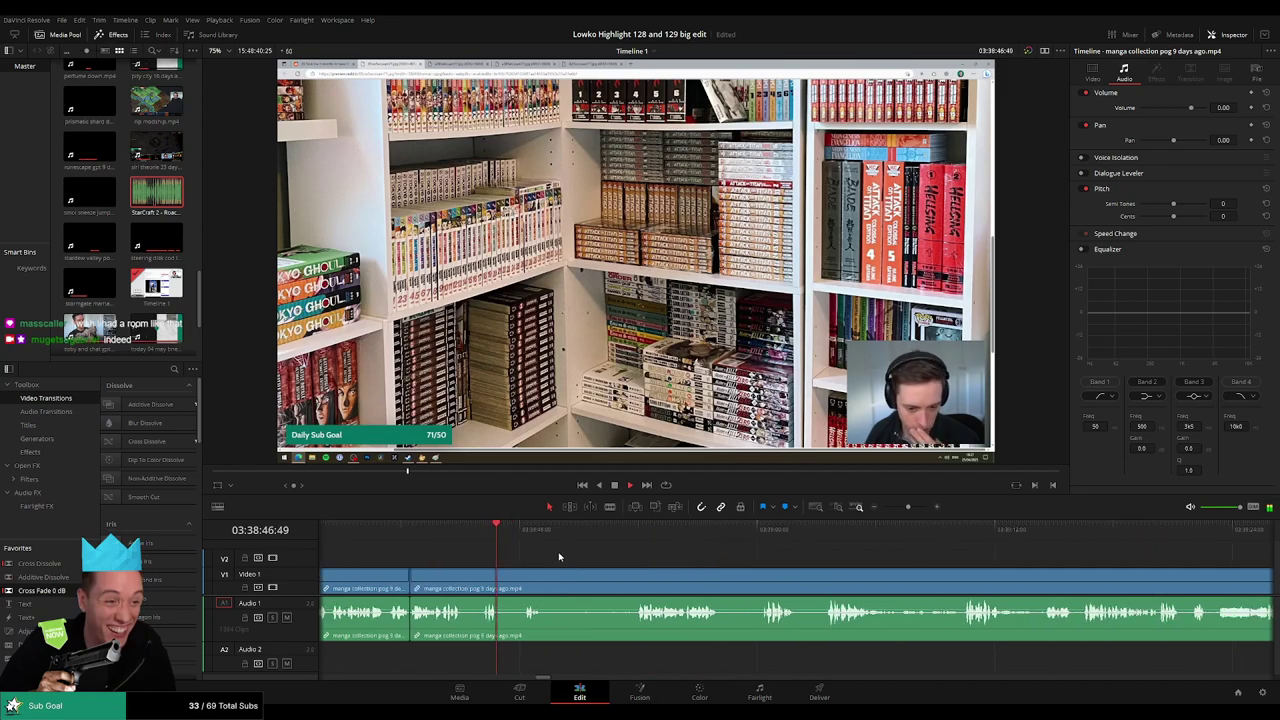
pyautogui.hscroll(1, 540, 570)
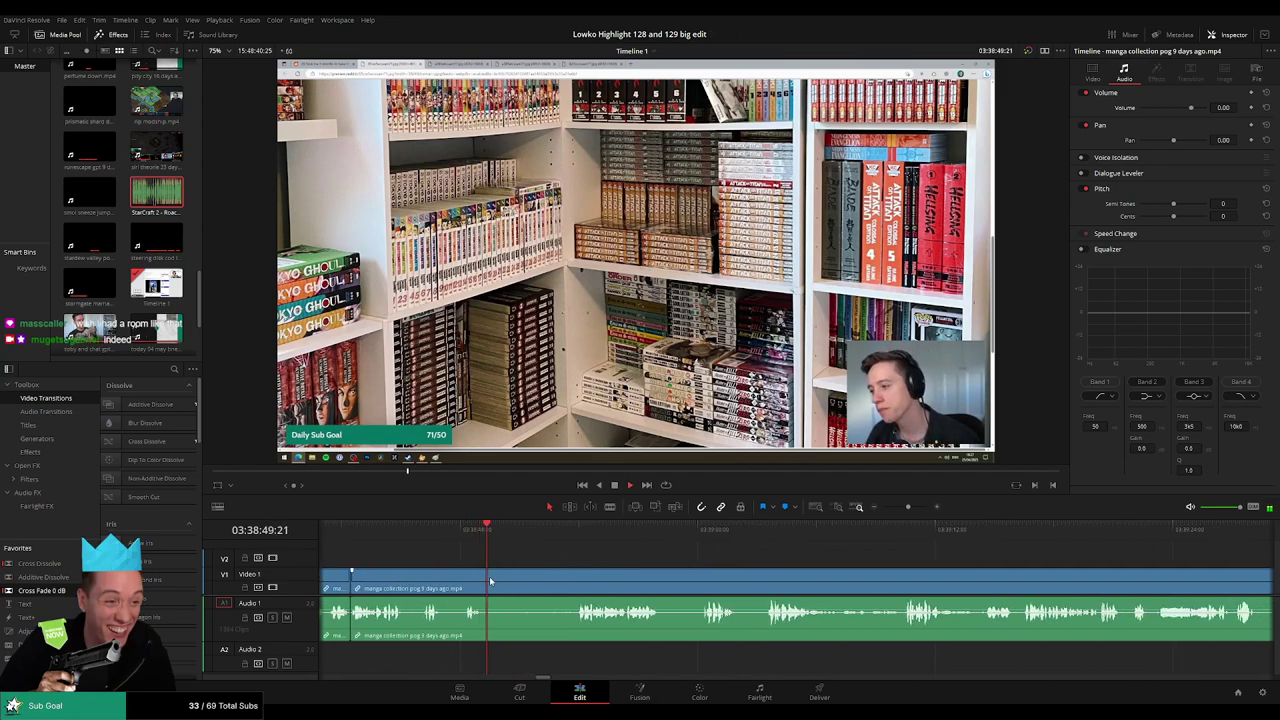
pyautogui.press('b')
pyautogui.click(488, 581)
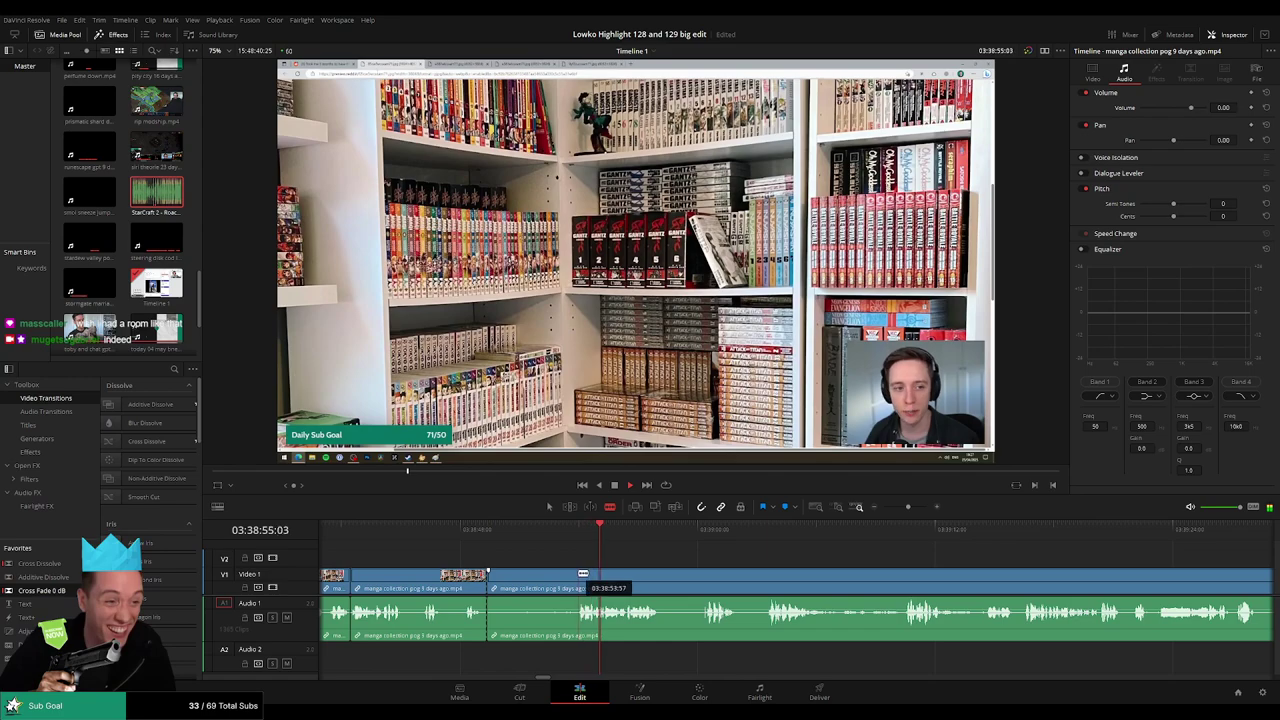
pyautogui.click(577, 580)
pyautogui.press('a')
pyautogui.click(541, 585)
pyautogui.press('Delete')
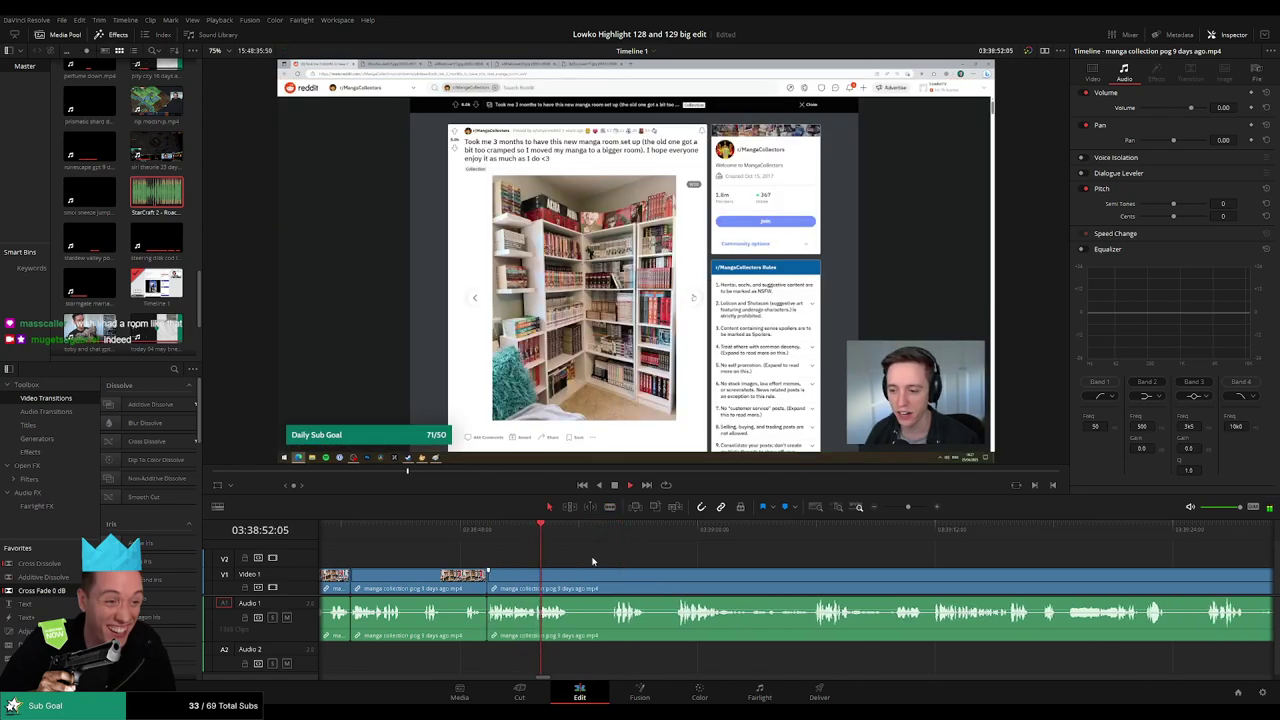
# - Cut the quiet stretch between about 03:38:53:30 and 03:38:55:50 in the manga room photo browsing and close the gap
pyautogui.hscroll(1, 519, 550)
pyautogui.press('b')
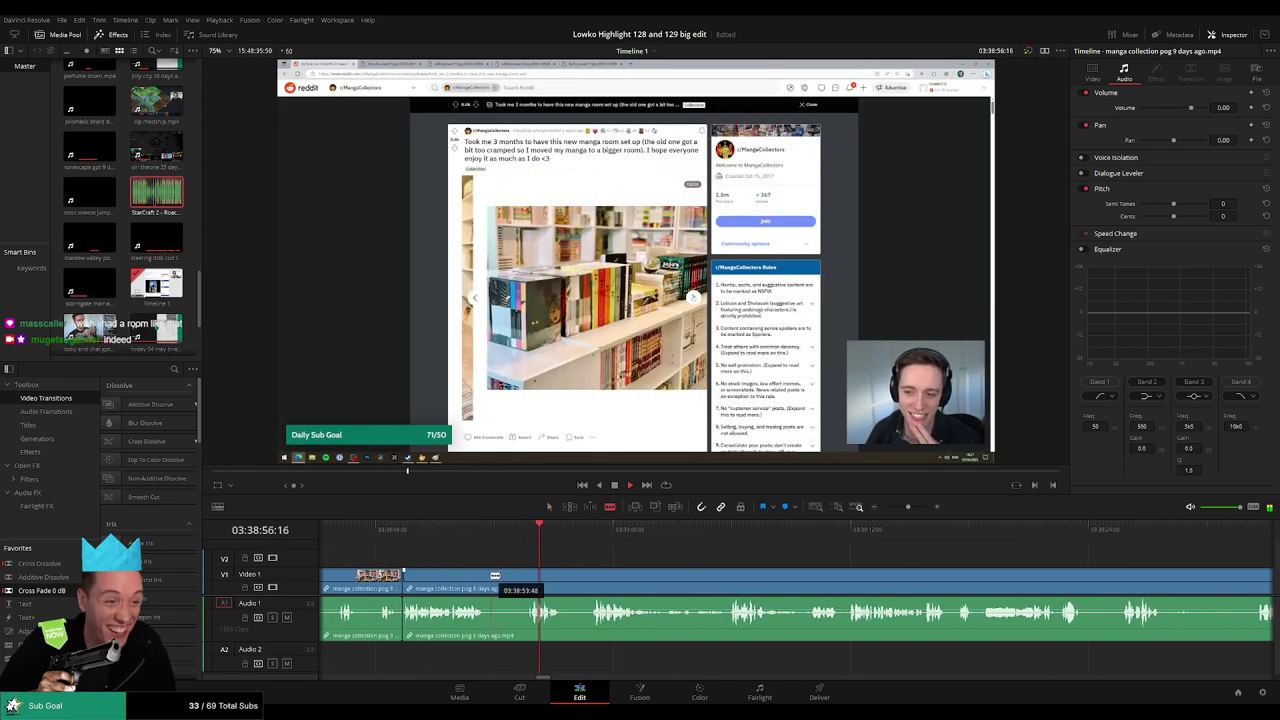
pyautogui.click(486, 575)
pyautogui.scroll(-1, 551, 571)
pyautogui.hotkey('ctrl', 'z')
pyautogui.scroll(1, 748, 572)
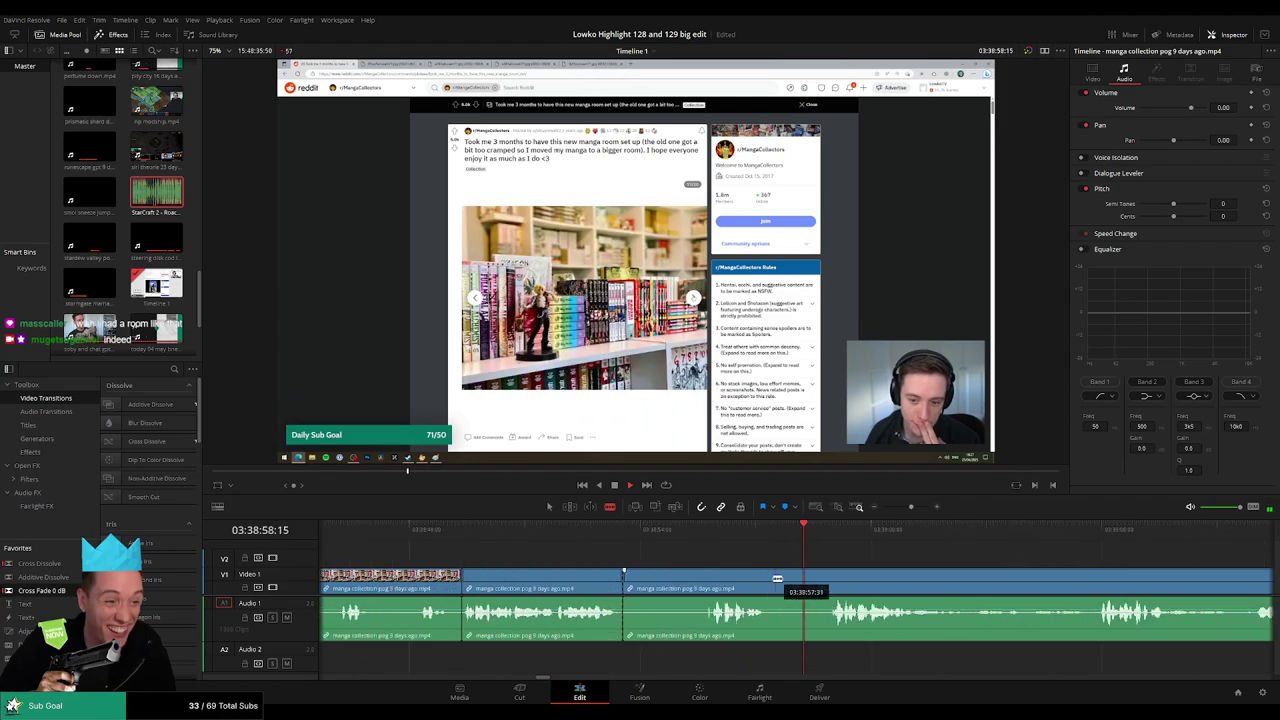
pyautogui.click(714, 580)
pyautogui.press('a')
pyautogui.click(695, 586)
pyautogui.press('Delete')
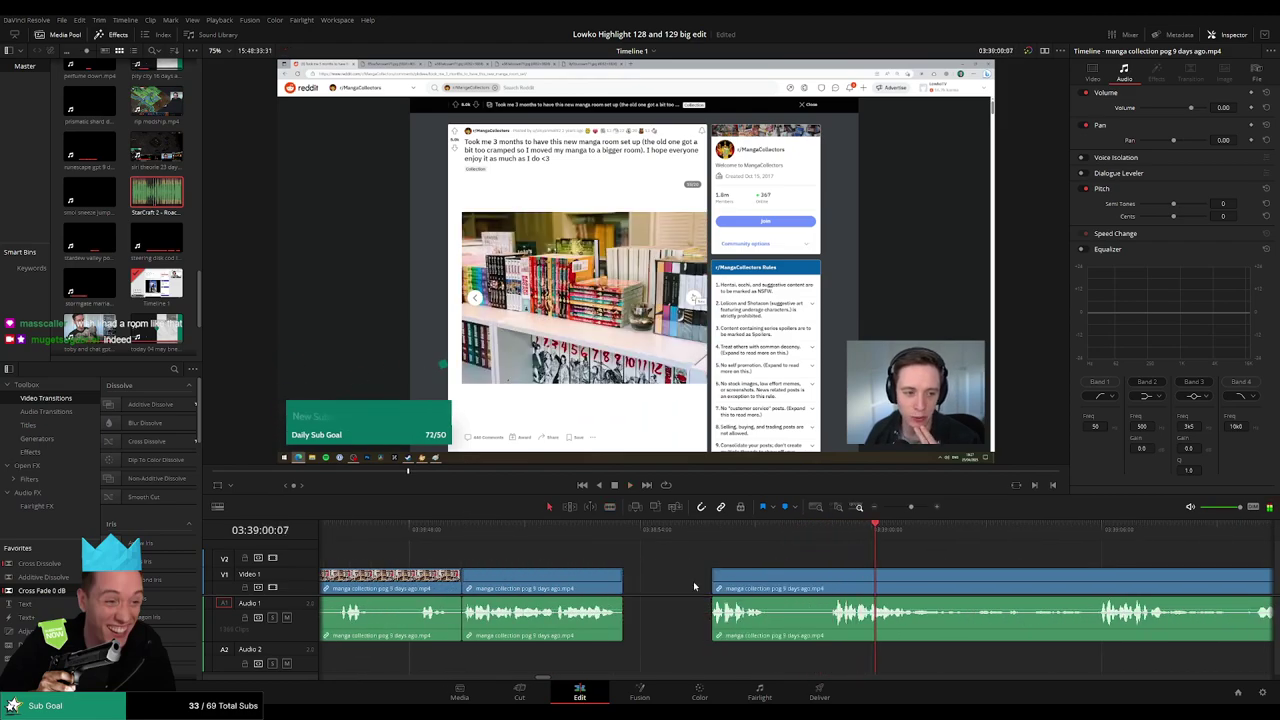
# - Cut the pause between about 03:39:21:15 and 03:39:23:20 over the Naruto shelf photo and close the gap
pyautogui.moveTo(910, 573); pyautogui.dragTo(673, 567)
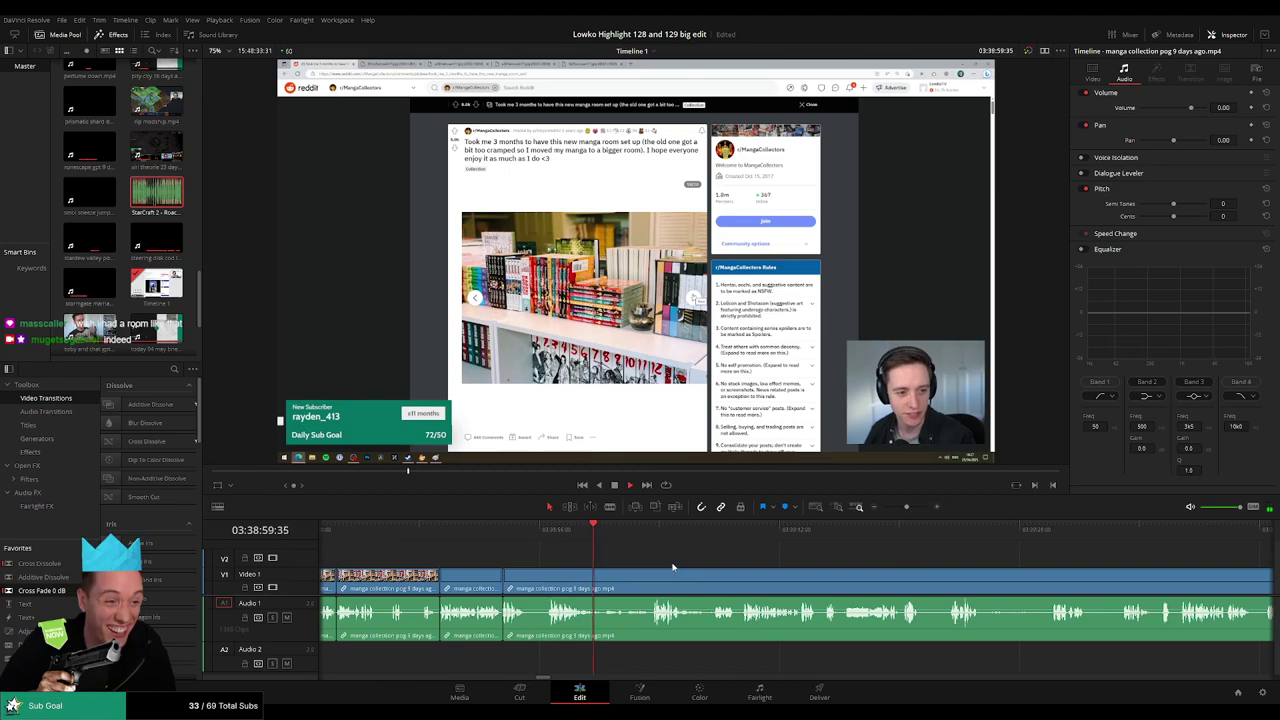
pyautogui.hscroll(1, 640, 563)
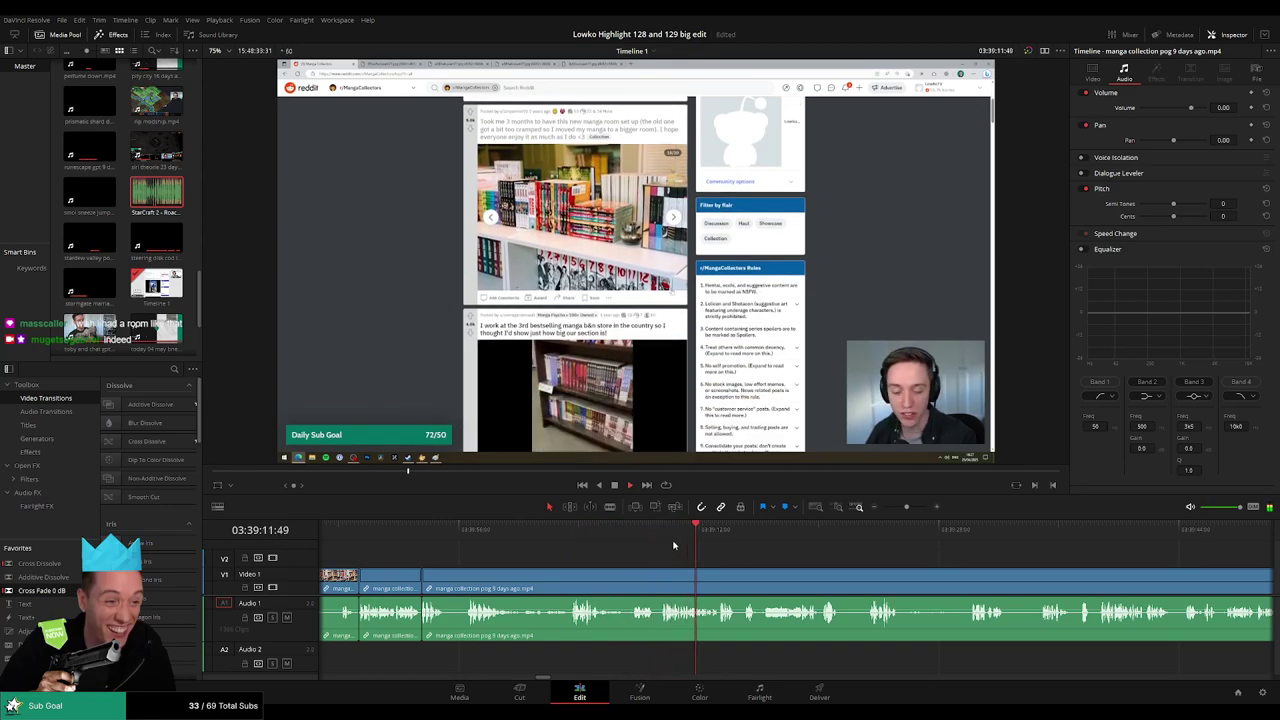
pyautogui.moveTo(785, 566); pyautogui.dragTo(637, 558)
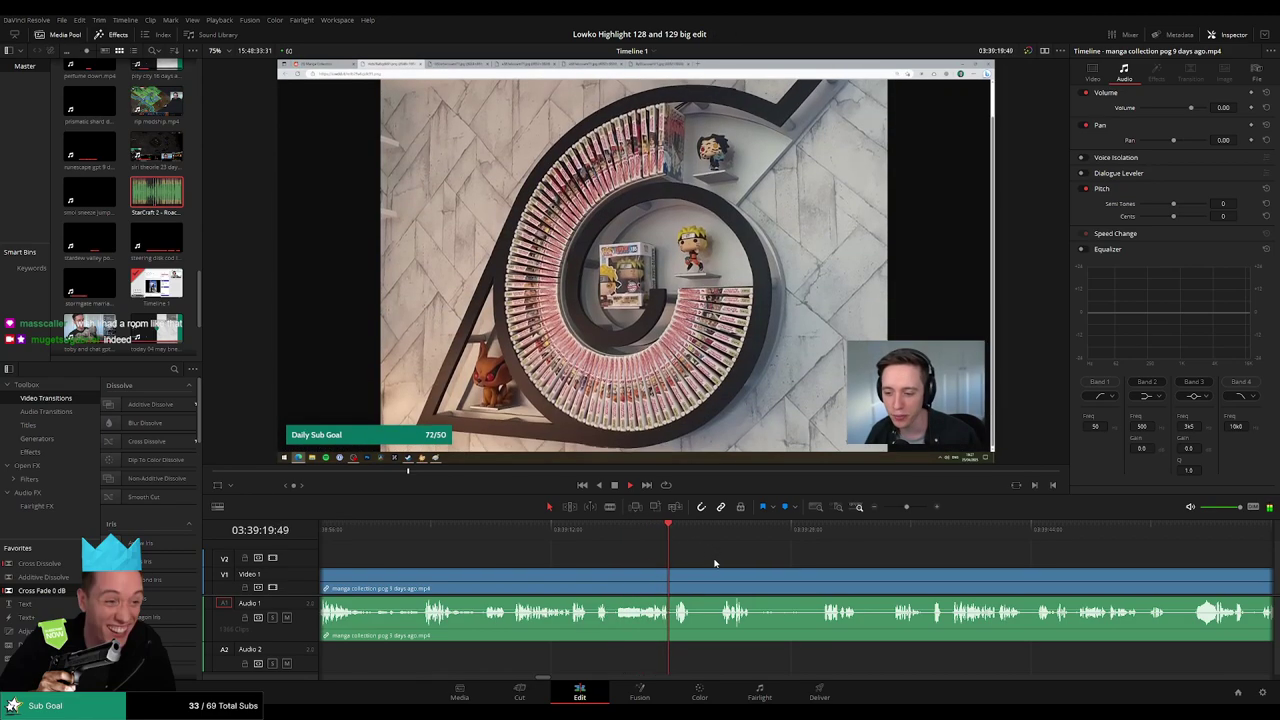
pyautogui.moveTo(714, 563); pyautogui.dragTo(592, 550)
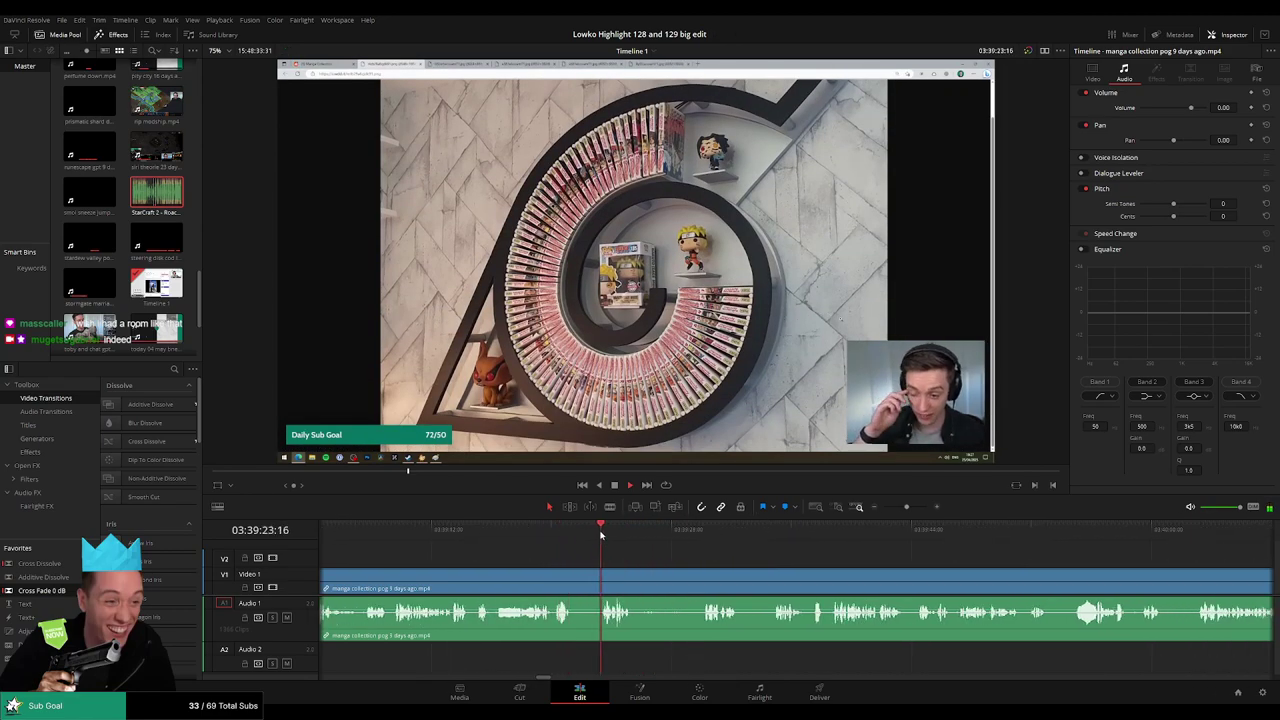
pyautogui.press('b')
pyautogui.click(571, 584)
pyautogui.click(602, 584)
pyautogui.press('a')
pyautogui.click(588, 588)
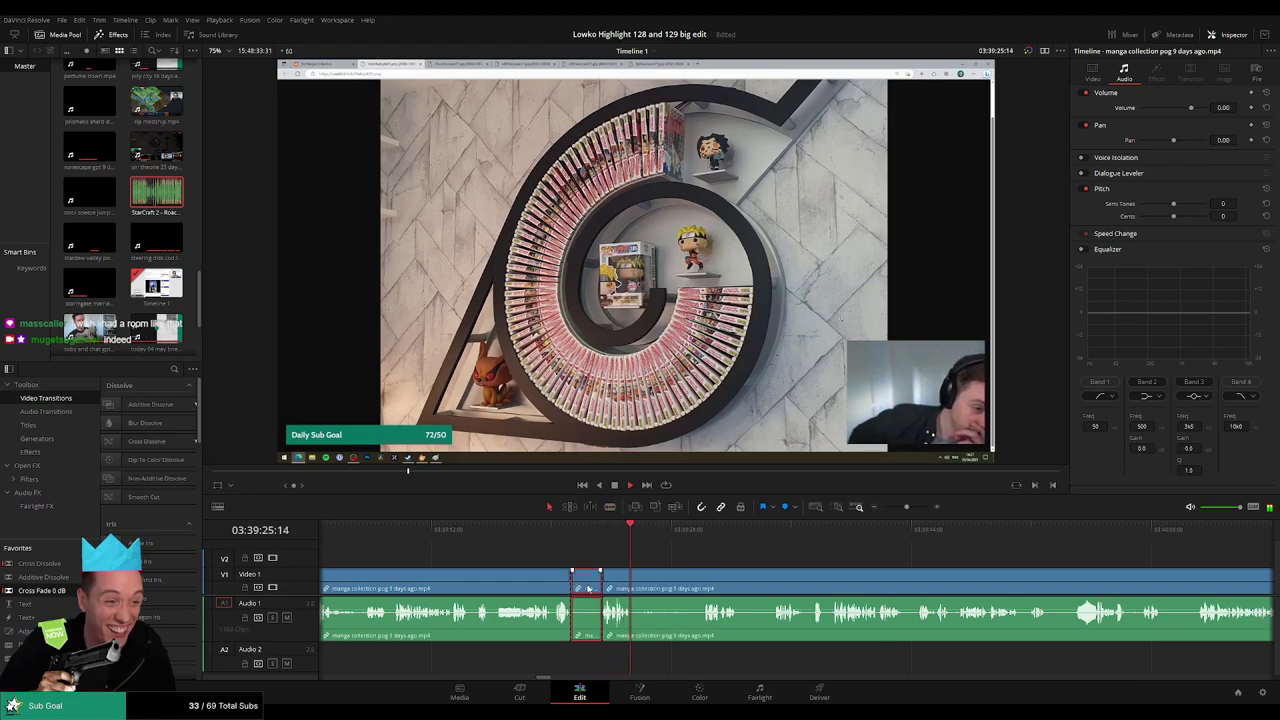
pyautogui.press('Delete')
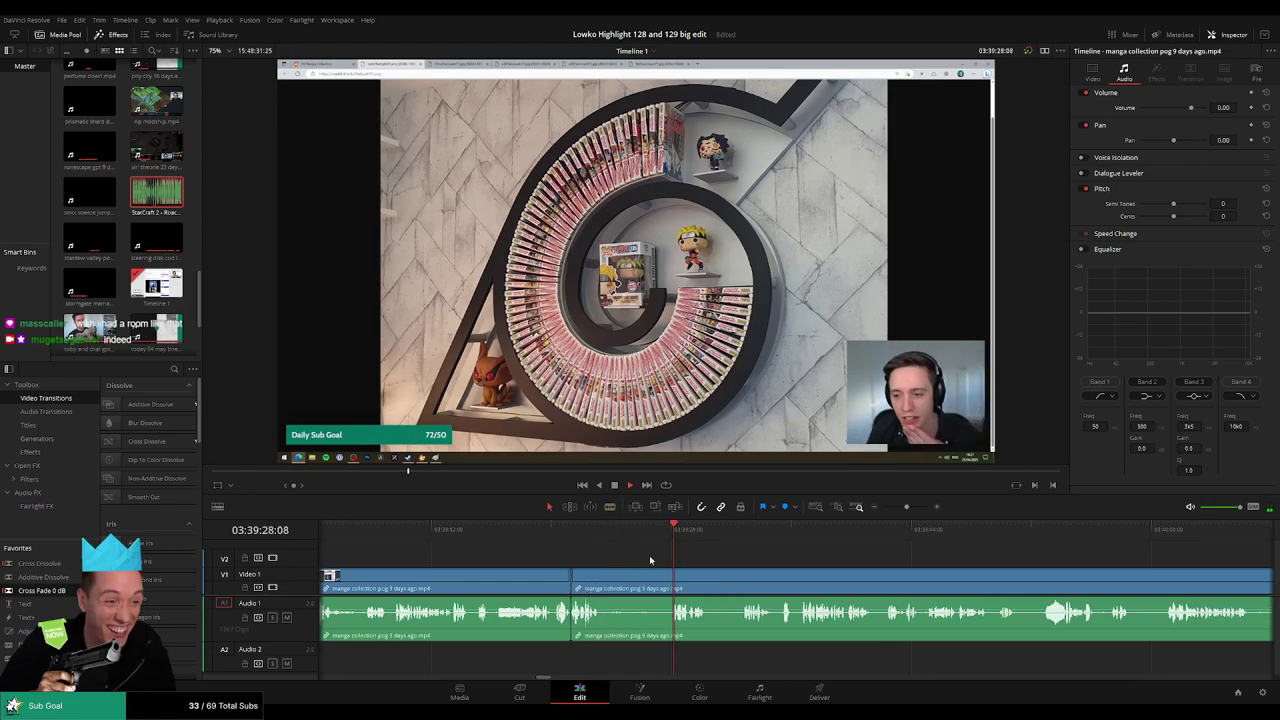
# - Cut the silence between about 03:39:23:16 and 03:39:28:00 over the Naruto shelf photo and close the gap
pyautogui.press('b')
pyautogui.click(601, 584)
pyautogui.click(671, 584)
pyautogui.press('a')
pyautogui.click(649, 586)
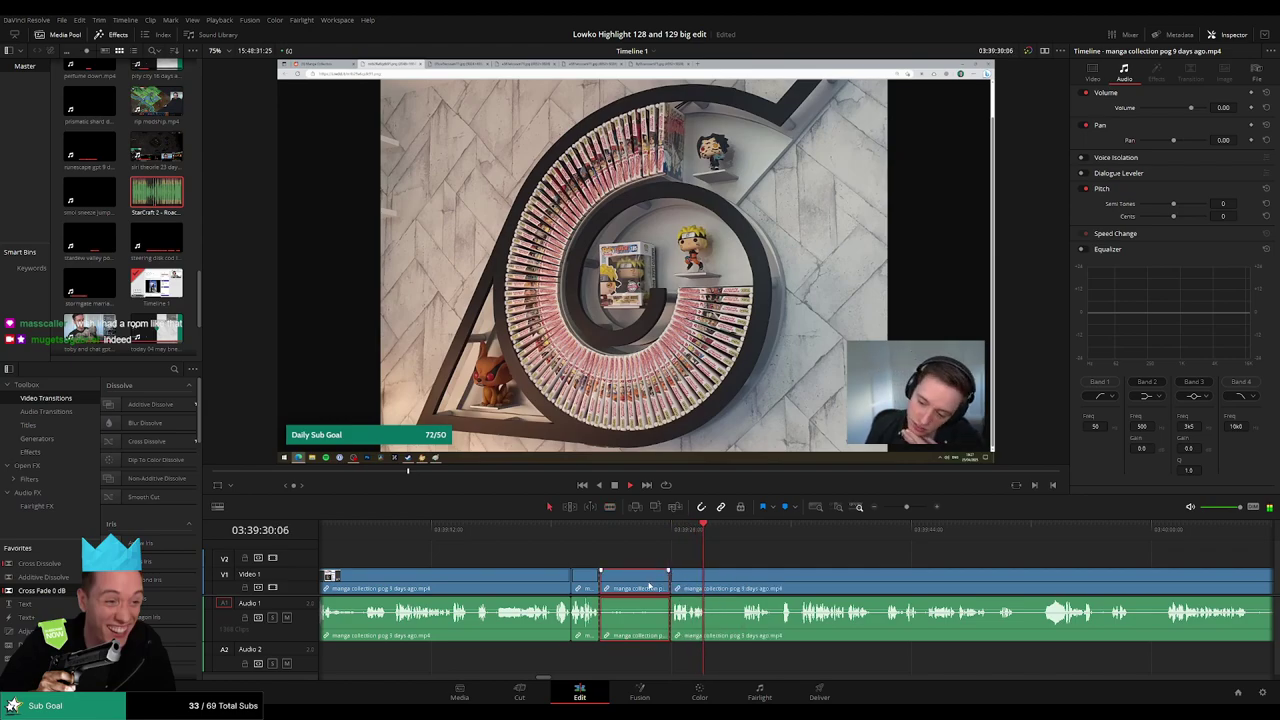
pyautogui.press('Delete')
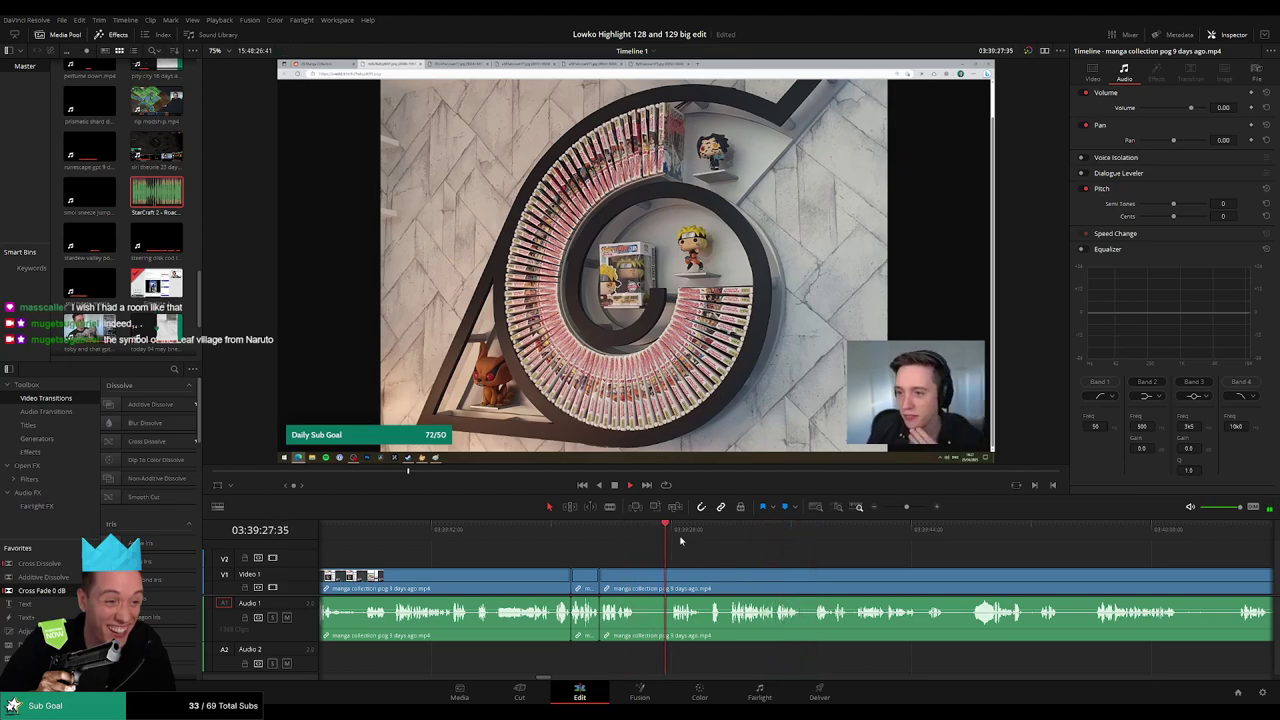
# - Isolate the word in the Naruto shelf speech by splitting the clip at about 03:39:28:42 and 03:39:29:02
pyautogui.scroll(4, 700, 549)
pyautogui.click(757, 526)
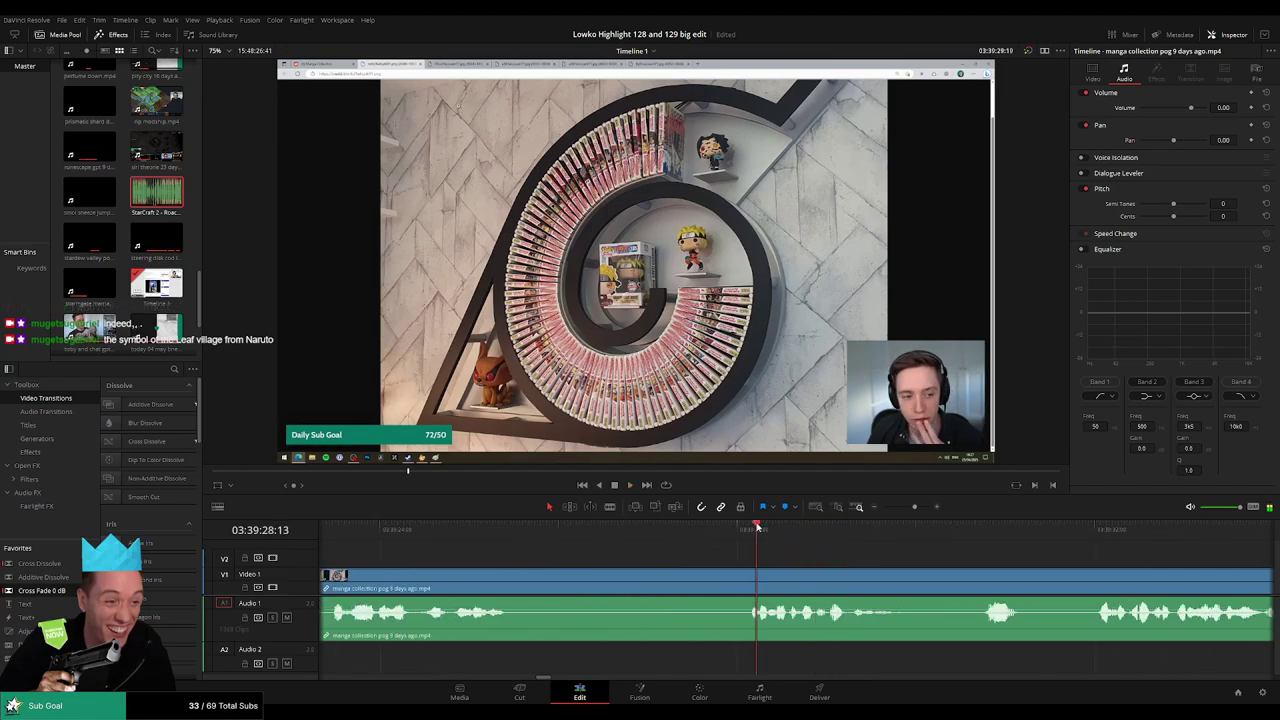
pyautogui.press('space')
pyautogui.moveTo(790, 535); pyautogui.dragTo(801, 541)
pyautogui.press('b')
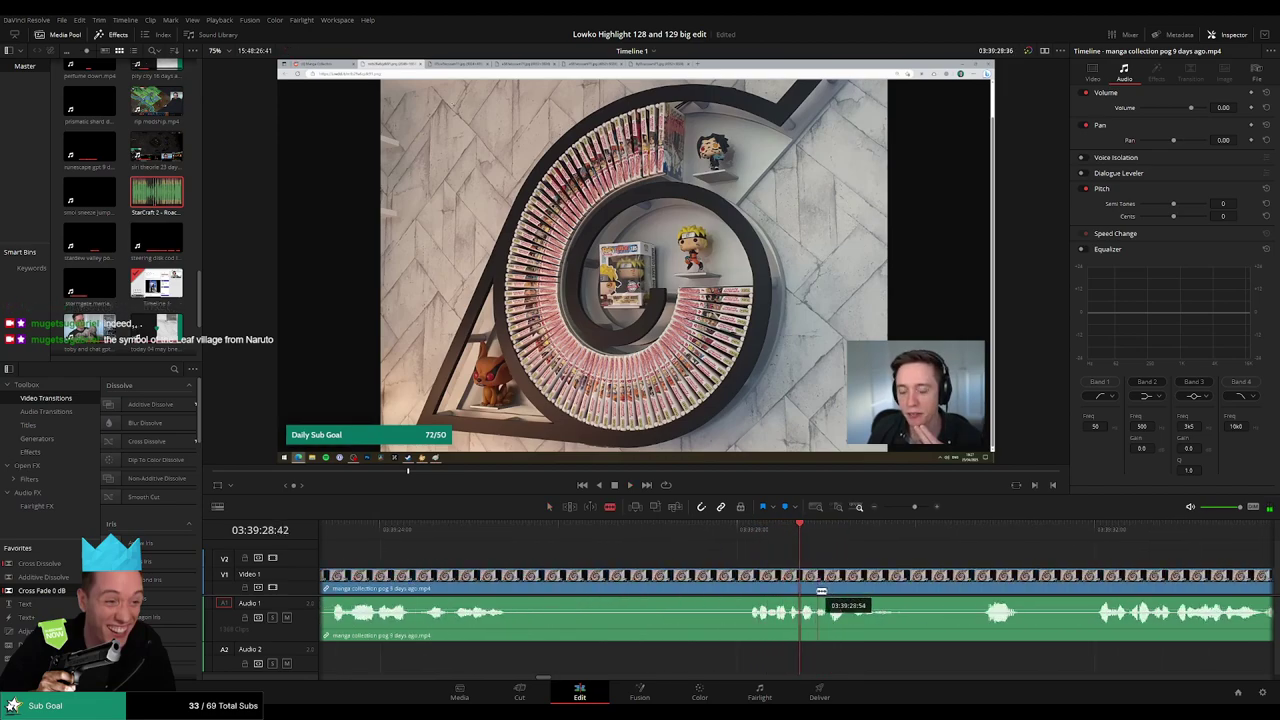
pyautogui.click(820, 592)
pyautogui.press('space')
pyautogui.press('space')
pyautogui.click(830, 588)
# - Disable only the audio of the isolated piece at about 03:39:28:42 and play back the result
pyautogui.press('a')
pyautogui.keyDown('alt'); pyautogui.click(816, 618); pyautogui.keyUp('alt')
pyautogui.press('d')
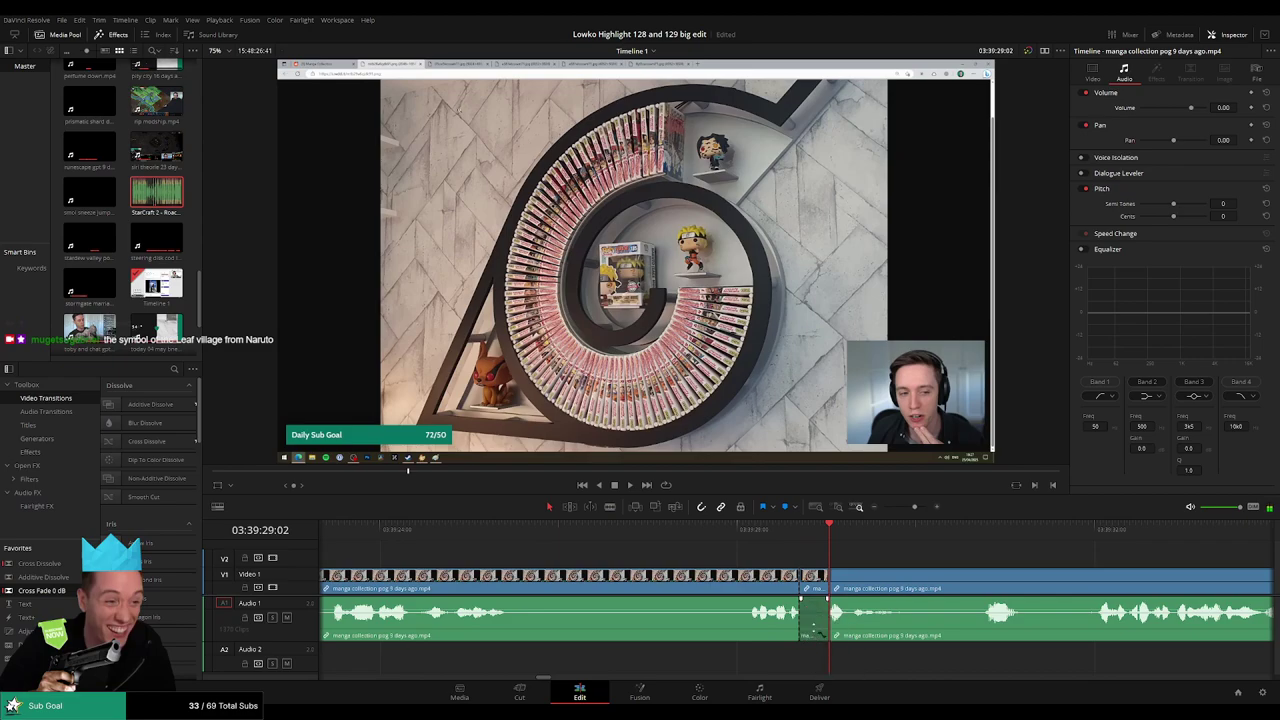
pyautogui.click(783, 540)
pyautogui.press('space')
pyautogui.press('space')
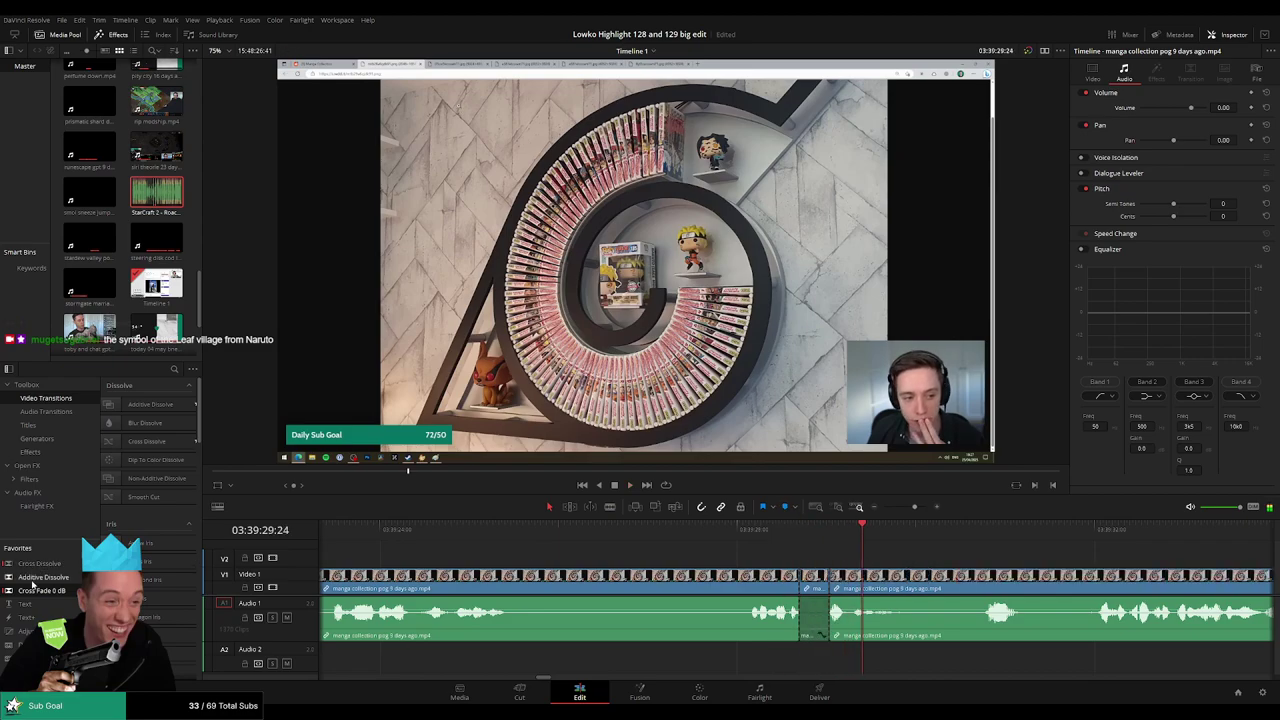
# - Add the StarCraft 2 Roach Quotes sound on Audio 2 beneath the muted word and set its volume to about -27
pyautogui.moveTo(722, 505); pyautogui.dragTo(779, 665)
pyautogui.moveTo(780, 664); pyautogui.dragTo(828, 664)
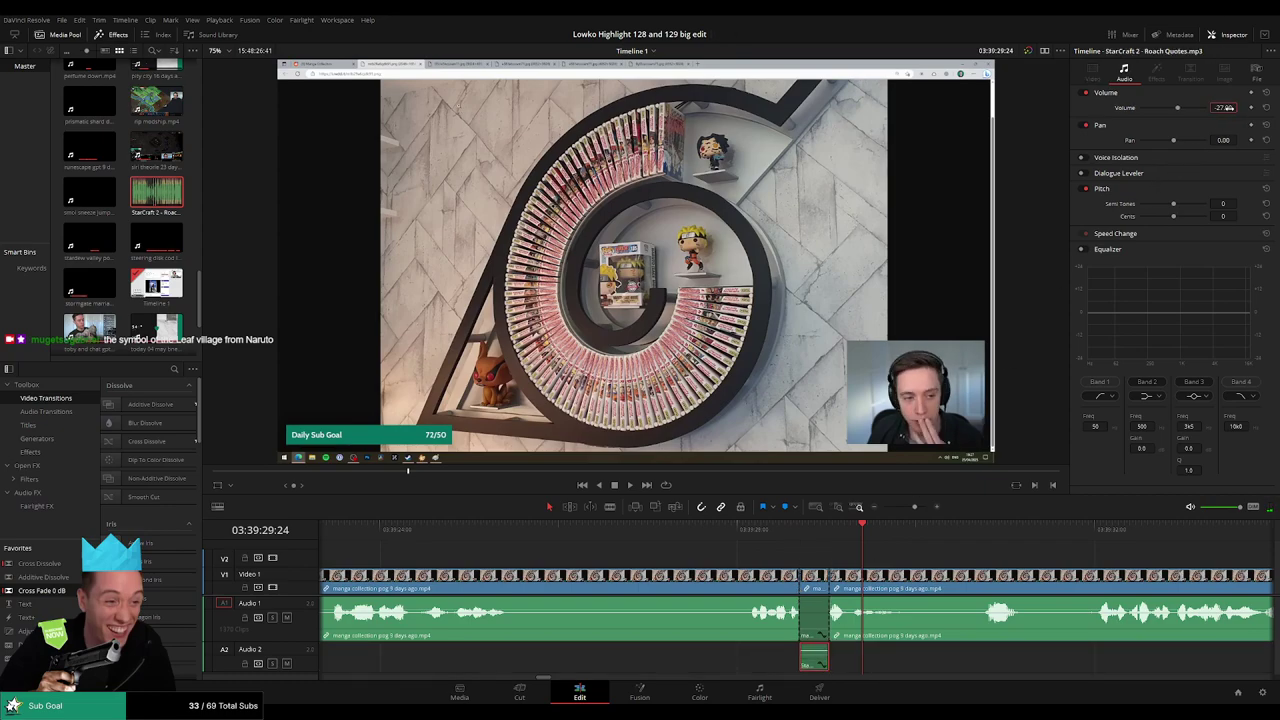
pyautogui.moveTo(788, 533); pyautogui.dragTo(951, 533)
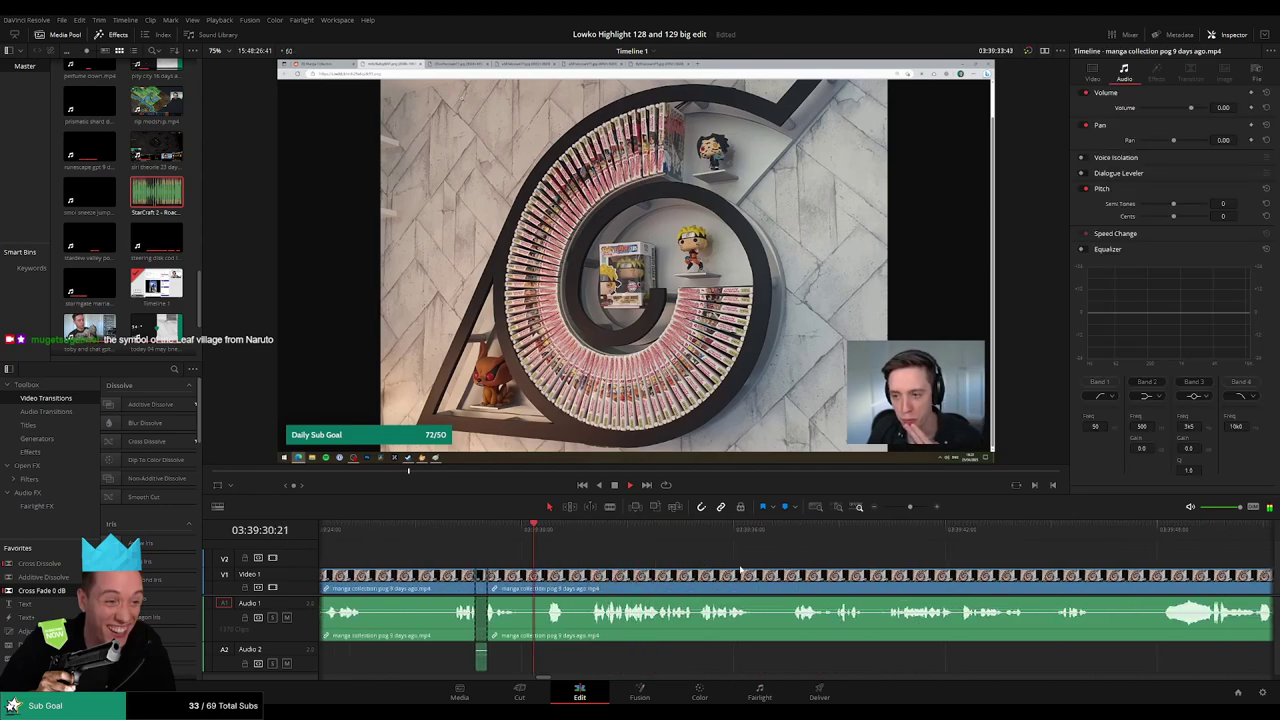
# - Cut the pause between about 03:39:36:35 and 03:39:37:40 in the Naruto shelf section and close the gap
pyautogui.hscroll(2, 756, 562)
pyautogui.press('b')
pyautogui.click(645, 578)
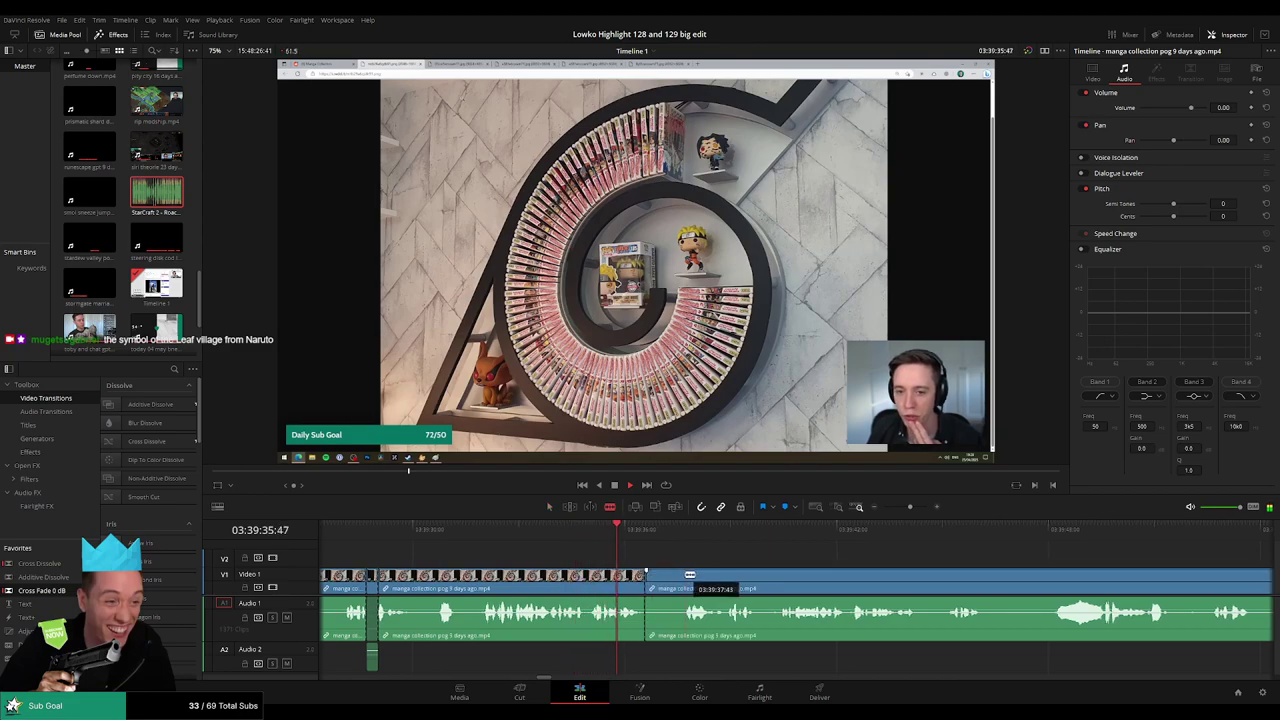
pyautogui.click(685, 576)
pyautogui.press('a')
pyautogui.click(665, 580)
pyautogui.press('BackSpace')
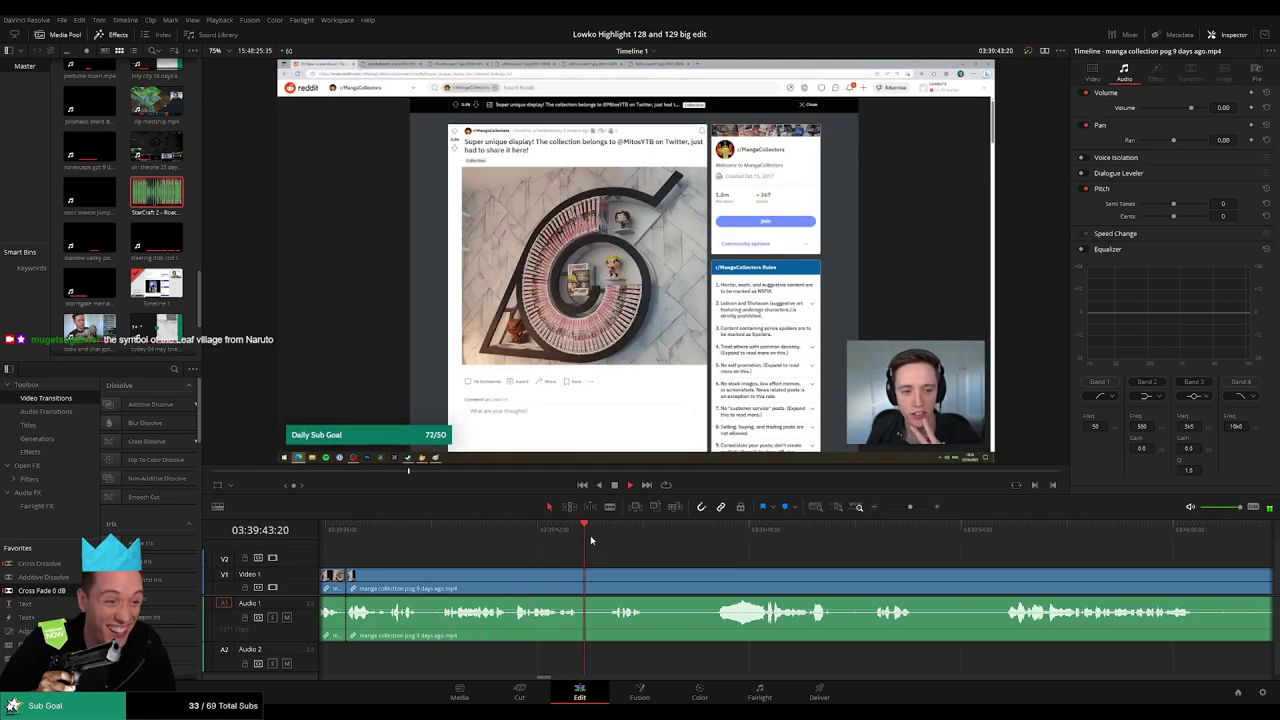
# - Split out the short word between about 03:39:42:48 and 03:39:43:05 and lower its audio volume to -98.36
pyautogui.press('b')
pyautogui.click(567, 580)
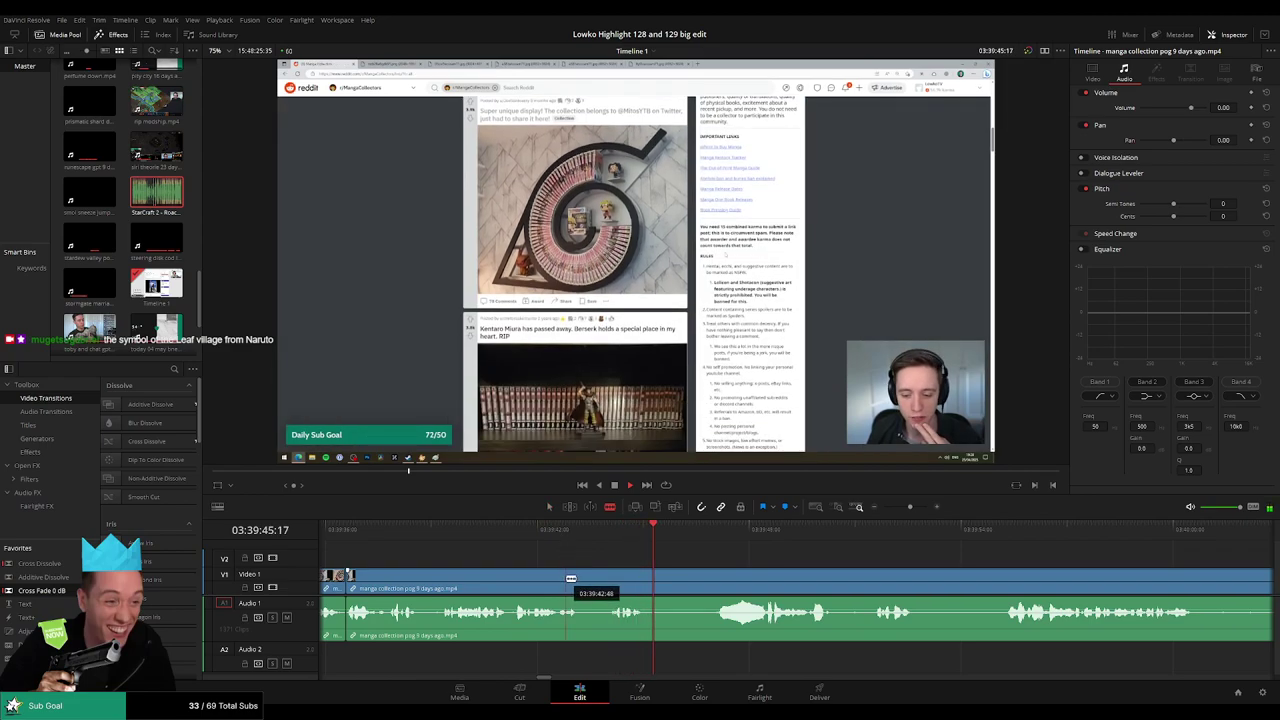
pyautogui.click(577, 579)
pyautogui.press('a')
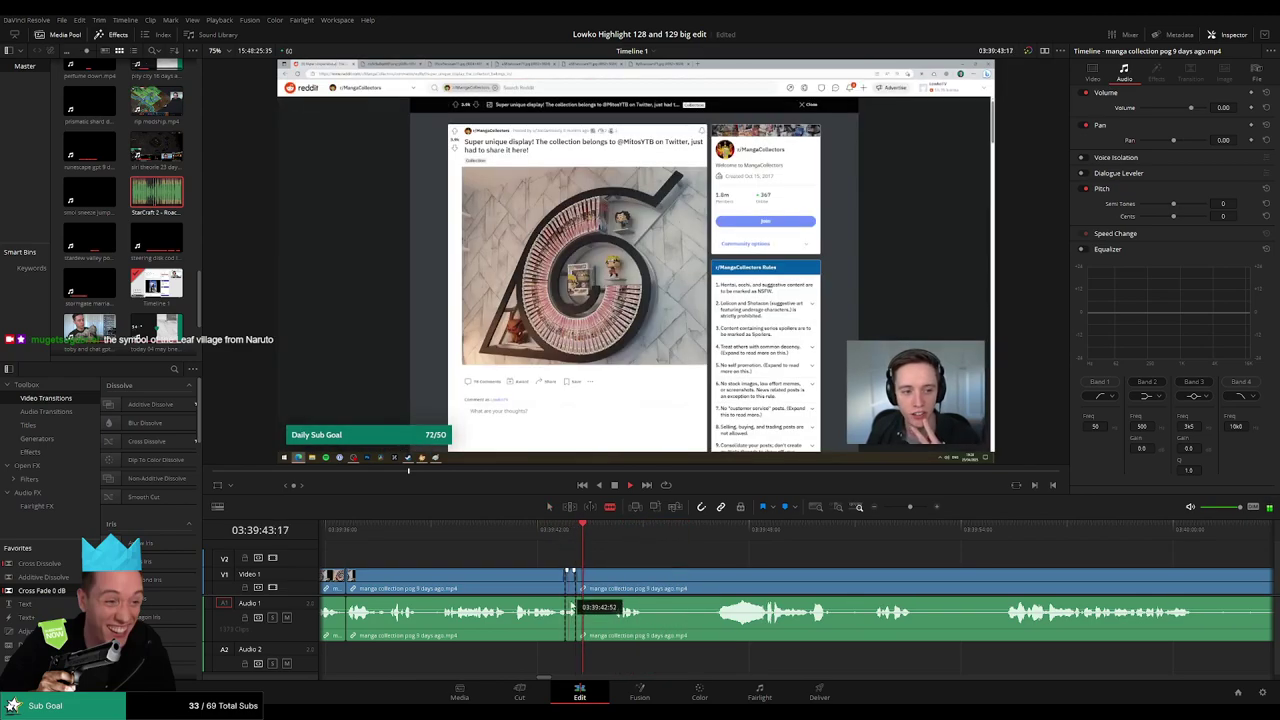
pyautogui.click(571, 606)
pyautogui.press('space')
pyautogui.moveTo(571, 606); pyautogui.dragTo(580, 648)
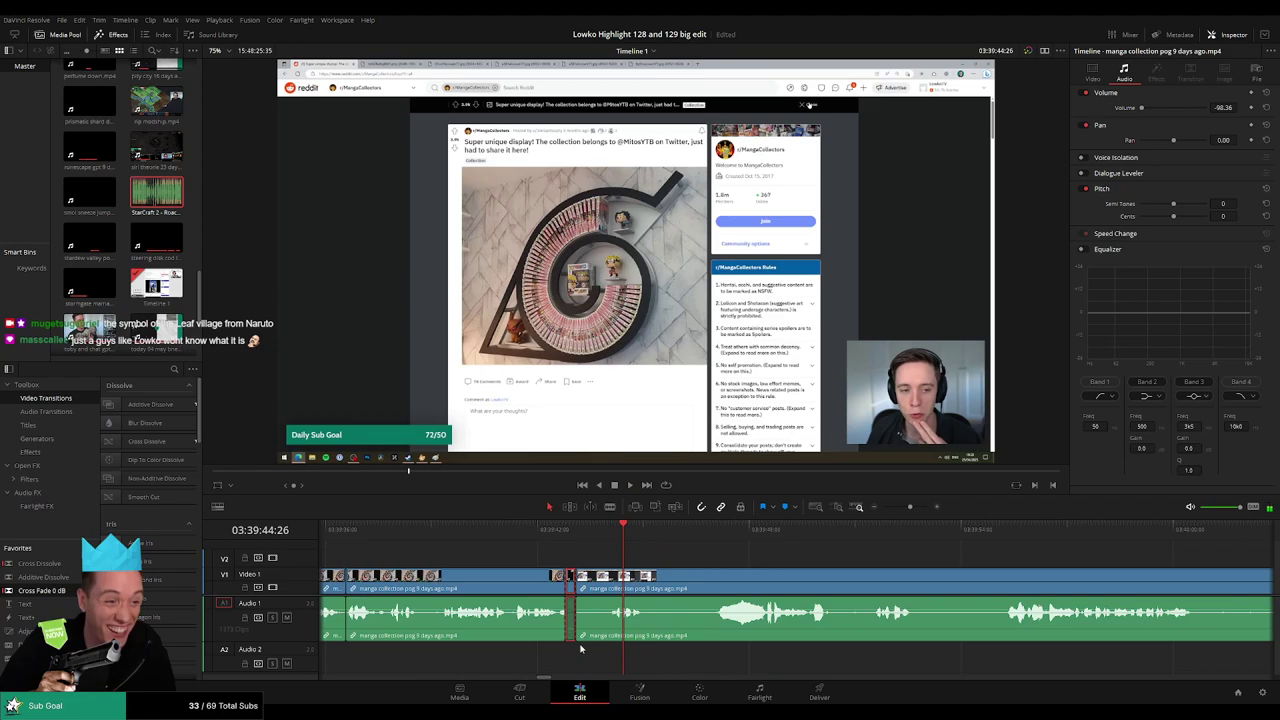
# - Add the StarCraft 2 Roach Quotes sound on Audio 2 beneath the word muted at about 03:39:42:48, set its volume to -27, and play it back
pyautogui.moveTo(148, 203); pyautogui.dragTo(571, 658)
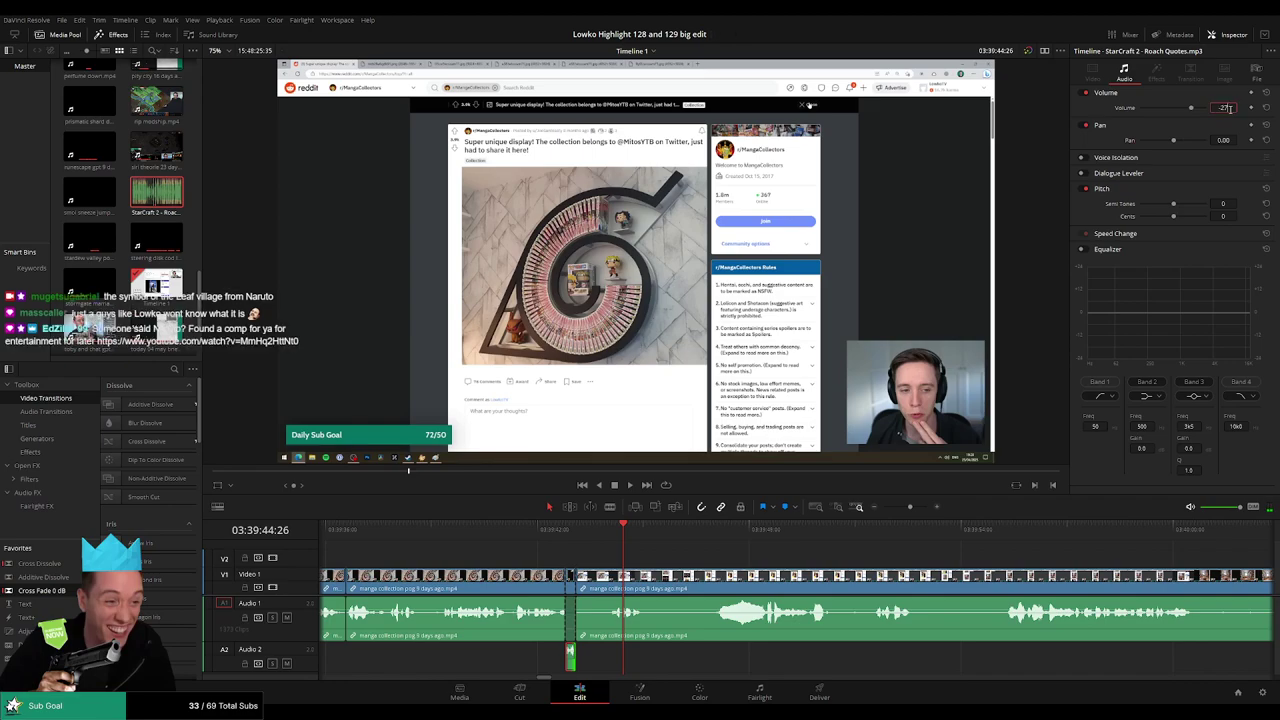
pyautogui.click(531, 529)
pyautogui.press('space')
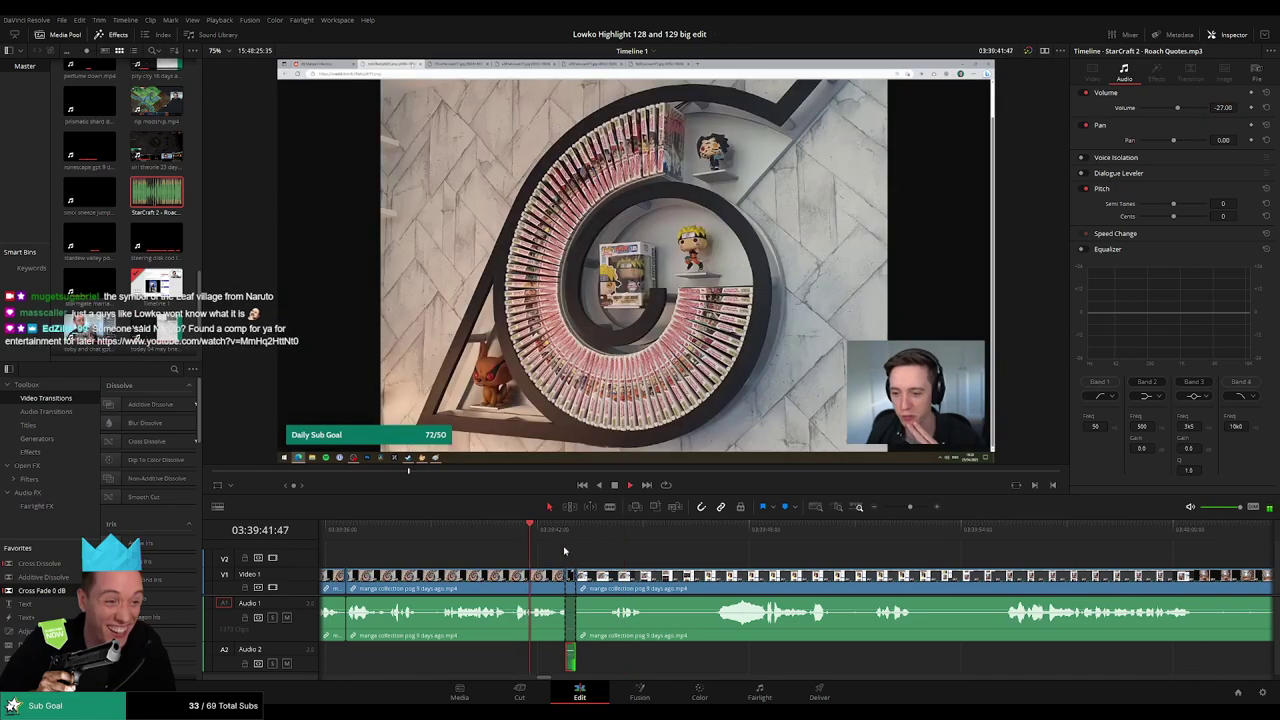
pyautogui.click(436, 534)
pyautogui.click(592, 553)
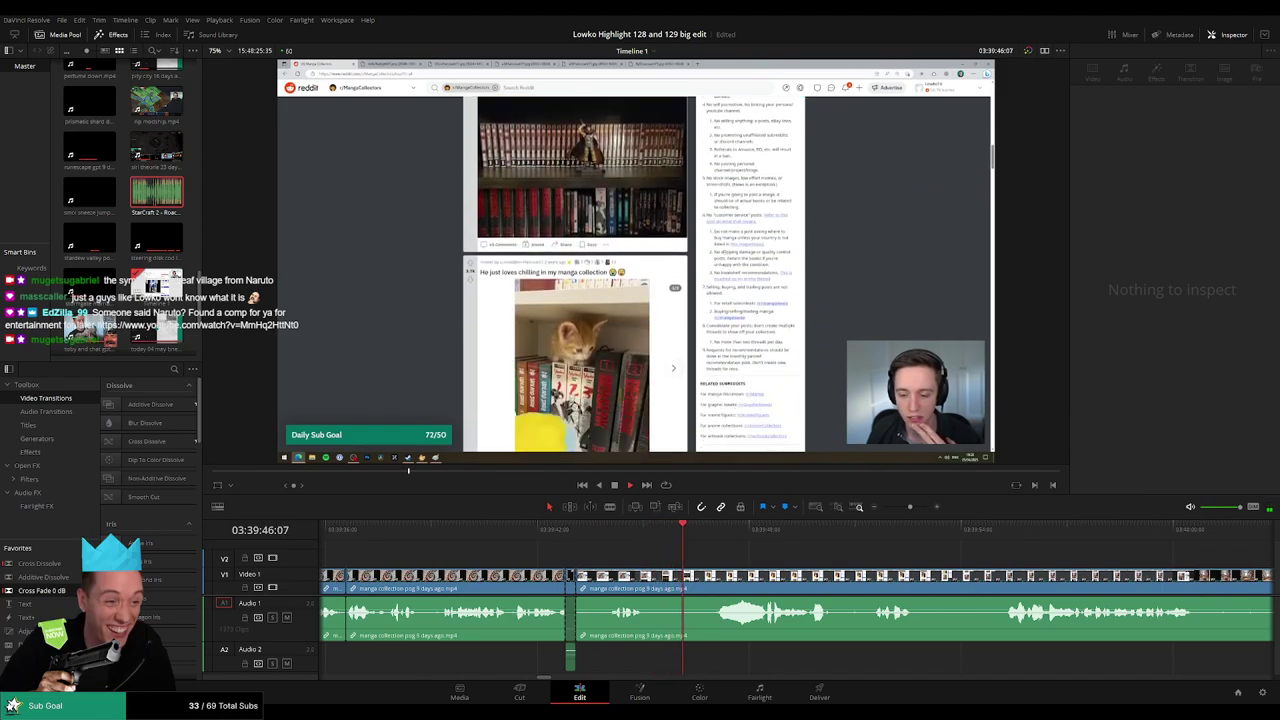
# - Play and skim the manga collection footage from about 03:39:46 to 03:40:08, checking for pauses and unneeded words
pyautogui.moveTo(790, 557); pyautogui.dragTo(535, 560)
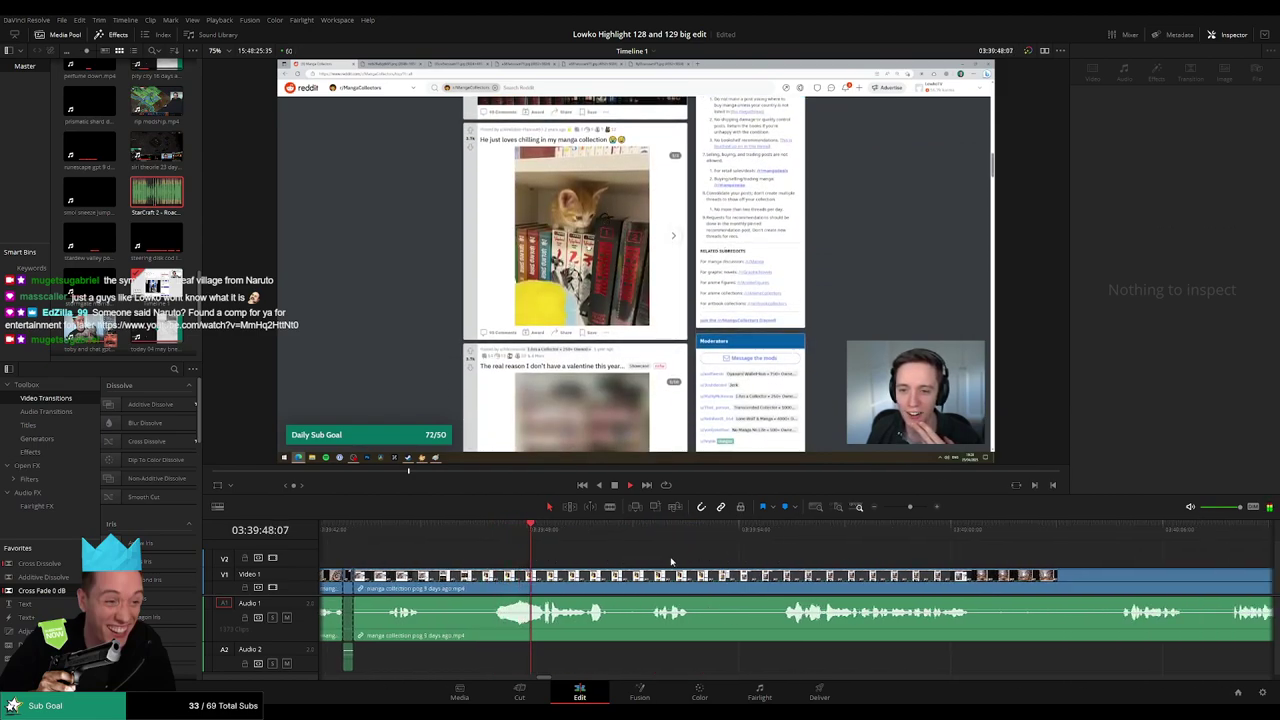
pyautogui.hscroll(4, 671, 561)
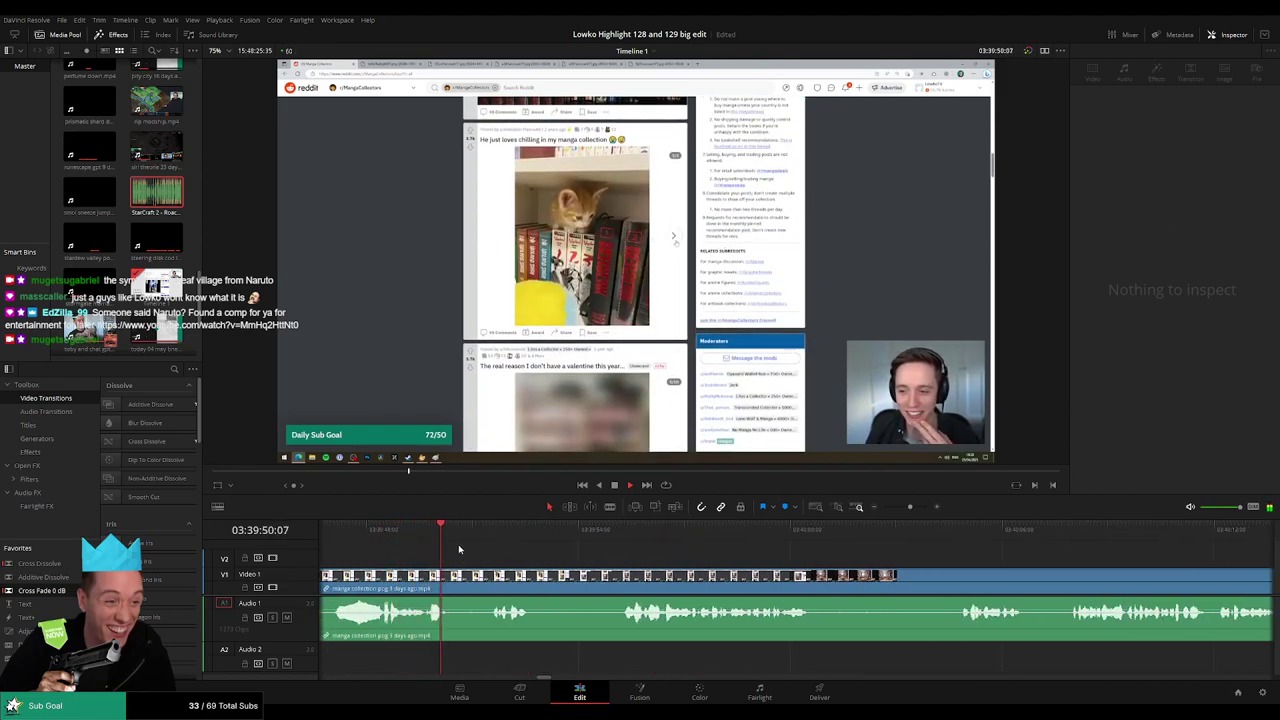
pyautogui.click(482, 529)
pyautogui.moveTo(578, 551); pyautogui.dragTo(463, 551)
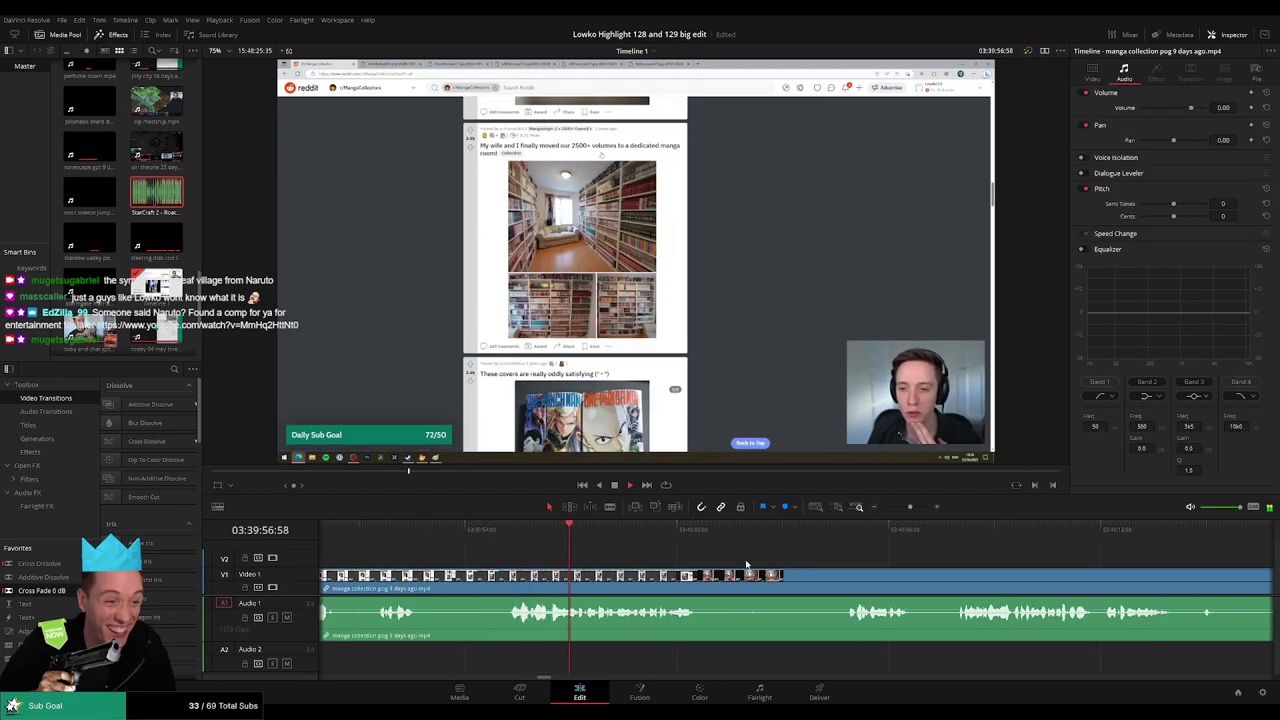
pyautogui.hscroll(3, 700, 560)
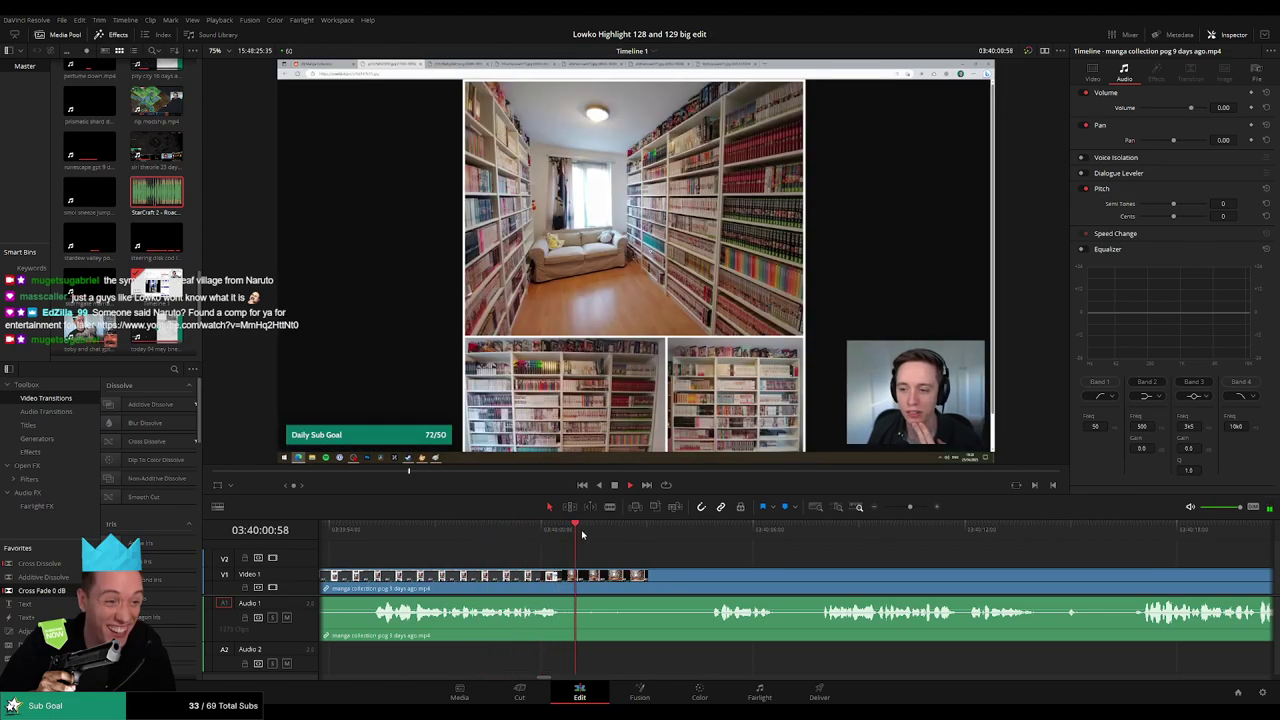
pyautogui.moveTo(583, 534); pyautogui.dragTo(675, 539)
pyautogui.hscroll(3, 680, 550)
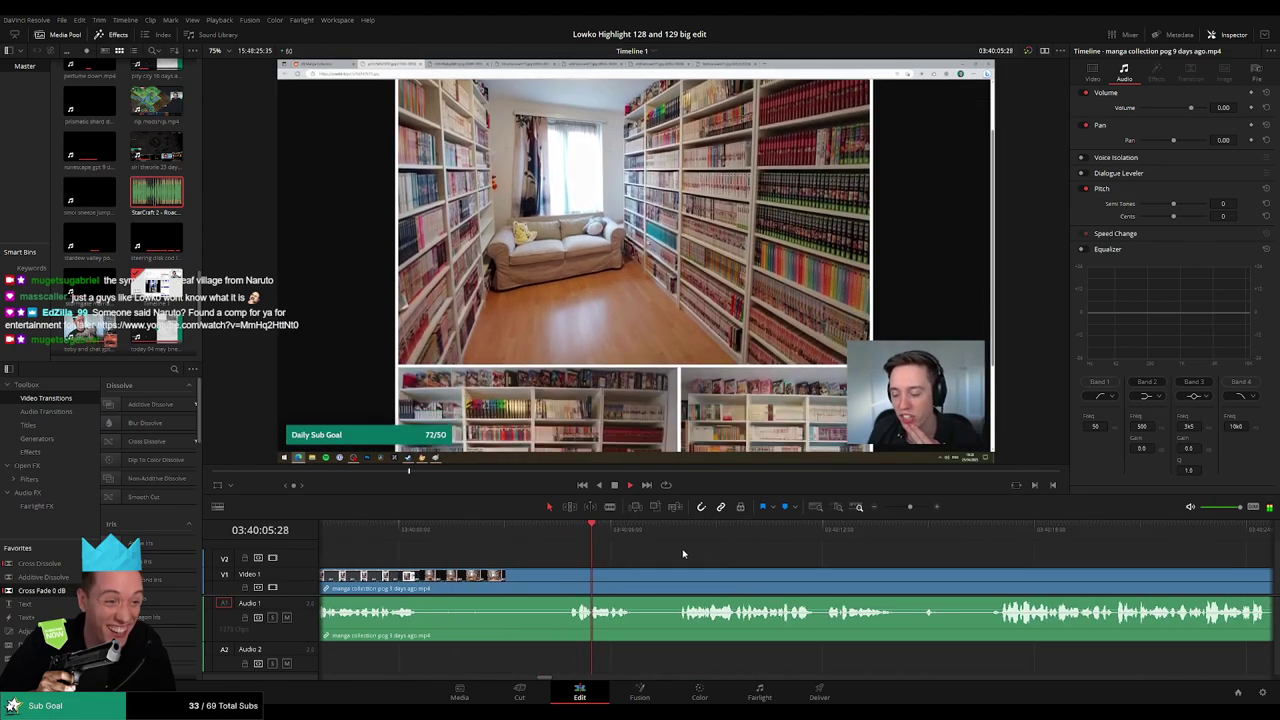
pyautogui.click(669, 531)
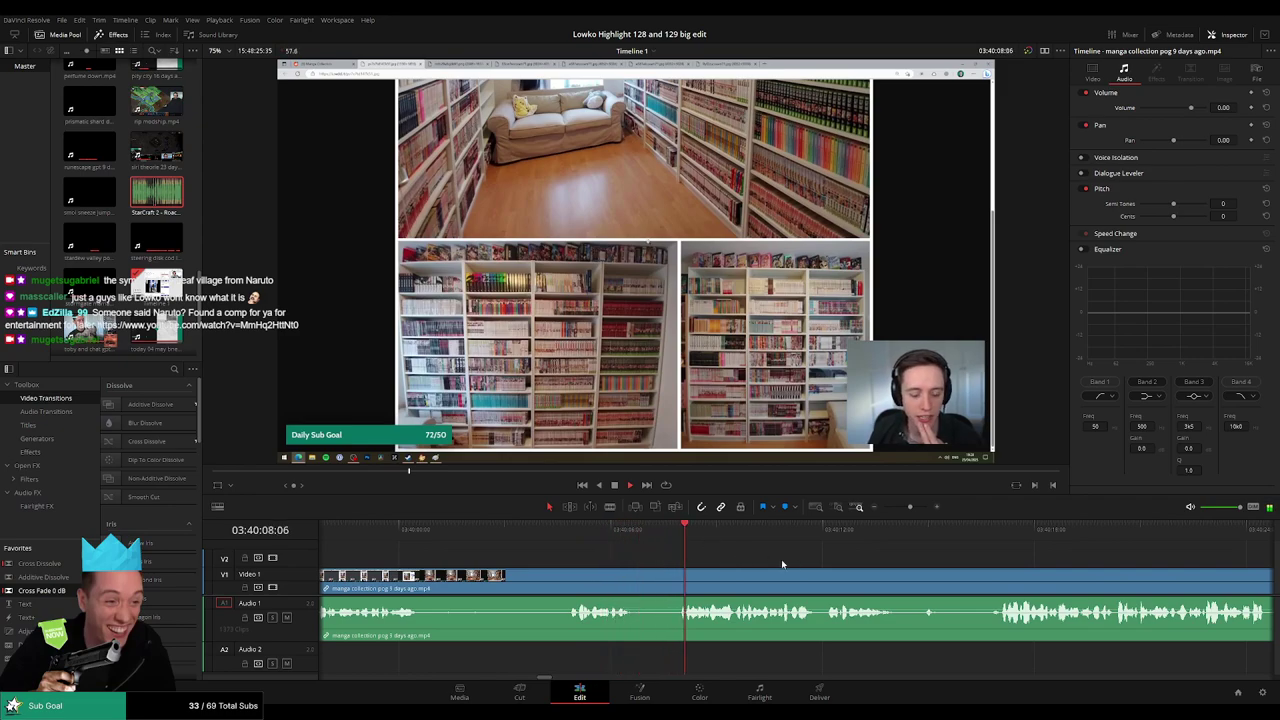
# - Cut the pause between about 03:40:06:45 and 03:40:07:55 in the manga room section and close the gap
pyautogui.press('b')
pyautogui.click(636, 579)
pyautogui.click(678, 579)
pyautogui.press('a')
pyautogui.click(654, 582)
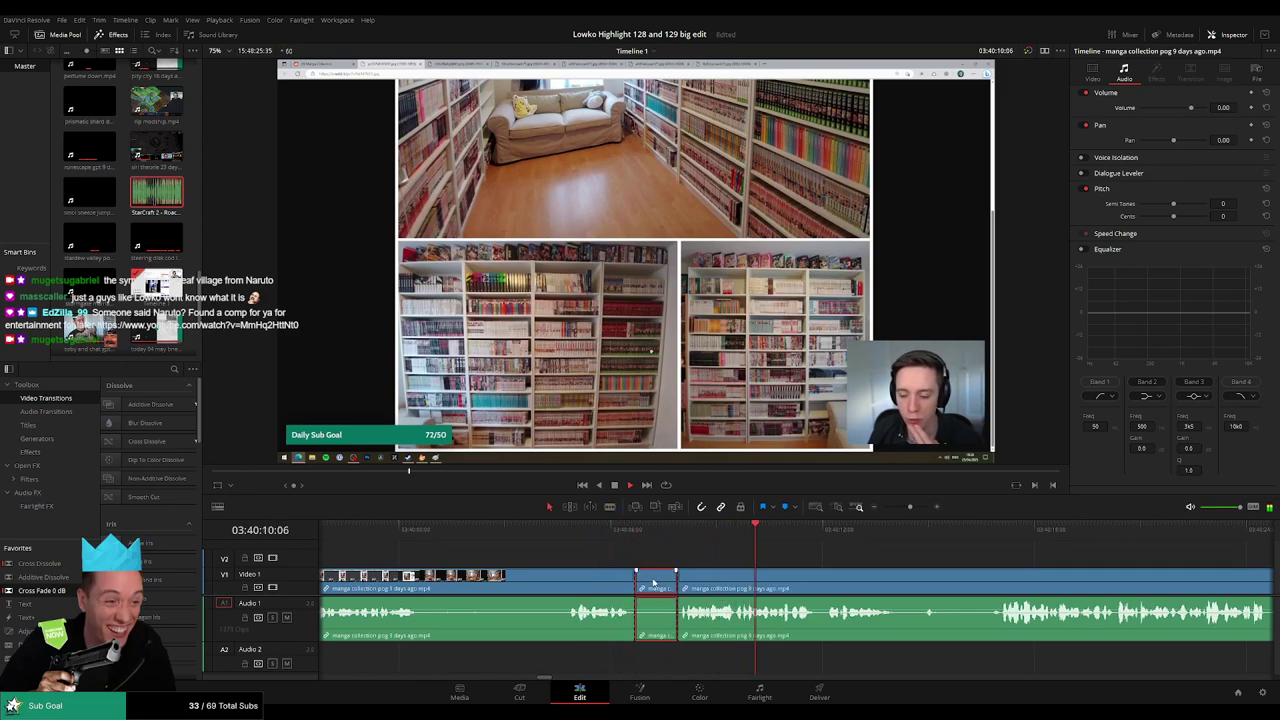
pyautogui.press('Delete')
# - Remove the silent stretch between about 03:40:28:52 and 03:40:32:32 and close the gap
pyautogui.moveTo(883, 558); pyautogui.dragTo(609, 560)
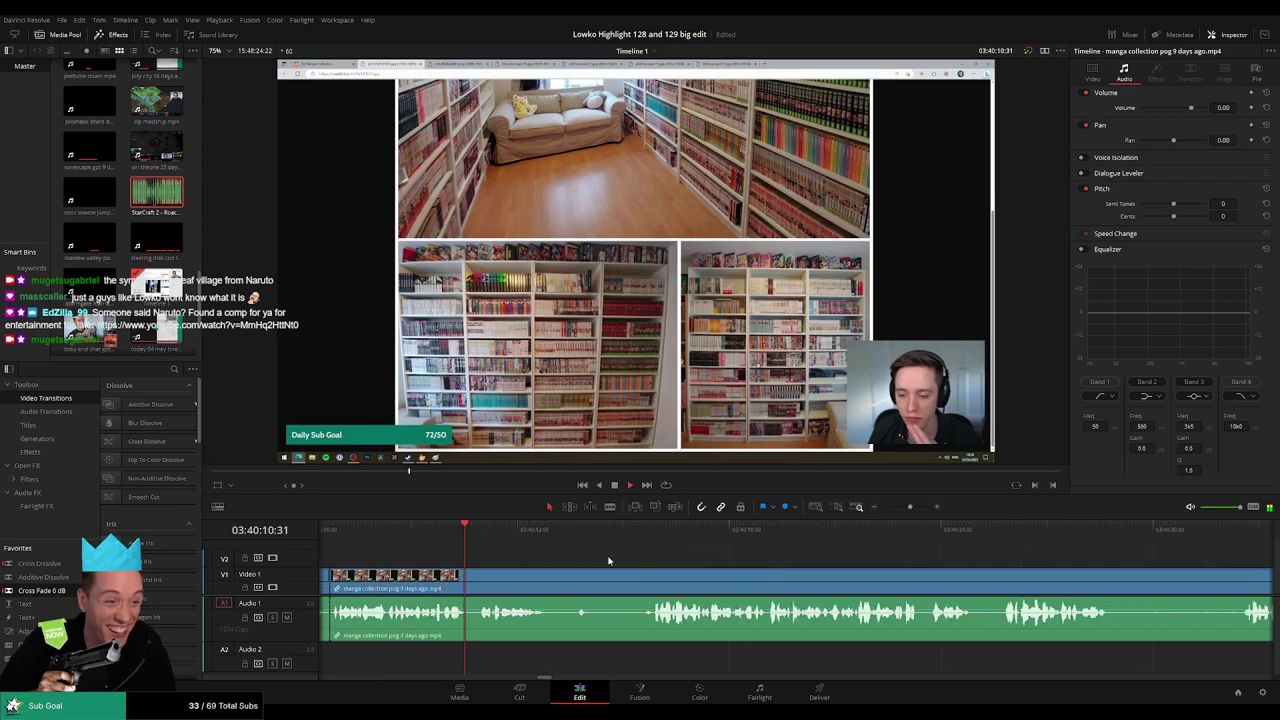
pyautogui.press('b')
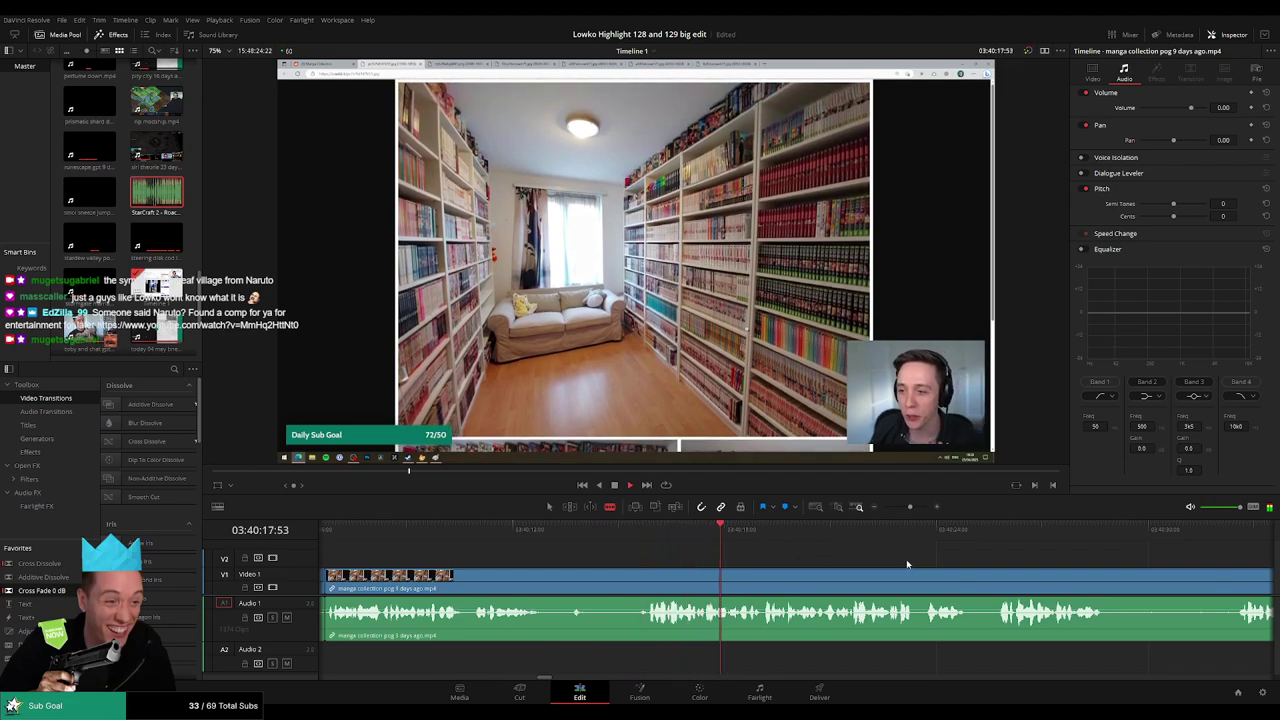
pyautogui.moveTo(907, 564); pyautogui.dragTo(649, 552)
pyautogui.moveTo(770, 563); pyautogui.dragTo(699, 564)
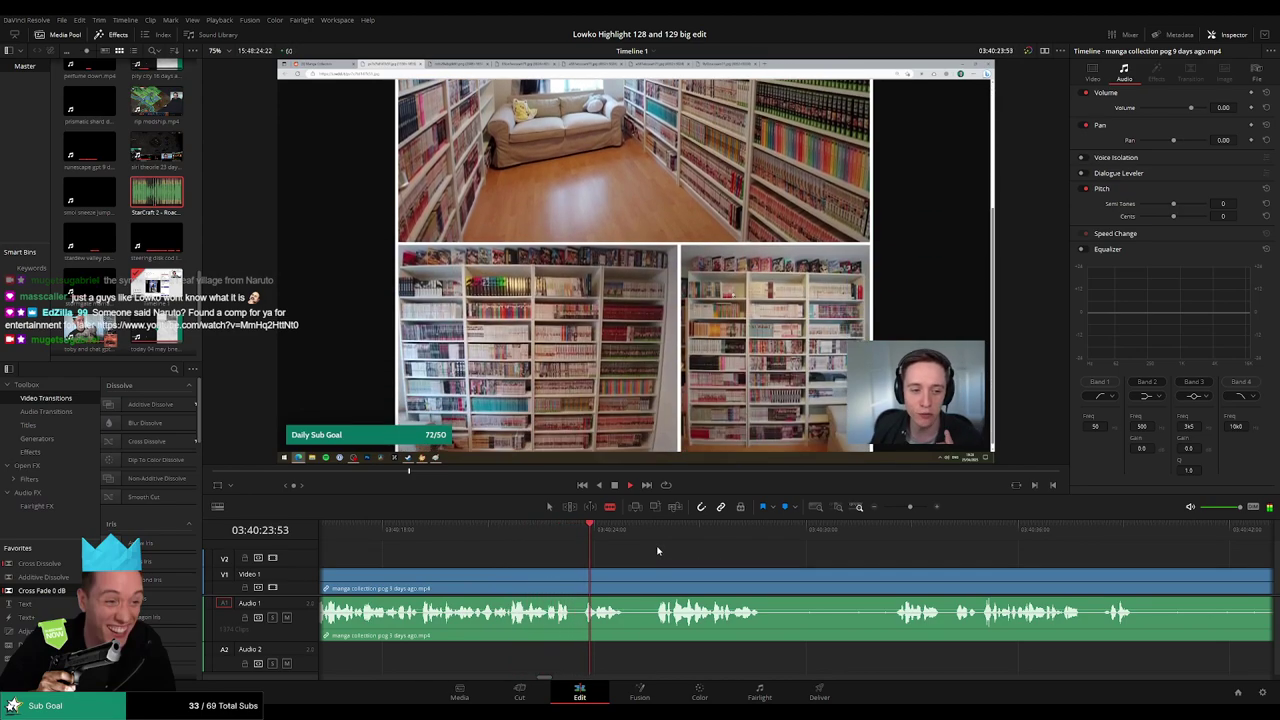
pyautogui.hscroll(2, 640, 556)
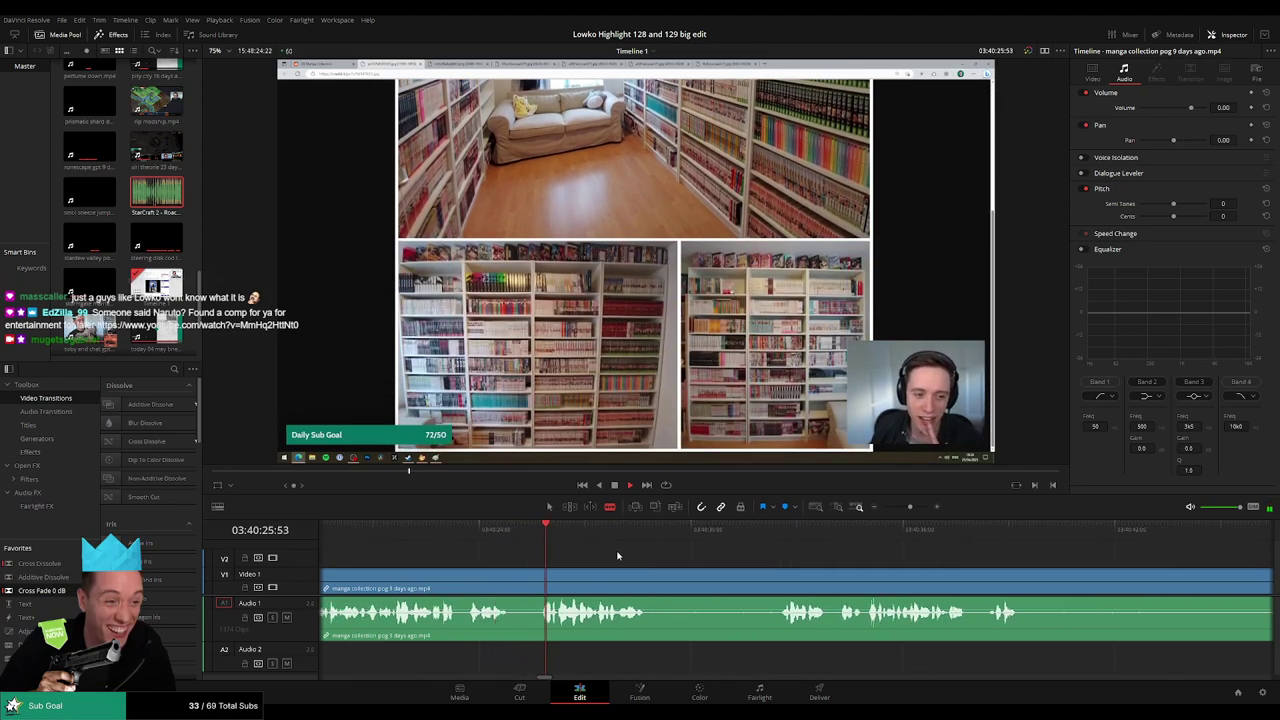
pyautogui.click(651, 577)
pyautogui.click(779, 577)
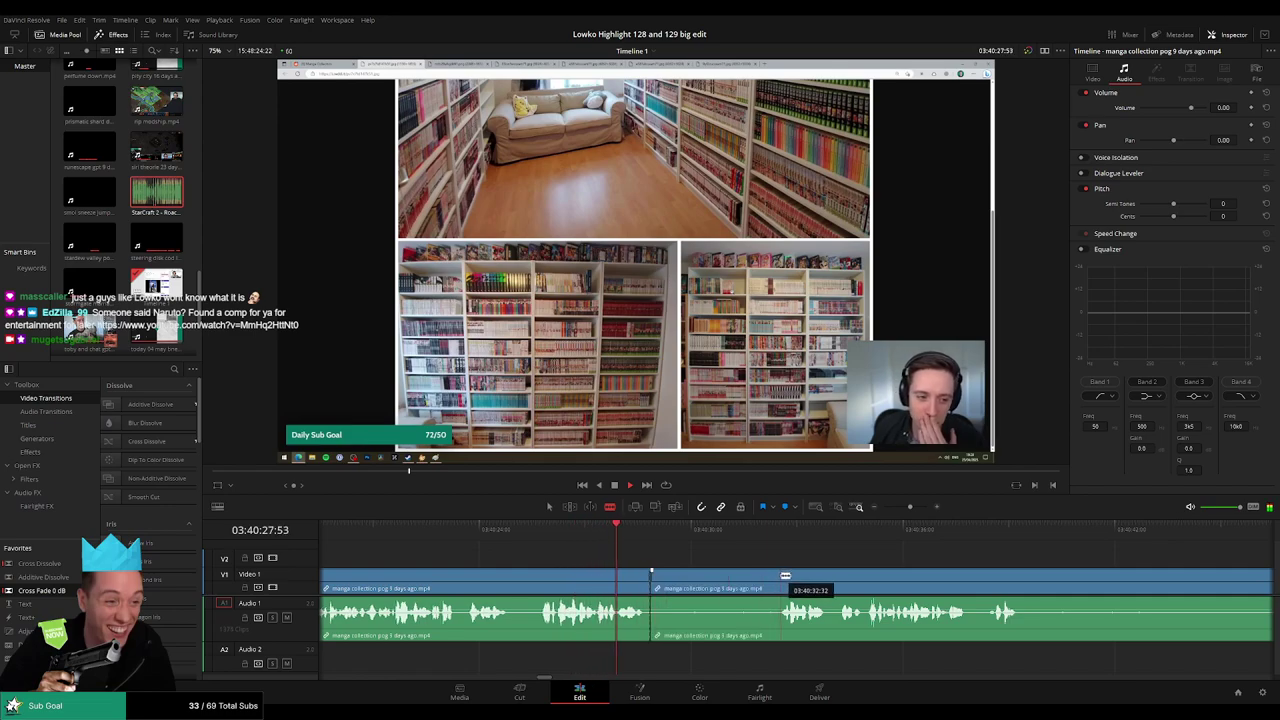
pyautogui.press('a')
pyautogui.click(745, 582)
pyautogui.press('Delete')
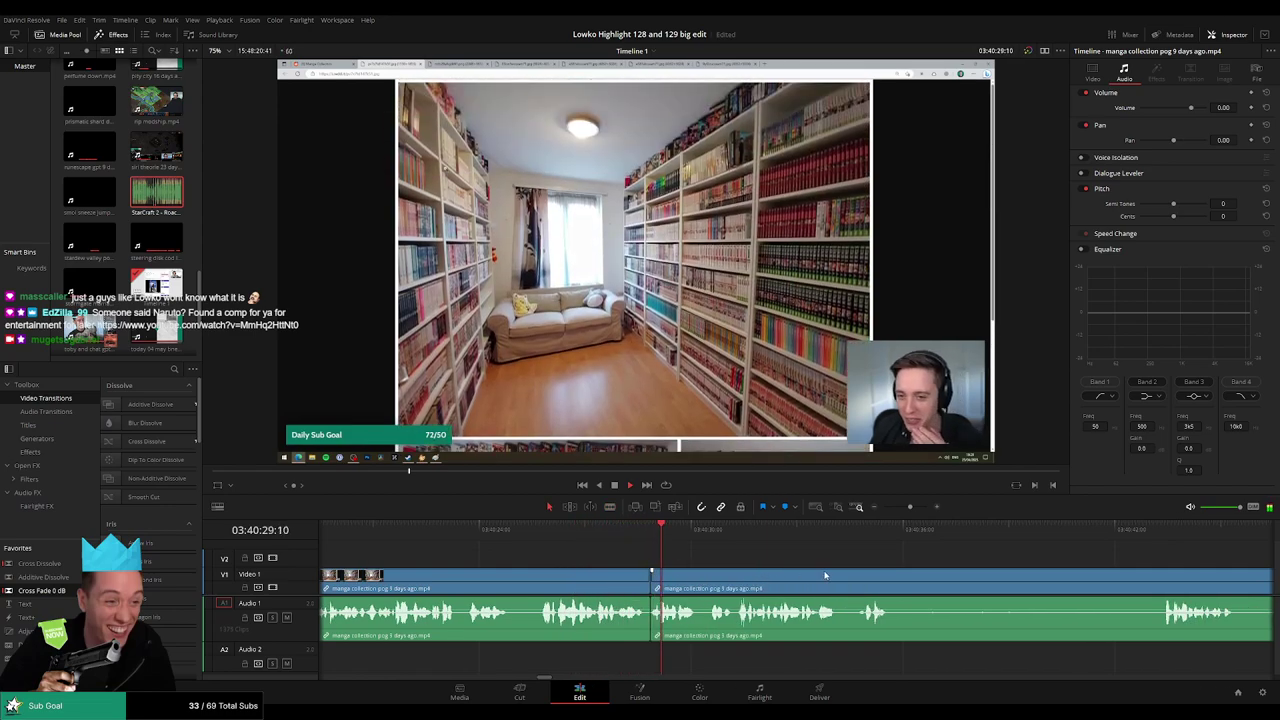
# - Split out the short word between about 03:40:33:05 and 03:40:33:34 and disable only its audio
pyautogui.hscroll(2, 604, 568)
pyautogui.hscroll(1, 678, 572)
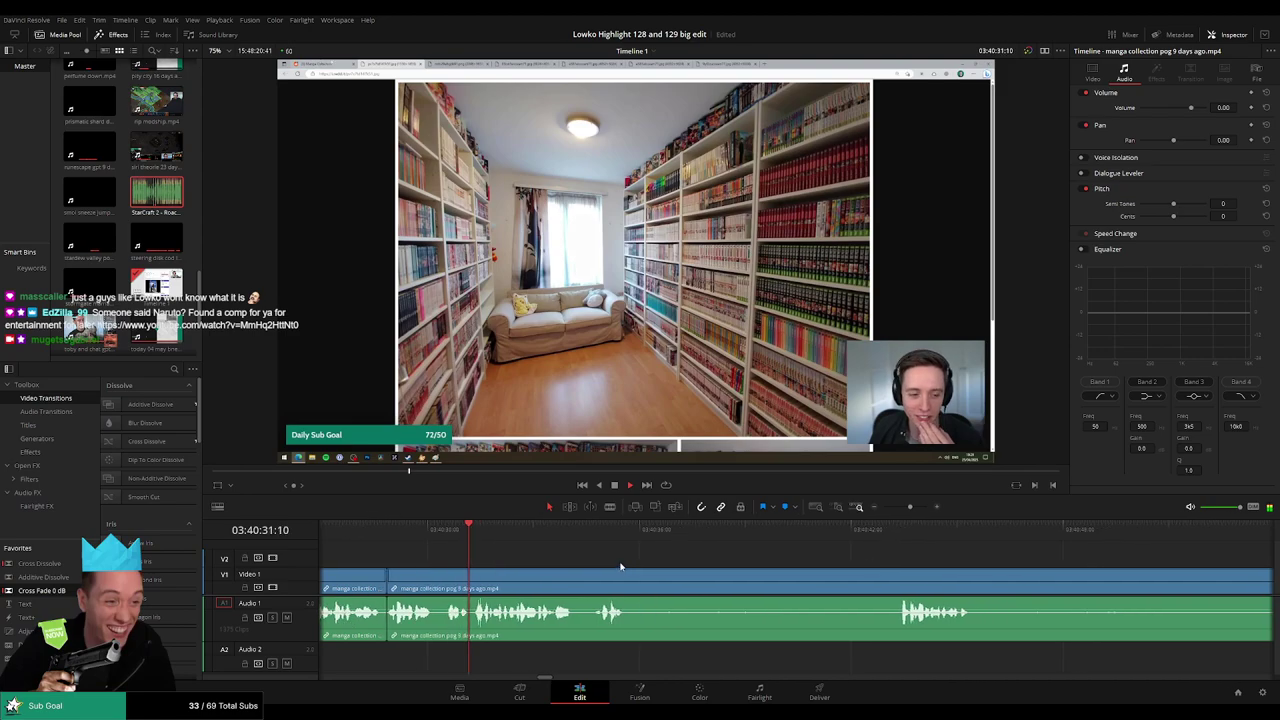
pyautogui.hscroll(2, 704, 565)
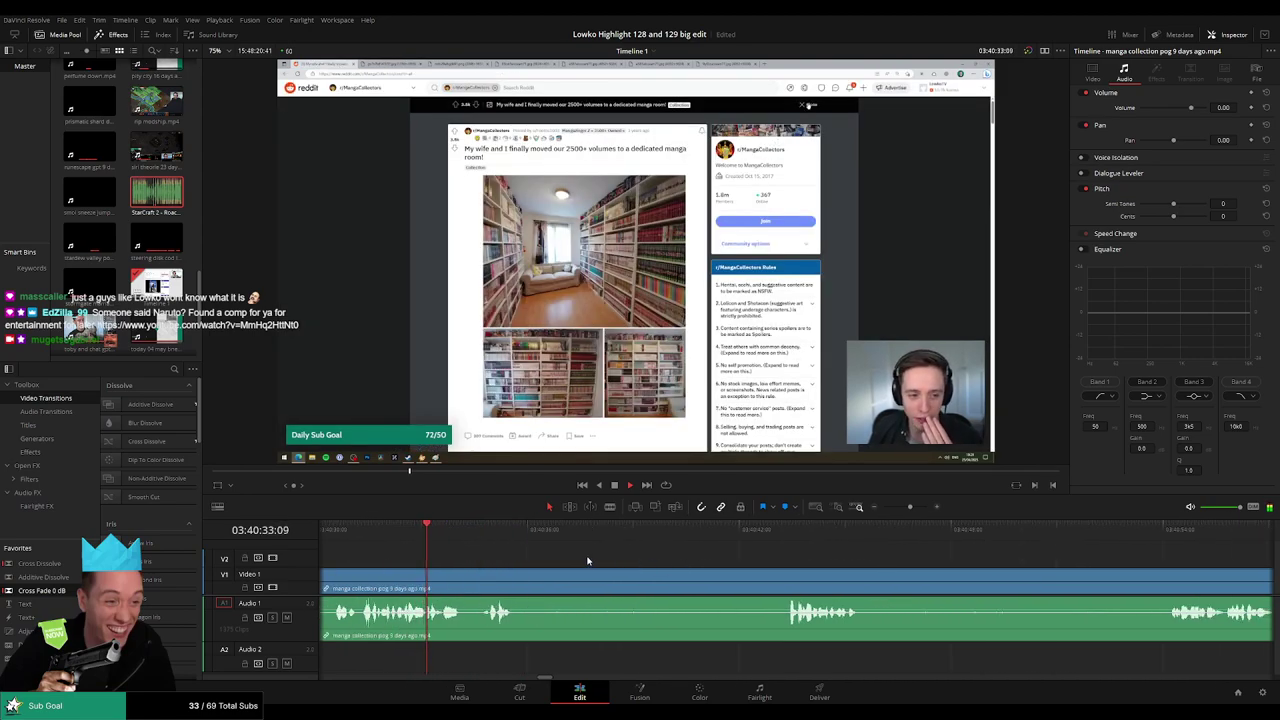
pyautogui.click(390, 530)
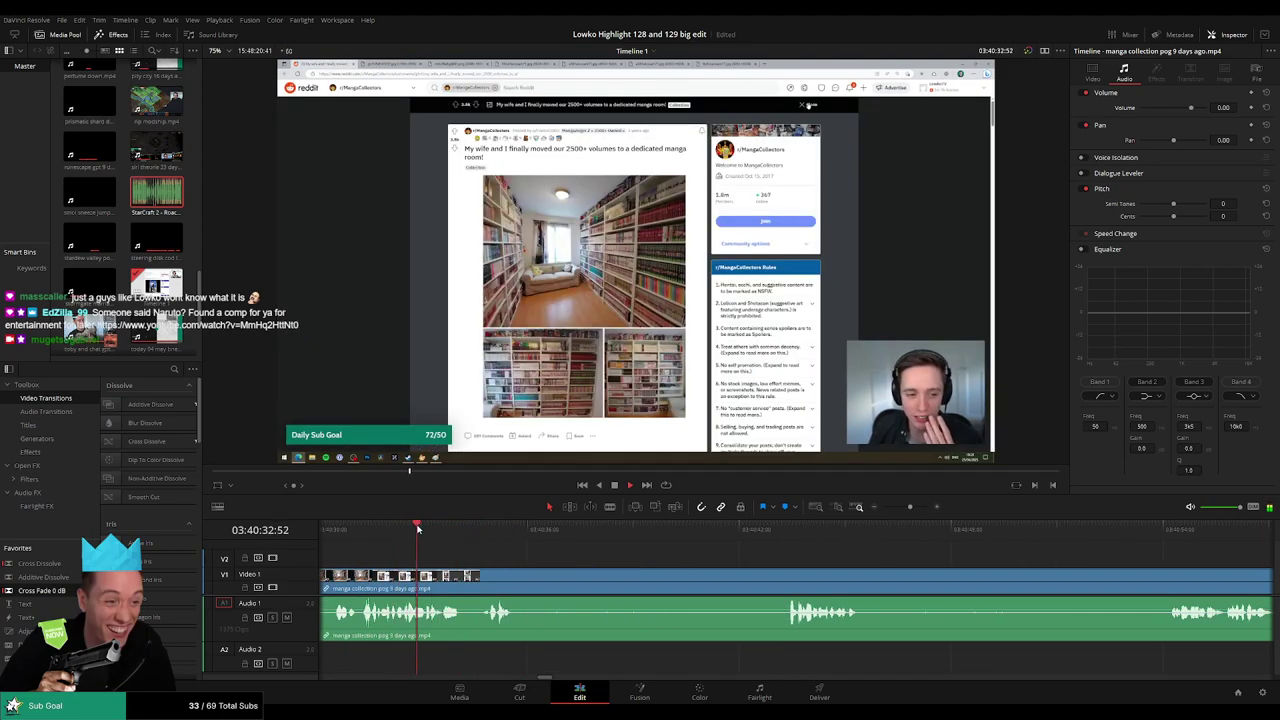
pyautogui.press('space')
pyautogui.press('b')
pyautogui.click(426, 576)
pyautogui.press('space')
pyautogui.press('space')
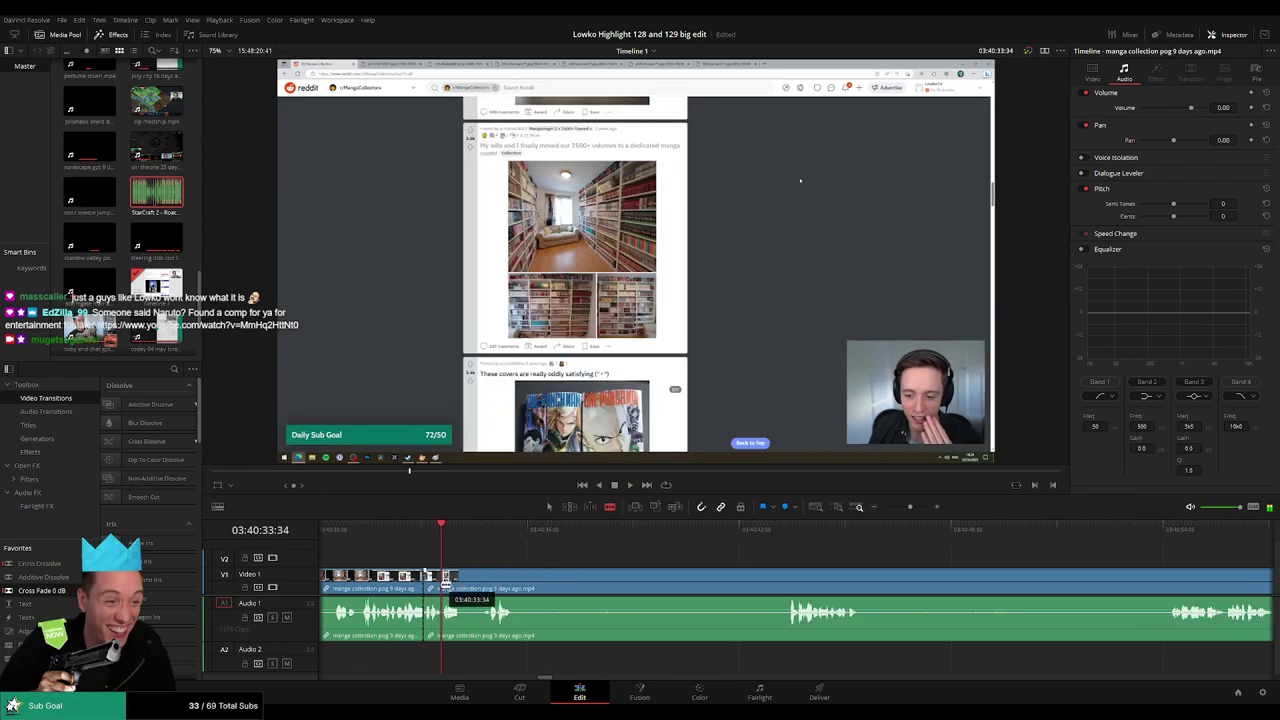
pyautogui.click(443, 580)
pyautogui.press('a')
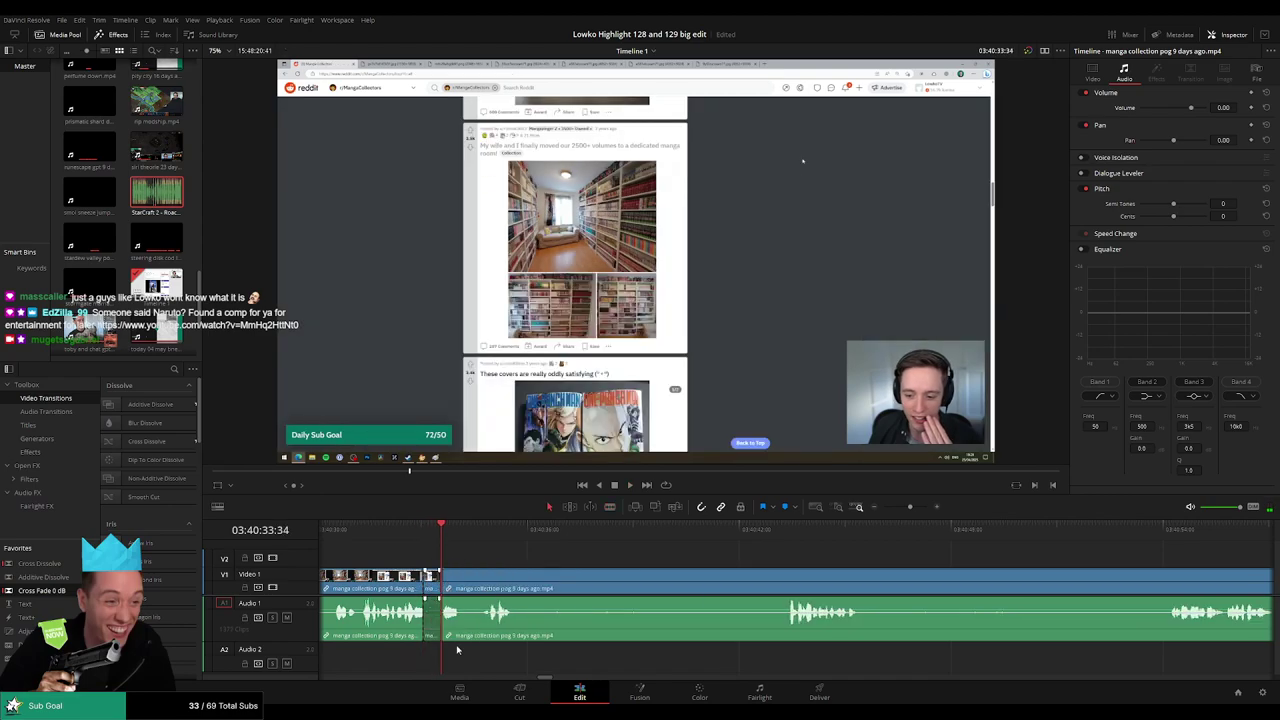
# - Place the Roach Quotes sound on Audio 2 under the muted word at about 03:40:33:05, set its volume to -27, and play it back
pyautogui.moveTo(158, 195); pyautogui.dragTo(426, 668)
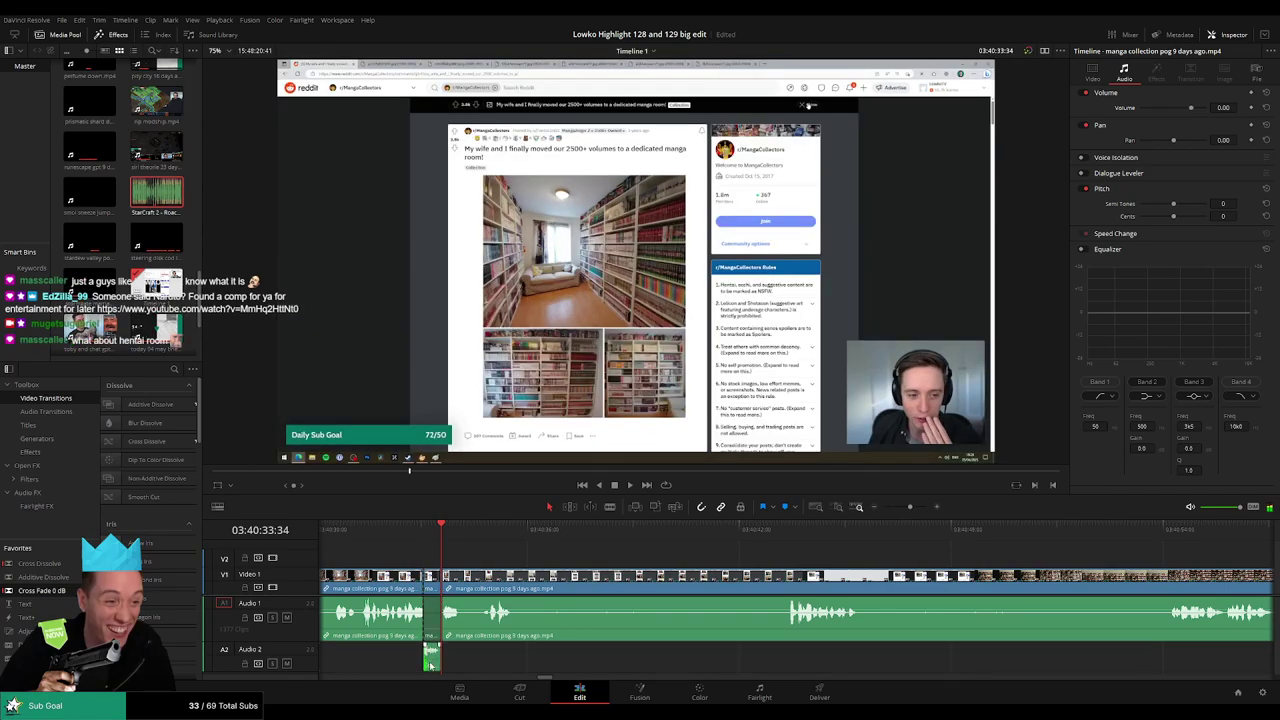
pyautogui.press('q')
pyautogui.click(432, 660)
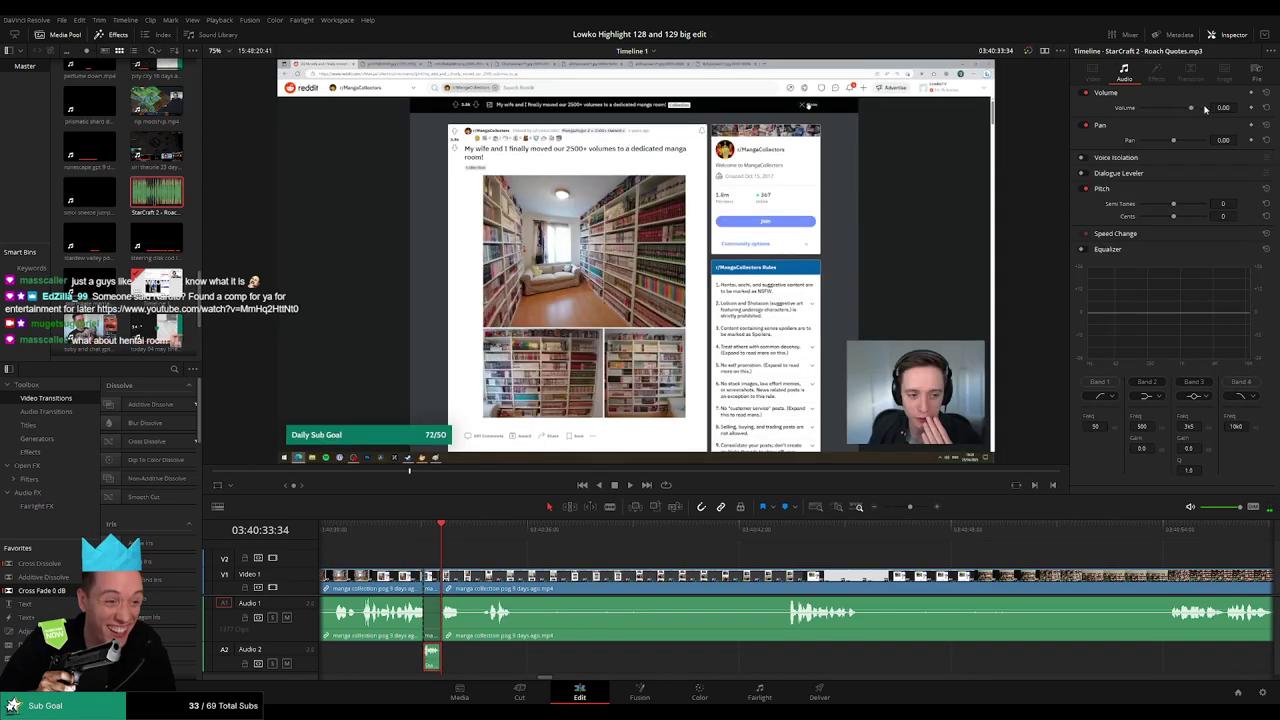
pyautogui.moveTo(1223, 107); pyautogui.dragTo(1219, 107)
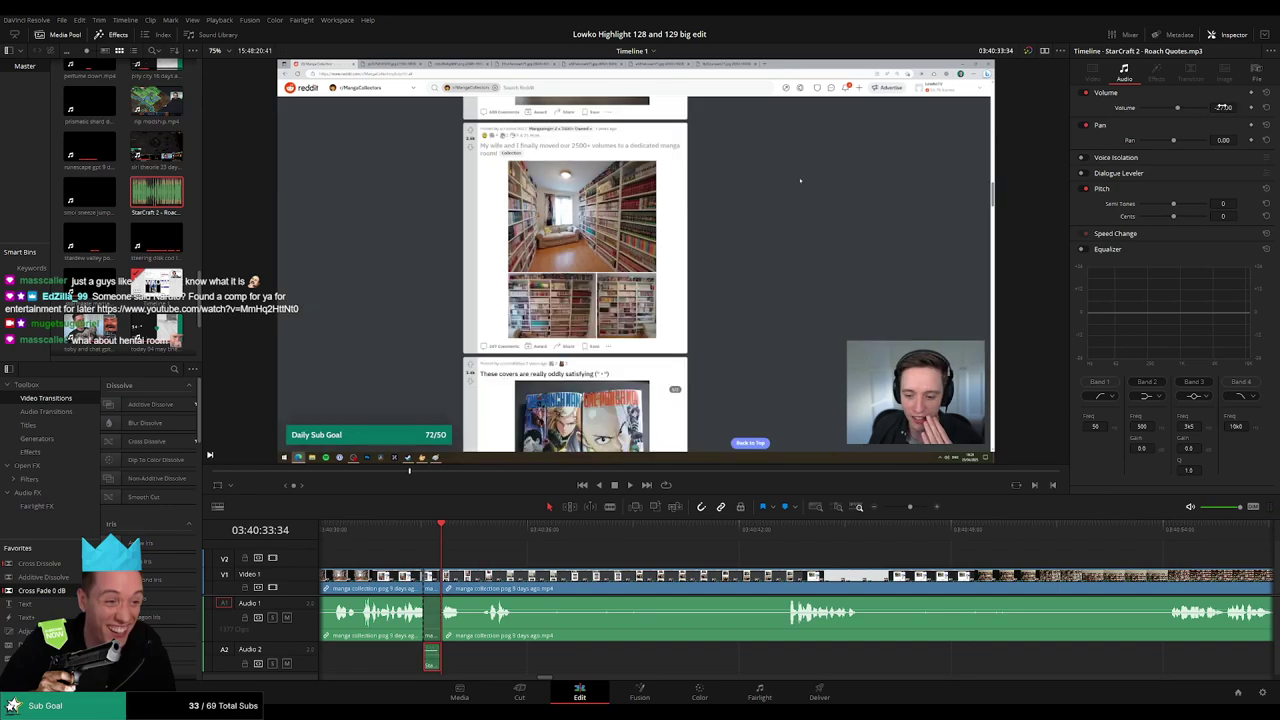
pyautogui.click(400, 540)
pyautogui.press('space')
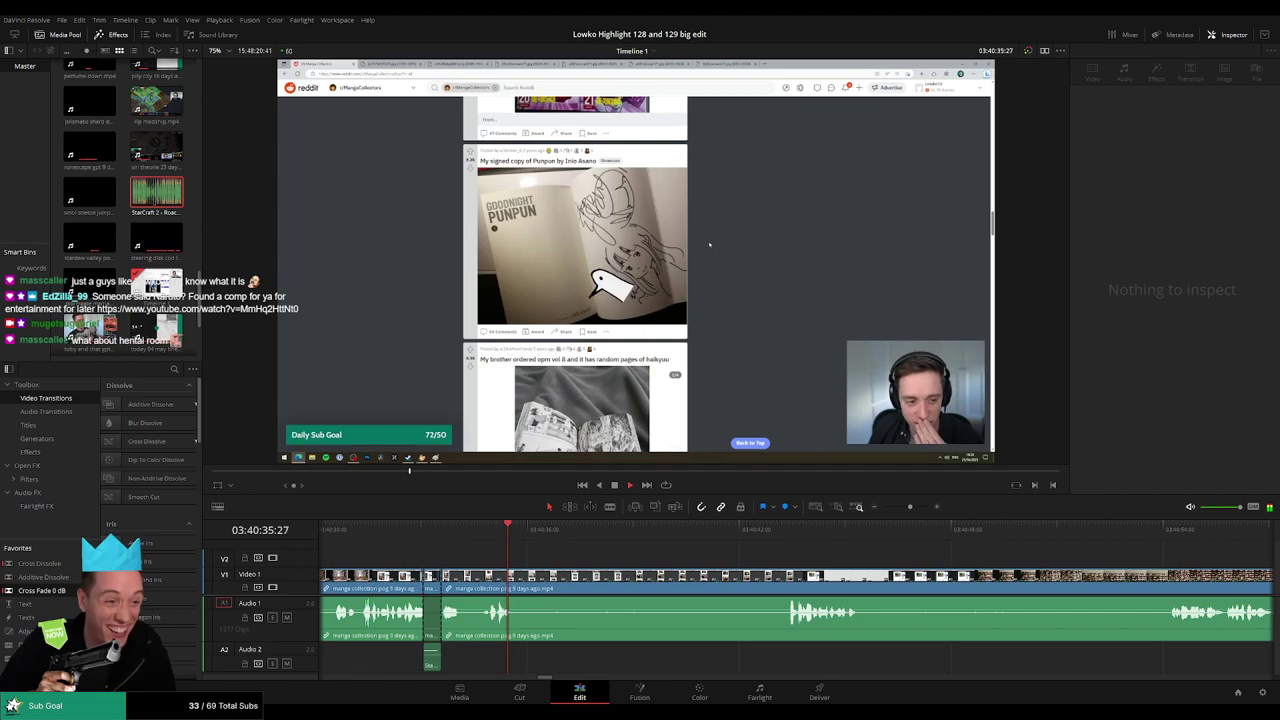
# - Cut the stretch between about 03:40:35:40 and 03:40:49:23, before the large bookshelf section, close the gap, and resume playback
pyautogui.moveTo(629, 535); pyautogui.dragTo(738, 541)
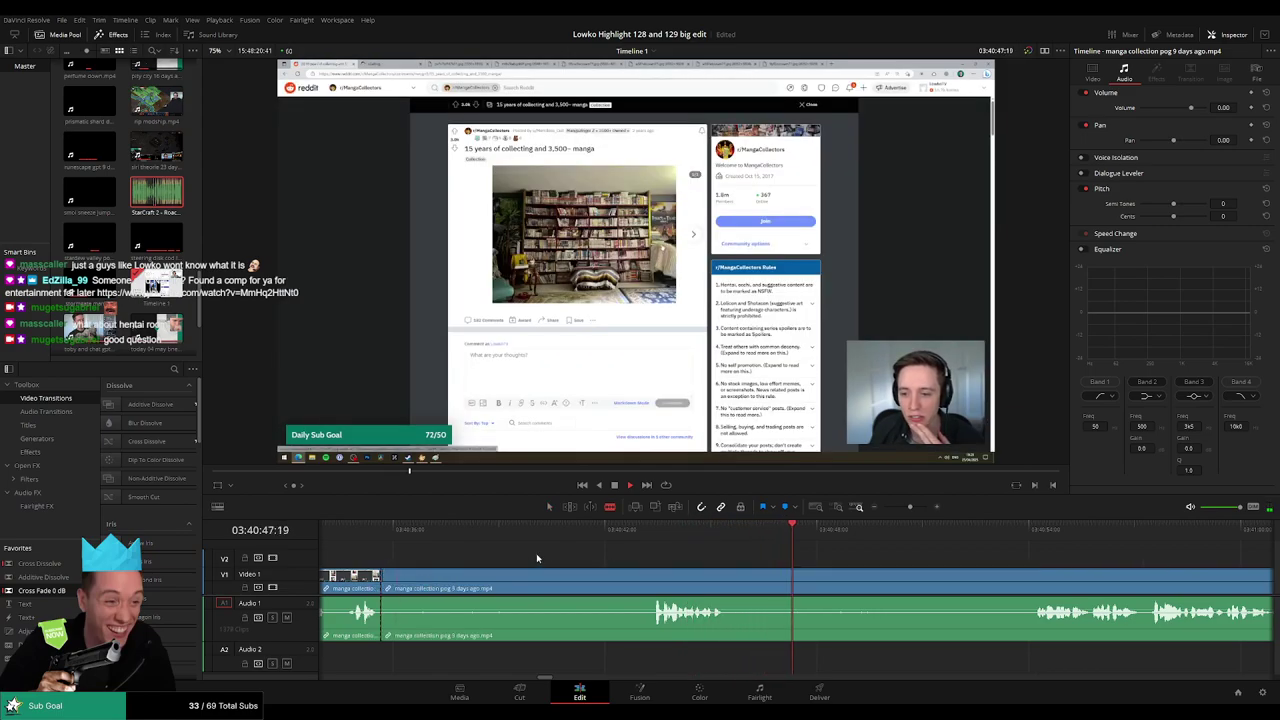
pyautogui.click(1026, 532)
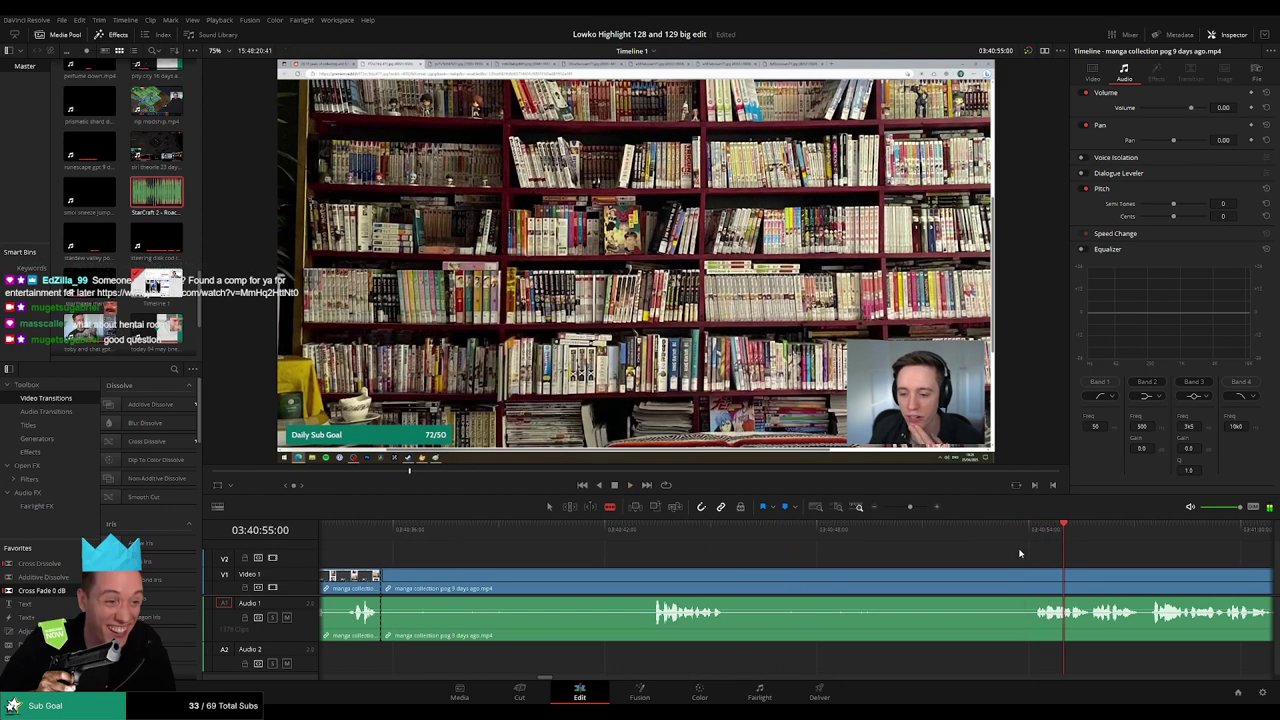
pyautogui.click(958, 541)
pyautogui.click(880, 541)
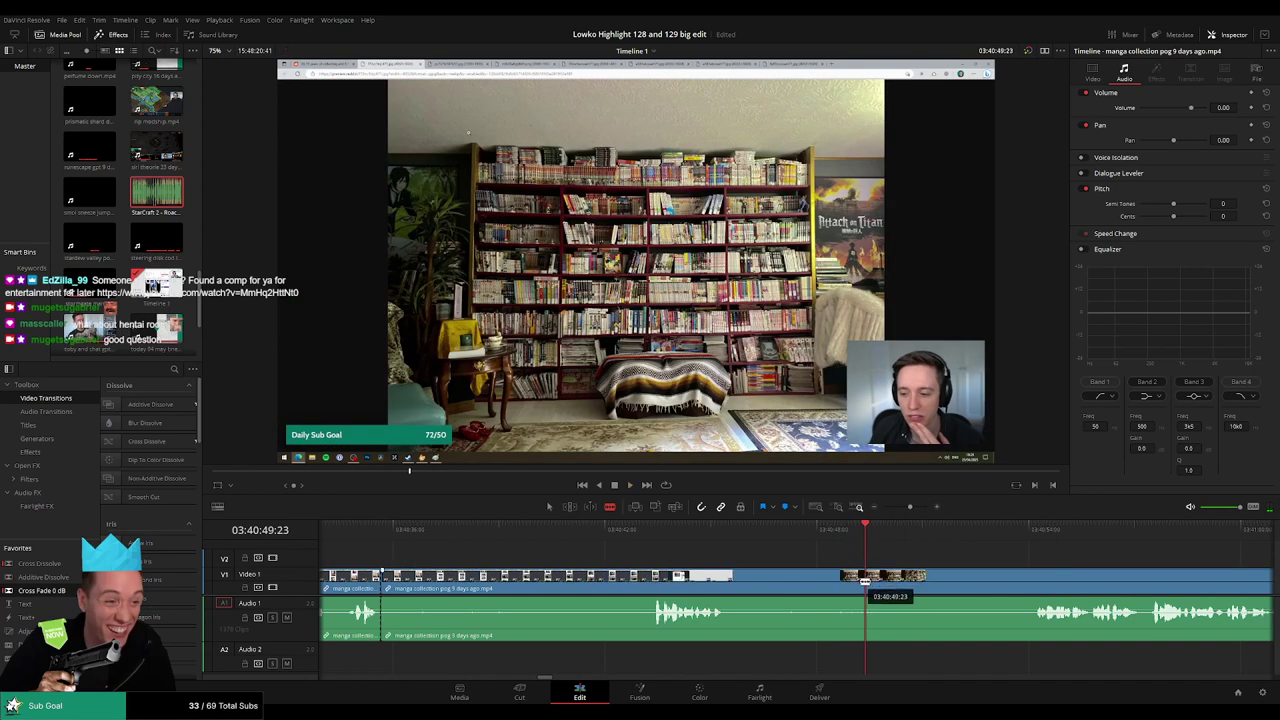
pyautogui.press('Delete')
pyautogui.press('space')
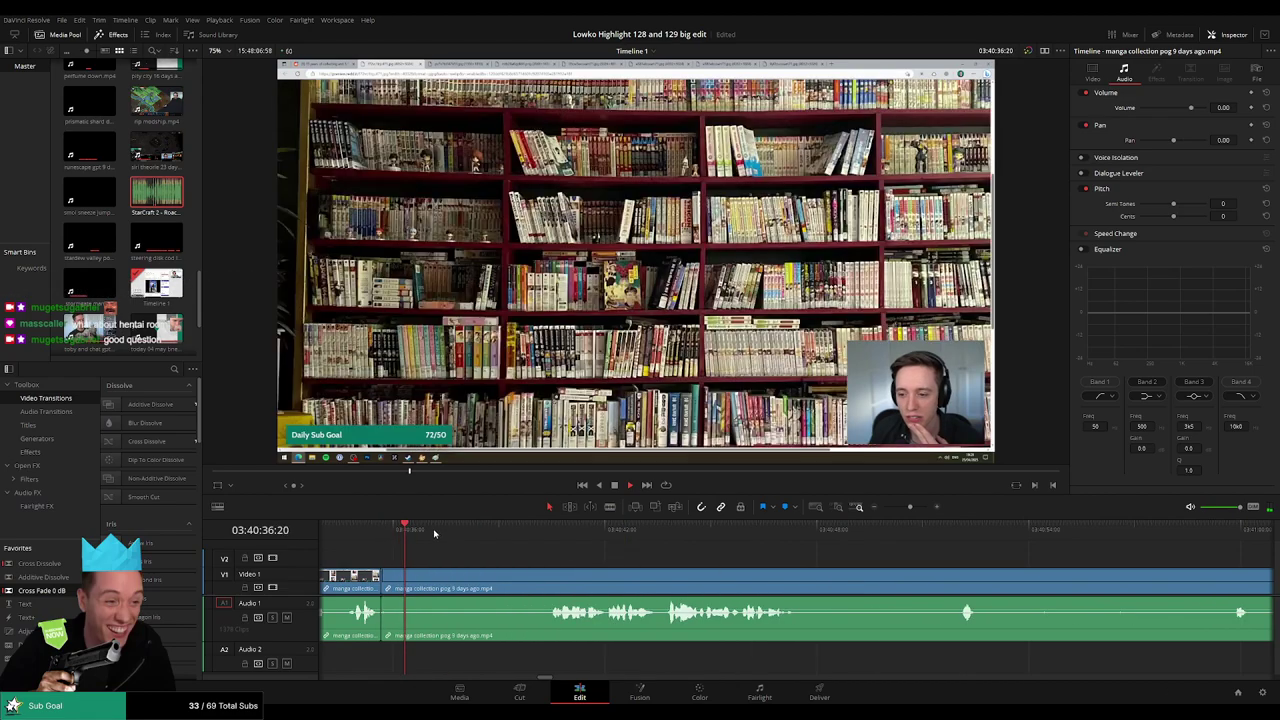
# - Review the bookshelf section, then cut the stretch between about 03:40:47:33 and 03:41:02 and close the gap
pyautogui.moveTo(510, 534); pyautogui.dragTo(532, 535)
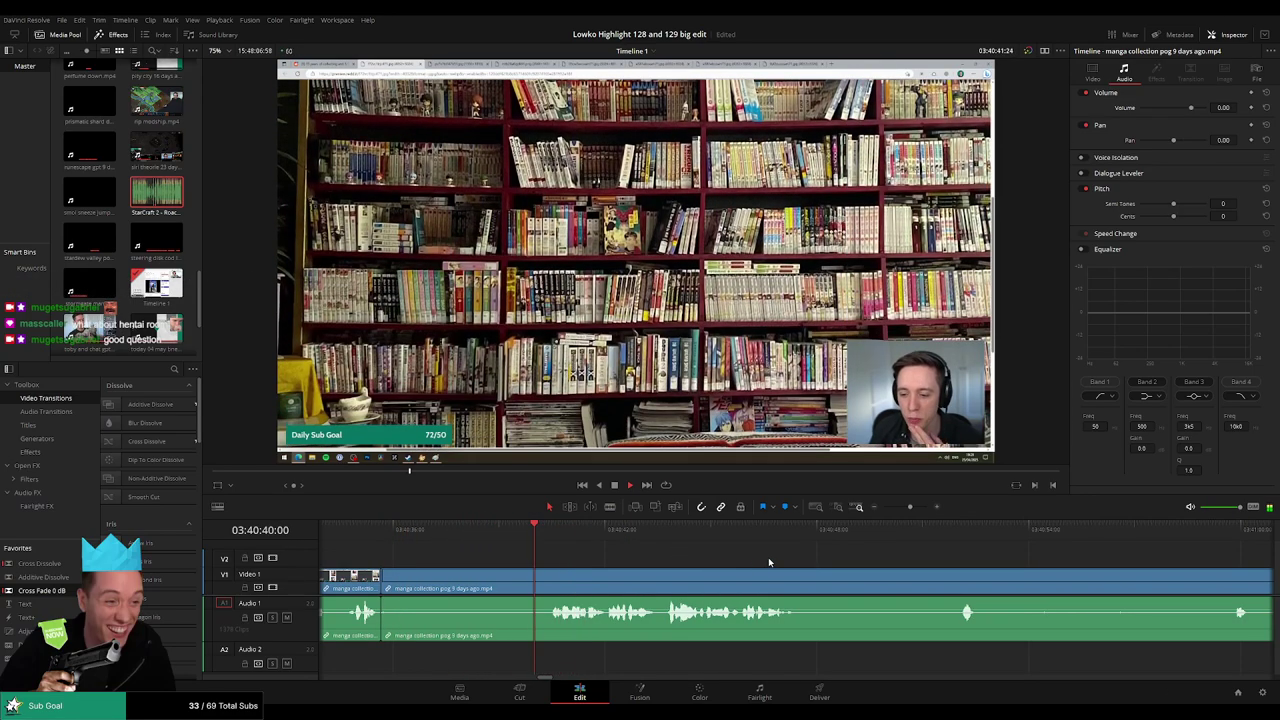
pyautogui.hscroll(2, 661, 559)
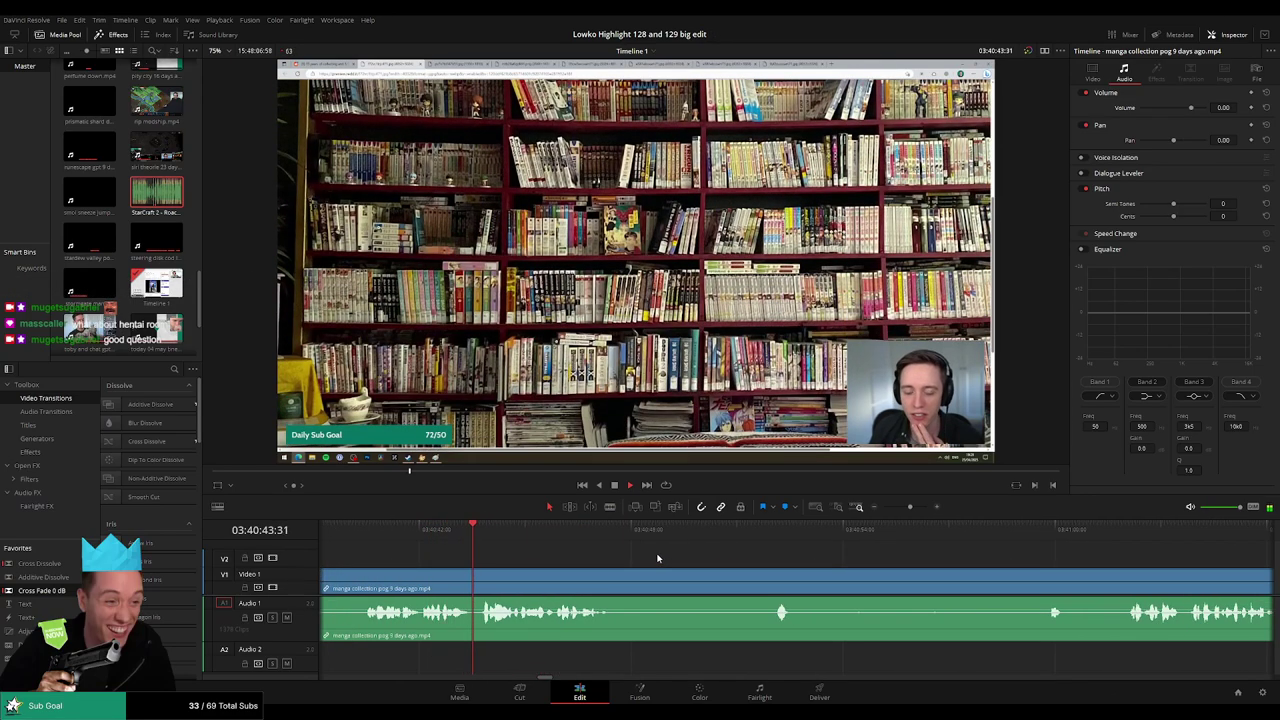
pyautogui.hscroll(2, 591, 551)
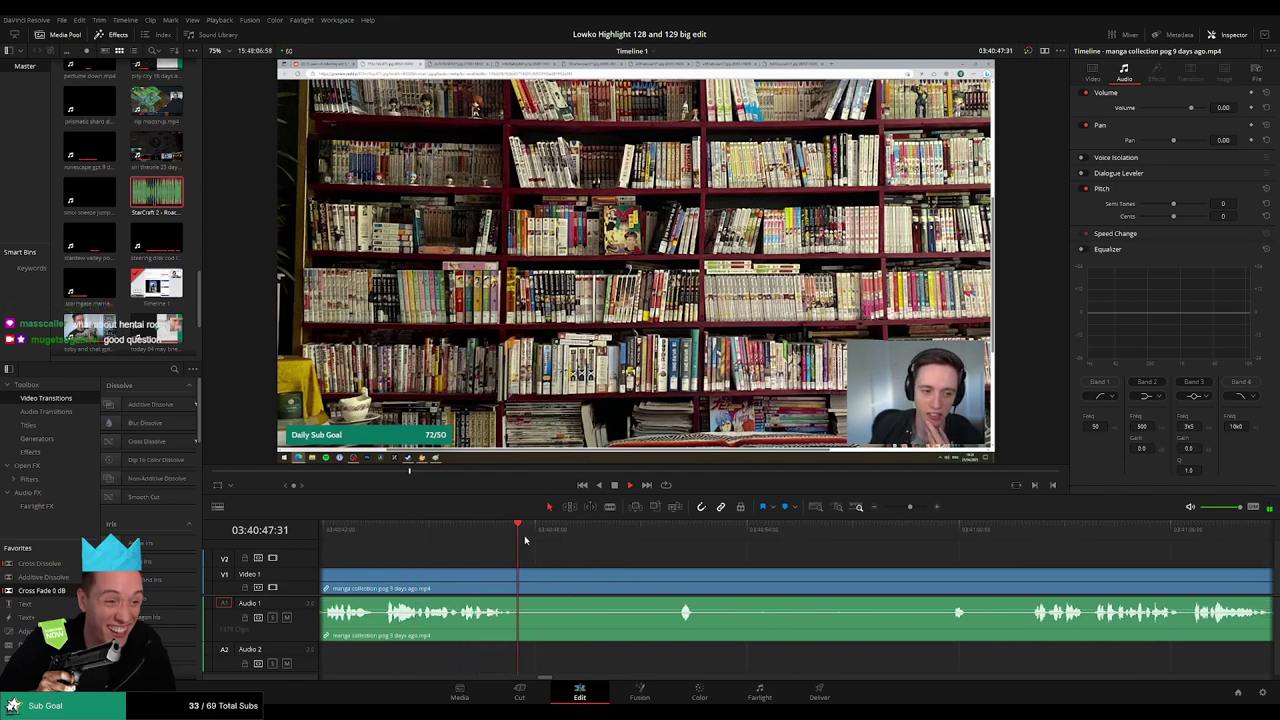
pyautogui.moveTo(525, 537); pyautogui.dragTo(665, 538)
pyautogui.press('b')
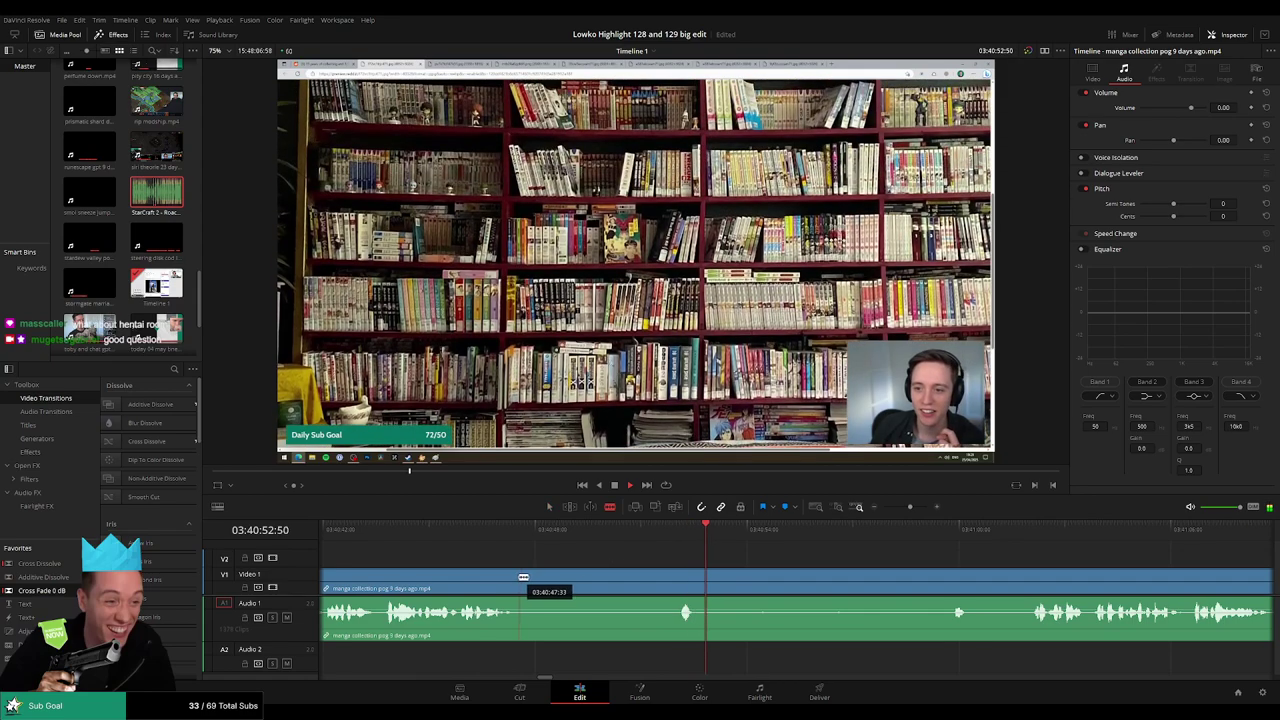
pyautogui.click(519, 577)
pyautogui.click(931, 531)
pyautogui.hscroll(3, 975, 562)
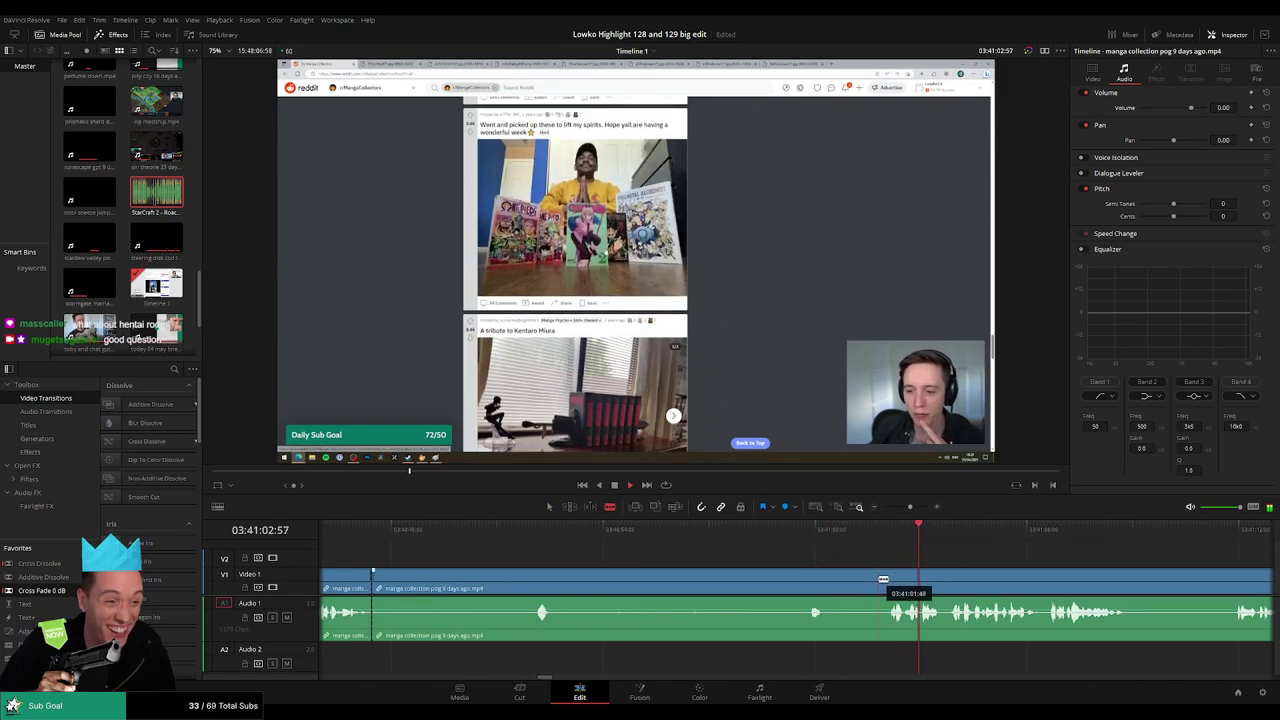
pyautogui.click(887, 579)
pyautogui.press('a')
pyautogui.click(813, 582)
pyautogui.press('Delete')
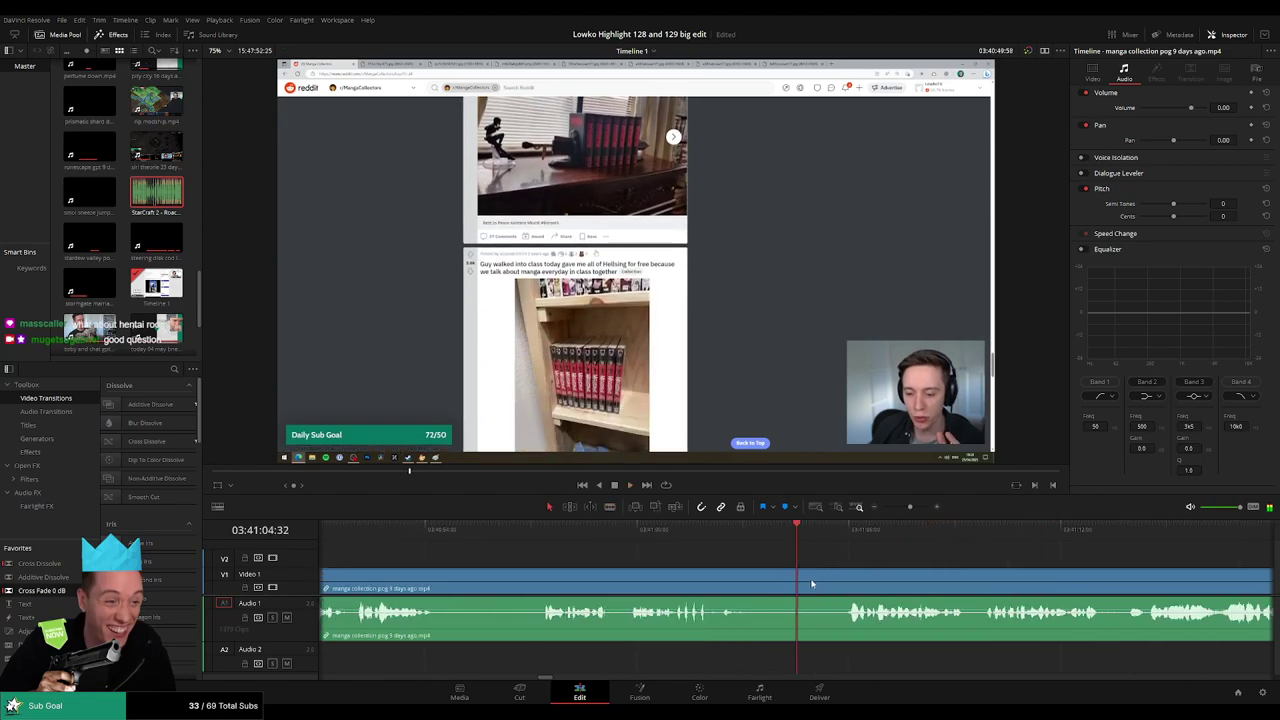
# - Cut the silent stretch between about 03:40:54:20 and 03:40:57:20, while the book volumes are shown close up, and close the gap
pyautogui.hscroll(-3, 667, 549)
pyautogui.click(535, 529)
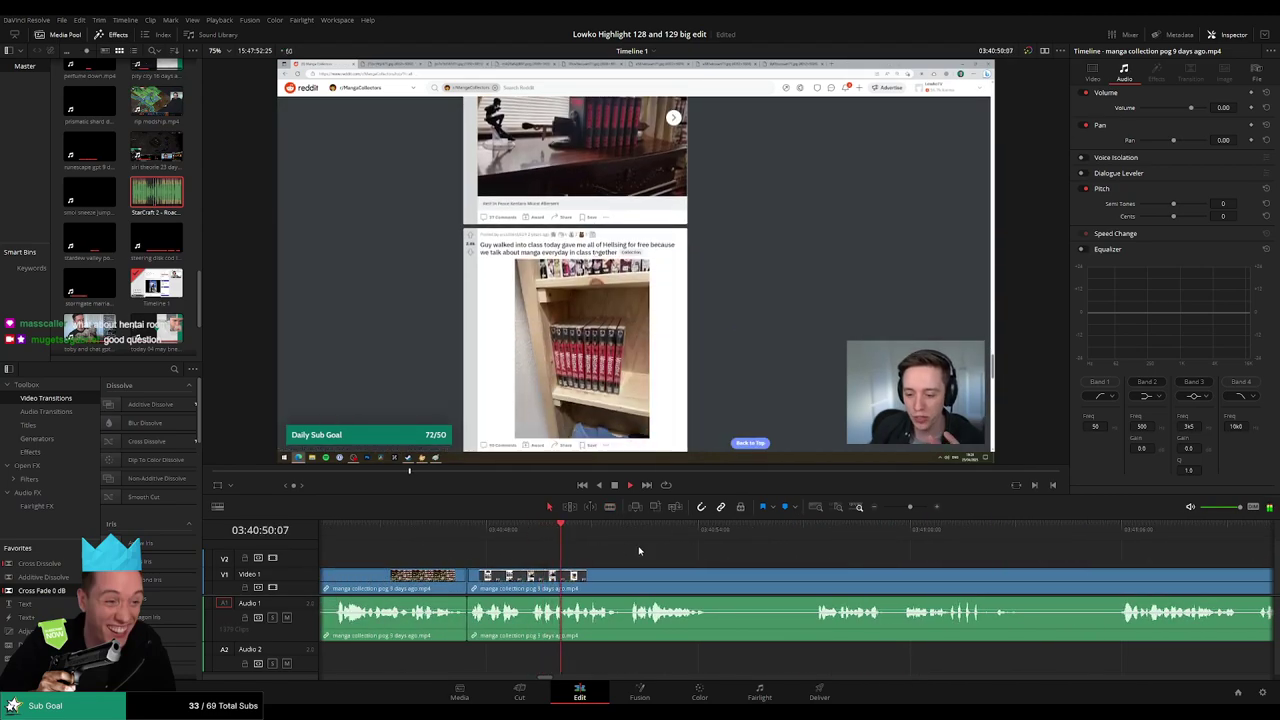
pyautogui.hscroll(3, 604, 552)
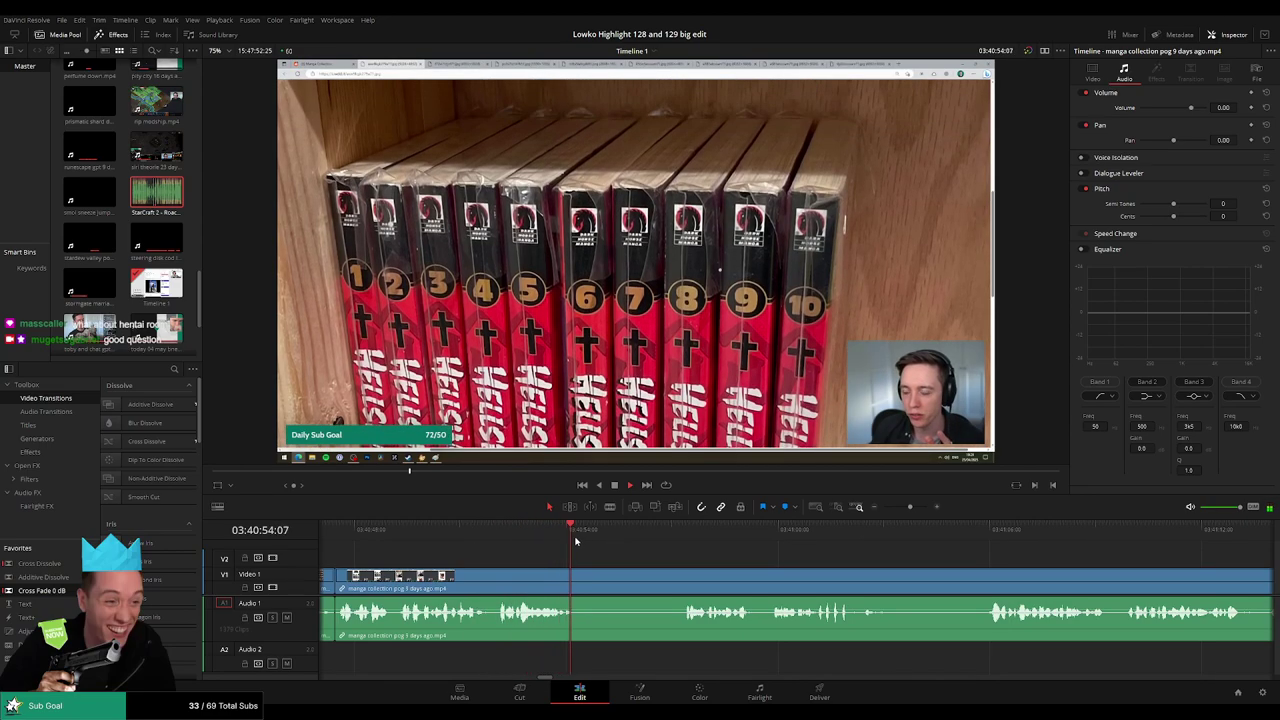
pyautogui.press('b')
pyautogui.click(580, 575)
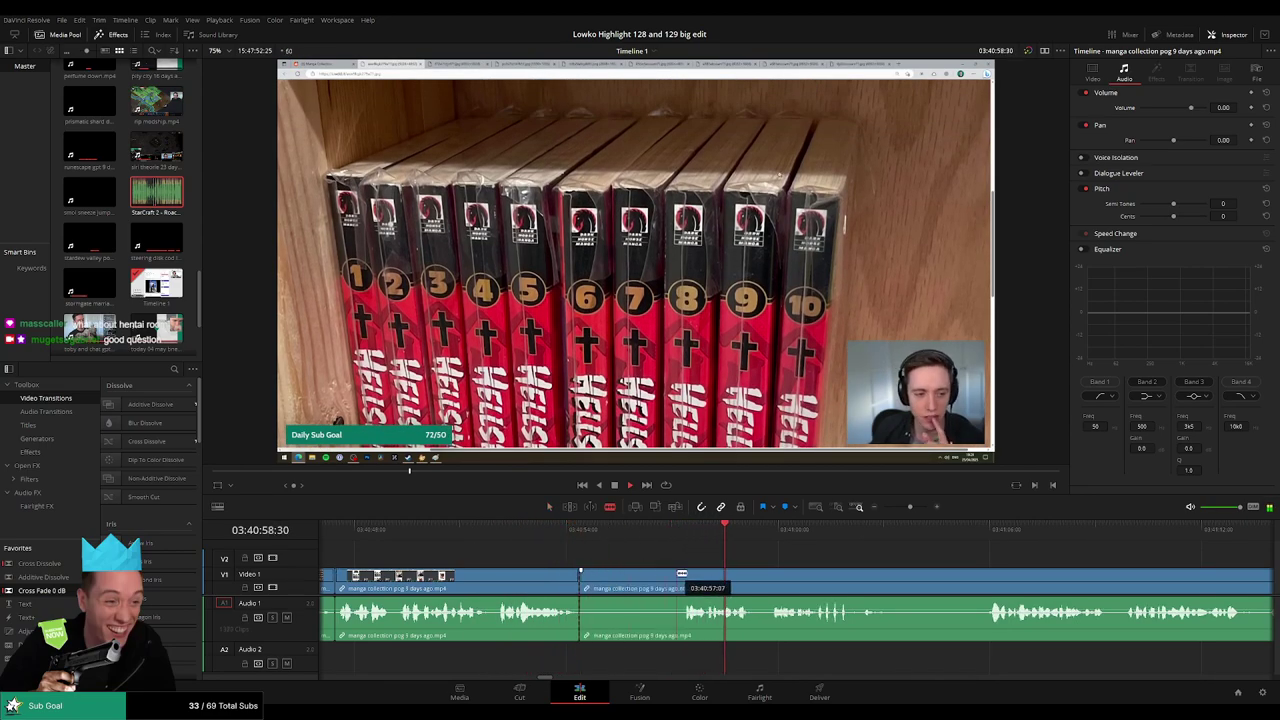
pyautogui.click(690, 575)
pyautogui.press('a')
pyautogui.click(657, 582)
pyautogui.press('Delete')
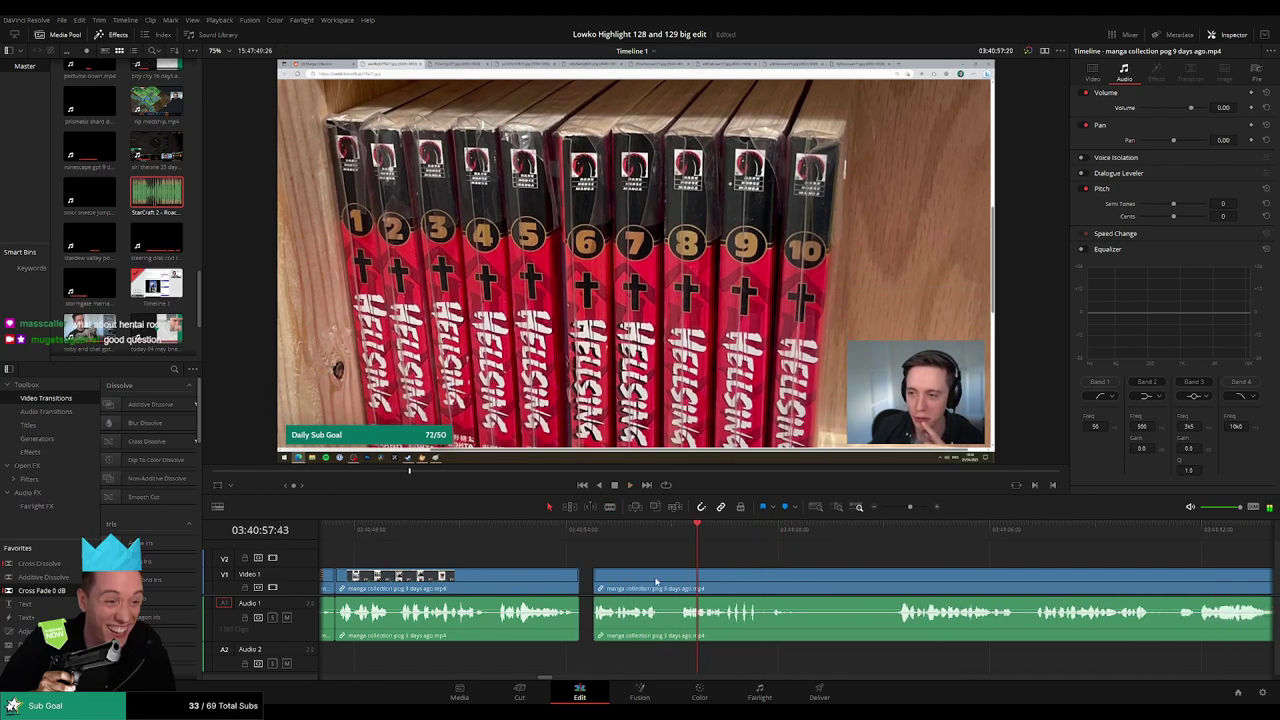
# - Cut the silent stretch between about 03:41:00:20 and 03:41:02:45, before the post title is read, and close the gap
pyautogui.moveTo(775, 575); pyautogui.dragTo(617, 560)
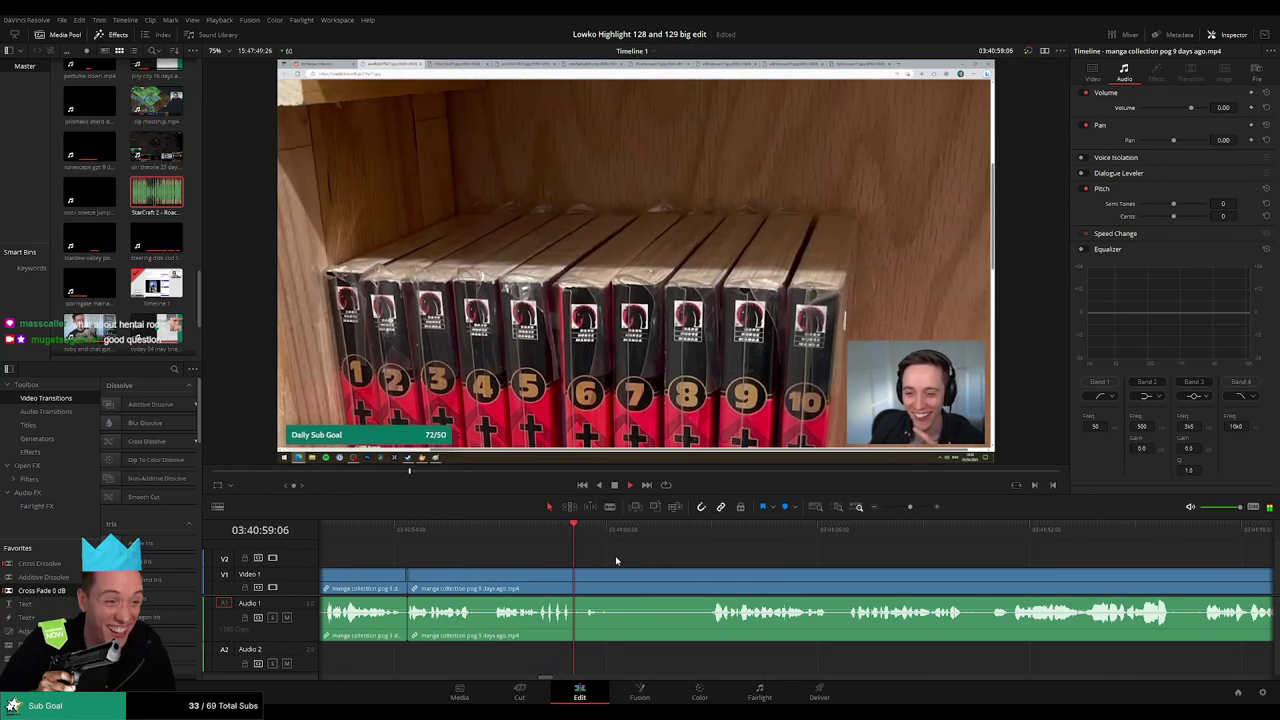
pyautogui.press('b')
pyautogui.click(616, 575)
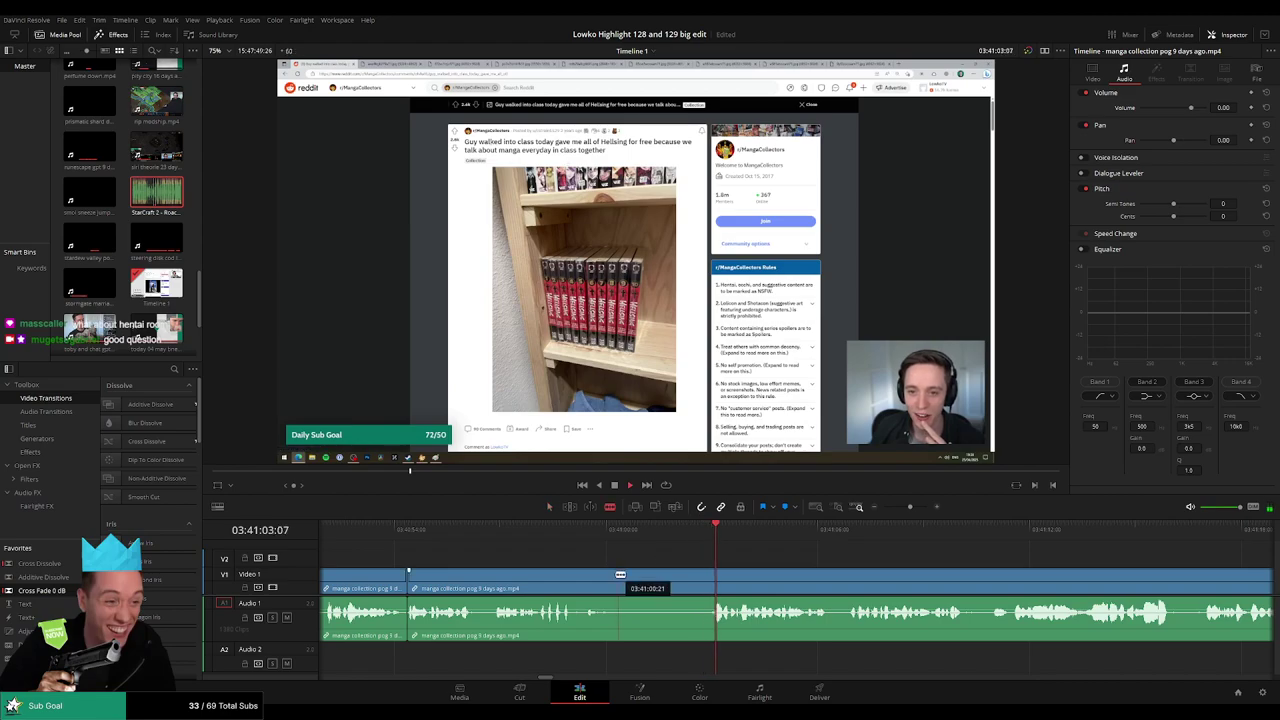
pyautogui.click(704, 575)
pyautogui.press('a')
pyautogui.click(664, 580)
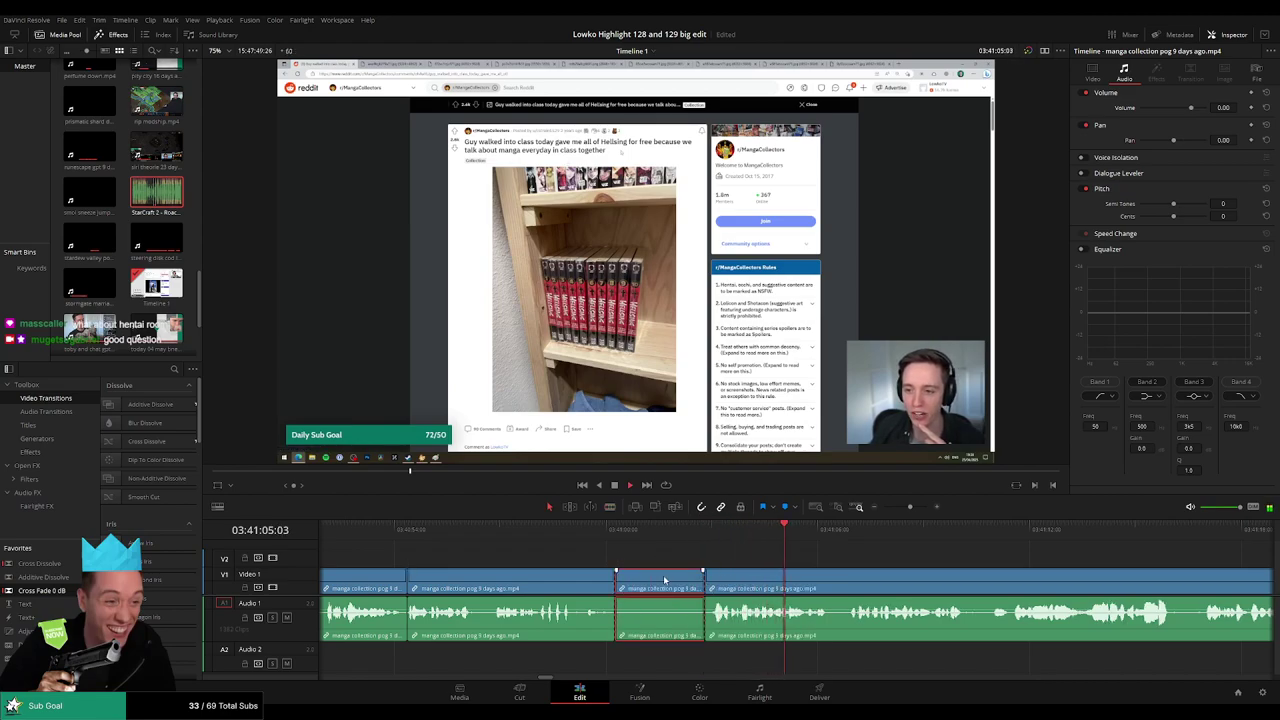
pyautogui.press('Delete')
# - Play past the post discussion, then cut the mostly silent scrolling stretch between about 03:41:17:20 and 03:41:28 and close the gap
pyautogui.moveTo(815, 566); pyautogui.dragTo(617, 555)
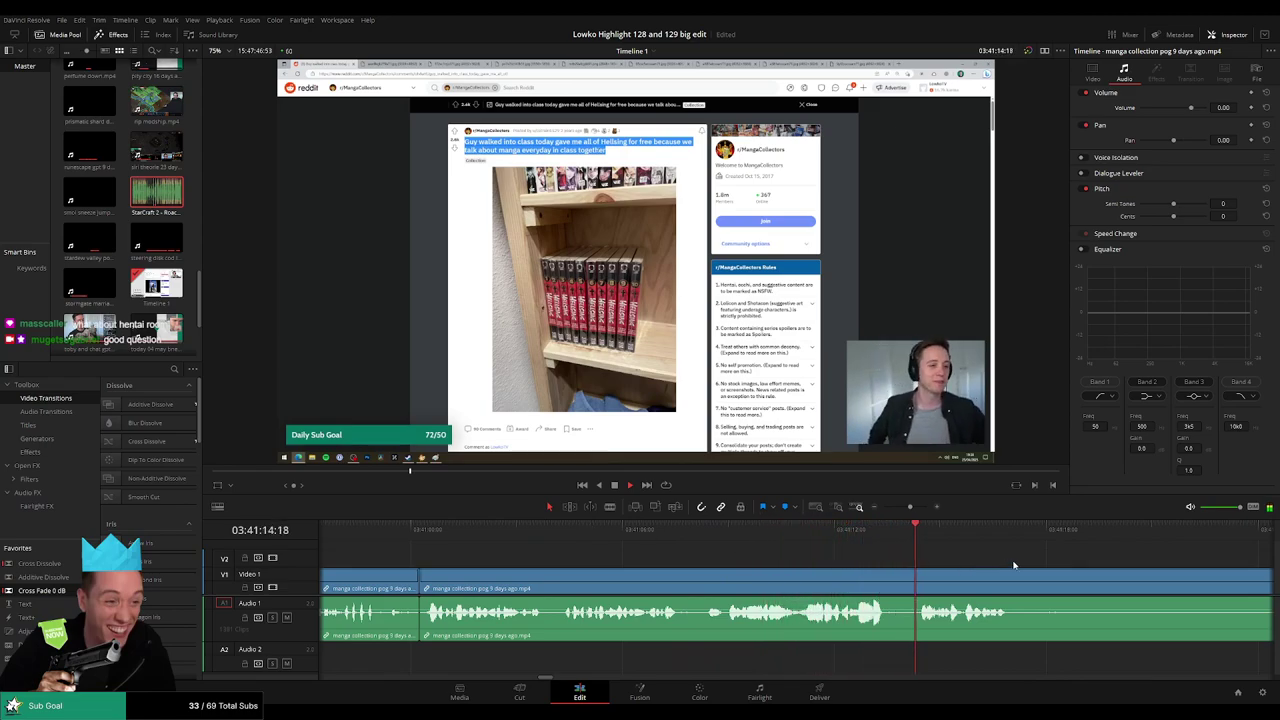
pyautogui.moveTo(1014, 564); pyautogui.dragTo(745, 548)
pyautogui.hscroll(2, 745, 548)
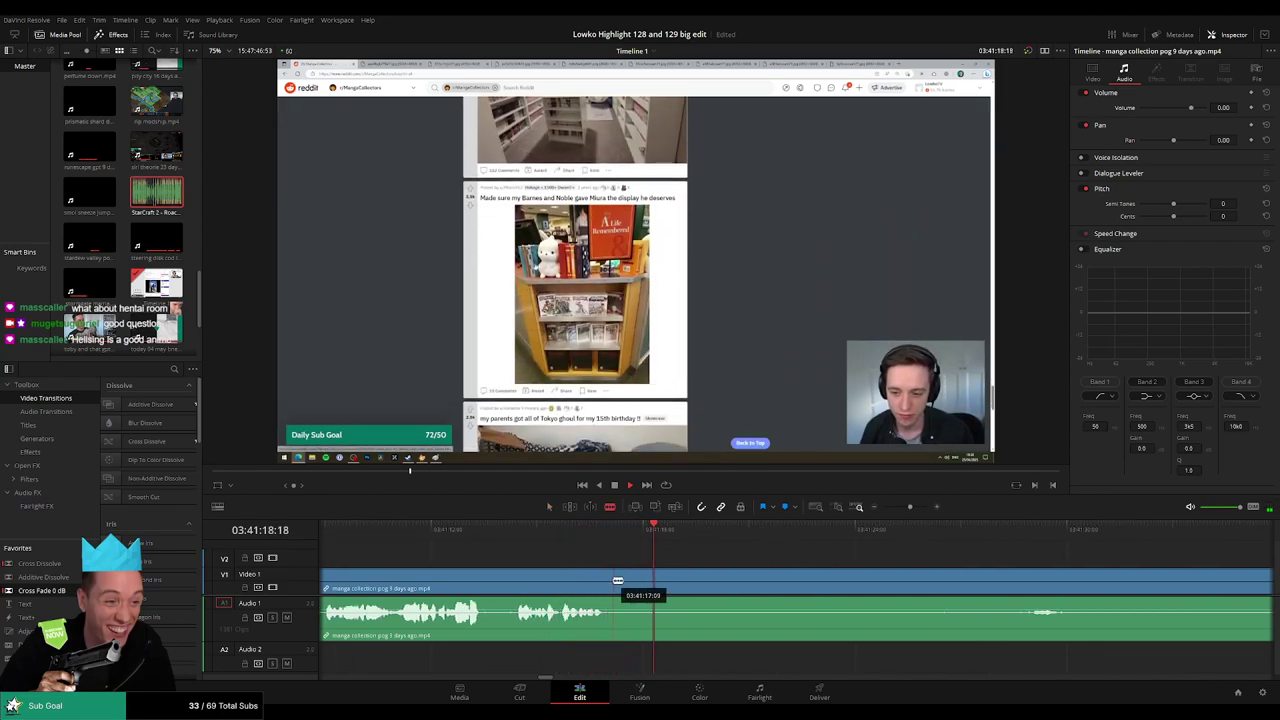
pyautogui.click(624, 580)
pyautogui.scroll(-10, 676, 563)
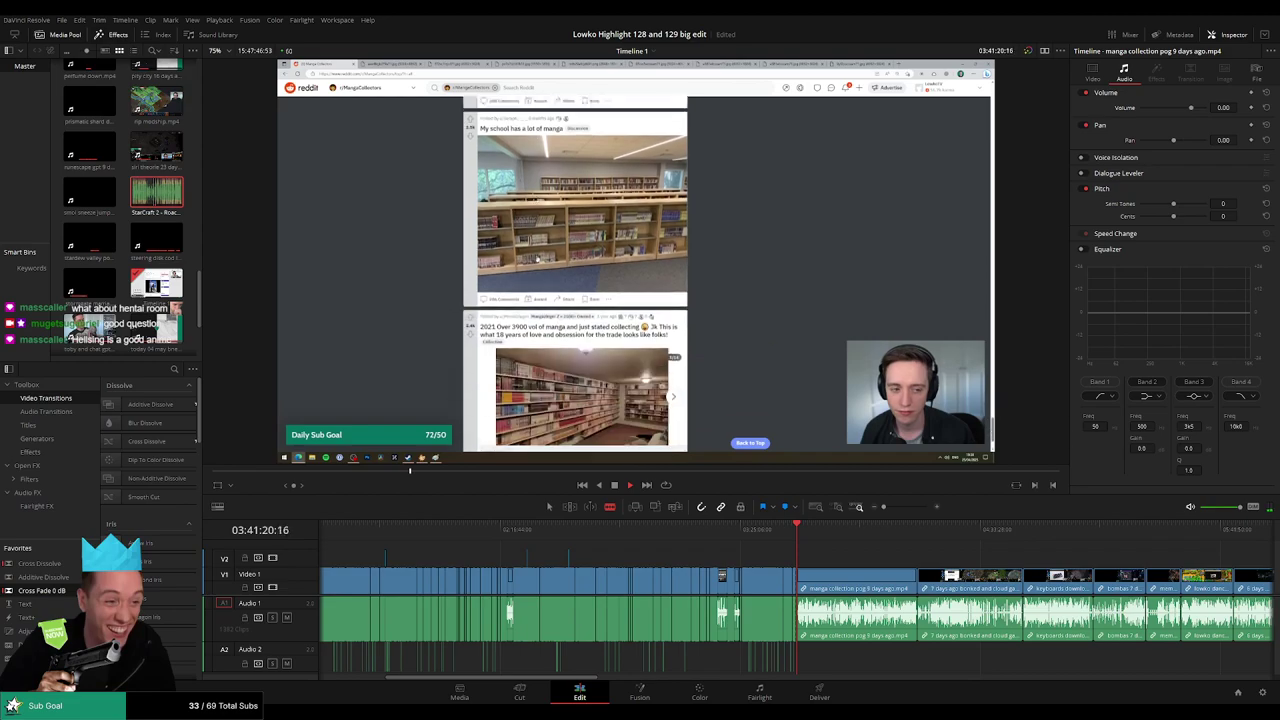
pyautogui.click(908, 507)
pyautogui.moveTo(908, 508); pyautogui.dragTo(904, 508)
pyautogui.click(836, 529)
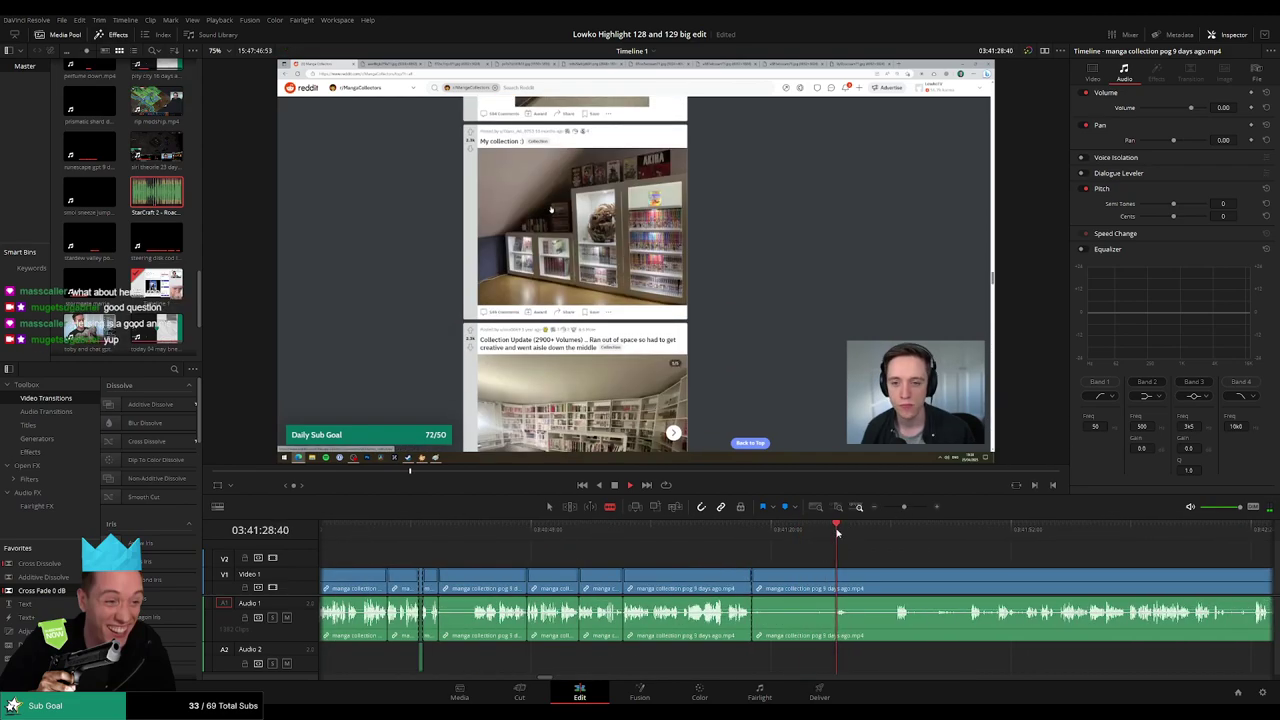
pyautogui.hscroll(5, 611, 536)
pyautogui.click(605, 529)
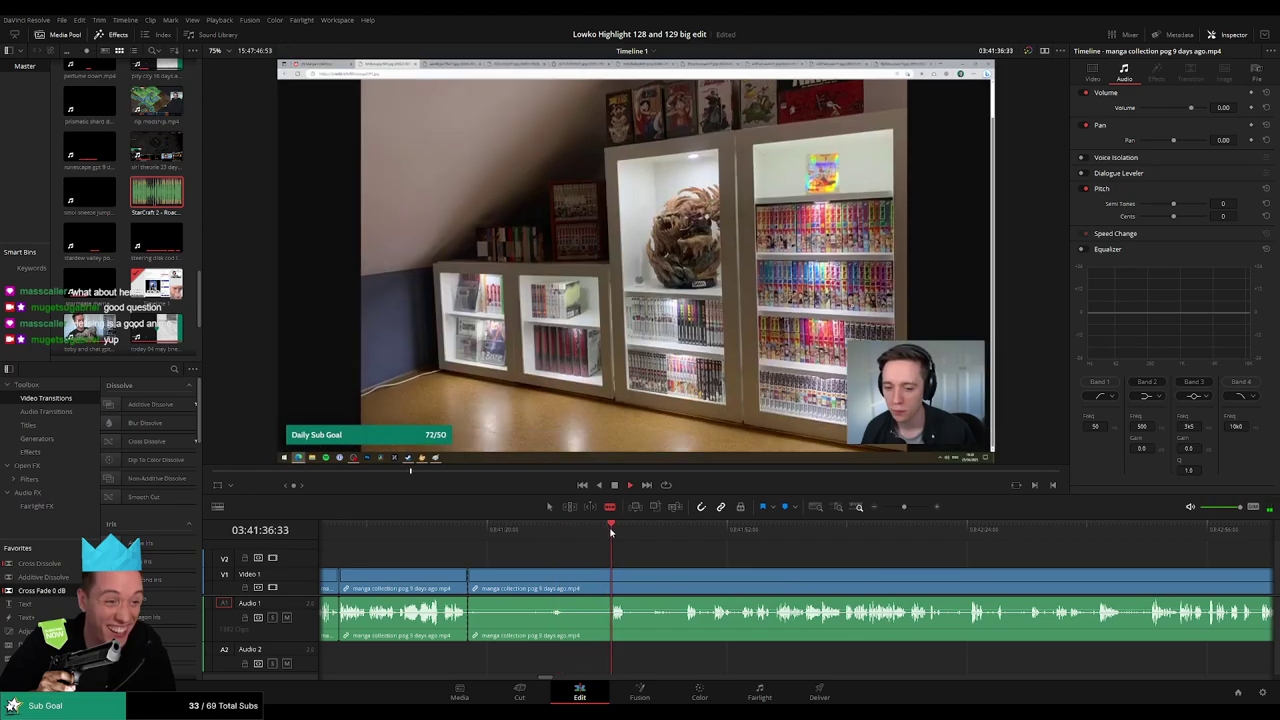
pyautogui.click(547, 581)
pyautogui.press('a')
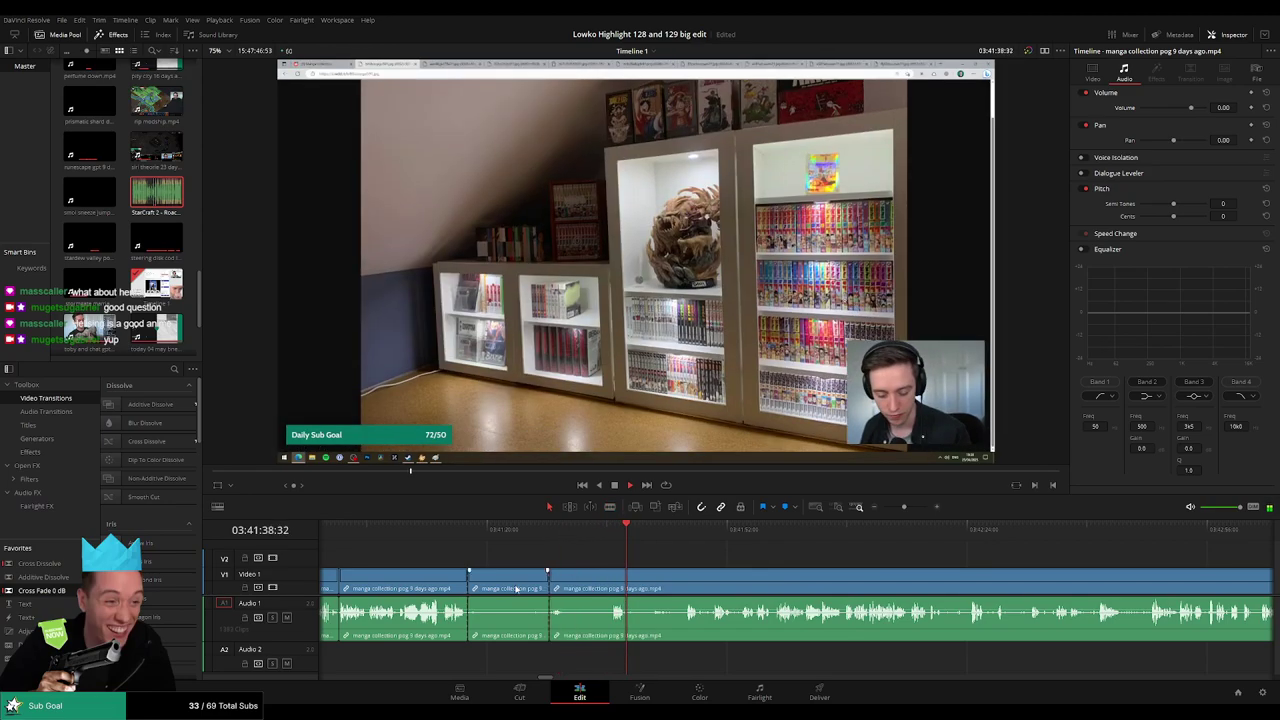
pyautogui.press('Delete')
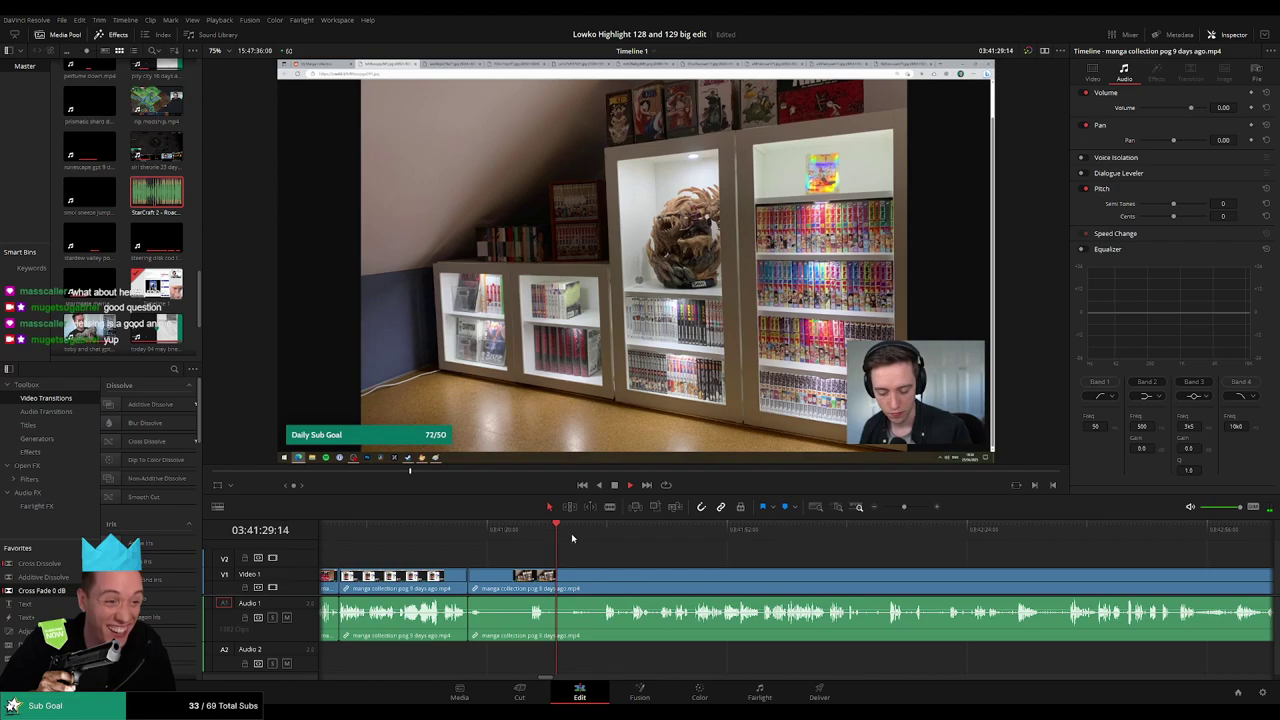
# - Cut the stretch between about 03:41:27:40 and 03:41:35:40, around the switch to the farm game, and close the gap
pyautogui.click(581, 535)
pyautogui.click(605, 535)
pyautogui.press('b')
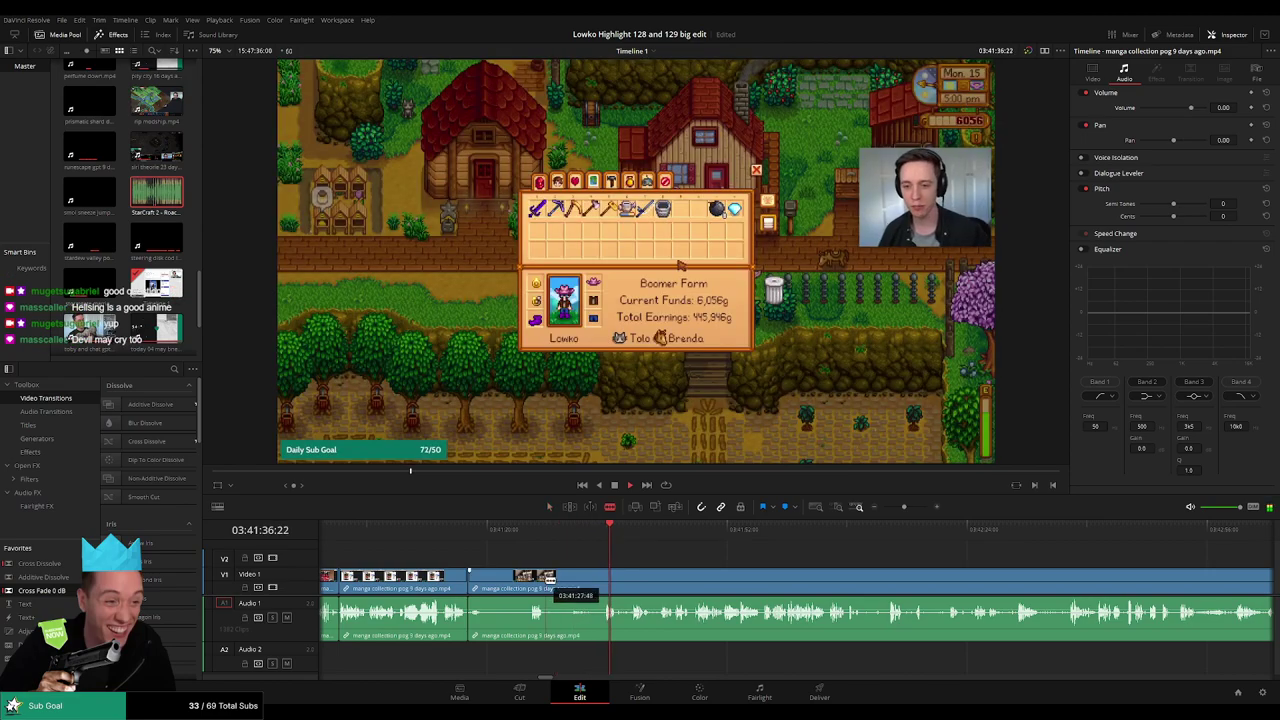
pyautogui.click(546, 579)
pyautogui.click(603, 578)
pyautogui.press('a')
pyautogui.click(586, 583)
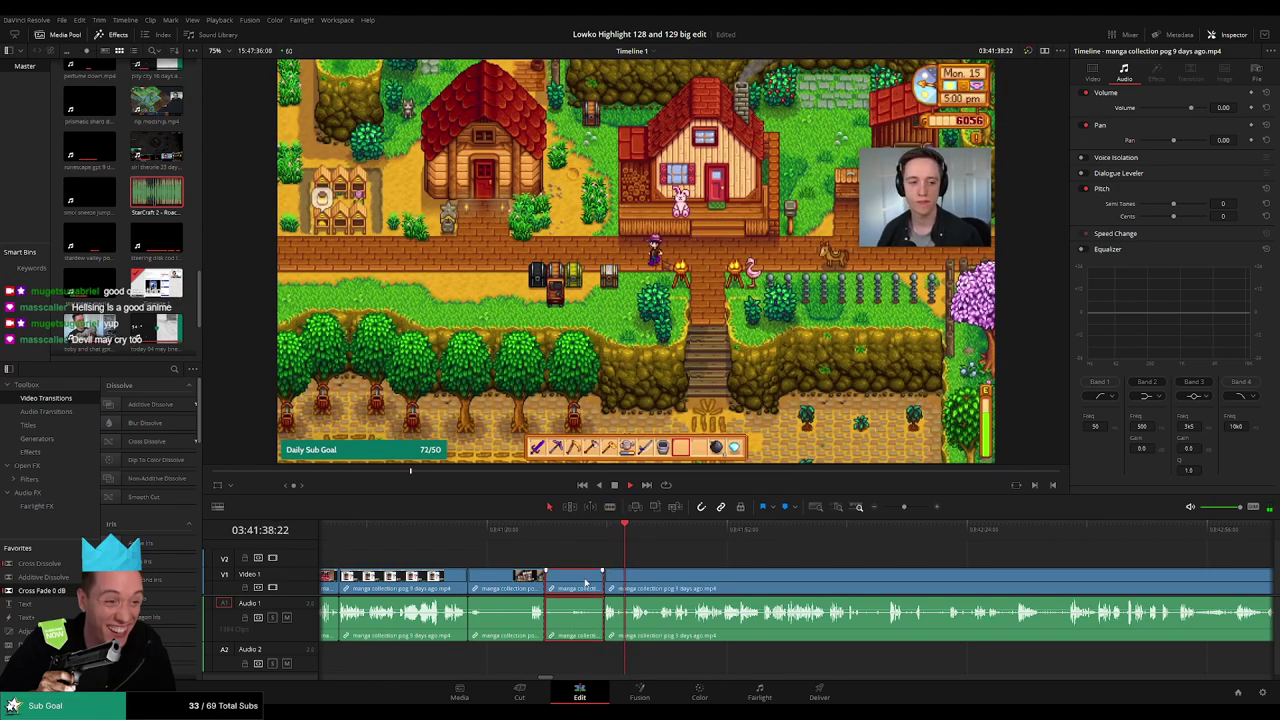
pyautogui.press('Delete')
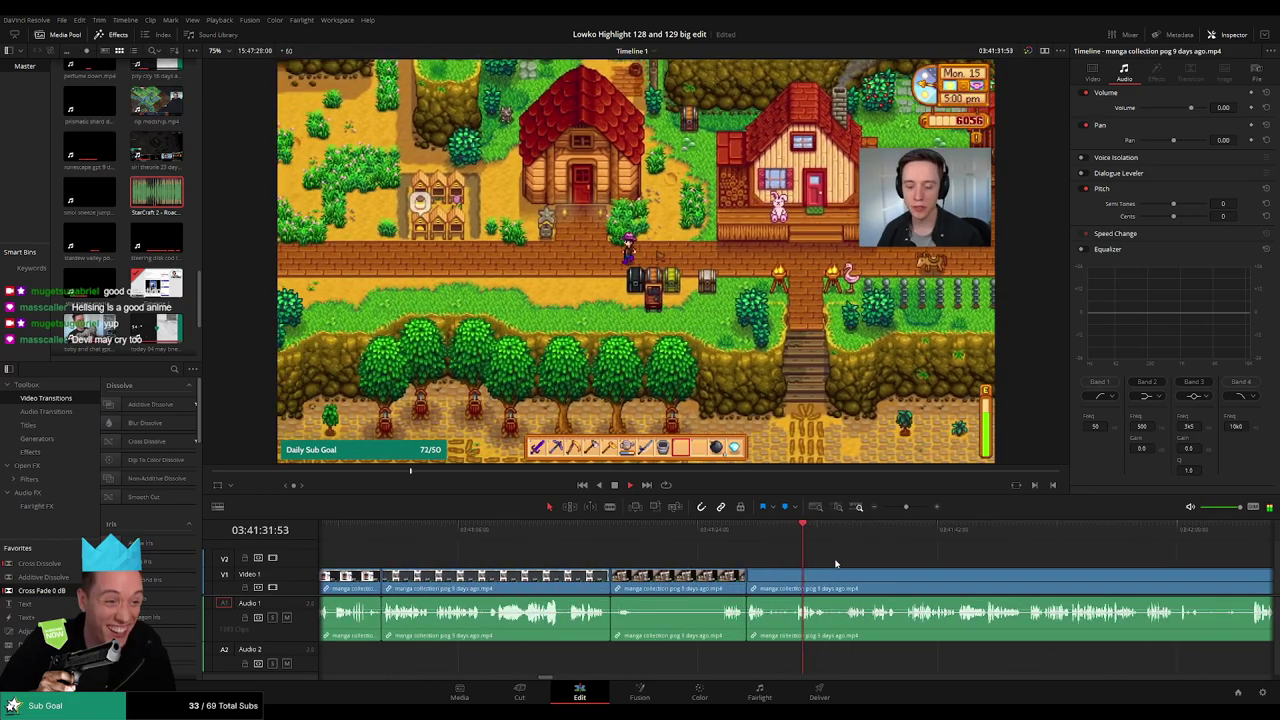
# - Cut the short stretch between about 03:41:33:40 and 03:41:35:10 in the farm game footage and close the gap
pyautogui.moveTo(912, 561); pyautogui.dragTo(672, 556)
pyautogui.click(603, 534)
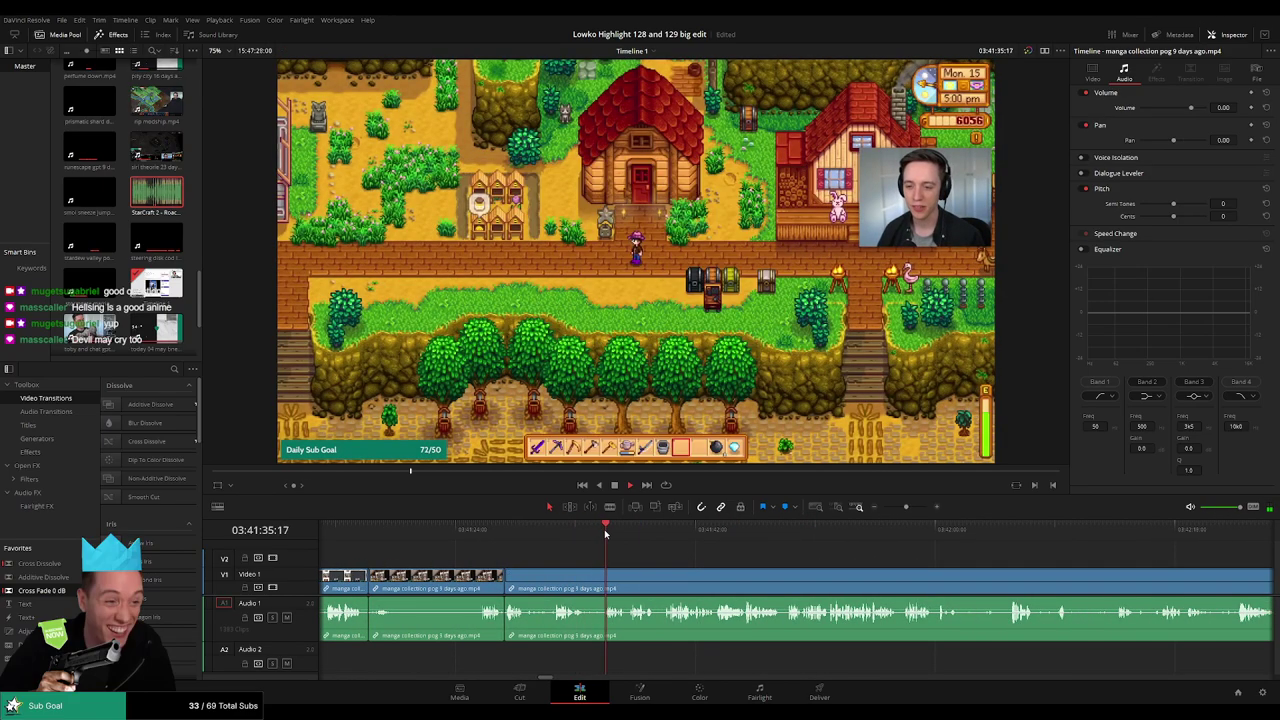
pyautogui.press('b')
pyautogui.click(585, 569)
pyautogui.press('a')
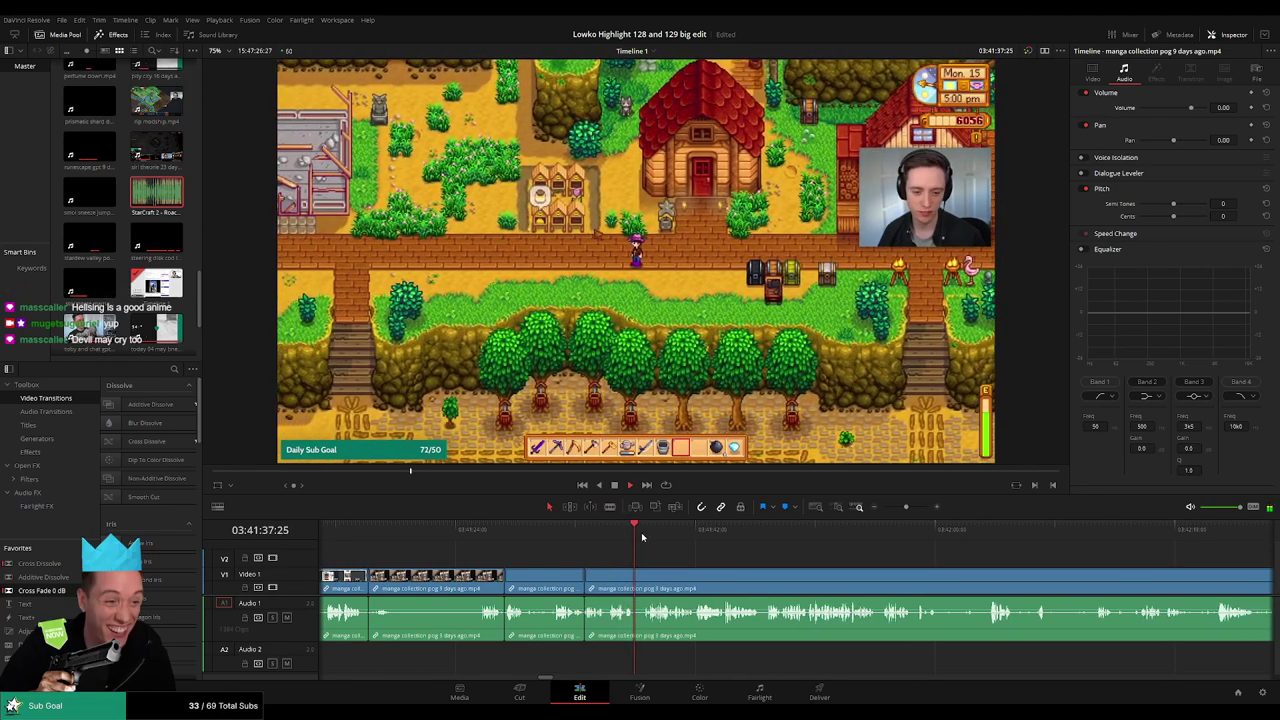
# - Cut the stretch between about 03:42:00:20 and 03:42:04, close the gap, and add Cross Fade 0 dB to the audio join
pyautogui.hscroll(4, 715, 558)
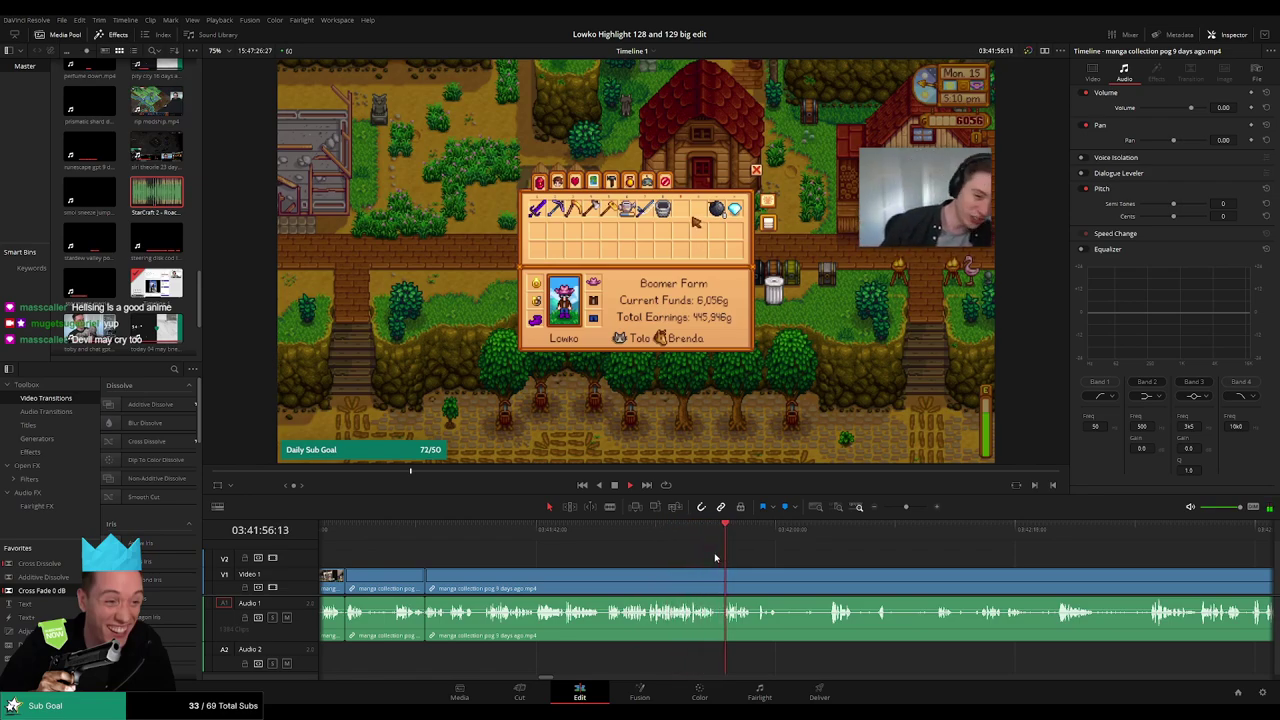
pyautogui.moveTo(775, 569); pyautogui.dragTo(583, 560)
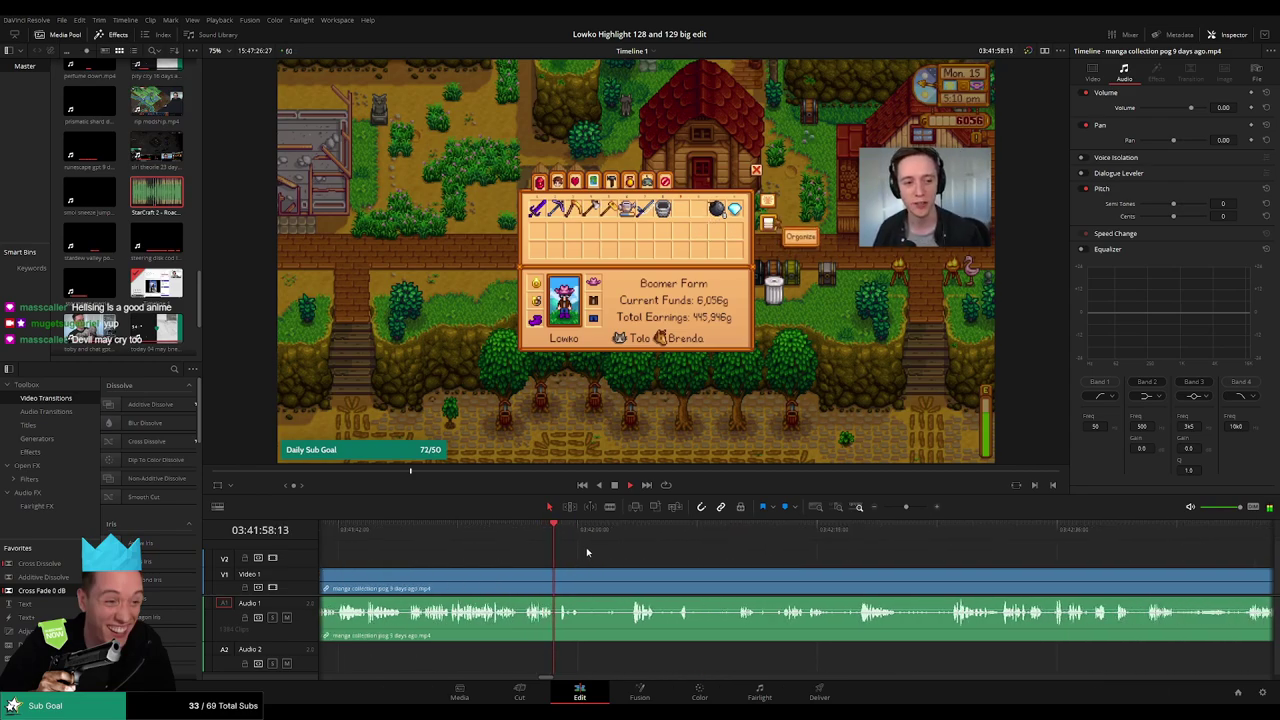
pyautogui.hscroll(1, 575, 558)
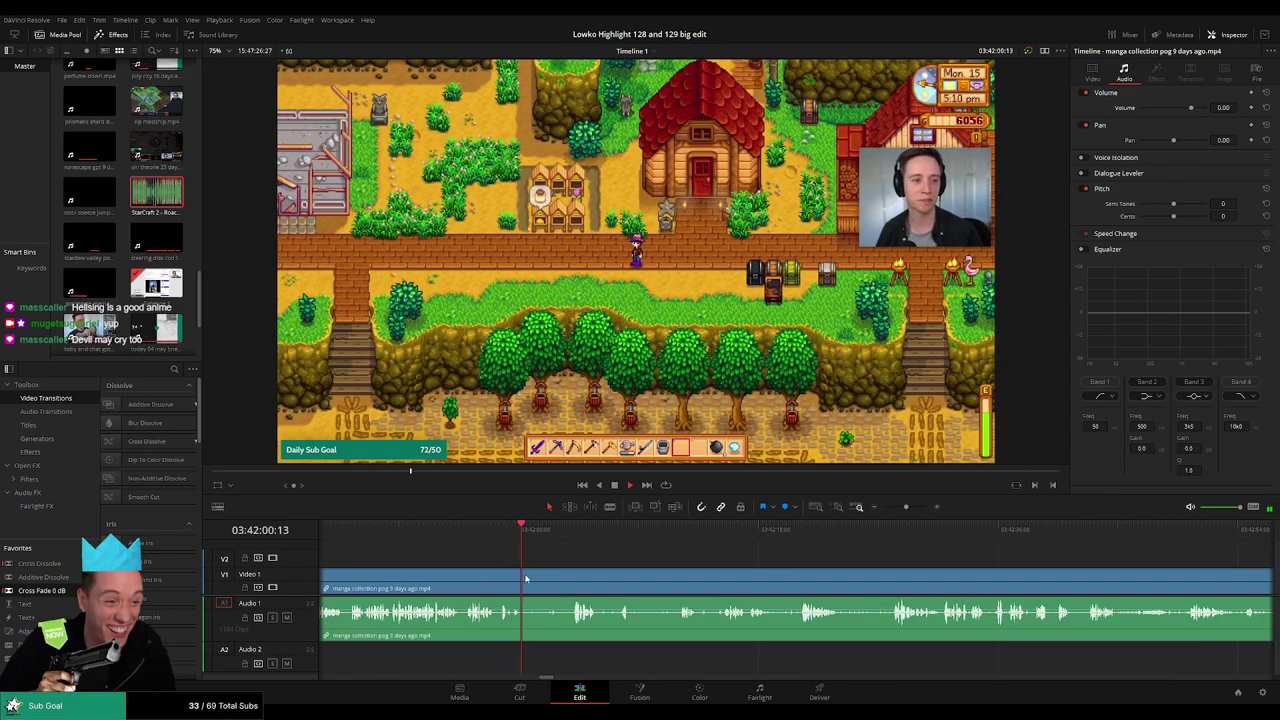
pyautogui.hotkey('ctrl', 'b')
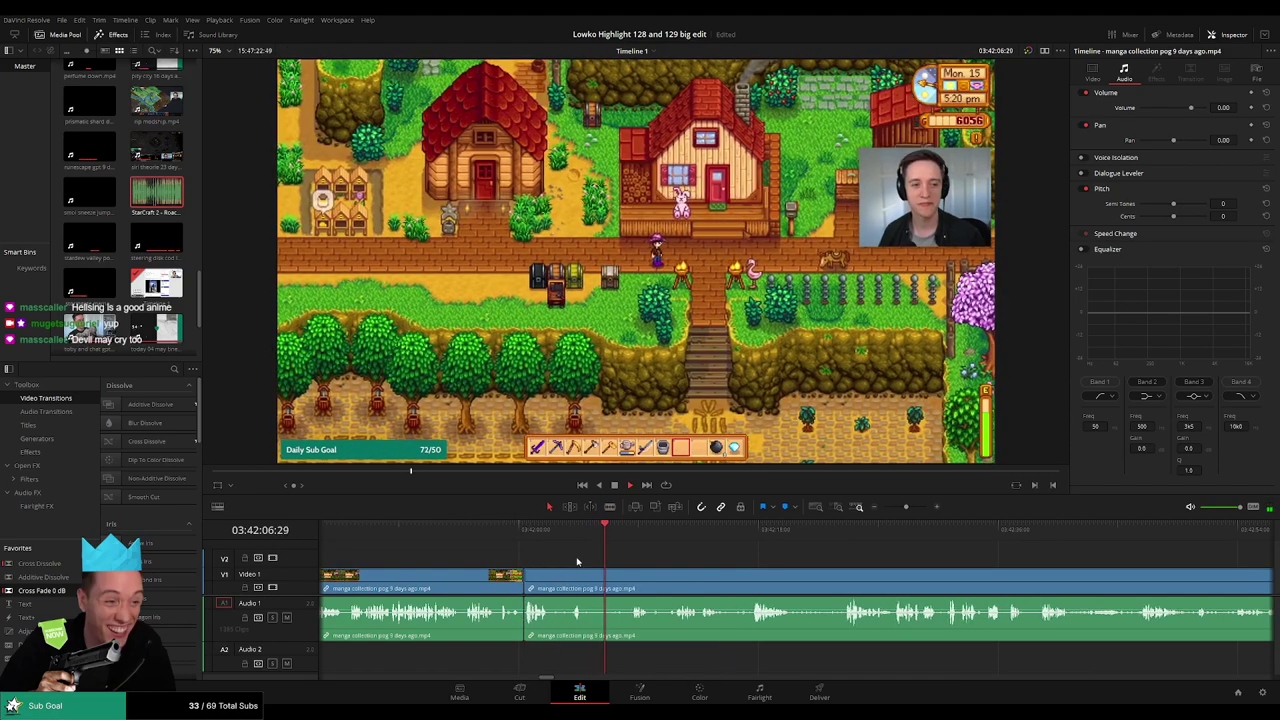
pyautogui.moveTo(548, 529); pyautogui.dragTo(571, 530)
pyautogui.moveTo(45, 591); pyautogui.dragTo(175, 594)
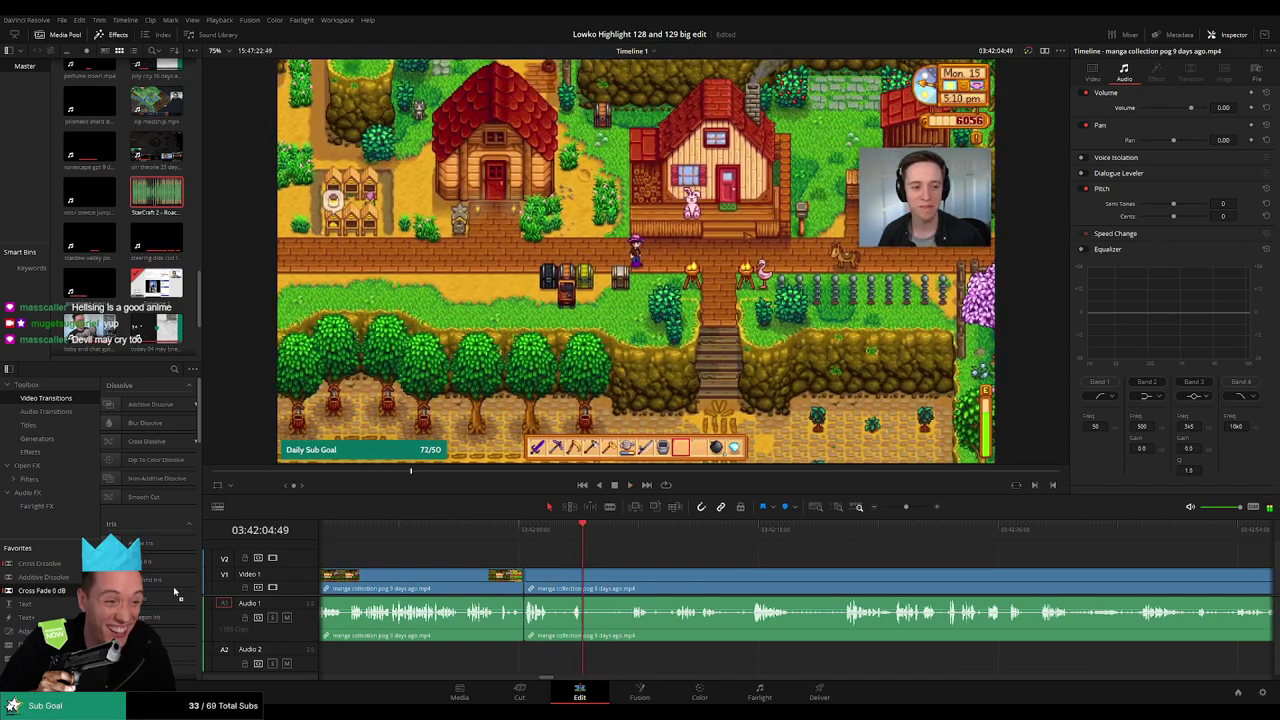
# - Cut the short stretch between about 03:42:02 and 03:42:03:35, just after the crossfaded join, and close the gap
pyautogui.press('b')
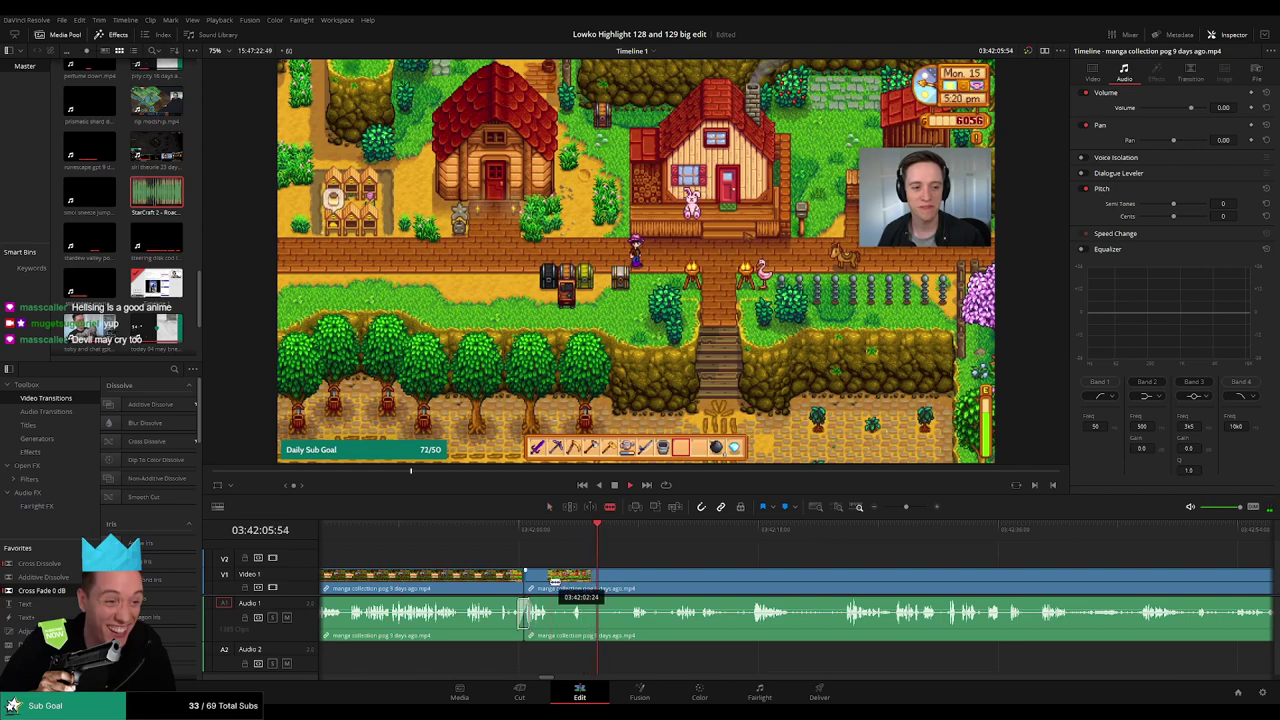
pyautogui.click(549, 580)
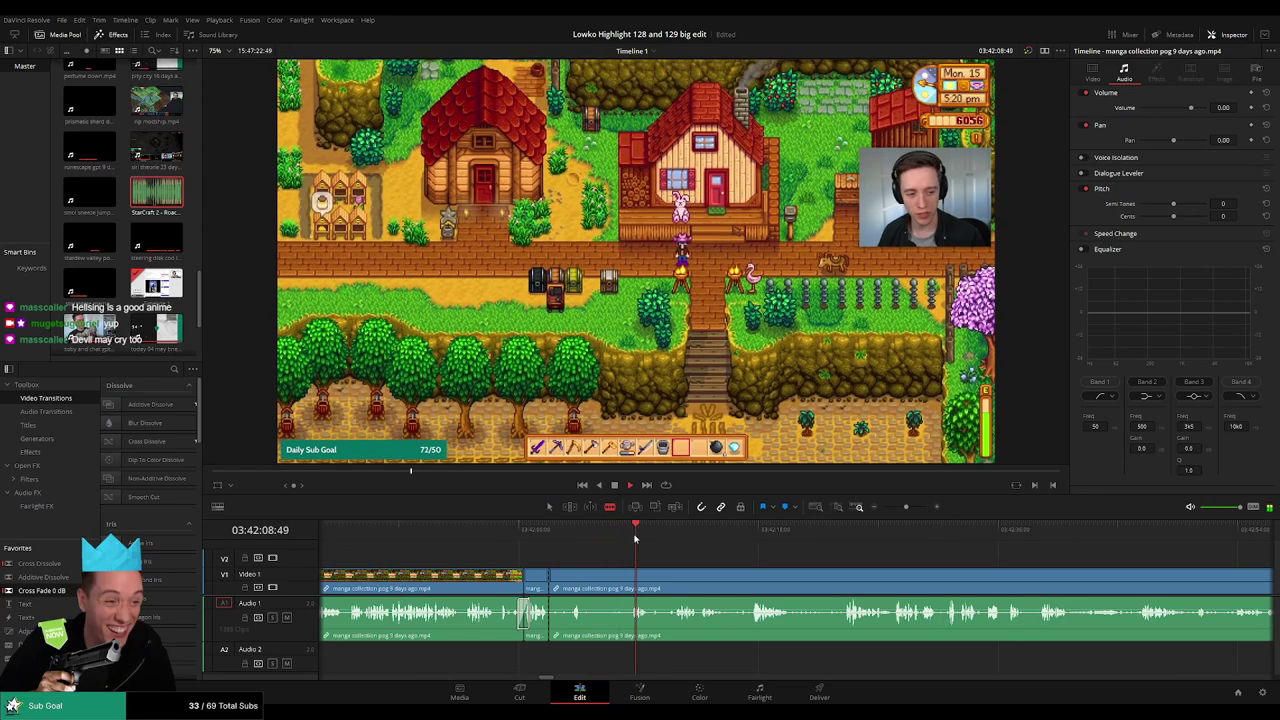
pyautogui.click(570, 580)
pyautogui.press('a')
pyautogui.click(564, 586)
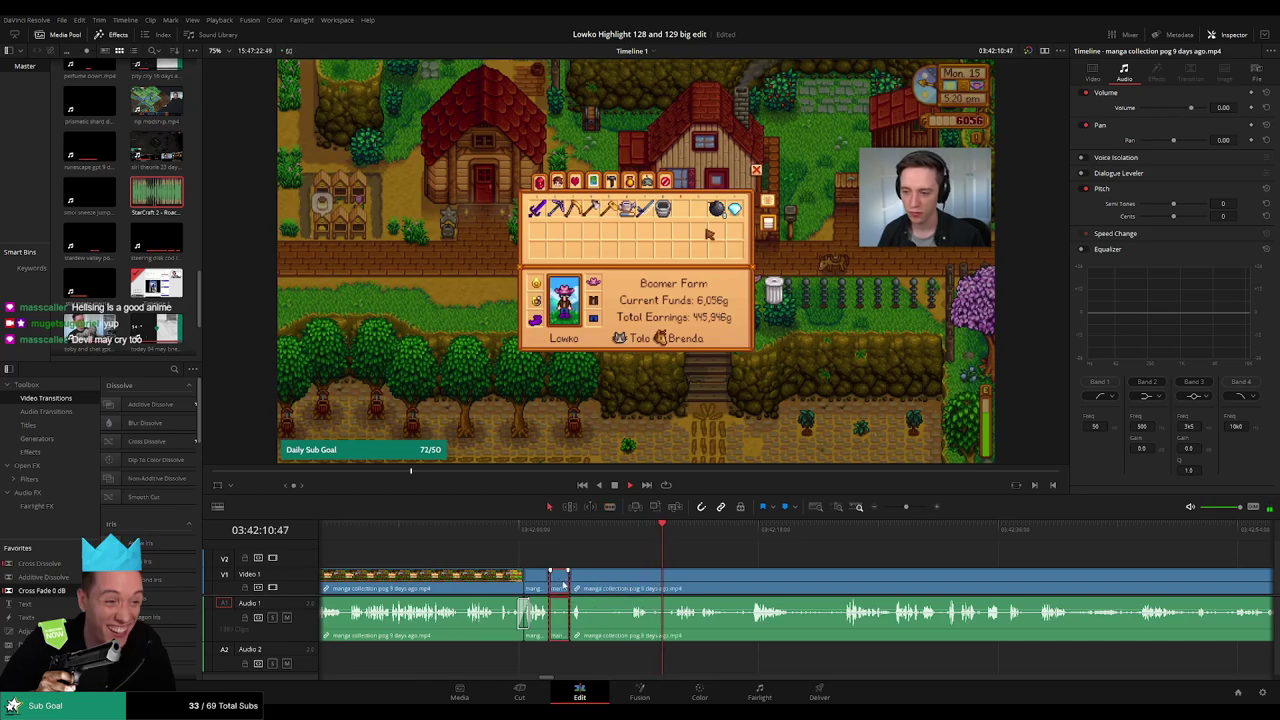
pyautogui.press('Delete')
pyautogui.moveTo(568, 587); pyautogui.dragTo(606, 573)
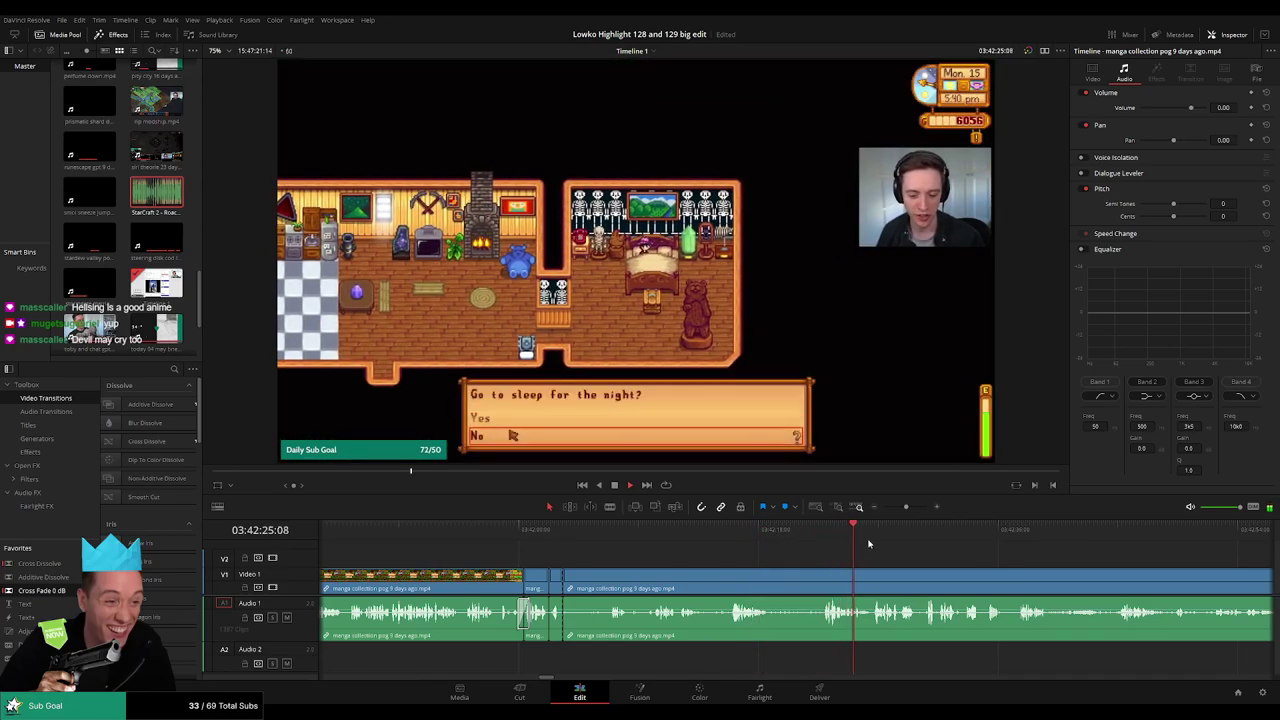
# - Skim the farm game footage from about 03:42:25 to 03:51 for moments worth keeping
pyautogui.click(931, 540)
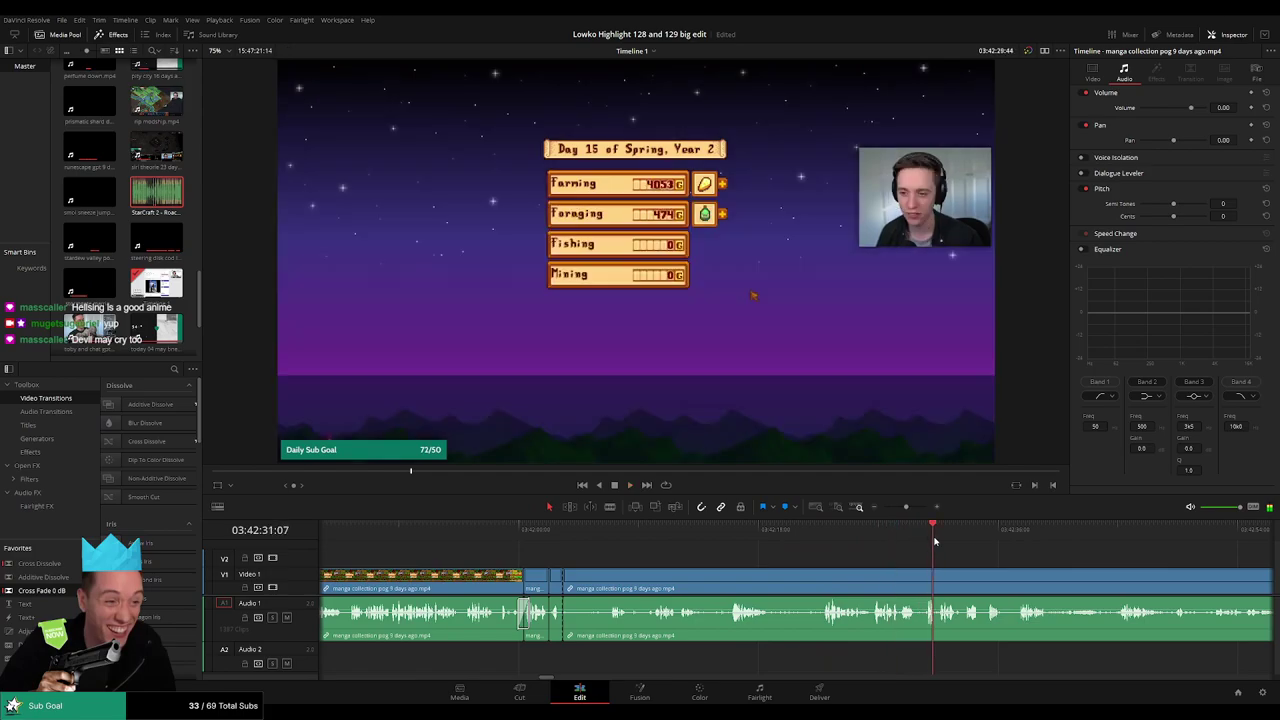
pyautogui.click(1036, 540)
pyautogui.click(1069, 538)
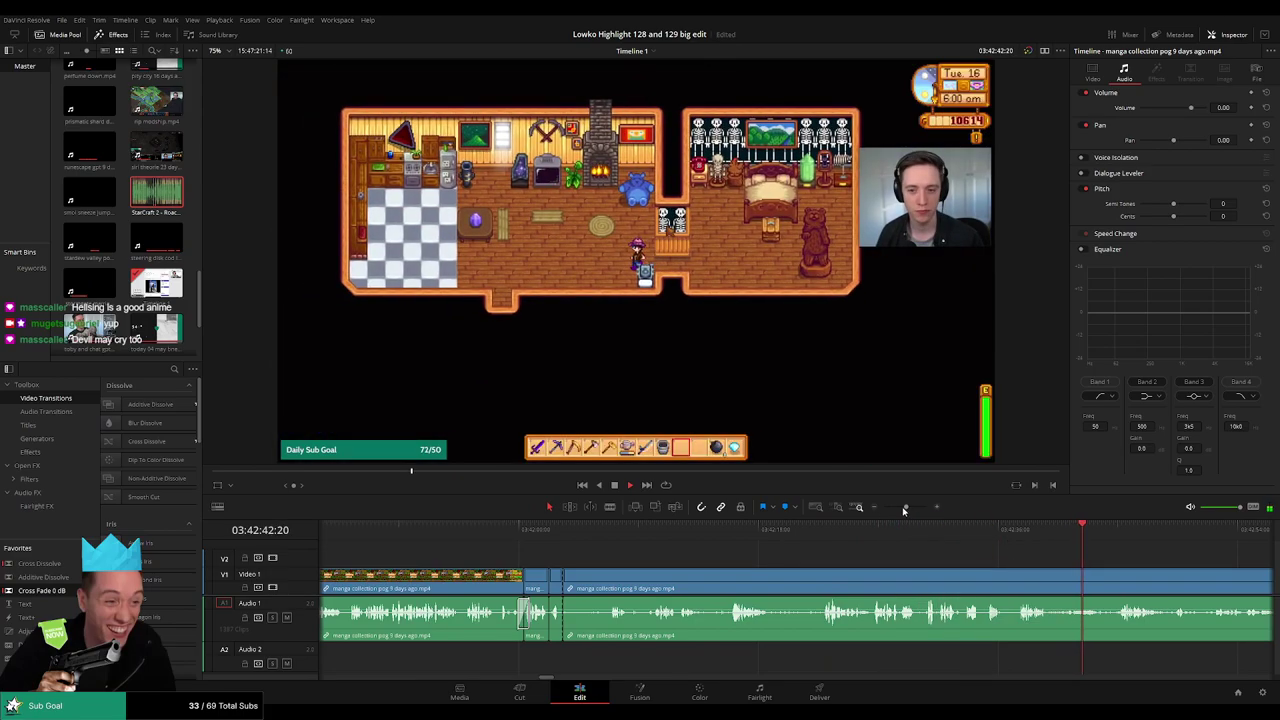
pyautogui.moveTo(906, 507); pyautogui.dragTo(891, 508)
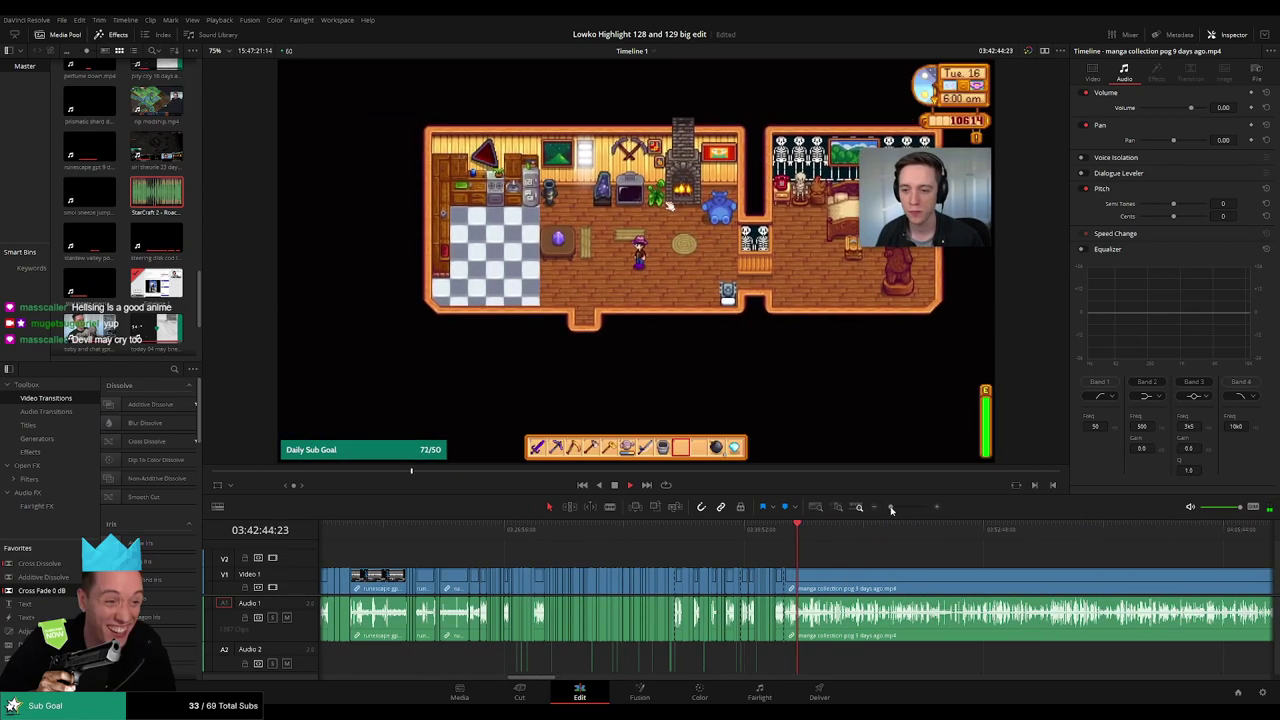
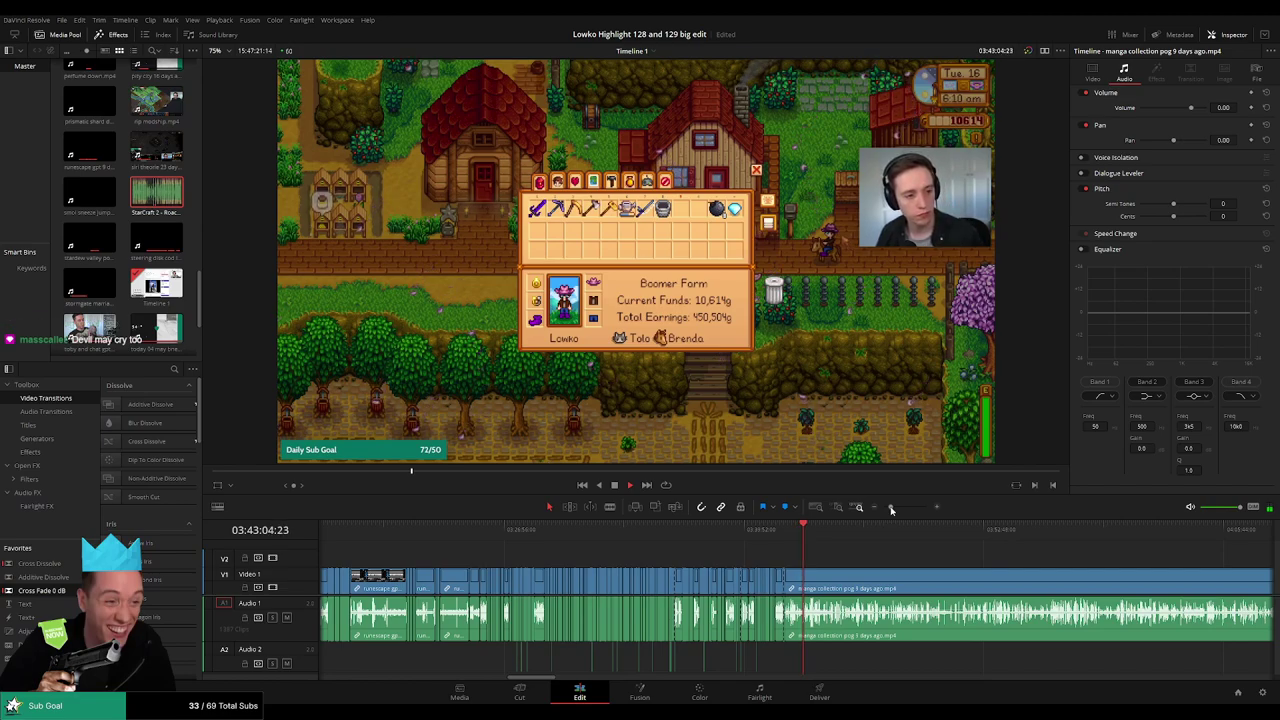
pyautogui.scroll(2, 917, 579)
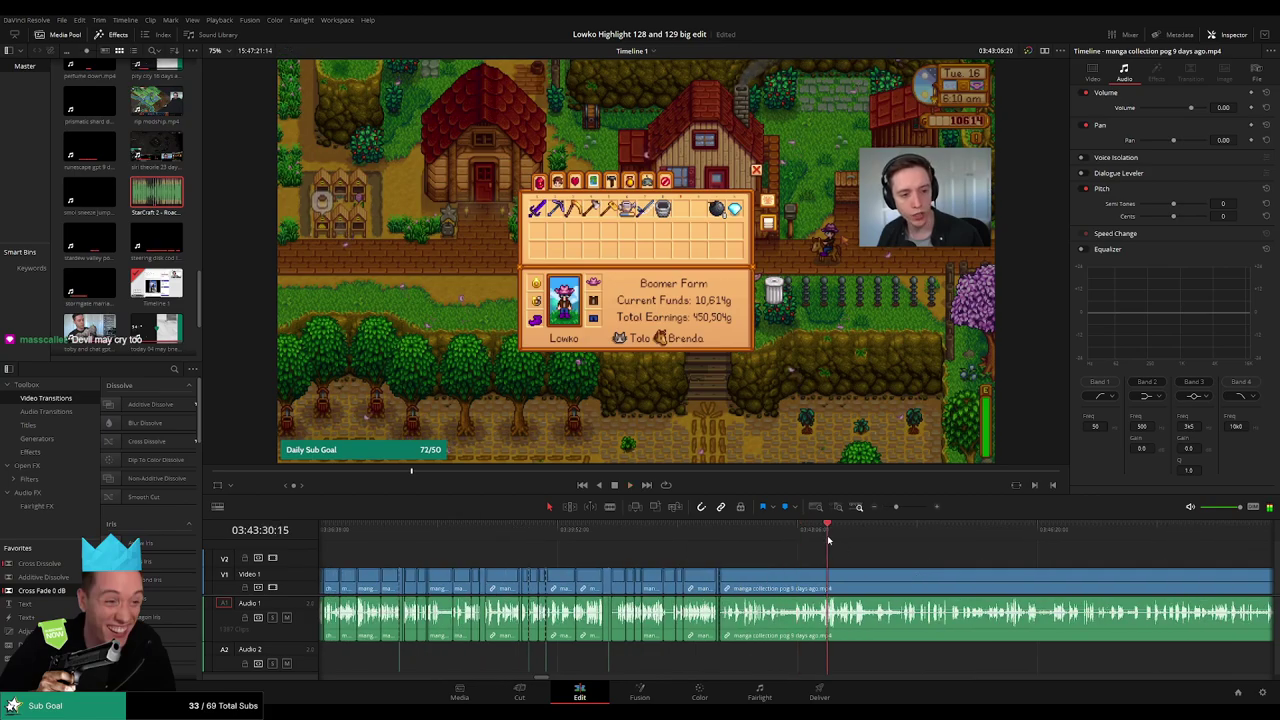
pyautogui.click(1029, 548)
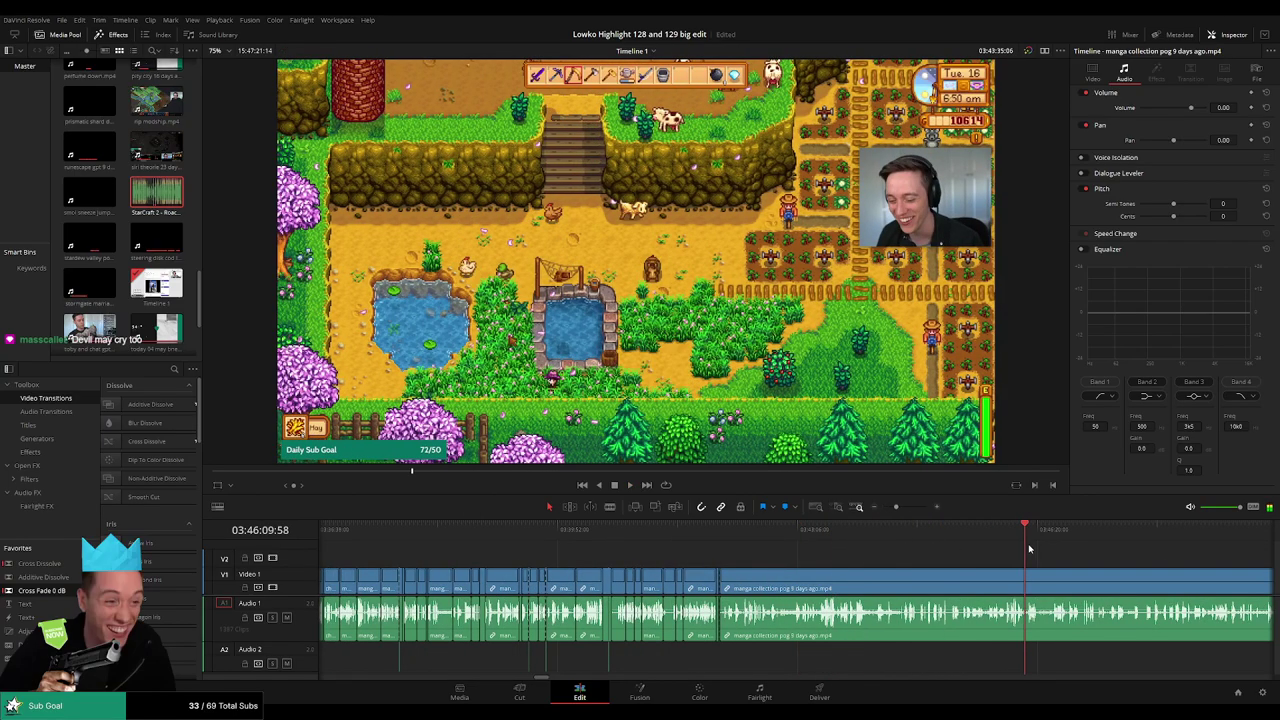
pyautogui.click(1134, 547)
pyautogui.moveTo(1205, 551); pyautogui.dragTo(868, 565)
pyautogui.click(846, 535)
pyautogui.click(1015, 542)
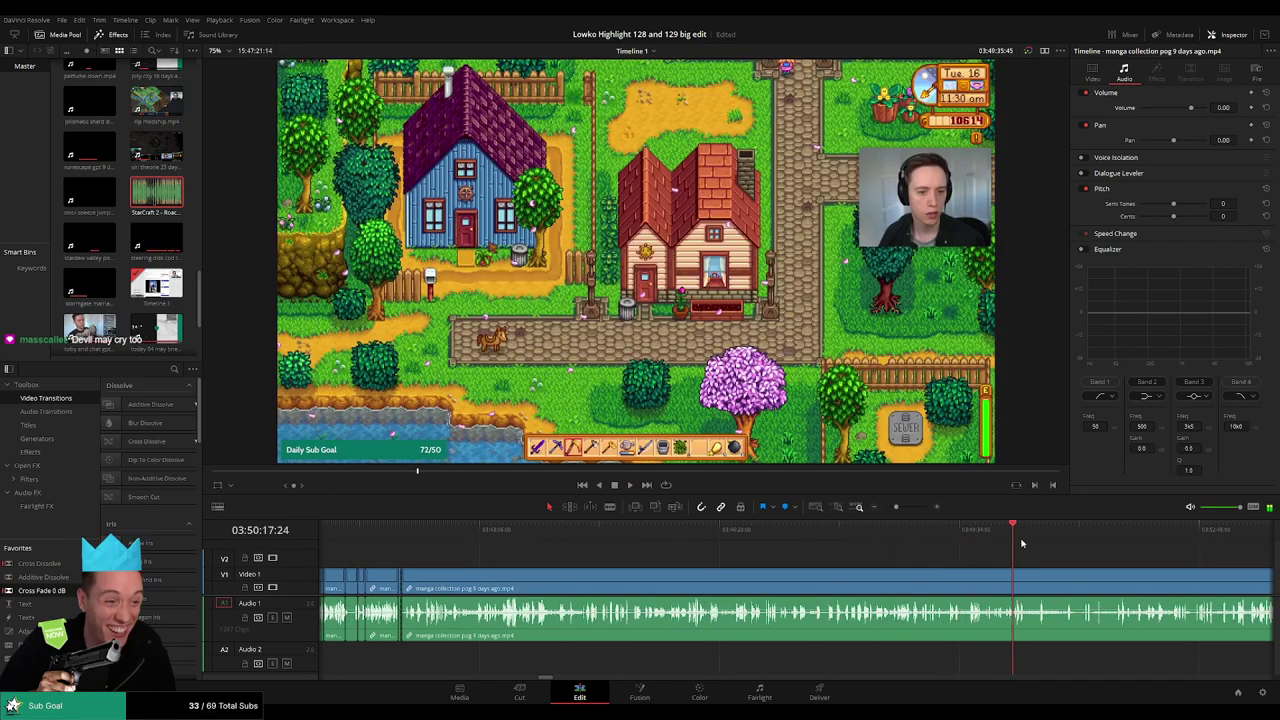
pyautogui.click(1118, 543)
# - Check the rest of the last "manga collection pog 9 days ago.mp4" segment, then delete that whole long segment and close the gap
pyautogui.moveTo(896, 507); pyautogui.dragTo(888, 508)
pyautogui.click(813, 542)
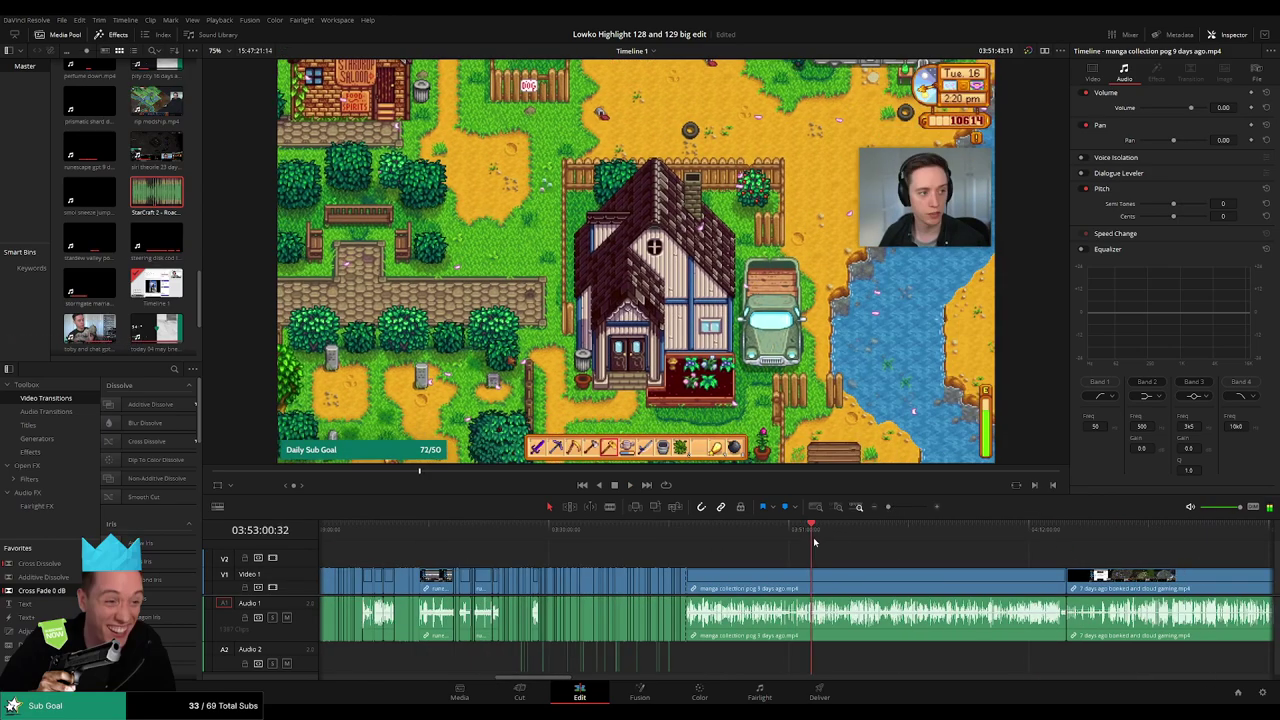
pyautogui.moveTo(814, 543); pyautogui.dragTo(962, 542)
pyautogui.hscroll(3, 880, 565)
pyautogui.click(825, 536)
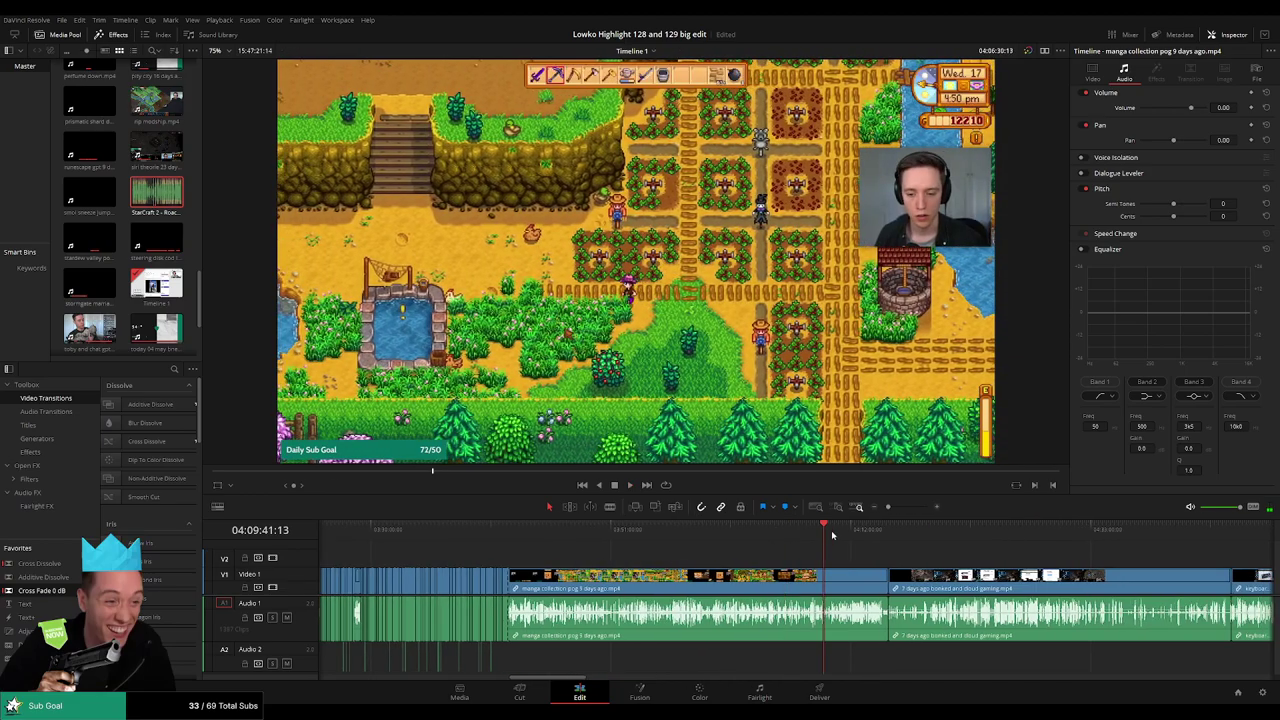
pyautogui.click(871, 533)
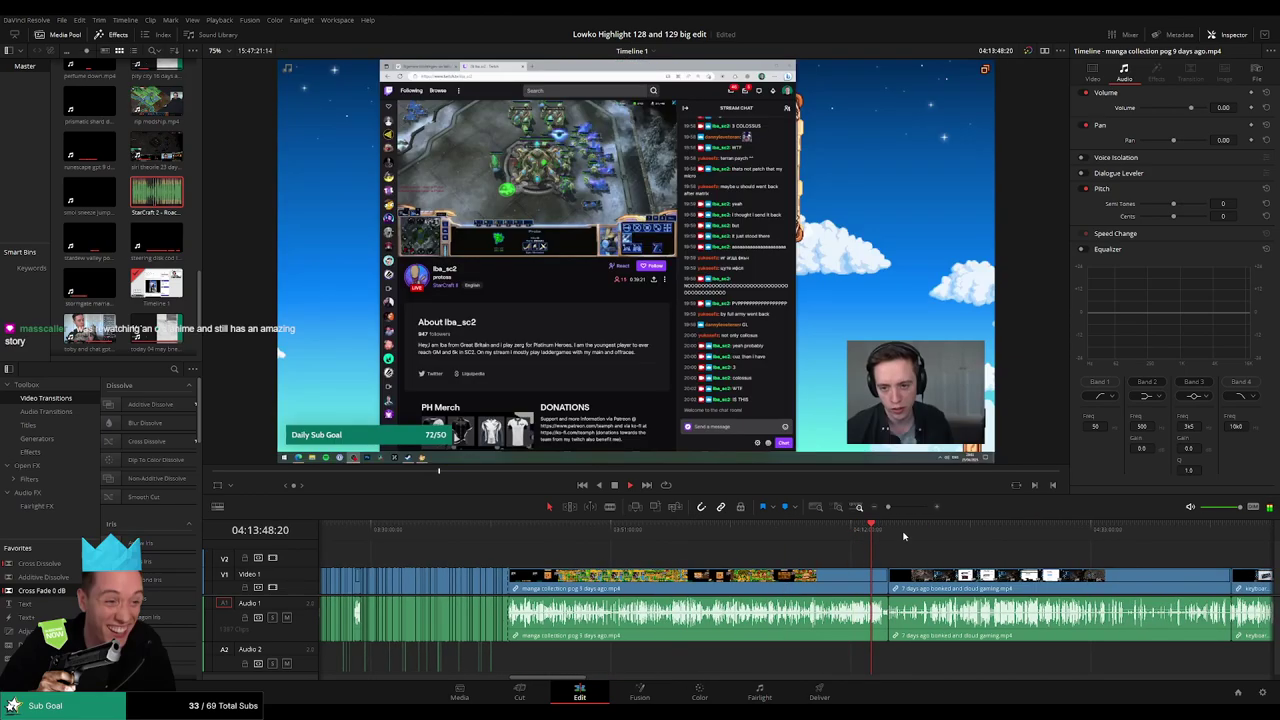
pyautogui.click(807, 575)
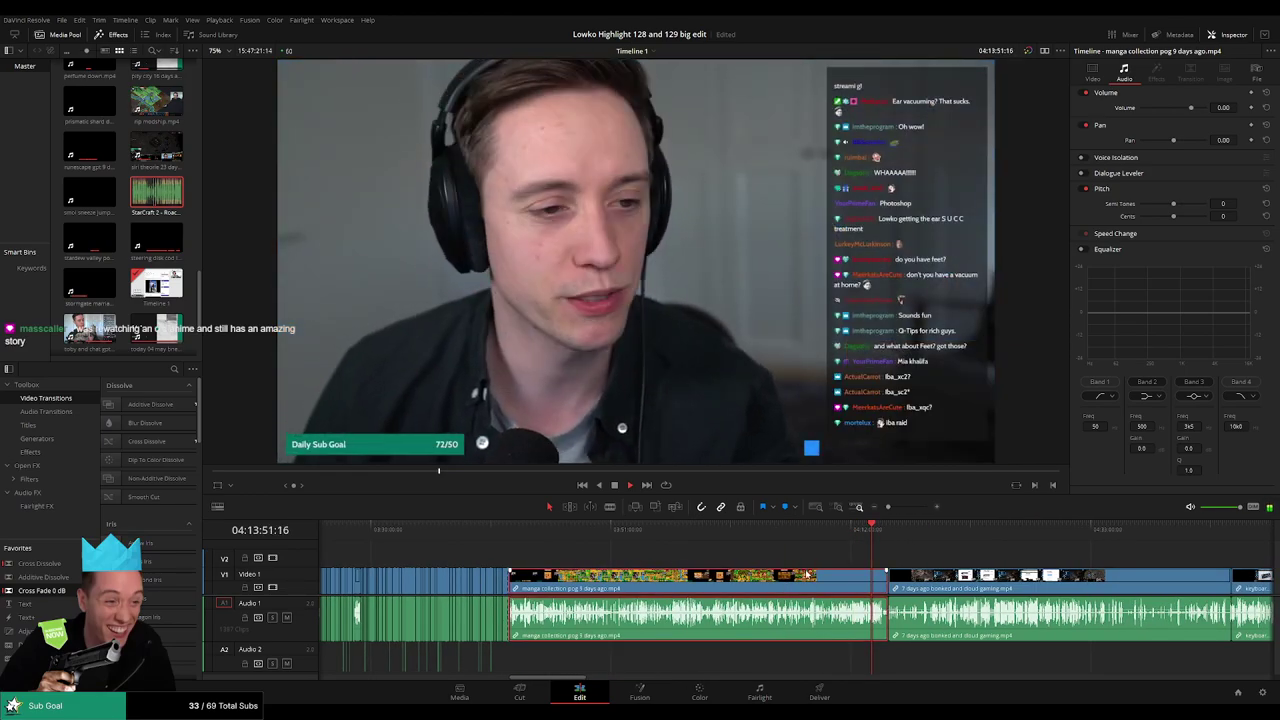
pyautogui.press('Delete')
# - Skim the "7 days ago bonked and cloud gaming.mp4" clip from about 03:45:47 to 03:55:33 for moments worth keeping
pyautogui.click(552, 532)
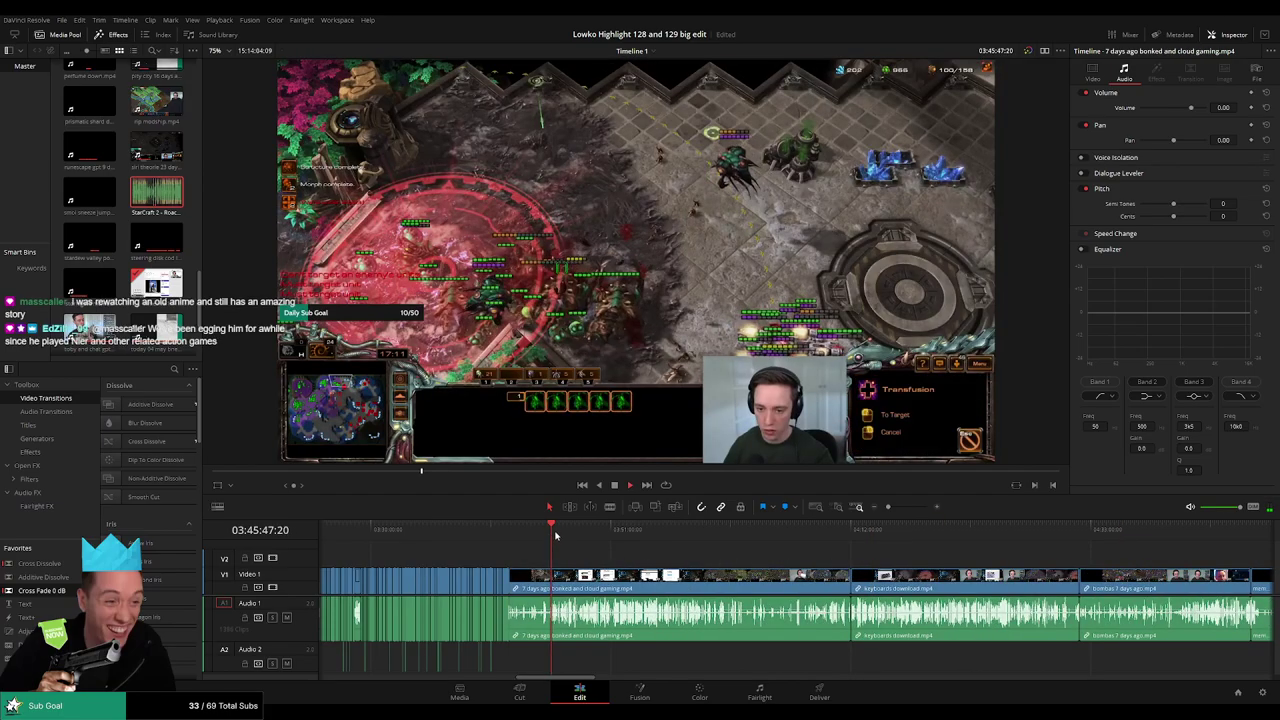
pyautogui.click(561, 537)
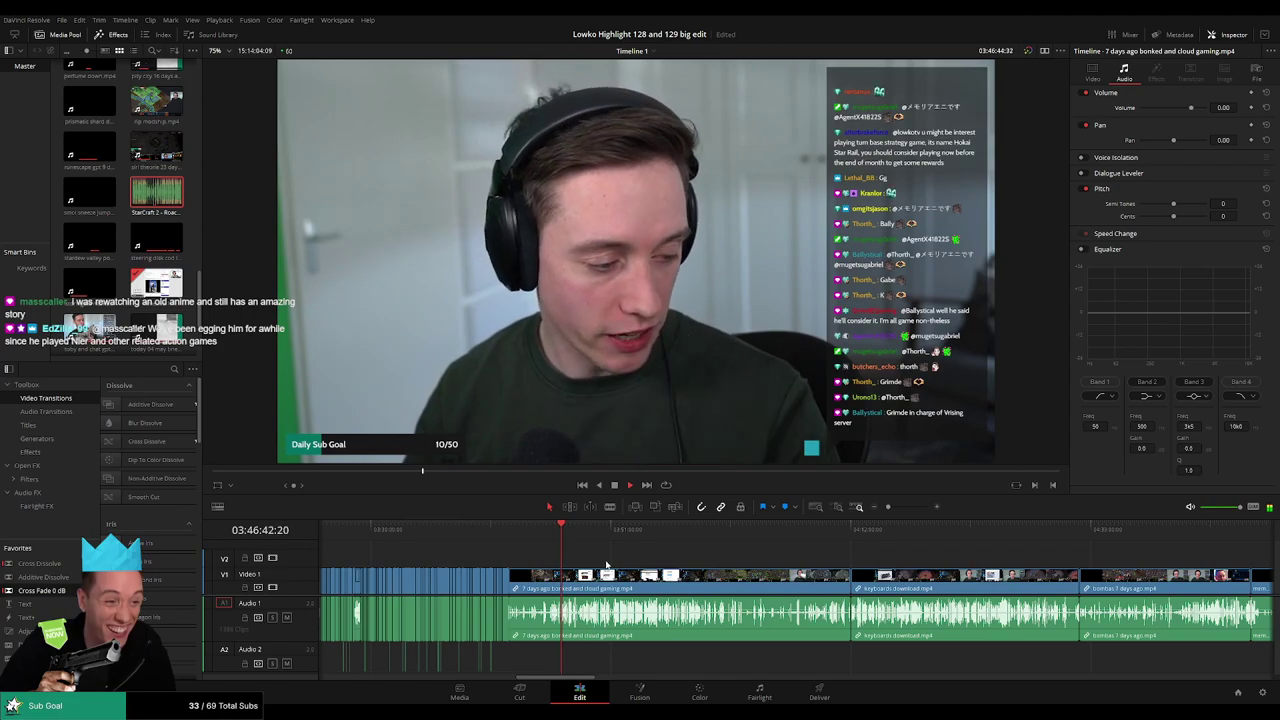
pyautogui.scroll(3, 614, 555)
pyautogui.scroll(-3, 652, 547)
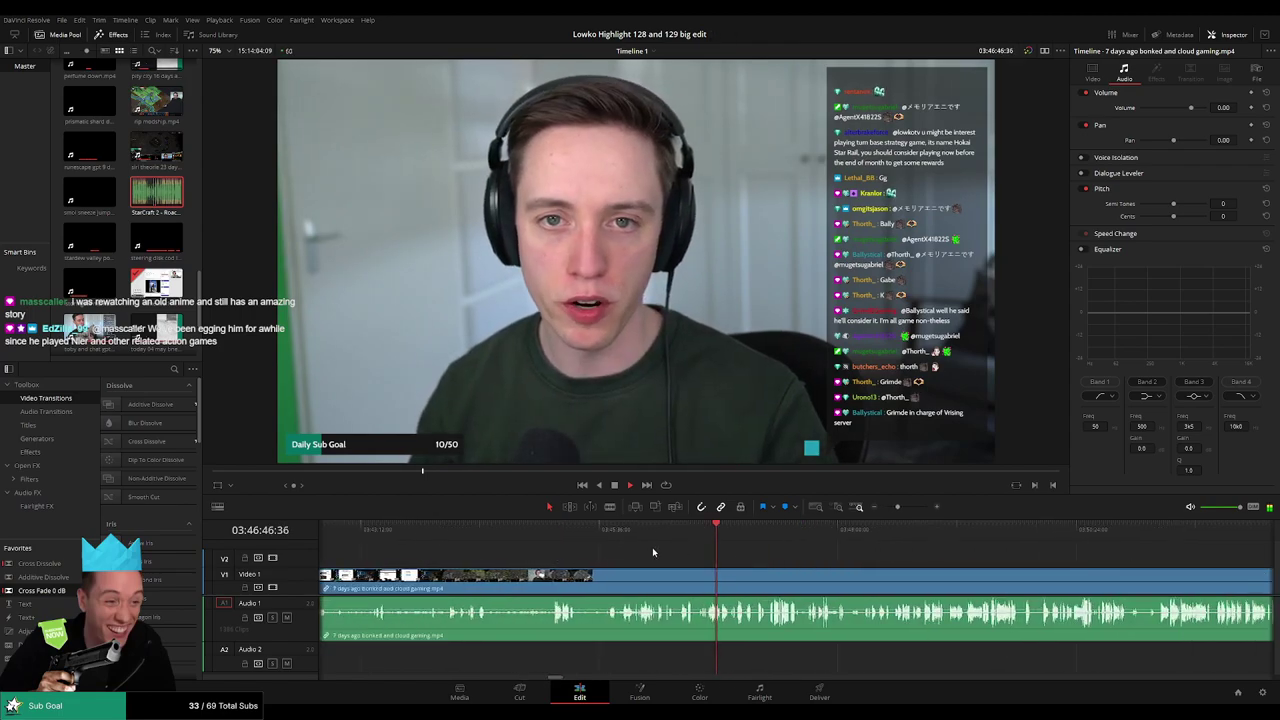
pyautogui.click(872, 546)
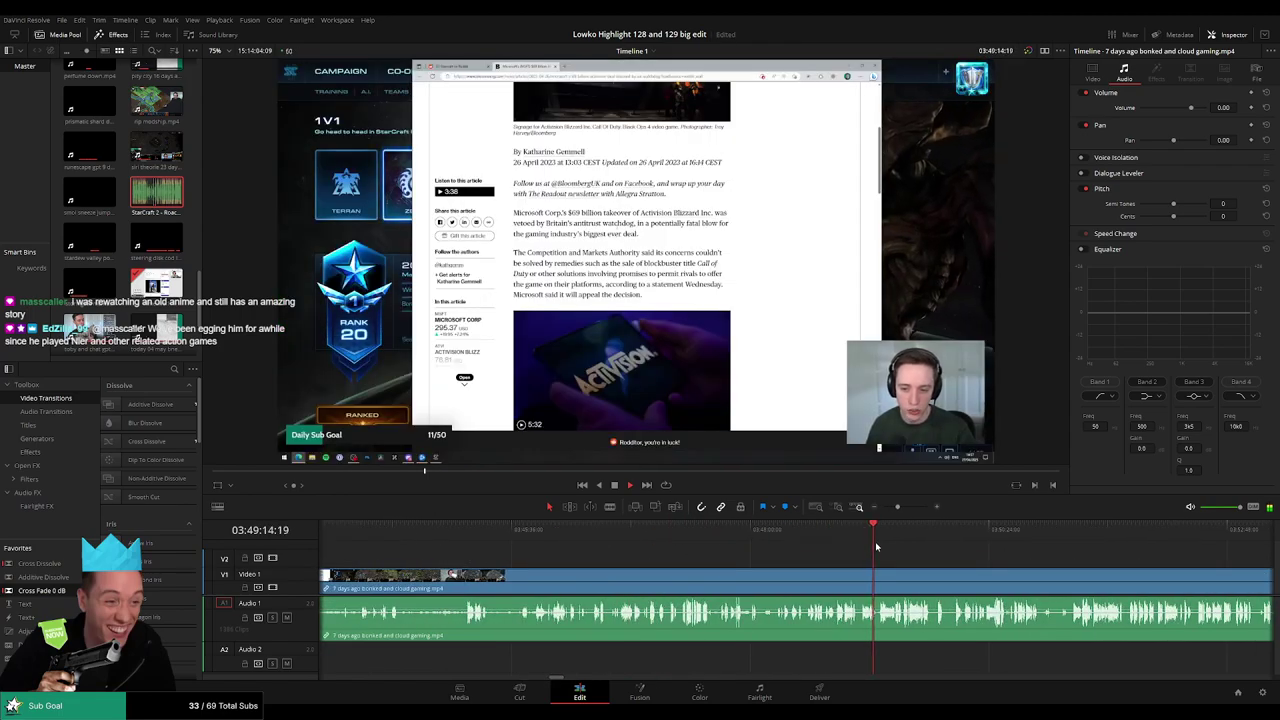
pyautogui.moveTo(979, 540); pyautogui.dragTo(809, 543)
pyautogui.click(1025, 543)
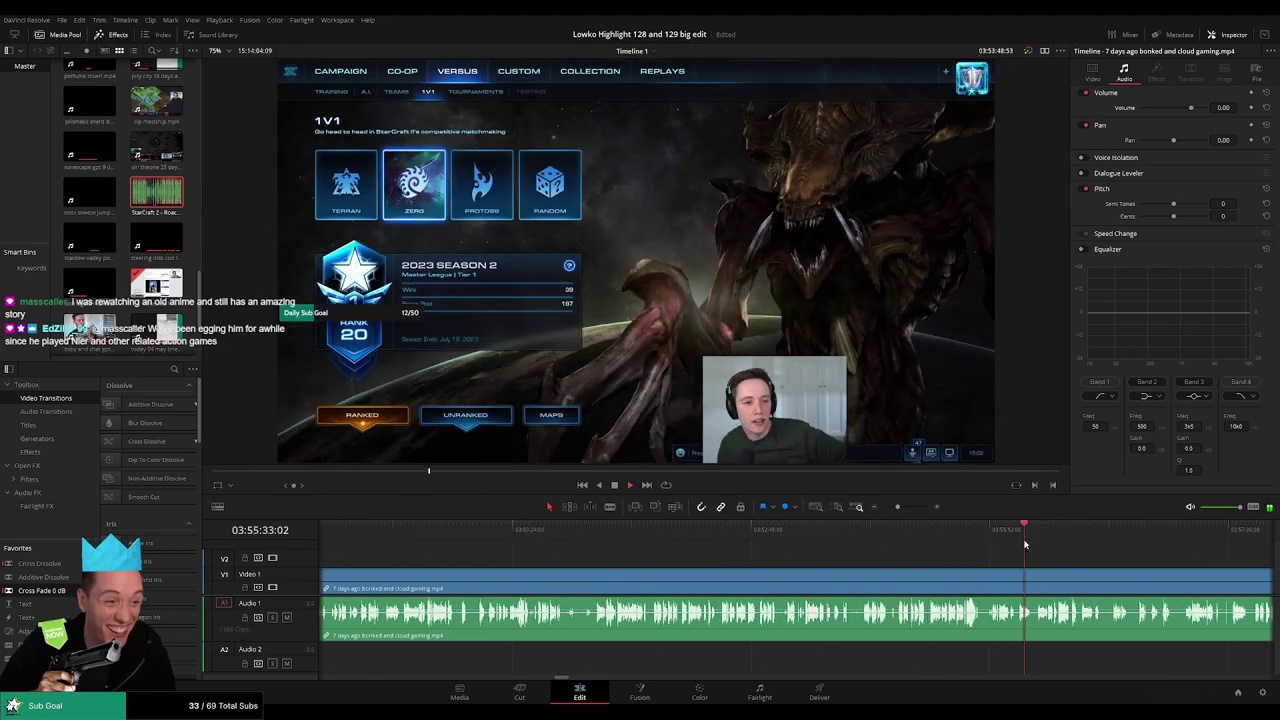
# - Skim the cloud gaming clip from the news article discussion through the StarCraft menu scenes, checking for moments worth keeping
pyautogui.moveTo(897, 507); pyautogui.dragTo(892, 509)
pyautogui.click(810, 539)
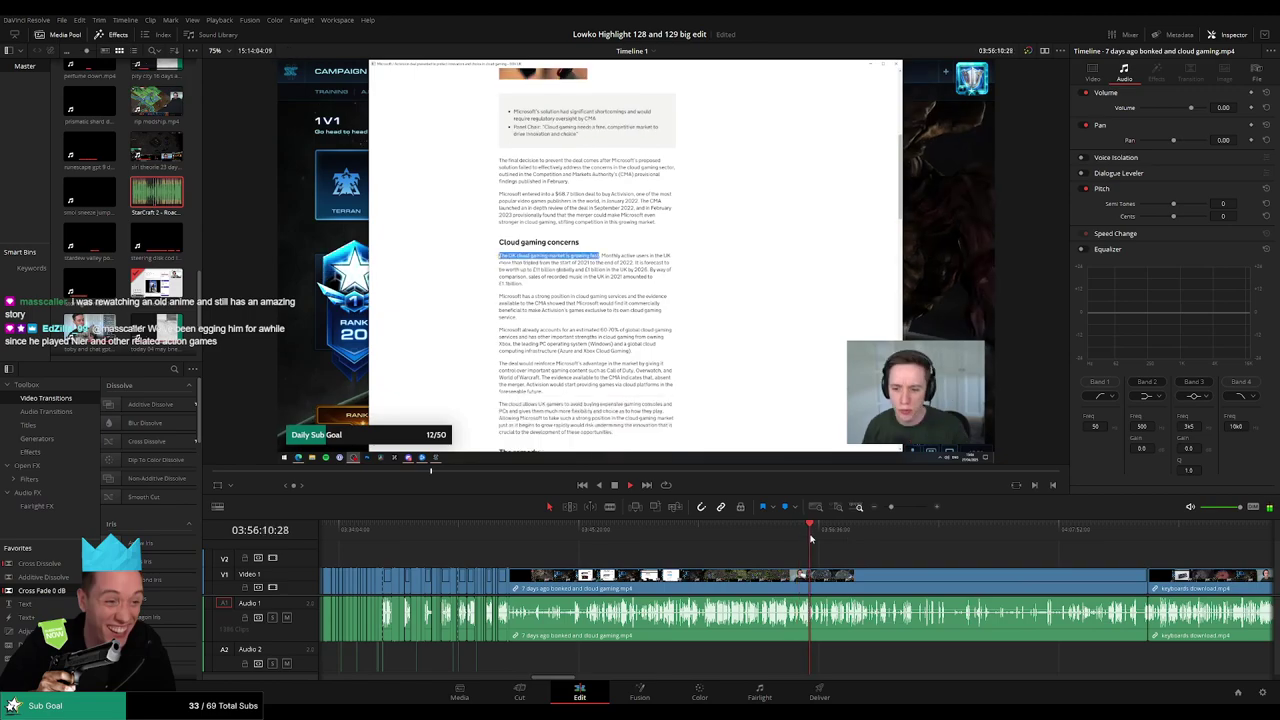
pyautogui.click(877, 539)
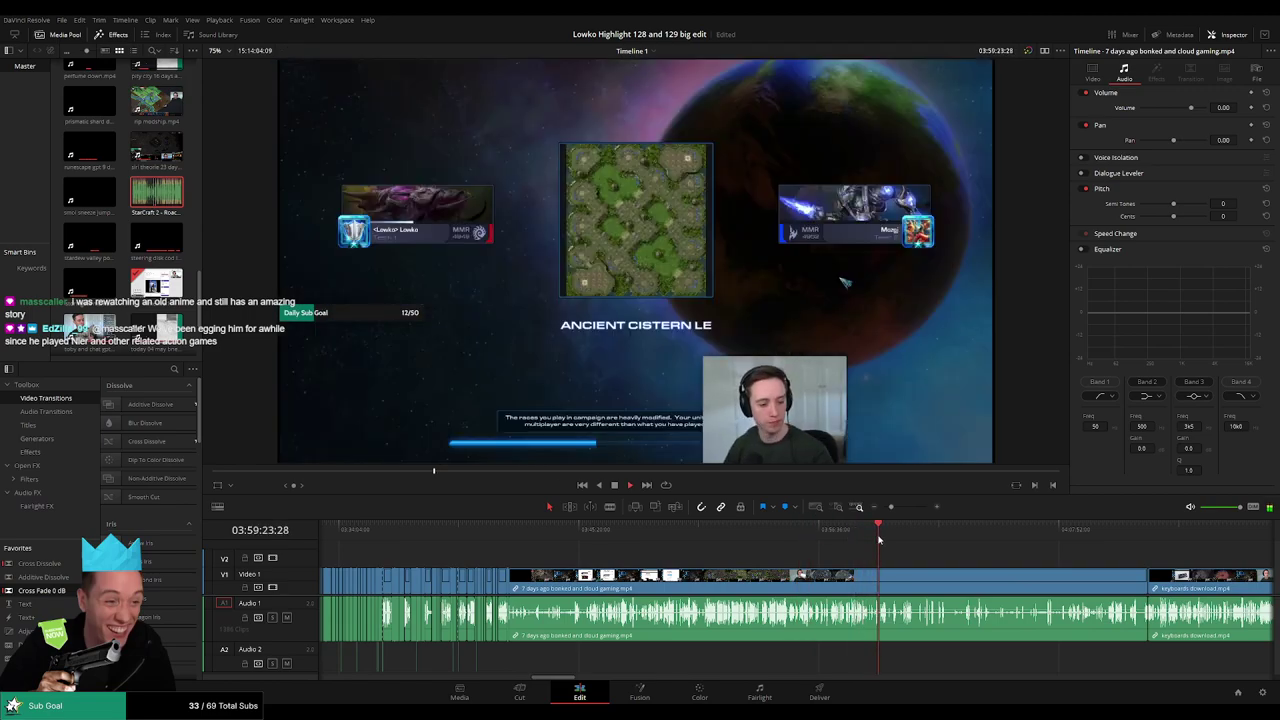
pyautogui.click(852, 539)
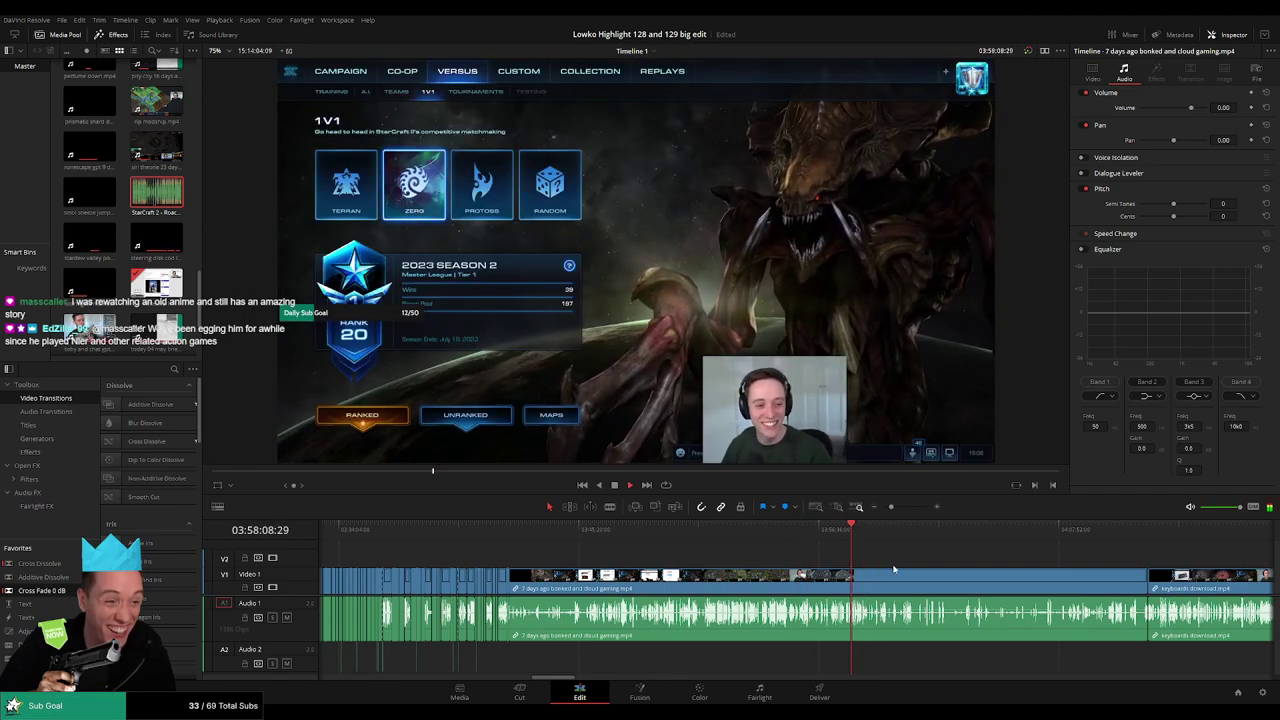
pyautogui.scroll(3, 850, 567)
pyautogui.press('space')
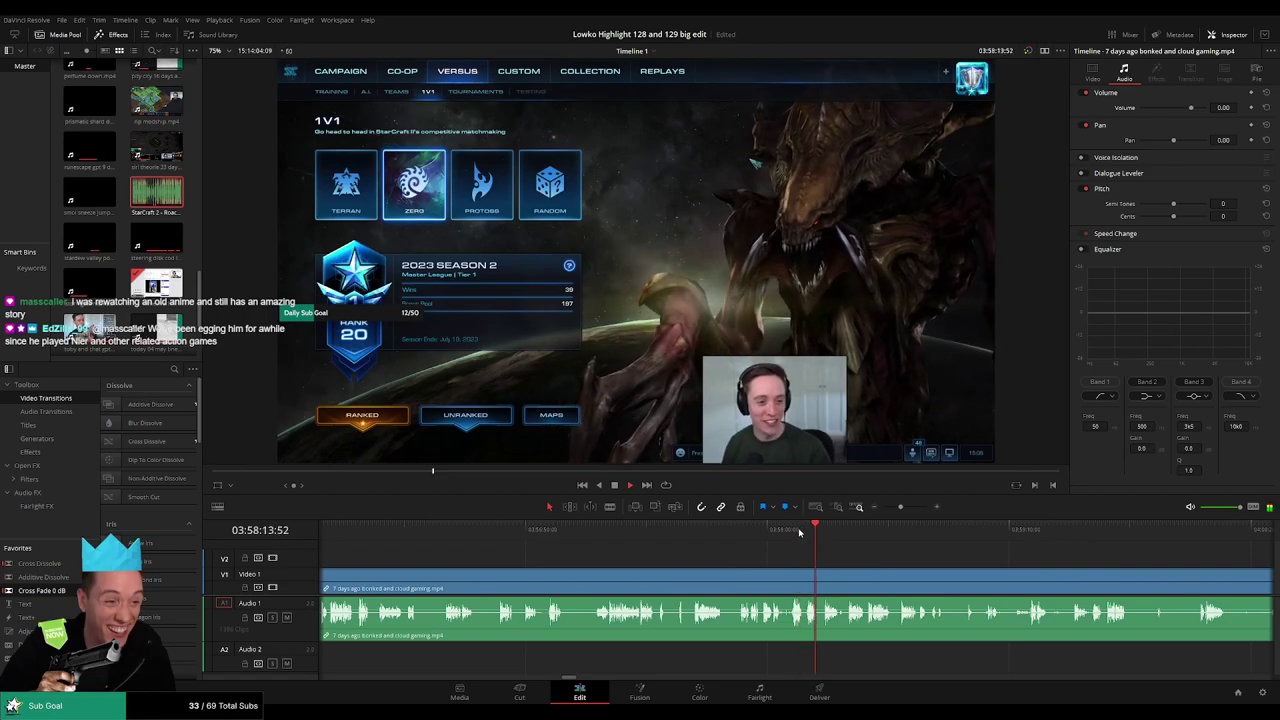
pyautogui.click(751, 531)
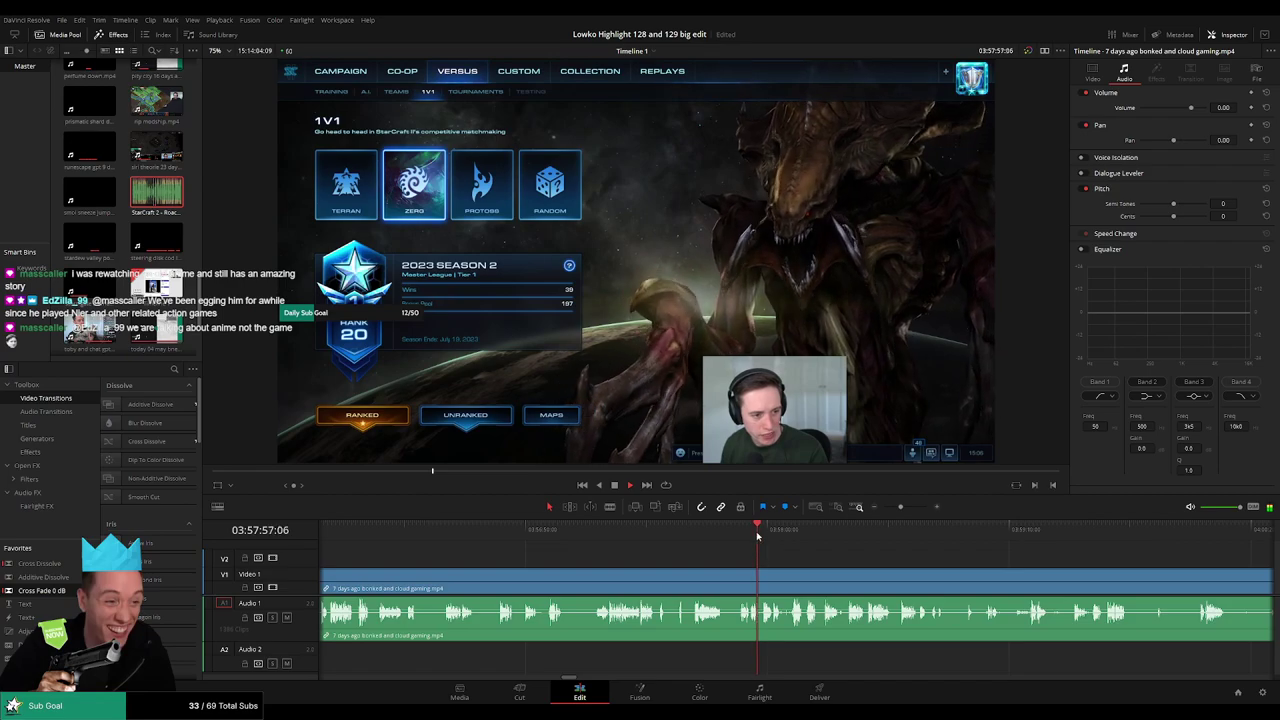
pyautogui.moveTo(757, 536); pyautogui.dragTo(1204, 538)
pyautogui.moveTo(900, 507); pyautogui.dragTo(893, 510)
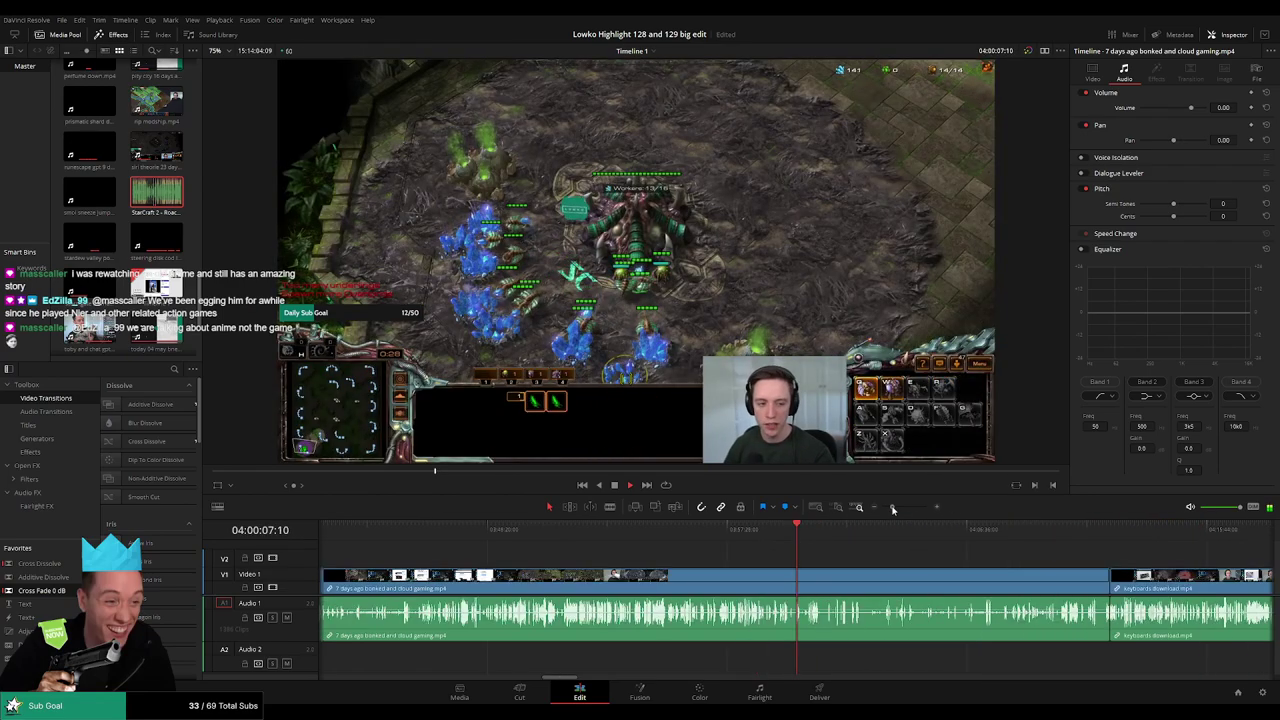
# - Check the remaining StarCraft match footage in the cloud gaming clip and ripple delete the whole clip
pyautogui.click(831, 534)
pyautogui.click(886, 534)
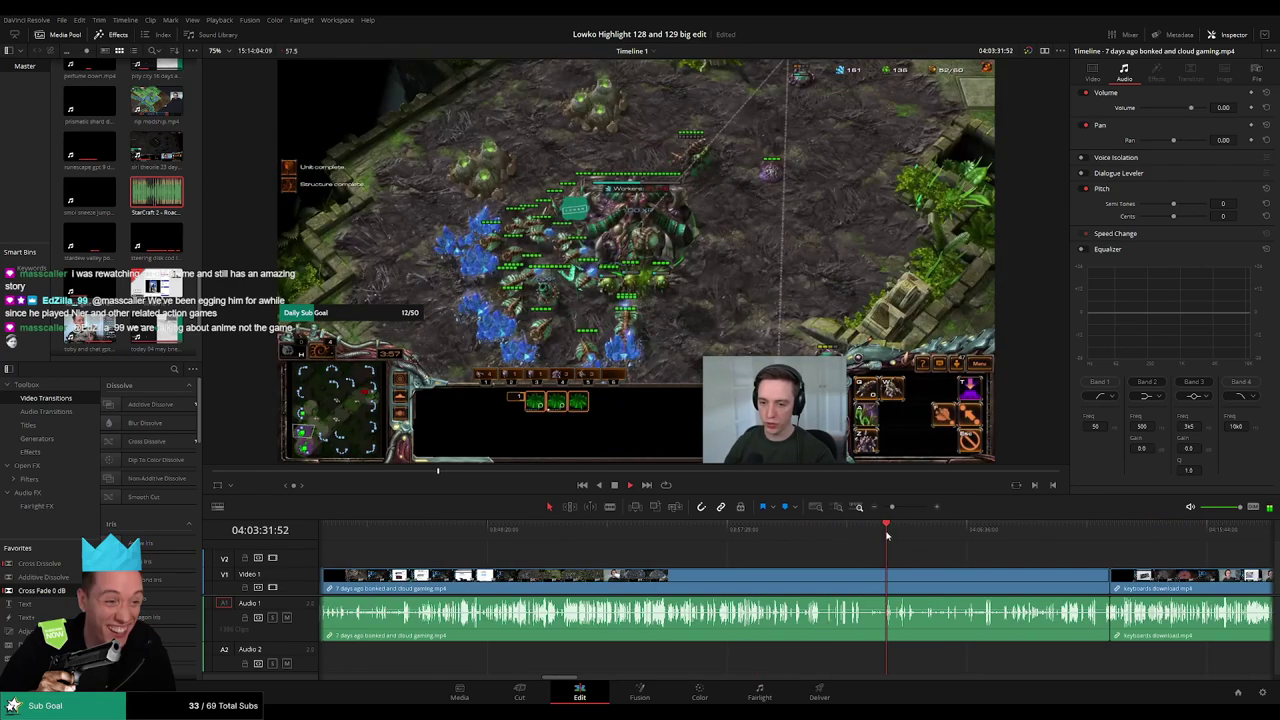
pyautogui.click(951, 531)
pyautogui.click(986, 531)
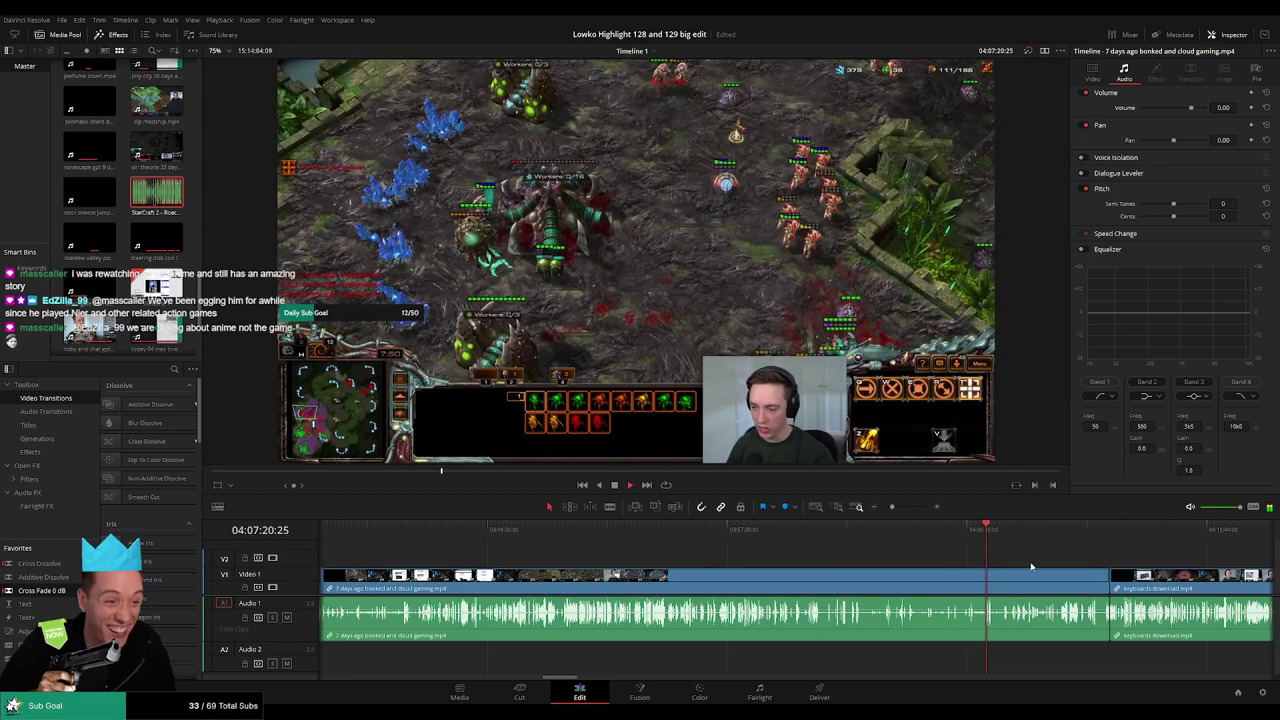
pyautogui.moveTo(1031, 567); pyautogui.dragTo(771, 541)
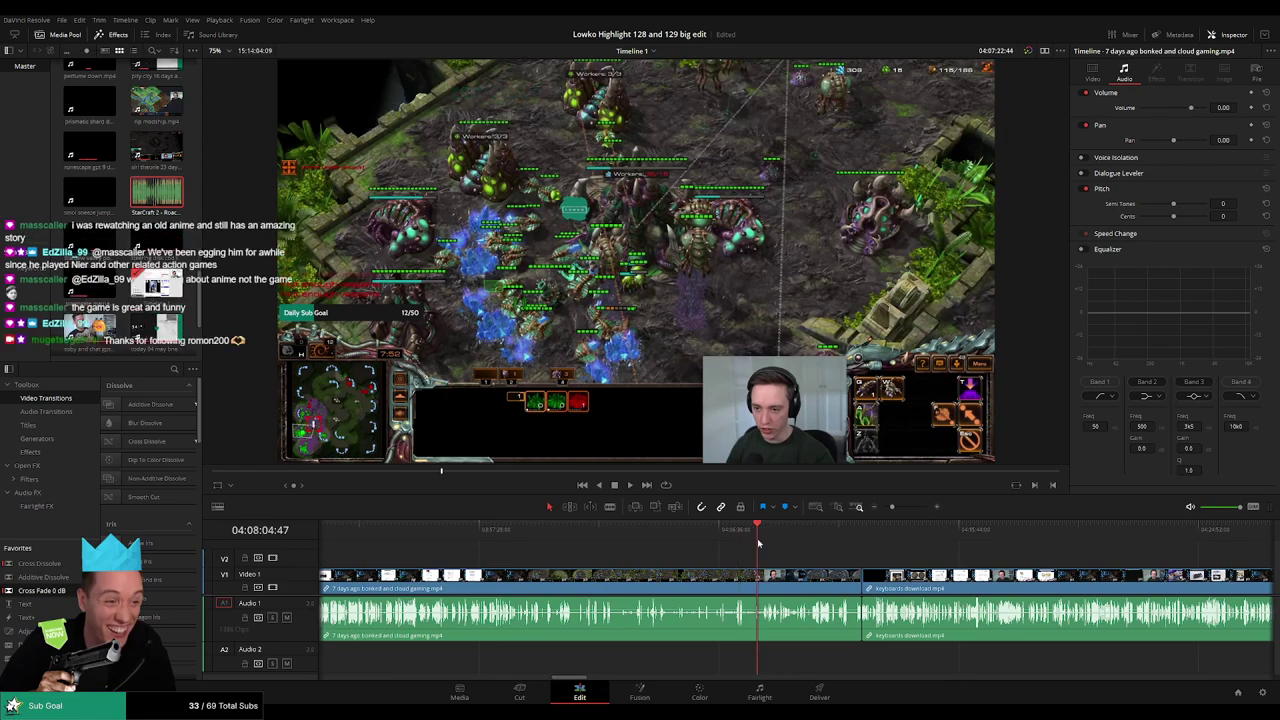
pyautogui.moveTo(758, 543); pyautogui.dragTo(818, 540)
pyautogui.click(838, 537)
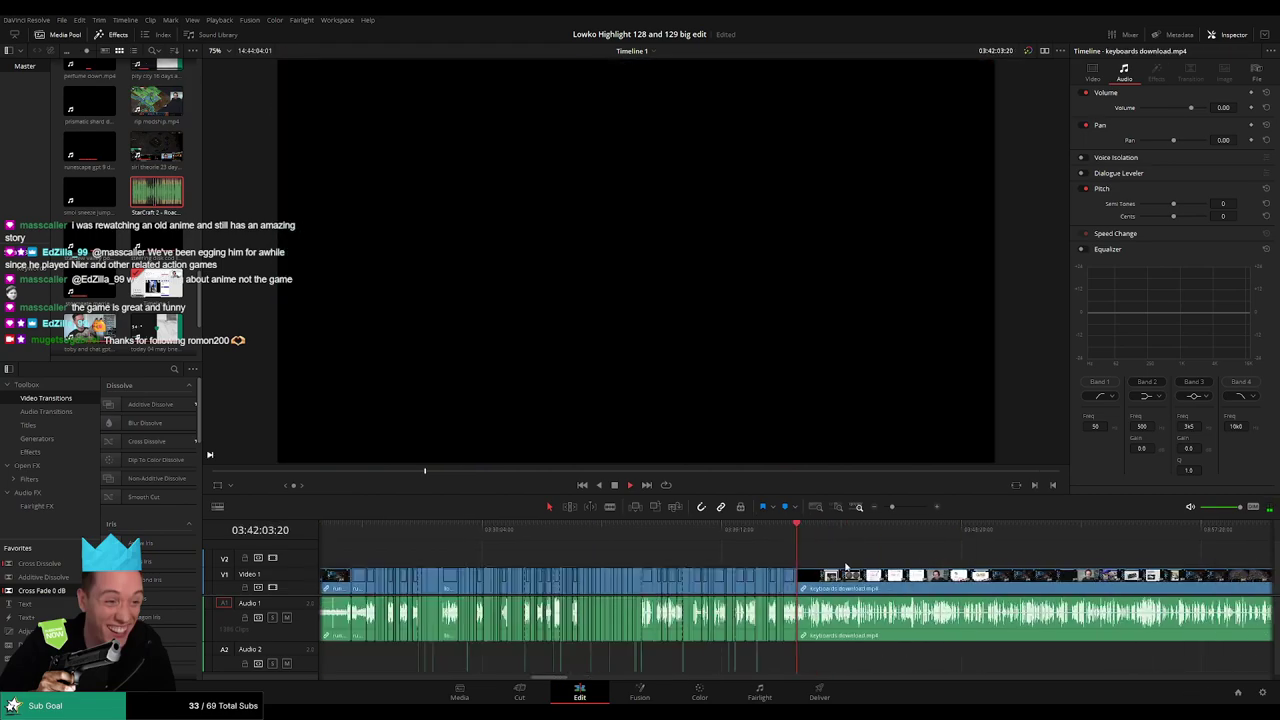
# - Split the keyboards download clip where the mechanical keyboards subreddit opens, at about 03:51:59, and ripple delete the footage before it
pyautogui.moveTo(845, 567); pyautogui.dragTo(848, 540)
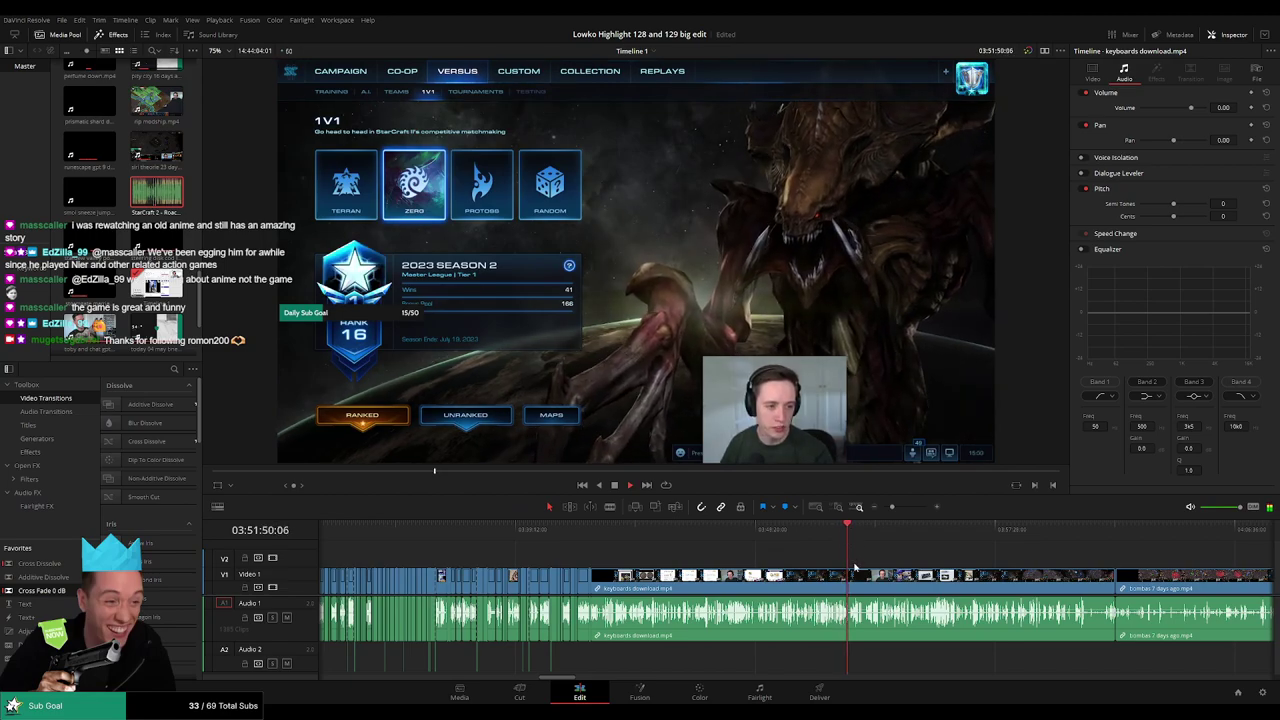
pyautogui.scroll(3, 850, 565)
pyautogui.click(815, 541)
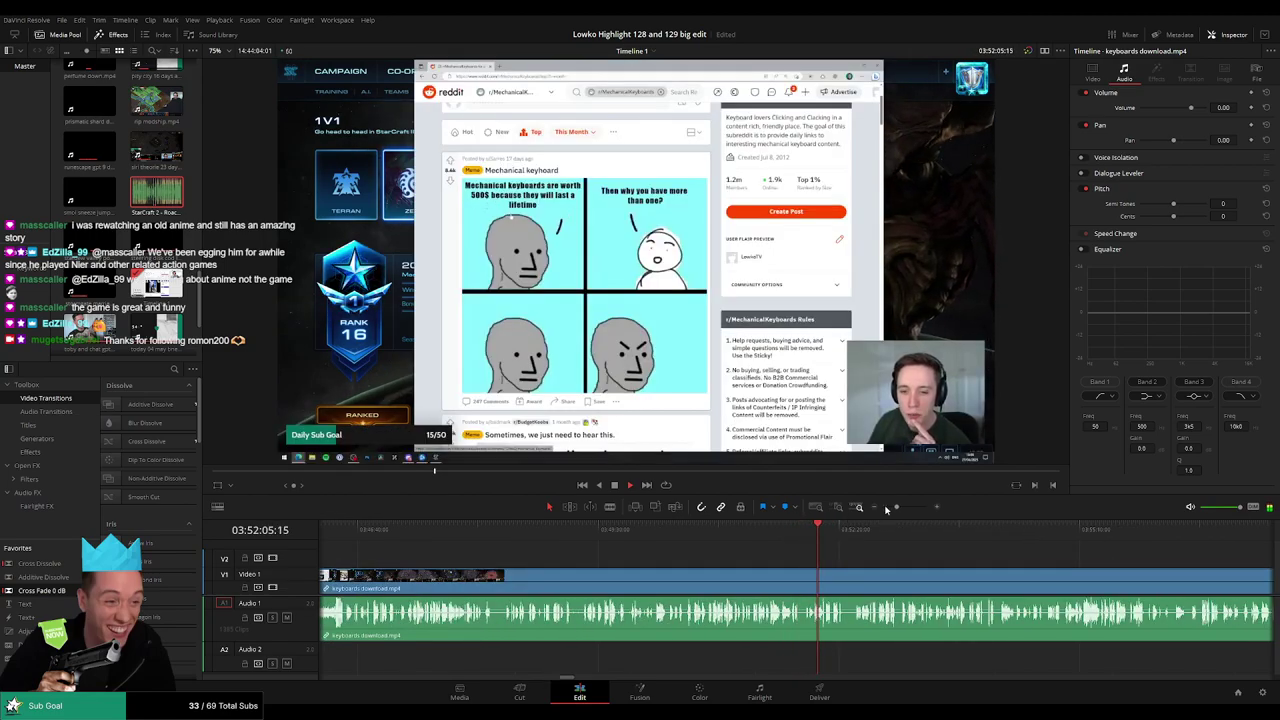
pyautogui.moveTo(893, 509); pyautogui.dragTo(901, 507)
pyautogui.moveTo(746, 540); pyautogui.dragTo(984, 557)
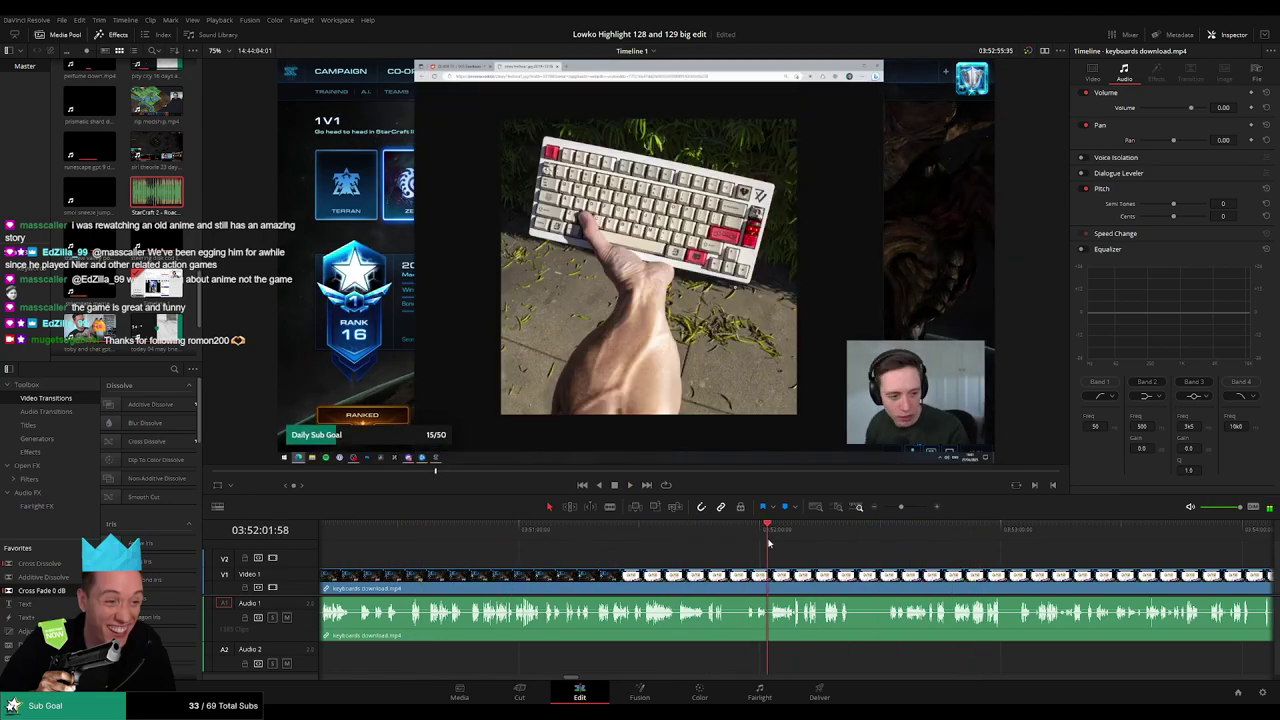
pyautogui.press('space')
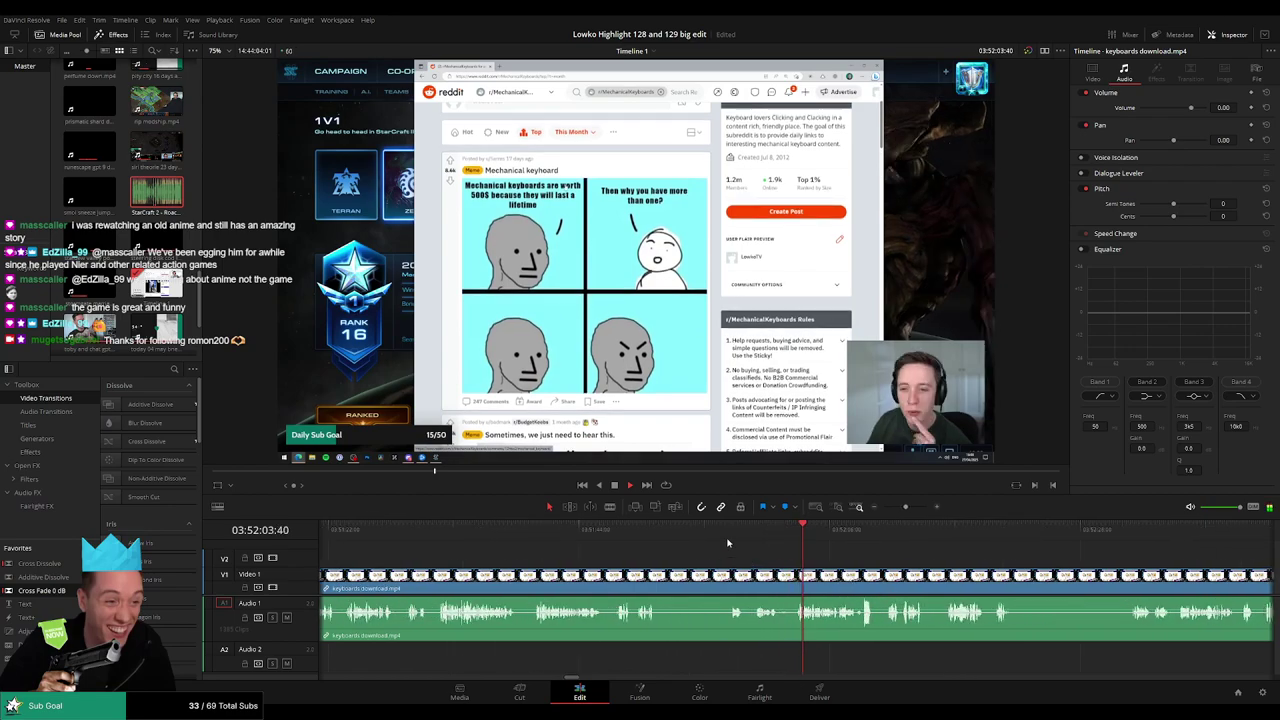
pyautogui.click(738, 540)
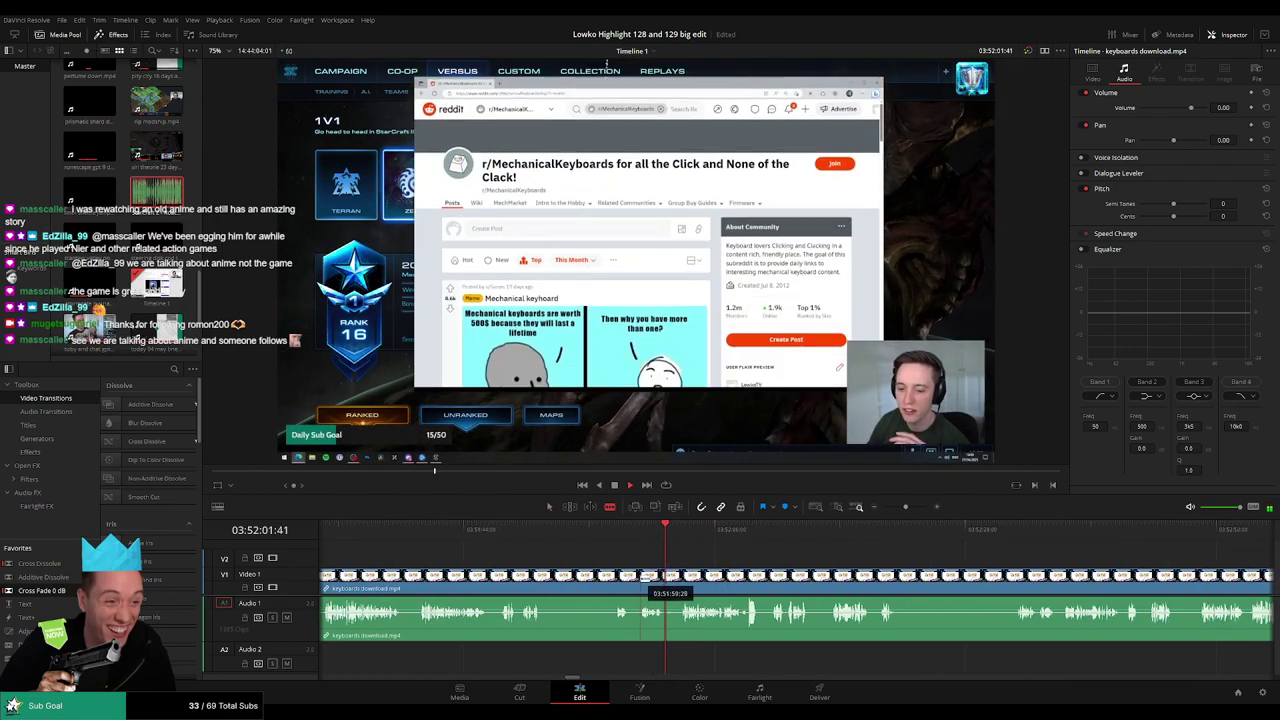
pyautogui.click(641, 577)
pyautogui.press('a')
pyautogui.click(612, 581)
pyautogui.press('Delete')
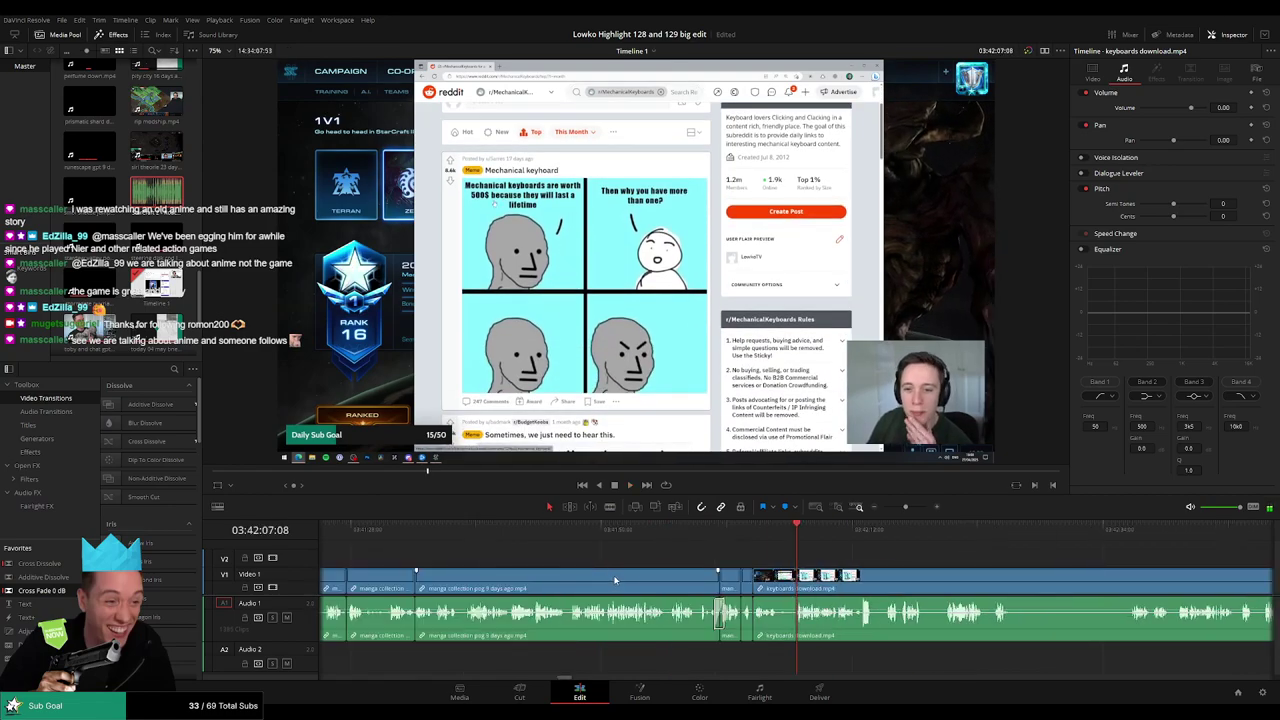
# - Cut out the short pause in the keyboard meme discussion from about 03:42:18 to 03:42:20 and close the gap
pyautogui.click(516, 537)
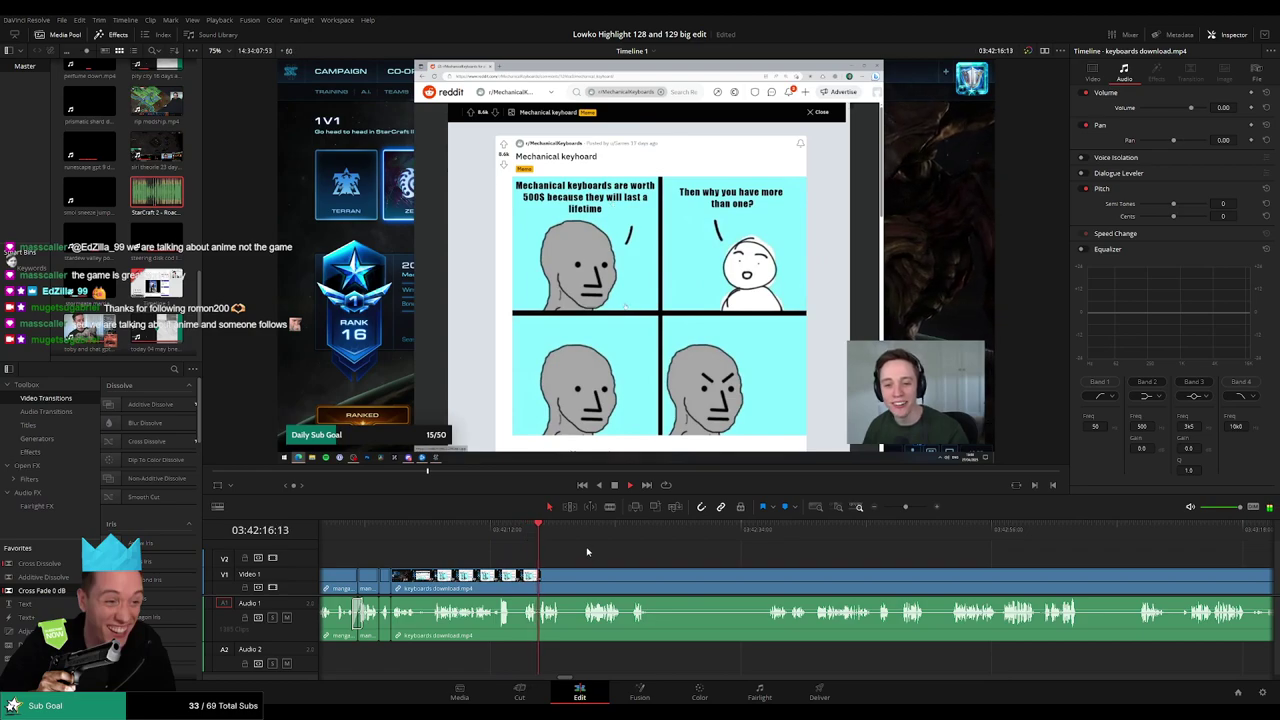
pyautogui.moveTo(582, 555); pyautogui.dragTo(509, 549)
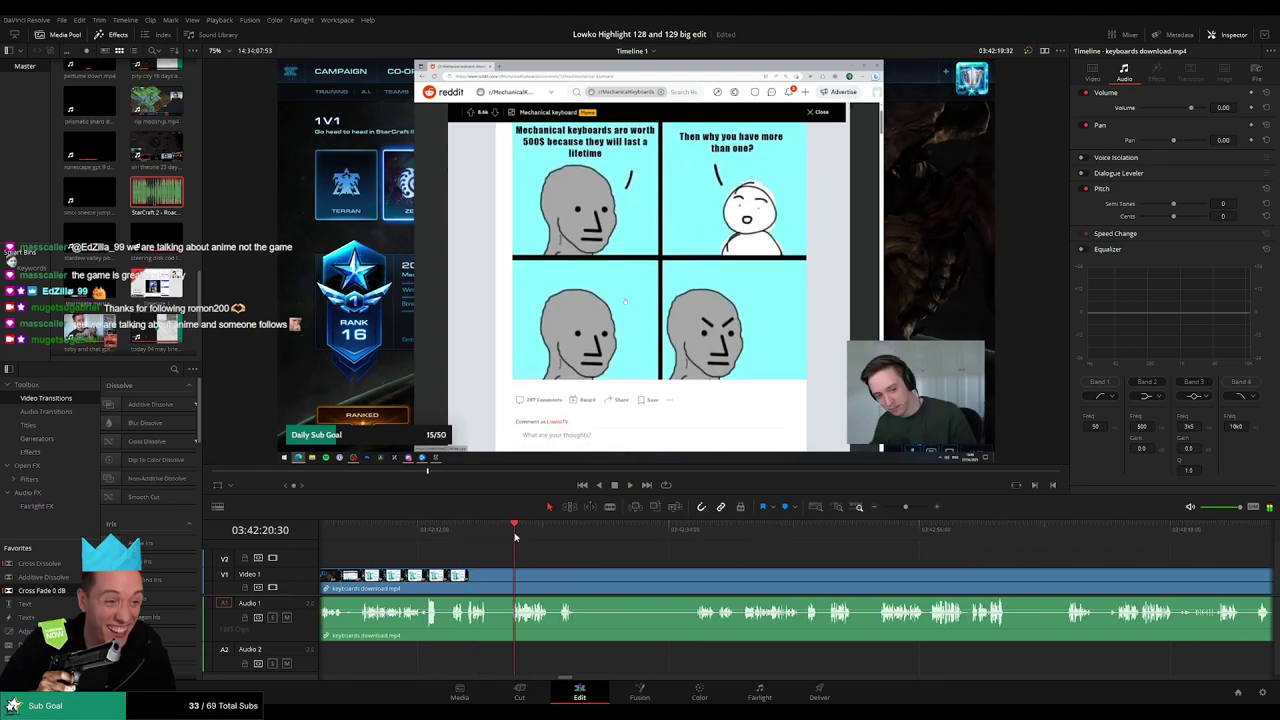
pyautogui.press('b')
pyautogui.click(490, 588)
pyautogui.click(511, 584)
pyautogui.press('a')
pyautogui.click(503, 586)
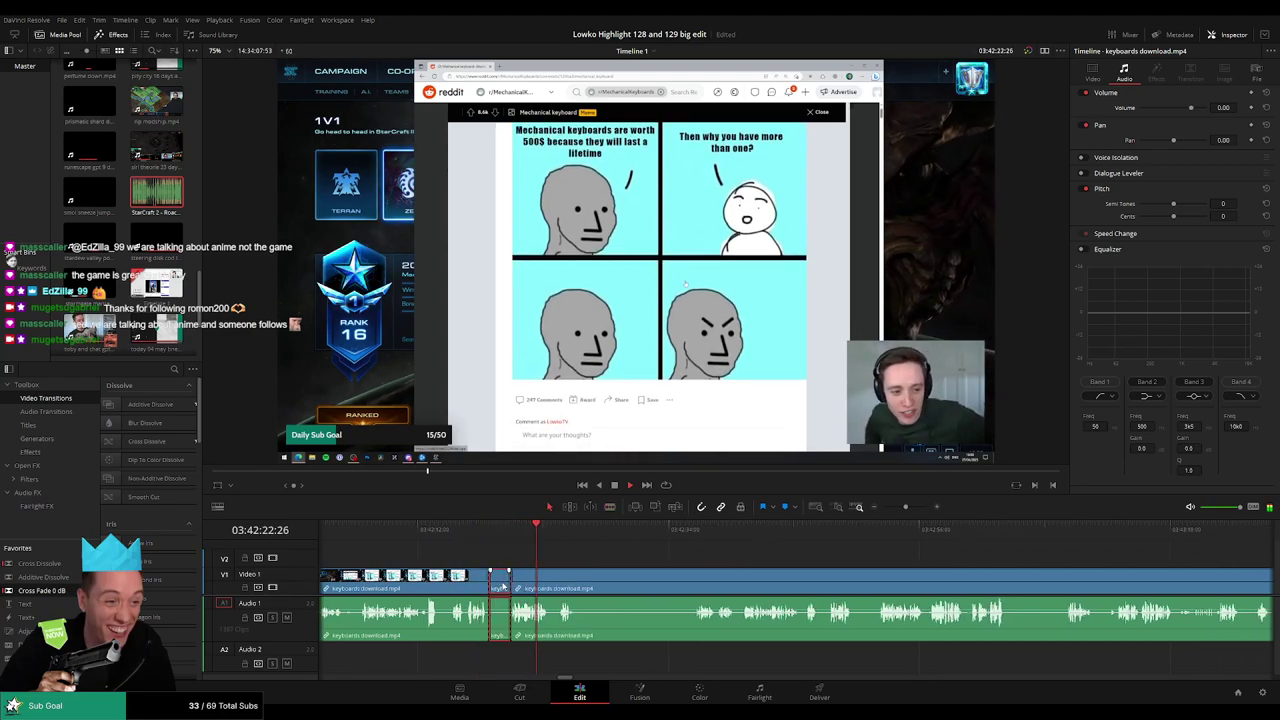
pyautogui.press('Delete')
# - Add a Cross Fade 0 dB to the audio at the new cut in the keyboard meme discussion and play past it
pyautogui.moveTo(52, 590); pyautogui.dragTo(490, 619)
pyautogui.press('space')
pyautogui.hscroll(2, 602, 577)
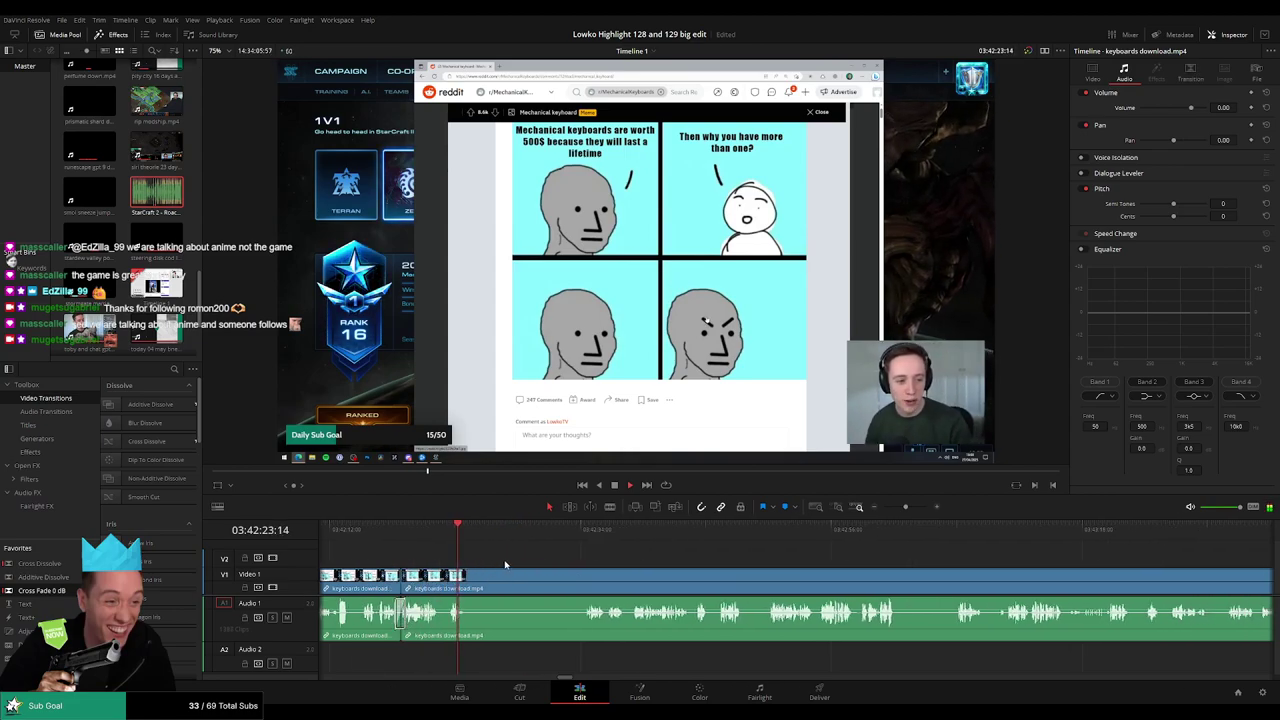
# - Cut out the silent subreddit scrolling after the meme, from about 03:42:24 to 03:42:34, and close the gap
pyautogui.press('b')
pyautogui.click(467, 579)
pyautogui.click(583, 541)
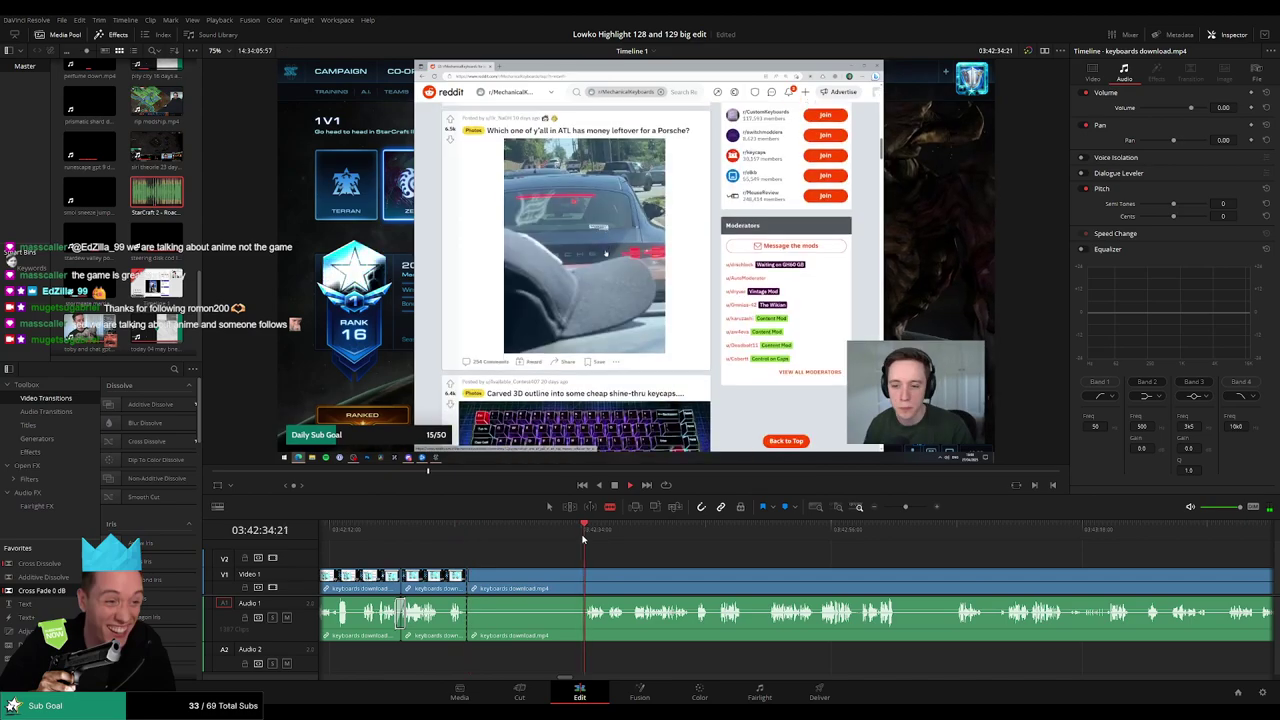
pyautogui.scroll(2, 600, 570)
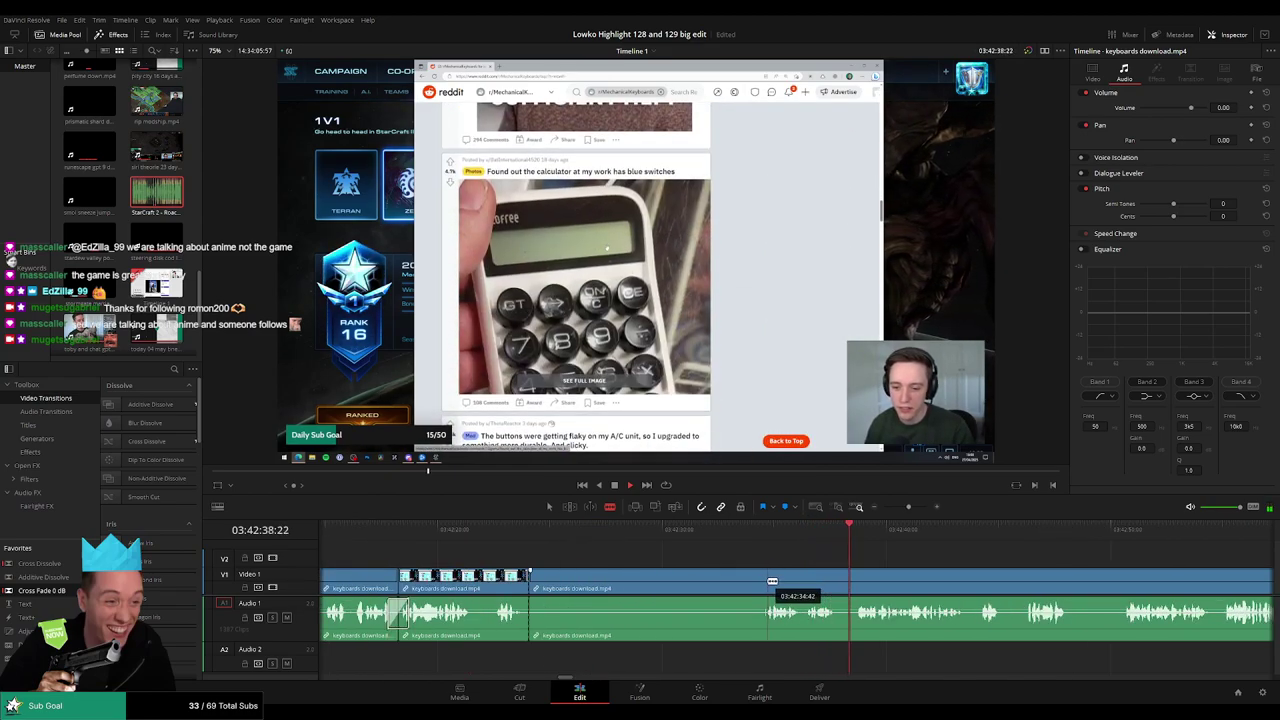
pyautogui.click(770, 581)
pyautogui.press('a')
pyautogui.click(751, 583)
pyautogui.press('Delete')
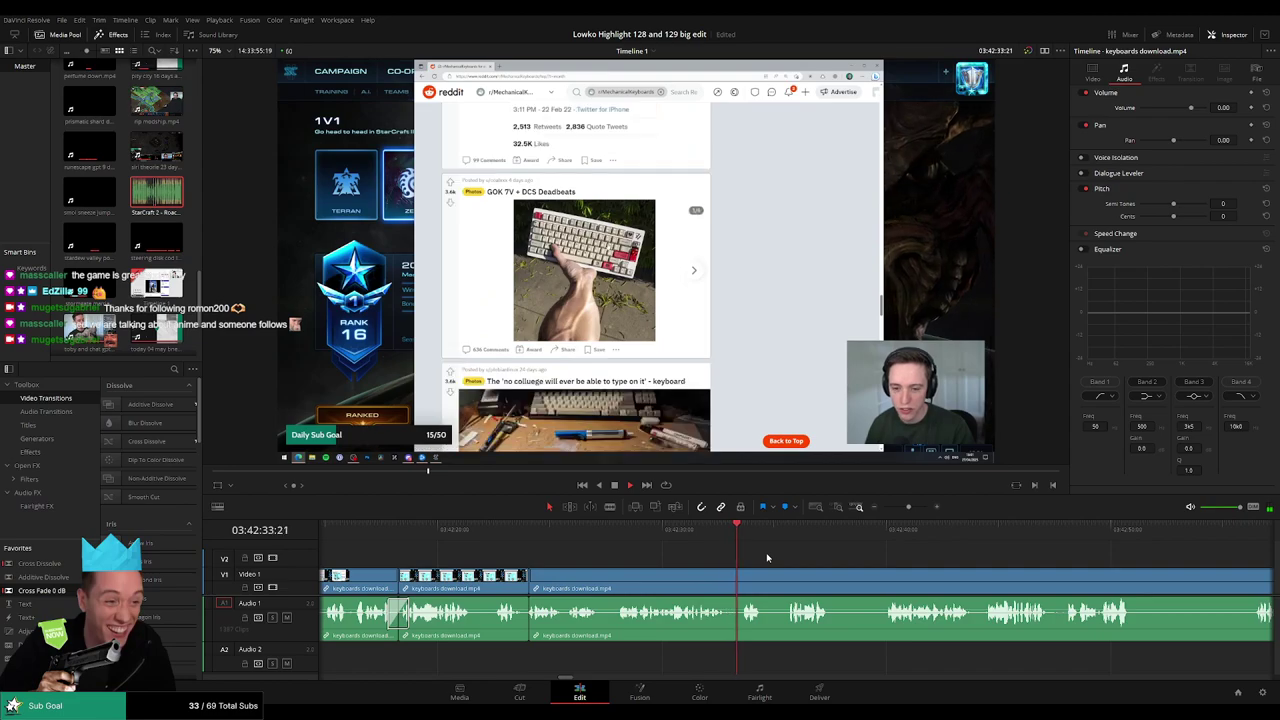
# - Play through the discussion of the arm-holding-keyboard photo up to the change to the full-screen camera view
pyautogui.moveTo(817, 559); pyautogui.dragTo(679, 556)
pyautogui.click(646, 530)
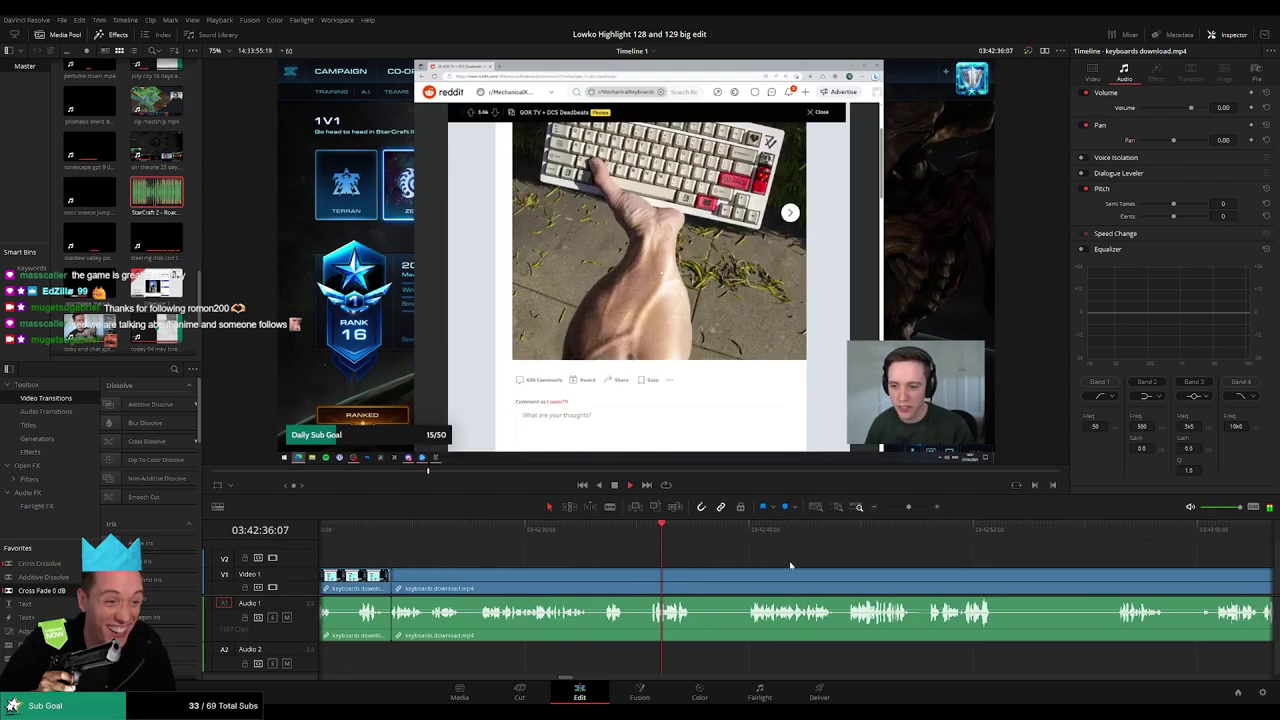
pyautogui.moveTo(792, 562); pyautogui.dragTo(678, 559)
pyautogui.moveTo(615, 531); pyautogui.dragTo(631, 531)
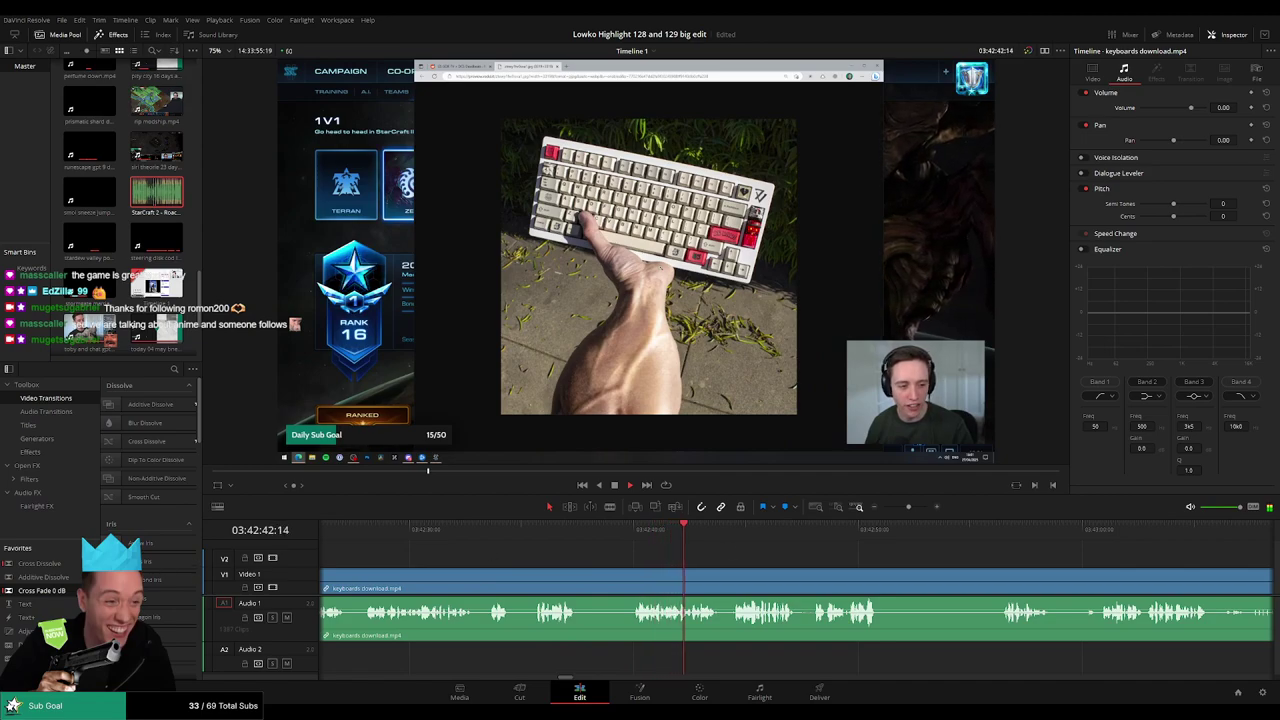
pyautogui.hscroll(3, 677, 554)
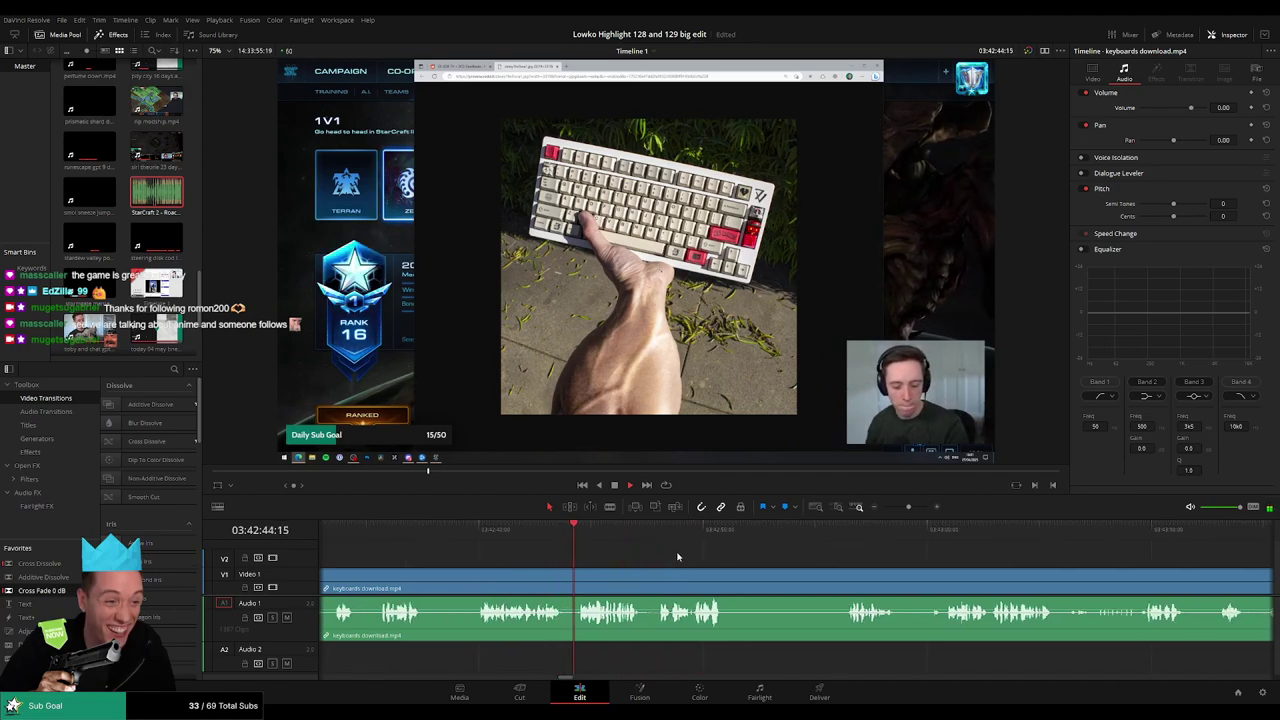
pyautogui.hscroll(3, 629, 553)
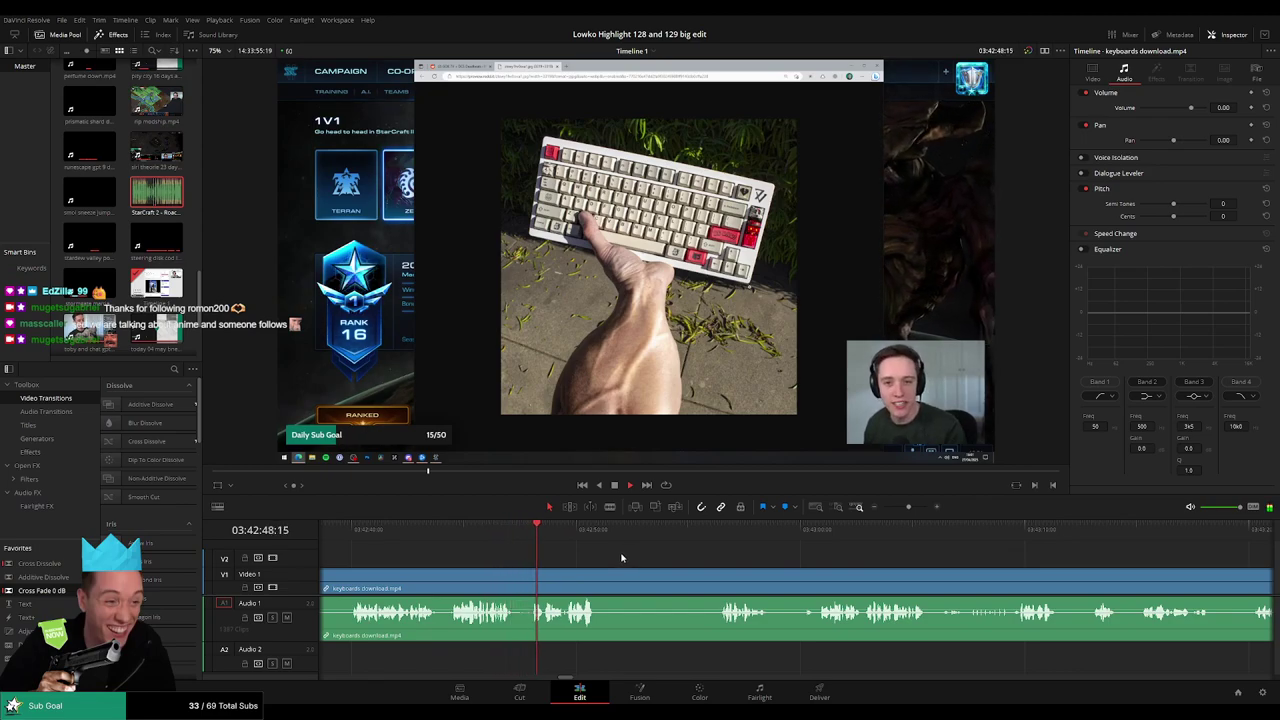
pyautogui.hscroll(2, 593, 556)
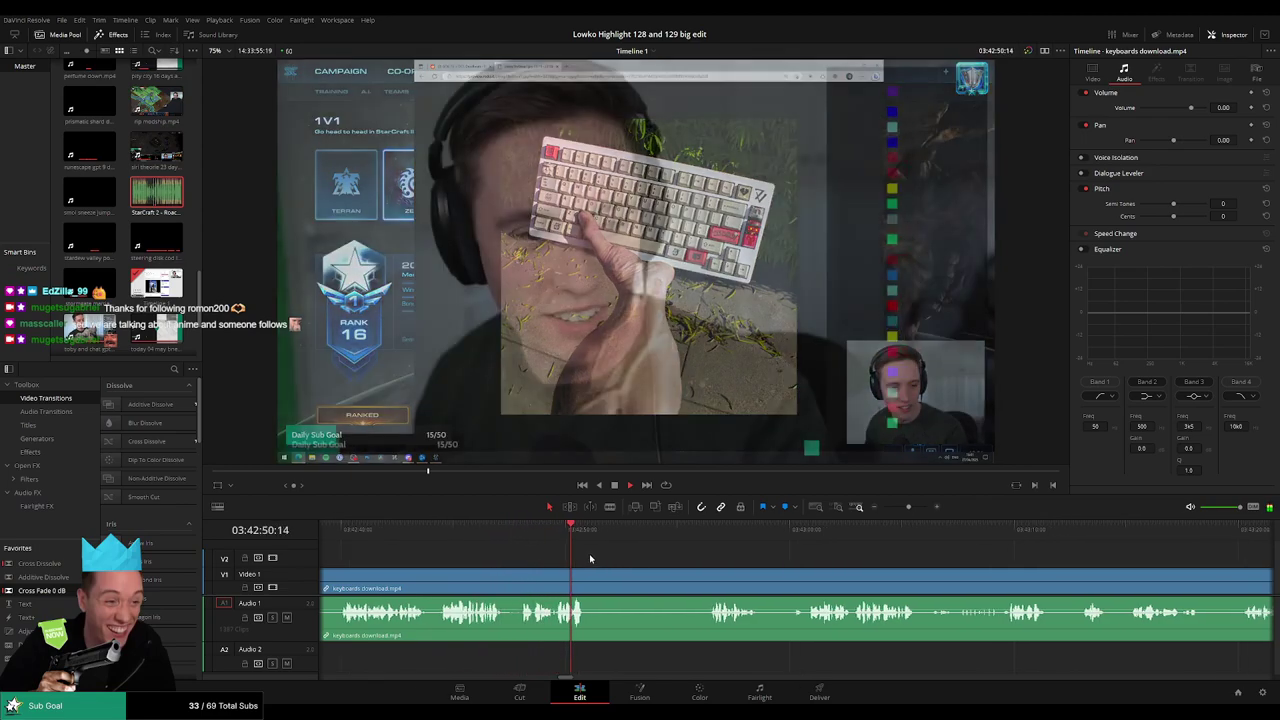
# - Remove the pause in the full-screen camera section from about 03:42:51 to 03:42:56 and cross-fade the audio at the cut
pyautogui.click(622, 533)
pyautogui.press('b')
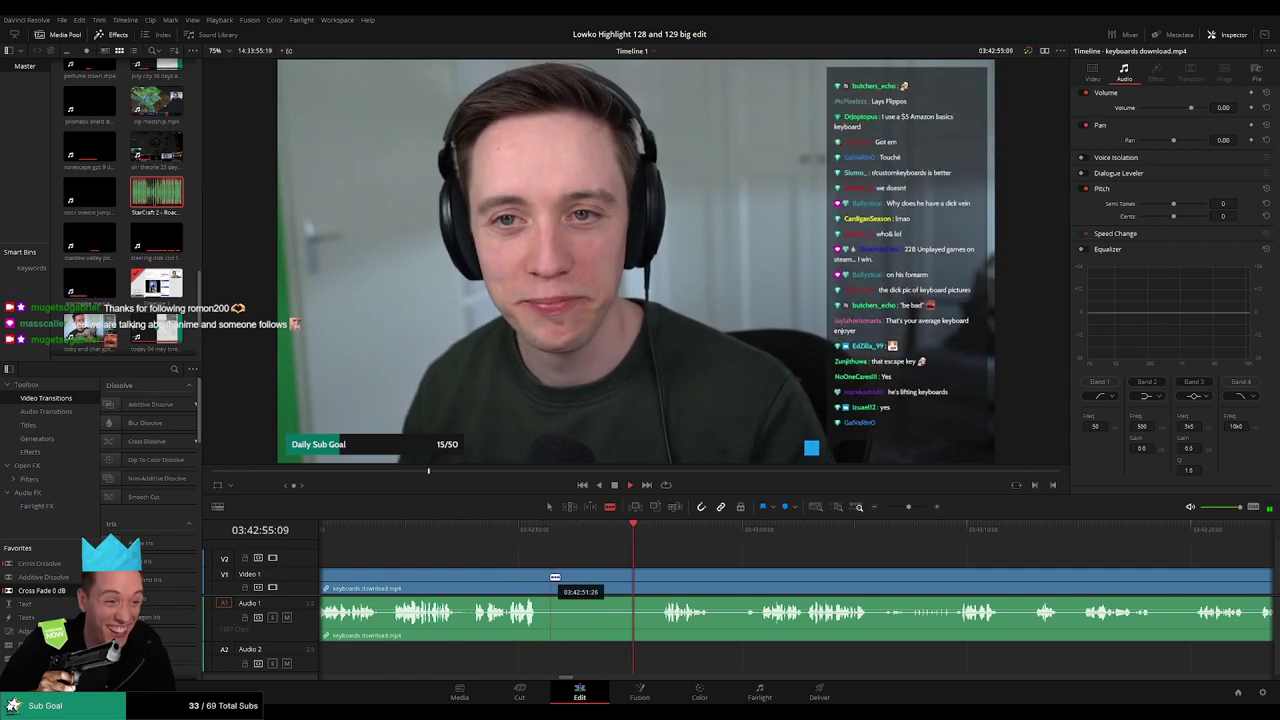
pyautogui.click(550, 586)
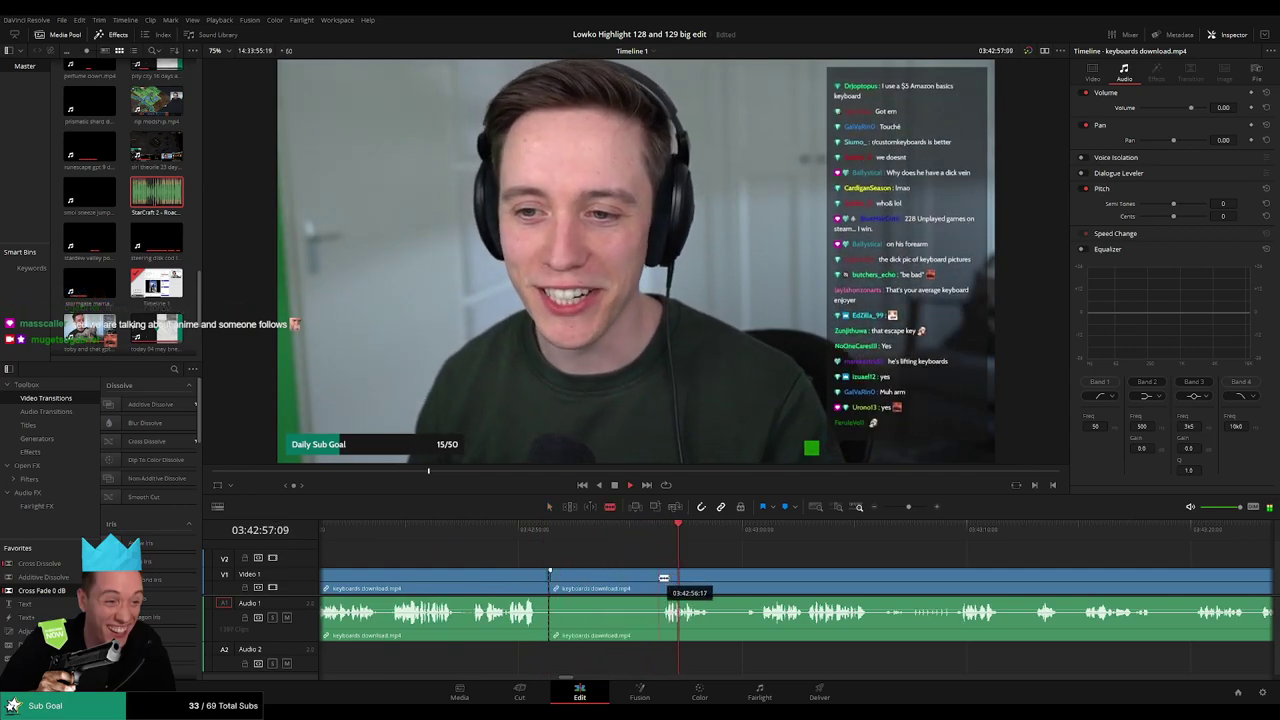
pyautogui.click(653, 579)
pyautogui.press('a')
pyautogui.click(625, 585)
pyautogui.press('Delete')
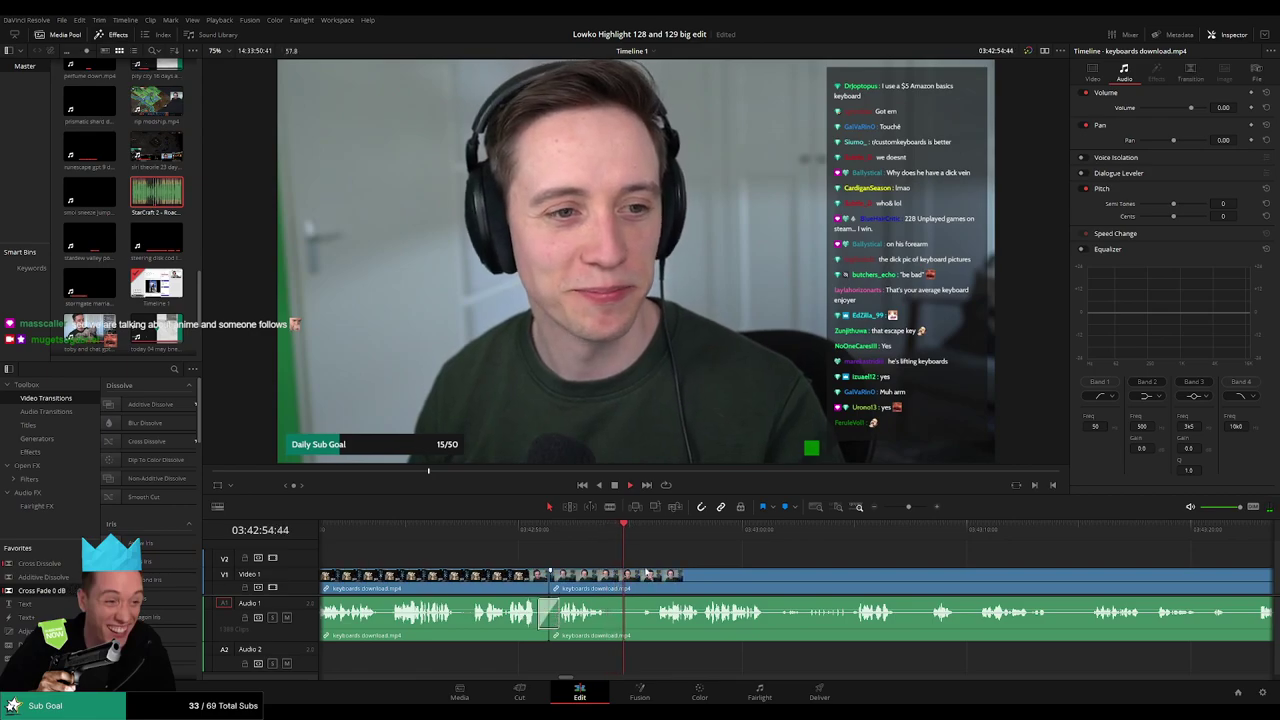
# - Cut out the next pause in the full-screen camera section, from about 03:42:54 to 03:42:56, and close the gap
pyautogui.click(646, 532)
pyautogui.press('b')
pyautogui.click(607, 577)
pyautogui.press('a')
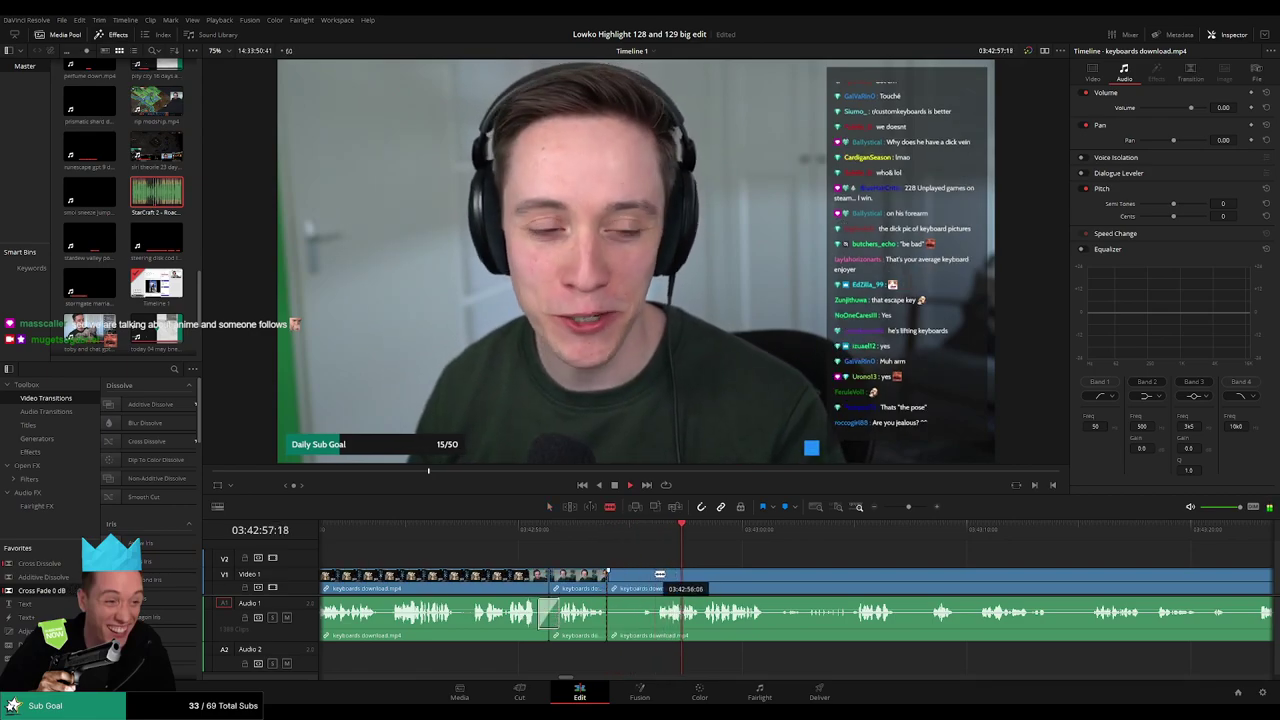
pyautogui.click(632, 580)
pyautogui.press('BackSpace')
pyautogui.click(635, 582)
pyautogui.press('BackSpace')
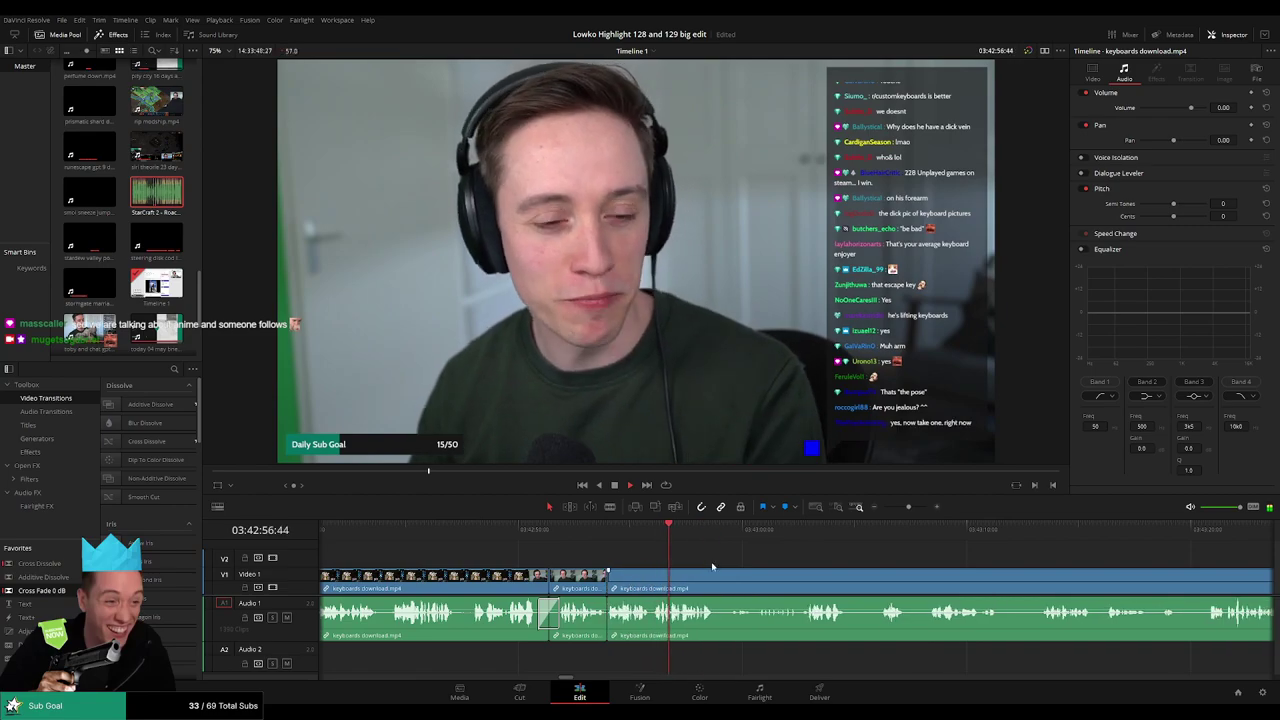
# - Cut out the pause in the full-screen camera section from about 03:43:04 to 03:43:06 and close the gap
pyautogui.hscroll(3, 560, 550)
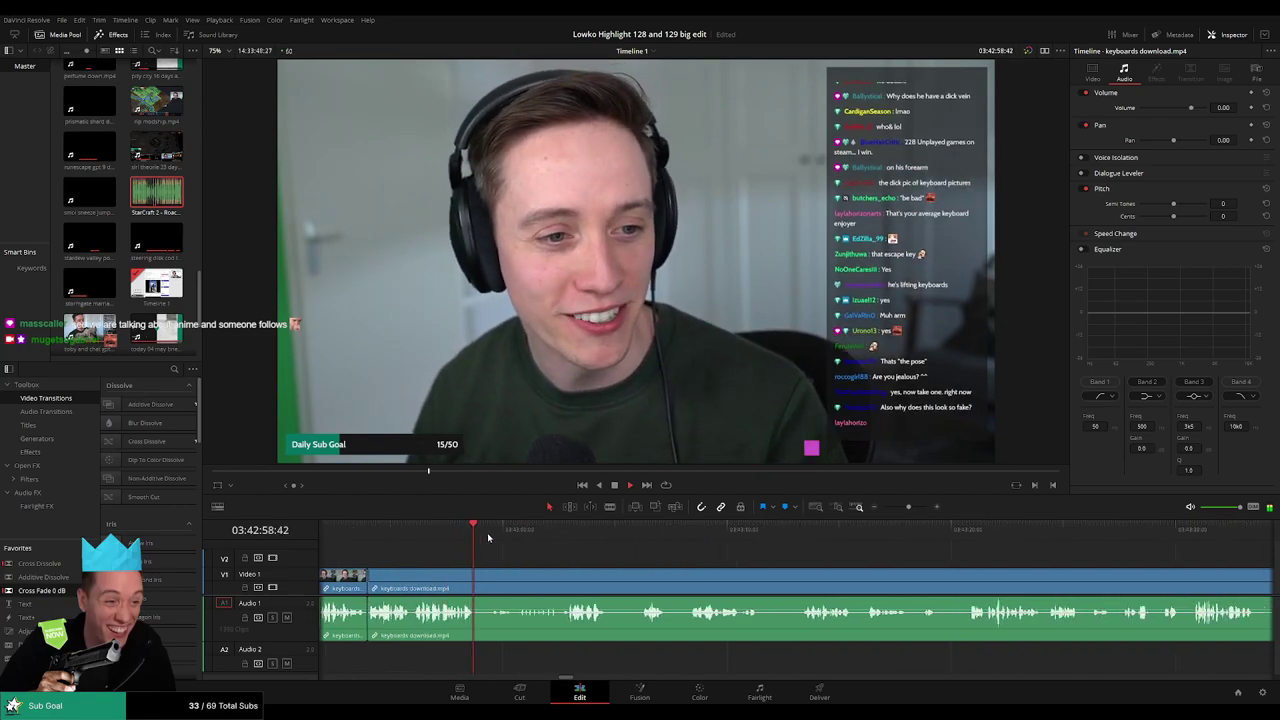
pyautogui.click(567, 538)
pyautogui.hscroll(2, 659, 565)
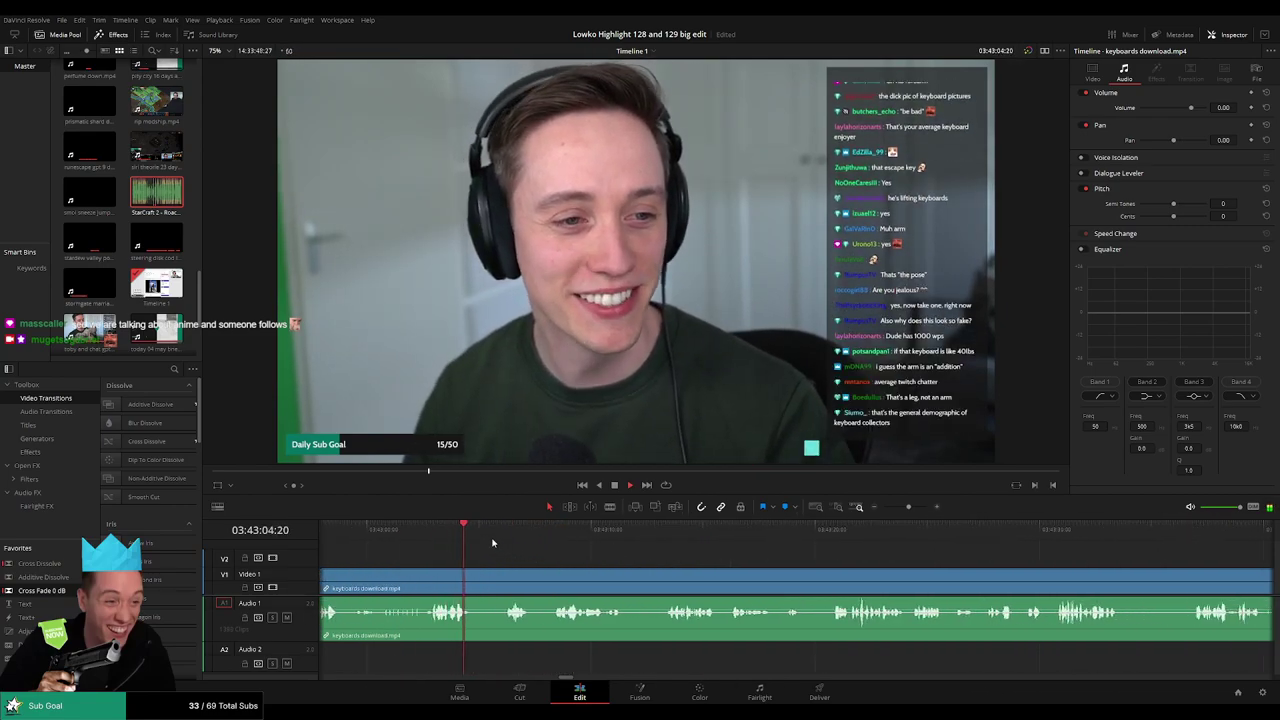
pyautogui.click(506, 538)
pyautogui.press('b')
pyautogui.click(472, 579)
pyautogui.click(503, 576)
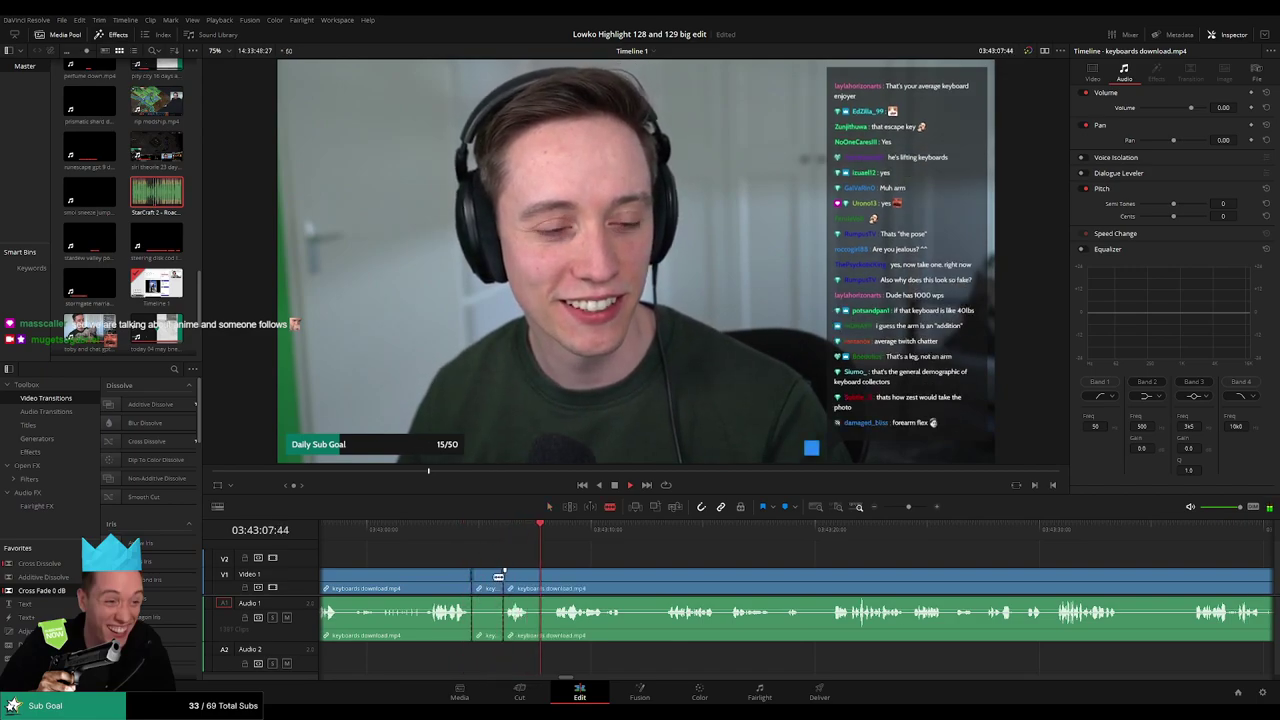
pyautogui.press('a')
pyautogui.click(487, 581)
pyautogui.press('Delete')
# - Remove the short pause just after that cut, from about 03:43:06 to 03:43:07, and close the gap
pyautogui.press('b')
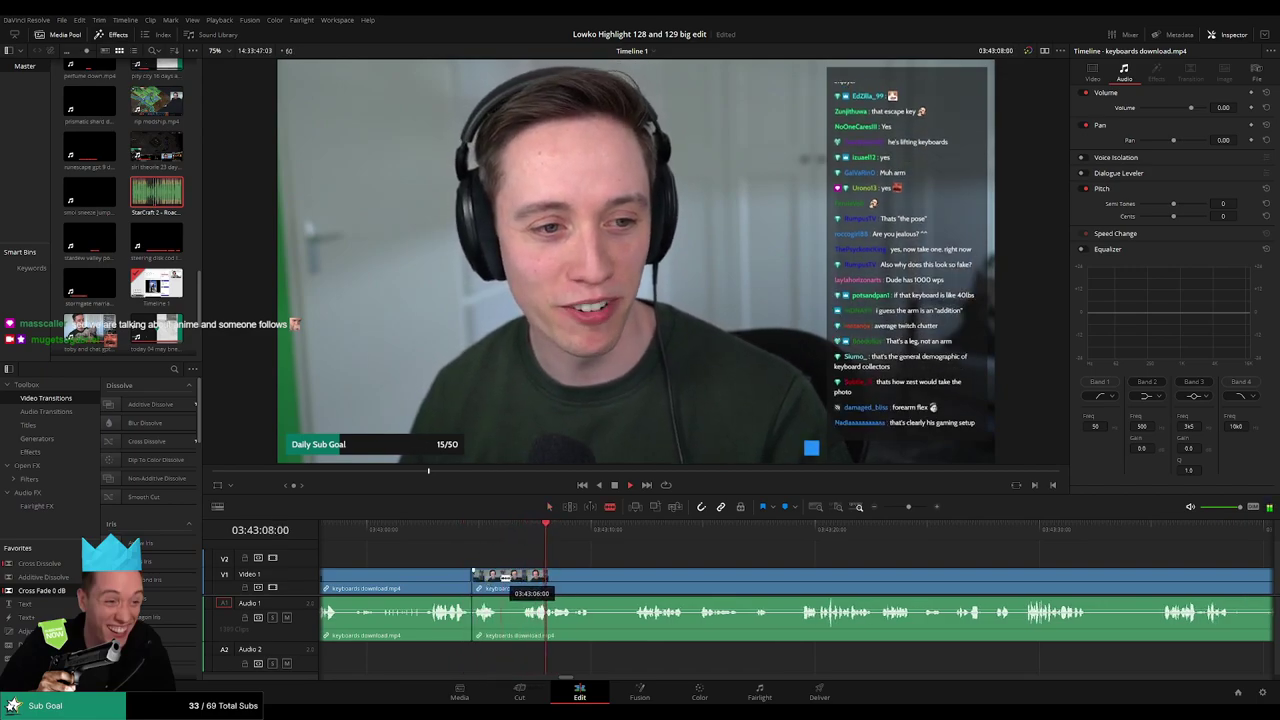
pyautogui.click(501, 577)
pyautogui.click(524, 576)
pyautogui.press('a')
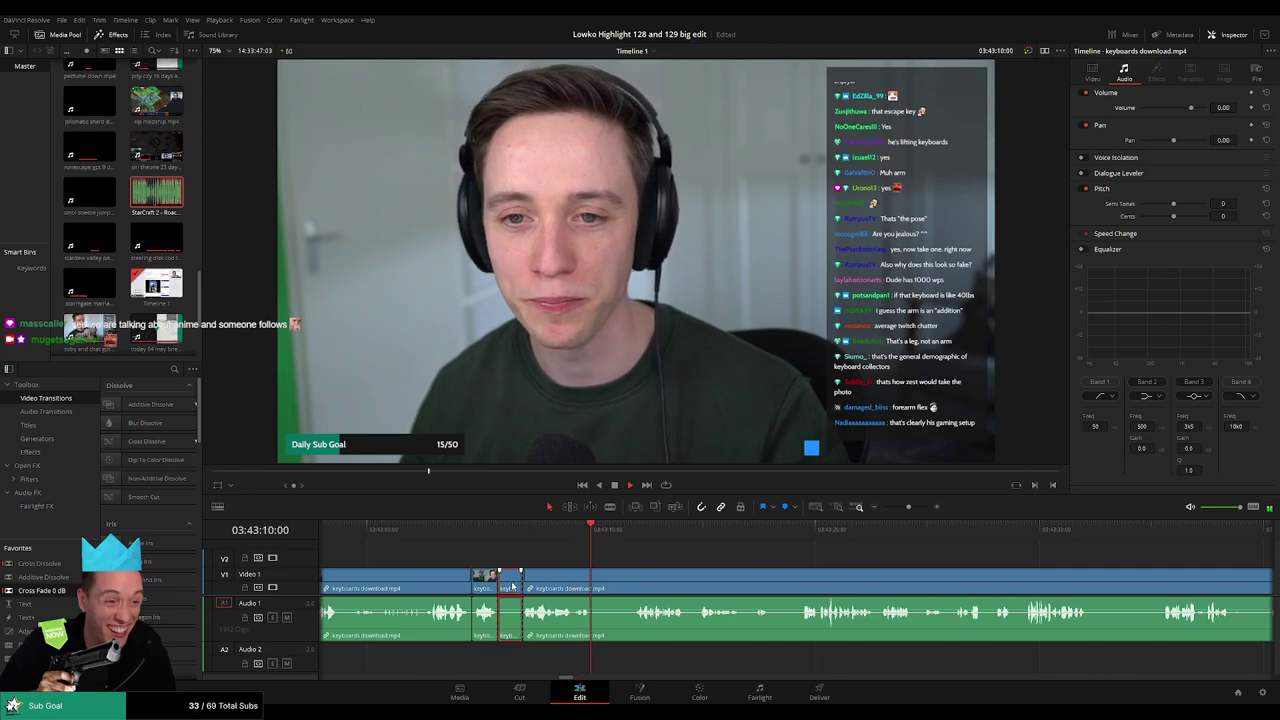
pyautogui.press('Delete')
# - Cut out the silent stretch of the camera section from about 03:43:09 to 03:43:11 and close the gap
pyautogui.press('b')
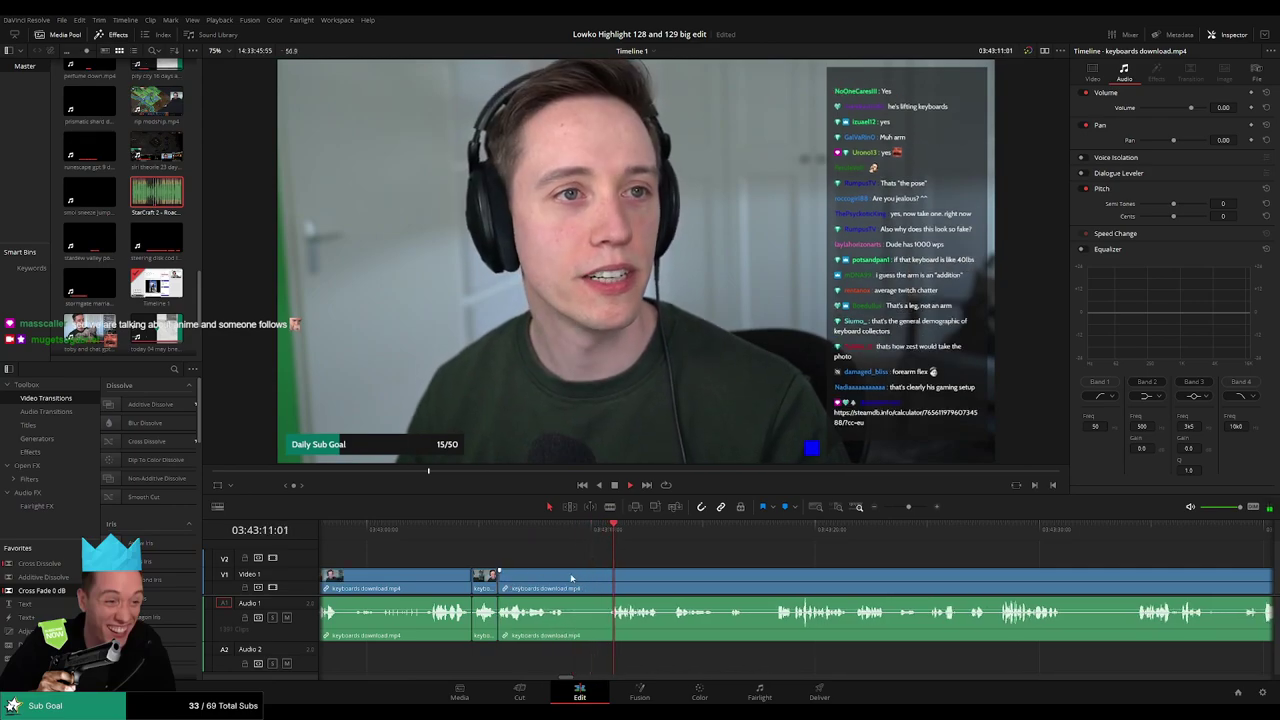
pyautogui.click(564, 582)
pyautogui.click(611, 573)
pyautogui.press('a')
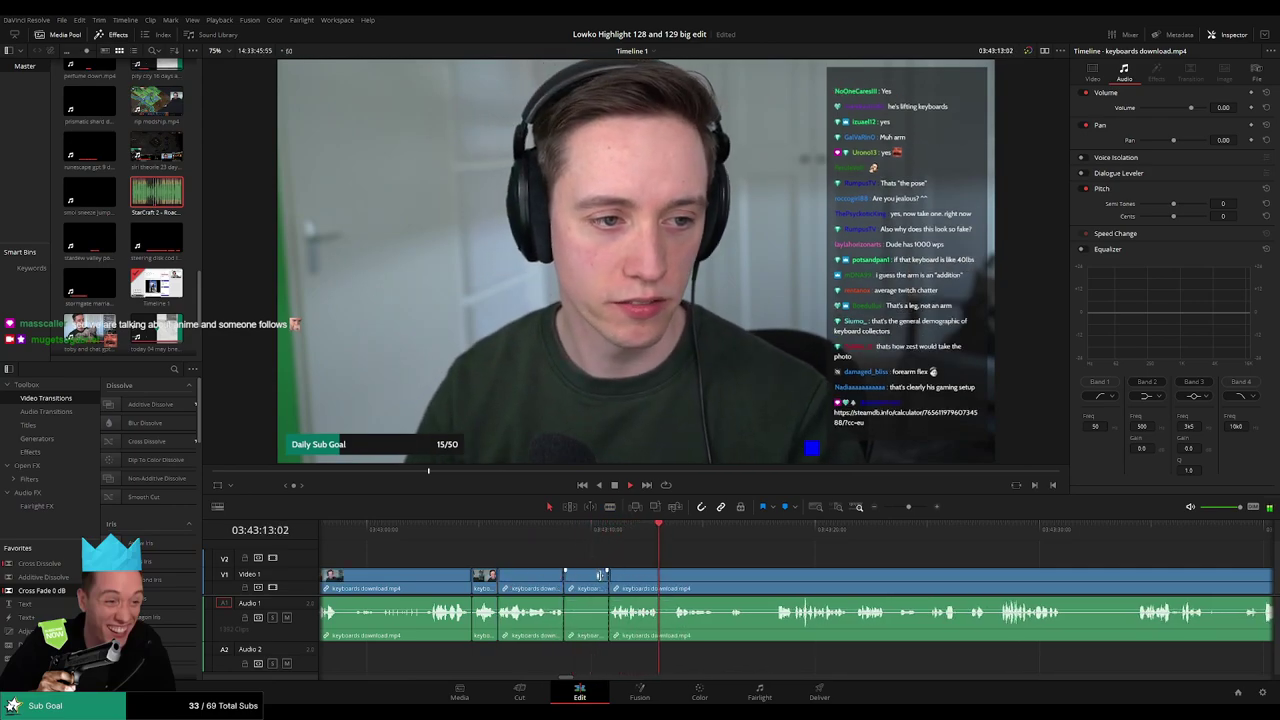
pyautogui.click(602, 575)
pyautogui.press('Delete')
# - Remove the last pause before the return to the subreddit, from about 03:43:15 to 03:43:16, and close the gap
pyautogui.click(680, 532)
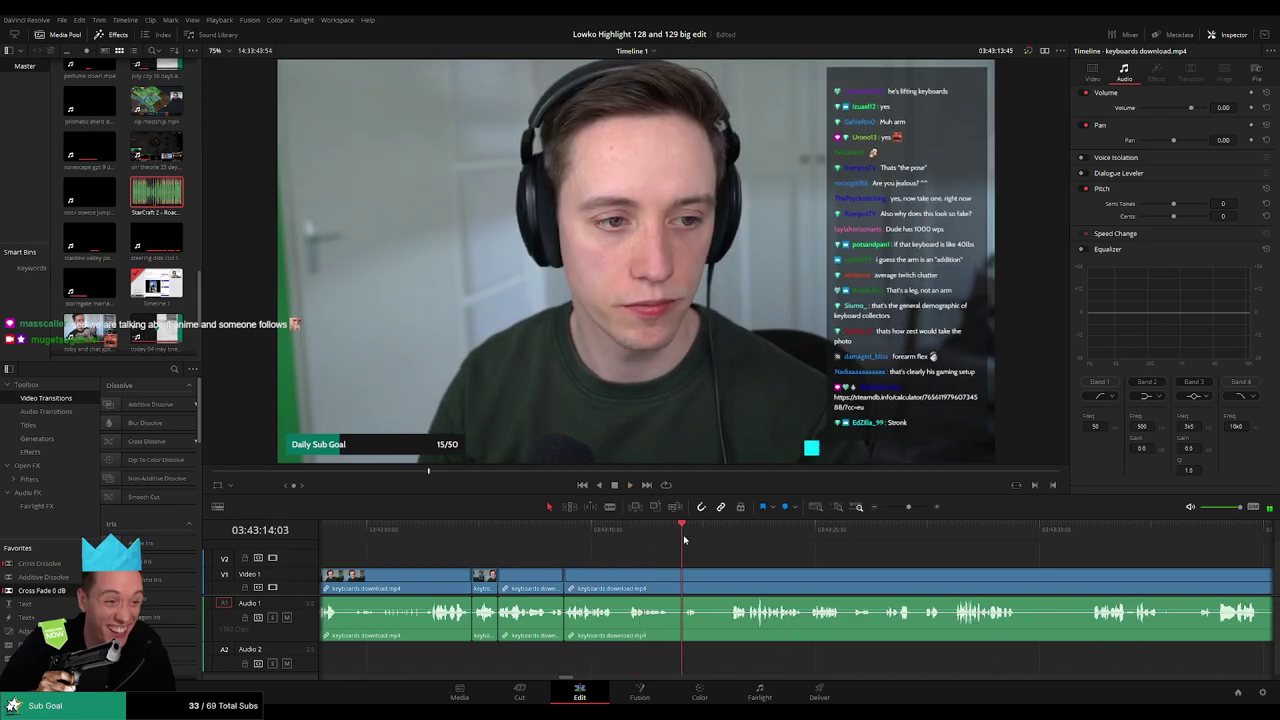
pyautogui.click(726, 533)
pyautogui.hscroll(3, 611, 566)
pyautogui.press('b')
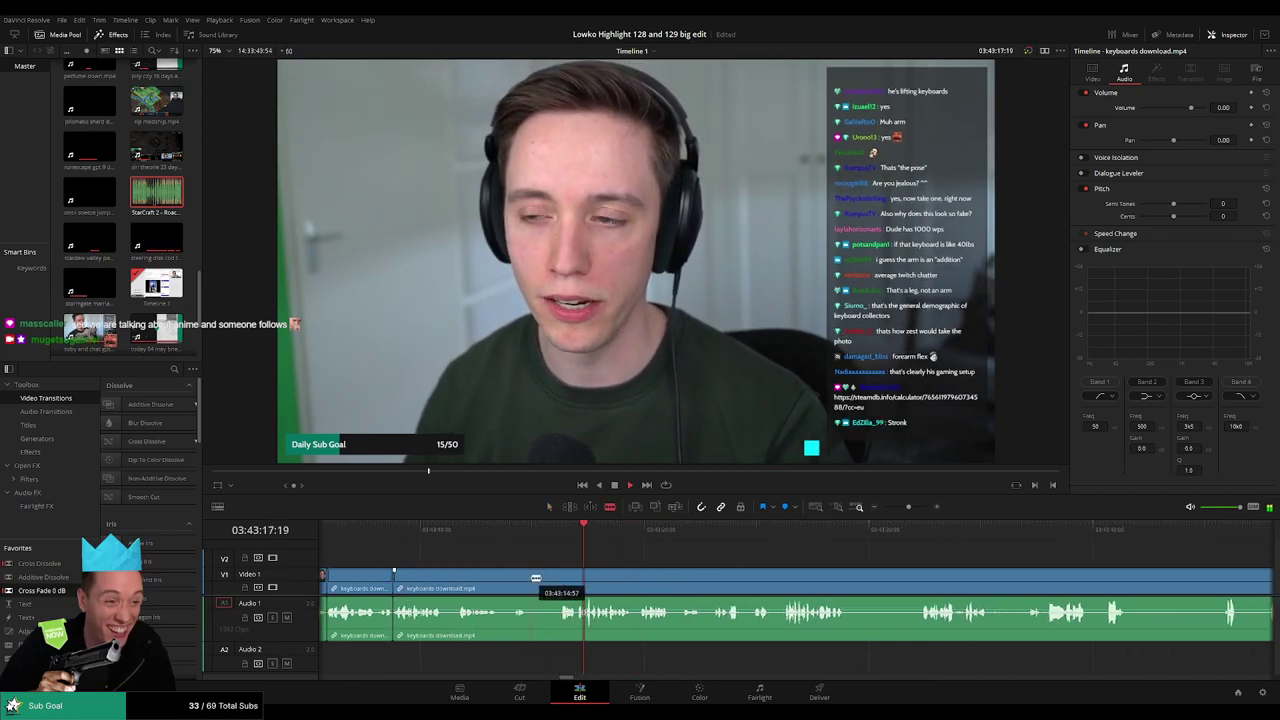
pyautogui.click(529, 577)
pyautogui.click(560, 577)
pyautogui.press('a')
pyautogui.click(548, 582)
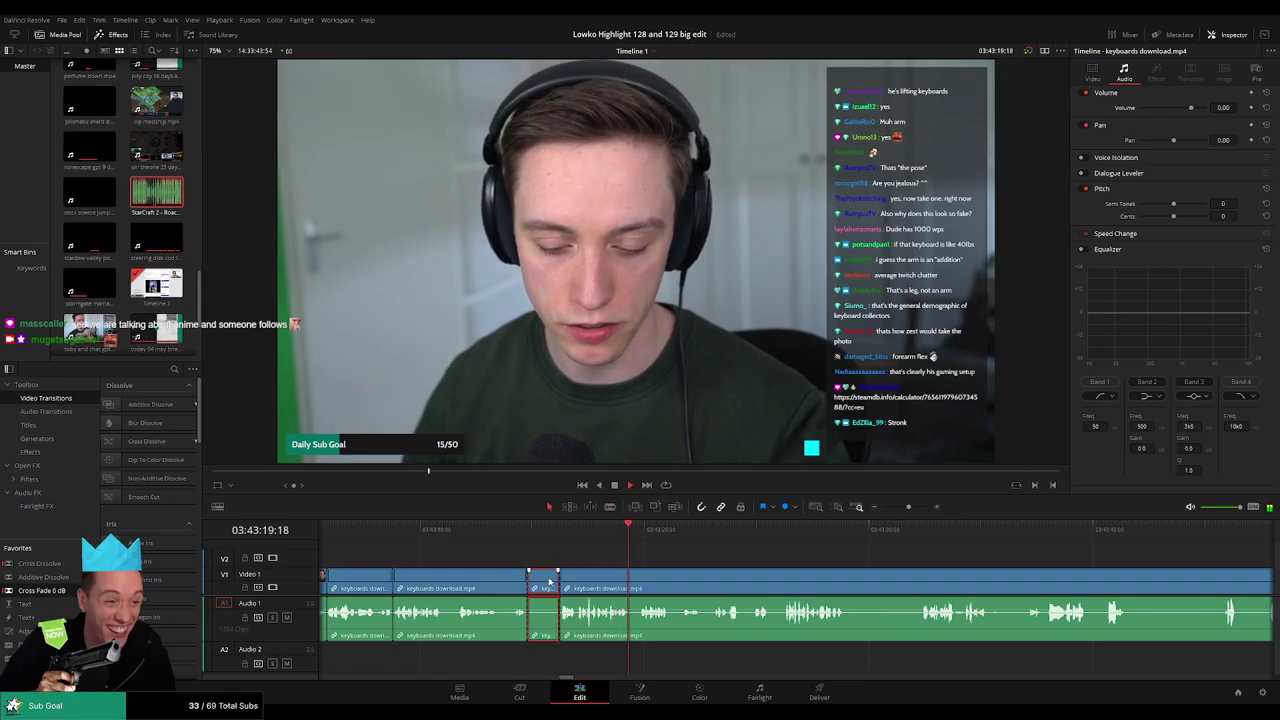
pyautogui.press('Delete')
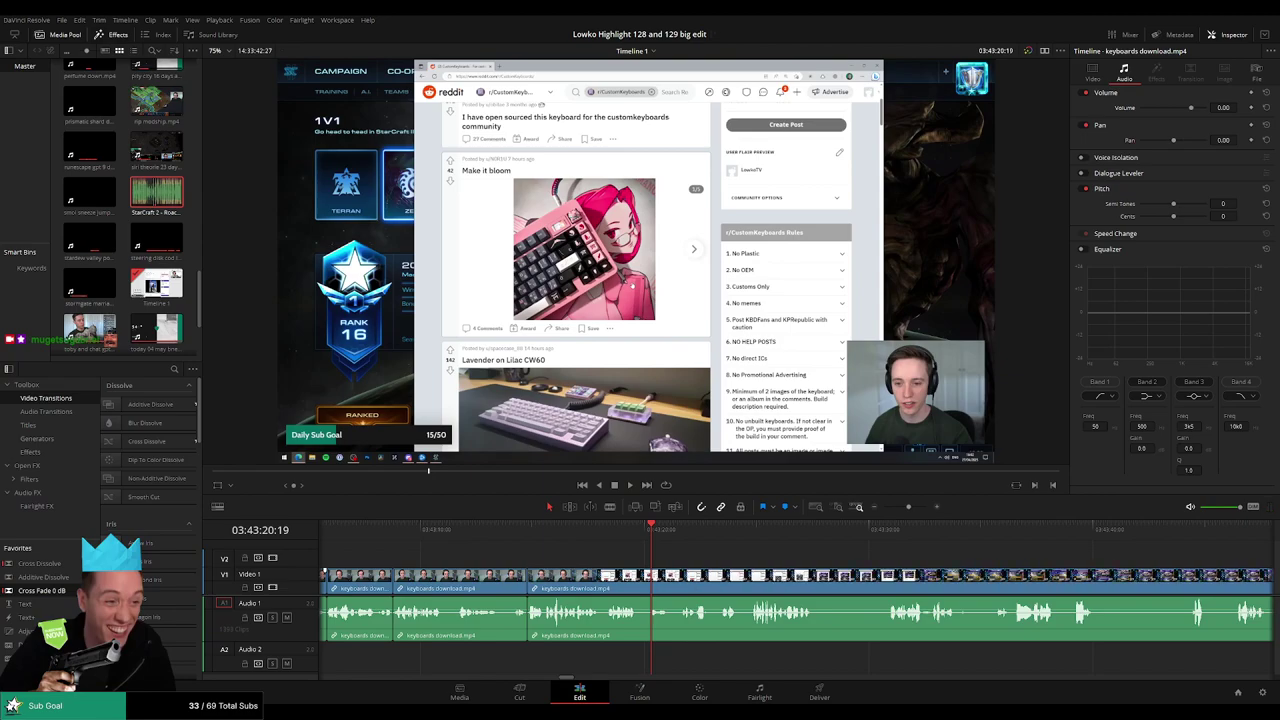
# - Play through the subreddit browsing to the zoomed desk picture and trim out the short pause at about 03:43:36
pyautogui.hscroll(4, 660, 554)
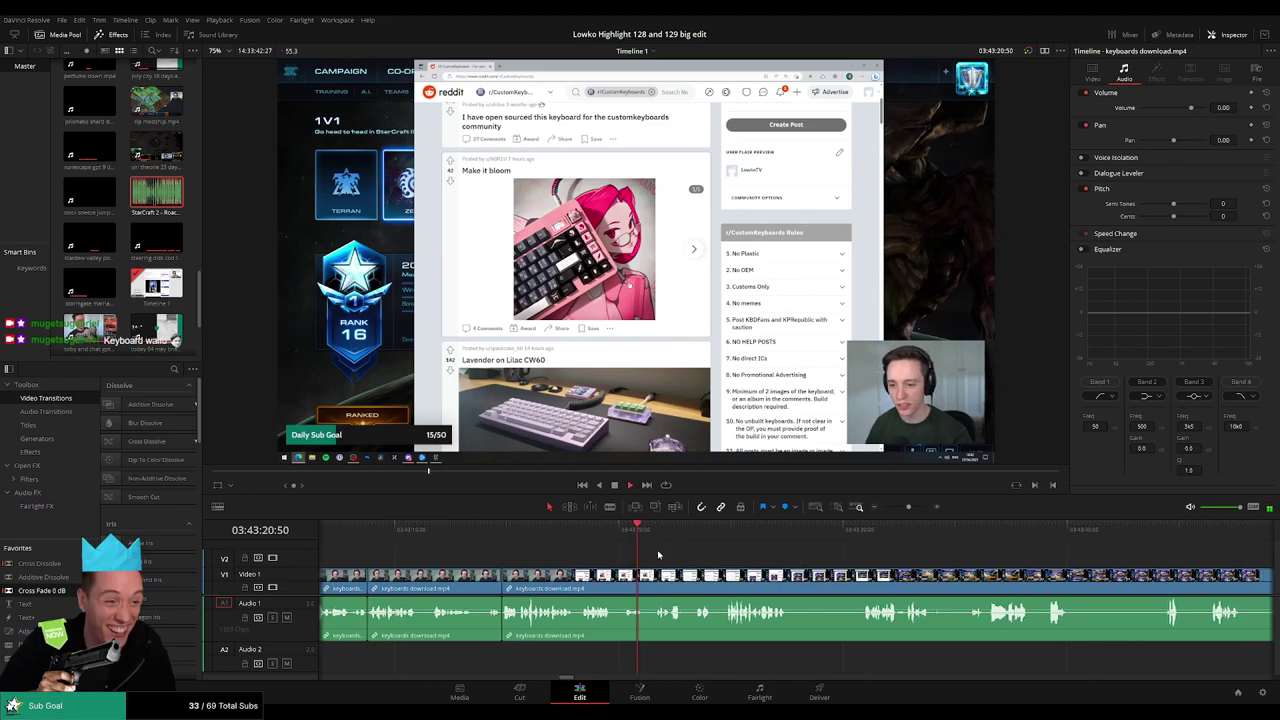
pyautogui.hscroll(2, 596, 555)
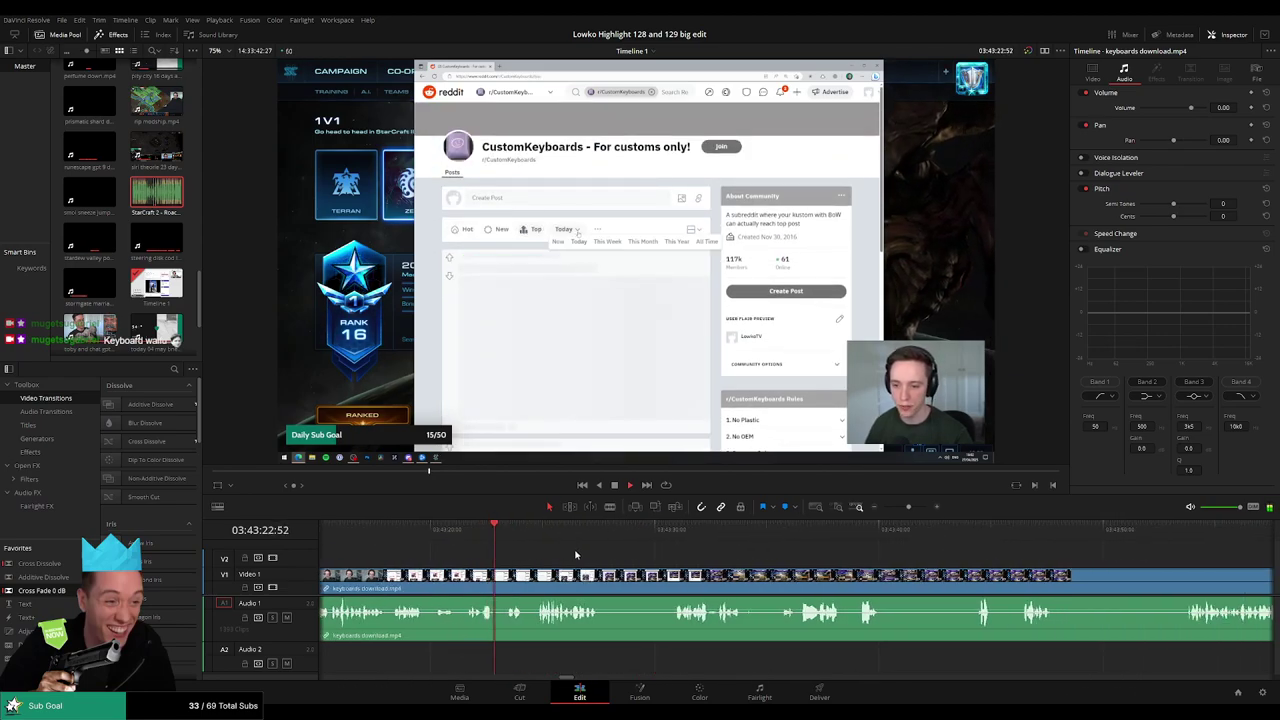
pyautogui.hscroll(2, 450, 552)
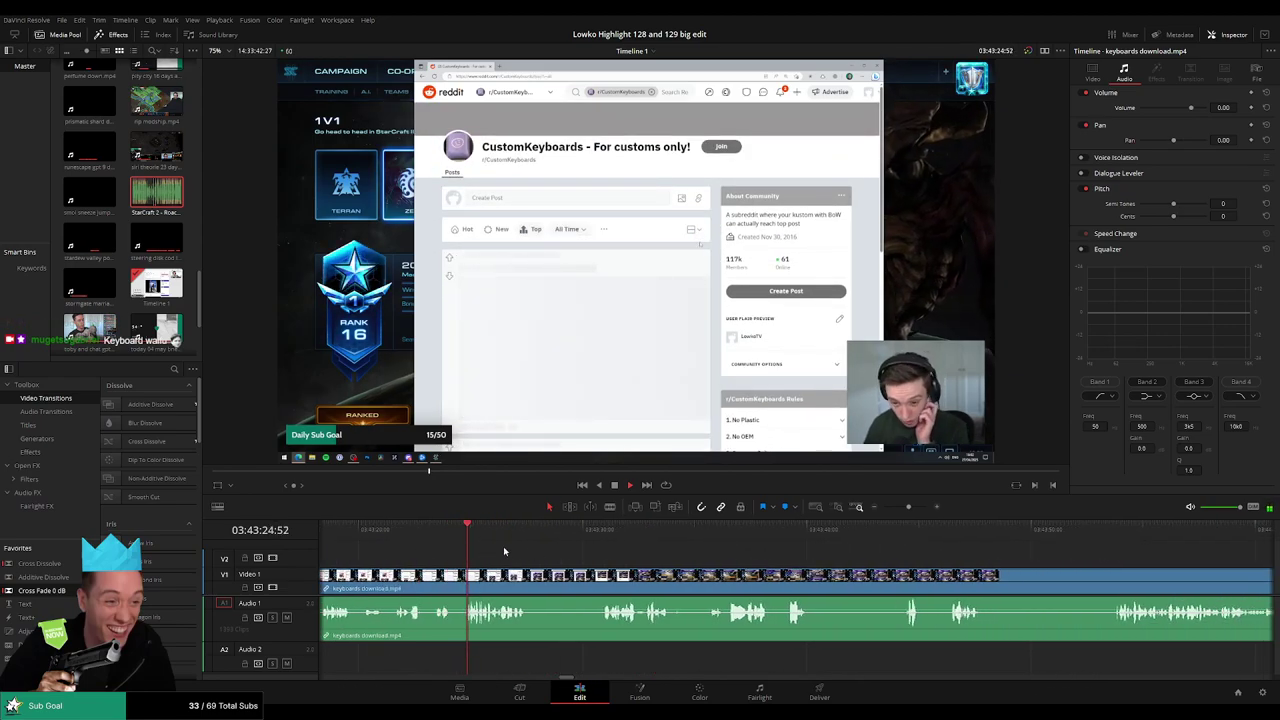
pyautogui.hscroll(1, 495, 550)
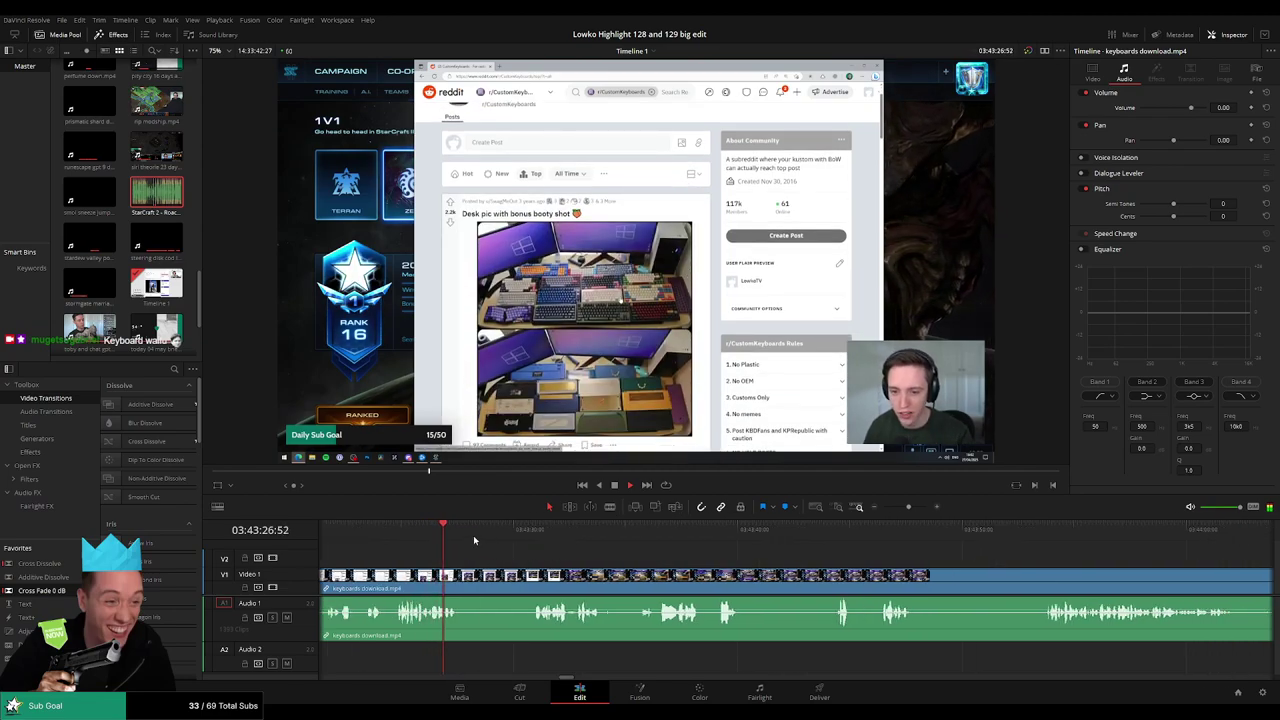
pyautogui.click(488, 535)
pyautogui.click(517, 536)
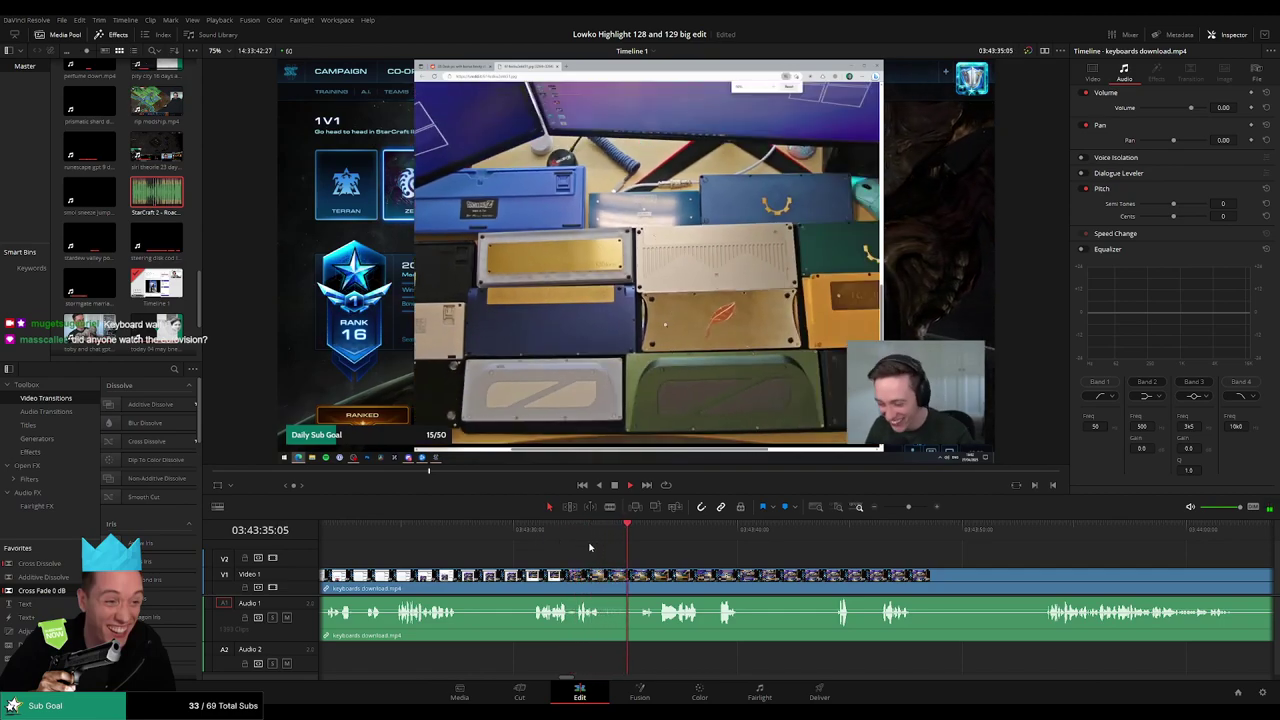
pyautogui.click(534, 540)
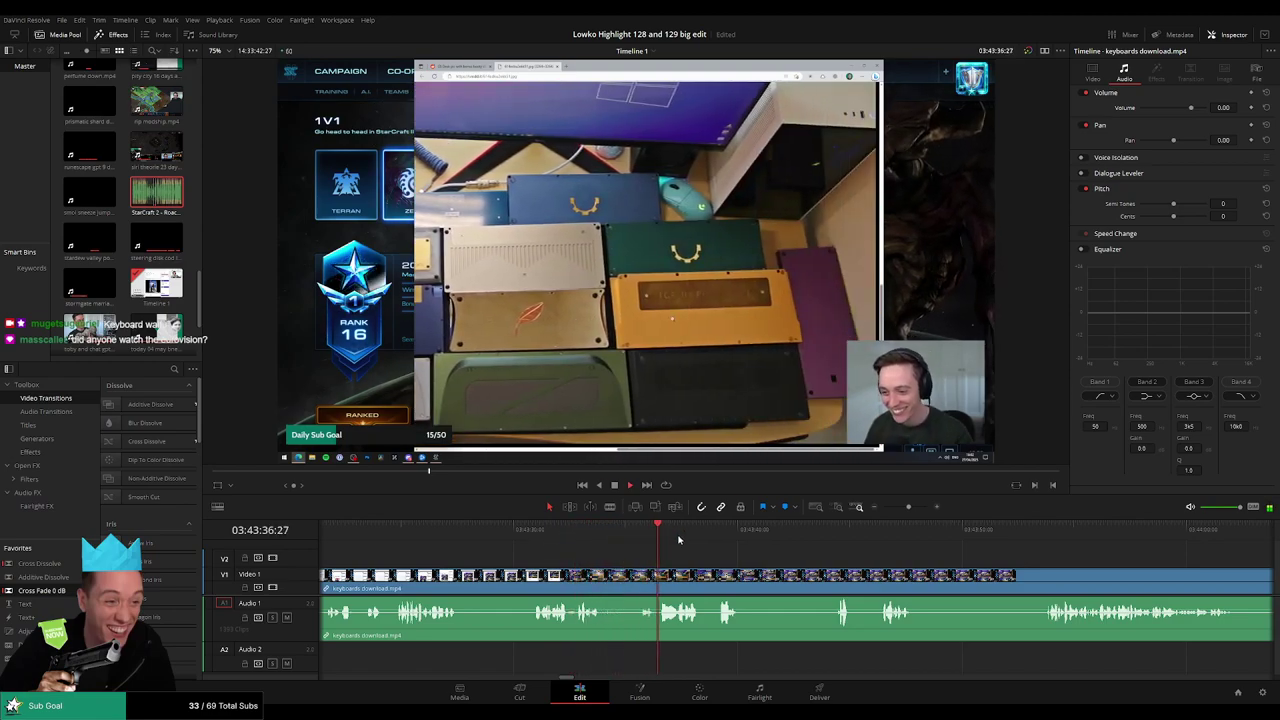
pyautogui.press('b')
pyautogui.click(510, 577)
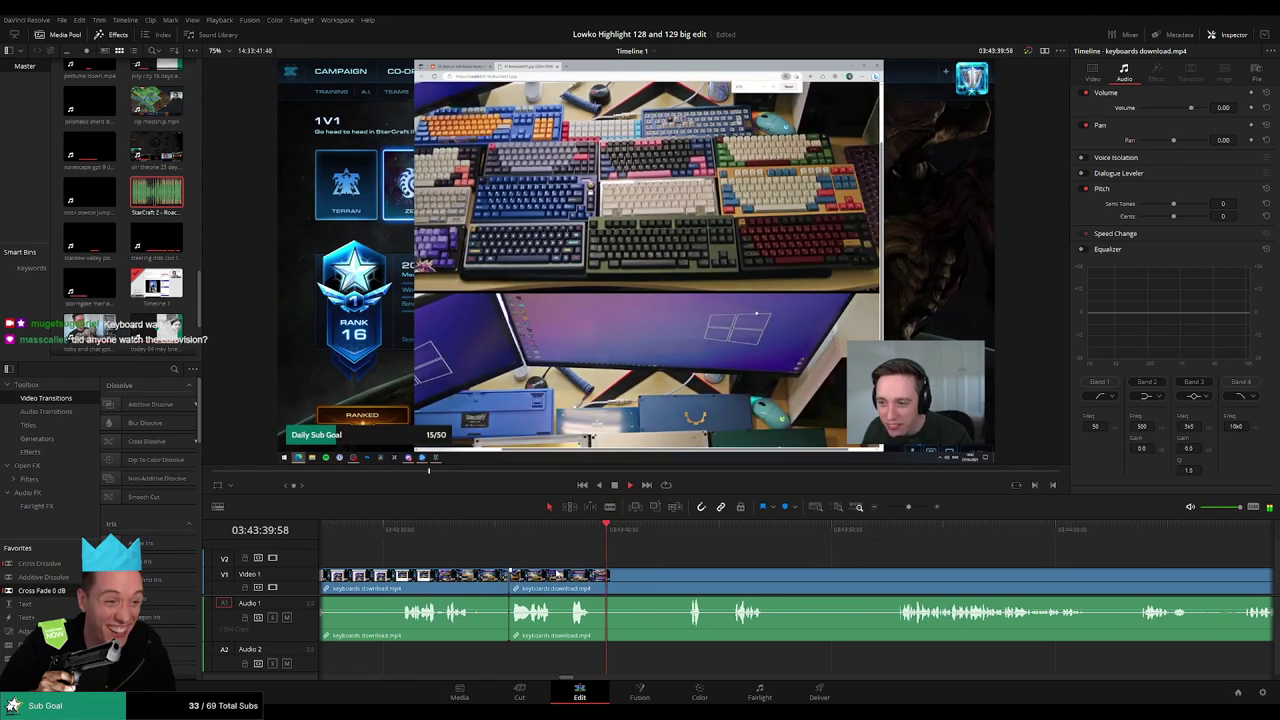
# - Cut out the quiet part of the desk-picture section from about 03:43:38 to 03:43:43 and close the gap
pyautogui.click(561, 580)
pyautogui.click(686, 580)
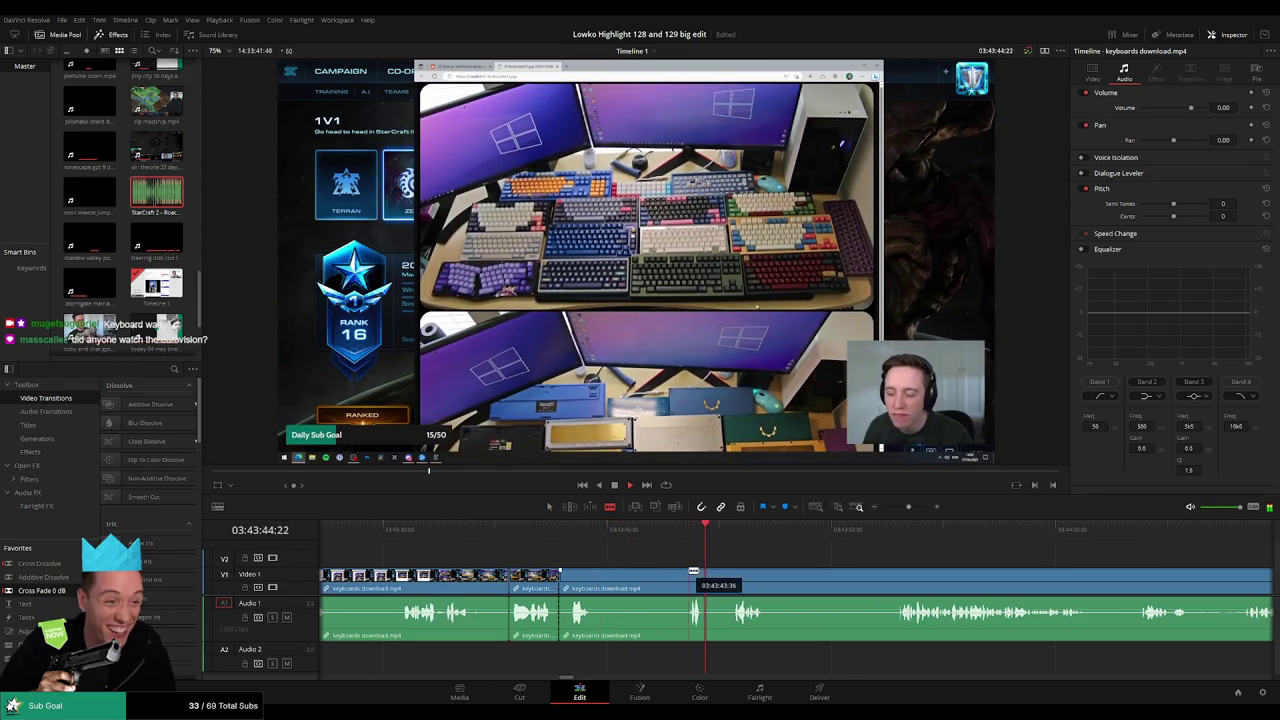
pyautogui.press('a')
pyautogui.click(665, 578)
pyautogui.press('Delete')
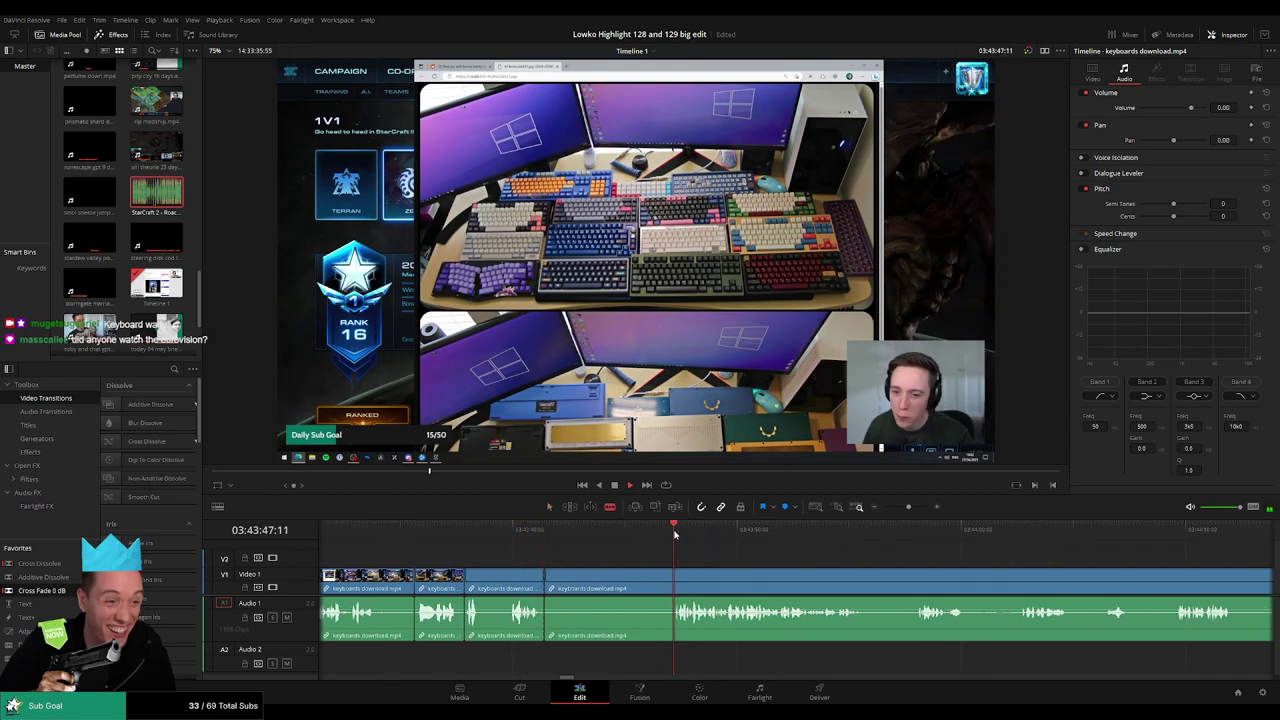
# - Remove the next silence over the desk picture, from about 03:43:41 to 03:43:47, and close the gap
pyautogui.hotkey('ctrl', '=')
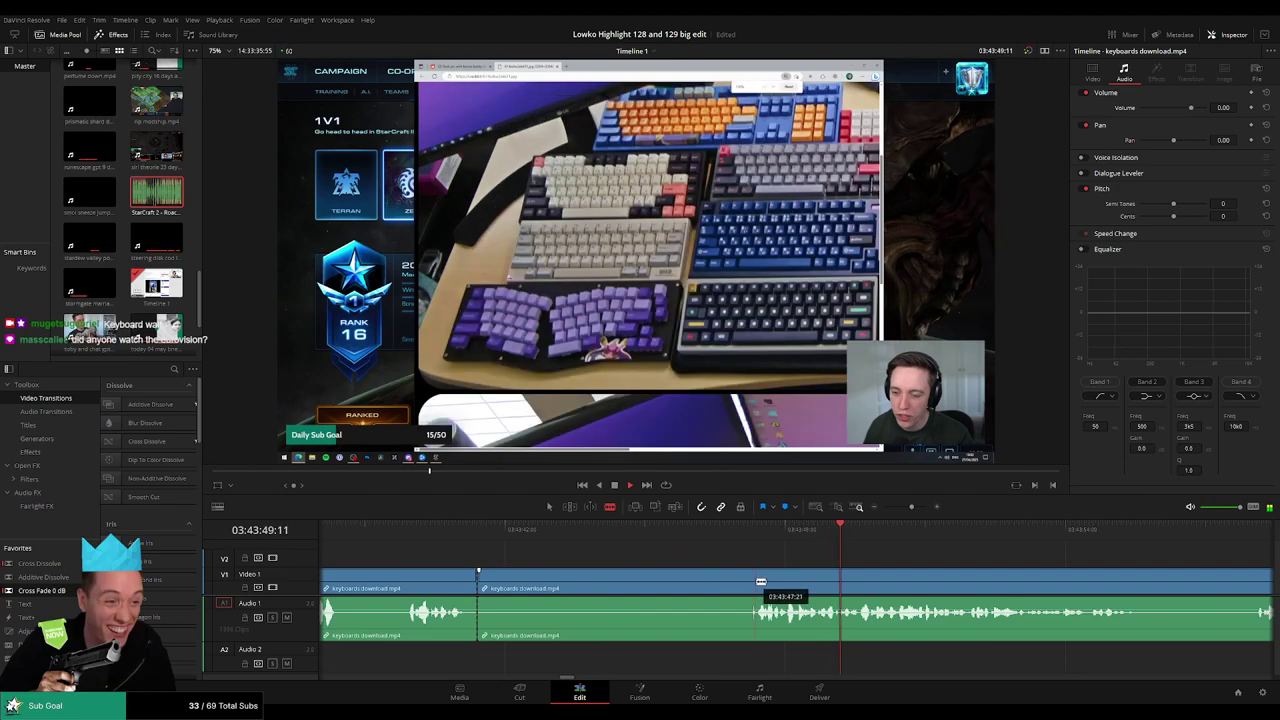
pyautogui.click(760, 581)
pyautogui.press('a')
pyautogui.click(745, 586)
pyautogui.press('Delete')
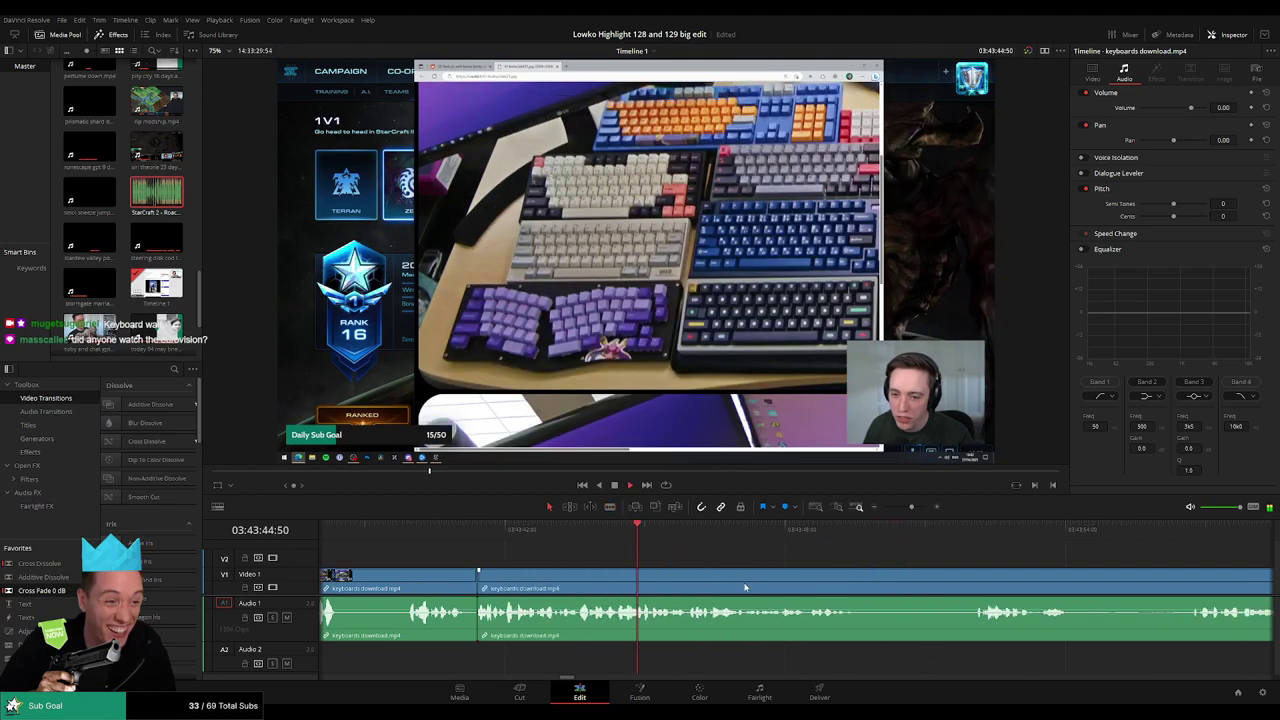
# - Cut out the pause at the end of the keyboard collection close-up, from about 03:43:49 to 03:43:52, and close the gap
pyautogui.moveTo(911, 507); pyautogui.dragTo(904, 507)
pyautogui.moveTo(867, 556); pyautogui.dragTo(604, 562)
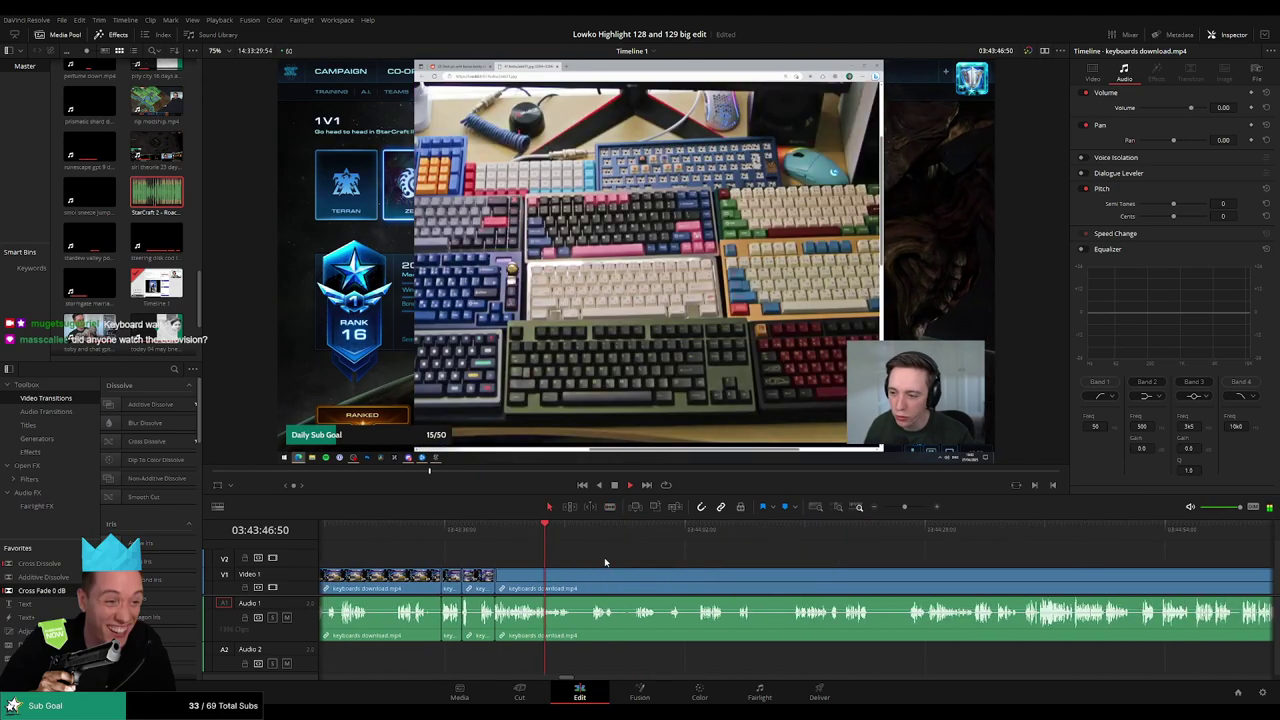
pyautogui.scroll(2, 601, 550)
pyautogui.scroll(-3, 617, 549)
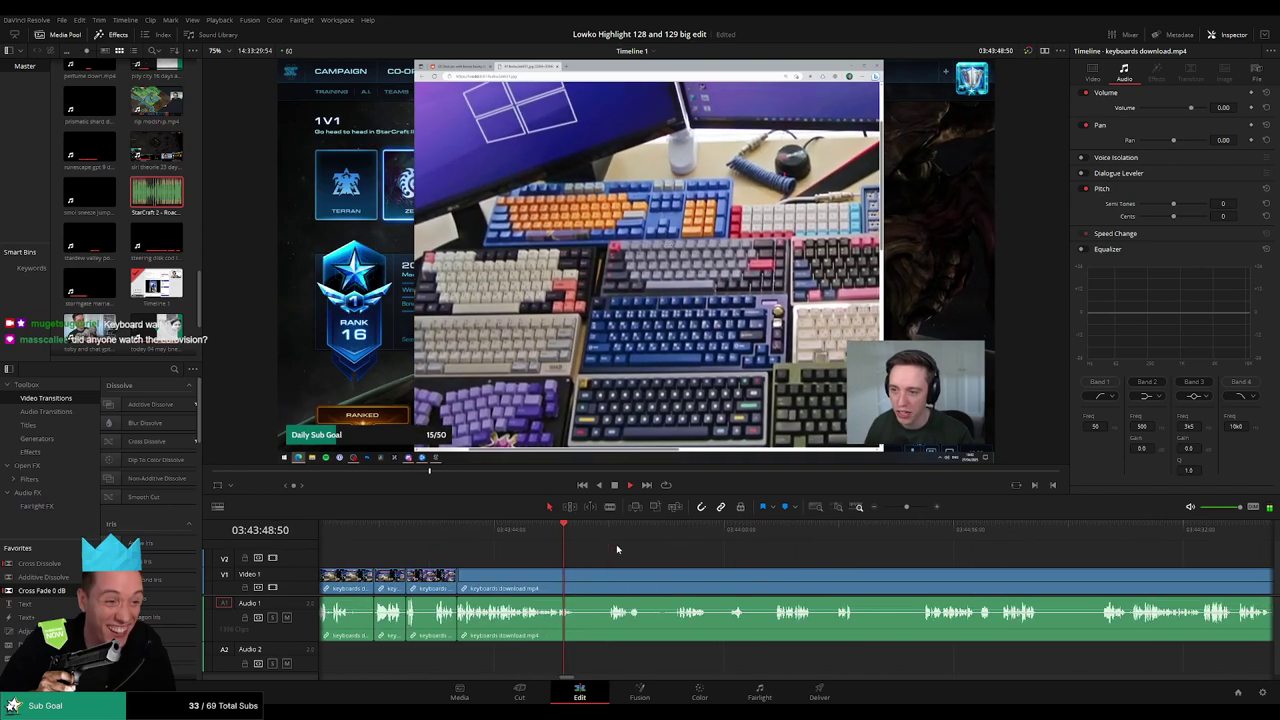
pyautogui.press('b')
pyautogui.click(576, 577)
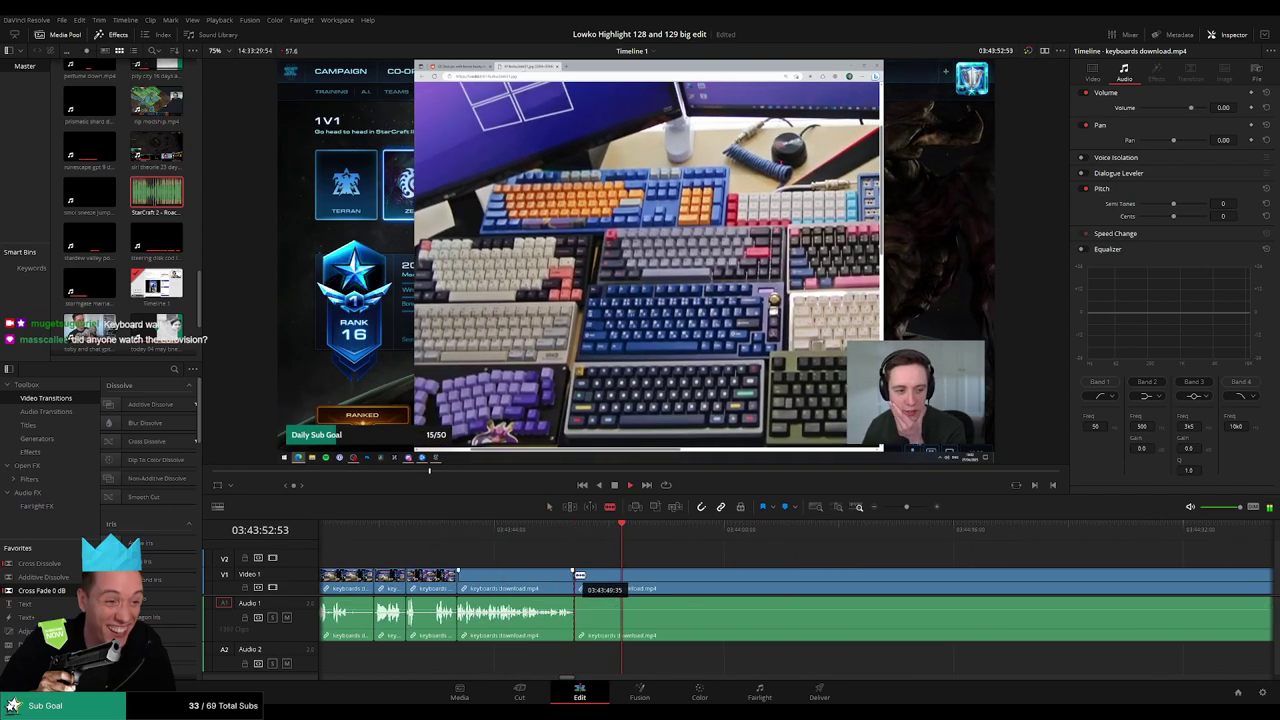
pyautogui.click(610, 575)
pyautogui.press('a')
pyautogui.click(594, 580)
pyautogui.press('Delete')
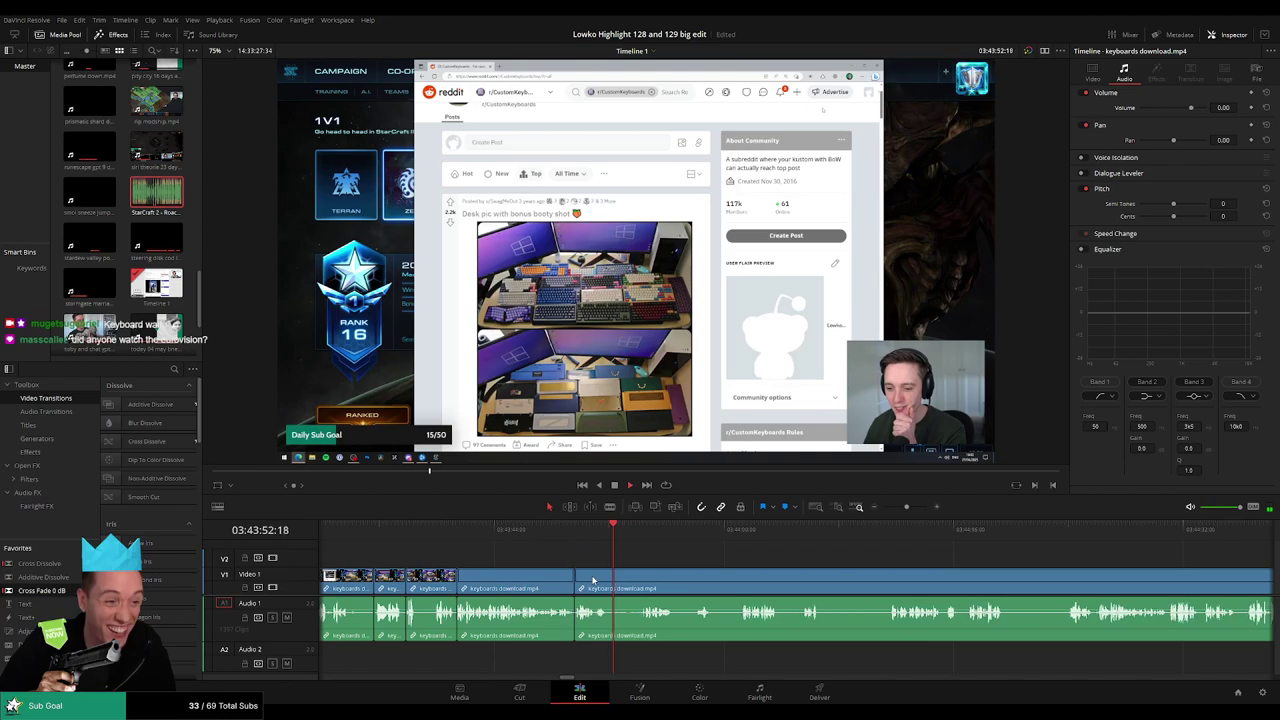
# - Remove the silent scrolling to the Among Us keyboard post, from about 03:43:52 to 03:43:54, and close the gap
pyautogui.click(634, 542)
pyautogui.press('b')
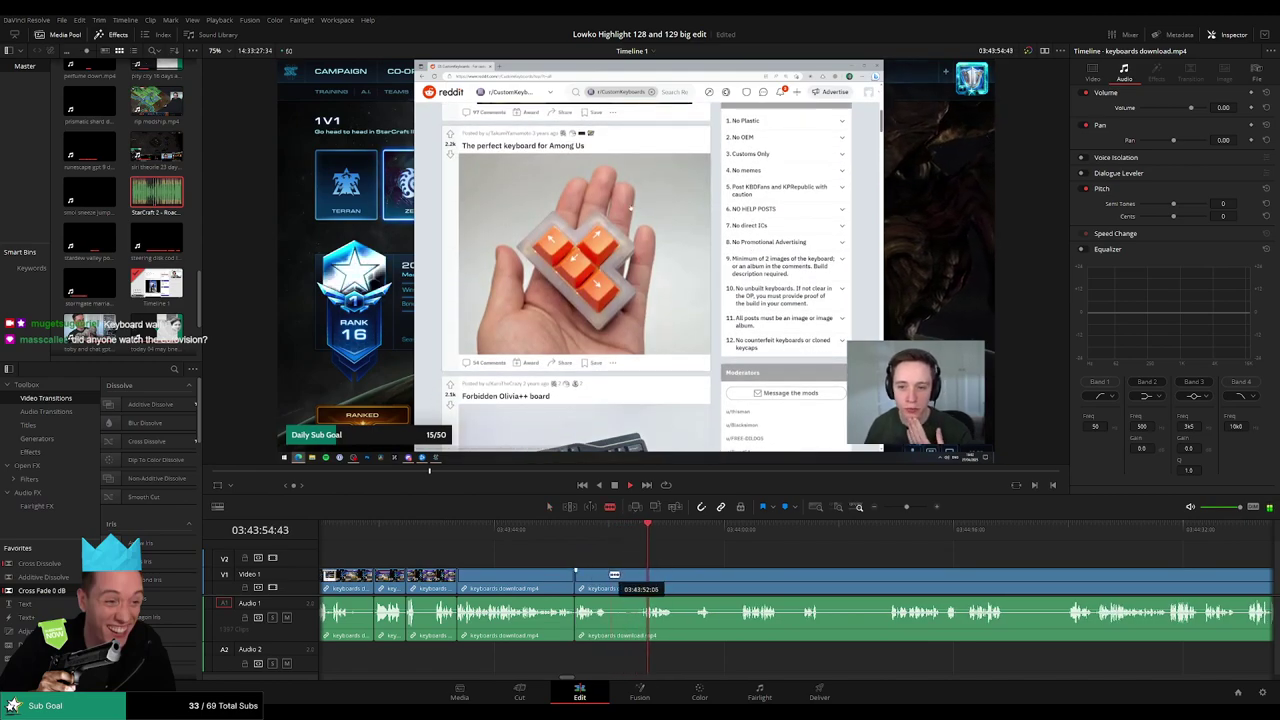
pyautogui.click(609, 575)
pyautogui.click(637, 575)
pyautogui.press('a')
pyautogui.click(621, 585)
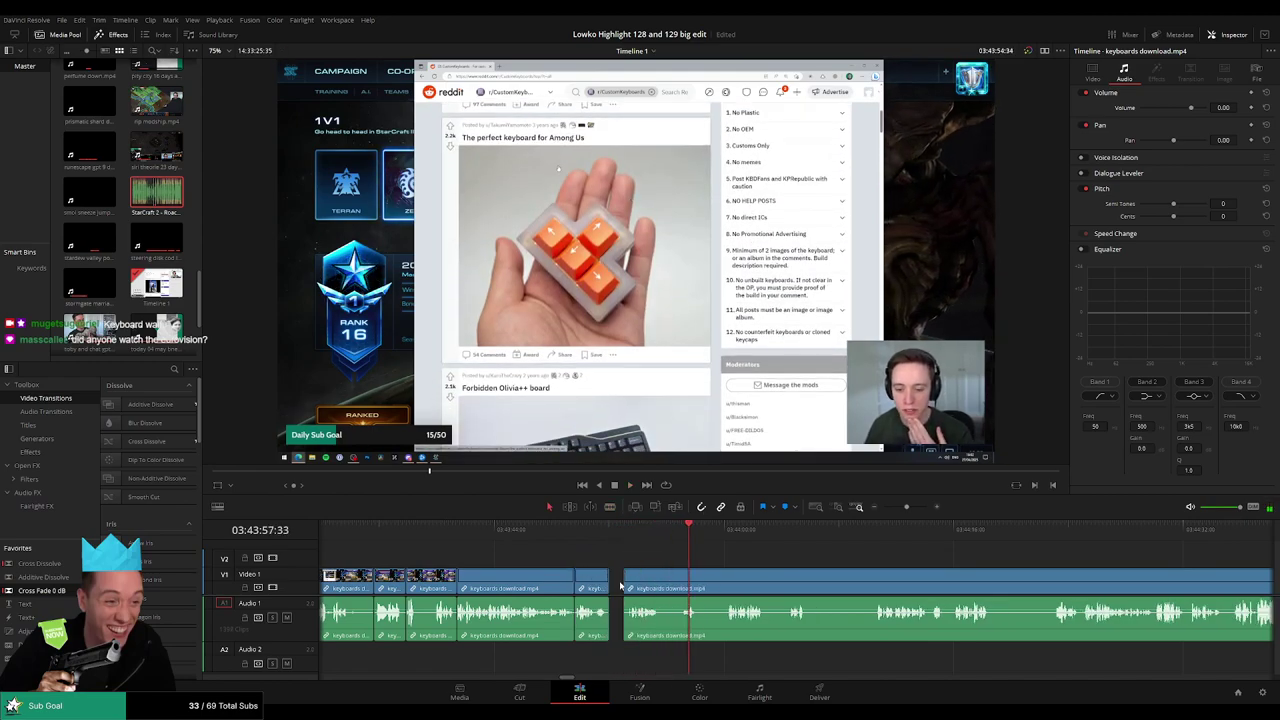
pyautogui.press('Delete')
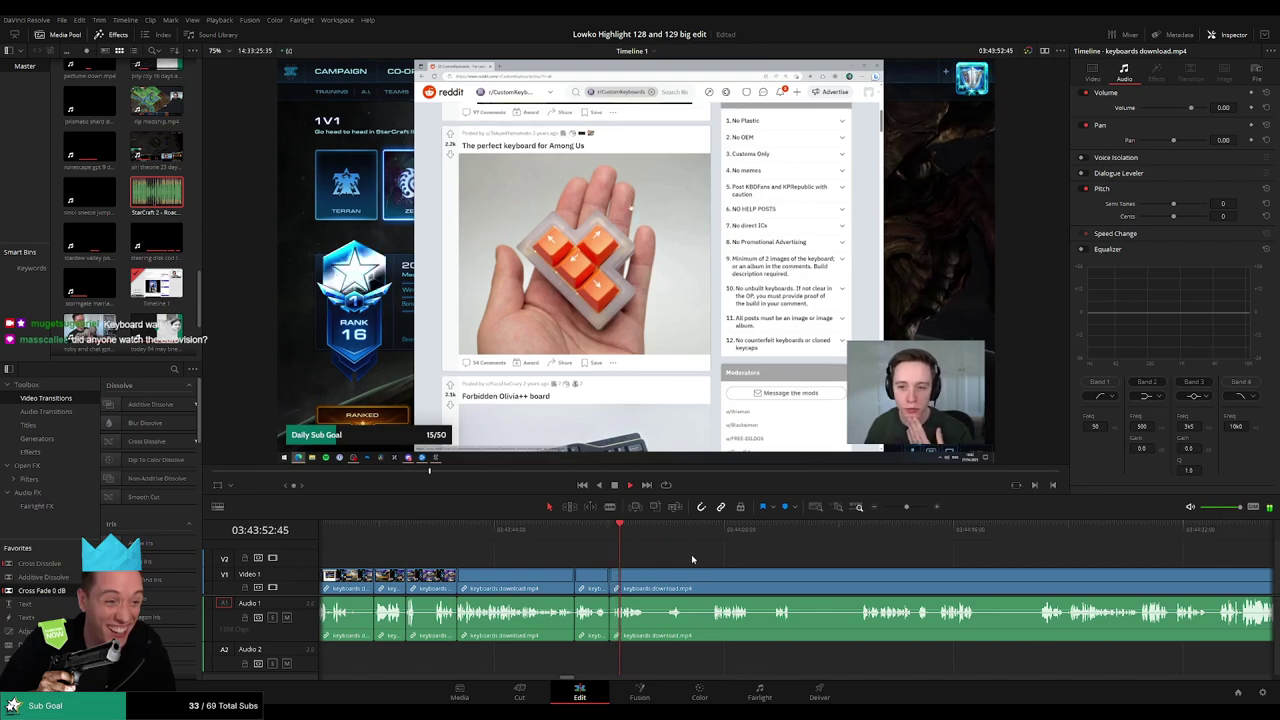
# - Cut out the silence over the black keyboard photo from about 03:44:05 to 03:44:09 and close the gap
pyautogui.press('Up')
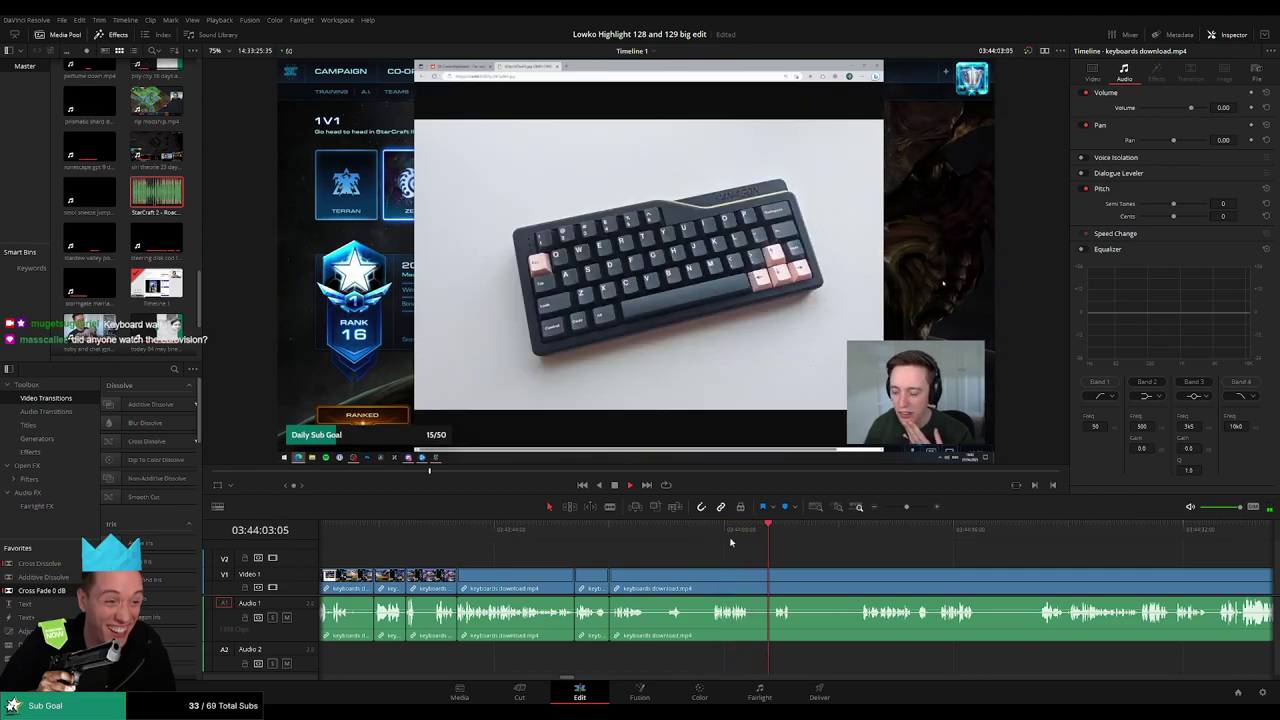
pyautogui.moveTo(797, 566); pyautogui.dragTo(645, 557)
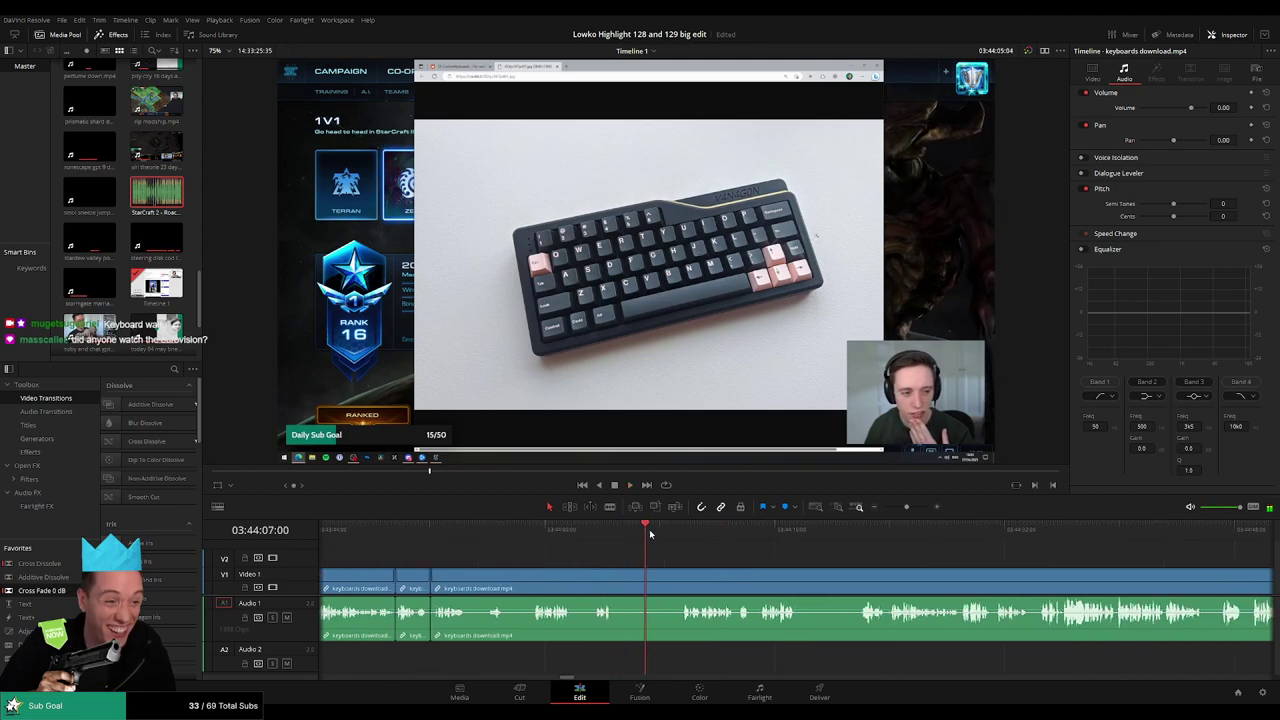
pyautogui.press('b')
pyautogui.click(613, 588)
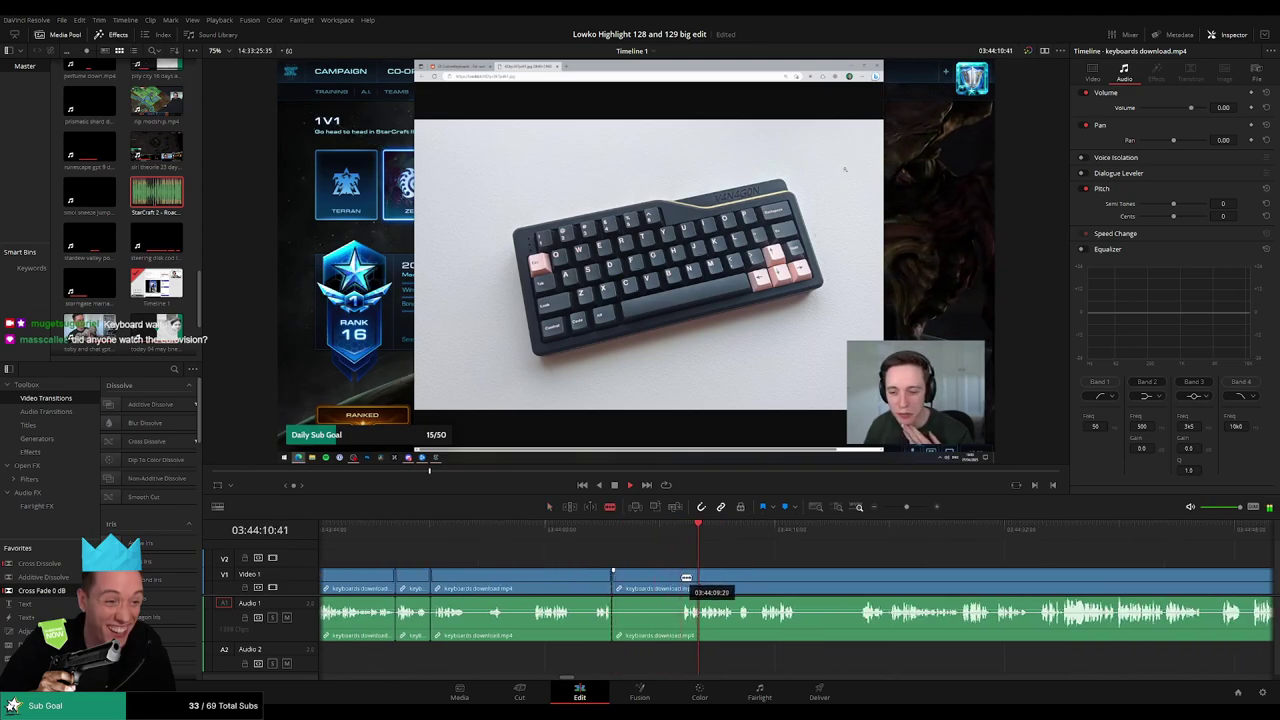
pyautogui.click(685, 577)
pyautogui.press('a')
pyautogui.click(666, 583)
pyautogui.press('Delete')
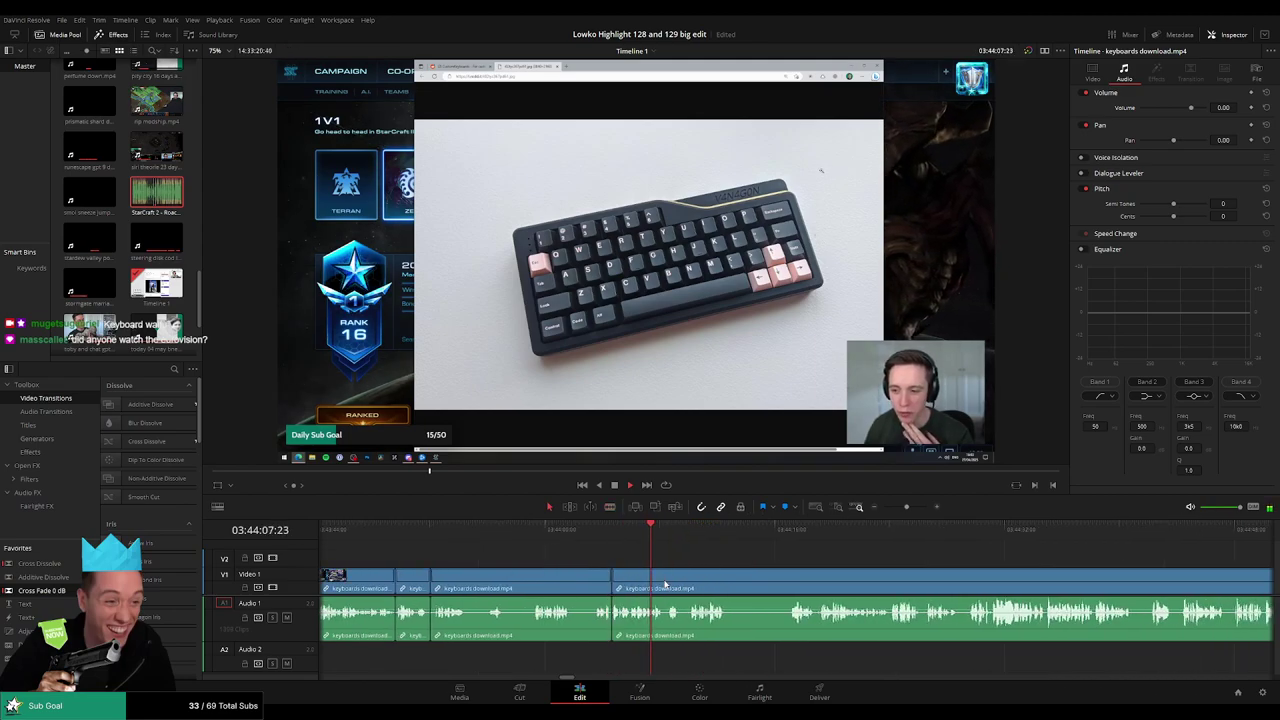
# - Cut out the silence over the black and pink keyboard photo from about 03:44:13 to 03:44:17 and close the gap
pyautogui.hscroll(2, 748, 568)
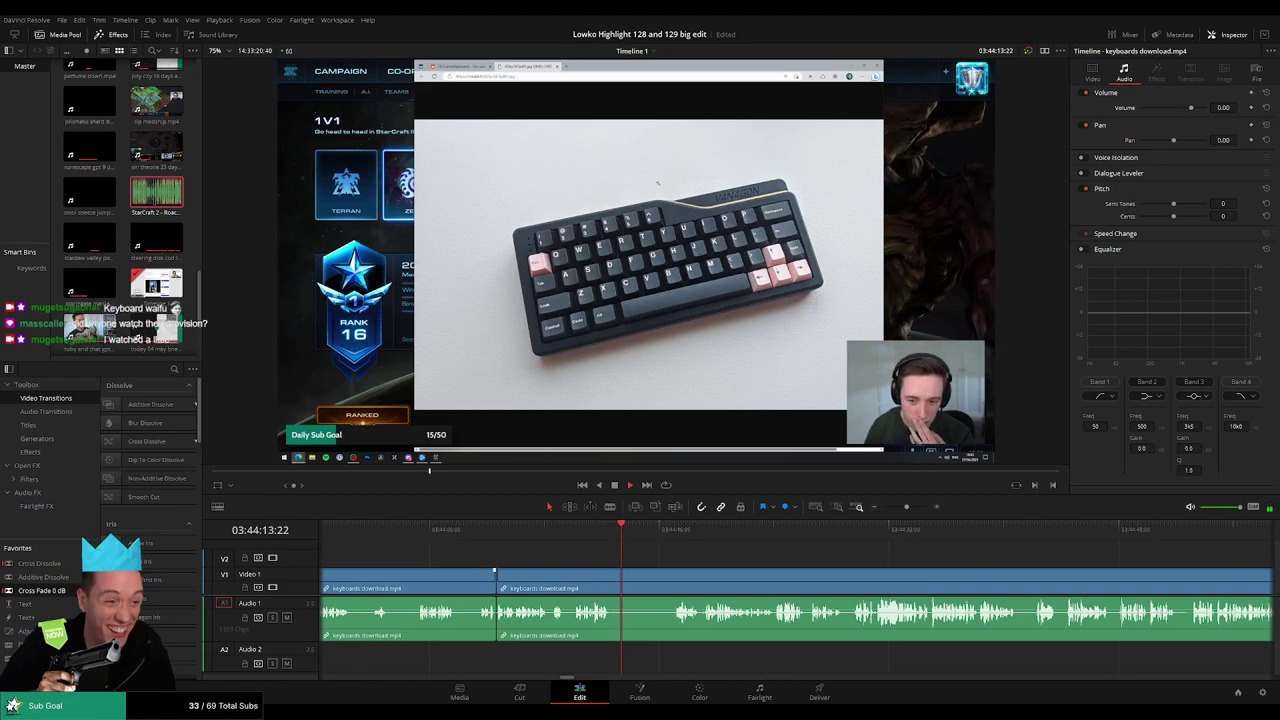
pyautogui.click(678, 531)
pyautogui.press('b')
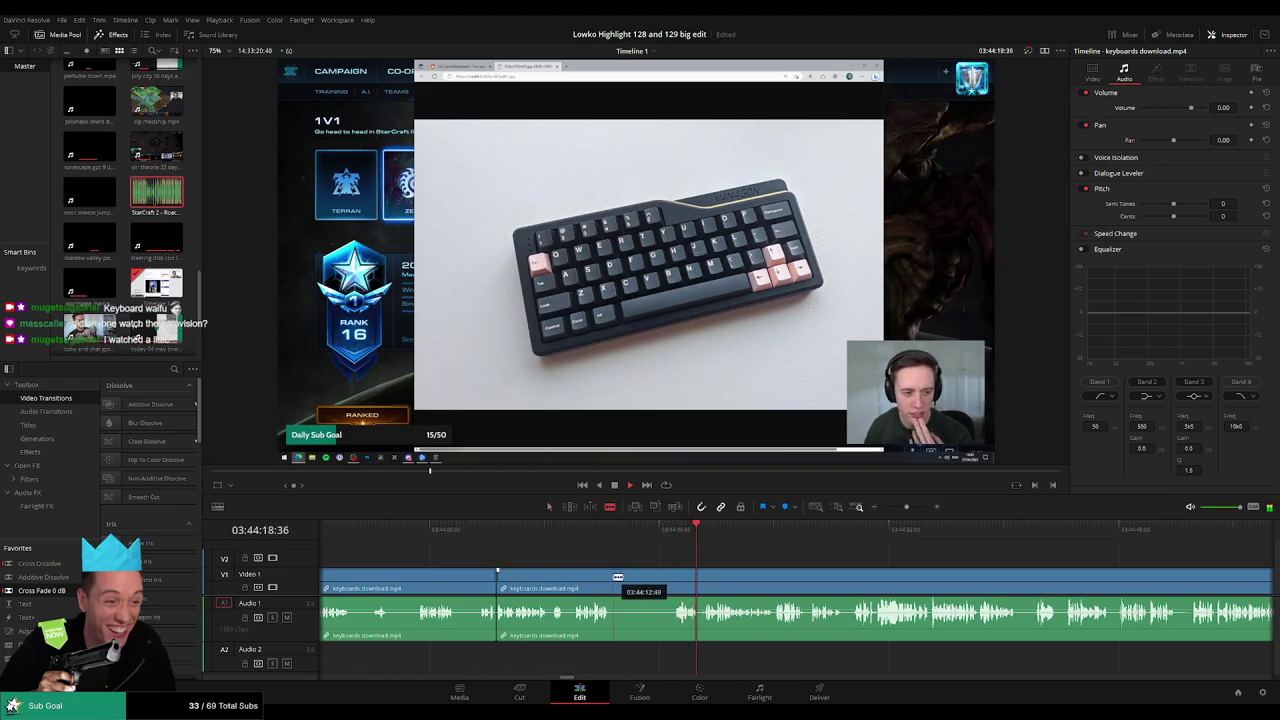
pyautogui.click(612, 575)
pyautogui.click(670, 578)
pyautogui.press('a')
pyautogui.click(656, 580)
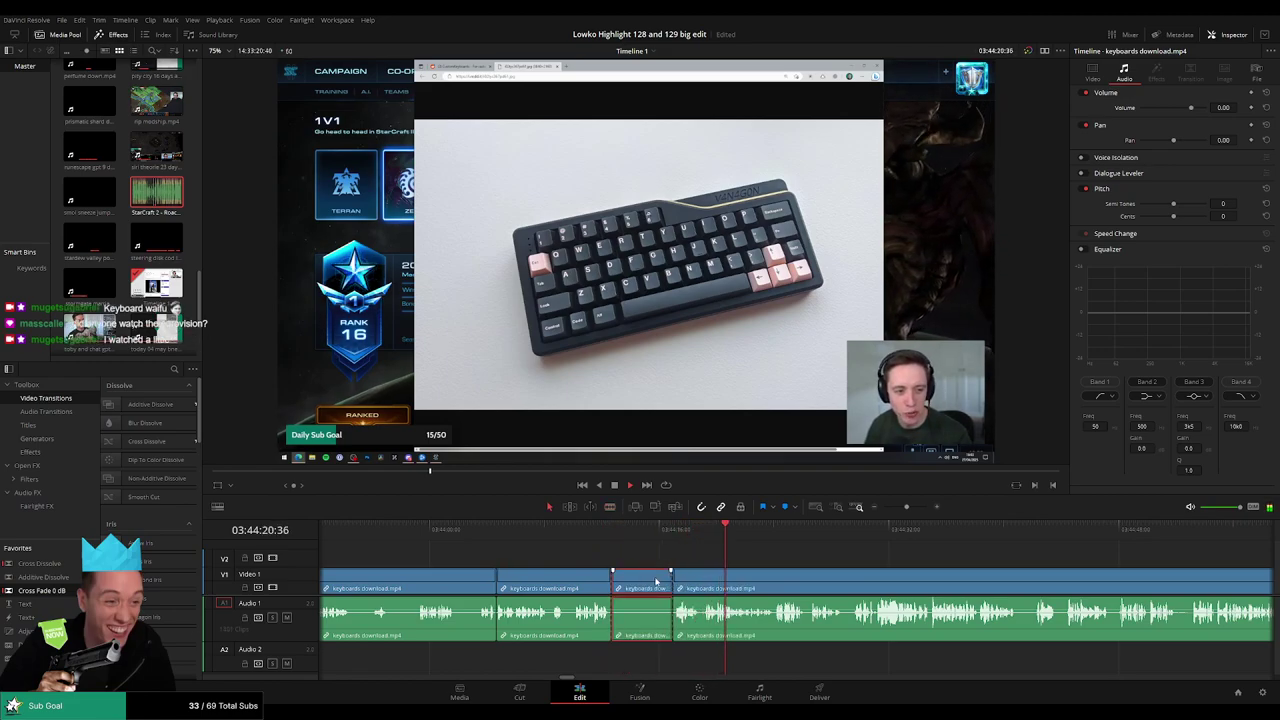
pyautogui.press('Delete')
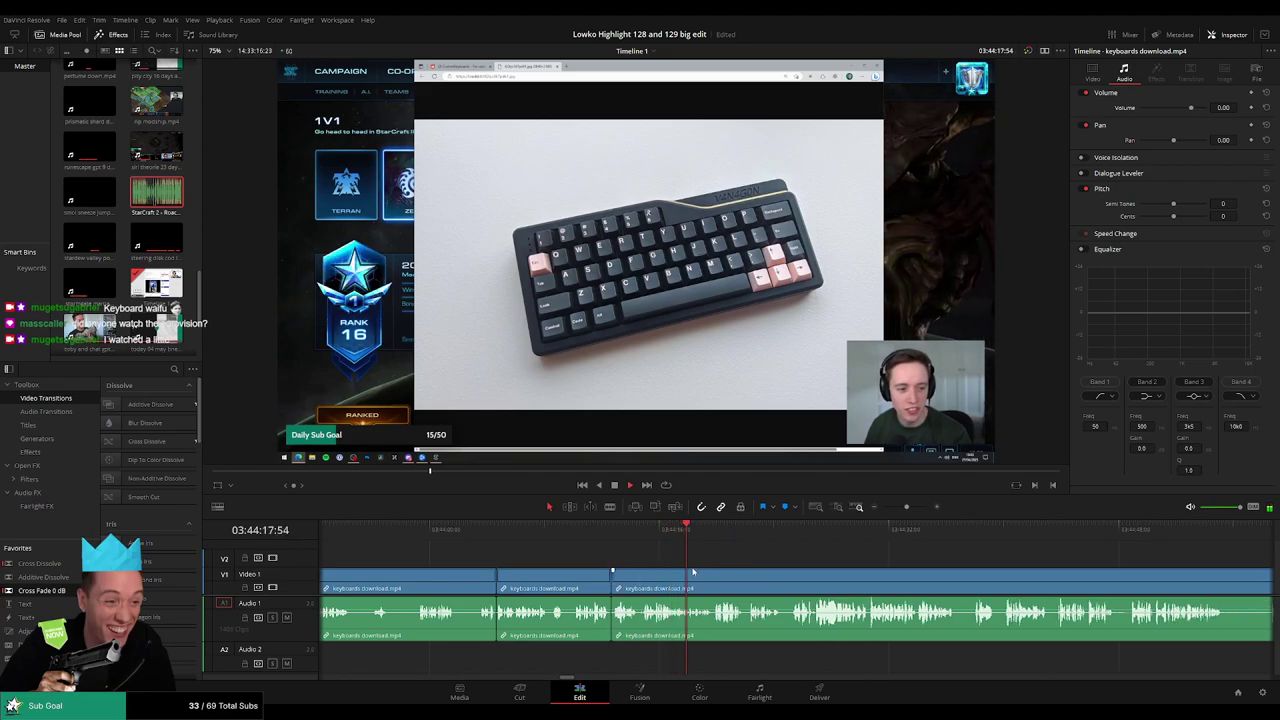
# - Remove the short pause before the 24K Magic keyboard post, from about 03:44:37 to 03:44:38, and close the gap
pyautogui.moveTo(833, 548); pyautogui.dragTo(681, 549)
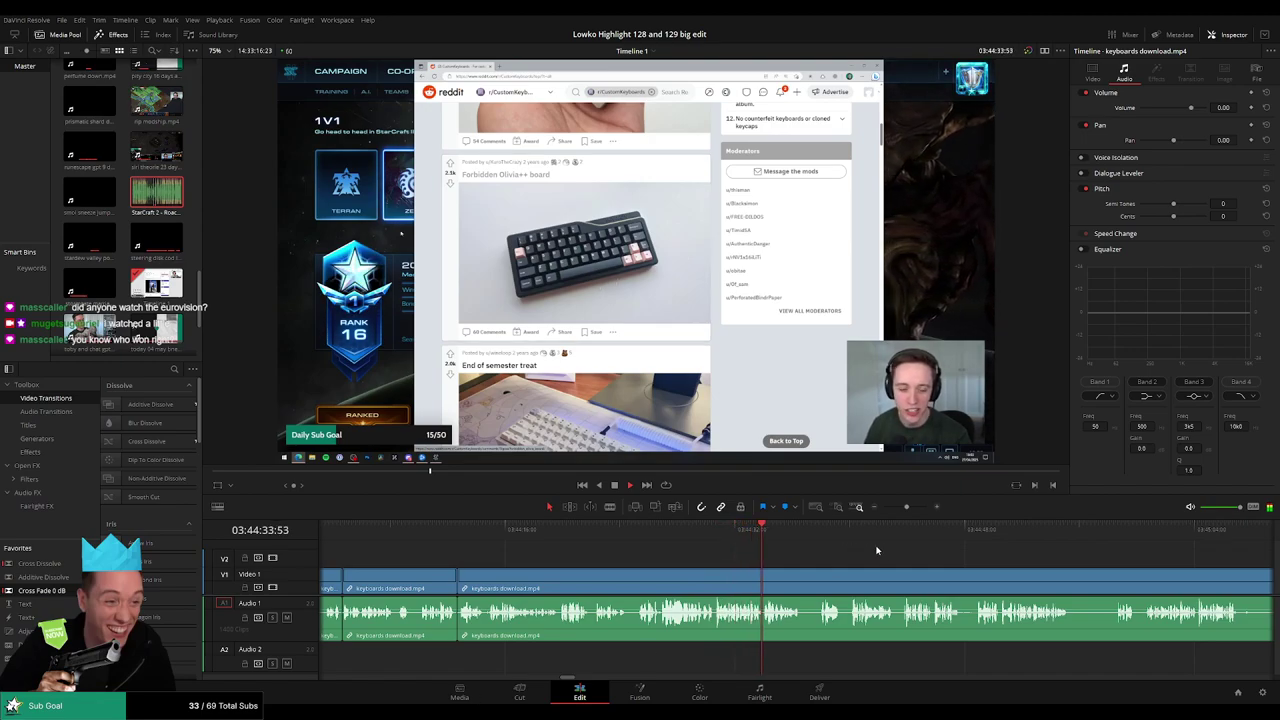
pyautogui.moveTo(877, 550); pyautogui.dragTo(741, 549)
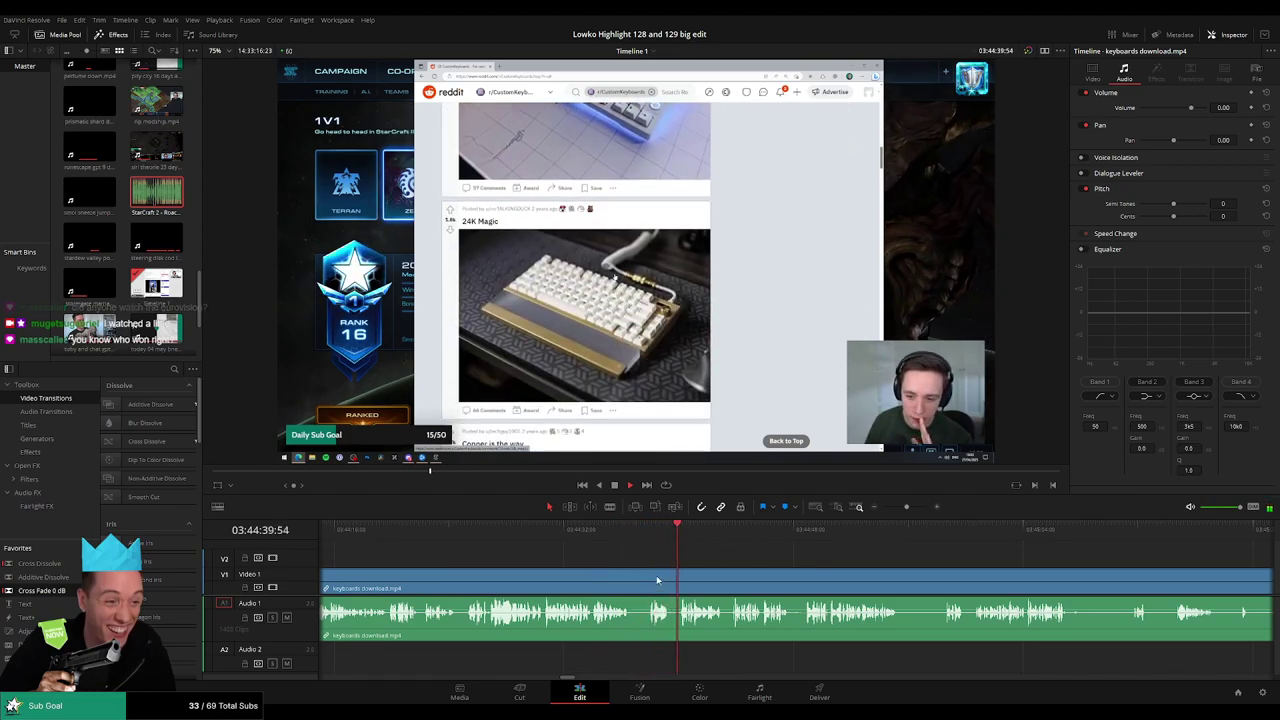
pyautogui.press('b')
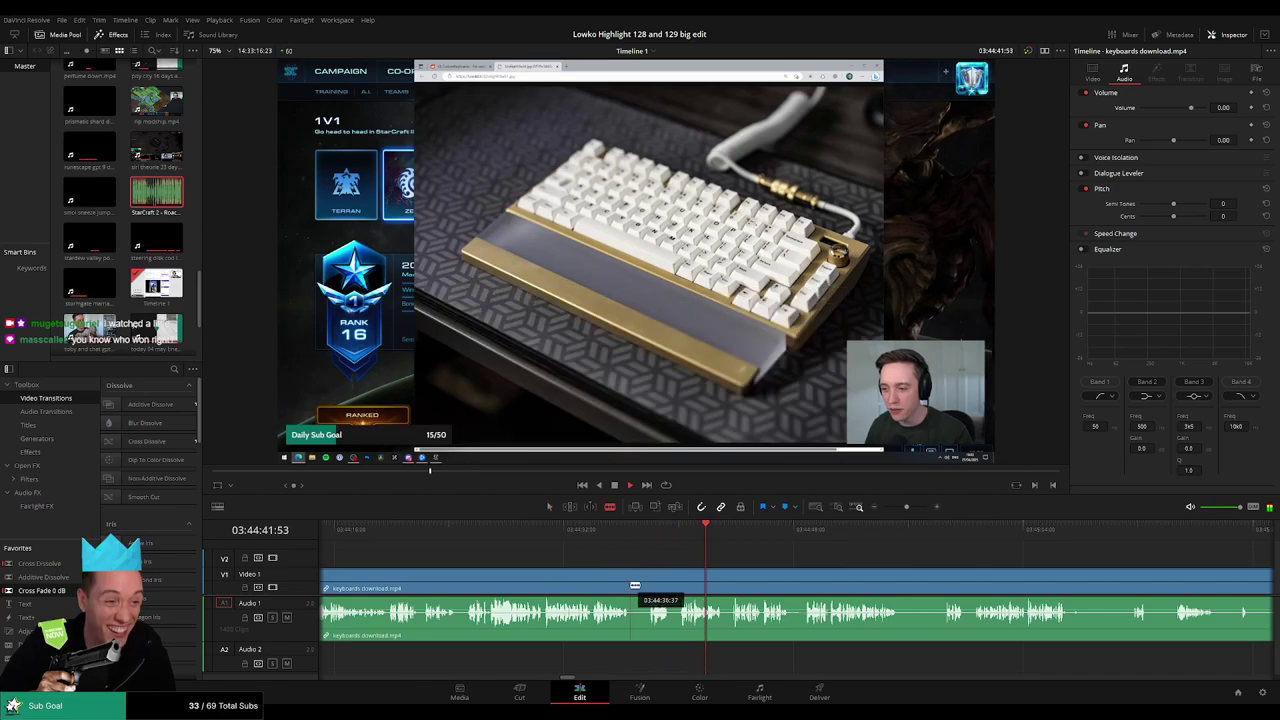
pyautogui.click(631, 586)
pyautogui.click(647, 585)
pyautogui.press('a')
pyautogui.click(638, 588)
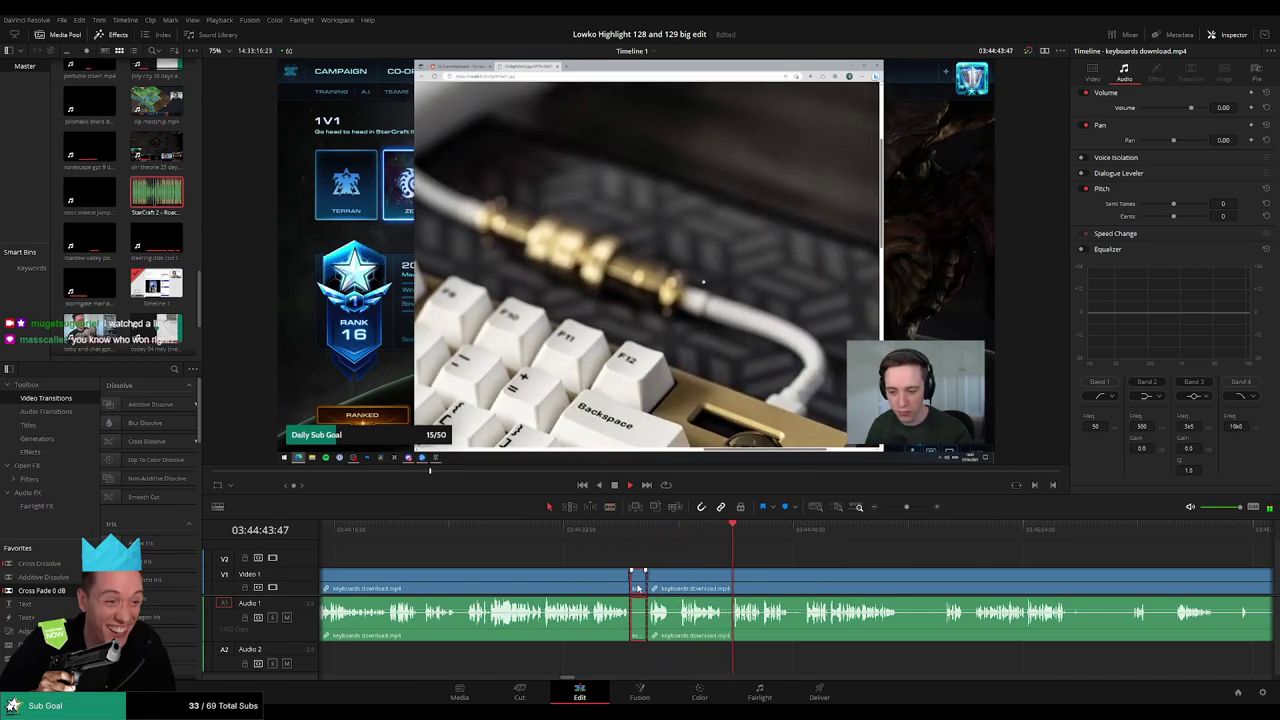
pyautogui.press('BackSpace')
# - Cut out the brief pause in the 24K Magic keyboard section from about 03:44:41 to 03:44:42 and close the gap
pyautogui.scroll(4, 620, 567)
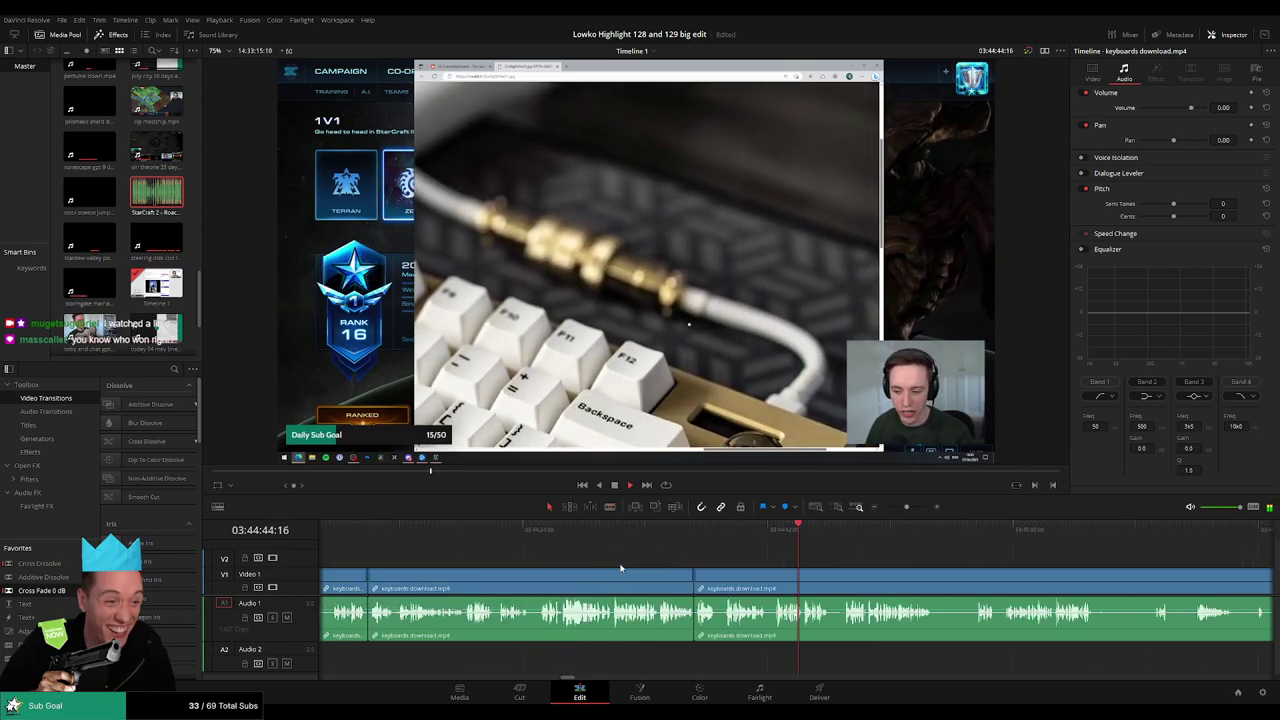
pyautogui.press('b')
pyautogui.click(697, 582)
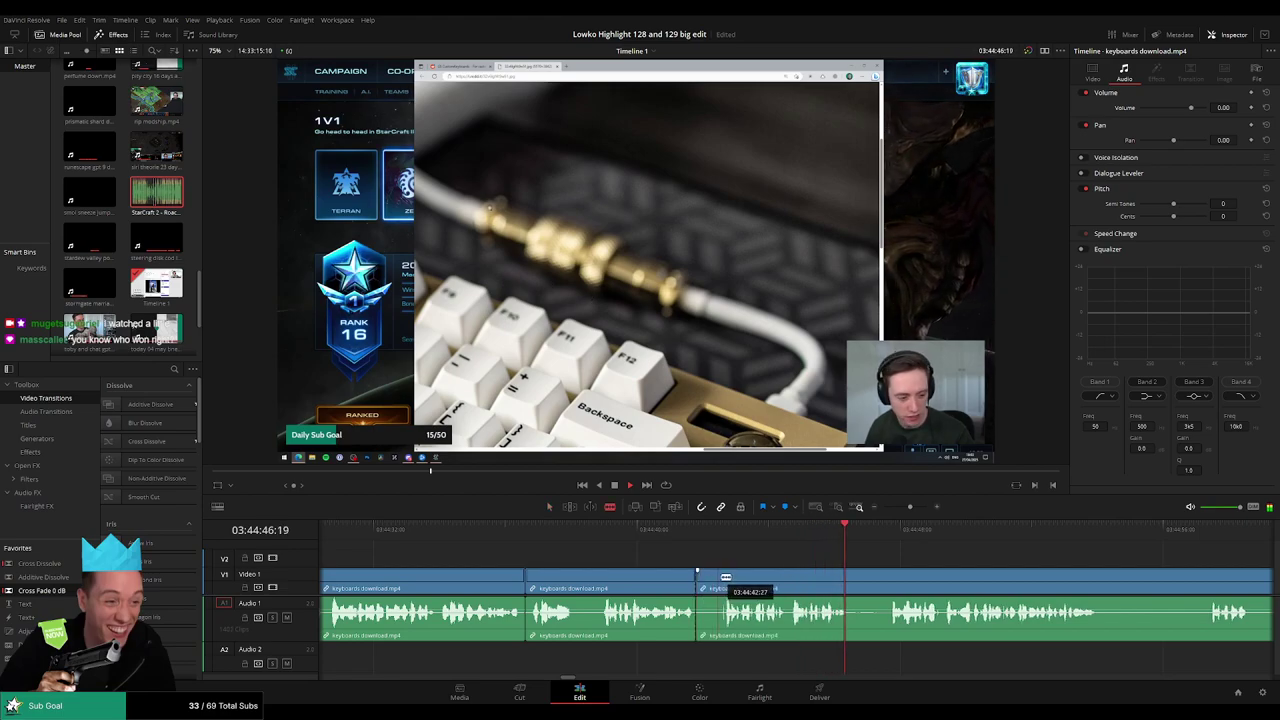
pyautogui.click(723, 582)
pyautogui.press('a')
pyautogui.click(715, 585)
pyautogui.press('Delete')
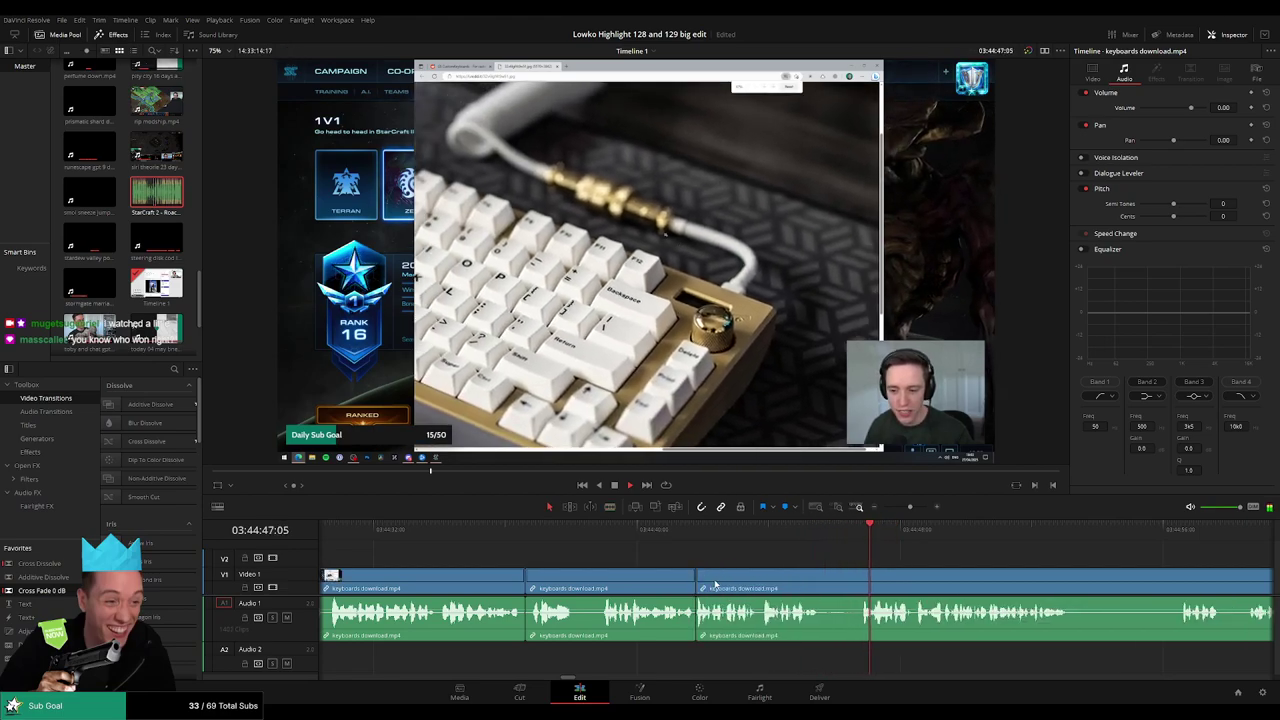
# - Remove the silence over the gold keyboard close-up from about 03:44:53 to 03:44:56 and close the gap
pyautogui.scroll(-4, 930, 564)
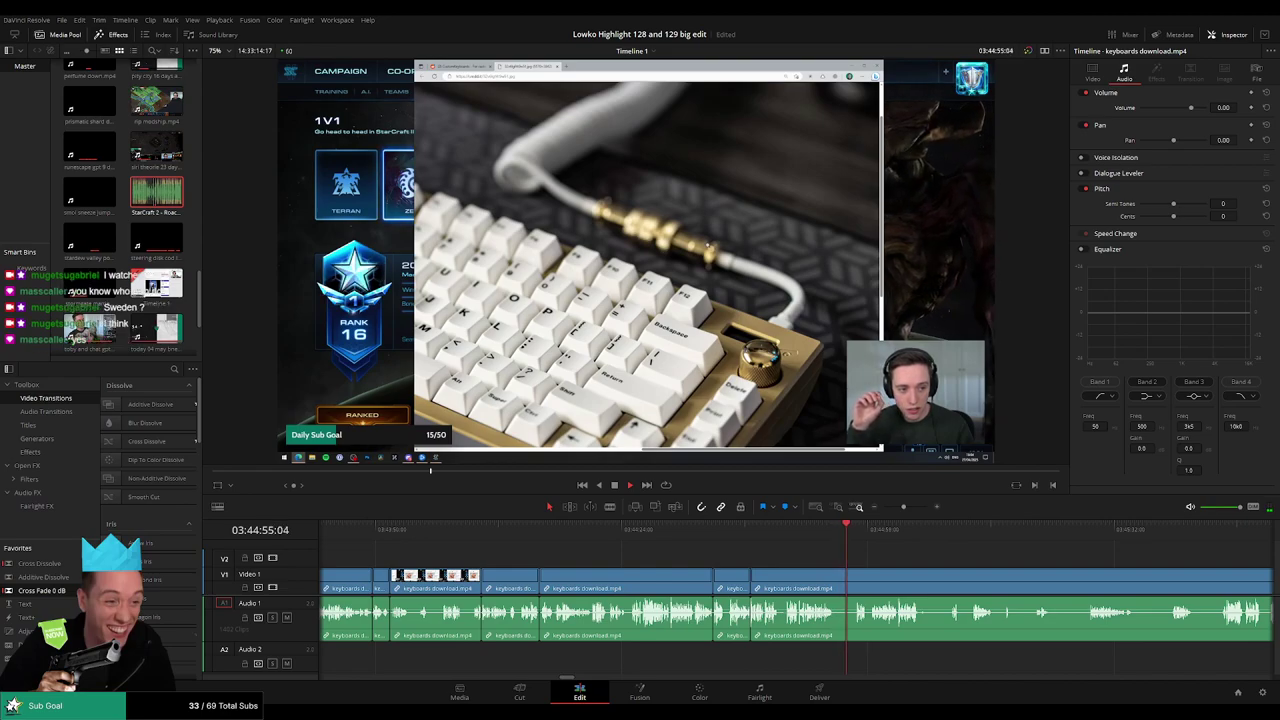
pyautogui.scroll(-2, 903, 559)
pyautogui.scroll(4, 903, 558)
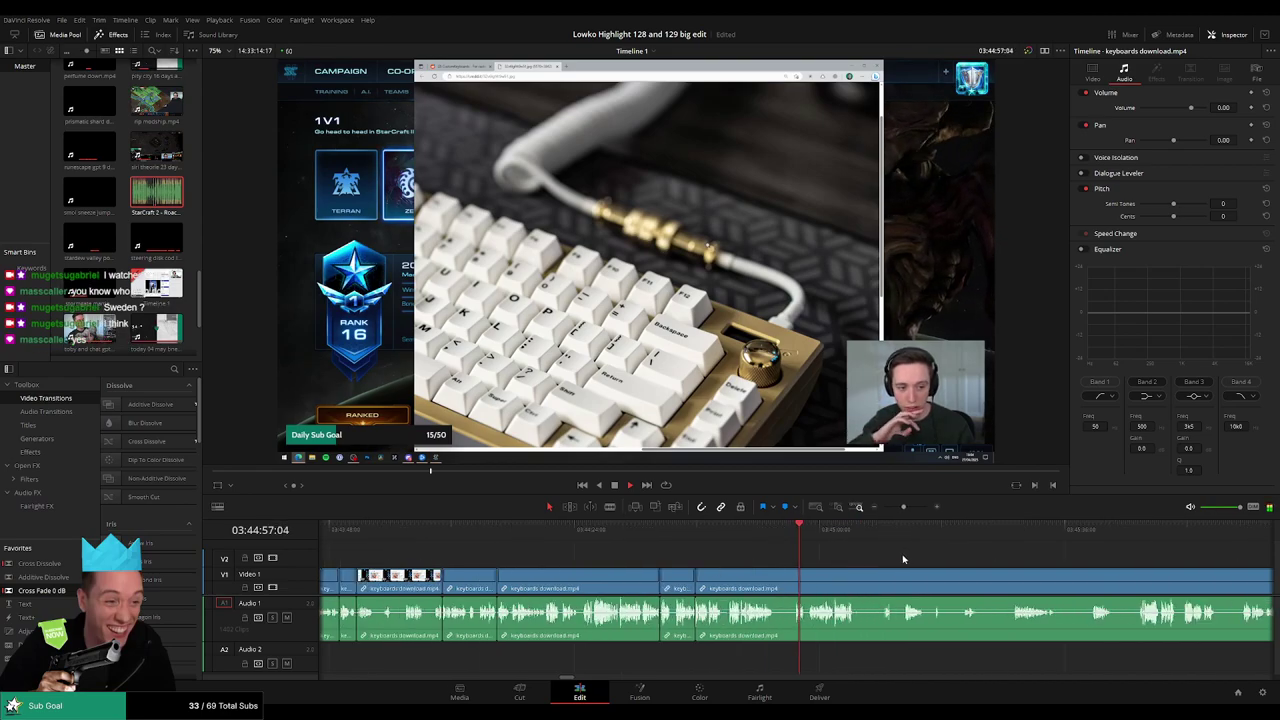
pyautogui.click(746, 579)
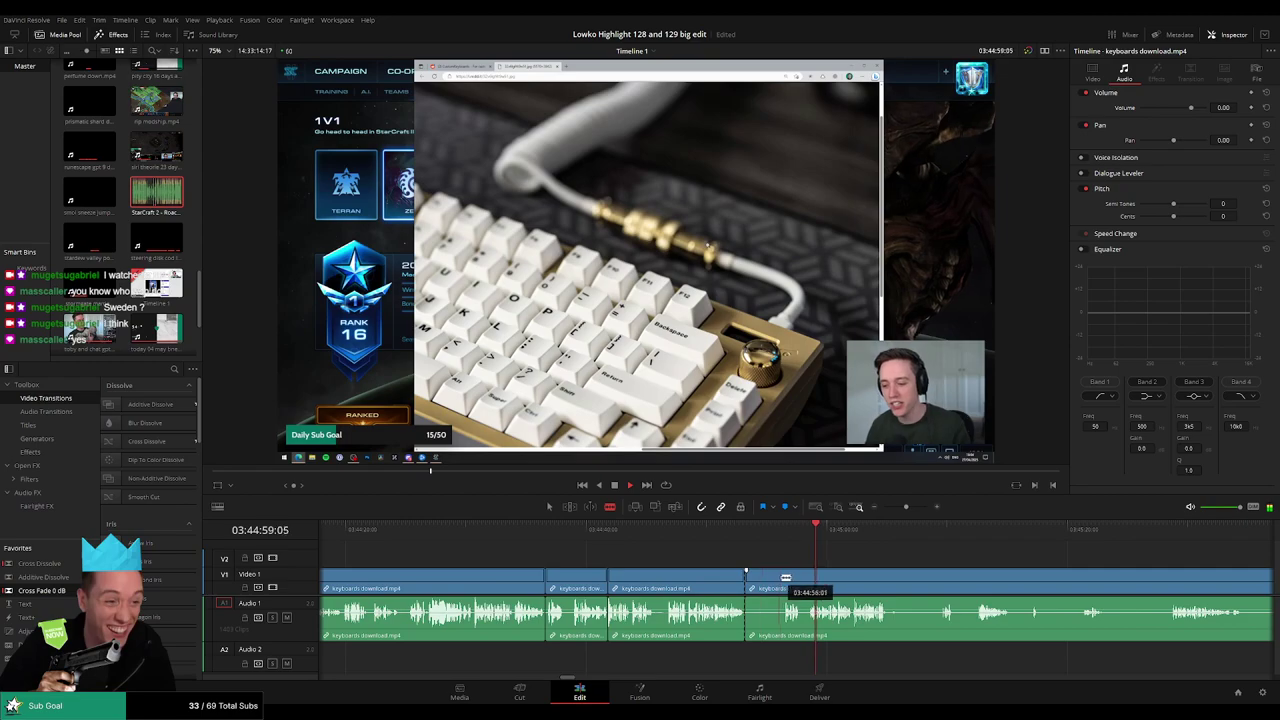
pyautogui.click(782, 580)
pyautogui.press('BackSpace')
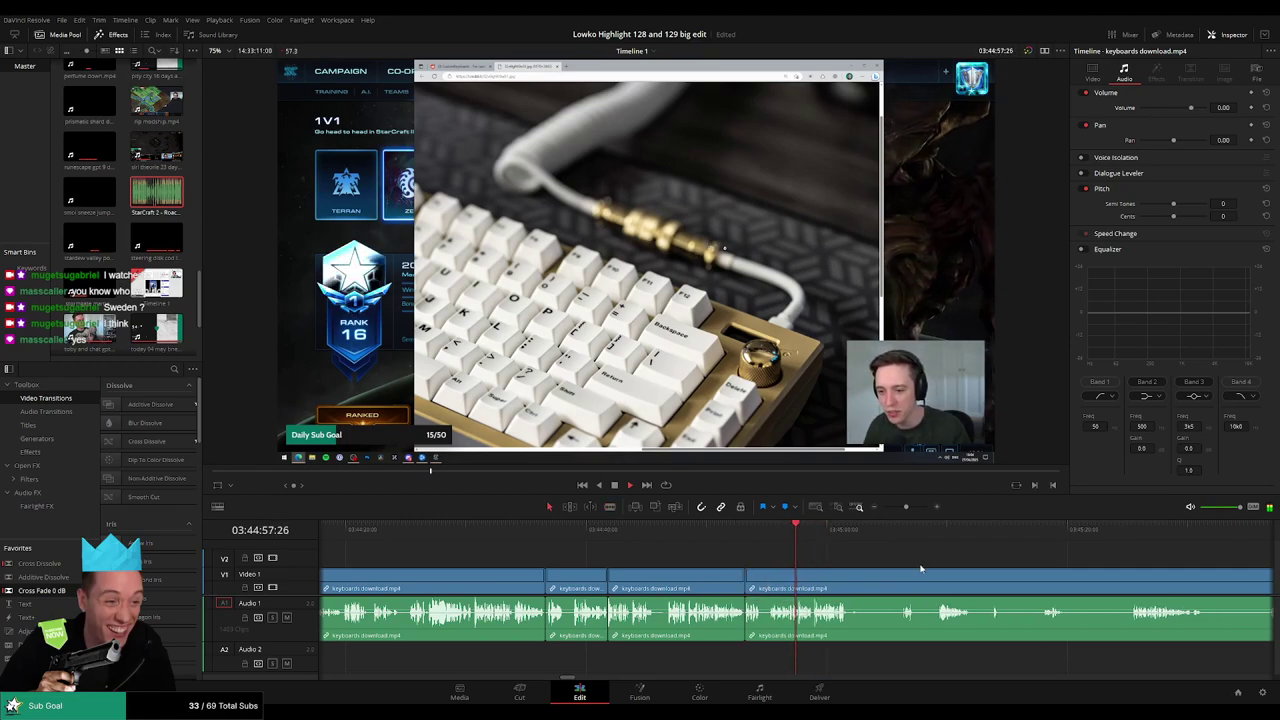
# - Cut out the pause at the end of the gold keyboard close-up, from about 03:45:02 to 03:45:06, and close the gap
pyautogui.moveTo(713, 567); pyautogui.dragTo(619, 570)
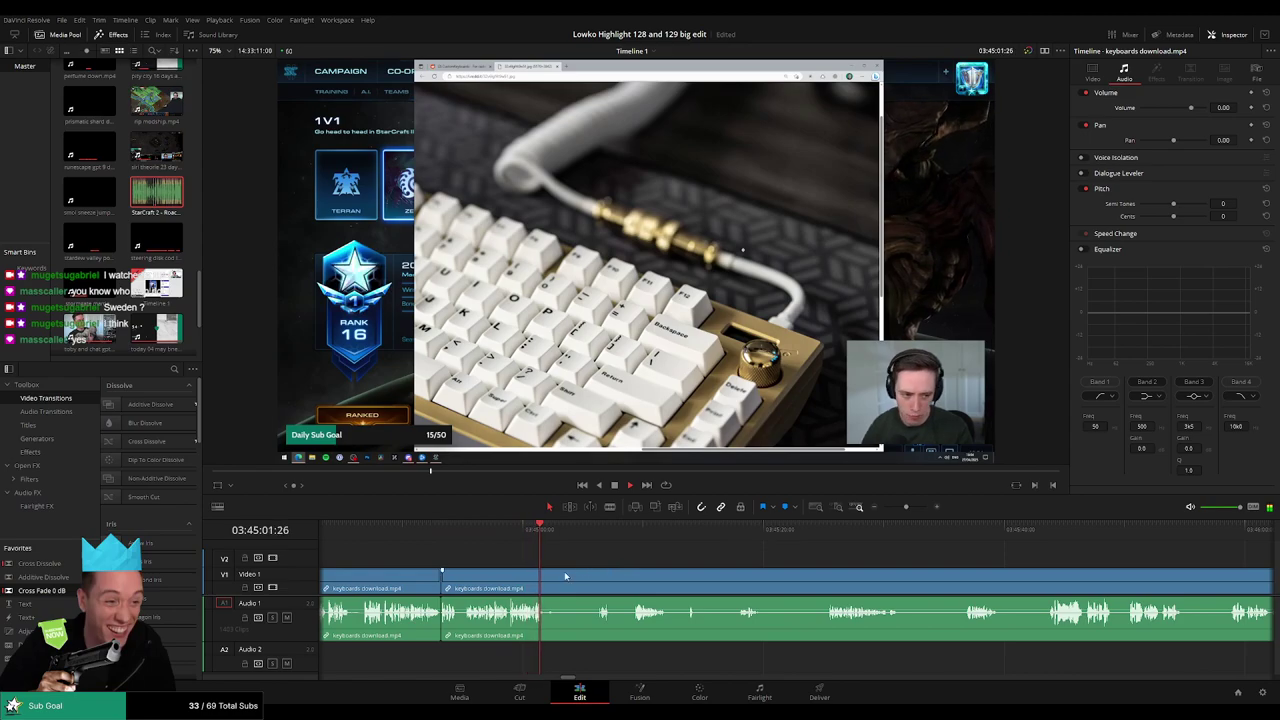
pyautogui.press('b')
pyautogui.click(547, 586)
pyautogui.click(595, 536)
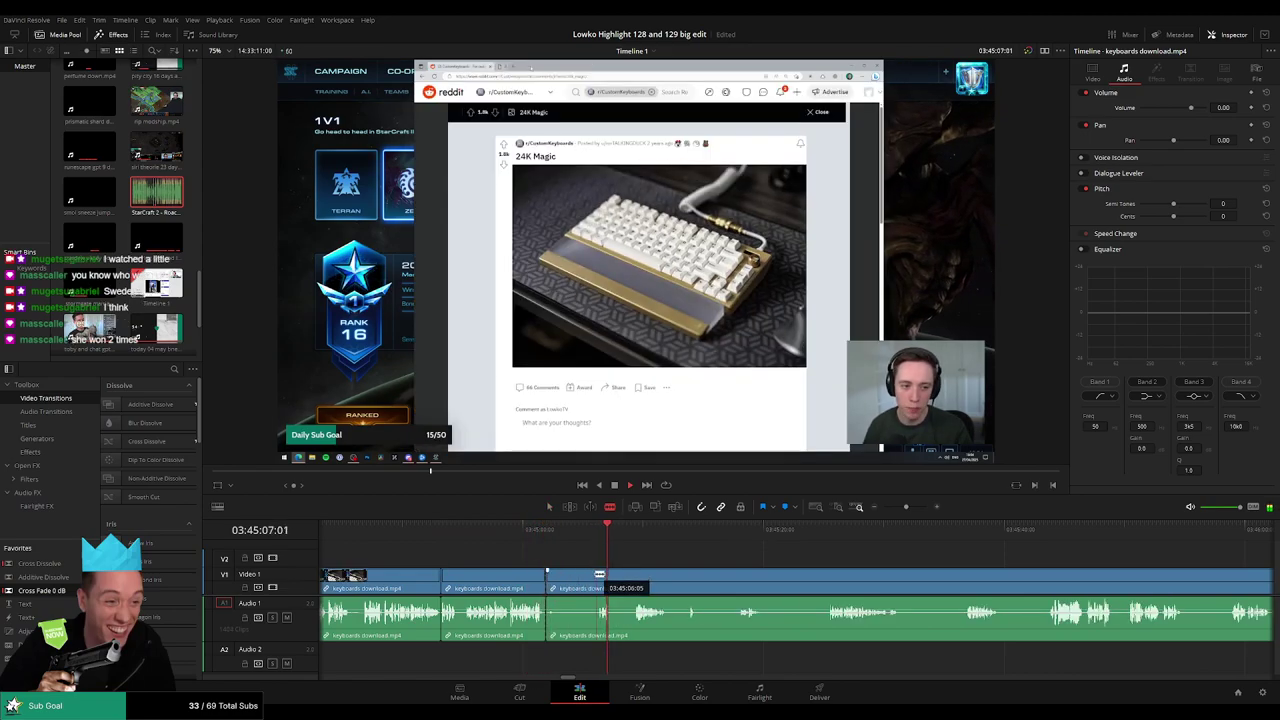
pyautogui.moveTo(602, 576); pyautogui.dragTo(597, 577)
pyautogui.click(578, 585)
pyautogui.press('Delete')
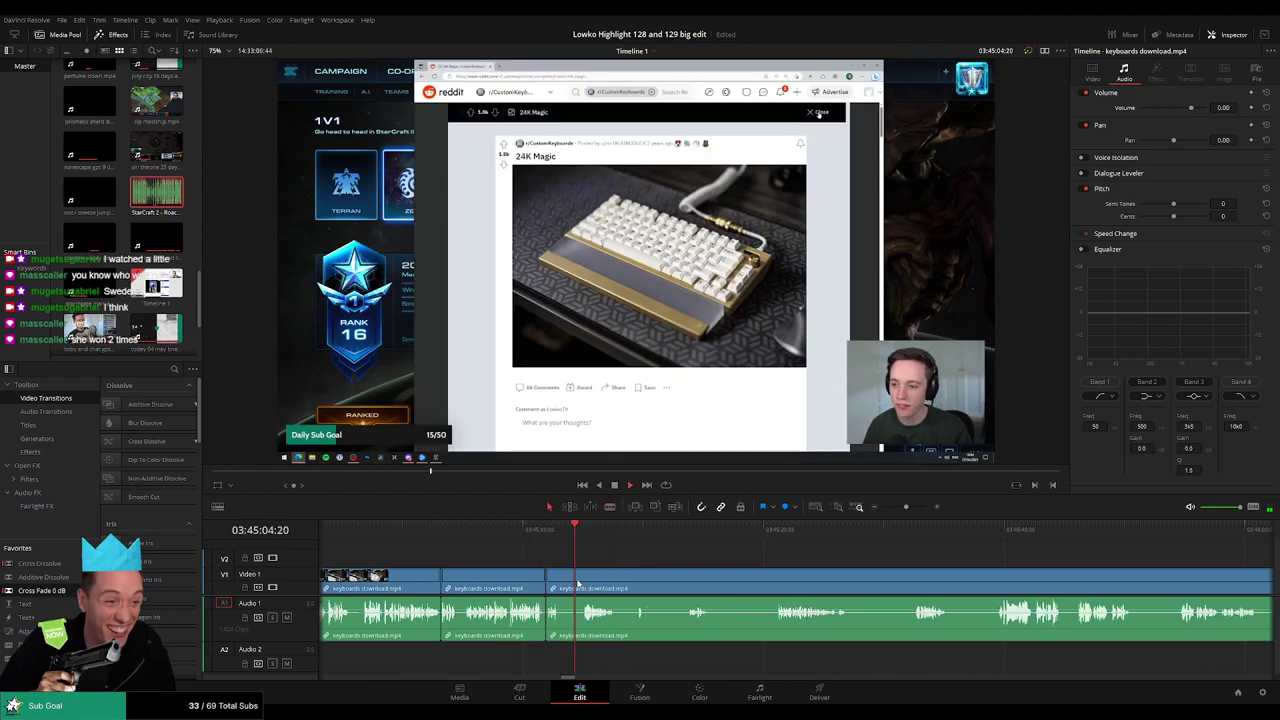
# - Remove the scrolling past the 24K Magic and Copper is the way posts, from about 03:45:03 to 03:45:09, and close the gap
pyautogui.moveTo(566, 585); pyautogui.dragTo(584, 584)
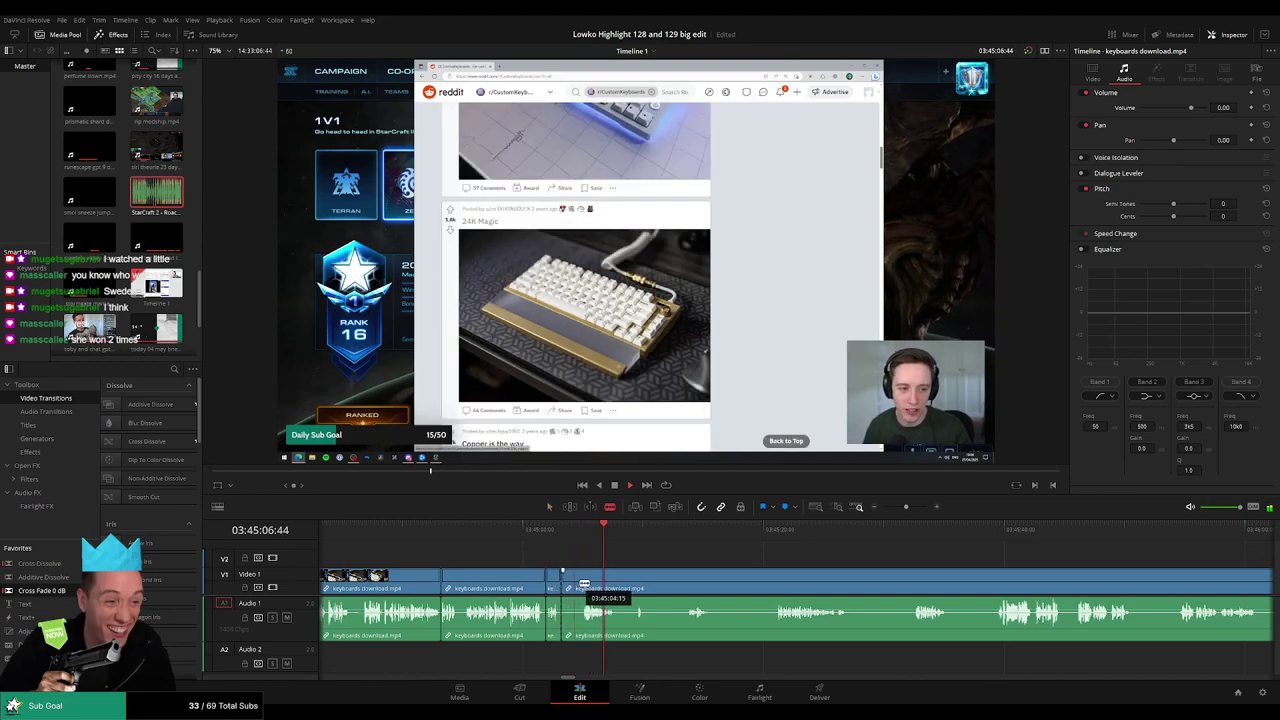
pyautogui.click(634, 533)
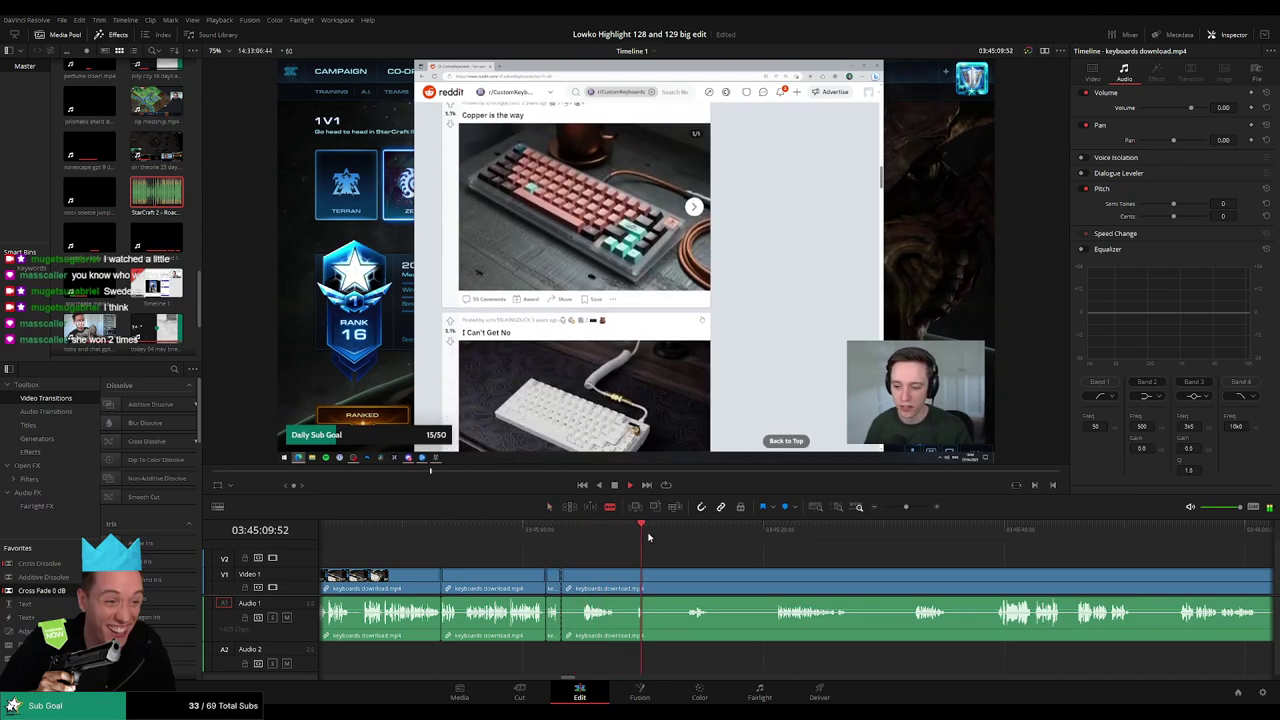
pyautogui.click(638, 577)
pyautogui.press('a')
pyautogui.click(614, 587)
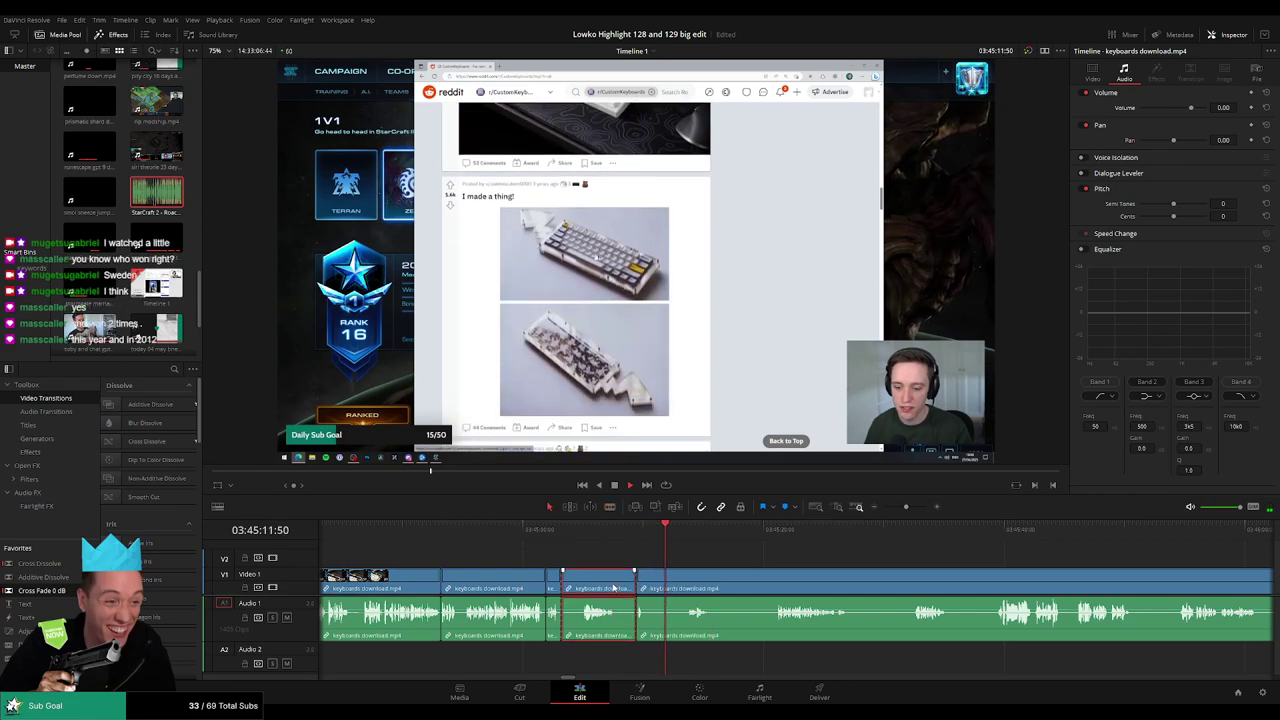
pyautogui.press('Delete')
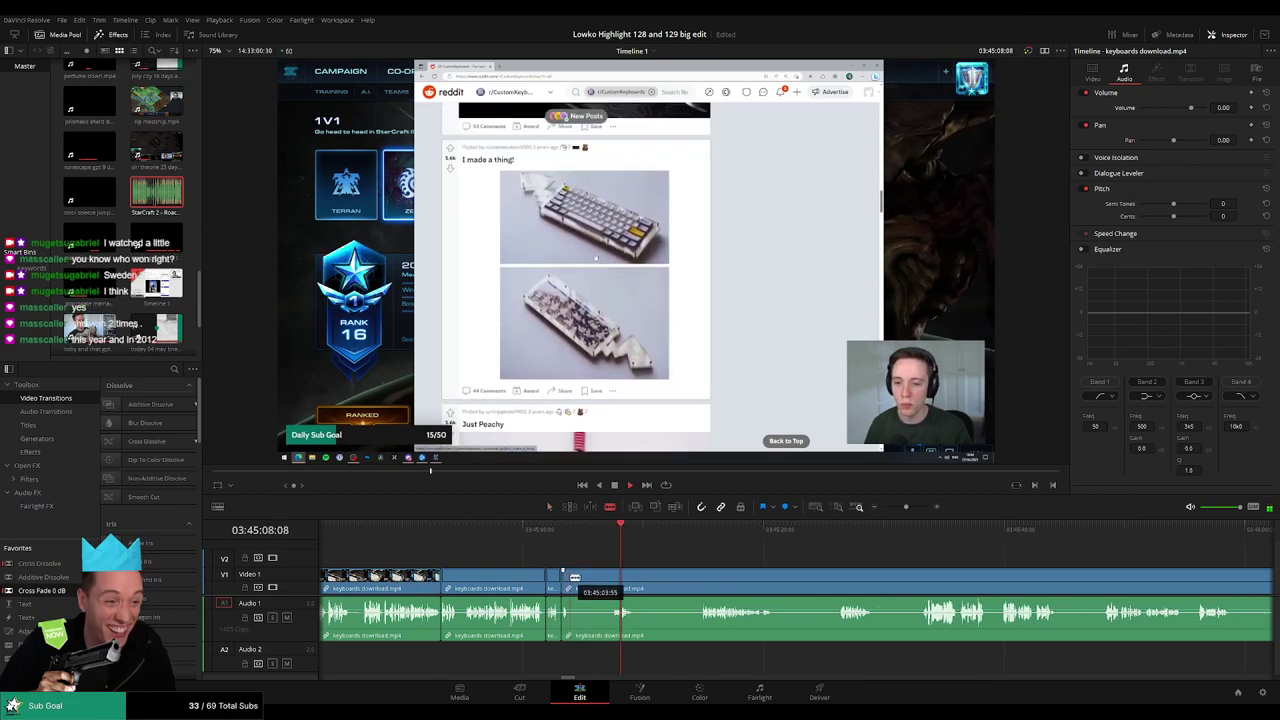
# - Remove the silent scrolling from about 03:45:04 to 03:45:07, and the silence before the Stay Frosty post from about 03:45:06 to 03:45:11, closing both gaps
pyautogui.click(571, 577)
pyautogui.click(611, 573)
pyautogui.press('a')
pyautogui.click(588, 580)
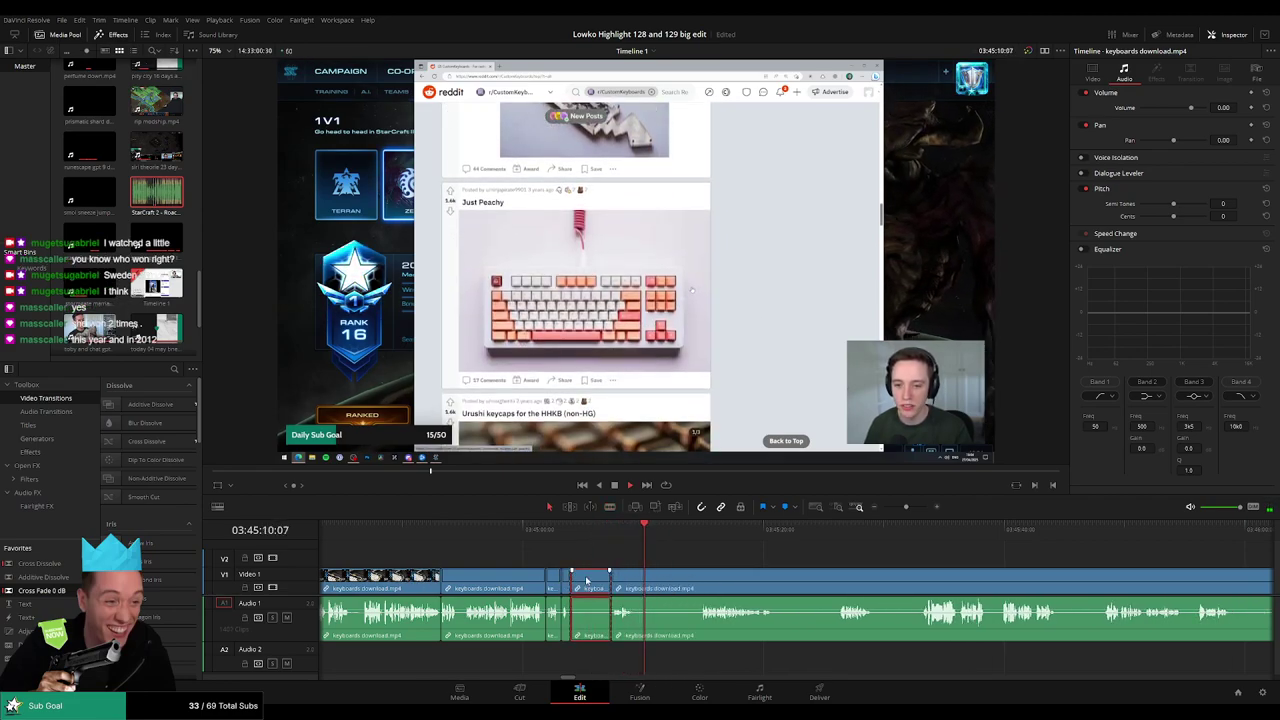
pyautogui.press('Delete')
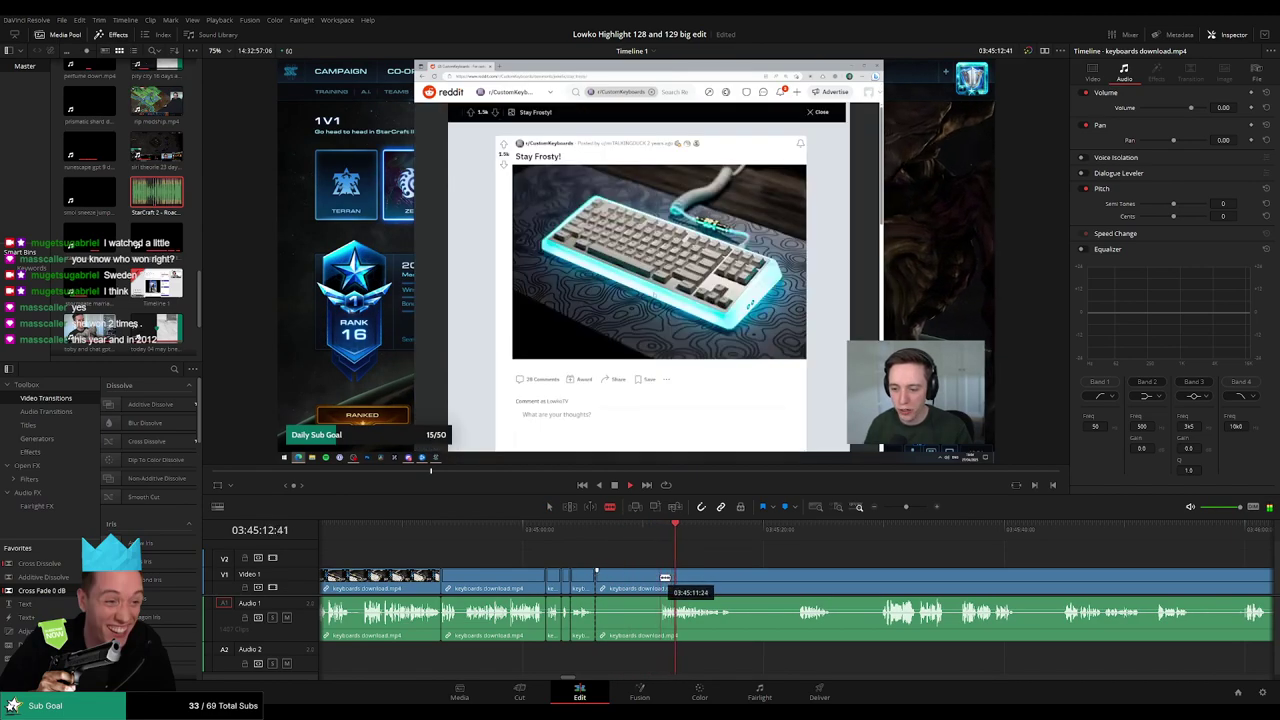
pyautogui.click(641, 586)
pyautogui.press('Delete')
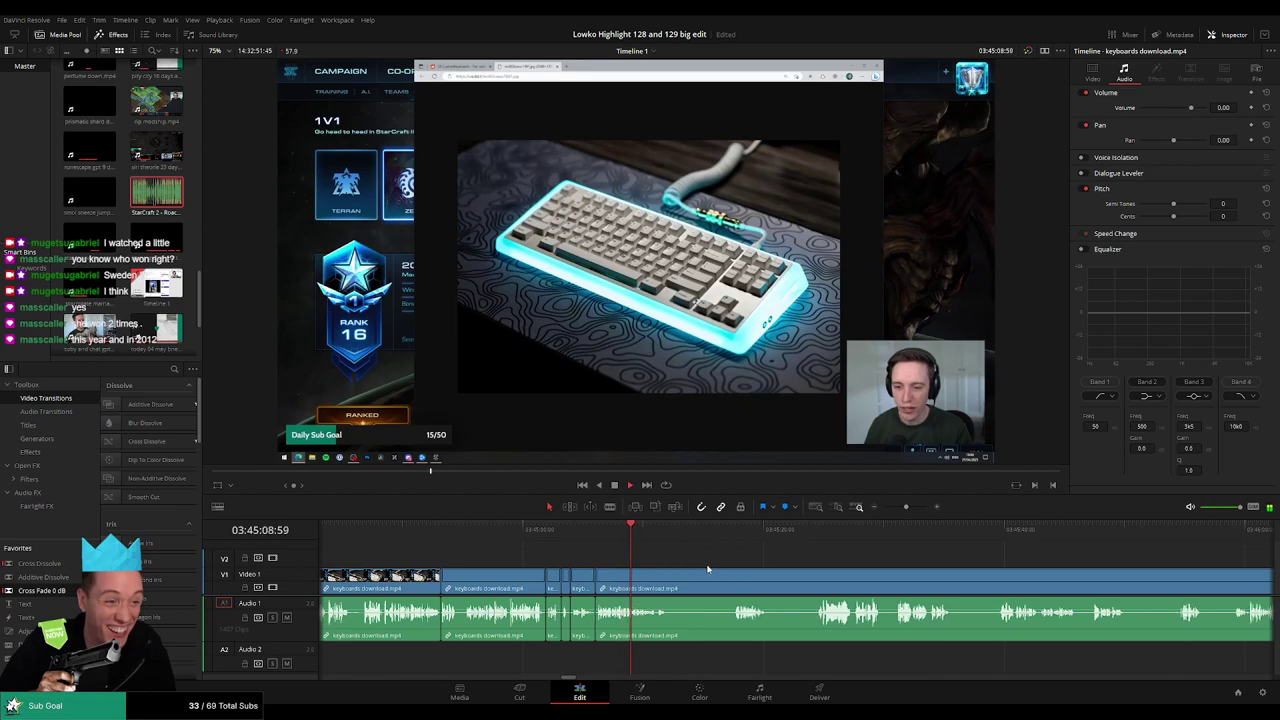
# - Cut out the silence after the glowing keyboard photo, from about 03:45:12 to 03:45:17, close the gap and cross-fade the audio at the join
pyautogui.moveTo(708, 569); pyautogui.dragTo(574, 568)
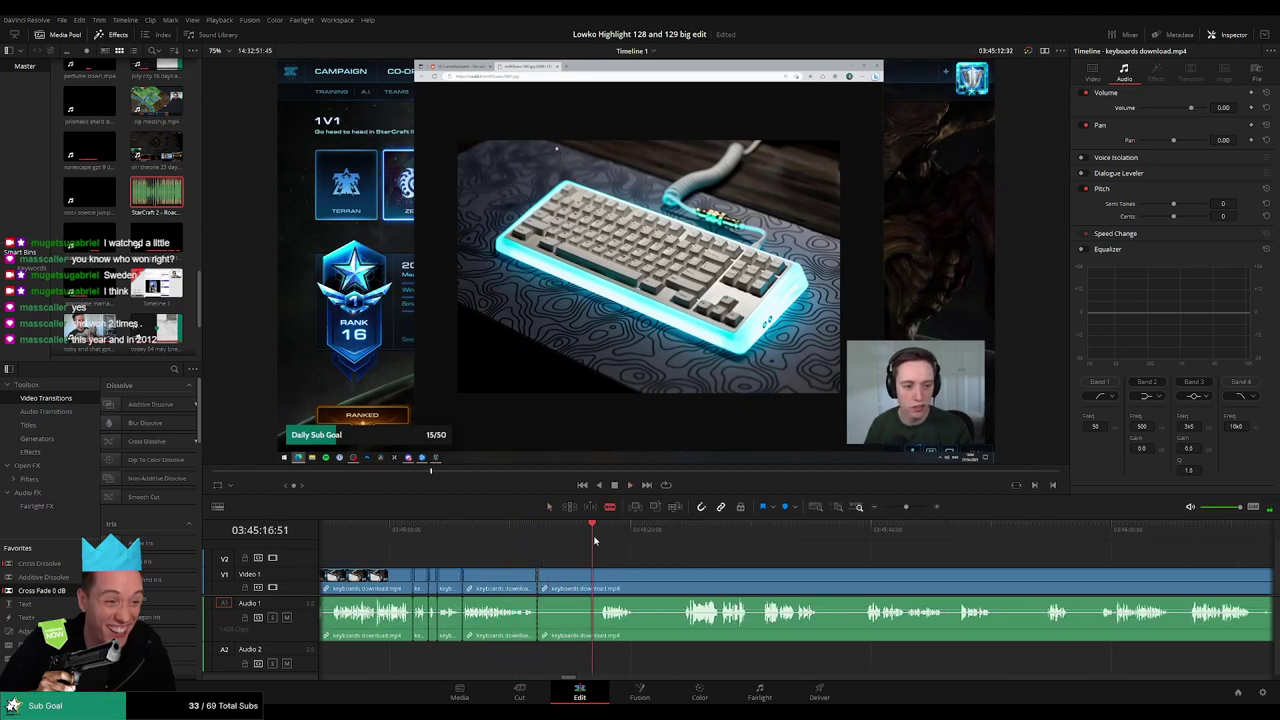
pyautogui.hotkey('ctrl', 'b')
pyautogui.click(584, 590)
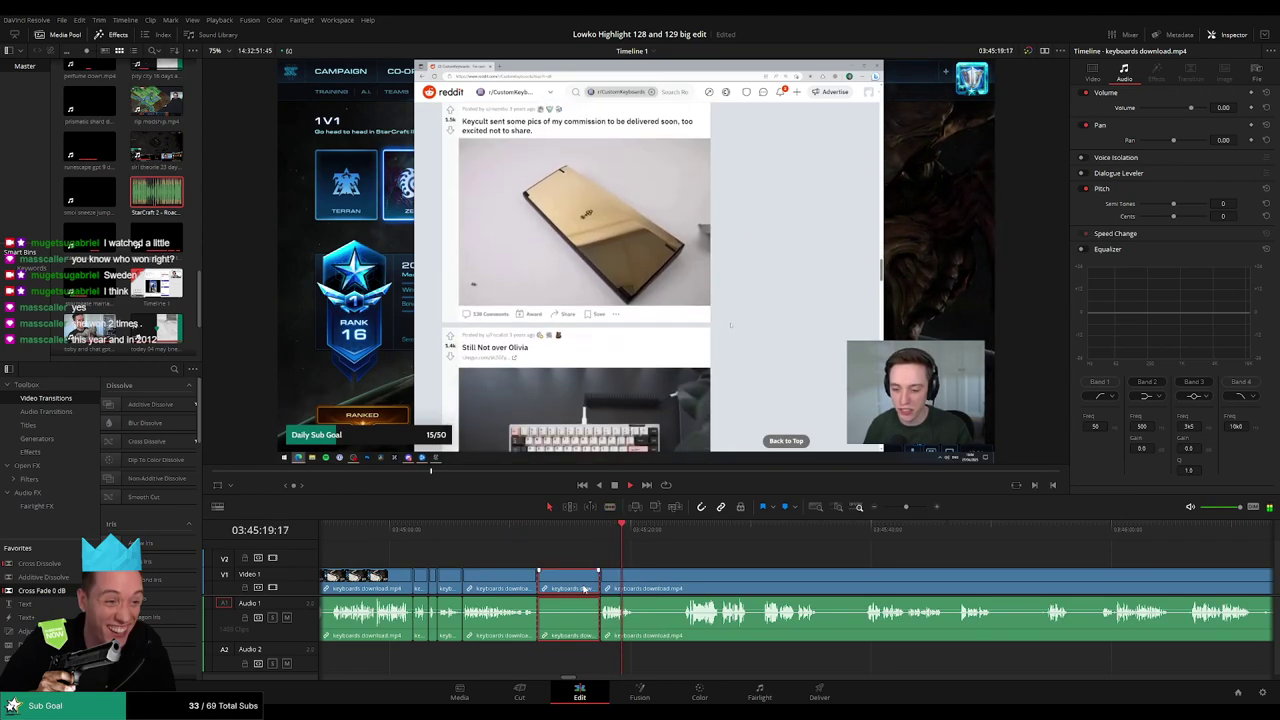
pyautogui.press('Delete')
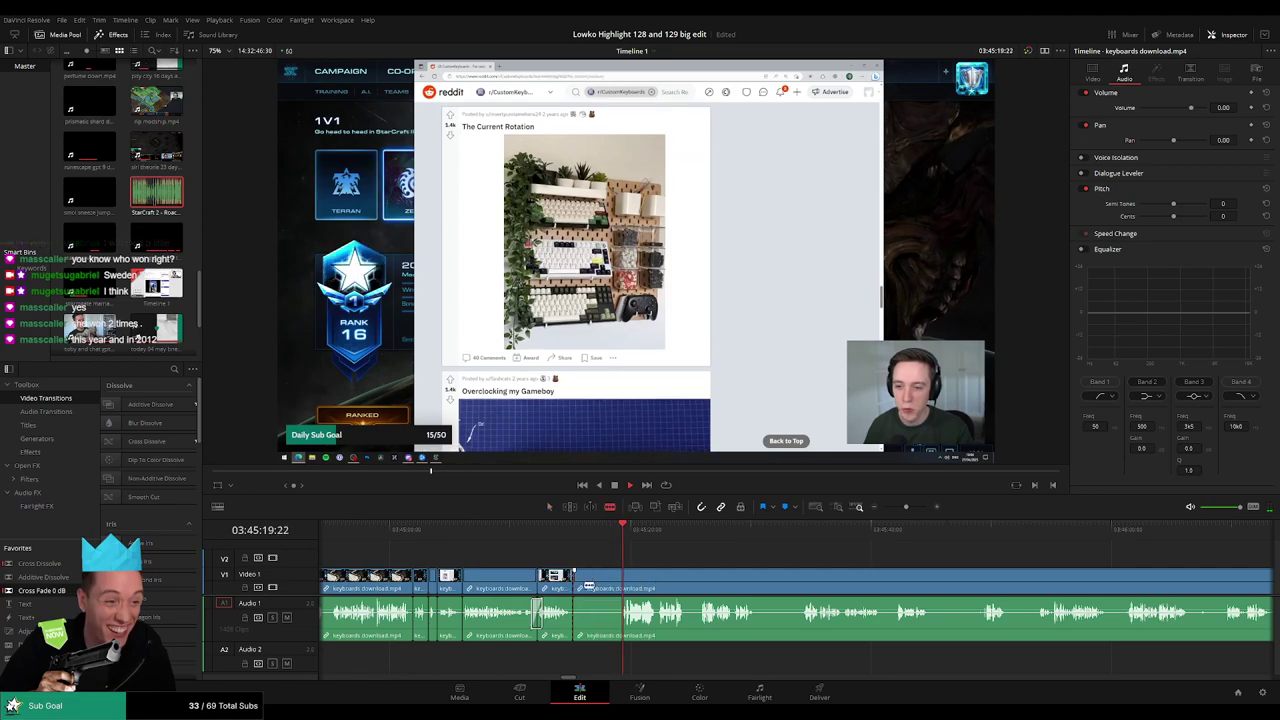
# - Remove the silence before the pegboard keyboard picture, from about 03:45:15 to 03:45:19, close the gap and cross-fade the audio there
pyautogui.click(618, 586)
pyautogui.press('a')
pyautogui.click(606, 587)
pyautogui.press('Delete')
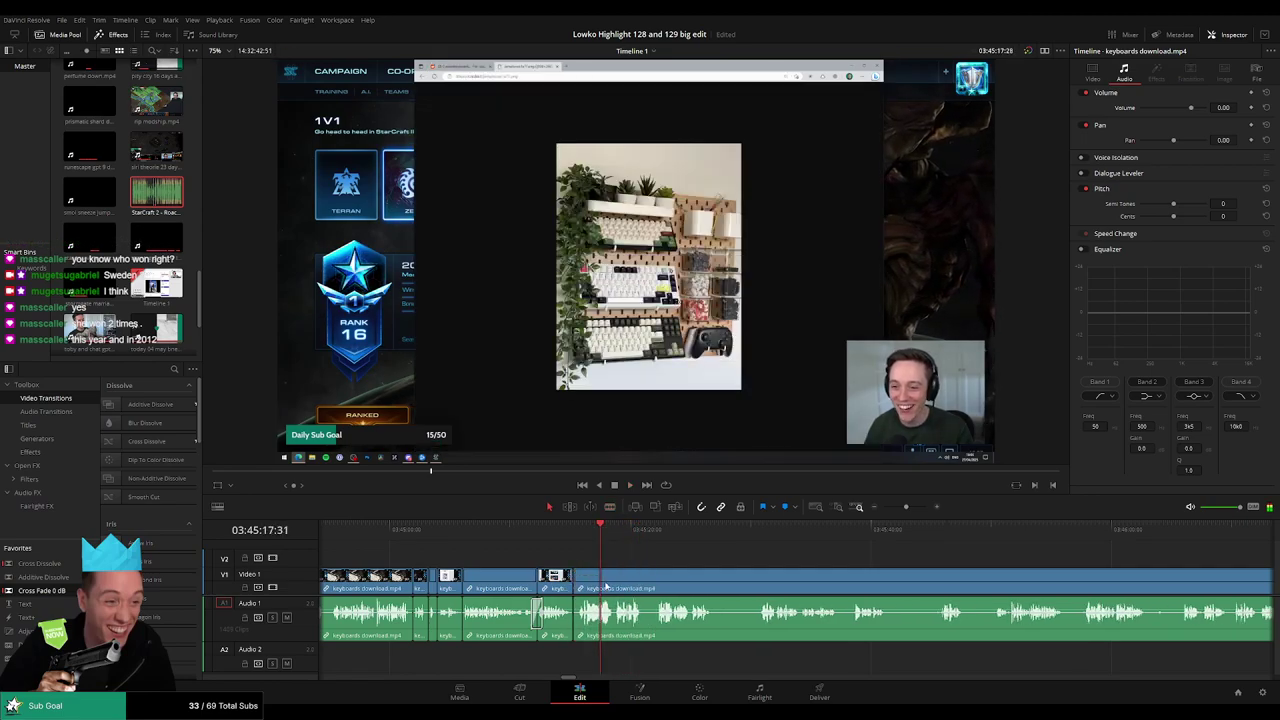
pyautogui.press('space')
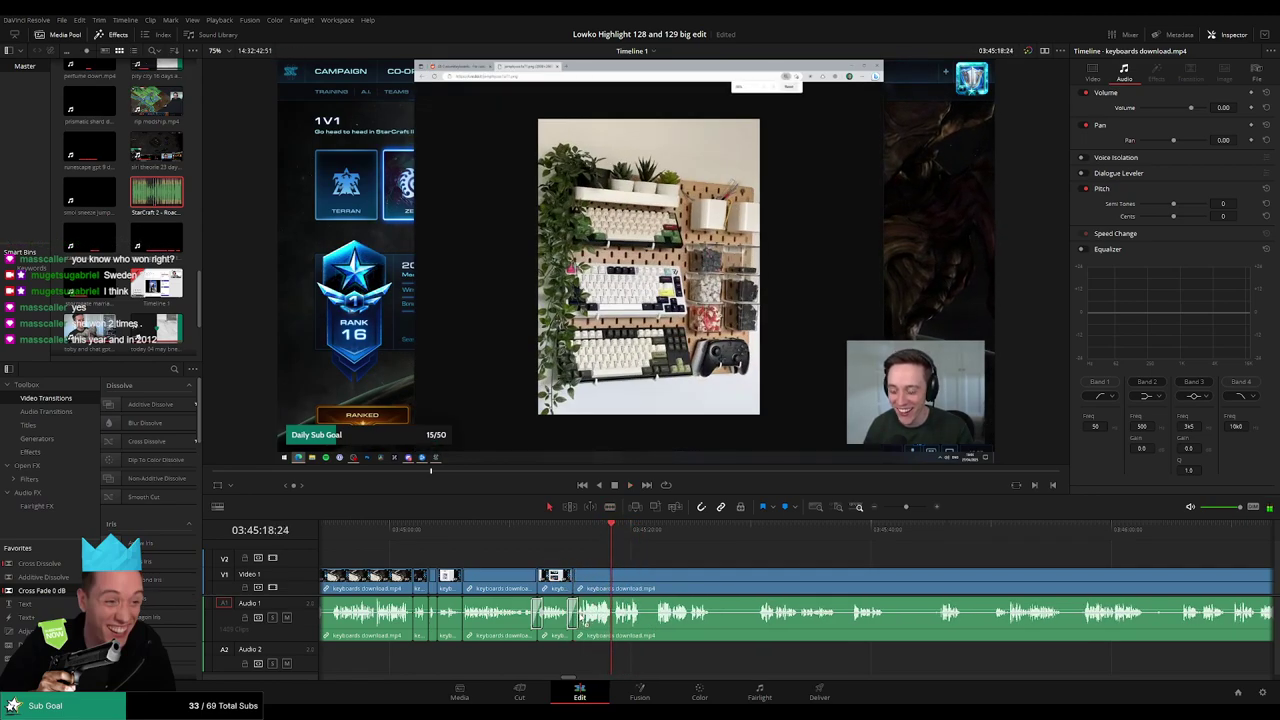
pyautogui.press('space')
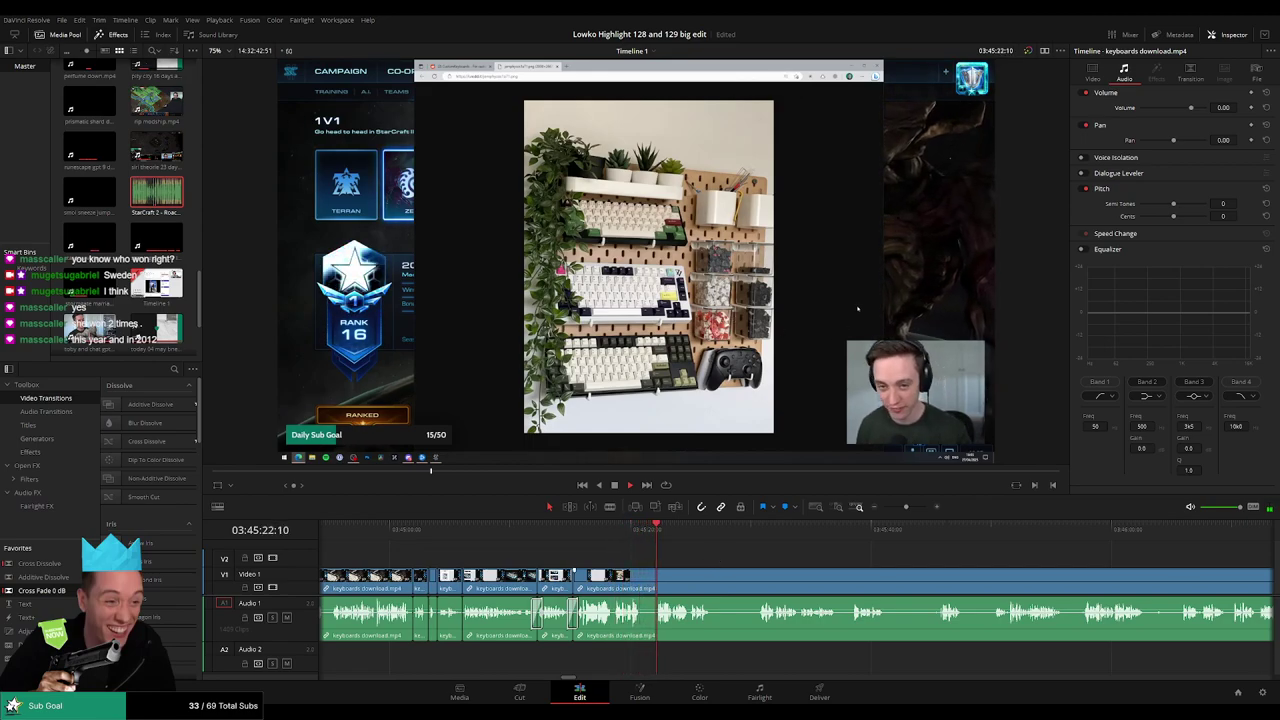
# - Cut out the silence over the pegboard picture from about 03:45:27 to 03:45:31, close the gap and cross-fade the audio at the join
pyautogui.hscroll(5, 769, 561)
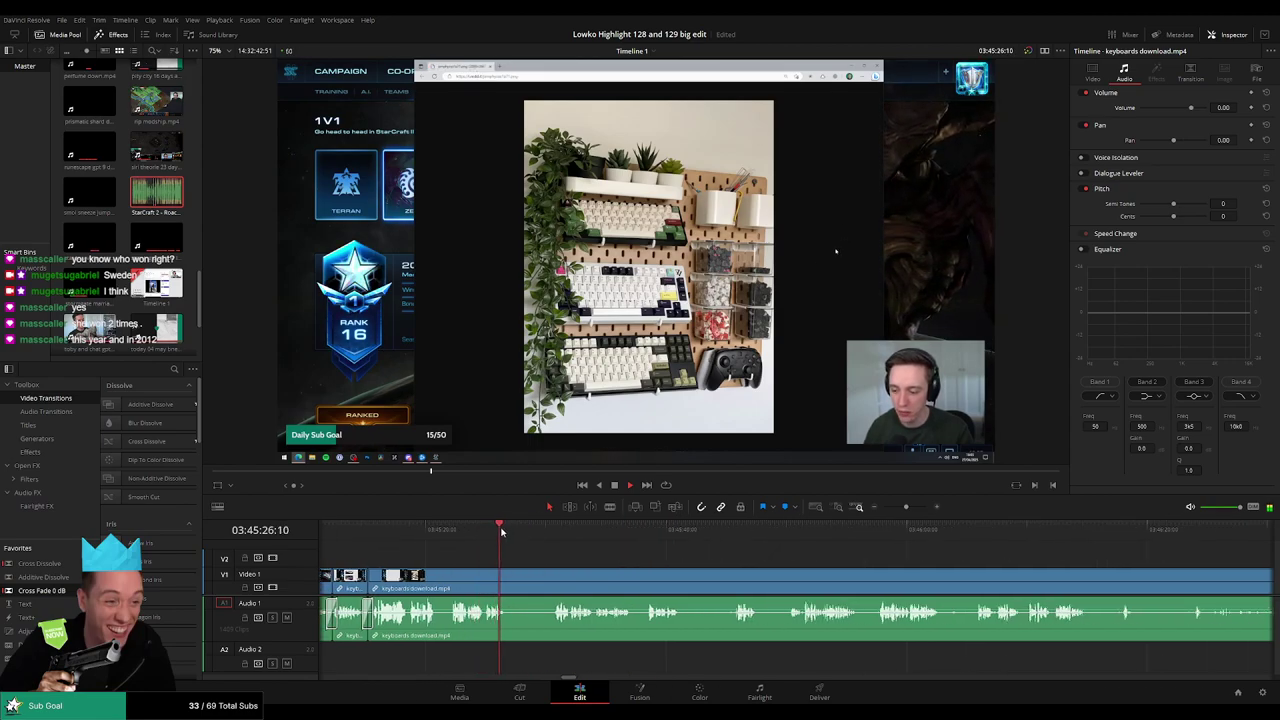
pyautogui.click(508, 574)
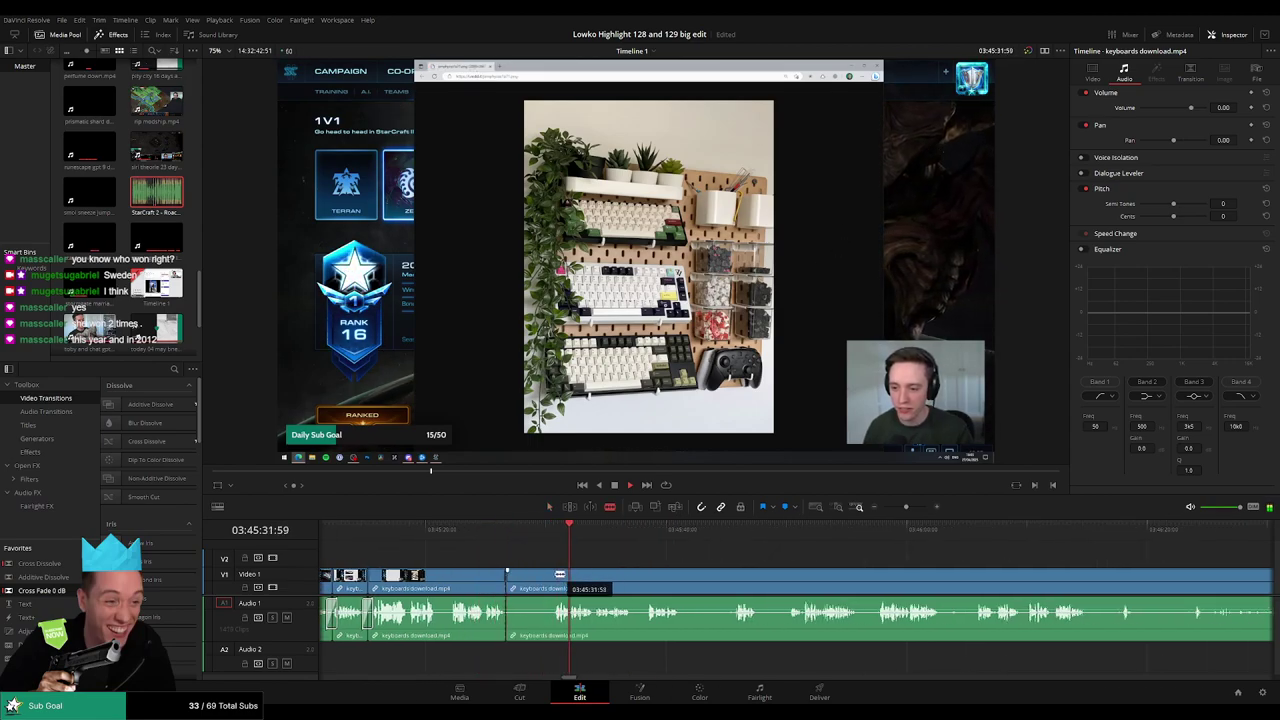
pyautogui.click(555, 574)
pyautogui.press('a')
pyautogui.click(529, 579)
pyautogui.press('BackSpace')
pyautogui.click(529, 578)
pyautogui.press('Delete')
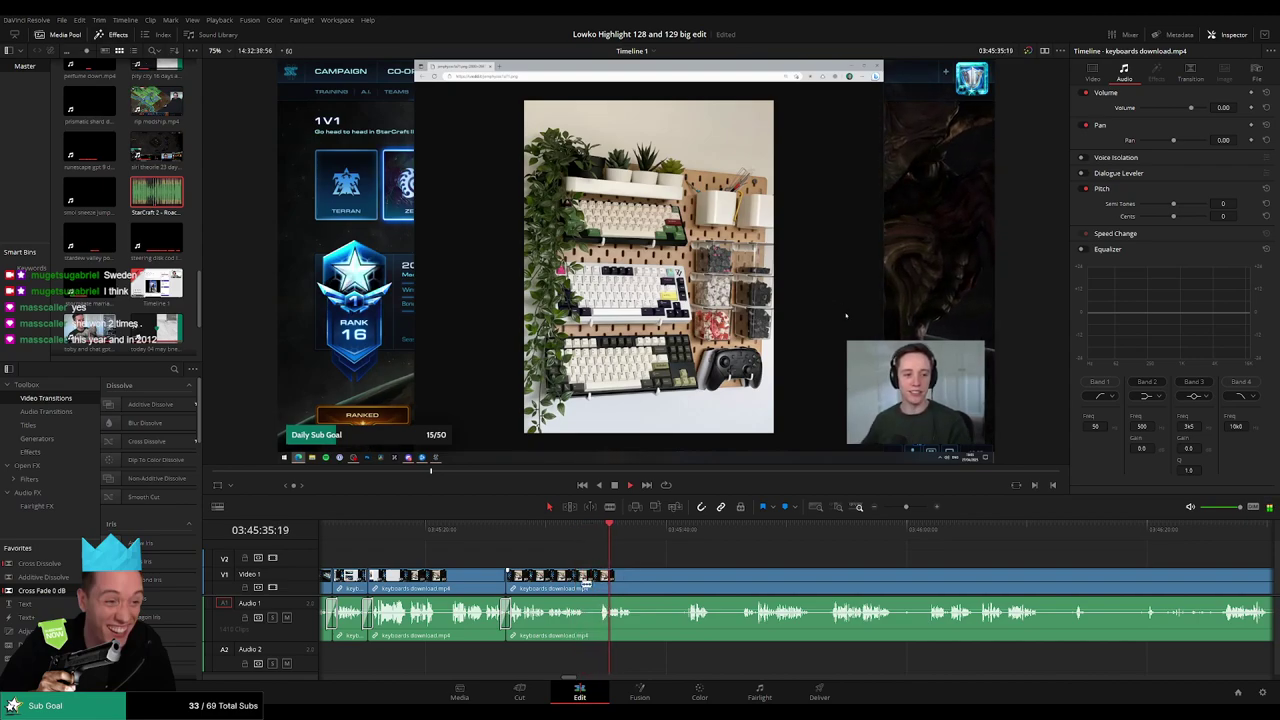
# - Cut out the short pause over the pegboard picture from about 03:45:33 to 03:45:34, close the gap and cross-fade the audio at the join
pyautogui.press('b')
pyautogui.click(600, 582)
pyautogui.press('a')
pyautogui.click(592, 586)
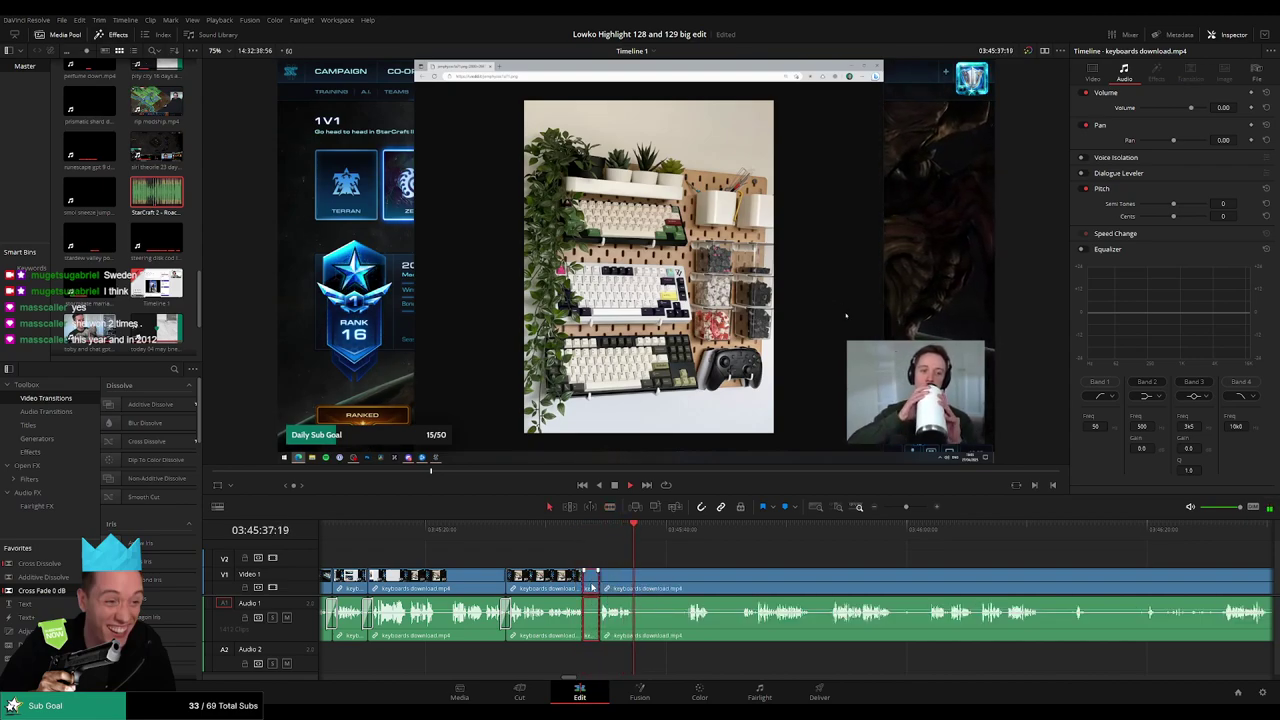
pyautogui.press('Delete')
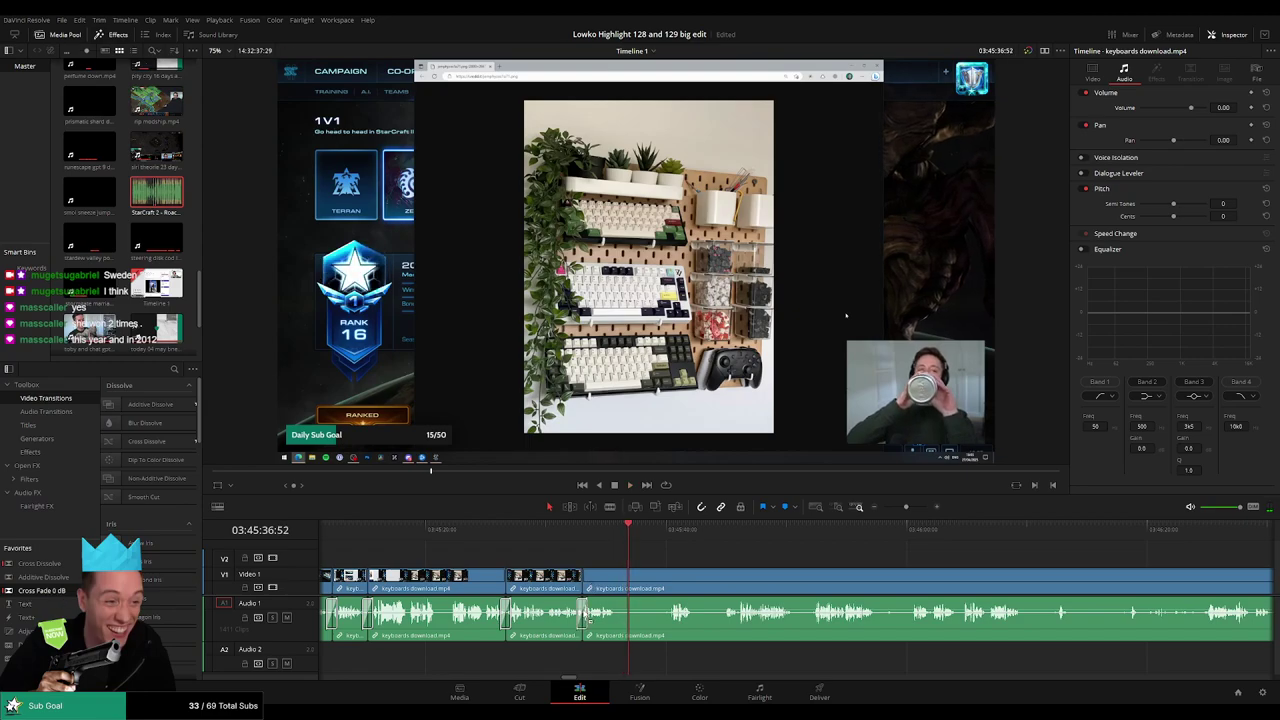
# - Remove the section from about 03:45:36 to 03:45:52, starting over the pegboard picture, close the gap and cross-fade the audio at the join
pyautogui.press('space')
pyautogui.press('b')
pyautogui.click(617, 586)
pyautogui.click(670, 539)
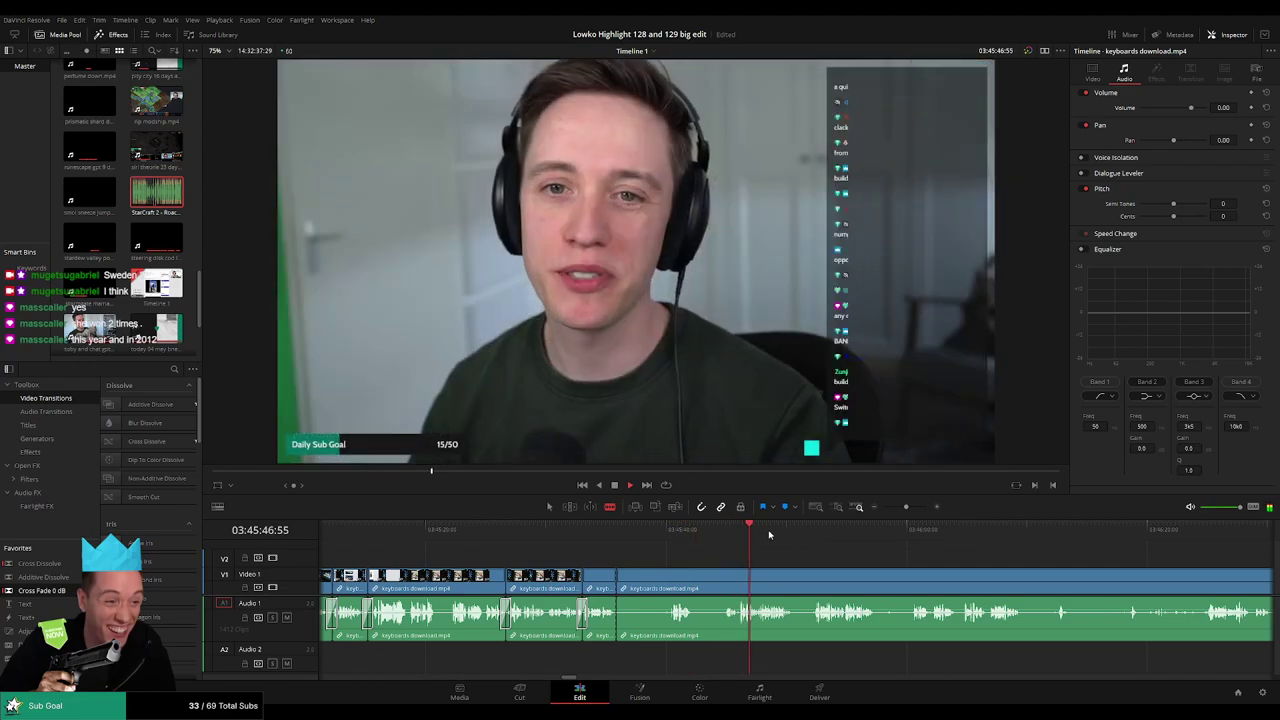
pyautogui.moveTo(800, 529); pyautogui.dragTo(818, 529)
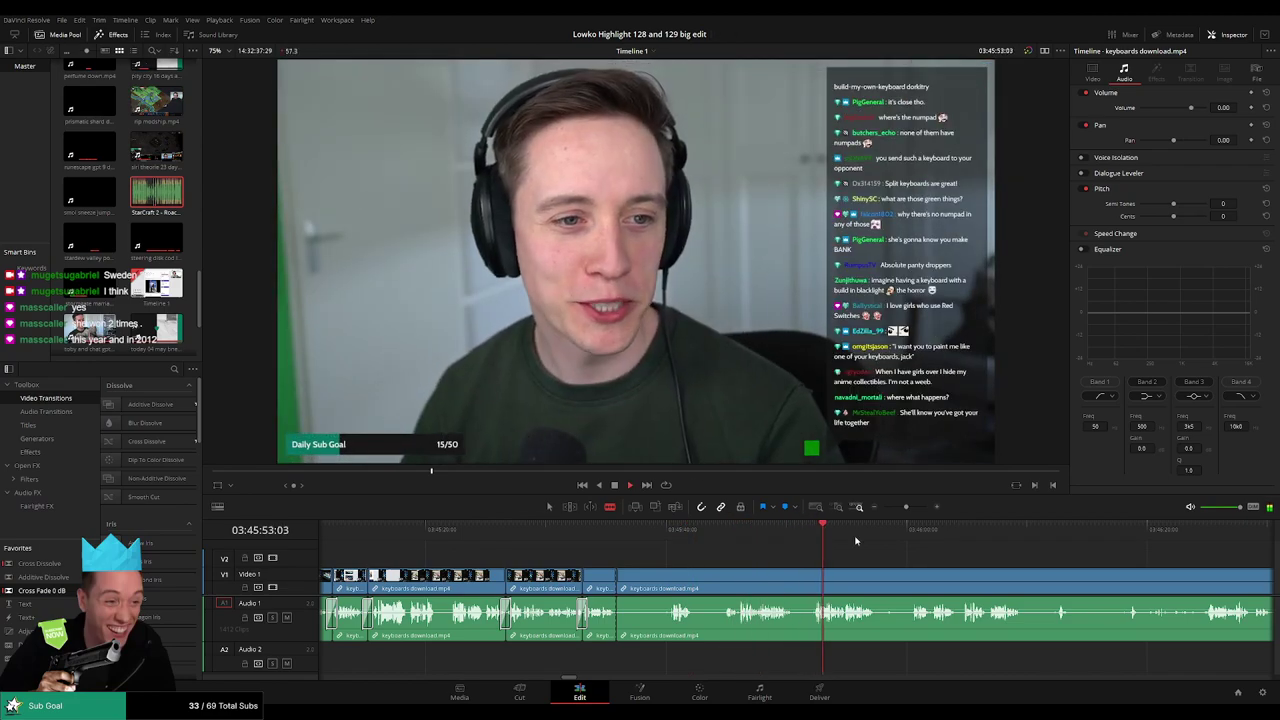
pyautogui.click(815, 571)
pyautogui.press('a')
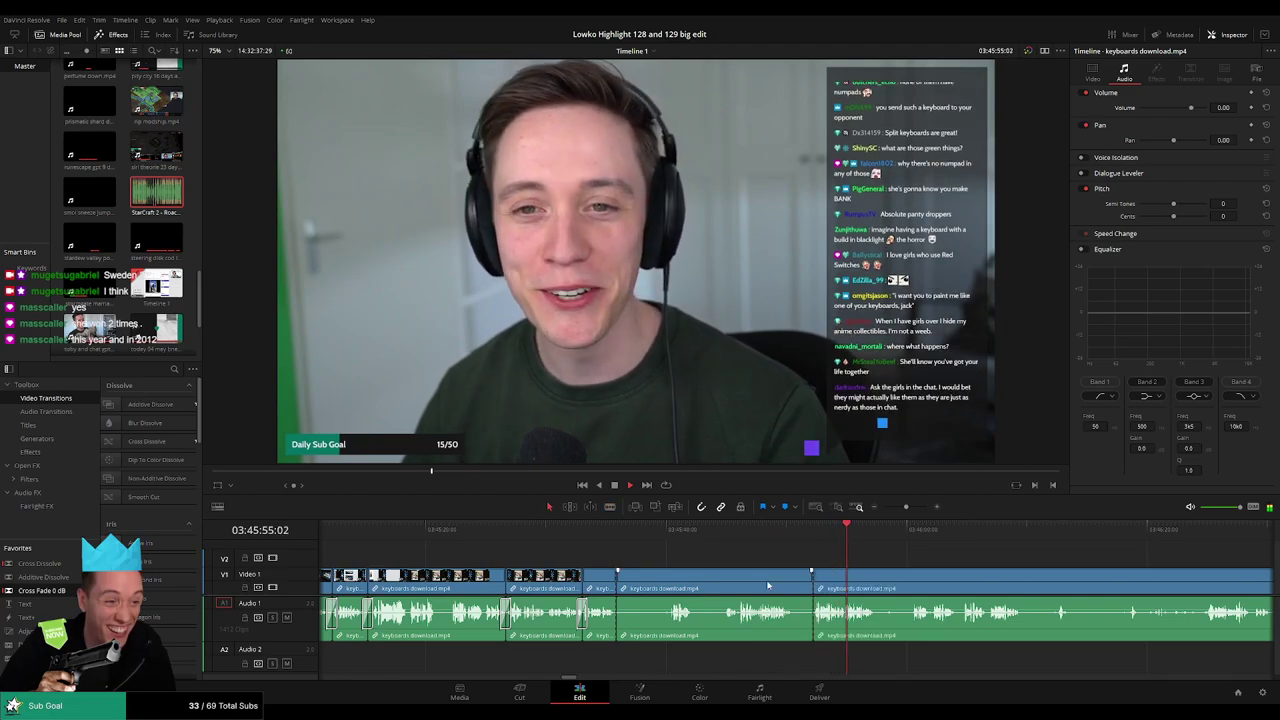
pyautogui.click(769, 586)
pyautogui.press('Delete')
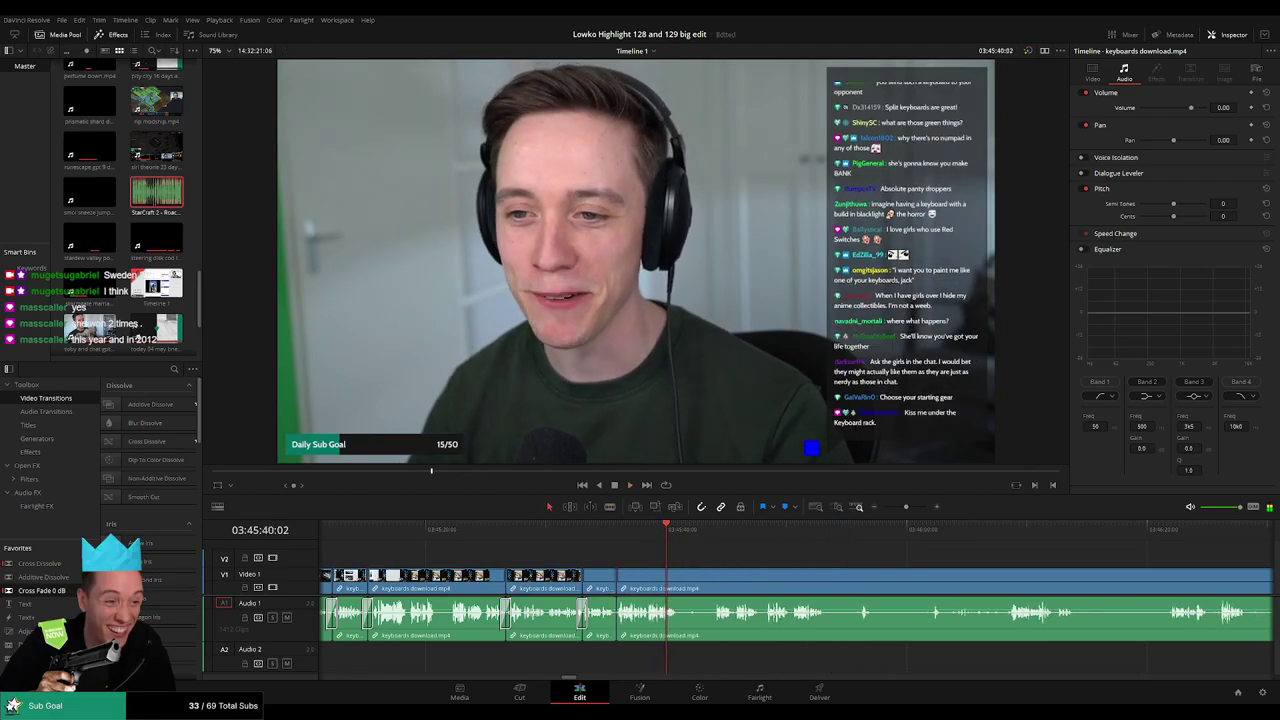
pyautogui.moveTo(617, 630); pyautogui.dragTo(619, 628)
# - Cut out the silence in the full-screen webcam shot from about 03:45:41 to 03:45:44, close the gap and cross-fade the audio there
pyautogui.press('b')
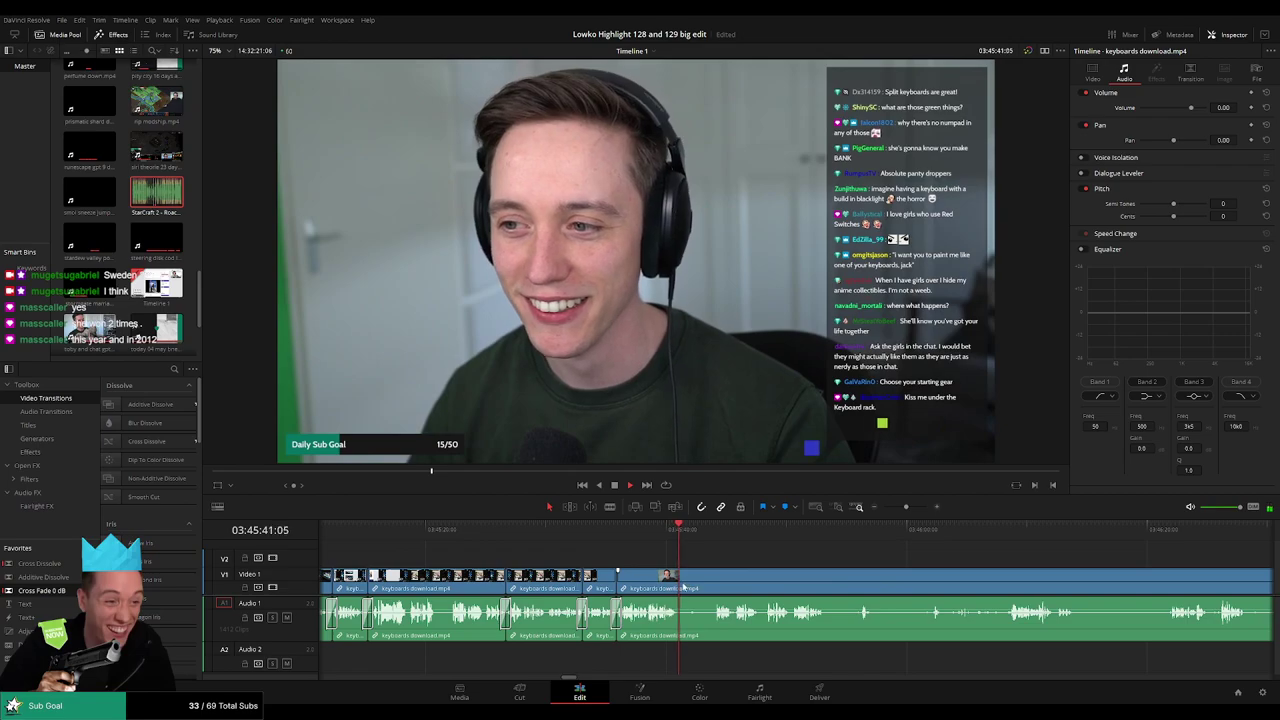
pyautogui.click(681, 578)
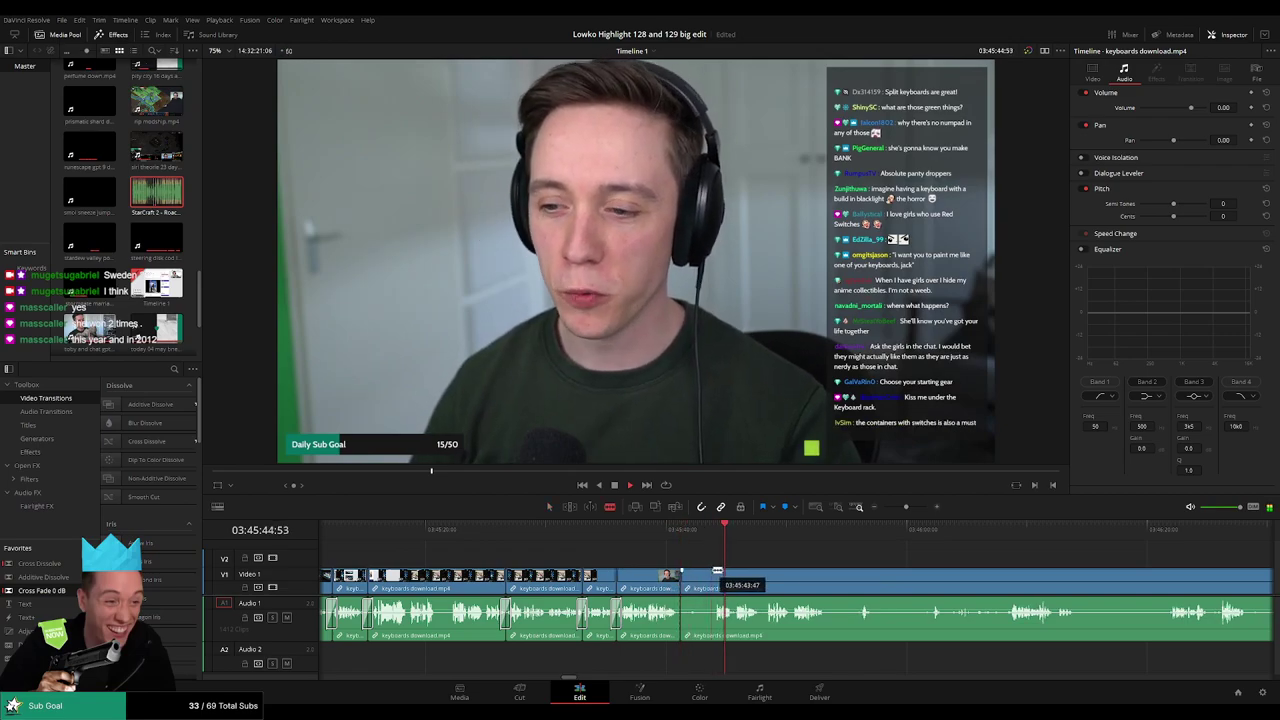
pyautogui.click(716, 573)
pyautogui.press('a')
pyautogui.click(702, 580)
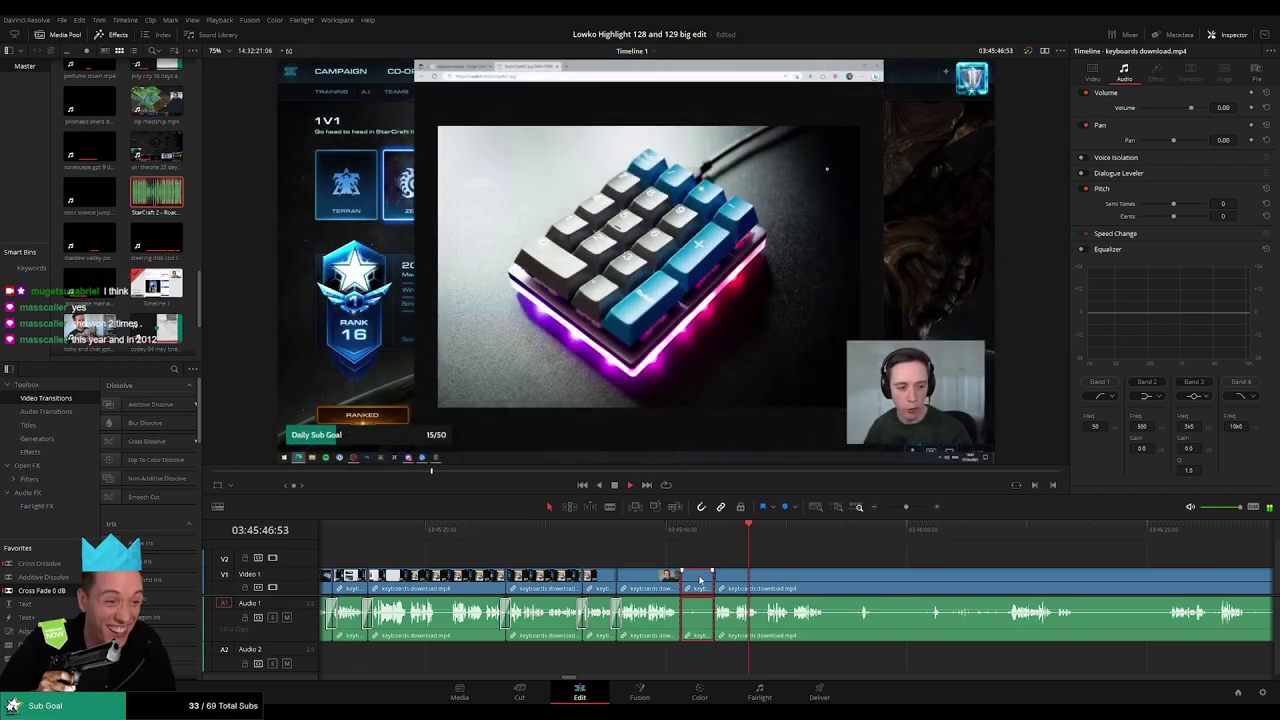
pyautogui.press('Delete')
pyautogui.click(700, 580)
pyautogui.press('Delete')
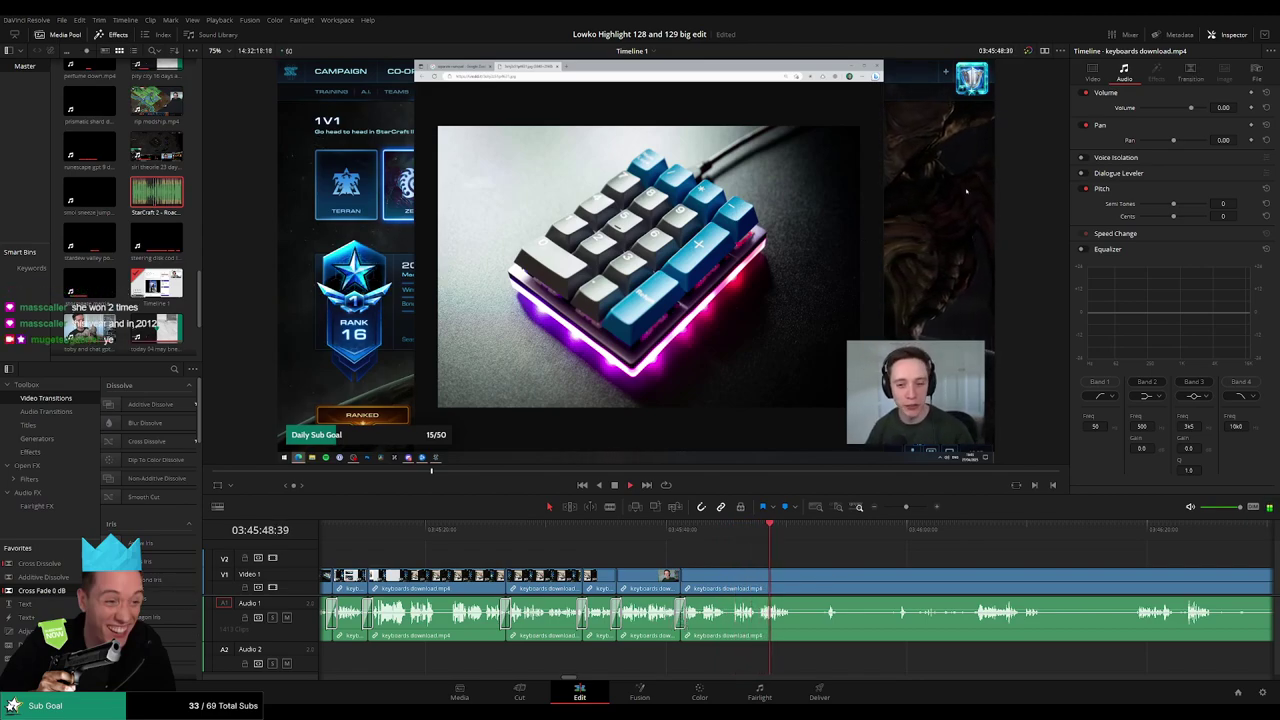
# - Remove the silence over the glowing number pad picture from about 03:45:50 to 03:45:53, close the gap and cross-fade the audio at the join
pyautogui.moveTo(846, 558); pyautogui.dragTo(639, 546)
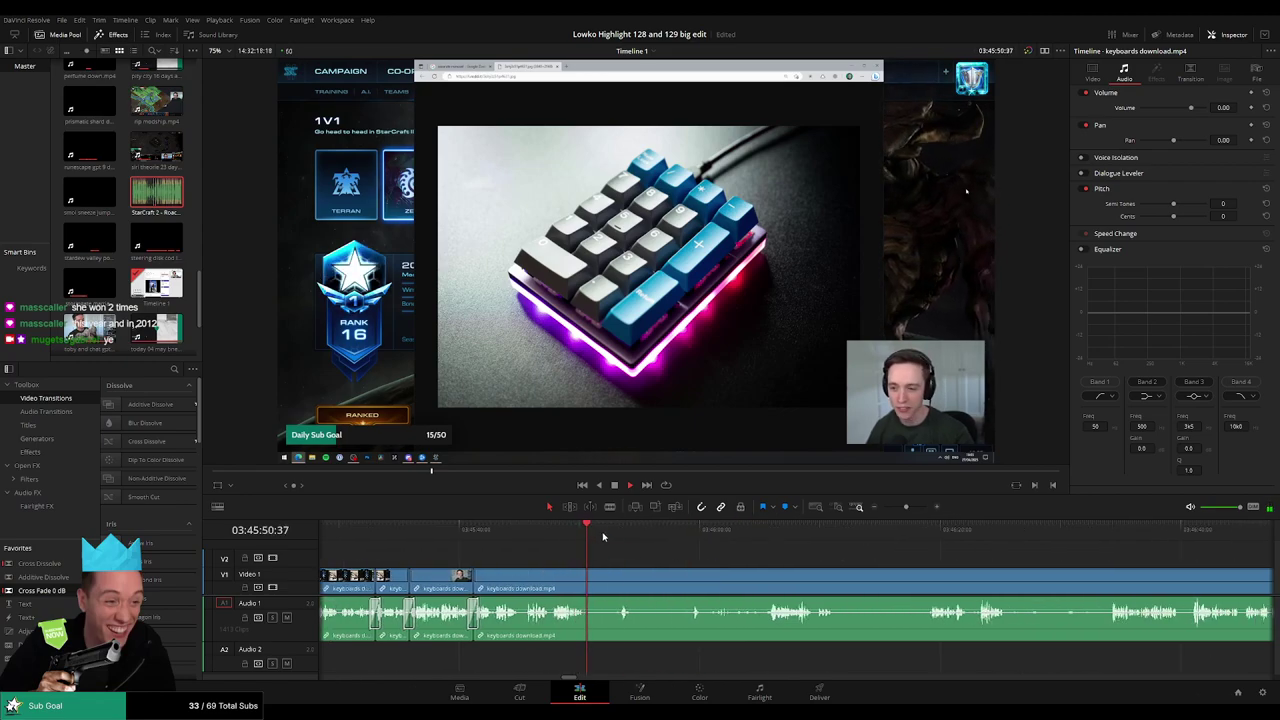
pyautogui.click(620, 533)
pyautogui.press('b')
pyautogui.click(584, 574)
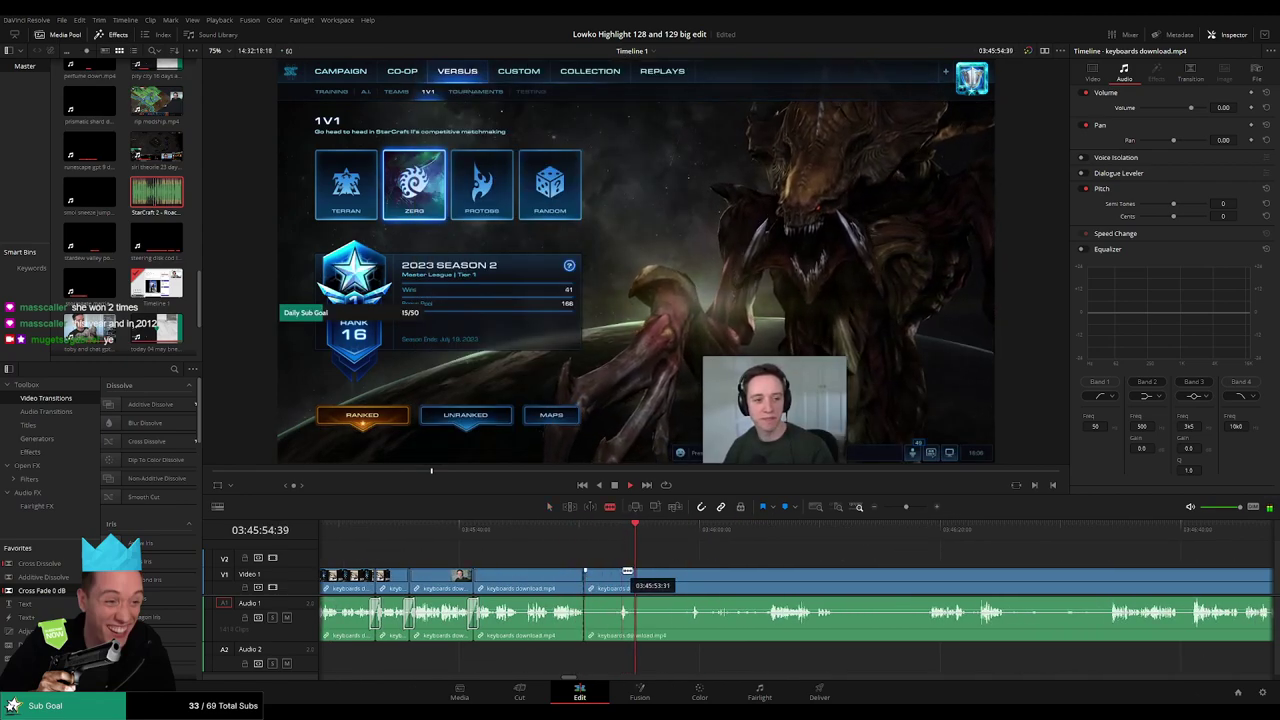
pyautogui.click(620, 573)
pyautogui.press('a')
pyautogui.click(601, 582)
pyautogui.press('Delete')
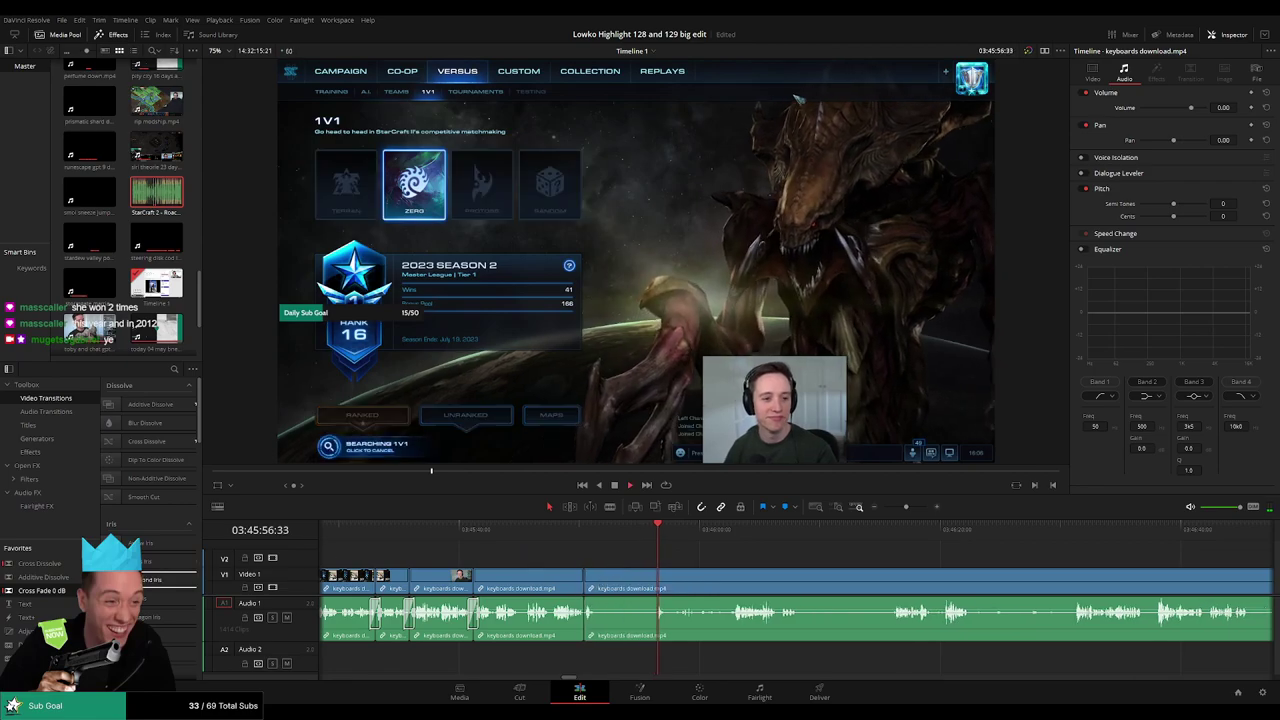
pyautogui.moveTo(589, 617); pyautogui.dragTo(586, 613)
# - Cut out the StarCraft 1v1 menu stretch from about 03:45:52 to 03:46:03, close the gap and cross-fade the audio at the join
pyautogui.press('b')
pyautogui.click(602, 573)
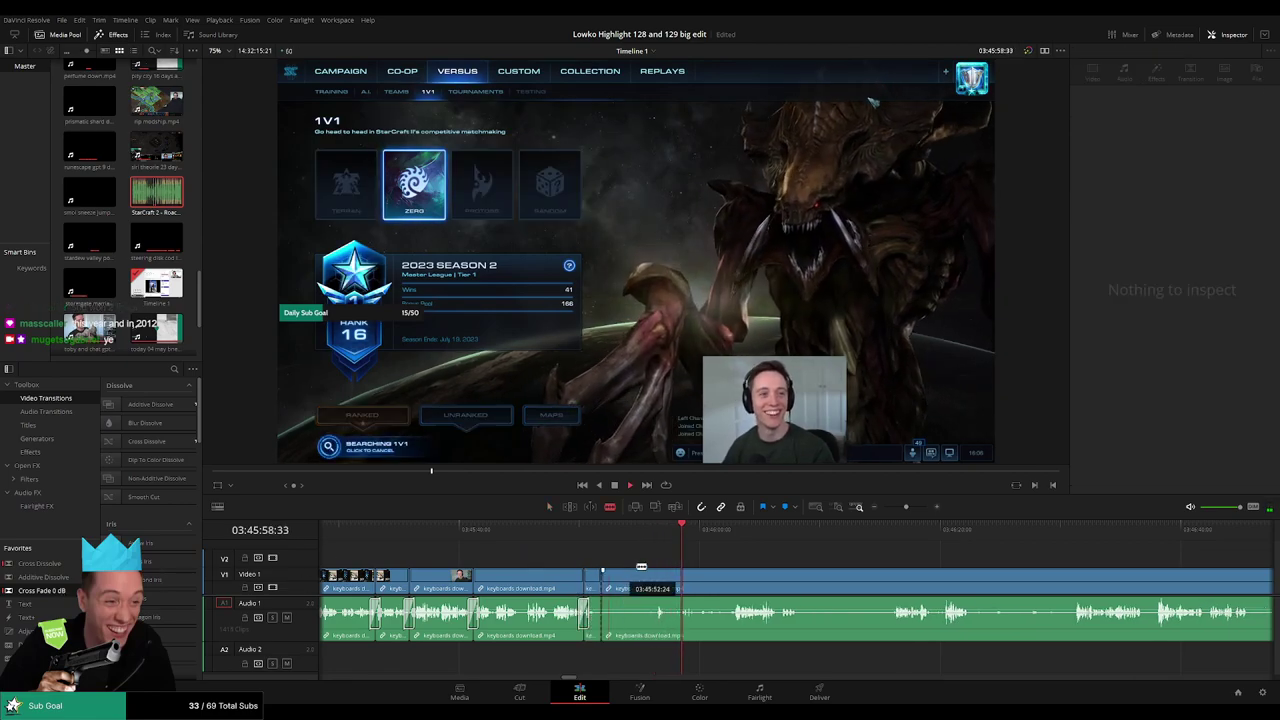
pyautogui.click(733, 537)
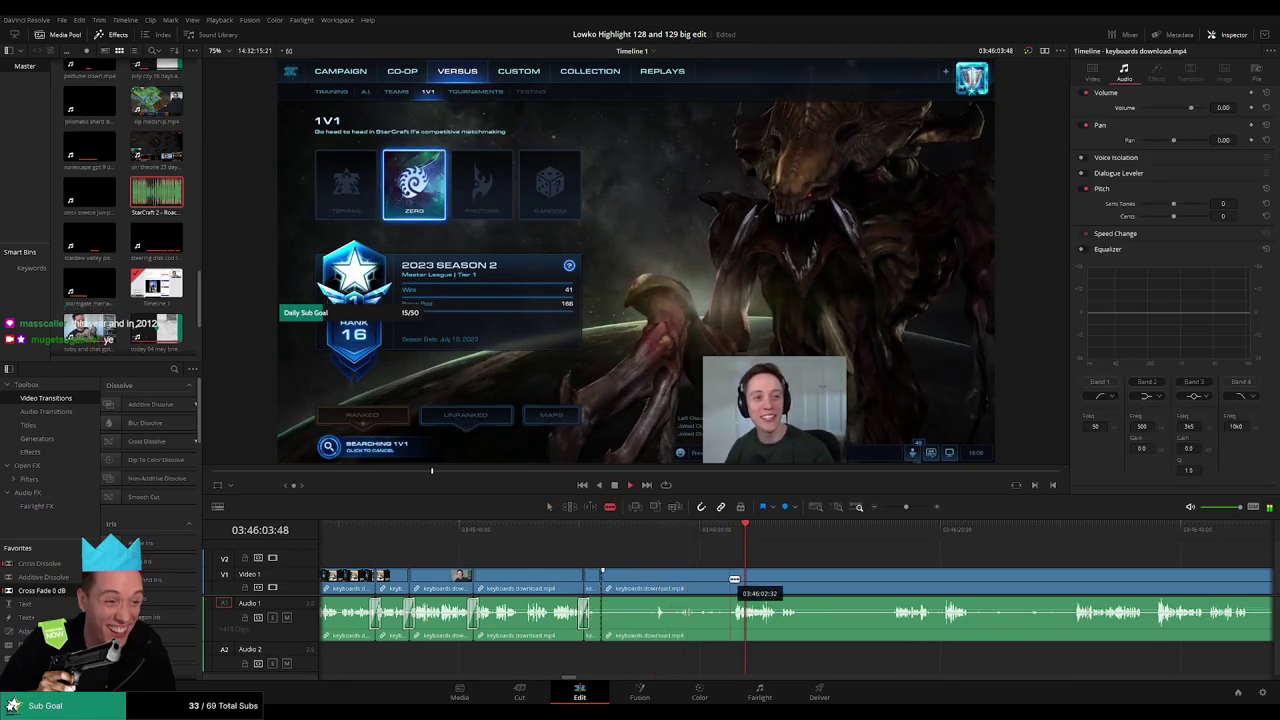
pyautogui.click(734, 580)
pyautogui.press('a')
pyautogui.click(704, 588)
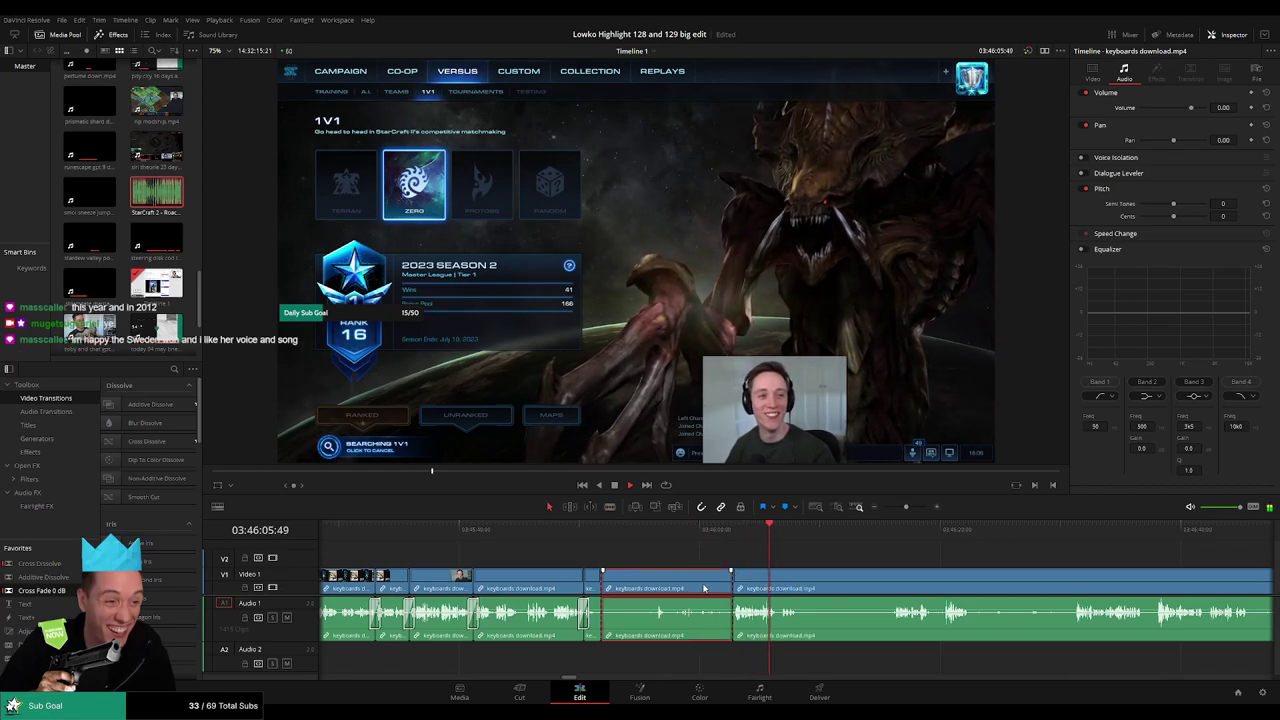
pyautogui.press('Delete')
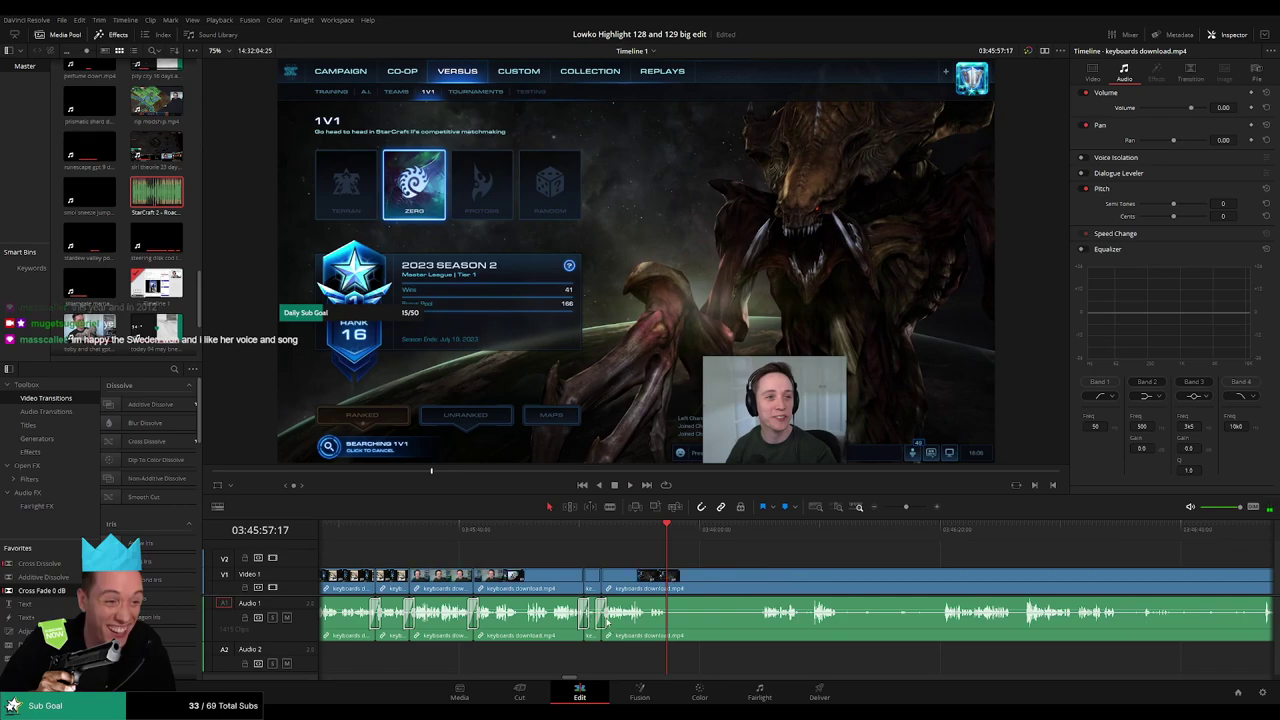
# - Remove the silent part of the 1v1 matchmaking wait from about 03:45:57 to 03:46:05 and close the gap
pyautogui.moveTo(729, 536); pyautogui.dragTo(758, 536)
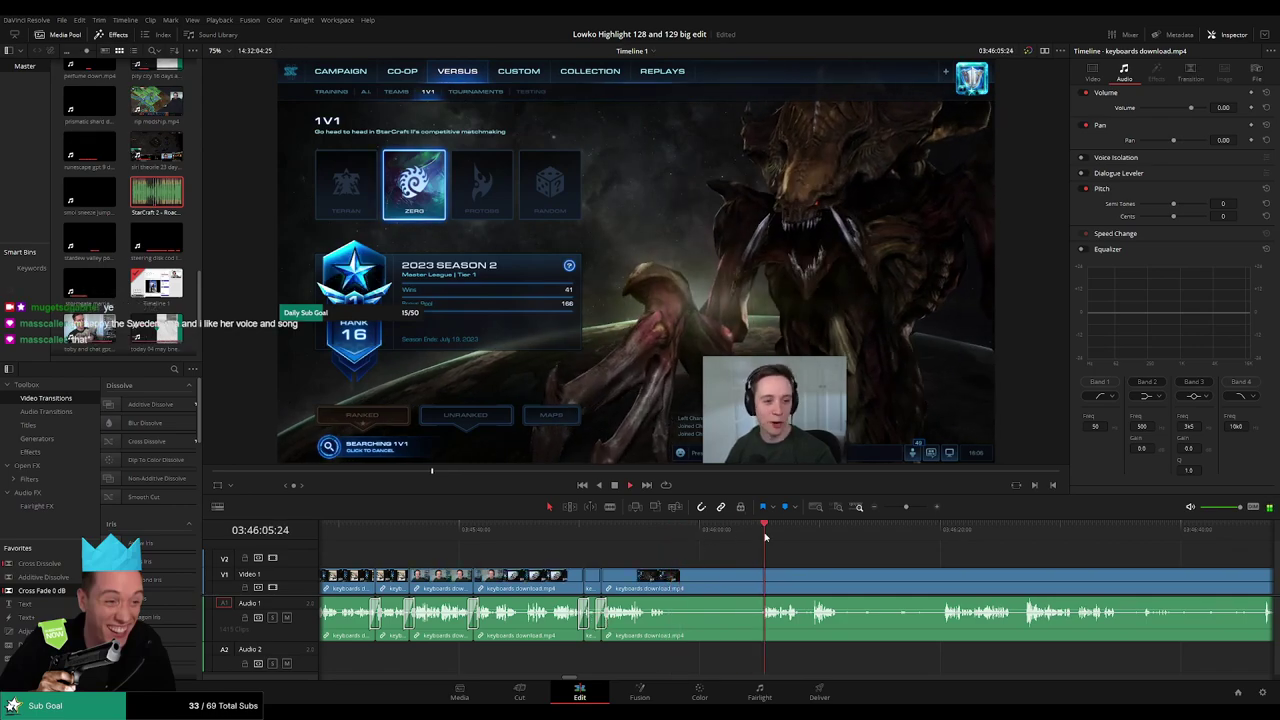
pyautogui.press('b')
pyautogui.click(668, 578)
pyautogui.press('a')
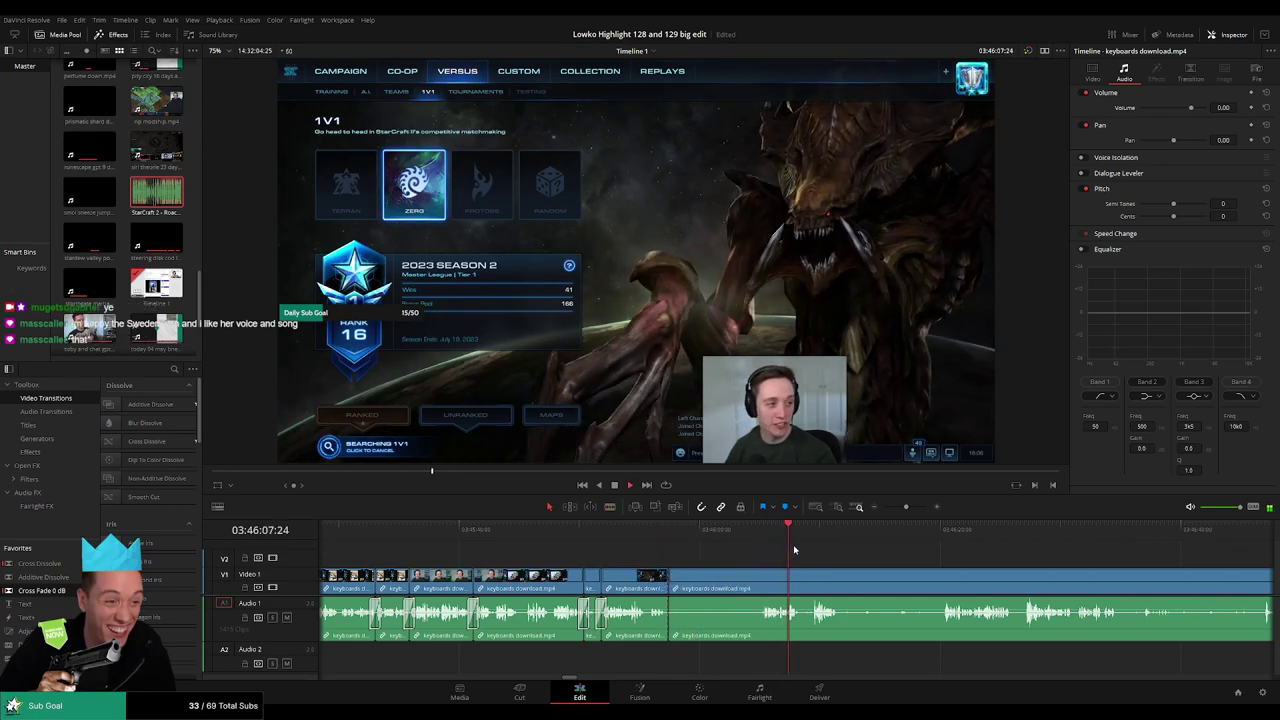
pyautogui.hscroll(3, 794, 550)
pyautogui.click(656, 527)
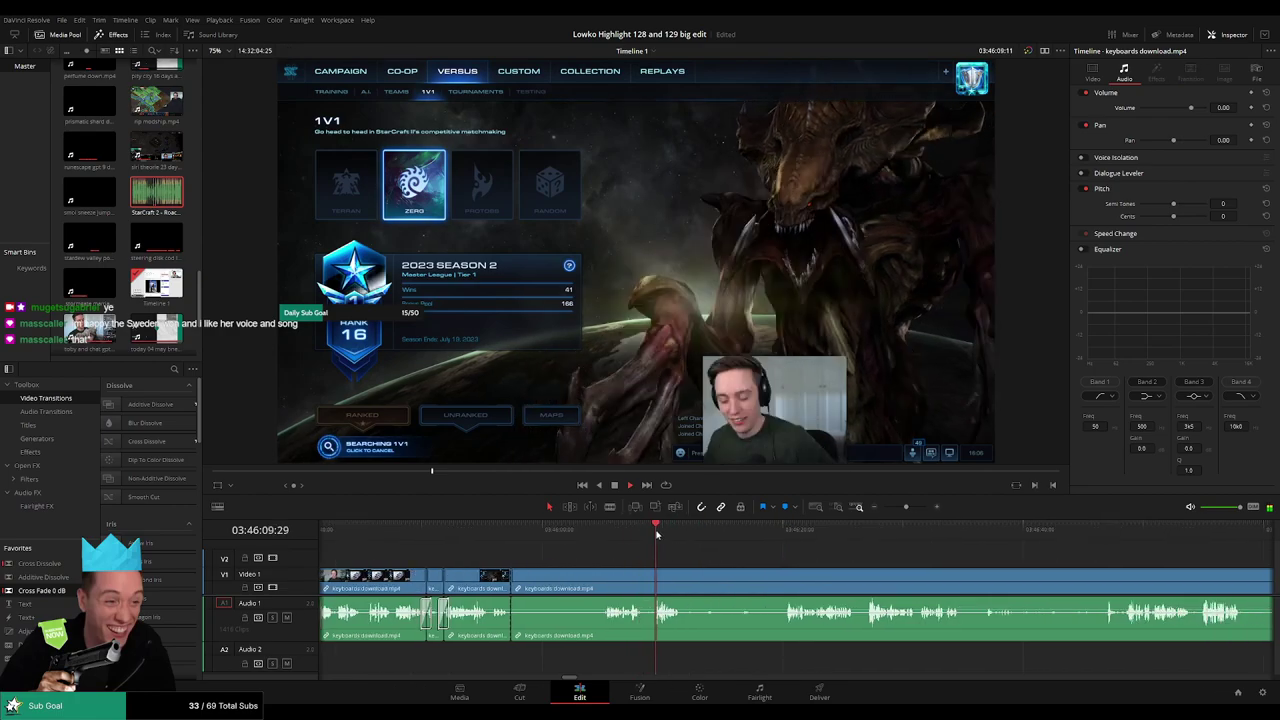
pyautogui.click(780, 530)
pyautogui.moveTo(900, 507); pyautogui.dragTo(904, 510)
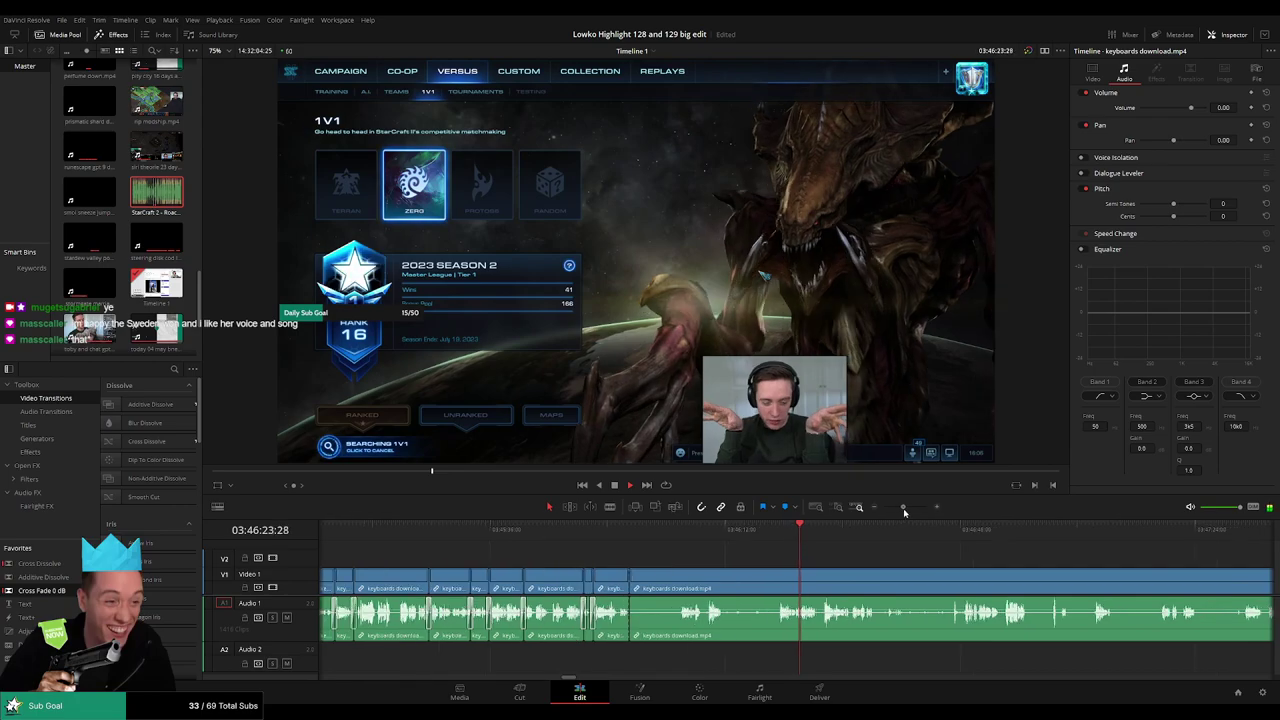
pyautogui.scroll(5, 904, 509)
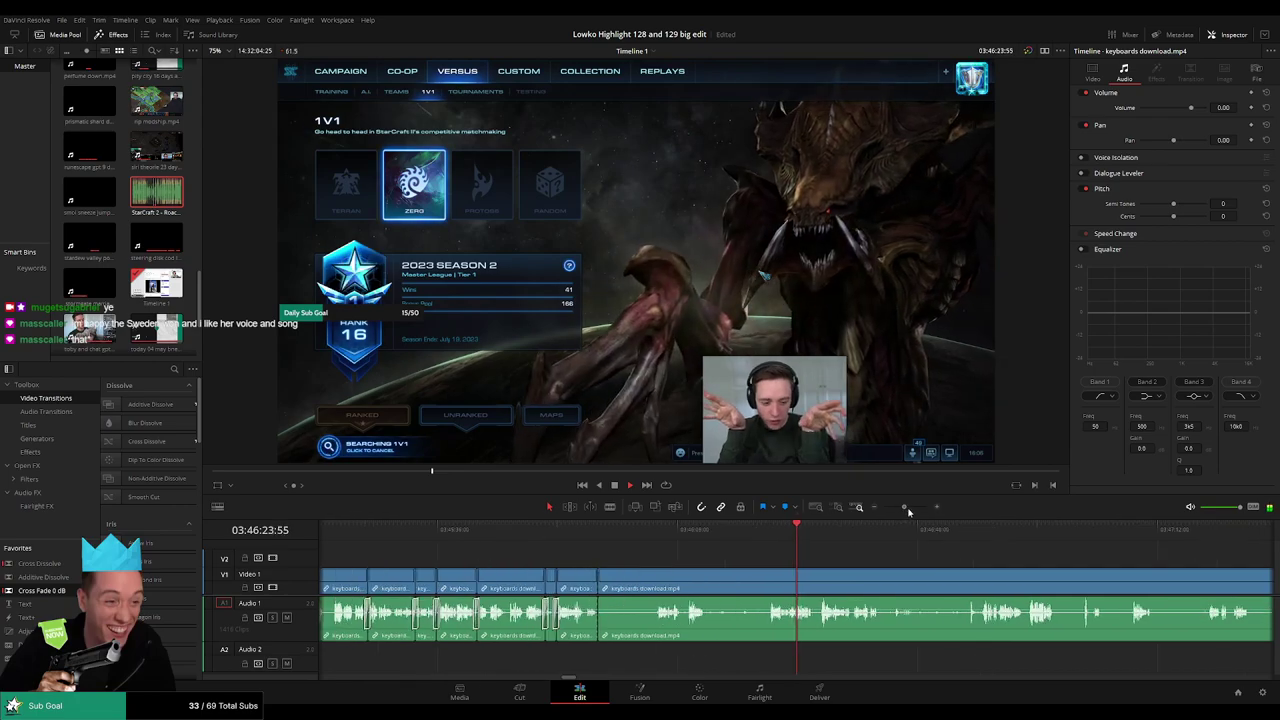
pyautogui.press('b')
pyautogui.click(398, 589)
pyautogui.press('a')
pyautogui.click(387, 590)
pyautogui.press('Delete')
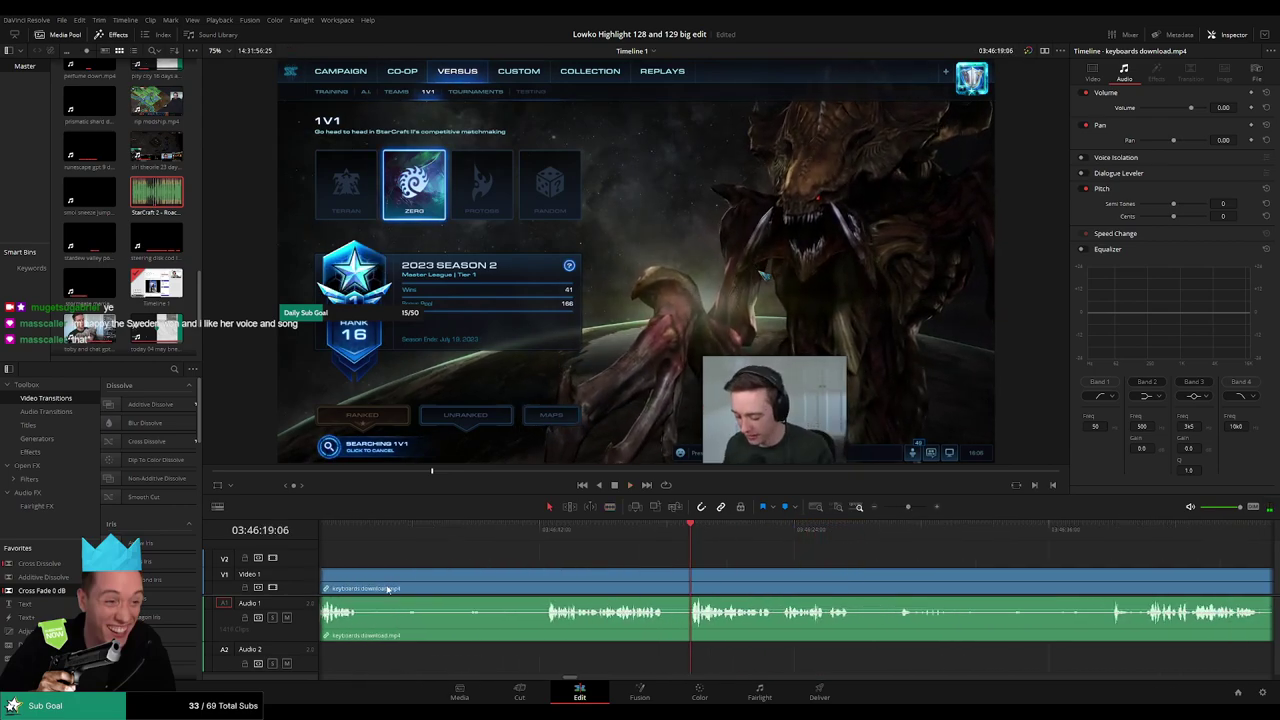
# - Cut out the silence in the matchmaking wait from about 03:46:03 to 03:46:12, close the gap and cross-fade the audio at the join
pyautogui.moveTo(521, 580); pyautogui.dragTo(881, 567)
pyautogui.moveTo(724, 577); pyautogui.dragTo(717, 577)
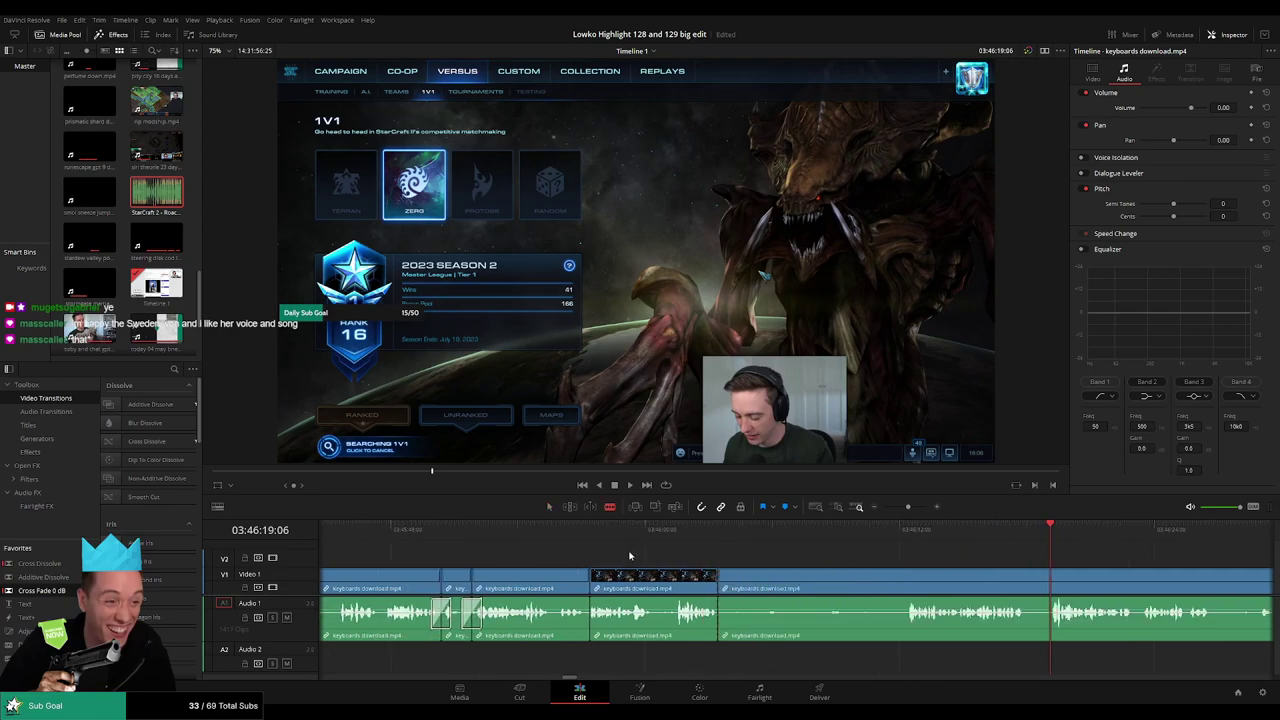
pyautogui.press('space')
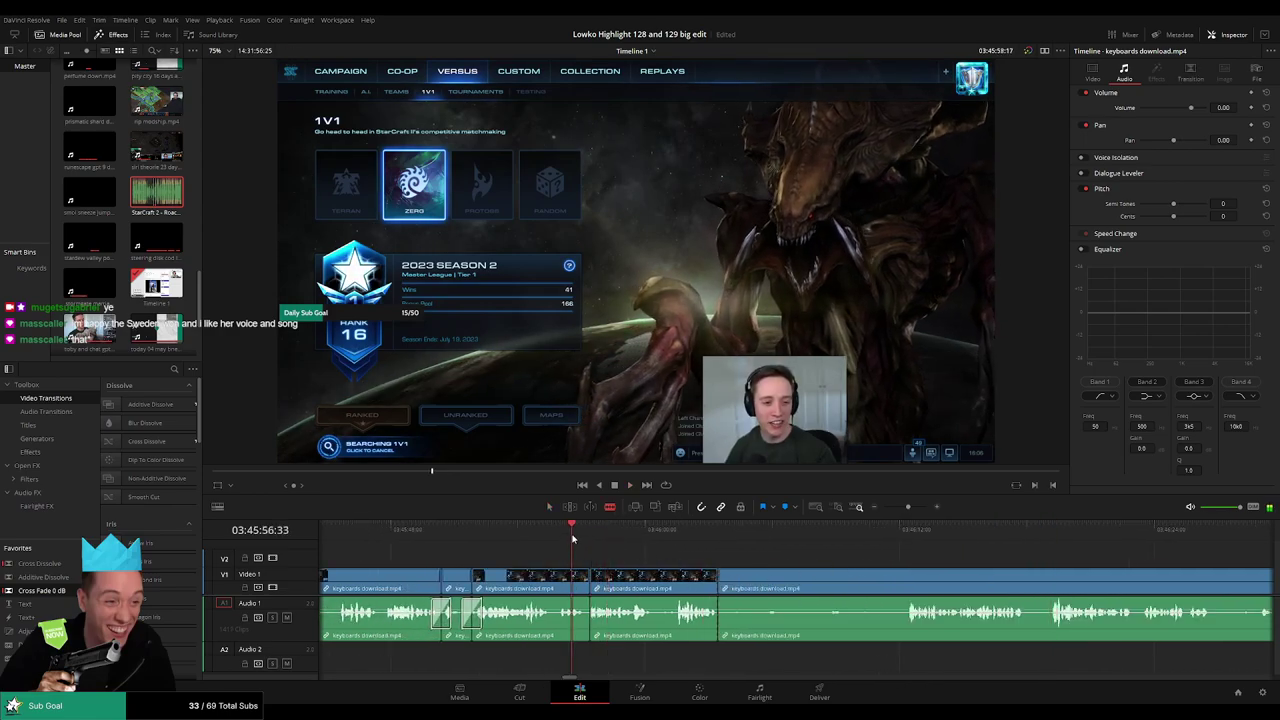
pyautogui.press('space')
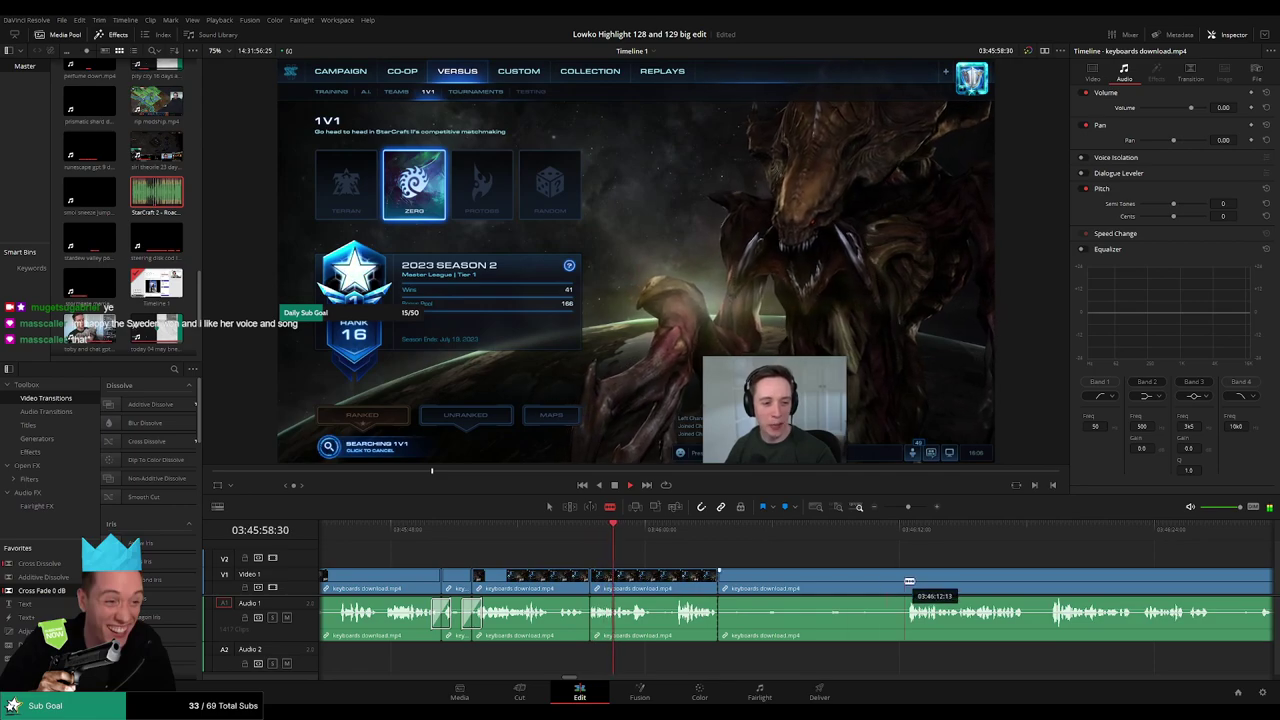
pyautogui.click(908, 581)
pyautogui.press('a')
pyautogui.click(863, 583)
pyautogui.press('Delete')
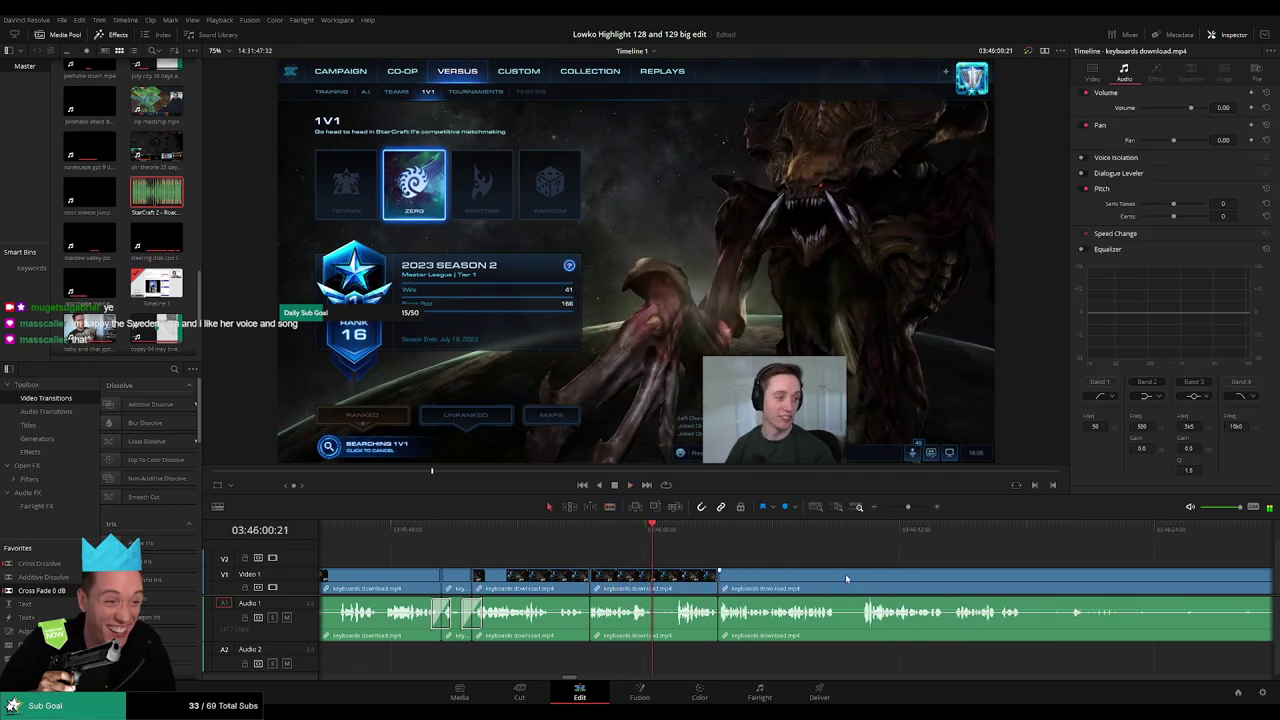
pyautogui.click(759, 551)
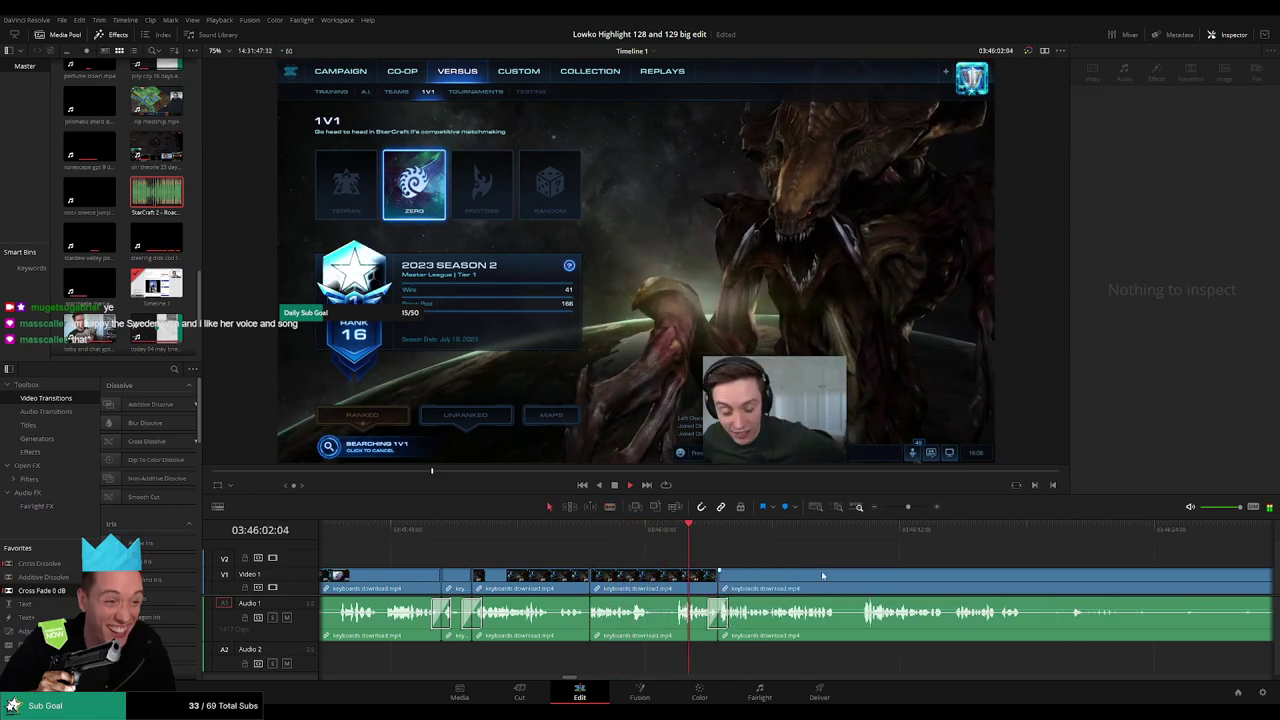
# - Remove the quiet stretch before the match loads, from about 03:46:18 to 03:46:30, close the gap and cross-fade the audio there
pyautogui.moveTo(812, 560); pyautogui.dragTo(572, 554)
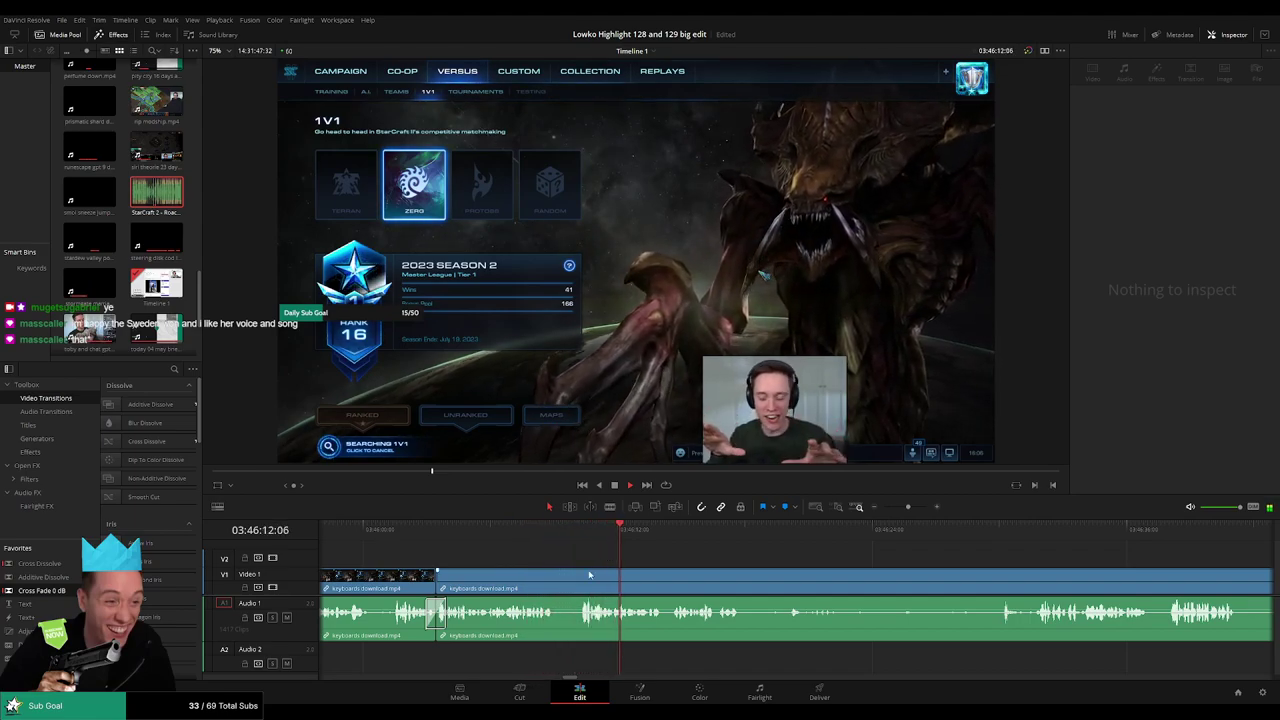
pyautogui.moveTo(763, 569); pyautogui.dragTo(599, 560)
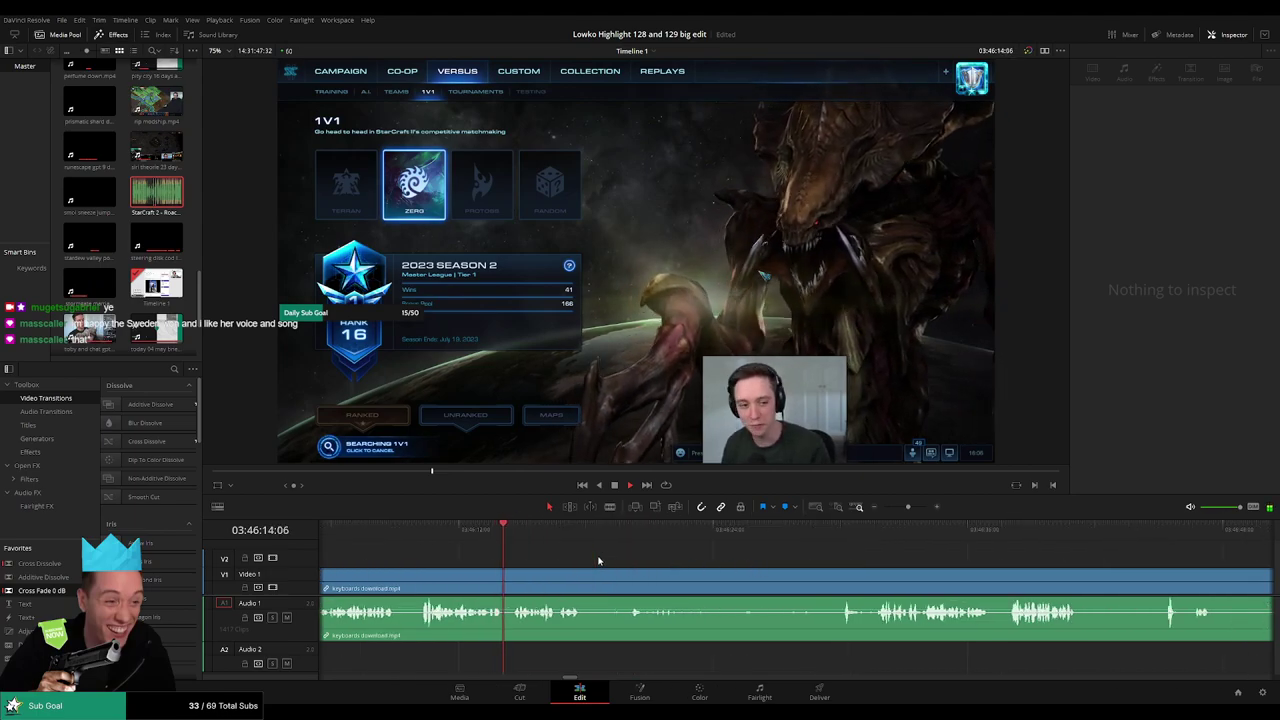
pyautogui.hscroll(3, 600, 560)
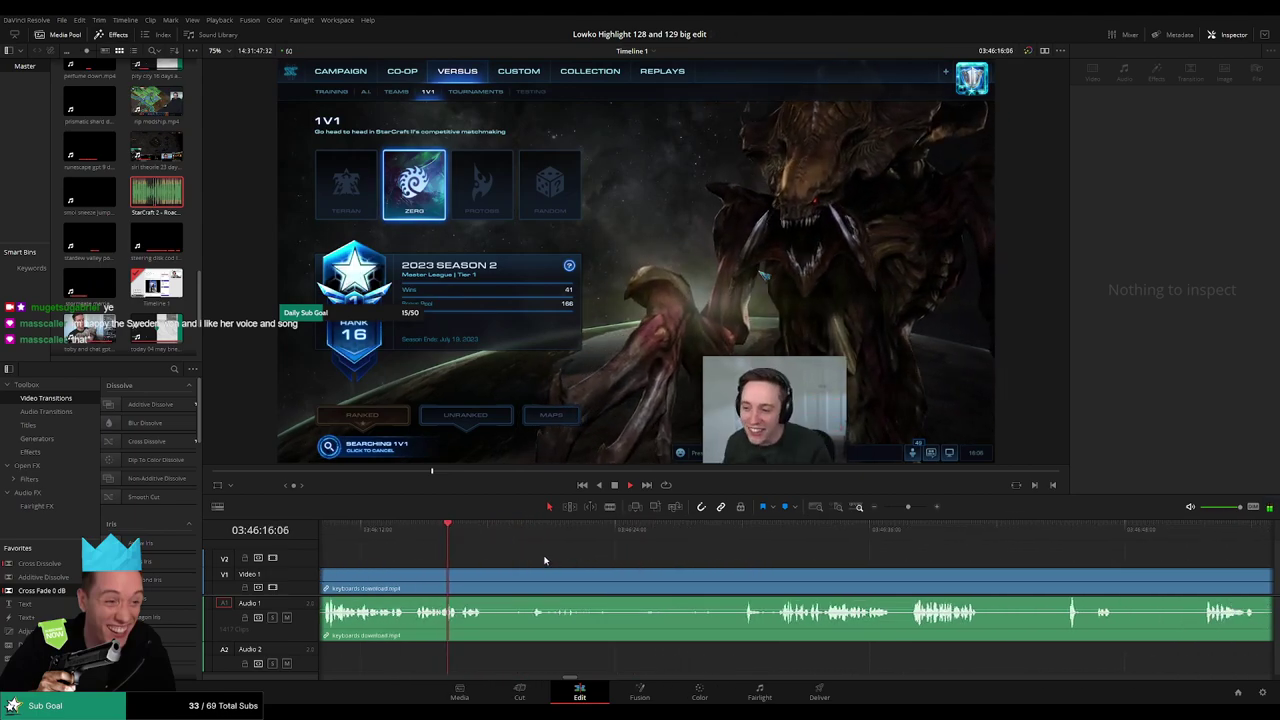
pyautogui.press('b')
pyautogui.click(488, 578)
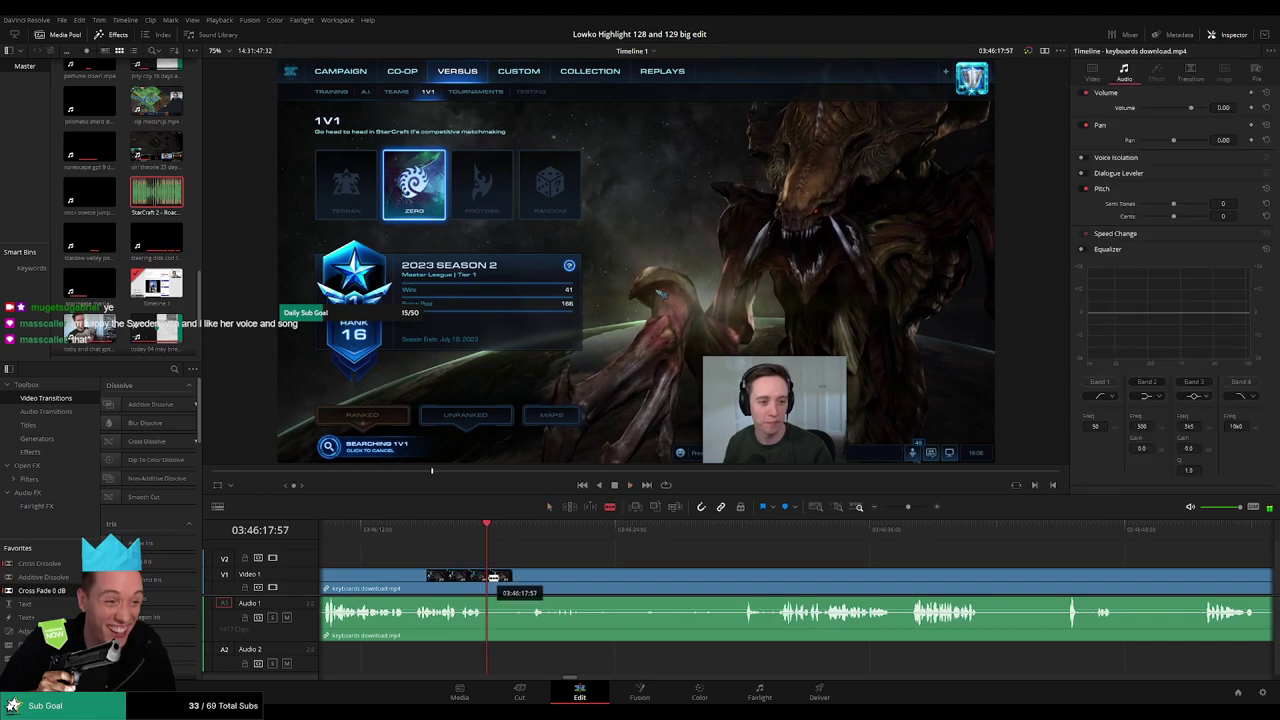
pyautogui.click(756, 545)
pyautogui.press('space')
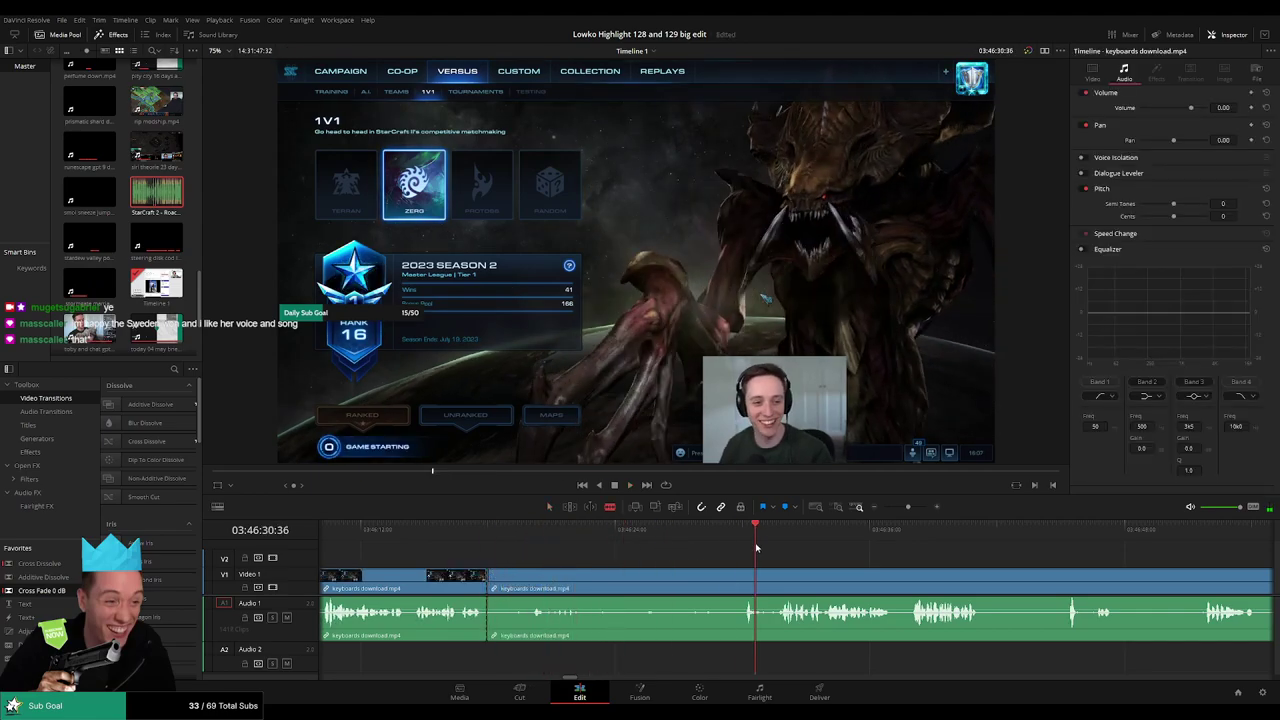
pyautogui.click(742, 580)
pyautogui.press('a')
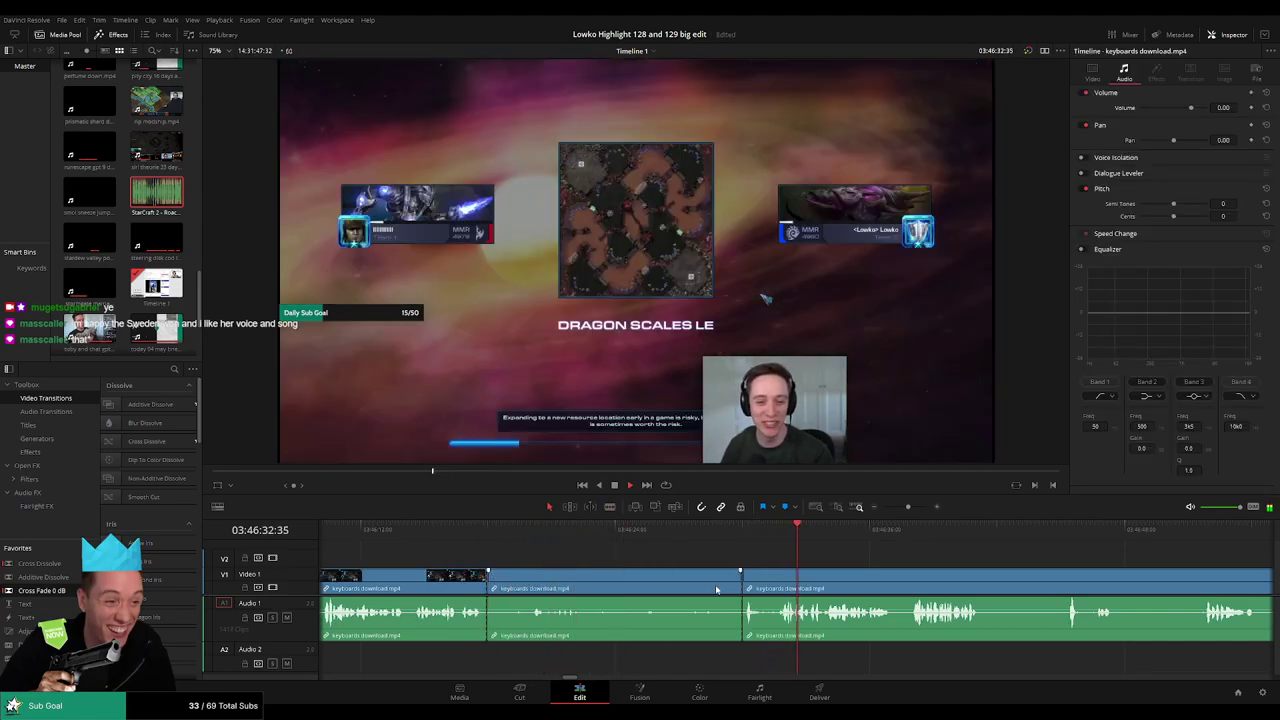
pyautogui.click(717, 590)
pyautogui.press('Delete')
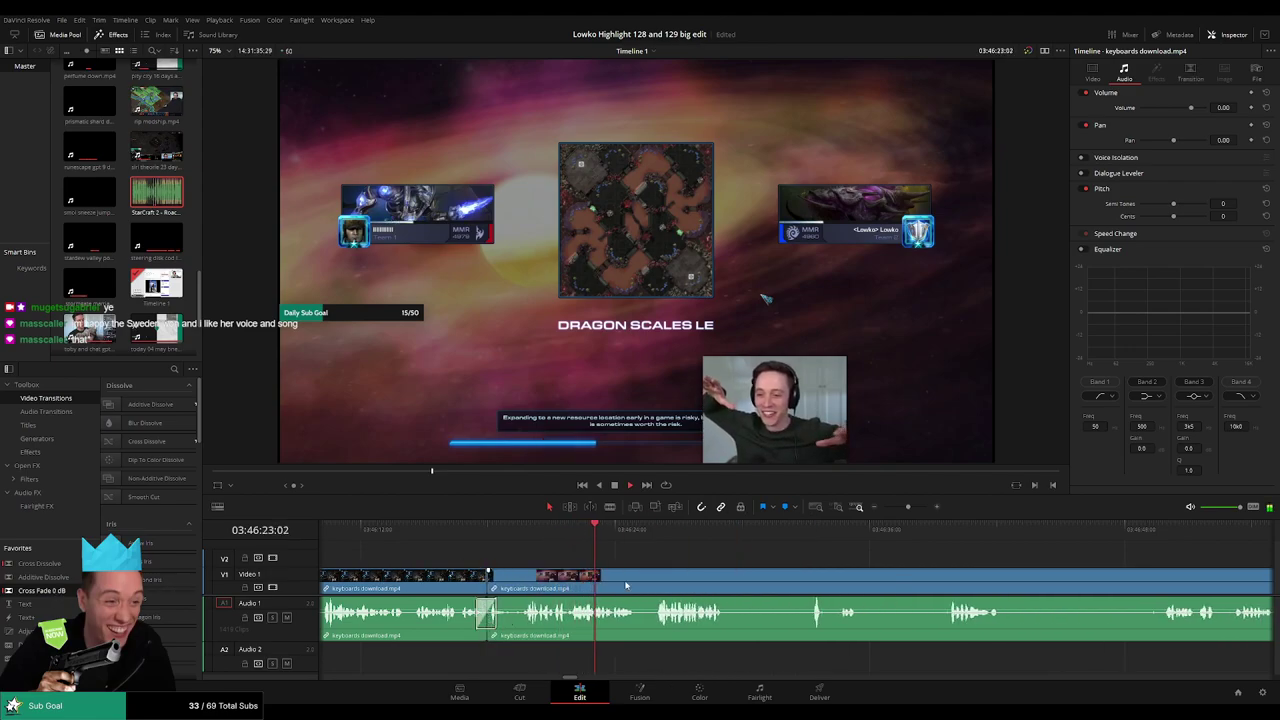
# - Cut out the quiet stretch at the match start from about 03:46:29 to 03:46:33, close the gap and cross-fade the audio there
pyautogui.click(649, 537)
pyautogui.hscroll(1, 657, 566)
pyautogui.moveTo(657, 566); pyautogui.dragTo(575, 566)
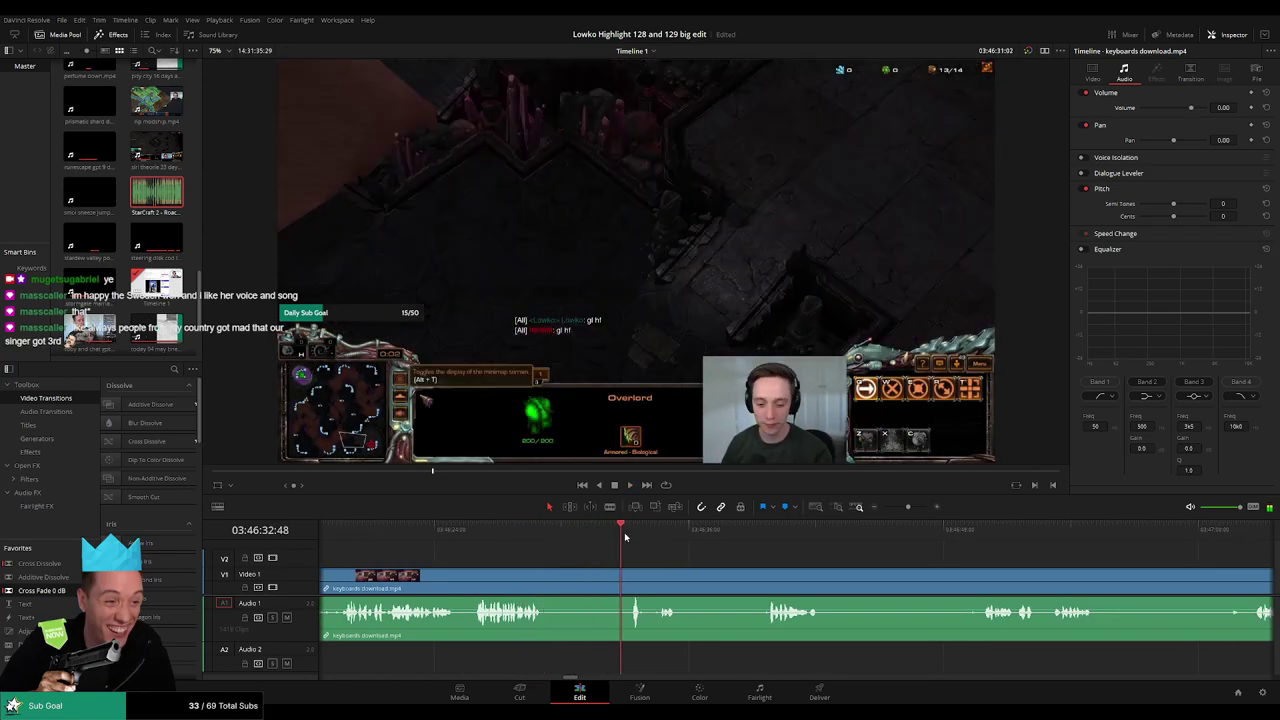
pyautogui.press('b')
pyautogui.click(549, 573)
pyautogui.click(632, 580)
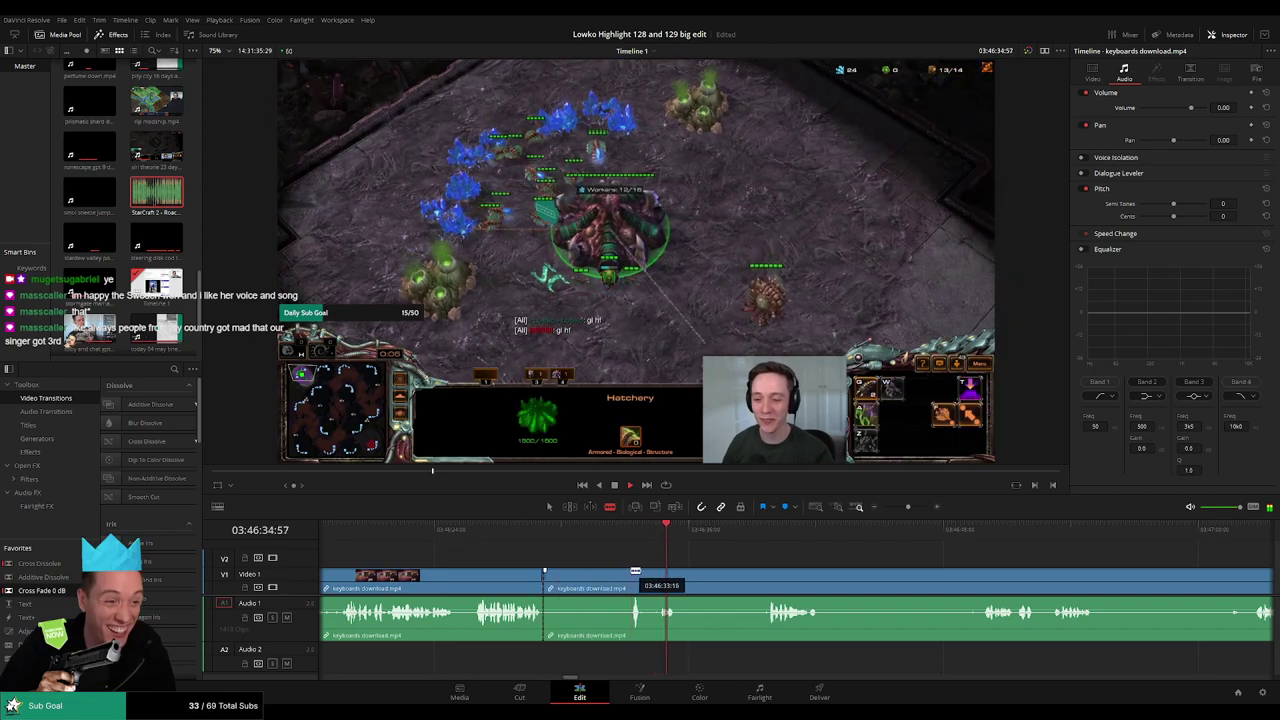
pyautogui.press('a')
pyautogui.click(605, 579)
pyautogui.press('Delete')
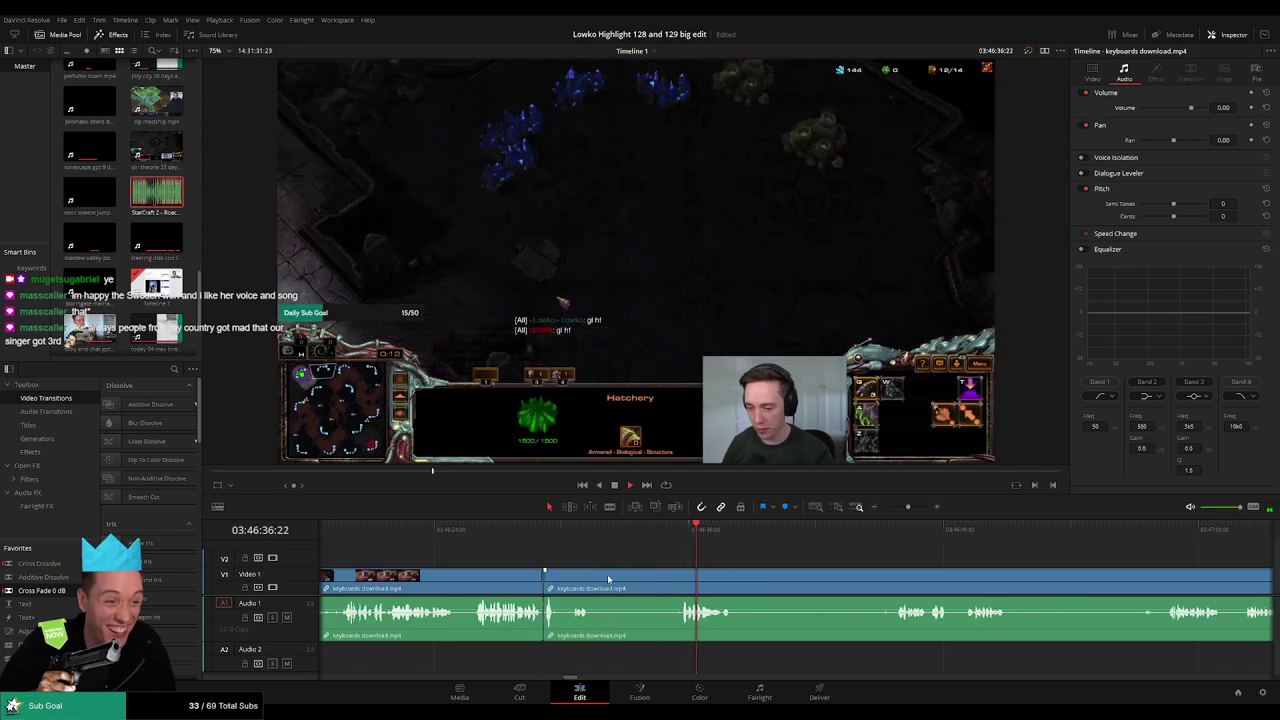
pyautogui.moveTo(541, 620); pyautogui.dragTo(587, 620)
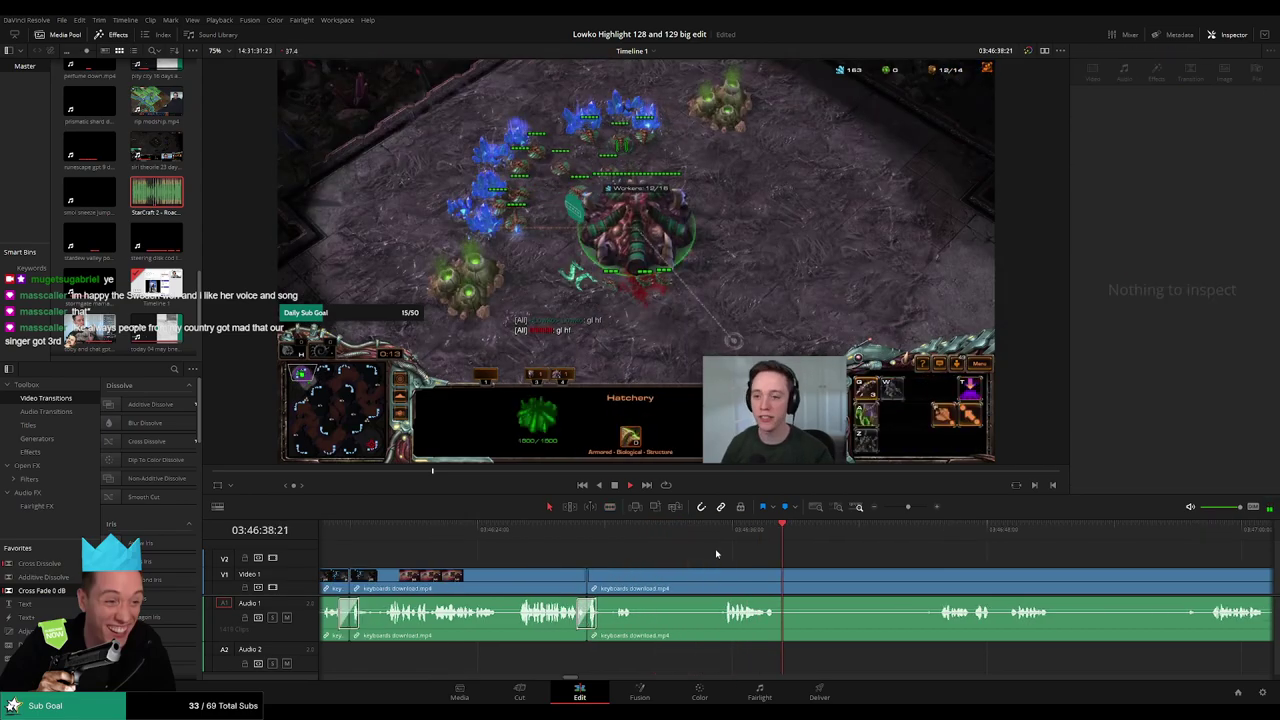
# - Remove the silent early-game pause from about 03:46:31 to 03:46:35, close the gap and cross-fade the audio at the join
pyautogui.click(722, 527)
pyautogui.press('b')
pyautogui.click(636, 578)
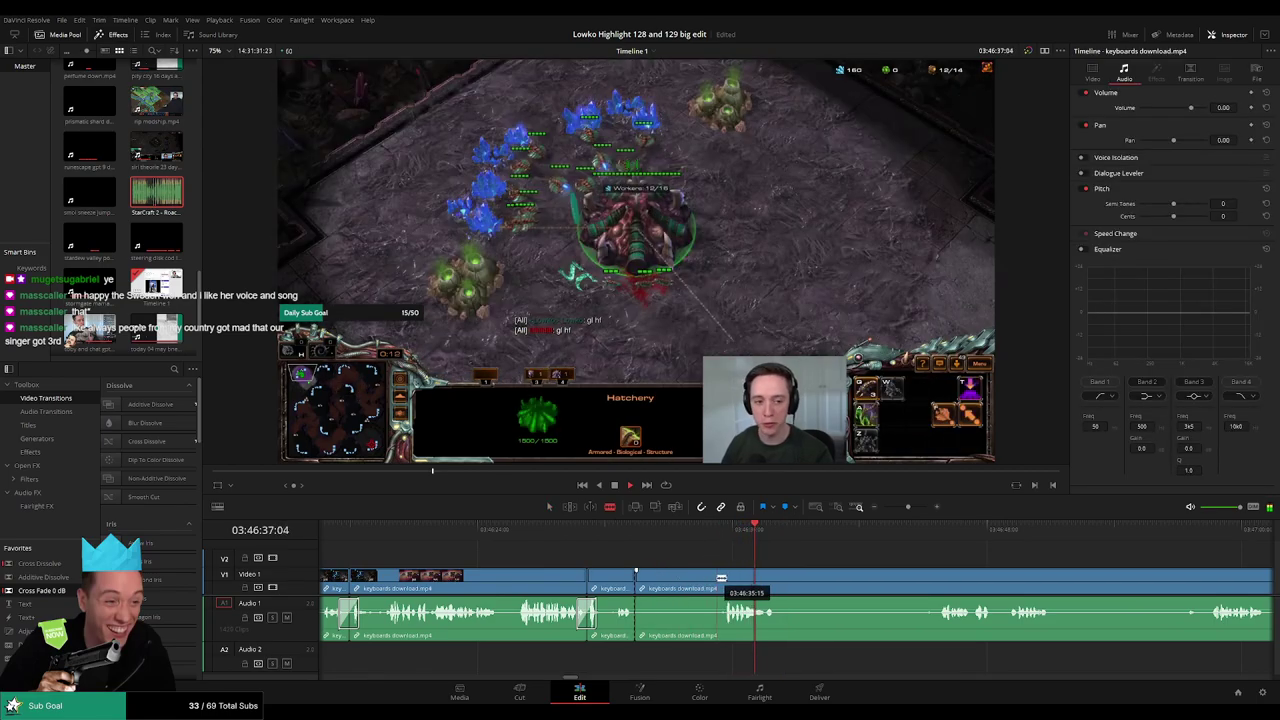
pyautogui.click(720, 578)
pyautogui.press('a')
pyautogui.click(695, 589)
pyautogui.press('BackSpace')
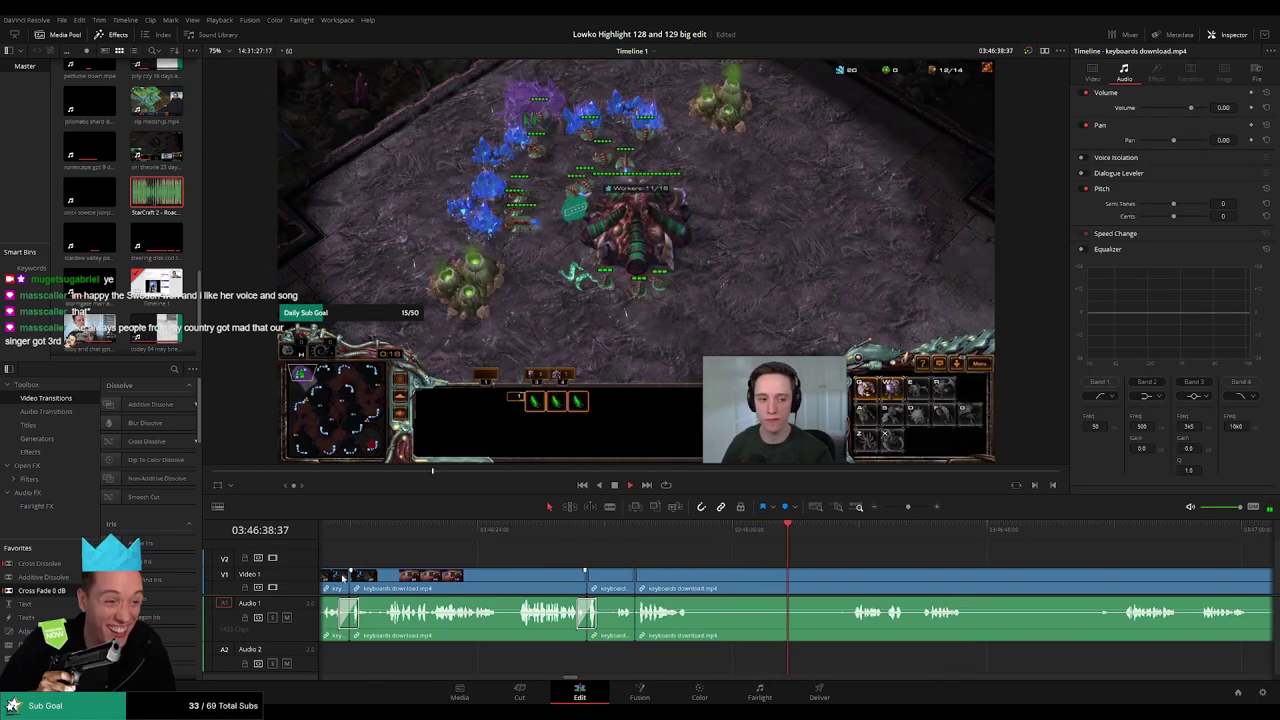
pyautogui.hscroll(6, 575, 572)
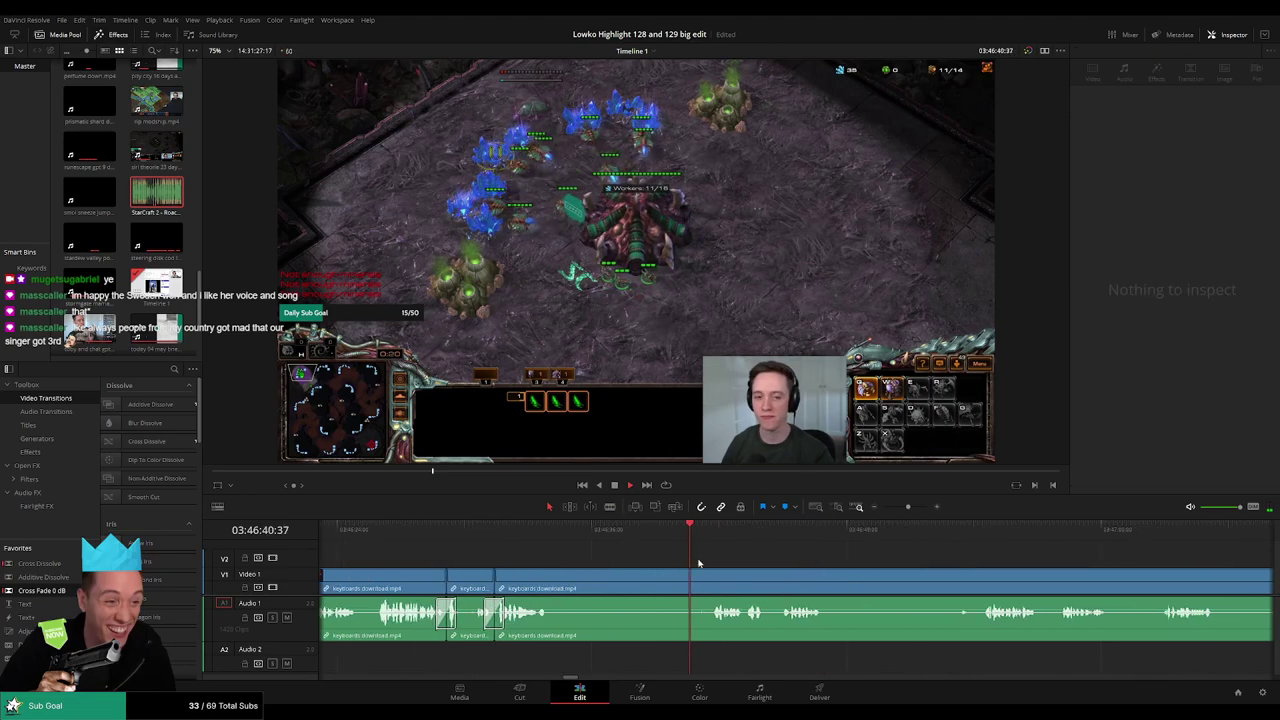
# - Cut out the silence from about 03:46:34 to 03:46:42, close the gap and cross-fade the audio at the join
pyautogui.press('b')
pyautogui.click(553, 586)
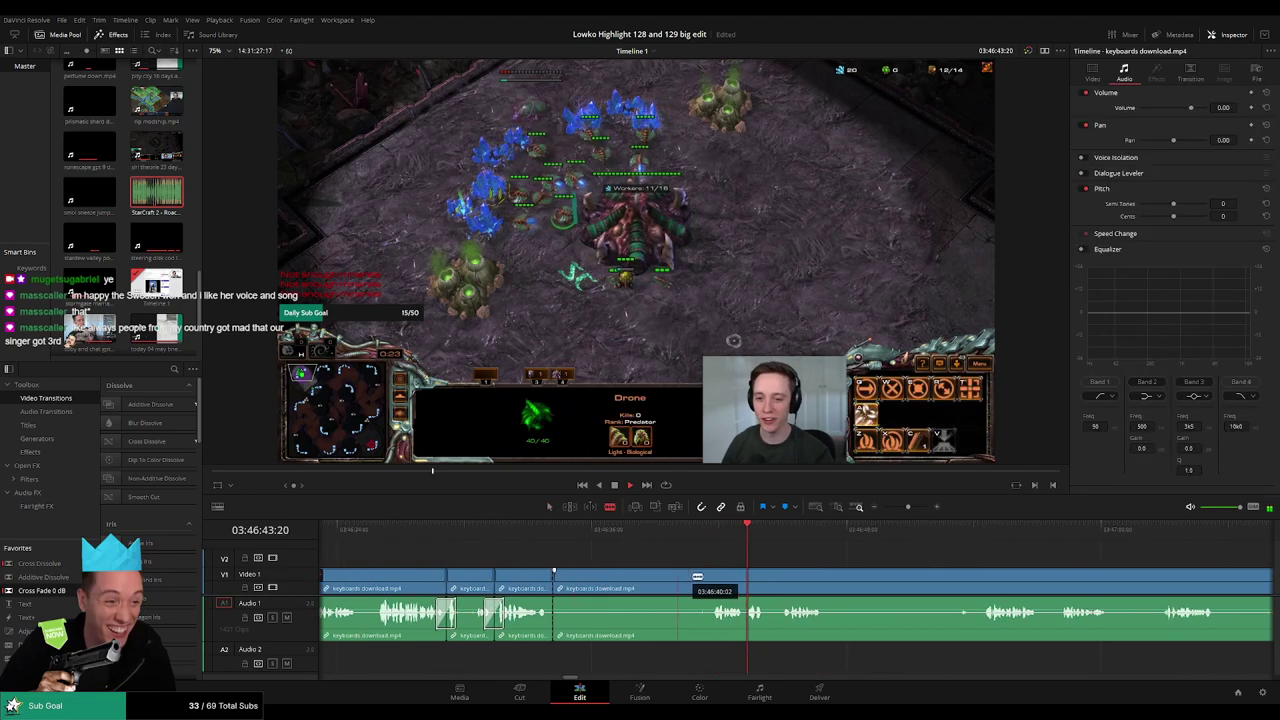
pyautogui.click(711, 580)
pyautogui.press('a')
pyautogui.click(690, 590)
pyautogui.press('BackSpace')
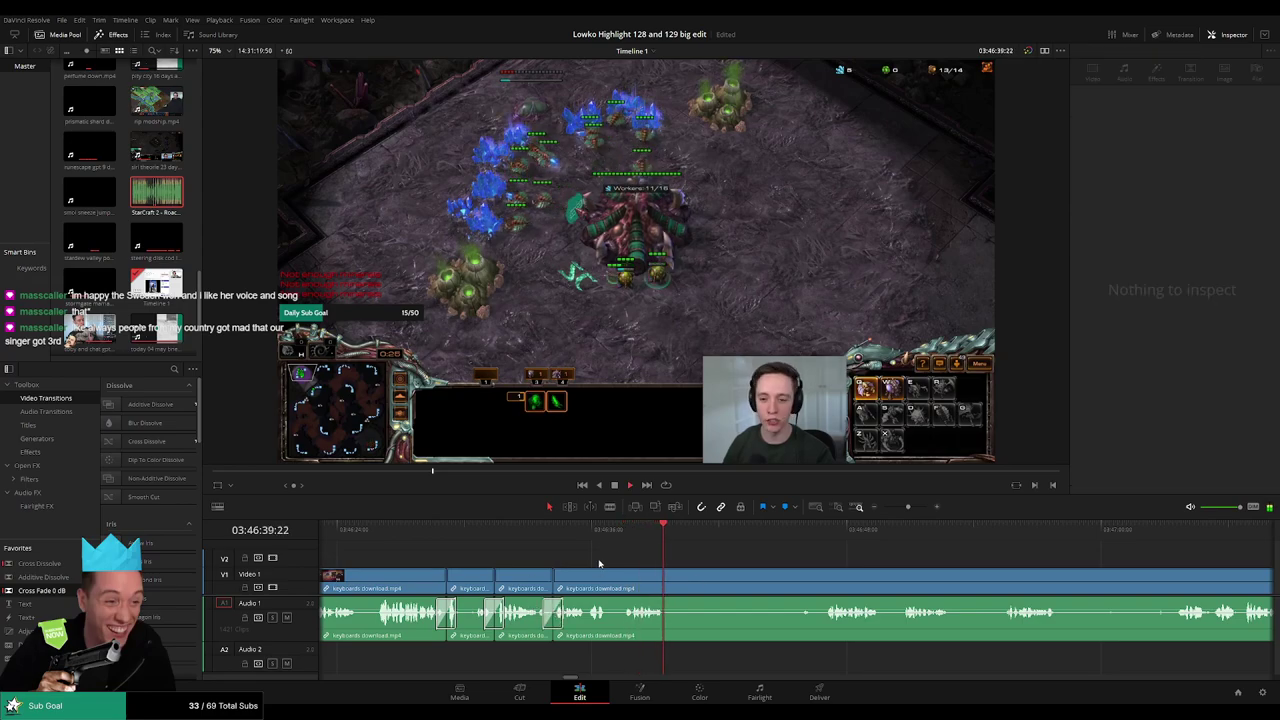
# - Remove the quiet gameplay from about 03:46:39 to 03:46:47, close the gap and cross-fade the audio at the join
pyautogui.click(589, 539)
pyautogui.moveTo(611, 540); pyautogui.dragTo(665, 543)
pyautogui.click(674, 584)
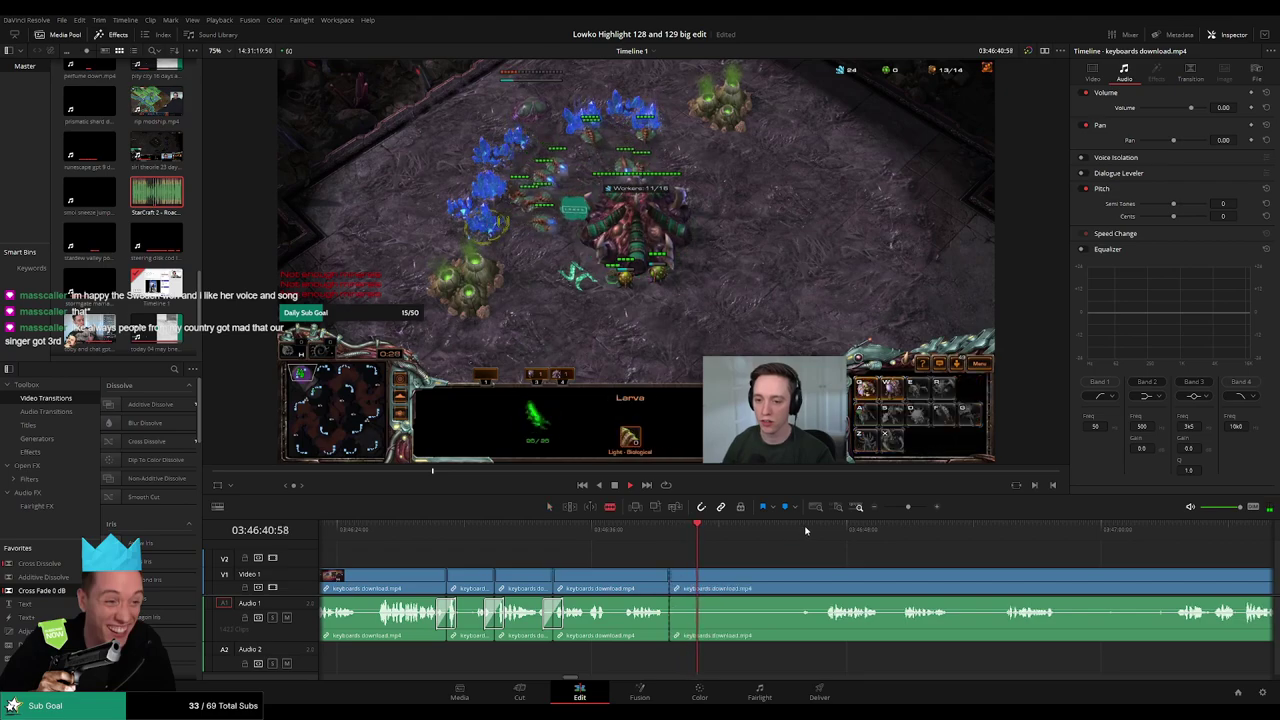
pyautogui.click(823, 535)
pyautogui.hscroll(2, 700, 562)
pyautogui.click(625, 580)
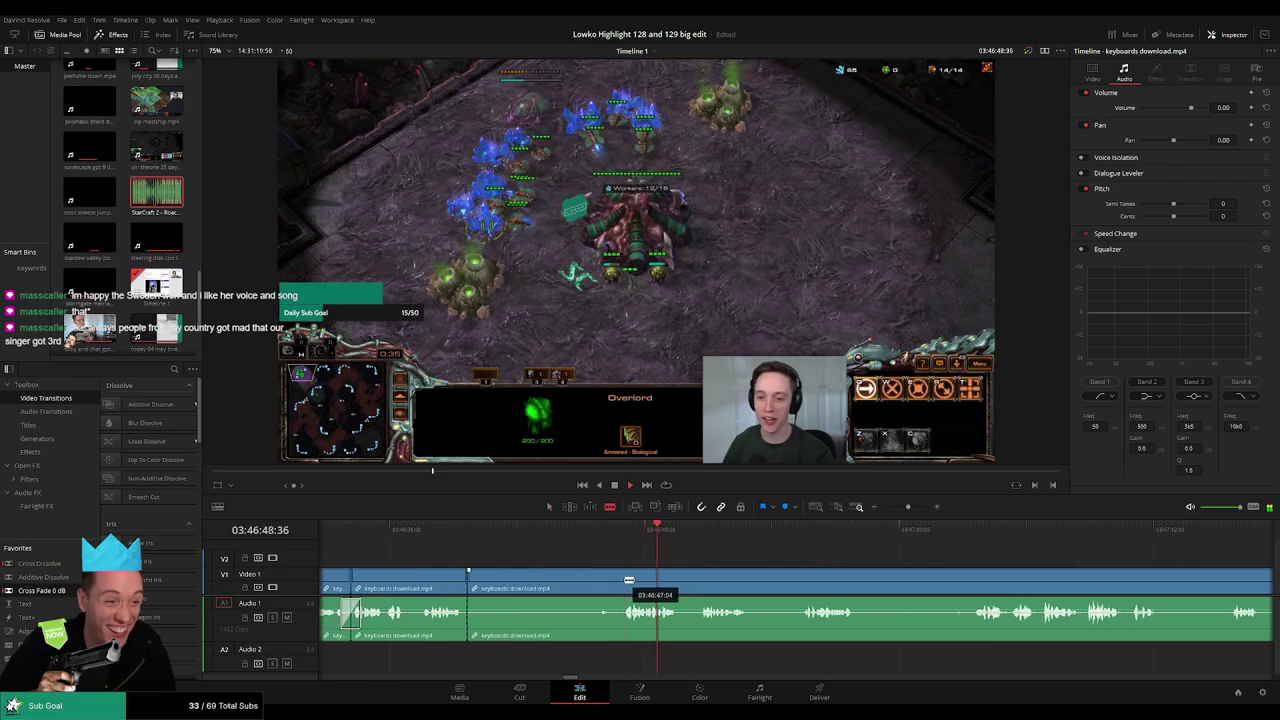
pyautogui.press('a')
pyautogui.click(588, 581)
pyautogui.press('BackSpace')
pyautogui.press('space')
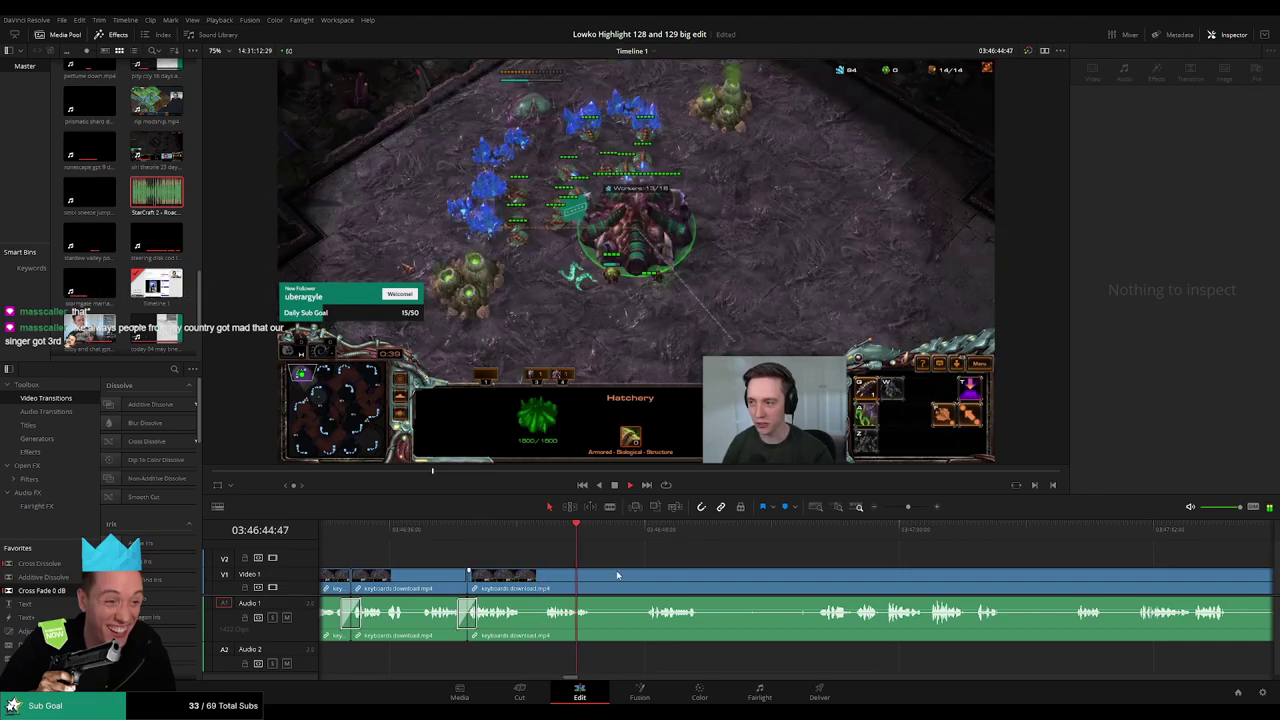
# - Cut out the short silence from about 03:46:45 to 03:46:48 and close the gap
pyautogui.click(646, 531)
pyautogui.press('b')
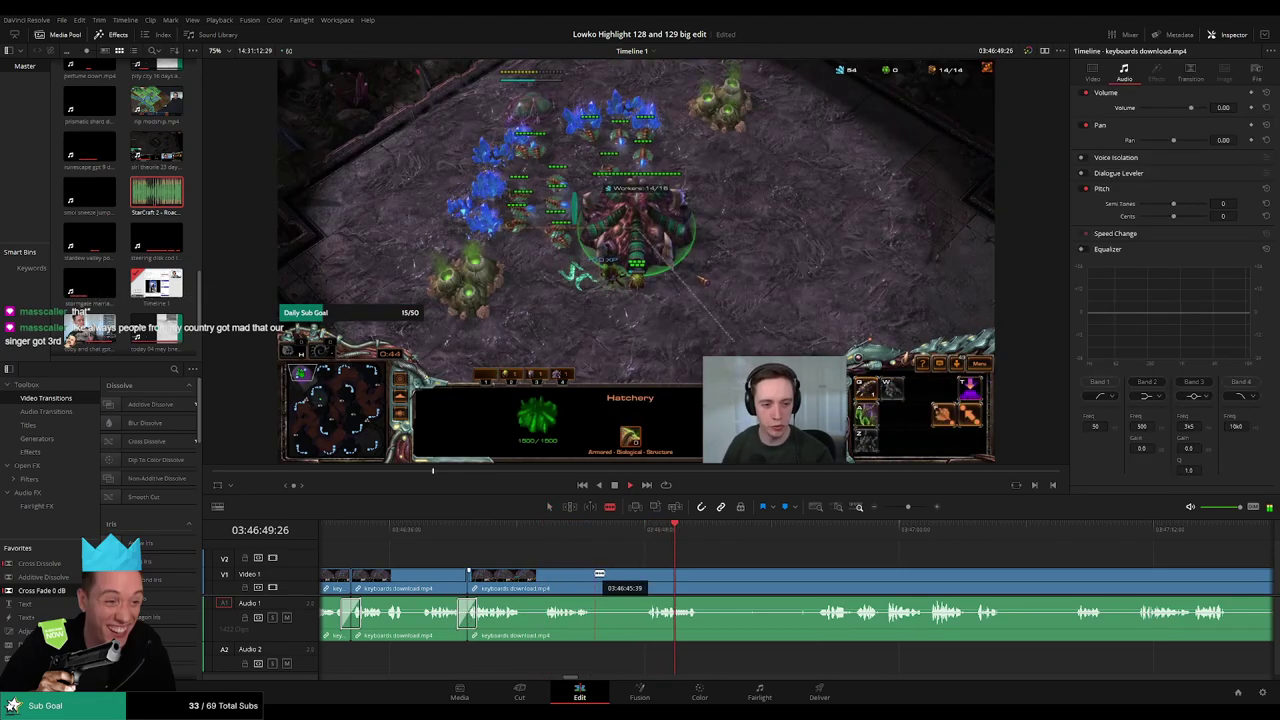
pyautogui.click(596, 575)
pyautogui.click(646, 575)
pyautogui.press('a')
pyautogui.click(629, 581)
pyautogui.press('BackSpace')
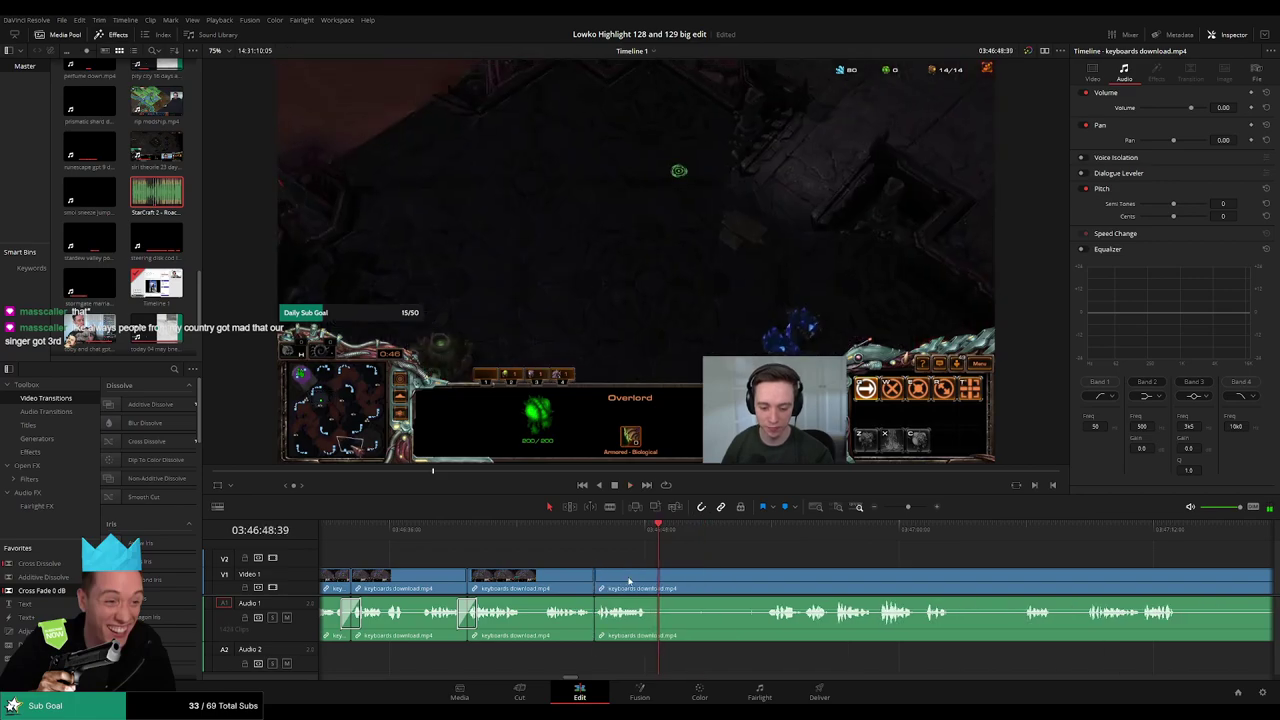
# - Remove the silence from about 03:46:48 to 03:46:54, close the gap and cross-fade the audio at the last two joins
pyautogui.click(649, 580)
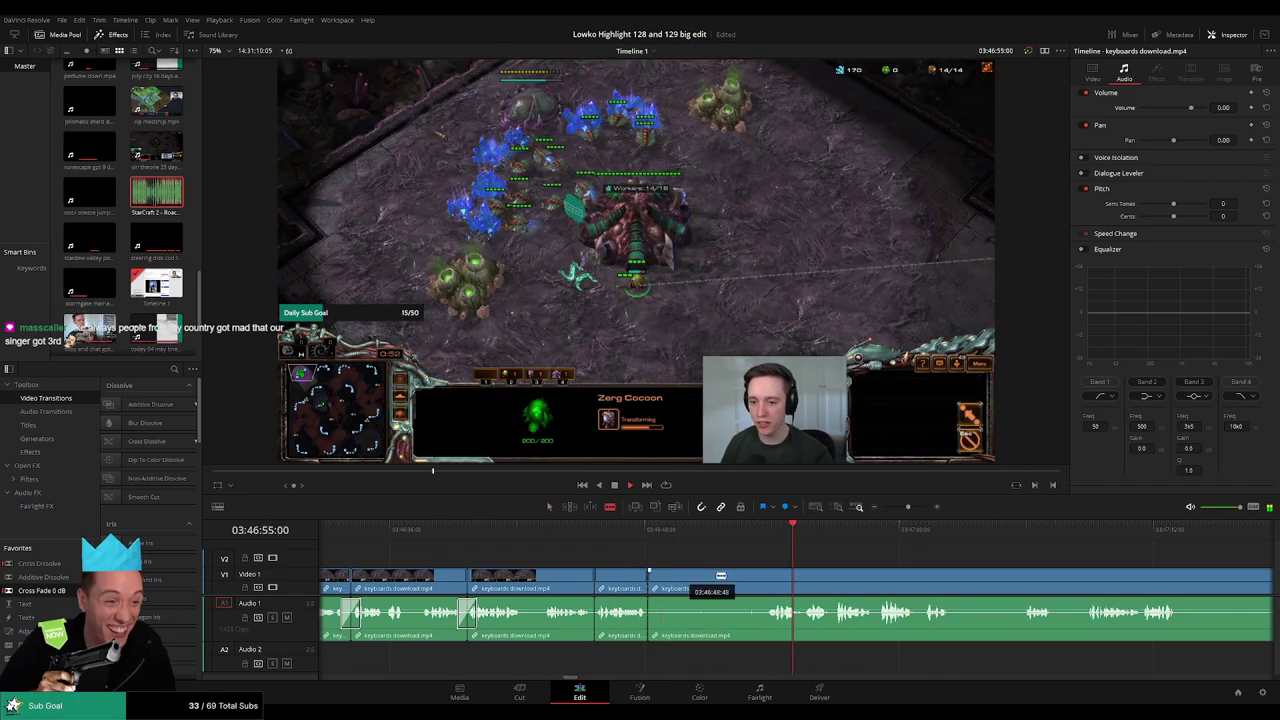
pyautogui.click(768, 580)
pyautogui.press('a')
pyautogui.click(749, 582)
pyautogui.press('BackSpace')
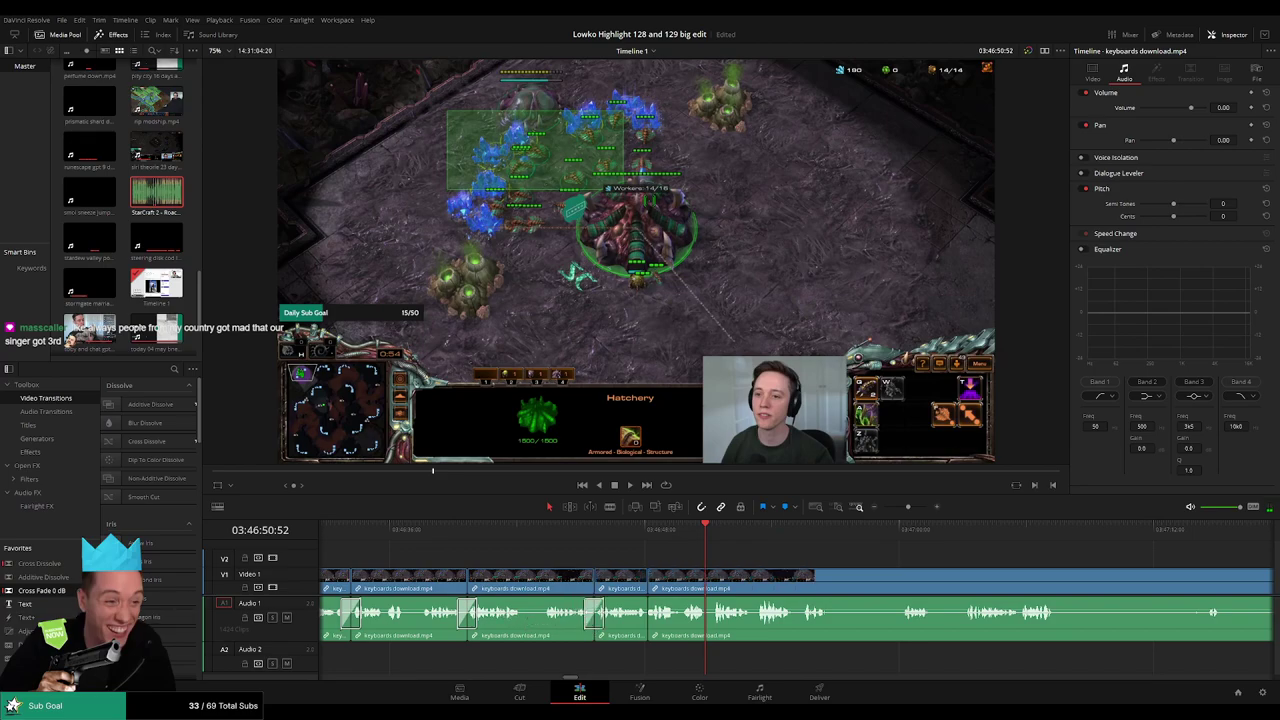
pyautogui.hscroll(-1, 704, 620)
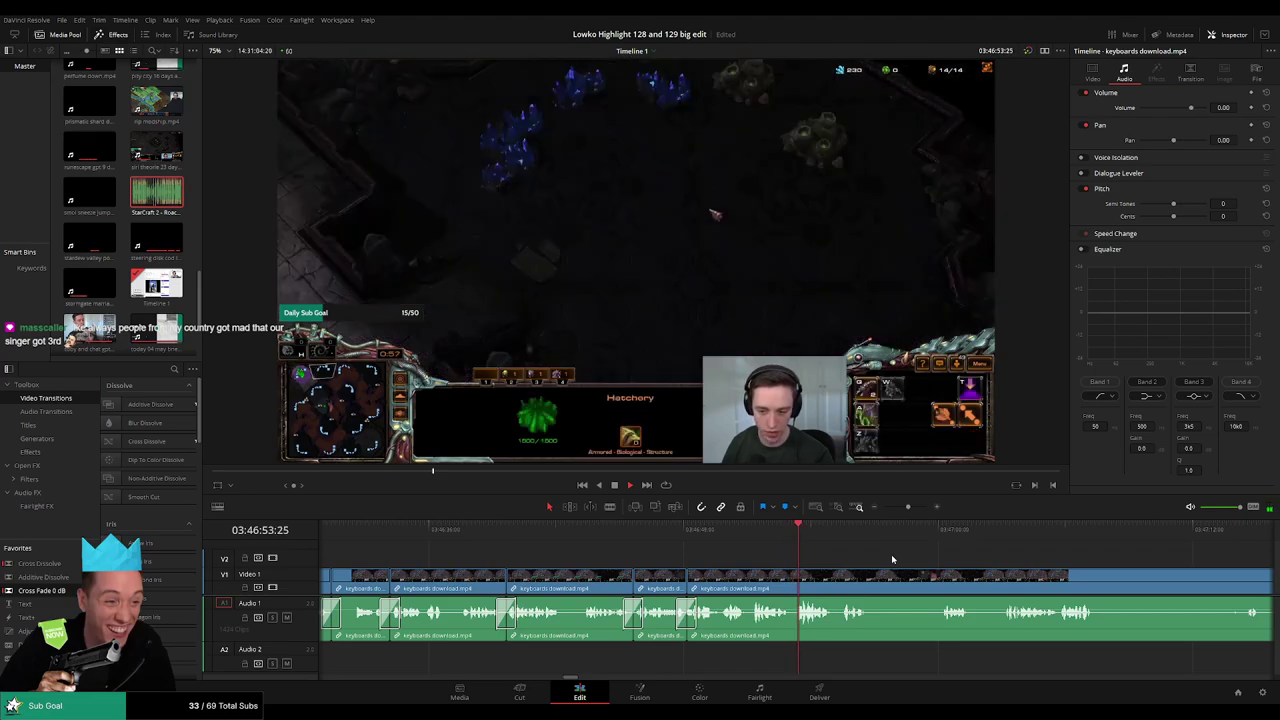
# - Split the keyboards download.mp4 clip at about 03:46:56 and remove the rest of it, closing the gap
pyautogui.moveTo(892, 559); pyautogui.dragTo(557, 542)
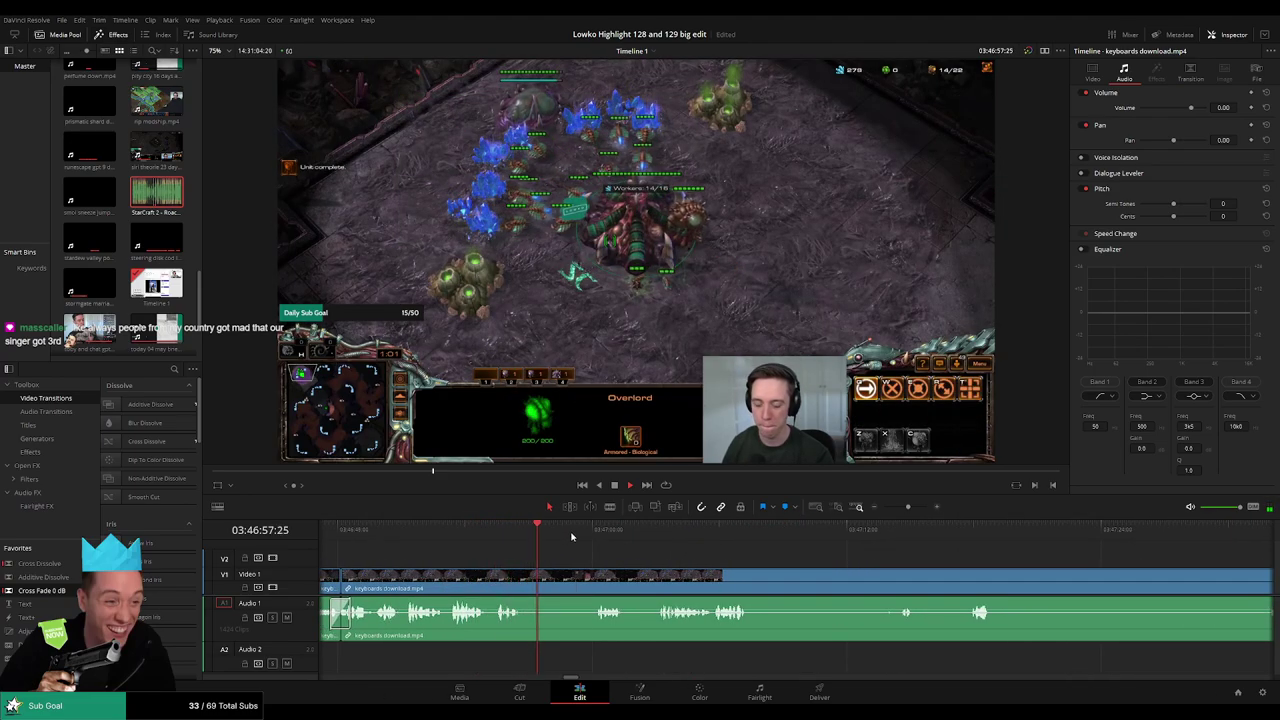
pyautogui.press('b')
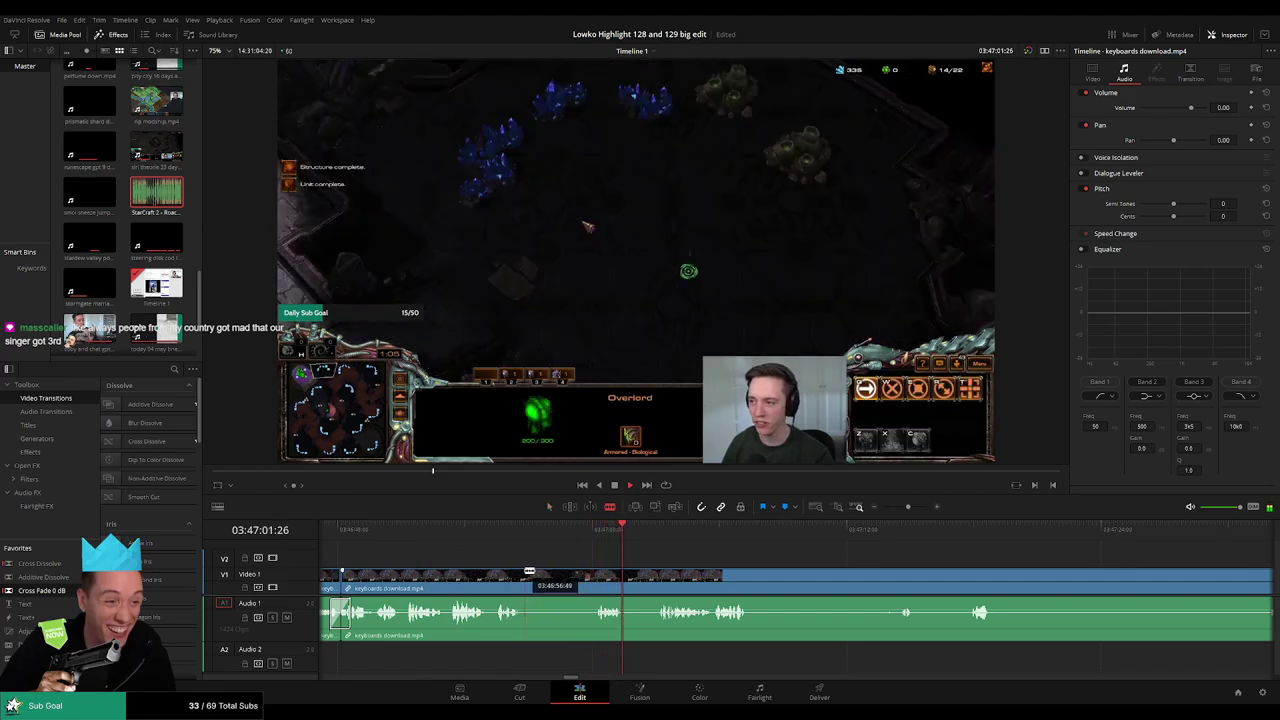
pyautogui.click(524, 578)
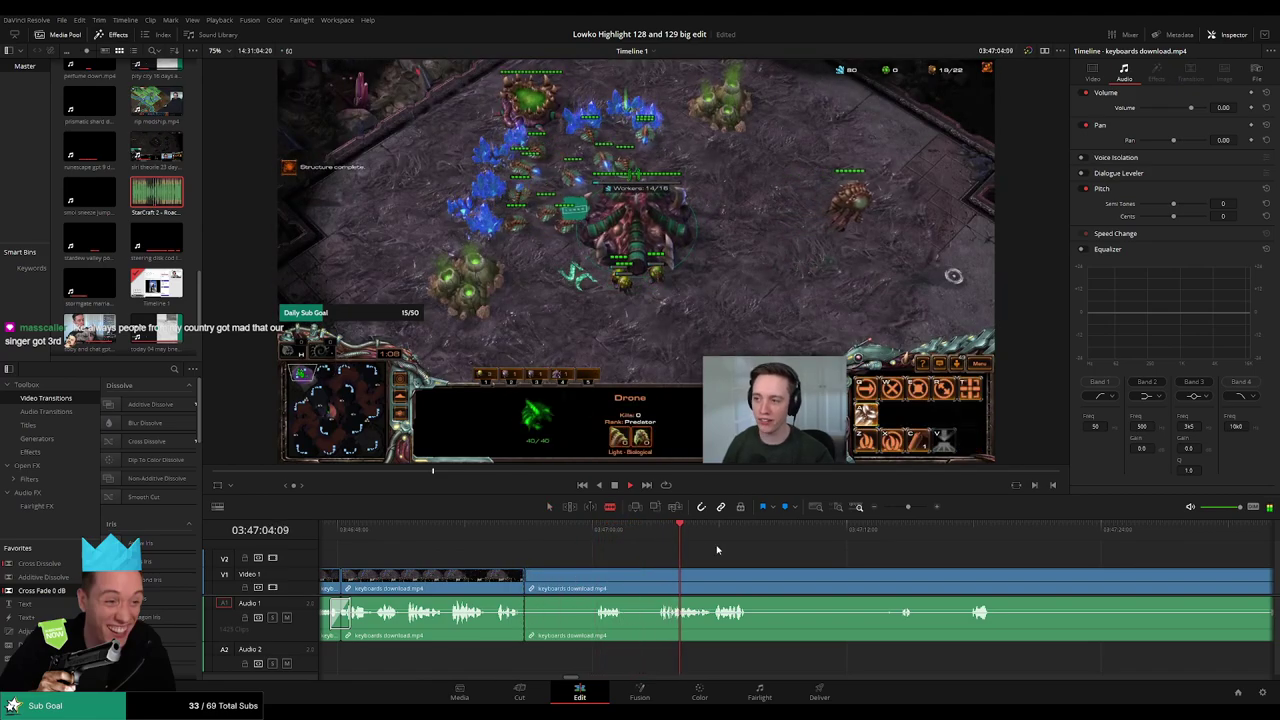
pyautogui.click(903, 508)
pyautogui.moveTo(903, 510); pyautogui.dragTo(893, 508)
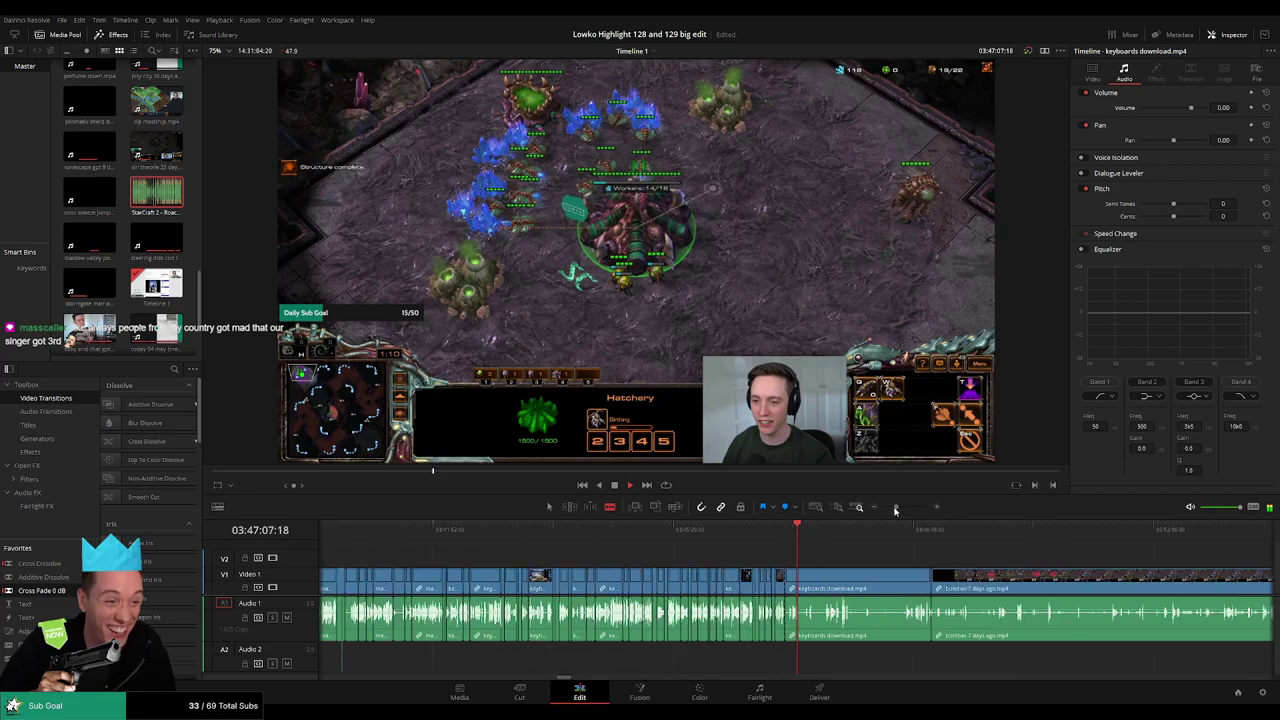
pyautogui.click(840, 580)
pyautogui.press('Delete')
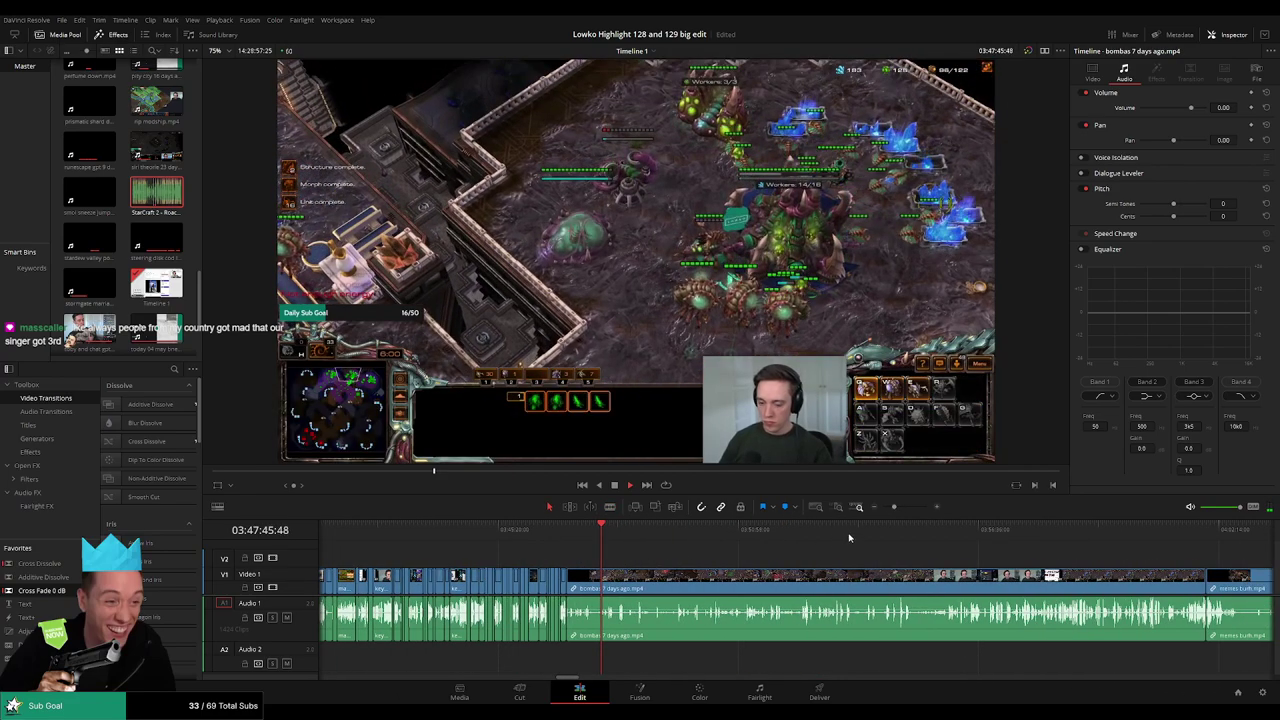
# - Look over the untrimmed clips that follow bombas 7 days ago.mp4 on the timeline
pyautogui.moveTo(894, 508); pyautogui.dragTo(883, 509)
pyautogui.press('space')
pyautogui.hscroll(15, 1101, 578)
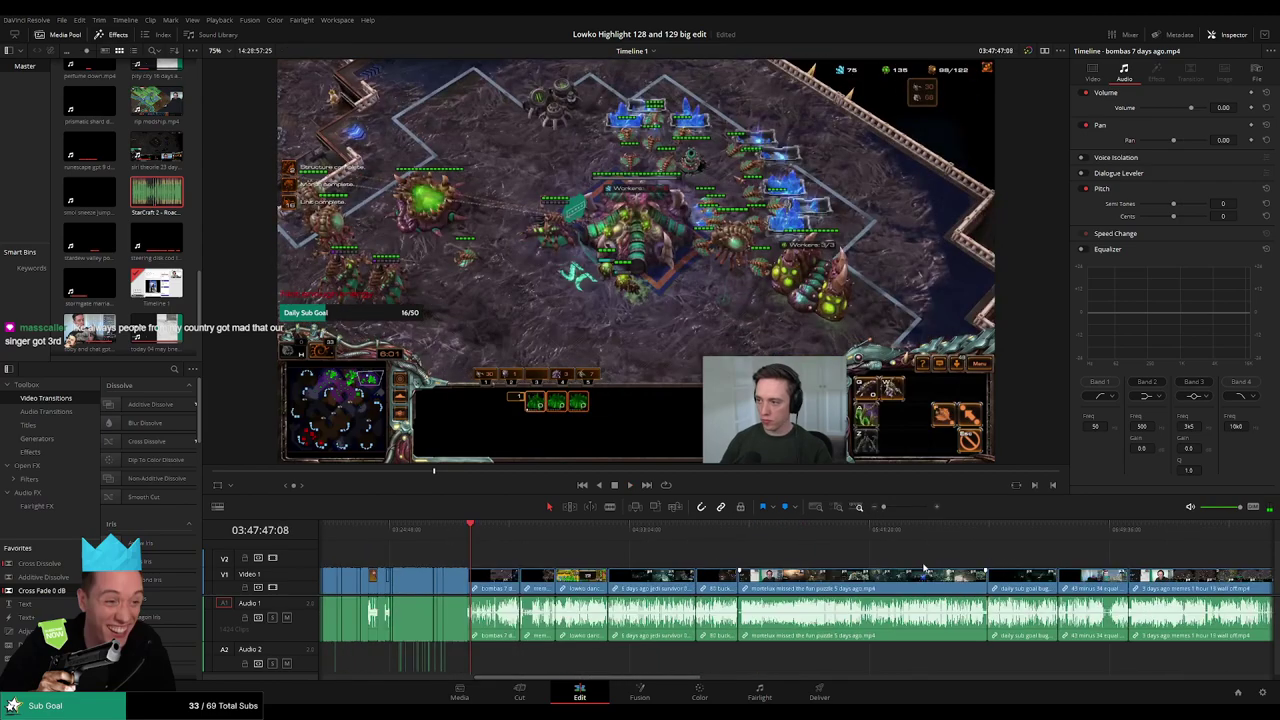
pyautogui.hscroll(-10, 796, 605)
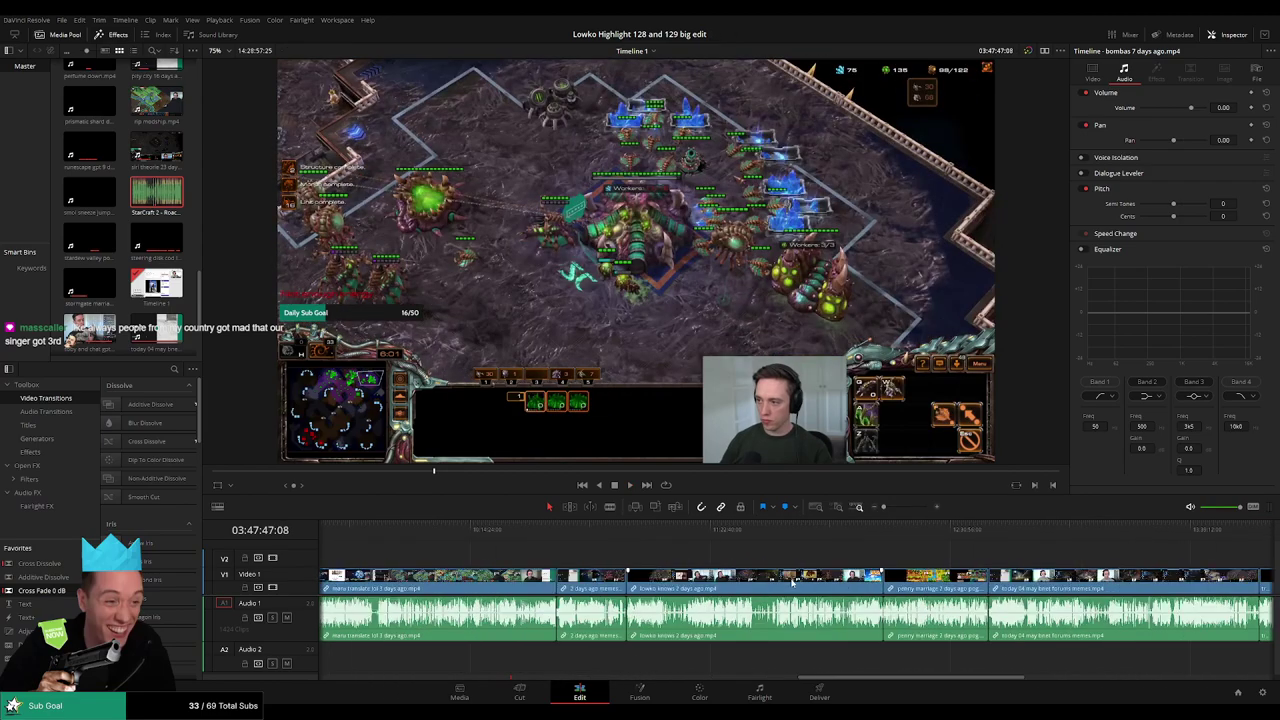
pyautogui.hscroll(-10, 566, 580)
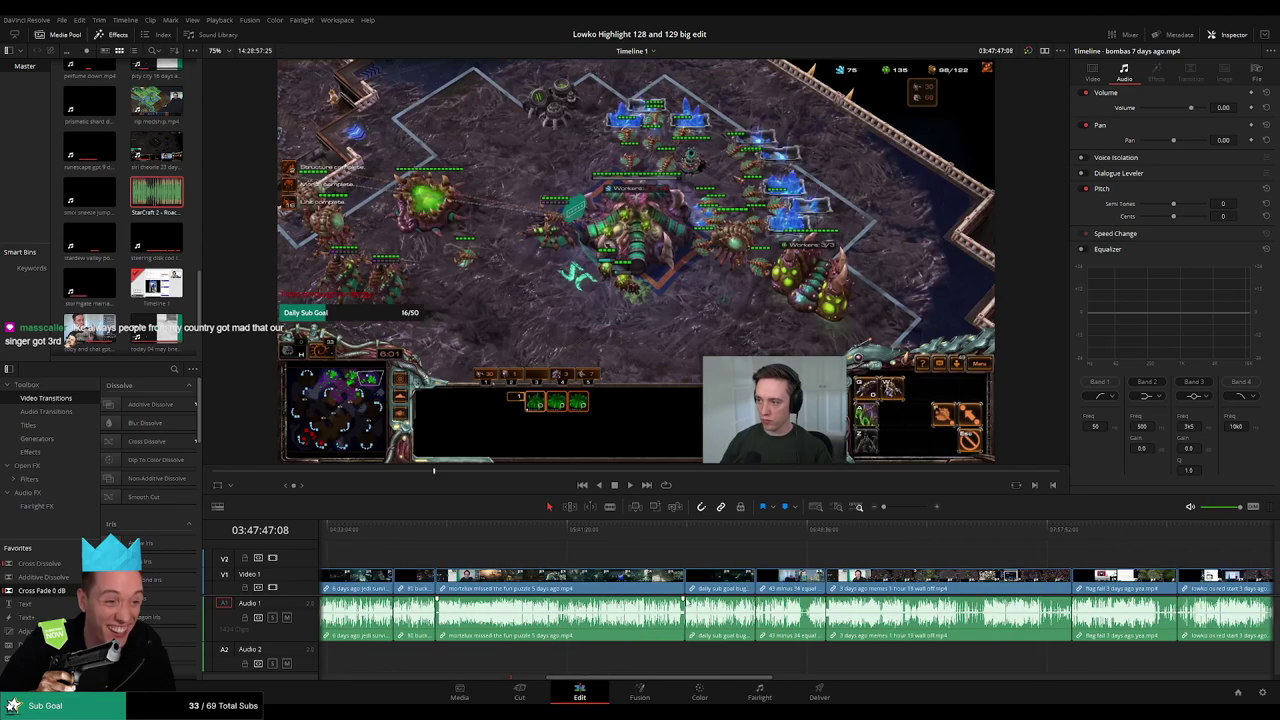
pyautogui.hscroll(5, 566, 580)
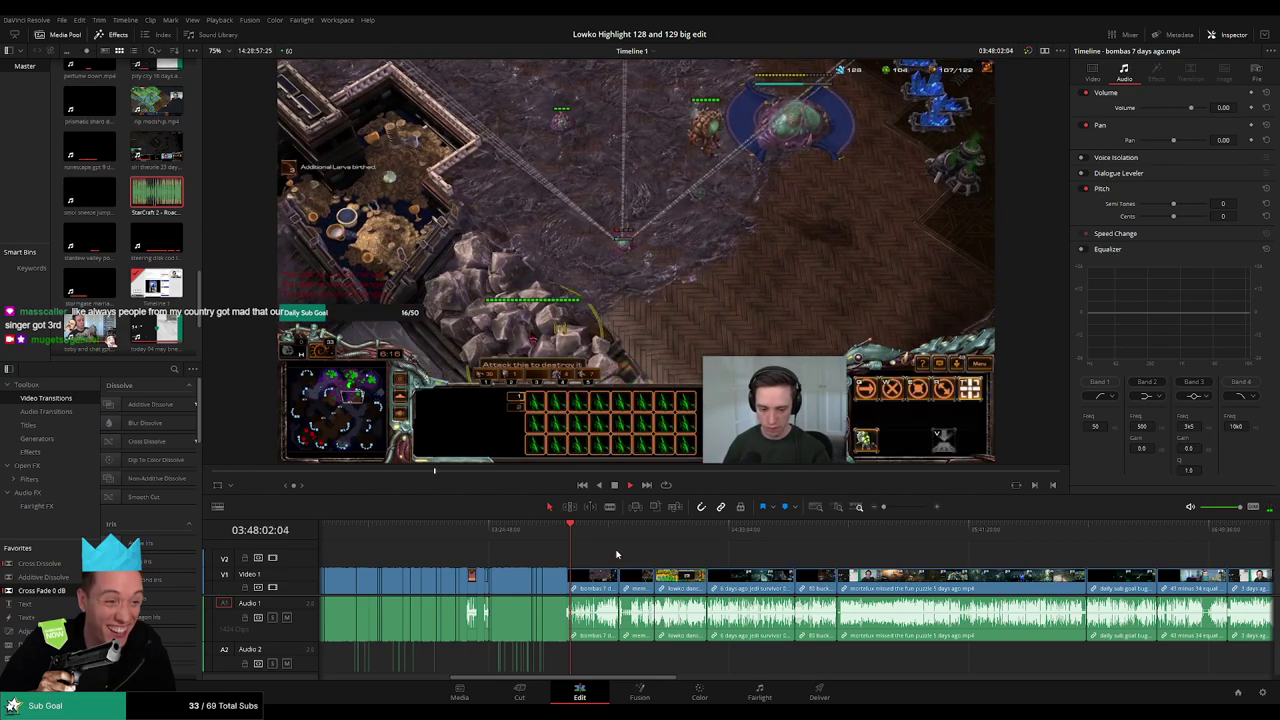
# - Scrub through the gameplay in bombas 7 days ago.mp4 from about 03:48 to 03:55 to find where the needed part begins
pyautogui.scroll(5, 635, 559)
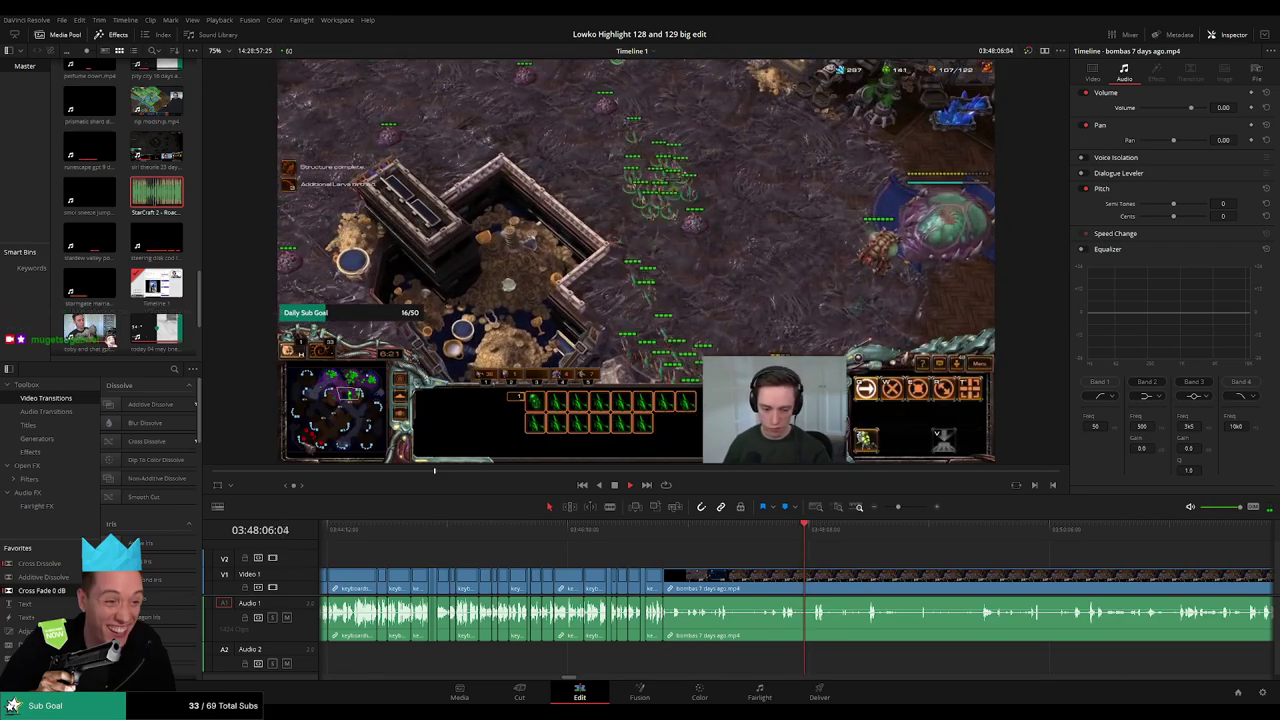
pyautogui.hscroll(3, 604, 567)
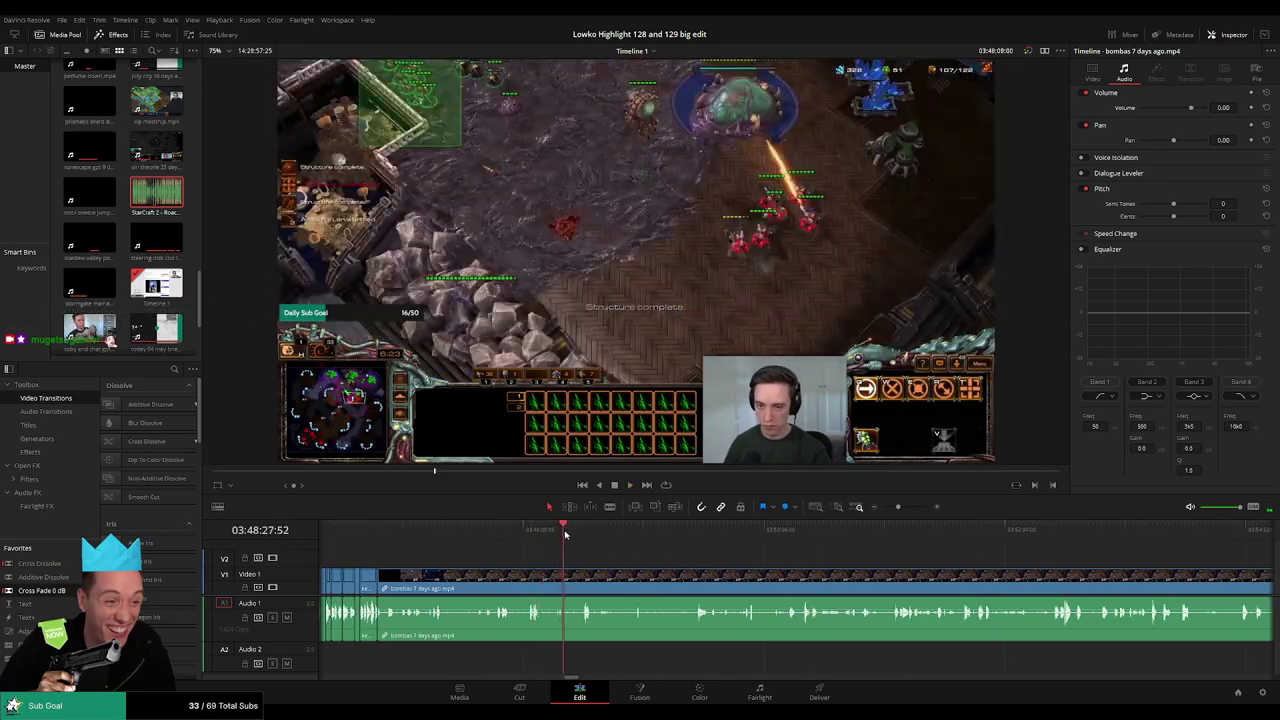
pyautogui.moveTo(565, 535); pyautogui.dragTo(824, 537)
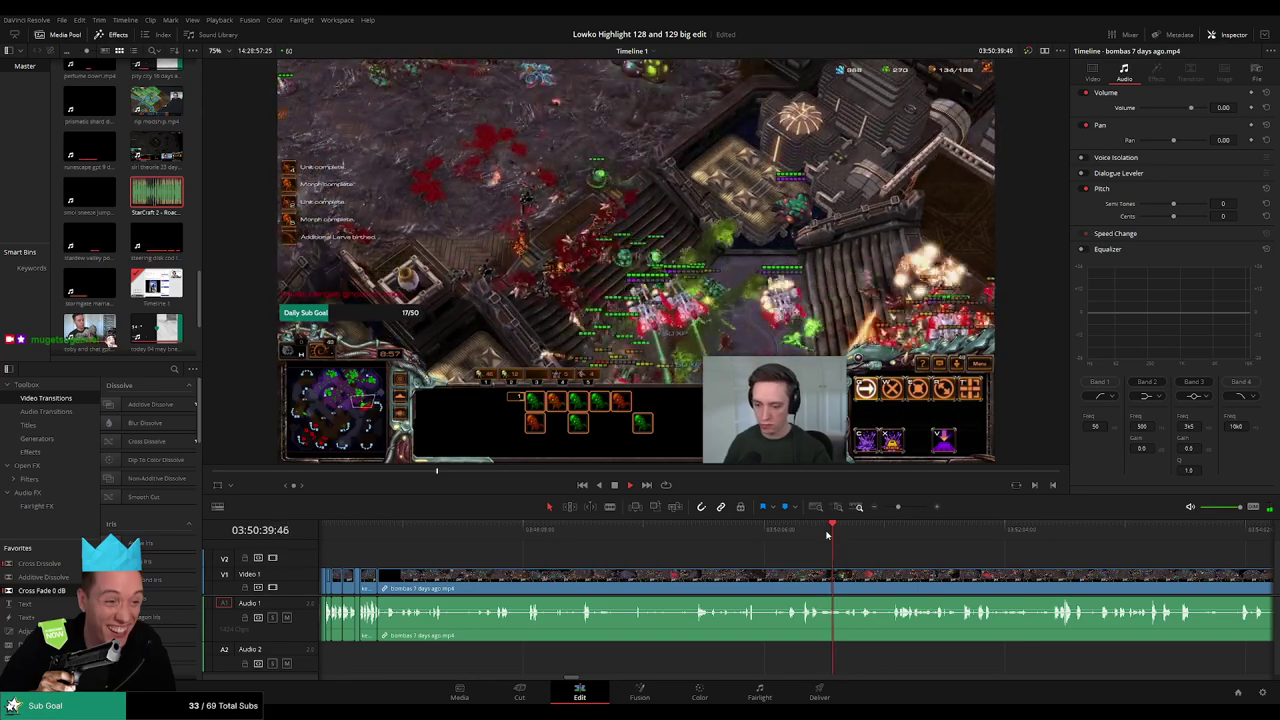
pyautogui.moveTo(880, 545); pyautogui.dragTo(718, 545)
pyautogui.click(712, 537)
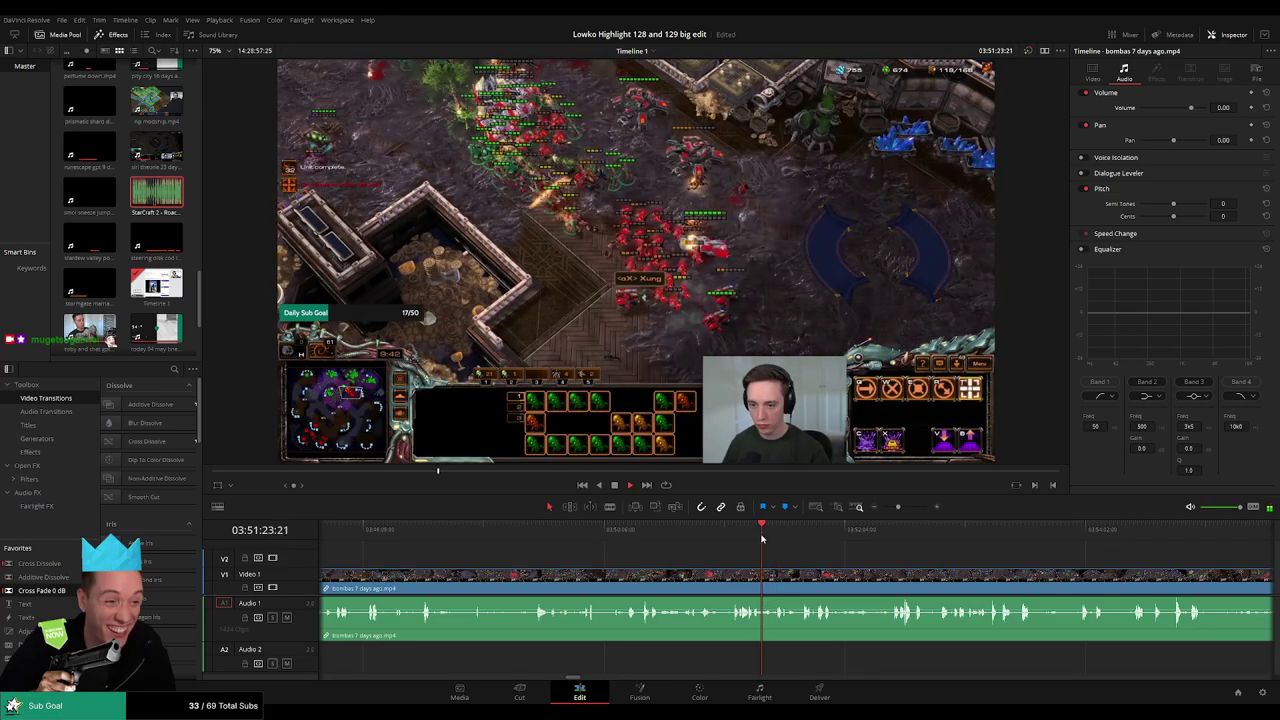
pyautogui.moveTo(762, 539); pyautogui.dragTo(808, 540)
pyautogui.moveTo(887, 543); pyautogui.dragTo(673, 553)
pyautogui.press('space')
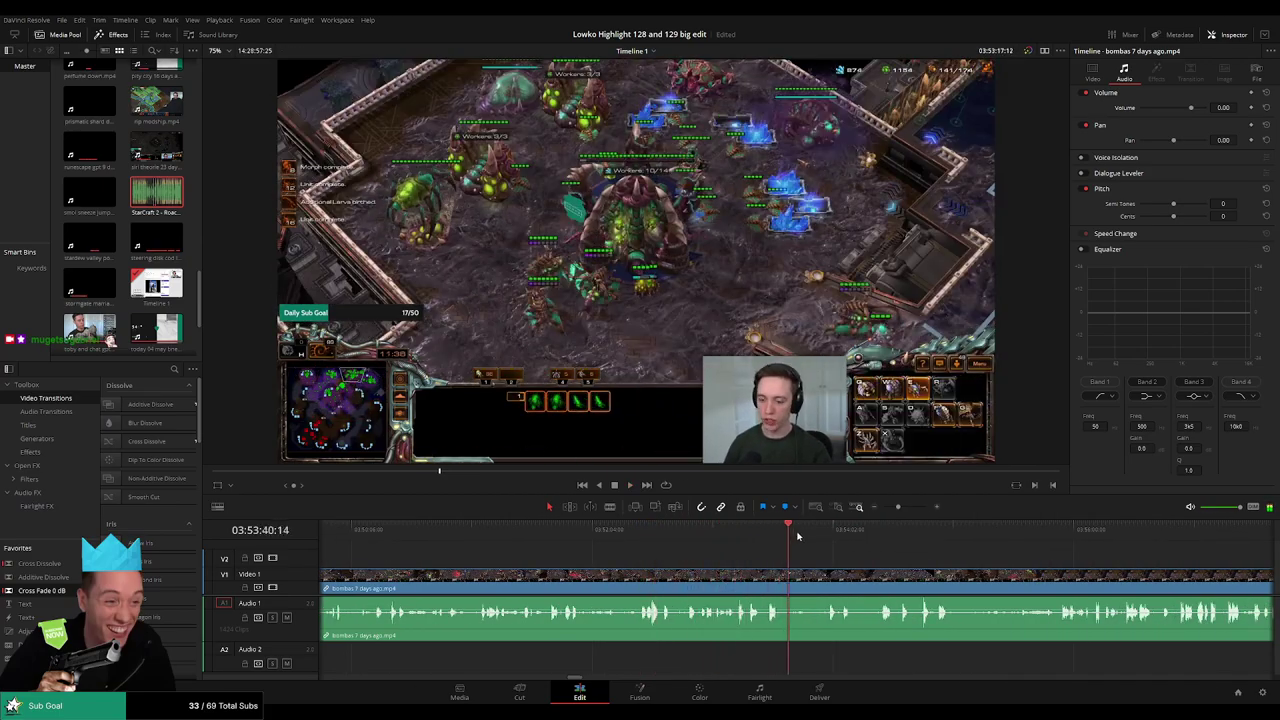
pyautogui.moveTo(797, 537); pyautogui.dragTo(921, 548)
pyautogui.moveTo(991, 575); pyautogui.dragTo(749, 535)
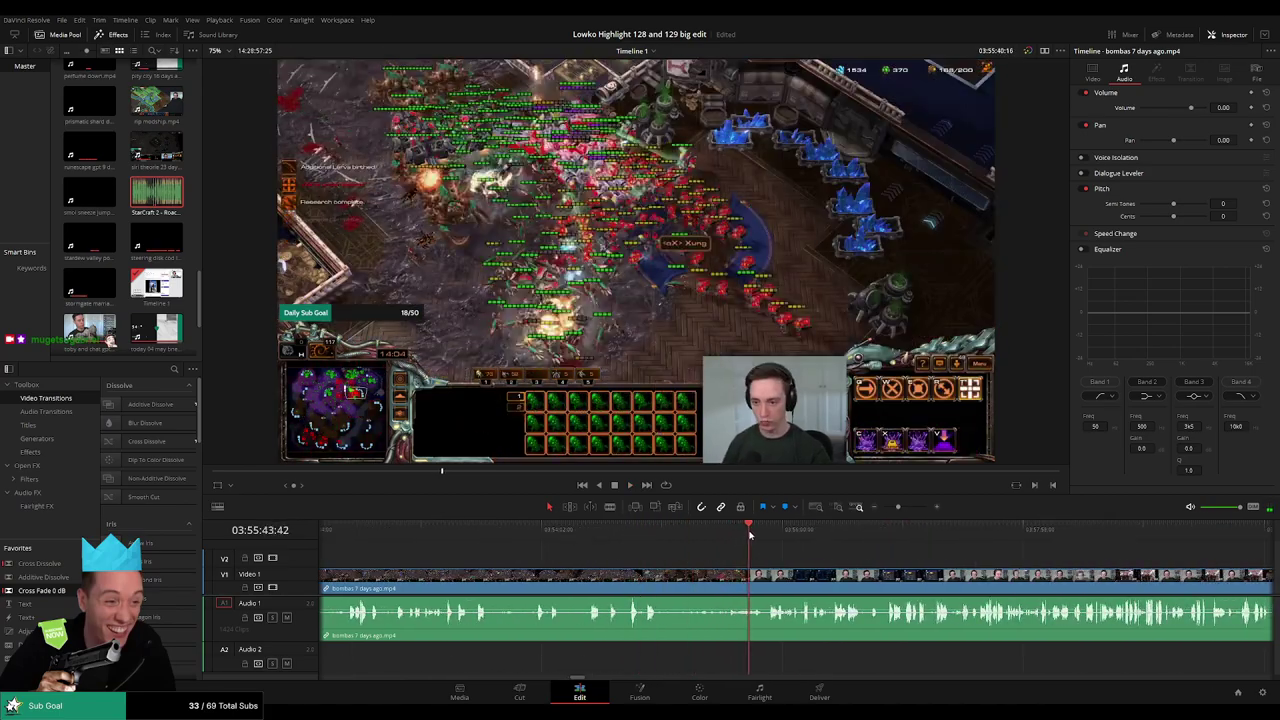
pyautogui.scroll(3, 738, 555)
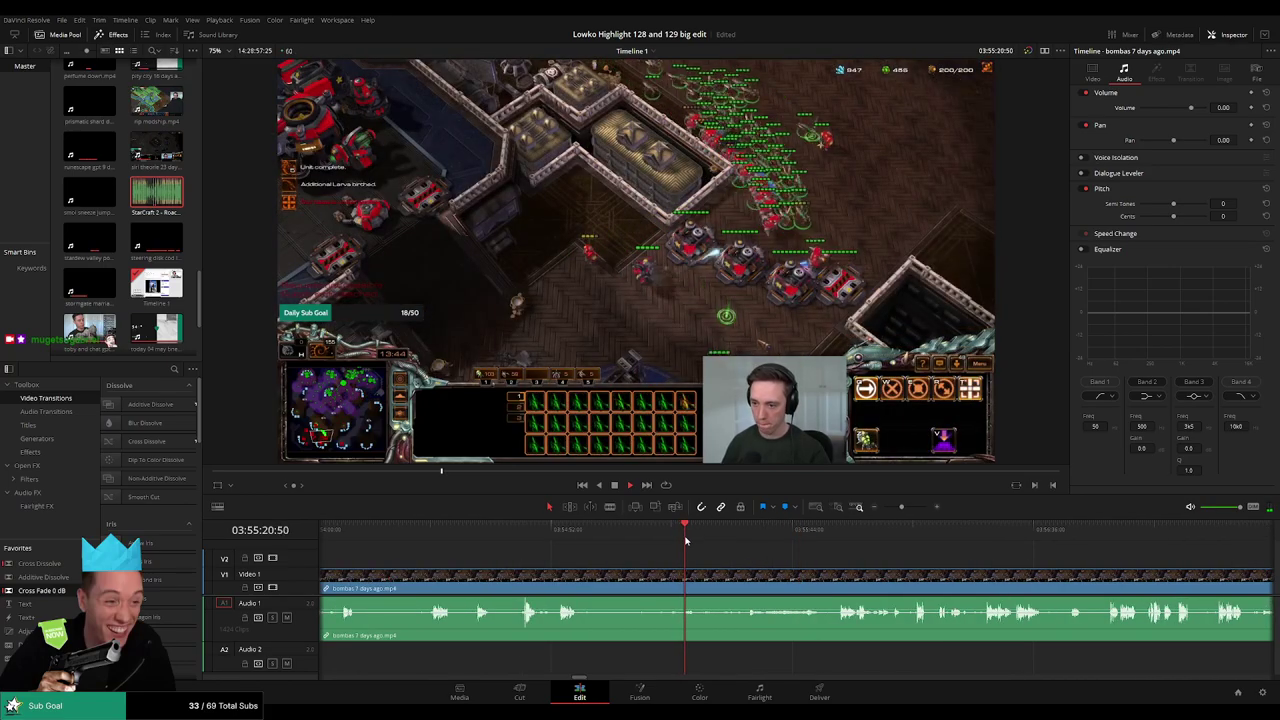
pyautogui.click(566, 544)
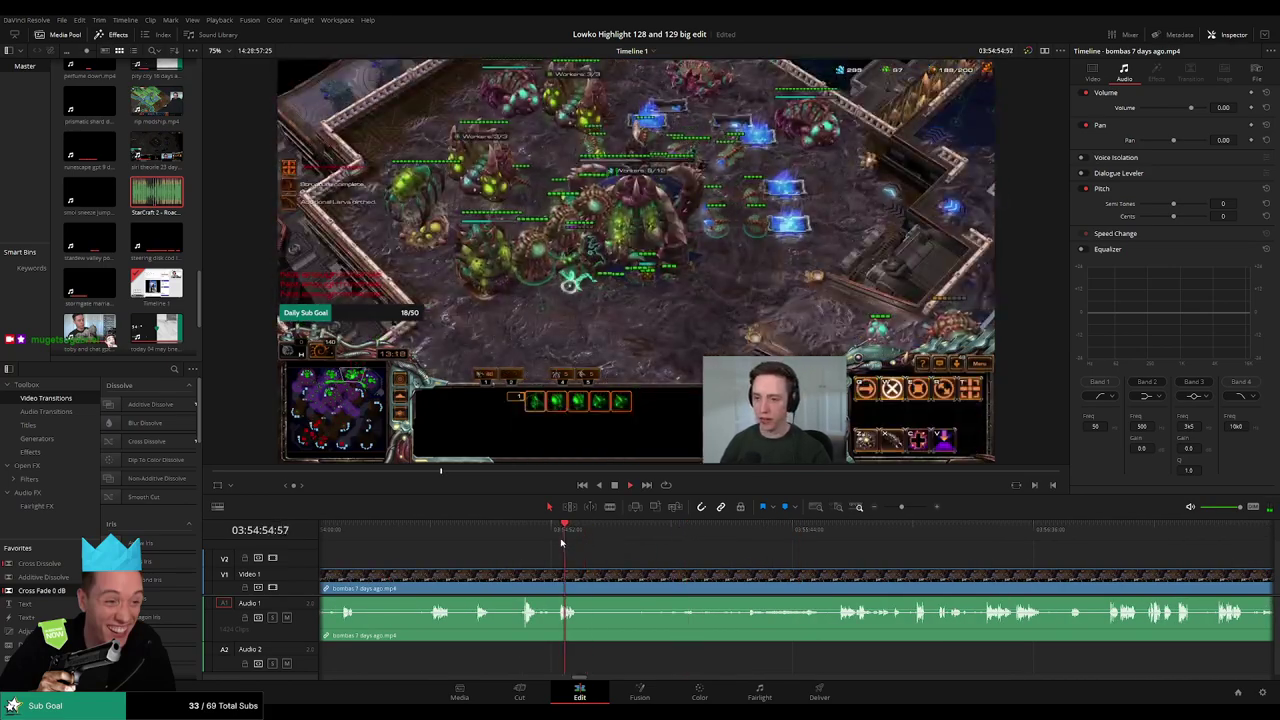
pyautogui.click(660, 544)
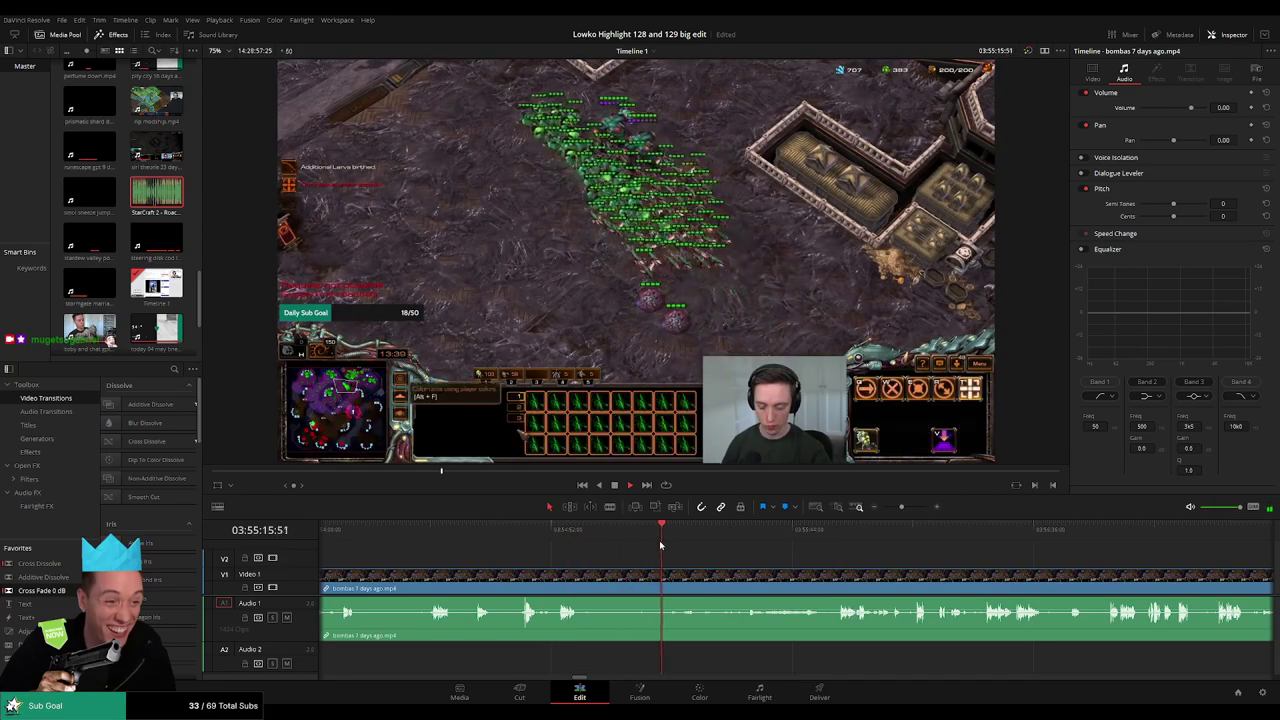
pyautogui.press('space')
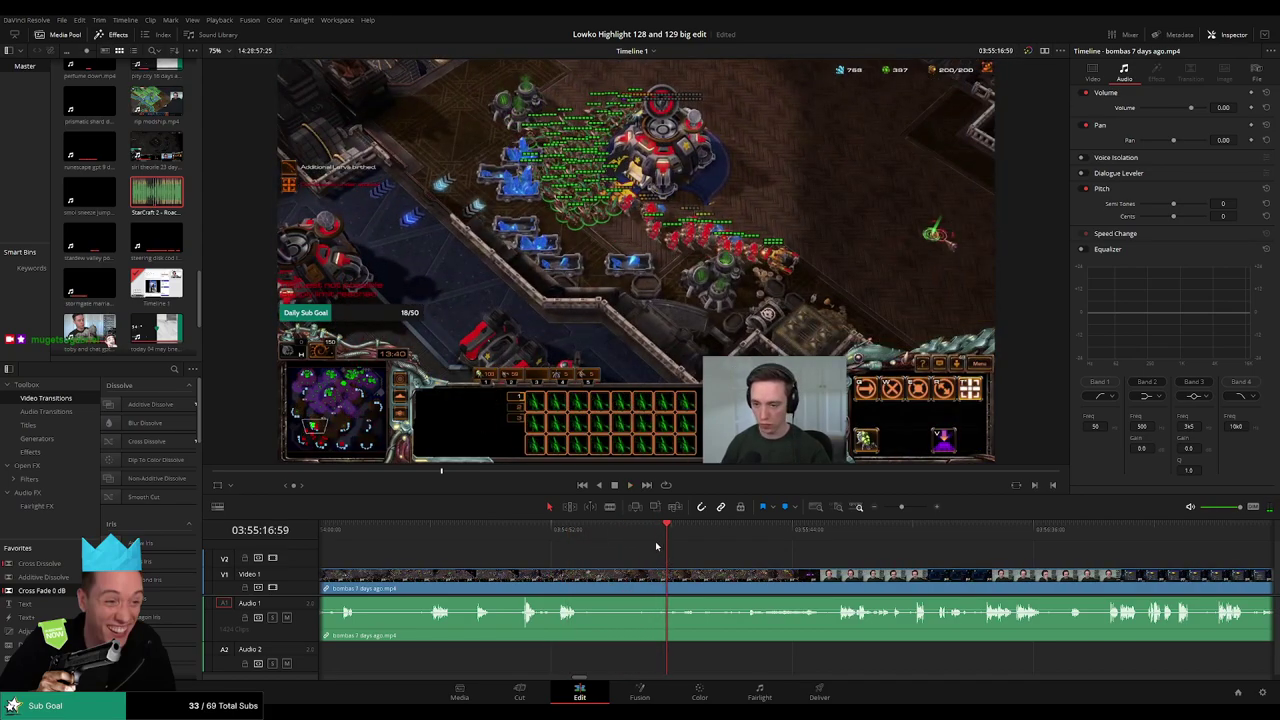
pyautogui.press('b')
pyautogui.click(664, 586)
pyautogui.press('a')
pyautogui.hotkey('ctrl', 'z')
# - Split bombas 7 days ago.mp4 at about 03:55:07 and remove the gameplay before it, closing the gap
pyautogui.click(641, 532)
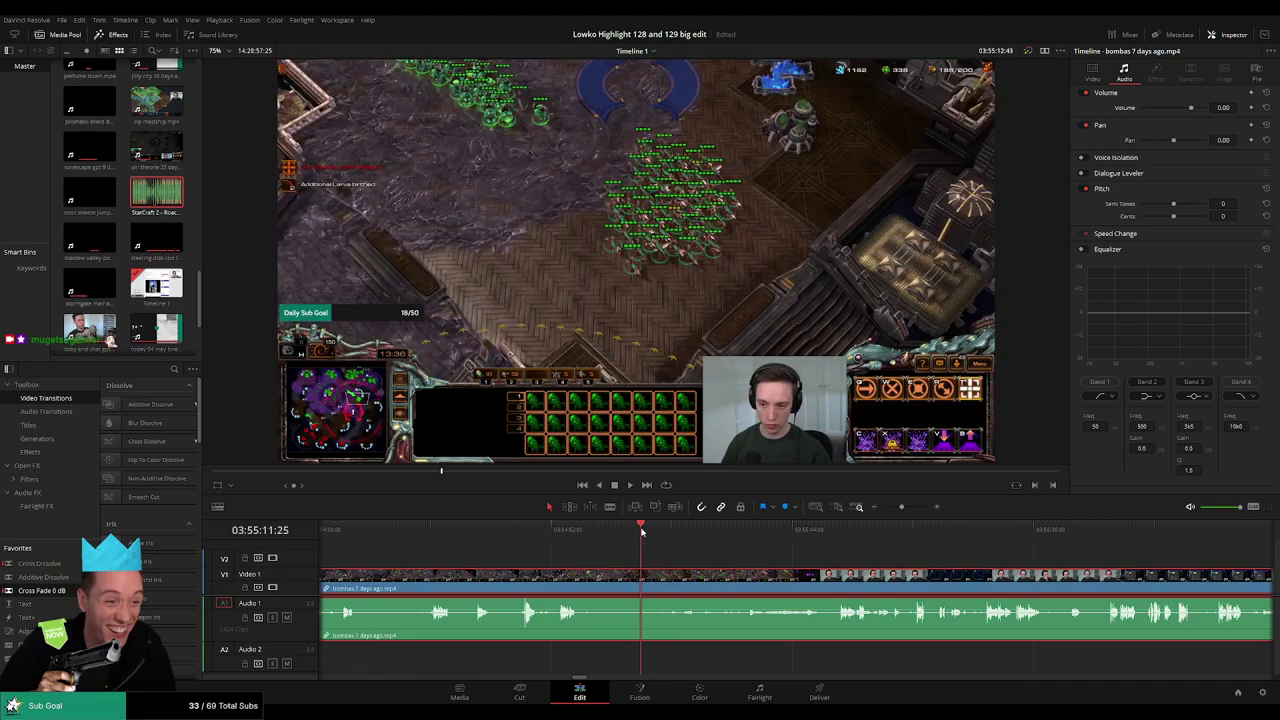
pyautogui.moveTo(641, 532); pyautogui.dragTo(624, 532)
pyautogui.press('b')
pyautogui.click(624, 576)
pyautogui.press('a')
pyautogui.click(603, 582)
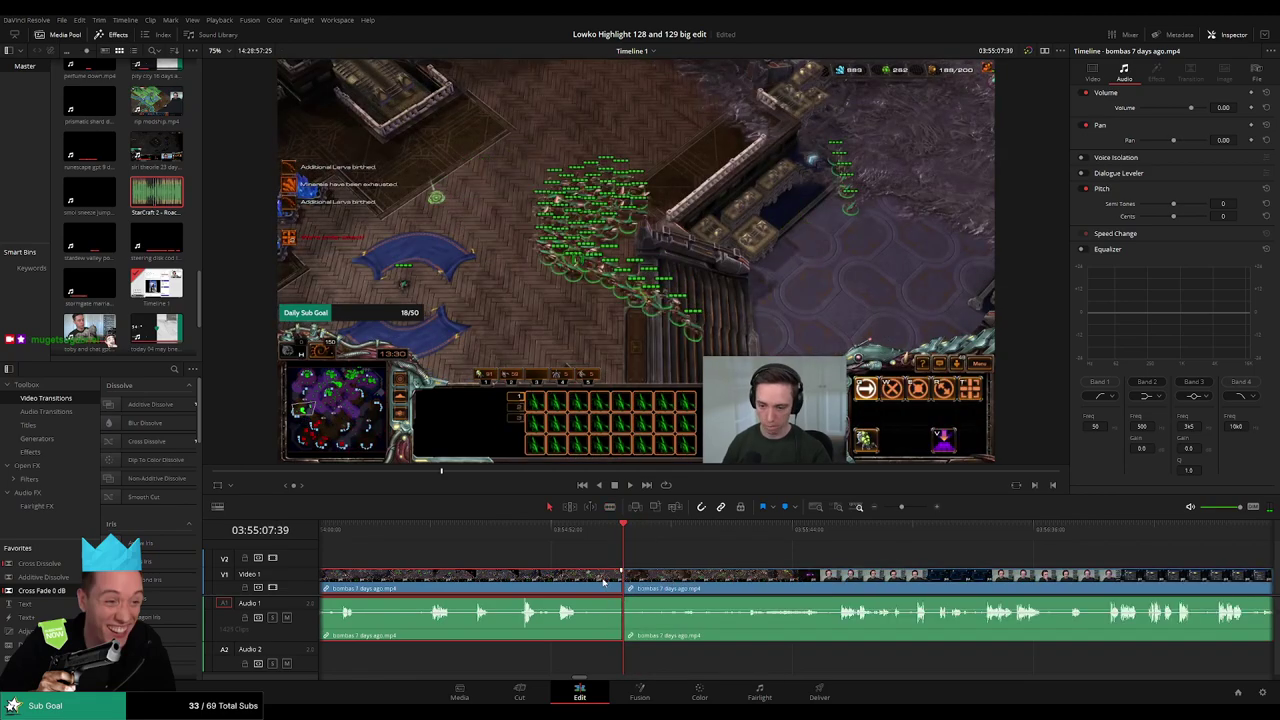
pyautogui.press('Delete')
# - Play the talk after the remaining gameplay and split bombas 7 days ago.mp4 at about 03:47:47
pyautogui.press('space')
pyautogui.moveTo(880, 560); pyautogui.dragTo(700, 538)
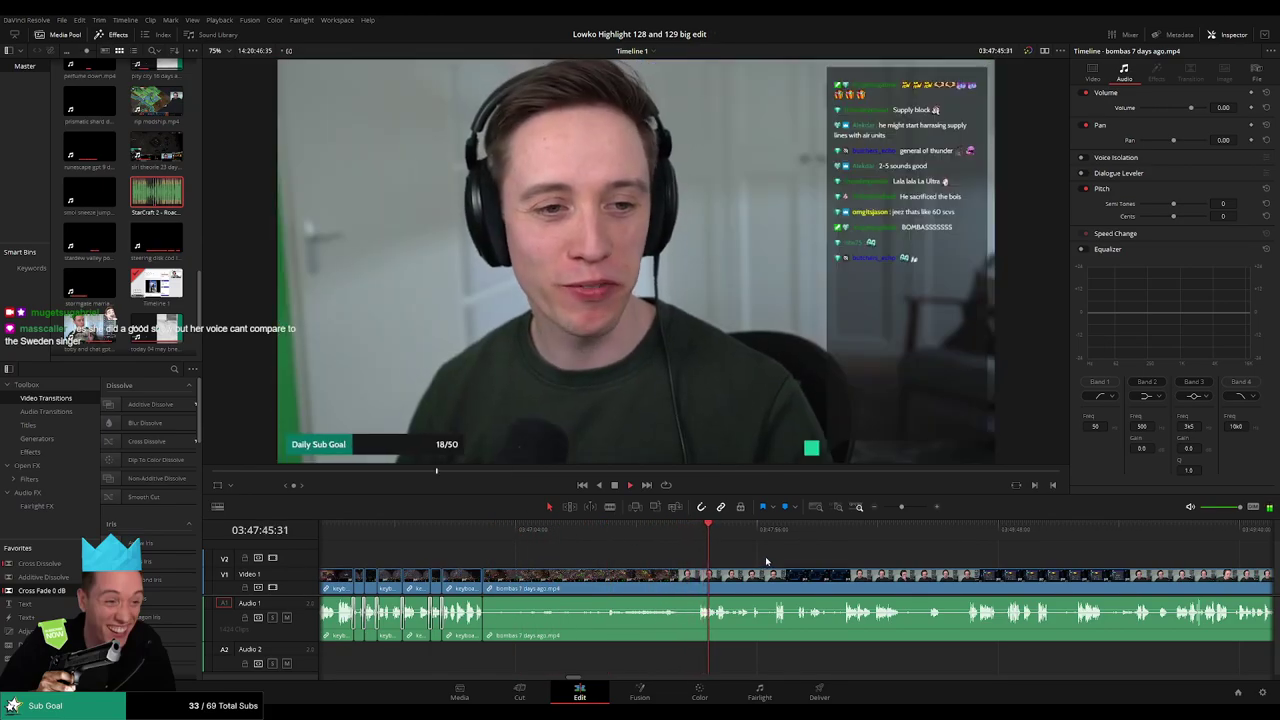
pyautogui.moveTo(894, 512); pyautogui.dragTo(912, 512)
pyautogui.hscroll(3, 869, 569)
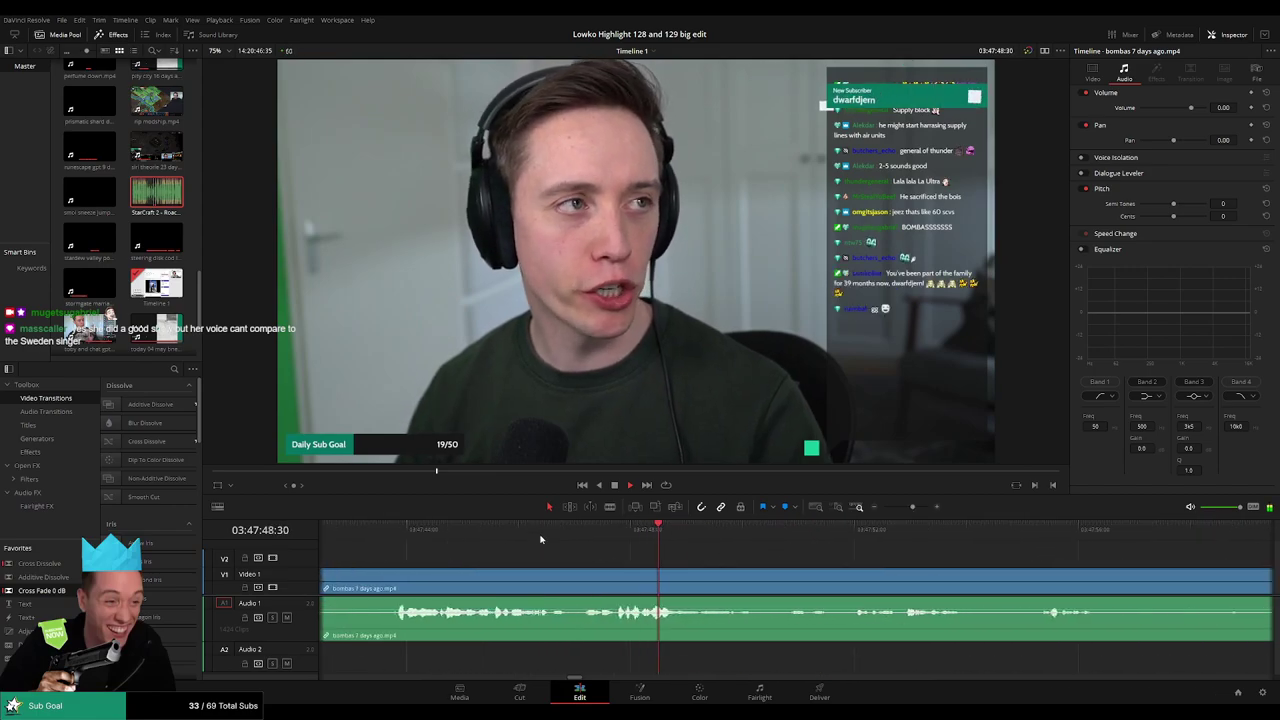
pyautogui.click(497, 530)
pyautogui.press('b')
pyautogui.click(577, 580)
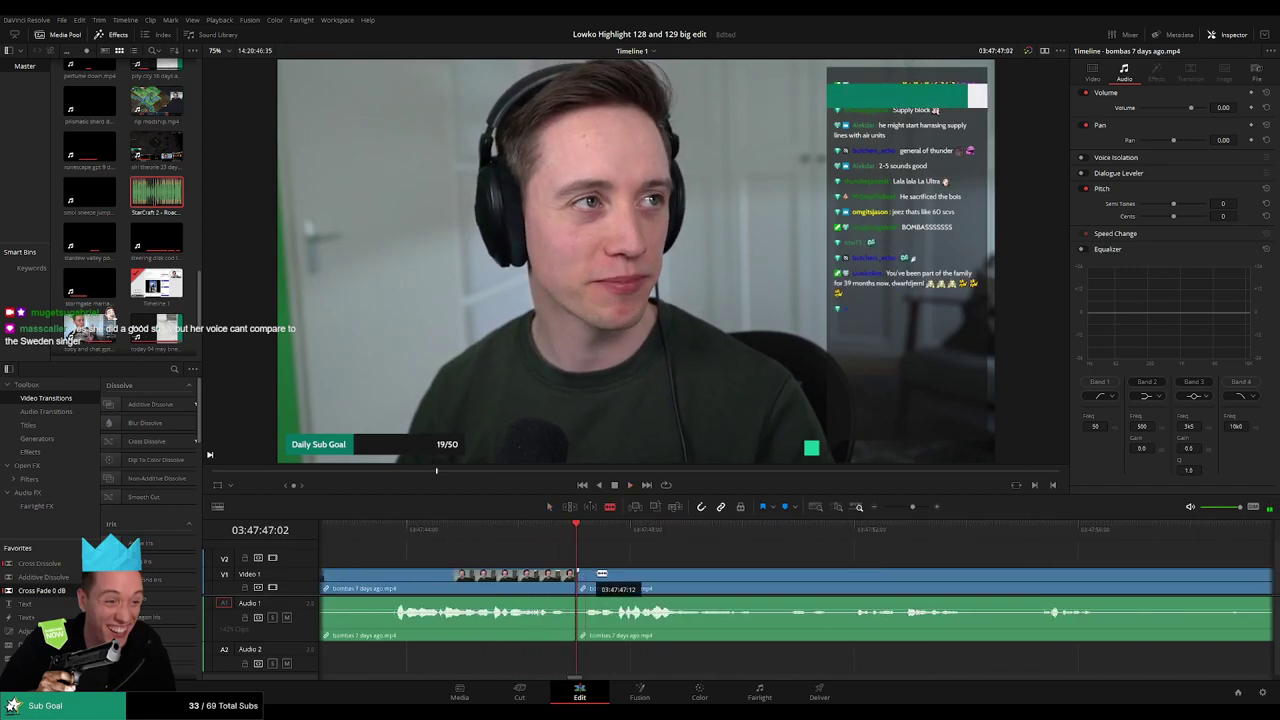
# - Review bombas 7 days ago.mp4 from about 03:47:59 to 03:51 to find where the talk leading into the group photo starts
pyautogui.click(903, 507)
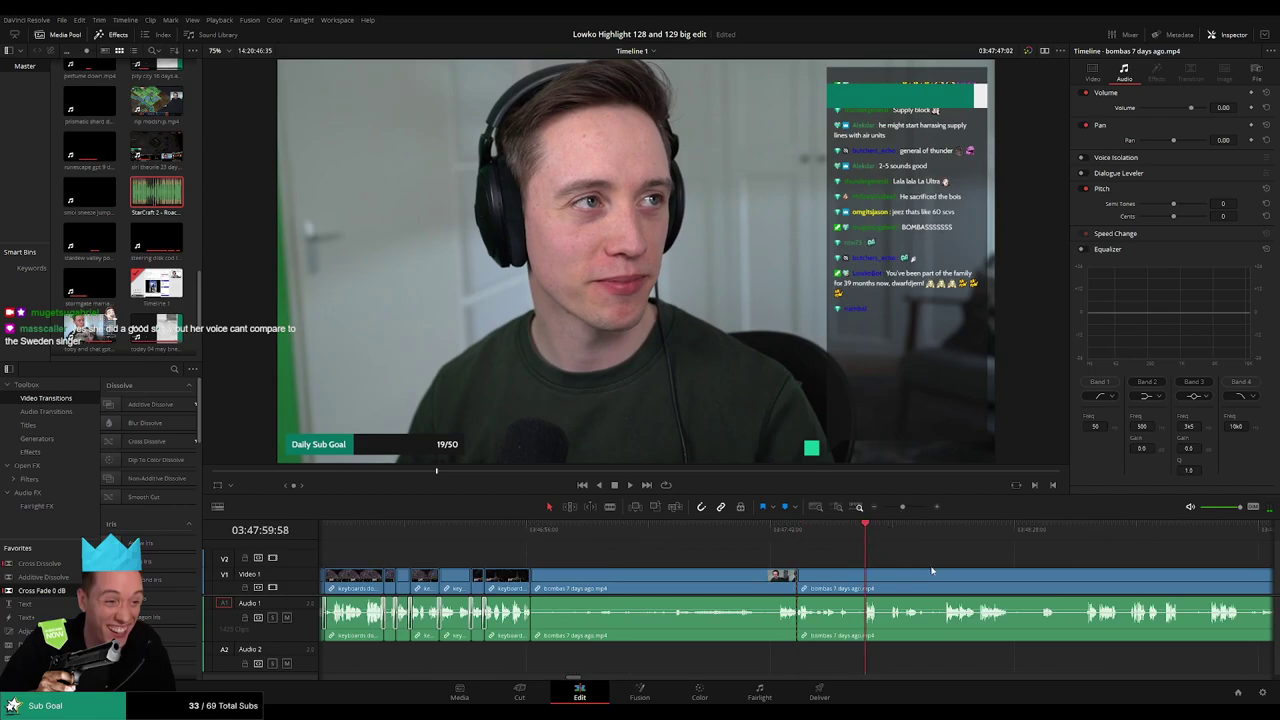
pyautogui.hscroll(3, 760, 560)
pyautogui.moveTo(572, 530); pyautogui.dragTo(968, 548)
pyautogui.hscroll(3, 754, 563)
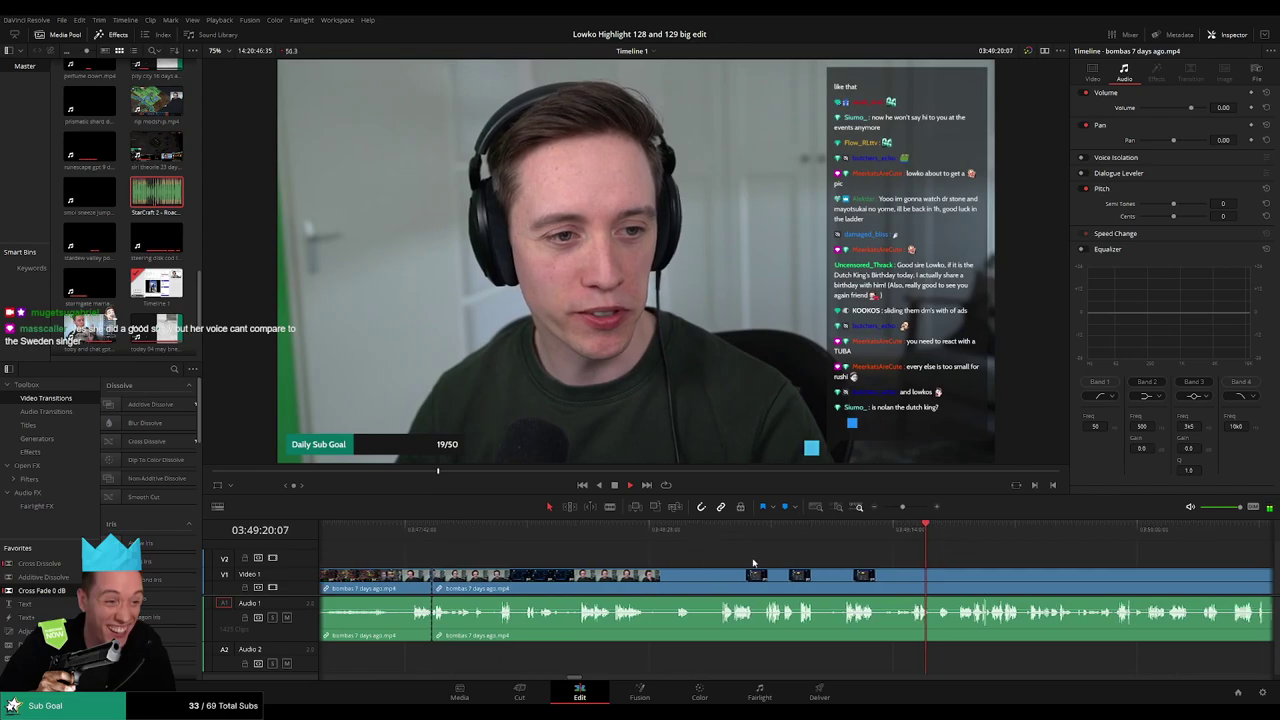
pyautogui.moveTo(689, 532); pyautogui.dragTo(1007, 543)
pyautogui.moveTo(900, 510); pyautogui.dragTo(896, 508)
pyautogui.click(828, 540)
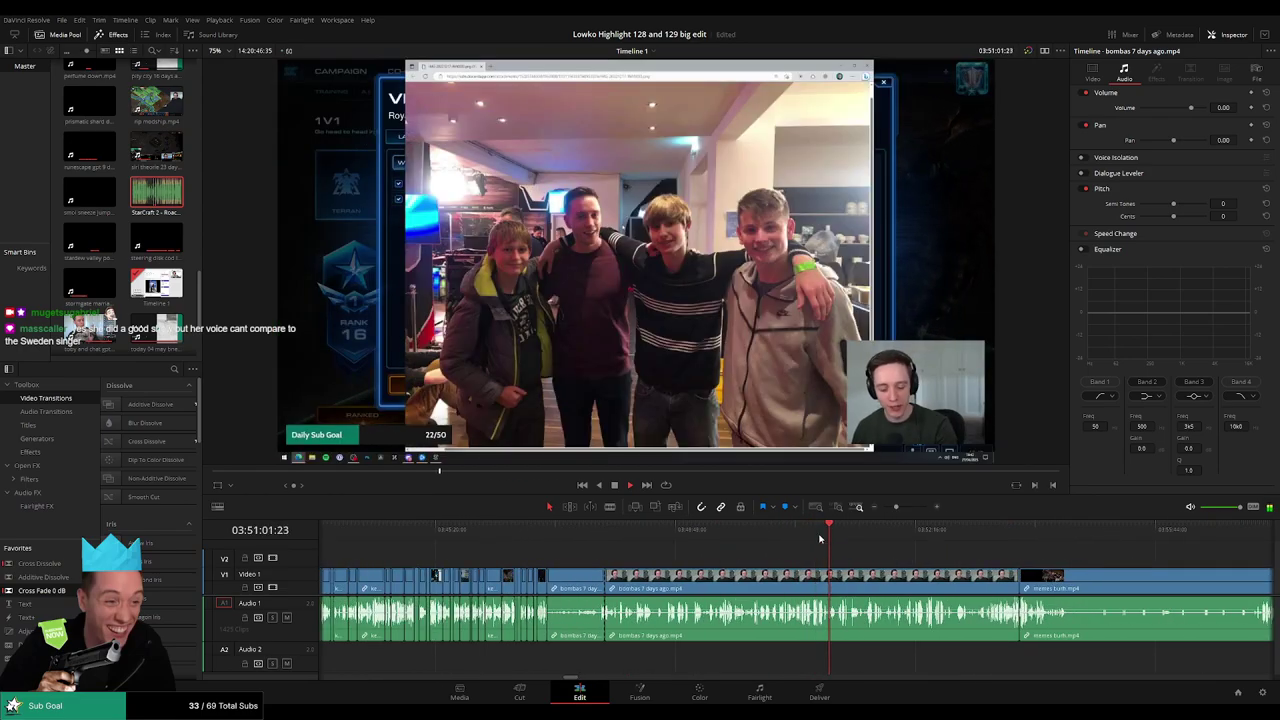
pyautogui.click(812, 537)
pyautogui.click(828, 537)
pyautogui.scroll(2, 837, 567)
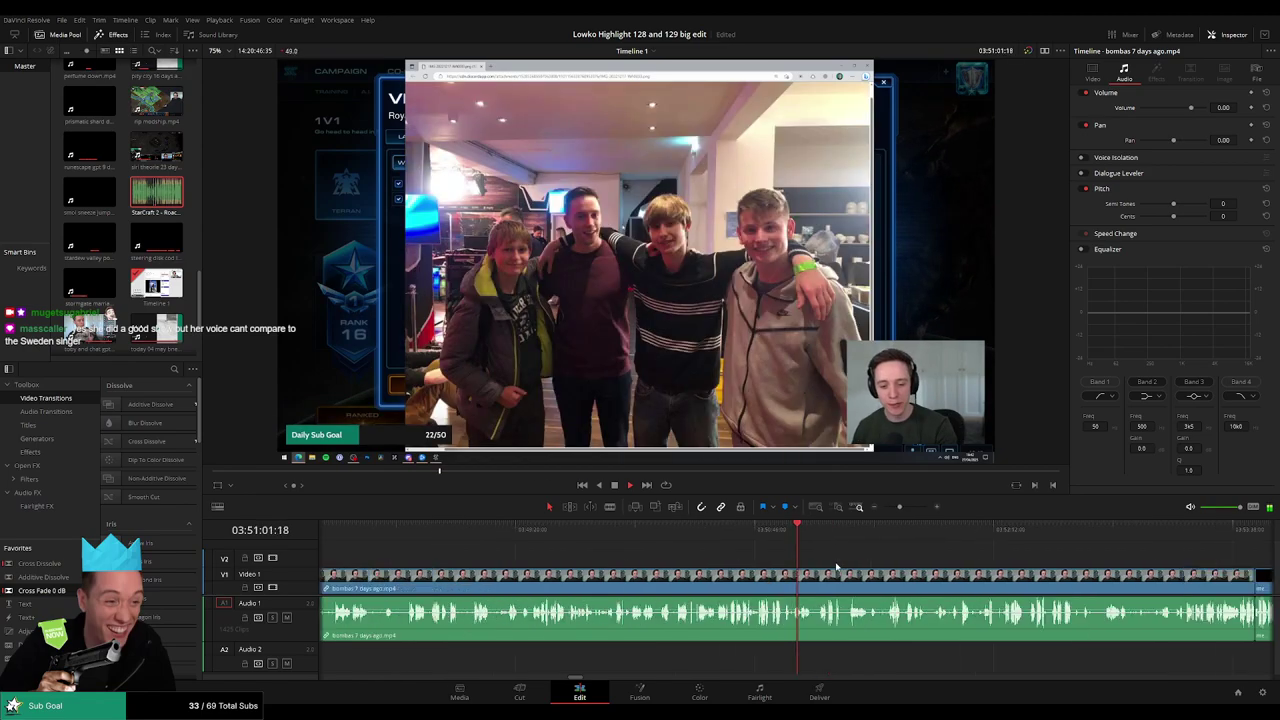
pyautogui.click(665, 538)
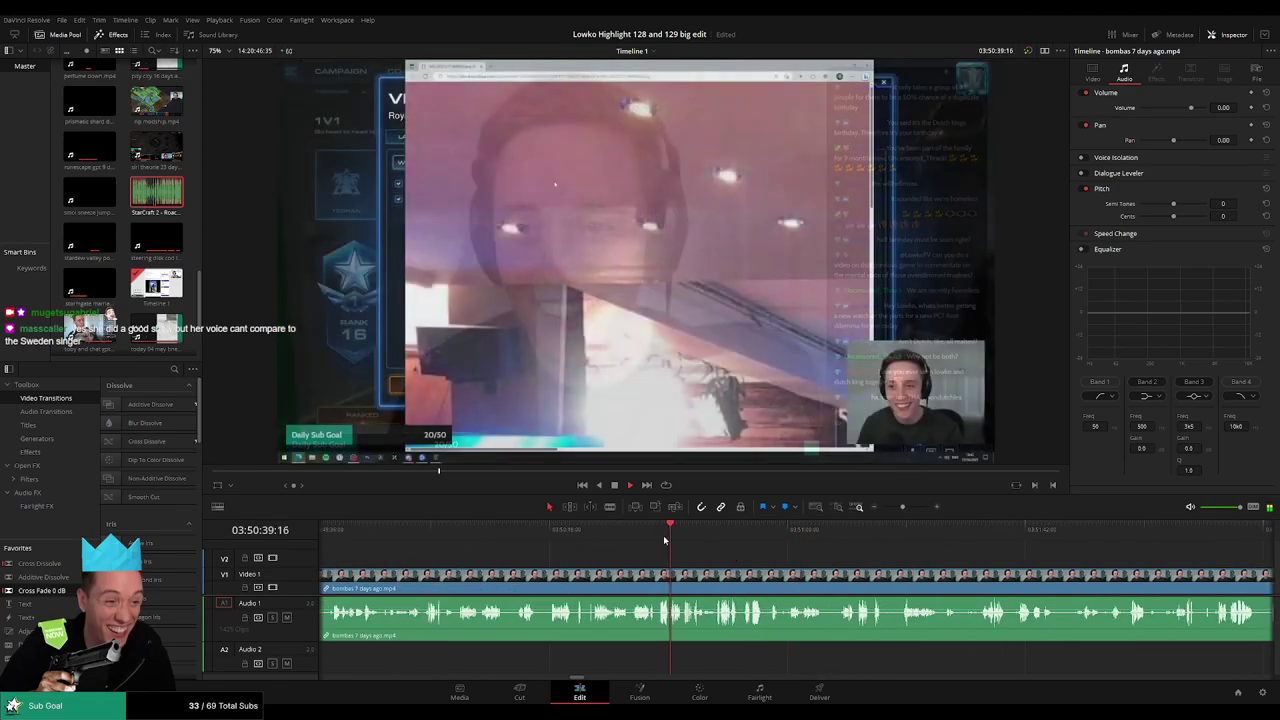
pyautogui.click(659, 539)
pyautogui.scroll(2, 706, 562)
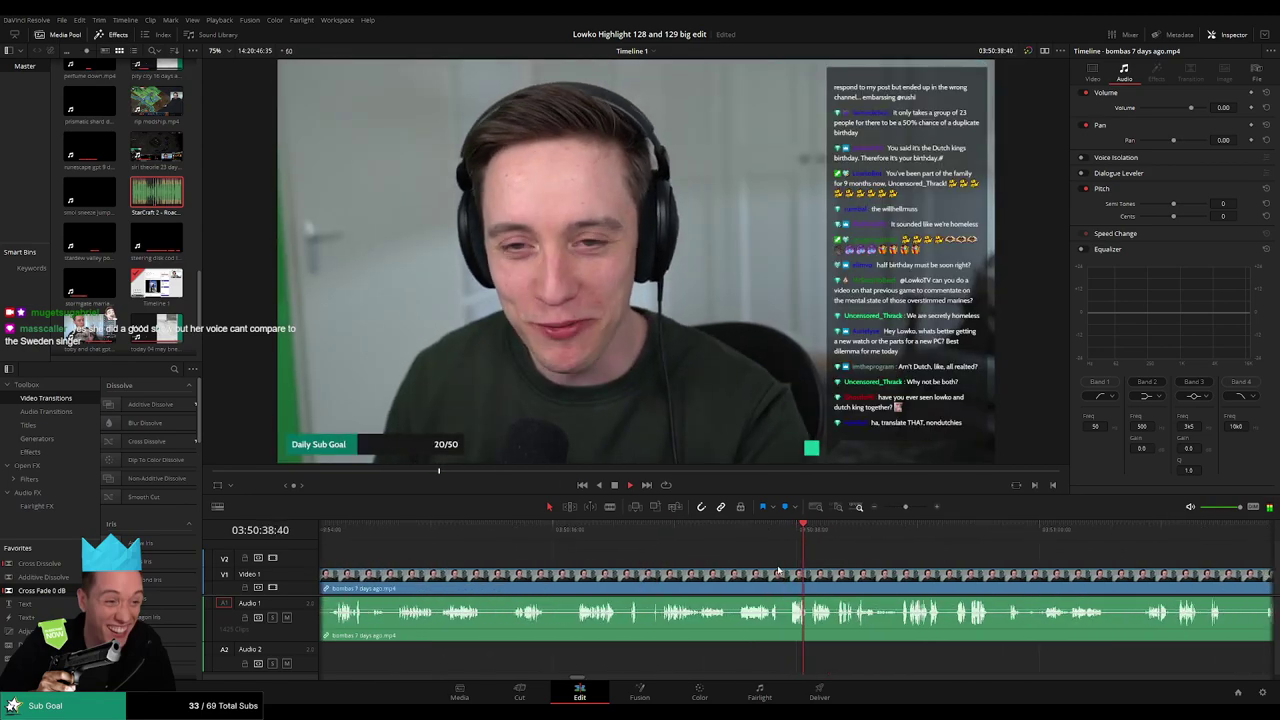
pyautogui.scroll(1, 777, 570)
pyautogui.click(721, 537)
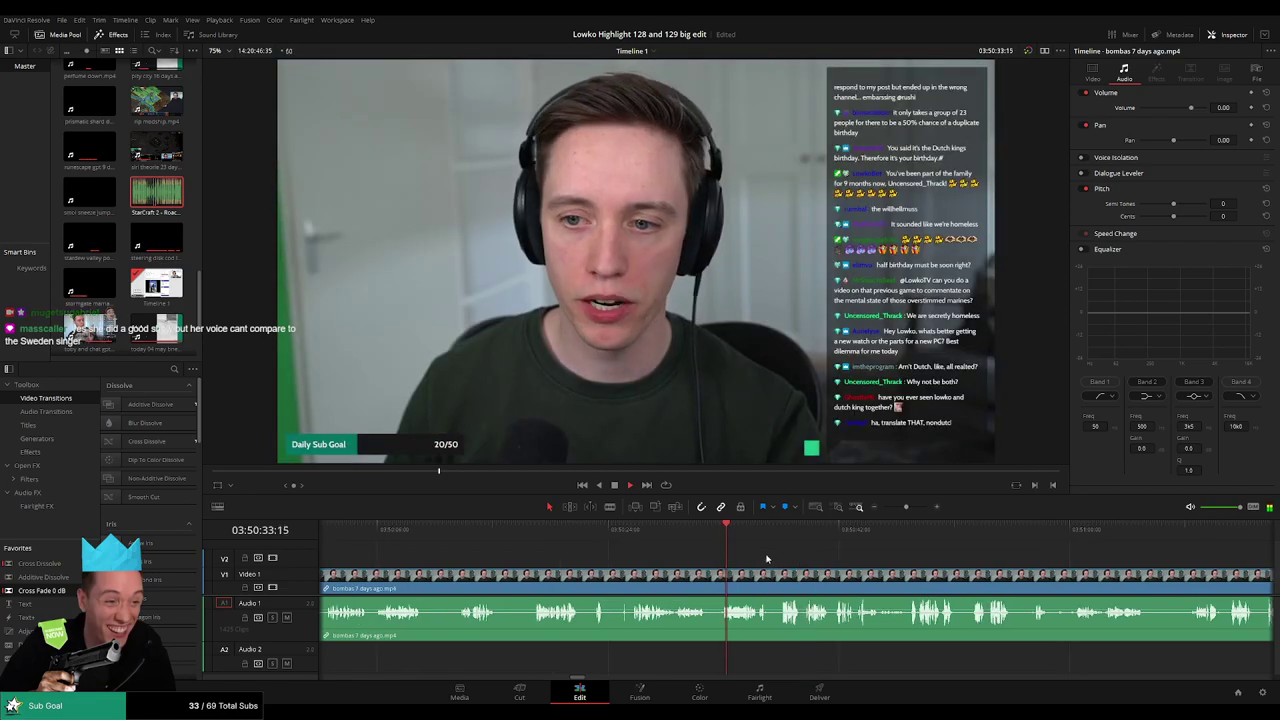
pyautogui.hscroll(3, 557, 549)
pyautogui.click(485, 533)
pyautogui.hscroll(-3, 643, 560)
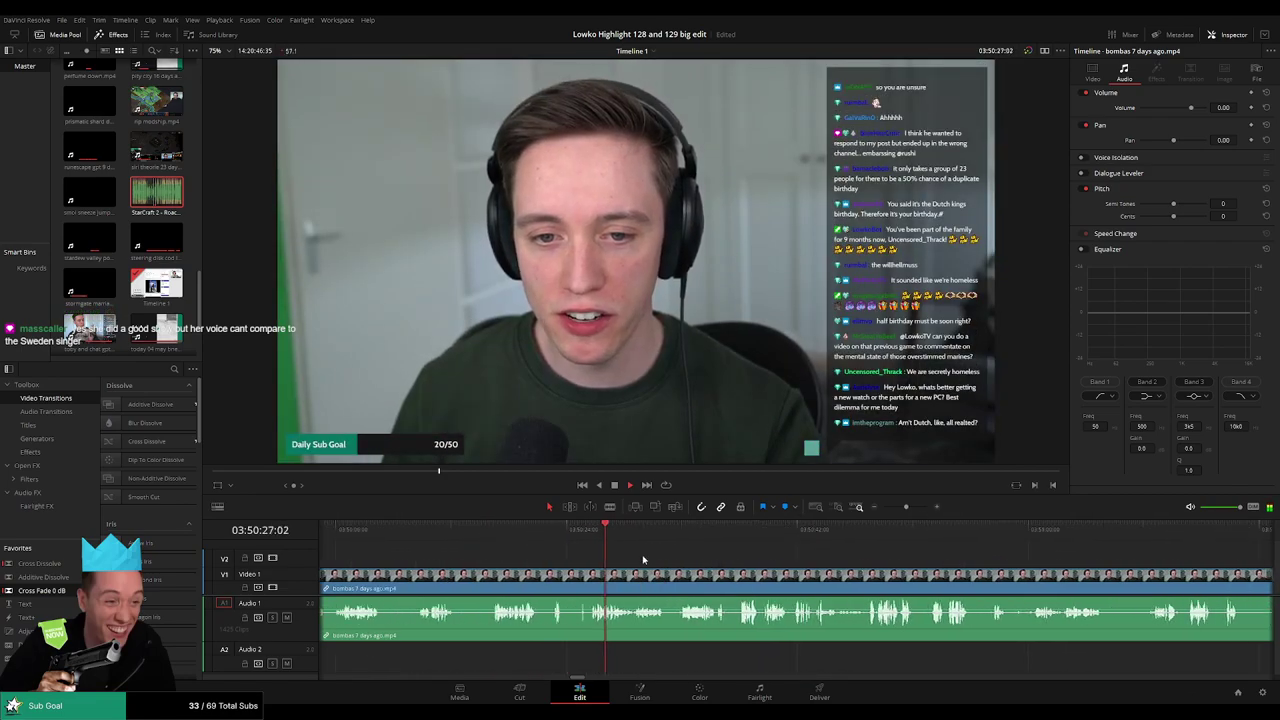
pyautogui.click(660, 538)
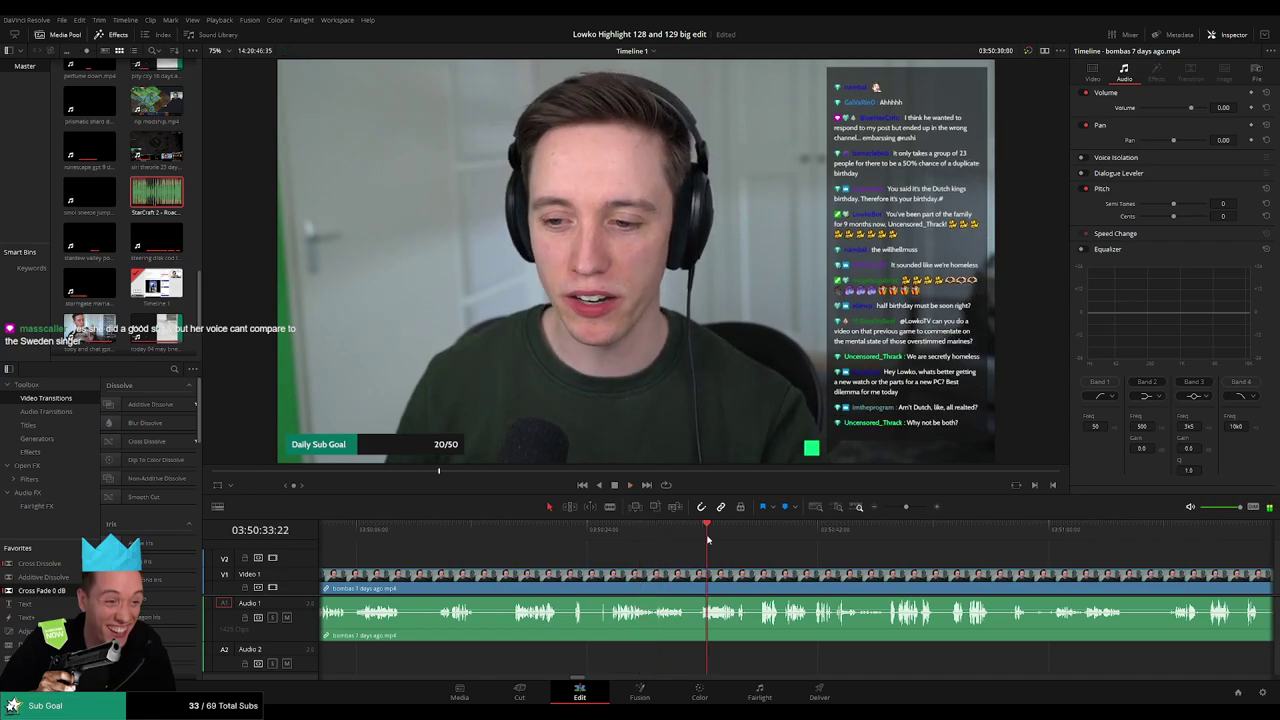
# - Split bombas 7 days ago.mp4 at about 03:50:37 and remove the section between the previous cut and this point, closing the gap
pyautogui.click(757, 535)
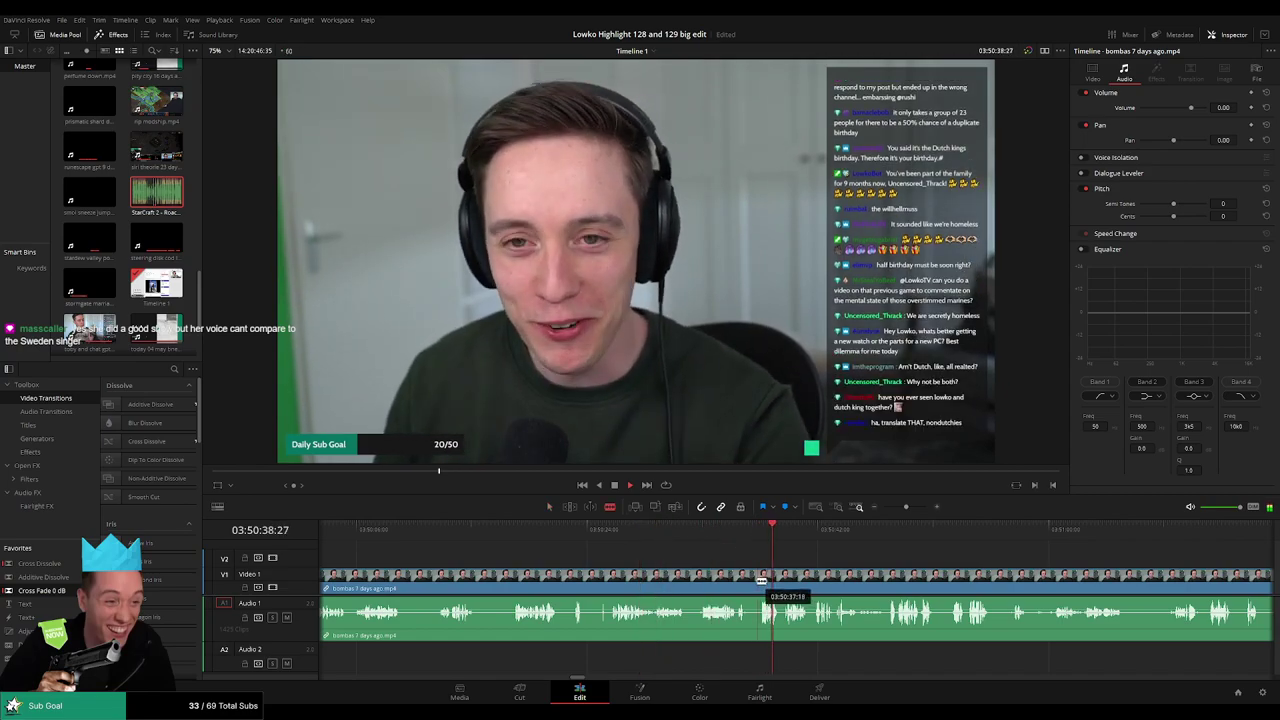
pyautogui.click(760, 580)
pyautogui.press('a')
pyautogui.click(706, 578)
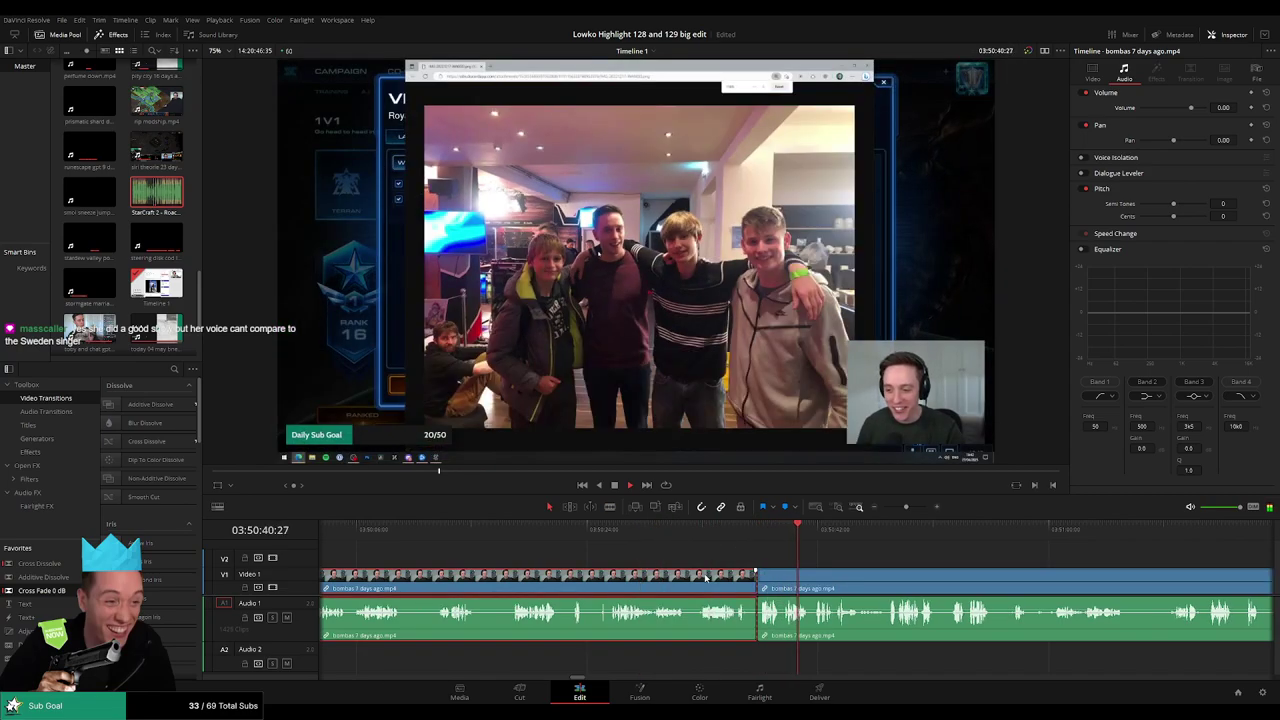
pyautogui.press('Delete')
# - Cut out the pause from about 03:48:00 to 03:48:02 in the group photo part, close the gap and cross-fade the join
pyautogui.moveTo(883, 563); pyautogui.dragTo(562, 543)
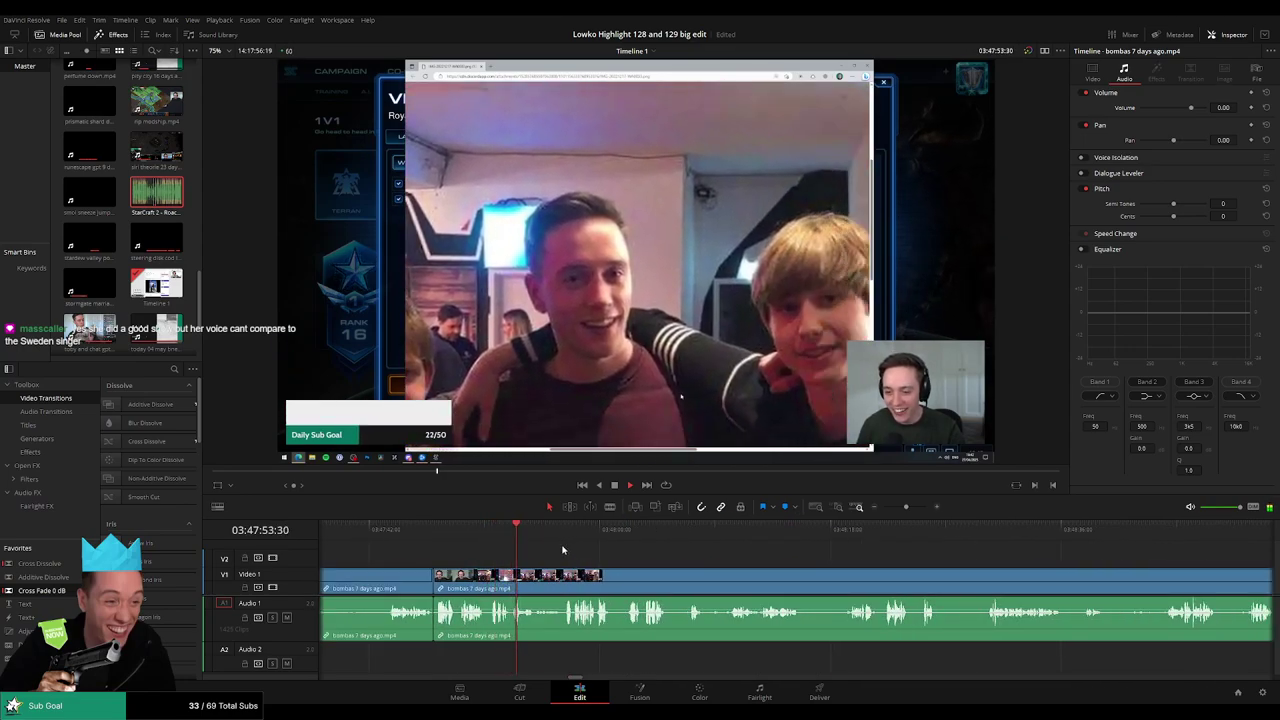
pyautogui.click(557, 530)
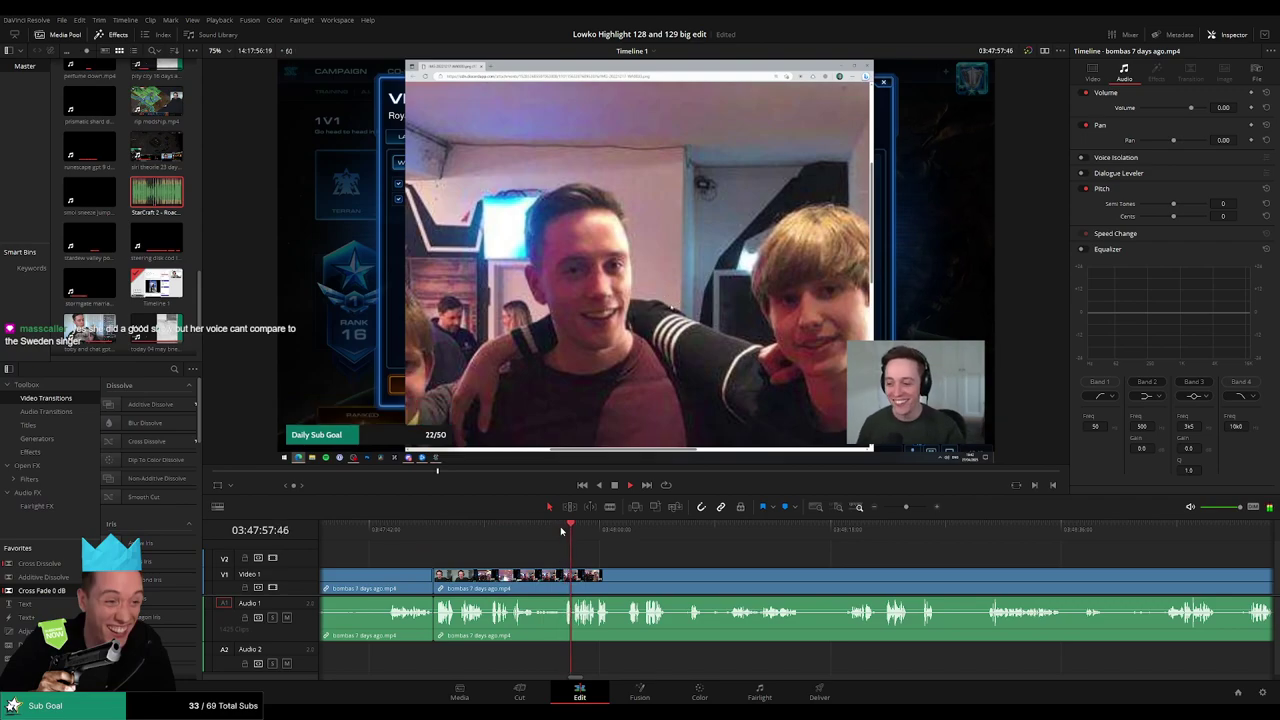
pyautogui.moveTo(675, 560); pyautogui.dragTo(600, 553)
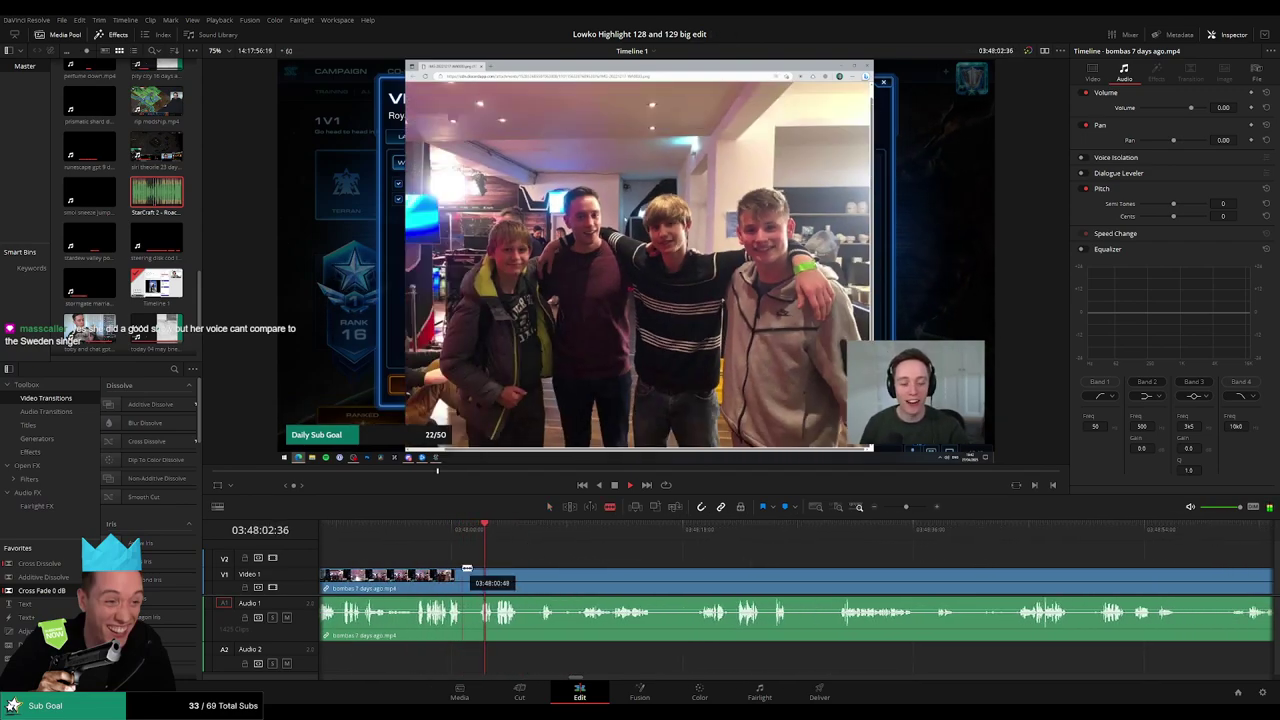
pyautogui.click(464, 575)
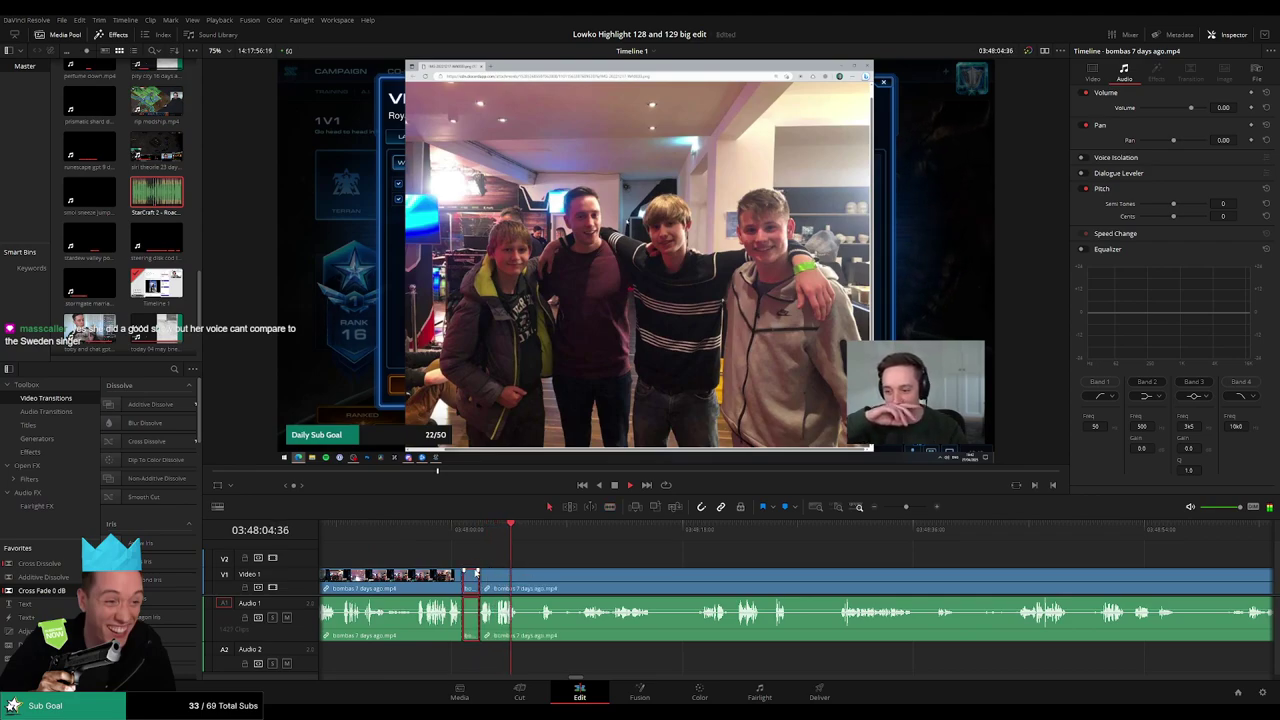
pyautogui.press('Delete')
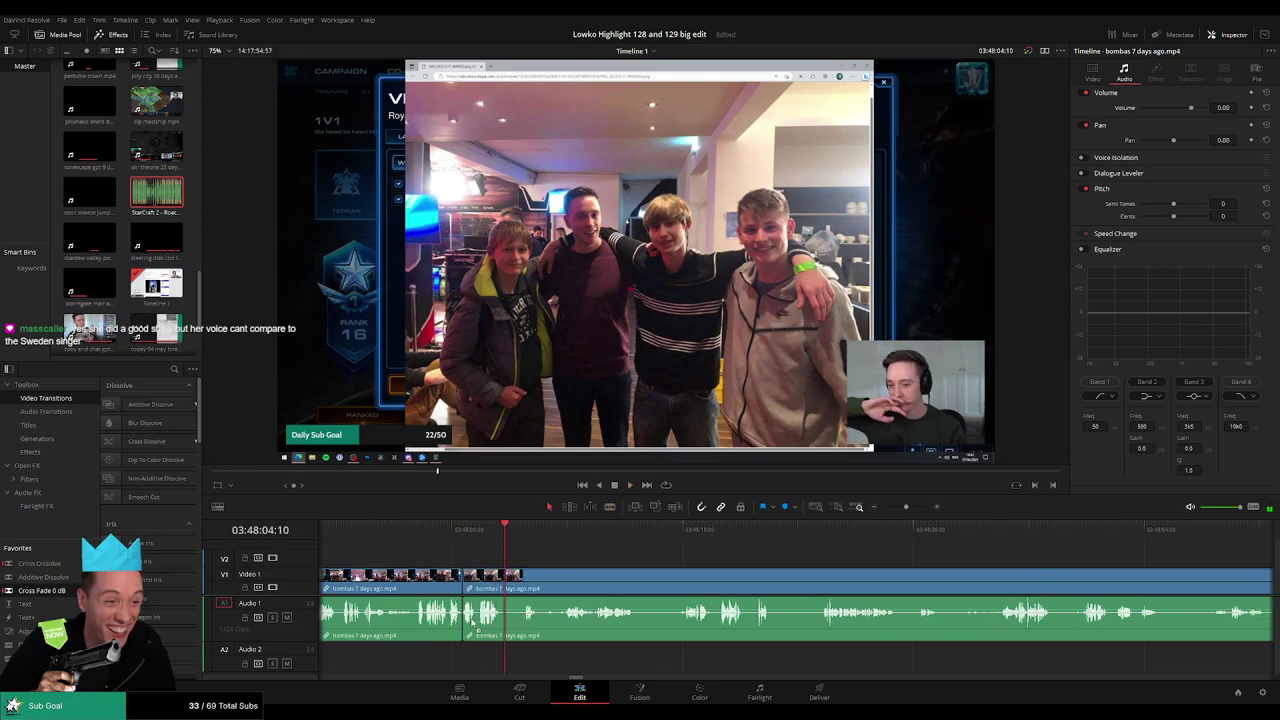
# - Remove the silence from about 03:48:04 to 03:48:05, close the gap and cross-fade the audio at the join
pyautogui.press('b')
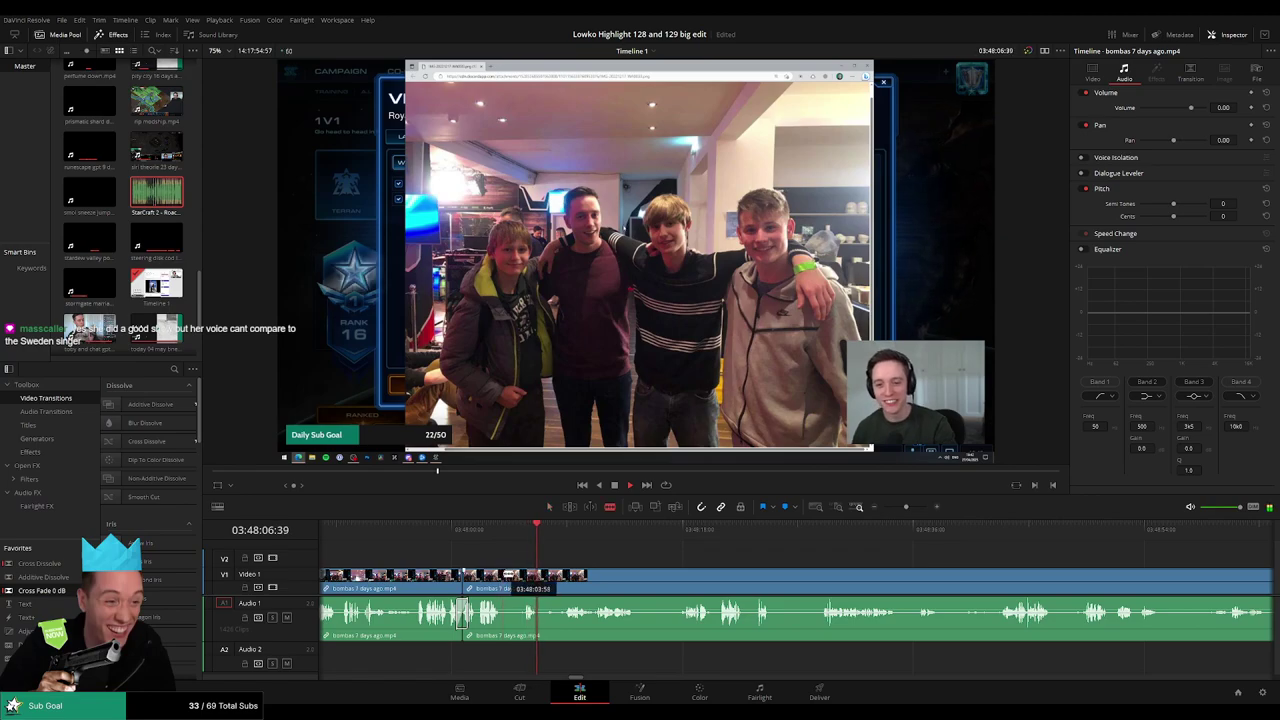
pyautogui.click(503, 575)
pyautogui.click(525, 577)
pyautogui.press('a')
pyautogui.click(517, 580)
pyautogui.press('Delete')
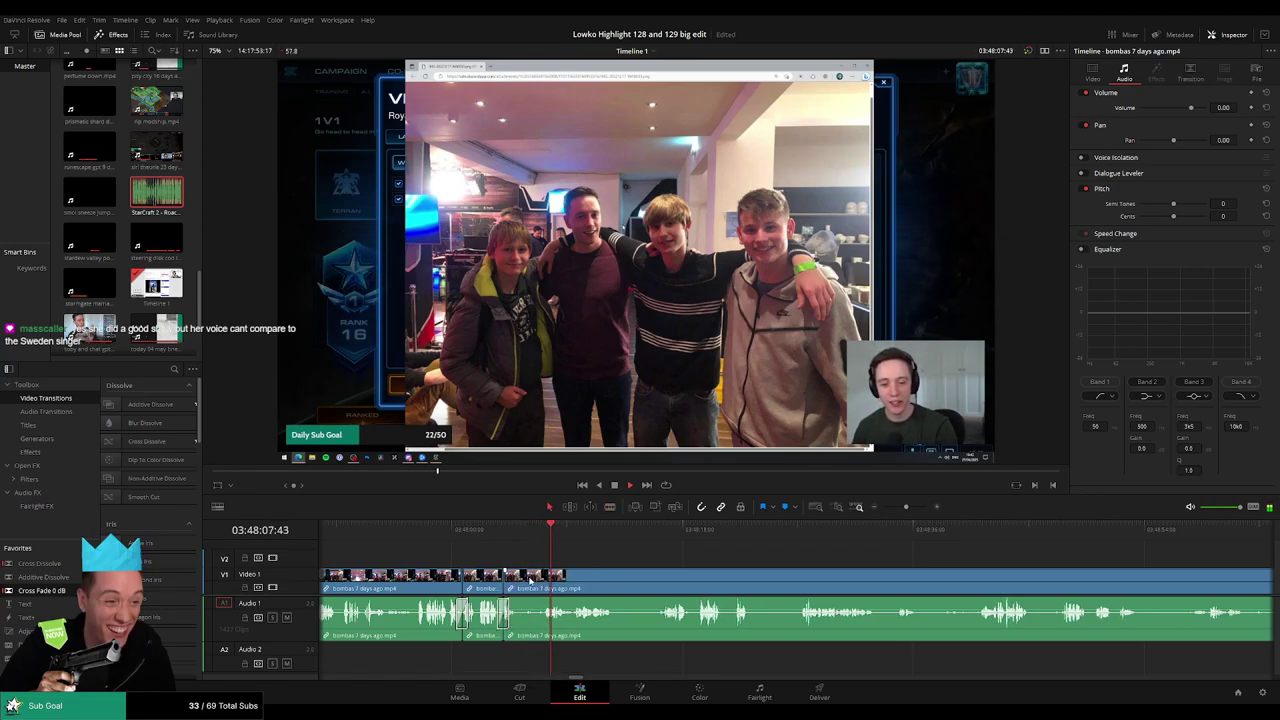
# - Remove the quiet stretch from about 03:48:05 to 03:48:07, close the gap and cross-fade the audio at the join
pyautogui.click(526, 580)
pyautogui.click(542, 580)
pyautogui.press('a')
pyautogui.click(533, 583)
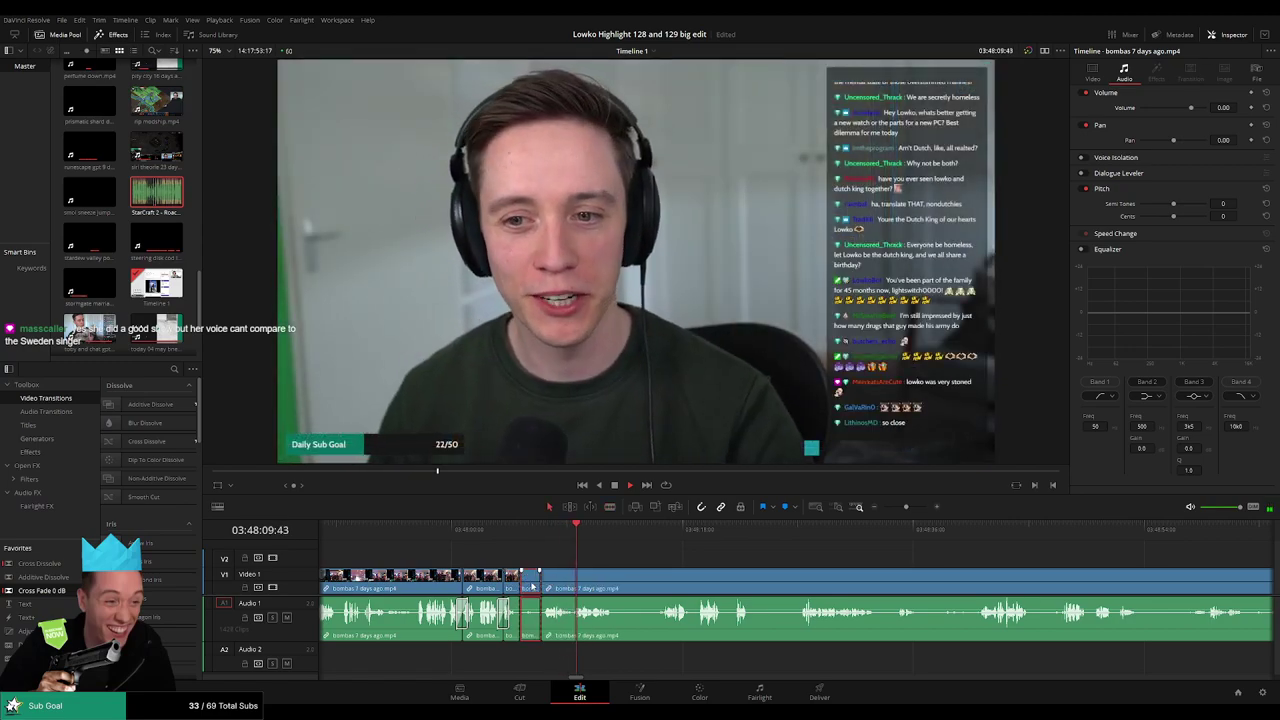
pyautogui.press('Delete')
pyautogui.press('Delete')
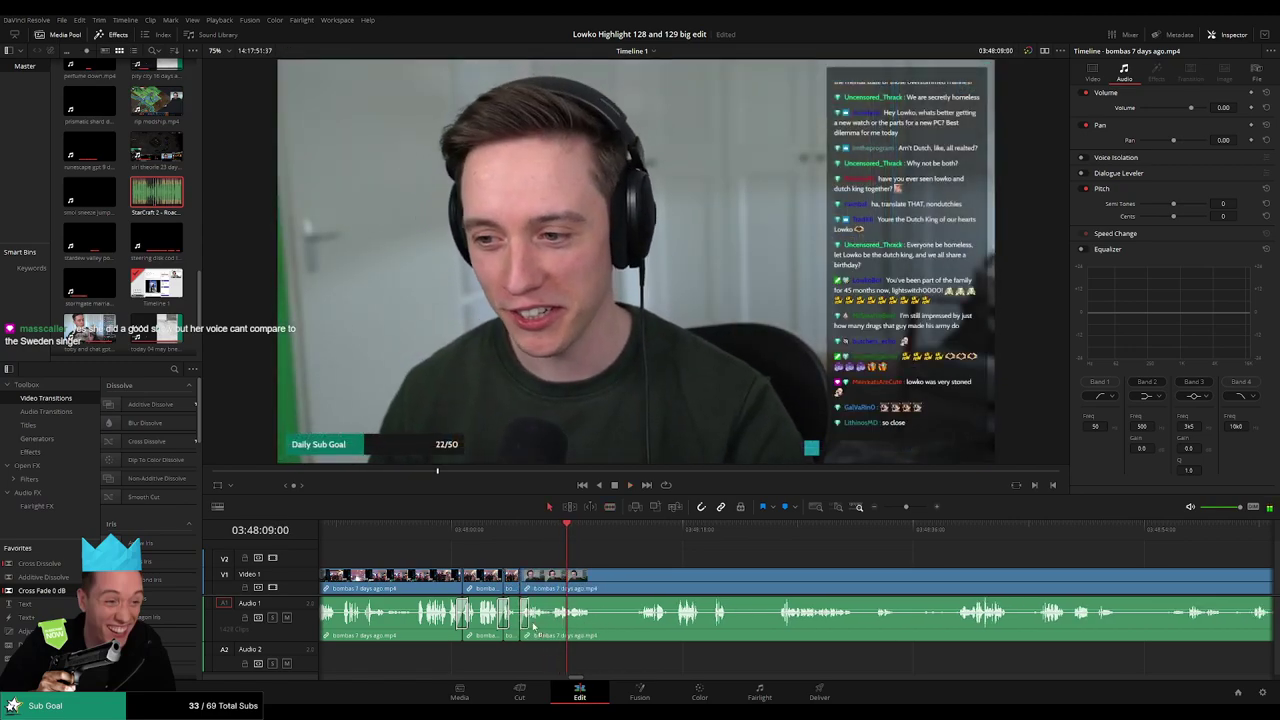
# - Cut out the section of bombas 7 days ago.mp4 from about 03:48:11 to 03:48:17, close the gap and cross-fade the join
pyautogui.moveTo(621, 527); pyautogui.dragTo(635, 527)
pyautogui.press('b')
pyautogui.click(591, 577)
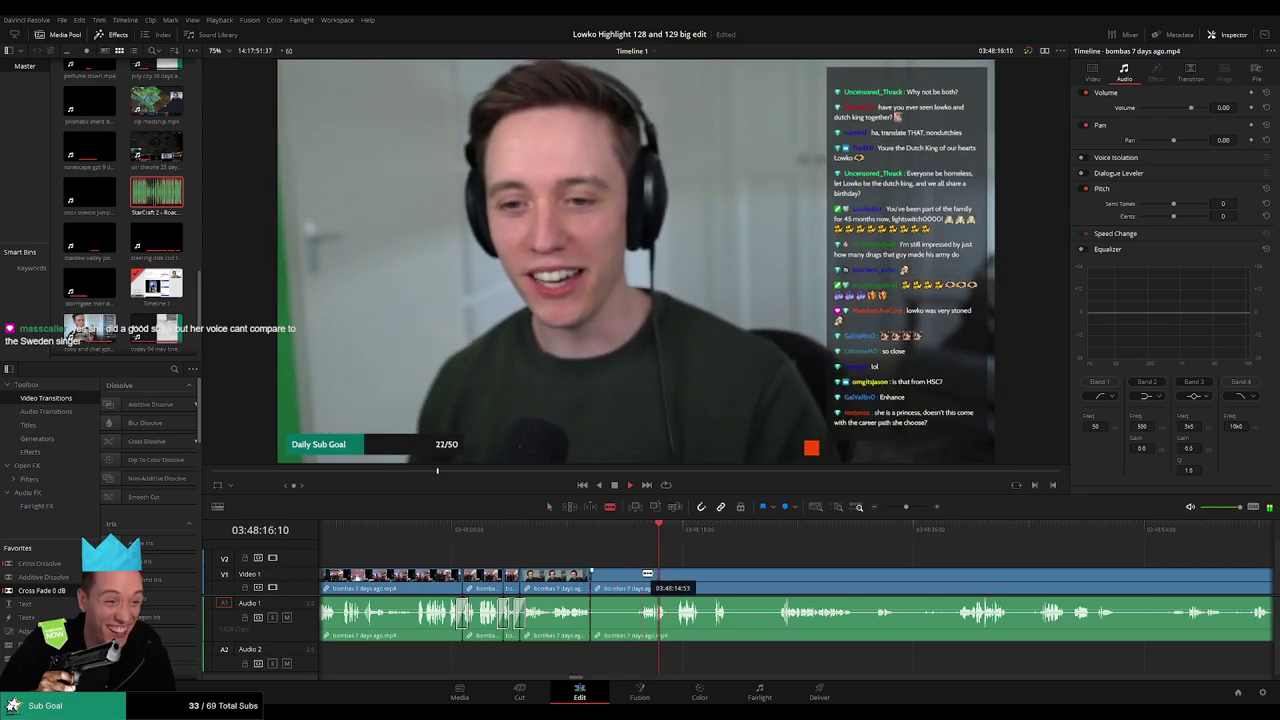
pyautogui.moveTo(648, 573); pyautogui.dragTo(645, 573)
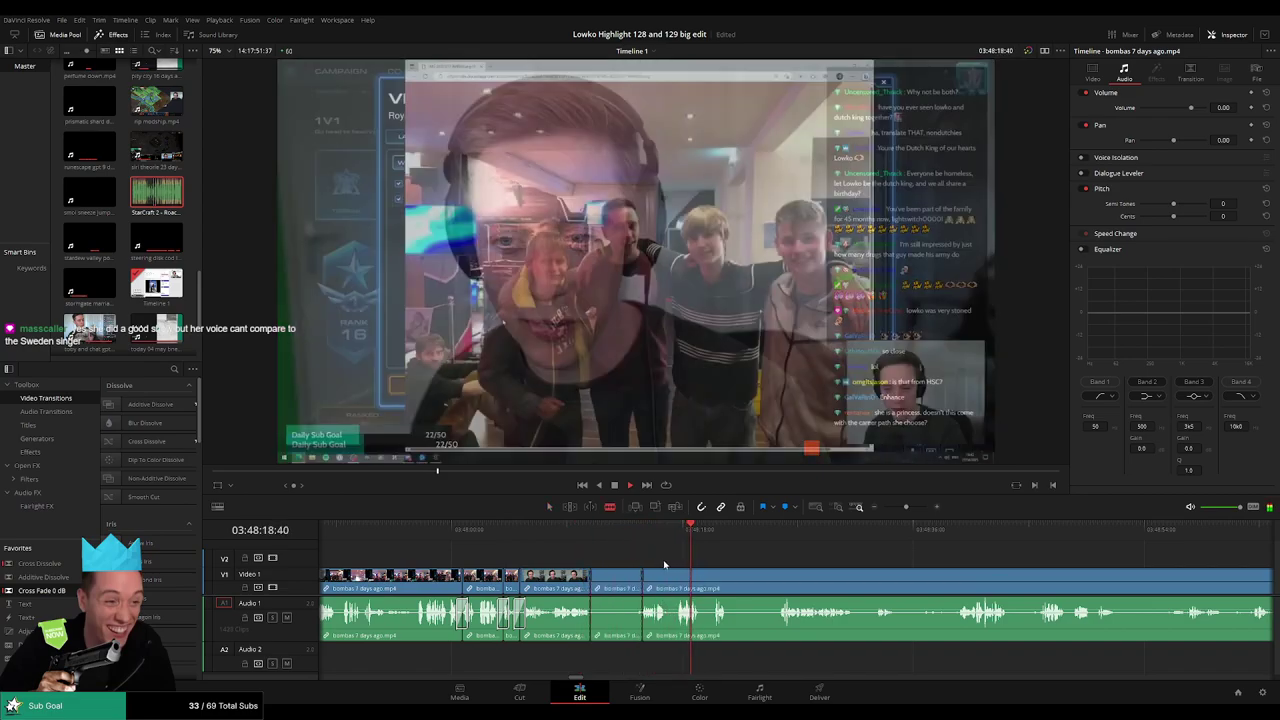
pyautogui.hotkey('ctrl', 'z')
pyautogui.click(680, 579)
pyautogui.press('a')
pyautogui.click(655, 584)
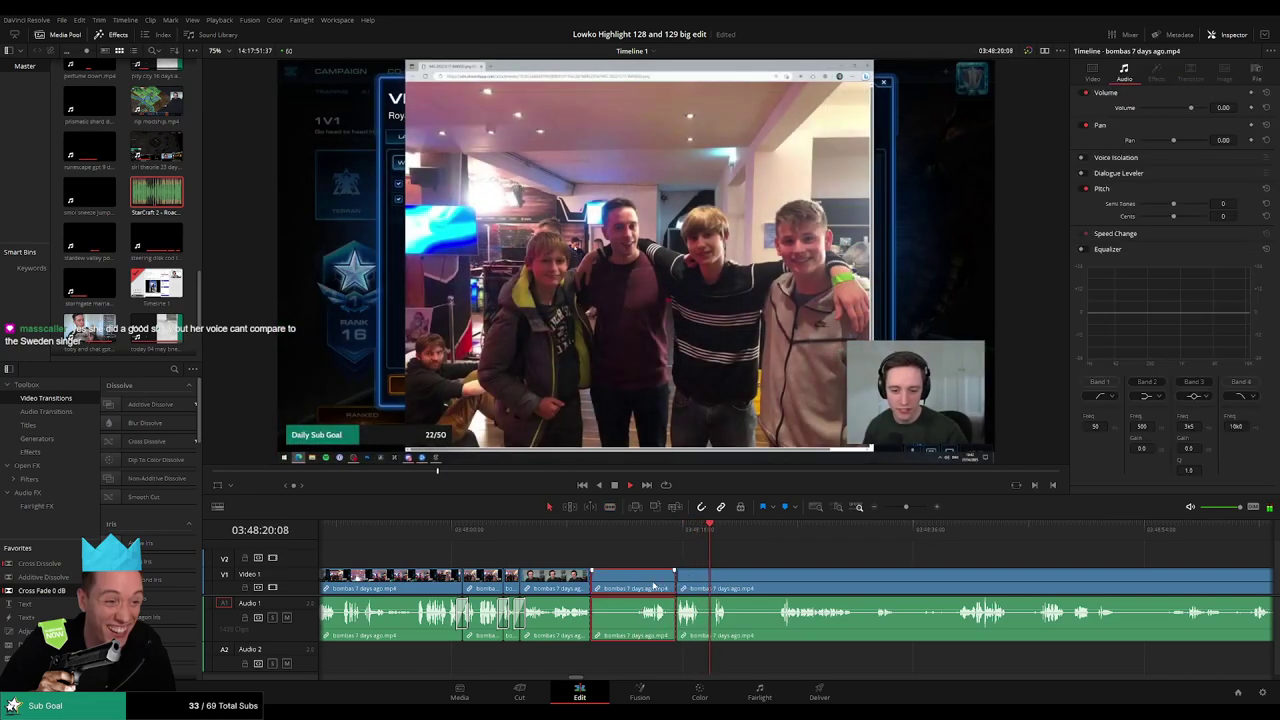
pyautogui.press('BackSpace')
pyautogui.click(653, 584)
pyautogui.press('BackSpace')
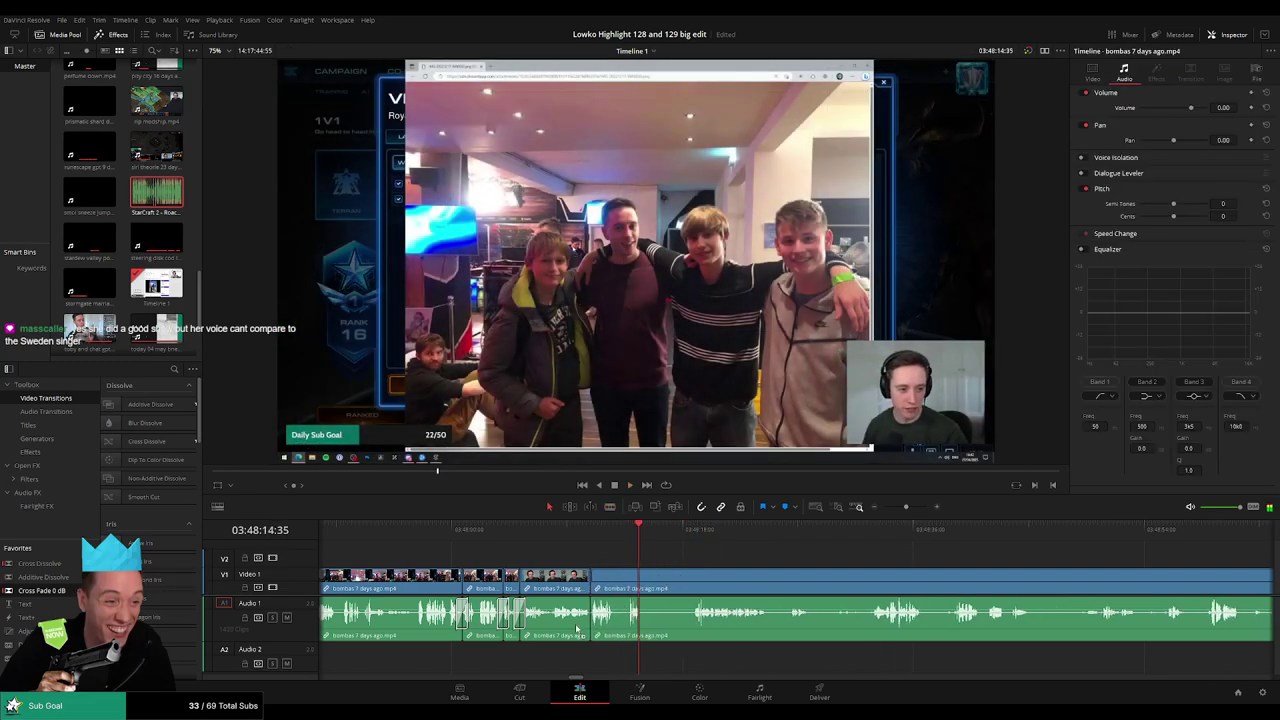
# - Remove the pause from about 03:48:14 to 03:48:18, close the gap and cross-fade the audio at the join
pyautogui.hscroll(3, 589, 620)
pyautogui.click(500, 533)
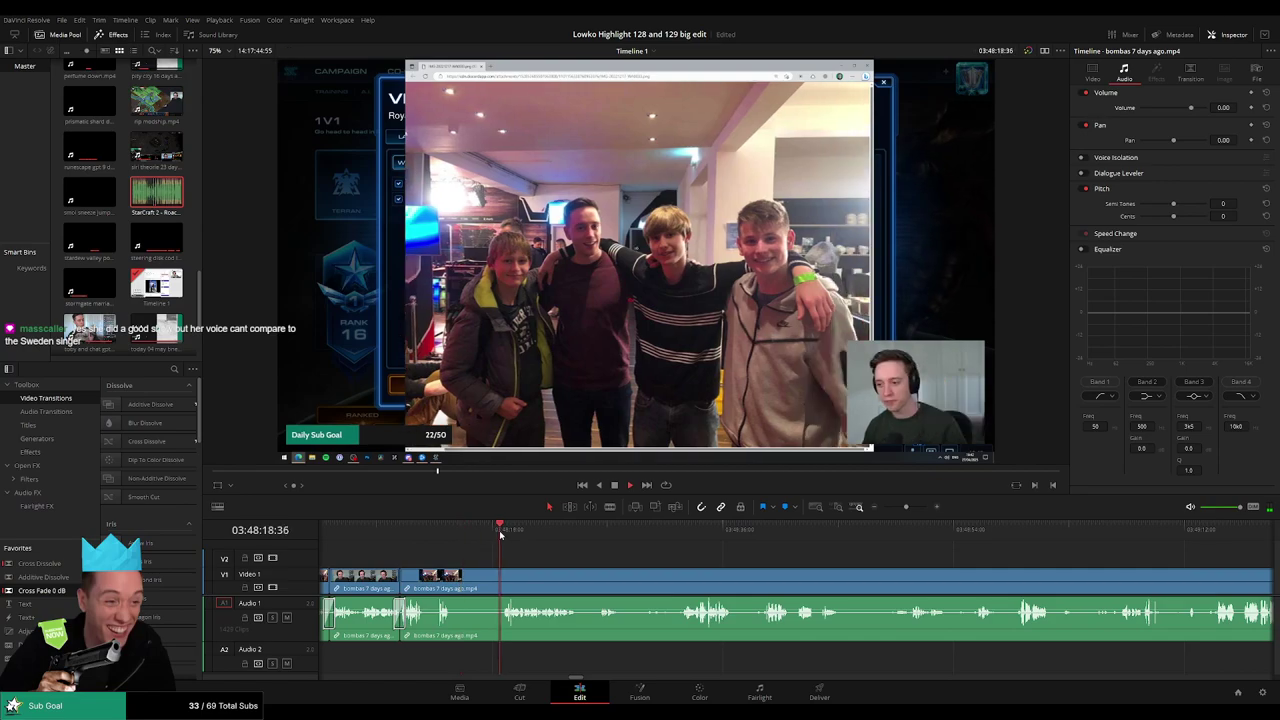
pyautogui.click(500, 582)
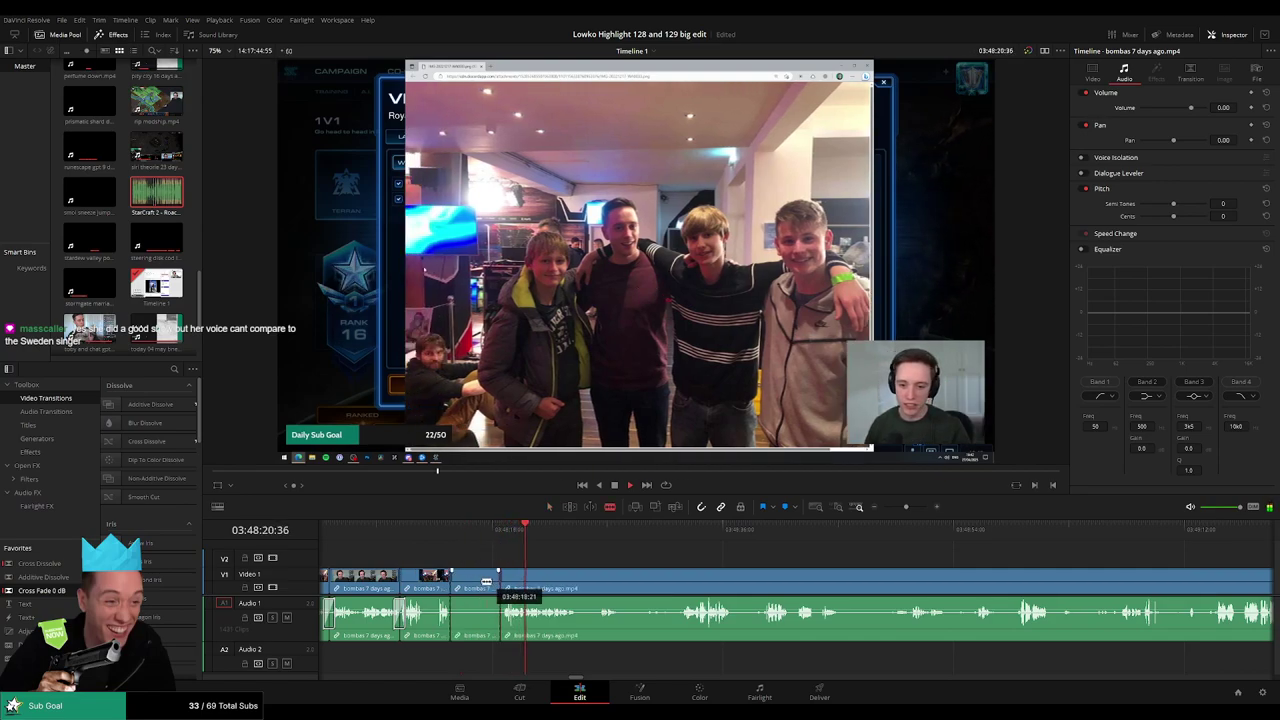
pyautogui.press('a')
pyautogui.click(484, 584)
pyautogui.press('Delete')
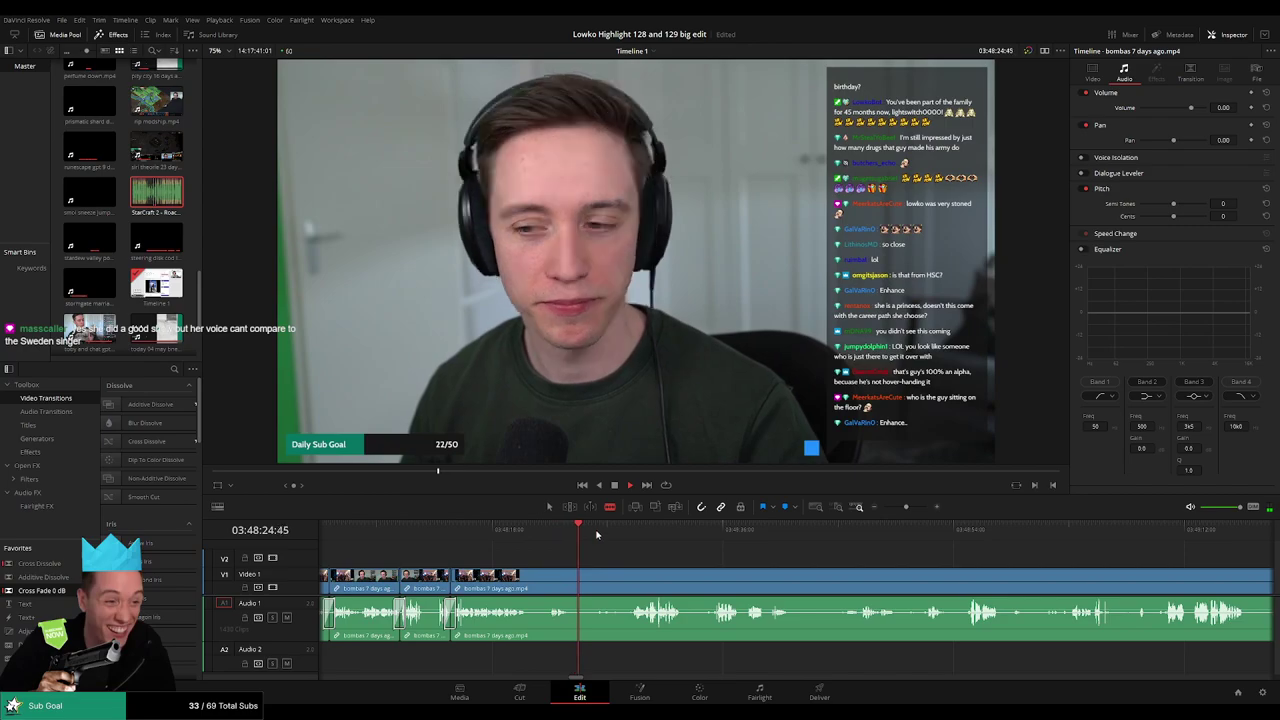
# - Remove the quiet stretch from about 03:48:24 to 03:48:29, close the gap and add a Cross Fade 0 dB at the audio join
pyautogui.click(573, 572)
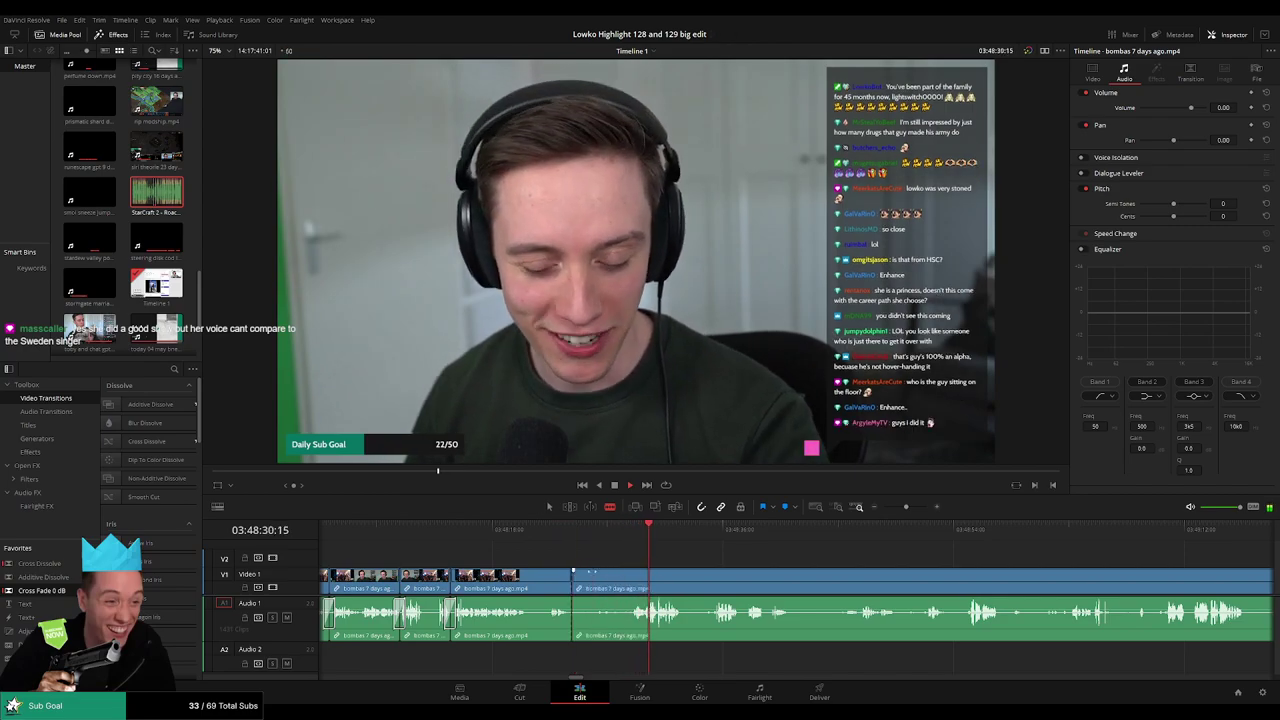
pyautogui.click(633, 573)
pyautogui.press('a')
pyautogui.click(619, 578)
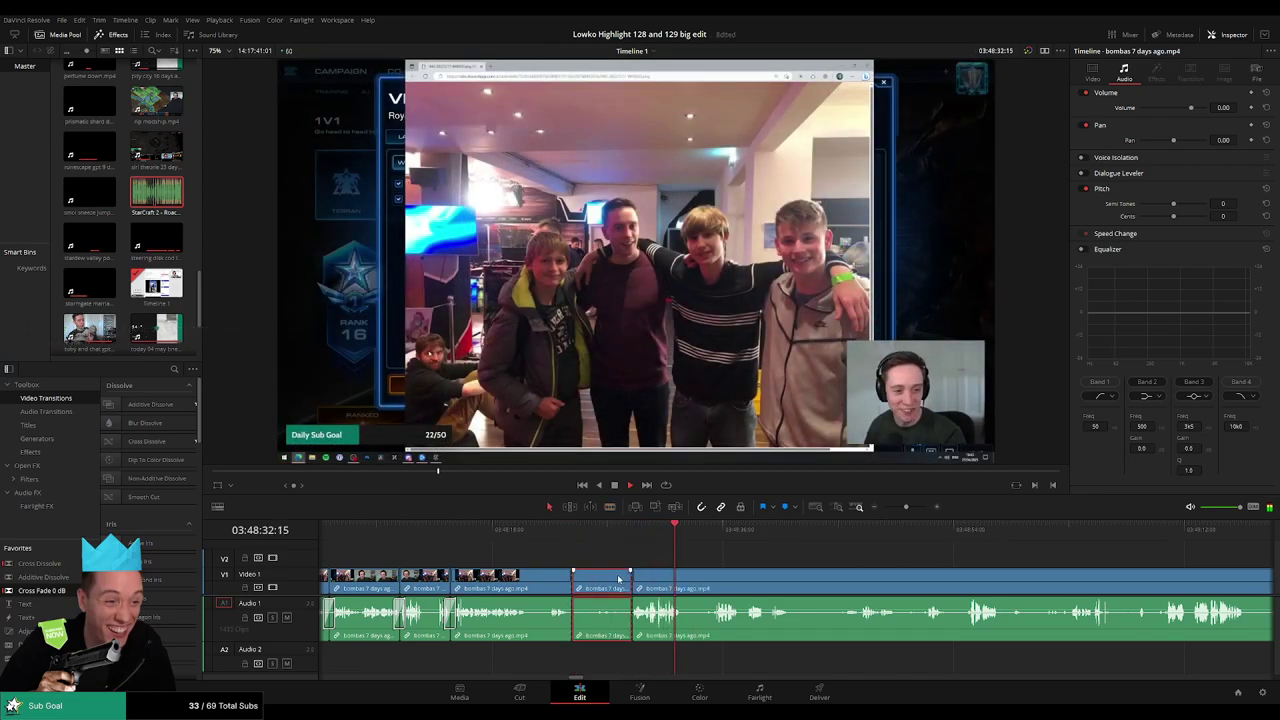
pyautogui.press('BackSpace')
pyautogui.click(619, 579)
pyautogui.press('BackSpace')
pyautogui.press('space')
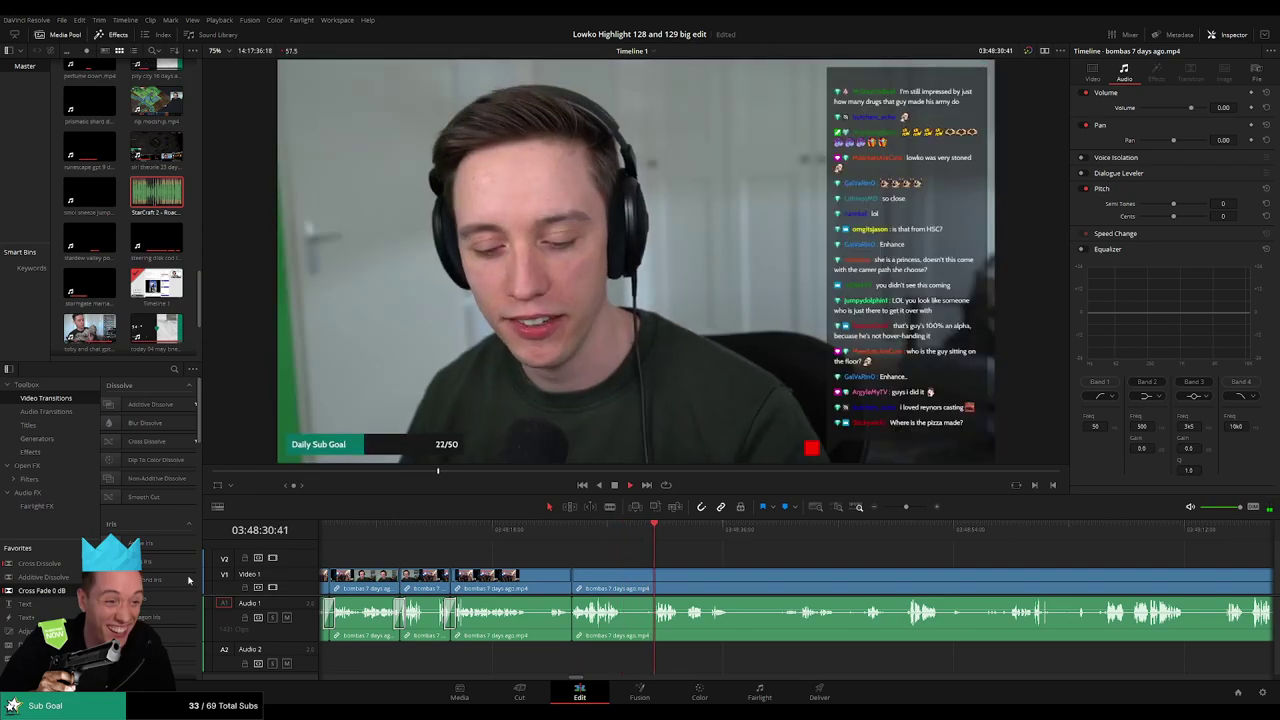
pyautogui.moveTo(44, 590); pyautogui.dragTo(493, 582)
pyautogui.moveTo(575, 626); pyautogui.dragTo(572, 621)
# - Cut out the pause from about 03:48:28 to 03:48:30, close the gap and cross-fade the audio at the join
pyautogui.scroll(2, 712, 574)
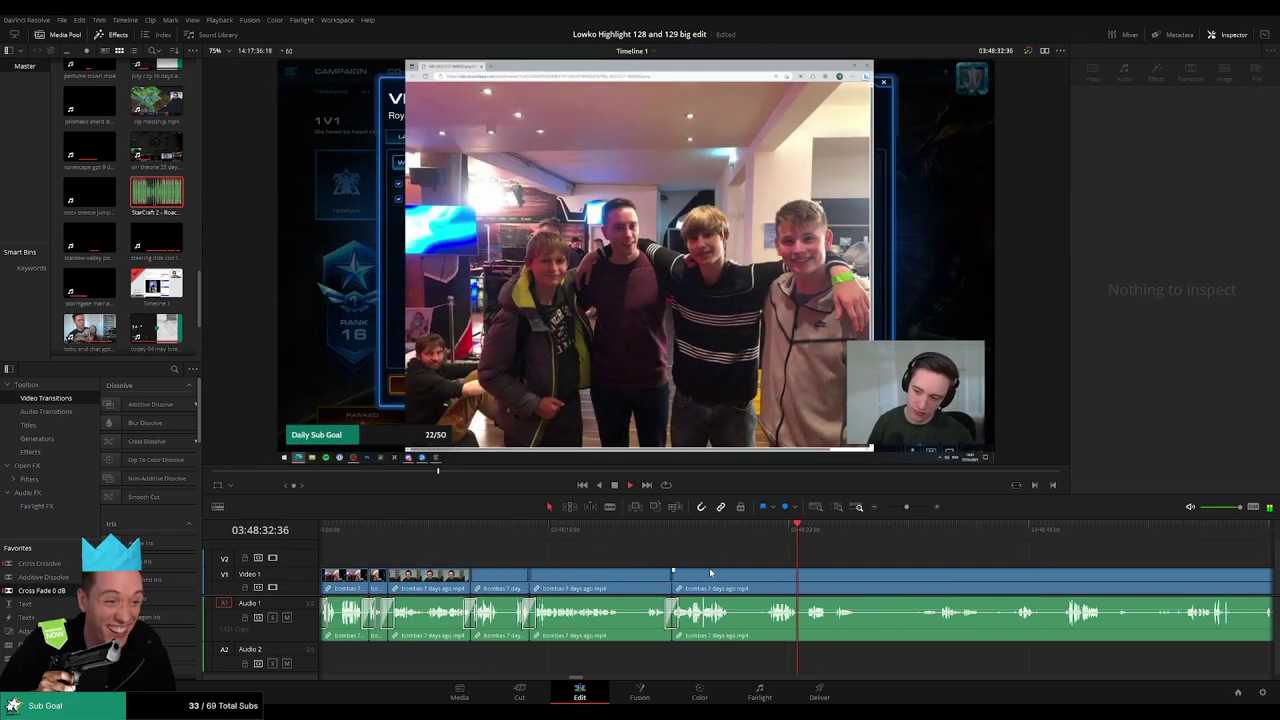
pyautogui.hscroll(4, 650, 562)
pyautogui.press('b')
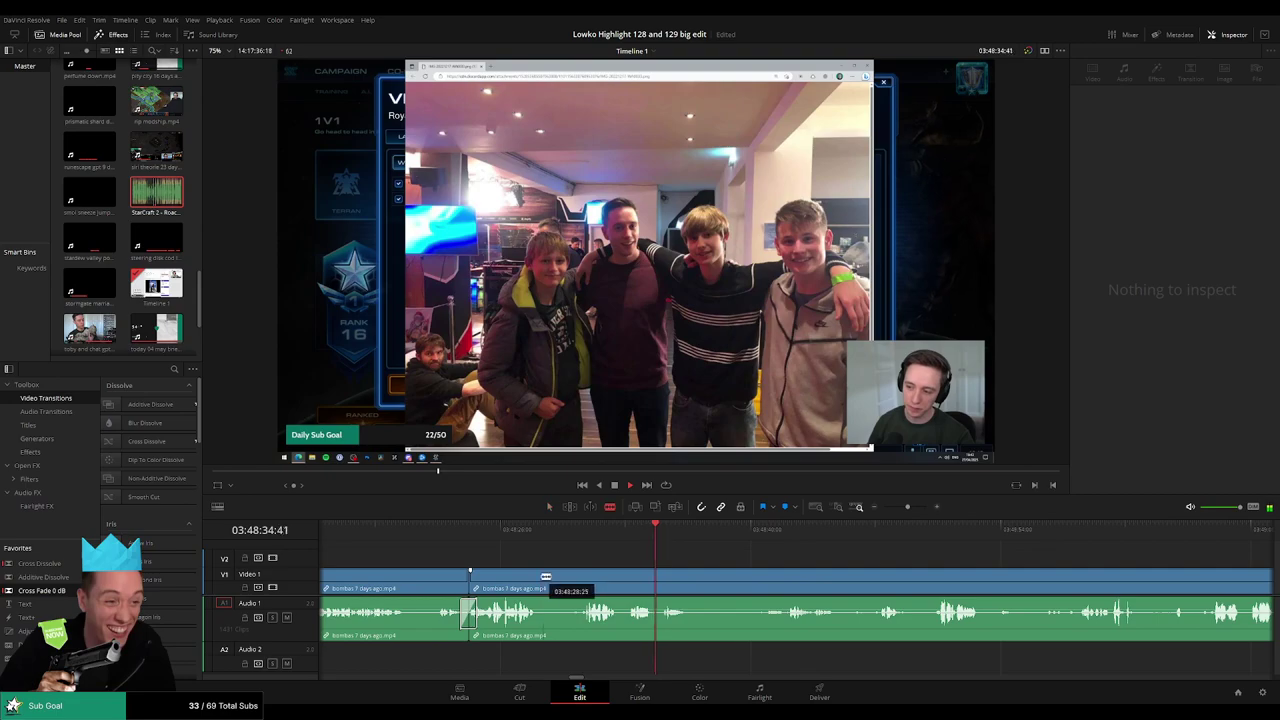
pyautogui.click(542, 577)
pyautogui.click(562, 585)
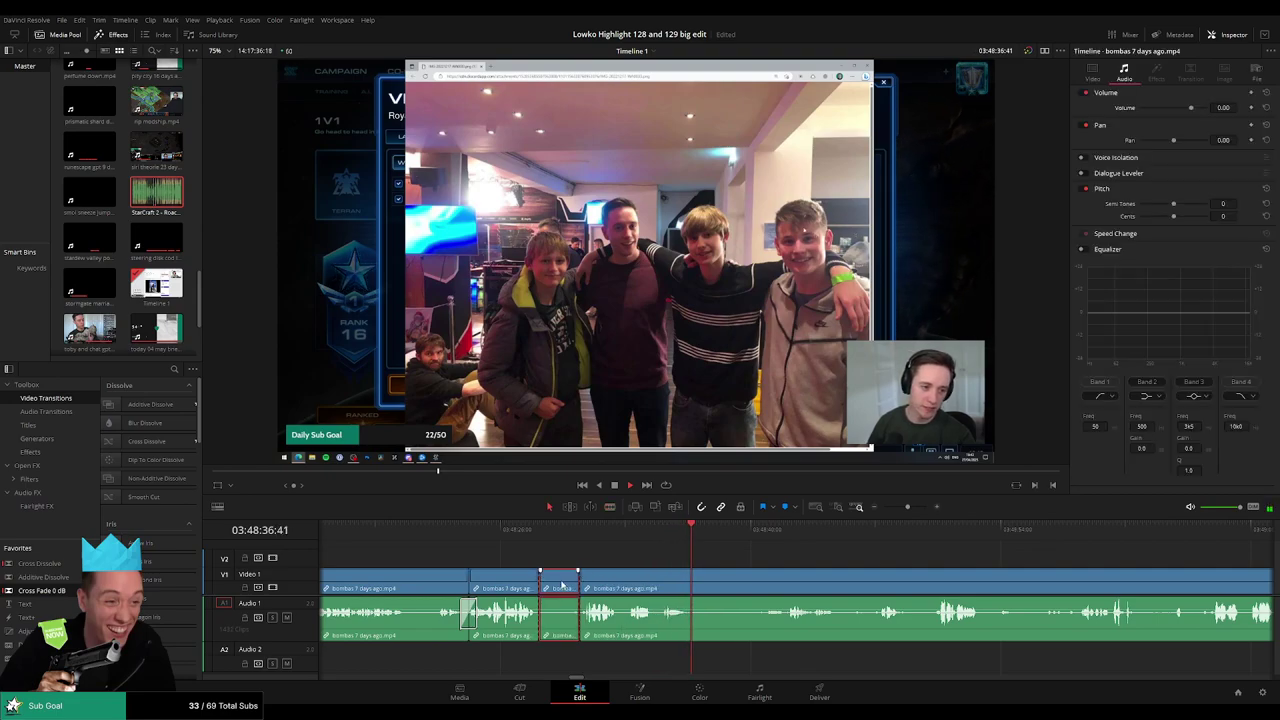
pyautogui.press('Delete')
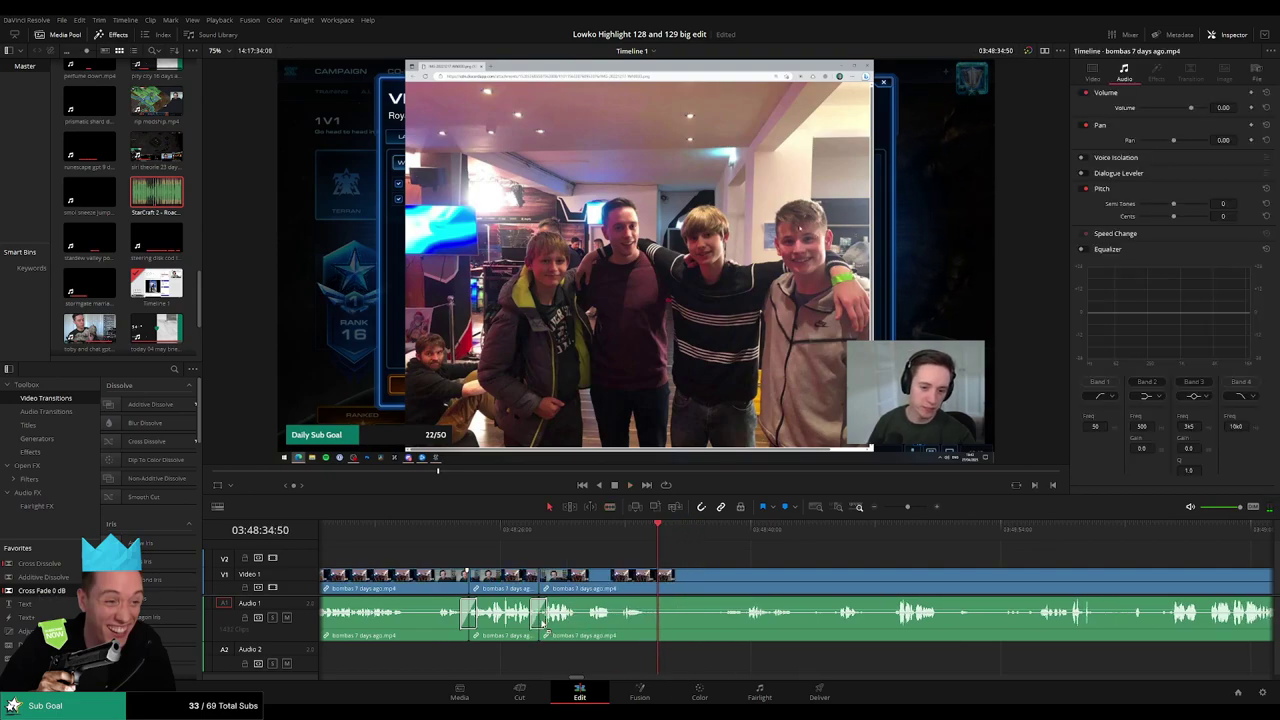
# - Remove the section from about 03:48:34 to 03:48:39, close the gap and cross-fade the audio at the join
pyautogui.click(735, 531)
pyautogui.press('b')
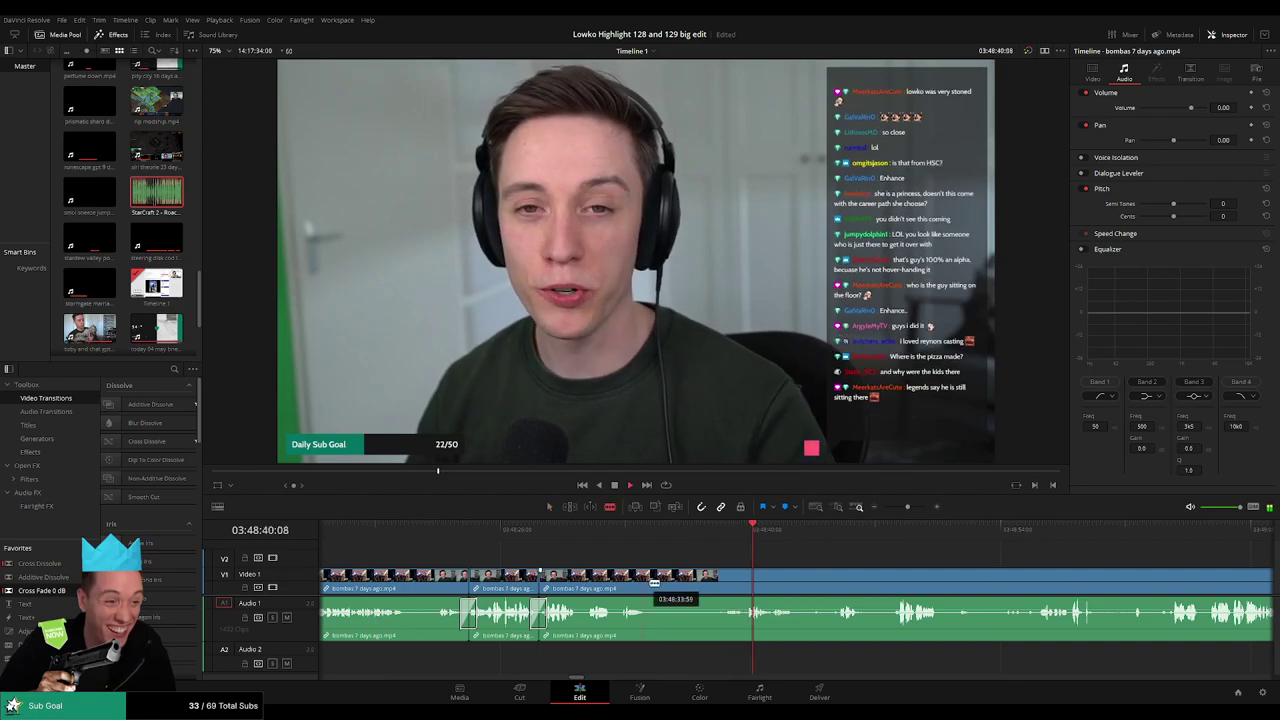
pyautogui.click(655, 580)
pyautogui.click(833, 538)
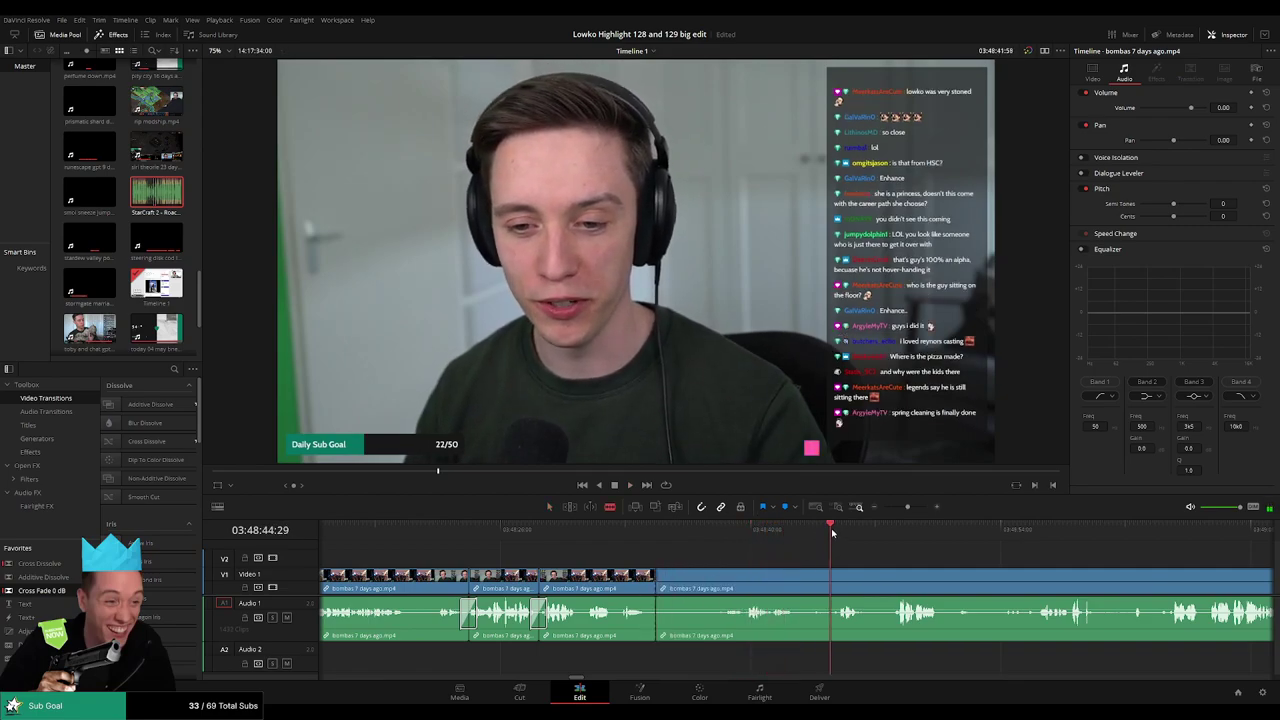
pyautogui.moveTo(827, 562); pyautogui.dragTo(646, 555)
pyautogui.click(592, 528)
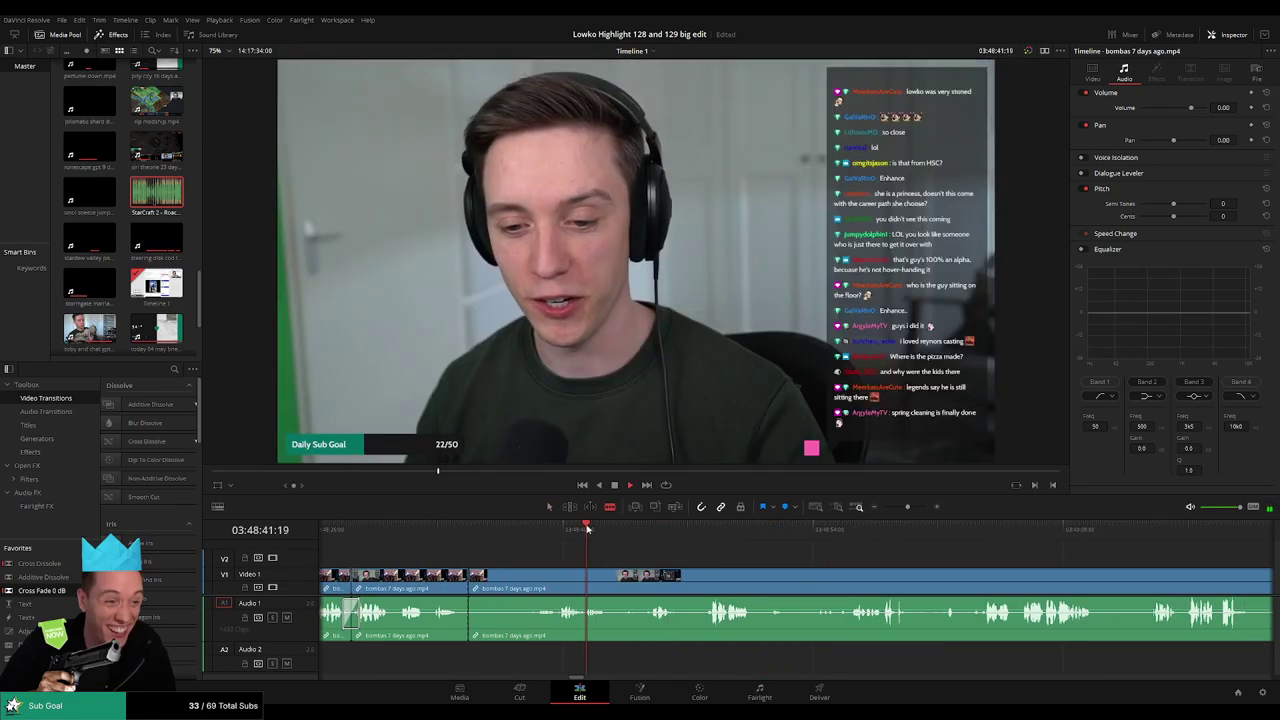
pyautogui.click(559, 533)
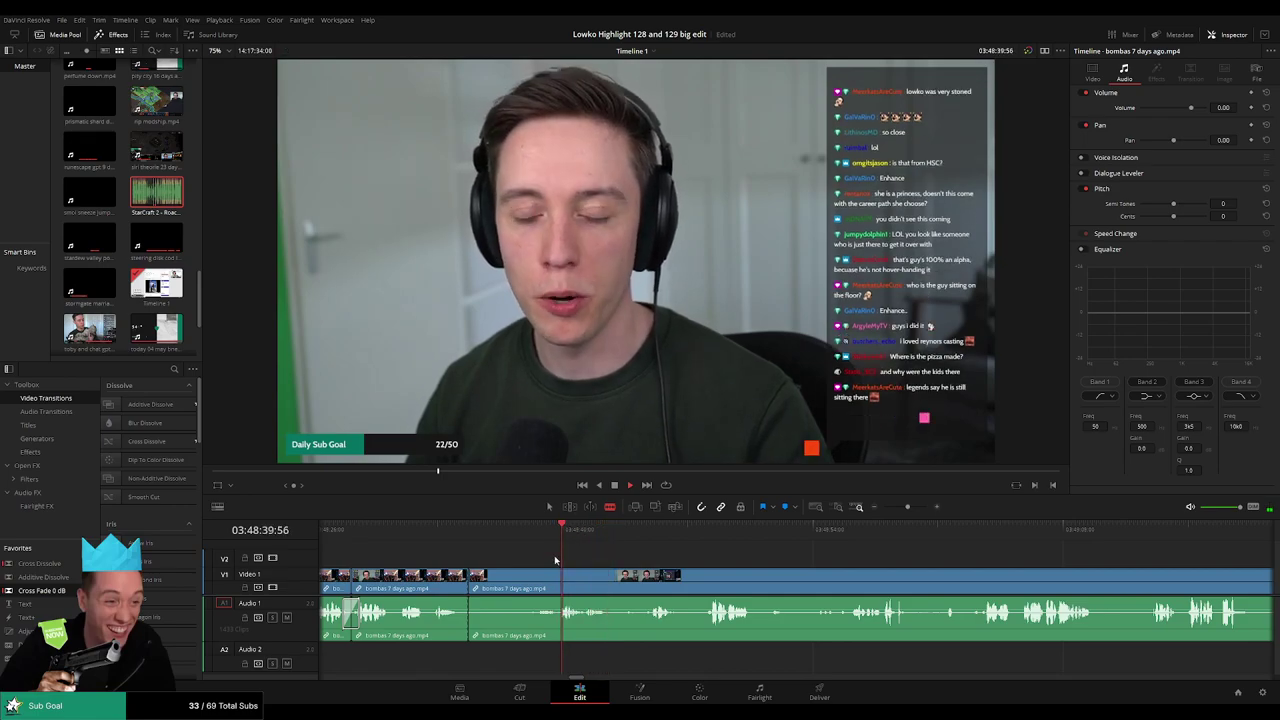
pyautogui.click(558, 577)
pyautogui.press('a')
pyautogui.click(529, 586)
pyautogui.press('Delete')
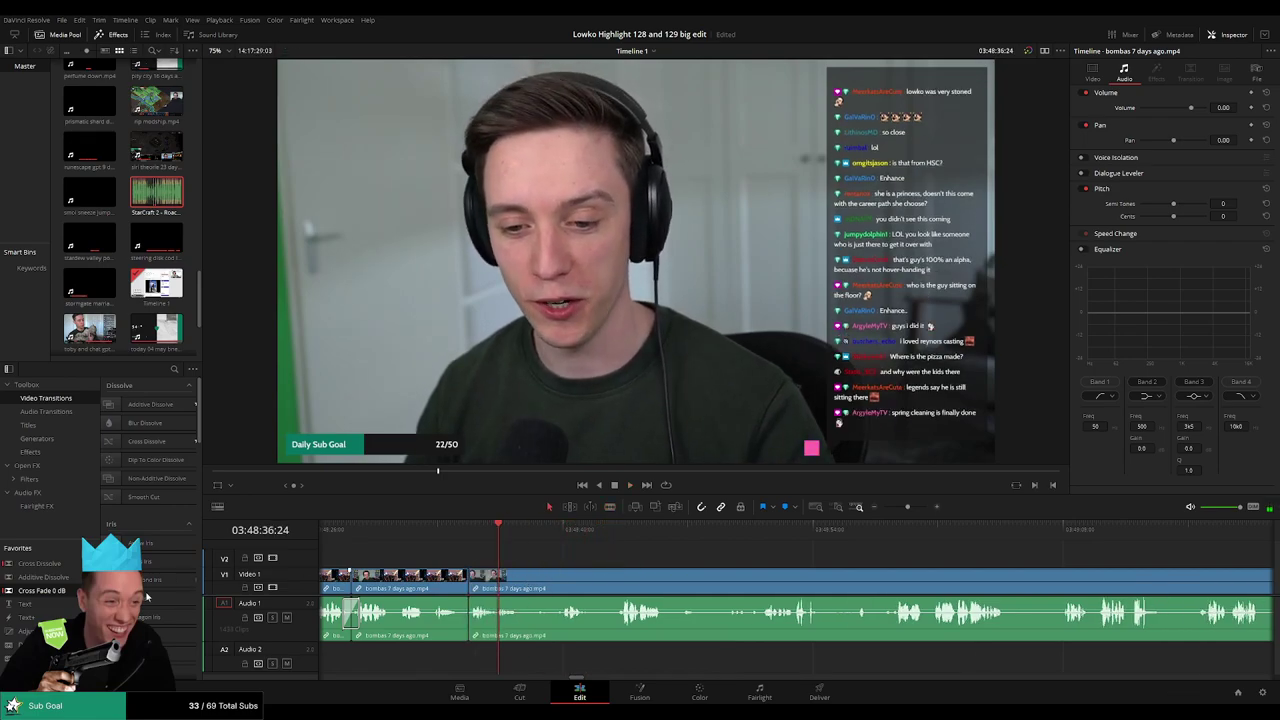
pyautogui.click(447, 537)
pyautogui.press('space')
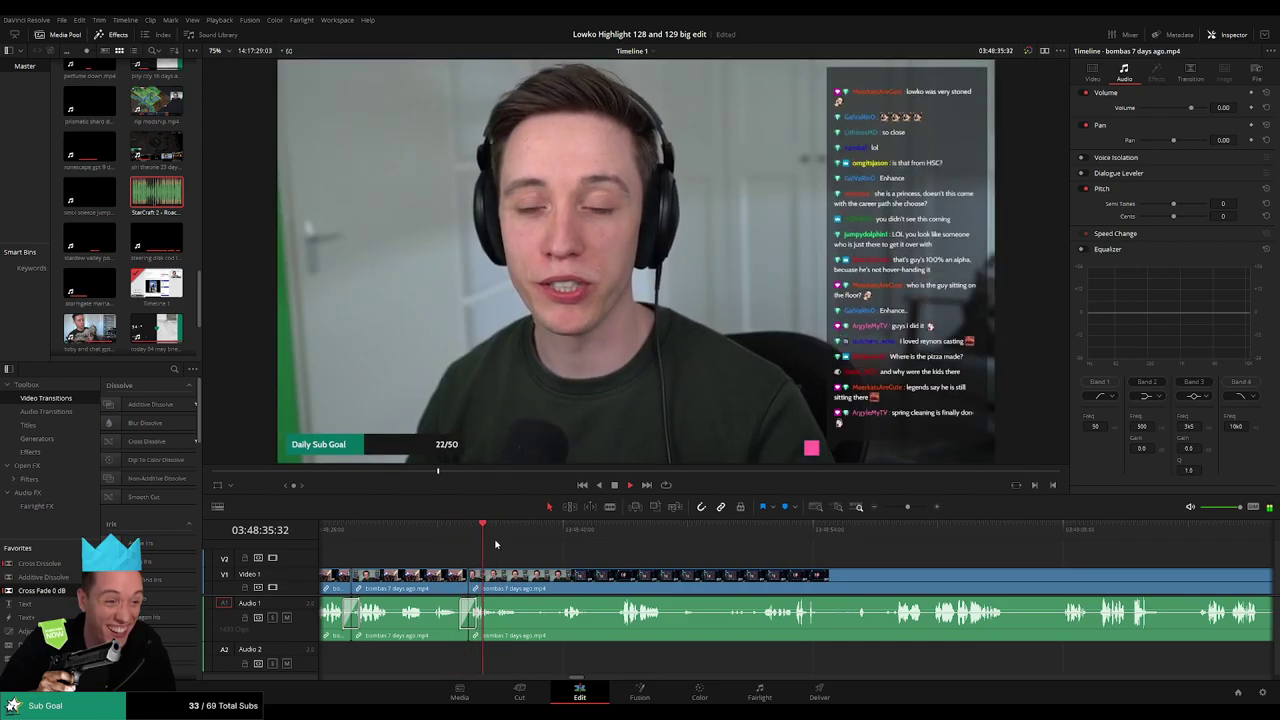
# - Isolate the short bit of speech from about 03:49:03:37 to 03:49:03:55 with a split on each side
pyautogui.click(555, 537)
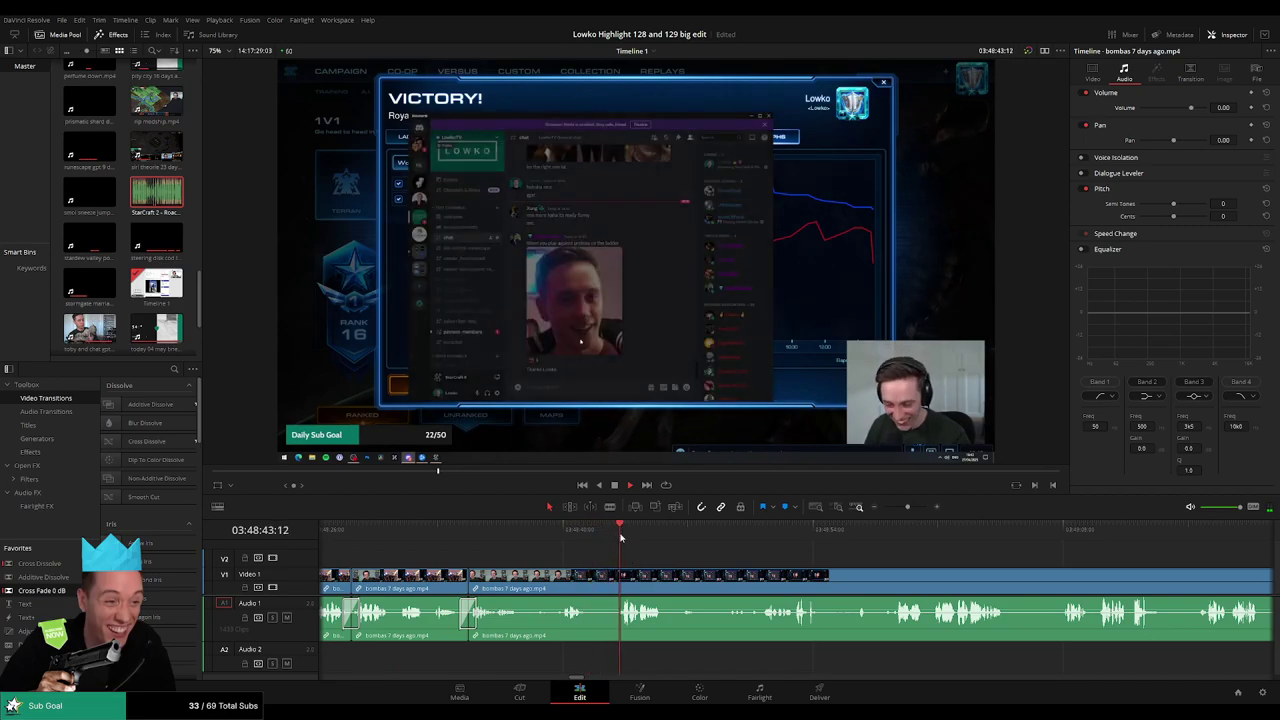
pyautogui.moveTo(704, 554); pyautogui.dragTo(587, 552)
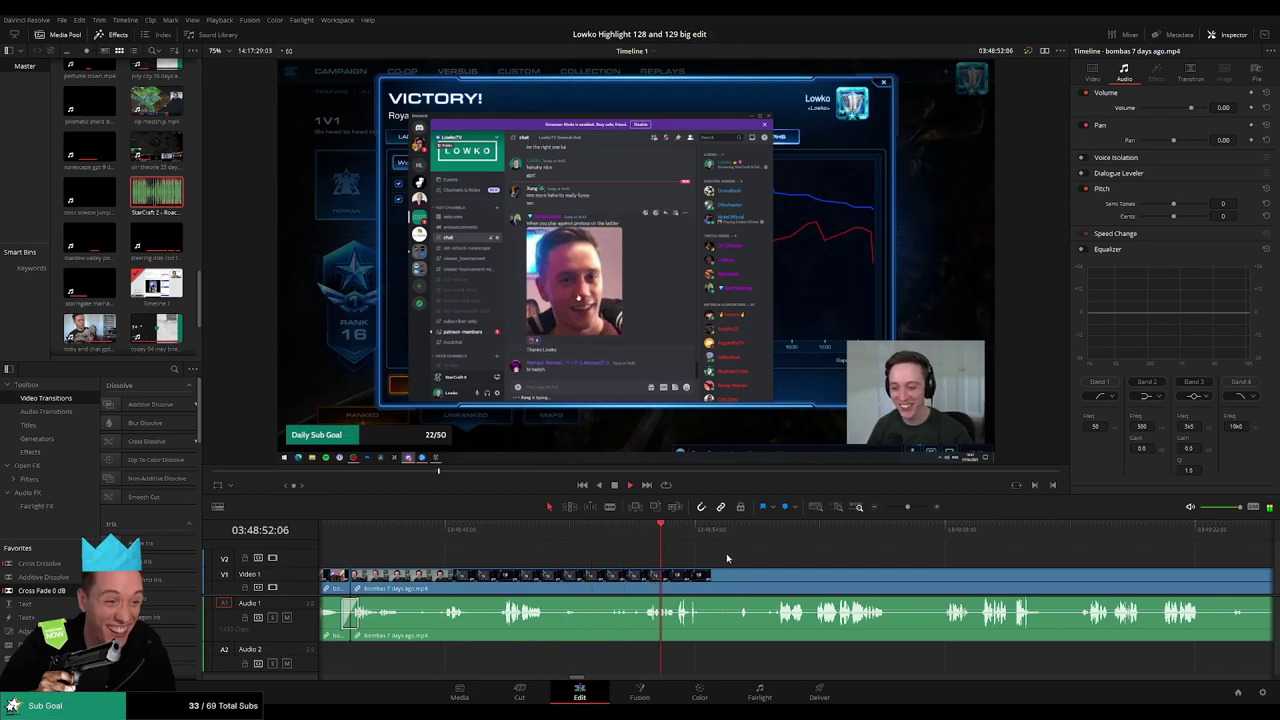
pyautogui.moveTo(748, 558); pyautogui.dragTo(598, 555)
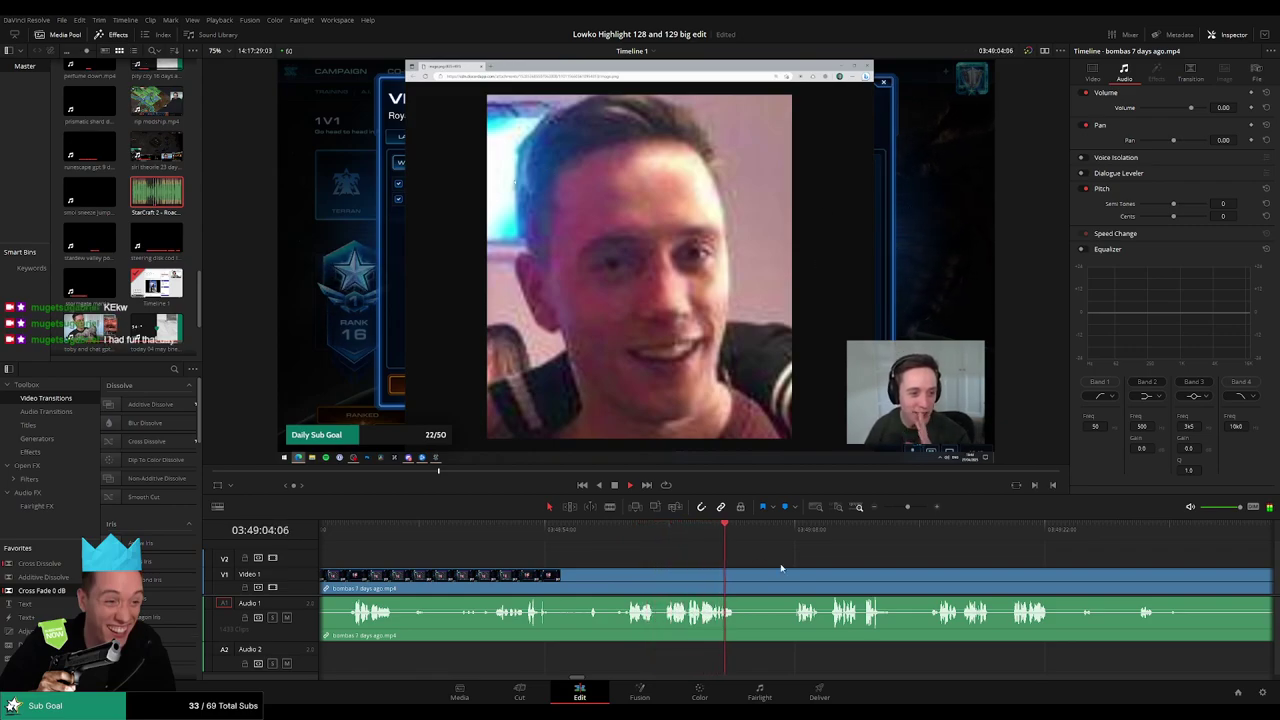
pyautogui.click(711, 536)
pyautogui.press('space')
pyautogui.scroll(8, 738, 562)
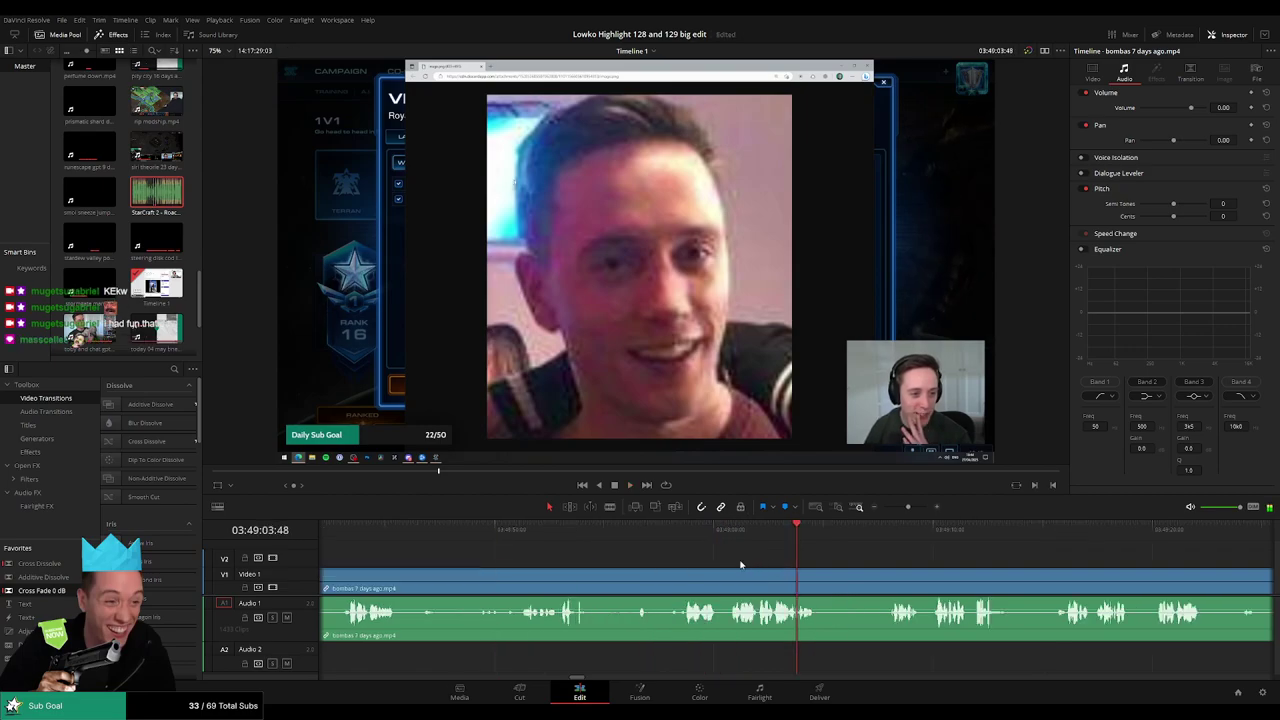
pyautogui.moveTo(761, 541); pyautogui.dragTo(684, 544)
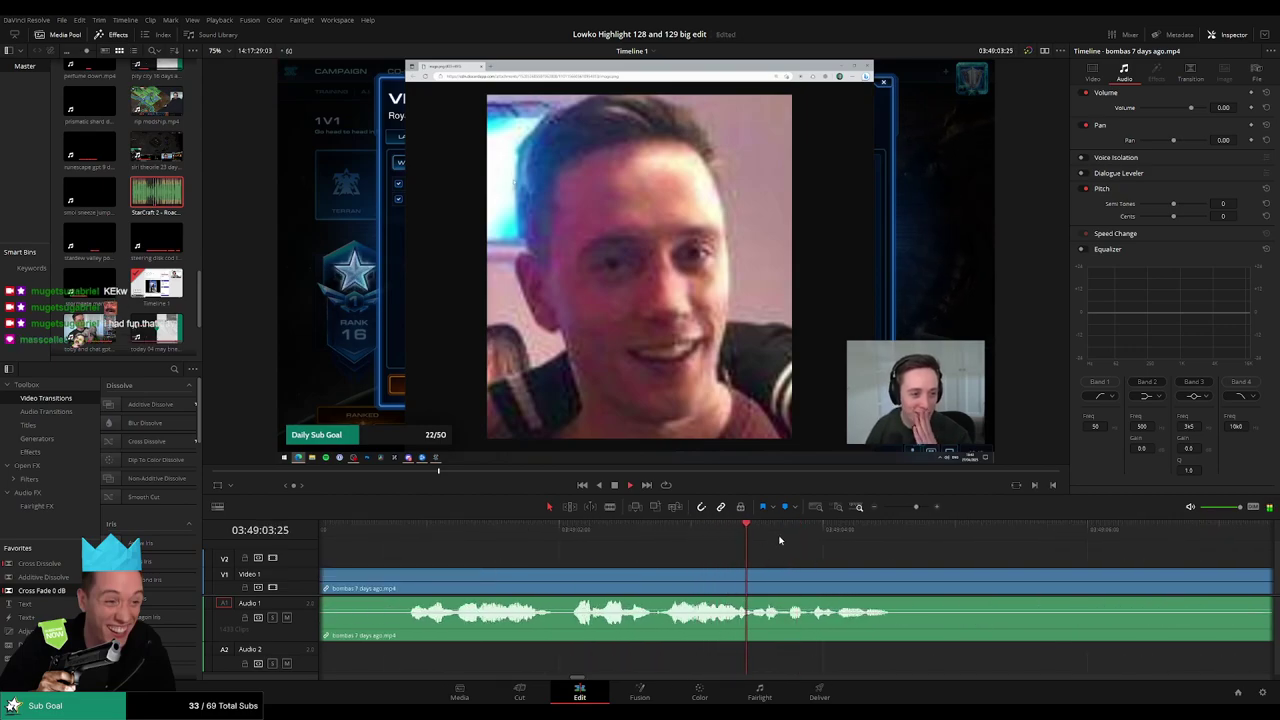
pyautogui.press('b')
pyautogui.click(783, 588)
pyautogui.click(732, 536)
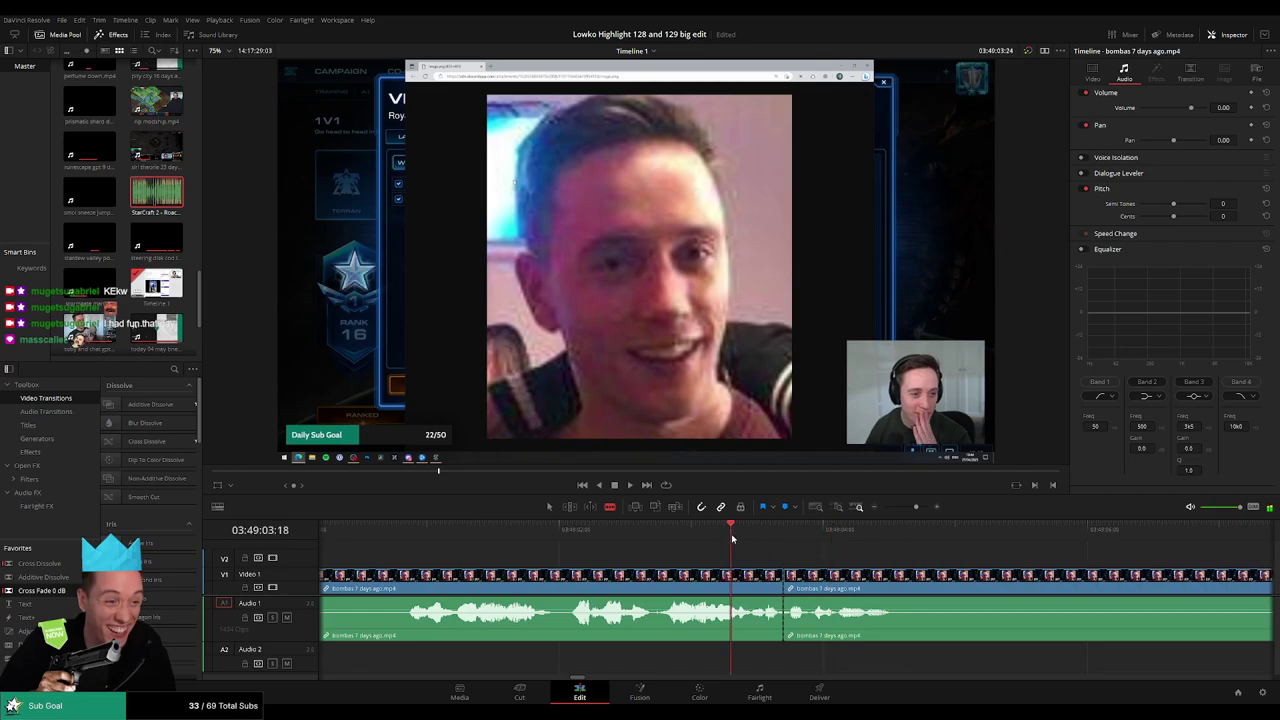
pyautogui.click(785, 577)
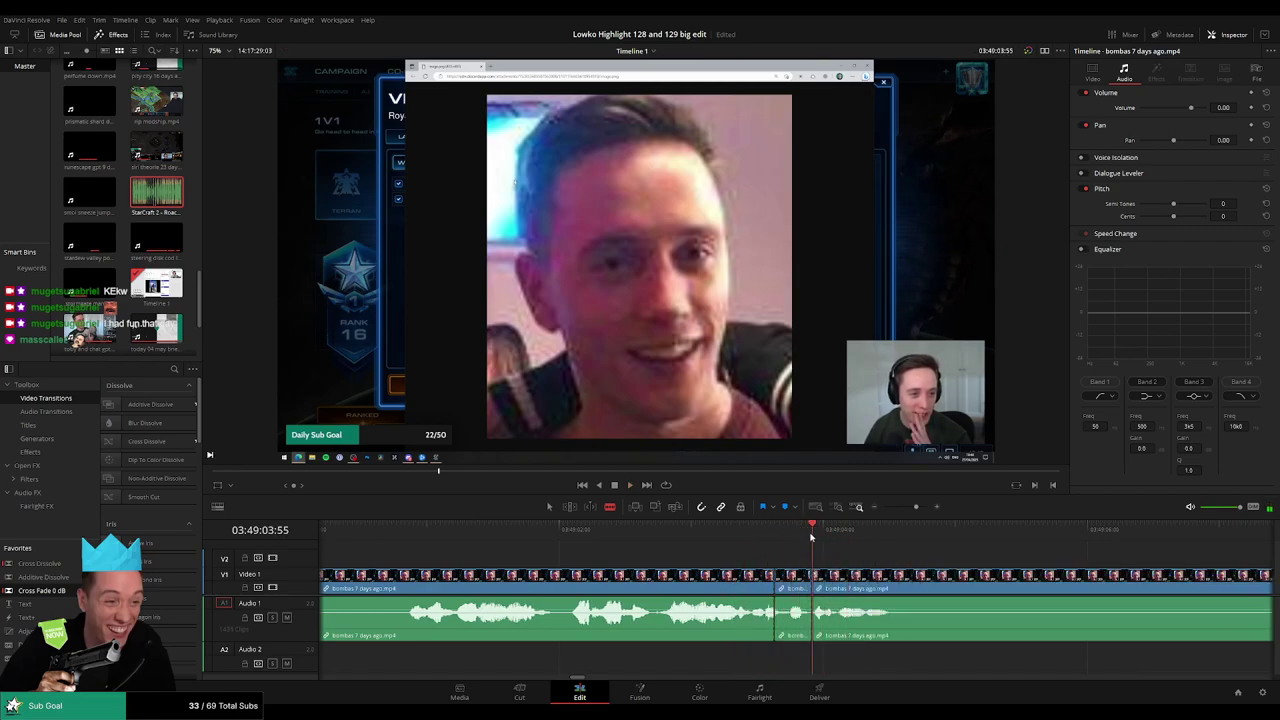
# - Silence the isolated bit's audio and cover it with StarCraft 2 - Roach Quotes.mp3 on Audio 2, trimmed to match, at volume -27
pyautogui.moveTo(795, 611); pyautogui.dragTo(795, 640)
pyautogui.moveTo(156, 192); pyautogui.dragTo(777, 663)
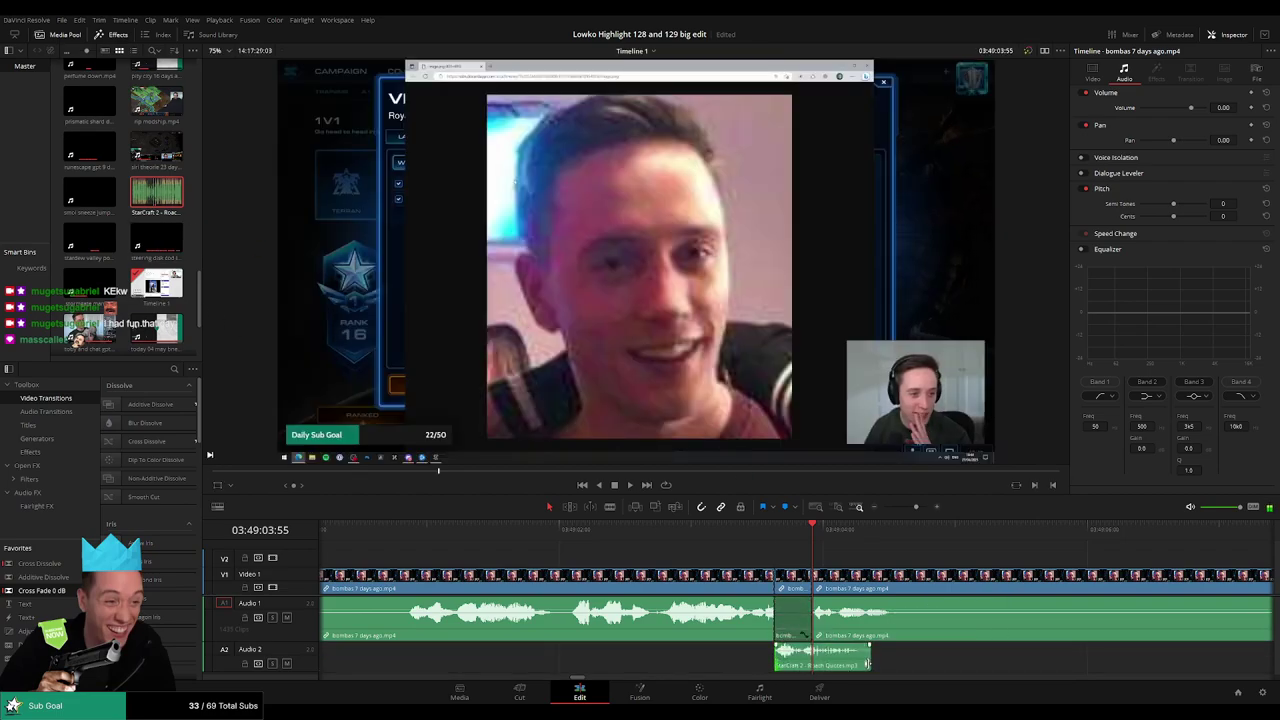
pyautogui.moveTo(868, 663); pyautogui.dragTo(805, 665)
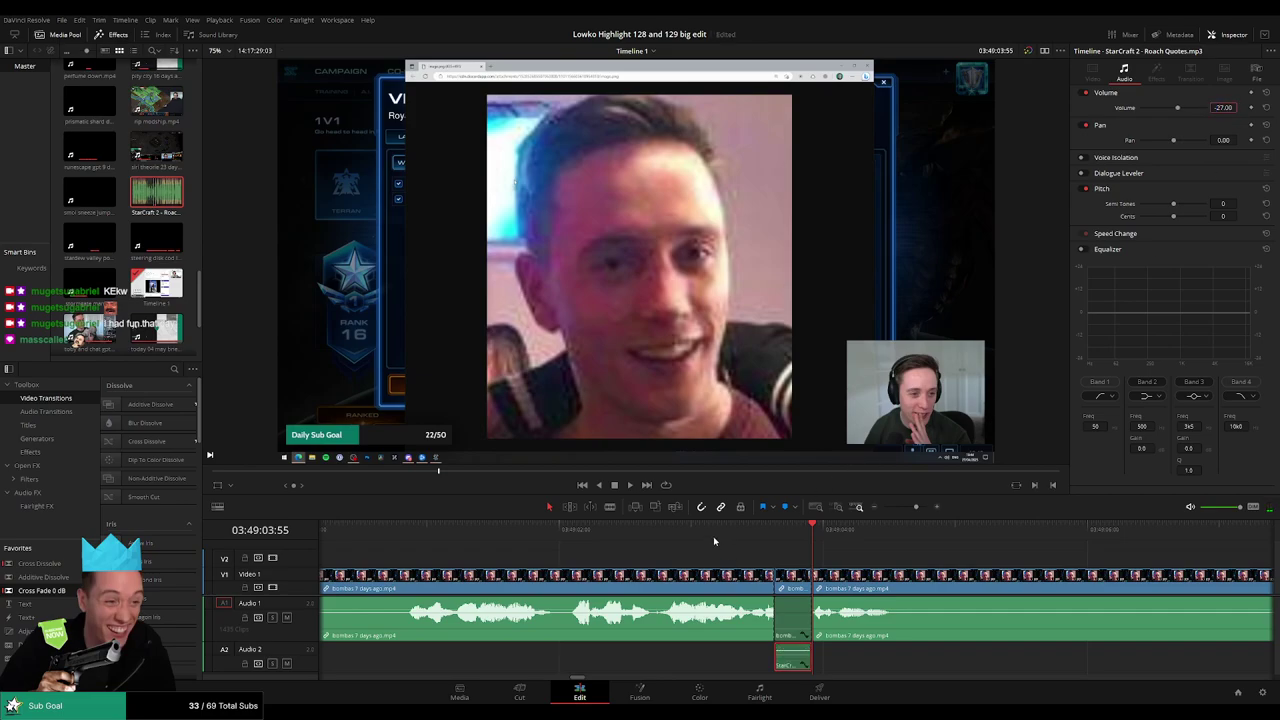
pyautogui.click(901, 562)
# - Remove the quiet stretch from about 03:49:05 to 03:49:08 and close the gap
pyautogui.click(908, 507)
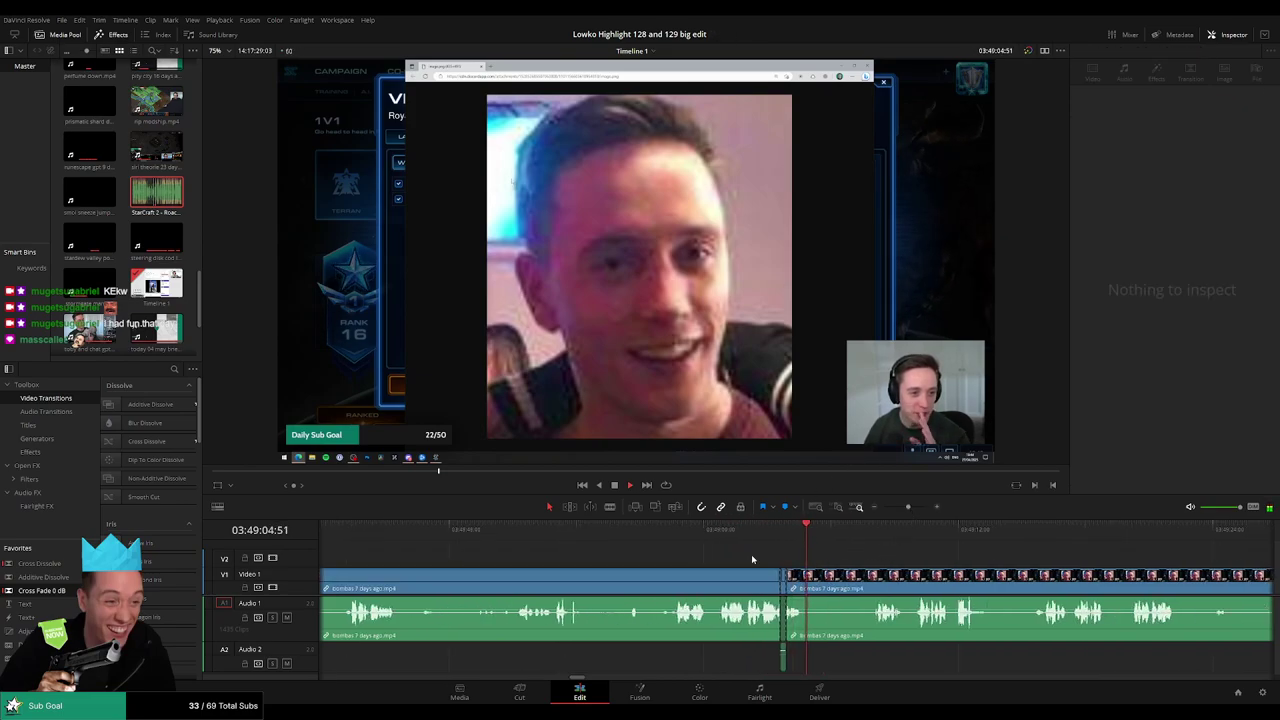
pyautogui.hscroll(3, 720, 553)
pyautogui.click(708, 536)
pyautogui.press('b')
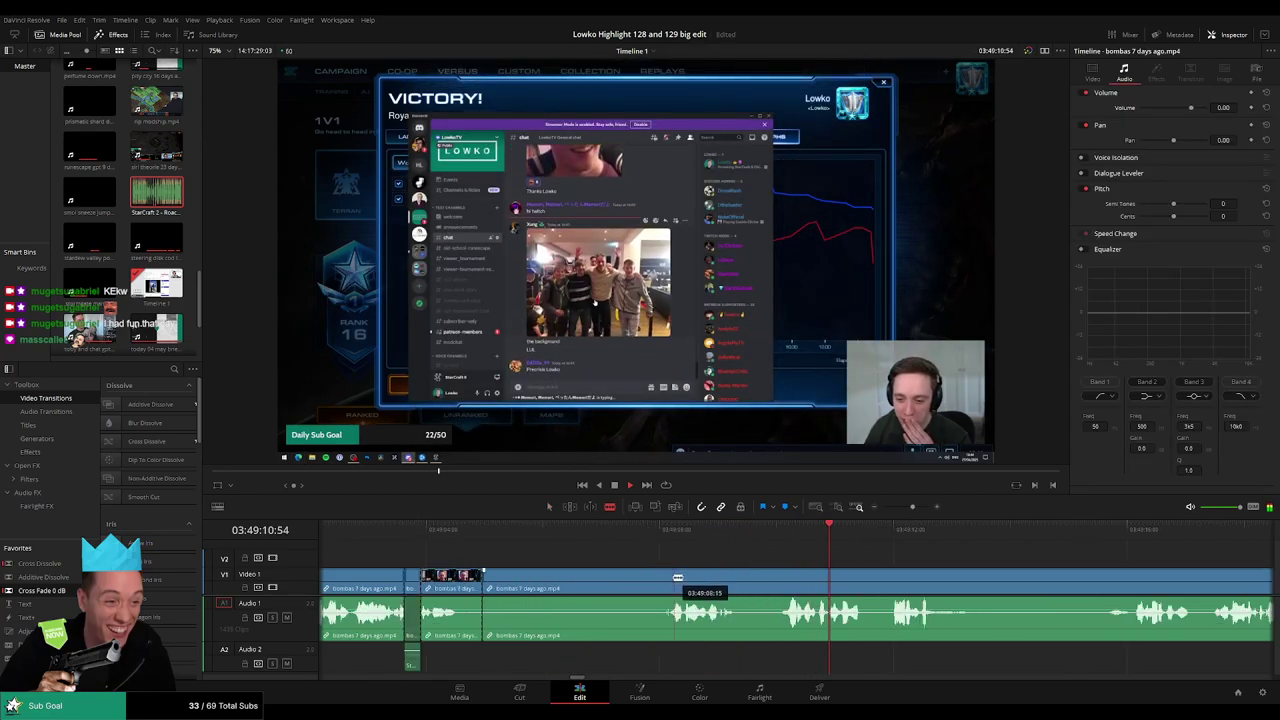
pyautogui.click(675, 577)
pyautogui.press('a')
pyautogui.click(640, 580)
pyautogui.press('Delete')
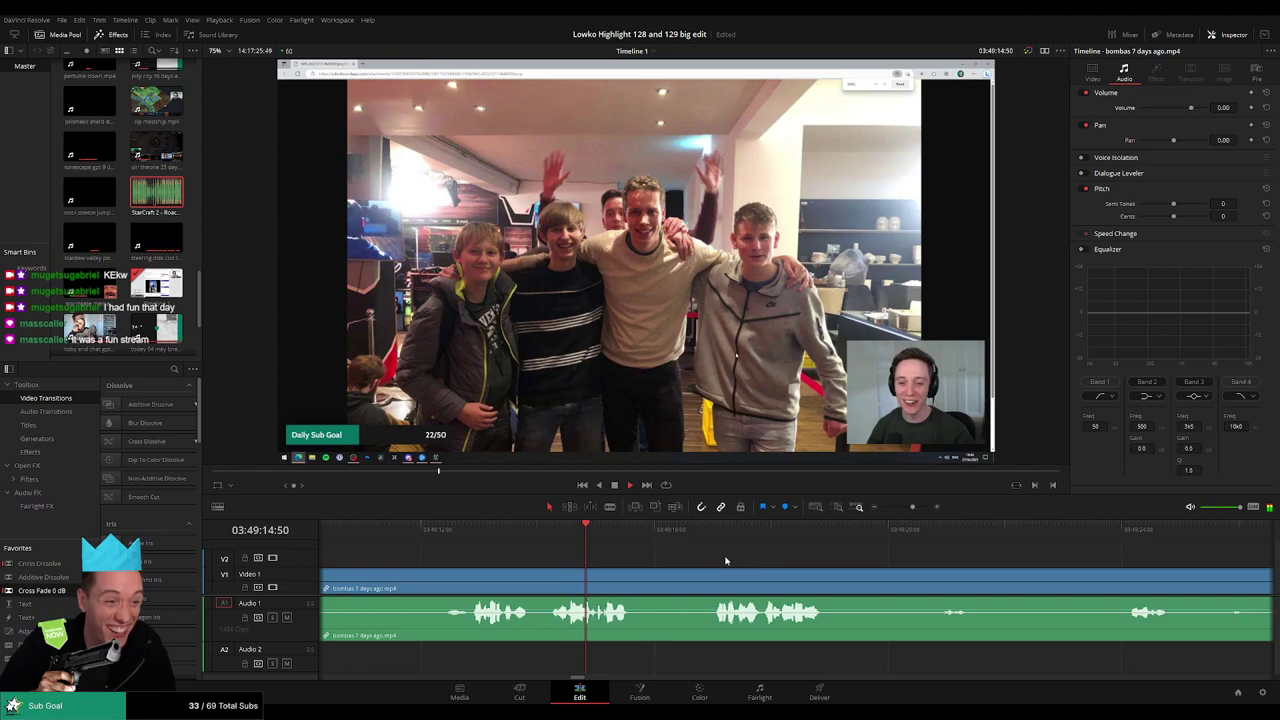
# - Cut out the pause from about 03:49:15:40 to 03:49:17 in the group photo part and close the gap
pyautogui.click(478, 577)
pyautogui.click(561, 574)
pyautogui.press('a')
pyautogui.click(529, 577)
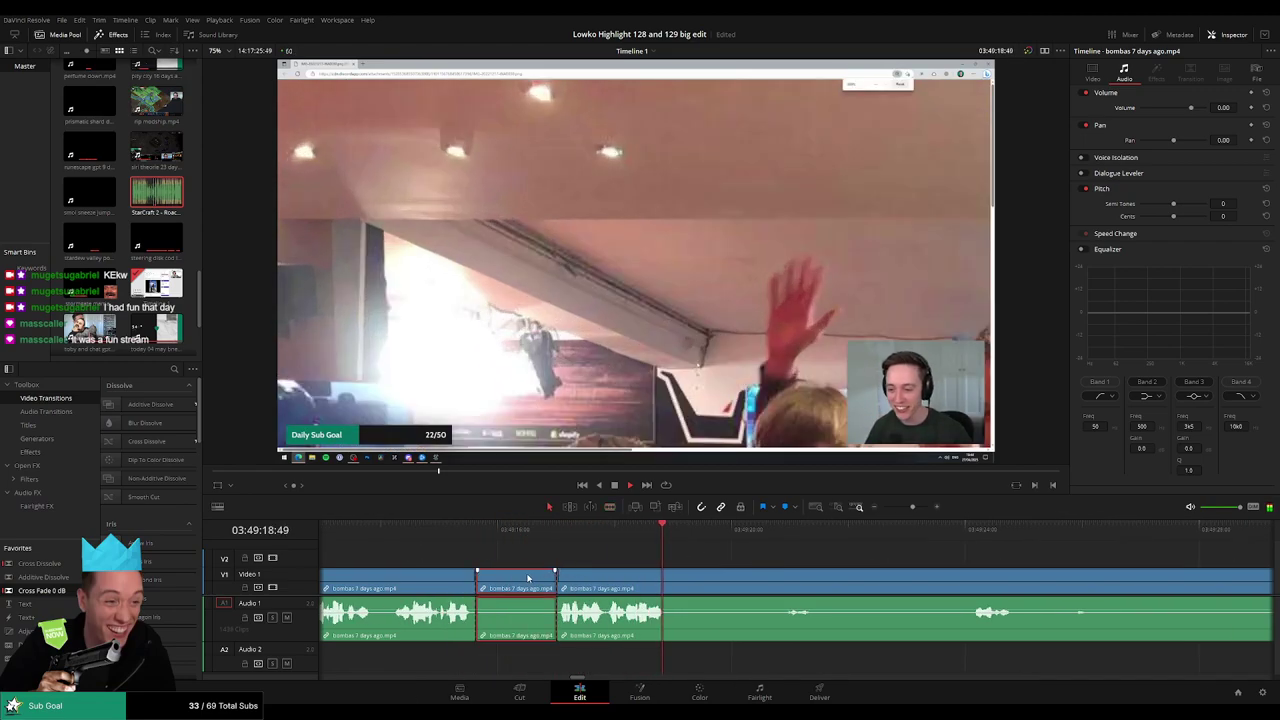
pyautogui.press('Delete')
# - Cut out the quiet stretch from about 03:49:23:25 to 03:49:30:36 after the group photo and close the gap
pyautogui.click(691, 527)
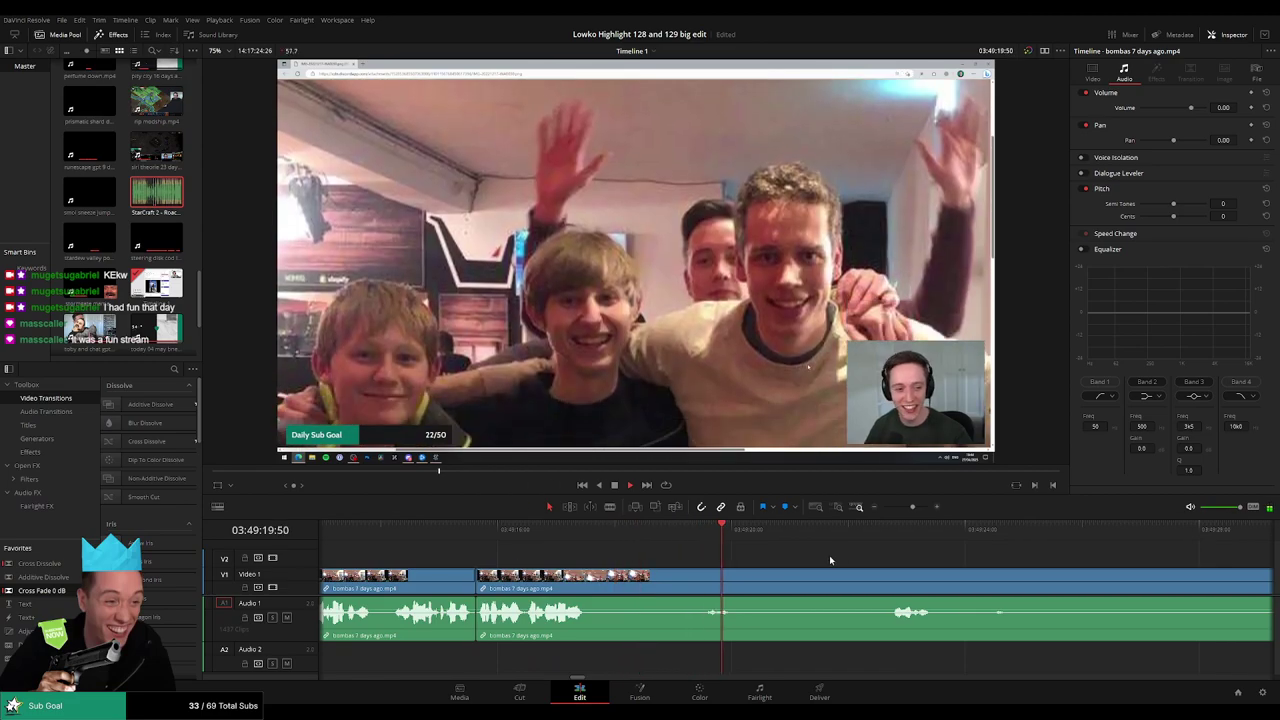
pyautogui.moveTo(831, 558); pyautogui.dragTo(666, 545)
pyautogui.click(709, 529)
pyautogui.moveTo(837, 556); pyautogui.dragTo(619, 567)
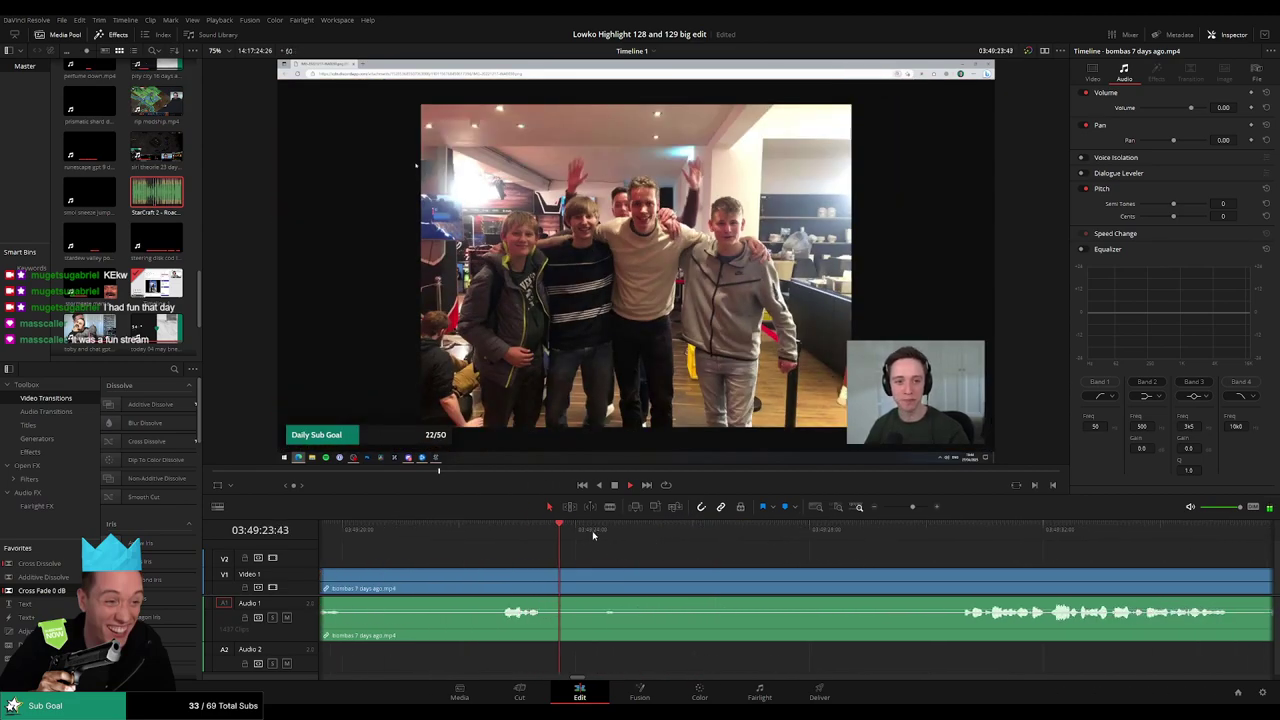
pyautogui.click(957, 530)
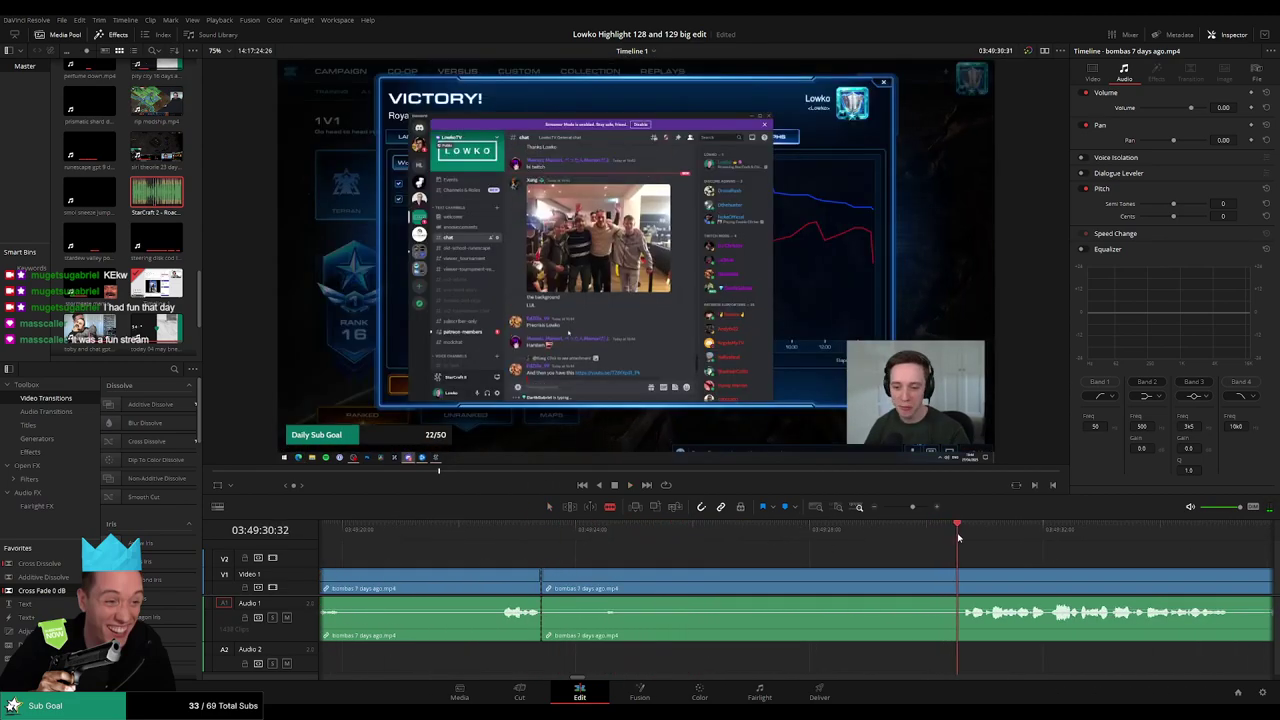
pyautogui.click(932, 585)
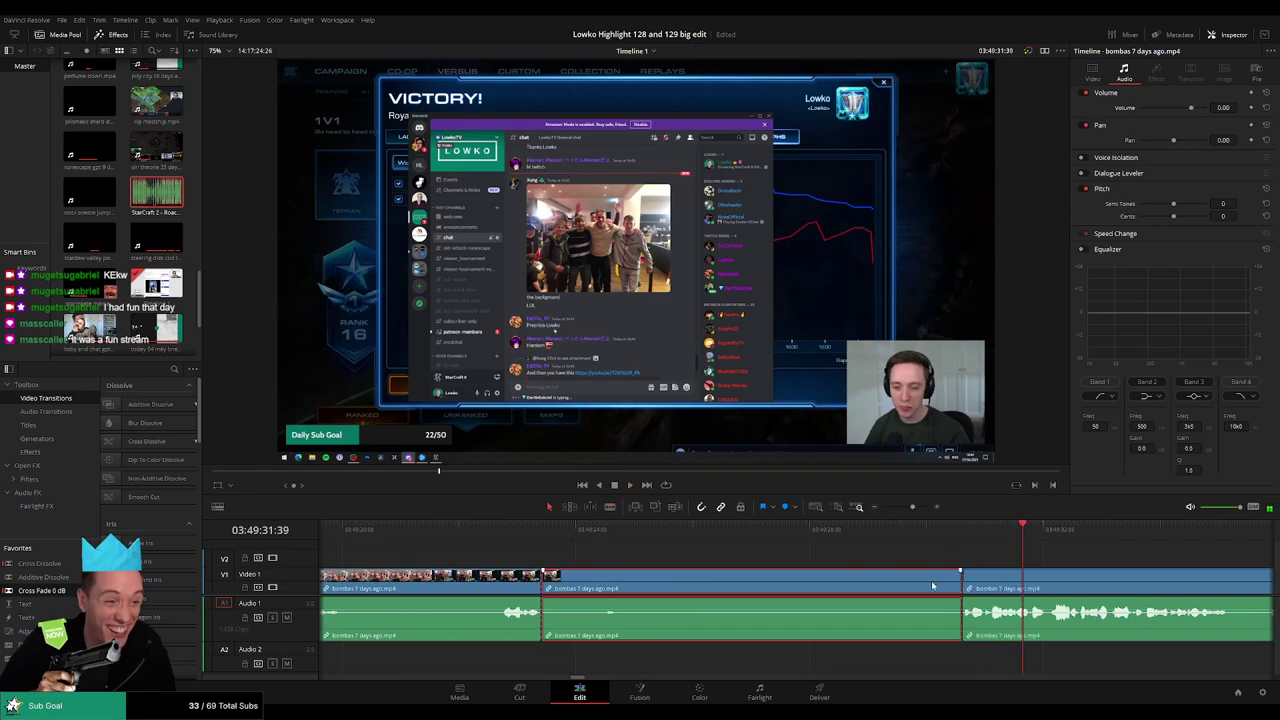
pyautogui.press('Delete')
pyautogui.press('space')
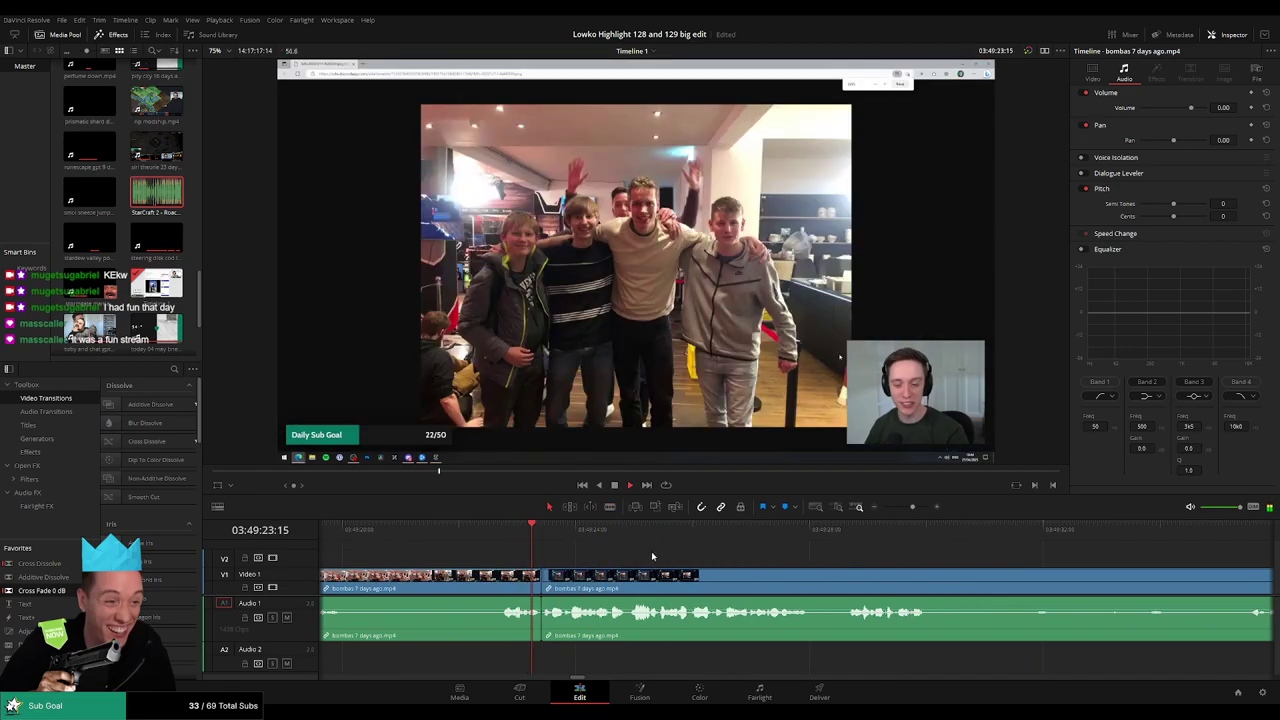
# - Remove the rest of the last bombas 7 days ago.mp4 clip from about 03:49:30:06 to its end and close the gap before memes burh.mp4
pyautogui.hscroll(2, 615, 552)
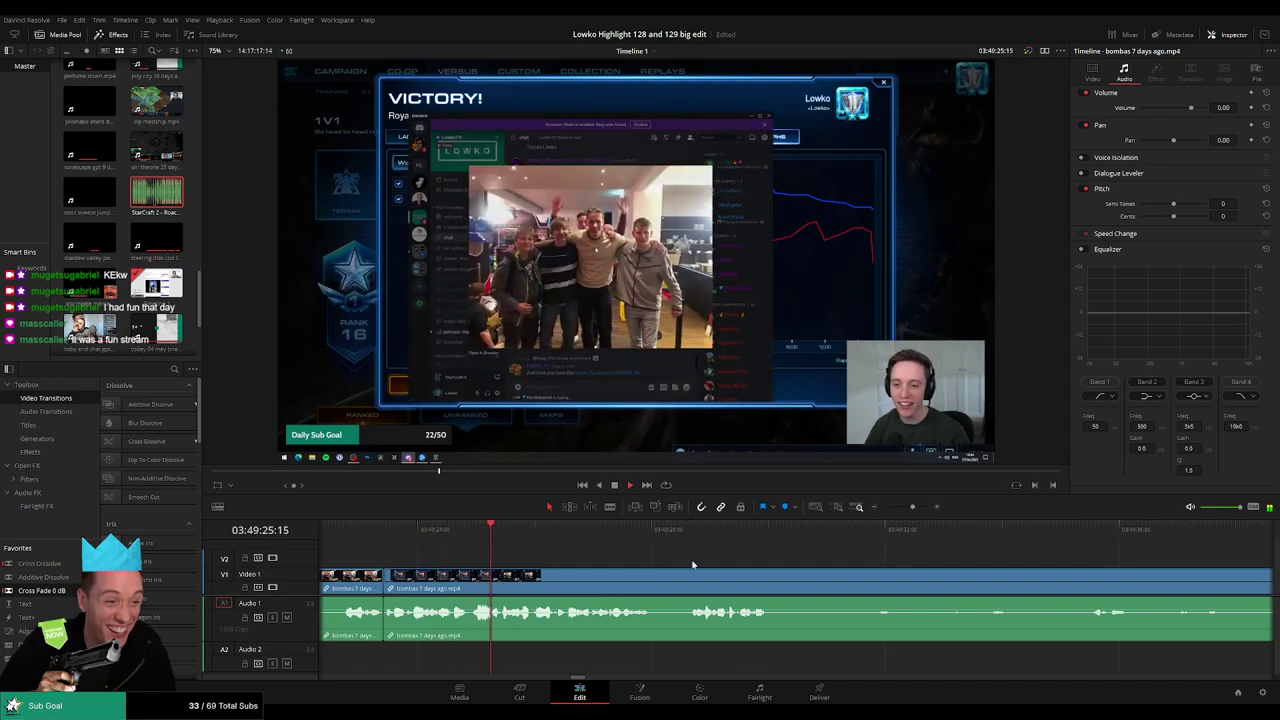
pyautogui.hscroll(1, 640, 558)
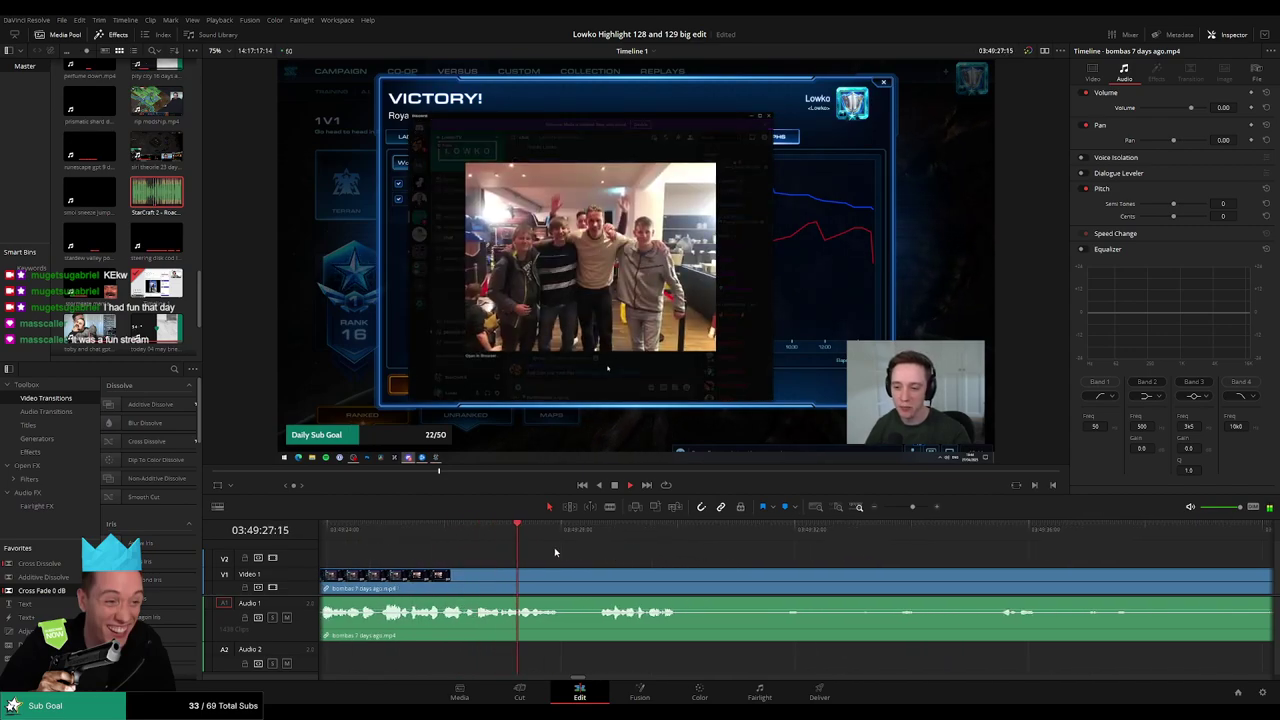
pyautogui.hscroll(1, 565, 540)
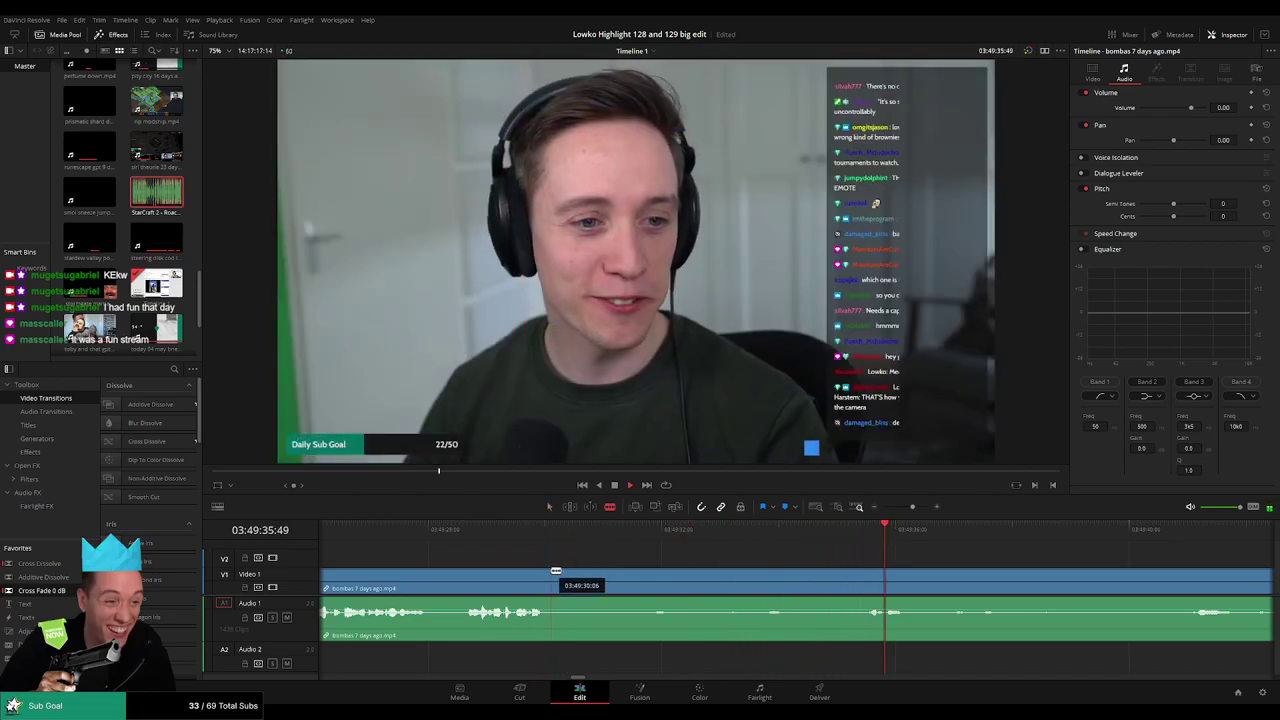
pyautogui.click(556, 573)
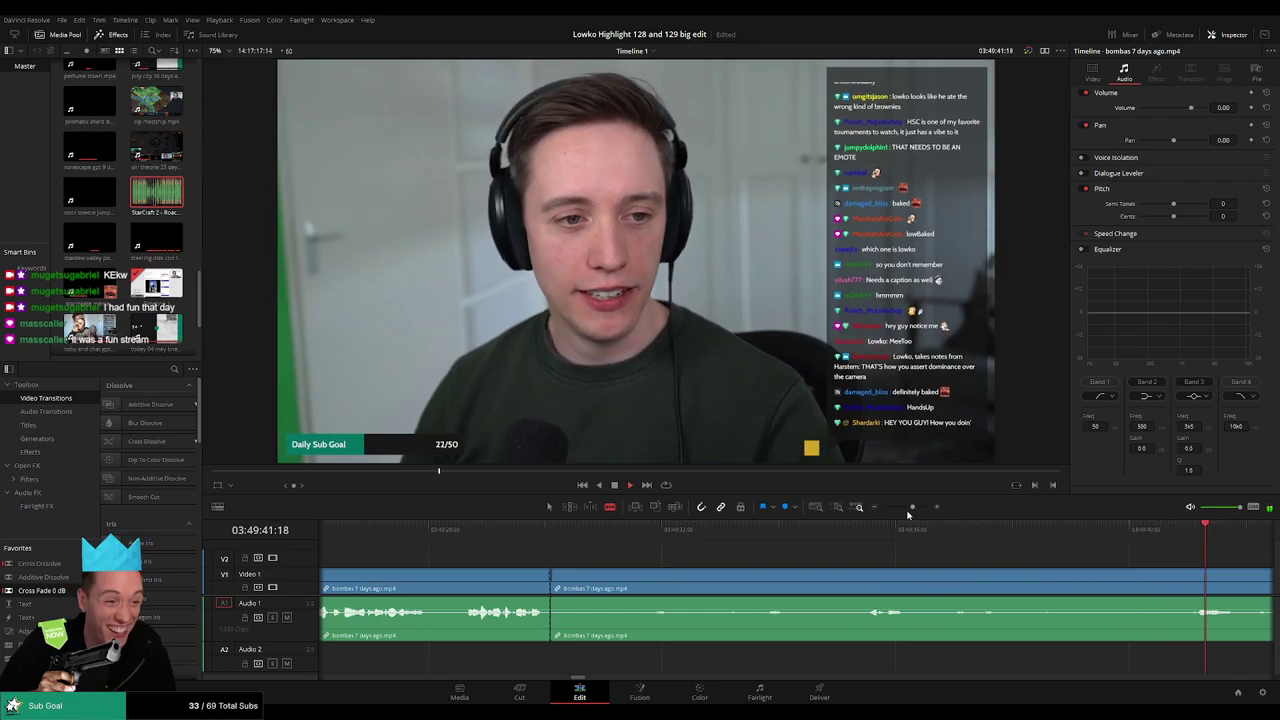
pyautogui.moveTo(910, 507); pyautogui.dragTo(906, 513)
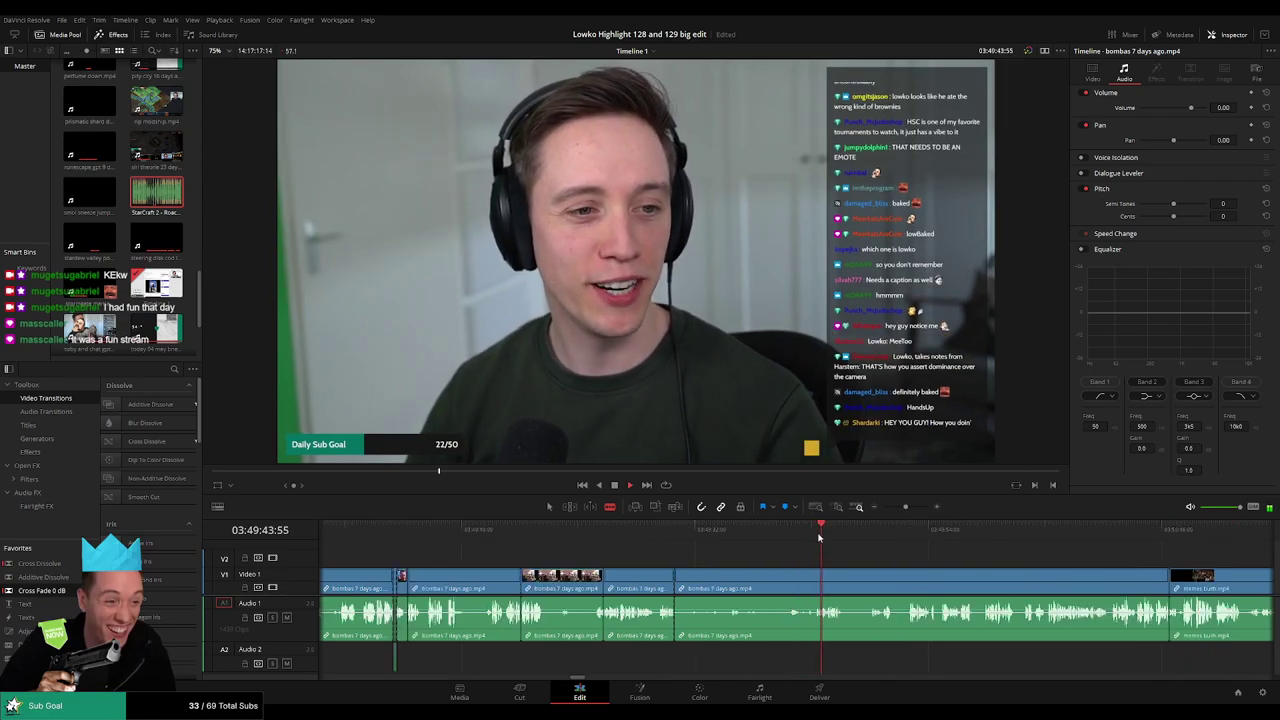
pyautogui.moveTo(880, 566); pyautogui.dragTo(706, 555)
pyautogui.click(695, 535)
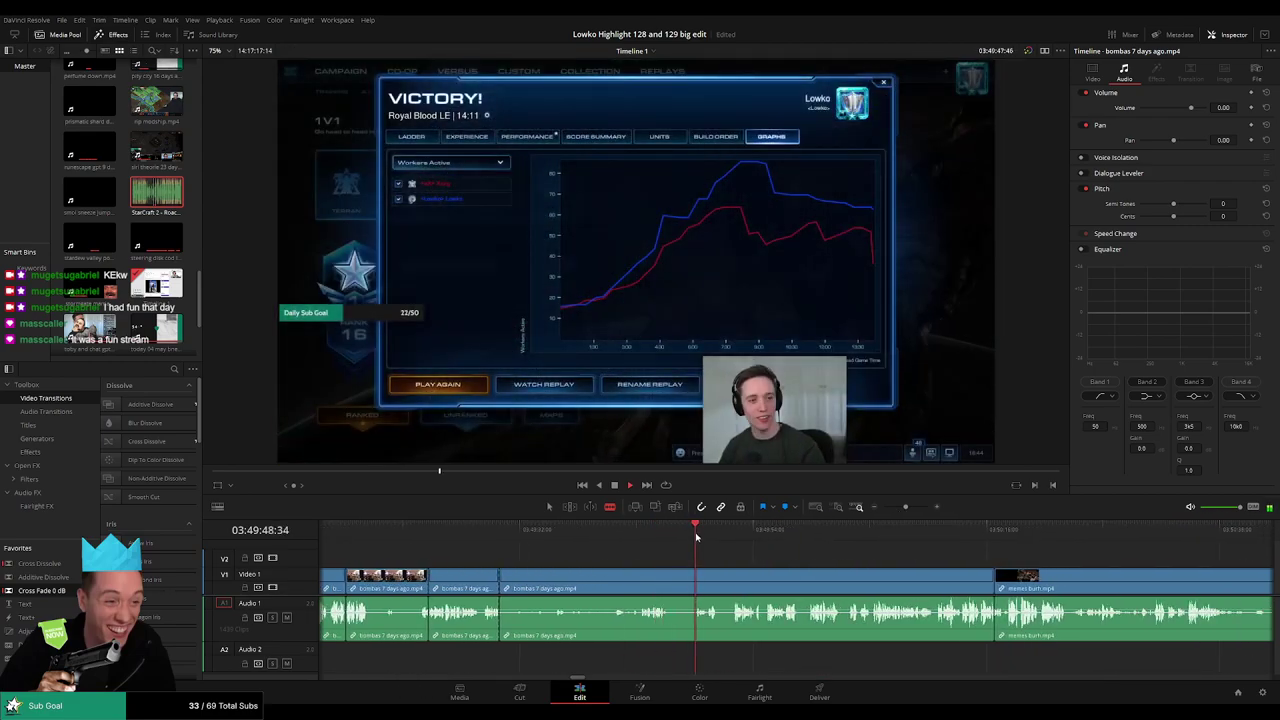
pyautogui.scroll(1, 701, 560)
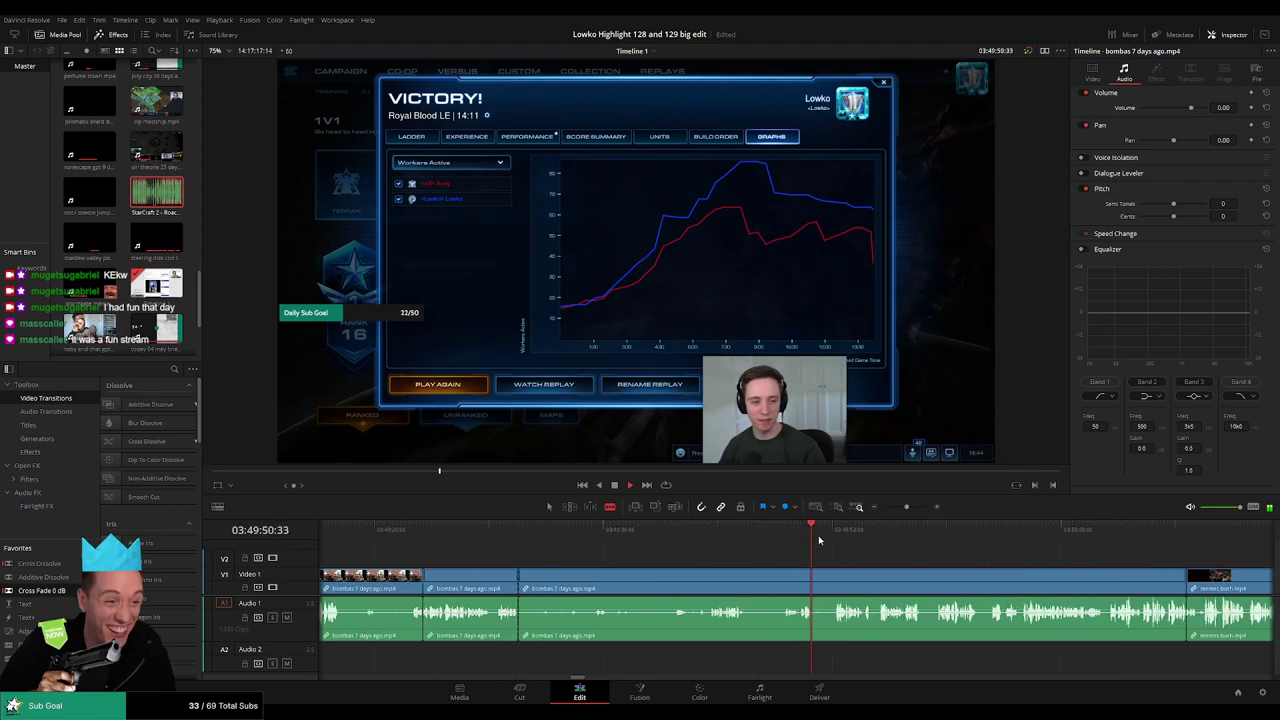
pyautogui.click(835, 535)
pyautogui.hscroll(3, 655, 543)
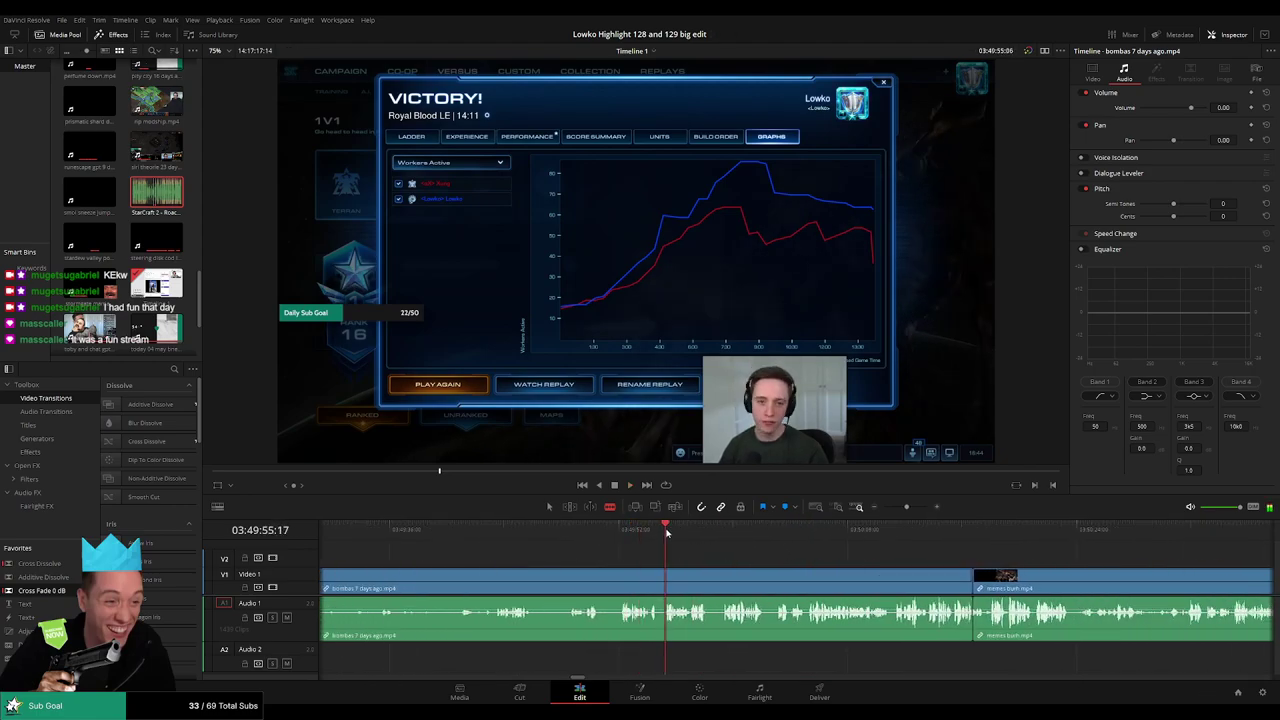
pyautogui.click(699, 532)
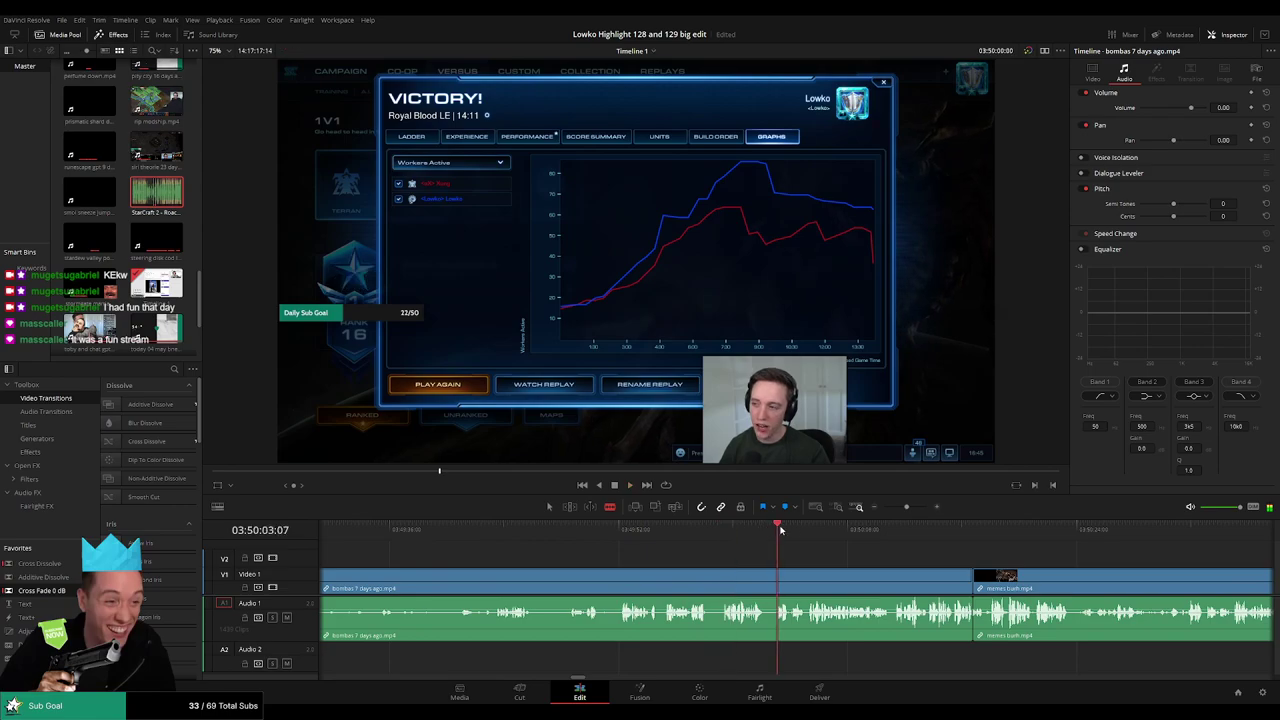
pyautogui.moveTo(781, 530); pyautogui.dragTo(818, 530)
pyautogui.moveTo(900, 530); pyautogui.dragTo(942, 528)
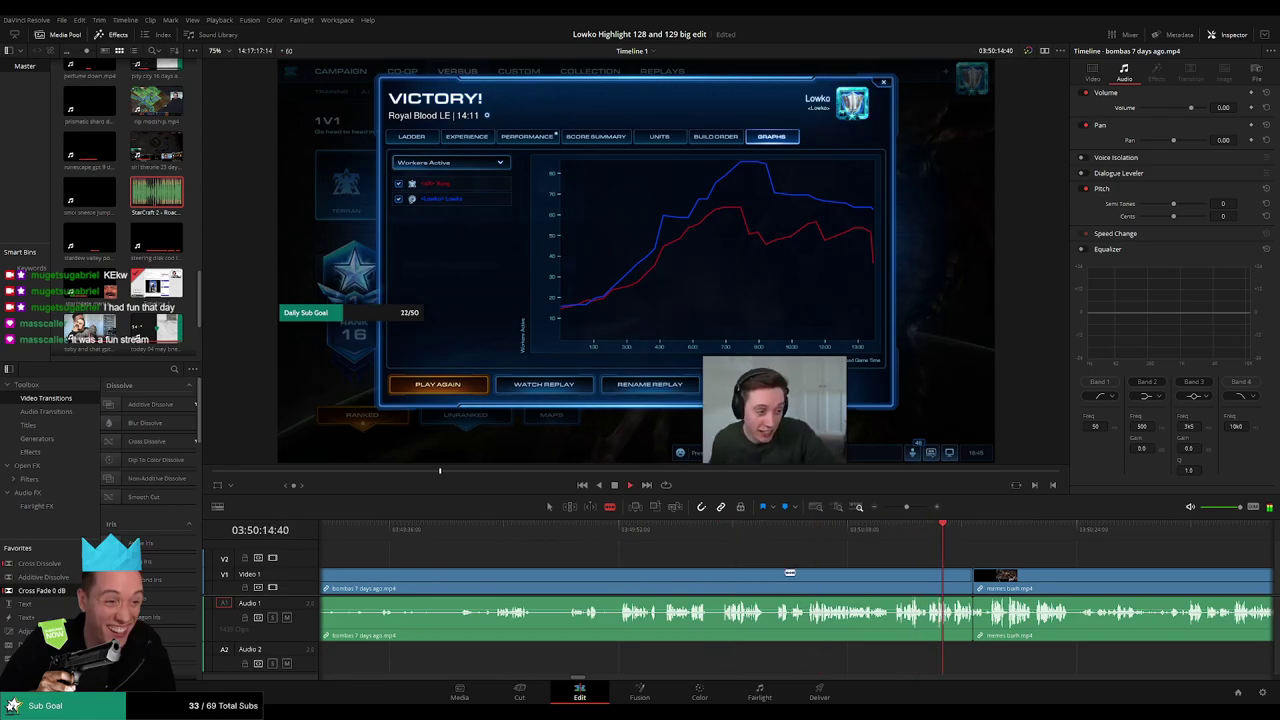
pyautogui.click(775, 581)
pyautogui.press('Delete')
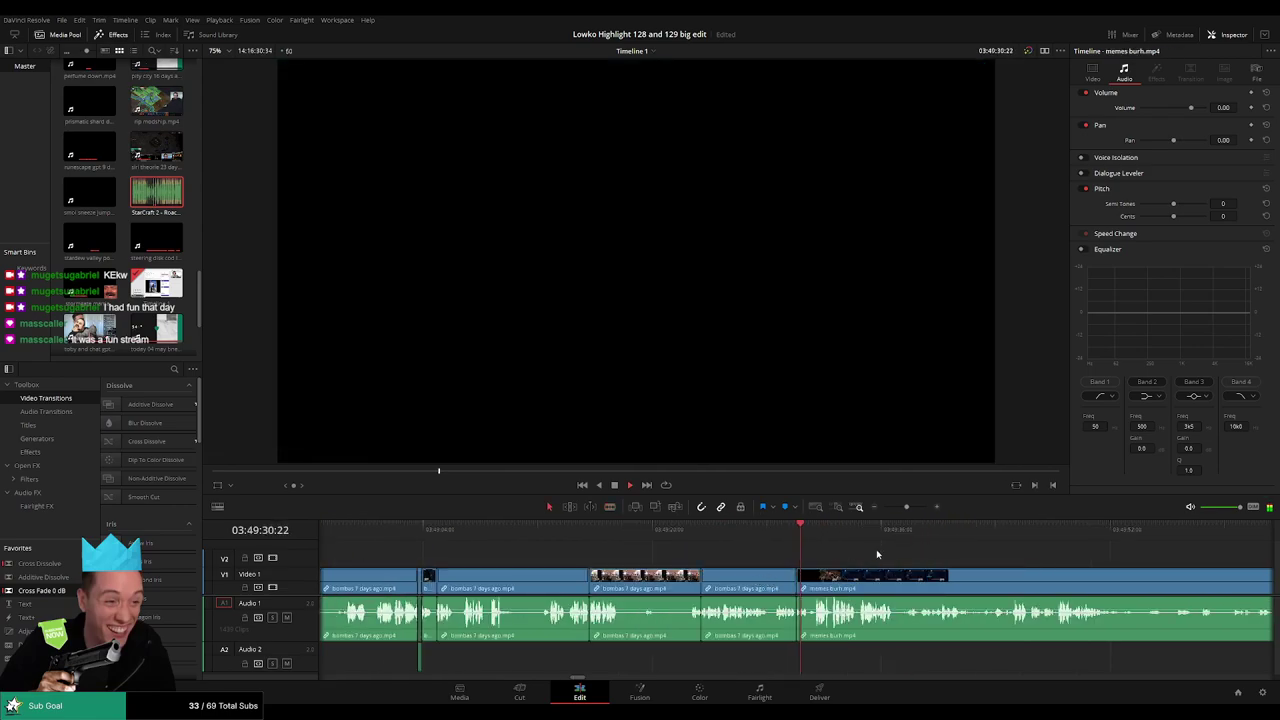
# - Find where the meme segment starts in memes burh.mp4, remove everything in that clip before about 03:53:53:06 and close the gap
pyautogui.click(873, 532)
pyautogui.hscroll(3, 740, 542)
pyautogui.click(651, 533)
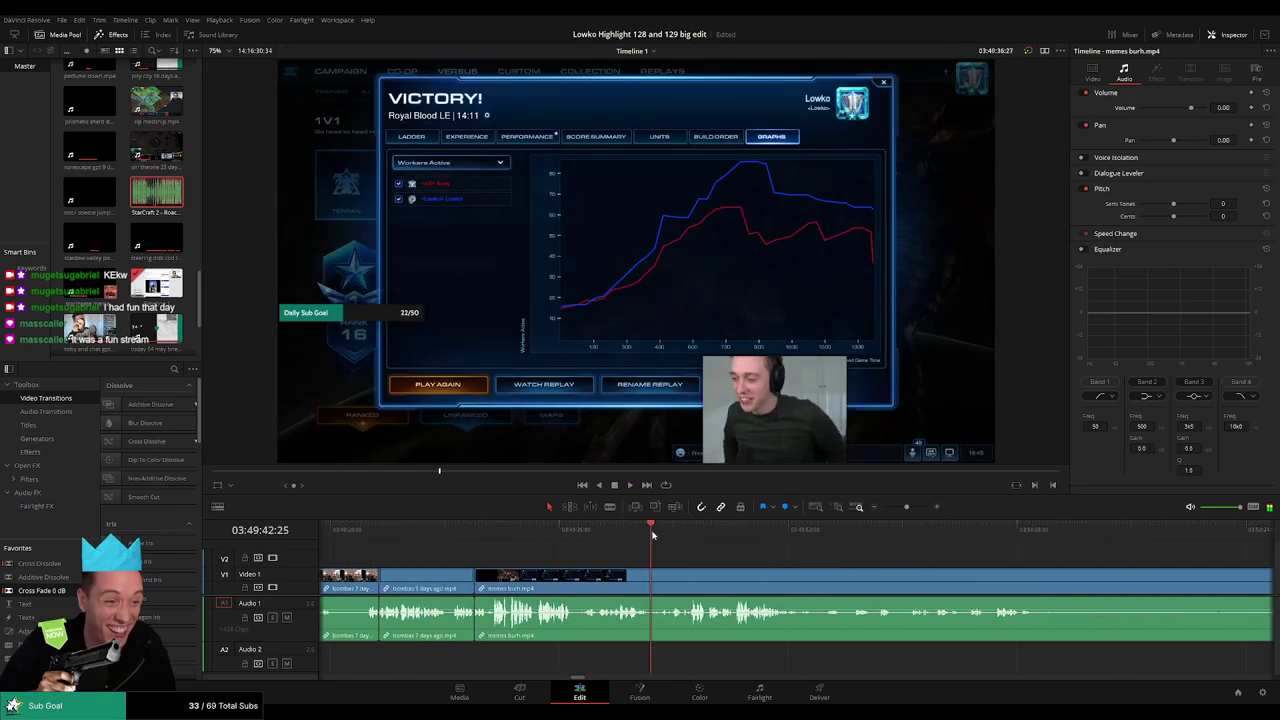
pyautogui.hscroll(2, 730, 554)
pyautogui.click(678, 532)
pyautogui.click(857, 532)
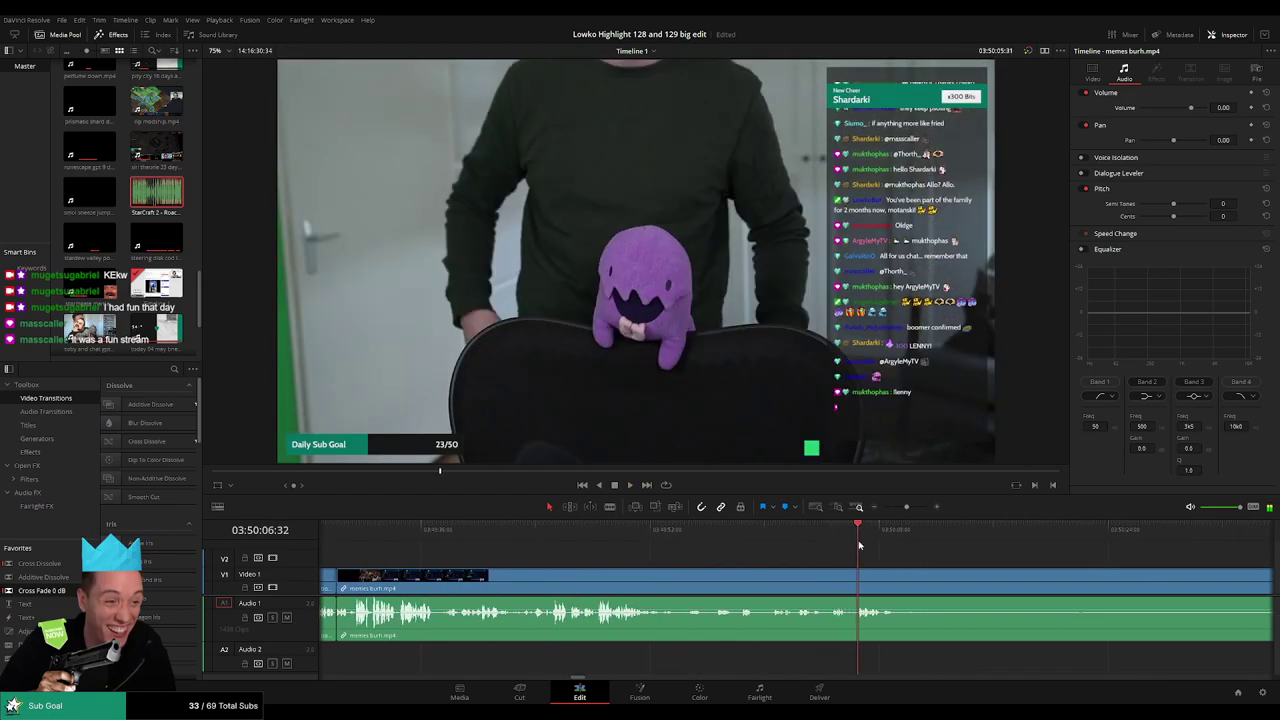
pyautogui.scroll(-7, 845, 562)
pyautogui.scroll(-5, 880, 562)
pyautogui.moveTo(974, 535); pyautogui.dragTo(1008, 538)
pyautogui.hscroll(2, 730, 549)
pyautogui.hscroll(3, 725, 549)
pyautogui.click(670, 536)
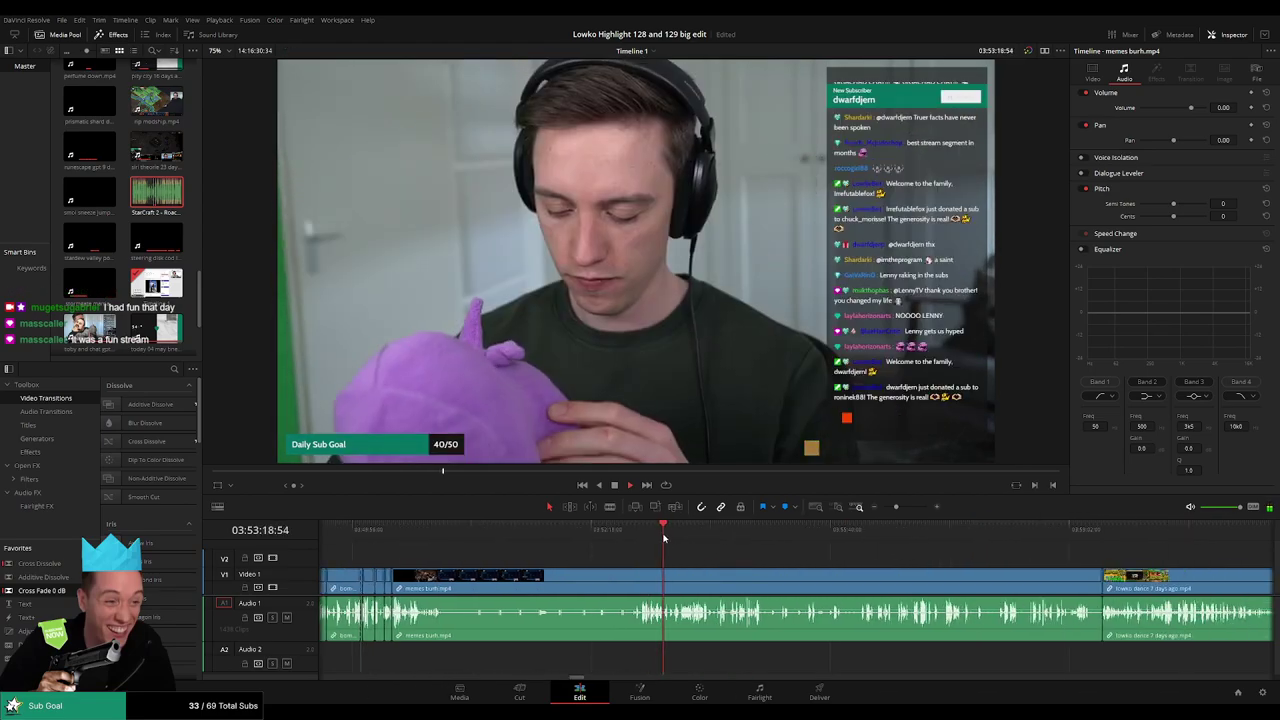
pyautogui.moveTo(672, 538); pyautogui.dragTo(741, 535)
pyautogui.scroll(4, 719, 552)
pyautogui.scroll(3, 755, 552)
pyautogui.scroll(1, 756, 553)
pyautogui.press('b')
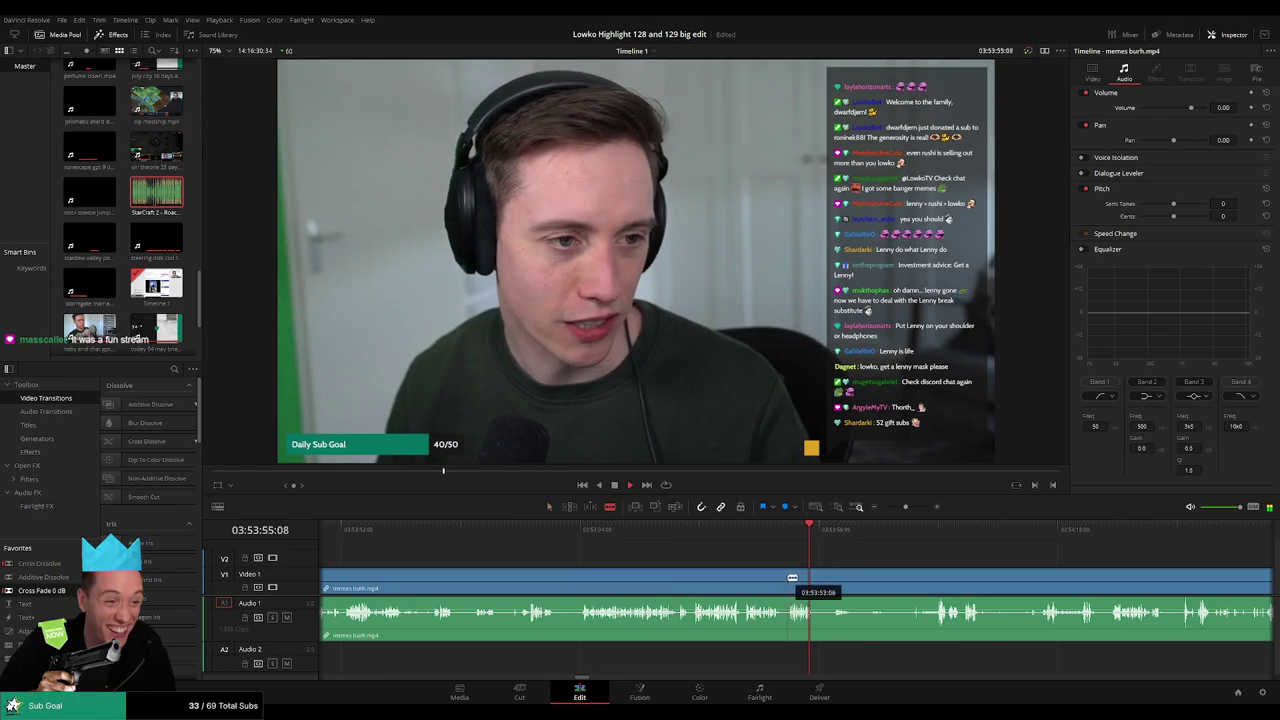
pyautogui.click(787, 577)
pyautogui.press('a')
pyautogui.click(740, 580)
pyautogui.press('Delete')
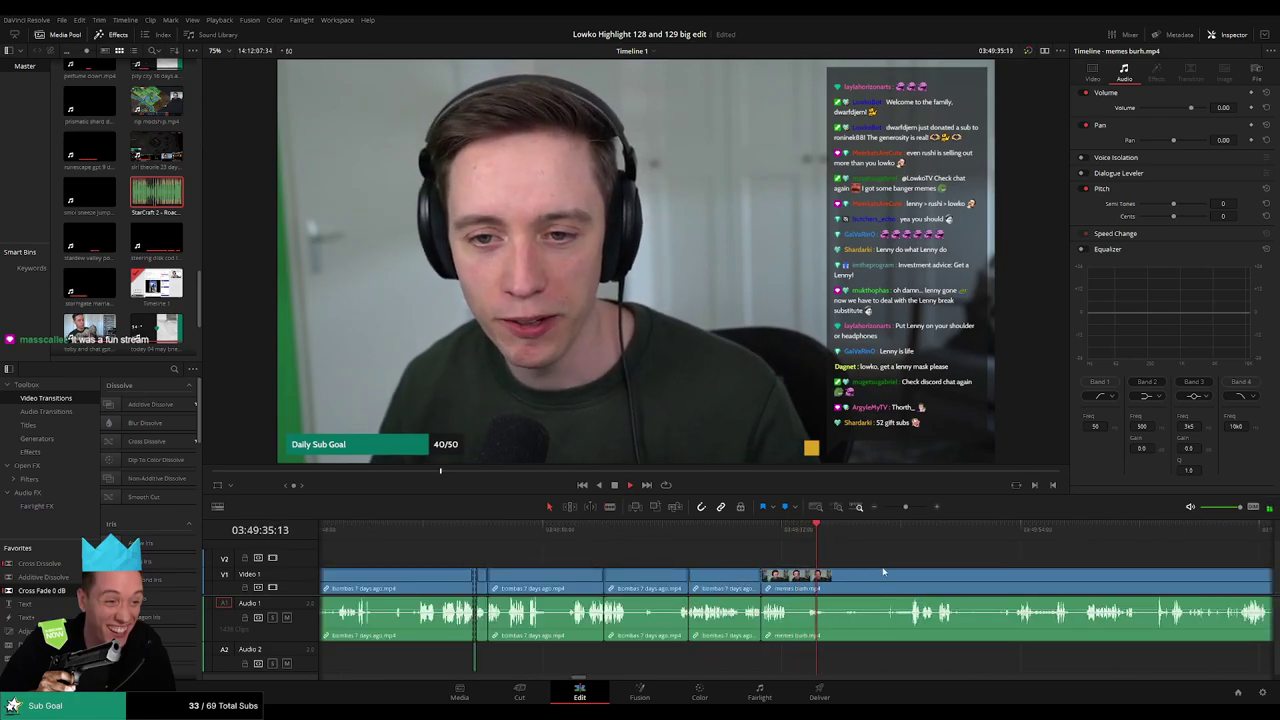
# - Cut memes burh.mp4 from about 03:49:32:49 to 03:49:43:44, close the gap and cross-fade the audio join
pyautogui.hscroll(3, 883, 572)
pyautogui.press('b')
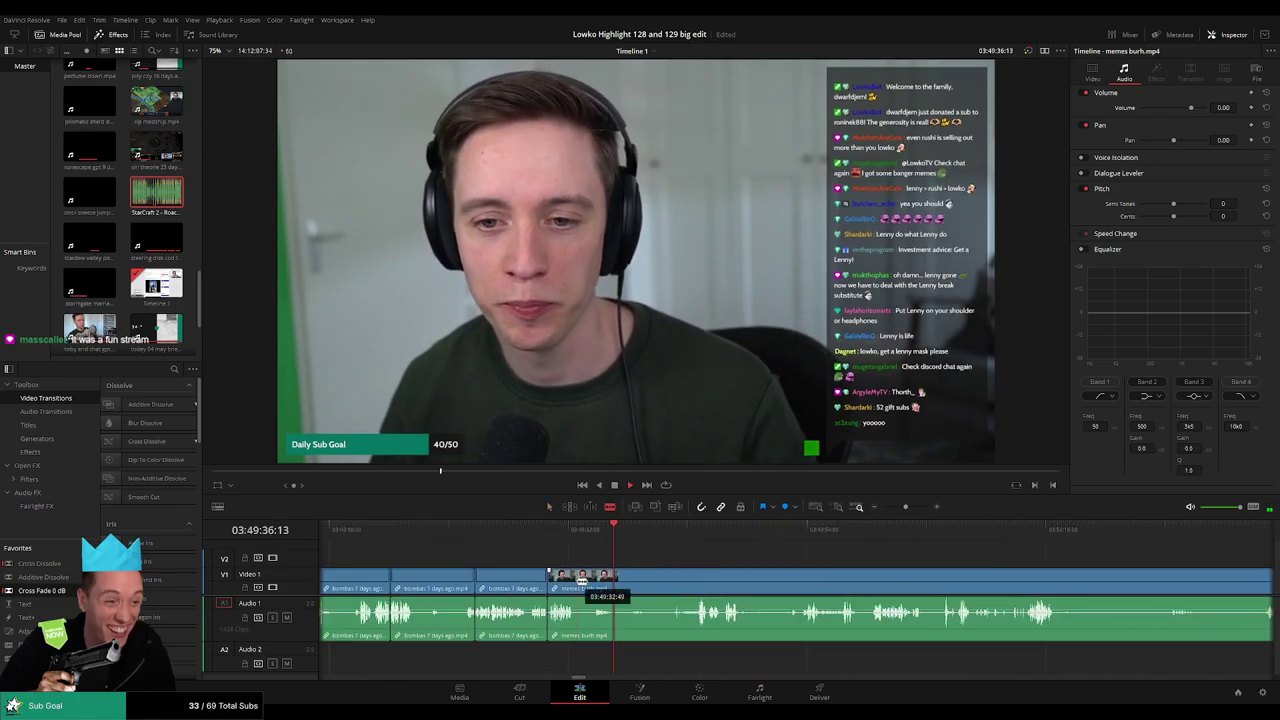
pyautogui.click(575, 579)
pyautogui.click(670, 535)
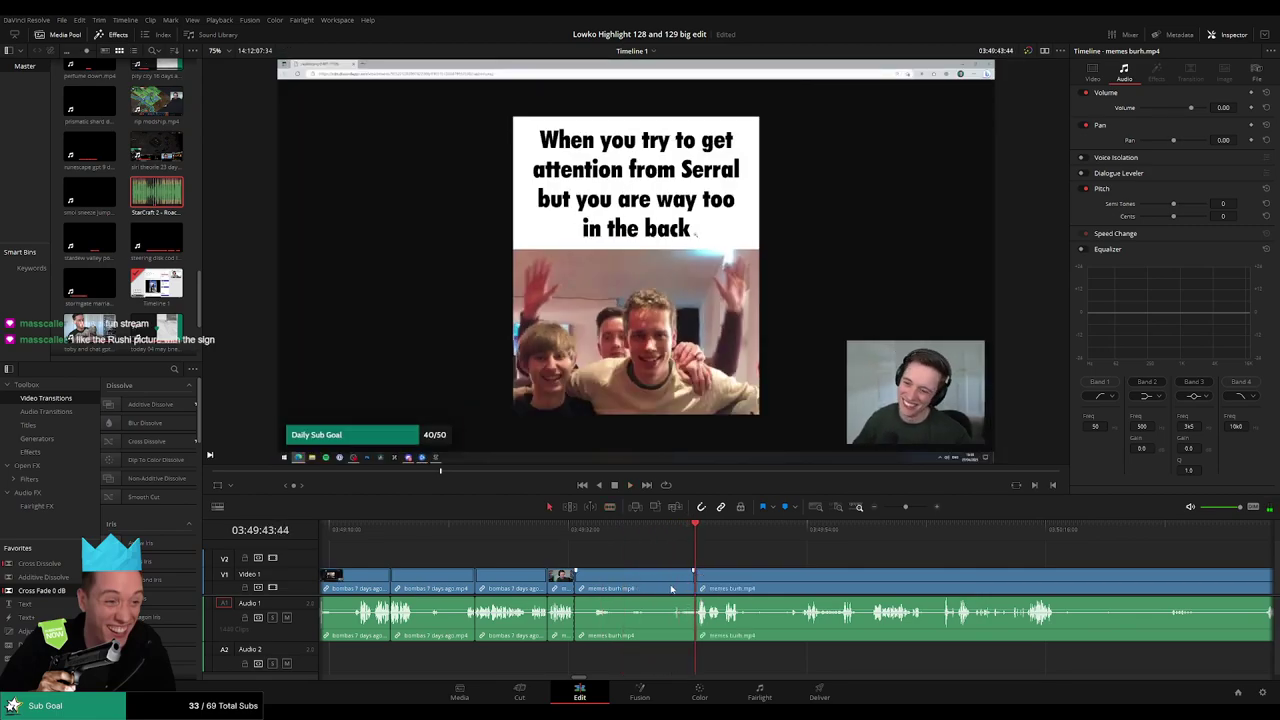
pyautogui.press('Delete')
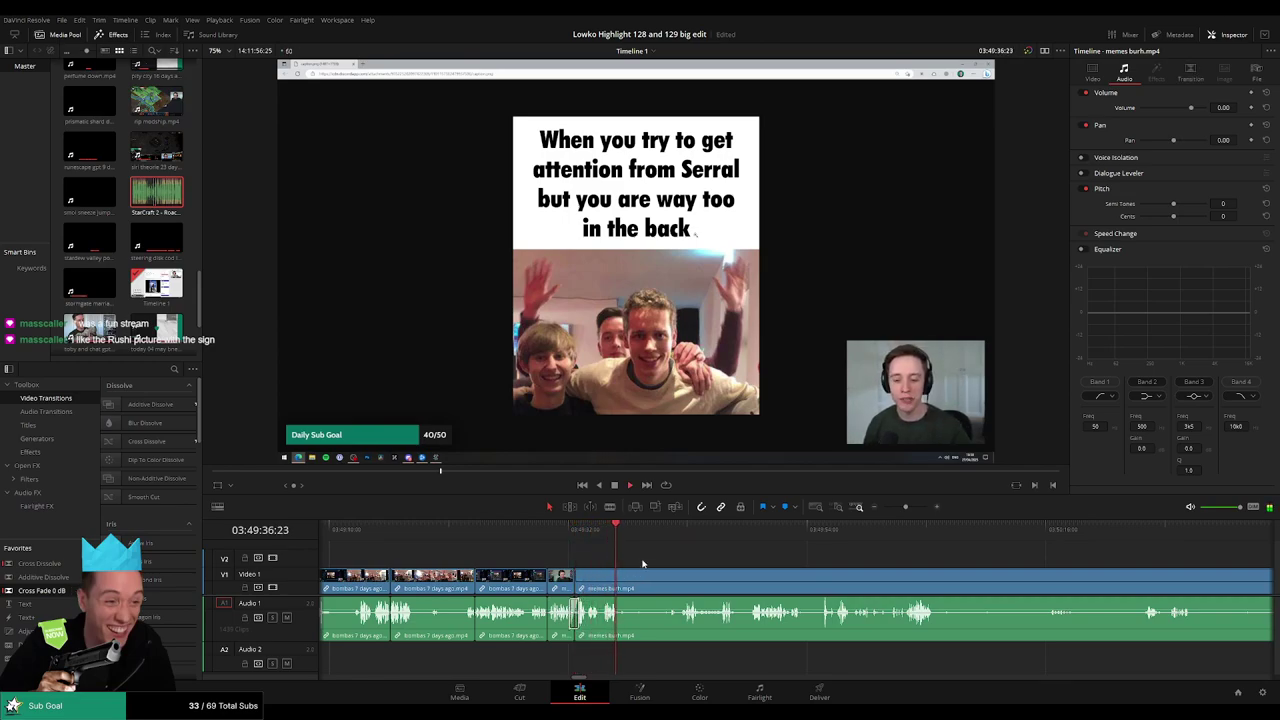
# - Cut memes burh.mp4 from about 03:49:37 to 03:49:54:53, close the gap and cross-fade the audio join
pyautogui.click(673, 530)
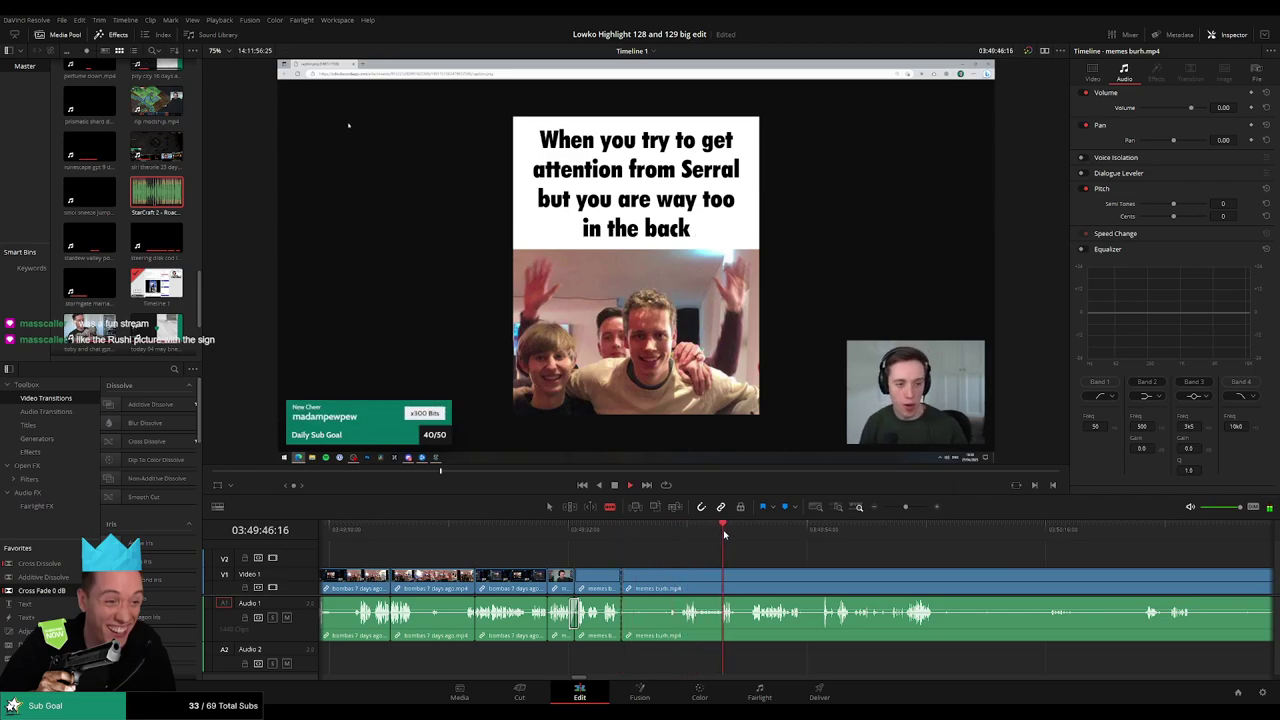
pyautogui.moveTo(724, 535); pyautogui.dragTo(752, 537)
pyautogui.hscroll(2, 735, 556)
pyautogui.click(714, 531)
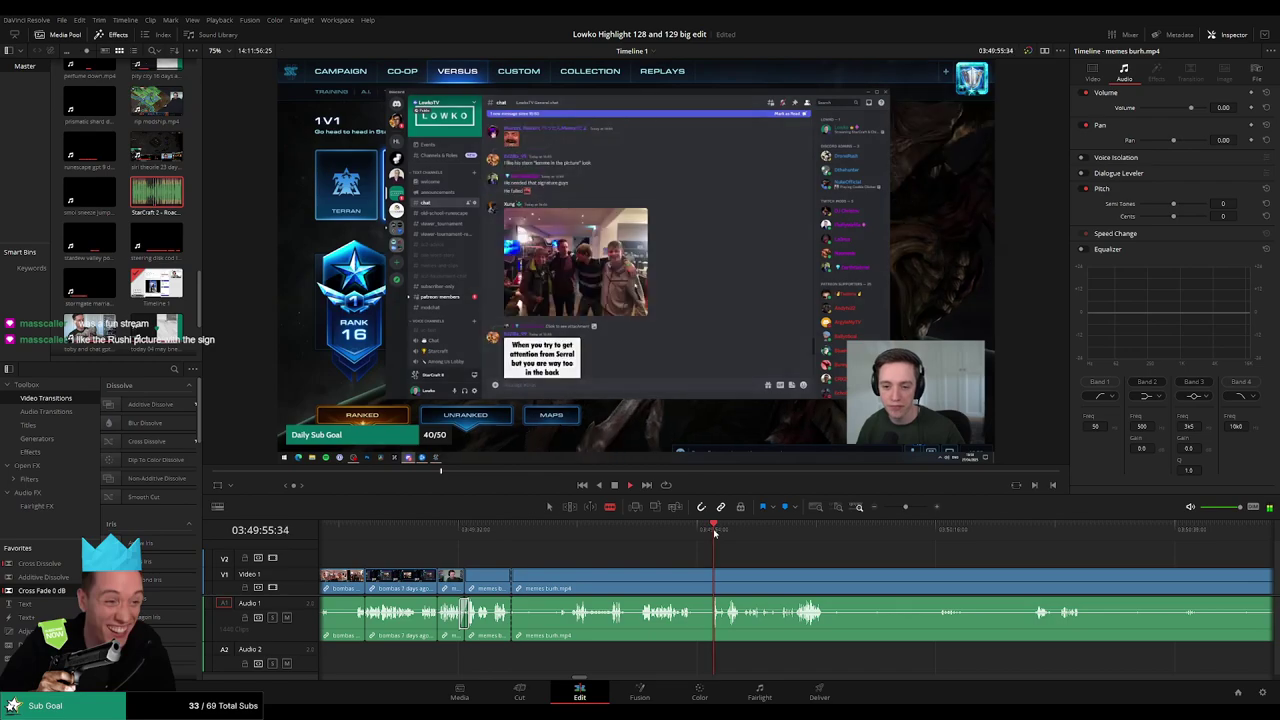
pyautogui.click(680, 532)
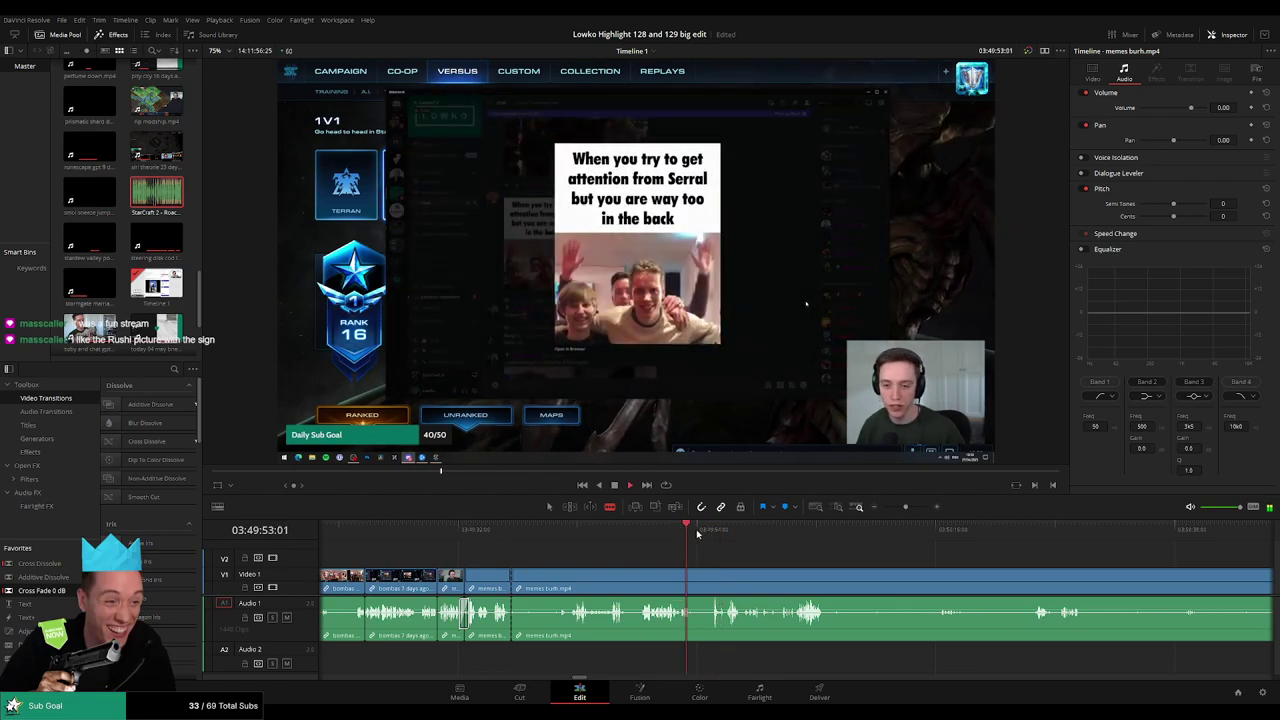
pyautogui.click(675, 531)
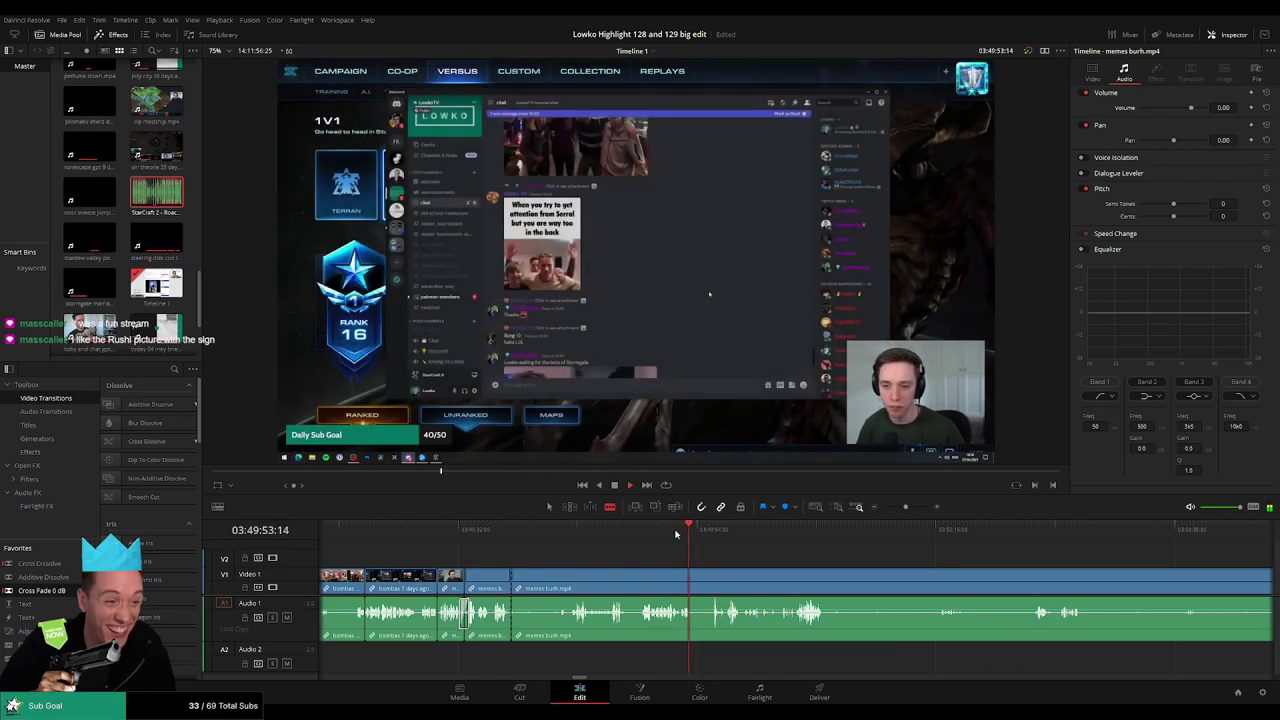
pyautogui.hotkey('ctrl', 'b')
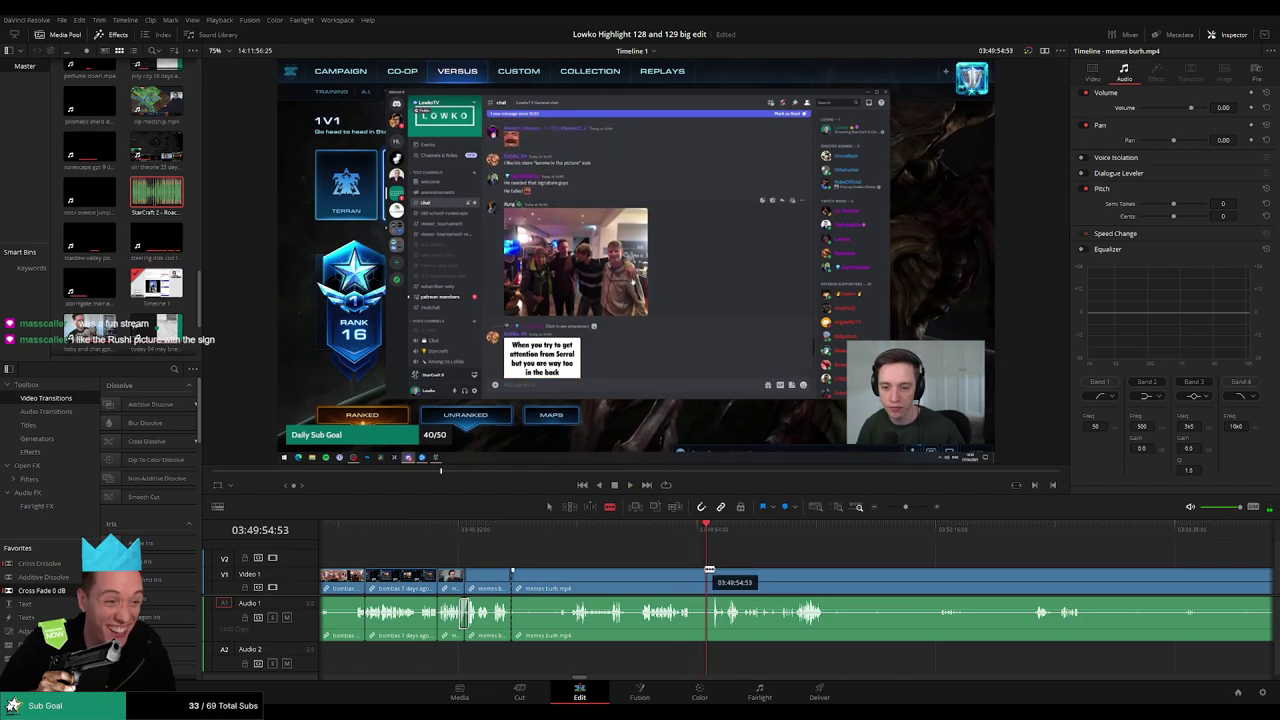
pyautogui.click(681, 583)
pyautogui.press('Delete')
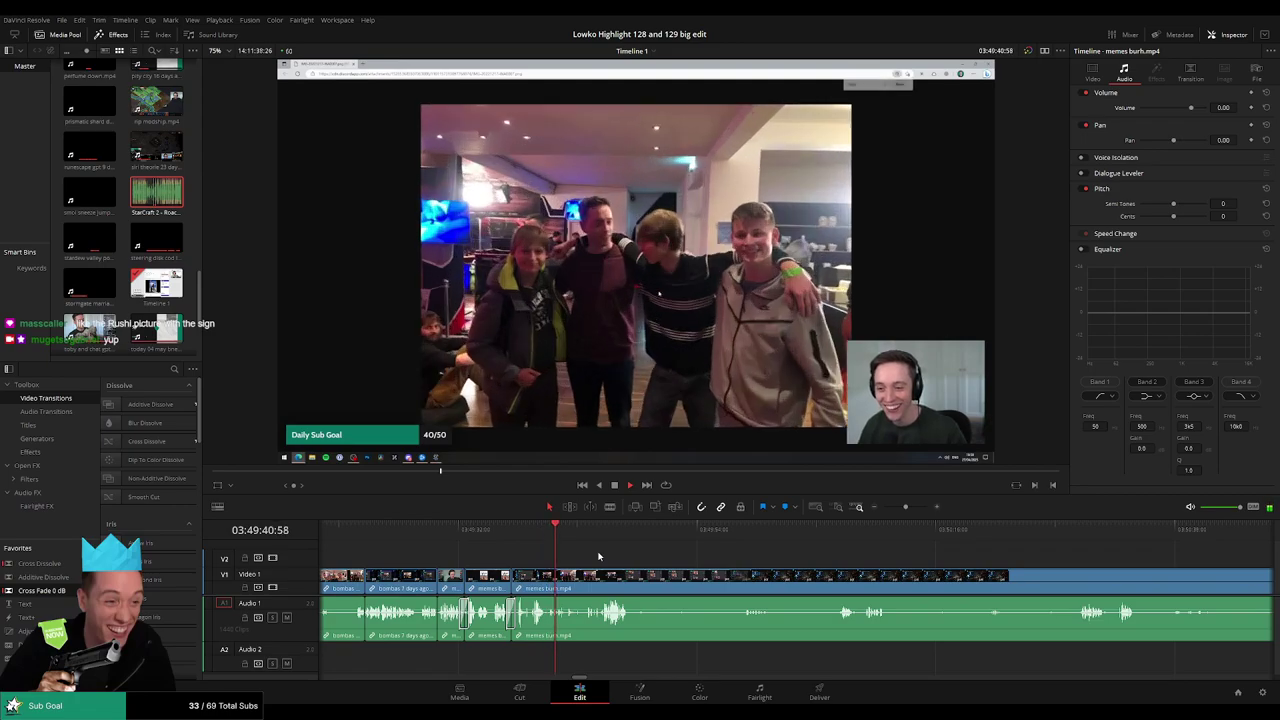
# - Split memes burh.mp4 at about 03:49:47:48, right after the laughter at the second group photo
pyautogui.moveTo(604, 556); pyautogui.dragTo(459, 550)
pyautogui.click(449, 528)
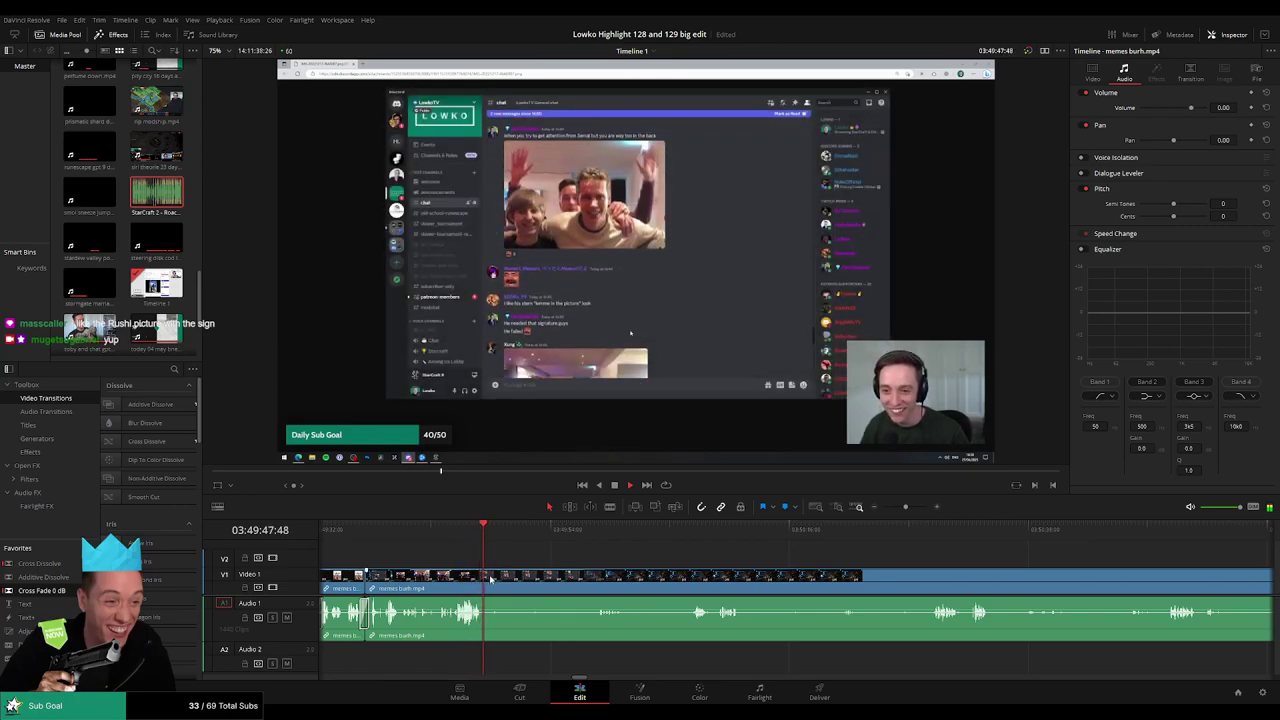
pyautogui.press('space')
pyautogui.press('b')
pyautogui.click(486, 579)
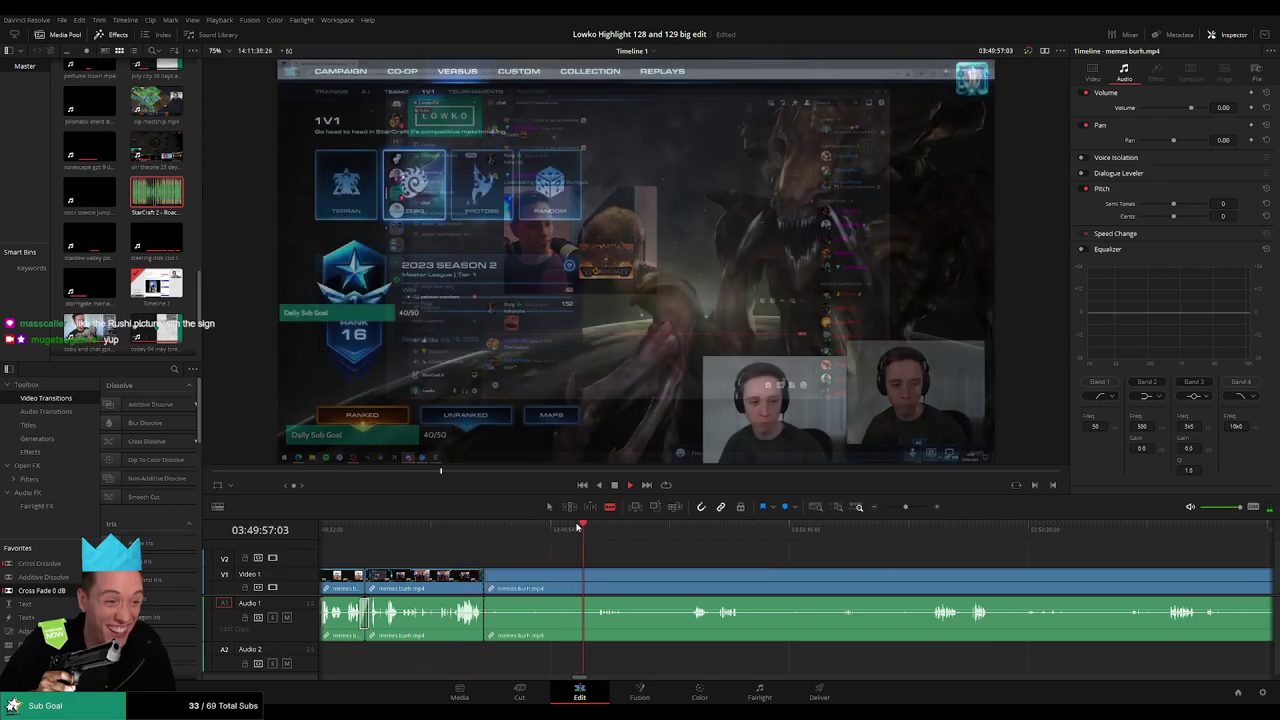
# - Skim the part of memes burh.mp4 that follows the split, delete it and close the gap
pyautogui.click(483, 528)
pyautogui.moveTo(584, 531); pyautogui.dragTo(854, 537)
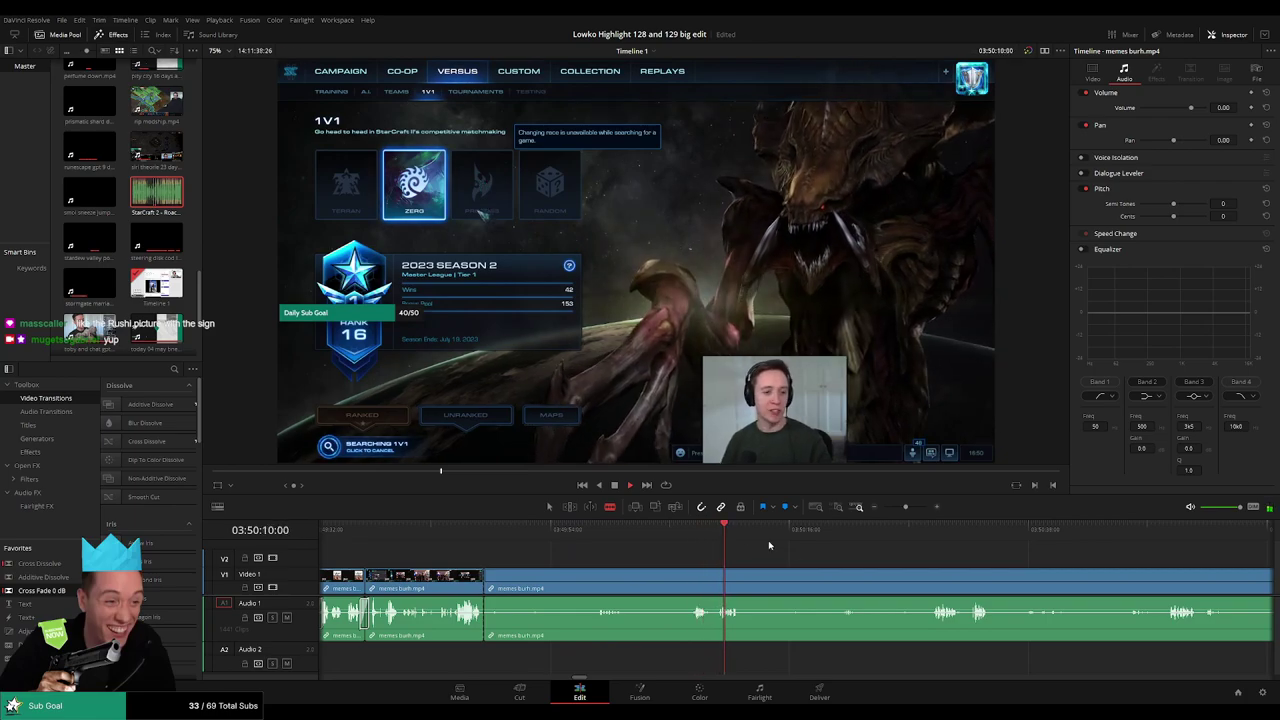
pyautogui.hscroll(3, 769, 543)
pyautogui.click(1035, 534)
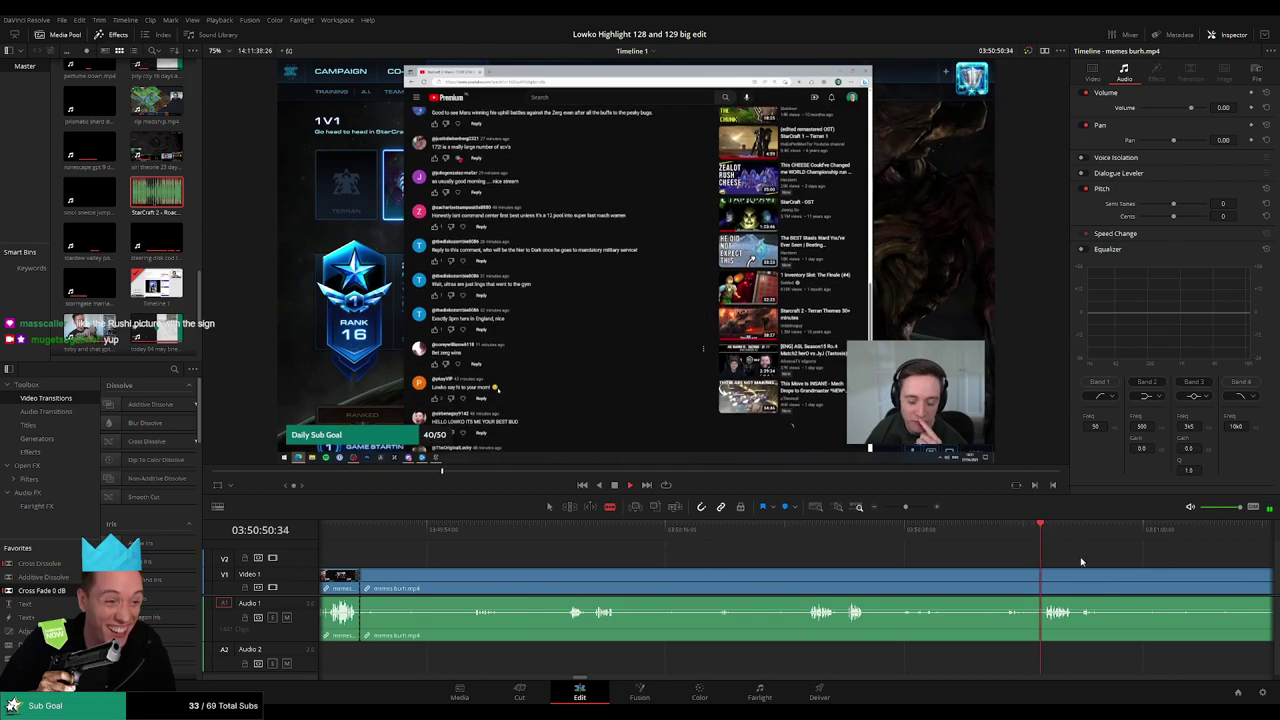
pyautogui.hscroll(7, 1040, 555)
pyautogui.moveTo(907, 534); pyautogui.dragTo(1005, 534)
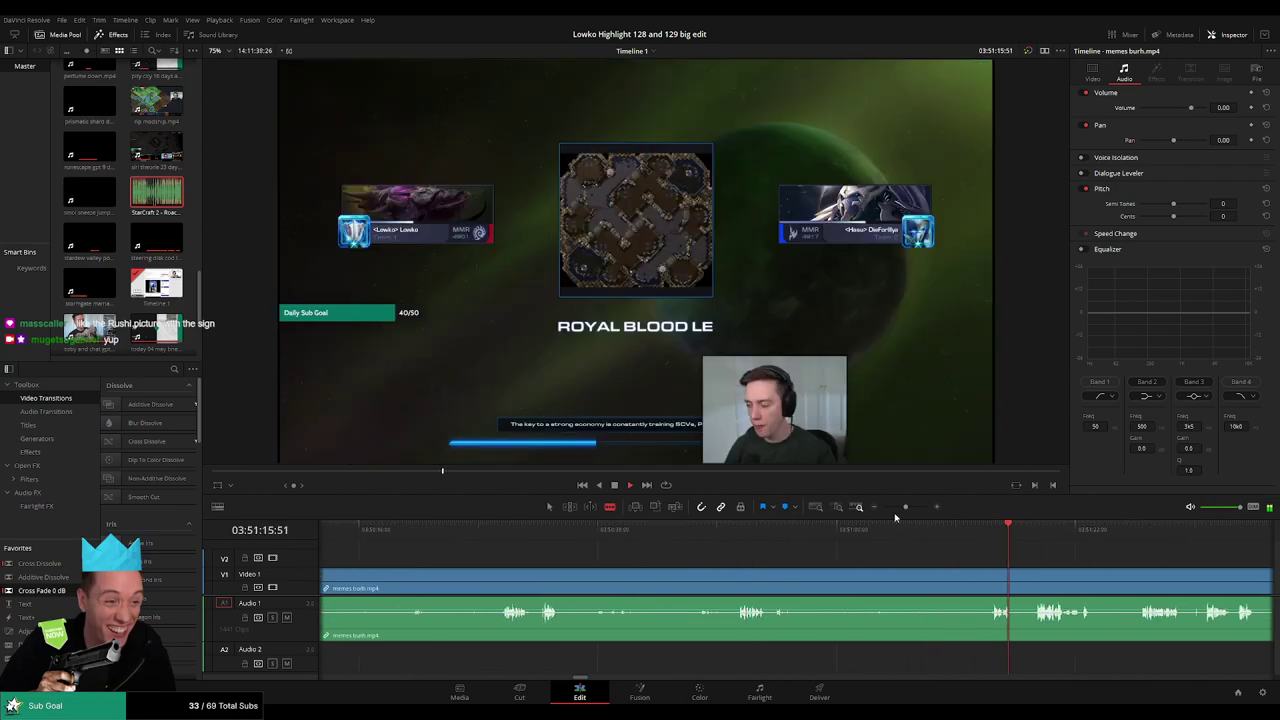
pyautogui.click(896, 508)
pyautogui.moveTo(812, 534); pyautogui.dragTo(928, 536)
pyautogui.click(883, 572)
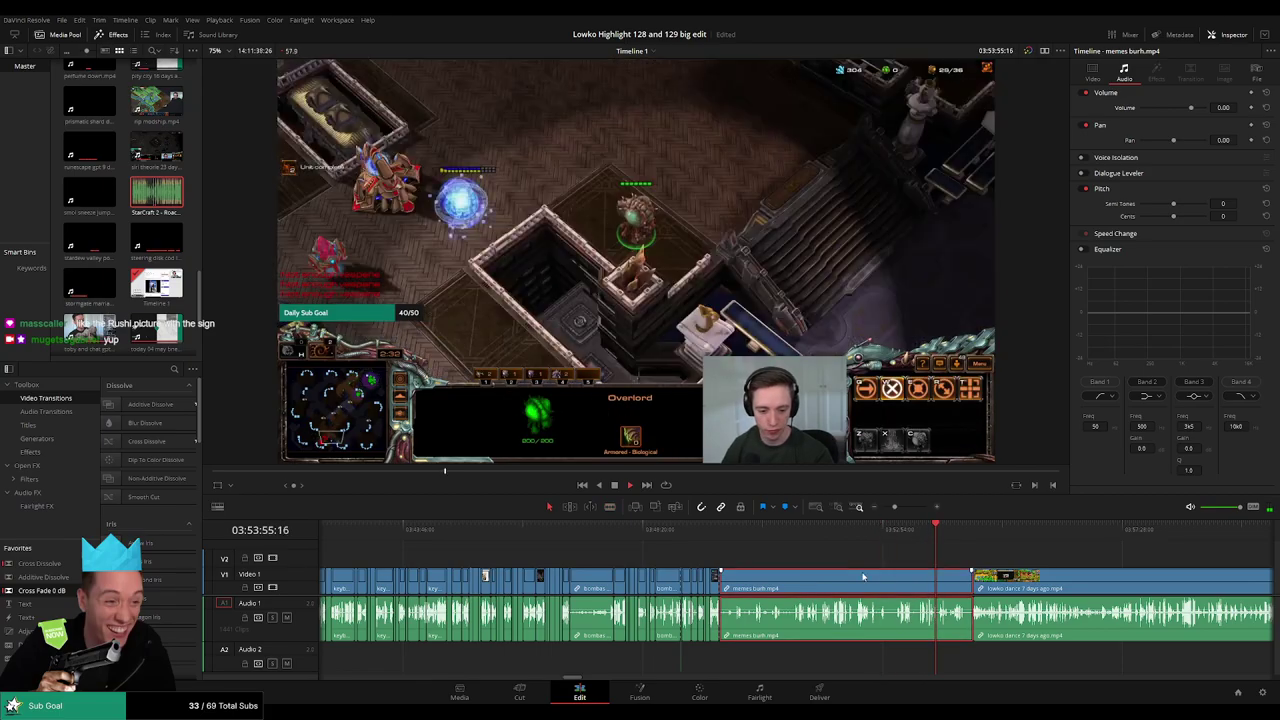
pyautogui.press('Delete')
# - Skim through lowko dance 7 days ago.mp4 to find the flower dance scene
pyautogui.click(757, 534)
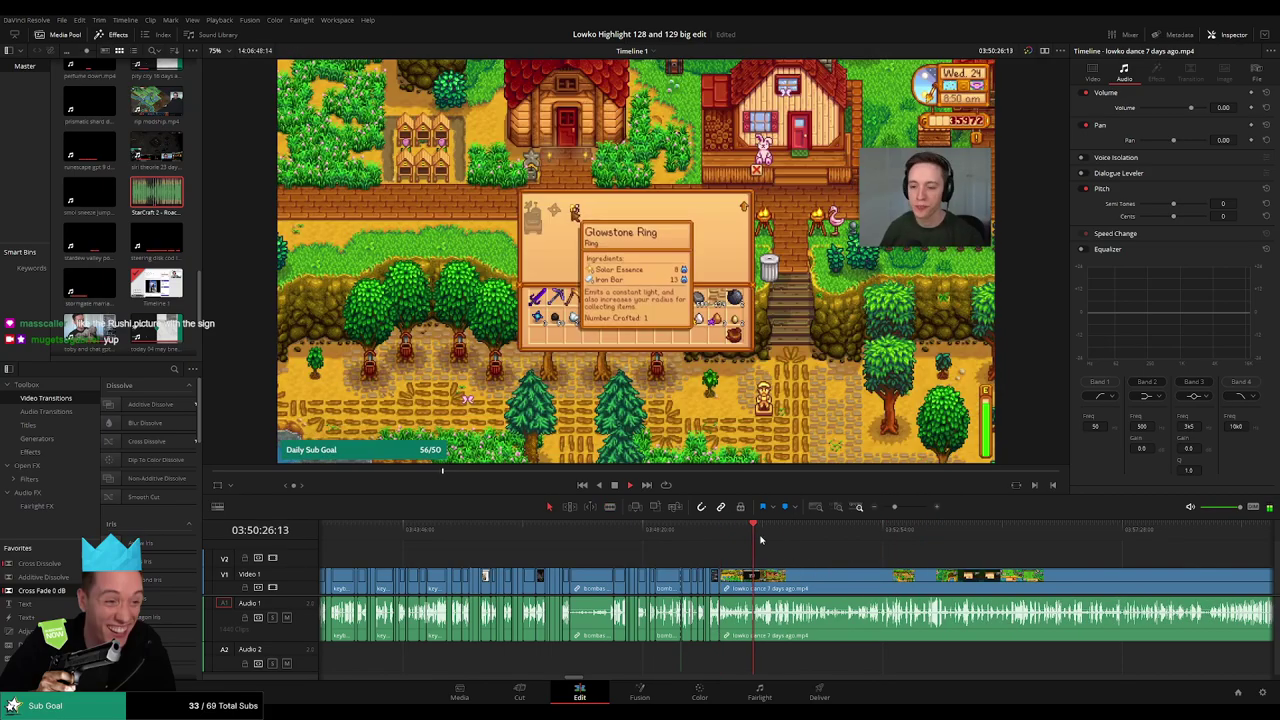
pyautogui.click(779, 534)
pyautogui.click(798, 534)
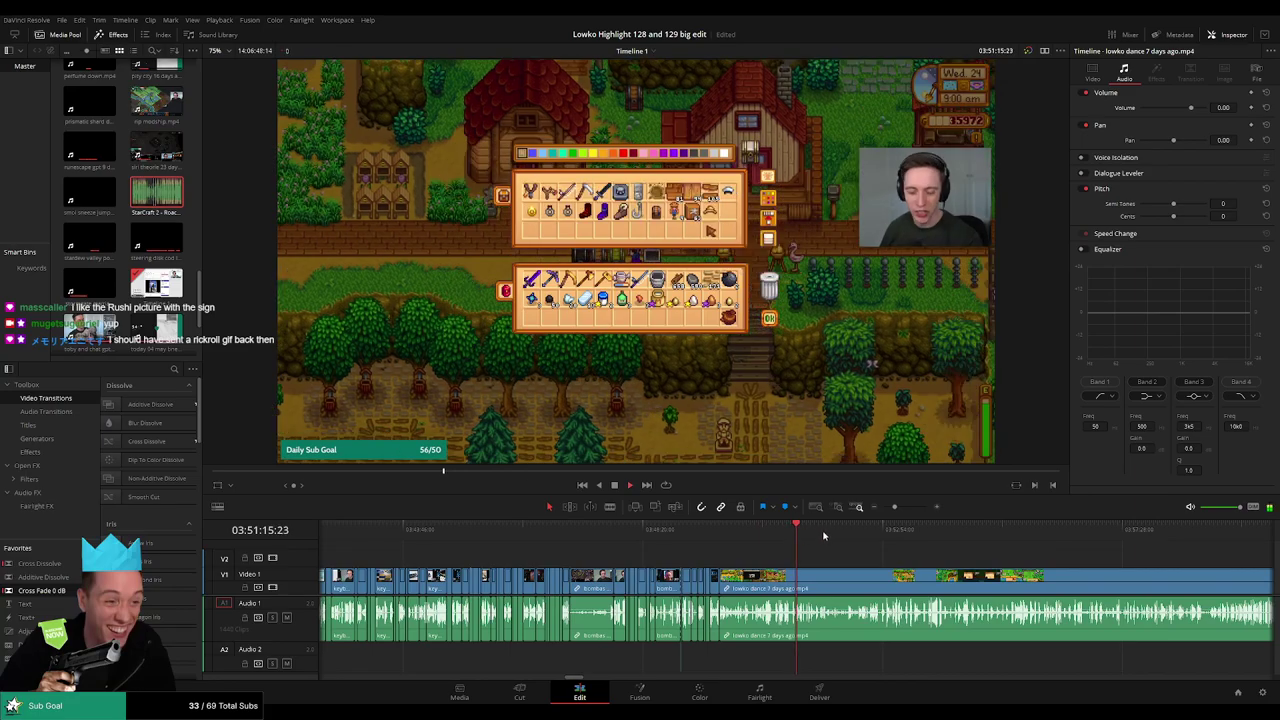
pyautogui.click(838, 534)
pyautogui.click(878, 534)
pyautogui.click(926, 534)
pyautogui.click(964, 532)
pyautogui.hscroll(3, 731, 552)
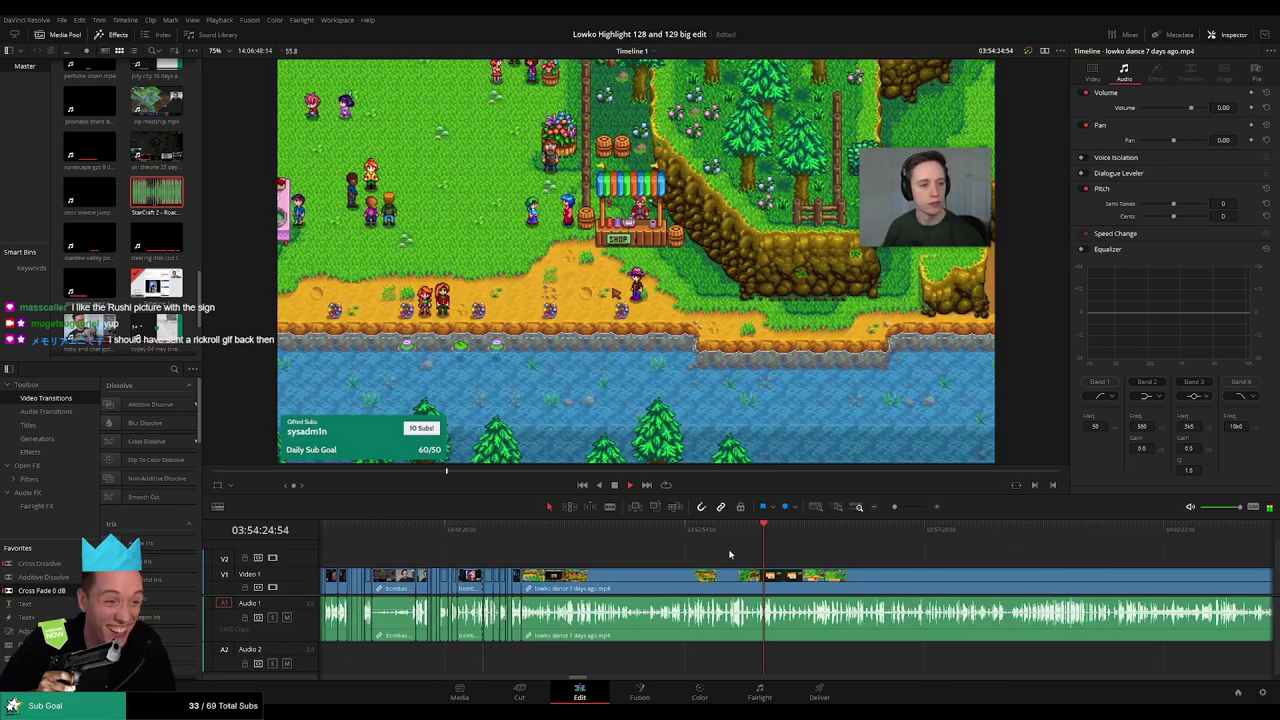
pyautogui.click(683, 540)
pyautogui.click(722, 540)
pyautogui.click(777, 534)
pyautogui.click(789, 534)
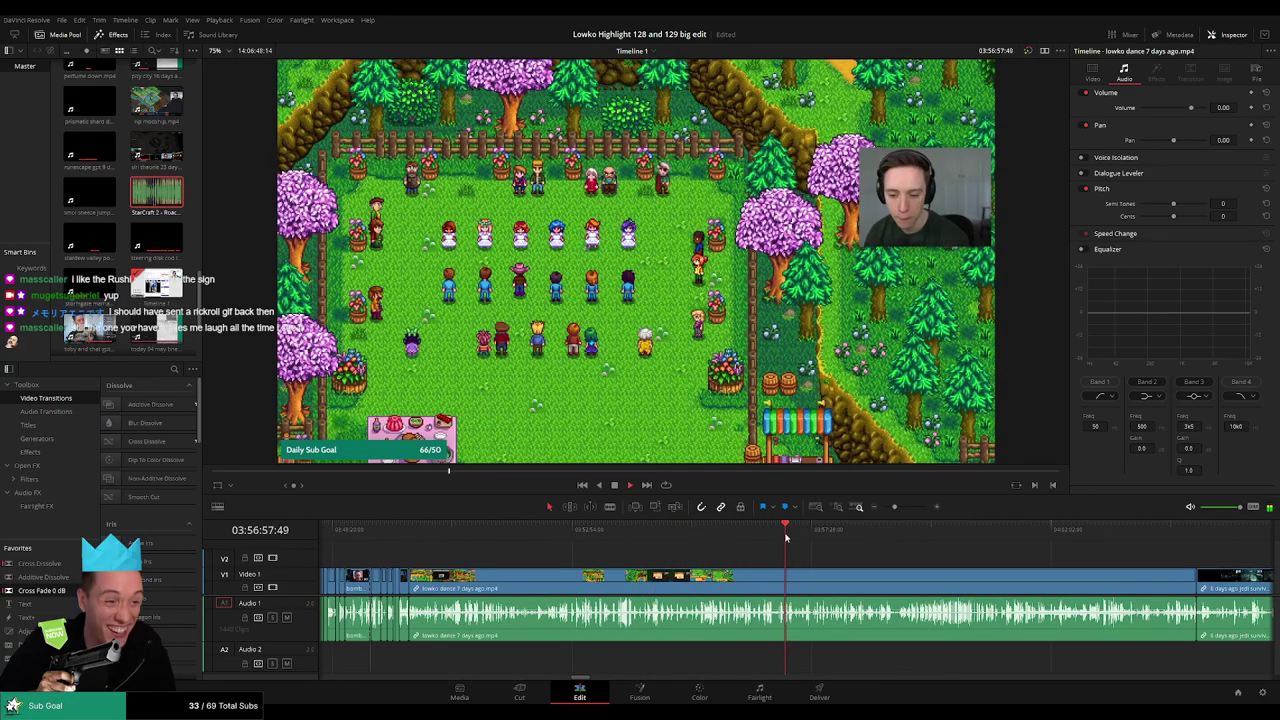
# - Find the moment just before the dance starts in lowko dance 7 days ago.mp4, remove everything before about 03:56:46:46 and close the gap
pyautogui.click(747, 534)
pyautogui.scroll(2, 743, 539)
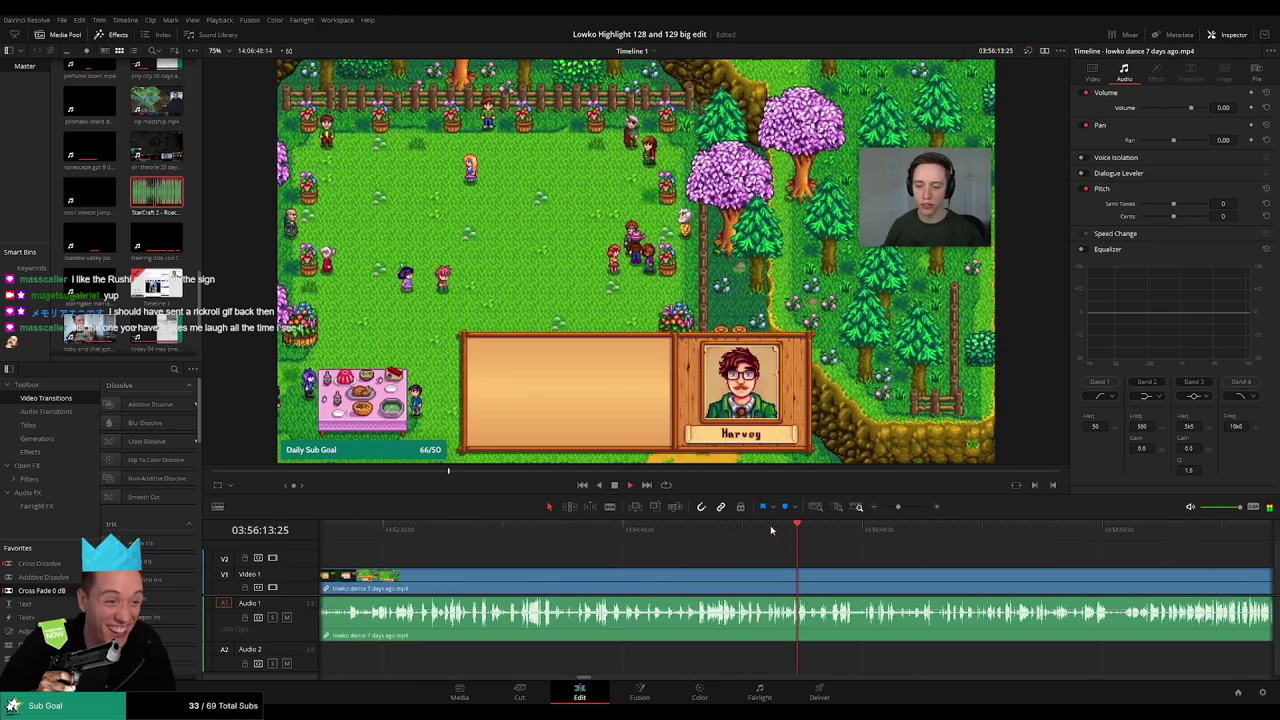
pyautogui.click(718, 529)
pyautogui.click(883, 531)
pyautogui.click(914, 534)
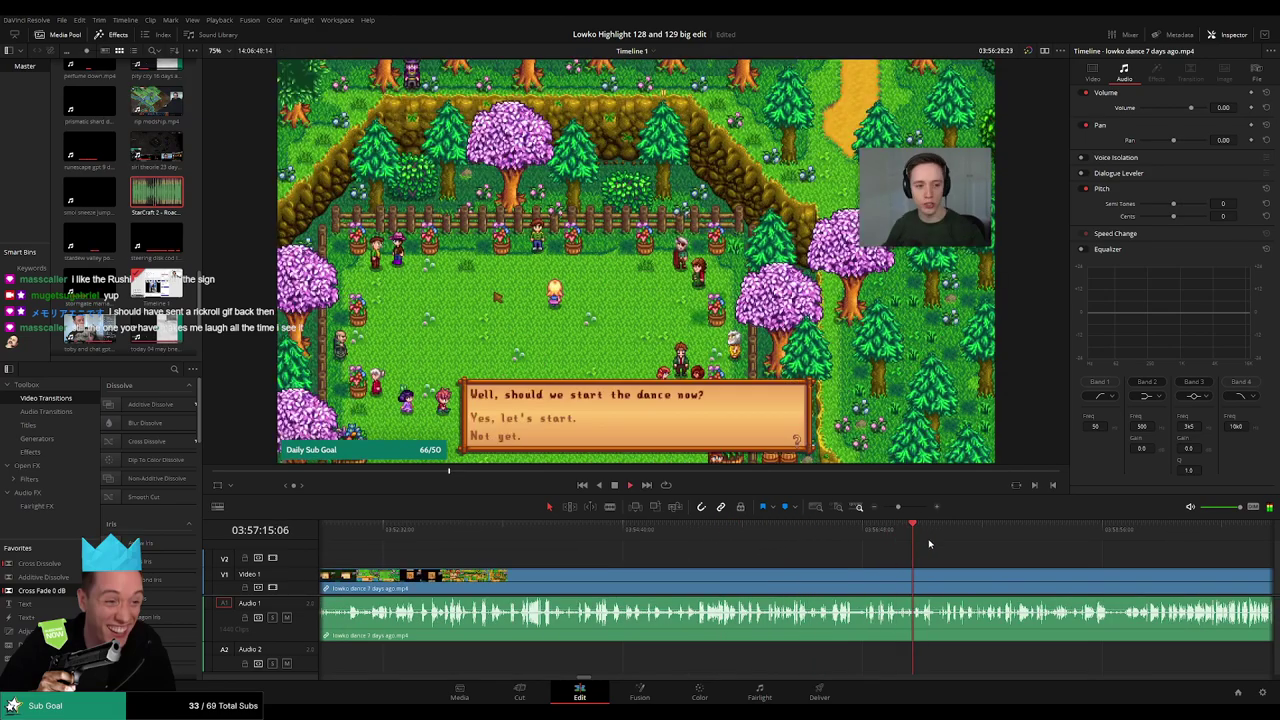
pyautogui.moveTo(927, 544); pyautogui.dragTo(762, 550)
pyautogui.scroll(4, 786, 558)
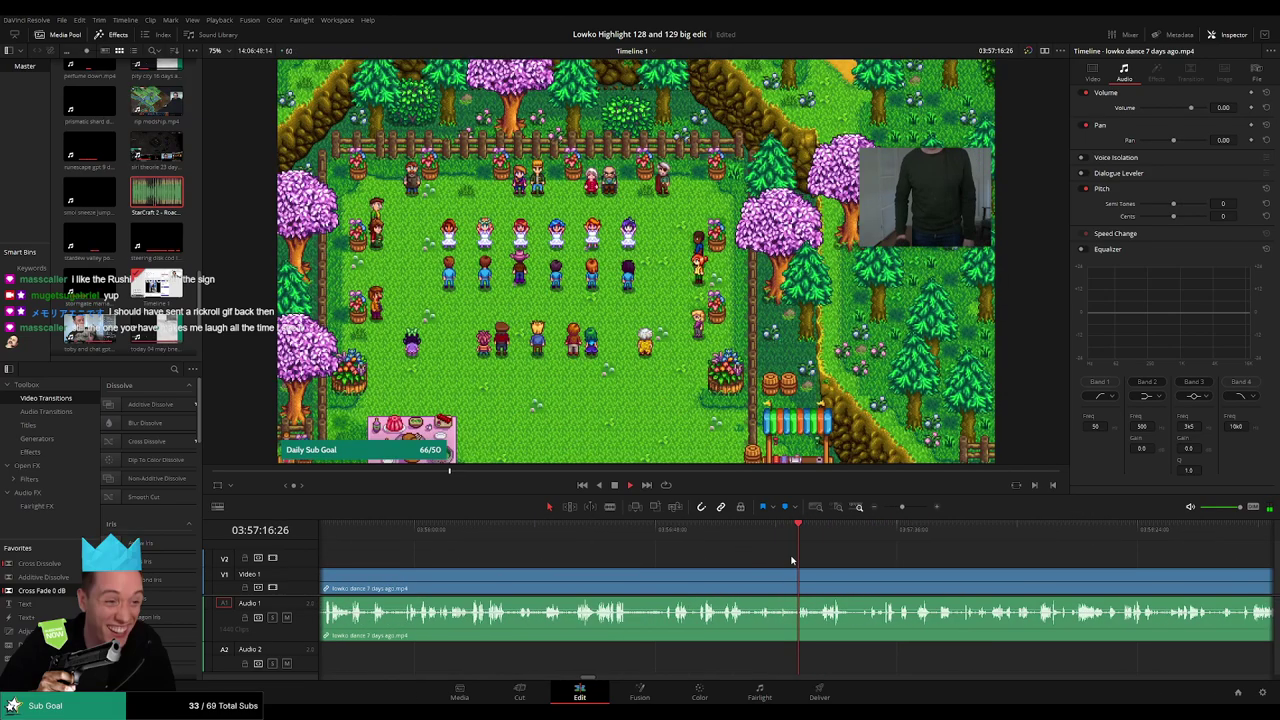
pyautogui.click(683, 531)
pyautogui.click(617, 531)
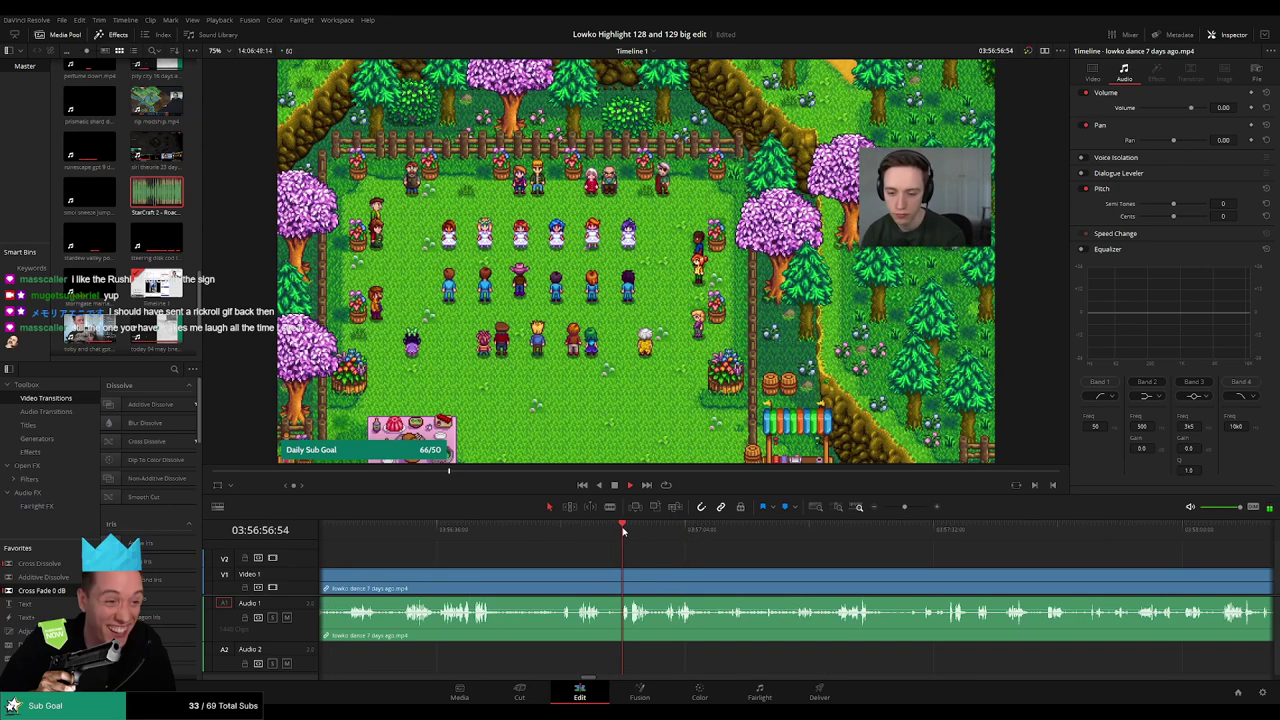
pyautogui.click(585, 537)
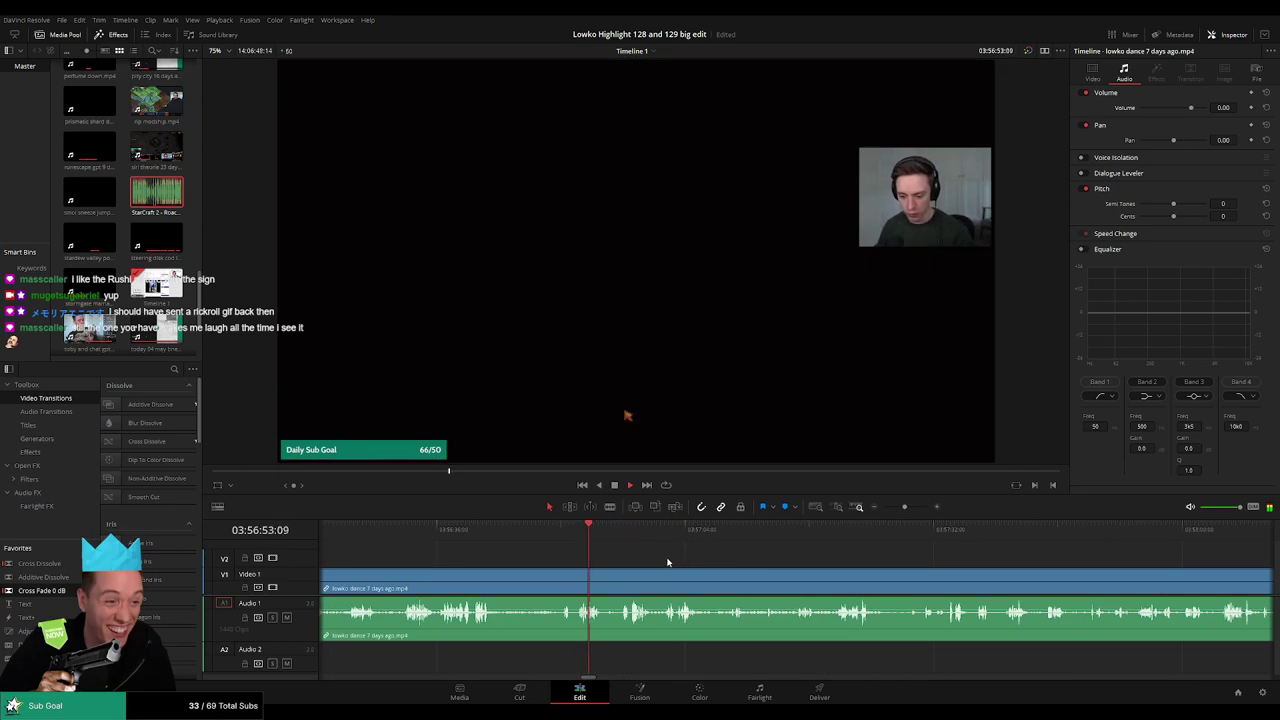
pyautogui.scroll(2, 672, 562)
pyautogui.moveTo(820, 563); pyautogui.dragTo(674, 550)
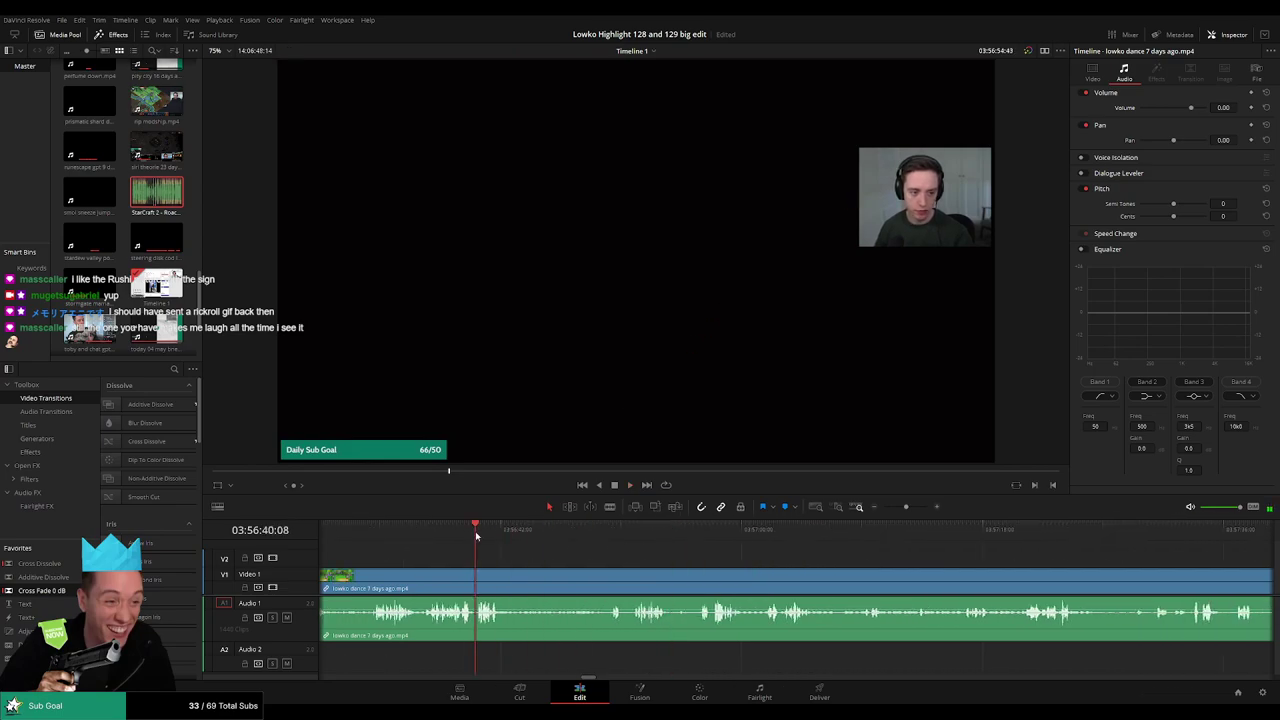
pyautogui.hscroll(-2, 490, 543)
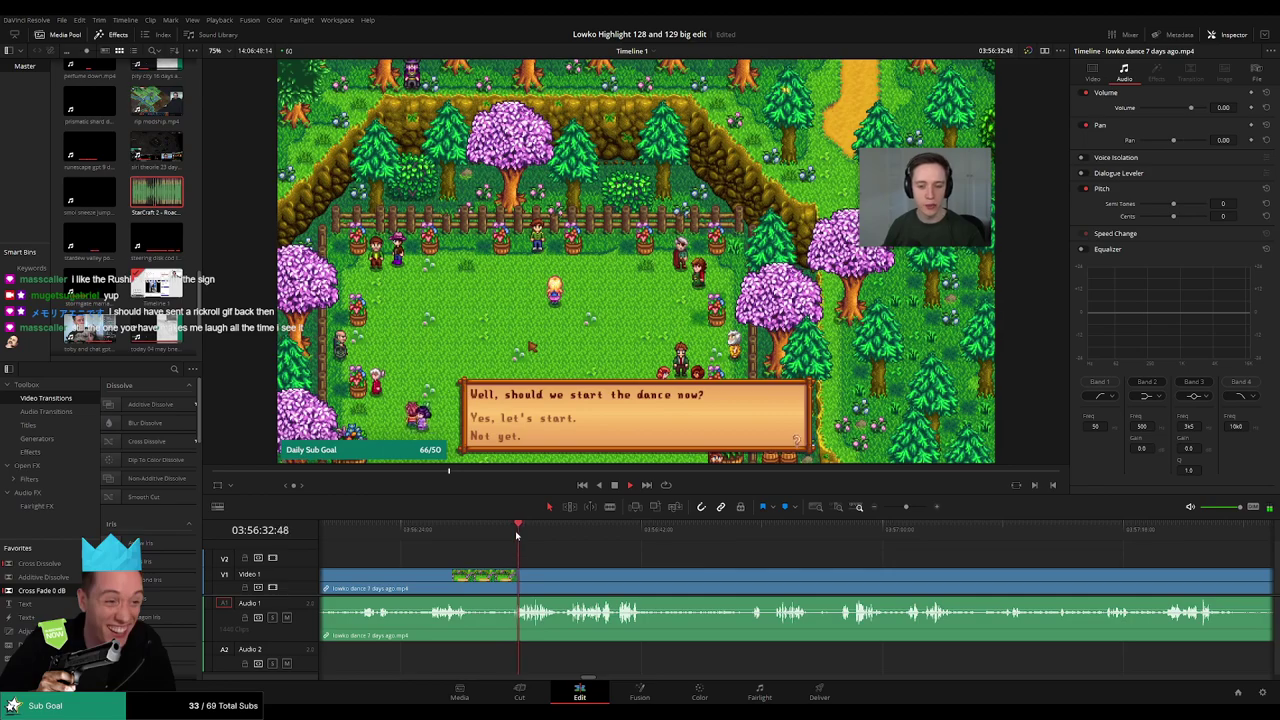
pyautogui.click(740, 542)
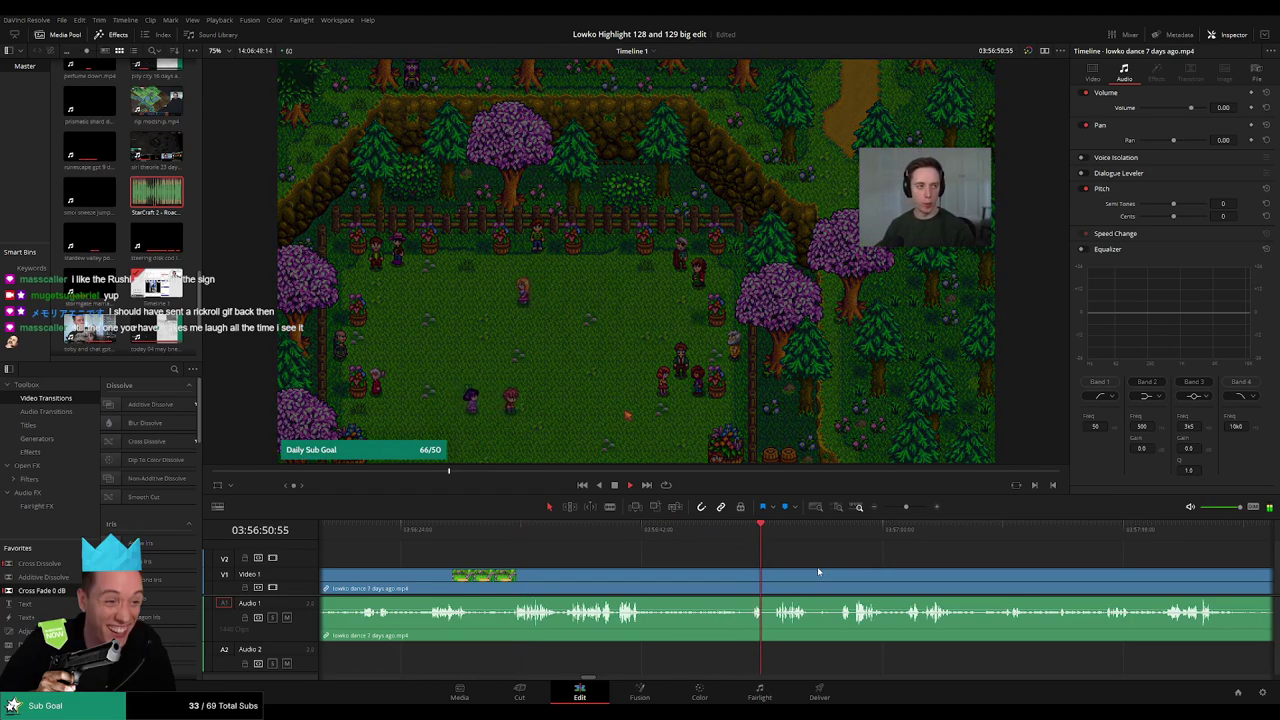
pyautogui.moveTo(820, 571); pyautogui.dragTo(661, 557)
pyautogui.press('space')
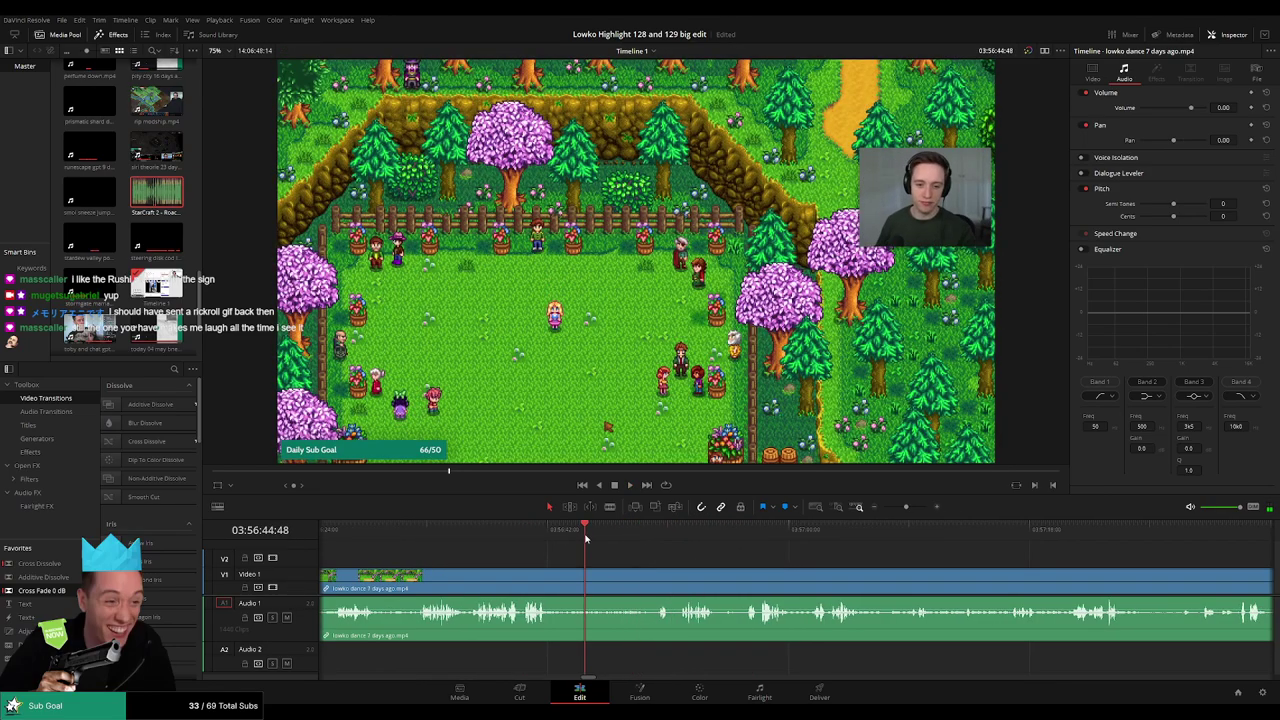
pyautogui.press('space')
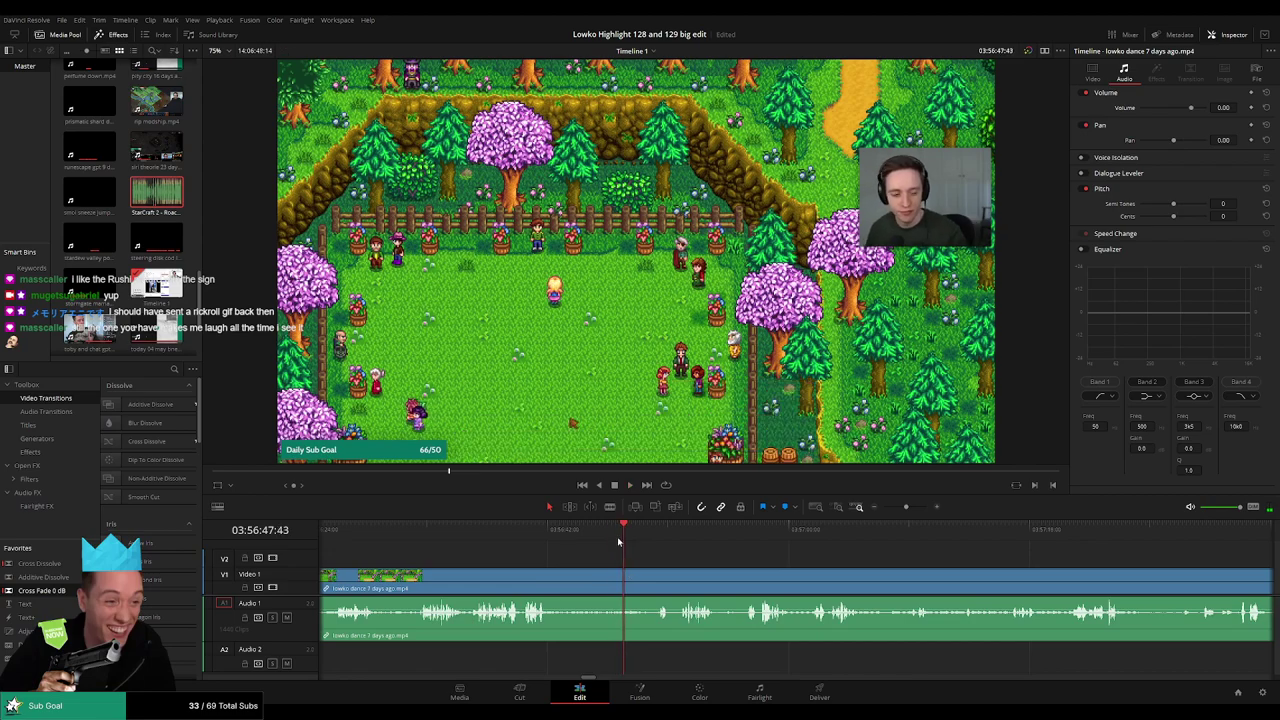
pyautogui.click(611, 541)
pyautogui.press('b')
pyautogui.click(611, 580)
pyautogui.press('Delete')
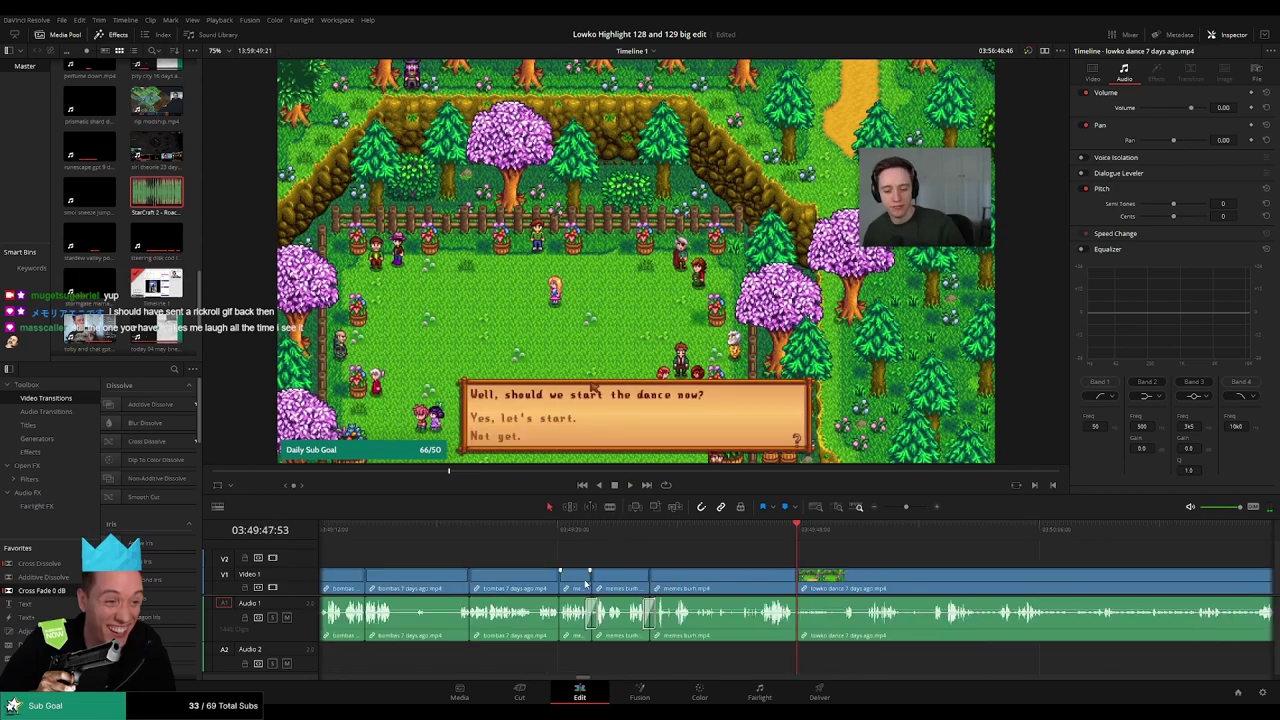
# - Cut lowko dance 7 days ago.mp4 from about 03:49:52 to 03:49:53, close the gap and play on into the dance
pyautogui.press('space')
pyautogui.click(847, 538)
pyautogui.moveTo(865, 542); pyautogui.dragTo(641, 565)
pyautogui.hscroll(-3, 631, 574)
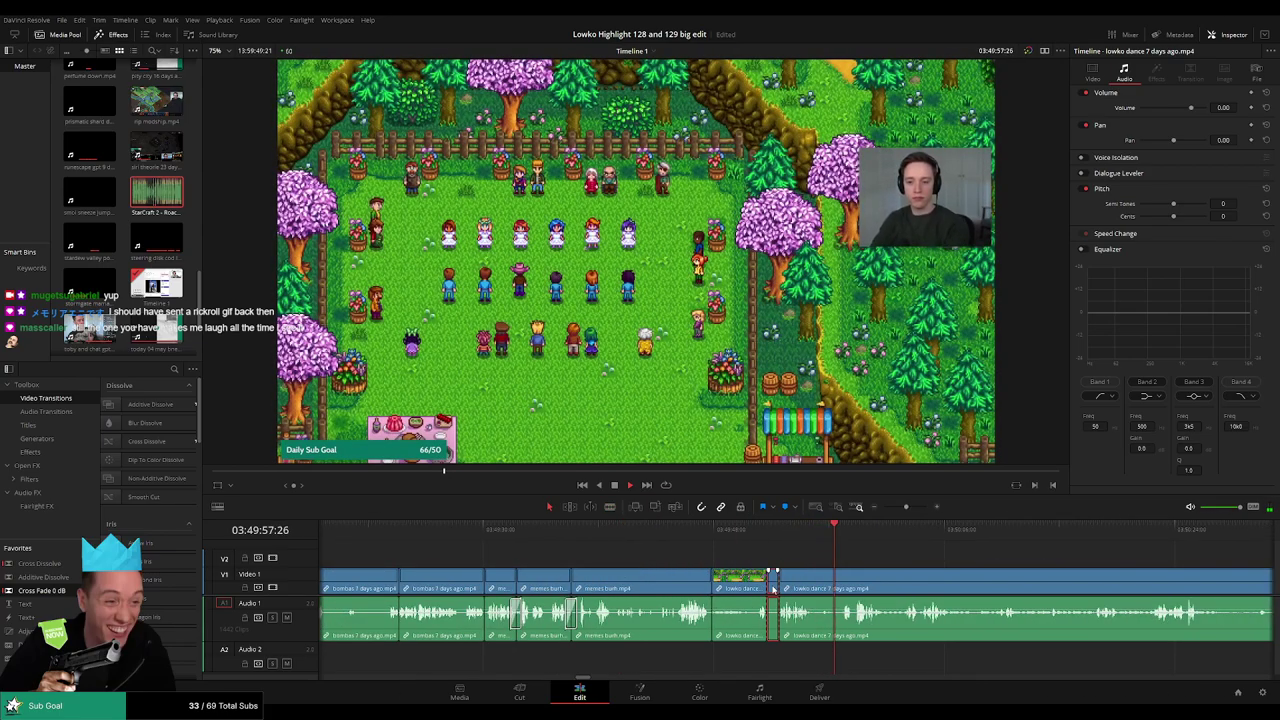
pyautogui.hscroll(5, 895, 570)
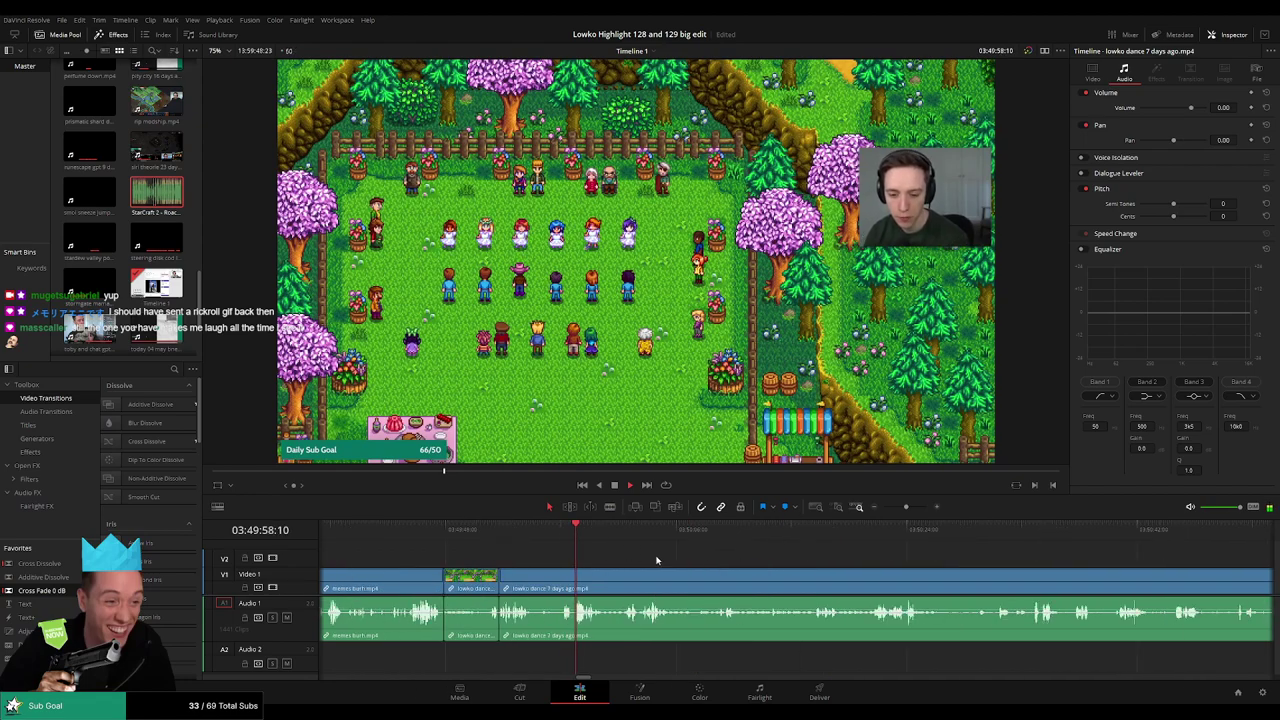
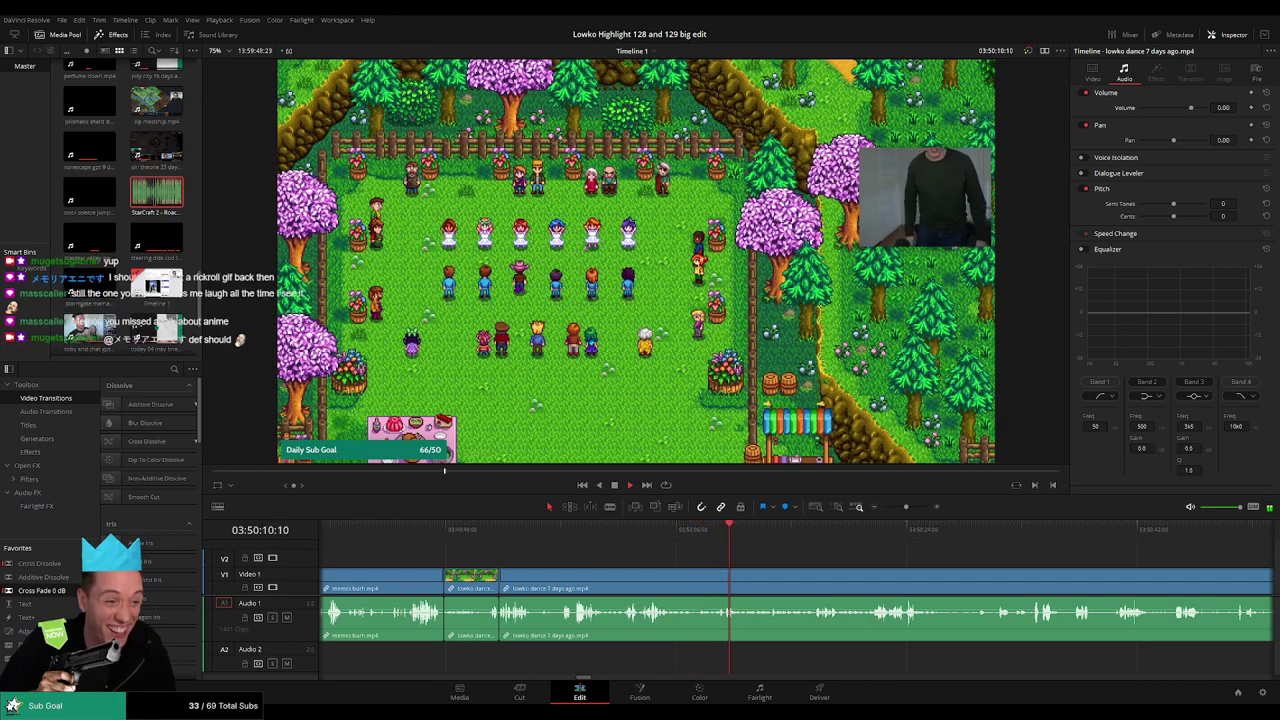
pyautogui.hscroll(2, 703, 546)
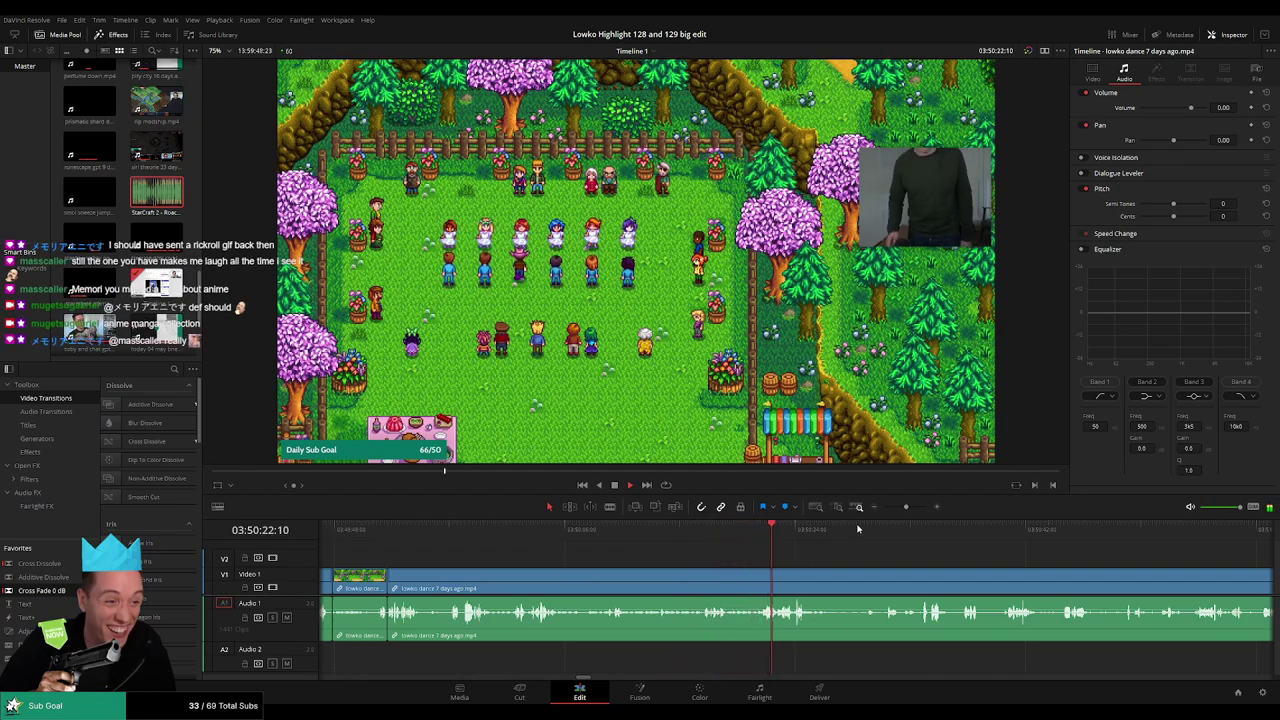
# - Look back through the keyboard and manga collection sections earlier in the timeline, and return to the start of the dance
pyautogui.moveTo(906, 507); pyautogui.dragTo(888, 508)
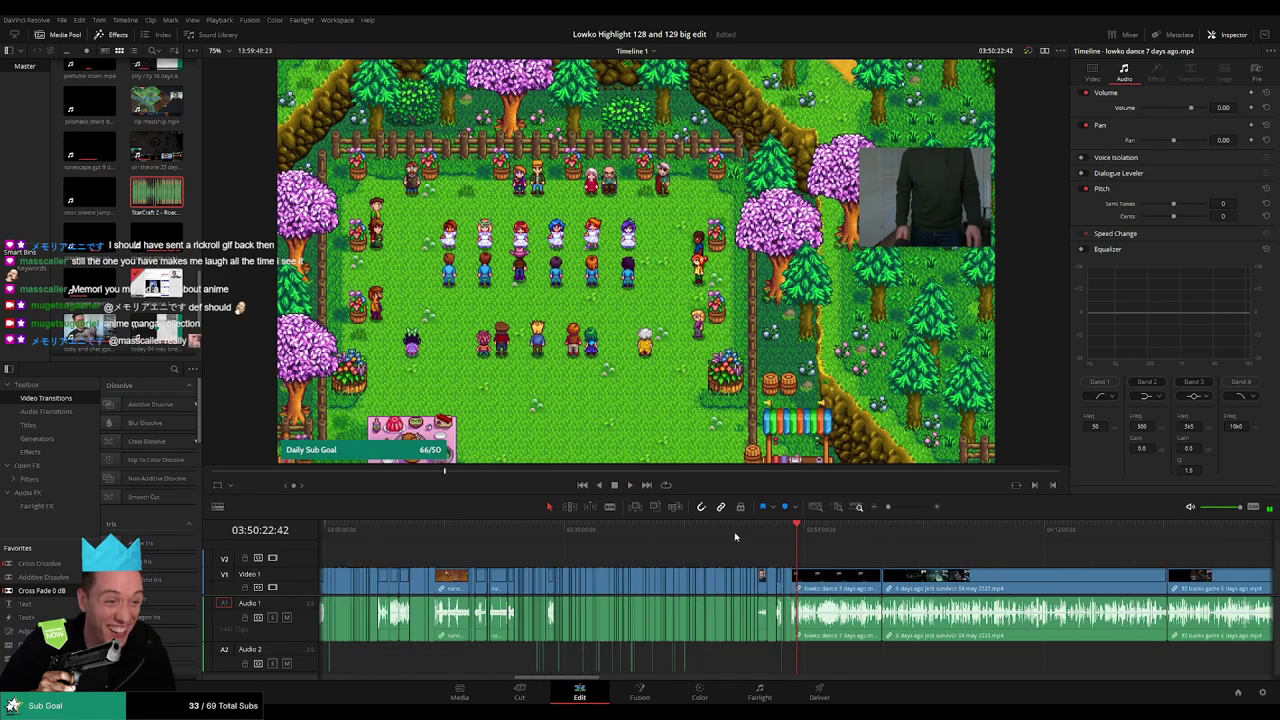
pyautogui.click(707, 540)
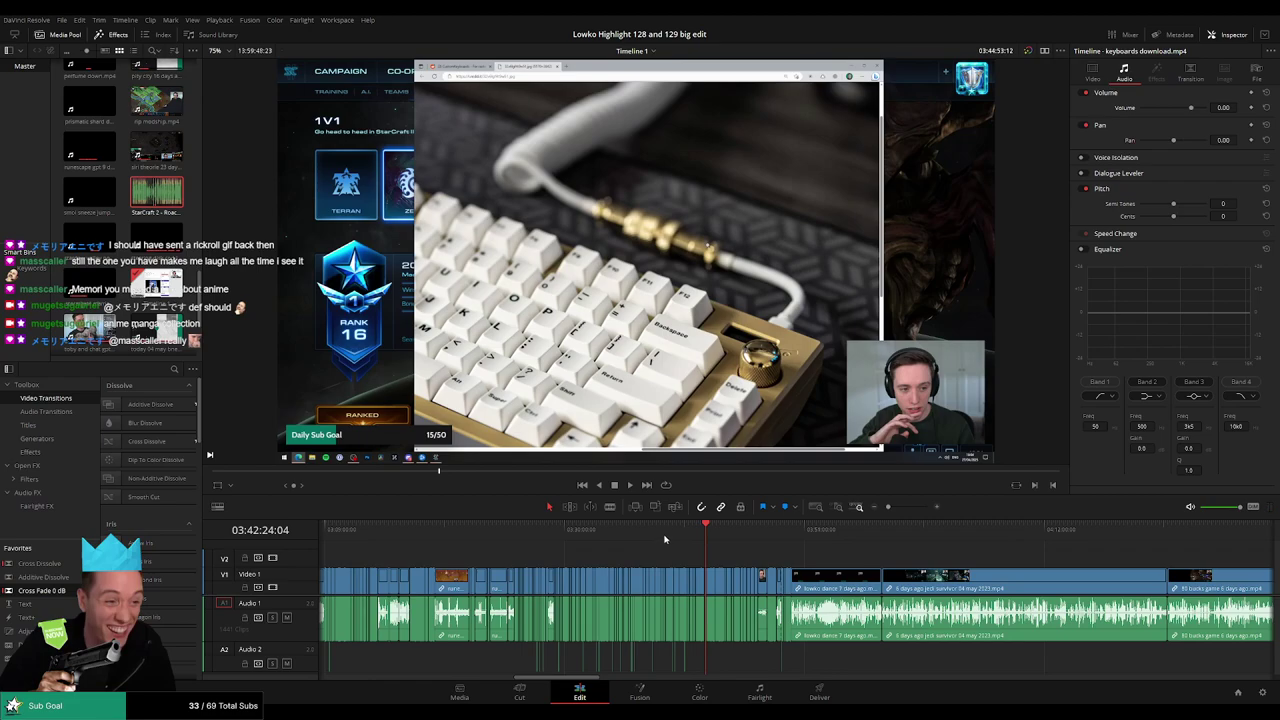
pyautogui.click(666, 538)
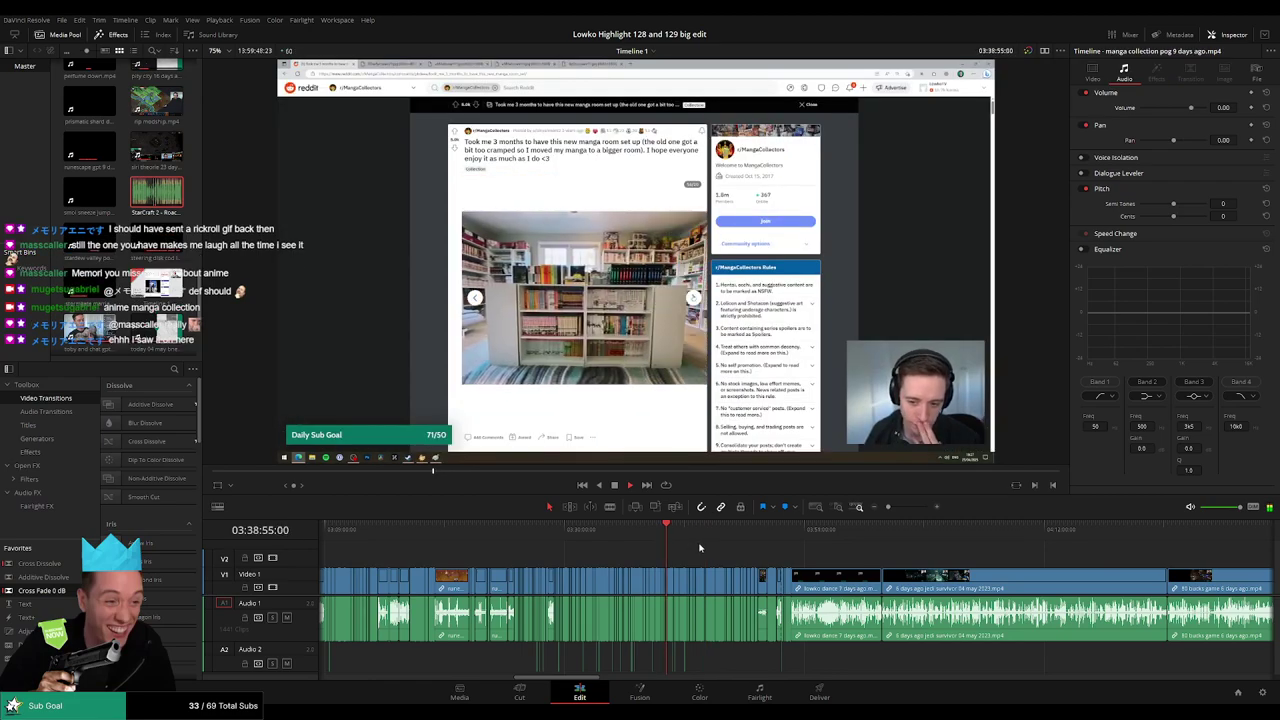
pyautogui.scroll(4, 746, 539)
pyautogui.click(737, 538)
pyautogui.click(691, 536)
pyautogui.click(642, 534)
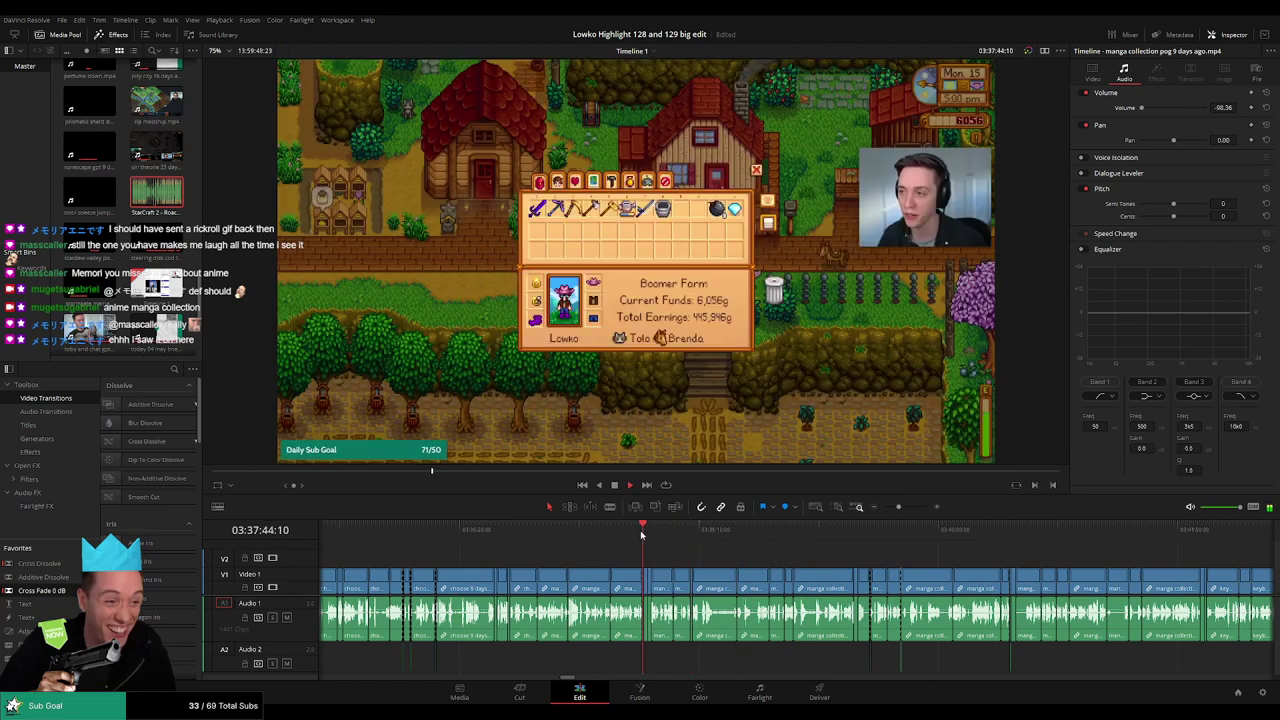
pyautogui.moveTo(598, 533); pyautogui.dragTo(751, 534)
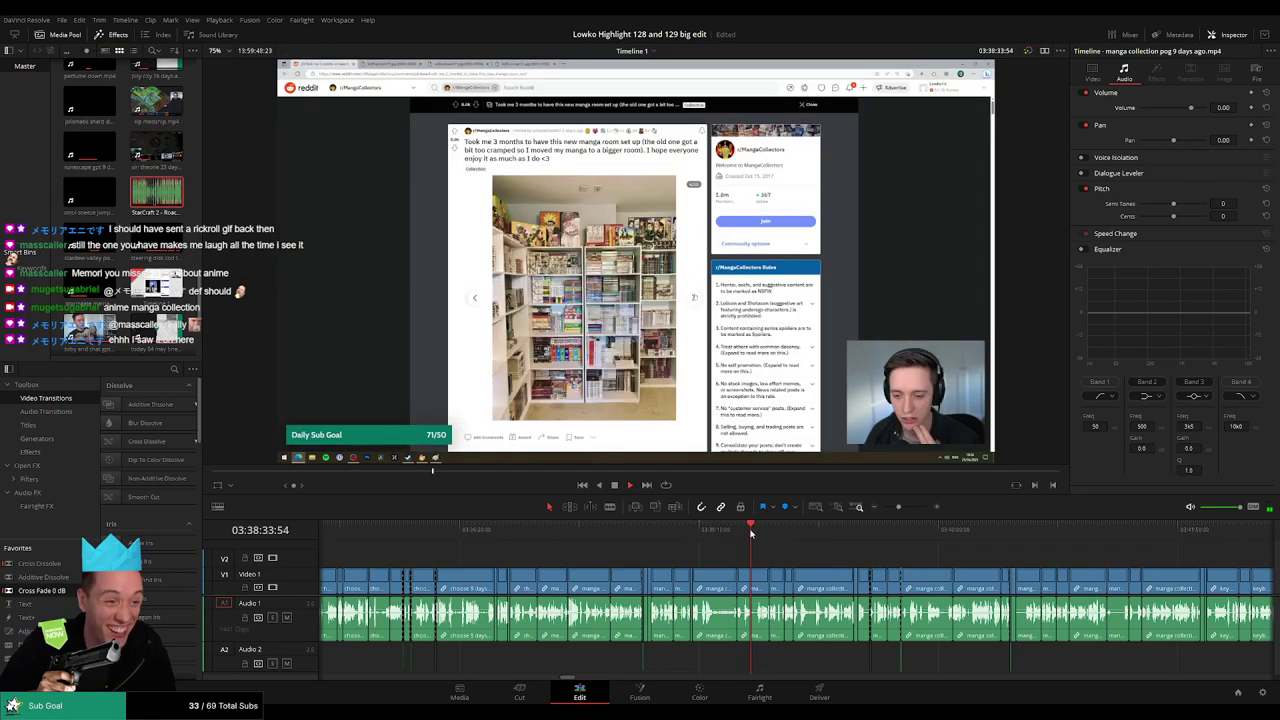
pyautogui.click(796, 533)
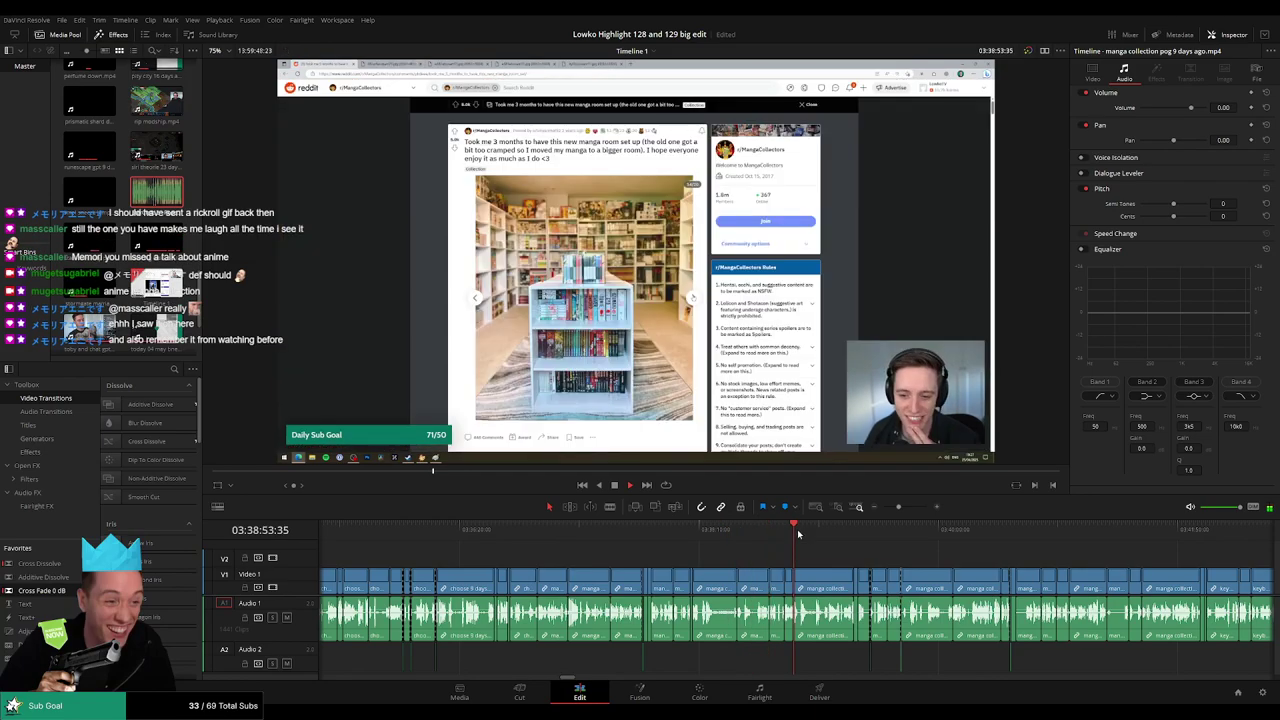
pyautogui.click(822, 534)
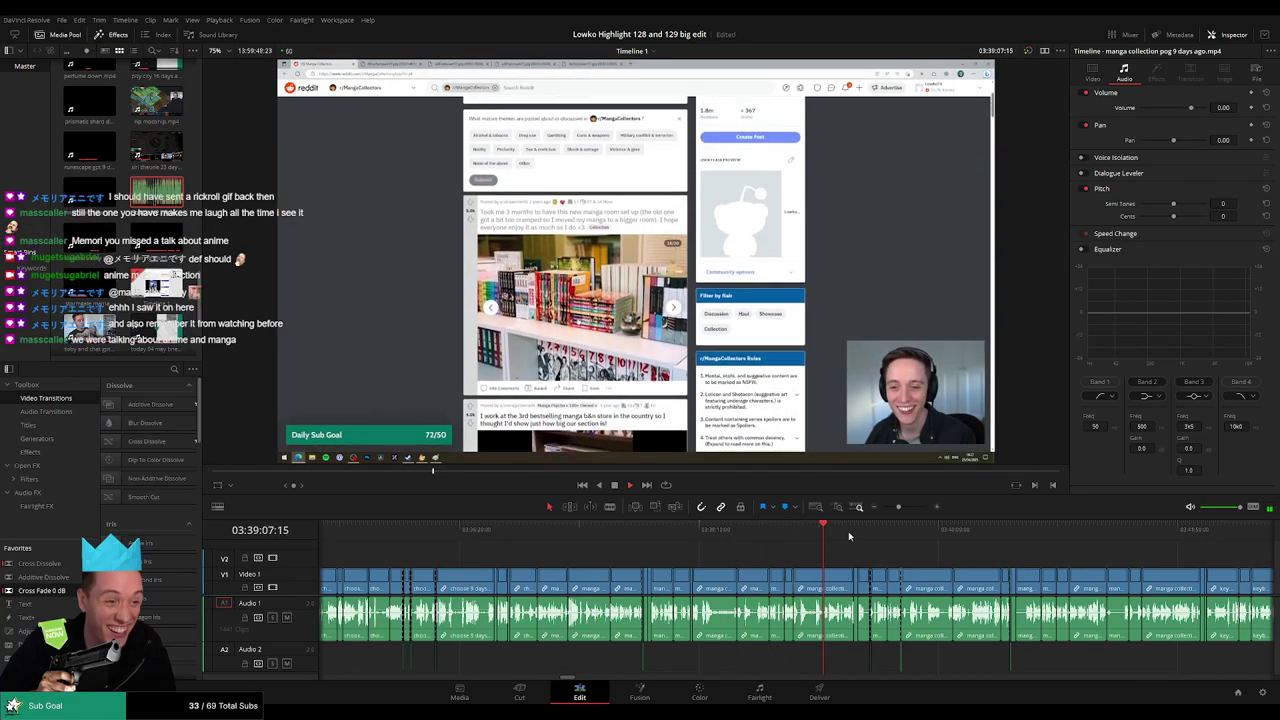
pyautogui.click(852, 535)
pyautogui.moveTo(899, 507); pyautogui.dragTo(887, 508)
pyautogui.click(902, 536)
pyautogui.click(905, 508)
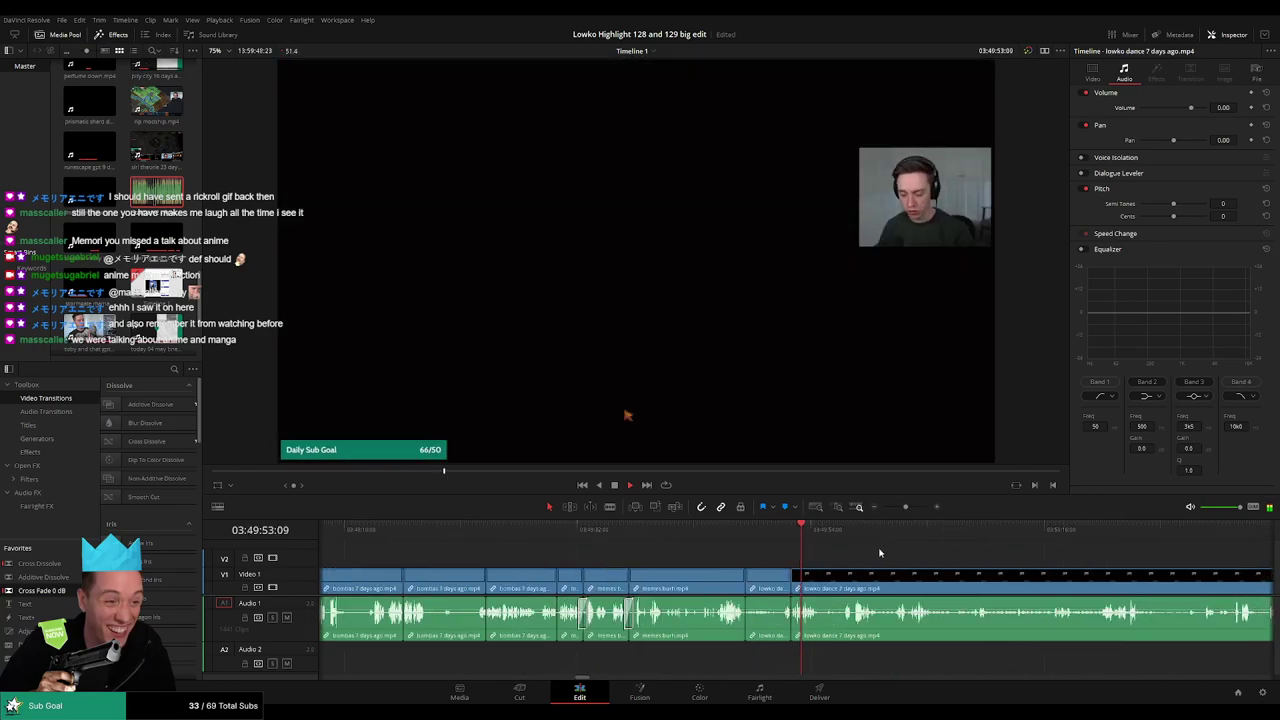
# - Skim through the flower dance in lowko dance 7 days ago.mp4 and split the clip shortly after the dance ends, at about 03:50:38
pyautogui.click(919, 533)
pyautogui.moveTo(883, 551); pyautogui.dragTo(611, 552)
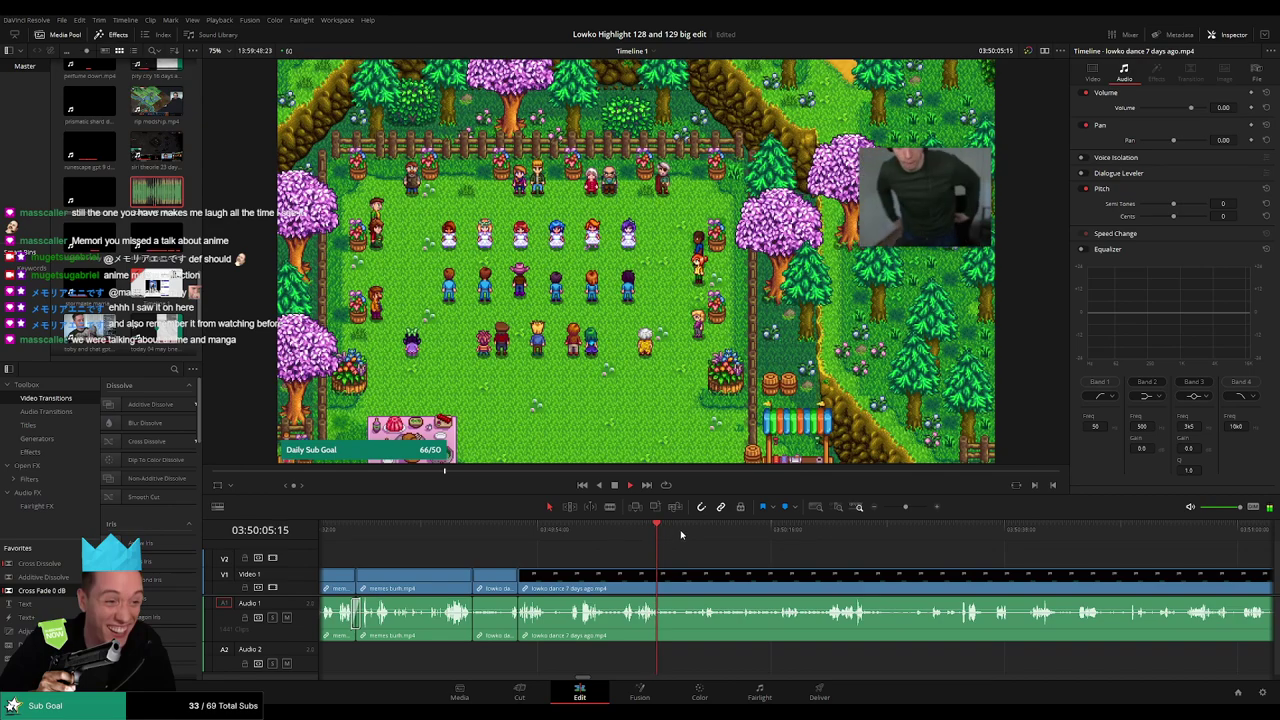
pyautogui.click(703, 531)
pyautogui.click(729, 528)
pyautogui.click(743, 533)
pyautogui.moveTo(745, 536); pyautogui.dragTo(786, 536)
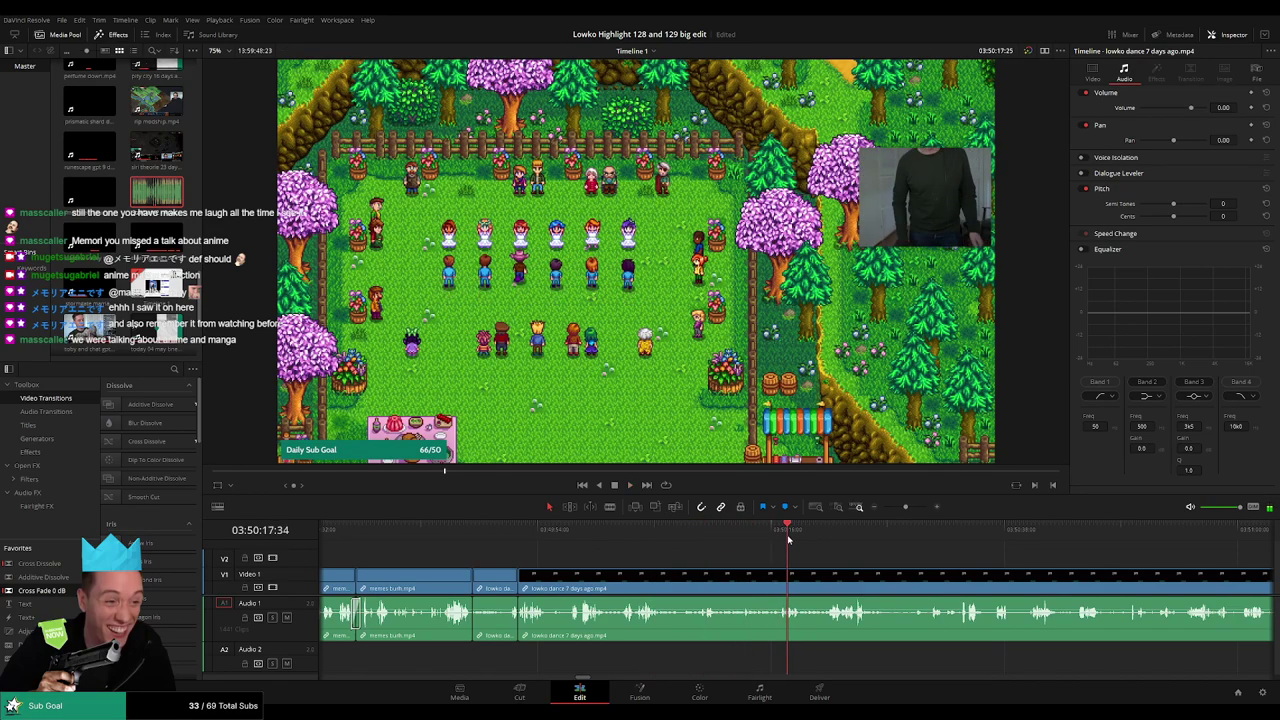
pyautogui.hscroll(2, 689, 553)
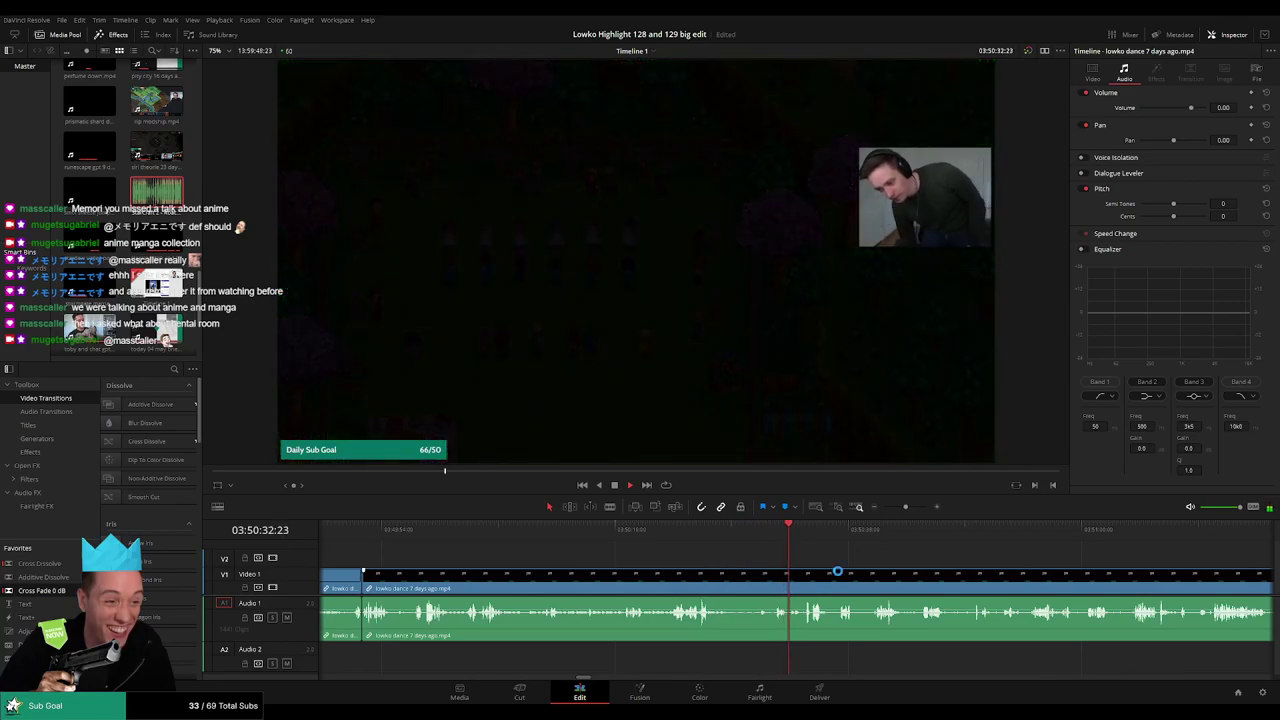
pyautogui.moveTo(625, 569); pyautogui.dragTo(584, 550)
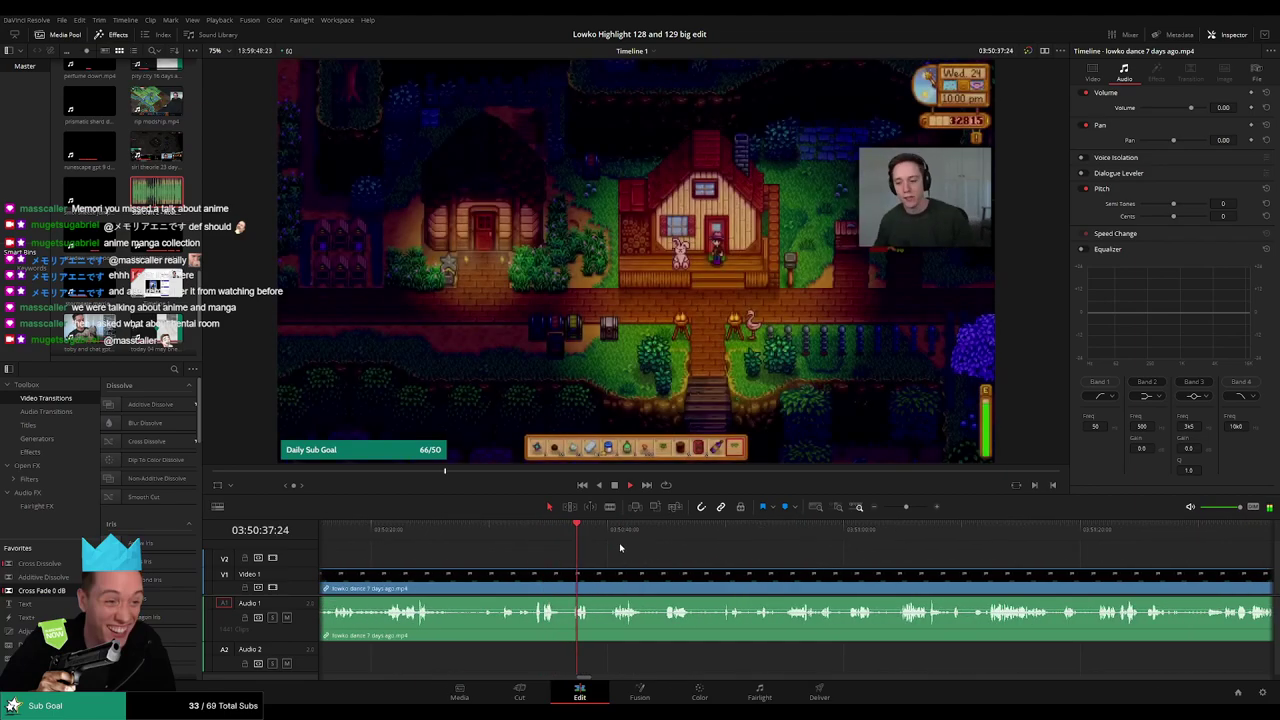
pyautogui.hotkey('ctrl', 'b')
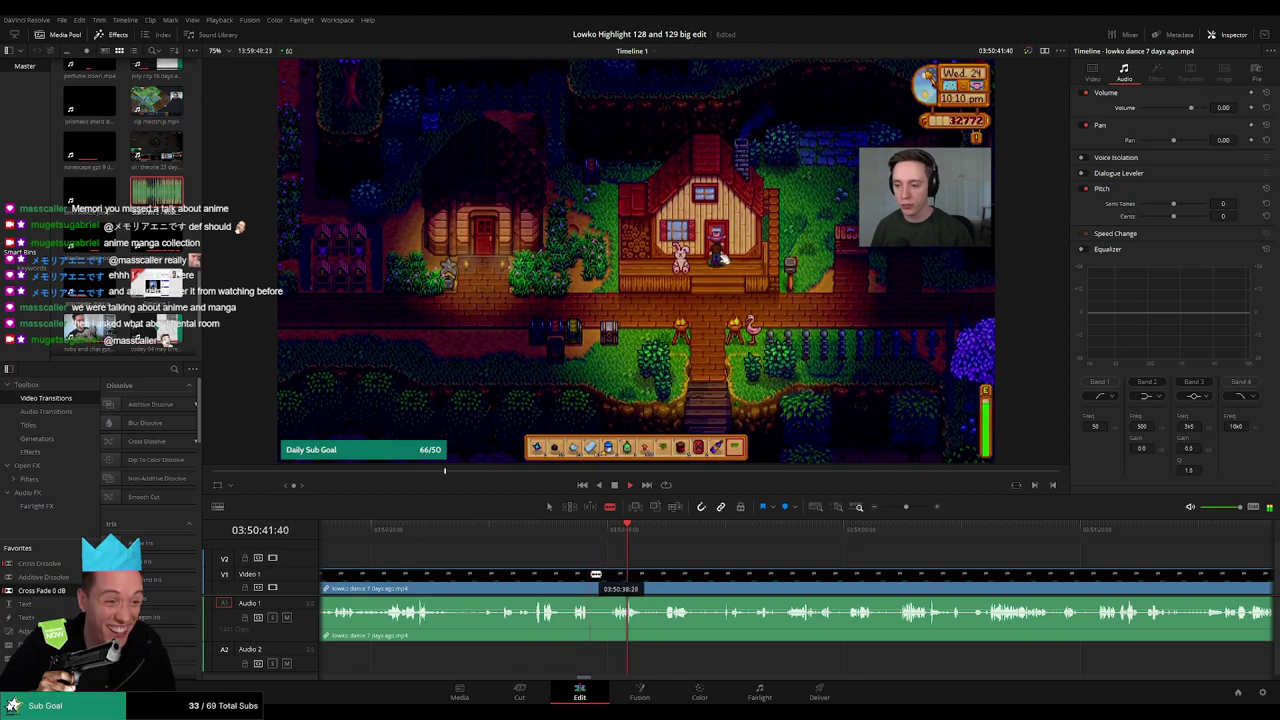
# - Check the farmhouse and pillow sections after the split, and delete this remainder of lowko dance 7 days ago.mp4, closing the gap
pyautogui.moveTo(681, 541); pyautogui.dragTo(950, 543)
pyautogui.press('space')
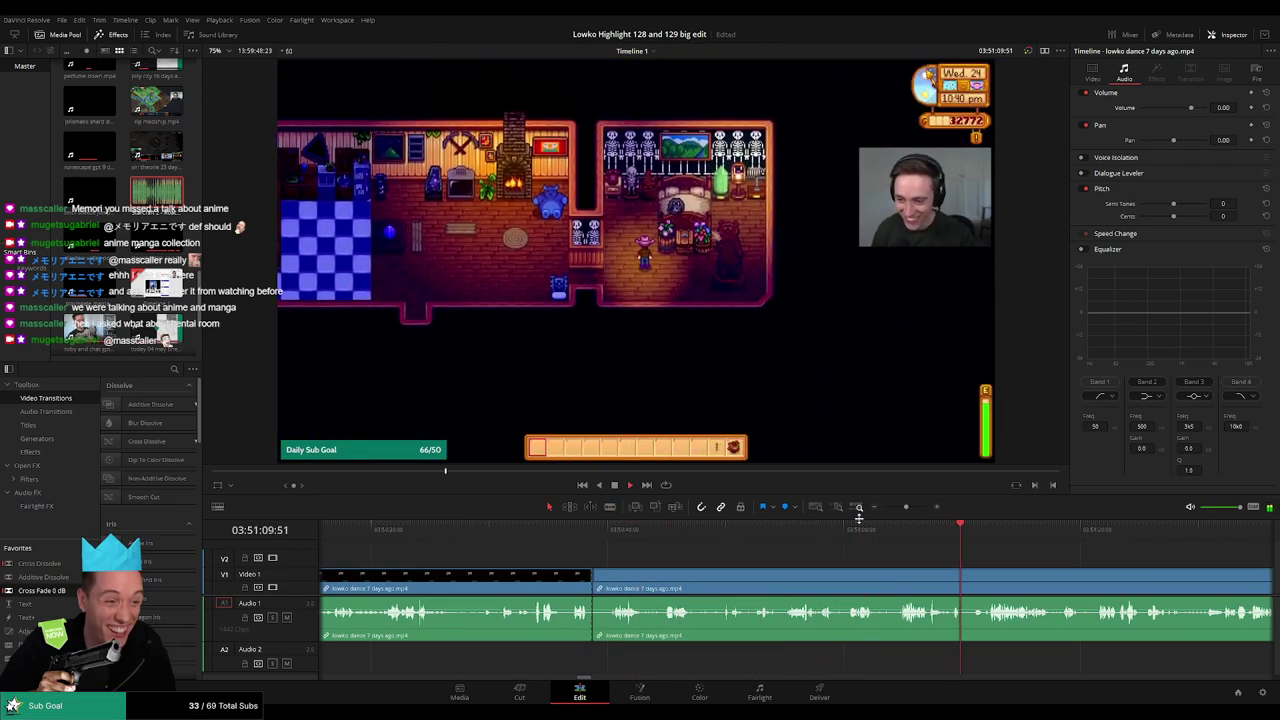
pyautogui.click(900, 537)
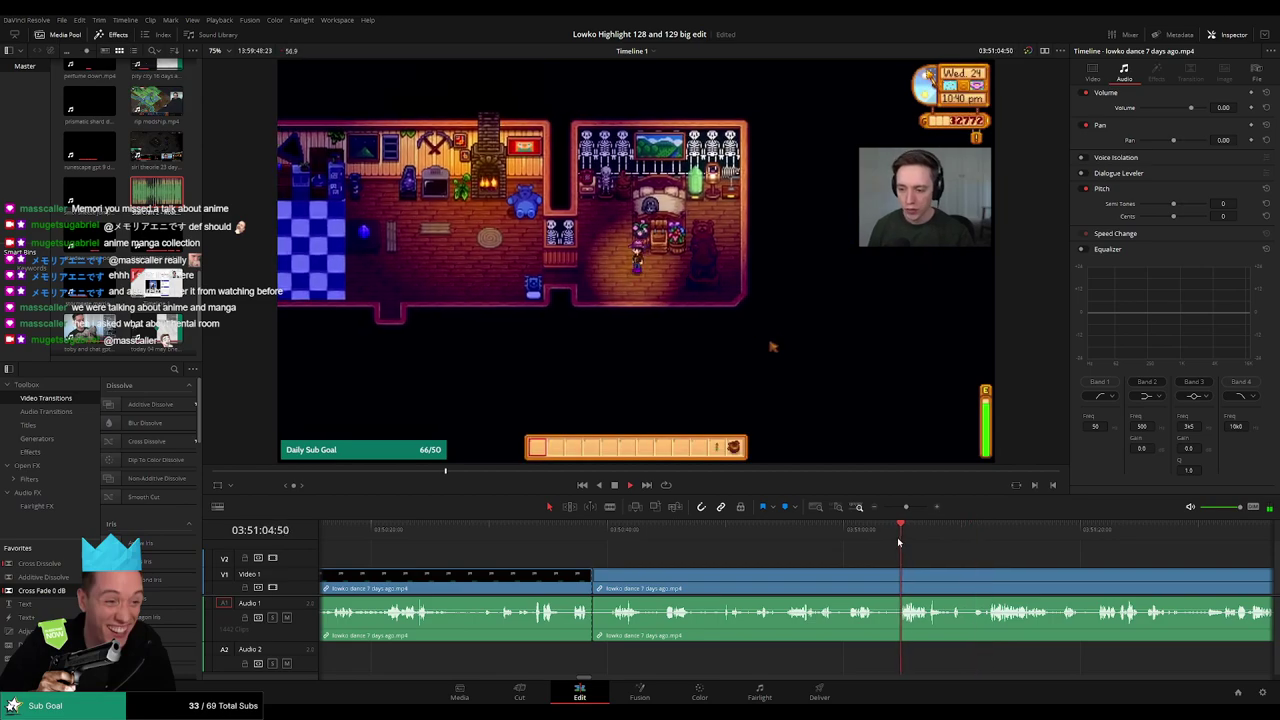
pyautogui.moveTo(926, 573); pyautogui.dragTo(1100, 540)
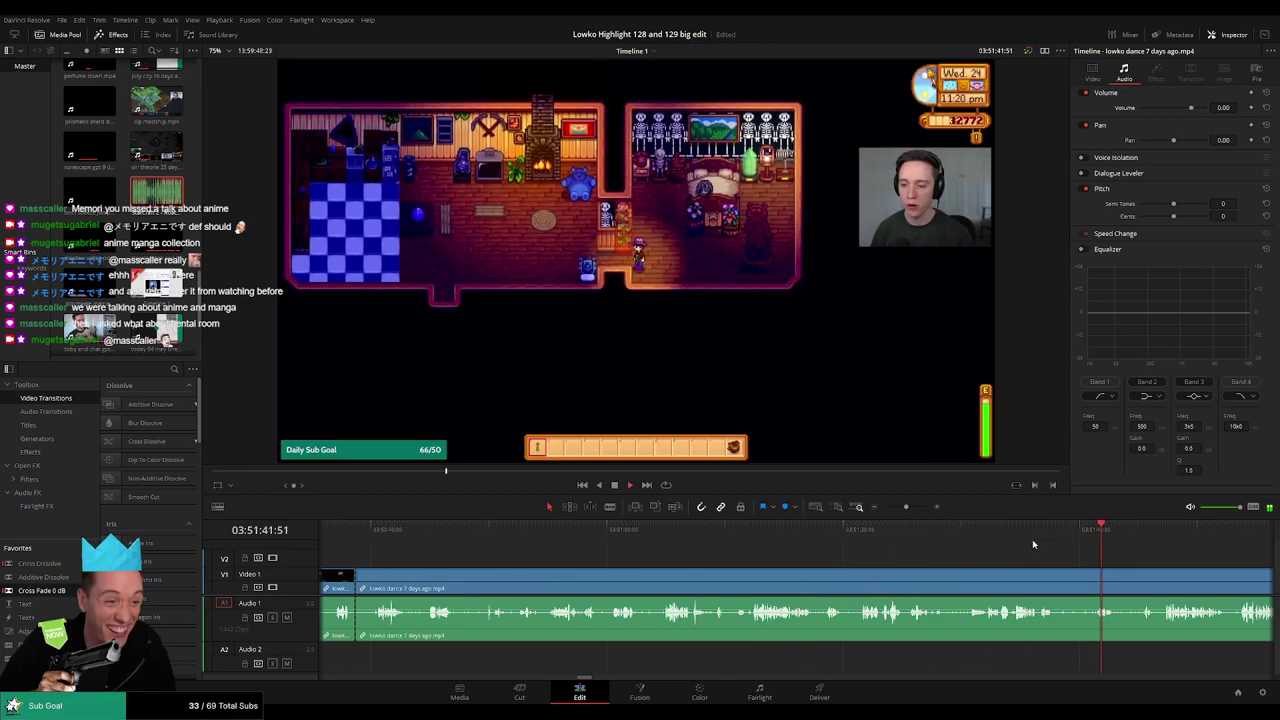
pyautogui.hscroll(-6, 900, 560)
pyautogui.hscroll(10, 870, 545)
pyautogui.click(832, 543)
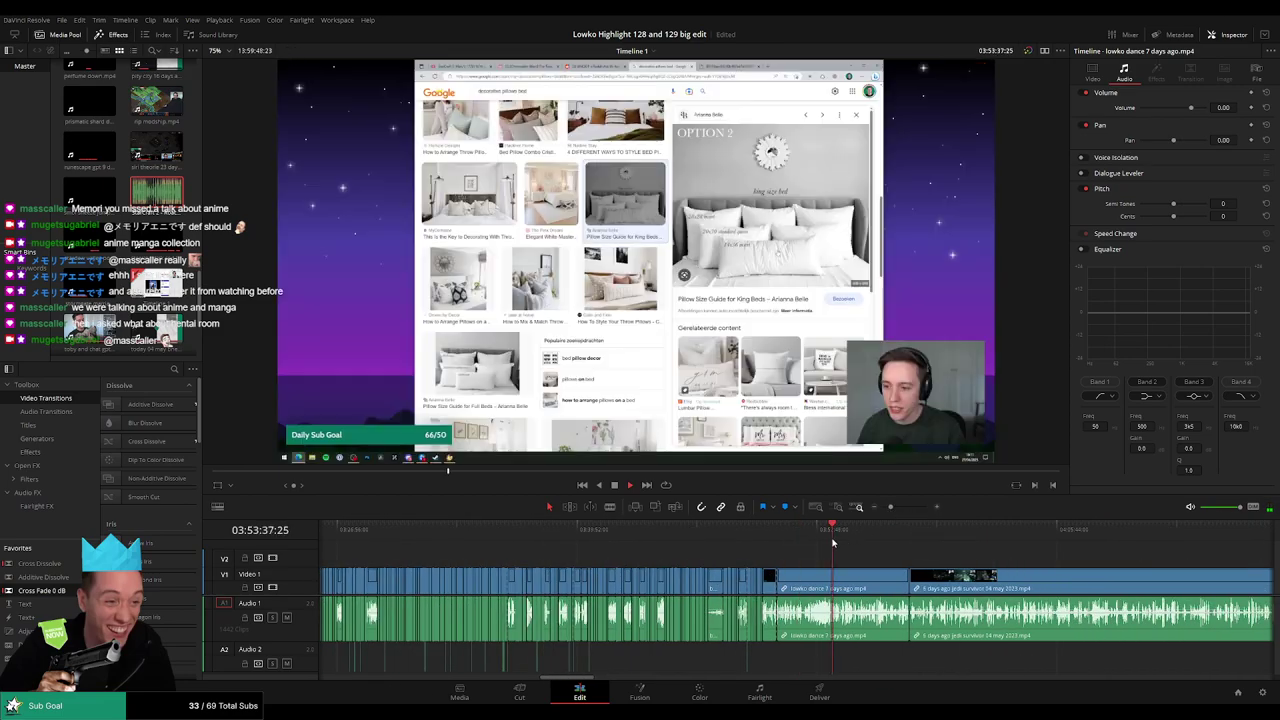
pyautogui.moveTo(823, 541); pyautogui.dragTo(876, 541)
pyautogui.hscroll(3, 868, 560)
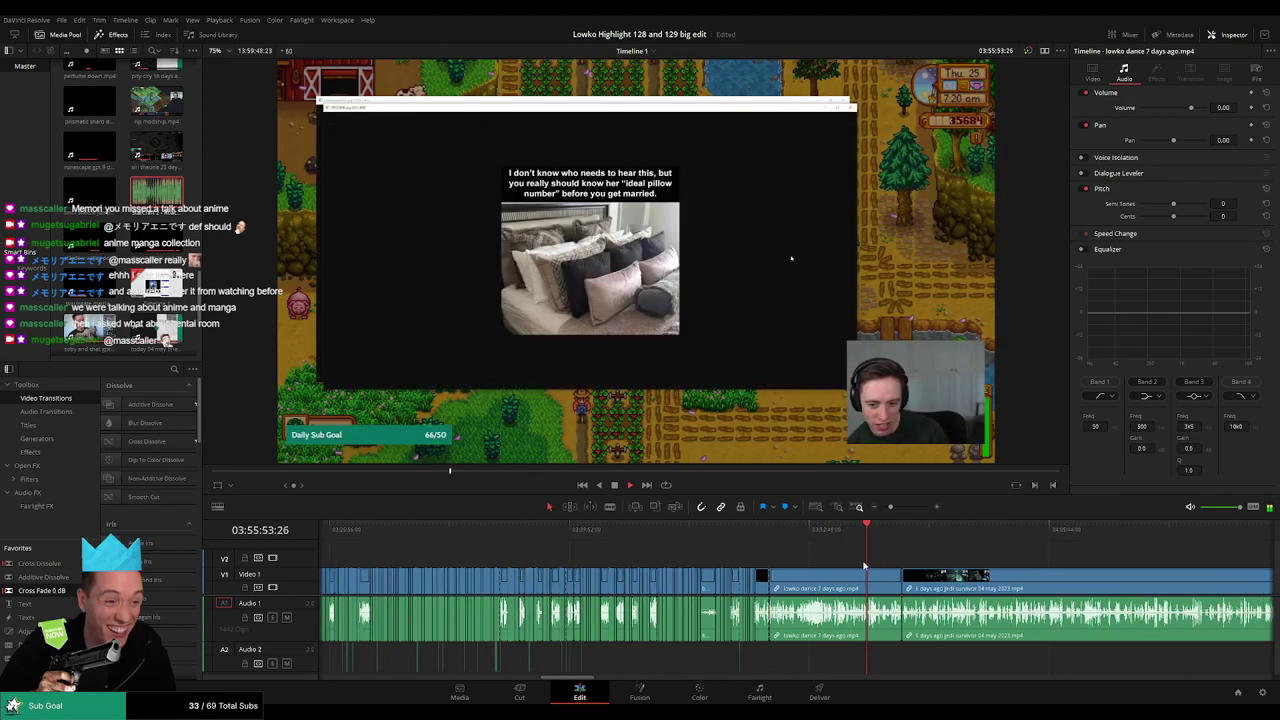
pyautogui.click(736, 539)
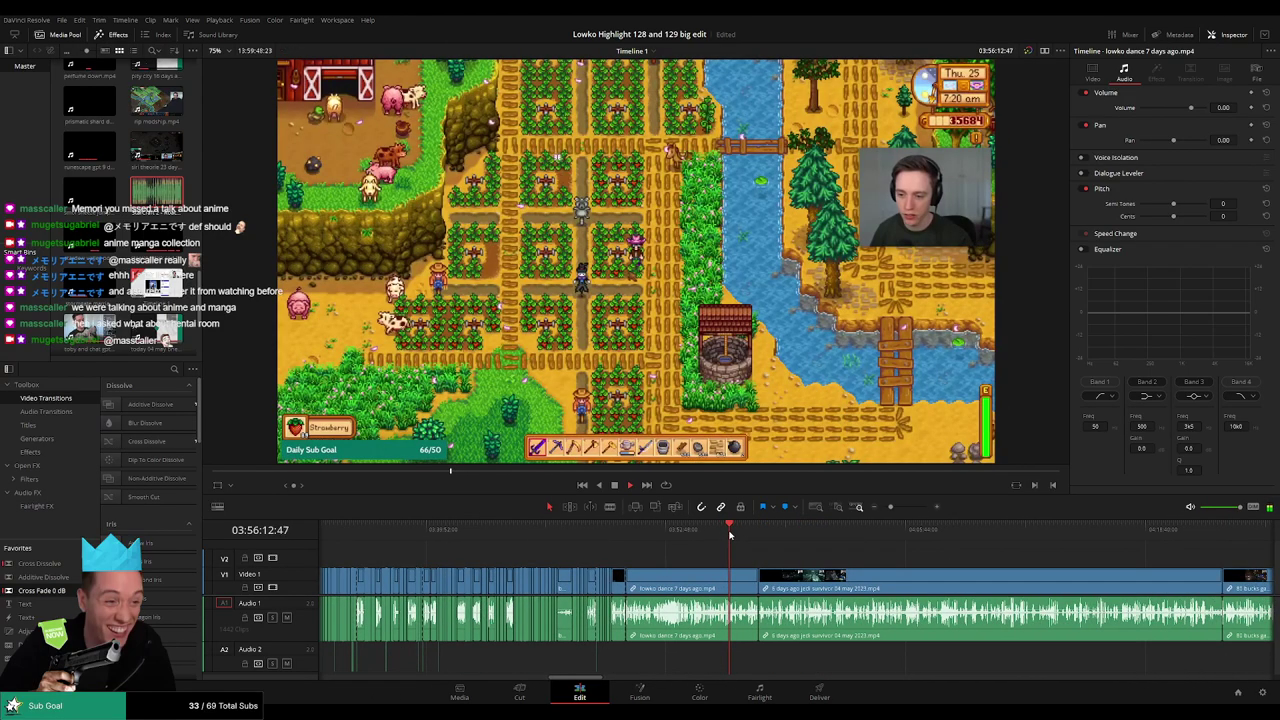
pyautogui.click(728, 583)
pyautogui.press('Delete')
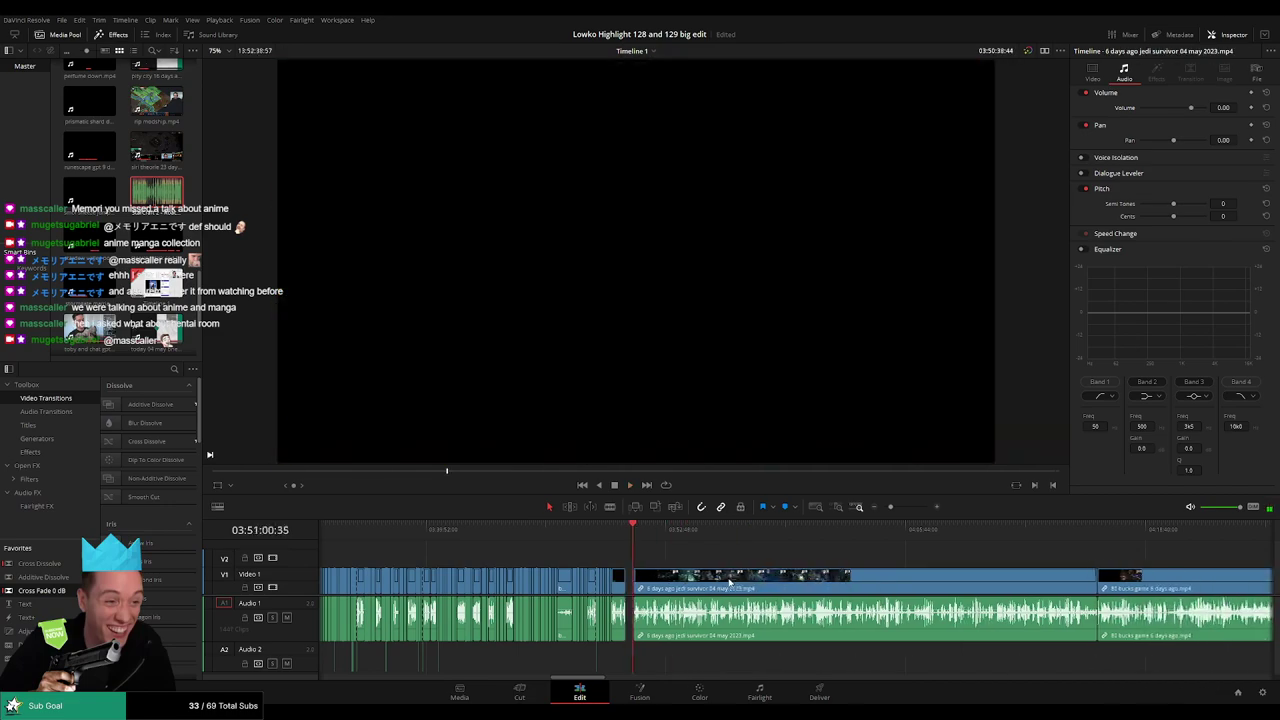
# - Review the opening of 6 days ago jedi survivor 04 may 2023.mp4, from the wall run onward, for a highlight moment
pyautogui.click(642, 542)
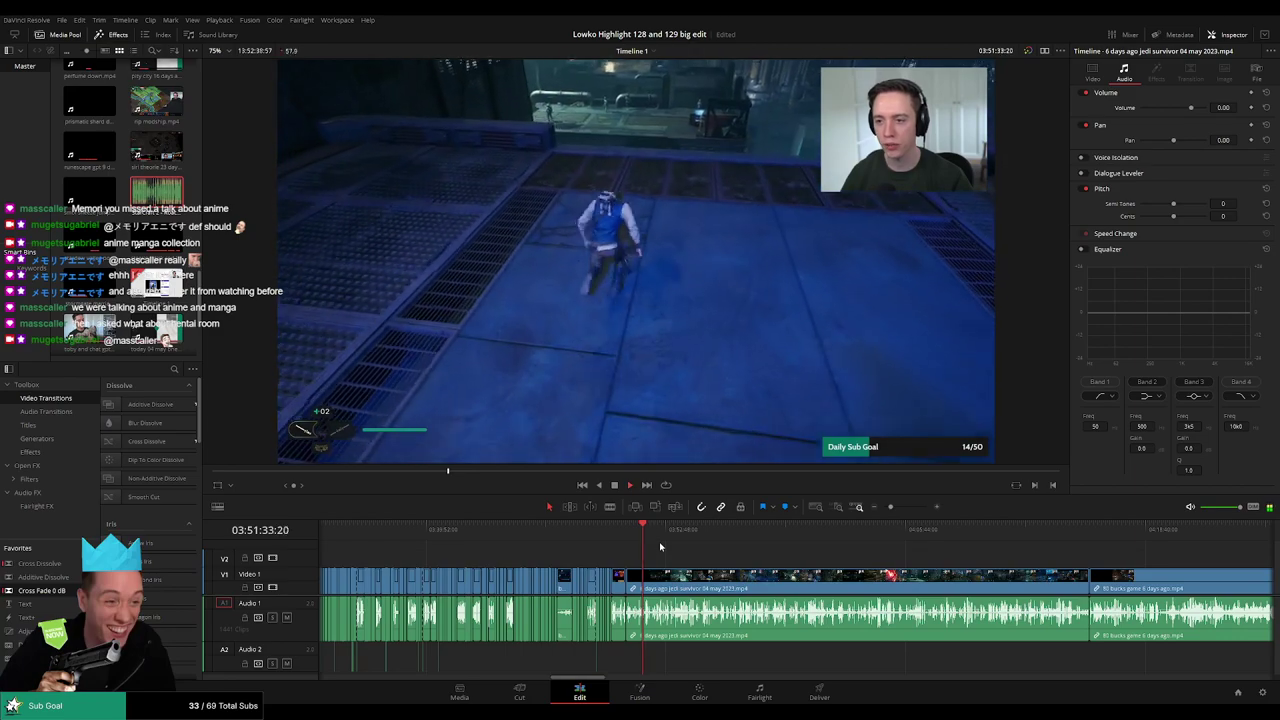
pyautogui.scroll(5, 662, 547)
pyautogui.click(556, 542)
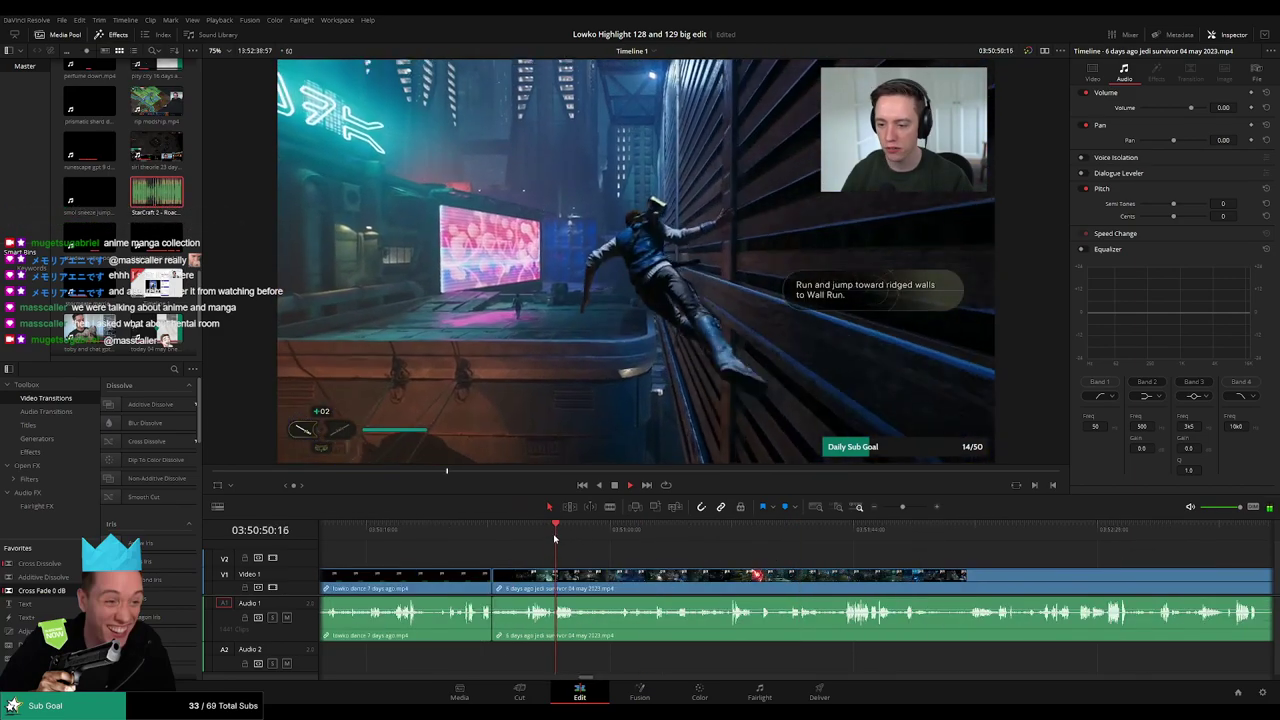
pyautogui.click(529, 541)
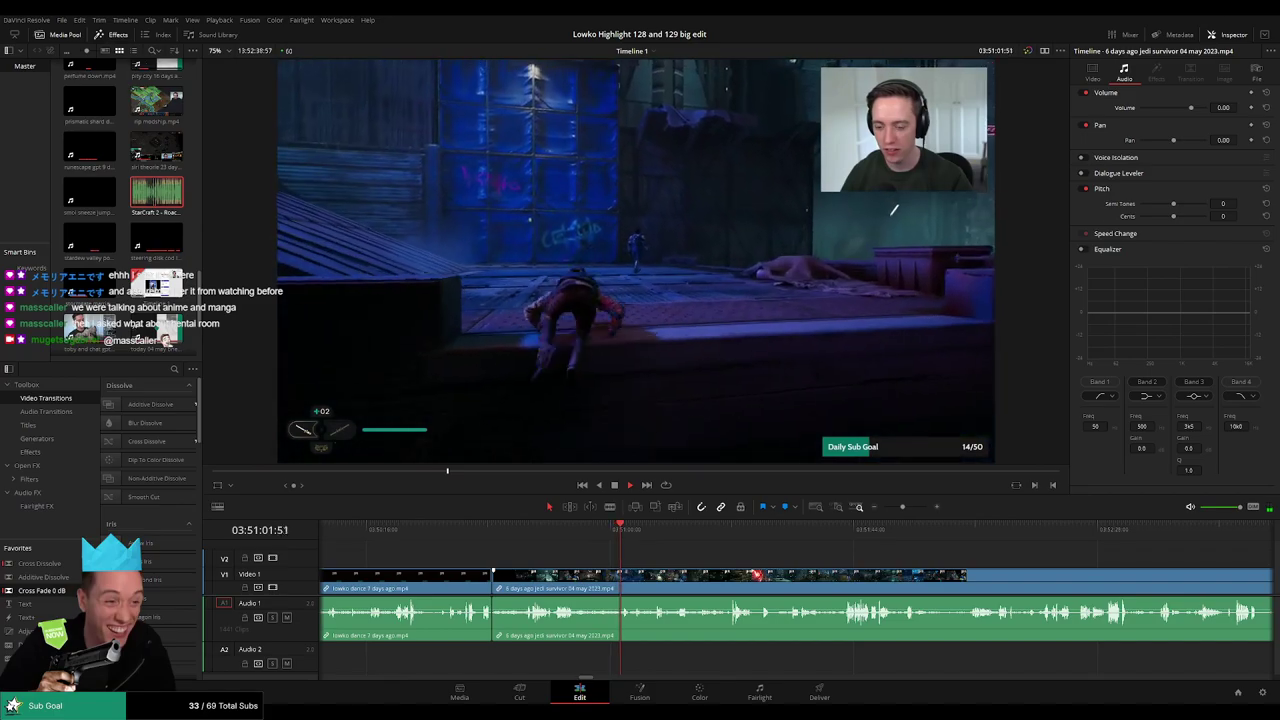
pyautogui.click(652, 528)
pyautogui.moveTo(721, 558); pyautogui.dragTo(634, 542)
pyautogui.click(530, 535)
pyautogui.hscroll(3, 582, 550)
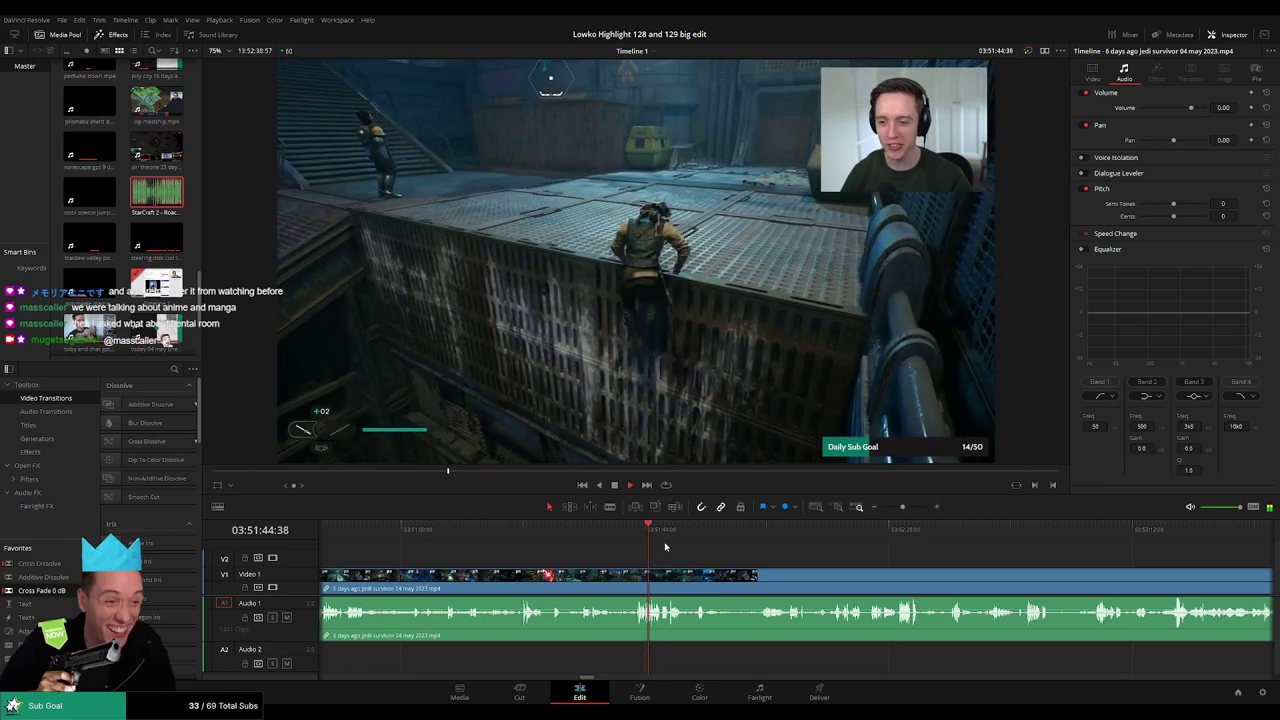
# - Skim the Jedi Survivor clip from about 03:51:37 to 03:53:07, checking the louder speech and the streamer's reactions
pyautogui.click(598, 533)
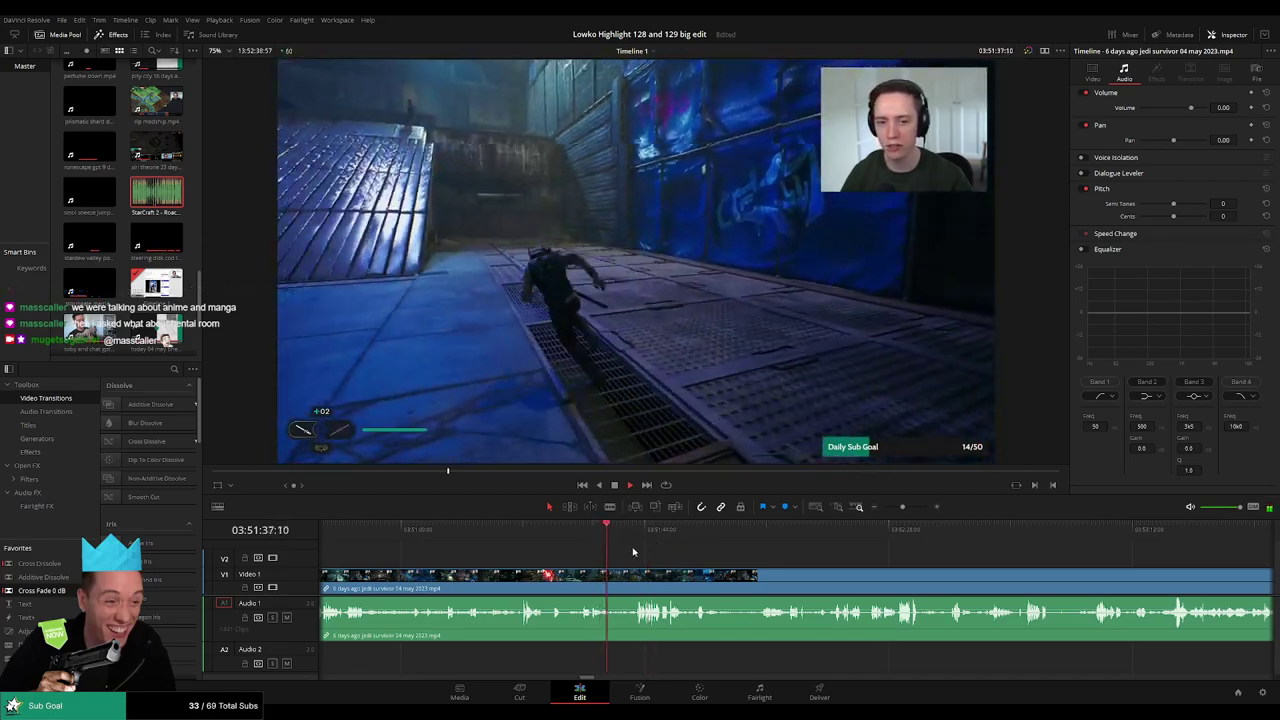
pyautogui.moveTo(632, 531); pyautogui.dragTo(682, 547)
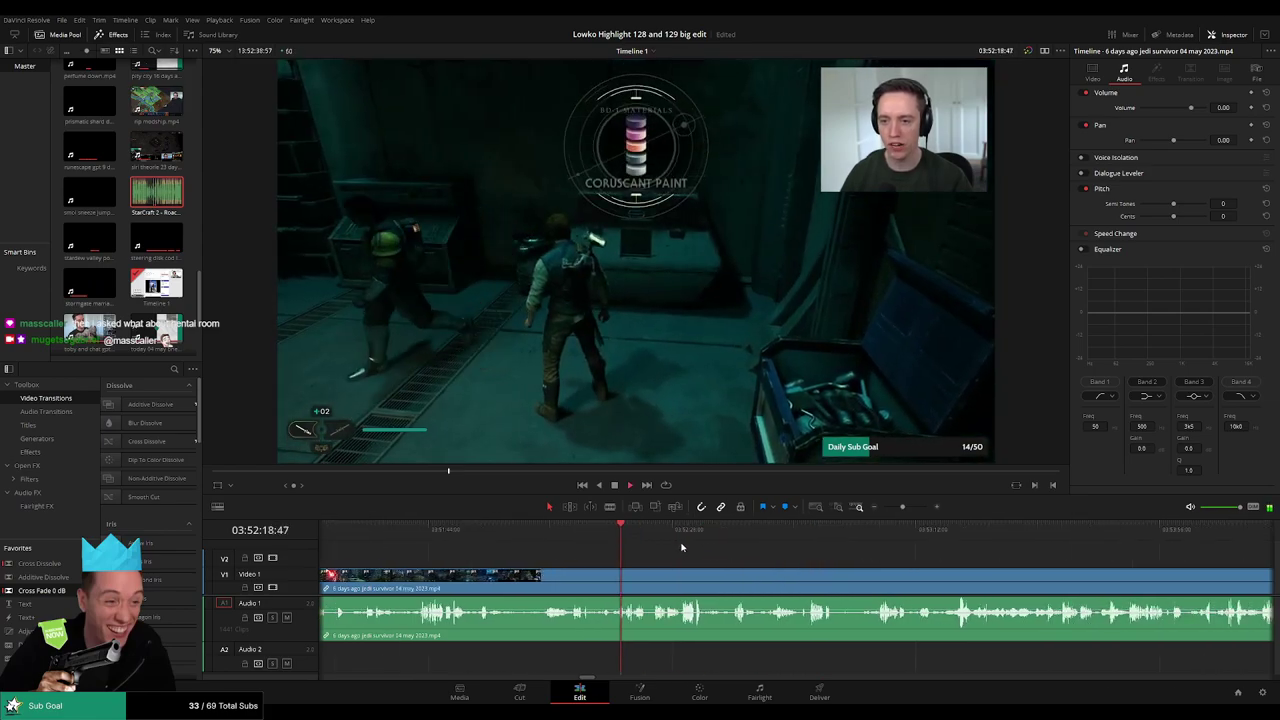
pyautogui.click(634, 534)
pyautogui.click(668, 534)
pyautogui.click(680, 534)
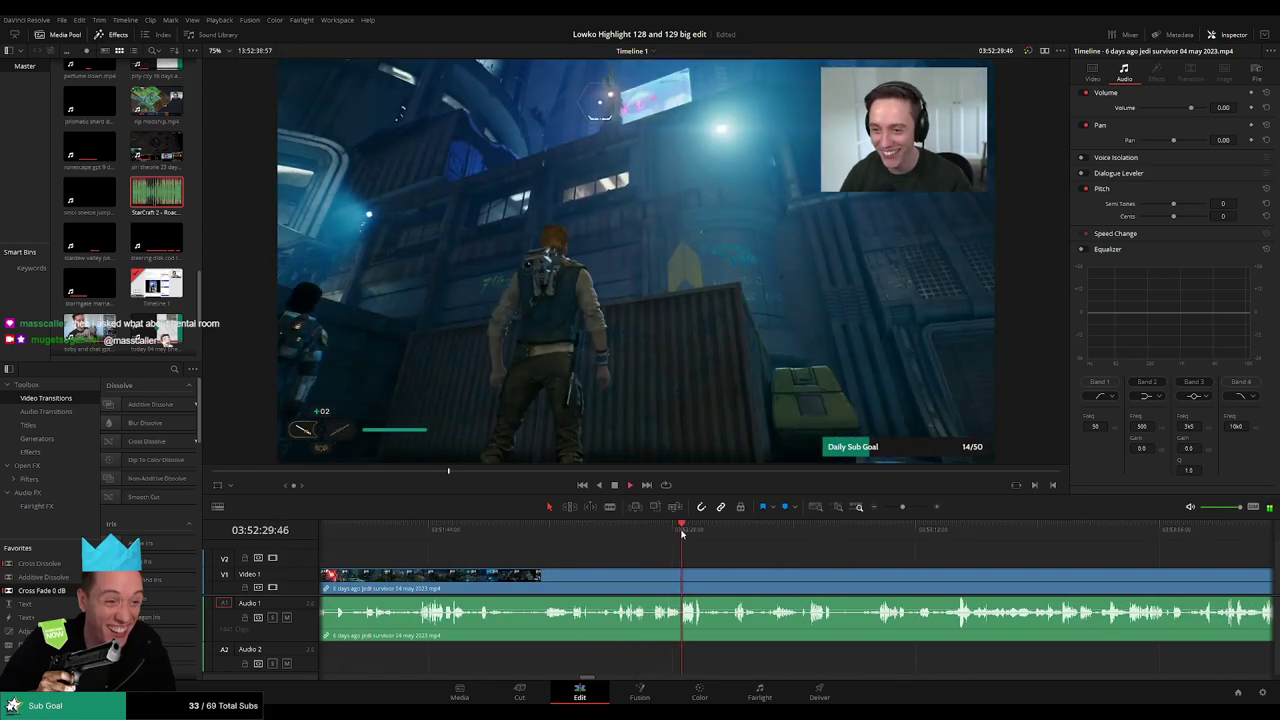
pyautogui.hscroll(1, 652, 556)
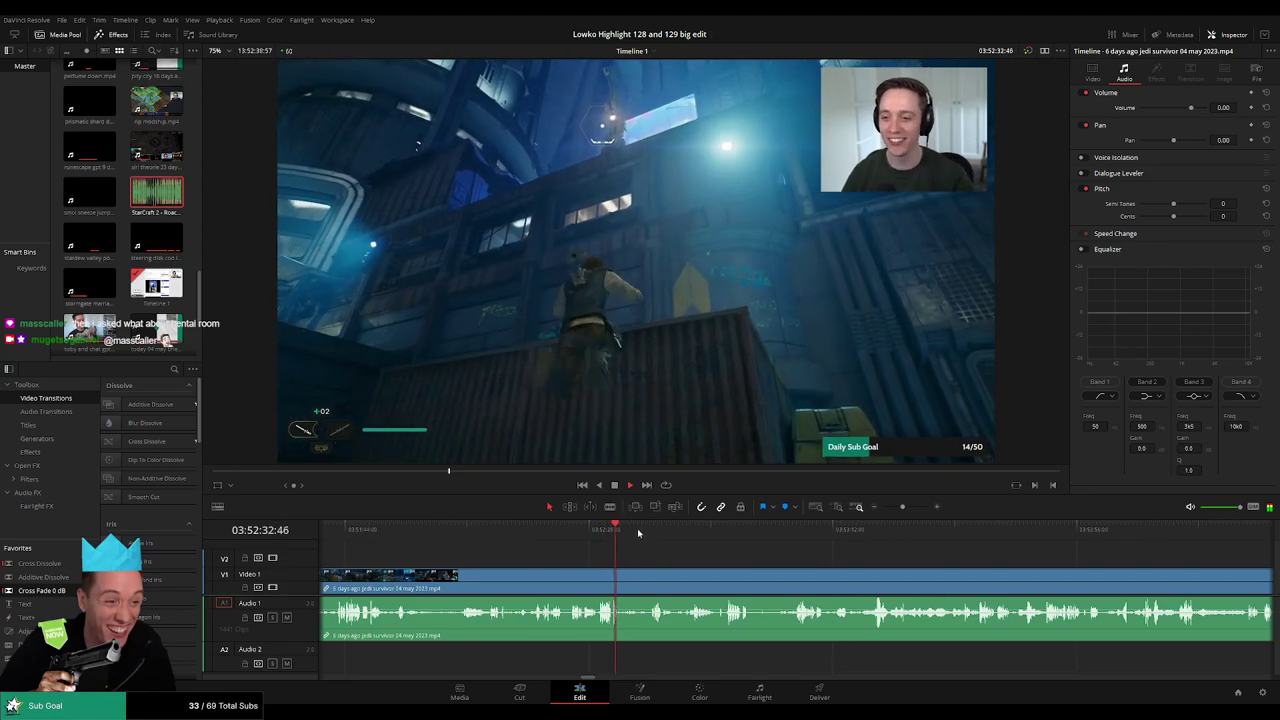
pyautogui.click(650, 531)
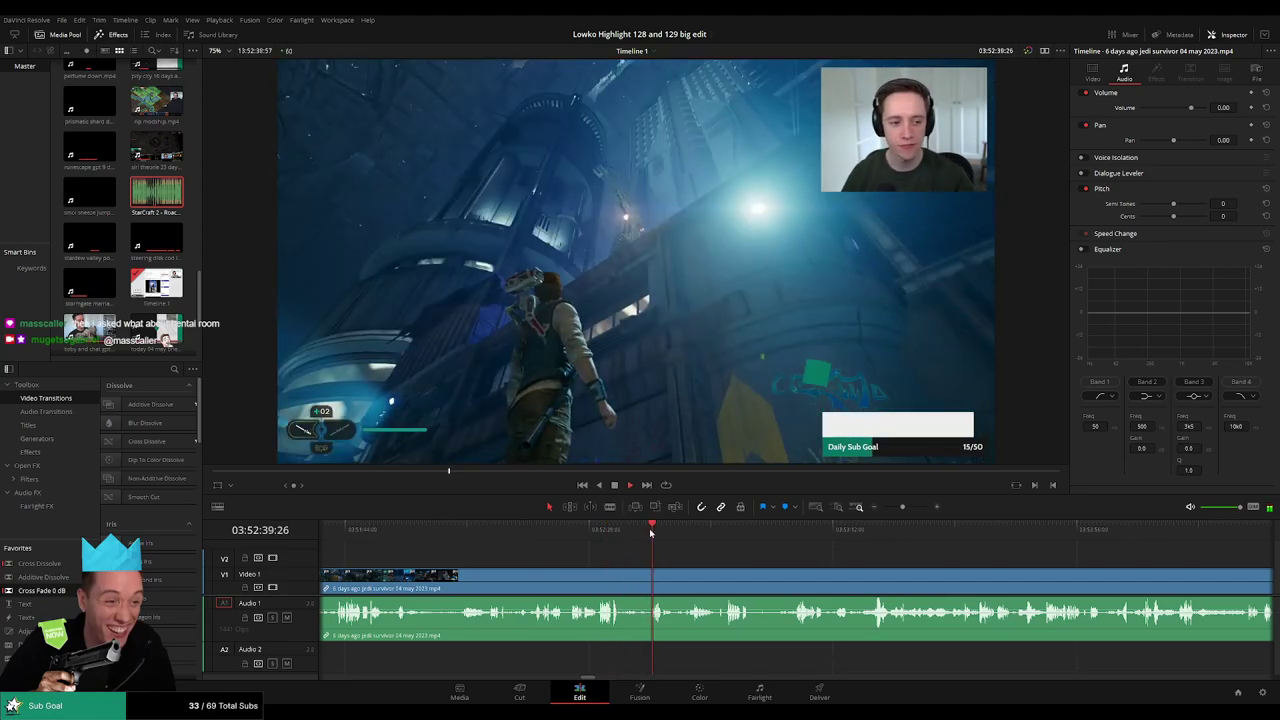
pyautogui.moveTo(668, 536); pyautogui.dragTo(795, 534)
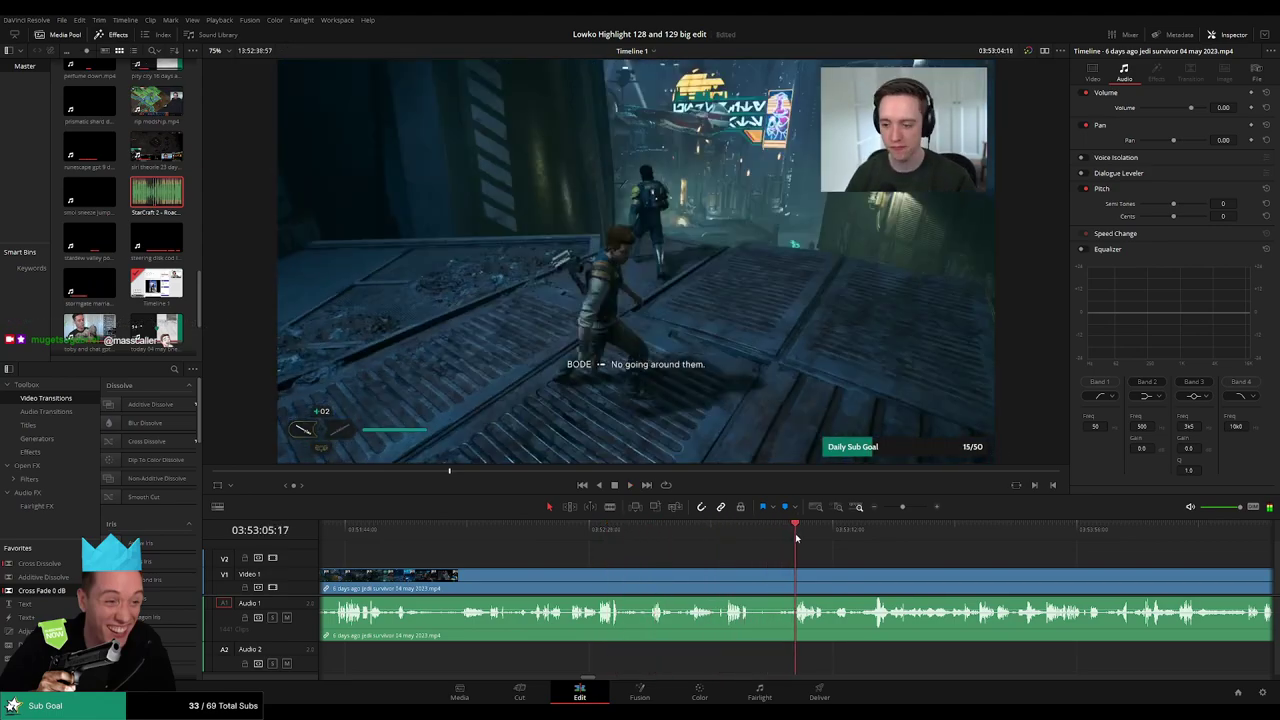
pyautogui.hscroll(2, 676, 547)
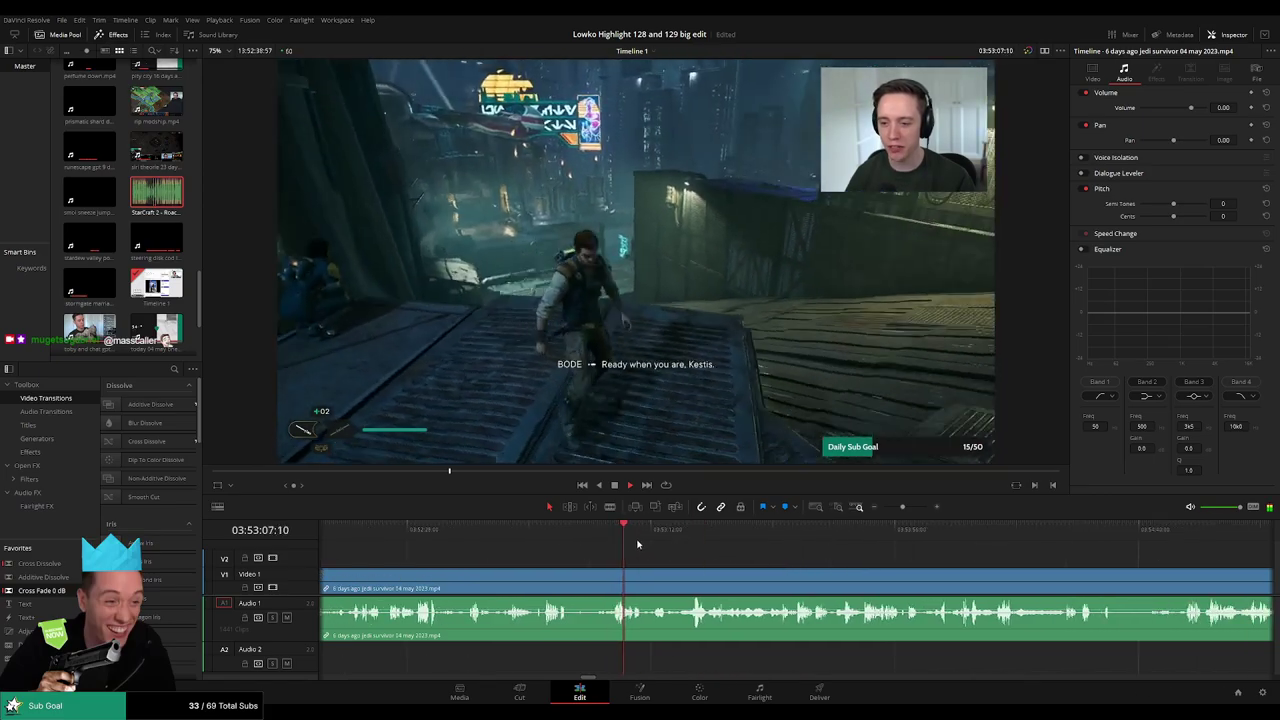
# - Examine the Jedi Survivor console and stormtrooper section and the walkways that follow, up to about 03:55:20
pyautogui.click(651, 531)
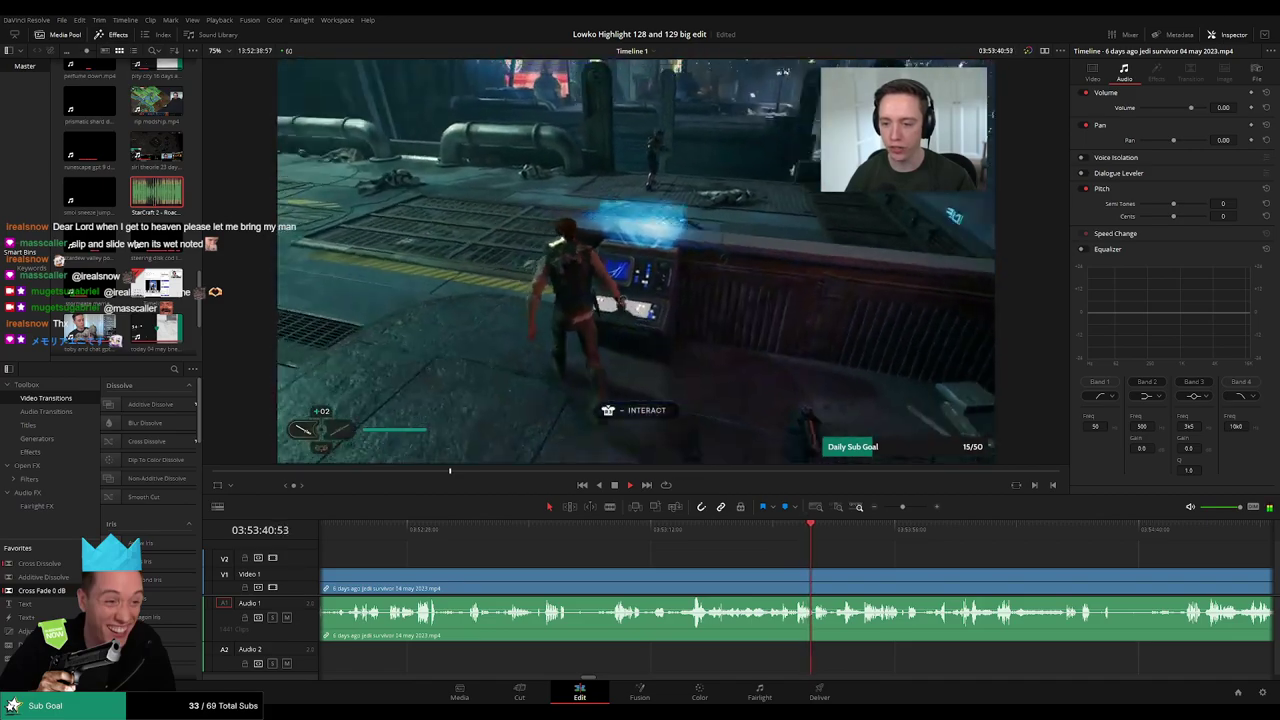
pyautogui.moveTo(869, 562); pyautogui.dragTo(573, 537)
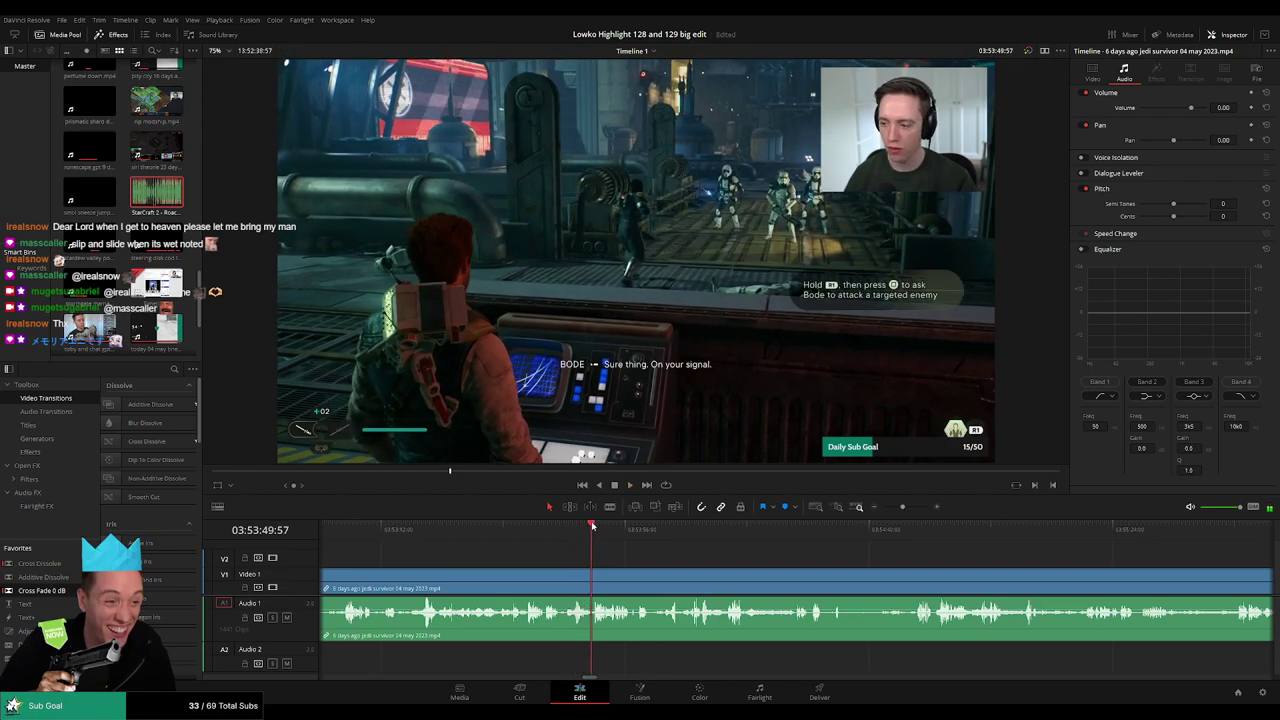
pyautogui.hscroll(2, 664, 553)
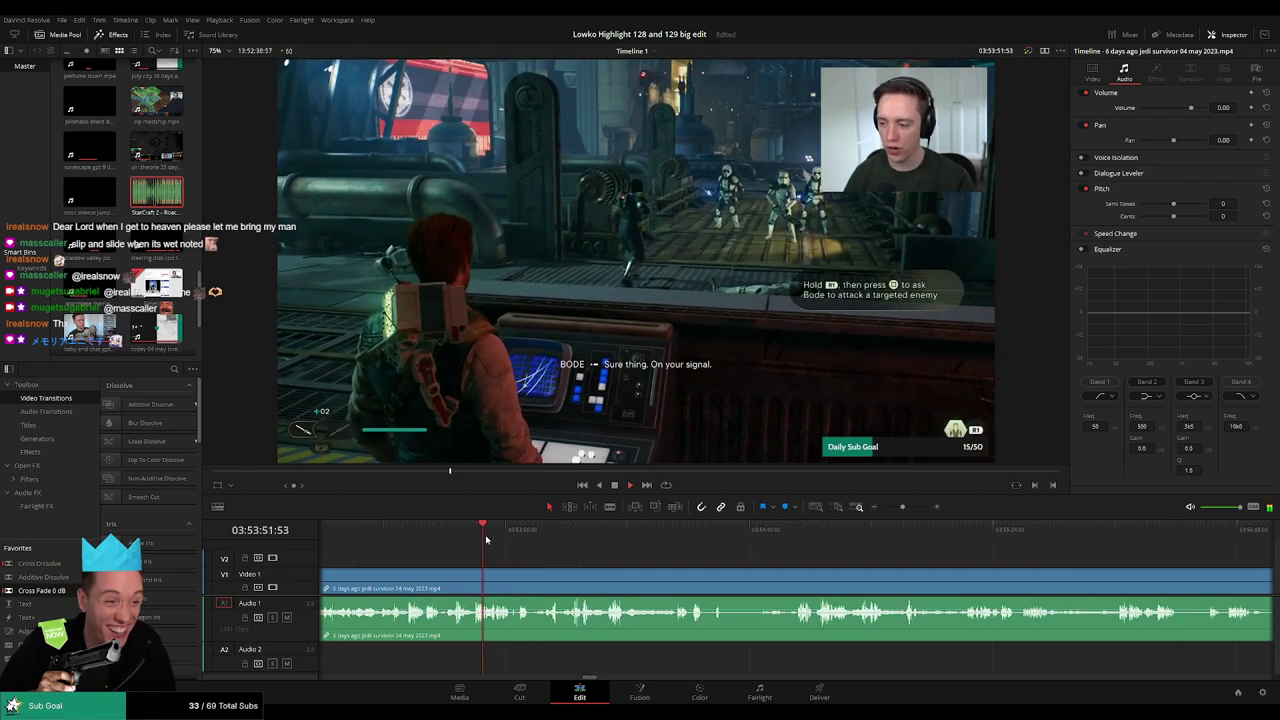
pyautogui.moveTo(539, 533); pyautogui.dragTo(554, 535)
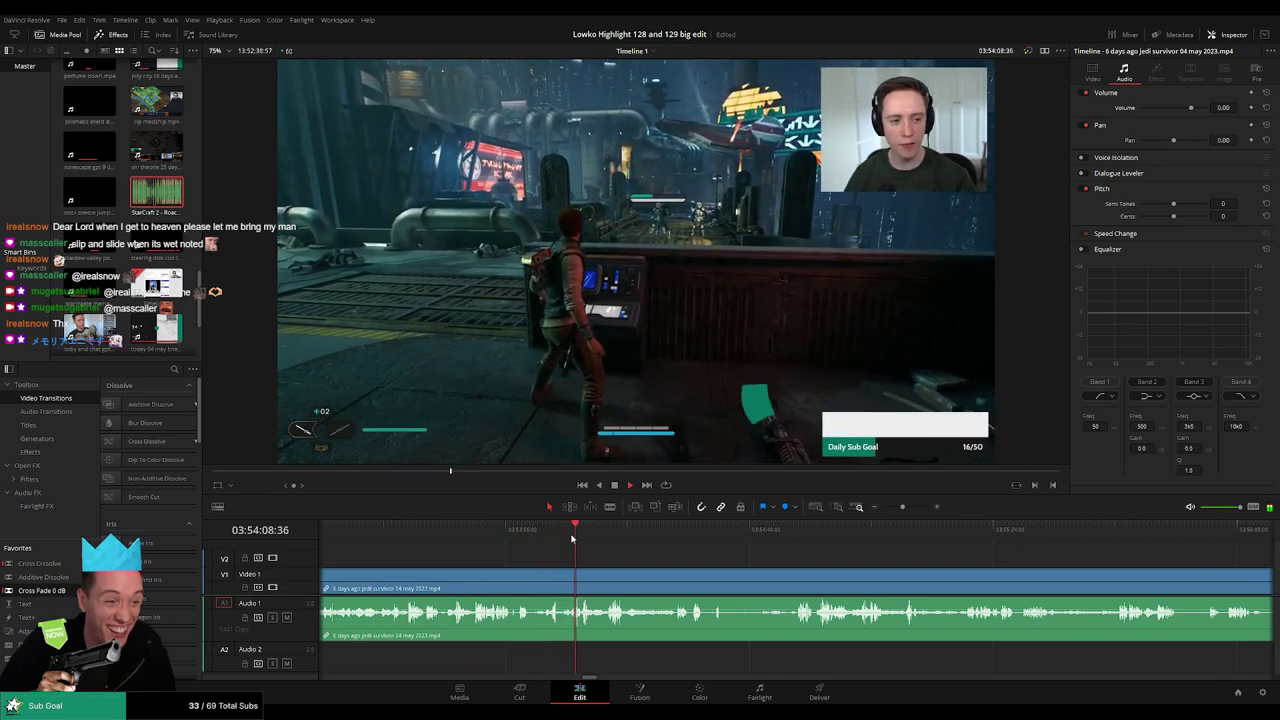
pyautogui.click(606, 540)
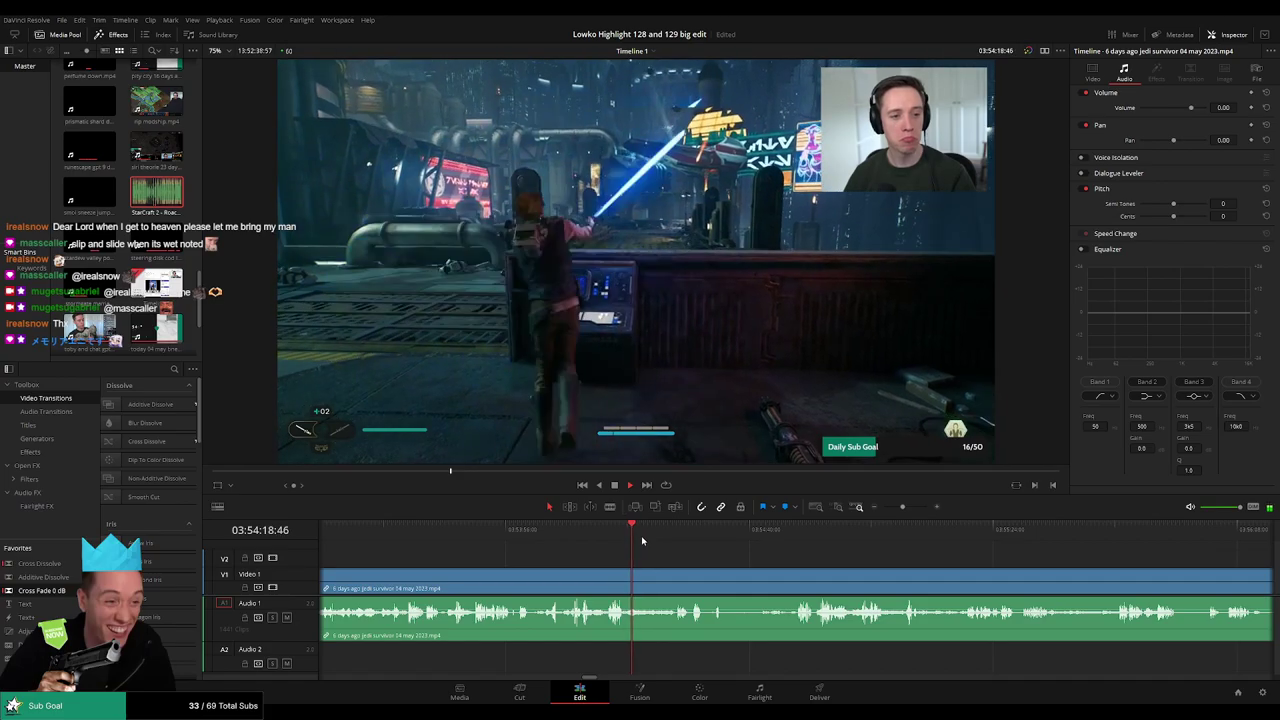
pyautogui.moveTo(648, 540); pyautogui.dragTo(601, 543)
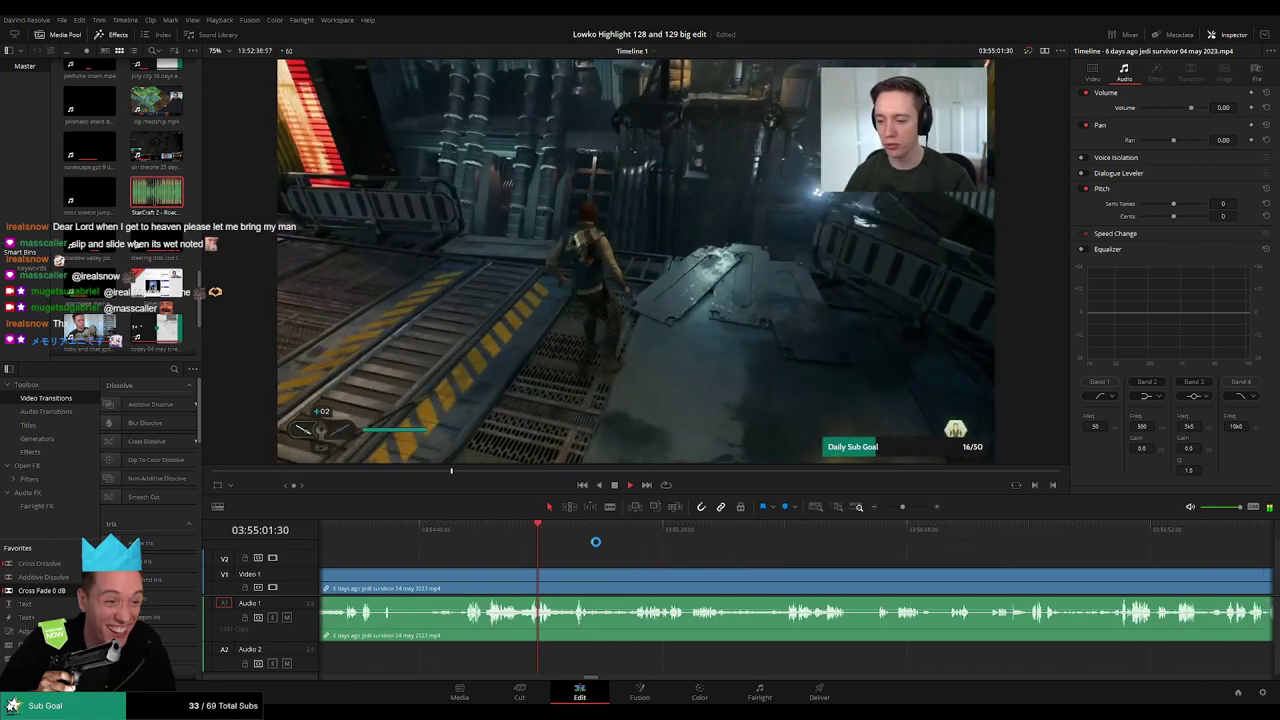
pyautogui.click(579, 530)
pyautogui.click(633, 531)
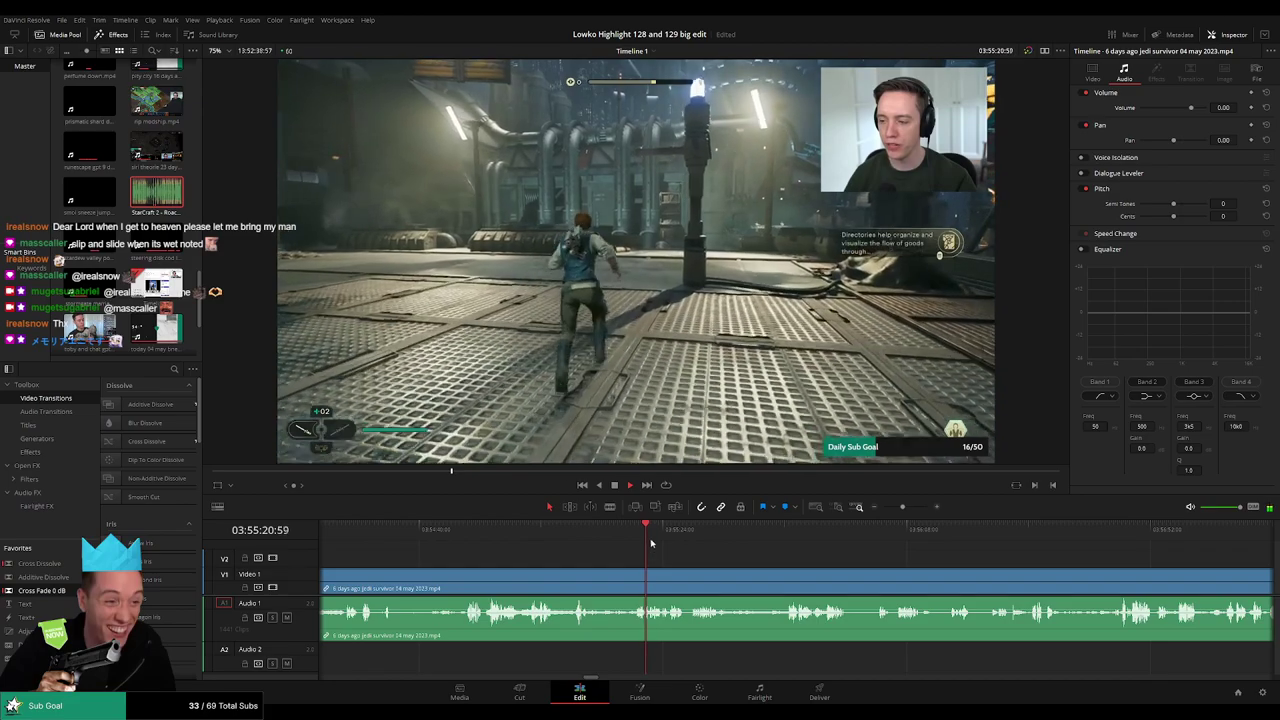
# - Skim the Jedi Survivor clip from about 03:55:20 to 03:58:08, checking the stance menu, neon wall run and first corridor fights for highlights
pyautogui.click(669, 537)
pyautogui.moveTo(770, 537); pyautogui.dragTo(789, 537)
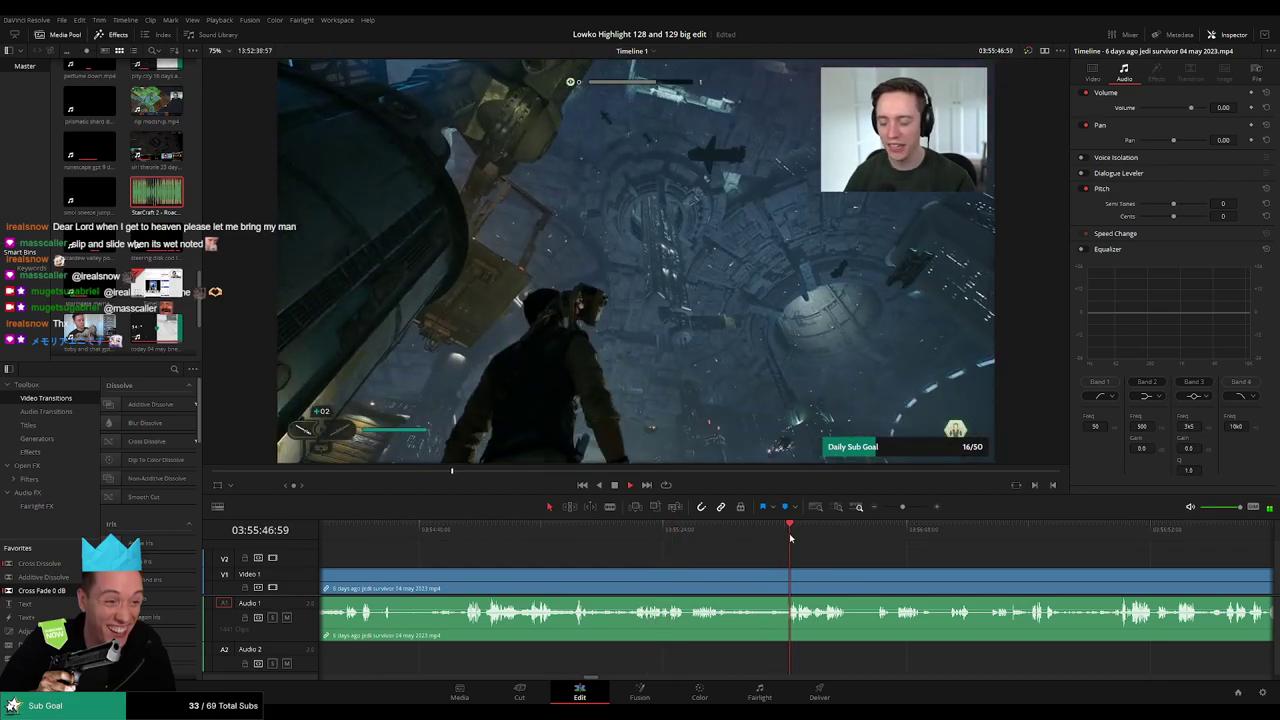
pyautogui.moveTo(862, 565); pyautogui.dragTo(676, 551)
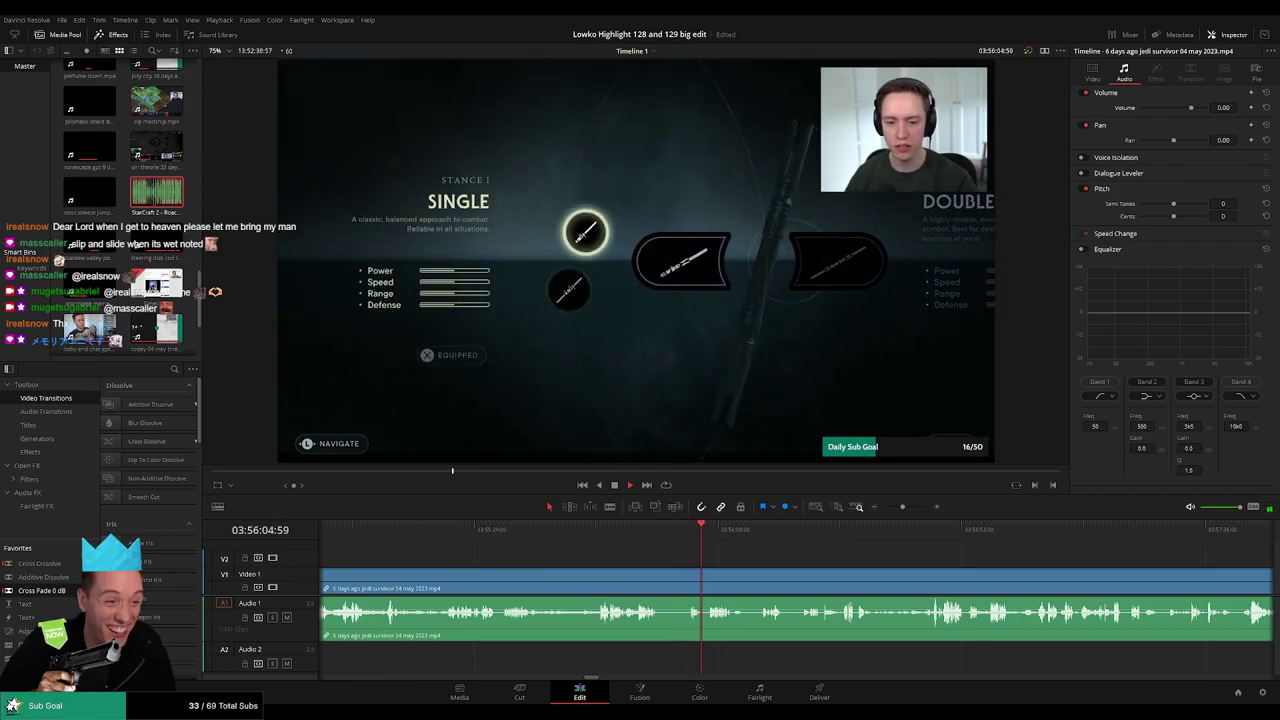
pyautogui.click(924, 533)
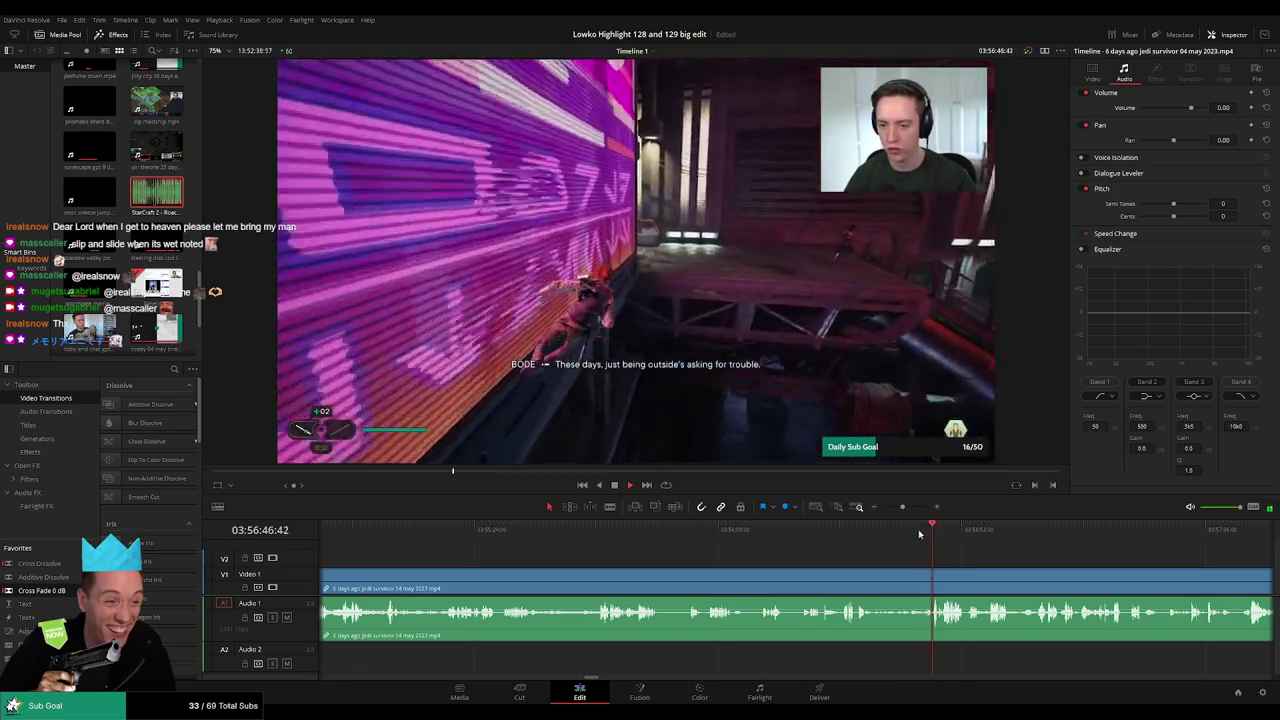
pyautogui.click(974, 536)
pyautogui.click(989, 536)
pyautogui.moveTo(1004, 554); pyautogui.dragTo(847, 560)
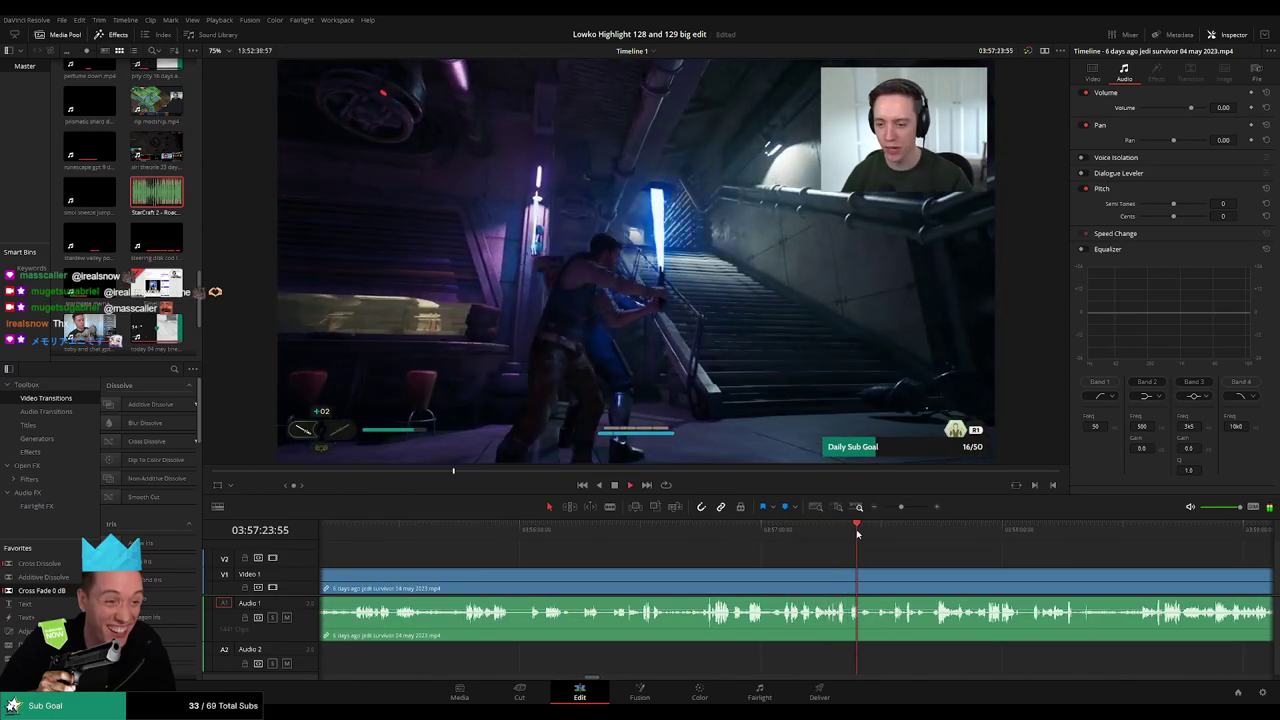
pyautogui.click(936, 529)
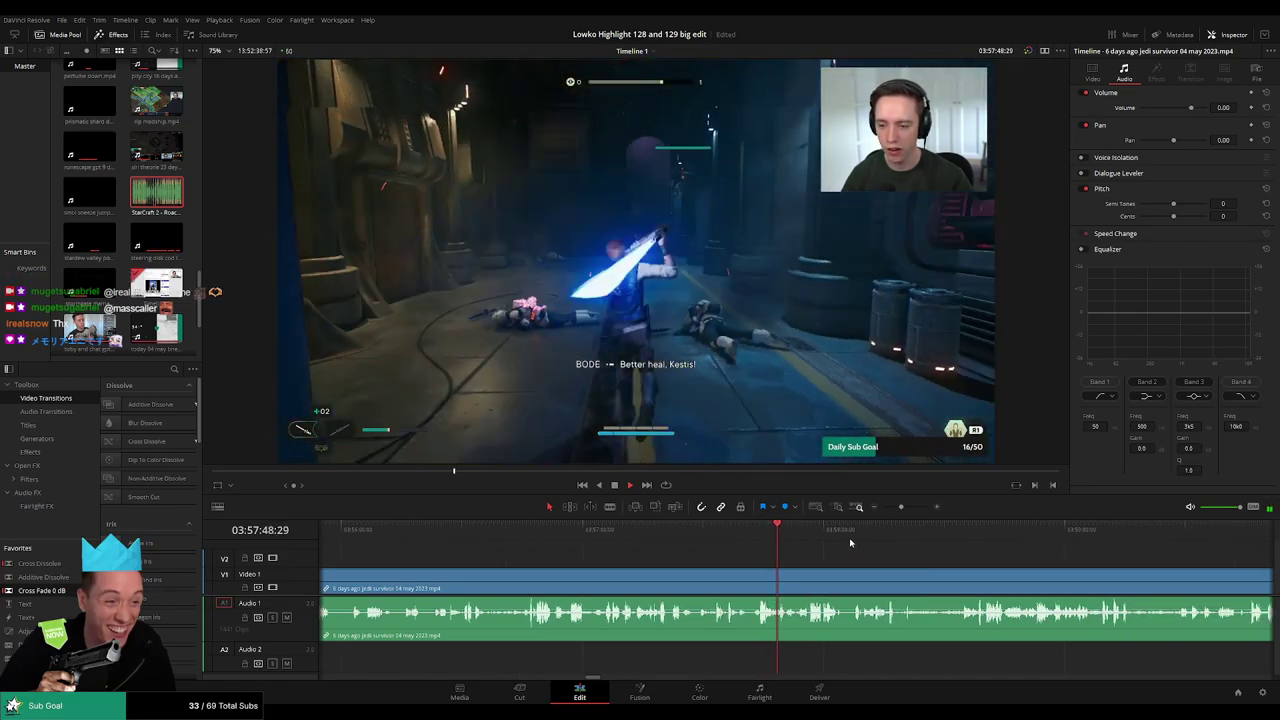
pyautogui.click(810, 531)
pyautogui.moveTo(889, 561); pyautogui.dragTo(741, 546)
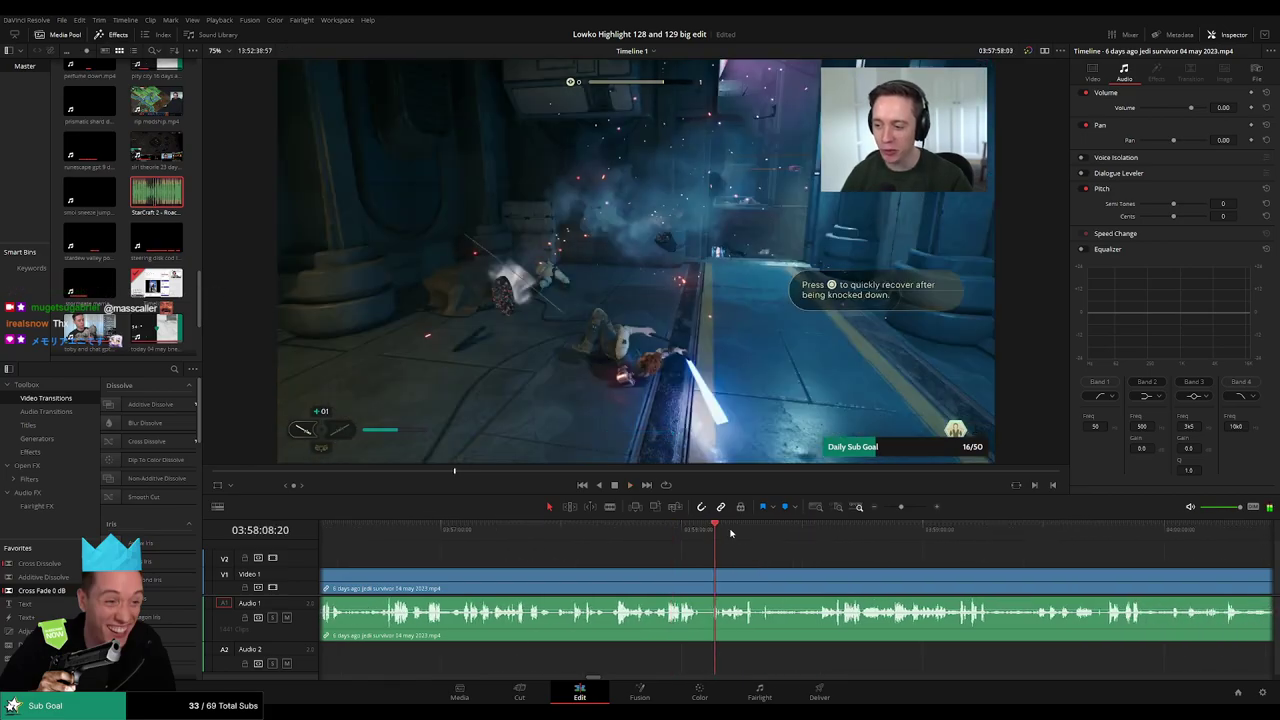
# - Review the stormtrooper fight where Bode comes to help and the quiet walkway after it, up to about 04:00:00
pyautogui.click(824, 533)
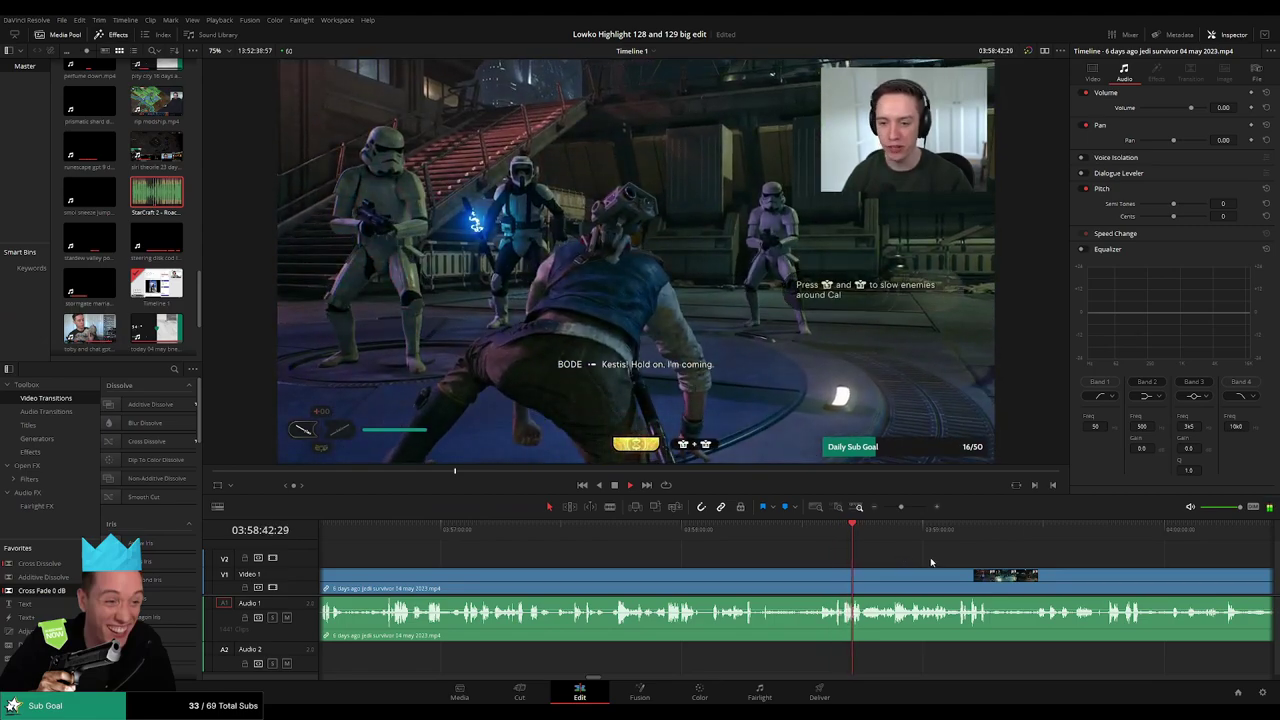
pyautogui.moveTo(931, 561); pyautogui.dragTo(792, 551)
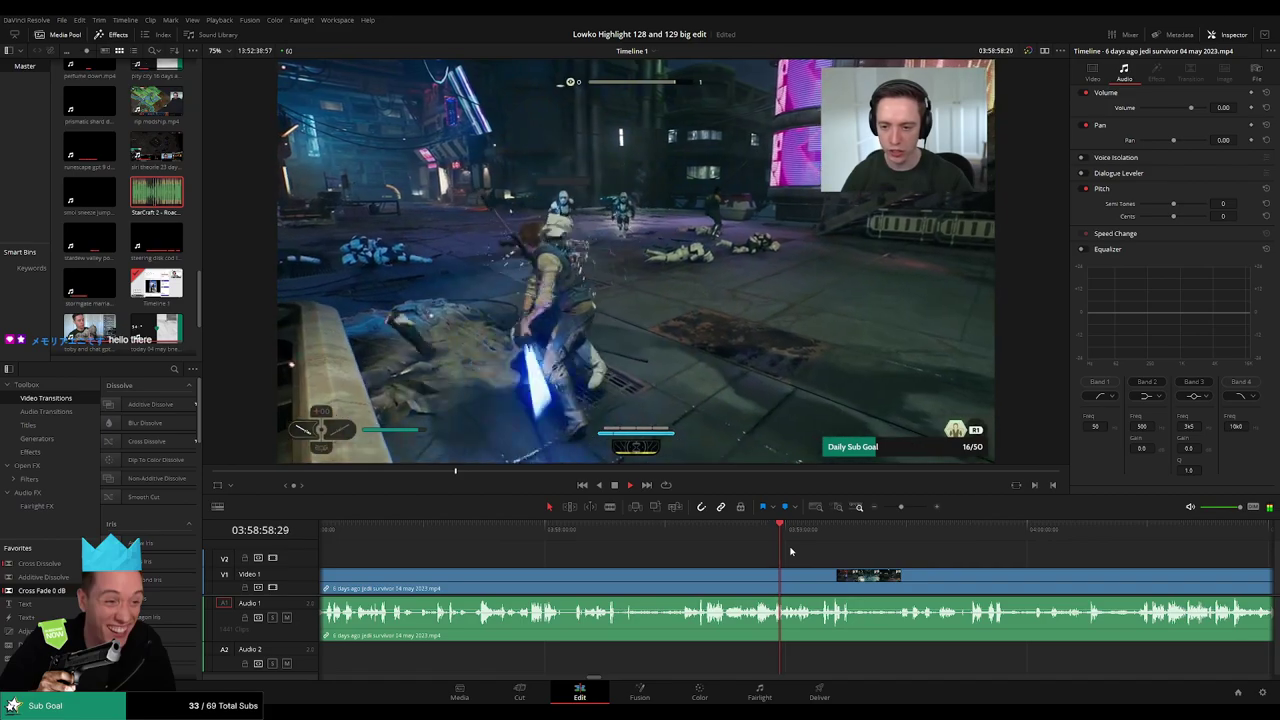
pyautogui.click(802, 530)
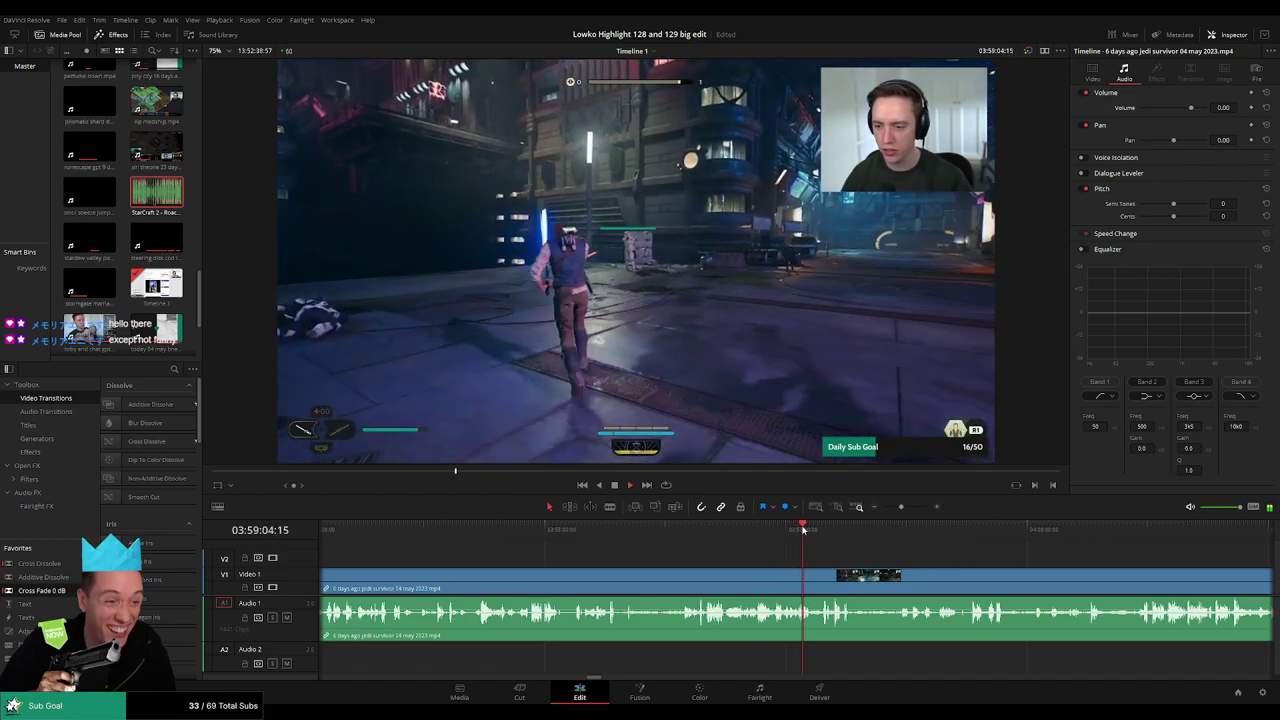
pyautogui.click(820, 527)
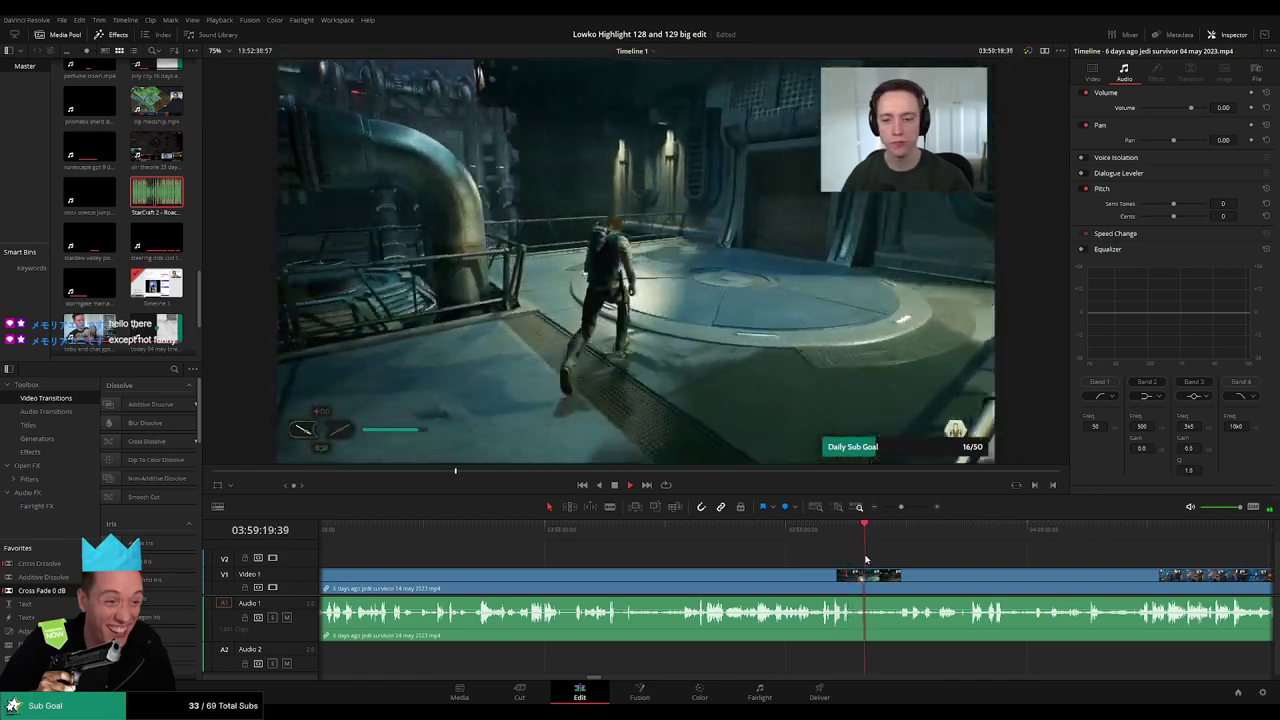
pyautogui.click(900, 532)
pyautogui.moveTo(972, 581); pyautogui.dragTo(888, 535)
pyautogui.hscroll(4, 850, 562)
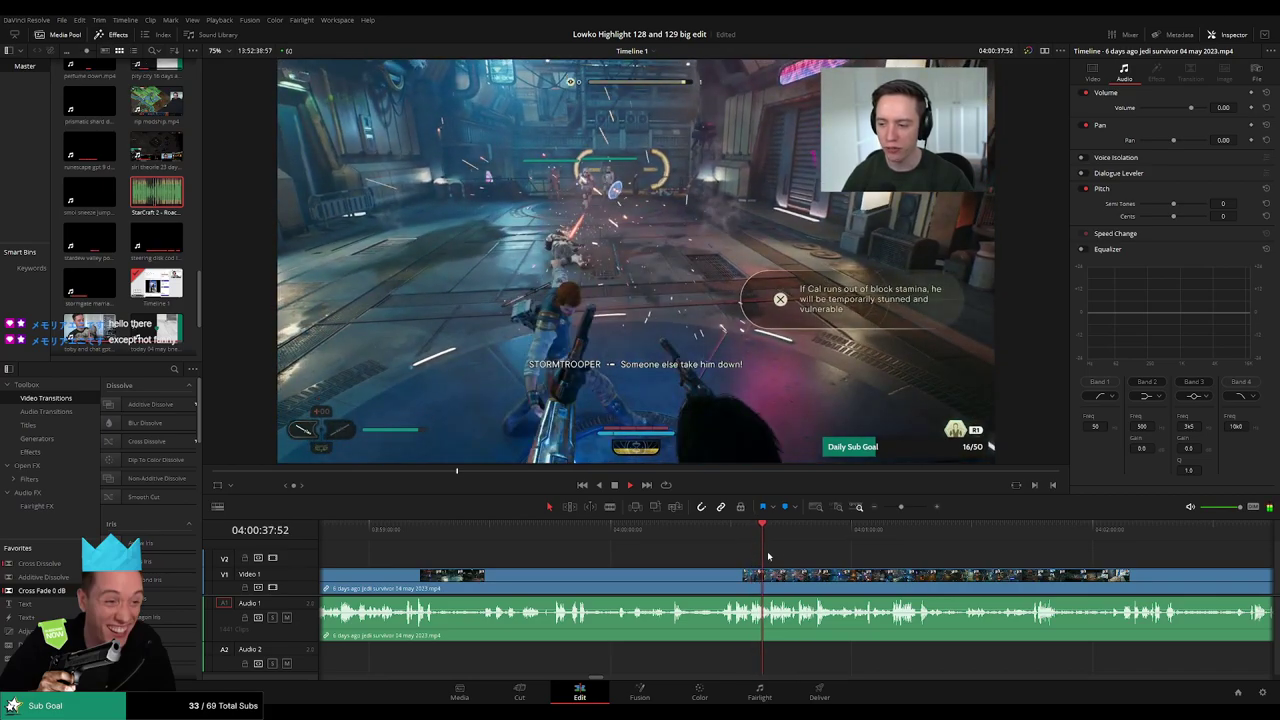
# - Skim the Jedi Survivor clip from about 04:00:37 to 04:03:44, covering the block stamina fight, billboard wall run and rooftop talk
pyautogui.moveTo(830, 536); pyautogui.dragTo(1035, 541)
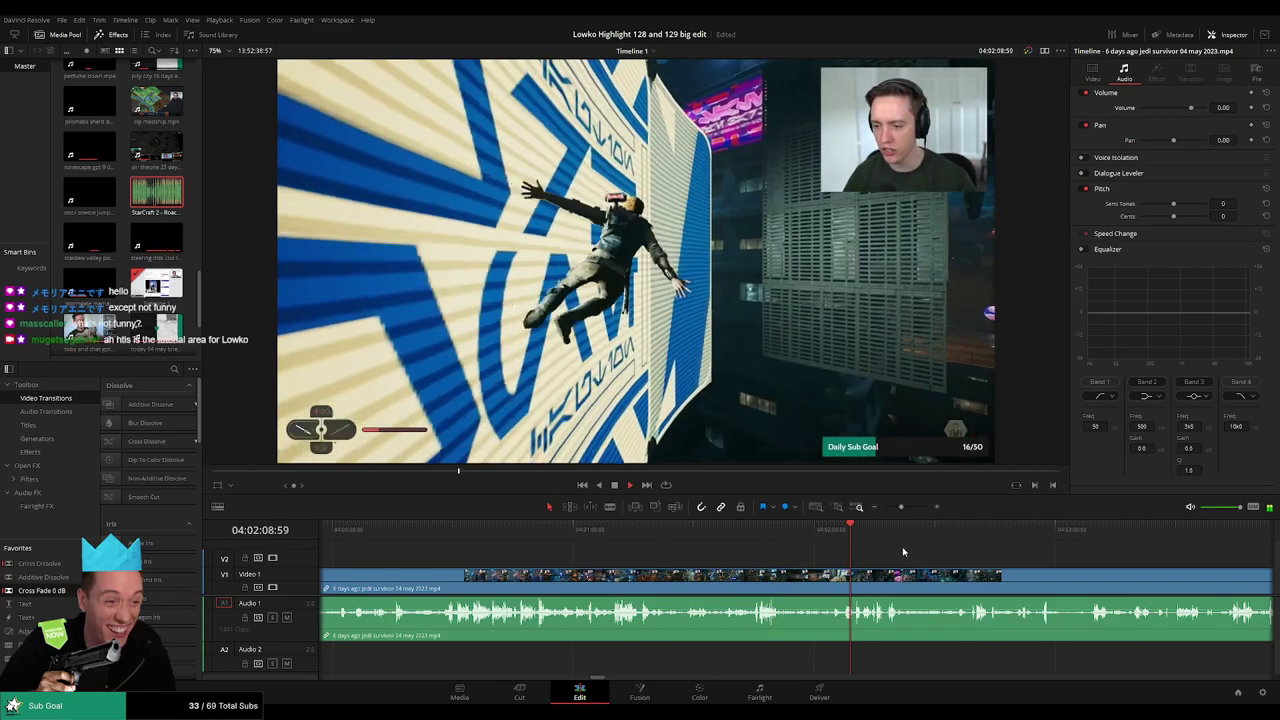
pyautogui.moveTo(971, 566); pyautogui.dragTo(674, 550)
pyautogui.click(633, 540)
pyautogui.click(718, 537)
pyautogui.click(728, 538)
pyautogui.press('space')
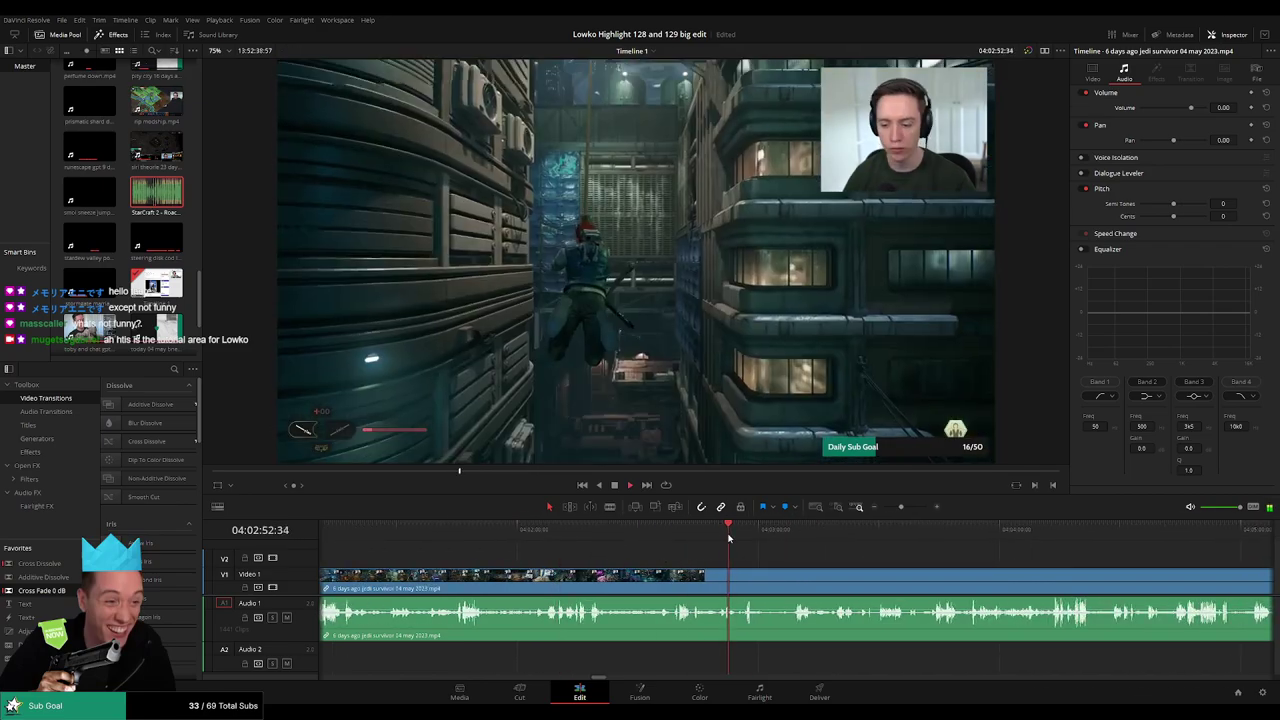
pyautogui.moveTo(792, 540); pyautogui.dragTo(937, 537)
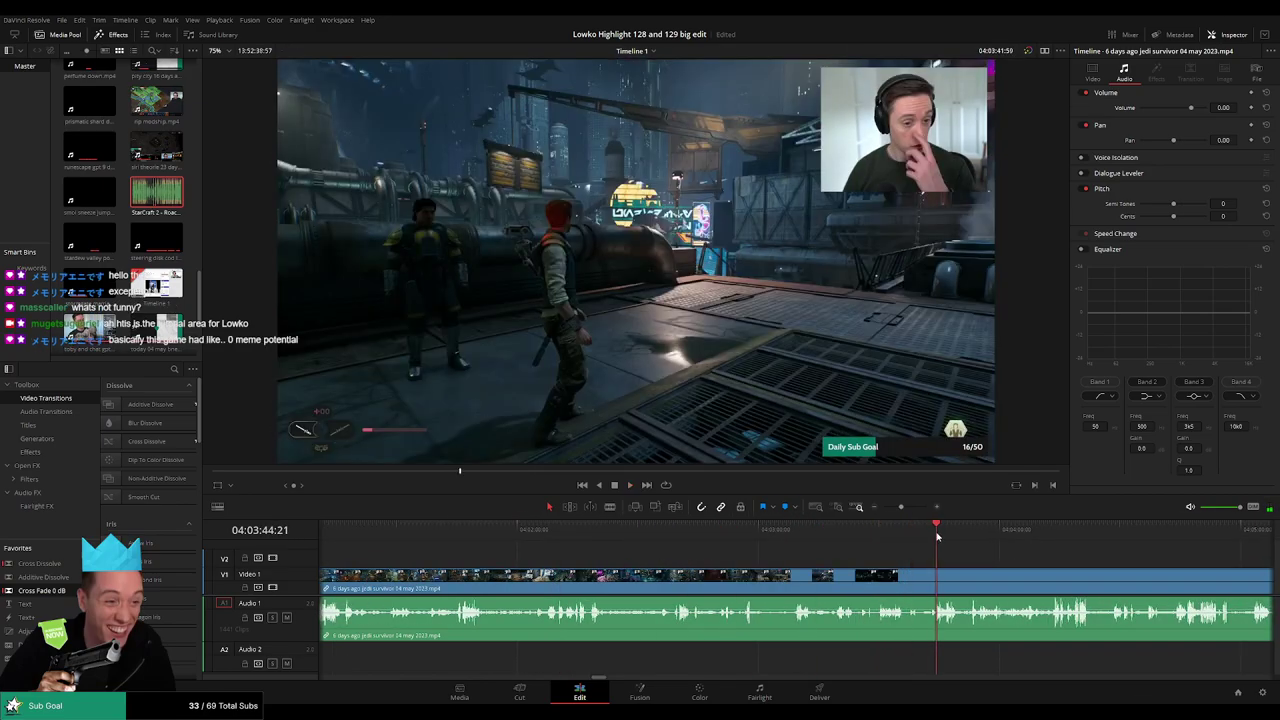
pyautogui.hscroll(4, 757, 543)
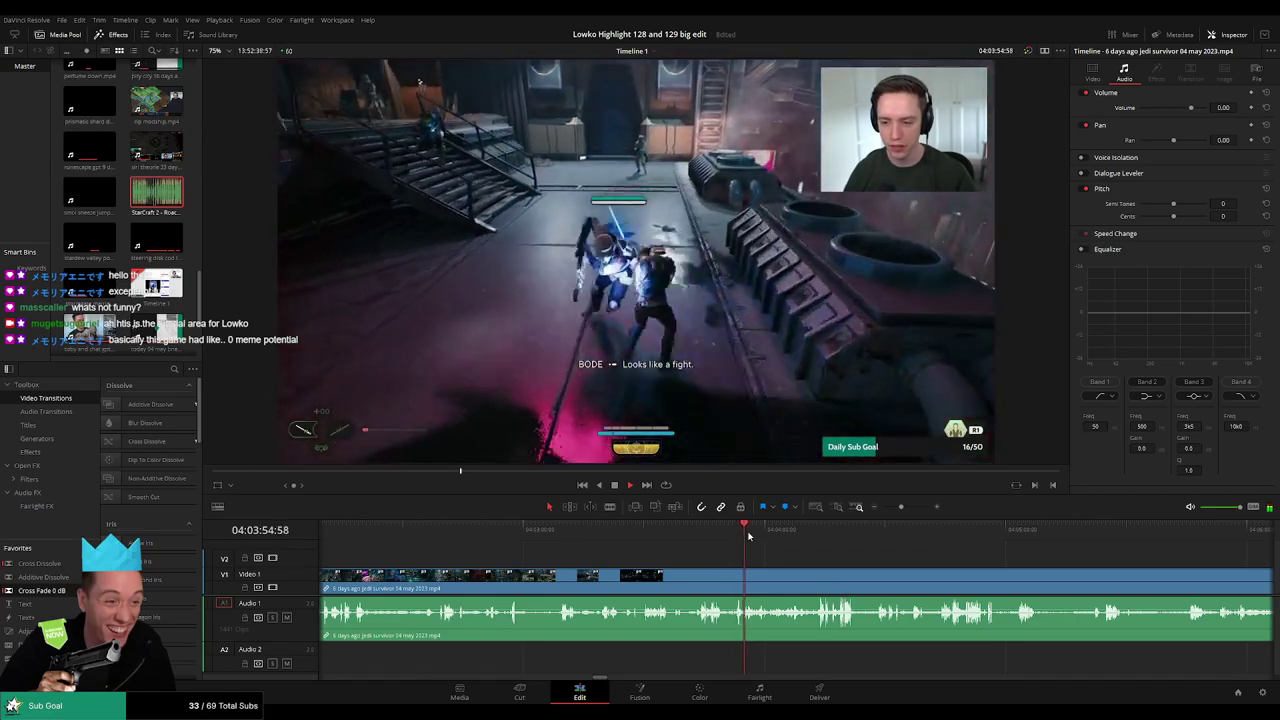
# - Check the streamer's reactions from the fight near 04:03:54 through the locked door and dark fall, up to about 04:05:51
pyautogui.moveTo(748, 537); pyautogui.dragTo(817, 537)
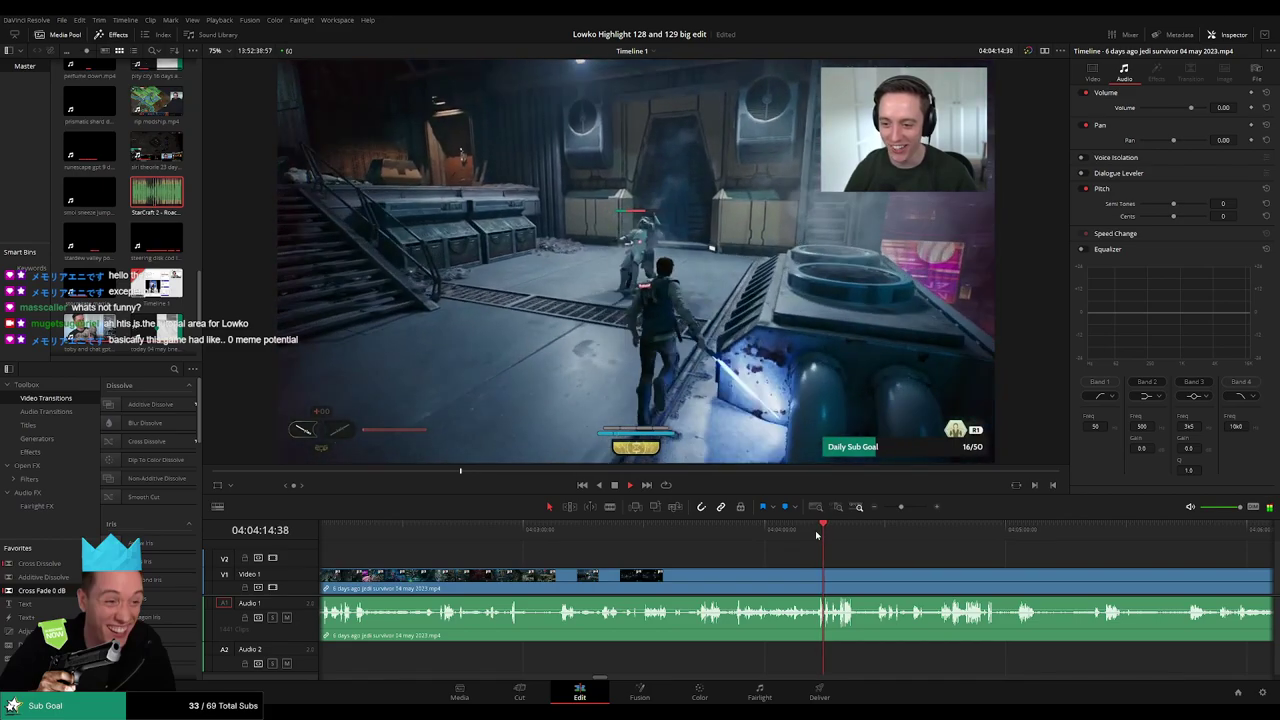
pyautogui.click(842, 535)
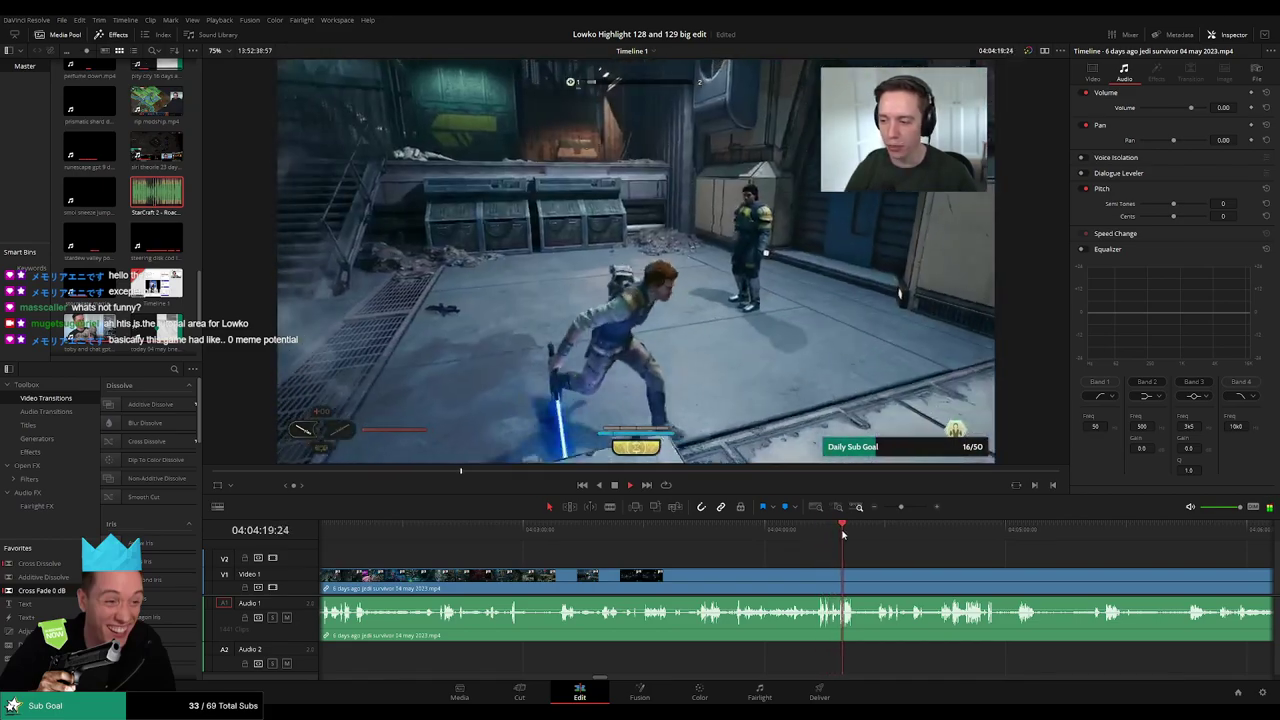
pyautogui.click(880, 535)
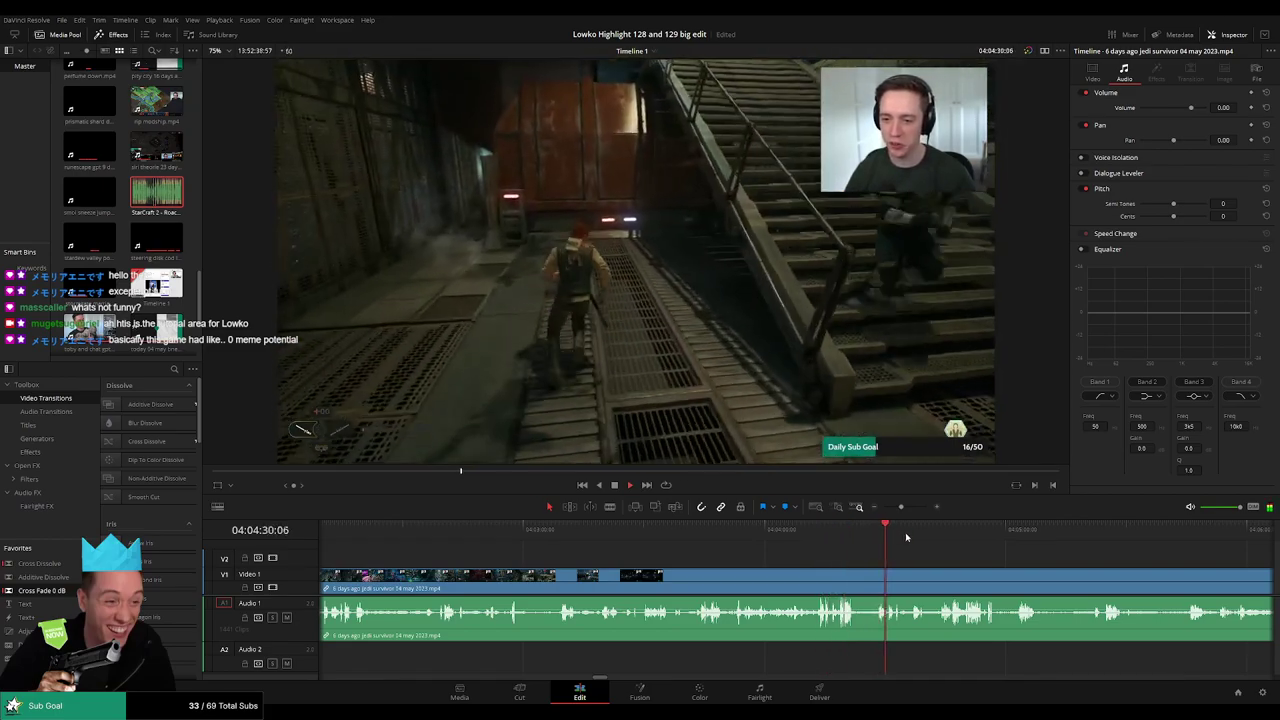
pyautogui.click(935, 533)
pyautogui.moveTo(937, 533); pyautogui.dragTo(642, 549)
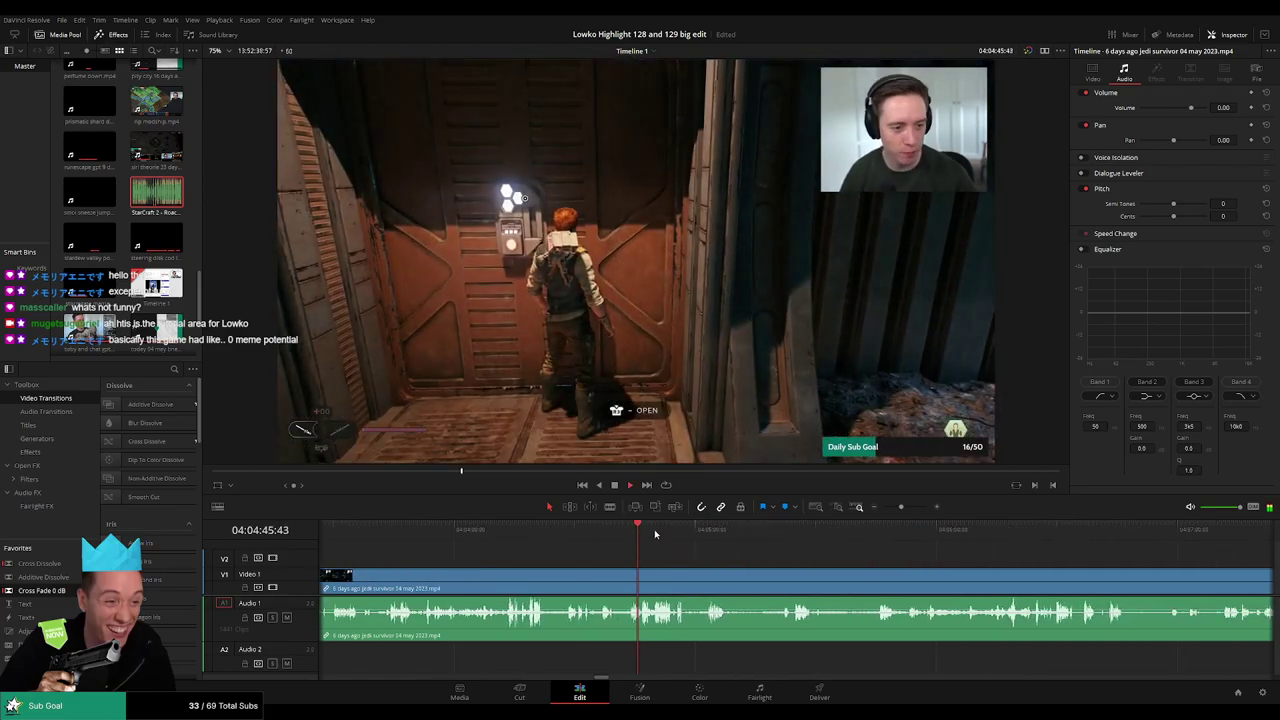
pyautogui.click(660, 532)
pyautogui.click(686, 531)
pyautogui.click(709, 531)
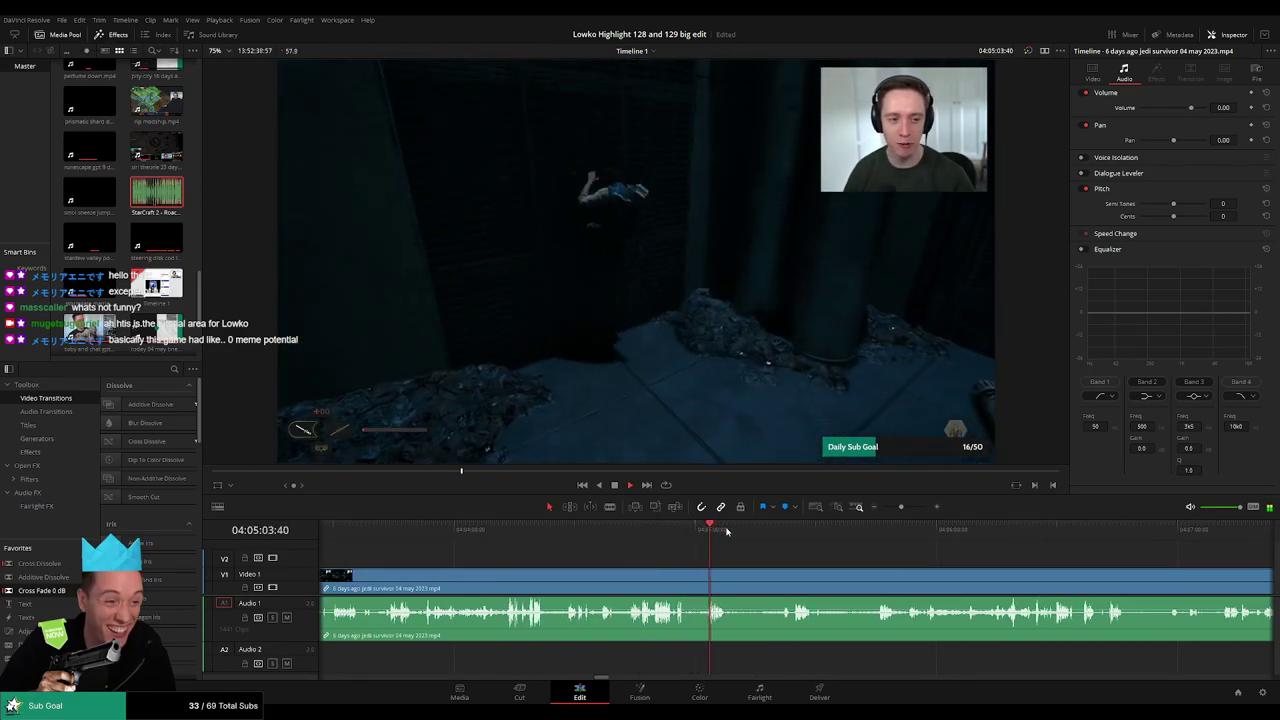
pyautogui.click(793, 531)
pyautogui.click(900, 530)
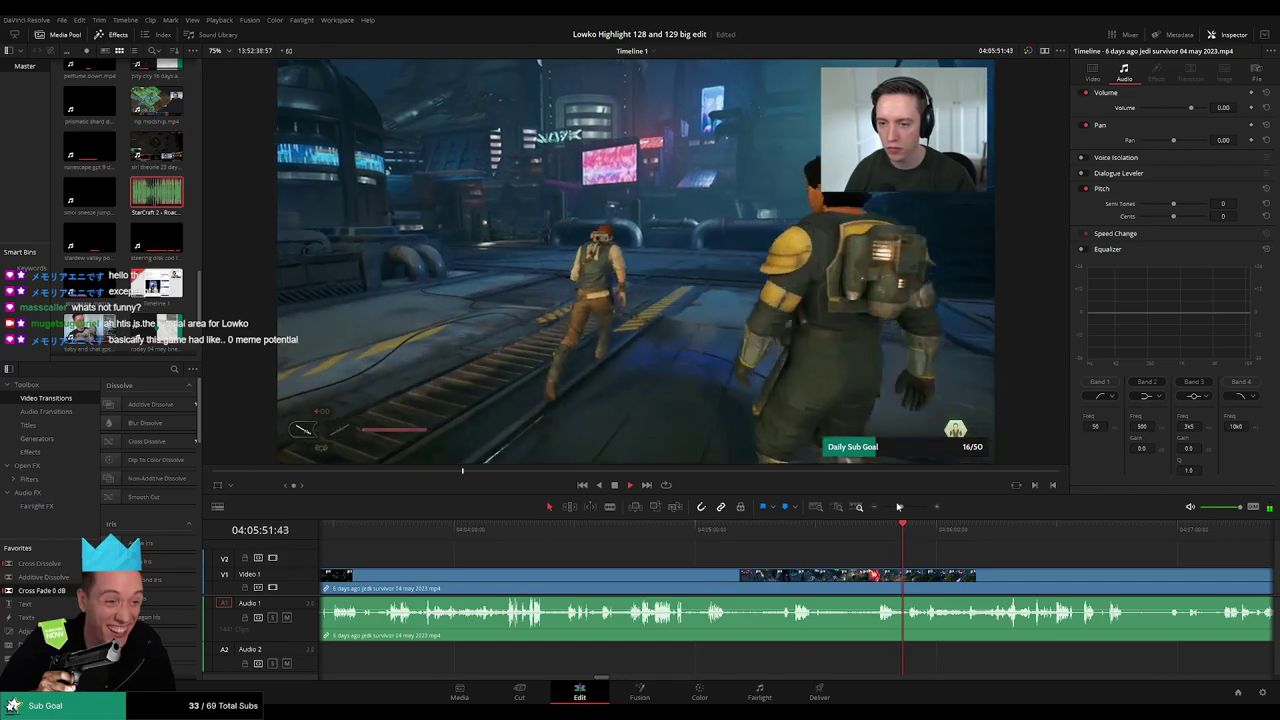
# - Skim the Jedi Survivor clip at a wider timeline scale from about 04:05:53, past the Coruscant map and the wooden bridge near 04:10:23
pyautogui.moveTo(901, 507); pyautogui.dragTo(898, 507)
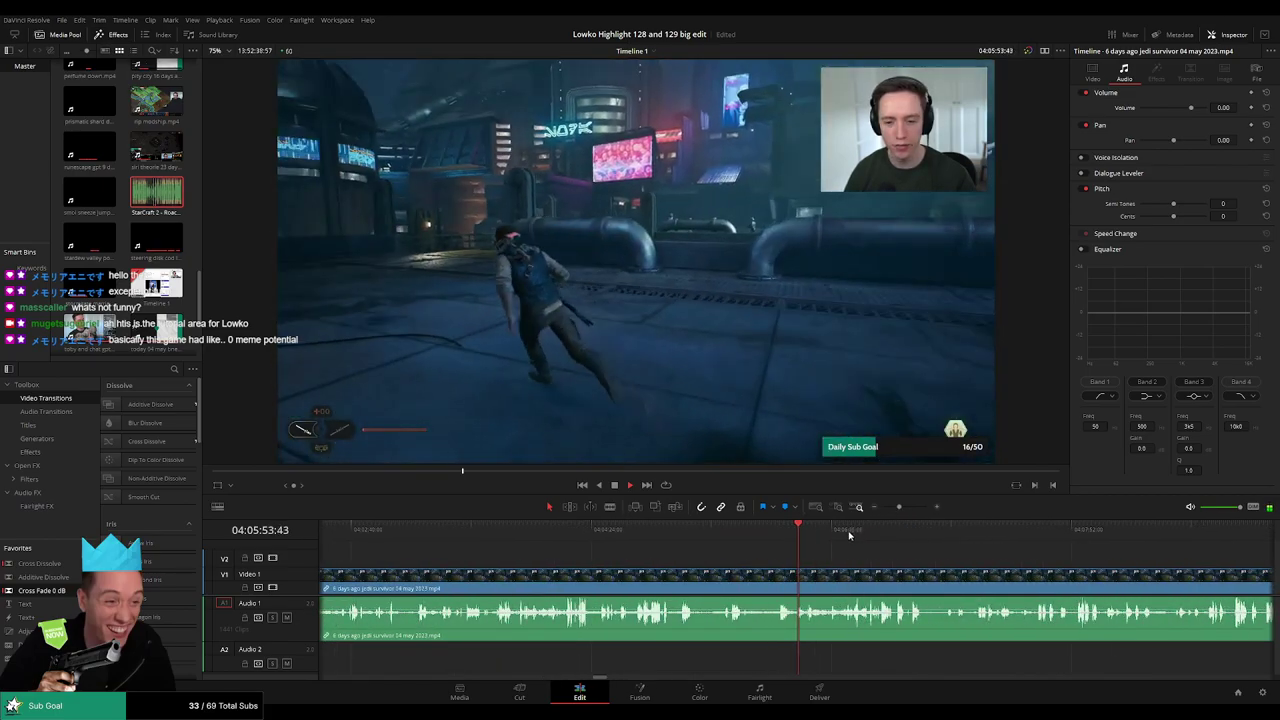
pyautogui.click(849, 531)
pyautogui.click(854, 531)
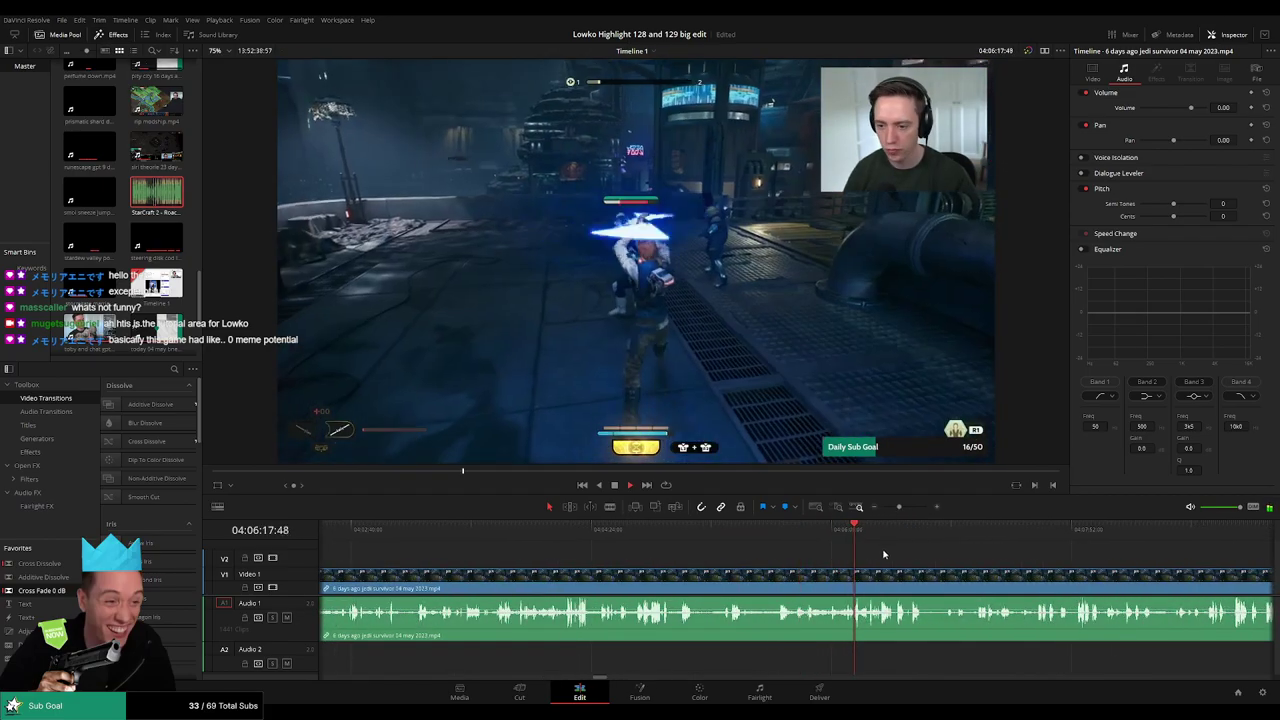
pyautogui.moveTo(873, 558); pyautogui.dragTo(715, 538)
pyautogui.click(883, 537)
pyautogui.click(919, 536)
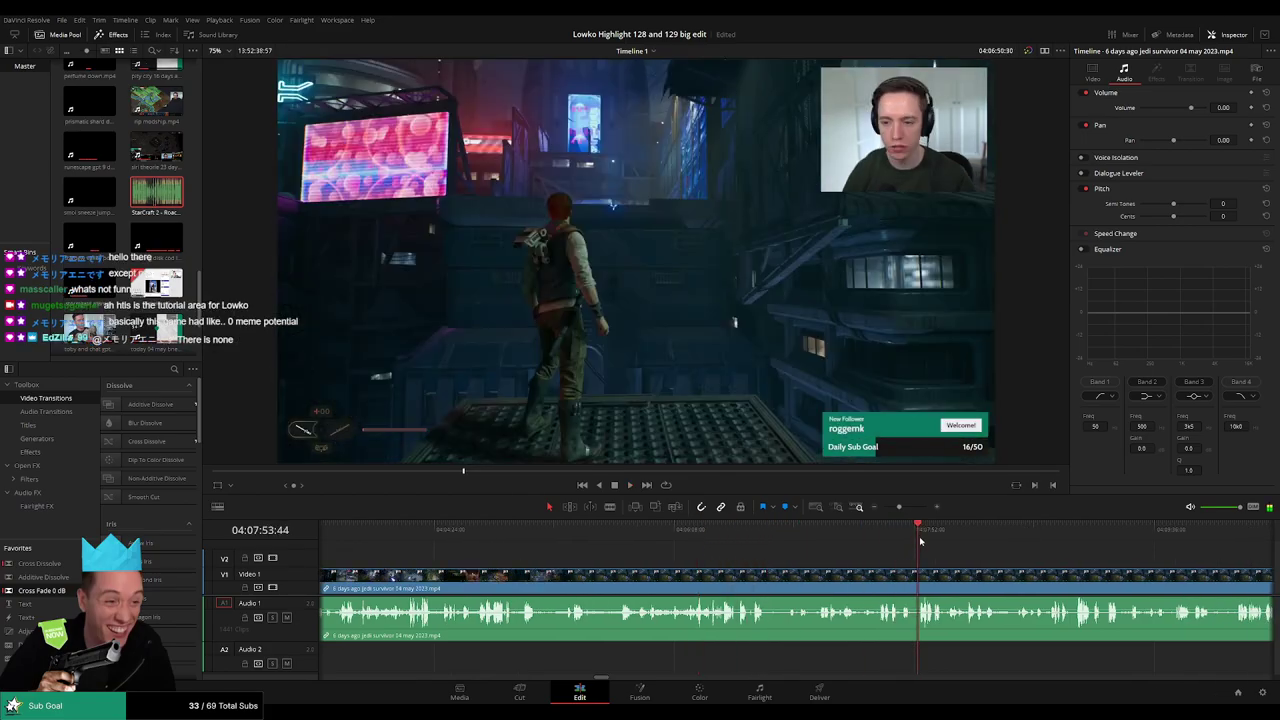
pyautogui.moveTo(989, 563); pyautogui.dragTo(711, 542)
pyautogui.click(658, 537)
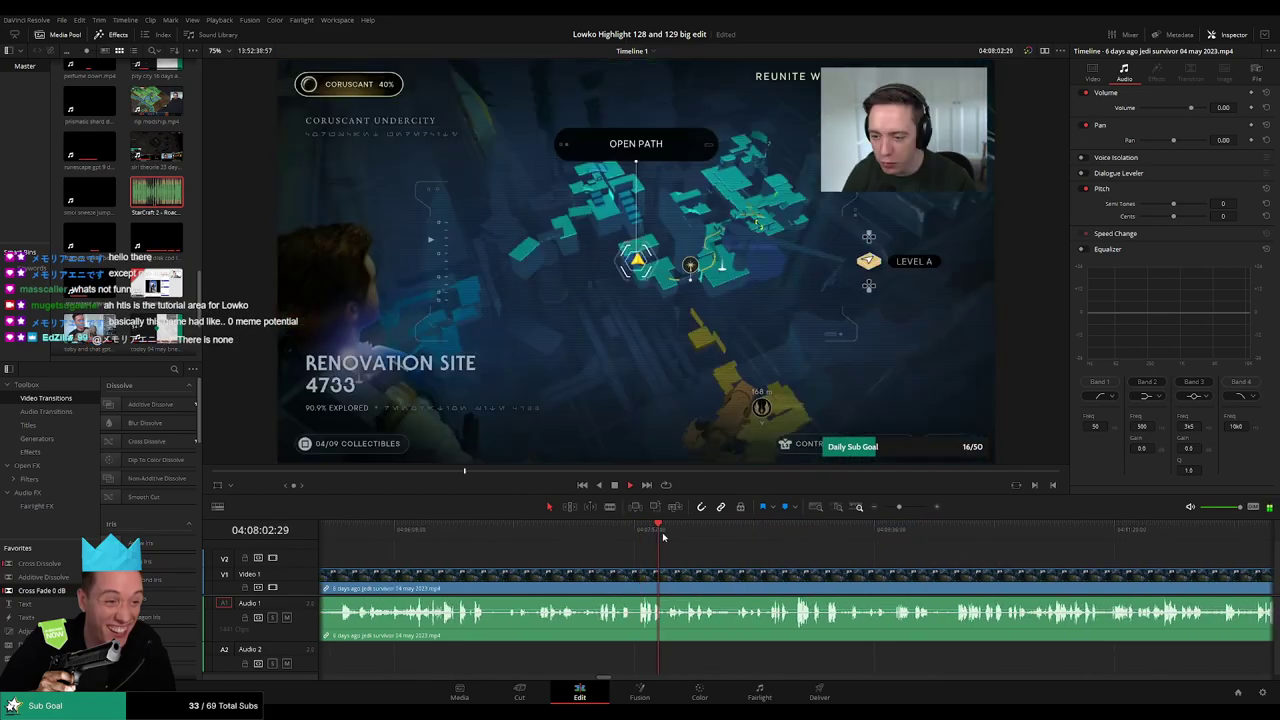
pyautogui.moveTo(827, 541); pyautogui.dragTo(983, 540)
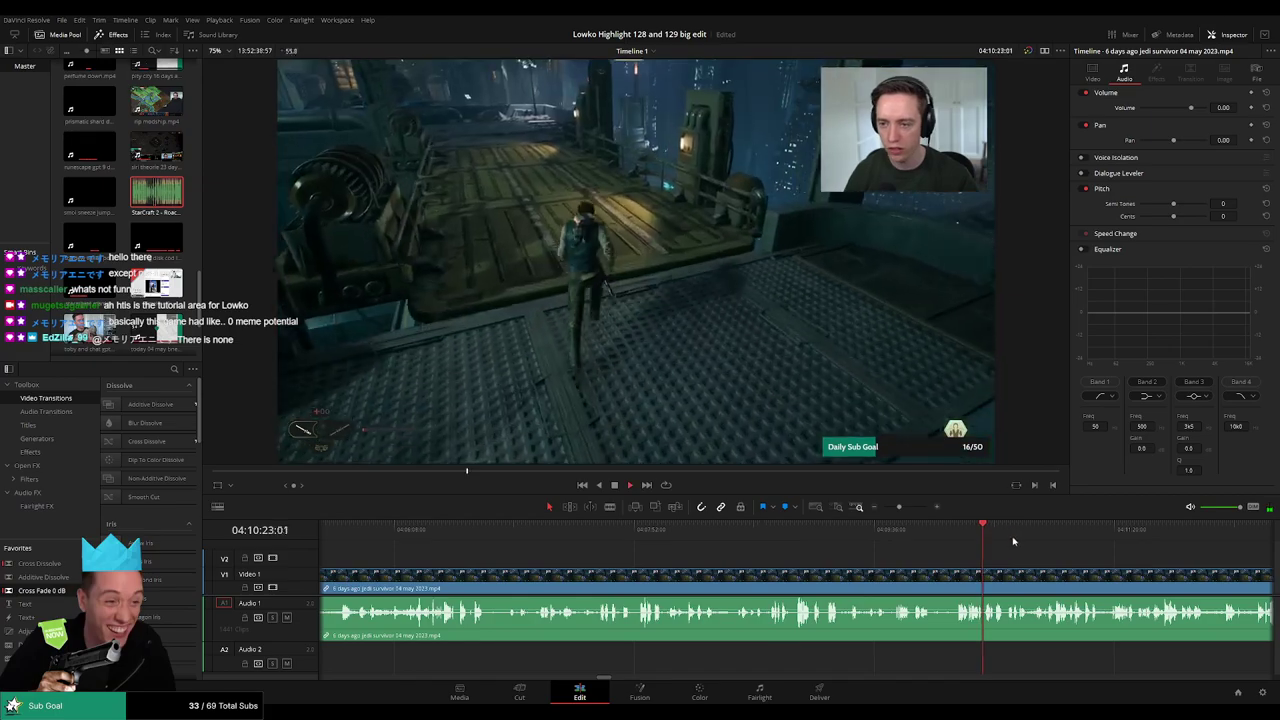
pyautogui.click(1069, 537)
# - Check the skill tree and K-405 fight sections, and delete 6 days ago jedi survivor 04 may 2023.mp4, closing the gap
pyautogui.hscroll(2, 920, 540)
pyautogui.click(921, 531)
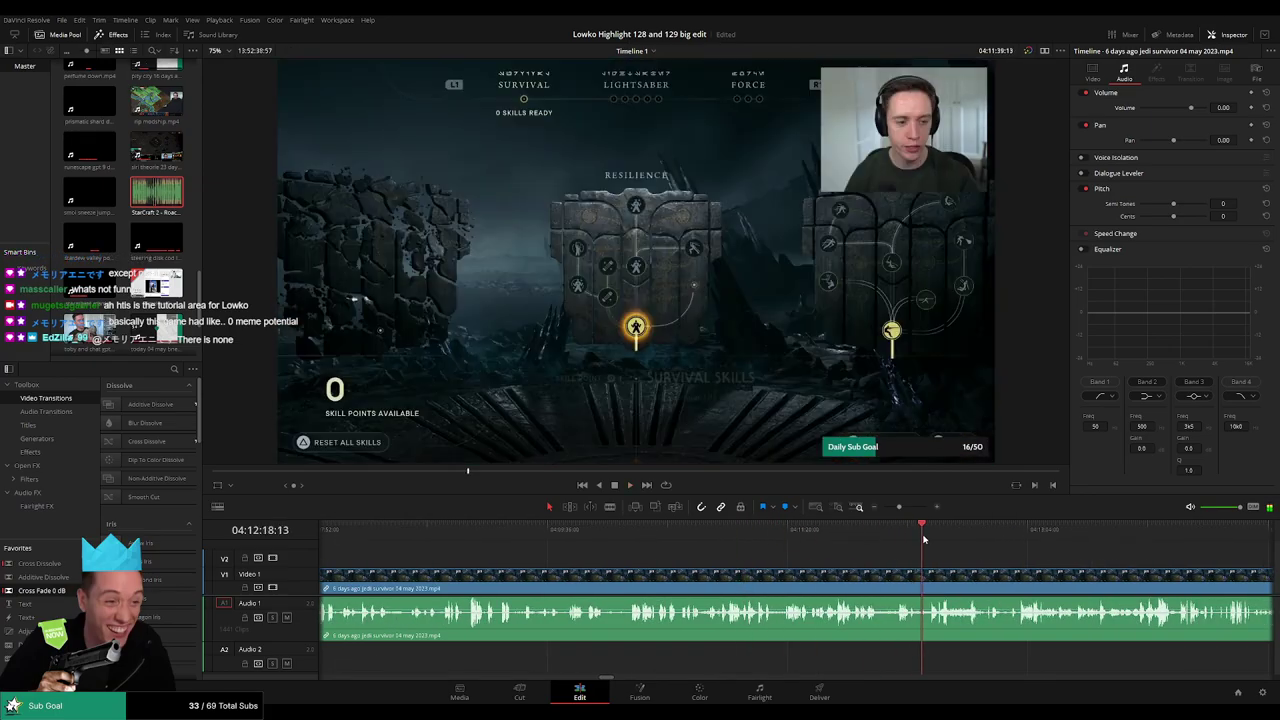
pyautogui.click(998, 535)
pyautogui.moveTo(899, 507); pyautogui.dragTo(893, 507)
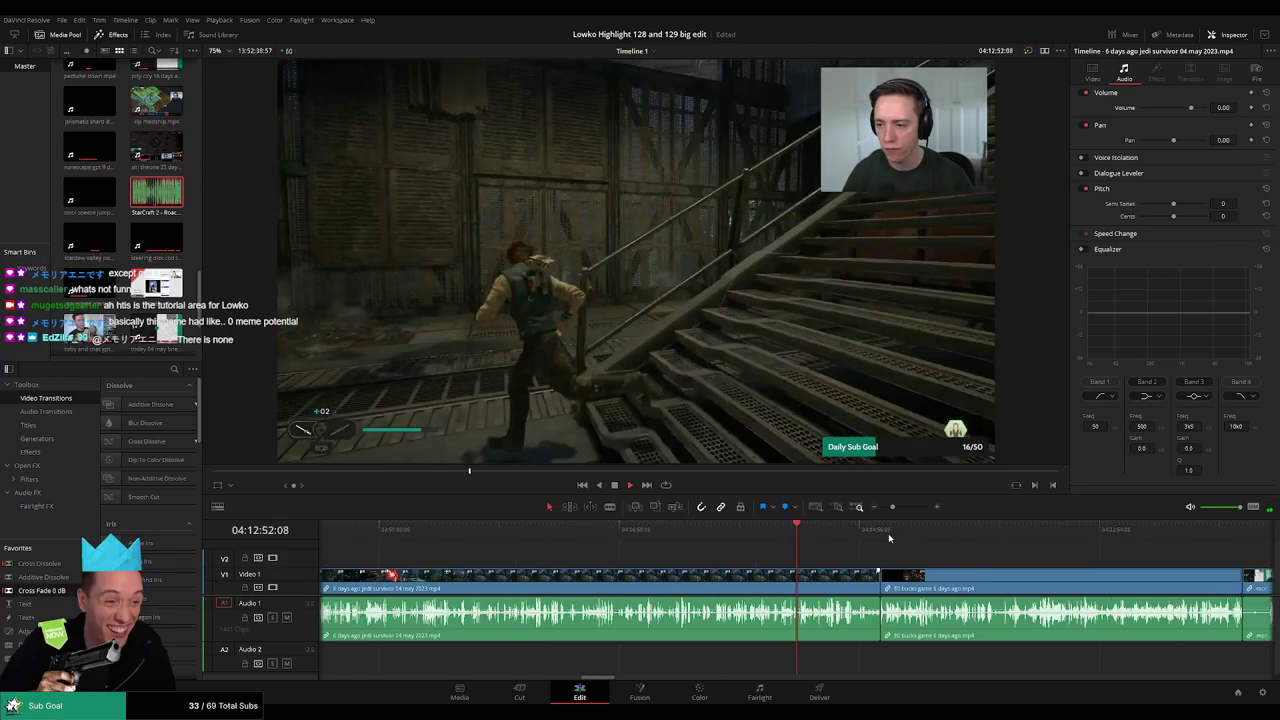
pyautogui.click(817, 537)
pyautogui.click(828, 531)
pyautogui.click(705, 578)
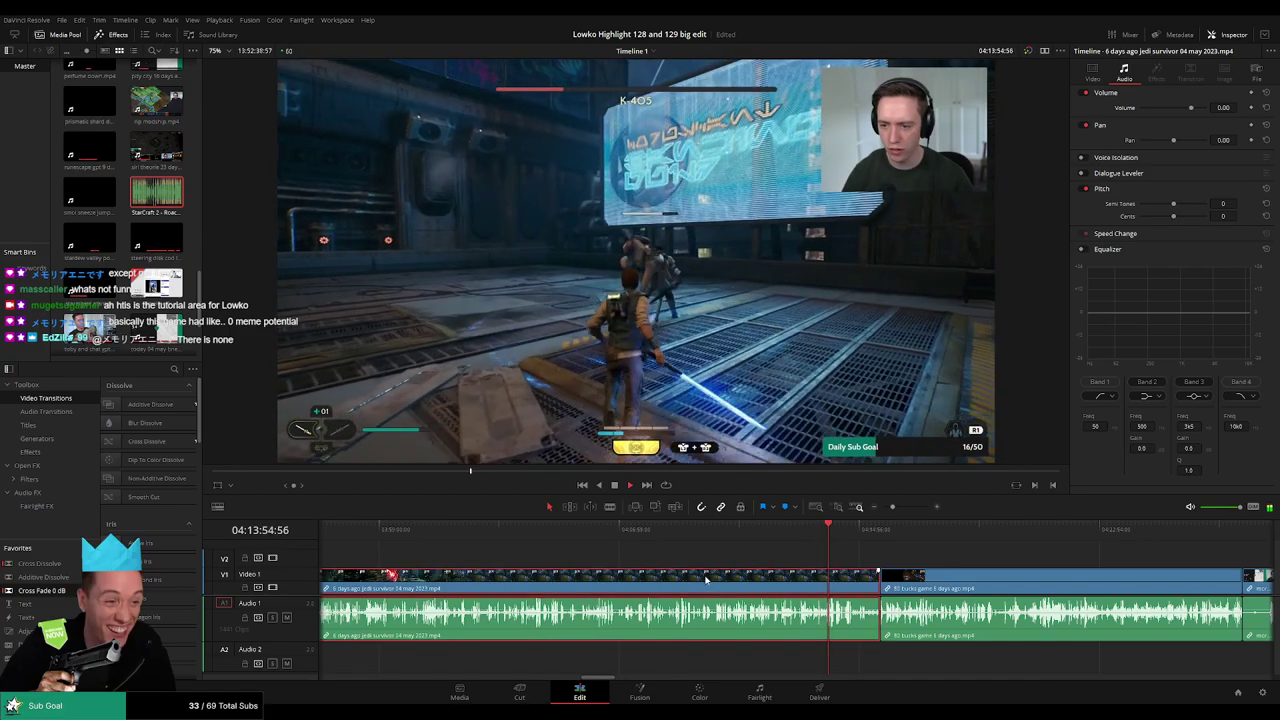
pyautogui.press('Delete')
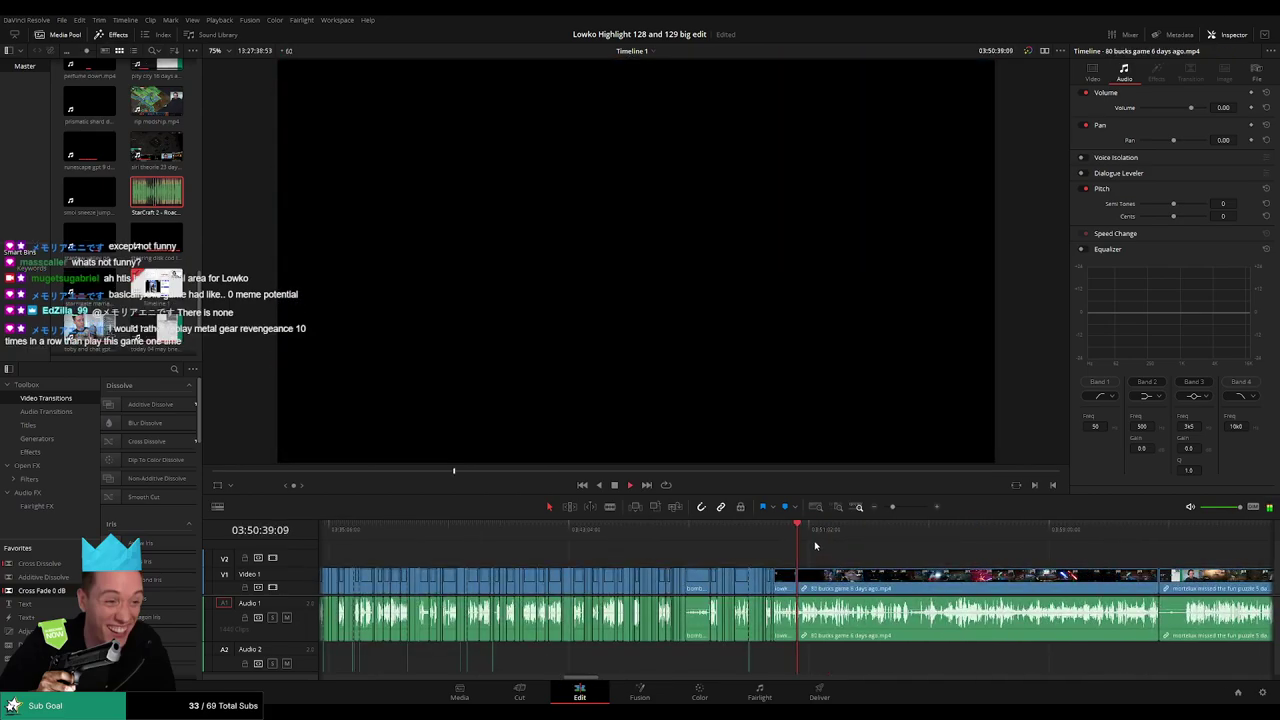
# - Review the opening of 80 bucks game 6 days ago.mp4 and split it just before the louder audio starts, near 03:50:50
pyautogui.click(808, 538)
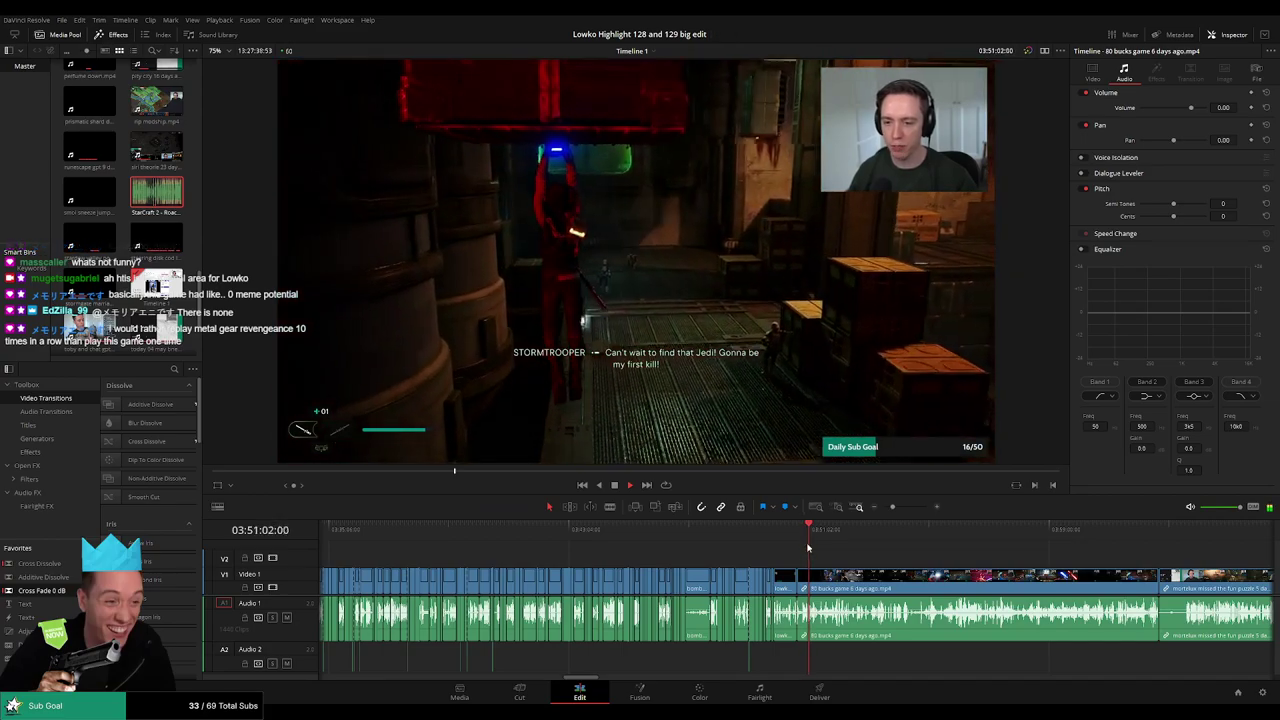
pyautogui.scroll(2, 816, 556)
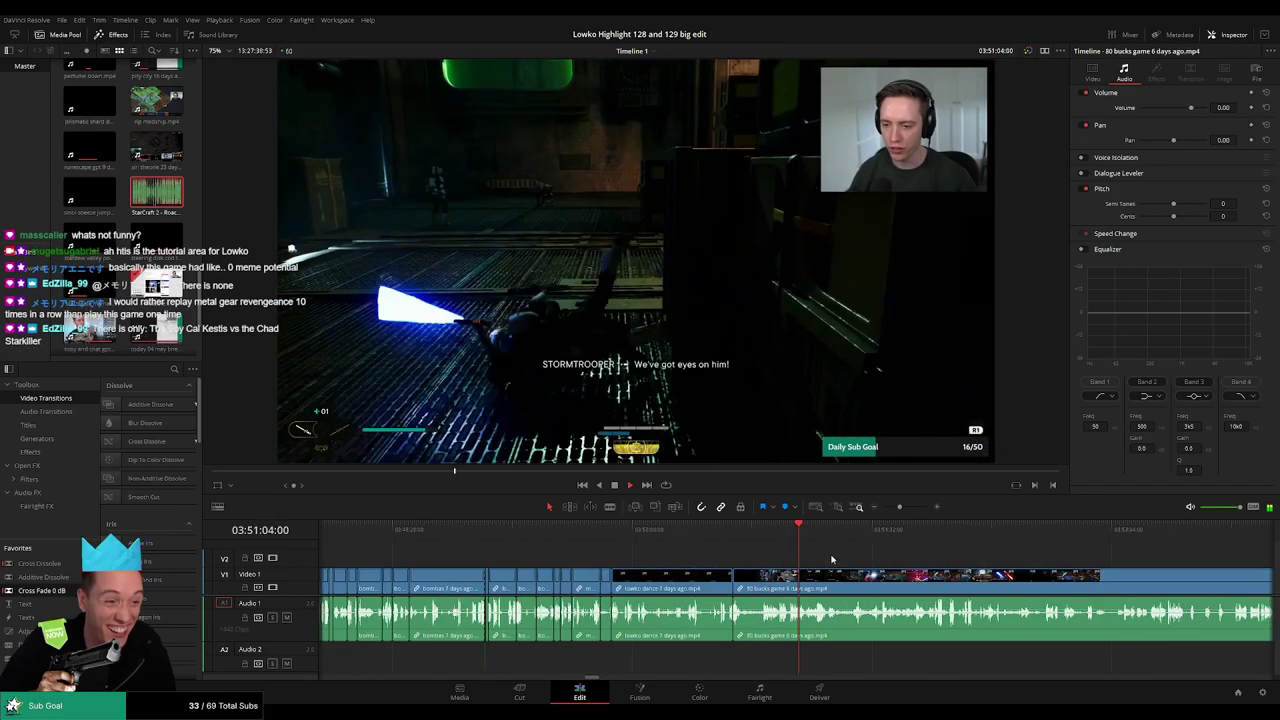
pyautogui.click(762, 539)
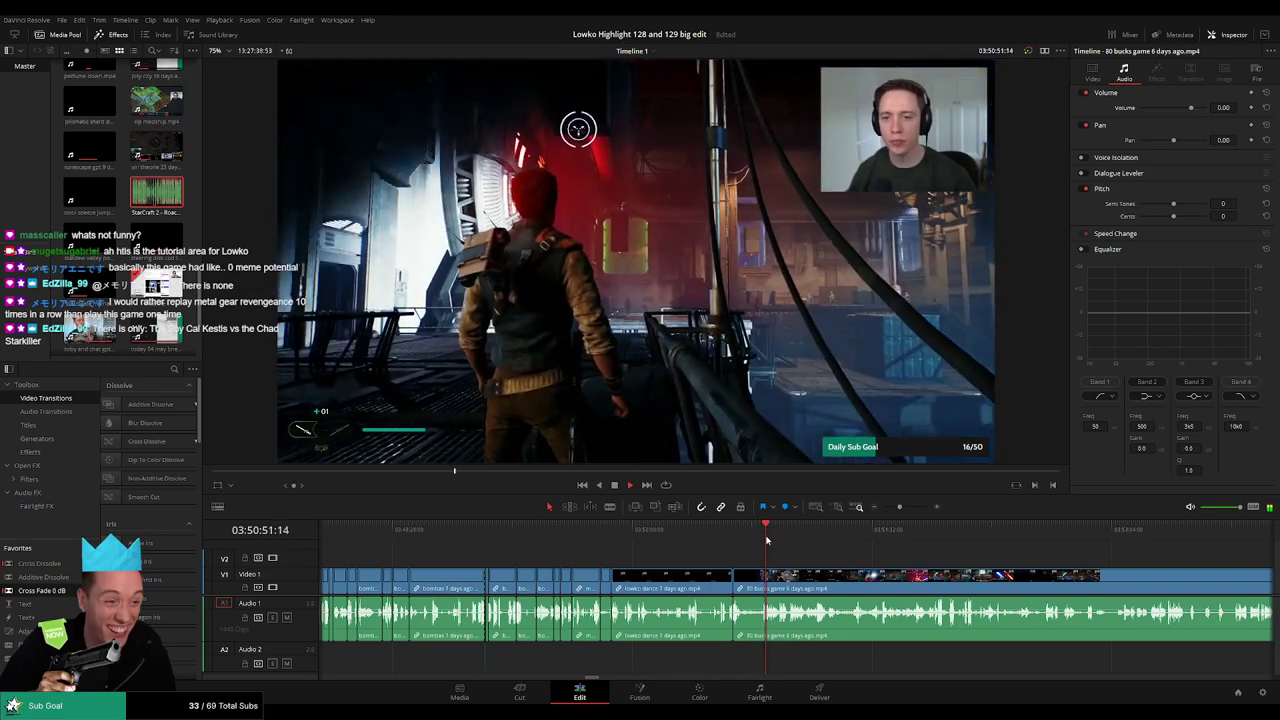
pyautogui.hscroll(3, 810, 557)
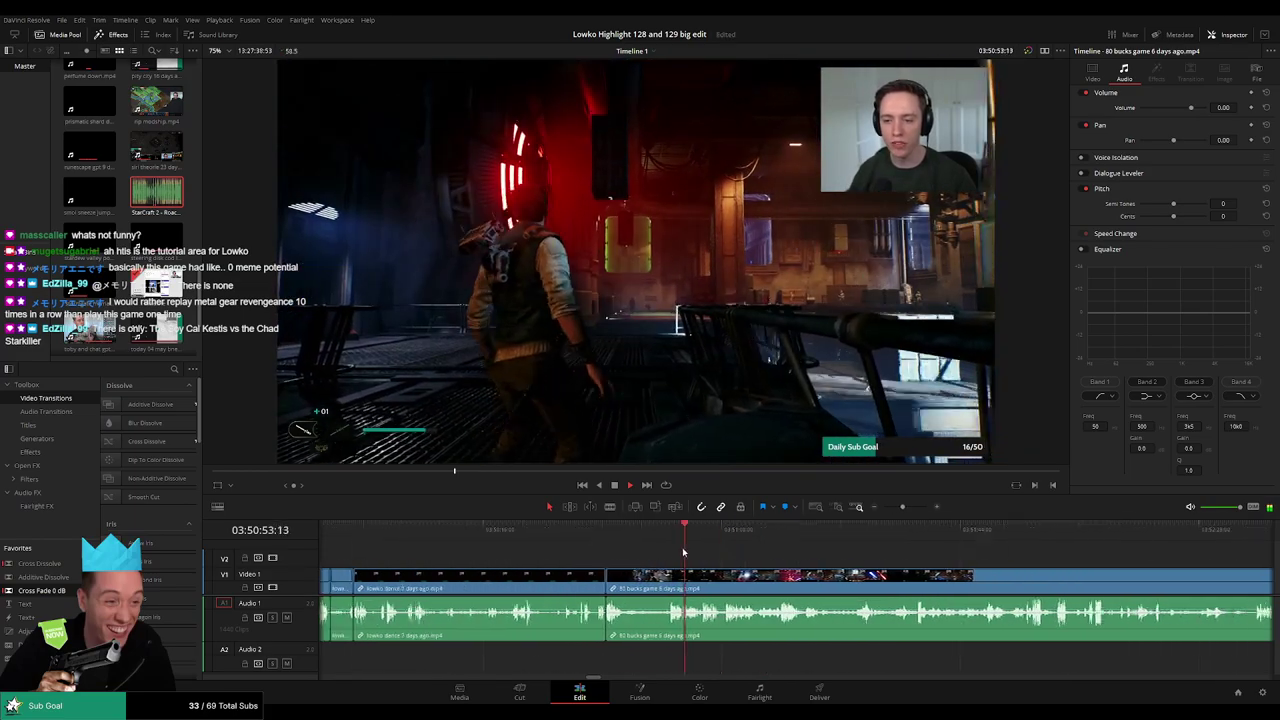
pyautogui.press('b')
pyautogui.click(633, 578)
pyautogui.press('a')
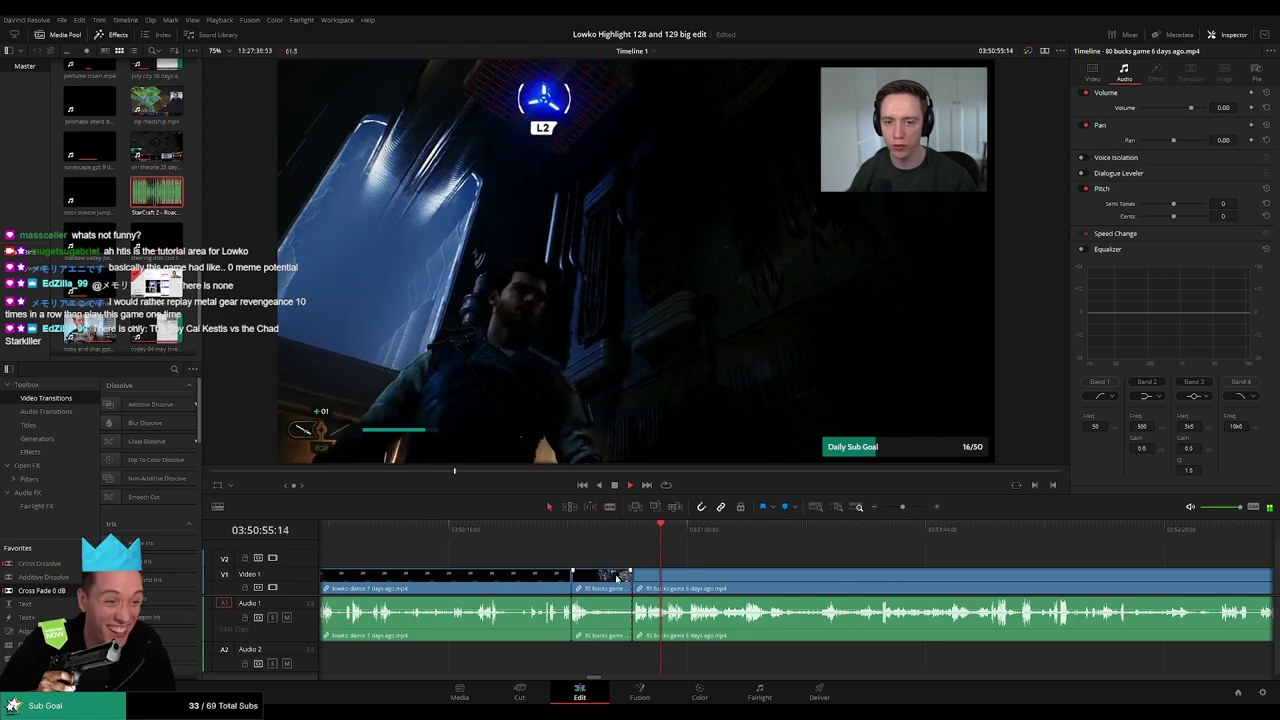
# - Delete the short opening segment of 80 bucks game 6 days ago.mp4, closing the gap, and split the remaining clip near 03:51:08
pyautogui.press('Delete')
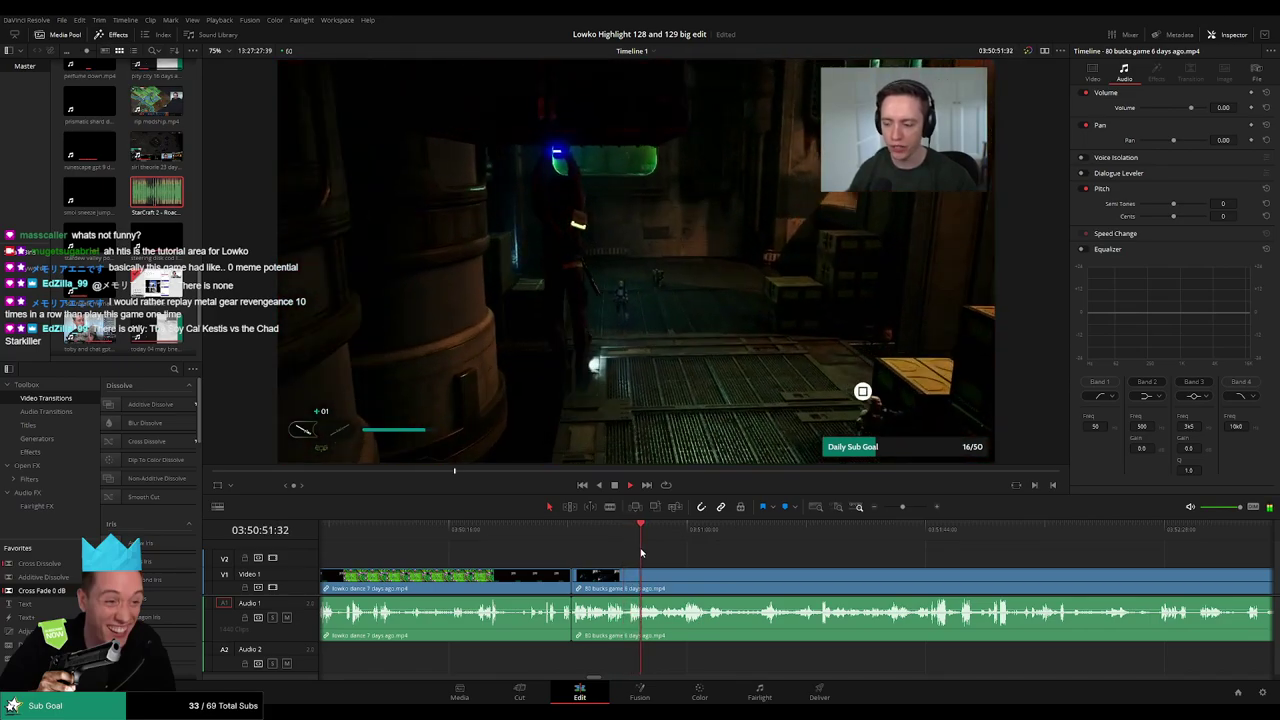
pyautogui.moveTo(658, 535); pyautogui.dragTo(686, 535)
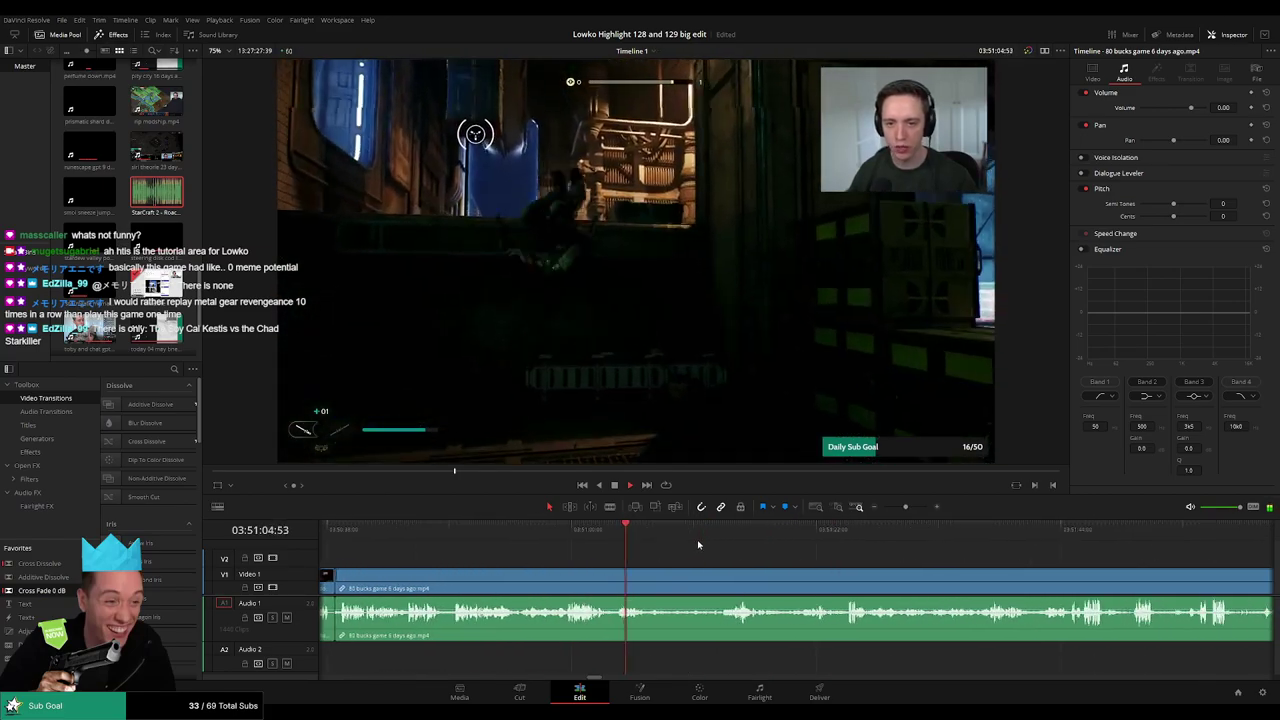
pyautogui.press('b')
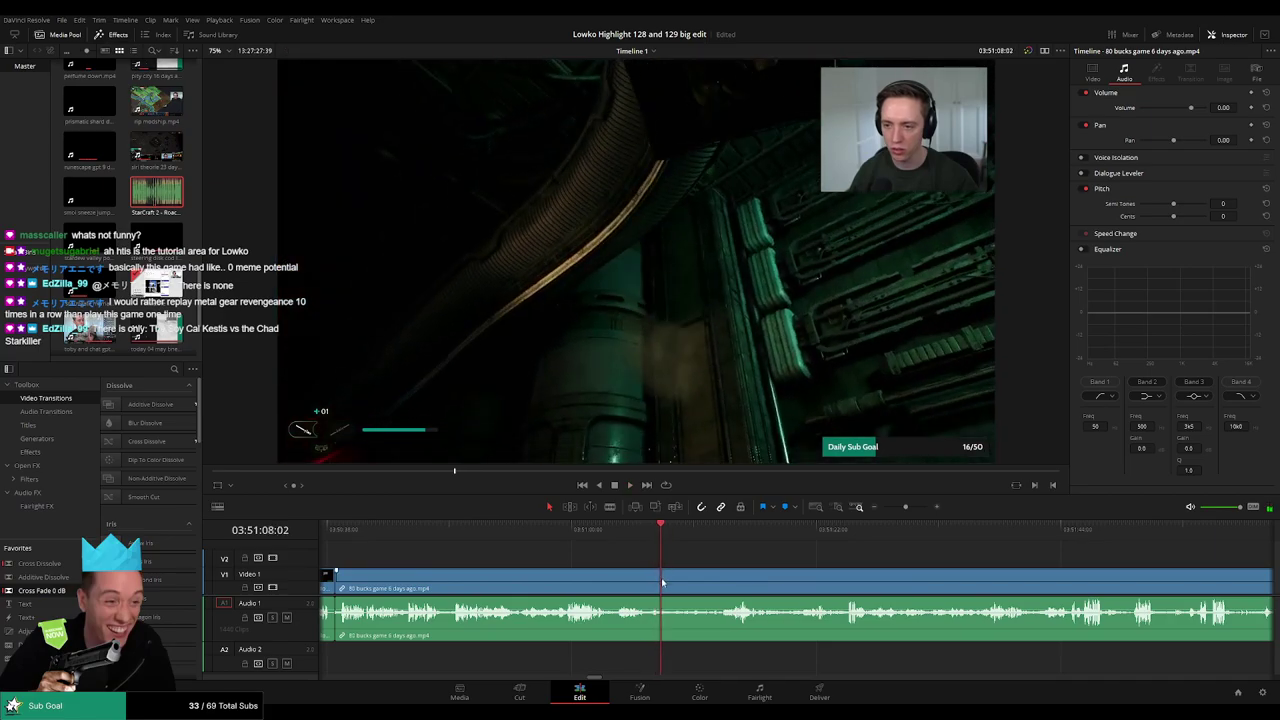
pyautogui.click(661, 580)
# - Skim the stormtrooper fights in 80 bucks game 6 days ago.mp4 after the split, from about 03:51:12 to 03:52:08
pyautogui.click(727, 530)
pyautogui.click(759, 533)
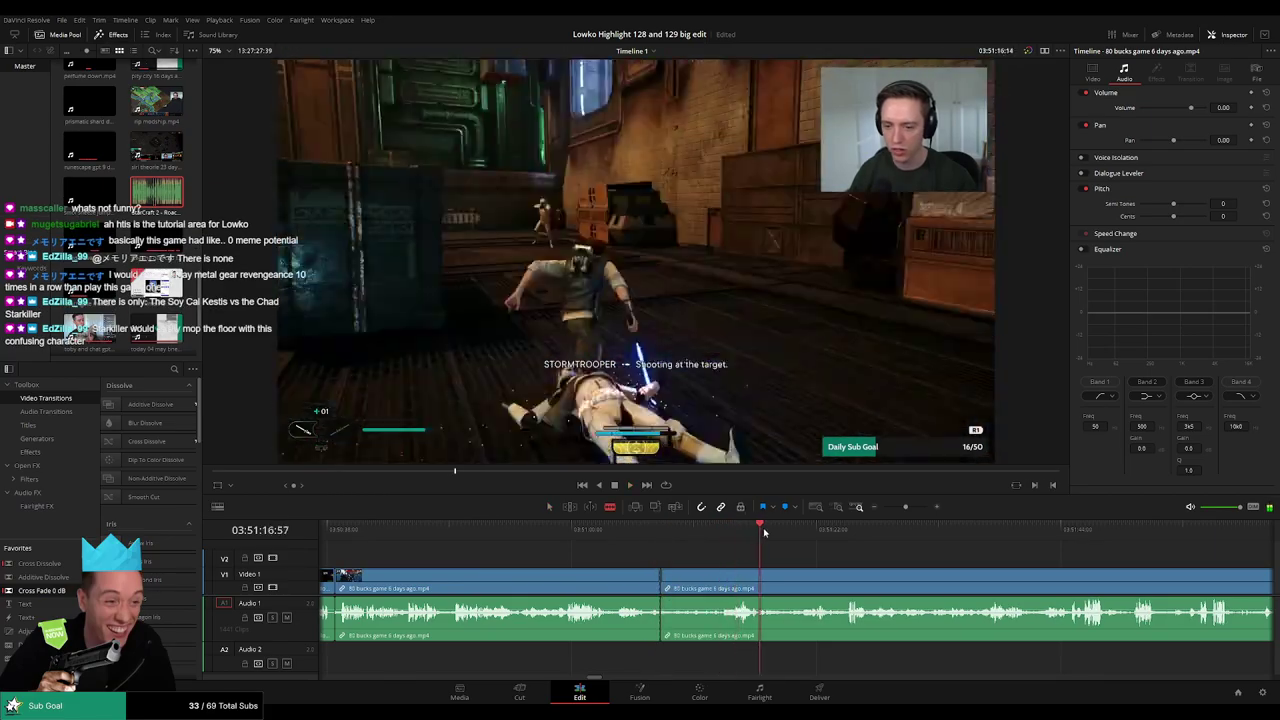
pyautogui.click(806, 533)
pyautogui.click(848, 533)
pyautogui.moveTo(936, 566); pyautogui.dragTo(695, 561)
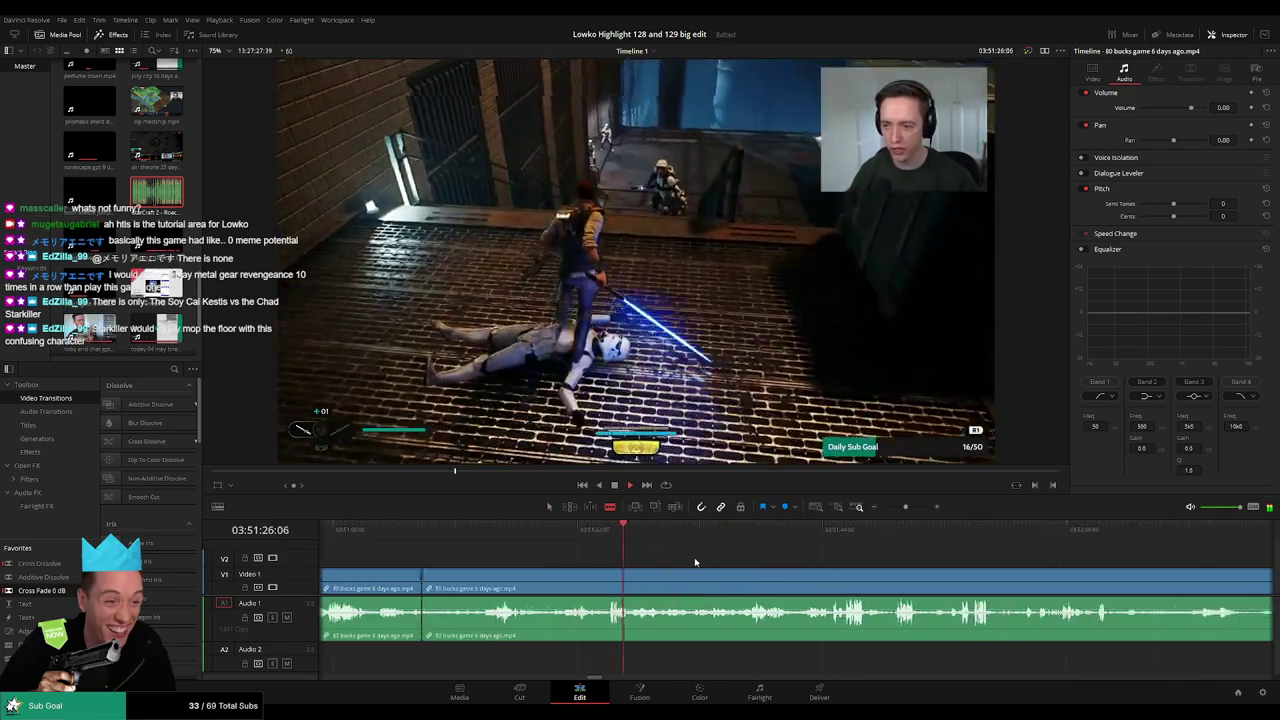
pyautogui.click(748, 536)
pyautogui.click(759, 536)
pyautogui.click(811, 536)
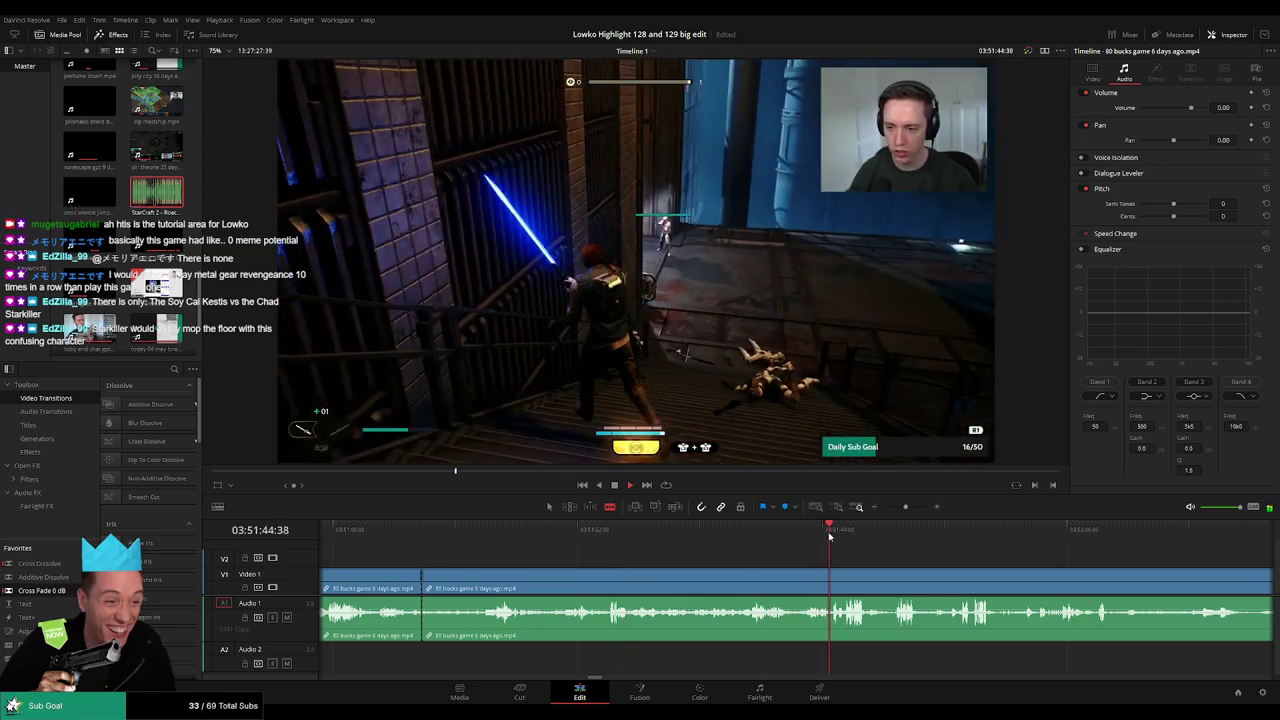
pyautogui.moveTo(895, 562); pyautogui.dragTo(824, 558)
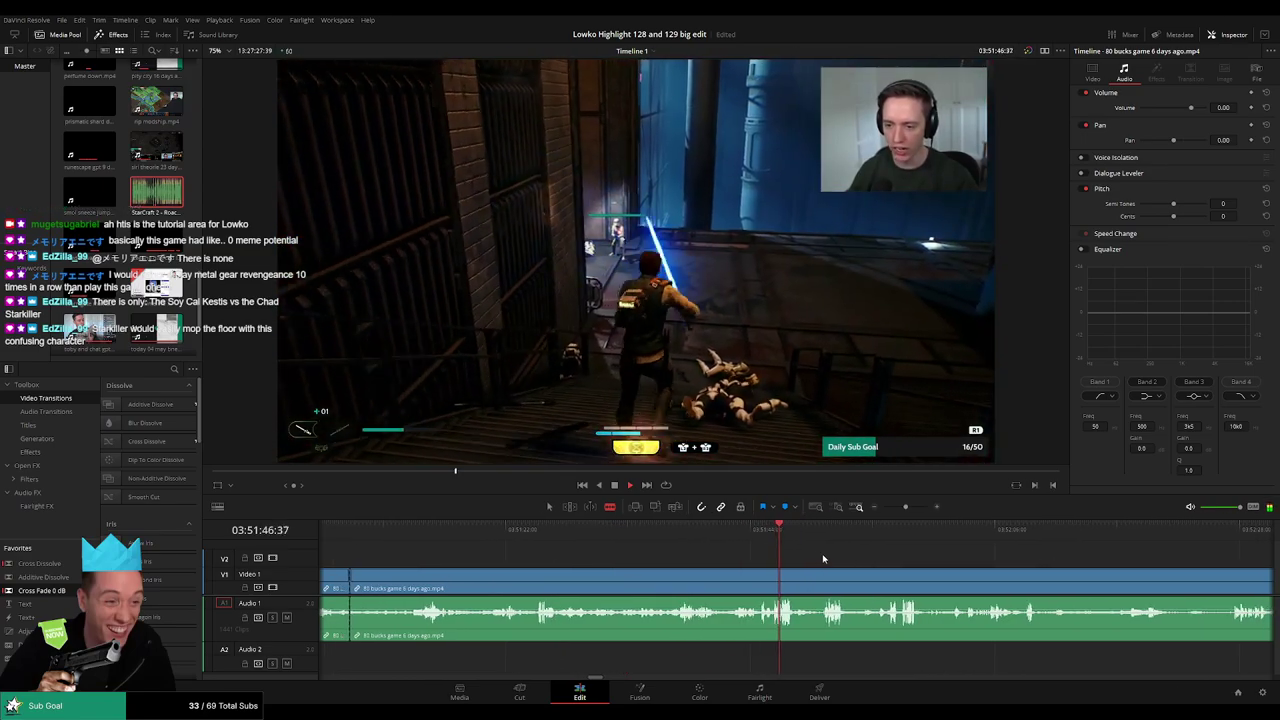
pyautogui.click(822, 538)
pyautogui.press('space')
pyautogui.hscroll(2, 723, 546)
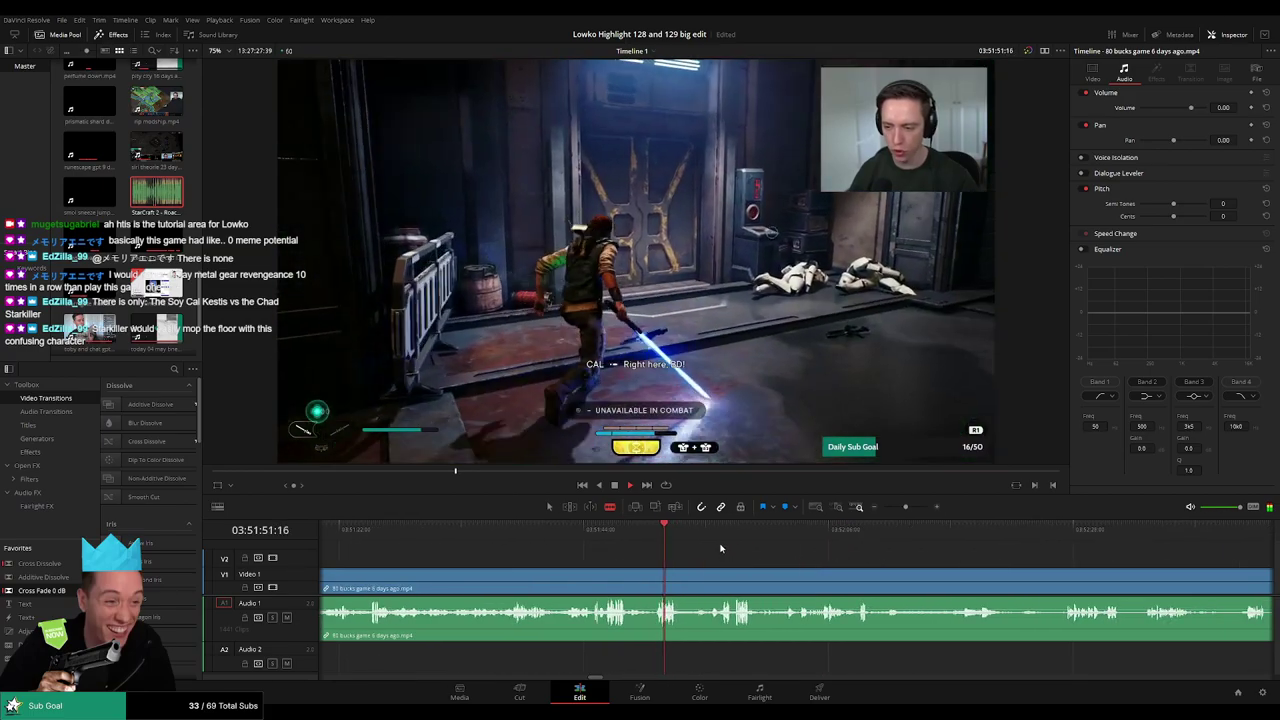
pyautogui.click(732, 538)
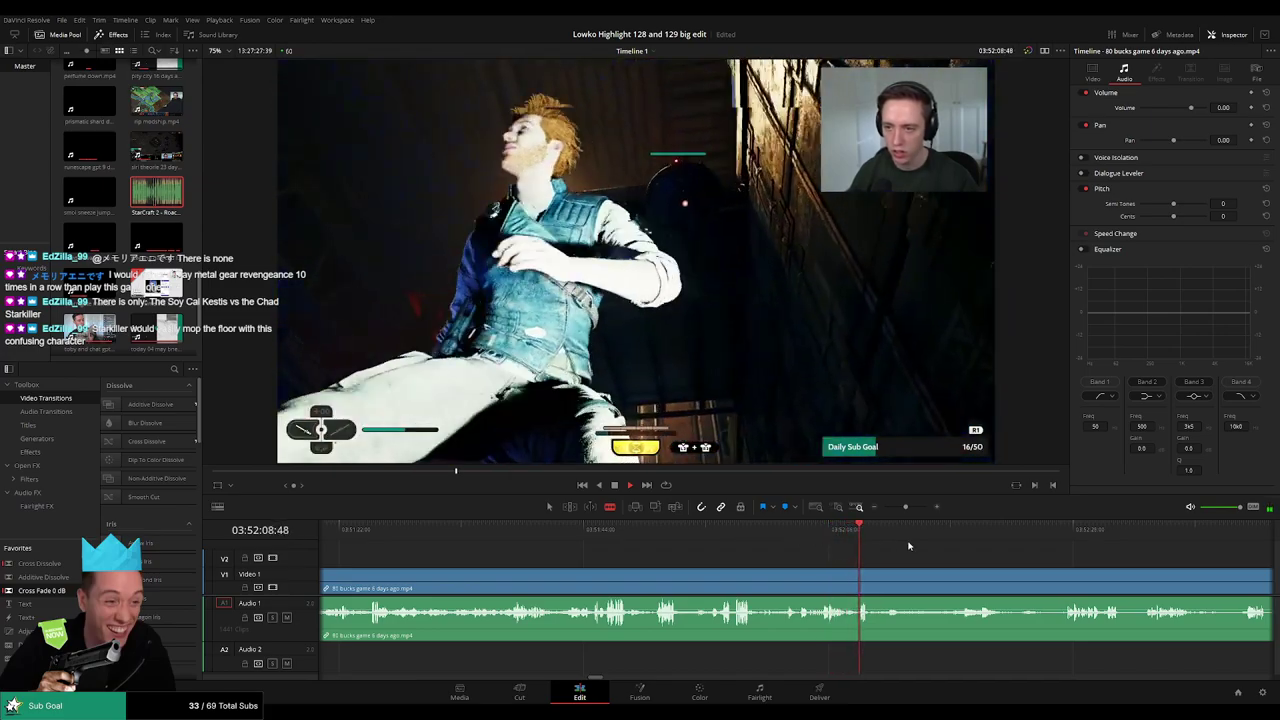
# - Check the meditation, cutscene and ship-top run sections through the fiery landing, up to about 03:56:22, for usable reactions
pyautogui.moveTo(945, 535); pyautogui.dragTo(1075, 533)
pyautogui.hscroll(7, 840, 550)
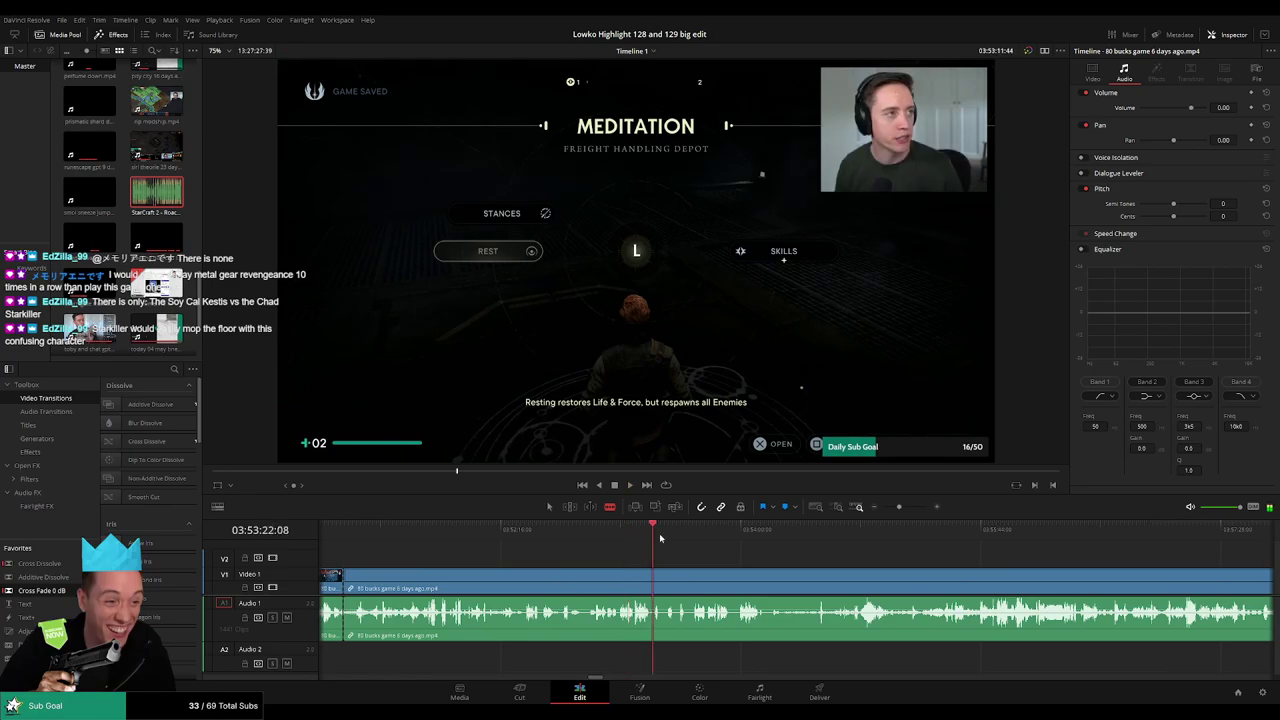
pyautogui.moveTo(746, 534); pyautogui.dragTo(822, 536)
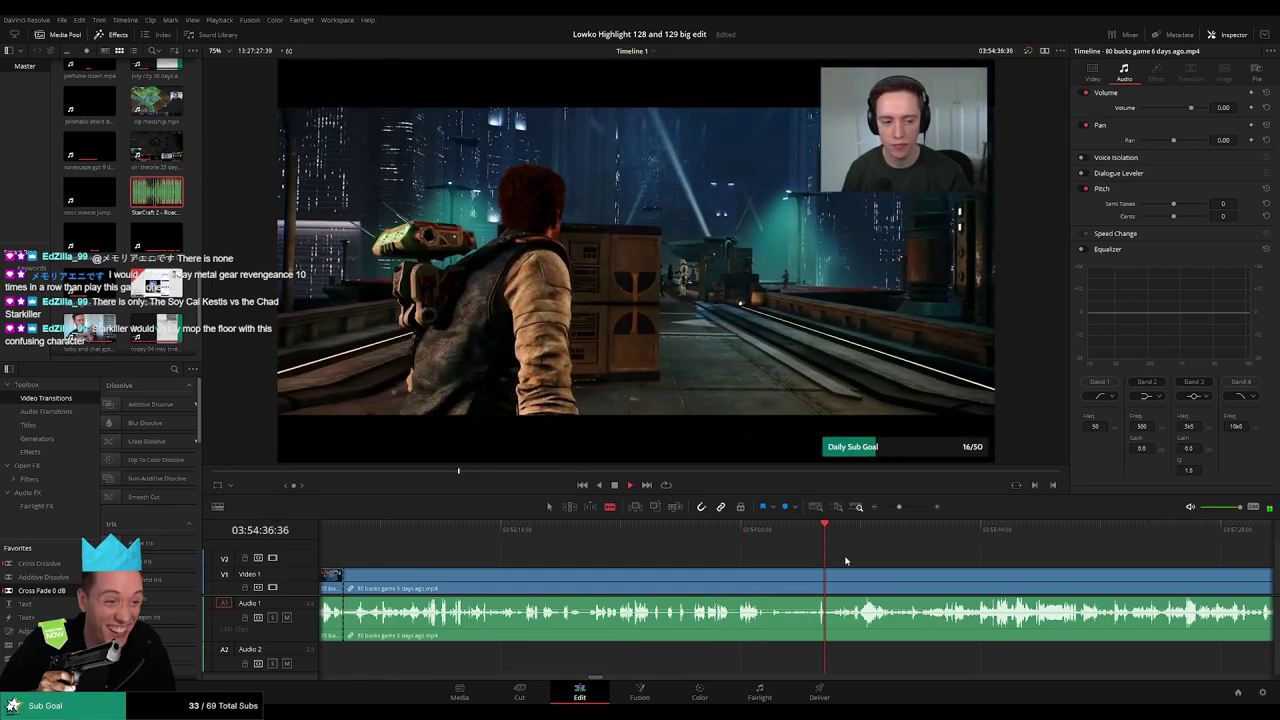
pyautogui.scroll(2, 849, 553)
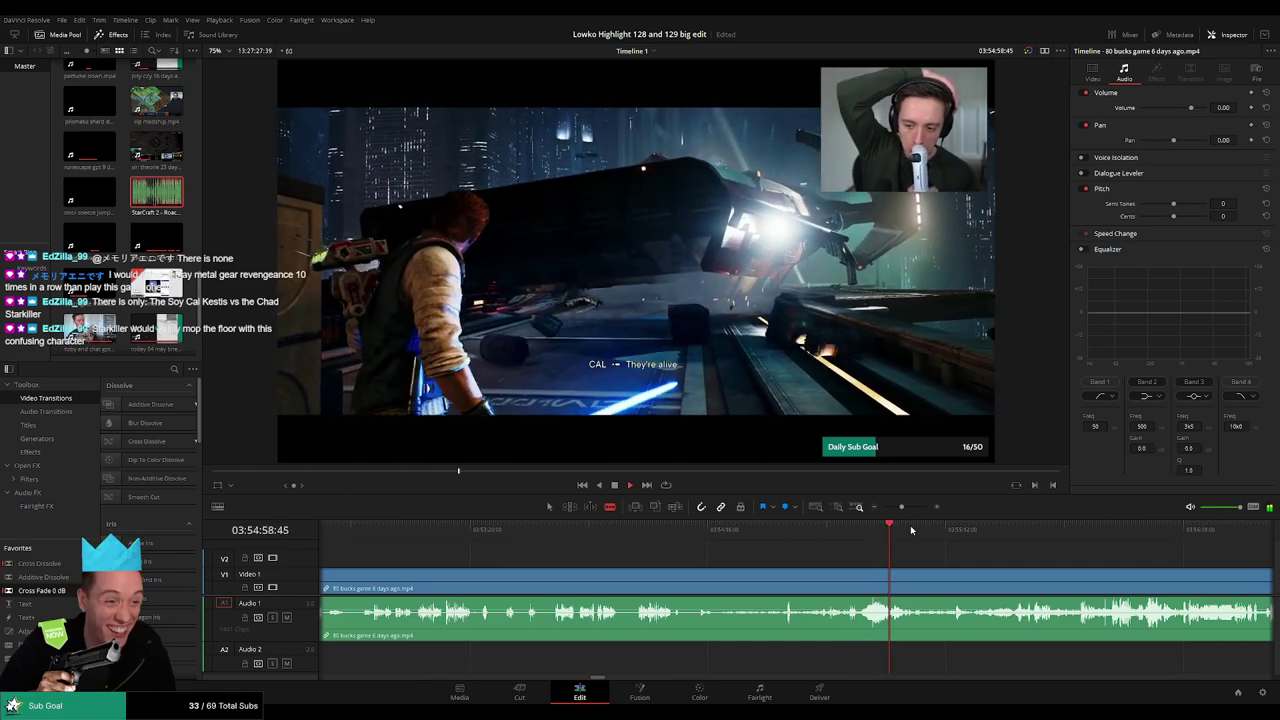
pyautogui.click(991, 529)
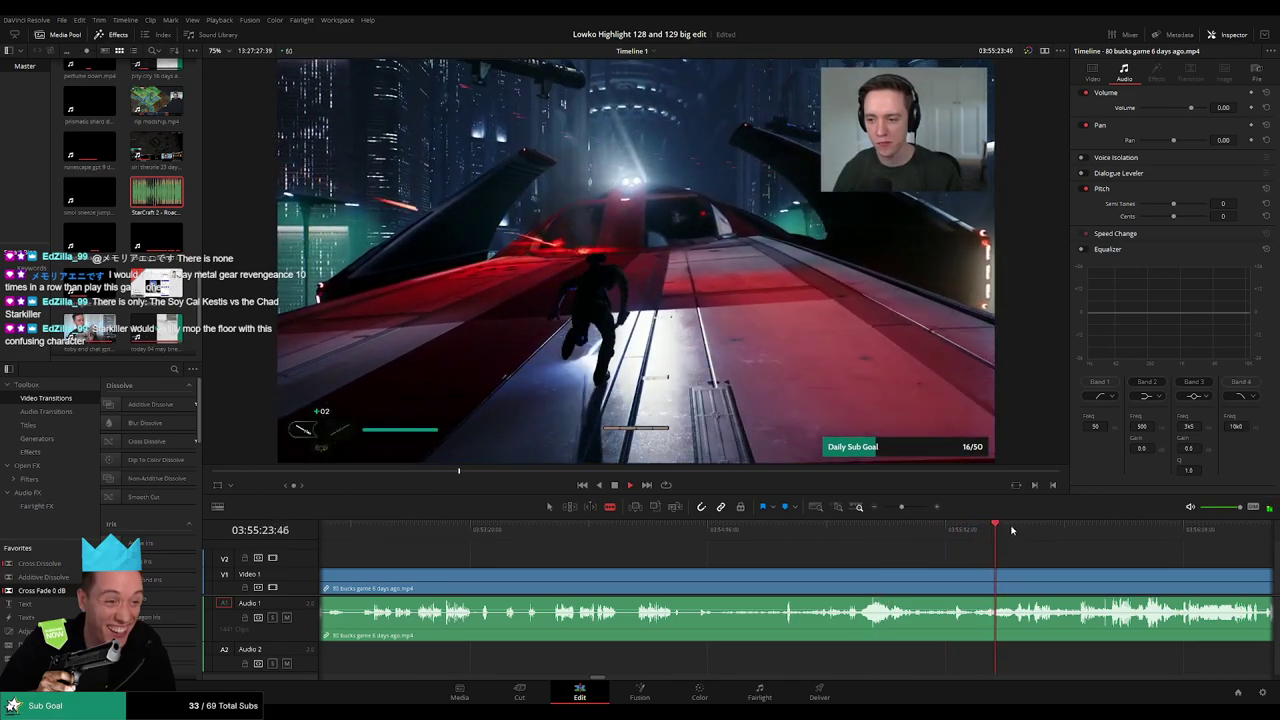
pyautogui.click(1021, 530)
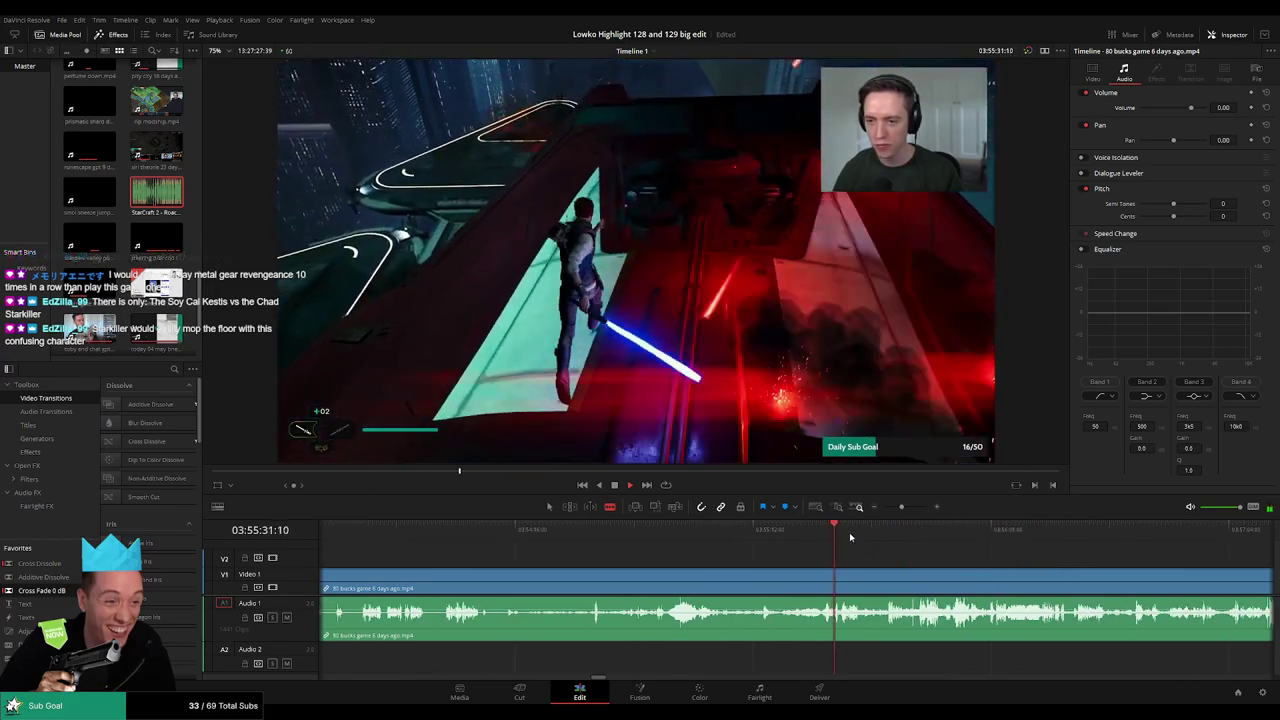
pyautogui.click(888, 530)
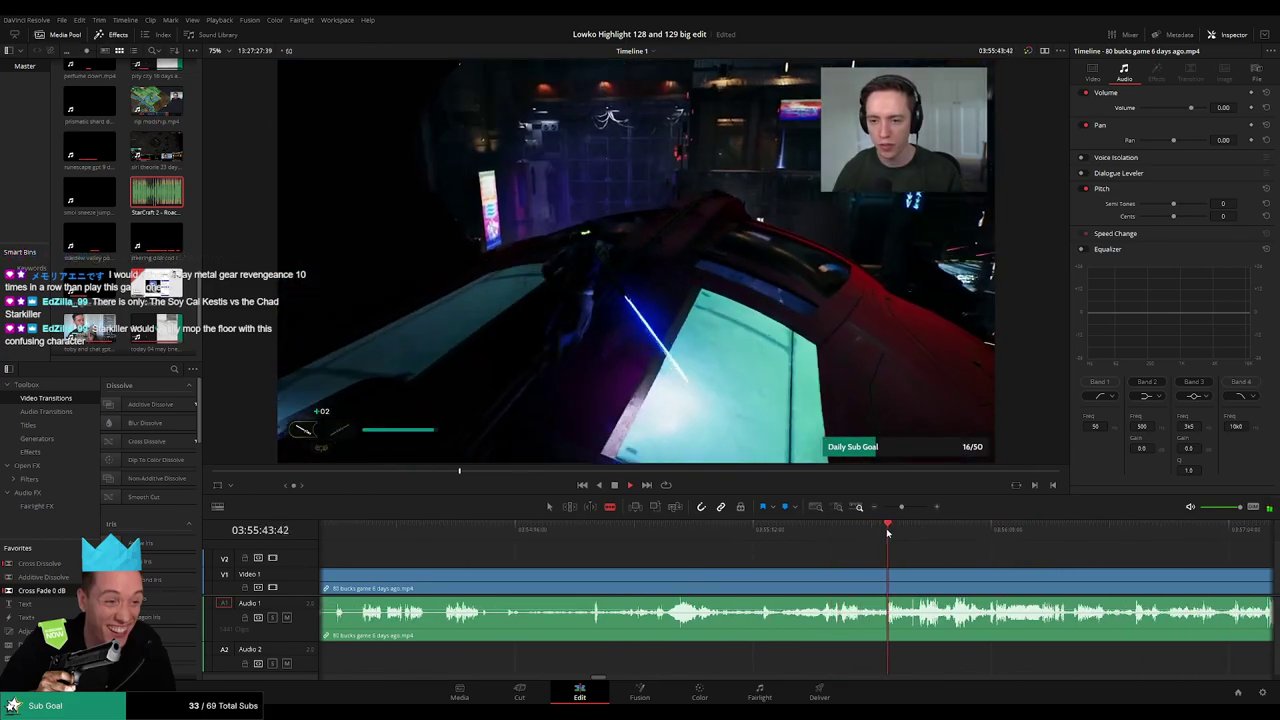
pyautogui.click(917, 530)
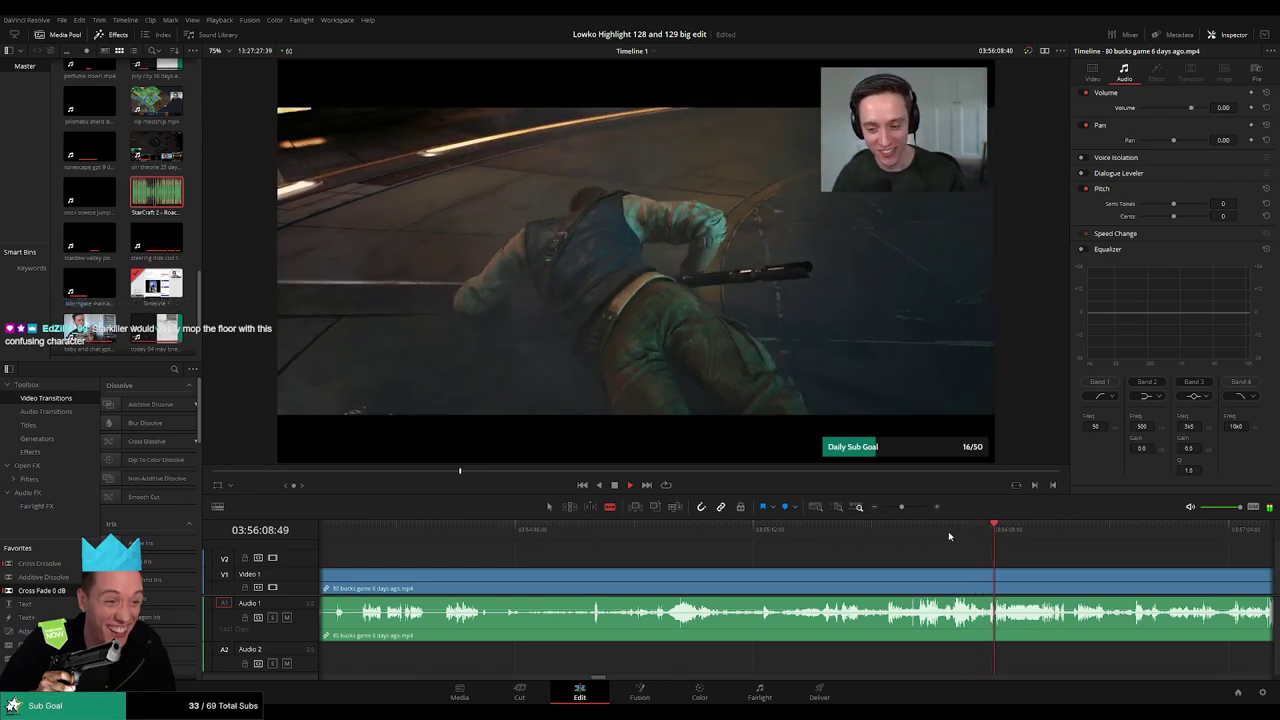
pyautogui.moveTo(1030, 568); pyautogui.dragTo(699, 555)
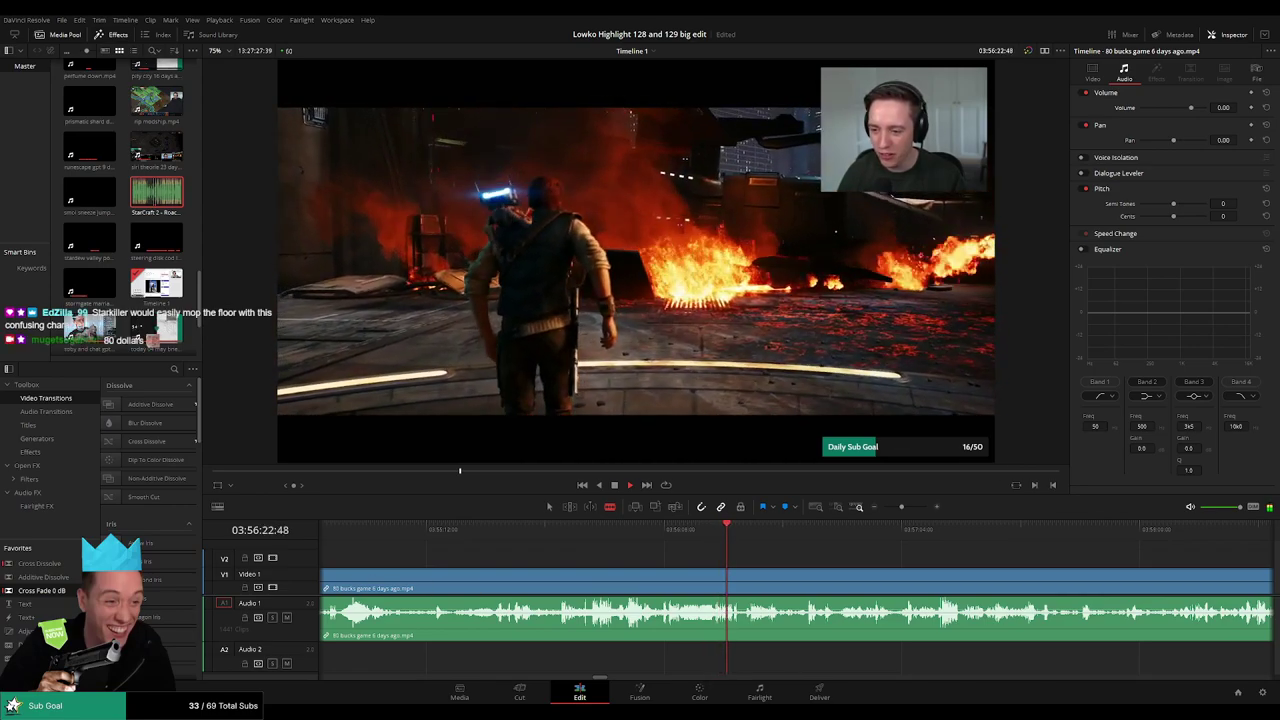
# - Go back to the run on the flying ship and locate a cut point near 03:55:29, ahead of the louder reaction
pyautogui.click(559, 530)
pyautogui.scroll(4, 560, 545)
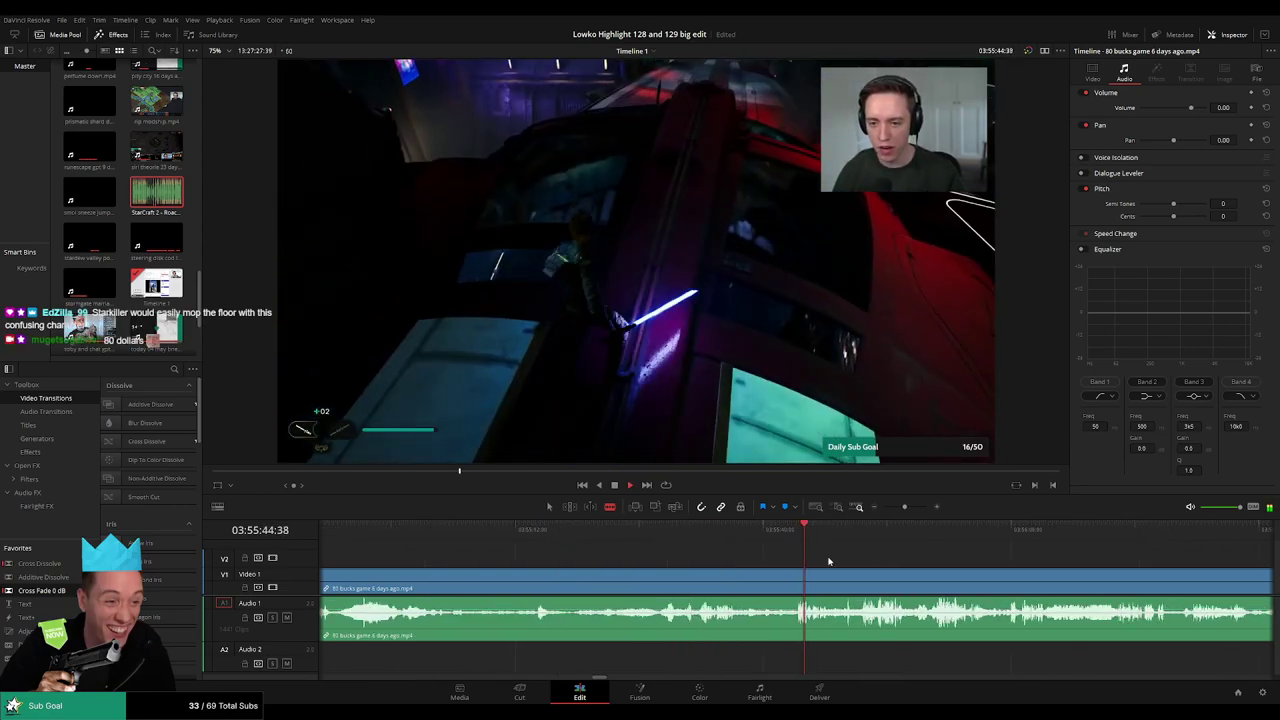
pyautogui.hscroll(2, 828, 561)
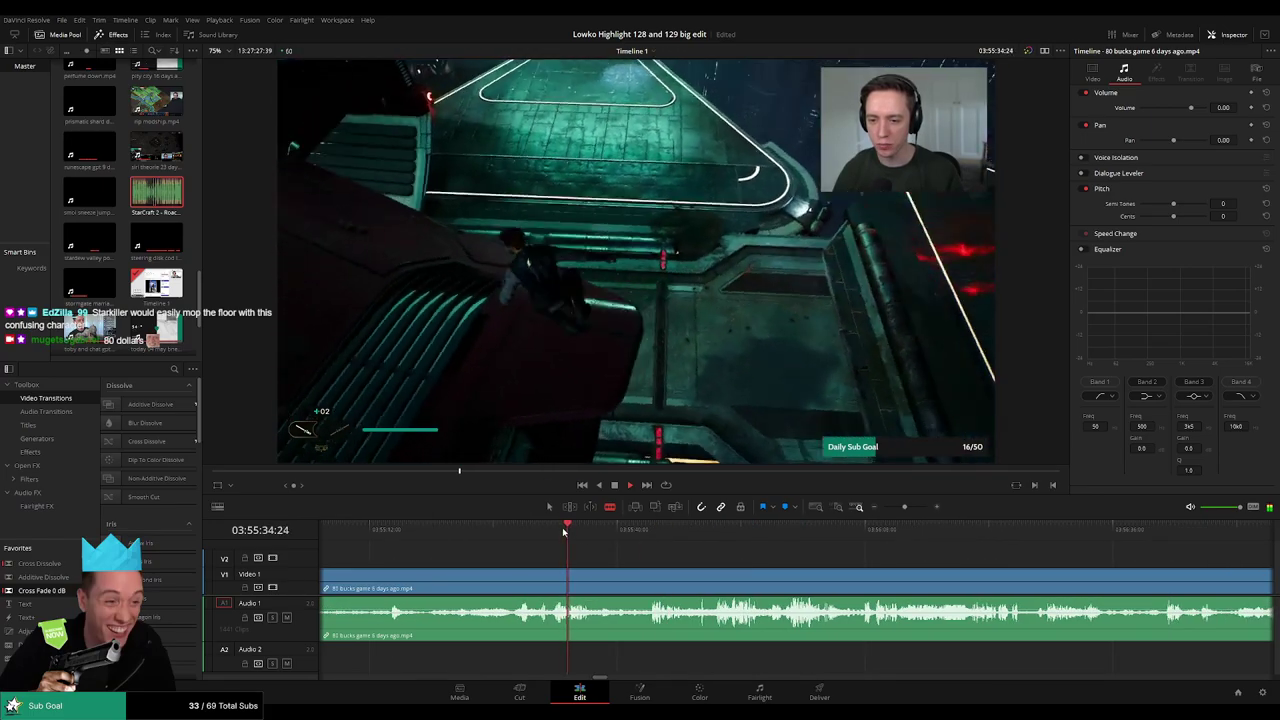
pyautogui.click(552, 531)
pyautogui.click(694, 530)
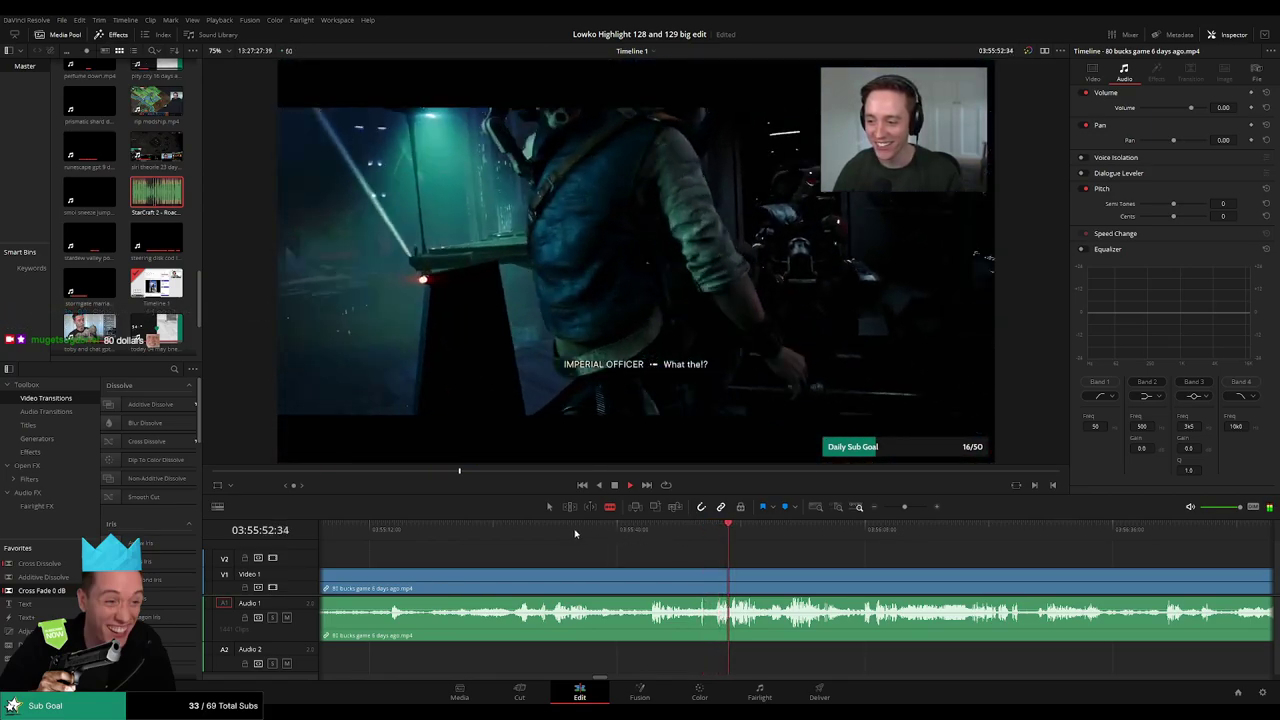
pyautogui.click(523, 531)
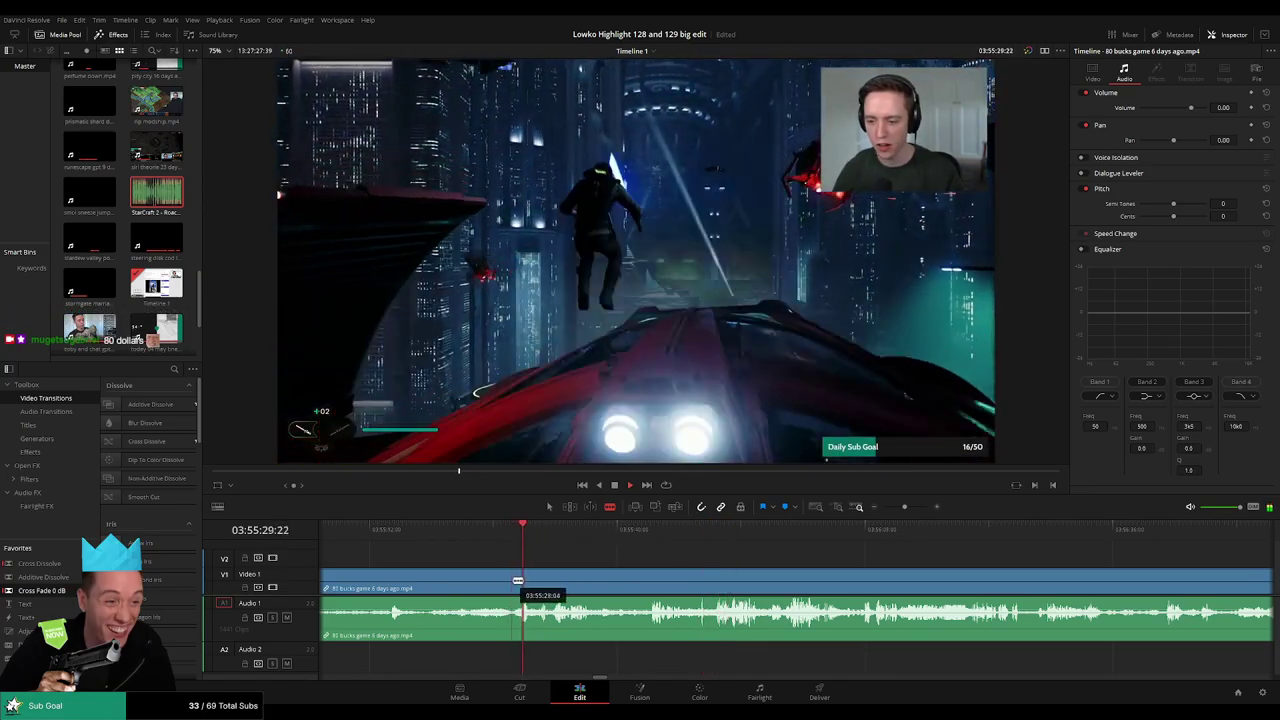
# - Review the "80 bucks game 6 days ago.mp4" clip from its start near 03:51:10 to about 03:53:50
pyautogui.press('Up')
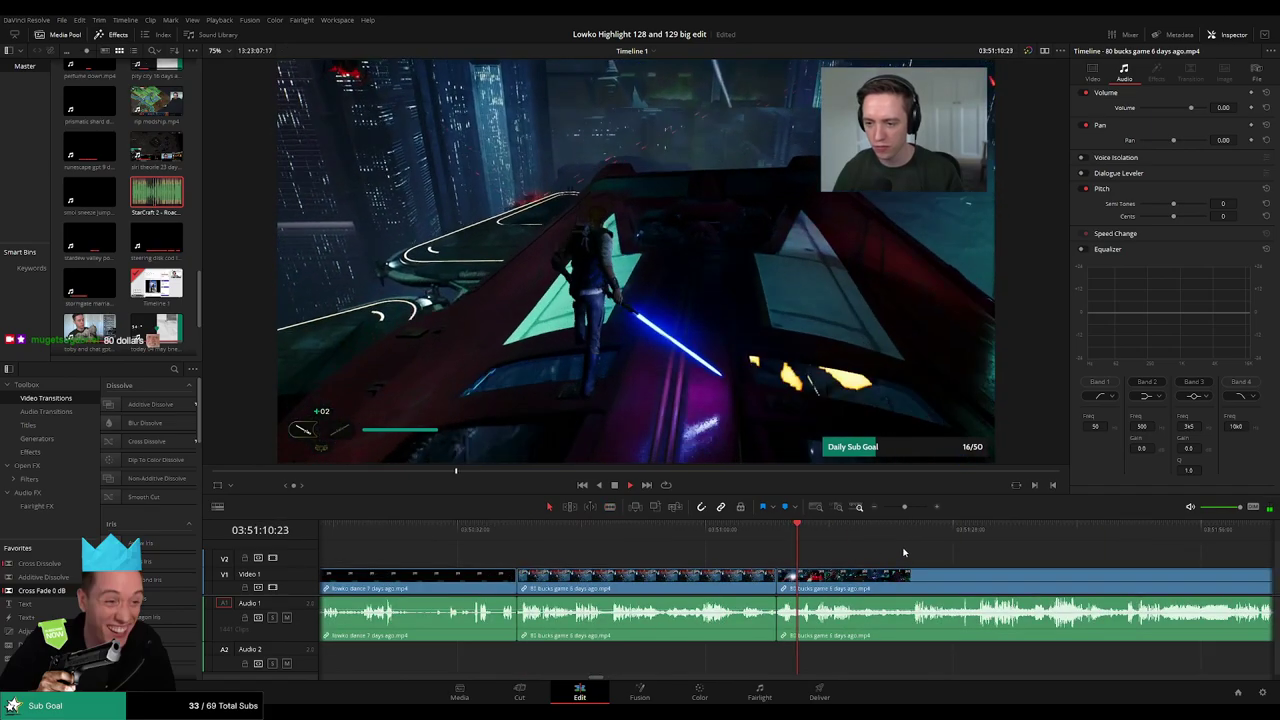
pyautogui.moveTo(914, 537); pyautogui.dragTo(1045, 541)
pyautogui.moveTo(1147, 574); pyautogui.dragTo(748, 550)
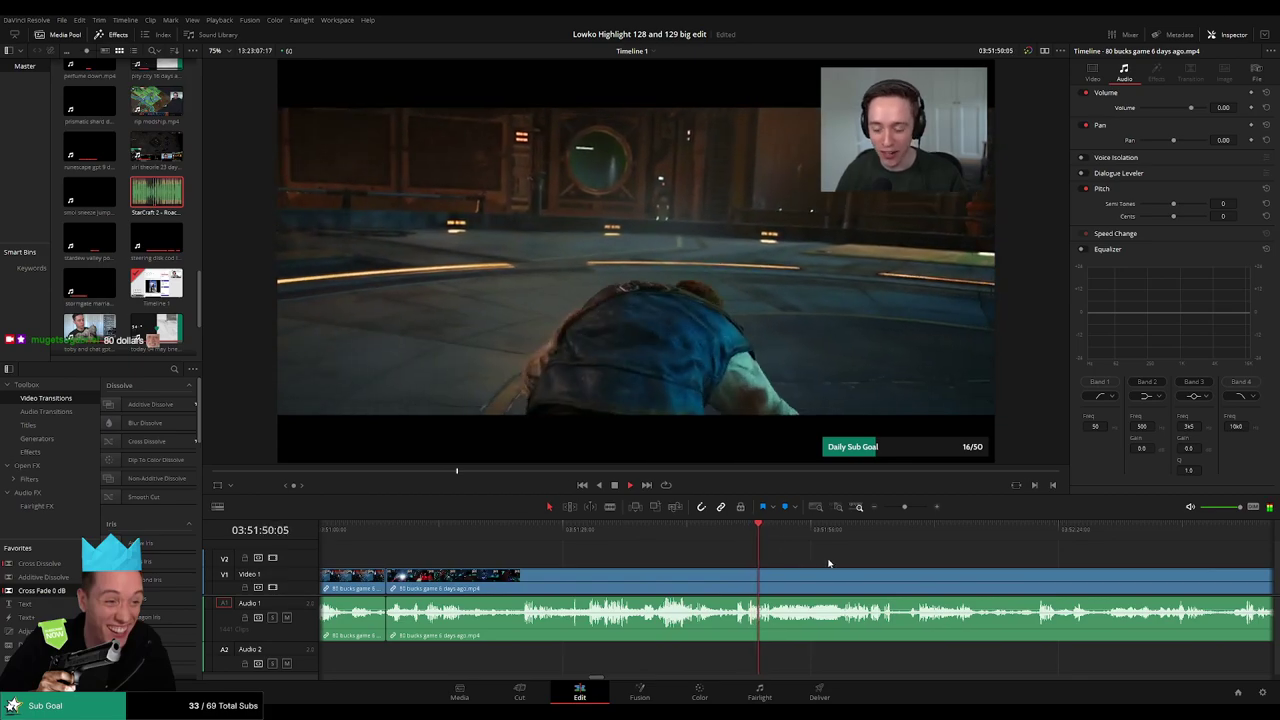
pyautogui.moveTo(829, 563); pyautogui.dragTo(683, 561)
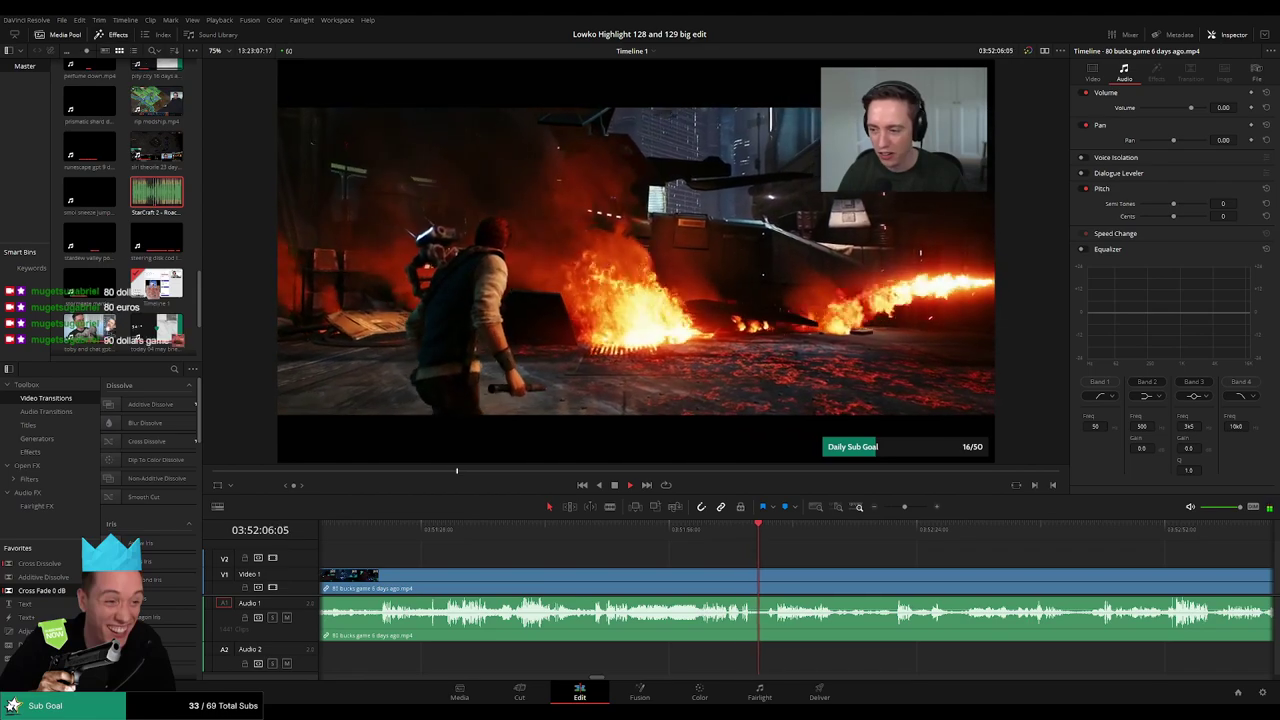
pyautogui.press('space')
pyautogui.press('space')
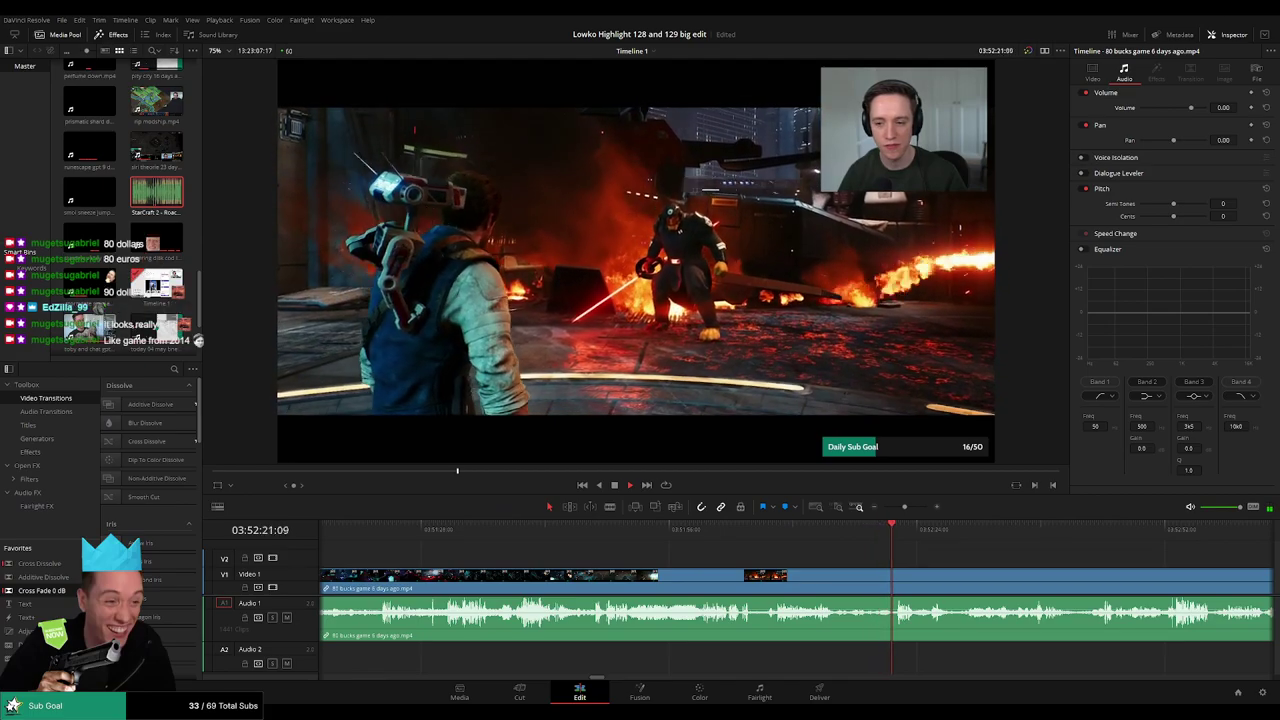
pyautogui.hscroll(7, 643, 546)
pyautogui.click(616, 531)
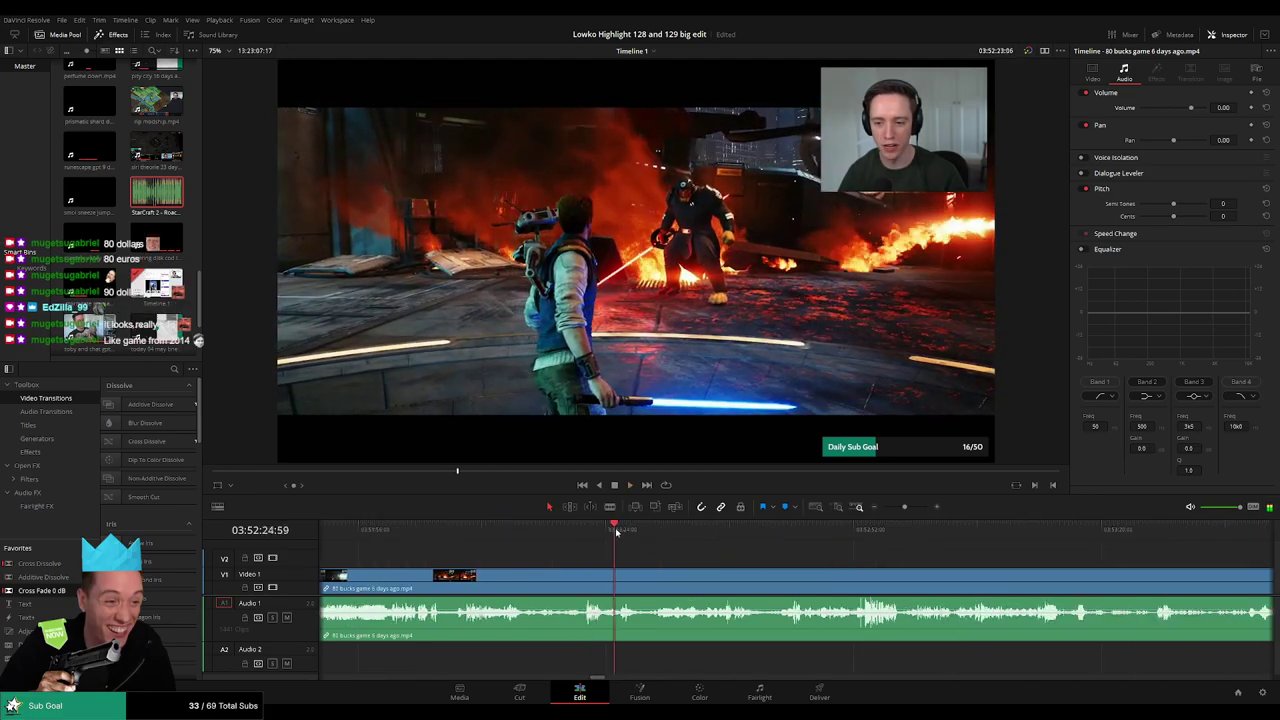
pyautogui.moveTo(616, 533); pyautogui.dragTo(682, 546)
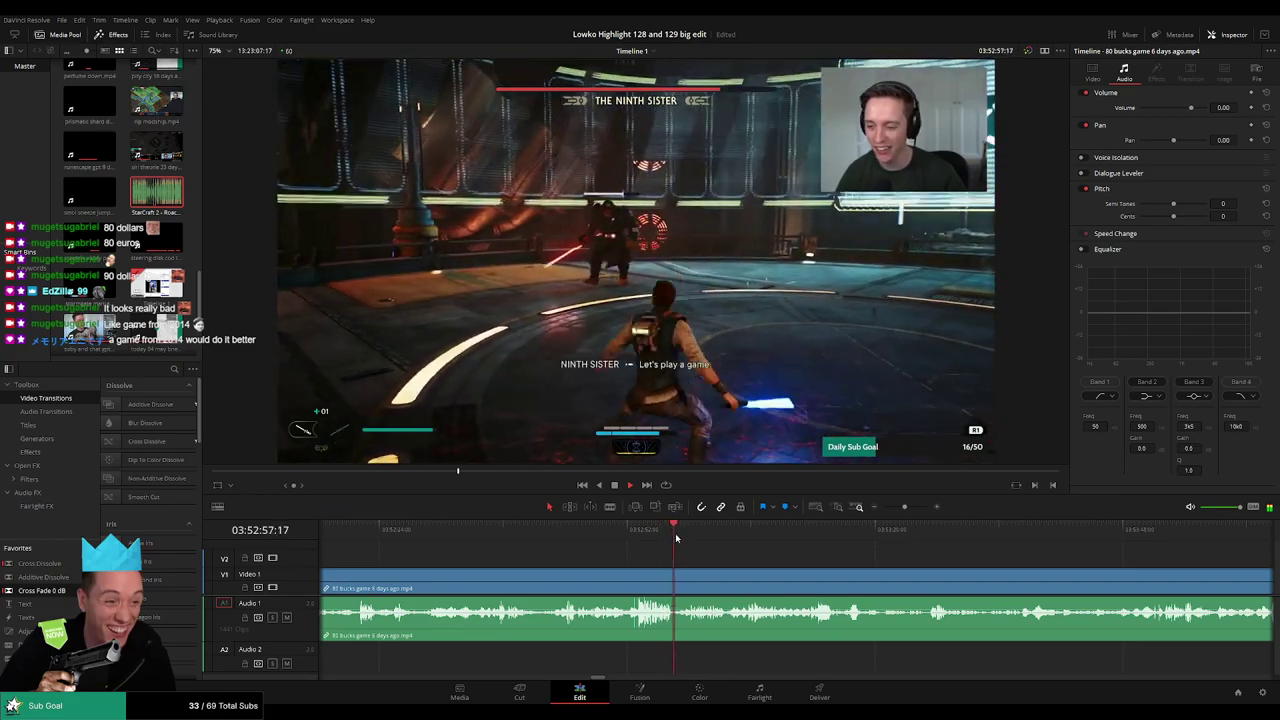
pyautogui.moveTo(676, 538); pyautogui.dragTo(819, 540)
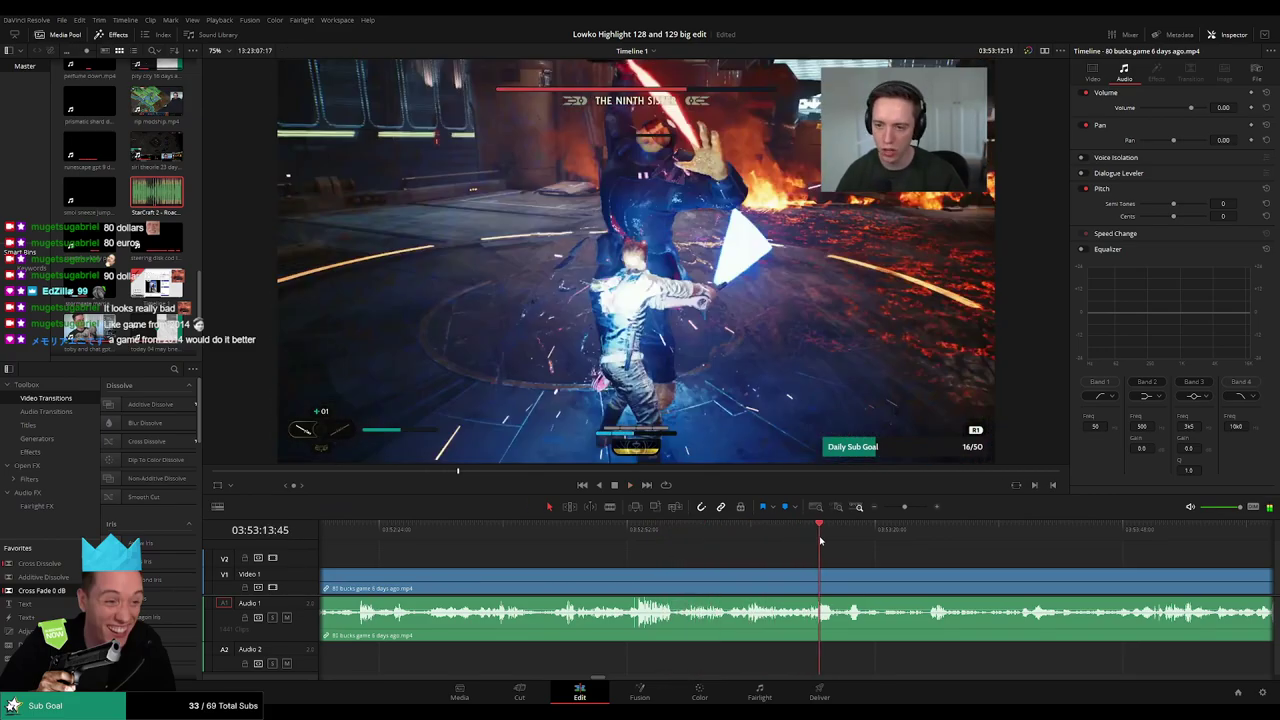
pyautogui.moveTo(928, 561); pyautogui.dragTo(710, 554)
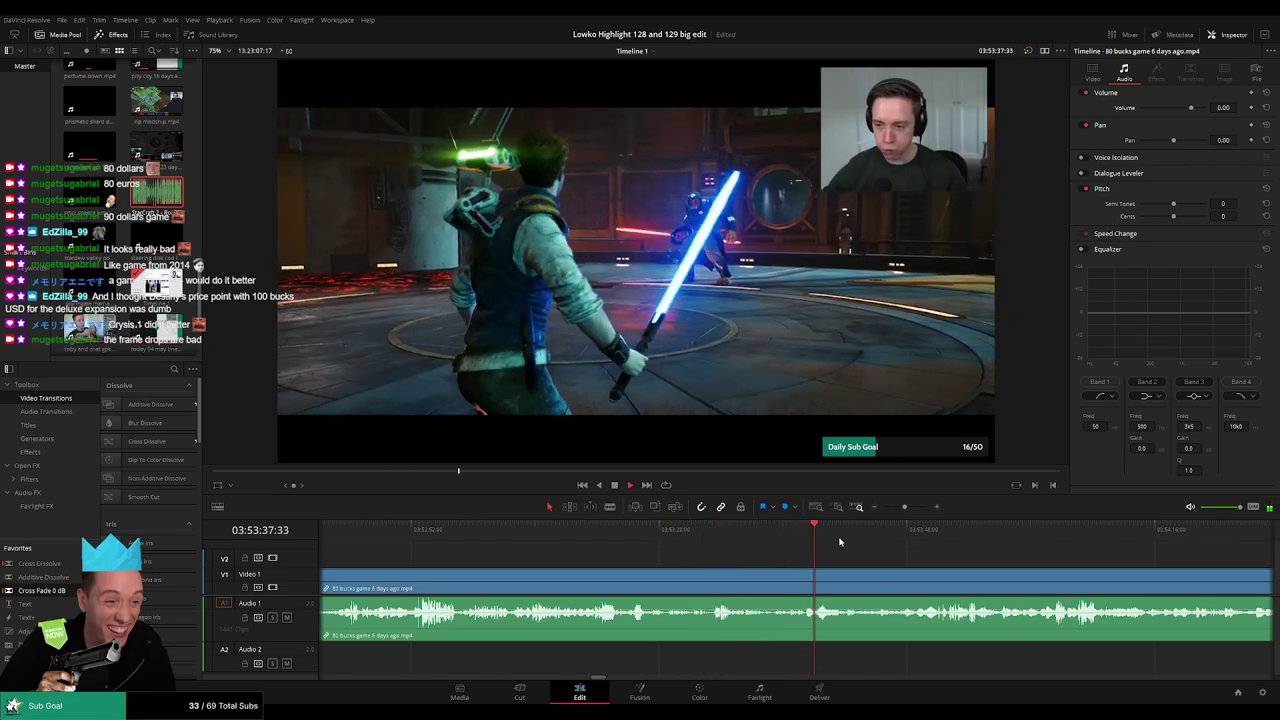
pyautogui.moveTo(866, 536); pyautogui.dragTo(947, 529)
pyautogui.moveTo(1024, 564); pyautogui.dragTo(734, 543)
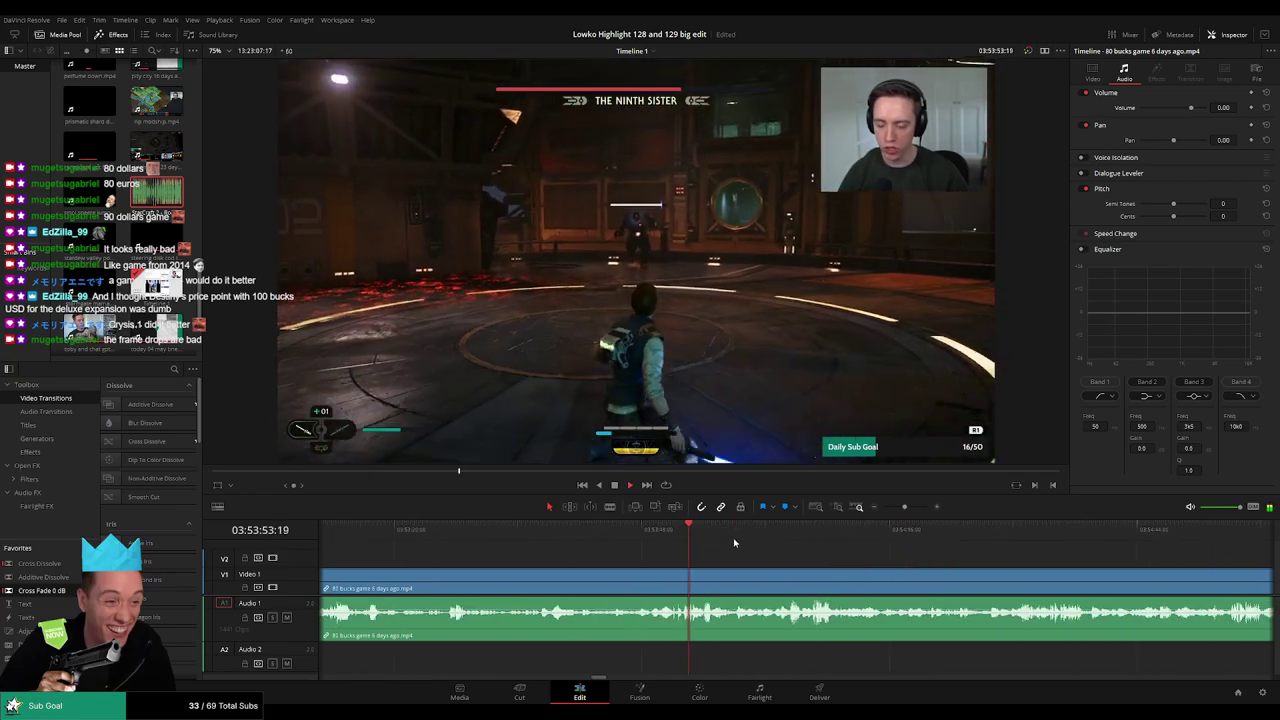
# - Split the boss-fight footage at about 03:54:10 and 03:54:30 and ripple-delete the section between the cuts
pyautogui.click(809, 537)
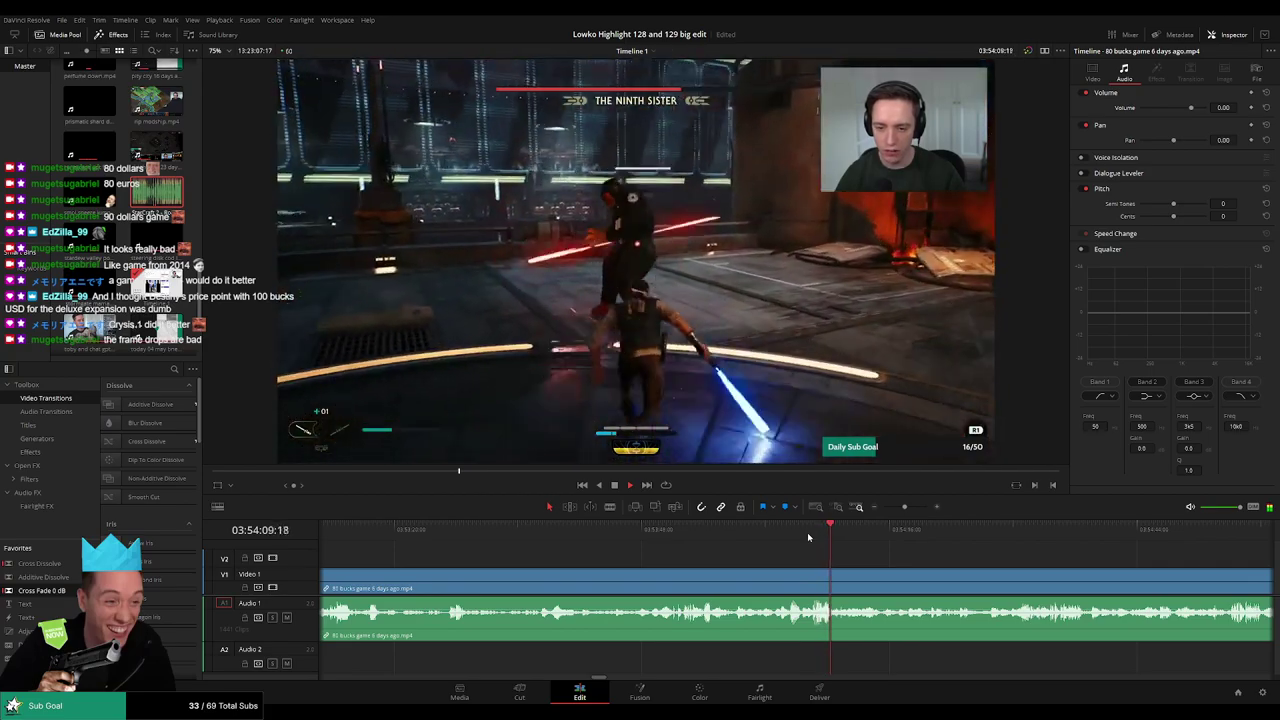
pyautogui.moveTo(834, 537); pyautogui.dragTo(1018, 543)
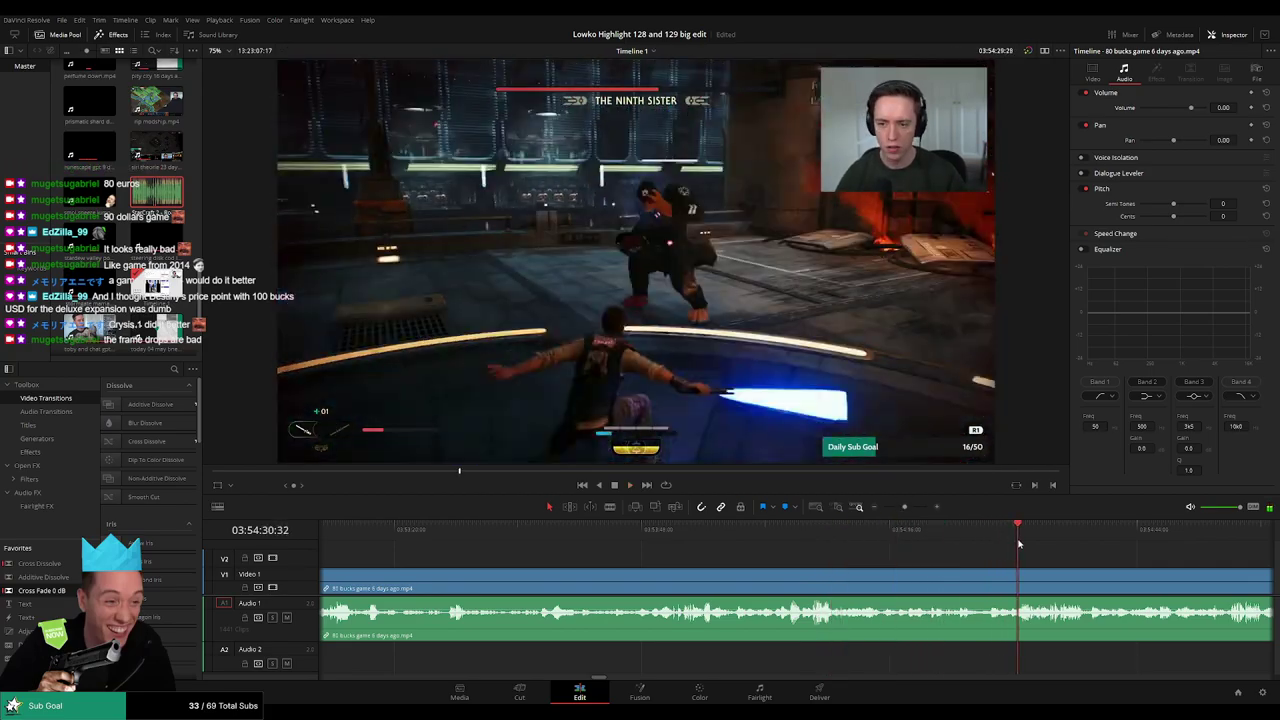
pyautogui.press('b')
pyautogui.click(838, 590)
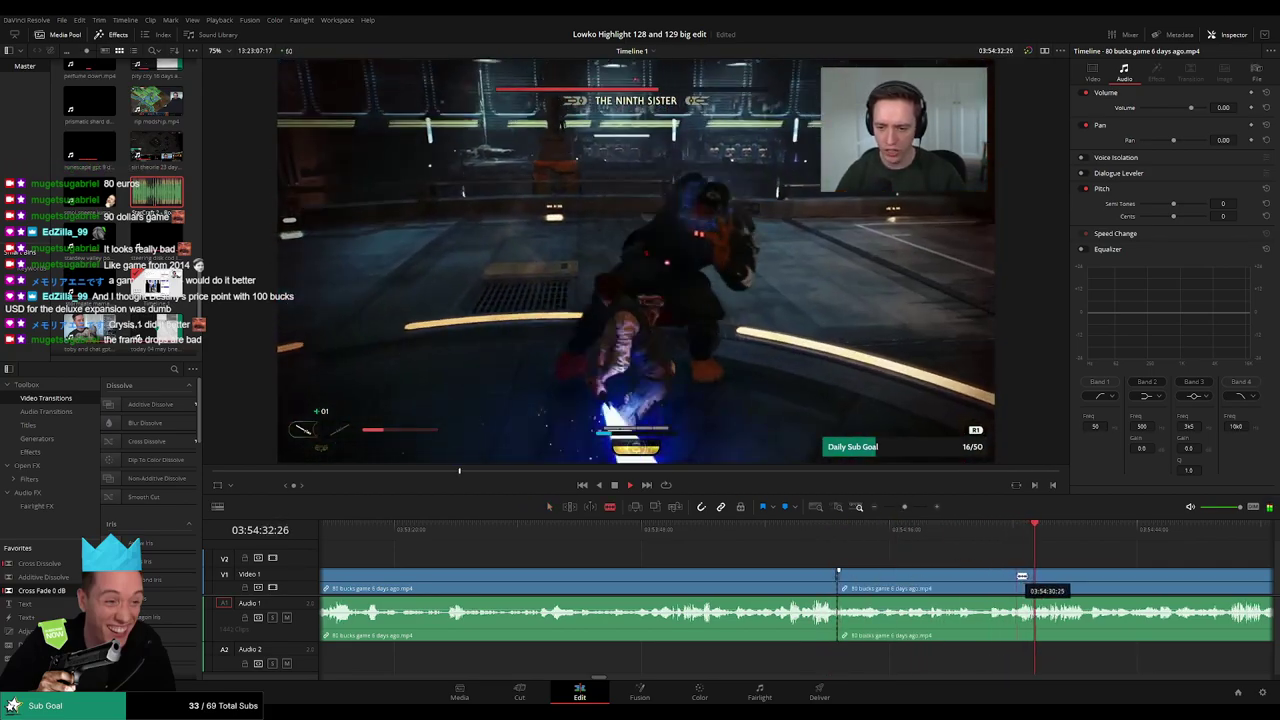
pyautogui.press('a')
pyautogui.click(974, 583)
pyautogui.press('Delete')
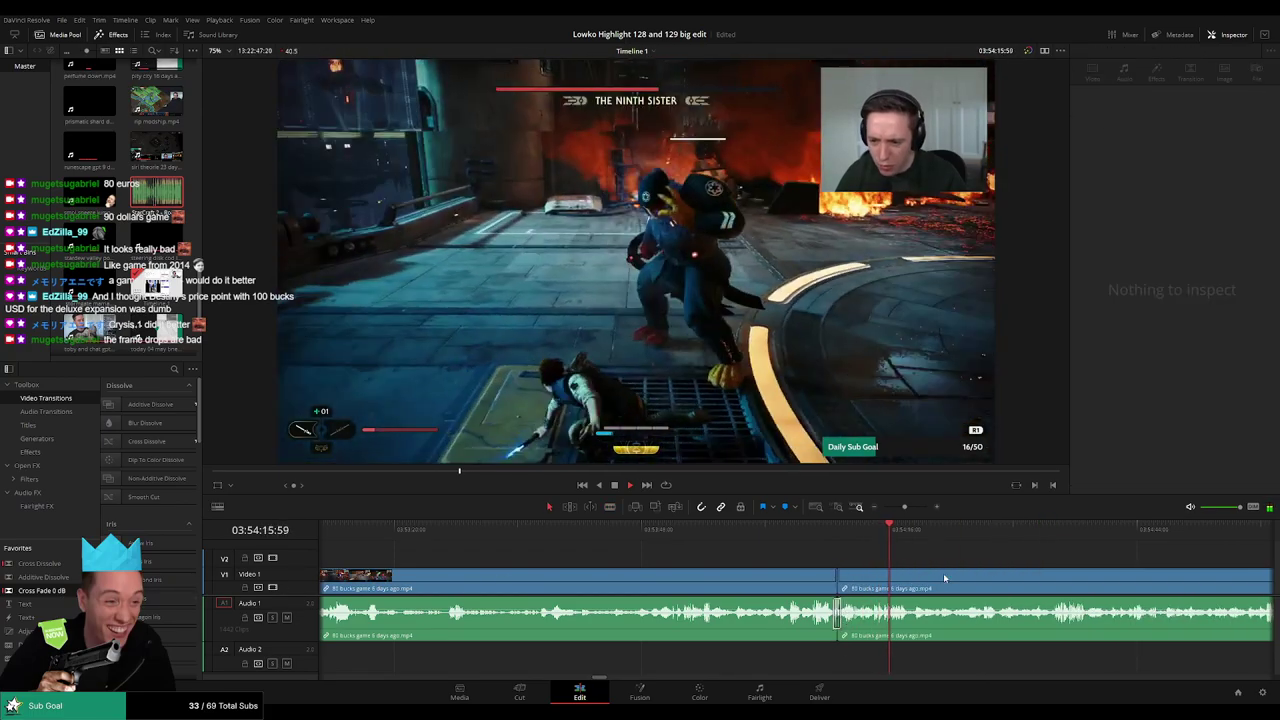
# - Review the boss-fight footage after the removed section, through the respawn screen, to about 03:55:54
pyautogui.hscroll(3, 843, 615)
pyautogui.click(759, 538)
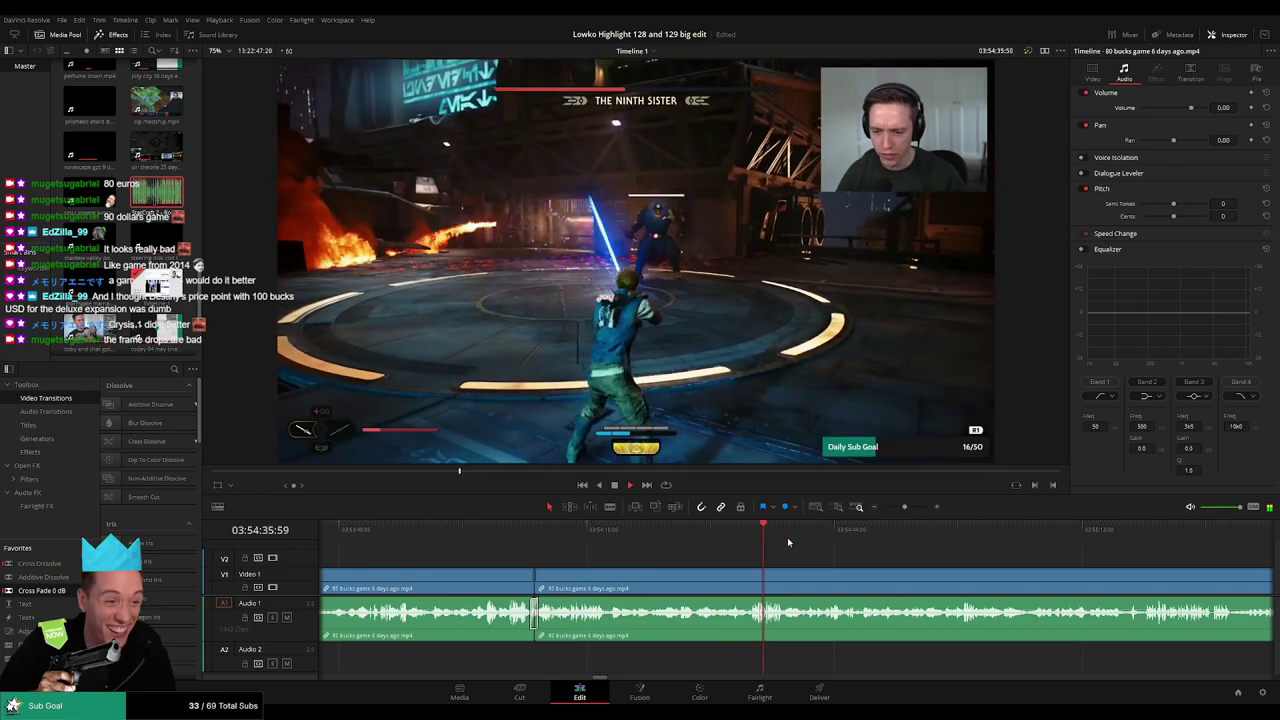
pyautogui.click(808, 539)
pyautogui.moveTo(1088, 548); pyautogui.dragTo(1150, 545)
pyautogui.hscroll(5, 800, 545)
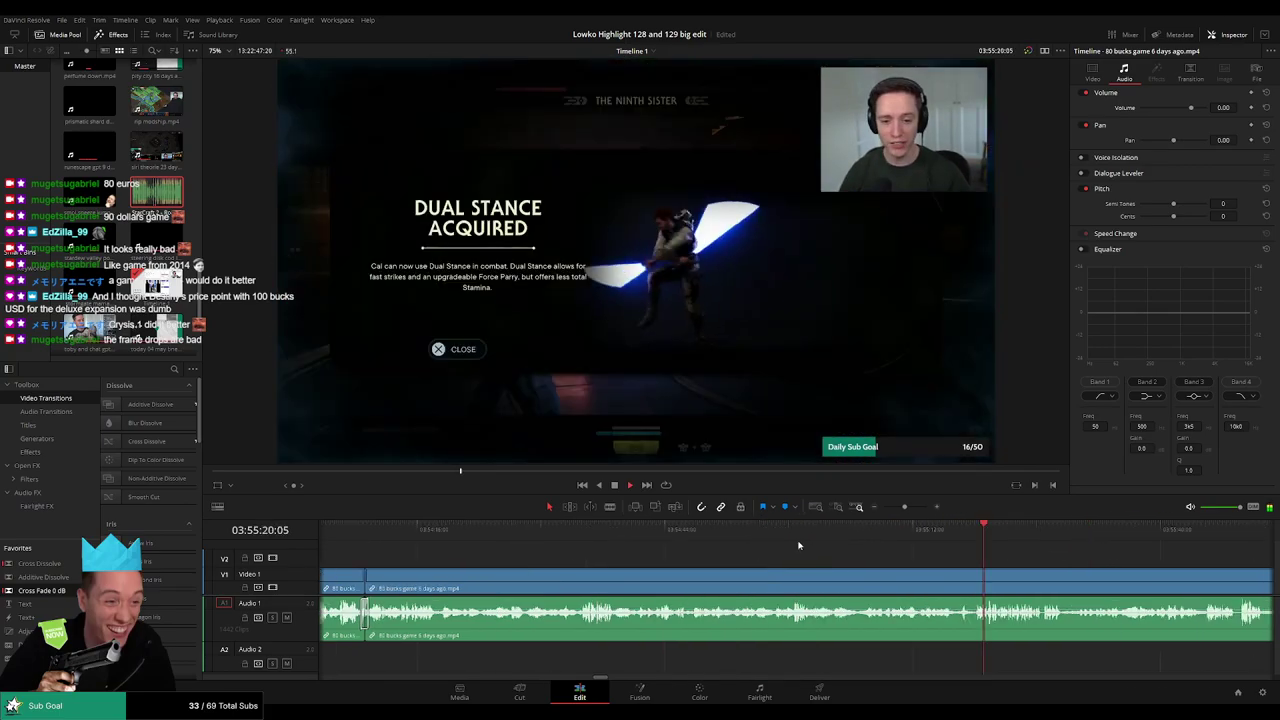
pyautogui.moveTo(735, 531); pyautogui.dragTo(891, 518)
pyautogui.click(899, 534)
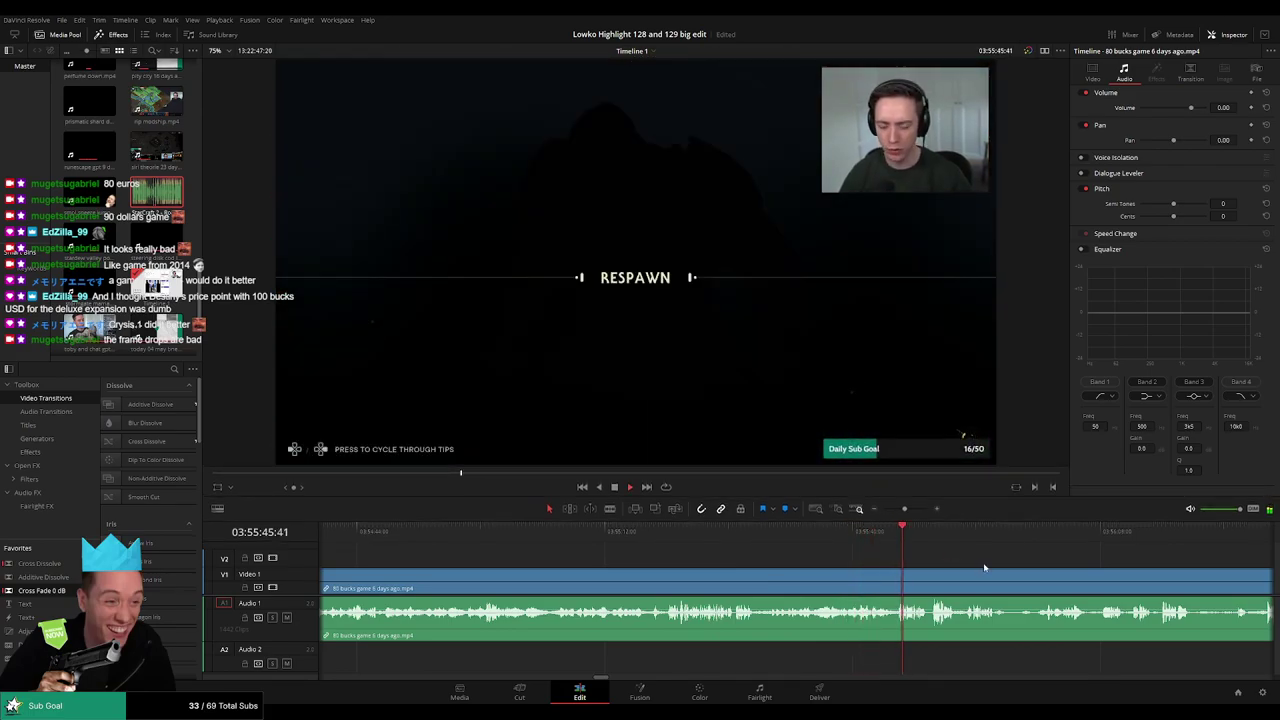
pyautogui.moveTo(980, 565); pyautogui.dragTo(690, 538)
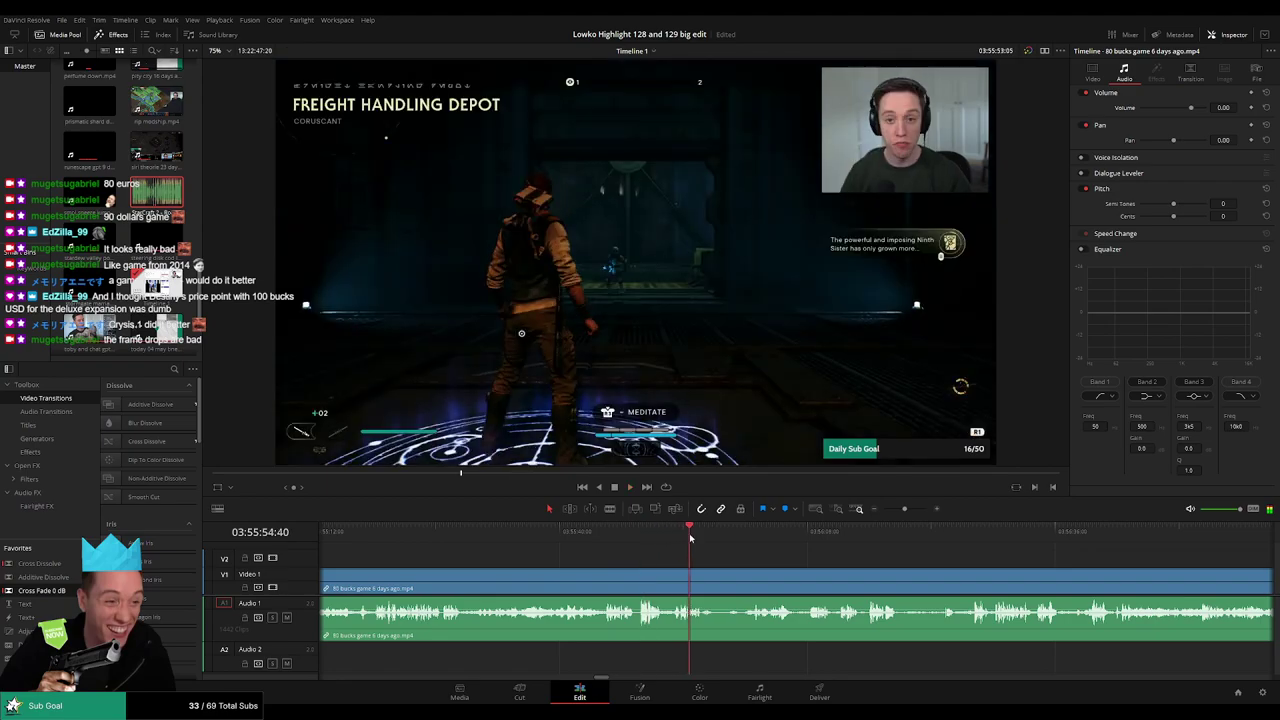
# - Split the "80 bucks game" clip at about 03:55:56, just after the respawn at the meditation point
pyautogui.hotkey('ctrl', '=')
pyautogui.hotkey('ctrl', '=')
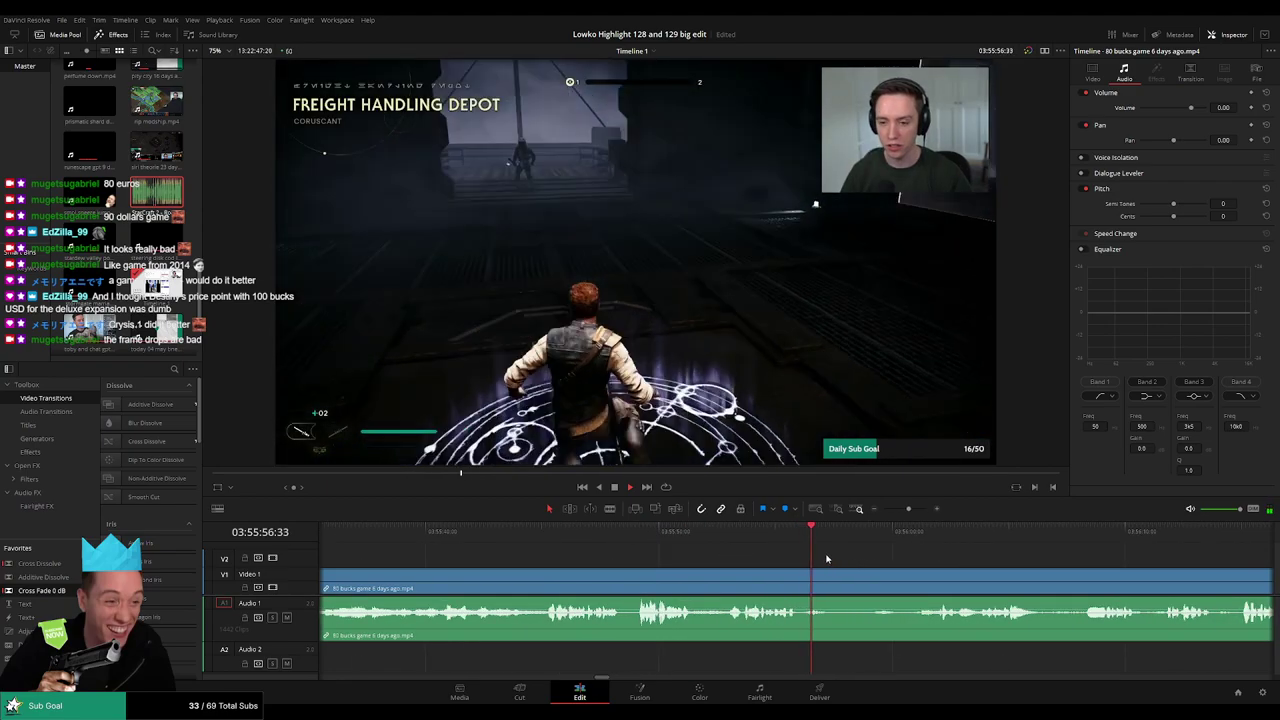
pyautogui.hotkey('ctrl', 'b')
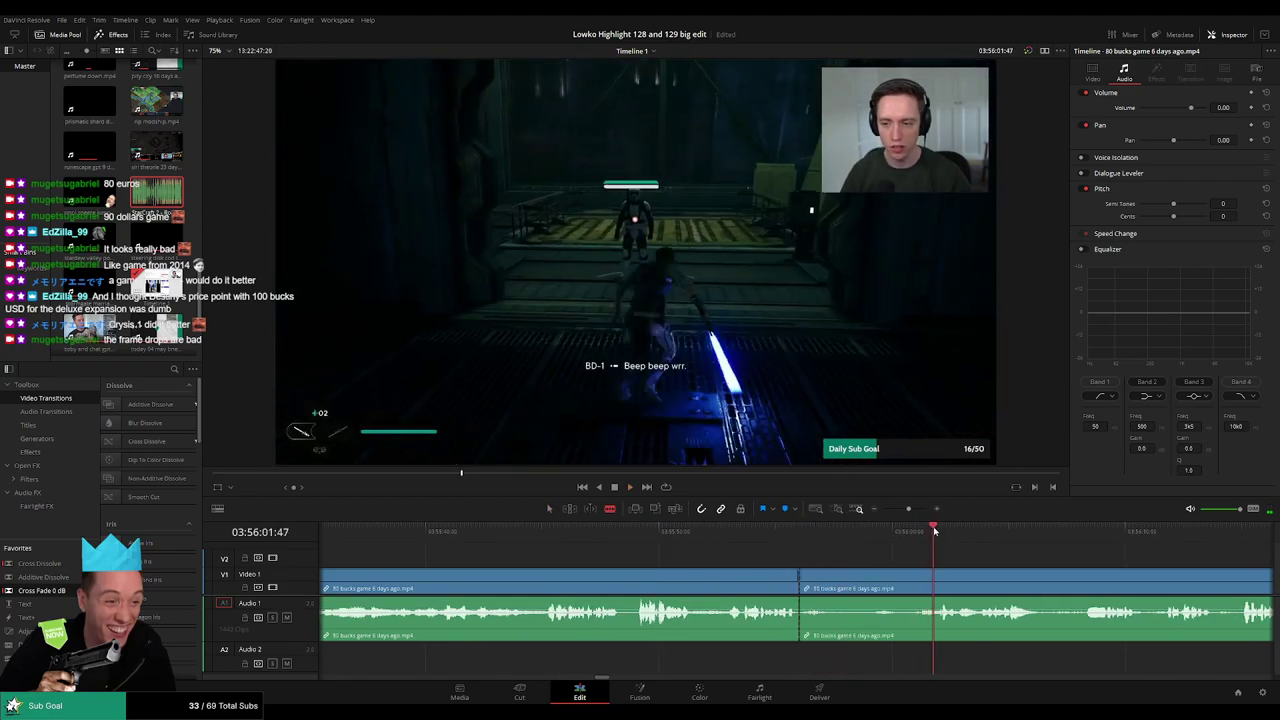
# - Check the footage after the respawn cut and ripple-delete that remaining part of the "80 bucks game" clip
pyautogui.hscroll(4, 840, 553)
pyautogui.moveTo(812, 537); pyautogui.dragTo(940, 539)
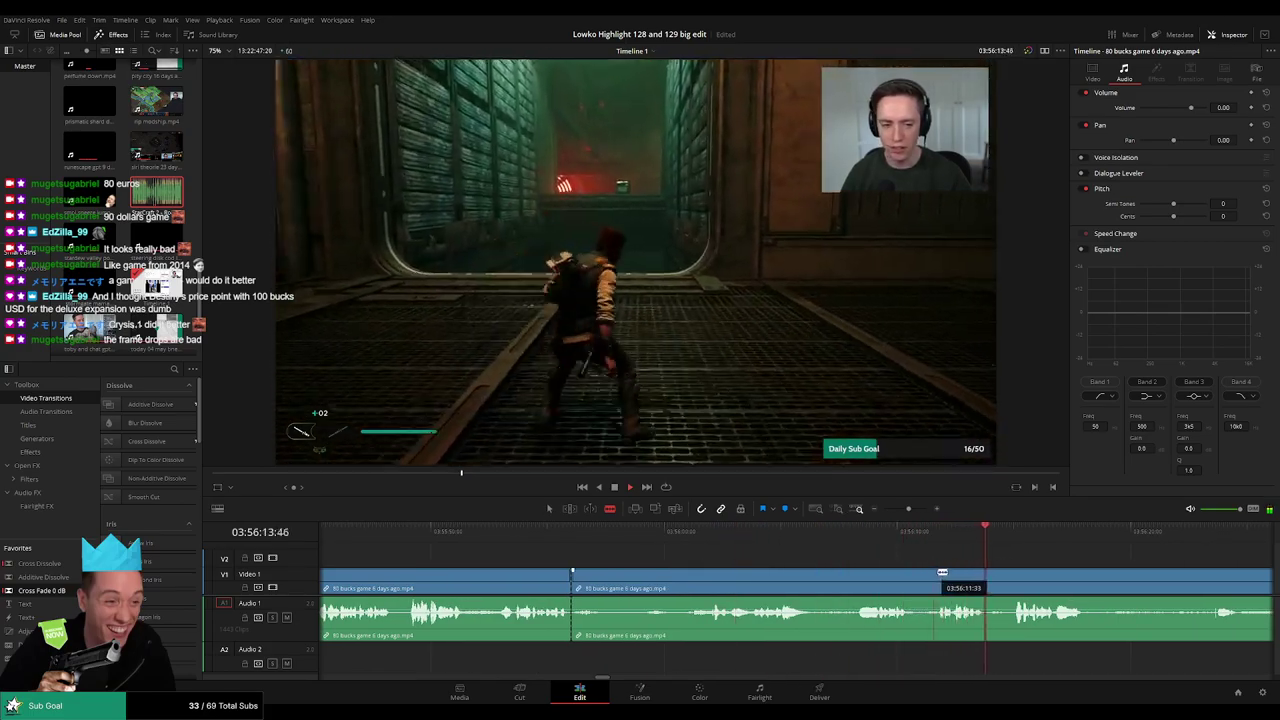
pyautogui.click(1017, 536)
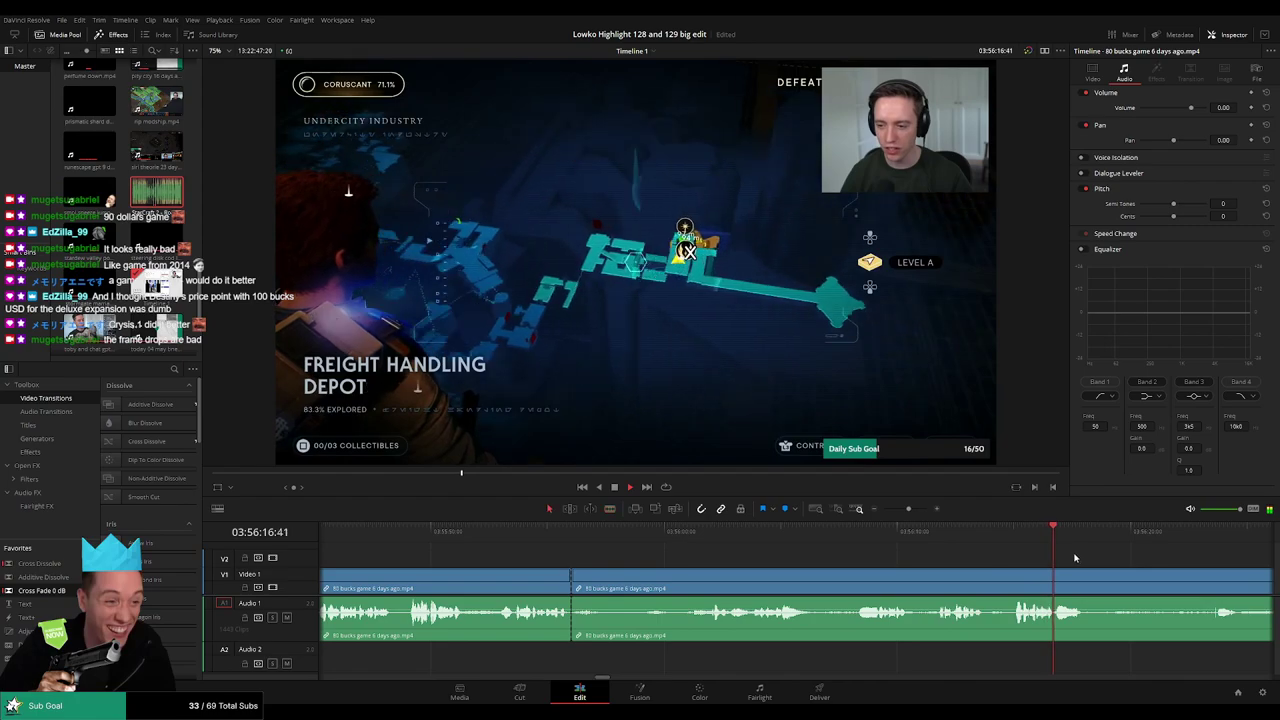
pyautogui.moveTo(906, 511); pyautogui.dragTo(895, 511)
pyautogui.click(817, 541)
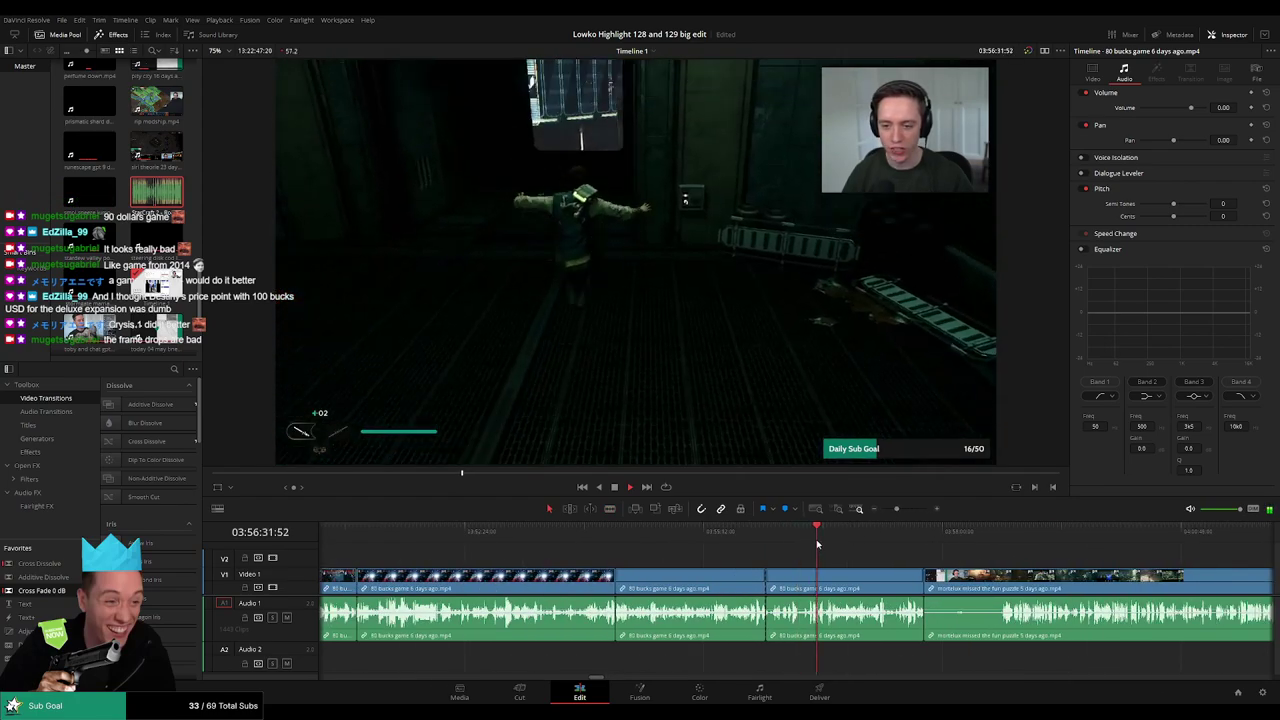
pyautogui.click(835, 540)
pyautogui.click(893, 534)
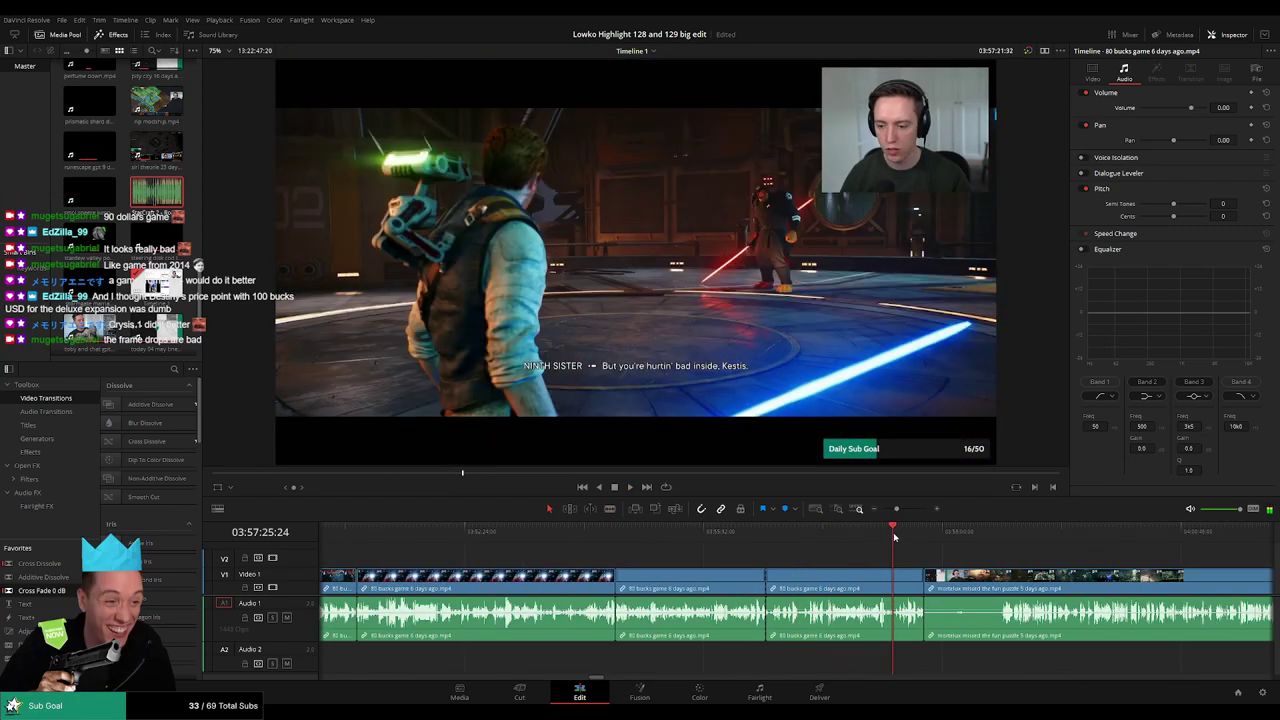
pyautogui.click(847, 586)
pyautogui.press('Delete')
# - Skim the "fun puzzle 5 days ago" clip for where its gameplay highlight starts, around 04:17:05
pyautogui.moveTo(835, 538); pyautogui.dragTo(842, 539)
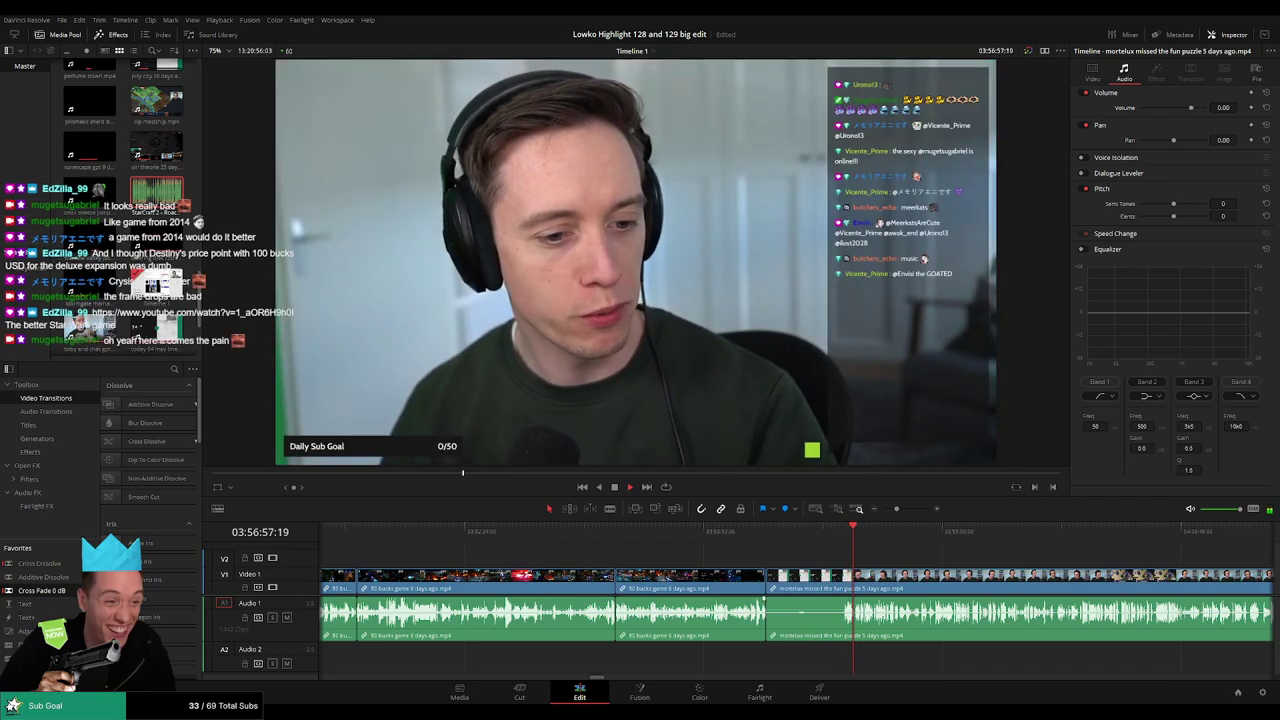
pyautogui.moveTo(930, 547); pyautogui.dragTo(975, 528)
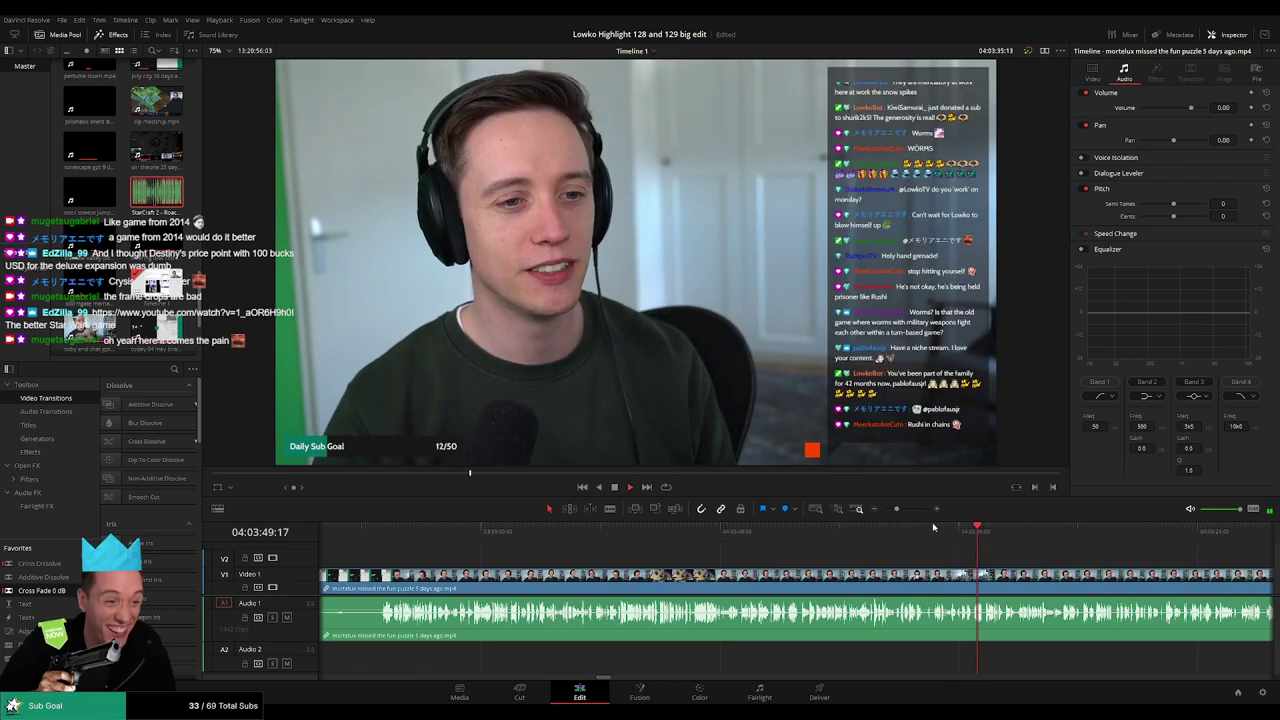
pyautogui.moveTo(902, 509); pyautogui.dragTo(884, 510)
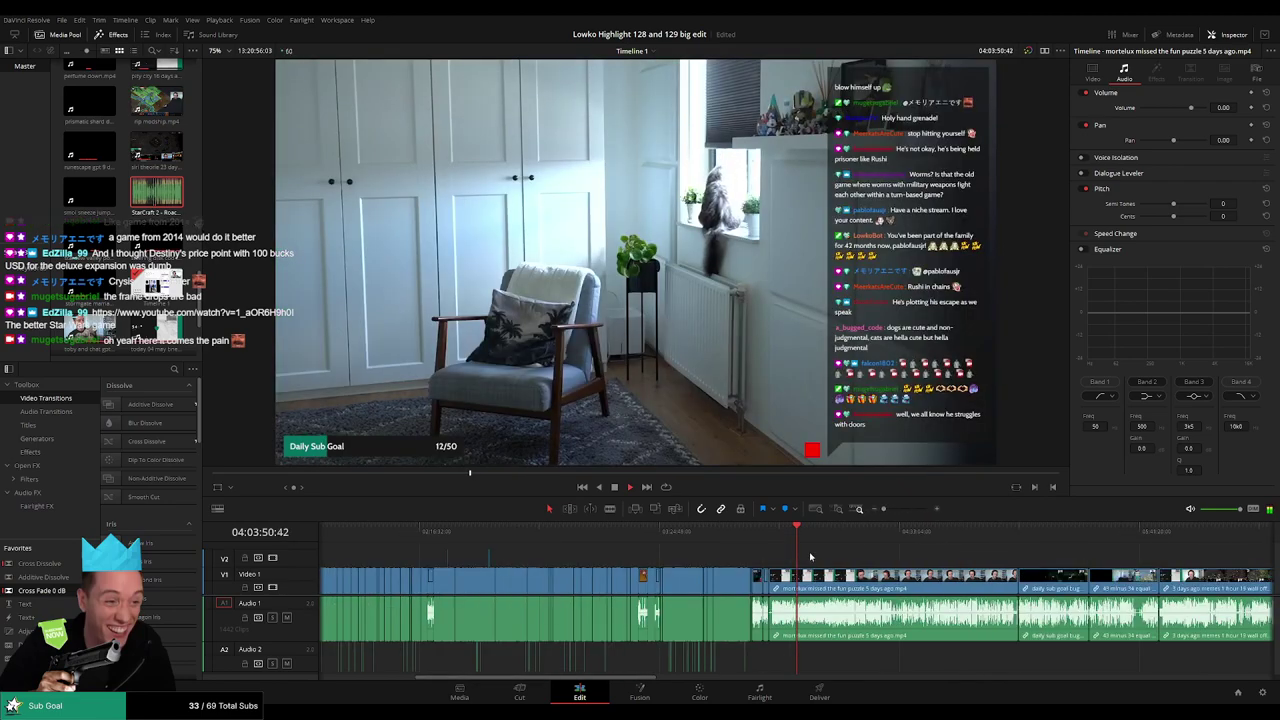
pyautogui.moveTo(811, 537); pyautogui.dragTo(837, 537)
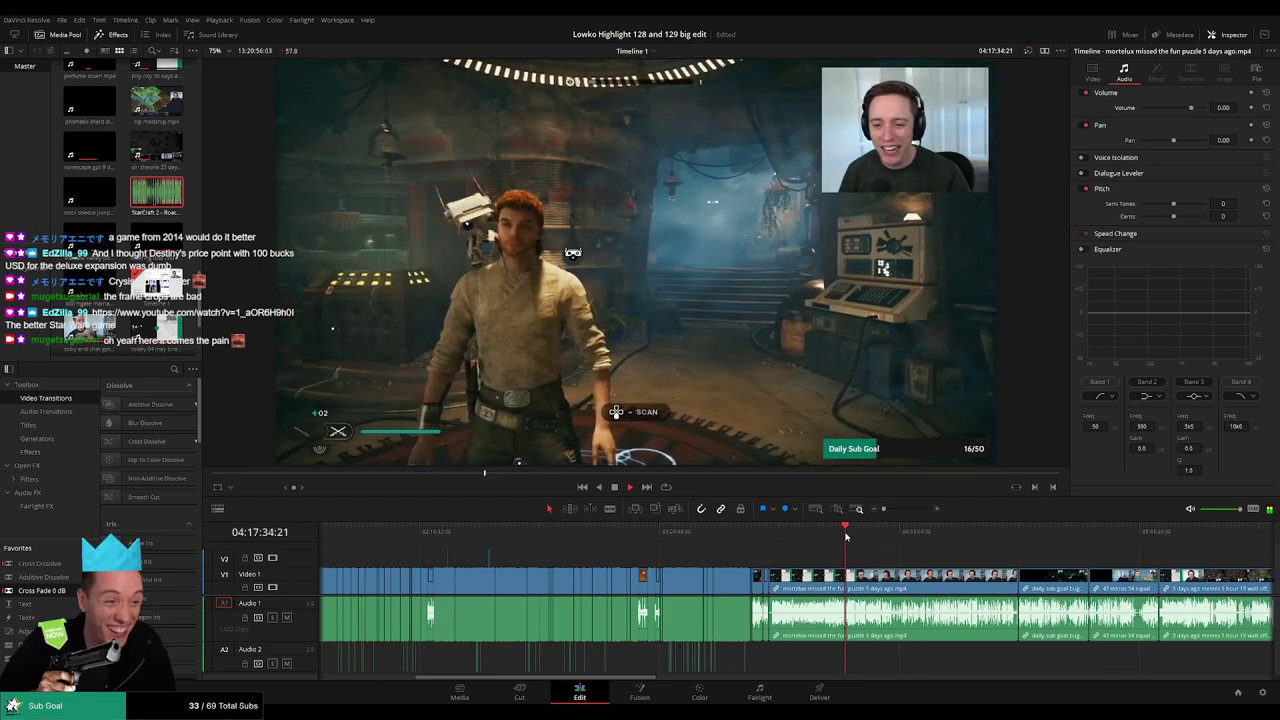
pyautogui.scroll(6, 853, 560)
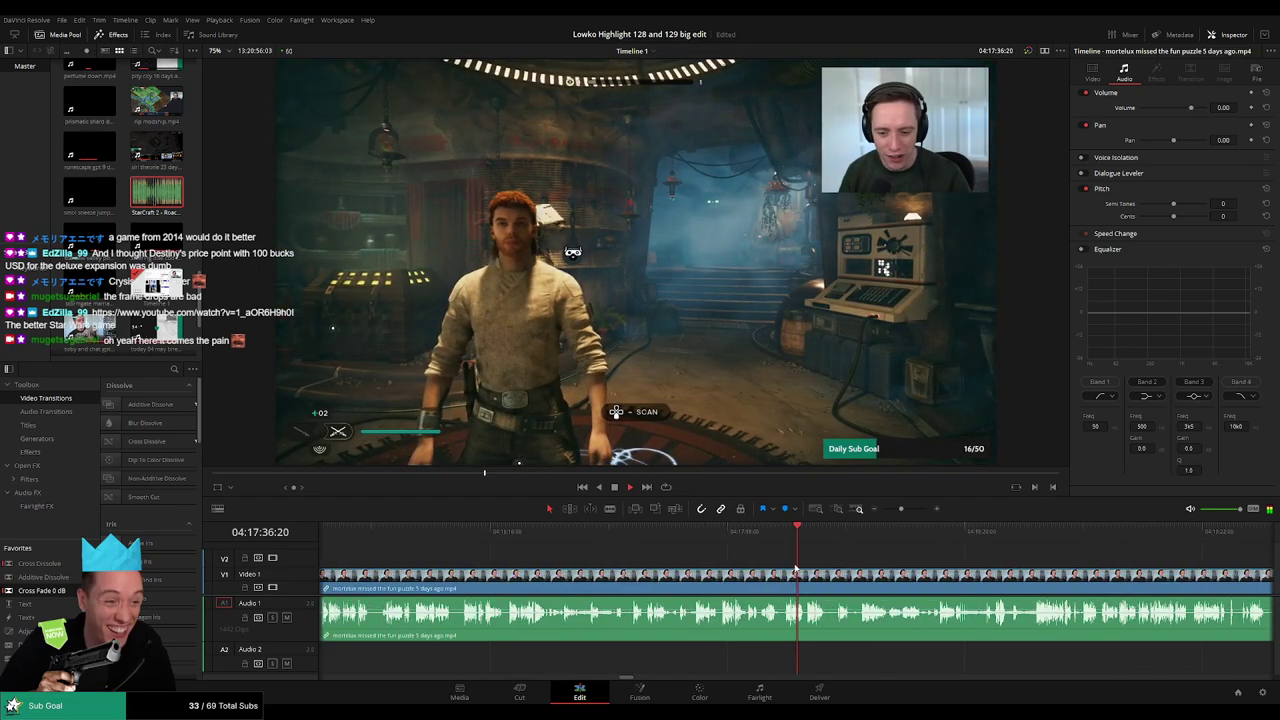
pyautogui.click(757, 537)
pyautogui.moveTo(760, 545); pyautogui.dragTo(691, 540)
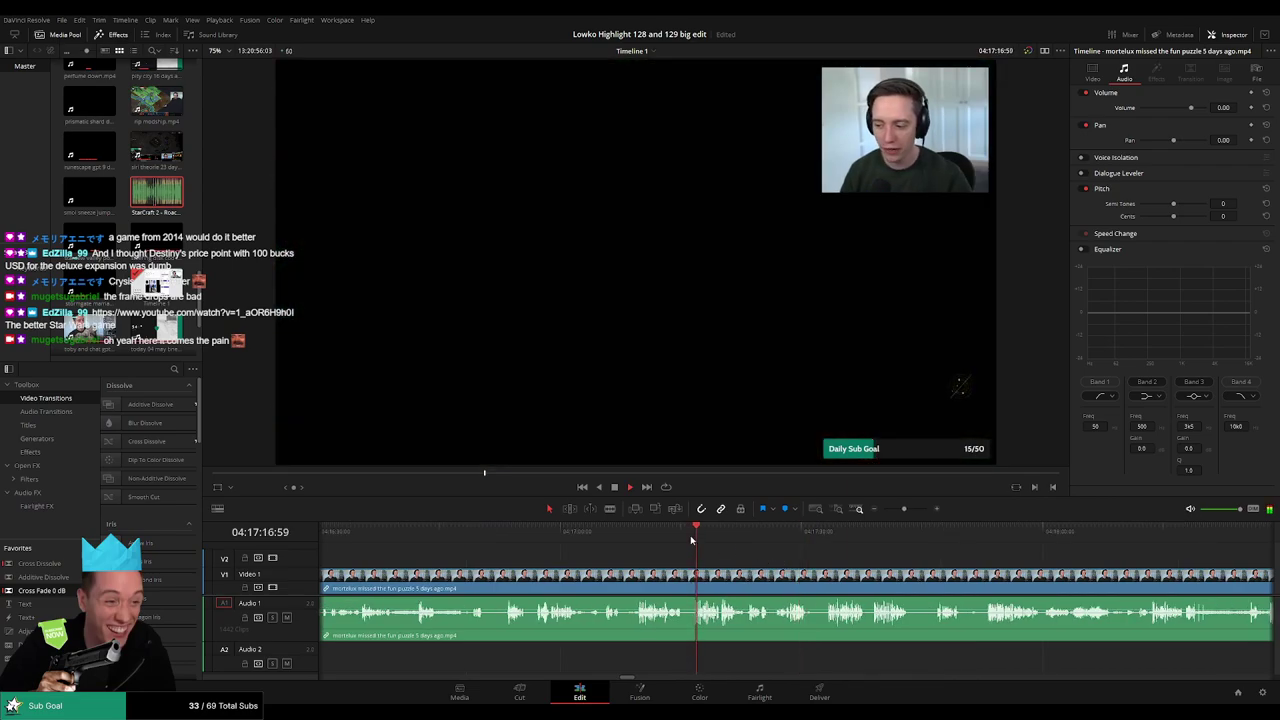
pyautogui.click(641, 538)
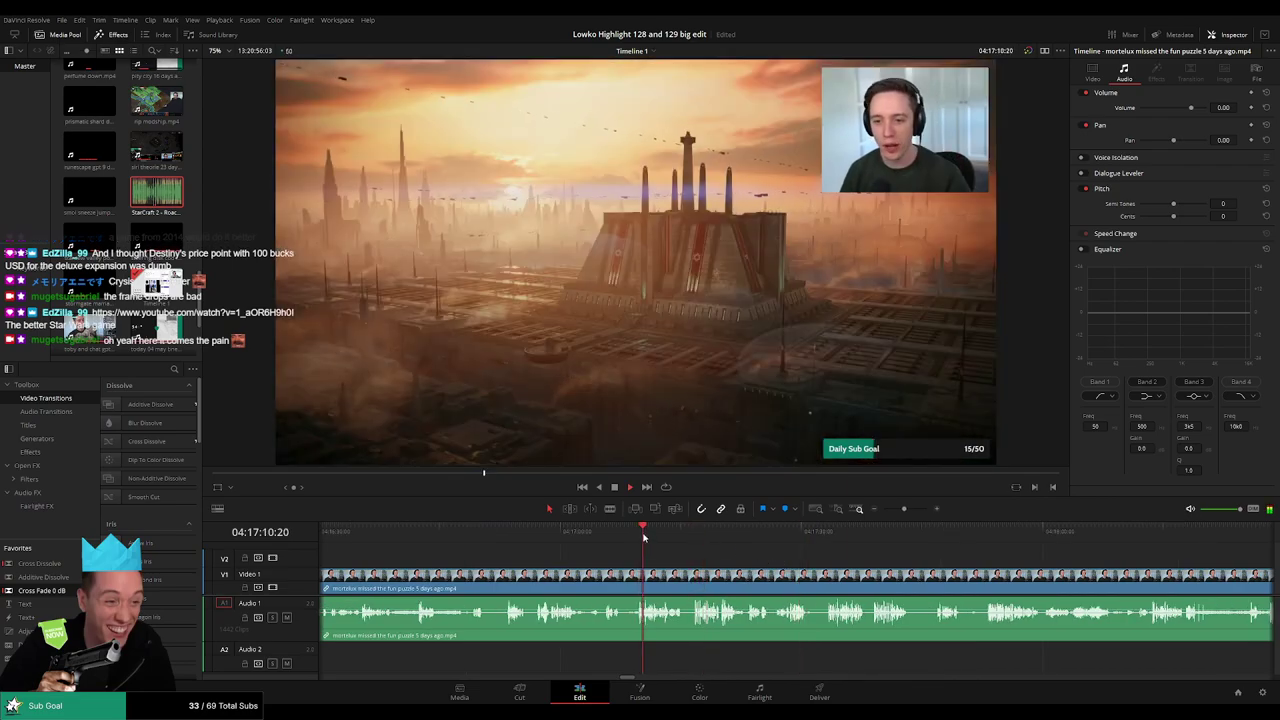
pyautogui.hscroll(-2, 729, 563)
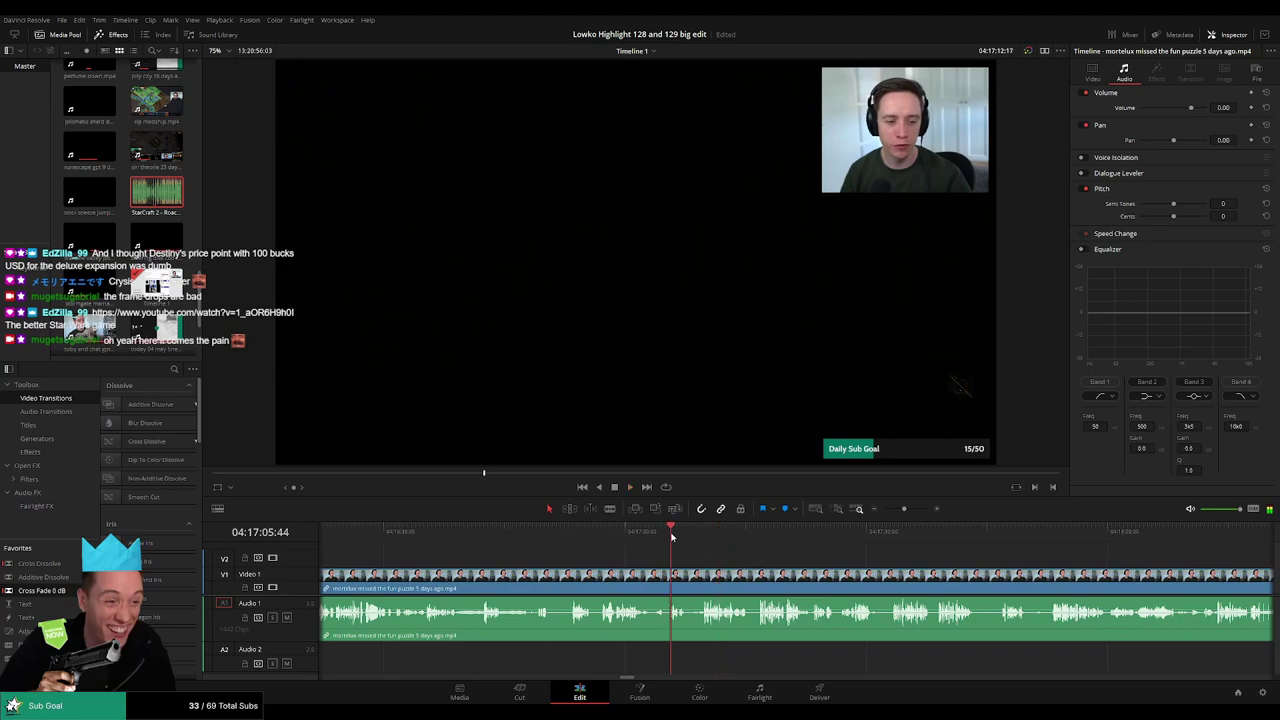
# - Split the "fun puzzle" clip at about 04:17:08 and ripple-delete everything in it before the cut
pyautogui.press('space')
pyautogui.click(700, 540)
pyautogui.press('b')
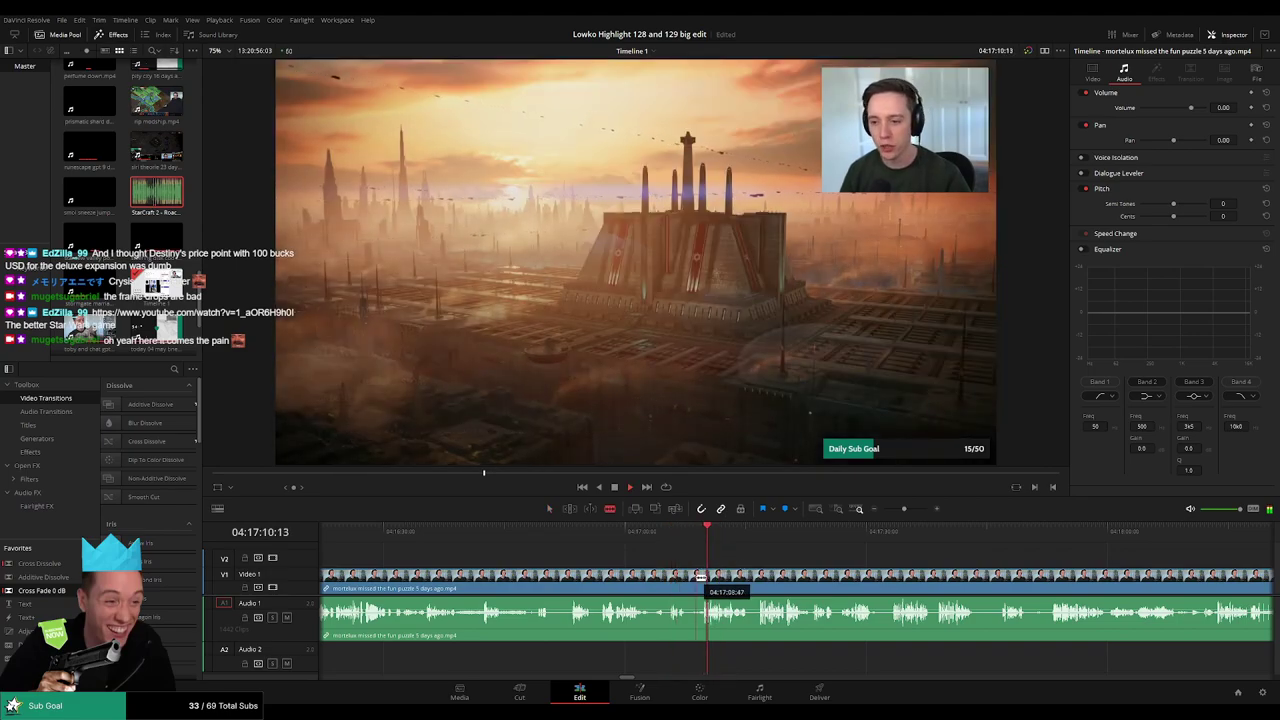
pyautogui.click(694, 580)
pyautogui.press('a')
pyautogui.click(671, 584)
pyautogui.press('Delete')
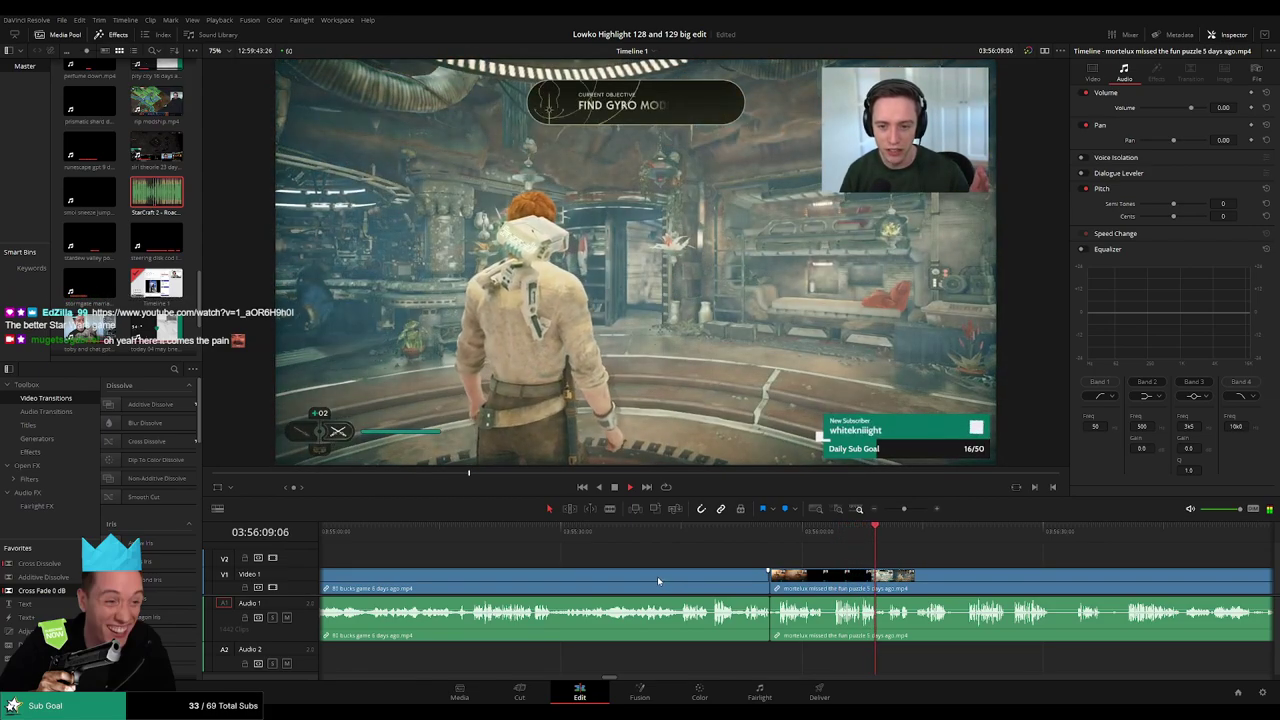
# - Split the "fun puzzle" clip at about 03:56:12 and 03:56:14, delete the piece between the cuts and close the gap
pyautogui.moveTo(940, 573); pyautogui.dragTo(582, 545)
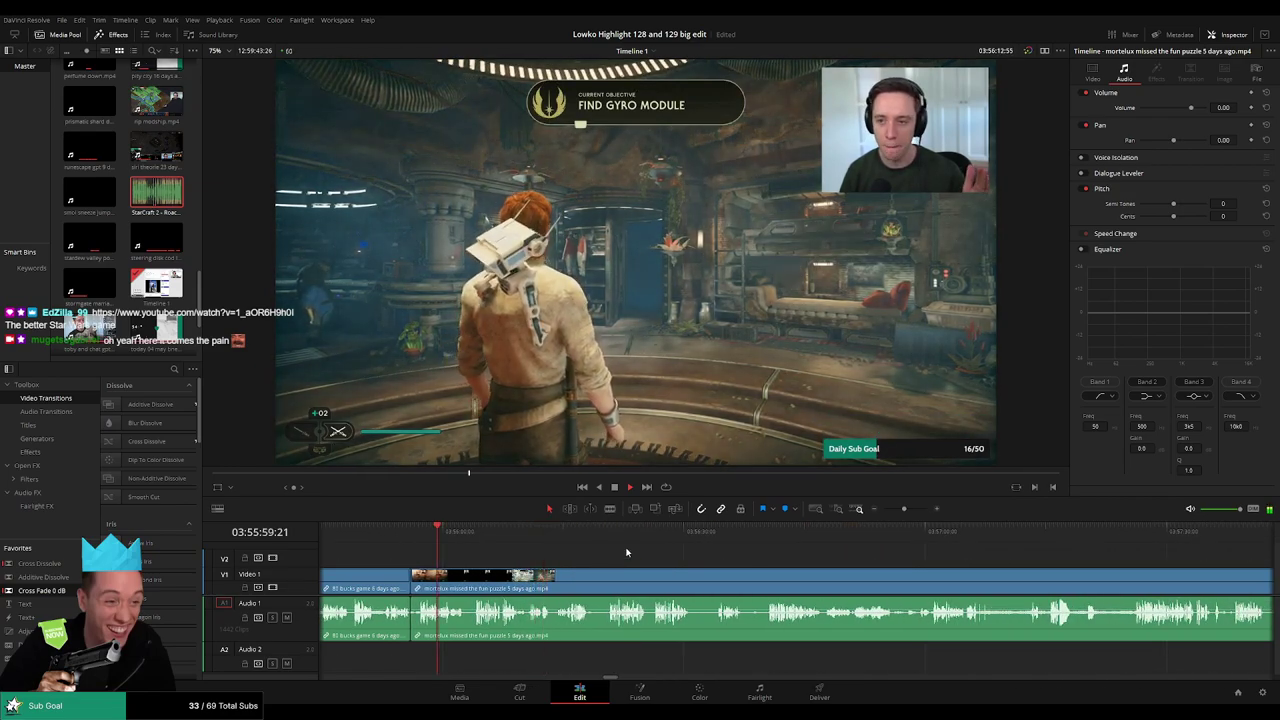
pyautogui.scroll(4, 760, 568)
pyautogui.press('b')
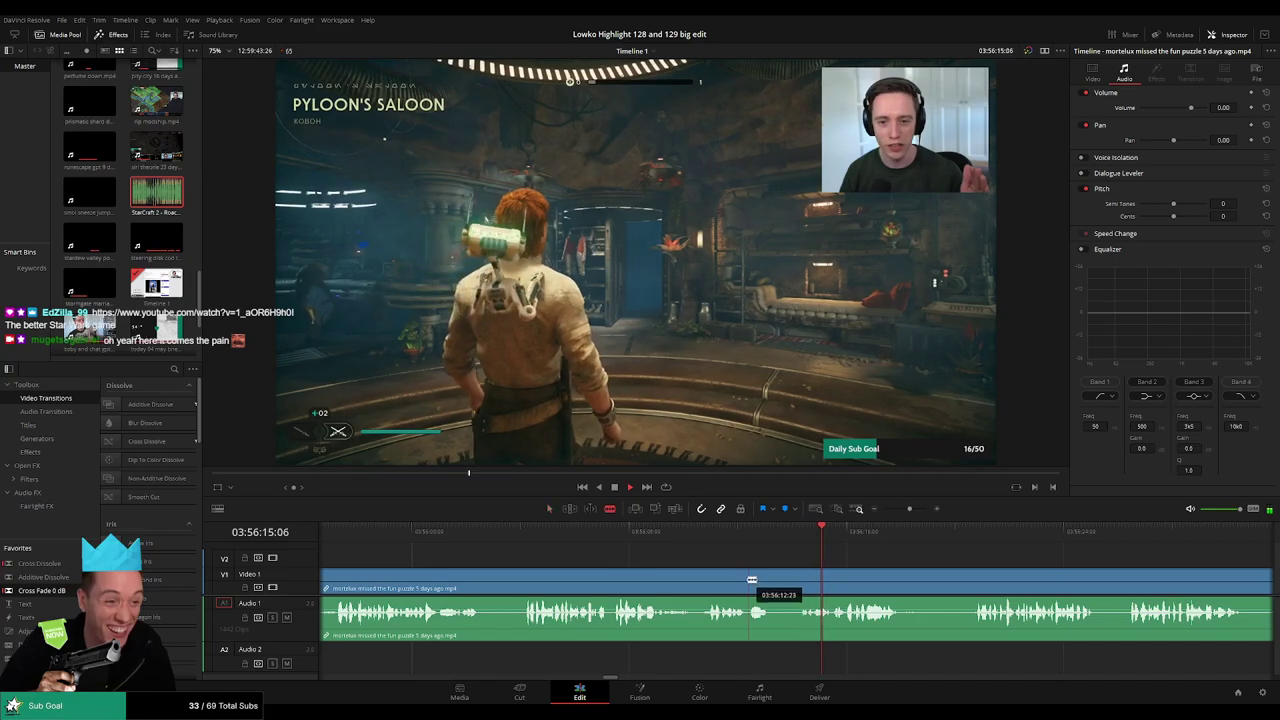
pyautogui.click(748, 579)
pyautogui.click(800, 580)
pyautogui.press('a')
pyautogui.click(785, 581)
pyautogui.press('BackSpace')
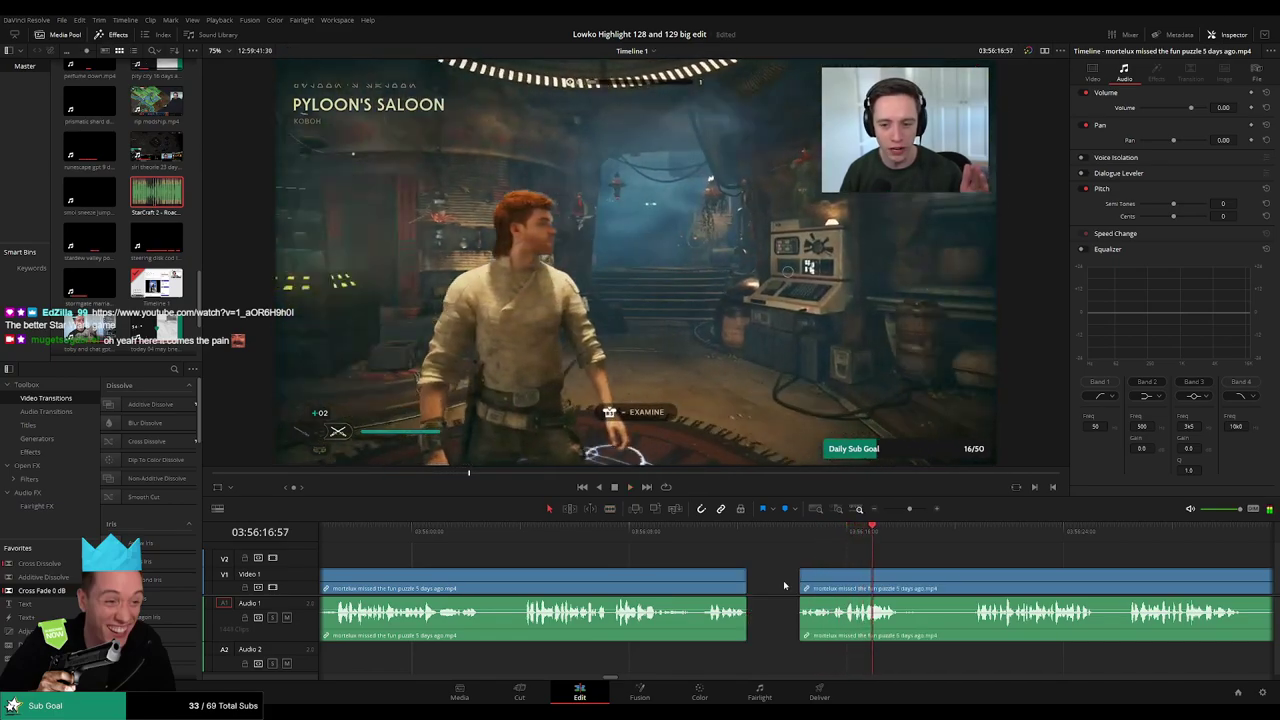
pyautogui.click(785, 585)
pyautogui.press('BackSpace')
# - Cut out the stretch from about 03:56:16 to 03:56:19, closing the gap, and apply Cross Fade 0 dB to the audio at the join
pyautogui.click(507, 533)
pyautogui.press('space')
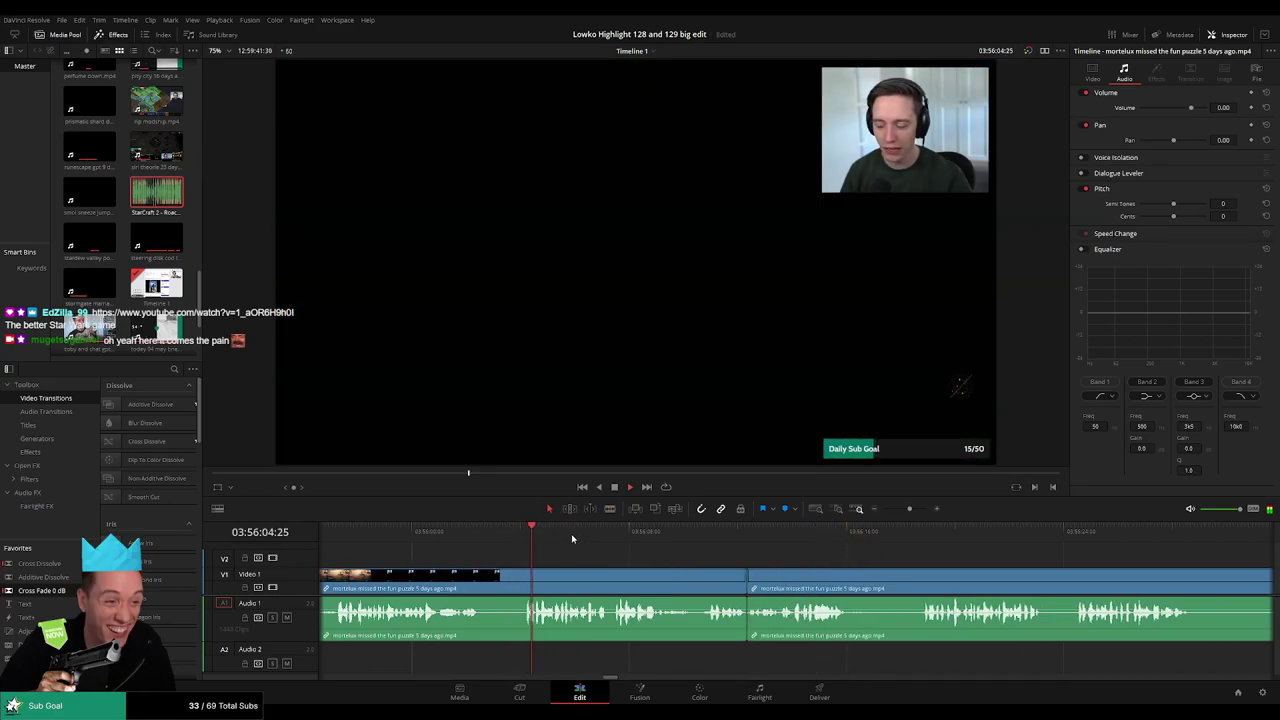
pyautogui.click(610, 531)
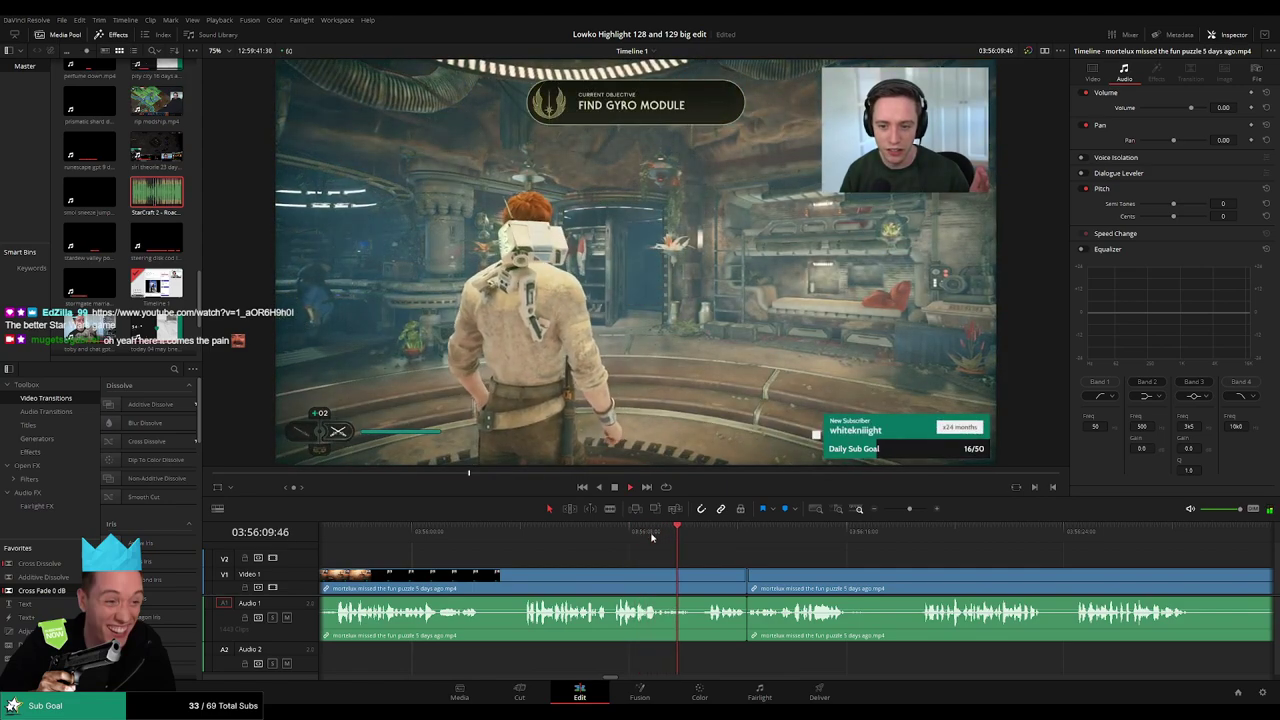
pyautogui.moveTo(848, 563); pyautogui.dragTo(700, 552)
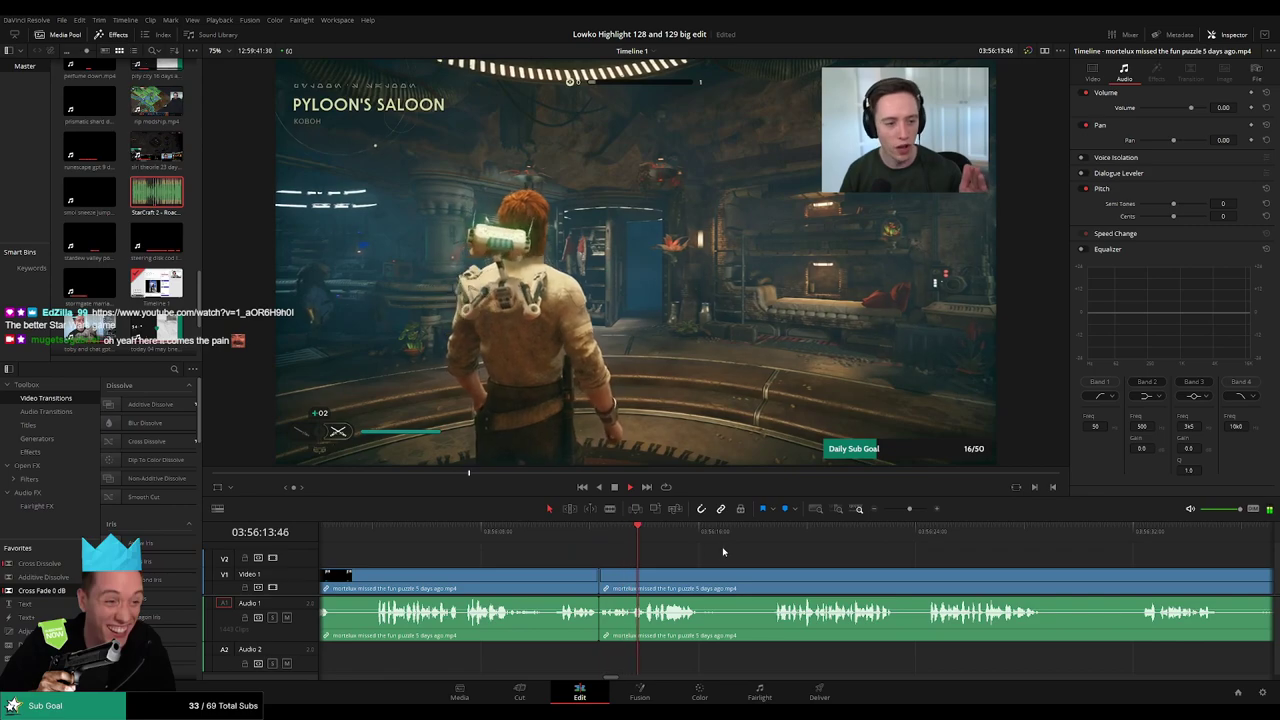
pyautogui.moveTo(684, 537); pyautogui.dragTo(763, 539)
pyautogui.press('b')
pyautogui.click(702, 575)
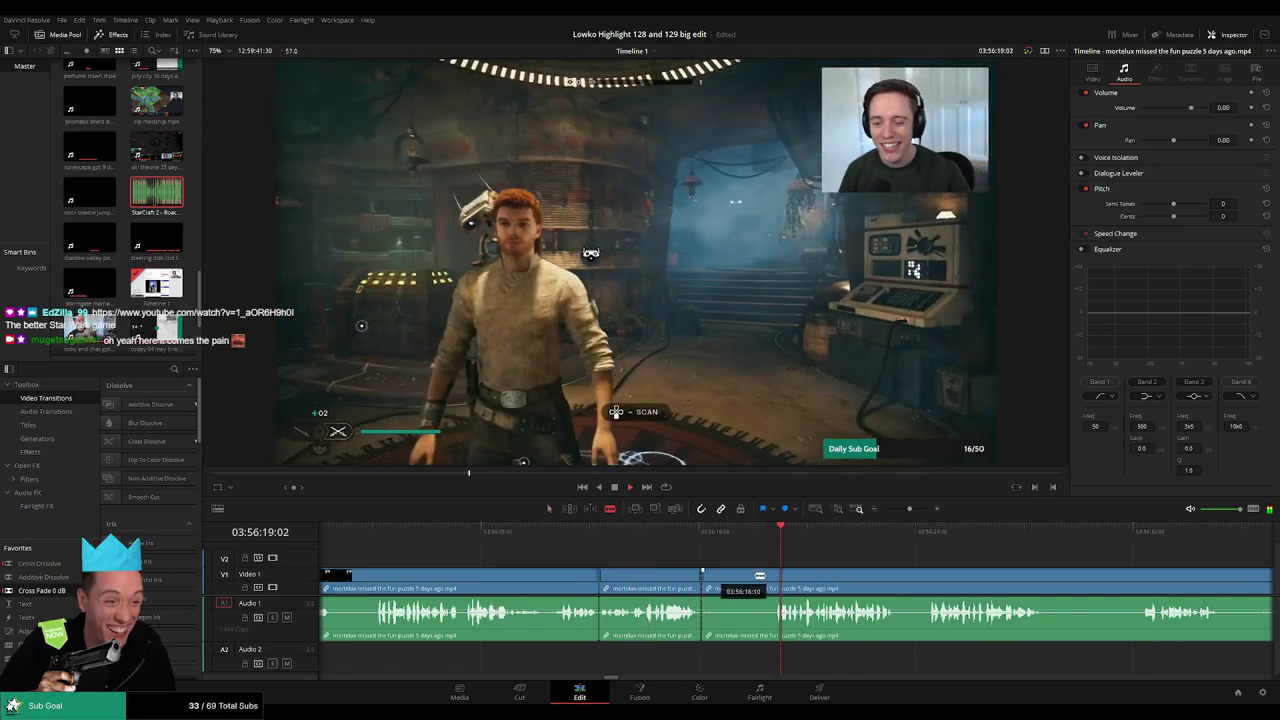
pyautogui.click(748, 580)
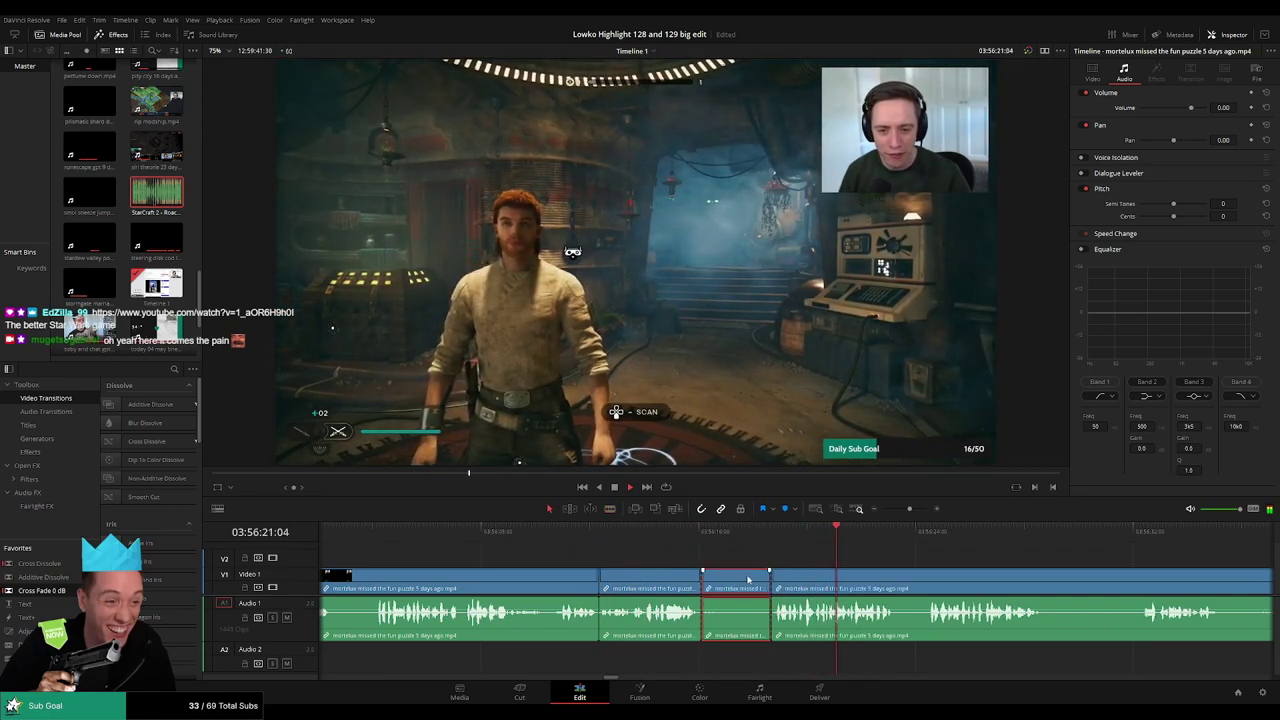
pyautogui.press('Delete')
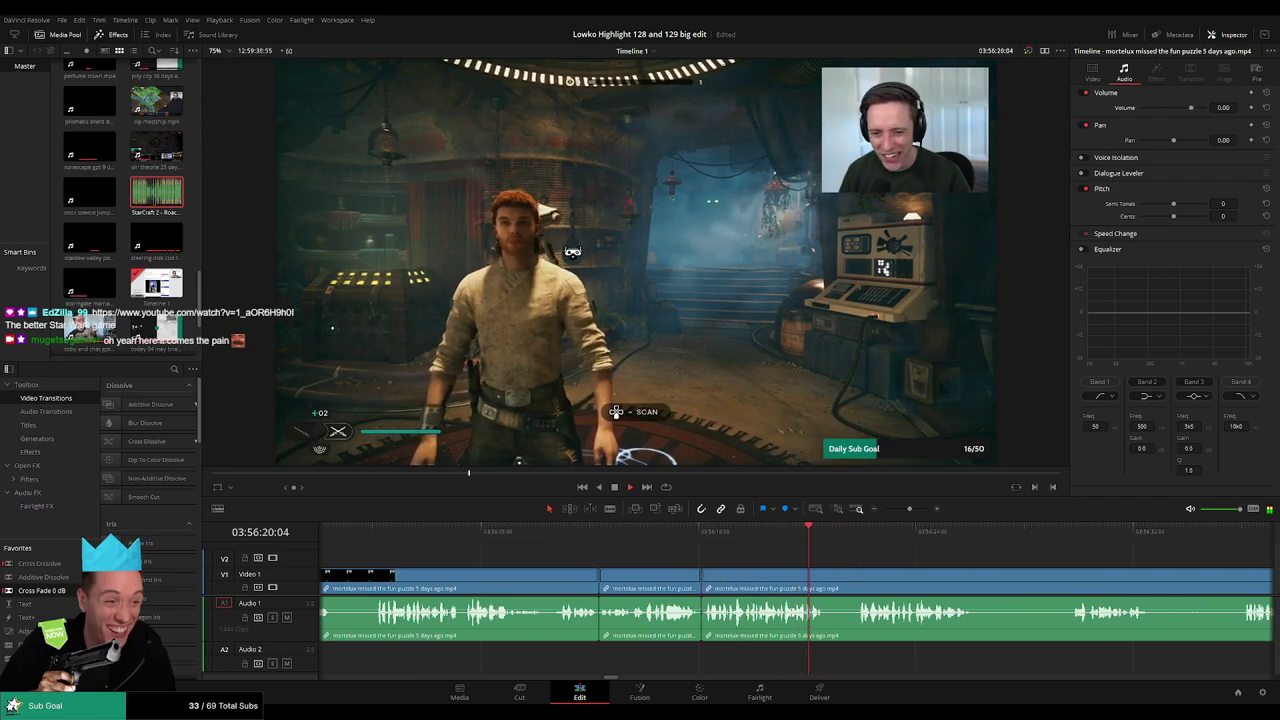
pyautogui.moveTo(696, 631); pyautogui.dragTo(701, 627)
# - Skim the gameplay after the cross-faded cut, through the saloon walk and chest opening, up to about 03:56:50
pyautogui.moveTo(902, 580); pyautogui.dragTo(552, 566)
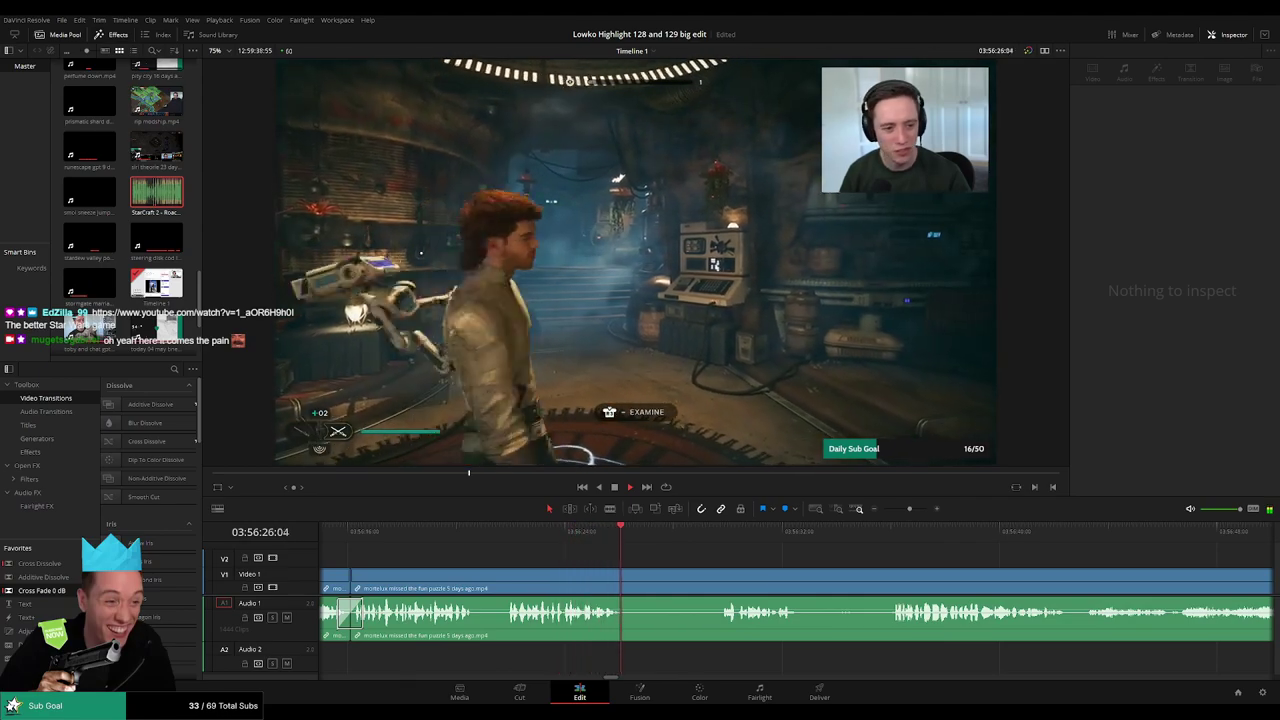
pyautogui.click(657, 532)
pyautogui.click(711, 535)
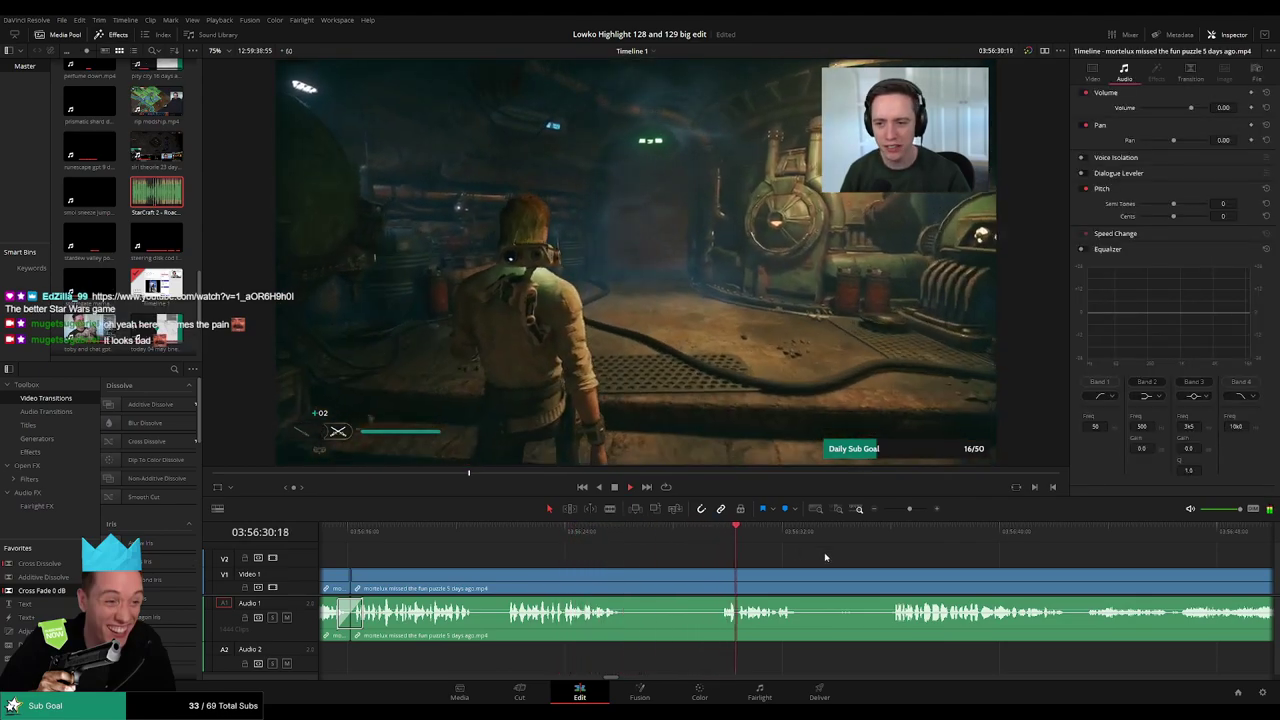
pyautogui.moveTo(856, 557); pyautogui.dragTo(713, 551)
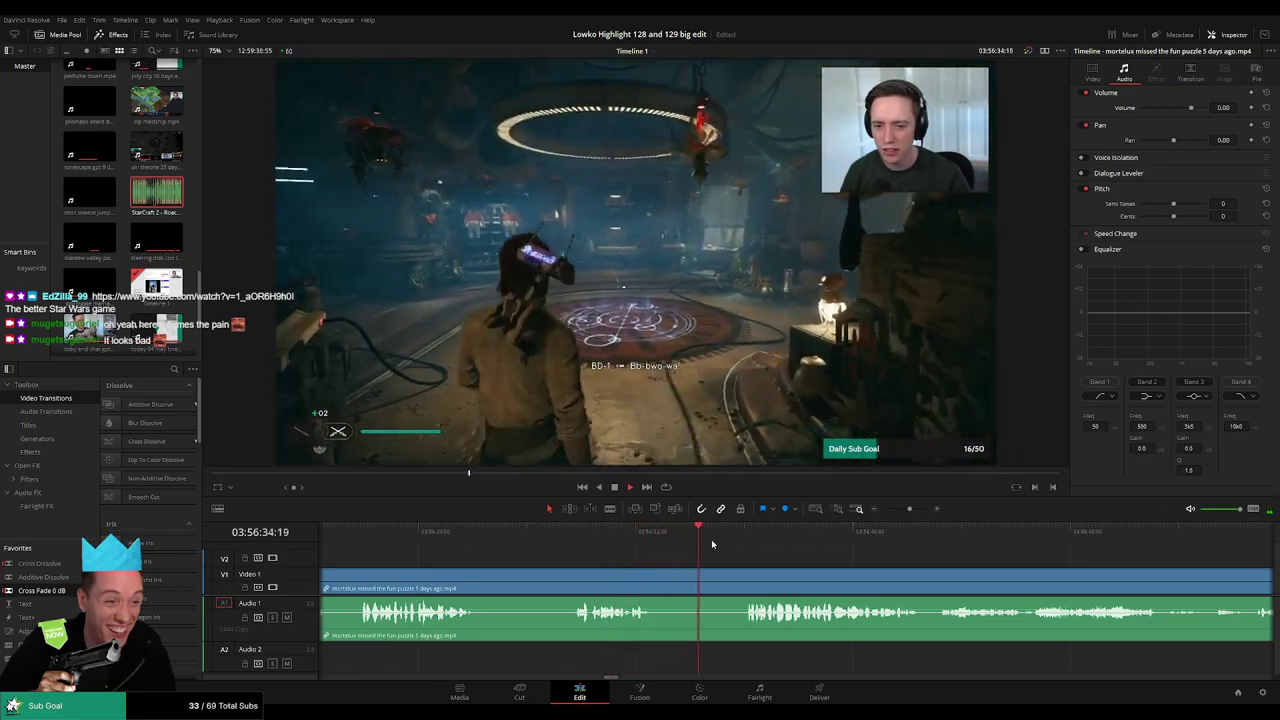
pyautogui.hscroll(2, 716, 552)
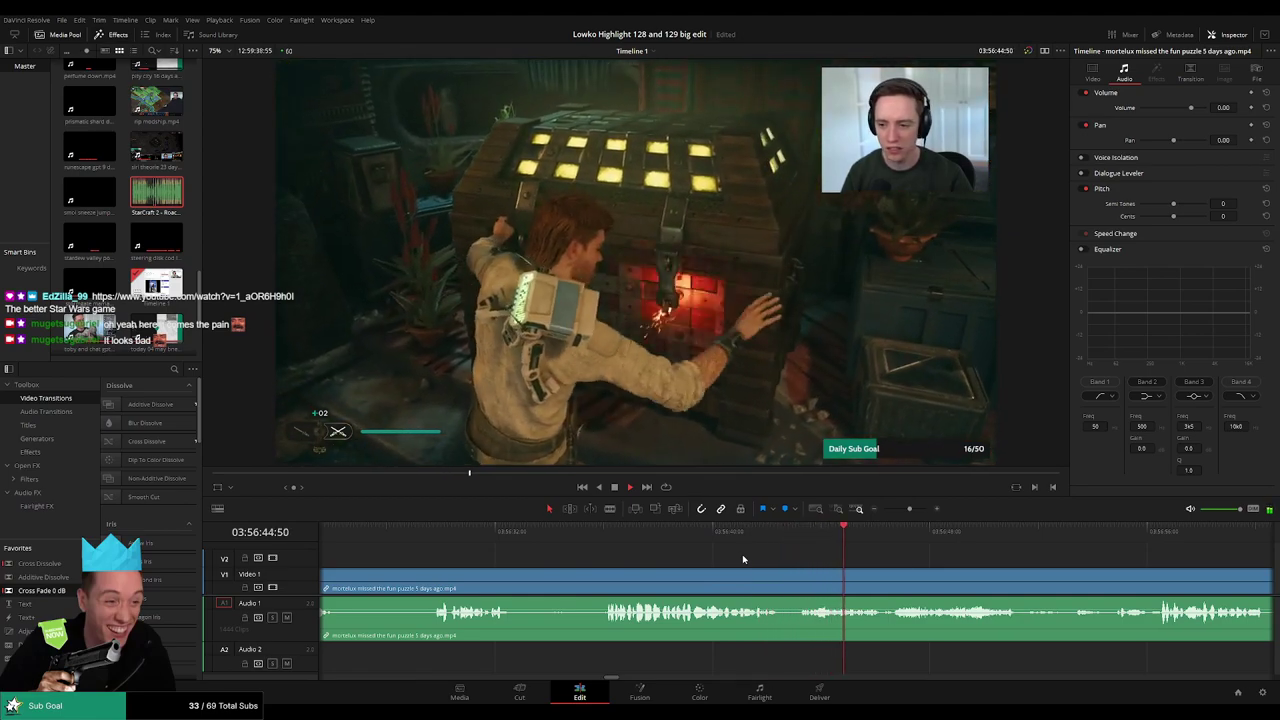
pyautogui.click(708, 535)
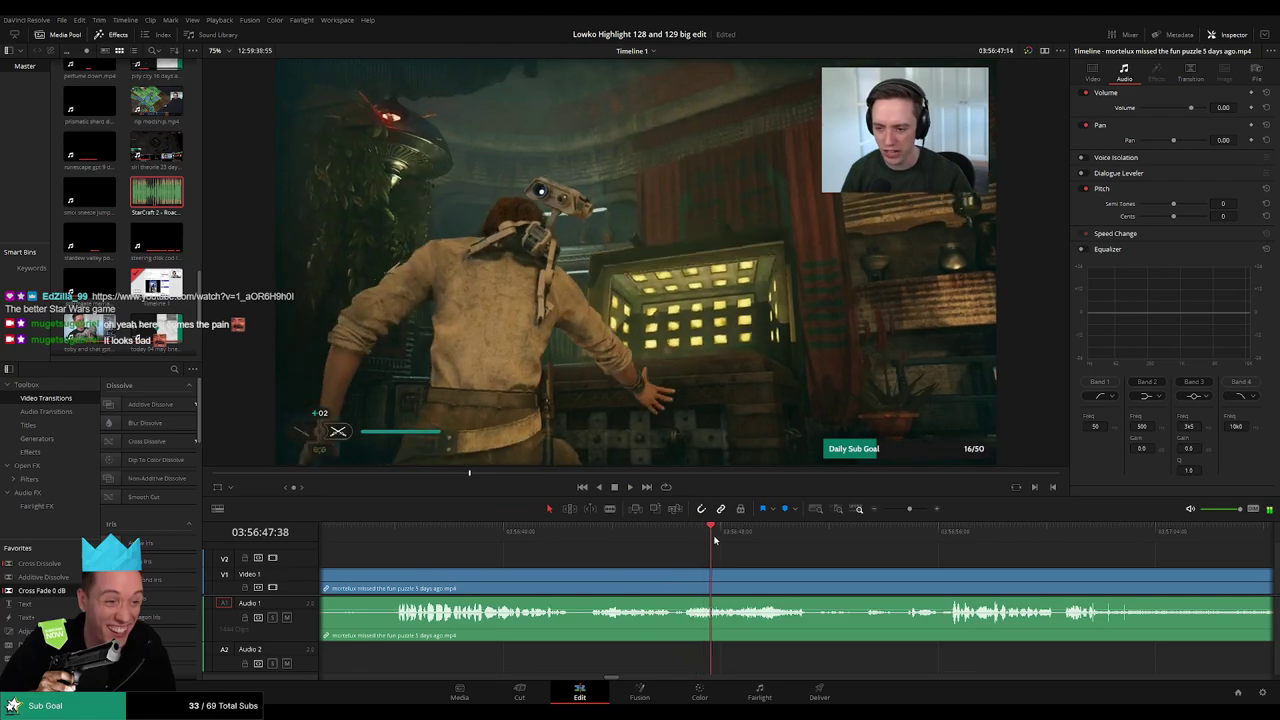
pyautogui.click(734, 535)
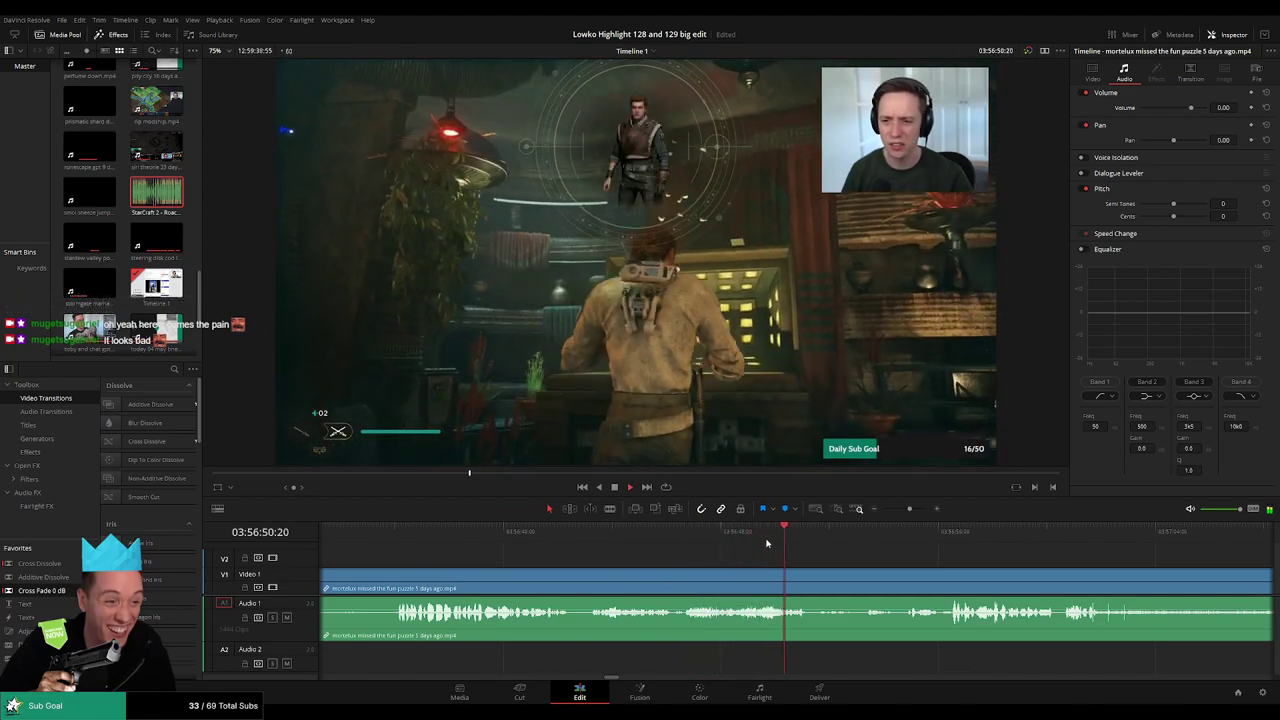
# - Try splitting the "fun puzzle" clip at about 03:56:42, as the character reaches the chest
pyautogui.click(431, 537)
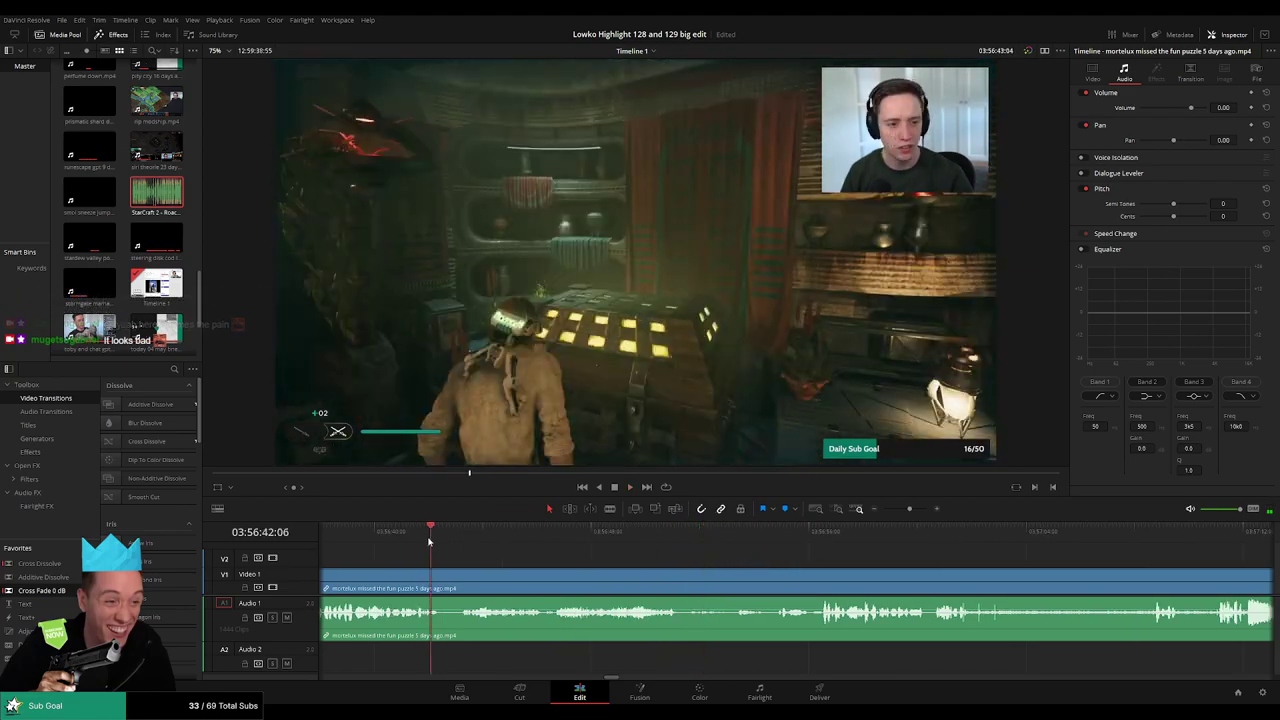
pyautogui.click(424, 537)
pyautogui.press('b')
pyautogui.click(445, 579)
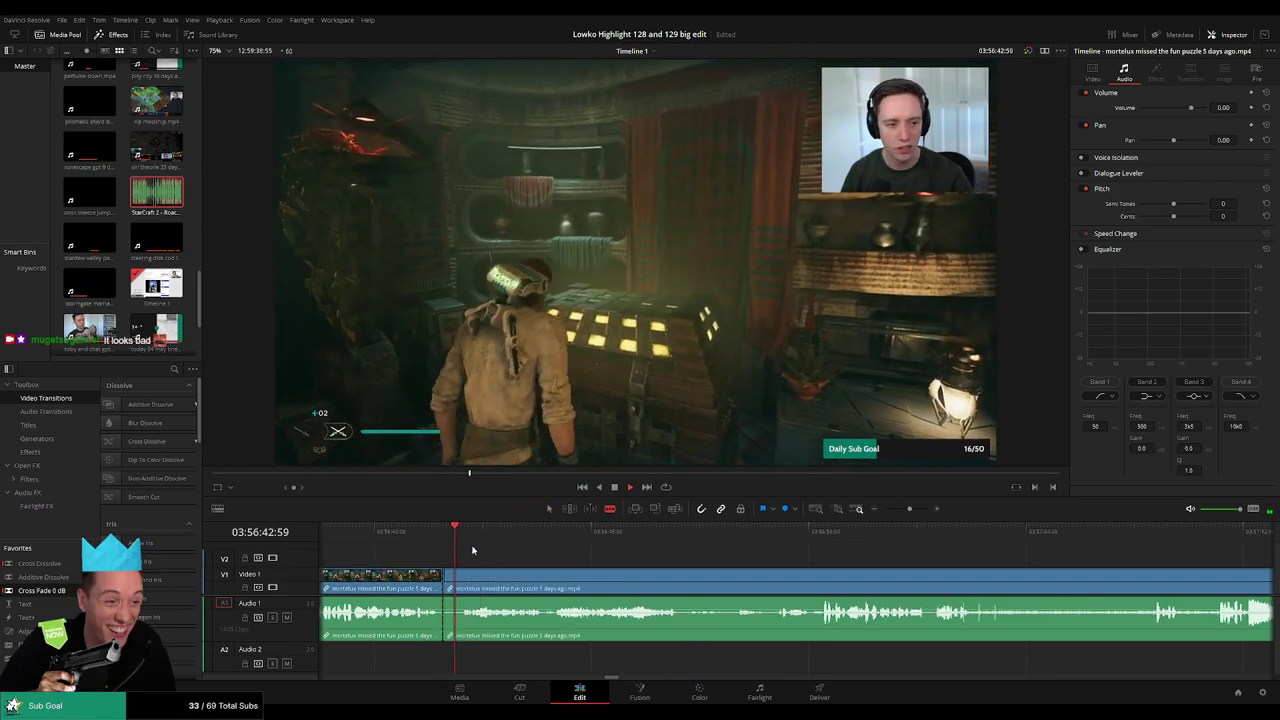
pyautogui.click(487, 538)
pyautogui.click(529, 540)
pyautogui.hotkey('ctrl', 'z')
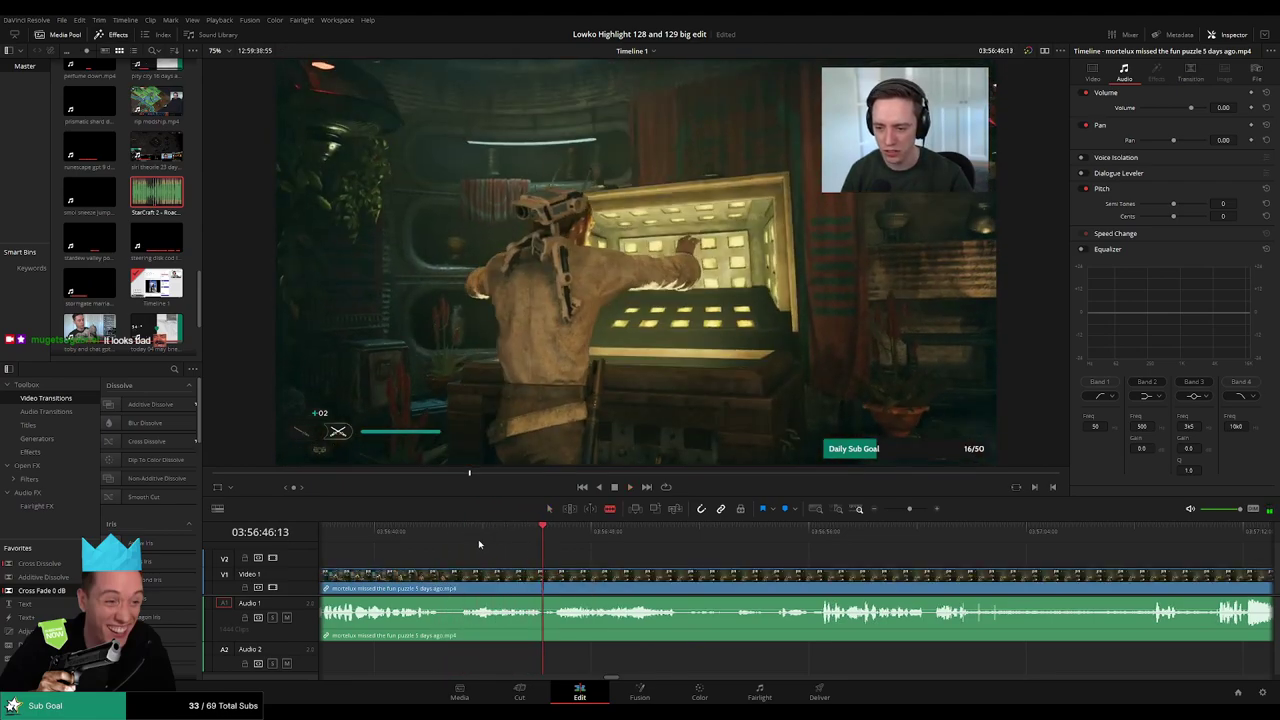
# - Split the "fun puzzle" clip at about 03:56:35, just after the BD-1 subtitle by the hologram circle
pyautogui.hscroll(-5, 571, 563)
pyautogui.click(474, 541)
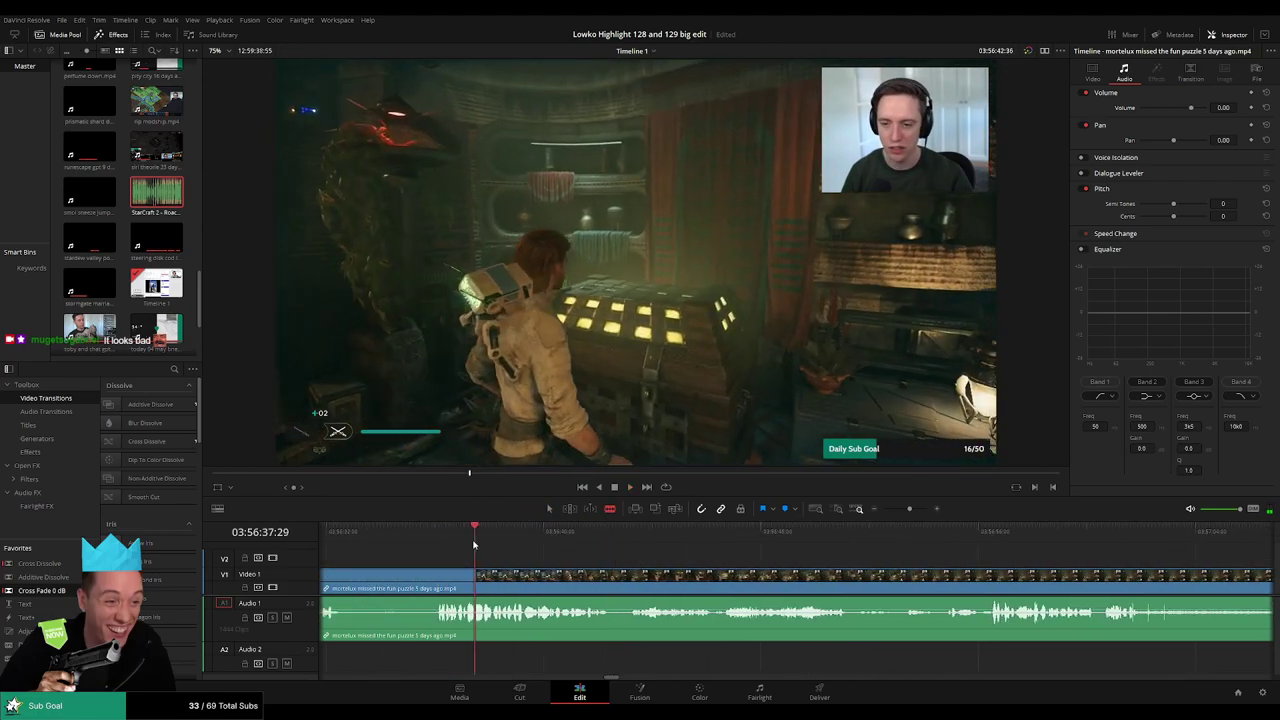
pyautogui.click(549, 536)
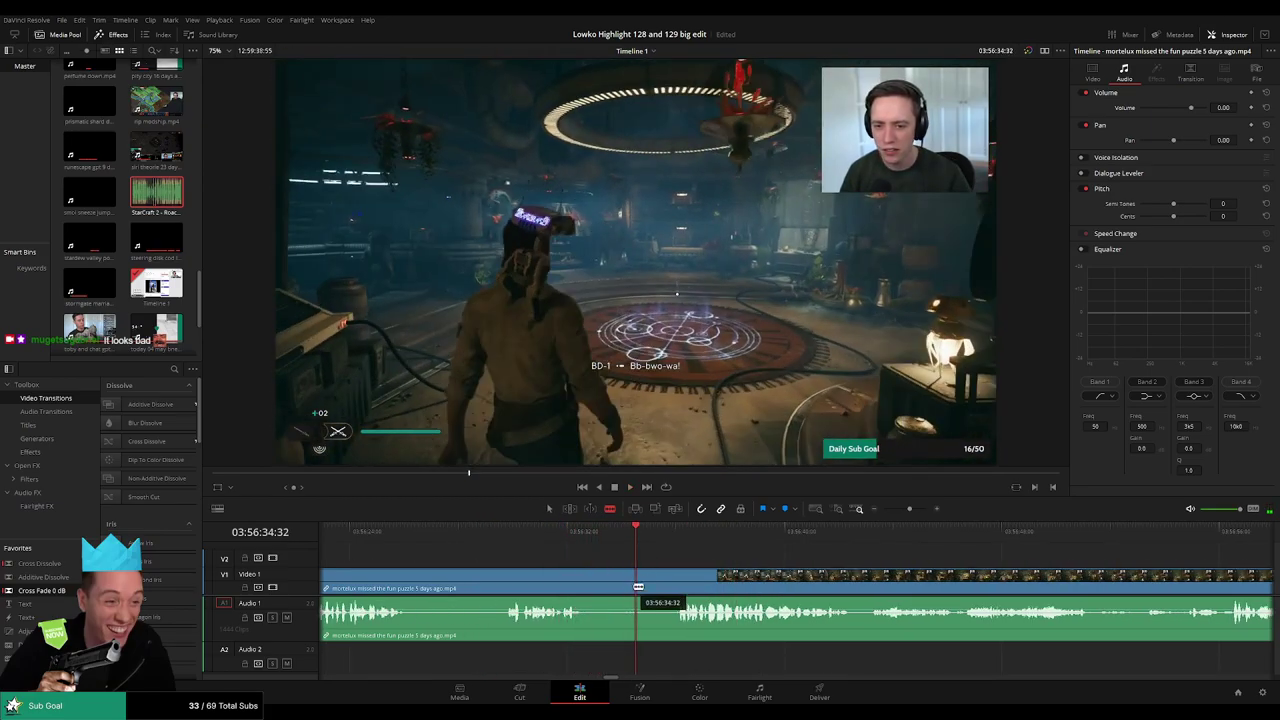
pyautogui.hotkey('ctrl', 'b')
pyautogui.press('space')
pyautogui.click(650, 588)
# - Skim ahead past the chest scene to where talking resumes over the Star Wars Jedi: Survivor statement, around 03:57:21
pyautogui.moveTo(737, 566); pyautogui.dragTo(578, 539)
pyautogui.moveTo(1006, 554); pyautogui.dragTo(722, 552)
pyautogui.press('space')
pyautogui.click(1064, 540)
pyautogui.click(1121, 541)
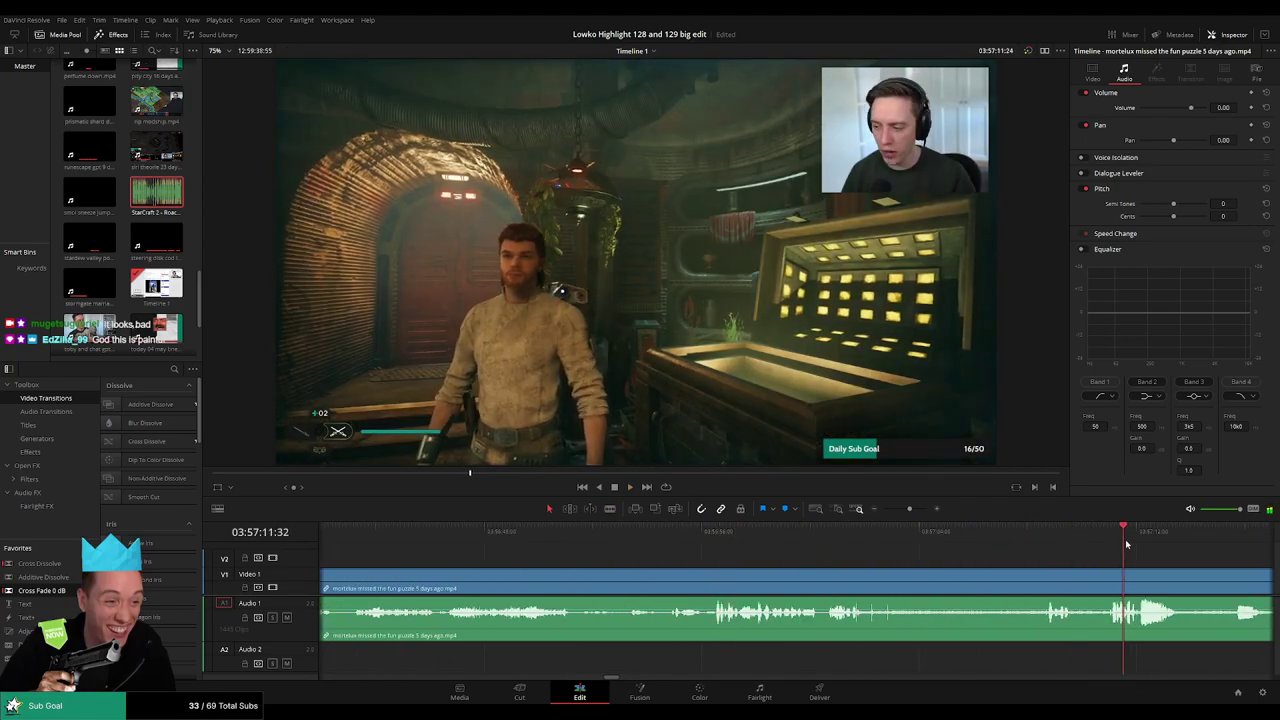
pyautogui.moveTo(1127, 543); pyautogui.dragTo(576, 548)
pyautogui.click(724, 537)
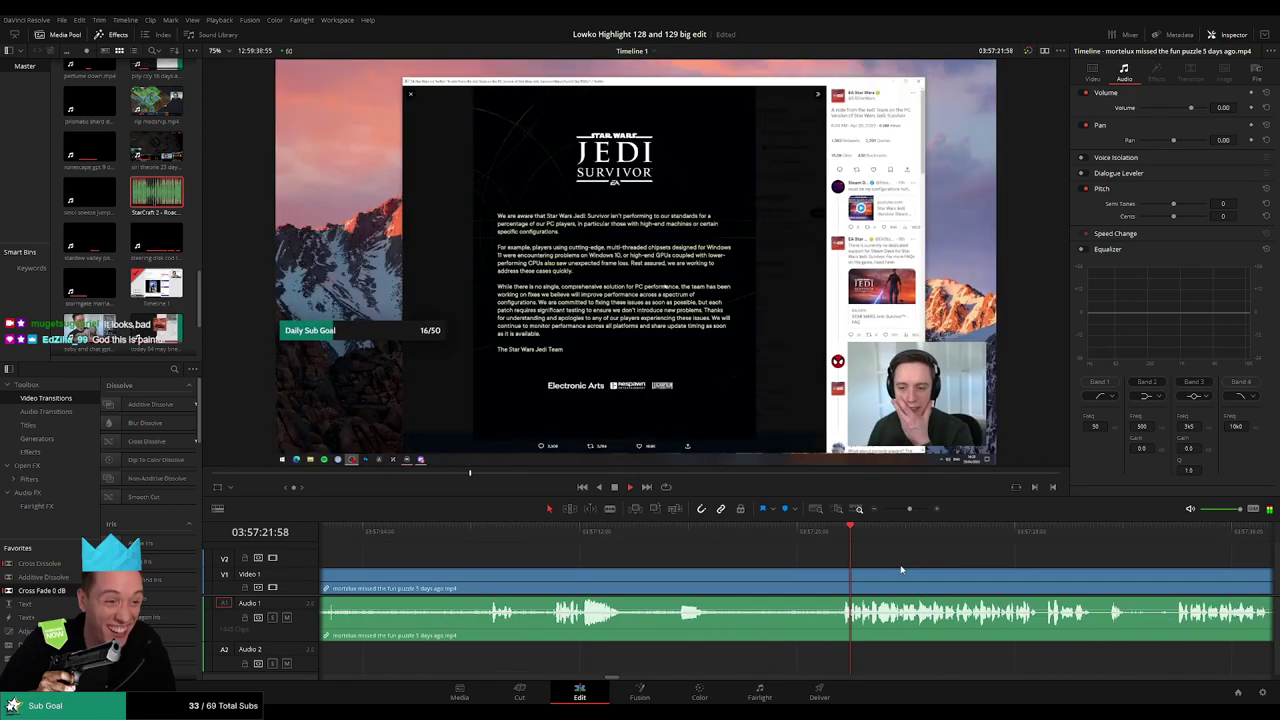
pyautogui.hscroll(6, 628, 554)
pyautogui.hscroll(-3, 714, 553)
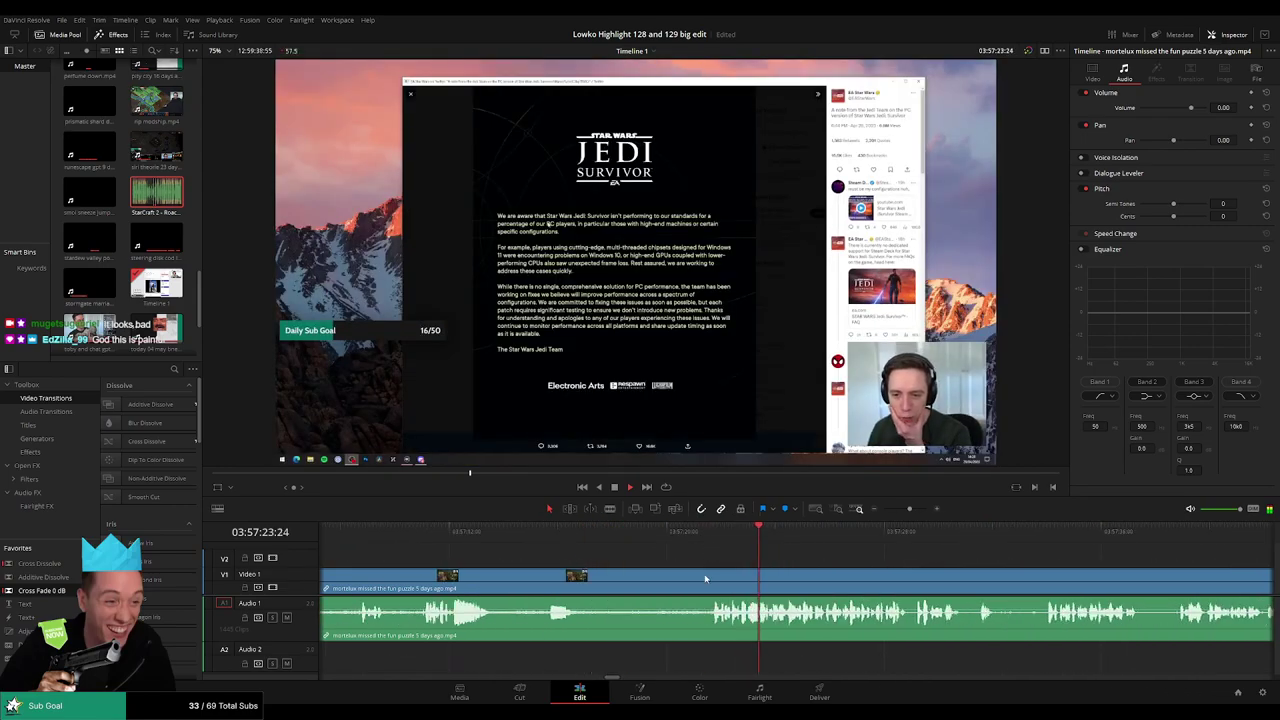
# - Split the clip at about 03:57:21, ripple-delete everything back to the 03:56:35 cut, and cross-fade the audio at the join
pyautogui.press('b')
pyautogui.click(708, 580)
pyautogui.press('a')
pyautogui.click(664, 586)
pyautogui.press('Delete')
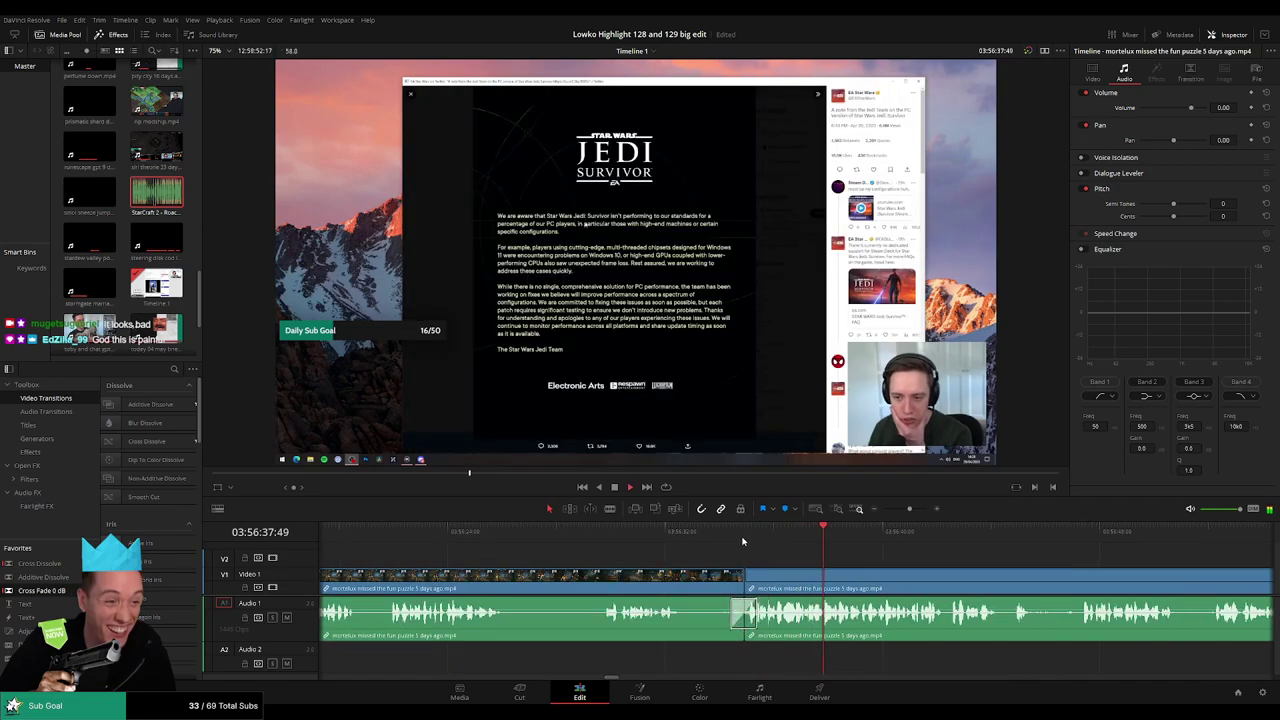
# - Cut out the stretch from about 03:56:44 to 03:56:47 in the statement commentary, closing the gap, and cross-fade the audio at the join
pyautogui.click(742, 541)
pyautogui.hscroll(5, 683, 571)
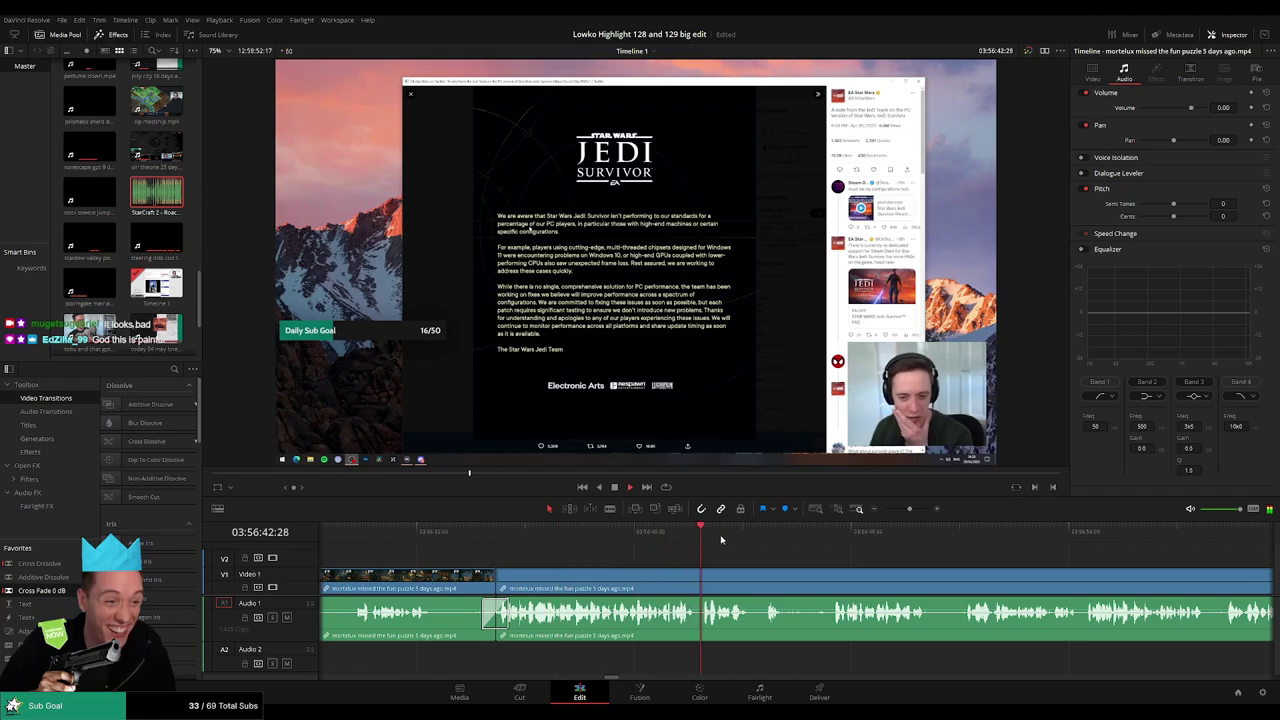
pyautogui.hscroll(4, 609, 562)
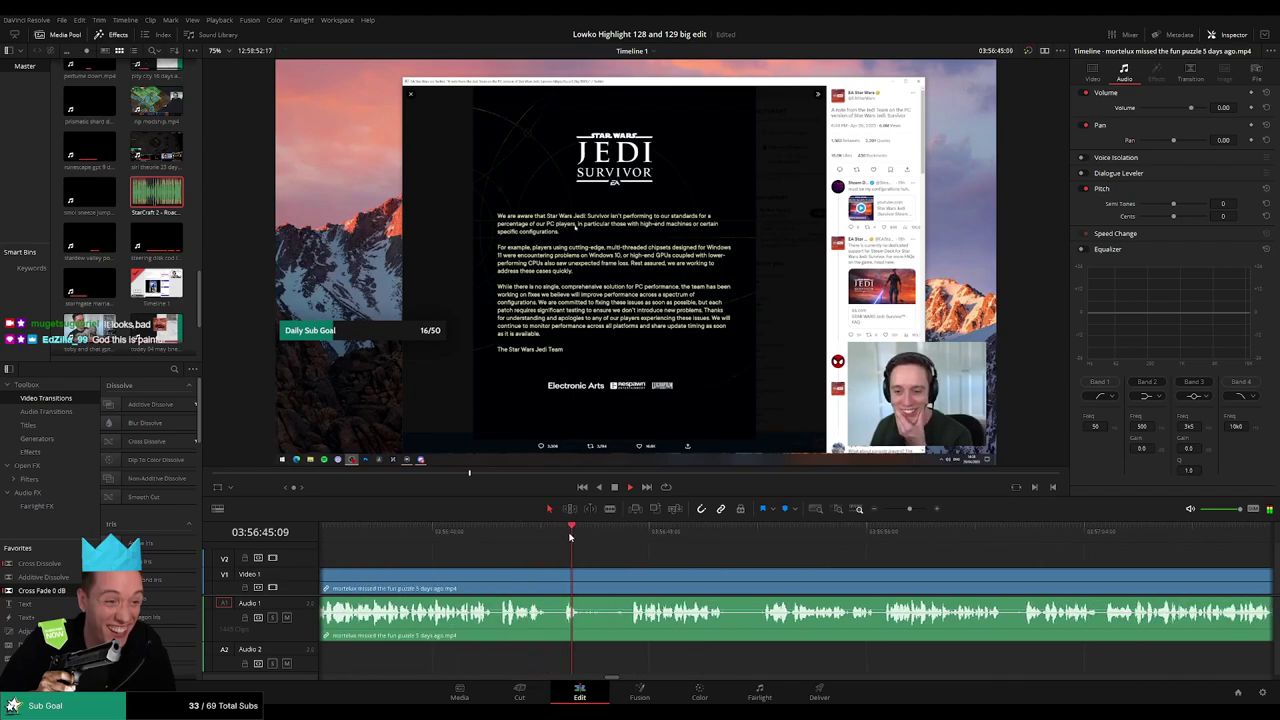
pyautogui.press('b')
pyautogui.click(546, 578)
pyautogui.click(627, 578)
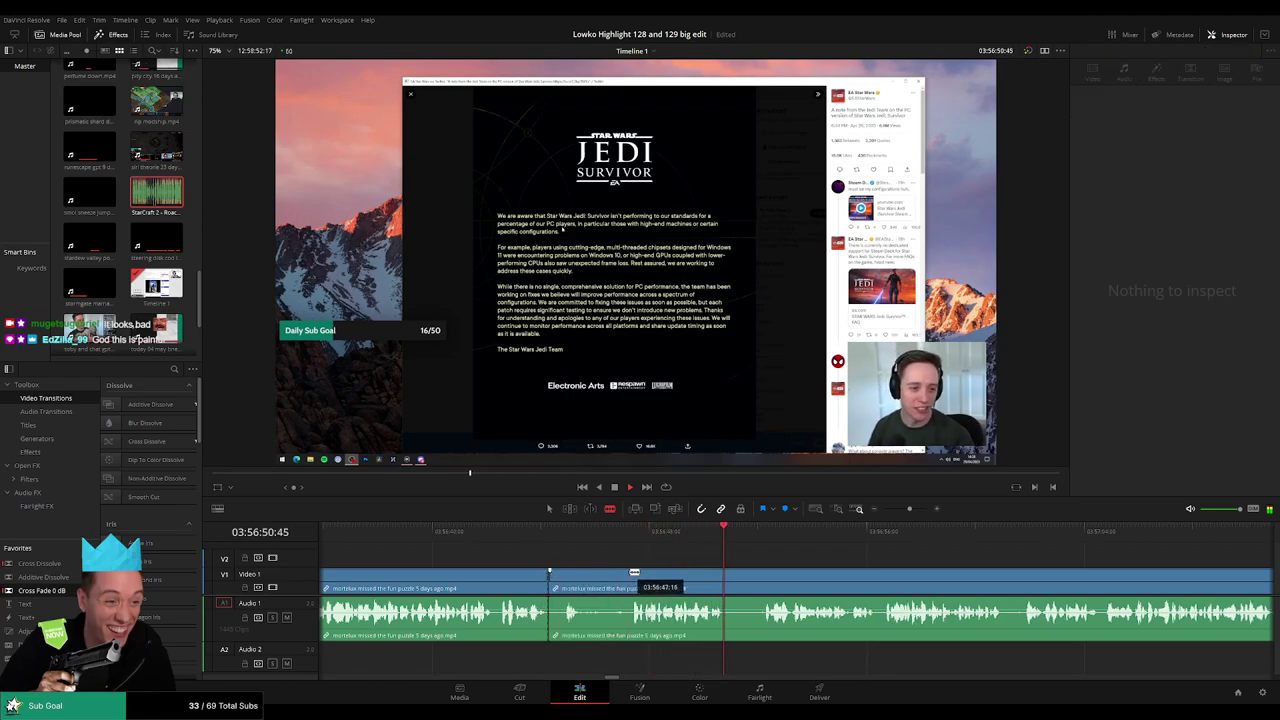
pyautogui.press('a')
pyautogui.click(600, 581)
pyautogui.press('Delete')
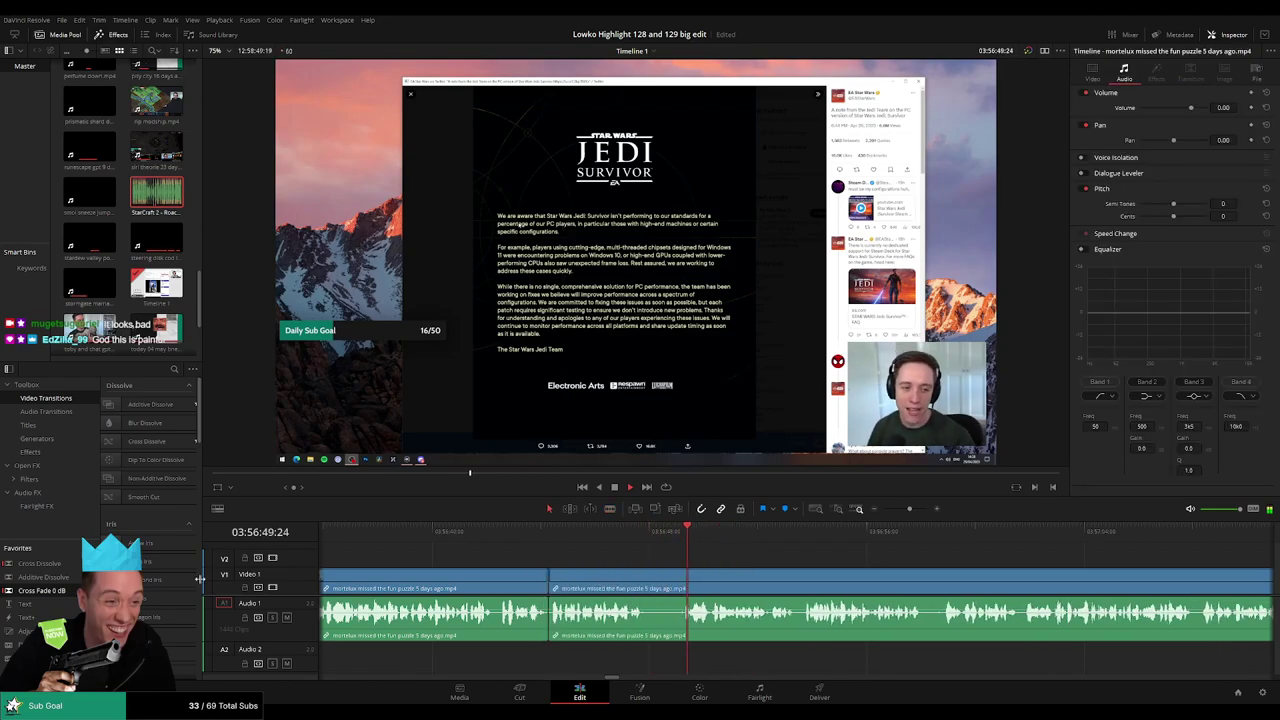
pyautogui.moveTo(550, 617); pyautogui.dragTo(550, 617)
# - Split the statement commentary at about 03:56:48 and 03:56:49 and ripple-delete the short piece between the cuts
pyautogui.press('b')
pyautogui.click(648, 584)
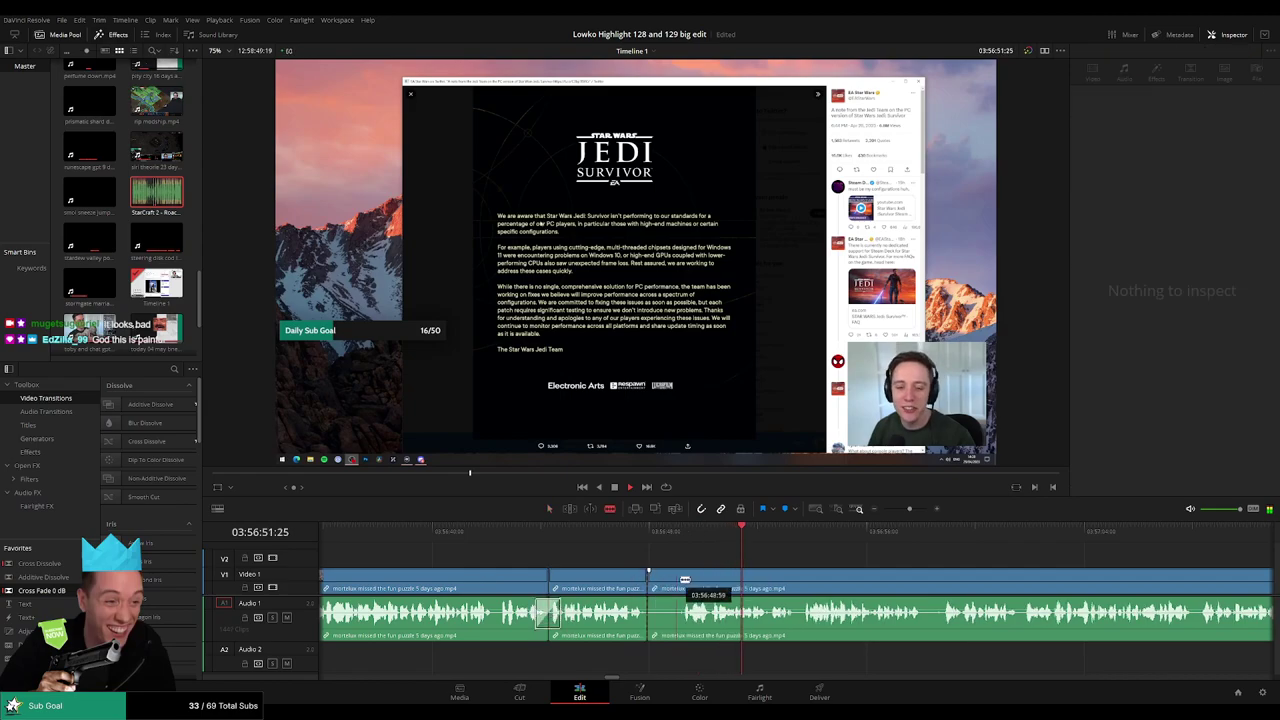
pyautogui.click(684, 581)
pyautogui.press('a')
pyautogui.click(669, 585)
pyautogui.press('Delete')
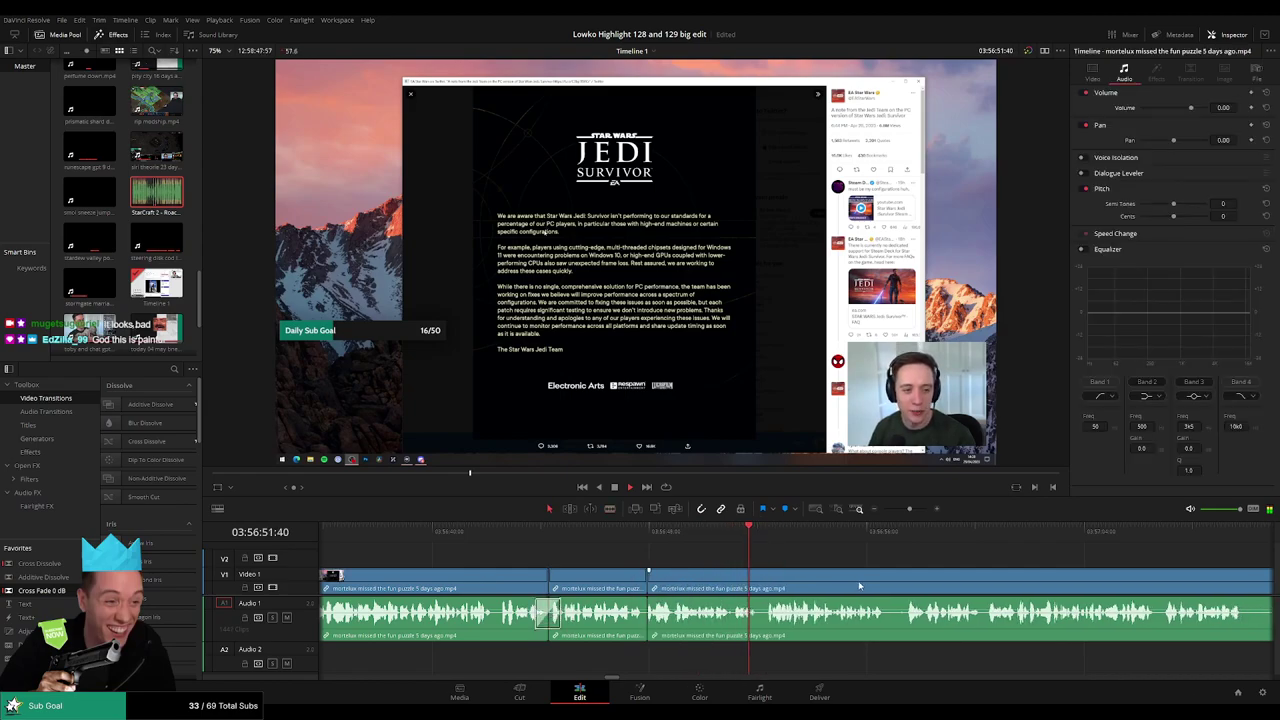
# - Isolate a very short piece of the statement commentary by splitting the clip at about 03:56:55:54 and 03:56:56:15
pyautogui.moveTo(860, 586); pyautogui.dragTo(622, 575)
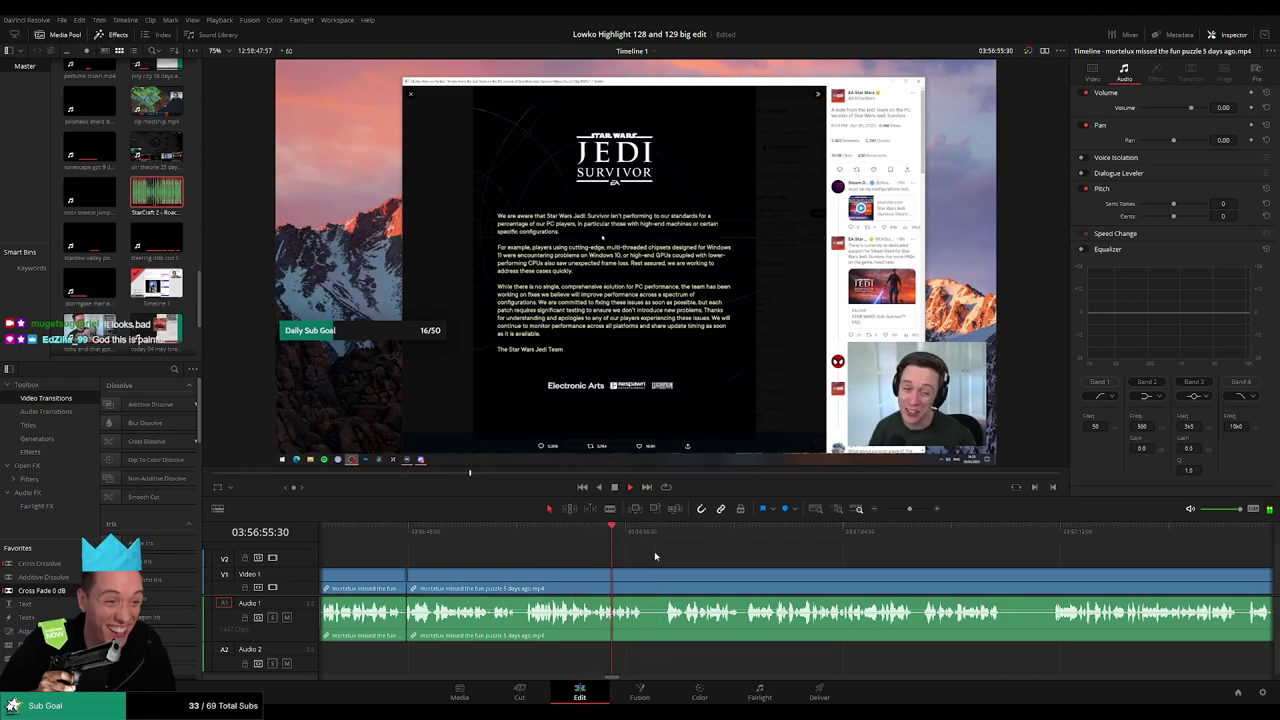
pyautogui.scroll(3, 790, 567)
pyautogui.press('space')
pyautogui.click(646, 537)
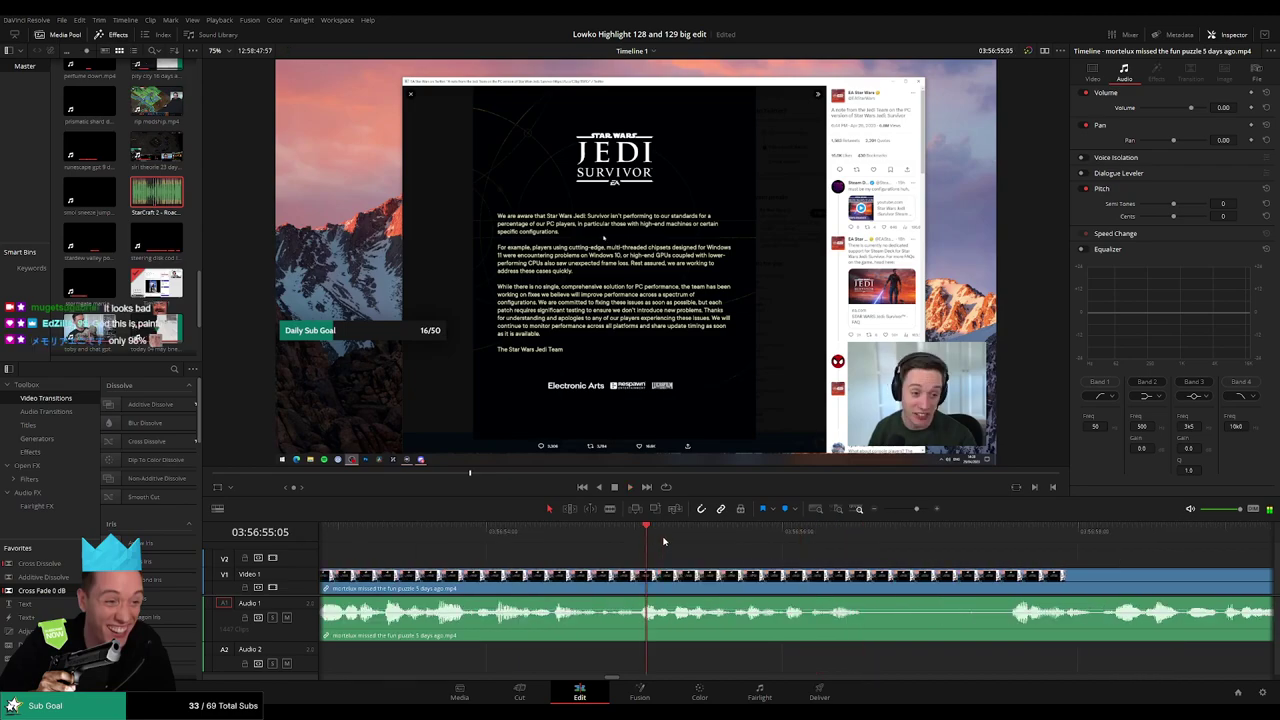
pyautogui.press('b')
pyautogui.click(768, 576)
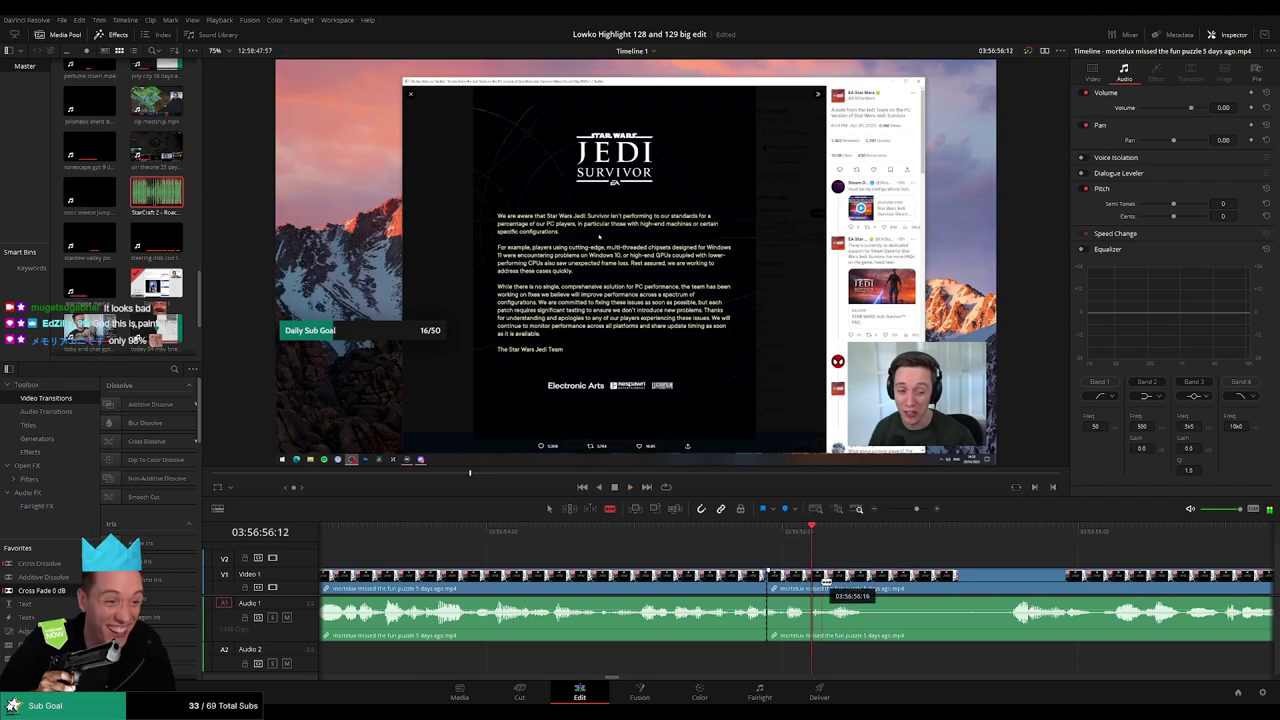
pyautogui.click(818, 570)
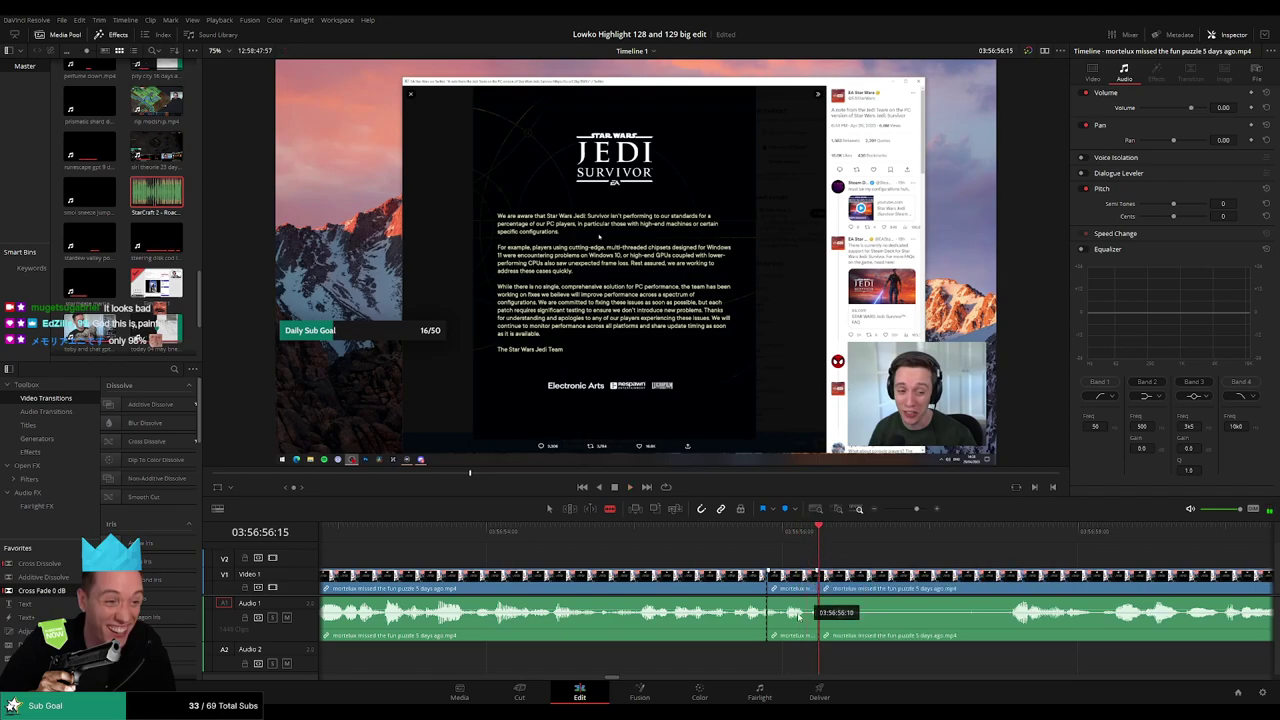
# - Lower the isolated piece's audio level and place "StarCraft 2 - Roach Quotes.mp3" beneath it on Audio 2
pyautogui.moveTo(796, 627); pyautogui.dragTo(798, 640)
pyautogui.moveTo(180, 210); pyautogui.dragTo(818, 662)
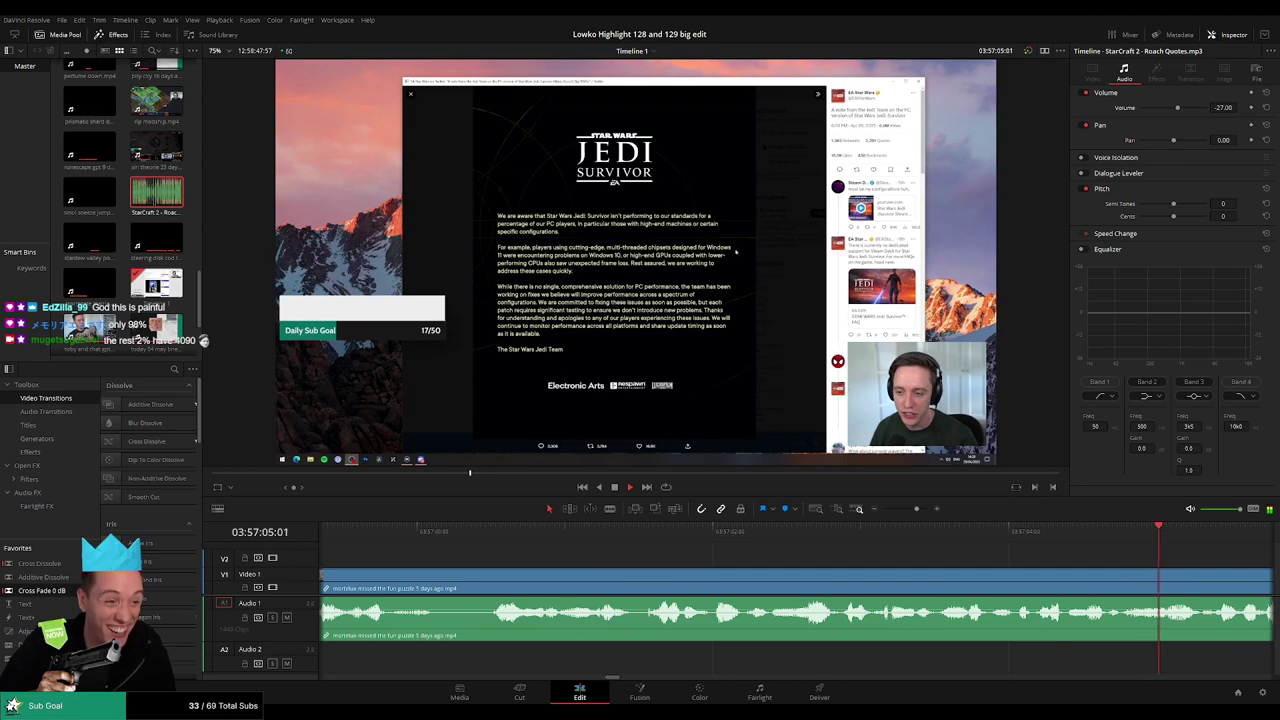
# - Split the statement commentary at about 03:57:10 and 03:57:11, and ripple-delete the short piece between the cuts
pyautogui.click(900, 513)
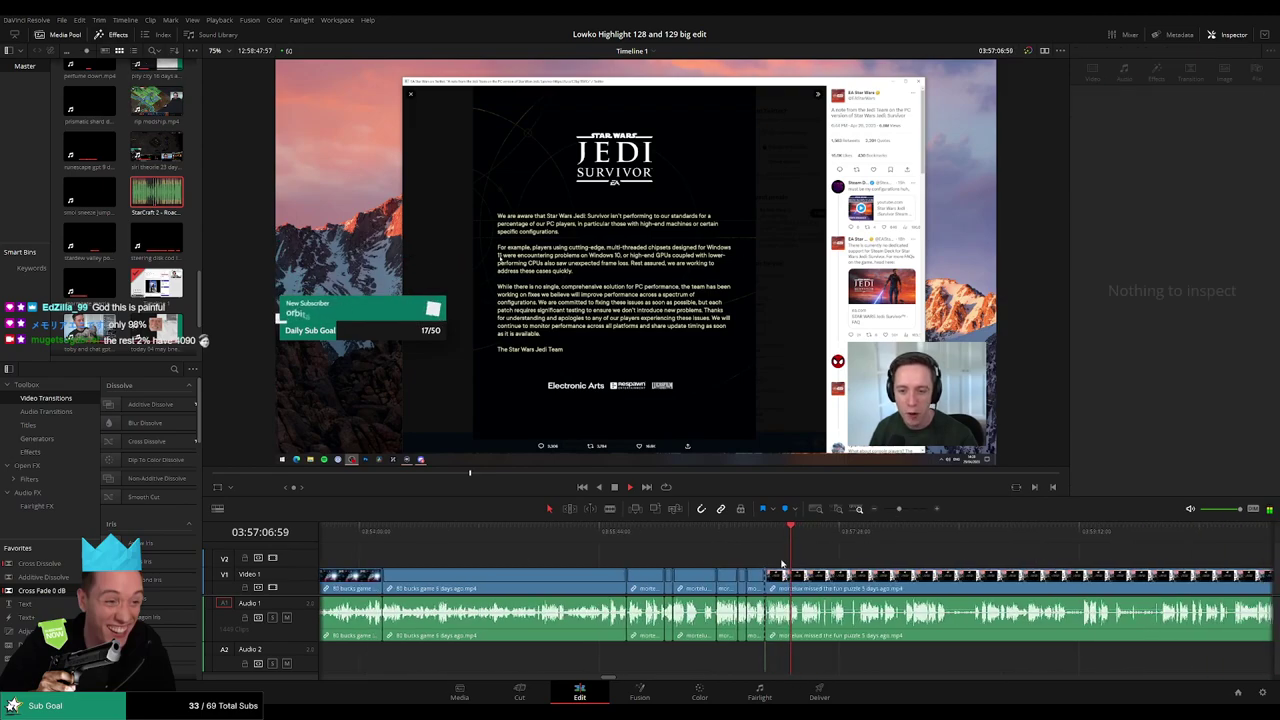
pyautogui.hotkey('ctrl', '=')
pyautogui.moveTo(900, 572); pyautogui.dragTo(629, 557)
pyautogui.click(583, 533)
pyautogui.press('b')
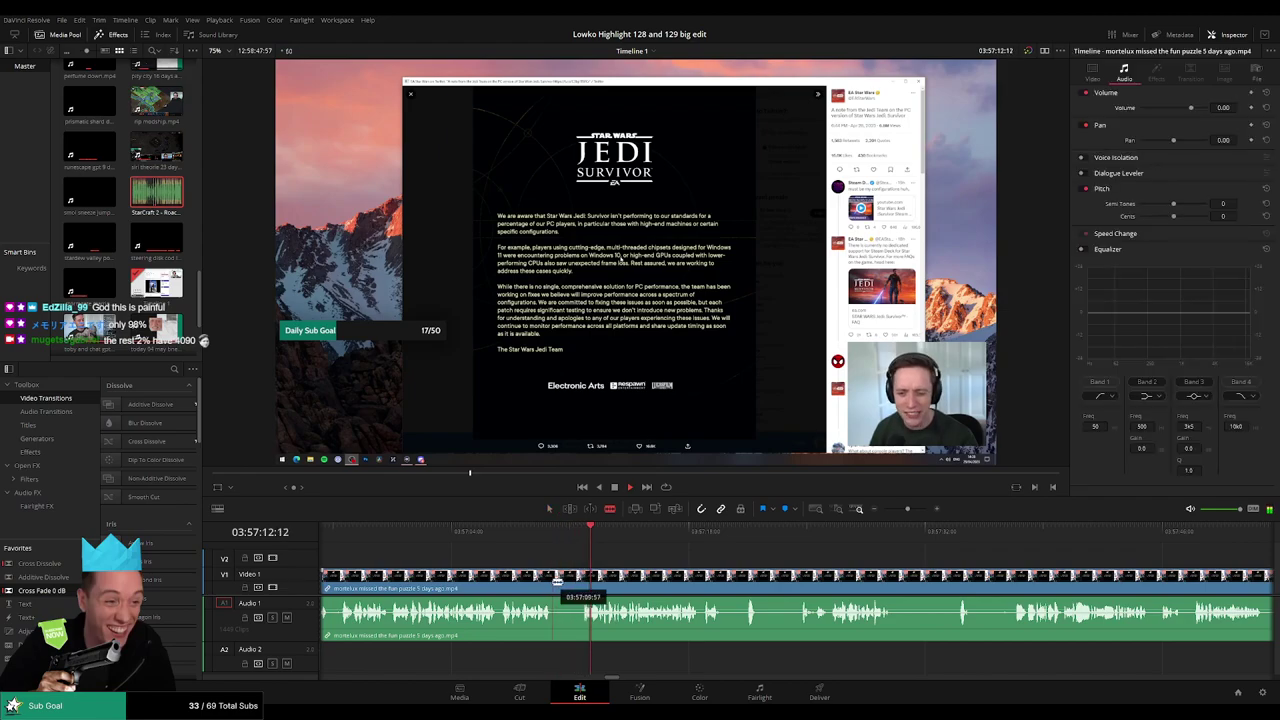
pyautogui.click(552, 580)
pyautogui.click(581, 581)
pyautogui.press('a')
pyautogui.press('Delete')
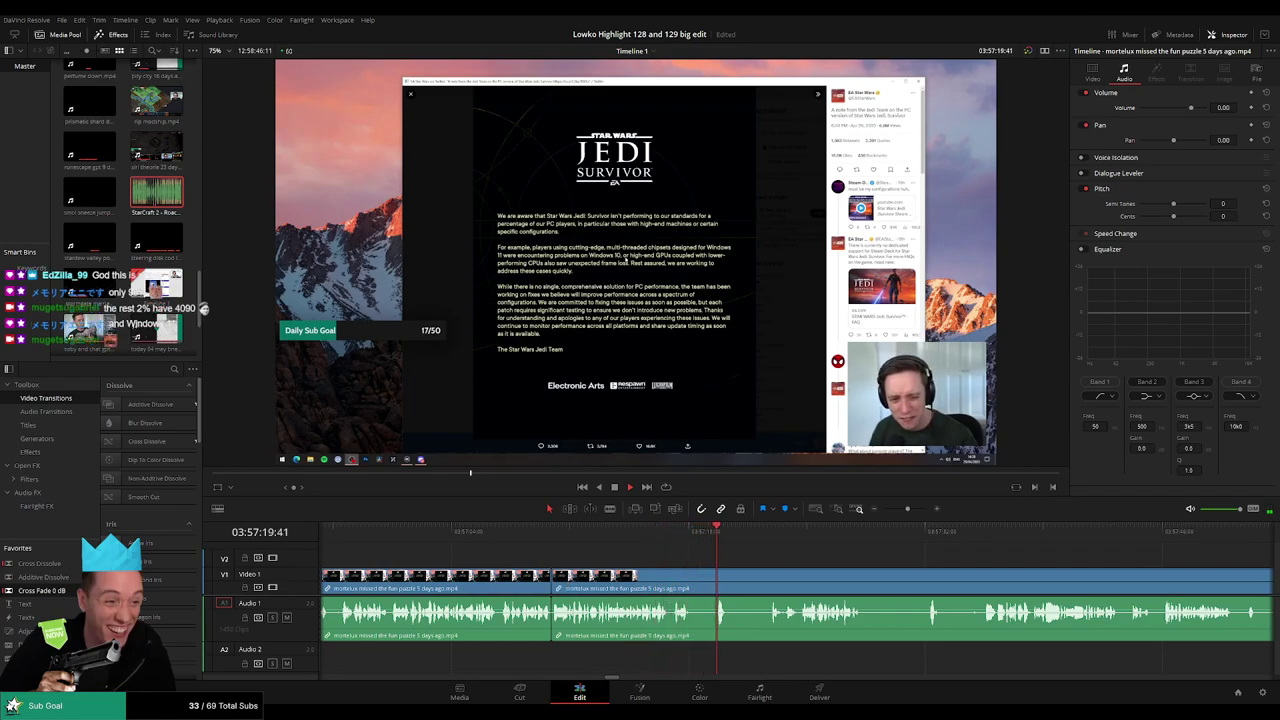
# - Split the commentary at about 03:57:18, 03:57:19, 03:57:20 and 03:57:22, and ripple-delete the first and last of the three short pieces
pyautogui.press('b')
pyautogui.click(691, 583)
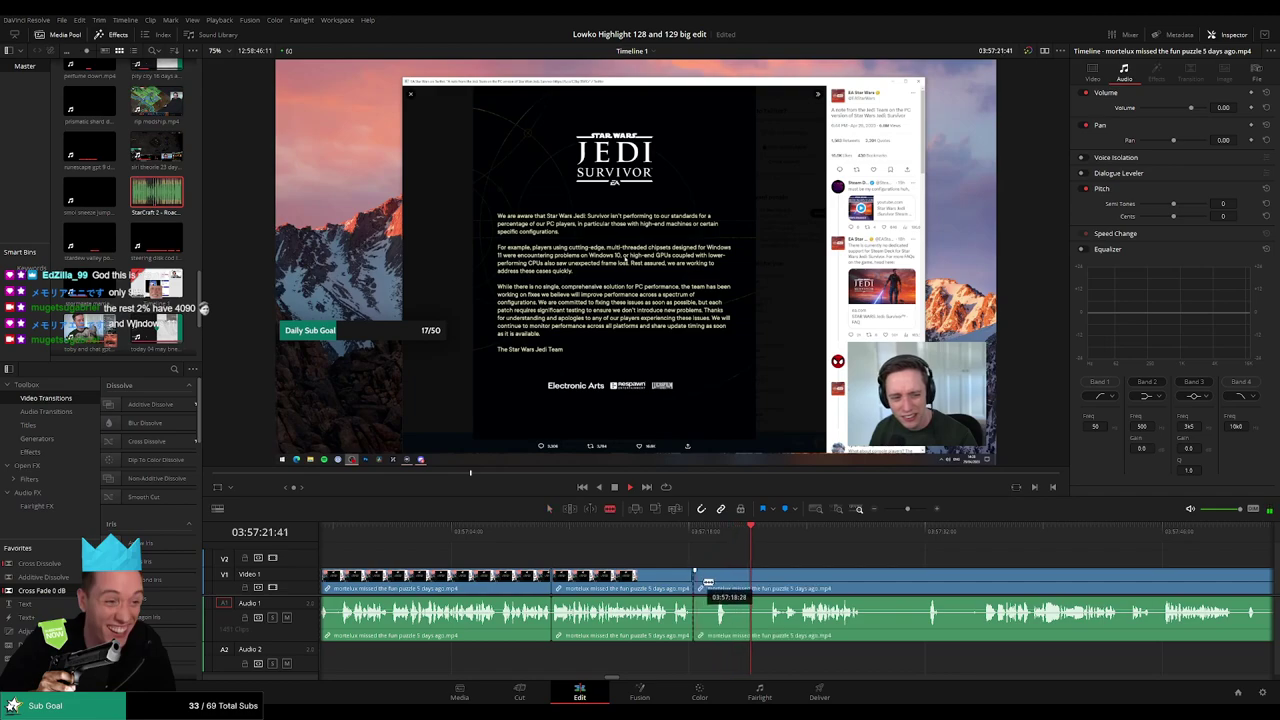
pyautogui.click(717, 583)
pyautogui.click(733, 583)
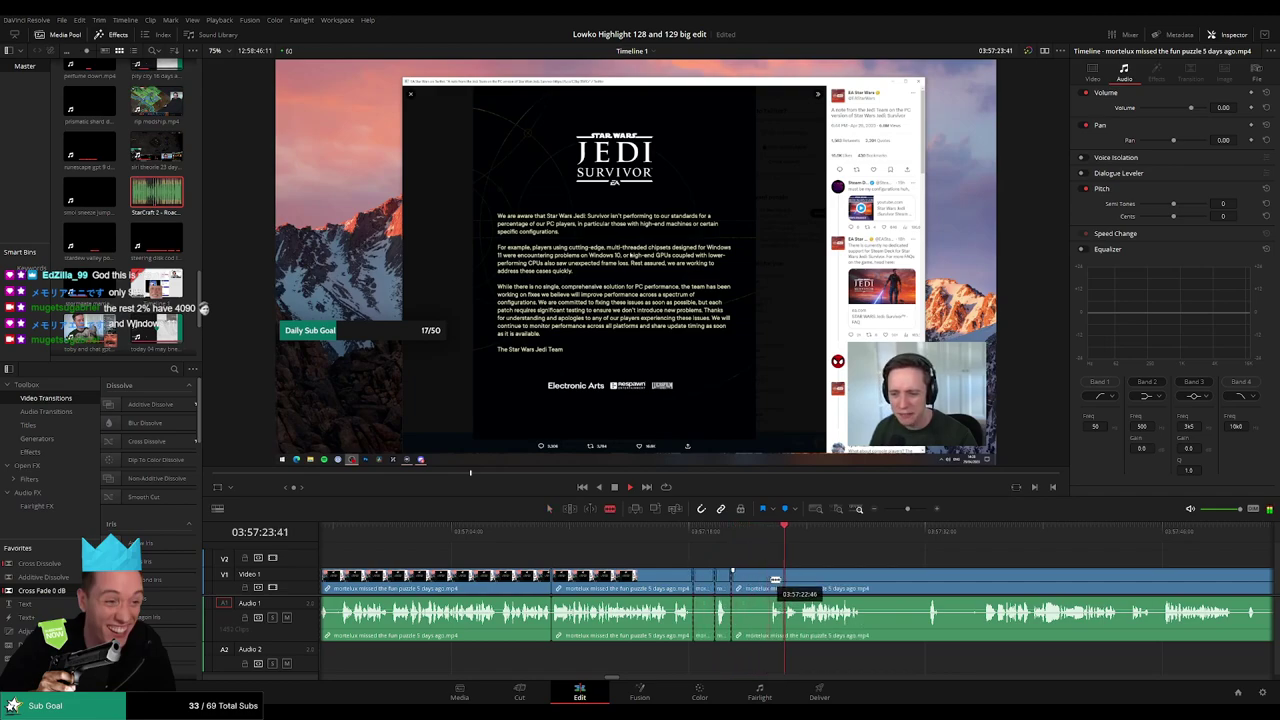
pyautogui.click(768, 583)
pyautogui.press('a')
pyautogui.click(757, 586)
pyautogui.press('Delete')
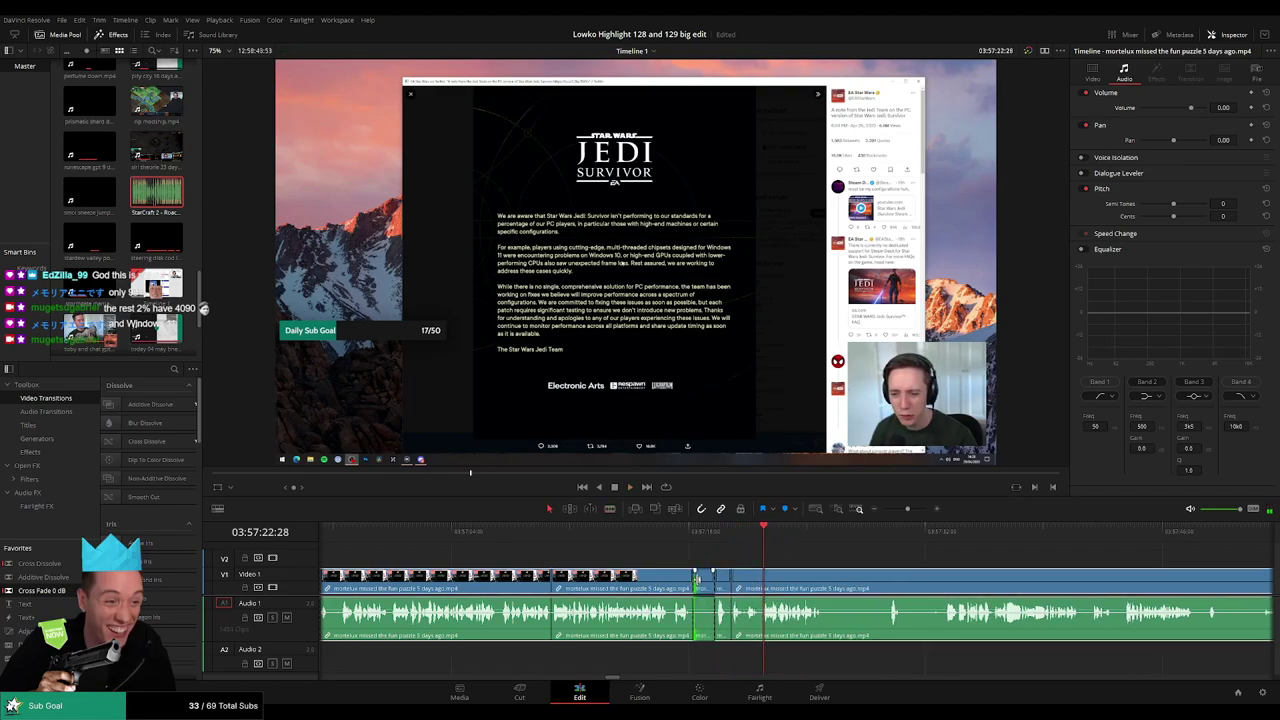
pyautogui.click(703, 585)
pyautogui.press('Delete')
# - Cut out the commentary from about 03:57:24 to 03:57:31, closing the gap, and cross-fade the audio at the join
pyautogui.hscroll(5, 617, 564)
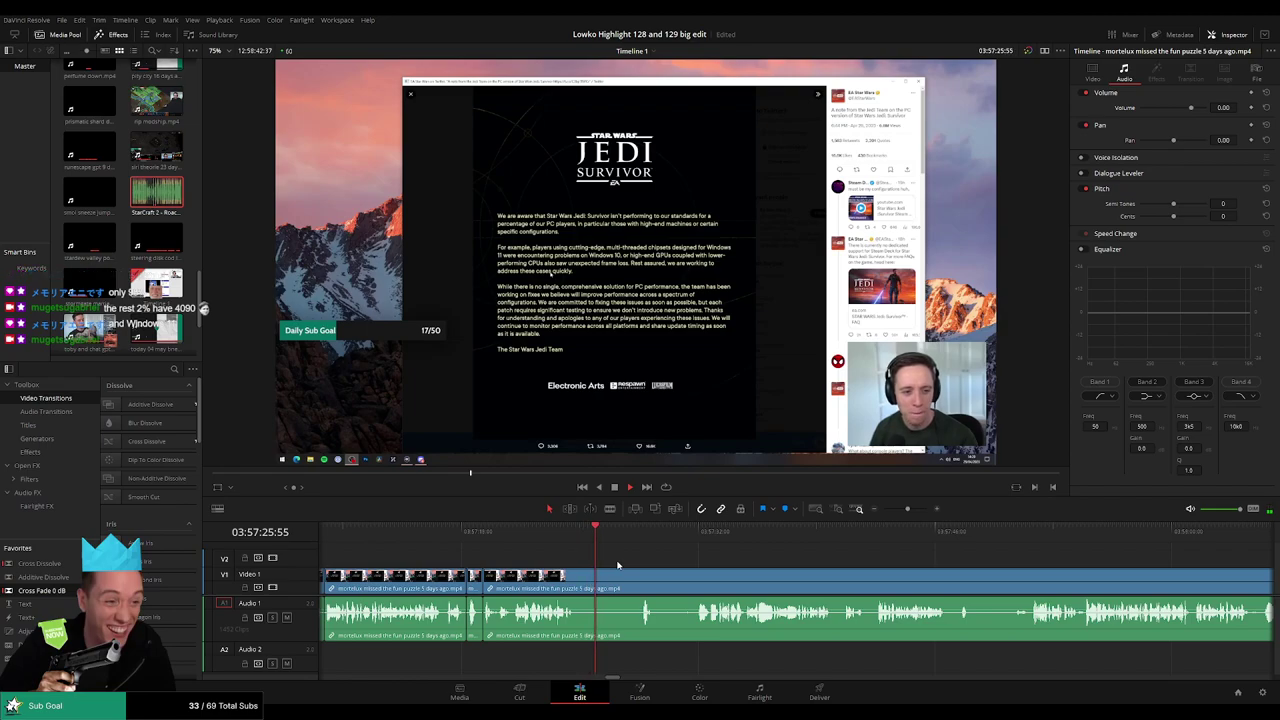
pyautogui.press('b')
pyautogui.click(575, 586)
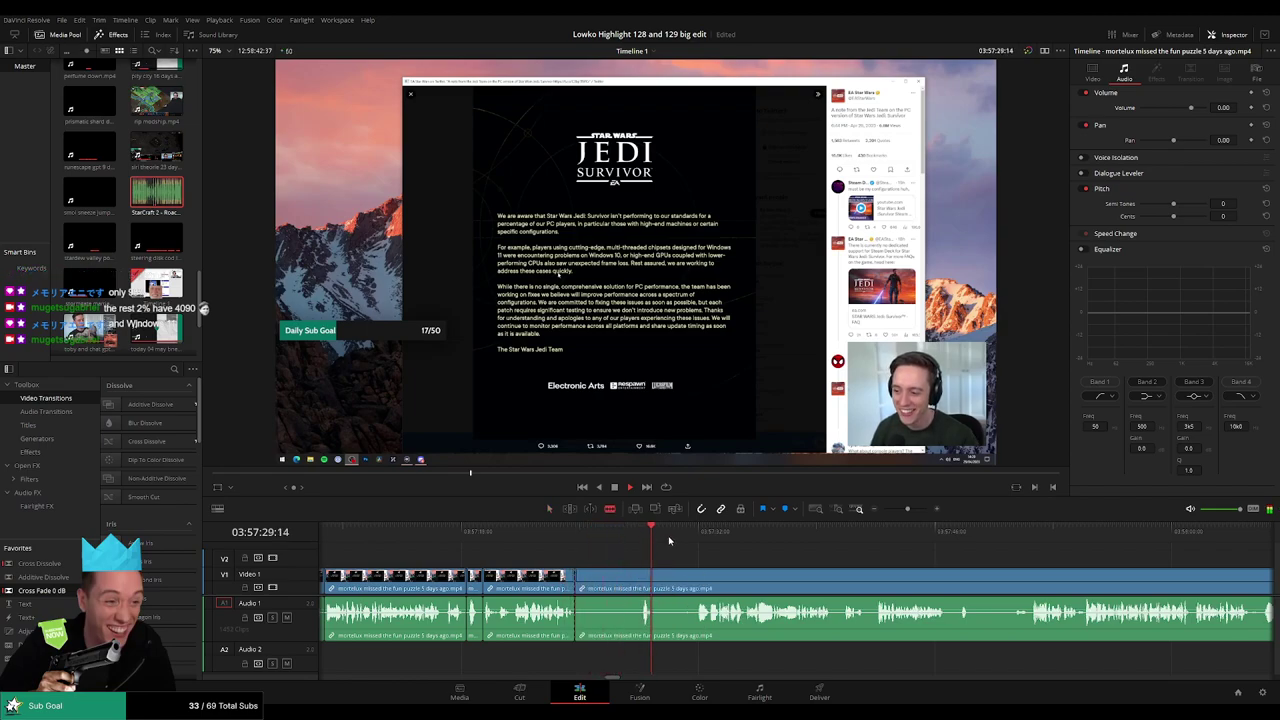
pyautogui.click(701, 580)
pyautogui.press('a')
pyautogui.click(669, 584)
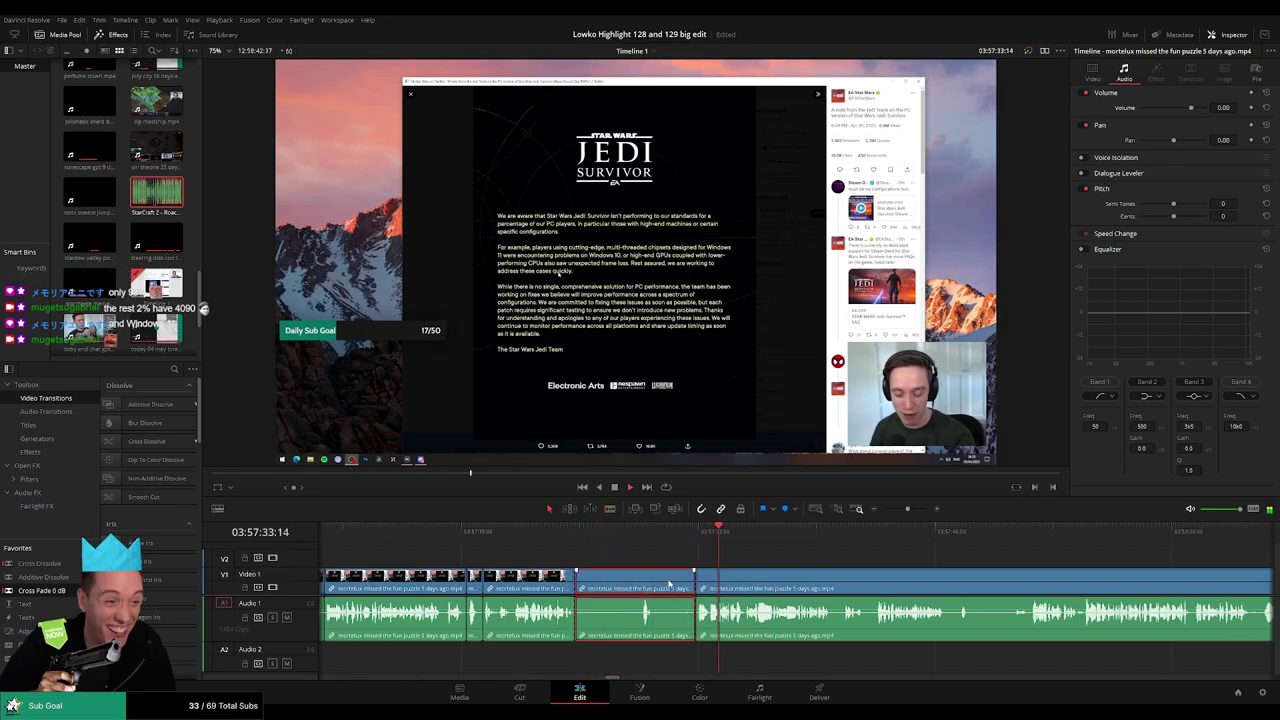
pyautogui.press('Delete')
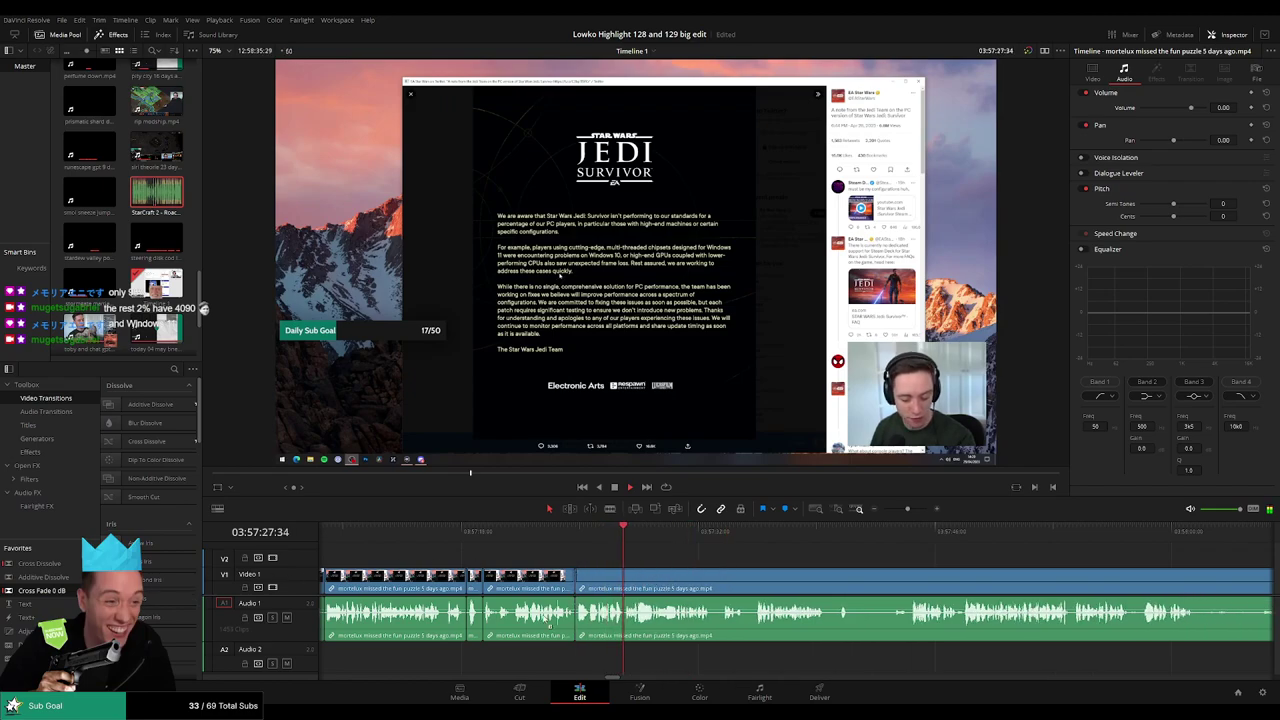
pyautogui.moveTo(572, 624); pyautogui.dragTo(577, 622)
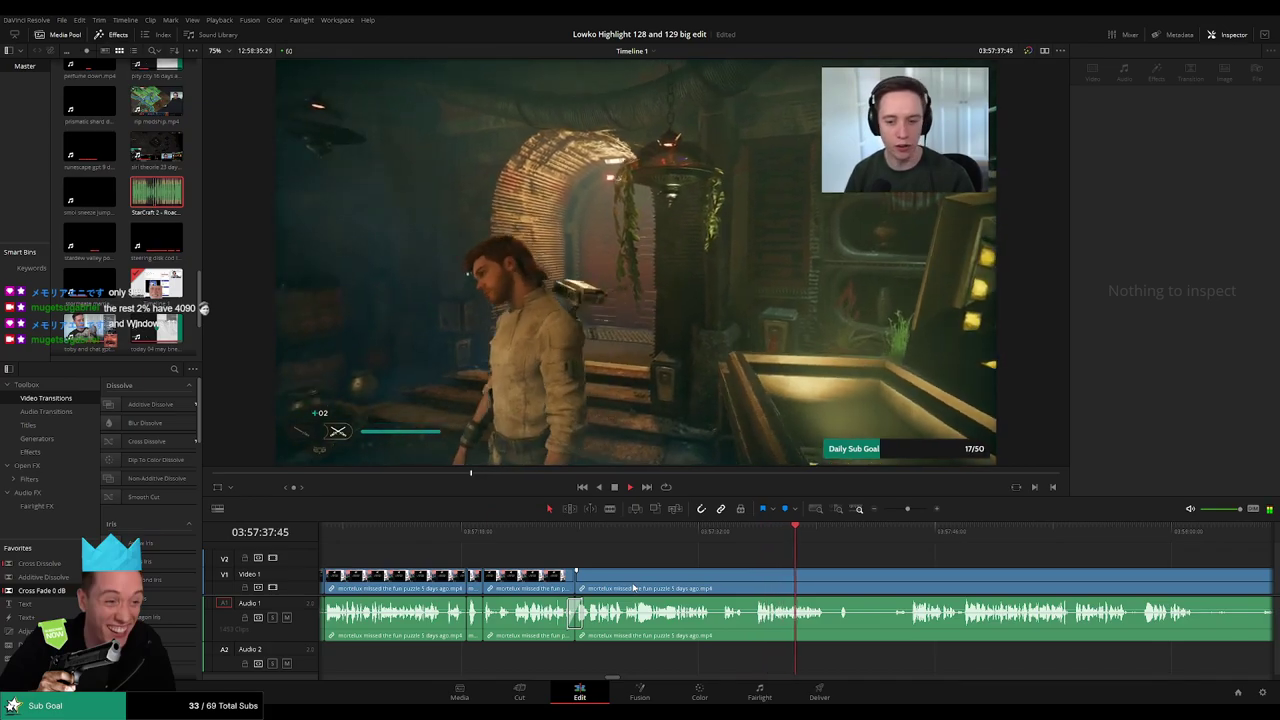
# - Split the clip at about 03:57:39, where the meditation-circle gameplay begins to go quiet
pyautogui.moveTo(923, 594); pyautogui.dragTo(640, 585)
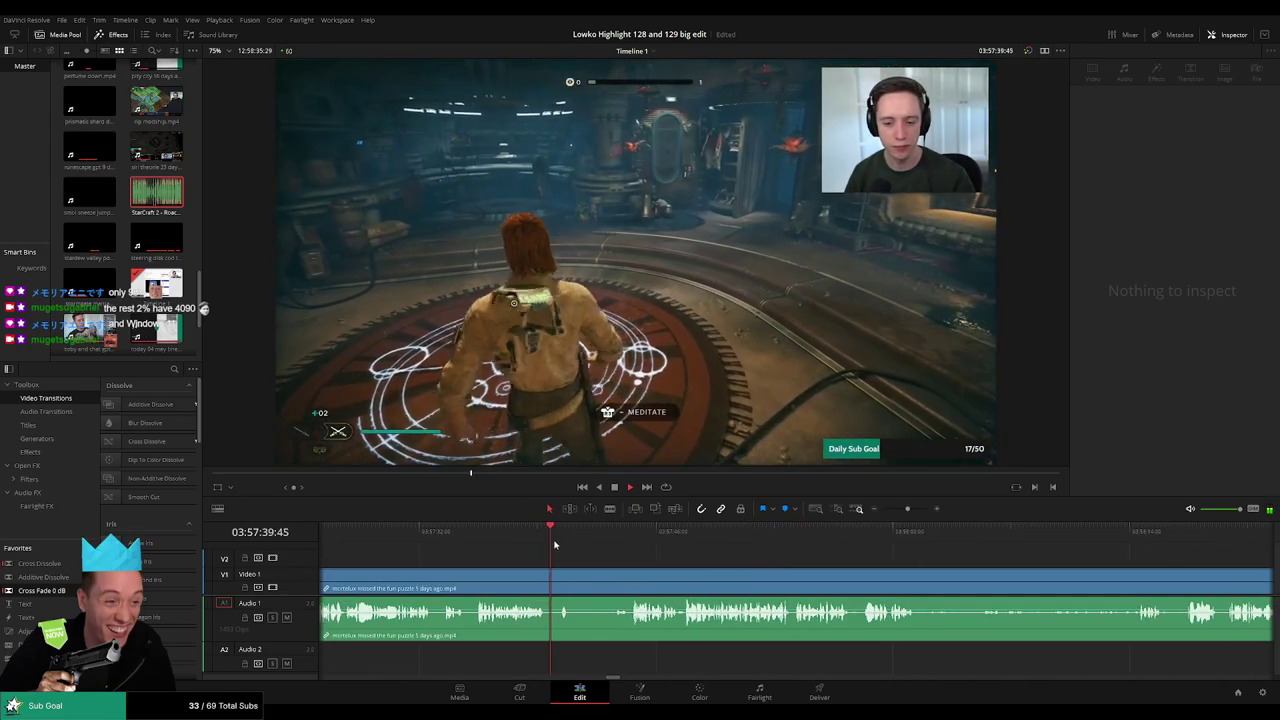
pyautogui.click(555, 581)
pyautogui.click(549, 580)
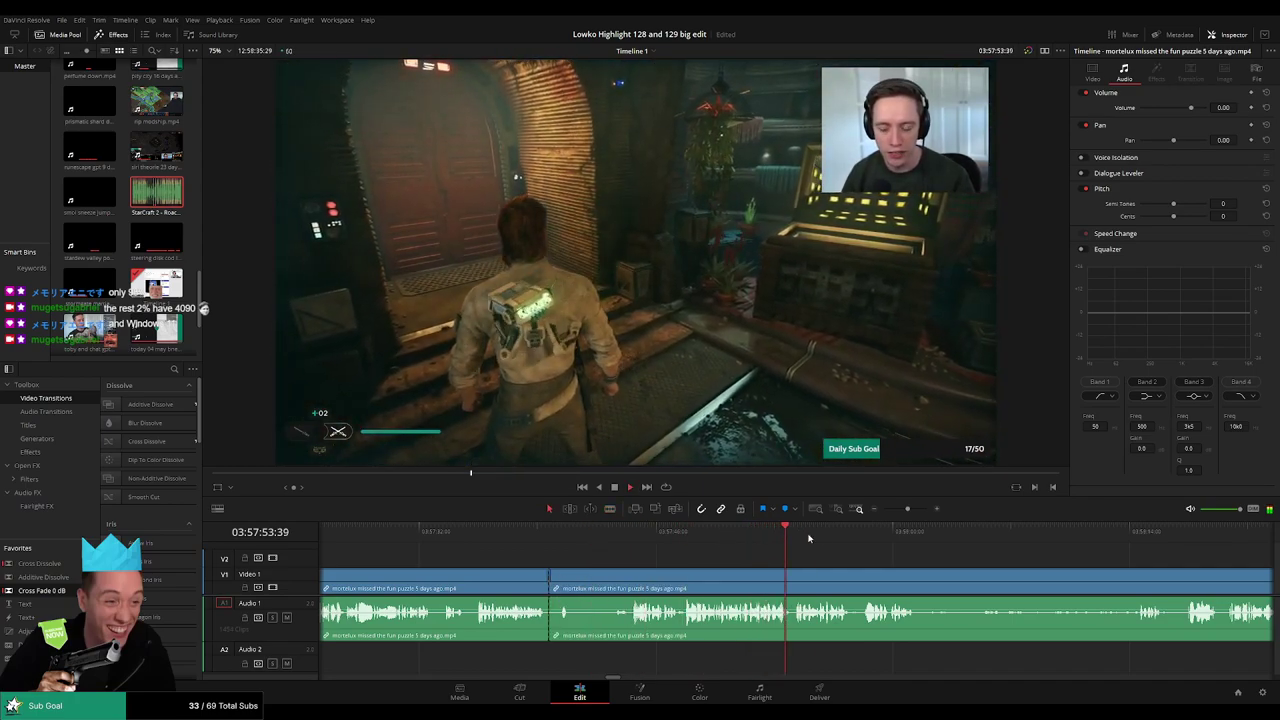
# - Skim the gameplay following the cut, from about 03:57:53 to 04:13:16, for the next highlight
pyautogui.click(879, 536)
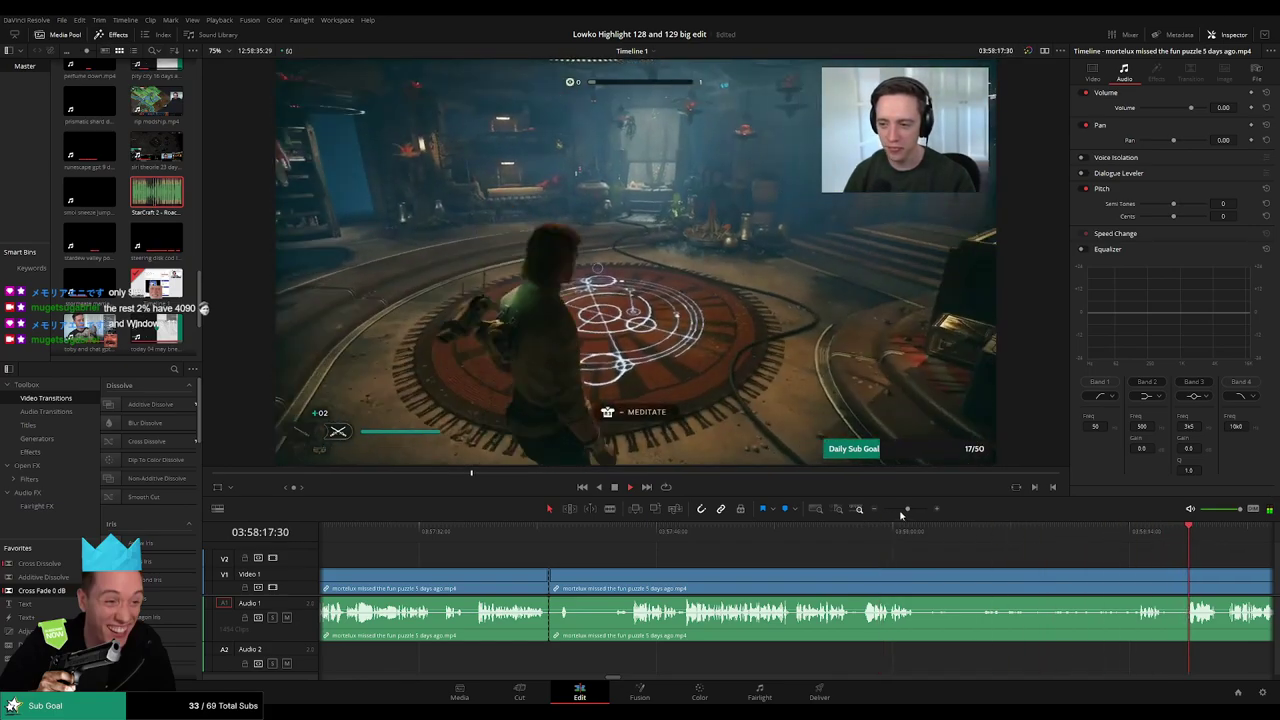
pyautogui.moveTo(904, 510); pyautogui.dragTo(892, 513)
pyautogui.click(816, 538)
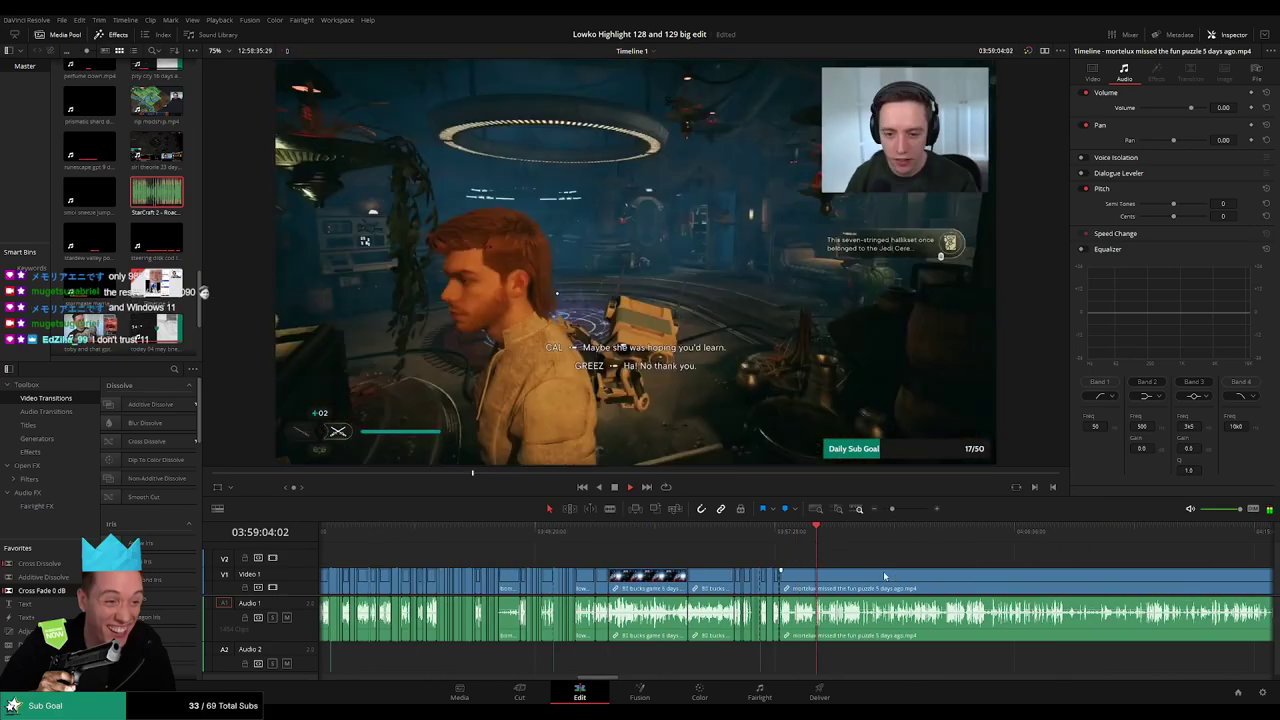
pyautogui.moveTo(885, 574); pyautogui.dragTo(702, 567)
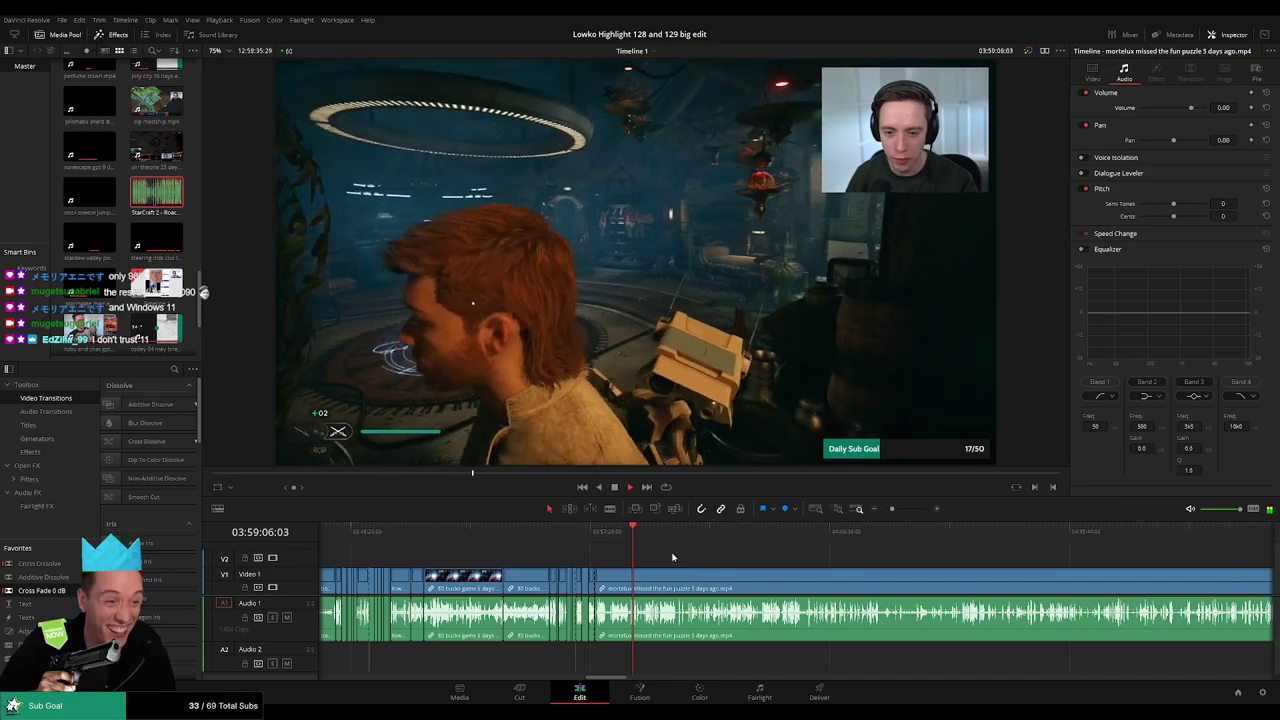
pyautogui.click(669, 535)
pyautogui.click(801, 536)
pyautogui.click(816, 539)
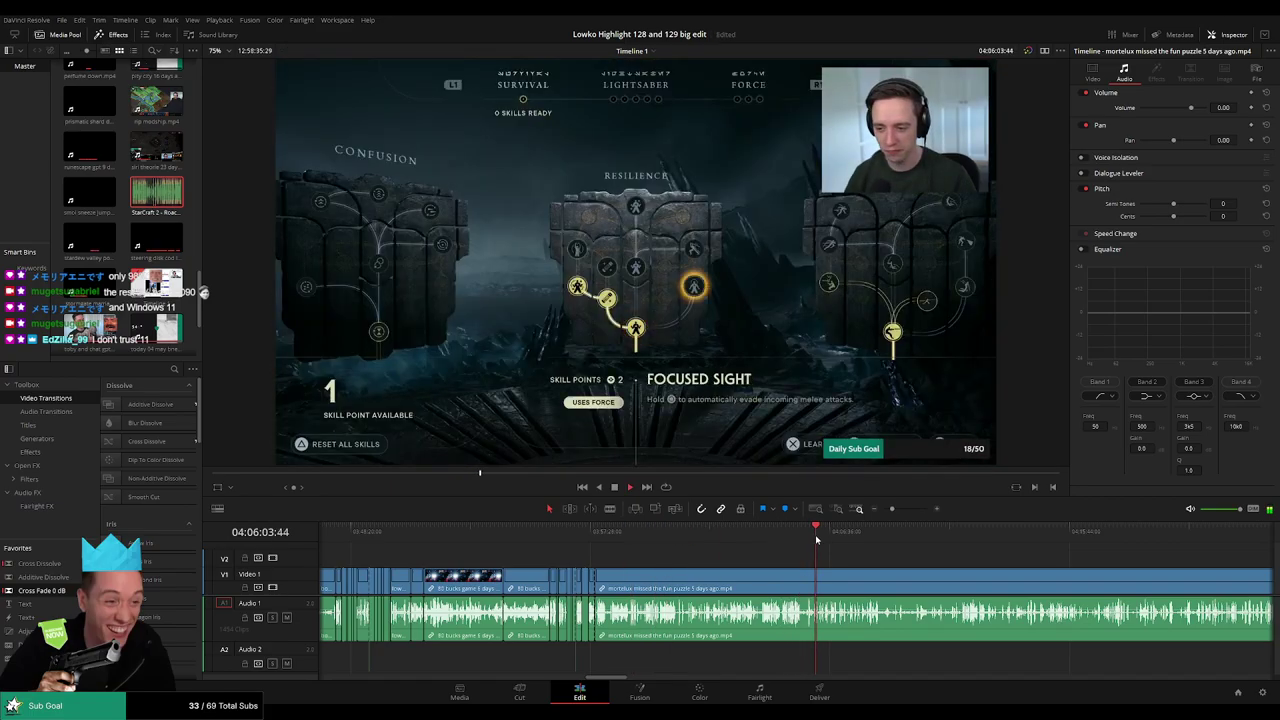
pyautogui.click(790, 536)
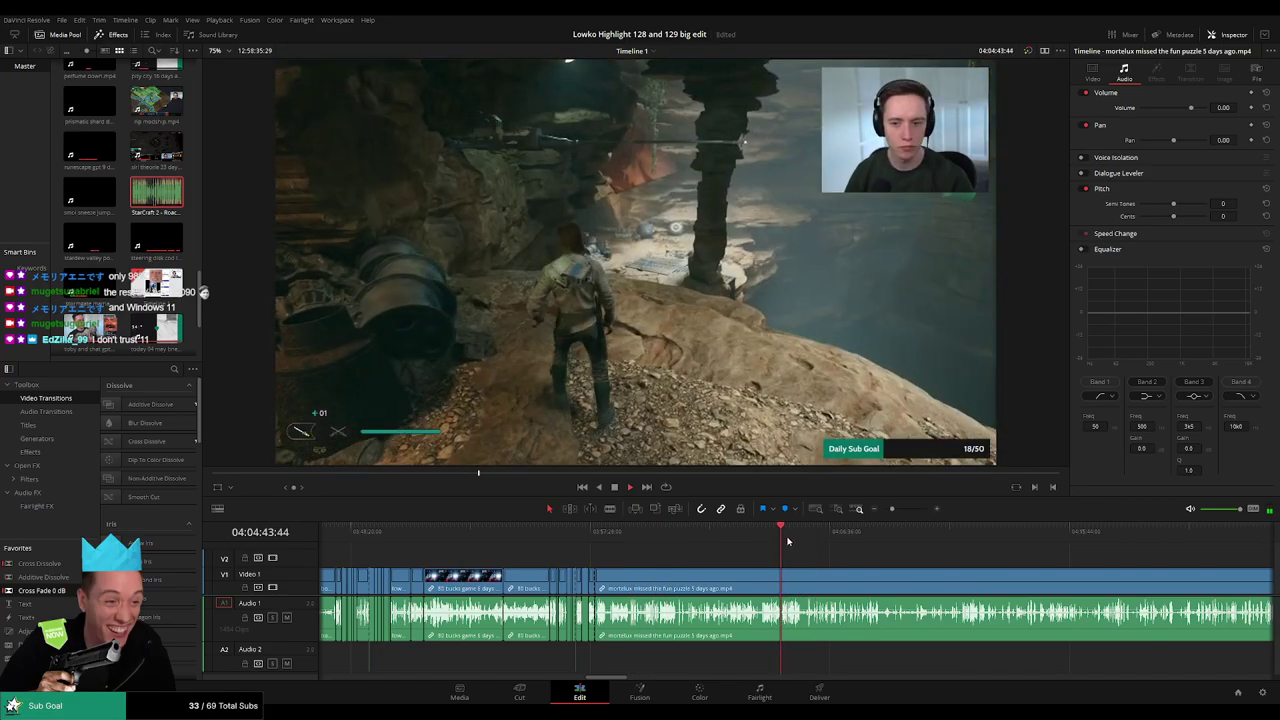
pyautogui.click(922, 536)
pyautogui.hscroll(6, 1007, 544)
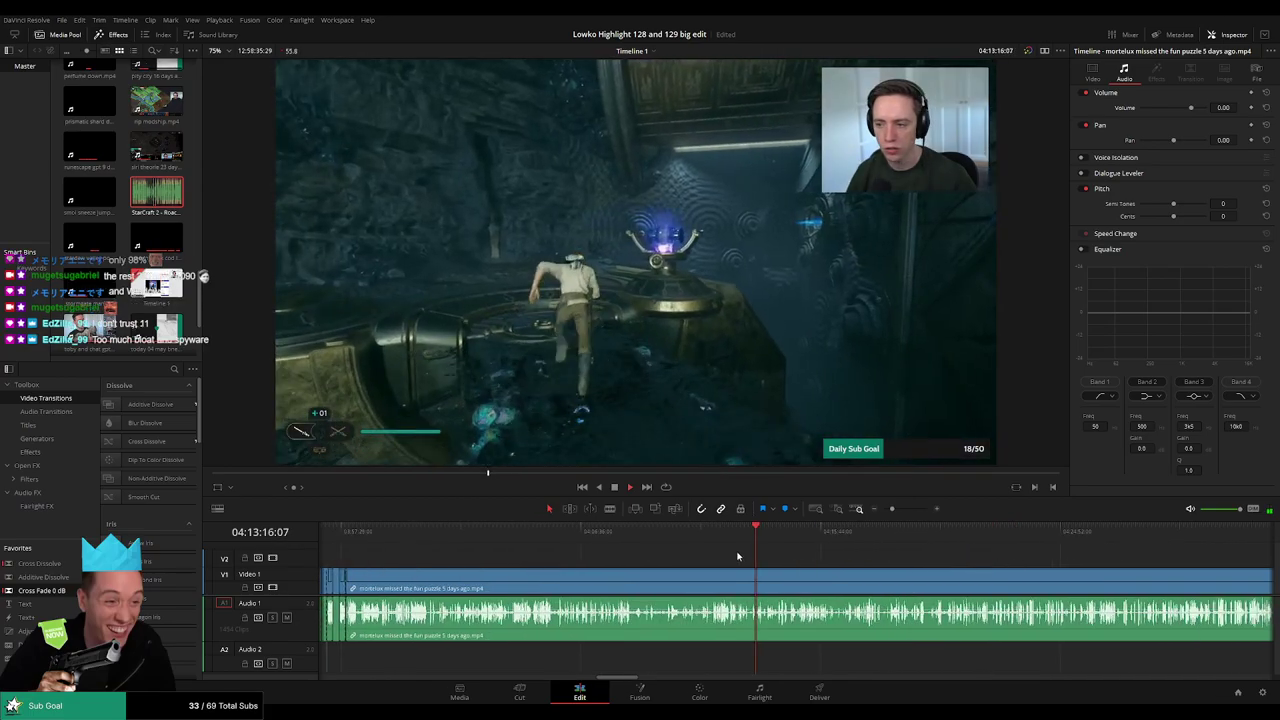
pyautogui.click(686, 535)
pyautogui.scroll(5, 700, 577)
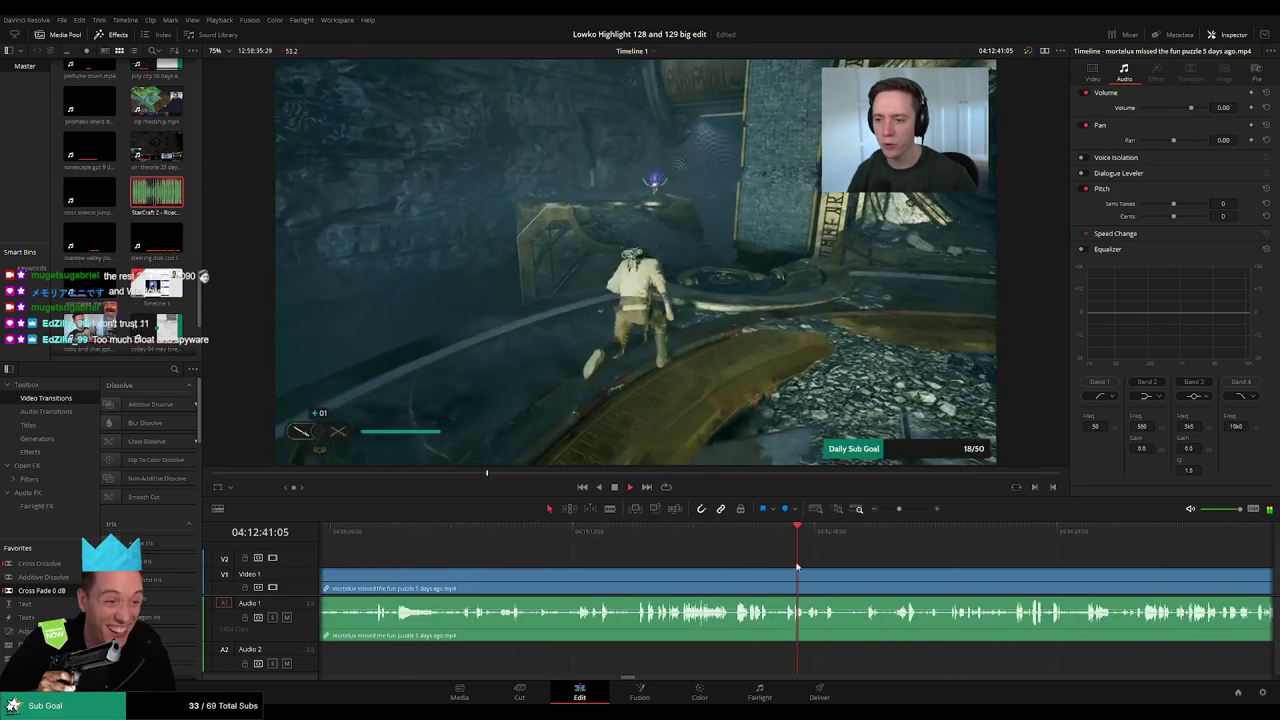
pyautogui.click(624, 539)
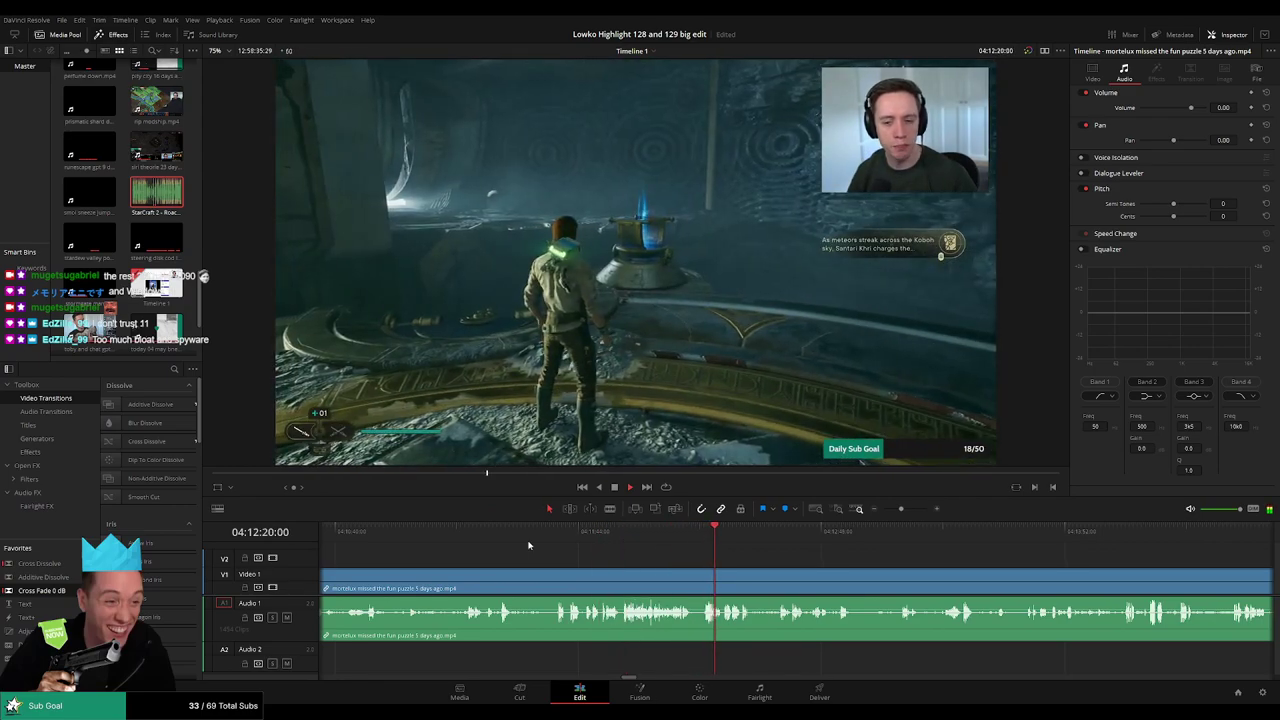
pyautogui.click(492, 536)
pyautogui.moveTo(665, 552); pyautogui.dragTo(1036, 558)
pyautogui.click(571, 541)
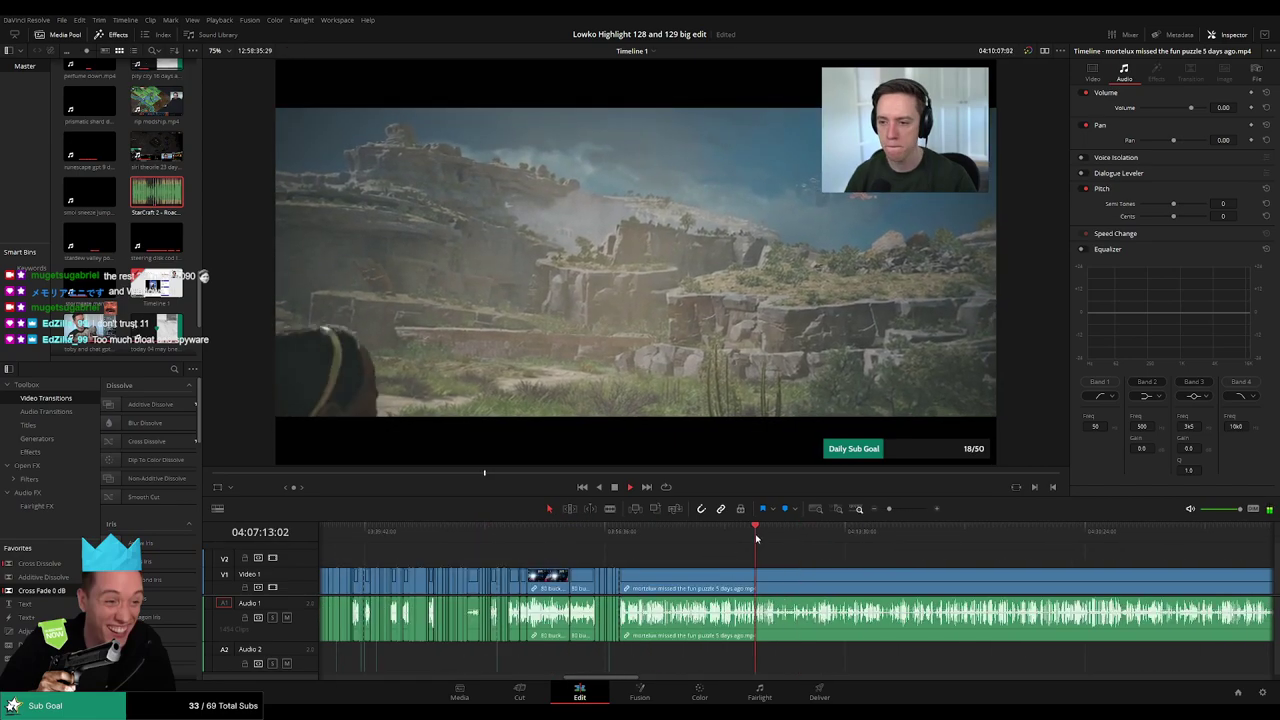
# - Review the gameplay from about 04:06:15 to the Chamber of Duality at 04:07:49 for the point where the commentary resumes
pyautogui.click(697, 539)
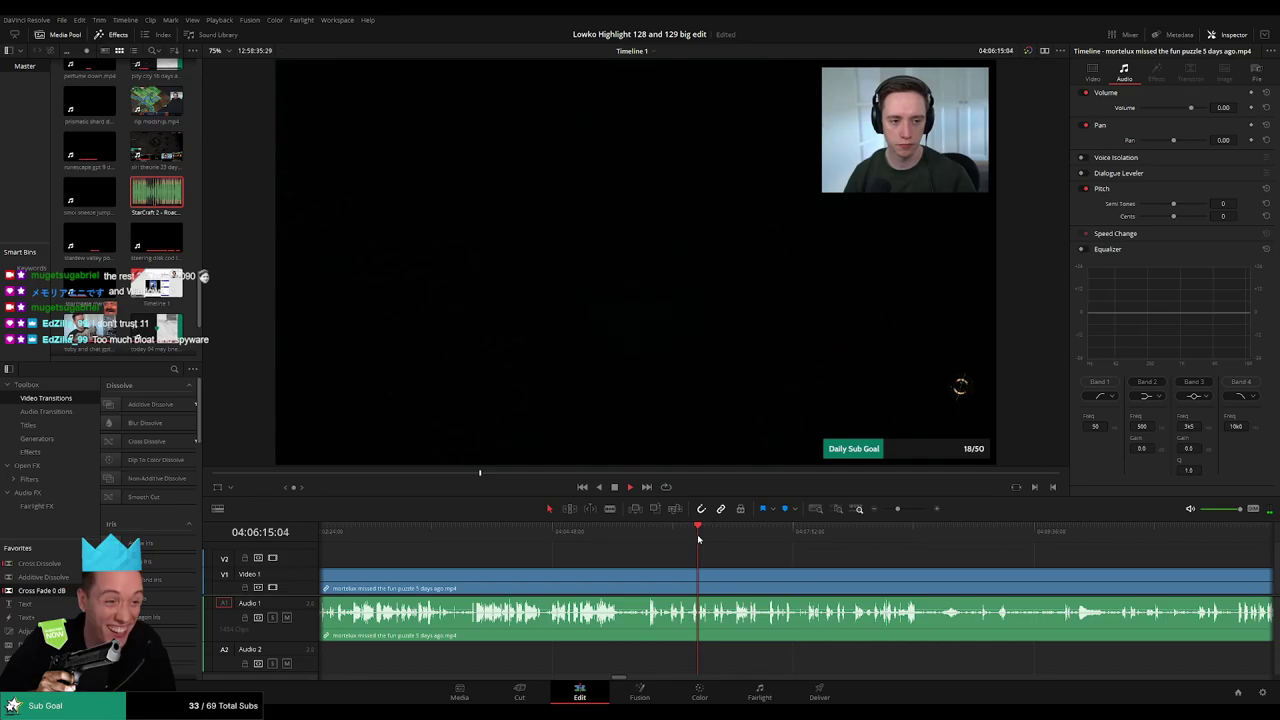
pyautogui.click(712, 540)
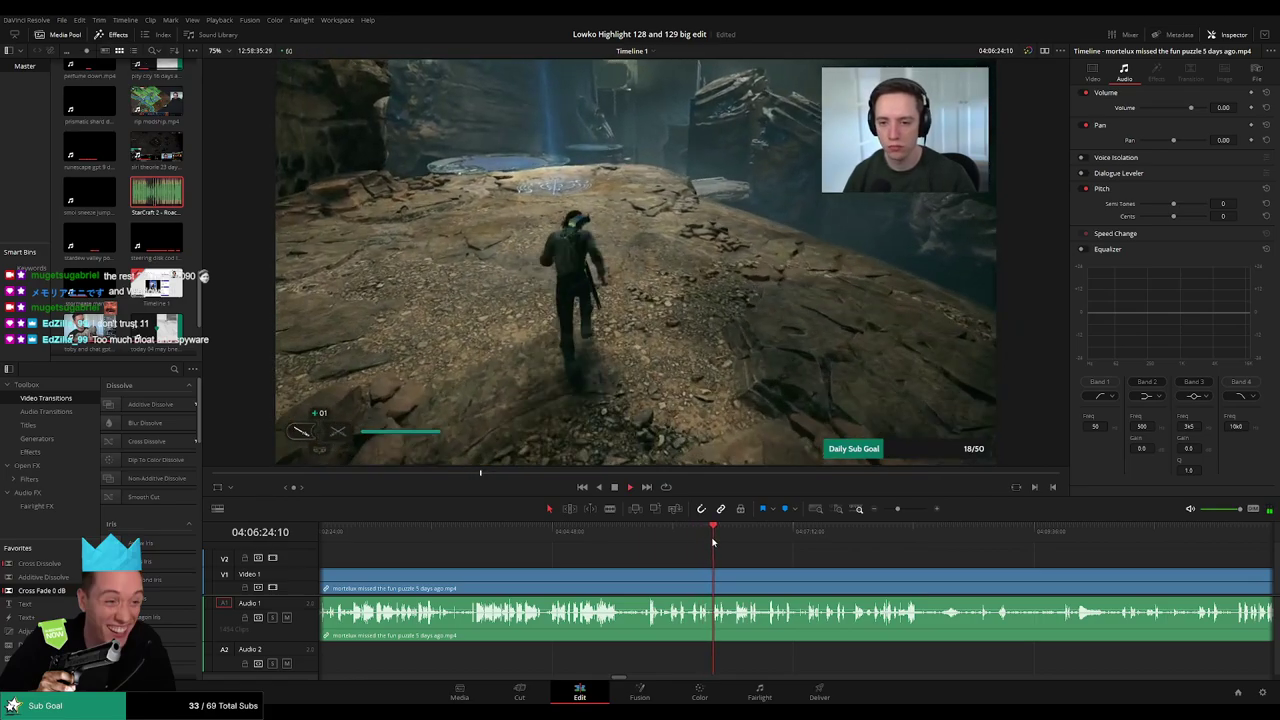
pyautogui.click(739, 540)
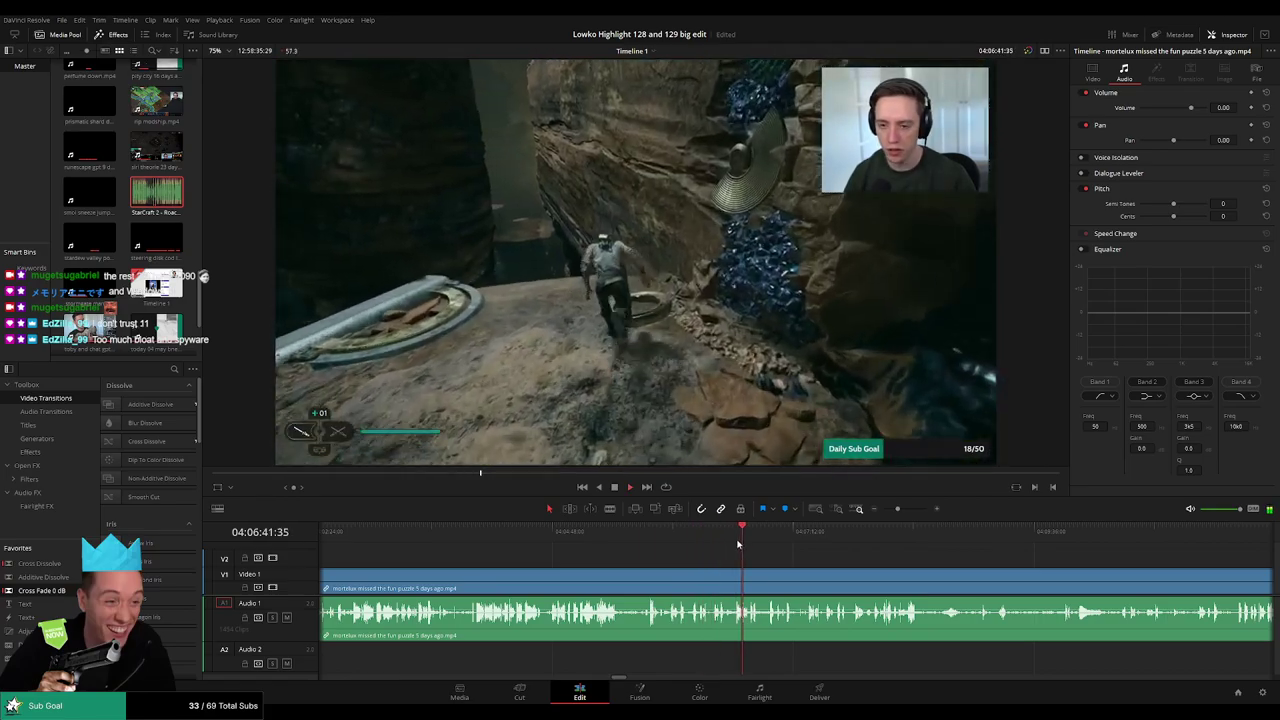
pyautogui.click(764, 540)
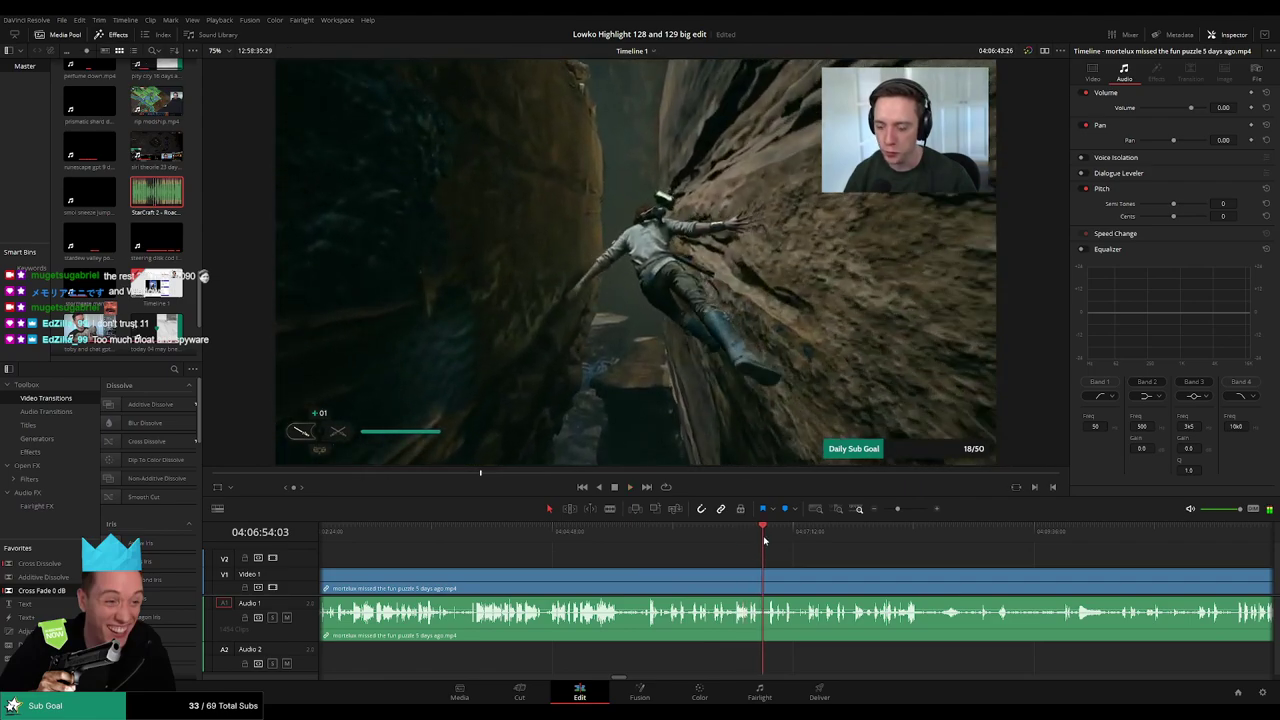
pyautogui.click(767, 543)
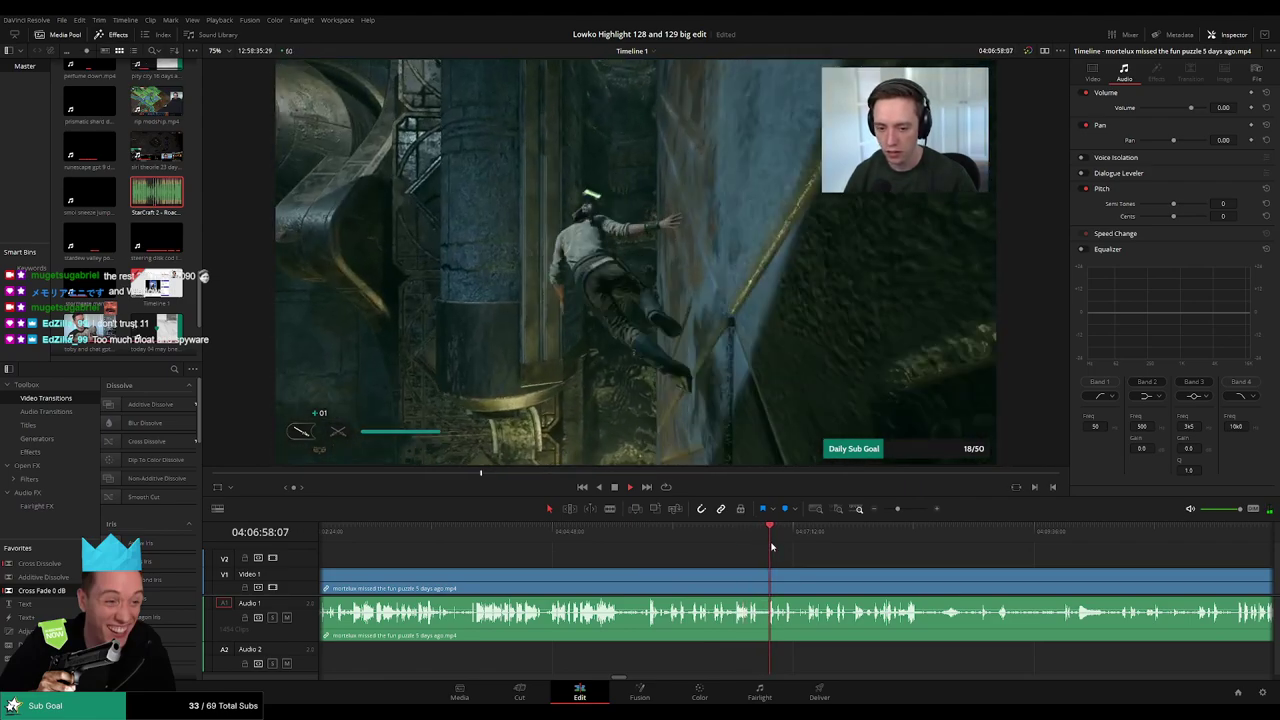
pyautogui.click(789, 540)
pyautogui.click(808, 540)
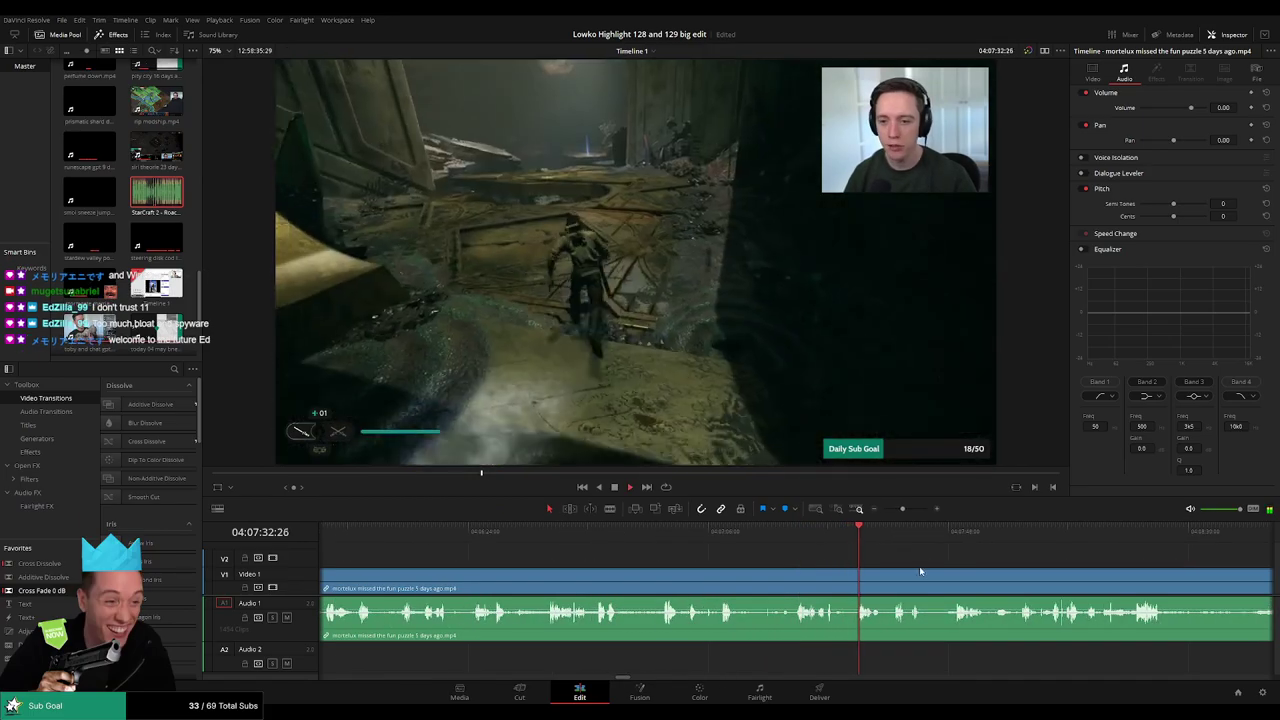
pyautogui.click(734, 552)
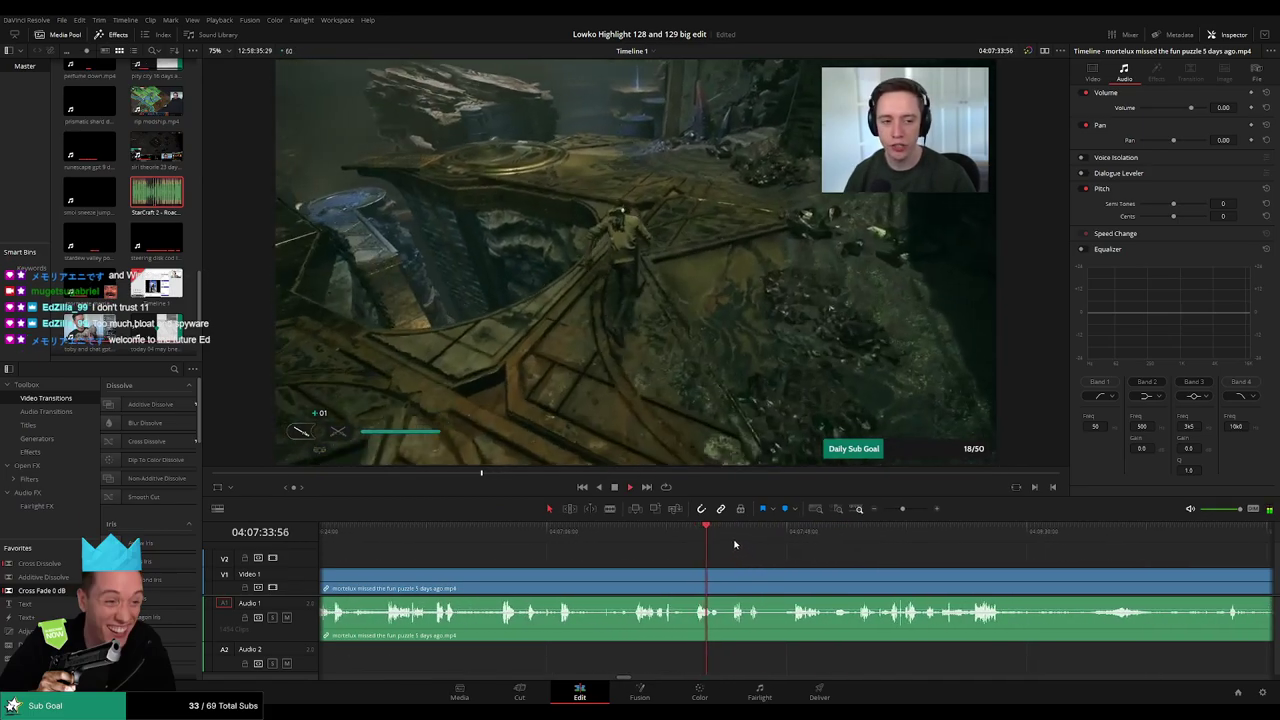
pyautogui.click(736, 543)
pyautogui.click(765, 543)
pyautogui.click(793, 543)
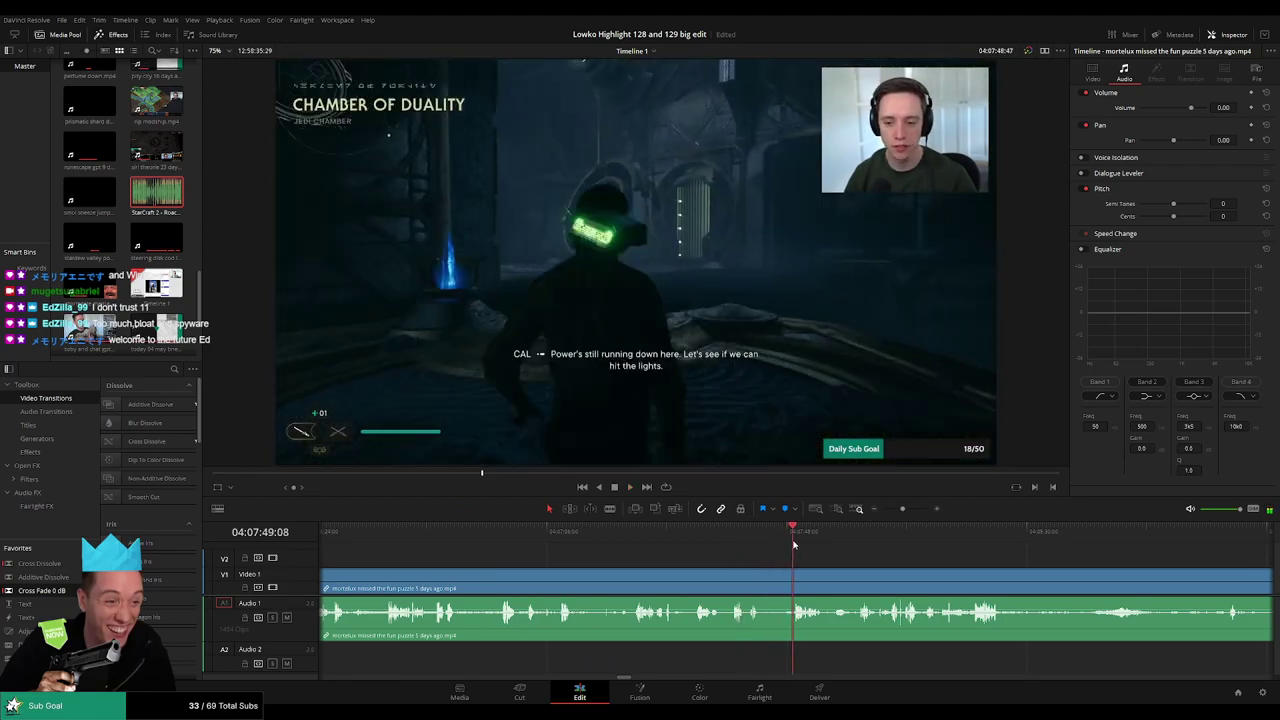
pyautogui.scroll(3, 809, 565)
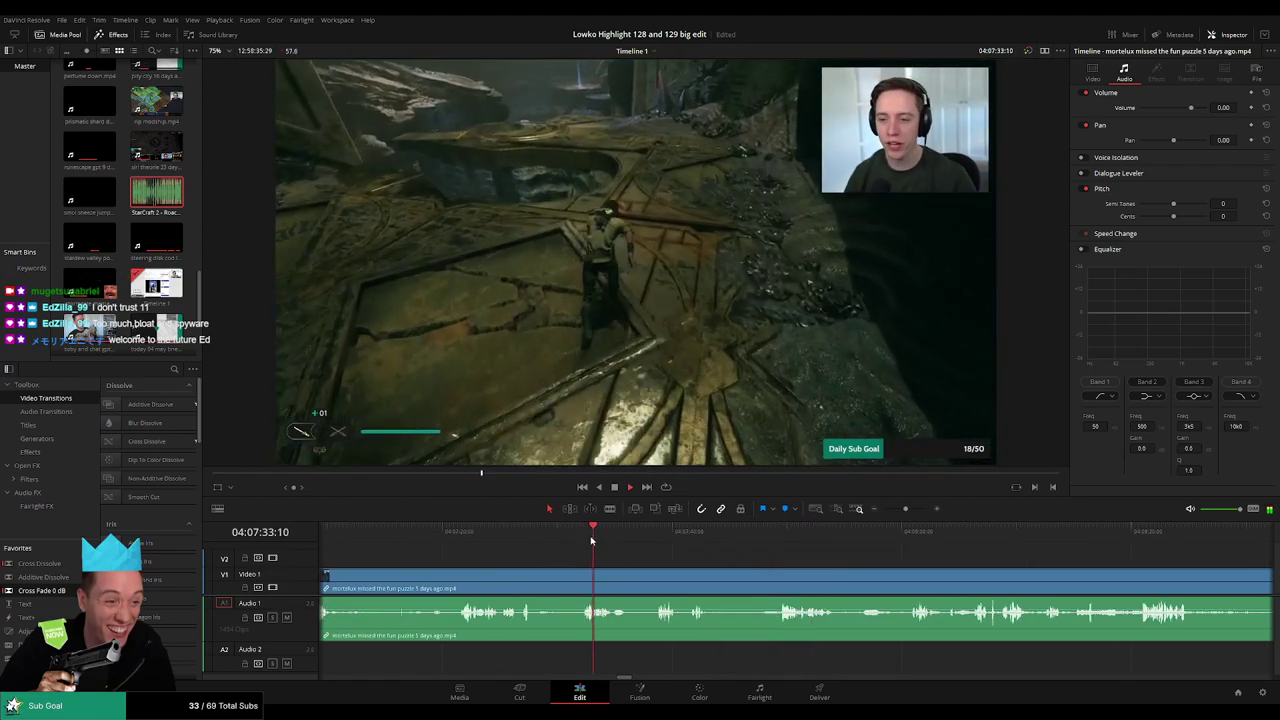
# - Split the clip at about 04:07:32 and ripple-delete the long gameplay stretch back to the cut at 03:57:39
pyautogui.click(576, 537)
pyautogui.press('b')
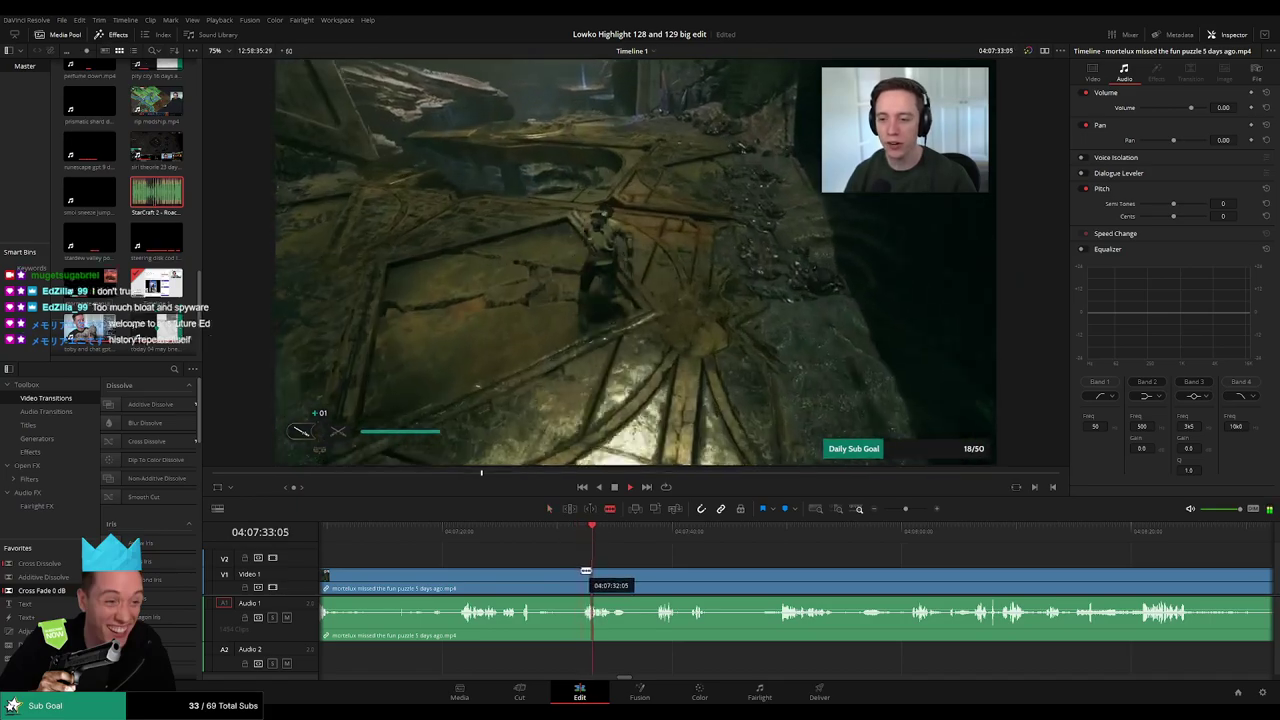
pyautogui.click(580, 571)
pyautogui.press('a')
pyautogui.click(558, 577)
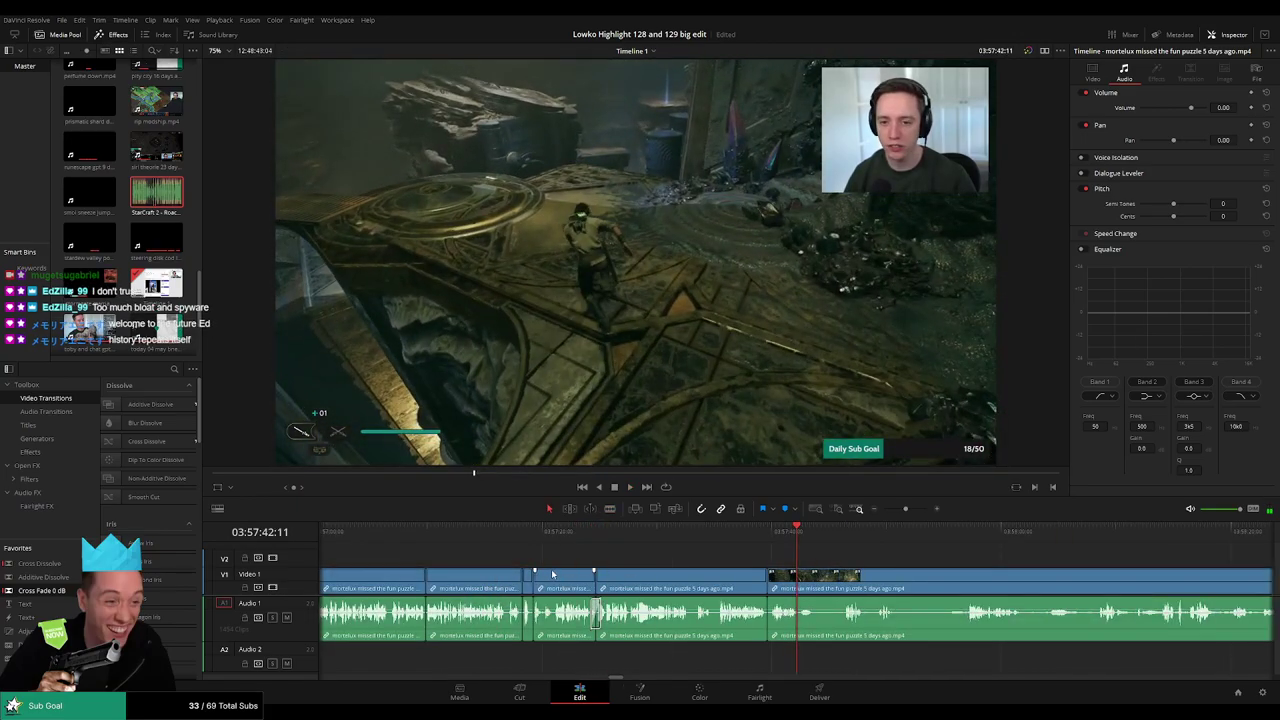
# - Ripple-delete the pause from about 03:57:43 to 03:57:46 and cross-fade the audio at the resulting cut
pyautogui.hscroll(3, 830, 594)
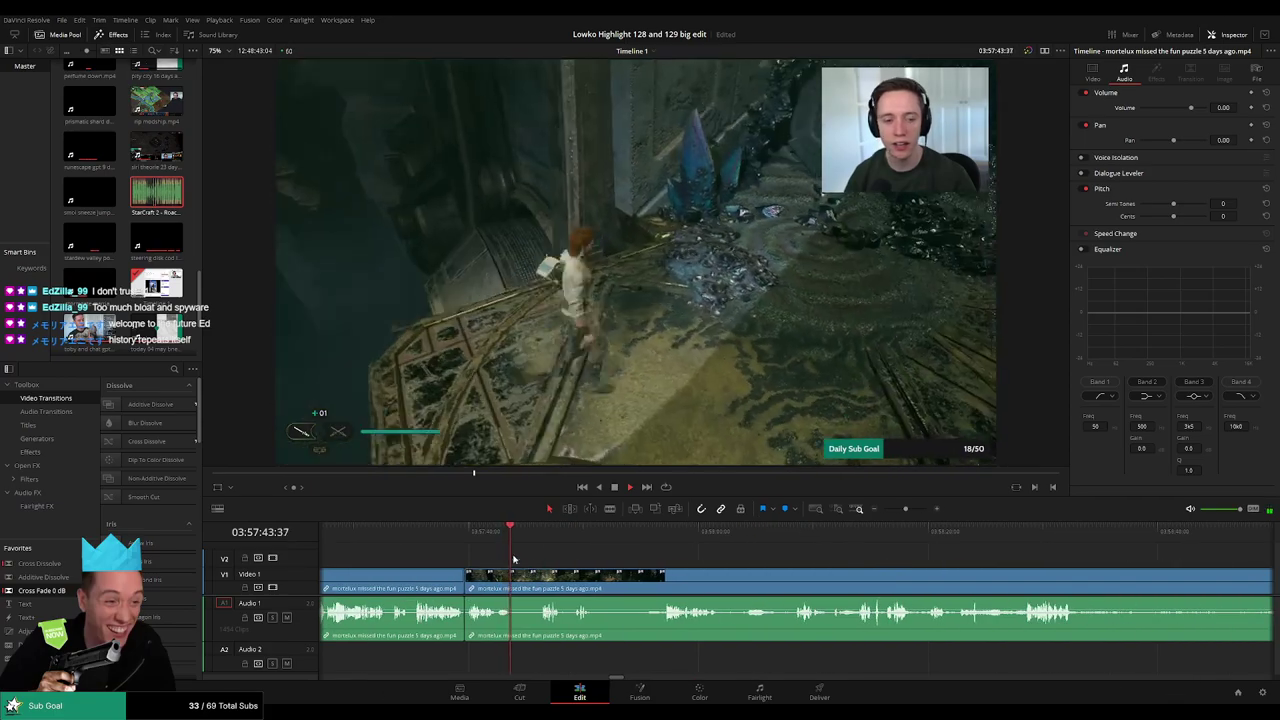
pyautogui.click(539, 538)
pyautogui.press('b')
pyautogui.click(512, 574)
pyautogui.click(541, 573)
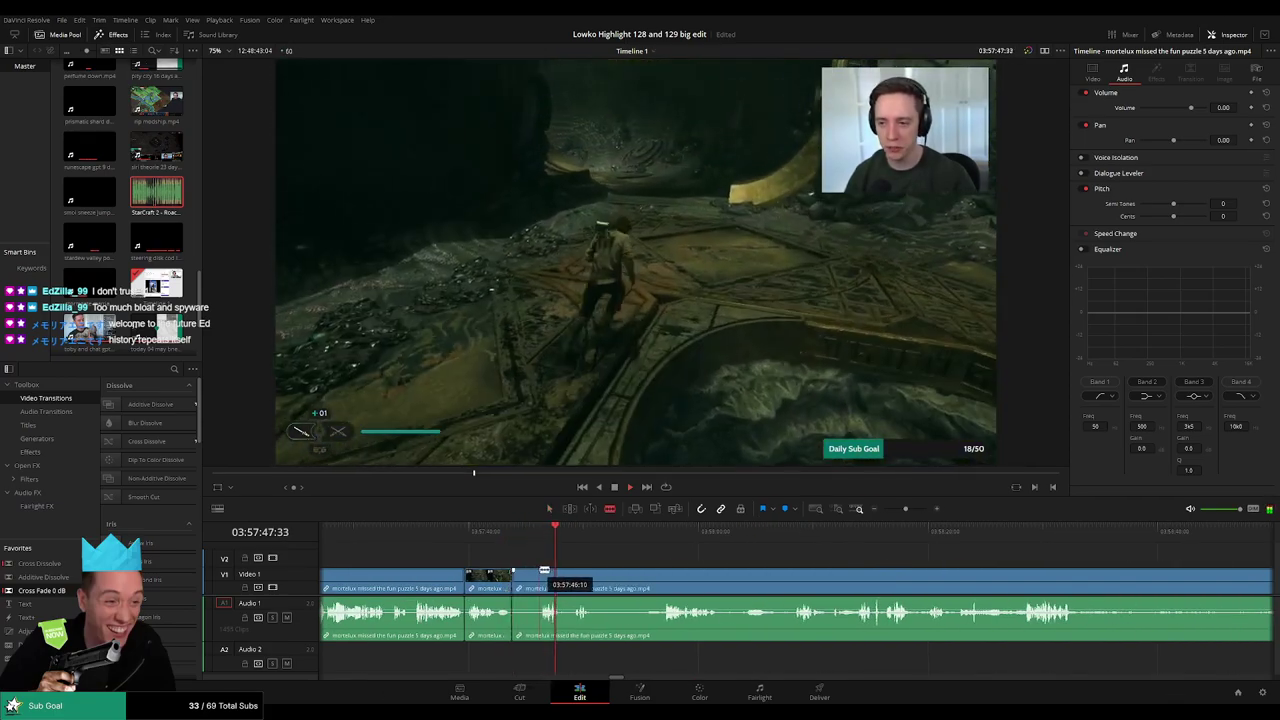
pyautogui.press('a')
pyautogui.click(528, 576)
pyautogui.press('Delete')
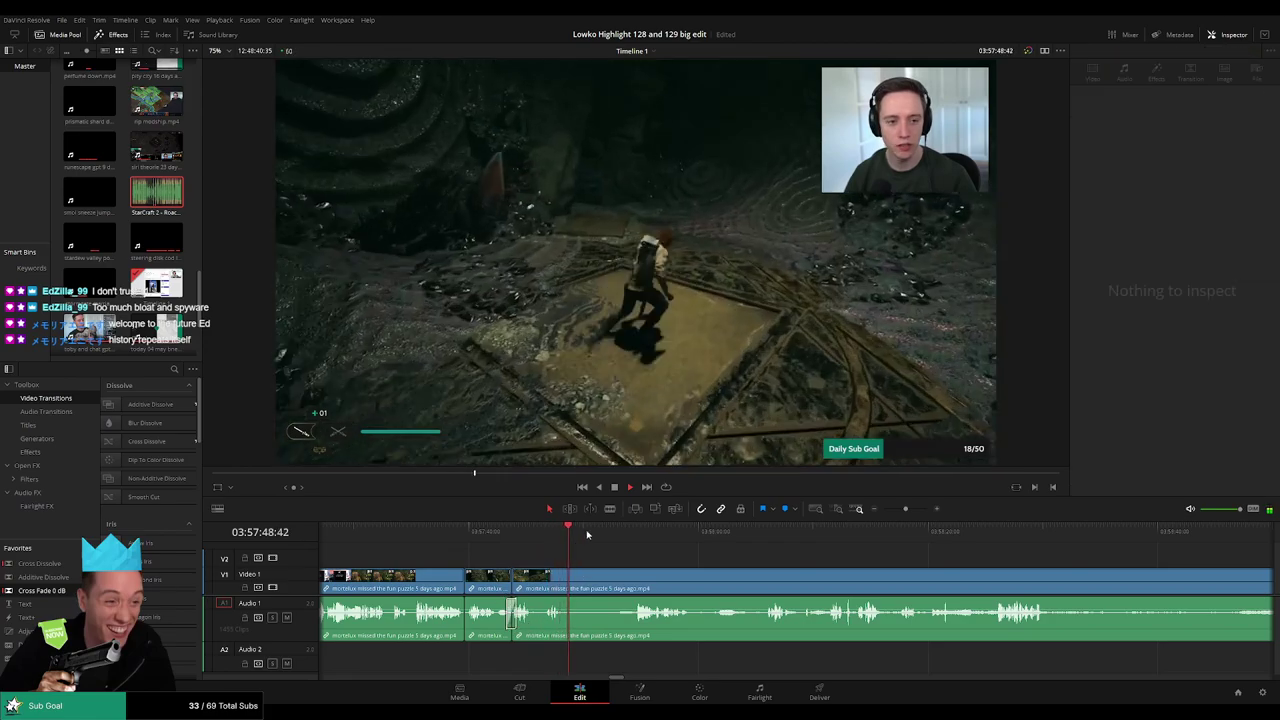
# - Ripple-delete the quiet stretch from about 03:57:48 to 03:57:51 and add a Cross Fade 0 dB to the audio at the cut
pyautogui.press('b')
pyautogui.click(567, 582)
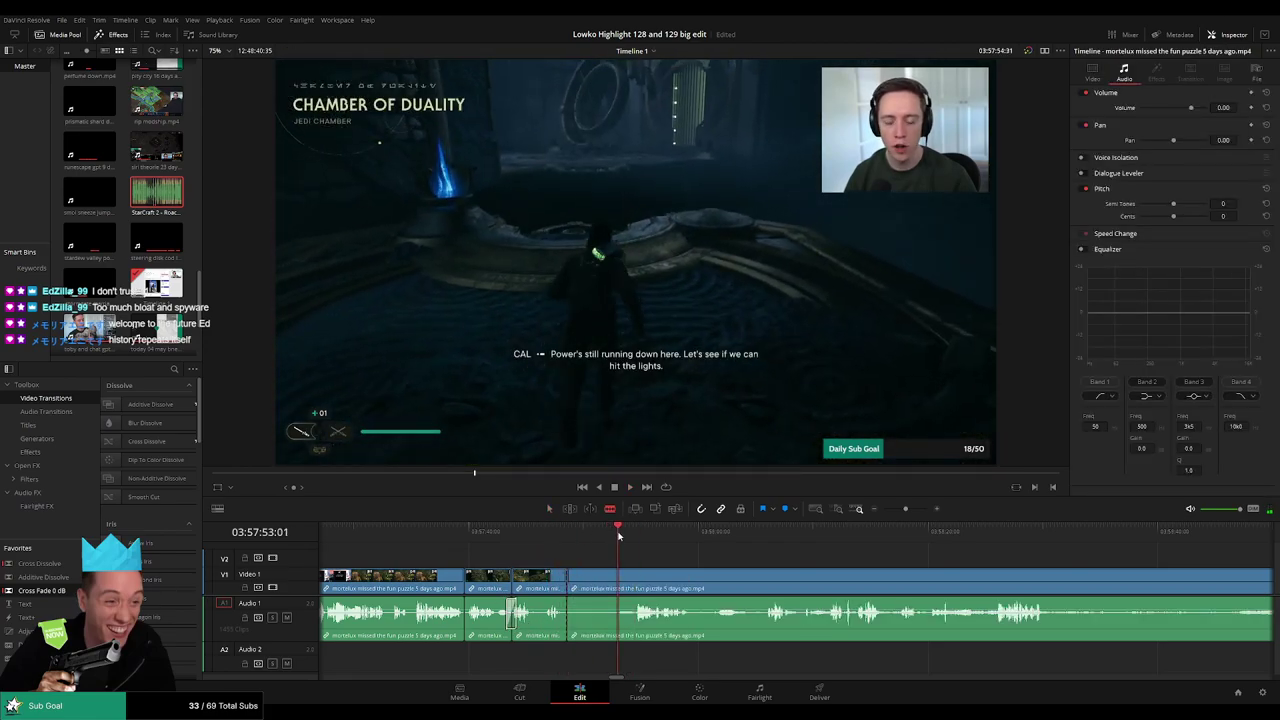
pyautogui.click(606, 538)
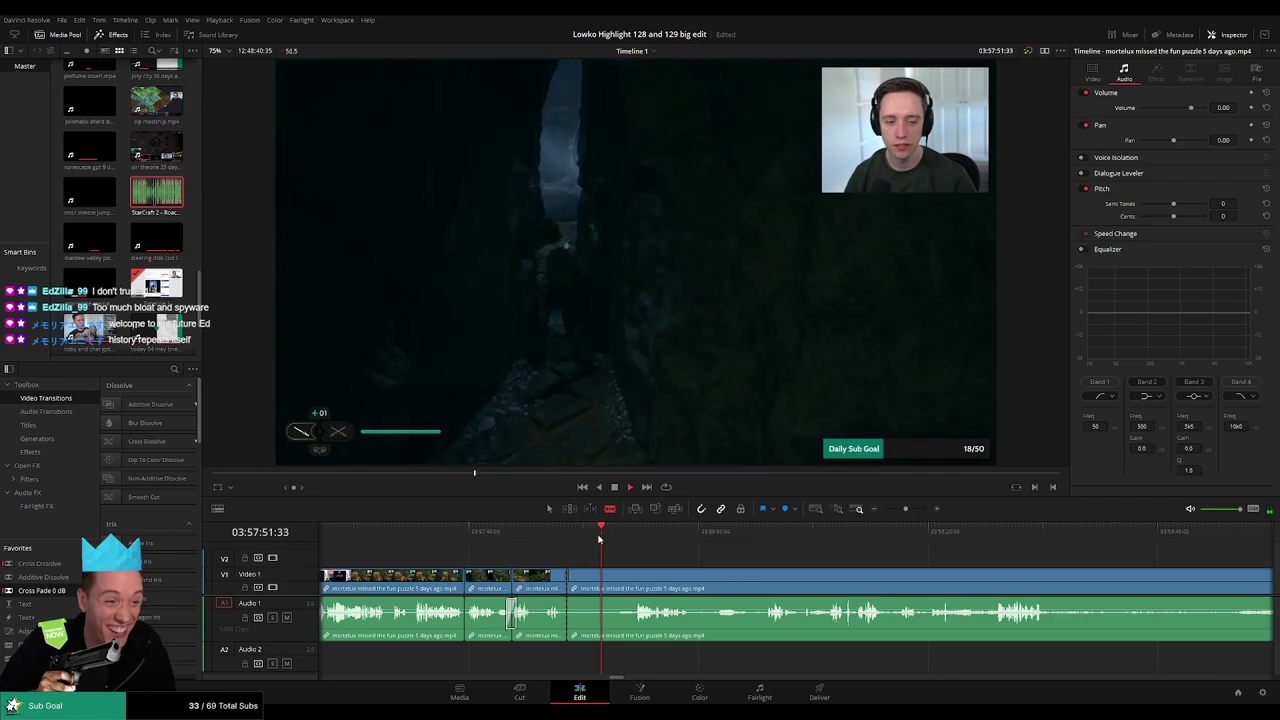
pyautogui.click(603, 582)
pyautogui.press('a')
pyautogui.click(588, 583)
pyautogui.press('Delete')
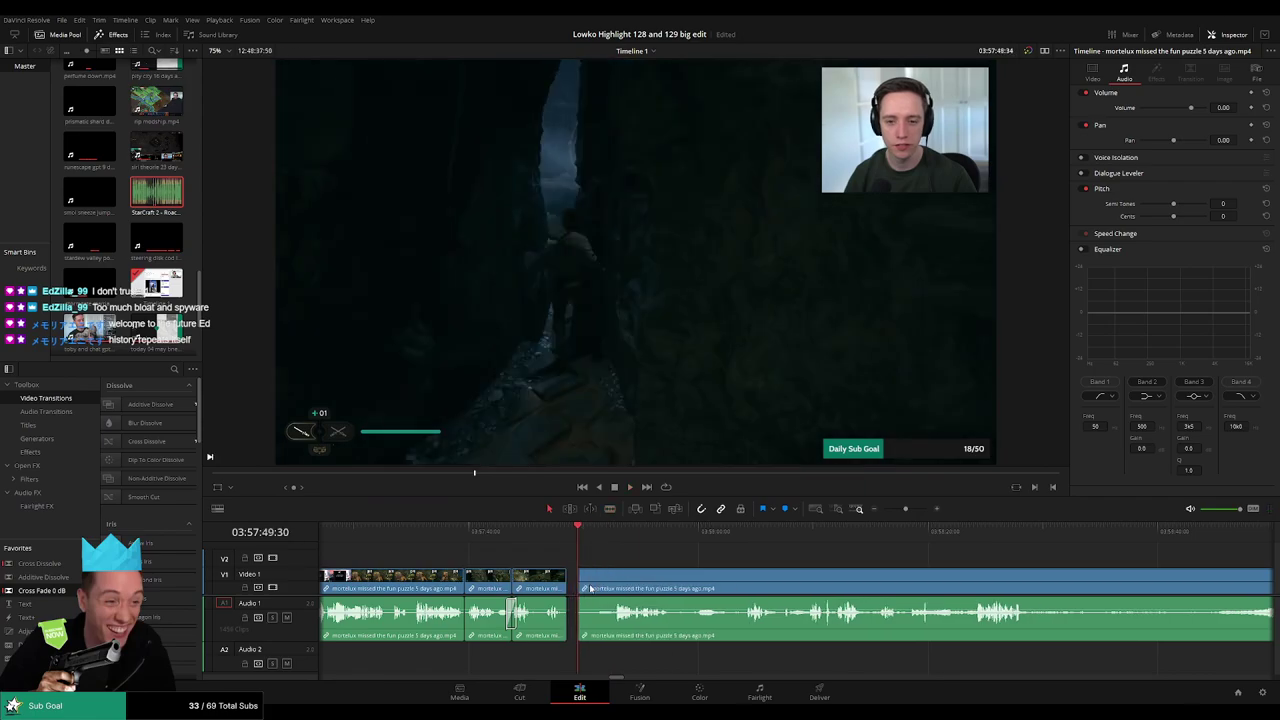
pyautogui.press('space')
pyautogui.moveTo(571, 629); pyautogui.dragTo(567, 626)
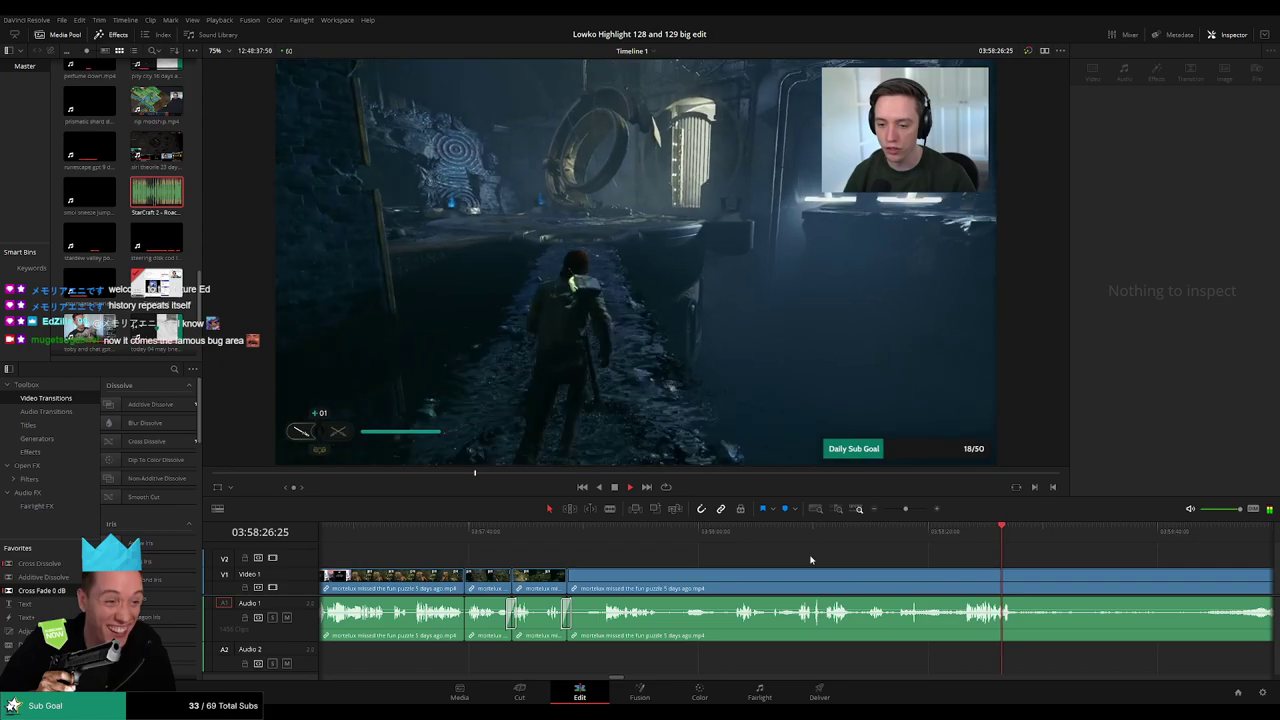
# - Skim past the cutscenes to the Santari Khri Databank page and ripple-delete the footage from about 04:01:47 to 04:01:50
pyautogui.click(826, 535)
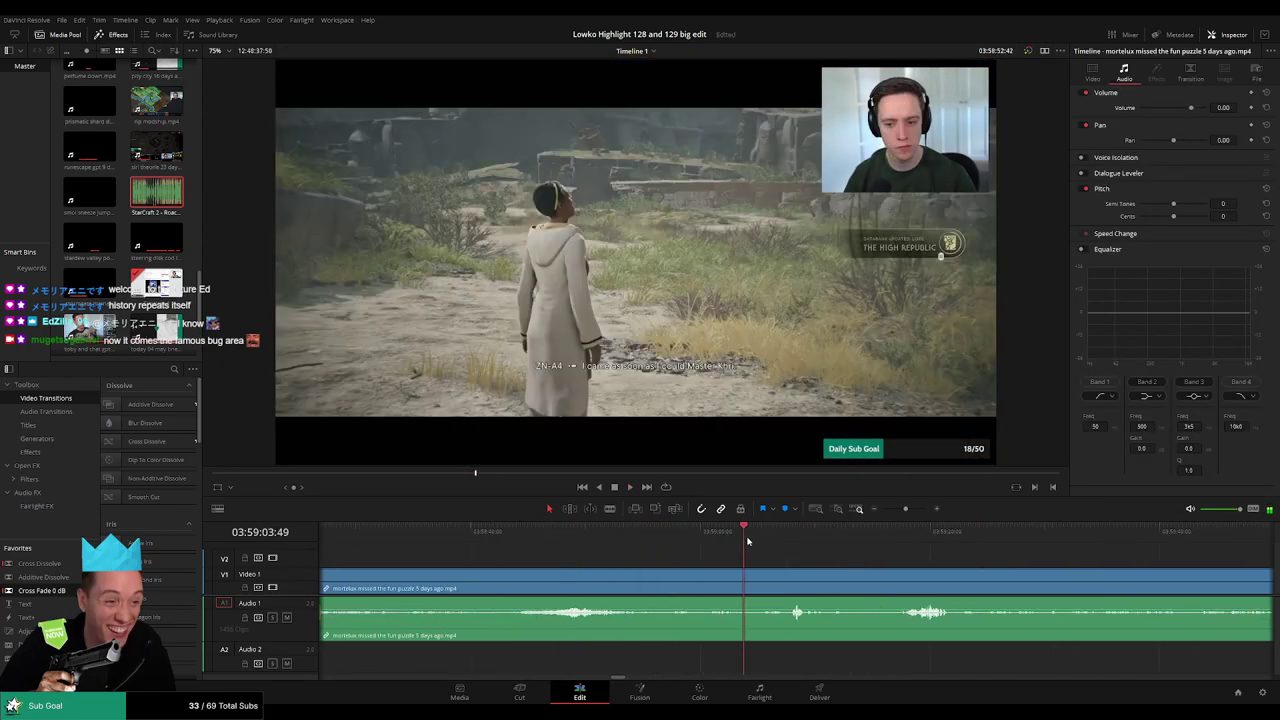
pyautogui.moveTo(747, 541); pyautogui.dragTo(793, 542)
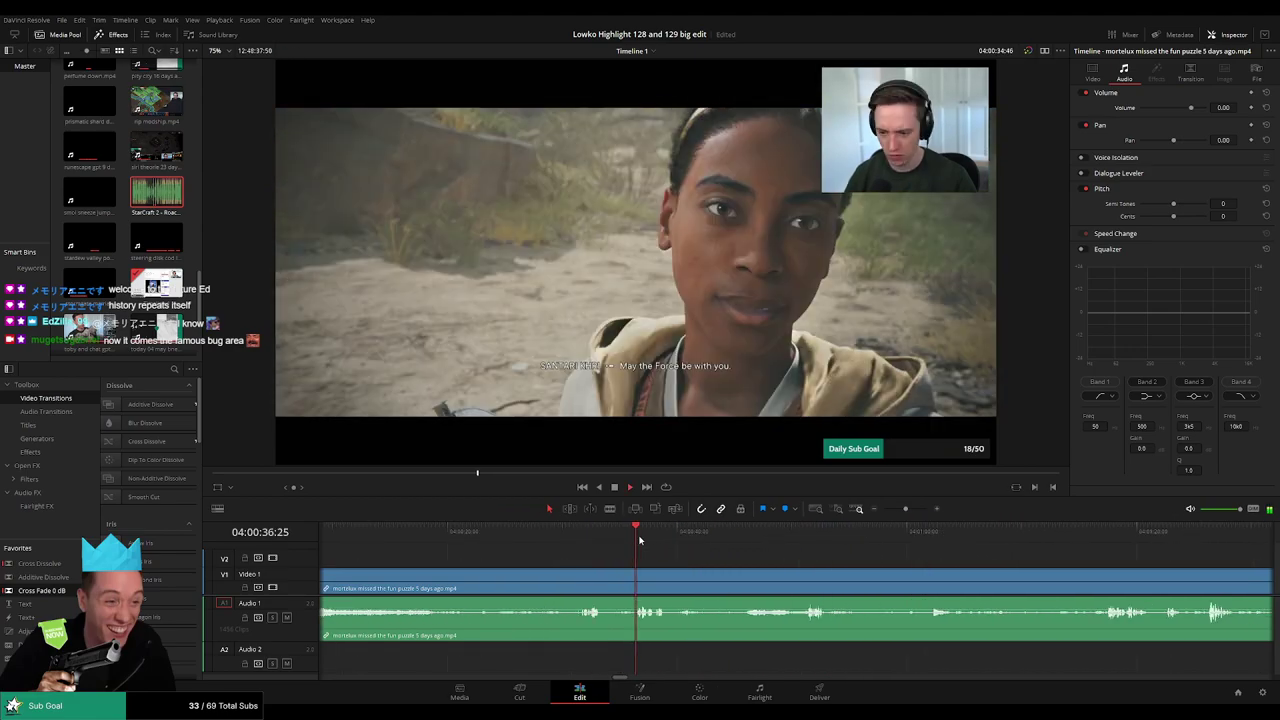
pyautogui.click(800, 540)
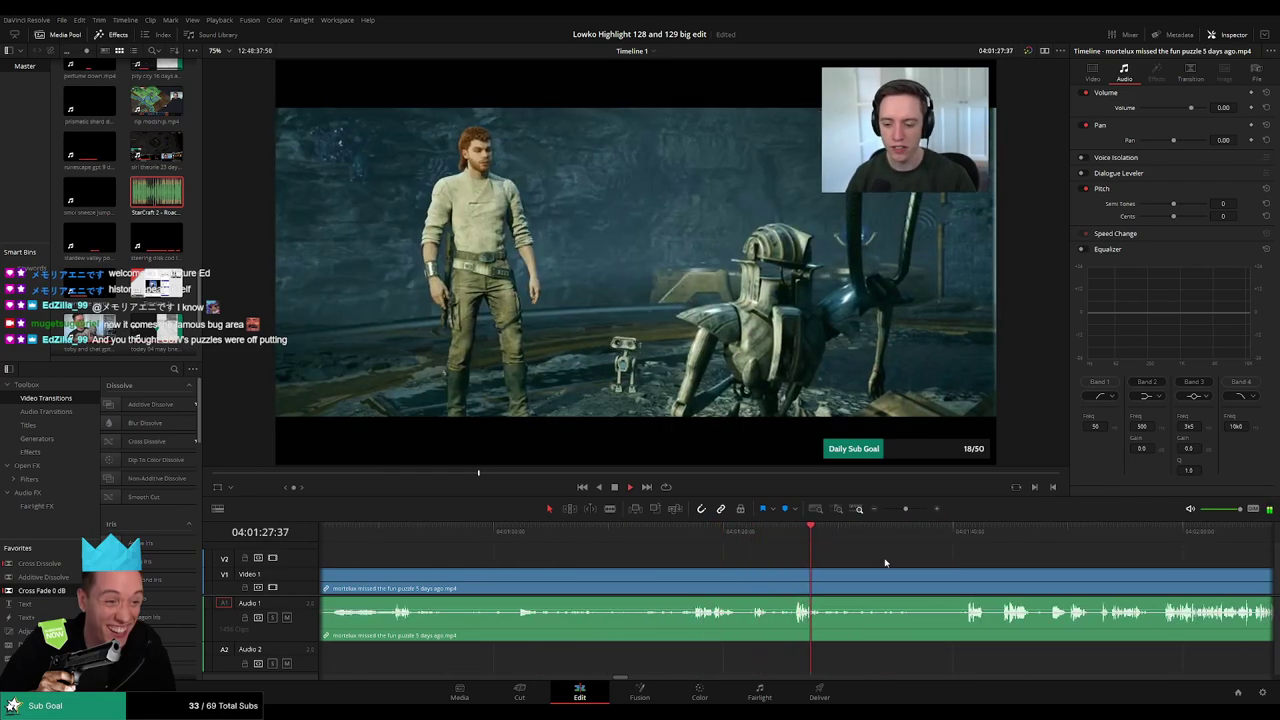
pyautogui.moveTo(590, 549); pyautogui.dragTo(430, 543)
pyautogui.moveTo(753, 534); pyautogui.dragTo(808, 534)
pyautogui.moveTo(709, 537); pyautogui.dragTo(572, 539)
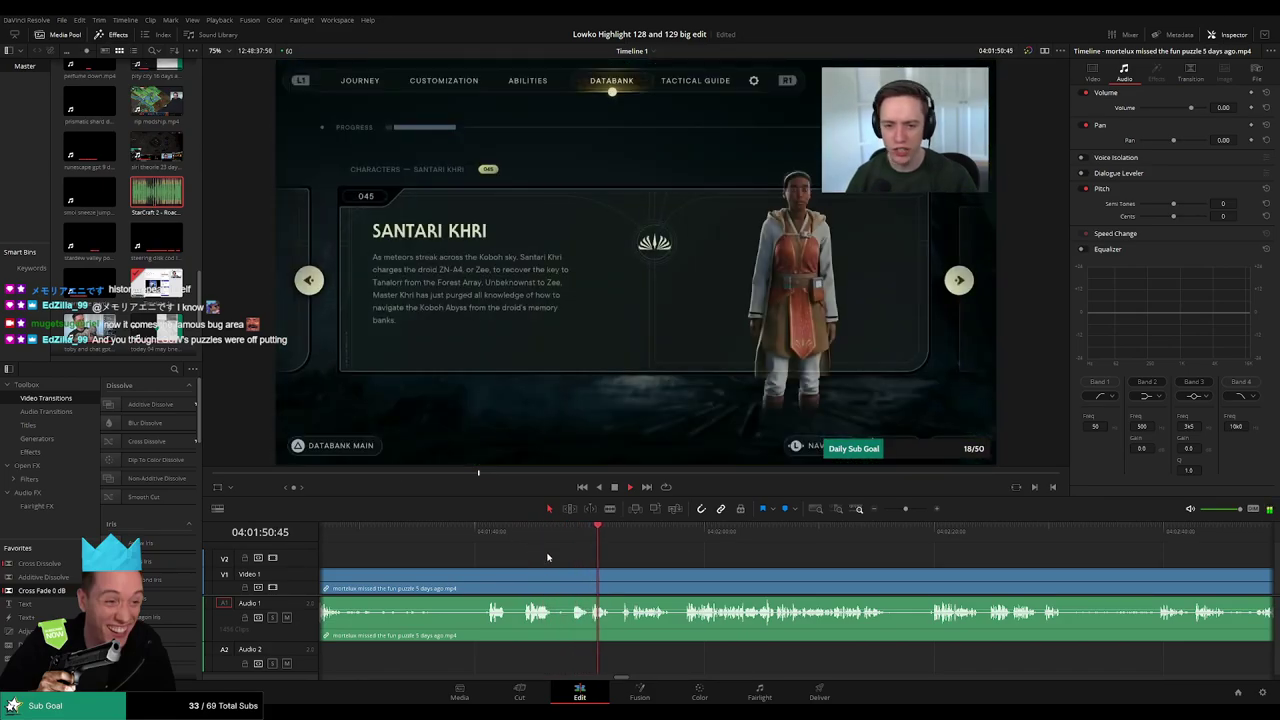
pyautogui.press('b')
pyautogui.click(553, 588)
pyautogui.click(590, 588)
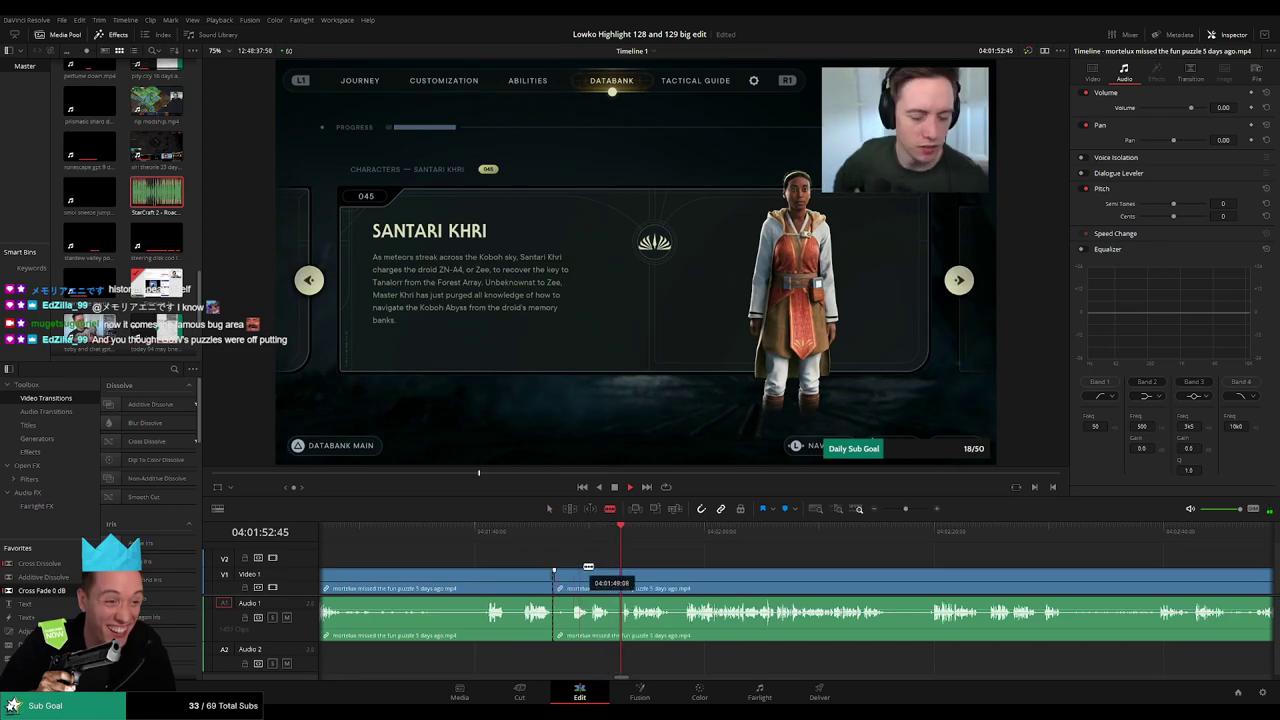
pyautogui.press('a')
pyautogui.click(578, 585)
pyautogui.press('Delete')
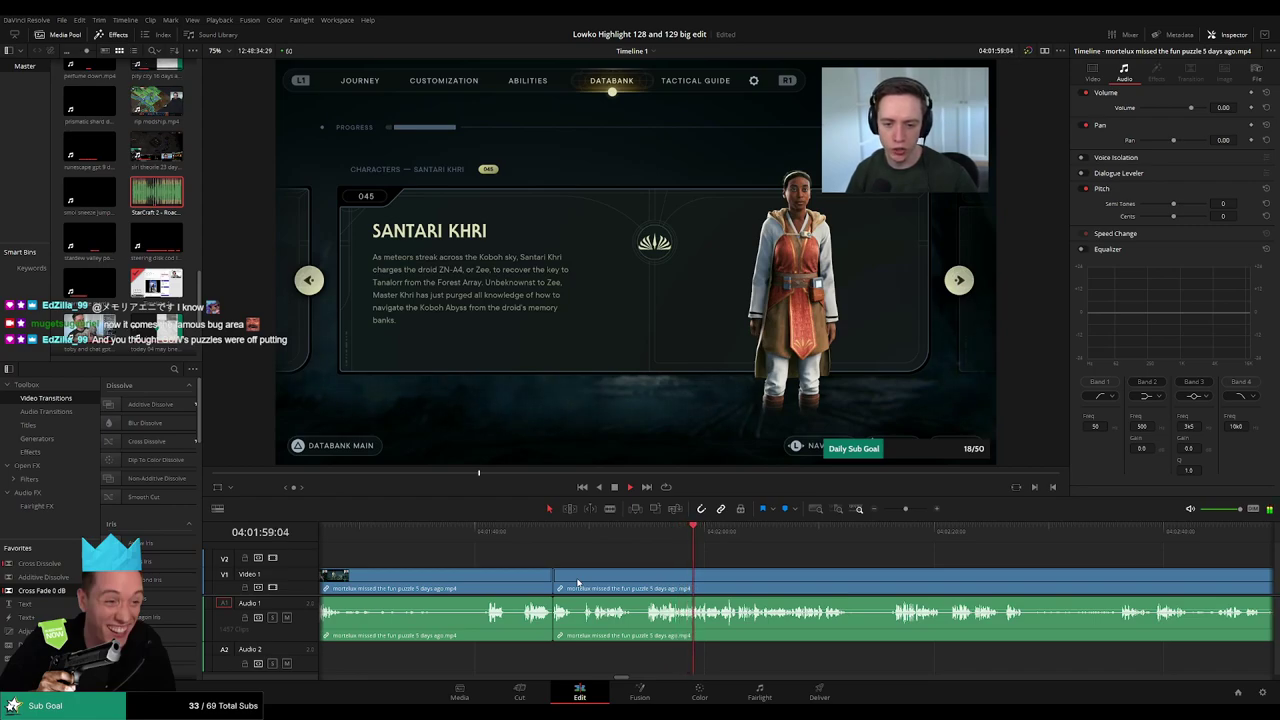
# - Ripple-delete about one second at 04:01:54 and add Cross Fade 0 dB transitions to both audio cuts in the Databank section
pyautogui.press('b')
pyautogui.click(633, 587)
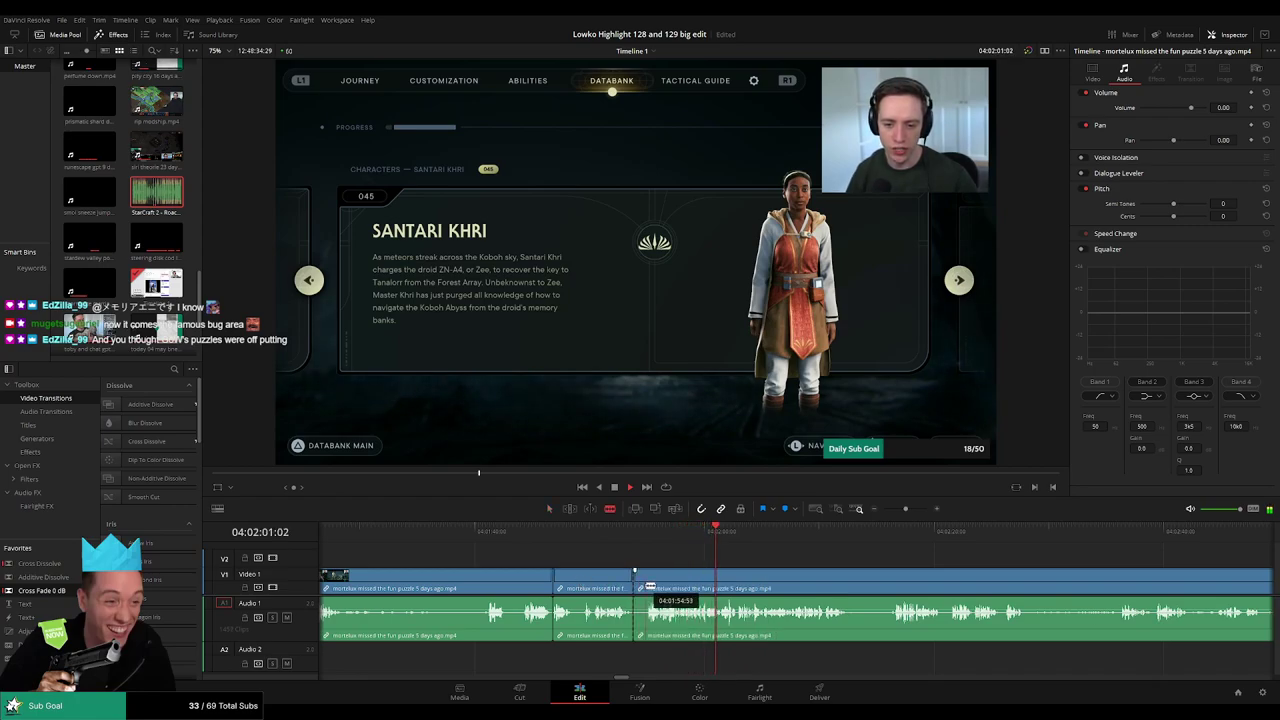
pyautogui.click(645, 587)
pyautogui.press('a')
pyautogui.click(638, 589)
pyautogui.press('Delete')
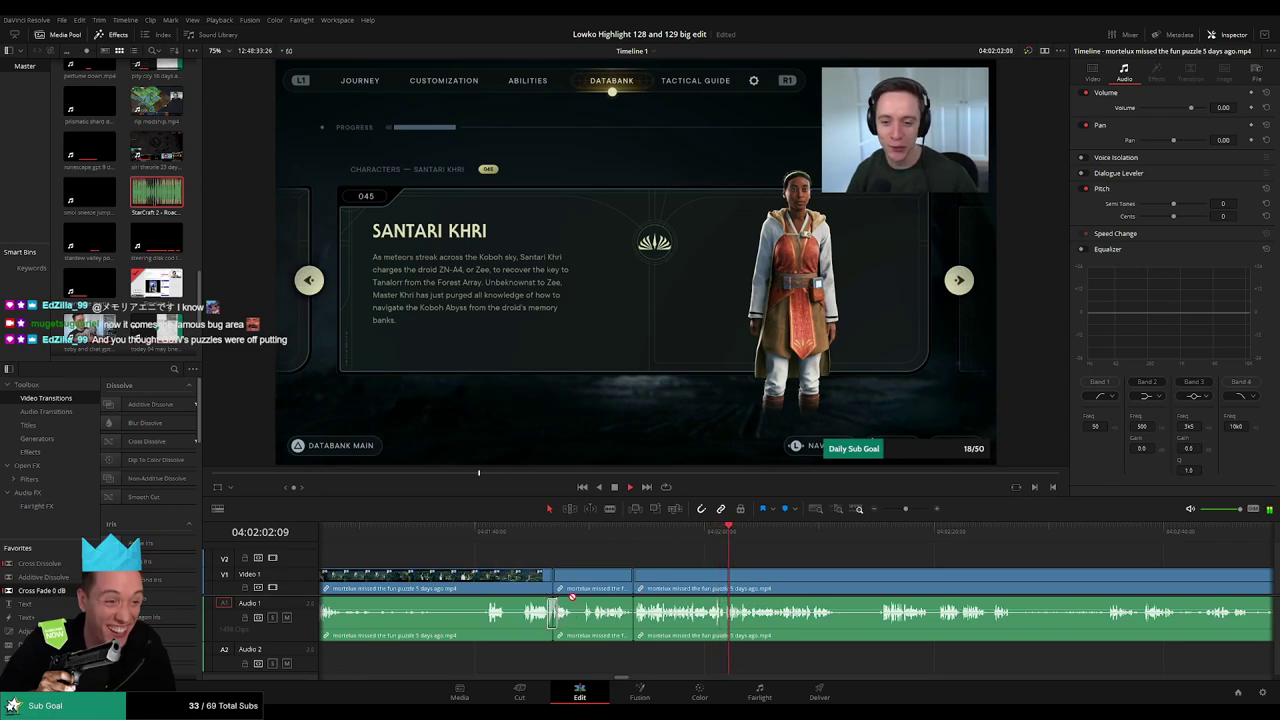
pyautogui.moveTo(572, 597); pyautogui.dragTo(668, 618)
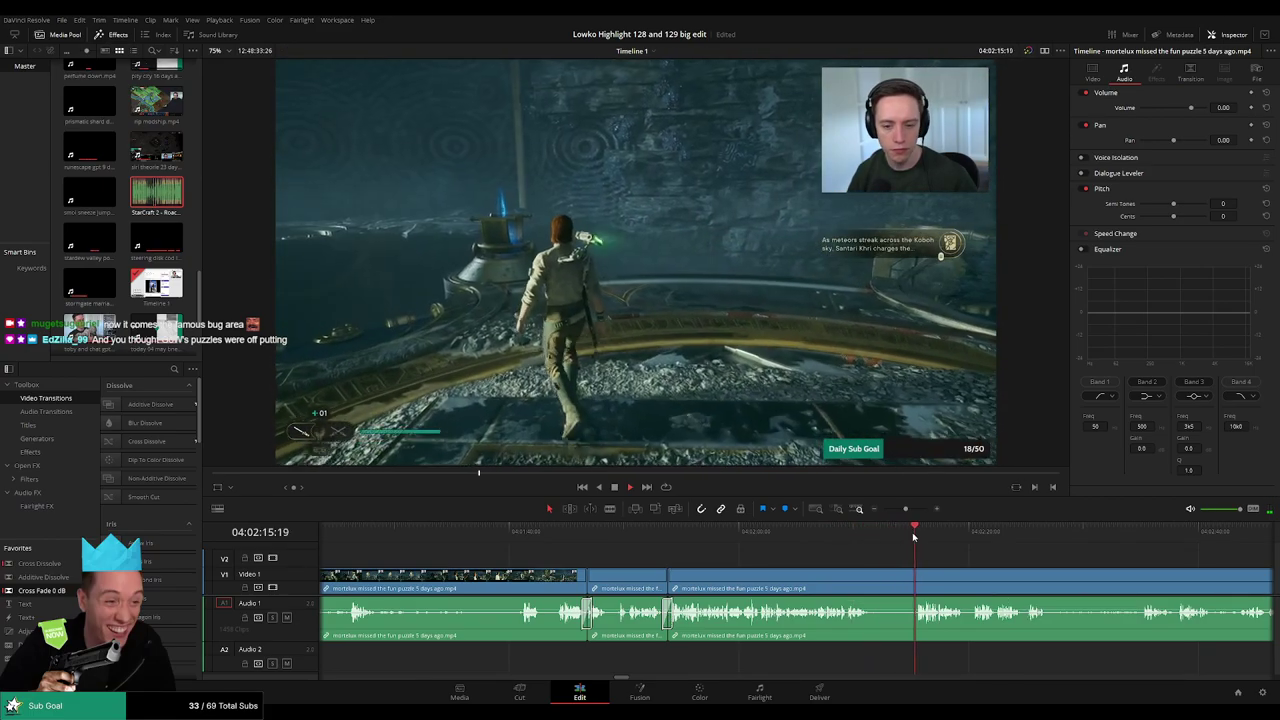
# - Ripple-delete the silent gap following the Databank commentary, from about 04:02:11 to 04:02:15
pyautogui.moveTo(943, 560); pyautogui.dragTo(616, 555)
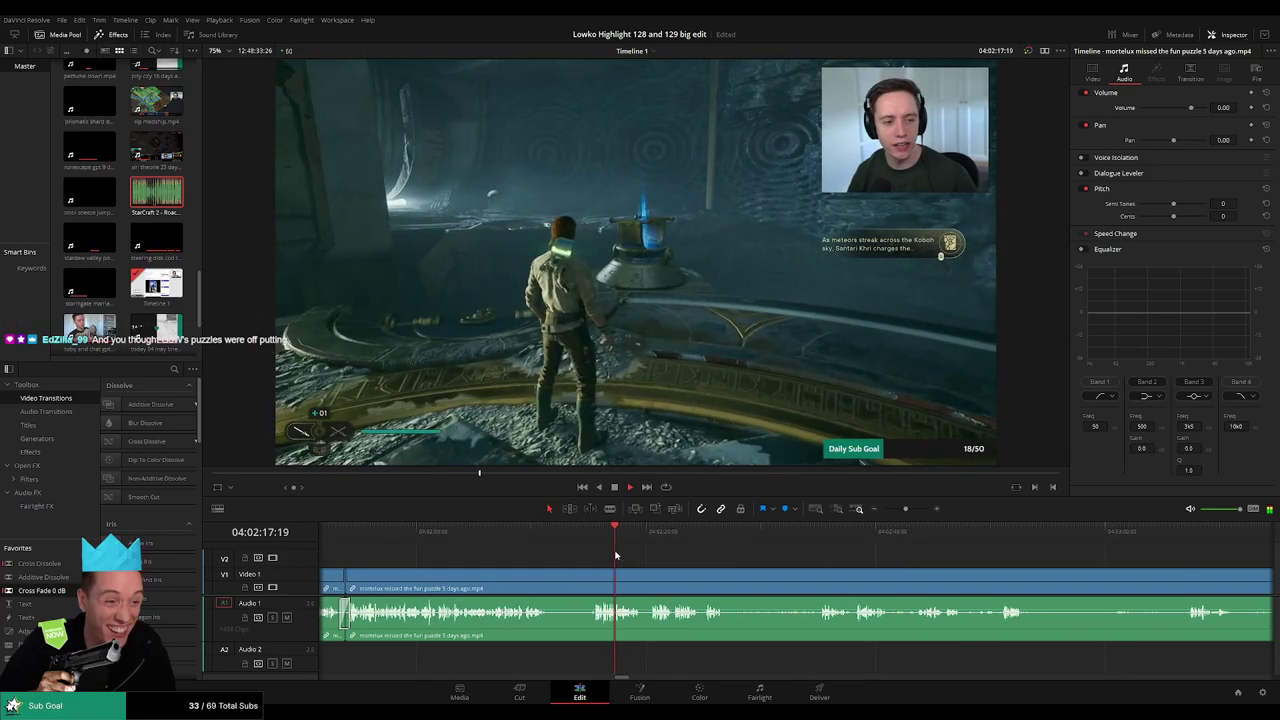
pyautogui.press('b')
pyautogui.click(548, 579)
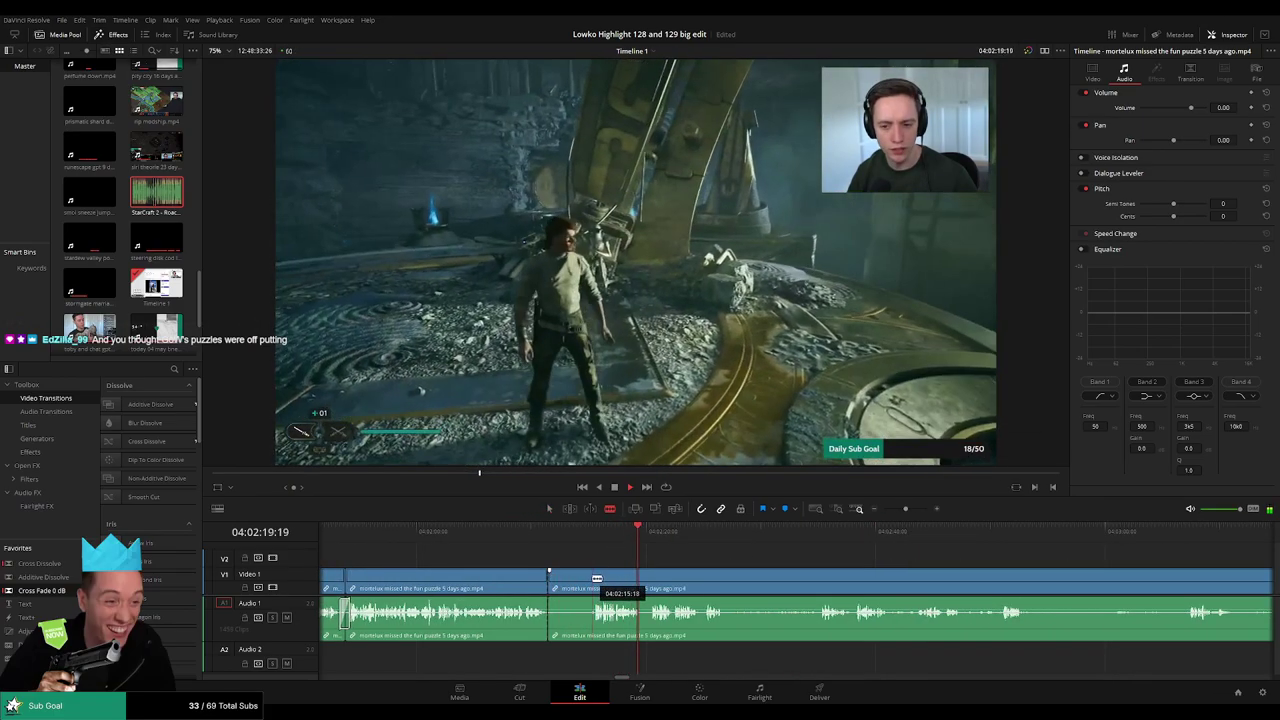
pyautogui.click(593, 579)
pyautogui.press('a')
pyautogui.click(580, 577)
pyautogui.press('Delete')
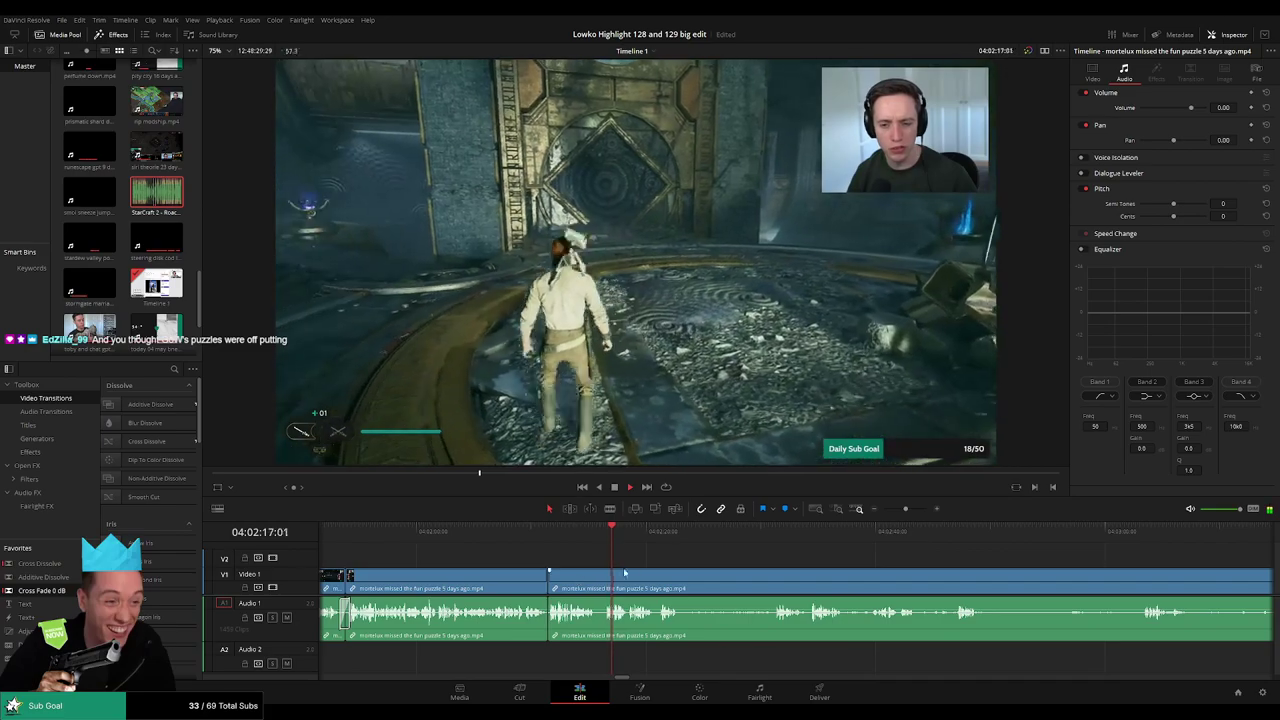
# - Ripple-delete the footage from the cut at about 04:02:11 to 04:02:34 and cross-fade the audio at the join
pyautogui.click(661, 535)
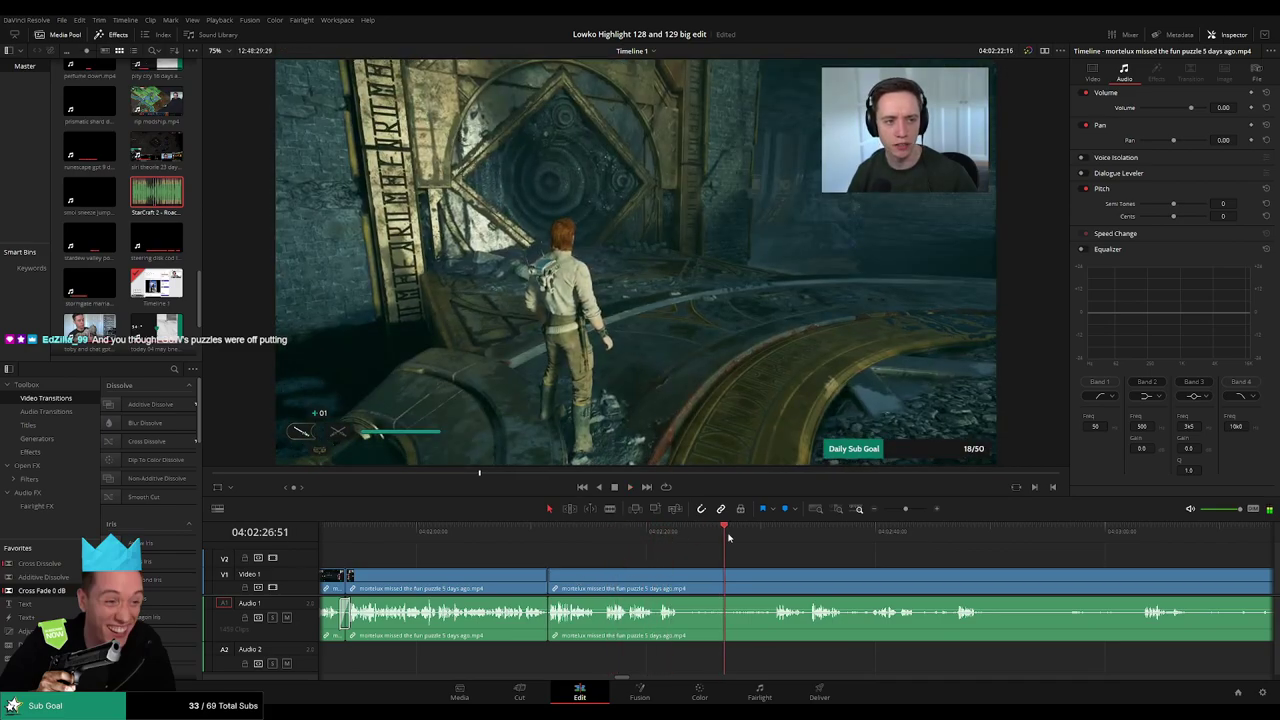
pyautogui.click(768, 535)
pyautogui.press('space')
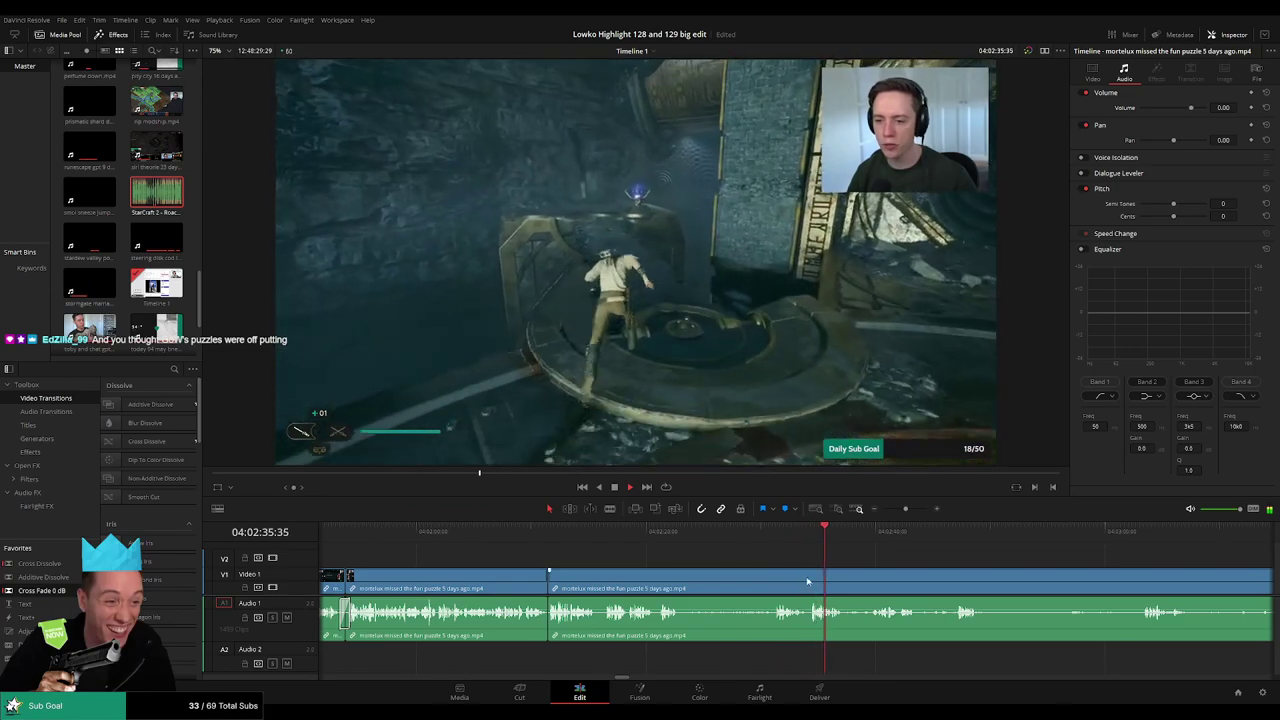
pyautogui.click(808, 580)
pyautogui.press('a')
pyautogui.click(765, 582)
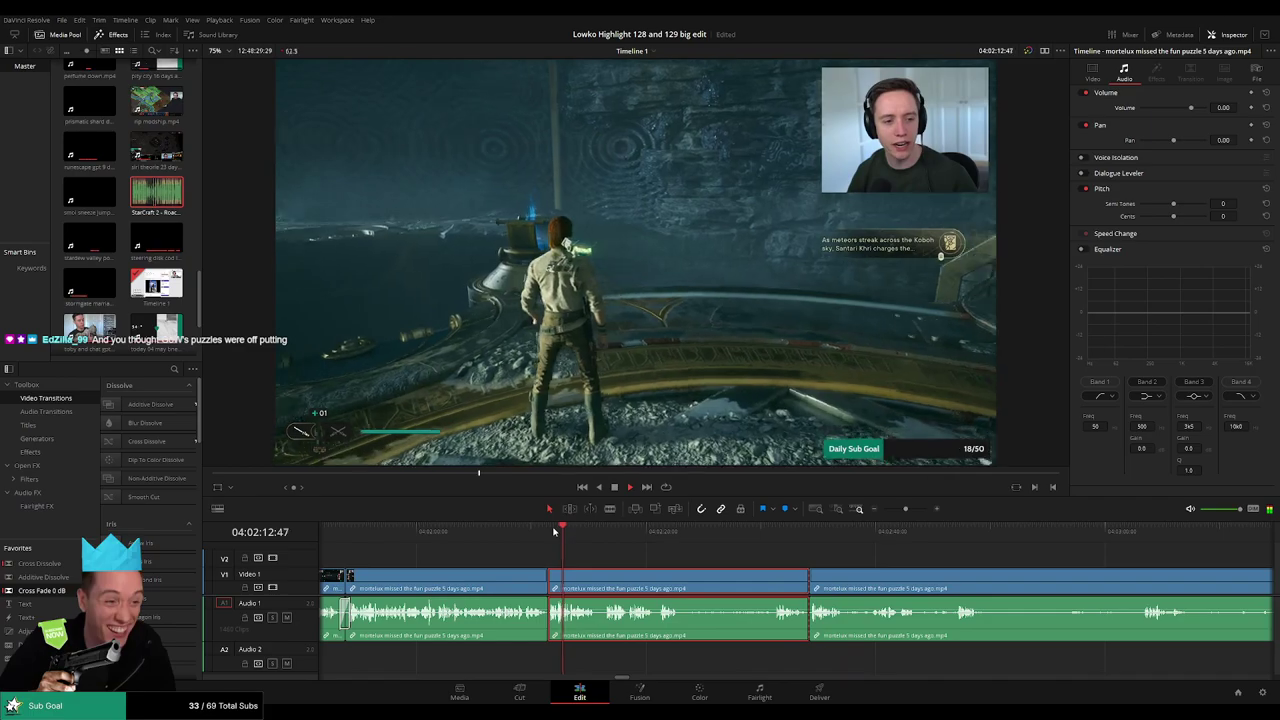
pyautogui.press('Delete')
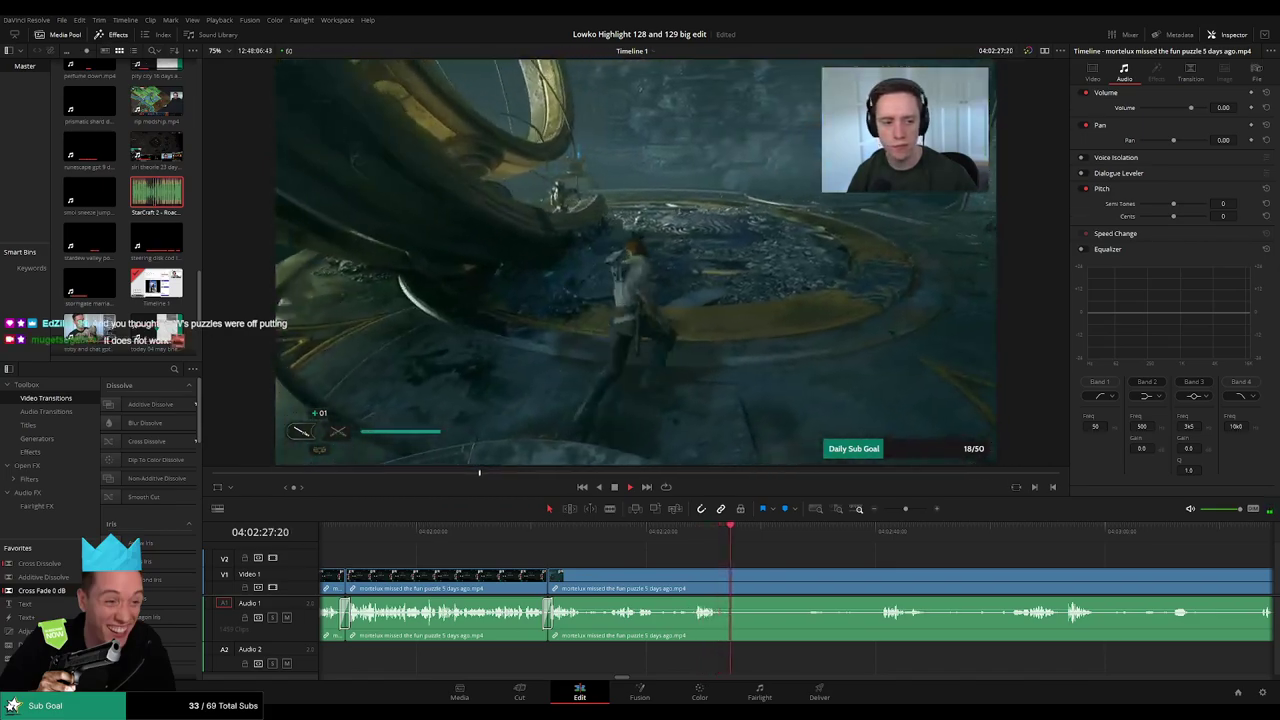
# - Ripple-delete the quiet chamber gameplay from about 04:02:26 to 04:02:40 and cross-fade the audio at the cut
pyautogui.moveTo(770, 540); pyautogui.dragTo(815, 535)
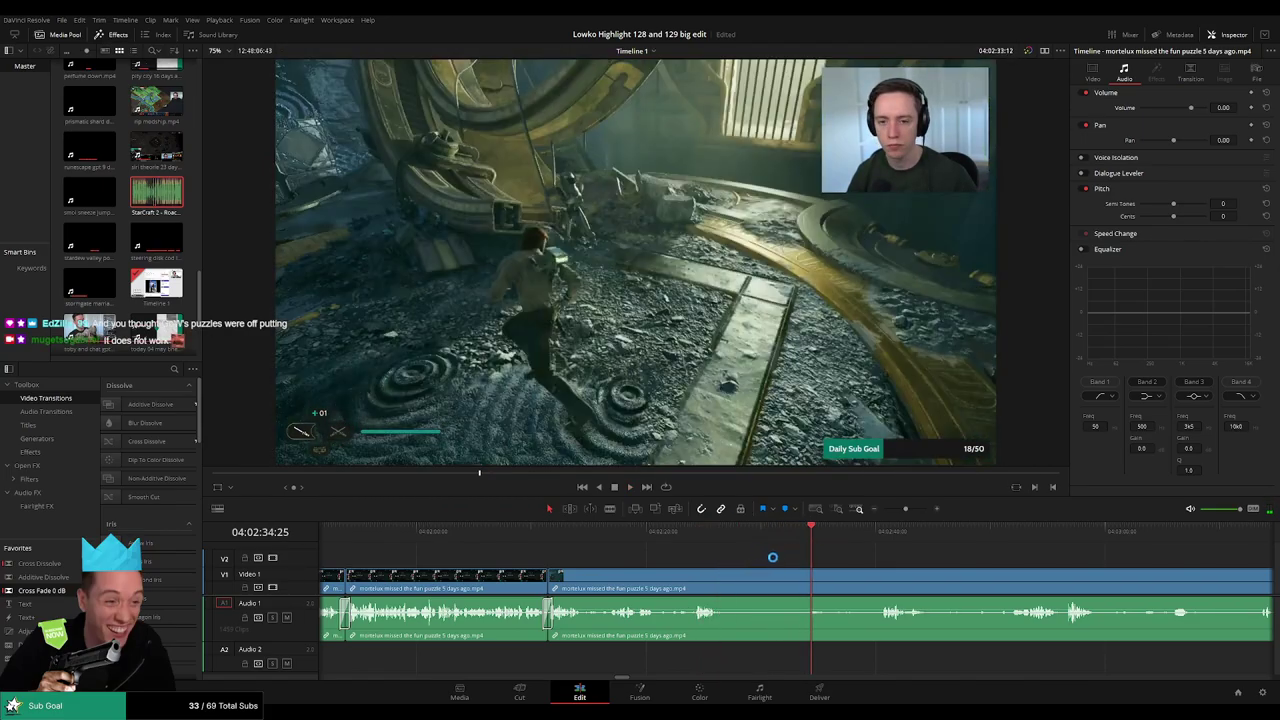
pyautogui.press('b')
pyautogui.click(721, 598)
pyautogui.moveTo(868, 535); pyautogui.dragTo(880, 540)
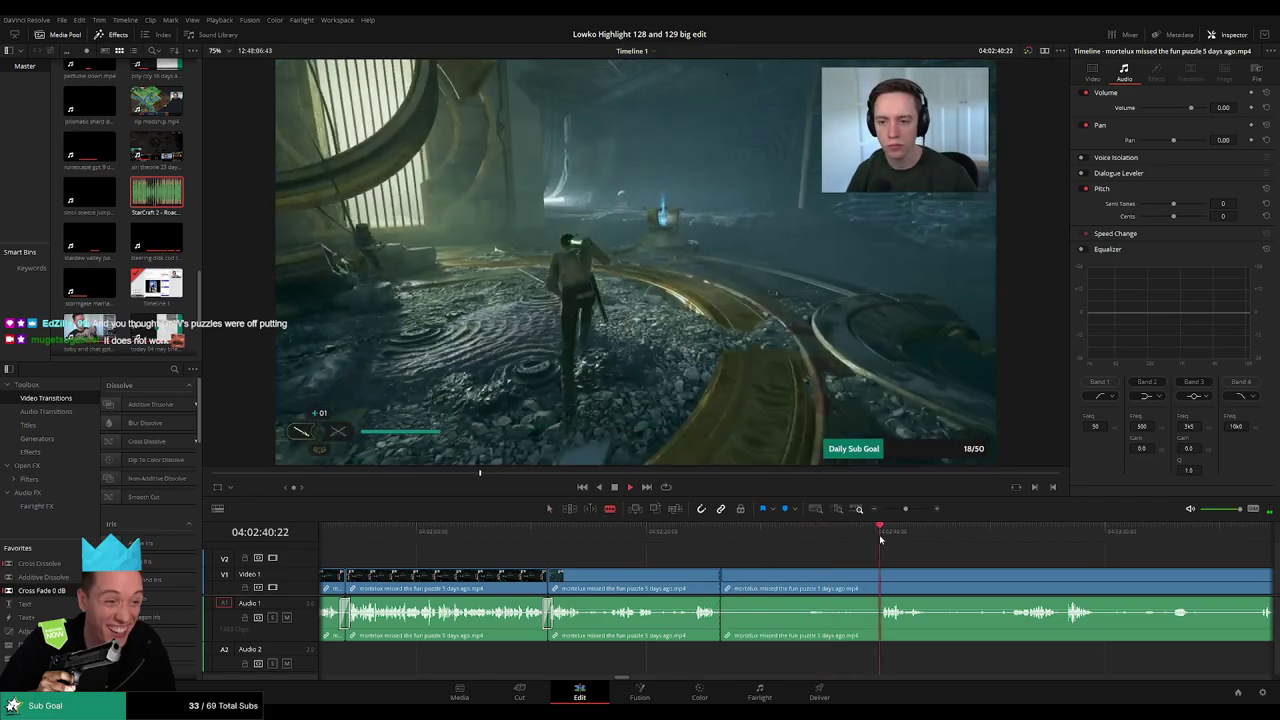
pyautogui.hscroll(1, 880, 560)
pyautogui.click(761, 577)
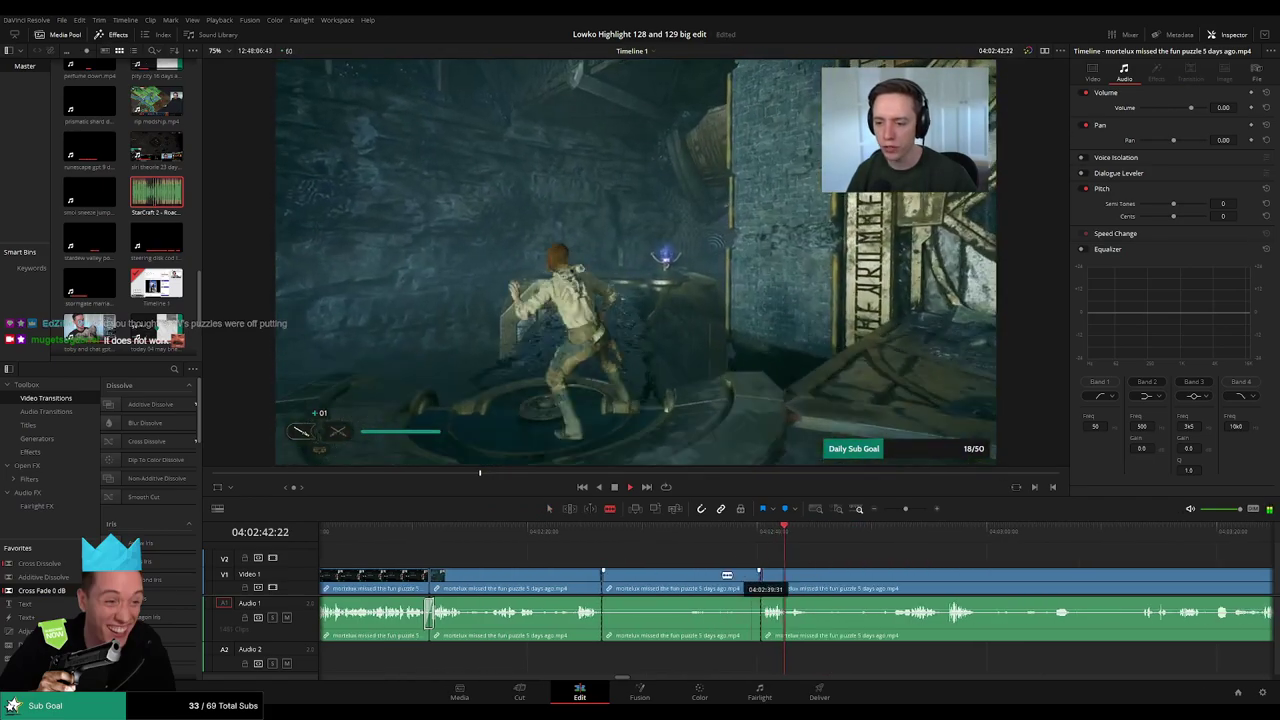
pyautogui.press('a')
pyautogui.click(720, 579)
pyautogui.press('Delete')
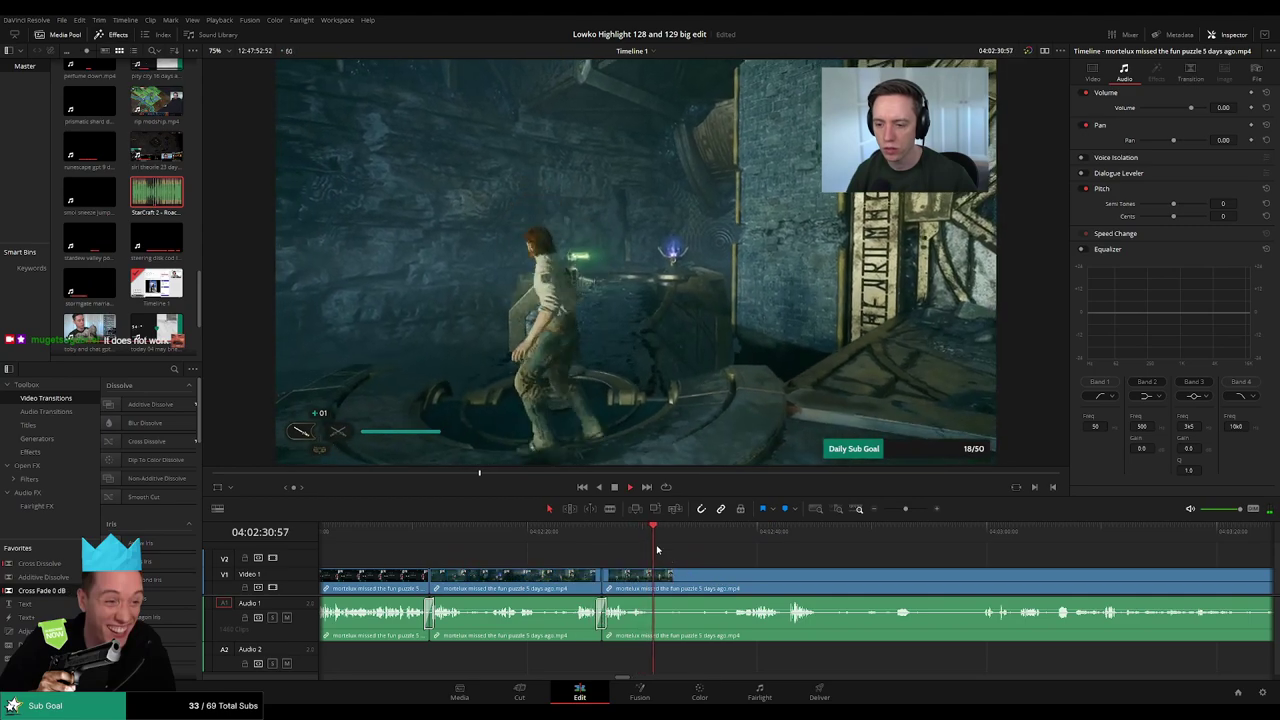
# - Review the gameplay from about 04:02:31 and split the clip at 04:02:45, where the commentary pauses
pyautogui.moveTo(688, 537); pyautogui.dragTo(716, 534)
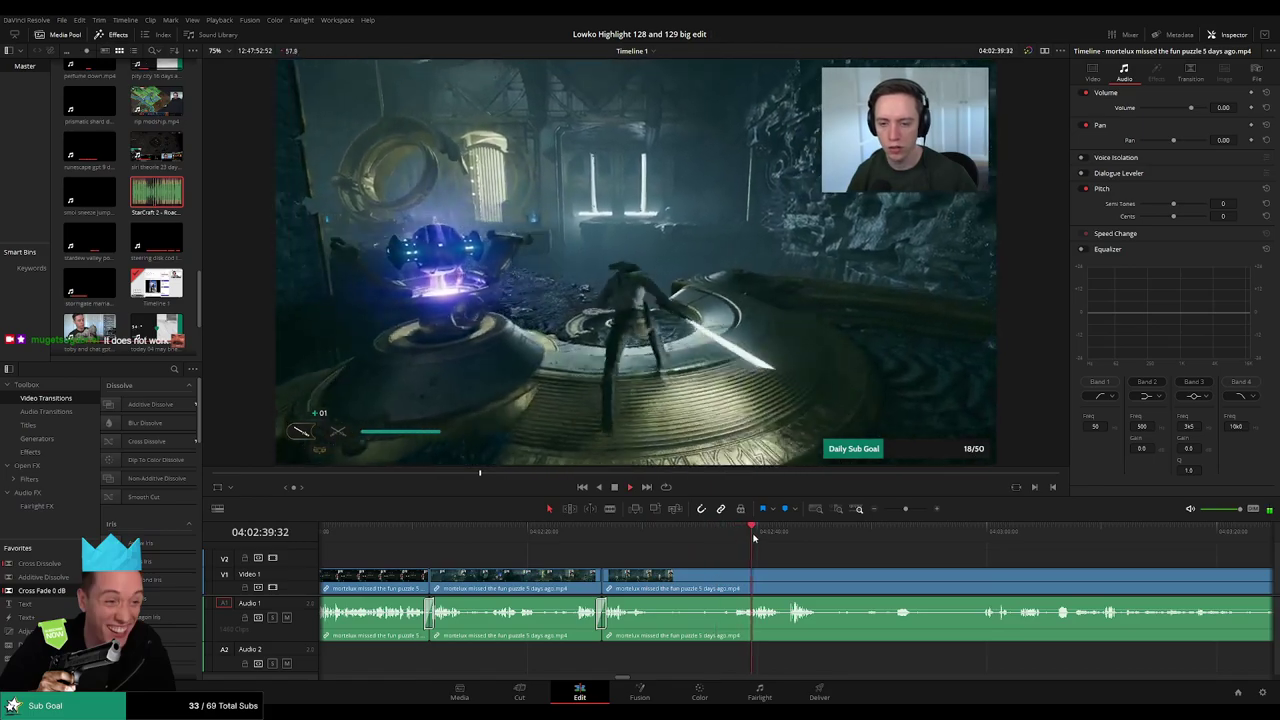
pyautogui.moveTo(754, 538); pyautogui.dragTo(791, 538)
pyautogui.hscroll(3, 803, 558)
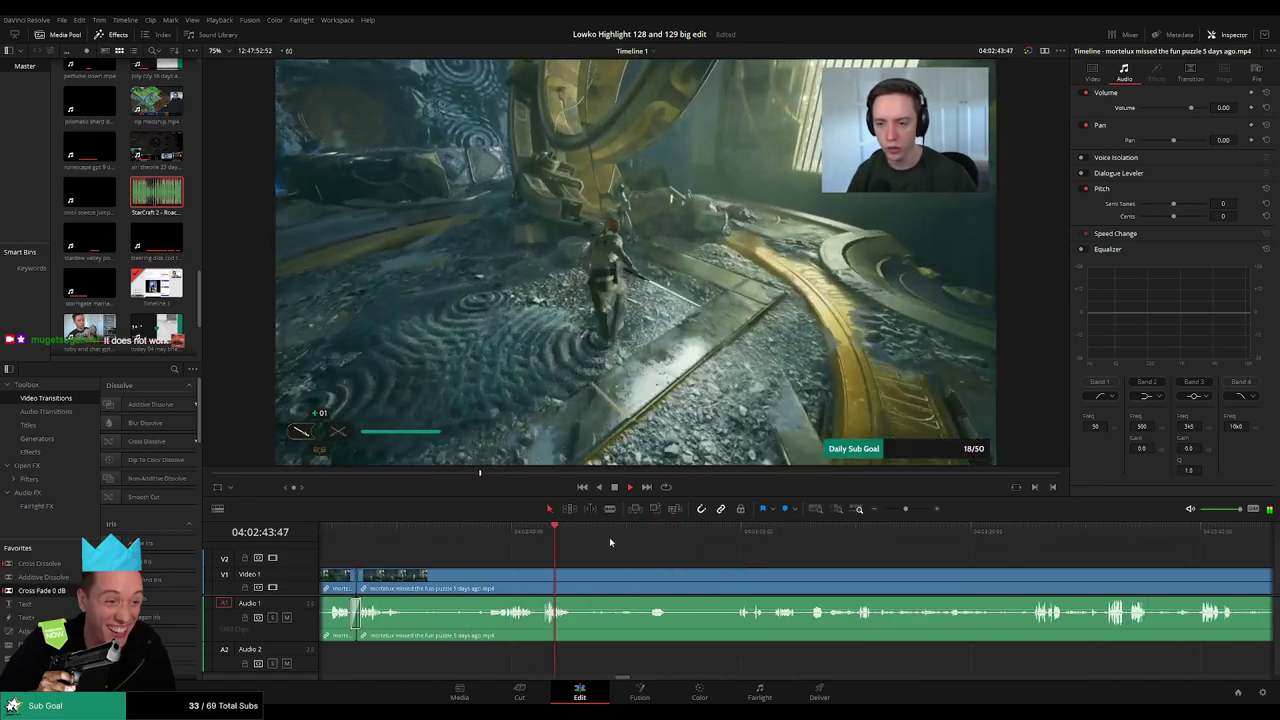
pyautogui.press('b')
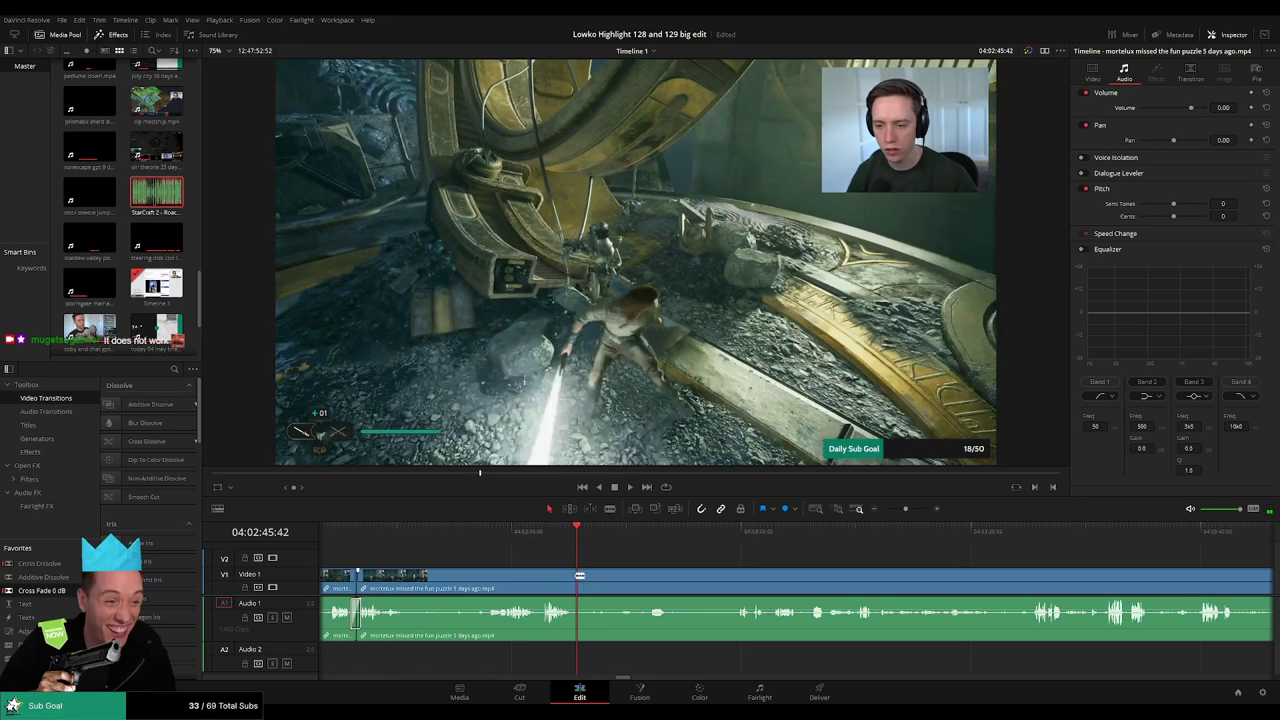
pyautogui.click(577, 576)
# - Split the clip at about 04:02:59, ripple-delete the footage back to the cut at 04:02:45, and cross-fade the audio there
pyautogui.click(651, 534)
pyautogui.moveTo(716, 532); pyautogui.dragTo(734, 529)
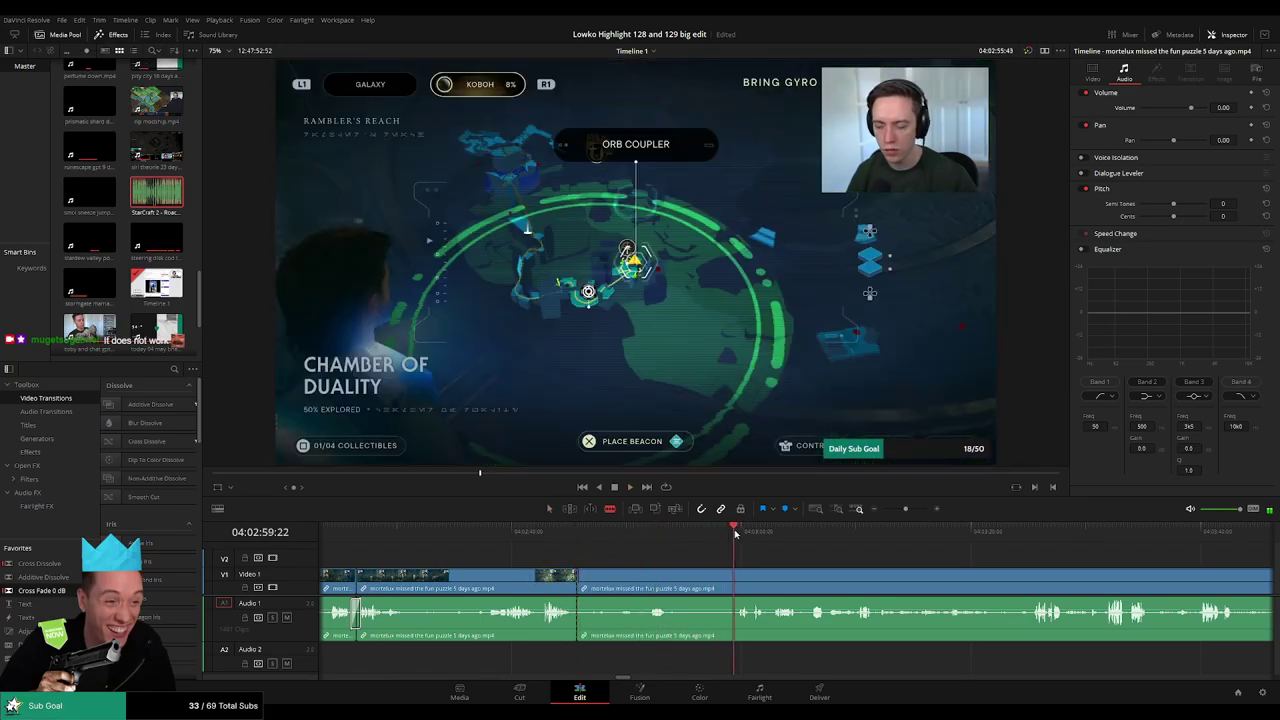
pyautogui.moveTo(811, 562); pyautogui.dragTo(634, 554)
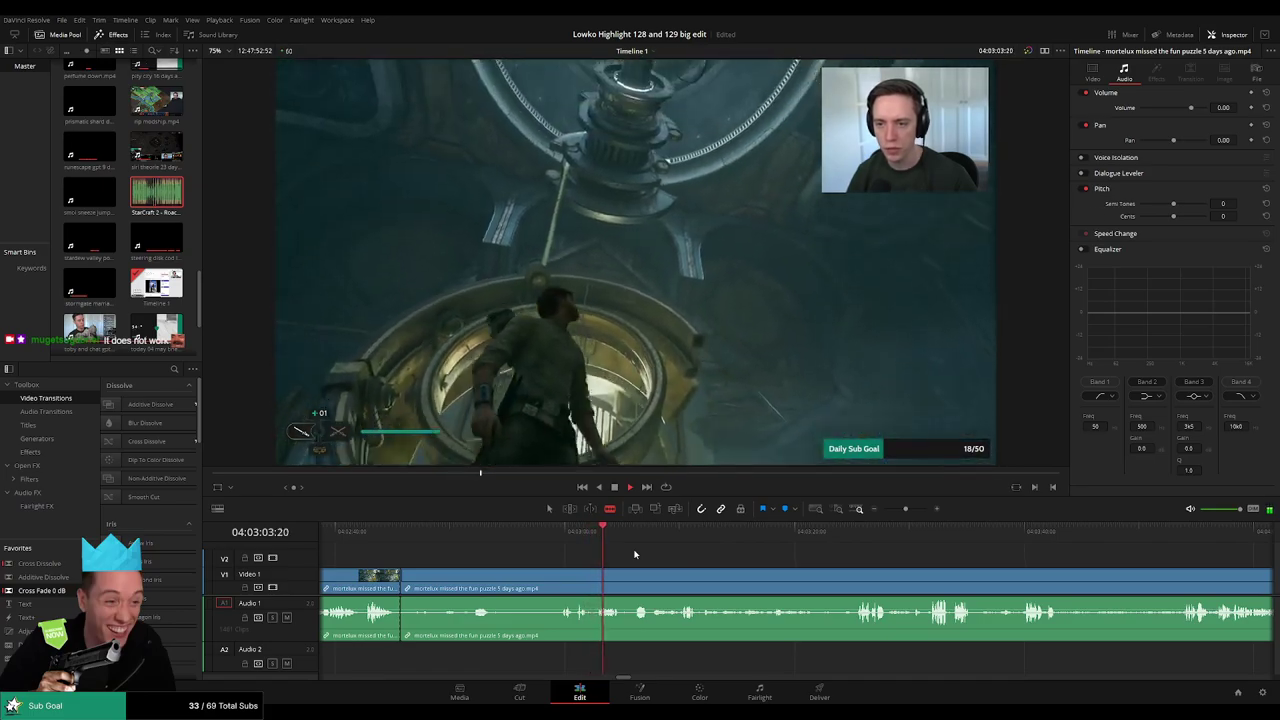
pyautogui.click(556, 587)
pyautogui.press('a')
pyautogui.click(532, 589)
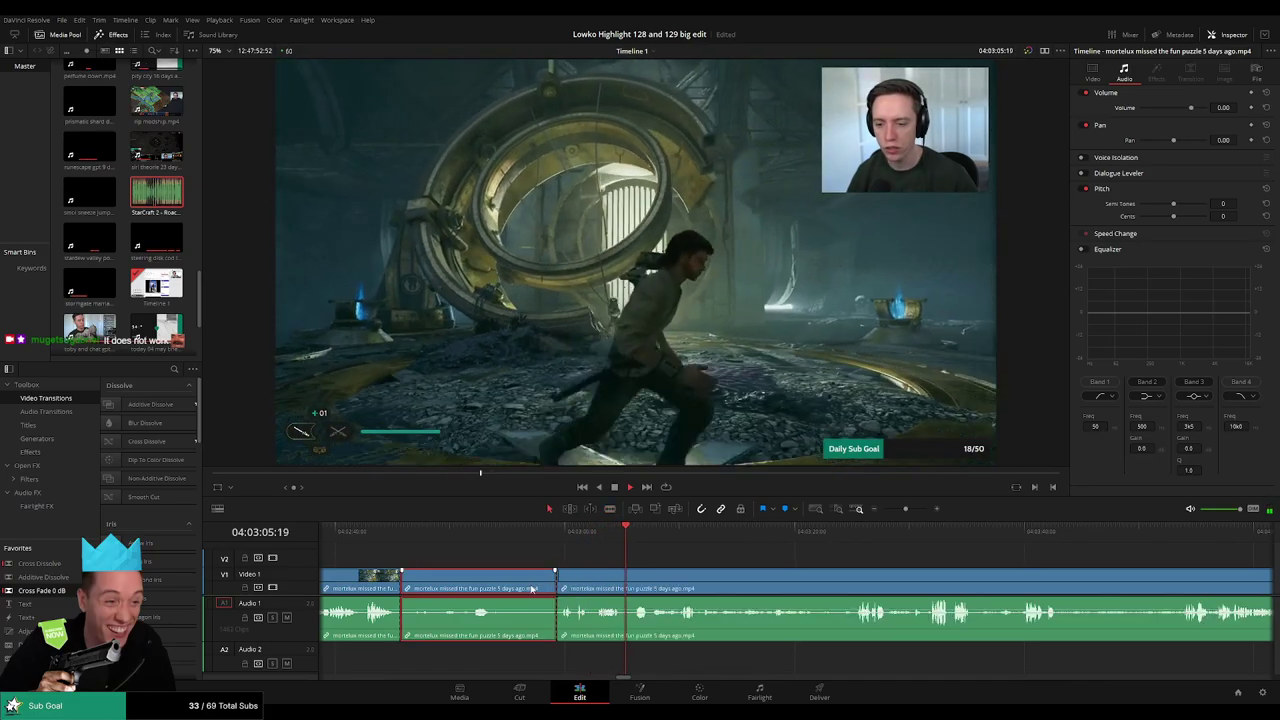
pyautogui.press('Delete')
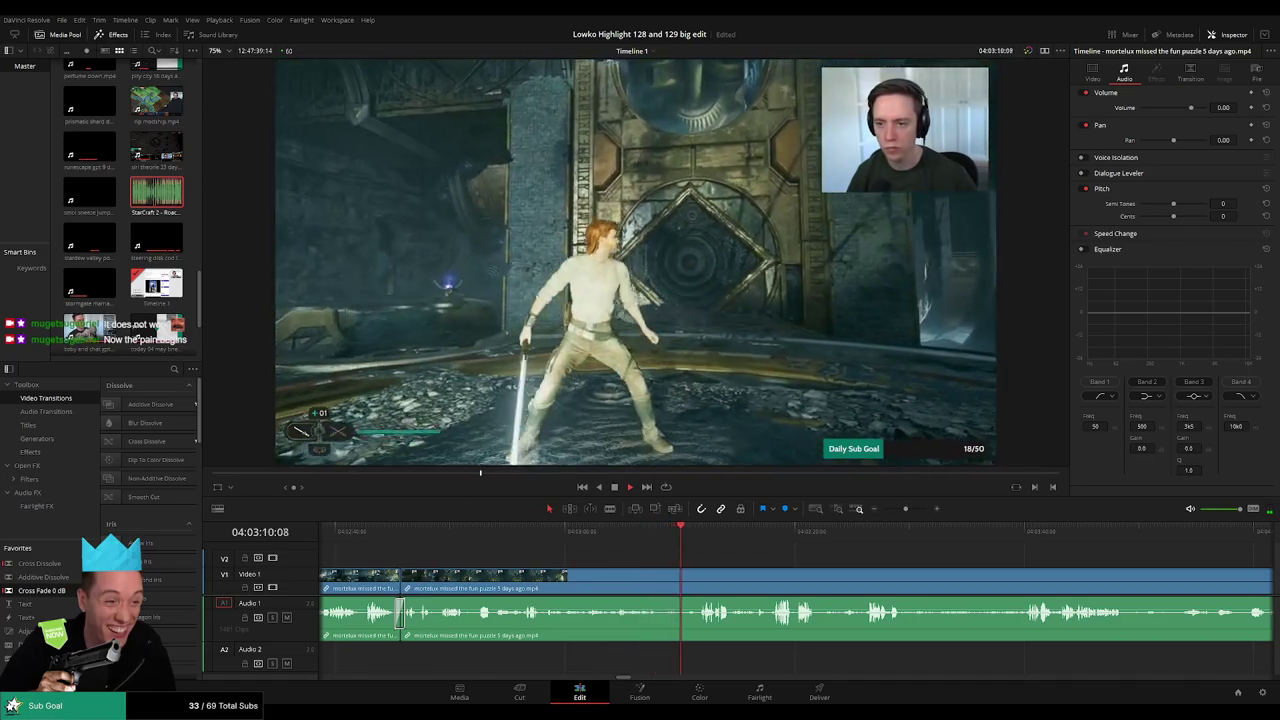
# - Ripple-delete the gameplay from about 04:03:00 to 04:03:11 and cross-fade the audio at the join
pyautogui.click(547, 536)
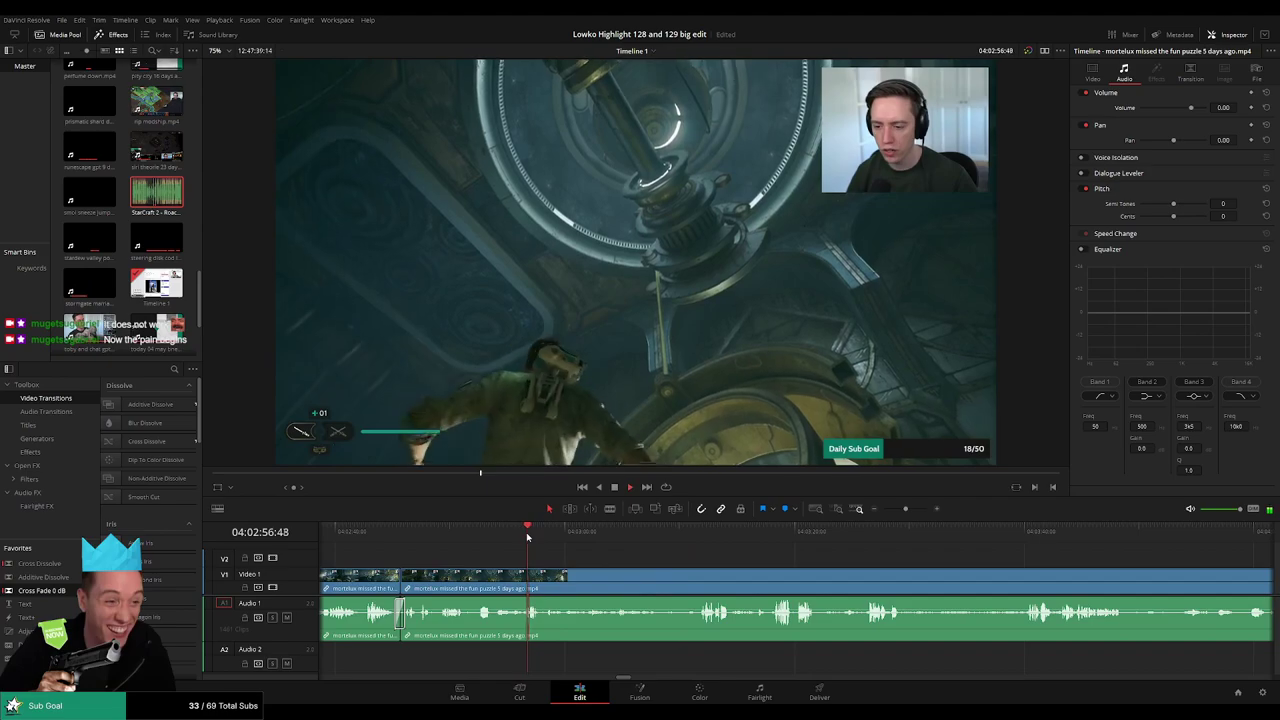
pyautogui.click(551, 537)
pyautogui.press('b')
pyautogui.click(565, 577)
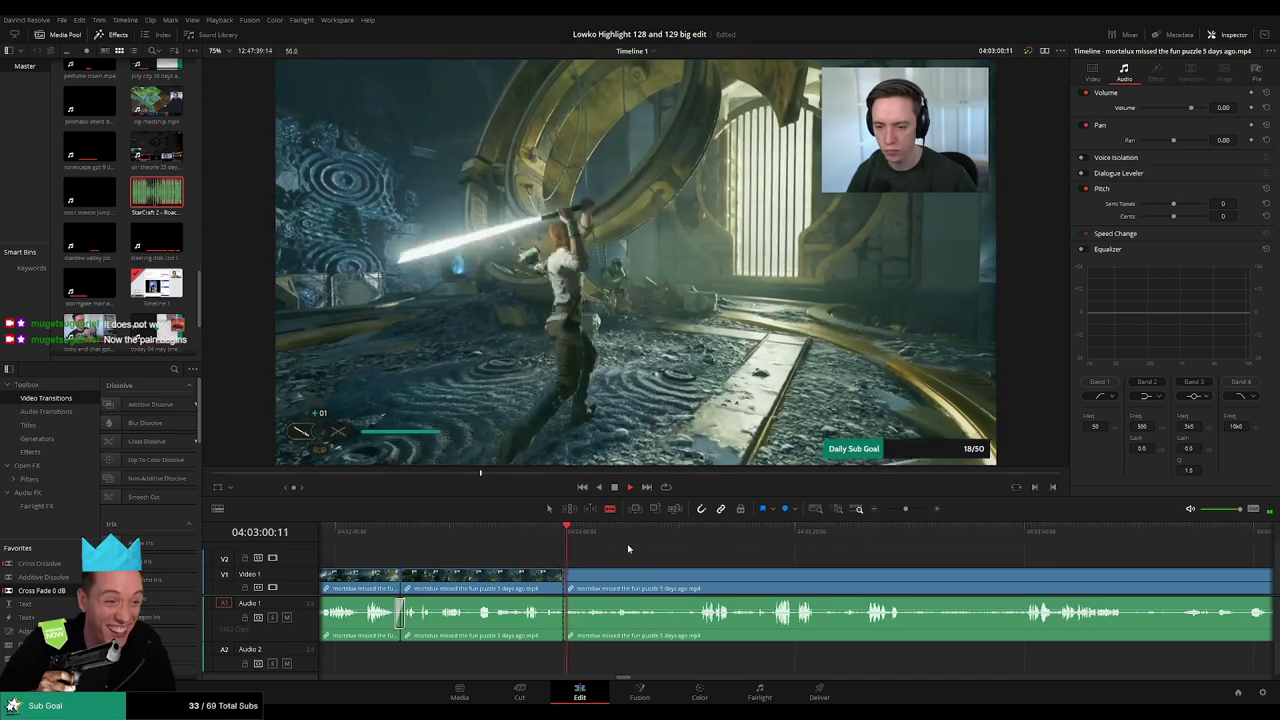
pyautogui.click(699, 533)
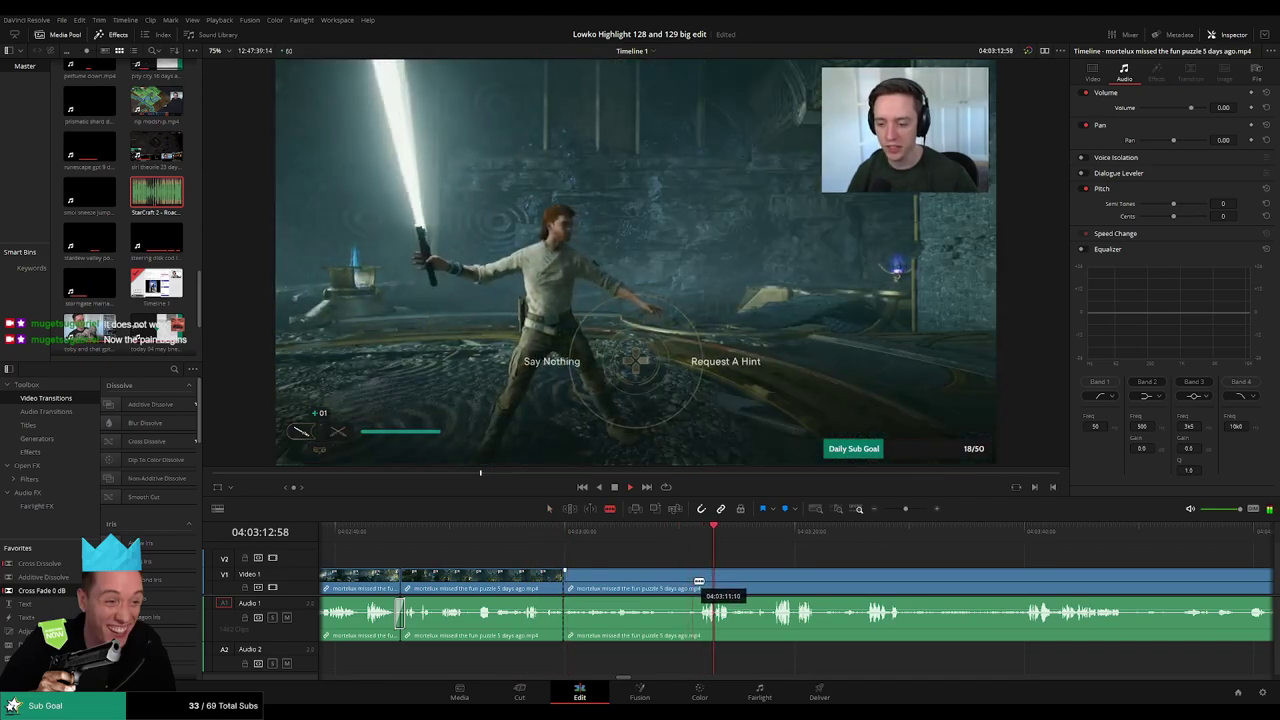
pyautogui.click(687, 582)
pyautogui.press('a')
pyautogui.click(672, 588)
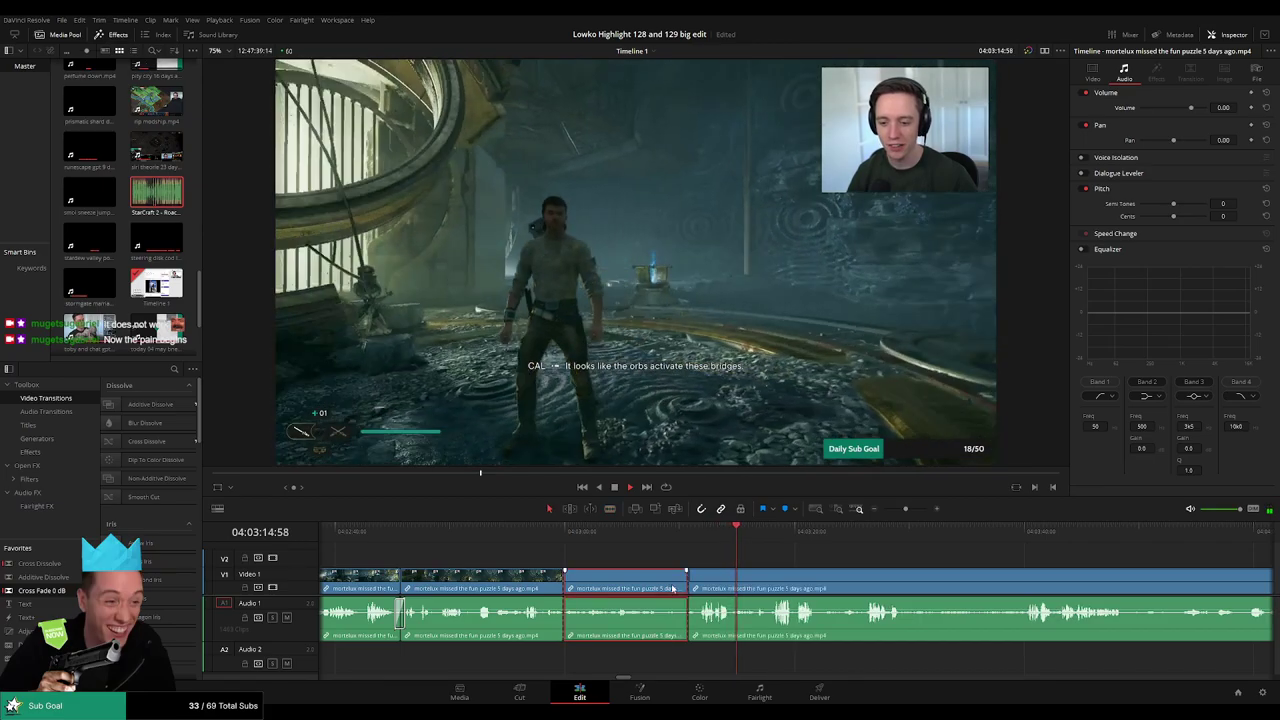
pyautogui.press('Delete')
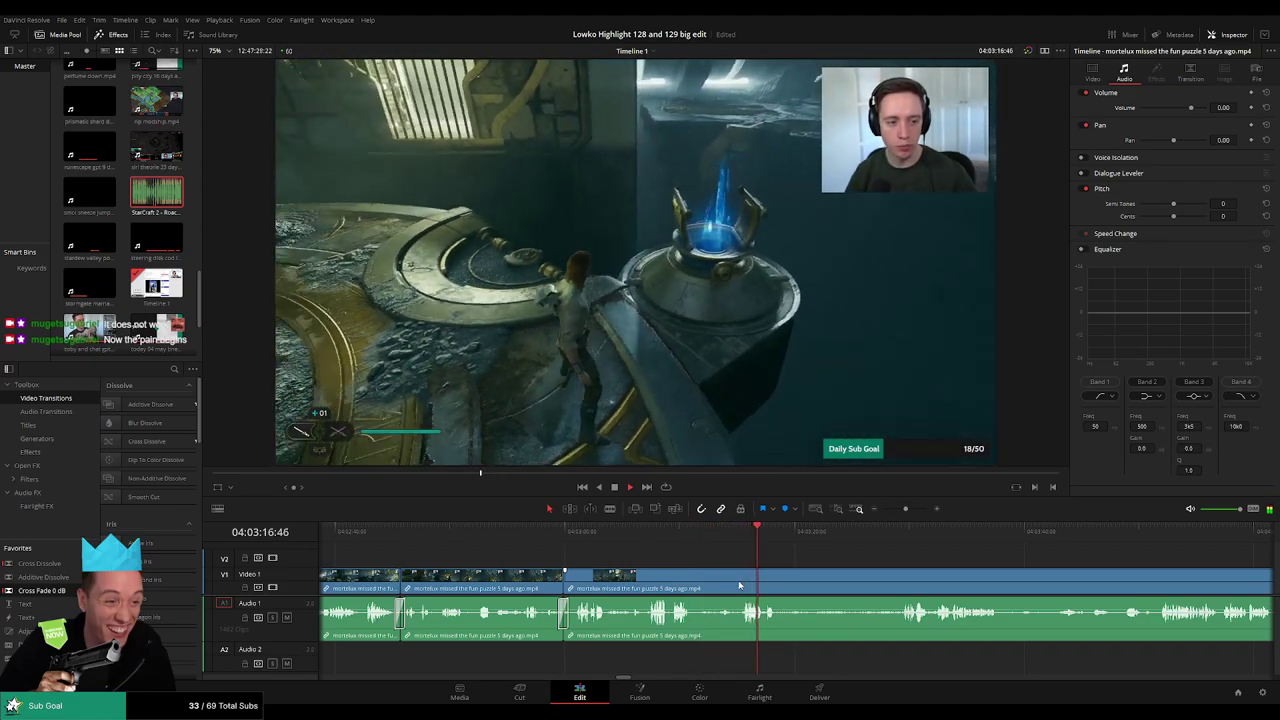
# - Ripple-delete the footage from about 04:03:11 to 04:03:29 and cross-fade the audio where the clips meet
pyautogui.click(700, 541)
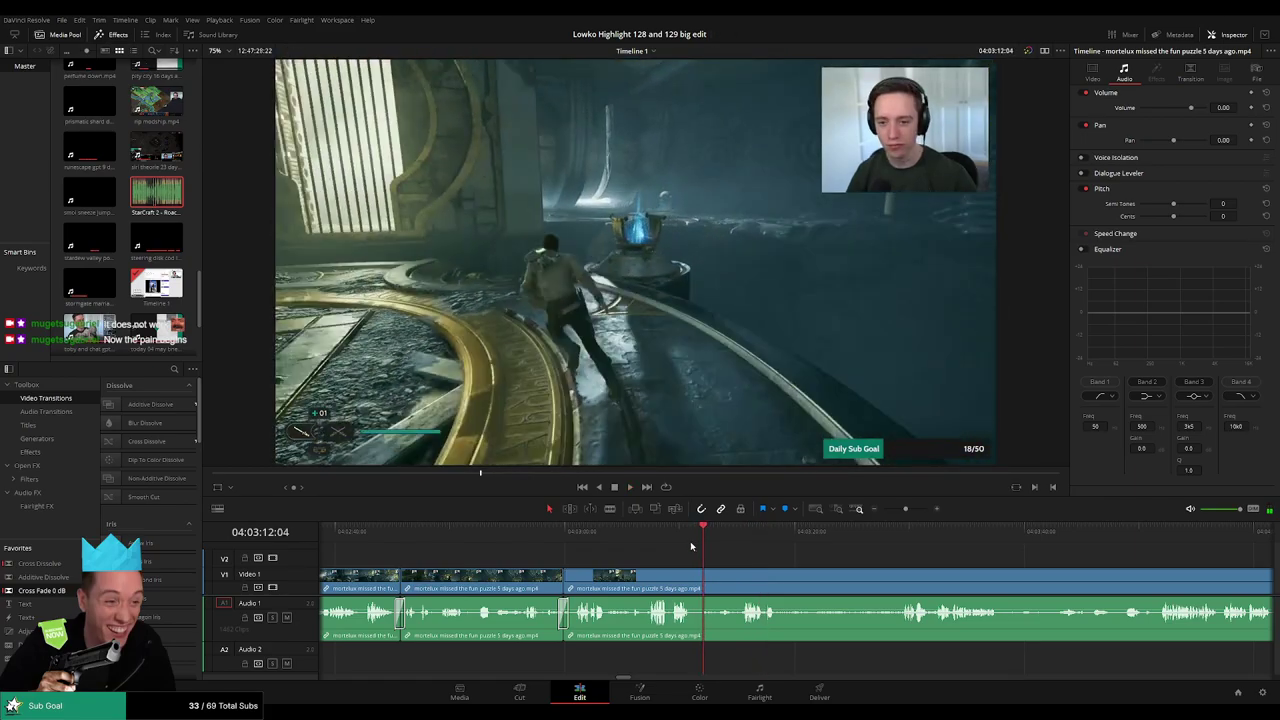
pyautogui.click(695, 536)
pyautogui.press('b')
pyautogui.click(697, 577)
pyautogui.click(899, 535)
pyautogui.press('space')
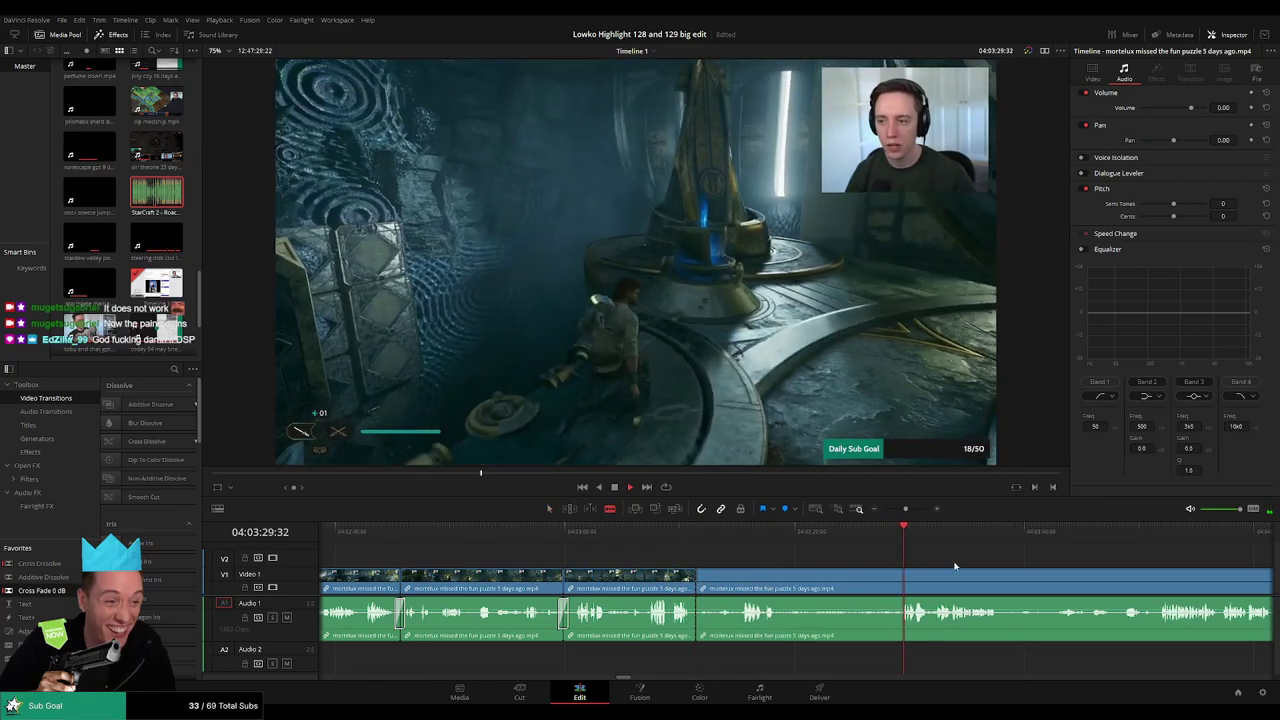
pyautogui.moveTo(954, 566); pyautogui.dragTo(740, 547)
pyautogui.click(682, 576)
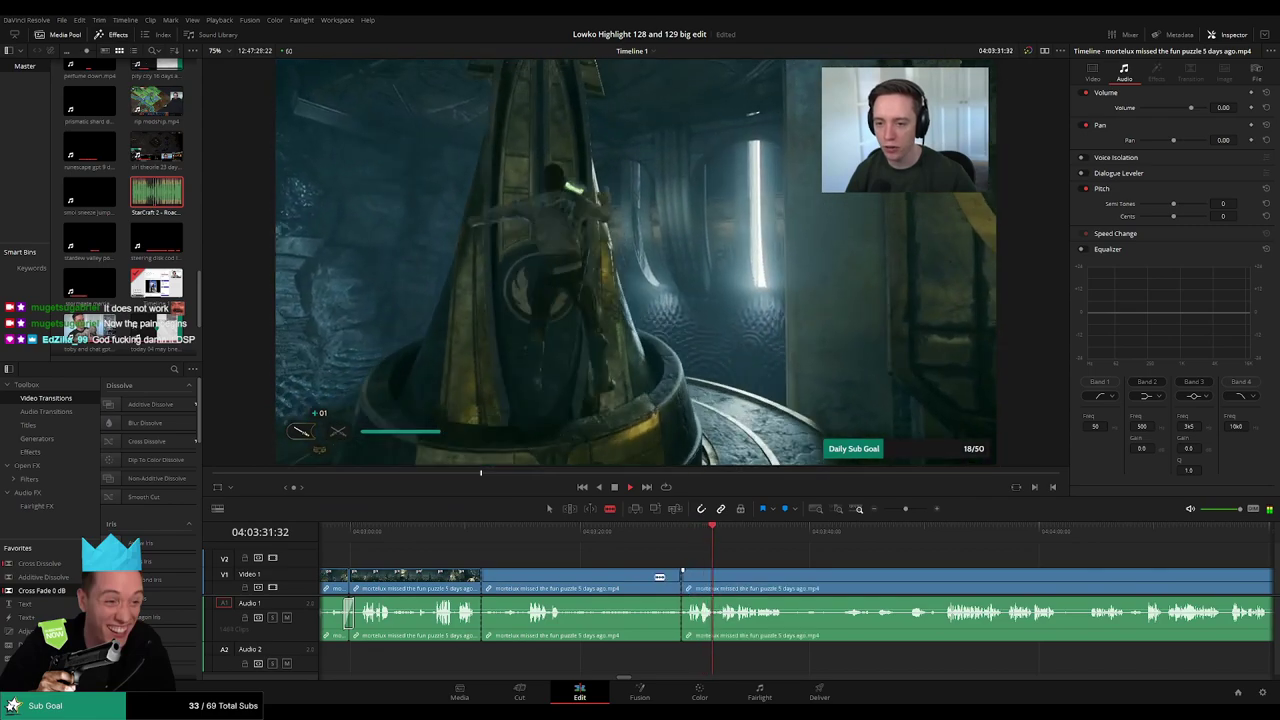
pyautogui.press('a')
pyautogui.click(632, 579)
pyautogui.press('Delete')
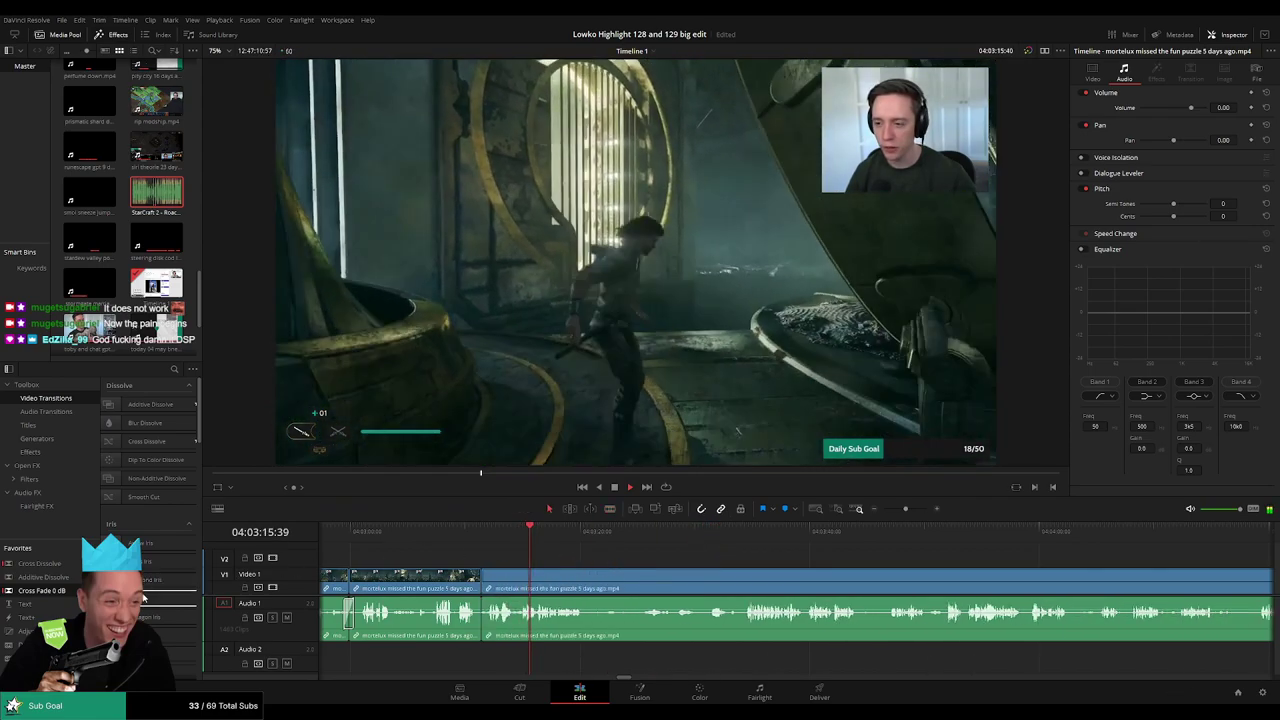
pyautogui.moveTo(493, 627); pyautogui.dragTo(483, 618)
# - Check the join at 04:03:11, ripple-delete the pause from about 04:03:30 to 04:03:34, and cross-fade the audio there
pyautogui.click(481, 532)
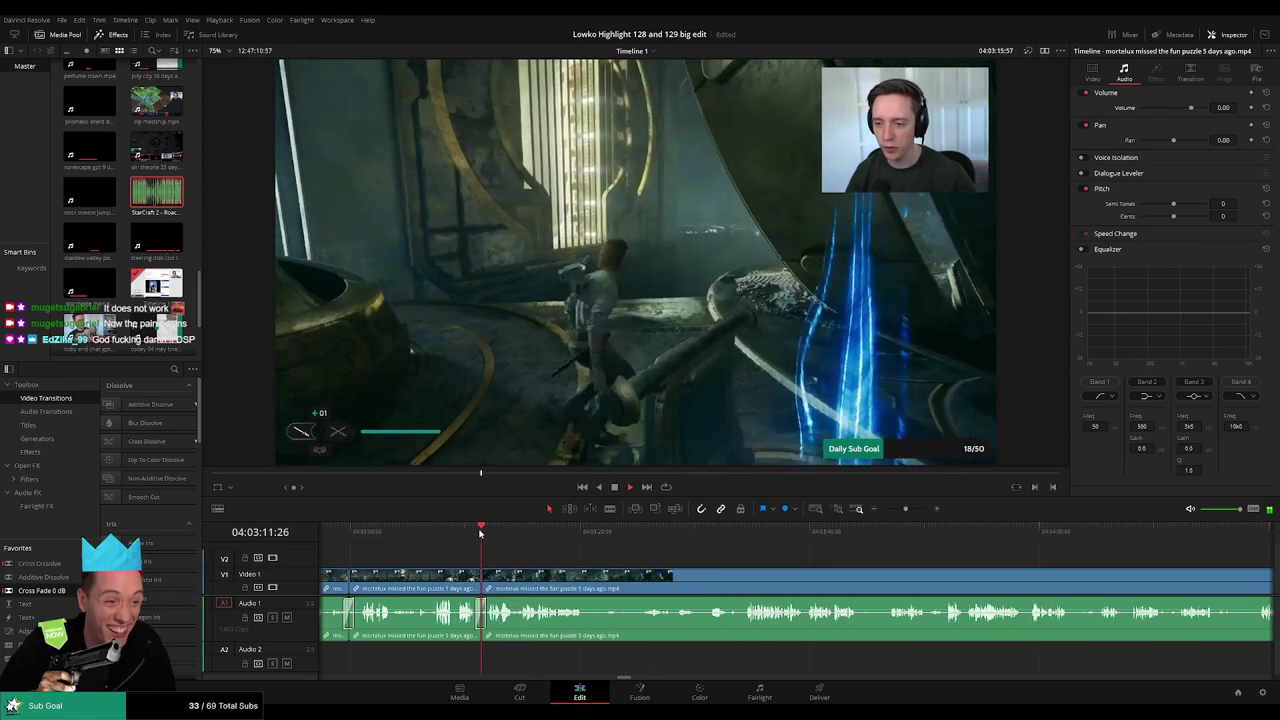
pyautogui.press('space')
pyautogui.press('Up')
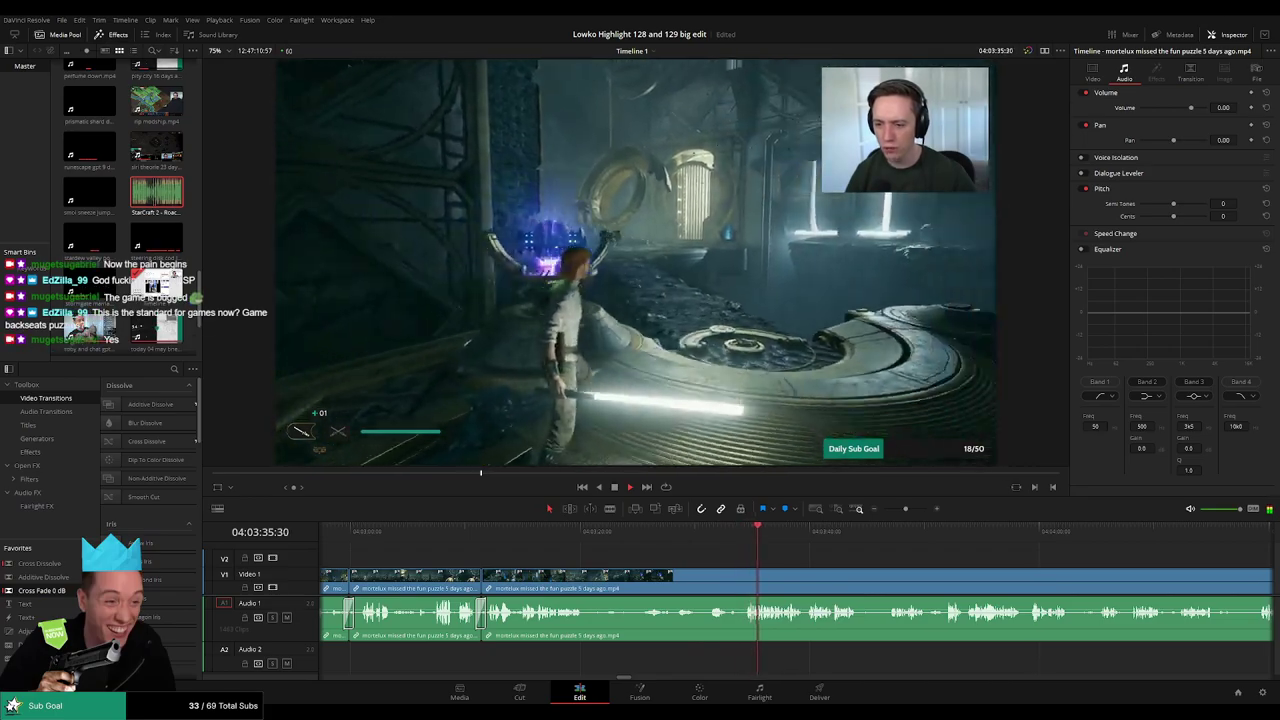
pyautogui.click(712, 612)
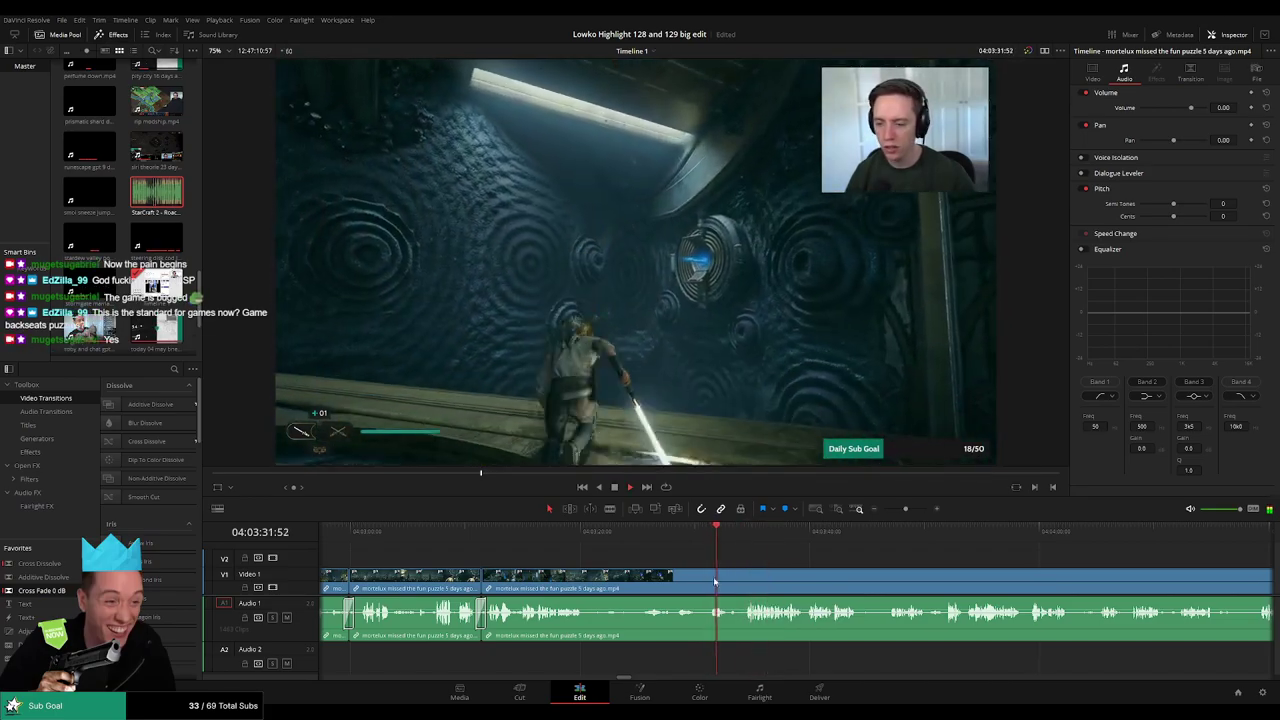
pyautogui.click(680, 548)
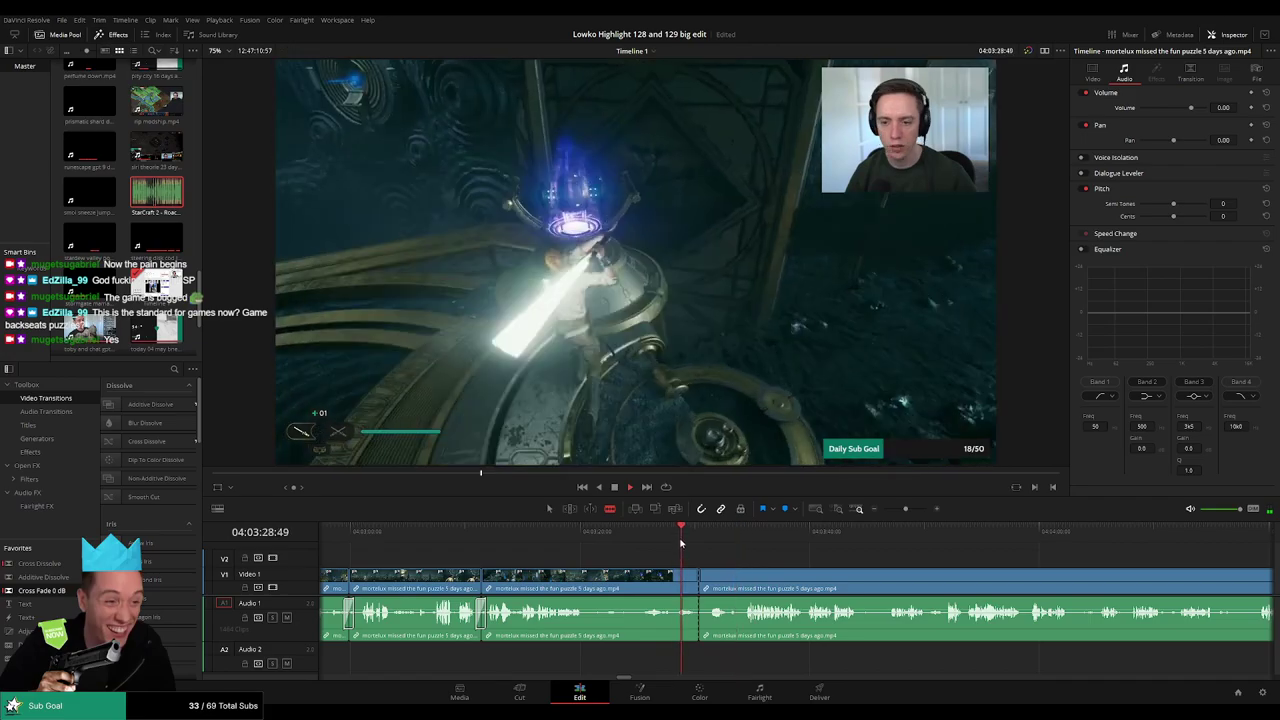
pyautogui.click(743, 548)
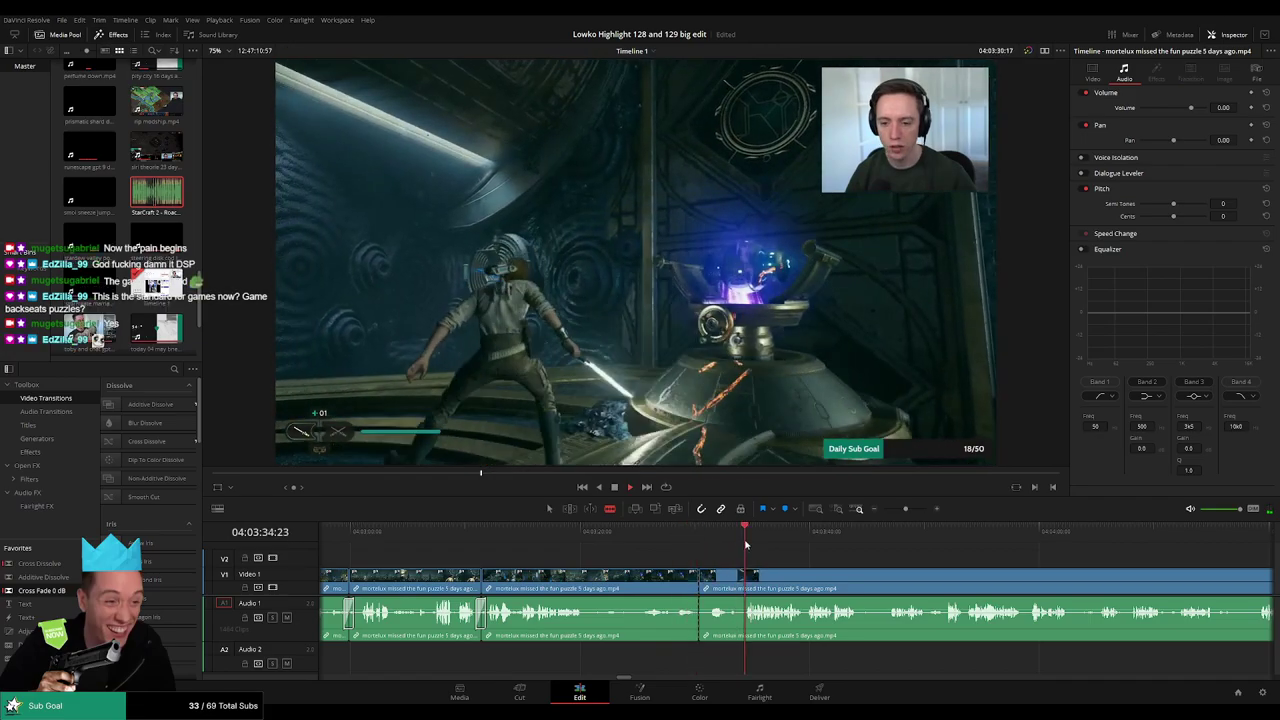
pyautogui.click(745, 583)
pyautogui.press('a')
pyautogui.click(730, 588)
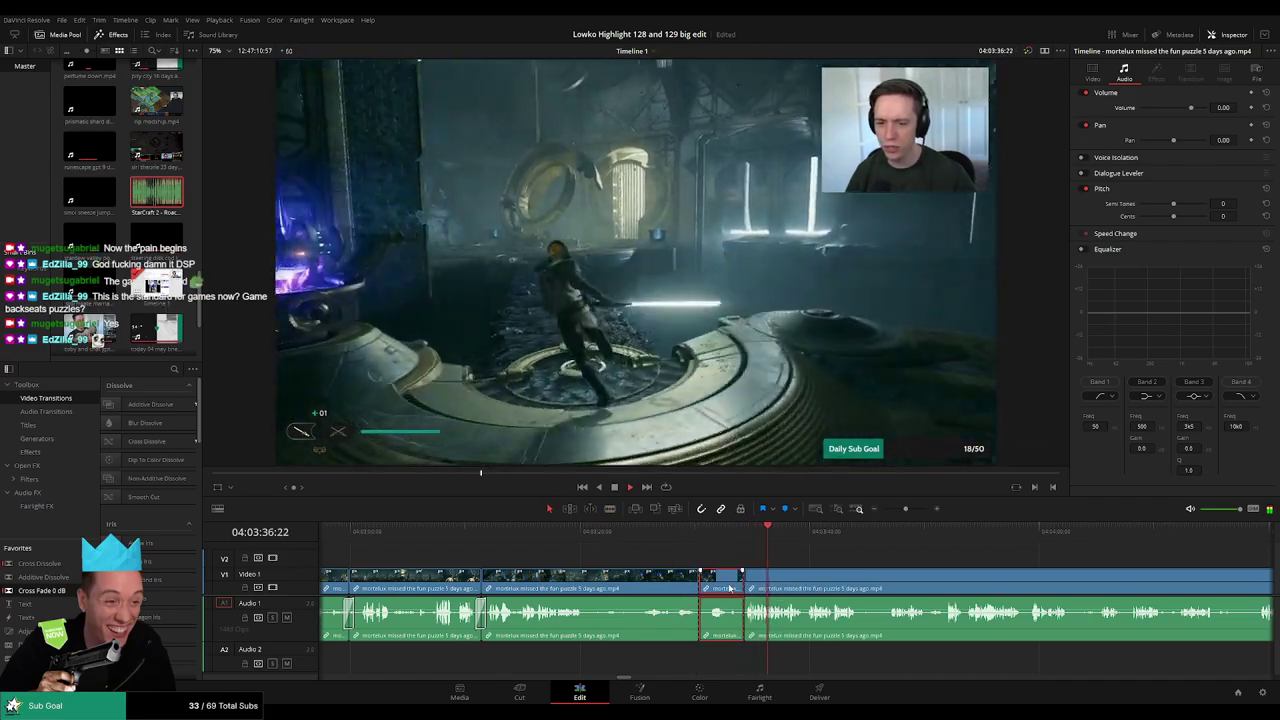
pyautogui.press('Delete')
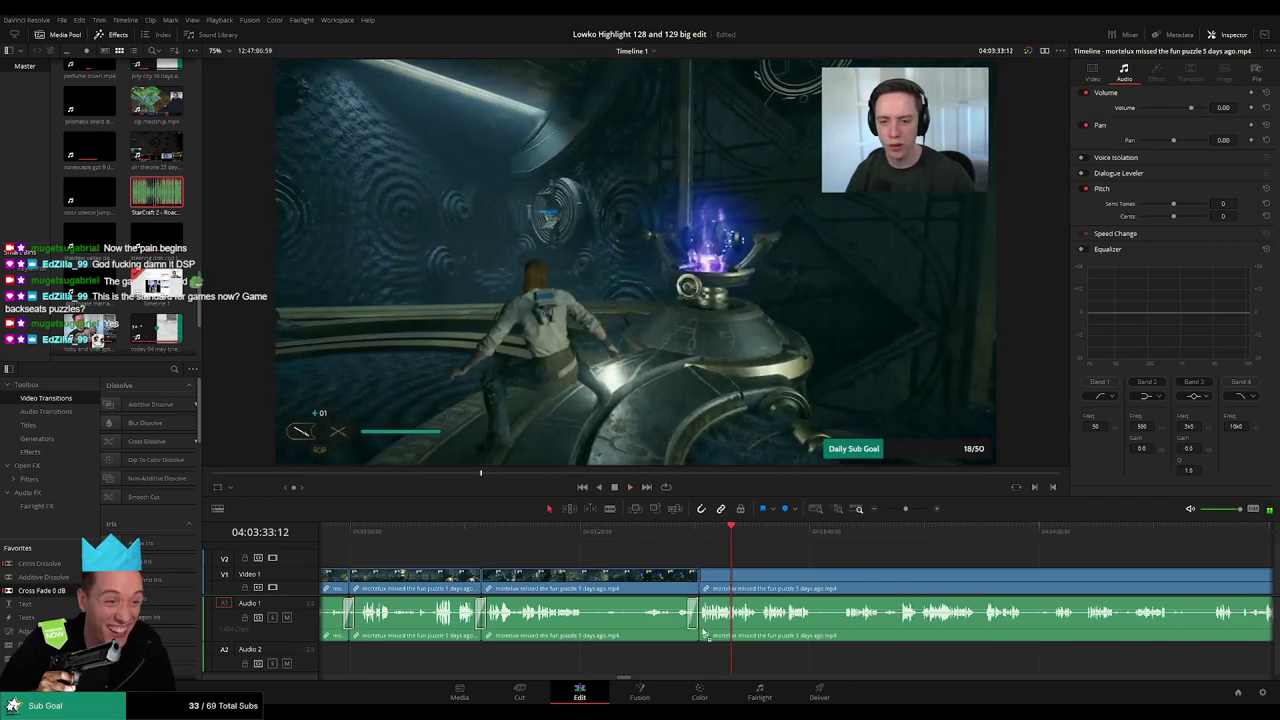
# - Ripple-delete the short stretch from about 04:04:11 to 04:04:14 and smooth the join with an audio cross-fade
pyautogui.press('space')
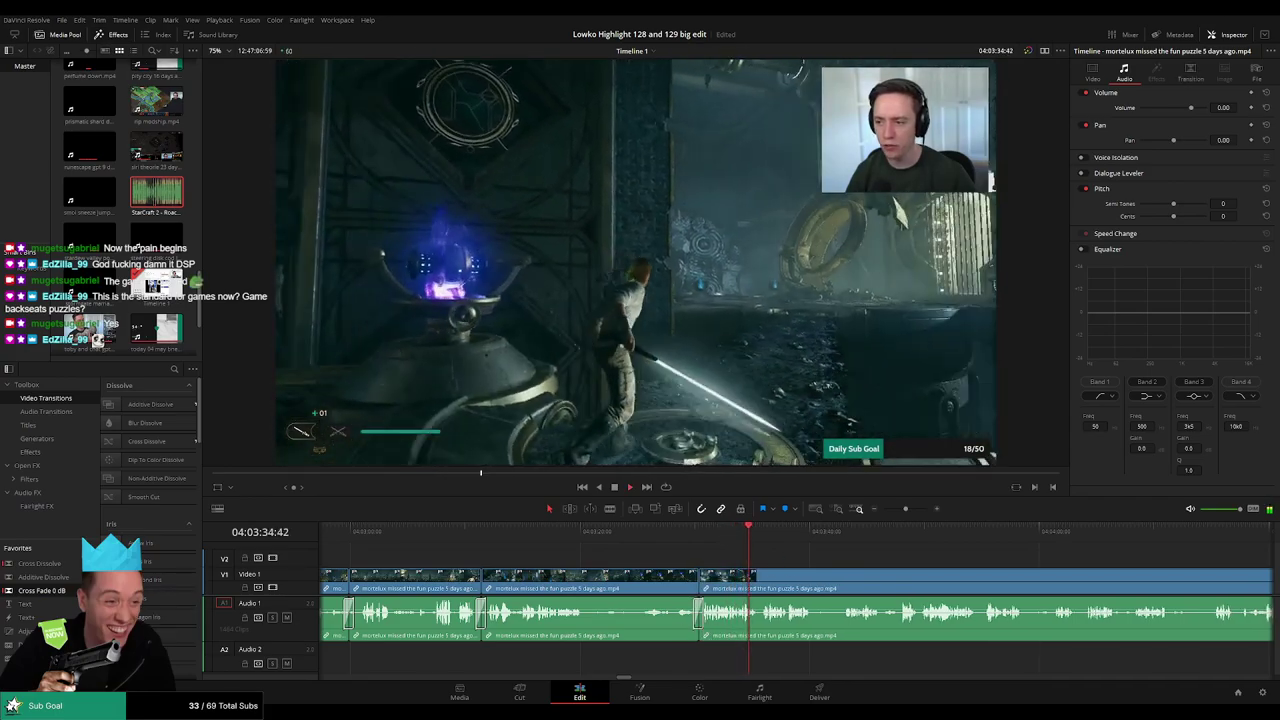
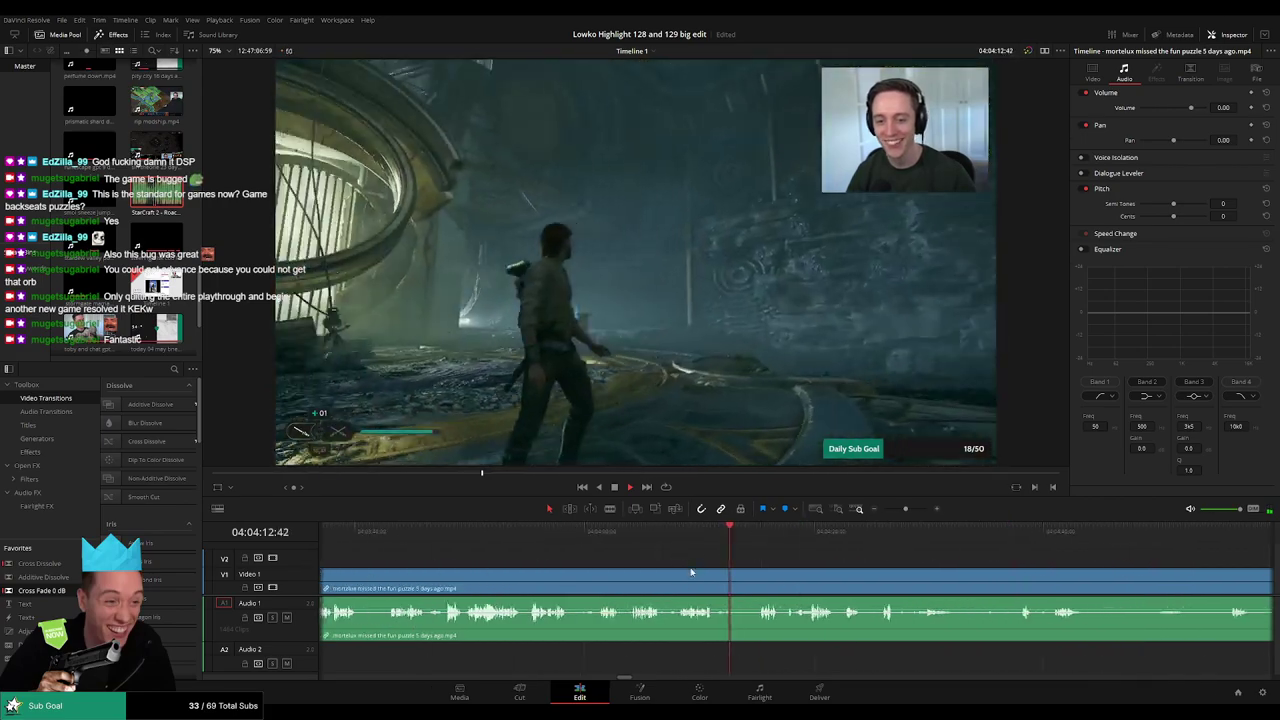
pyautogui.click(717, 577)
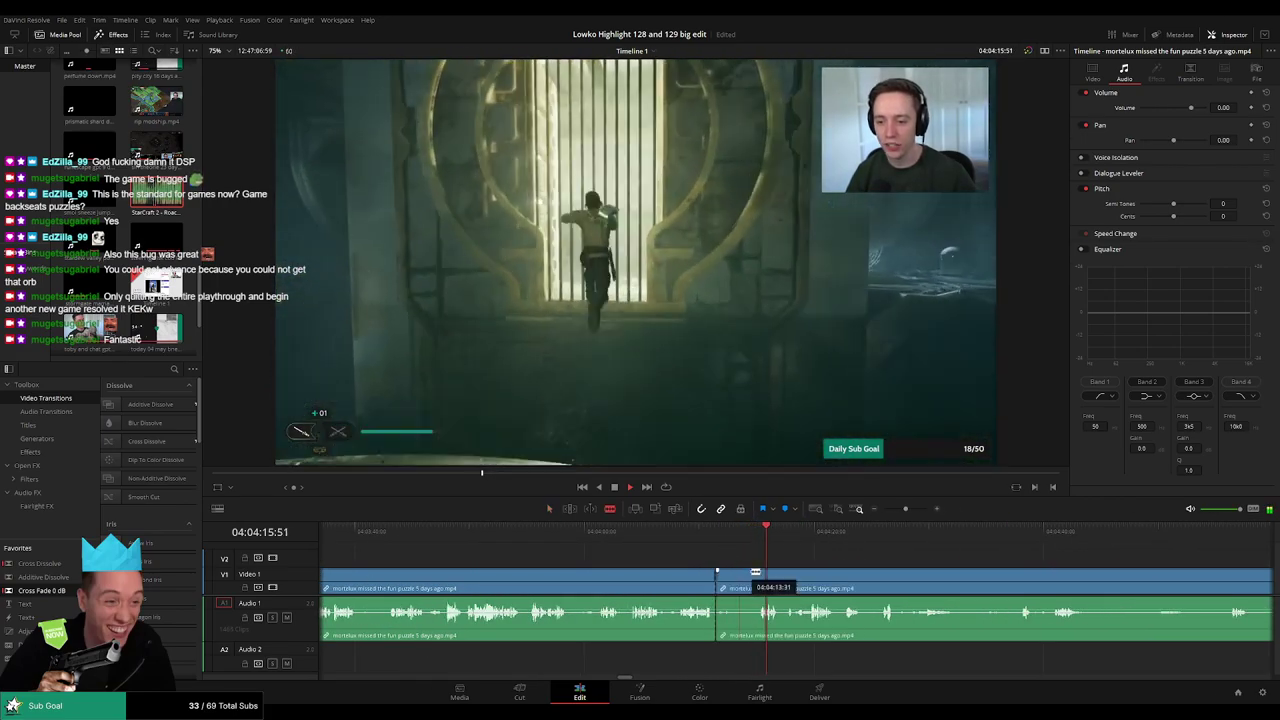
pyautogui.click(758, 574)
pyautogui.press('a')
pyautogui.click(751, 579)
pyautogui.press('Delete')
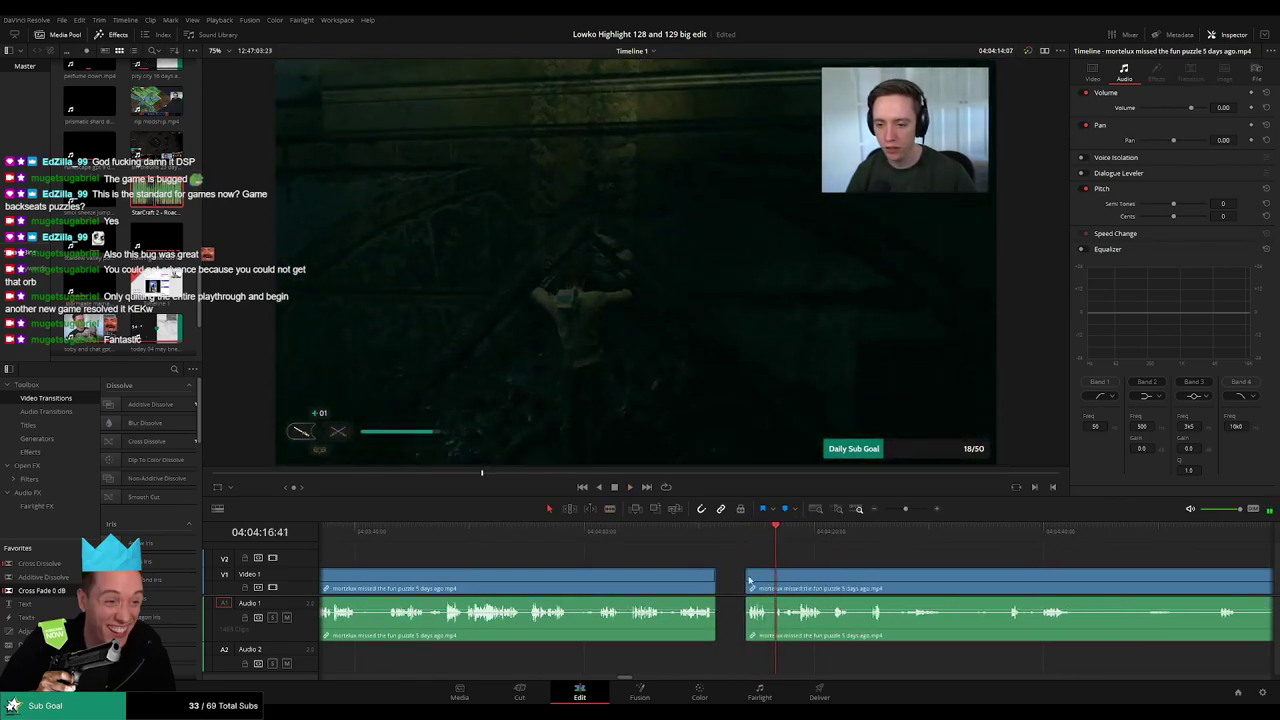
pyautogui.press('space')
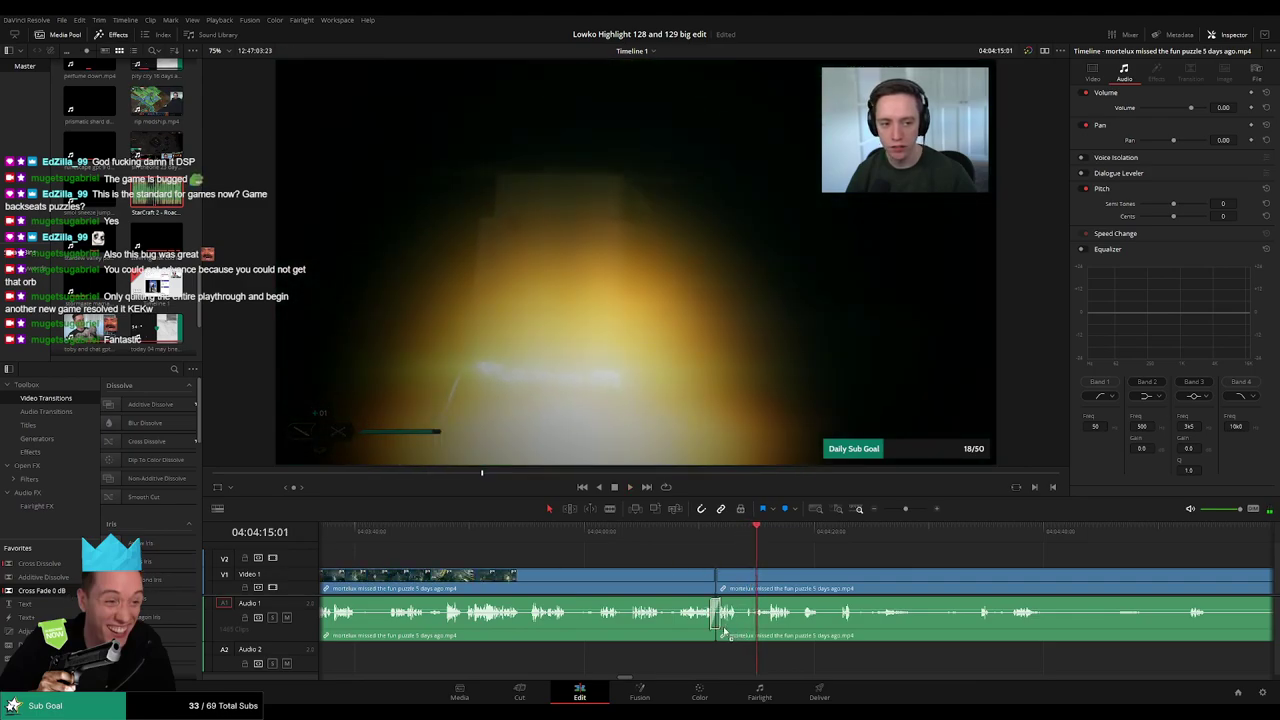
pyautogui.click(713, 538)
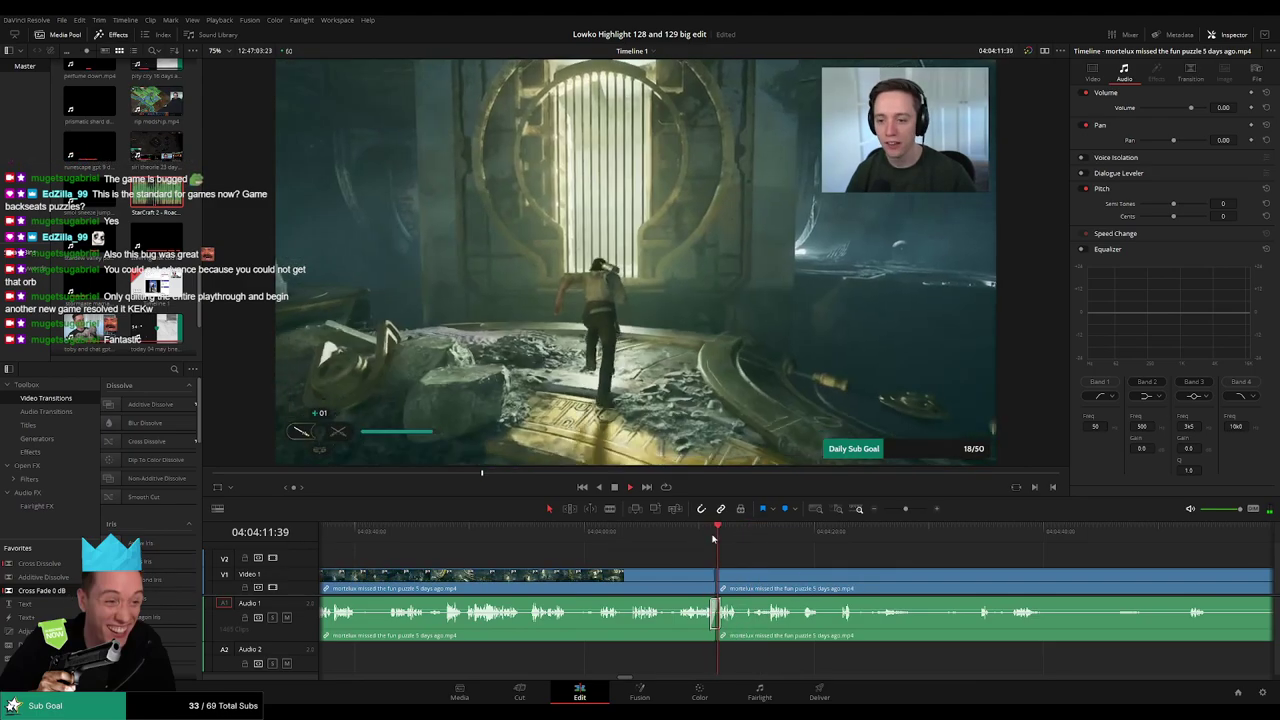
# - Review the gameplay from about 04:04:16 and split the clip at about 04:04:29
pyautogui.click(768, 538)
pyautogui.hscroll(3, 825, 559)
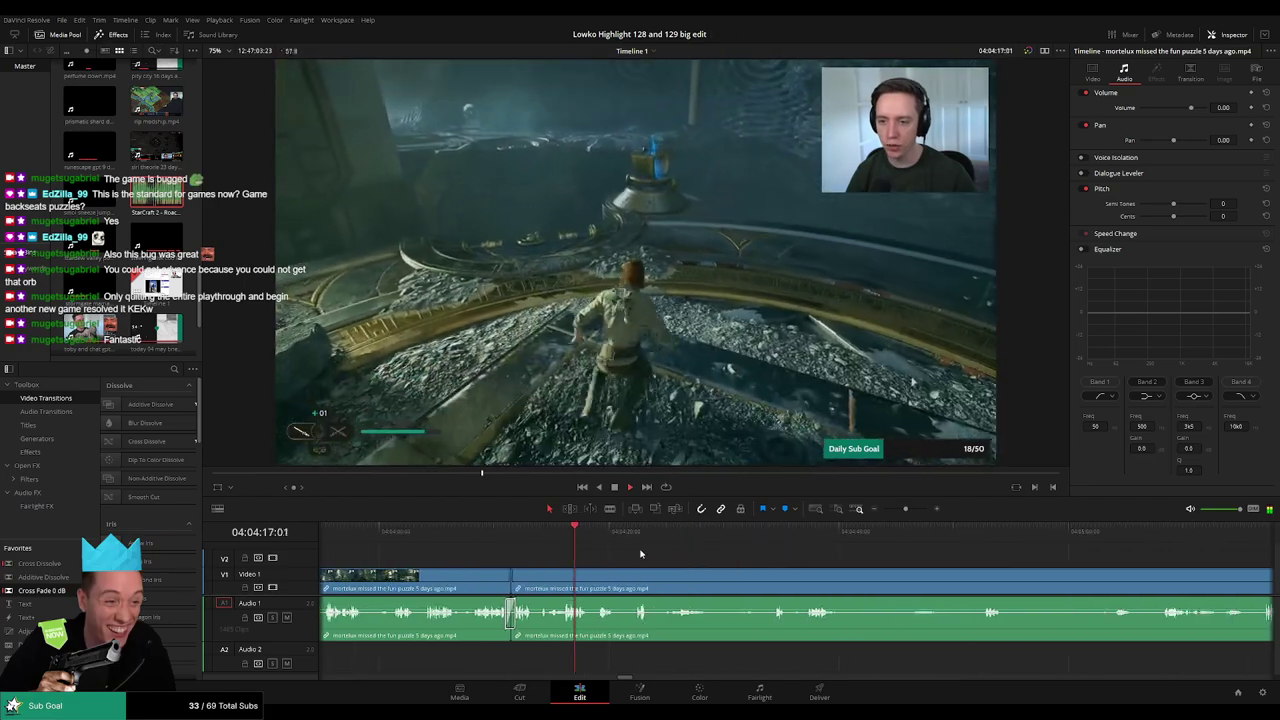
pyautogui.click(594, 538)
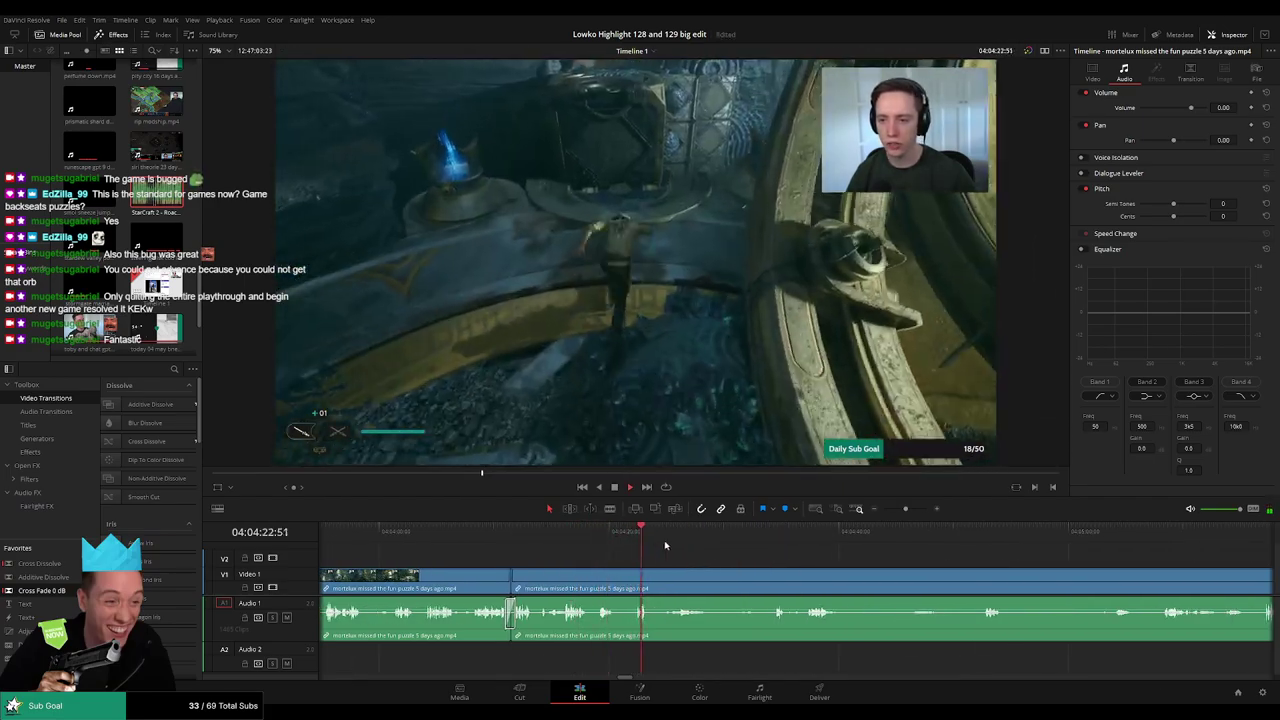
pyautogui.hscroll(2, 614, 551)
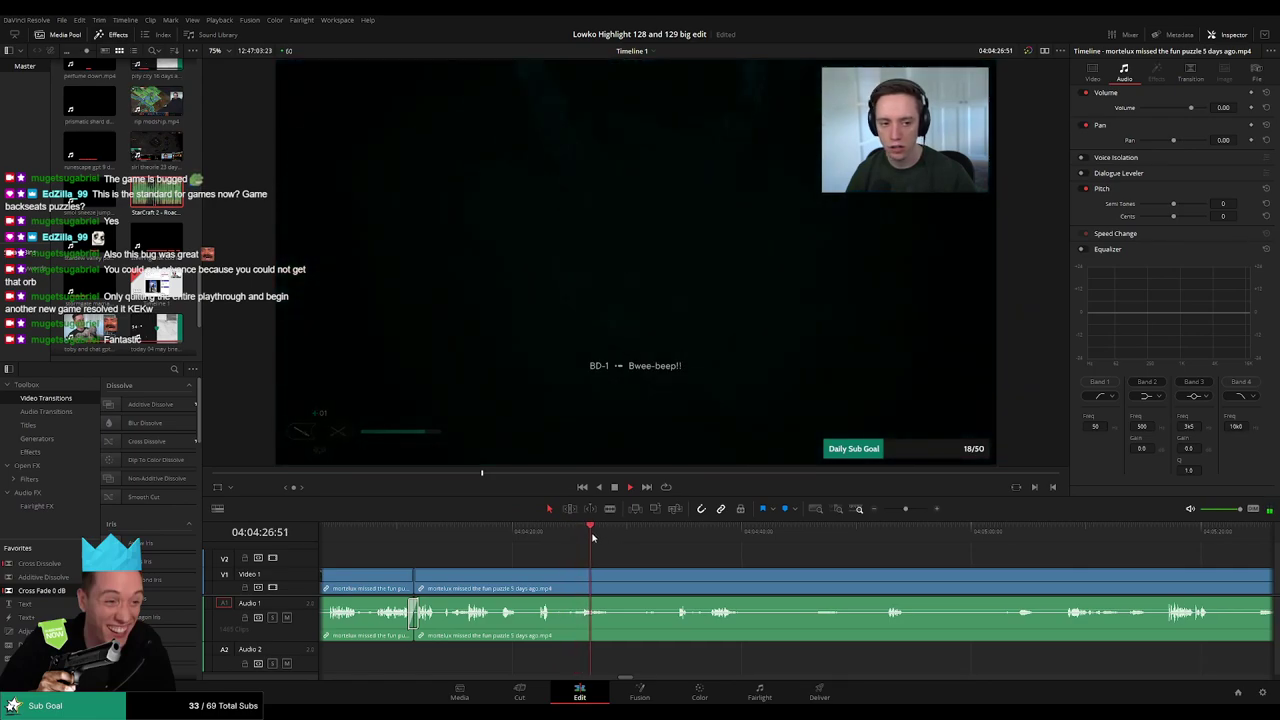
pyautogui.moveTo(593, 538); pyautogui.dragTo(674, 537)
pyautogui.press('b')
pyautogui.click(617, 581)
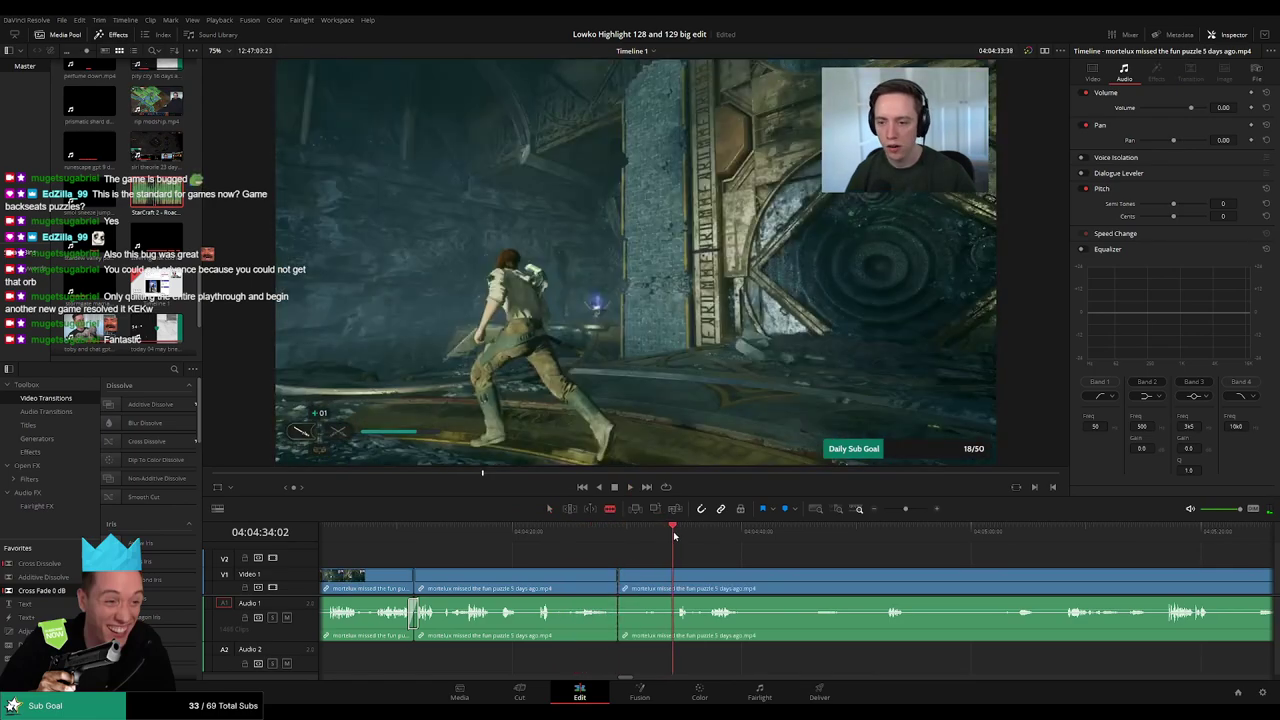
# - Split the clip at about 04:05:07, ripple-delete the footage back to the cut at 04:04:29, and cross-fade the audio there
pyautogui.press('space')
pyautogui.hscroll(2, 640, 565)
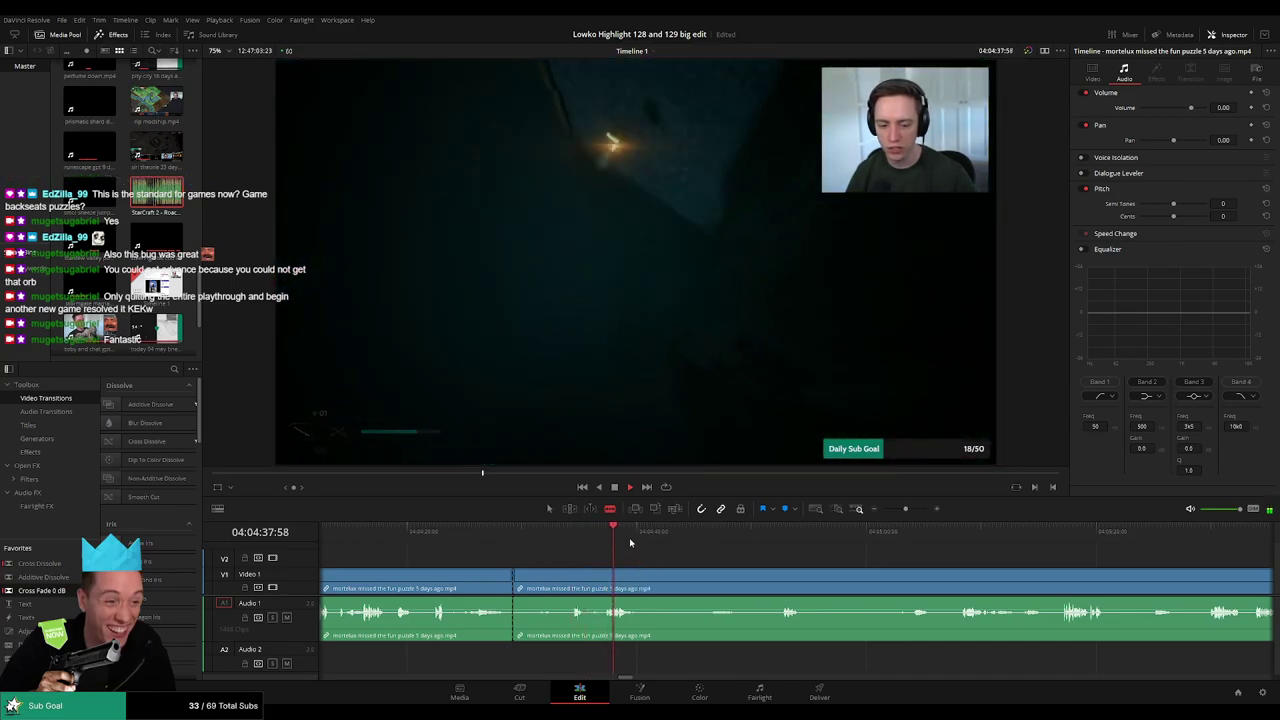
pyautogui.moveTo(677, 538); pyautogui.dragTo(717, 550)
pyautogui.click(667, 578)
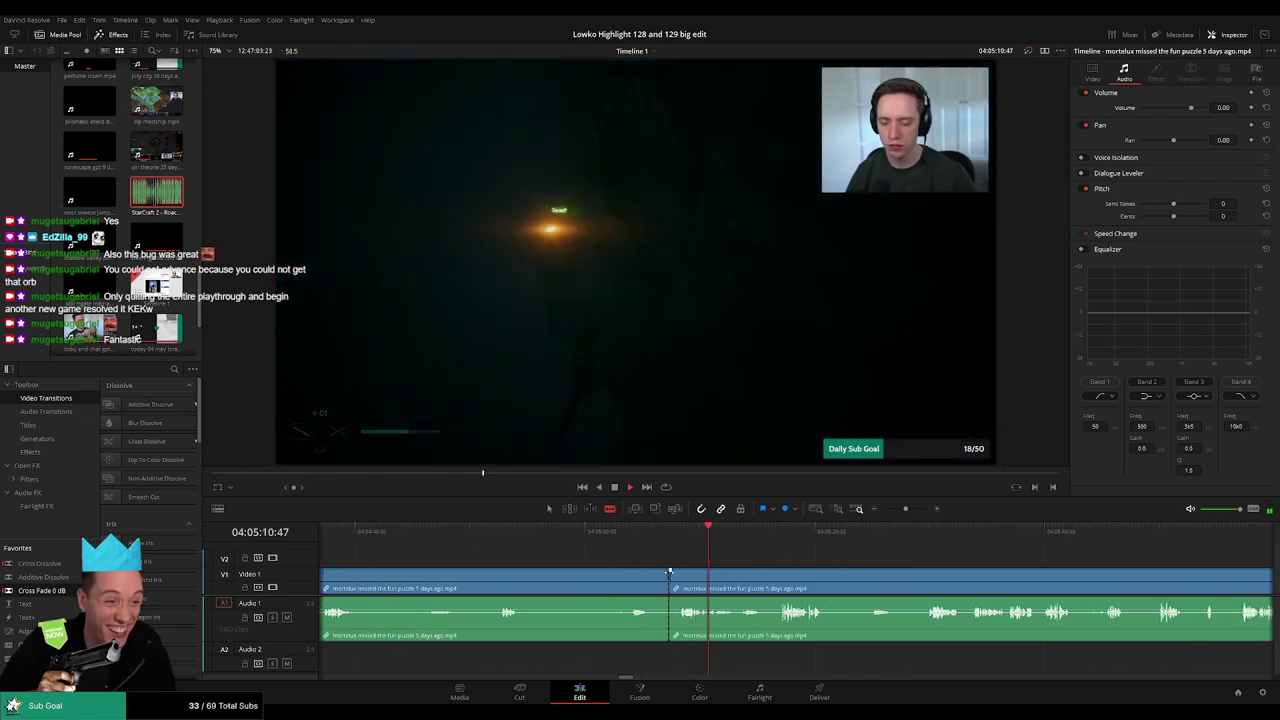
pyautogui.press('a')
pyautogui.click(644, 580)
pyautogui.press('Delete')
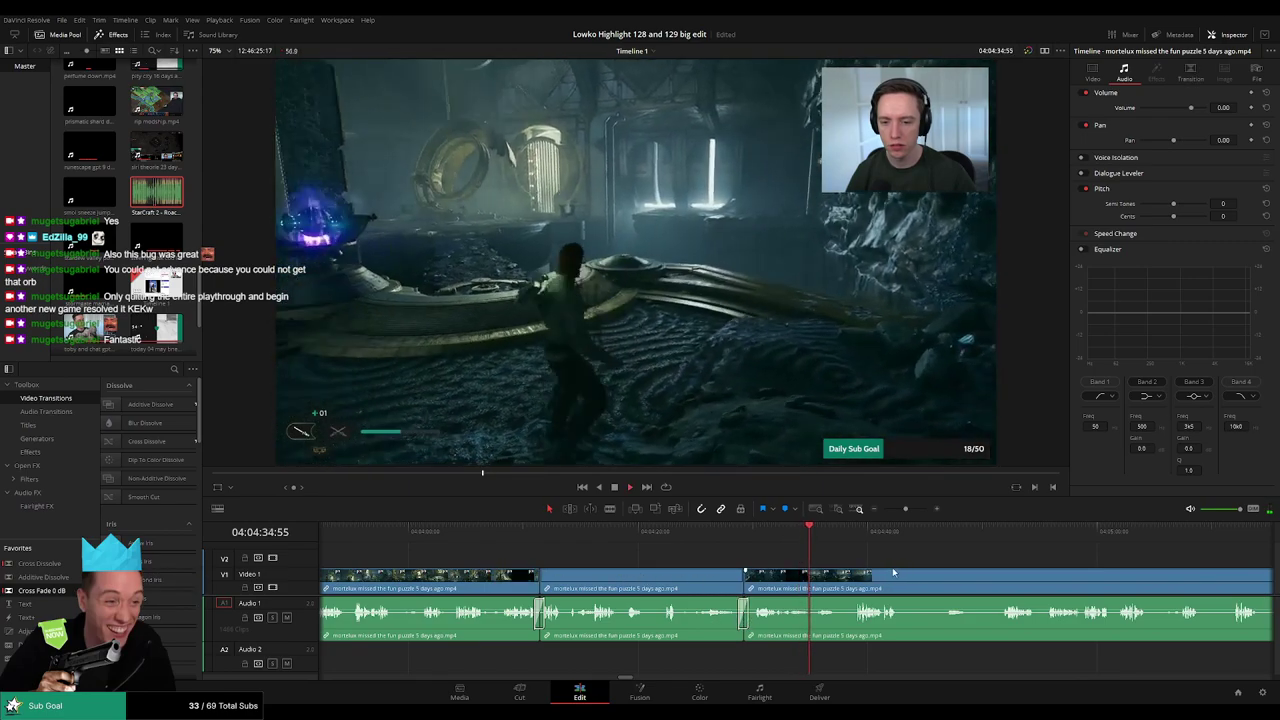
# - Split the clip at about 04:04:43, where the commentary pauses
pyautogui.hscroll(4, 650, 585)
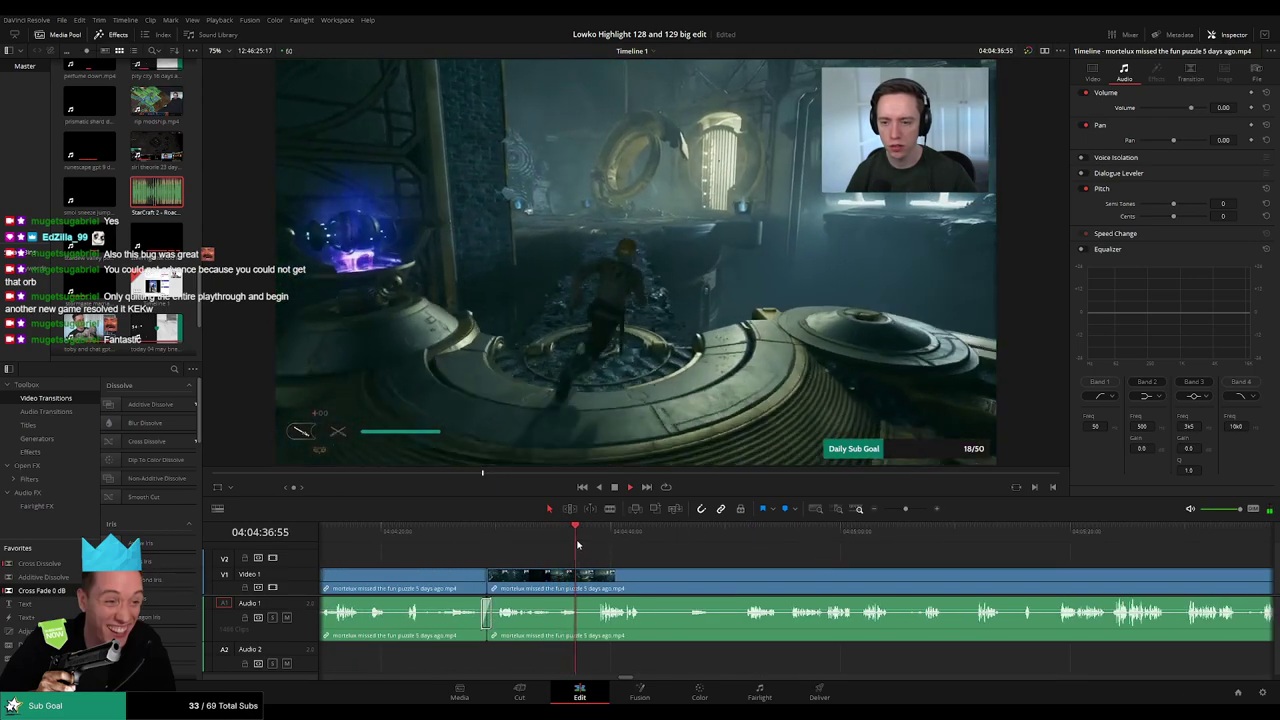
pyautogui.click(604, 543)
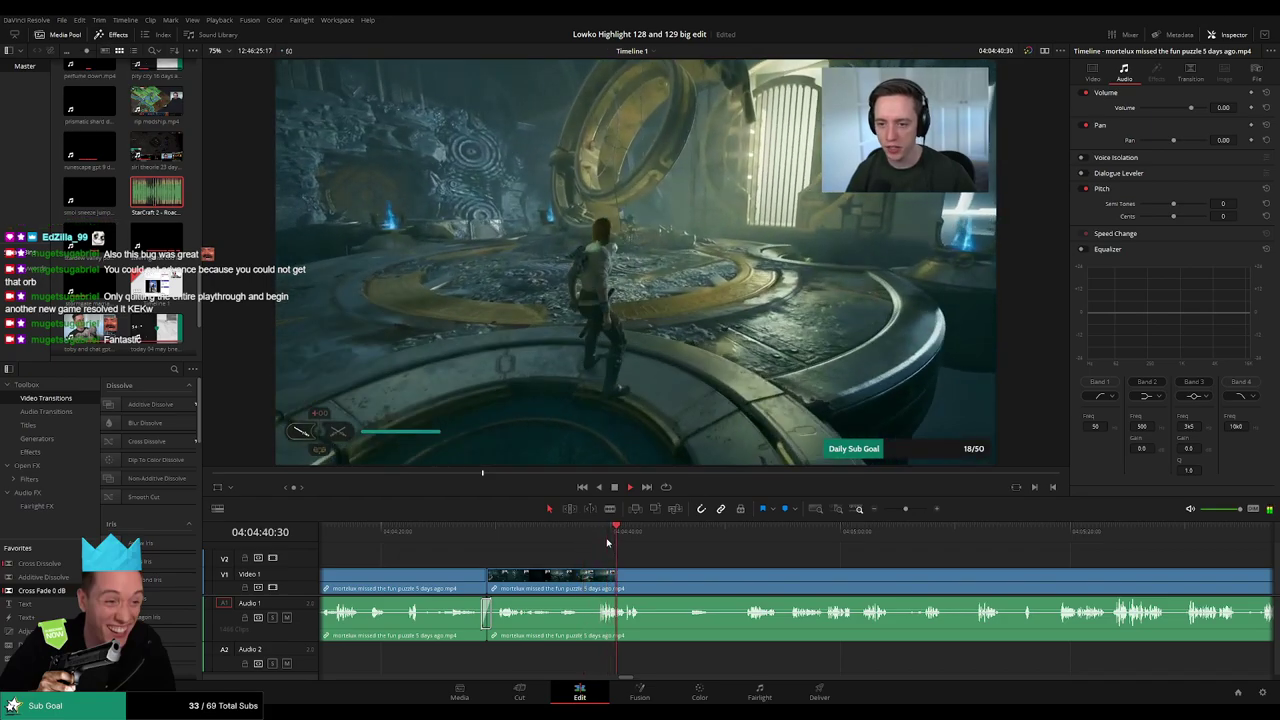
pyautogui.hscroll(2, 601, 556)
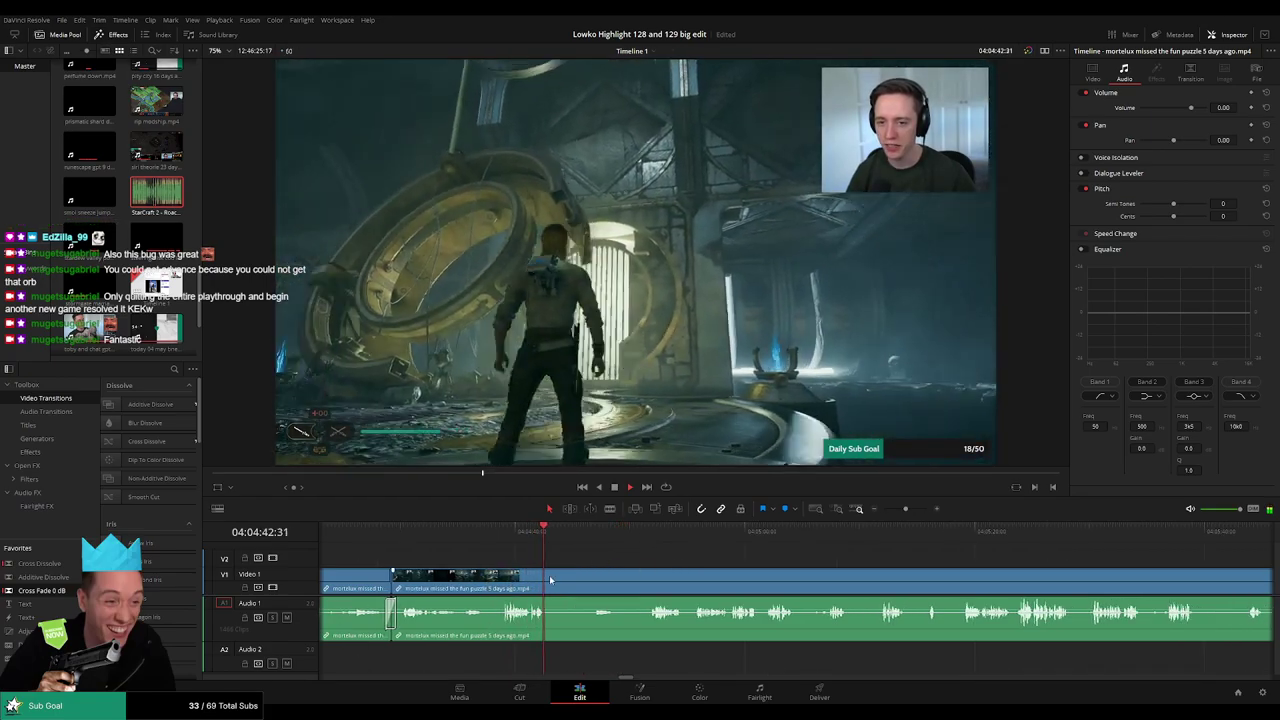
pyautogui.press('b')
pyautogui.click(547, 577)
# - Split the clip at about 04:05:19, ripple-delete the footage back to the cut at 04:04:43, and cross-fade the audio there
pyautogui.moveTo(637, 535); pyautogui.dragTo(650, 537)
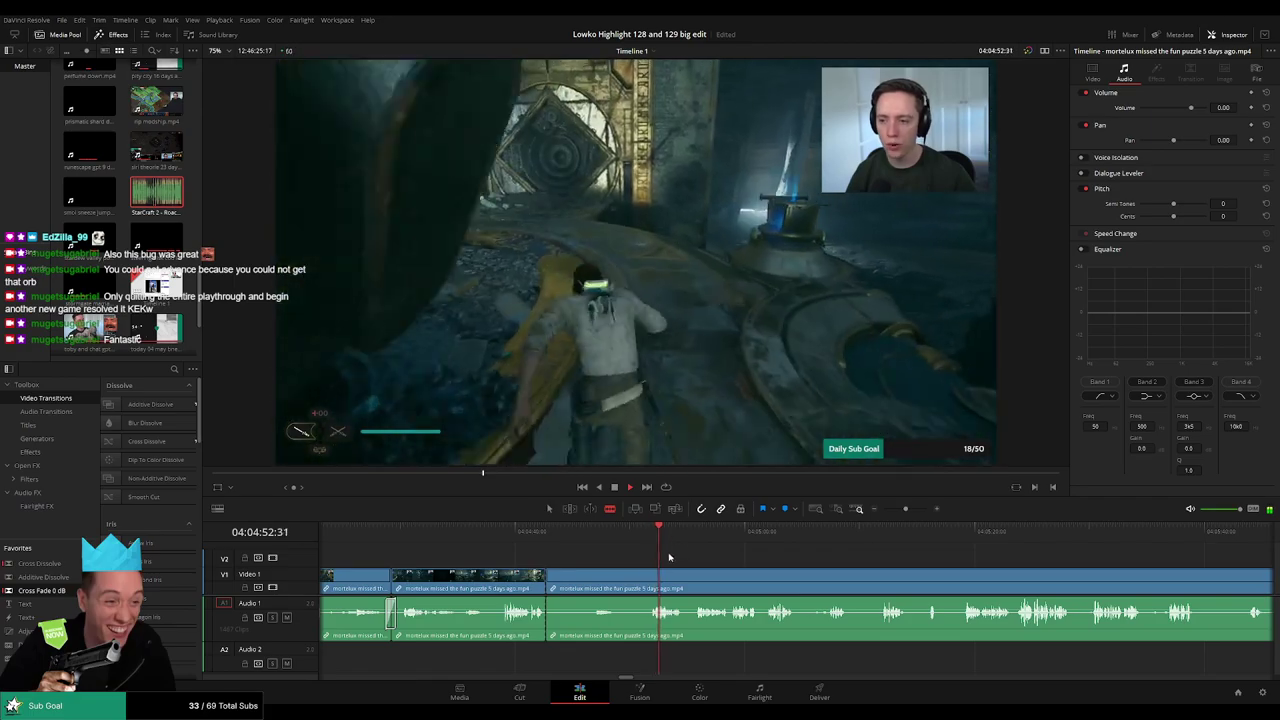
pyautogui.click(698, 541)
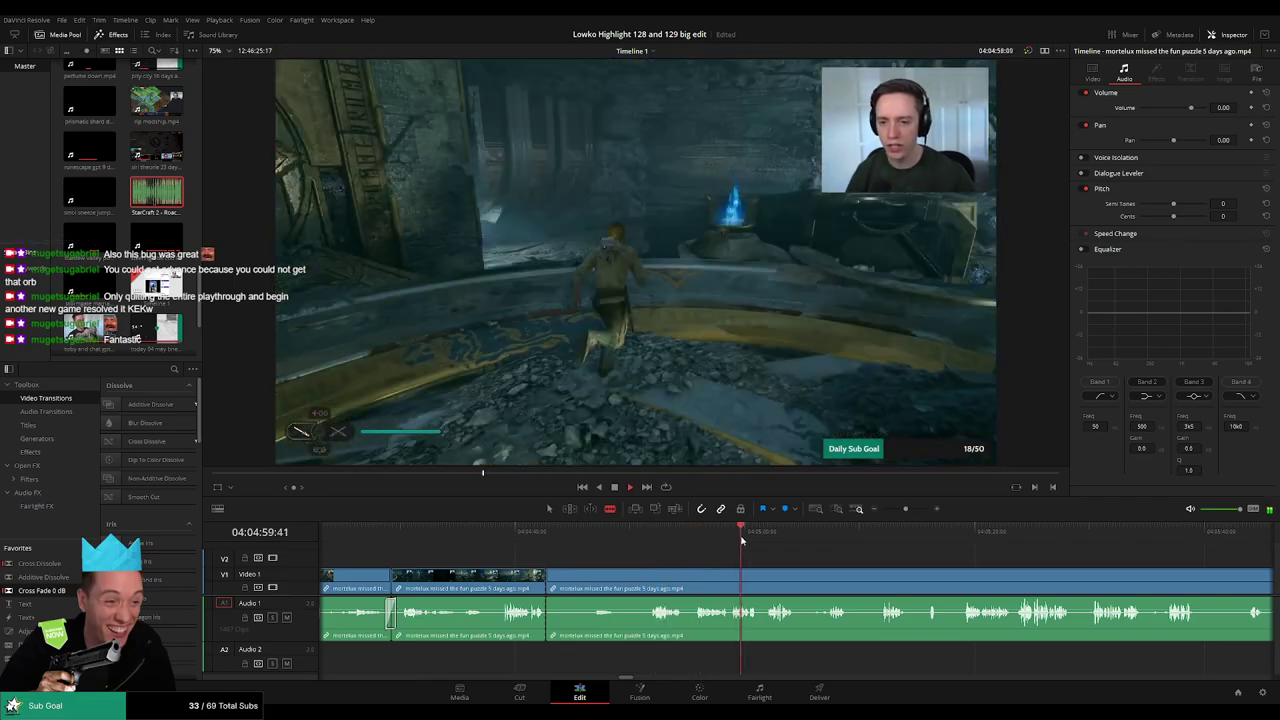
pyautogui.hscroll(3, 849, 567)
pyautogui.click(648, 537)
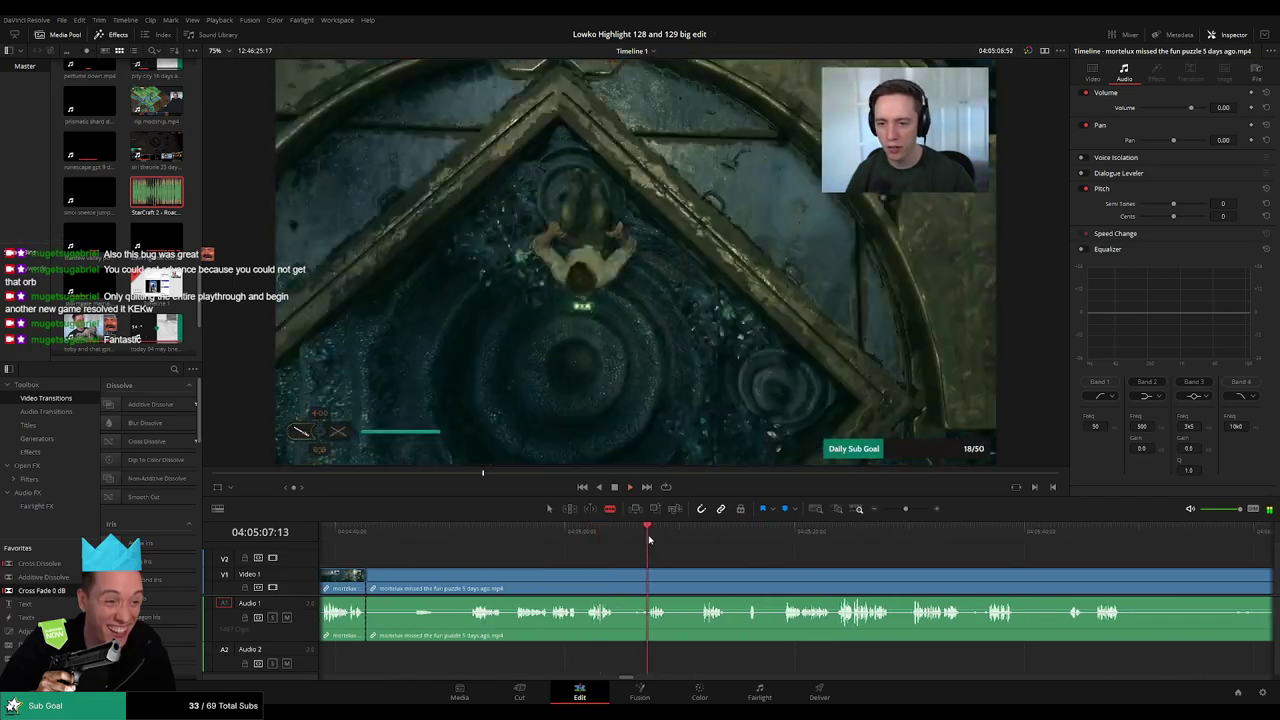
pyautogui.click(785, 577)
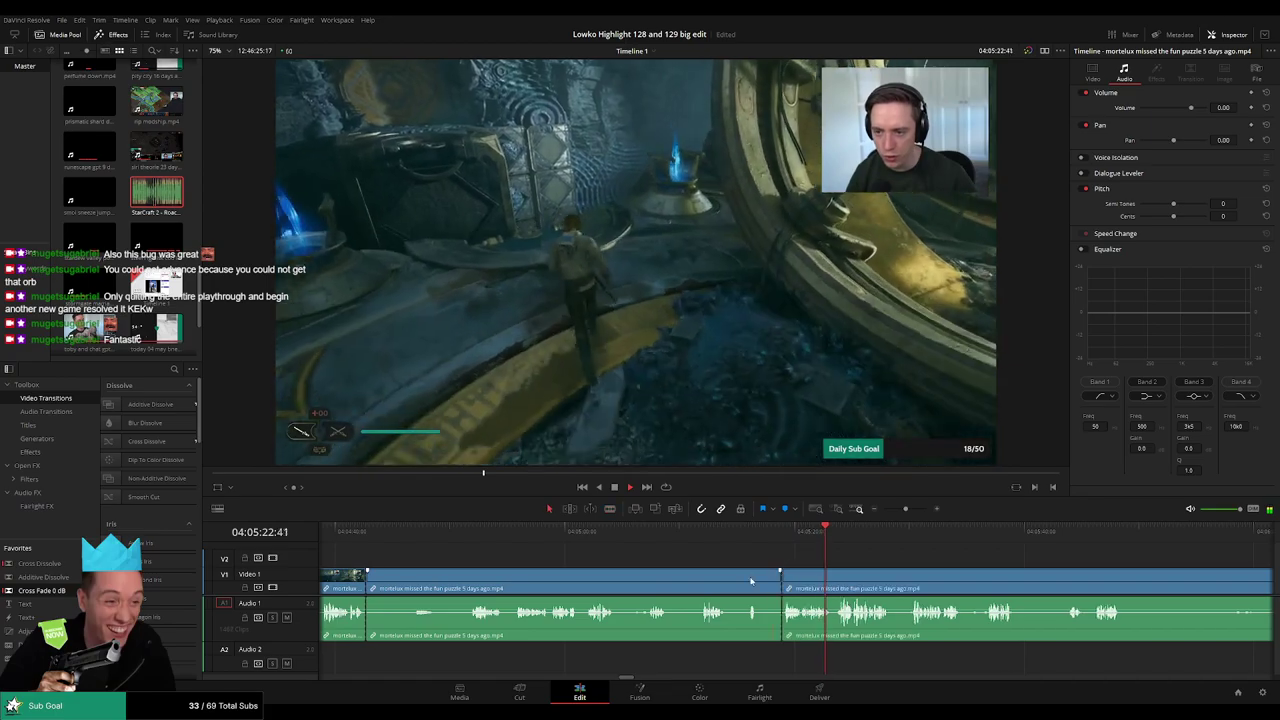
pyautogui.press('a')
pyautogui.click(751, 581)
pyautogui.press('Delete')
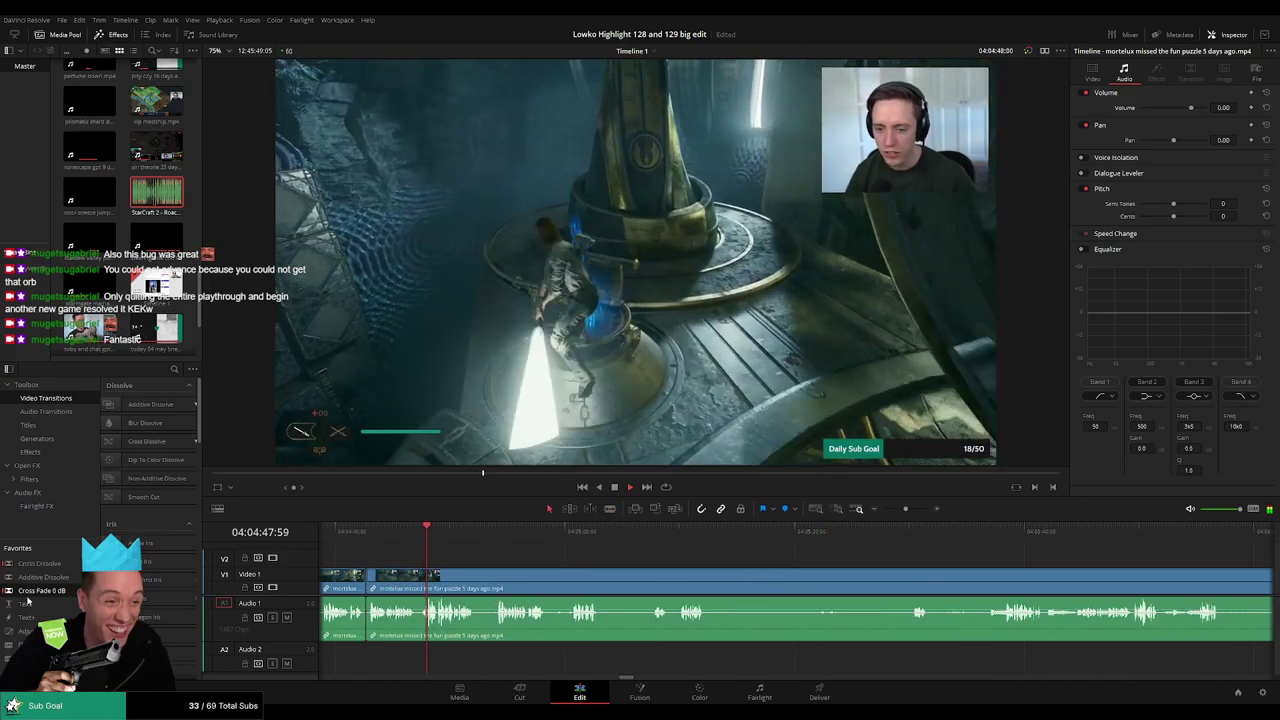
pyautogui.press('space')
pyautogui.press('space')
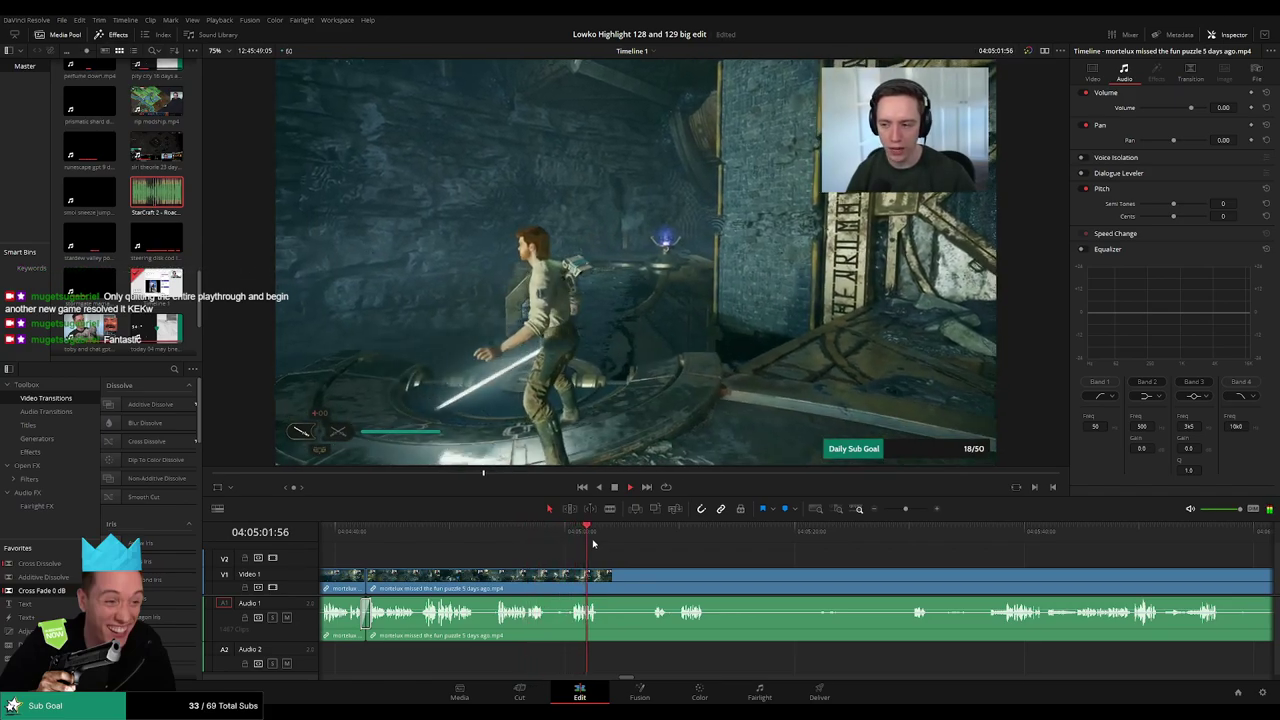
# - Ripple-delete the quiet stretch from about 04:05:03 to 04:05:07 and smooth the join with an audio cross-fade
pyautogui.moveTo(617, 540); pyautogui.dragTo(684, 538)
pyautogui.hscroll(3, 657, 566)
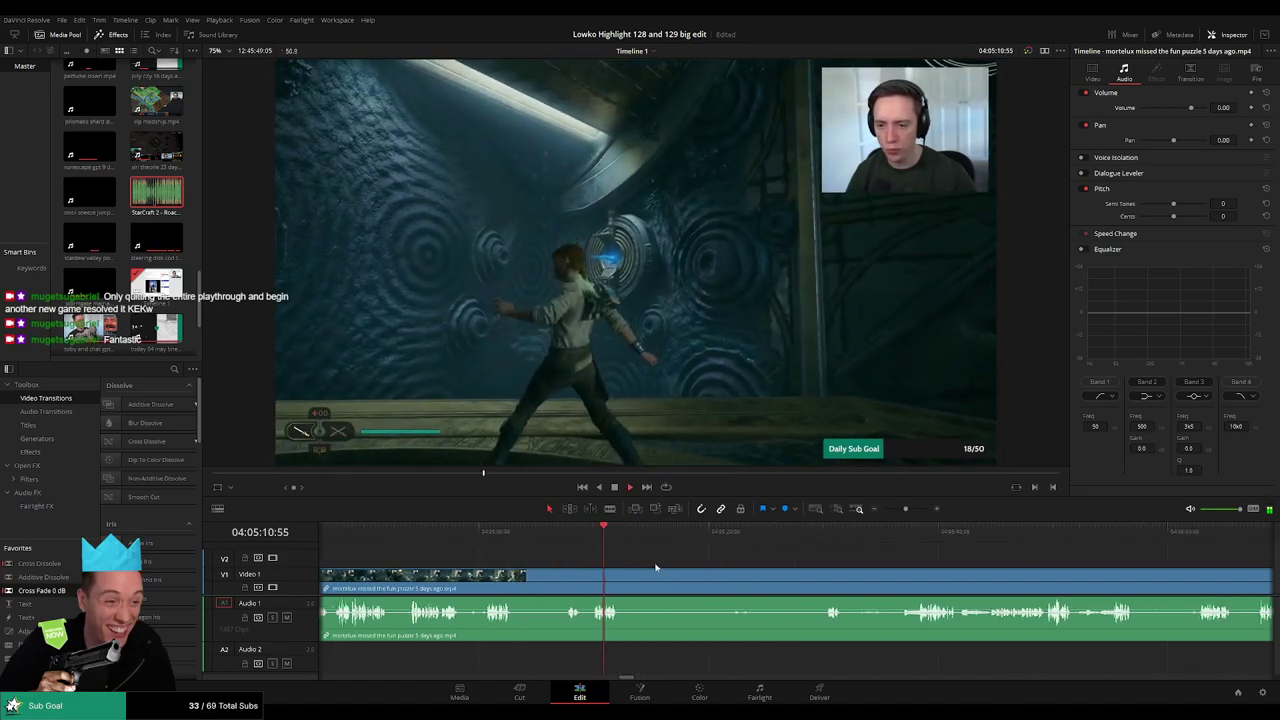
pyautogui.click(475, 577)
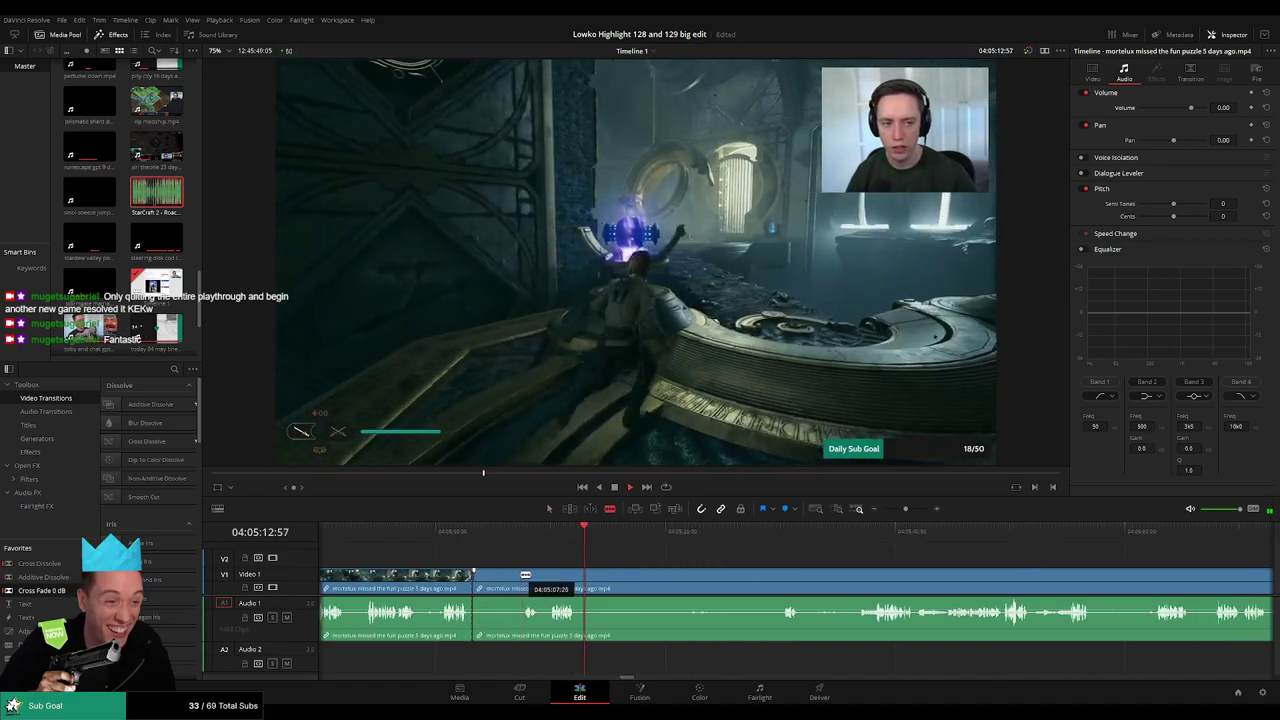
pyautogui.click(521, 575)
pyautogui.press('a')
pyautogui.click(498, 581)
pyautogui.press('Delete')
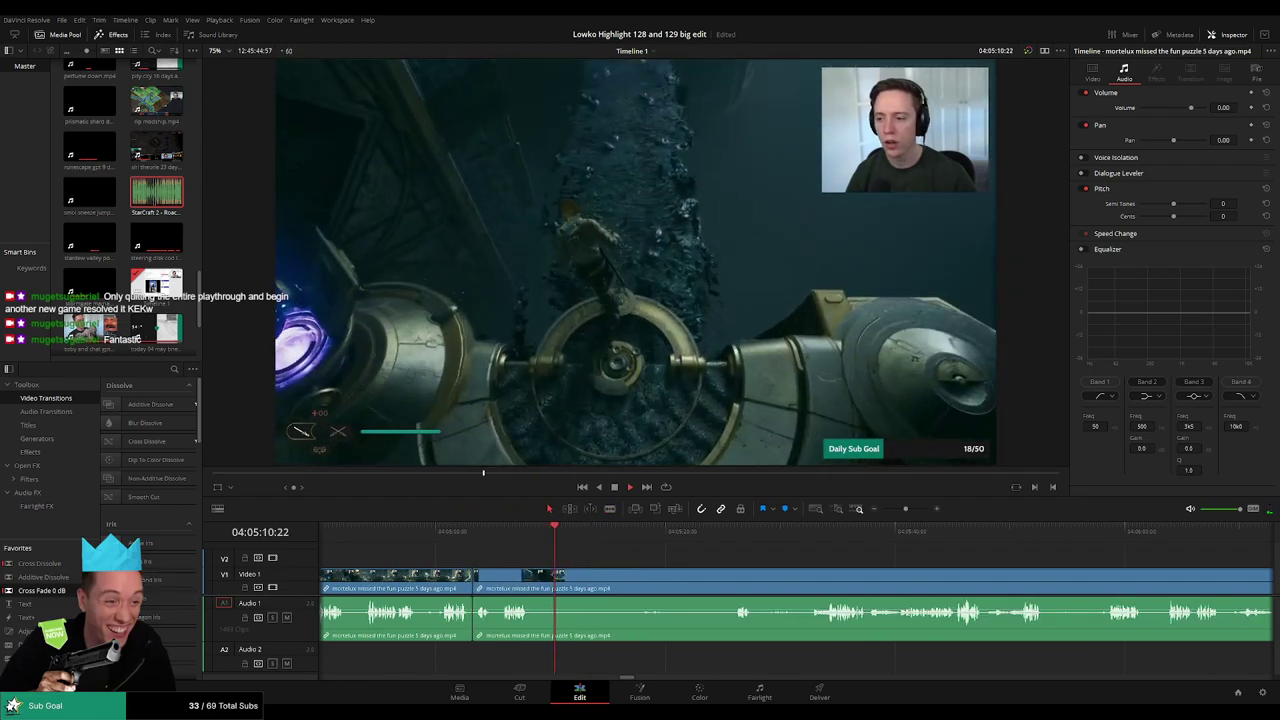
# - Ripple-delete the mostly silent footage from about 04:05:09 to 04:05:31:46 and cross-fade the audio at the join
pyautogui.press('b')
pyautogui.click(535, 582)
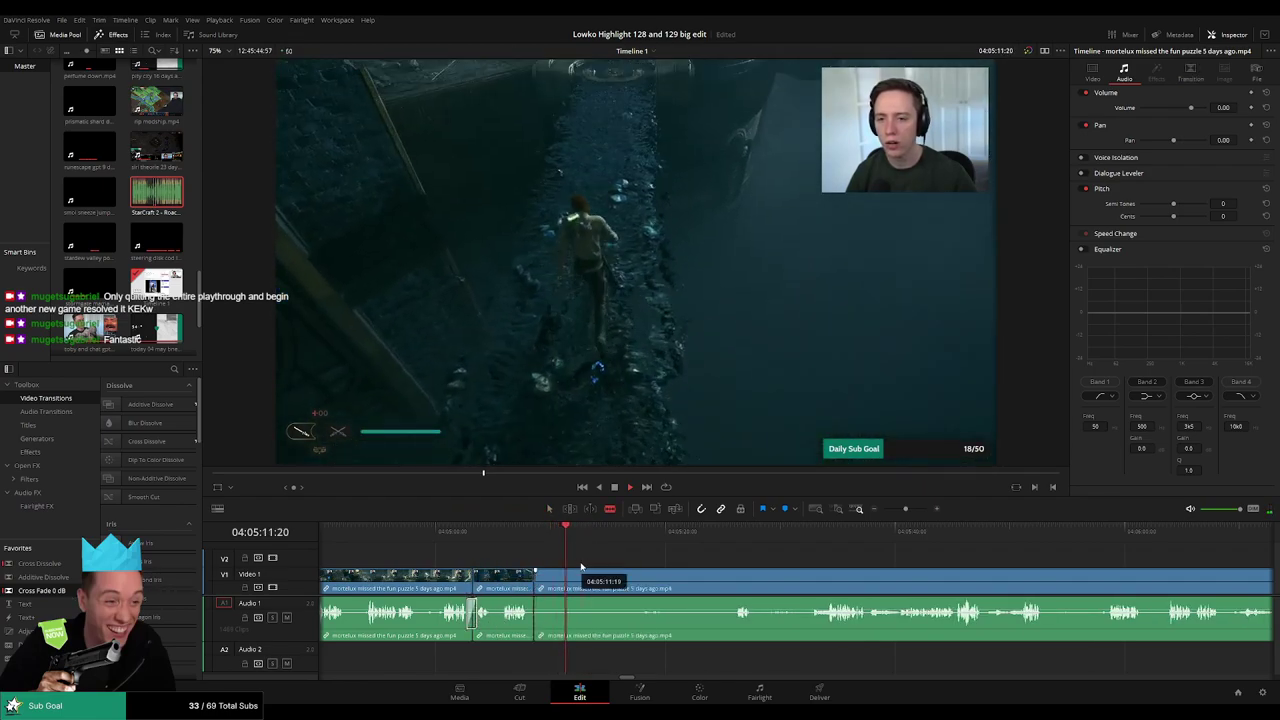
pyautogui.click(731, 536)
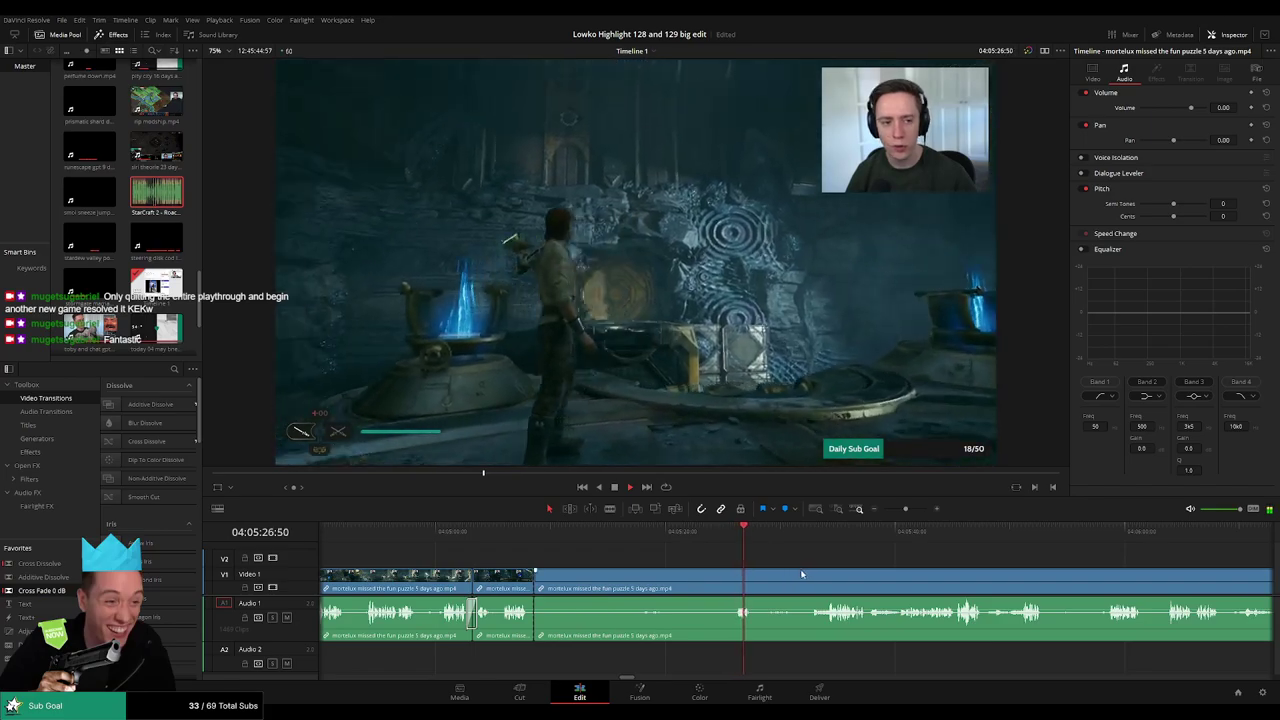
pyautogui.hscroll(1, 785, 565)
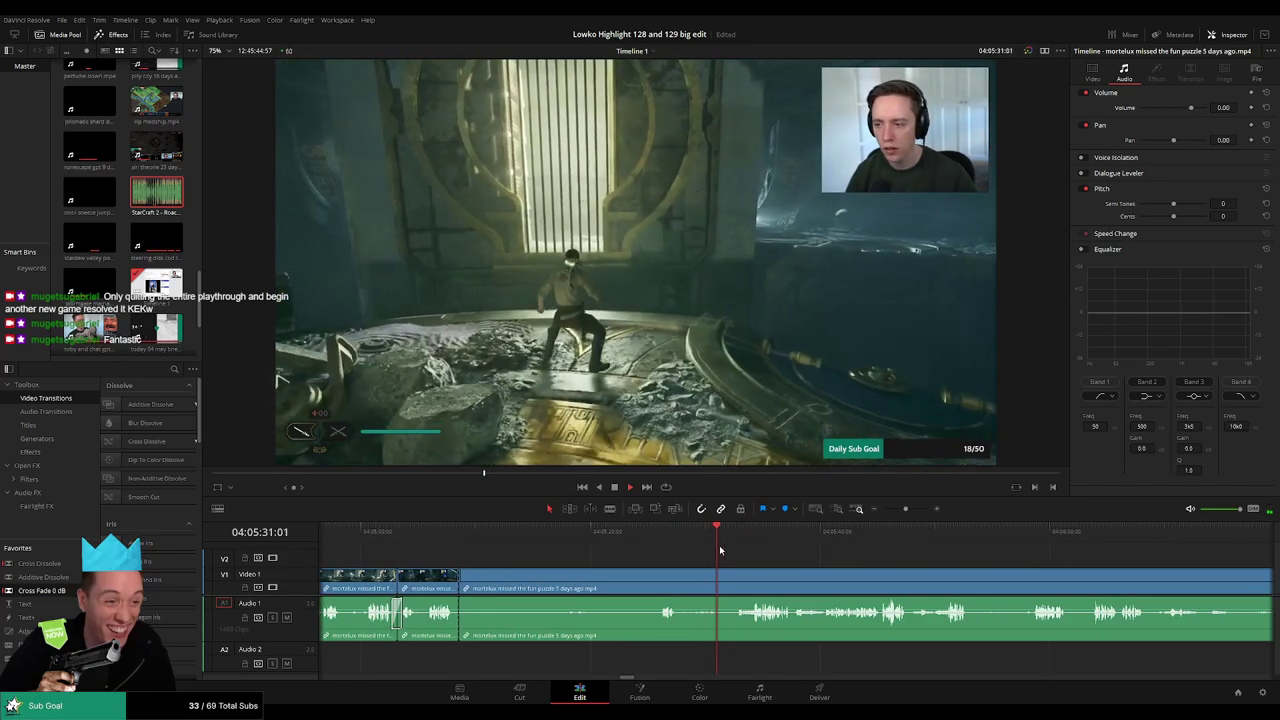
pyautogui.press('b')
pyautogui.click(730, 580)
pyautogui.press('a')
pyautogui.click(689, 585)
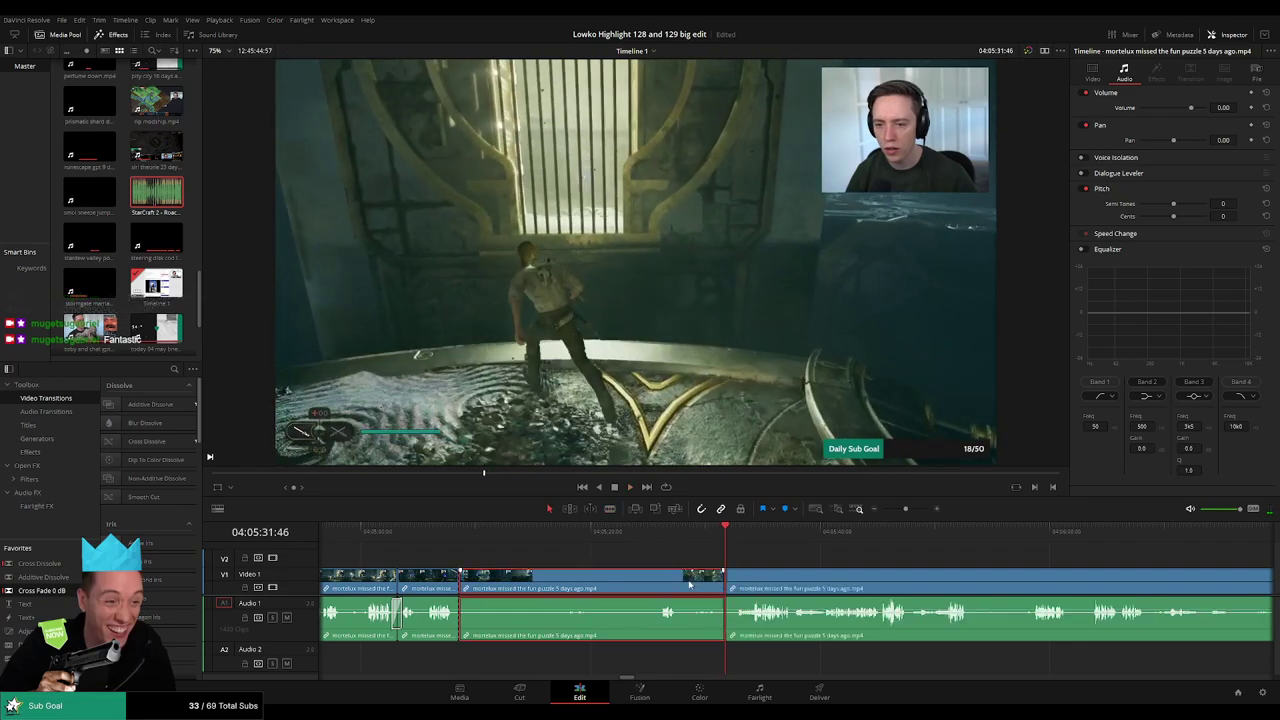
pyautogui.press('Delete')
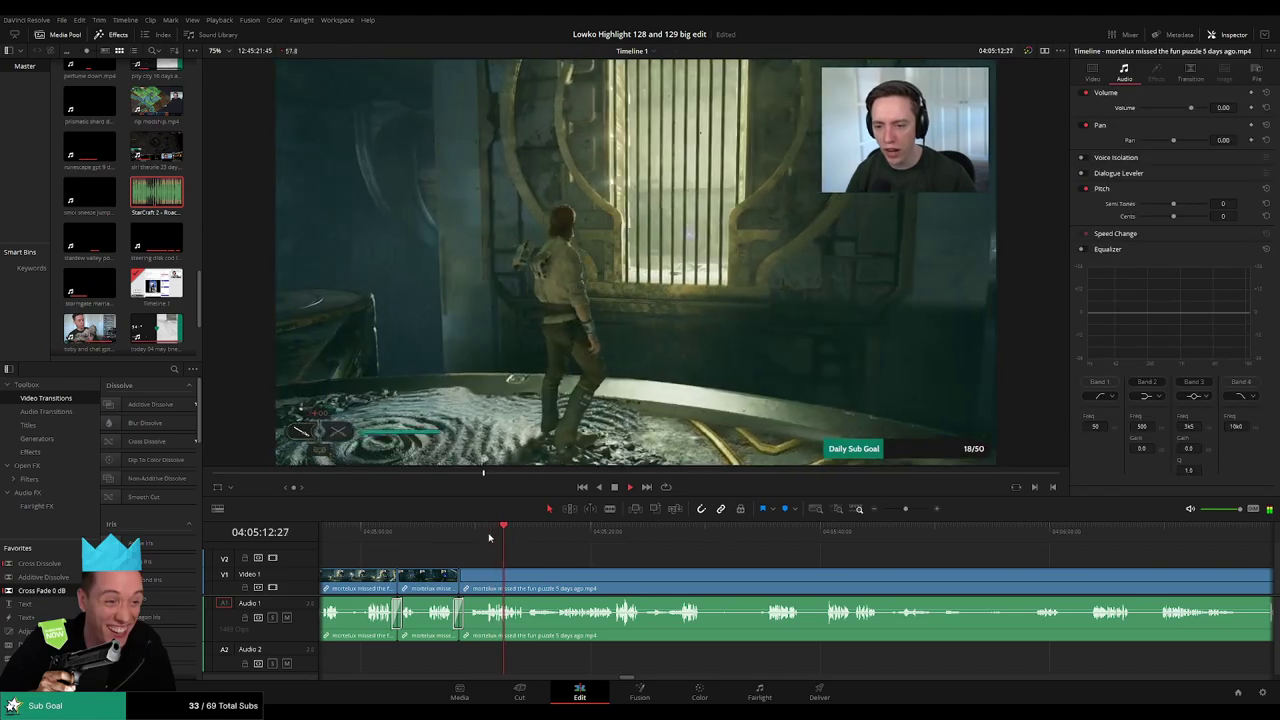
# - Split the clip at 04:05:11:23 and 04:05:11:46 to isolate the spoken word, and silence that segment's audio
pyautogui.scroll(4, 508, 547)
pyautogui.click(674, 538)
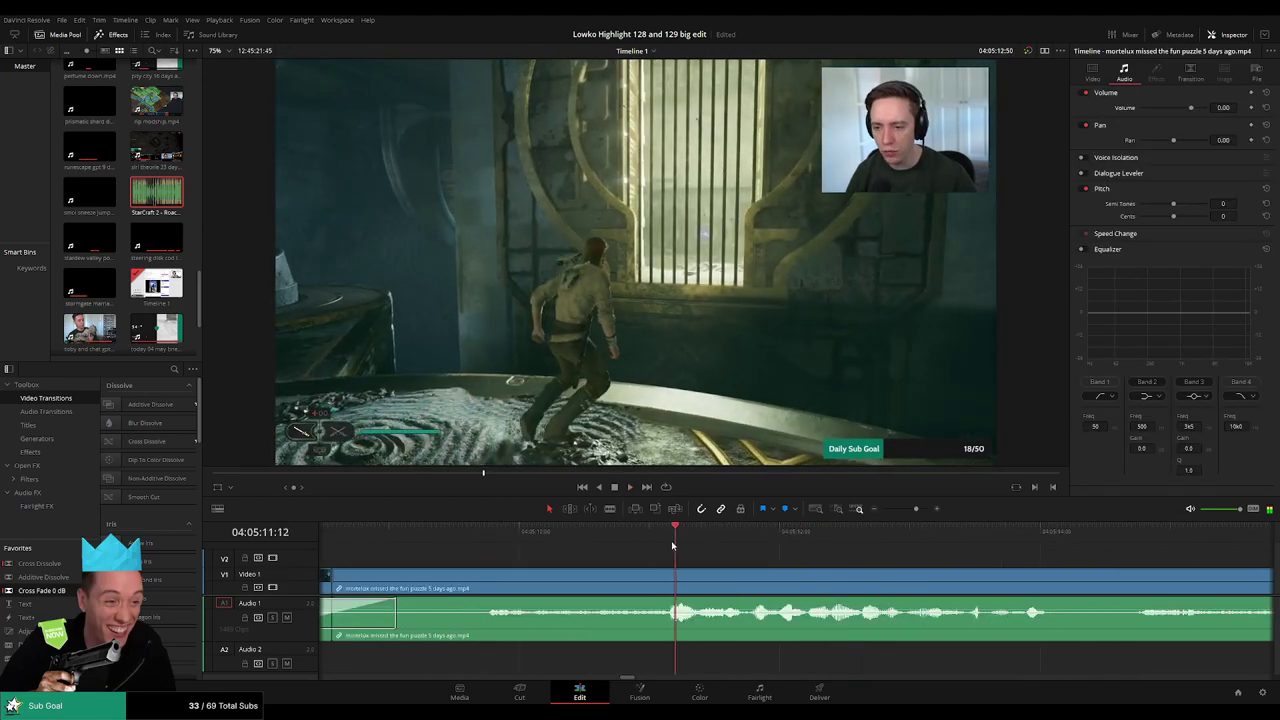
pyautogui.press('b')
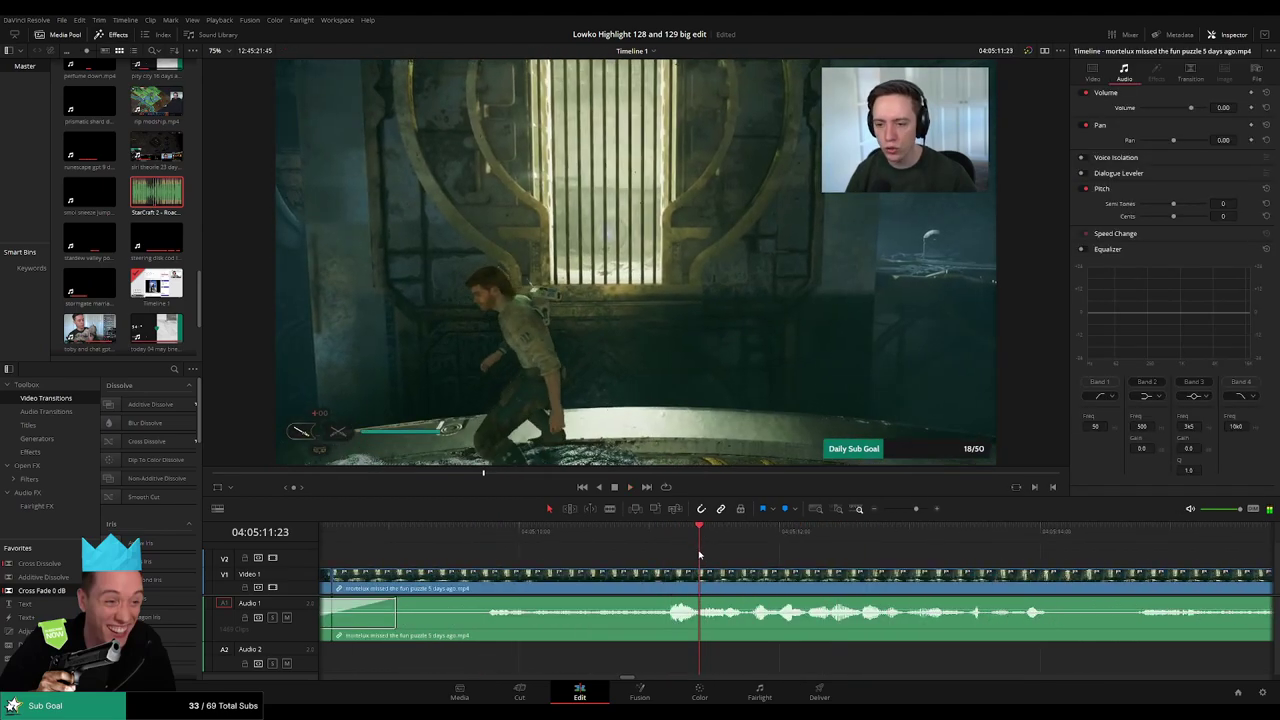
pyautogui.click(700, 579)
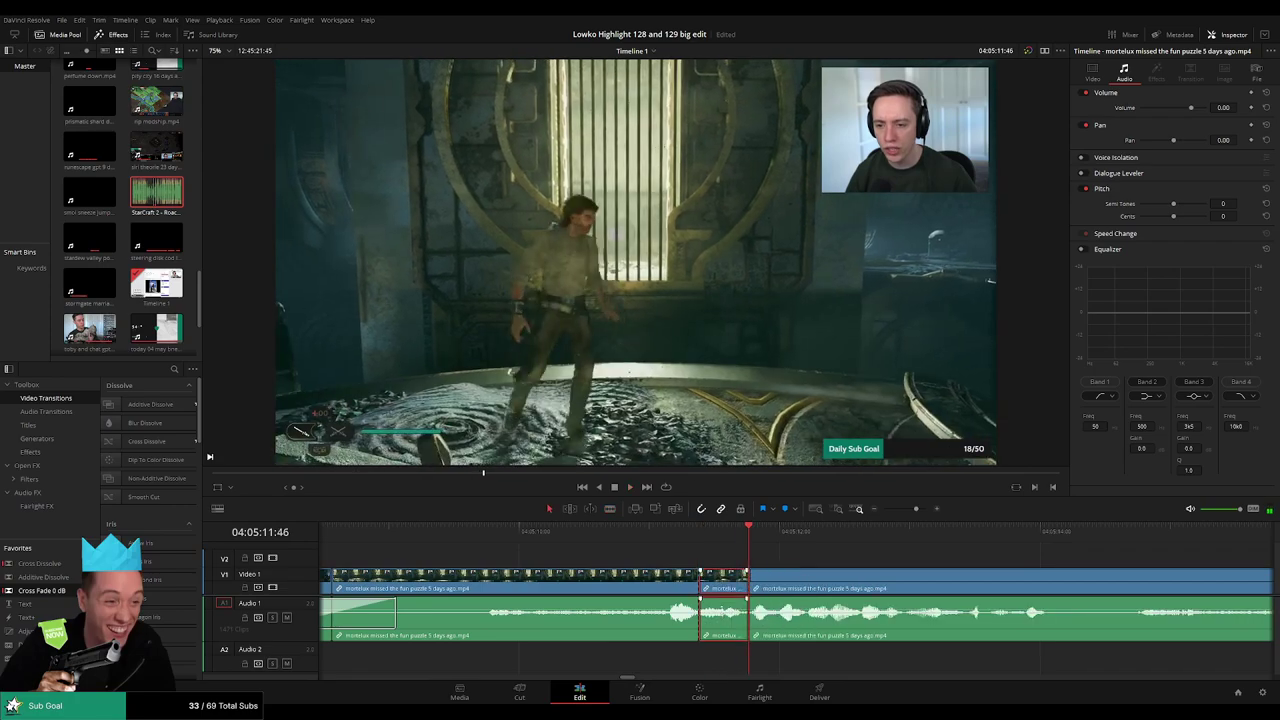
pyautogui.moveTo(743, 607); pyautogui.dragTo(743, 630)
# - Place the StarCraft 2 Roach Quotes sound on Audio 2 under the silenced word, trim it to fit, and set its volume to -27
pyautogui.moveTo(156, 192); pyautogui.dragTo(700, 662)
pyautogui.moveTo(793, 664); pyautogui.dragTo(745, 665)
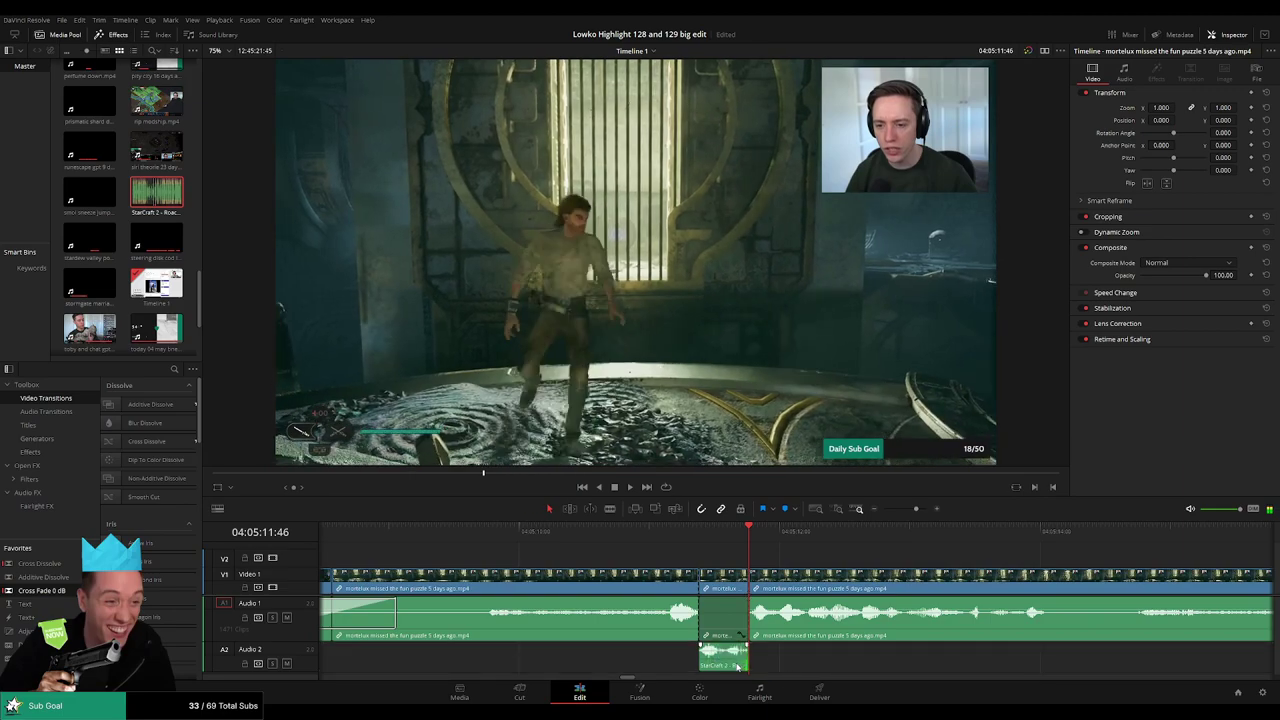
pyautogui.click(737, 667)
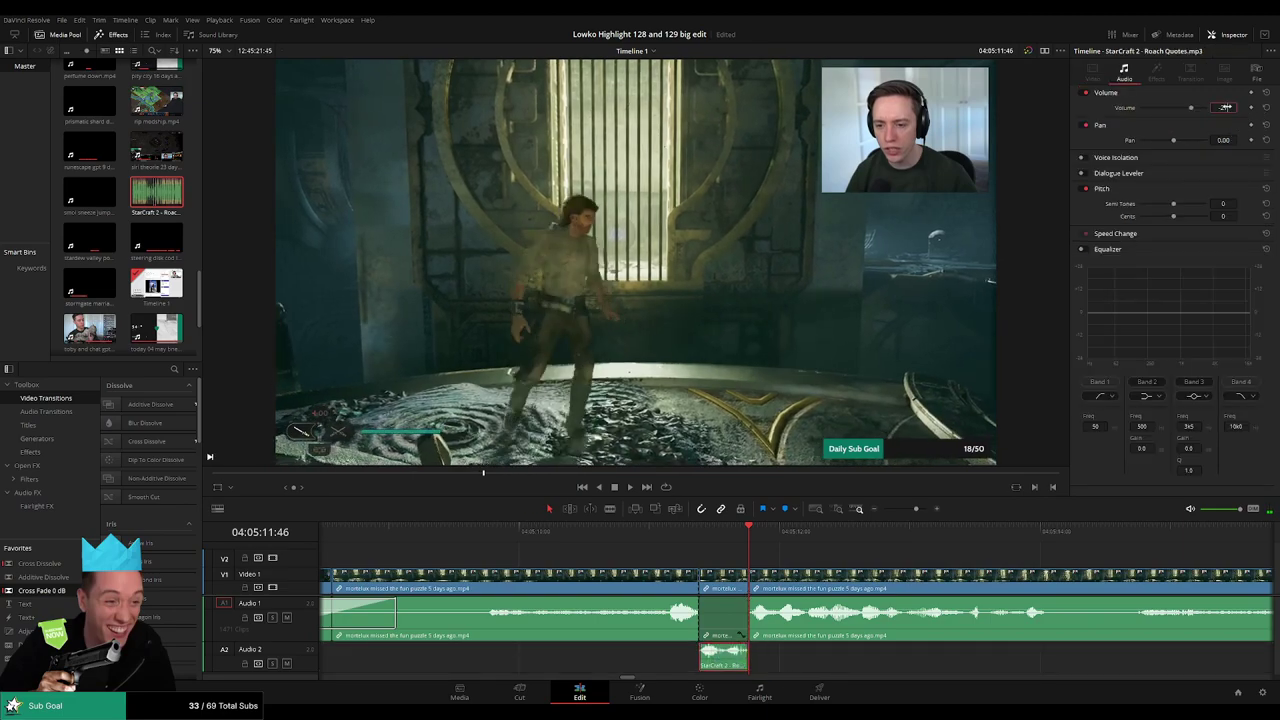
pyautogui.scroll(-10, 843, 591)
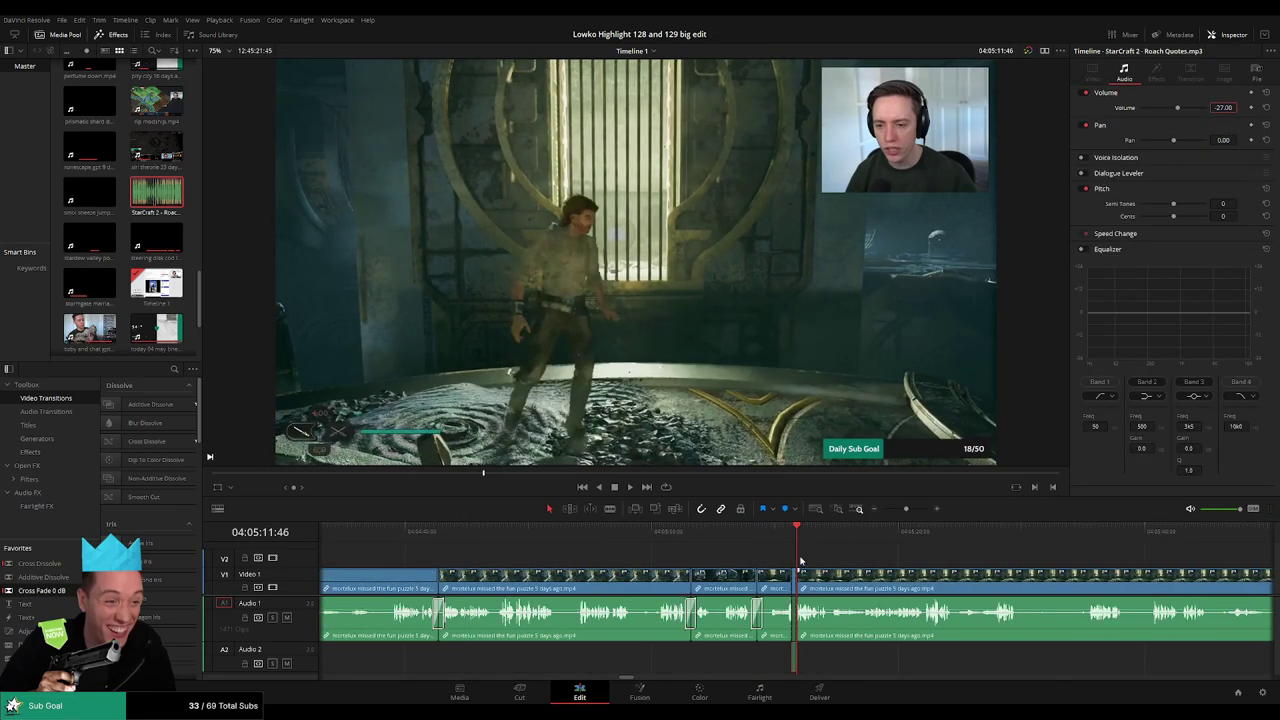
pyautogui.click(771, 534)
pyautogui.press('space')
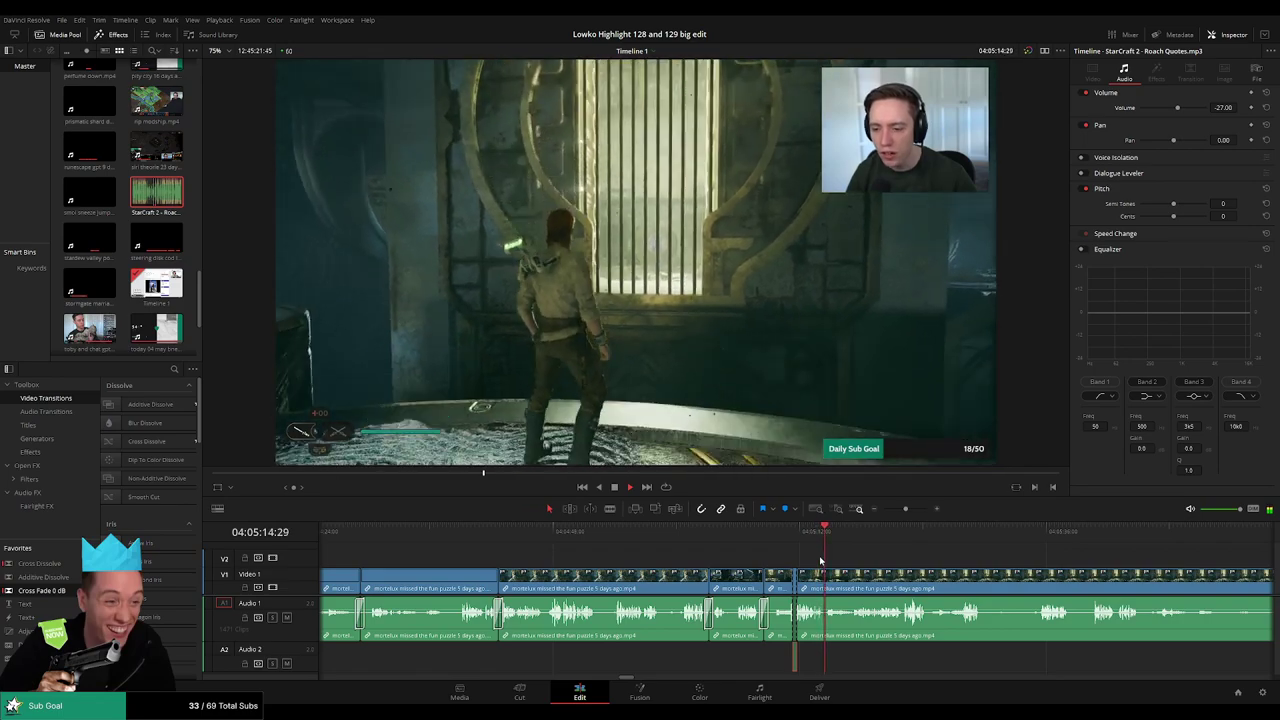
# - Locate the second word to cover, isolate it with splits at 04:05:13:47 and 04:05:14:15, and silence that segment's audio
pyautogui.click(807, 534)
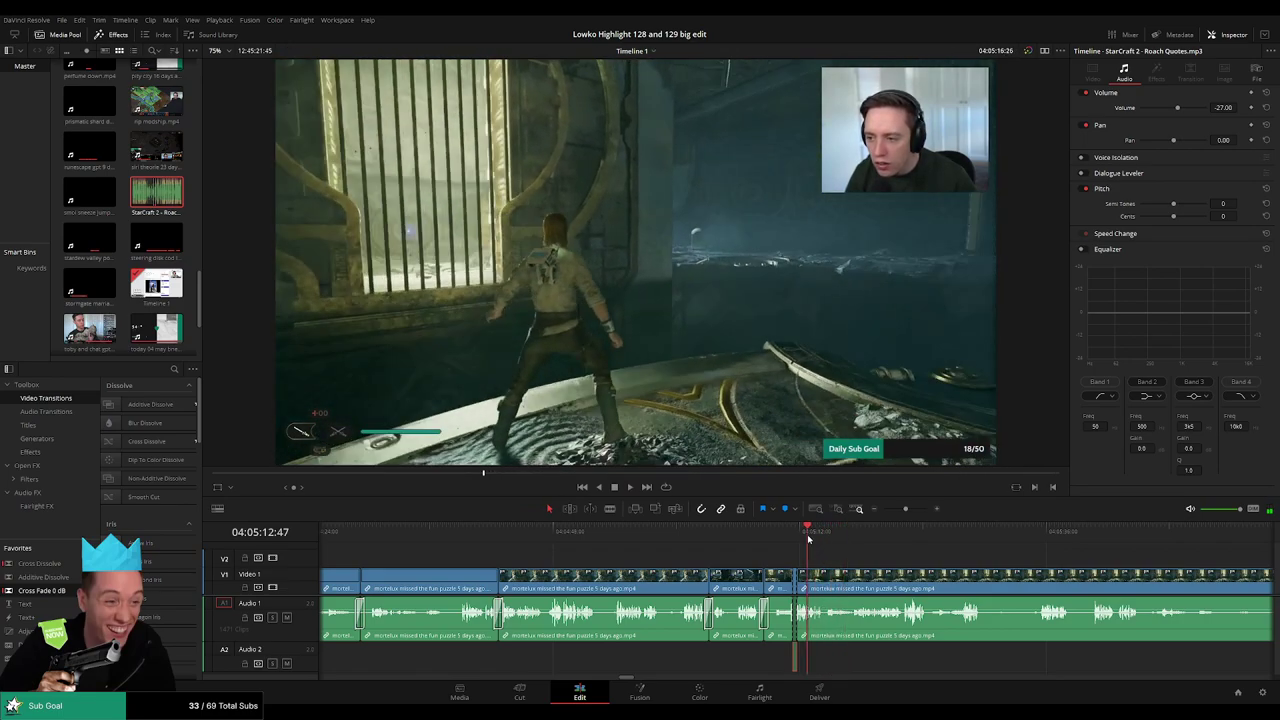
pyautogui.scroll(6, 846, 567)
pyautogui.press('space')
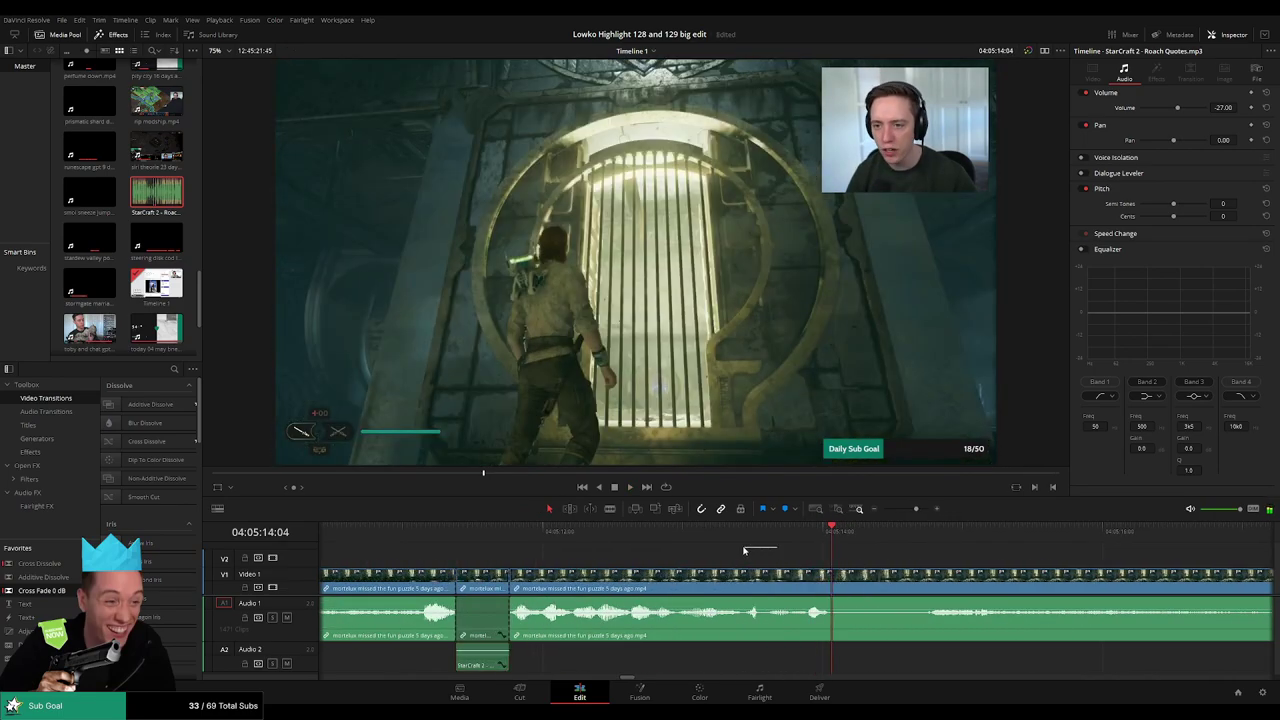
pyautogui.click(756, 535)
pyautogui.press('space')
pyautogui.click(758, 534)
pyautogui.press('space')
pyautogui.press('b')
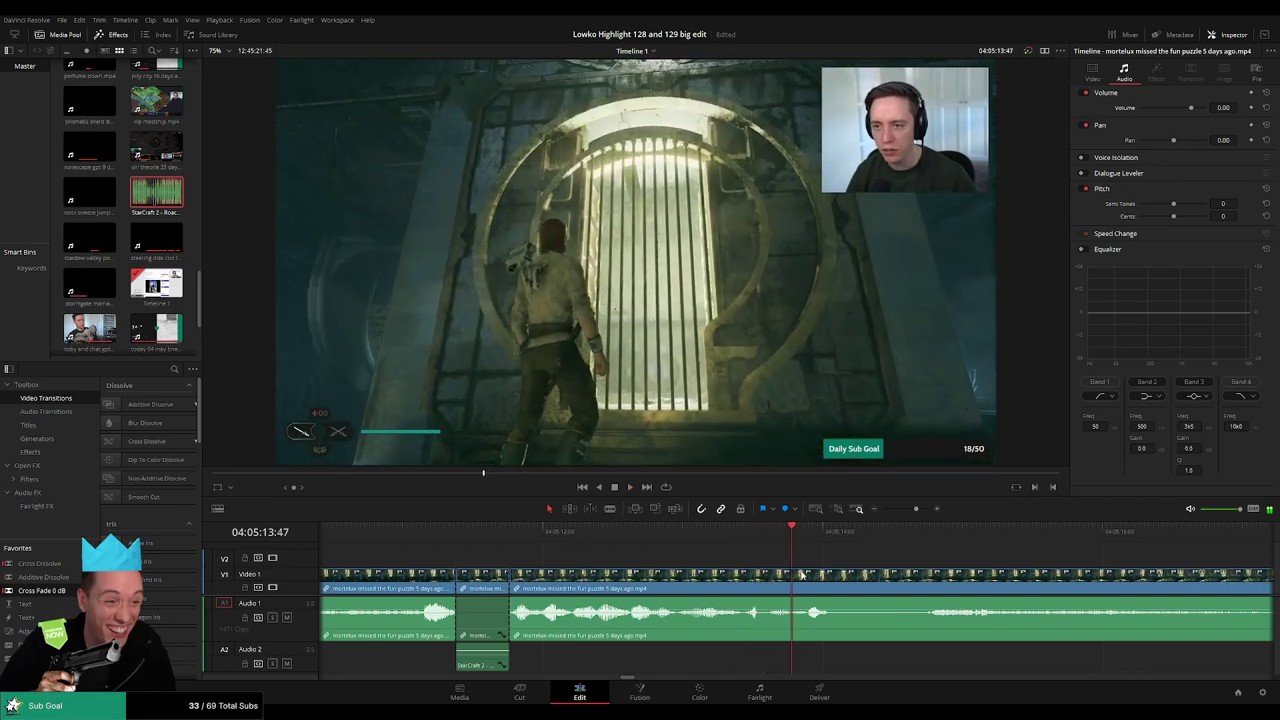
pyautogui.click(794, 577)
pyautogui.press('space')
pyautogui.click(859, 586)
pyautogui.press('a')
pyautogui.moveTo(838, 606); pyautogui.dragTo(840, 637)
# - Add the Roach Quotes sound on Audio 2 under the second silenced segment, trimmed to its length with volume at -27, and play it back
pyautogui.moveTo(157, 195); pyautogui.dragTo(801, 657)
pyautogui.click(782, 657)
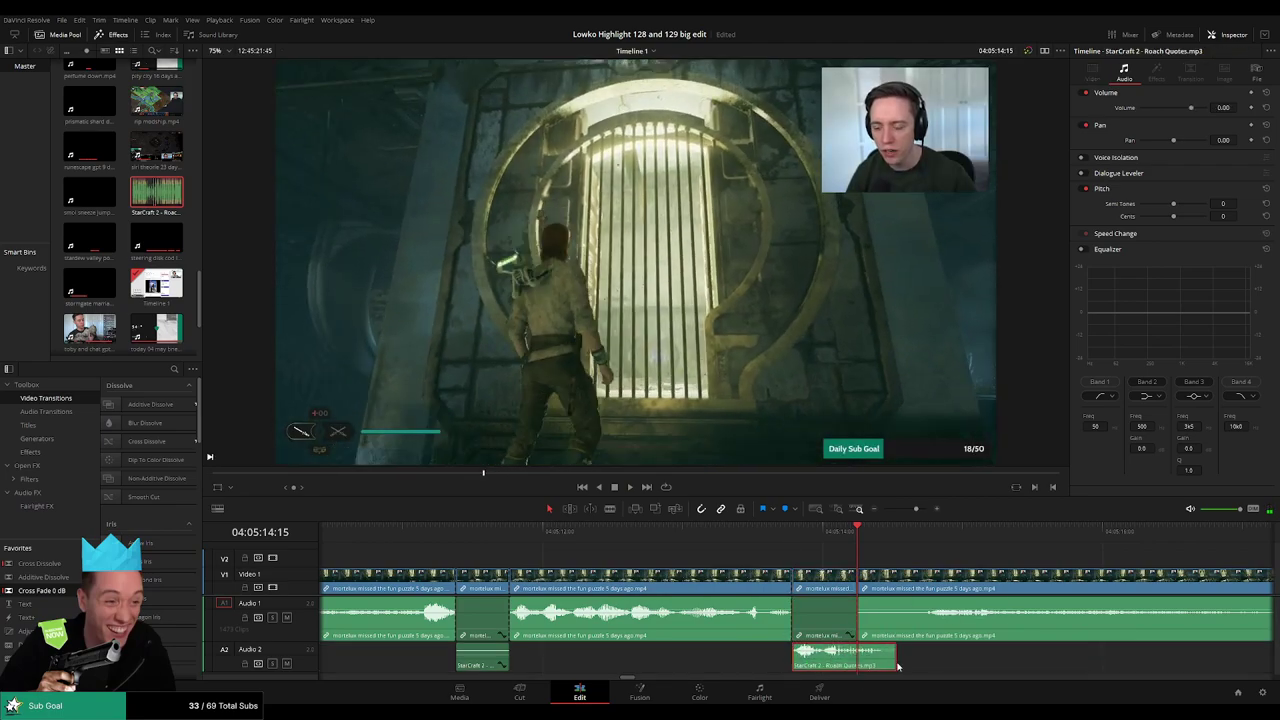
pyautogui.moveTo(897, 665); pyautogui.dragTo(836, 661)
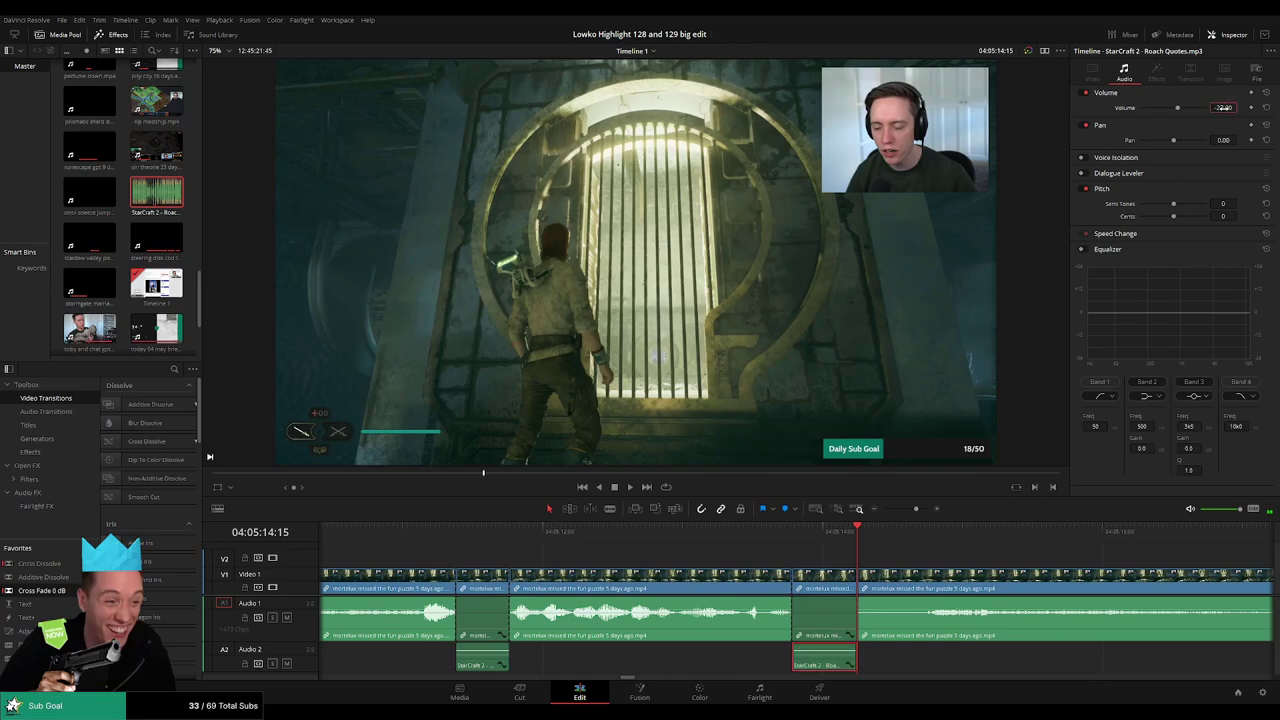
pyautogui.click(749, 534)
pyautogui.press('space')
pyautogui.moveTo(916, 509); pyautogui.dragTo(900, 509)
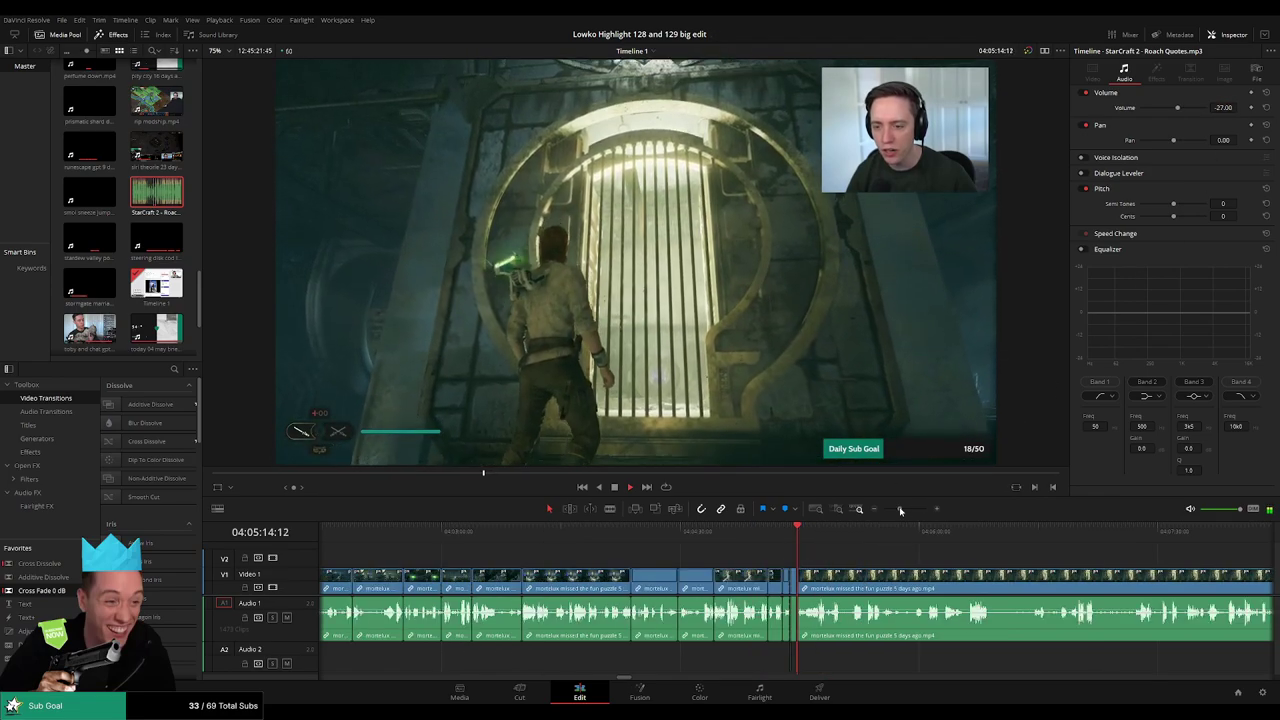
pyautogui.click(851, 557)
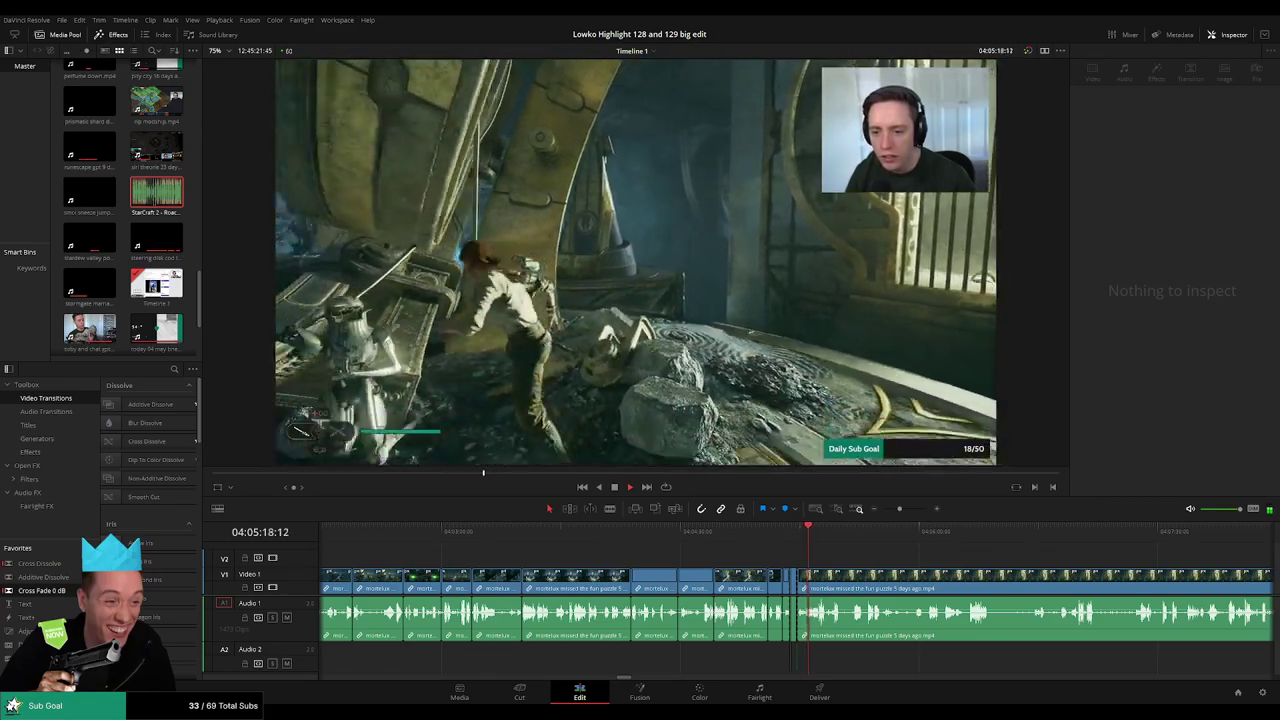
# - Ripple-delete the pause in the commentary from about 04:05:30 to 04:05:34 and cross-fade the audio at the join
pyautogui.scroll(2, 838, 562)
pyautogui.scroll(6, 838, 562)
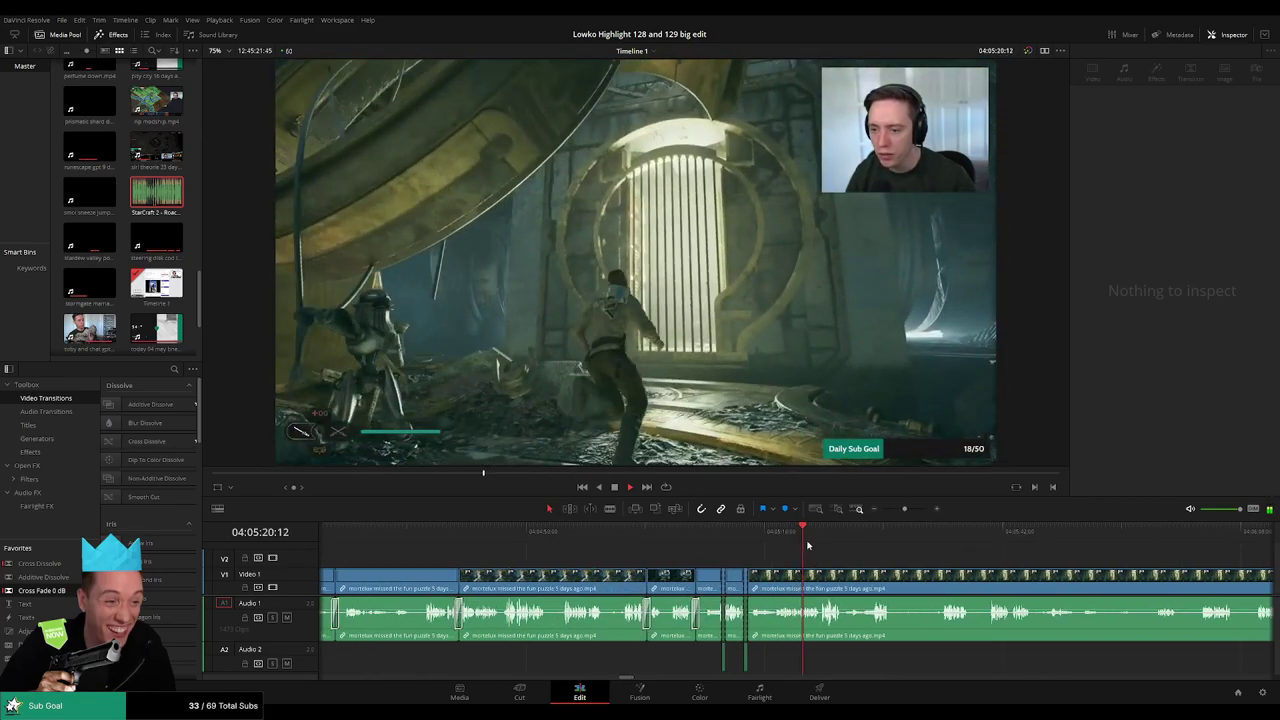
pyautogui.click(819, 541)
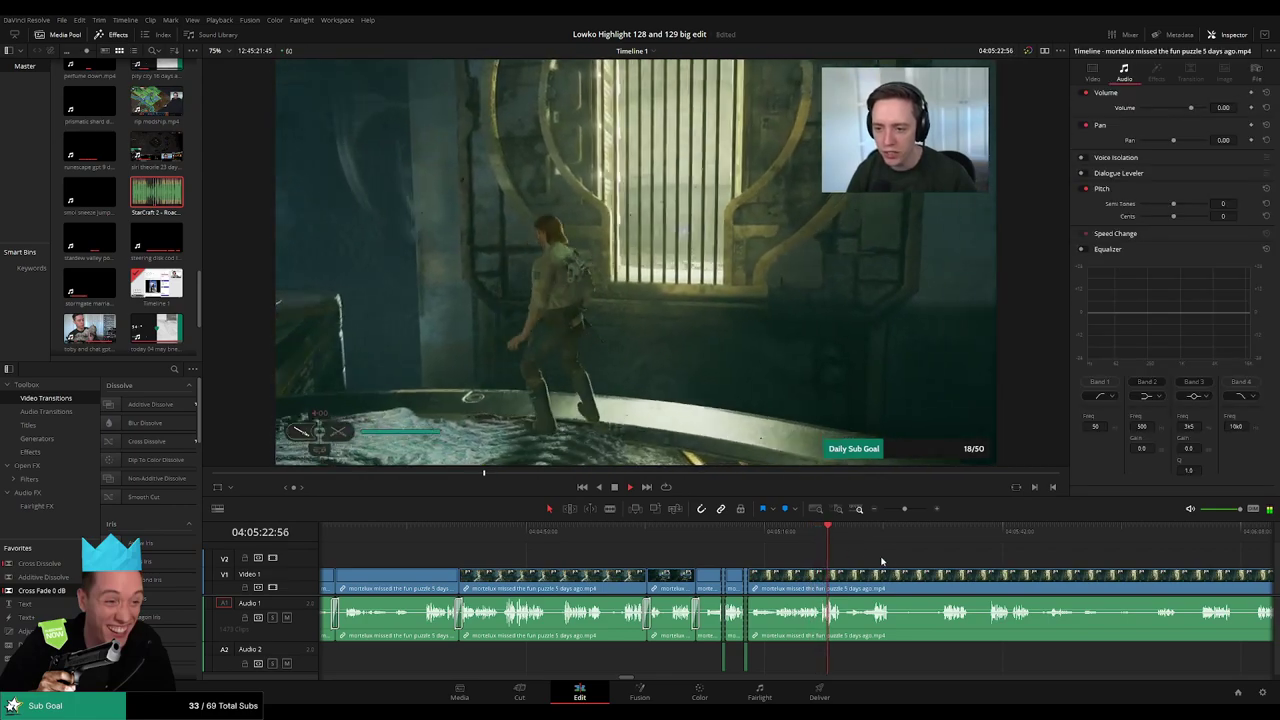
pyautogui.hscroll(3, 693, 549)
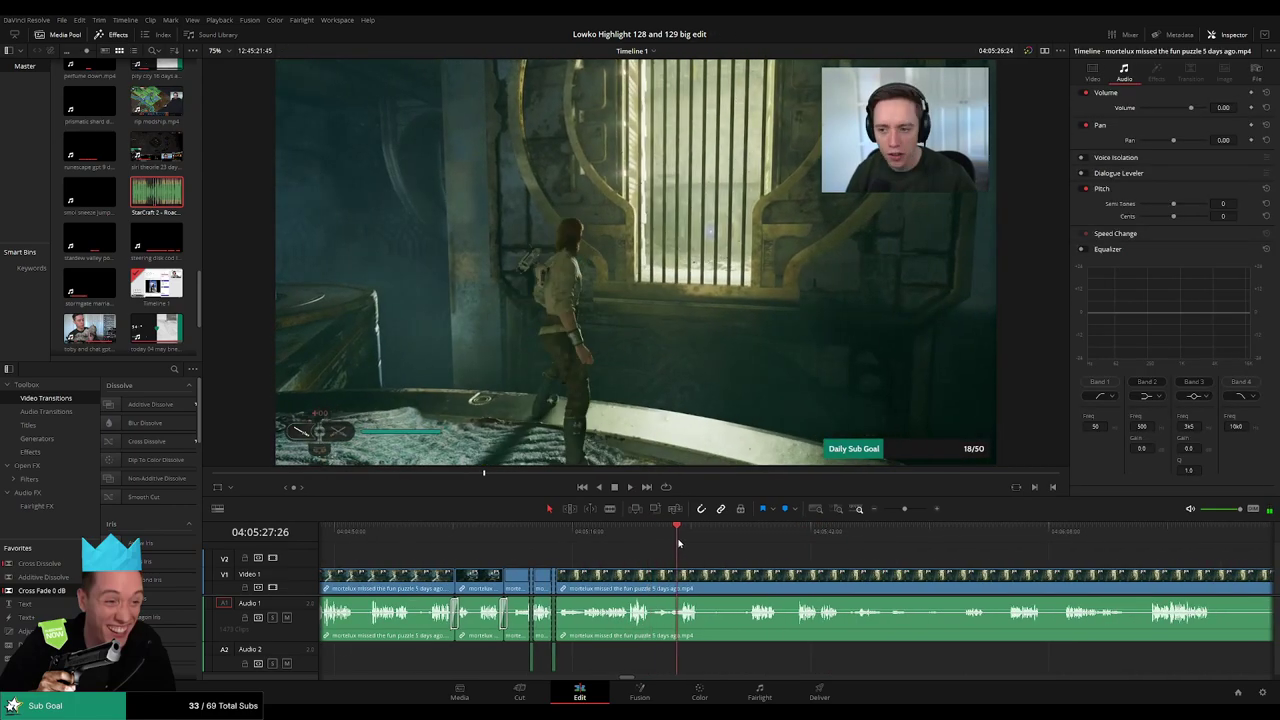
pyautogui.hscroll(2, 652, 556)
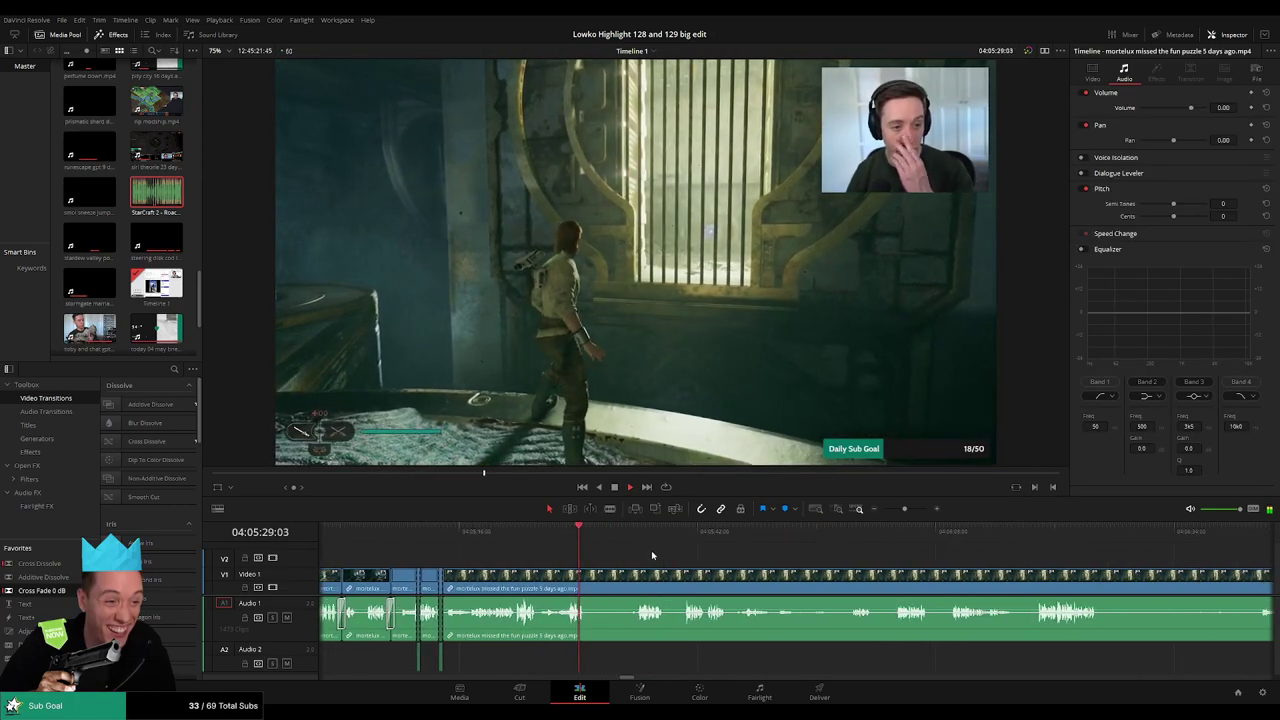
pyautogui.click(592, 575)
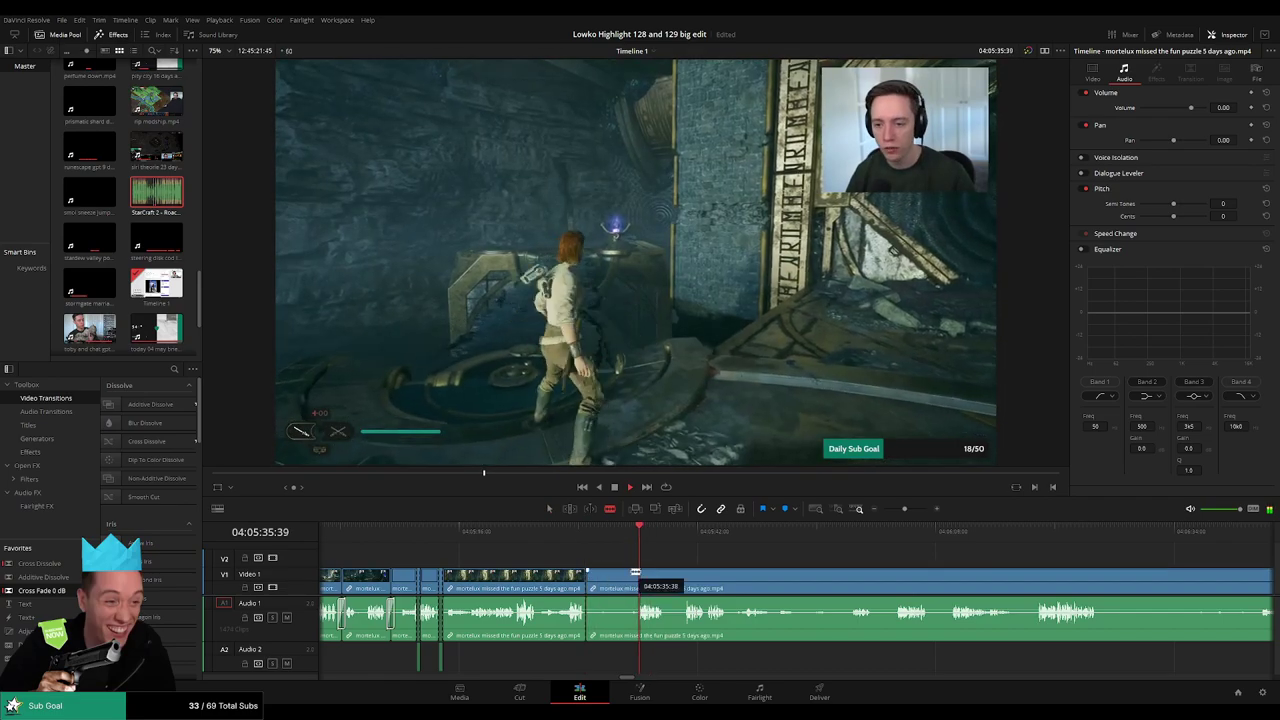
pyautogui.click(612, 577)
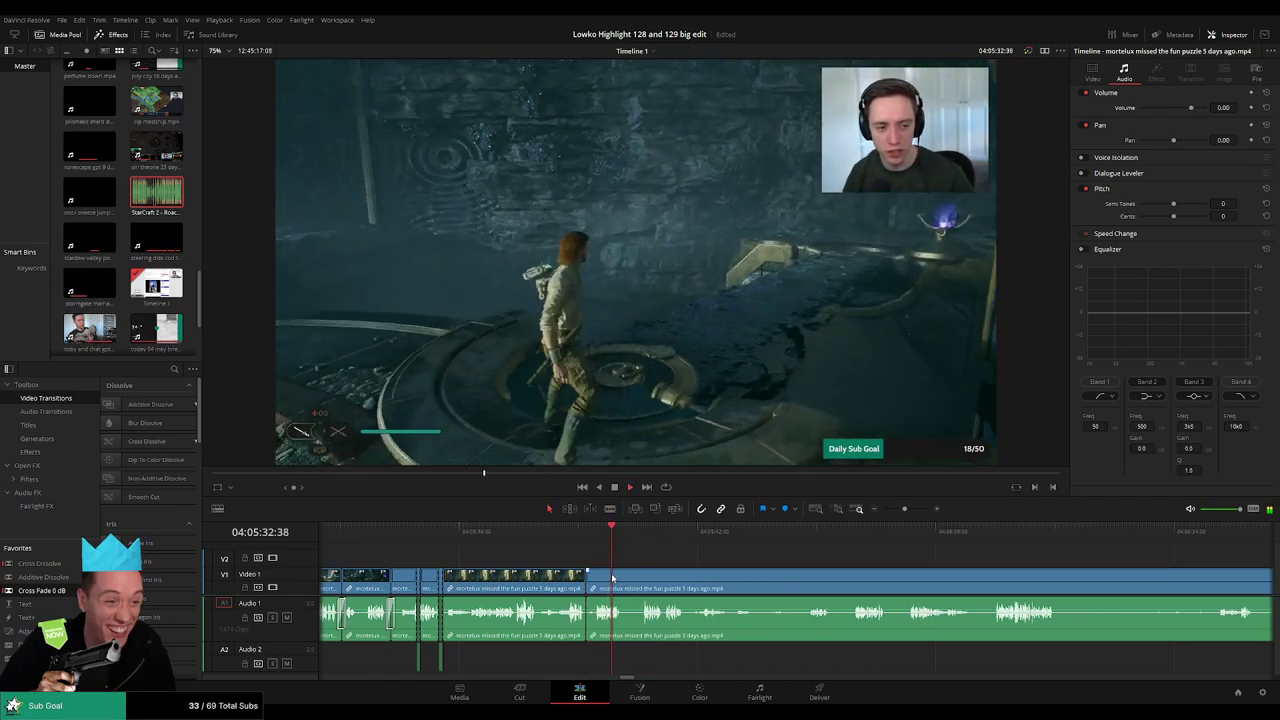
pyautogui.moveTo(589, 625); pyautogui.dragTo(586, 622)
pyautogui.press('space')
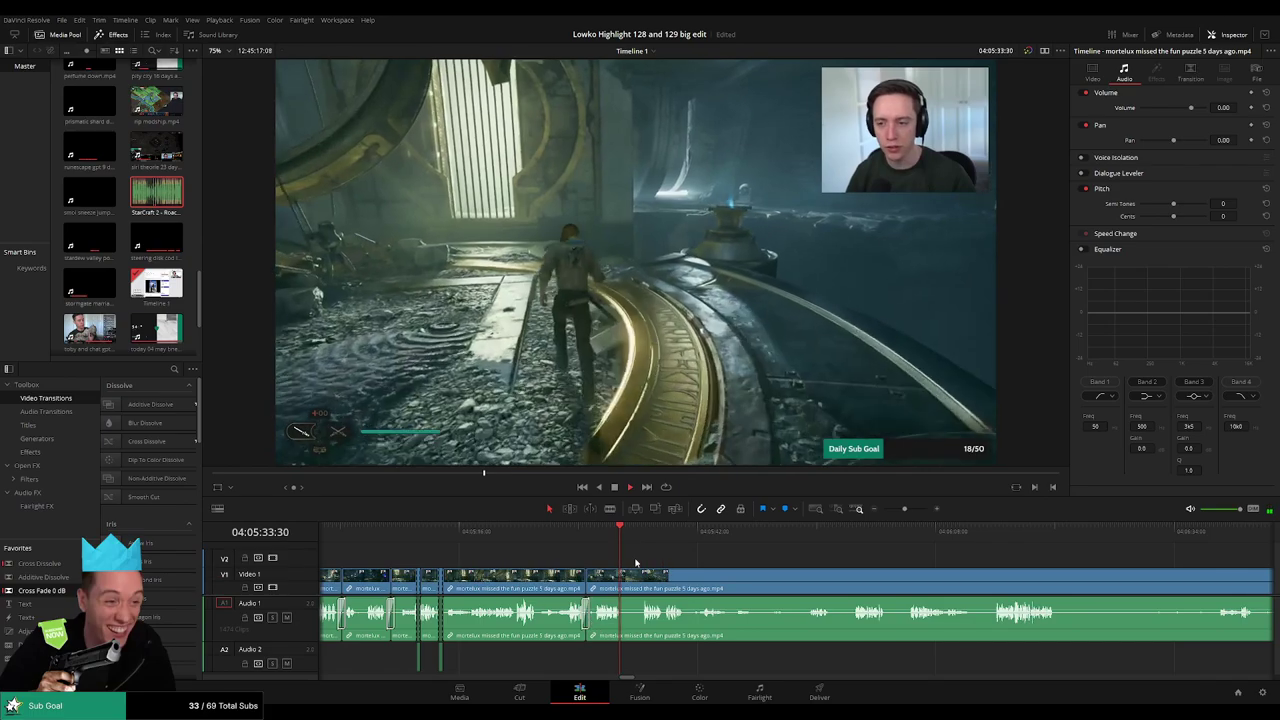
# - Ripple-delete the short pause in the commentary from about 04:05:34 to 04:05:36 and cross-fade the audio at the join
pyautogui.moveTo(635, 541); pyautogui.dragTo(647, 540)
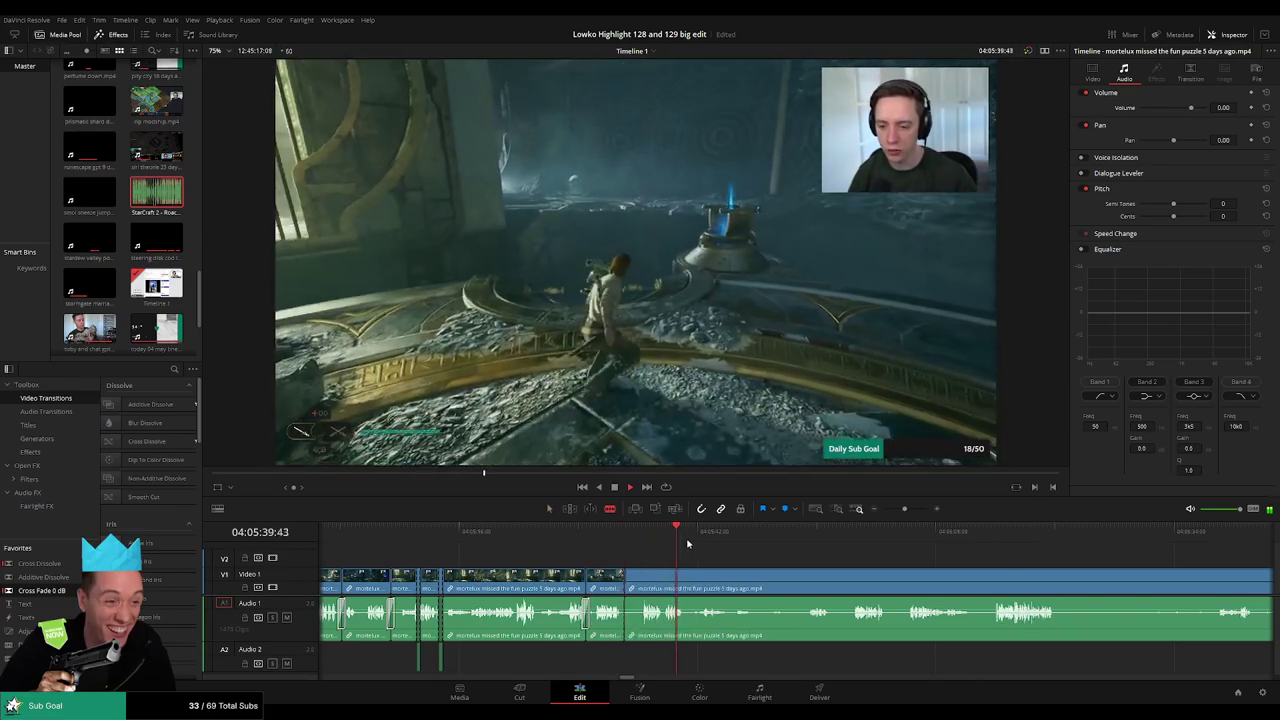
pyautogui.click(696, 542)
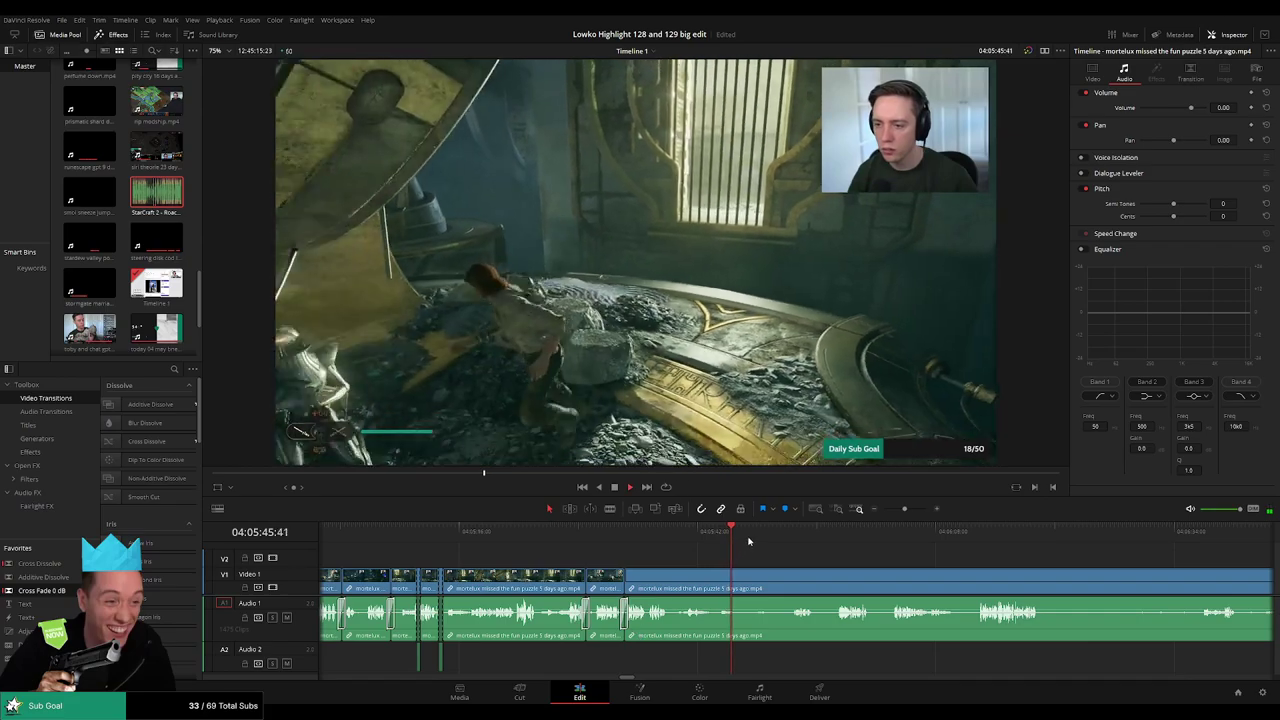
# - Split the stream clip at about 04:05:44, where the next uneventful stretch begins
pyautogui.click(688, 535)
pyautogui.click(711, 539)
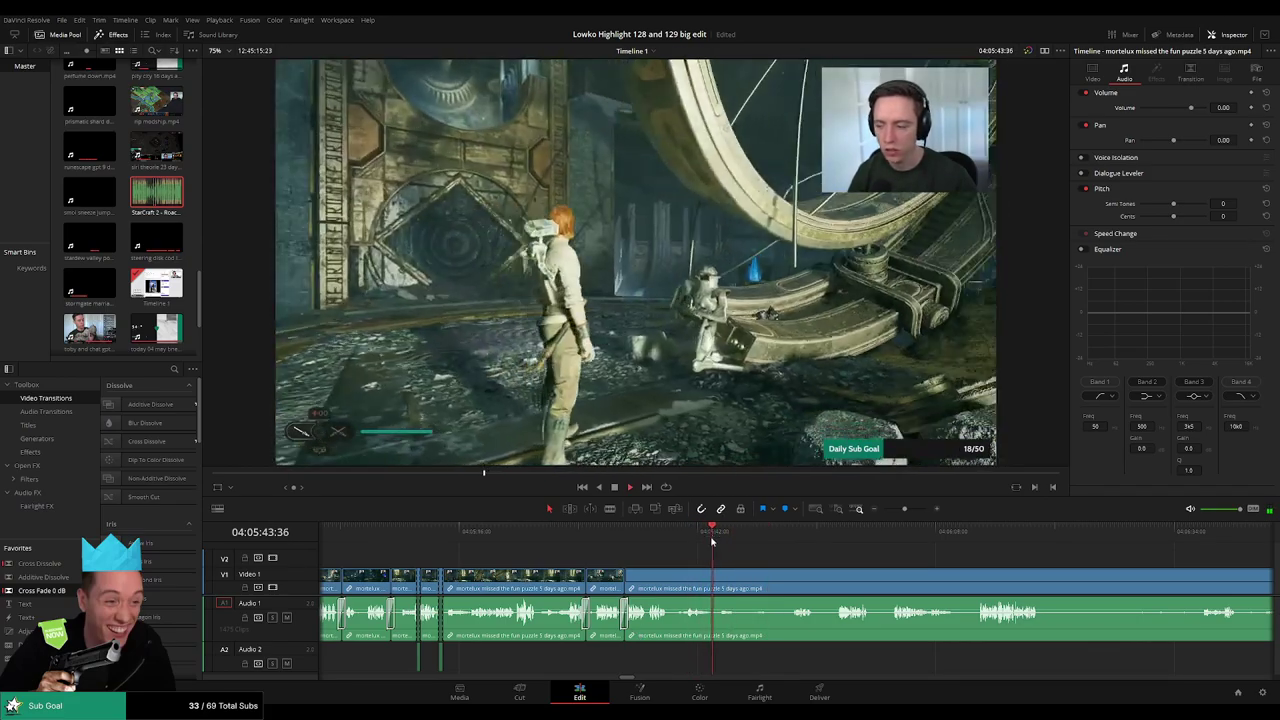
pyautogui.press('b')
pyautogui.click(715, 577)
# - Examine the footage from the new split to about 04:07:17 to locate where the next worthwhile commentary starts
pyautogui.click(795, 540)
pyautogui.click(830, 540)
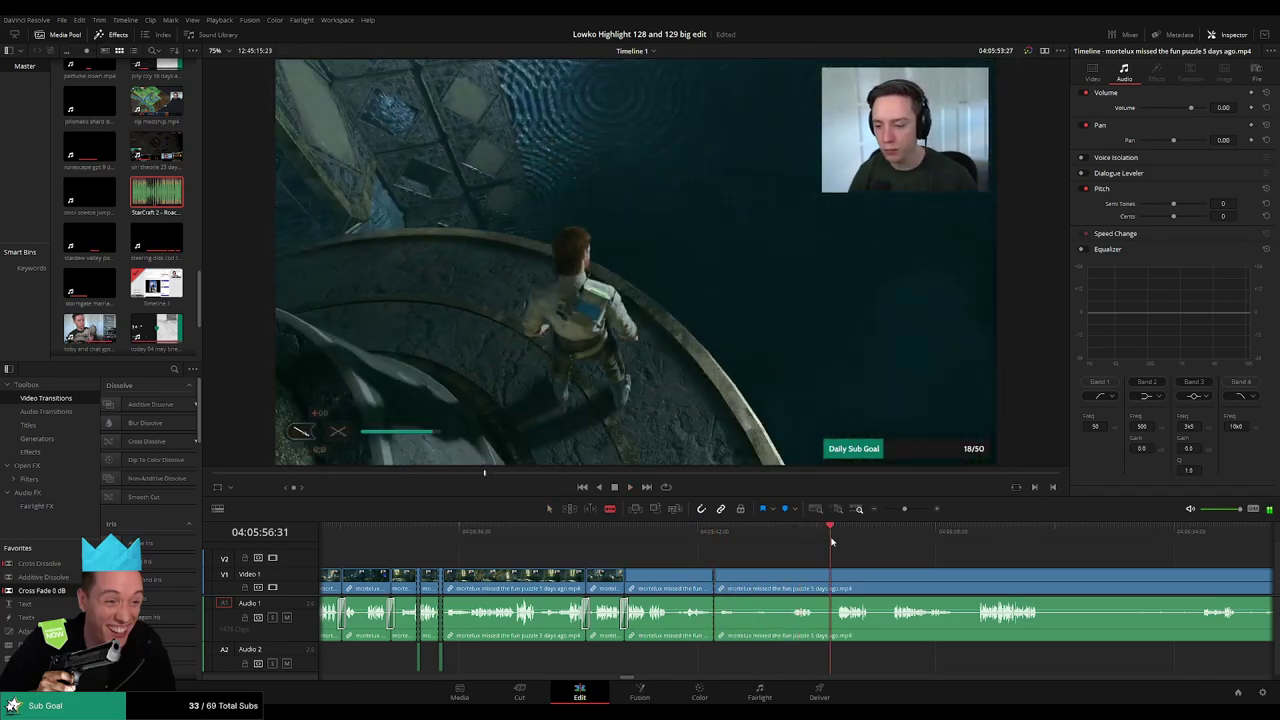
pyautogui.moveTo(890, 550); pyautogui.dragTo(720, 549)
pyautogui.click(726, 536)
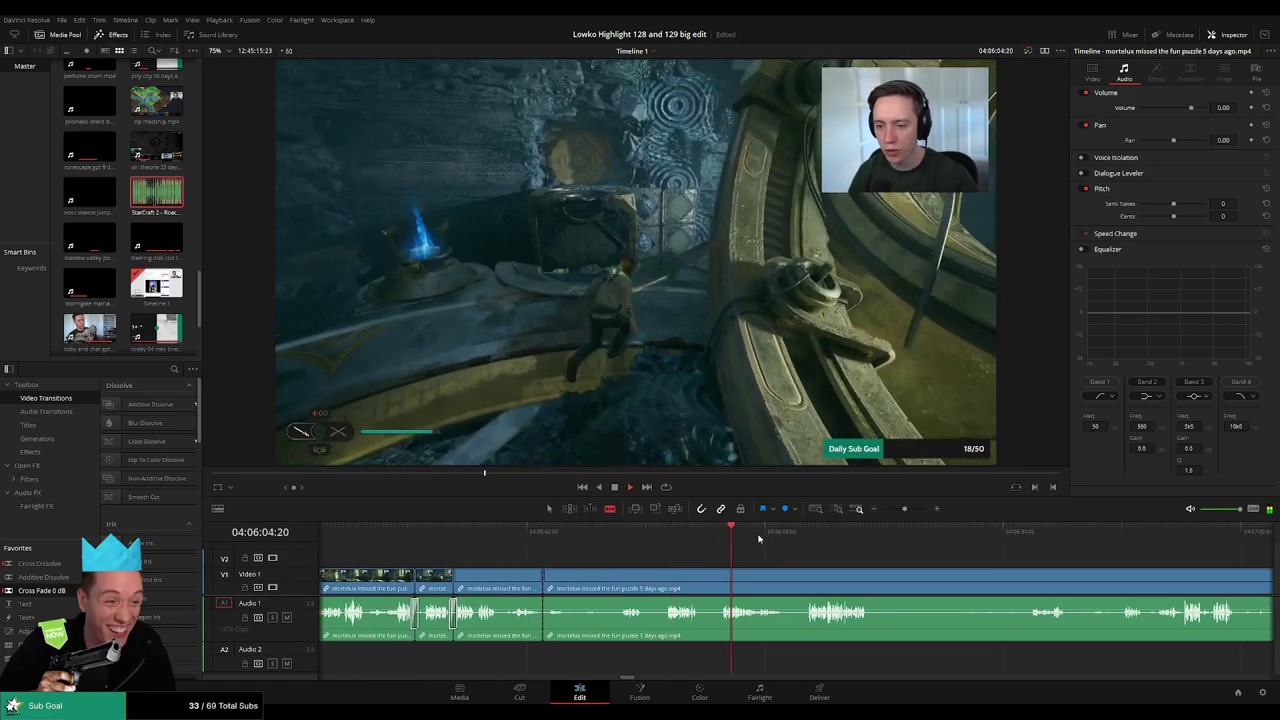
pyautogui.click(808, 537)
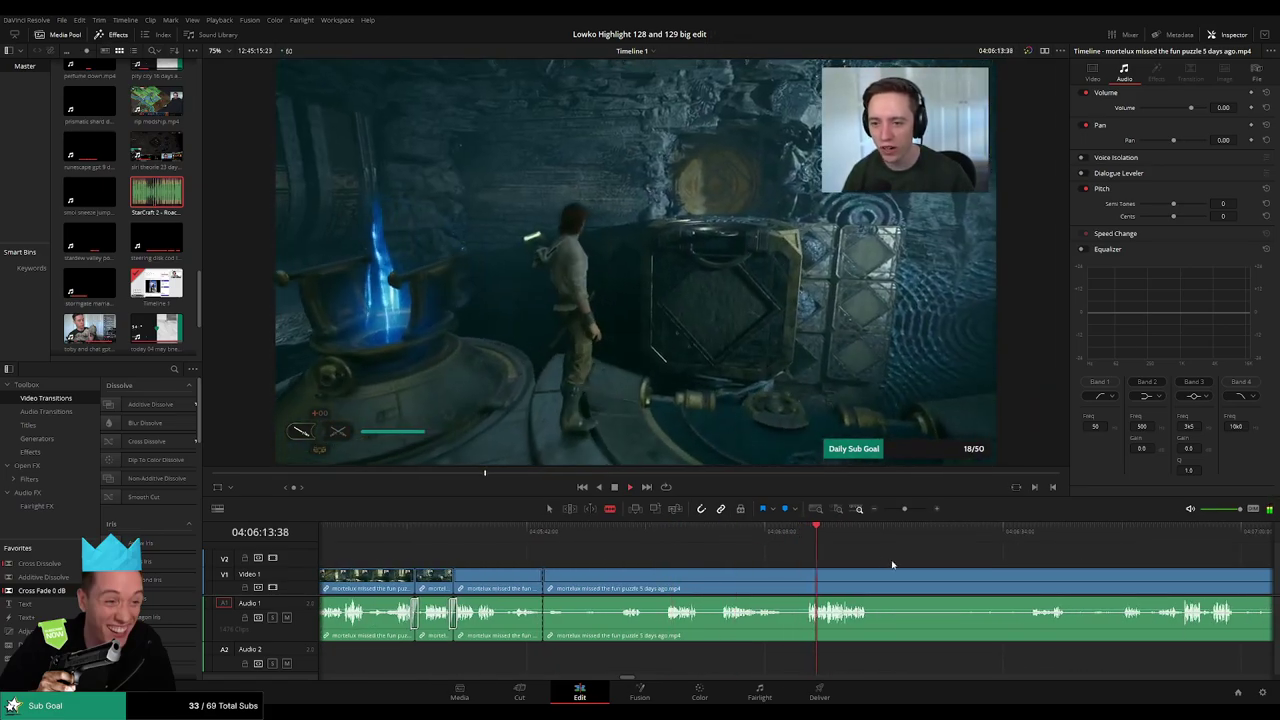
pyautogui.moveTo(860, 539); pyautogui.dragTo(1028, 548)
pyautogui.moveTo(1096, 576); pyautogui.dragTo(819, 556)
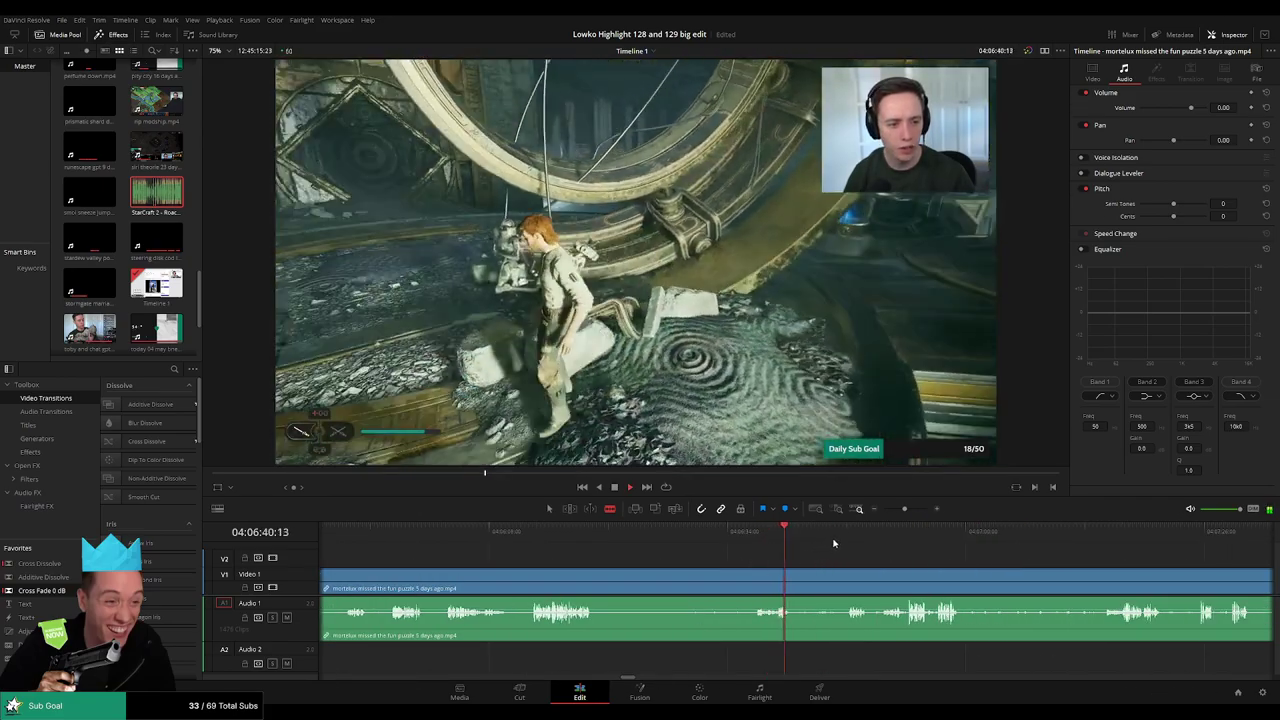
pyautogui.click(849, 545)
pyautogui.moveTo(892, 547); pyautogui.dragTo(598, 545)
pyautogui.click(687, 541)
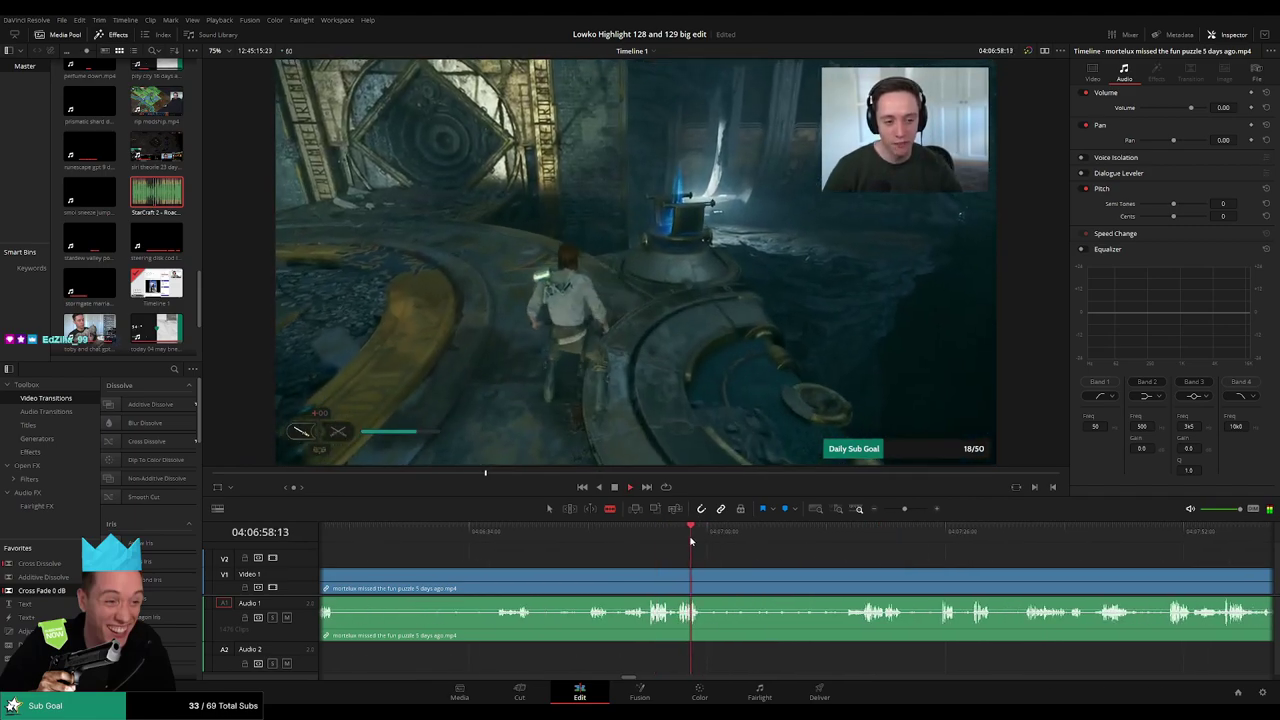
pyautogui.moveTo(678, 564); pyautogui.dragTo(755, 560)
pyautogui.click(901, 541)
pyautogui.click(937, 543)
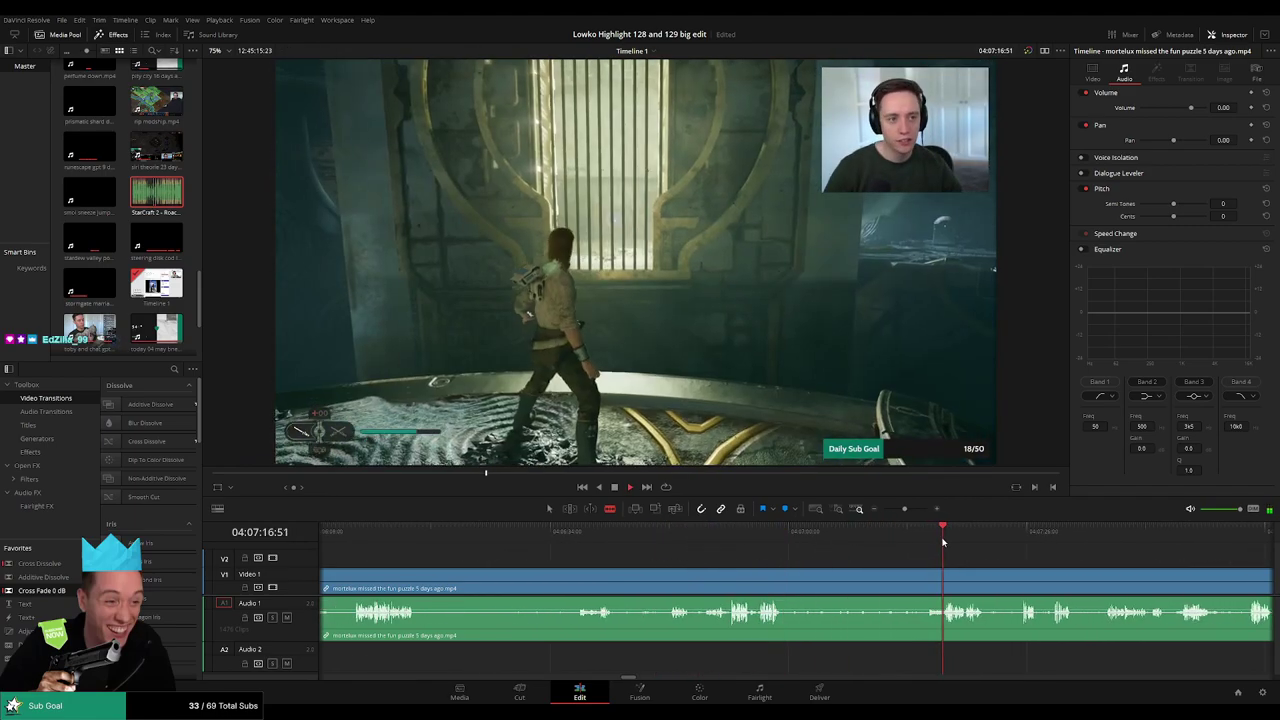
pyautogui.moveTo(942, 564); pyautogui.dragTo(751, 546)
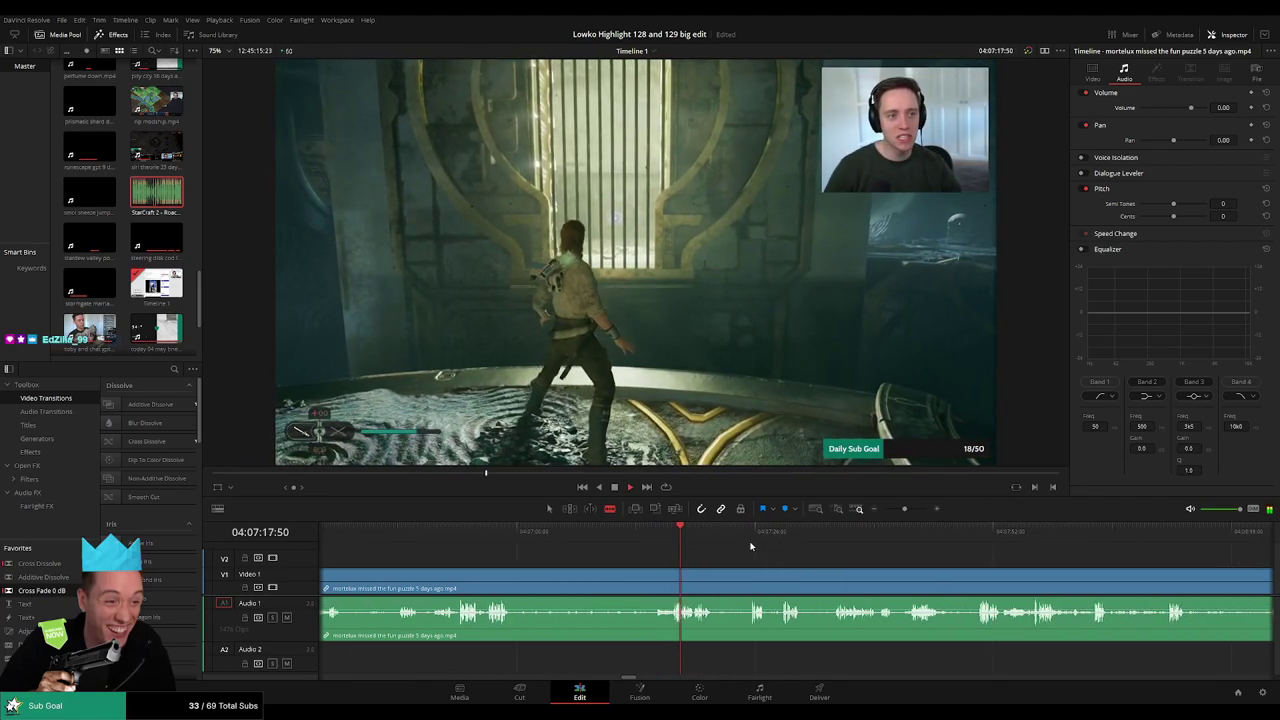
# - Split the clip at about 04:07:14, ripple-delete the stretch back to the previous split, and cross-fade the audio at the join
pyautogui.click(647, 578)
pyautogui.press('a')
pyautogui.click(617, 584)
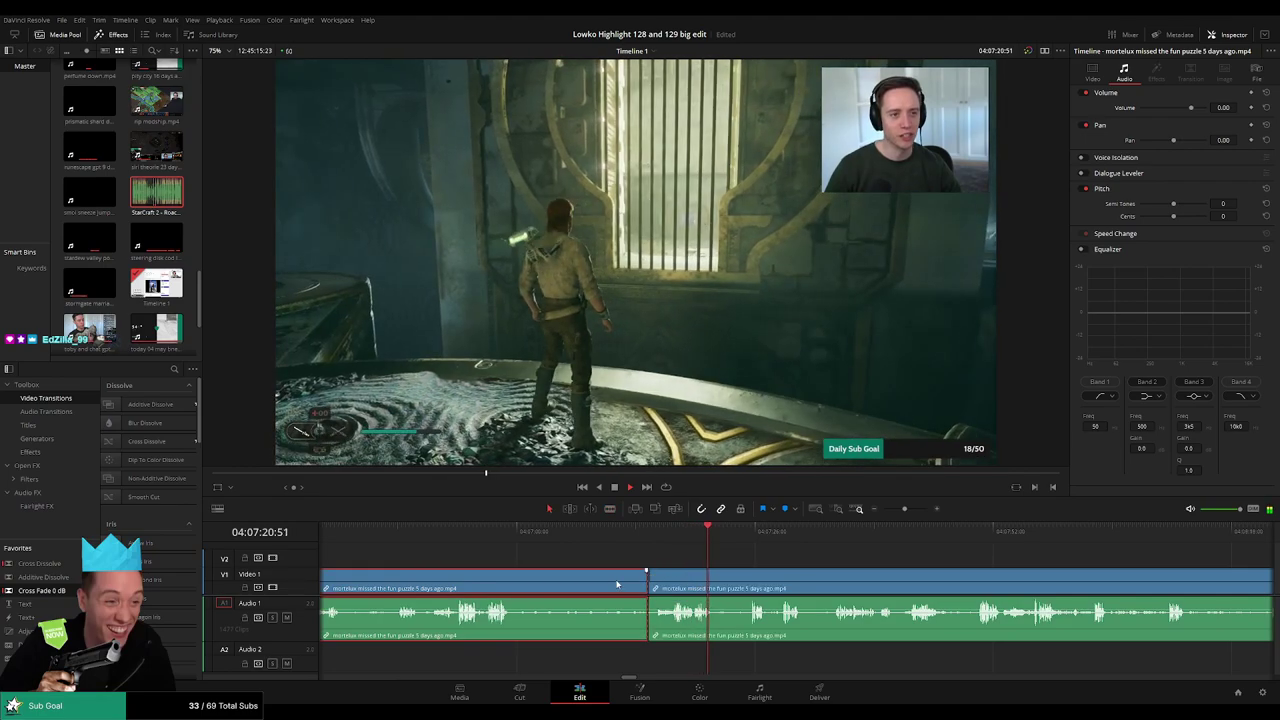
pyautogui.press('Delete')
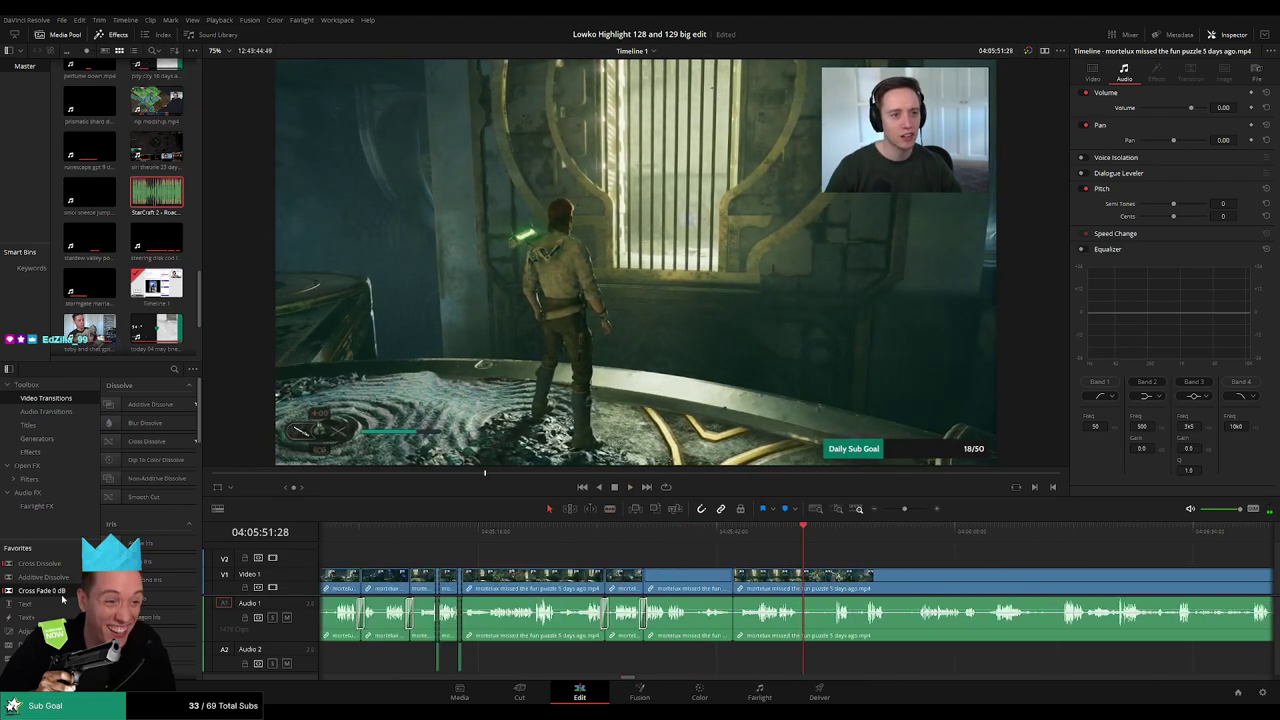
# - Ripple-delete the clip section from about 04:05:51 to 04:05:55, cross-fade the audio at the join, and play on from there
pyautogui.press('b')
pyautogui.click(800, 578)
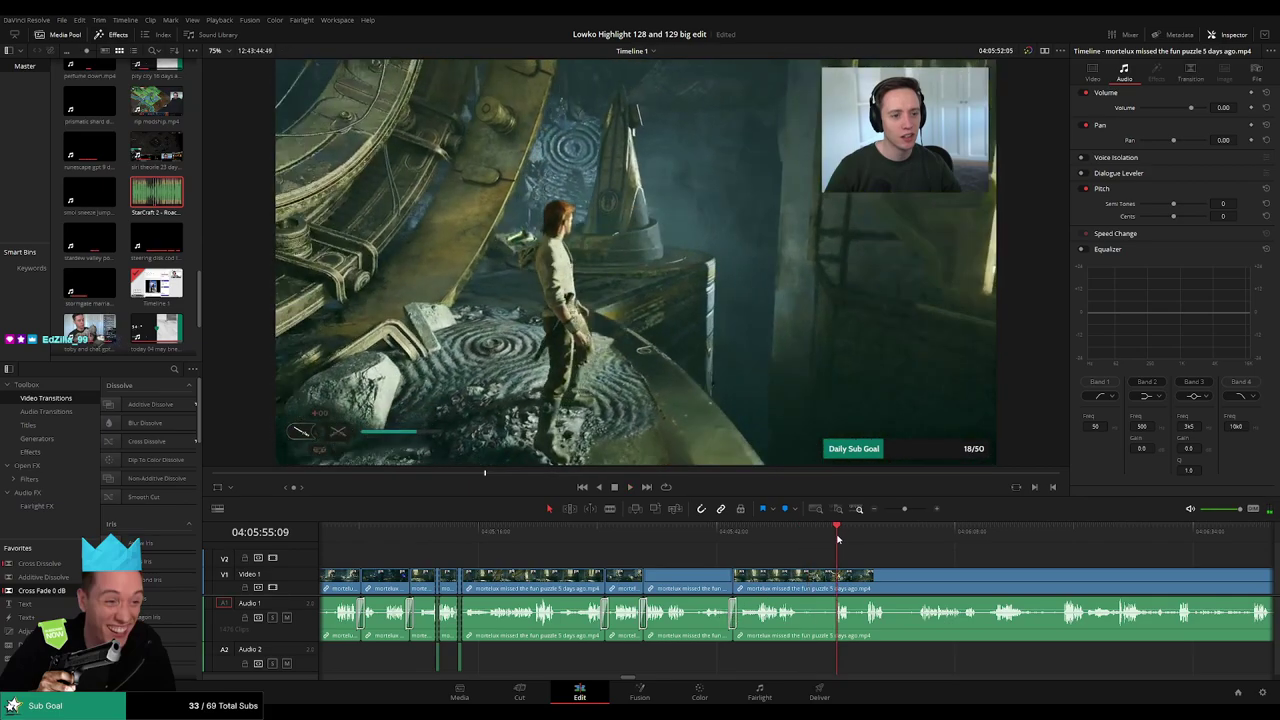
pyautogui.click(834, 578)
pyautogui.press('a')
pyautogui.click(818, 584)
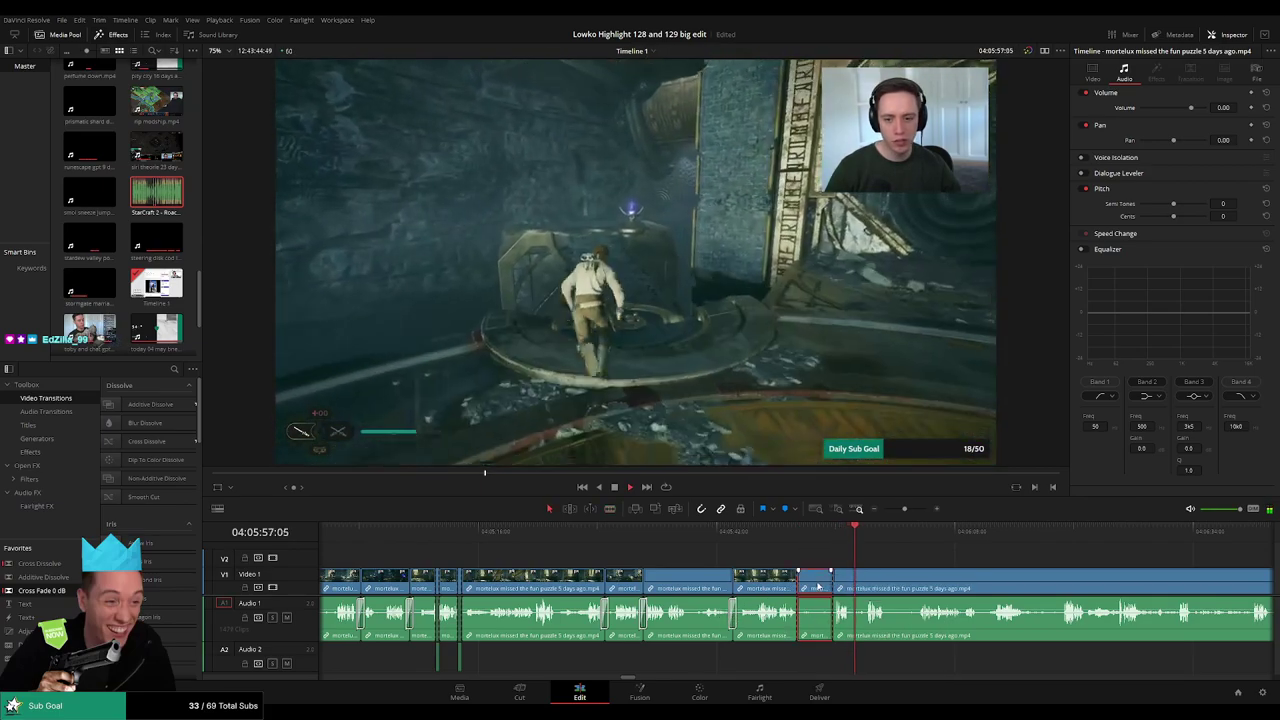
pyautogui.press('Delete')
pyautogui.press('space')
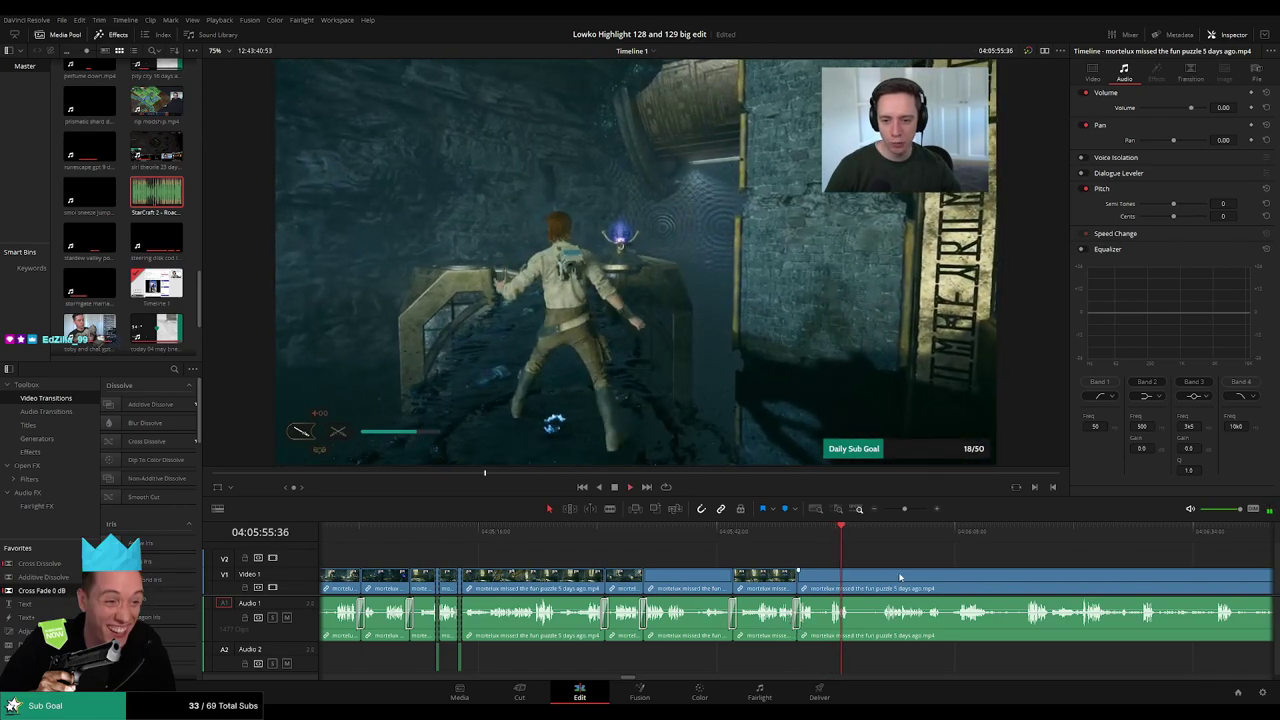
# - Ripple-delete the pause from about 04:05:57 to 04:06:00 and cross-fade the audio at the join
pyautogui.hscroll(3, 655, 553)
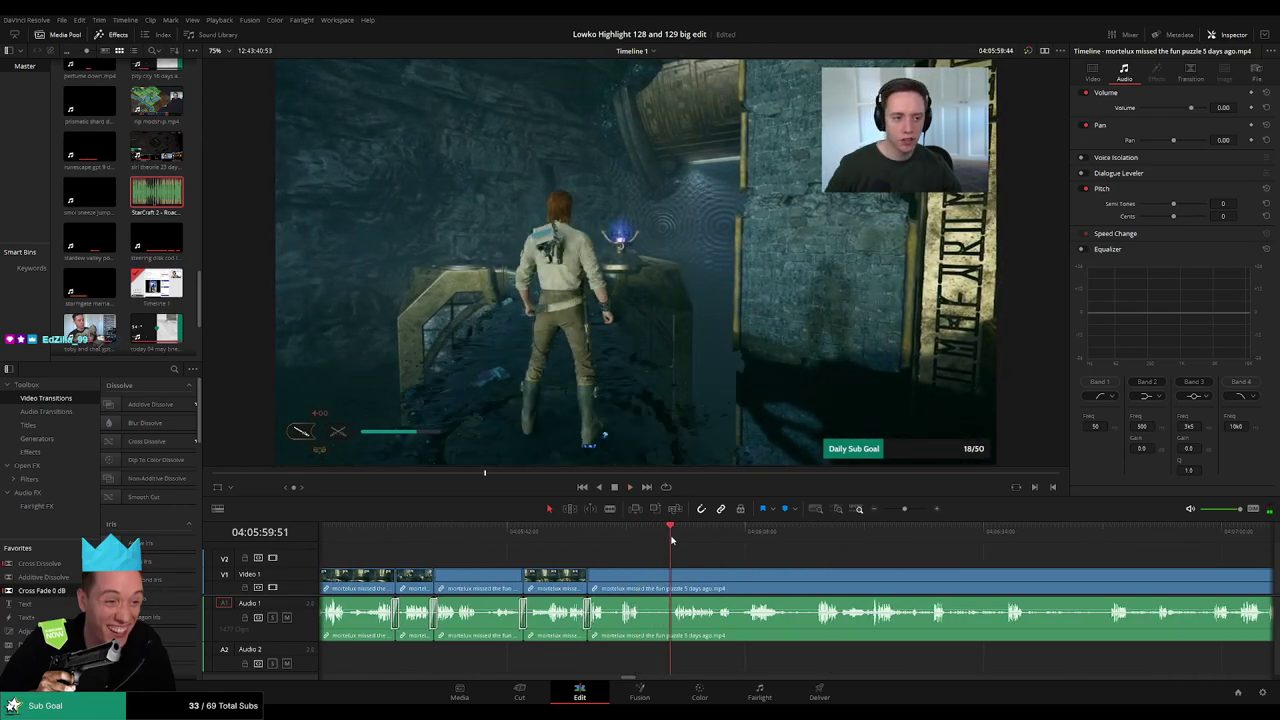
pyautogui.moveTo(646, 580); pyautogui.dragTo(676, 580)
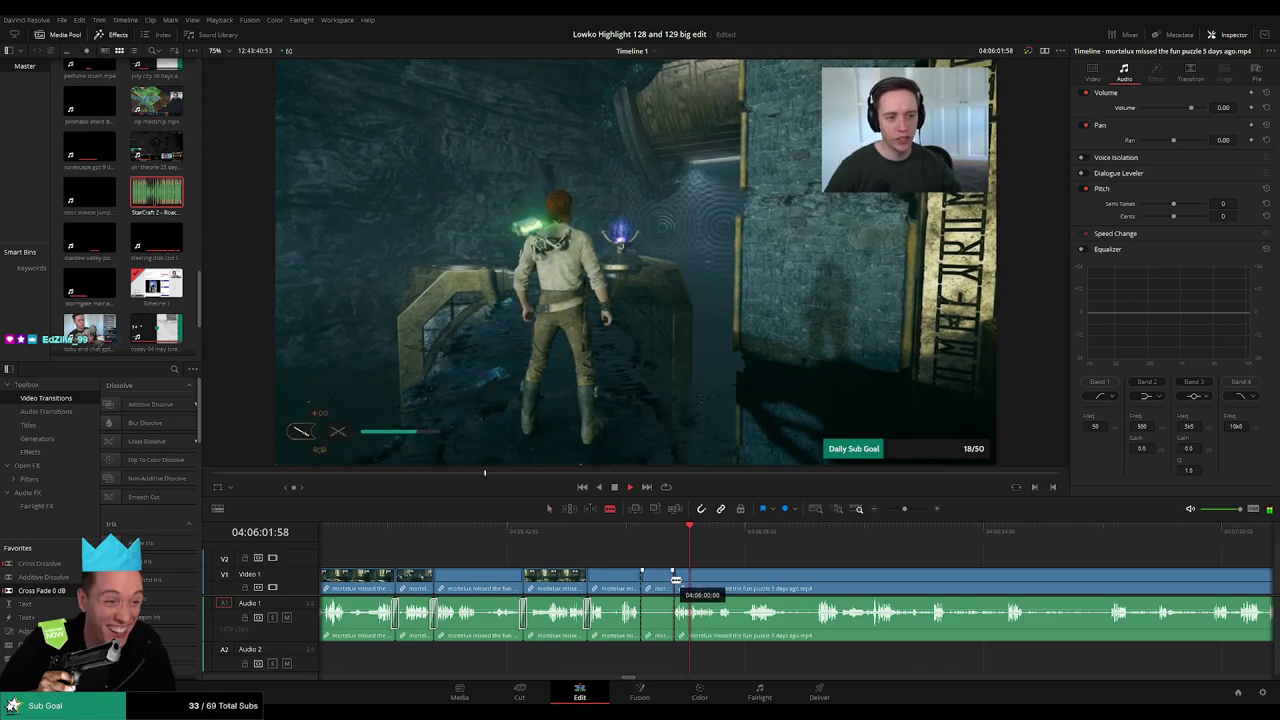
pyautogui.press('a')
pyautogui.click(662, 577)
pyautogui.press('Delete')
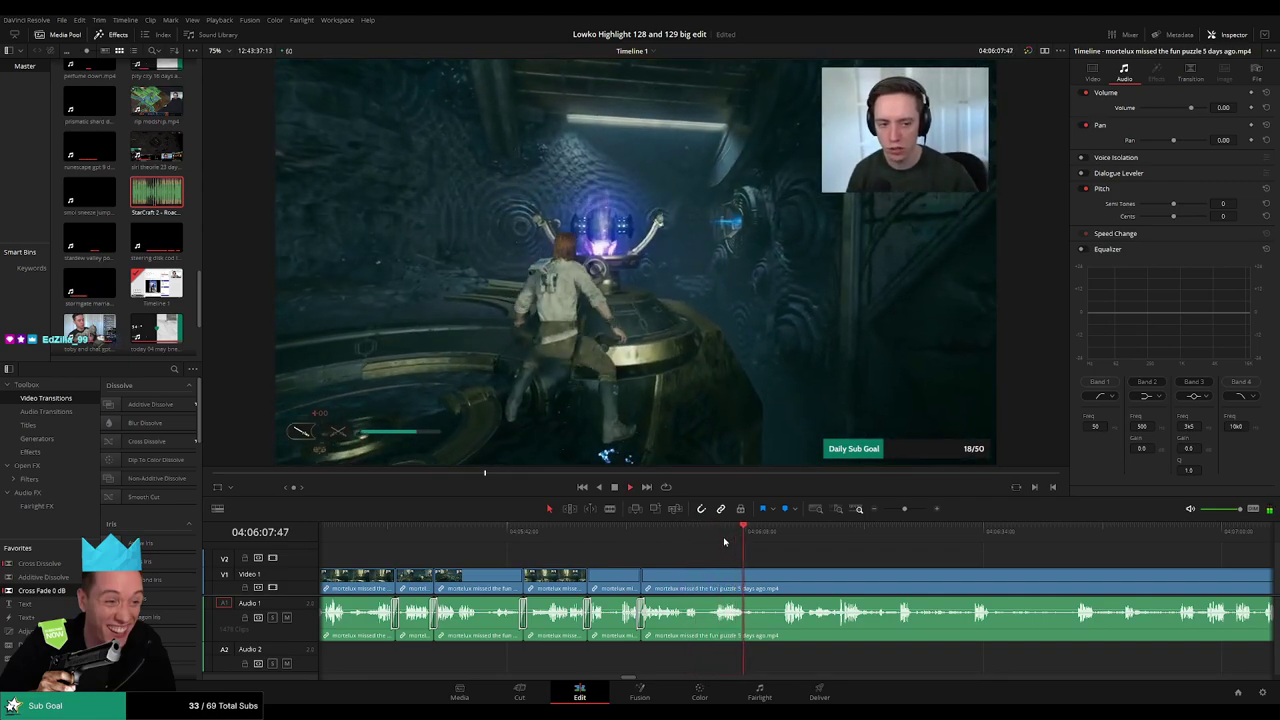
# - Play ahead to the next pause, ripple-delete it from about 04:06:39 to 04:06:44, and cross-fade the audio at the join
pyautogui.moveTo(764, 539); pyautogui.dragTo(783, 538)
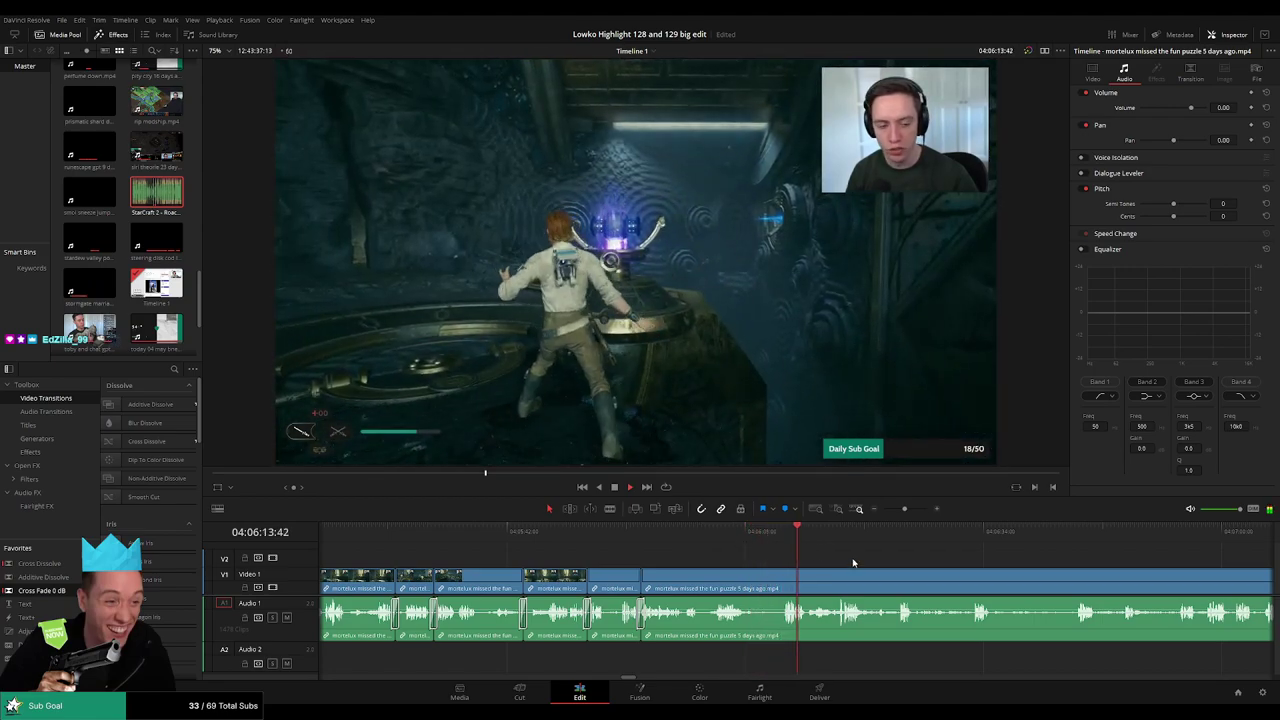
pyautogui.hscroll(3, 720, 551)
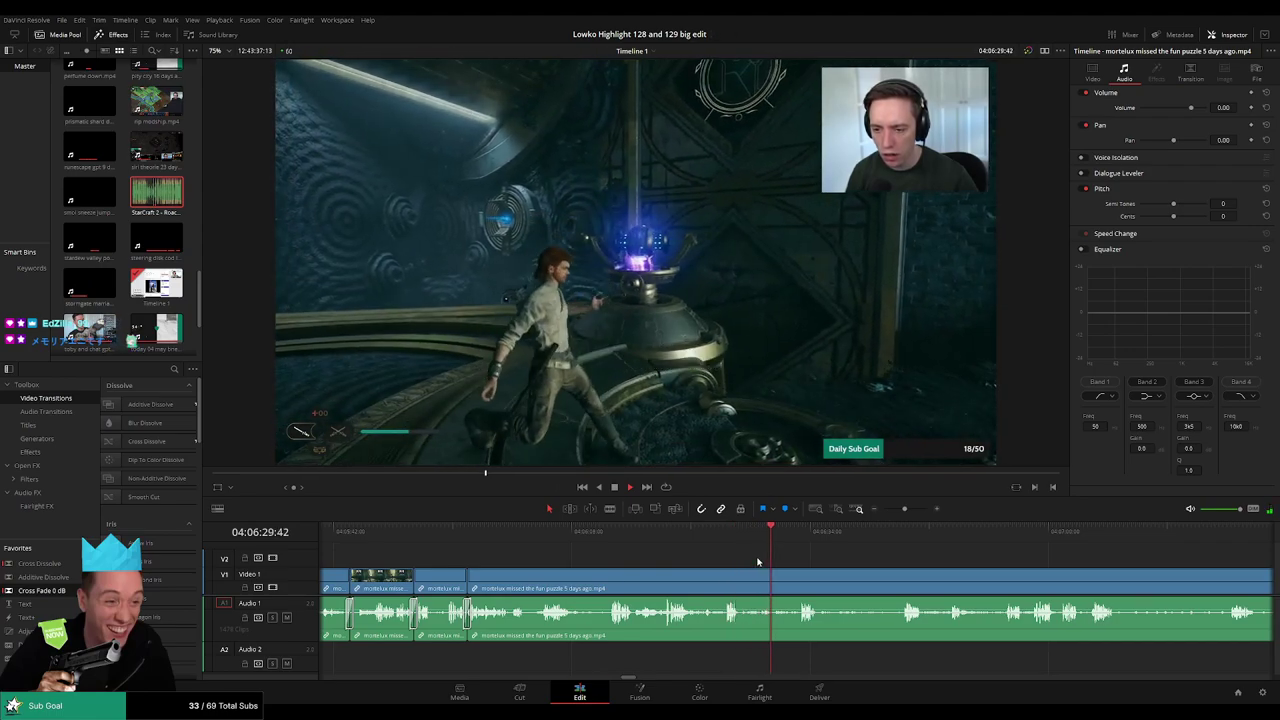
pyautogui.hscroll(3, 765, 564)
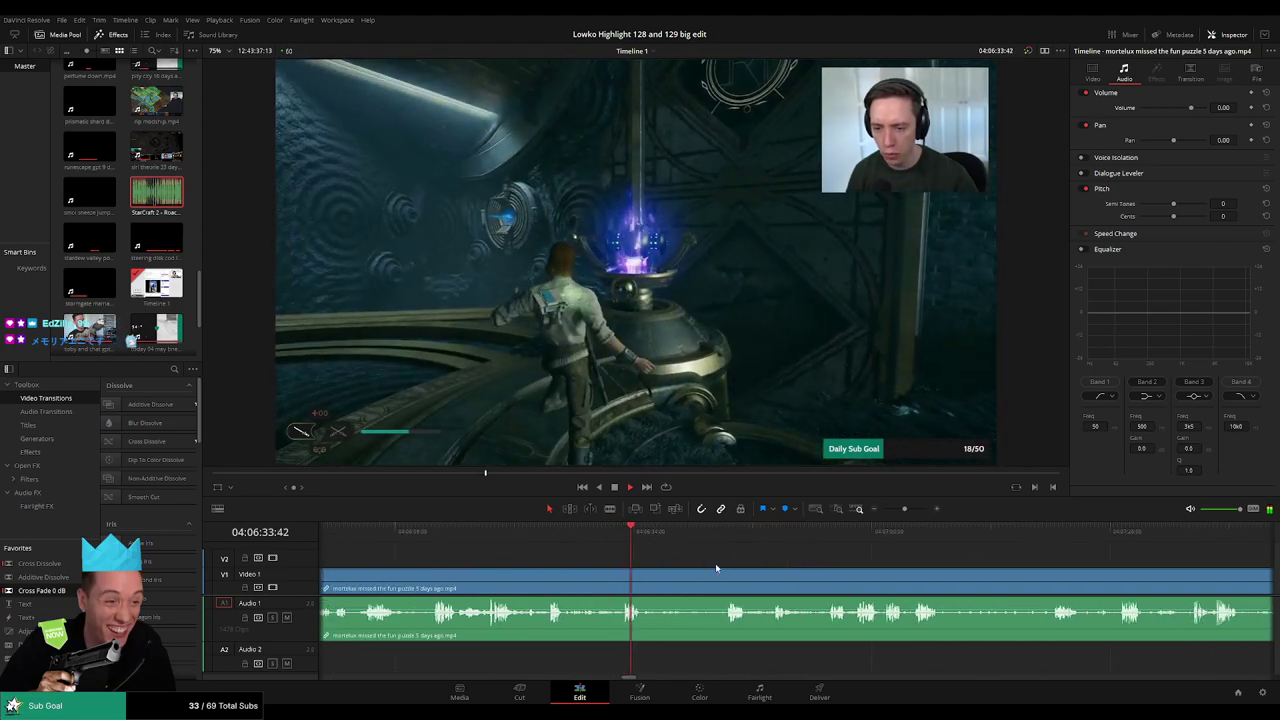
pyautogui.hscroll(1, 716, 568)
pyautogui.moveTo(603, 542); pyautogui.dragTo(627, 543)
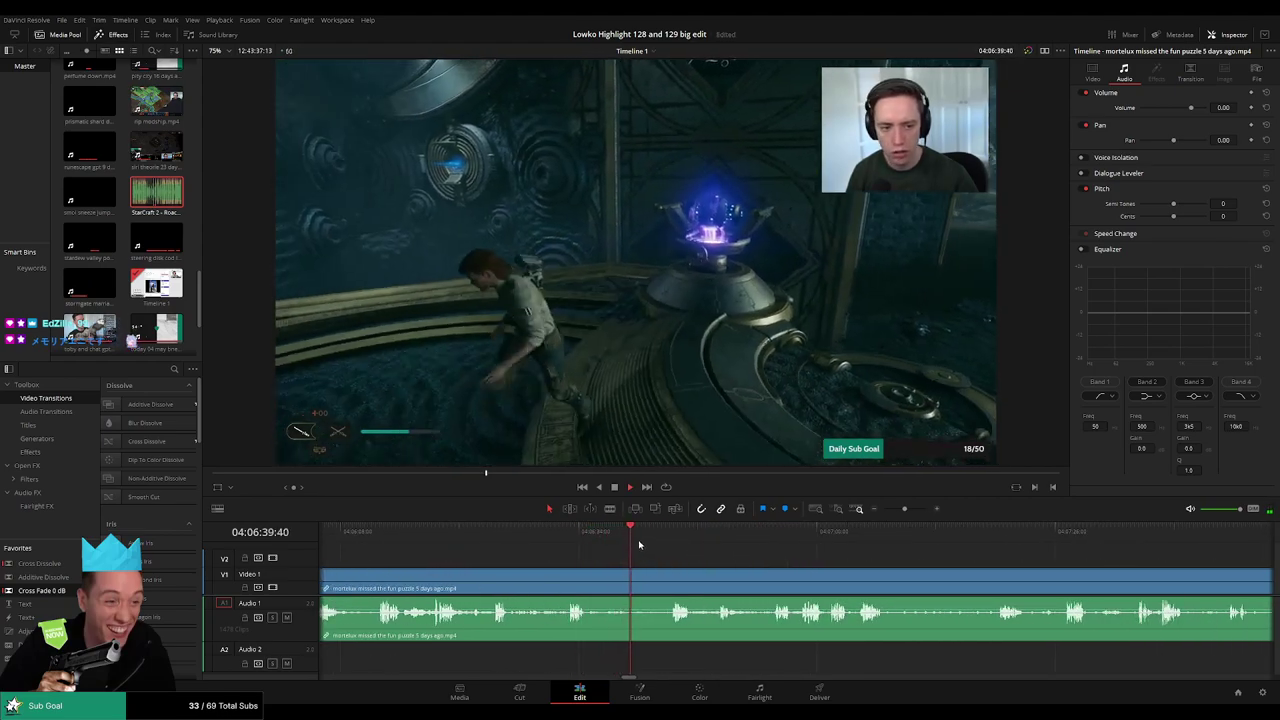
pyautogui.click(668, 546)
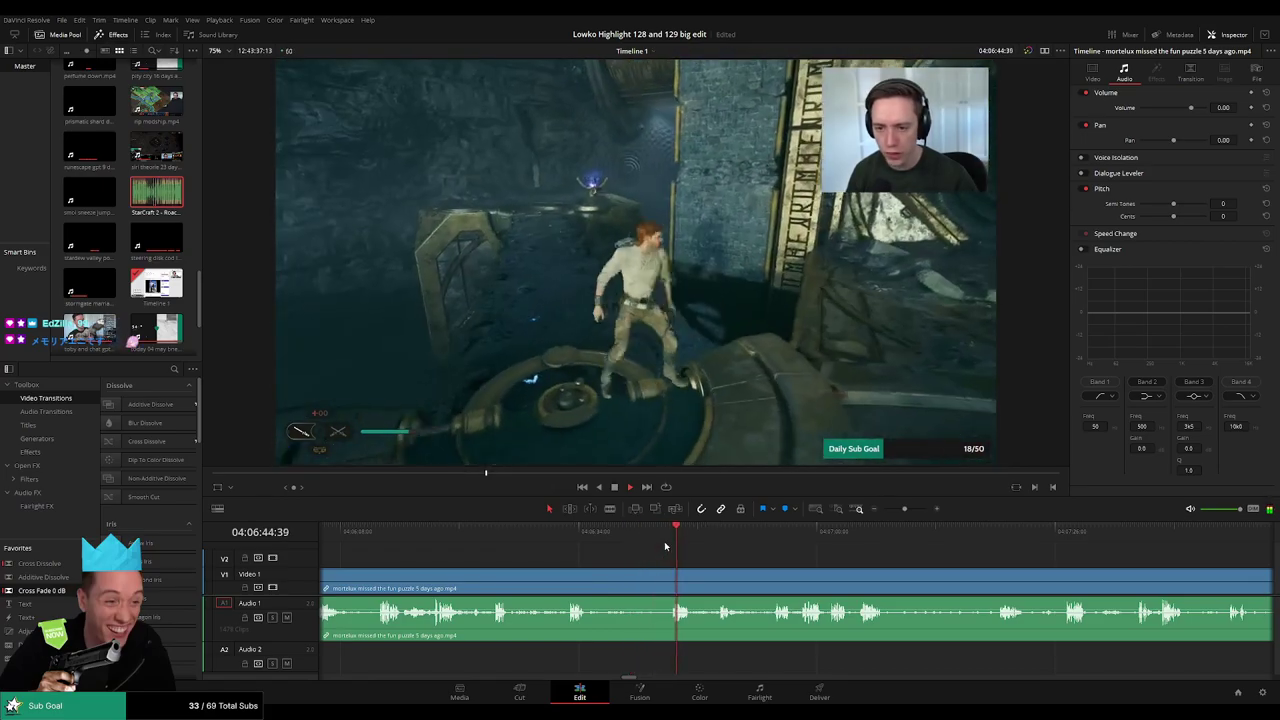
pyautogui.press('b')
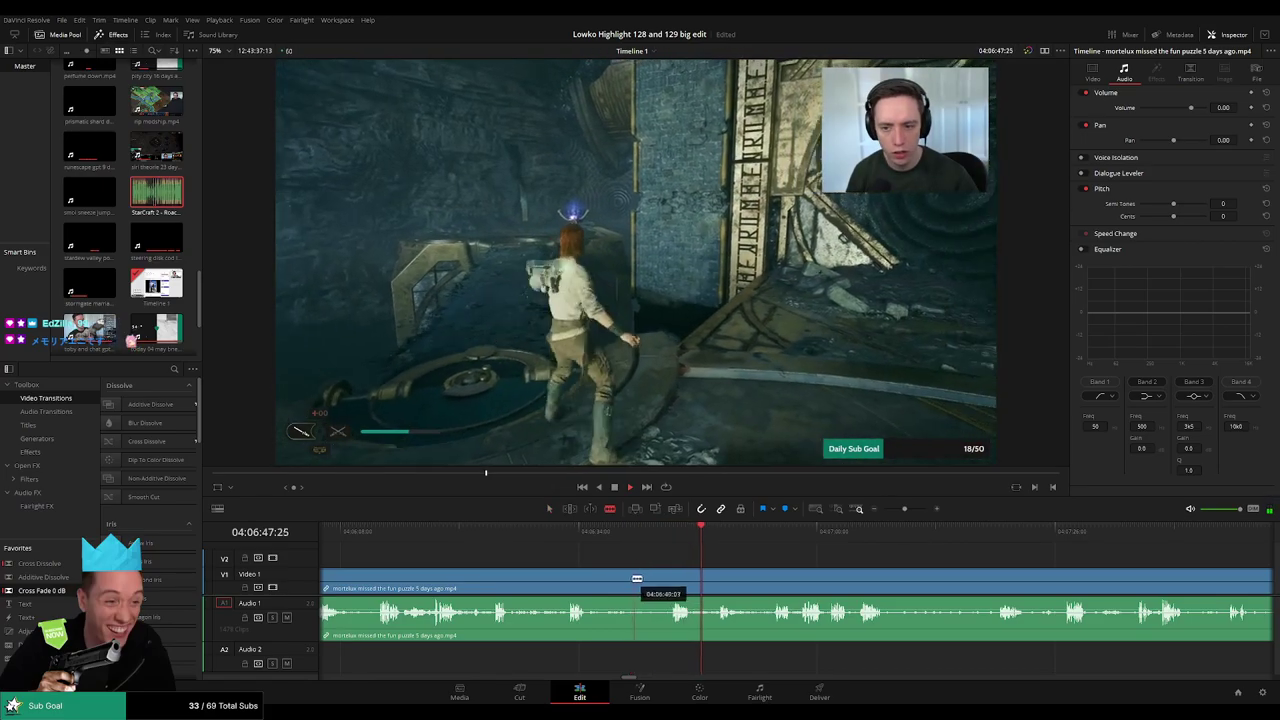
pyautogui.click(628, 578)
pyautogui.click(668, 578)
pyautogui.press('a')
pyautogui.click(648, 580)
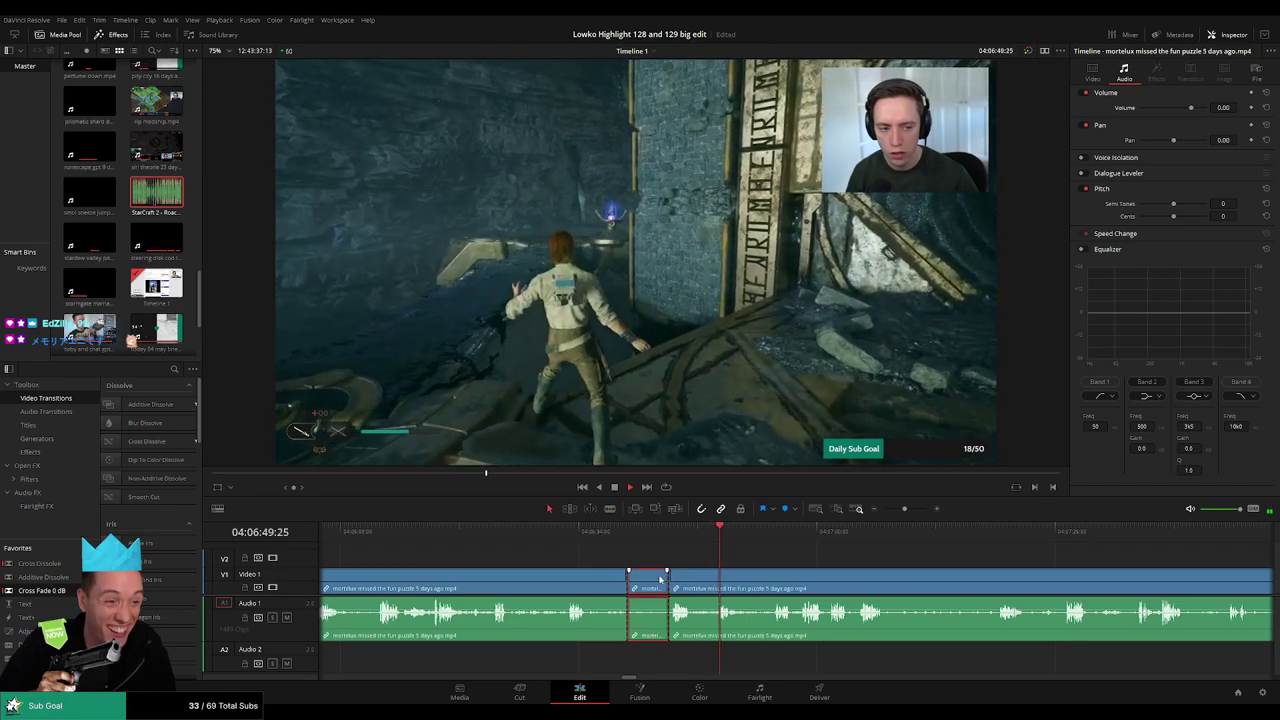
pyautogui.press('BackSpace')
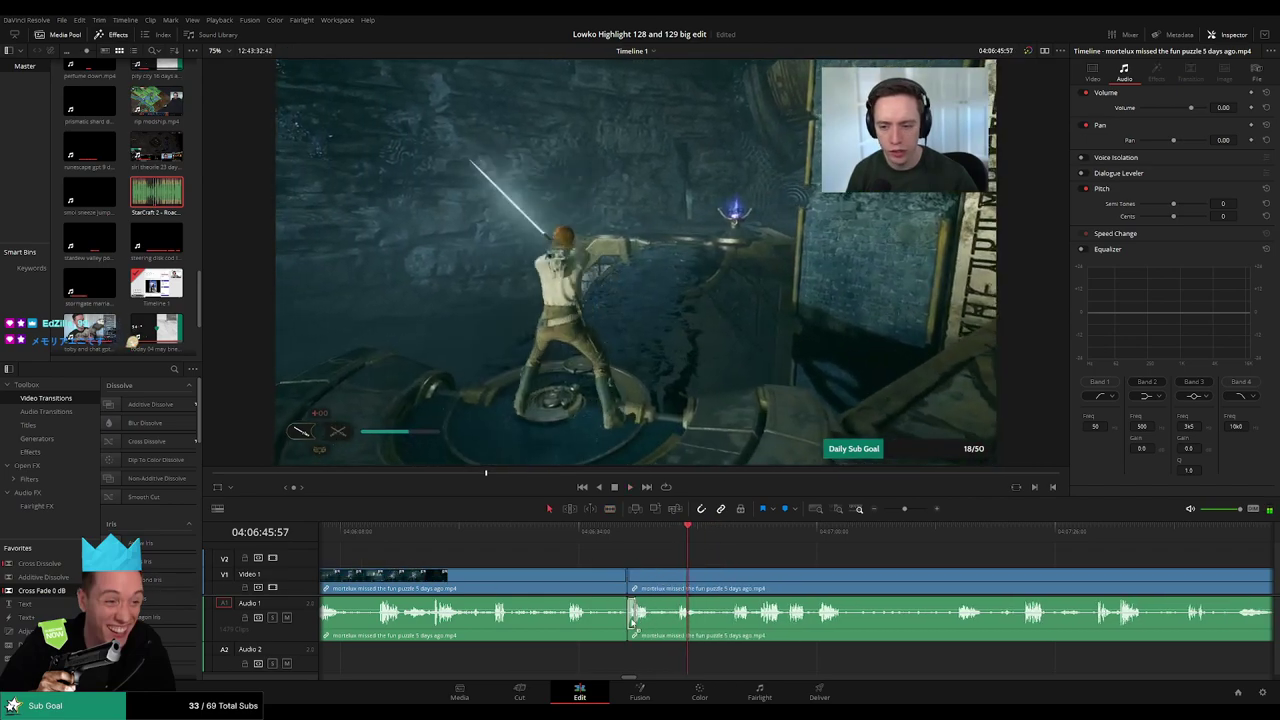
pyautogui.moveTo(632, 621); pyautogui.dragTo(629, 620)
pyautogui.moveTo(697, 540); pyautogui.dragTo(738, 540)
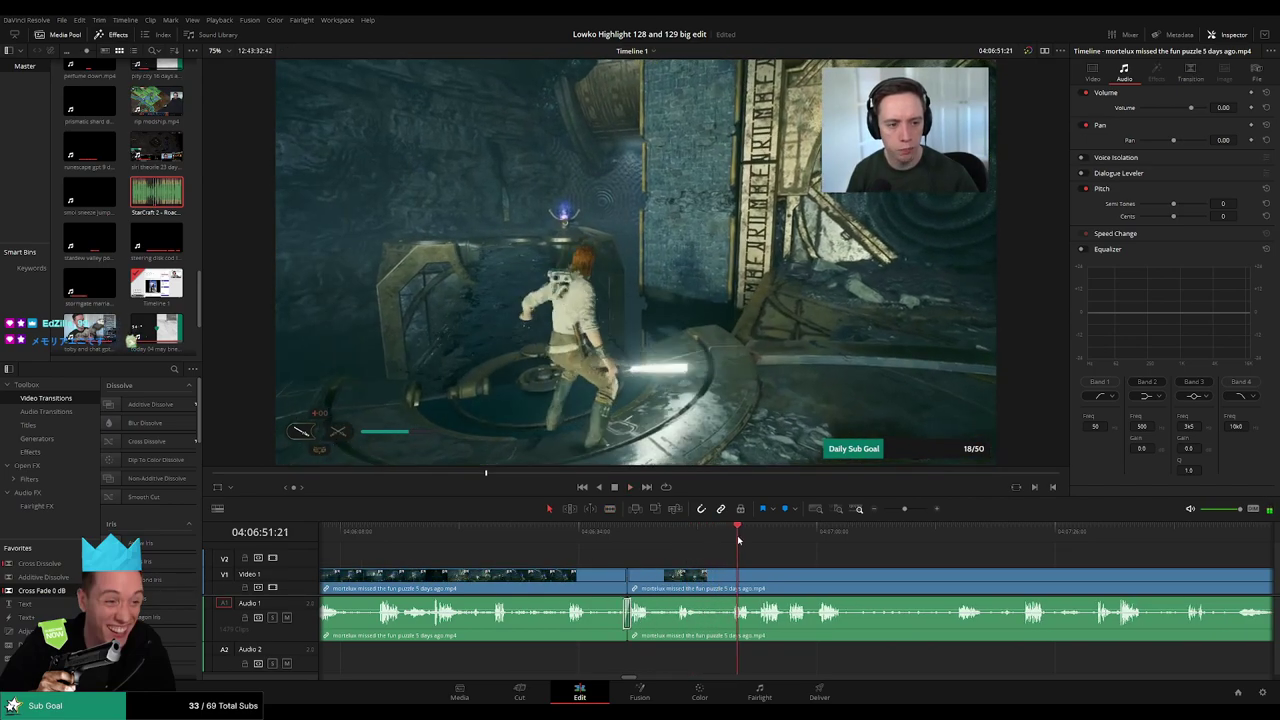
pyautogui.press('b')
pyautogui.click(704, 577)
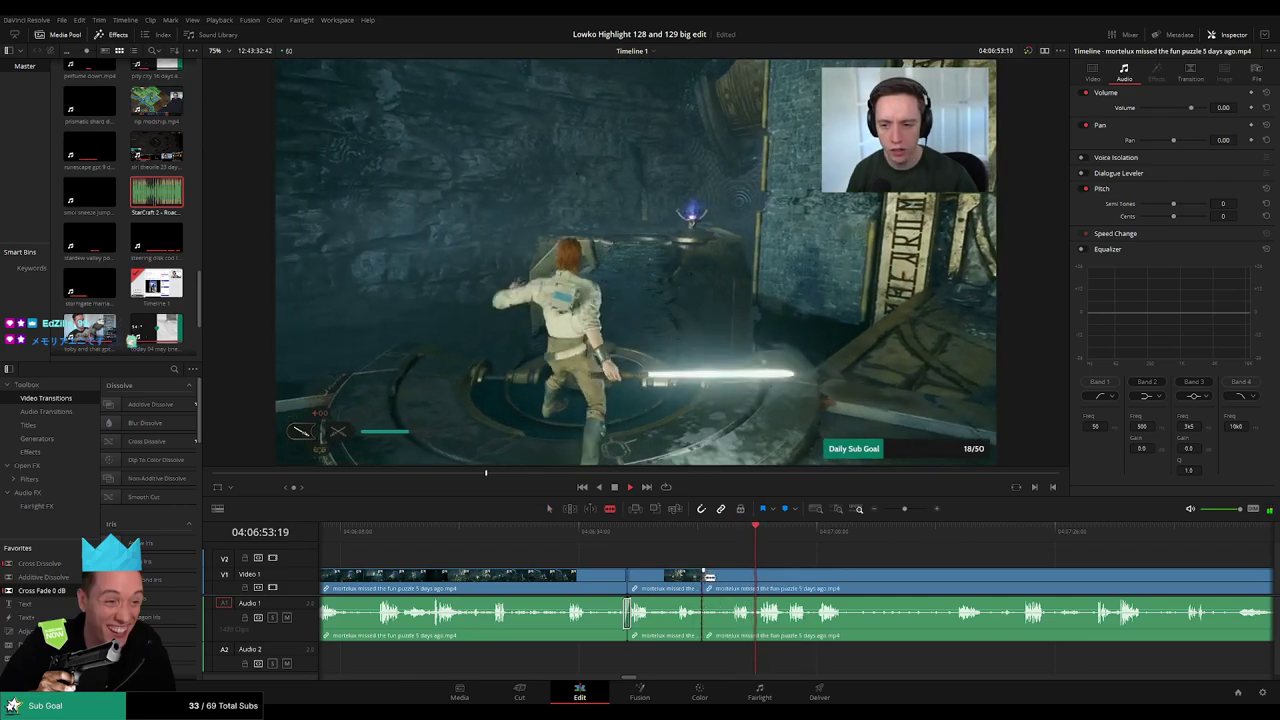
pyautogui.hotkey('ctrl', 'z')
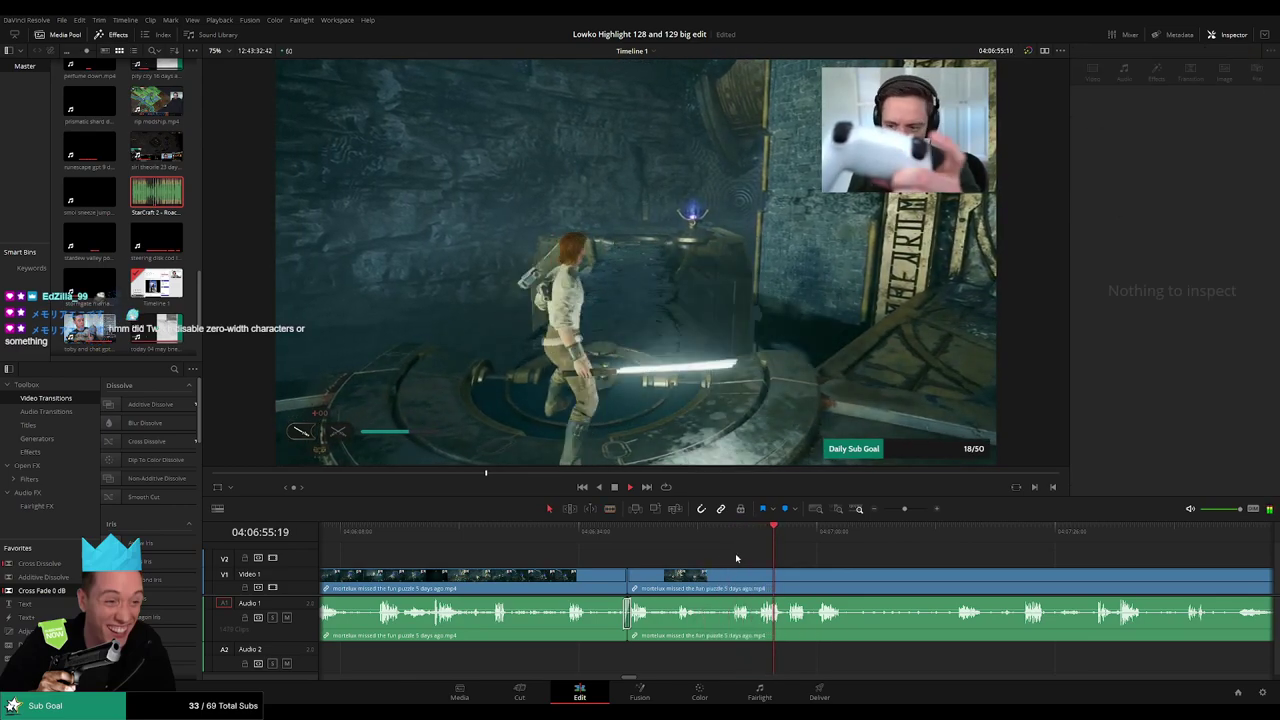
# - Play and skim through the clip from about 04:06:55 to 04:07:17, looking for the next pause to cut
pyautogui.hscroll(5, 693, 555)
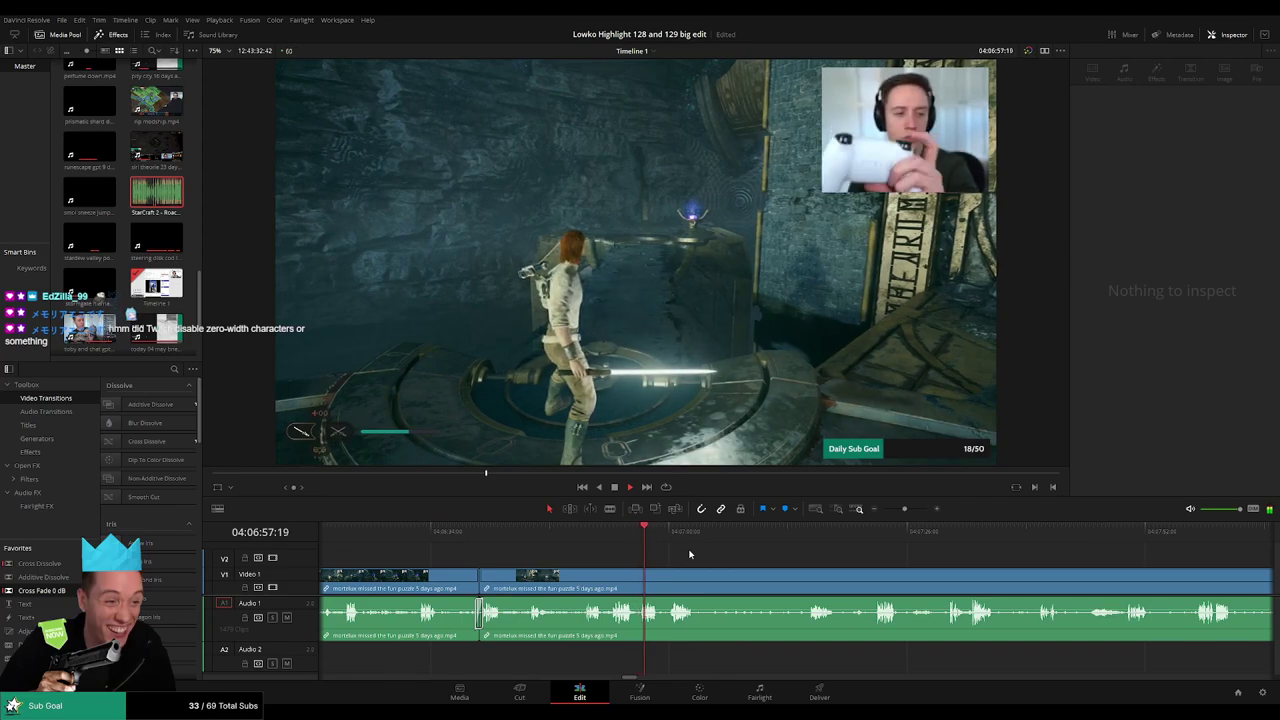
pyautogui.hscroll(1, 689, 554)
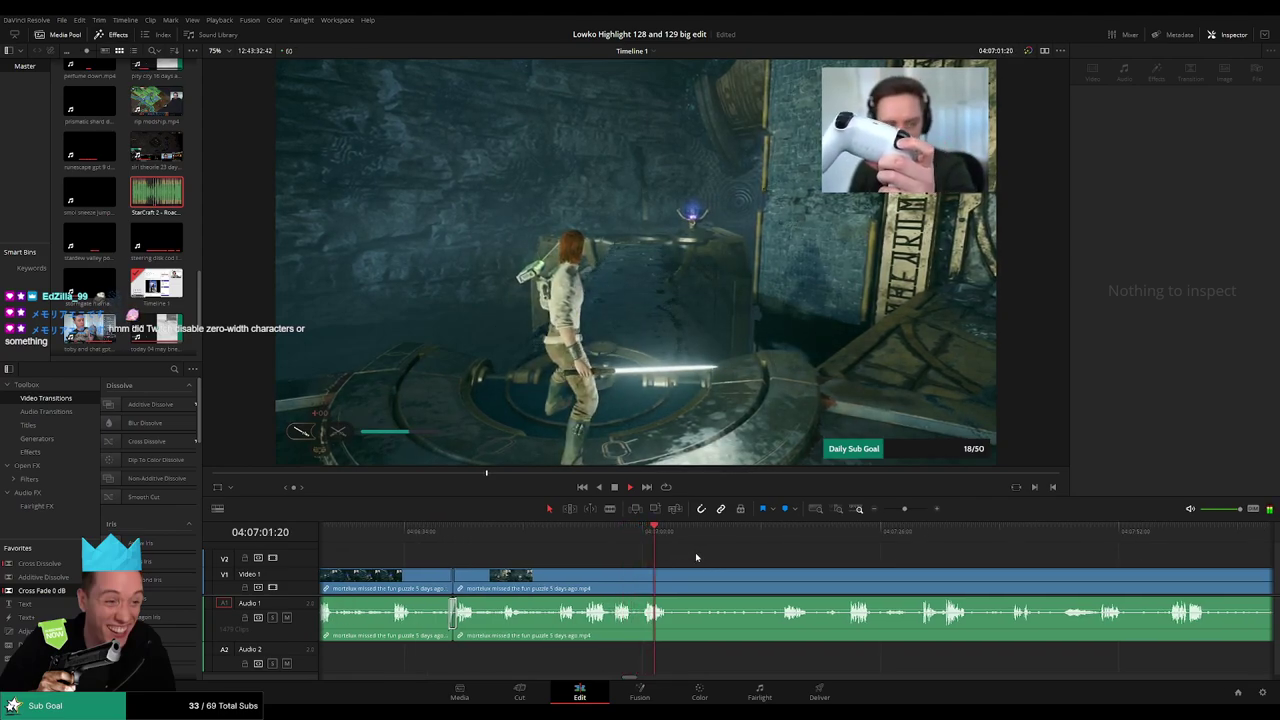
pyautogui.hscroll(2, 710, 556)
pyautogui.click(609, 537)
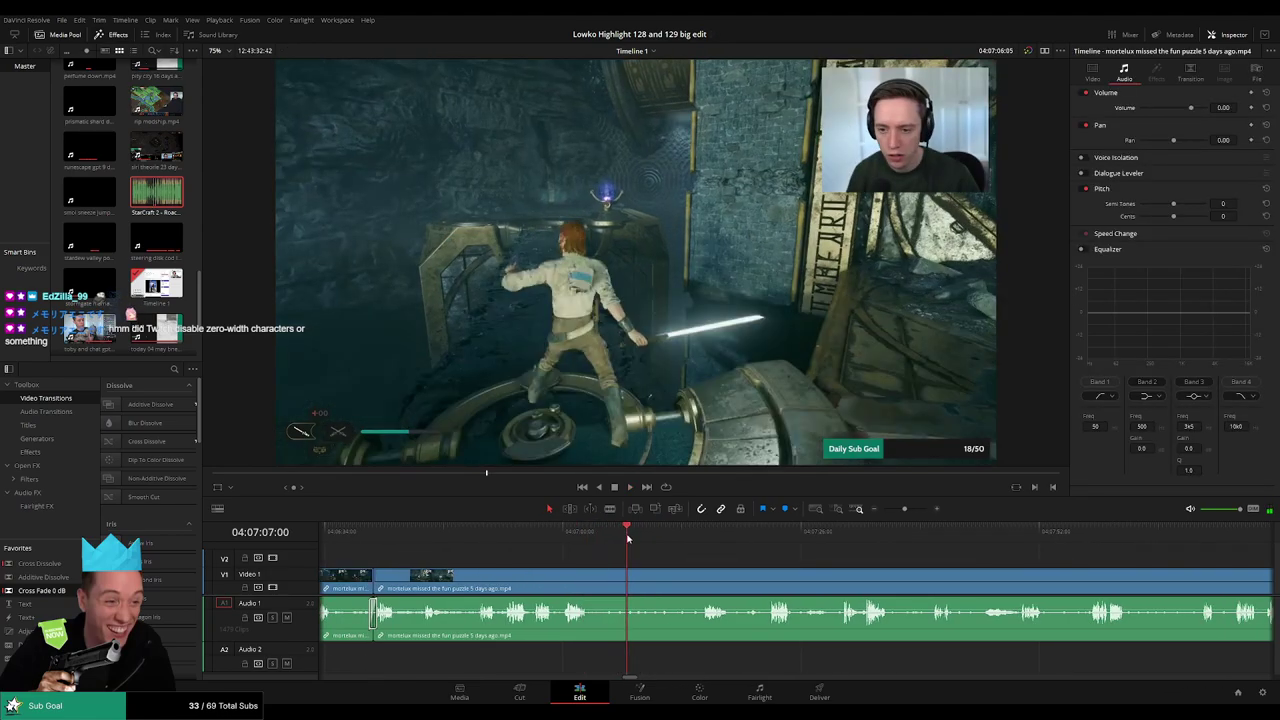
pyautogui.click(665, 534)
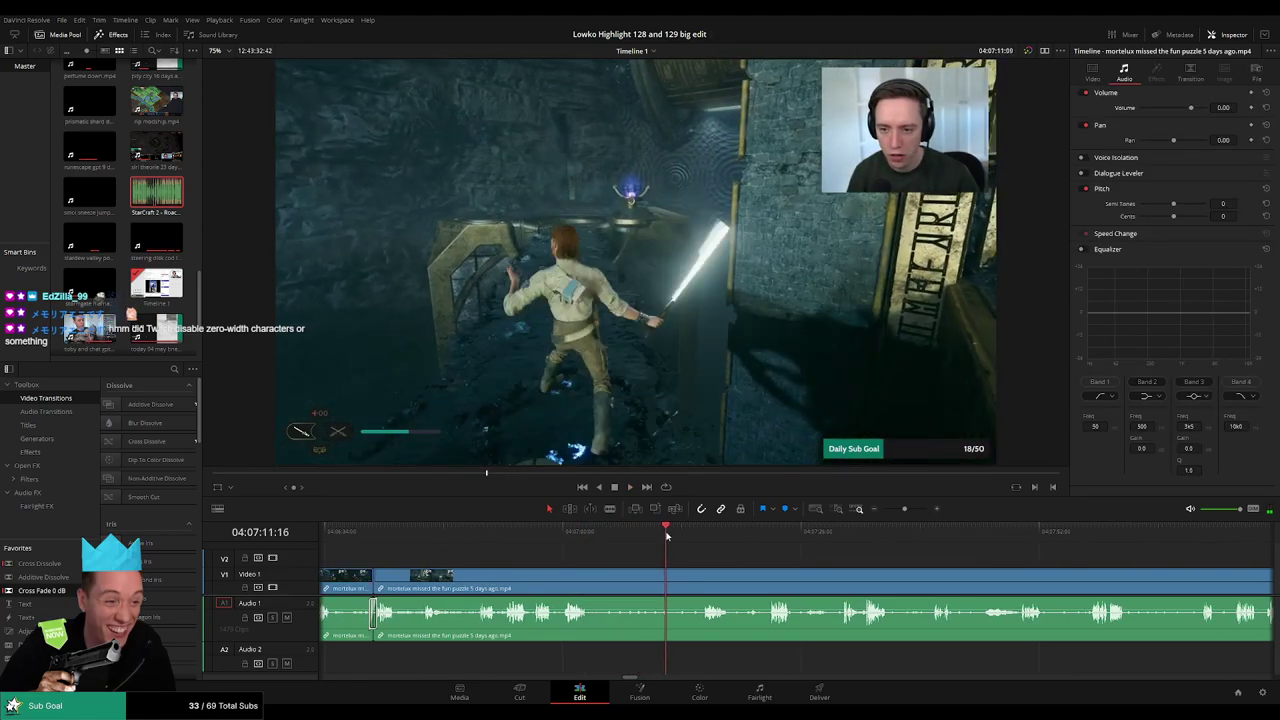
pyautogui.click(688, 535)
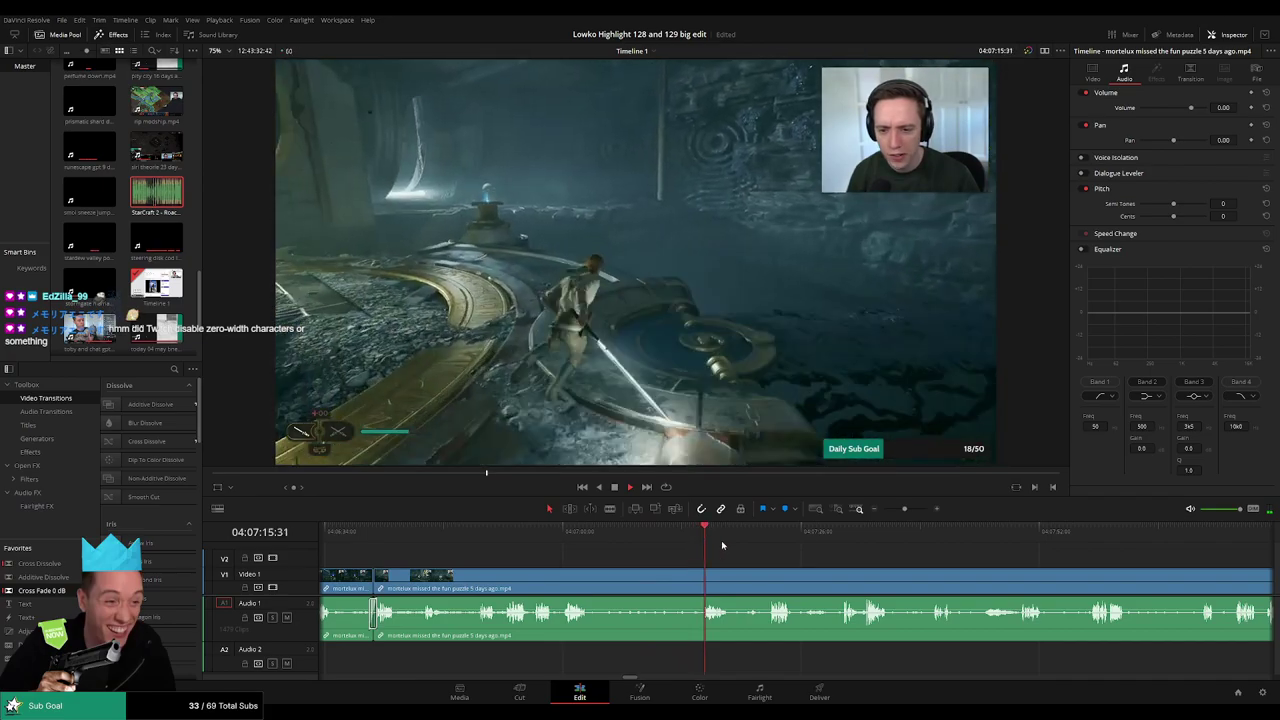
pyautogui.hscroll(3, 611, 544)
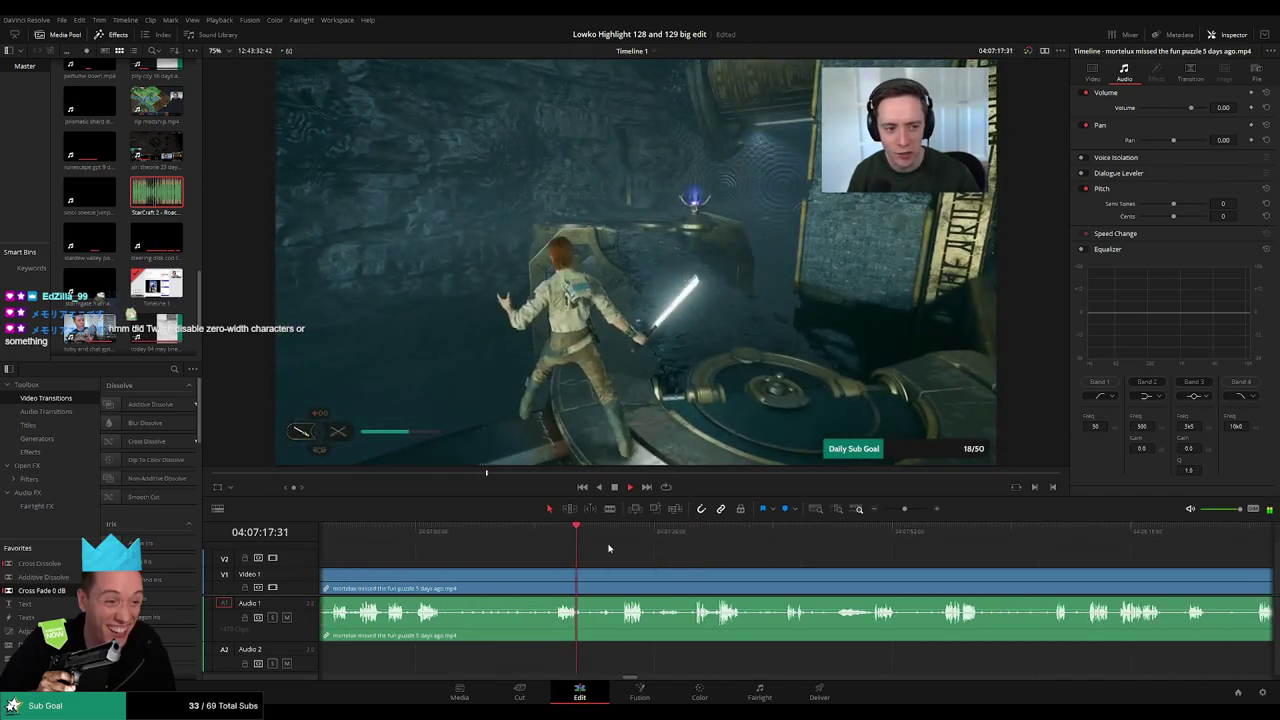
# - Ripple-delete the pause from about 04:07:18 to 04:07:22 and cross-fade the audio at the join
pyautogui.click(598, 533)
pyautogui.click(619, 535)
pyautogui.press('b')
pyautogui.click(583, 578)
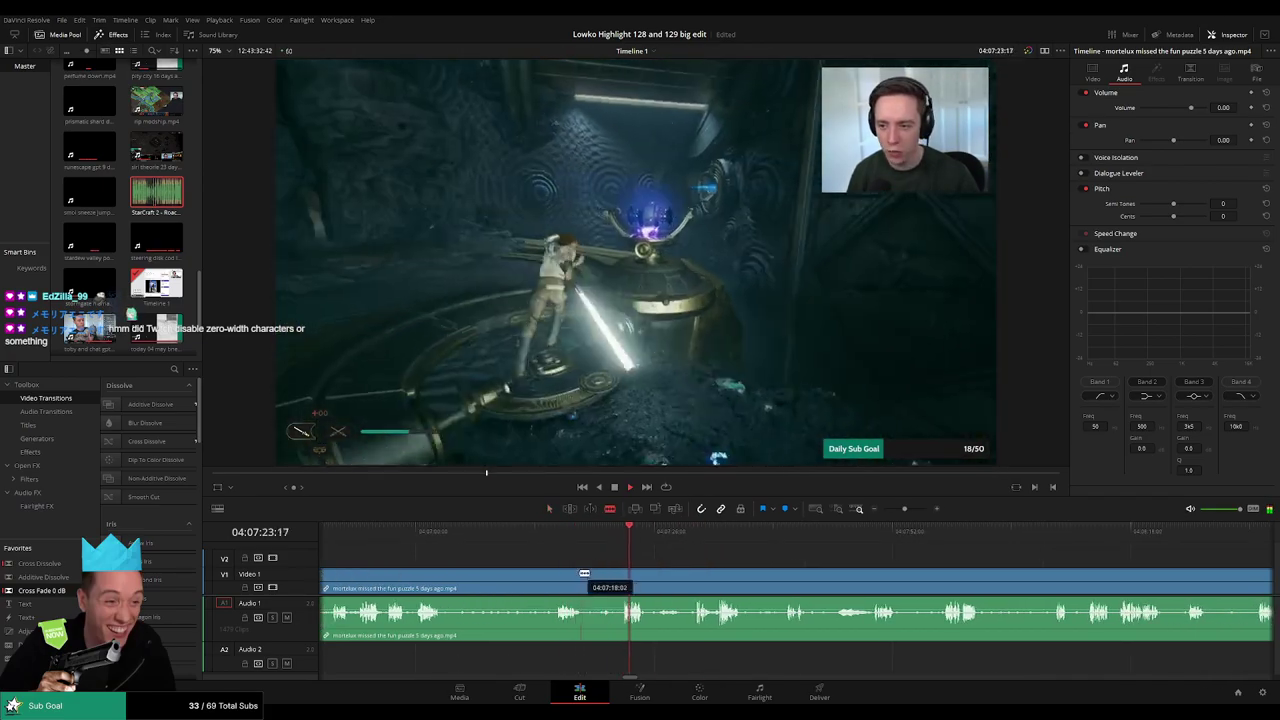
pyautogui.click(621, 573)
pyautogui.press('a')
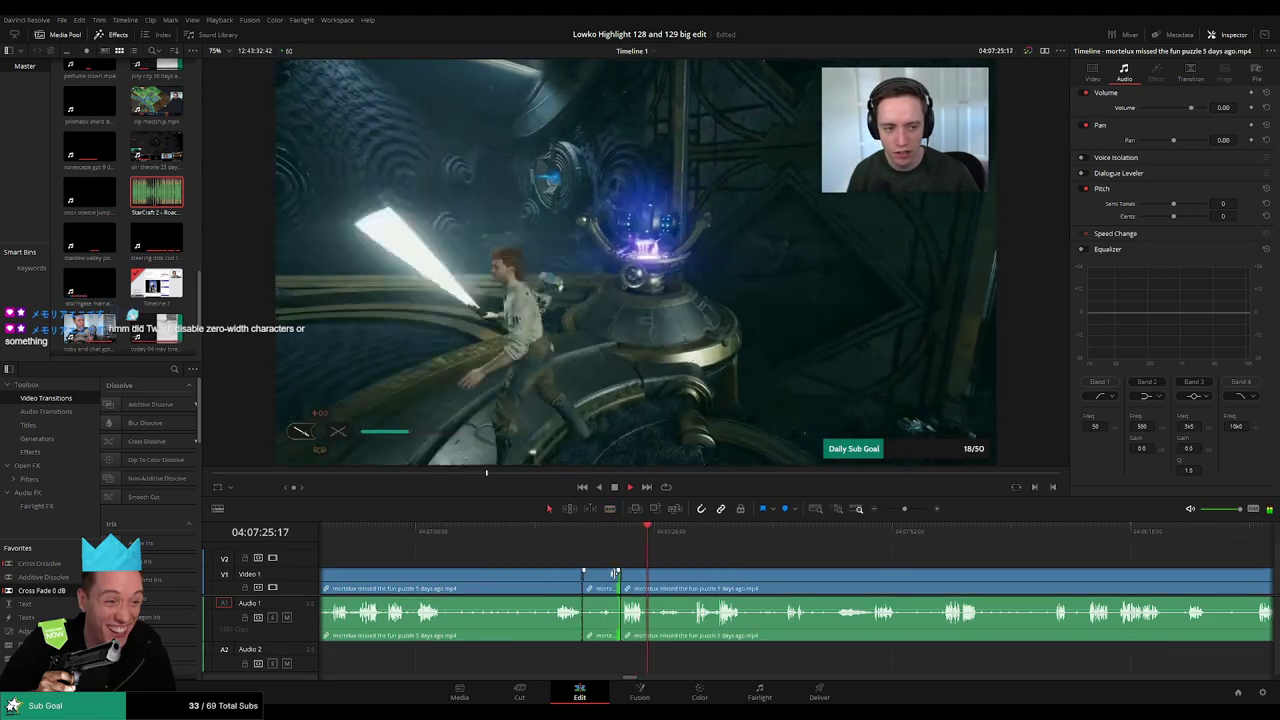
pyautogui.click(615, 573)
pyautogui.press('Delete')
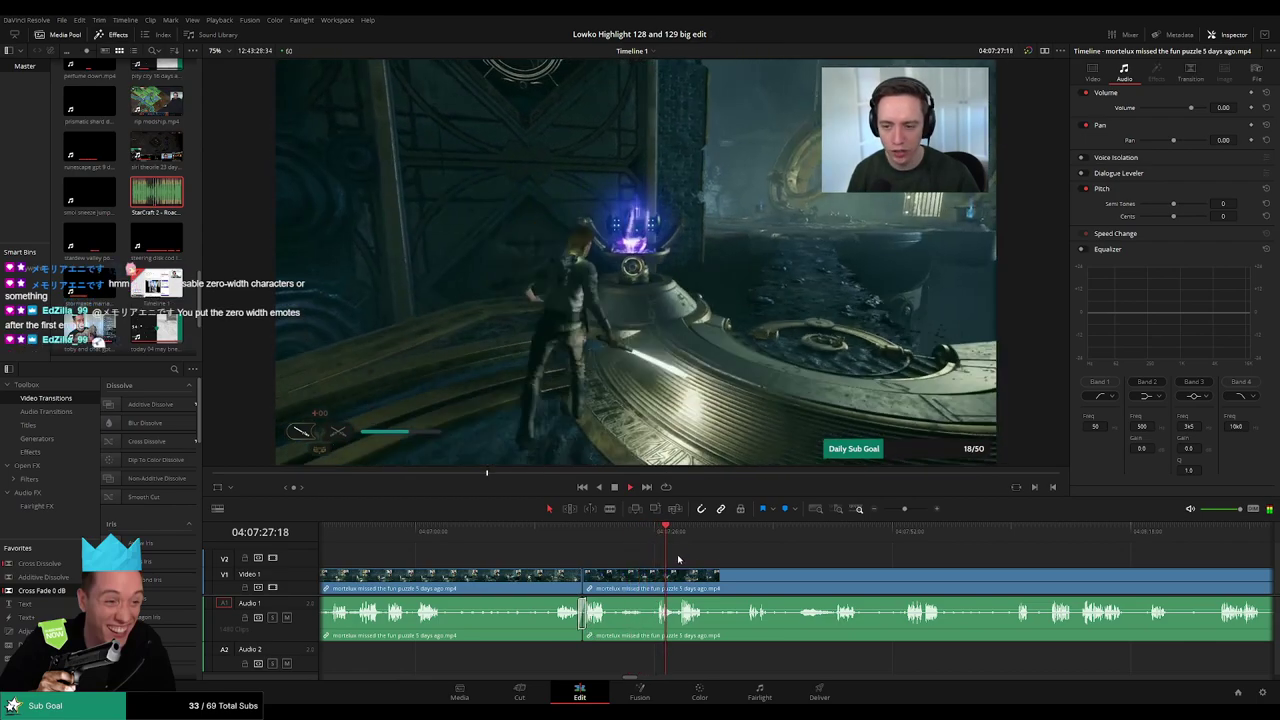
# - Ripple-delete the clip section from about 04:07:31 to 04:07:36 and cross-fade the audio at the join
pyautogui.moveTo(742, 565); pyautogui.dragTo(616, 560)
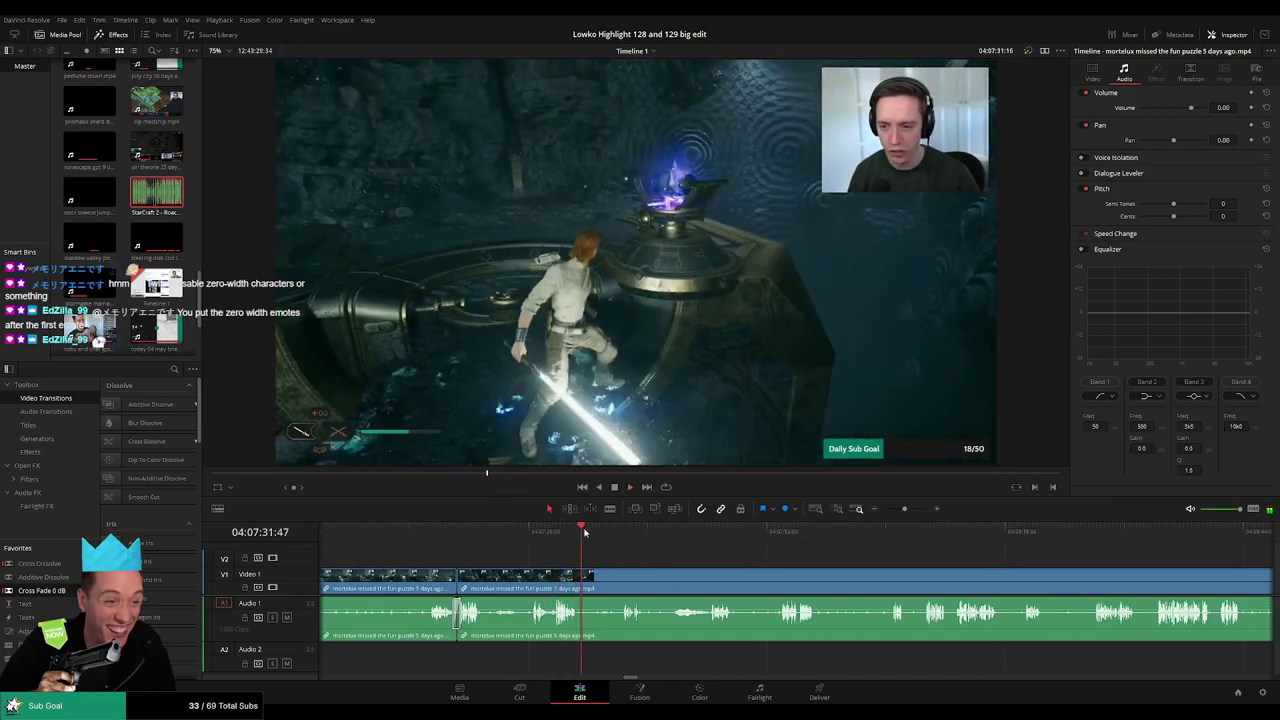
pyautogui.moveTo(585, 532); pyautogui.dragTo(622, 541)
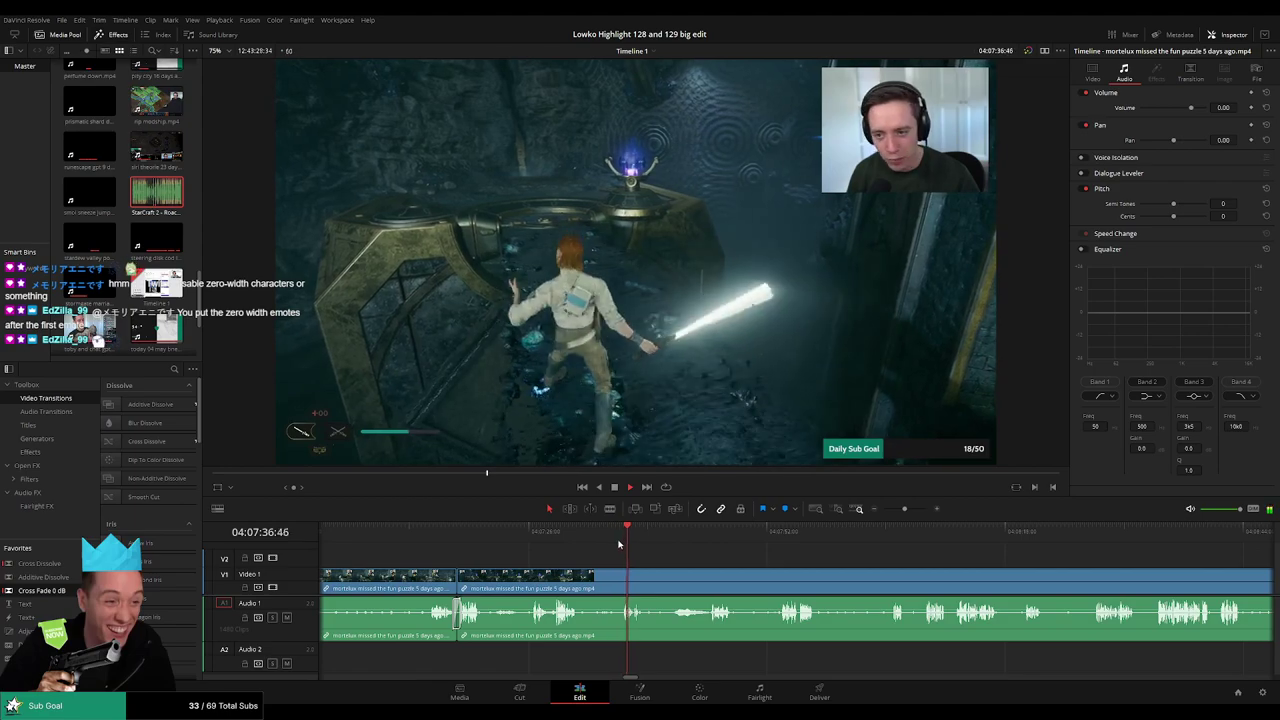
pyautogui.press('b')
pyautogui.click(581, 575)
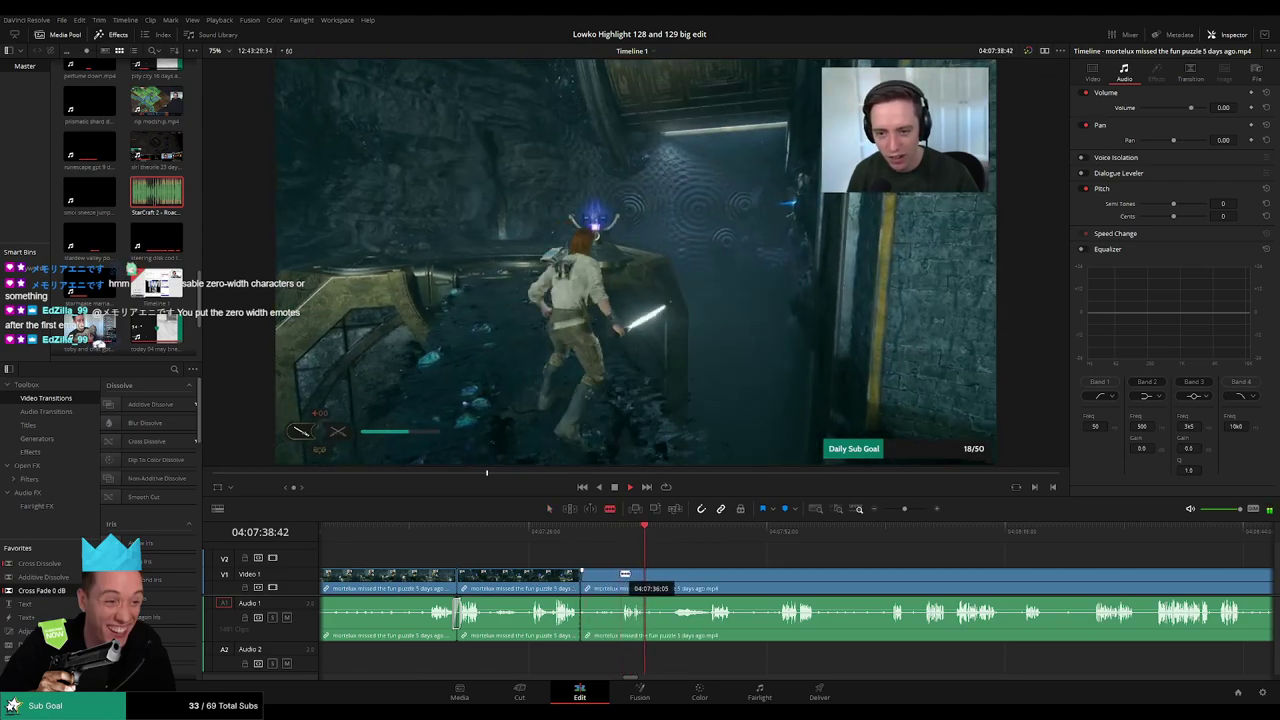
pyautogui.click(620, 575)
pyautogui.press('a')
pyautogui.click(601, 580)
pyautogui.press('Delete')
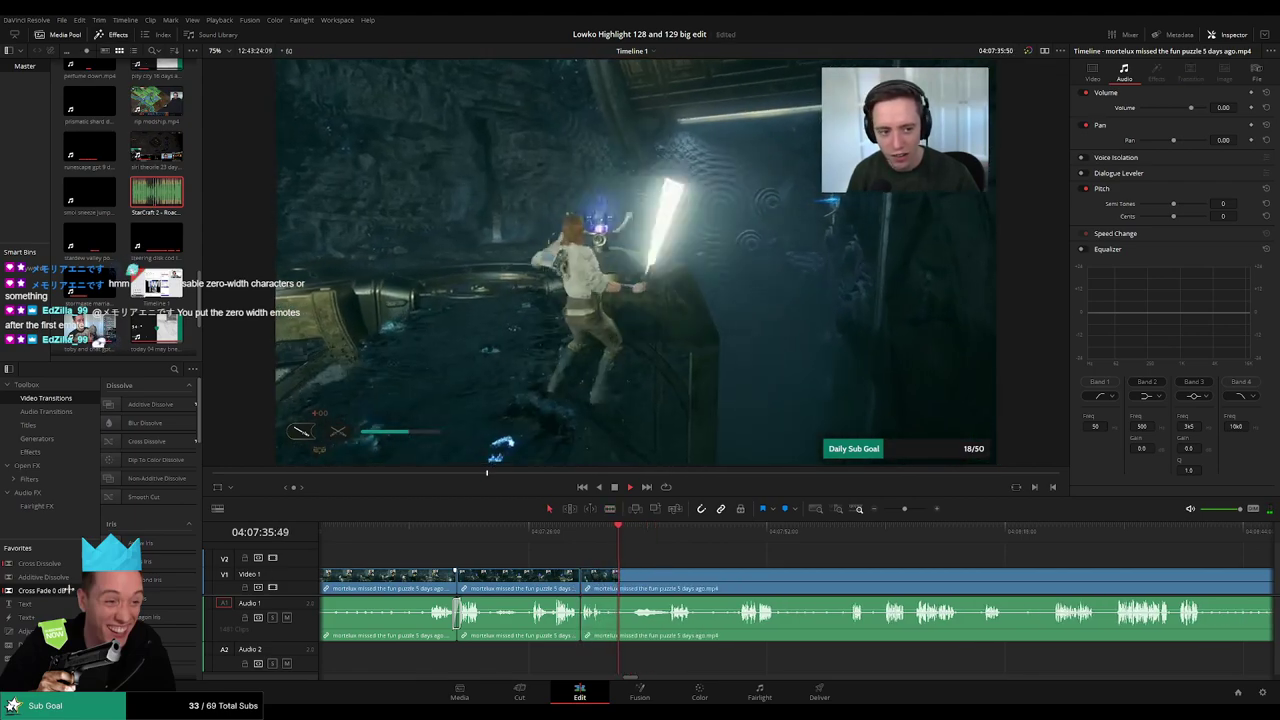
# - Play ahead to the next pause, ripple-delete it from about 04:07:44 to 04:07:49, and cross-fade the audio at the join
pyautogui.click(671, 536)
pyautogui.hscroll(4, 640, 569)
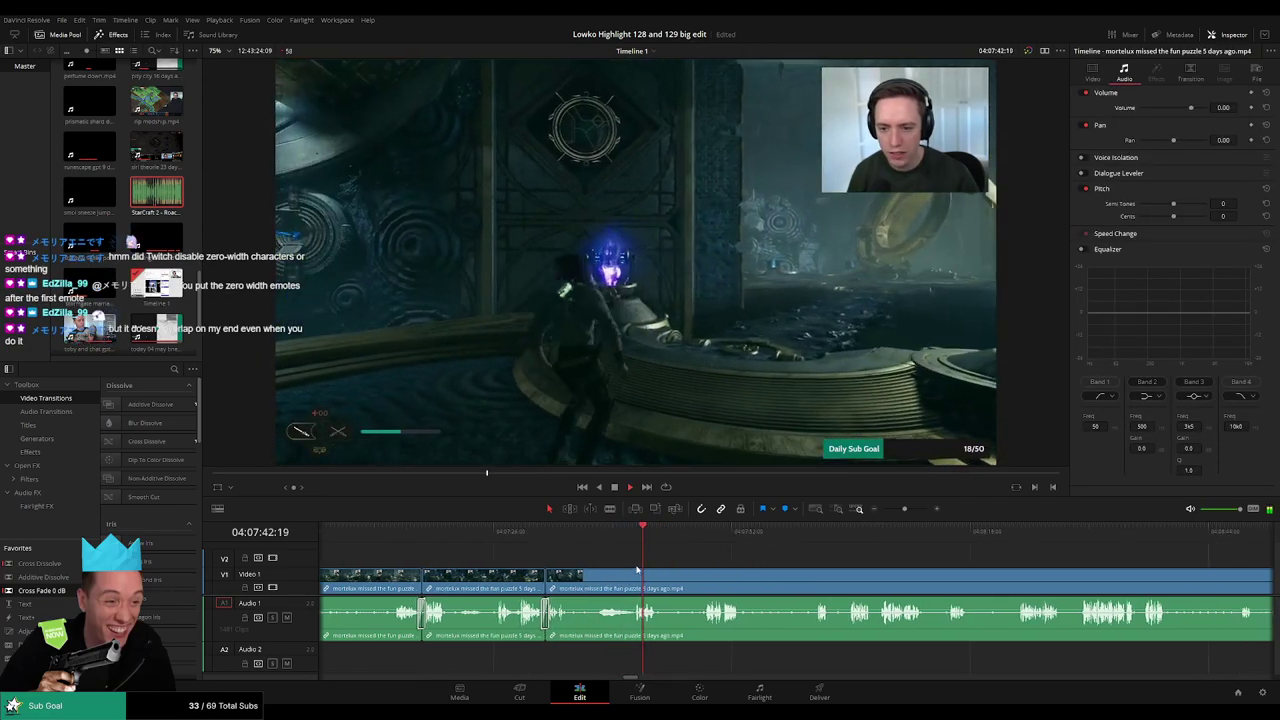
pyautogui.press('b')
pyautogui.click(549, 580)
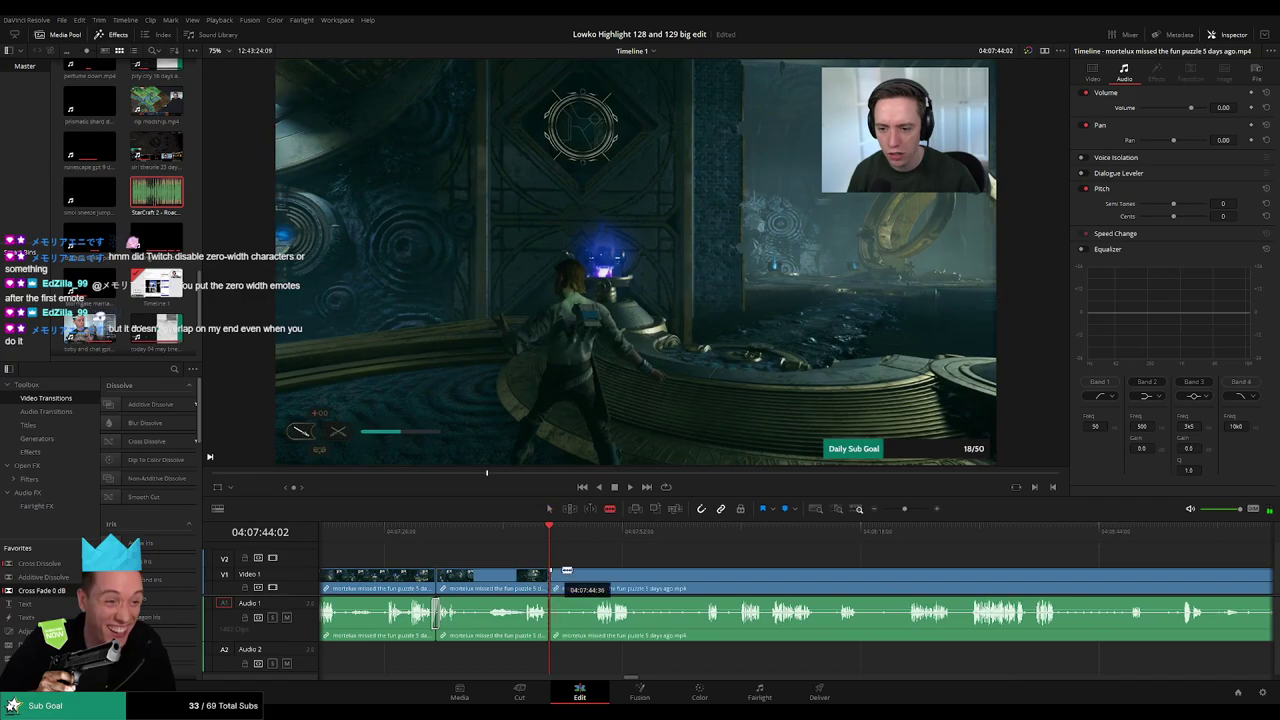
pyautogui.click(590, 575)
pyautogui.press('a')
pyautogui.click(577, 576)
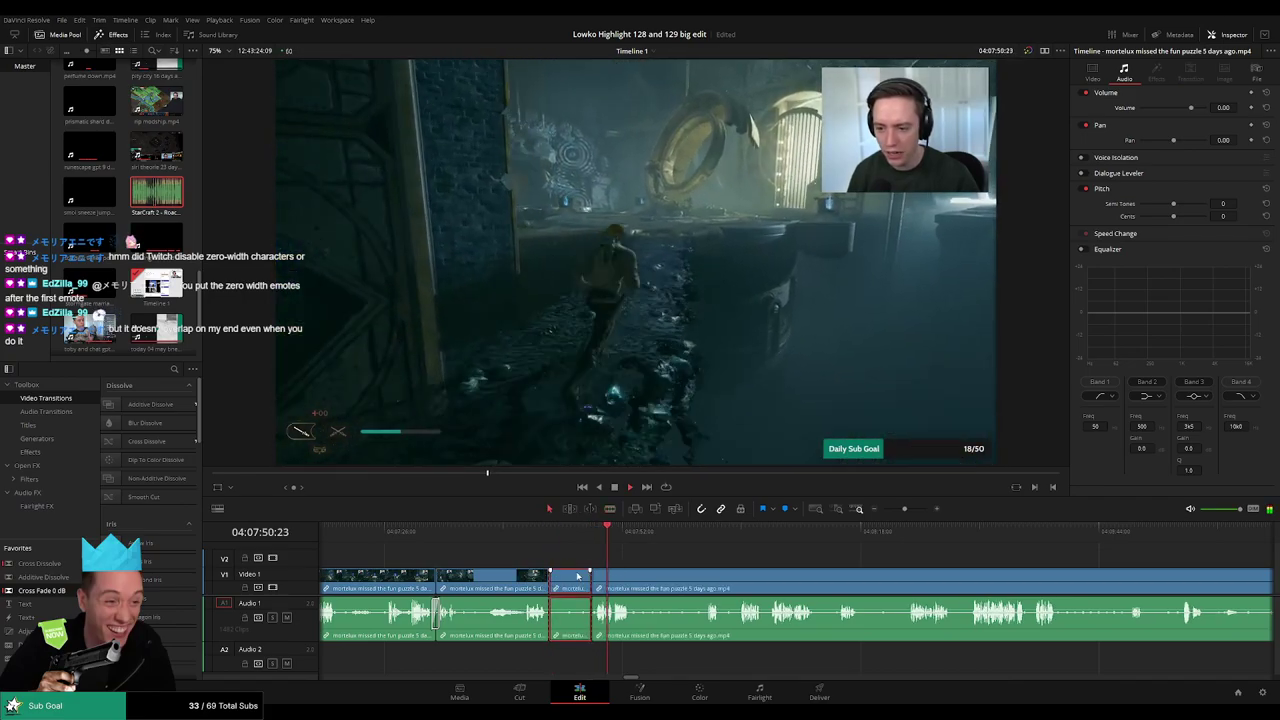
pyautogui.press('Delete')
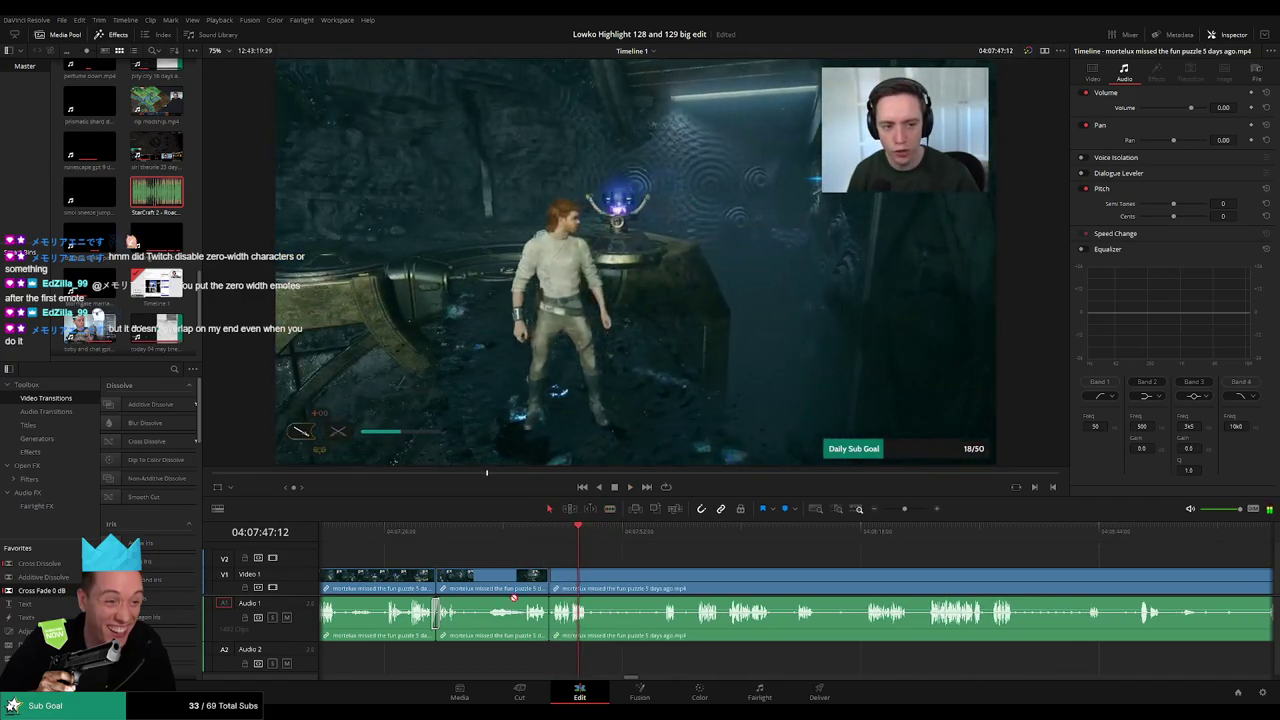
# - Ripple-delete the quiet stretch from about 04:07:49 to 04:07:55 and cross-fade the audio at the join
pyautogui.moveTo(656, 566); pyautogui.dragTo(526, 557)
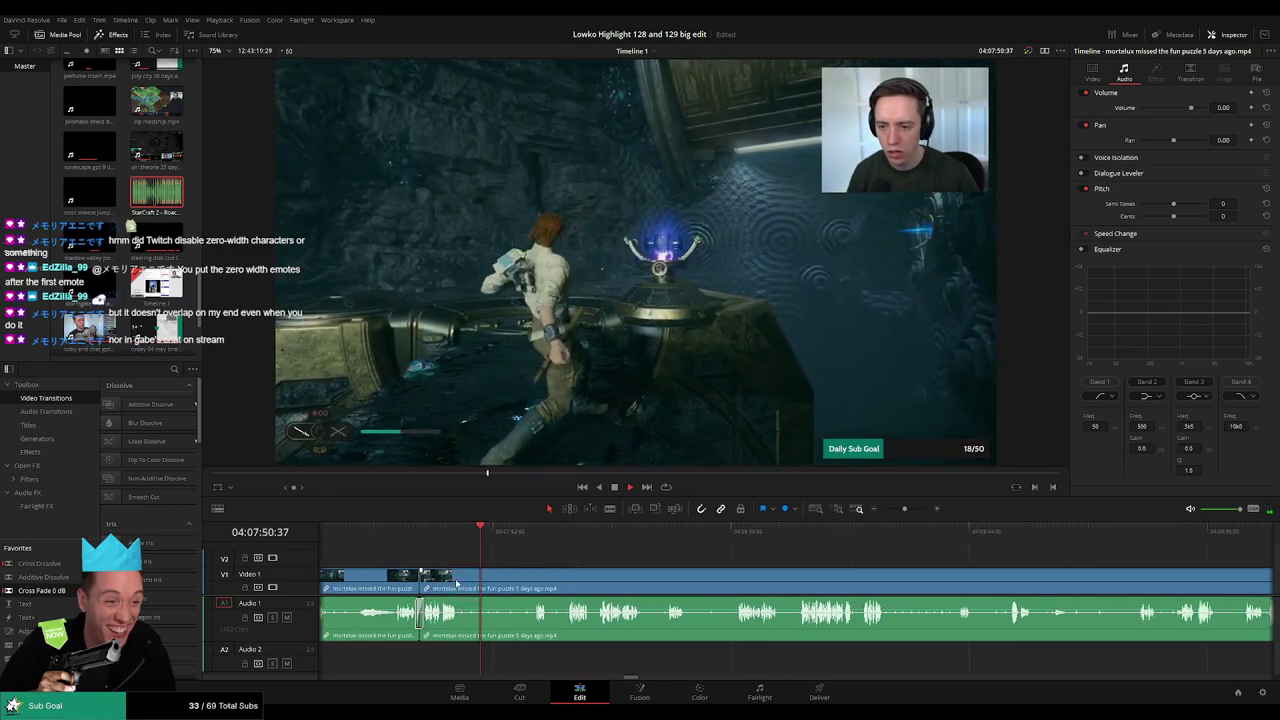
pyautogui.press('b')
pyautogui.click(465, 583)
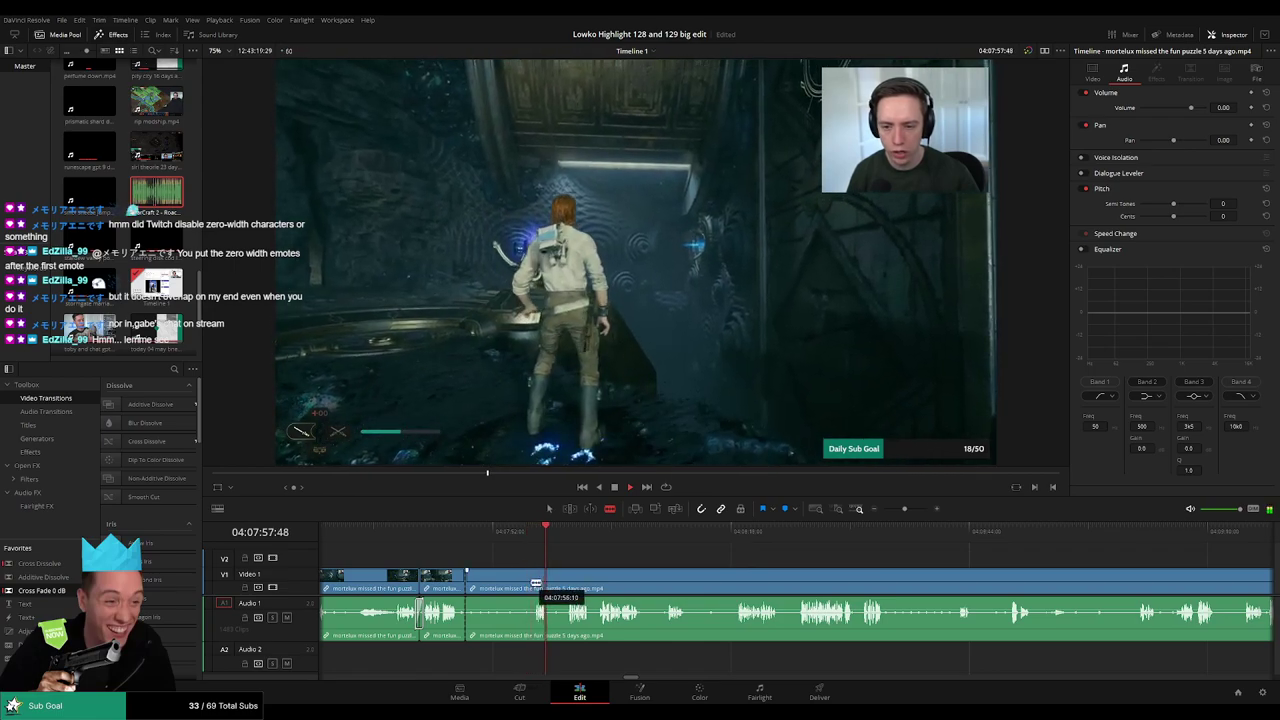
pyautogui.click(521, 583)
pyautogui.press('a')
pyautogui.click(505, 589)
pyautogui.press('Delete')
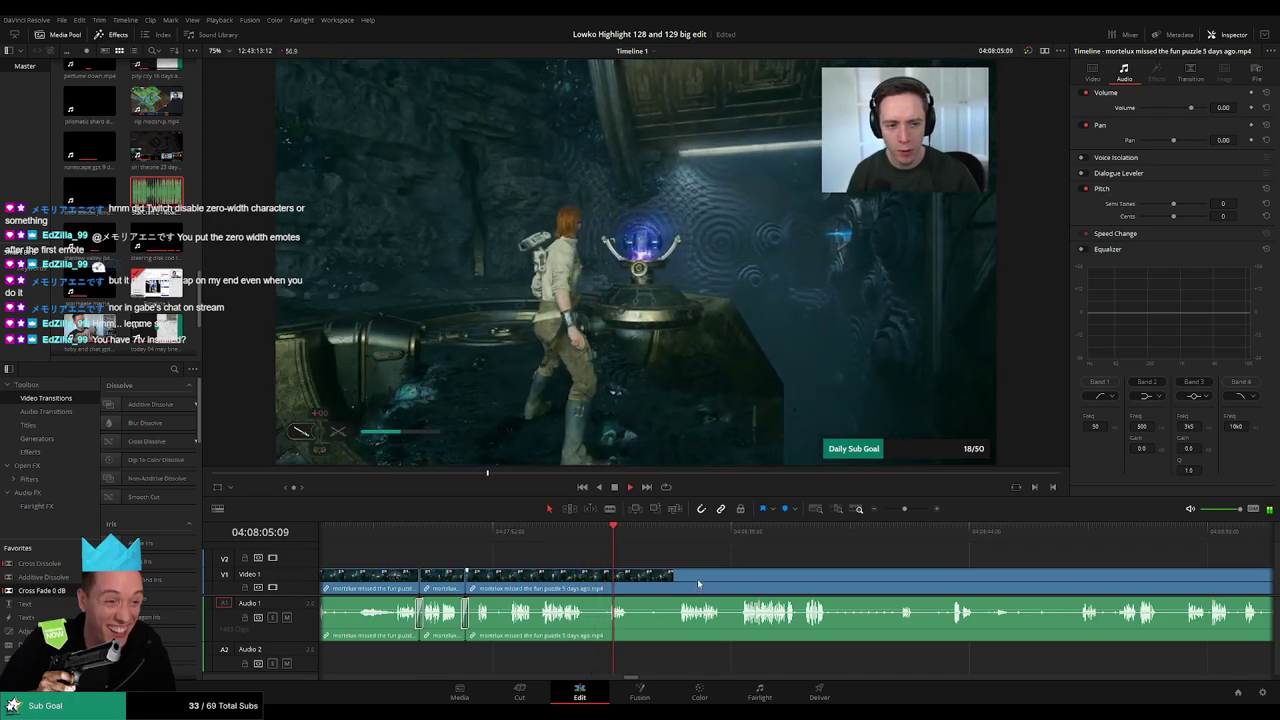
# - Ripple-delete the pause from about 04:08:07 to 04:08:12 and cross-fade the audio at the join
pyautogui.hscroll(3, 555, 547)
pyautogui.press('b')
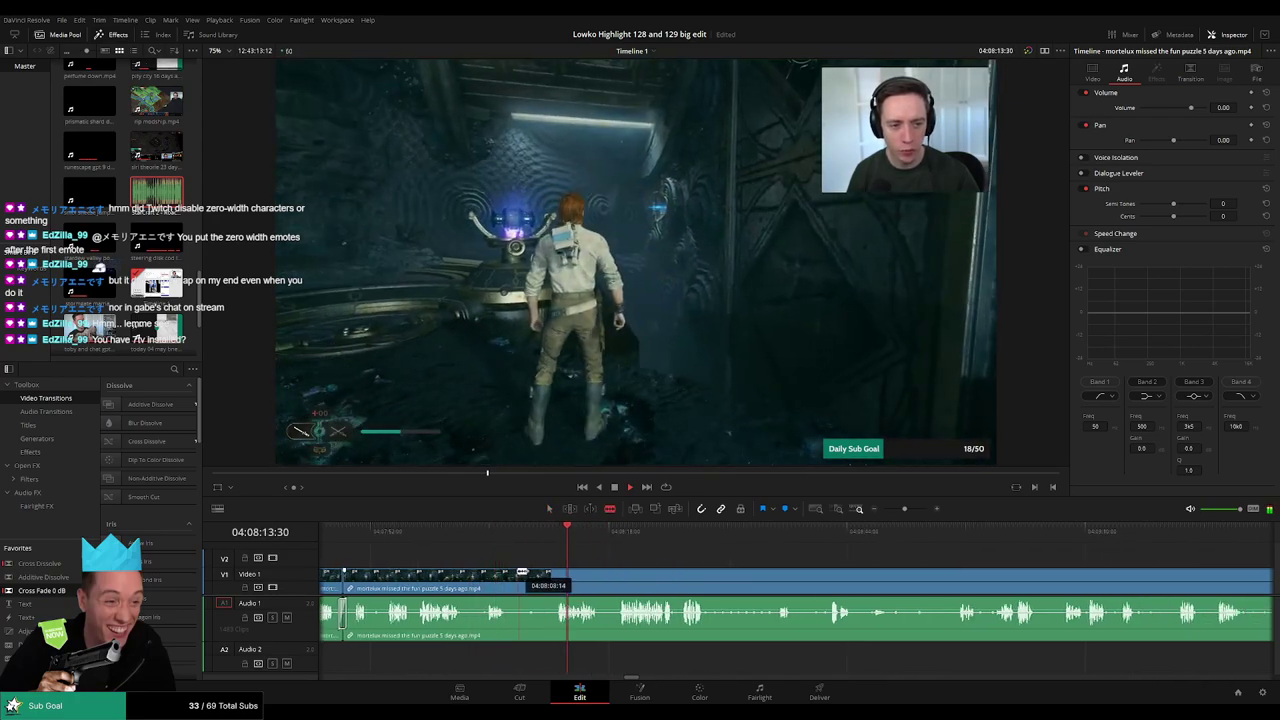
pyautogui.click(505, 576)
pyautogui.click(556, 576)
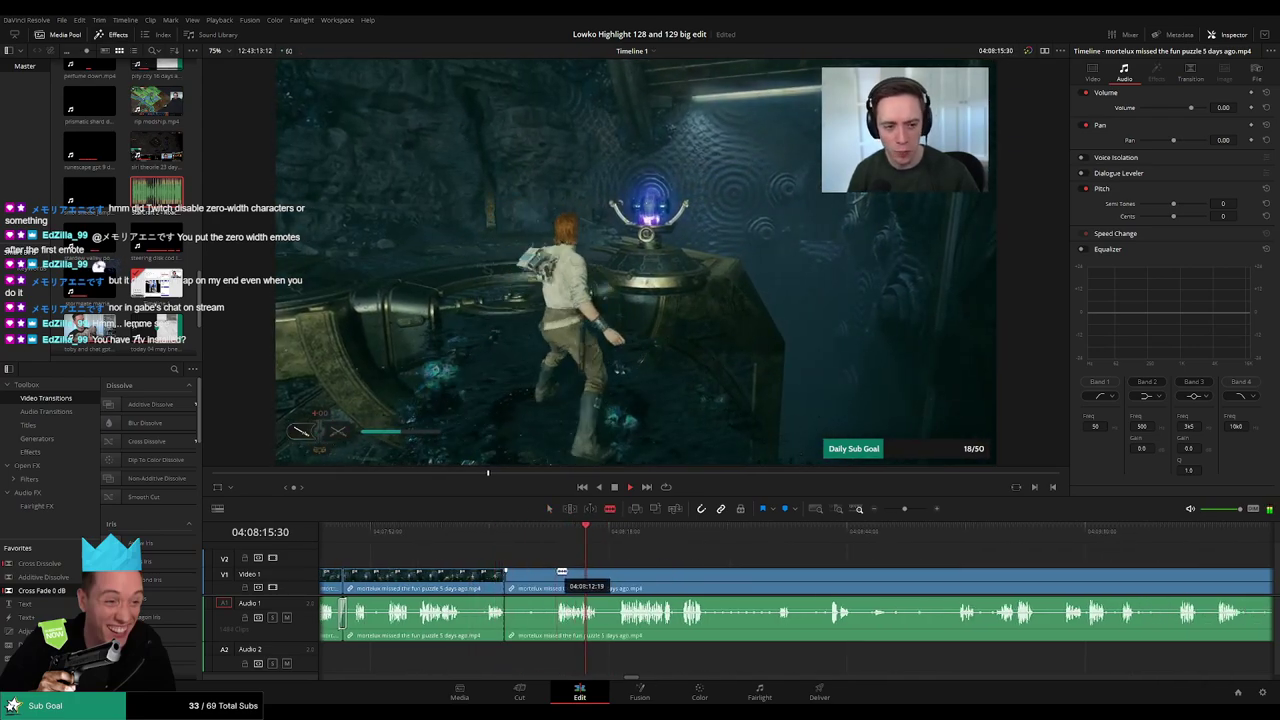
pyautogui.press('a')
pyautogui.click(541, 578)
pyautogui.press('Delete')
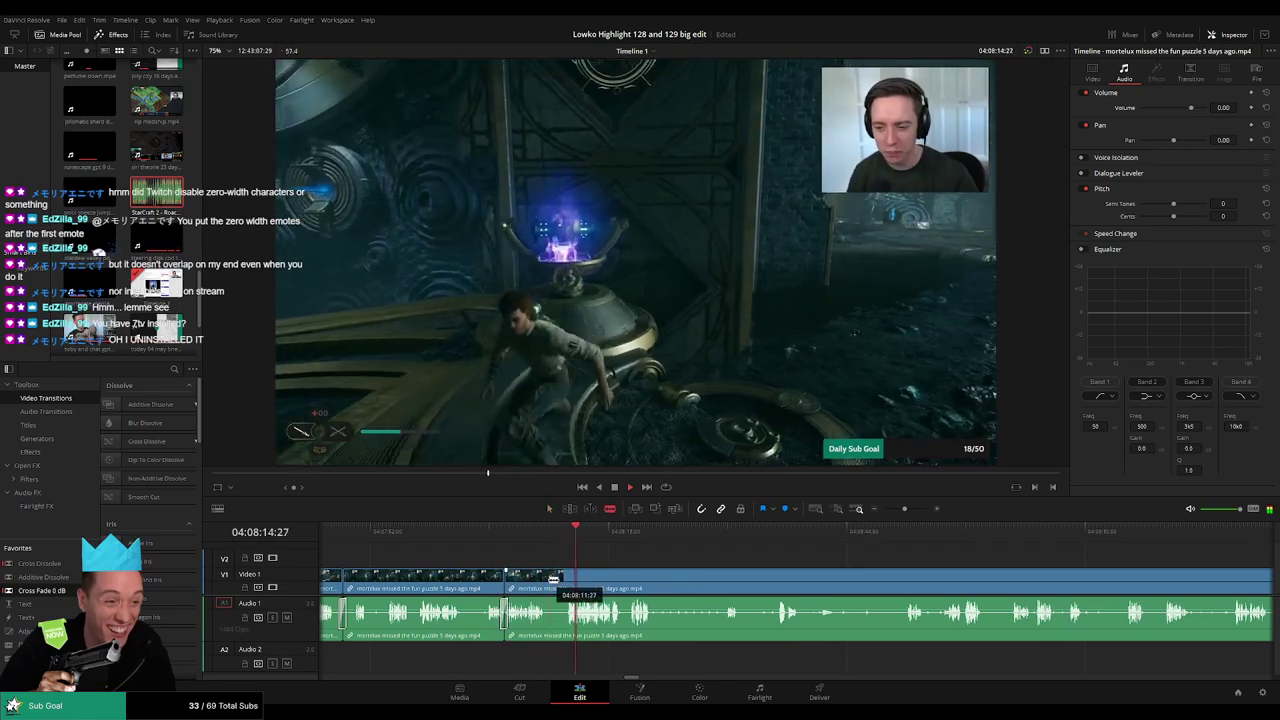
# - Ripple-delete the short gap from about 04:08:11 to 04:08:13 and cross-fade the audio at the join
pyautogui.press('b')
pyautogui.click(568, 579)
pyautogui.press('a')
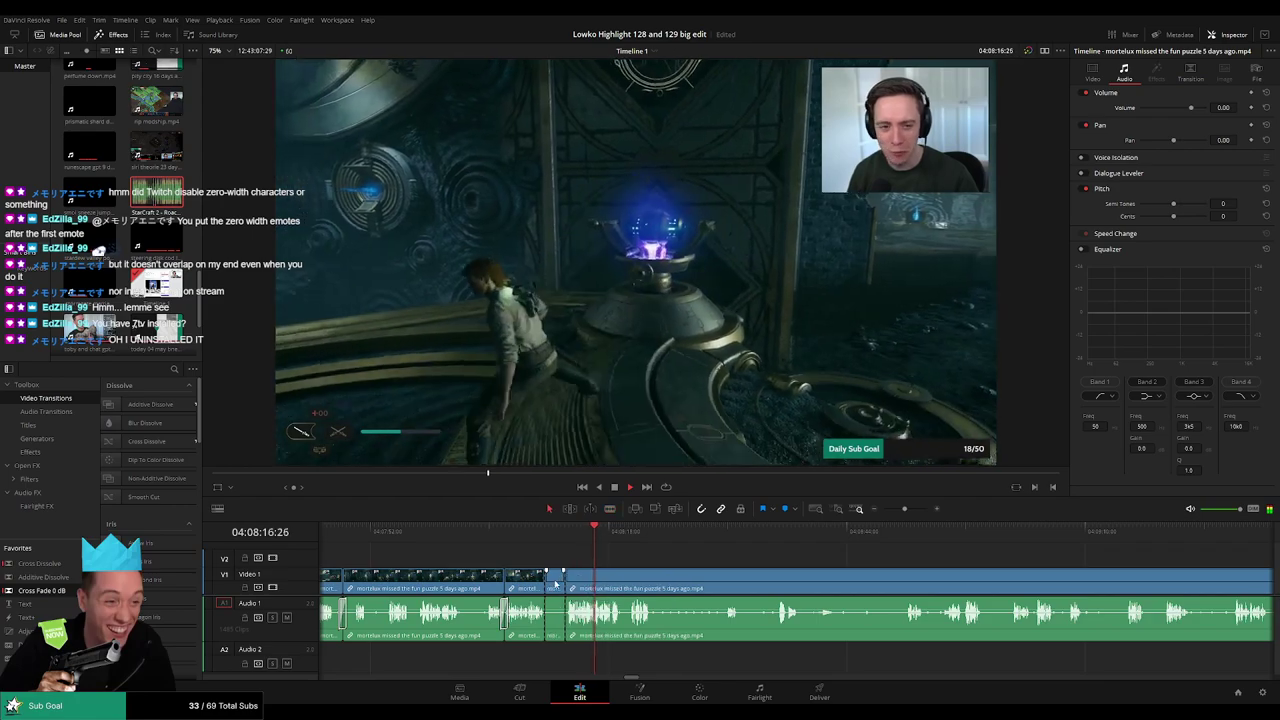
pyautogui.click(557, 582)
pyautogui.press('Delete')
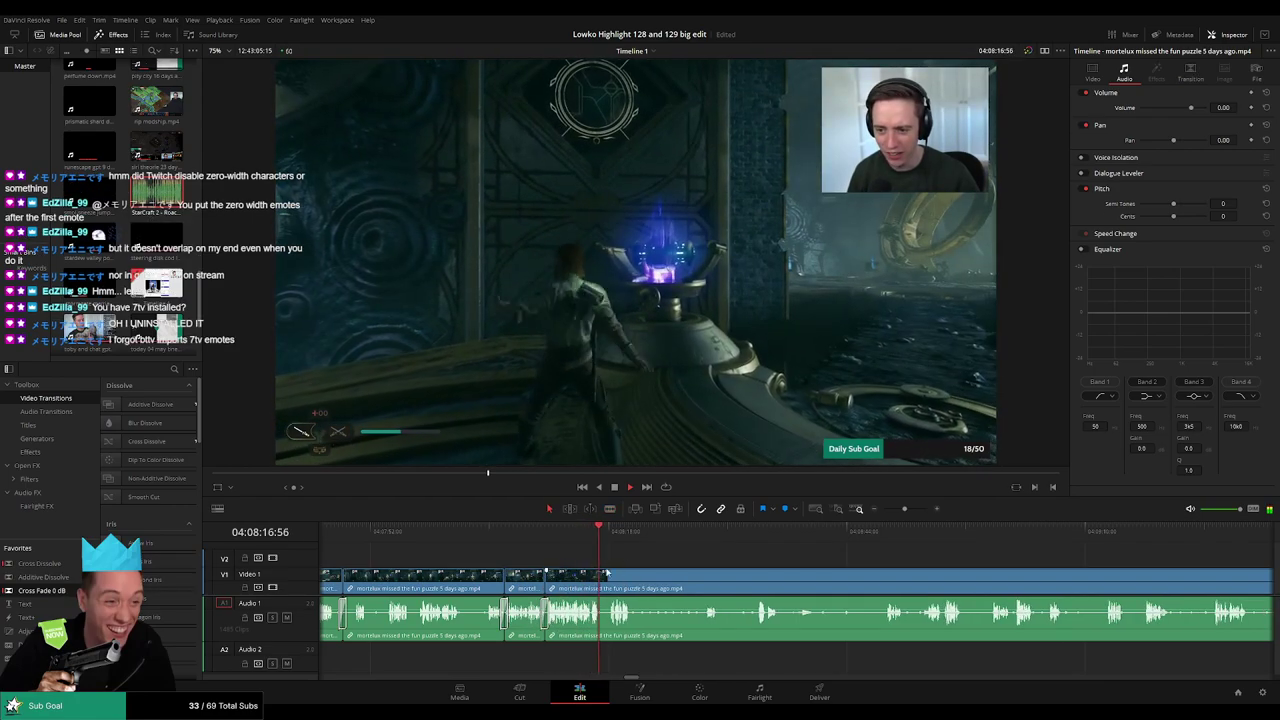
# - Play ahead and ripple-delete the clip section from about 04:08:30 to 04:08:34, cross-fading the audio at the join
pyautogui.hscroll(4, 546, 557)
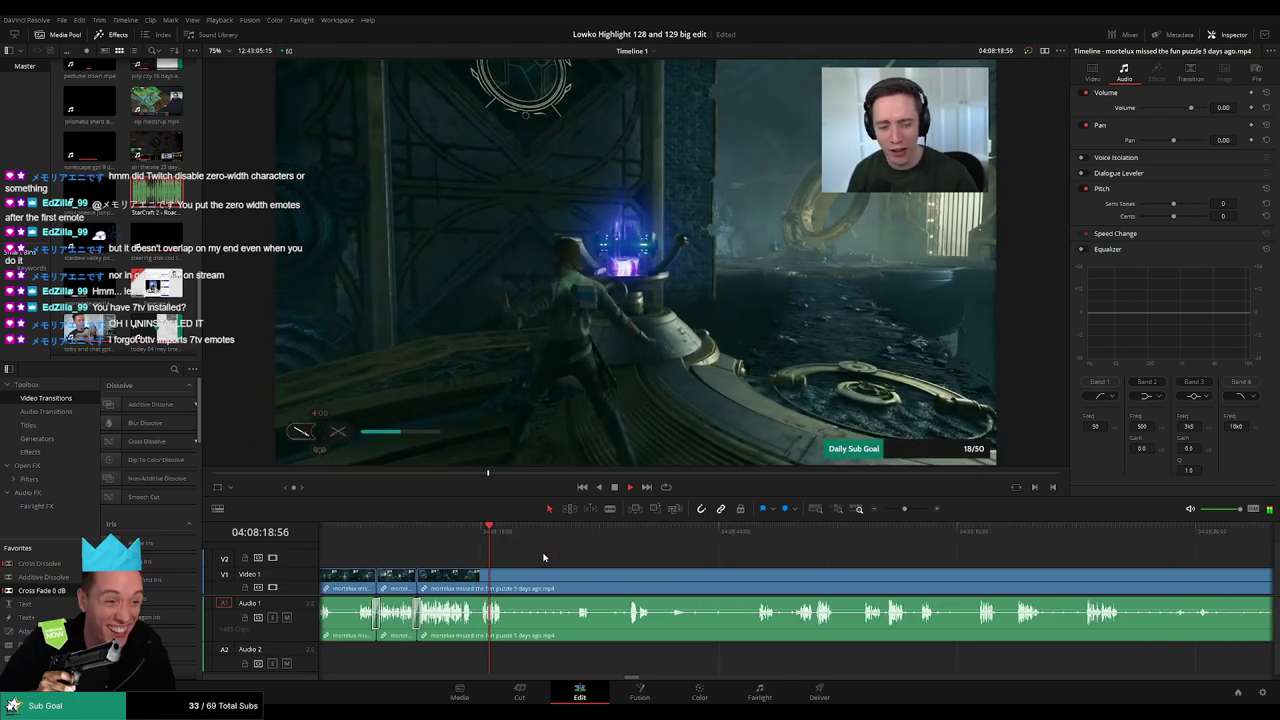
pyautogui.hscroll(2, 543, 557)
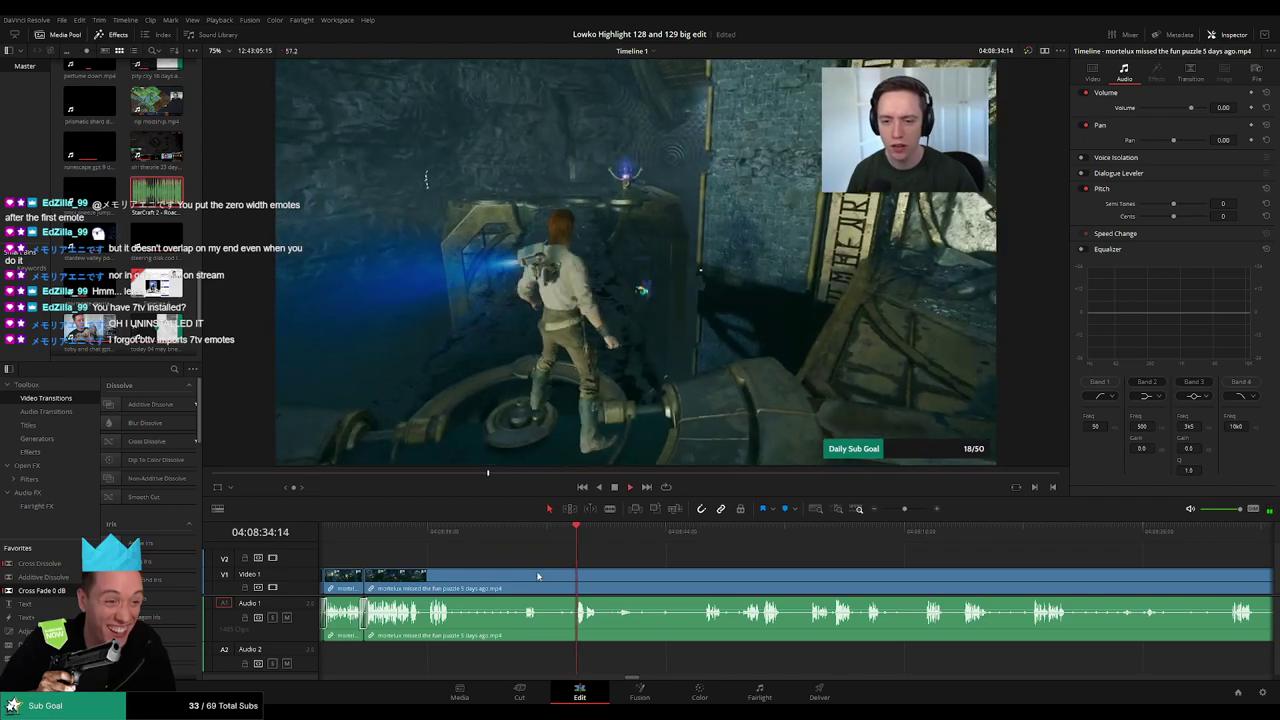
pyautogui.click(542, 579)
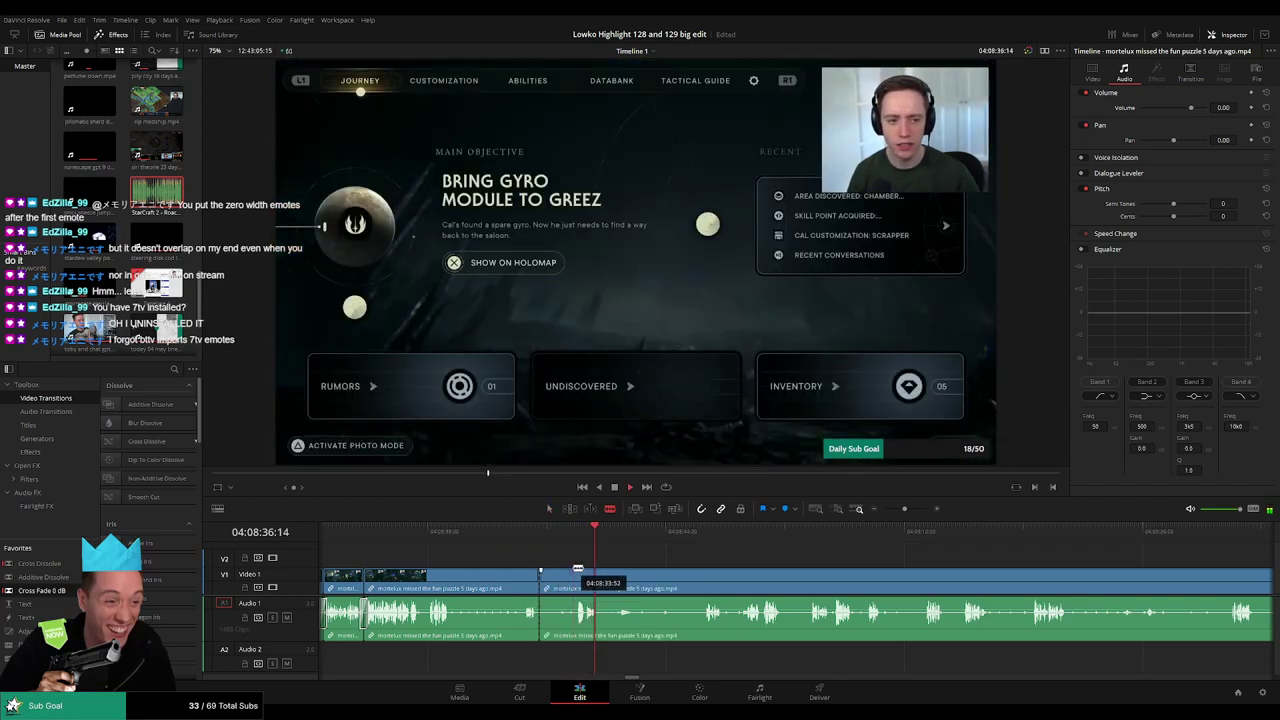
pyautogui.moveTo(577, 569); pyautogui.dragTo(572, 570)
pyautogui.click(556, 580)
pyautogui.press('Delete')
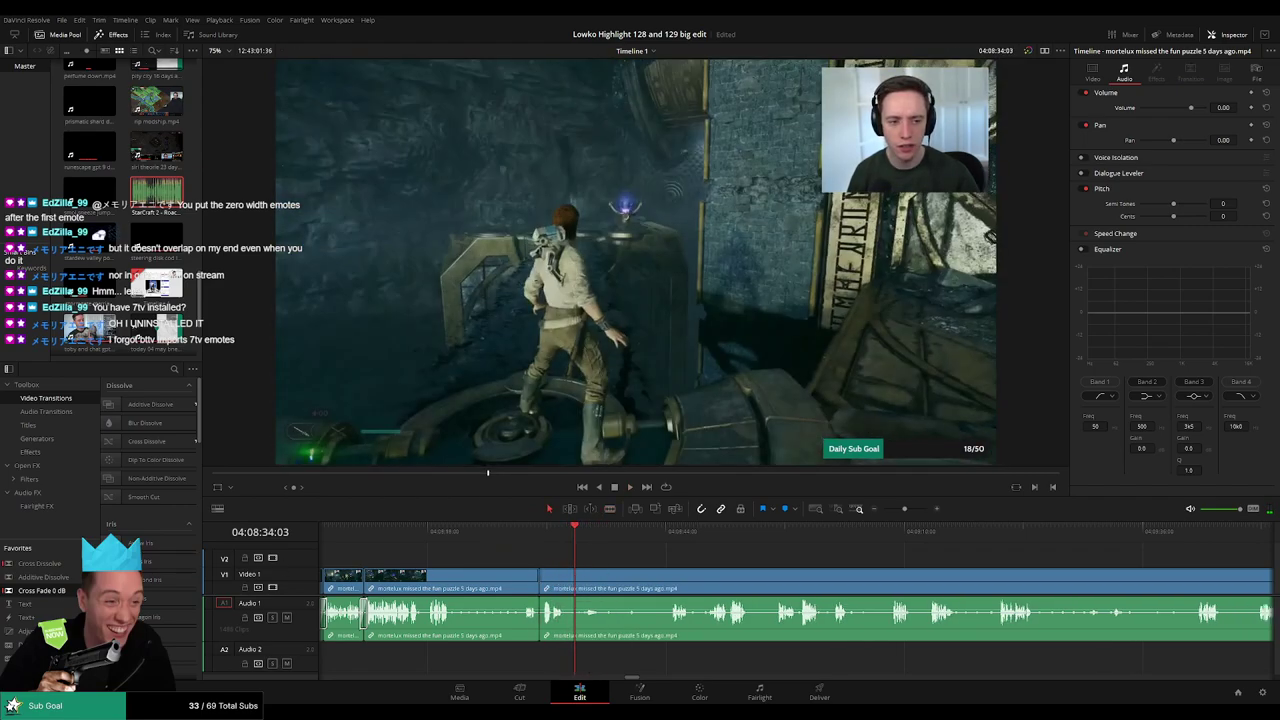
# - Ripple-delete the long quiet stretch from about 04:08:33 to 04:08:44 and cross-fade the audio at the join
pyautogui.moveTo(569, 580); pyautogui.dragTo(564, 580)
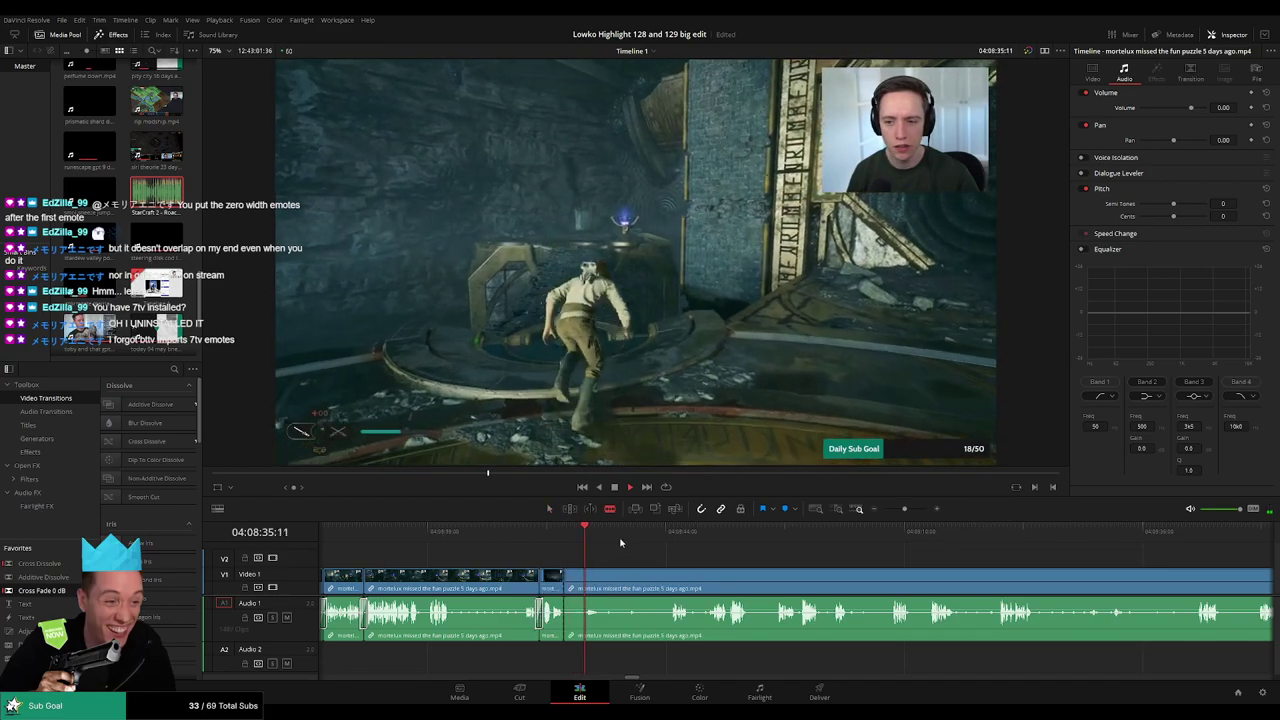
pyautogui.moveTo(752, 572); pyautogui.dragTo(526, 577)
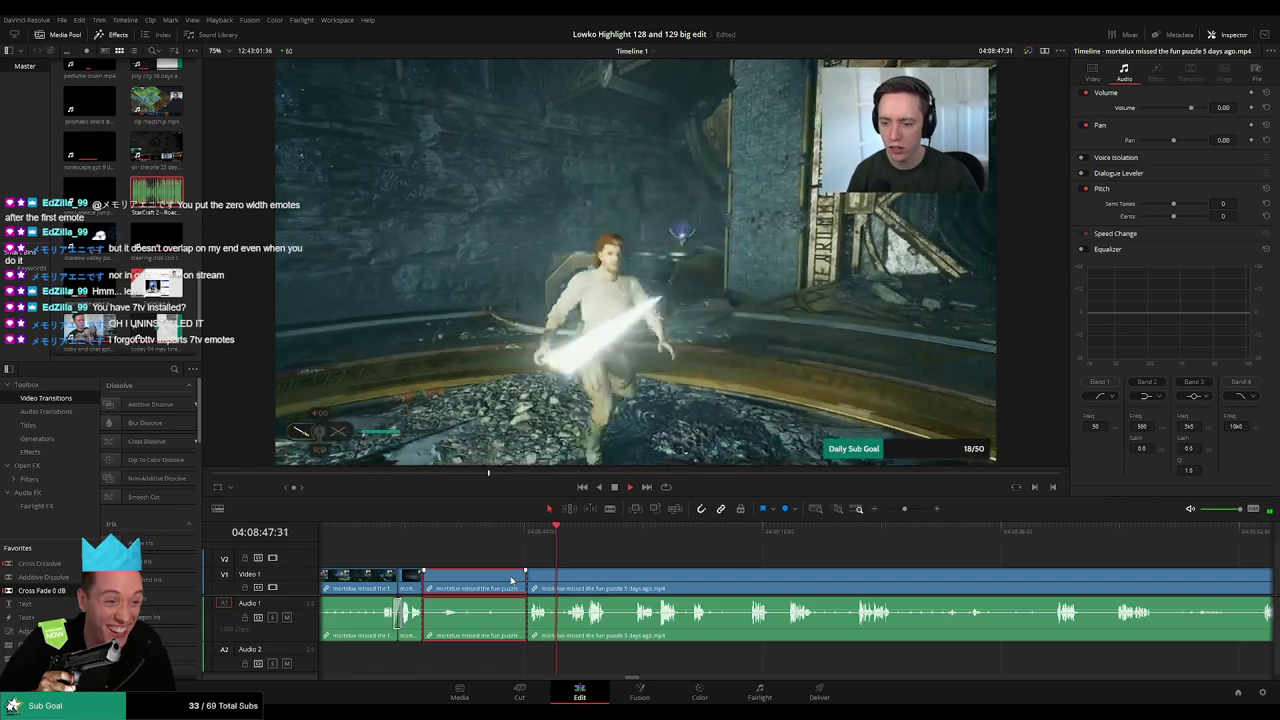
pyautogui.press('BackSpace')
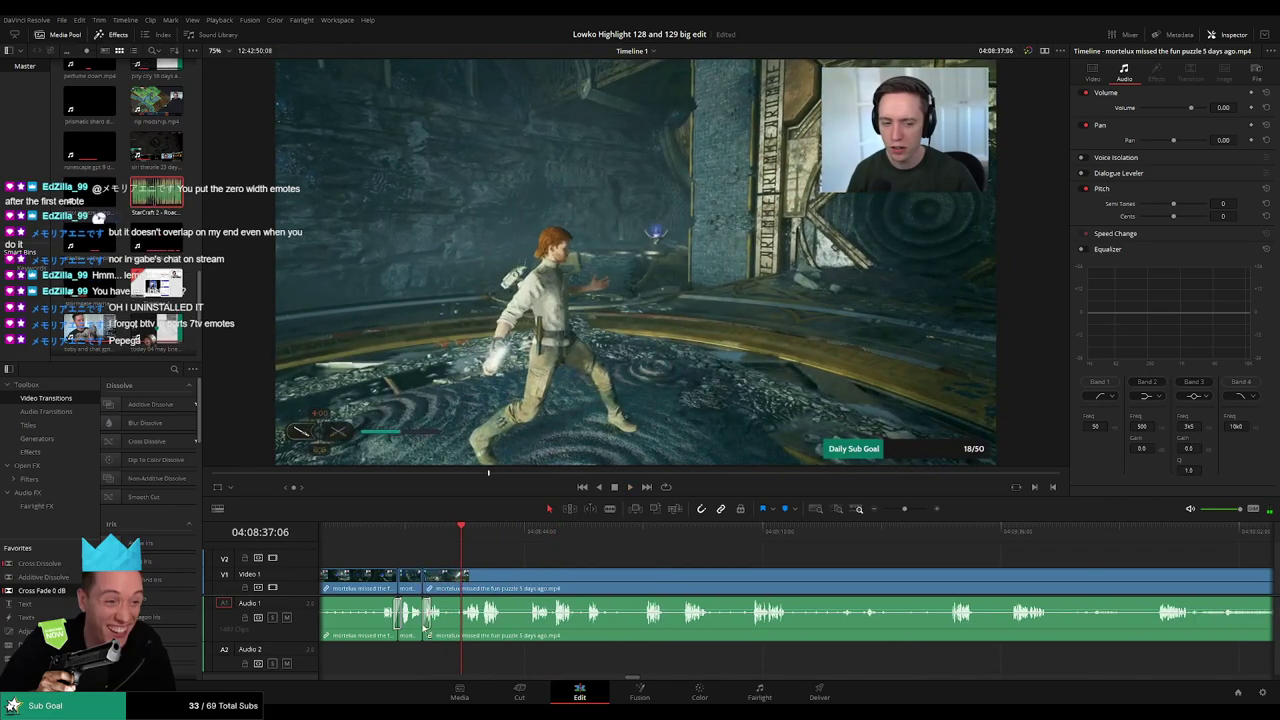
# - Play ahead to the start of the spoken word and split the clip at about 04:08:37:43
pyautogui.press('space')
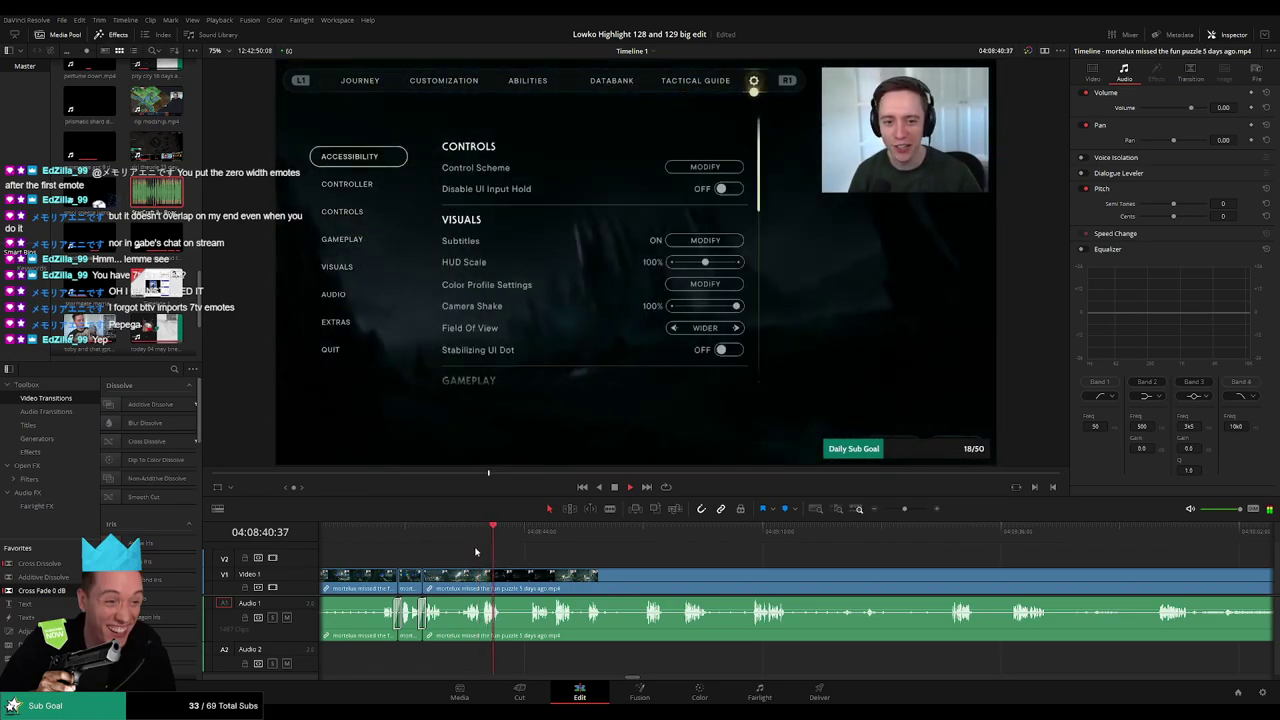
pyautogui.press('space')
pyautogui.scroll(5, 806, 578)
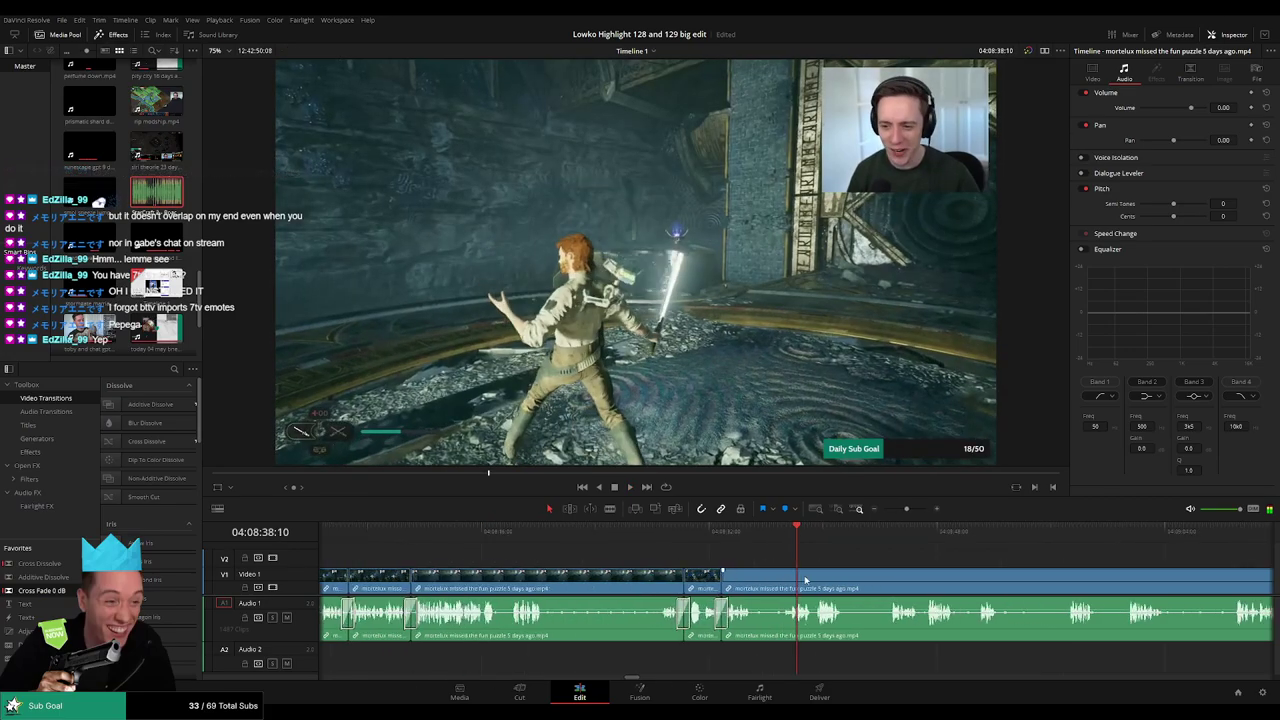
pyautogui.press('space')
pyautogui.press('space')
pyautogui.press('b')
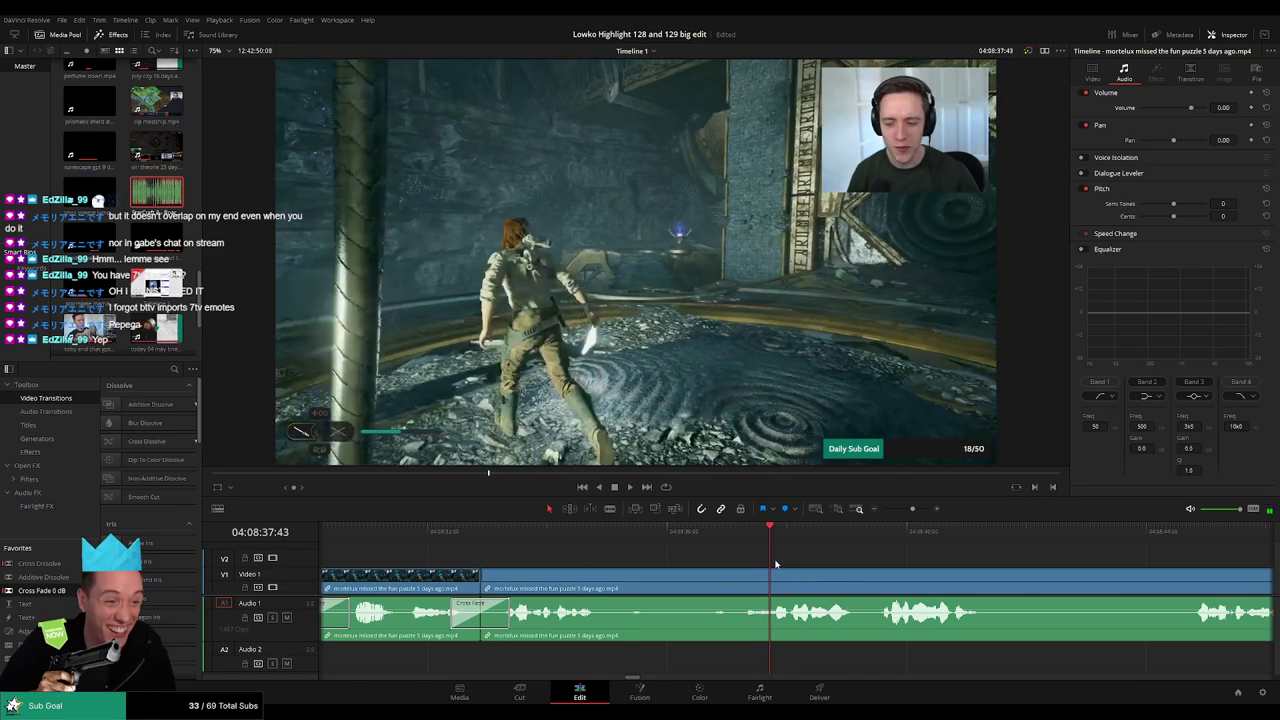
pyautogui.click(771, 573)
# - Find the end of the word and split the clip again at about 04:08:38:02
pyautogui.press('space')
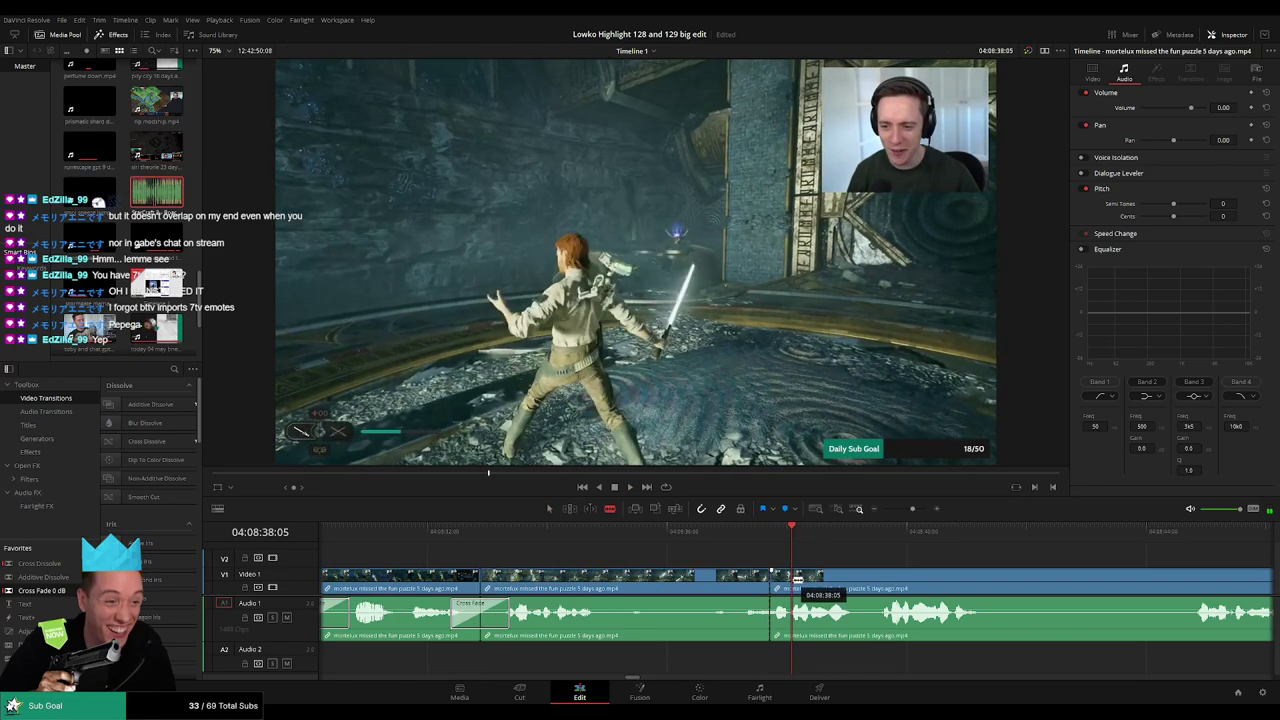
pyautogui.click(789, 539)
pyautogui.press('space')
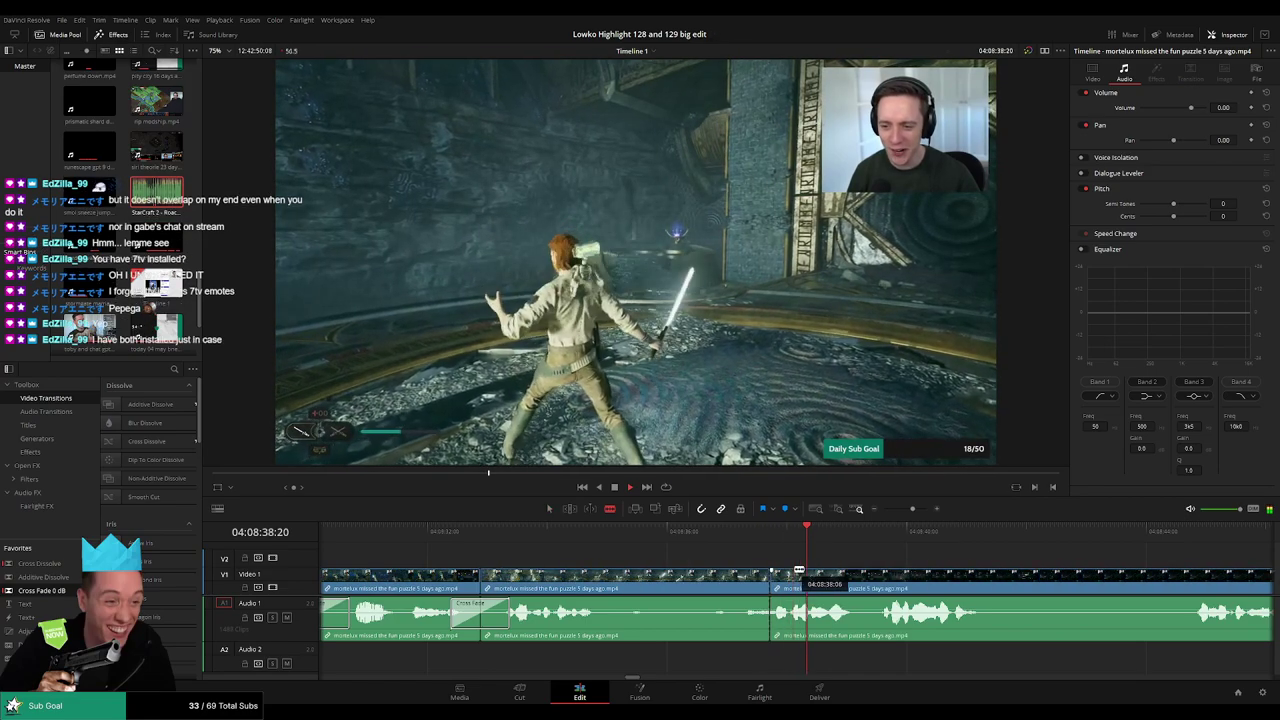
pyautogui.click(789, 528)
pyautogui.click(789, 530)
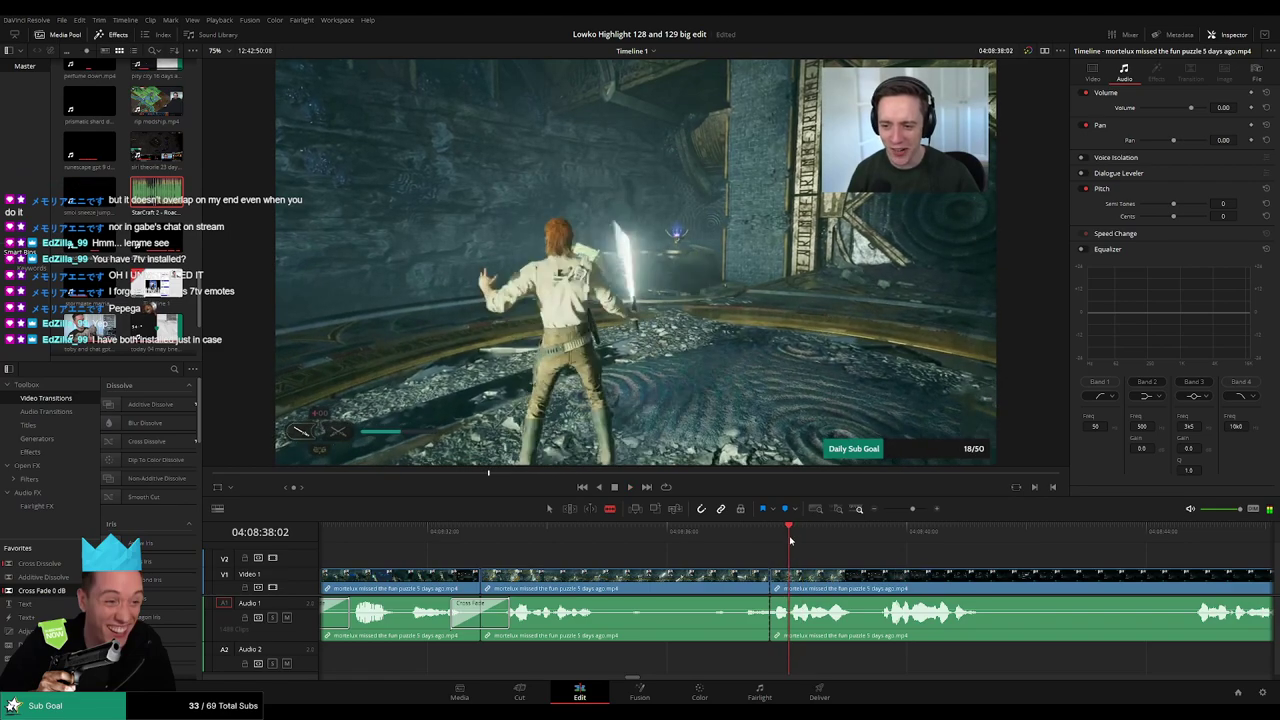
pyautogui.press('a')
pyautogui.click(789, 578)
pyautogui.click(793, 577)
# - Silence the isolated word on Audio 1 and cover it with StarCraft 2 - Roach Quotes.mp3 on Audio 2 at volume -27
pyautogui.press('a')
pyautogui.moveTo(782, 603); pyautogui.dragTo(780, 655)
pyautogui.press('q')
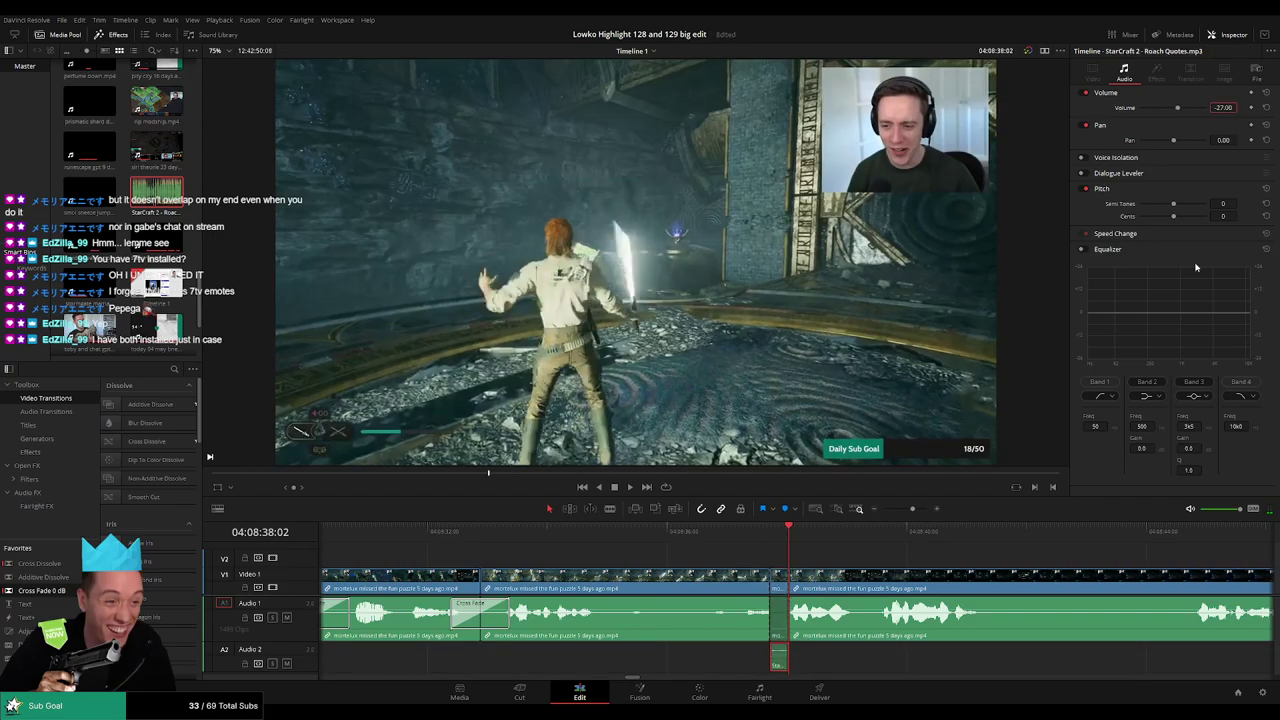
pyautogui.press('space')
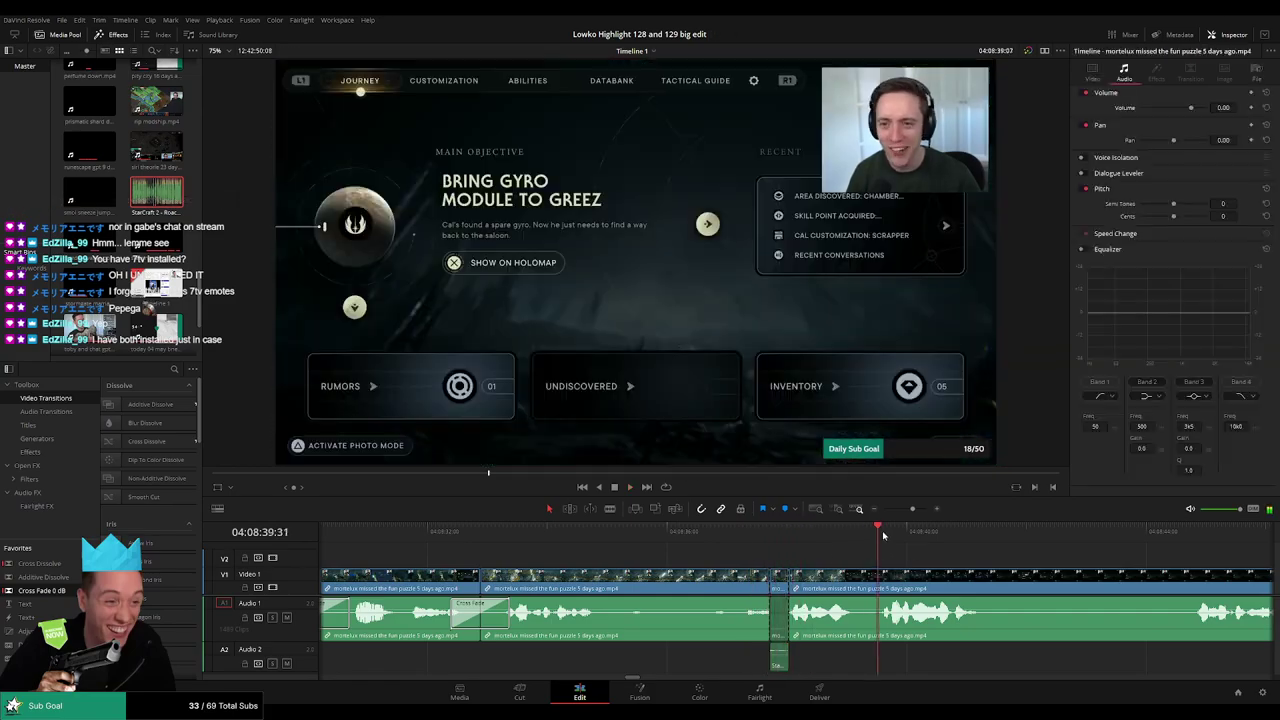
# - Ripple-delete the pause from about 04:08:41 to 04:08:44 and cross-fade the audio at the join
pyautogui.click(906, 510)
pyautogui.click(845, 533)
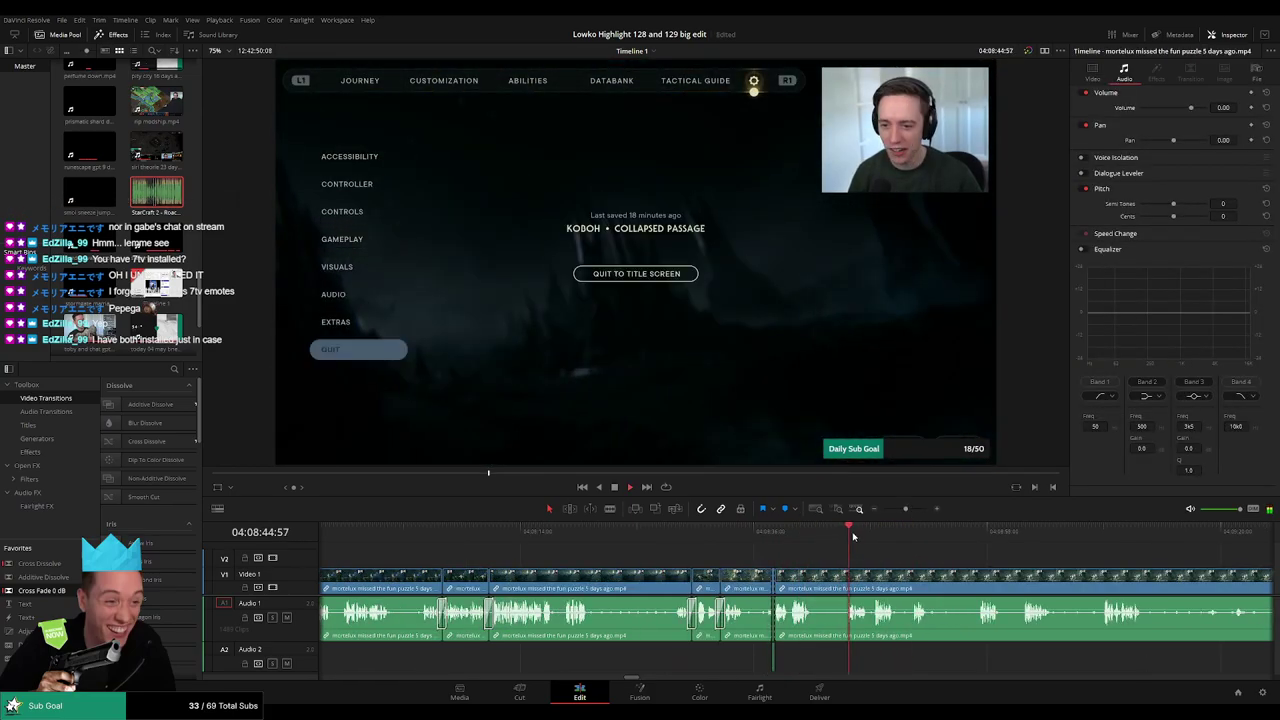
pyautogui.press('b')
pyautogui.click(816, 576)
pyautogui.click(847, 577)
pyautogui.press('a')
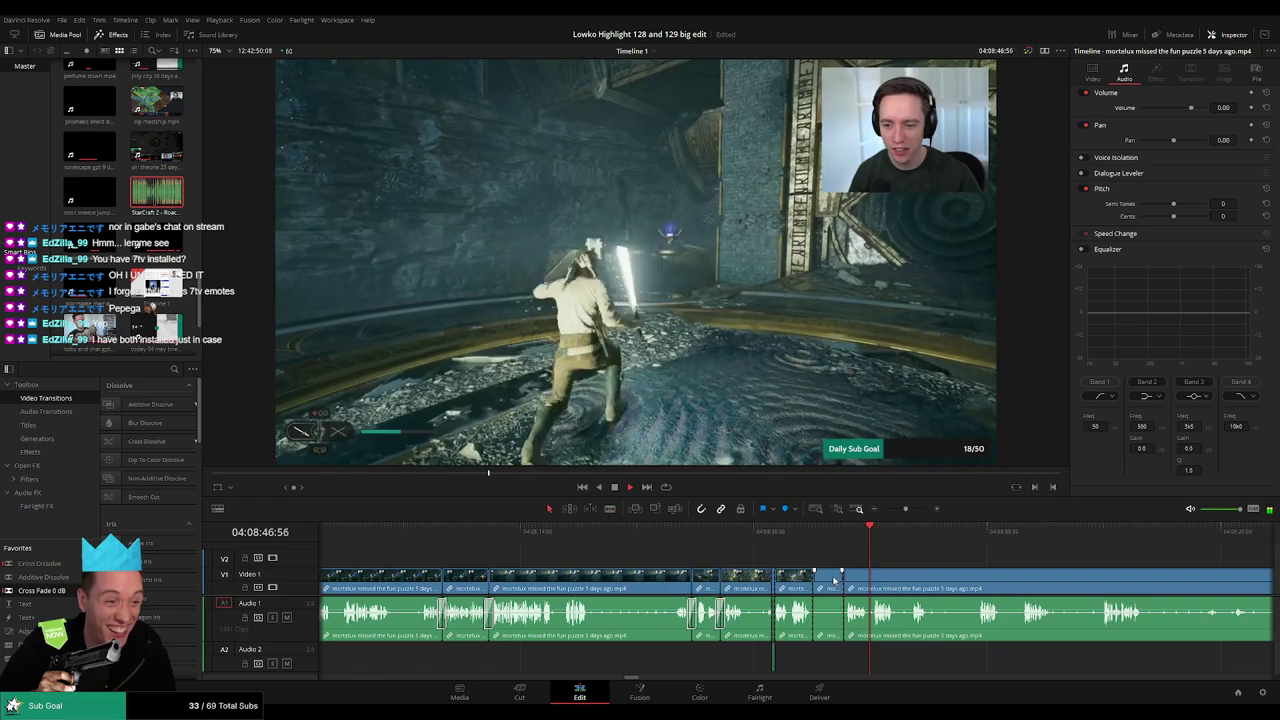
pyautogui.click(835, 580)
pyautogui.press('Delete')
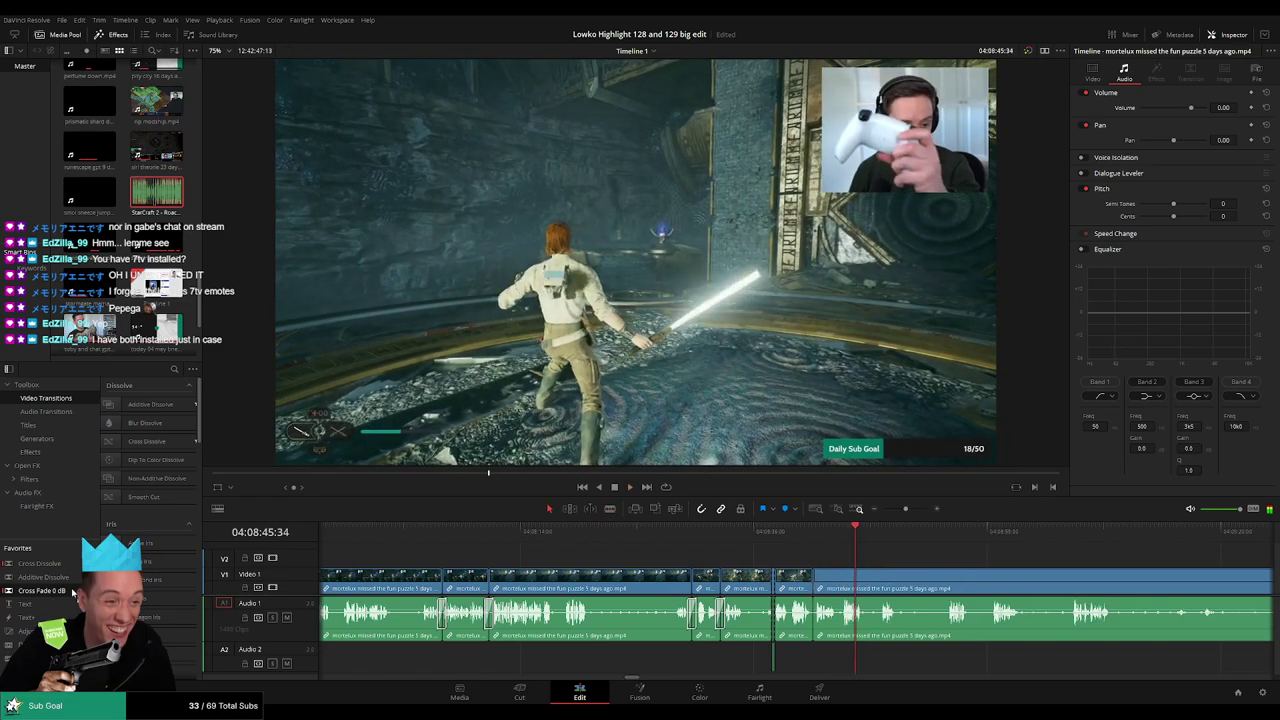
# - Ripple-delete the section from about 04:08:50 to 04:08:54 and cross-fade the audio at the join
pyautogui.moveTo(867, 552); pyautogui.dragTo(624, 544)
pyautogui.hscroll(1, 630, 551)
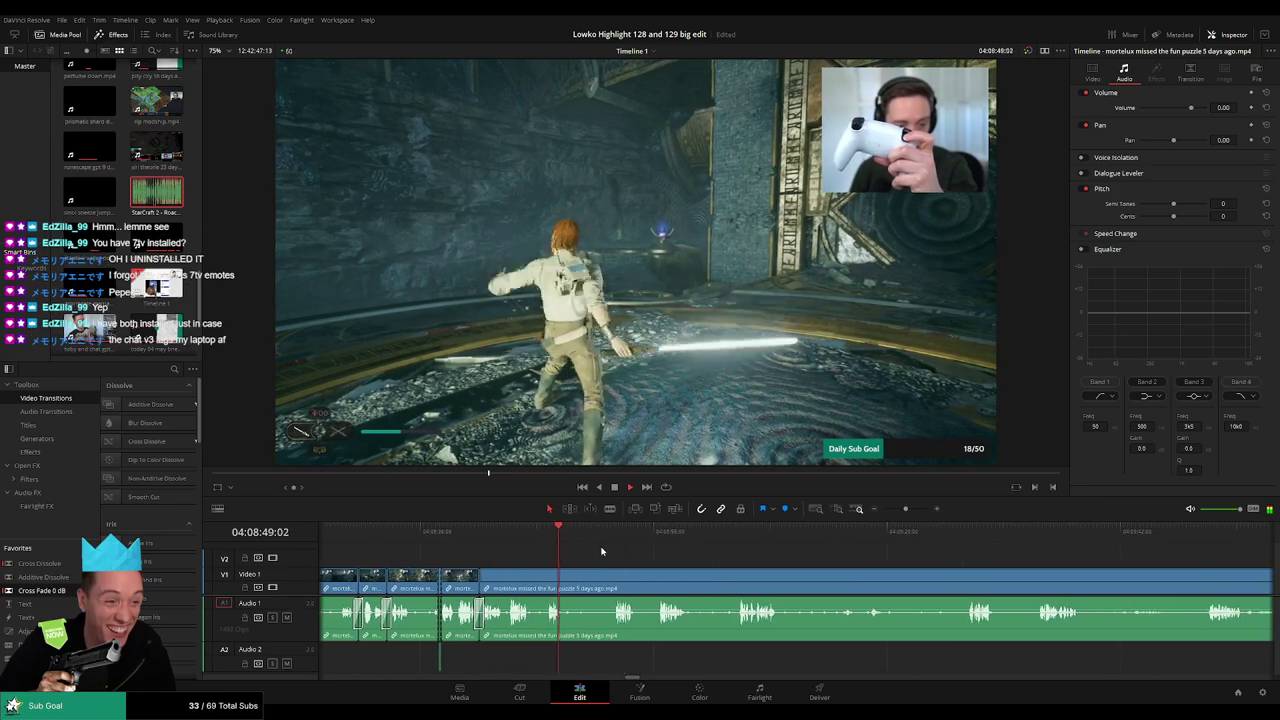
pyautogui.press('b')
pyautogui.click(568, 580)
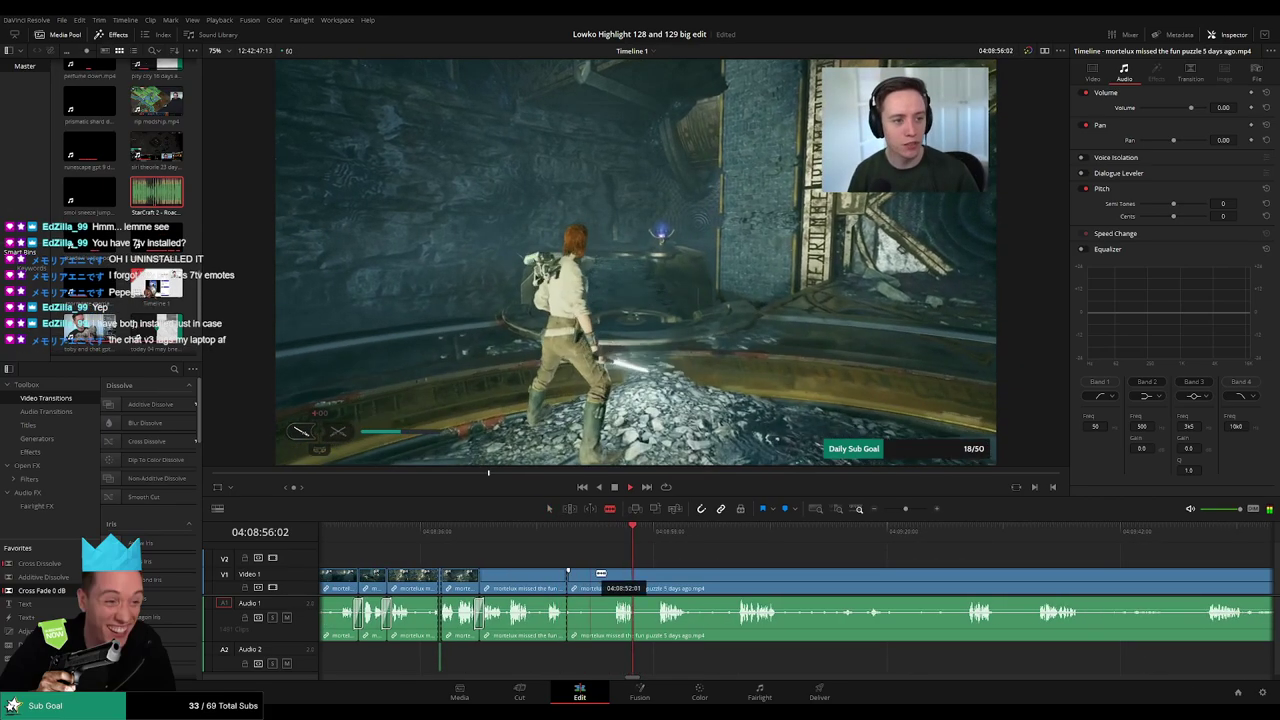
pyautogui.hotkey('ctrl', 'z')
pyautogui.click(567, 574)
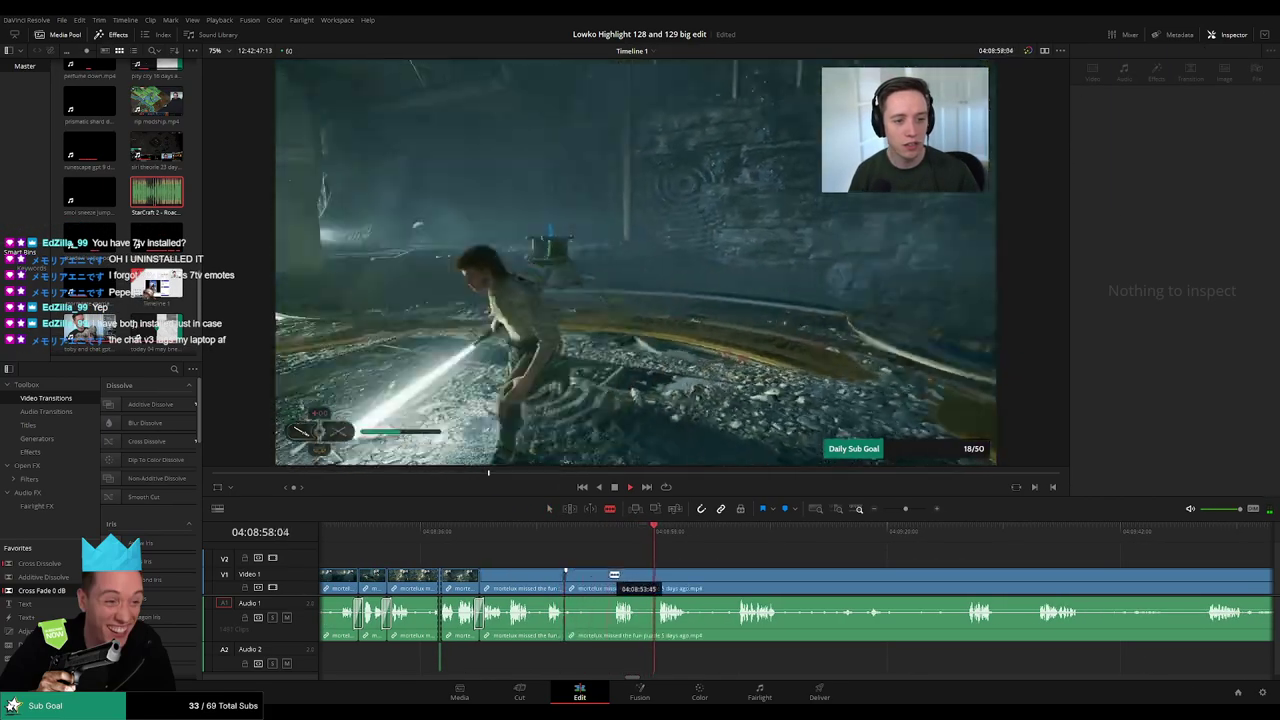
pyautogui.click(615, 574)
pyautogui.press('a')
pyautogui.click(597, 580)
pyautogui.press('Delete')
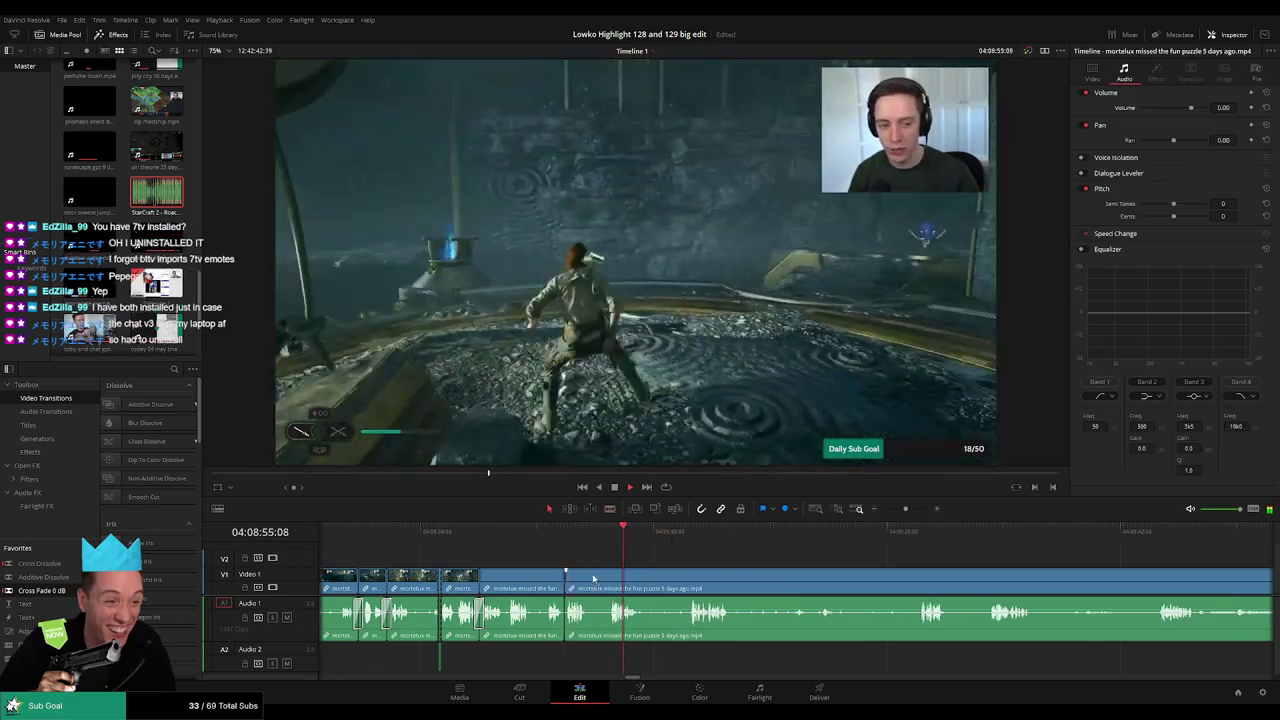
pyautogui.moveTo(588, 624); pyautogui.dragTo(566, 617)
# - Ripple-delete the short gap from about 04:08:52 to 04:08:54 and cross-fade the audio at the join
pyautogui.press('b')
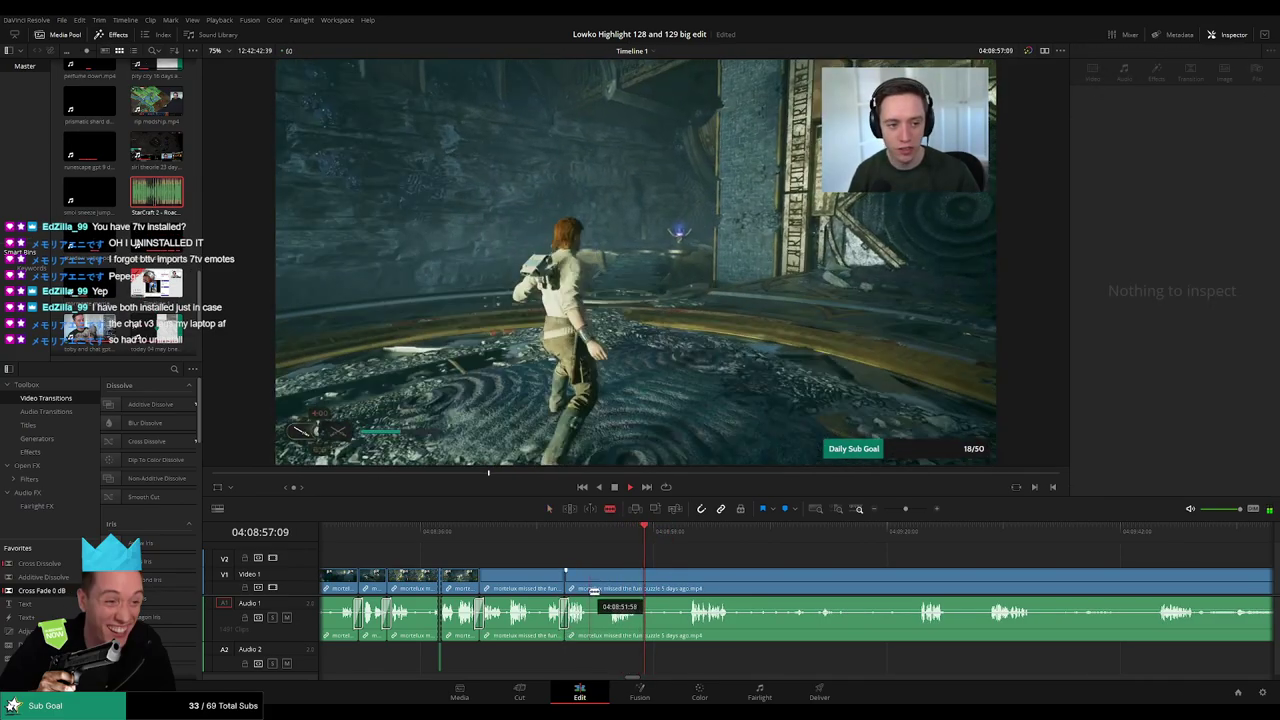
pyautogui.click(590, 590)
pyautogui.click(609, 586)
pyautogui.press('a')
pyautogui.click(599, 588)
pyautogui.press('Delete')
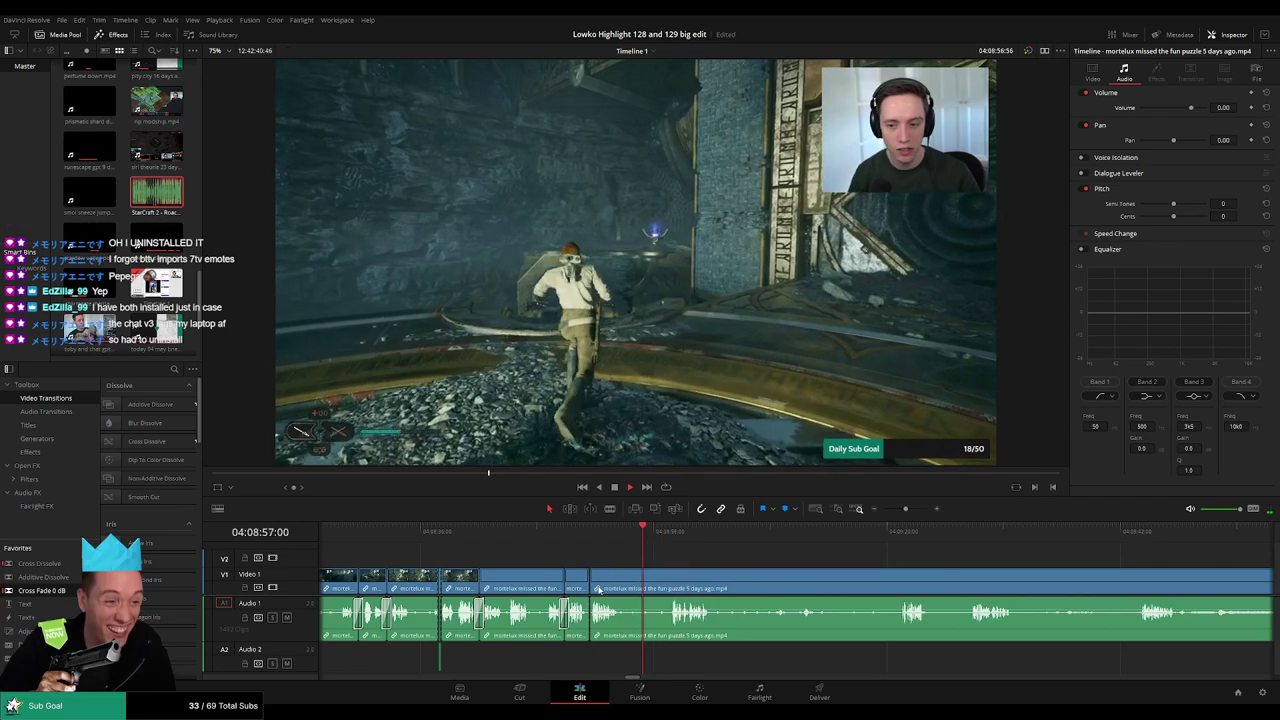
pyautogui.moveTo(42, 591); pyautogui.dragTo(590, 616)
# - Play ahead and ripple-delete the pause from about 04:09:24 to 04:09:28, cross-fading the audio at the join
pyautogui.moveTo(707, 536); pyautogui.dragTo(764, 534)
pyautogui.click(791, 532)
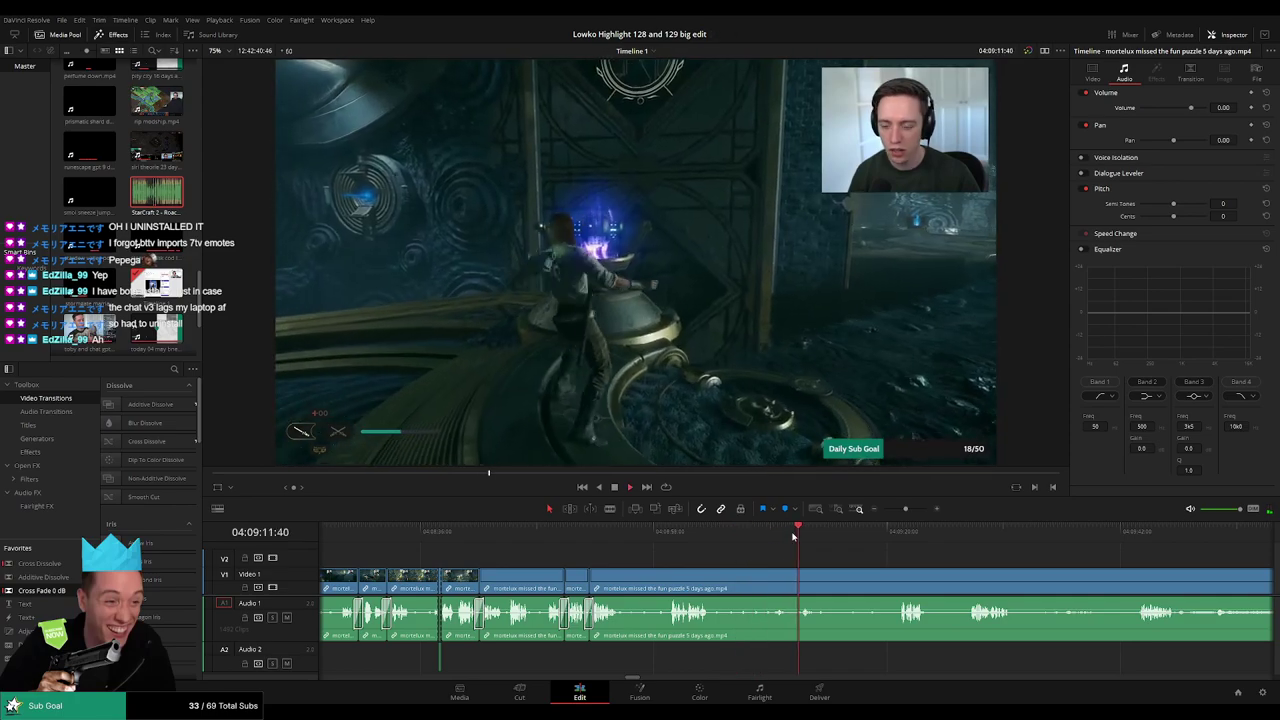
pyautogui.moveTo(810, 537); pyautogui.dragTo(903, 537)
pyautogui.press('space')
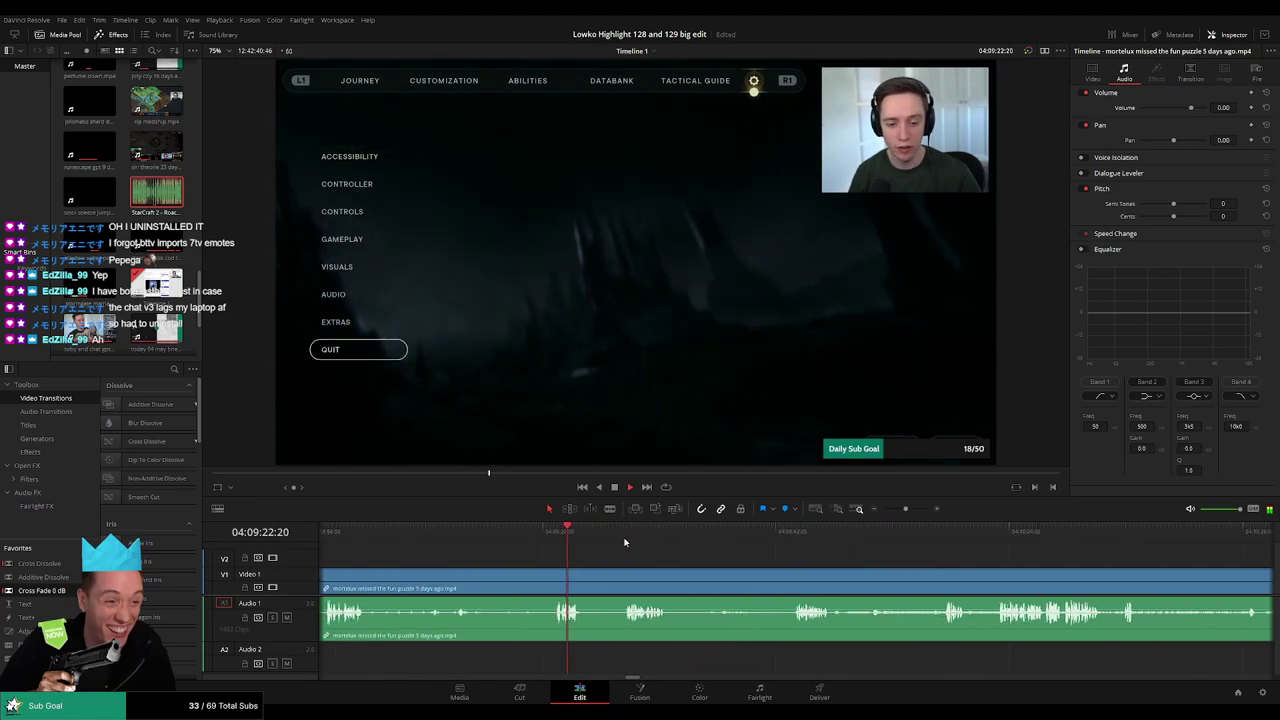
pyautogui.click(628, 533)
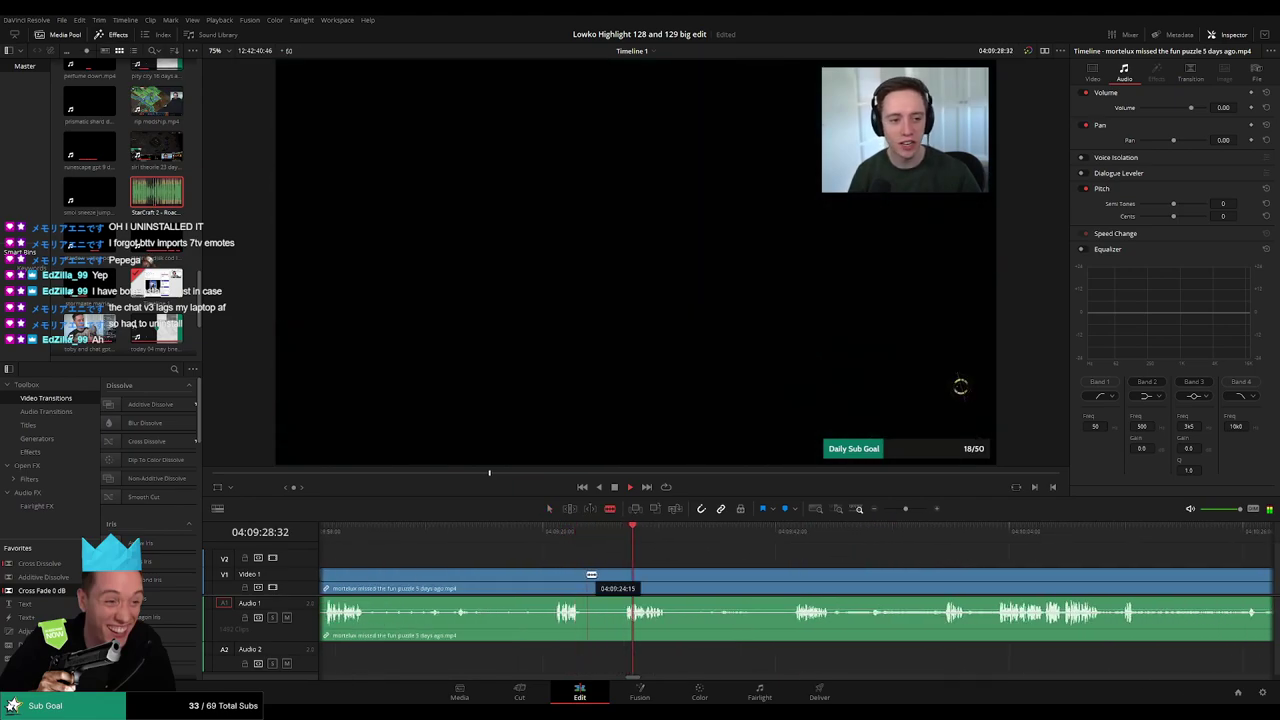
pyautogui.click(589, 574)
pyautogui.click(627, 573)
pyautogui.press('a')
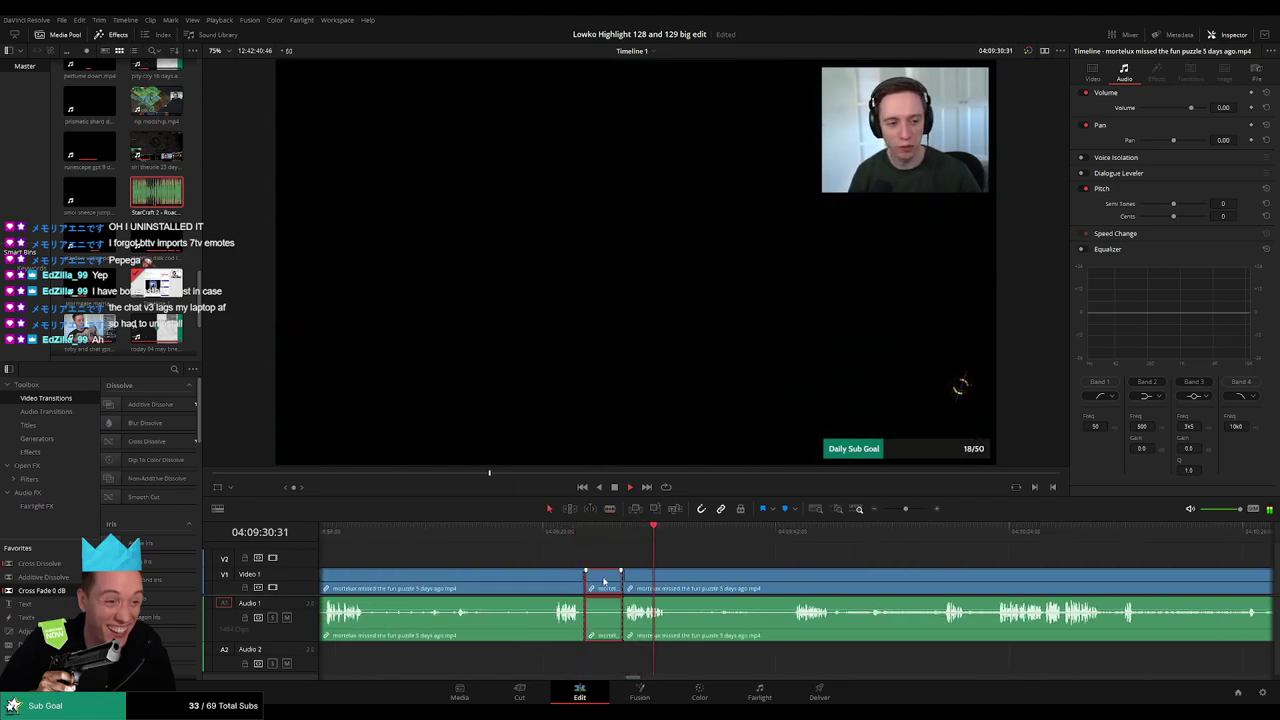
pyautogui.press('Delete')
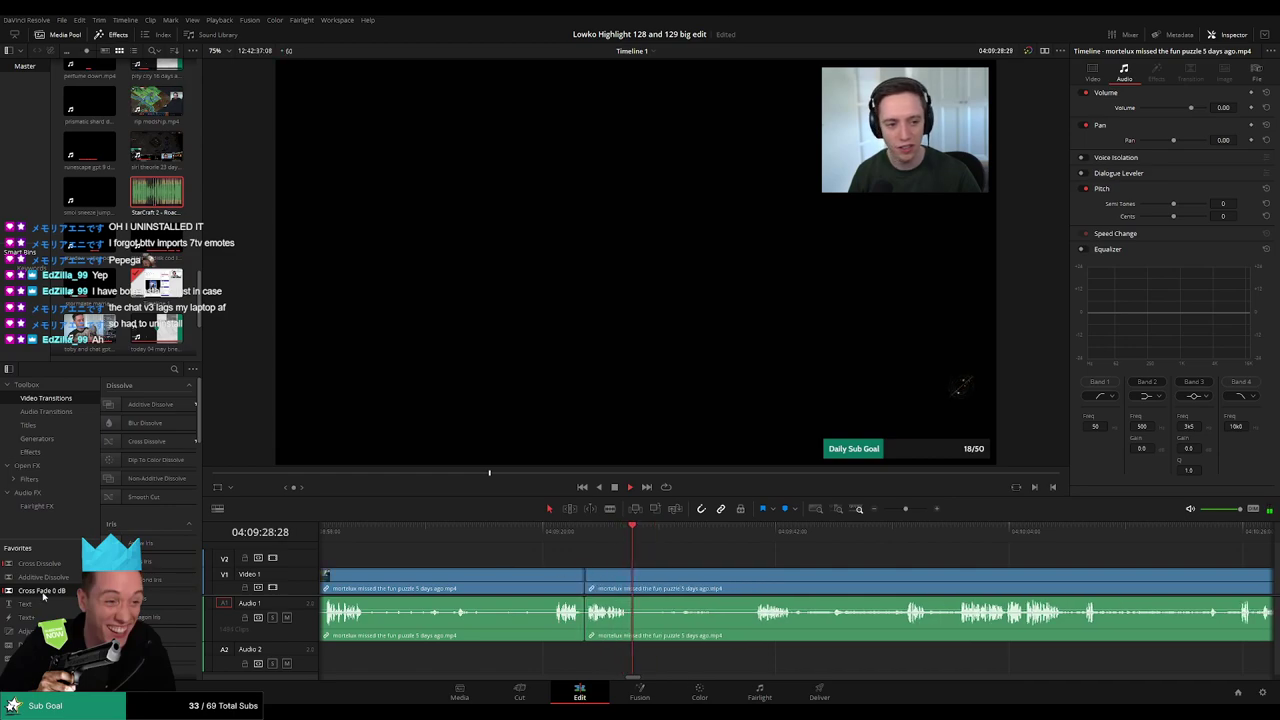
pyautogui.moveTo(43, 594); pyautogui.dragTo(587, 627)
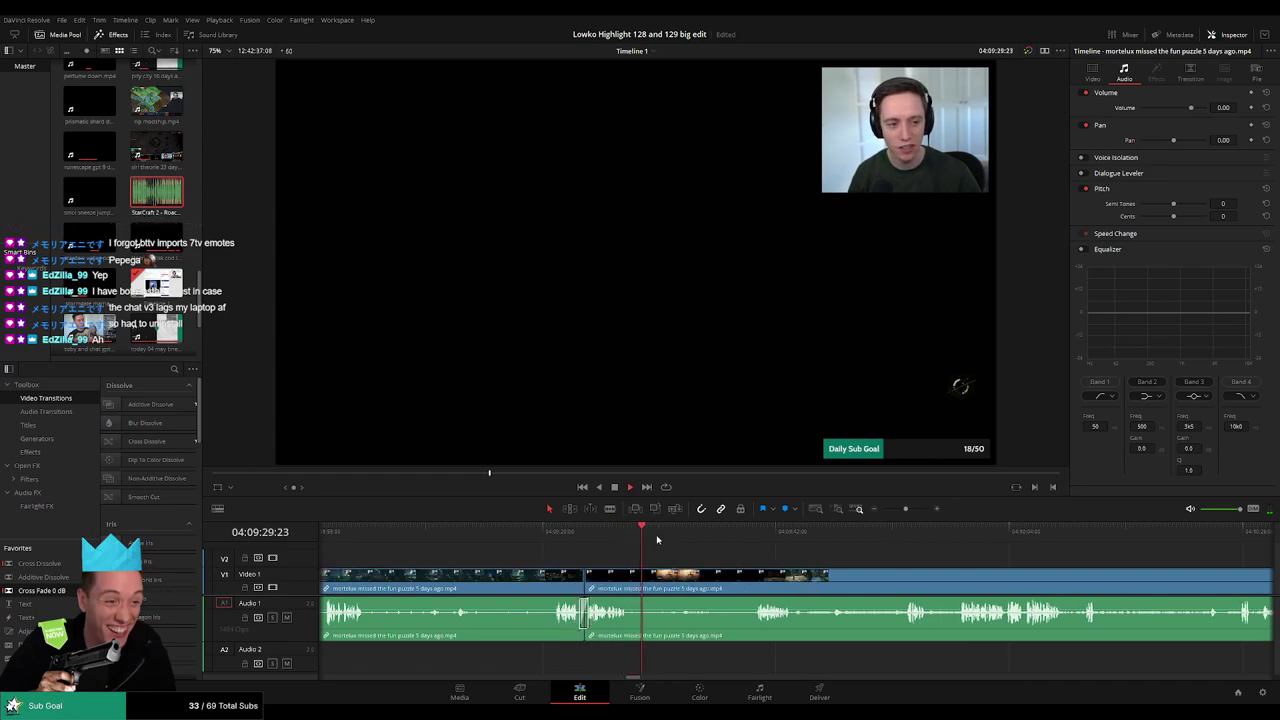
# - Ripple-delete the quiet loading-screen stretch from about 04:09:28 to 04:09:40 and cross-fade the audio at the join
pyautogui.press('b')
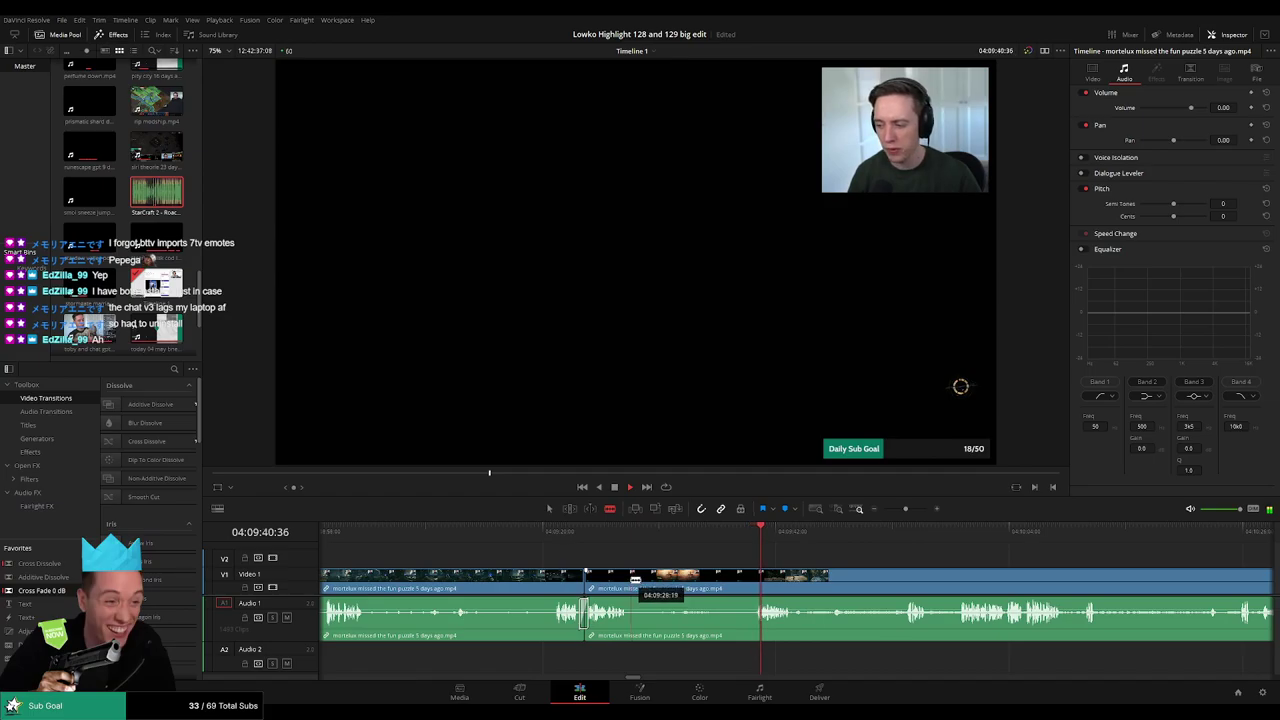
pyautogui.click(633, 579)
pyautogui.click(754, 575)
pyautogui.press('a')
pyautogui.click(730, 585)
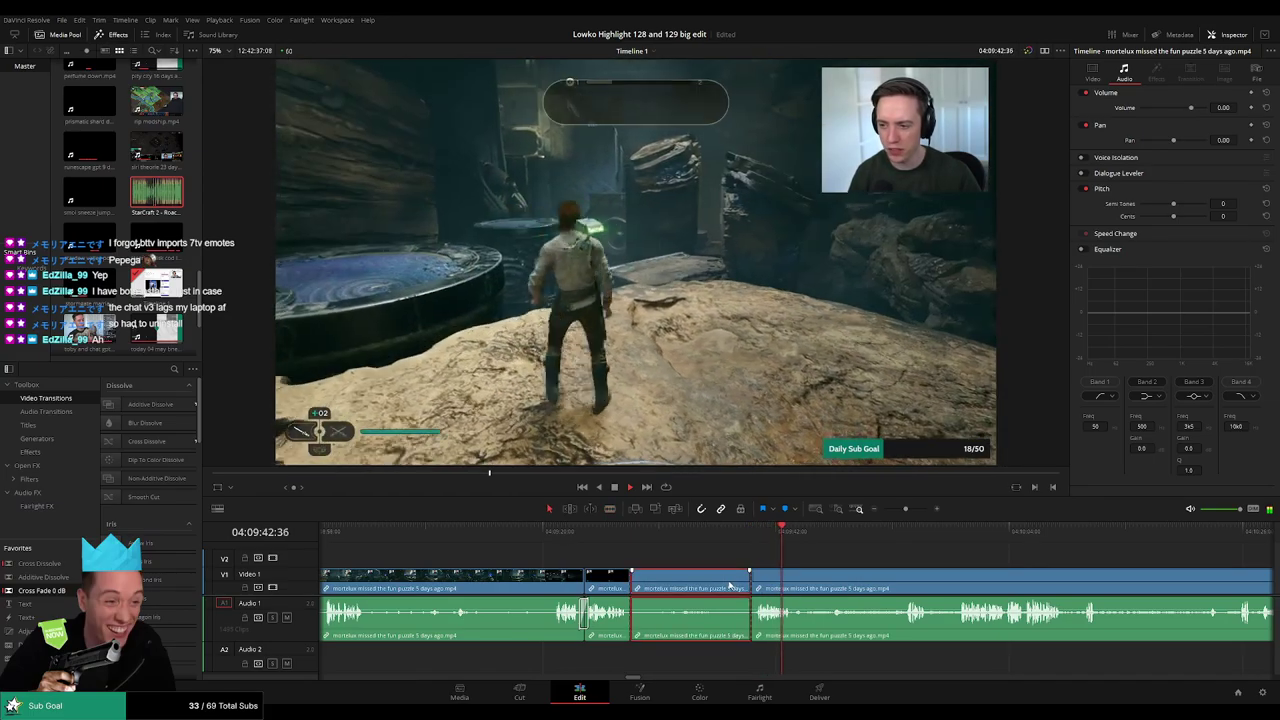
pyautogui.press('Delete')
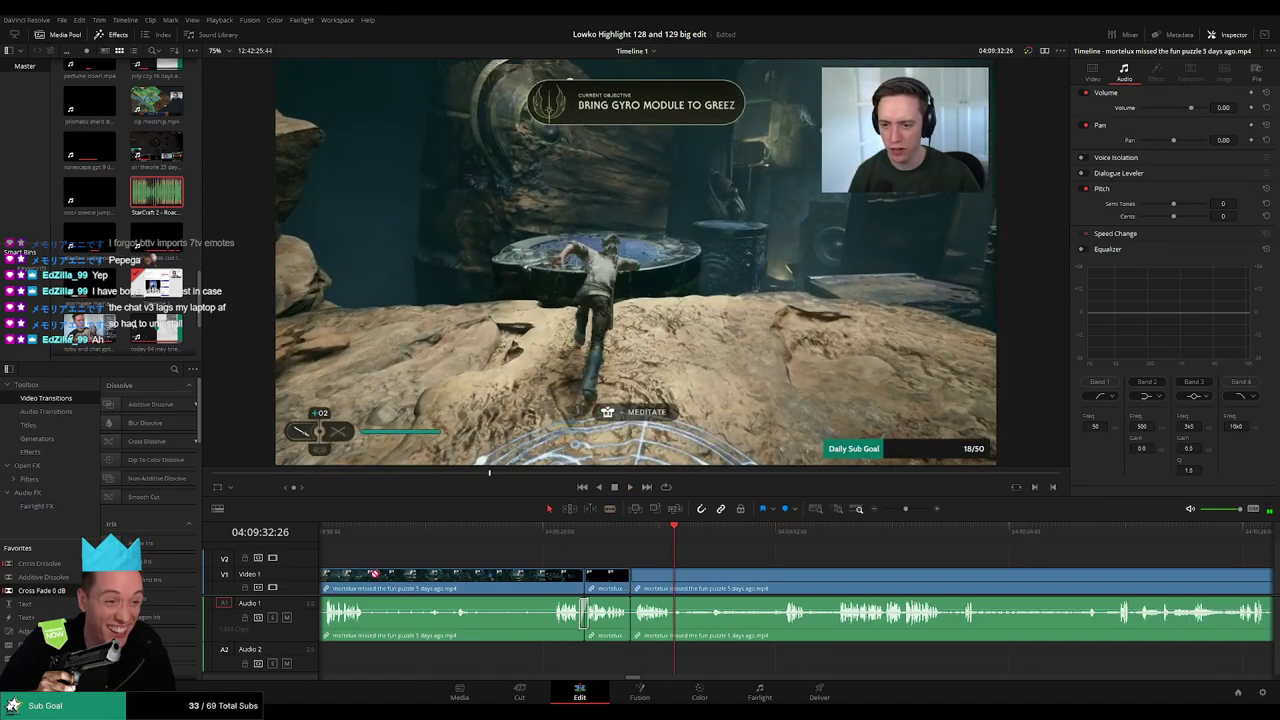
pyautogui.moveTo(649, 624); pyautogui.dragTo(633, 619)
# - Ripple-delete the quiet stretch from about 04:09:32 to 04:09:42 and cross-fade the audio at the join
pyautogui.press('space')
pyautogui.click(636, 532)
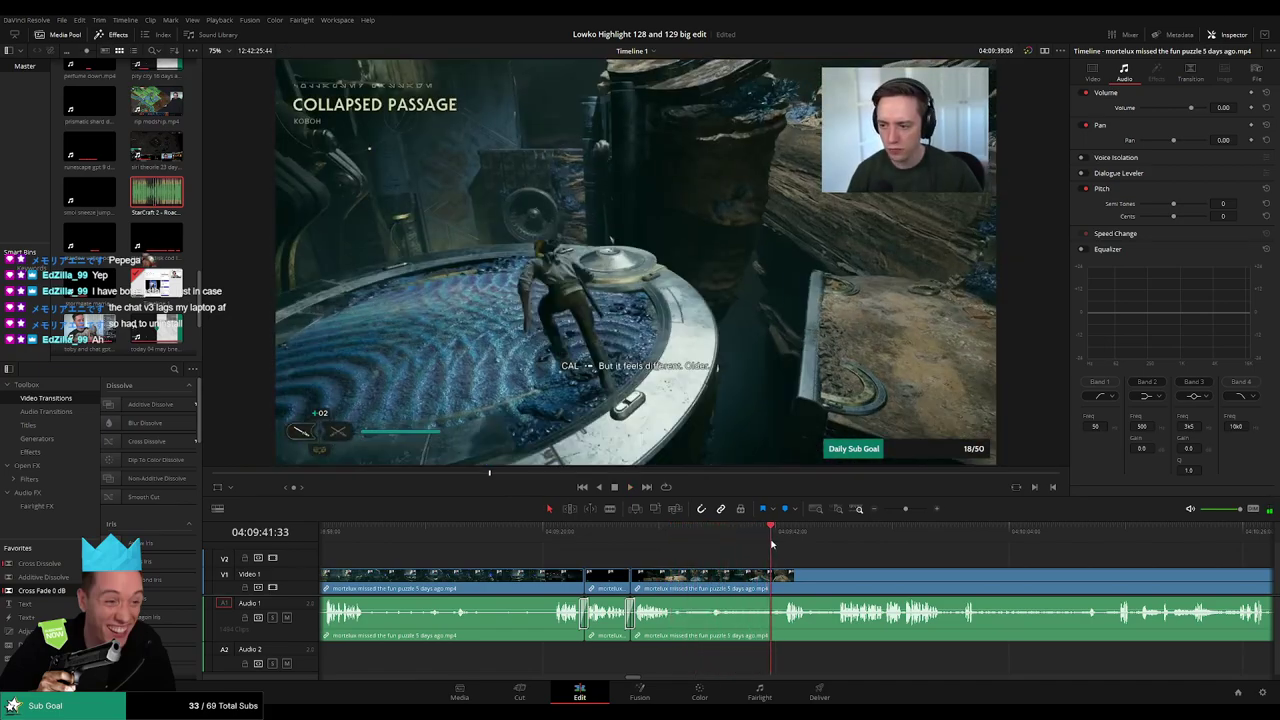
pyautogui.press('b')
pyautogui.click(678, 576)
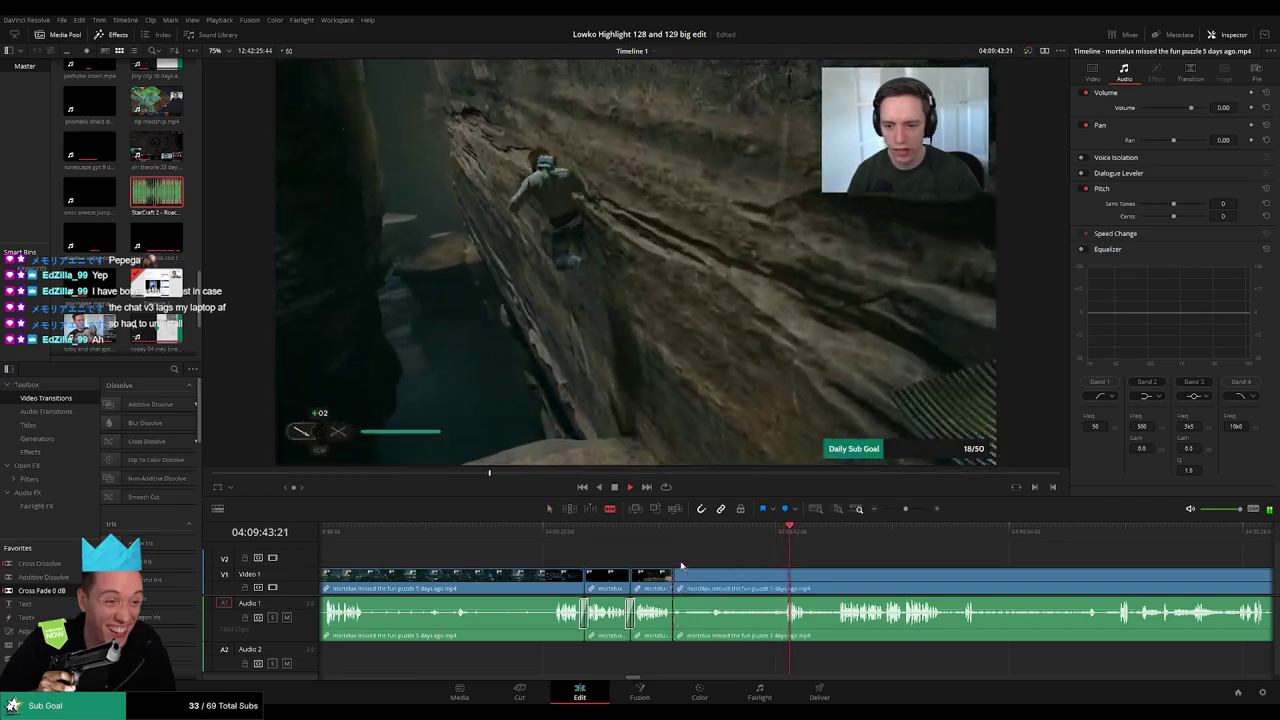
pyautogui.click(781, 577)
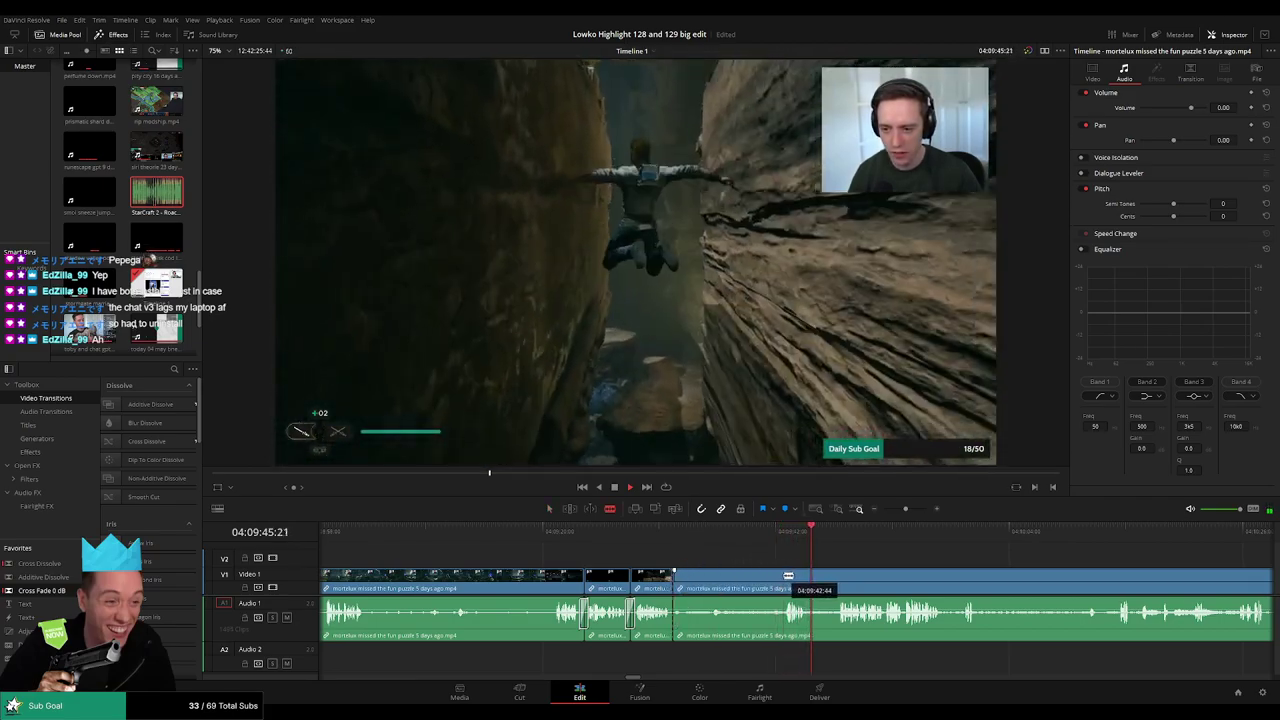
pyautogui.press('a')
pyautogui.click(749, 585)
pyautogui.press('Delete')
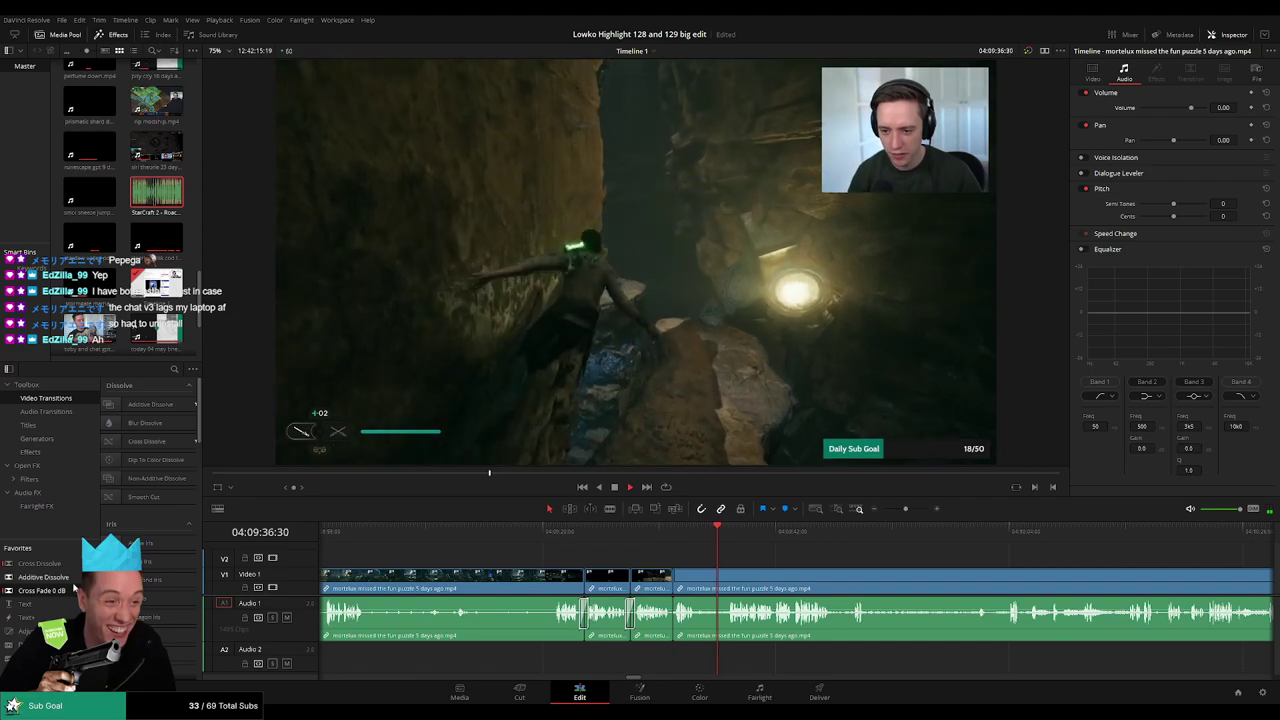
# - Ripple-delete the short pause from about 04:09:35 to 04:09:37 and cross-fade the audio at the join
pyautogui.press('b')
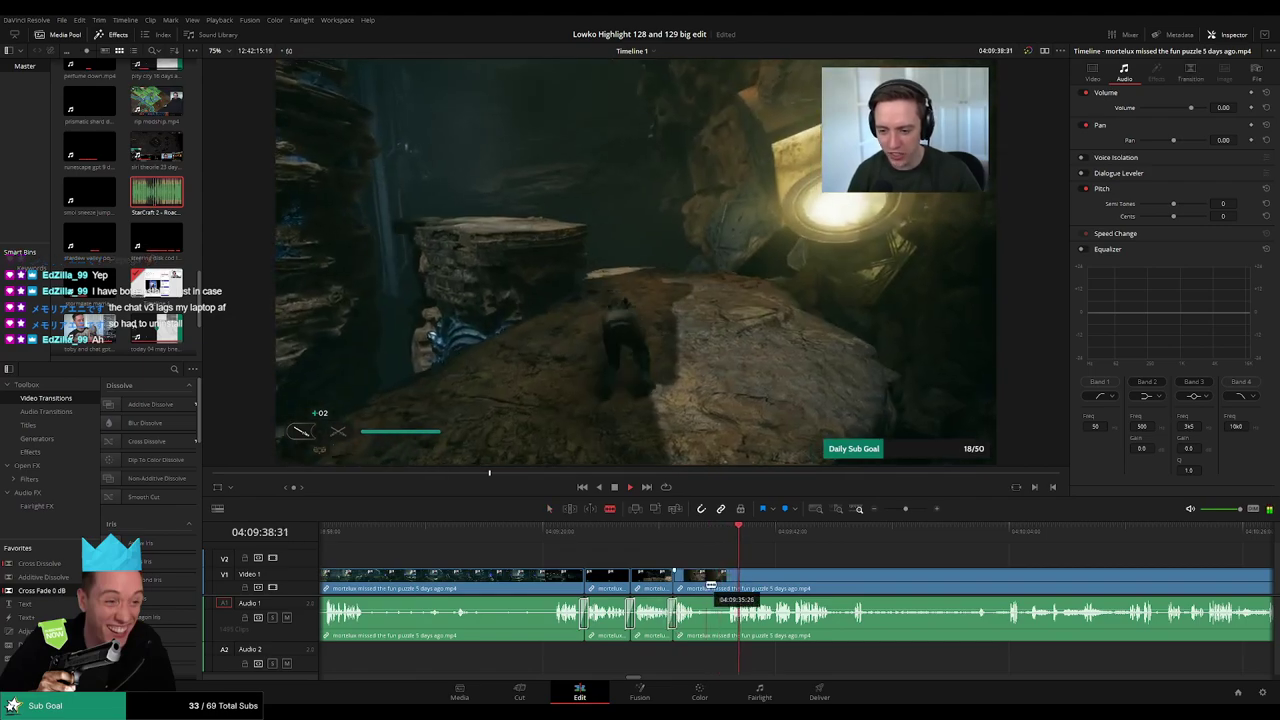
pyautogui.click(697, 578)
pyautogui.click(724, 578)
pyautogui.press('a')
pyautogui.click(710, 587)
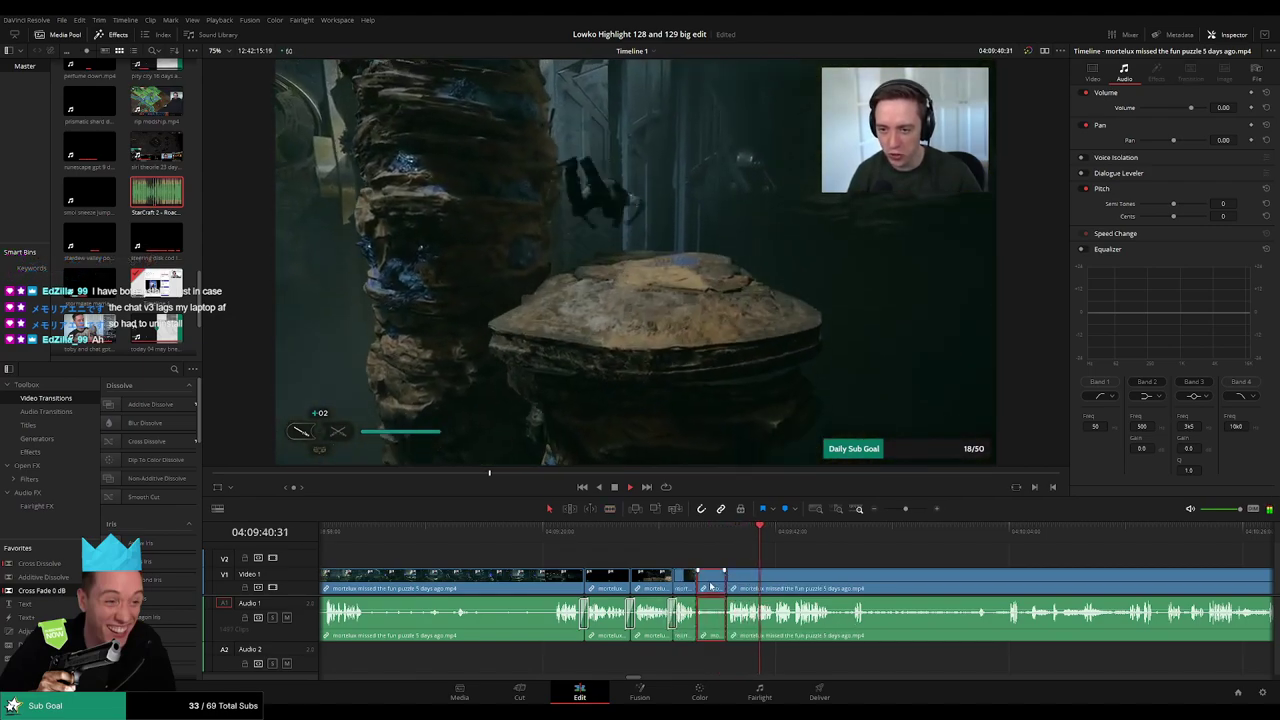
pyautogui.press('Delete')
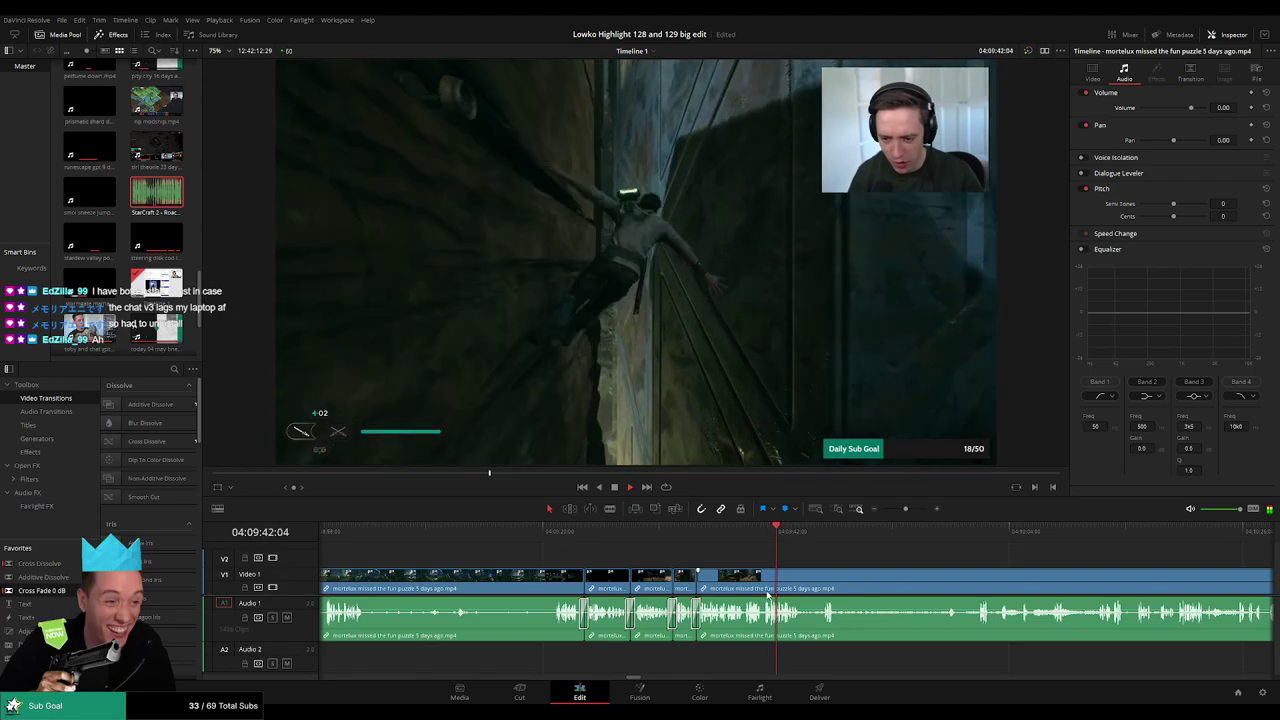
# - Ripple-delete the quiet stretch from about 04:09:48 to 04:10:01 and cross-fade the audio at the join
pyautogui.click(822, 537)
pyautogui.moveTo(874, 553); pyautogui.dragTo(680, 552)
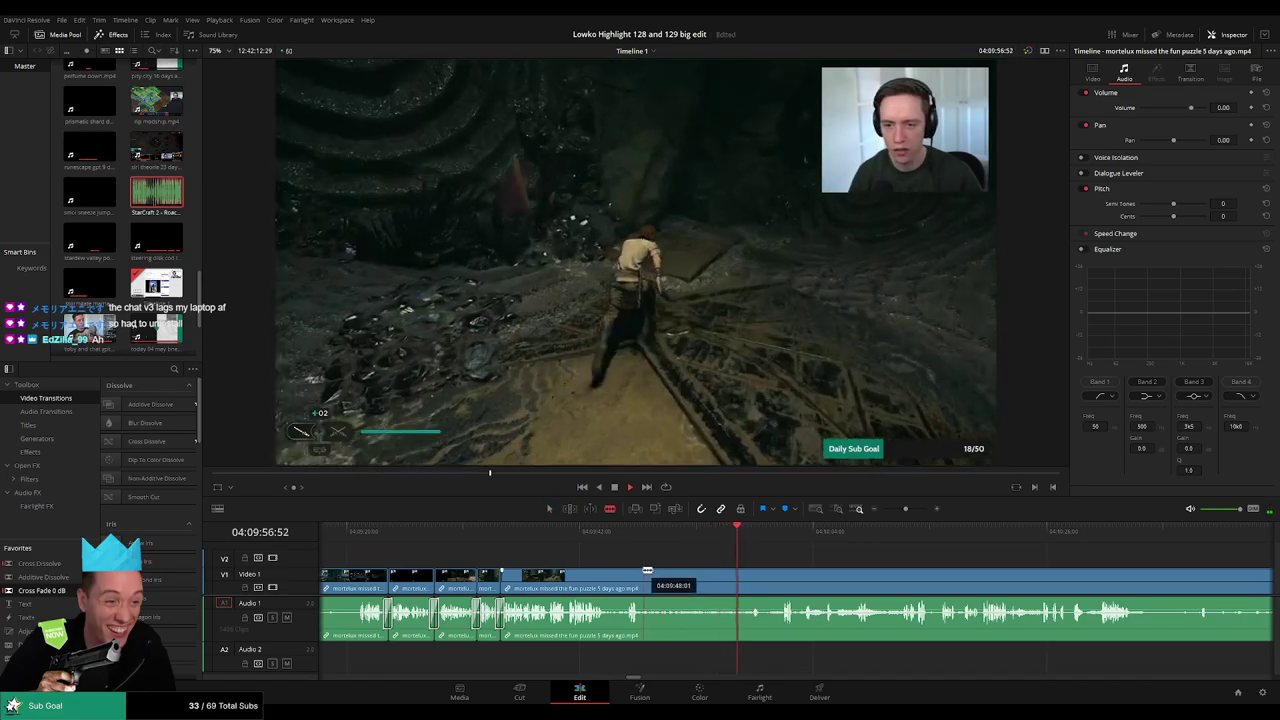
pyautogui.click(645, 575)
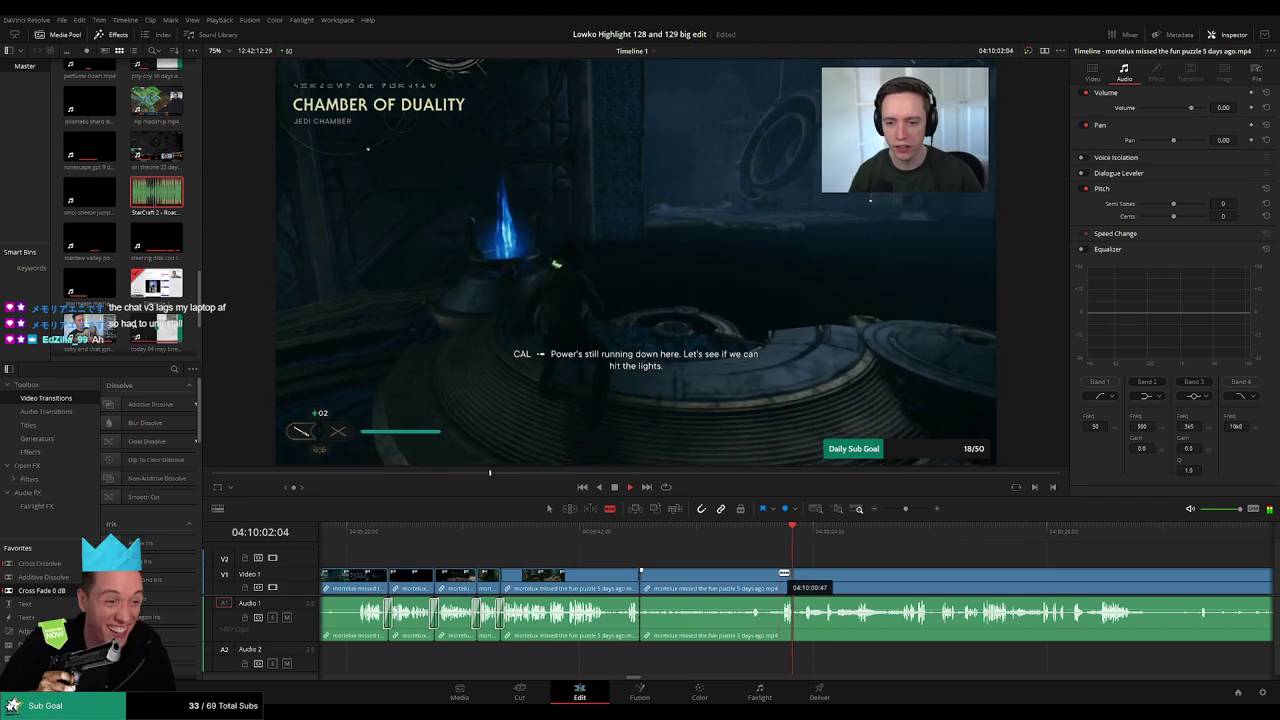
pyautogui.click(784, 575)
pyautogui.press('a')
pyautogui.click(755, 578)
pyautogui.press('Delete')
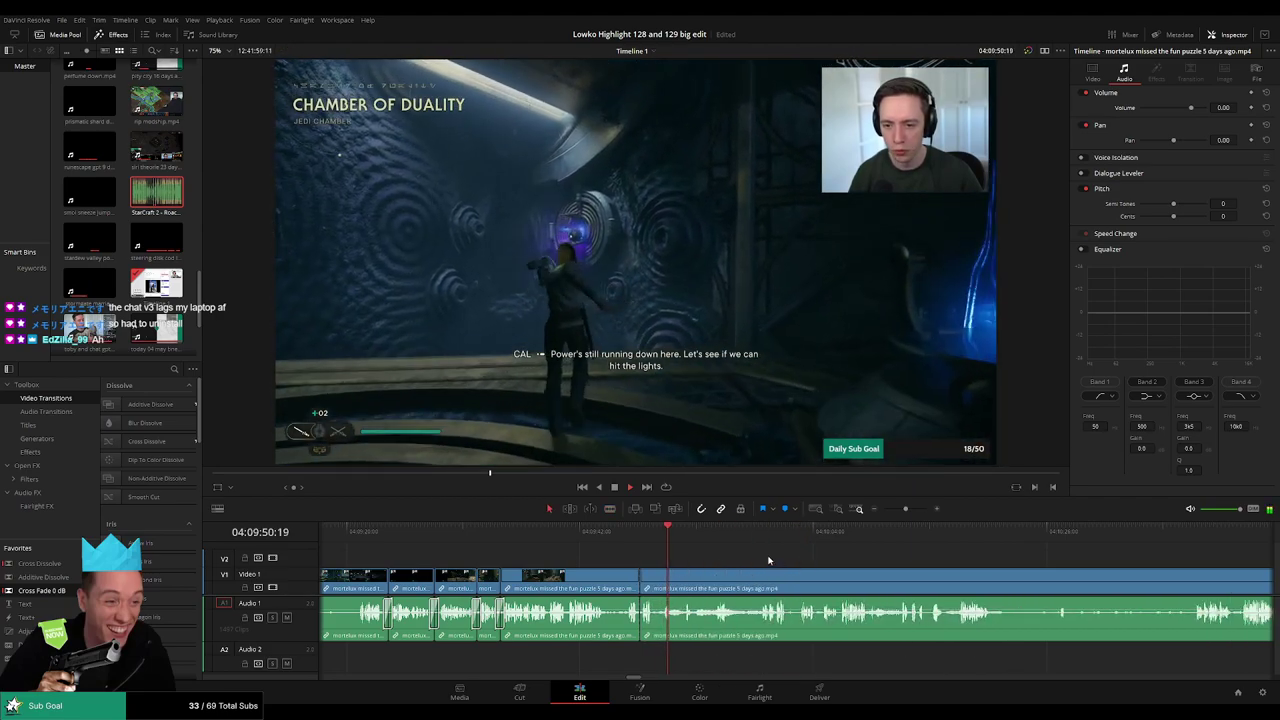
pyautogui.press('space')
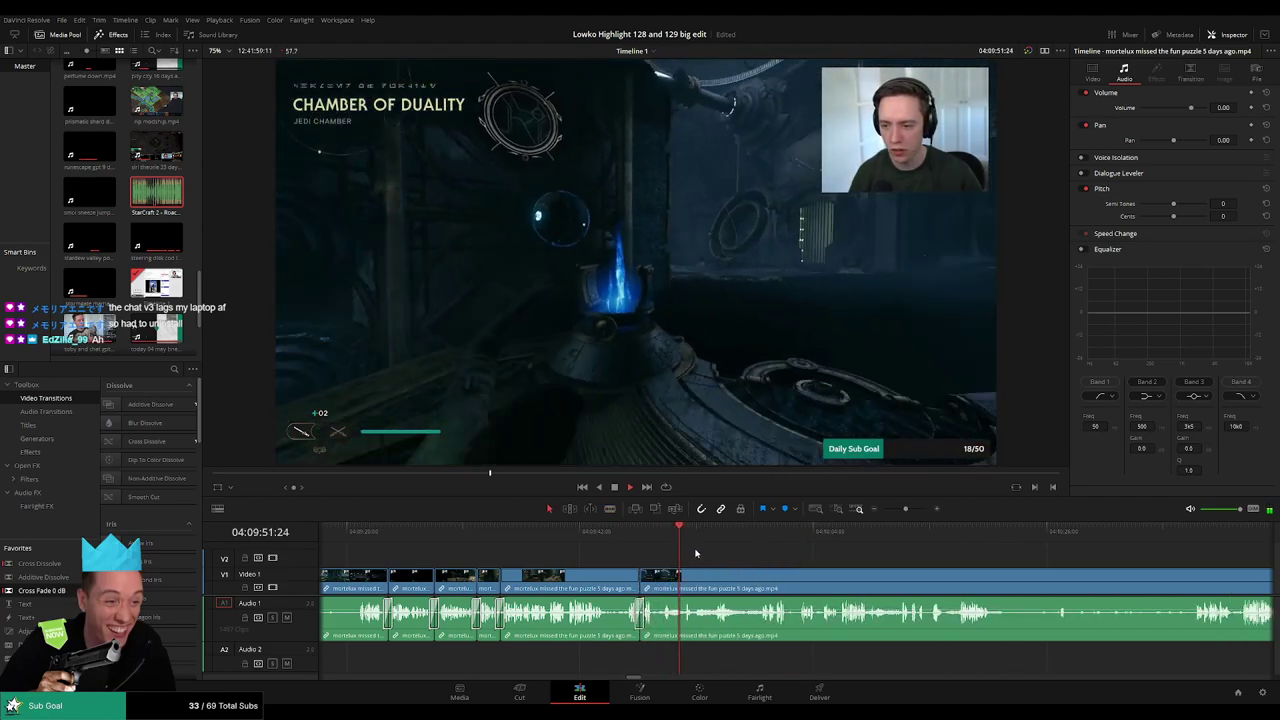
# - Review the chamber cutscene, ripple-delete the stretch from about 04:10:21 to 04:10:27, and cross-fade the audio at the join
pyautogui.click(715, 541)
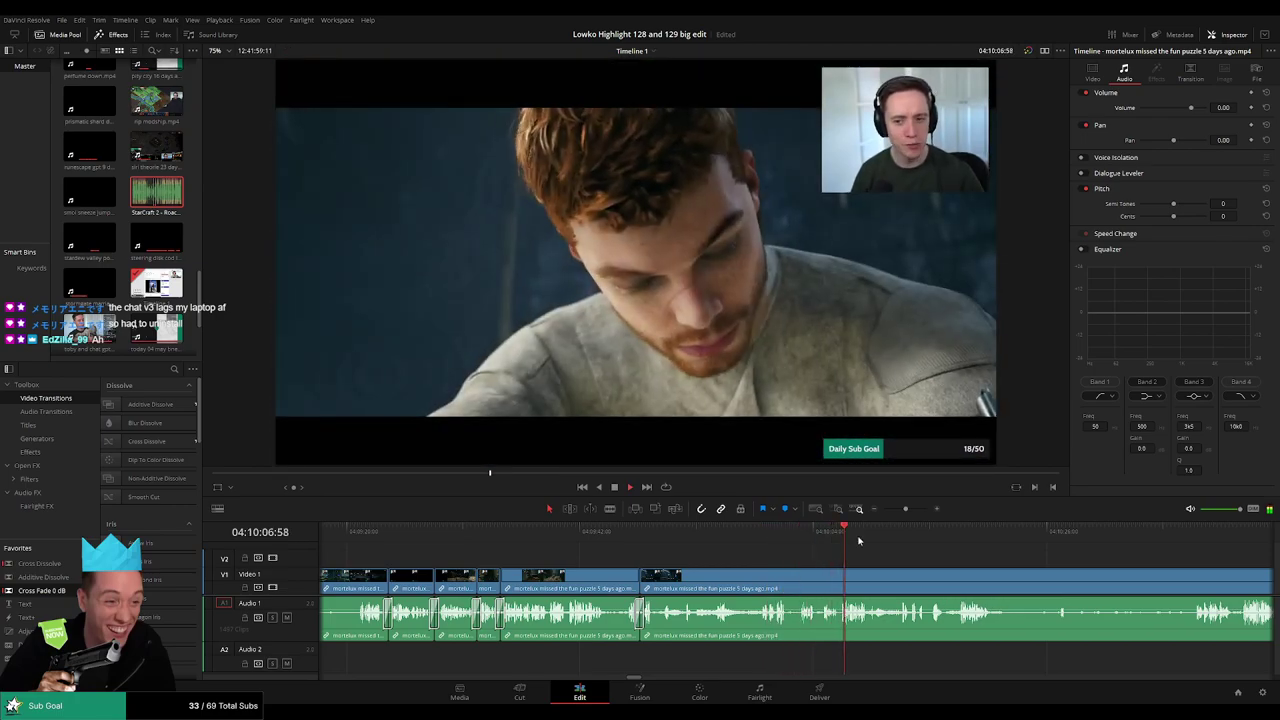
pyautogui.moveTo(859, 541); pyautogui.dragTo(660, 565)
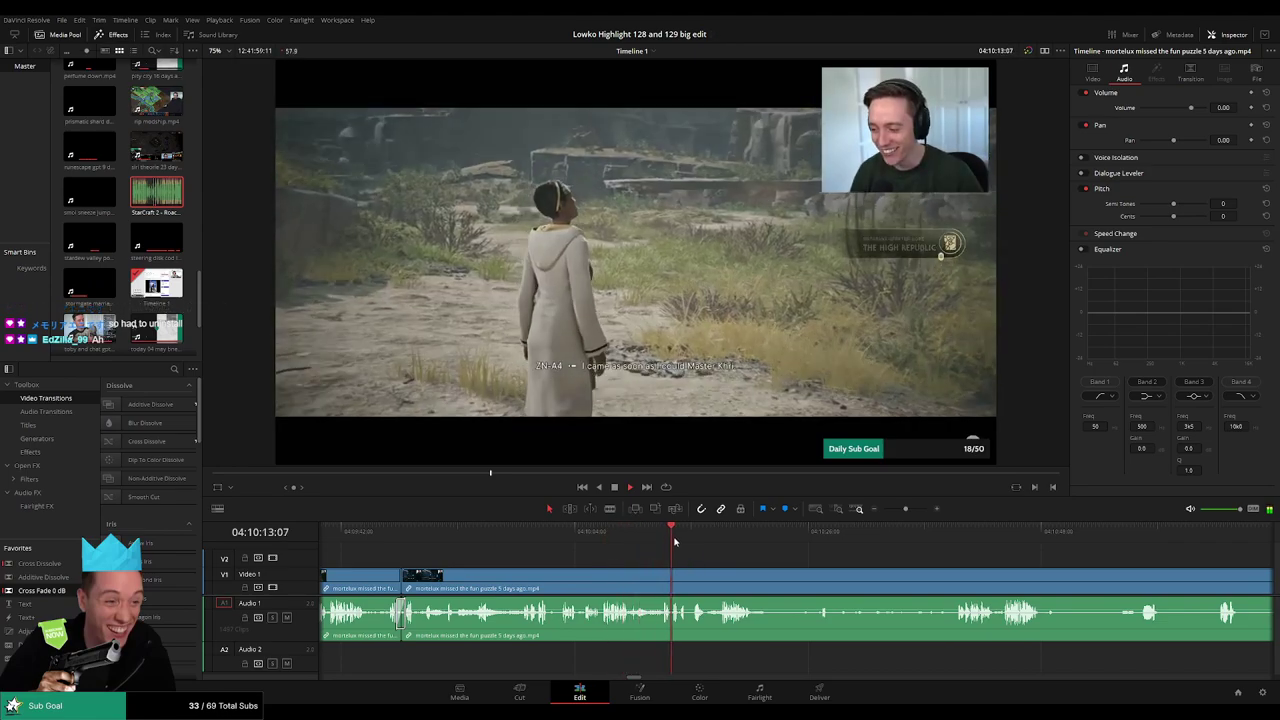
pyautogui.hscroll(2, 605, 545)
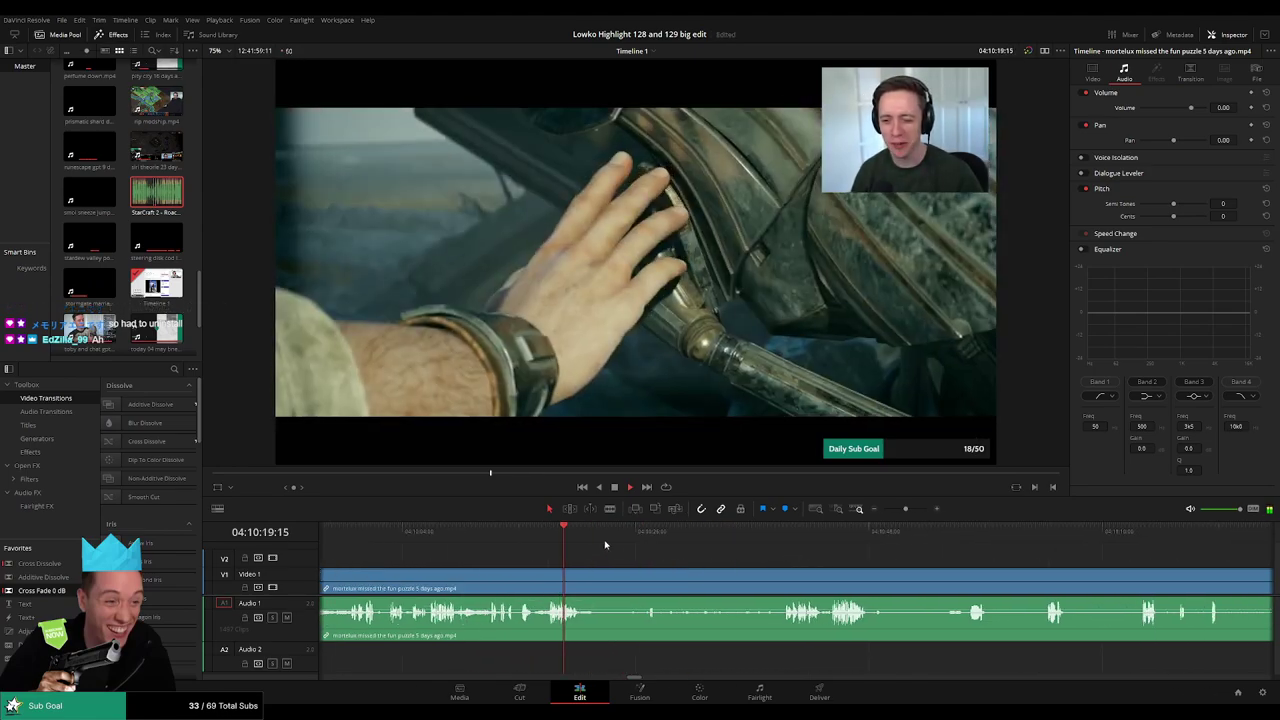
pyautogui.press('b')
pyautogui.click(581, 579)
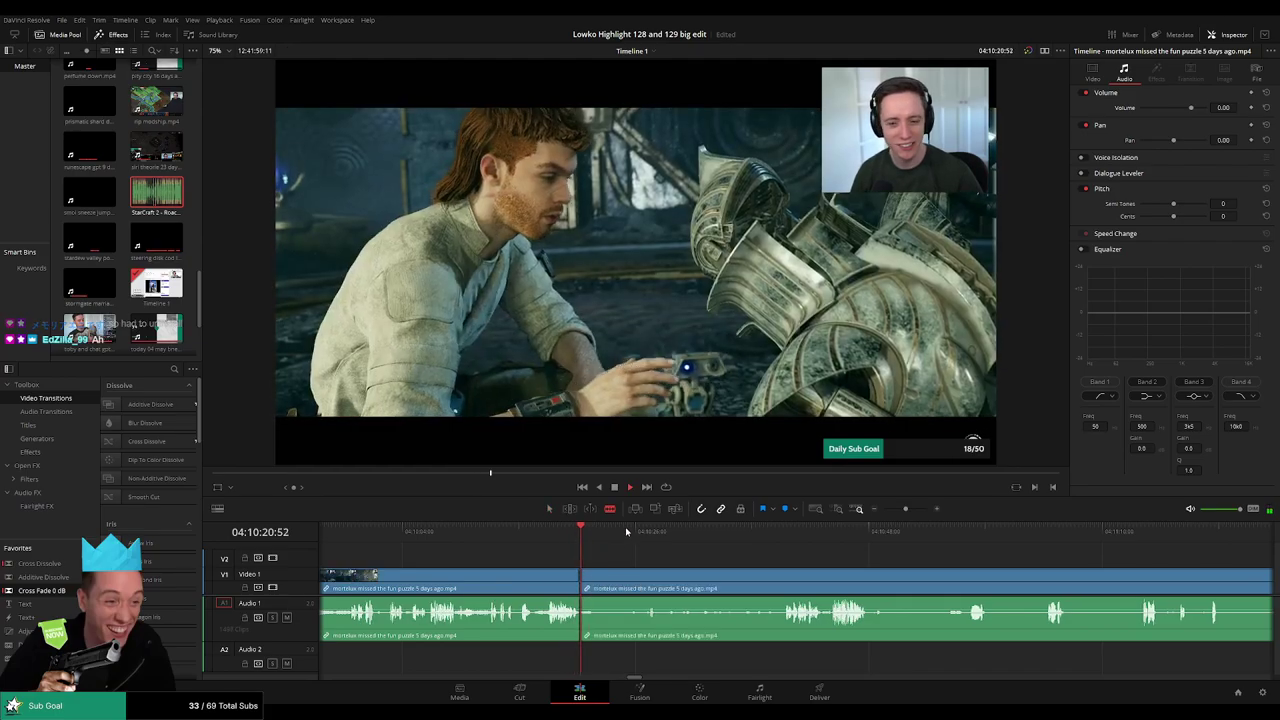
pyautogui.click(647, 577)
pyautogui.press('a')
pyautogui.click(632, 581)
pyautogui.press('Delete')
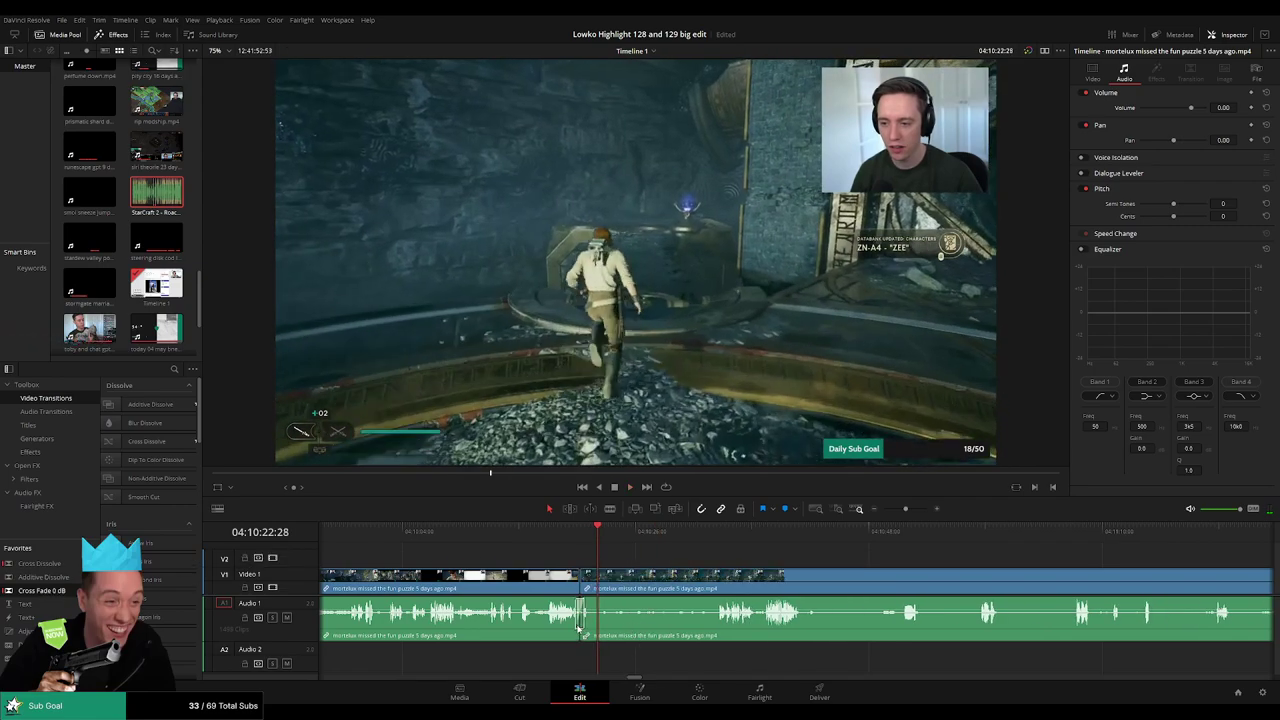
# - Ripple-delete the quiet stretch from about 04:10:42 to 04:11:05 before the walkthrough video plays, cross-fading the audio at the join
pyautogui.moveTo(620, 544); pyautogui.dragTo(713, 536)
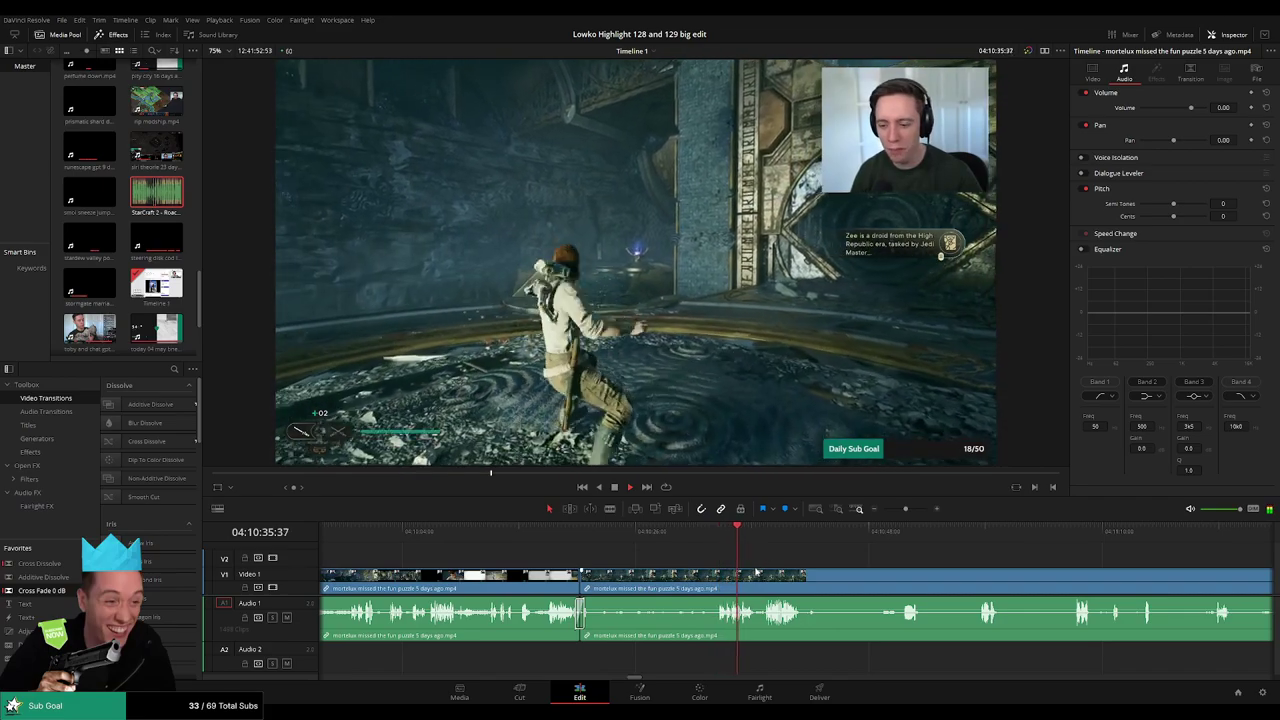
pyautogui.moveTo(797, 570); pyautogui.dragTo(692, 564)
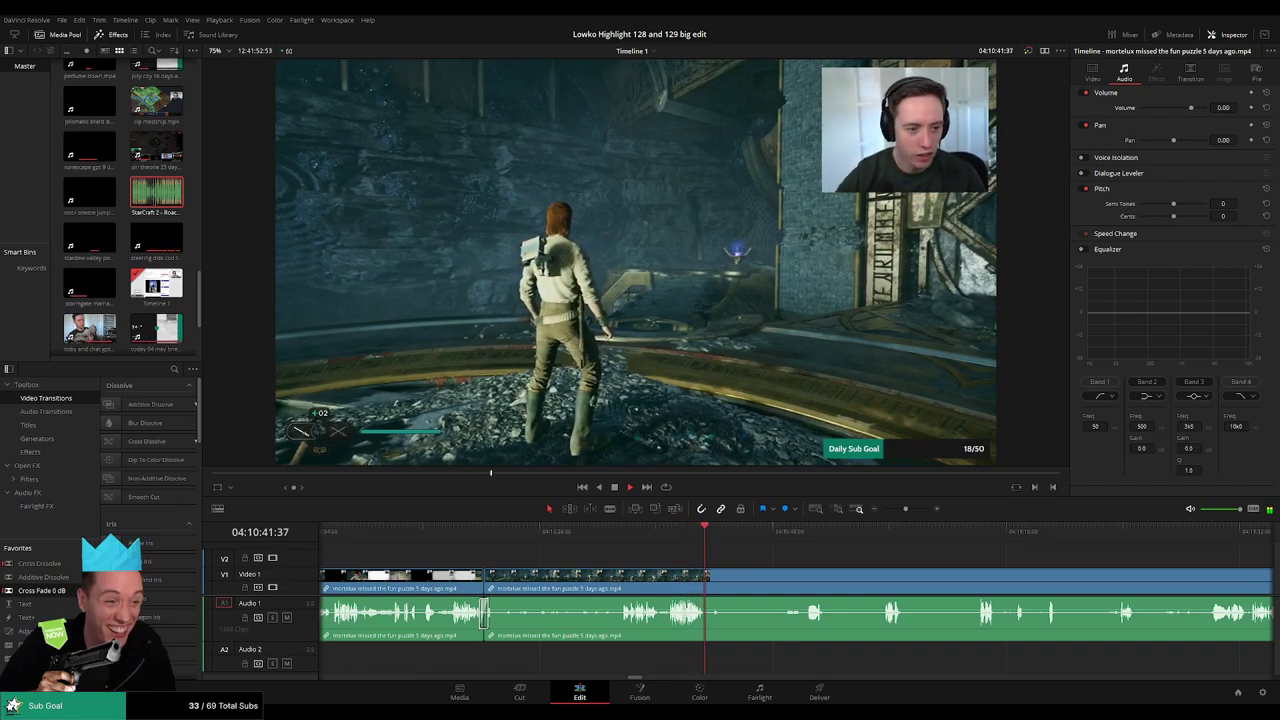
pyautogui.moveTo(765, 536); pyautogui.dragTo(697, 549)
pyautogui.press('b')
pyautogui.click(708, 578)
pyautogui.click(715, 537)
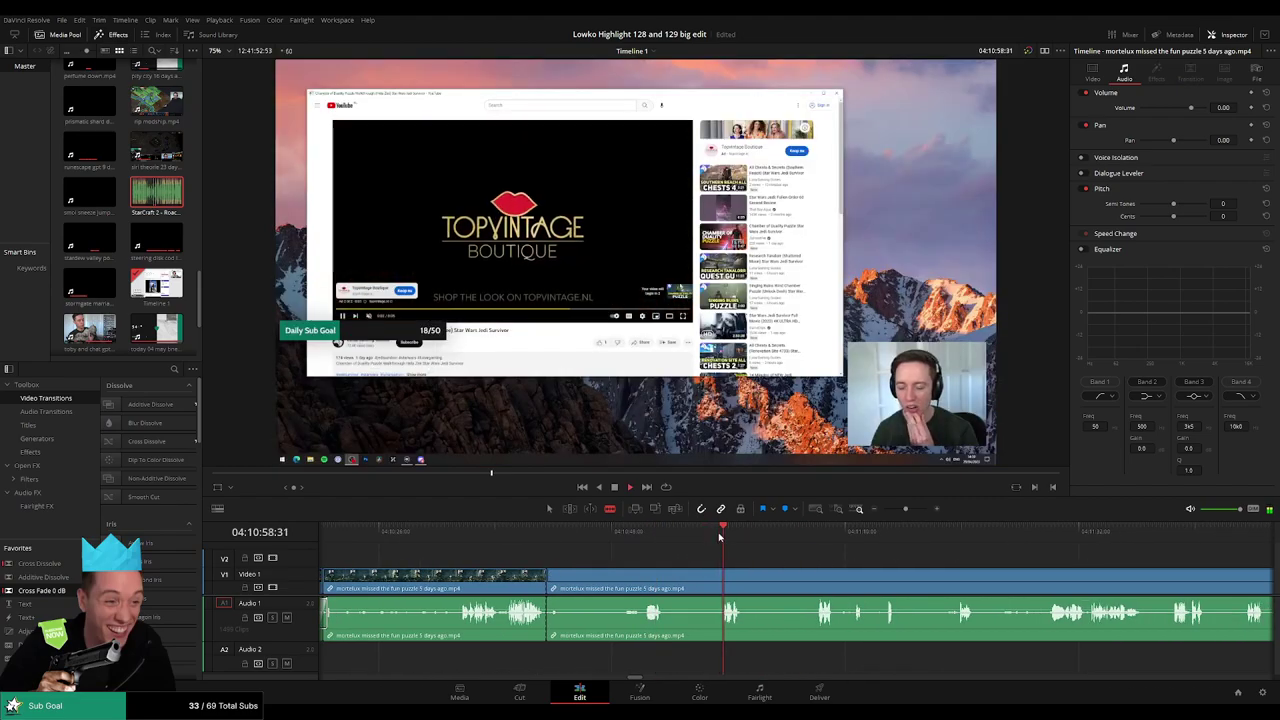
pyautogui.click(807, 535)
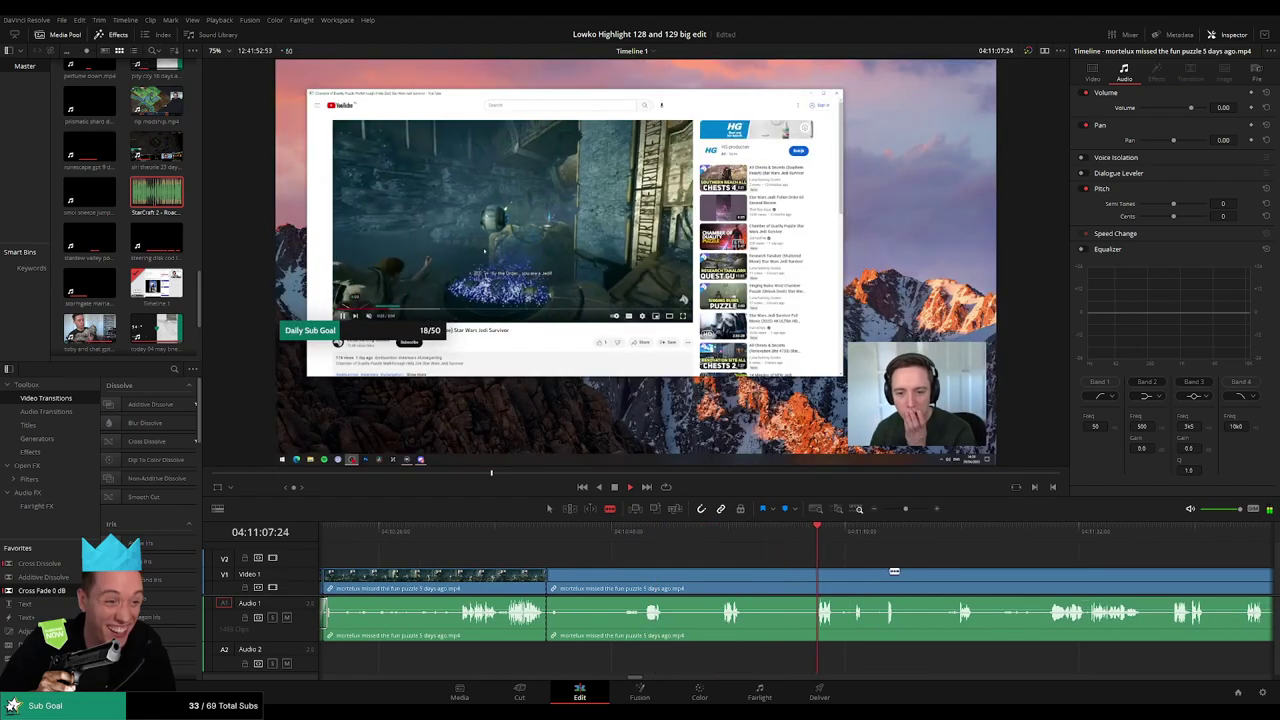
pyautogui.moveTo(894, 568); pyautogui.dragTo(792, 556)
pyautogui.press('space')
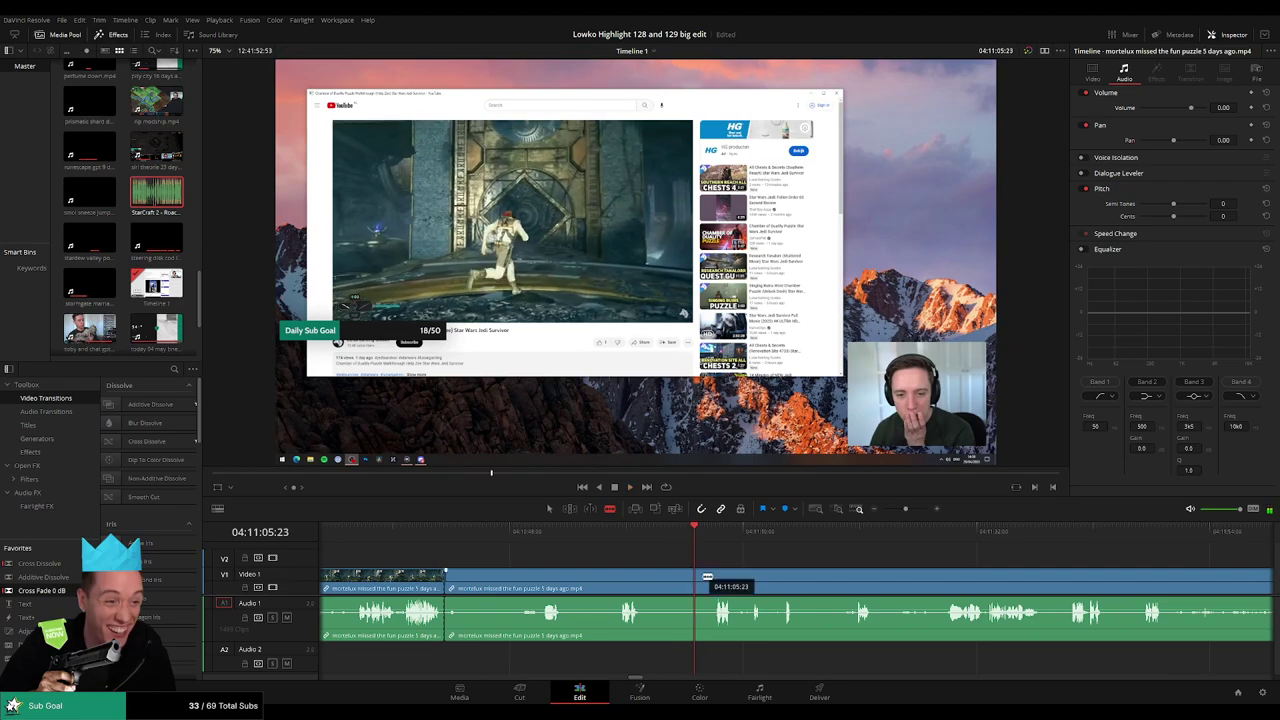
pyautogui.click(694, 583)
pyautogui.press('a')
pyautogui.click(660, 585)
pyautogui.press('Delete')
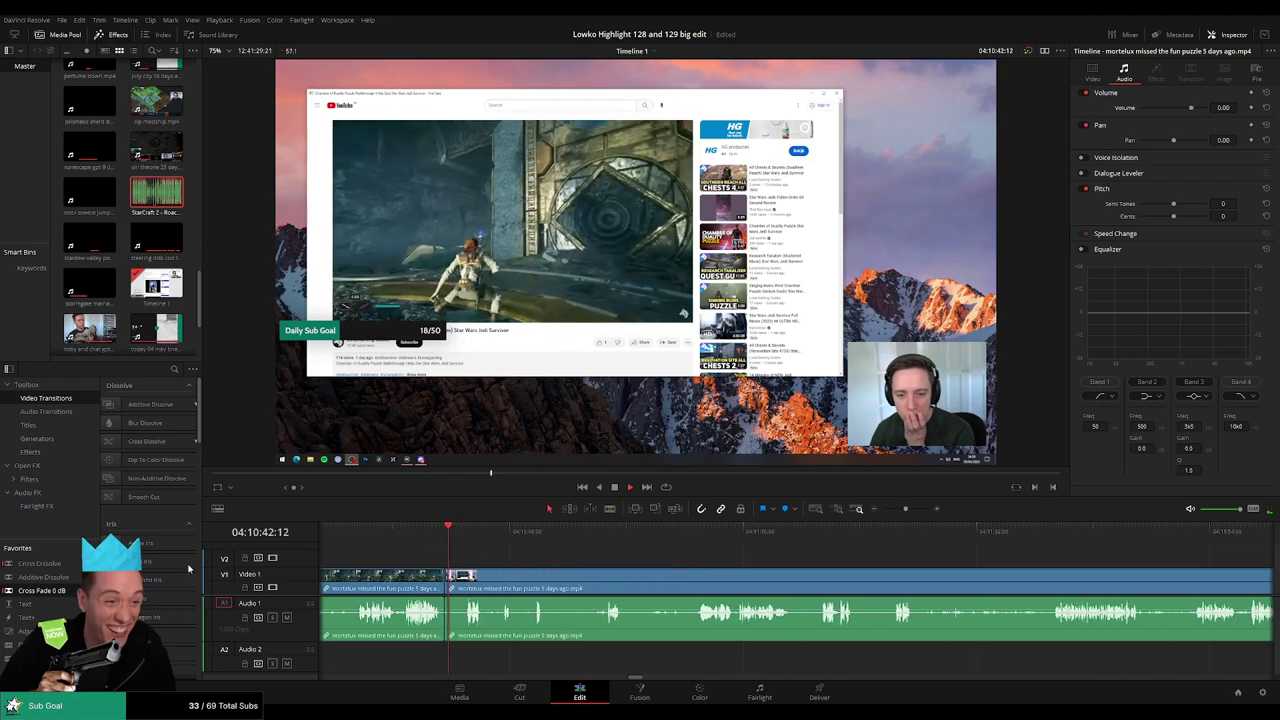
pyautogui.press('space')
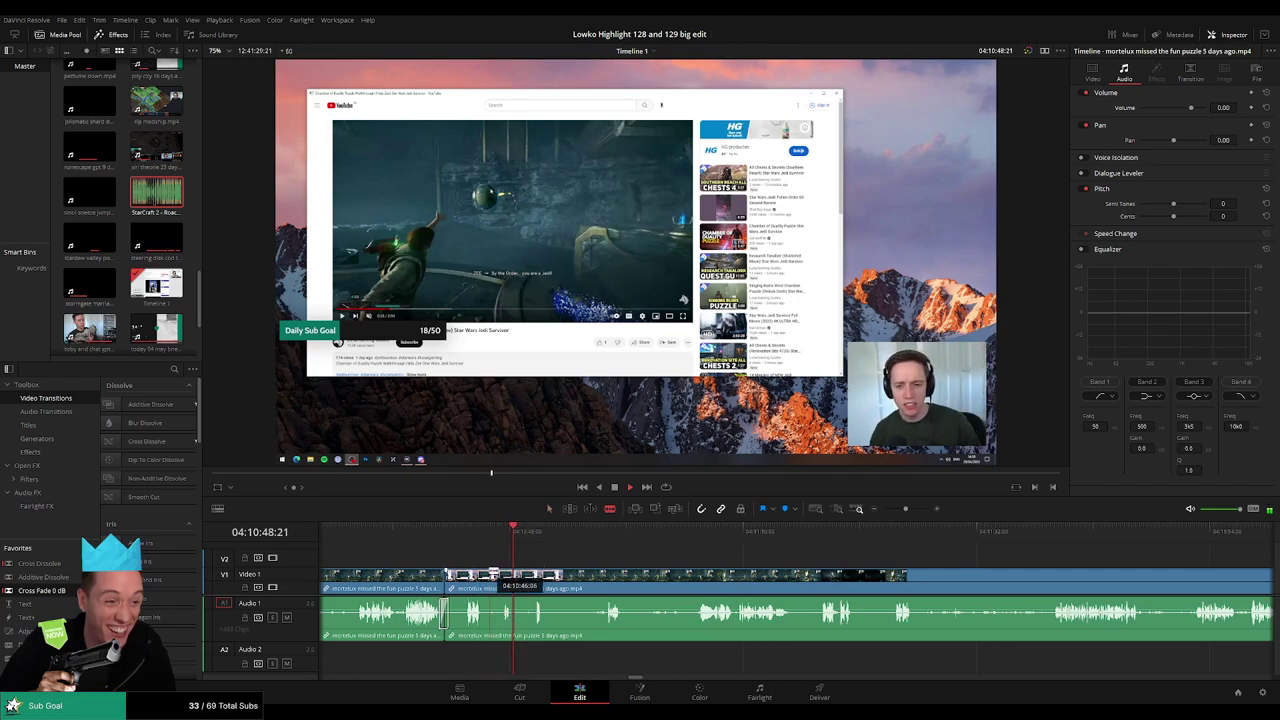
# - Ripple-delete the stretch from about 04:10:45 to 04:10:57 and the following pause from about 04:10:47 to 04:10:50, cross-fading both audio joins
pyautogui.moveTo(487, 574); pyautogui.dragTo(508, 570)
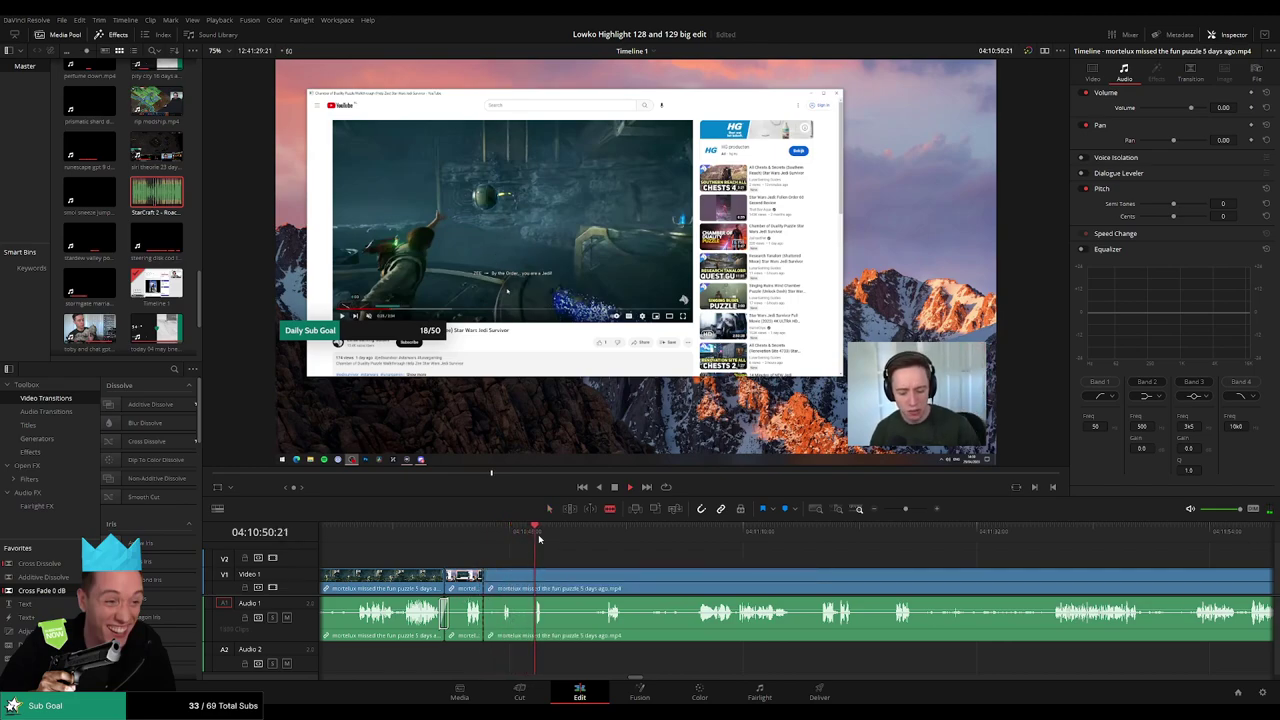
pyautogui.click(608, 577)
pyautogui.press('a')
pyautogui.click(582, 588)
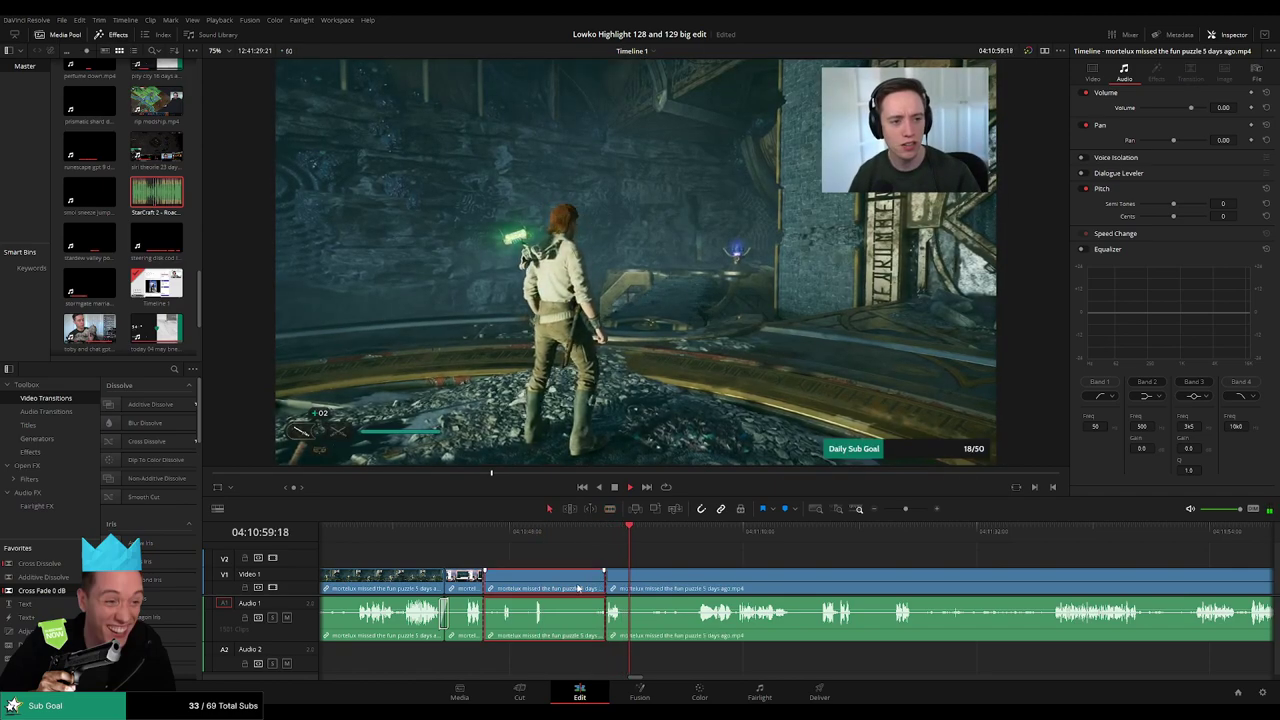
pyautogui.press('Delete')
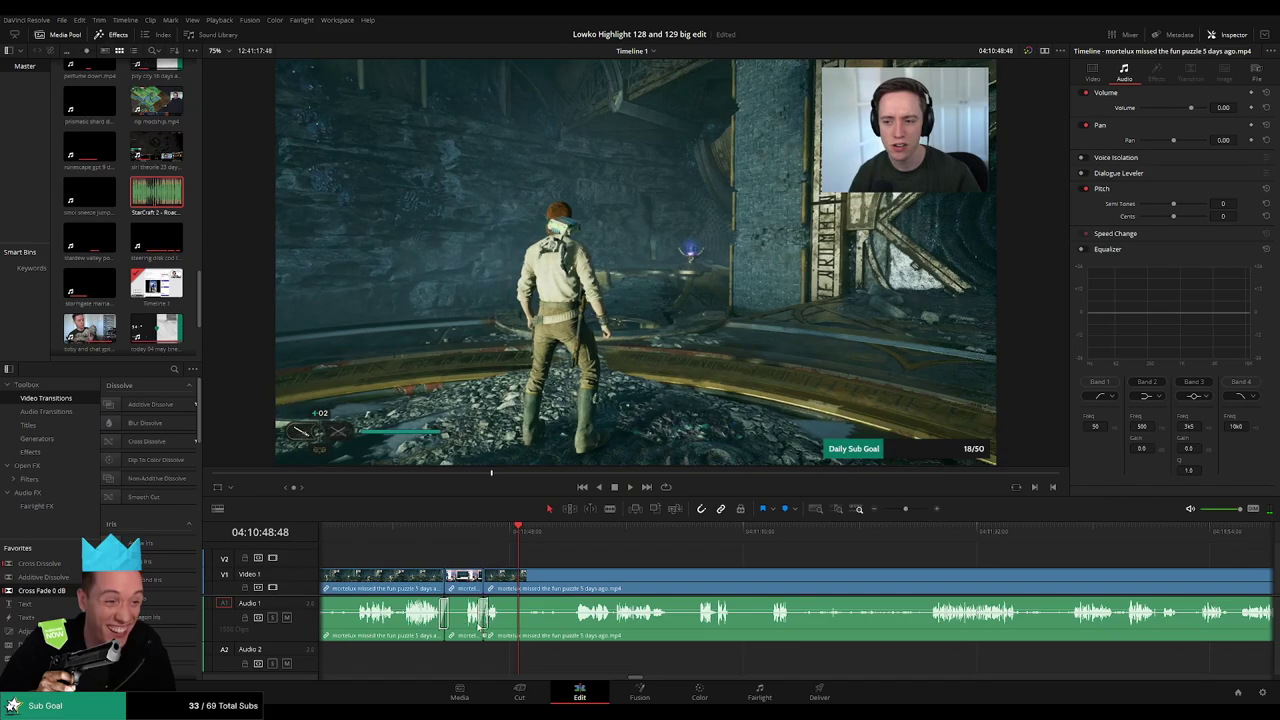
pyautogui.press('b')
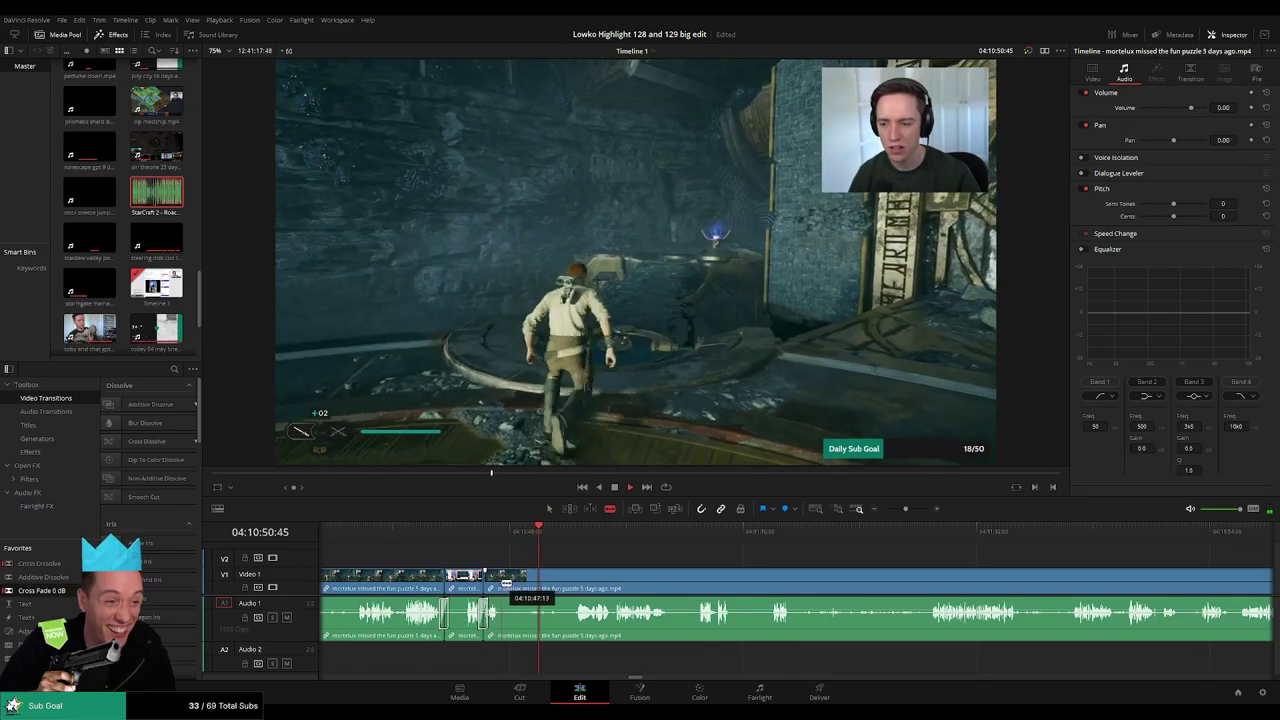
pyautogui.press('a')
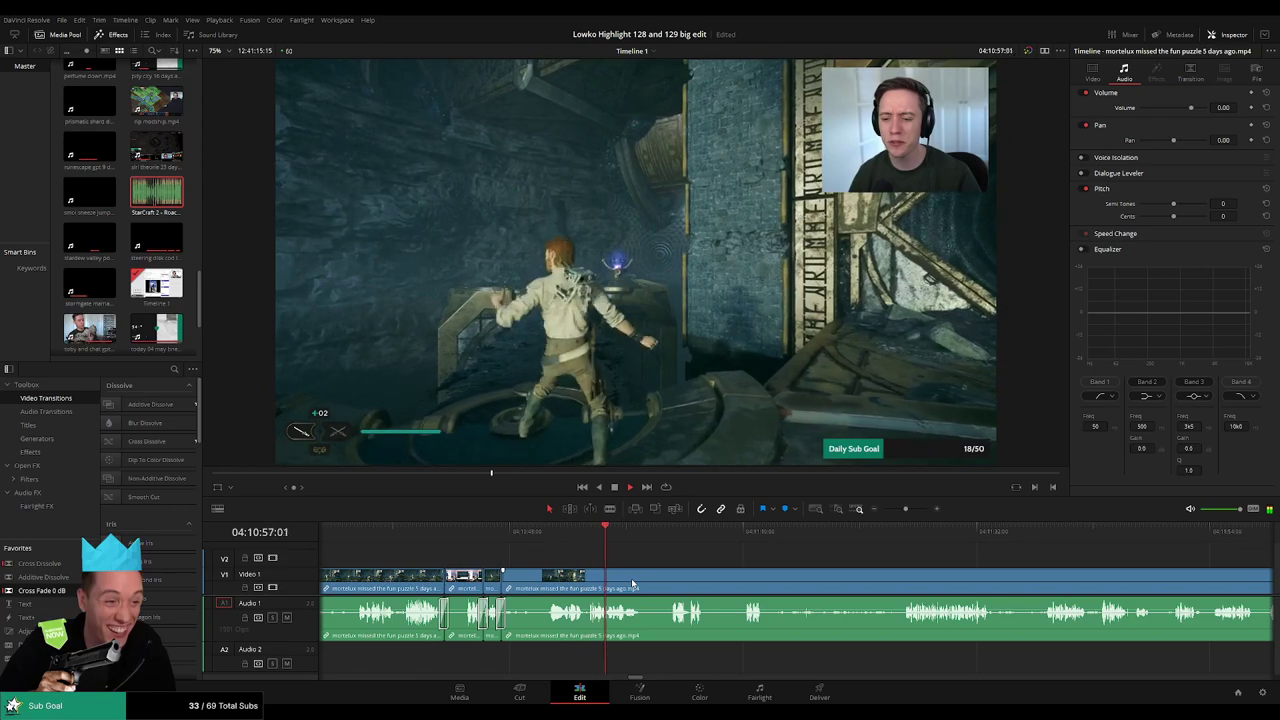
# - Isolate the word to be covered by splitting the clip at about 04:10:56:58 and at 04:10:57:20
pyautogui.press('space')
pyautogui.scroll(5, 632, 578)
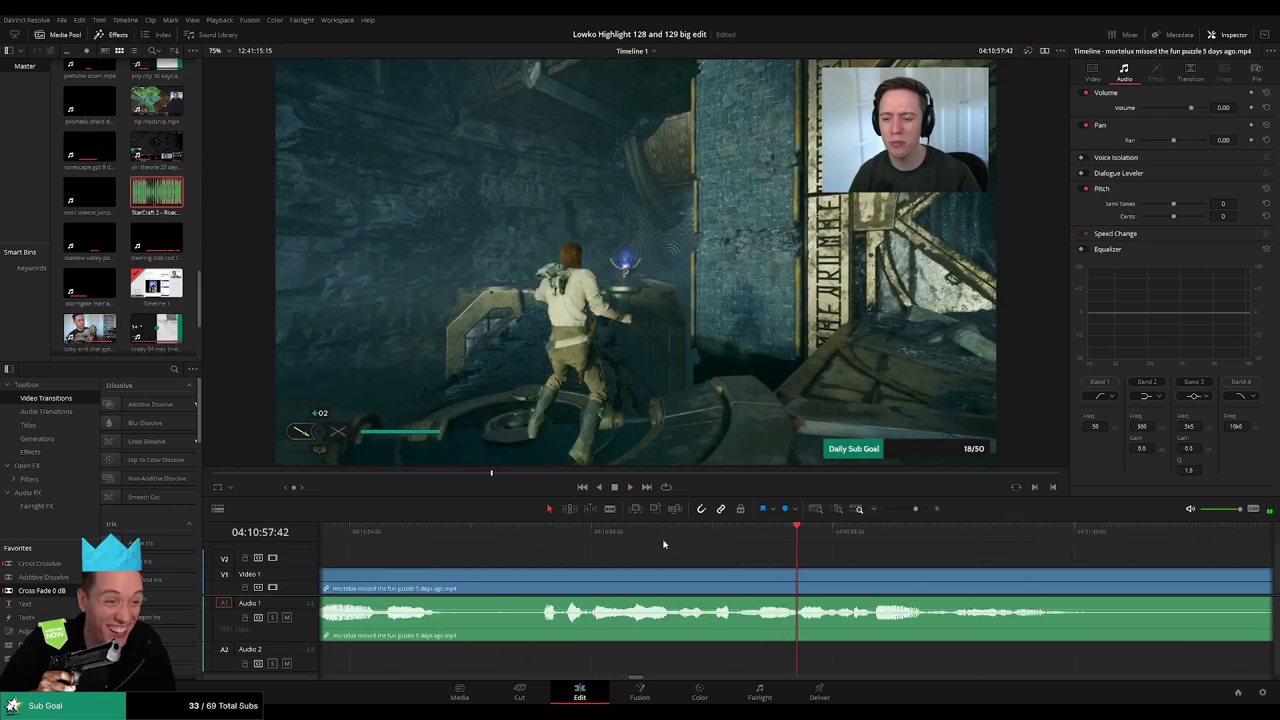
pyautogui.click(534, 536)
pyautogui.press('space')
pyautogui.press('space')
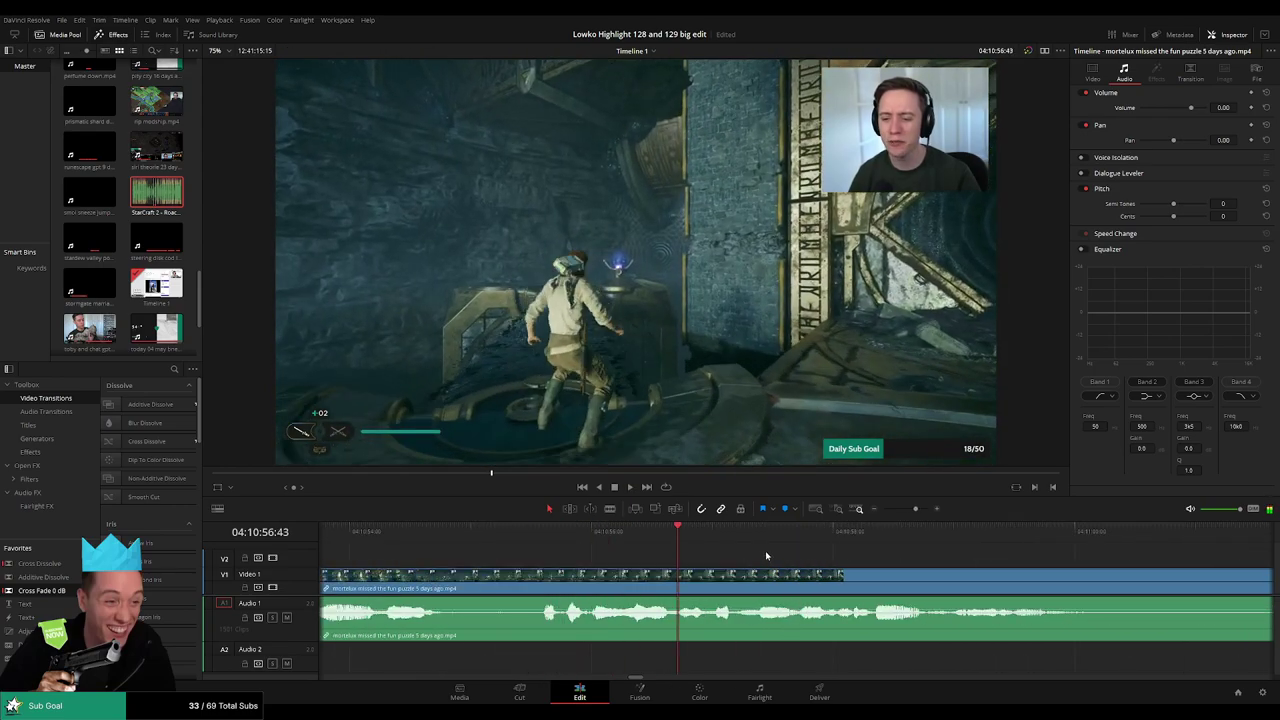
pyautogui.press('b')
pyautogui.click(708, 578)
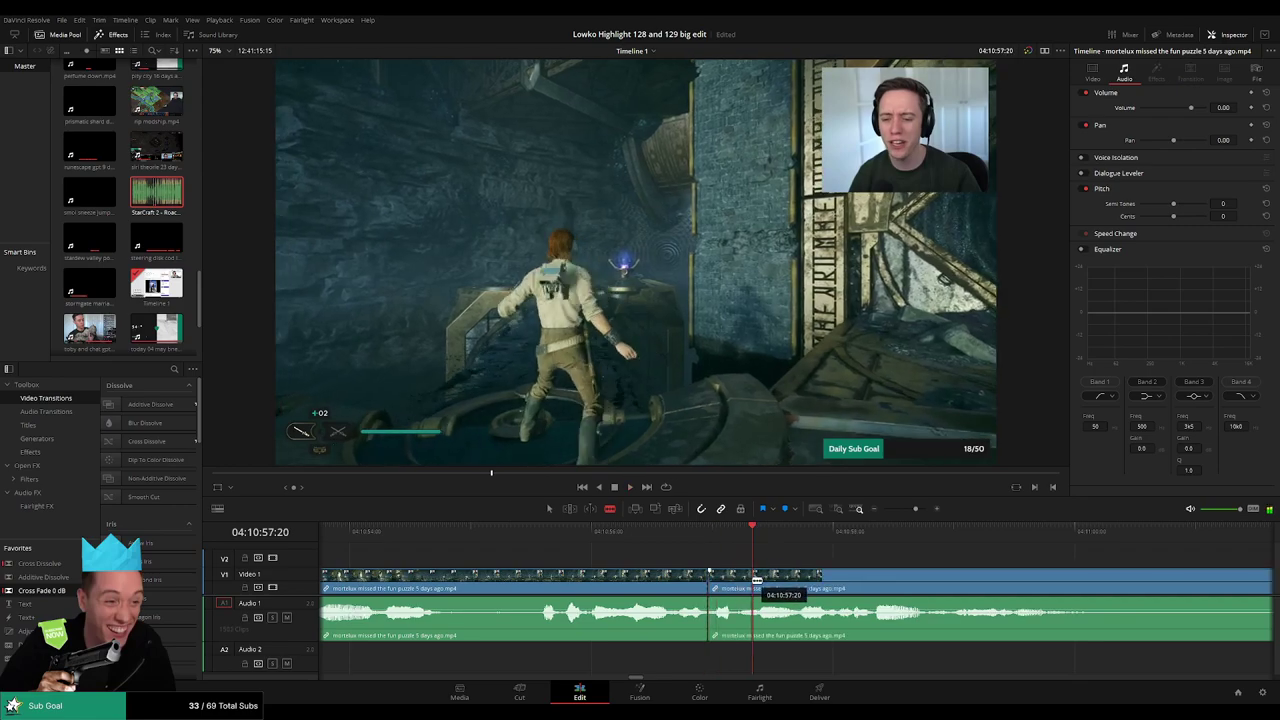
pyautogui.click(753, 588)
pyautogui.press('a')
# - Mute the isolated word and cover it on Audio 2 with StarCraft 2 - Roach Quotes.mp3, trimmed to the same length at volume -27.00
pyautogui.moveTo(742, 607); pyautogui.dragTo(745, 638)
pyautogui.moveTo(176, 199); pyautogui.dragTo(686, 661)
pyautogui.moveTo(686, 660); pyautogui.dragTo(709, 656)
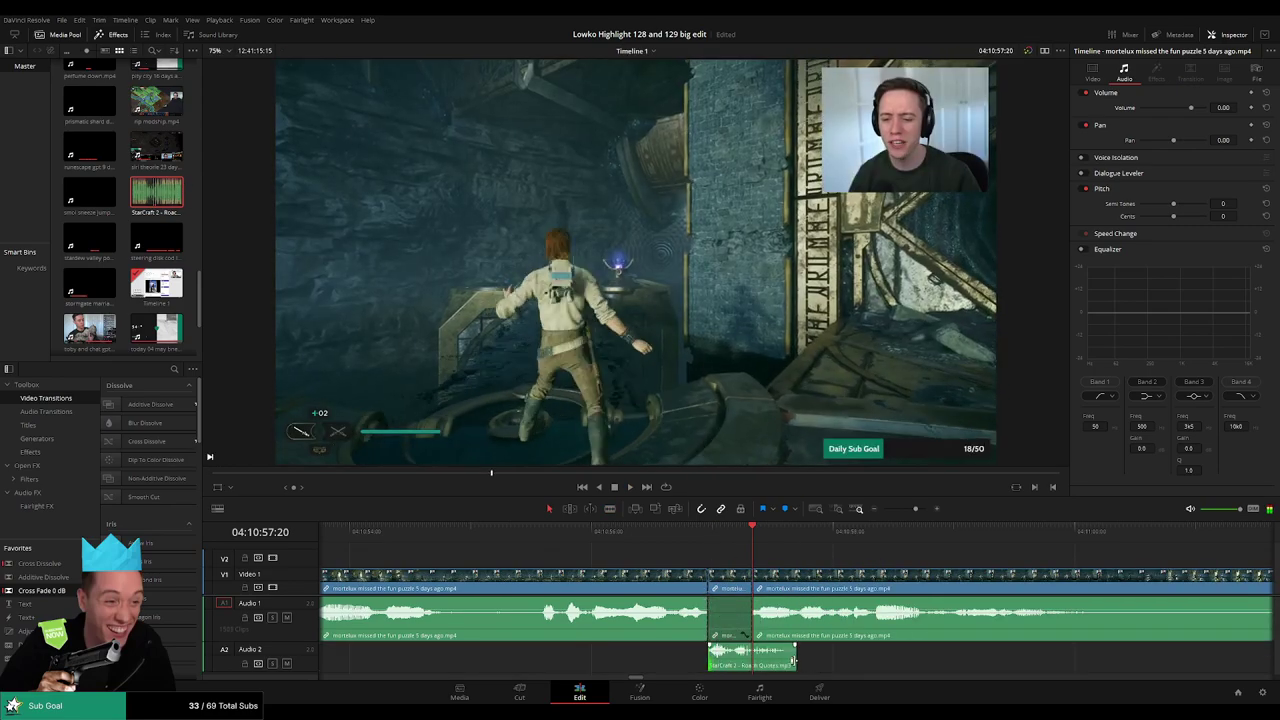
pyautogui.moveTo(796, 655); pyautogui.dragTo(752, 654)
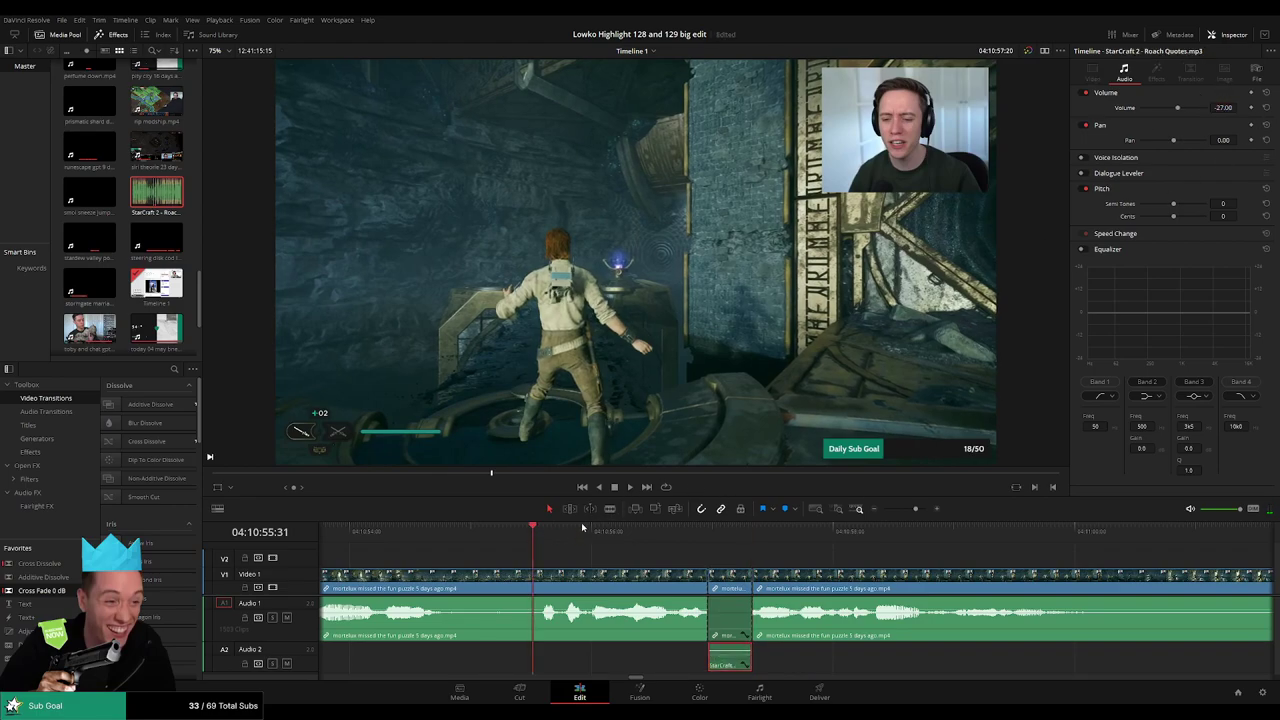
pyautogui.press('space')
# - Ripple-delete the stretches from about 04:11:01 to 04:11:03 and about 04:11:04 to 04:11:08, cross-fading both audio joins
pyautogui.click(902, 509)
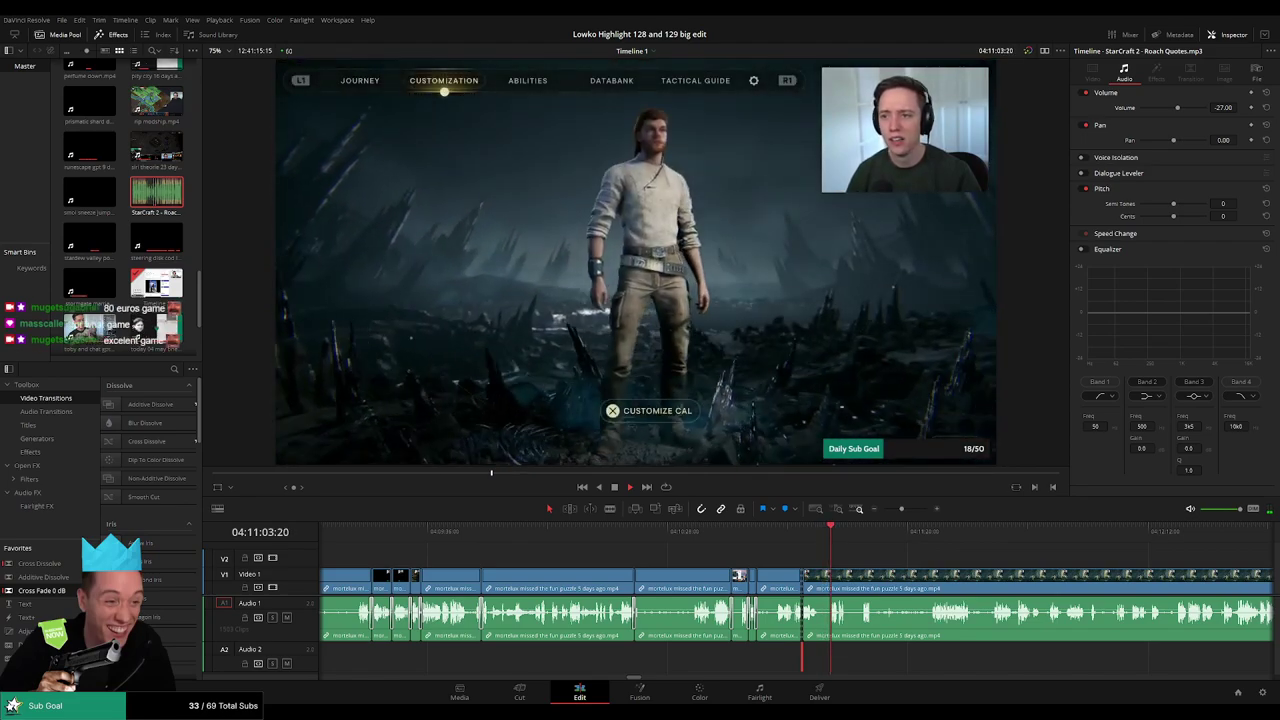
pyautogui.click(904, 563)
pyautogui.moveTo(903, 564); pyautogui.dragTo(655, 561)
pyautogui.scroll(3, 655, 561)
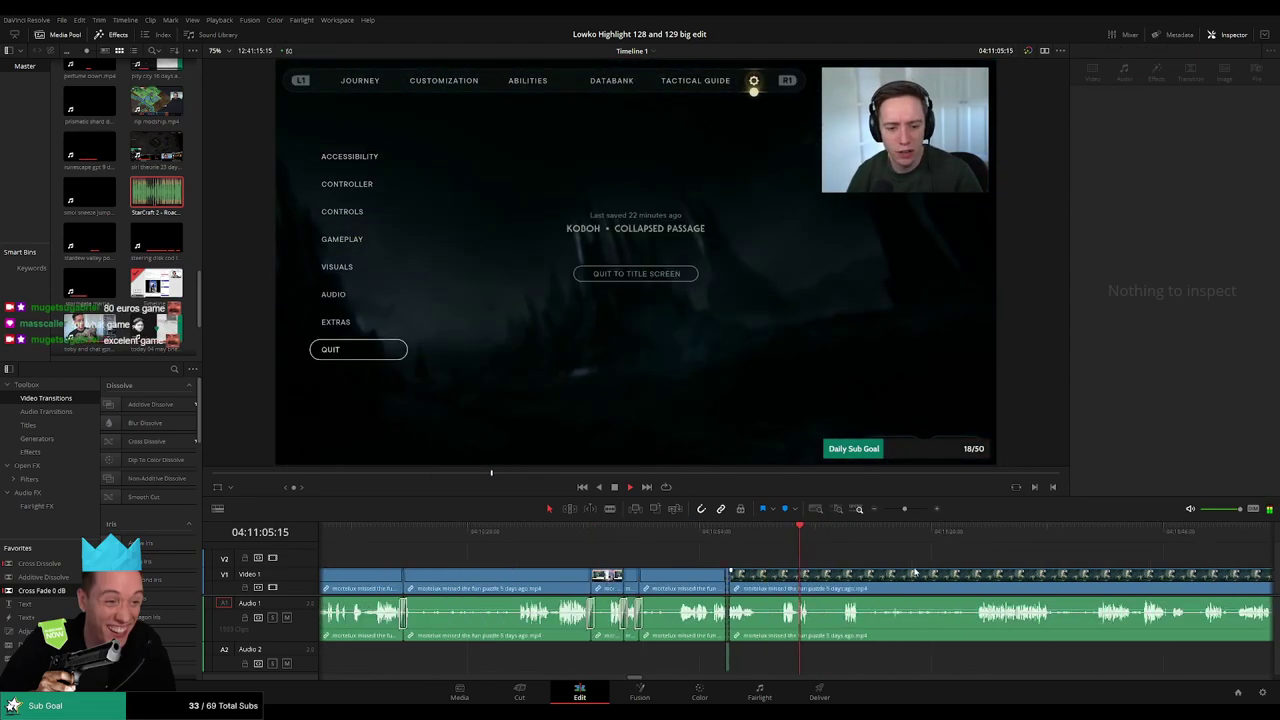
pyautogui.moveTo(748, 578)
pyautogui.mouseDown()
pyautogui.moveTo(780, 577)
pyautogui.moveTo(769, 577)
pyautogui.mouseUp()
pyautogui.click(757, 583)
pyautogui.press('Delete')
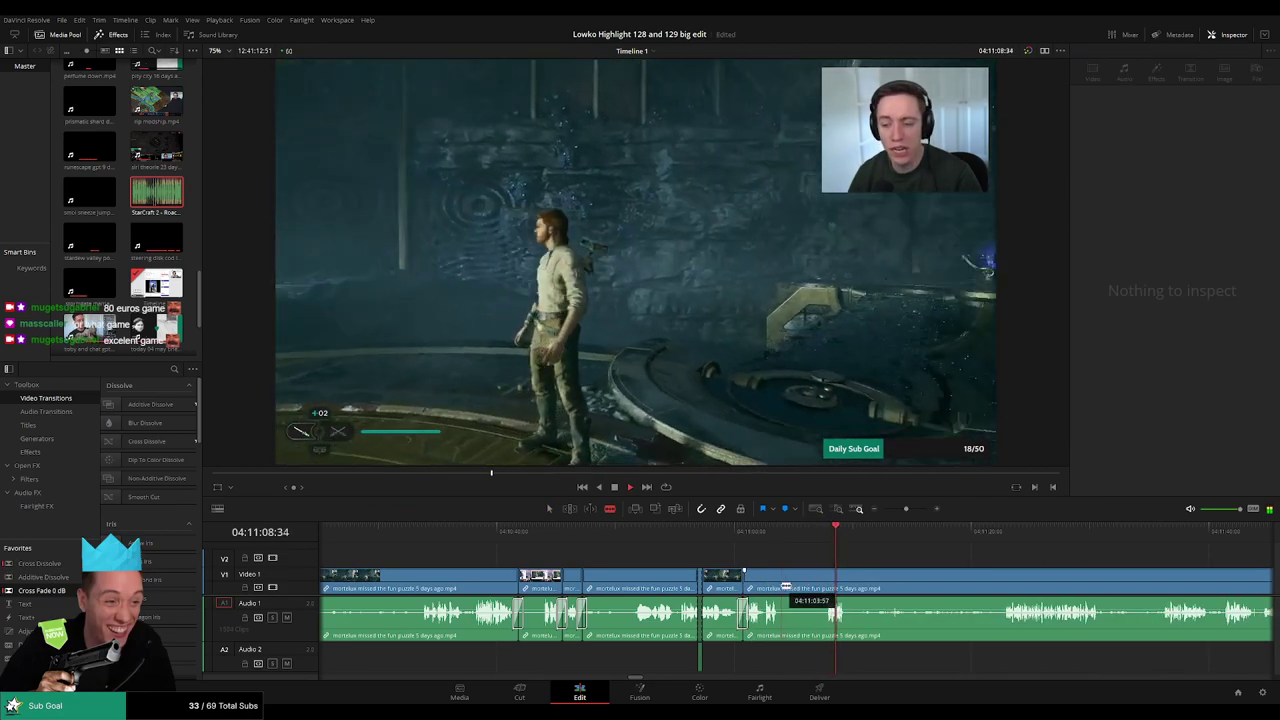
pyautogui.click(803, 588)
pyautogui.press('Delete')
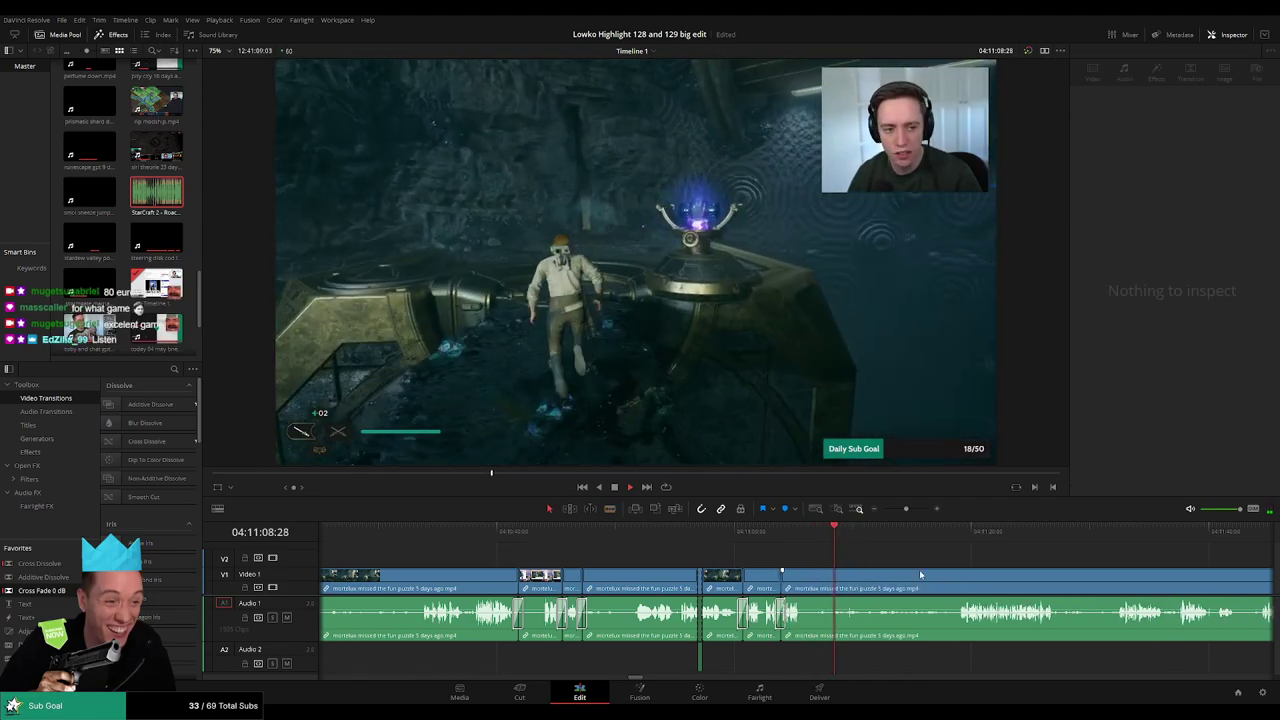
# - Ripple-delete the quiet stretch from about 04:11:06 to 04:11:19, cross-fade the audio at the join, and play on past it
pyautogui.moveTo(921, 569); pyautogui.dragTo(674, 571)
pyautogui.press('b')
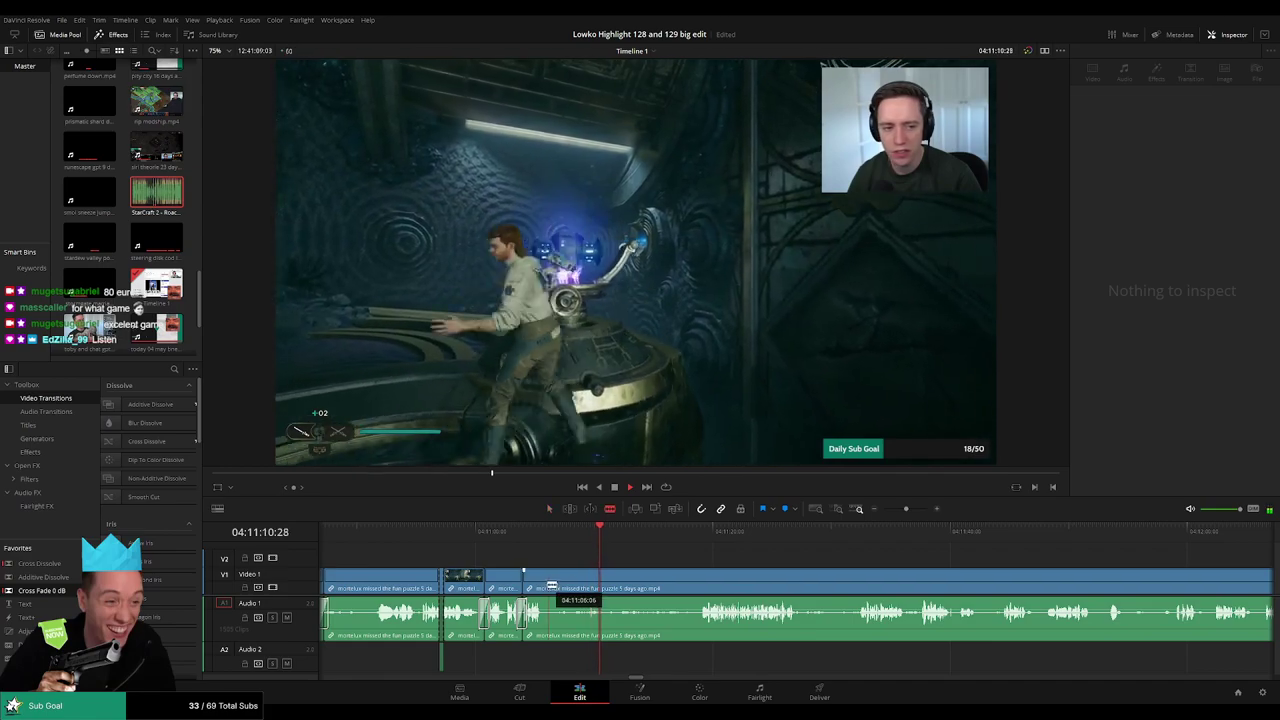
pyautogui.click(546, 584)
pyautogui.click(680, 539)
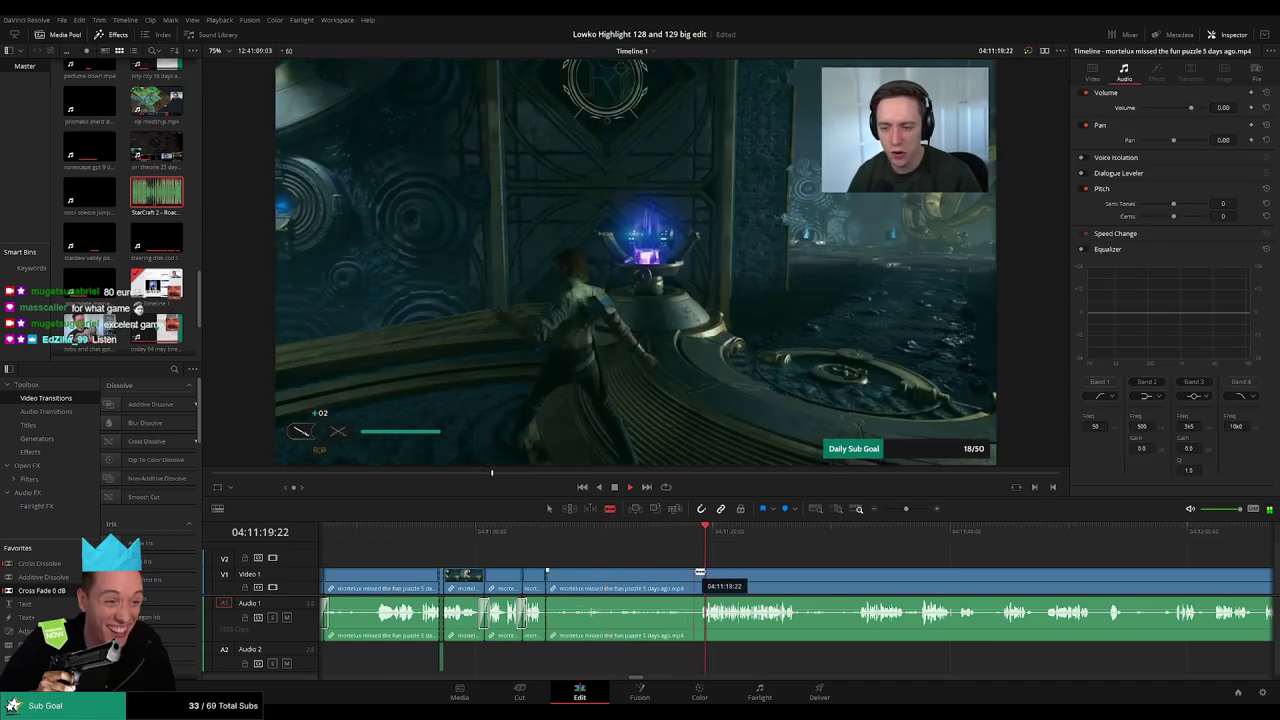
pyautogui.click(699, 573)
pyautogui.press('a')
pyautogui.click(666, 579)
pyautogui.press('Delete')
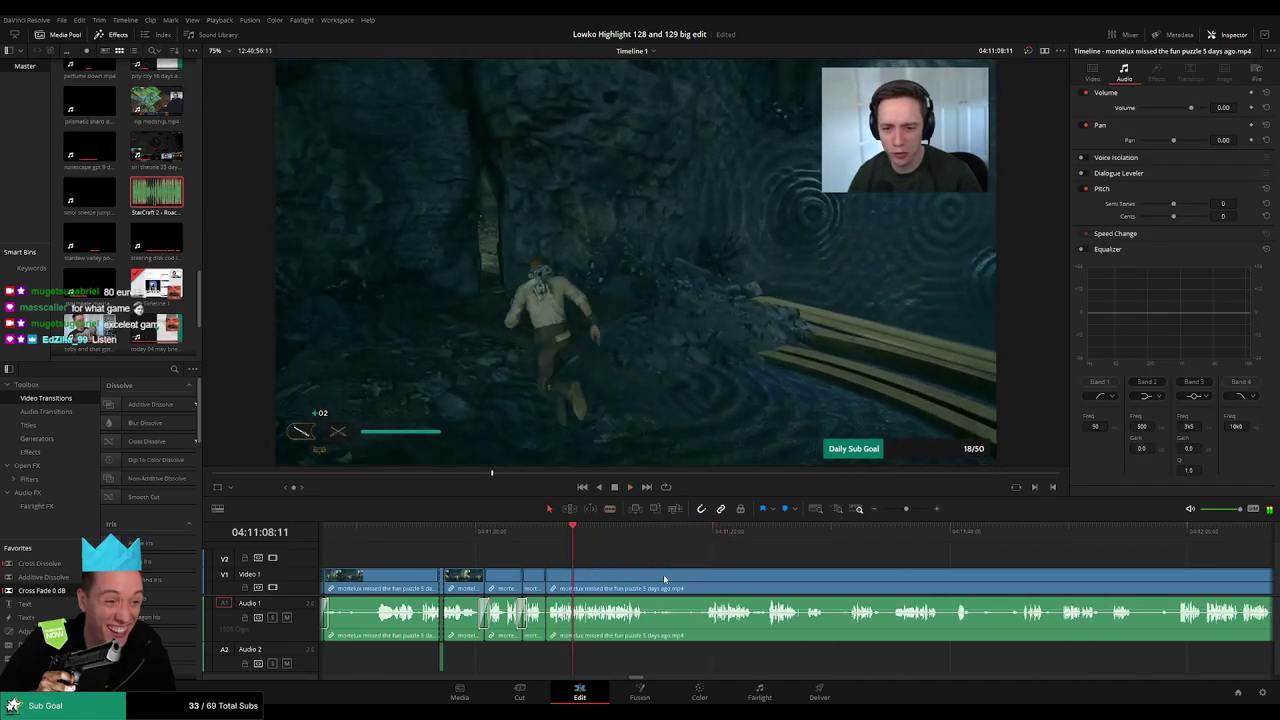
pyautogui.moveTo(555, 626); pyautogui.dragTo(549, 623)
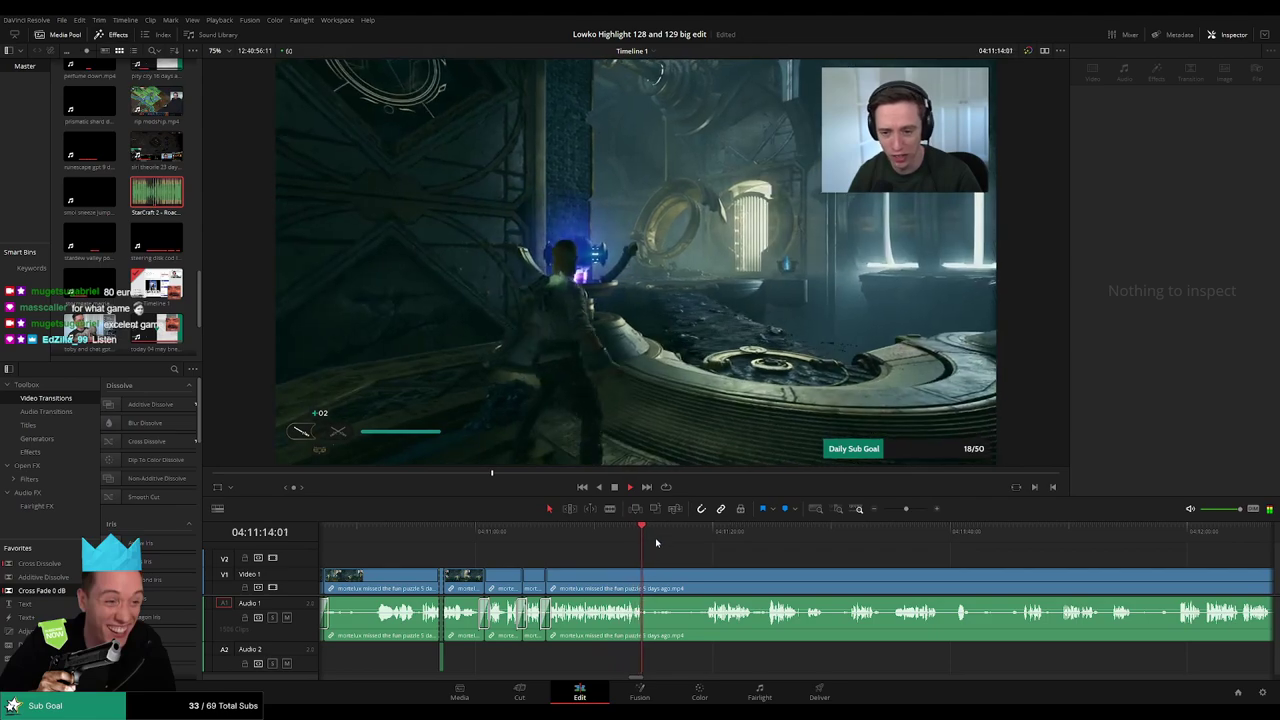
pyautogui.moveTo(674, 539); pyautogui.dragTo(703, 535)
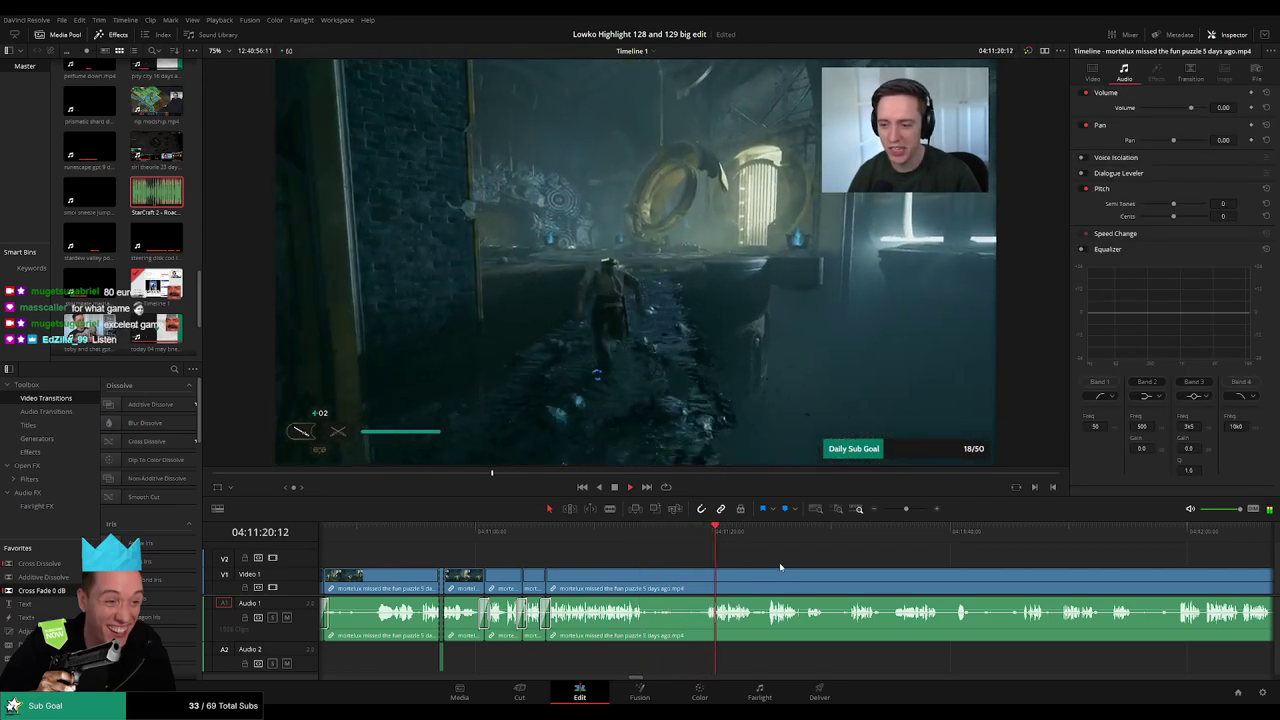
# - Play on past the last join and split the mortelux clip at about 04:11:27, after the spoken phrase
pyautogui.moveTo(785, 567); pyautogui.dragTo(628, 560)
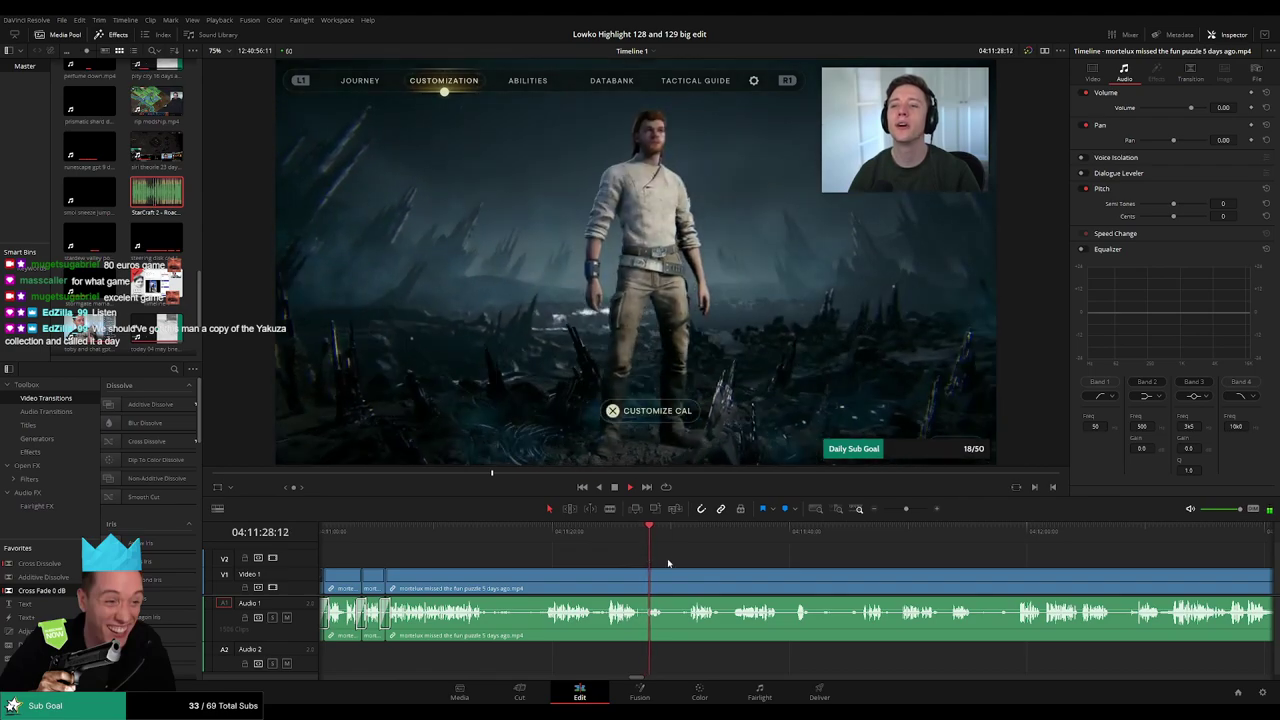
pyautogui.scroll(5, 672, 563)
pyautogui.press('b')
pyautogui.click(727, 584)
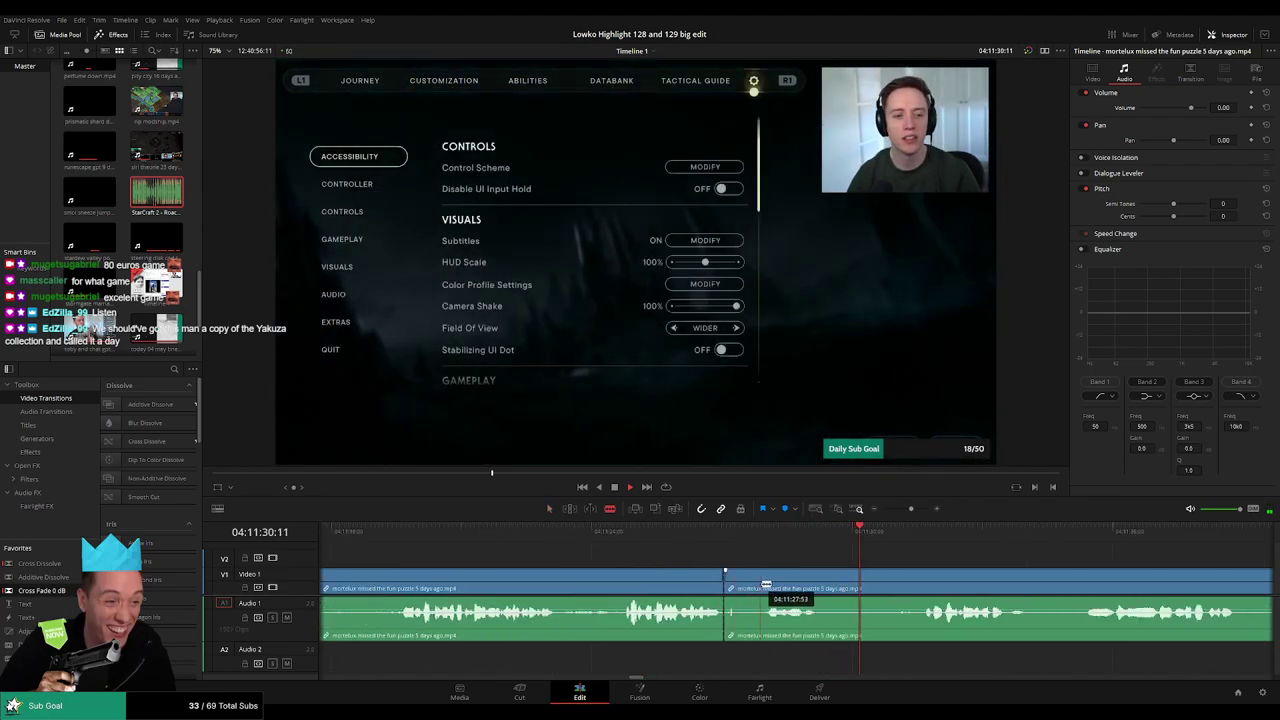
pyautogui.press('a')
pyautogui.hscroll(3, 796, 582)
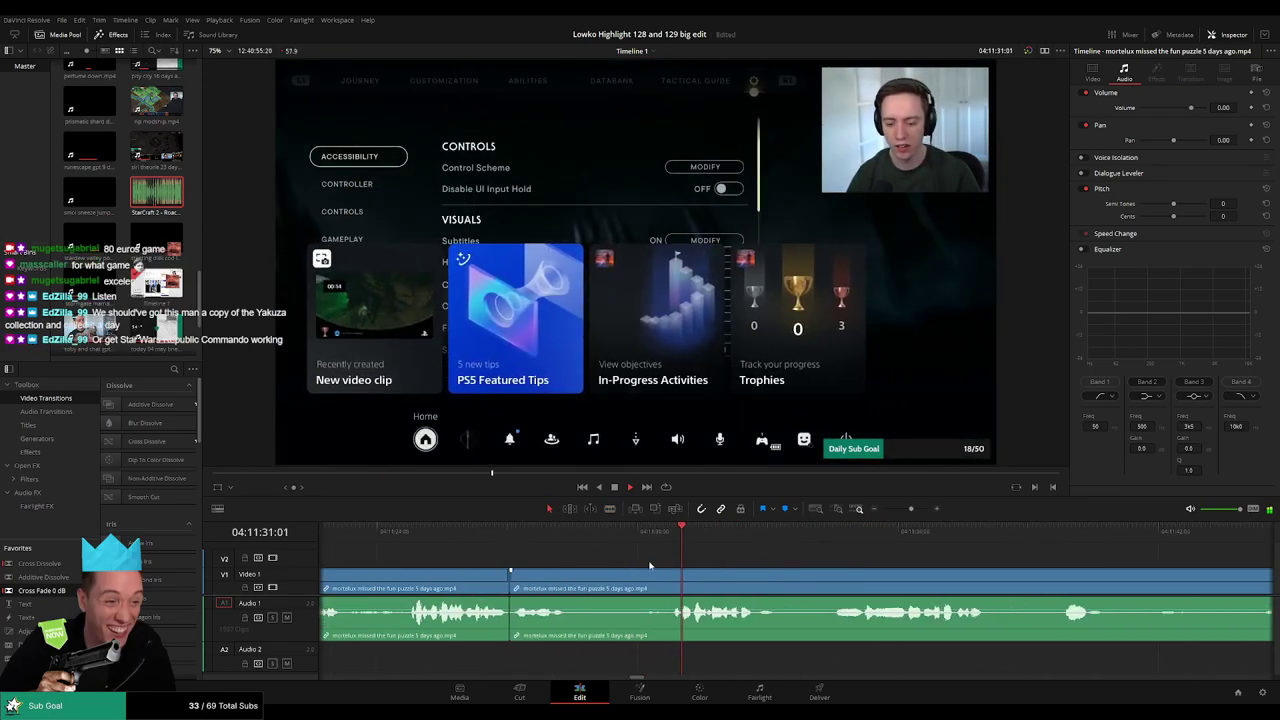
# - Ripple-delete the quiet stretch of the clip from about 04:11:28:30 to 04:11:30:30
pyautogui.press('b')
pyautogui.click(572, 583)
pyautogui.click(655, 584)
pyautogui.press('a')
pyautogui.click(628, 584)
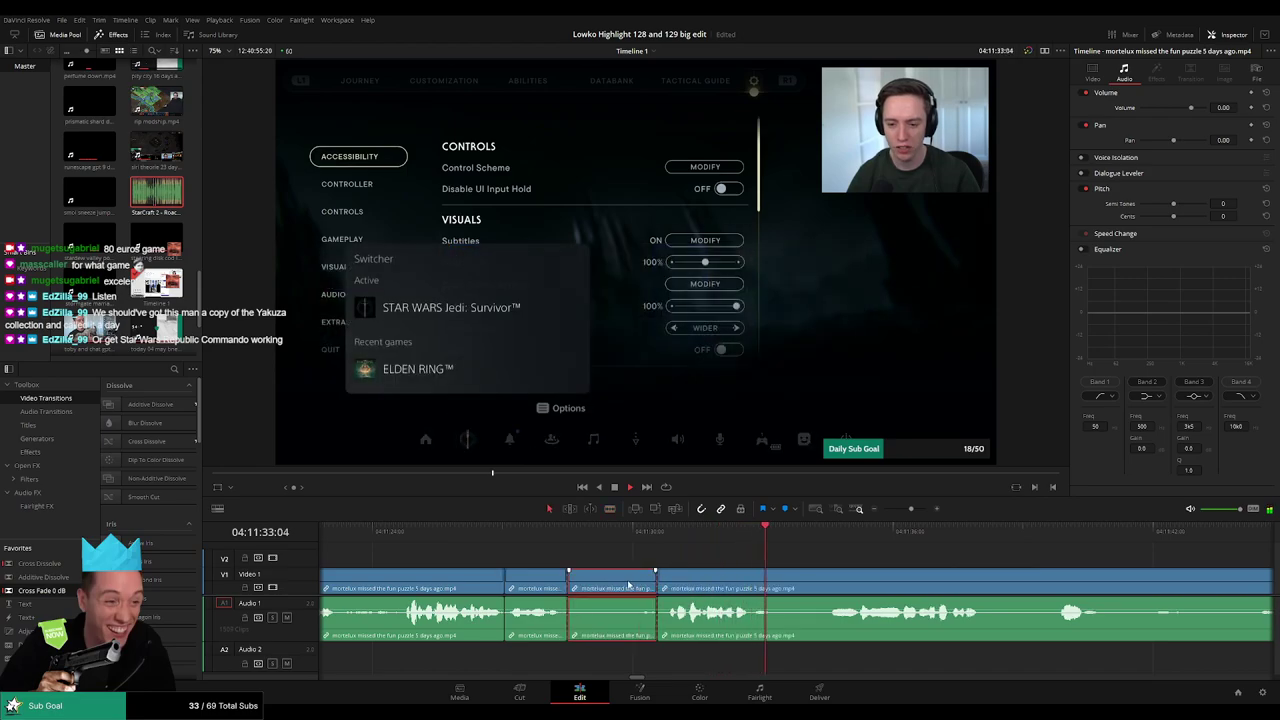
pyautogui.press('Delete')
# - Ripple-delete the quiet stretch from about 04:11:36 to 04:11:43 and play on from the join
pyautogui.hscroll(3, 730, 562)
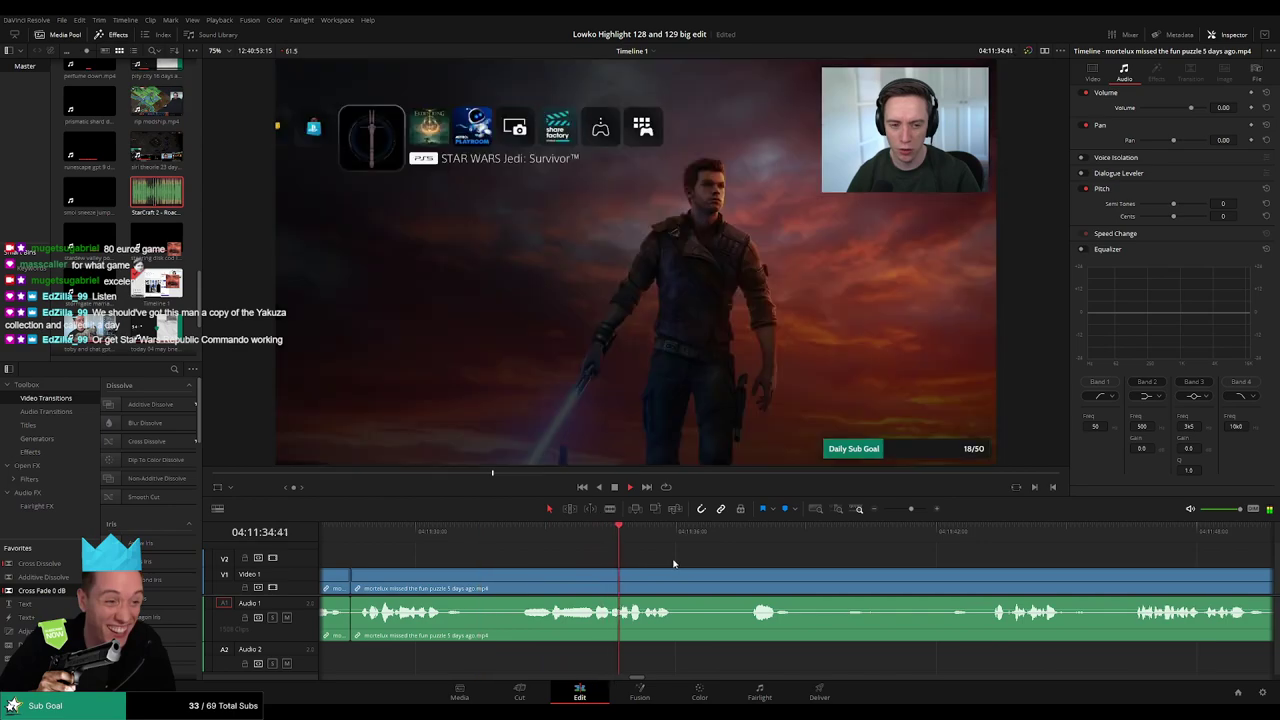
pyautogui.click(742, 534)
pyautogui.hscroll(3, 680, 562)
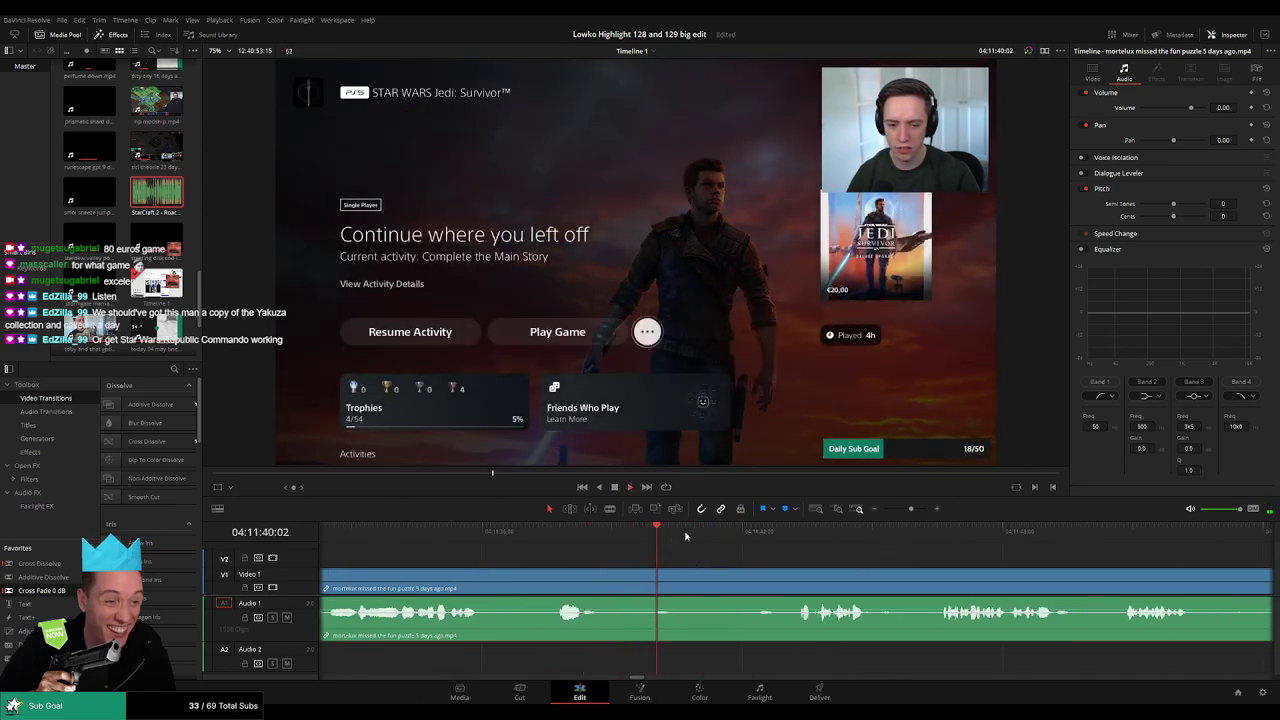
pyautogui.moveTo(750, 535); pyautogui.dragTo(771, 535)
pyautogui.press('b')
pyautogui.click(487, 583)
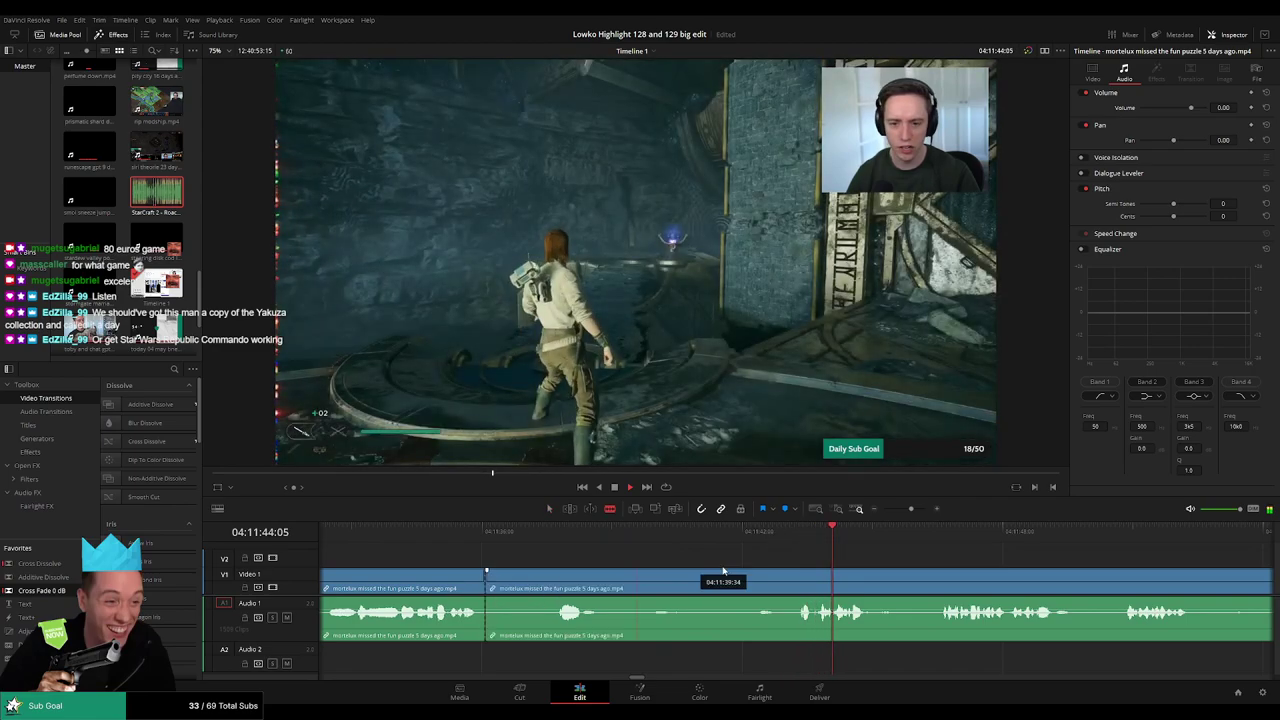
pyautogui.click(793, 583)
pyautogui.press('a')
pyautogui.click(741, 581)
pyautogui.press('Delete')
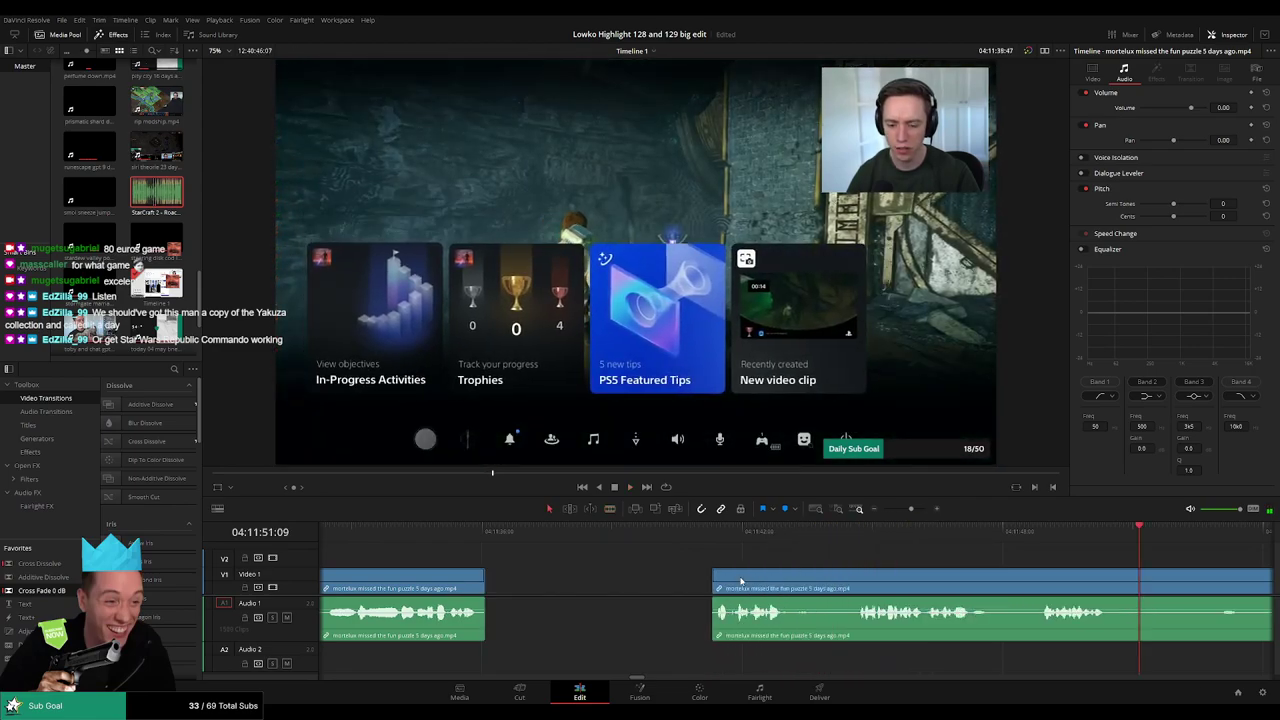
pyautogui.click(485, 532)
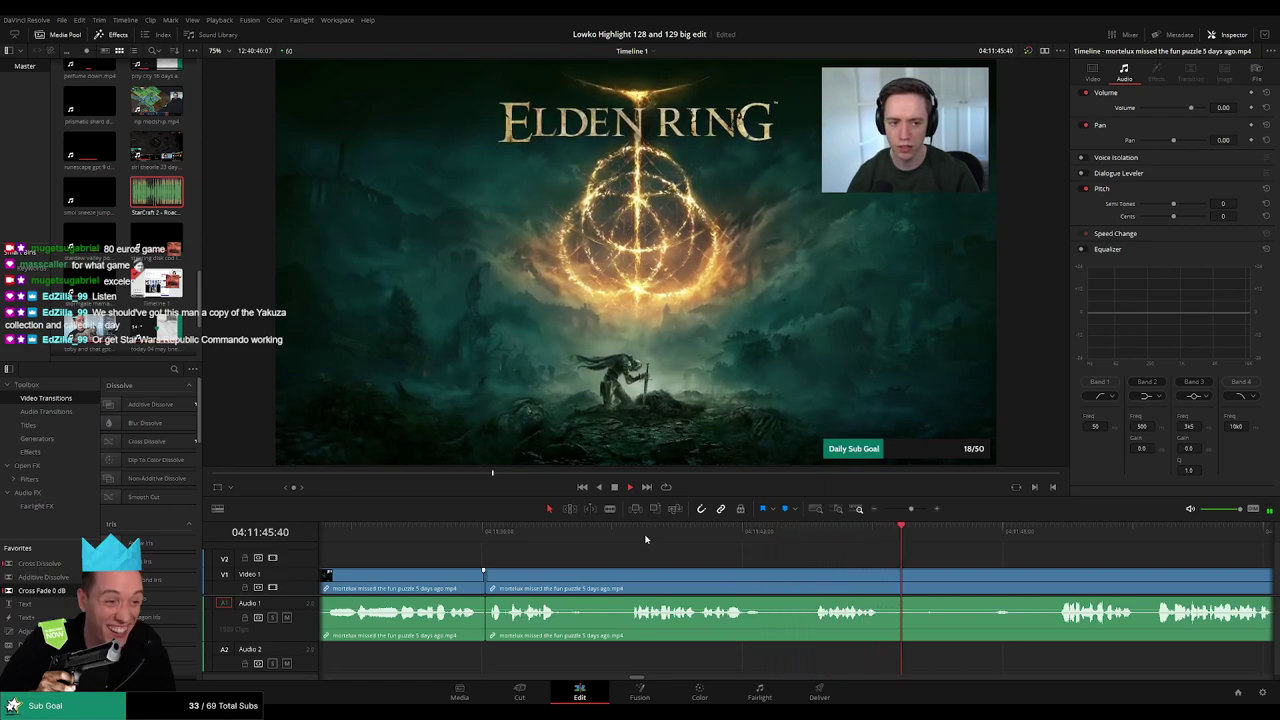
# - Ripple-delete the quiet stretch from about 04:11:45 to 04:11:49 and cross-fade the audio at the join
pyautogui.press('b')
pyautogui.click(884, 581)
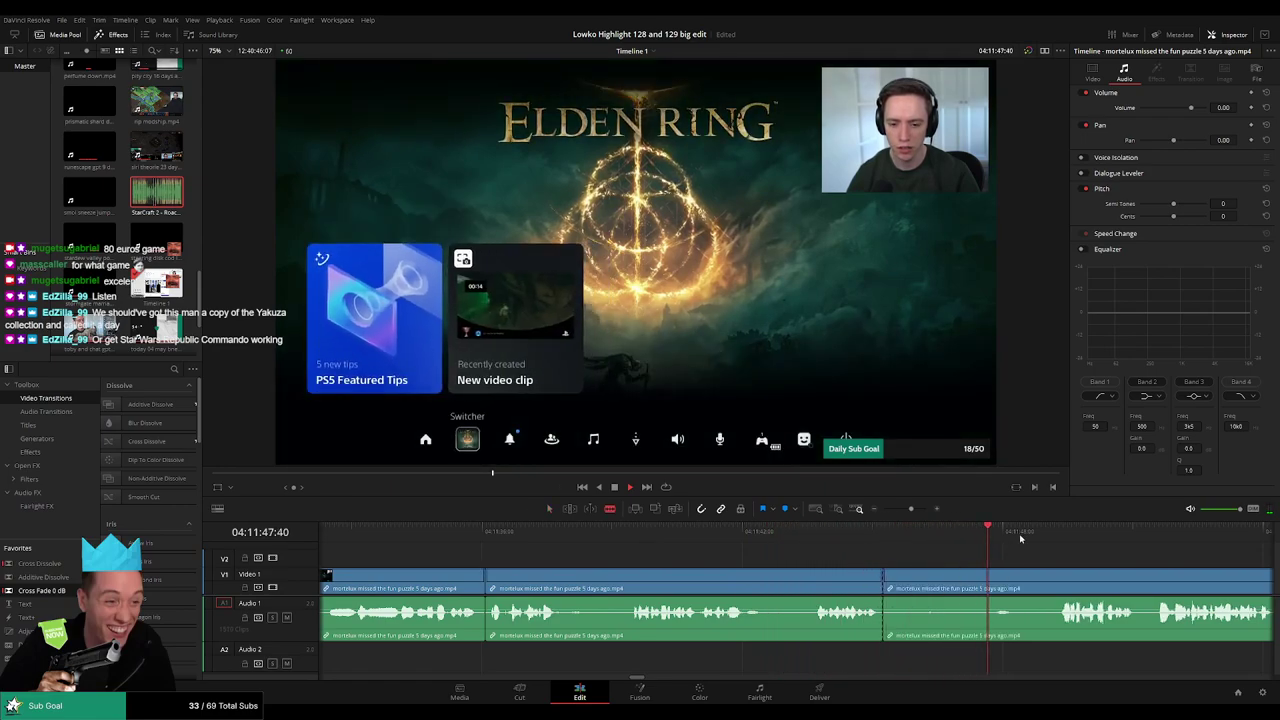
pyautogui.hscroll(4, 1195, 562)
pyautogui.click(720, 589)
pyautogui.press('a')
pyautogui.click(680, 590)
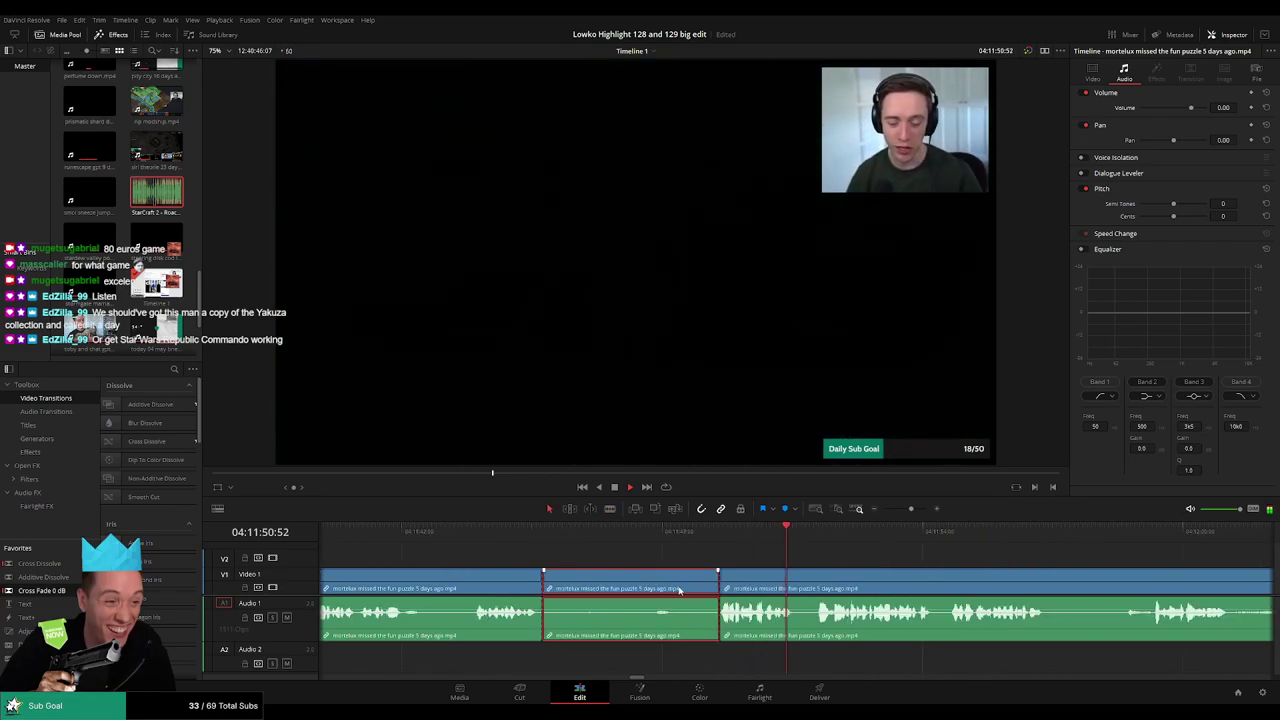
pyautogui.press('Delete')
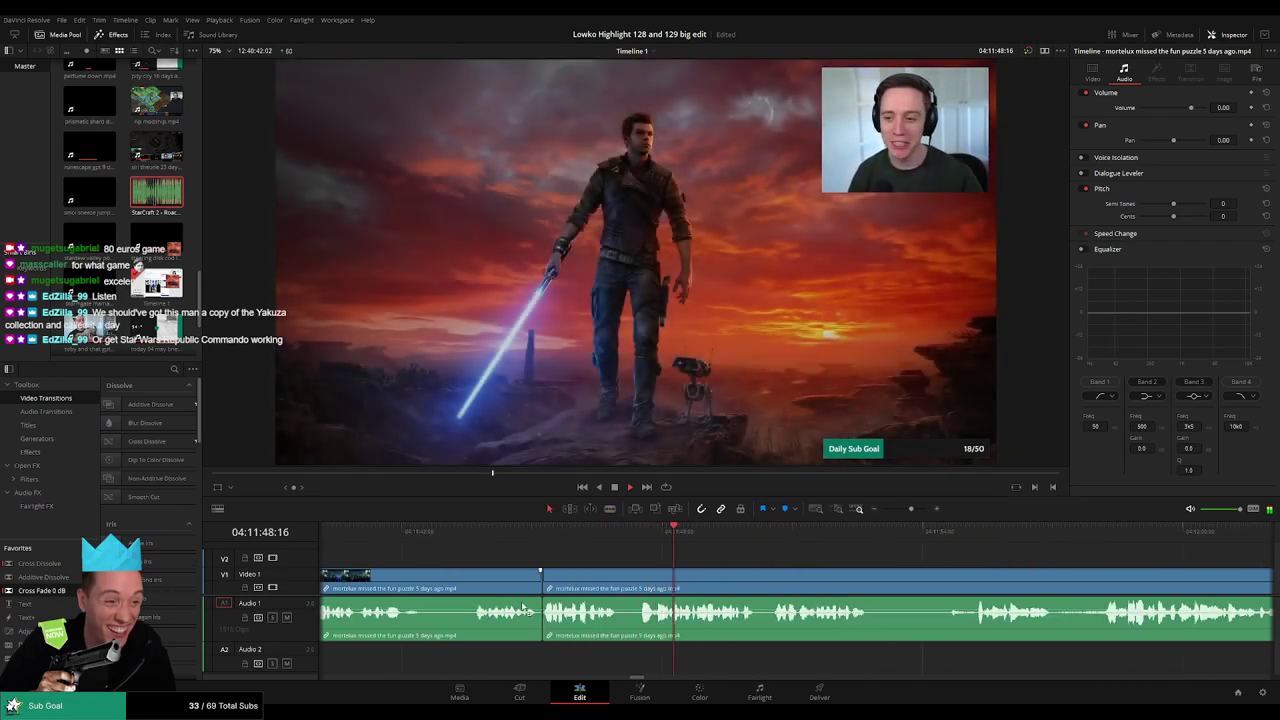
# - Ripple-delete the pause from about 04:11:53 to 04:11:54:30, cross-fade the audio at the join, and play on
pyautogui.click(741, 559)
pyautogui.moveTo(855, 561); pyautogui.dragTo(645, 553)
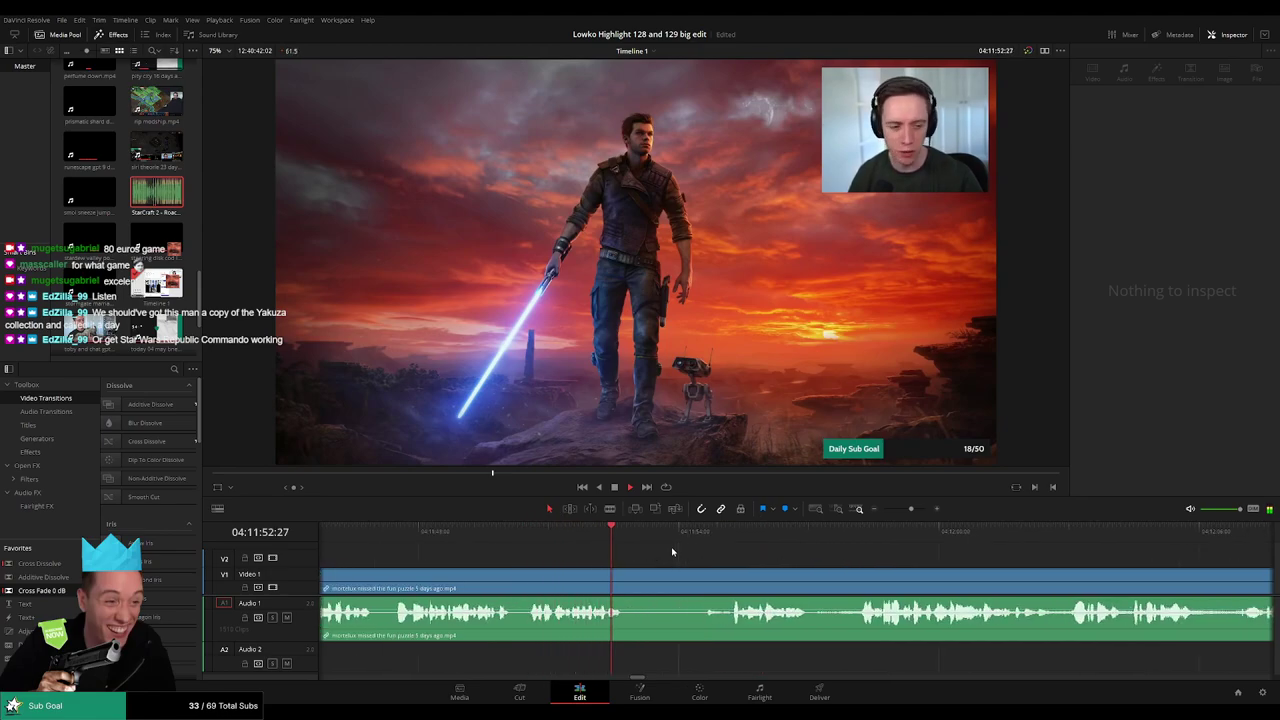
pyautogui.click(697, 538)
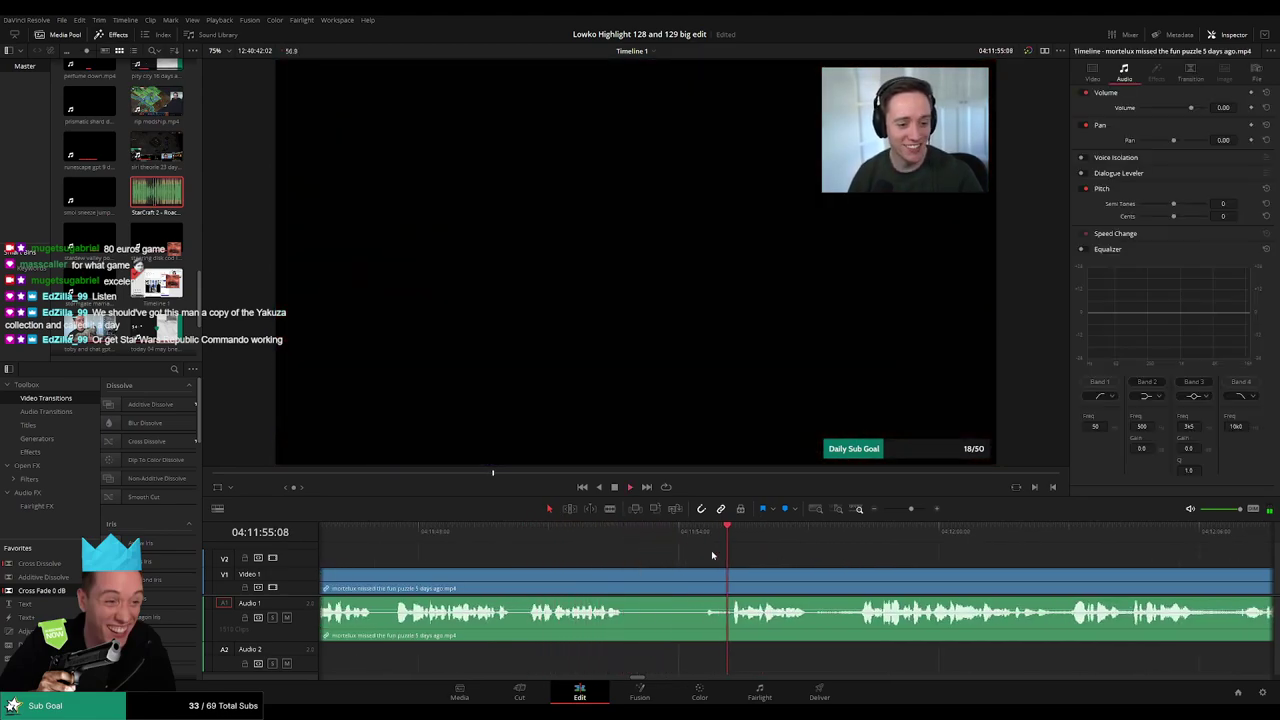
pyautogui.press('b')
pyautogui.click(629, 588)
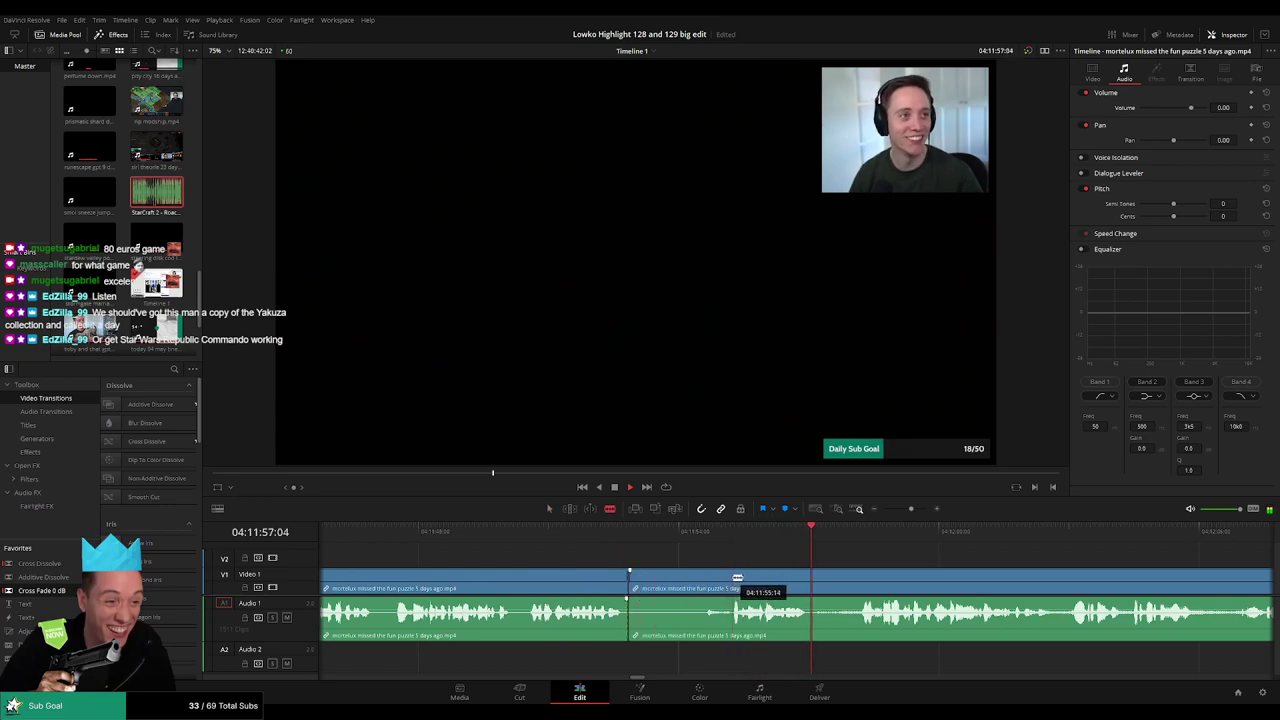
pyautogui.click(703, 588)
pyautogui.press('a')
pyautogui.click(693, 585)
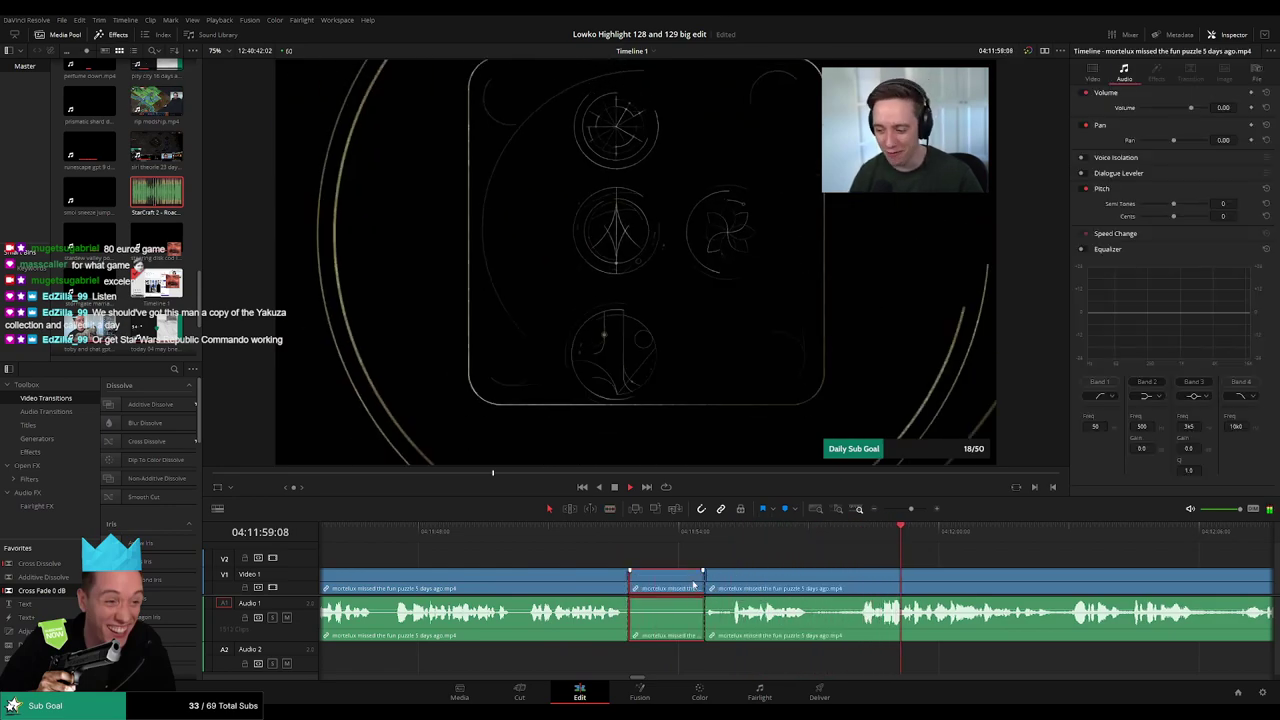
pyautogui.press('Delete')
pyautogui.press('space')
pyautogui.moveTo(27, 604); pyautogui.dragTo(685, 632)
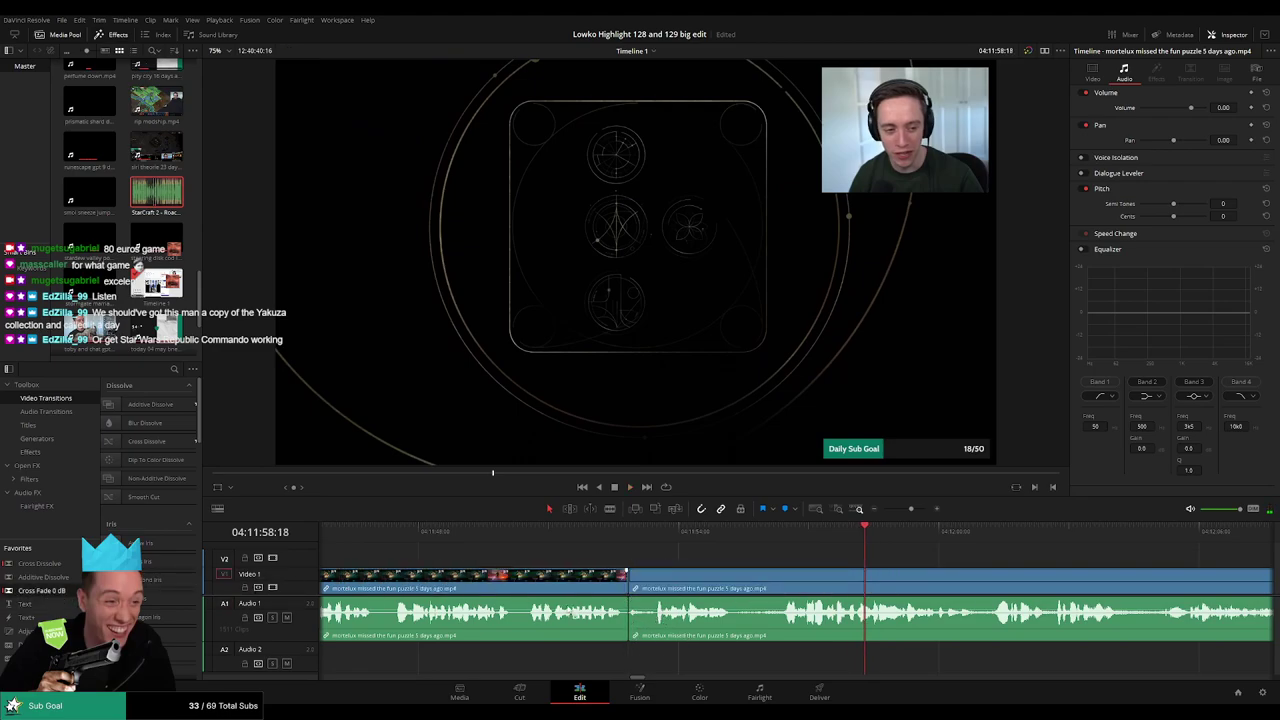
pyautogui.press('space')
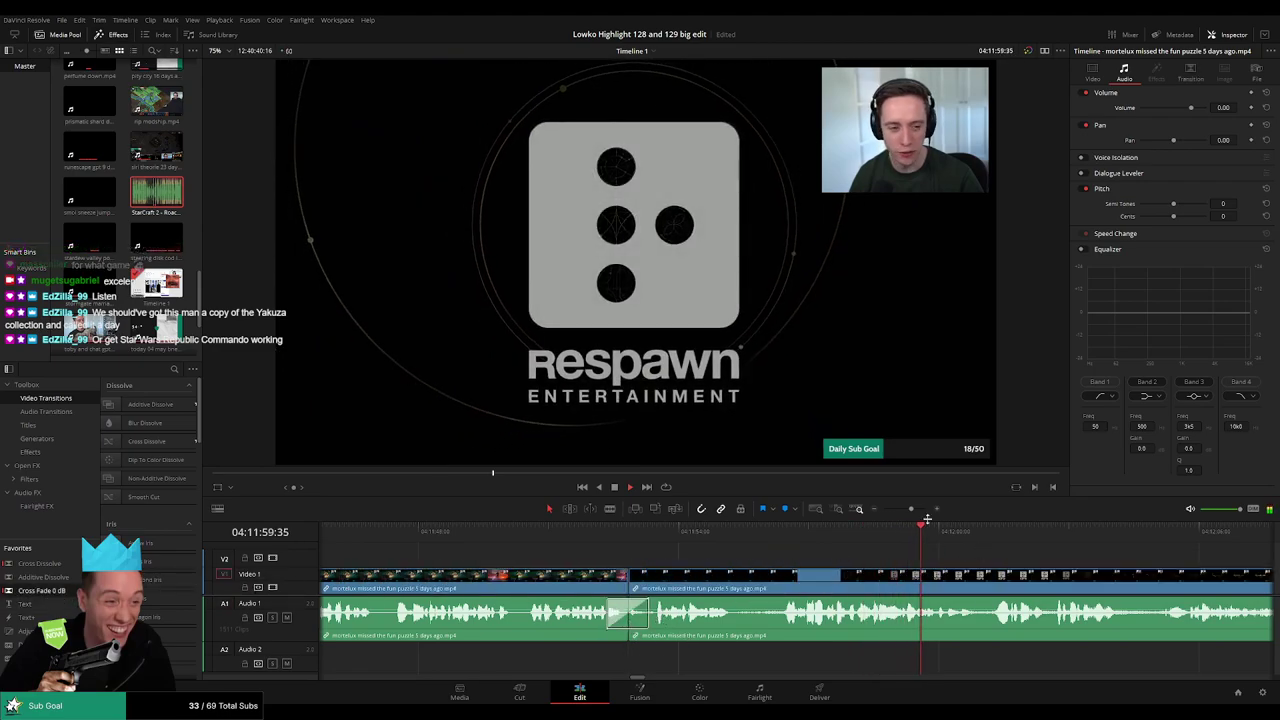
# - Isolate the word to be covered by splitting the clip at about 04:11:59:57 and at 04:12:00:13
pyautogui.moveTo(911, 510); pyautogui.dragTo(909, 513)
pyautogui.click(784, 533)
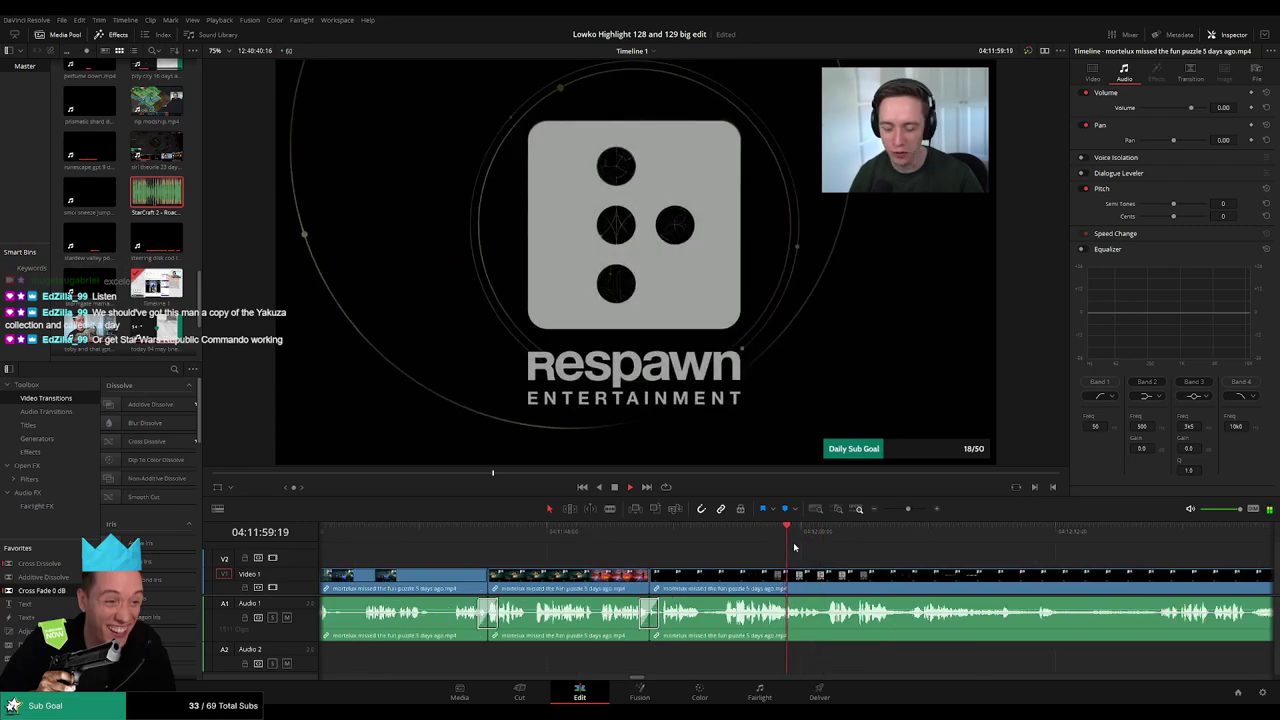
pyautogui.press('space')
pyautogui.scroll(1, 811, 559)
pyautogui.scroll(3, 811, 559)
pyautogui.press('b')
pyautogui.click(801, 577)
pyautogui.press('space')
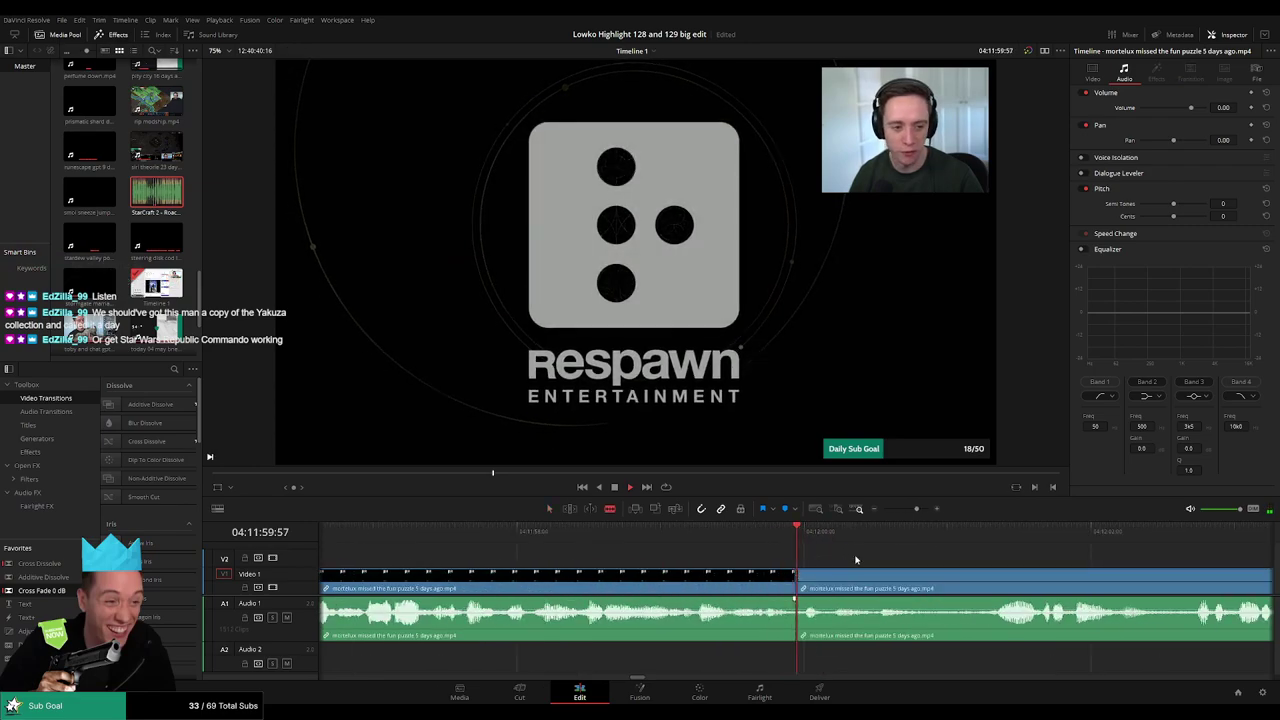
pyautogui.click(846, 579)
pyautogui.press('a')
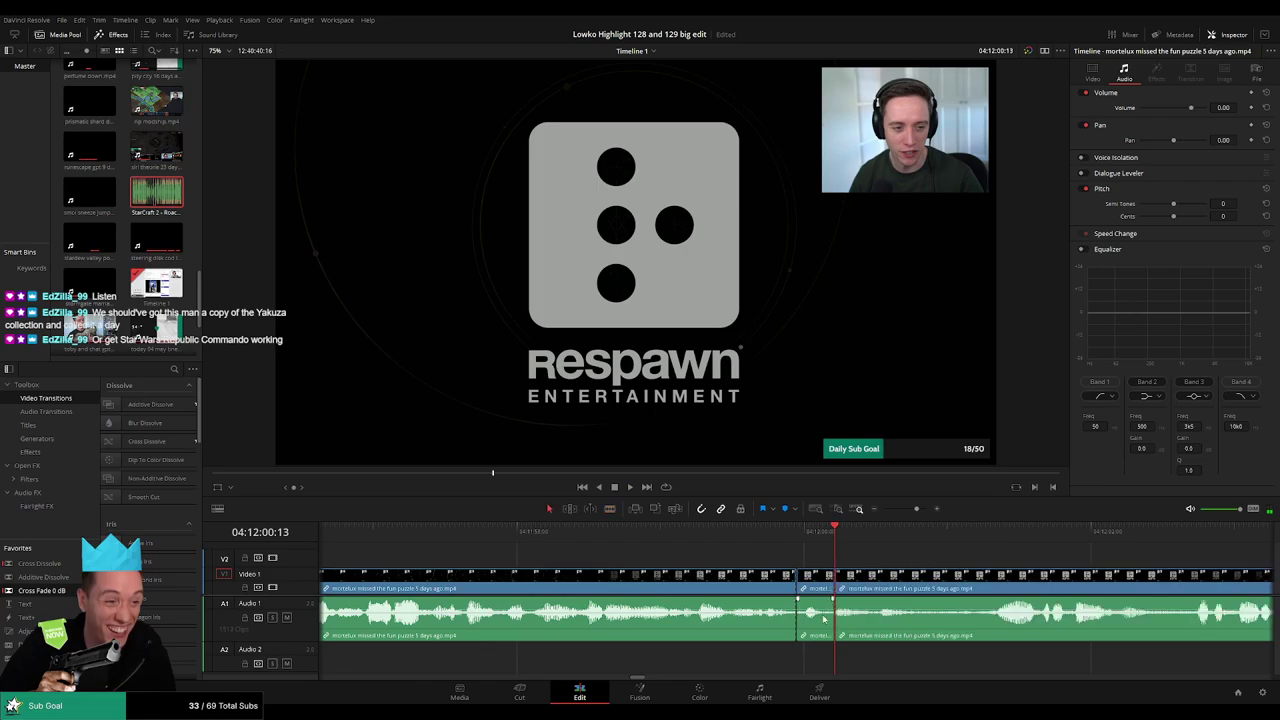
# - Mute the isolated word and cover it on Audio 2 with StarCraft 2 - Roach Quotes.mp3, trimmed to match at volume -27.00
pyautogui.click(151, 204)
pyautogui.moveTo(790, 668); pyautogui.dragTo(826, 668)
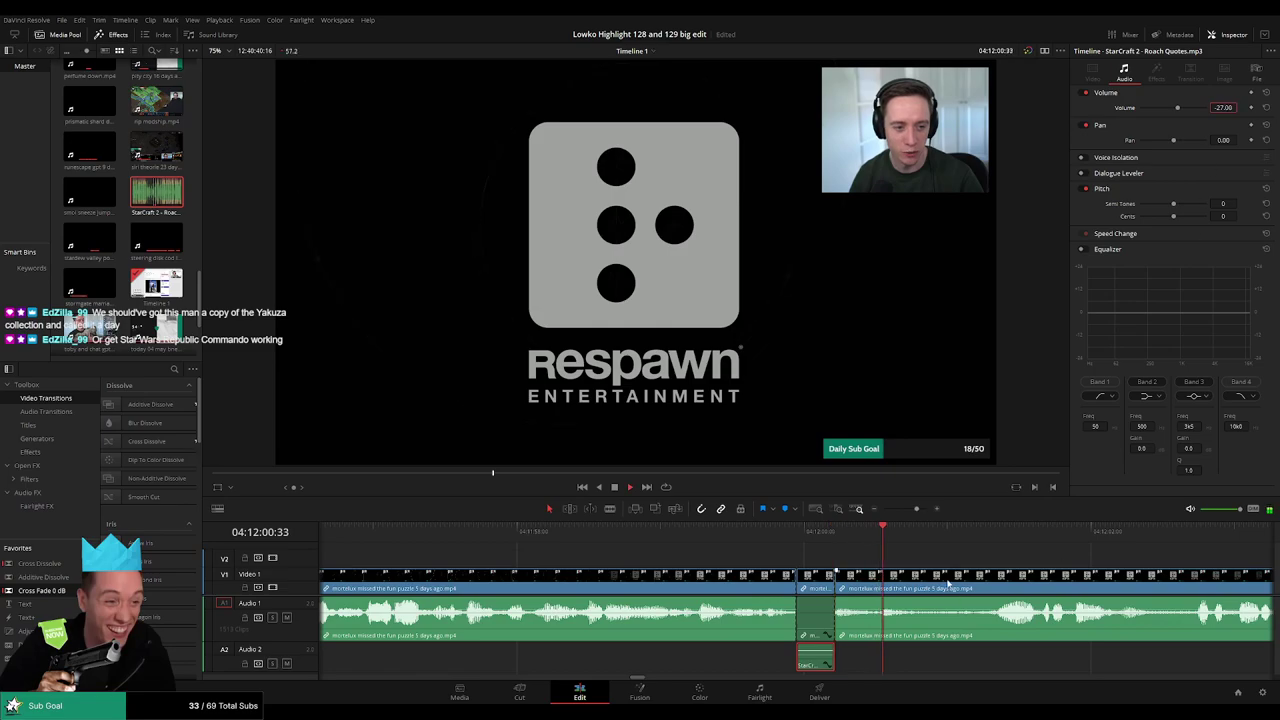
pyautogui.click(971, 546)
# - Ripple-delete the quiet stretch from about 04:12:12 to 04:12:17 and cross-fade the audio at the join
pyautogui.moveTo(916, 510); pyautogui.dragTo(907, 512)
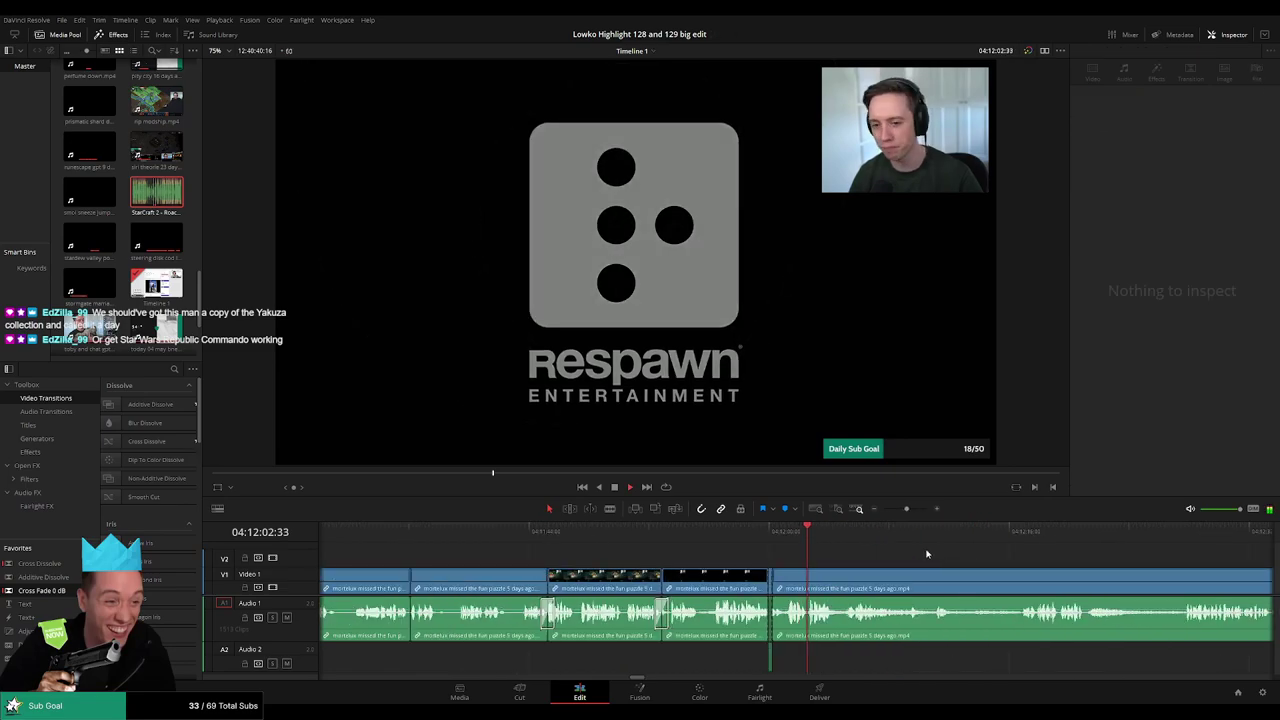
pyautogui.moveTo(942, 556); pyautogui.dragTo(720, 543)
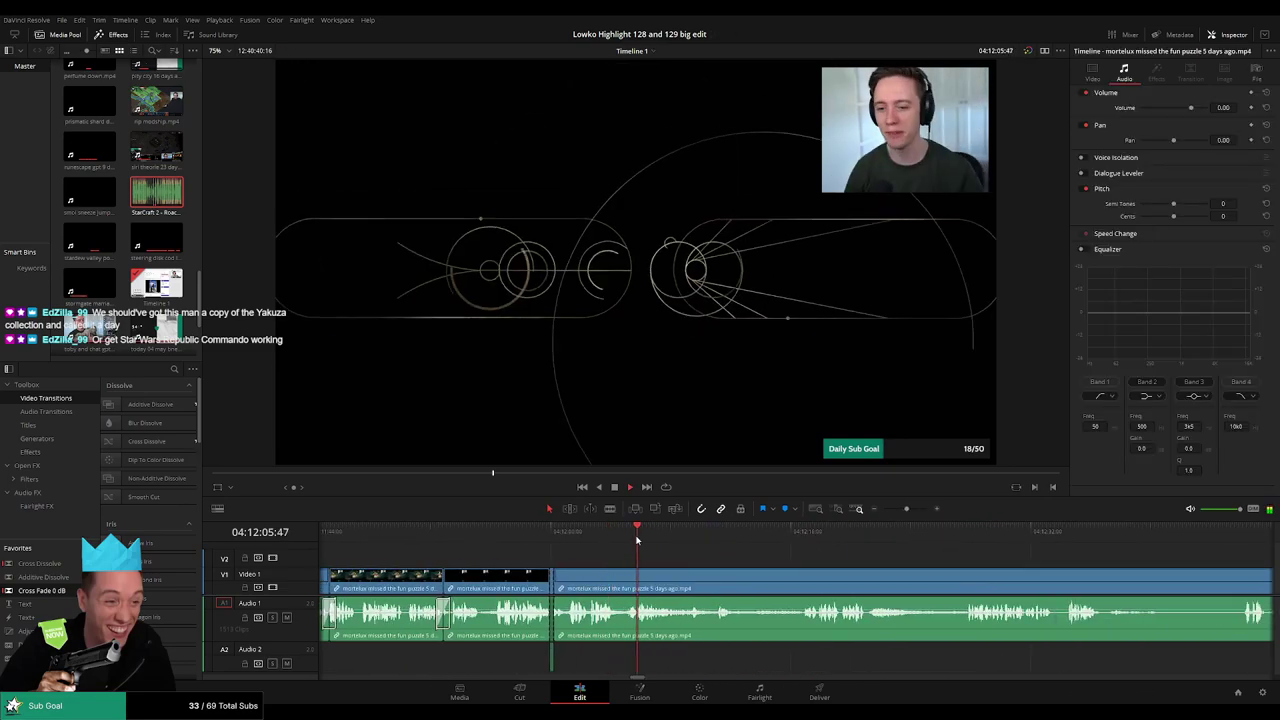
pyautogui.click(691, 541)
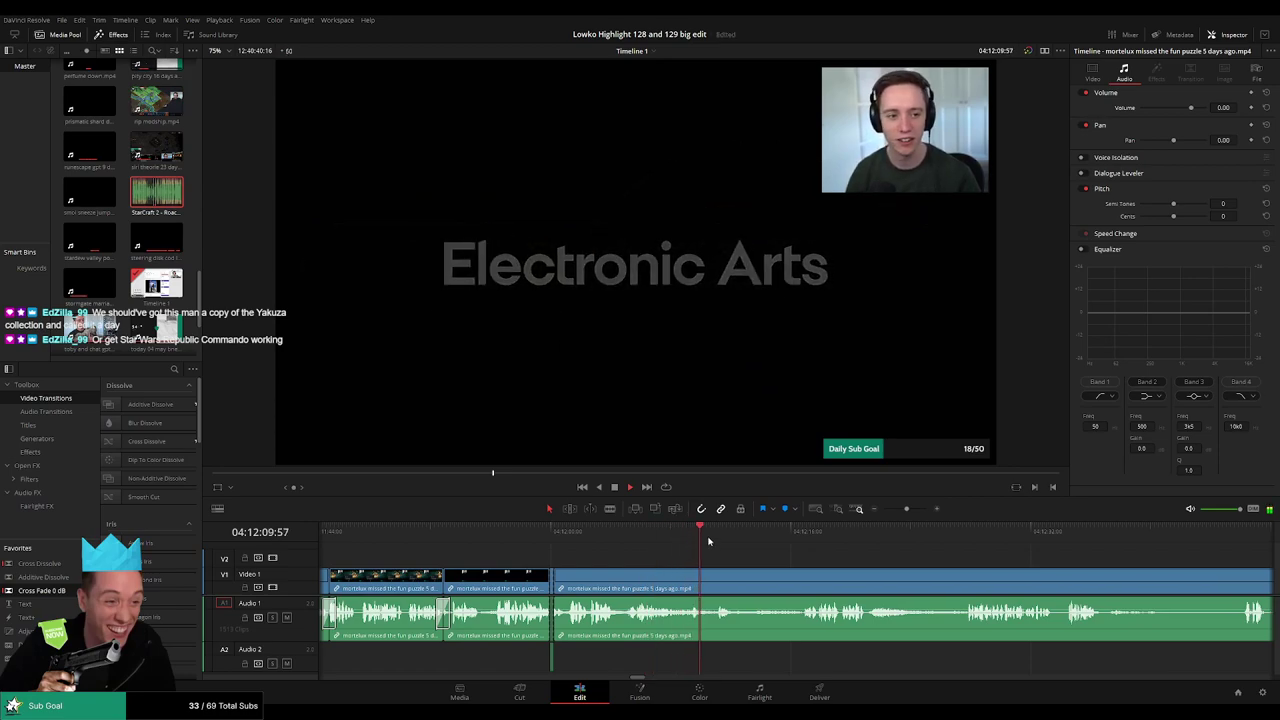
pyautogui.click(720, 545)
pyautogui.press('b')
pyautogui.click(734, 587)
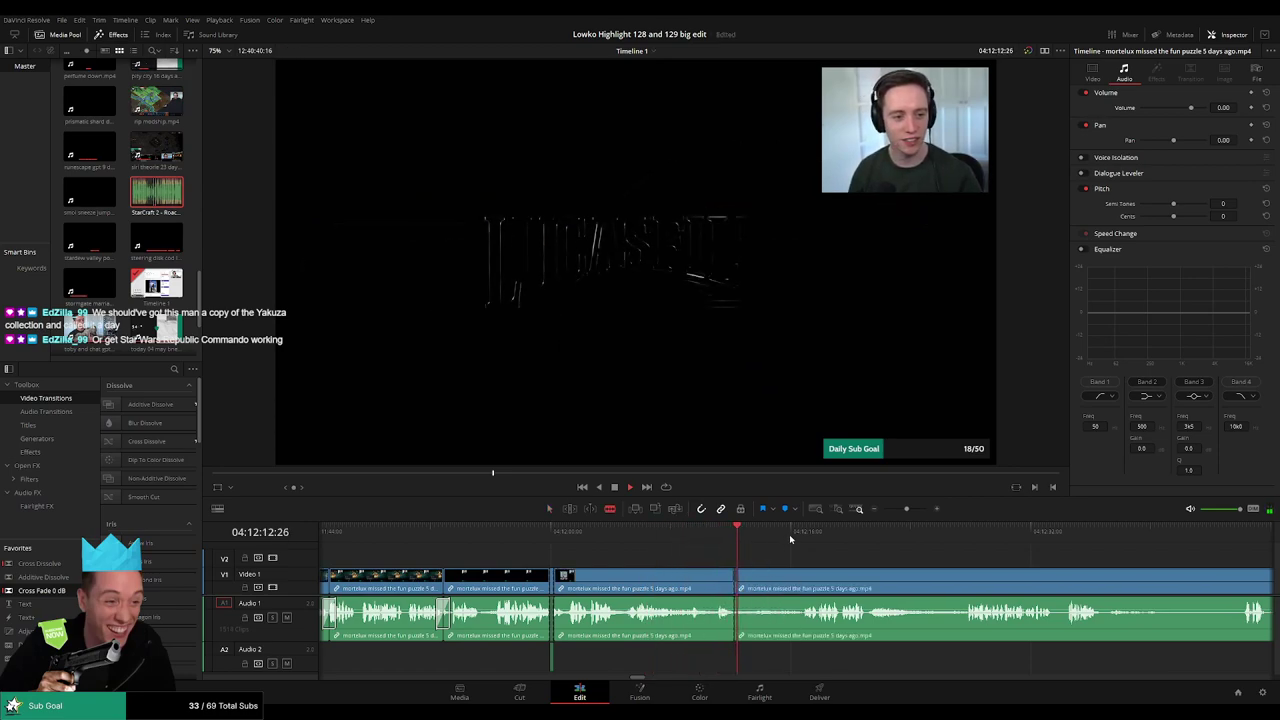
pyautogui.click(803, 540)
pyautogui.click(804, 583)
pyautogui.press('a')
pyautogui.click(789, 586)
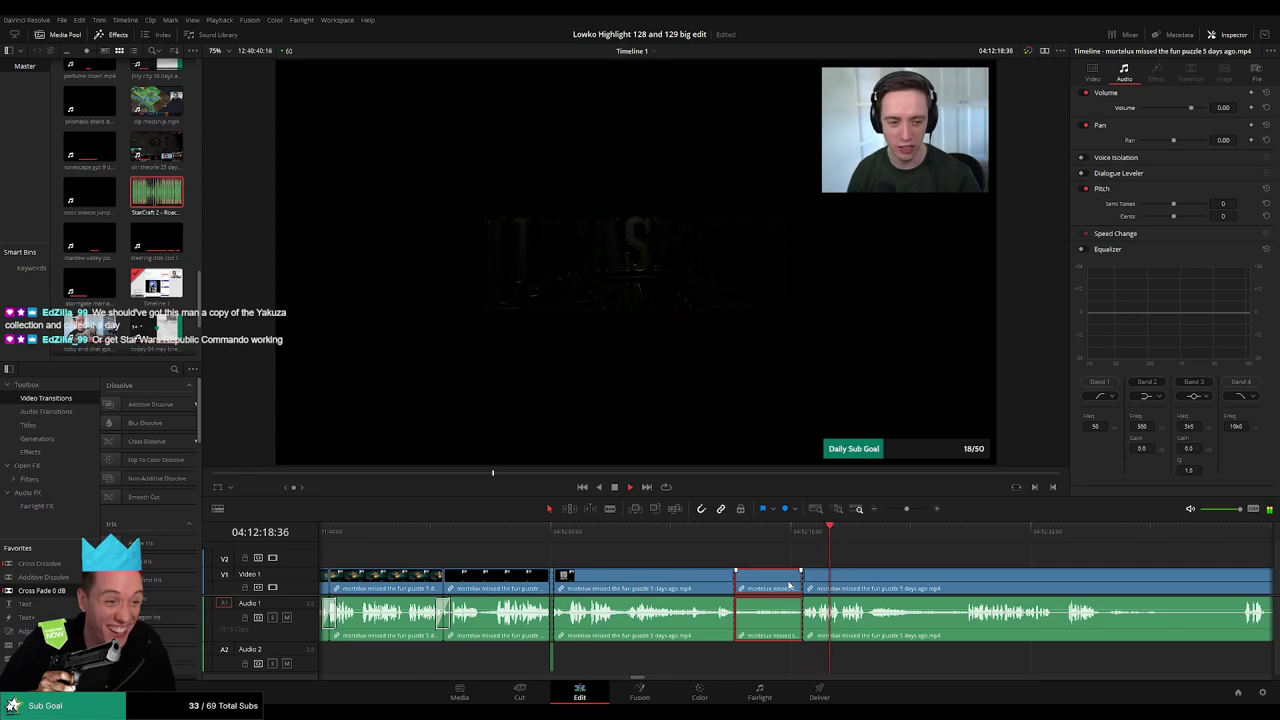
pyautogui.press('Delete')
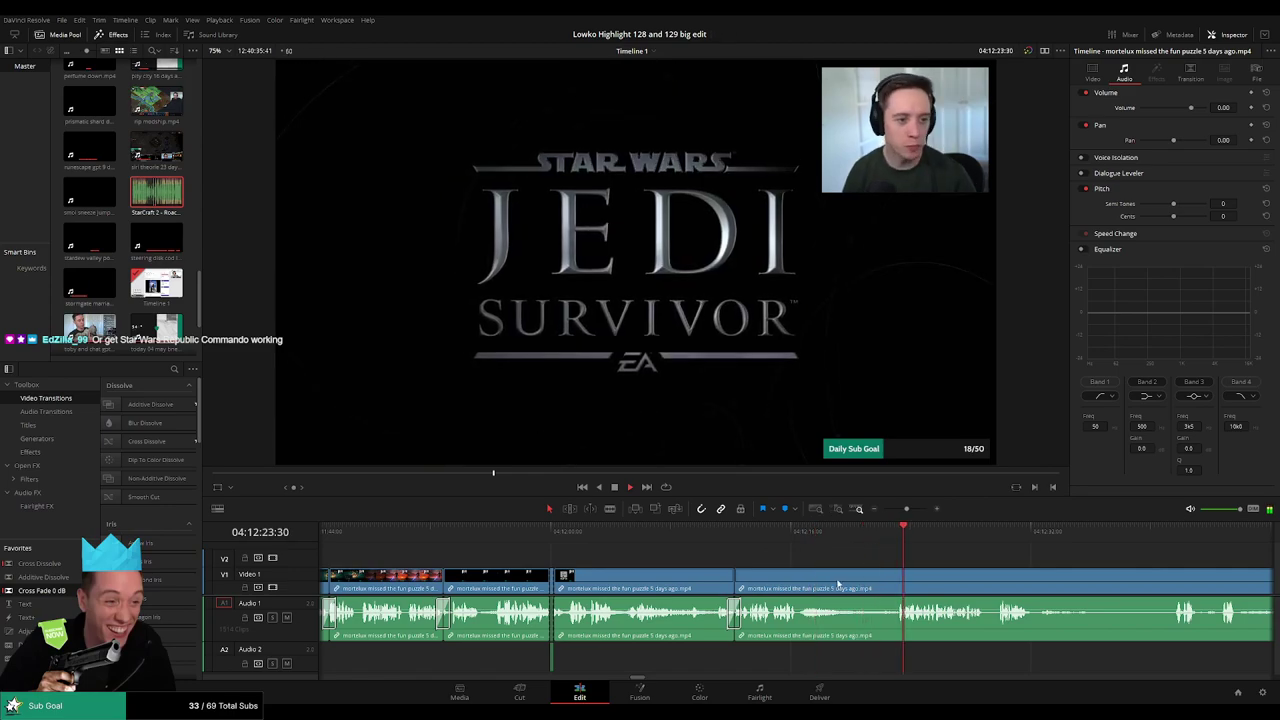
# - Ripple-delete the stretch from about 04:12:16:30 to 04:12:23, cross-fade the audio at the join, and play on
pyautogui.press('b')
pyautogui.click(800, 587)
pyautogui.hscroll(3, 760, 585)
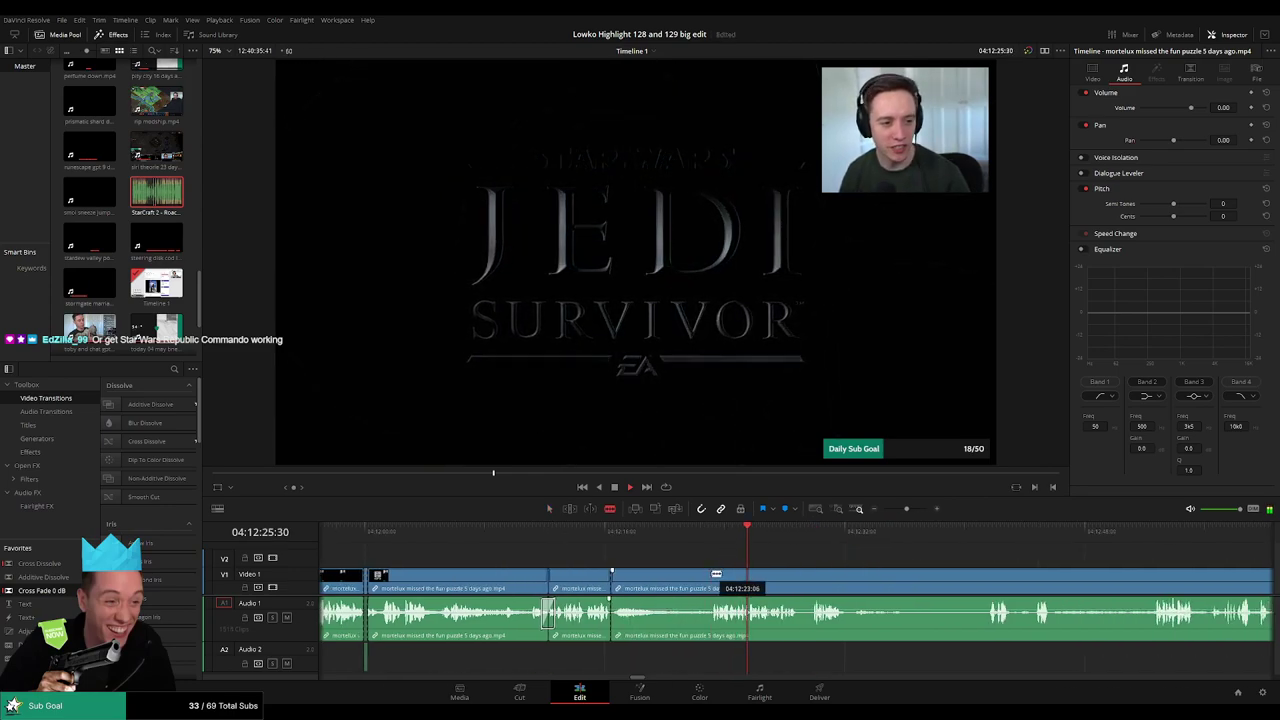
pyautogui.click(710, 578)
pyautogui.press('a')
pyautogui.click(689, 585)
pyautogui.press('Delete')
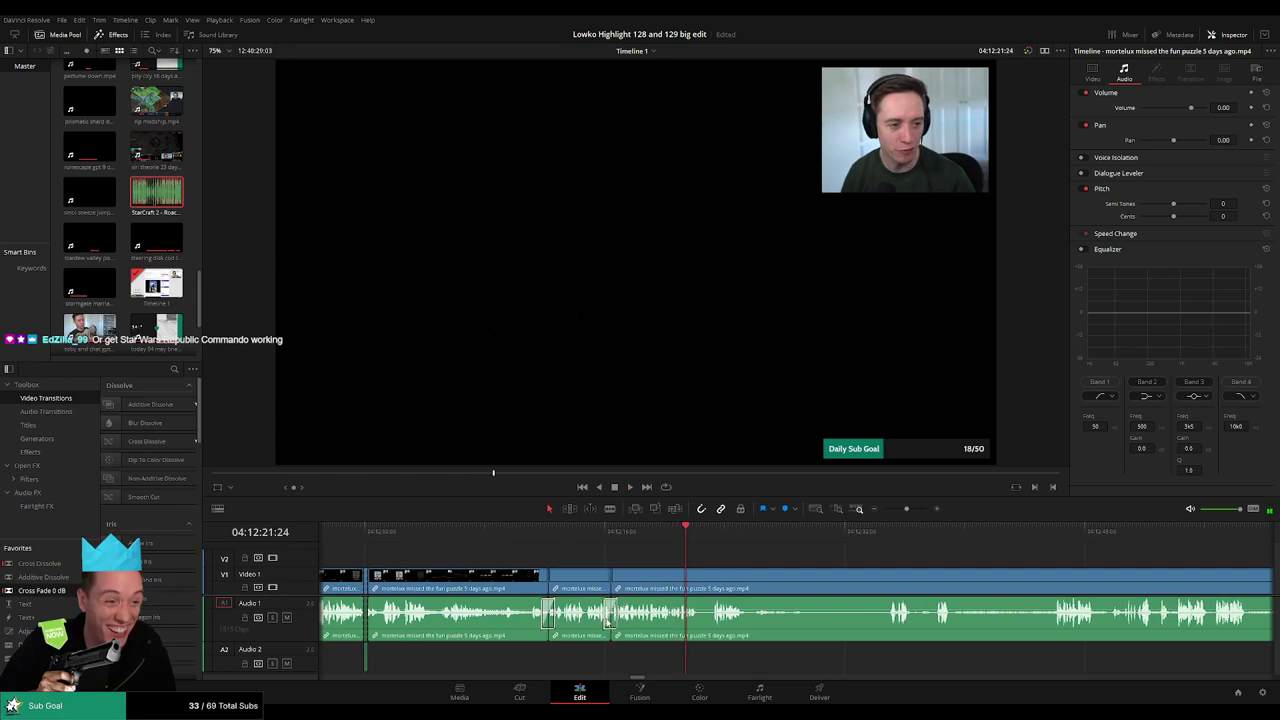
pyautogui.press('space')
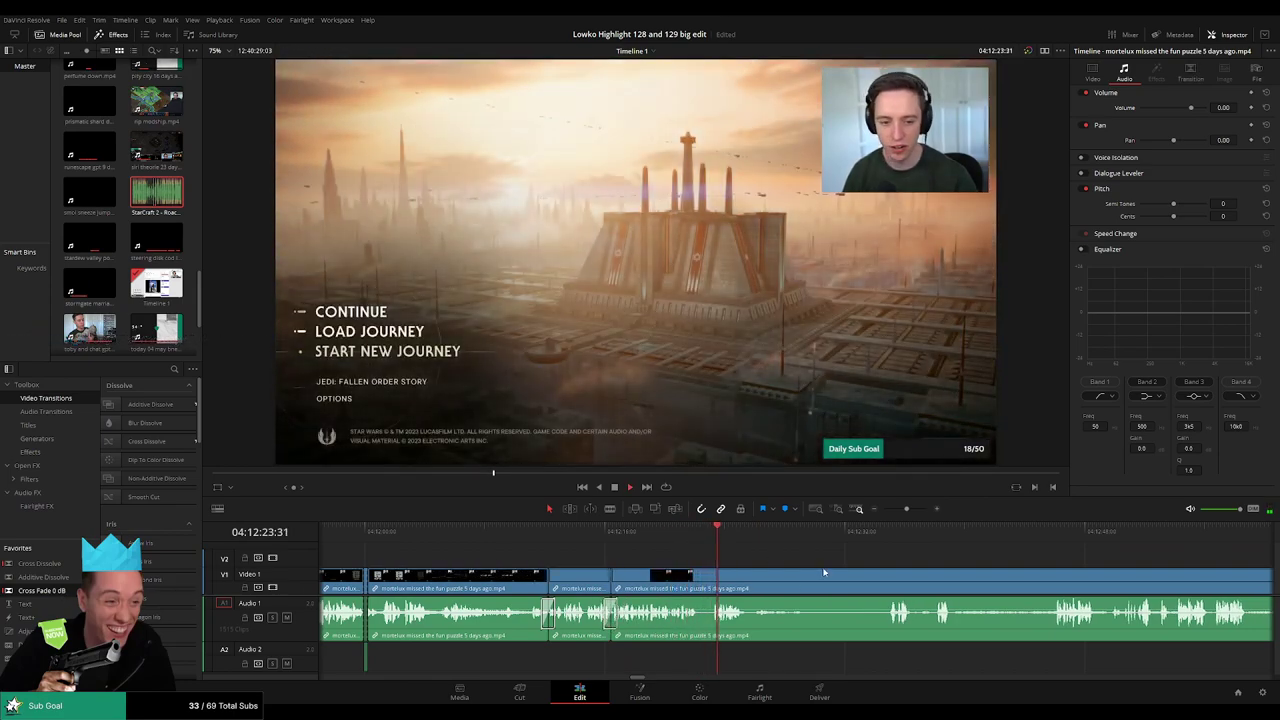
# - Ripple-delete the quiet stretch from about 04:12:26 to 04:12:35, cross-fade the audio at the join, and play from there
pyautogui.moveTo(825, 573); pyautogui.dragTo(682, 536)
pyautogui.press('b')
pyautogui.click(546, 588)
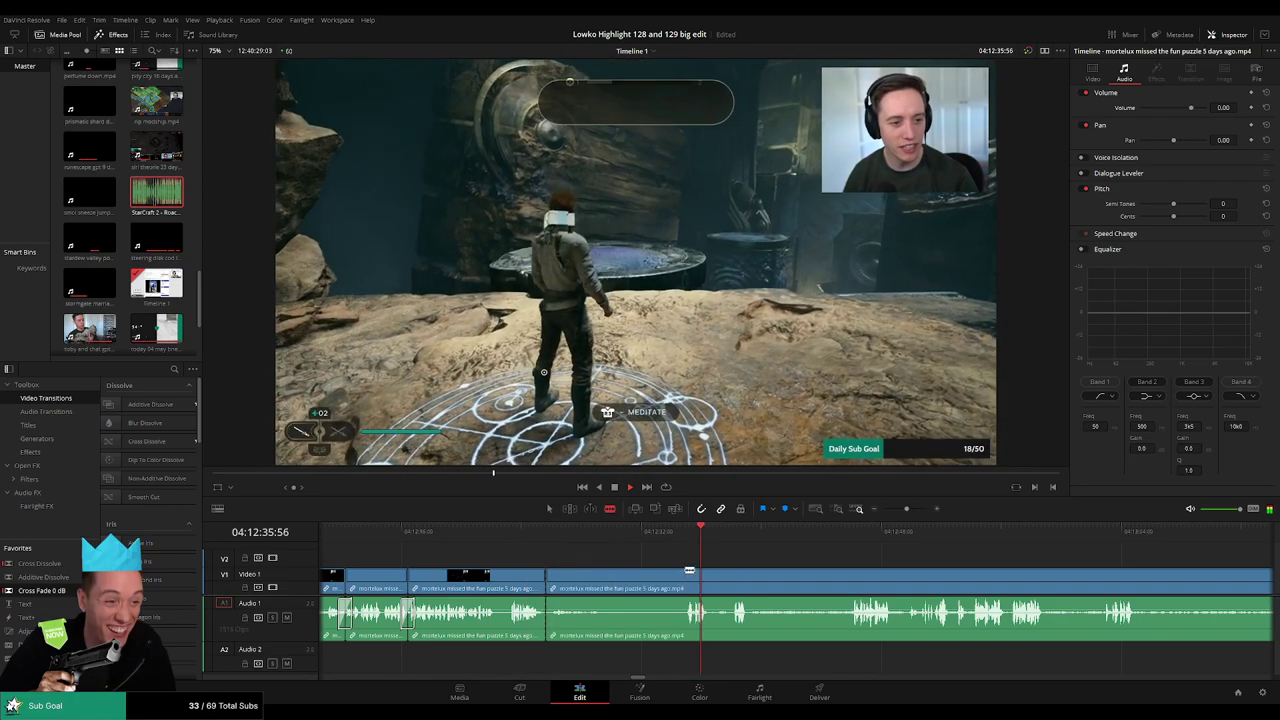
pyautogui.click(684, 575)
pyautogui.press('a')
pyautogui.click(660, 582)
pyautogui.press('Delete')
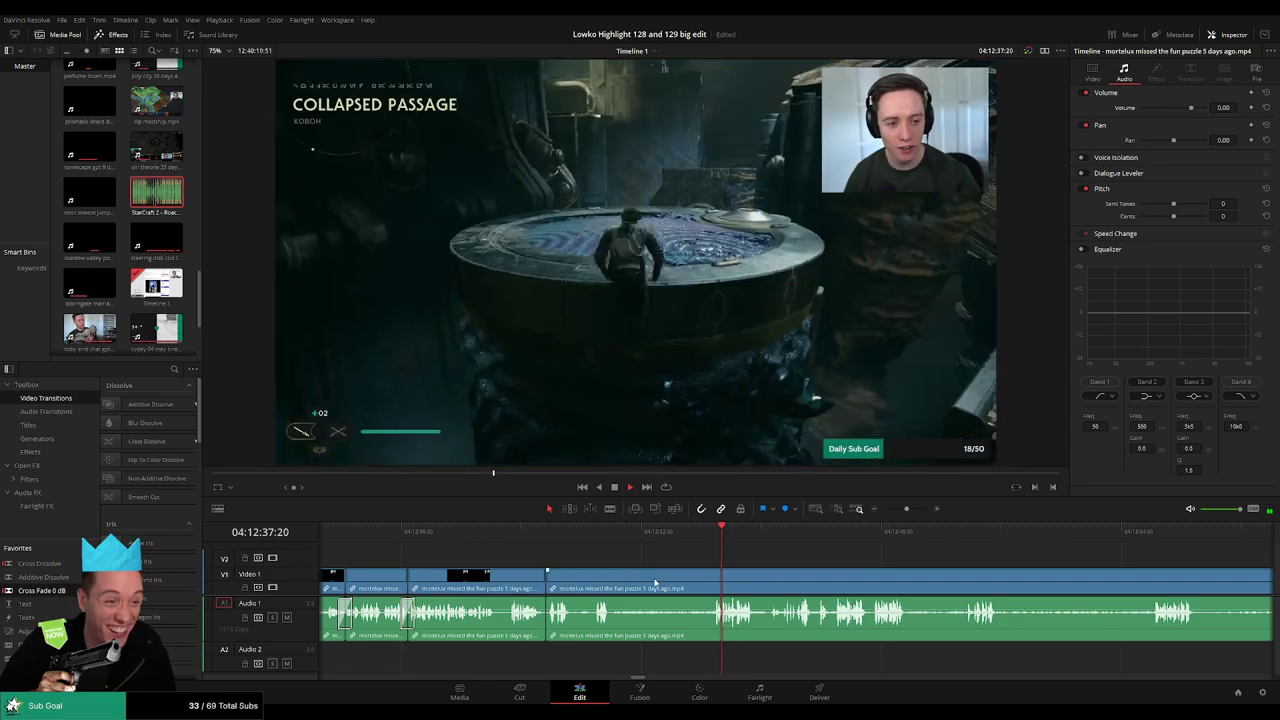
pyautogui.click(546, 538)
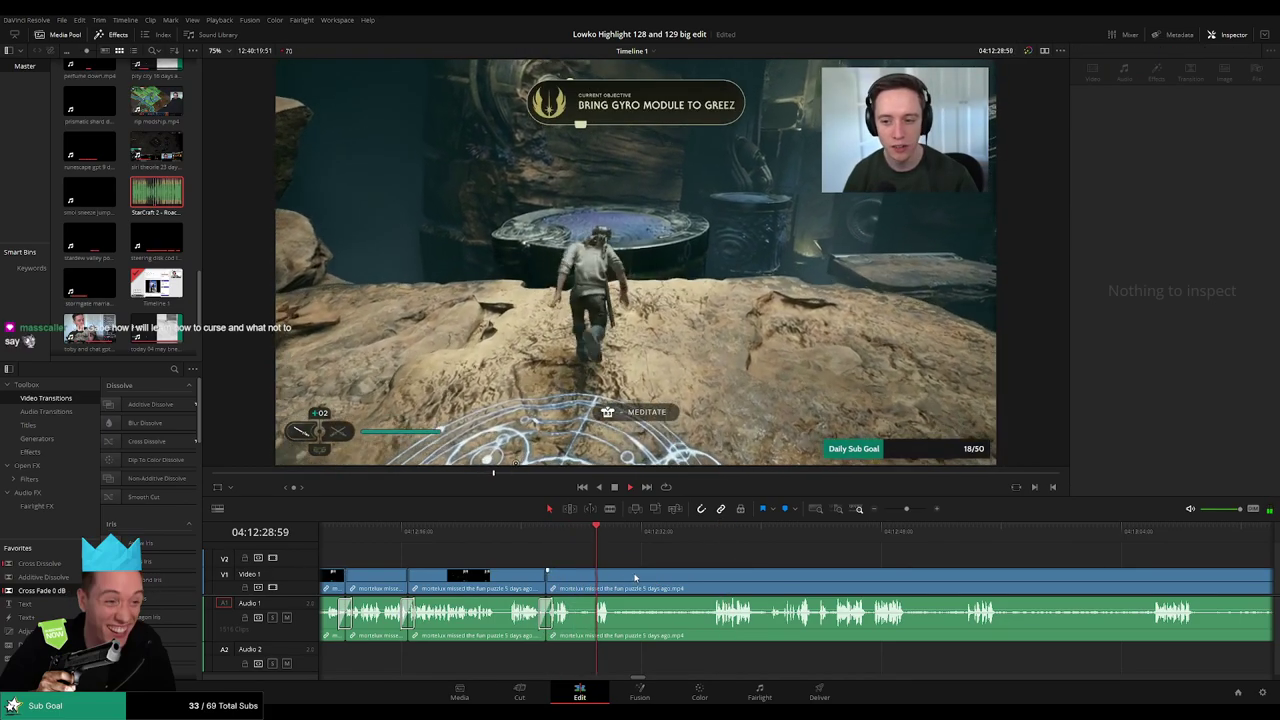
# - Ripple-delete the short quiet stretch from about 04:12:27 to 04:12:29 and cross-fade the audio at the join
pyautogui.press('b')
pyautogui.click(573, 583)
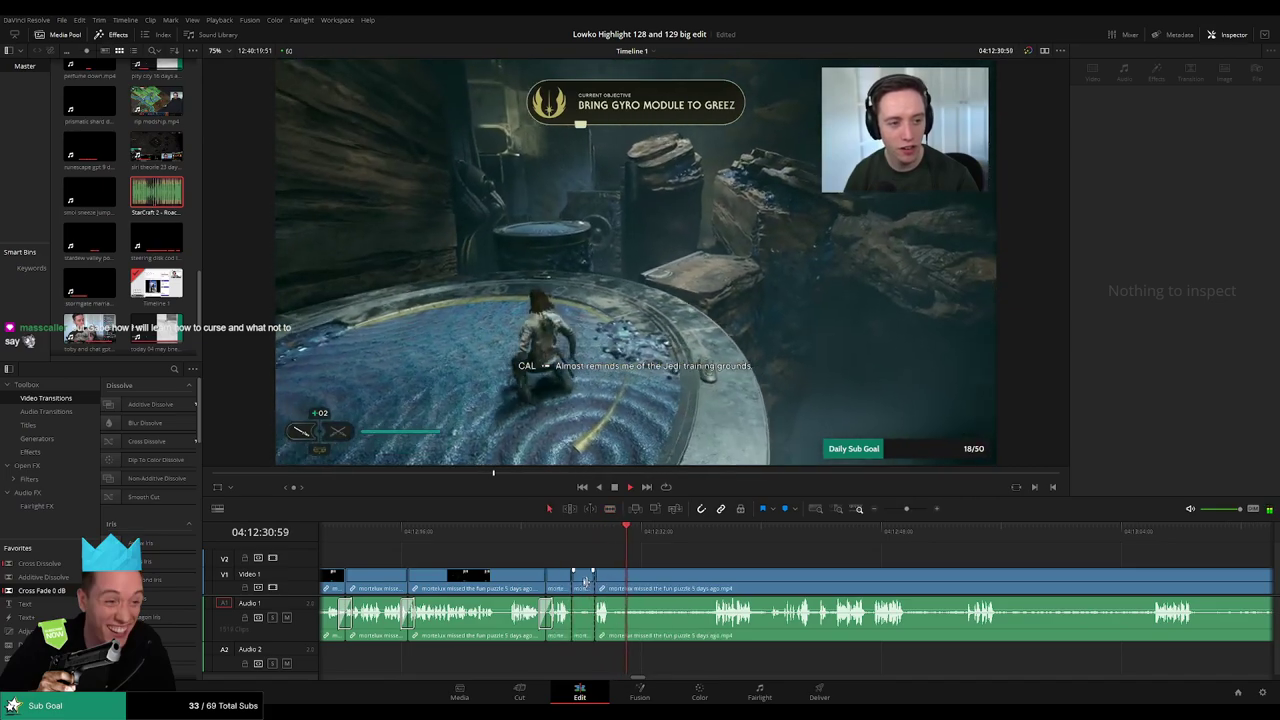
pyautogui.press('a')
pyautogui.click(591, 586)
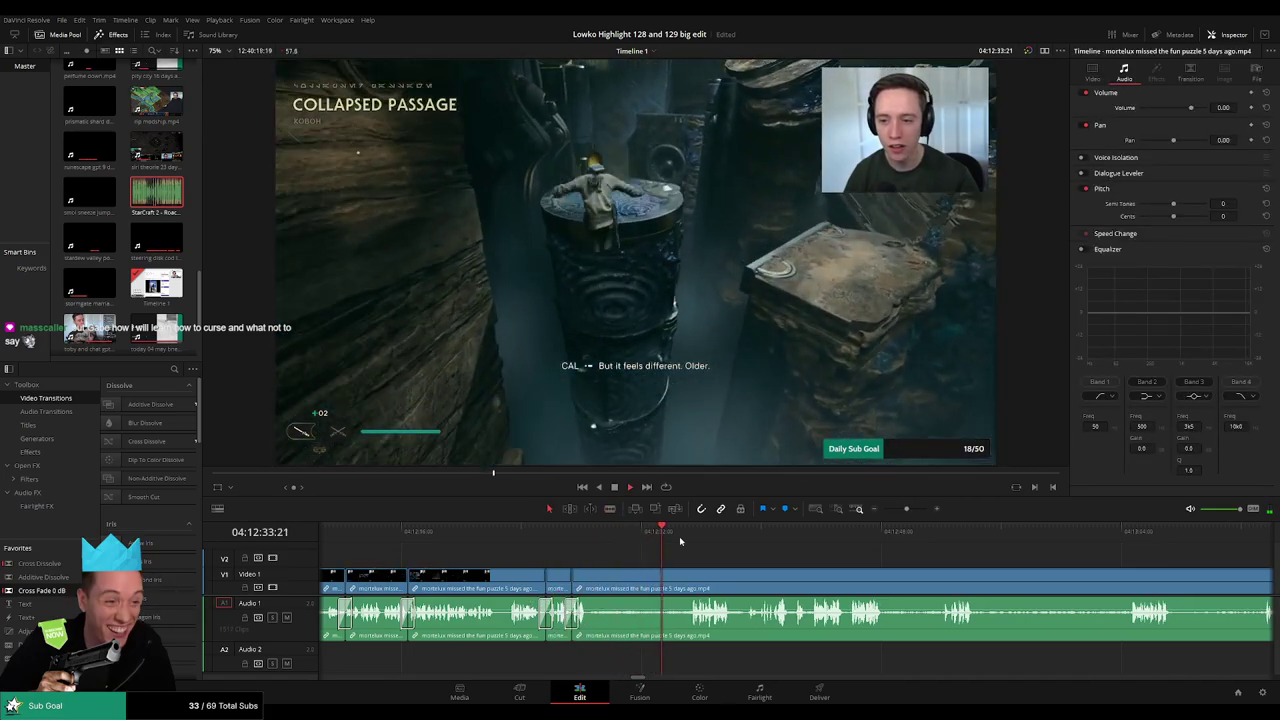
# - Ripple-delete the quiet stretch from about 04:12:28:30 to 04:12:35 and cross-fade the audio at the join
pyautogui.press('b')
pyautogui.click(590, 586)
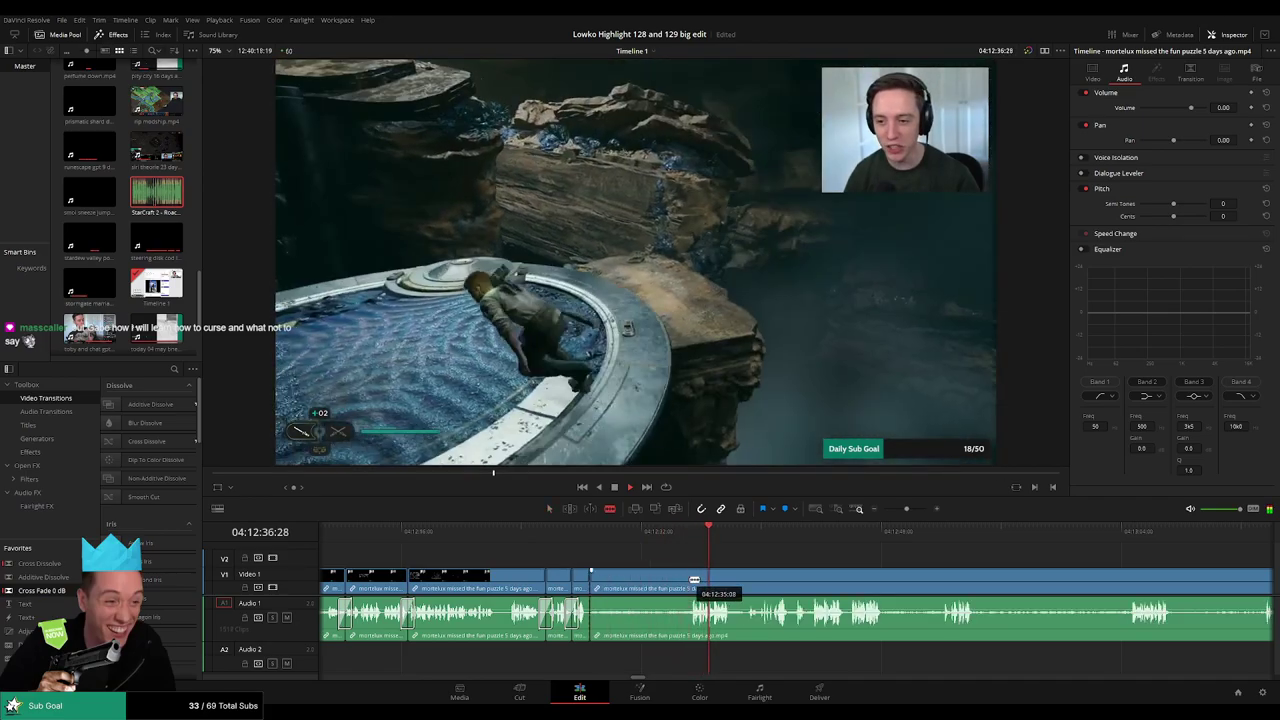
pyautogui.click(690, 581)
pyautogui.press('a')
pyautogui.click(668, 585)
pyautogui.press('Delete')
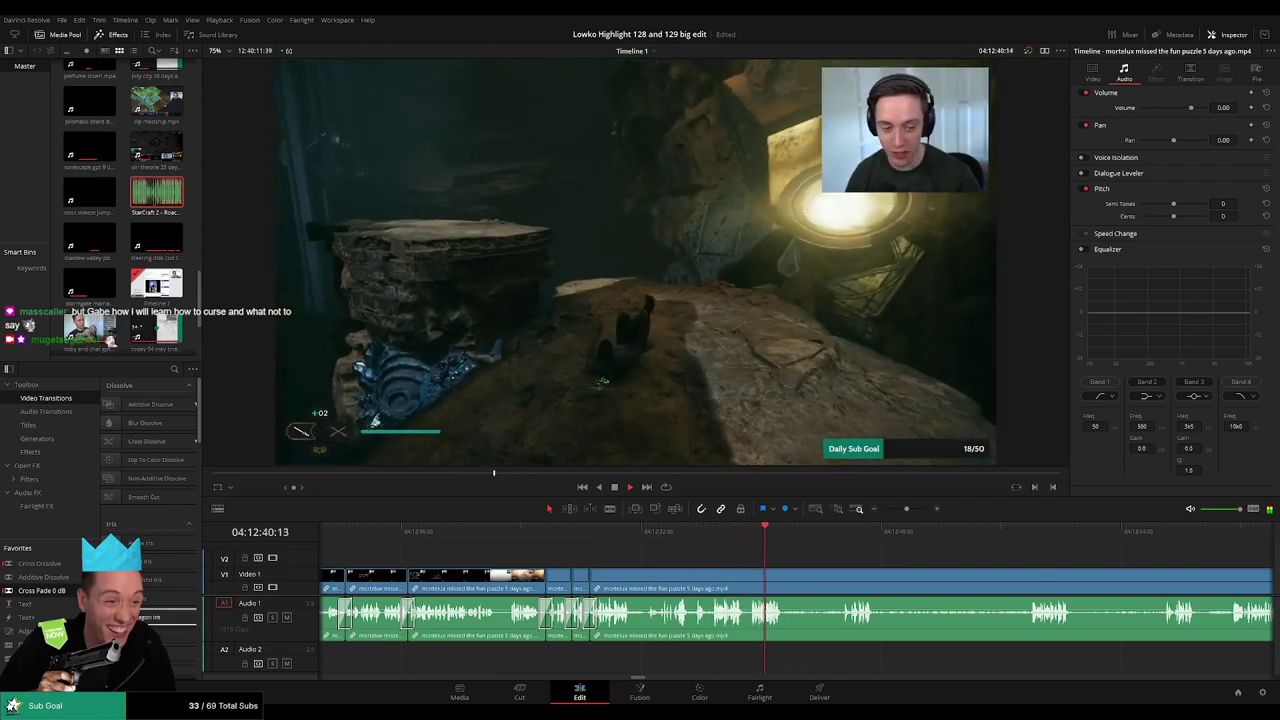
# - Ripple-delete the stretch from about 04:12:41:30 to 04:12:45 and cross-fade the audio at the join
pyautogui.moveTo(809, 566); pyautogui.dragTo(612, 540)
pyautogui.click(644, 538)
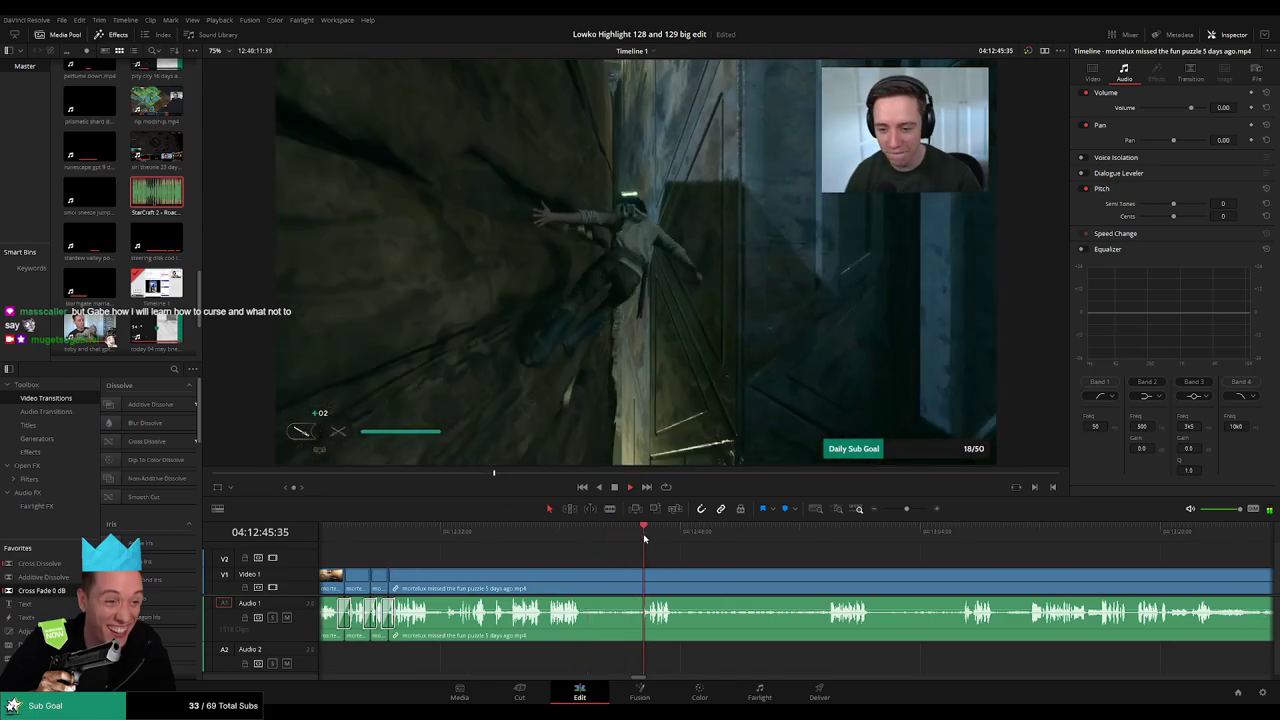
pyautogui.press('b')
pyautogui.click(583, 571)
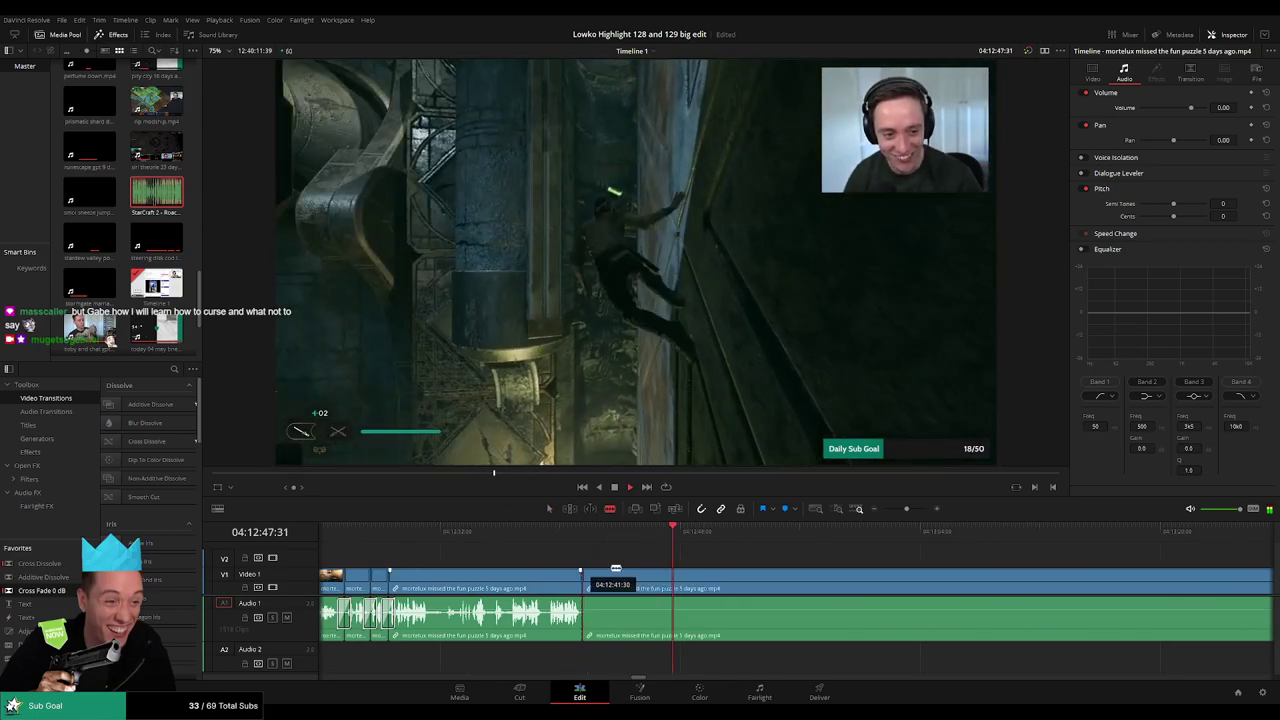
pyautogui.click(639, 571)
pyautogui.press('a')
pyautogui.click(617, 578)
pyautogui.press('Delete')
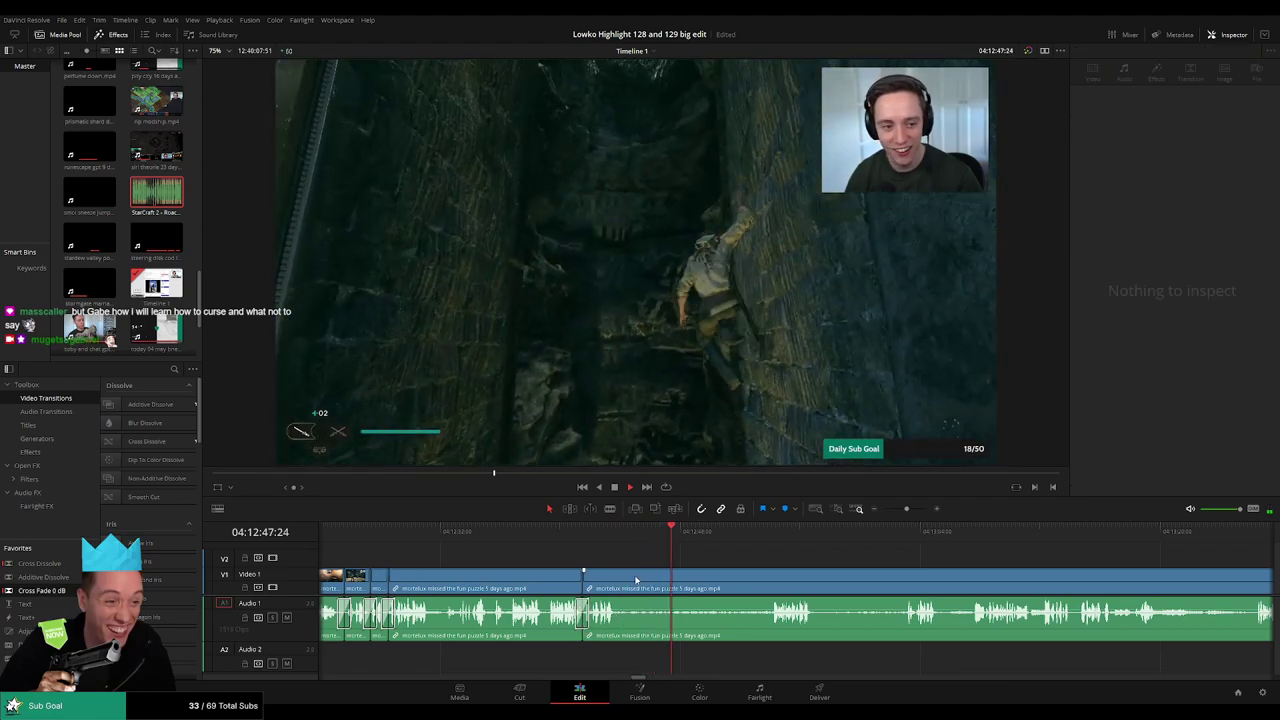
# - Ripple-delete the quiet stretch from about 04:12:44 to 04:12:54 and add Cross Fade 0 dB to the audio at the join
pyautogui.press('b')
pyautogui.click(622, 581)
pyautogui.click(768, 535)
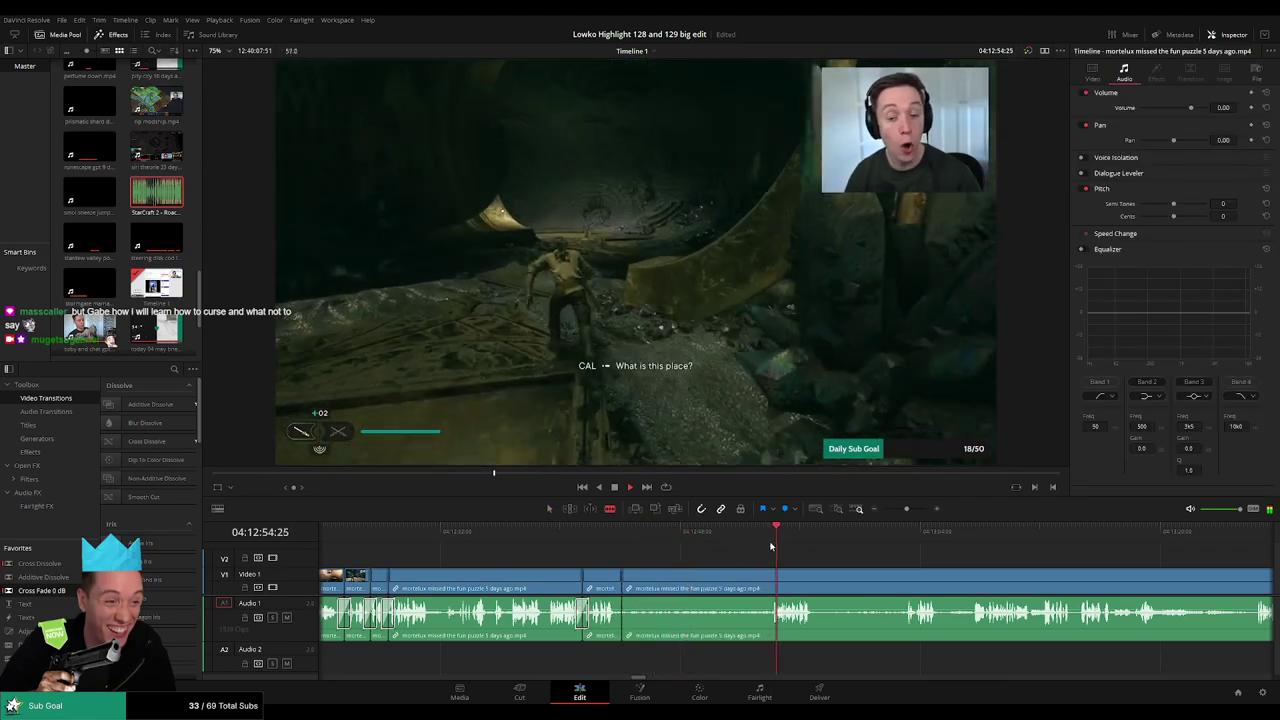
pyautogui.click(768, 588)
pyautogui.press('a')
pyautogui.click(725, 588)
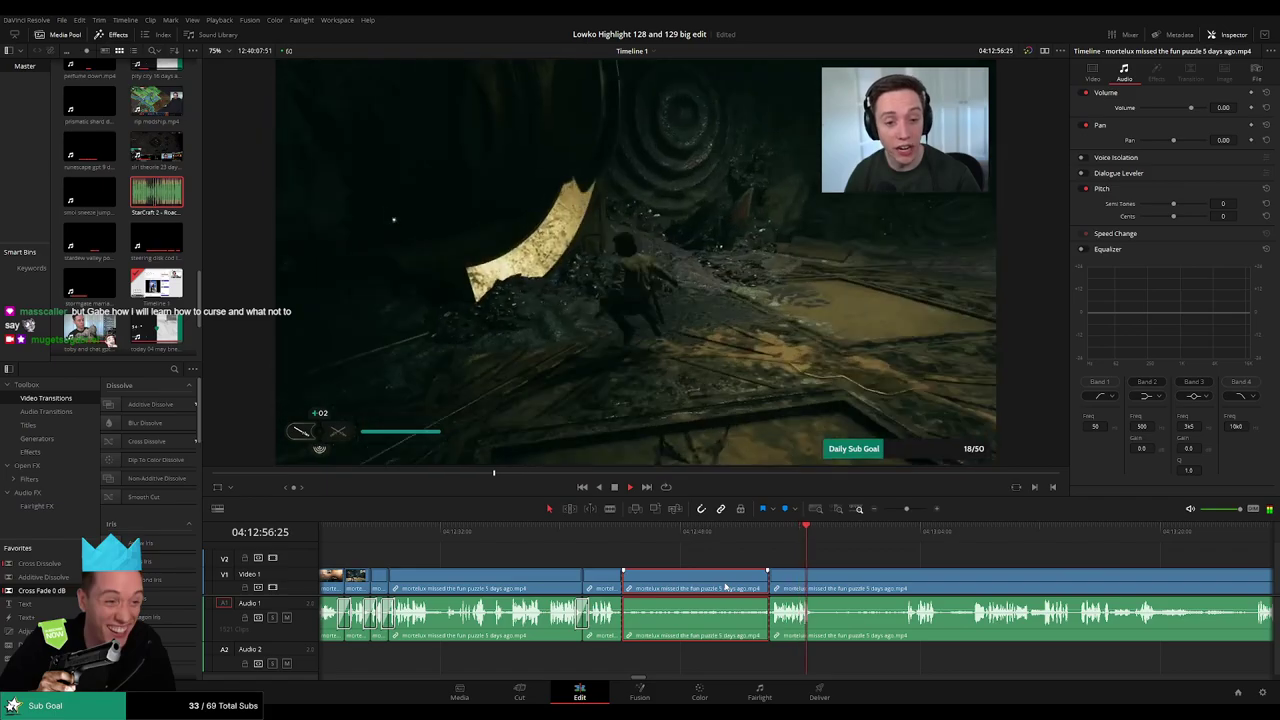
pyautogui.press('Delete')
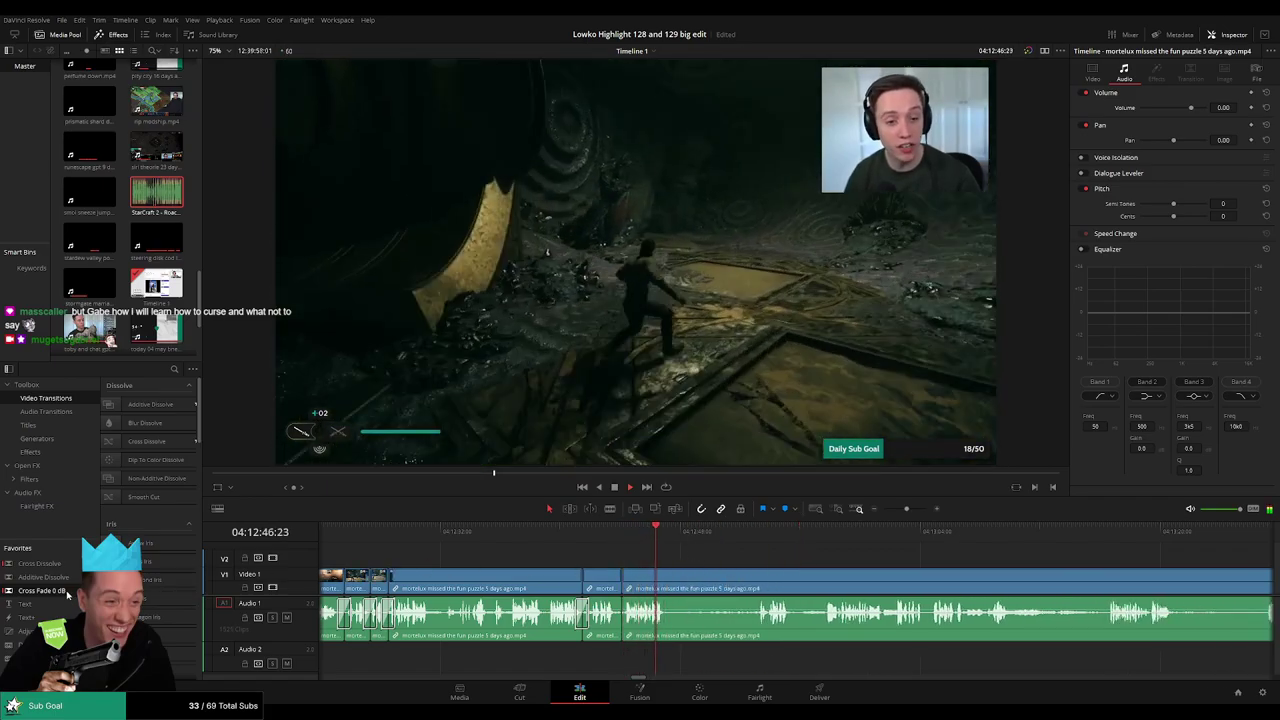
pyautogui.moveTo(67, 595); pyautogui.dragTo(615, 624)
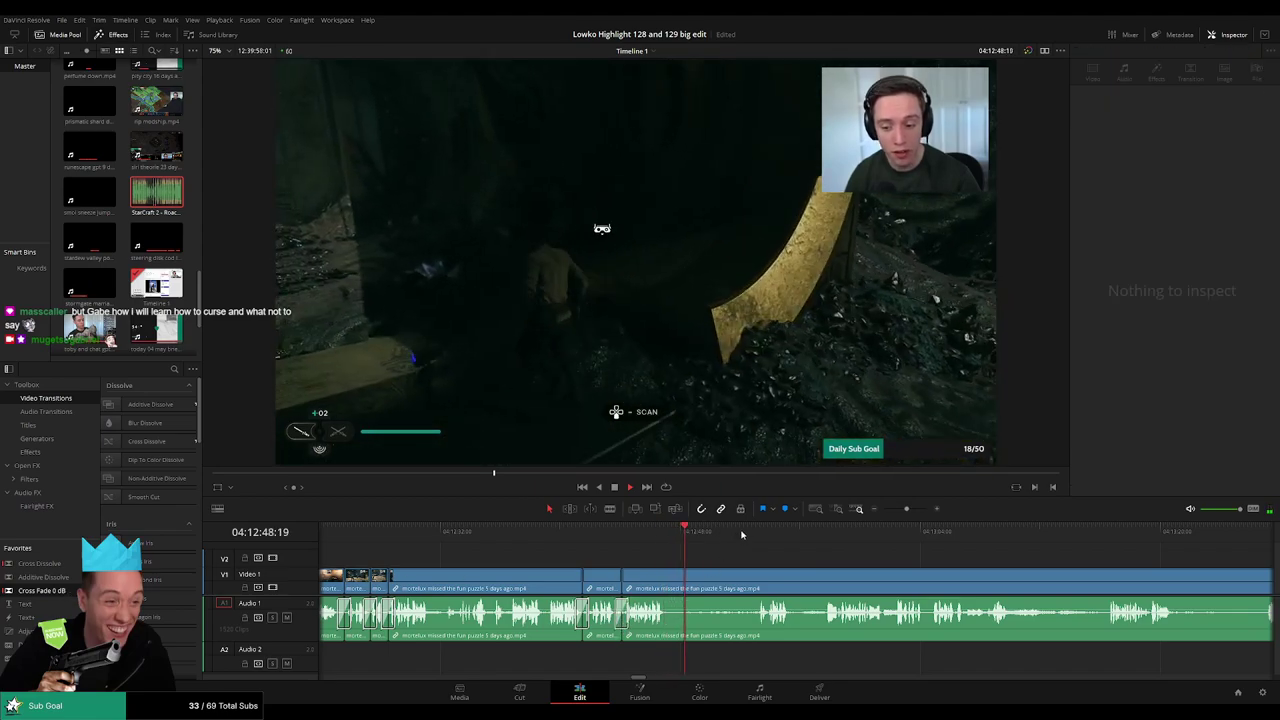
# - Ripple-delete the quiet stretch from about 04:12:47 to 04:12:53, cross-fade the audio at the join, and play on
pyautogui.click(745, 532)
pyautogui.press('b')
pyautogui.click(667, 580)
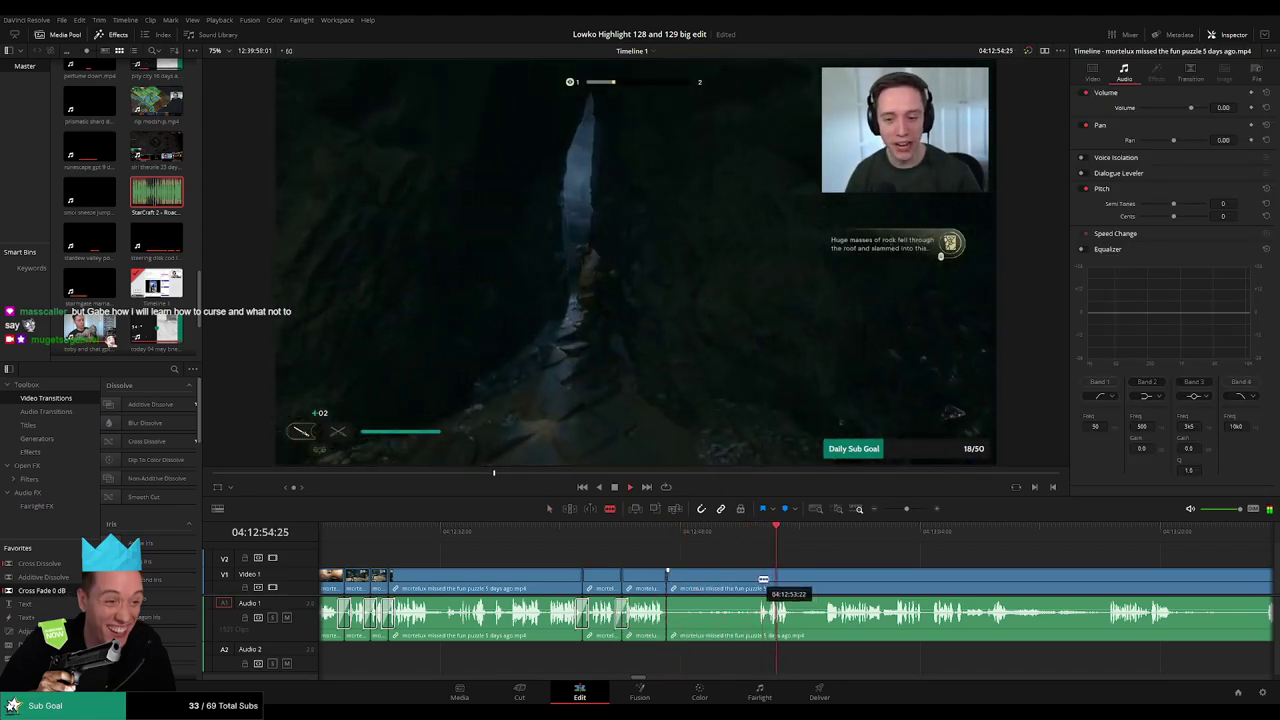
pyautogui.click(755, 580)
pyautogui.press('a')
pyautogui.click(729, 587)
pyautogui.hotkey('ctrl', 'z')
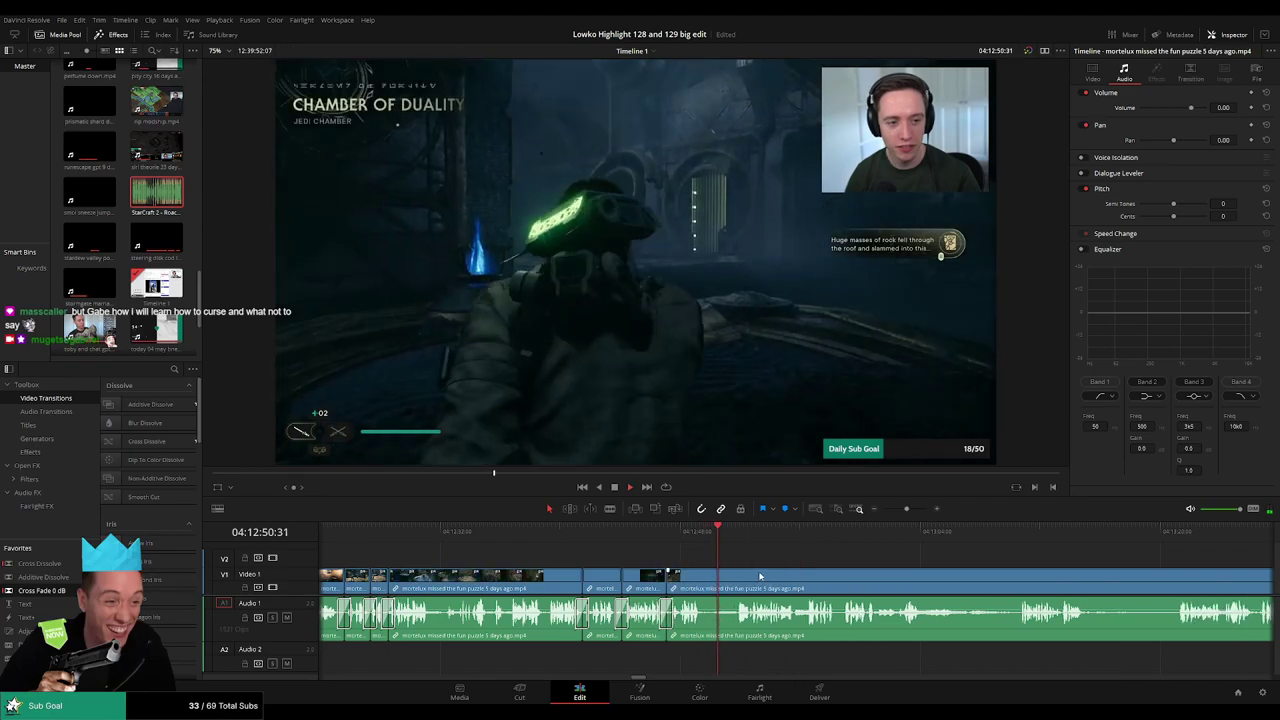
pyautogui.hscroll(3, 820, 557)
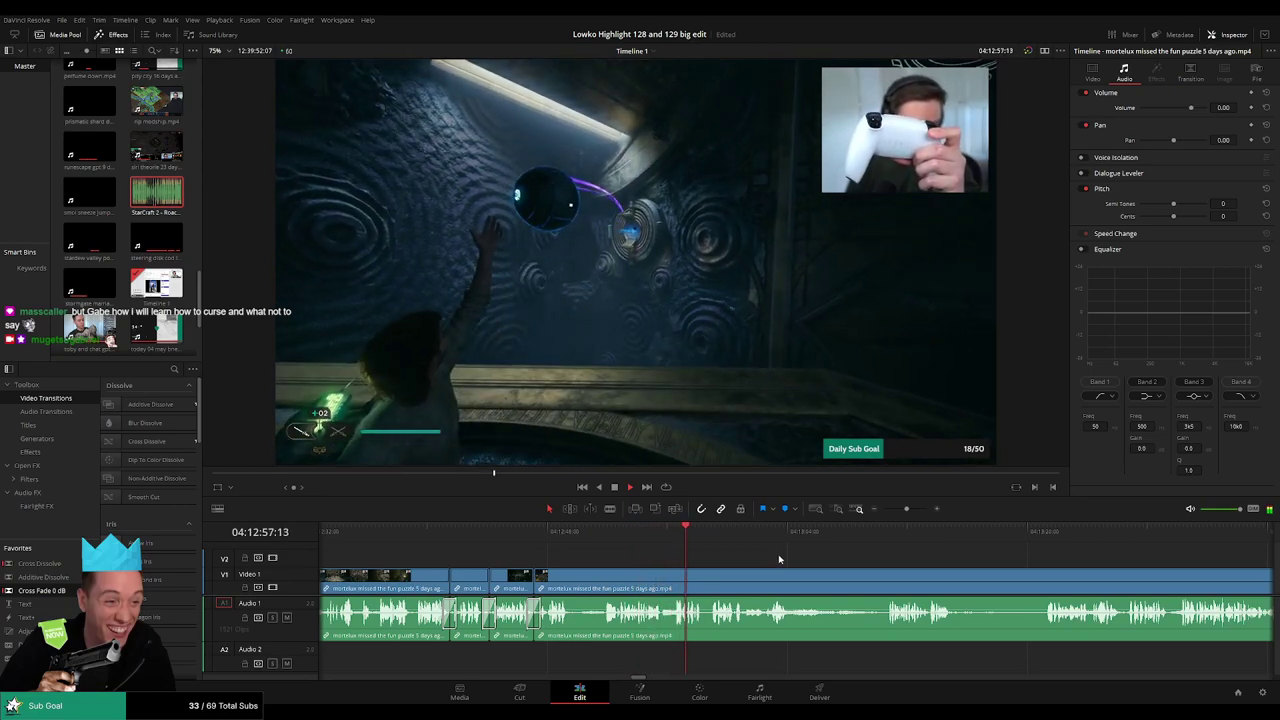
# - Cut out the quiet gap from about 04:13:15 to 04:13:21, close it, and add an audio cross fade at the join
pyautogui.hscroll(4, 637, 552)
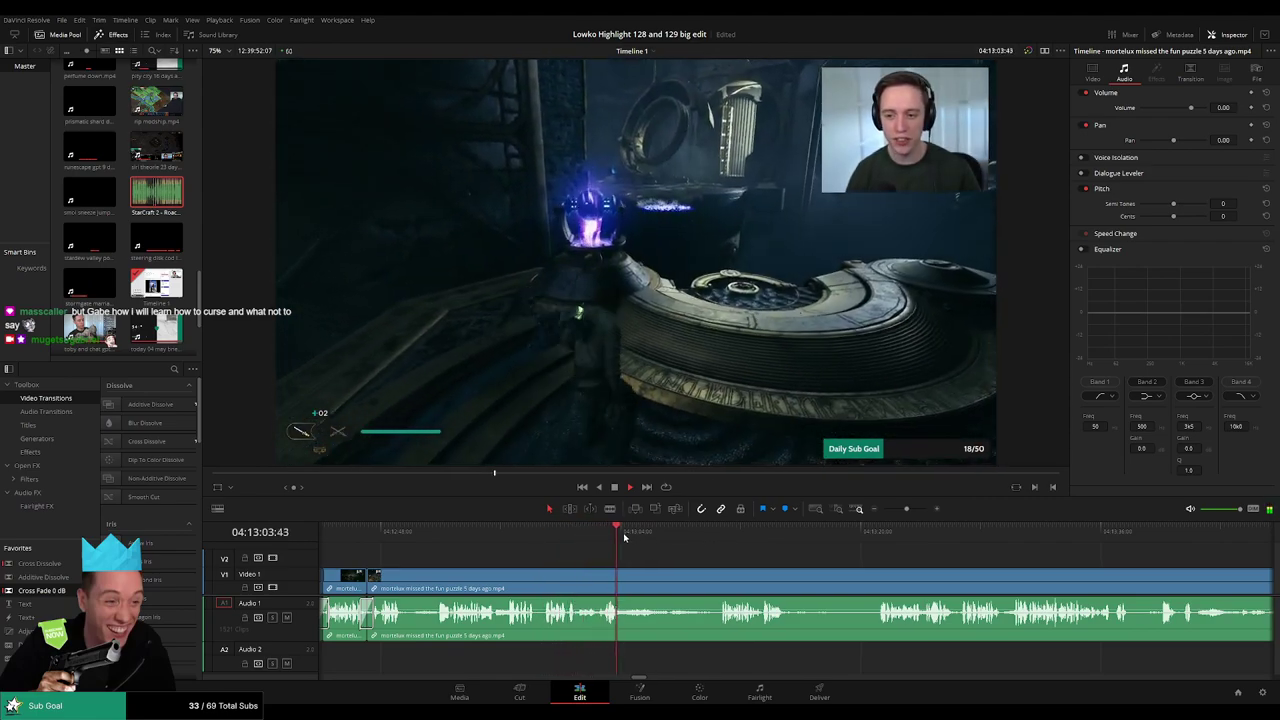
pyautogui.click(658, 528)
pyautogui.moveTo(659, 534); pyautogui.dragTo(725, 538)
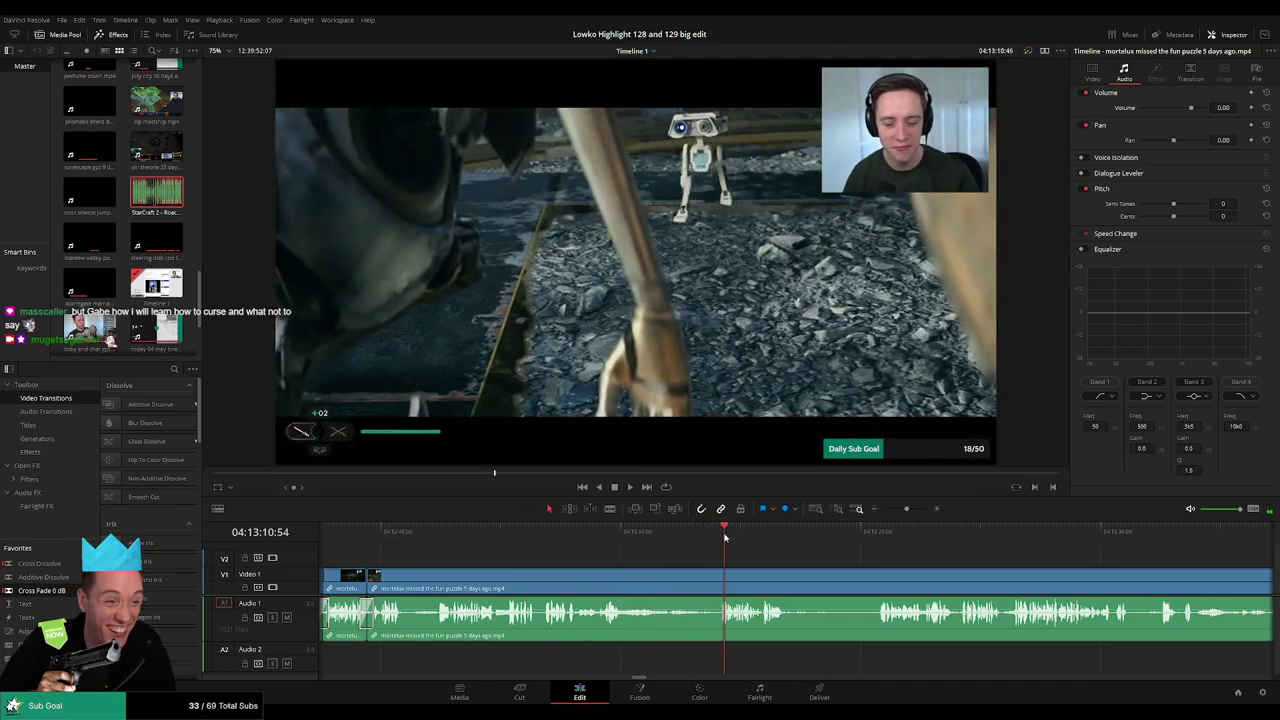
pyautogui.moveTo(850, 562); pyautogui.dragTo(629, 551)
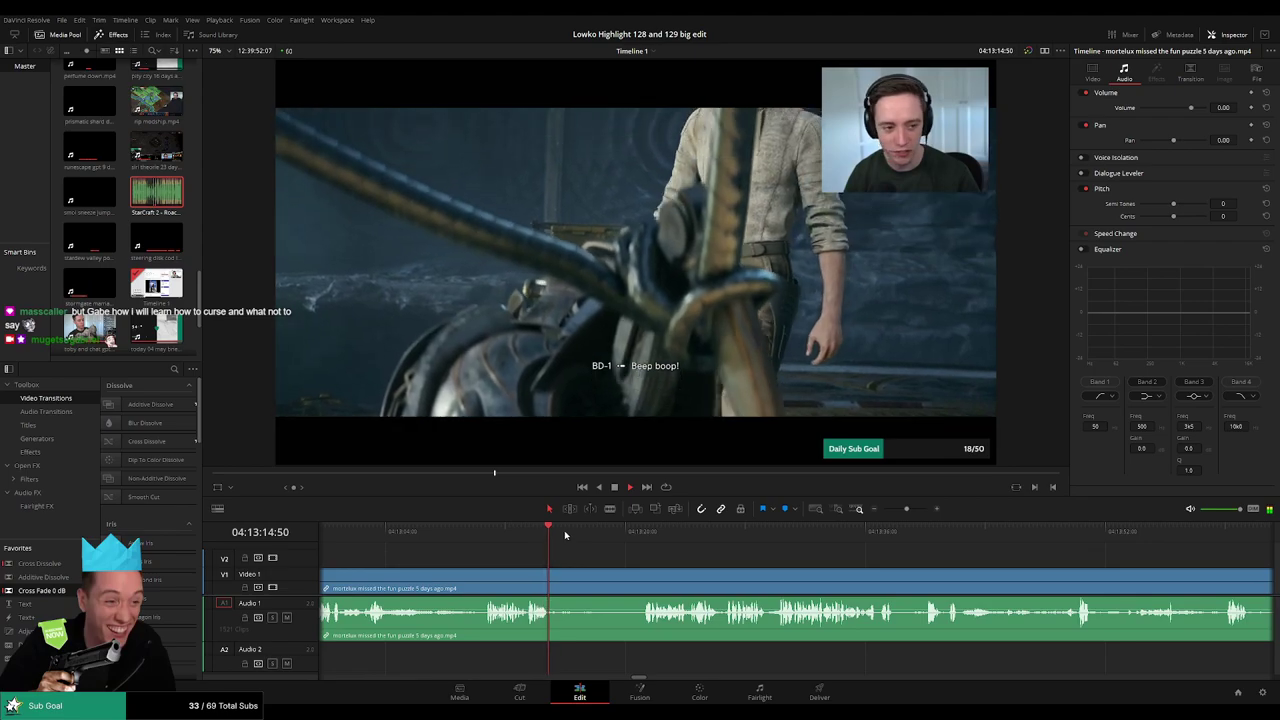
pyautogui.press('b')
pyautogui.click(553, 574)
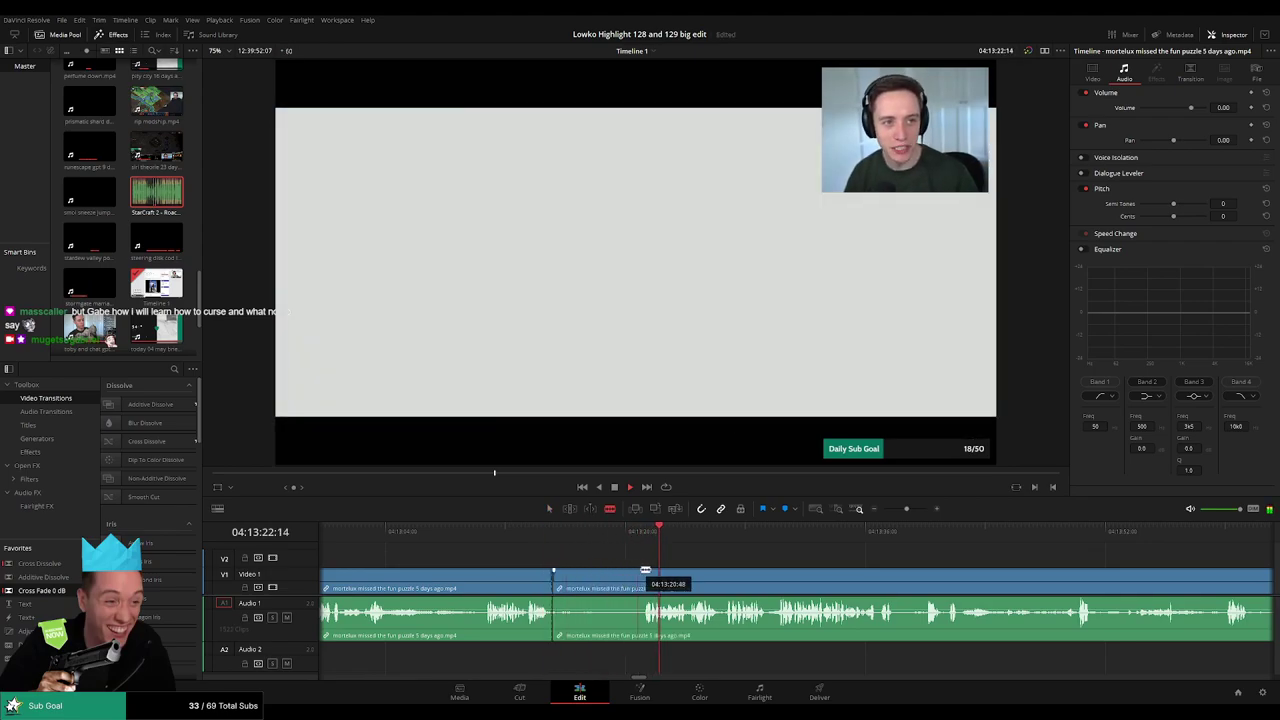
pyautogui.click(643, 574)
pyautogui.press('a')
pyautogui.press('BackSpace')
pyautogui.click(609, 579)
pyautogui.press('BackSpace')
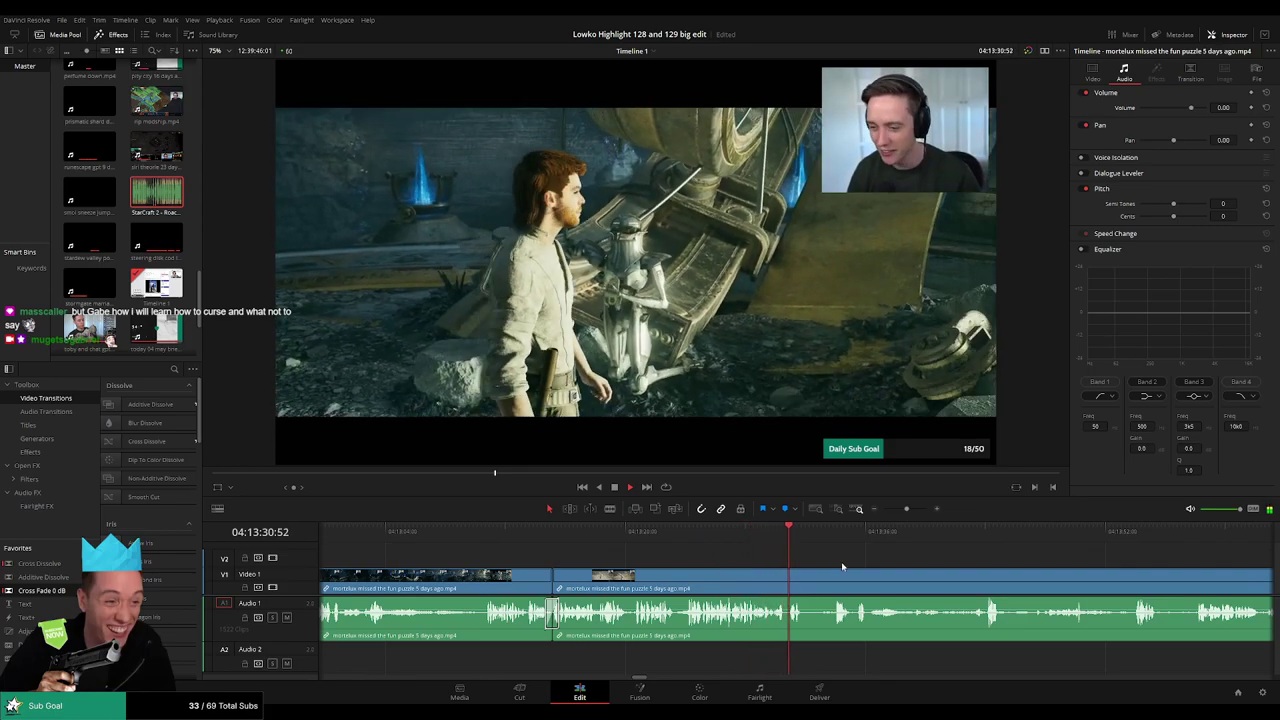
# - Split the clip at about 04:13:31 and 04:13:35, ripple-delete the piece between, and cross-fade the audio at the join
pyautogui.click(830, 533)
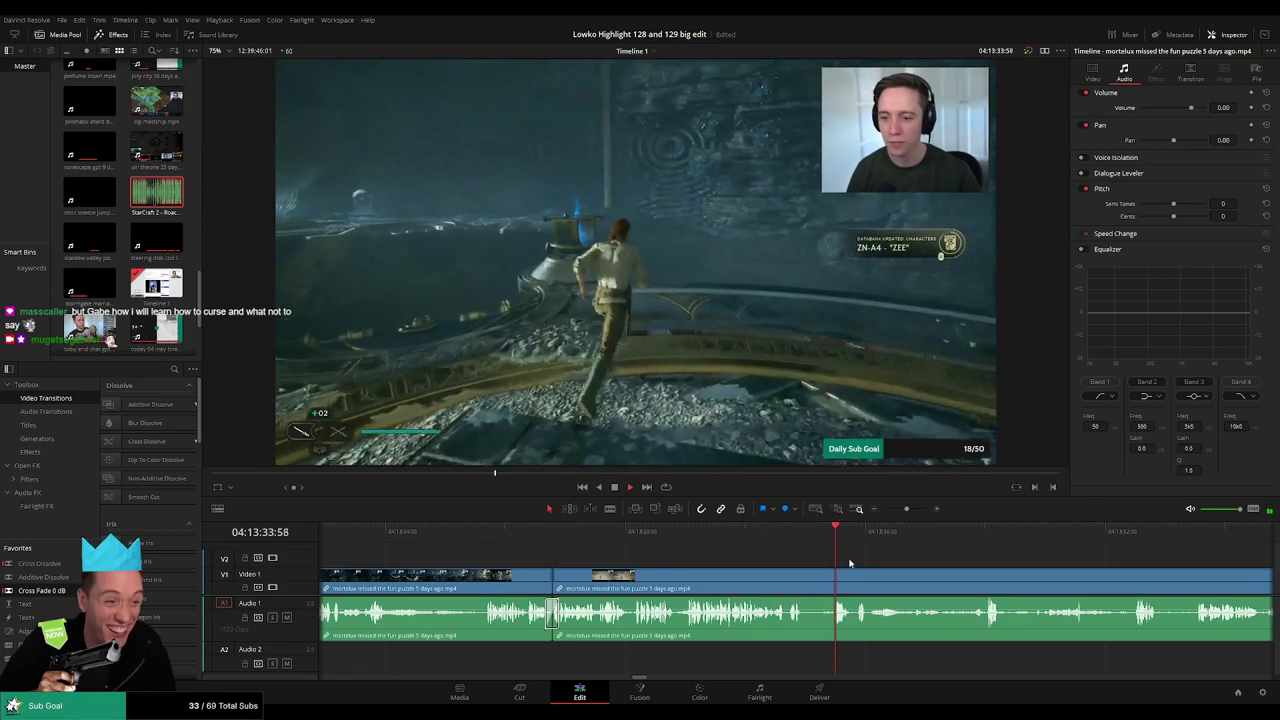
pyautogui.moveTo(851, 564); pyautogui.dragTo(690, 568)
pyautogui.press('b')
pyautogui.click(641, 576)
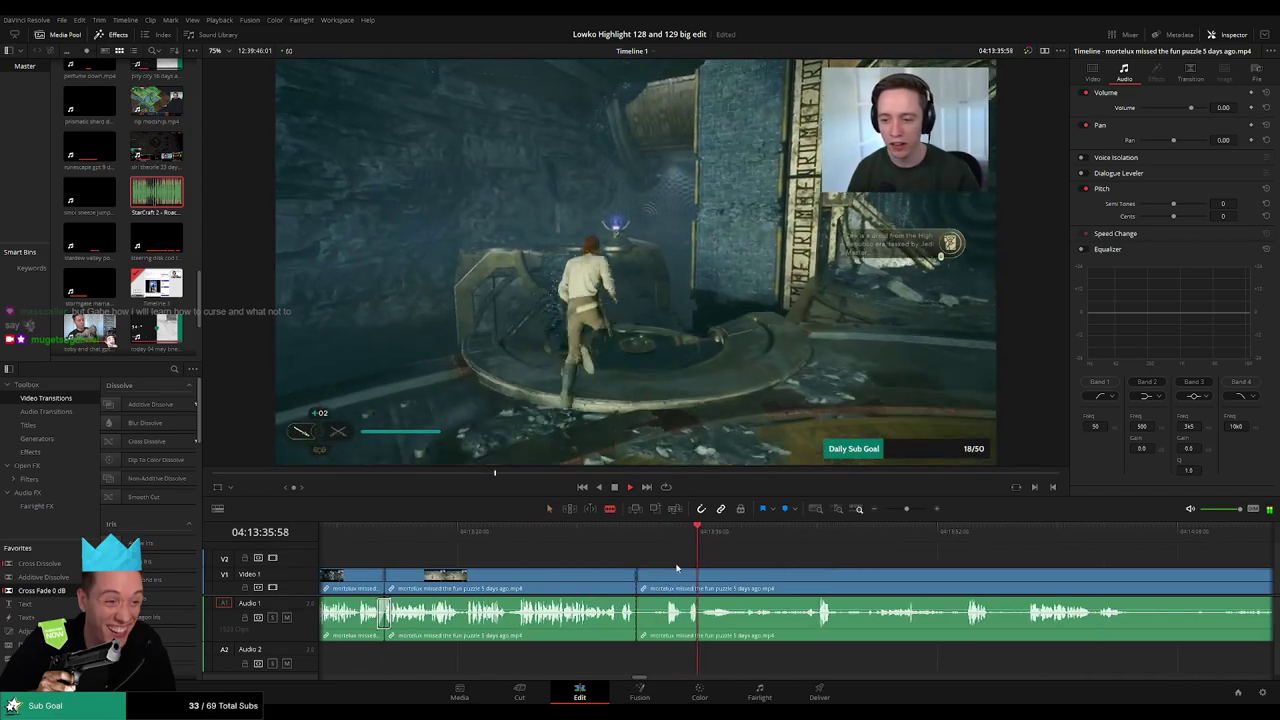
pyautogui.click(694, 571)
pyautogui.press('a')
pyautogui.click(679, 578)
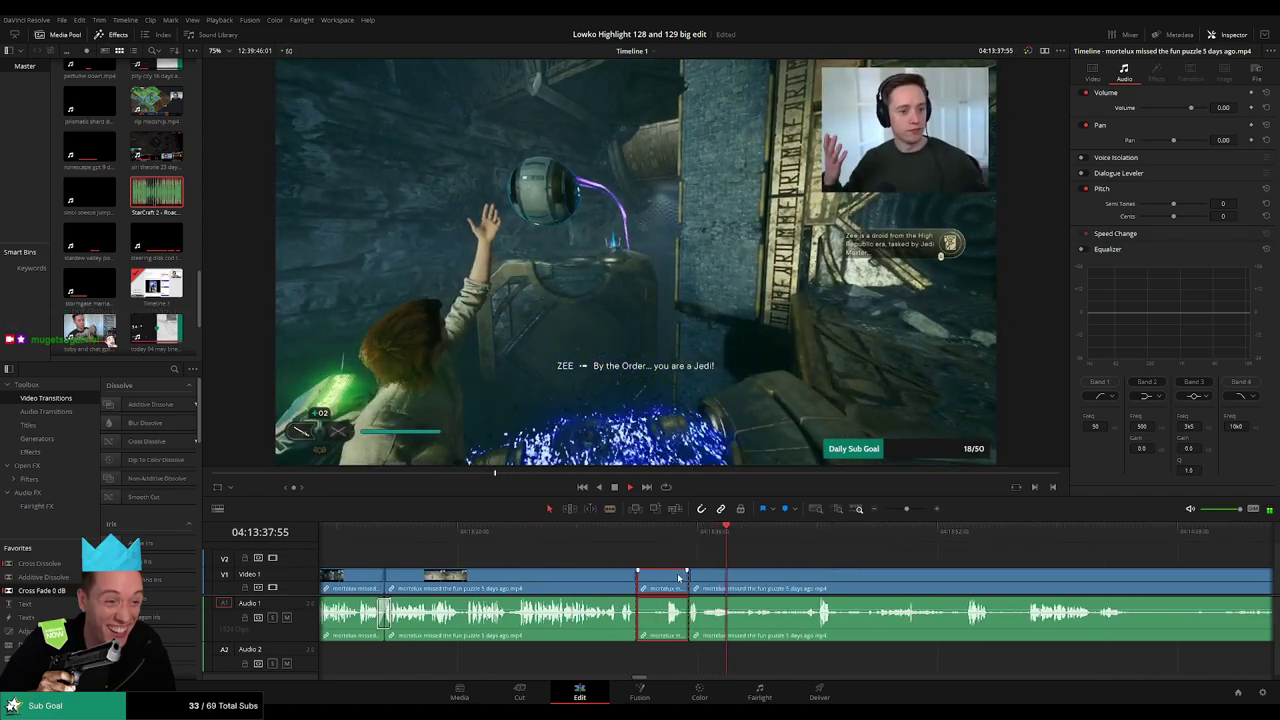
pyautogui.press('Delete')
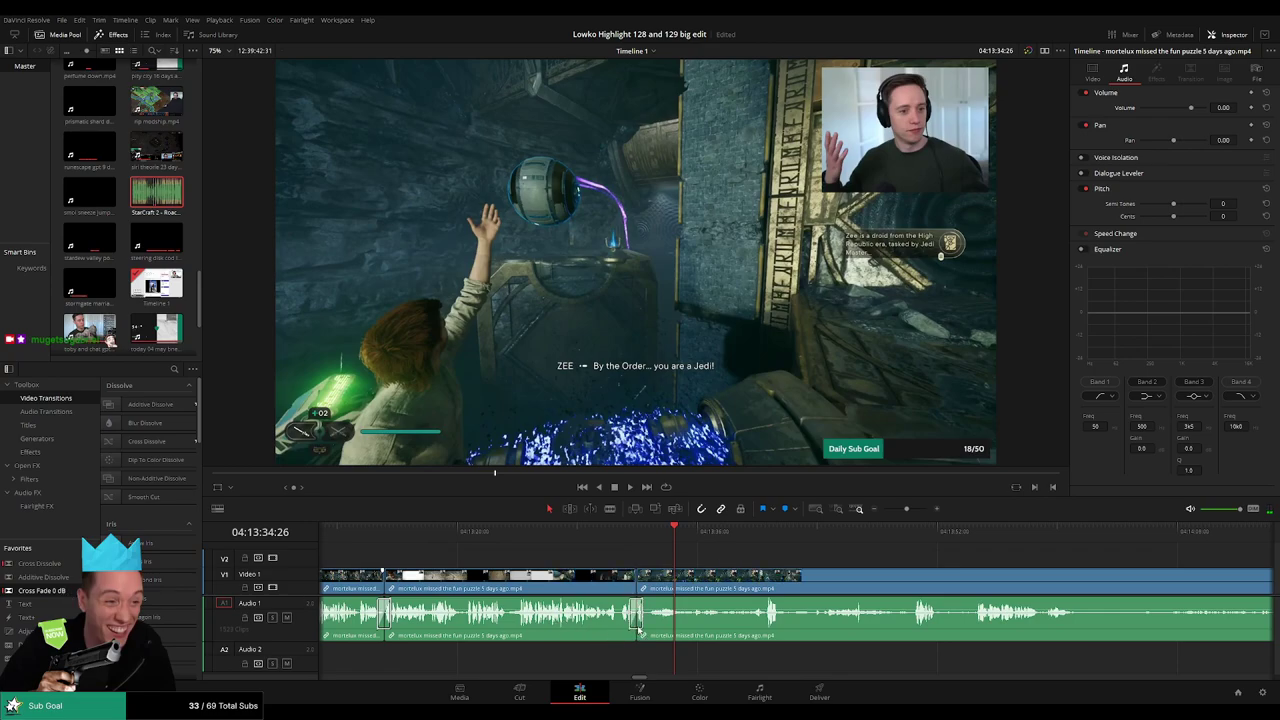
# - Cut out the short pause from about 04:13:52 to 04:13:54, close it, and add an audio cross fade at the join
pyautogui.press('space')
pyautogui.hscroll(3, 625, 560)
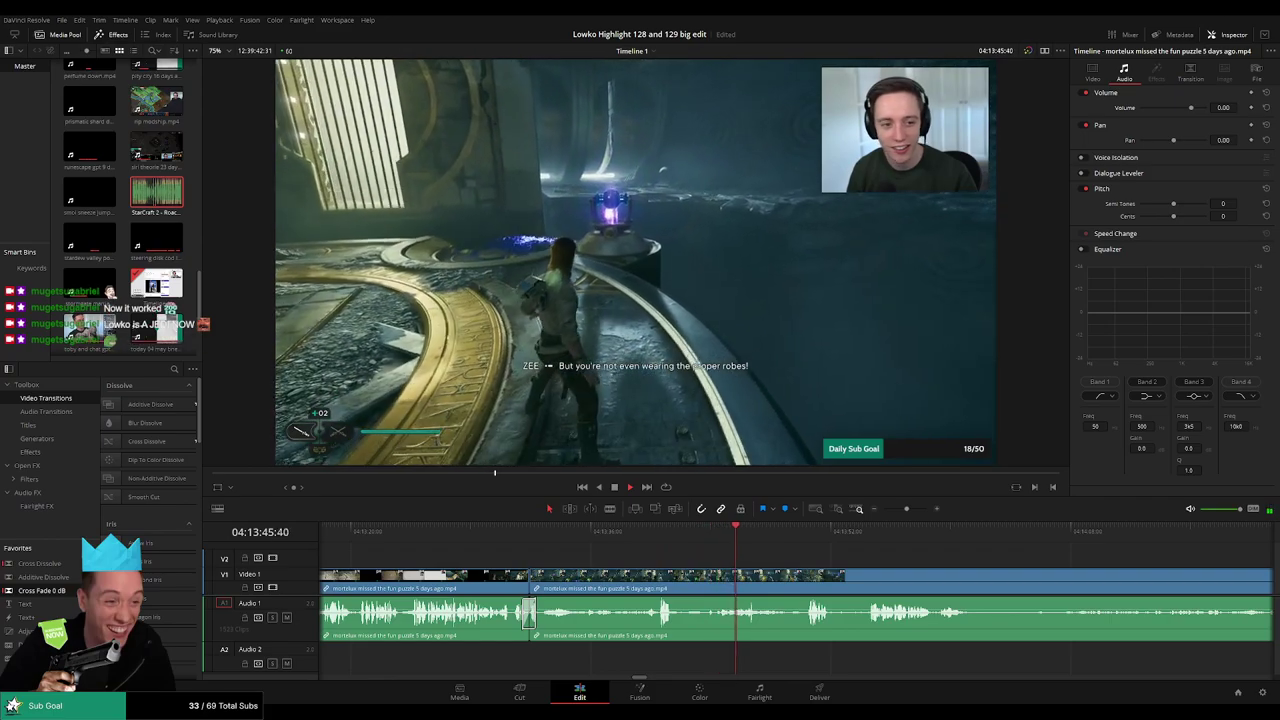
pyautogui.moveTo(697, 538); pyautogui.dragTo(726, 532)
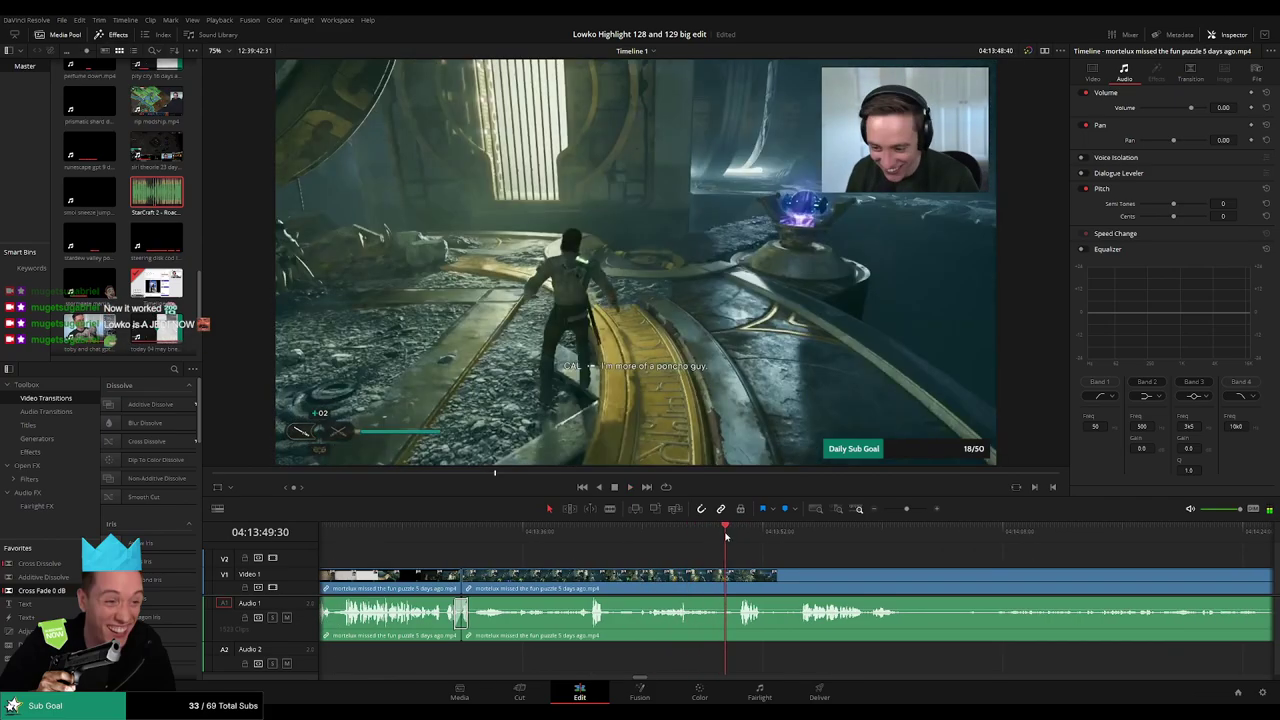
pyautogui.moveTo(806, 558); pyautogui.dragTo(571, 542)
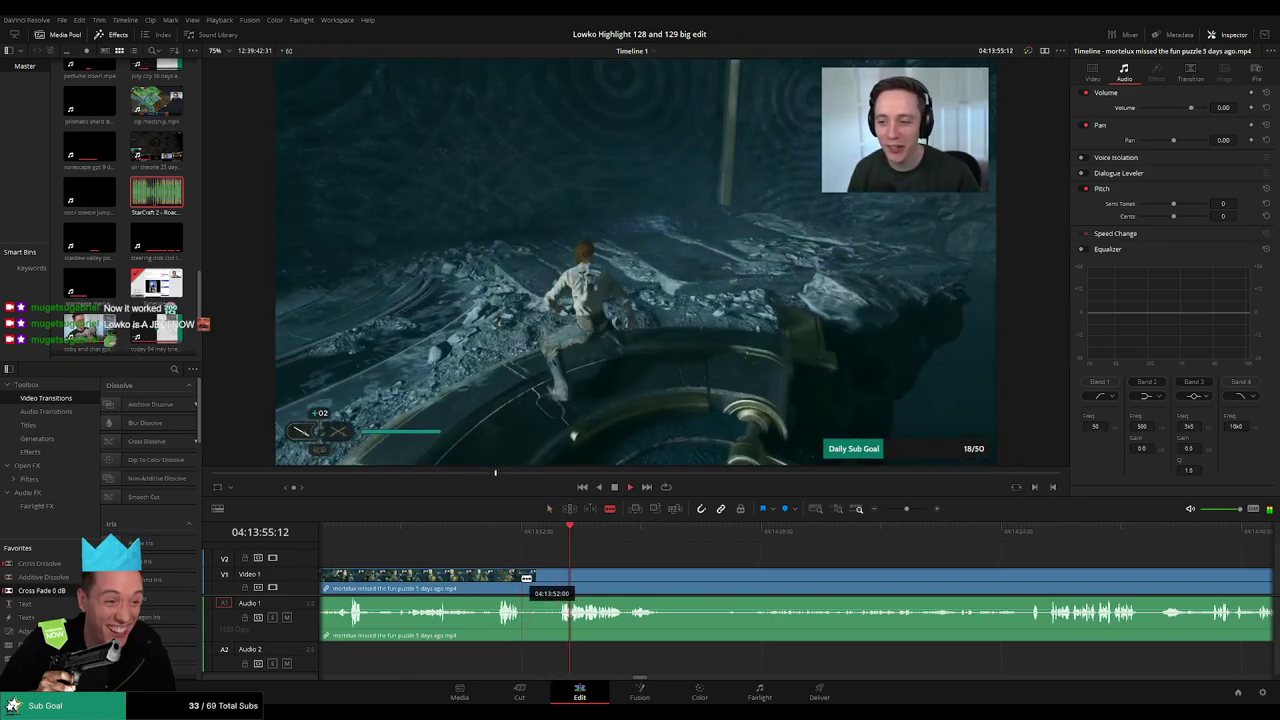
pyautogui.click(522, 579)
pyautogui.click(558, 576)
pyautogui.press('a')
pyautogui.click(539, 584)
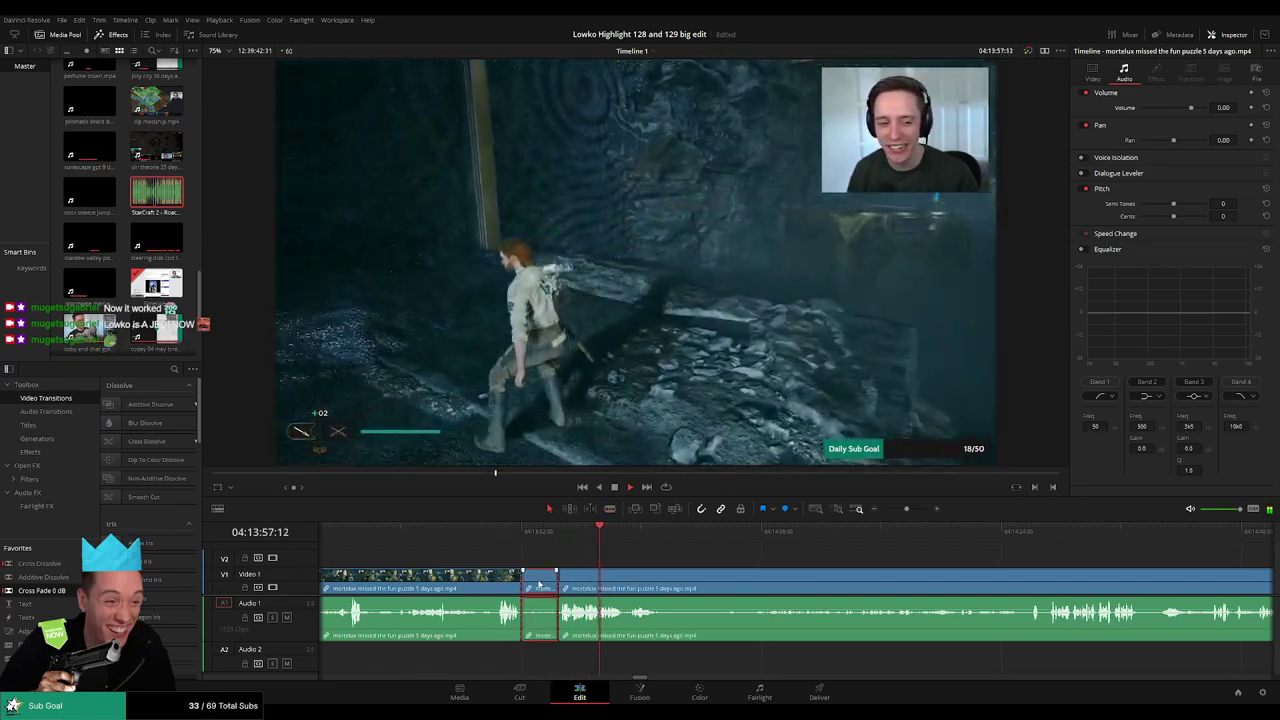
pyautogui.press('Delete')
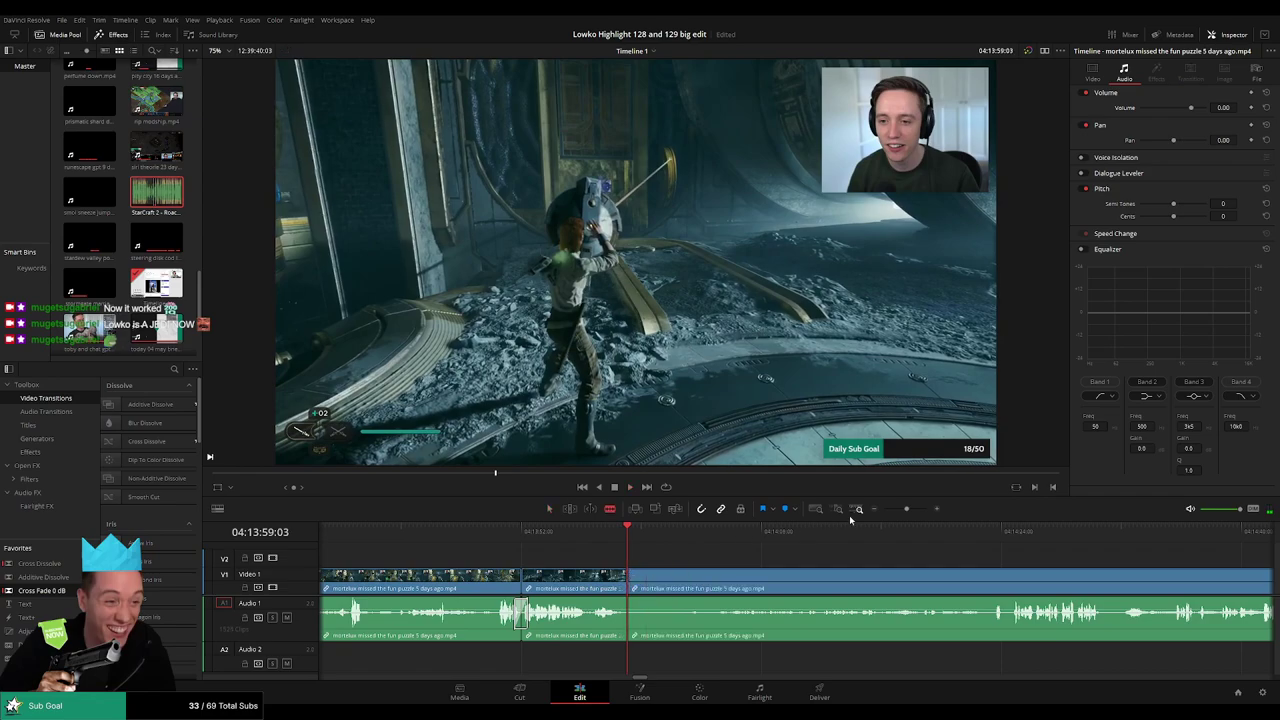
# - Remove the quiet section from 04:13:59 to about 04:14:23, close the gap, and cross-fade the audio at the join
pyautogui.moveTo(907, 510); pyautogui.dragTo(900, 510)
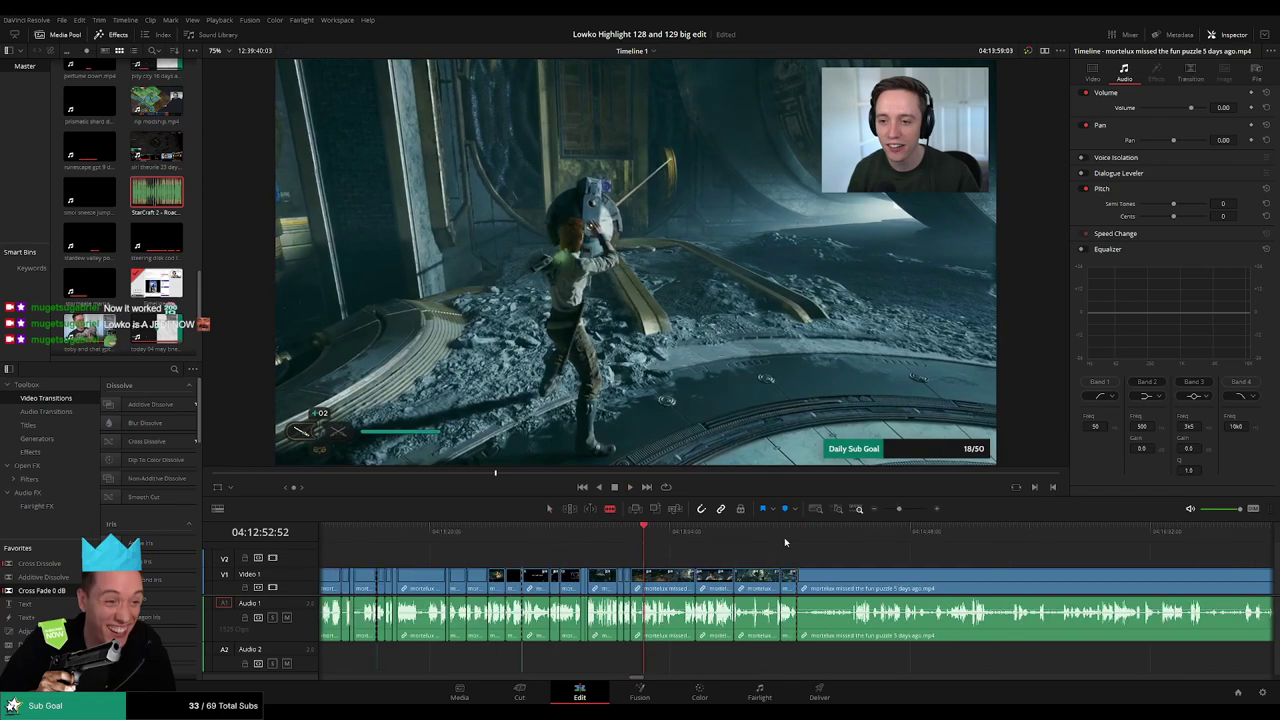
pyautogui.moveTo(783, 543); pyautogui.dragTo(802, 549)
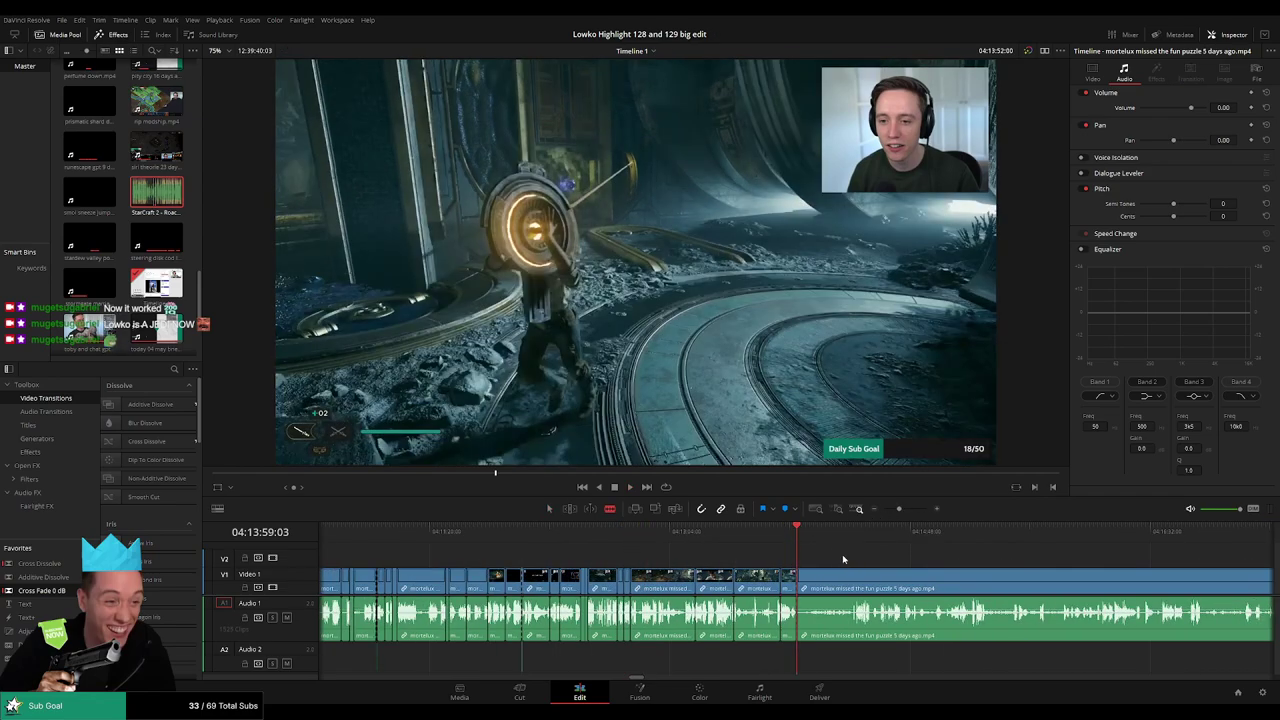
pyautogui.click(847, 532)
pyautogui.press('space')
pyautogui.scroll(3, 842, 553)
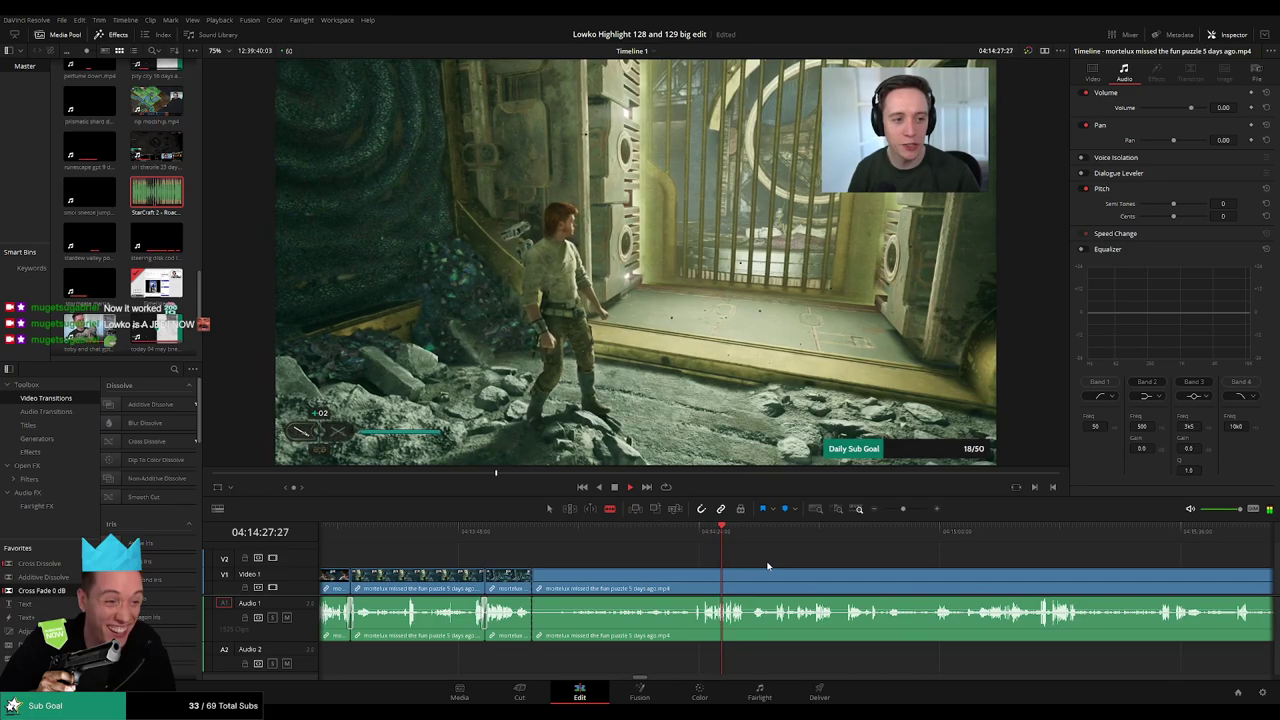
pyautogui.click(698, 580)
pyautogui.press('a')
pyautogui.click(653, 585)
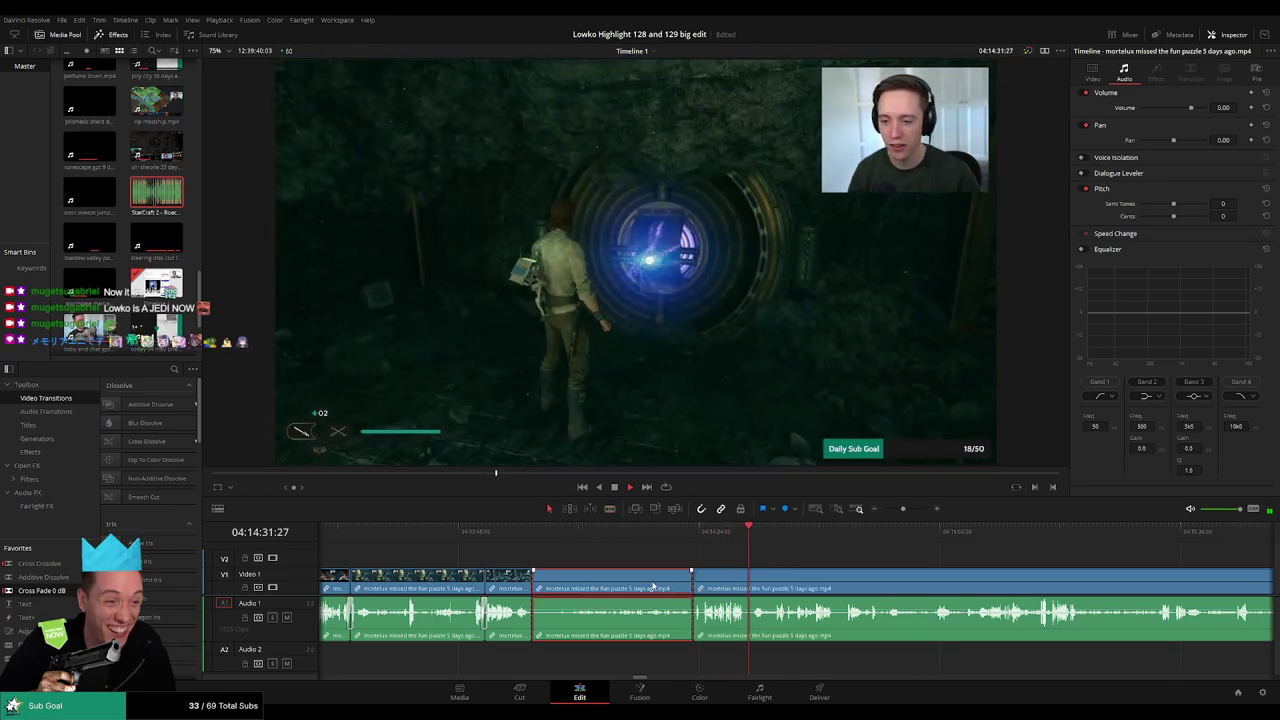
pyautogui.press('Delete')
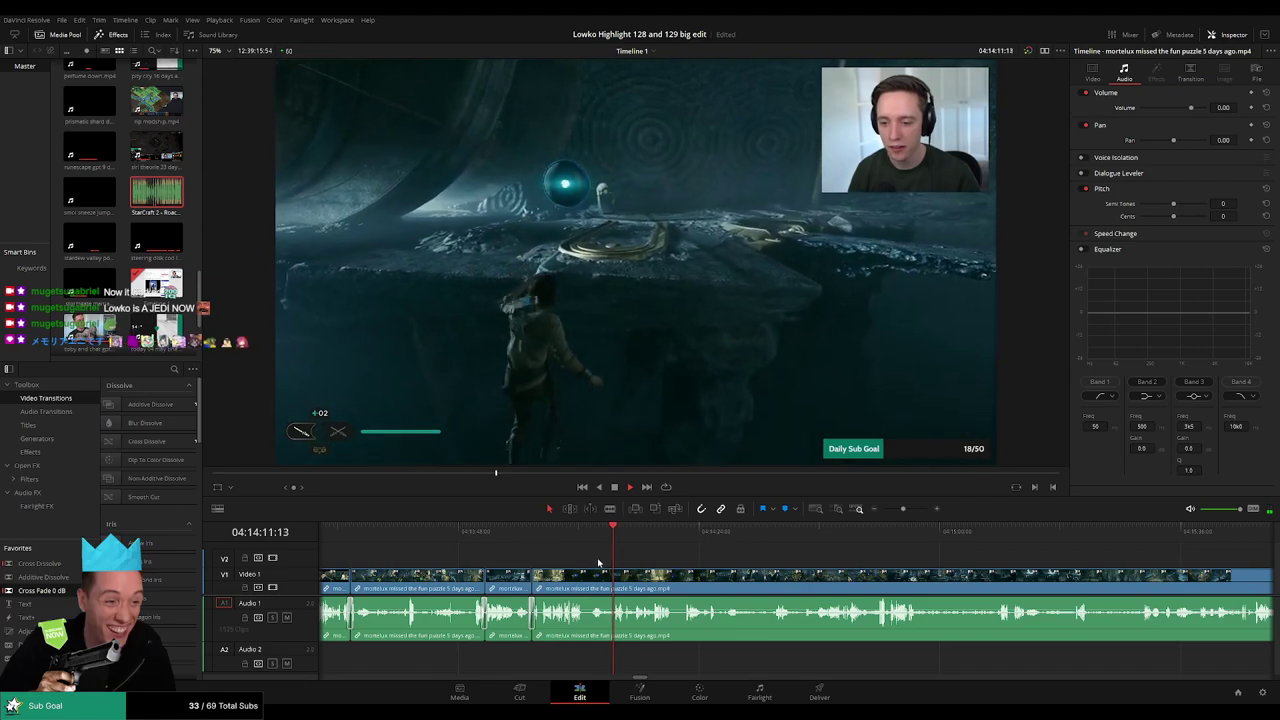
# - Isolate the brief piece of the clip ending at 04:14:44:45 with two splits and disable its audio
pyautogui.scroll(1, 680, 558)
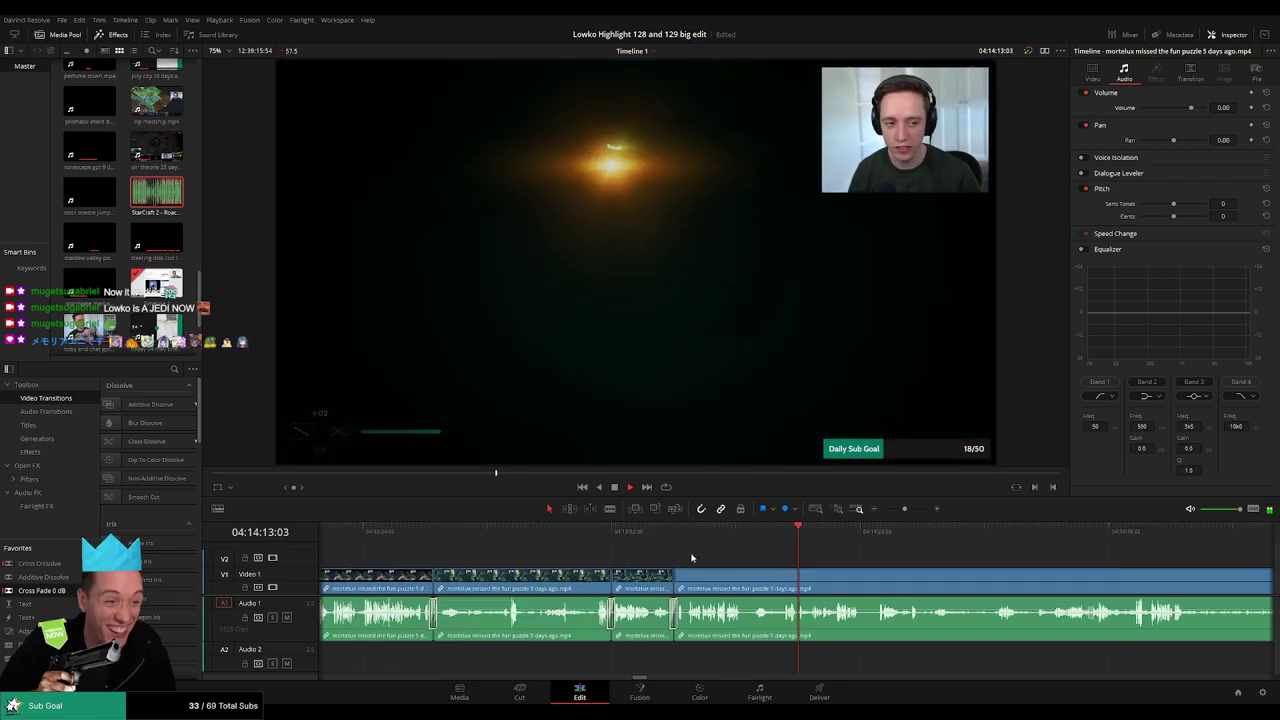
pyautogui.scroll(-3, 691, 557)
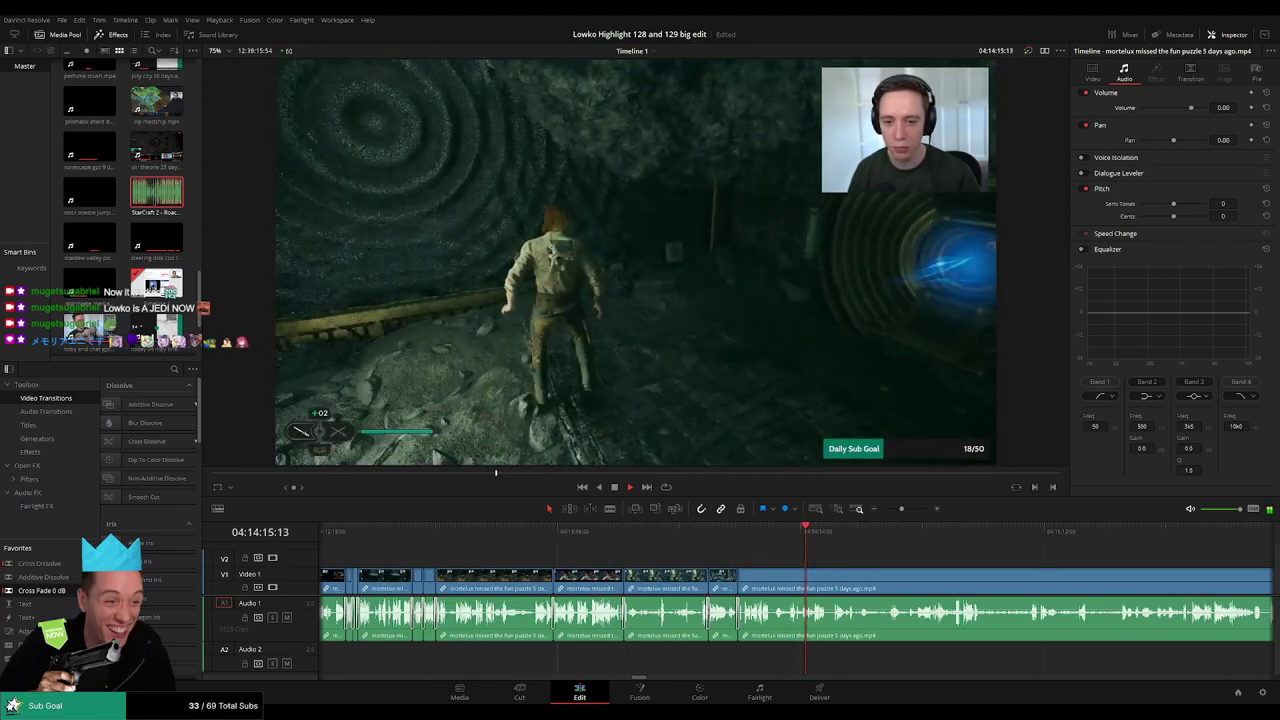
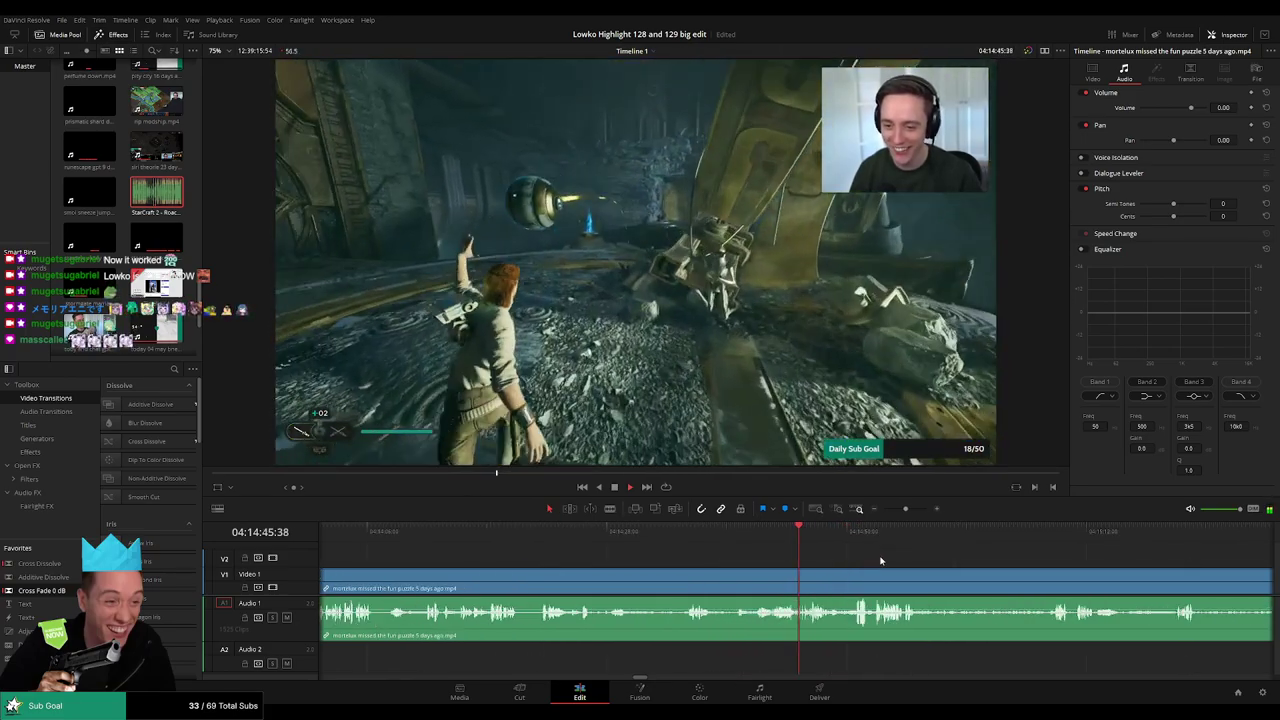
pyautogui.click(743, 530)
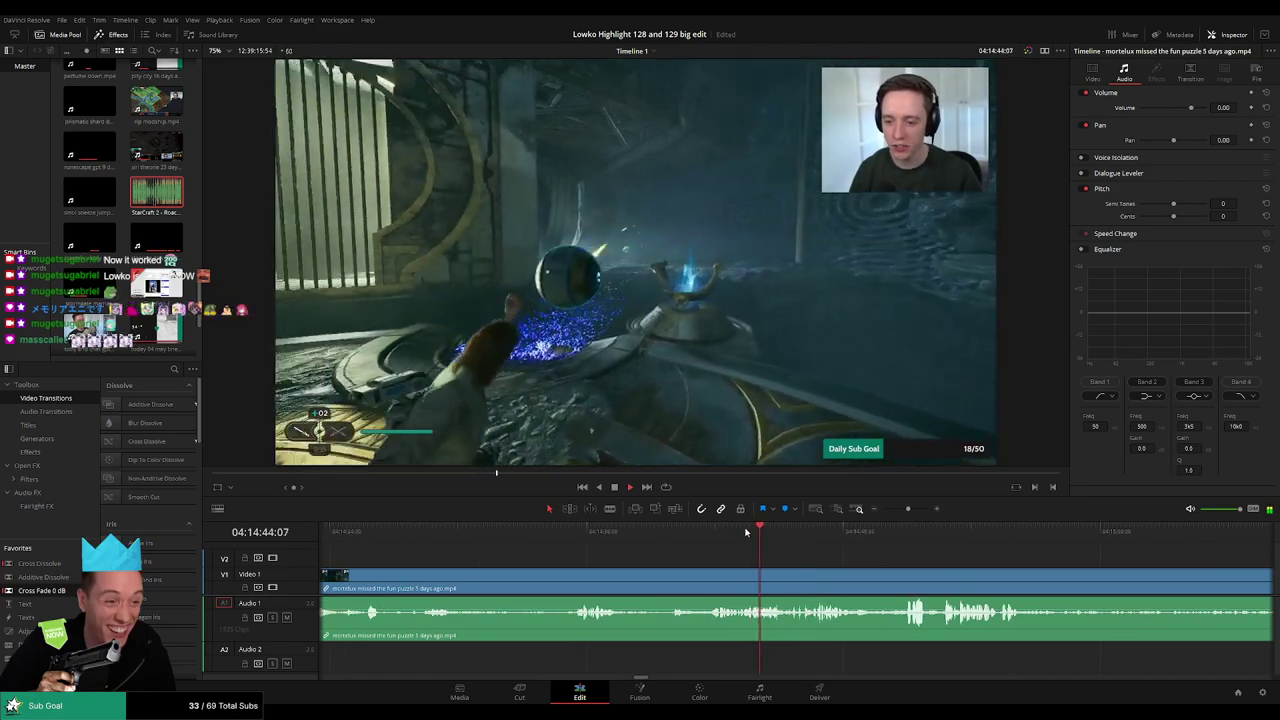
pyautogui.press('space')
pyautogui.scroll(3, 815, 566)
pyautogui.press('space')
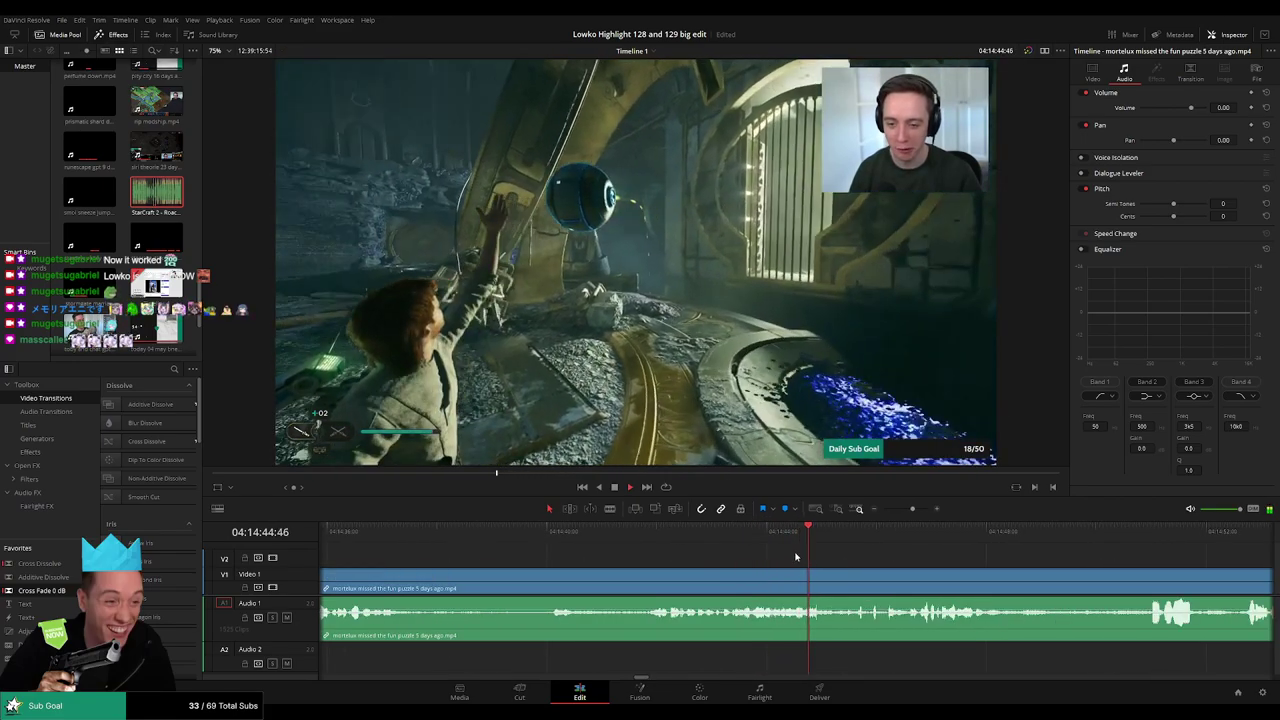
pyautogui.click(766, 533)
pyautogui.click(790, 583)
pyautogui.press('space')
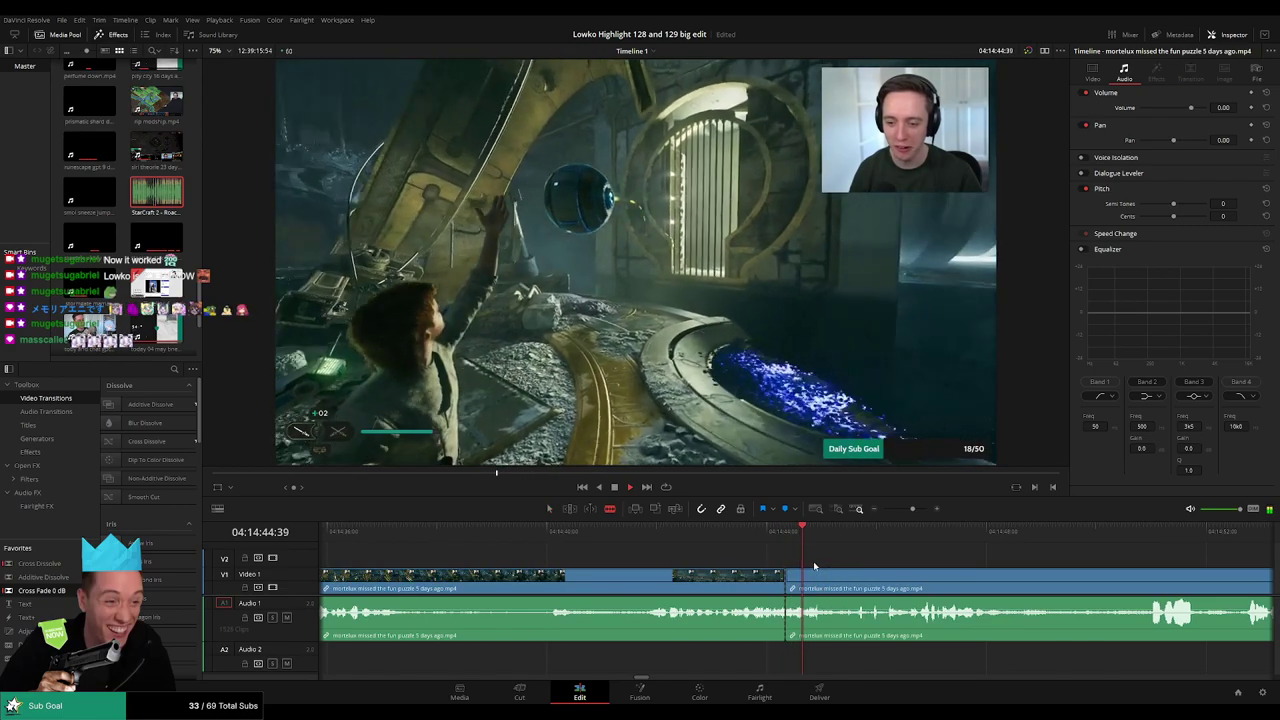
pyautogui.press('space')
pyautogui.click(809, 583)
pyautogui.press('a')
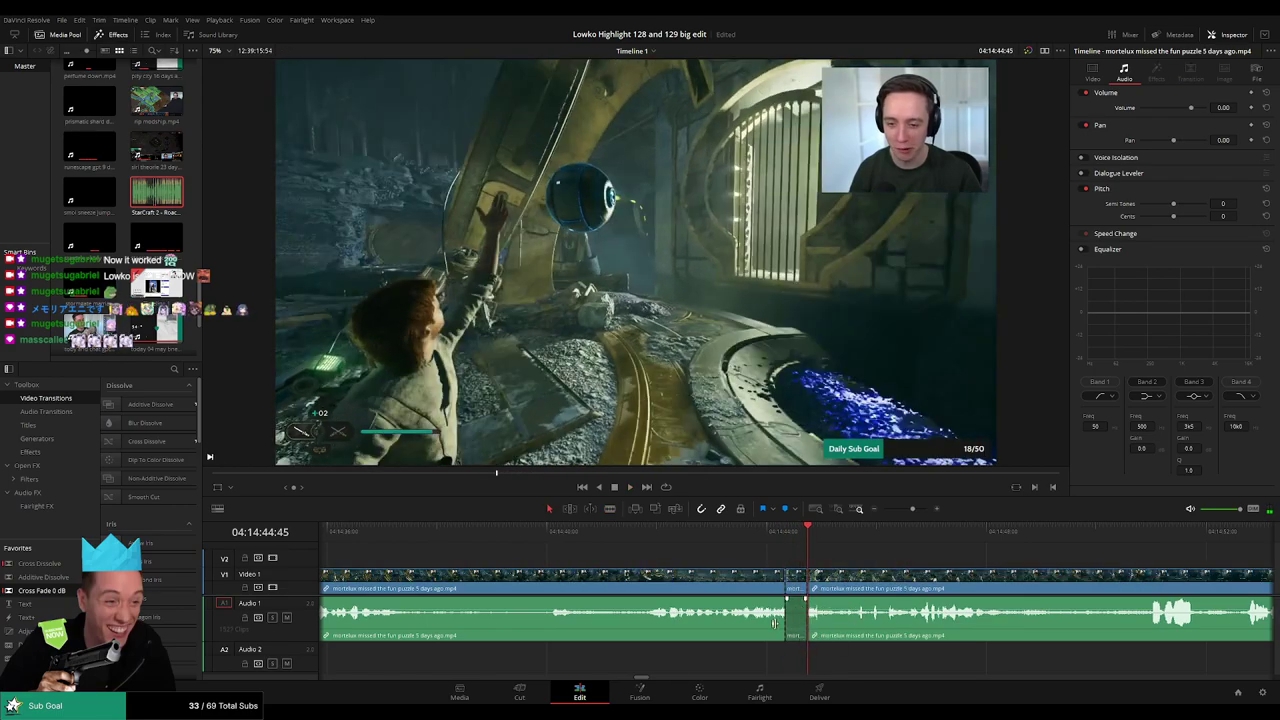
# - Place an excerpt of the StarCraft 2 Roach Quotes sound on Audio 2 beneath the muted piece, set its volume to -27, and play on
pyautogui.click(145, 205)
pyautogui.moveTo(795, 645); pyautogui.dragTo(788, 663)
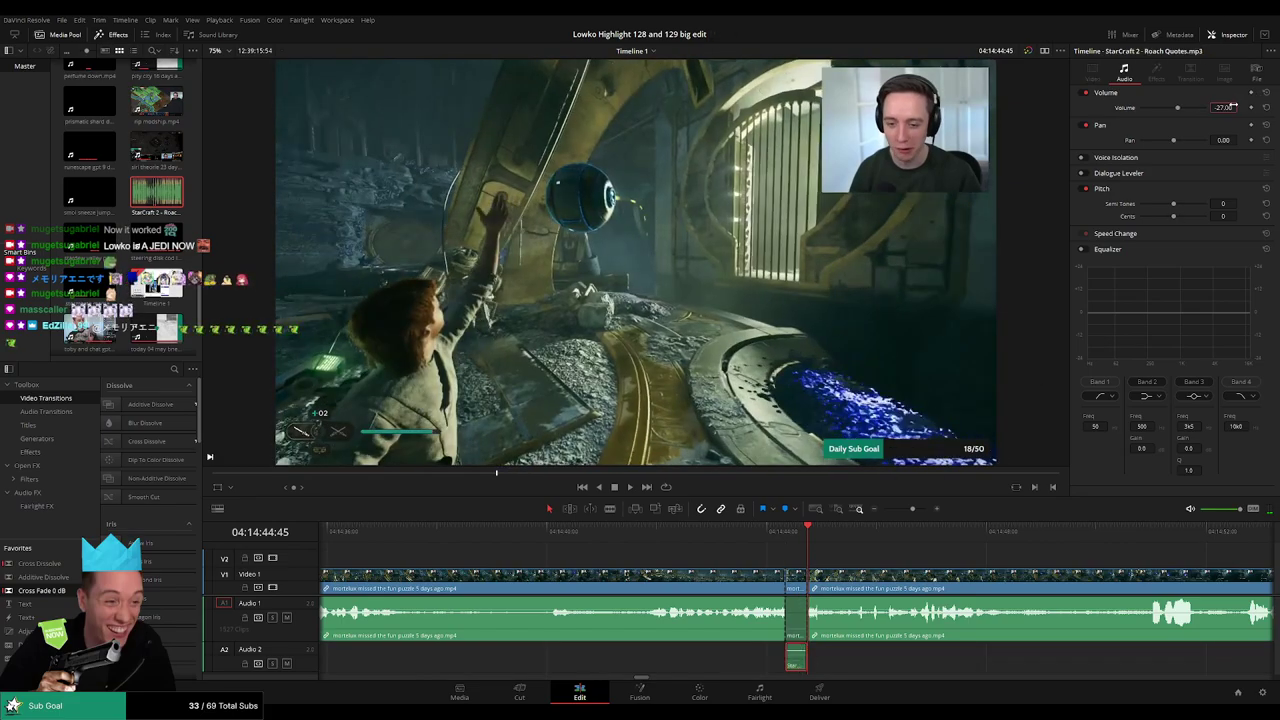
pyautogui.press('space')
pyautogui.click(894, 529)
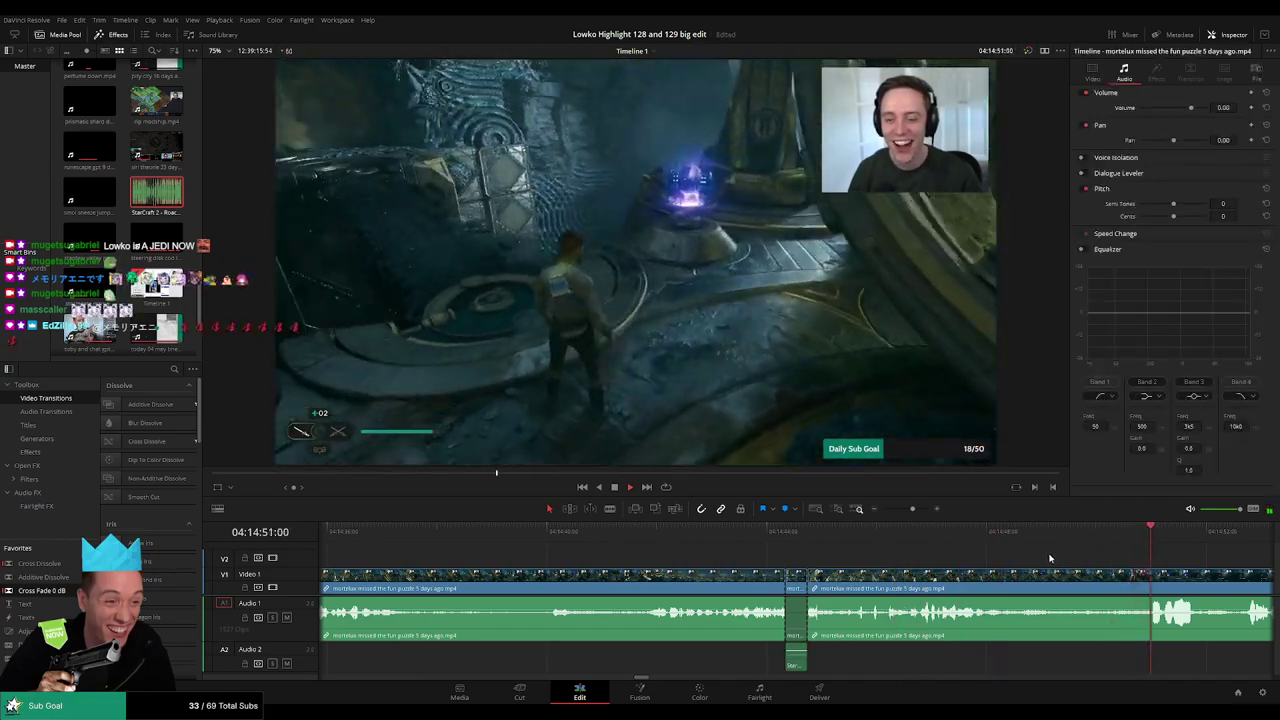
# - Cut out the section from about 04:14:58 to 04:15:30, close the gap, cross-fade the audio there, and continue reviewing
pyautogui.scroll(-4, 1048, 559)
pyautogui.hscroll(3, 717, 558)
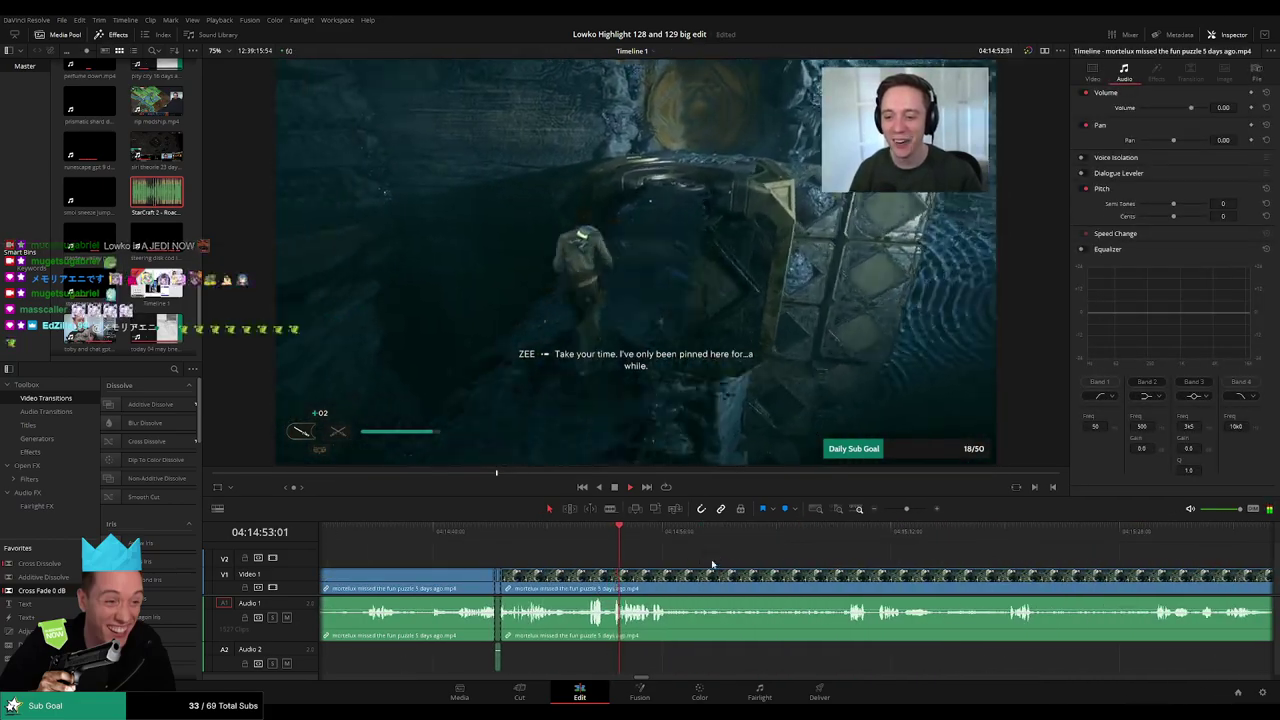
pyautogui.moveTo(719, 557); pyautogui.dragTo(654, 554)
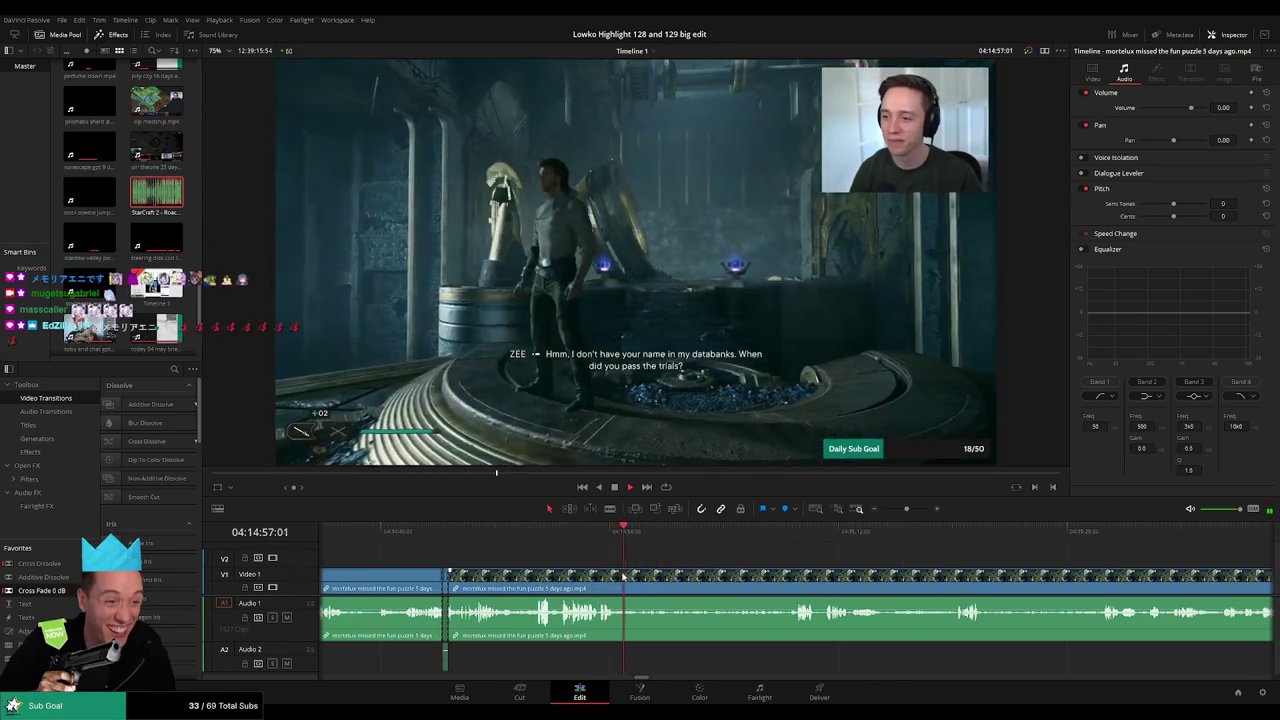
pyautogui.press('b')
pyautogui.click(637, 578)
pyautogui.click(797, 532)
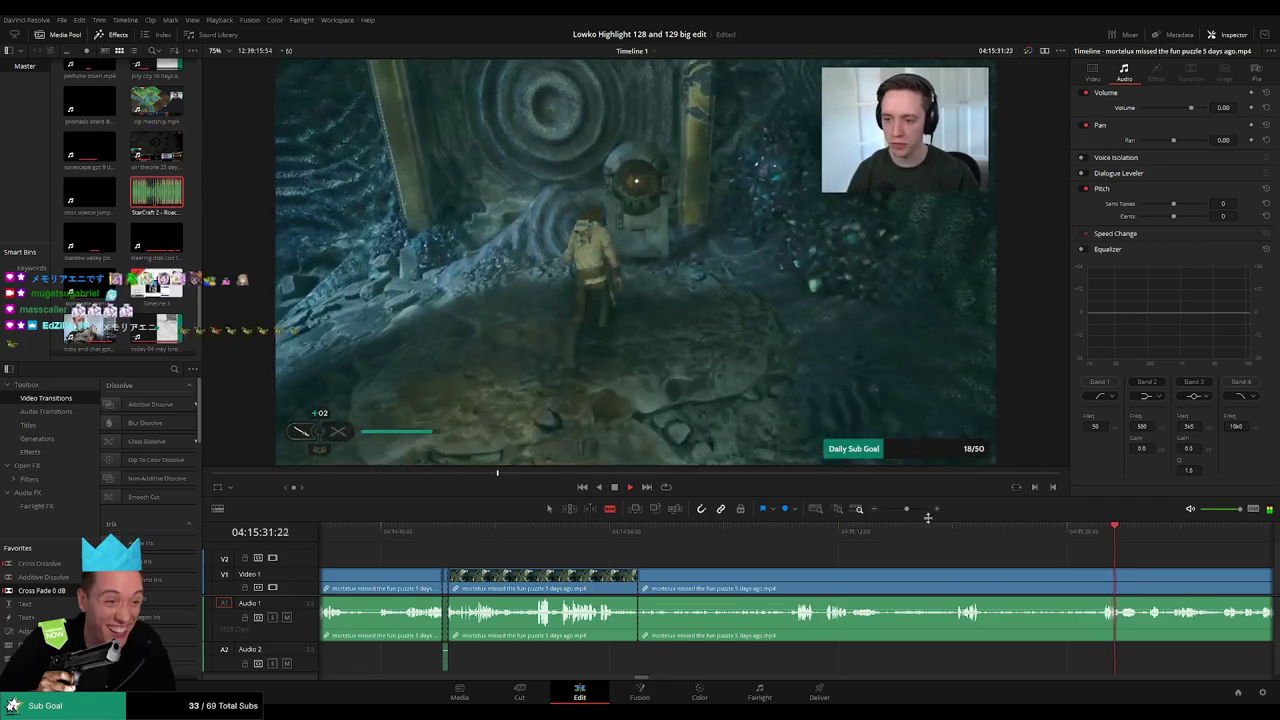
pyautogui.moveTo(907, 509); pyautogui.dragTo(906, 517)
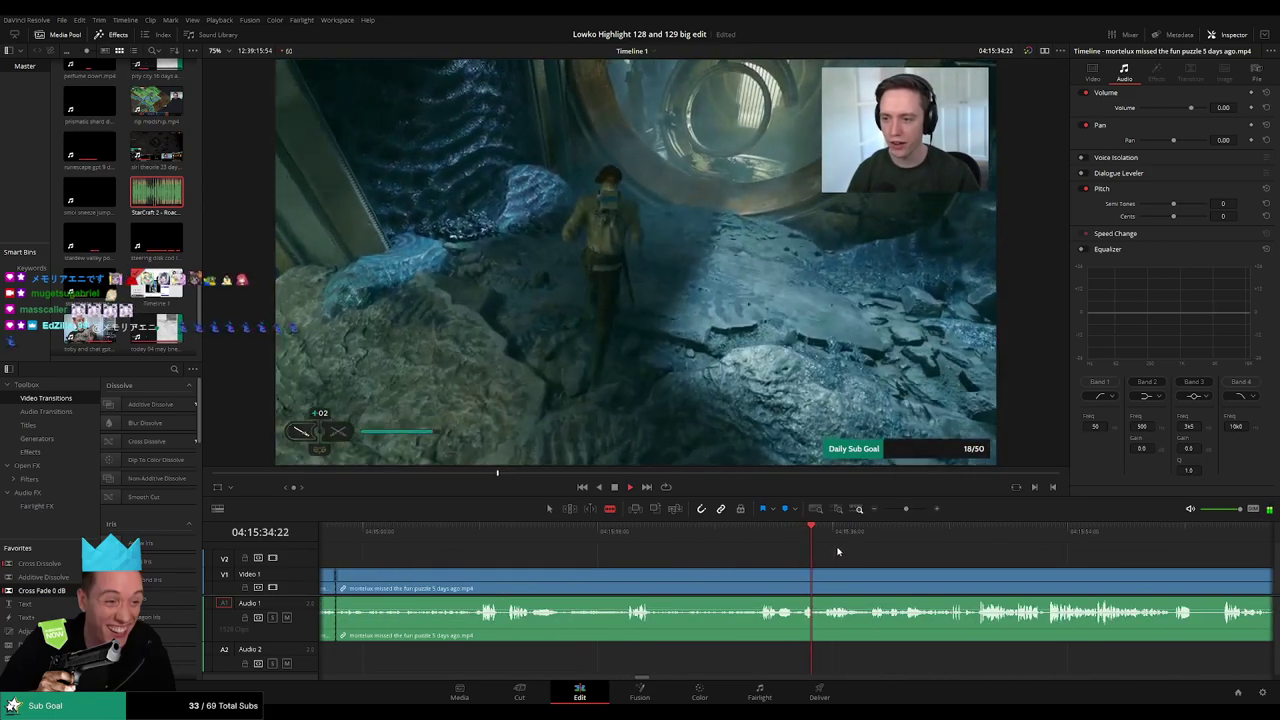
pyautogui.click(757, 576)
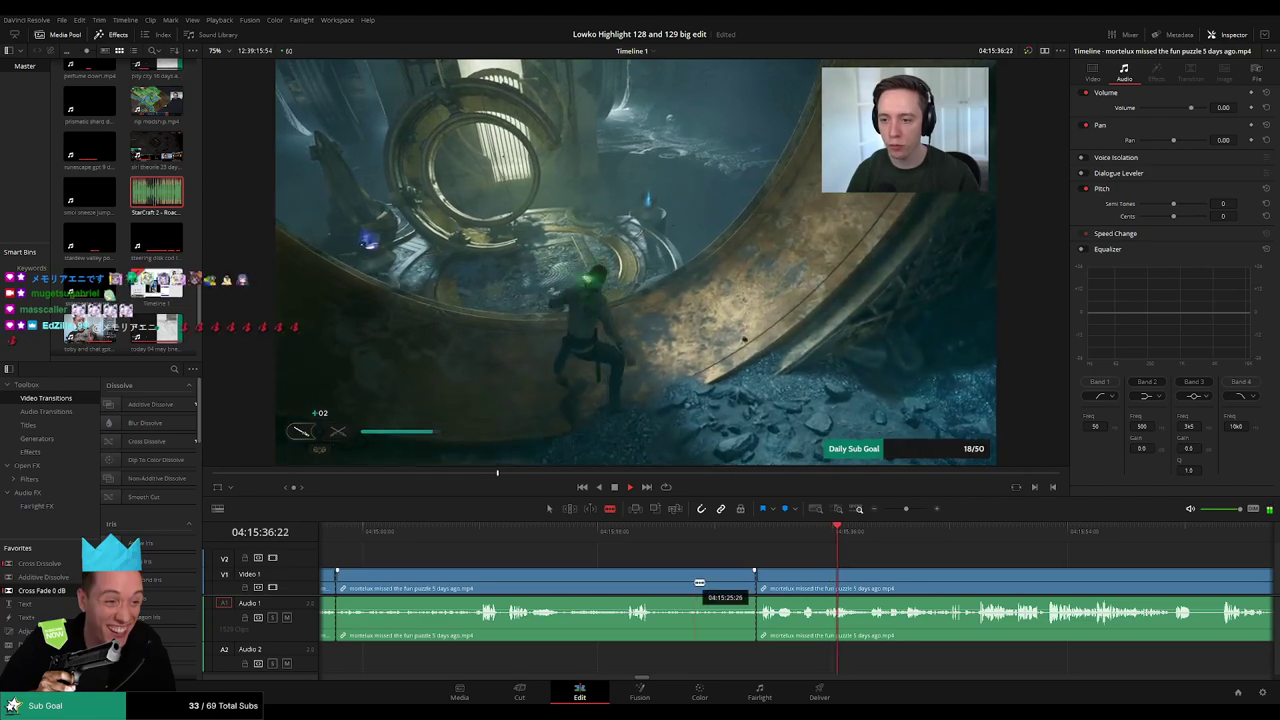
pyautogui.click(695, 586)
pyautogui.press('Delete')
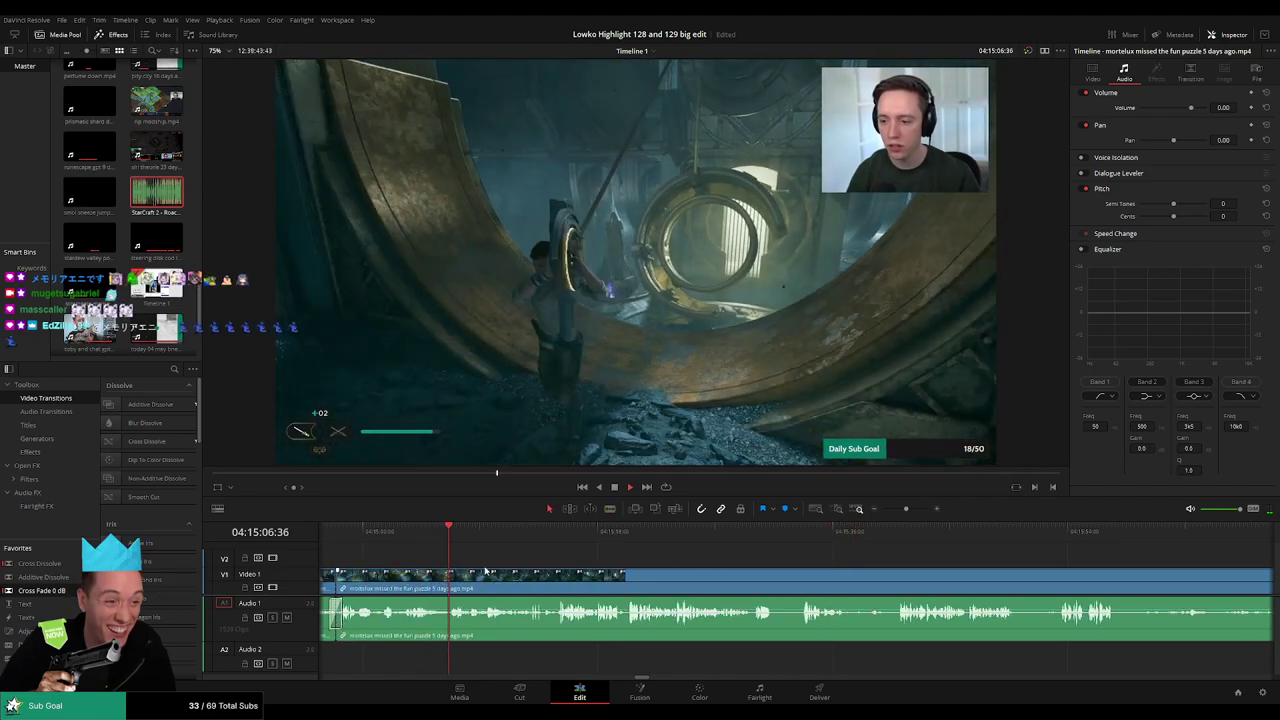
pyautogui.click(498, 541)
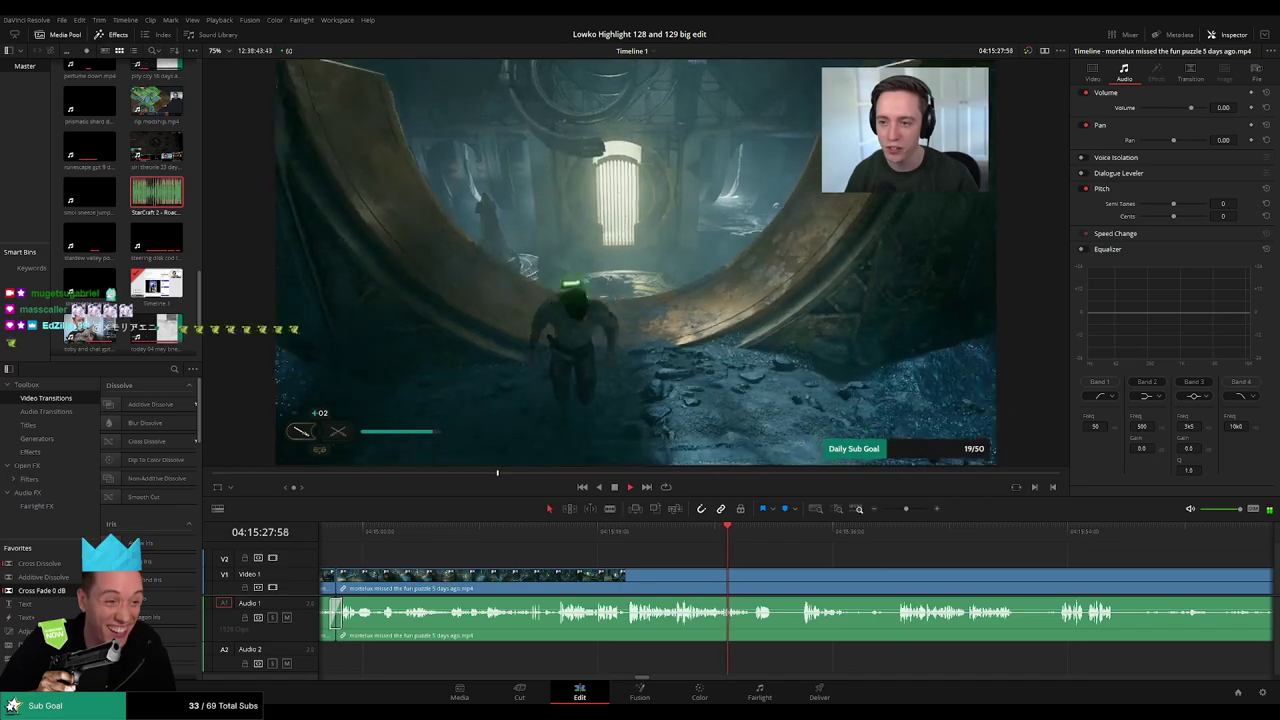
# - Cut out the quiet section from about 04:15:31 to 04:15:33, close the gap, and cross-fade the audio at the join
pyautogui.click(754, 530)
pyautogui.moveTo(790, 550); pyautogui.dragTo(591, 544)
pyautogui.click(599, 534)
pyautogui.press('b')
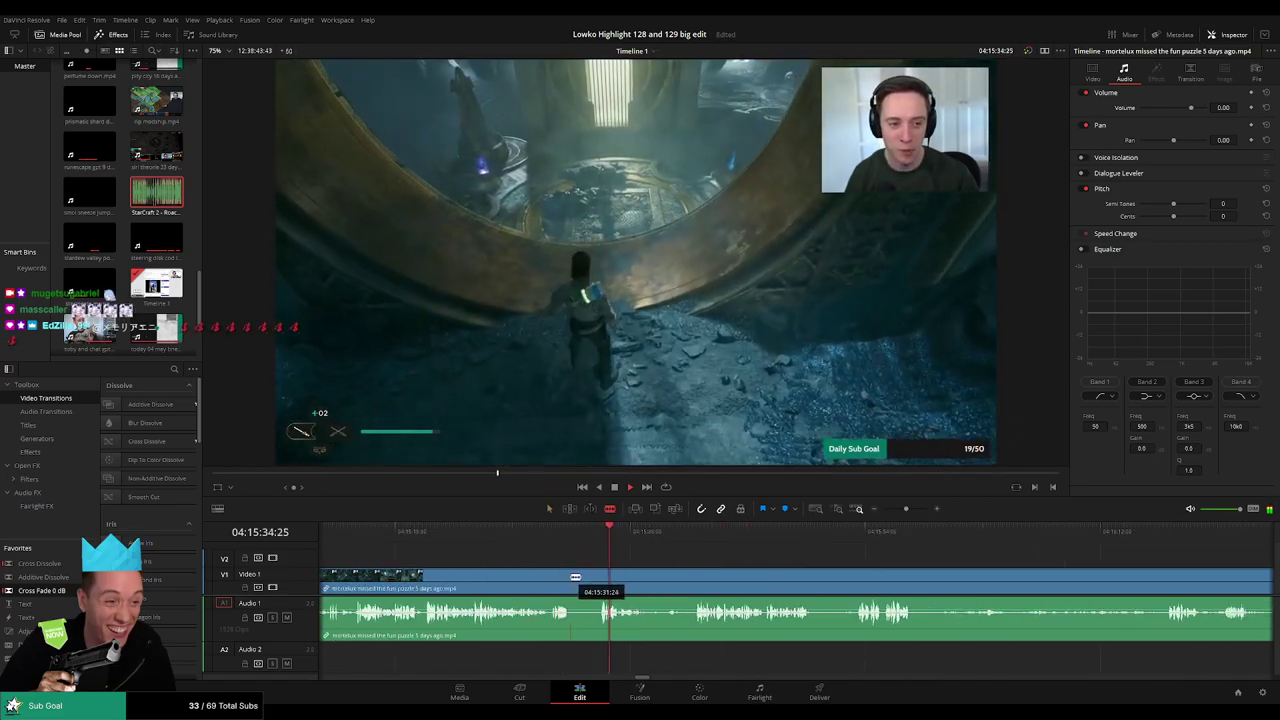
pyautogui.click(571, 576)
pyautogui.click(600, 576)
pyautogui.press('a')
pyautogui.click(586, 580)
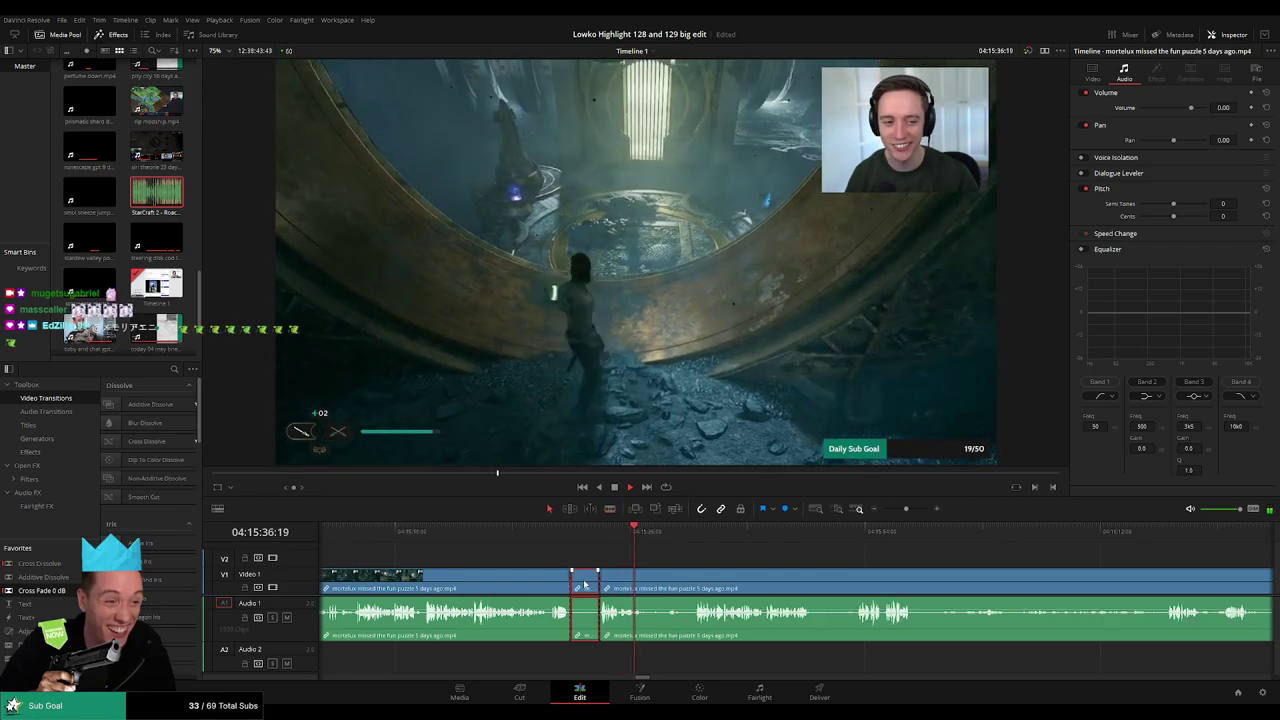
pyautogui.press('Delete')
pyautogui.moveTo(62, 591); pyautogui.dragTo(570, 612)
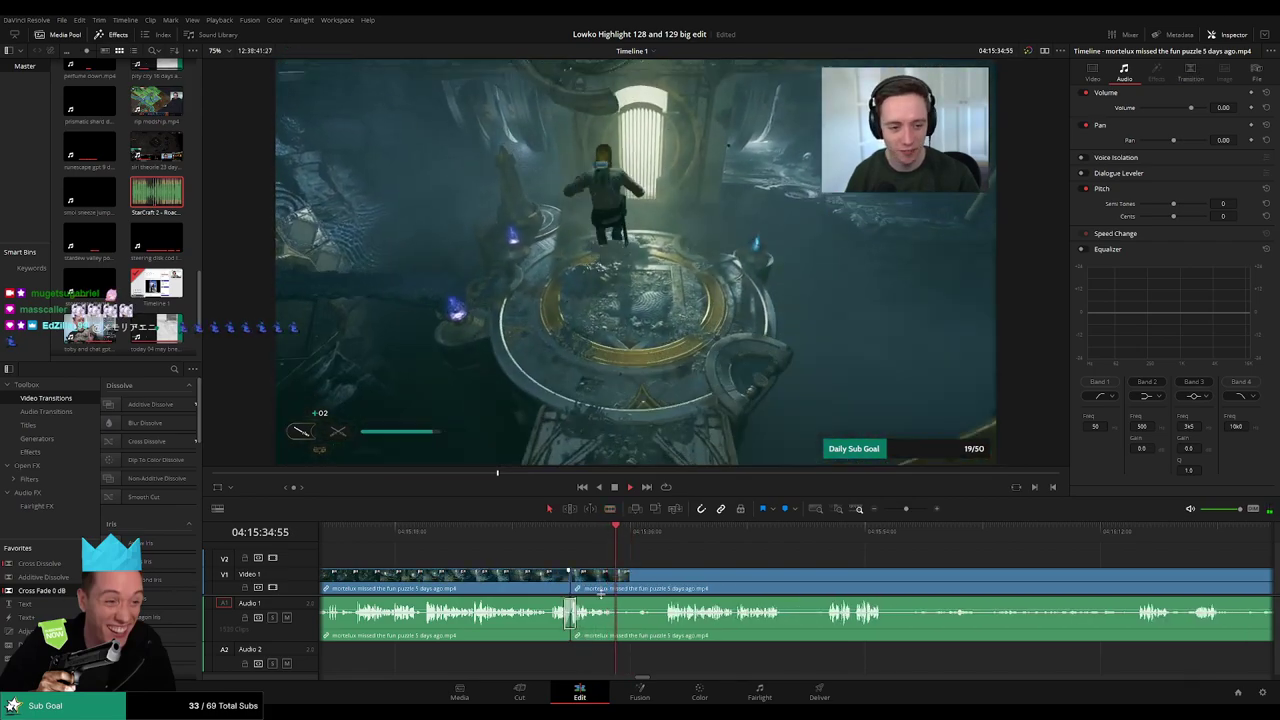
# - Remove the silent stretch from about 04:15:34:55 to 04:15:38:35, close the gap, and cross-fade the audio there
pyautogui.click(660, 535)
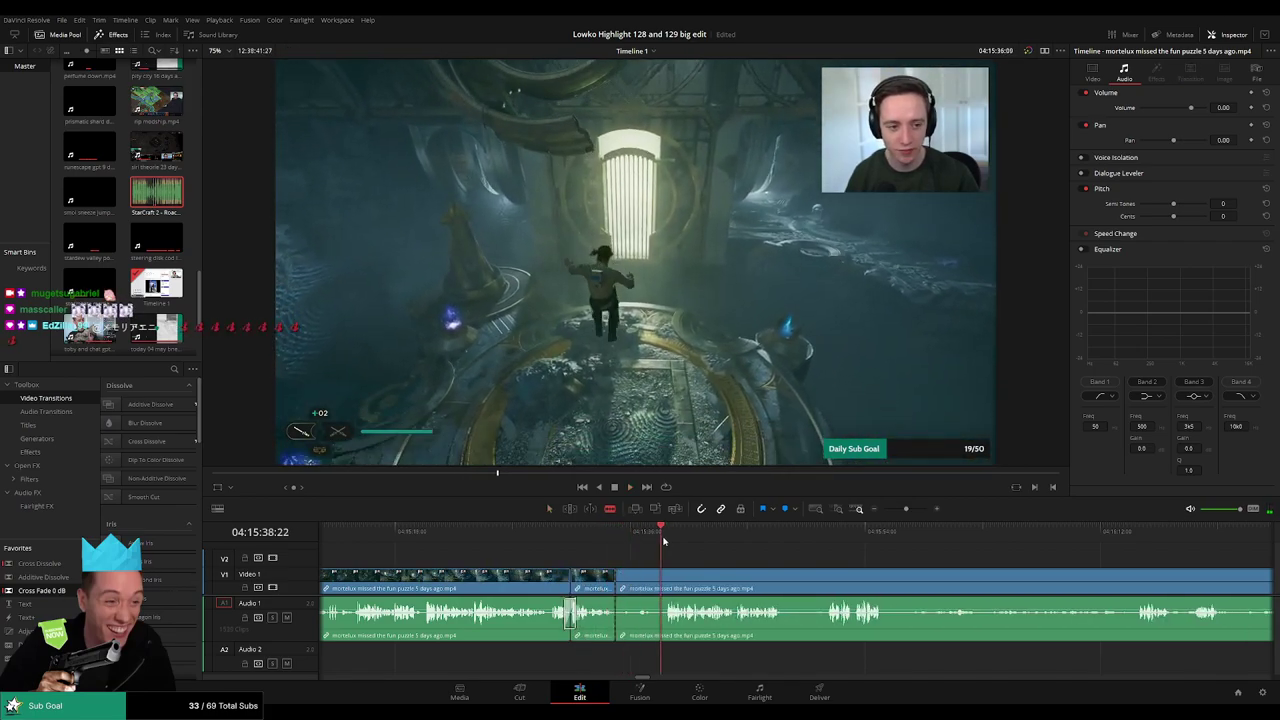
pyautogui.click(665, 580)
pyautogui.press('a')
pyautogui.click(645, 580)
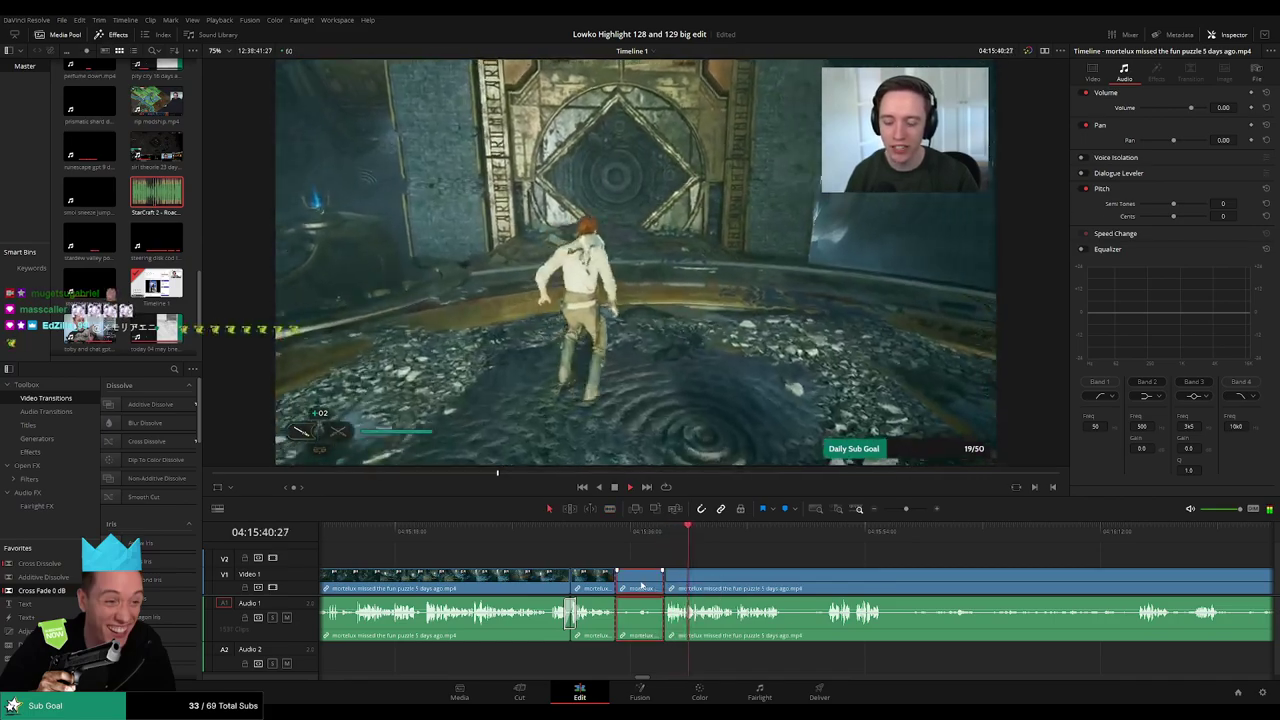
pyautogui.press('Delete')
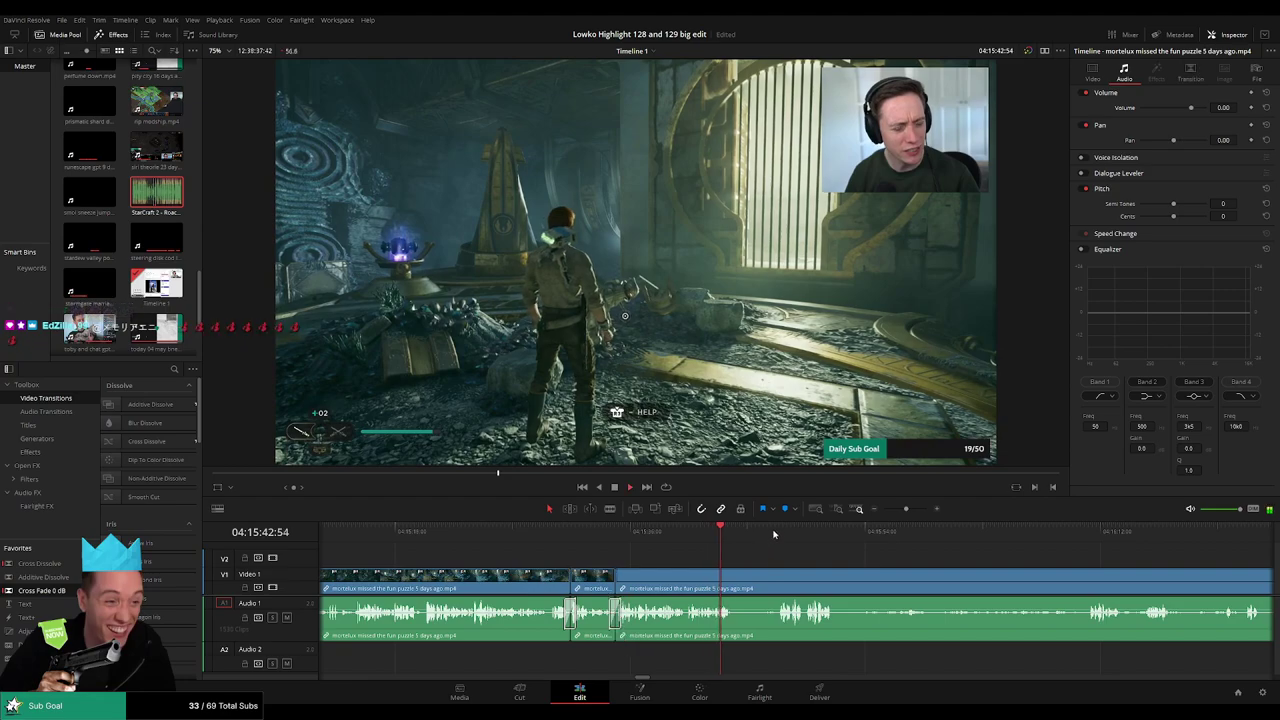
# - Cut the silence between about 04:15:44 and 04:15:47, close the gap, and cross-fade the audio at the cut
pyautogui.click(736, 582)
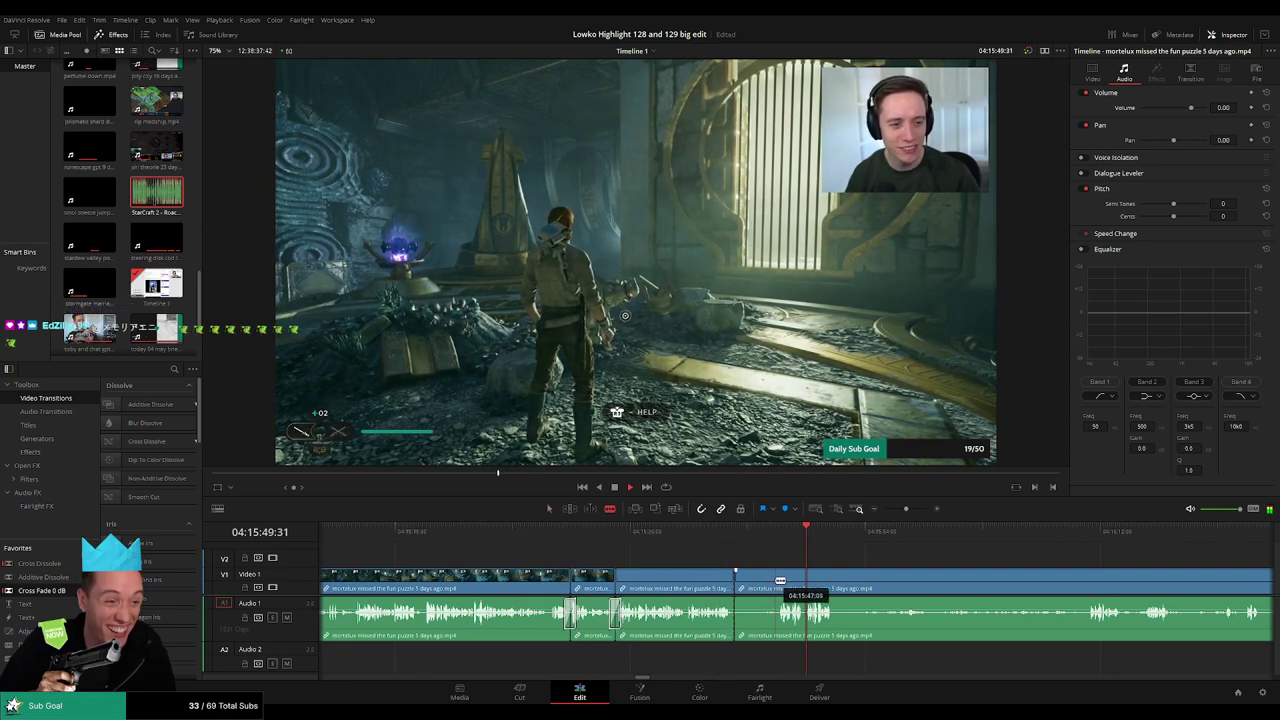
pyautogui.click(776, 581)
pyautogui.press('a')
pyautogui.click(763, 589)
pyautogui.press('Delete')
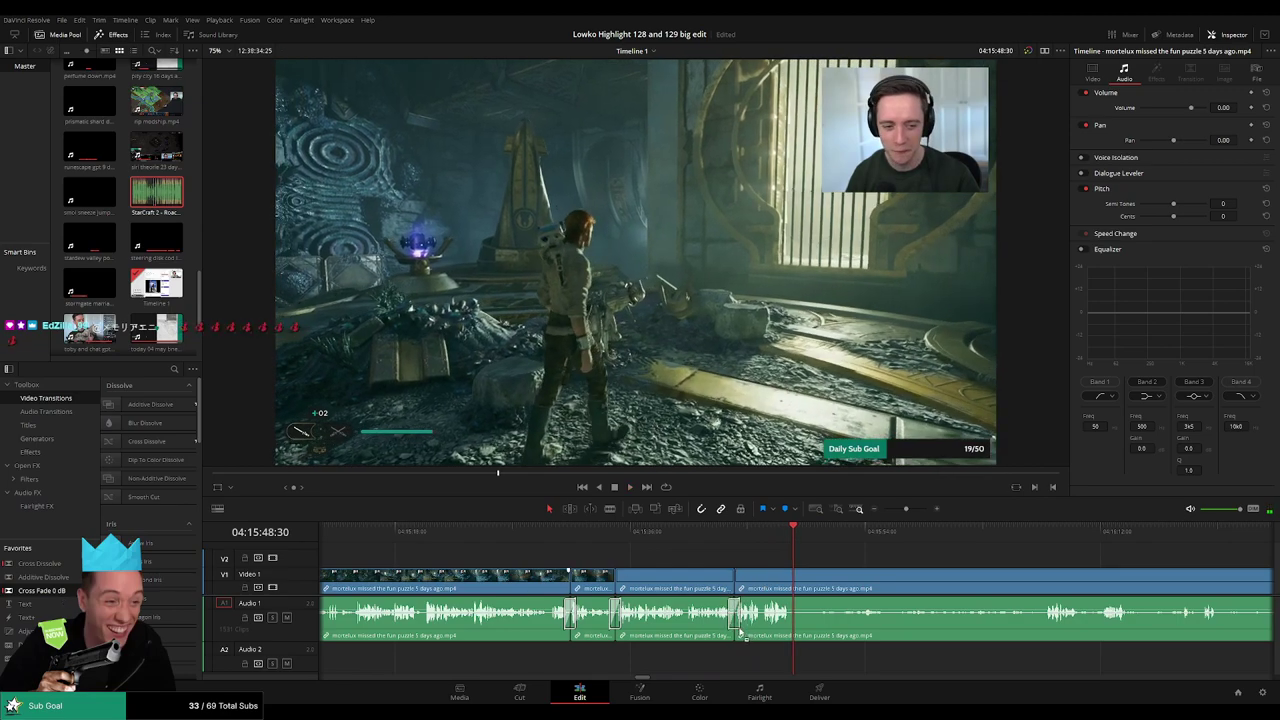
# - Split the puzzle clip at about 04:15:49, after the last speech, skim its remainder, and delete that remainder so the daily sub goal clip moves up
pyautogui.click(1040, 537)
pyautogui.moveTo(1023, 566); pyautogui.dragTo(655, 556)
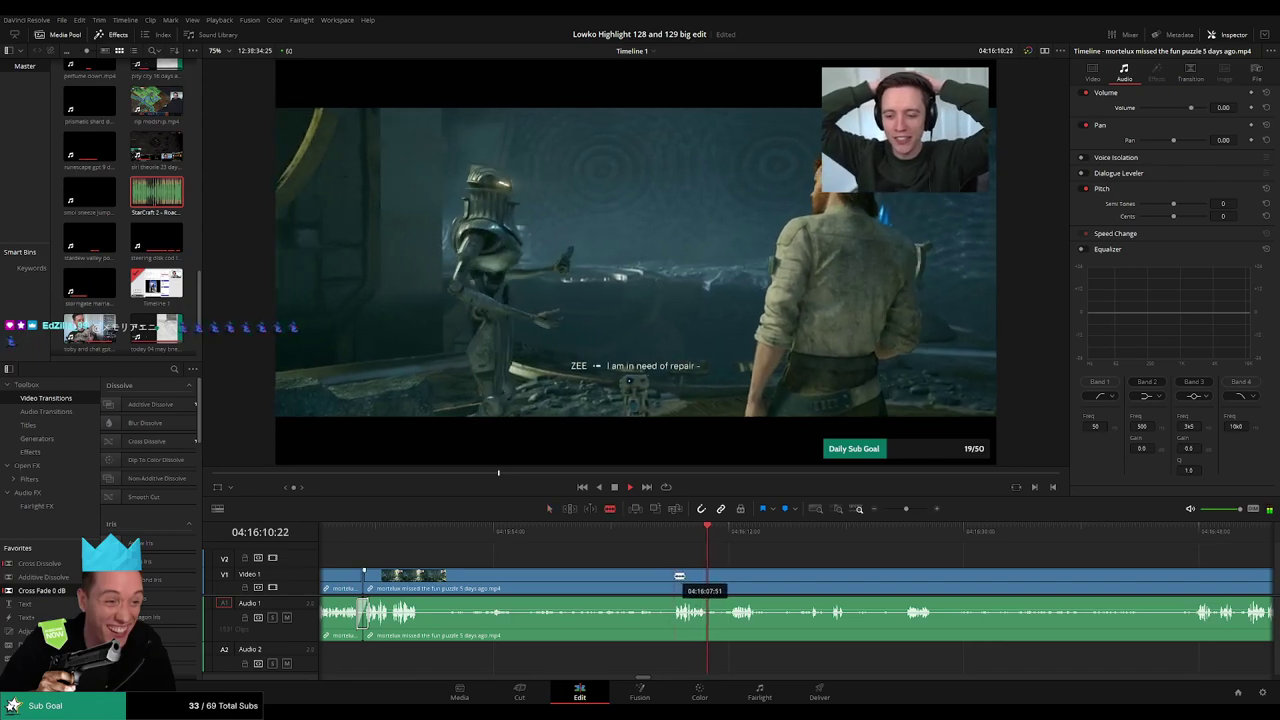
pyautogui.press('b')
pyautogui.click(425, 580)
pyautogui.press('a')
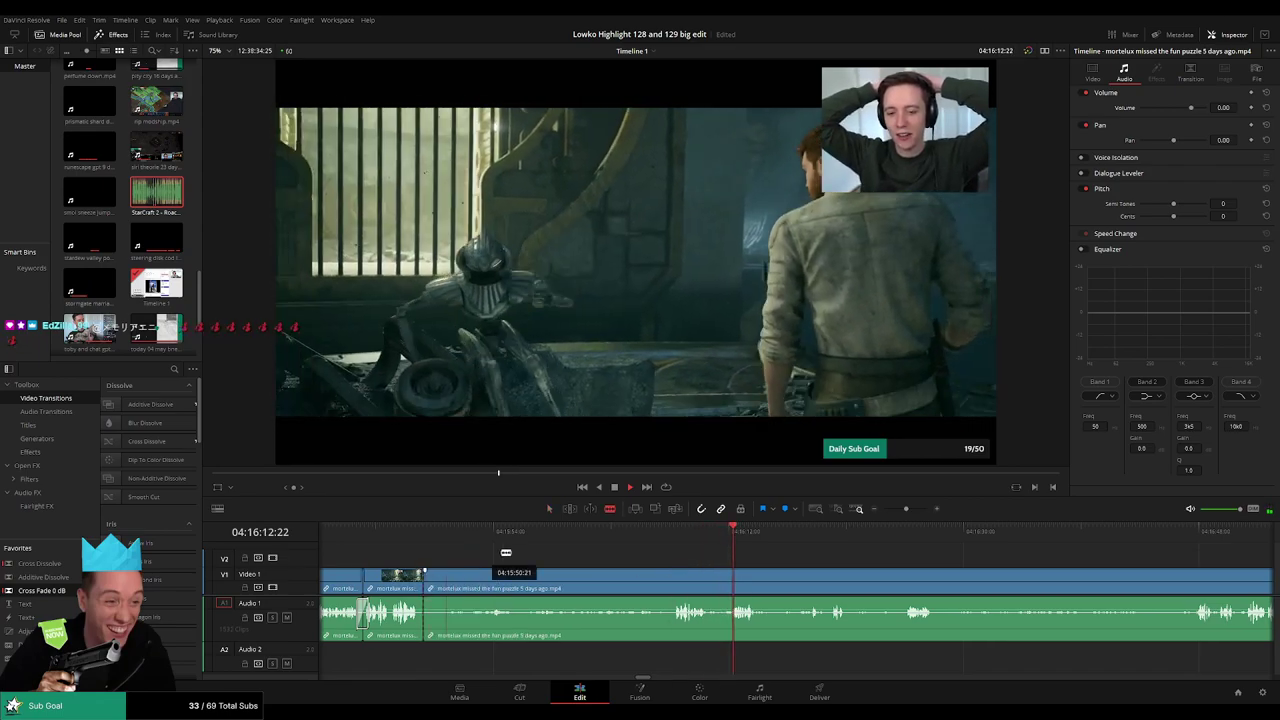
pyautogui.click(930, 531)
pyautogui.click(1200, 531)
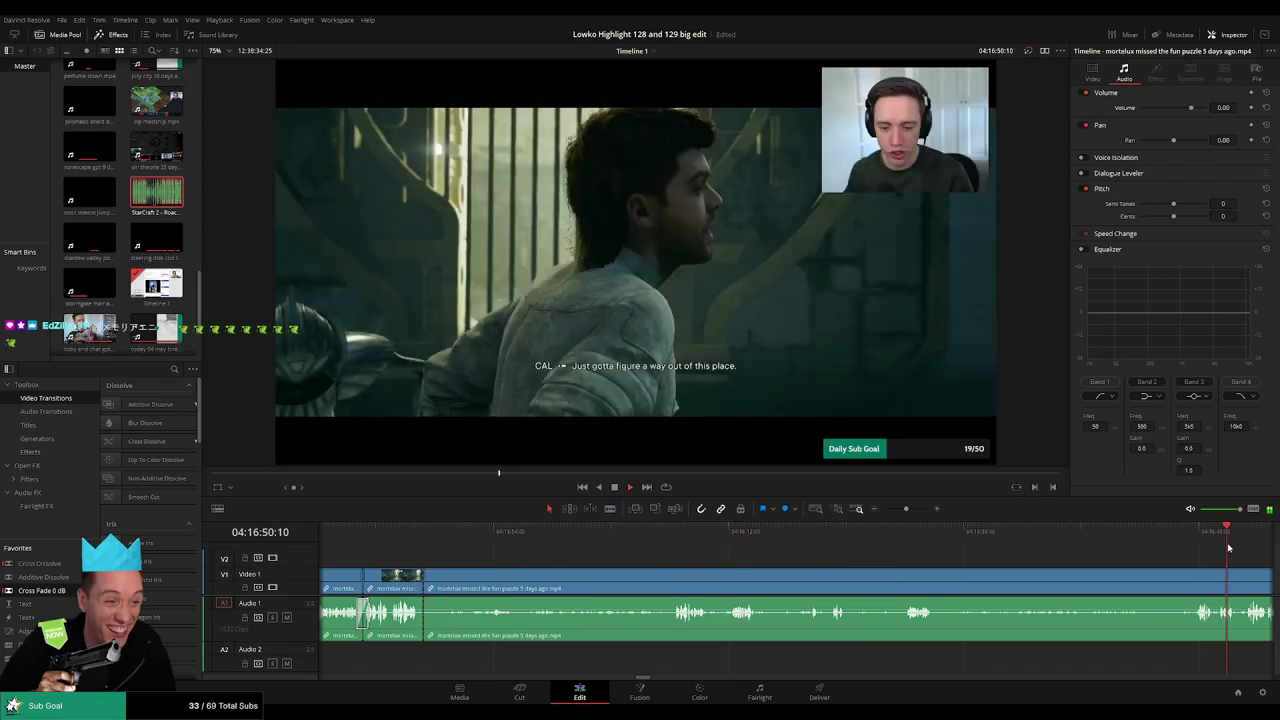
pyautogui.scroll(-7, 970, 547)
pyautogui.scroll(4, 840, 553)
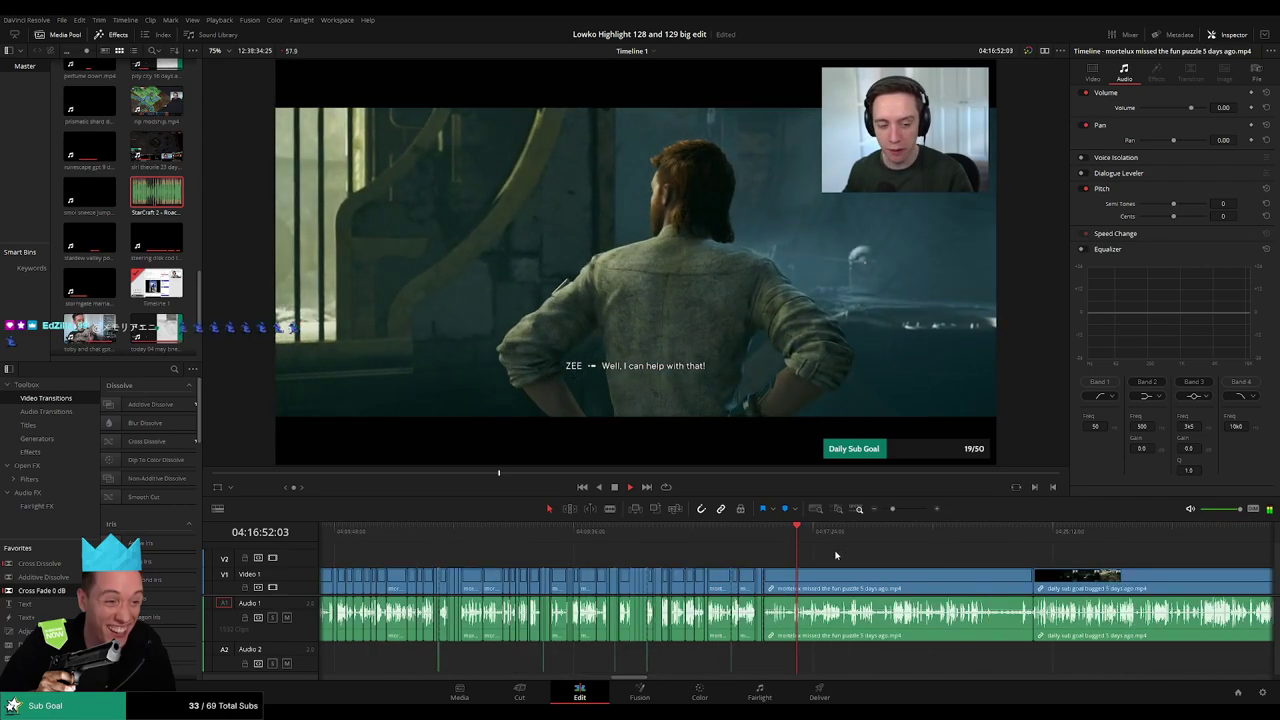
pyautogui.moveTo(843, 536); pyautogui.dragTo(863, 538)
pyautogui.click(866, 575)
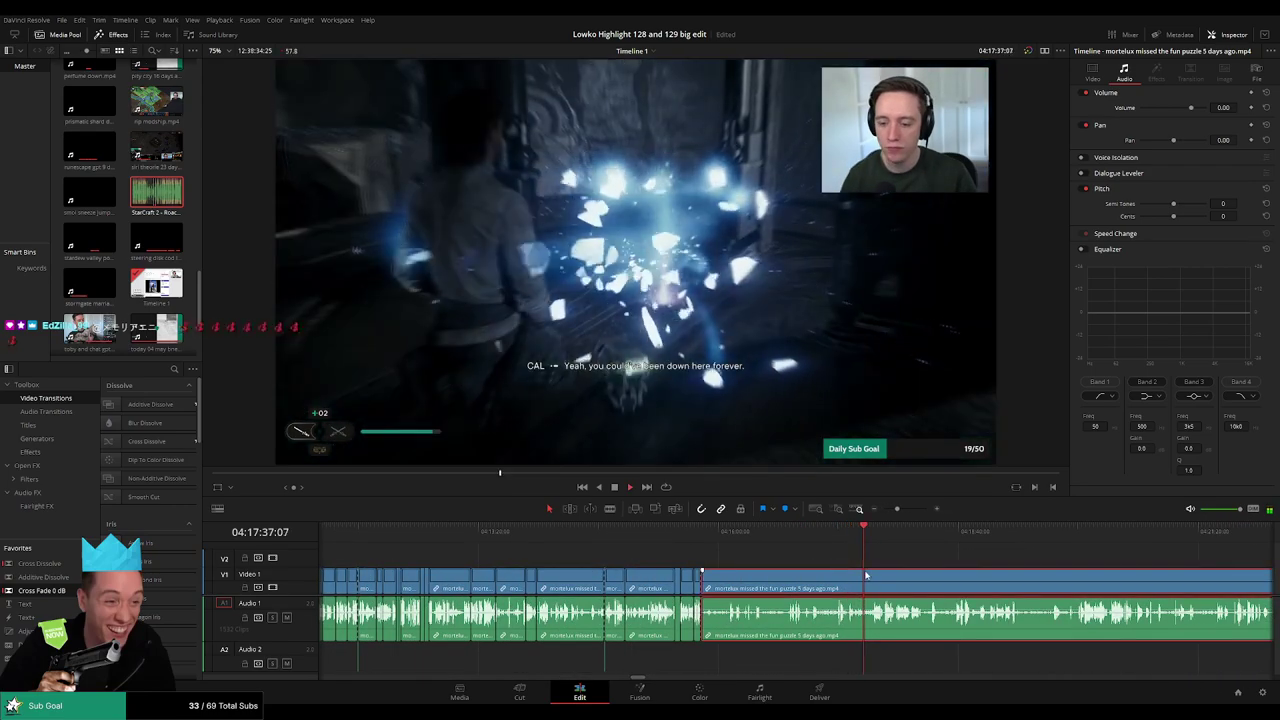
pyautogui.press('Delete')
# - Skim the "daily sub goal bugged 5 days ago" clip from its start to about 04:21:16, looking for where the highlight should begin
pyautogui.click(714, 532)
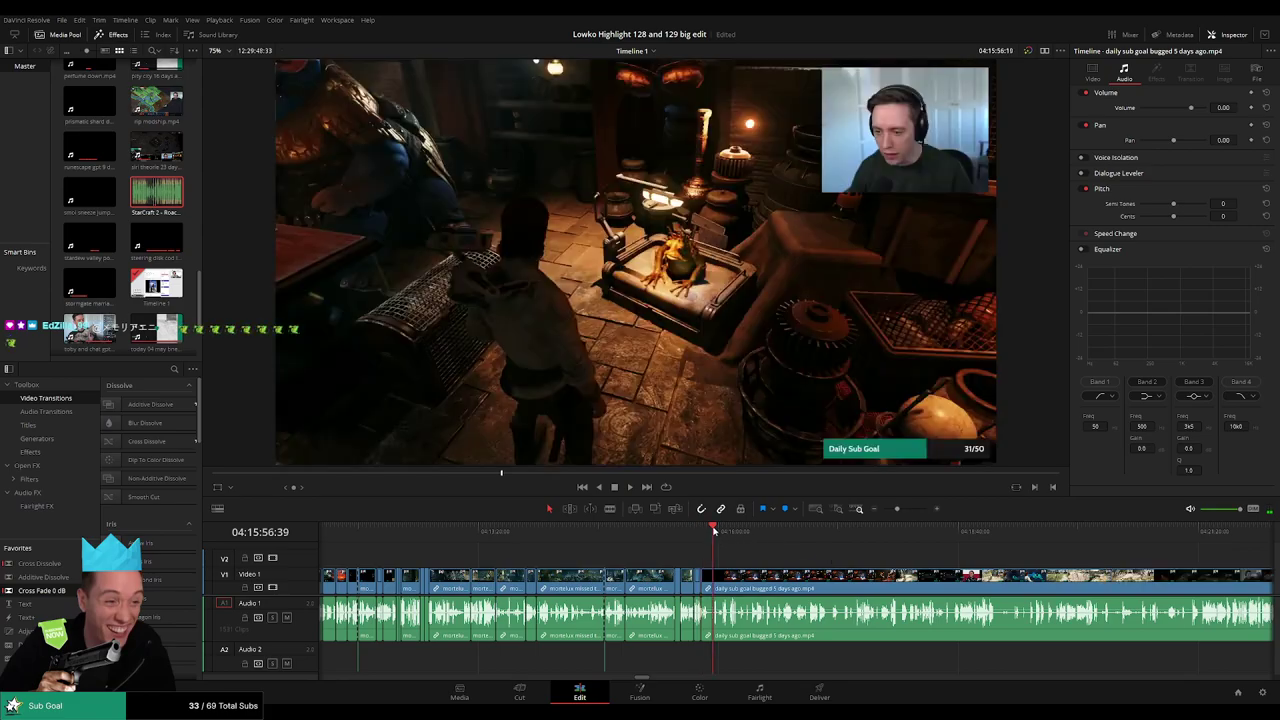
pyautogui.moveTo(713, 531); pyautogui.dragTo(741, 531)
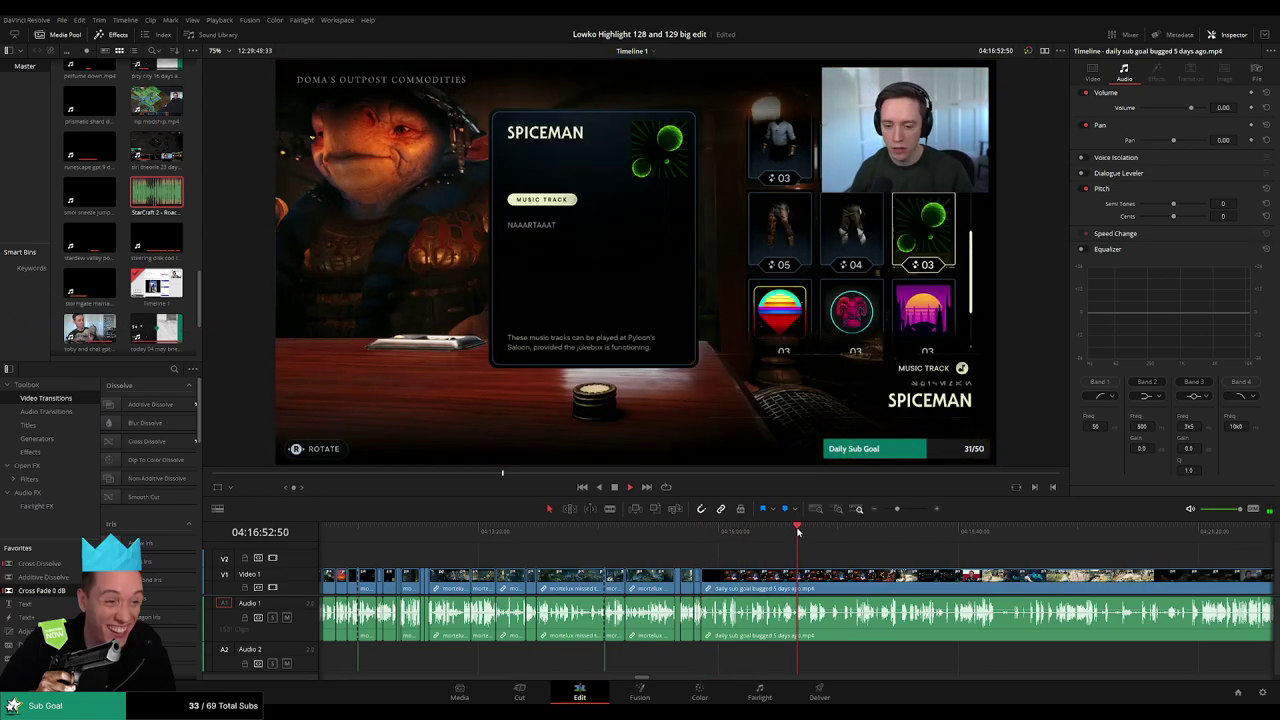
pyautogui.moveTo(950, 567); pyautogui.dragTo(693, 553)
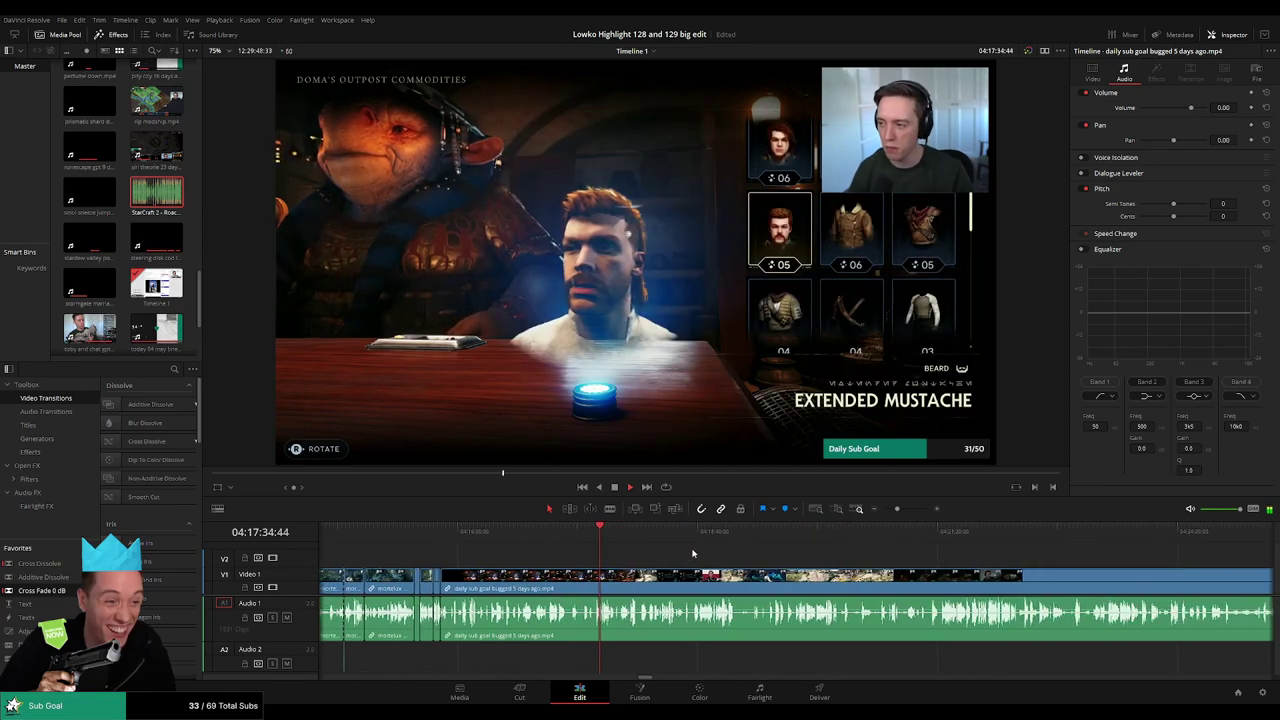
pyautogui.click(705, 540)
pyautogui.click(724, 540)
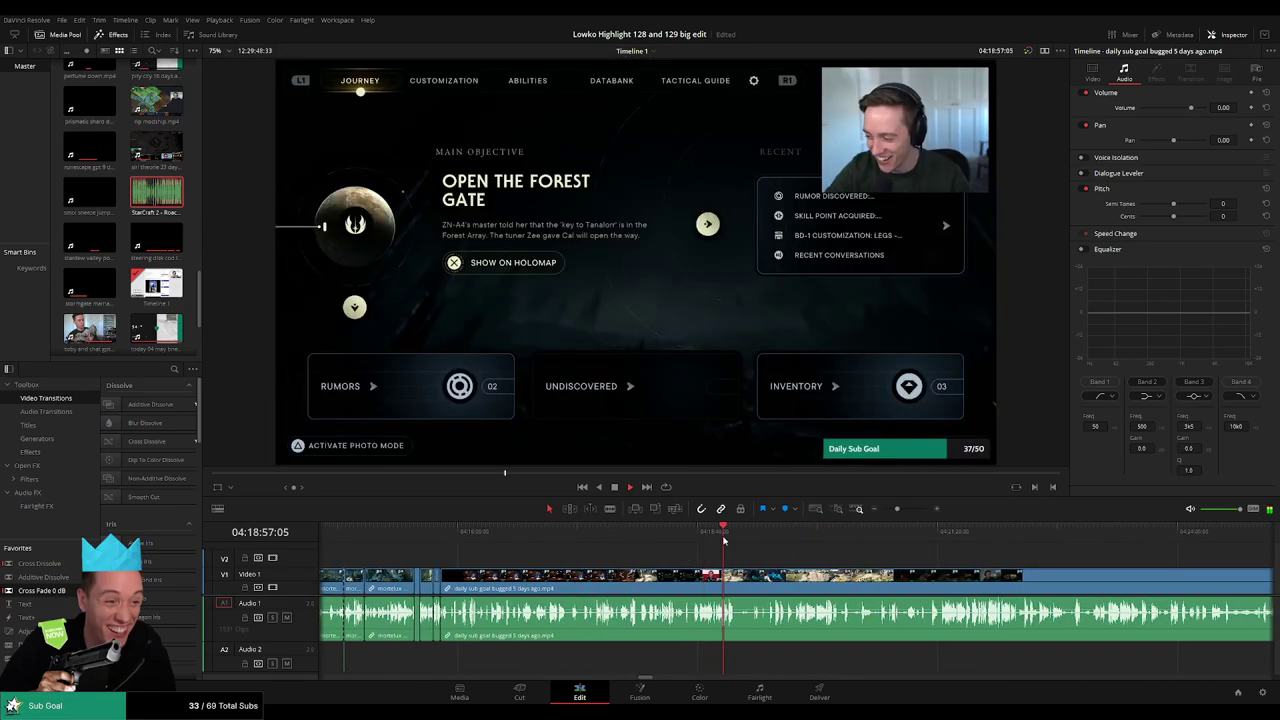
pyautogui.click(791, 540)
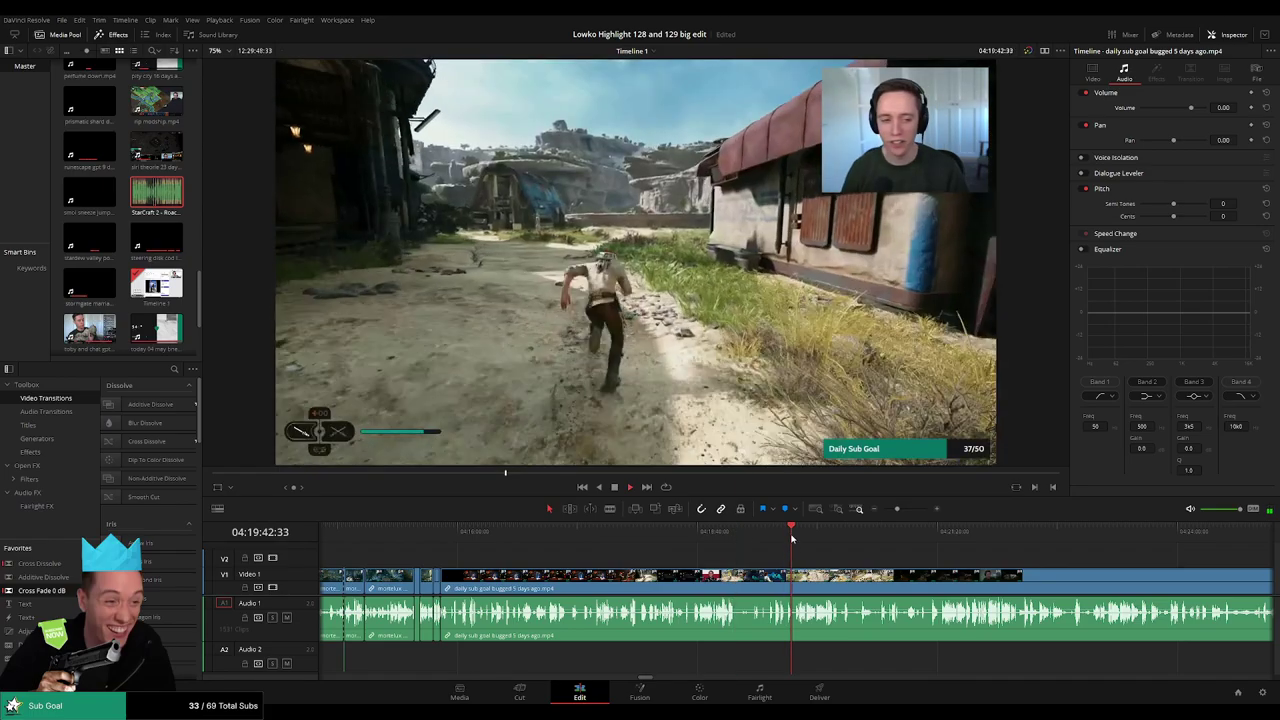
pyautogui.click(816, 540)
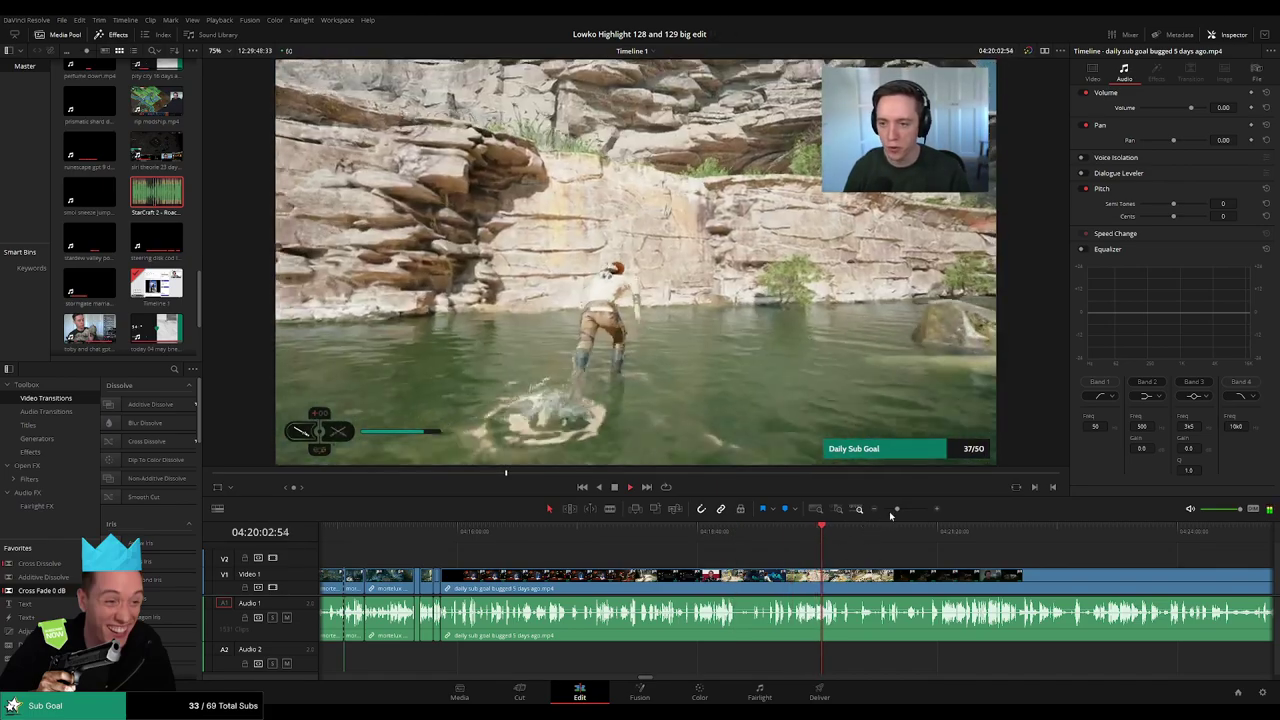
pyautogui.moveTo(886, 509); pyautogui.dragTo(900, 515)
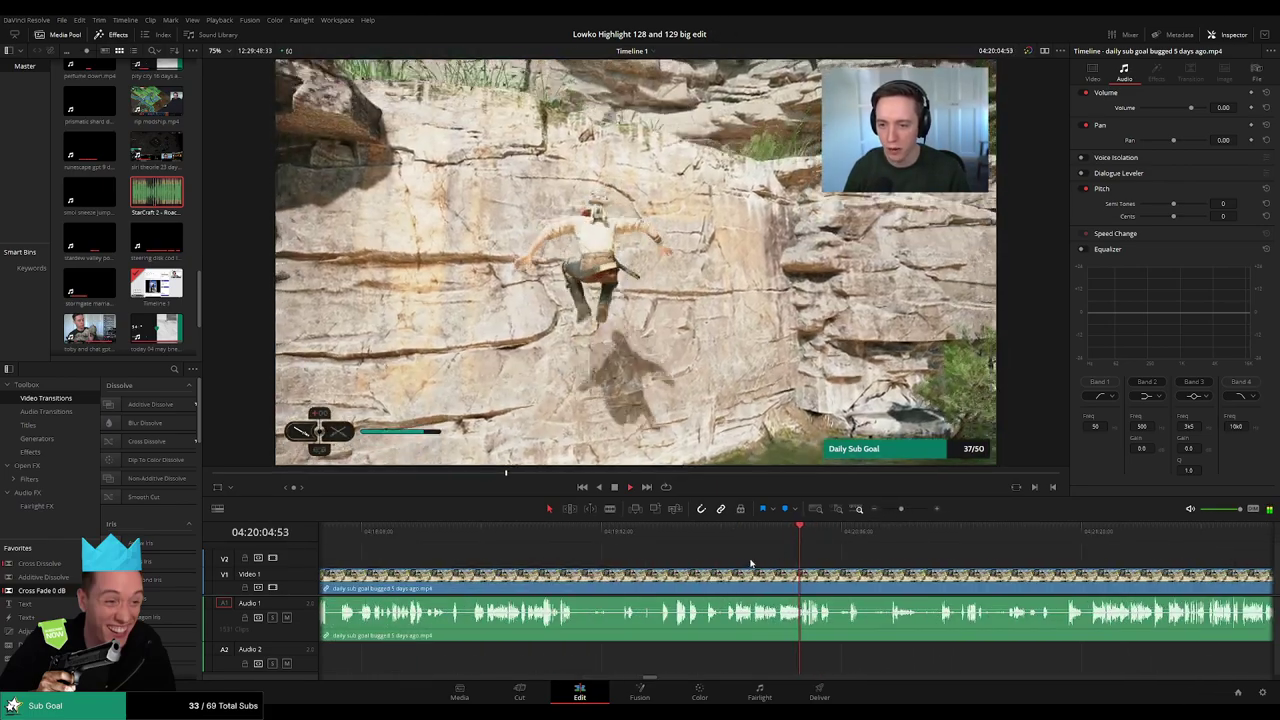
pyautogui.click(734, 541)
pyautogui.click(744, 545)
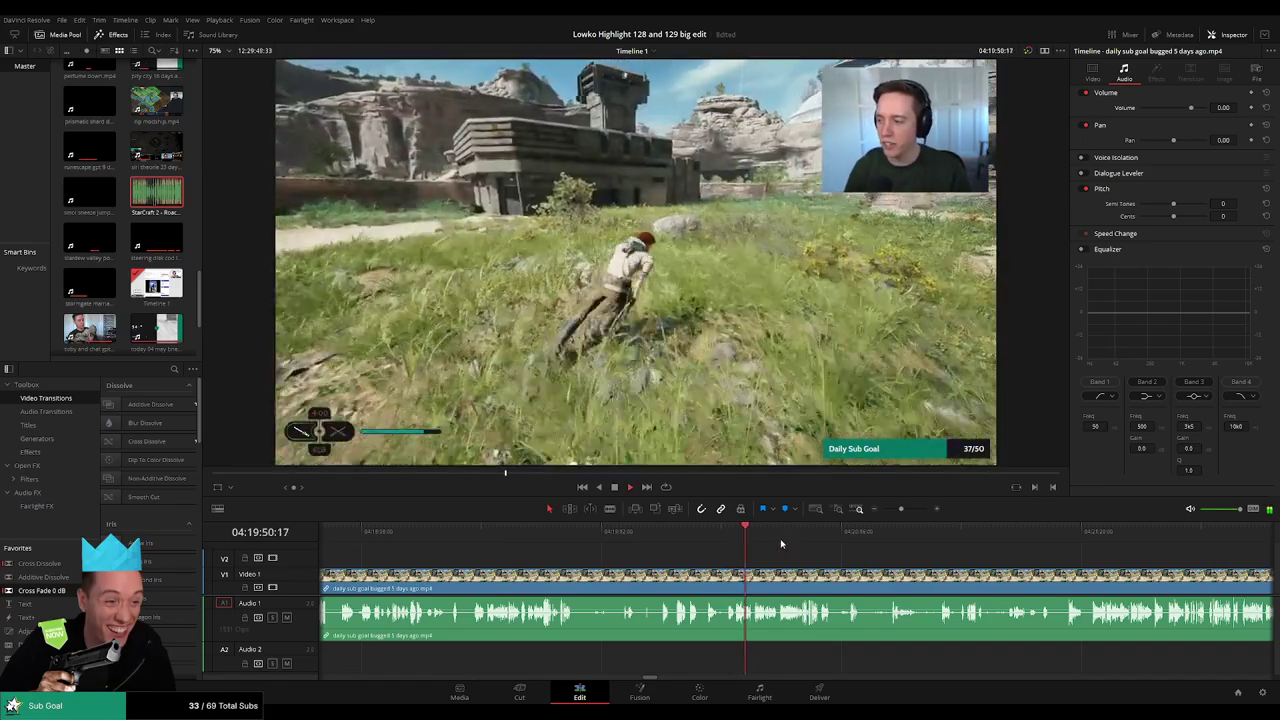
pyautogui.click(909, 545)
pyautogui.click(942, 547)
pyautogui.moveTo(912, 556); pyautogui.dragTo(675, 565)
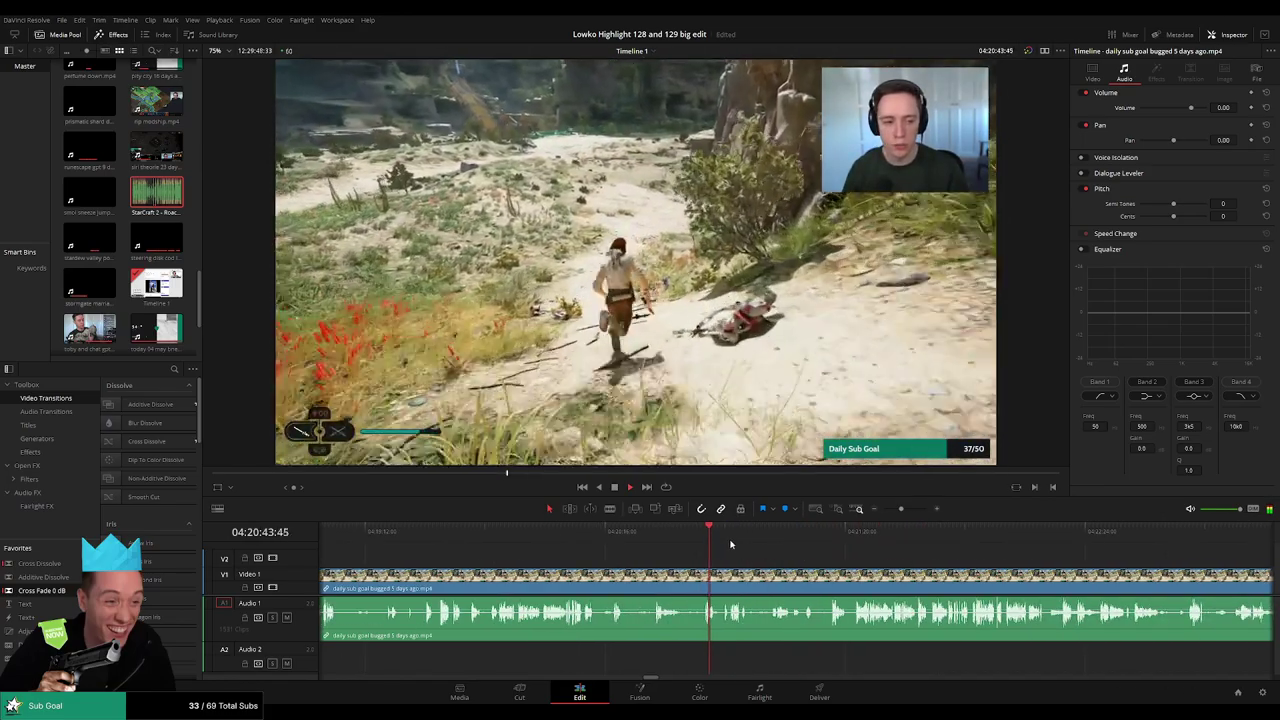
pyautogui.click(728, 540)
pyautogui.click(809, 540)
pyautogui.click(830, 542)
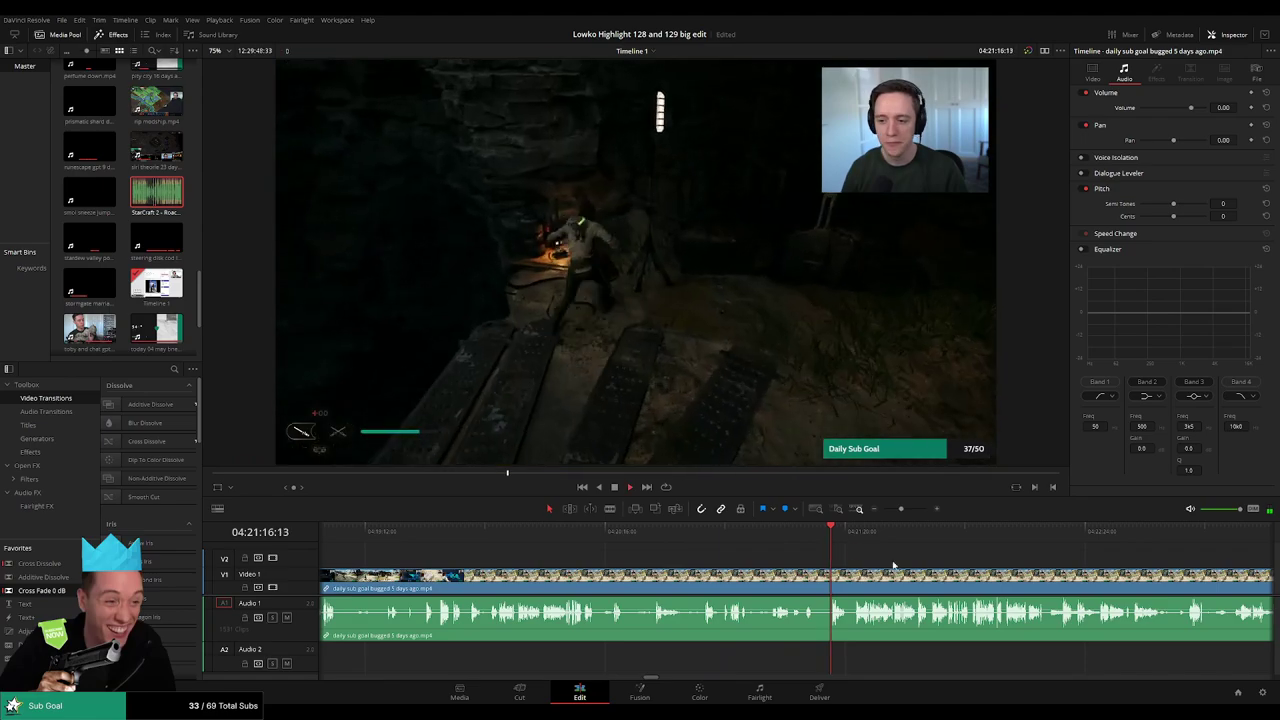
# - Remove the opening of the daily sub goal clip up to about 04:21:16, just before the speech, and close the gap
pyautogui.hscroll(2, 773, 562)
pyautogui.scroll(2, 811, 563)
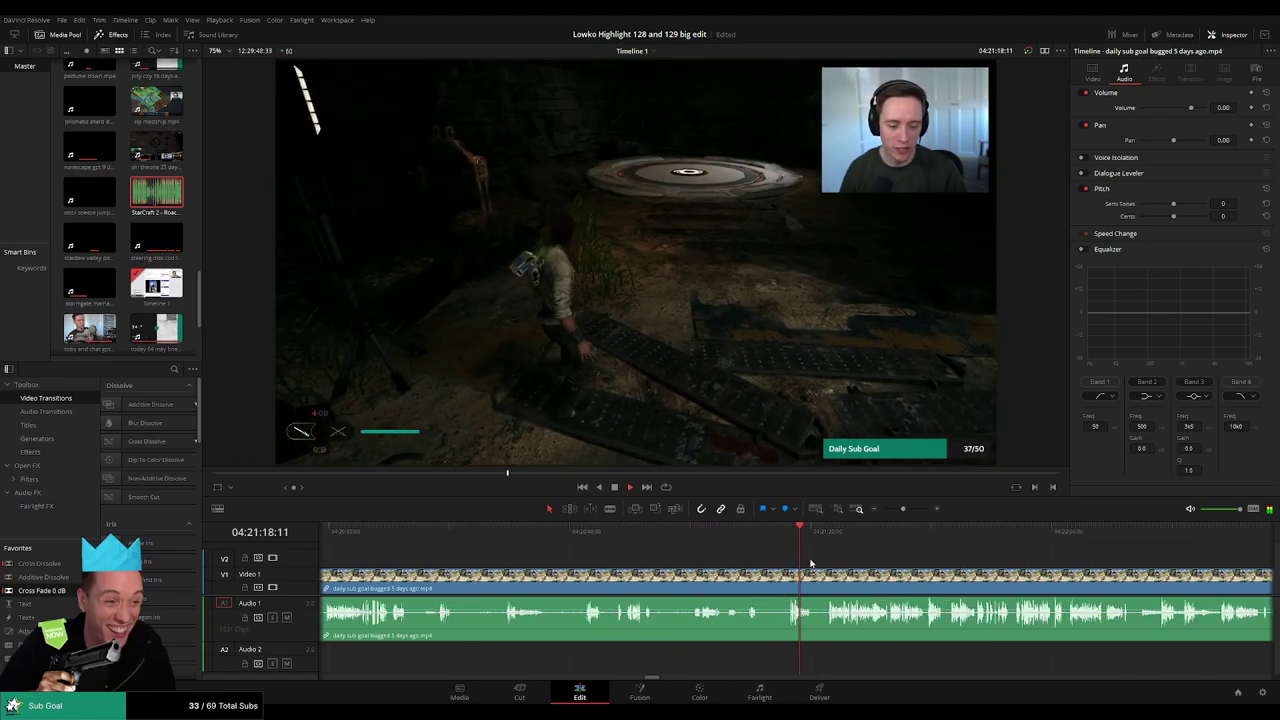
pyautogui.click(832, 541)
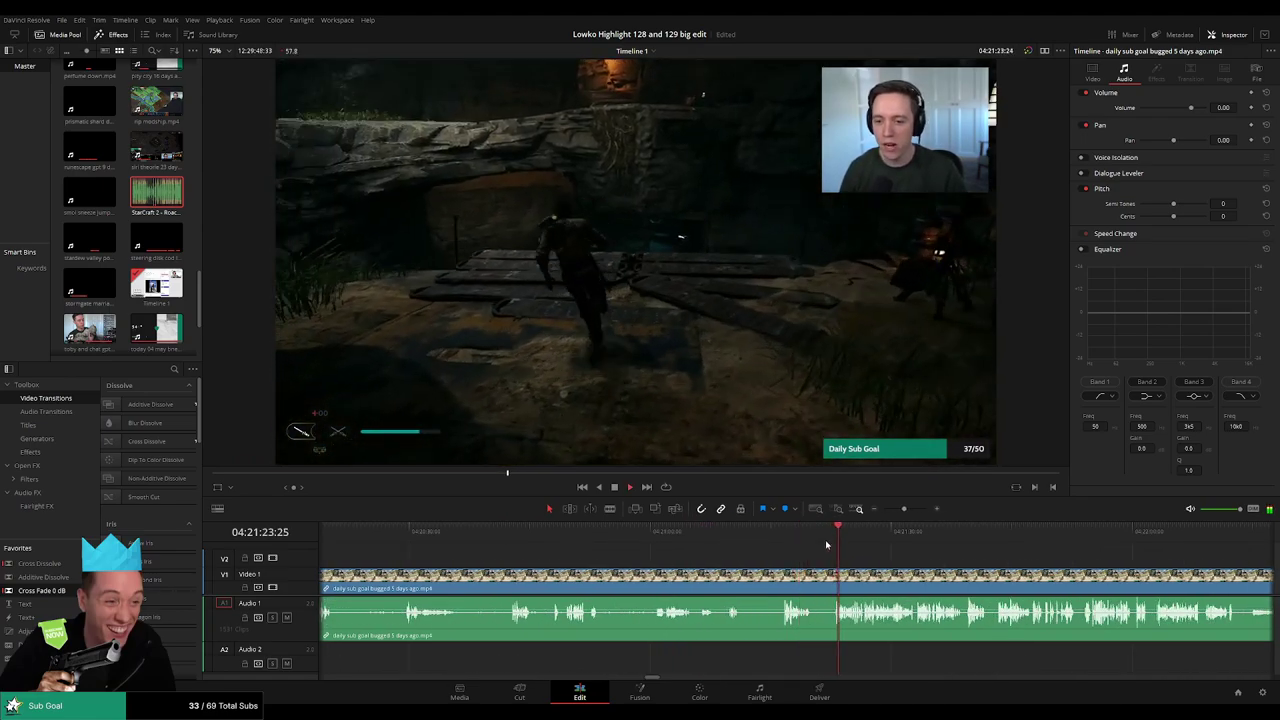
pyautogui.click(659, 541)
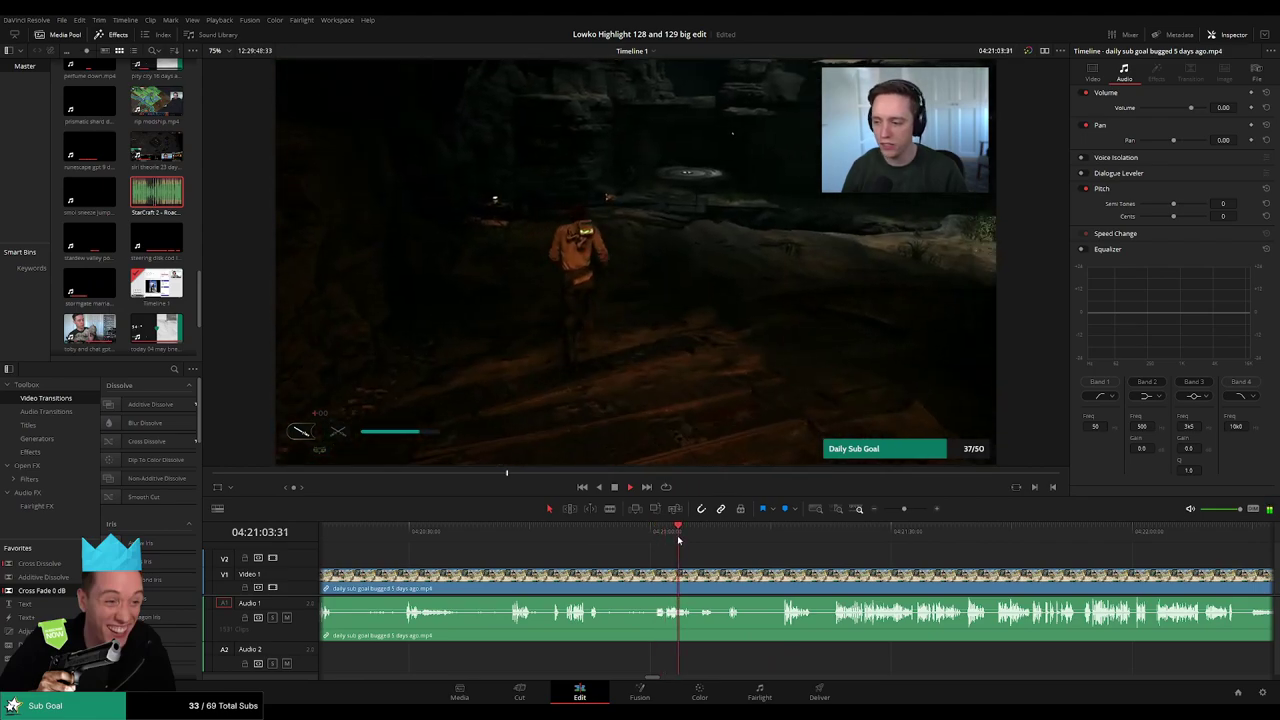
pyautogui.moveTo(701, 541); pyautogui.dragTo(783, 578)
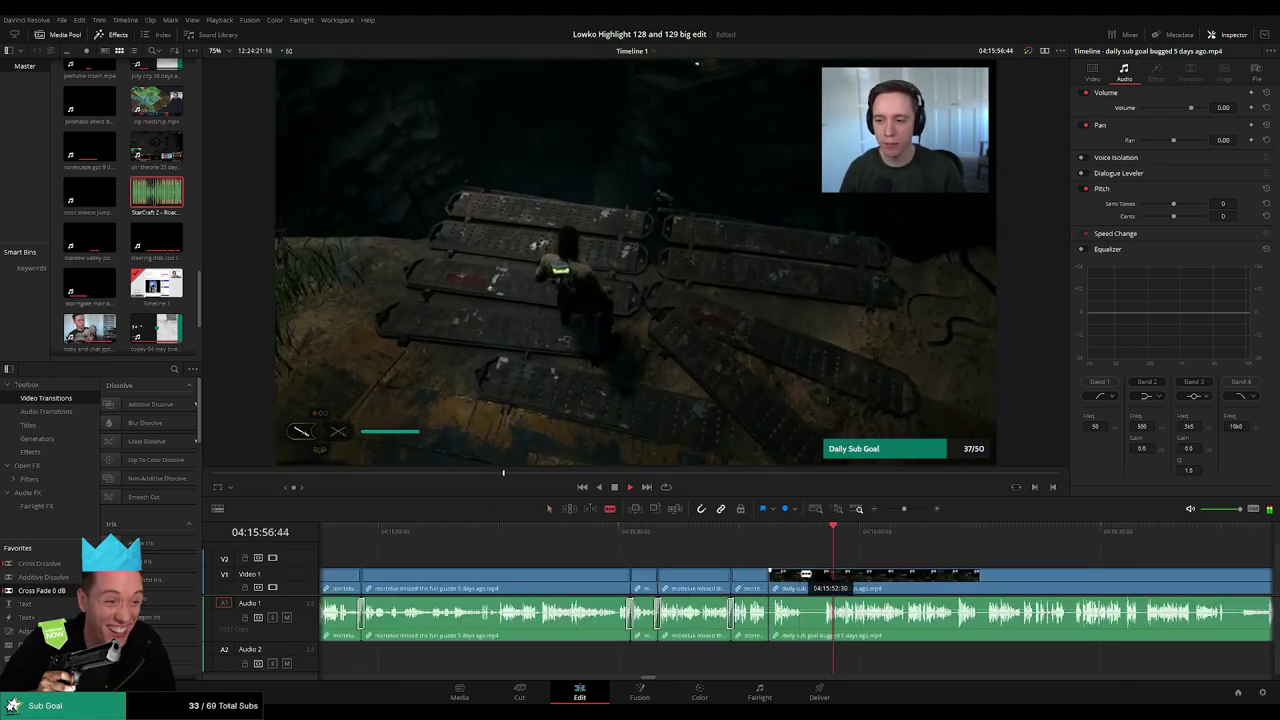
# - Cut the quiet piece from about 04:15:53 to 04:15:55, close the gap, and cross-fade the audio at the join
pyautogui.click(804, 574)
pyautogui.click(823, 574)
pyautogui.press('a')
pyautogui.click(808, 578)
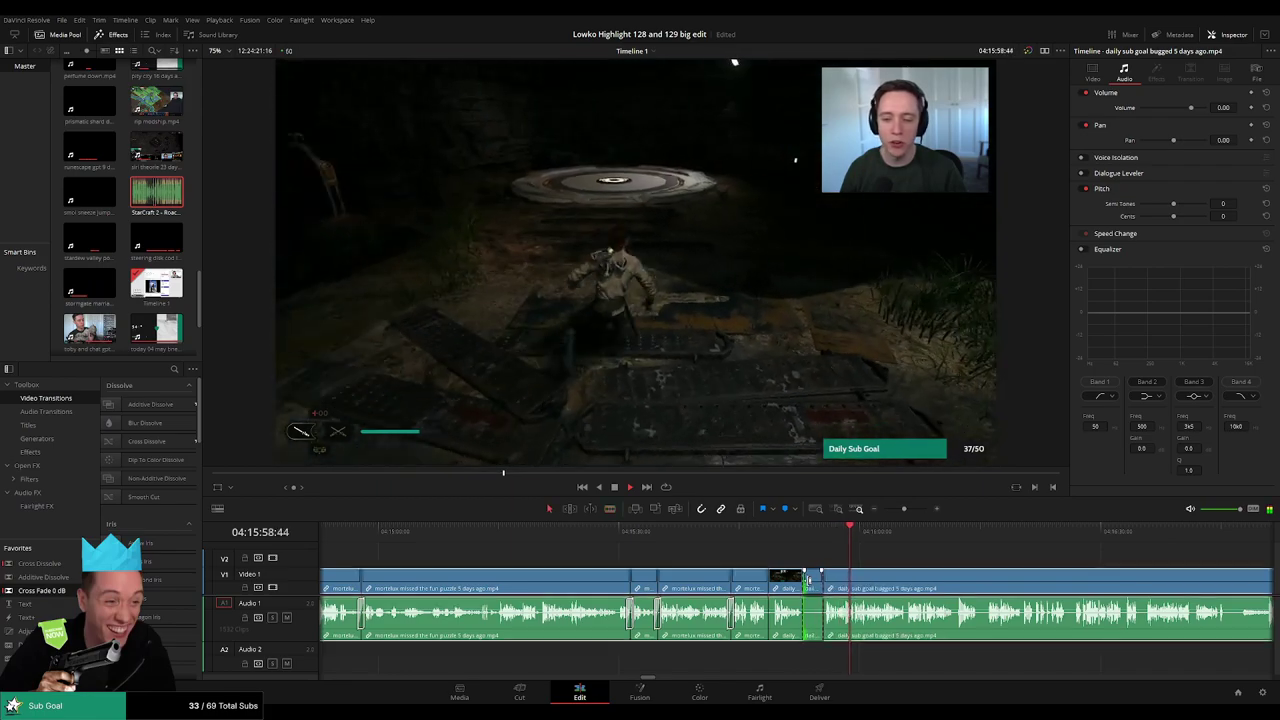
pyautogui.click(813, 586)
pyautogui.press('Delete')
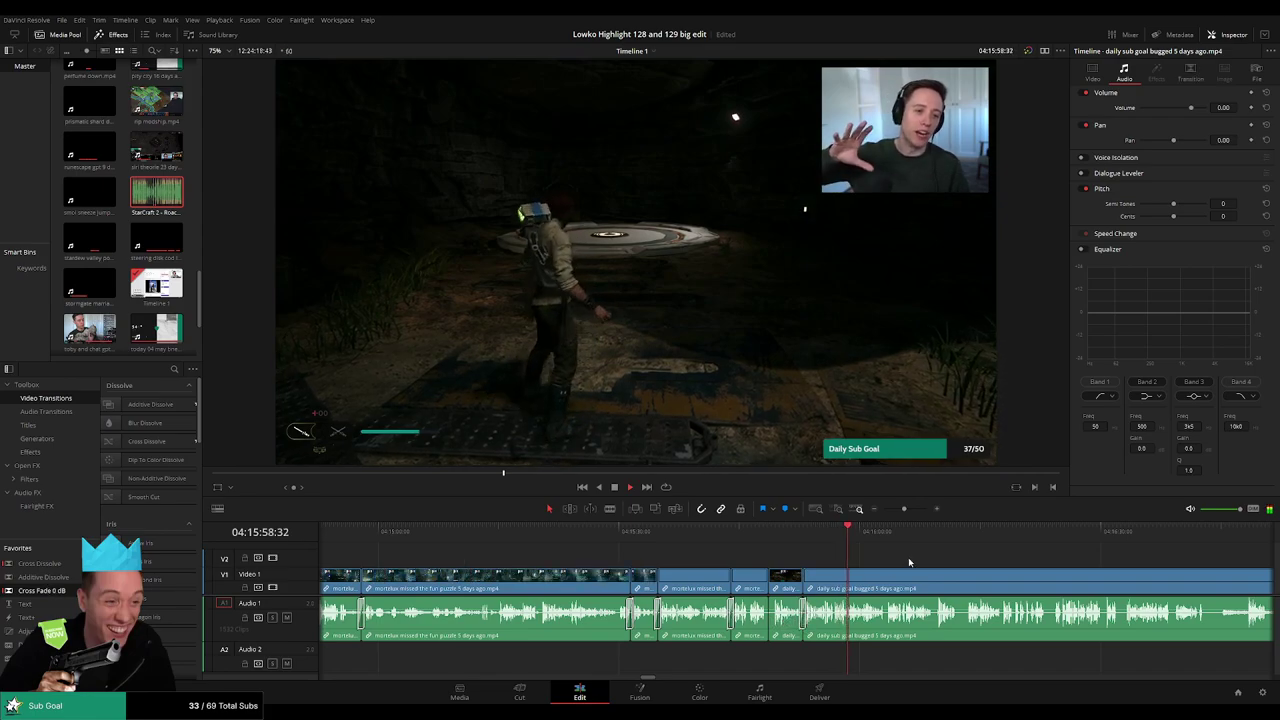
# - Review the following footage and remove the short pause from about 04:16:09 to 04:16:09:49, closing the gap
pyautogui.moveTo(904, 508); pyautogui.dragTo(913, 512)
pyautogui.moveTo(976, 577); pyautogui.dragTo(734, 555)
pyautogui.moveTo(827, 558); pyautogui.dragTo(668, 560)
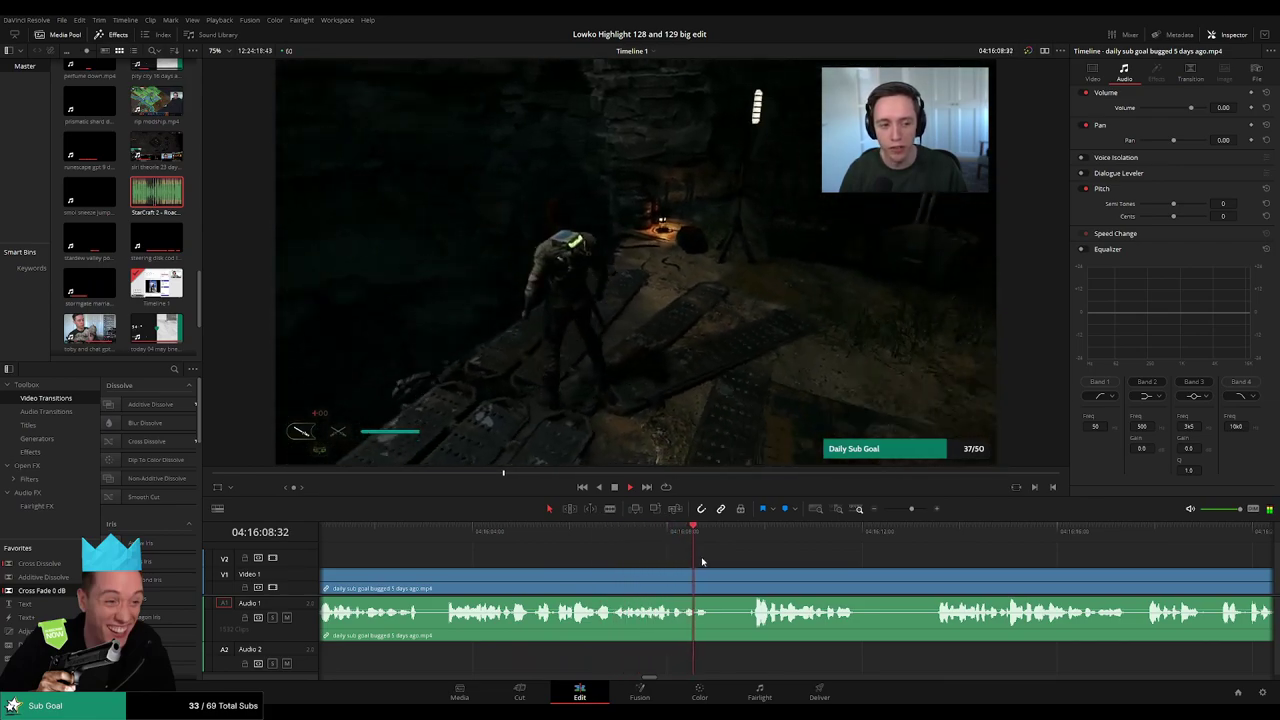
pyautogui.hscroll(3, 794, 568)
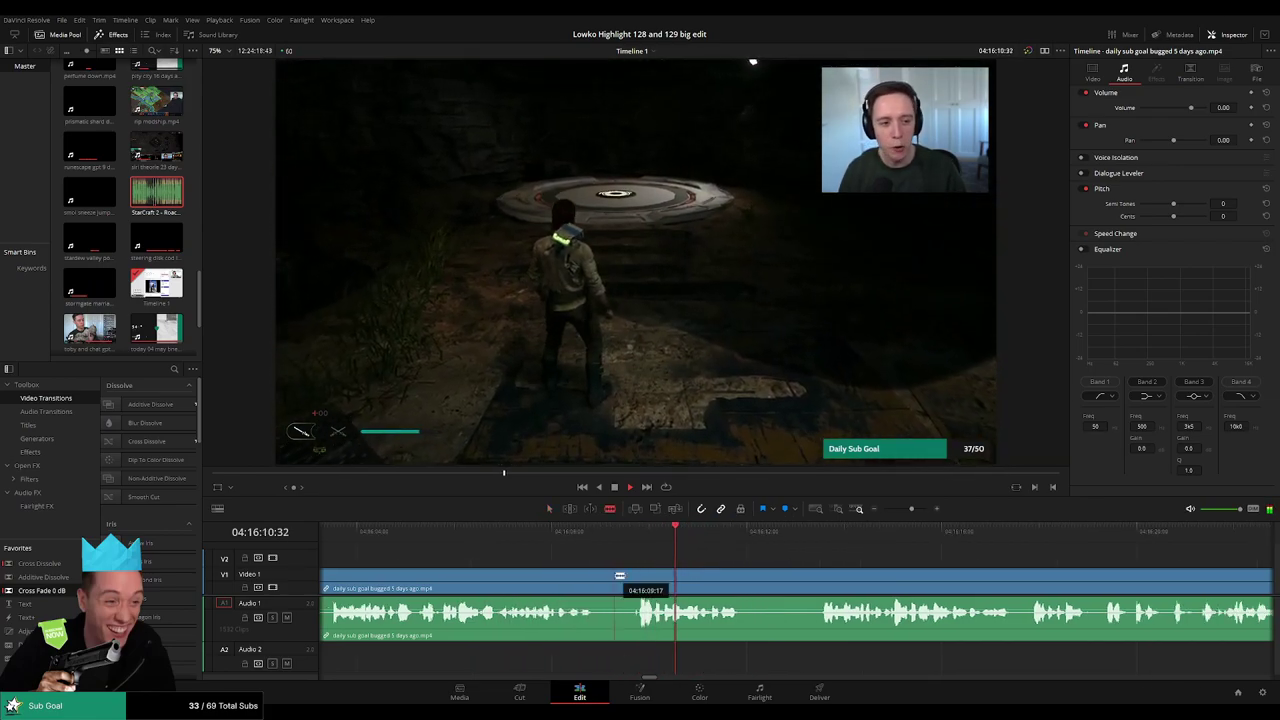
pyautogui.click(599, 575)
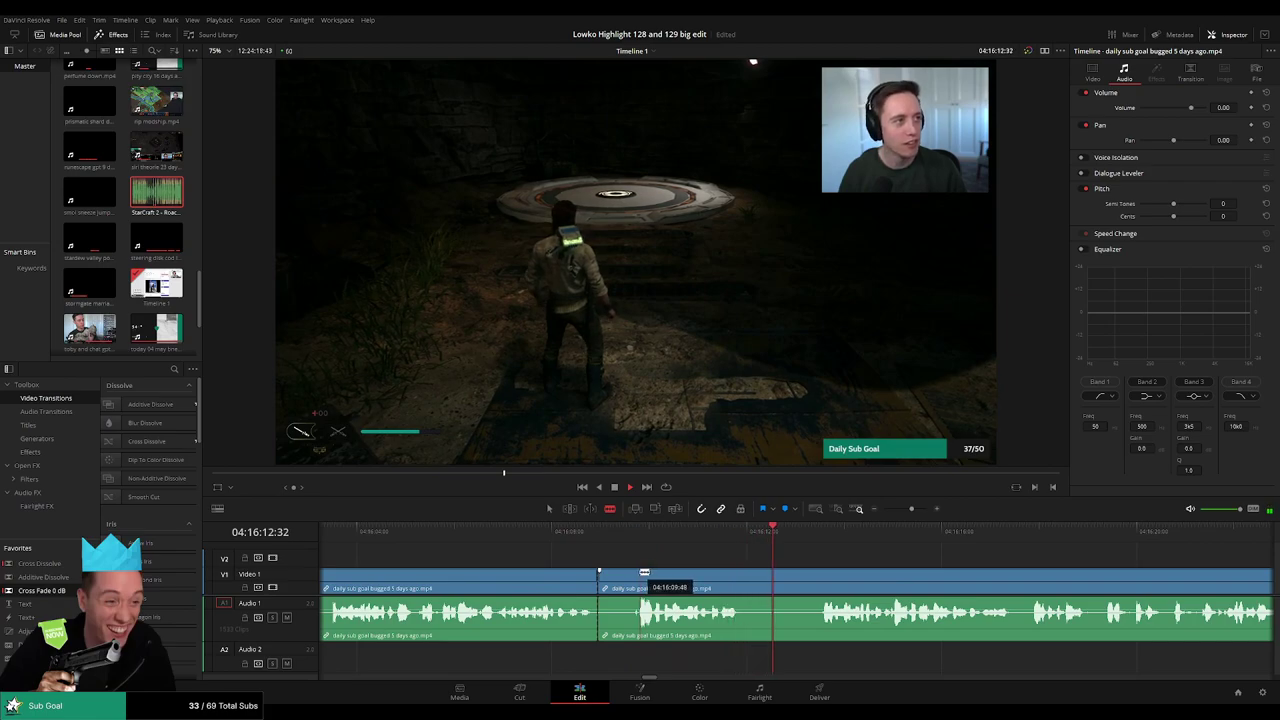
pyautogui.click(640, 573)
pyautogui.press('a')
pyautogui.click(619, 576)
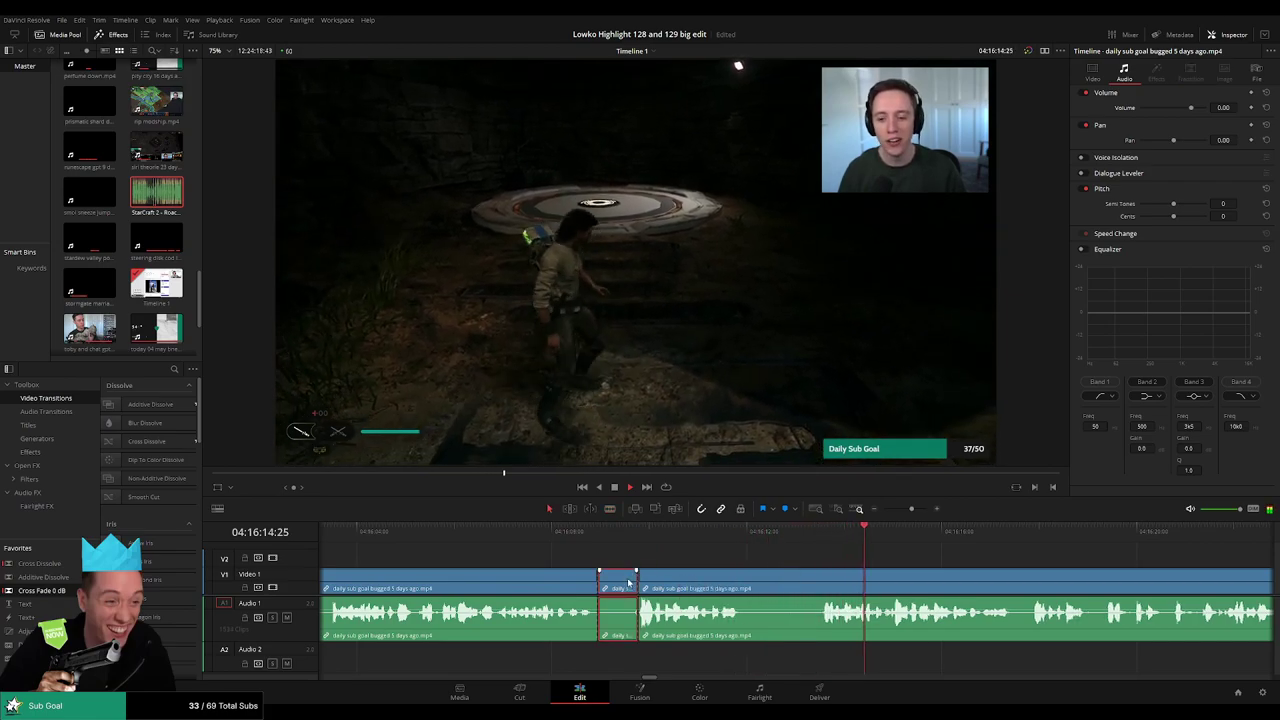
pyautogui.press('Delete')
# - Cut the silence from about 04:16:11 to 04:16:12:45 and close the gap
pyautogui.press('b')
pyautogui.click(706, 578)
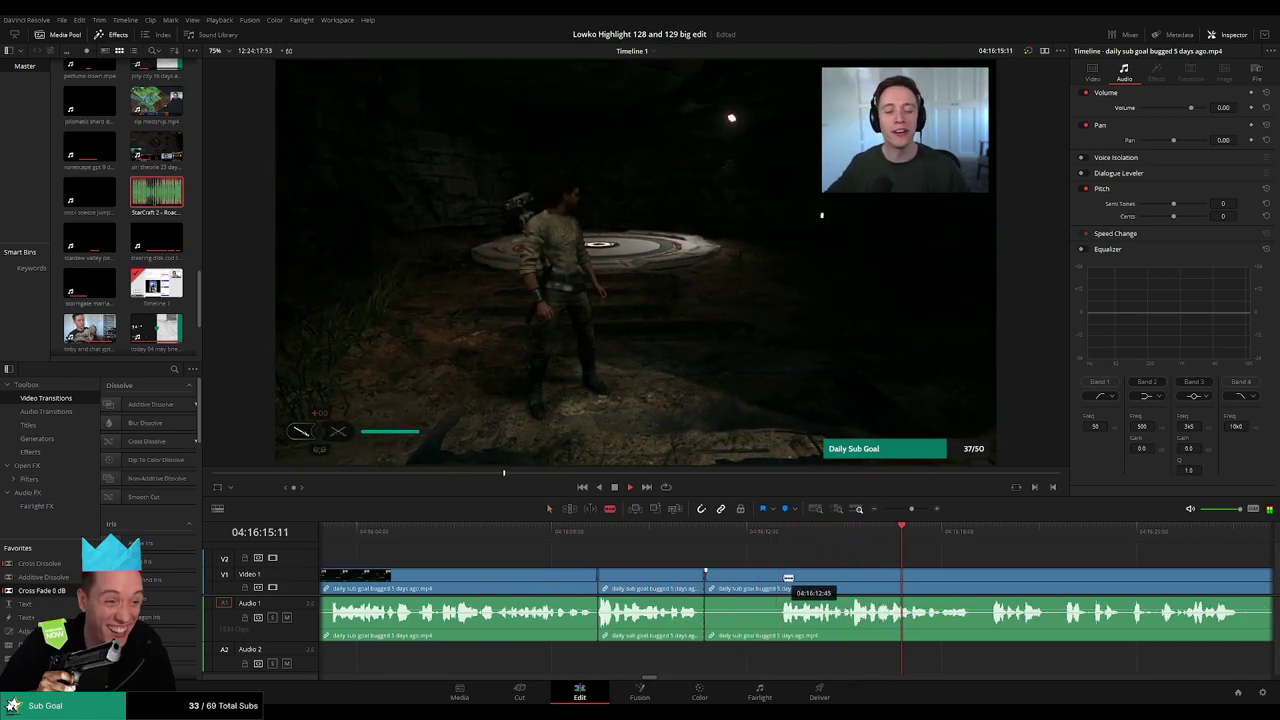
pyautogui.click(781, 578)
pyautogui.press('Delete')
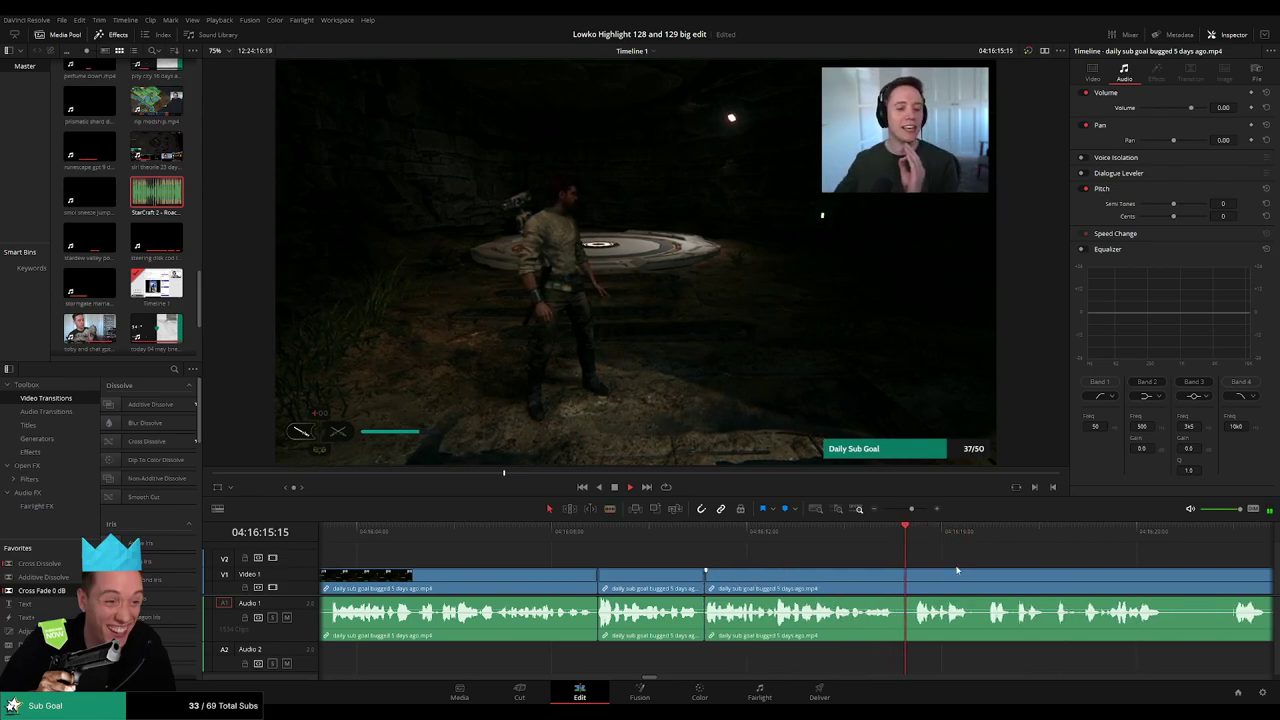
# - Split the clip at about 04:16:17:31 and 04:16:18:11 to isolate the short spoken passage between them
pyautogui.hscroll(5, 698, 551)
pyautogui.hscroll(2, 697, 560)
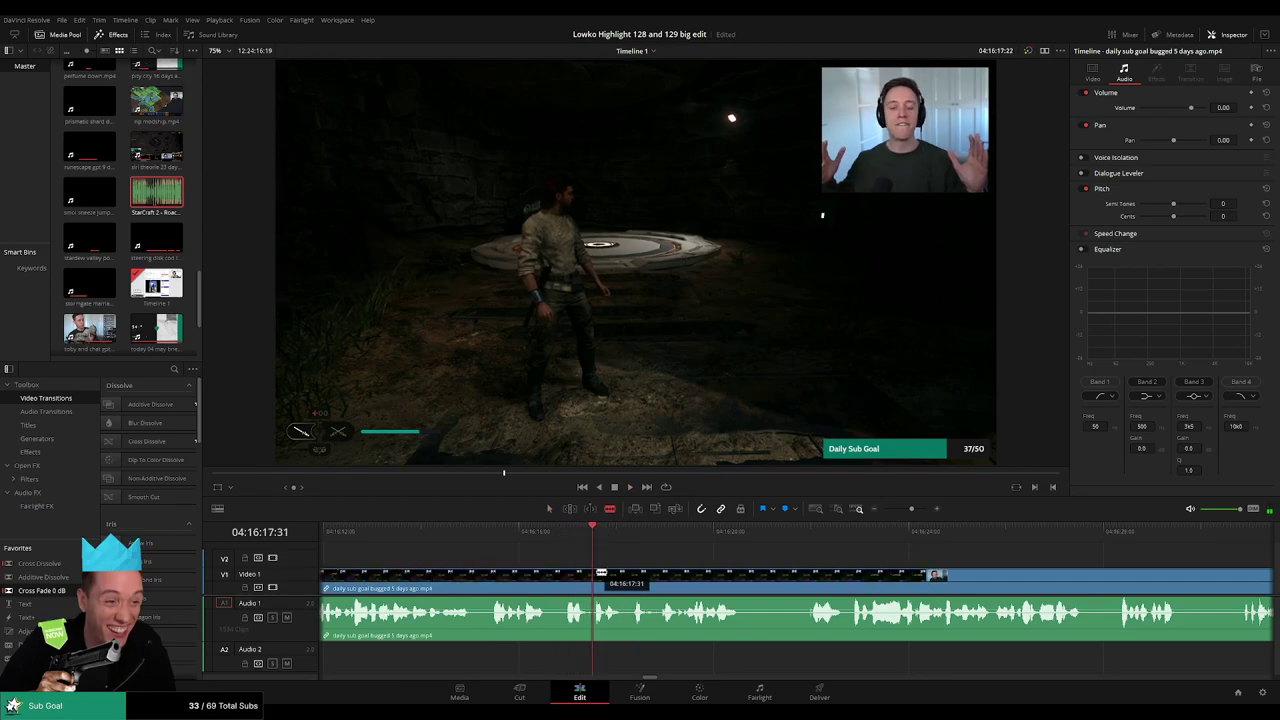
pyautogui.click(597, 578)
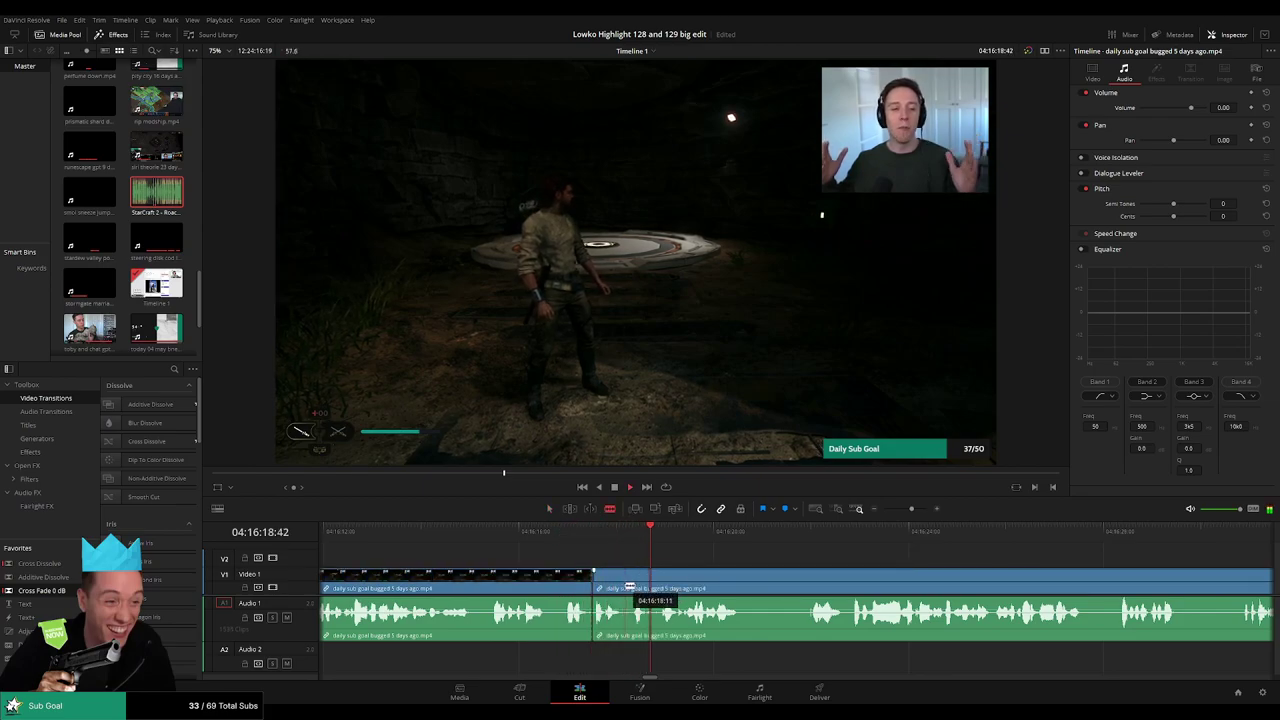
pyautogui.click(630, 588)
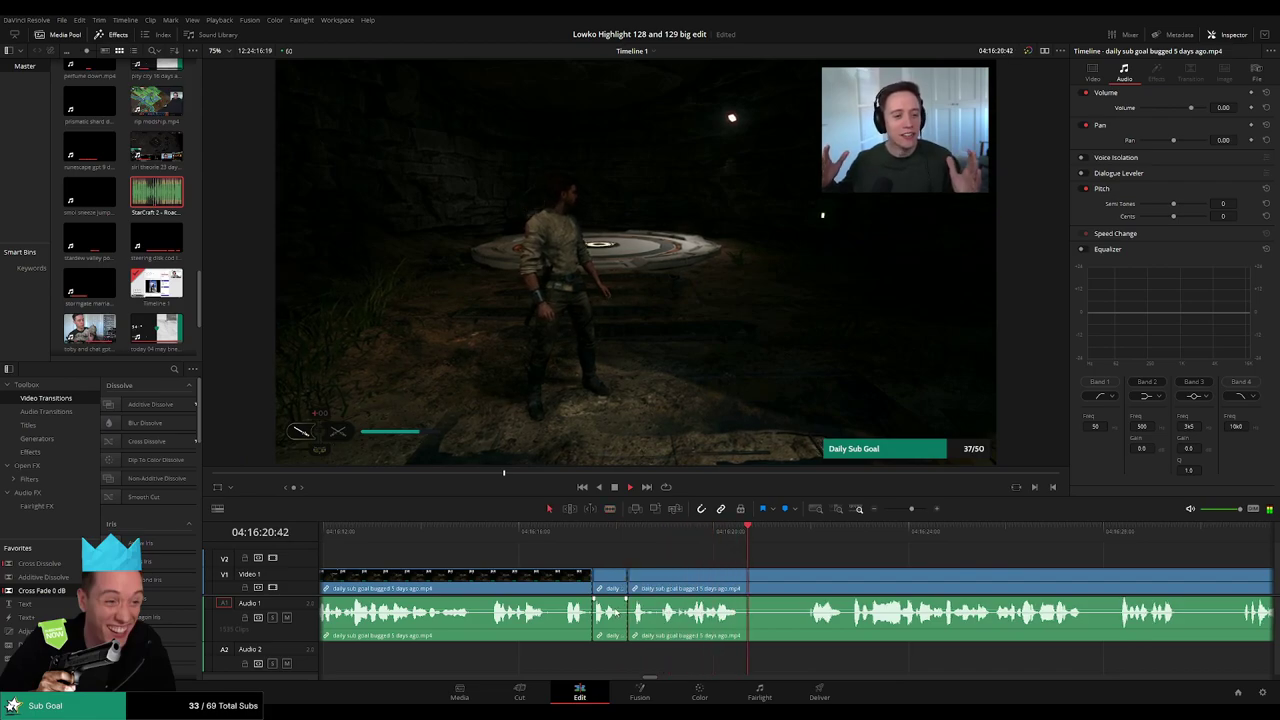
# - Mute the isolated passage's audio and place StarCraft 2 - Roach Quotes.mp3 under it on Audio 2, trimmed to its length, at volume -27
pyautogui.scroll(2, 622, 611)
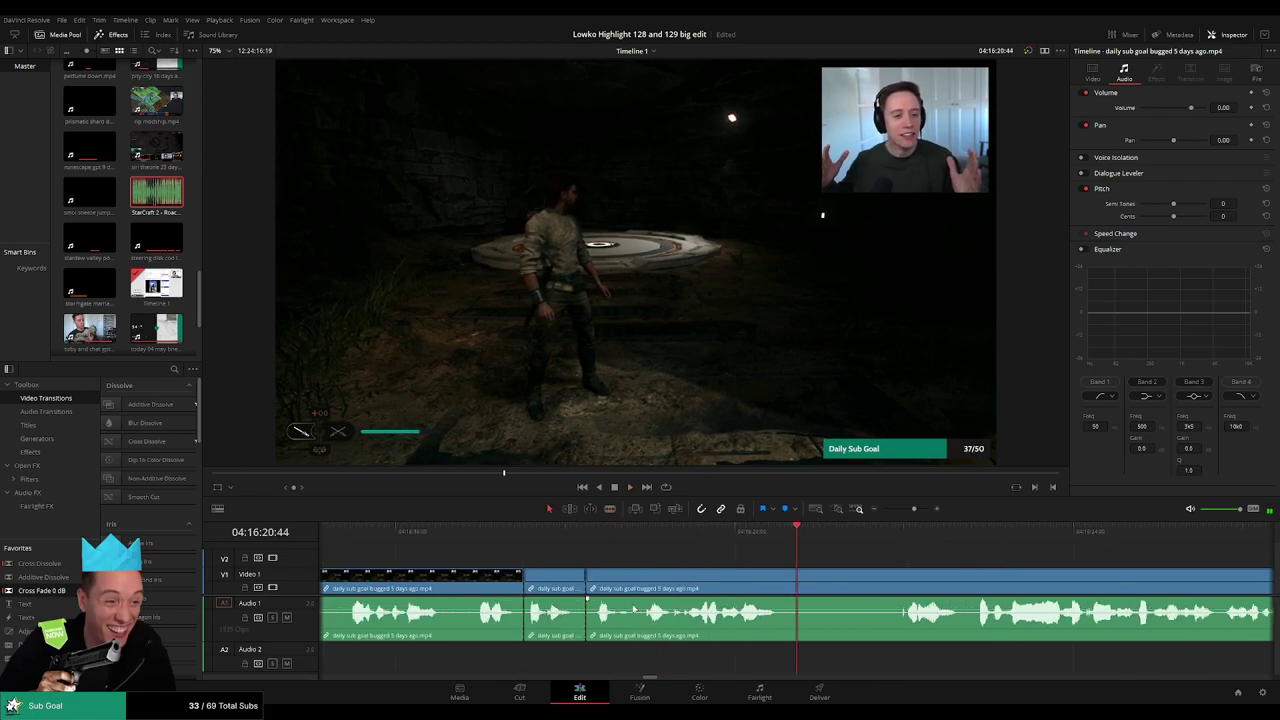
pyautogui.moveTo(559, 643); pyautogui.dragTo(559, 644)
pyautogui.moveTo(174, 199); pyautogui.dragTo(338, 246)
pyautogui.moveTo(536, 678)
pyautogui.mouseDown()
pyautogui.moveTo(506, 671)
pyautogui.moveTo(526, 662)
pyautogui.mouseUp()
pyautogui.click(548, 657)
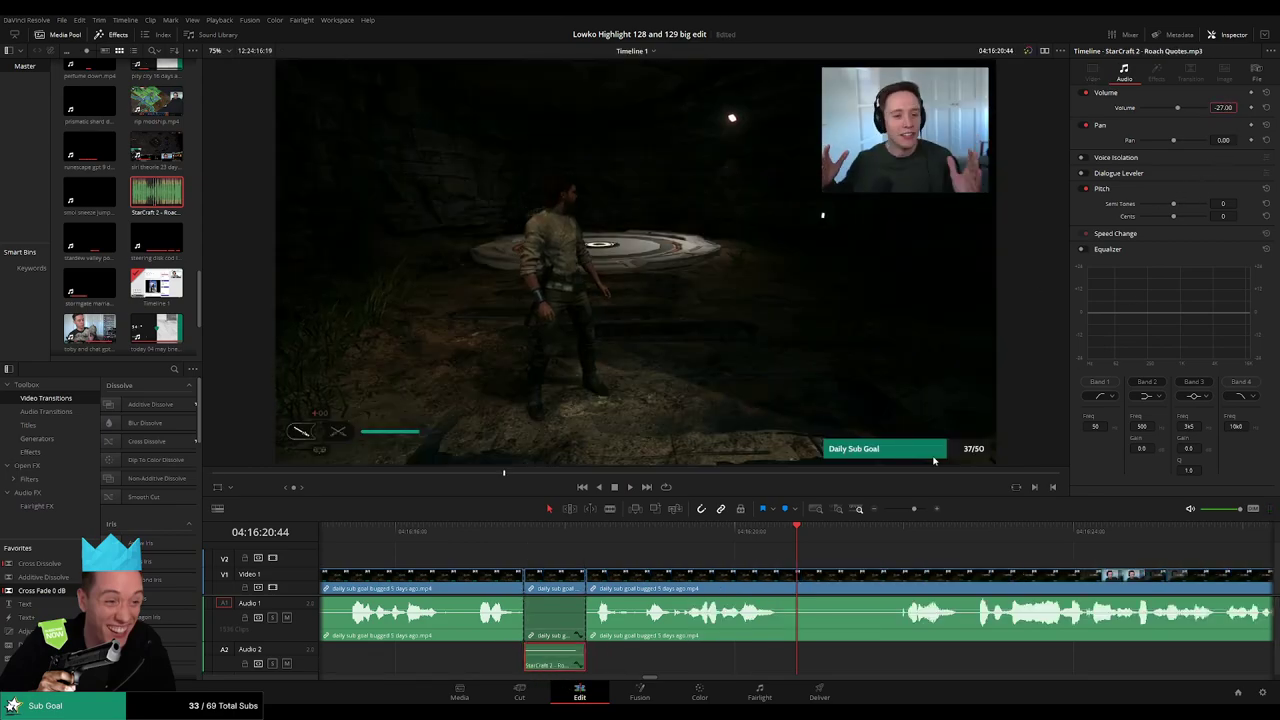
pyautogui.click(698, 560)
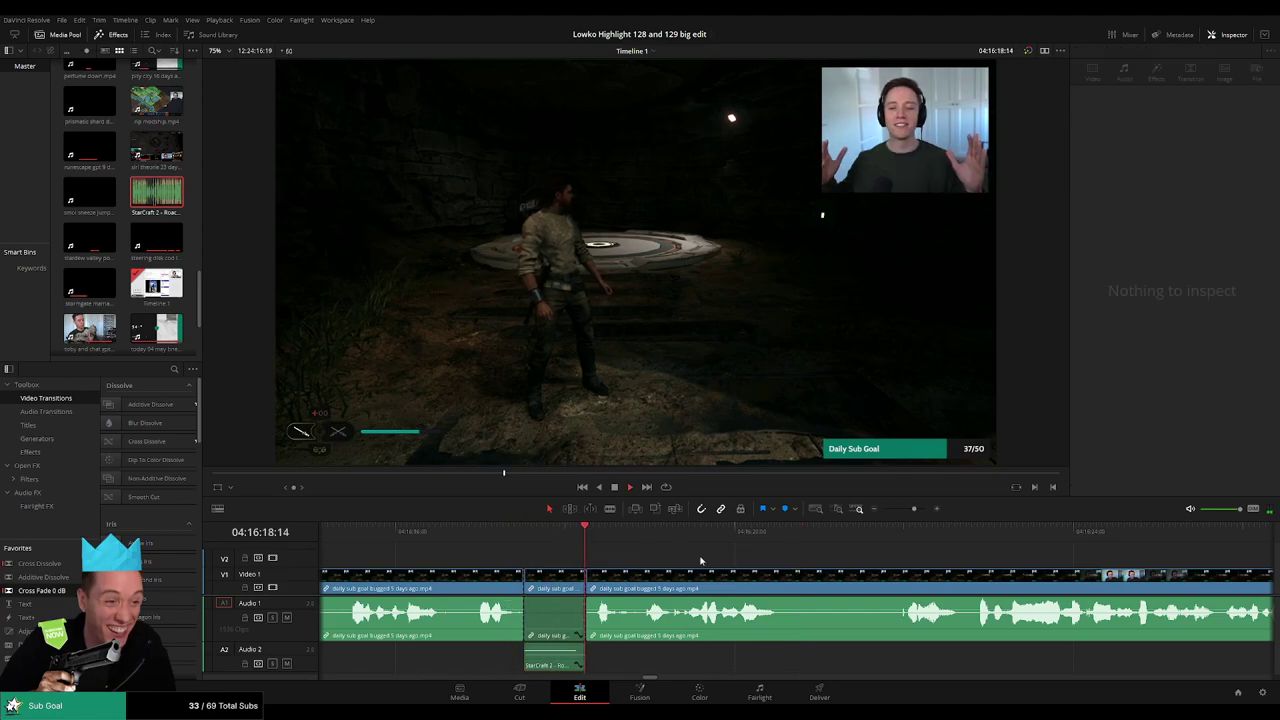
# - Cut the silence from about 04:16:20:30 to 04:16:22 and close the gap
pyautogui.moveTo(846, 566); pyautogui.dragTo(703, 560)
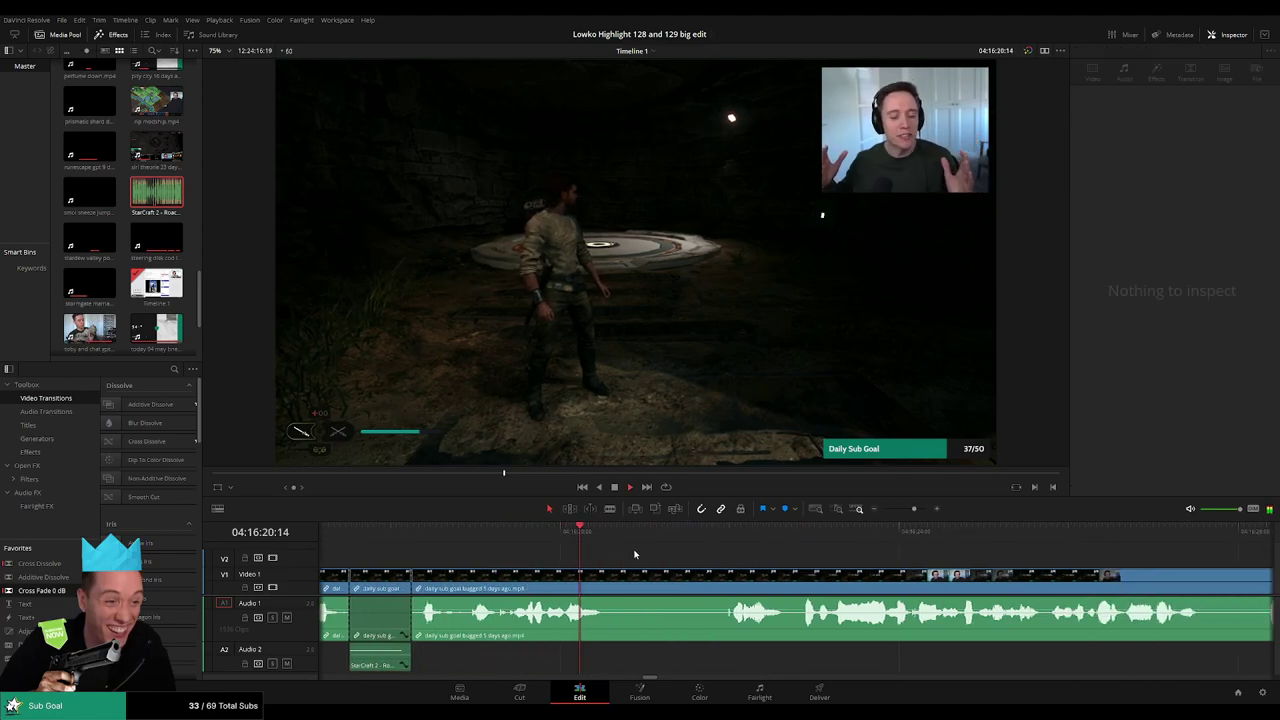
pyautogui.click(705, 540)
pyautogui.click(611, 573)
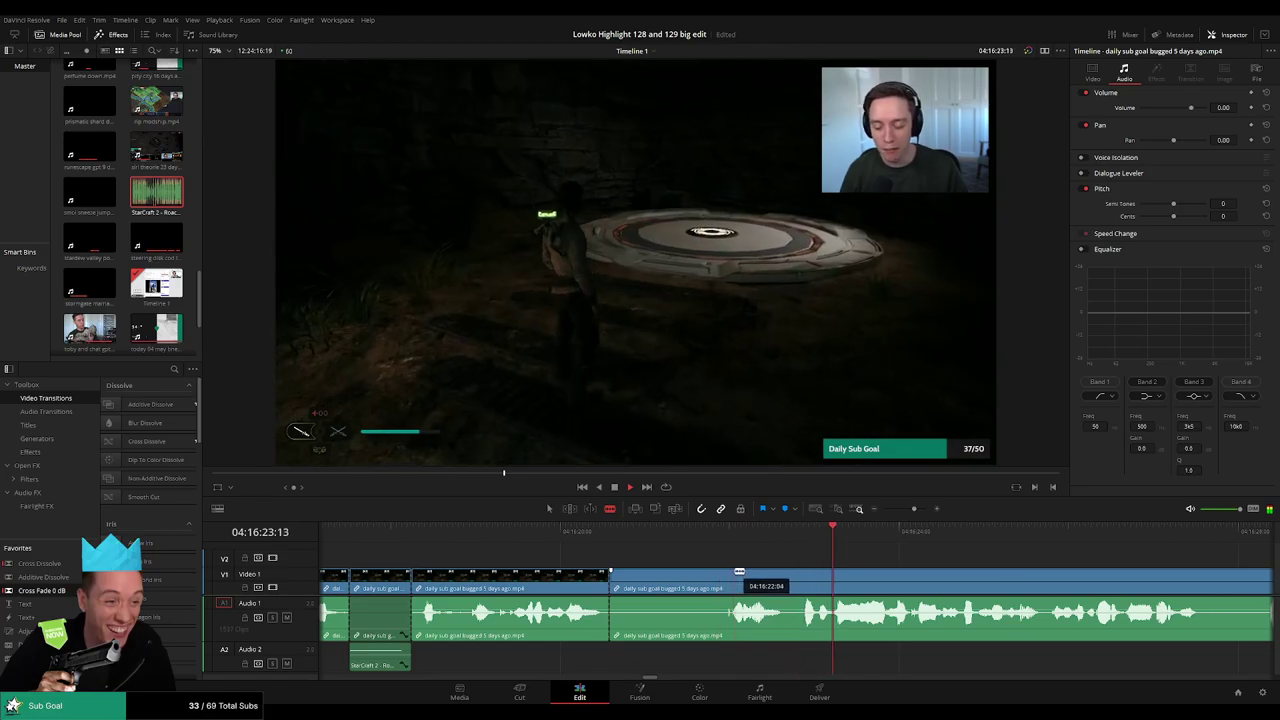
pyautogui.click(733, 572)
pyautogui.press('a')
pyautogui.click(712, 582)
pyautogui.press('Delete')
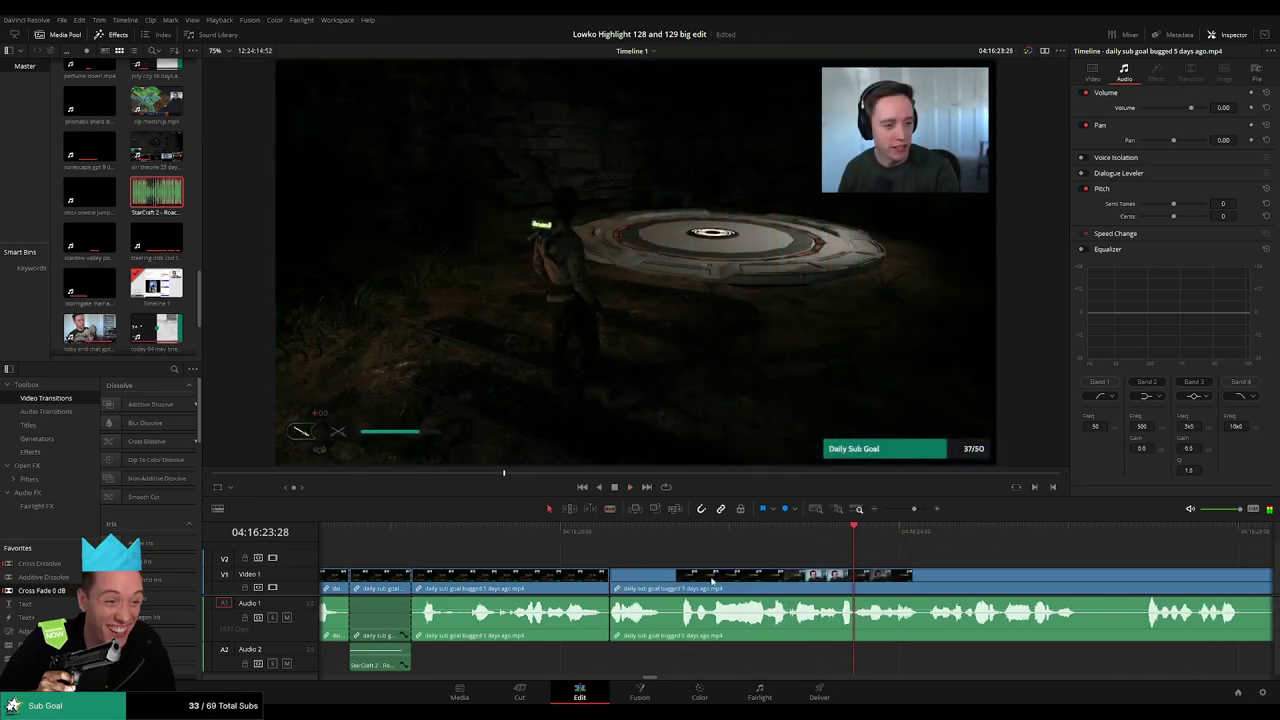
# - Remove the short pause from about 04:16:28 to 04:16:29 and close the gap
pyautogui.click(910, 511)
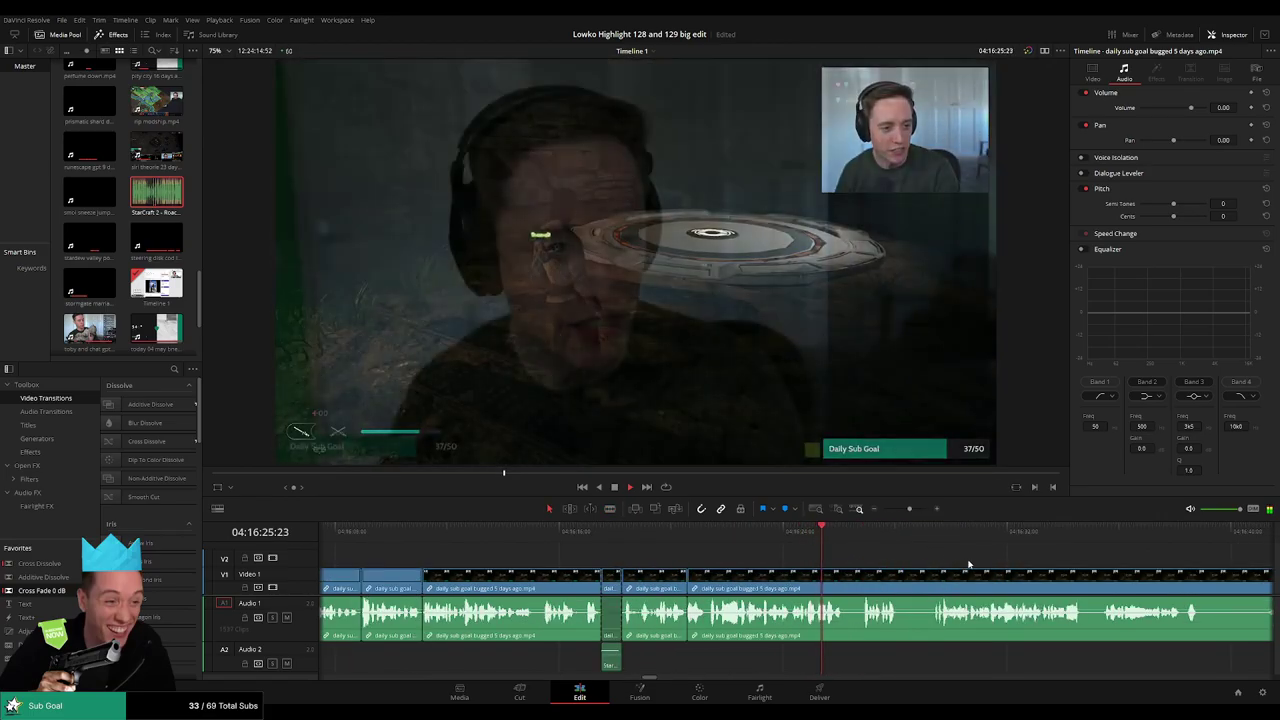
pyautogui.moveTo(967, 564); pyautogui.dragTo(538, 568)
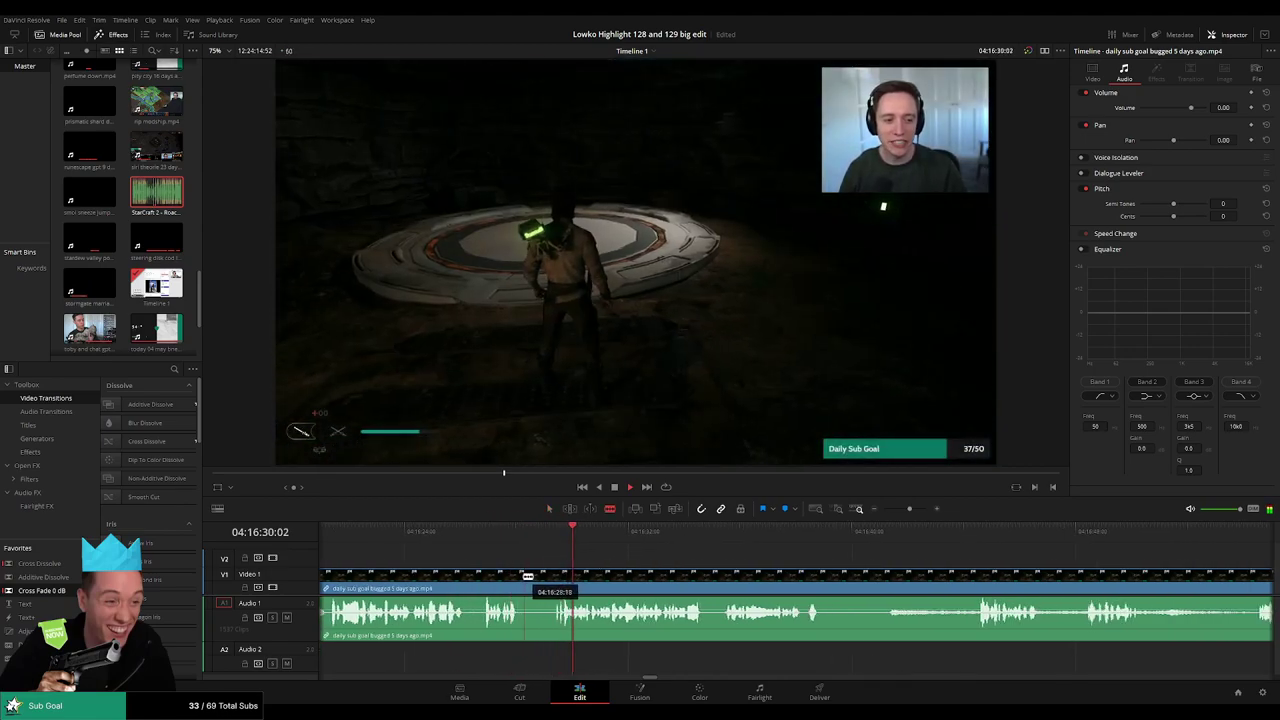
pyautogui.click(524, 576)
pyautogui.click(556, 577)
pyautogui.press('a')
pyautogui.click(543, 583)
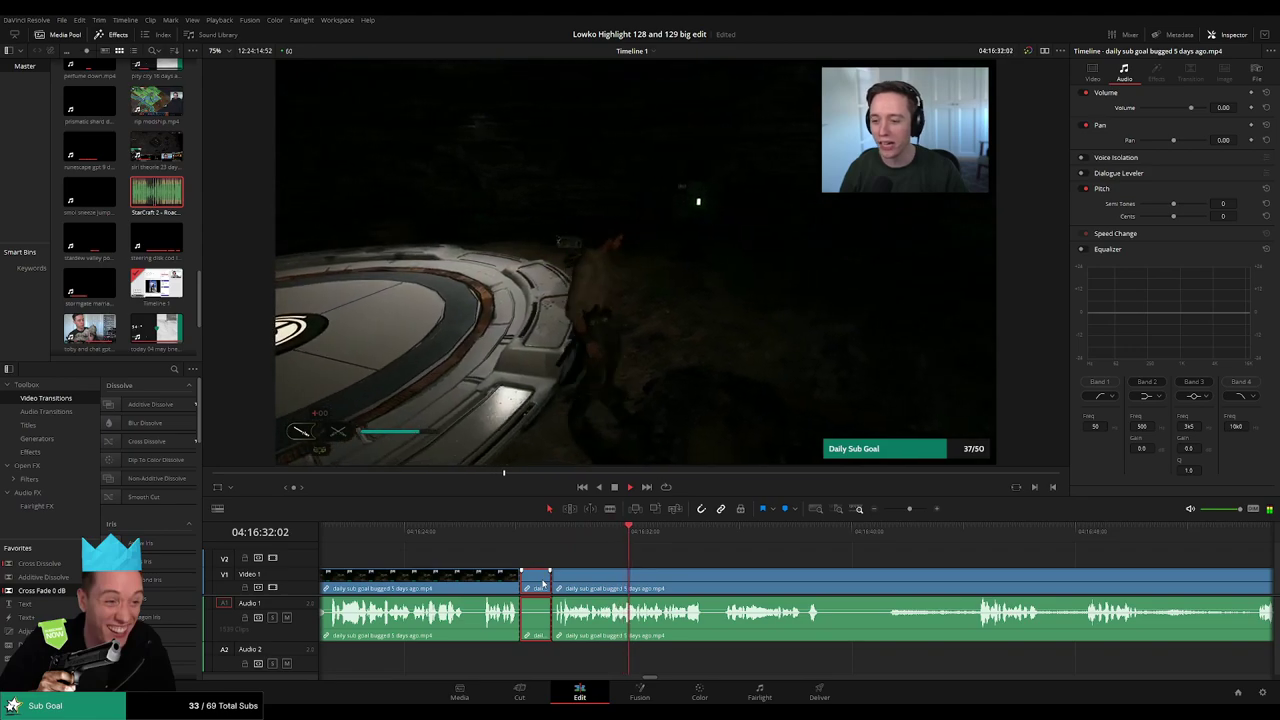
pyautogui.press('Delete')
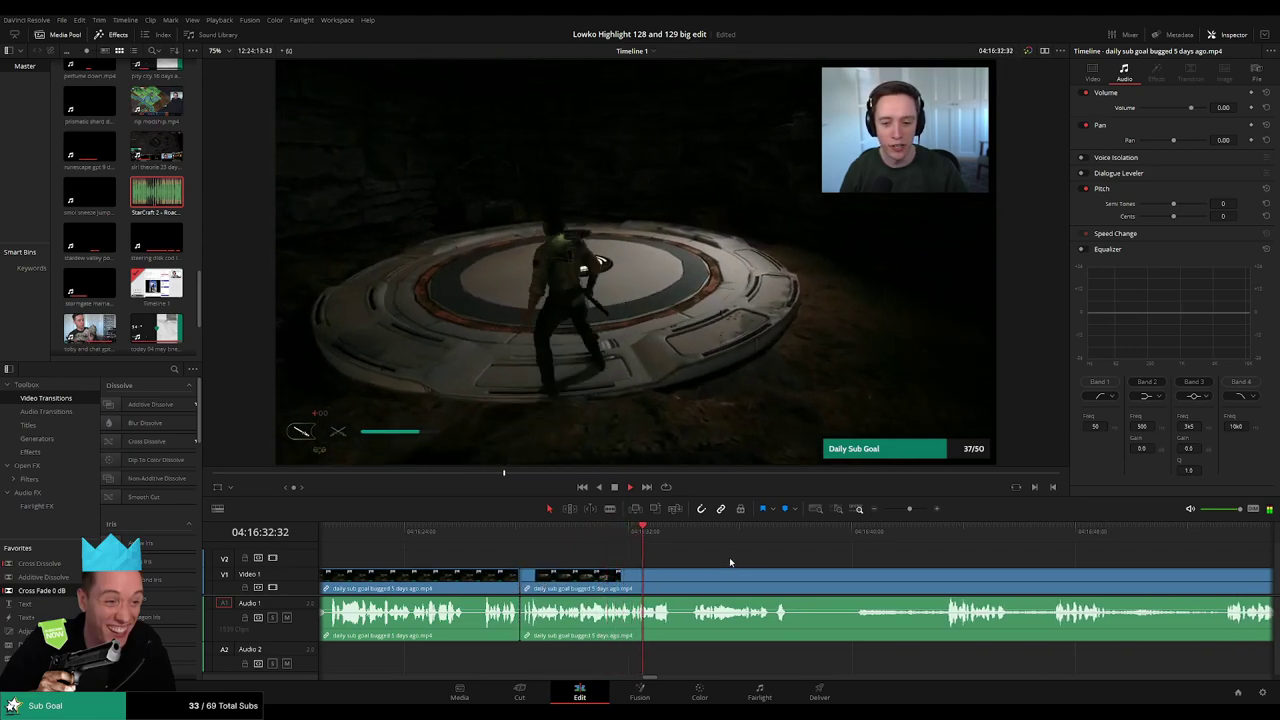
# - Cut the quiet stretch from about 04:16:38 to 04:16:43:16, just before the speech resumes, and close the gap
pyautogui.hscroll(3, 700, 560)
pyautogui.hscroll(3, 612, 555)
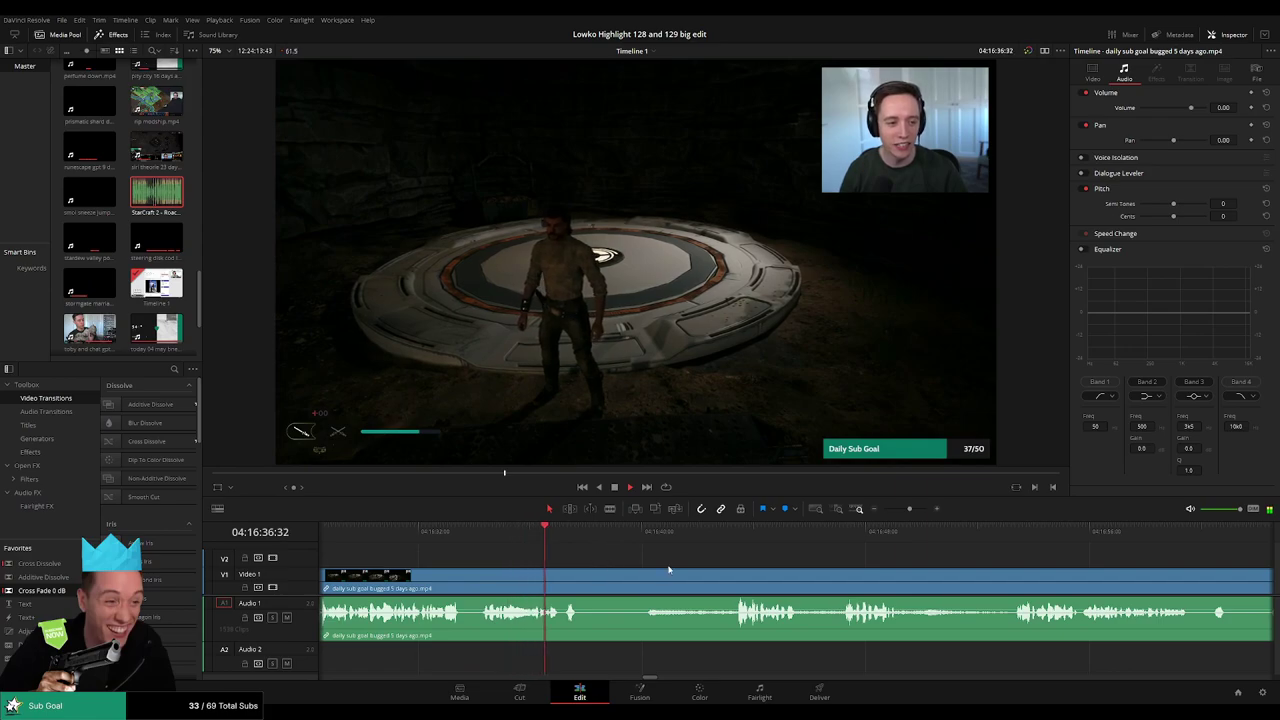
pyautogui.hscroll(3, 580, 556)
pyautogui.click(552, 531)
pyautogui.moveTo(560, 535); pyautogui.dragTo(620, 540)
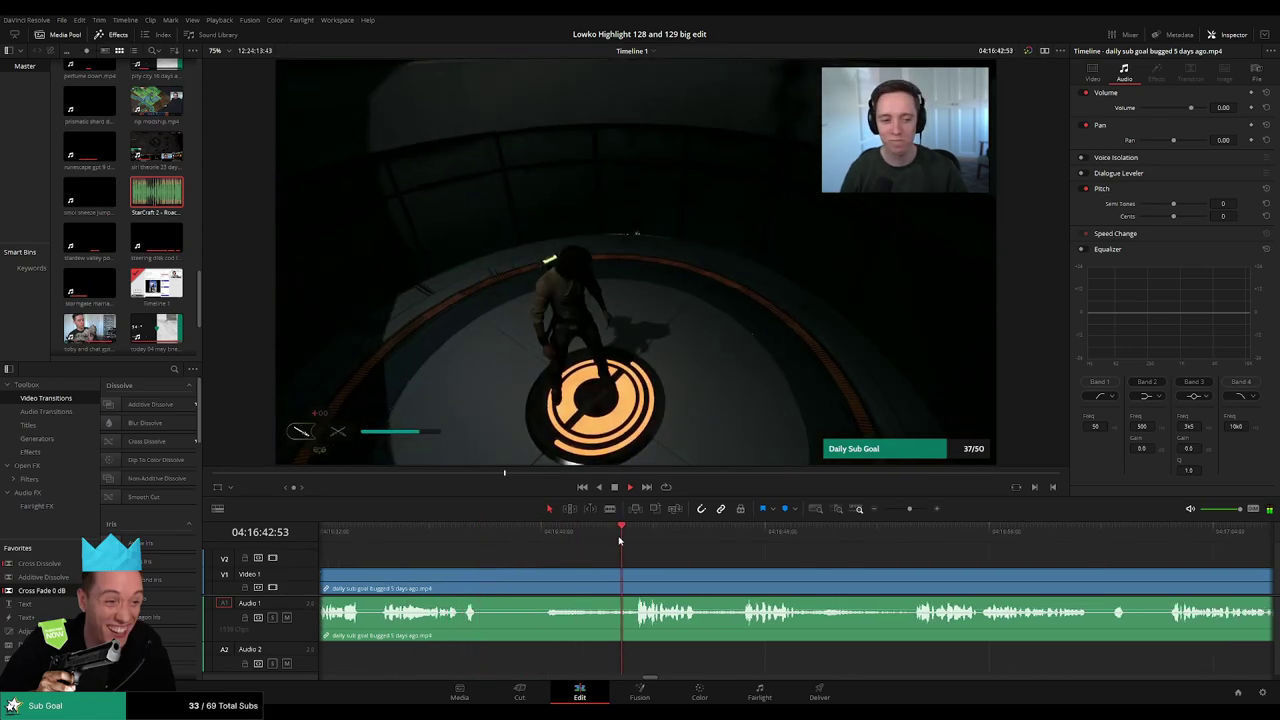
pyautogui.press('b')
pyautogui.click(487, 574)
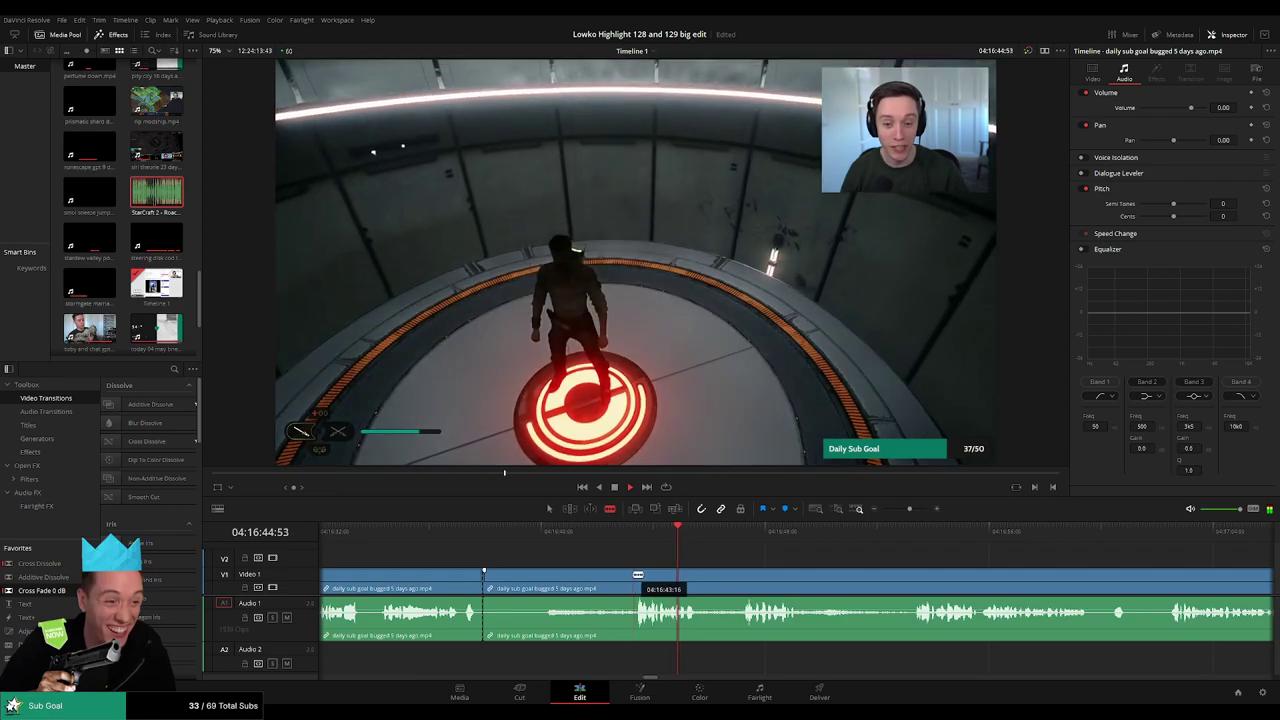
pyautogui.click(637, 573)
pyautogui.press('a')
pyautogui.click(603, 582)
pyautogui.press('Delete')
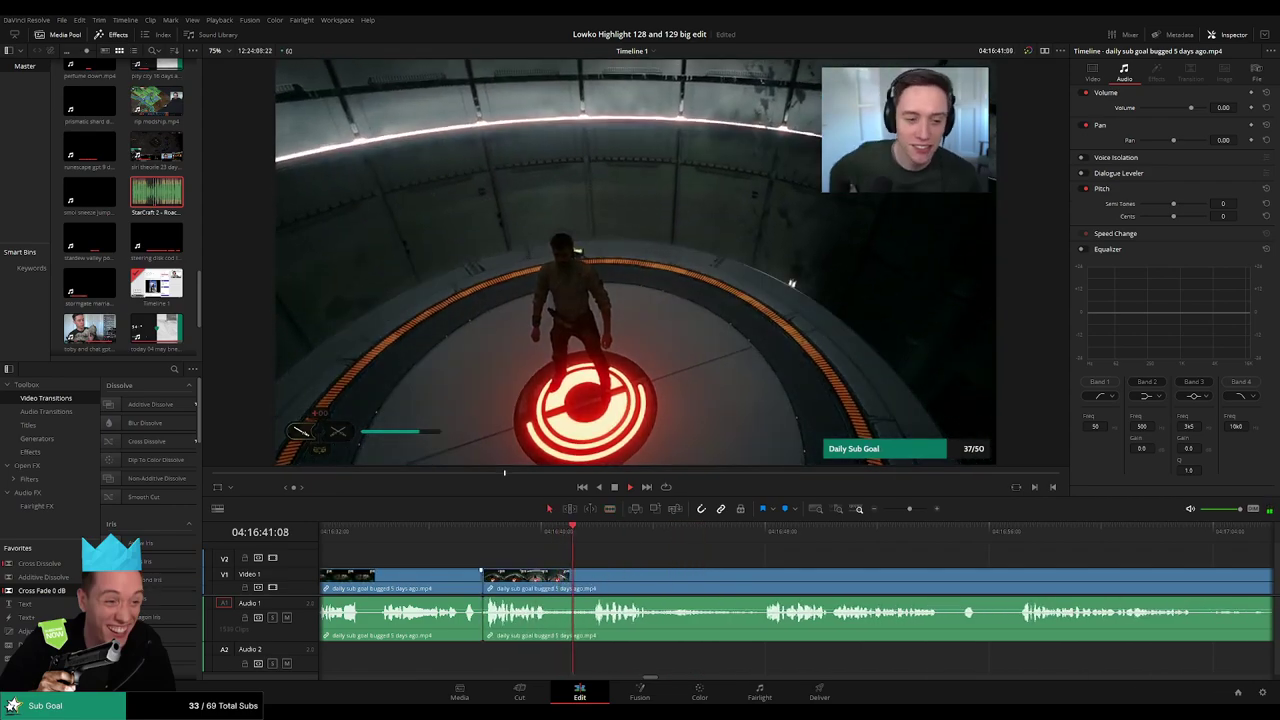
# - Cut the elevator footage from about 04:16:40:17 to 04:16:48, close the gap, and cross-fade the audio at this and the preceding join
pyautogui.press('b')
pyautogui.click(550, 590)
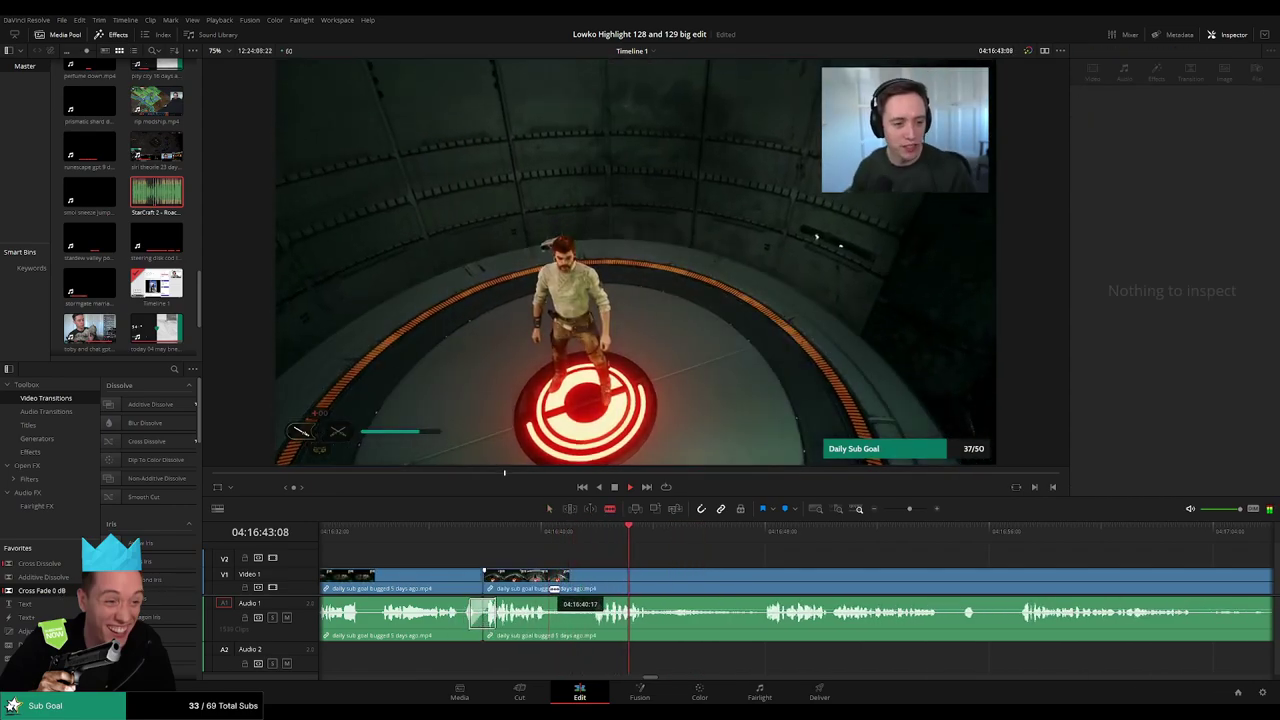
pyautogui.click(590, 584)
pyautogui.hotkey('ctrl', 'z')
pyautogui.click(599, 541)
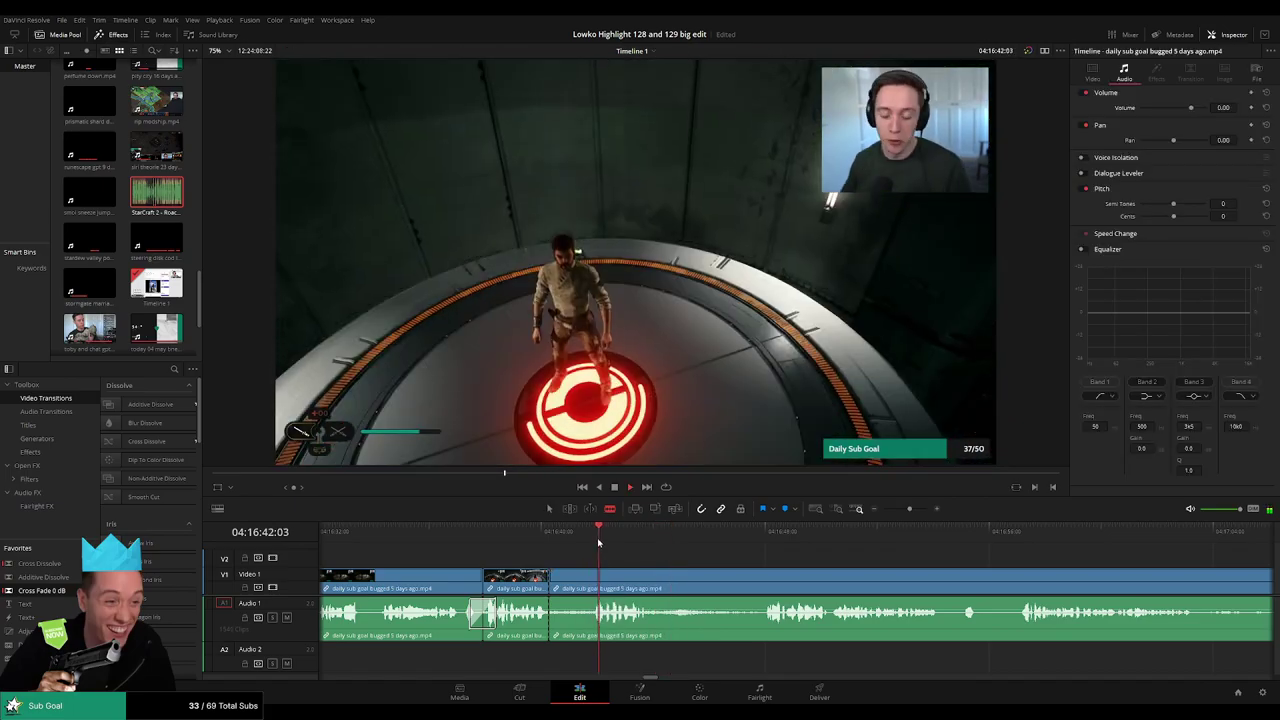
pyautogui.click(764, 534)
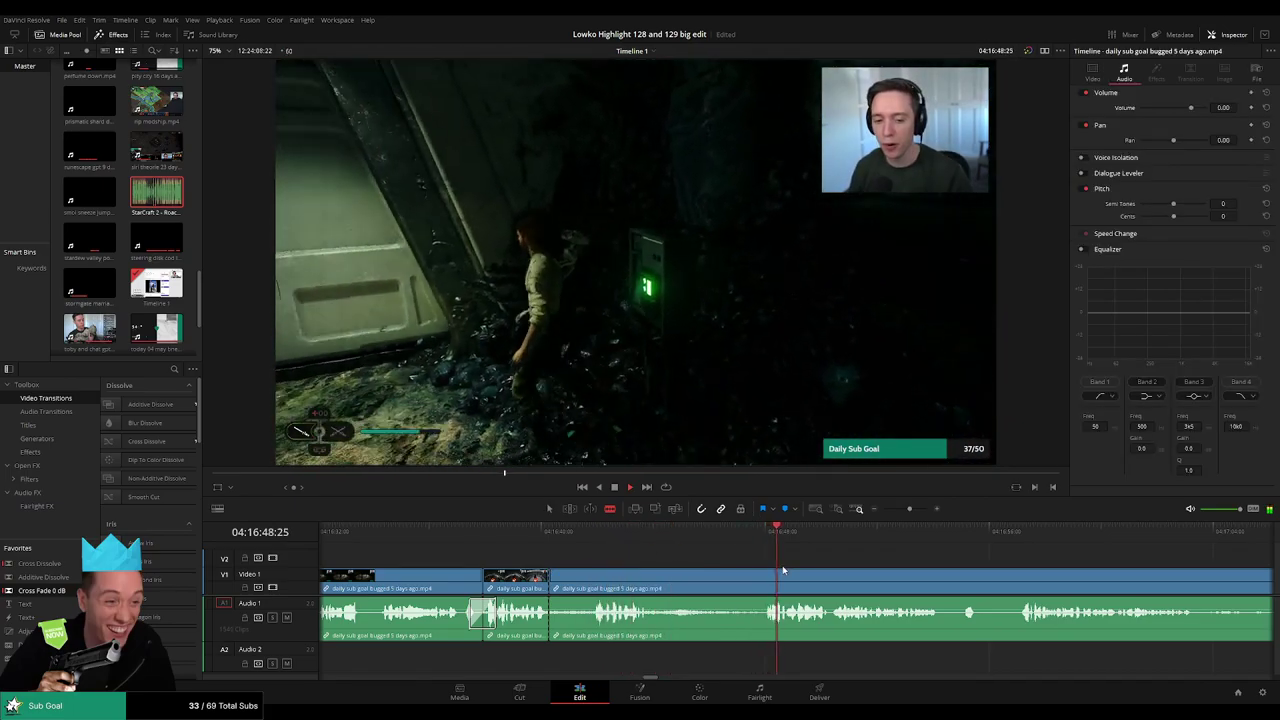
pyautogui.click(768, 584)
pyautogui.press('a')
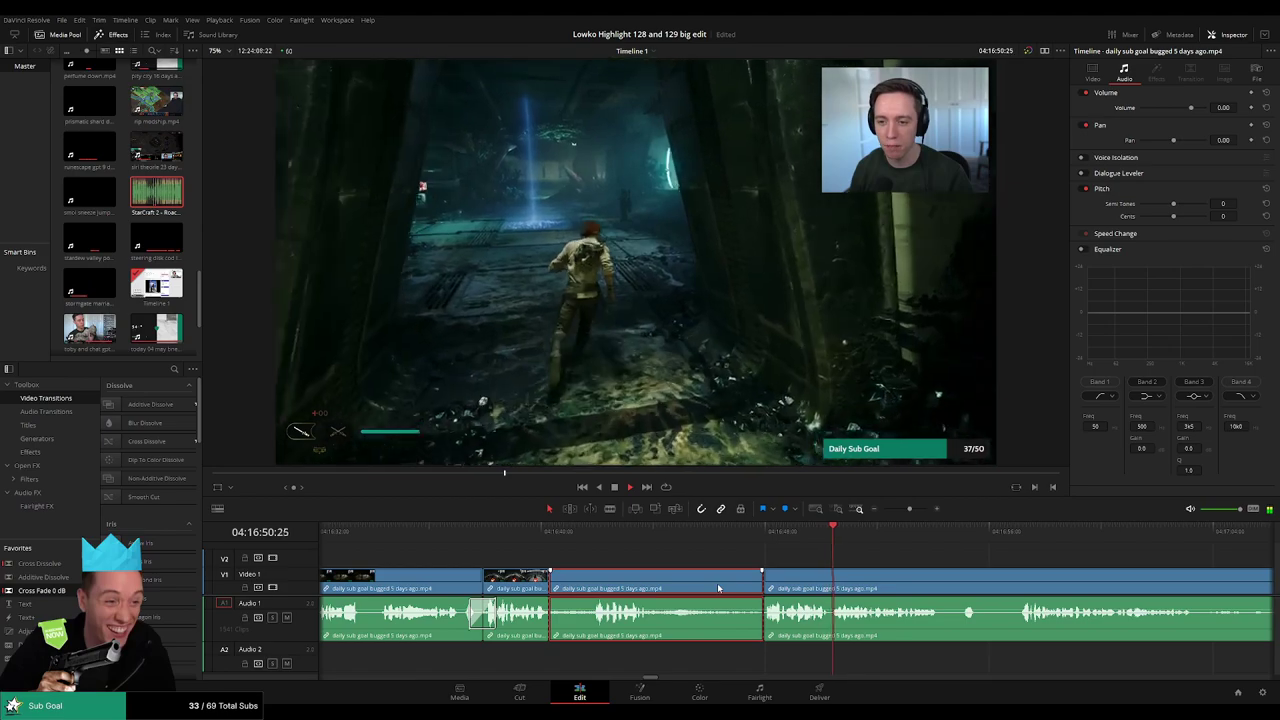
pyautogui.click(702, 589)
pyautogui.press('Delete')
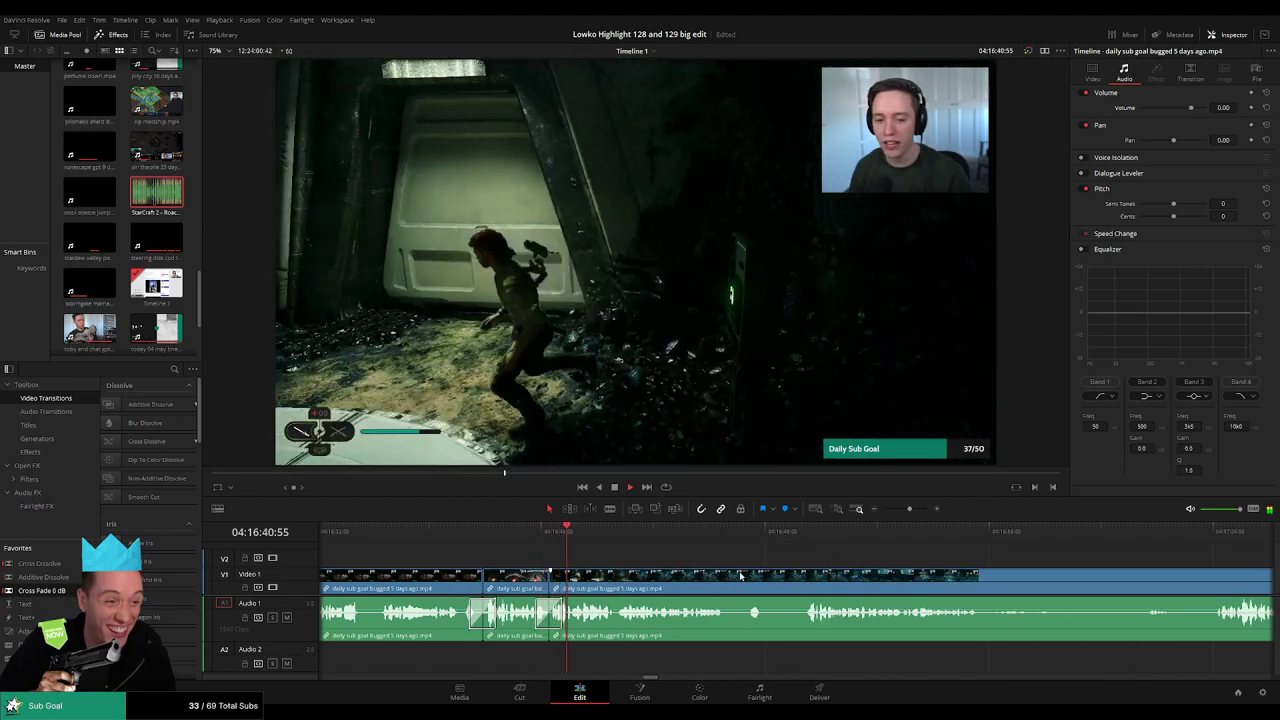
# - Cut the pause from about 04:16:48 to 04:16:49:27, close the gap, and cross-fade the audio at the join
pyautogui.moveTo(820, 570); pyautogui.dragTo(662, 563)
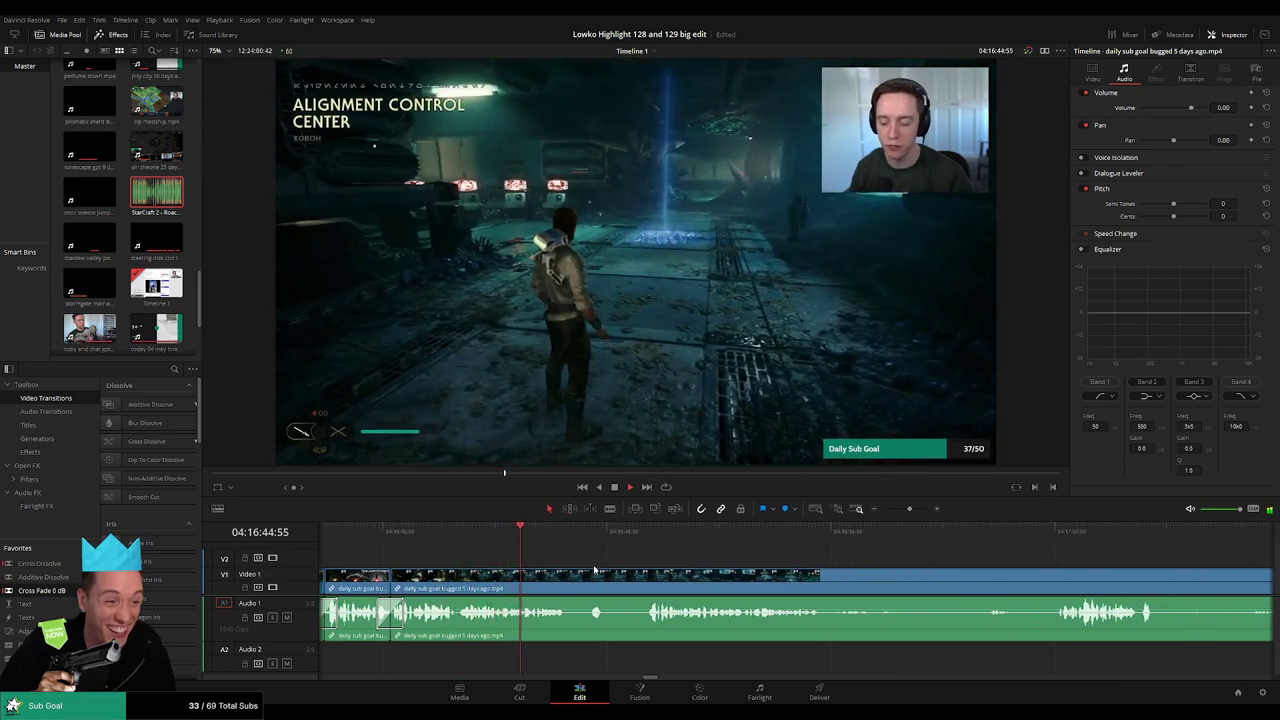
pyautogui.click(588, 534)
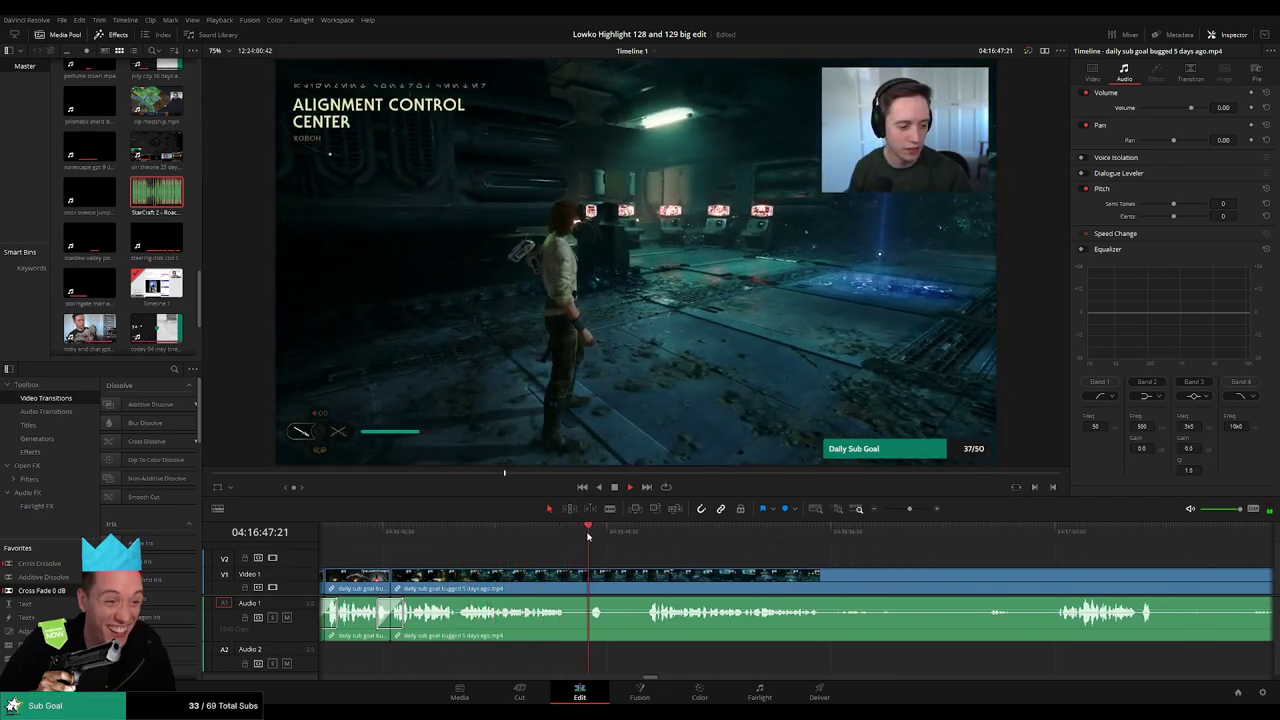
pyautogui.press('b')
pyautogui.click(605, 578)
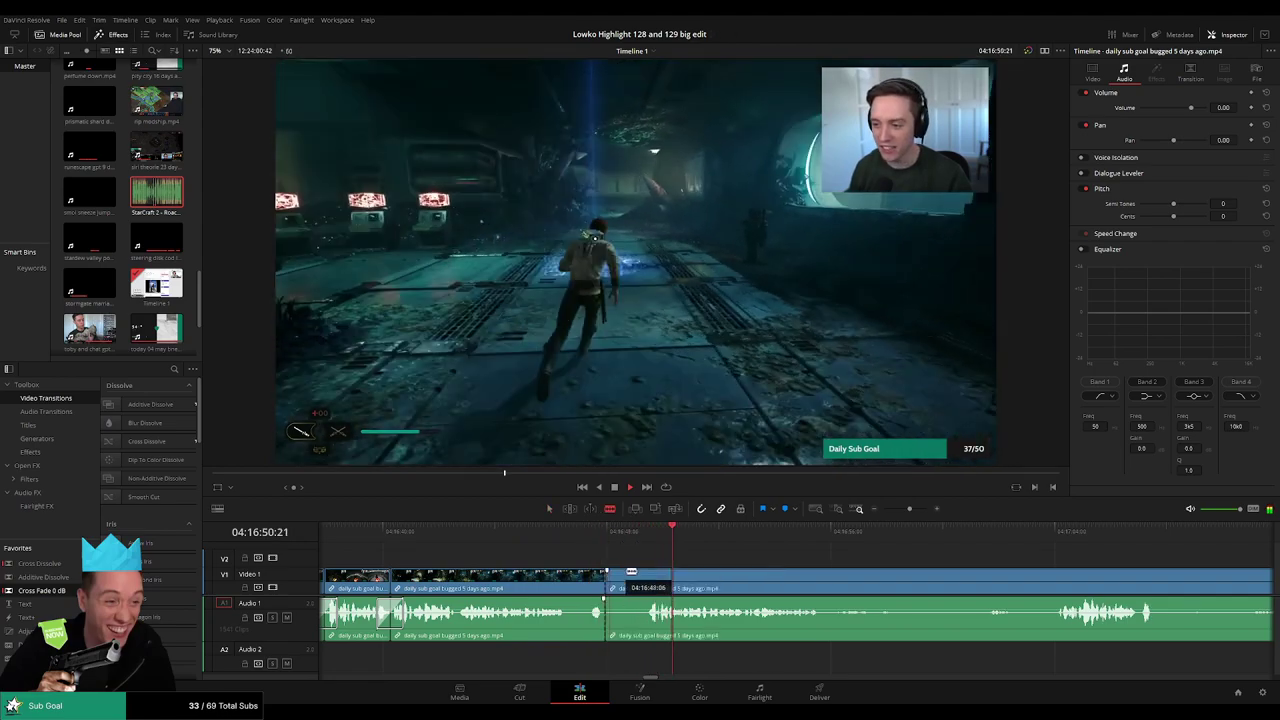
pyautogui.click(648, 570)
pyautogui.press('a')
pyautogui.click(628, 580)
pyautogui.press('Delete')
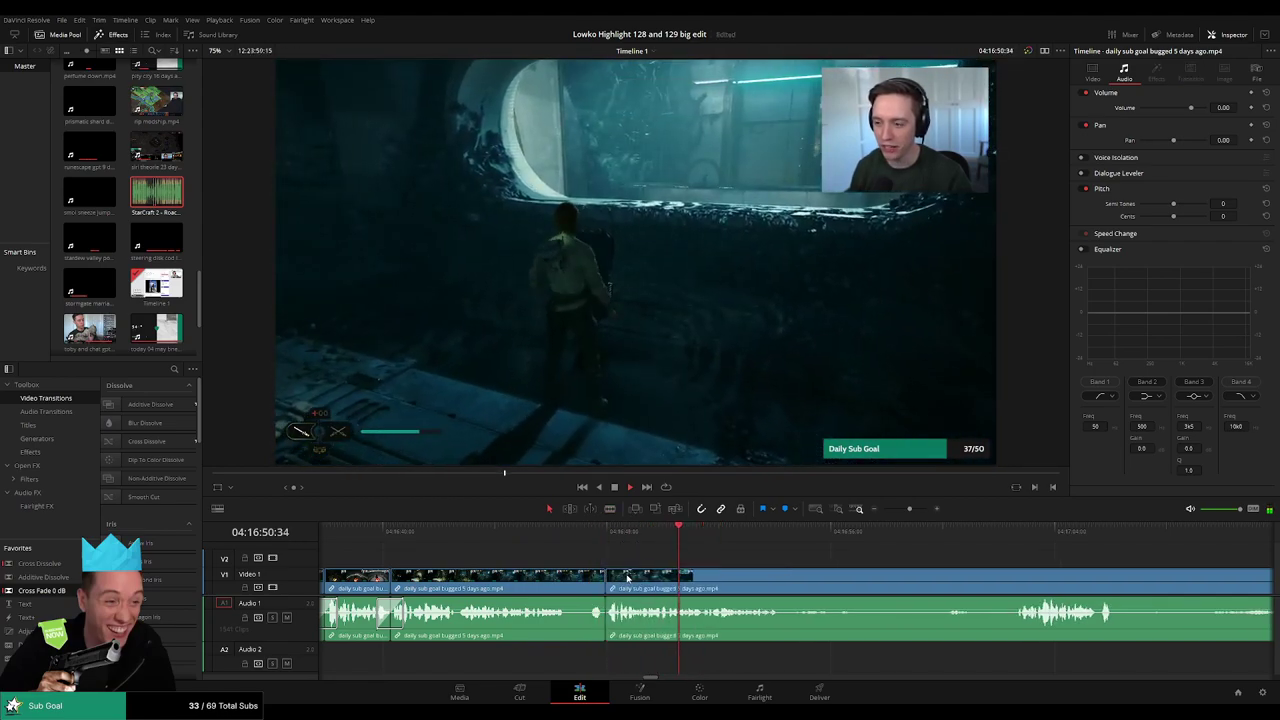
pyautogui.press('space')
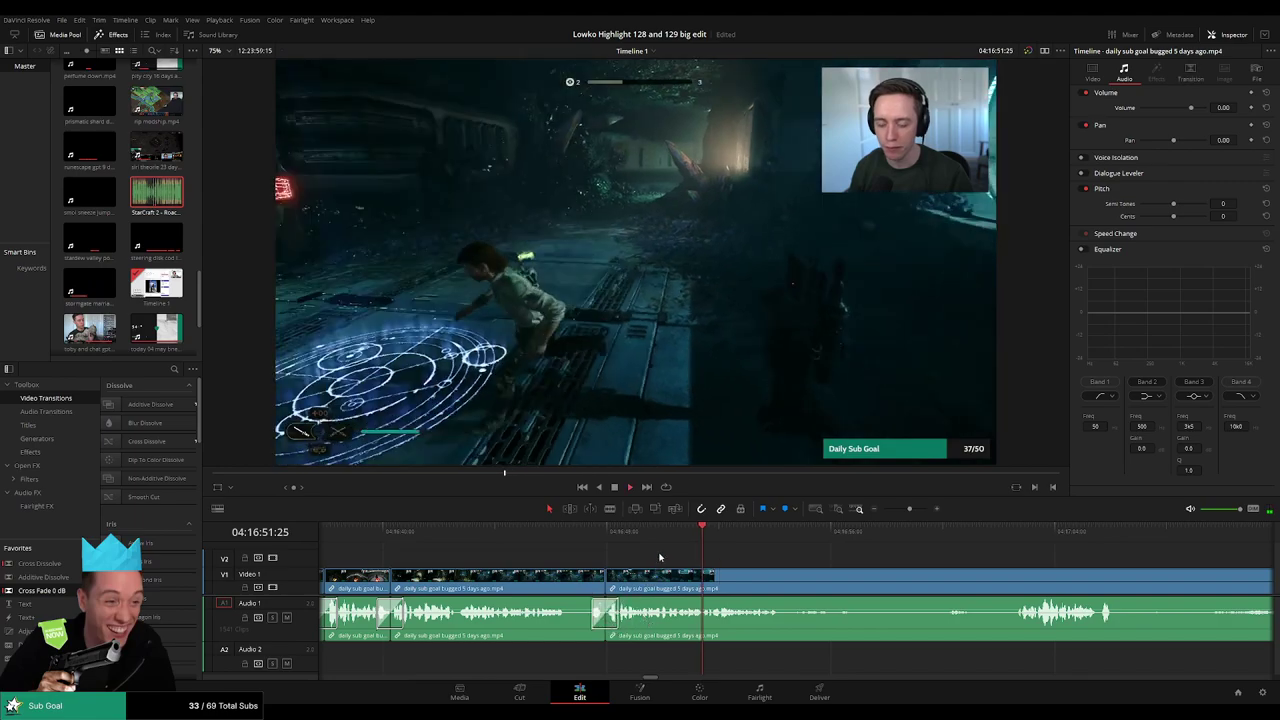
# - Split the clip at about 04:16:50:46 and 04:16:51:06 to isolate the very short passage between them
pyautogui.click(653, 535)
pyautogui.press('space')
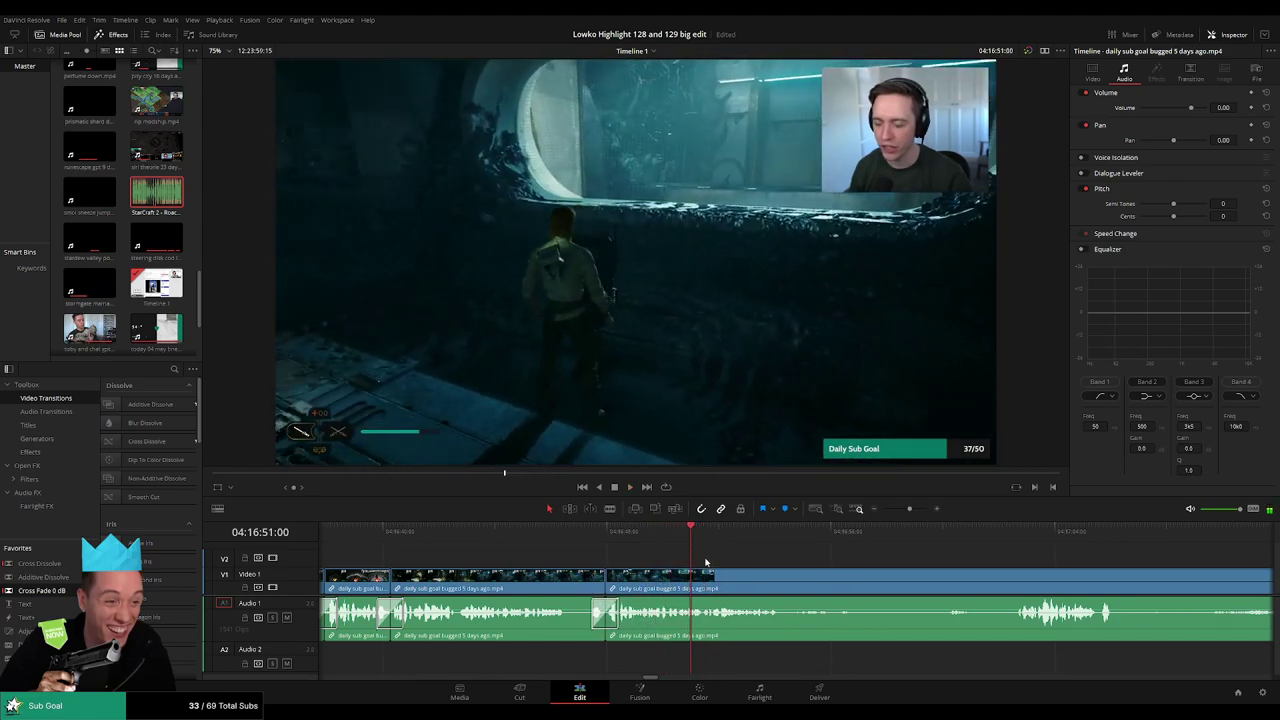
pyautogui.scroll(5, 712, 566)
pyautogui.press('b')
pyautogui.click(798, 588)
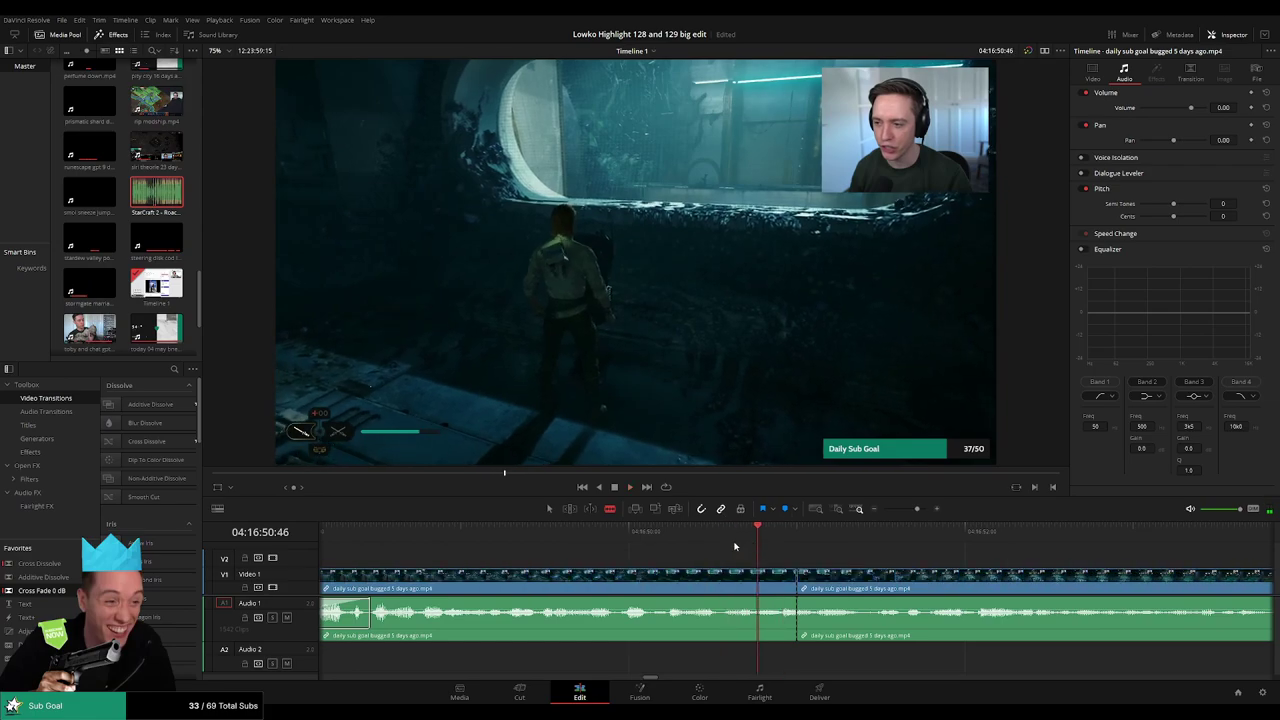
pyautogui.hotkey('ctrl', 'z')
pyautogui.click(755, 574)
pyautogui.press('space')
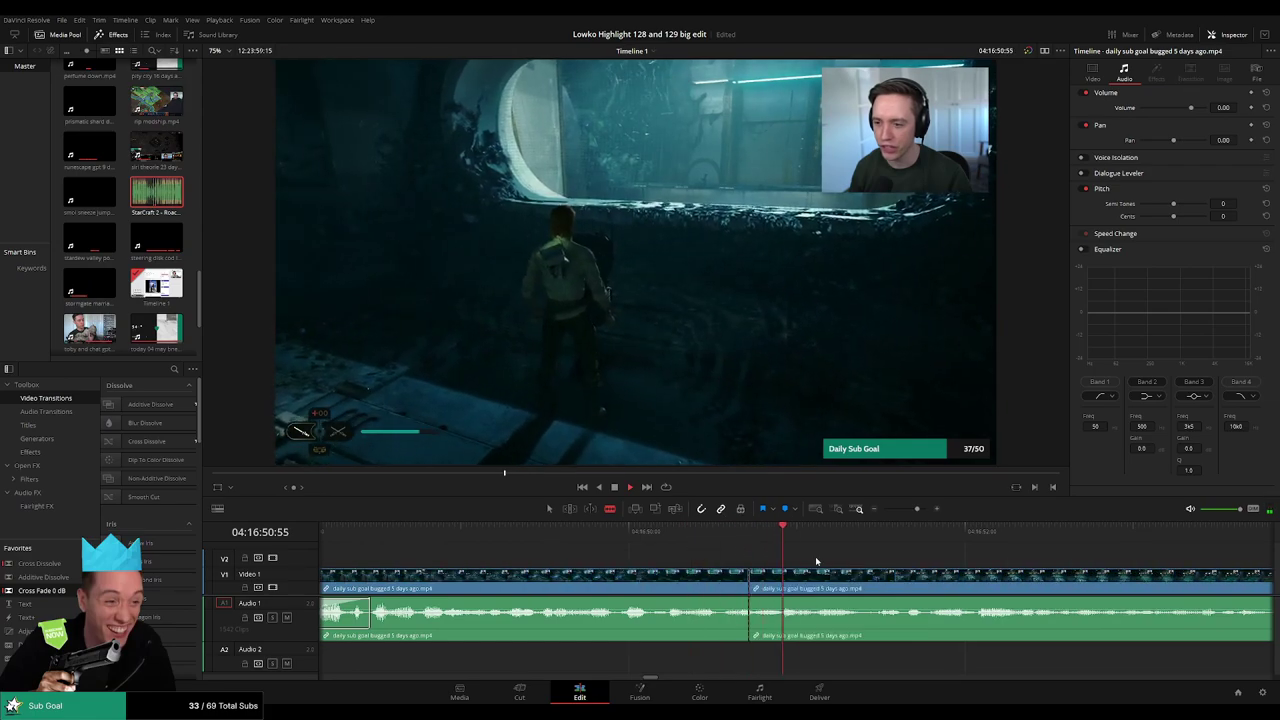
pyautogui.press('space')
pyautogui.click(818, 575)
pyautogui.press('a')
# - Mute the isolated passage's audio, fill it with StarCraft 2 - Roach Quotes.mp3 trimmed to length on Audio 2, and lower that sound's volume
pyautogui.moveTo(780, 614); pyautogui.dragTo(776, 653)
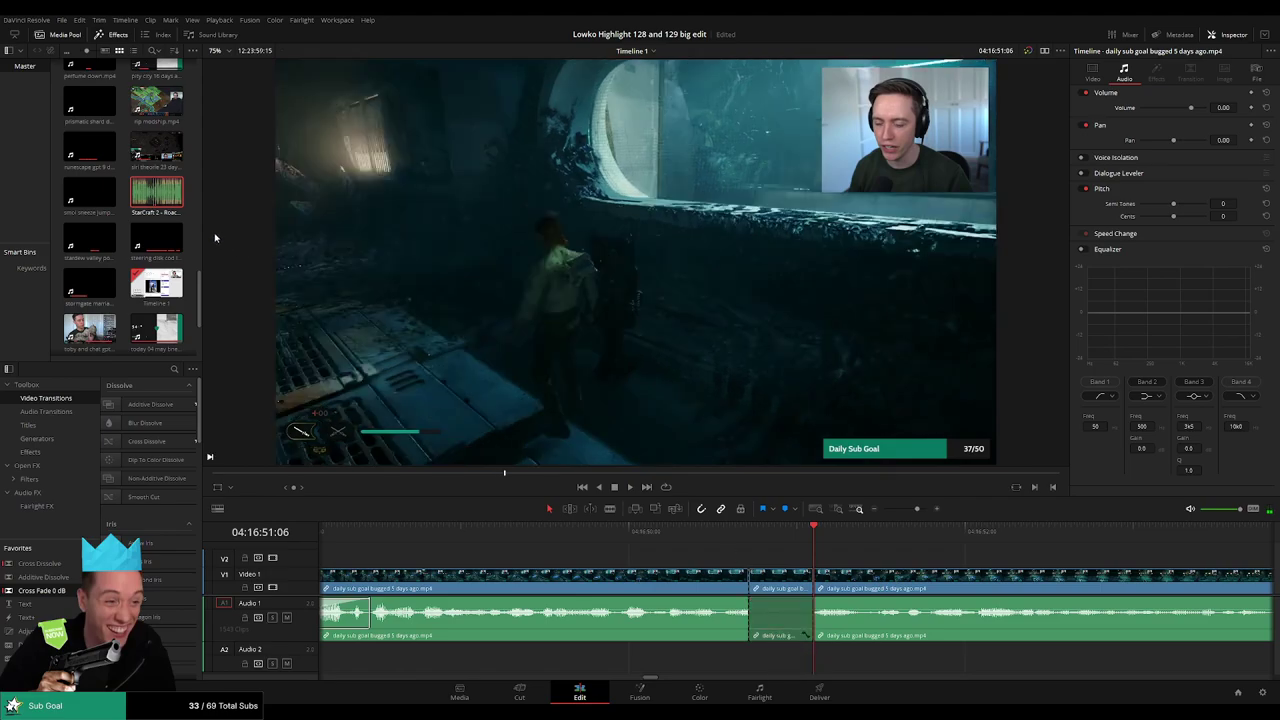
pyautogui.moveTo(156, 195); pyautogui.dragTo(753, 665)
pyautogui.moveTo(875, 666); pyautogui.dragTo(813, 665)
pyautogui.click(790, 665)
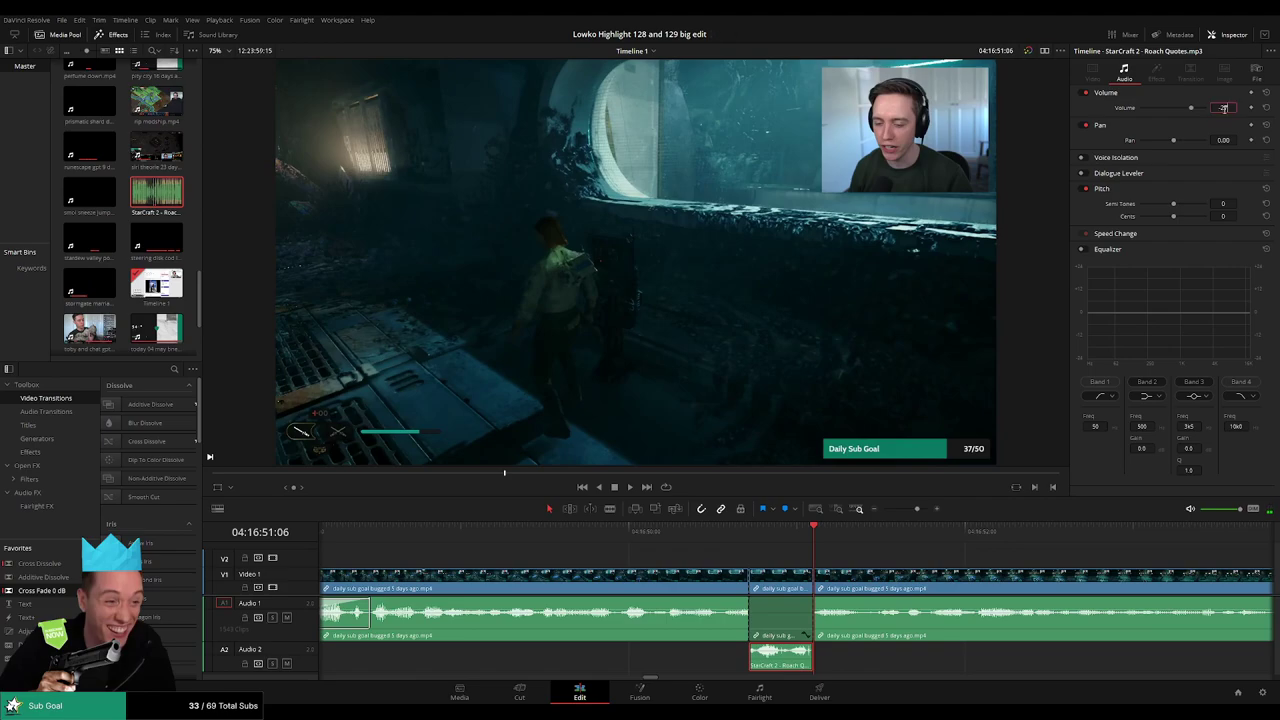
pyautogui.press('space')
# - Cut the quiet stretch from about 04:16:54 to 04:17:02:33, close the gap, and cross-fade the audio at the join
pyautogui.moveTo(916, 508); pyautogui.dragTo(911, 510)
pyautogui.click(873, 565)
pyautogui.hscroll(3, 850, 560)
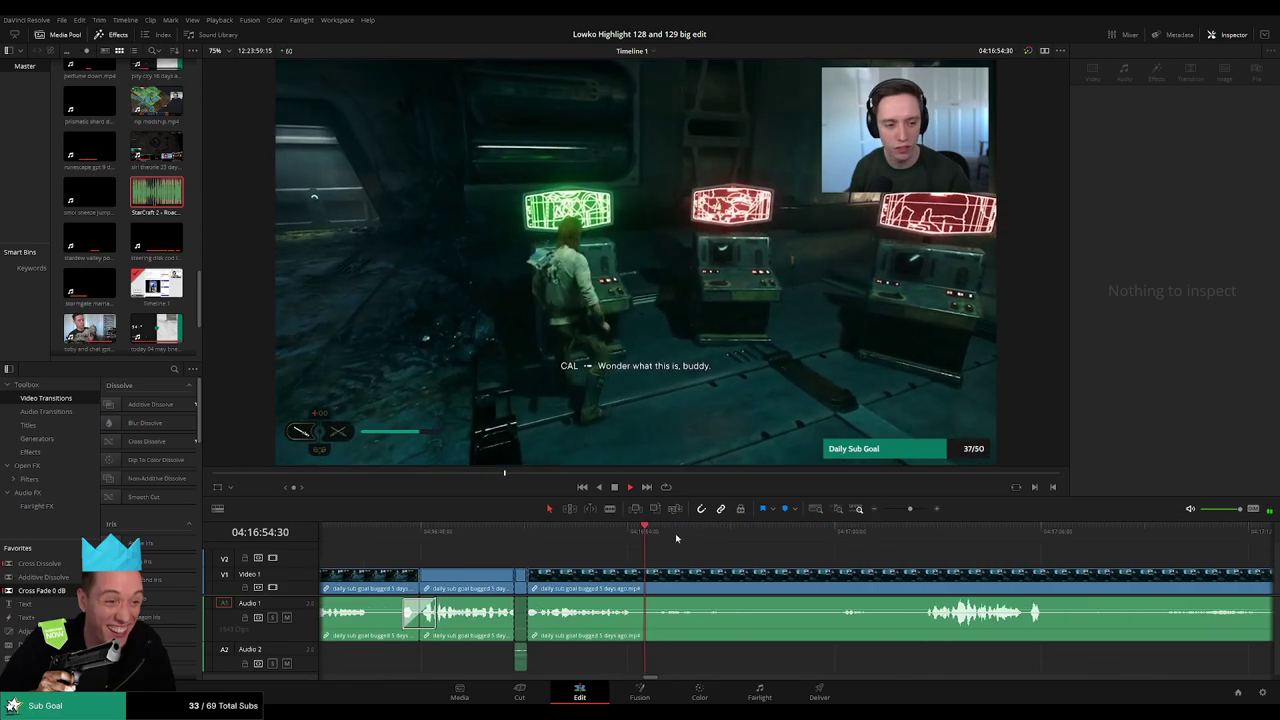
pyautogui.click(685, 533)
pyautogui.press('b')
pyautogui.click(634, 575)
pyautogui.click(922, 535)
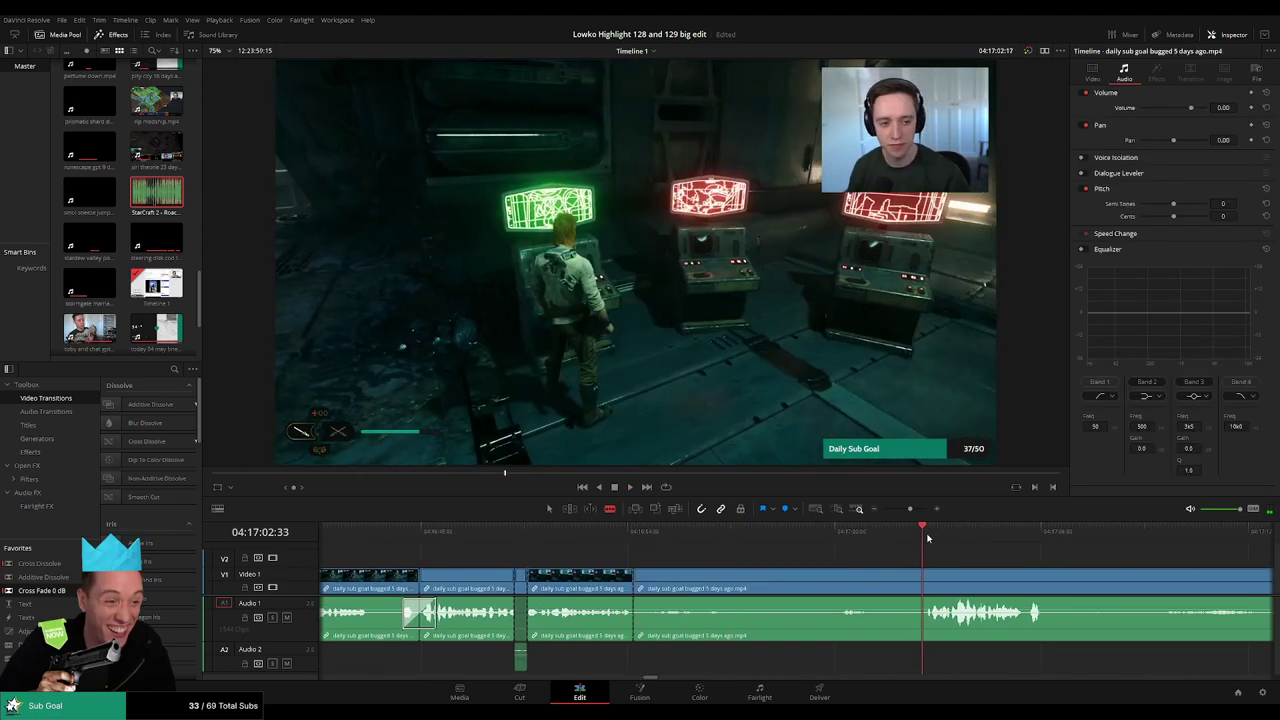
pyautogui.click(923, 580)
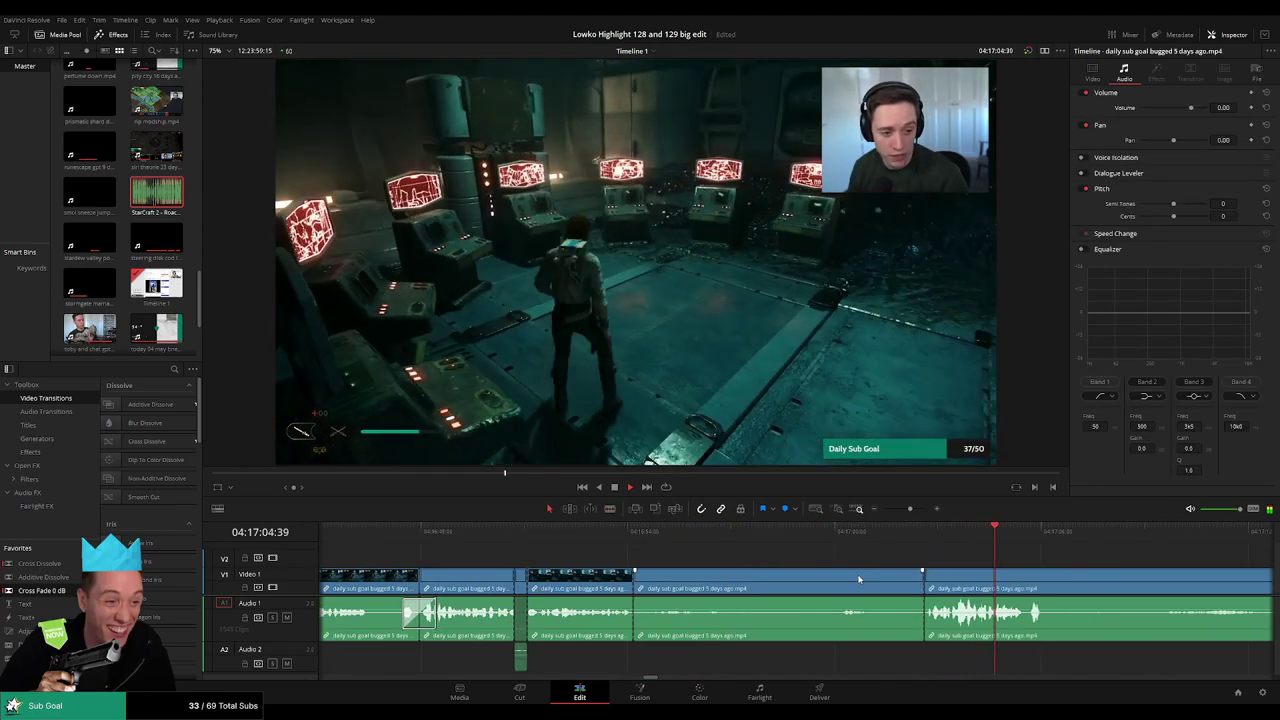
pyautogui.press('a')
pyautogui.press('Delete')
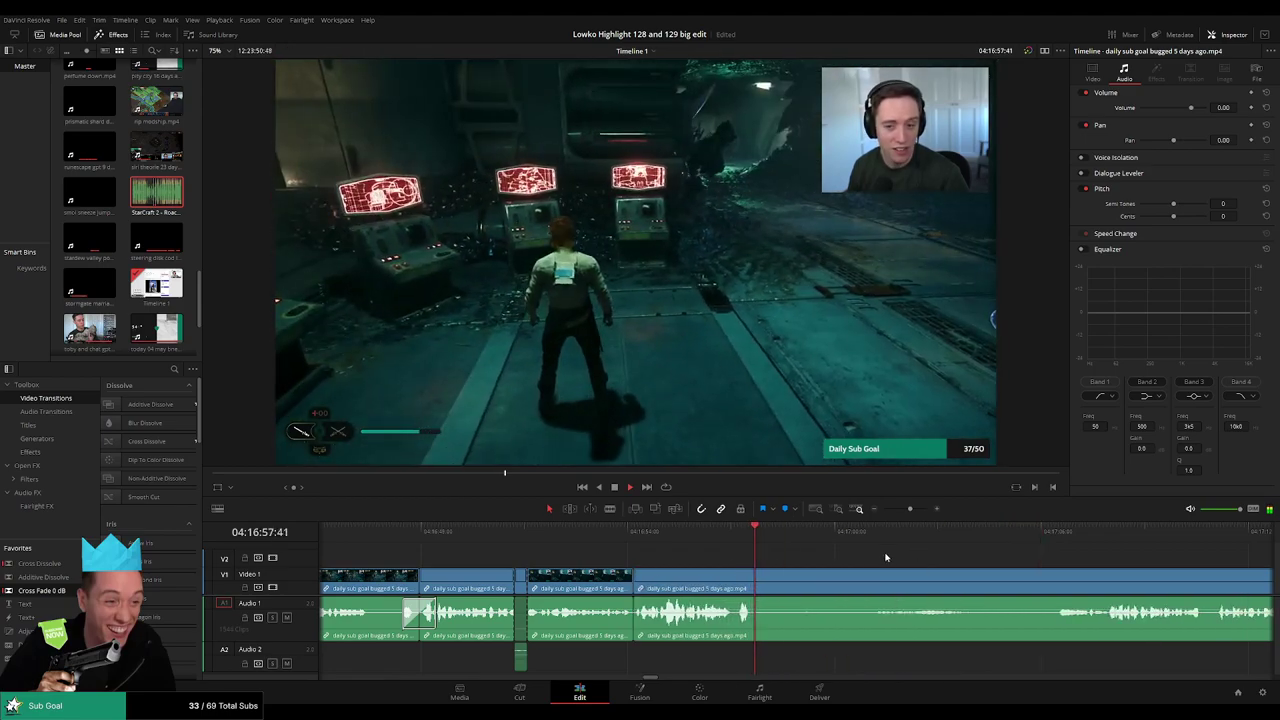
pyautogui.click(633, 622)
pyautogui.hotkey('shift', 't')
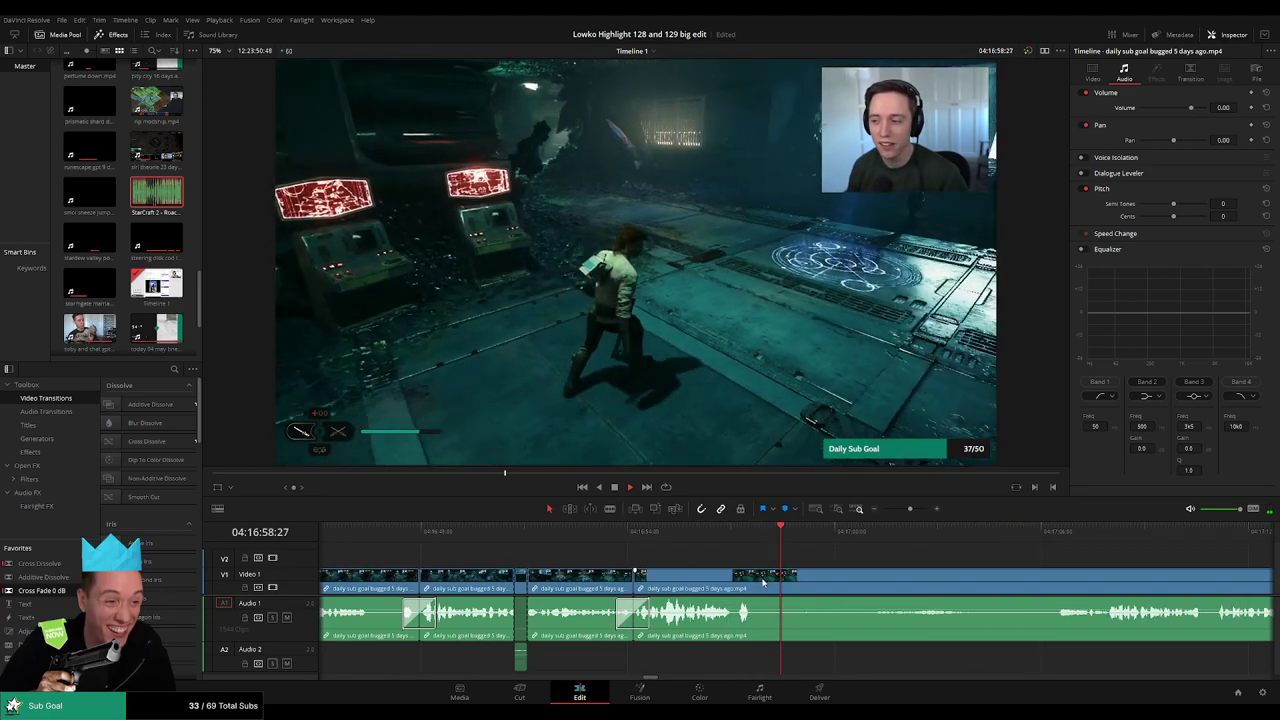
# - Cut the quiet stretch from about 04:16:58 to 04:17:08 and close the gap
pyautogui.press('b')
pyautogui.click(762, 585)
pyautogui.press('a')
pyautogui.click(1049, 532)
pyautogui.moveTo(1098, 560); pyautogui.dragTo(760, 551)
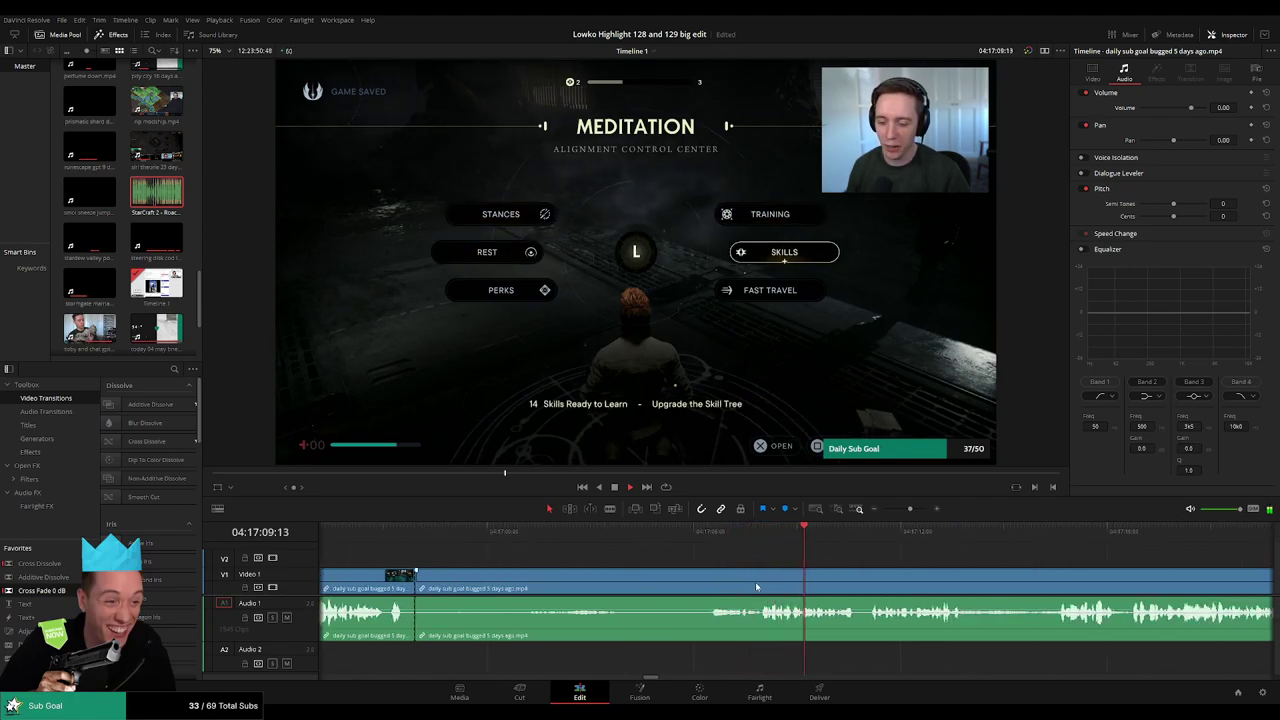
pyautogui.click(765, 588)
pyautogui.press('a')
pyautogui.click(728, 591)
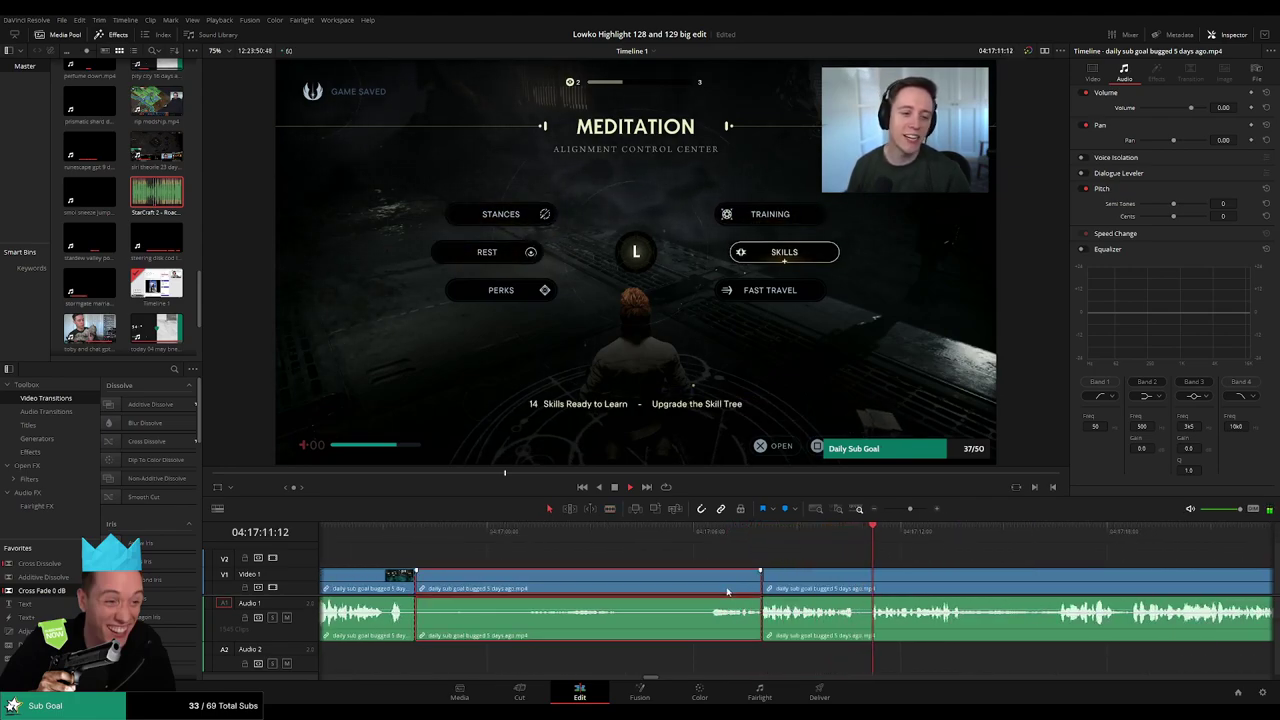
pyautogui.press('Delete')
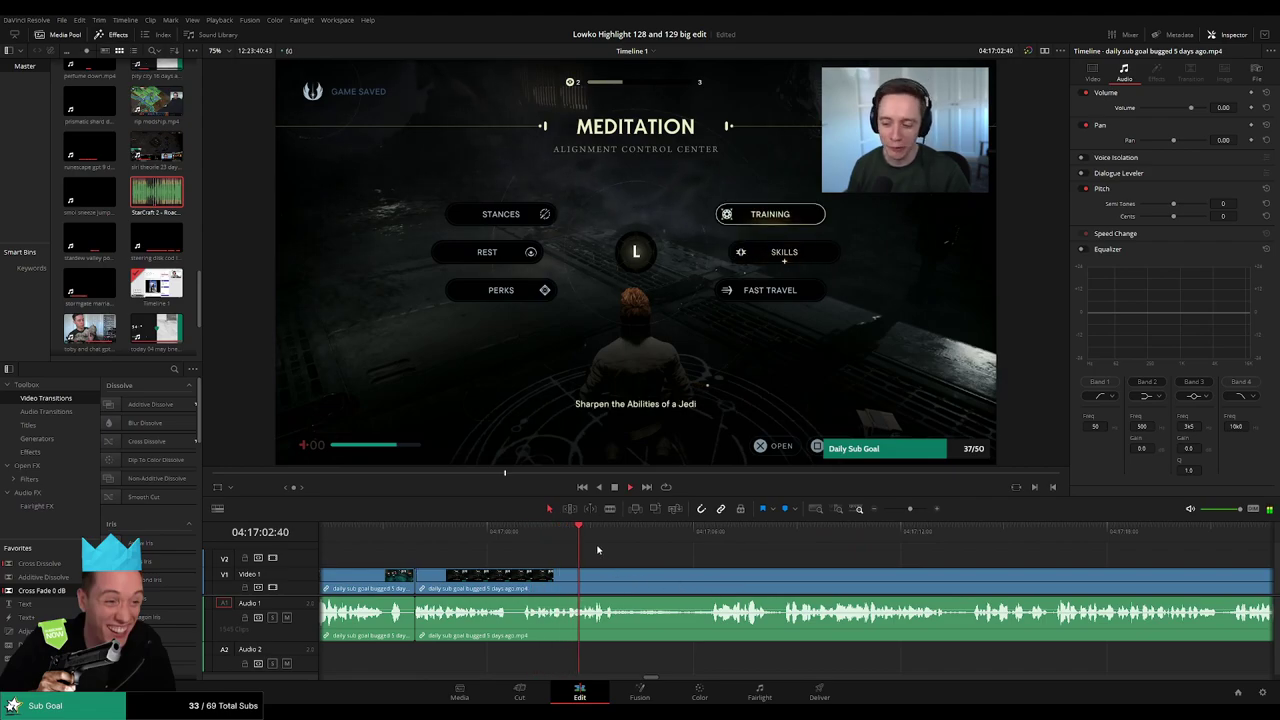
# - Cut the pause from about 04:17:04 to 04:17:06:20, close the gap, and cross-fade the audio at the join
pyautogui.press('b')
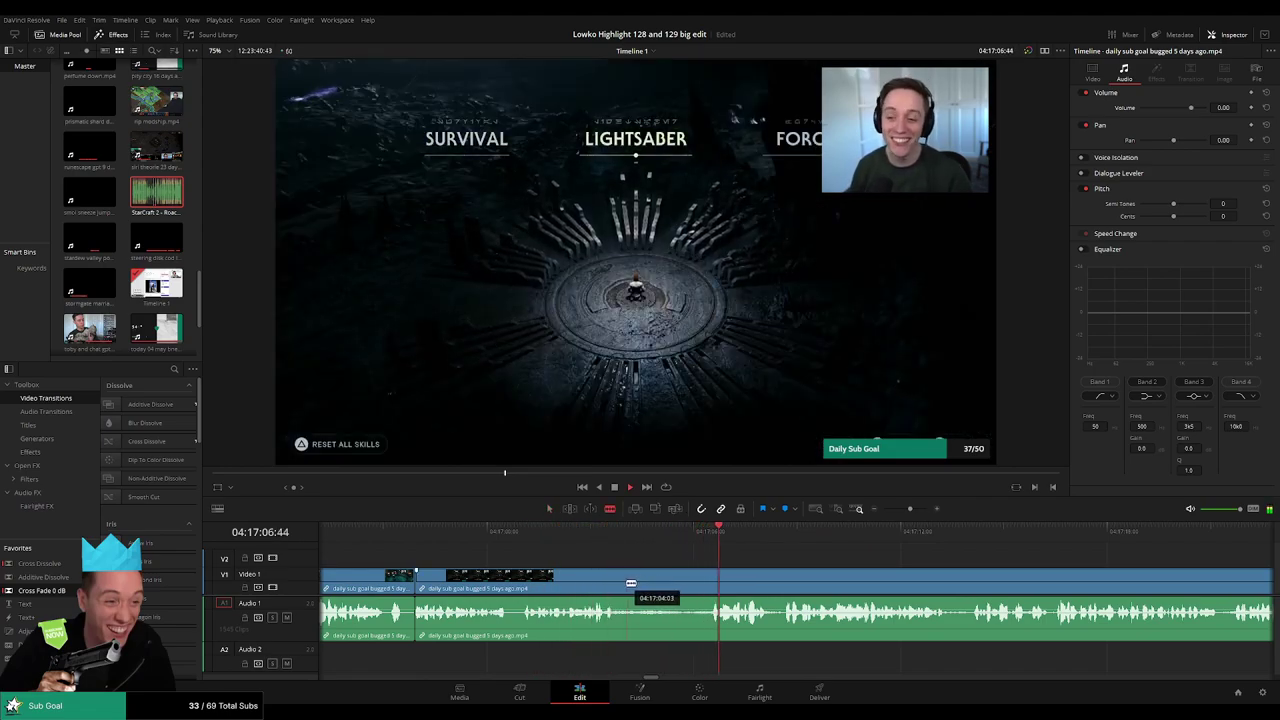
pyautogui.click(622, 580)
pyautogui.click(708, 577)
pyautogui.press('a')
pyautogui.click(686, 587)
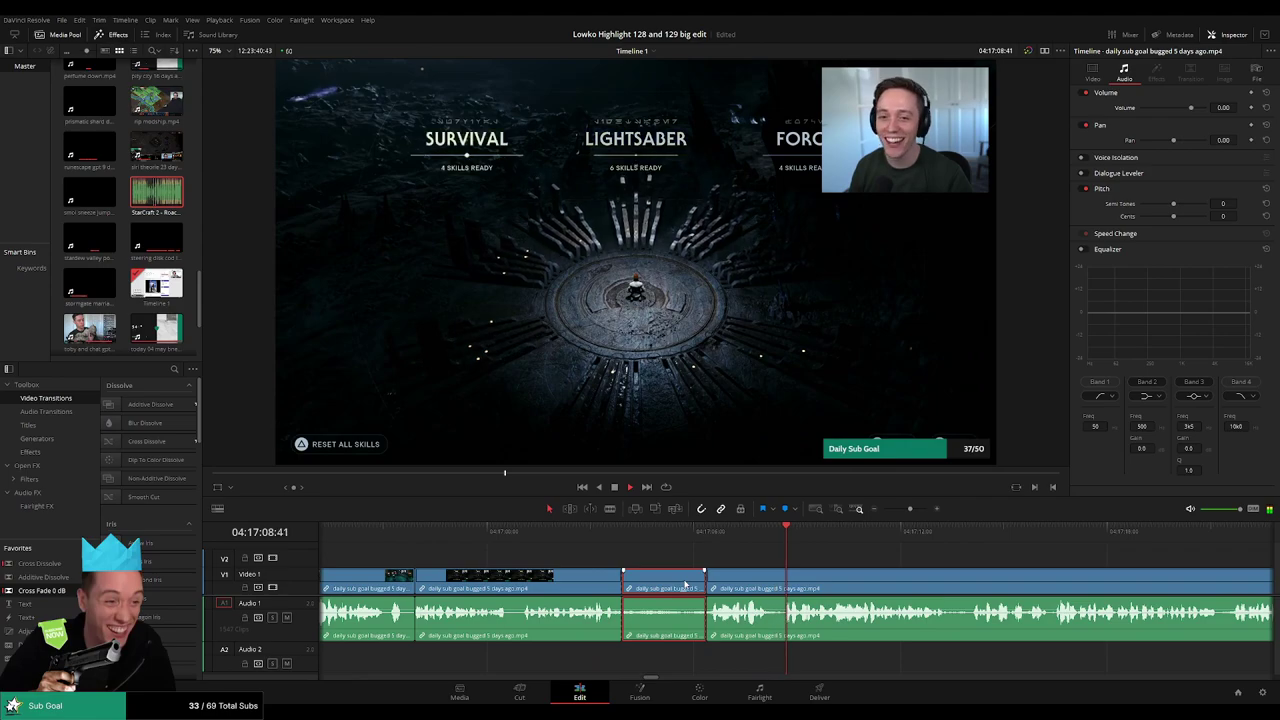
pyautogui.press('Delete')
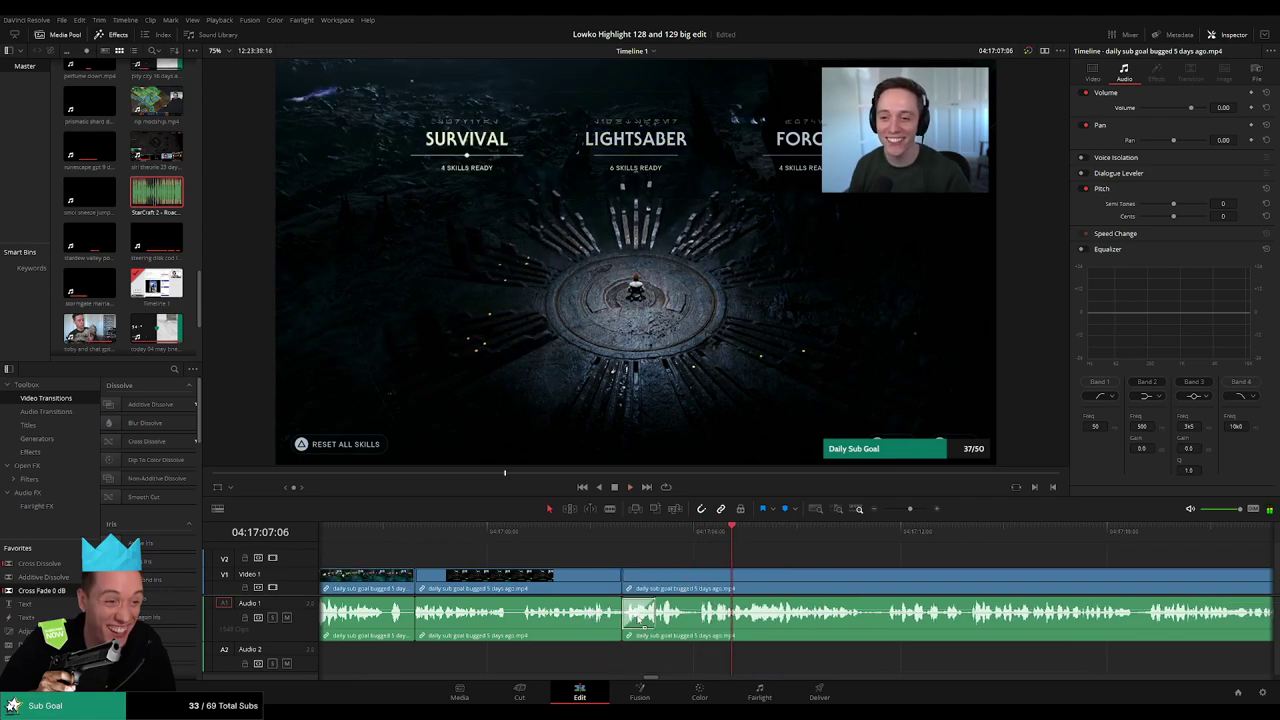
pyautogui.moveTo(632, 618); pyautogui.dragTo(633, 618)
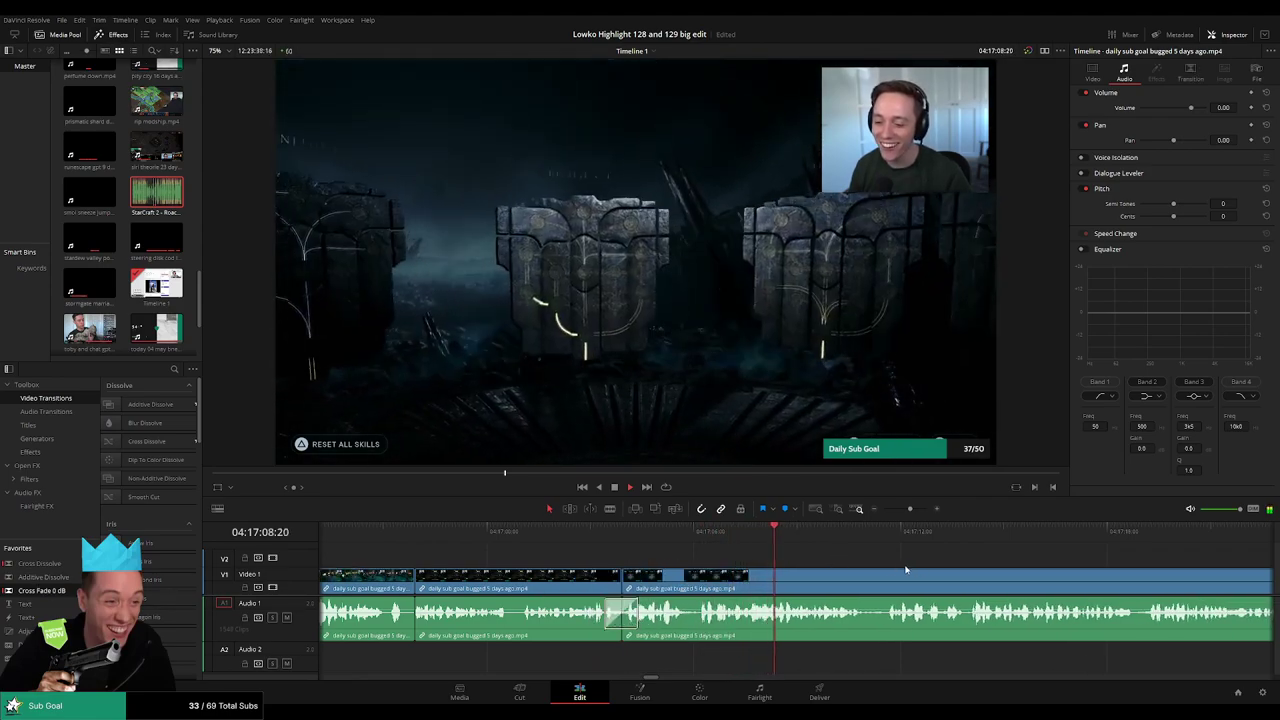
# - Split the clip at about 04:17:09:25 and 04:17:09:43 to isolate the very short spoken passage between them
pyautogui.moveTo(814, 563); pyautogui.dragTo(579, 560)
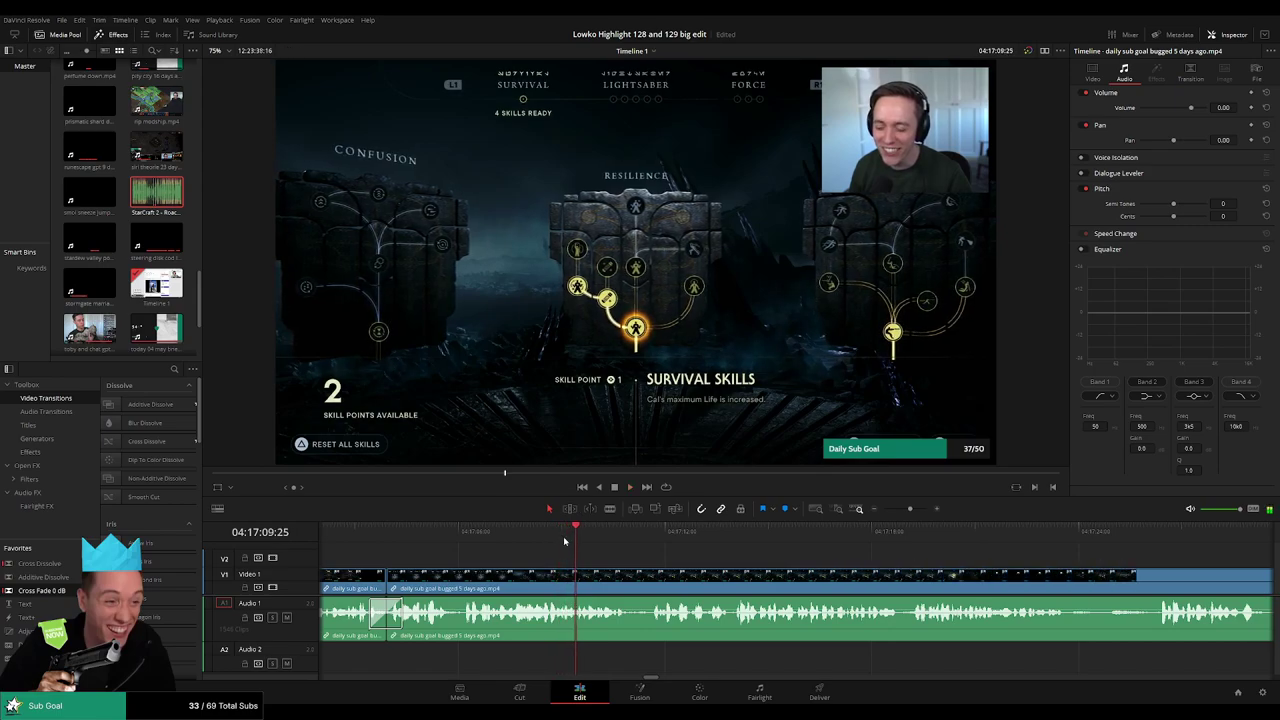
pyautogui.click(577, 586)
pyautogui.press('space')
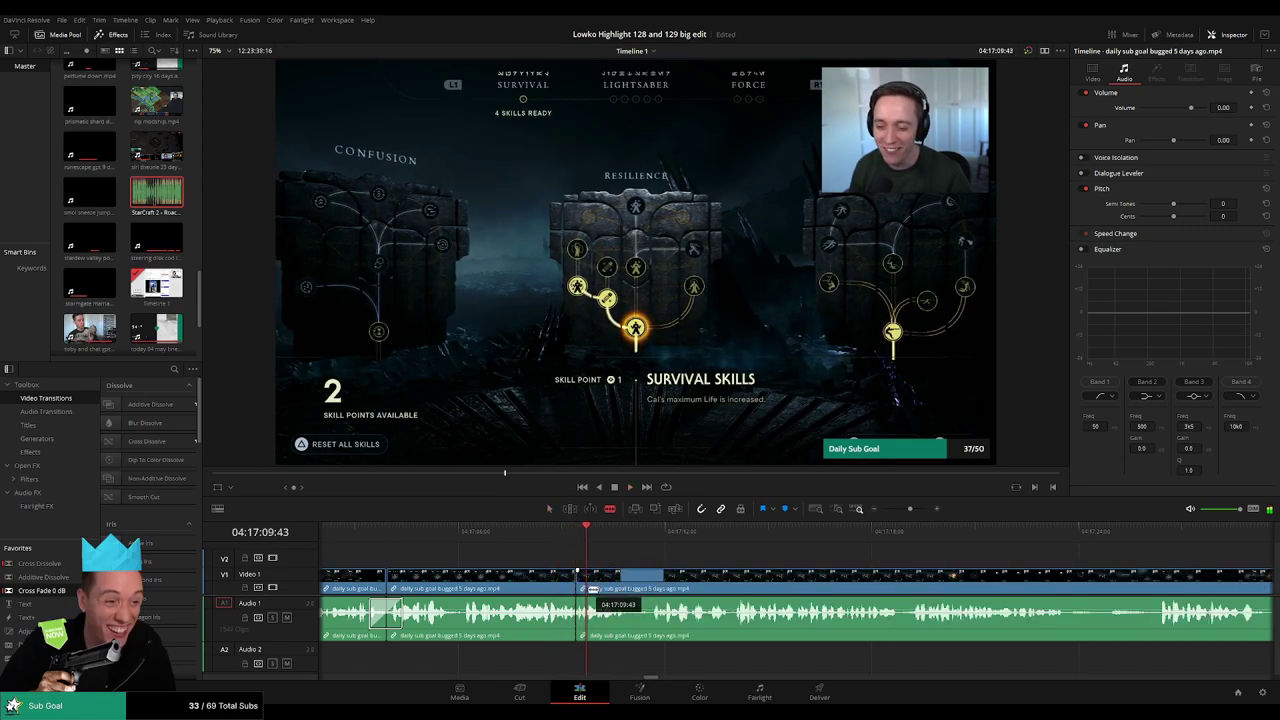
pyautogui.click(592, 589)
pyautogui.press('a')
# - Mask the isolated passage with StarCraft 2 - Roach Quotes.mp3 on Audio 2, trimmed to the passage's length
pyautogui.moveTo(168, 198); pyautogui.dragTo(581, 656)
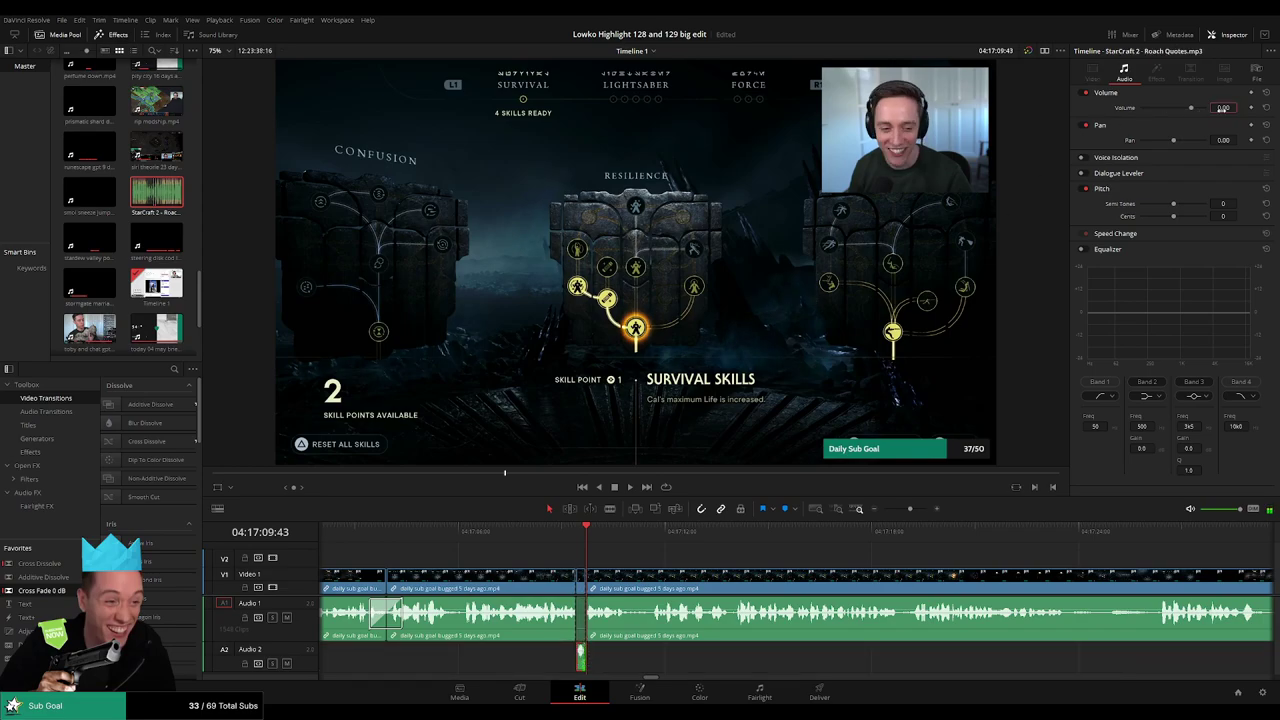
pyautogui.click(671, 563)
pyautogui.press('space')
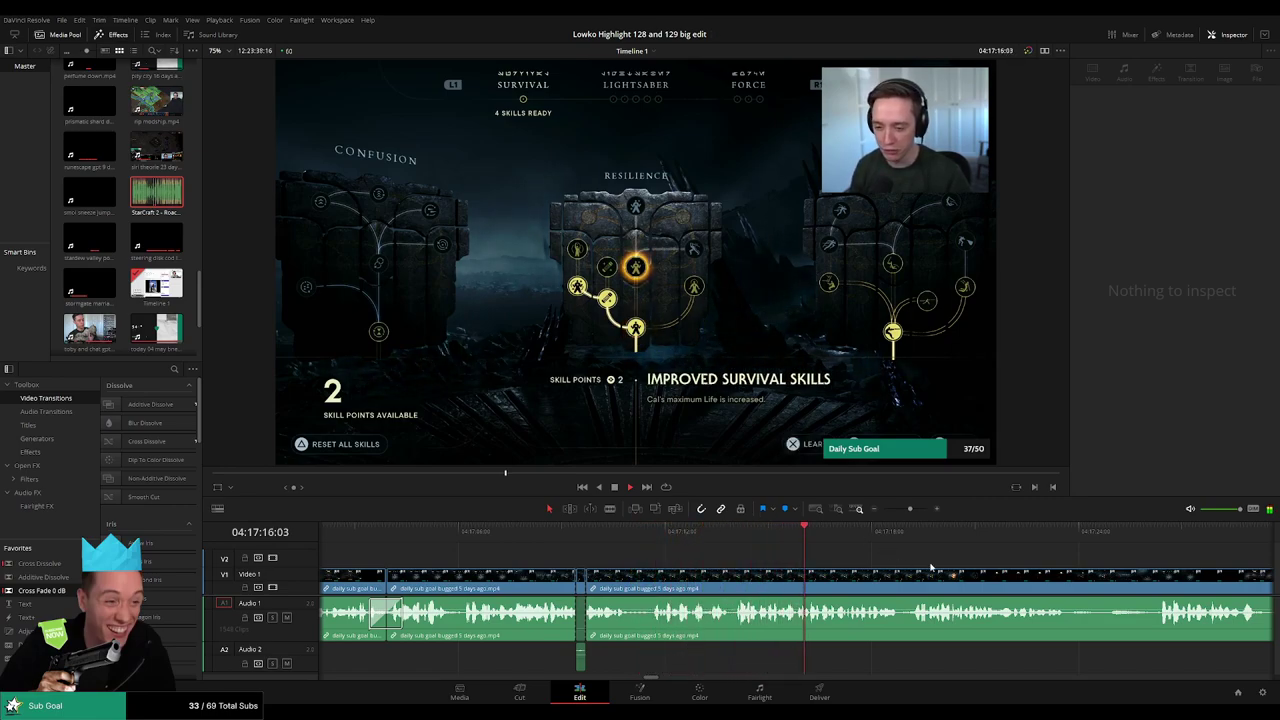
# - Cut the pause from about 04:17:23:40 to 04:17:26:25, close the gap, and cross-fade the audio at the join
pyautogui.hscroll(5, 930, 568)
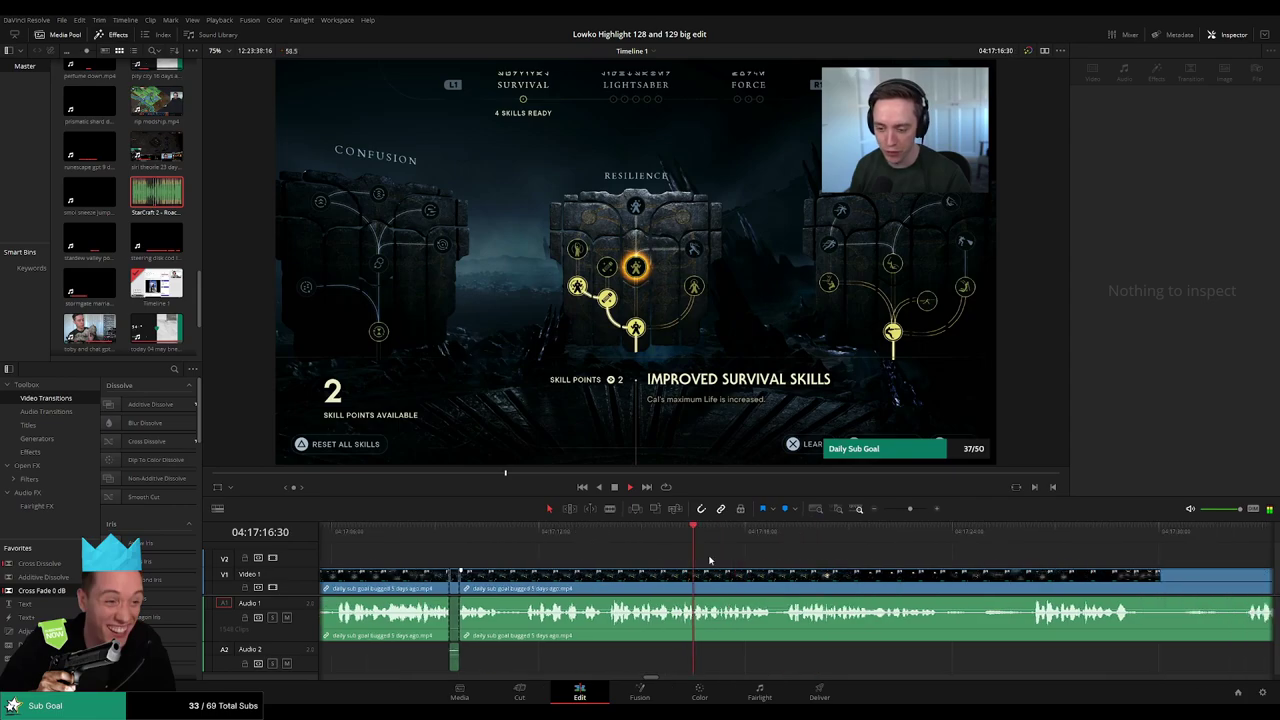
pyautogui.click(602, 538)
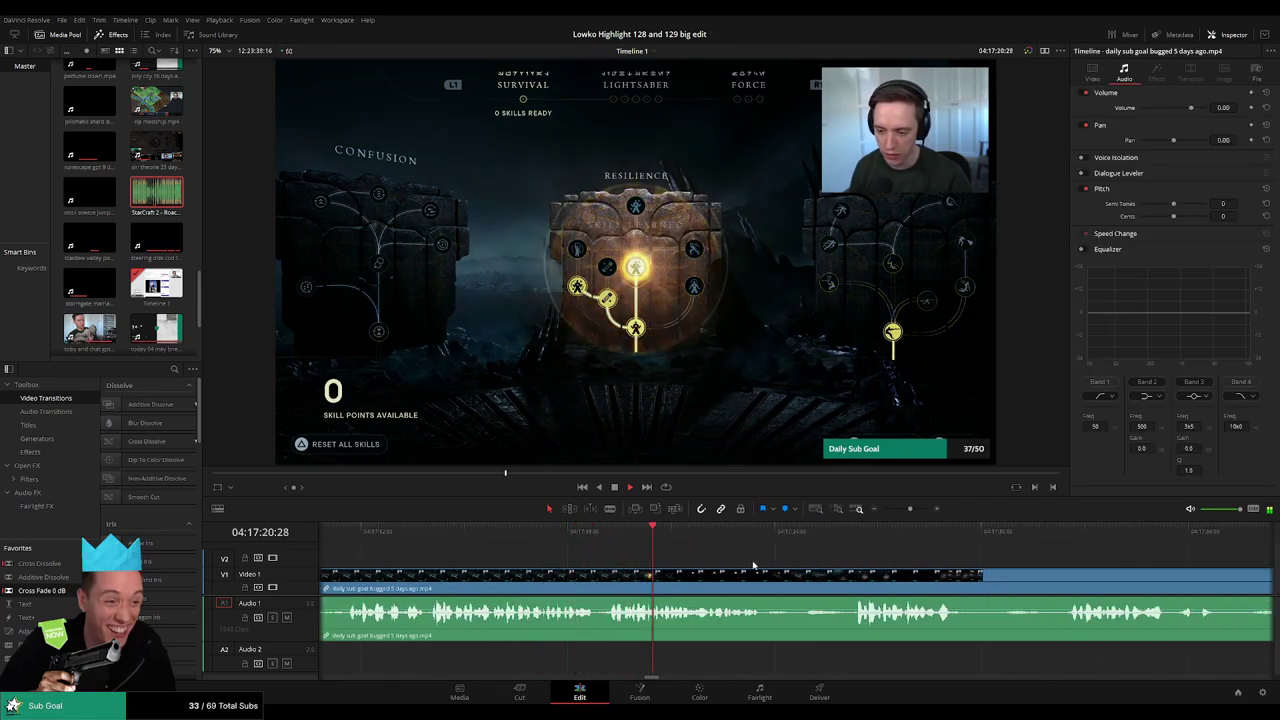
pyautogui.hscroll(3, 636, 547)
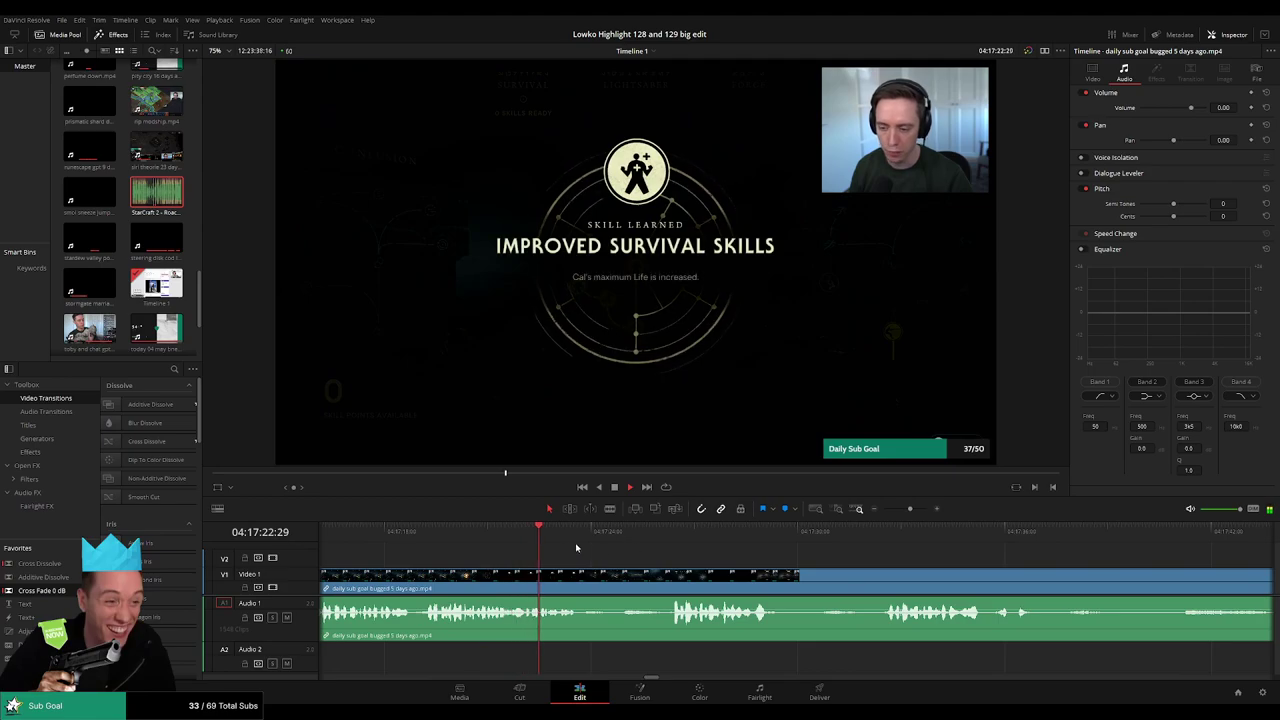
pyautogui.press('b')
pyautogui.click(580, 576)
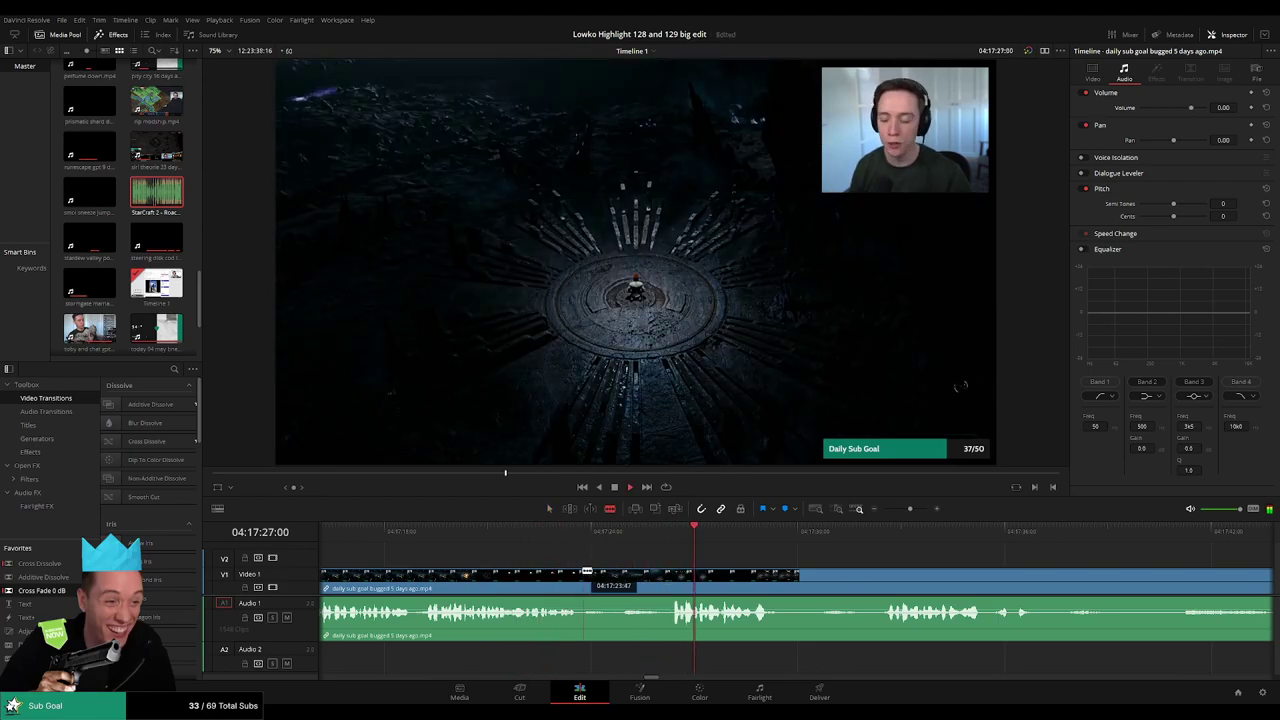
pyautogui.click(675, 573)
pyautogui.press('a')
pyautogui.click(645, 575)
pyautogui.press('BackSpace')
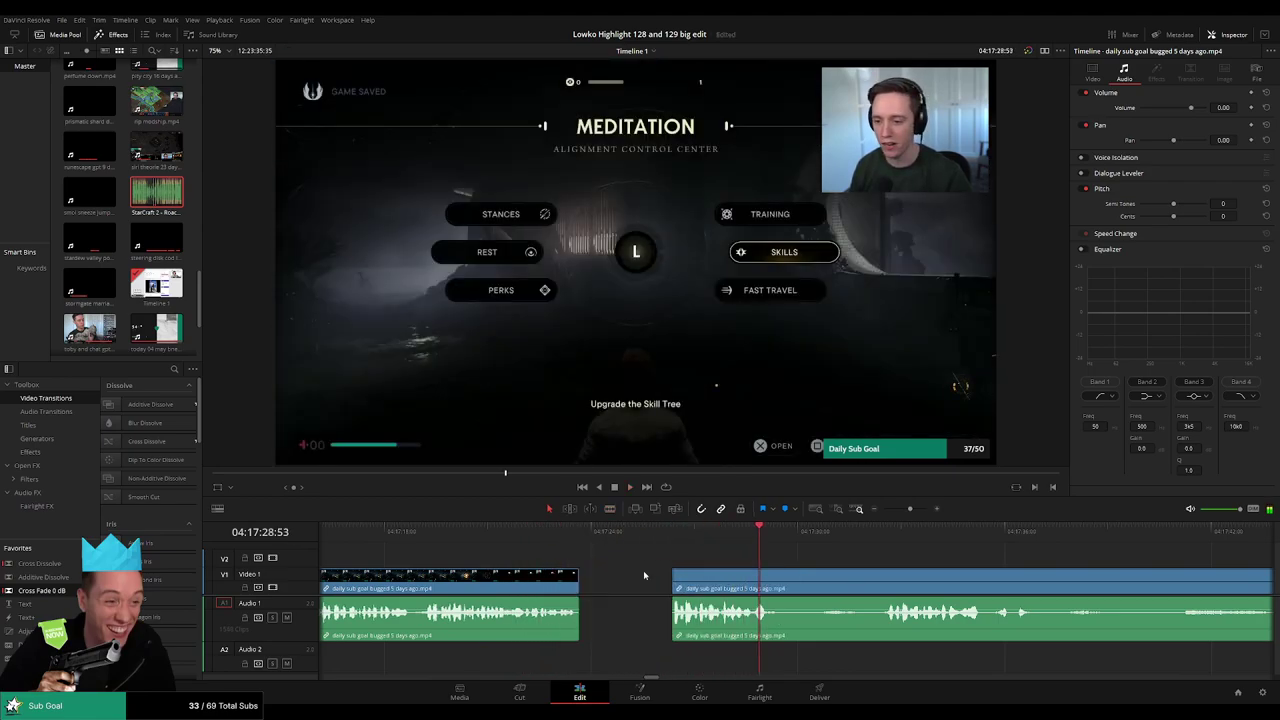
pyautogui.click(643, 576)
pyautogui.press('BackSpace')
pyautogui.moveTo(587, 629); pyautogui.dragTo(580, 627)
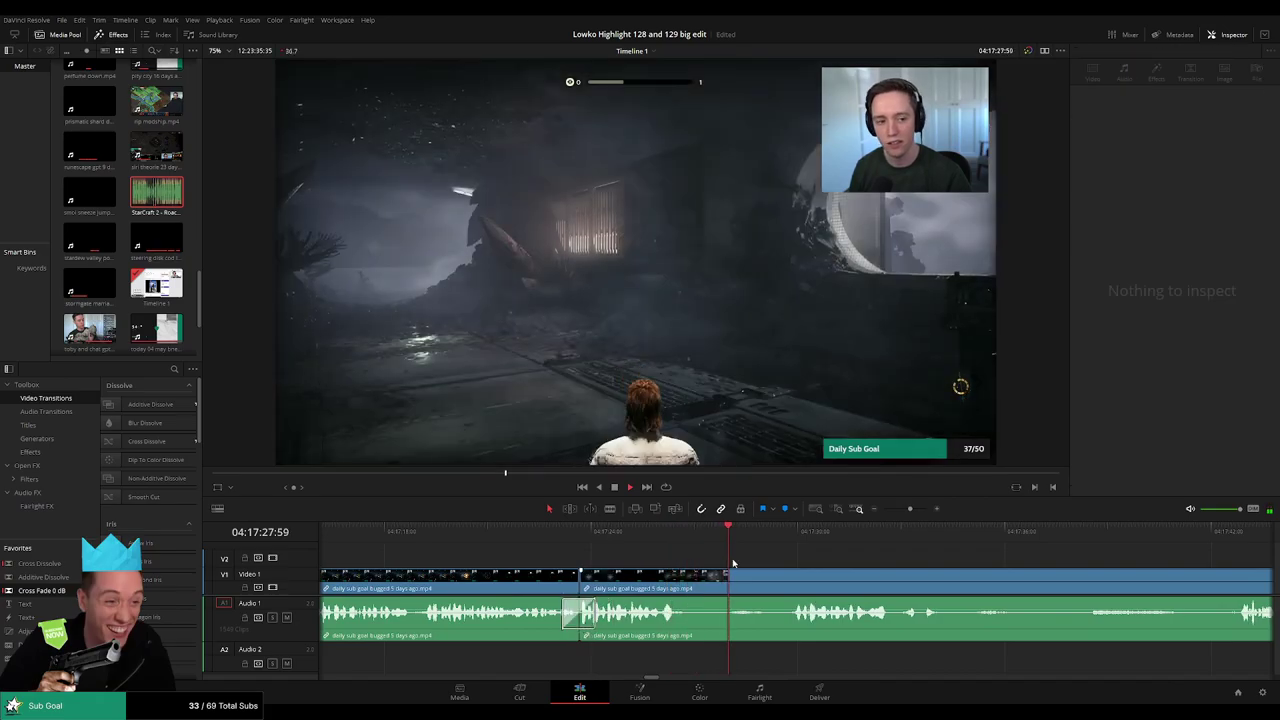
# - Cut the quiet stretch from about 04:17:27 to 04:17:29:48, close the gap, and cross-fade the audio at the join
pyautogui.press('b')
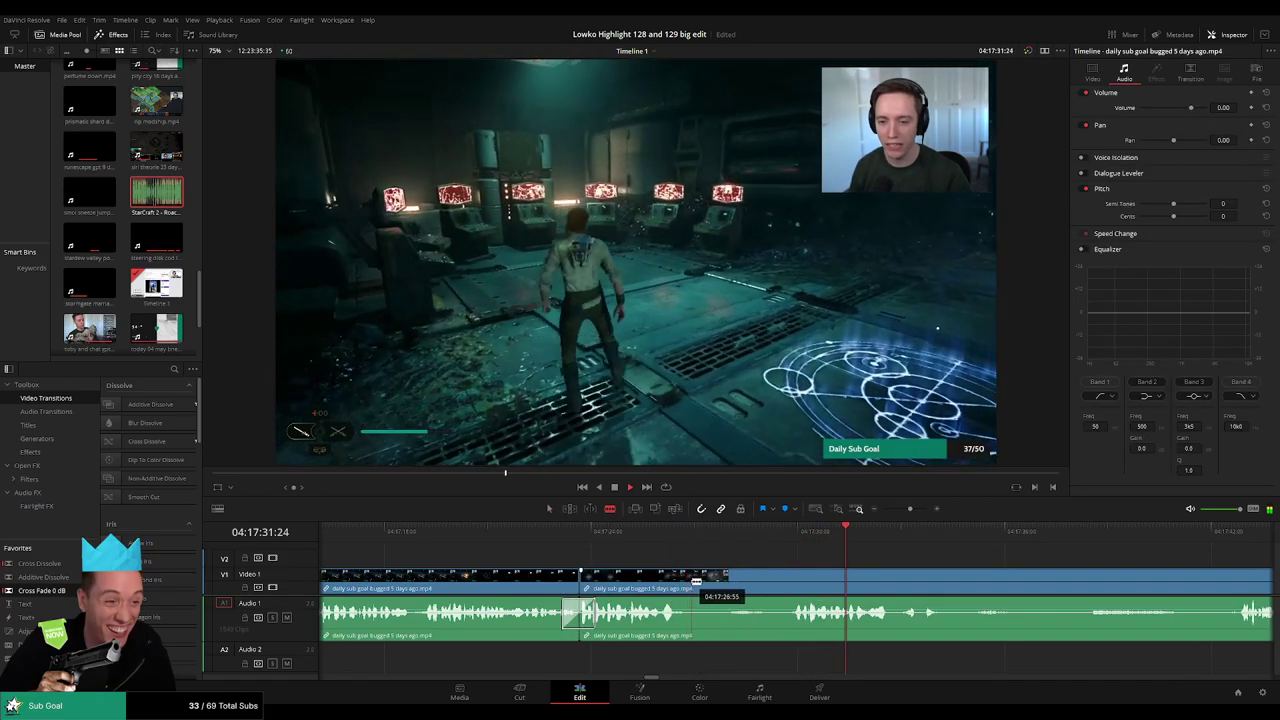
pyautogui.click(698, 581)
pyautogui.press('a')
pyautogui.press('b')
pyautogui.click(791, 573)
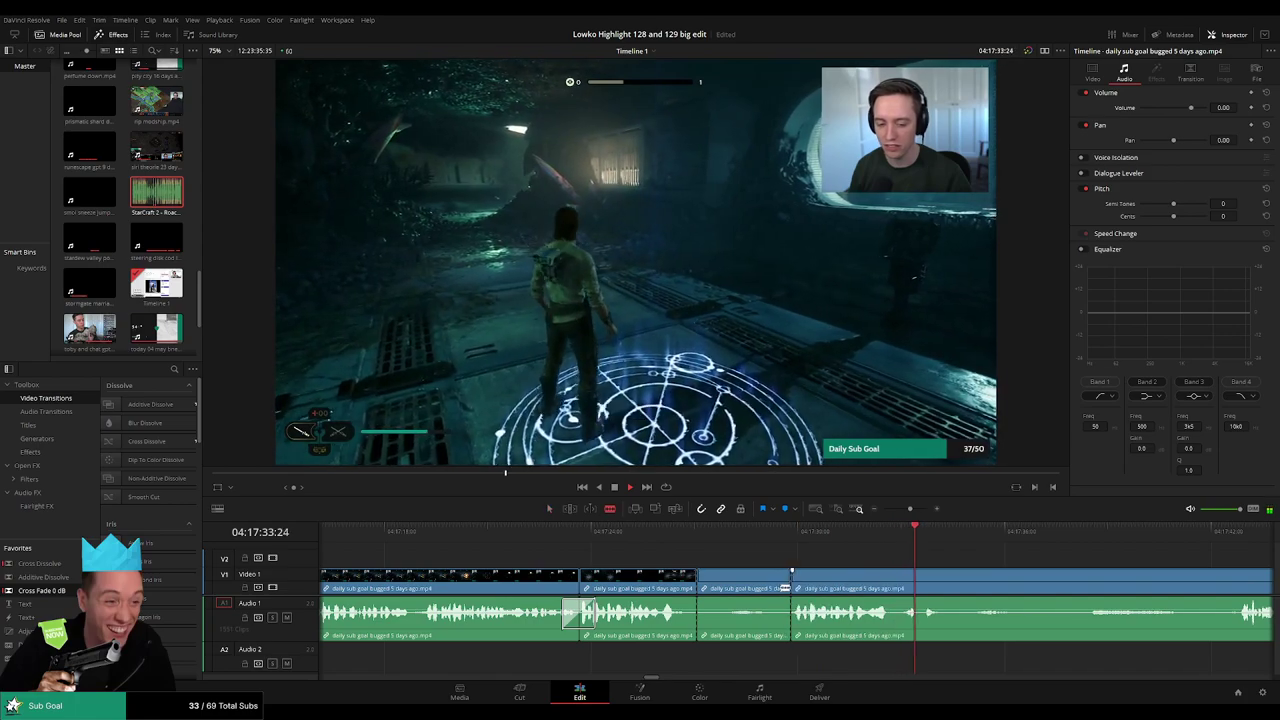
pyautogui.press('a')
pyautogui.click(774, 590)
pyautogui.press('Delete')
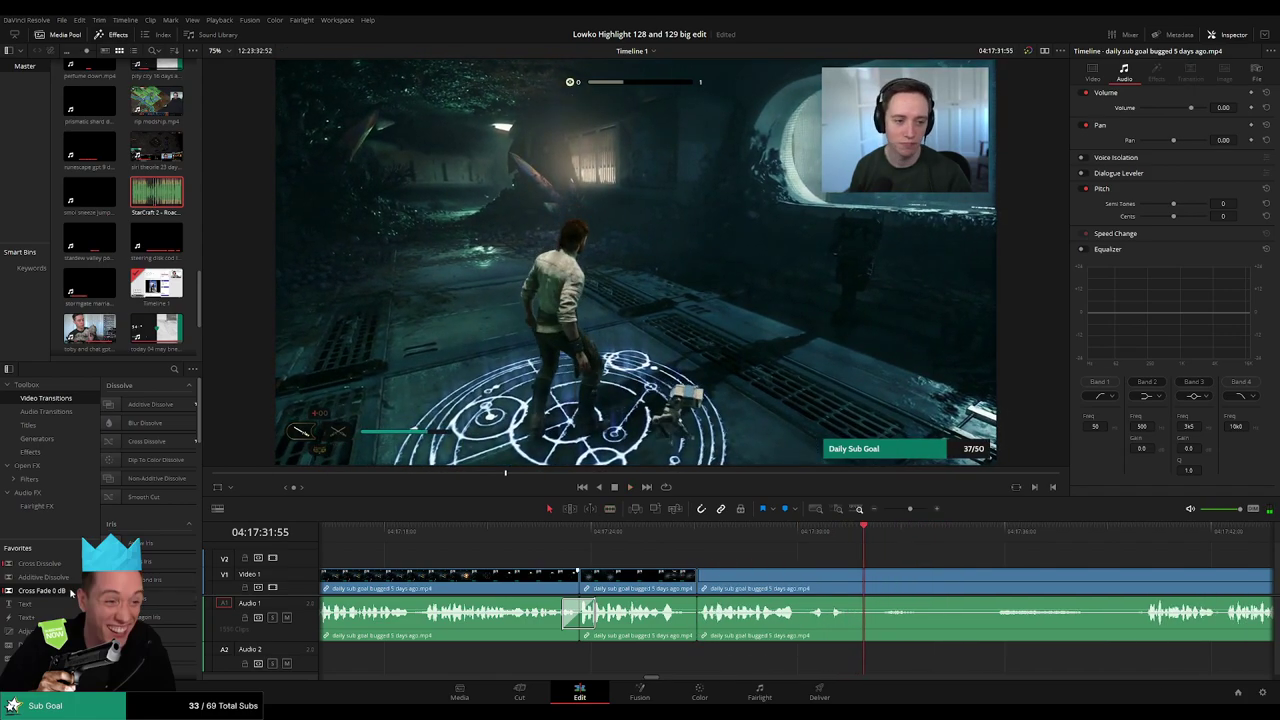
pyautogui.moveTo(708, 630); pyautogui.dragTo(698, 622)
# - Split the clip at about 04:17:31:47, 04:17:40, 04:17:45 and 04:17:47:38 to isolate two quiet stretches around the speech
pyautogui.press('b')
pyautogui.click(859, 582)
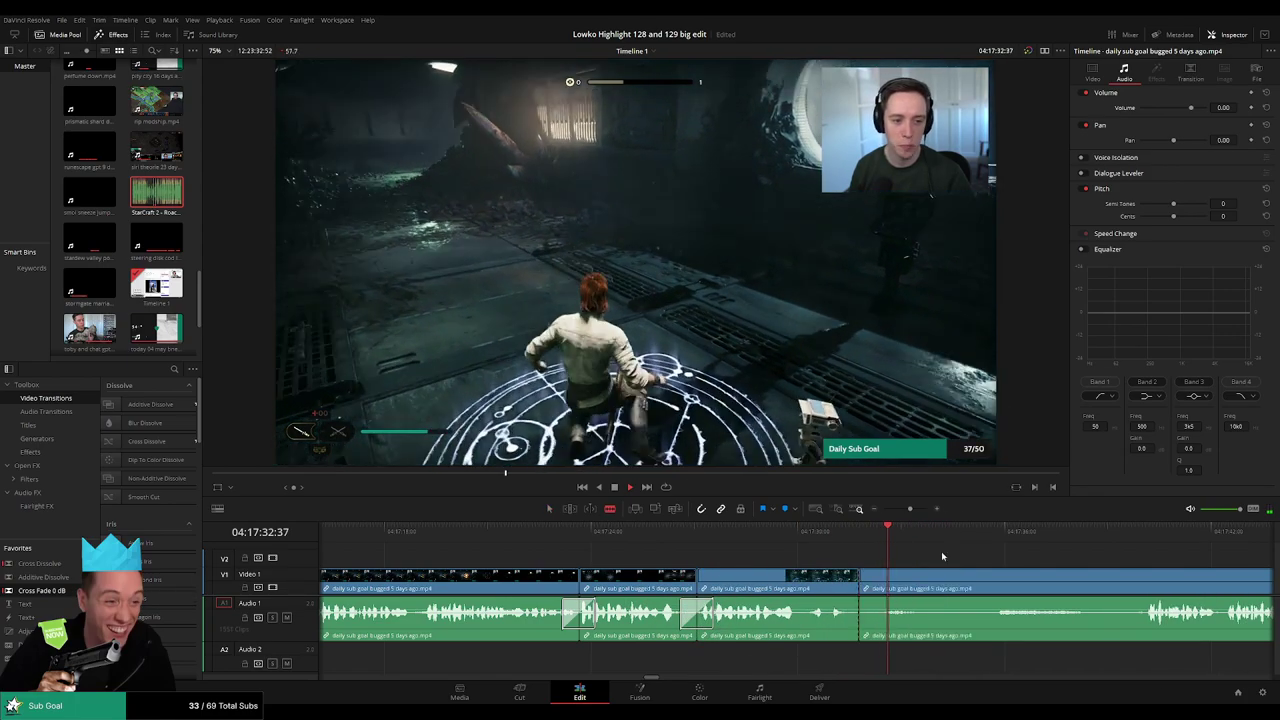
pyautogui.press('a')
pyautogui.moveTo(1010, 536); pyautogui.dragTo(1120, 535)
pyautogui.press('space')
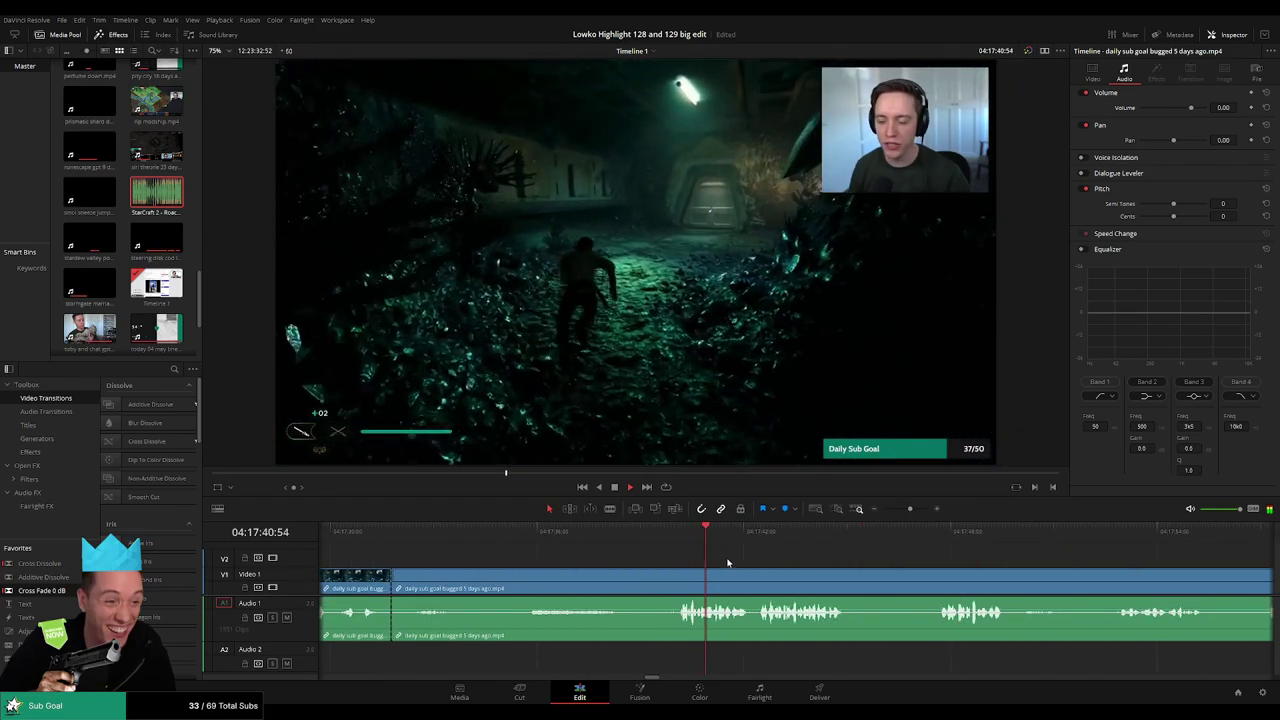
pyautogui.press('b')
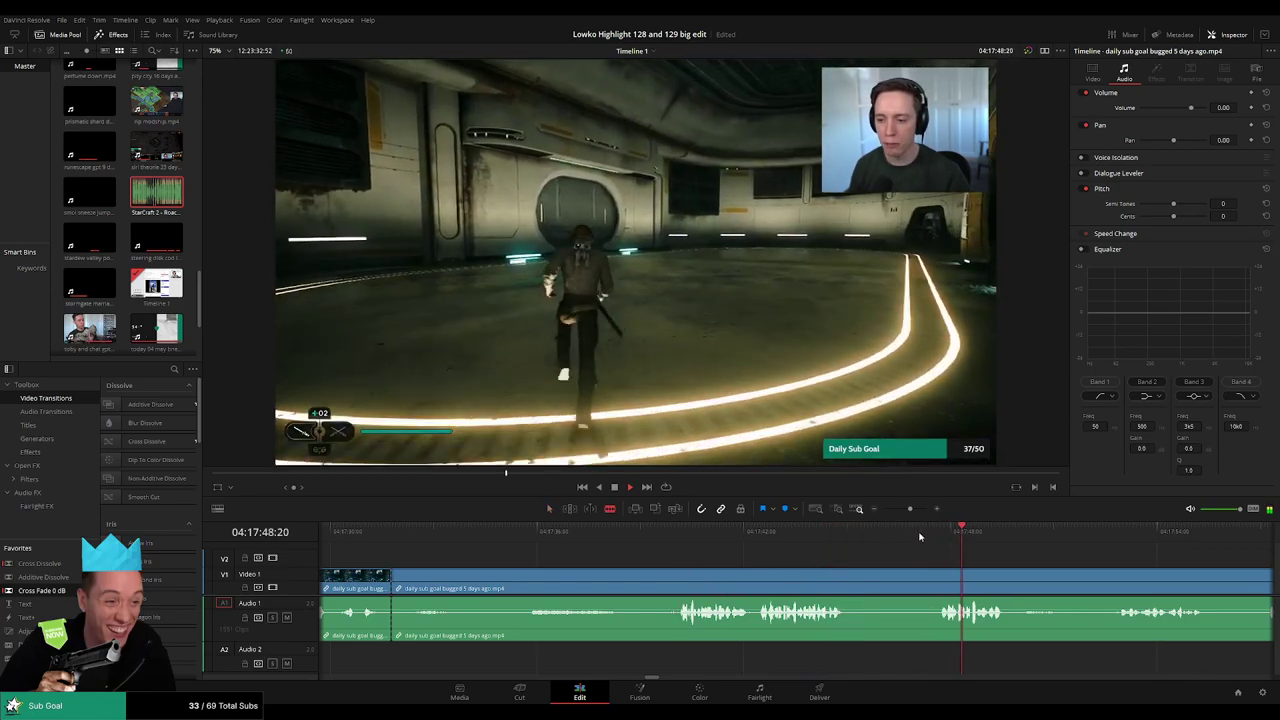
pyautogui.click(678, 584)
pyautogui.click(846, 584)
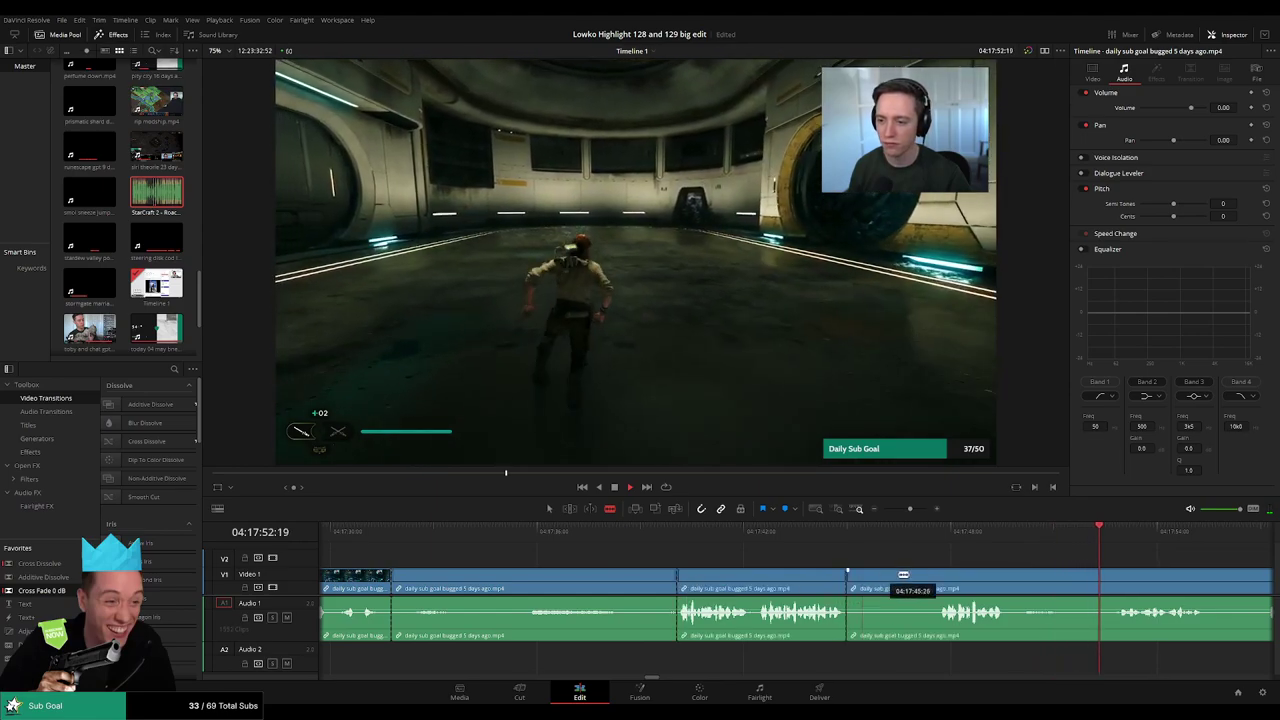
pyautogui.click(937, 584)
# - Remove both isolated quiet stretches, close their gaps, and cross-fade the audio at the two joins
pyautogui.press('a')
pyautogui.click(895, 582)
pyautogui.press('Delete')
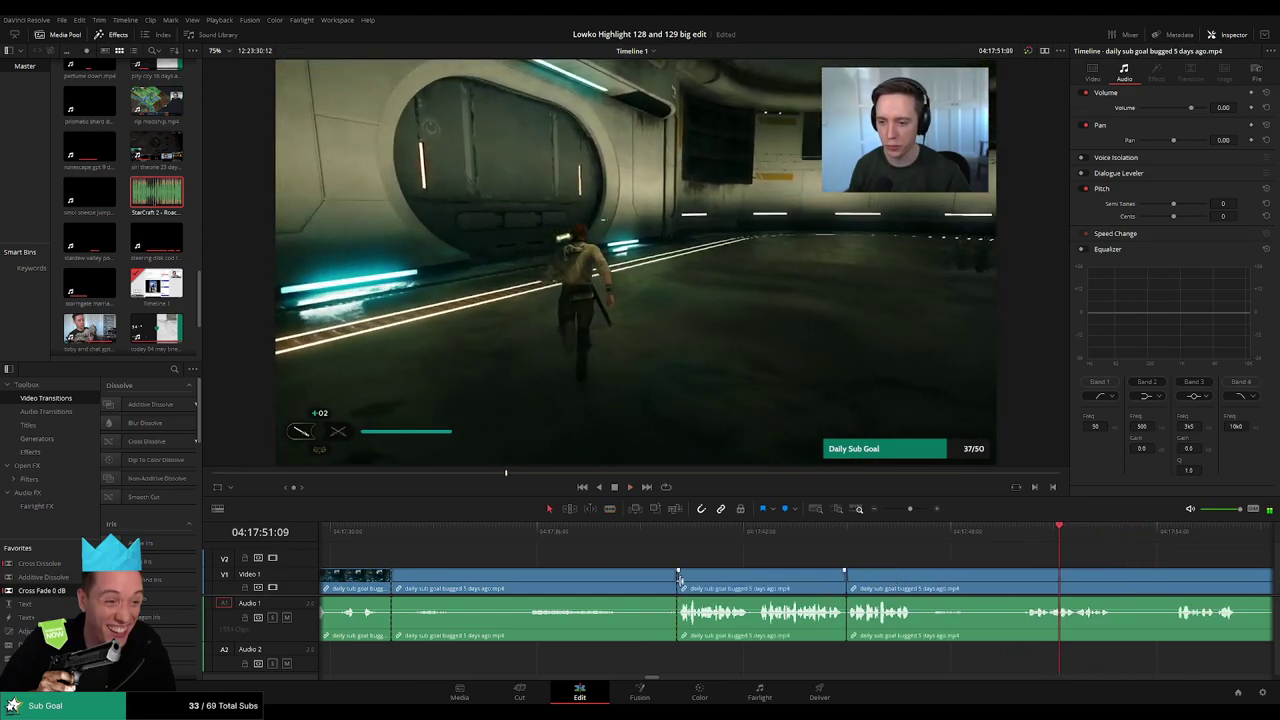
pyautogui.click(647, 582)
pyautogui.press('Delete')
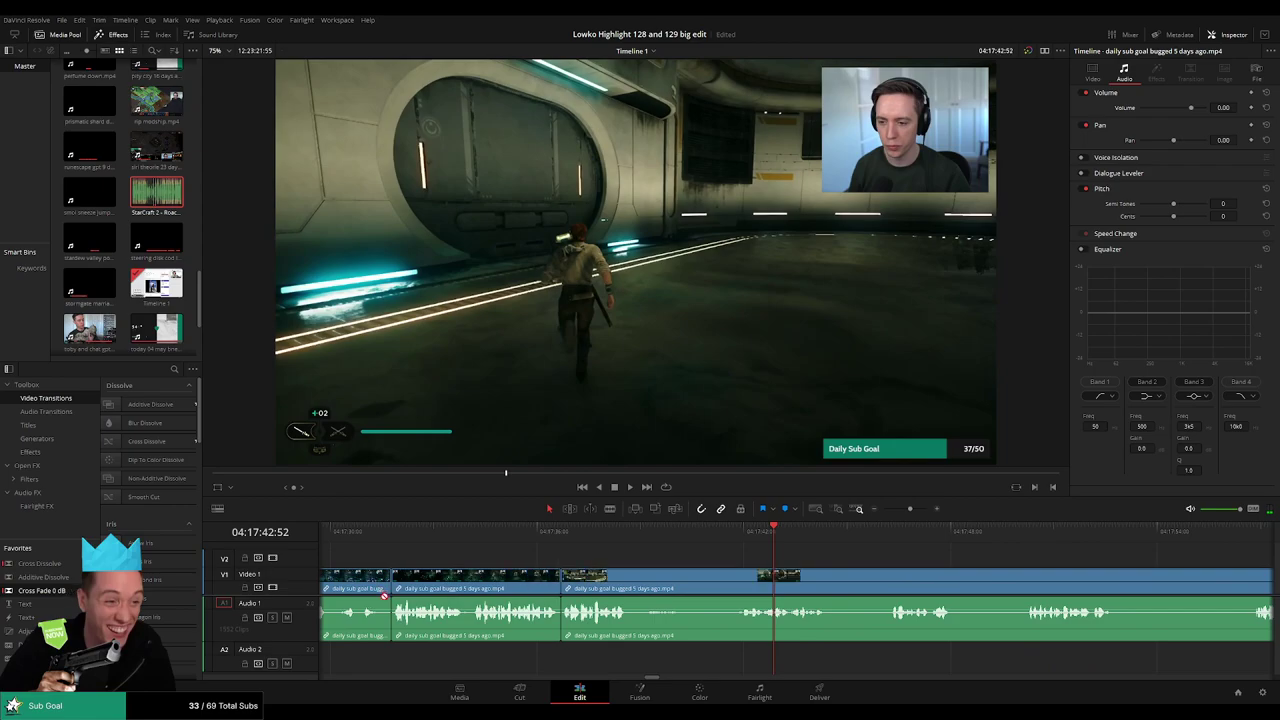
pyautogui.moveTo(153, 594); pyautogui.dragTo(600, 618)
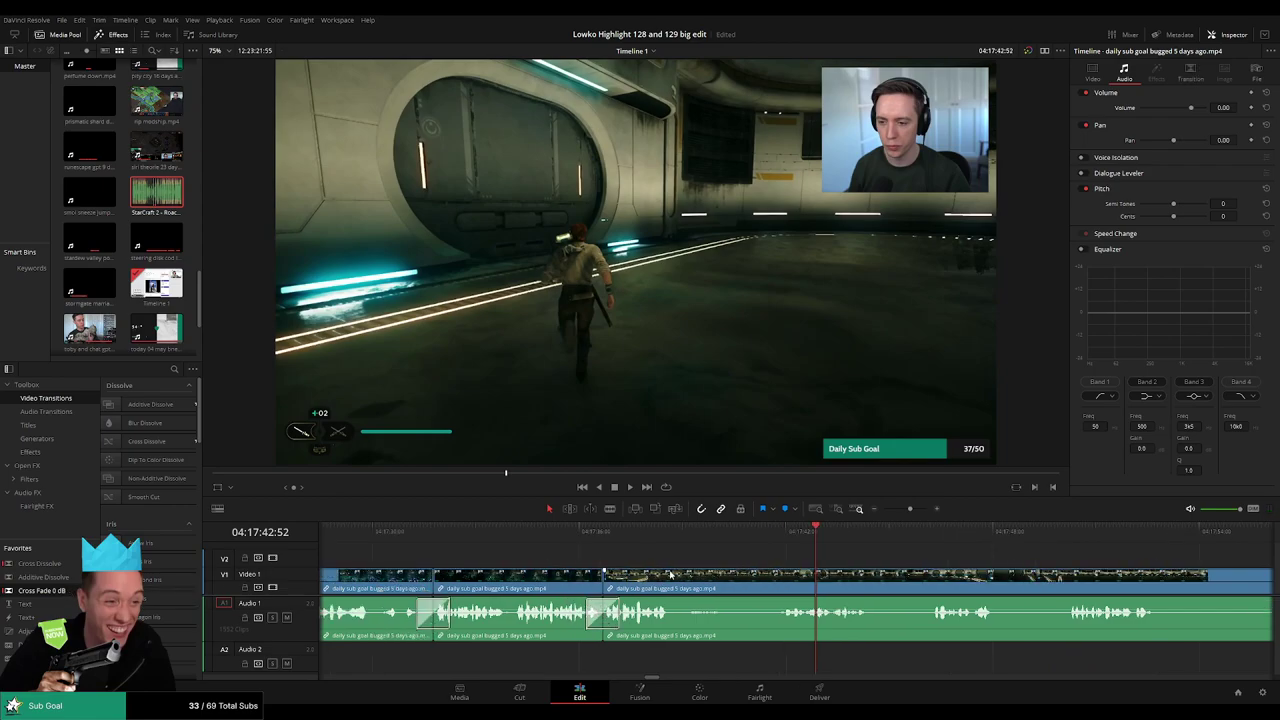
# - Split the clip at about 04:17:39, where the speech ends, and check the short remarks that follow up to about 04:17:50
pyautogui.press('b')
pyautogui.click(680, 578)
pyautogui.click(942, 541)
pyautogui.click(1074, 540)
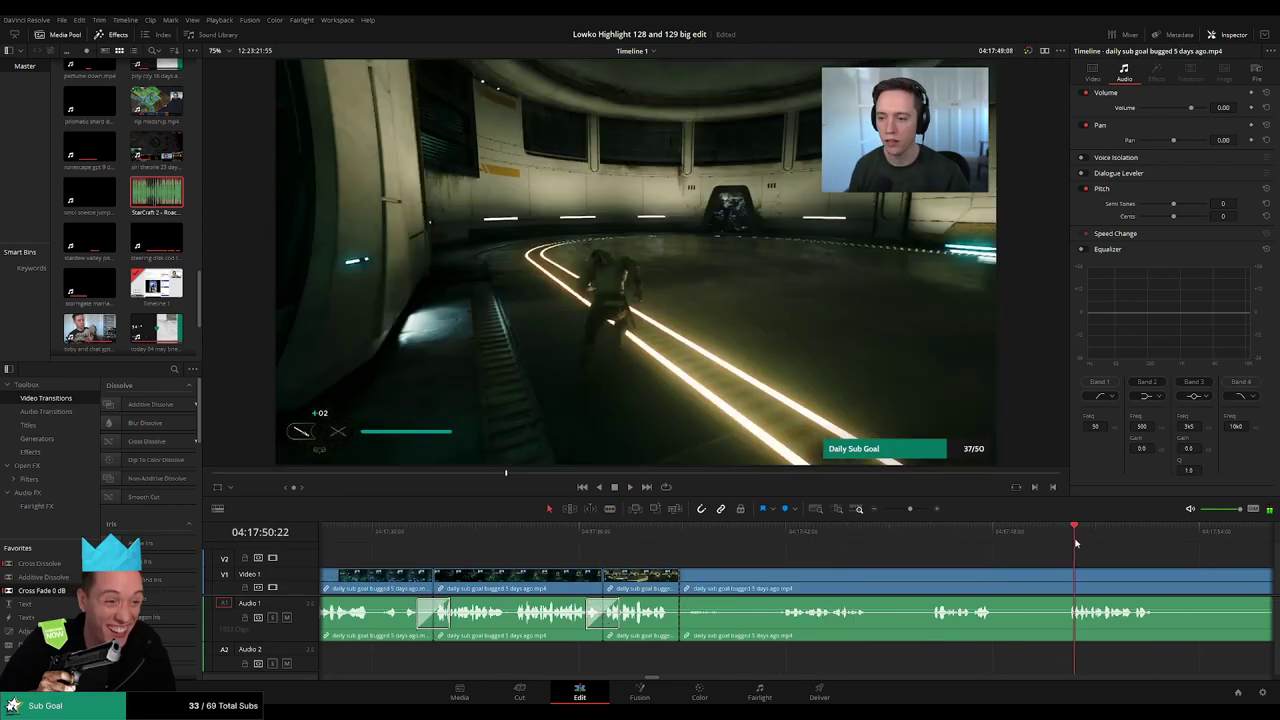
# - Skim the gameplay from about 04:17:52 to 04:21:40, sampling the spoken passages for material worth keeping
pyautogui.moveTo(910, 510); pyautogui.dragTo(905, 516)
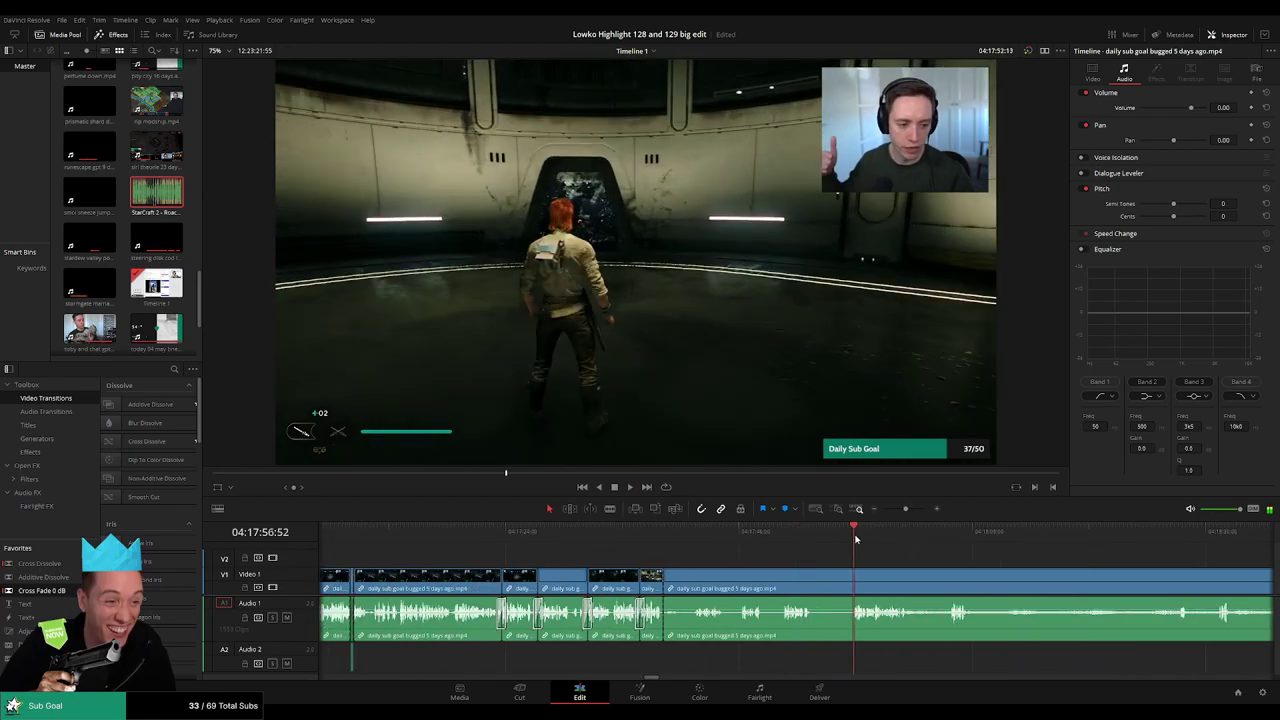
pyautogui.moveTo(950, 570); pyautogui.dragTo(673, 558)
pyautogui.click(676, 541)
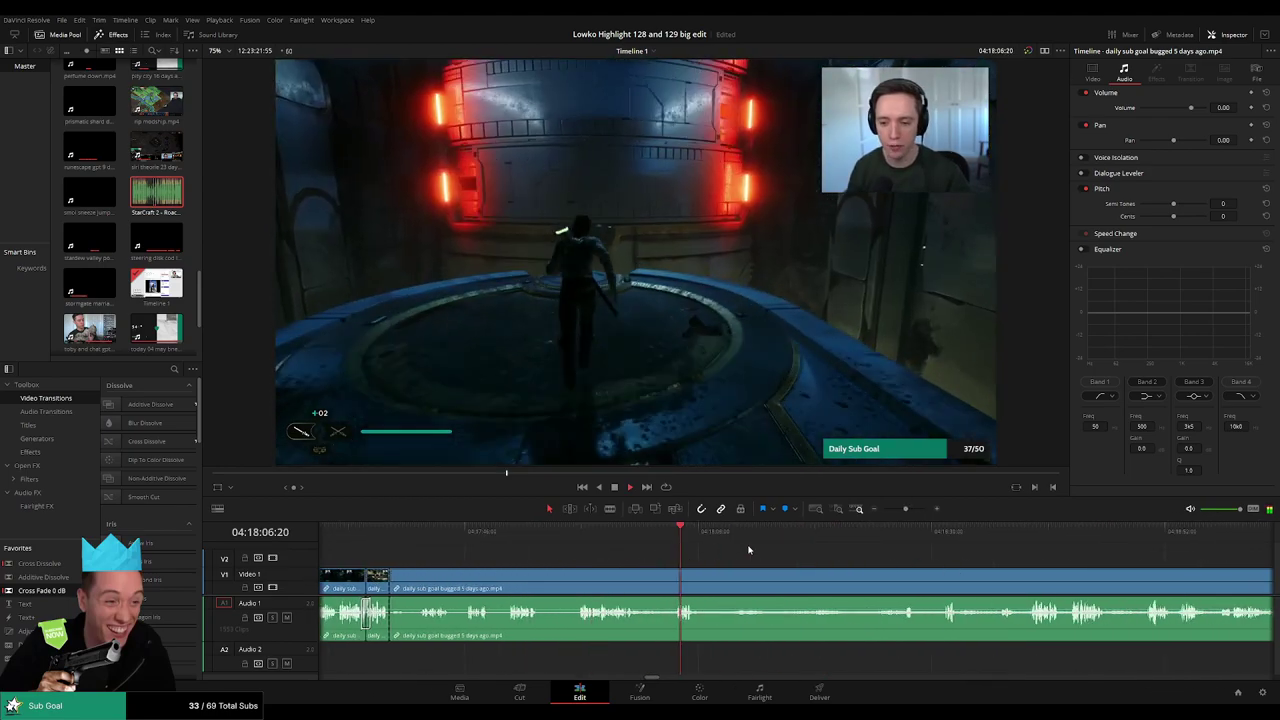
pyautogui.click(910, 541)
pyautogui.moveTo(922, 541); pyautogui.dragTo(771, 560)
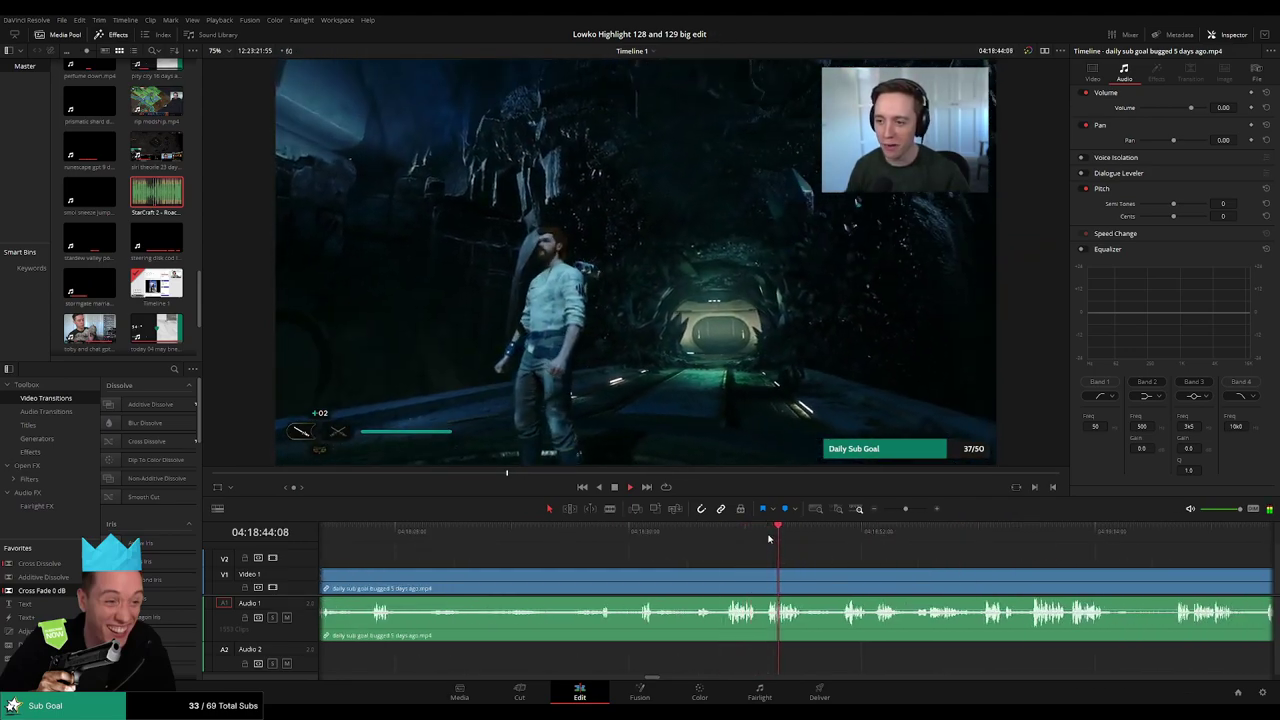
pyautogui.moveTo(836, 537); pyautogui.dragTo(984, 533)
pyautogui.moveTo(1057, 562); pyautogui.dragTo(913, 539)
pyautogui.moveTo(990, 556); pyautogui.dragTo(759, 551)
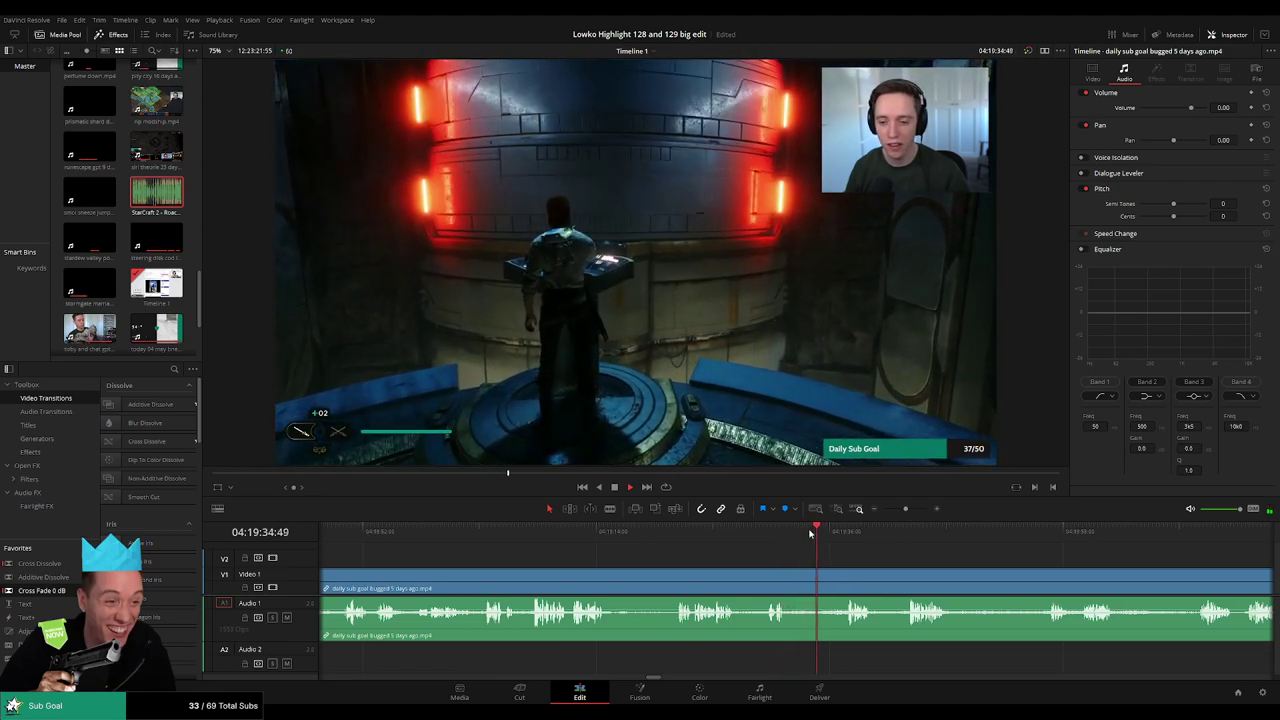
pyautogui.click(856, 537)
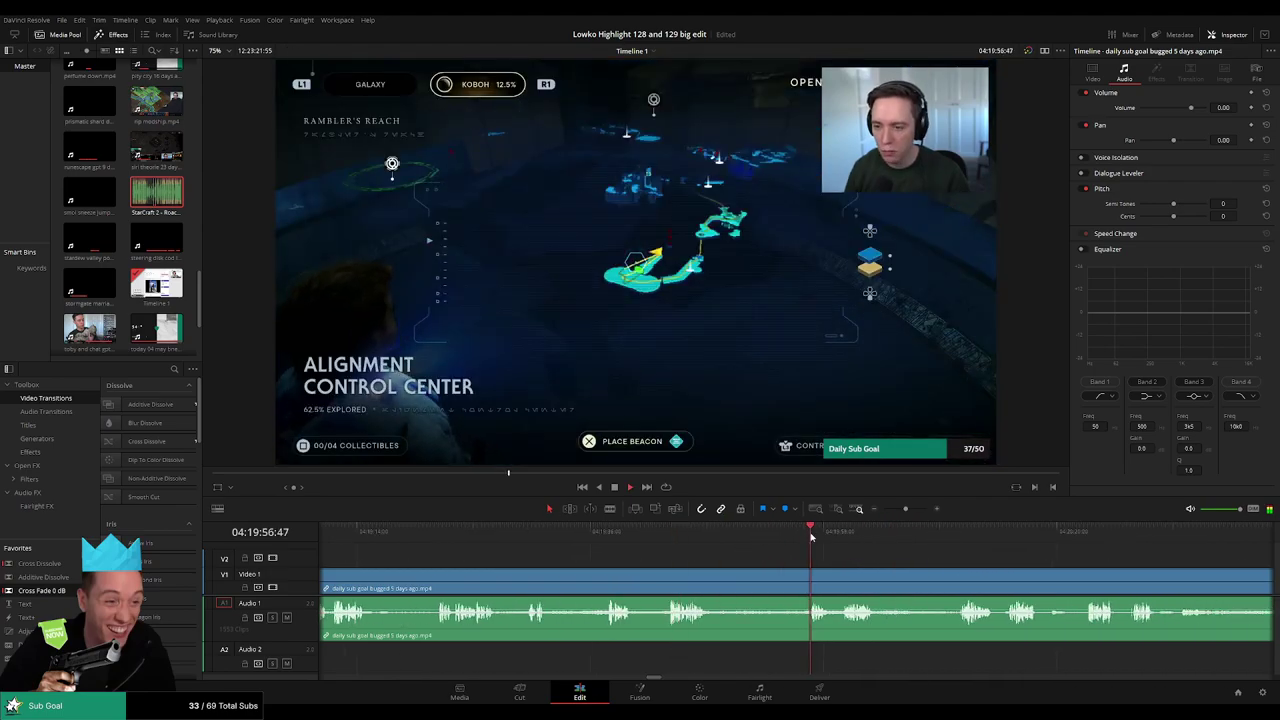
pyautogui.moveTo(690, 537); pyautogui.dragTo(845, 538)
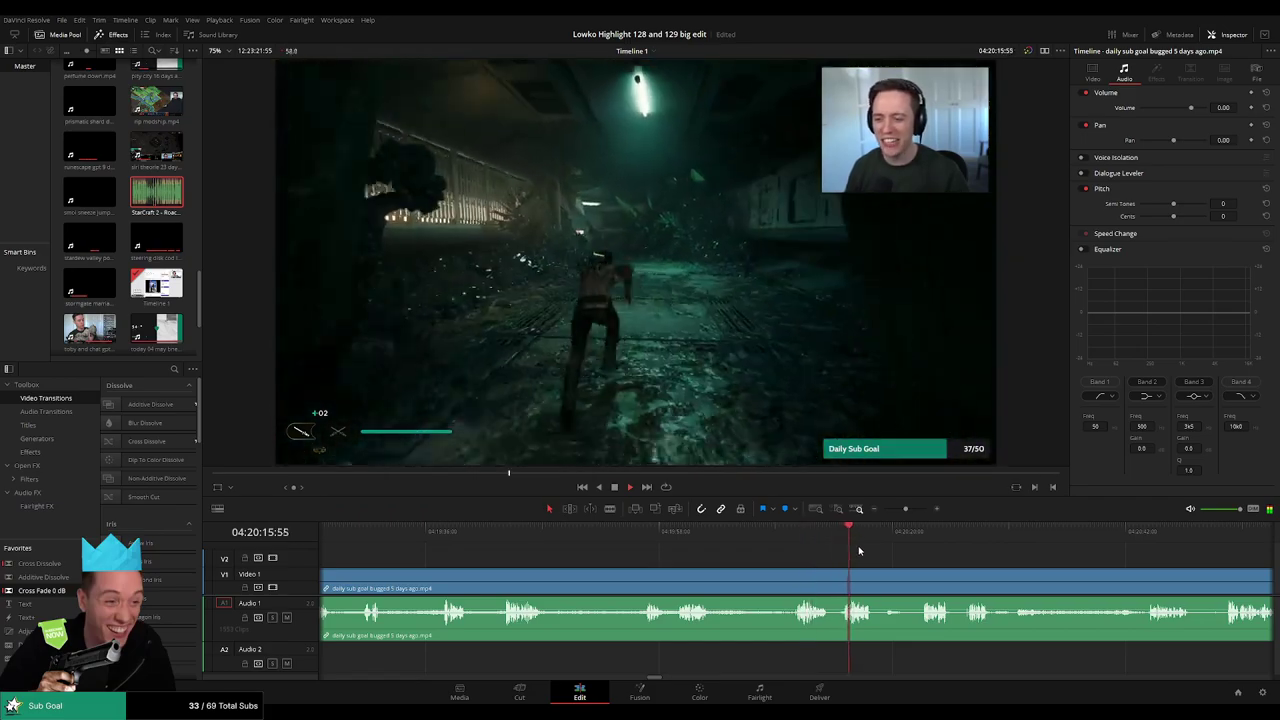
pyautogui.click(920, 540)
pyautogui.moveTo(994, 573); pyautogui.dragTo(733, 555)
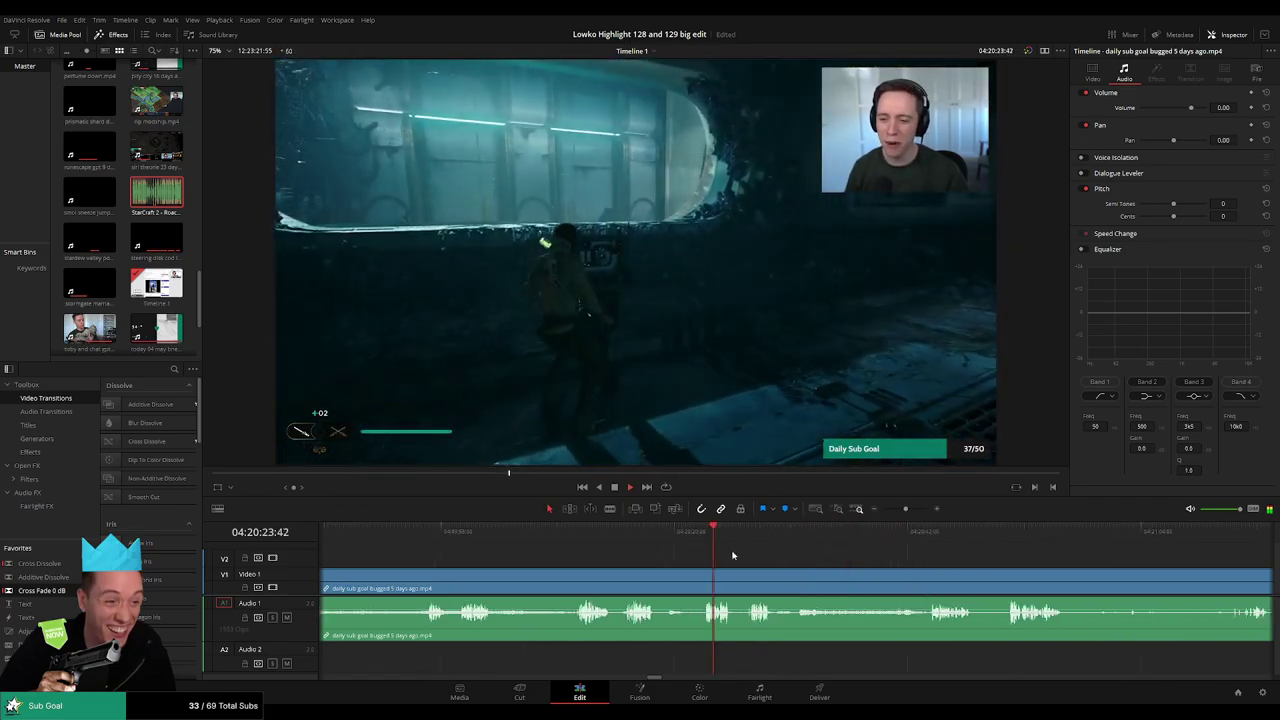
pyautogui.click(747, 537)
pyautogui.click(926, 539)
pyautogui.moveTo(907, 556); pyautogui.dragTo(672, 556)
pyautogui.click(767, 538)
pyautogui.hscroll(2, 886, 566)
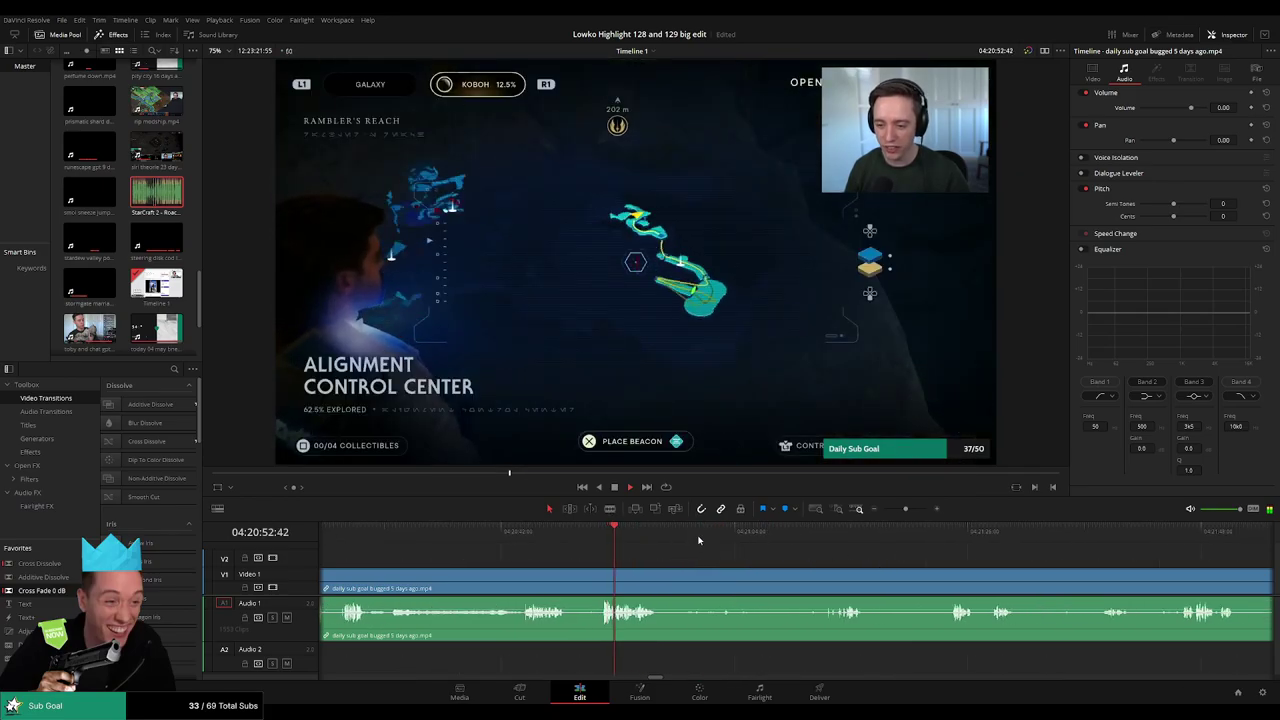
pyautogui.click(836, 541)
pyautogui.click(950, 541)
pyautogui.moveTo(915, 562); pyautogui.dragTo(638, 560)
pyautogui.click(709, 541)
pyautogui.click(841, 542)
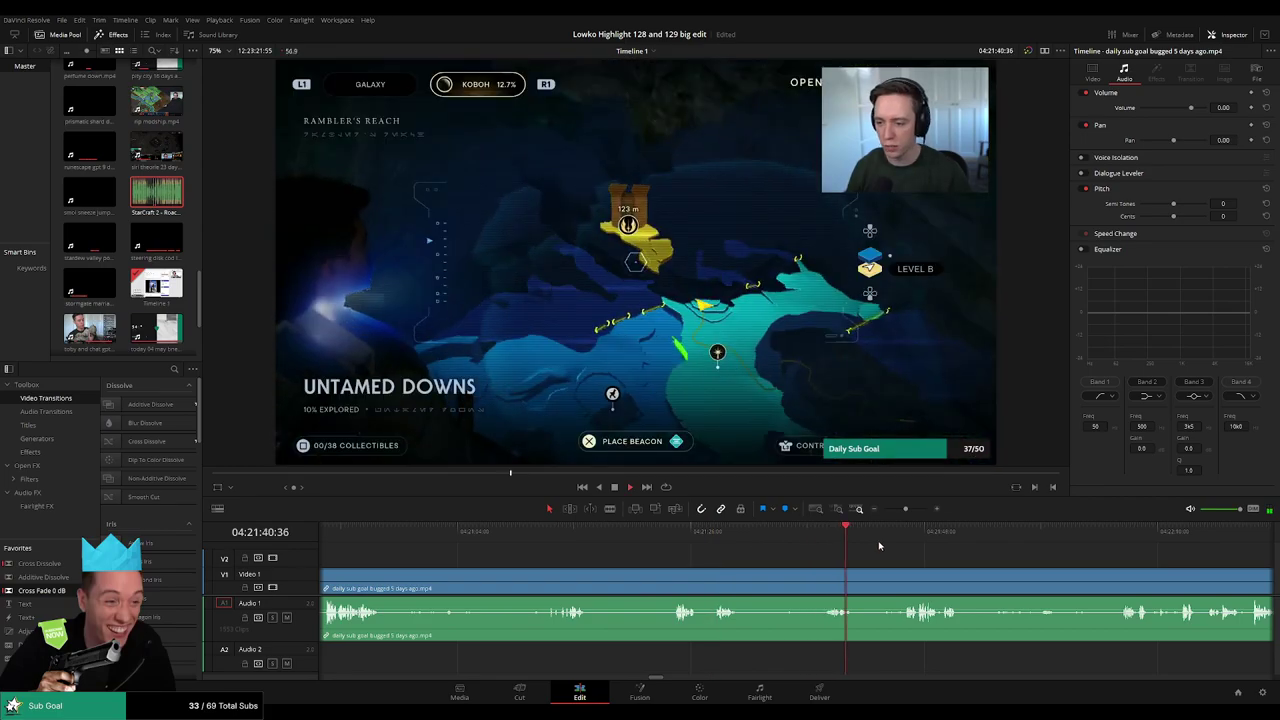
# - Continue sampling the spoken passages from about 04:21:48 to 04:24:21 to find where the highlight should resume
pyautogui.hscroll(3, 686, 551)
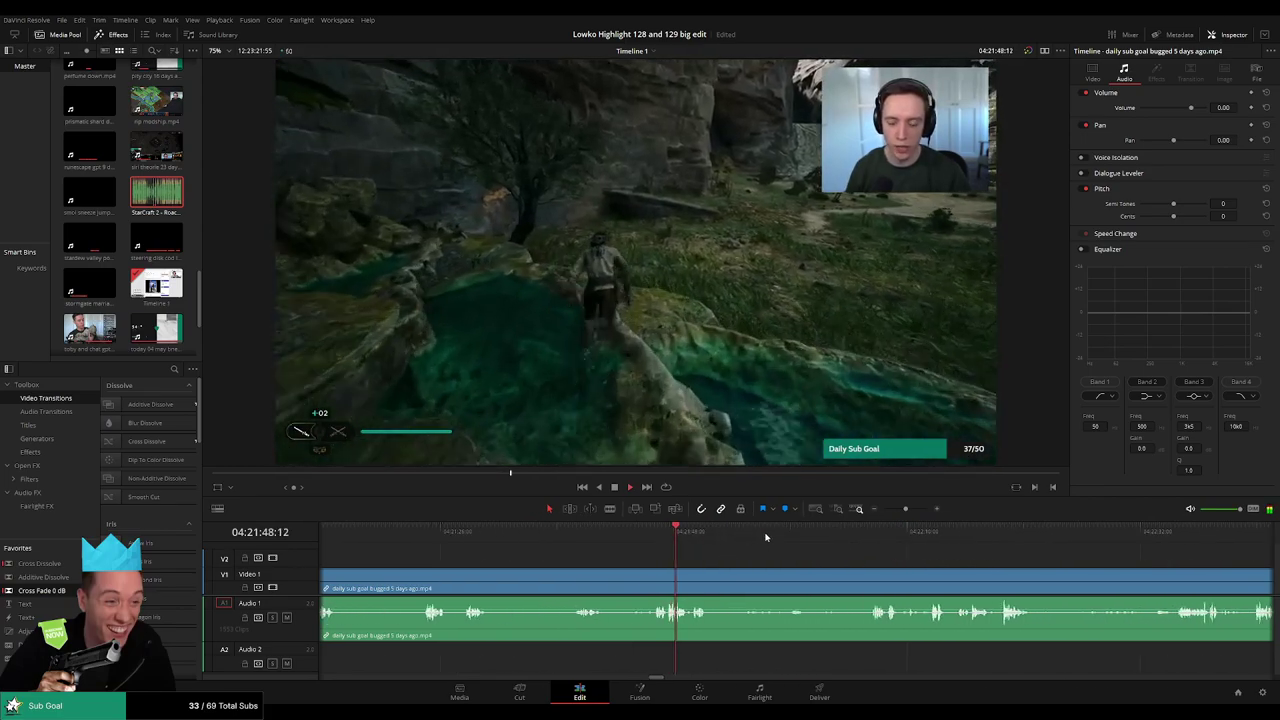
pyautogui.click(874, 540)
pyautogui.hscroll(3, 672, 552)
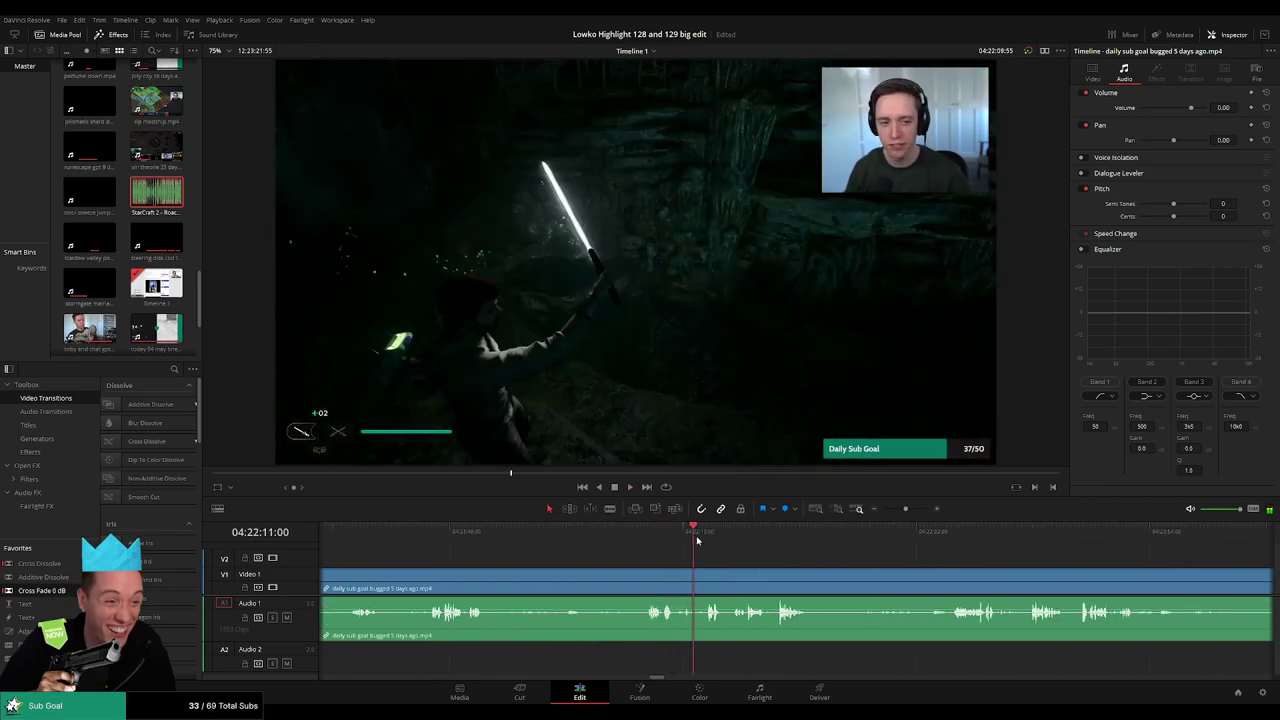
pyautogui.click(781, 541)
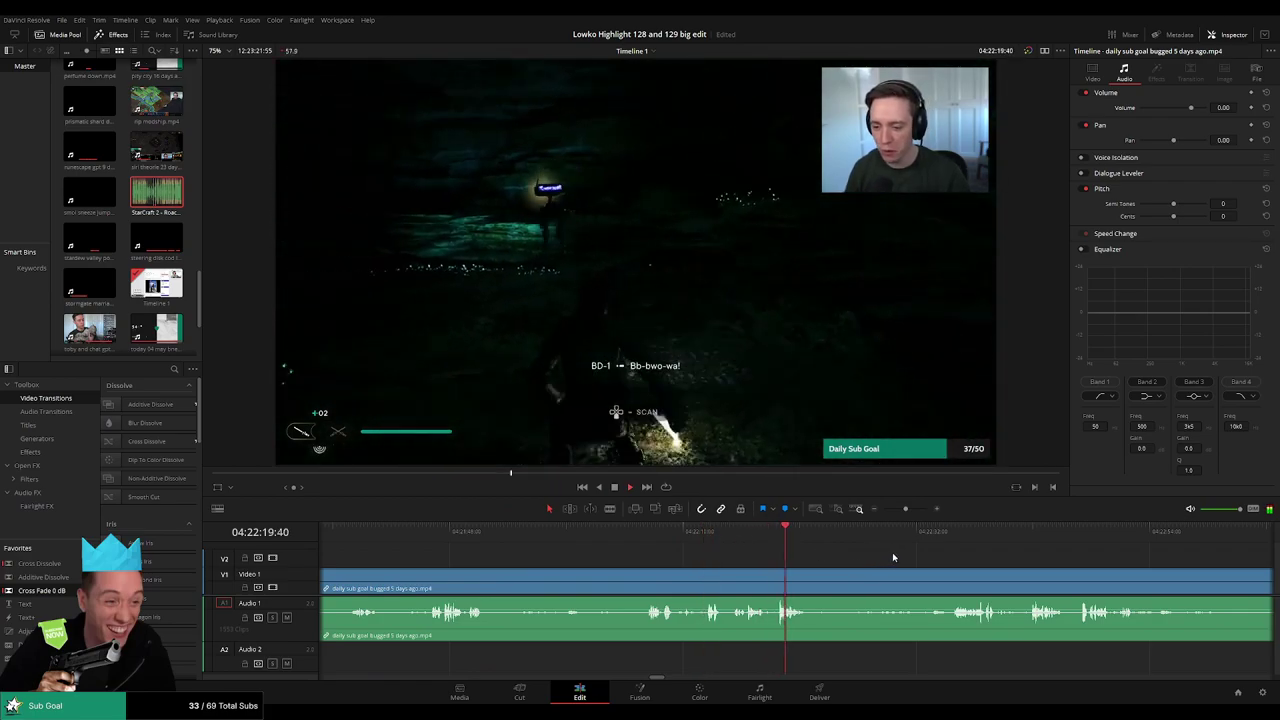
pyautogui.click(956, 537)
pyautogui.hscroll(3, 750, 548)
pyautogui.moveTo(772, 540); pyautogui.dragTo(790, 538)
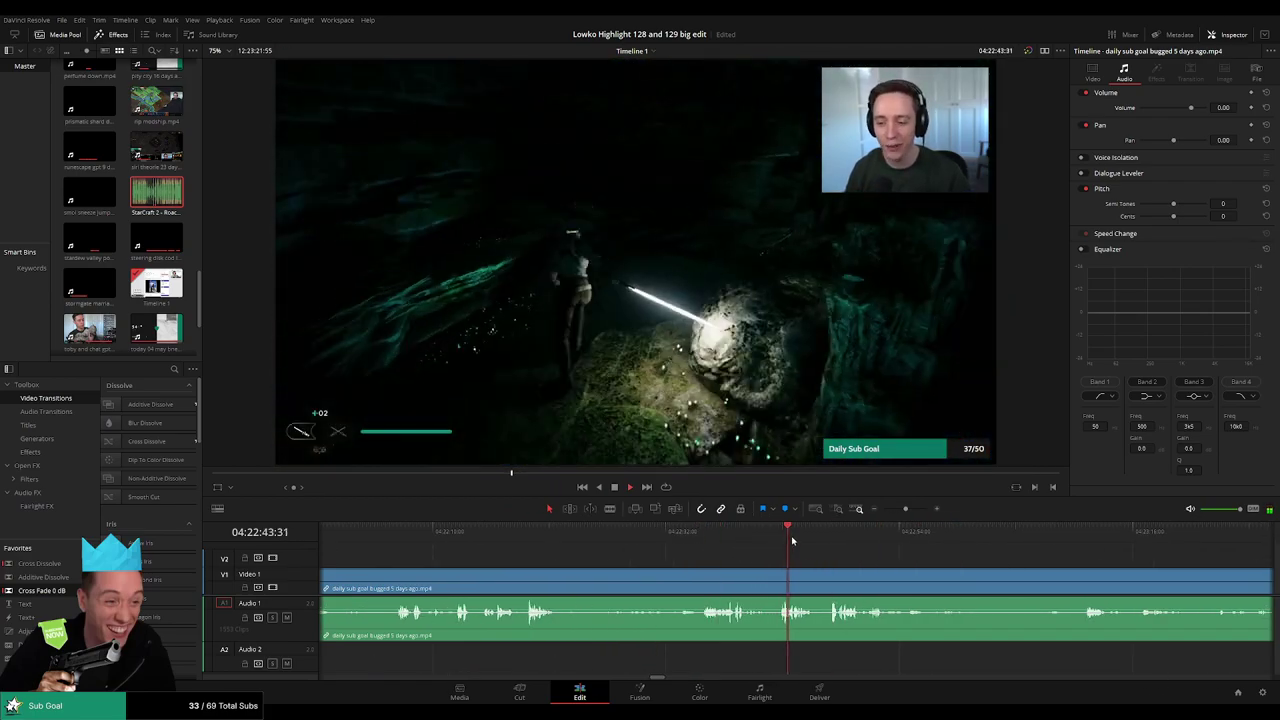
pyautogui.hscroll(2, 700, 541)
pyautogui.click(663, 543)
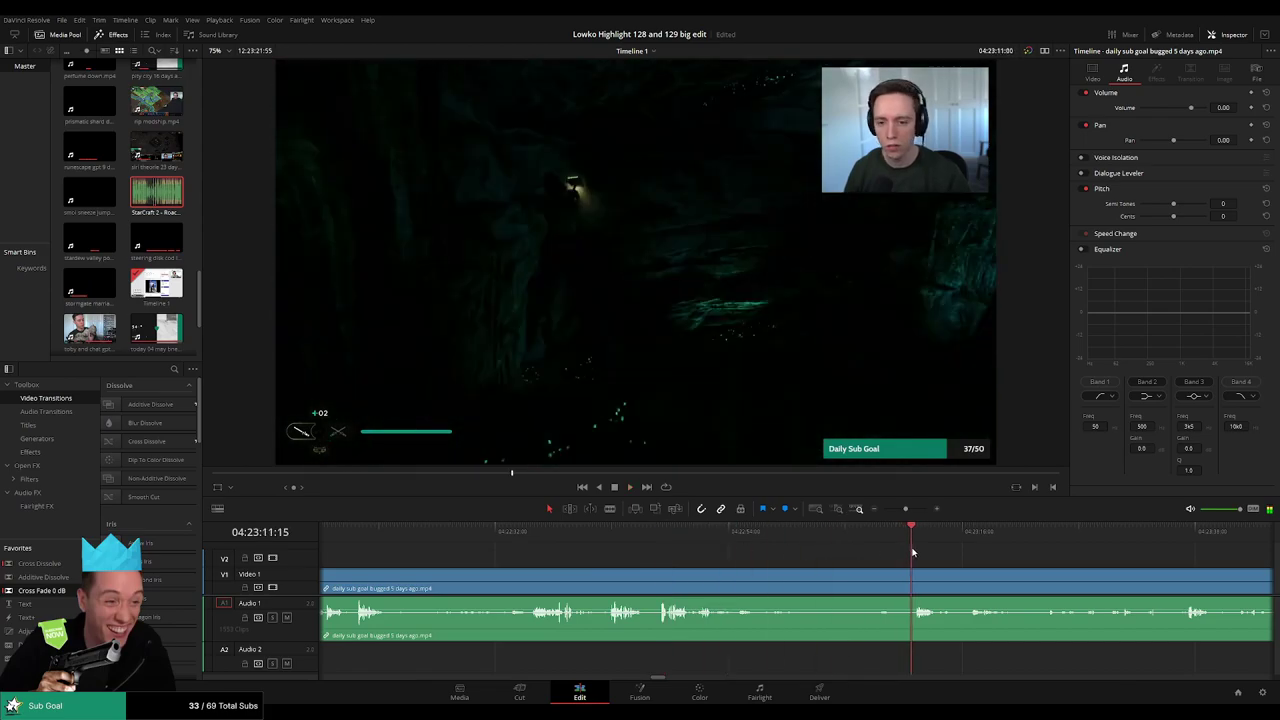
pyautogui.hscroll(4, 949, 579)
pyautogui.click(988, 548)
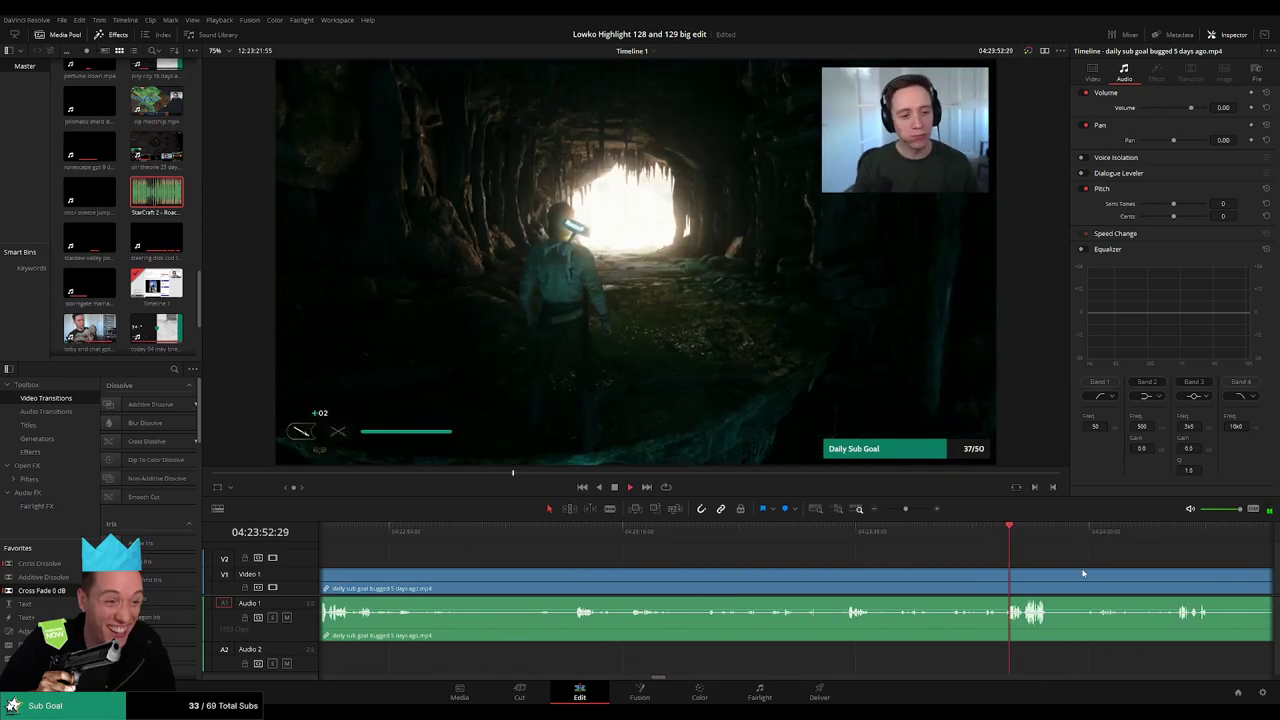
pyautogui.hscroll(2, 866, 571)
pyautogui.click(677, 541)
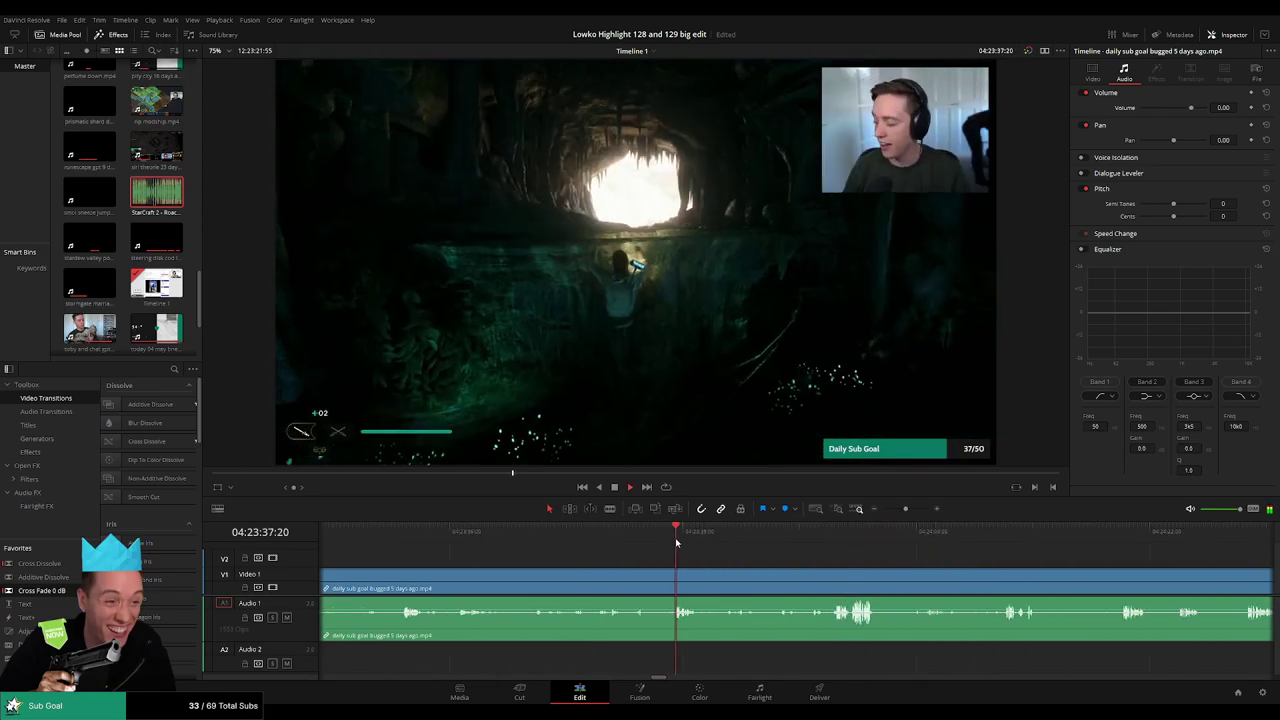
pyautogui.click(1018, 541)
pyautogui.hscroll(4, 1092, 567)
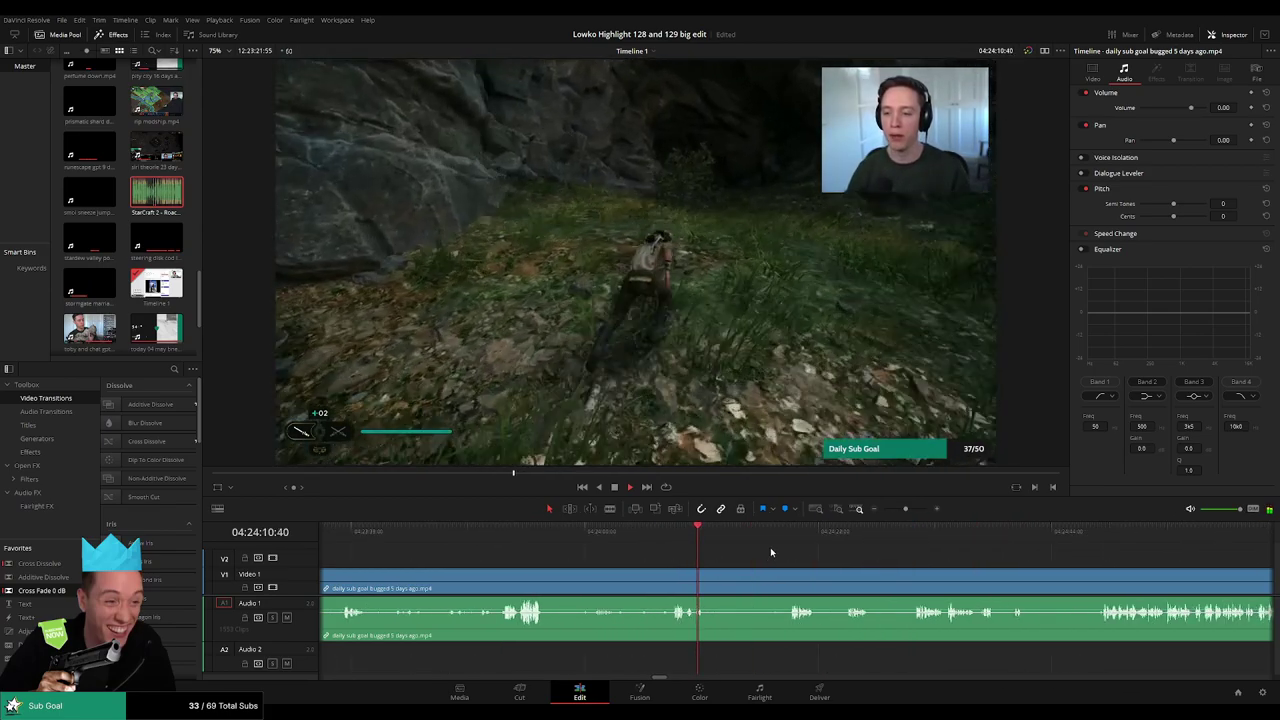
pyautogui.click(797, 545)
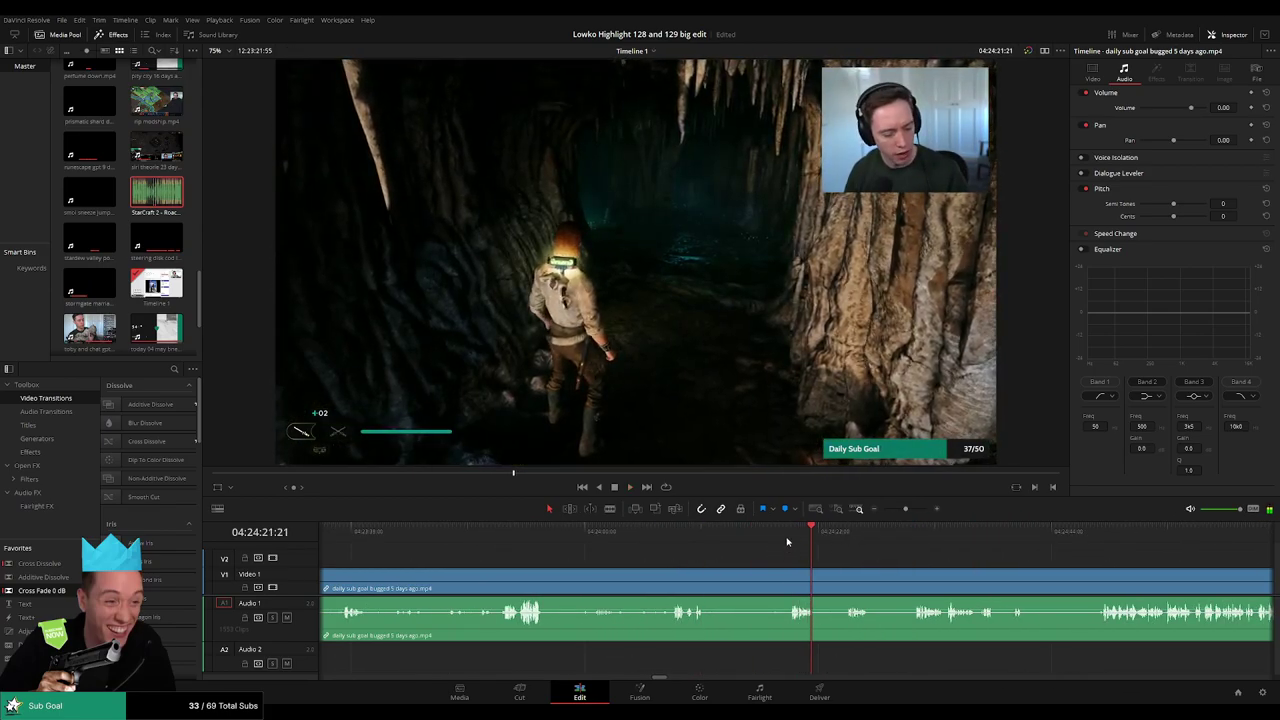
# - Split the clip at about 04:24:19, remove the footage back to the 04:17:39 cut, close the gap, and cross-fade the audio at the join
pyautogui.click(787, 541)
pyautogui.press('space')
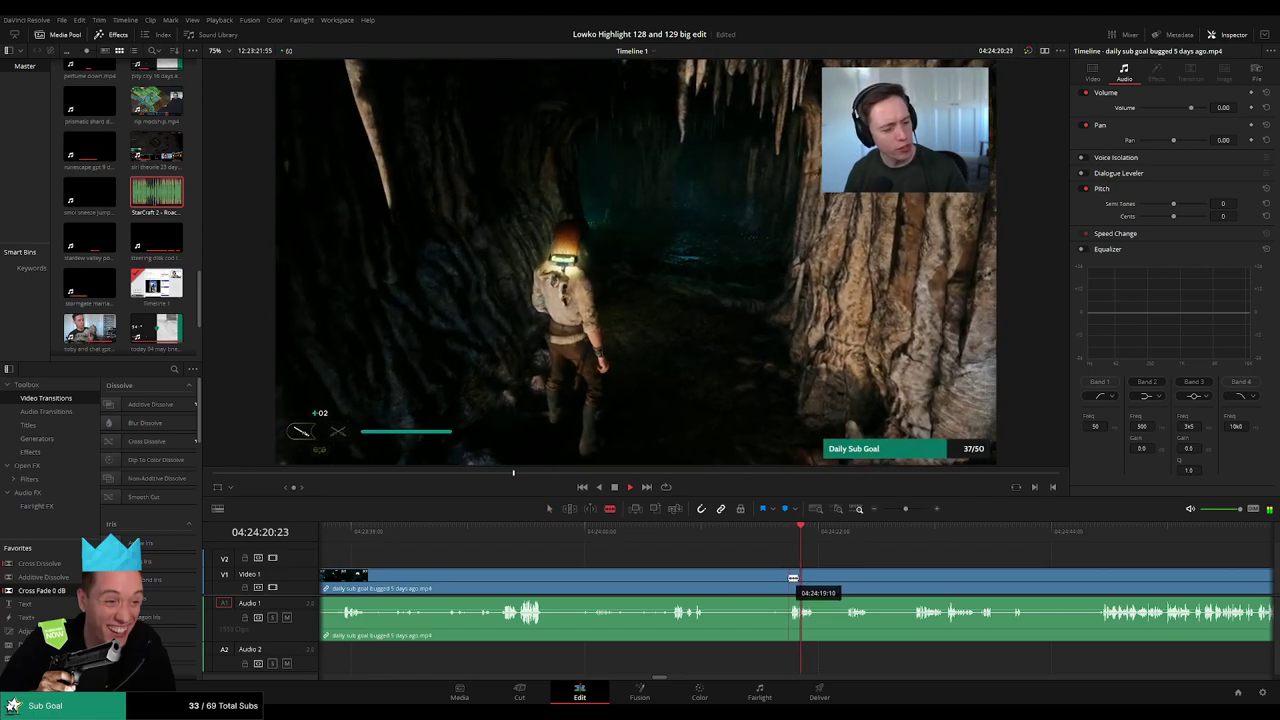
pyautogui.click(791, 577)
pyautogui.press('a')
pyautogui.click(751, 582)
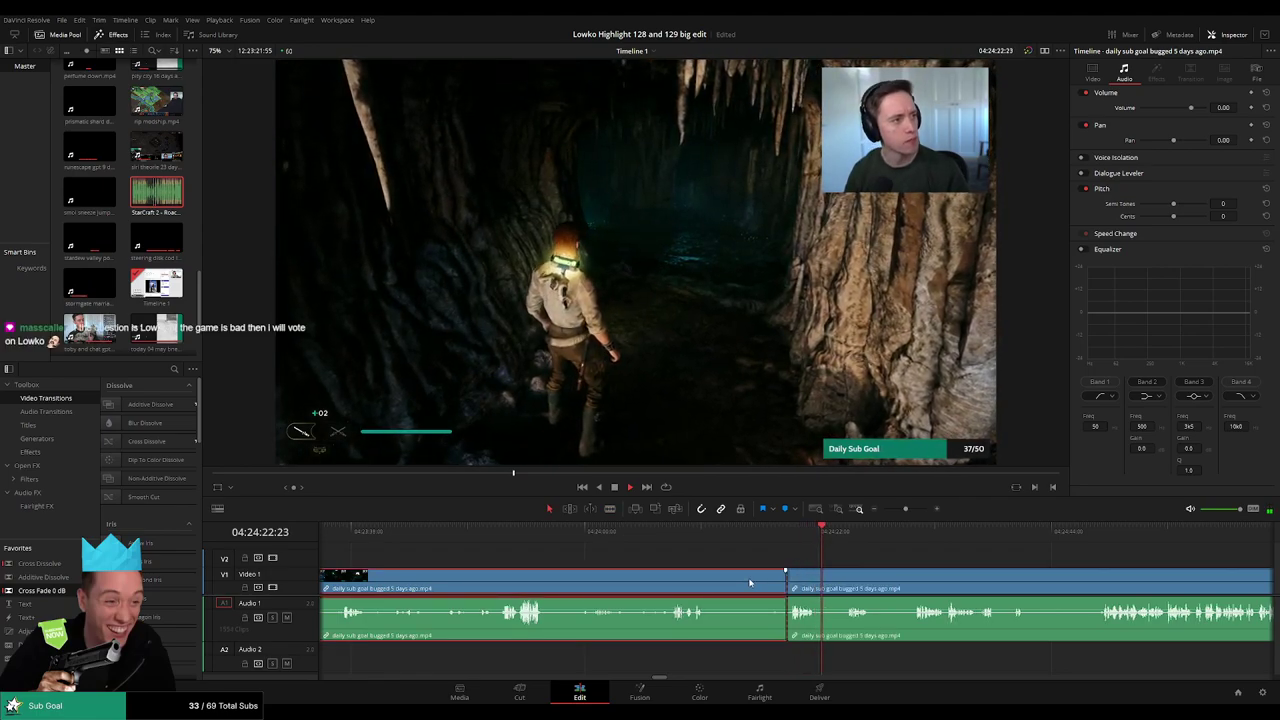
pyautogui.press('Delete')
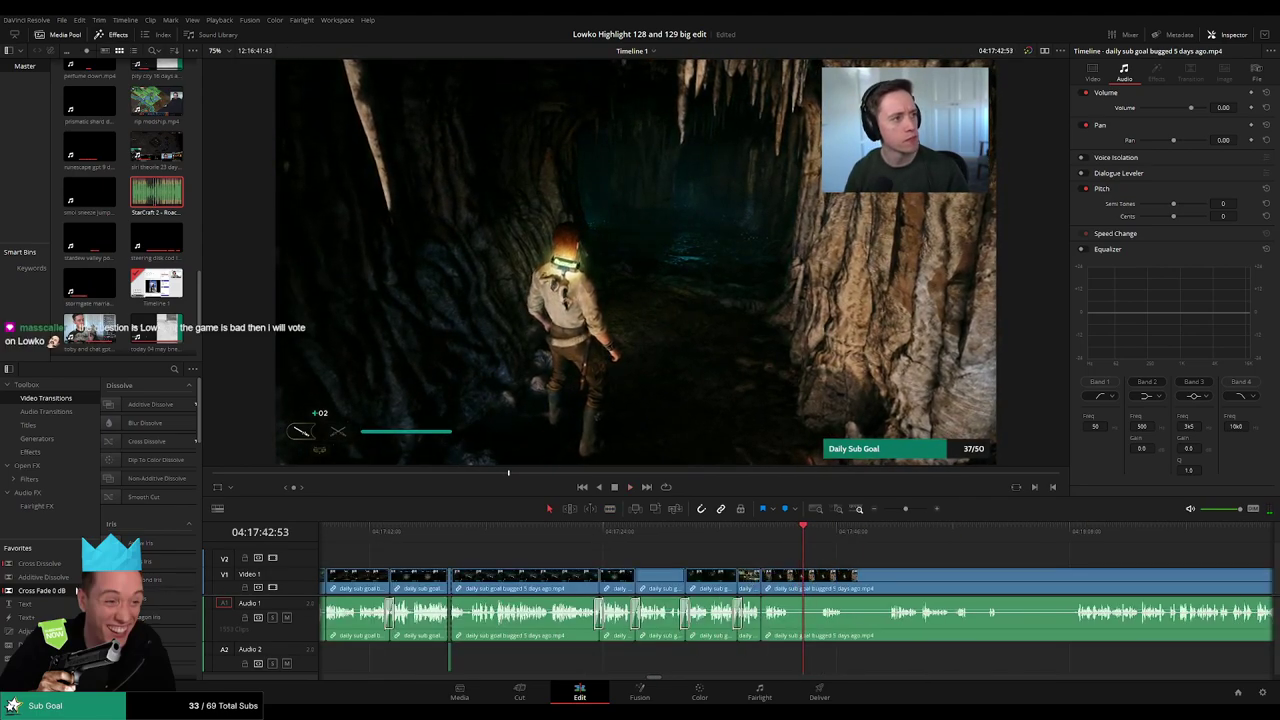
# - Cut the quiet stretches at about 04:17:41:40 to 04:17:44:20 and 04:17:44 to 04:17:48, closing both gaps and cross-fading the audio joins
pyautogui.click(793, 583)
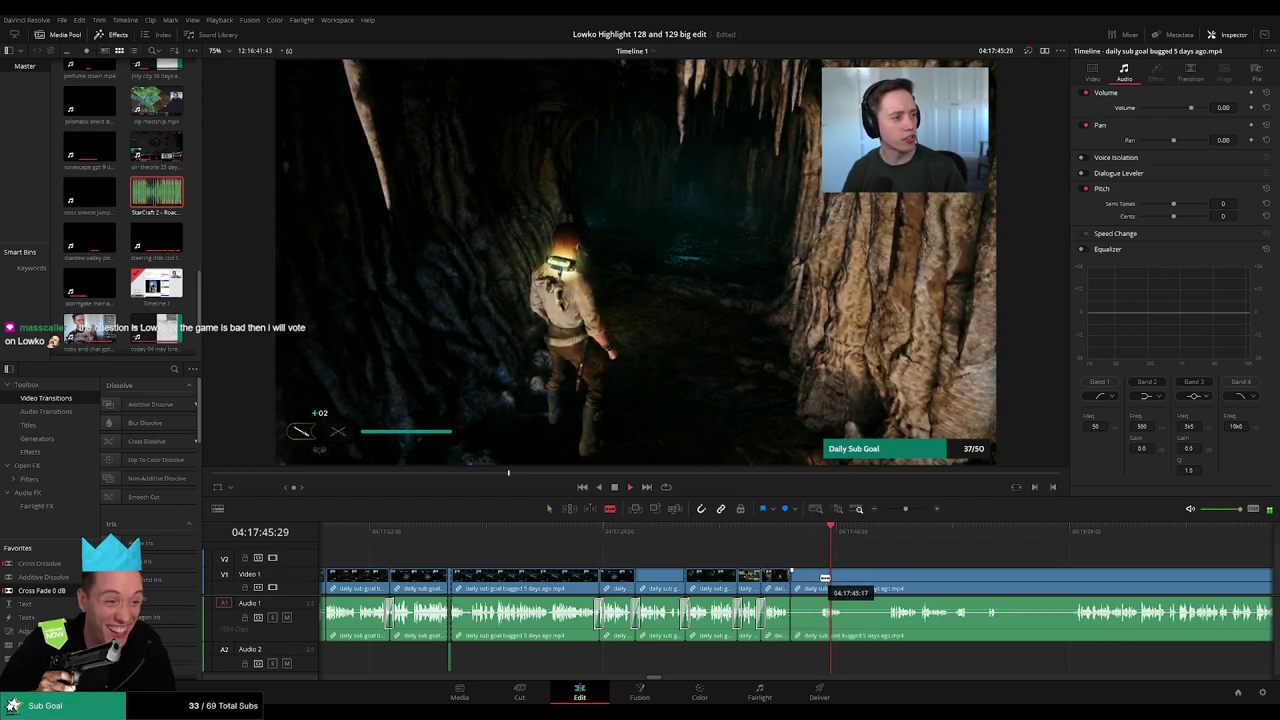
pyautogui.press('Delete')
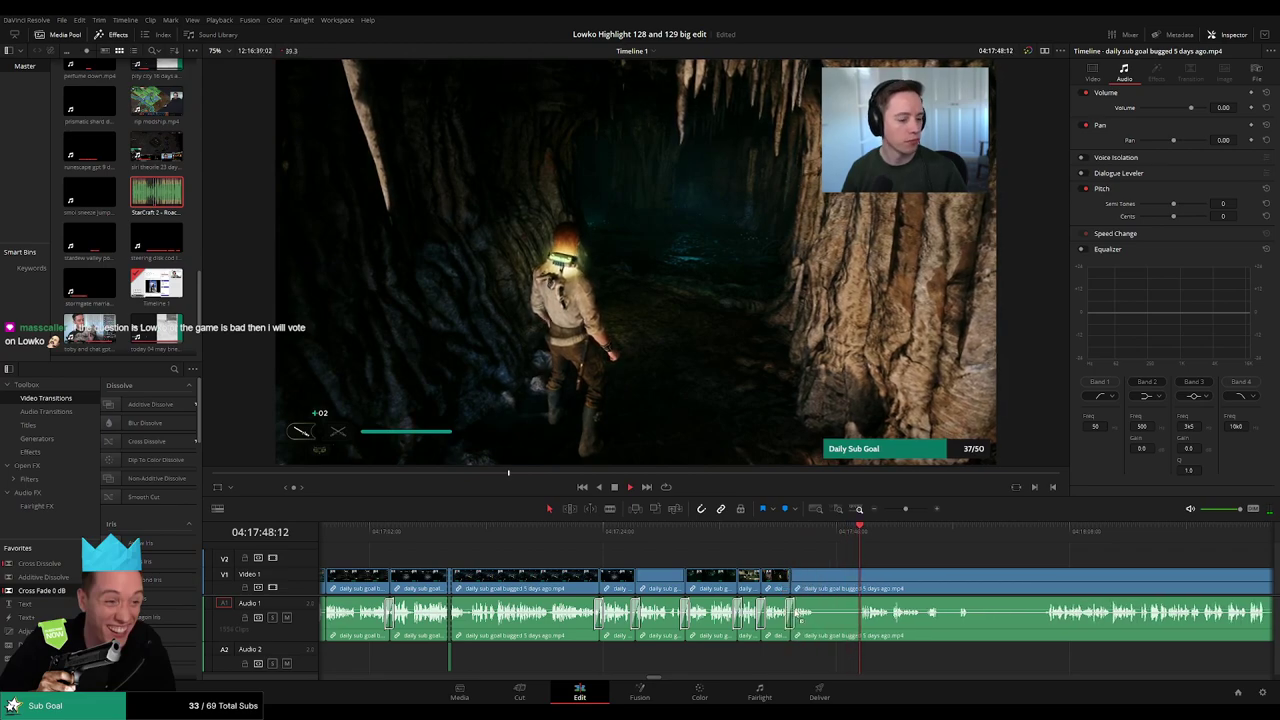
pyautogui.moveTo(820, 591); pyautogui.dragTo(857, 588)
pyautogui.click(842, 591)
pyautogui.press('Delete')
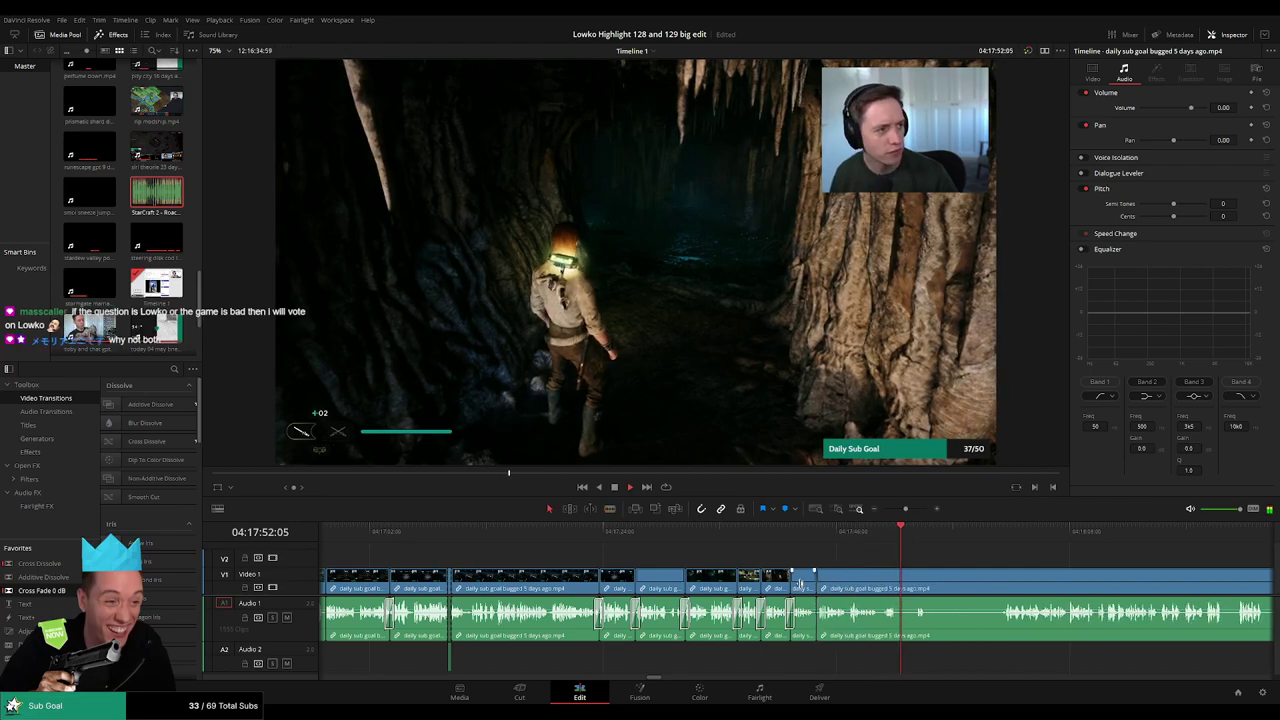
pyautogui.click(818, 539)
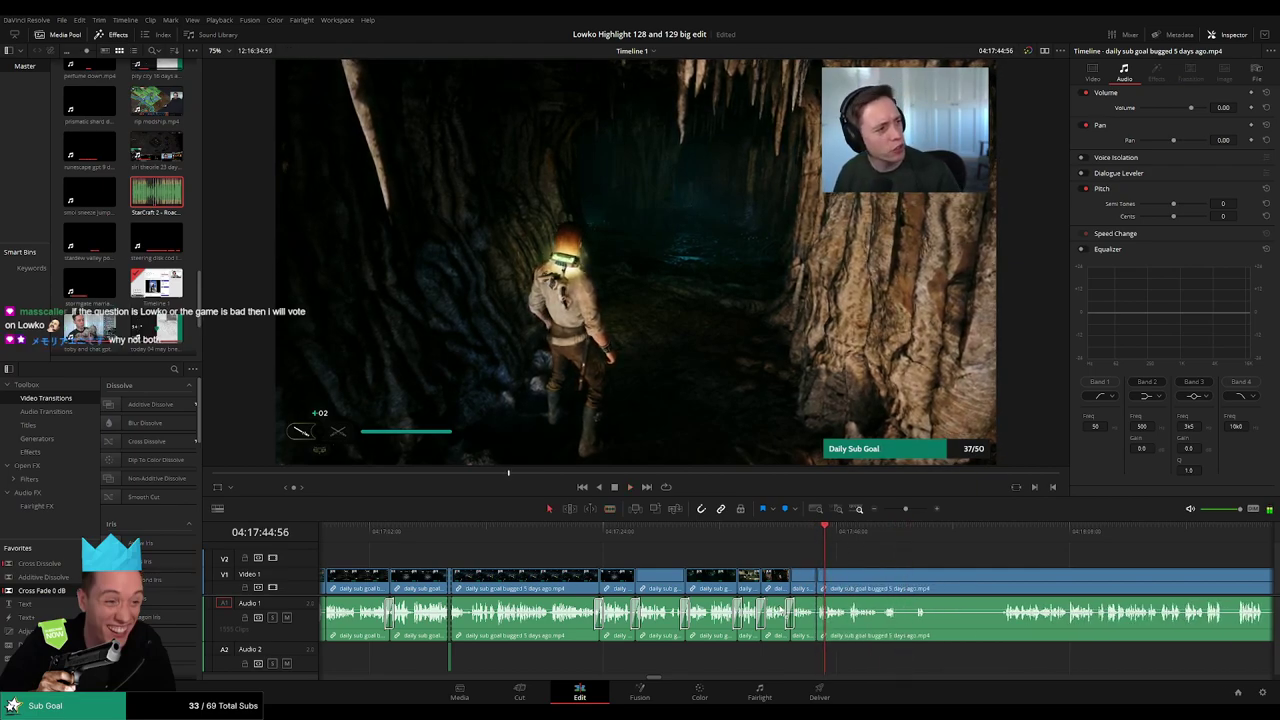
pyautogui.scroll(1, 866, 581)
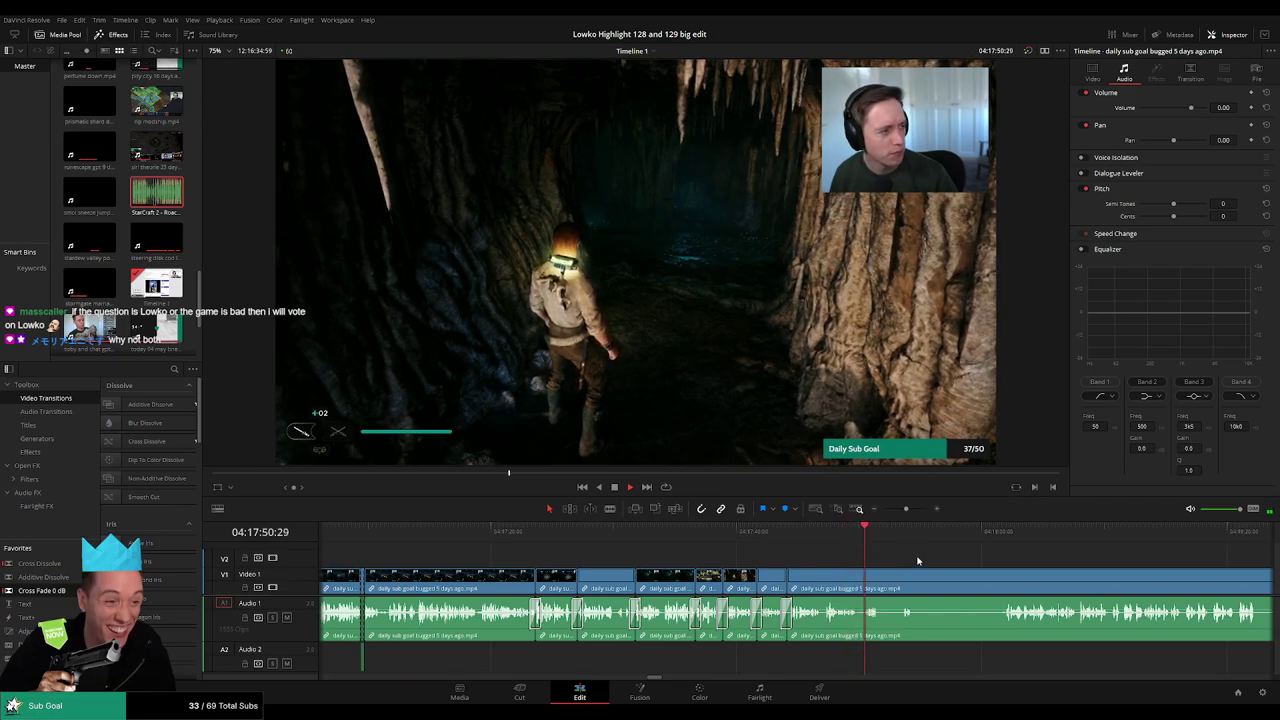
# - Cut the pause from about 04:17:51:40 to 04:17:53:25, close the gap, and cross-fade the audio at the join
pyautogui.moveTo(917, 557); pyautogui.dragTo(613, 551)
pyautogui.click(589, 534)
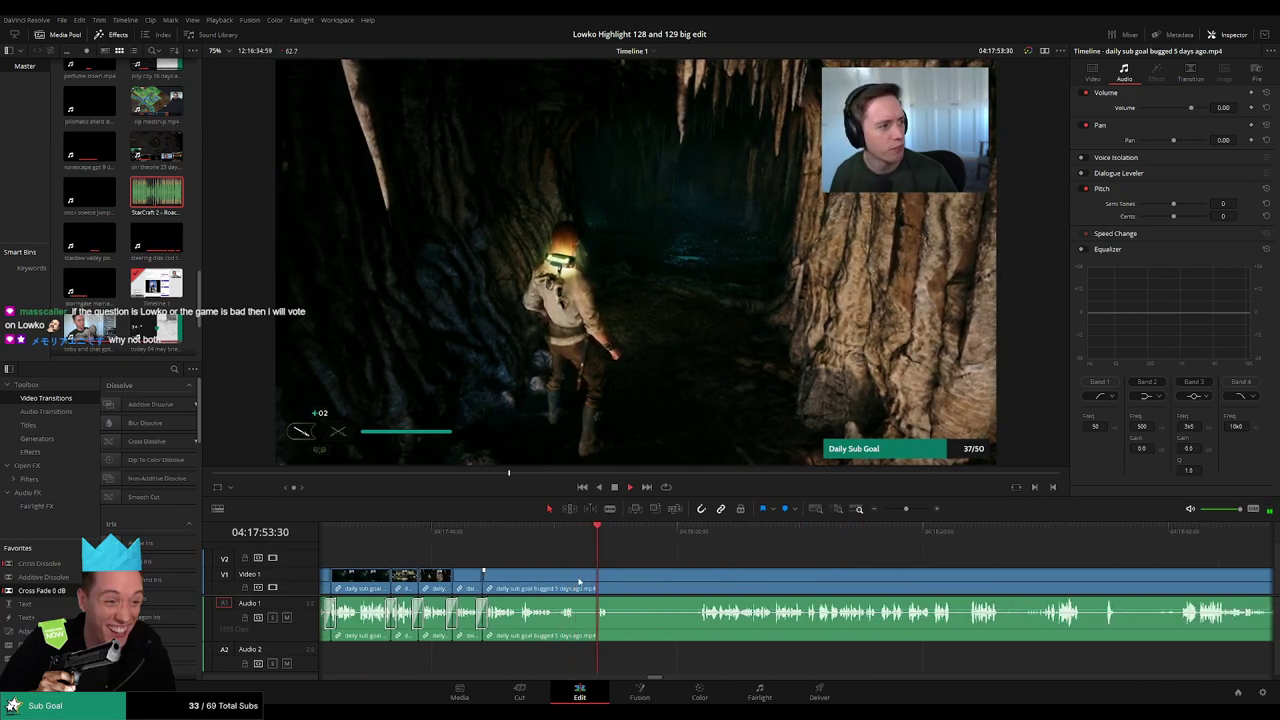
pyautogui.press('b')
pyautogui.click(577, 580)
pyautogui.click(596, 577)
pyautogui.press('a')
pyautogui.click(579, 579)
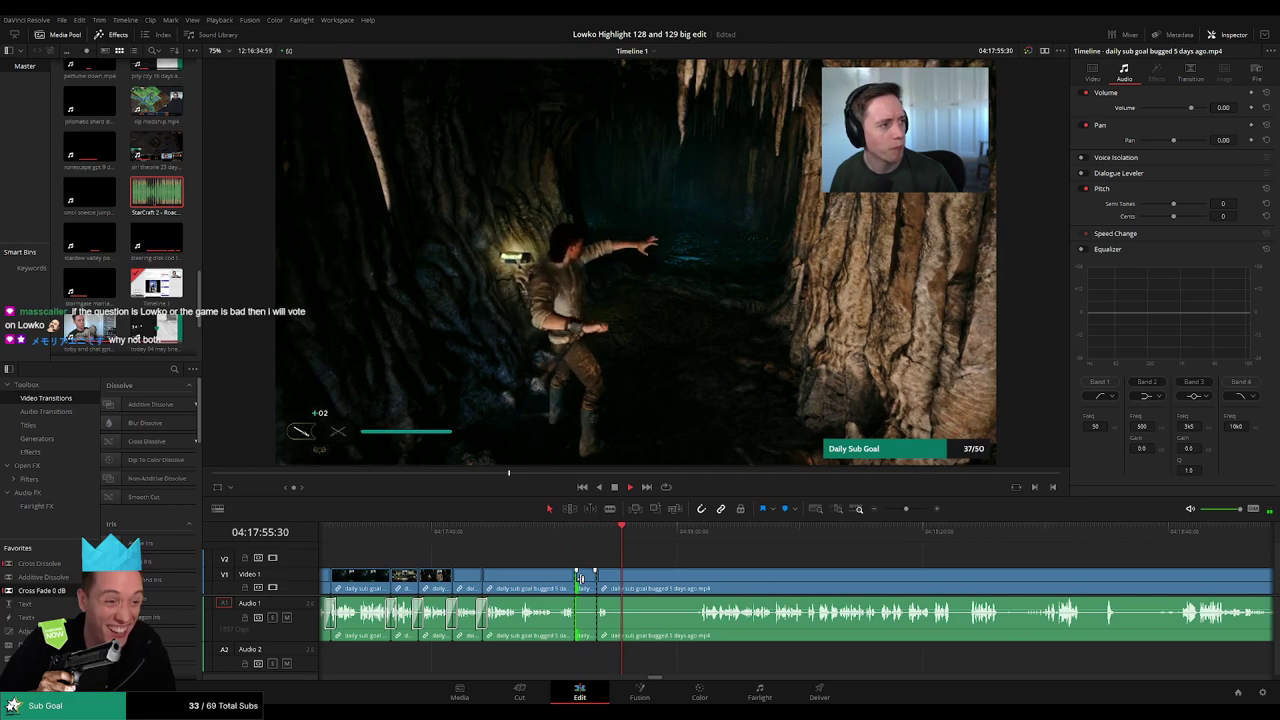
pyautogui.click(586, 581)
pyautogui.press('Delete')
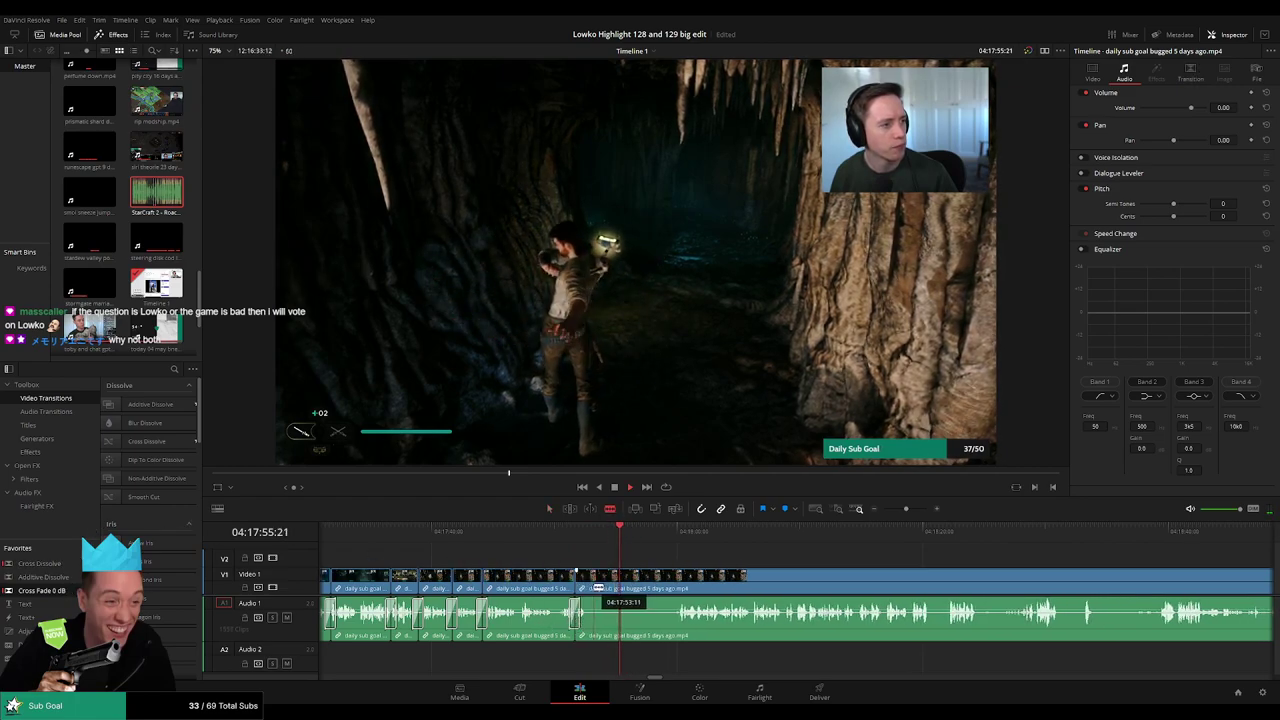
# - Cut the silent stretch from about 04:17:52:50 to 04:17:59:55, close the gap, and cross-fade the audio at the join
pyautogui.moveTo(600, 584); pyautogui.dragTo(594, 583)
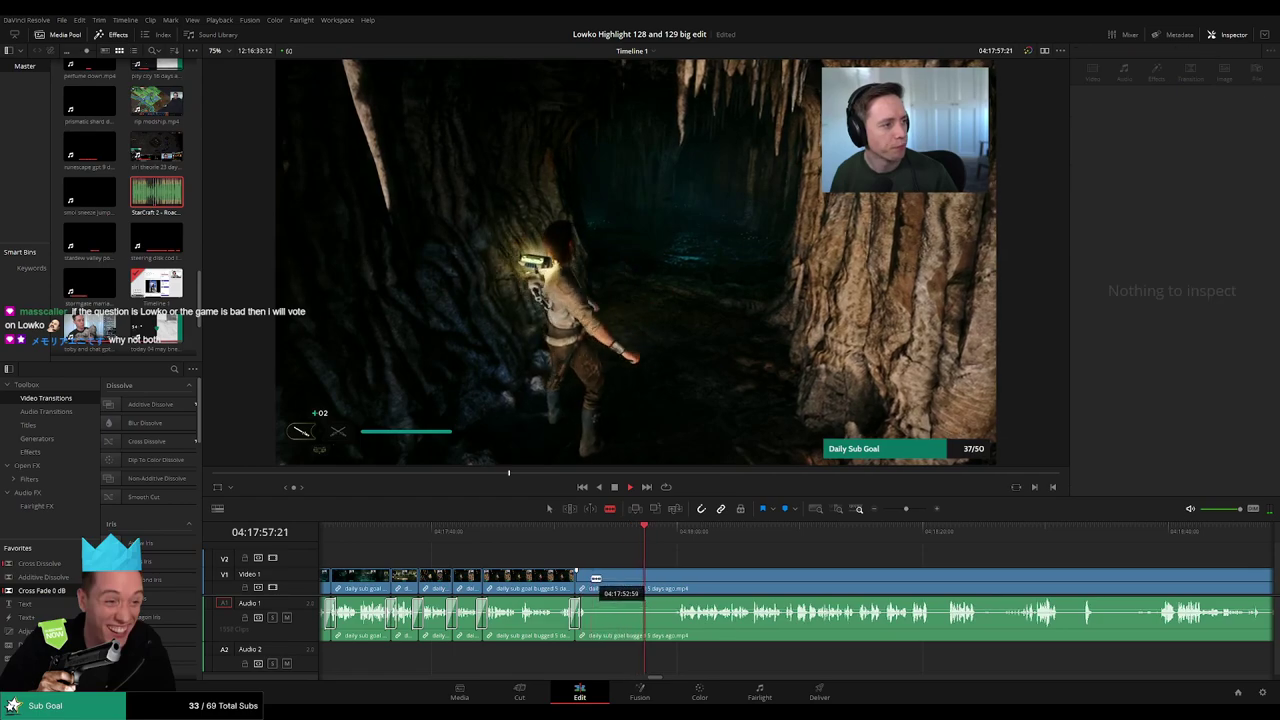
pyautogui.click(592, 579)
pyautogui.click(677, 533)
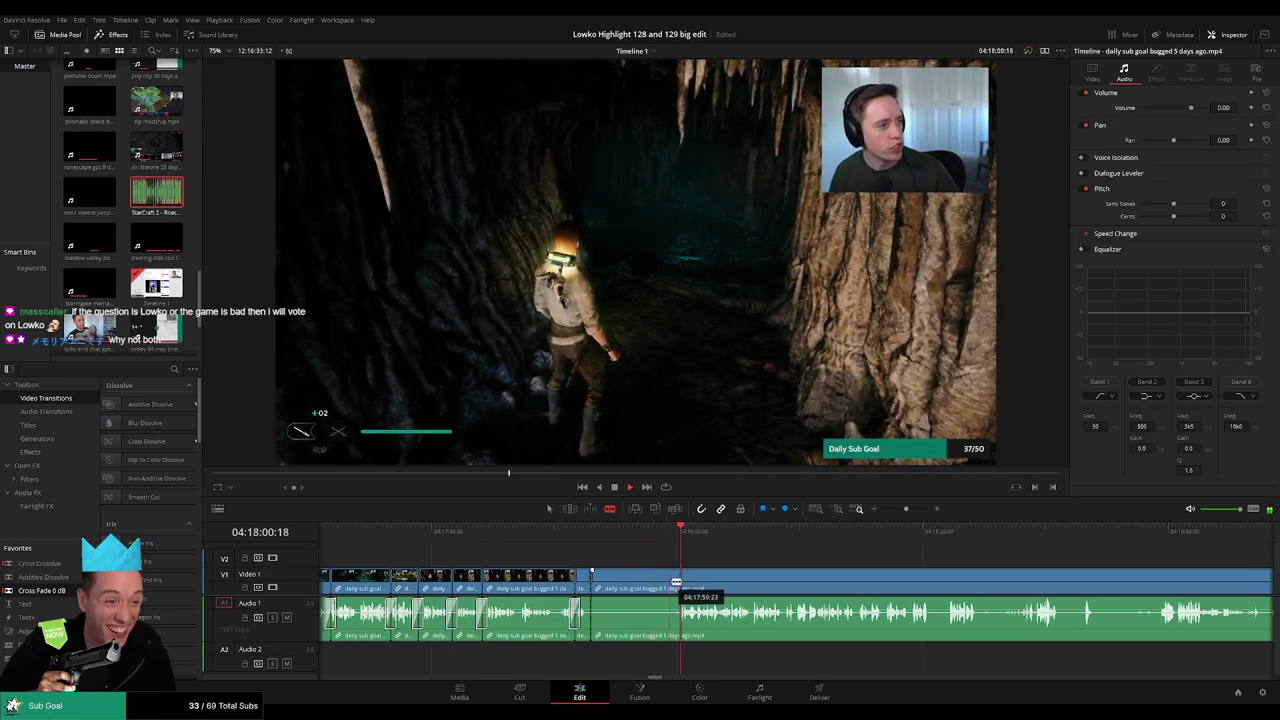
pyautogui.click(678, 578)
pyautogui.press('a')
pyautogui.click(660, 588)
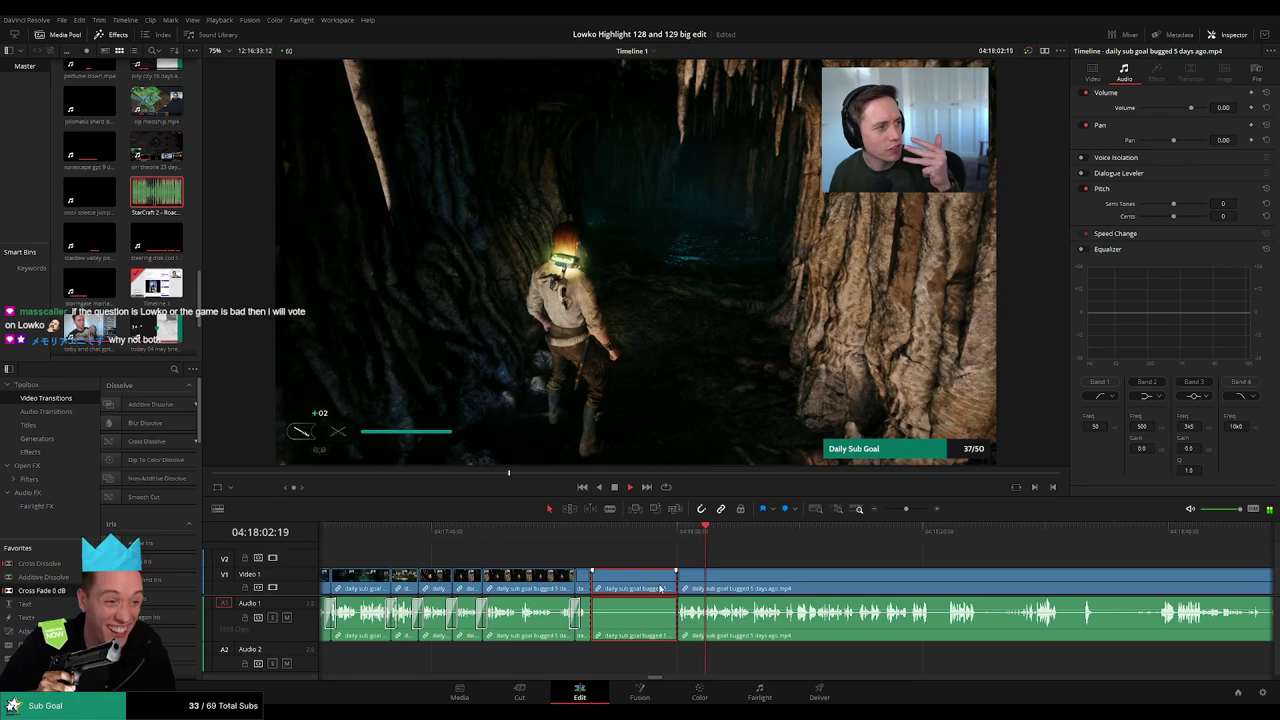
pyautogui.press('Delete')
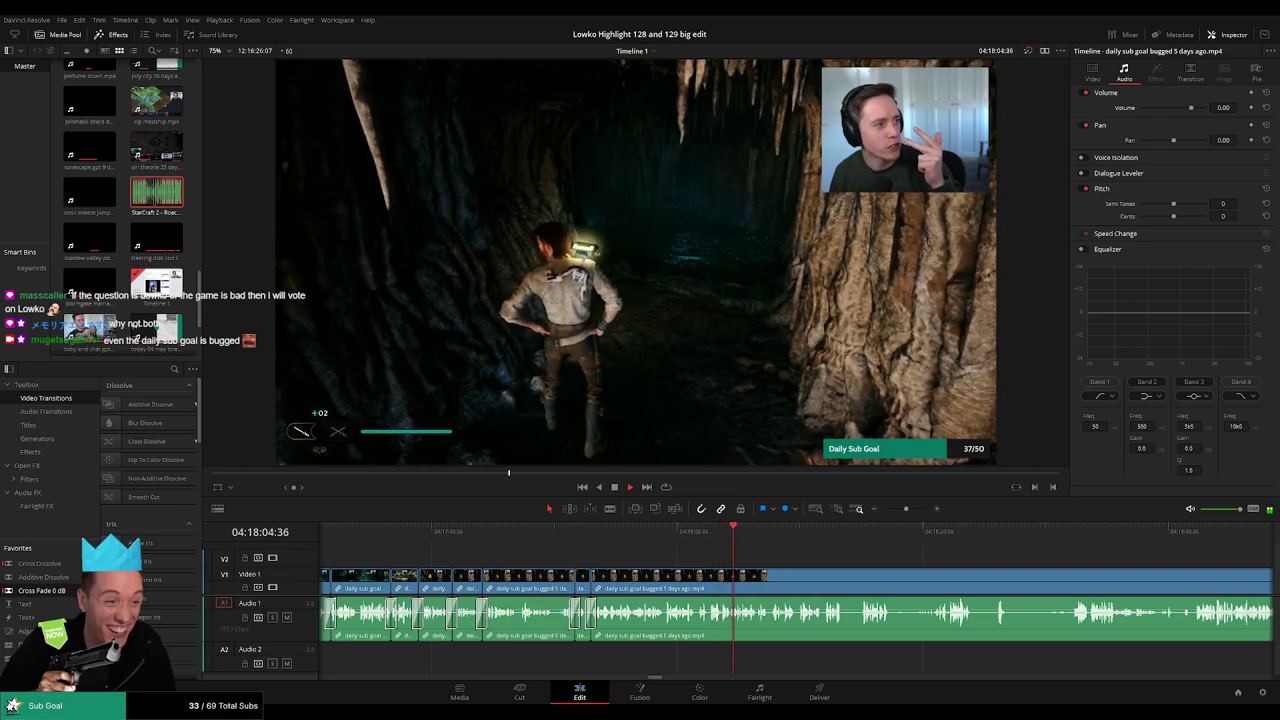
pyautogui.hscroll(3, 760, 568)
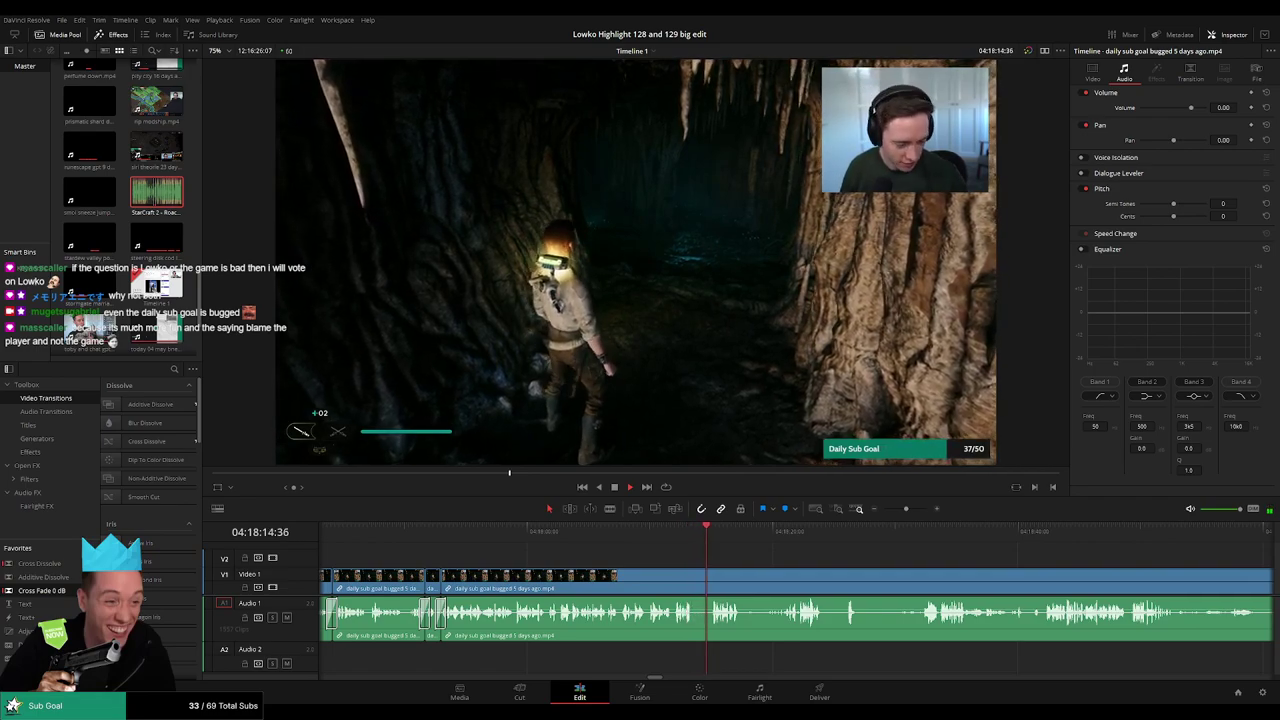
# - Isolate the passage from about 04:18:21:35 to 04:18:22:14 and disable its audio on Audio 1
pyautogui.moveTo(757, 563); pyautogui.dragTo(550, 545)
pyautogui.click(570, 532)
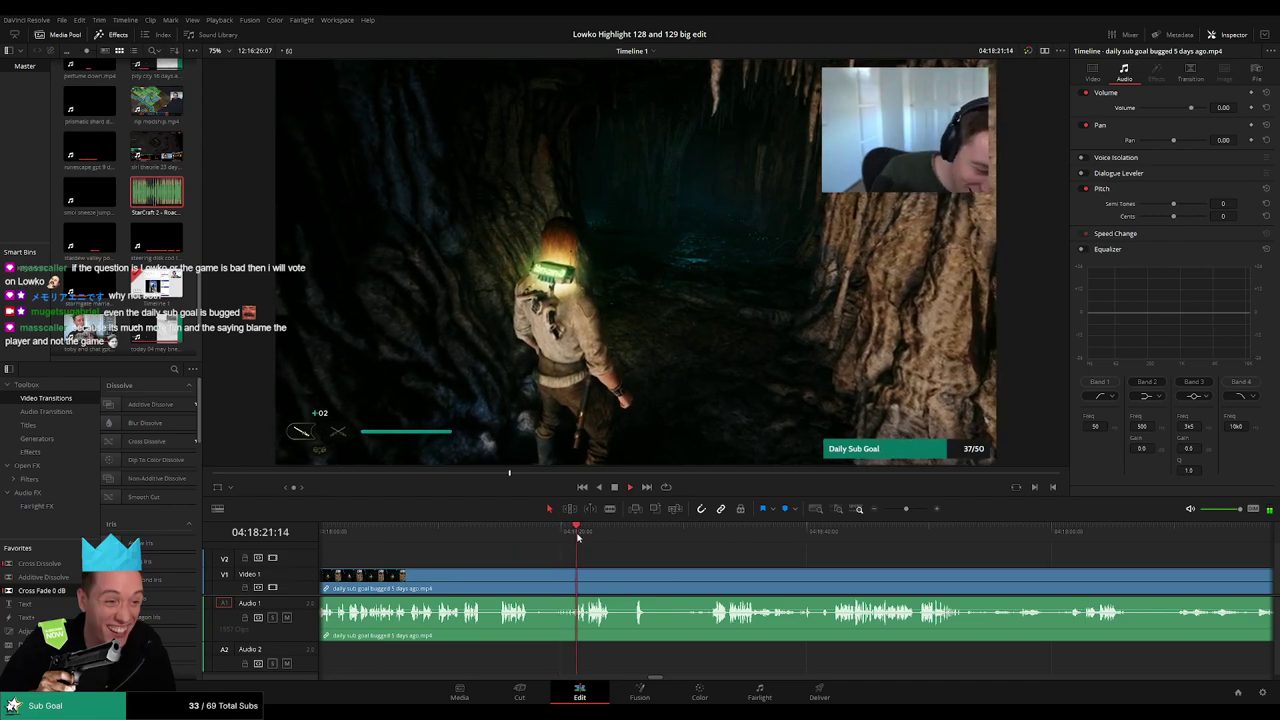
pyautogui.press('space')
pyautogui.scroll(5, 630, 557)
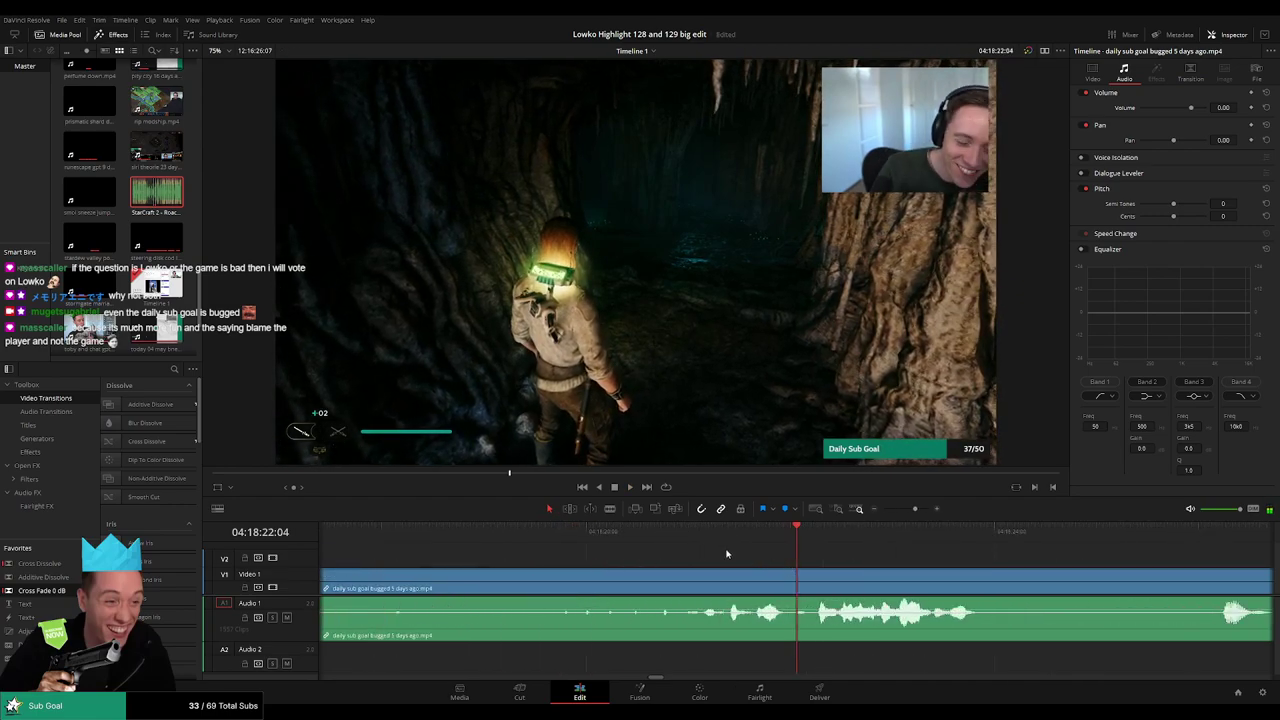
pyautogui.press('space')
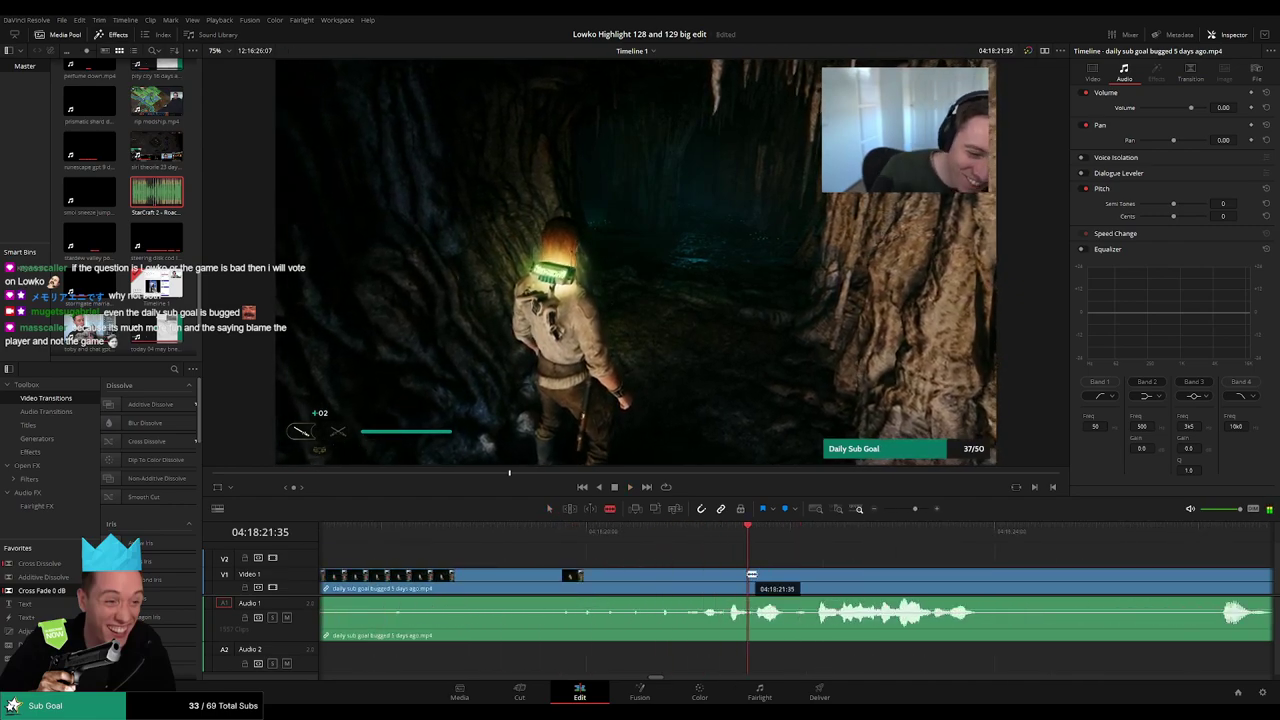
pyautogui.click(752, 575)
pyautogui.click(811, 582)
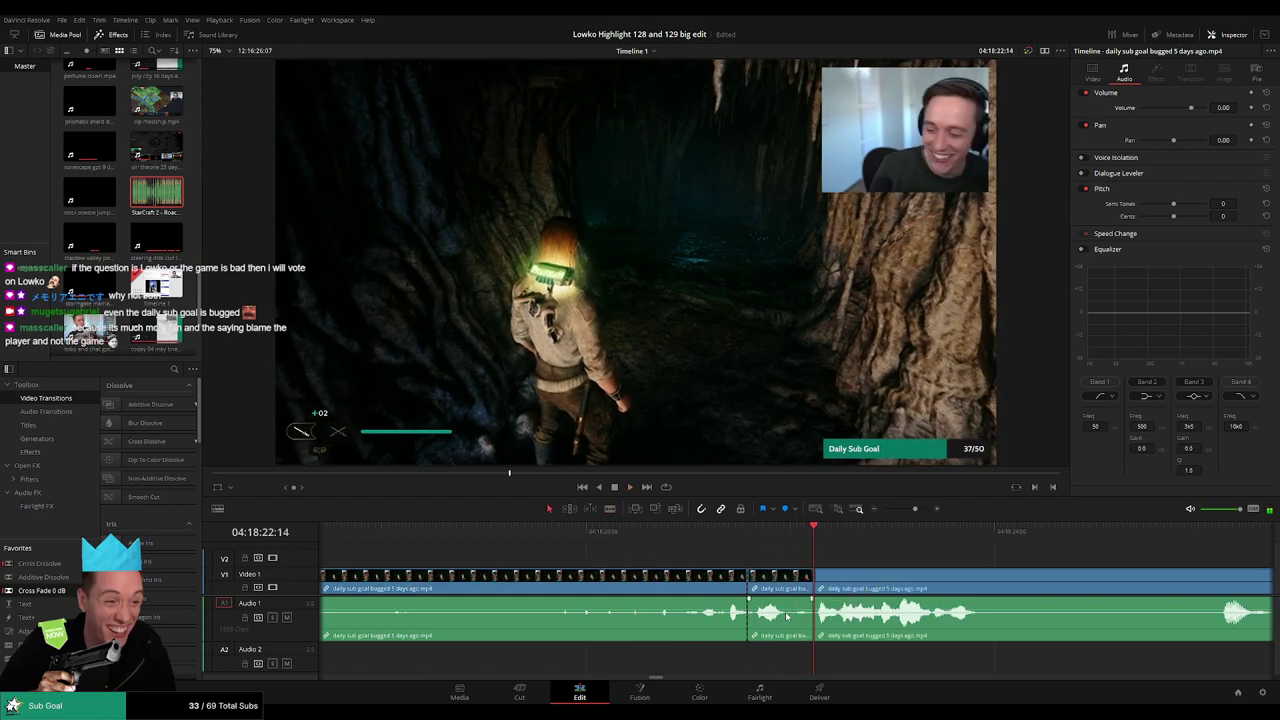
pyautogui.press('d')
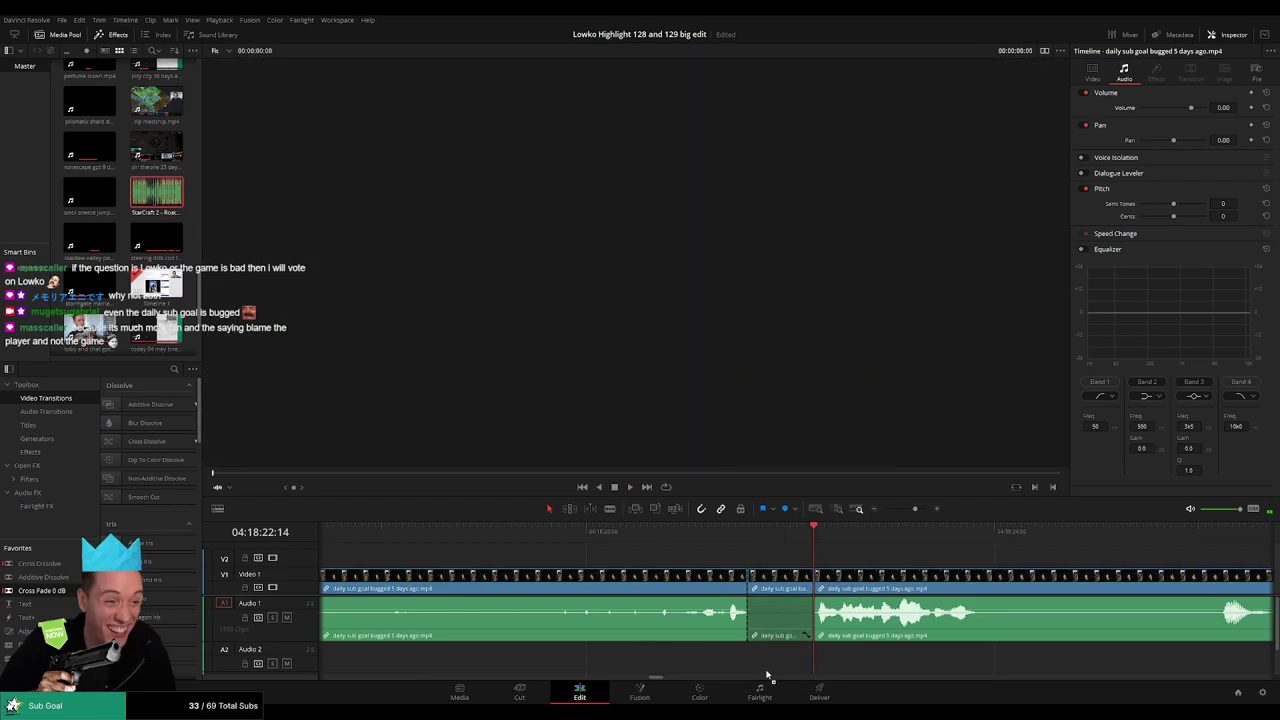
# - Place StarCraft 2 - Roach Quotes.mp3 on Audio 2 under the silenced passage, trim it to match, lower its volume, and preview it
pyautogui.moveTo(768, 676); pyautogui.dragTo(748, 674)
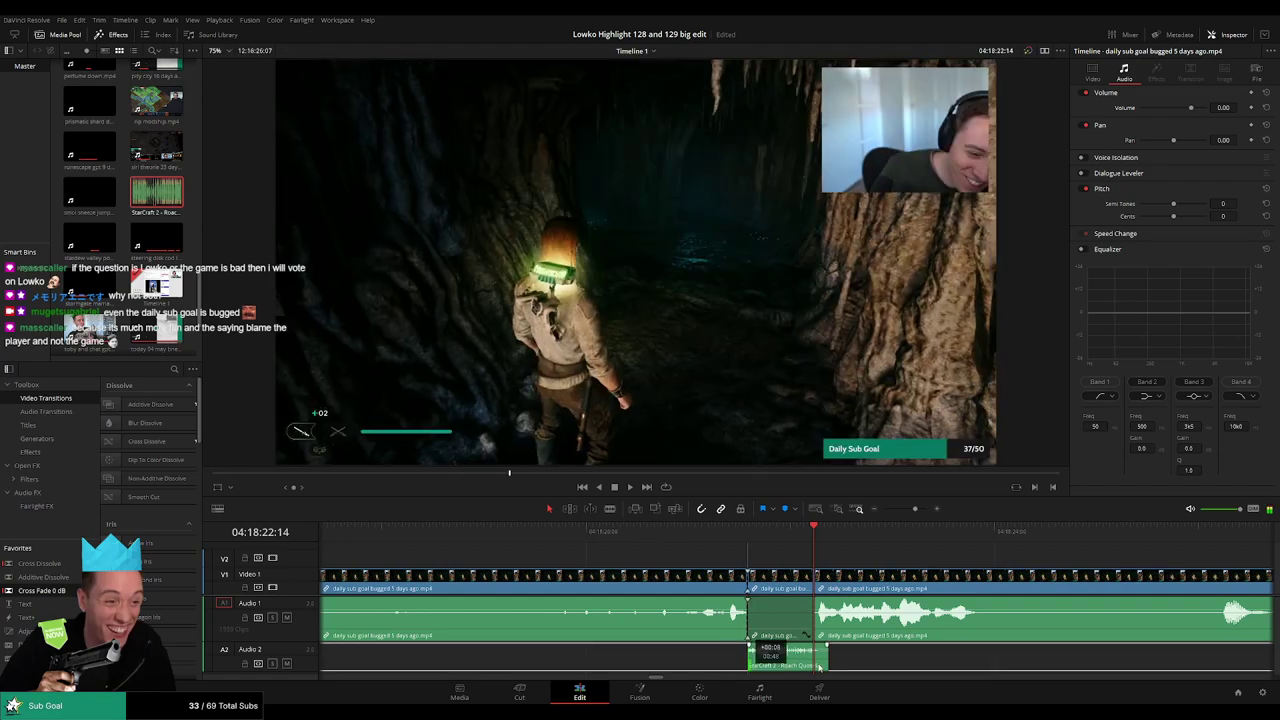
pyautogui.click(1222, 108)
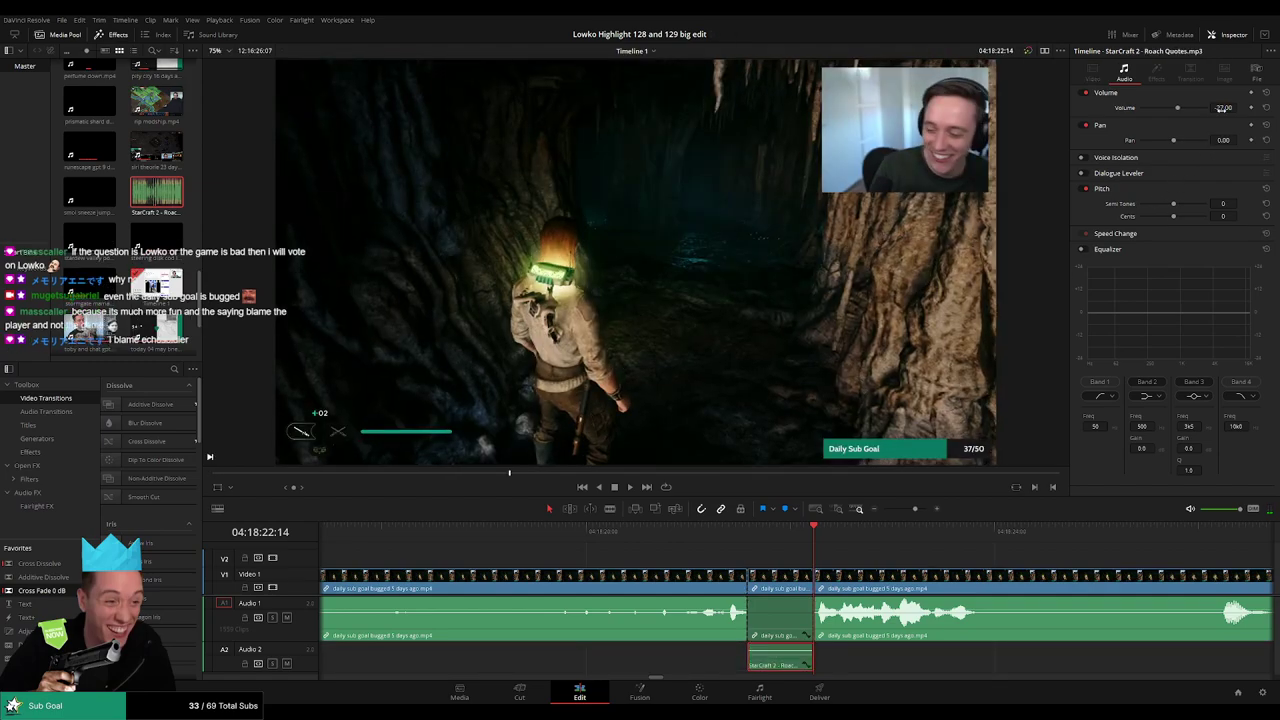
pyautogui.click(689, 532)
pyautogui.press('space')
pyautogui.click(857, 560)
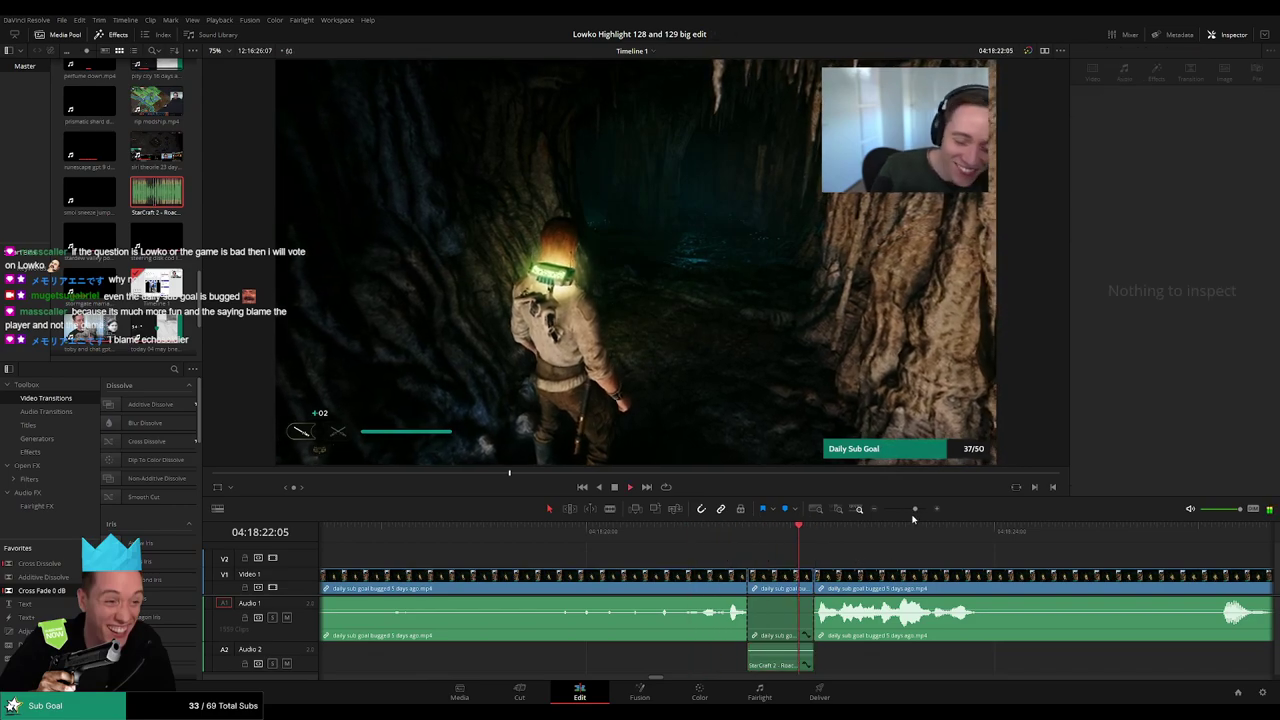
# - Cut the quiet stretch from about 04:18:24 to 04:18:32, close the gap, and cross-fade the audio at the join
pyautogui.moveTo(915, 510); pyautogui.dragTo(908, 510)
pyautogui.moveTo(918, 556); pyautogui.dragTo(640, 550)
pyautogui.click(615, 538)
pyautogui.press('b')
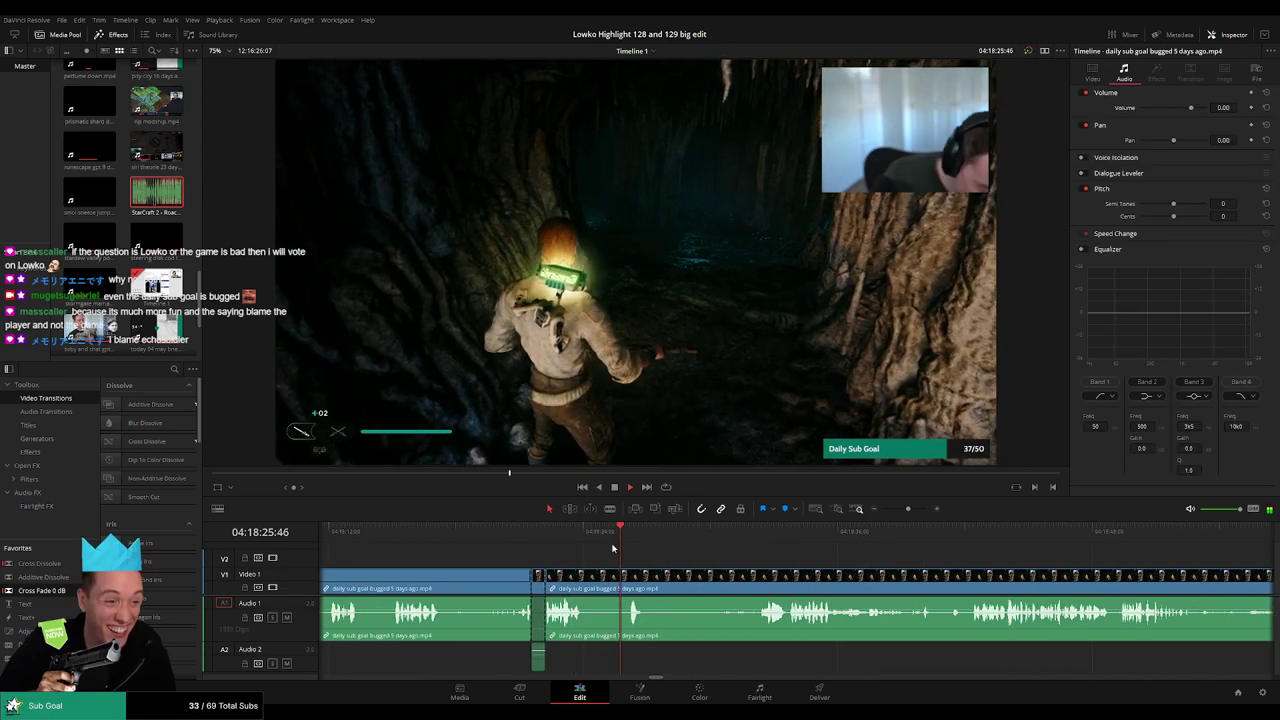
pyautogui.click(590, 582)
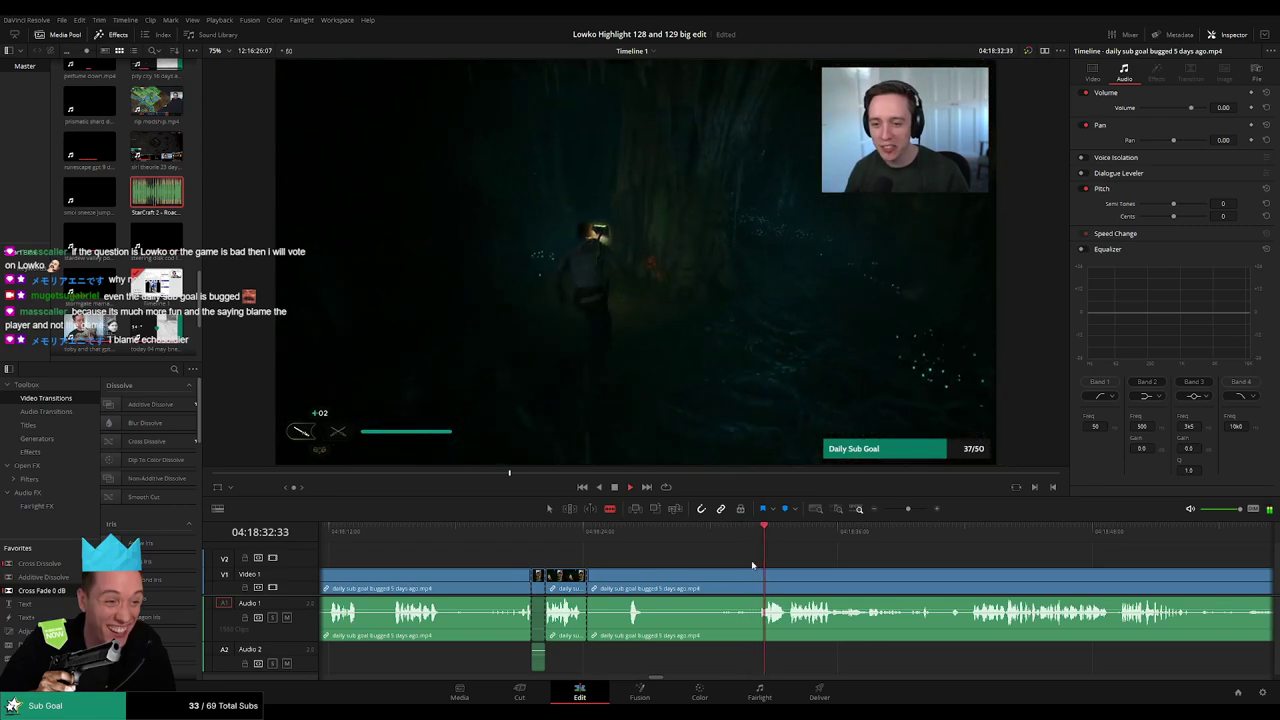
pyautogui.click(760, 580)
pyautogui.press('a')
pyautogui.click(717, 587)
pyautogui.press('Delete')
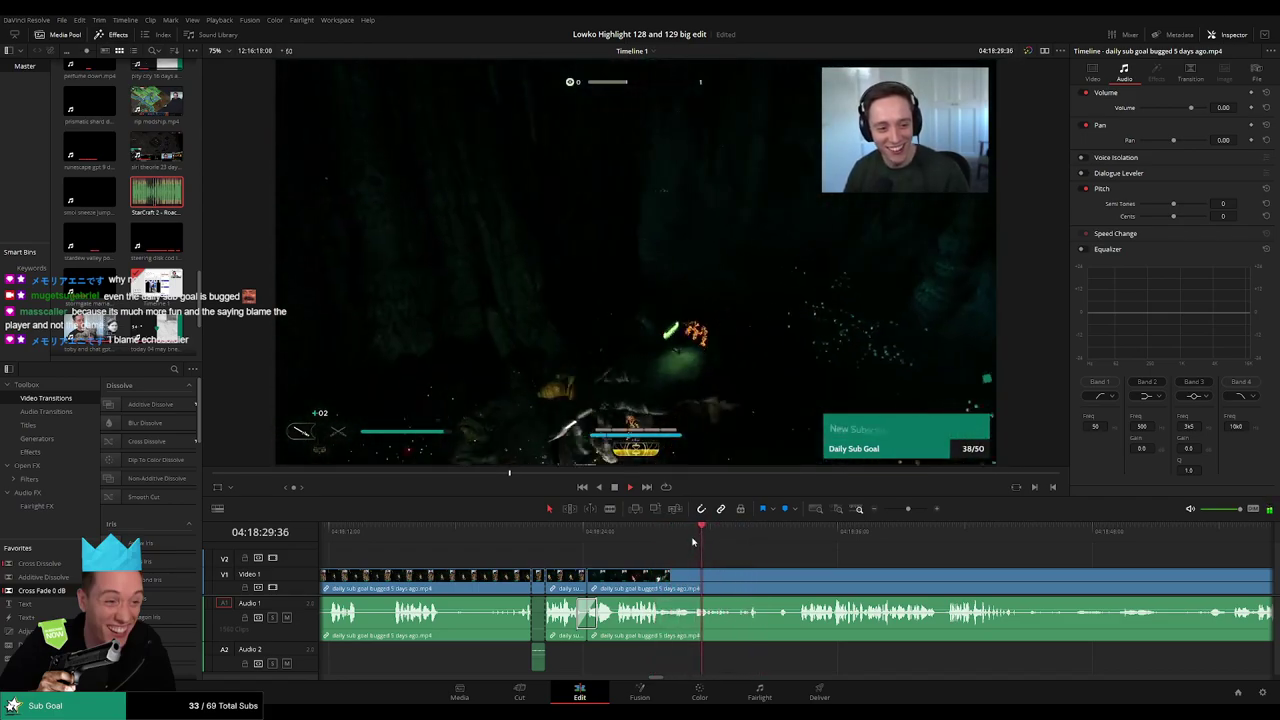
# - Cut the short pause from about 04:18:33:01 to 04:18:34 and close the gap
pyautogui.moveTo(740, 543); pyautogui.dragTo(777, 542)
pyautogui.hscroll(6, 723, 566)
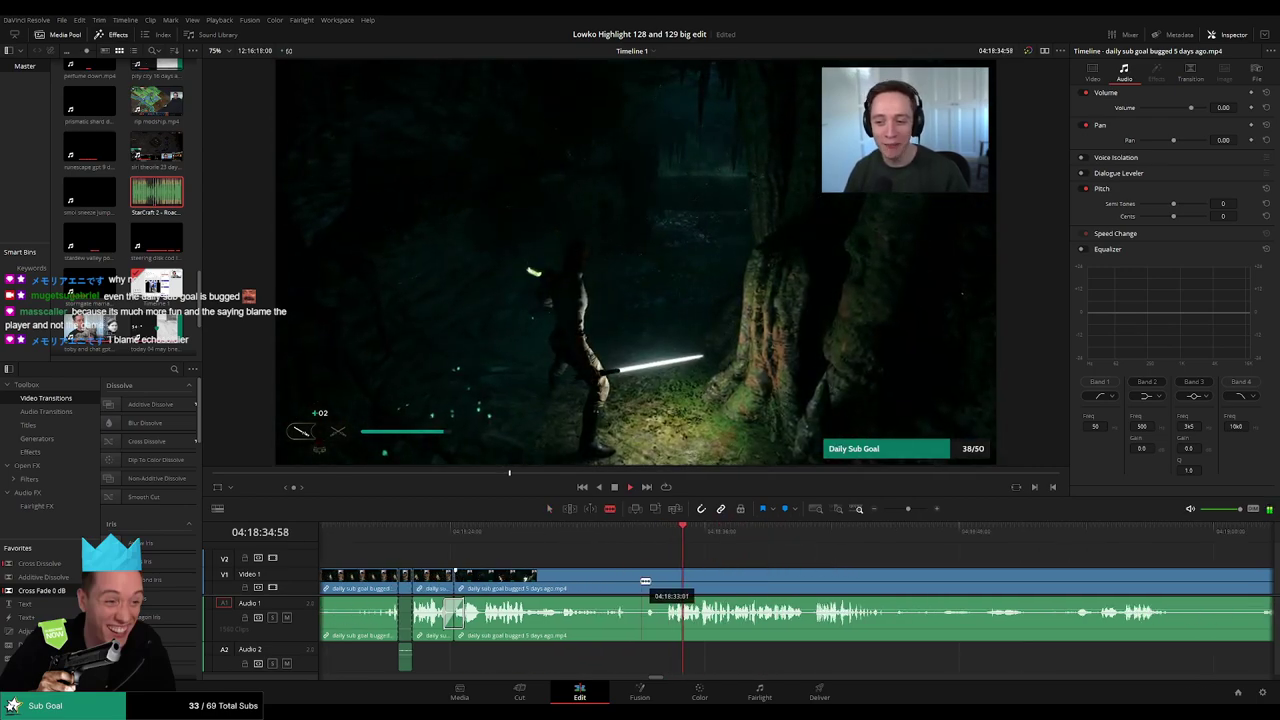
pyautogui.click(643, 581)
pyautogui.click(667, 581)
pyautogui.press('a')
pyautogui.click(653, 582)
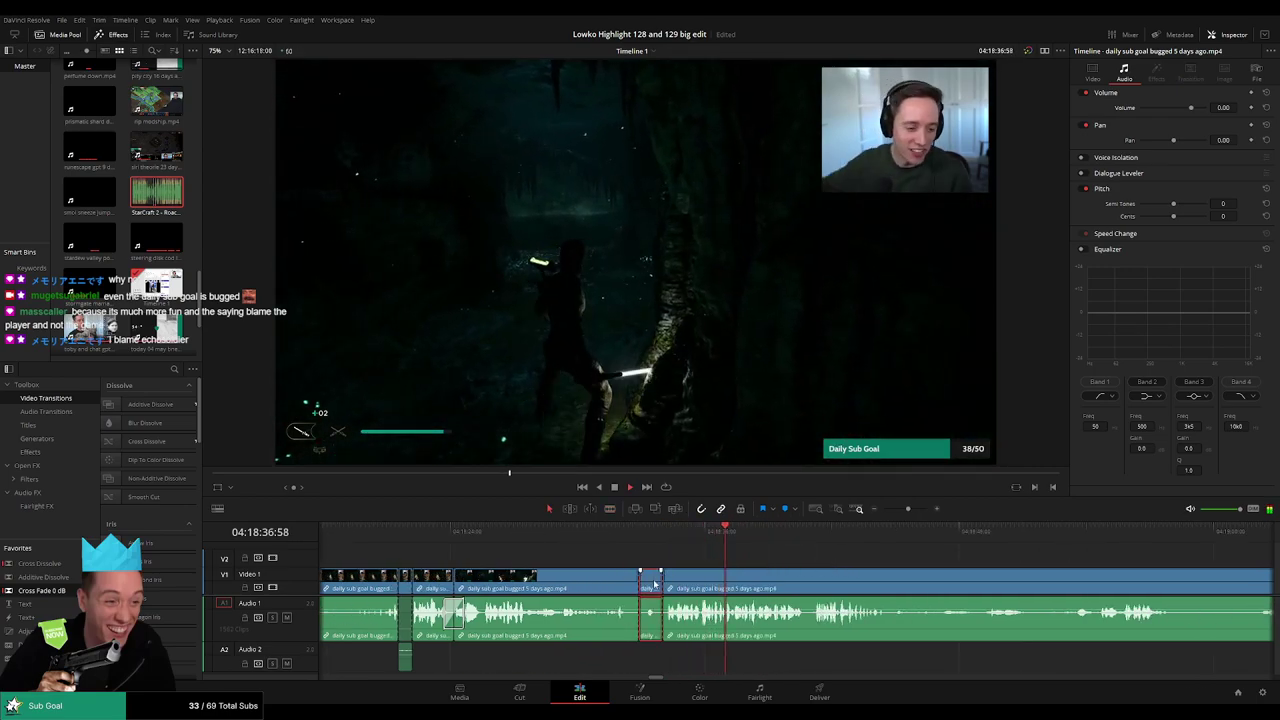
pyautogui.press('Delete')
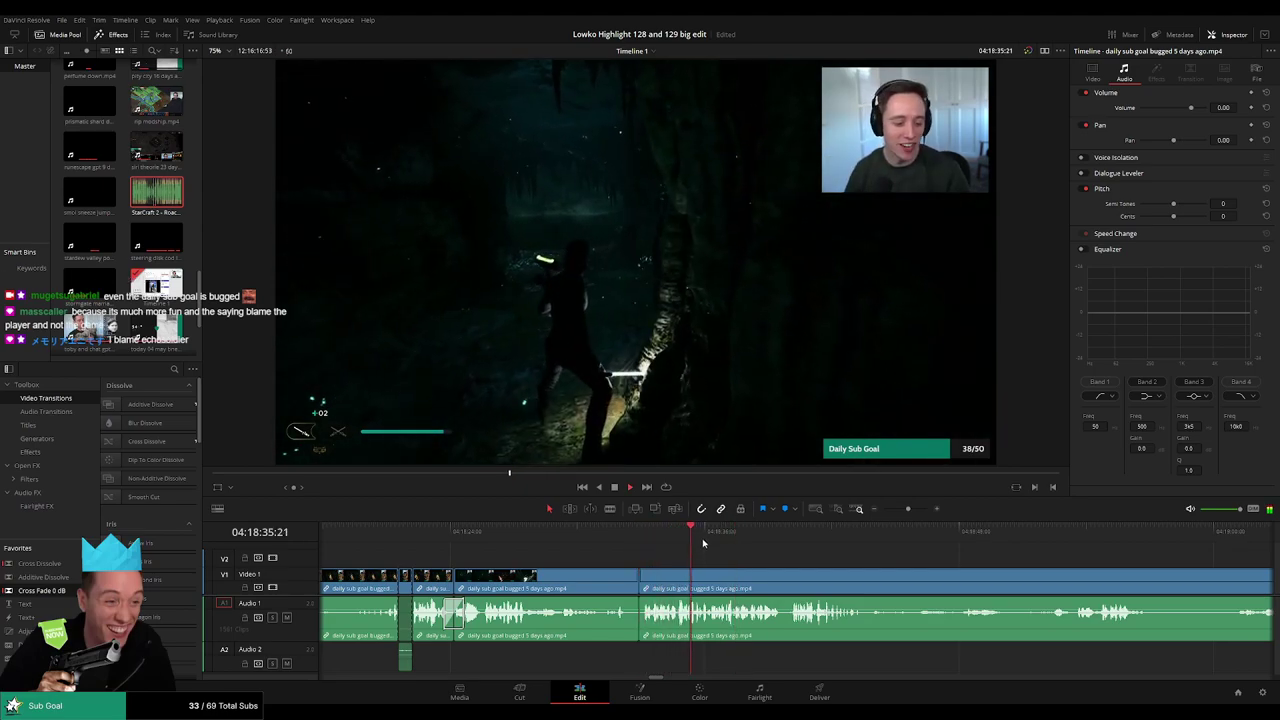
# - Isolate the spoken passage from about 04:18:35:33 to 04:18:35:53 and disable its audio on Audio 1
pyautogui.scroll(2, 730, 552)
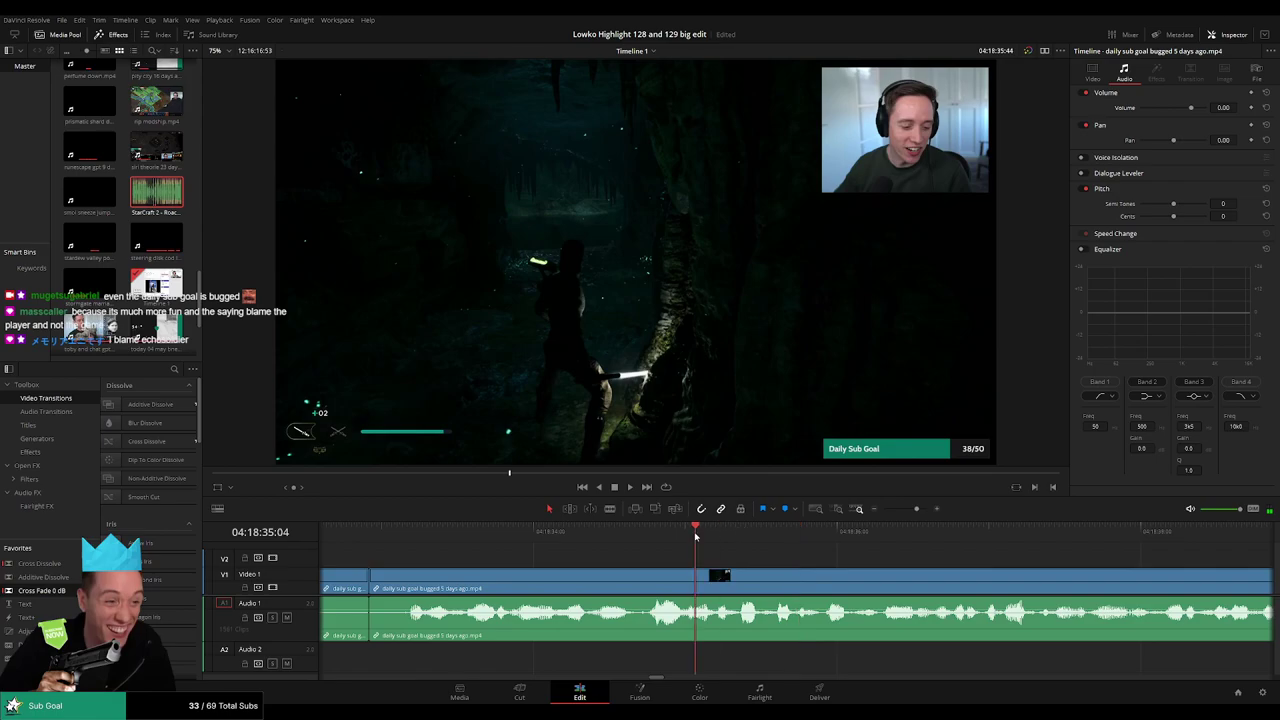
pyautogui.press('space')
pyautogui.press('space')
pyautogui.press('b')
pyautogui.click(768, 575)
pyautogui.press('space')
pyautogui.press('space')
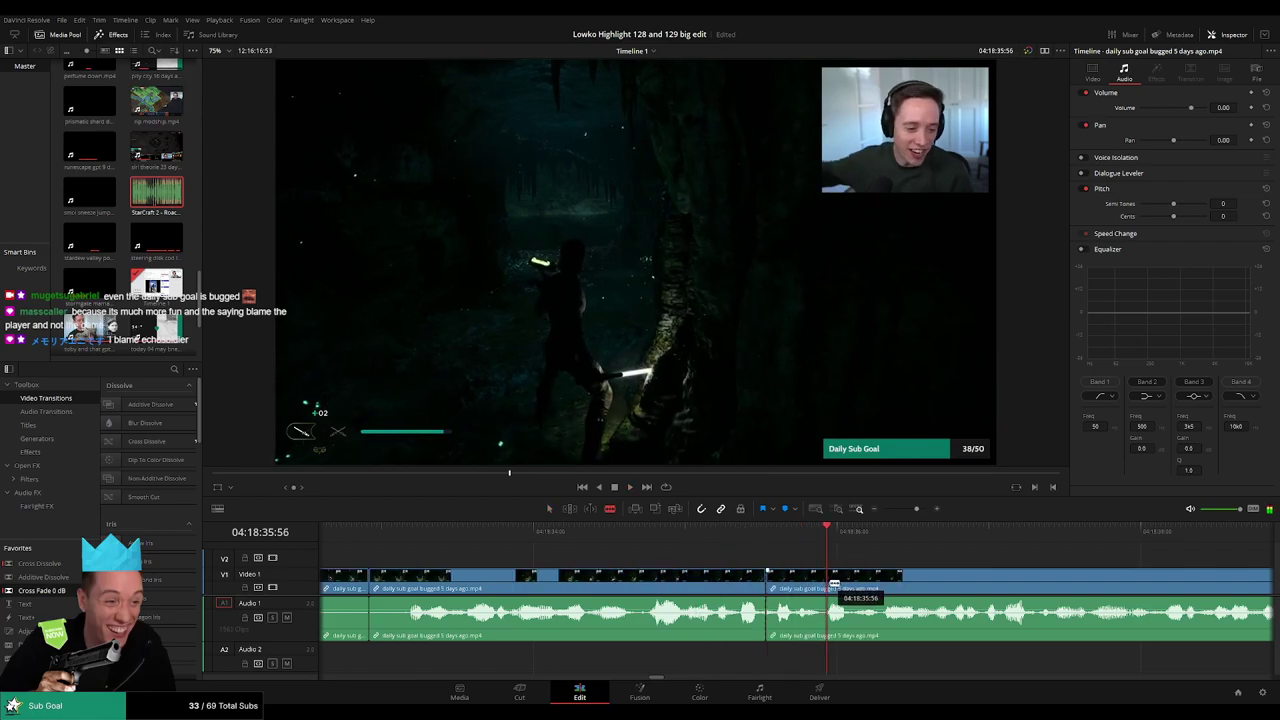
pyautogui.click(820, 530)
pyautogui.press('a')
pyautogui.scroll(-4, 828, 590)
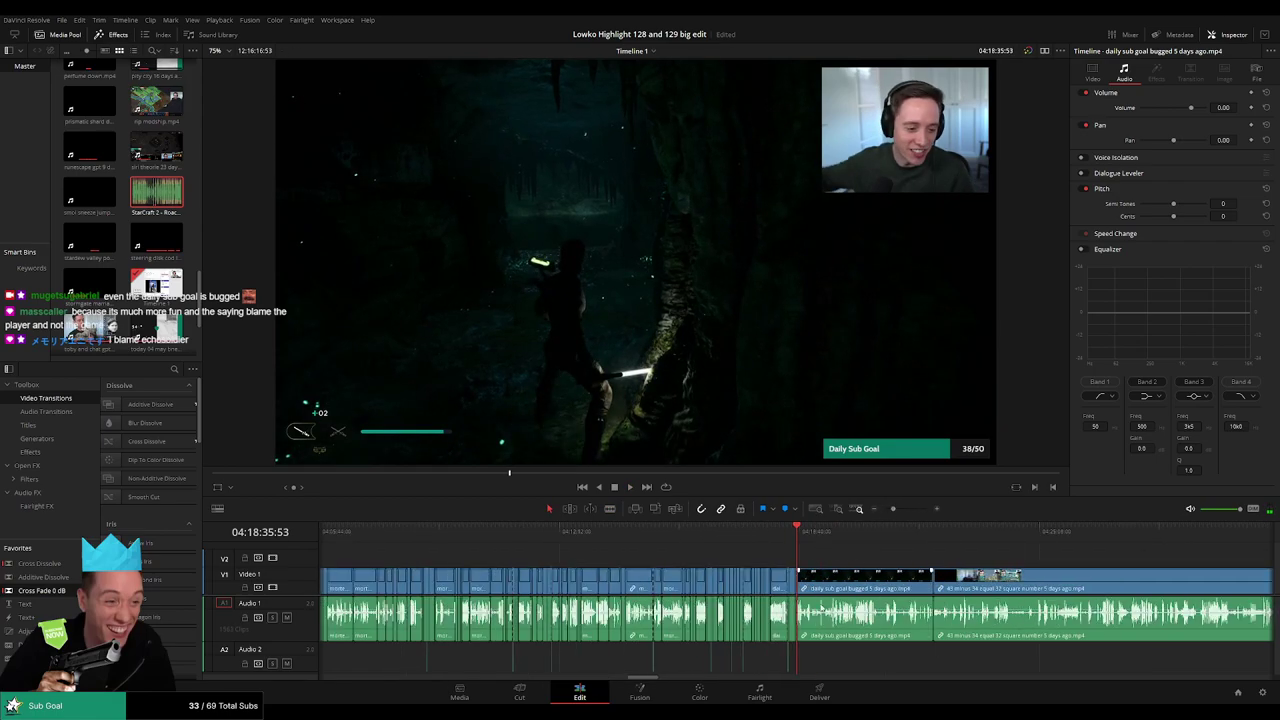
pyautogui.scroll(4, 828, 590)
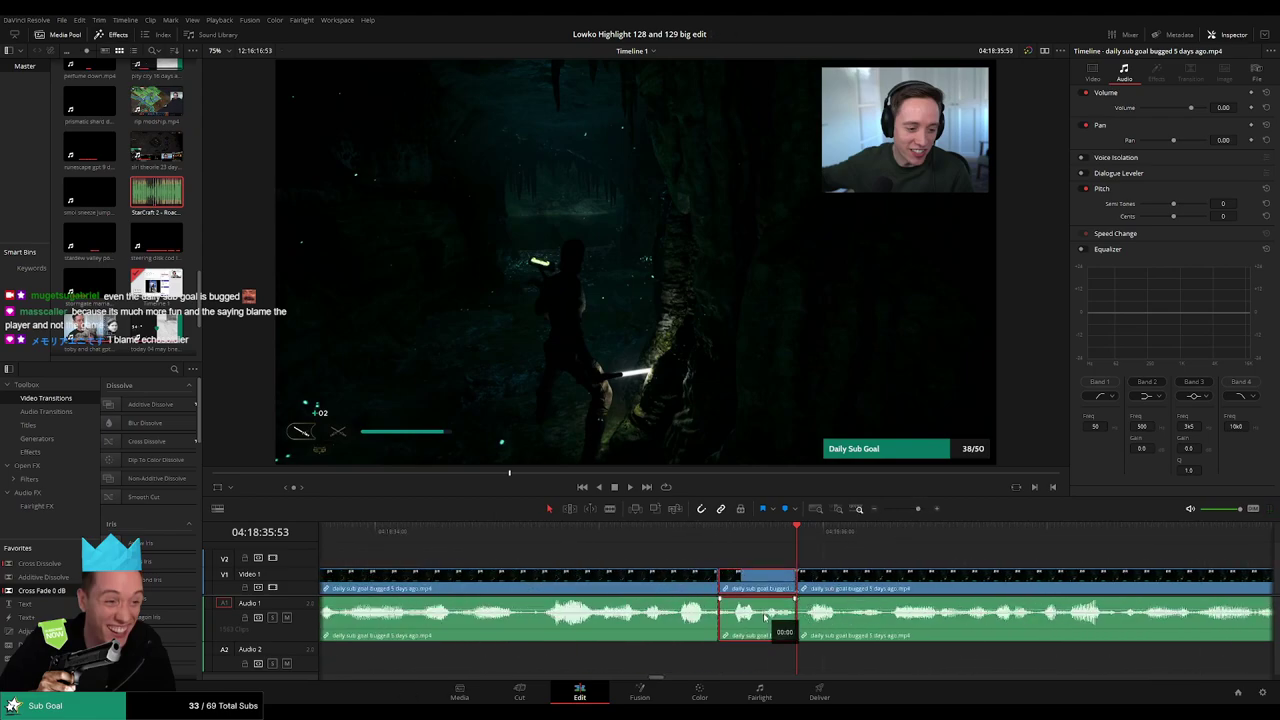
pyautogui.moveTo(765, 605); pyautogui.dragTo(768, 652)
# - Cover the silenced passage with StarCraft 2 - Roach Quotes.mp3 on Audio 2, trimmed to match, set its volume to -27, and preview it
pyautogui.moveTo(157, 197); pyautogui.dragTo(712, 665)
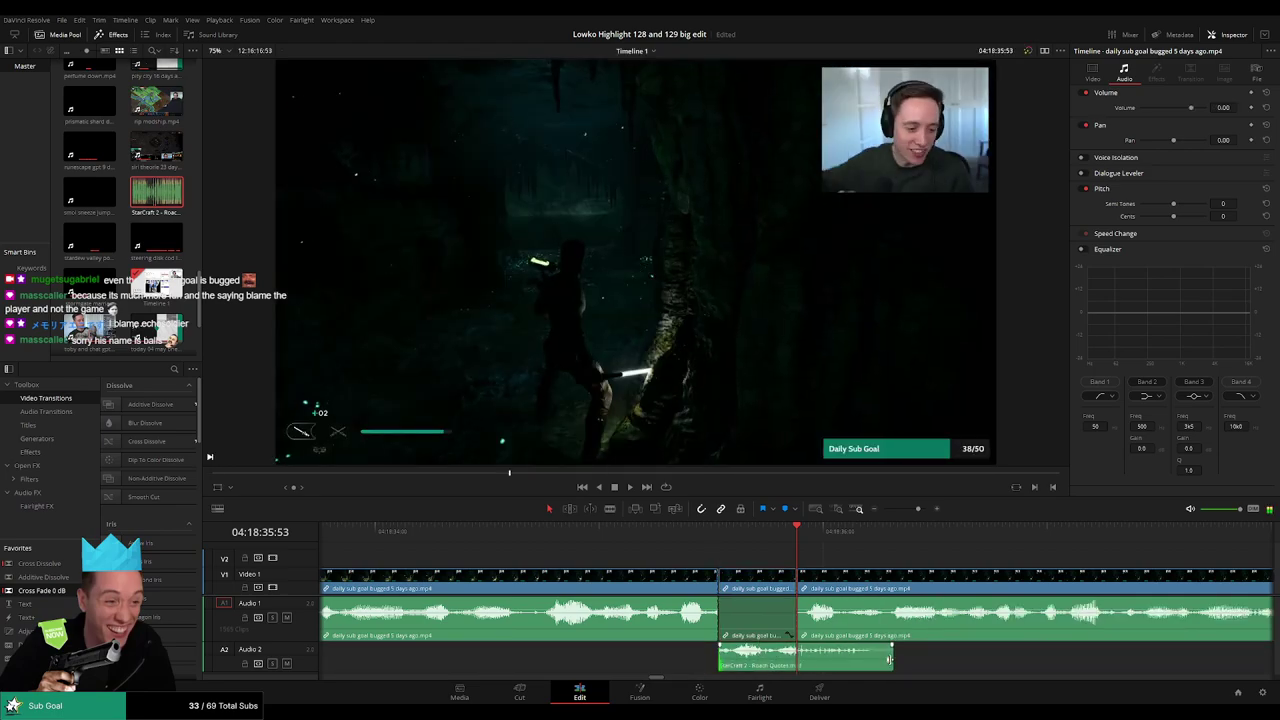
pyautogui.moveTo(890, 660); pyautogui.dragTo(795, 660)
pyautogui.click(764, 666)
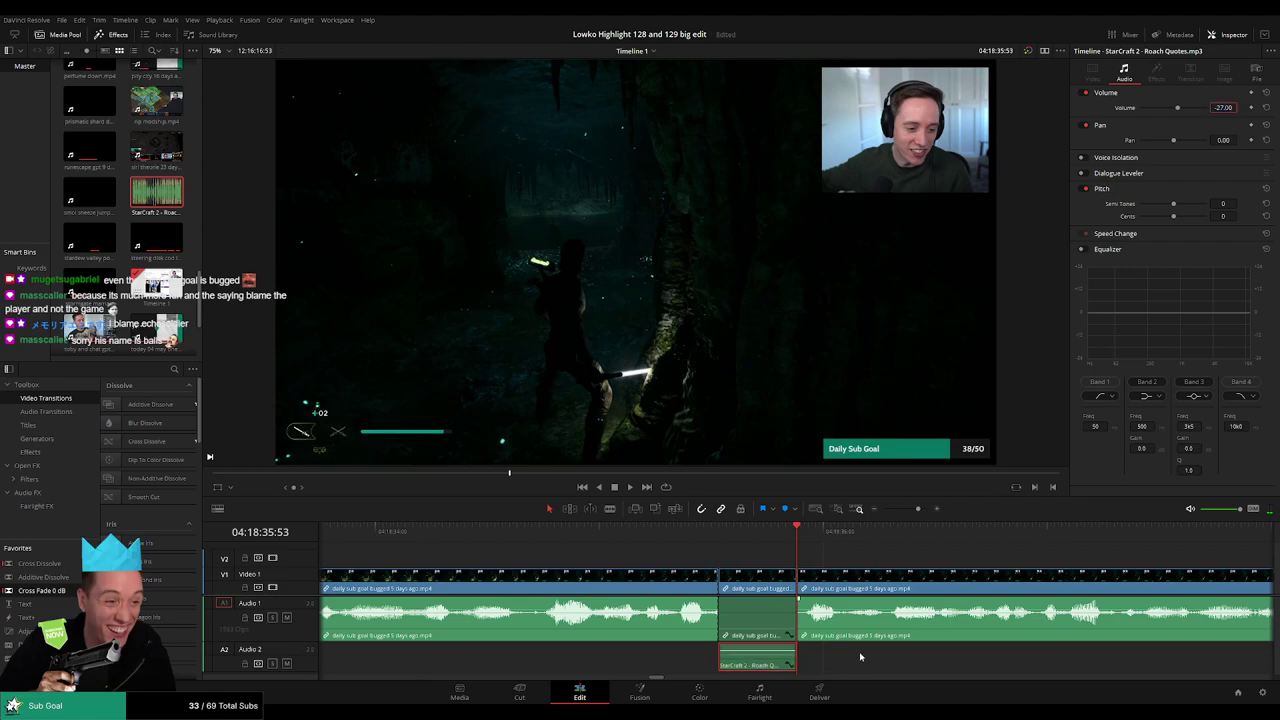
pyautogui.click(665, 541)
pyautogui.press('space')
# - Cut the quiet stretch from about 04:18:43:40 to 04:18:53:30, close the gap, and cross-fade the audio at the join
pyautogui.moveTo(918, 509); pyautogui.dragTo(910, 512)
pyautogui.moveTo(843, 557); pyautogui.dragTo(541, 551)
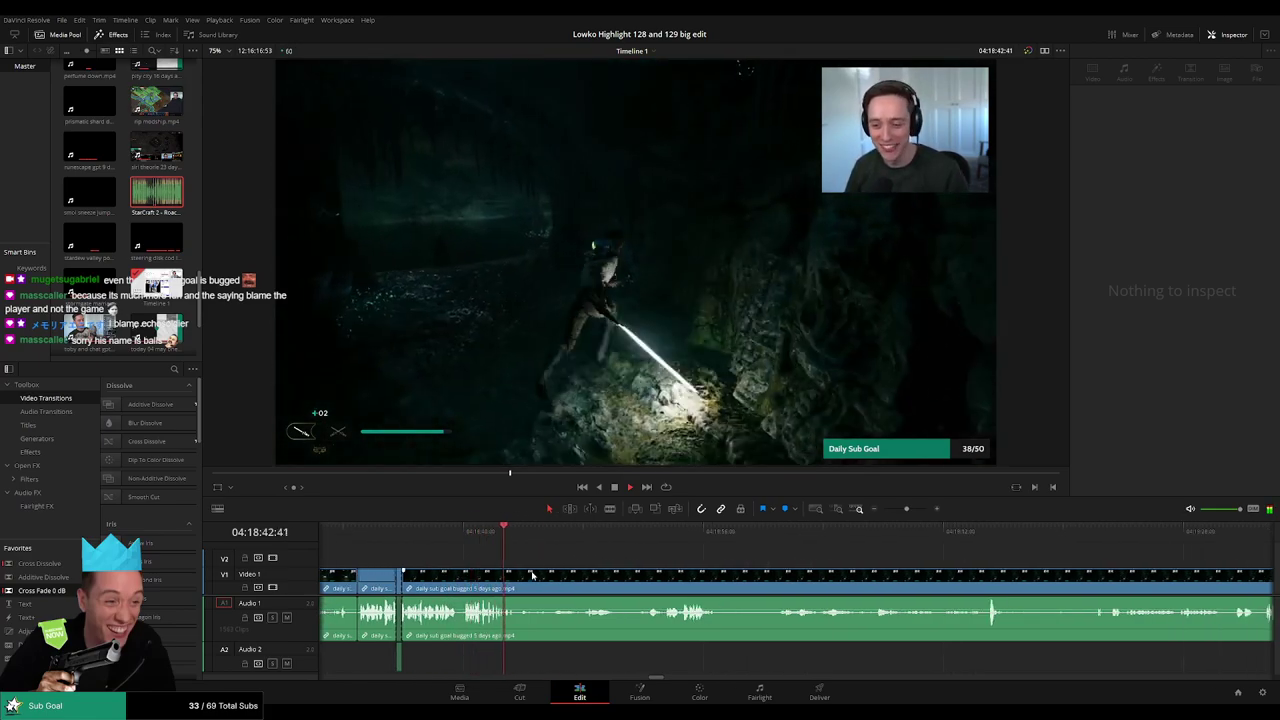
pyautogui.press('b')
pyautogui.click(519, 587)
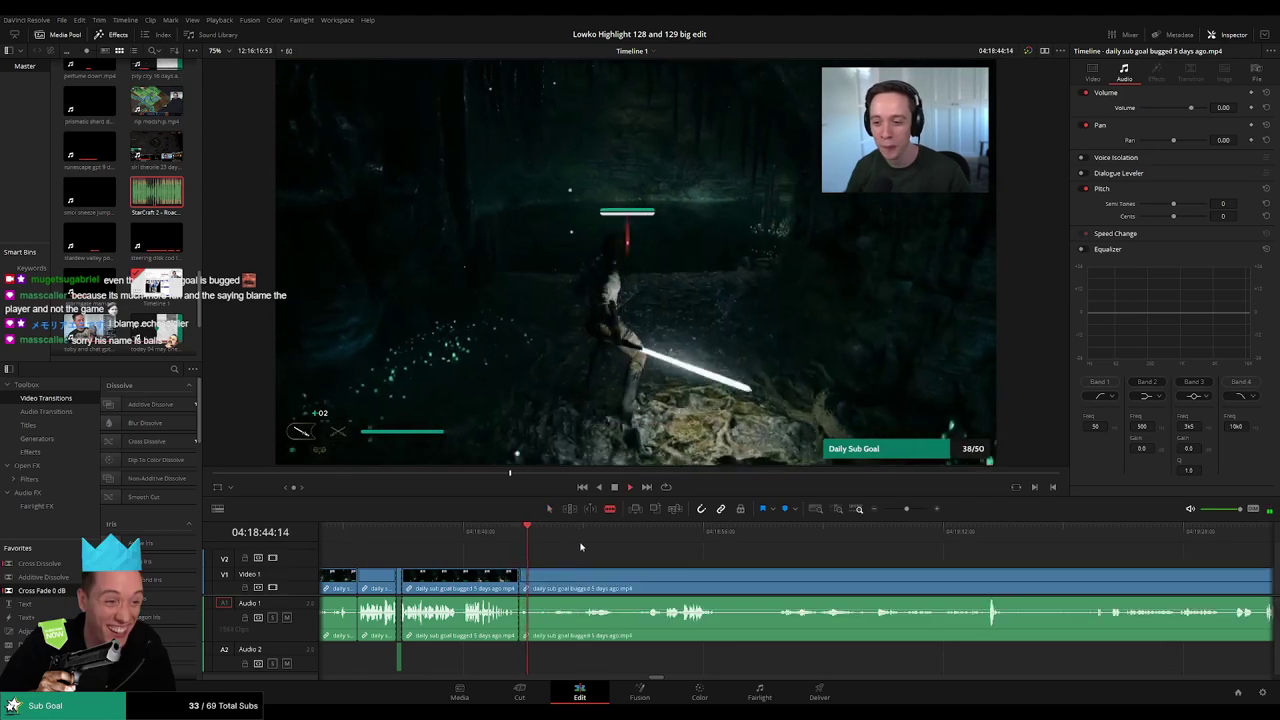
pyautogui.click(657, 533)
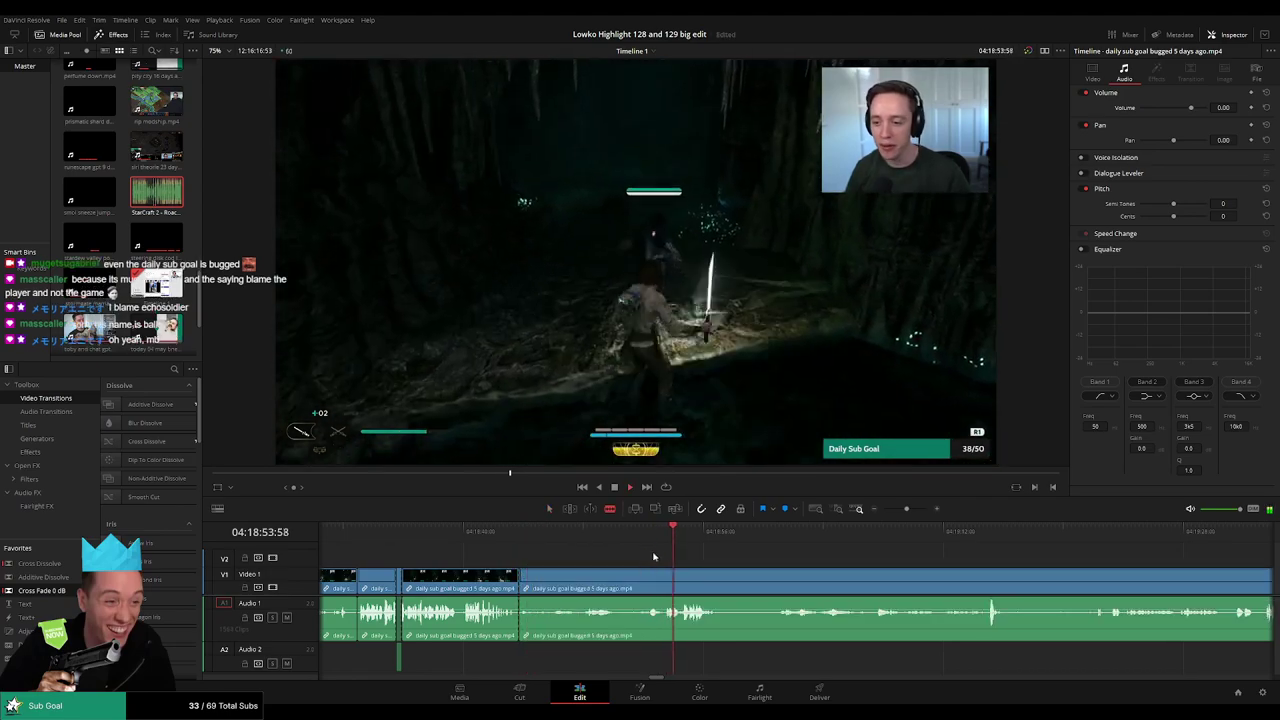
pyautogui.click(668, 574)
pyautogui.press('a')
pyautogui.click(646, 583)
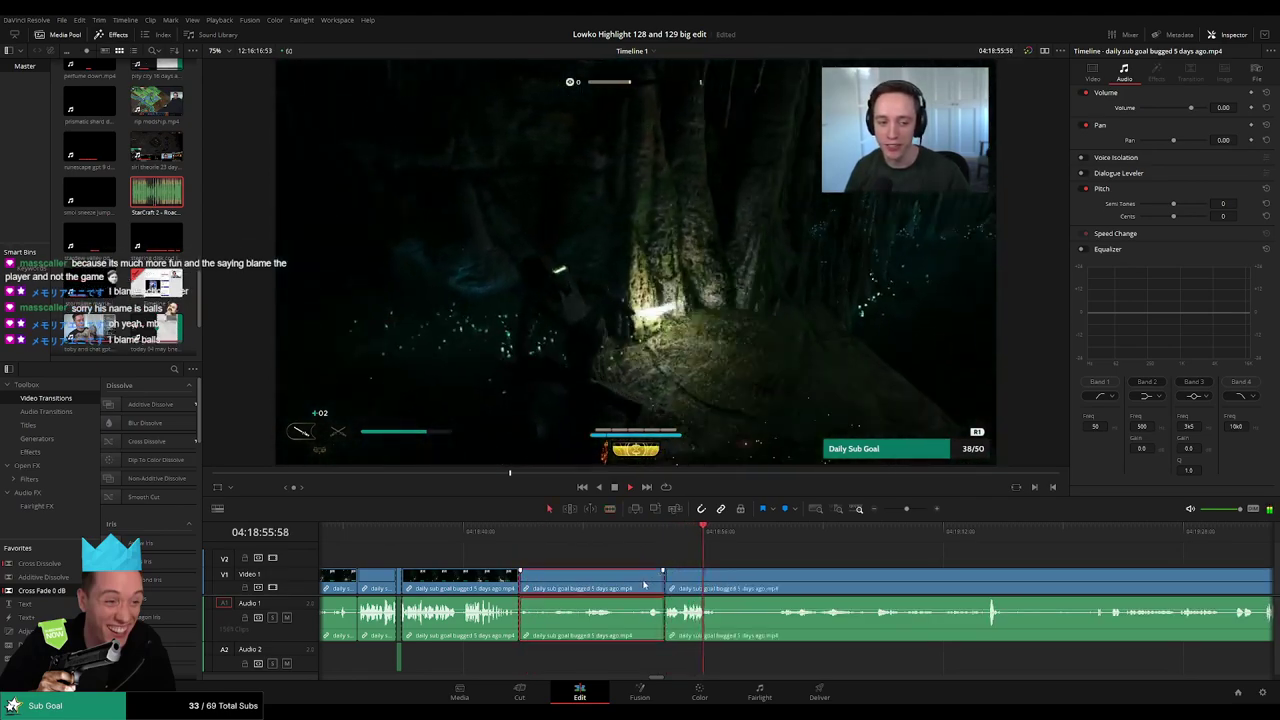
pyautogui.press('Delete')
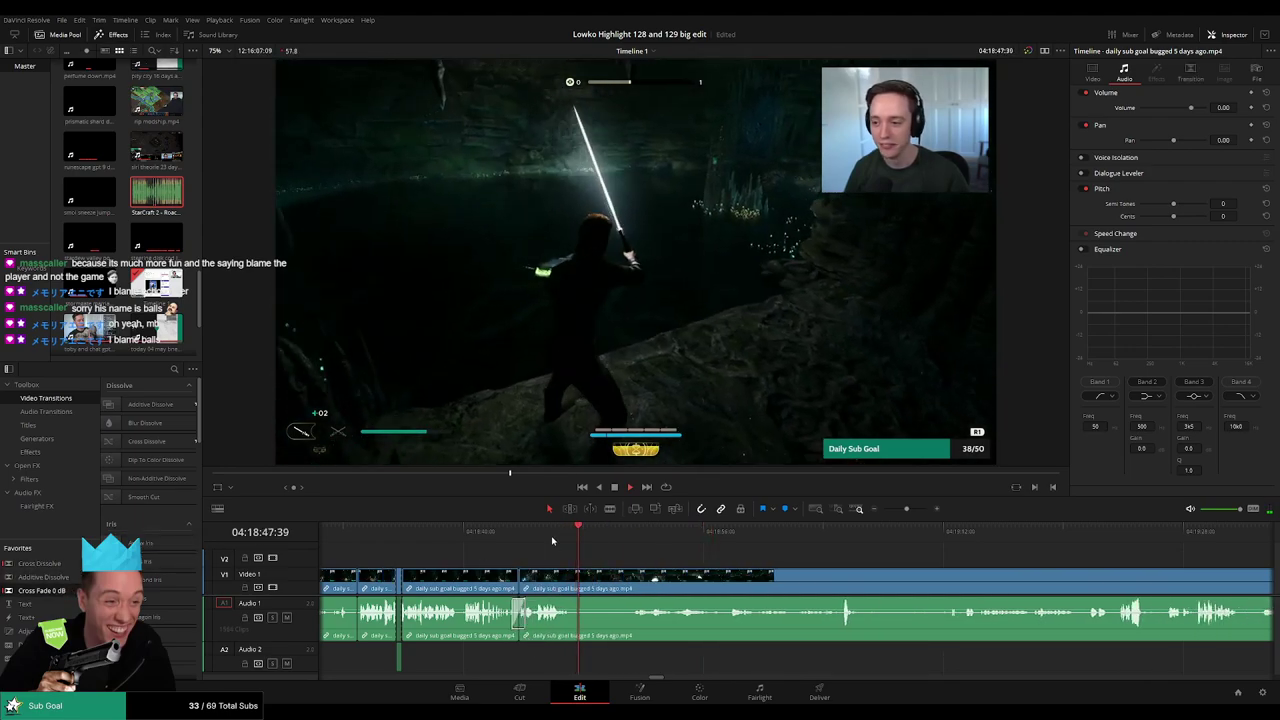
# - Split the daily sub goal clip at about 04:18:47:19, just after the speech ends
pyautogui.click(555, 534)
pyautogui.press('b')
pyautogui.click(575, 588)
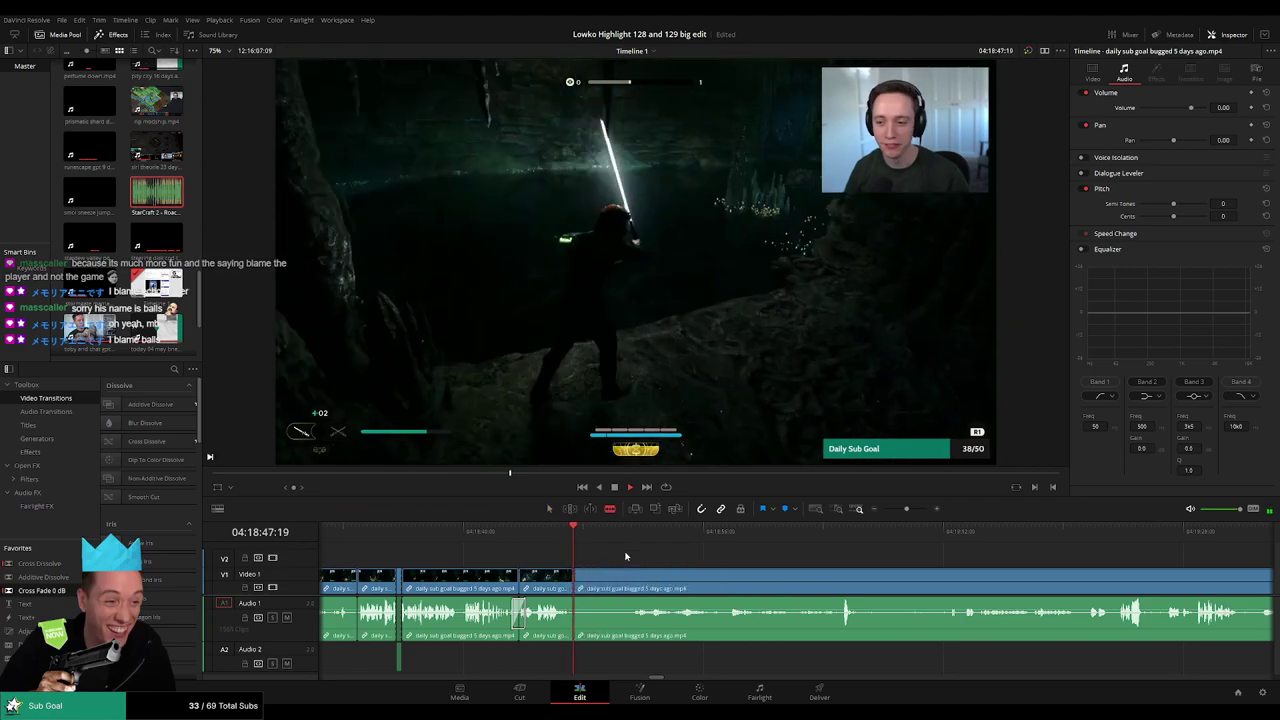
# - Skim the rest of the daily sub goal clip after the 04:18:47 split, then remove it and close the gap
pyautogui.moveTo(630, 543); pyautogui.dragTo(722, 543)
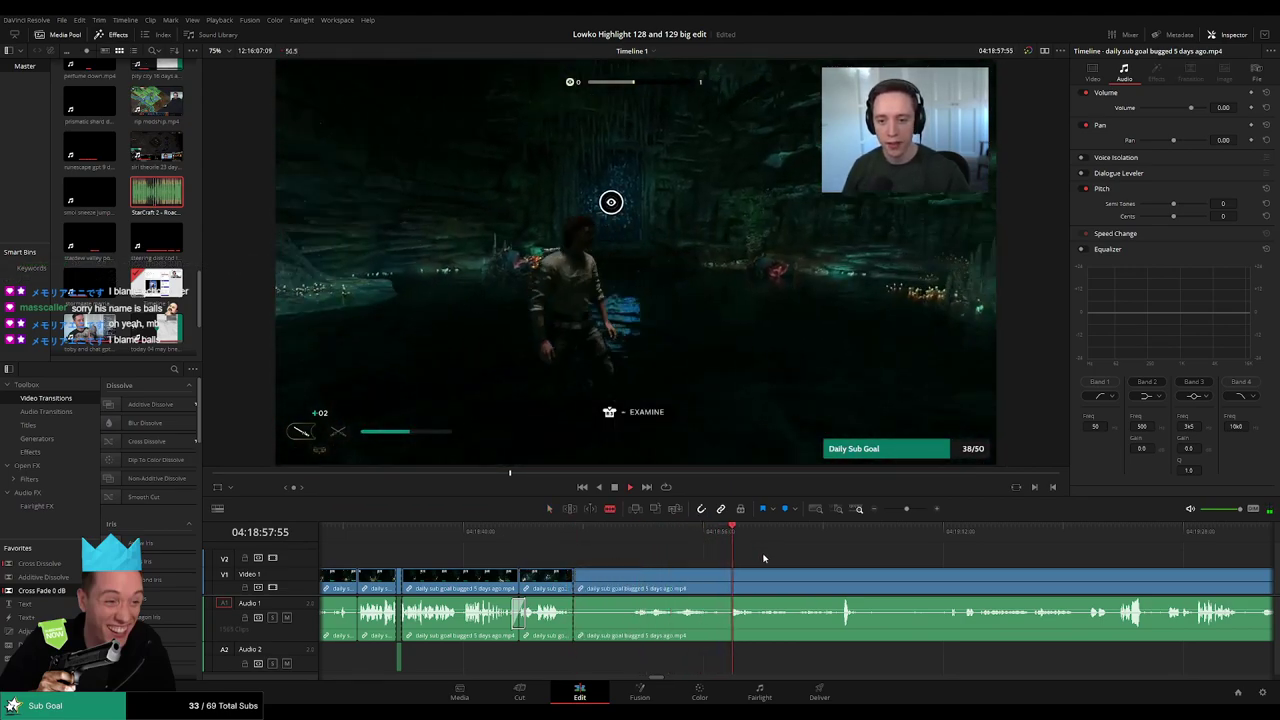
pyautogui.click(843, 532)
pyautogui.click(966, 532)
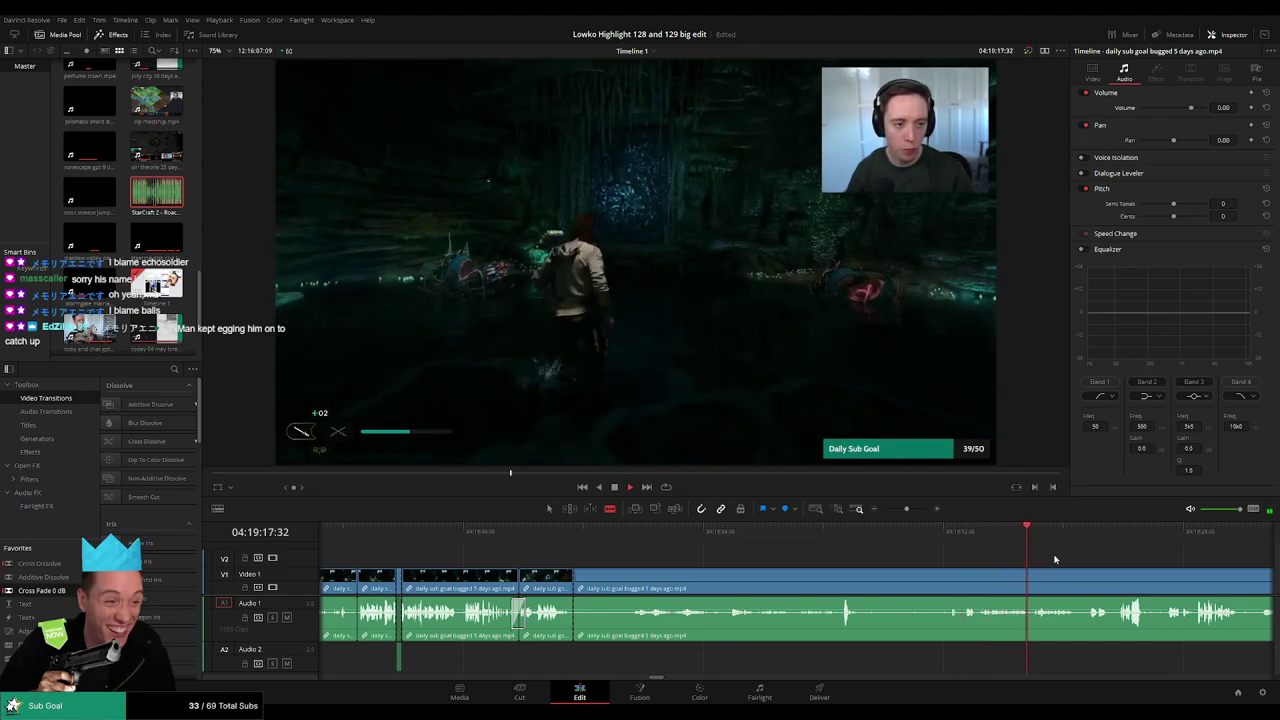
pyautogui.click(1116, 541)
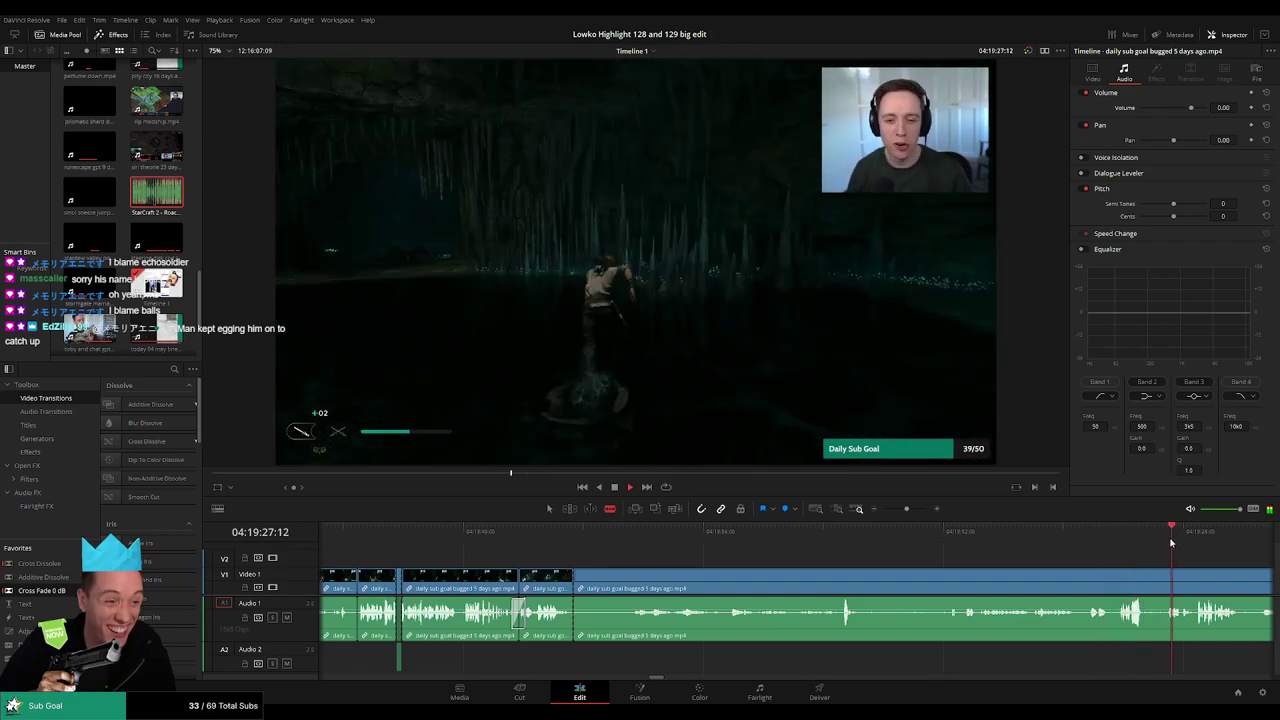
pyautogui.click(1203, 542)
pyautogui.hscroll(4, 1203, 542)
pyautogui.click(930, 538)
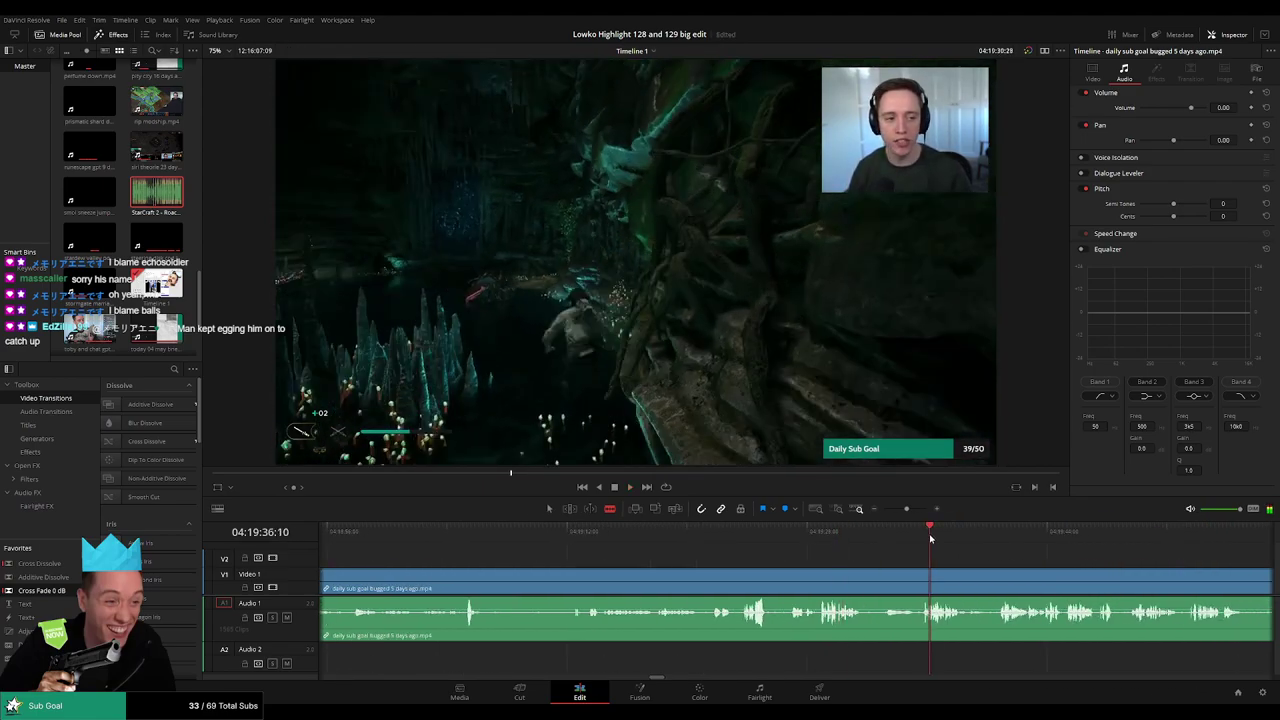
pyautogui.click(1013, 540)
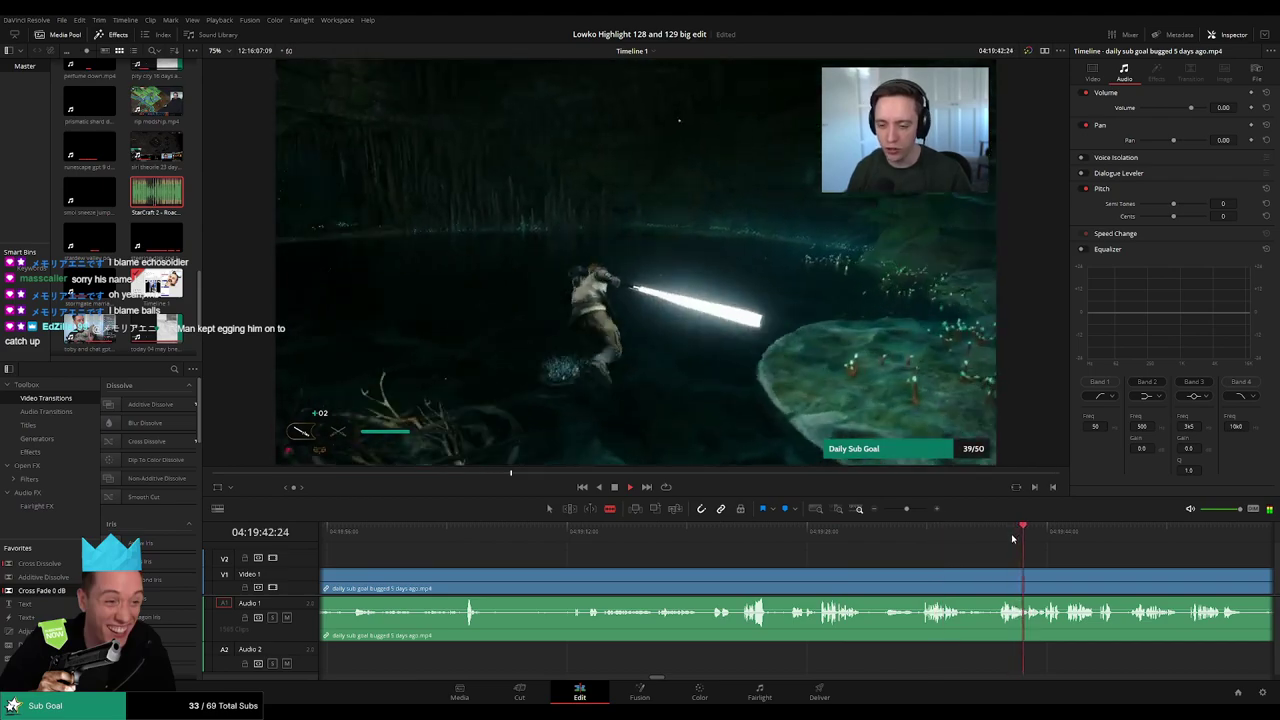
pyautogui.click(1076, 537)
pyautogui.moveTo(908, 510); pyautogui.dragTo(900, 510)
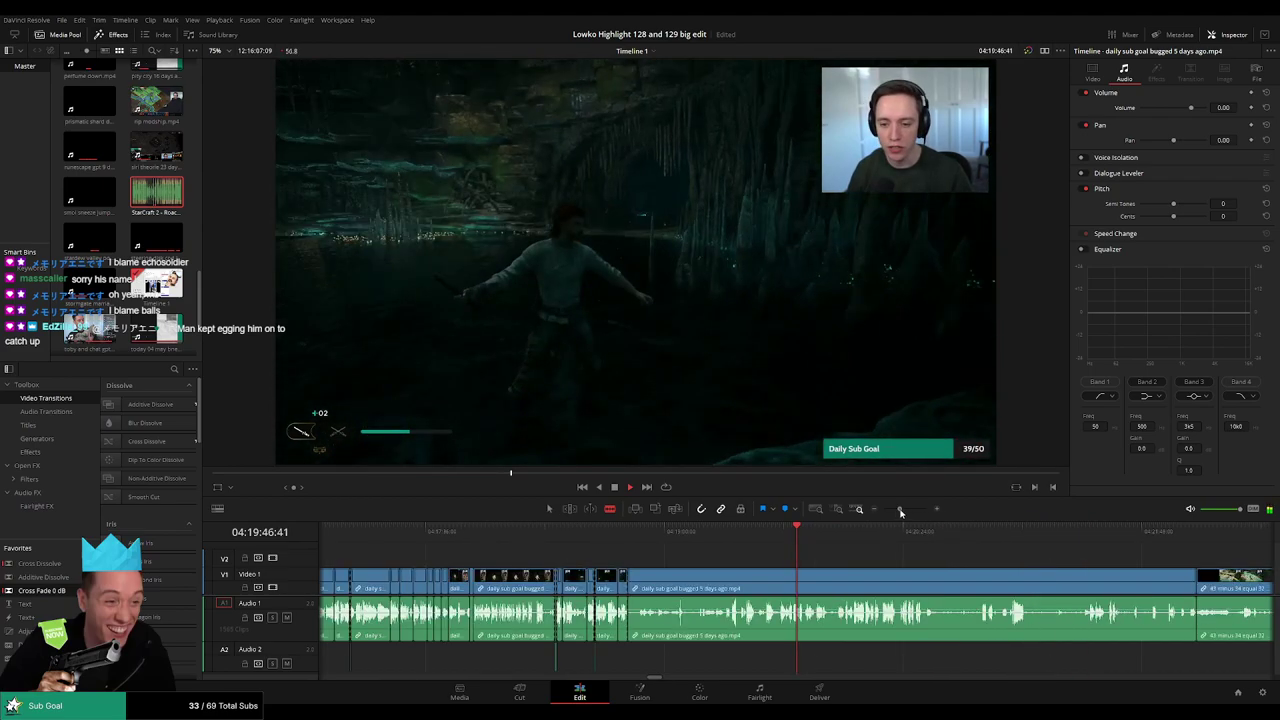
pyautogui.press('a')
pyautogui.click(840, 583)
pyautogui.press('Delete')
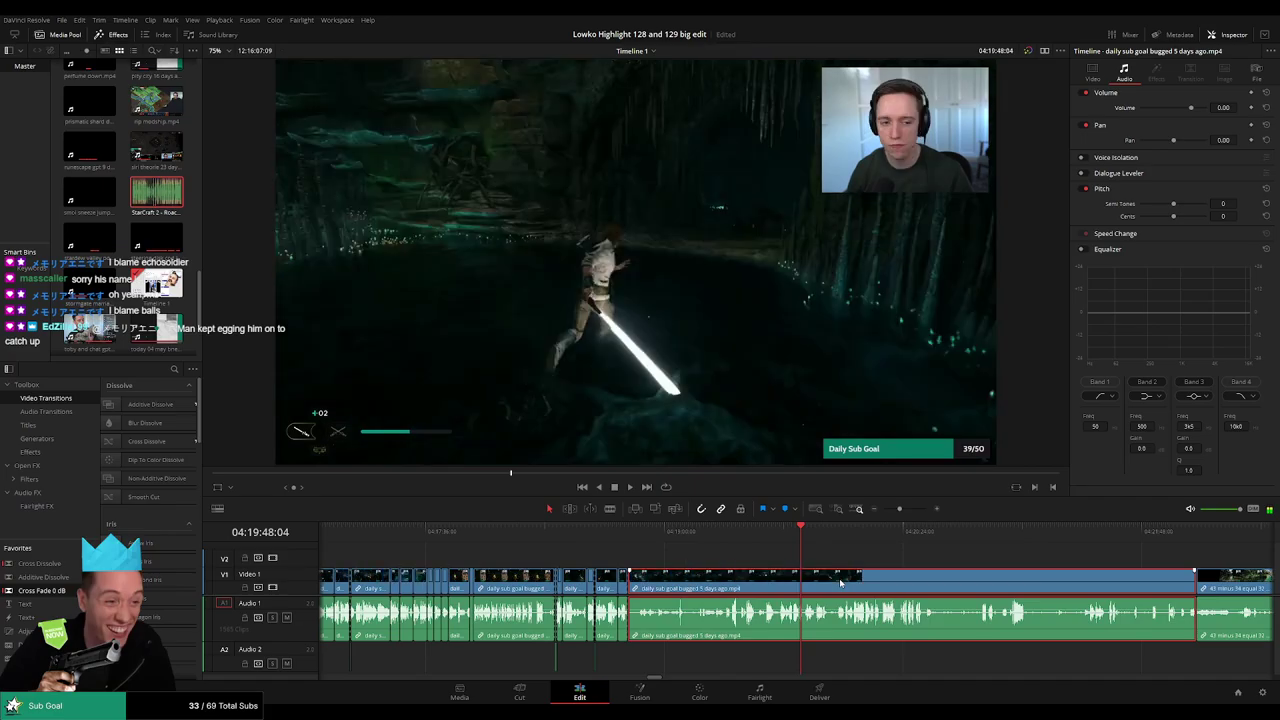
# - Skim the 43 minus 34 clip from about 04:19:01 to 04:24:08 for the next passage worth keeping
pyautogui.click(671, 548)
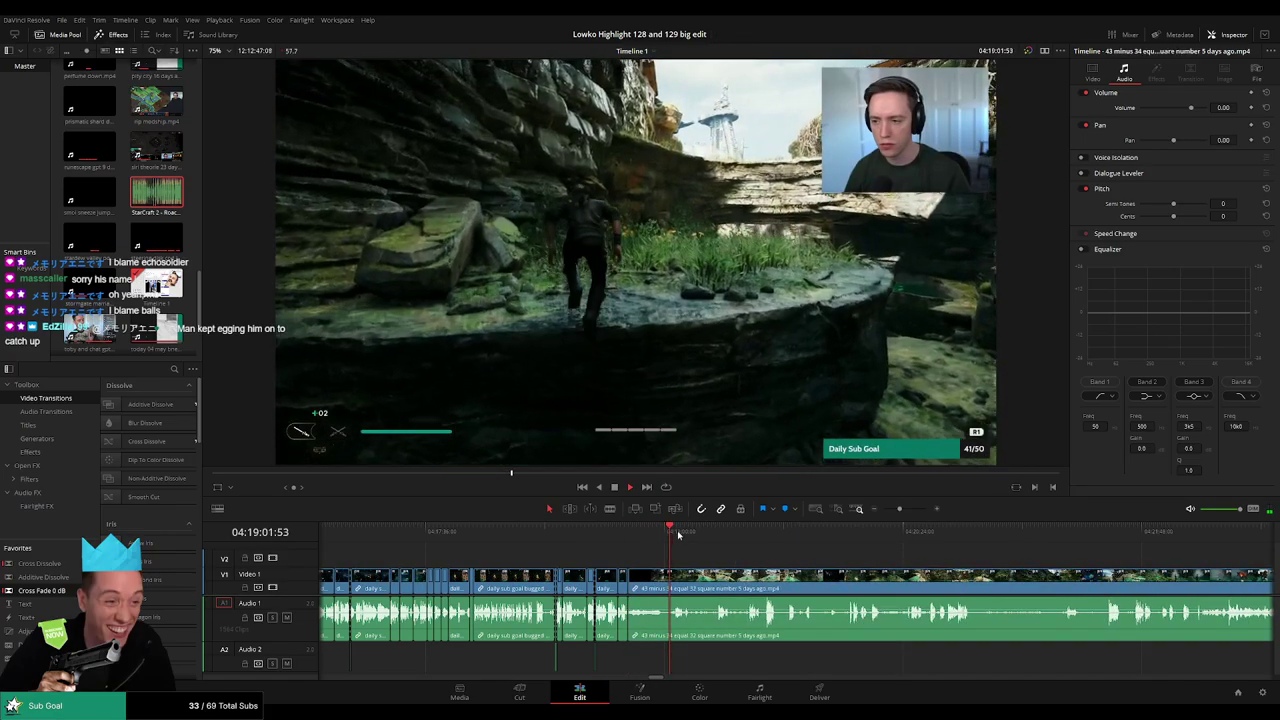
pyautogui.click(716, 545)
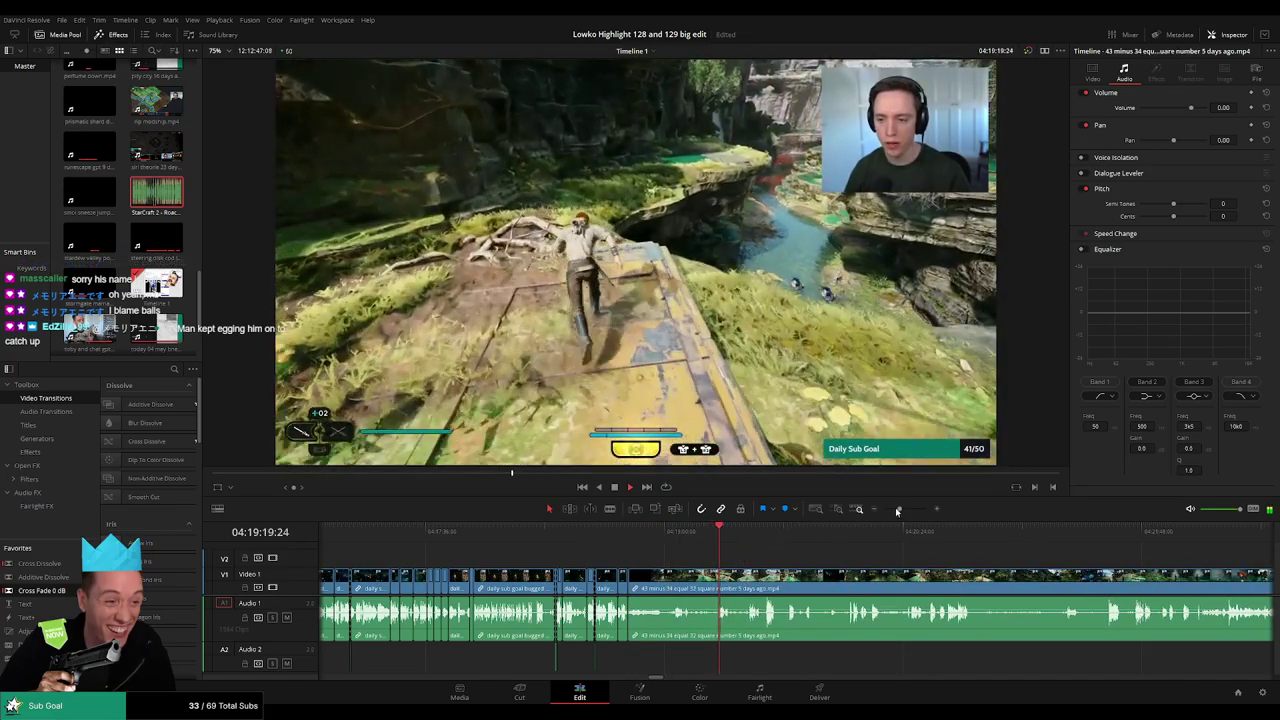
pyautogui.moveTo(898, 509); pyautogui.dragTo(894, 512)
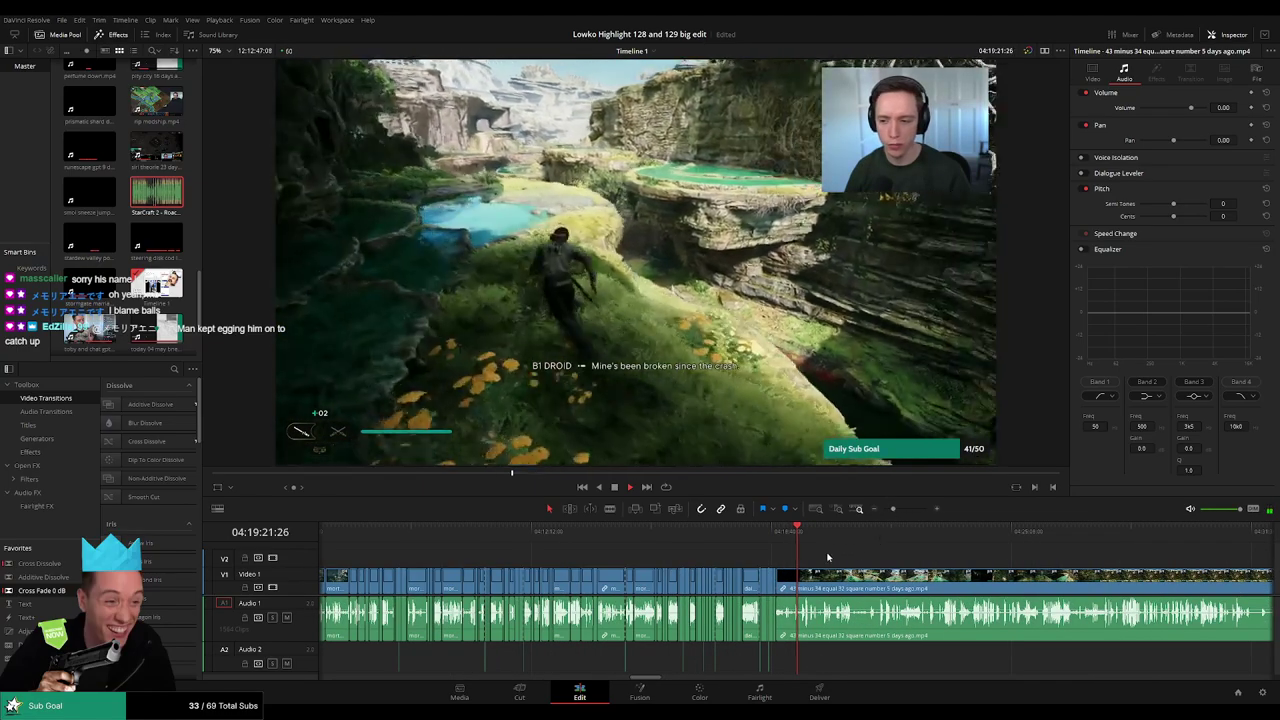
pyautogui.click(823, 545)
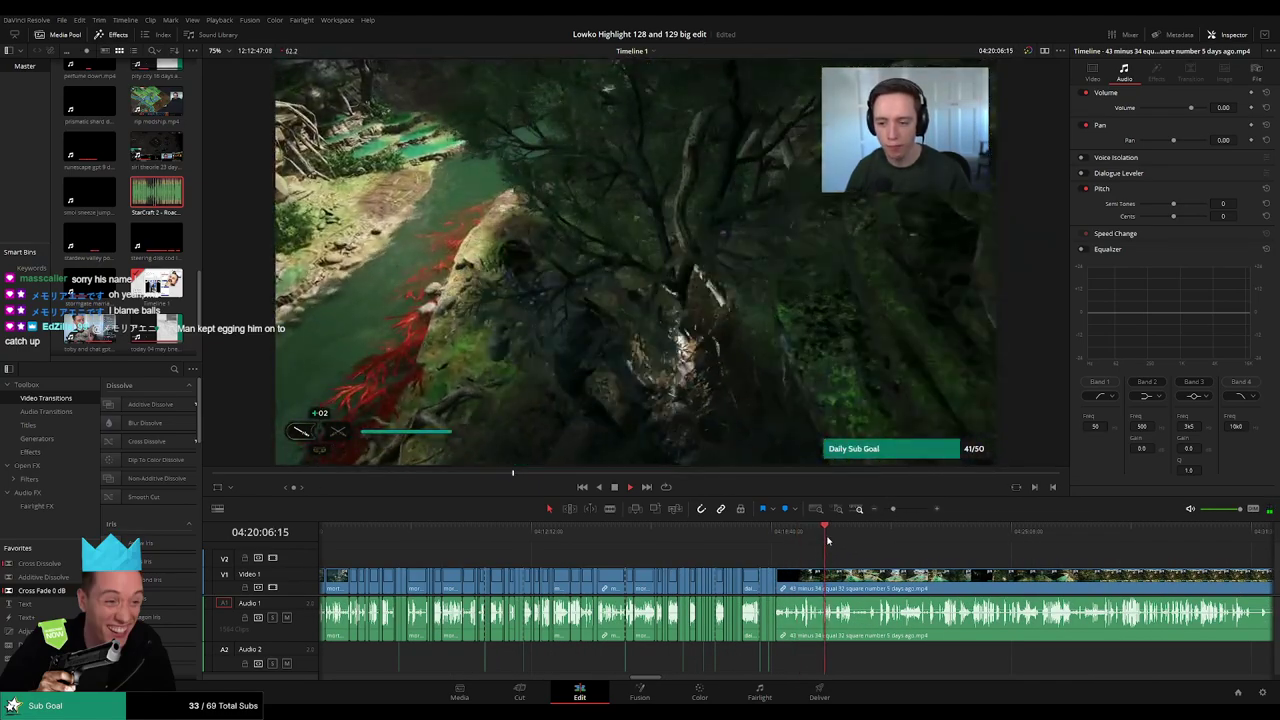
pyautogui.click(841, 542)
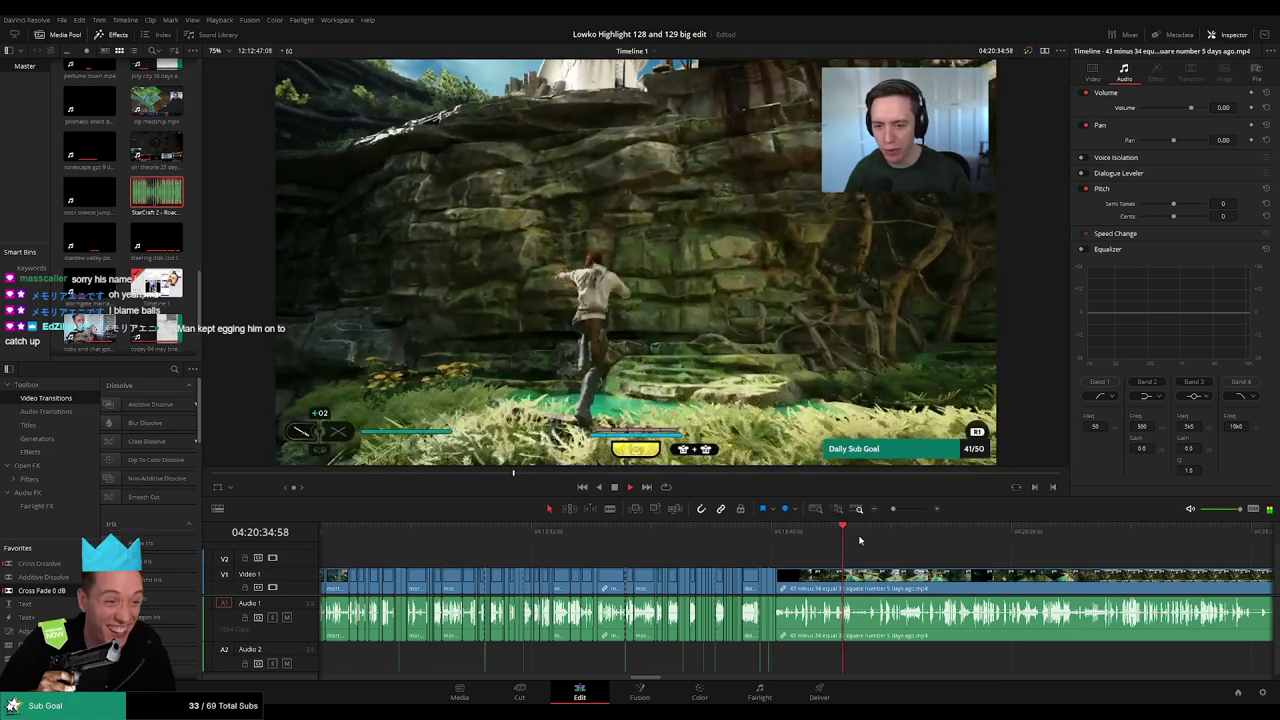
pyautogui.click(884, 545)
pyautogui.scroll(5, 892, 563)
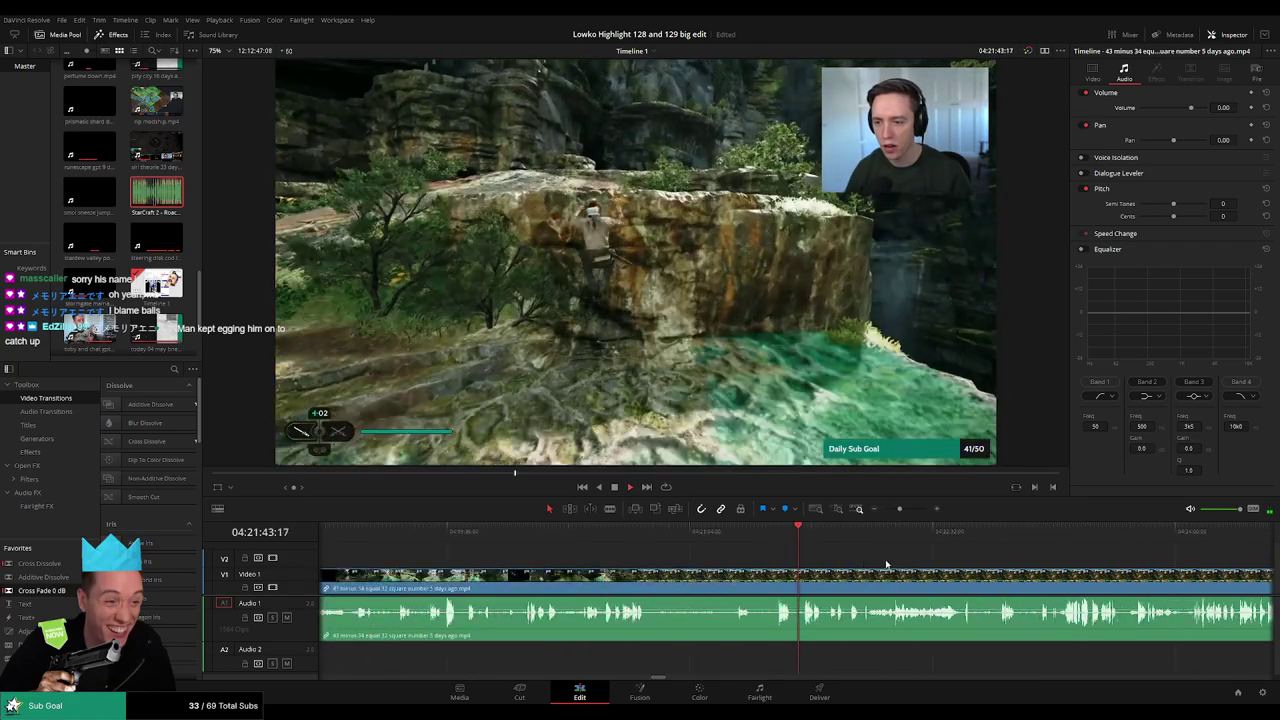
pyautogui.click(692, 539)
pyautogui.click(924, 542)
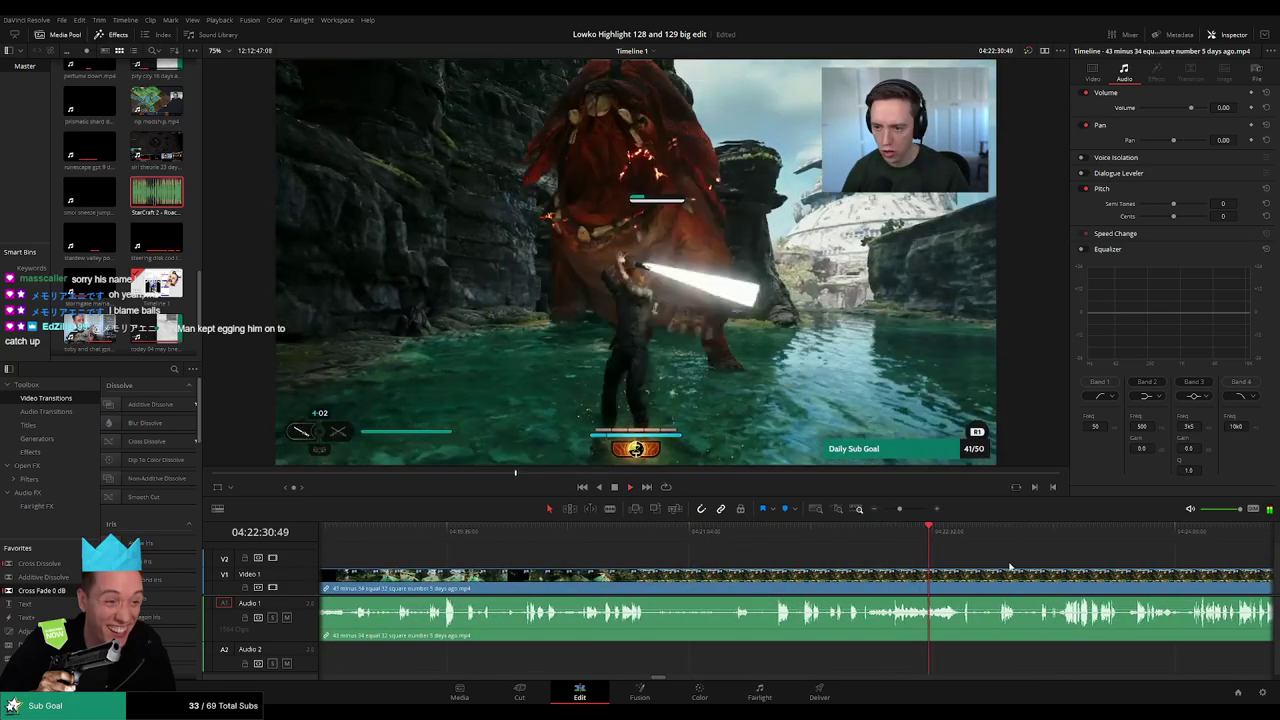
pyautogui.moveTo(1013, 566); pyautogui.dragTo(726, 551)
pyautogui.click(791, 543)
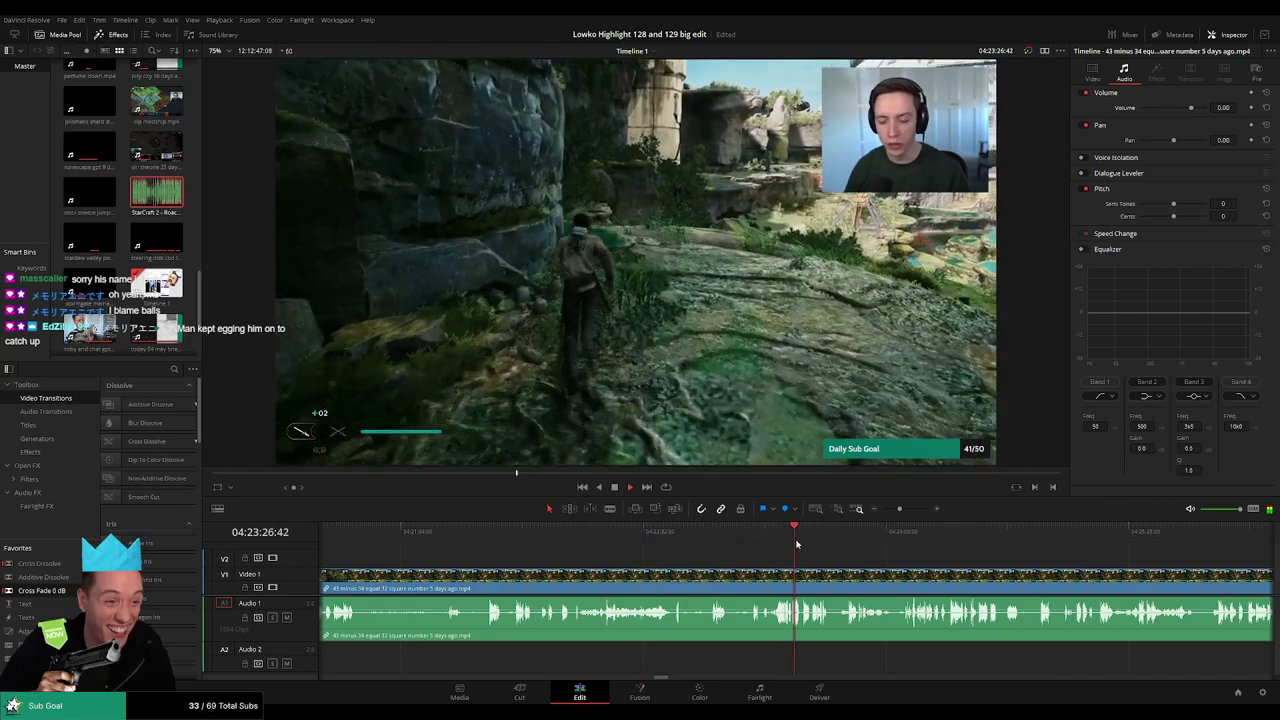
pyautogui.click(771, 540)
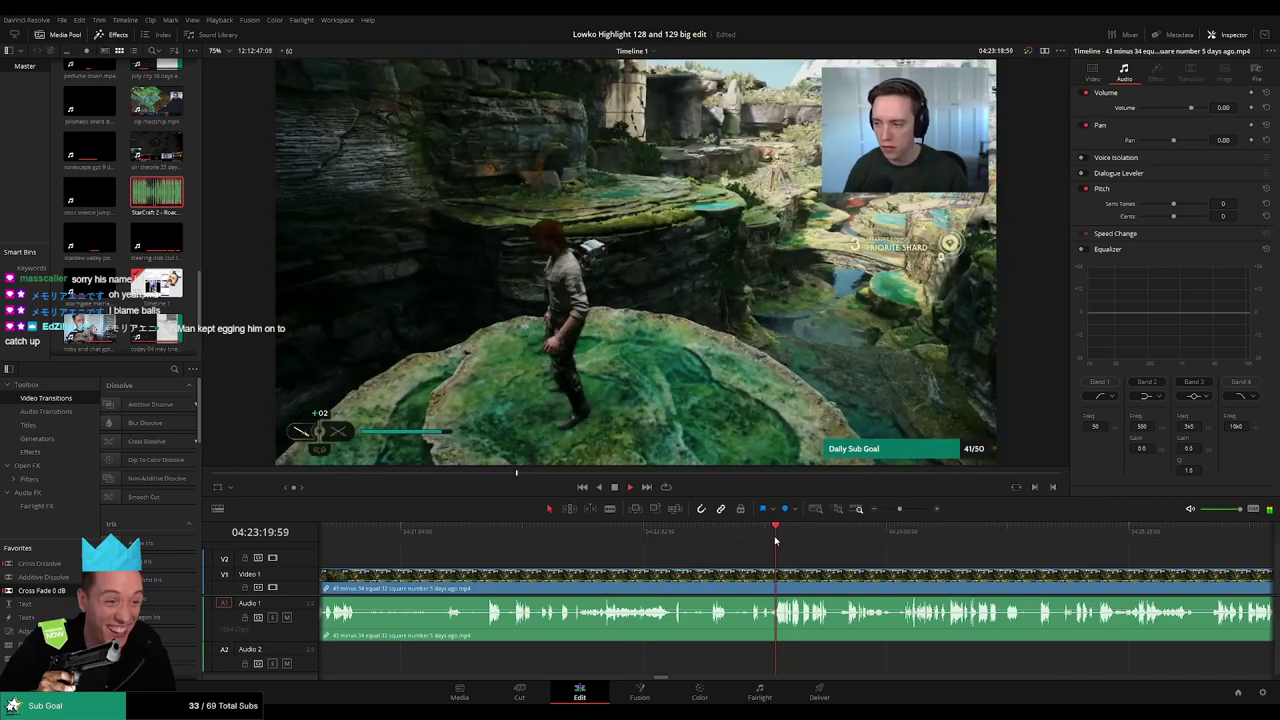
pyautogui.click(908, 542)
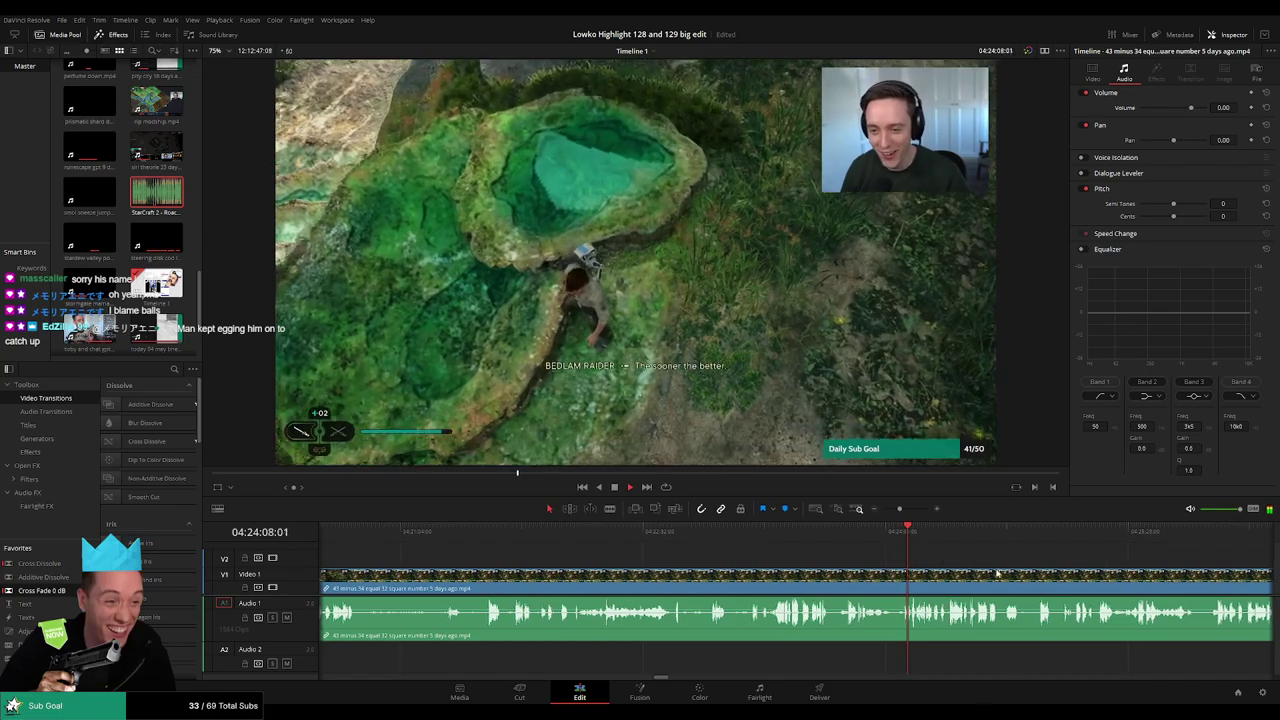
# - Review the 43 minus 34 clip between about 04:23:47 and 04:24:11 to find where the wanted passage begins
pyautogui.moveTo(1003, 573); pyautogui.dragTo(709, 559)
pyautogui.click(581, 541)
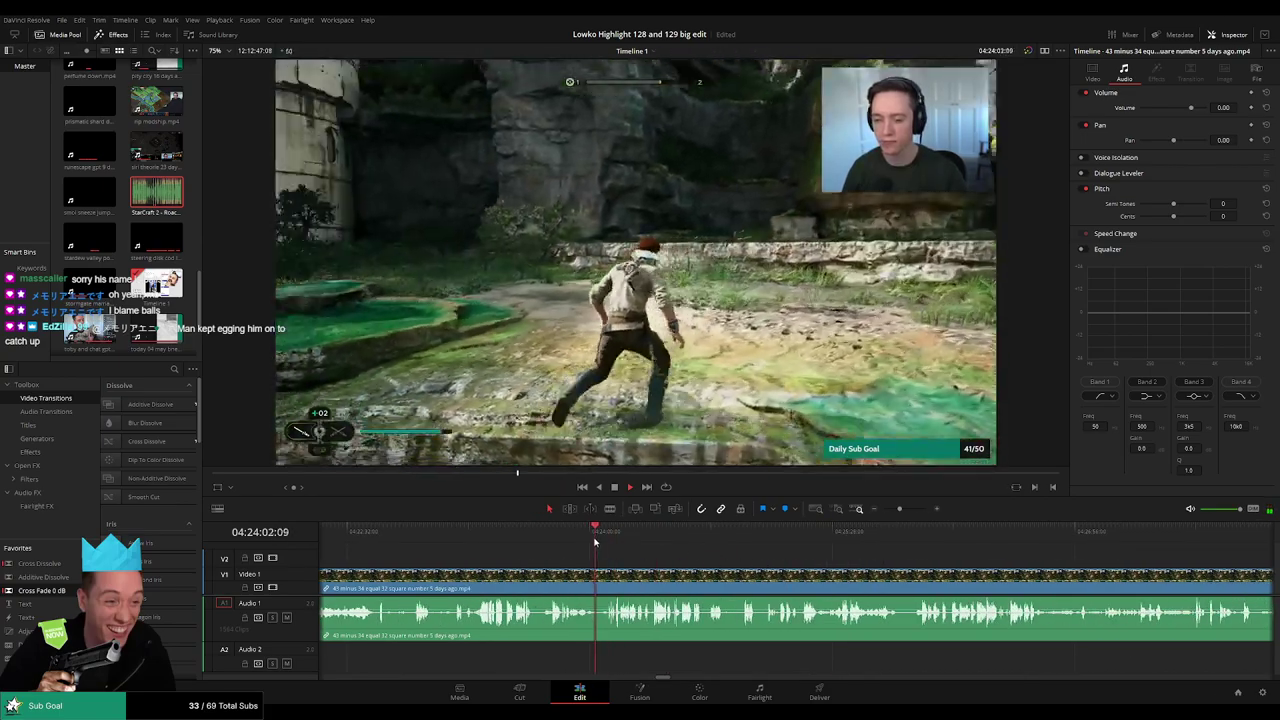
pyautogui.click(612, 541)
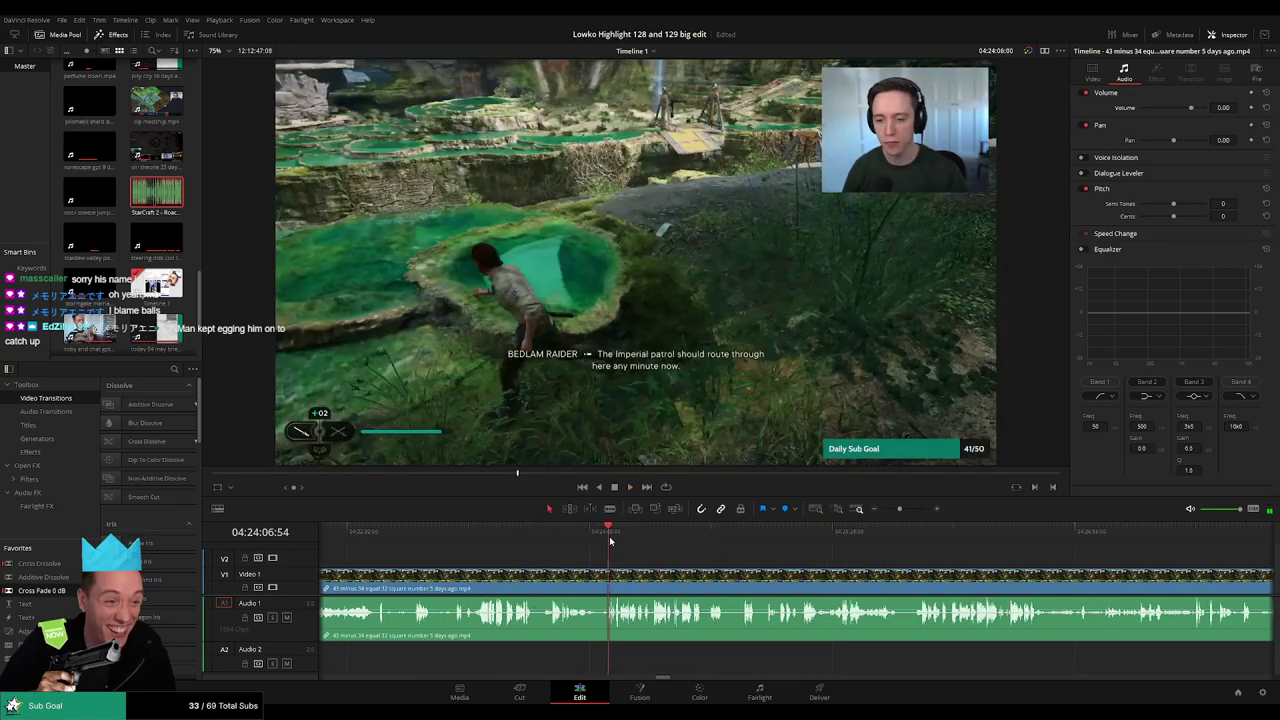
pyautogui.moveTo(646, 560); pyautogui.dragTo(829, 571)
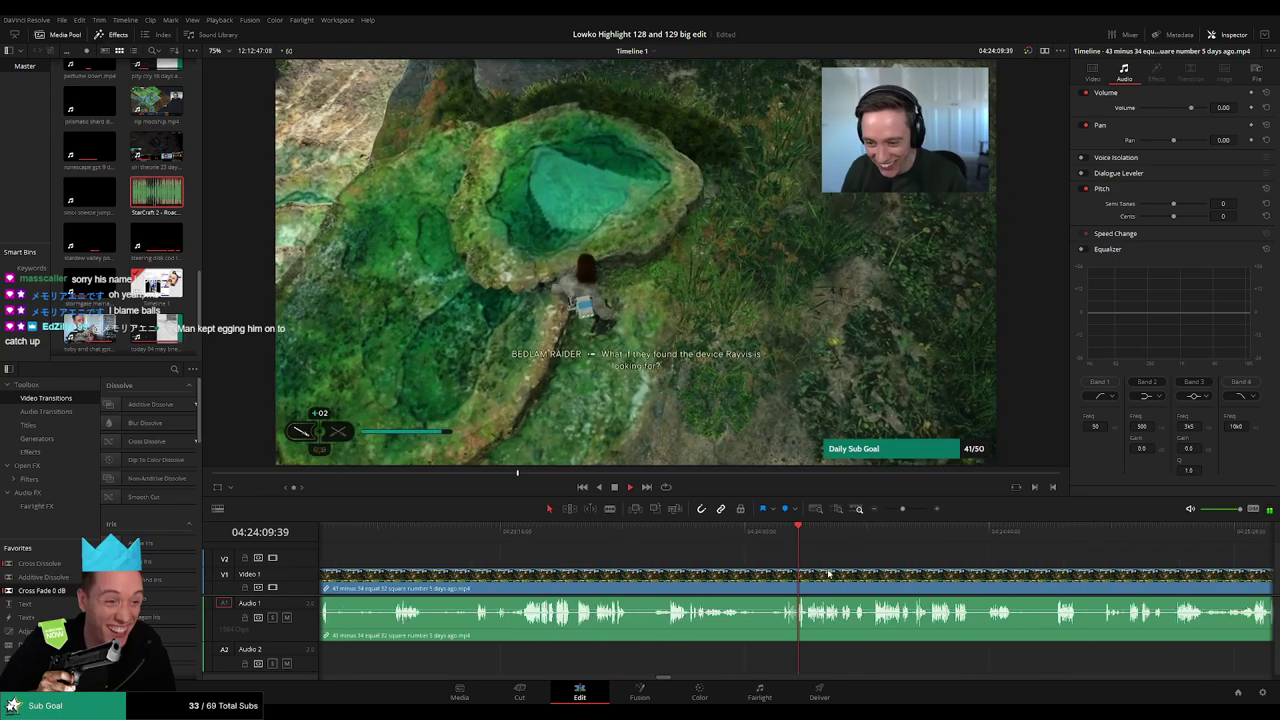
pyautogui.hotkey('ctrl', '=')
pyautogui.hotkey('ctrl', '=')
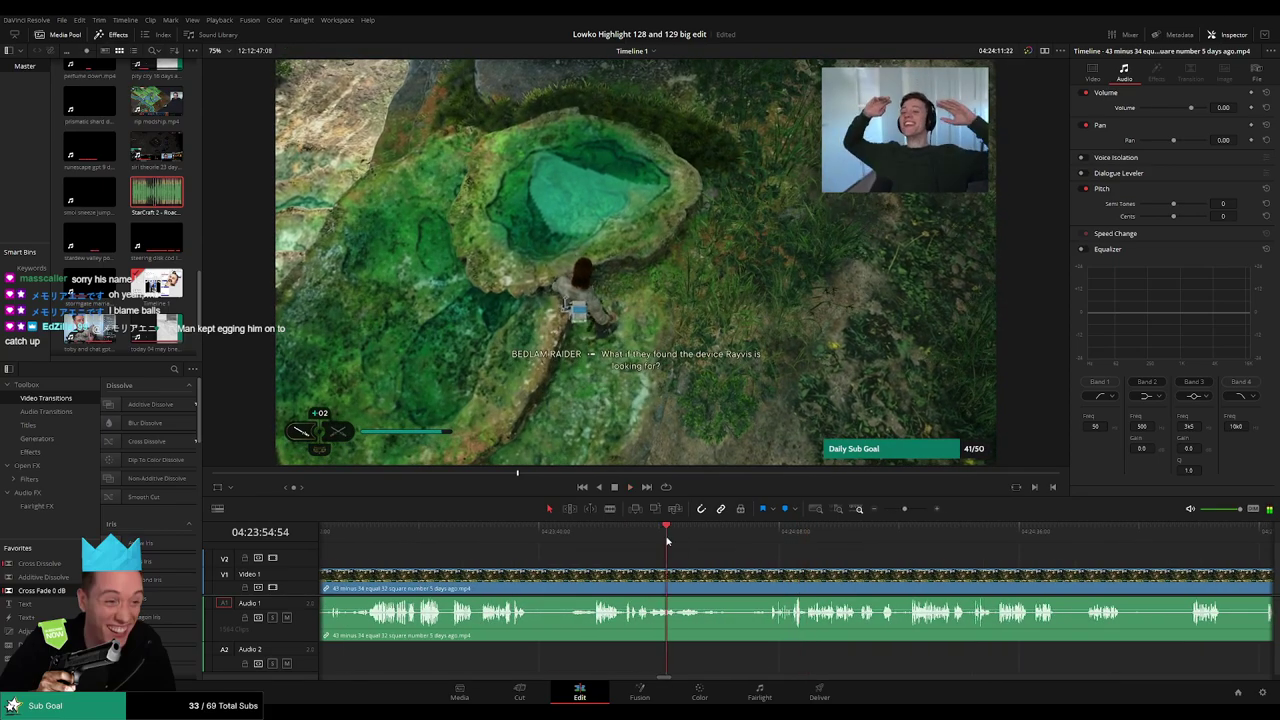
pyautogui.moveTo(615, 539); pyautogui.dragTo(599, 535)
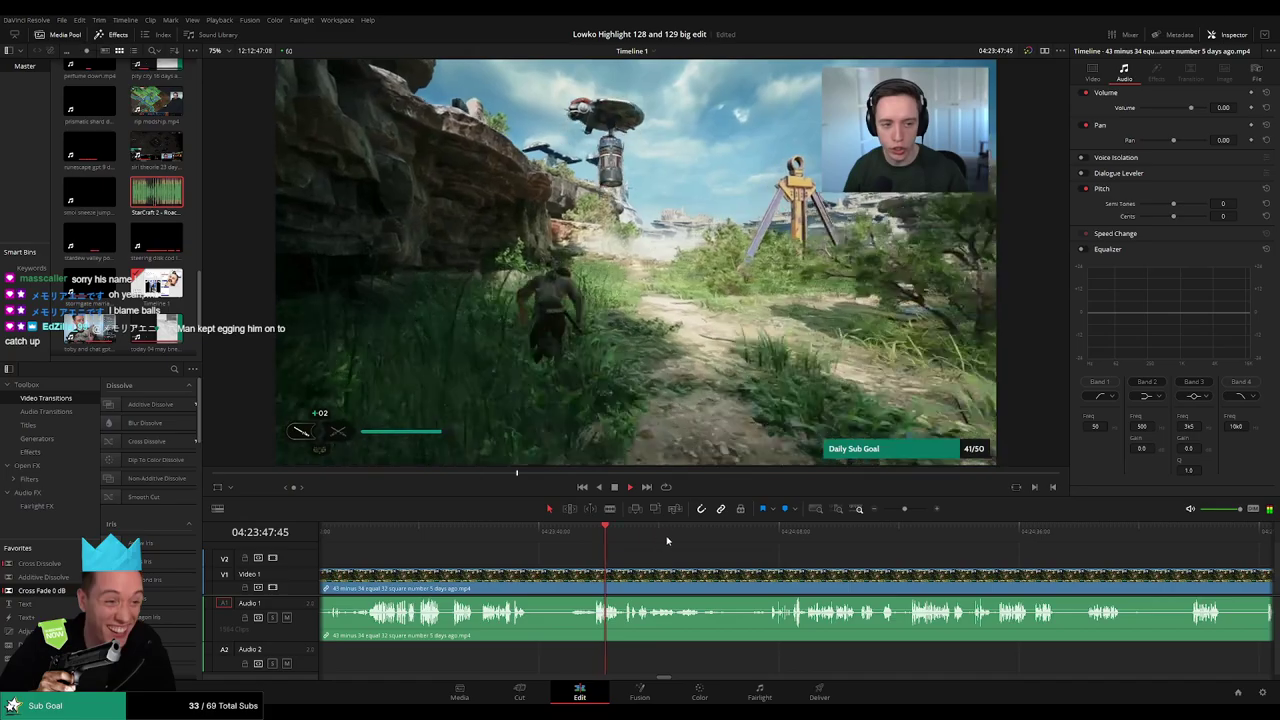
pyautogui.moveTo(738, 541); pyautogui.dragTo(682, 558)
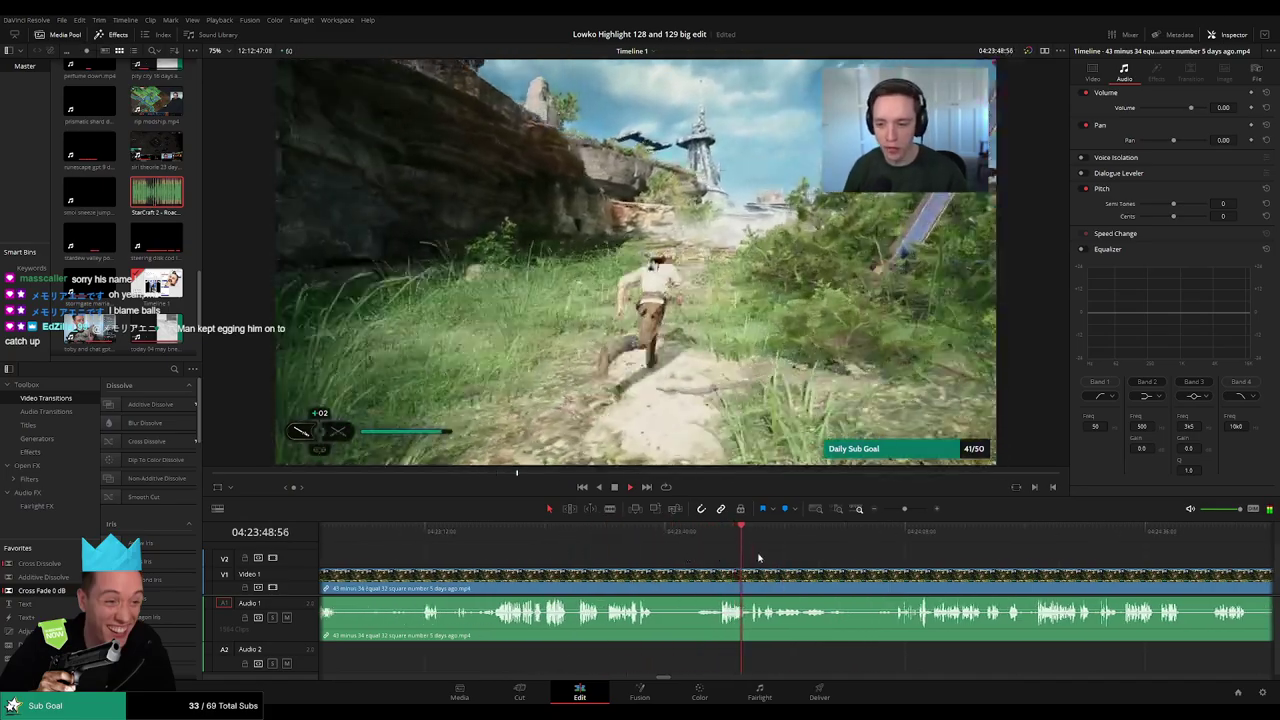
pyautogui.moveTo(850, 540); pyautogui.dragTo(887, 545)
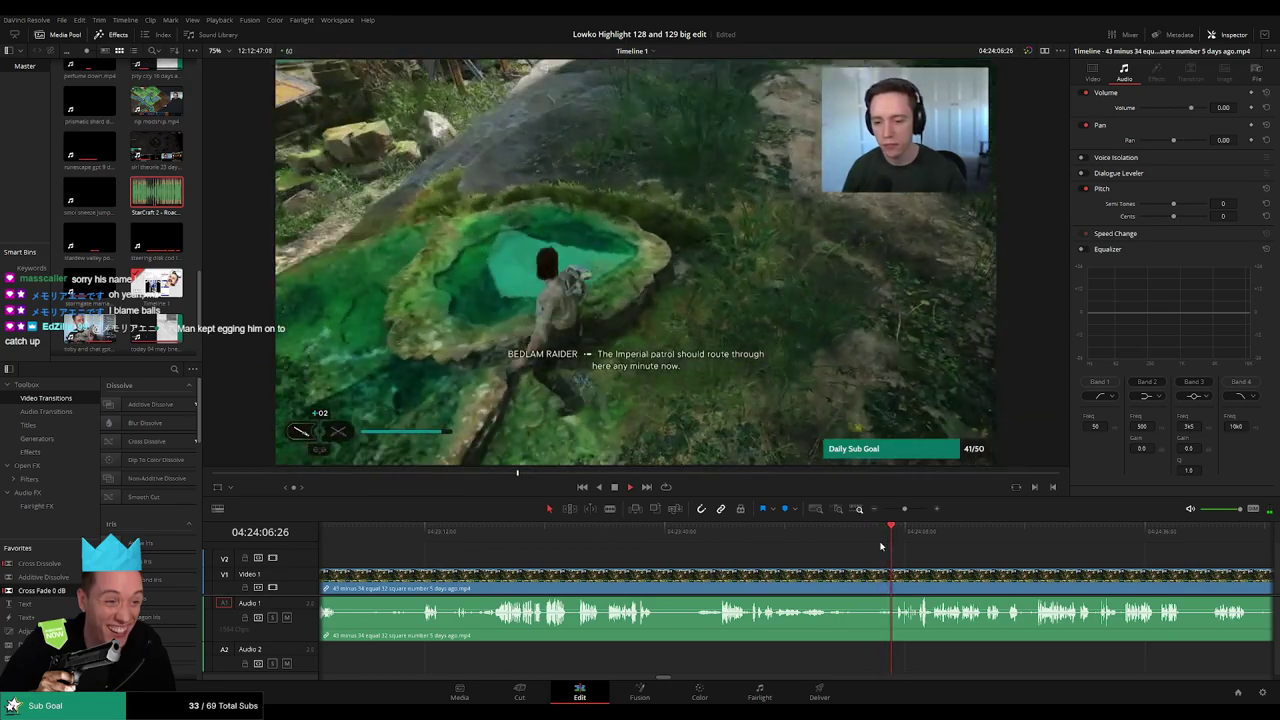
# - Split the 43 minus 34 clip at about 04:24:04:00, remove the part before the split, close the gap, and play on
pyautogui.click(865, 543)
pyautogui.press('space')
pyautogui.hotkey('ctrl', 'b')
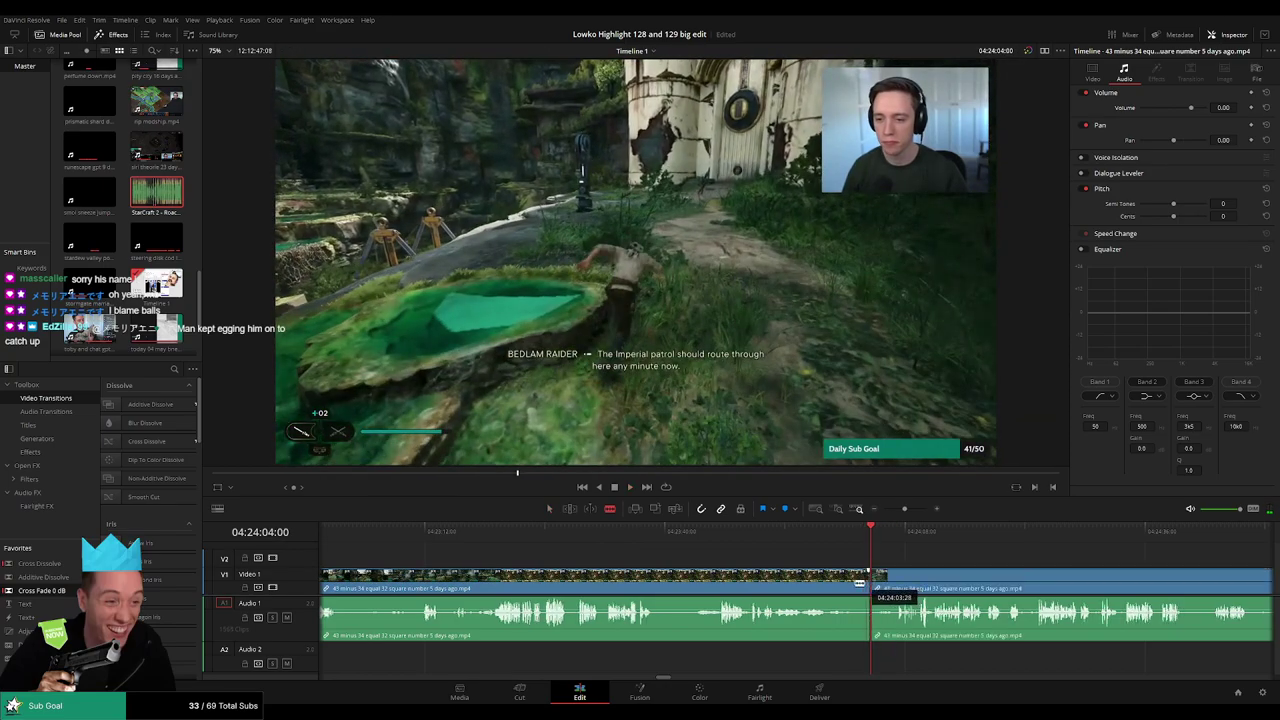
pyautogui.click(823, 586)
pyautogui.press('Delete')
pyautogui.press('space')
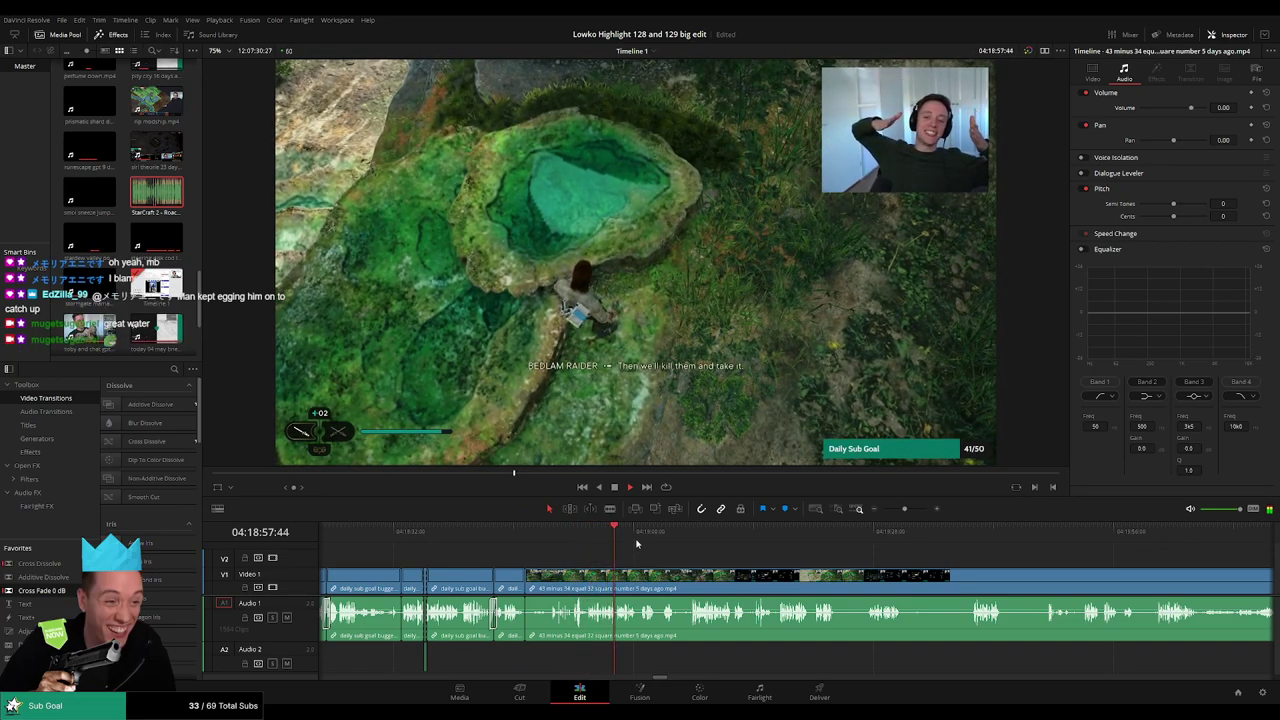
# - Cut the quiet stretch from about 04:19:04:47 to 04:19:06:36, close the gap, and cross-fade the audio at the join
pyautogui.scroll(2, 663, 561)
pyautogui.hscroll(3, 580, 558)
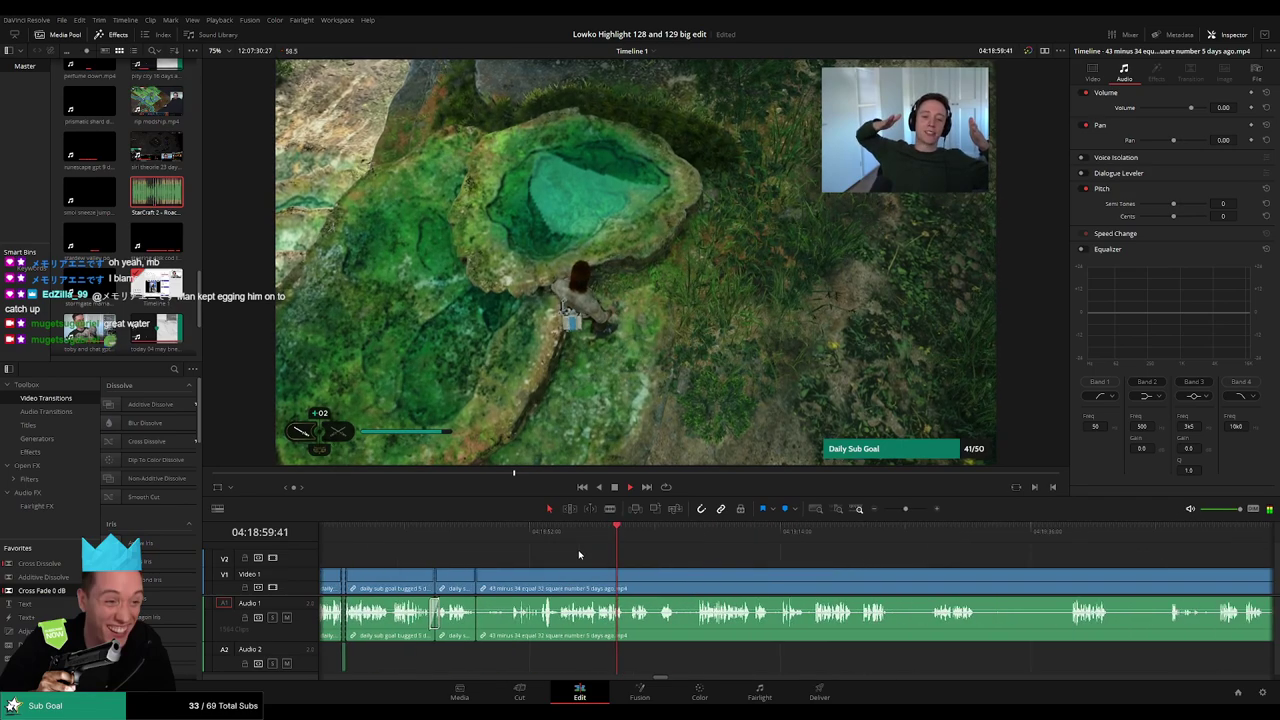
pyautogui.scroll(1, 570, 562)
pyautogui.scroll(-2, 569, 562)
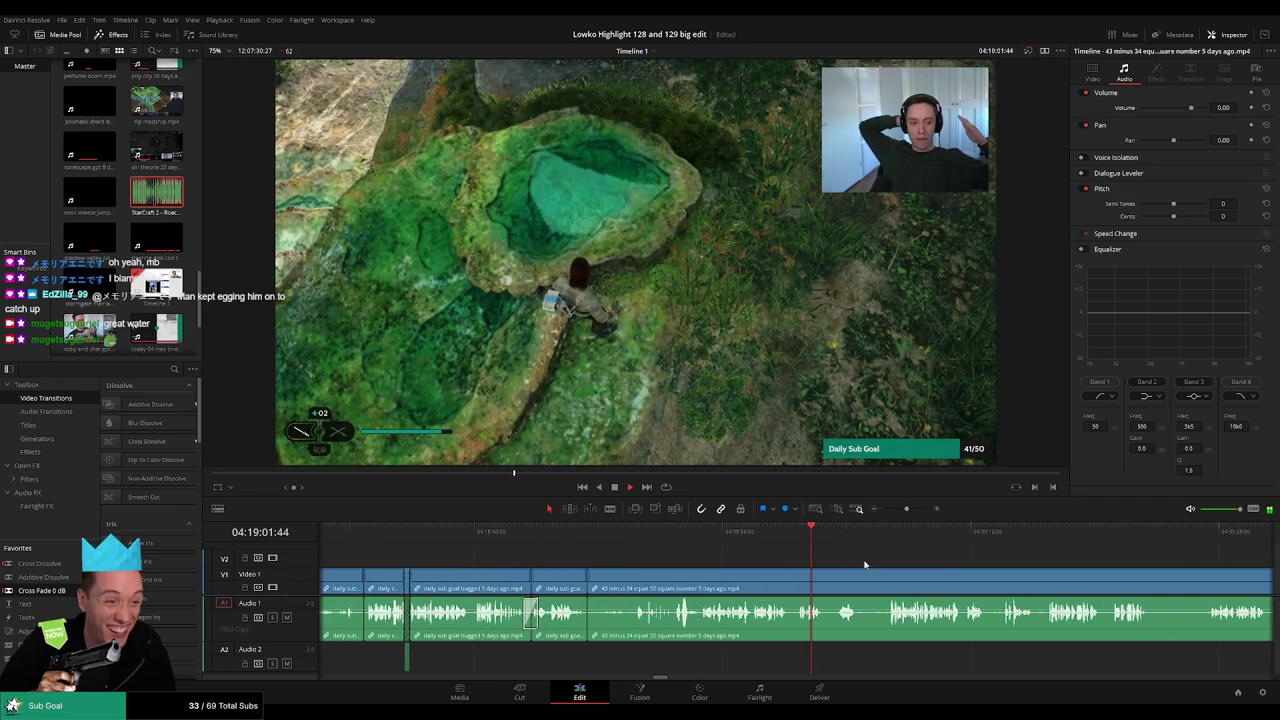
pyautogui.moveTo(864, 562); pyautogui.dragTo(586, 555)
pyautogui.click(593, 532)
pyautogui.press('b')
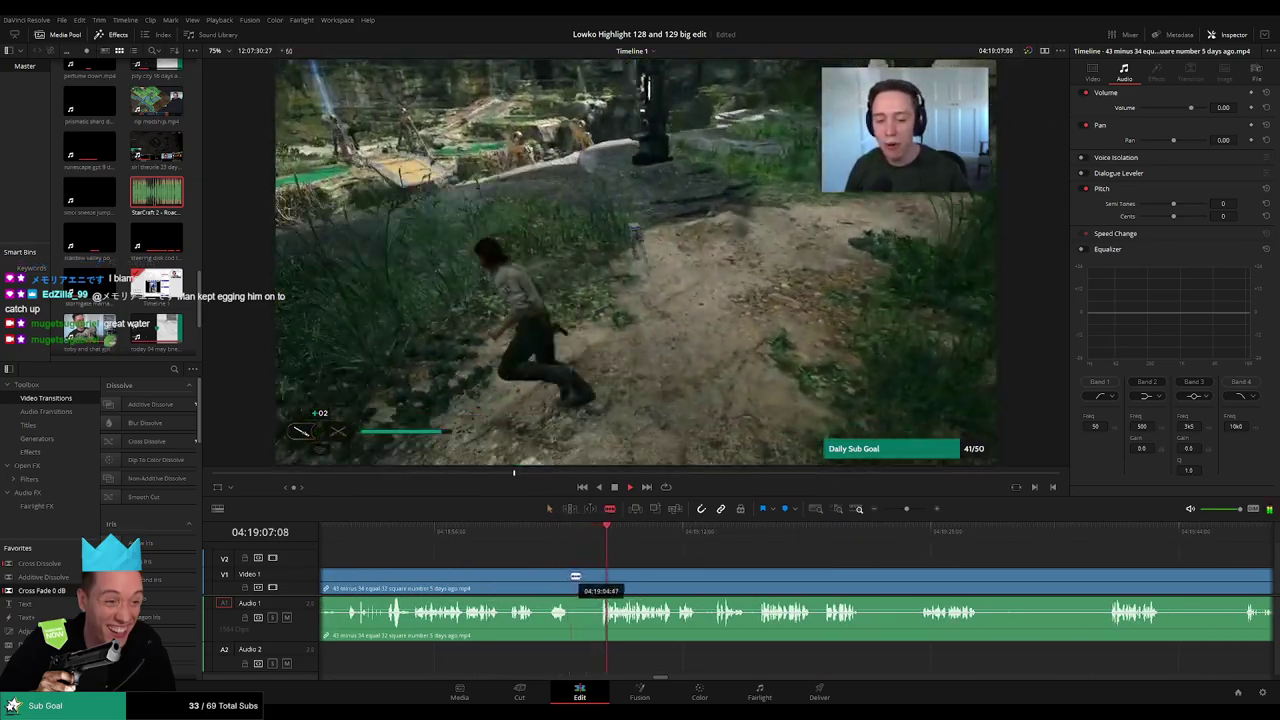
pyautogui.click(571, 577)
pyautogui.click(599, 577)
pyautogui.press('a')
pyautogui.click(581, 582)
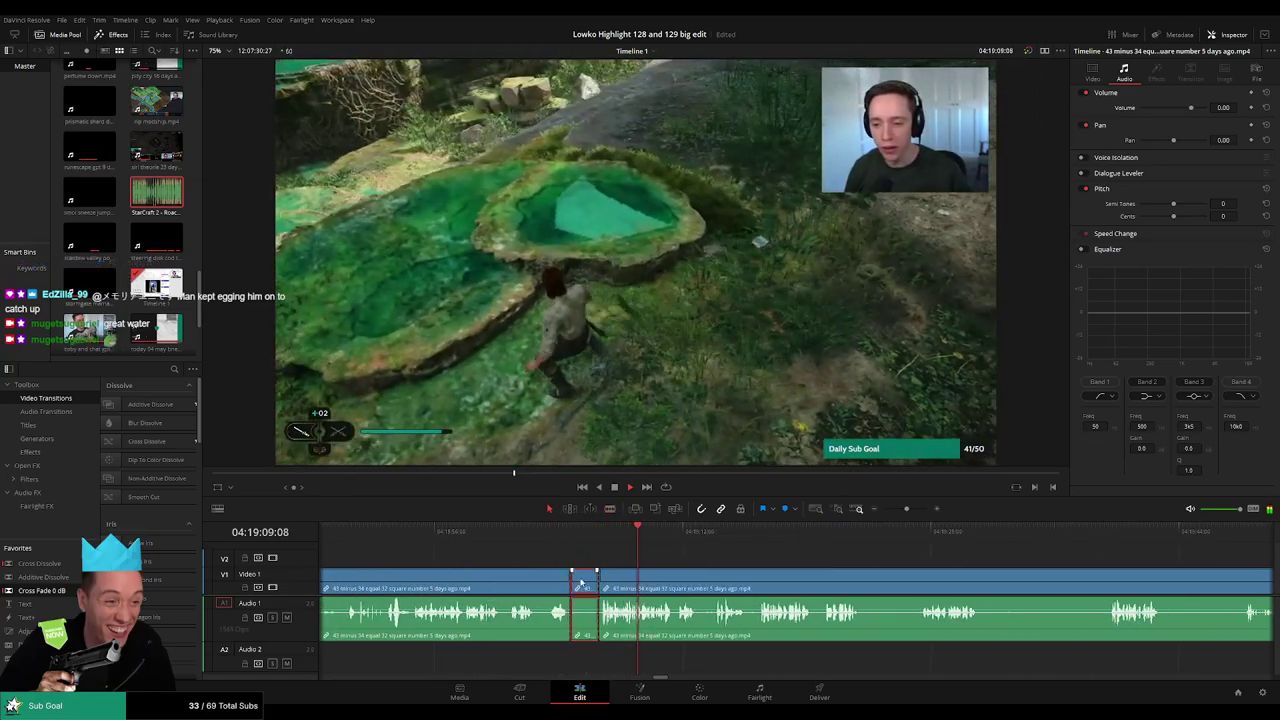
pyautogui.press('Delete')
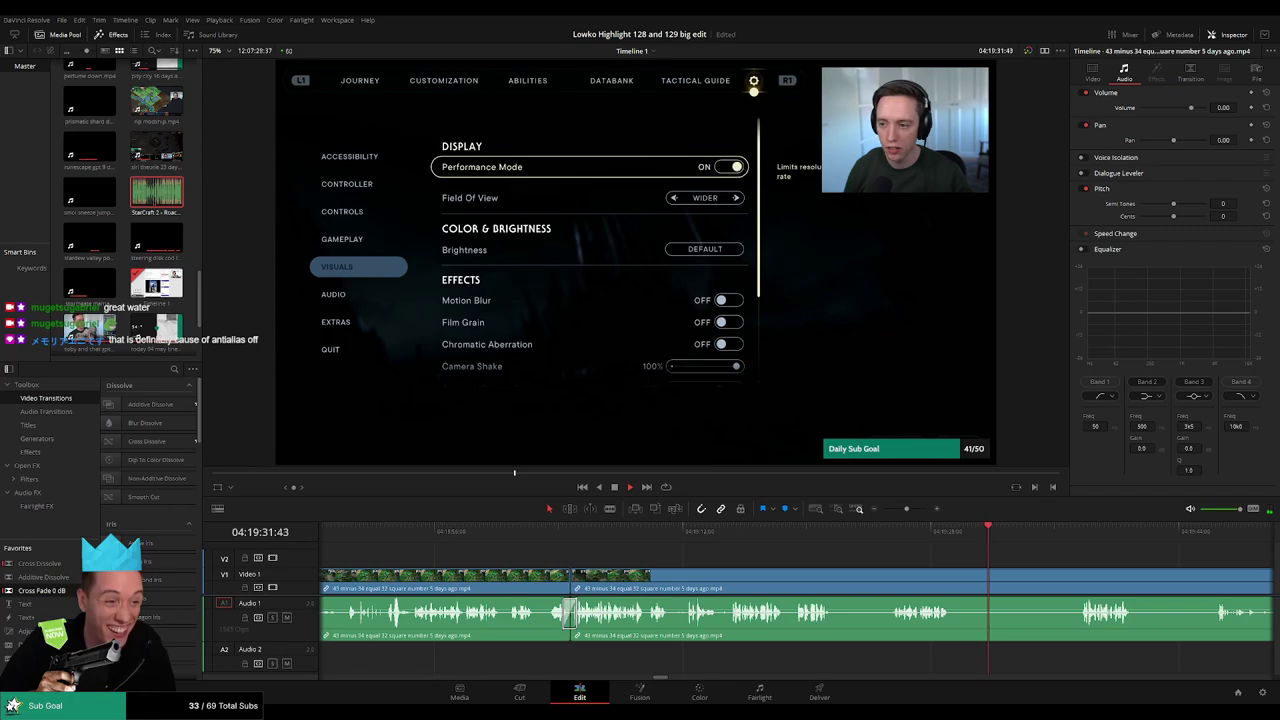
# - Isolate the short spoken passage from about 04:19:26:14 to 04:19:26:31 by splitting the clip at both ends
pyautogui.click(903, 531)
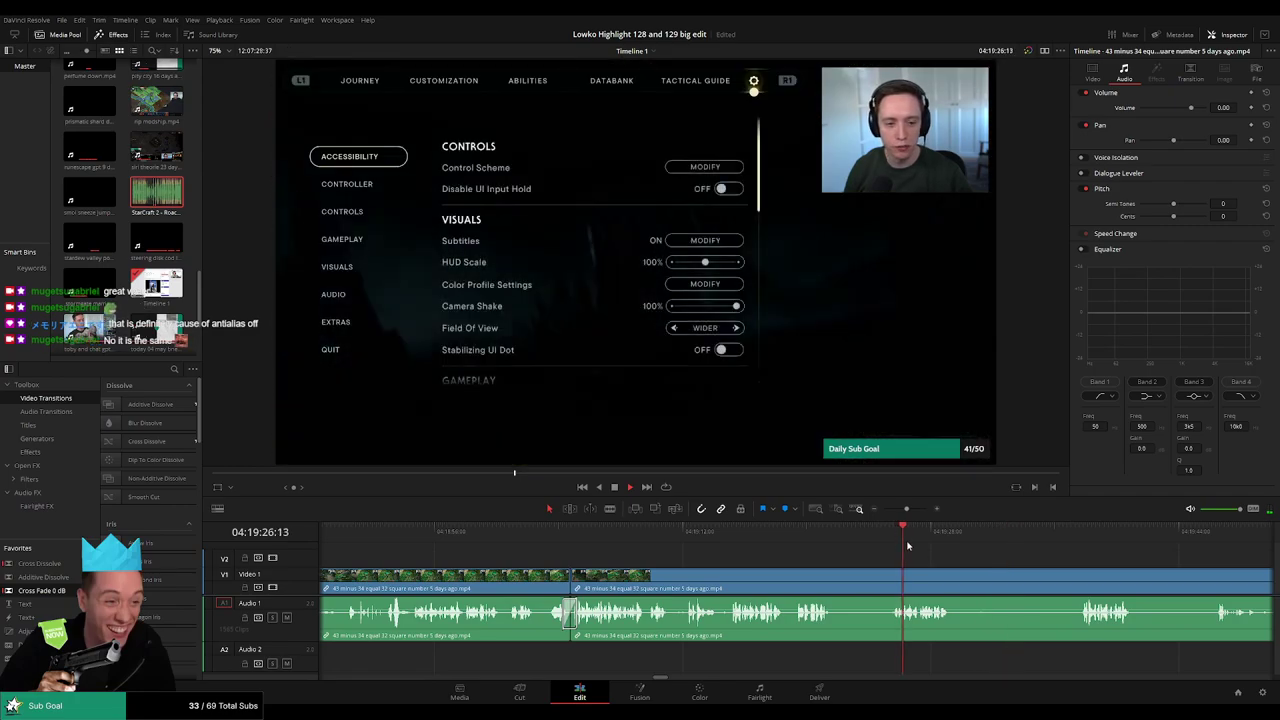
pyautogui.press('space')
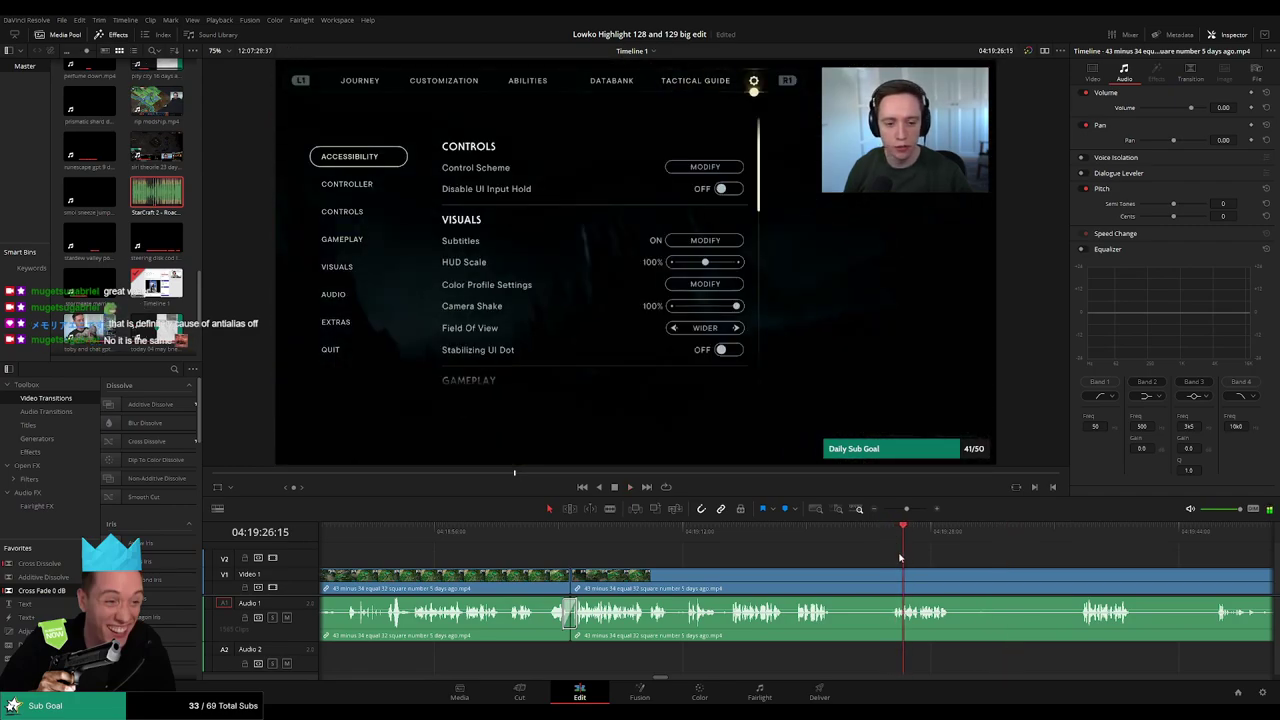
pyautogui.scroll(5, 900, 559)
pyautogui.moveTo(718, 537); pyautogui.dragTo(793, 541)
pyautogui.press('b')
pyautogui.click(794, 586)
pyautogui.press('space')
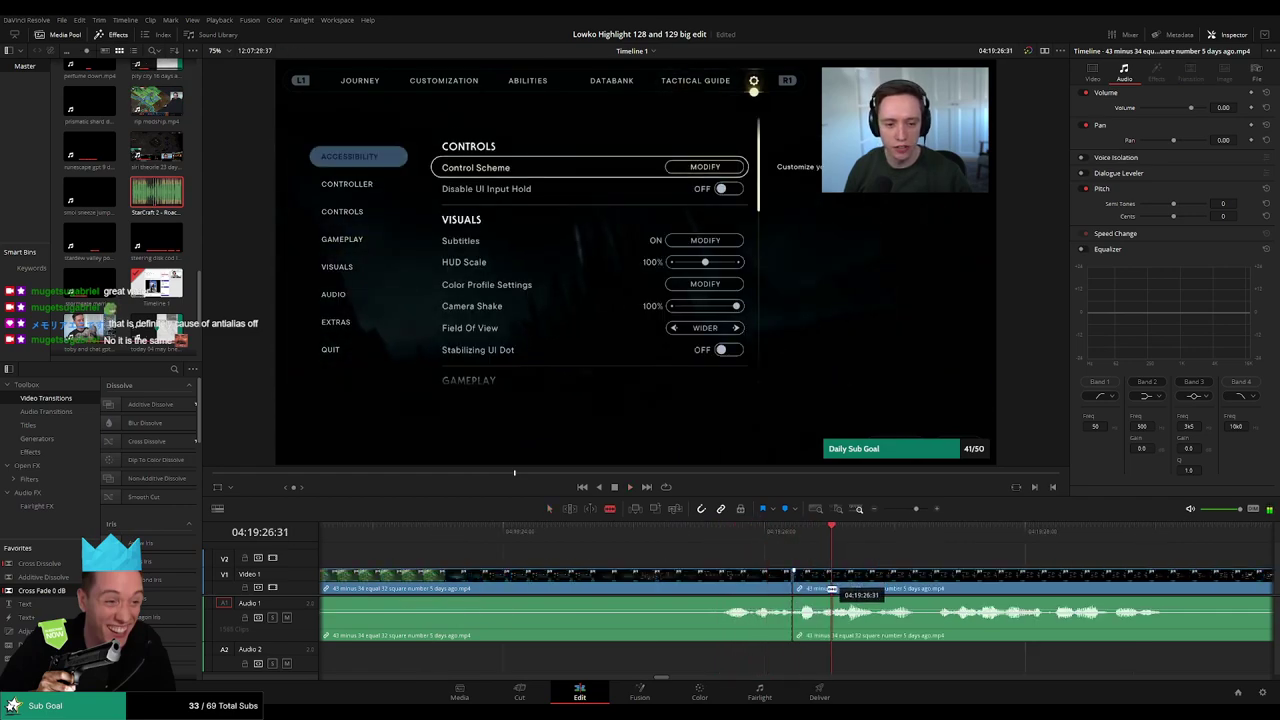
pyautogui.click(830, 578)
pyautogui.press('a')
# - Silence the isolated passage, cover it with StarCraft 2 - Roach Quotes.mp3 on Audio 2, trimmed to match at volume -27, and preview it
pyautogui.moveTo(157, 192); pyautogui.dragTo(796, 662)
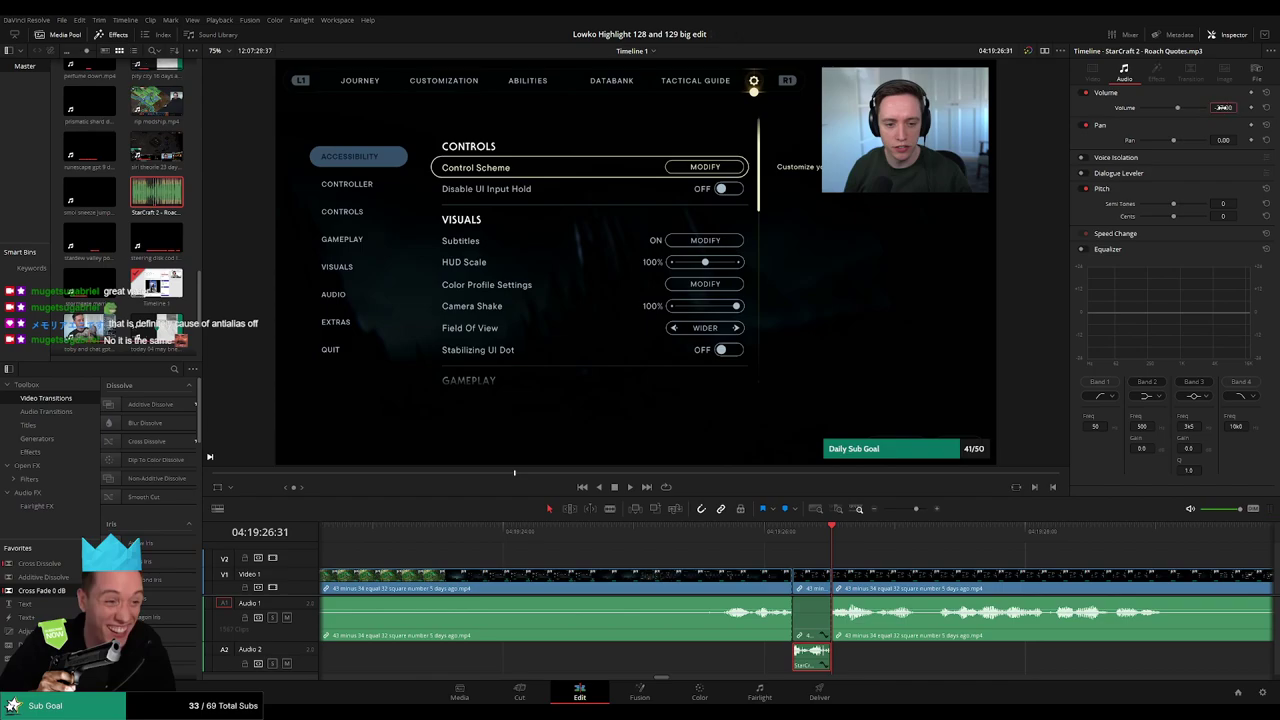
pyautogui.click(405, 532)
pyautogui.press('space')
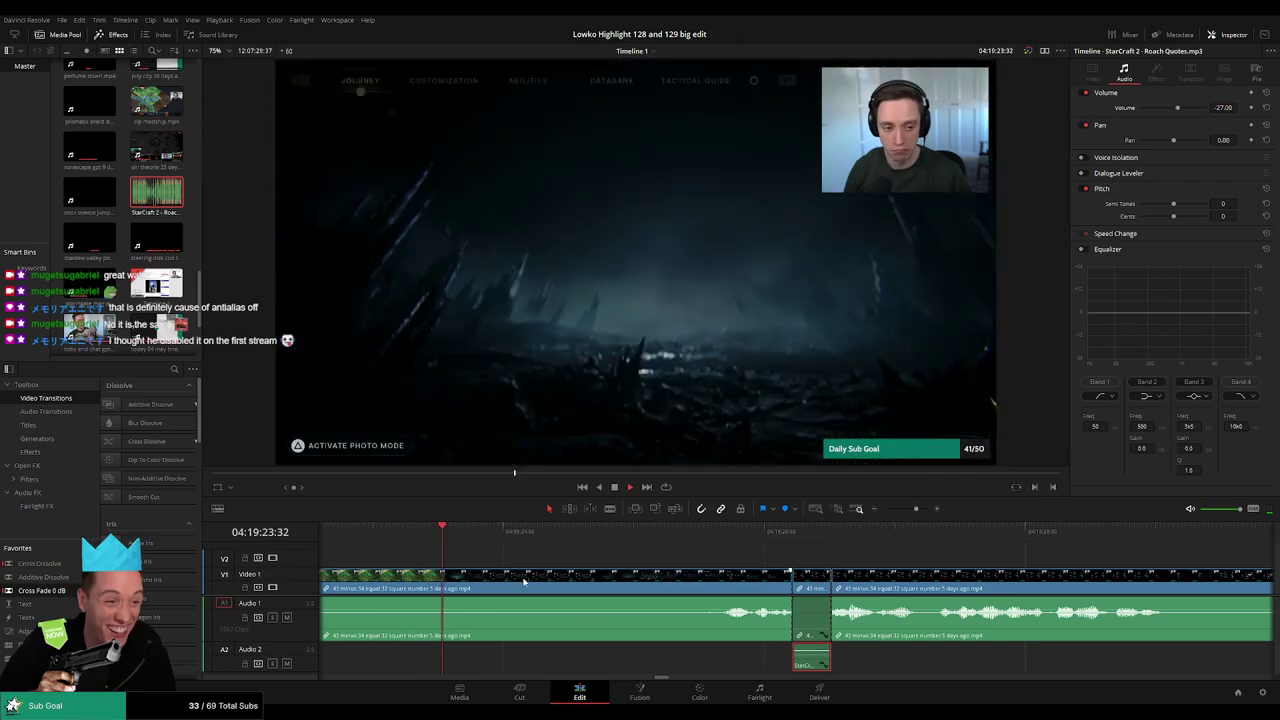
# - Cut the quiet stretch from about 04:19:29:15 to 04:19:37:40, close the gap, and cross-fade the audio at the join
pyautogui.scroll(-3, 700, 572)
pyautogui.click(897, 533)
pyautogui.moveTo(1012, 560); pyautogui.dragTo(501, 530)
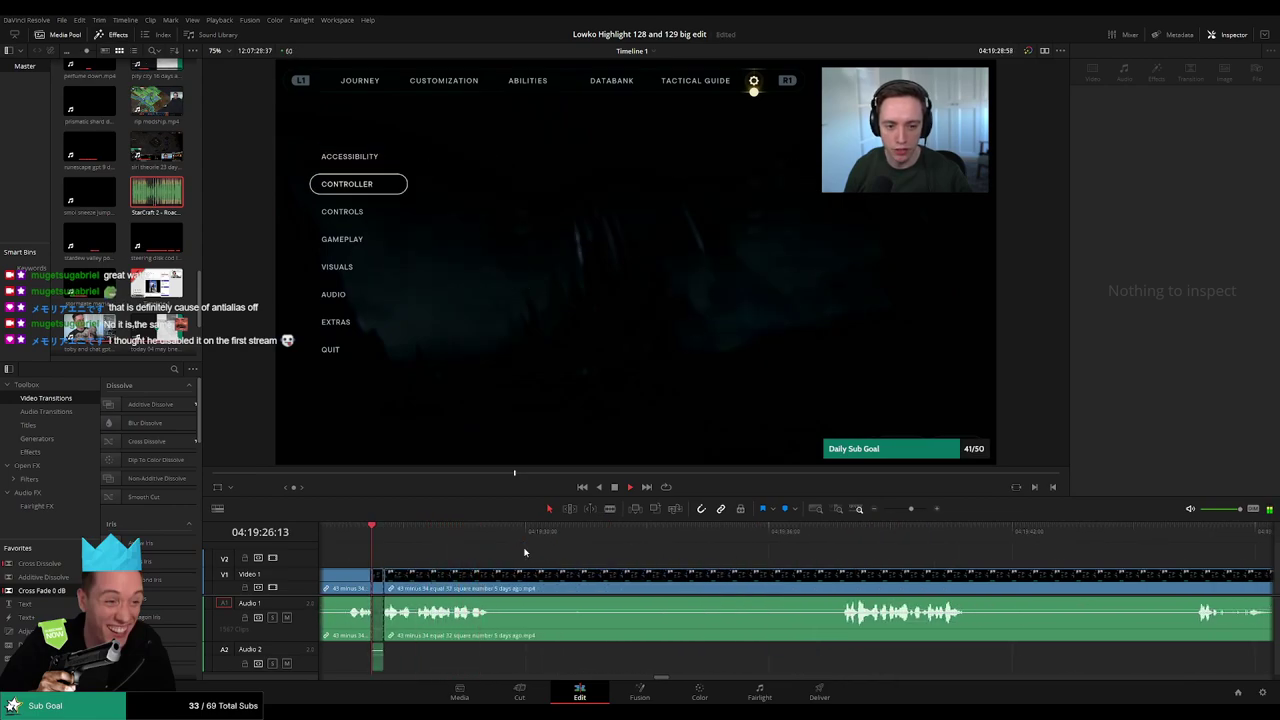
pyautogui.click(822, 537)
pyautogui.press('b')
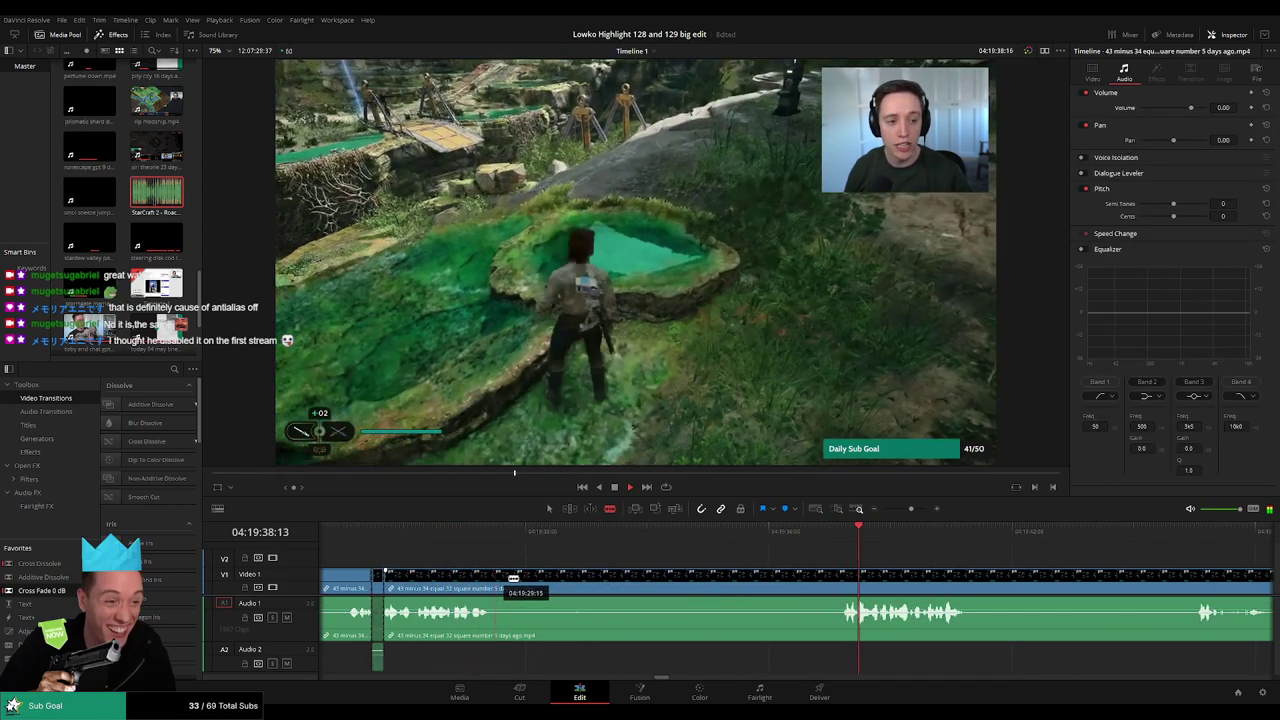
pyautogui.click(496, 583)
pyautogui.click(838, 588)
pyautogui.press('a')
pyautogui.click(648, 578)
pyautogui.press('Delete')
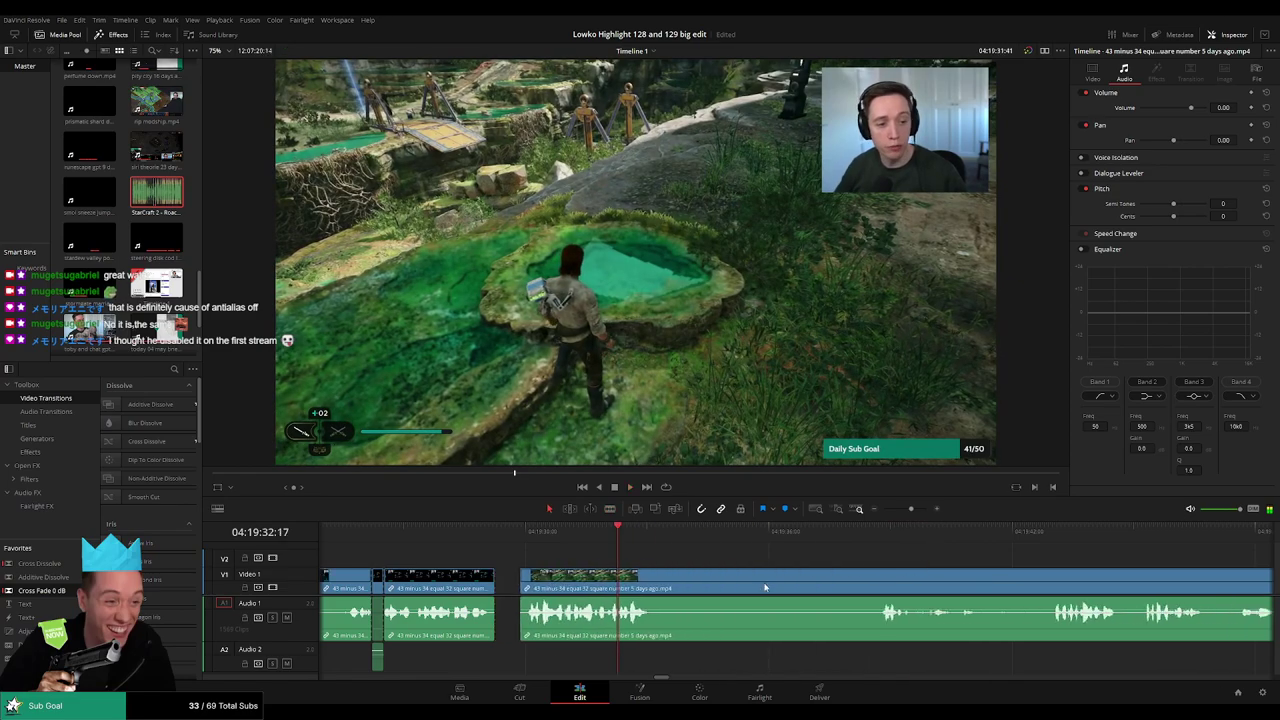
pyautogui.moveTo(520, 626); pyautogui.dragTo(499, 617)
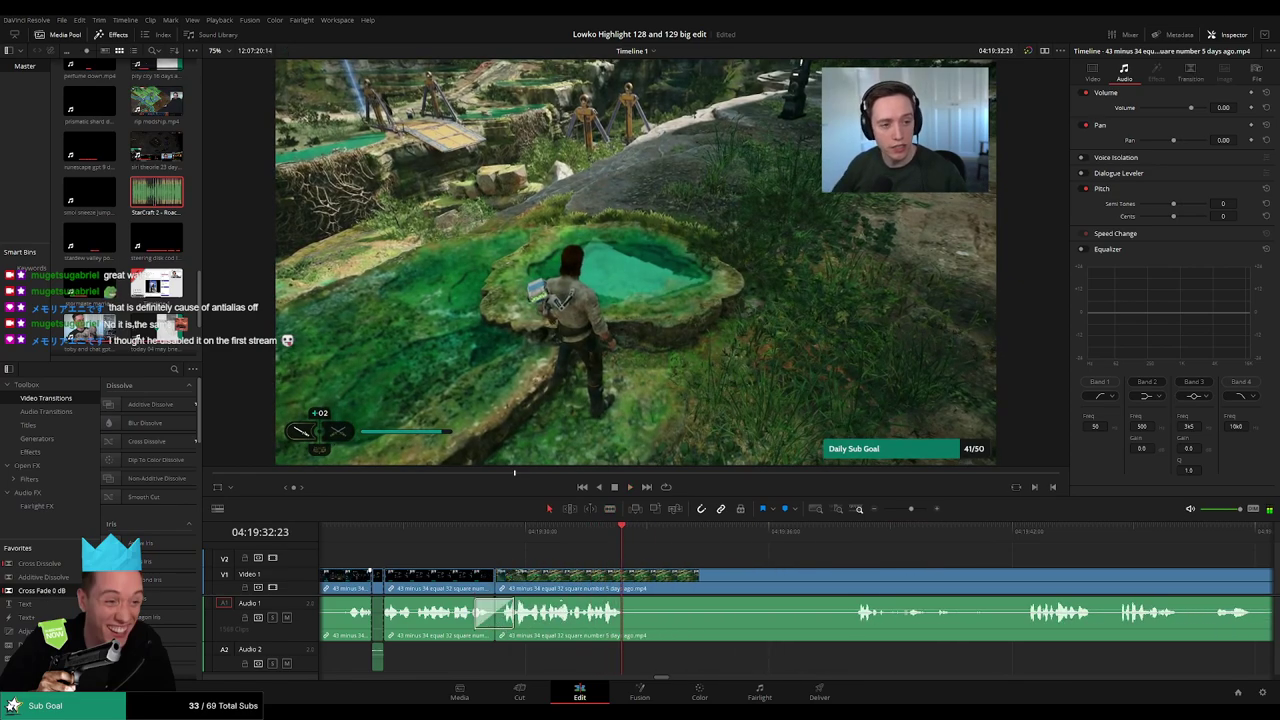
# - Cut the stretch from about 04:19:32:41 to 04:19:42:20, close the gap, and cross-fade the audio at the join
pyautogui.click(857, 536)
pyautogui.press('b')
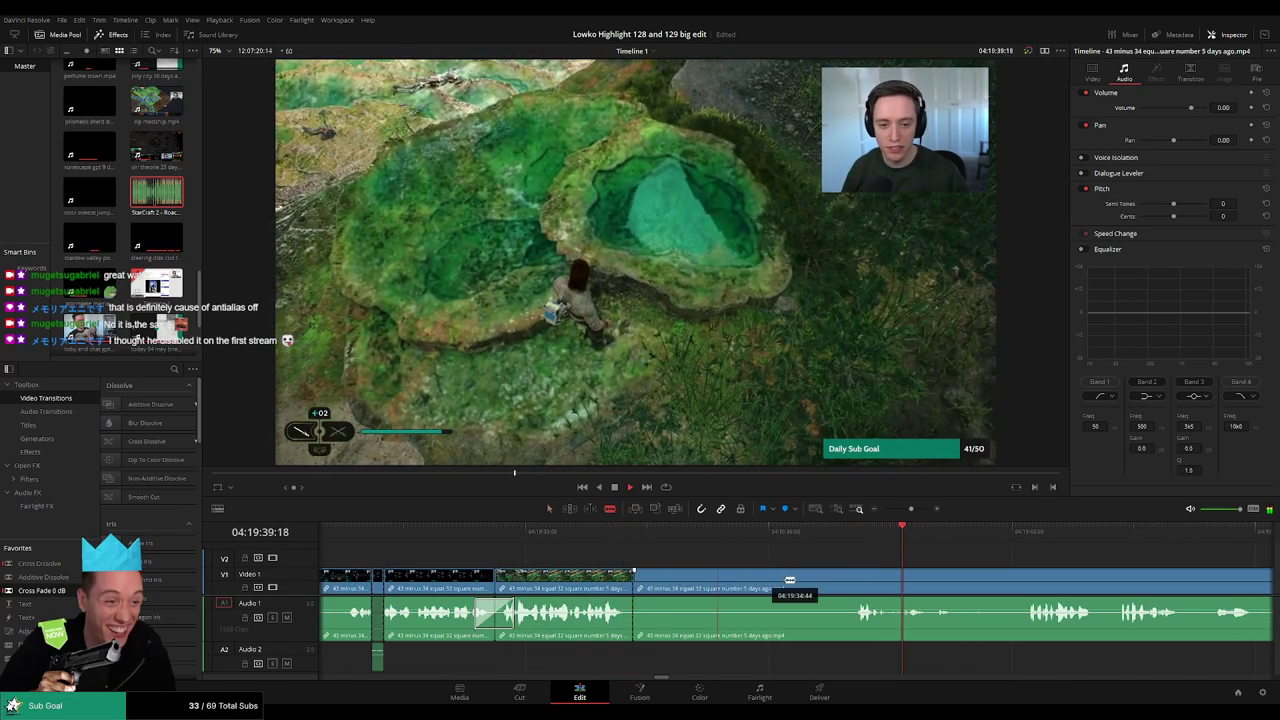
pyautogui.click(857, 582)
pyautogui.press('a')
pyautogui.hotkey('ctrl', 'z')
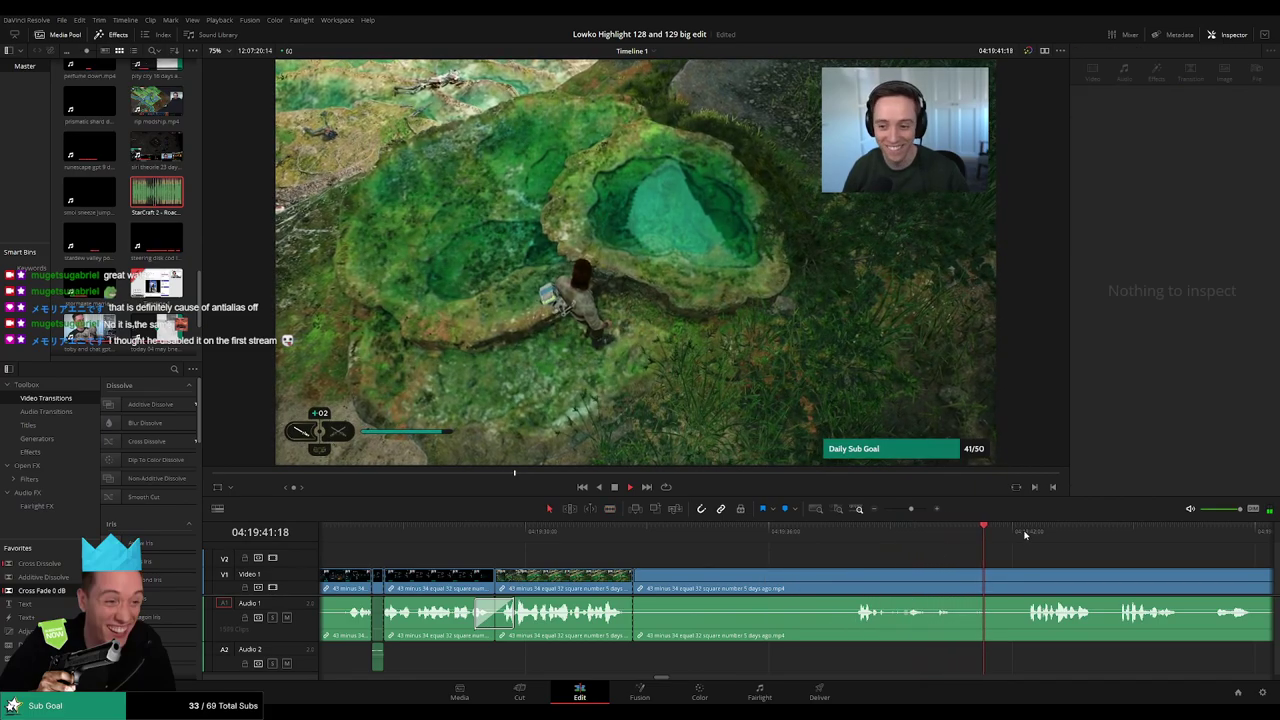
pyautogui.click(1026, 534)
pyautogui.press('b')
pyautogui.click(1026, 578)
pyautogui.press('a')
pyautogui.click(969, 589)
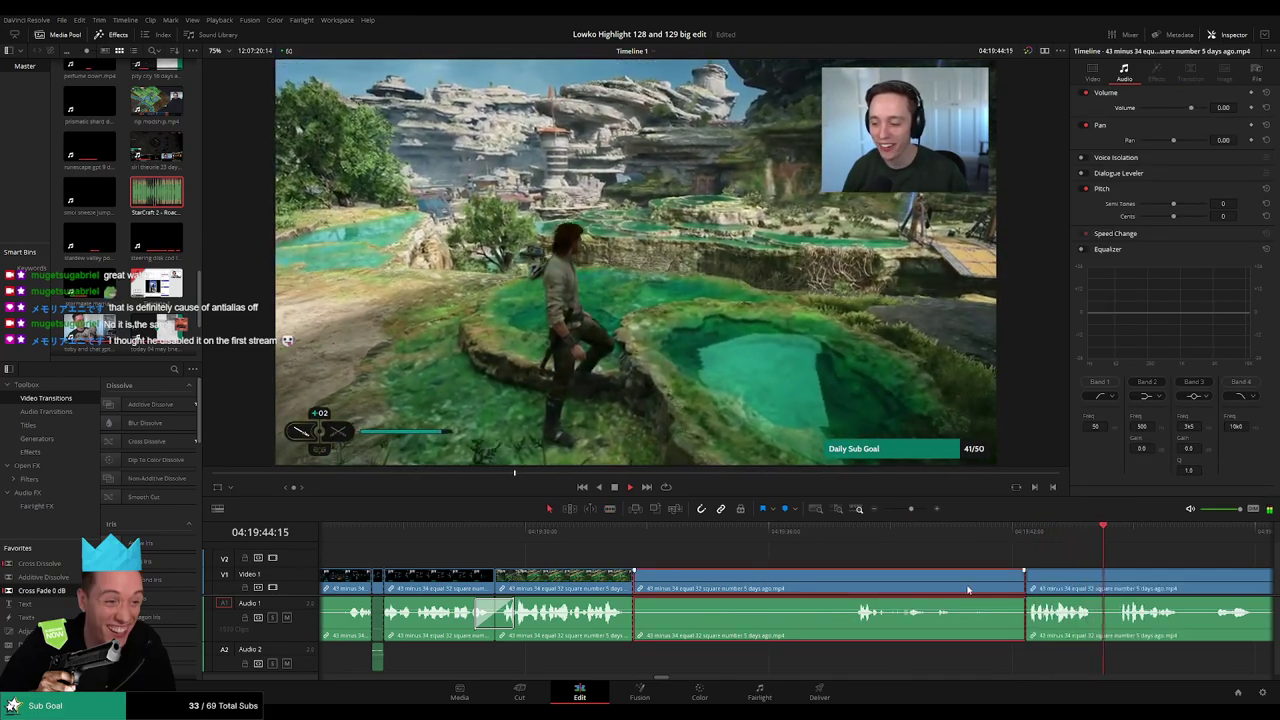
pyautogui.press('Delete')
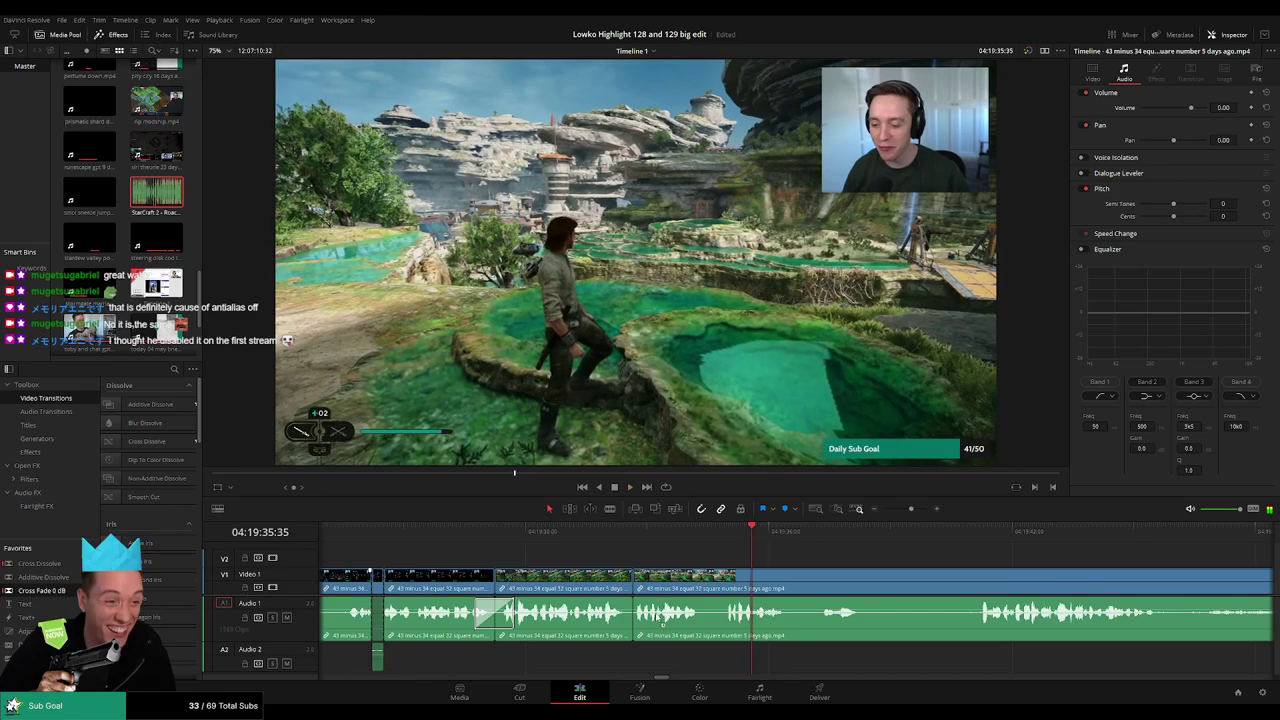
# - Cut the quiet stretch from about 04:19:38:26 to 04:19:41:12, close the gap, and cross-fade the audio at the join
pyautogui.moveTo(875, 564); pyautogui.dragTo(667, 551)
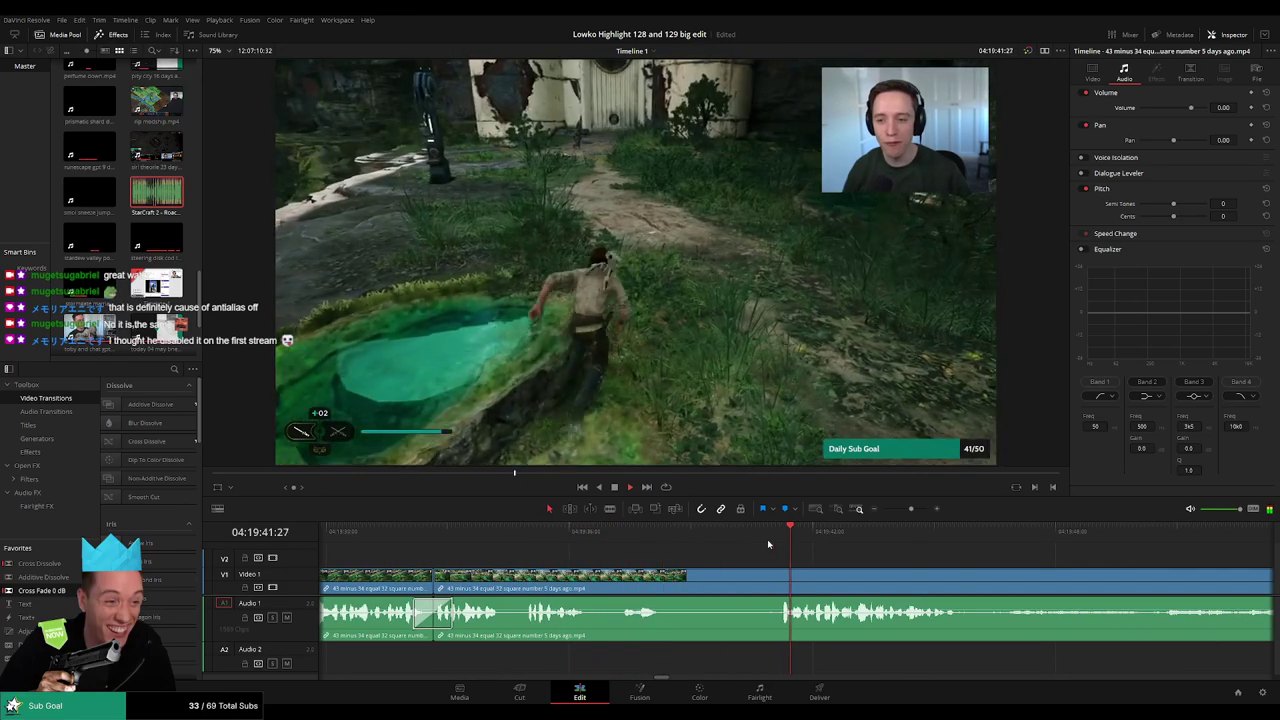
pyautogui.press('b')
pyautogui.click(667, 580)
pyautogui.click(780, 575)
pyautogui.press('a')
pyautogui.click(757, 586)
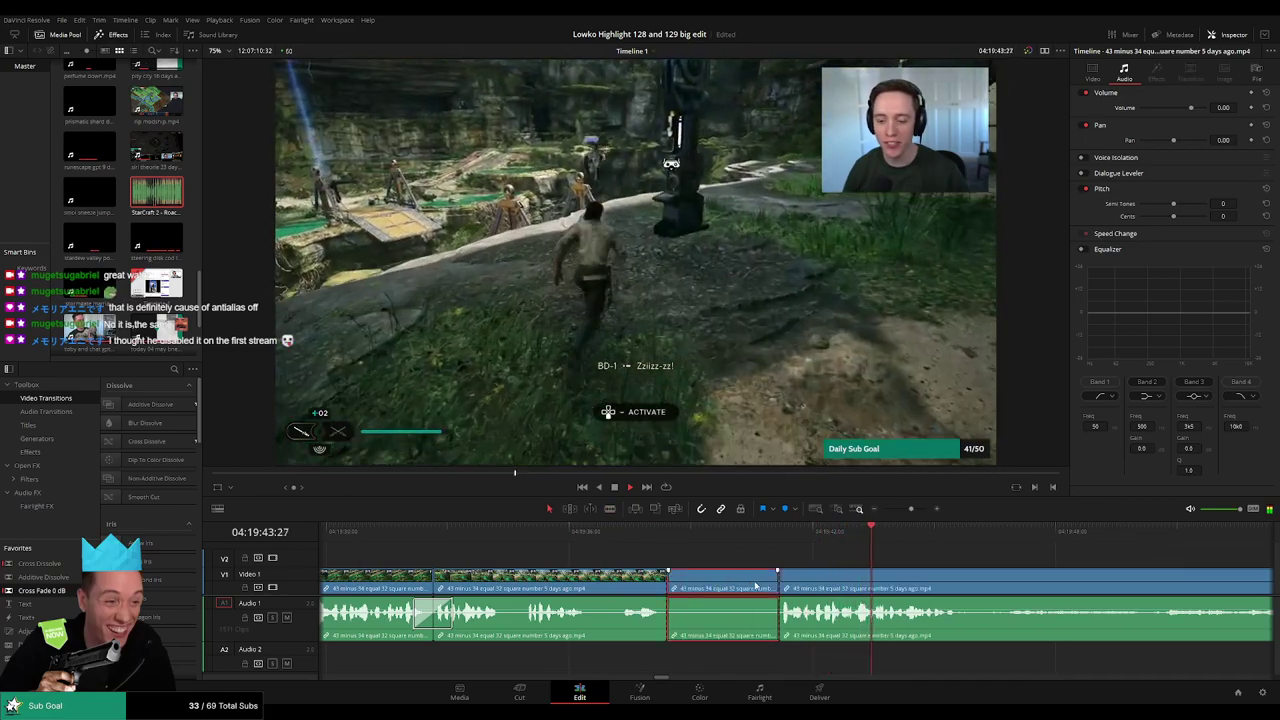
pyautogui.press('Delete')
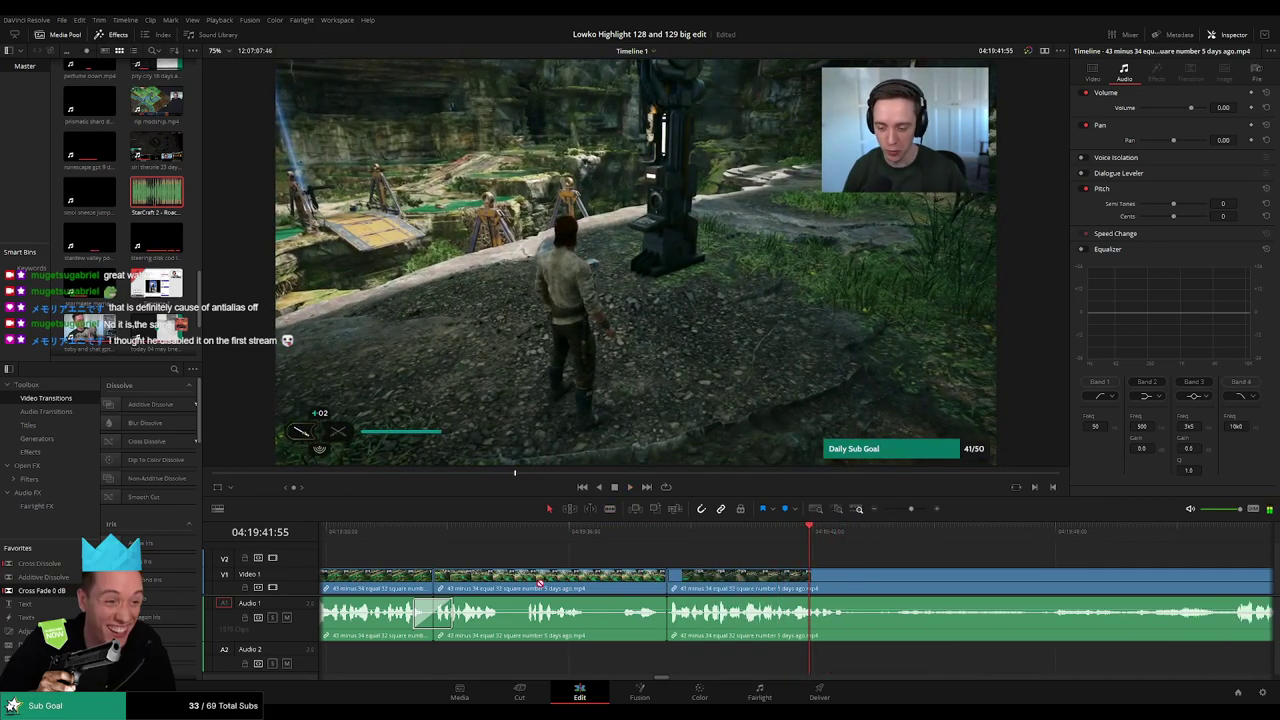
# - Cut the quiet stretch from about 04:19:43:05 to 04:19:52:23, close the gap, and cross-fade the audio at the join
pyautogui.hscroll(3, 700, 580)
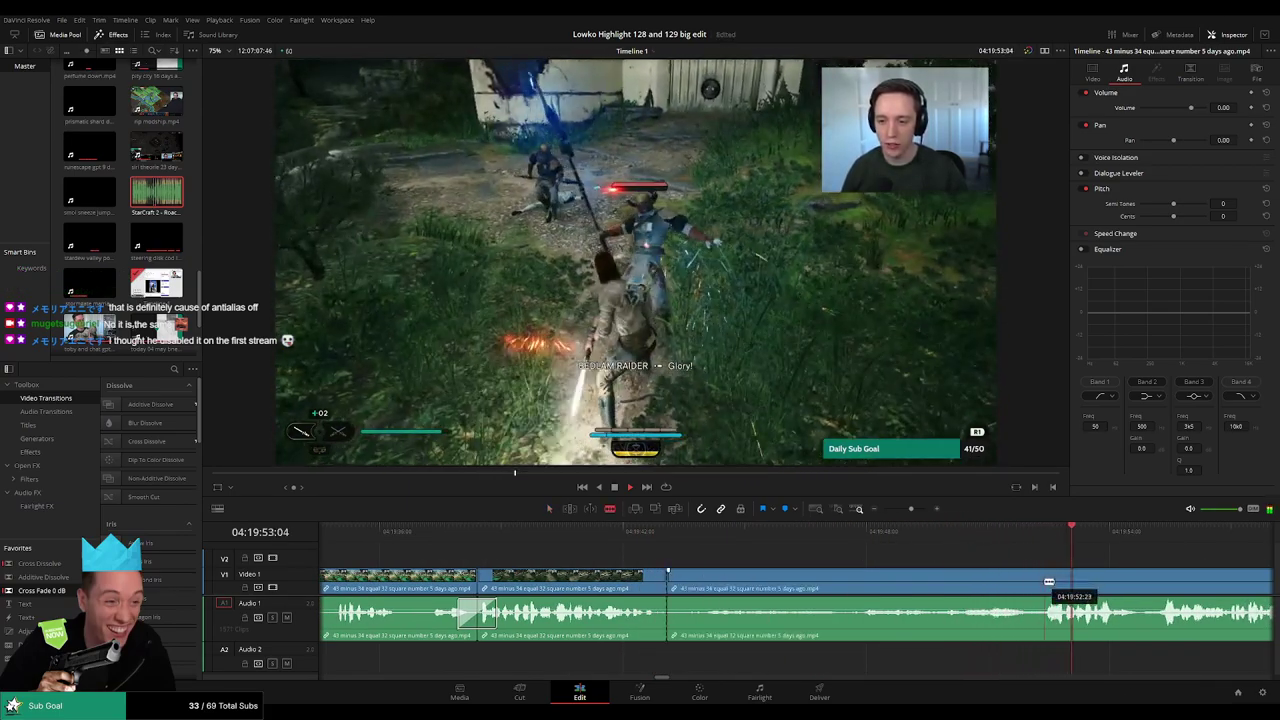
pyautogui.click(1042, 580)
pyautogui.press('a')
pyautogui.click(974, 586)
pyautogui.press('Delete')
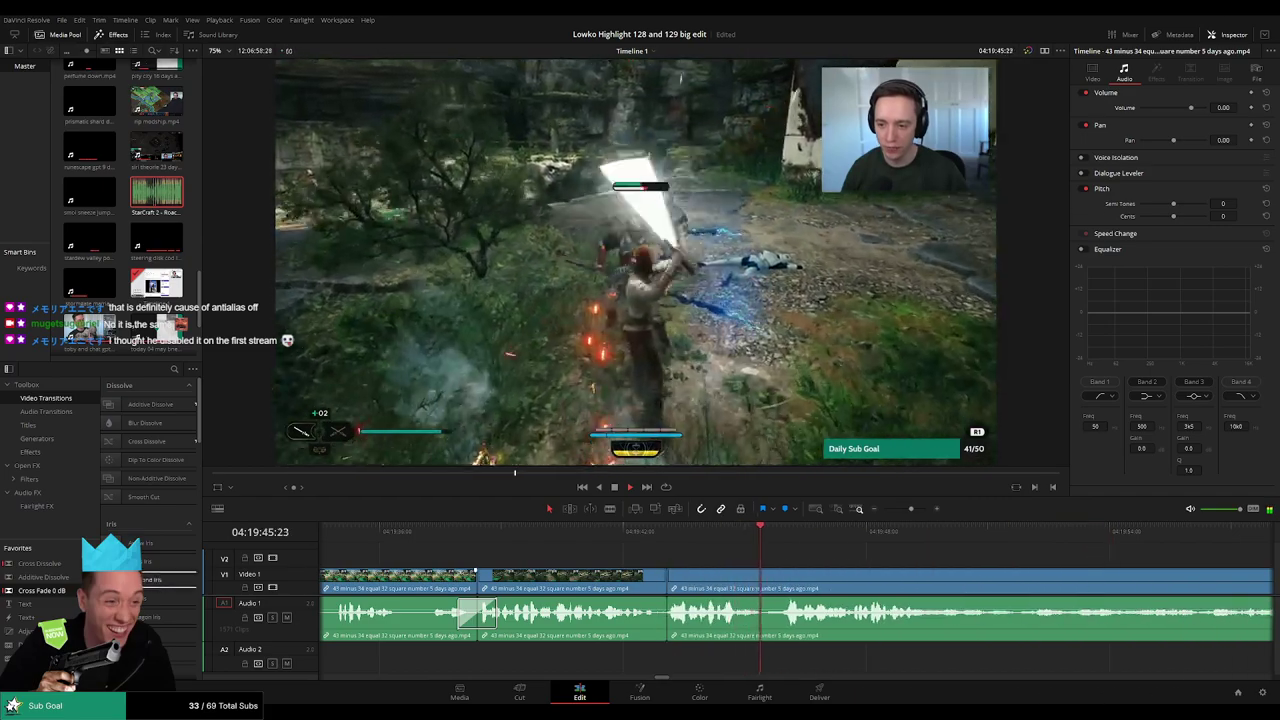
pyautogui.moveTo(678, 621); pyautogui.dragTo(668, 619)
pyautogui.press('space')
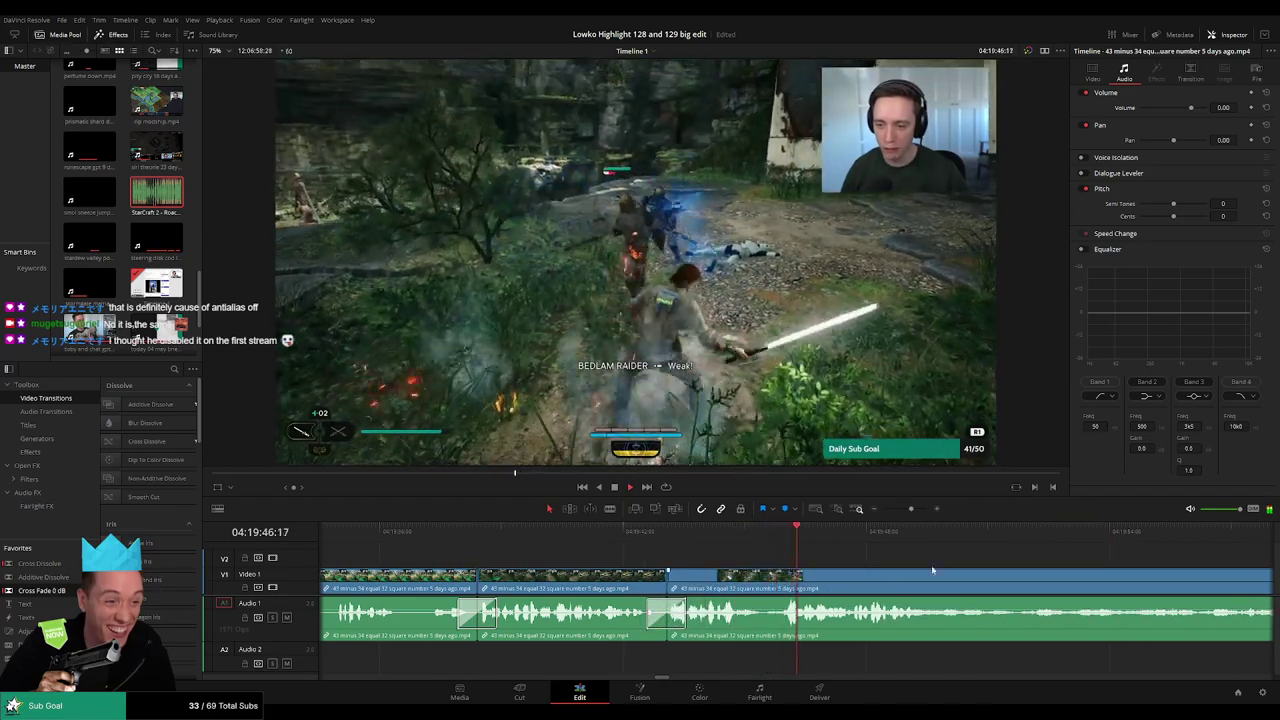
# - Cut the fight stretch from about 04:19:49:40 to 04:20:11:47, close the gap, and cross-fade the audio at the join
pyautogui.moveTo(932, 569); pyautogui.dragTo(700, 566)
pyautogui.click(684, 537)
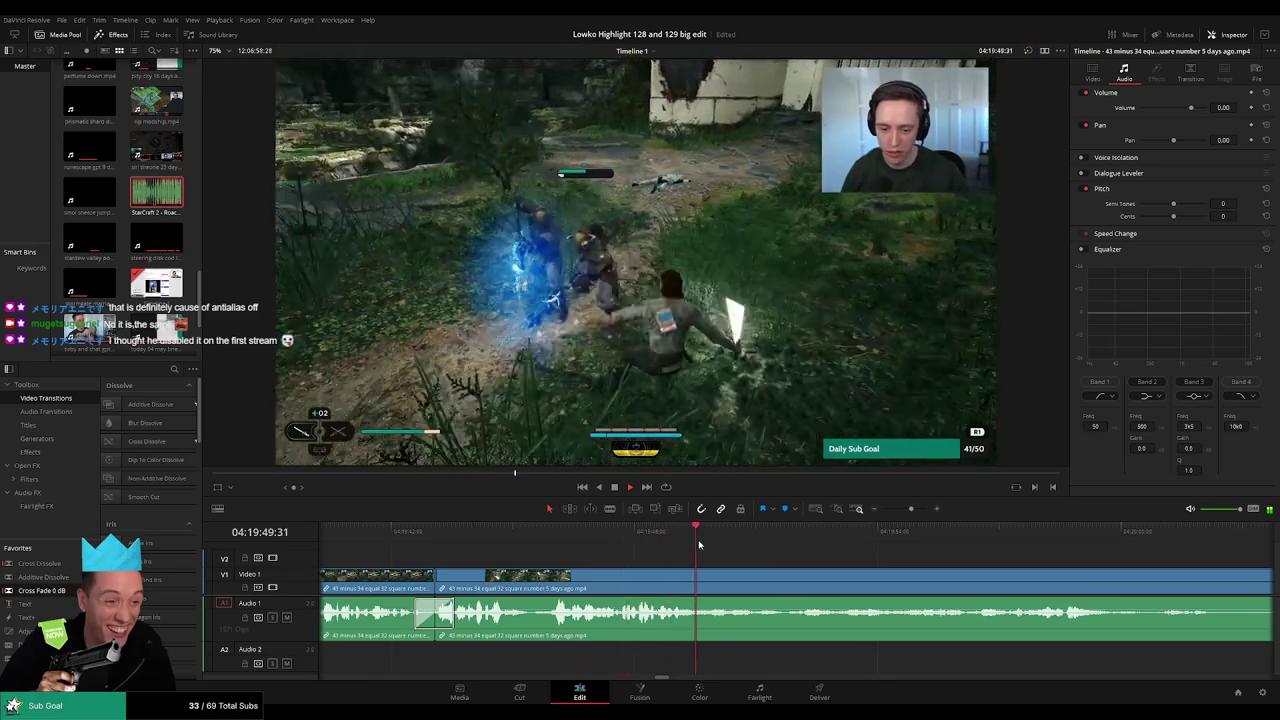
pyautogui.click(651, 538)
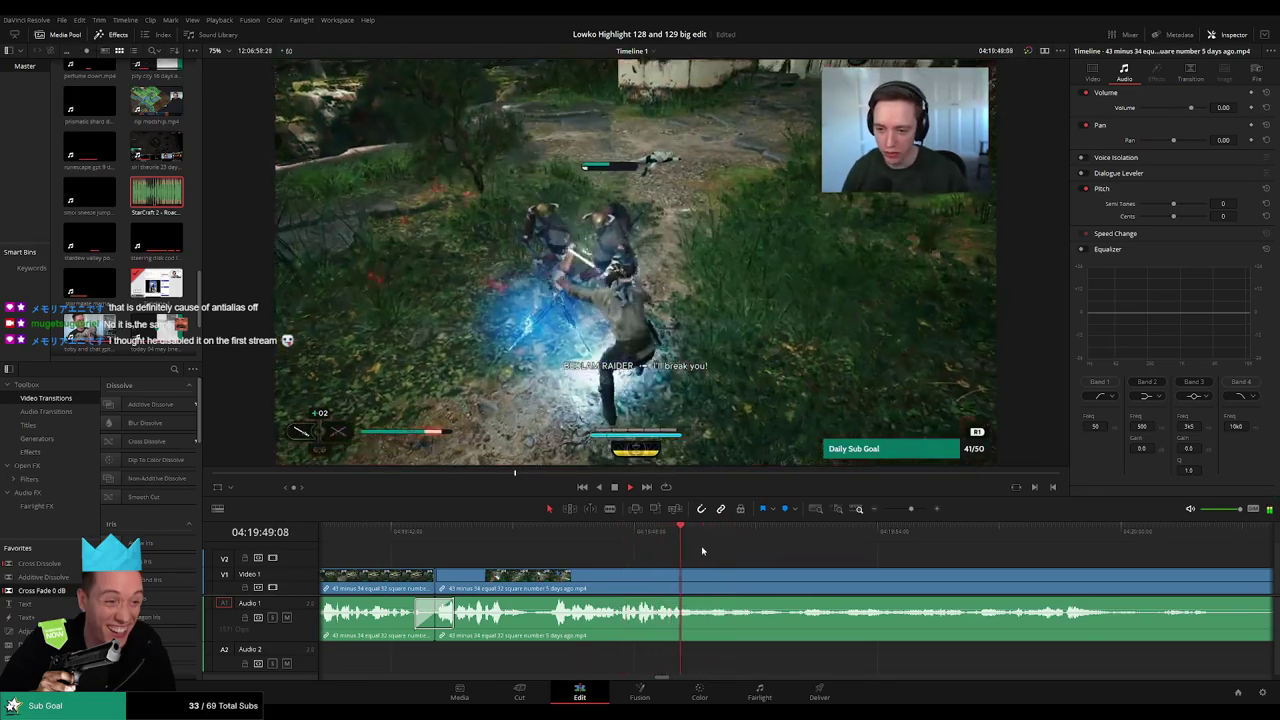
pyautogui.press('b')
pyautogui.click(702, 581)
pyautogui.click(985, 531)
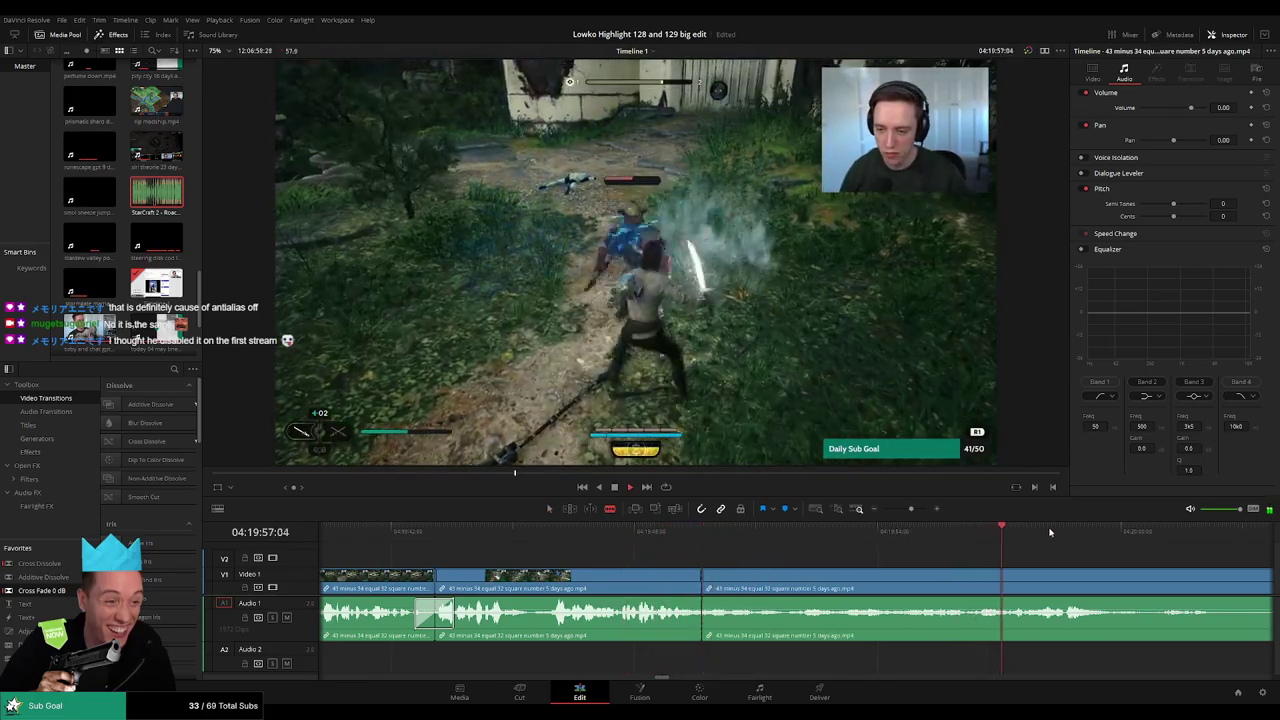
pyautogui.click(1067, 533)
pyautogui.scroll(-5, 1035, 554)
pyautogui.click(943, 538)
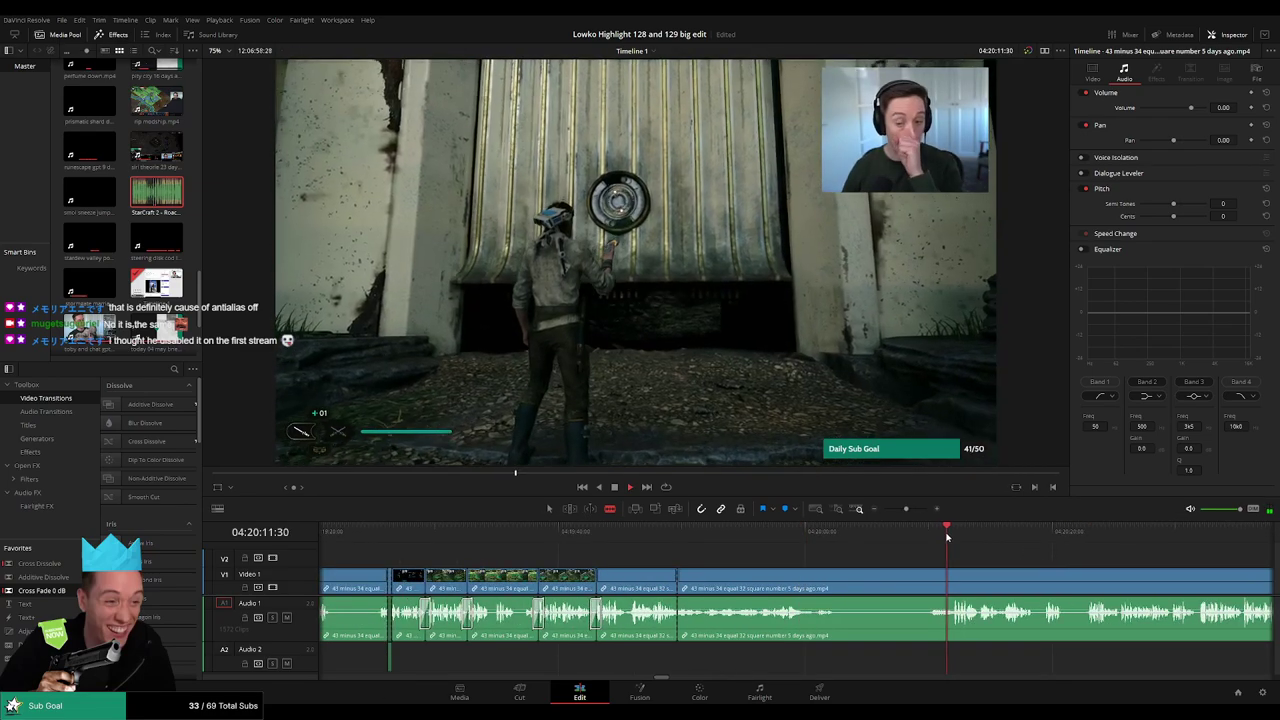
pyautogui.hscroll(5, 785, 557)
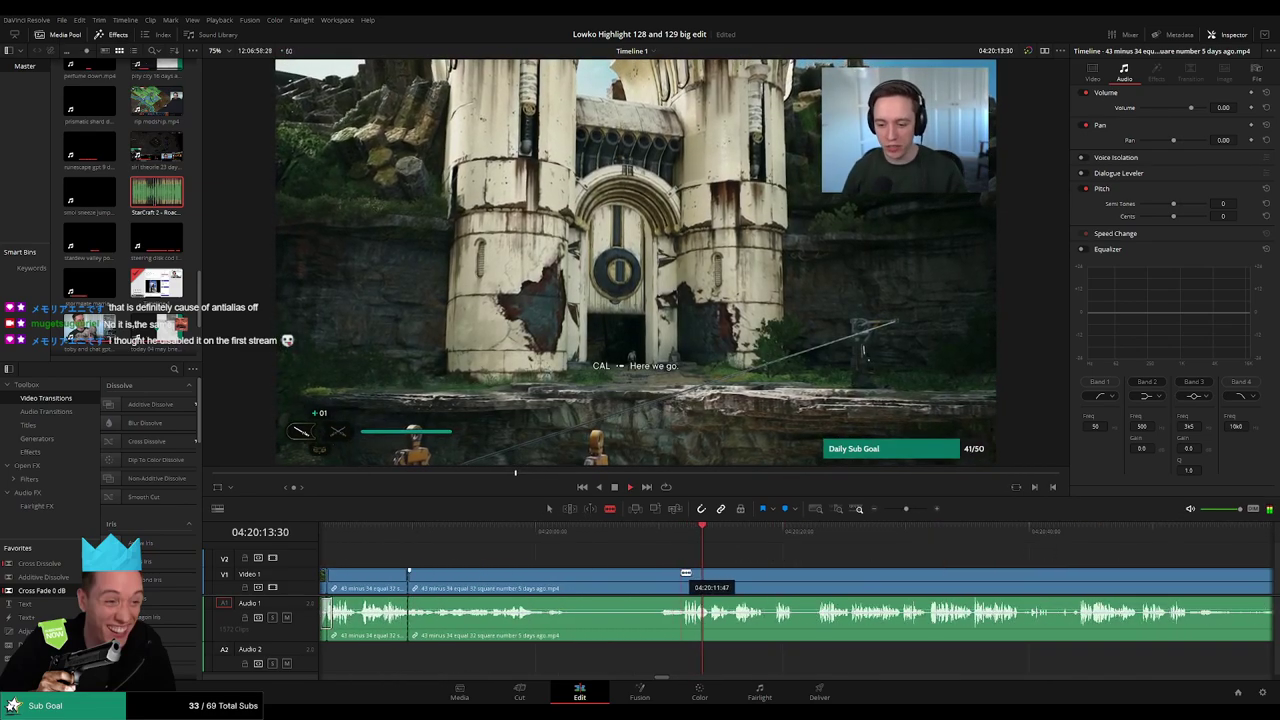
pyautogui.click(685, 574)
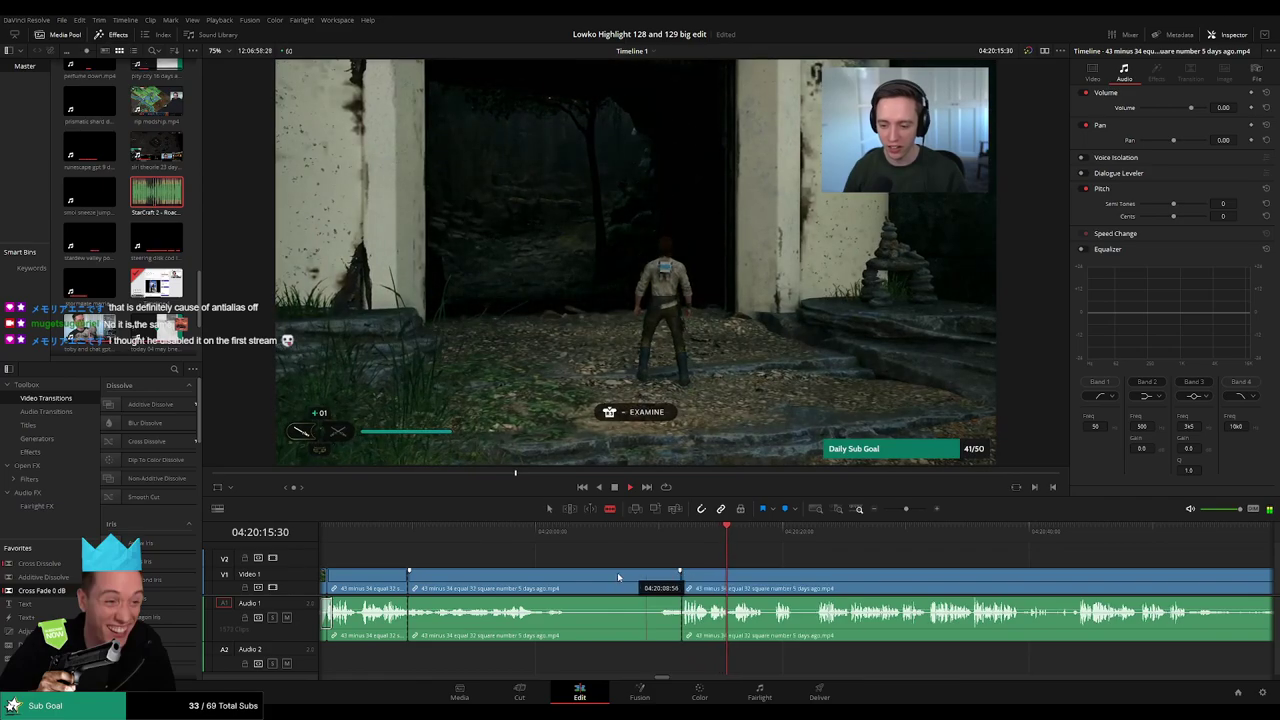
pyautogui.press('a')
pyautogui.click(620, 577)
pyautogui.press('Delete')
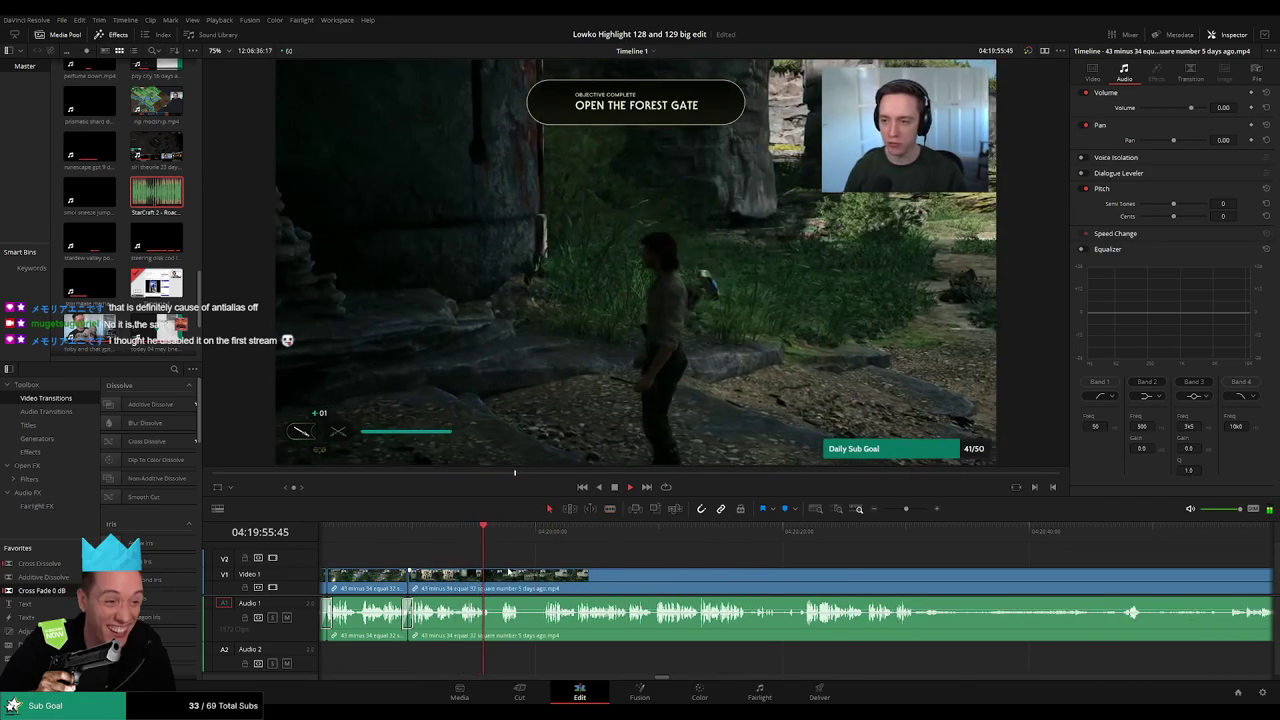
# - Remove the short pause near 04:19:56:18 and the stretch from about 04:19:57:56 to 04:19:59:43, close the gaps, and cross-fade the joins
pyautogui.click(501, 533)
pyautogui.press('b')
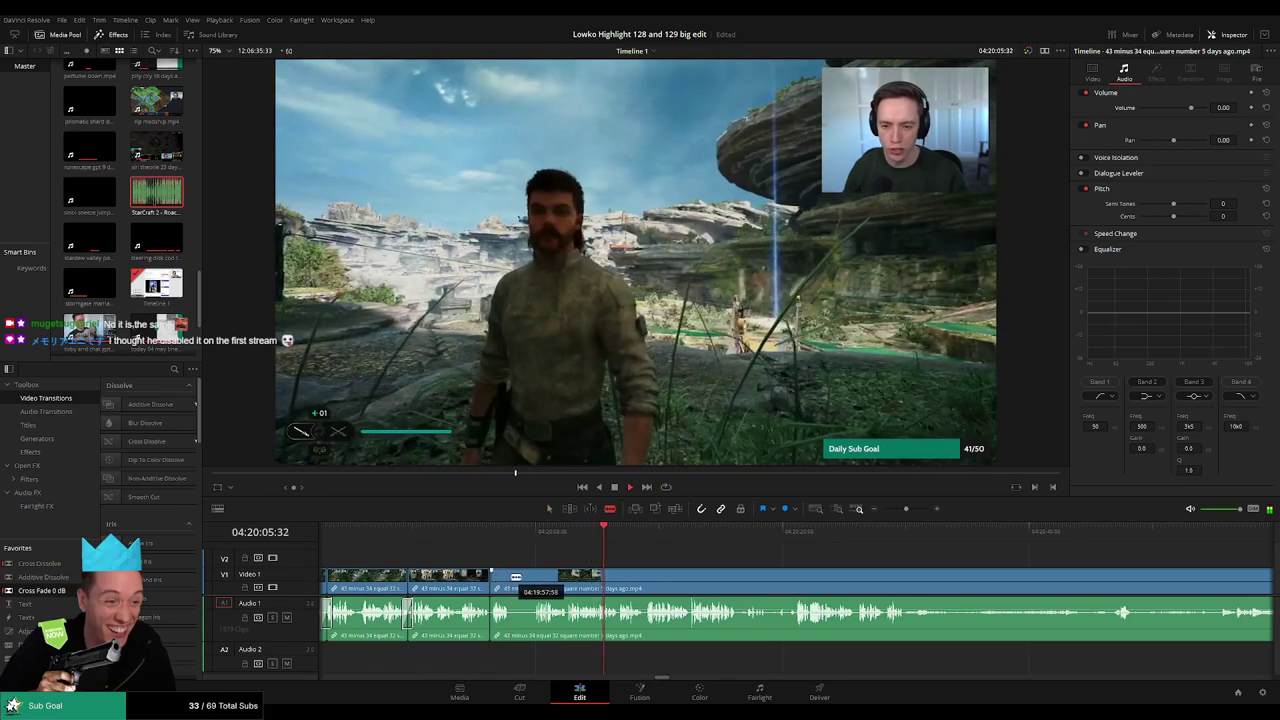
pyautogui.click(514, 577)
pyautogui.click(536, 576)
pyautogui.press('a')
pyautogui.click(521, 584)
pyautogui.press('BackSpace')
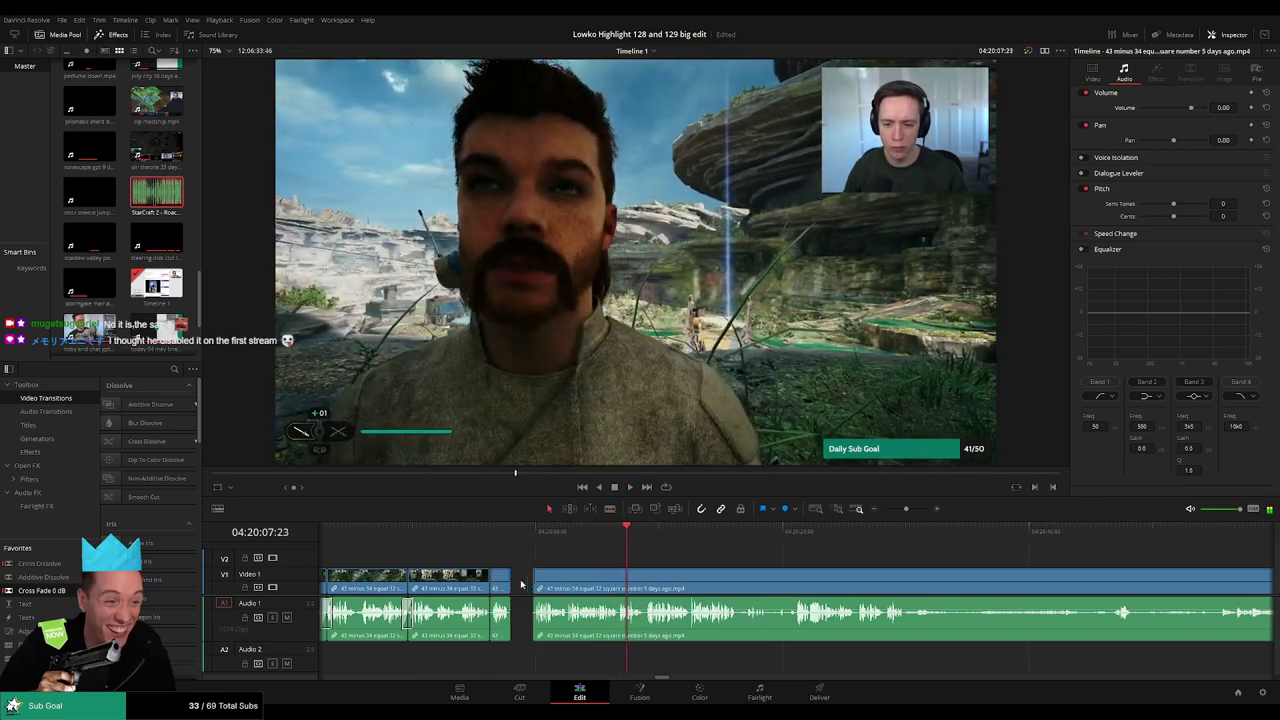
pyautogui.click(520, 584)
pyautogui.press('BackSpace')
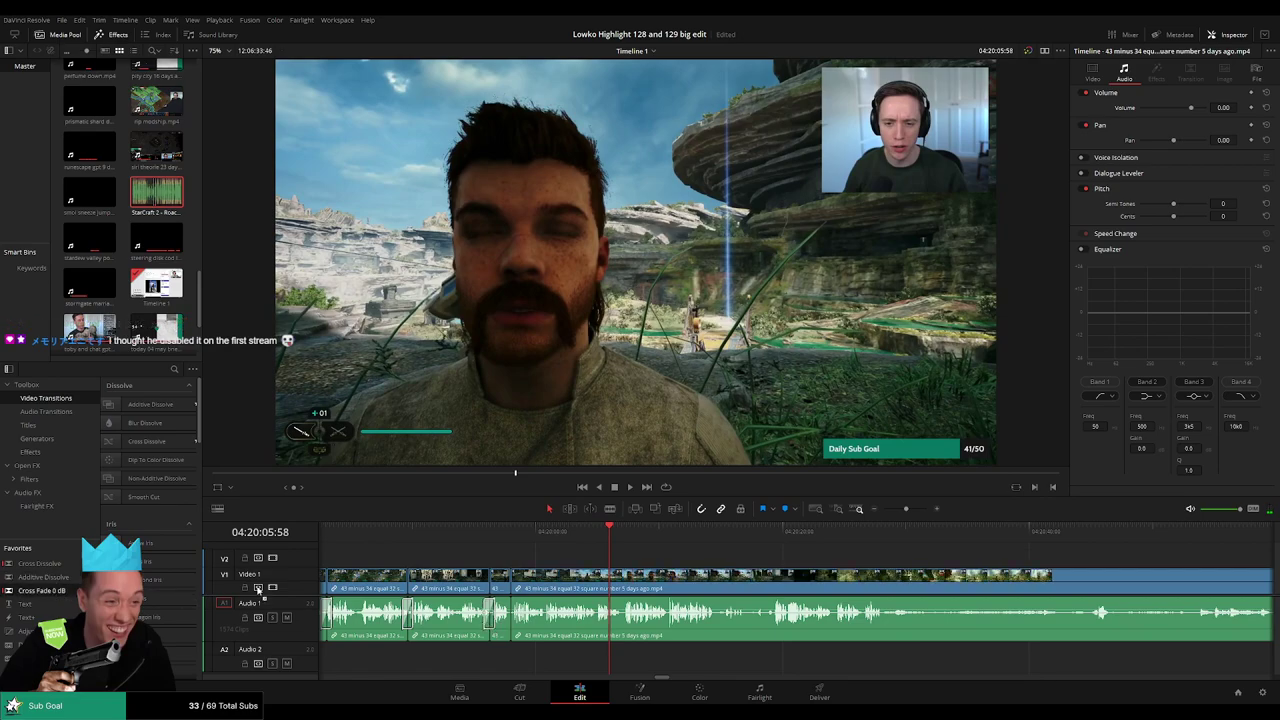
# - Isolate the short spoken passage from about 04:20:05:24 to 04:20:05:34 by splitting the clip at both ends
pyautogui.hscroll(-2, 476, 626)
pyautogui.click(634, 535)
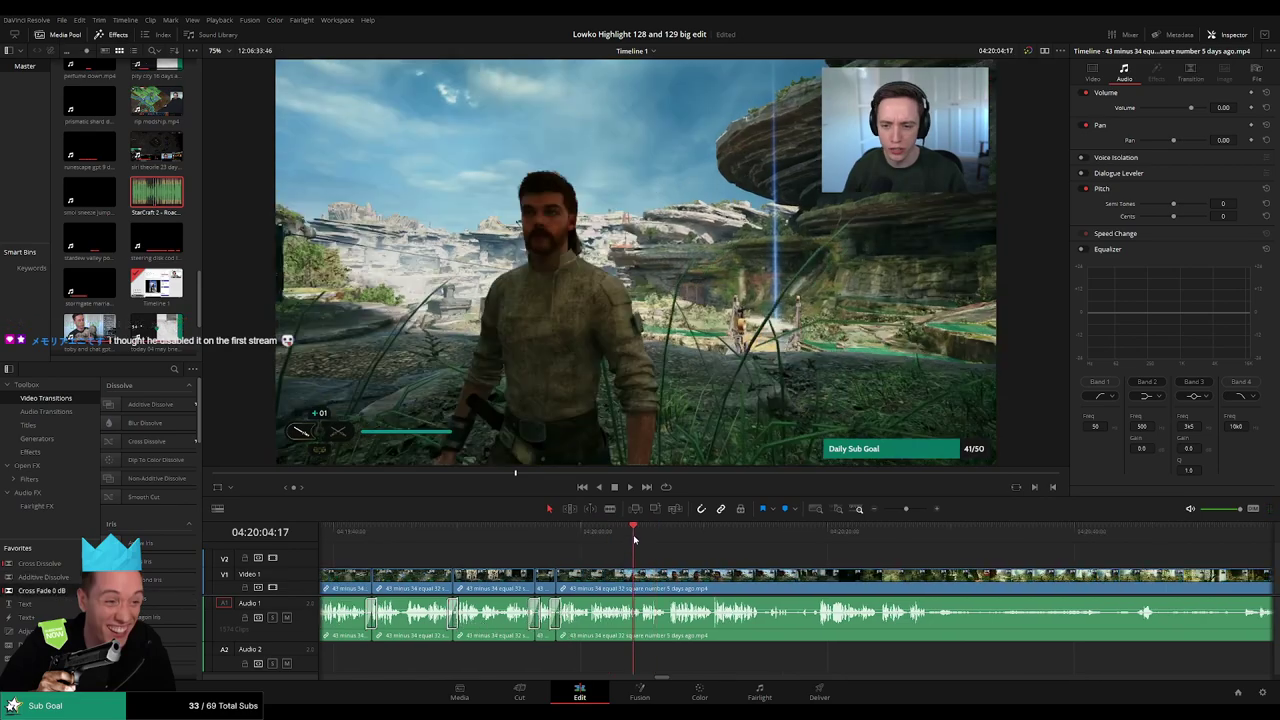
pyautogui.press('space')
pyautogui.scroll(1, 680, 550)
pyautogui.scroll(-3, 832, 557)
pyautogui.press('space')
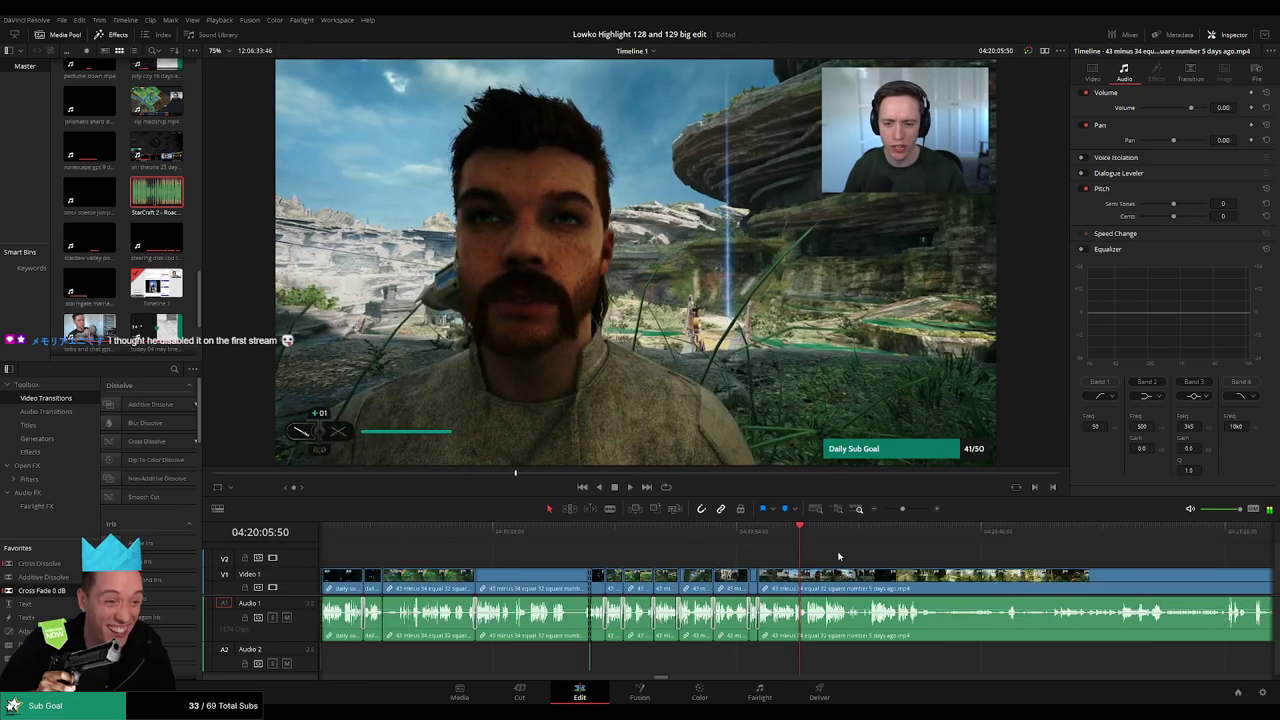
pyautogui.moveTo(902, 509); pyautogui.dragTo(917, 510)
pyautogui.press('space')
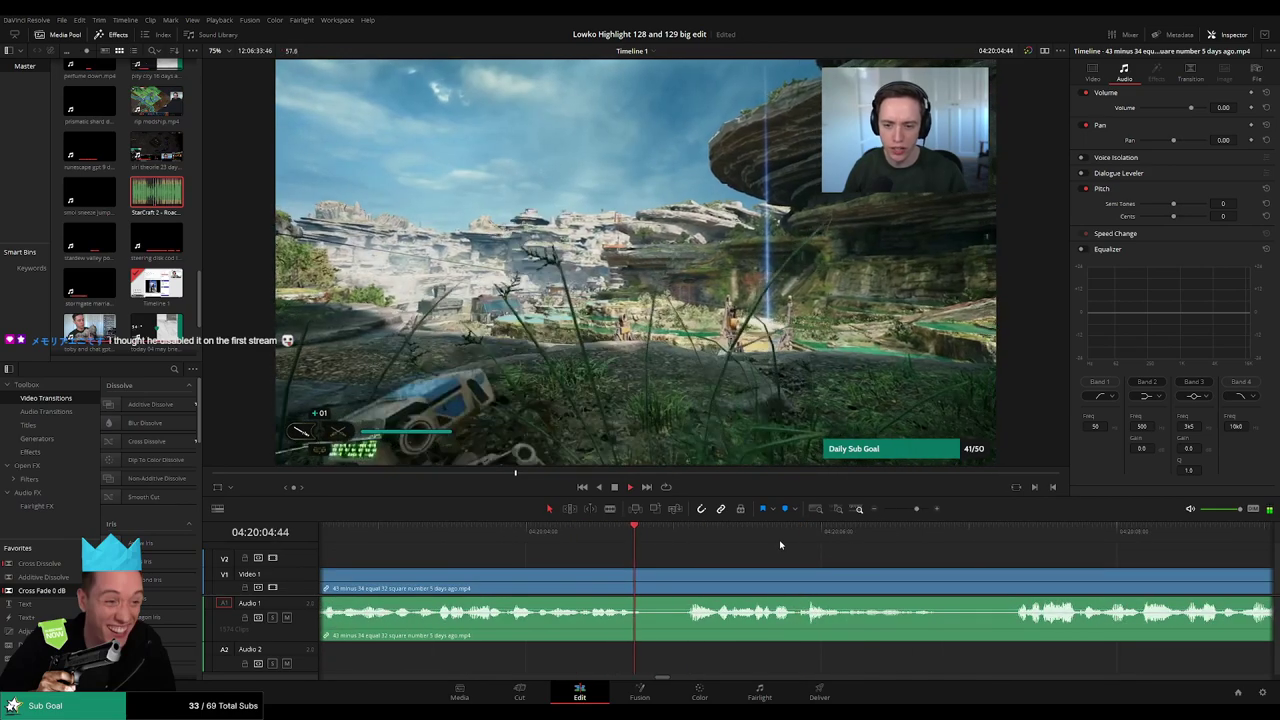
pyautogui.click(688, 533)
pyautogui.press('space')
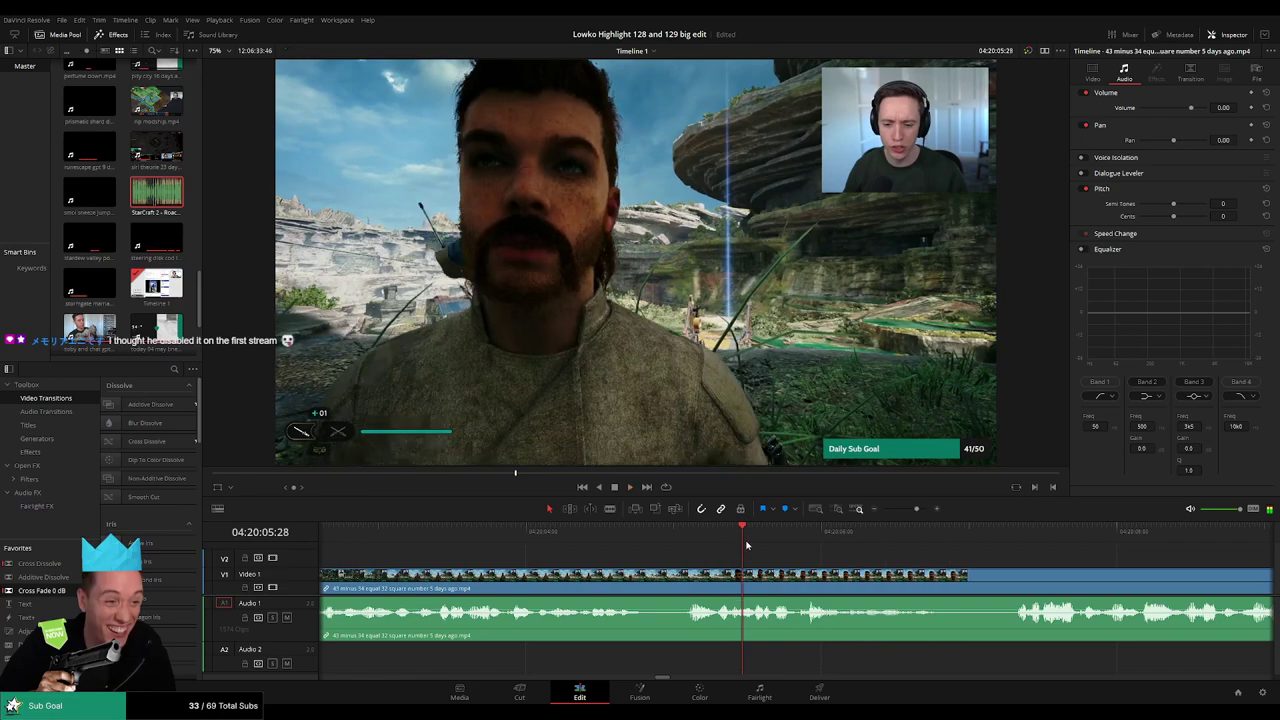
pyautogui.moveTo(743, 532)
pyautogui.mouseDown()
pyautogui.moveTo(671, 530)
pyautogui.moveTo(731, 535)
pyautogui.moveTo(737, 550)
pyautogui.mouseUp()
pyautogui.click(736, 582)
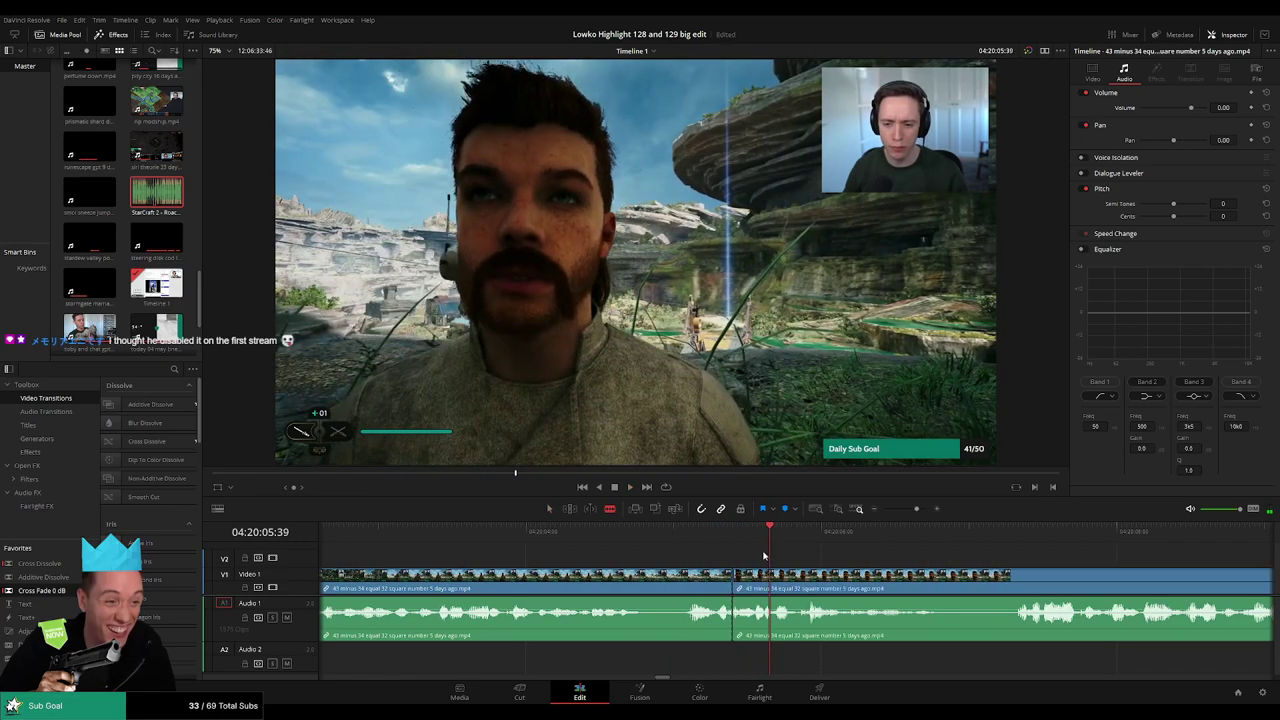
pyautogui.click(771, 580)
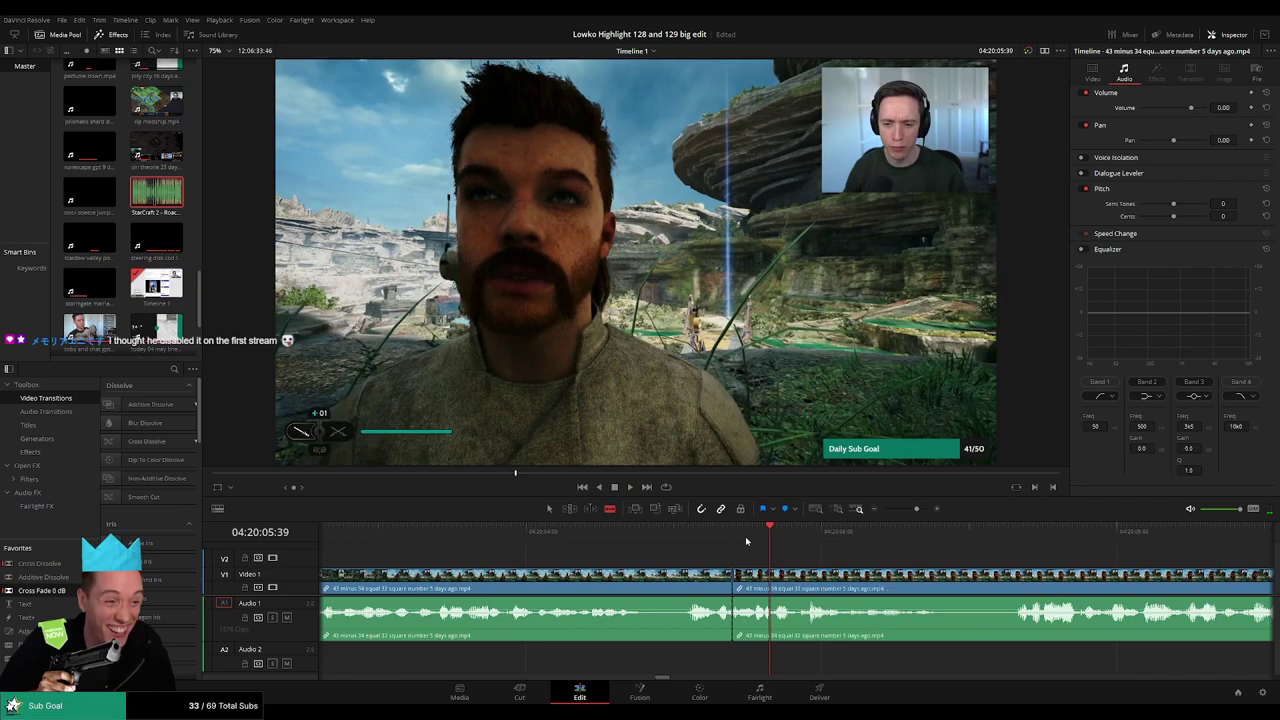
pyautogui.moveTo(745, 541)
pyautogui.mouseDown()
pyautogui.moveTo(789, 548)
pyautogui.moveTo(765, 537)
pyautogui.mouseUp()
pyautogui.click(765, 584)
pyautogui.press('a')
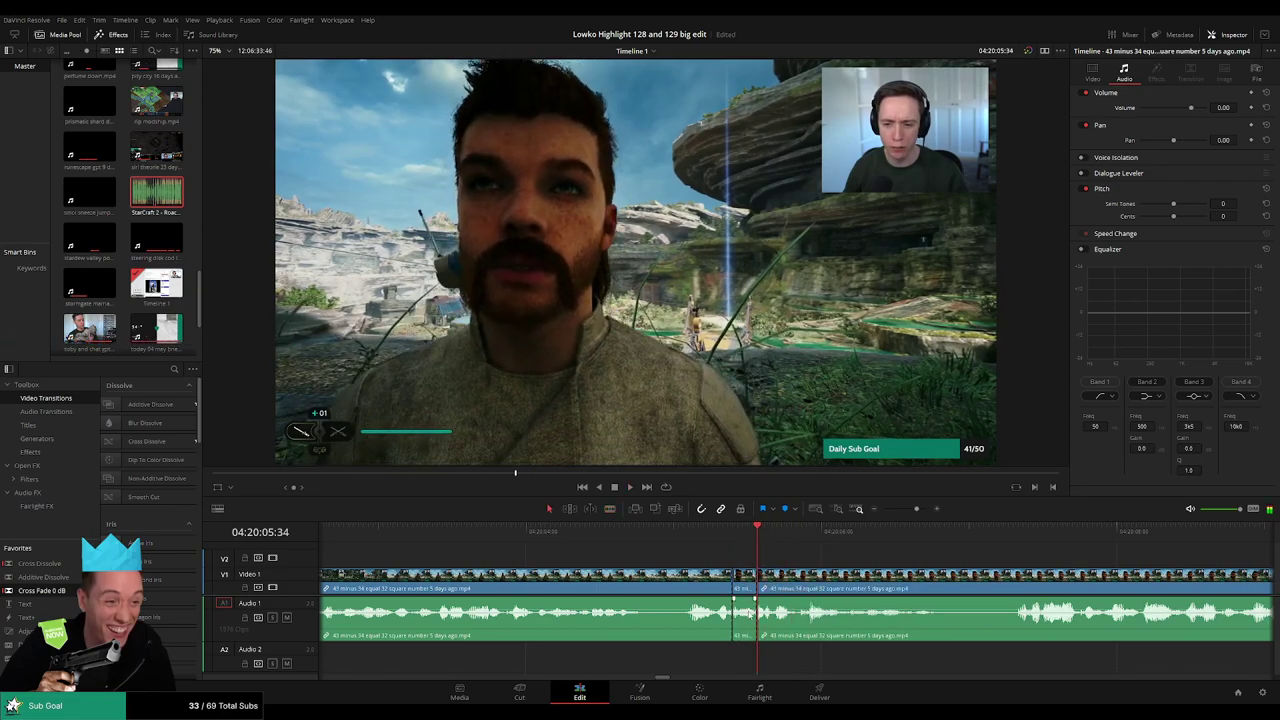
# - Silence the isolated passage, cover it with StarCraft 2 - Roach Quotes.mp3 on Audio 2, trimmed to match at volume -27, and preview it
pyautogui.moveTo(750, 613); pyautogui.dragTo(750, 650)
pyautogui.moveTo(155, 204); pyautogui.dragTo(757, 668)
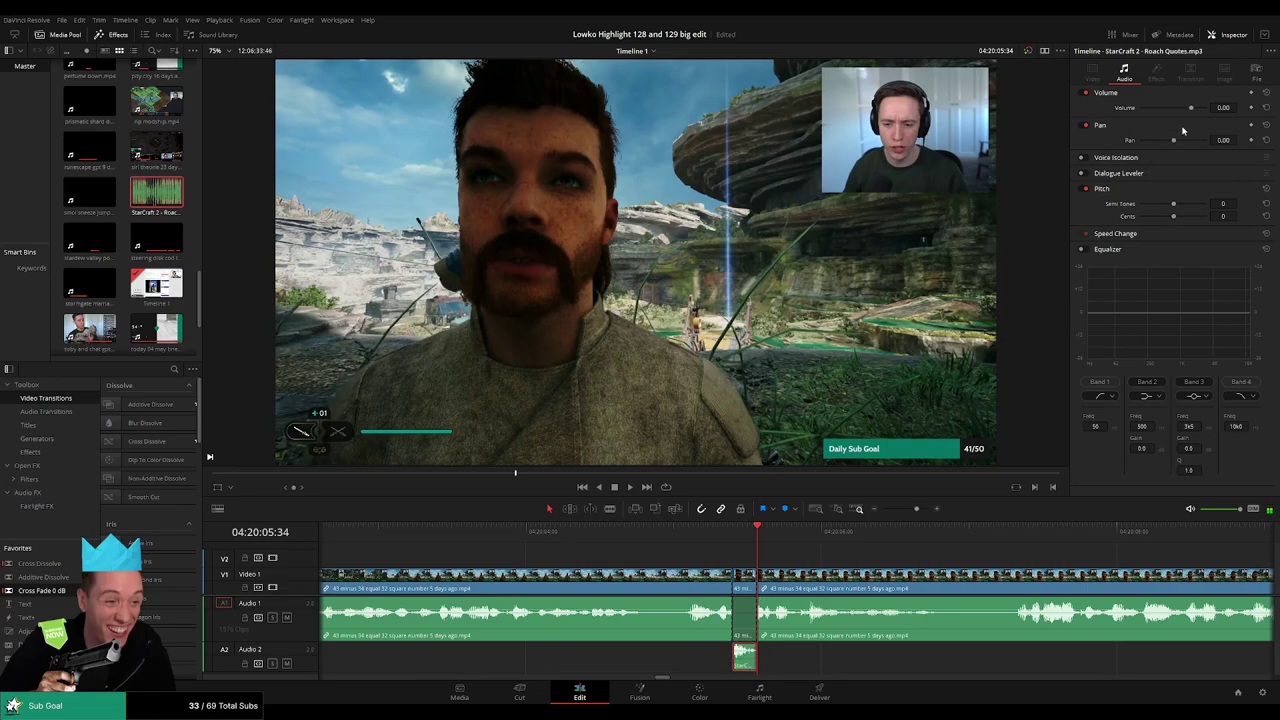
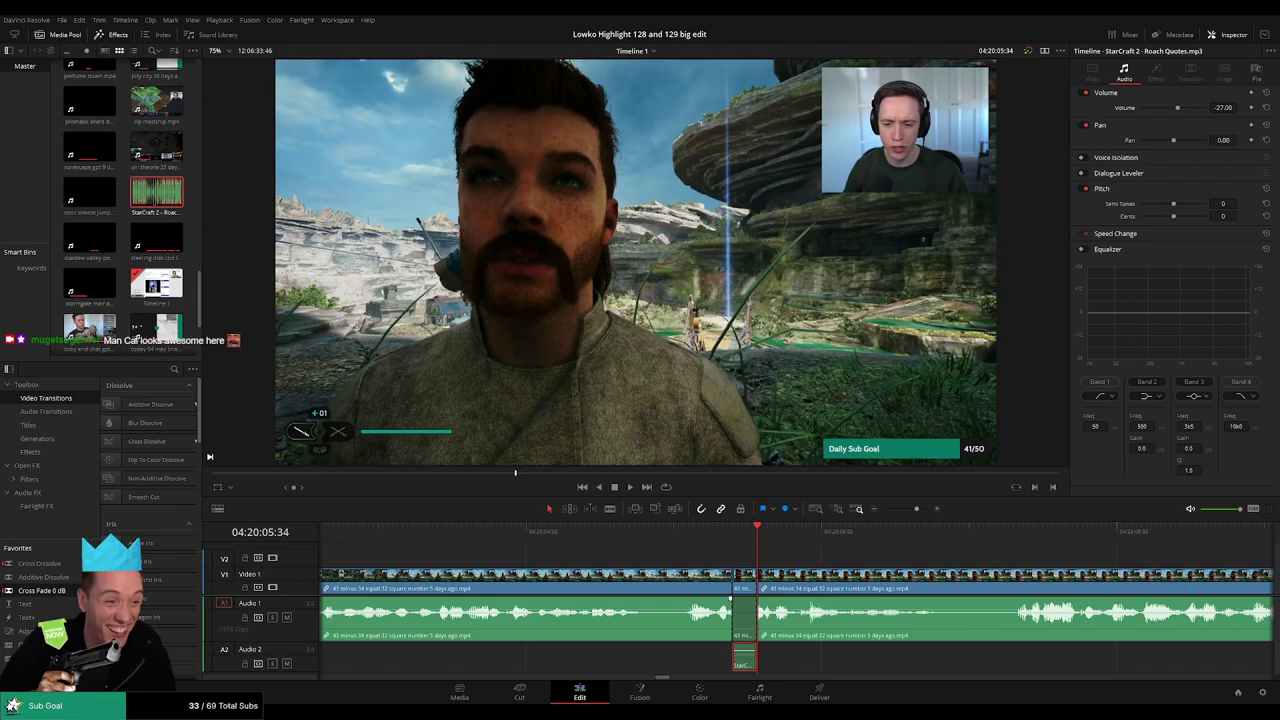
pyautogui.click(492, 533)
pyautogui.press('space')
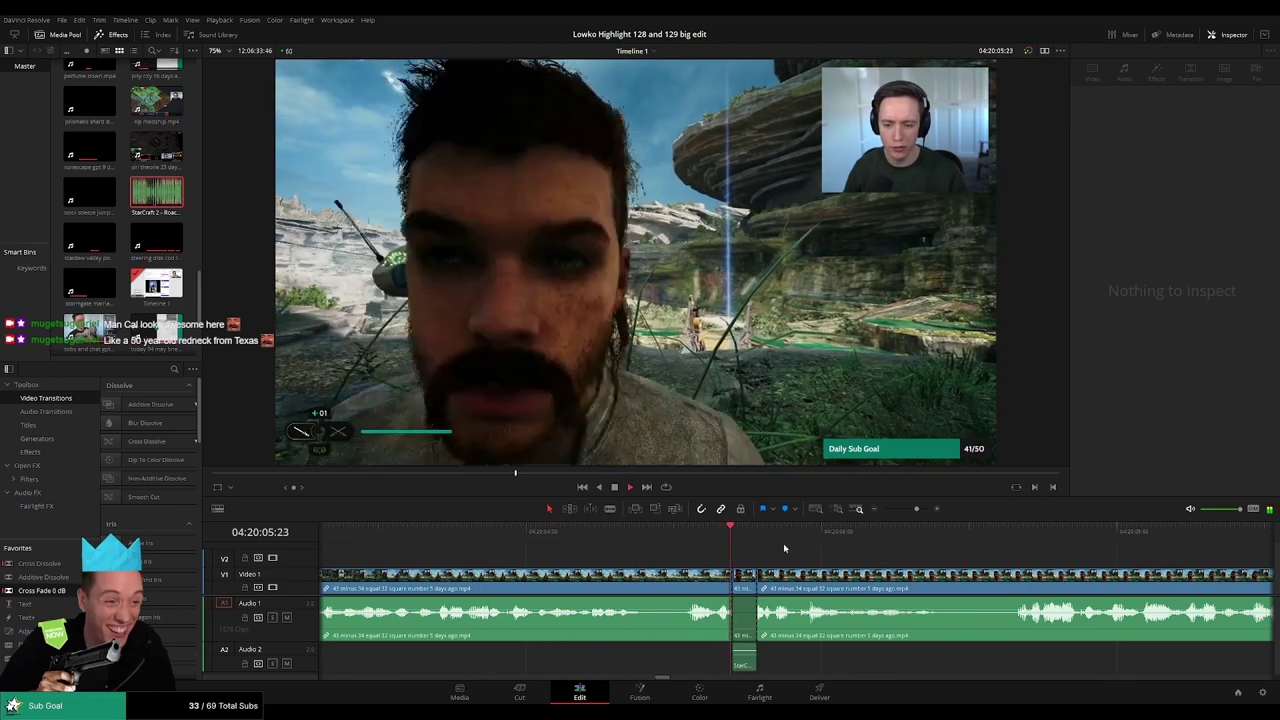
# - Cut the quiet stretch from about 04:20:16:53 to 04:20:19:19, close the gap, and cross-fade the audio at the join
pyautogui.moveTo(784, 548); pyautogui.dragTo(694, 546)
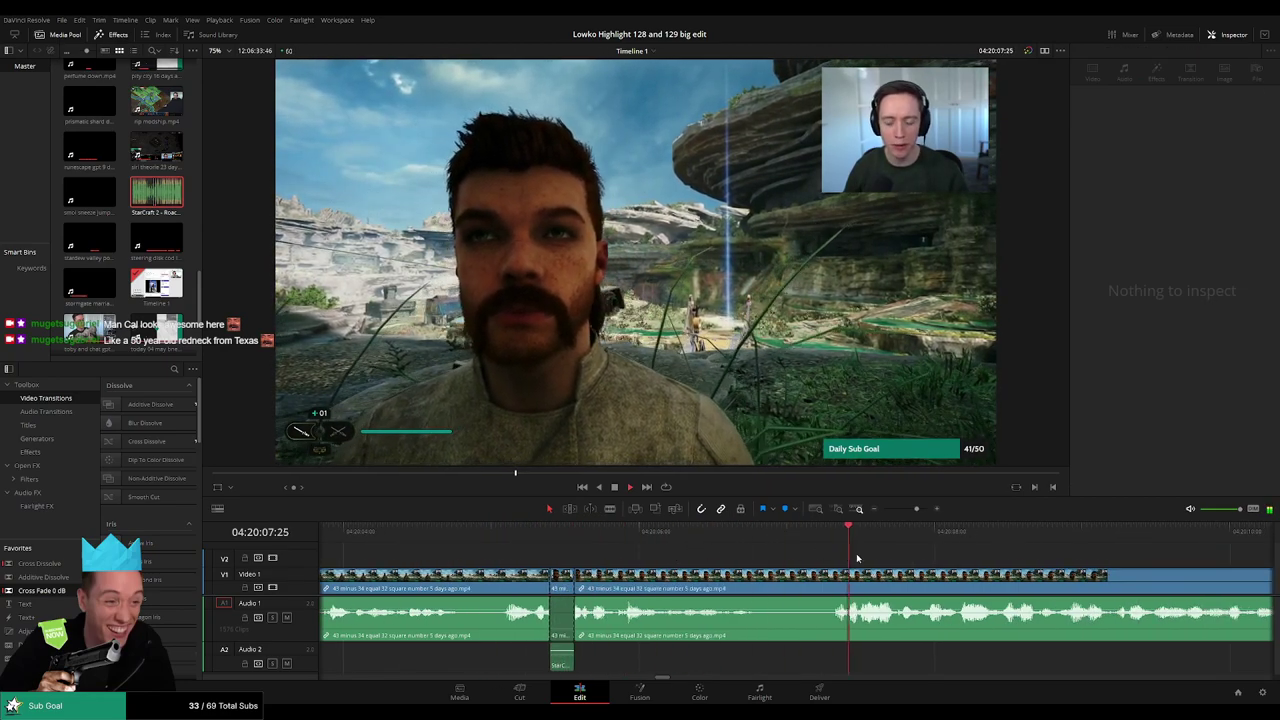
pyautogui.moveTo(916, 509); pyautogui.dragTo(910, 510)
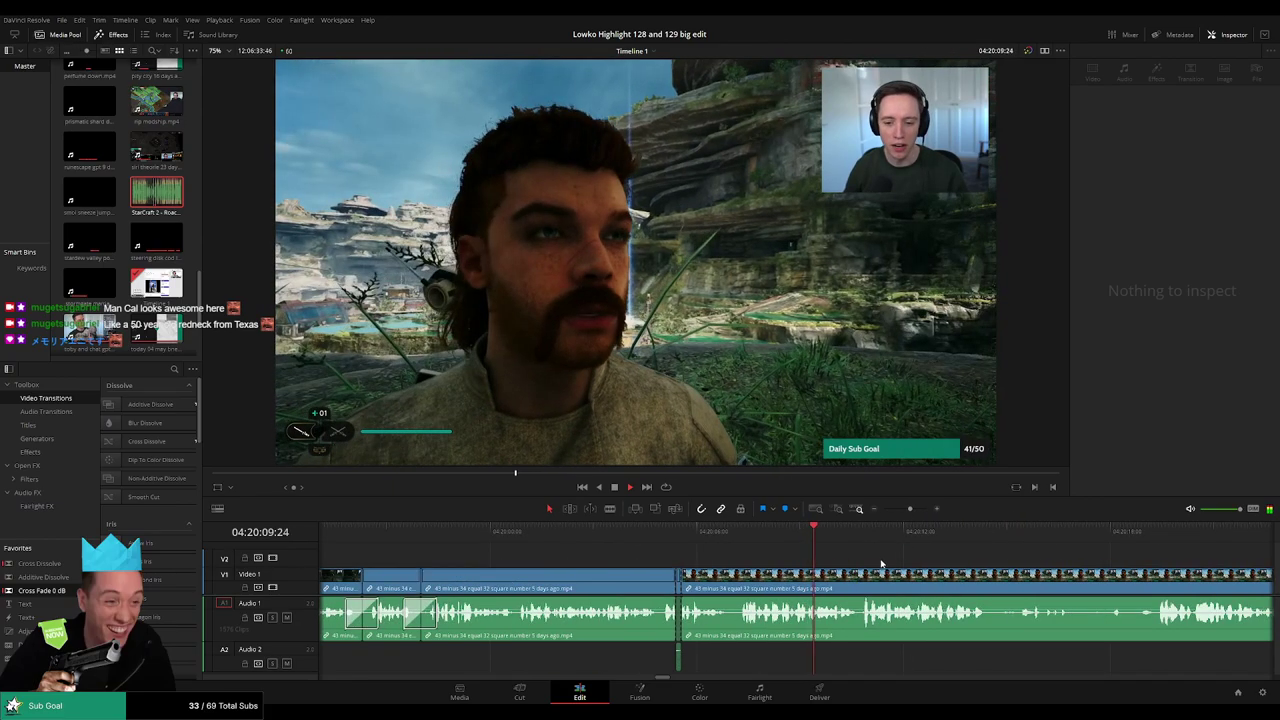
pyautogui.moveTo(926, 568); pyautogui.dragTo(646, 555)
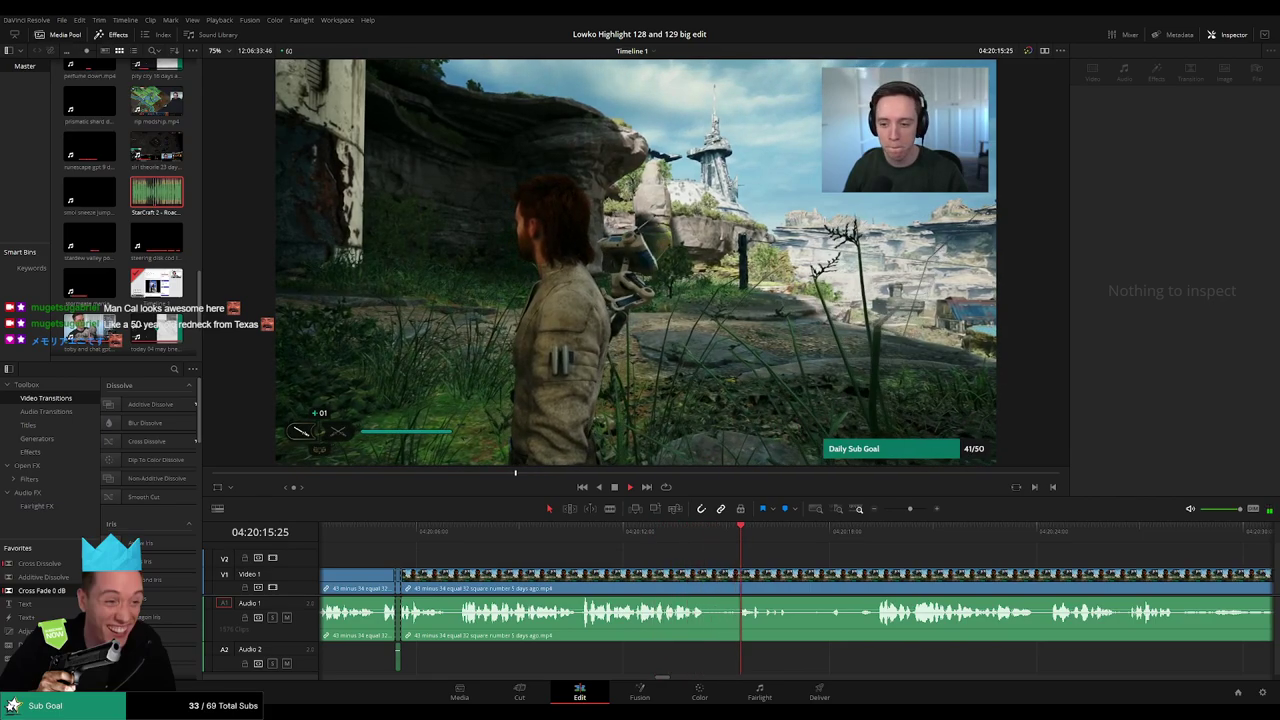
pyautogui.moveTo(855, 562); pyautogui.dragTo(642, 561)
pyautogui.click(626, 532)
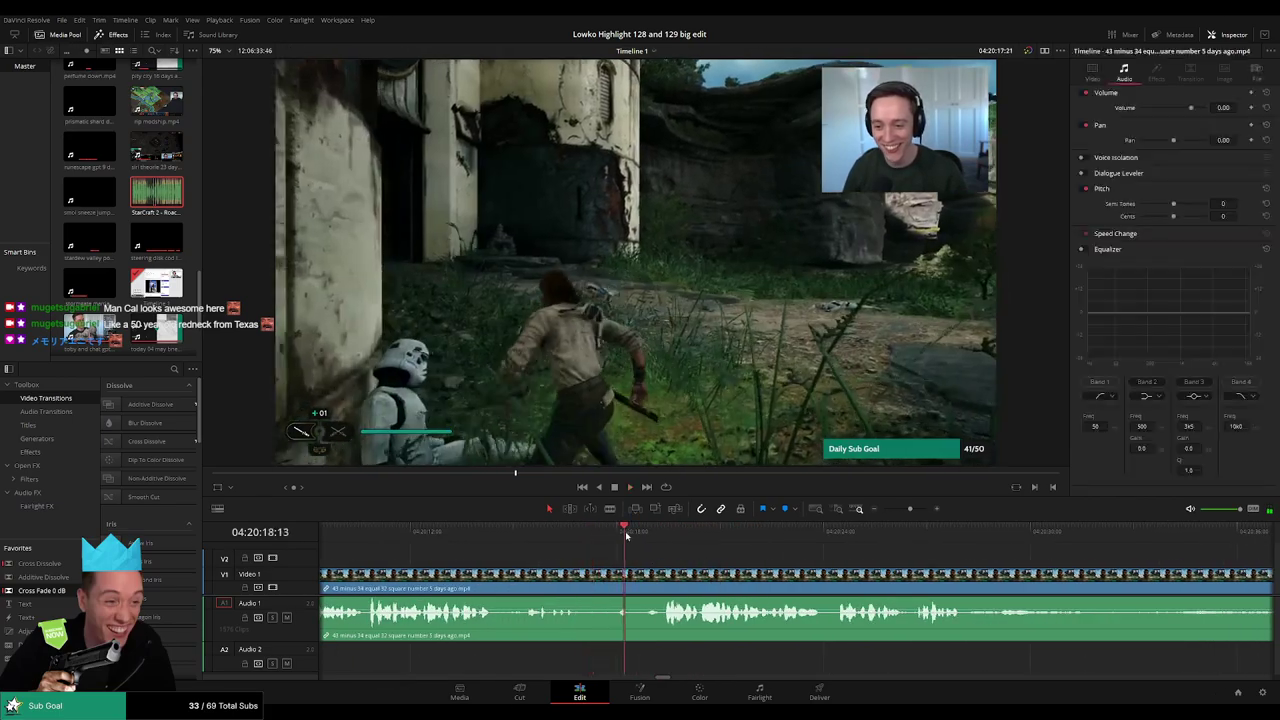
pyautogui.press('b')
pyautogui.click(580, 575)
pyautogui.click(662, 573)
pyautogui.press('a')
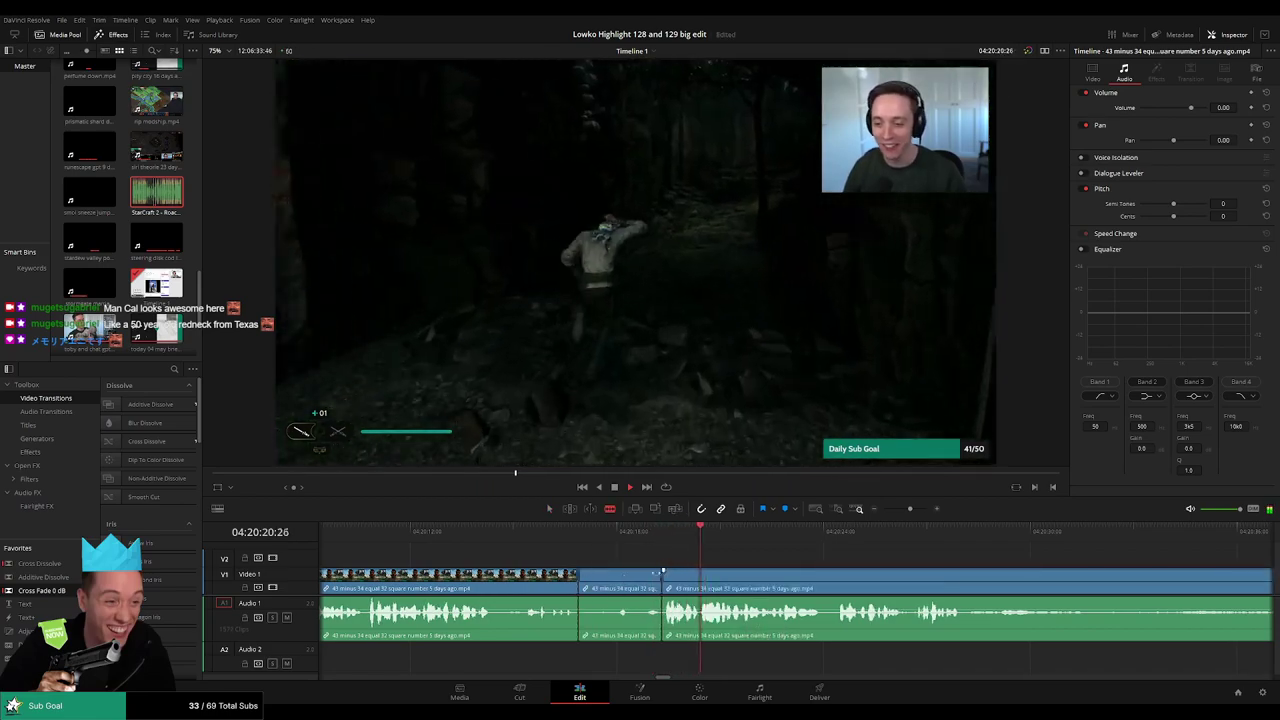
pyautogui.click(626, 577)
pyautogui.press('Delete')
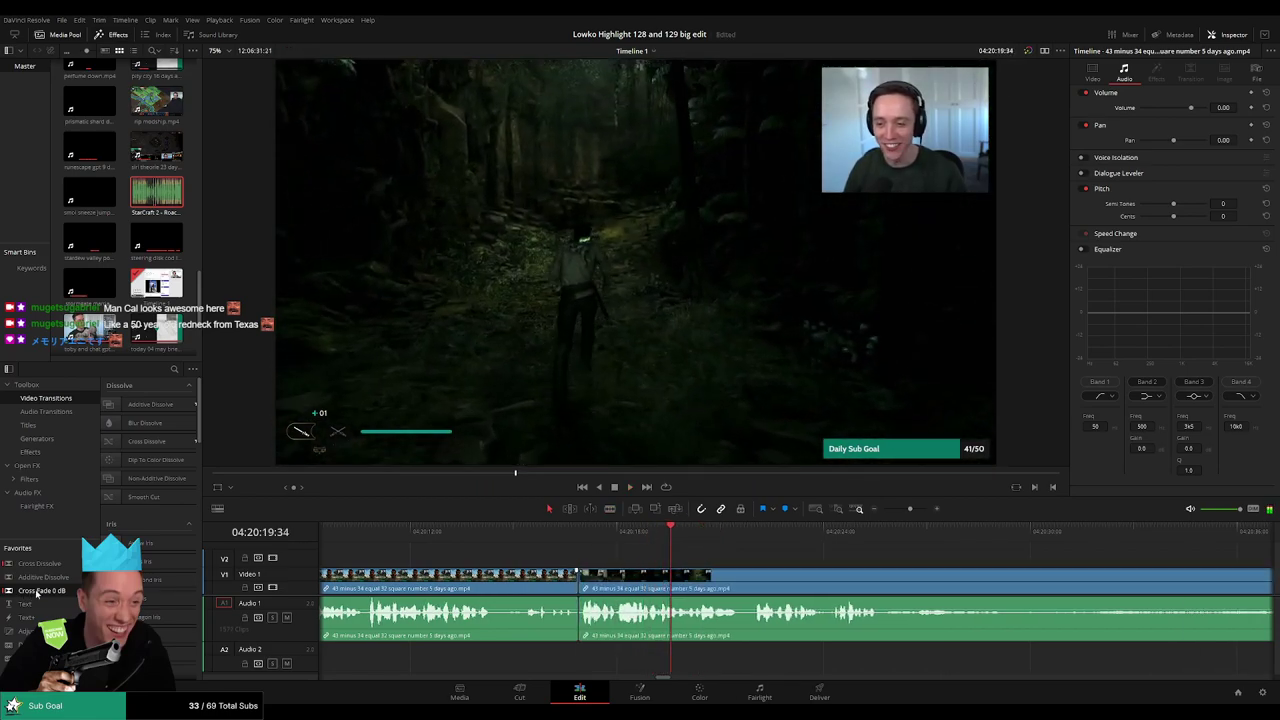
pyautogui.hscroll(2, 783, 577)
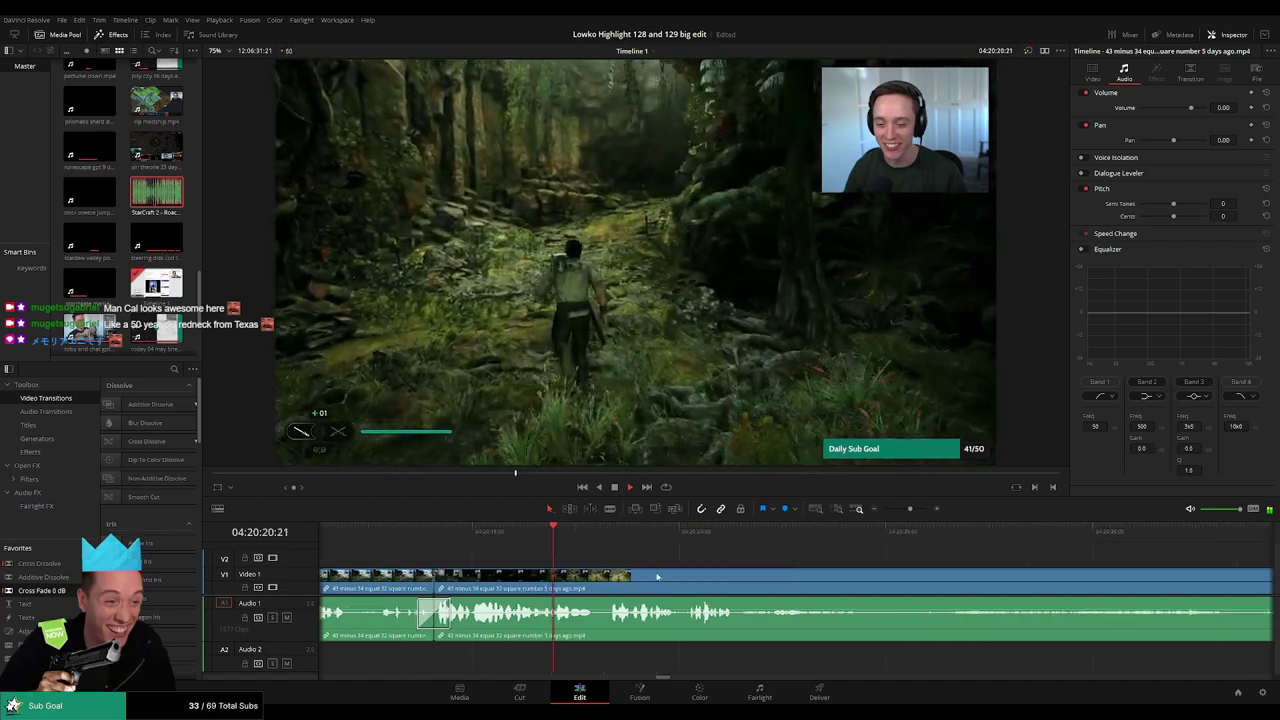
# - Preview the forest run and split the clip at about 04:20:25:41, where the commentary ends
pyautogui.click(599, 535)
pyautogui.moveTo(697, 565); pyautogui.dragTo(588, 555)
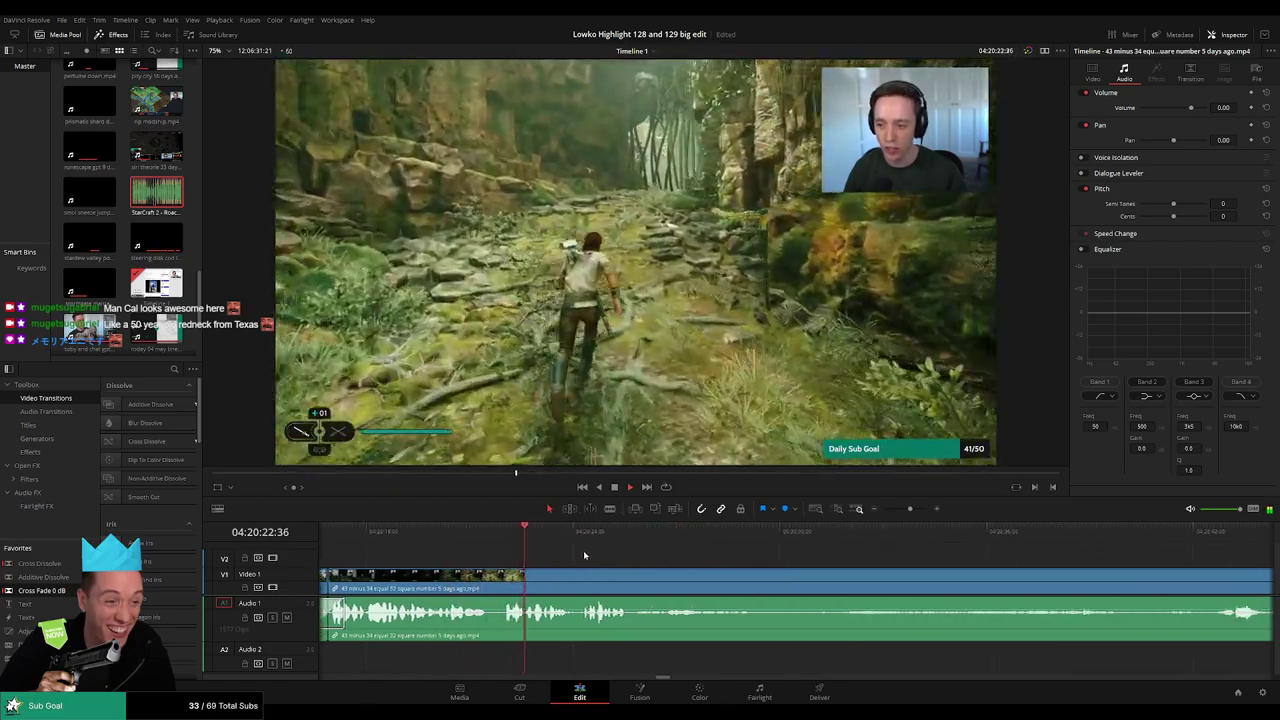
pyautogui.click(571, 537)
pyautogui.moveTo(695, 567); pyautogui.dragTo(616, 568)
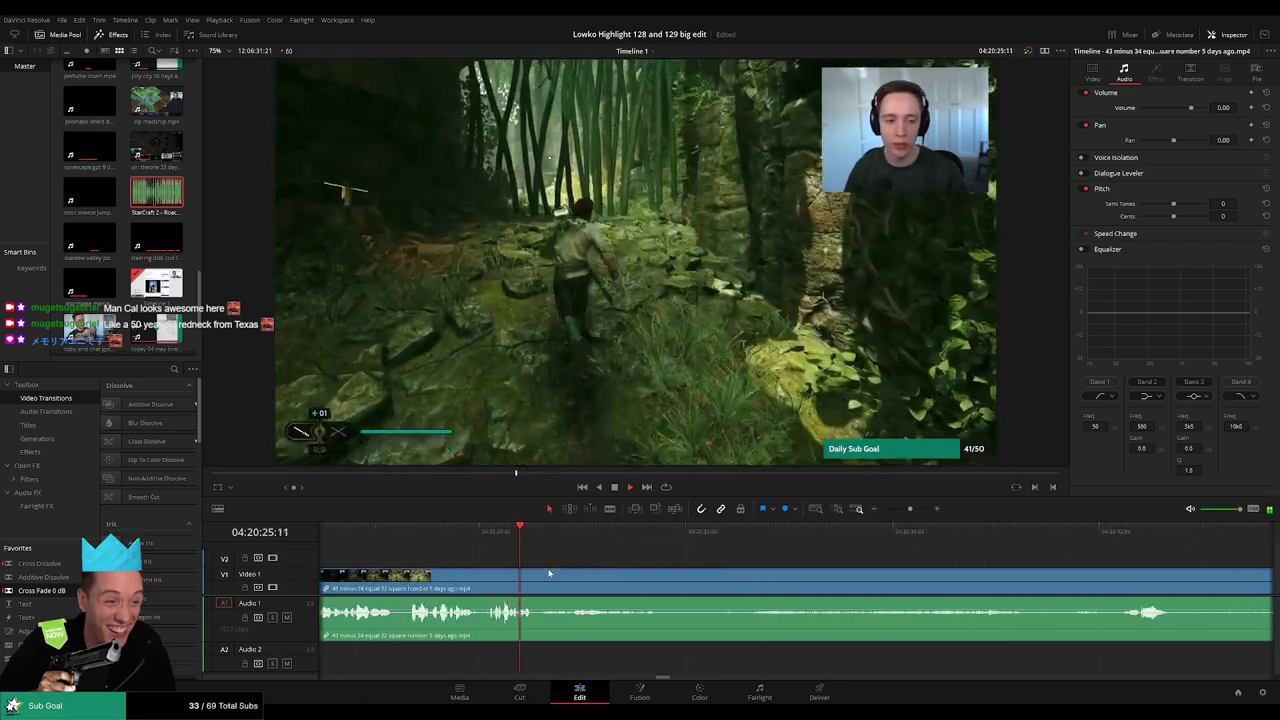
pyautogui.press('b')
pyautogui.click(537, 580)
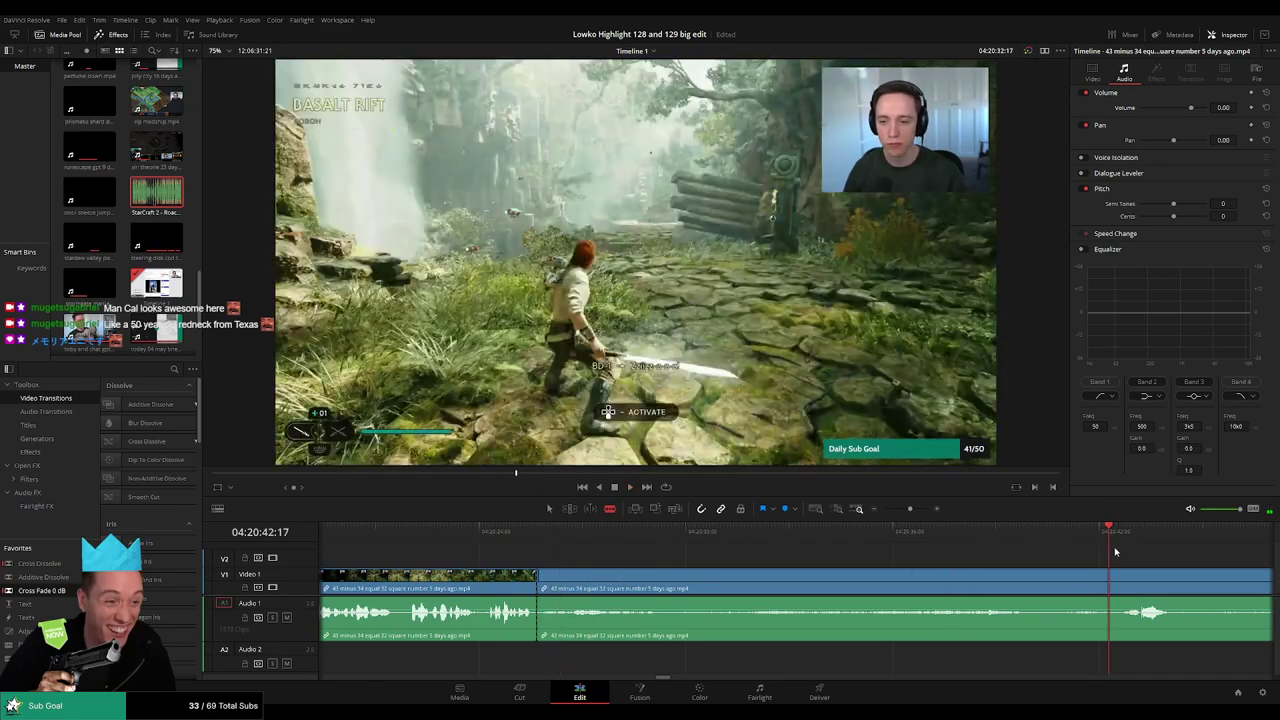
# - Examine the footage from the new split to about 04:21:17 for the point where the cut should end
pyautogui.moveTo(910, 509); pyautogui.dragTo(893, 510)
pyautogui.click(821, 537)
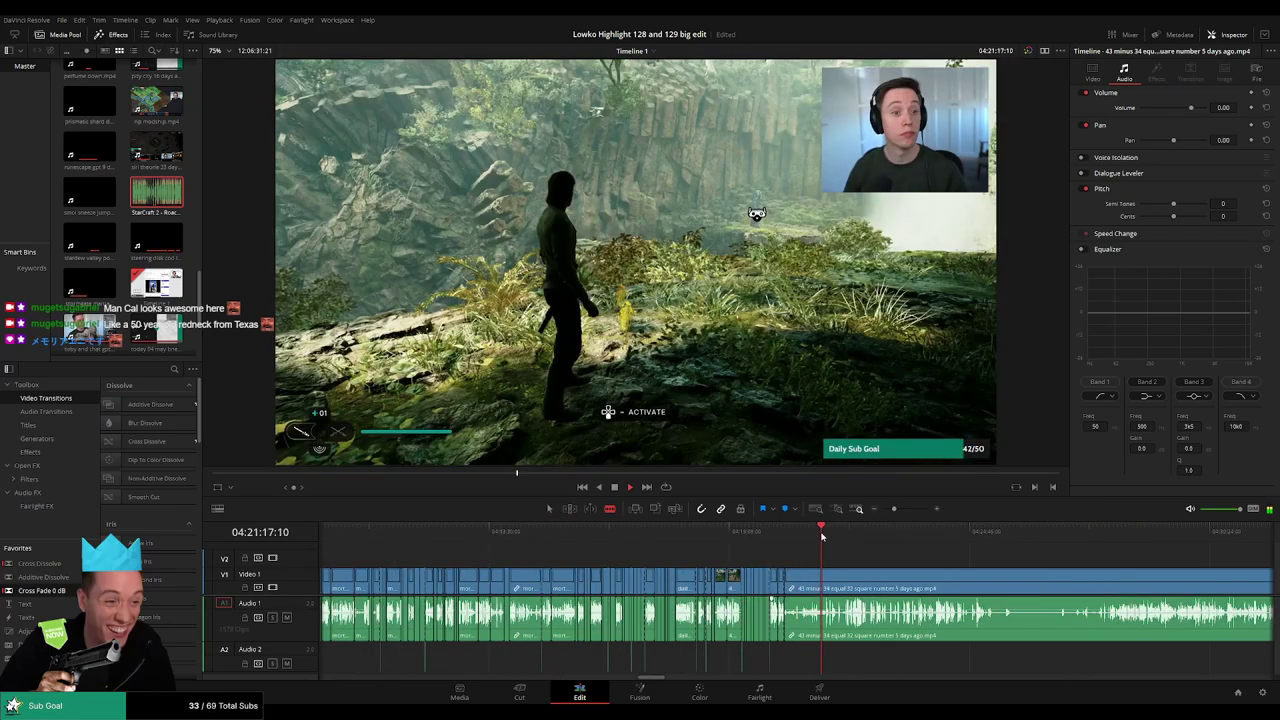
pyautogui.click(808, 536)
pyautogui.scroll(5, 791, 560)
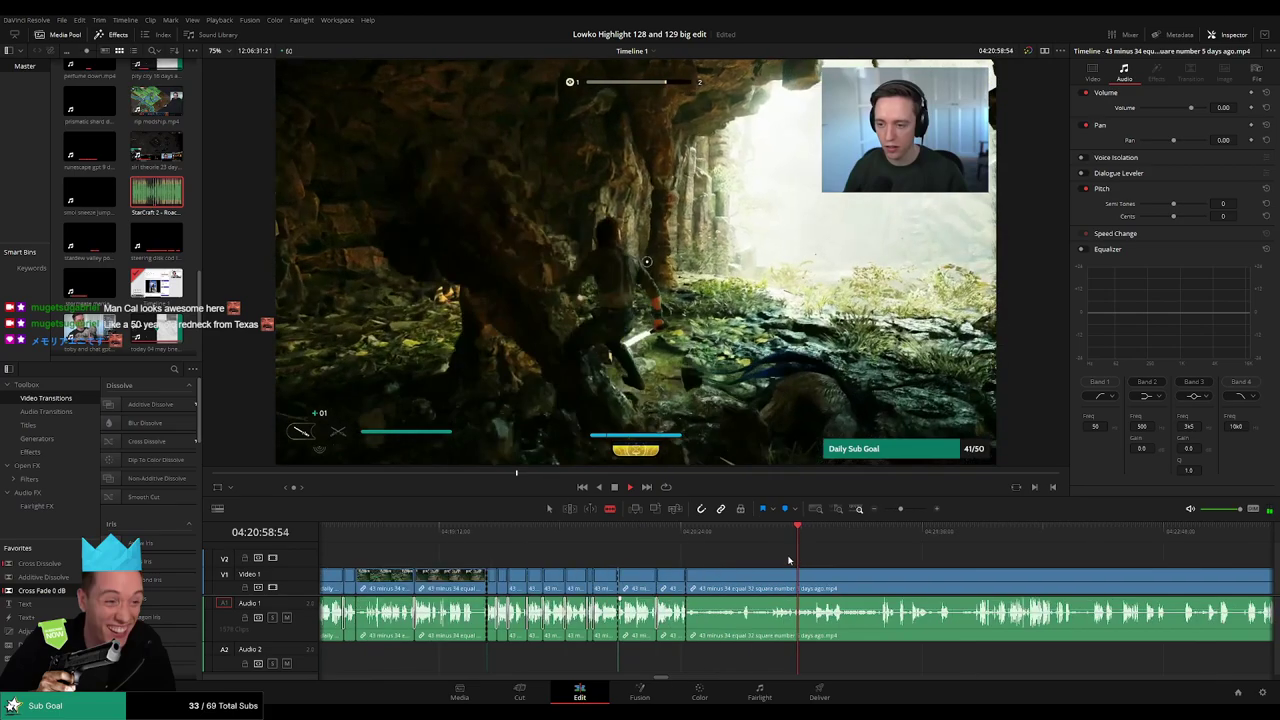
pyautogui.moveTo(813, 533); pyautogui.dragTo(827, 530)
pyautogui.click(864, 534)
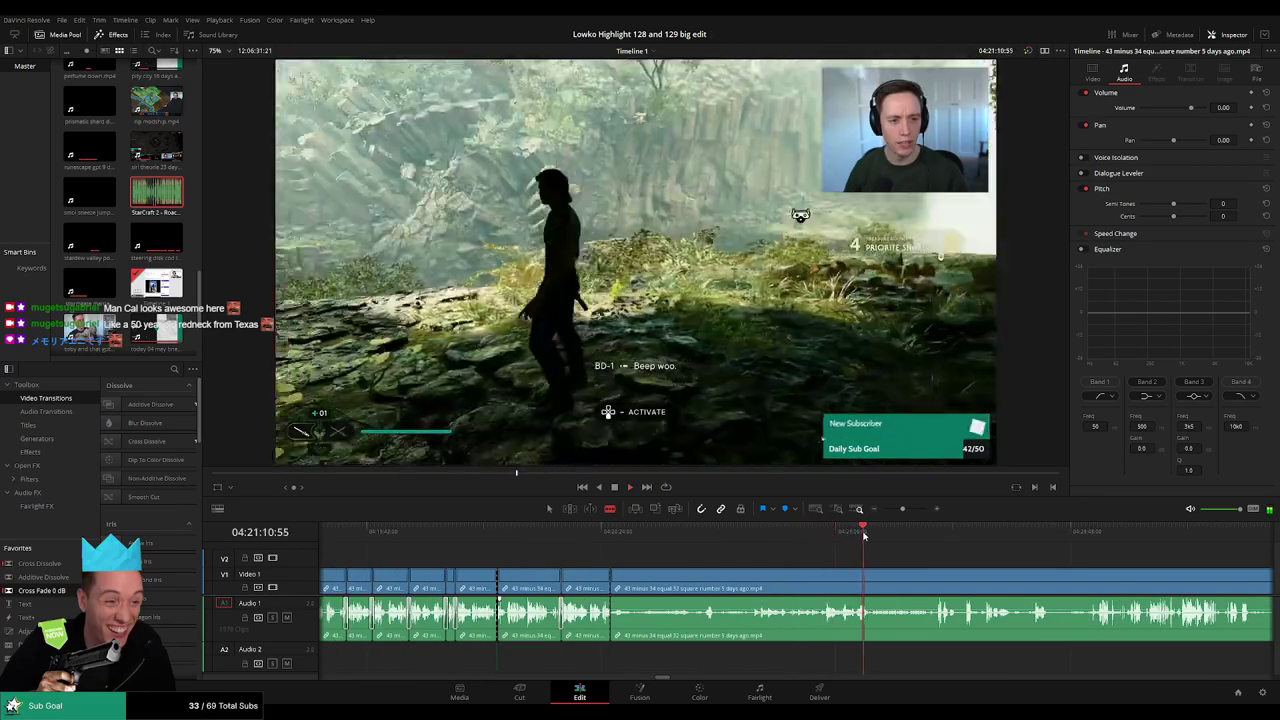
pyautogui.moveTo(916, 557); pyautogui.dragTo(707, 557)
pyautogui.press('space')
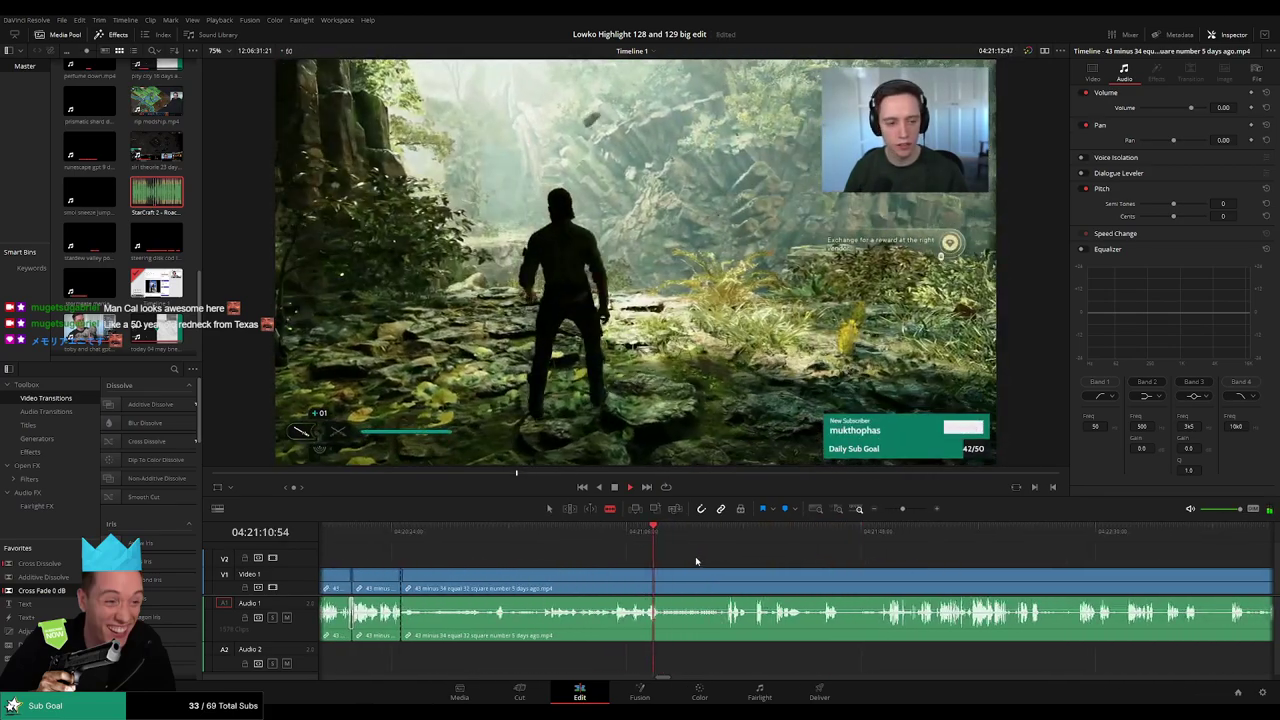
pyautogui.click(667, 538)
pyautogui.press('space')
pyautogui.scroll(2, 671, 556)
pyautogui.click(733, 532)
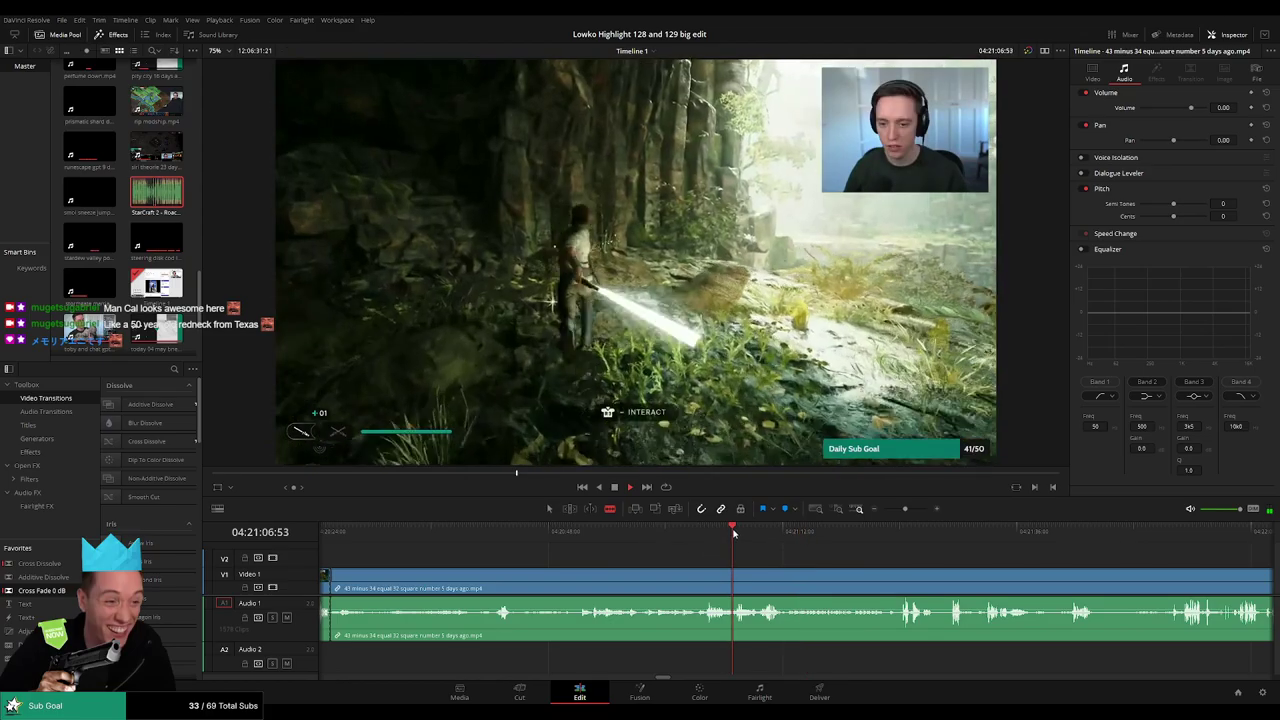
pyautogui.click(701, 532)
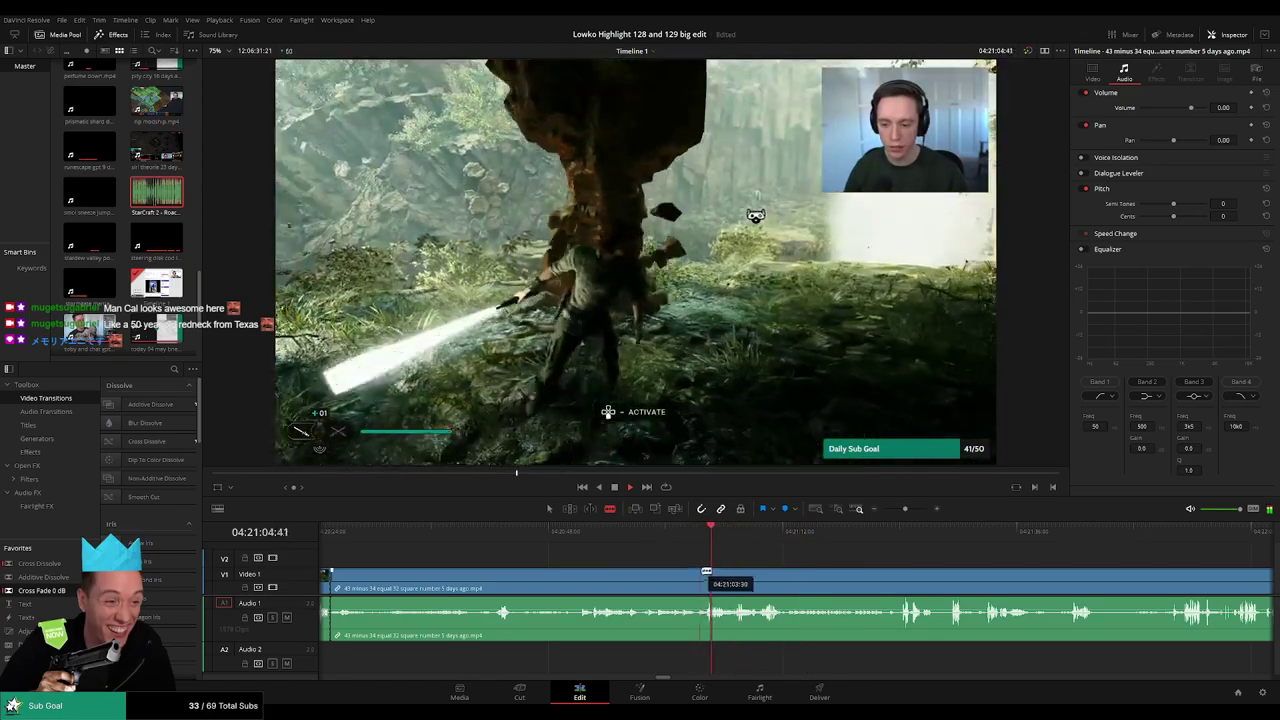
# - Remove the stretch from the split to about 04:21:04, close the gap, cross-fade the audio join, and preview it
pyautogui.click(709, 574)
pyautogui.press('a')
pyautogui.click(669, 576)
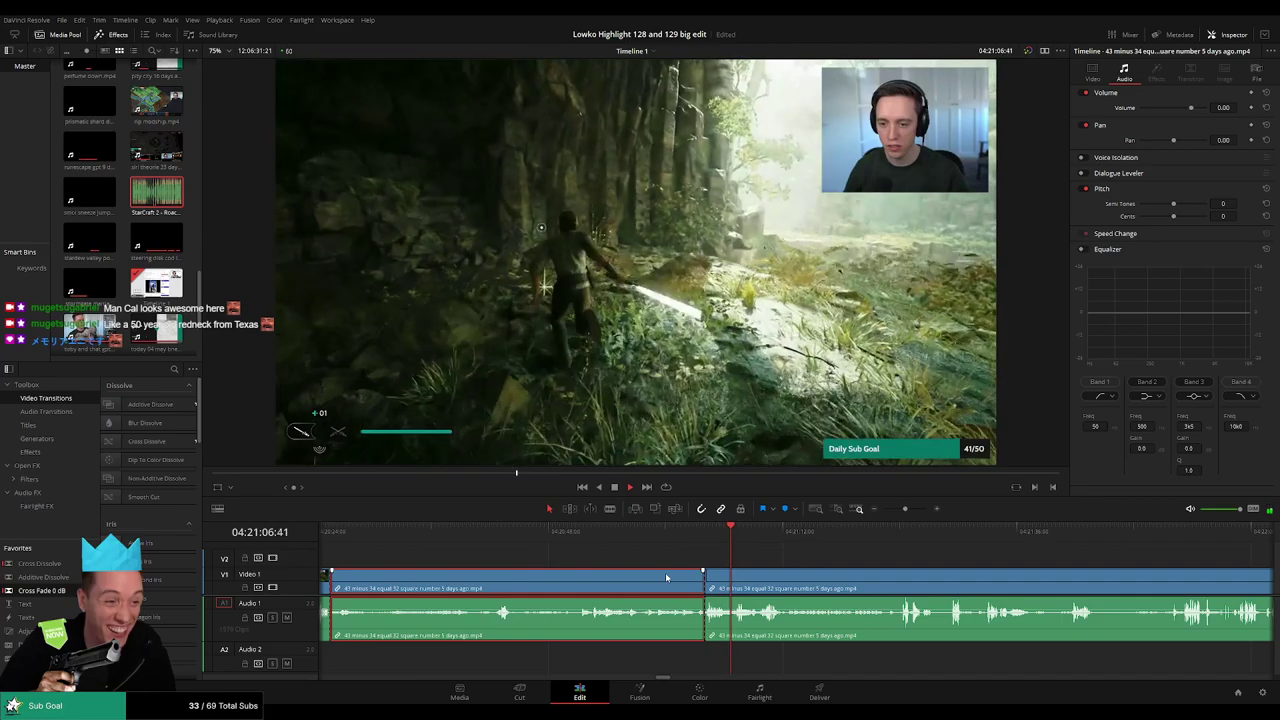
pyautogui.press('Delete')
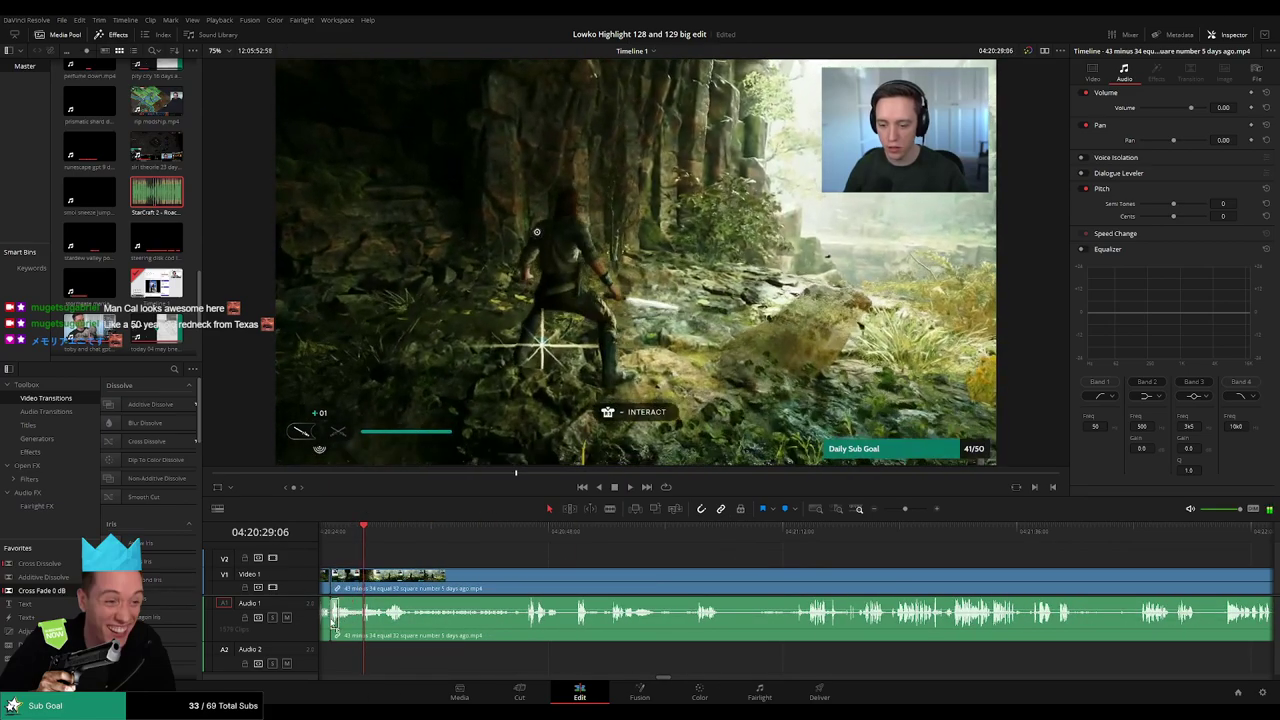
pyautogui.moveTo(332, 622); pyautogui.dragTo(375, 623)
pyautogui.press('space')
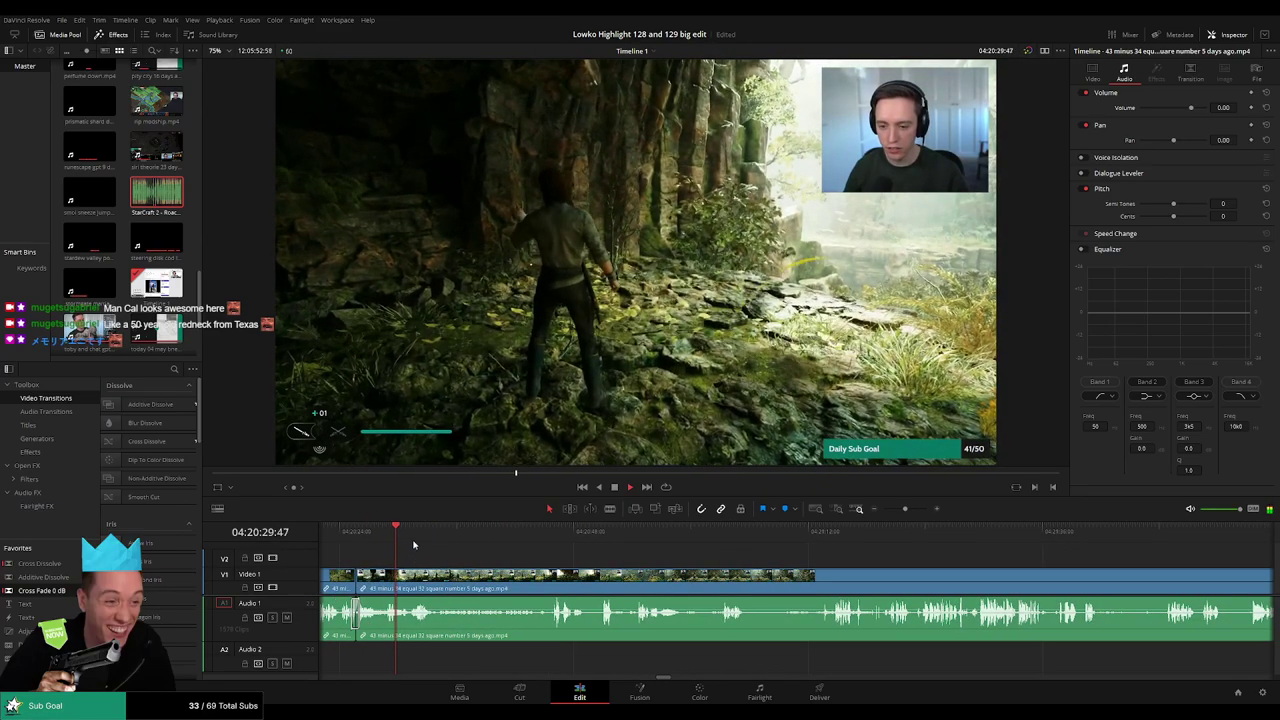
# - Cut the stretch from about 04:20:49 to 04:21:03, close the gap, and cross-fade the audio at the join
pyautogui.click(420, 540)
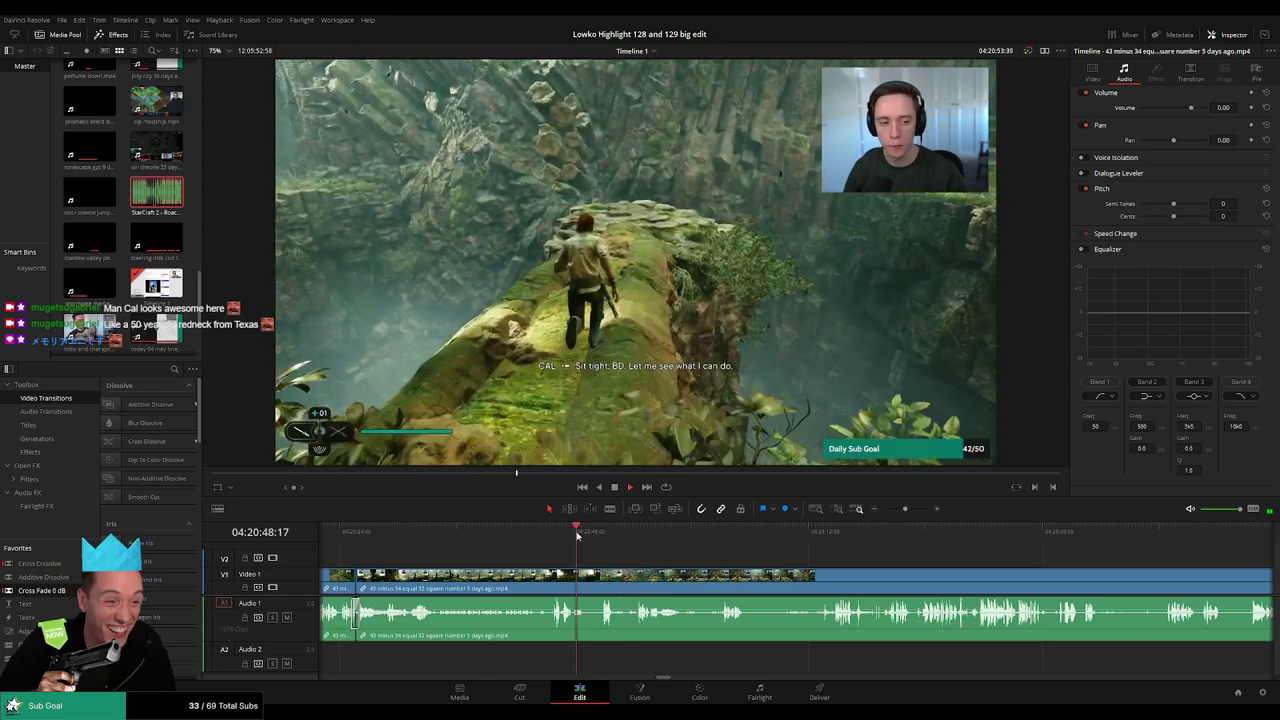
pyautogui.press('b')
pyautogui.click(587, 578)
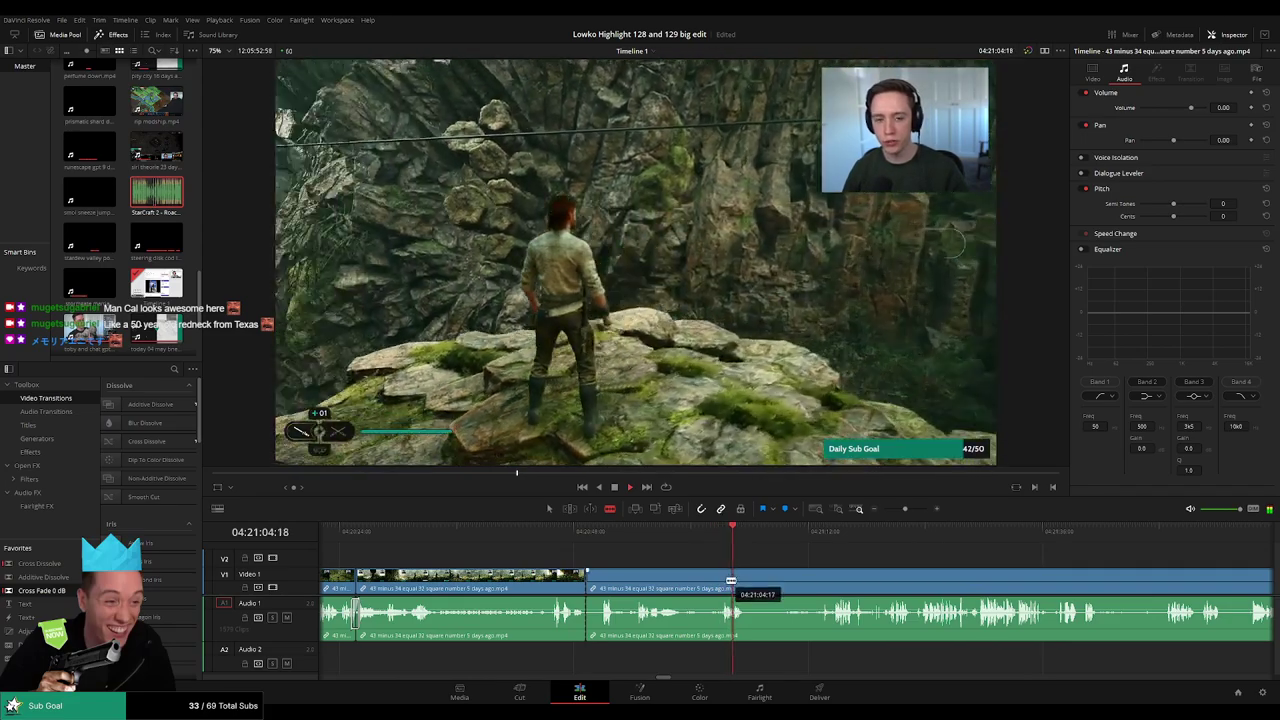
pyautogui.click(720, 580)
pyautogui.press('a')
pyautogui.click(697, 584)
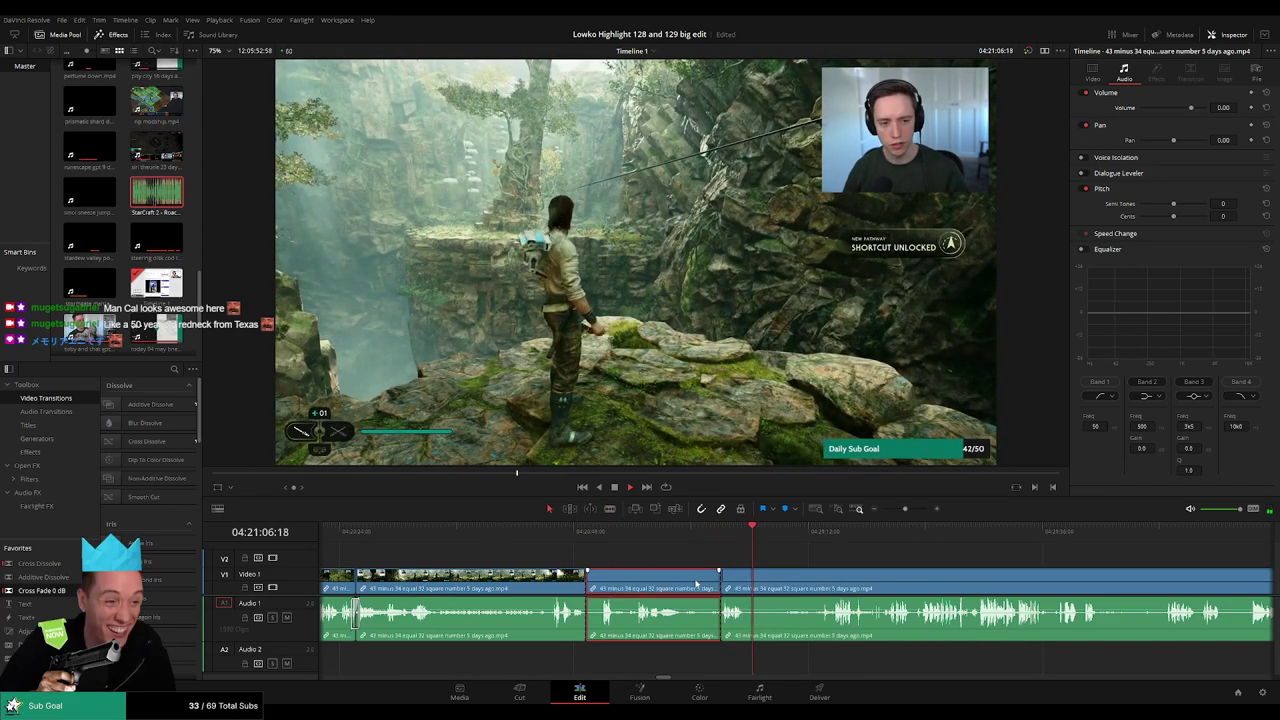
pyautogui.press('Delete')
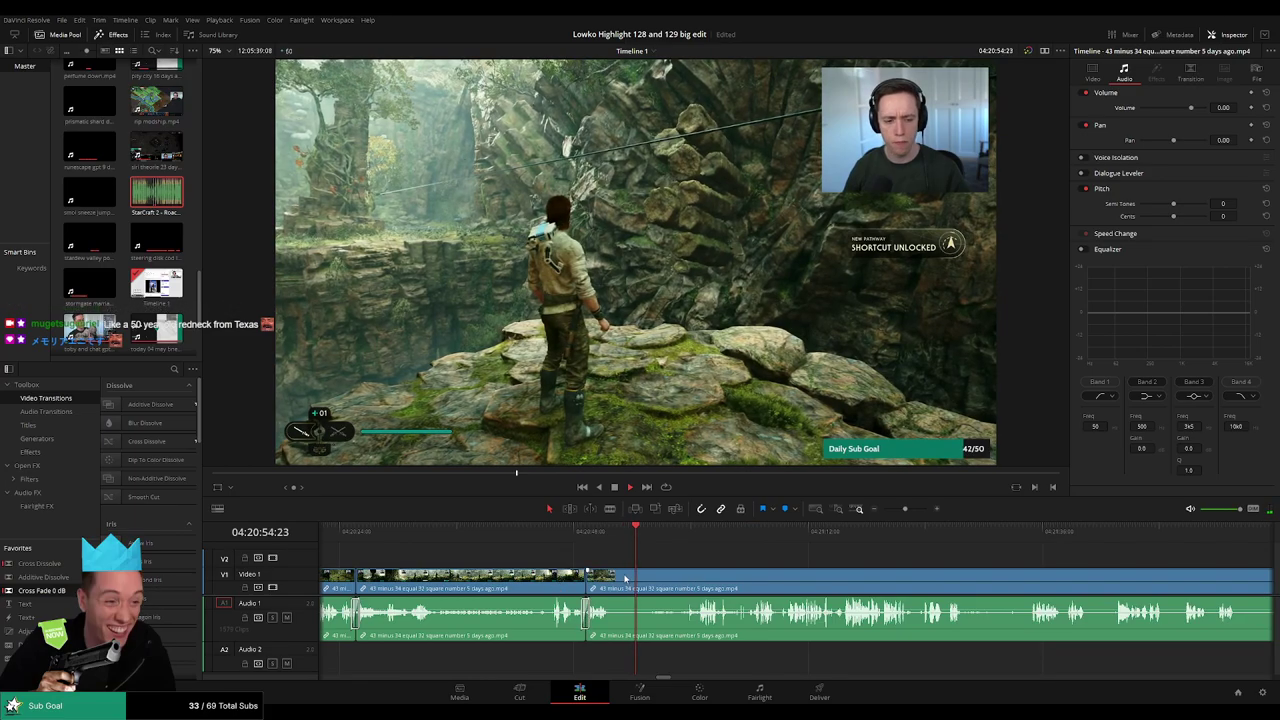
# - Remove the quiet stretch from about 04:20:52 to 04:21:01, close the gap, and cross-fade the audio at the join
pyautogui.moveTo(613, 578); pyautogui.dragTo(614, 578)
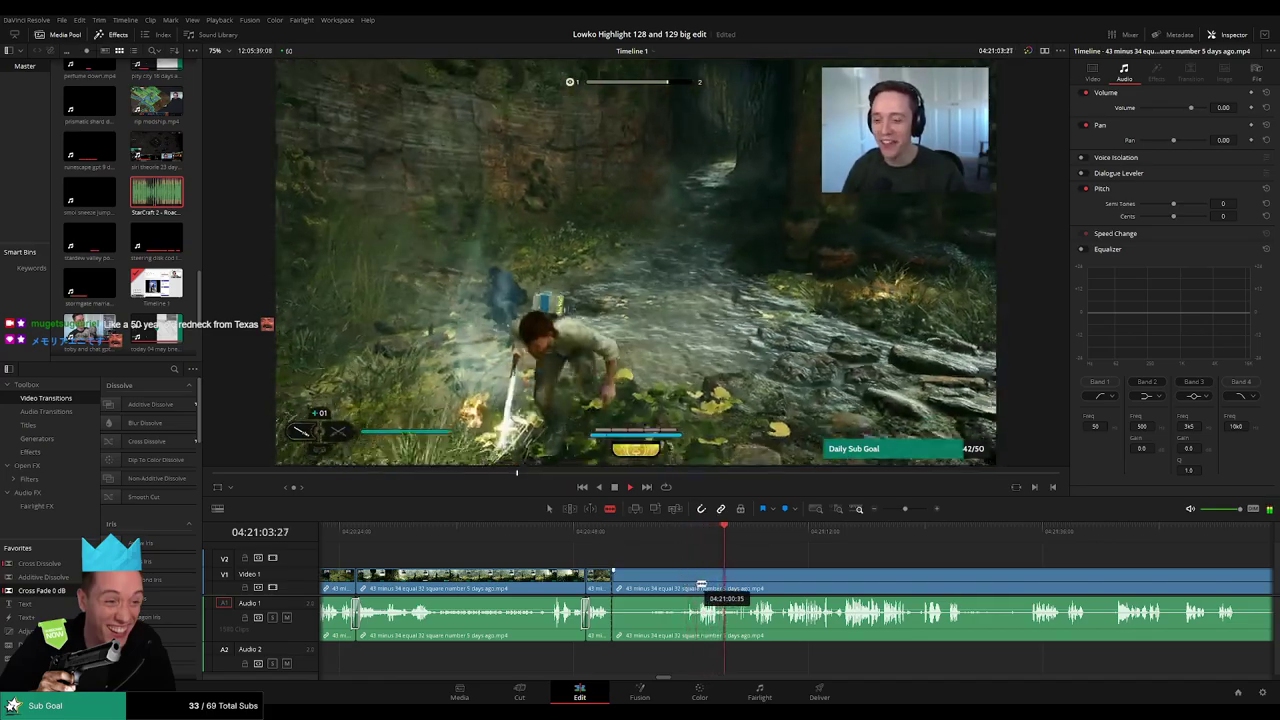
pyautogui.click(702, 584)
pyautogui.press('a')
pyautogui.click(672, 589)
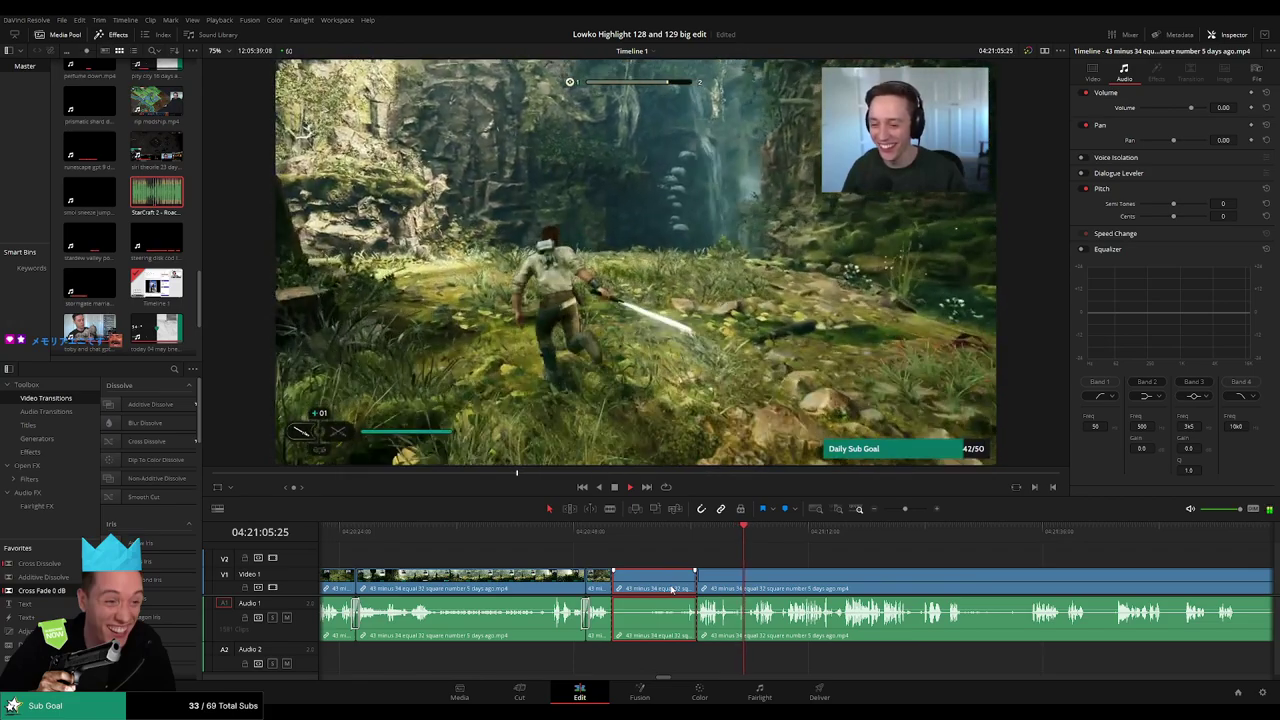
pyautogui.press('Delete')
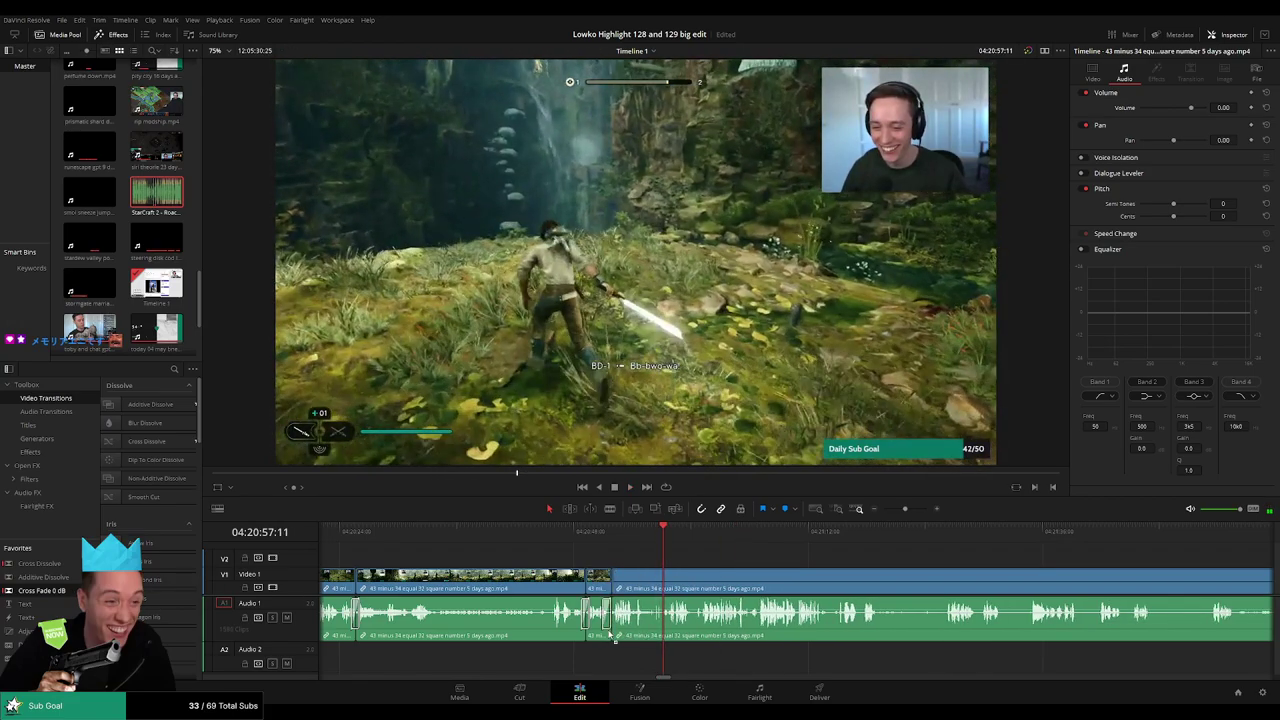
pyautogui.hscroll(-1, 629, 627)
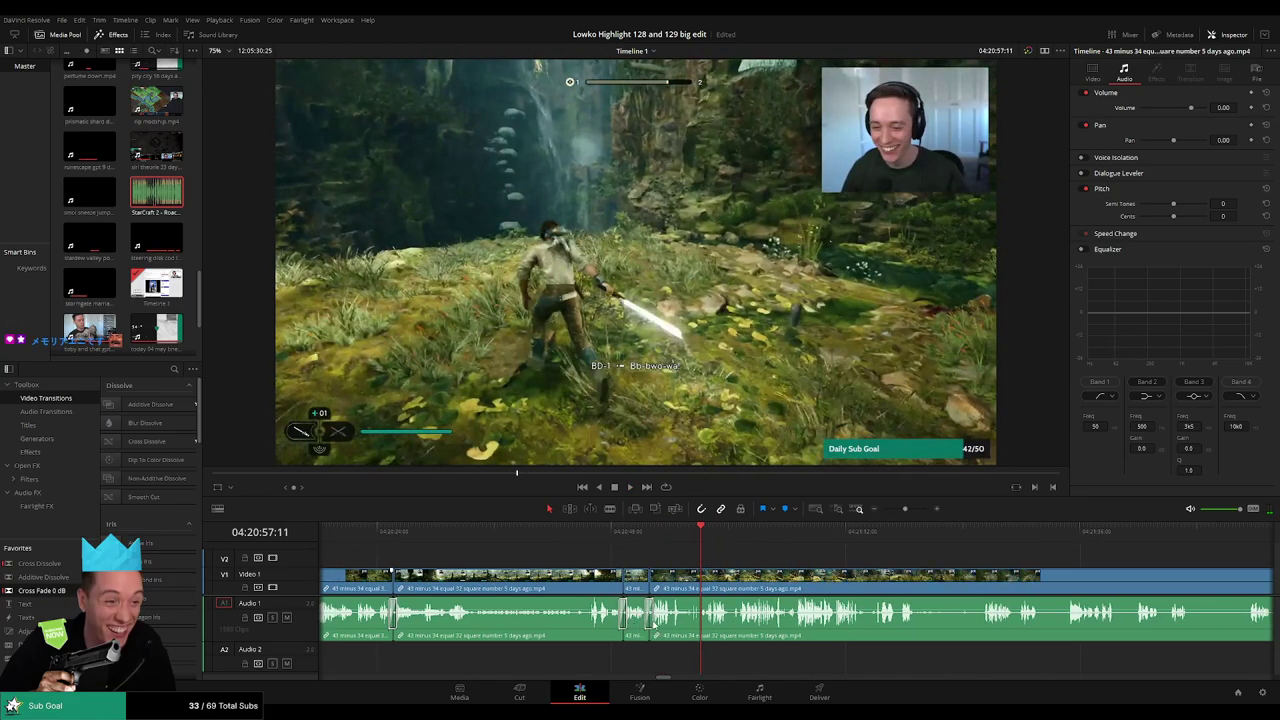
pyautogui.scroll(3, 834, 583)
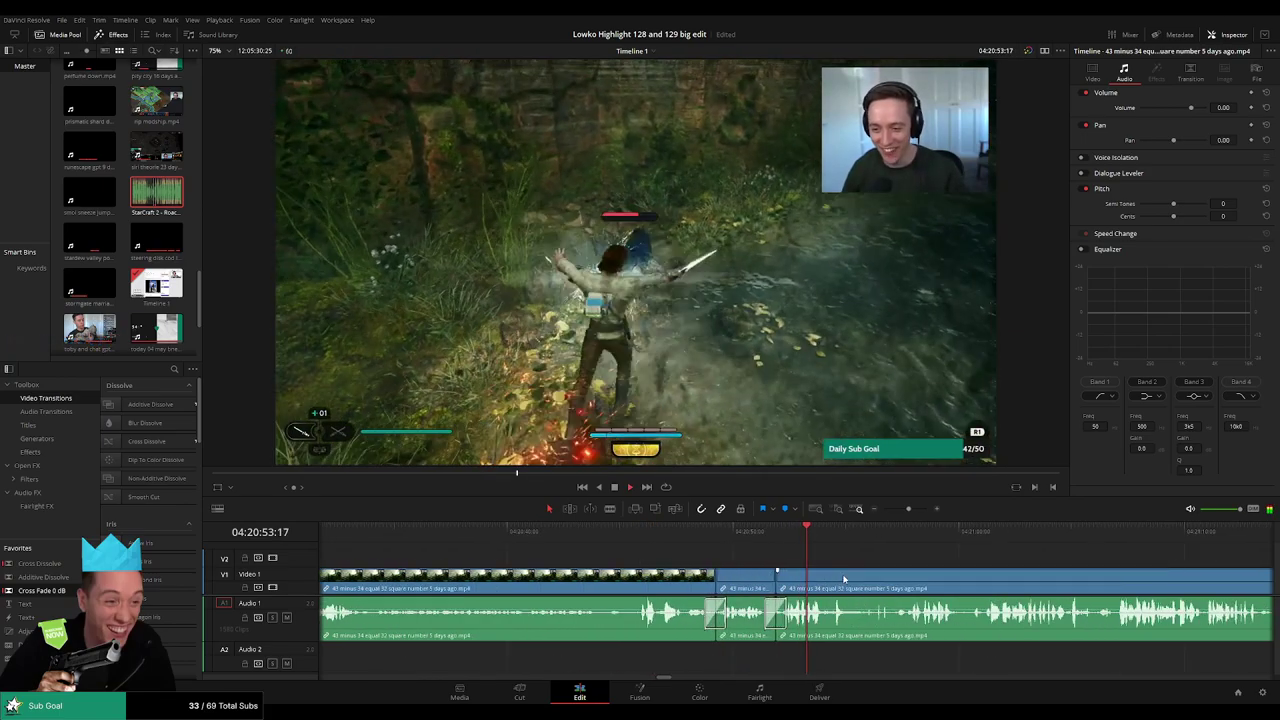
pyautogui.scroll(4, 835, 562)
pyautogui.press('b')
pyautogui.click(800, 583)
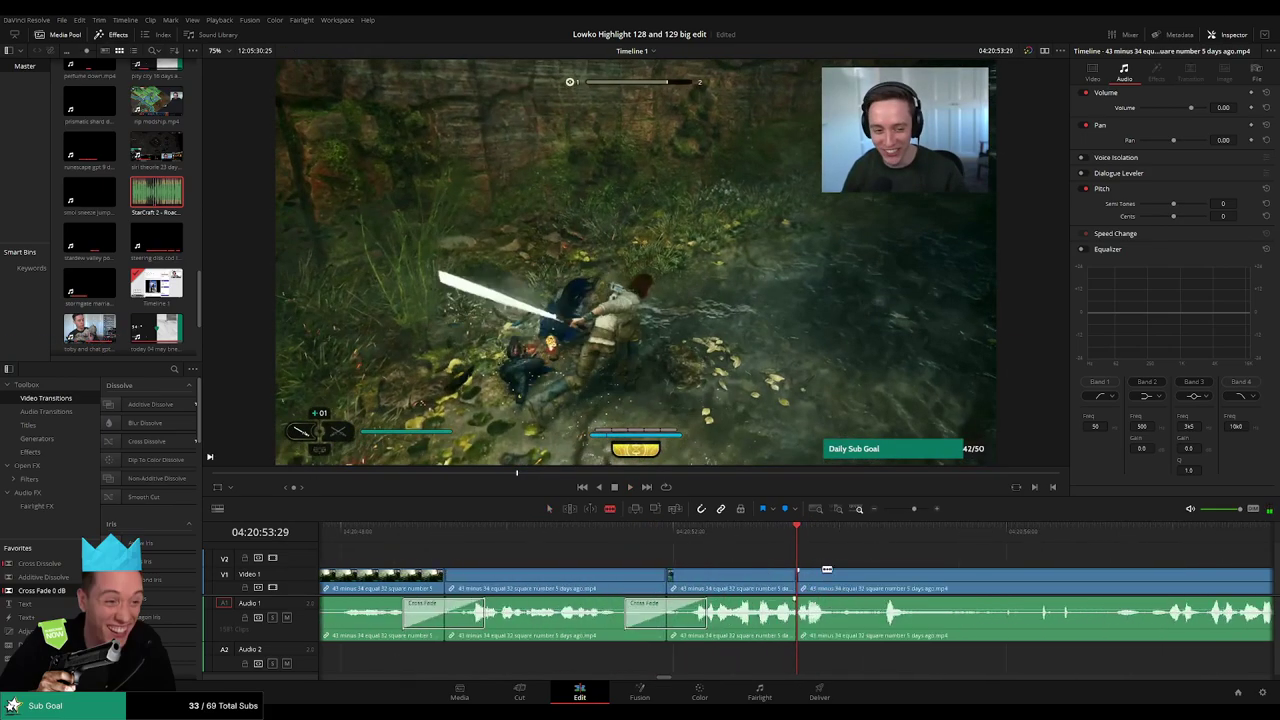
pyautogui.press('space')
pyautogui.hotkey('ctrl', 'z')
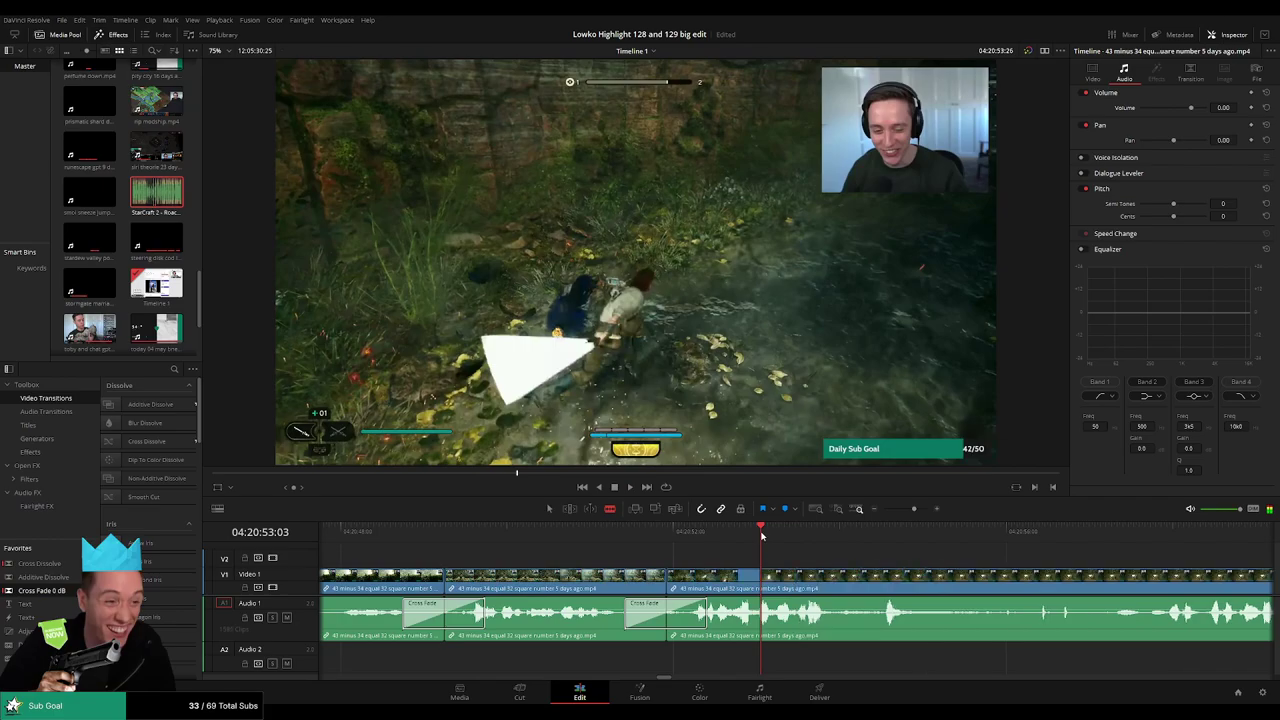
# - Isolate the short spoken passage from about 04:20:53:12 to 04:20:53:31 by splitting both ends, and silence its audio
pyautogui.click(776, 580)
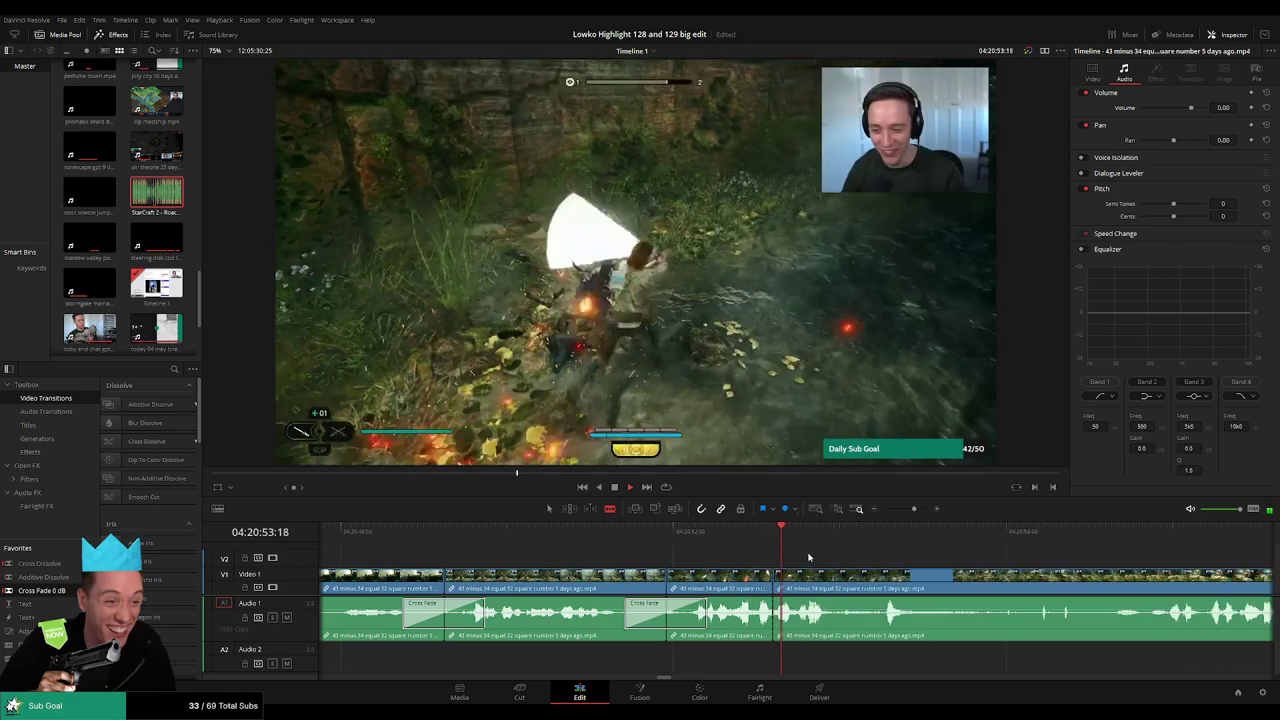
pyautogui.click(800, 584)
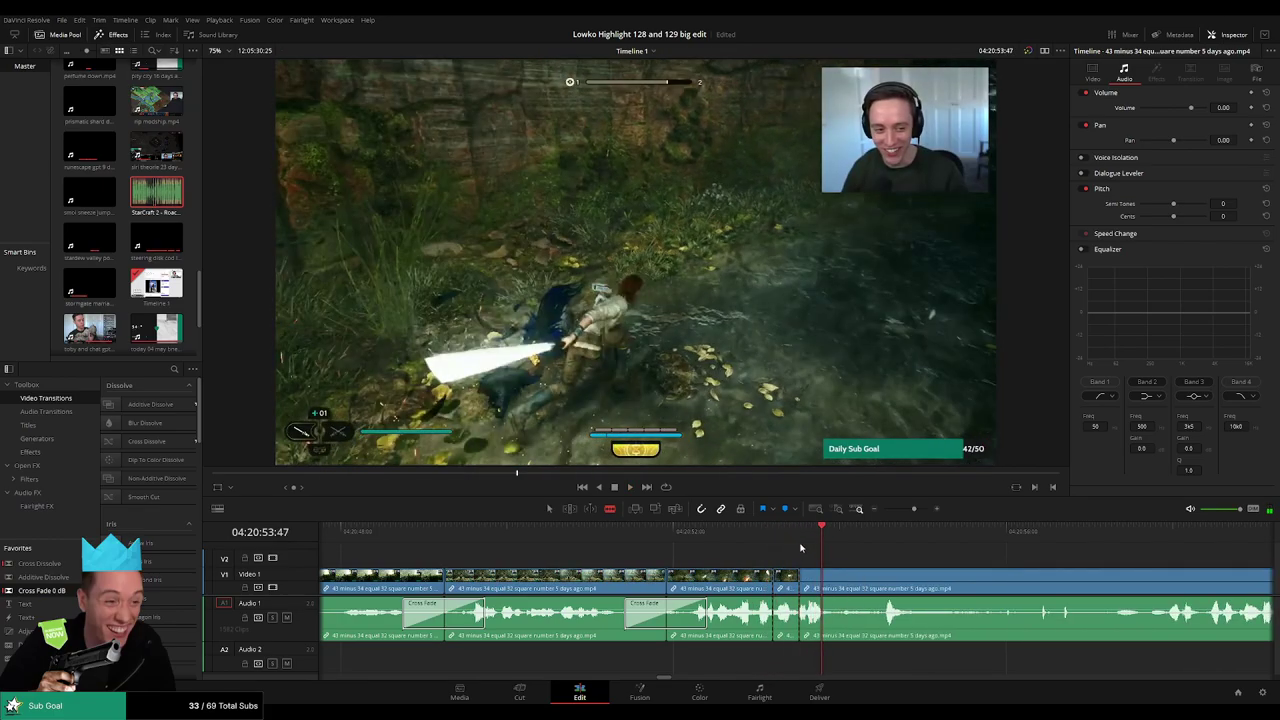
pyautogui.click(801, 537)
pyautogui.keyDown('alt'); pyautogui.click(787, 615); pyautogui.keyUp('alt')
pyautogui.press('d')
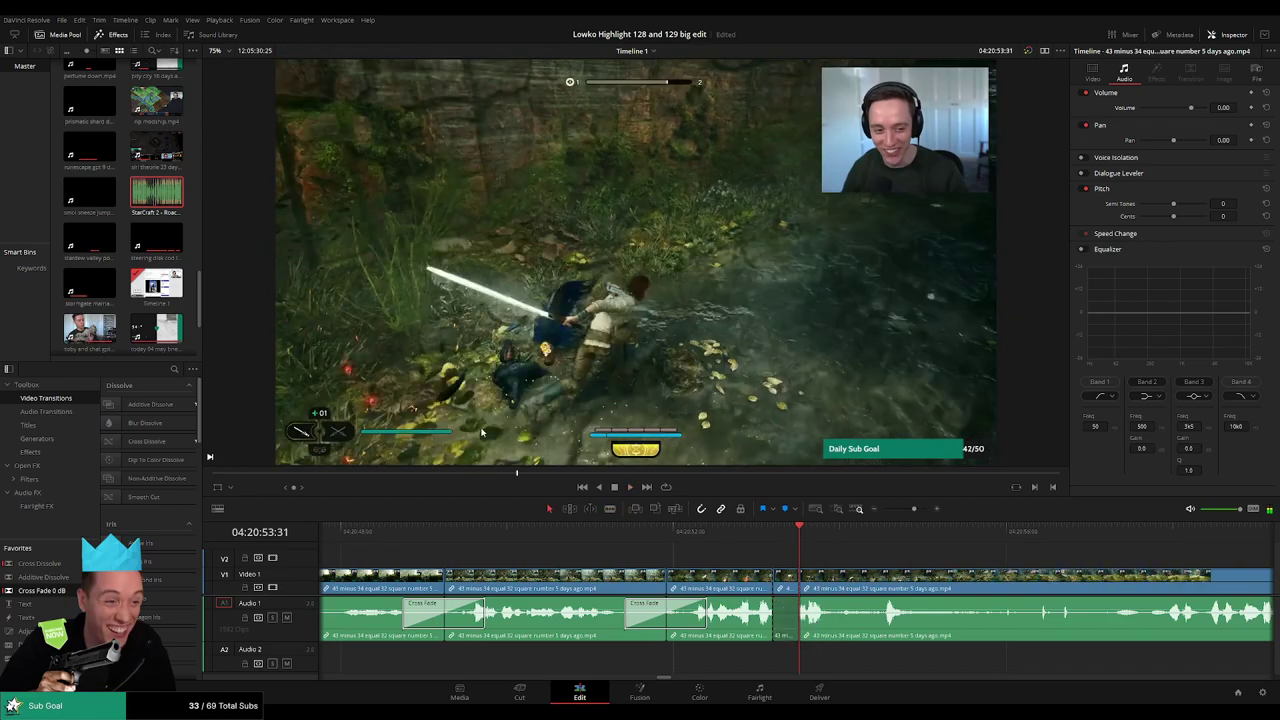
# - Cover the silenced passage with StarCraft 2 - Roach Quotes.mp3 on Audio 2, trimmed to match at volume -27, and preview it
pyautogui.moveTo(163, 204); pyautogui.dragTo(797, 667)
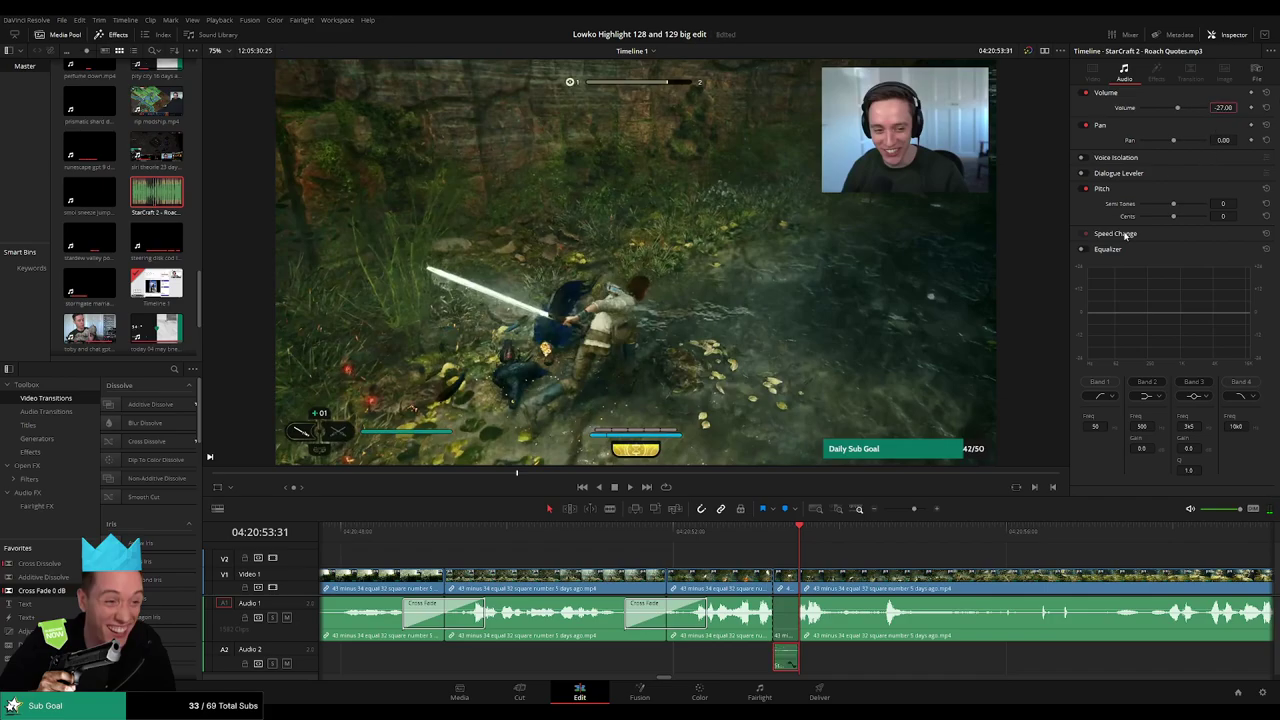
pyautogui.press('space')
pyautogui.moveTo(912, 509); pyautogui.dragTo(906, 512)
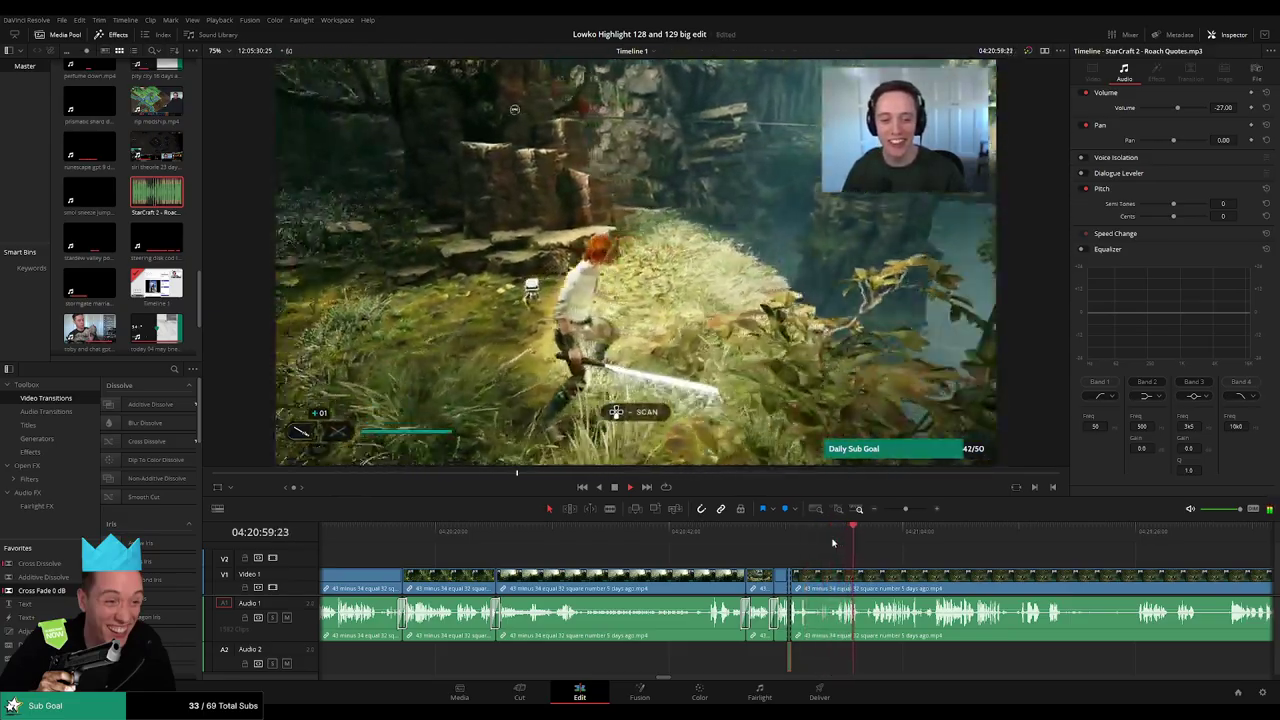
# - Play and skim the footage from about 04:20:59 to 04:21:19 for the next quiet stretch
pyautogui.click(905, 555)
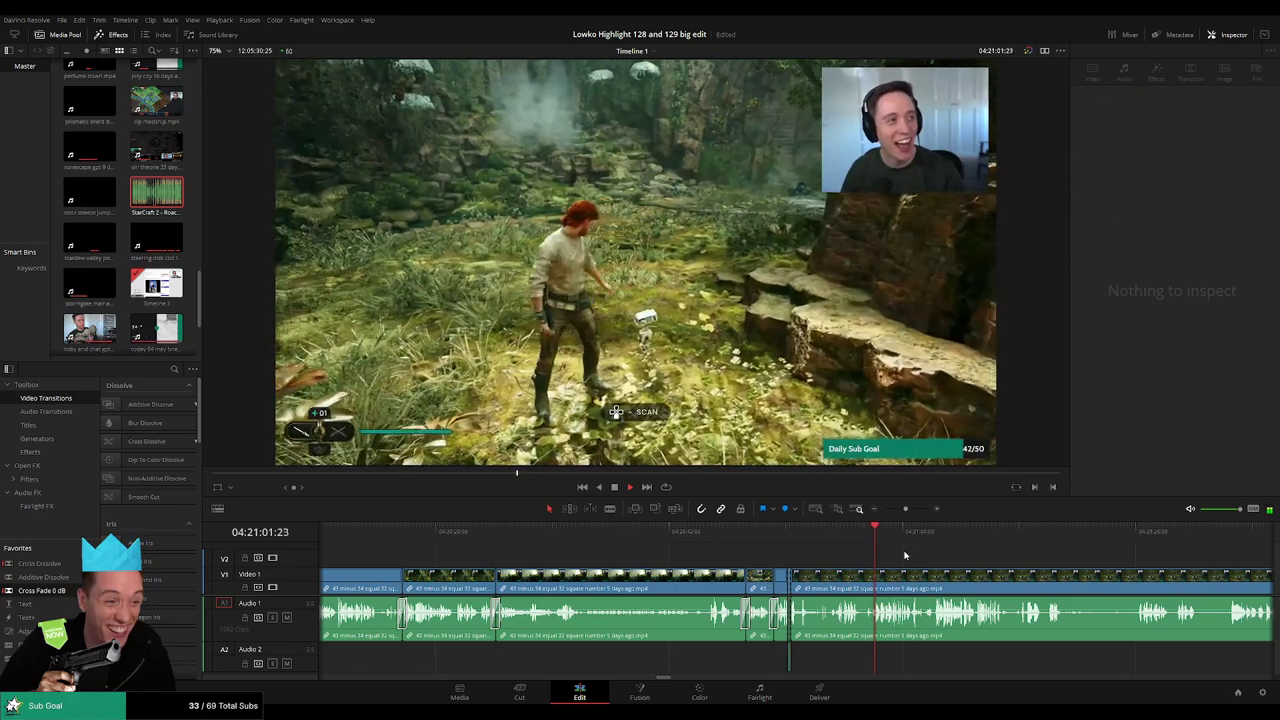
pyautogui.scroll(2, 924, 571)
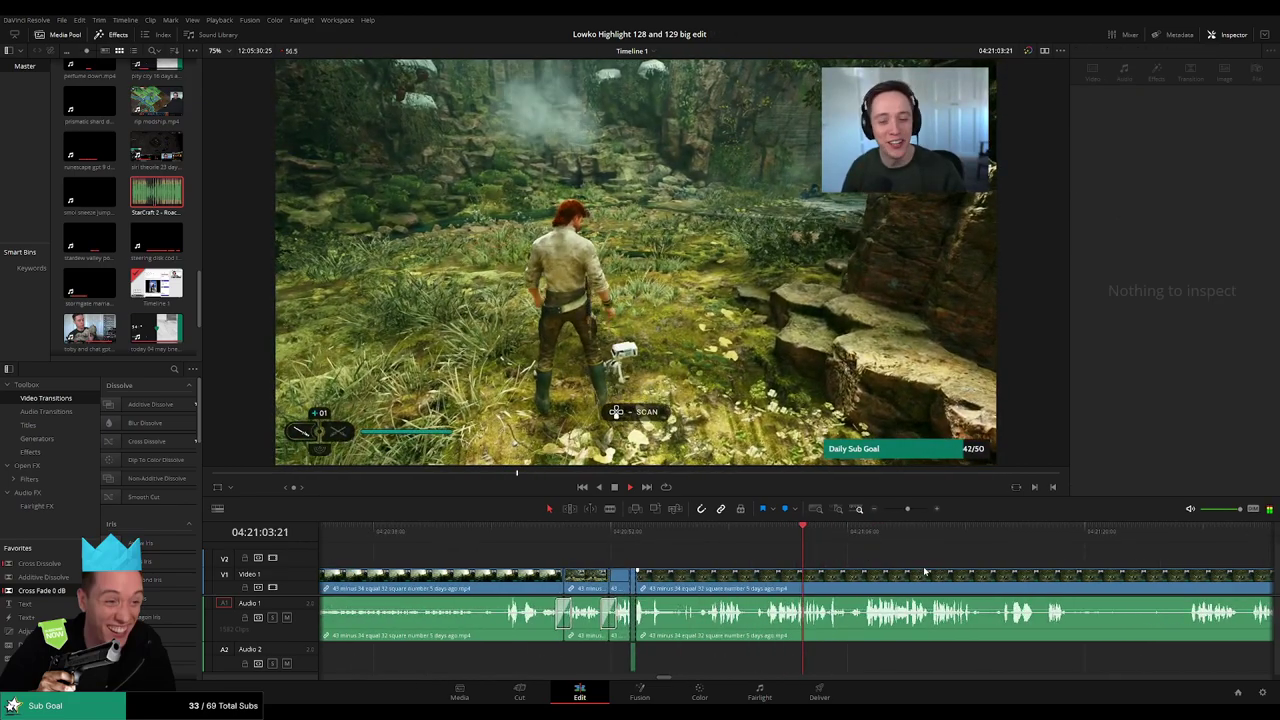
pyautogui.moveTo(924, 572); pyautogui.dragTo(714, 555)
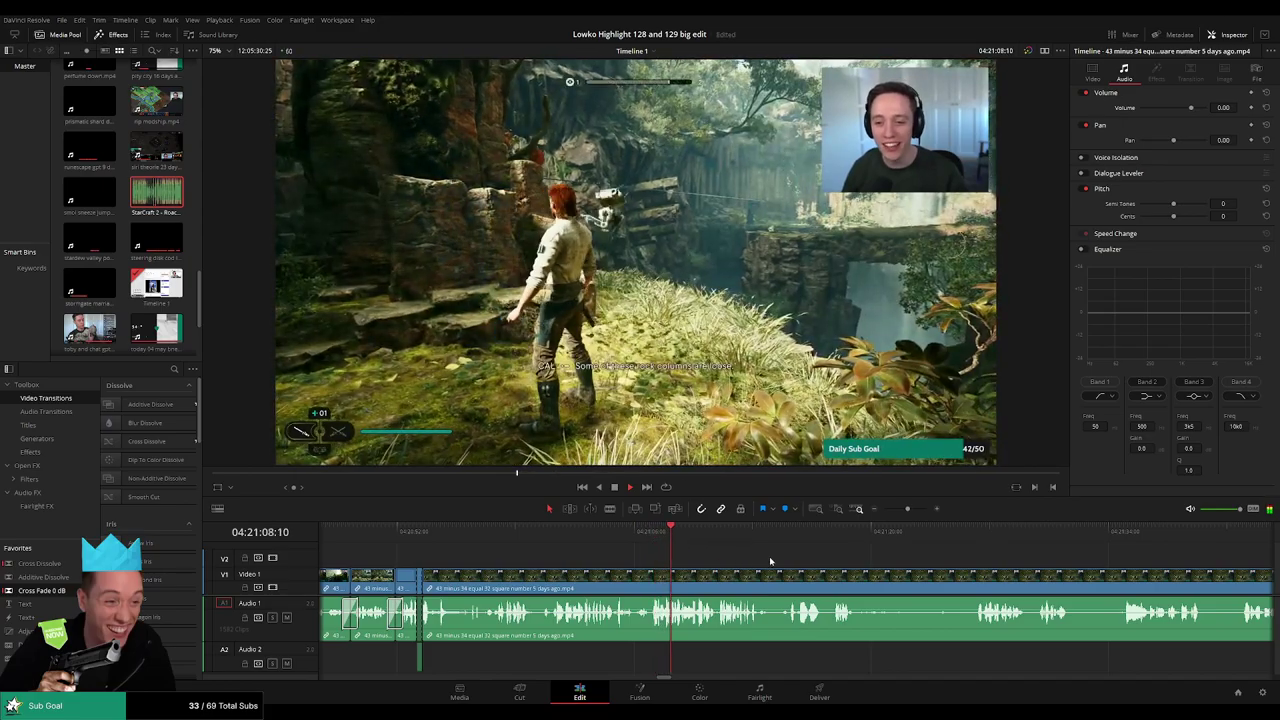
pyautogui.hscroll(3, 770, 561)
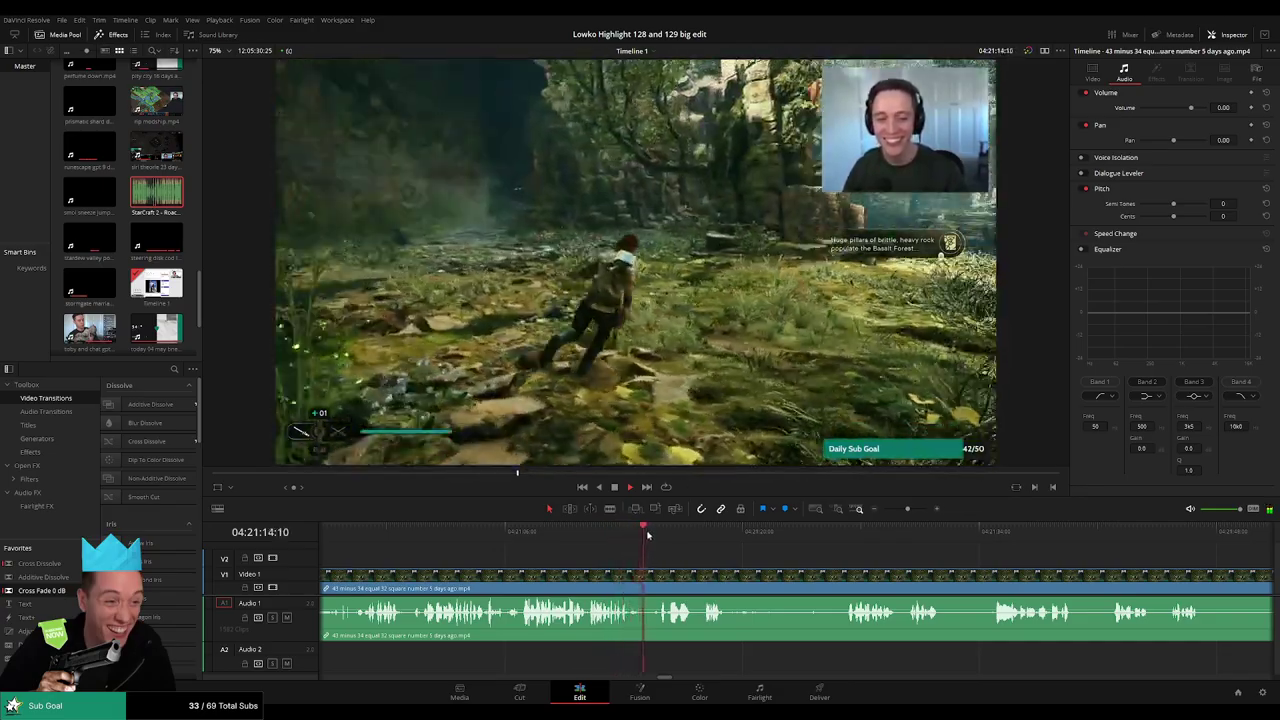
pyautogui.click(660, 535)
pyautogui.click(692, 538)
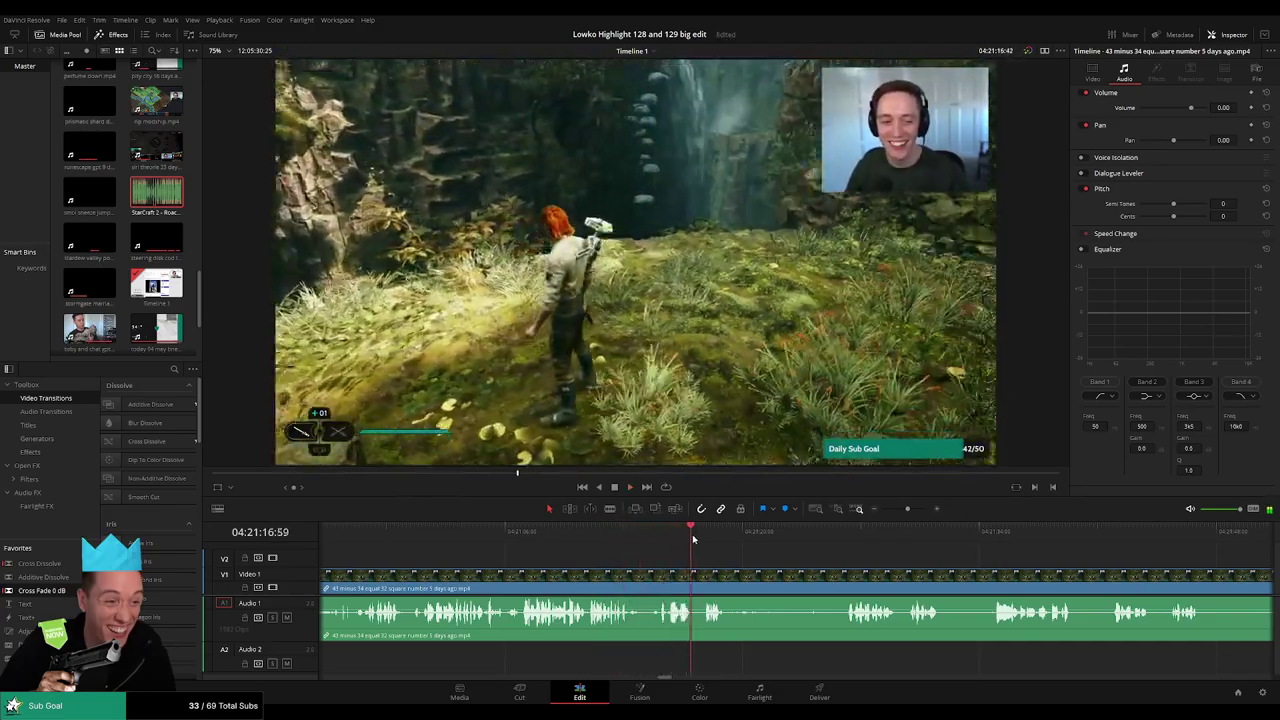
pyautogui.moveTo(772, 563); pyautogui.dragTo(641, 552)
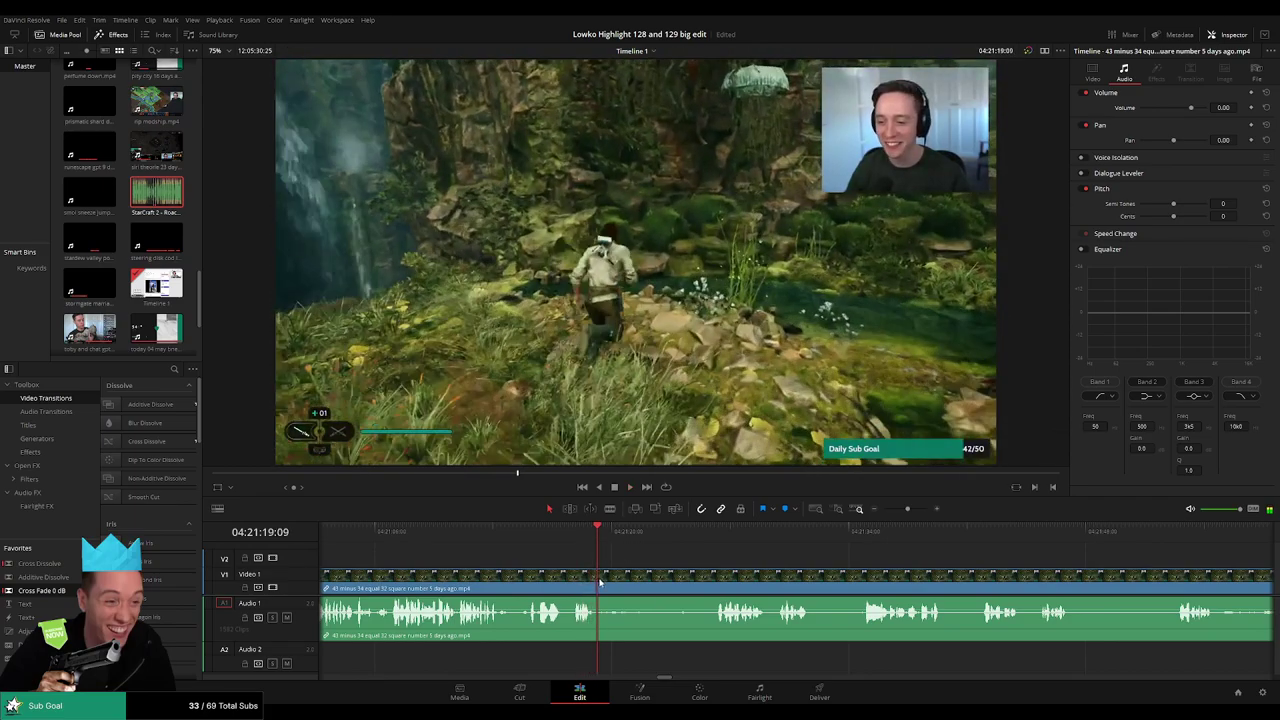
# - Remove the stretch from about 04:21:19 to 04:21:26, close the gap, and cross-fade the audio at the join
pyautogui.press('b')
pyautogui.click(600, 581)
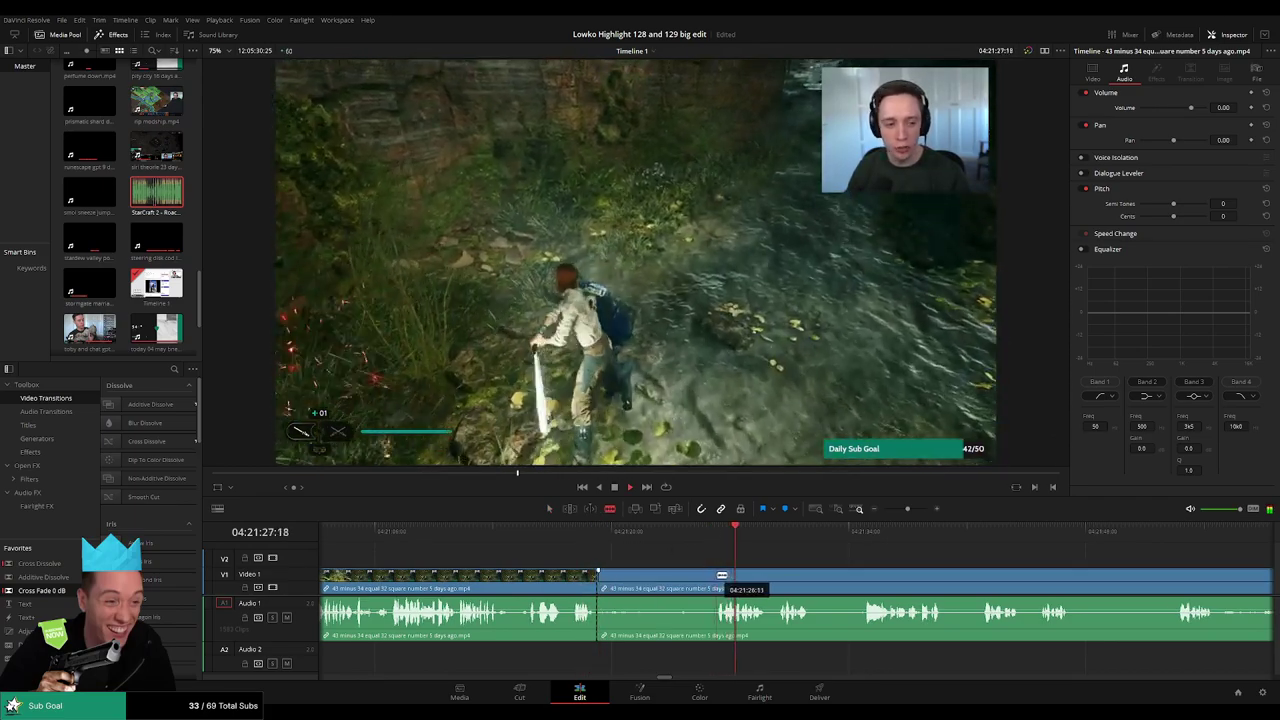
pyautogui.click(718, 576)
pyautogui.press('a')
pyautogui.click(703, 583)
pyautogui.press('Delete')
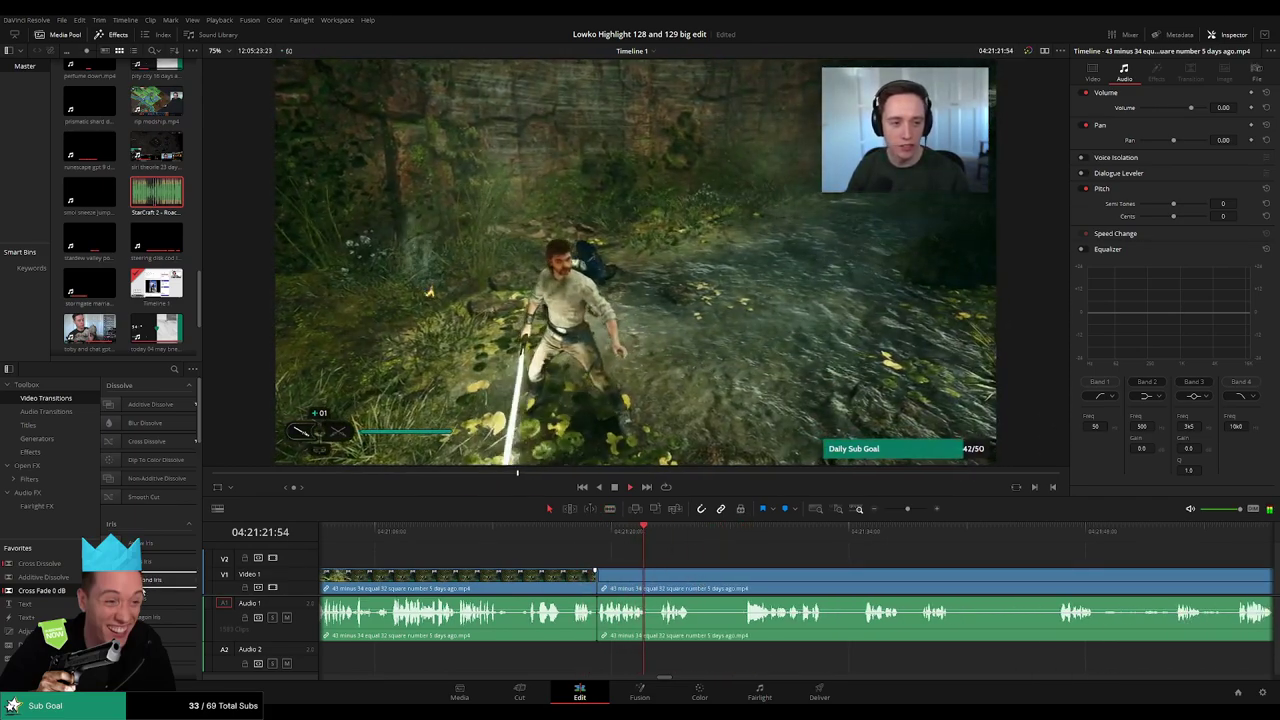
pyautogui.click(599, 628)
pyautogui.hotkey('shift', 't')
# - Cut out the quiet stretch from about 04:21:25 to 04:21:28, close the gap, and cross-fade the audio at the join
pyautogui.hscroll(2, 712, 581)
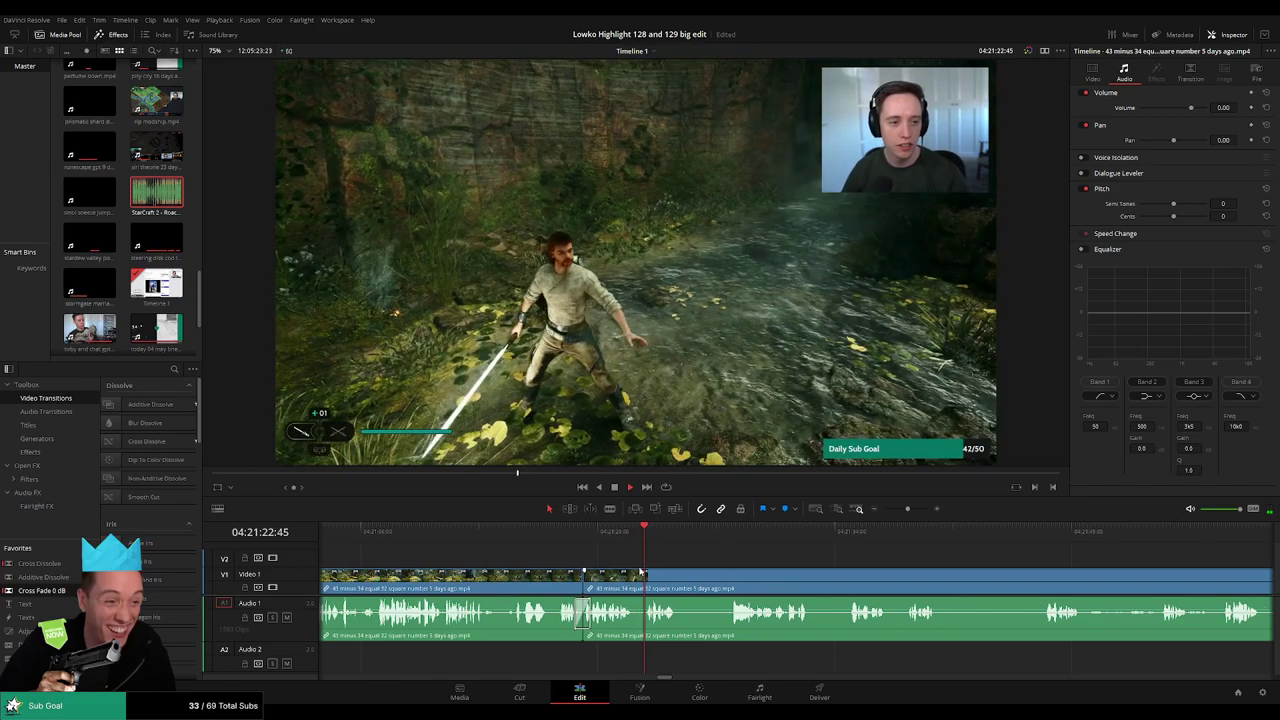
pyautogui.press('b')
pyautogui.click(590, 588)
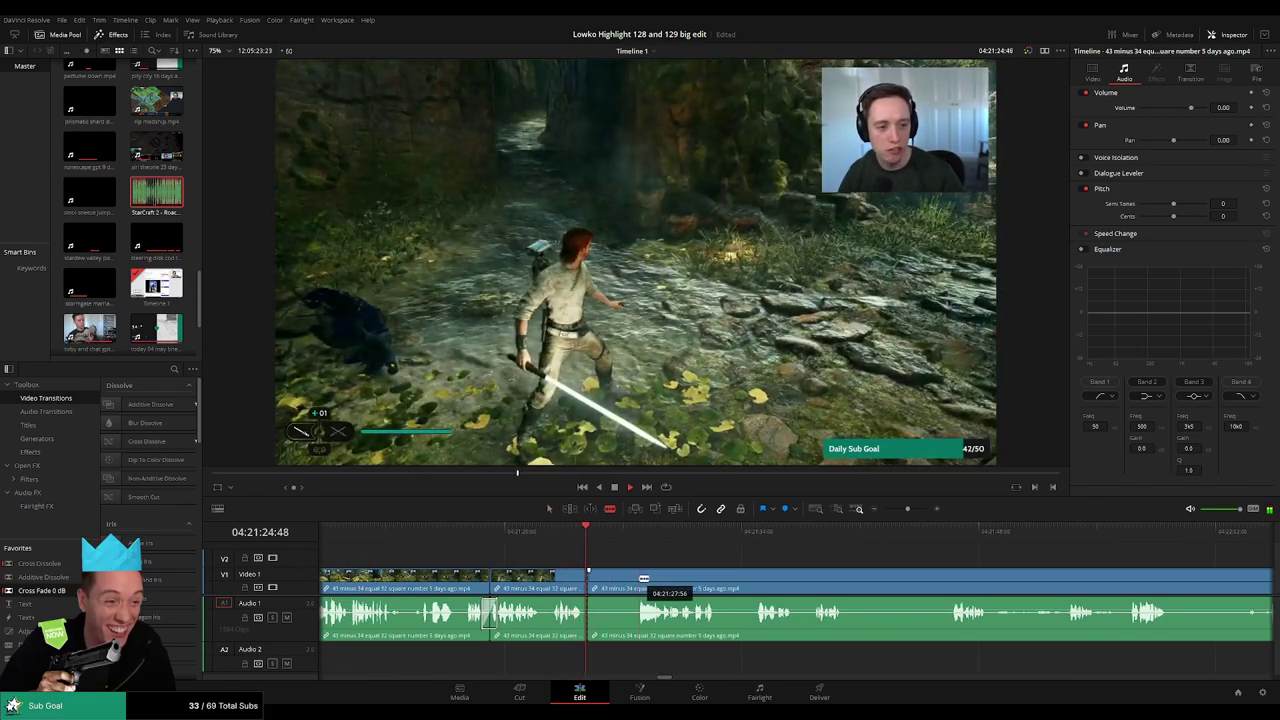
pyautogui.click(637, 588)
pyautogui.press('a')
pyautogui.click(615, 588)
pyautogui.press('Delete')
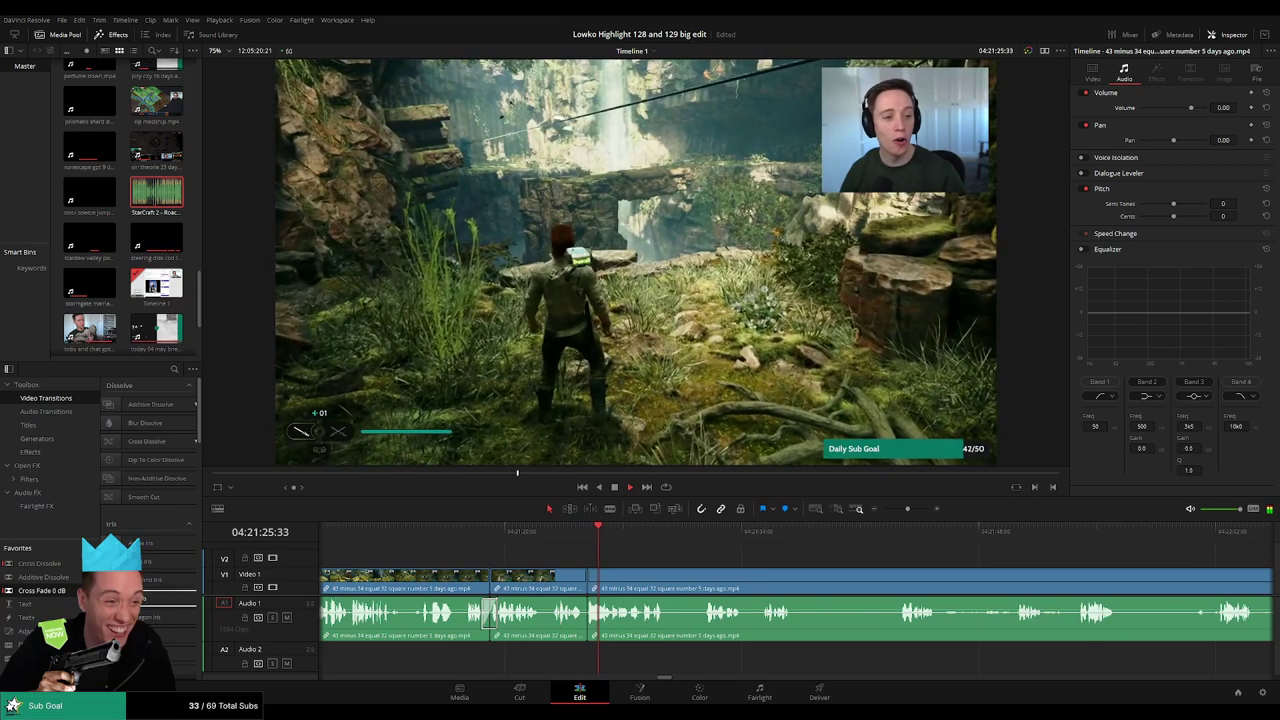
# - Remove two short stretches, from about 04:21:29 to 04:21:32 and one second near 04:21:32, closing the gaps and cross-fading the joins
pyautogui.hscroll(5, 689, 563)
pyautogui.press('b')
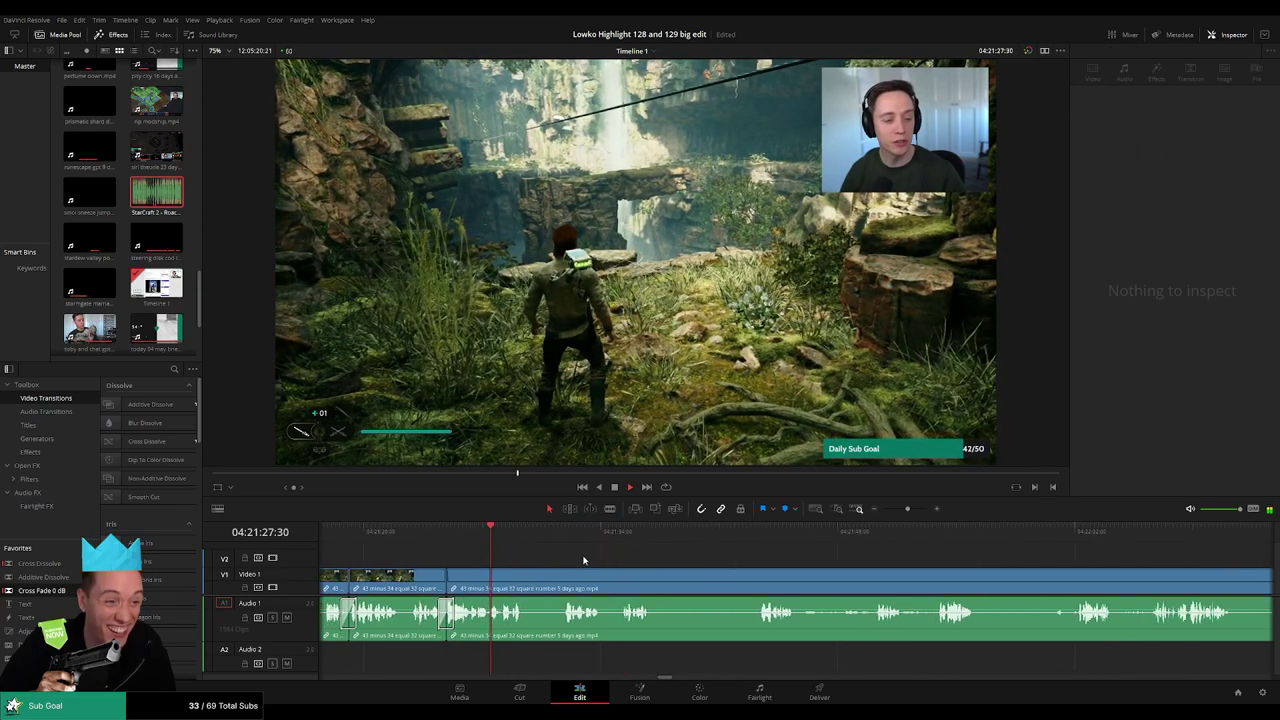
pyautogui.click(518, 579)
pyautogui.click(557, 579)
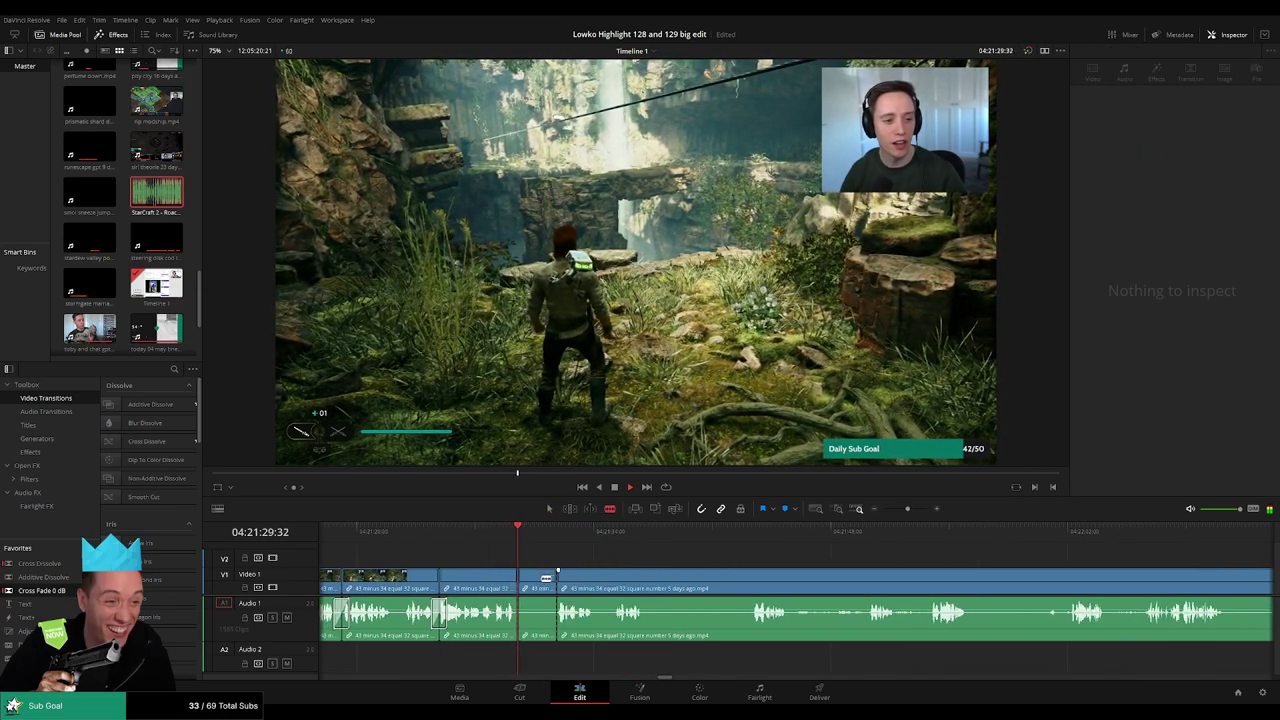
pyautogui.press('a')
pyautogui.click(543, 581)
pyautogui.press('Delete')
pyautogui.press('Delete')
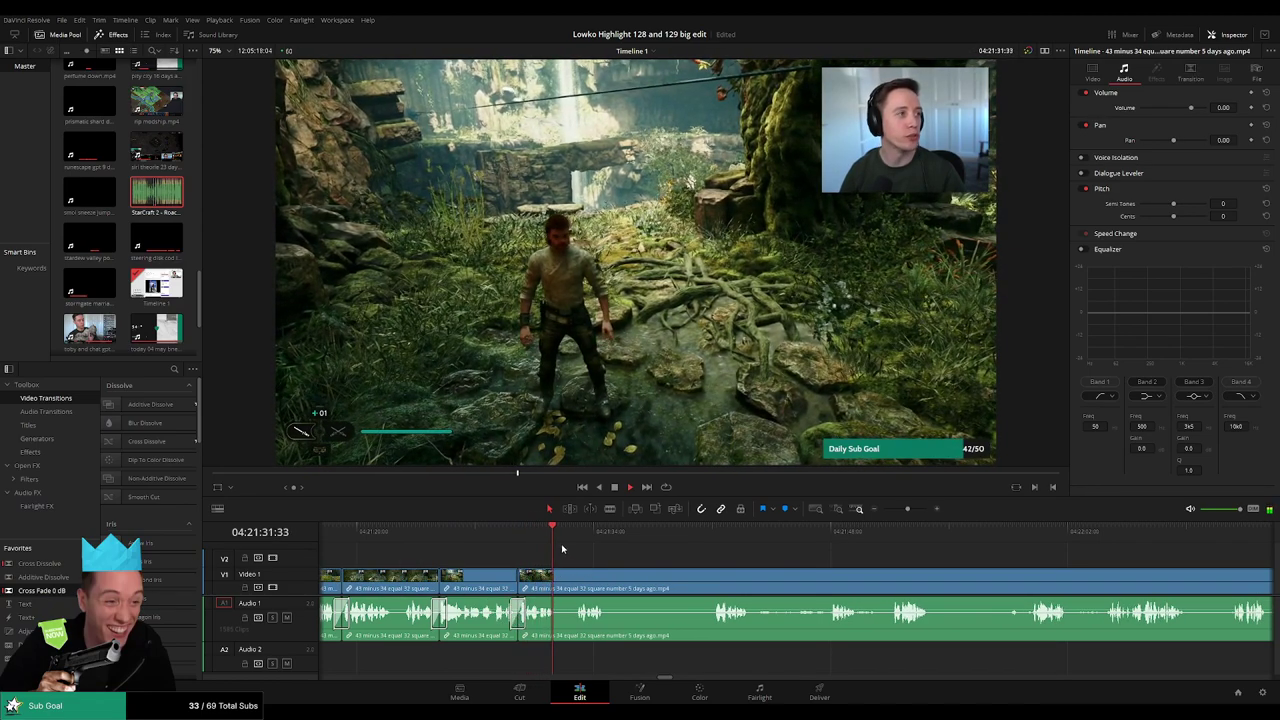
pyautogui.moveTo(557, 580); pyautogui.dragTo(572, 577)
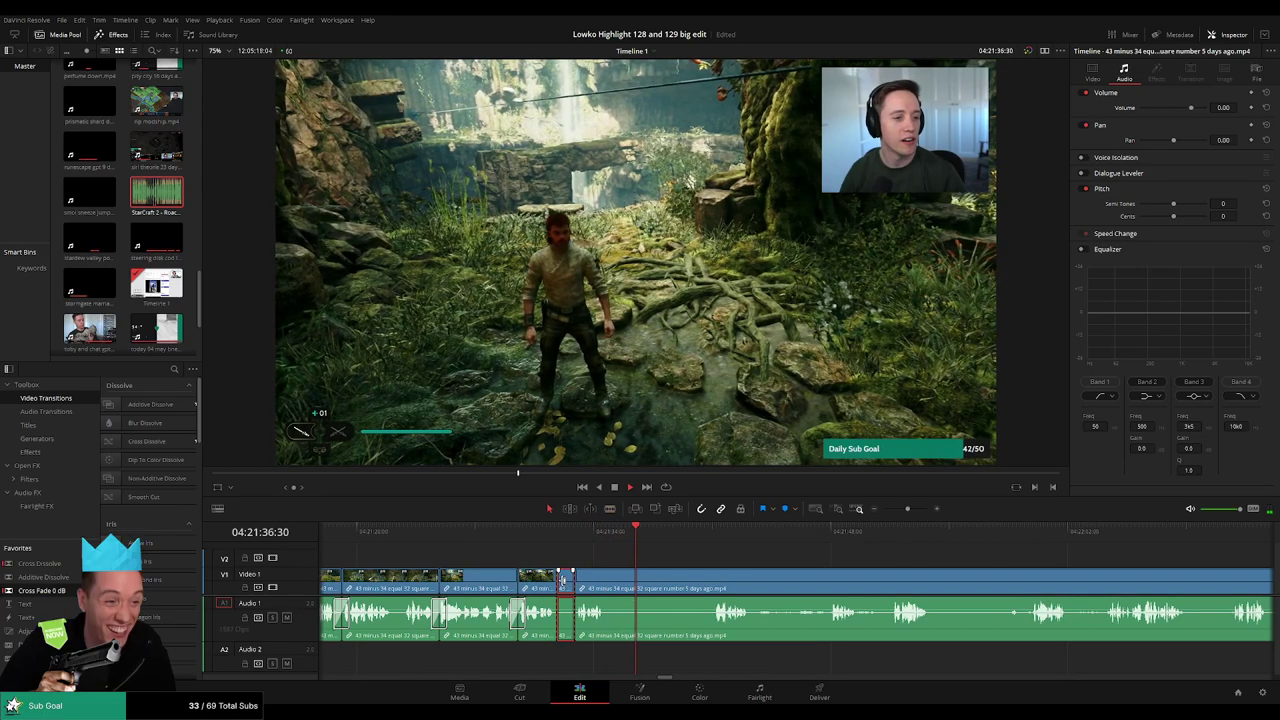
pyautogui.press('Delete')
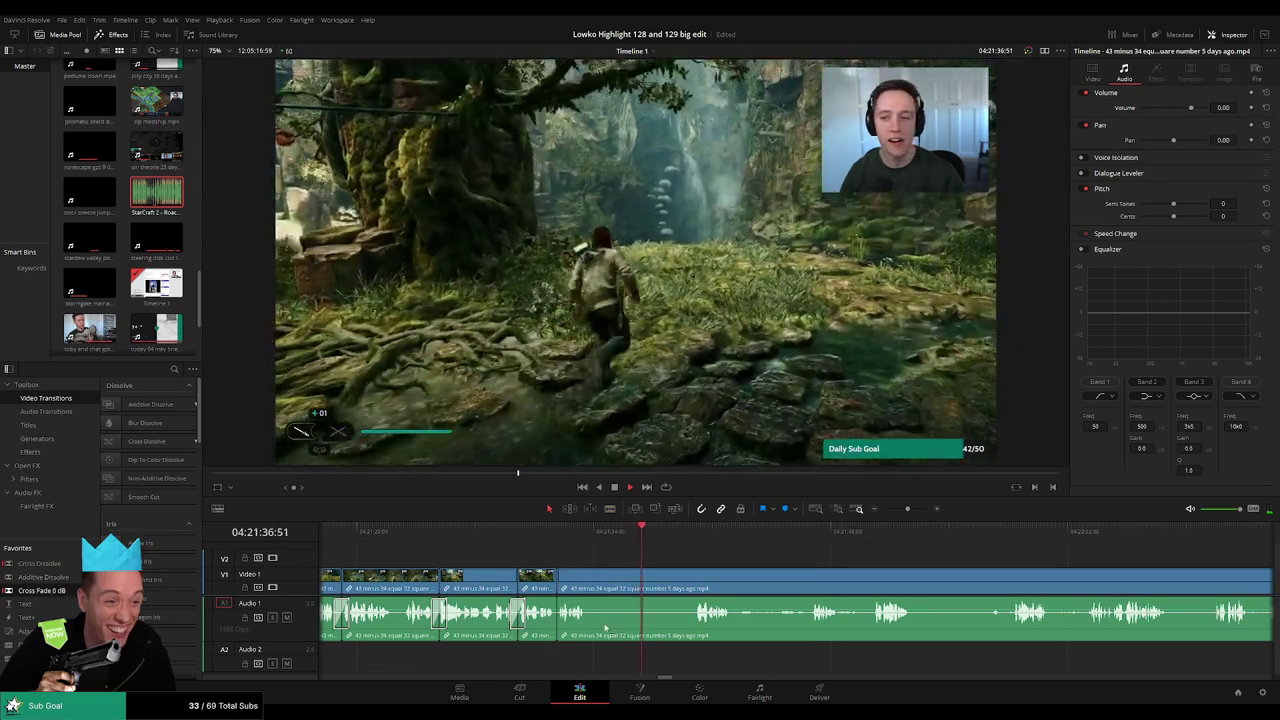
# - Remove the silent stretch from about 04:21:34 to 04:21:40, close the gap, and cross-fade the audio at the join
pyautogui.press('b')
pyautogui.click(591, 580)
pyautogui.click(687, 533)
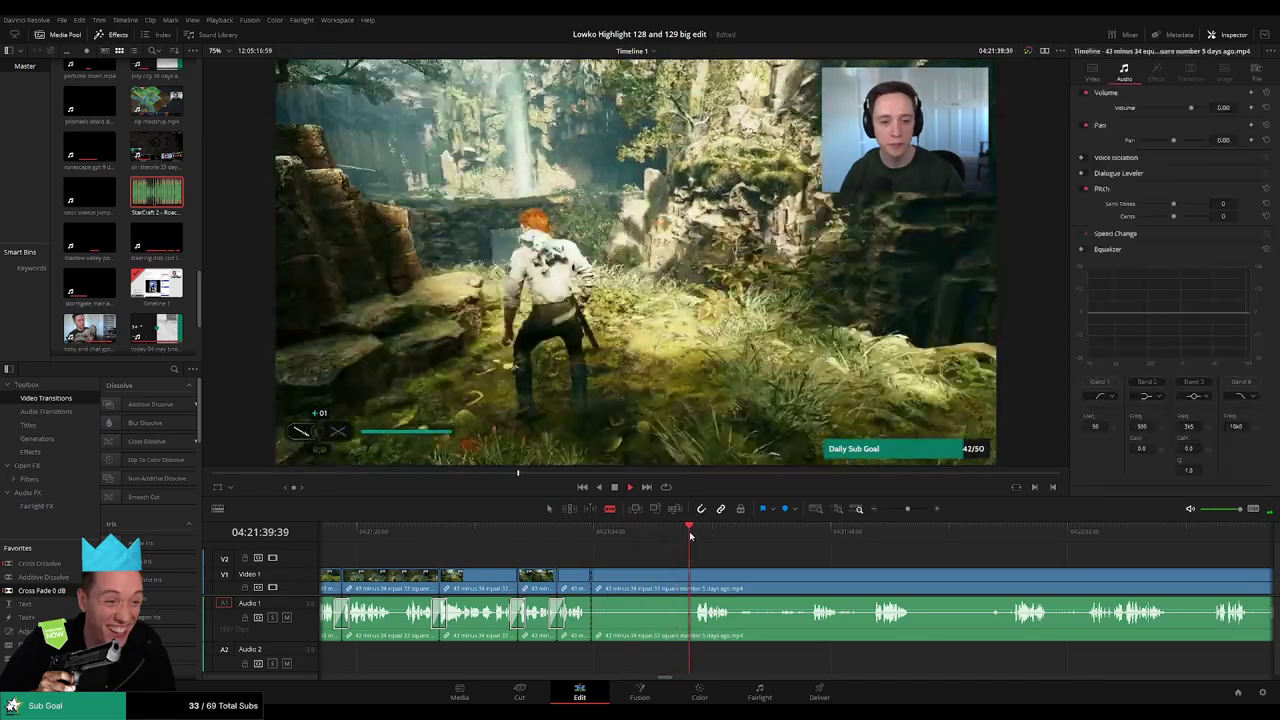
pyautogui.click(691, 585)
pyautogui.press('a')
pyautogui.click(661, 582)
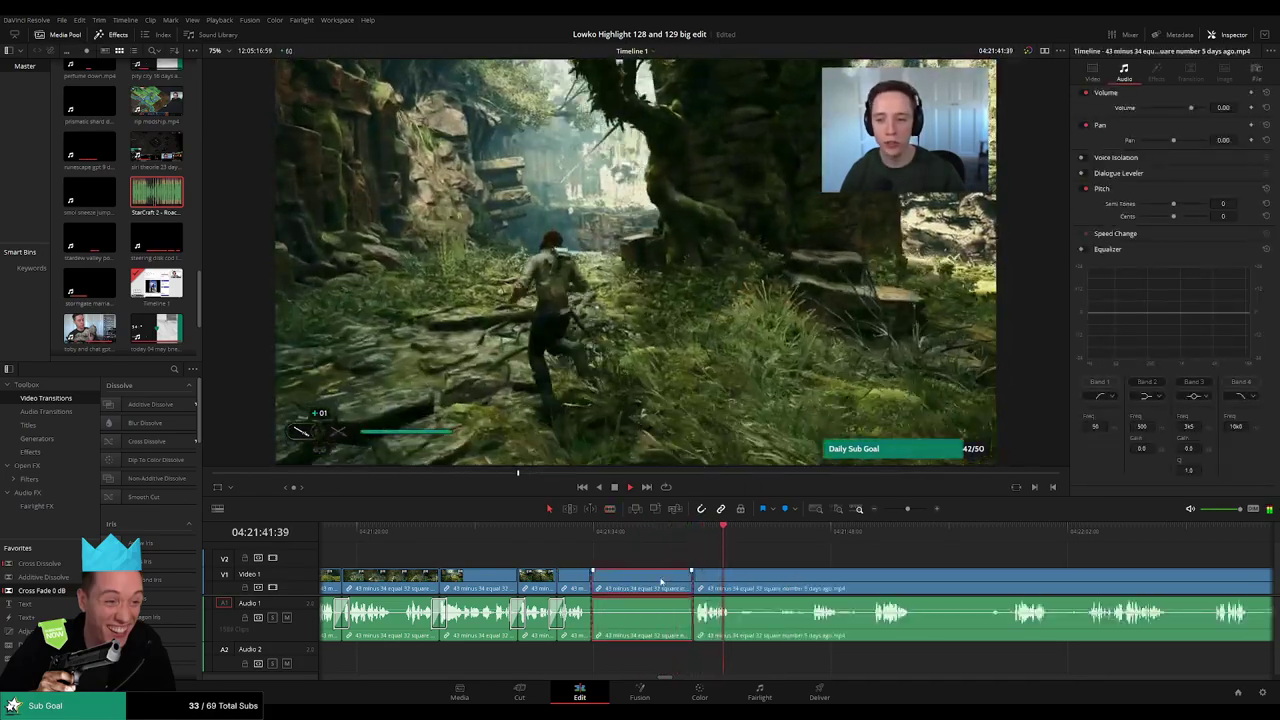
pyautogui.press('Delete')
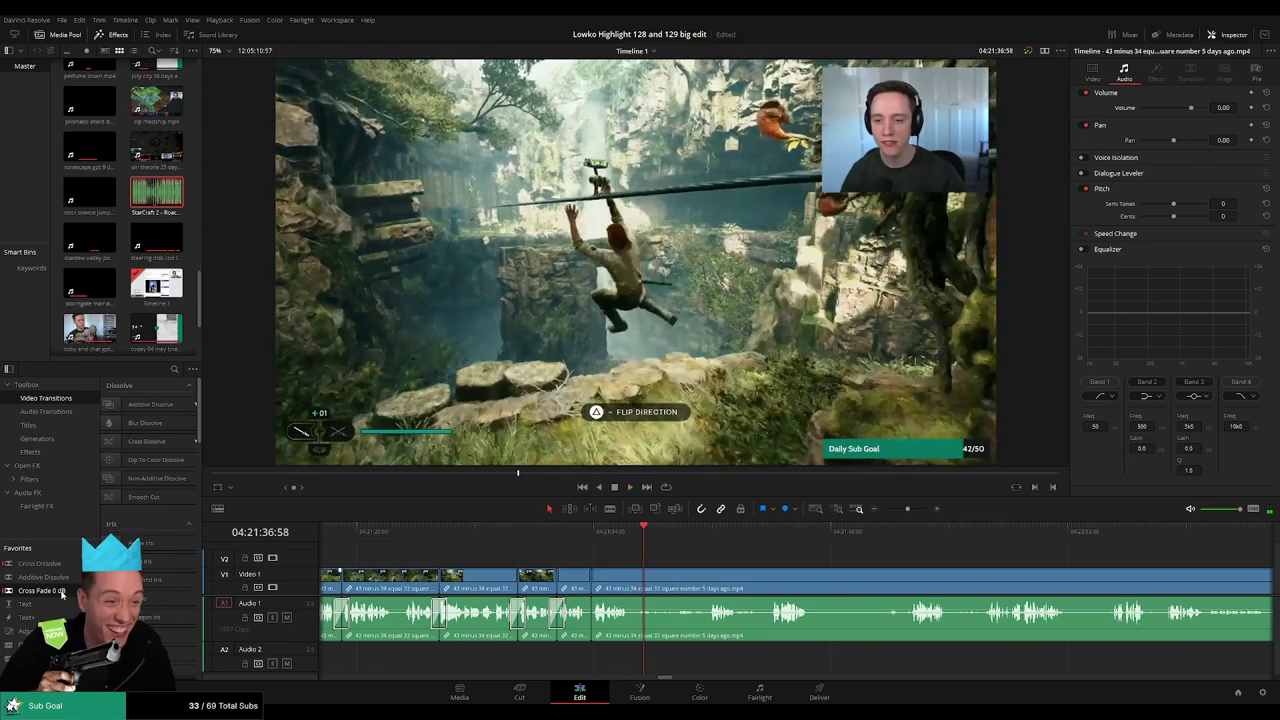
pyautogui.moveTo(592, 620); pyautogui.dragTo(593, 618)
# - Cut the stretch from about 04:21:36 to 04:21:41, close the gap, and cross-fade the audio at the join
pyautogui.press('space')
pyautogui.press('b')
pyautogui.click(631, 588)
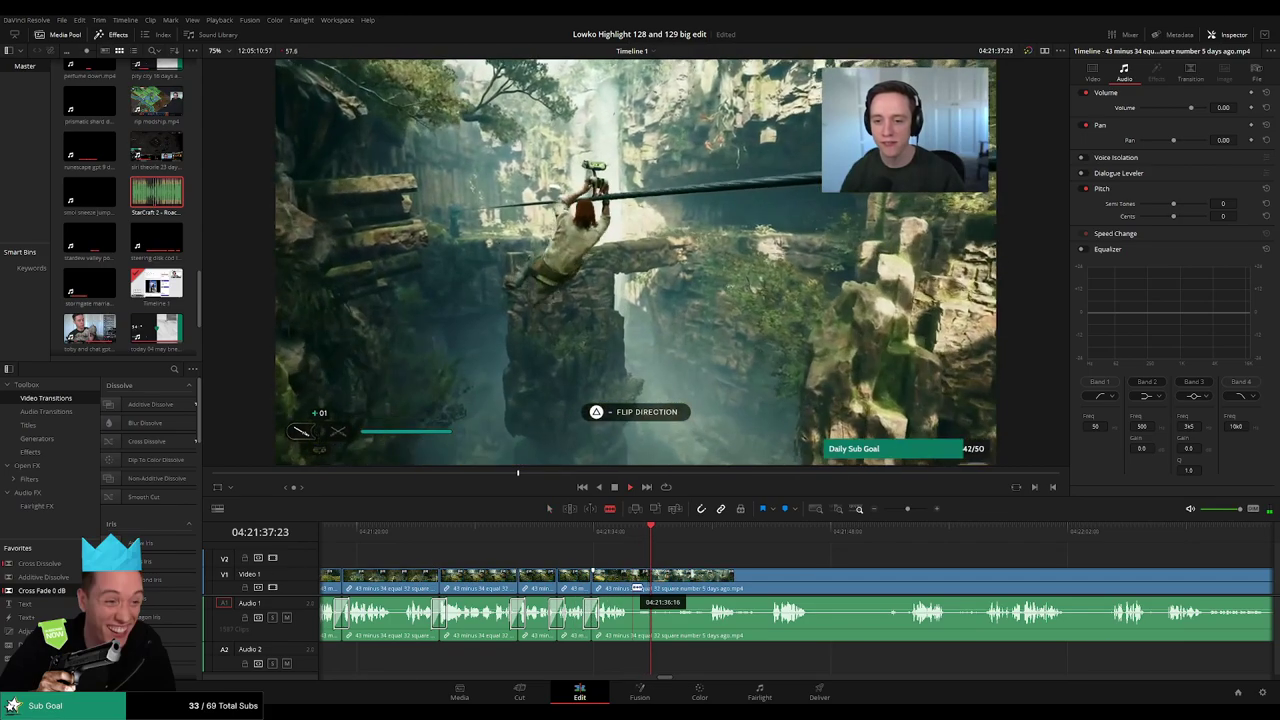
pyautogui.click(704, 533)
pyautogui.hscroll(2, 700, 577)
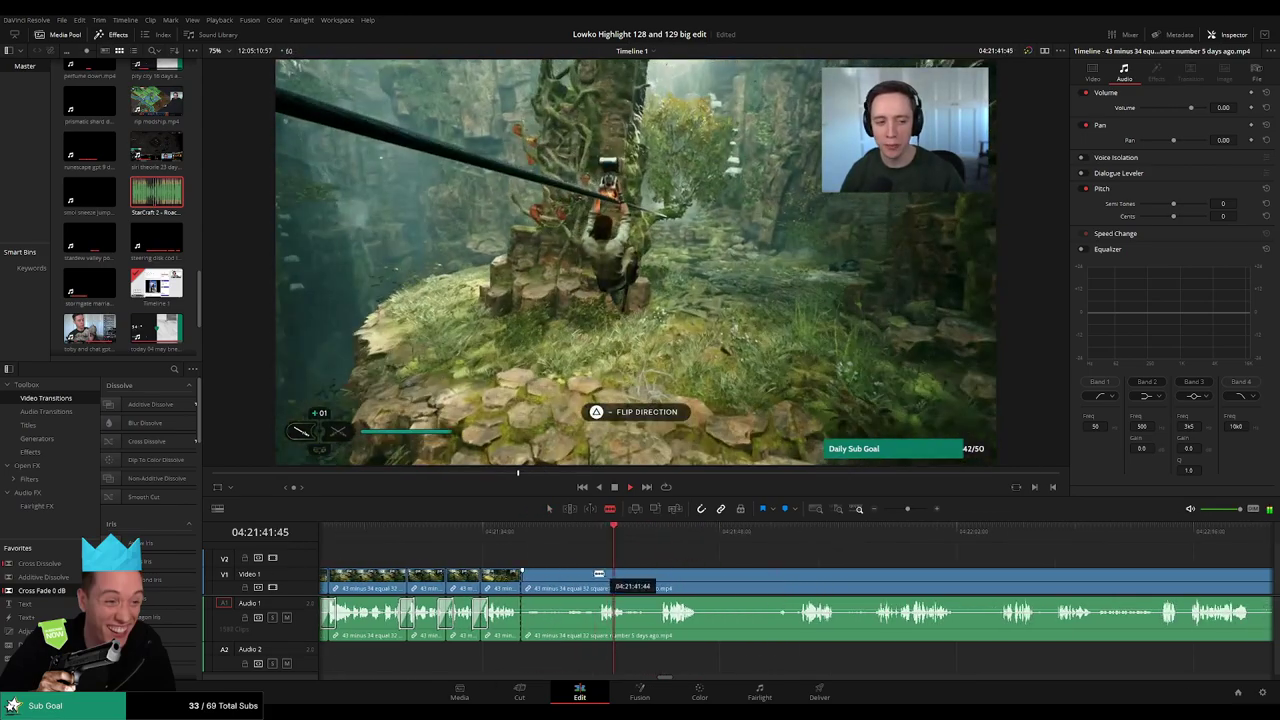
pyautogui.click(597, 577)
pyautogui.press('a')
pyautogui.click(575, 581)
pyautogui.press('Delete')
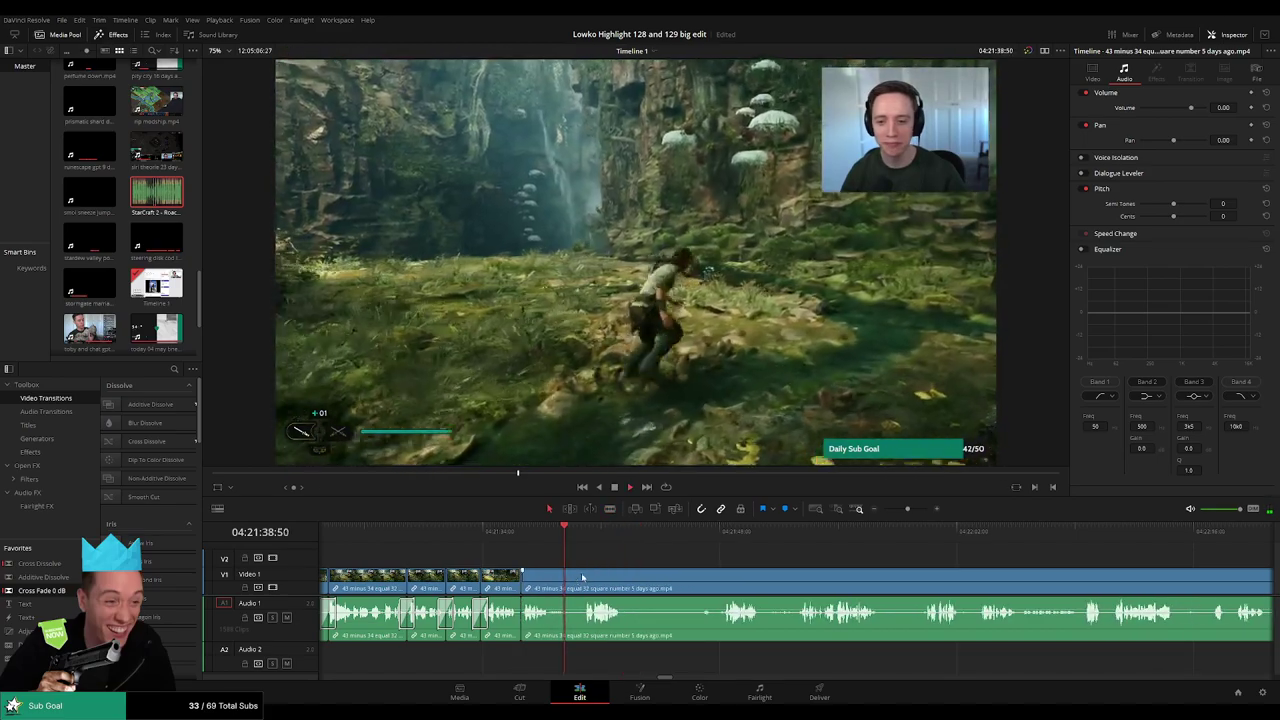
# - Remove the stretch from about 04:21:42 to 04:21:48, close the gap, and cross-fade the audio at the join
pyautogui.press('space')
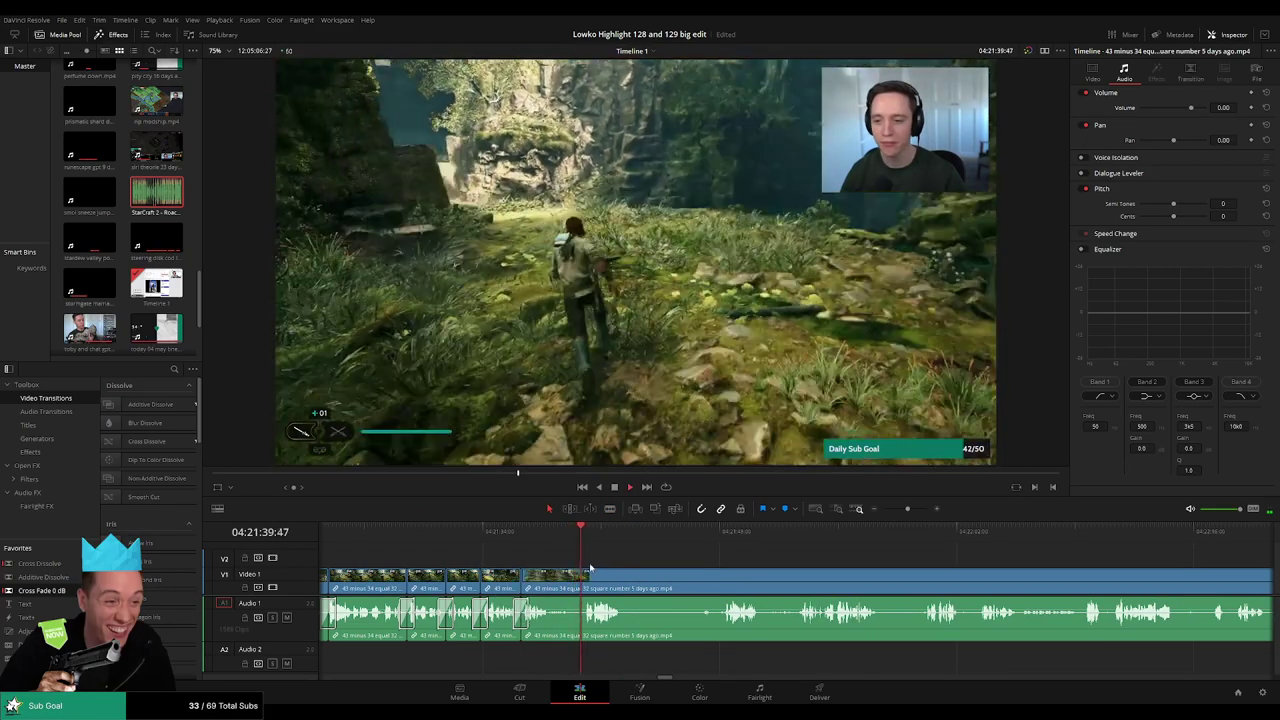
pyautogui.hscroll(2, 618, 573)
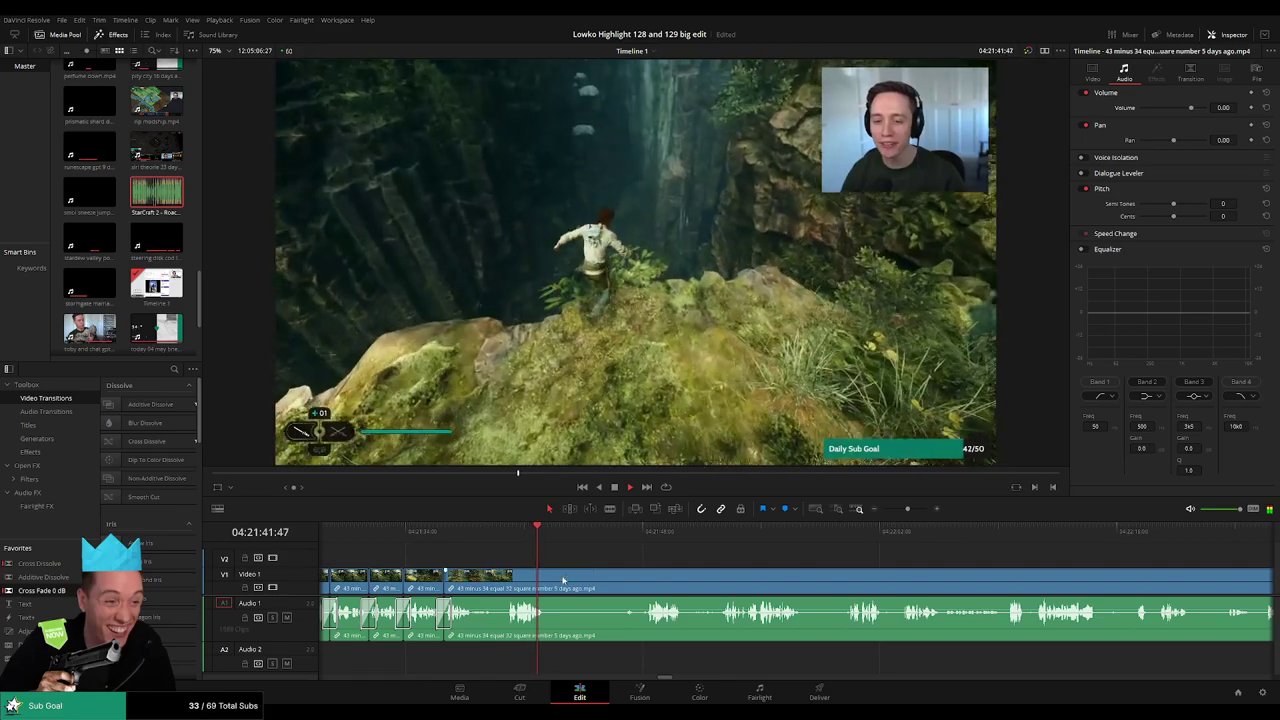
pyautogui.press('b')
pyautogui.click(546, 581)
pyautogui.click(648, 532)
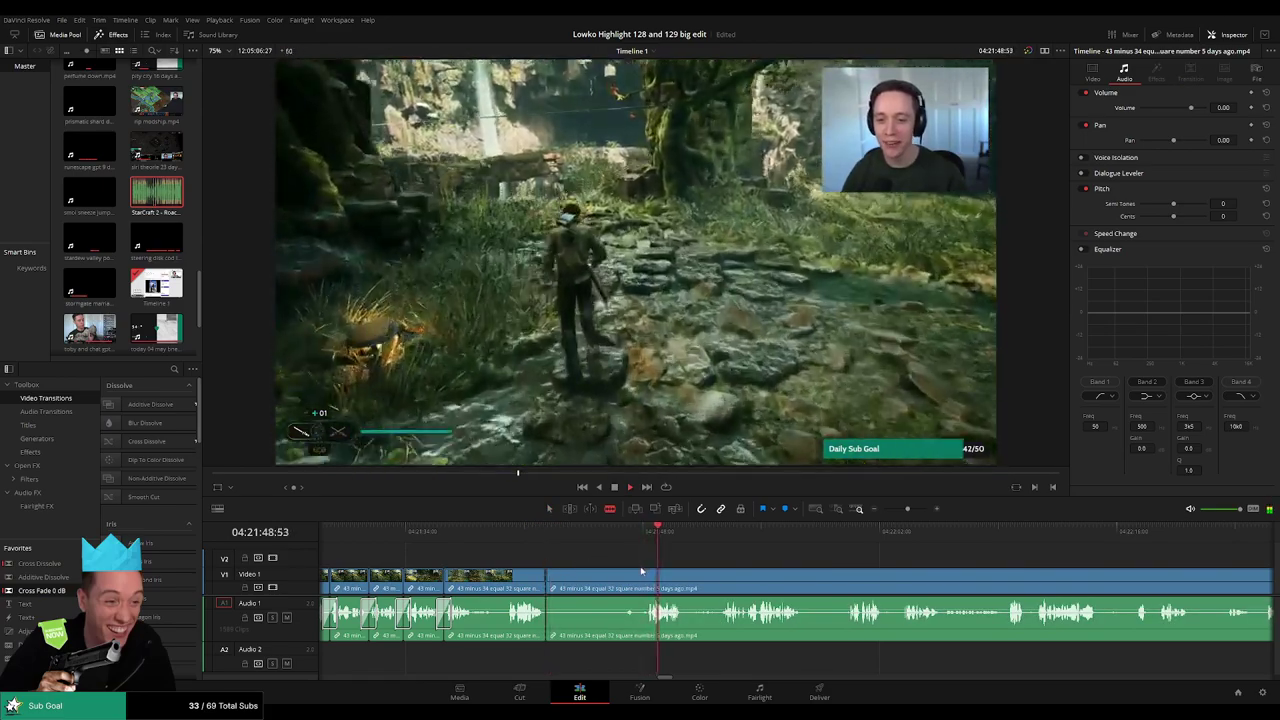
pyautogui.click(644, 578)
pyautogui.press('a')
pyautogui.click(620, 578)
pyautogui.press('Delete')
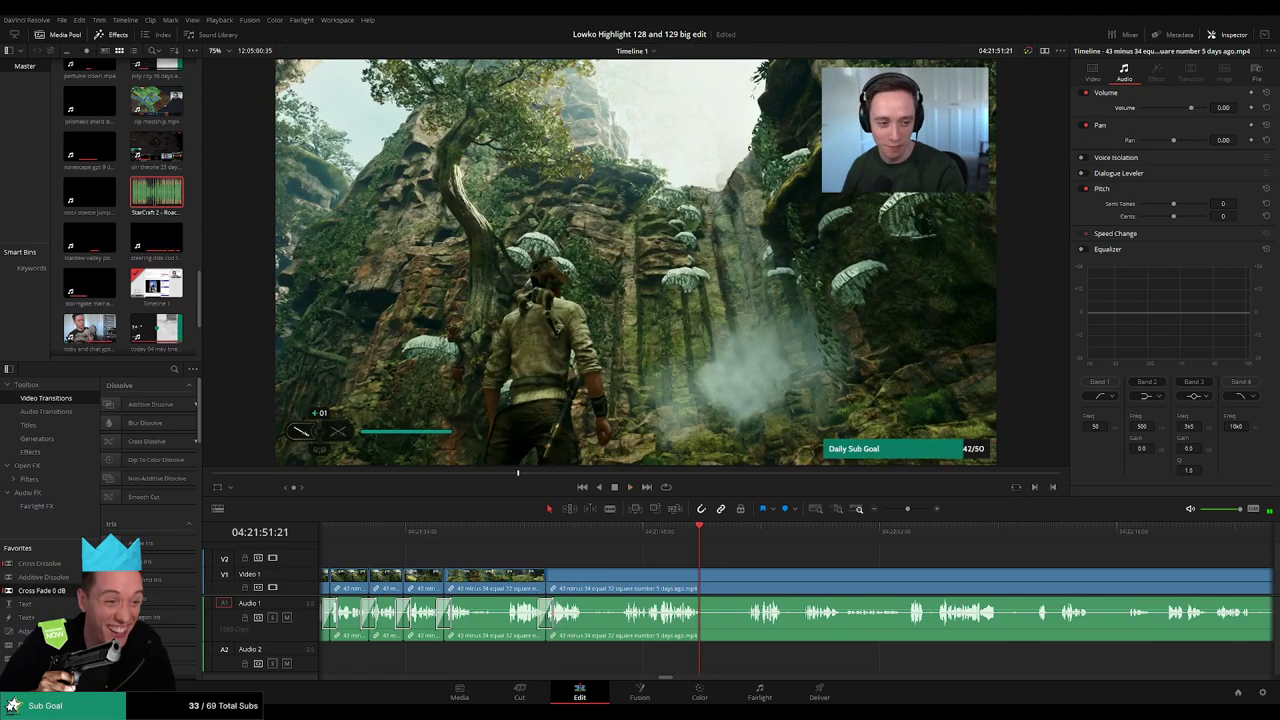
# - Delete the remaining part of the 43 minus 34 equal 32 square number 5 days ago.mp4 footage and close the gap before the next clip
pyautogui.click(628, 534)
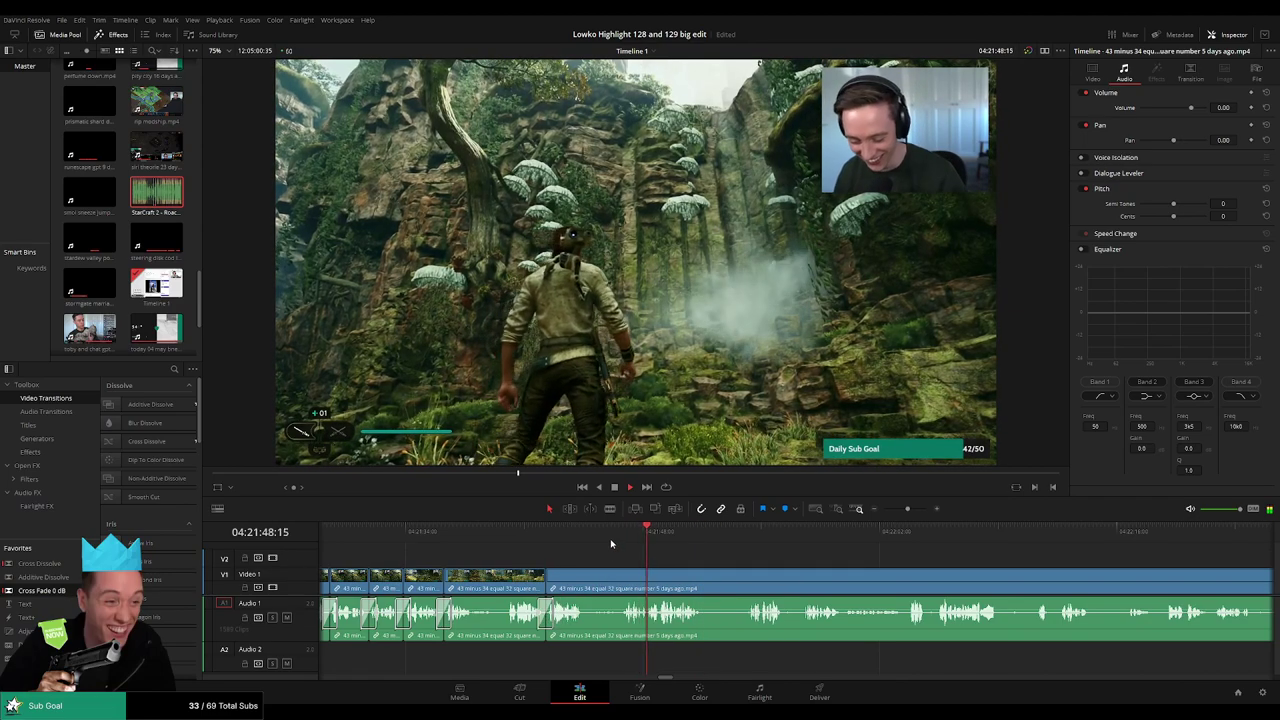
pyautogui.hscroll(3, 674, 567)
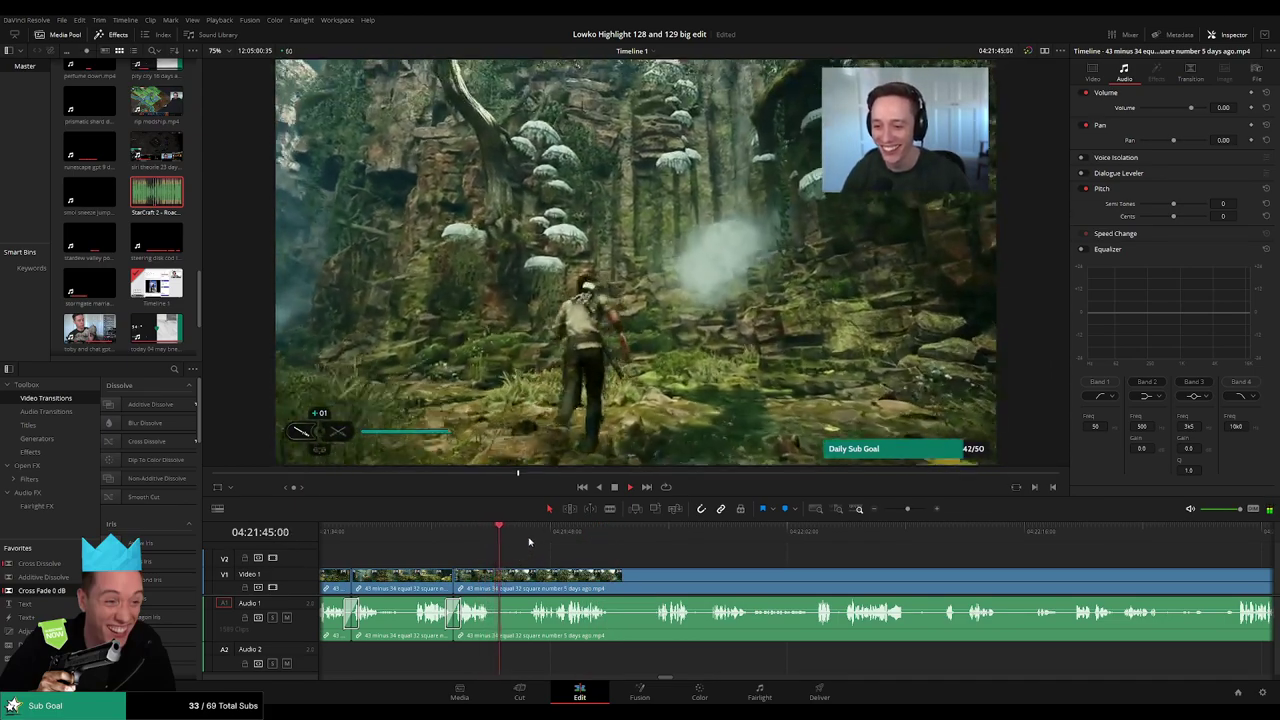
pyautogui.click(600, 538)
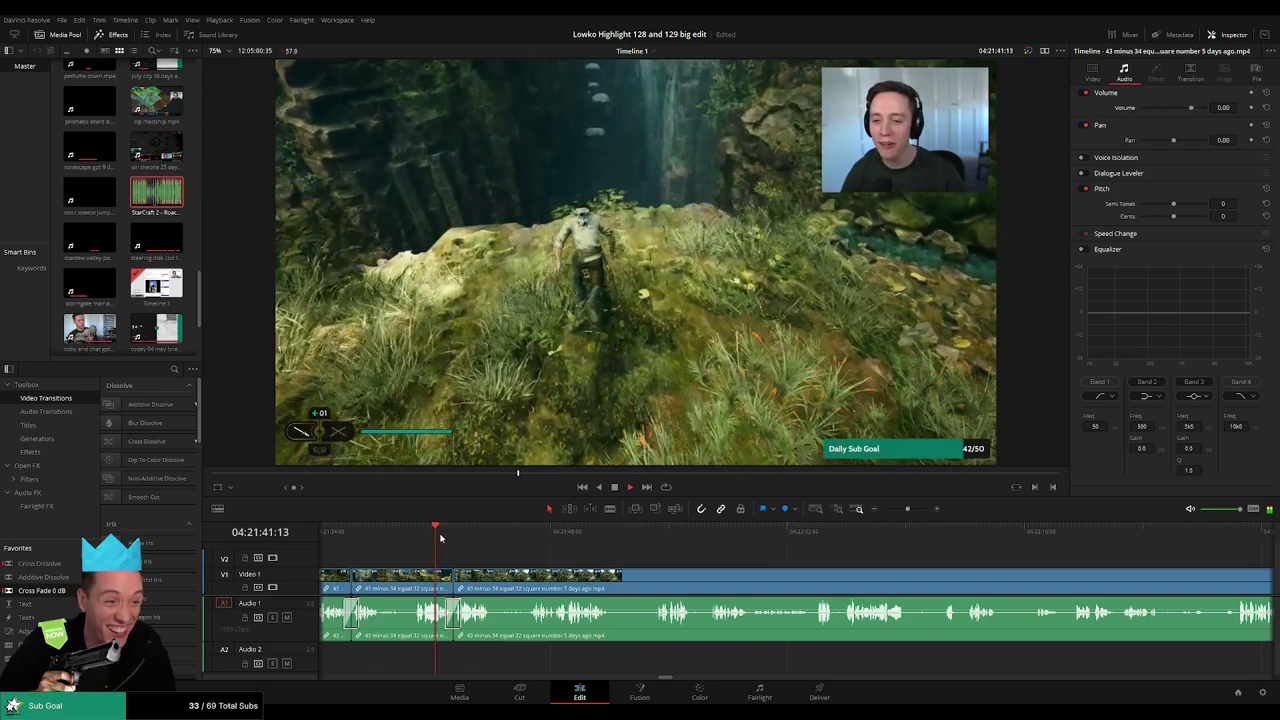
pyautogui.click(632, 538)
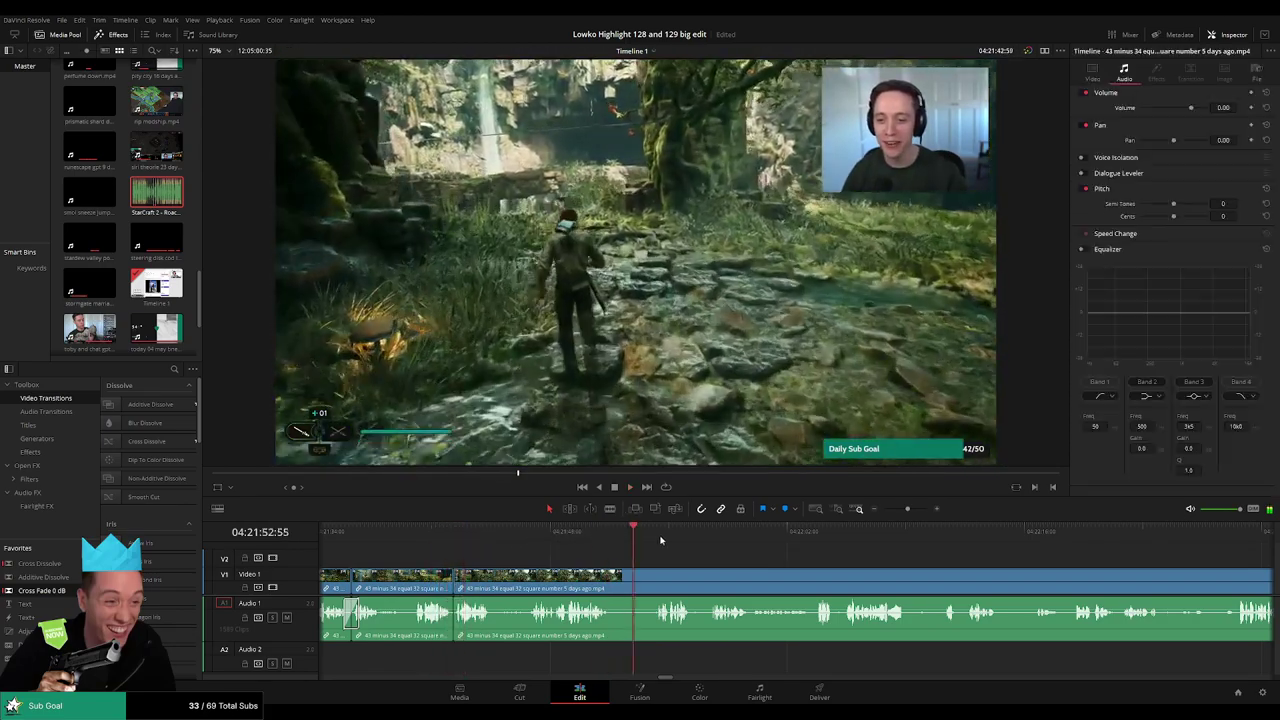
pyautogui.moveTo(907, 508); pyautogui.dragTo(889, 508)
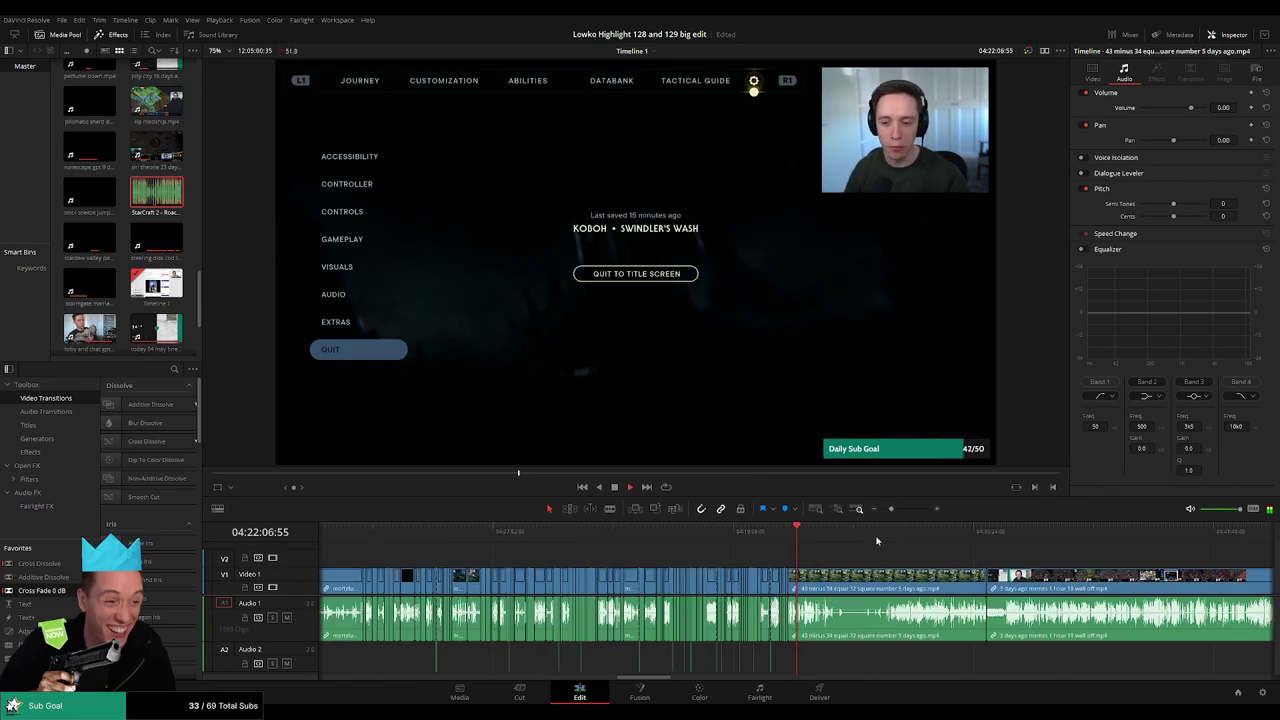
pyautogui.click(882, 537)
pyautogui.click(745, 585)
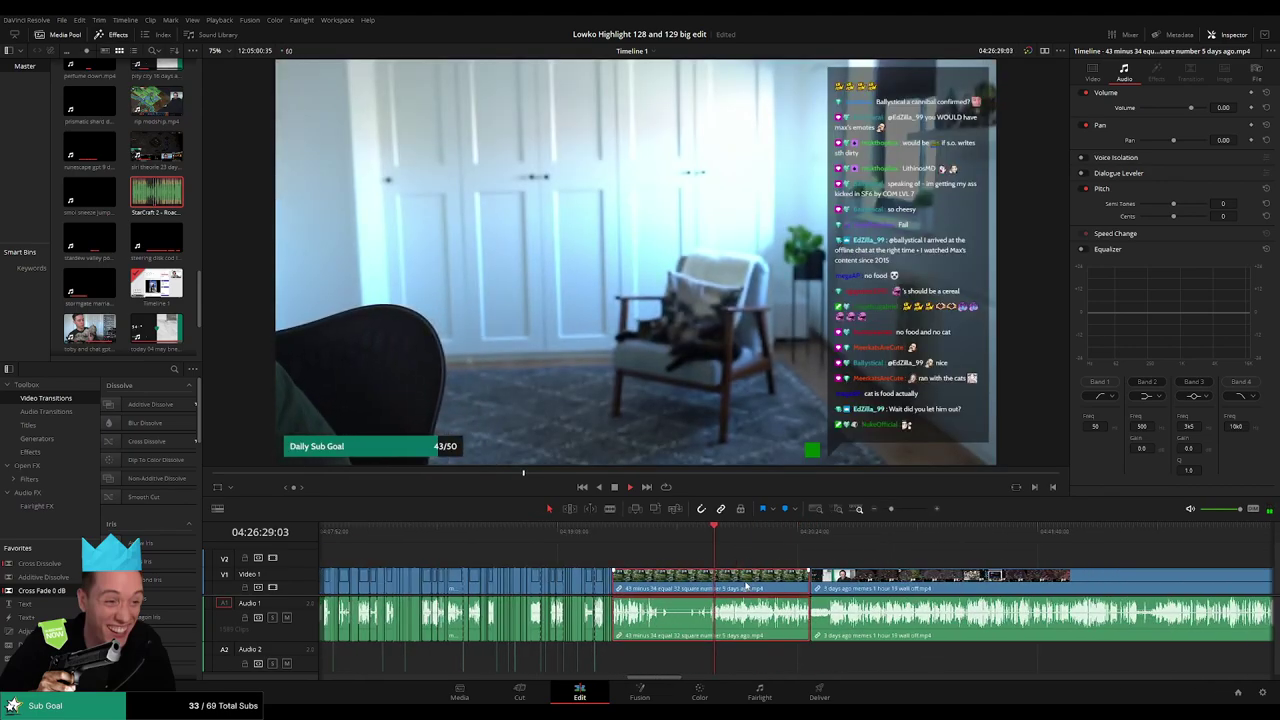
pyautogui.press('Delete')
# - Skim the start of the 3 days ago memes 1 hour 19 wall off.mp4 clip and survey the remaining clips to the timeline's end
pyautogui.moveTo(631, 545); pyautogui.dragTo(829, 545)
pyautogui.hscroll(8, 829, 545)
pyautogui.moveTo(583, 542)
pyautogui.mouseDown()
pyautogui.moveTo(620, 541)
pyautogui.moveTo(596, 543)
pyautogui.mouseUp()
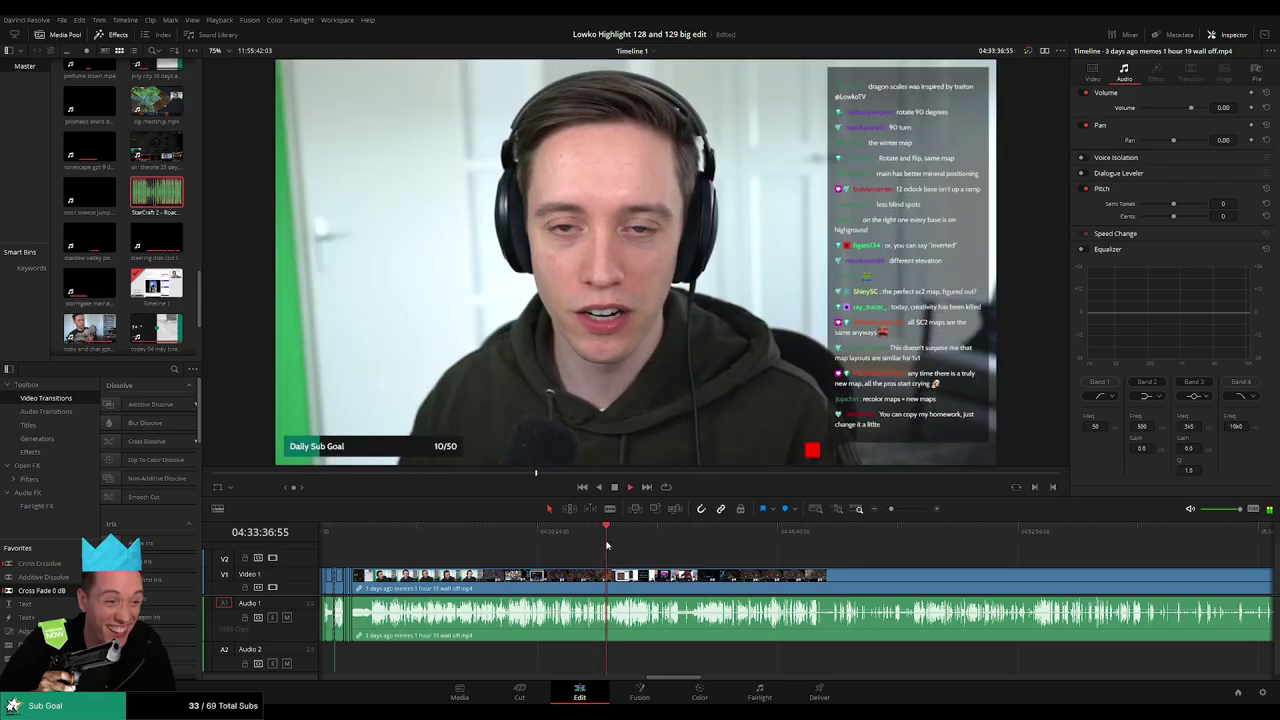
pyautogui.moveTo(892, 510); pyautogui.dragTo(884, 510)
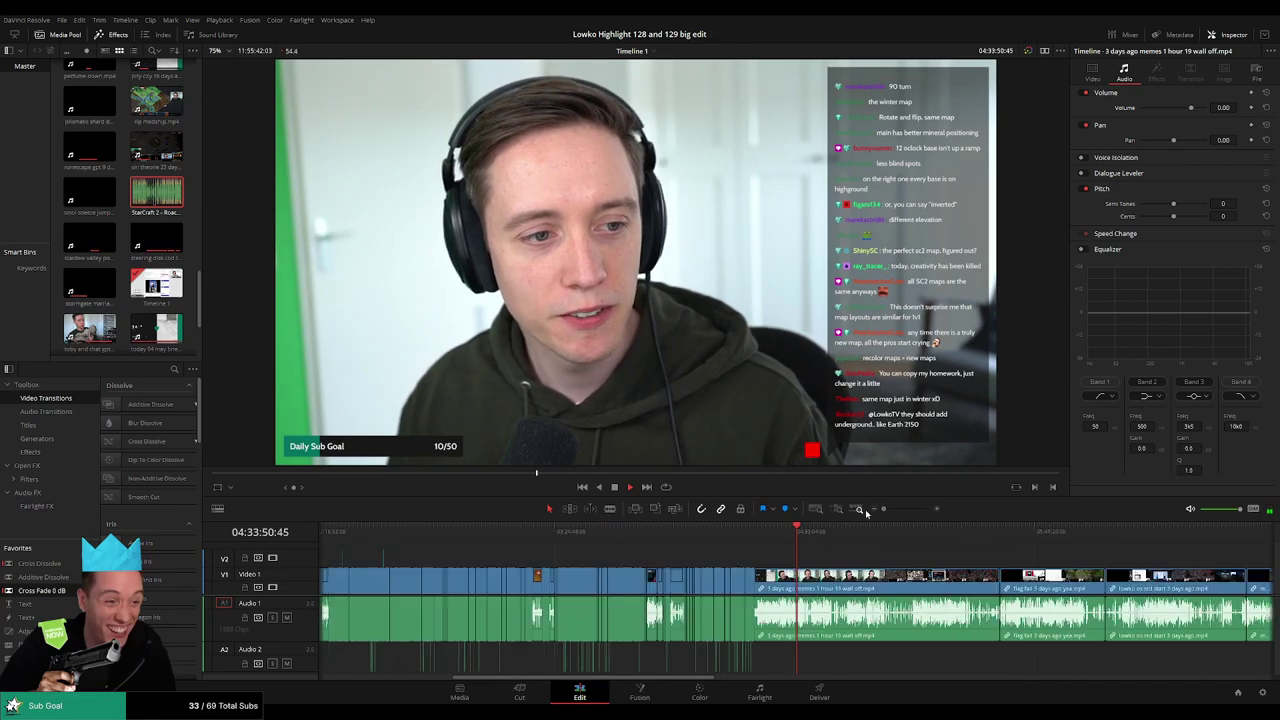
pyautogui.press('space')
pyautogui.hscroll(10, 635, 578)
pyautogui.hscroll(-5, 1027, 571)
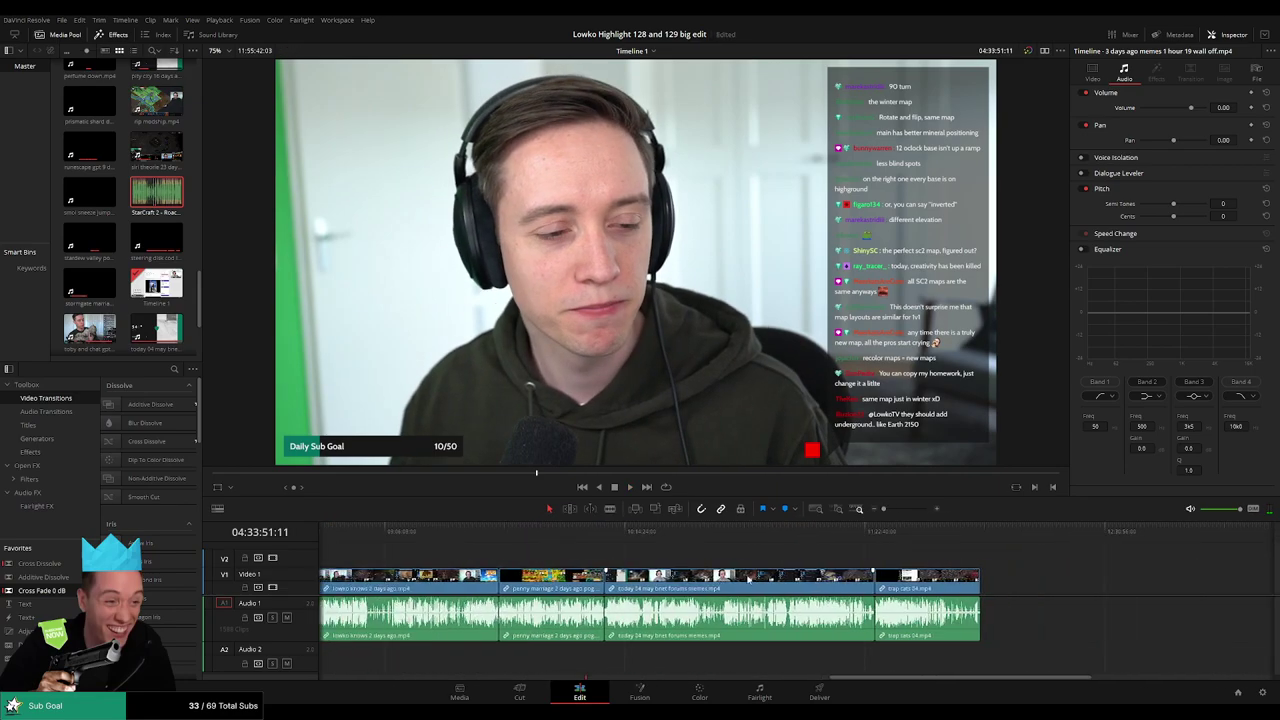
# - Examine the remaining clips through to the timeline's end, including trap cats 04.mp4, and return to 3 days ago memes 1 hour 19 wall off.mp4
pyautogui.hscroll(3, 1027, 571)
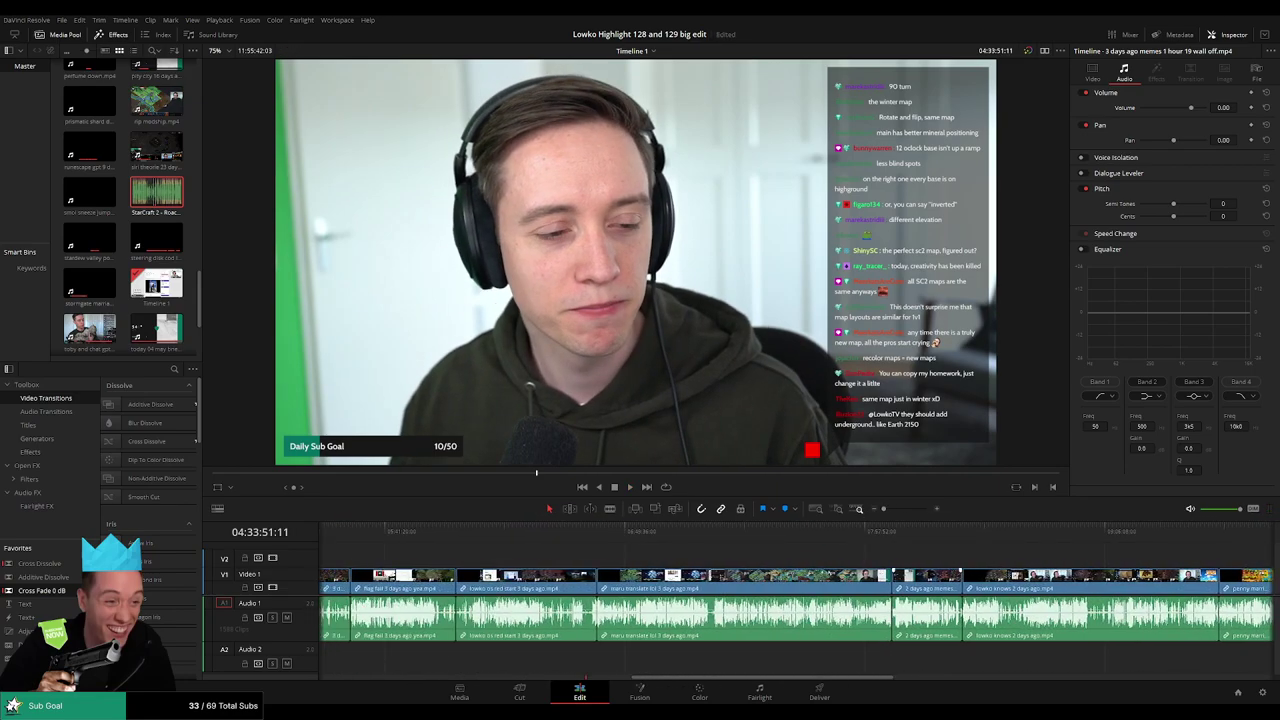
pyautogui.hscroll(20, 929, 555)
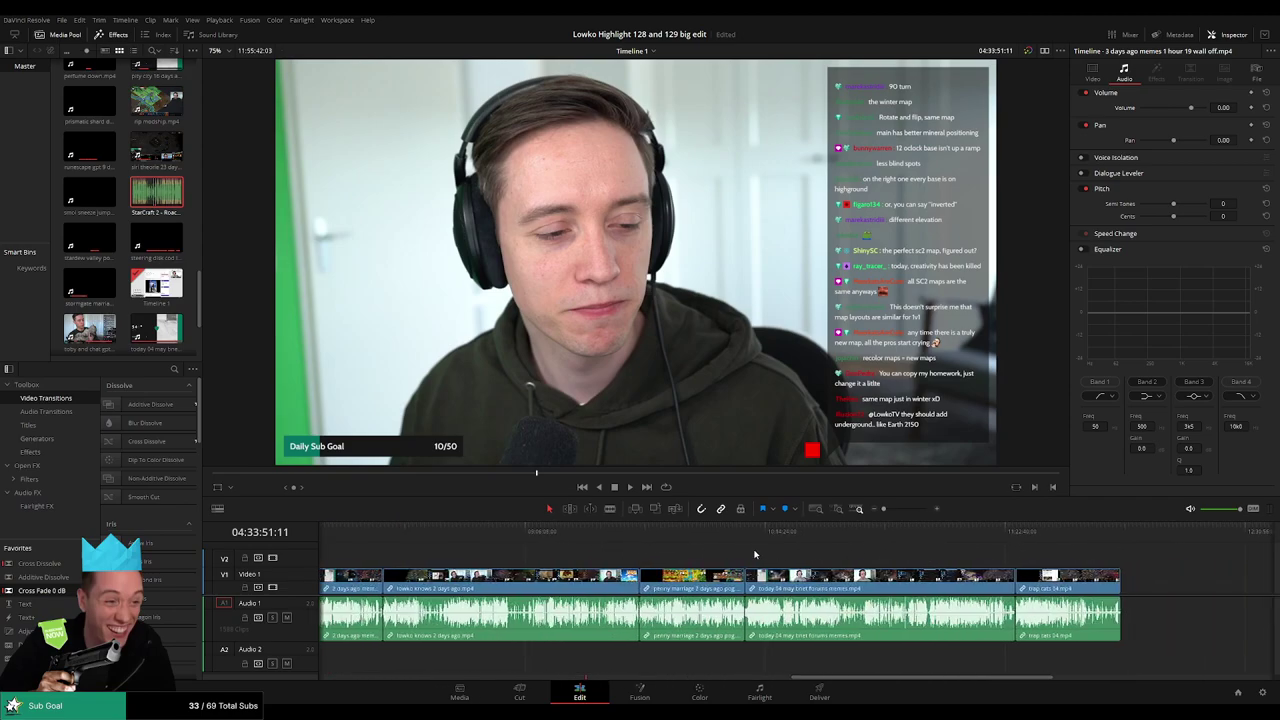
pyautogui.click(911, 538)
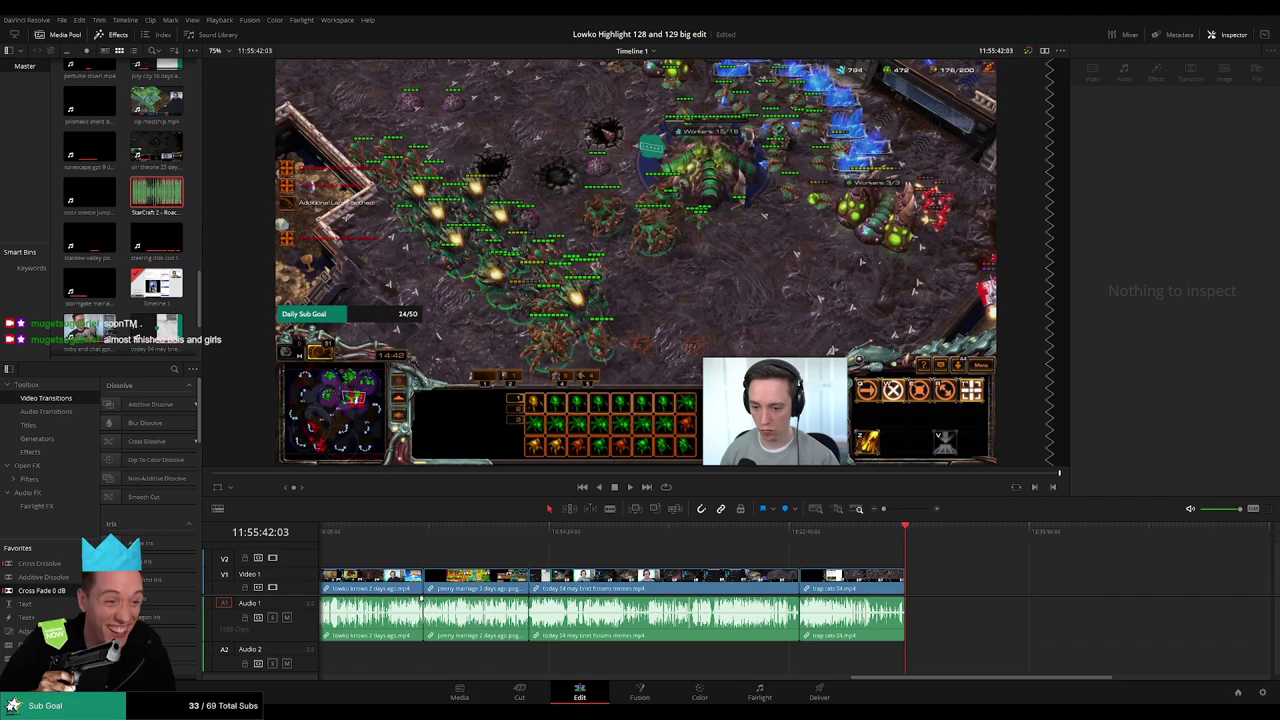
pyautogui.hscroll(-5, 1113, 593)
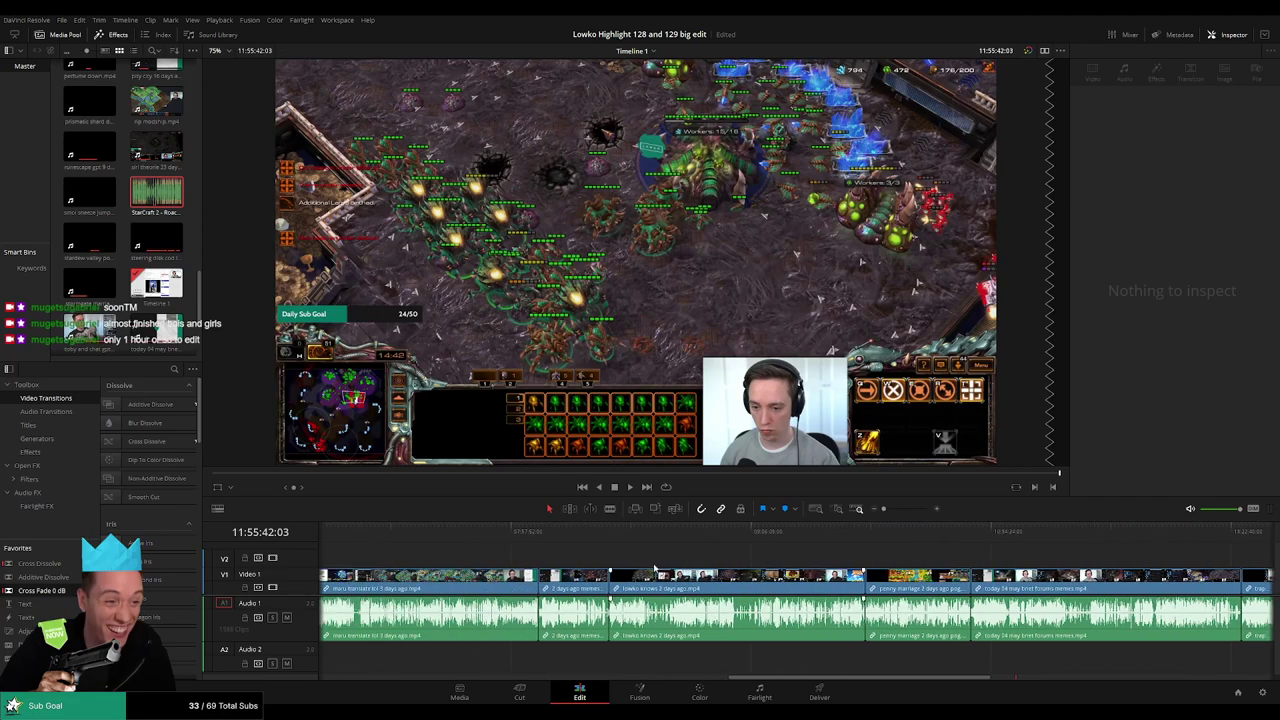
pyautogui.hscroll(-6, 1113, 593)
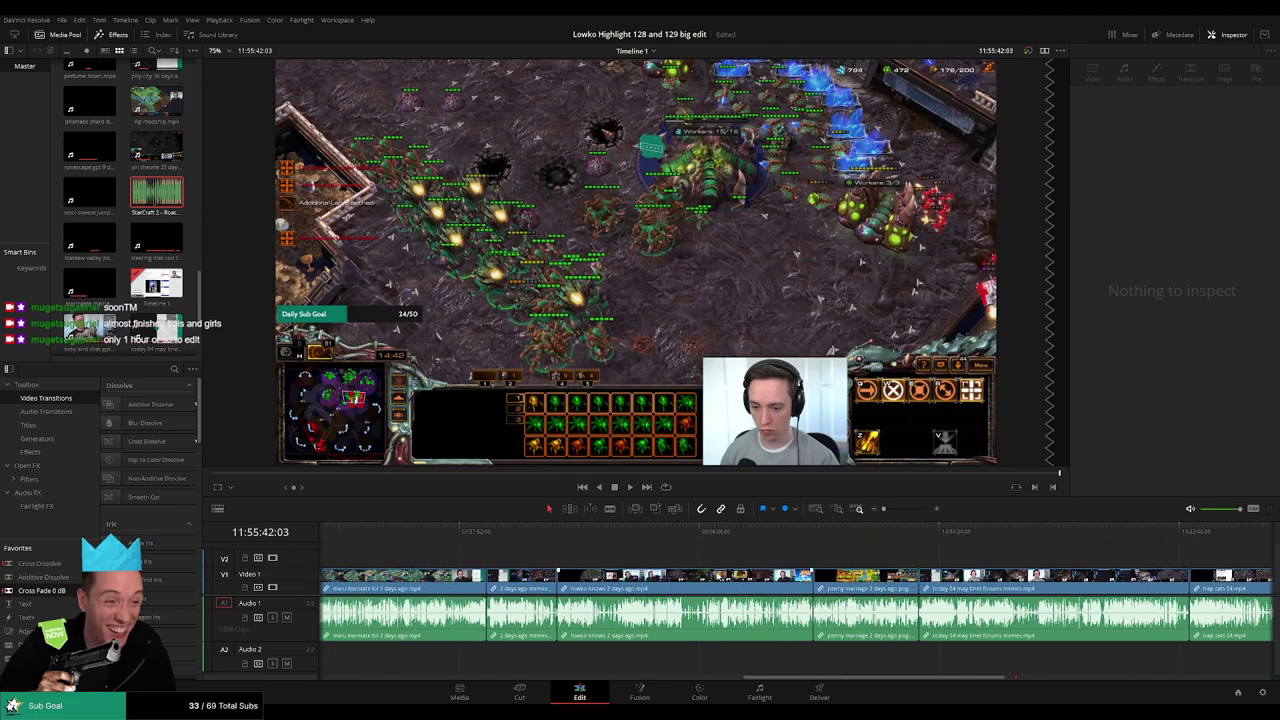
pyautogui.hscroll(-5, 1113, 593)
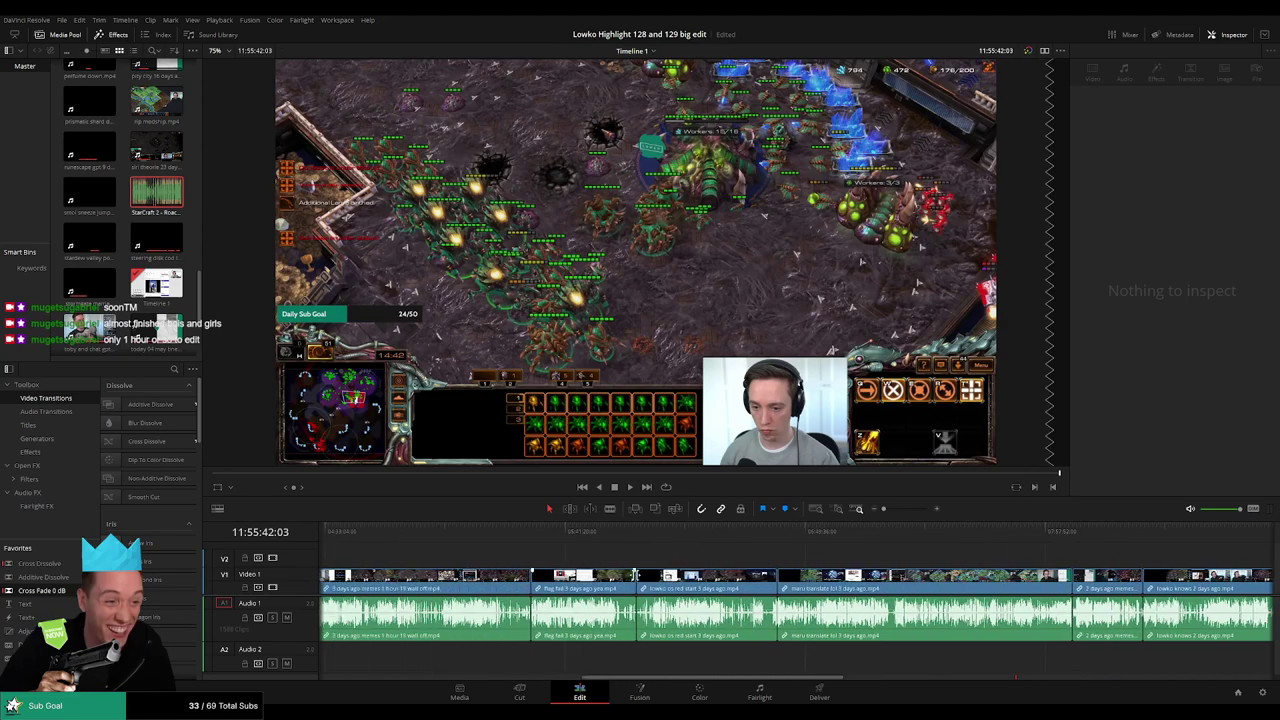
pyautogui.hscroll(-5, 1113, 593)
# - Skim 3 days ago memes 1 hour 19 wall off.mp4 between about 04:34 and 04:41 for the start of the StarCraft history video segment
pyautogui.click(517, 538)
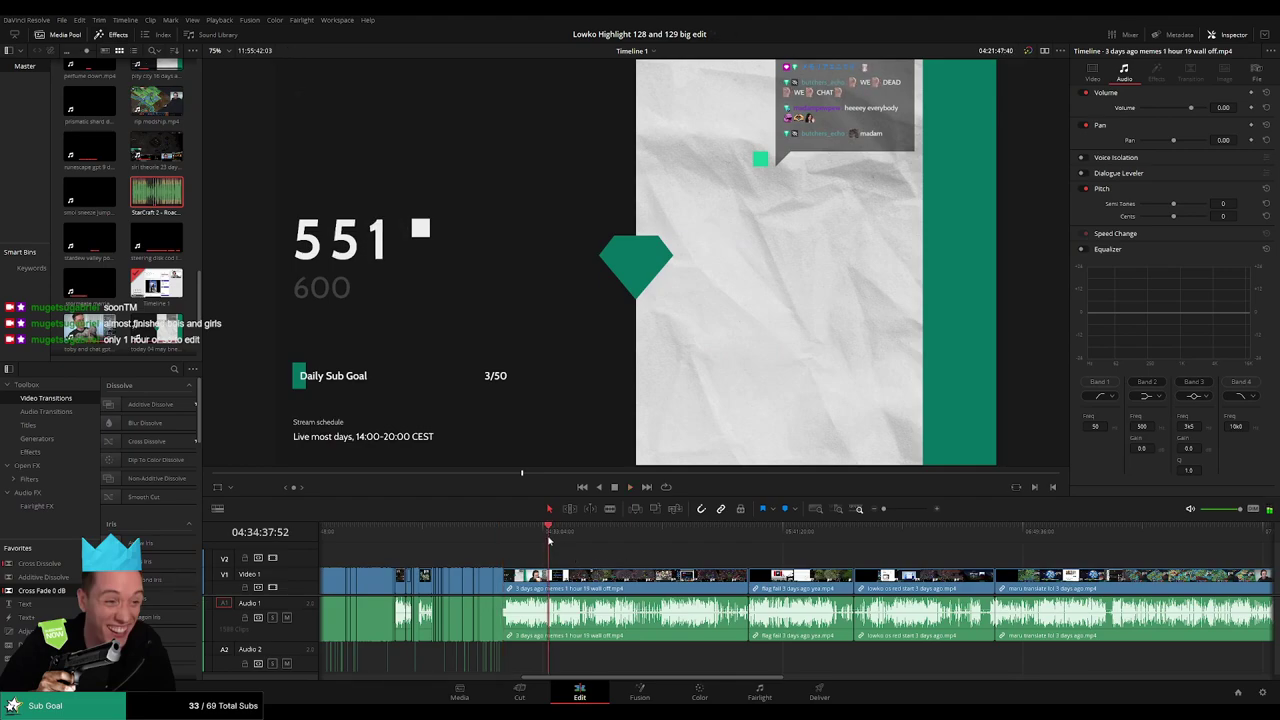
pyautogui.press('space')
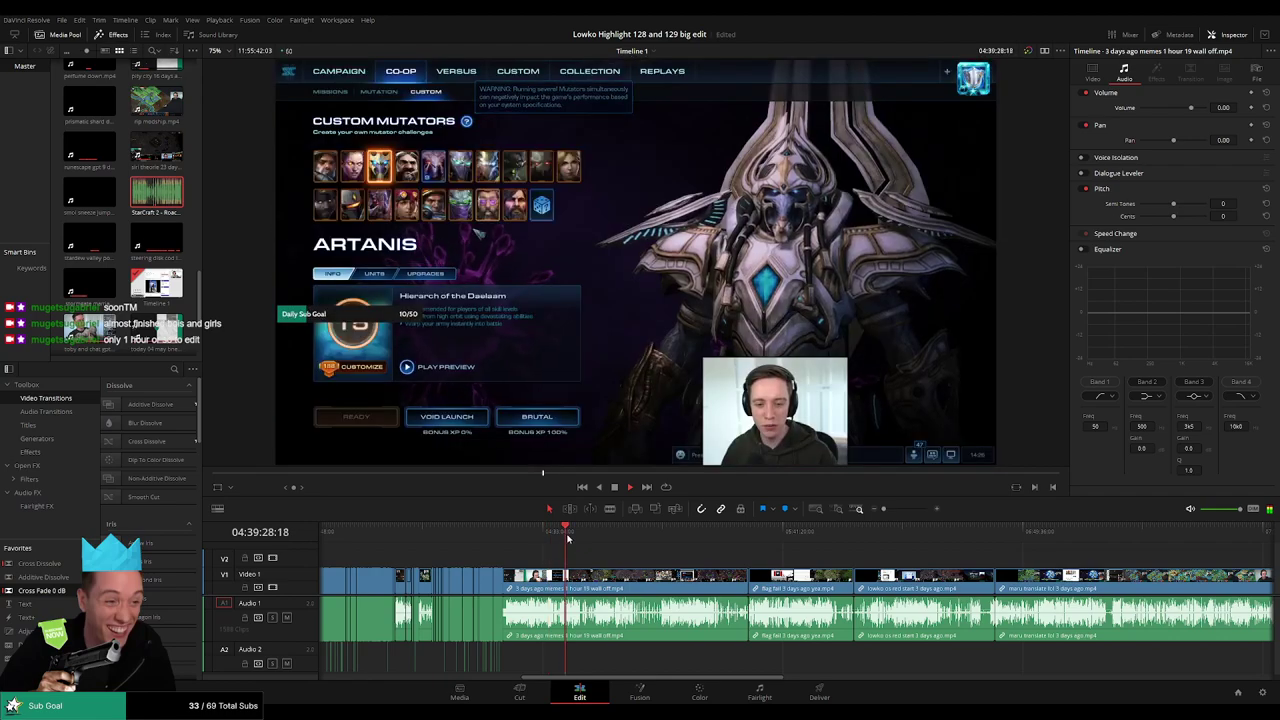
pyautogui.click(574, 538)
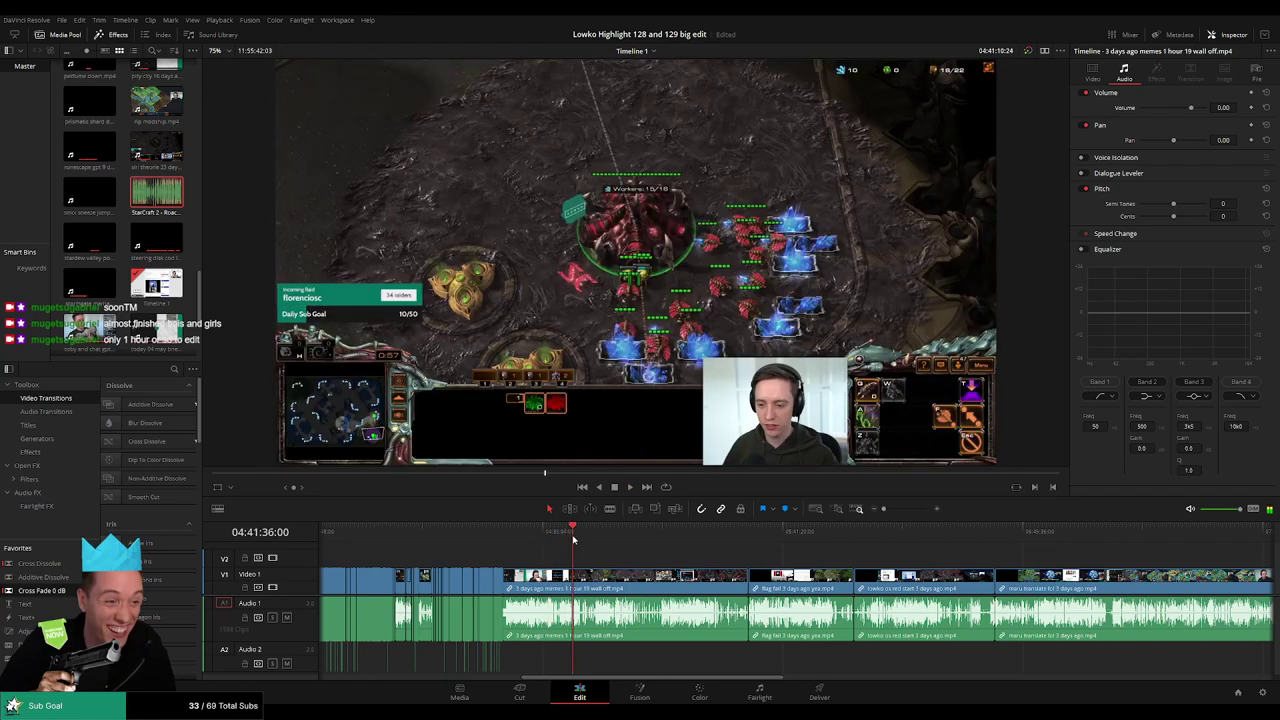
pyautogui.scroll(5, 743, 556)
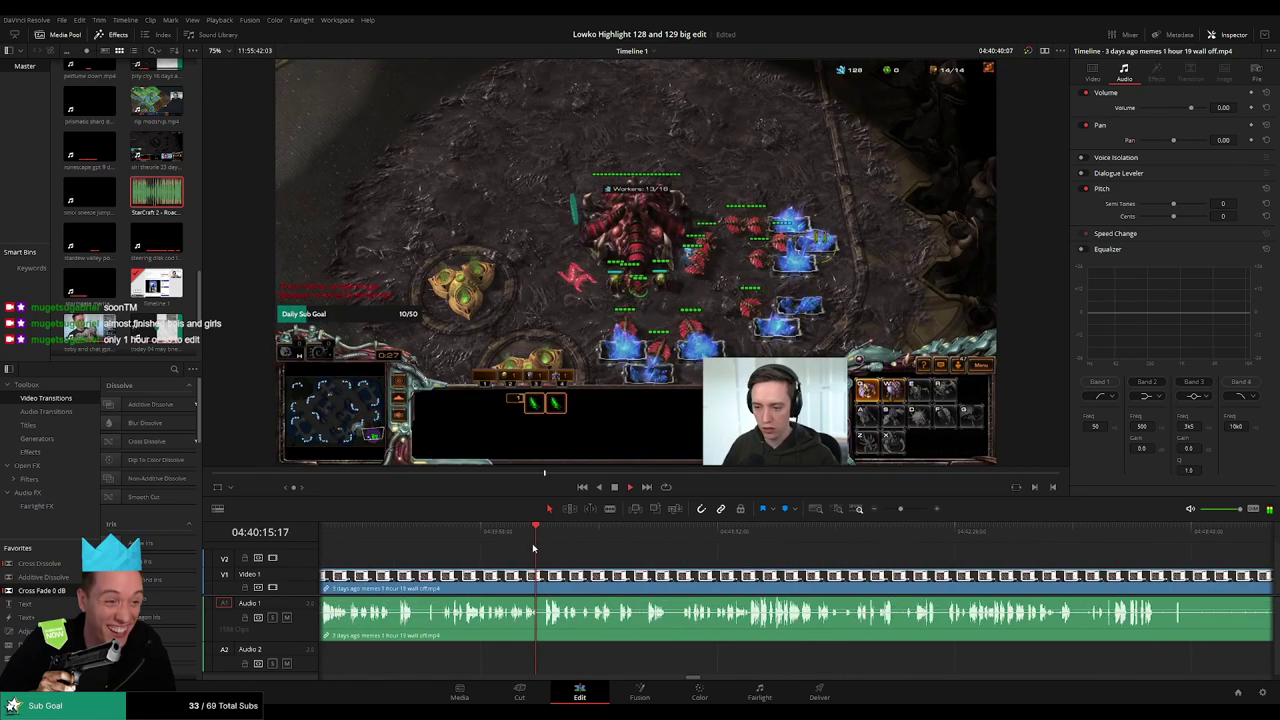
pyautogui.click(395, 537)
pyautogui.scroll(-2, 620, 556)
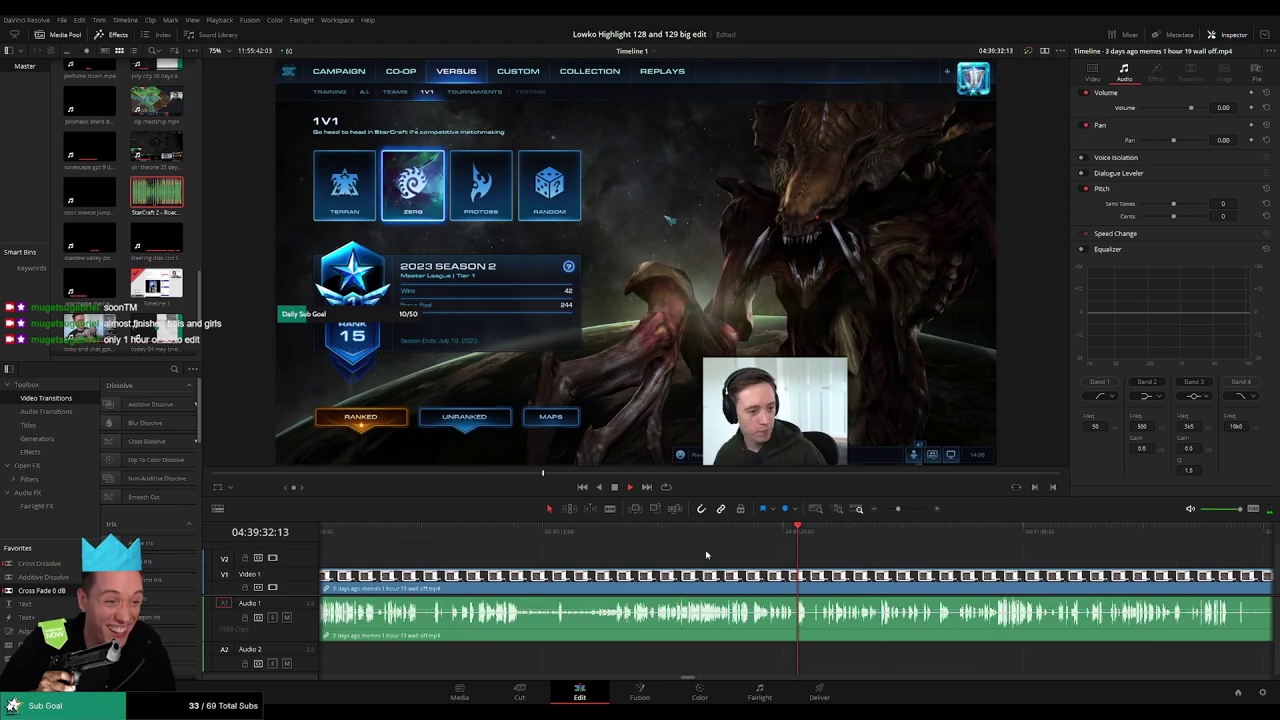
pyautogui.moveTo(681, 537); pyautogui.dragTo(527, 543)
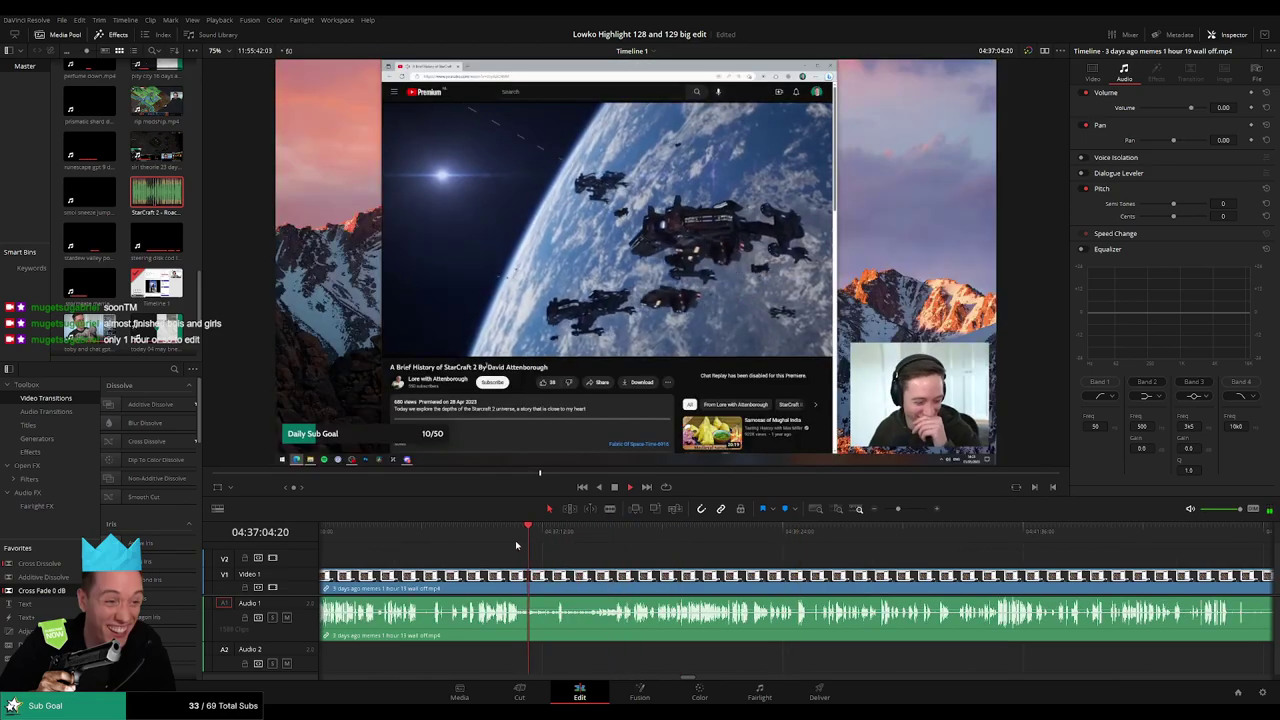
pyautogui.click(505, 538)
pyautogui.hscroll(-3, 568, 557)
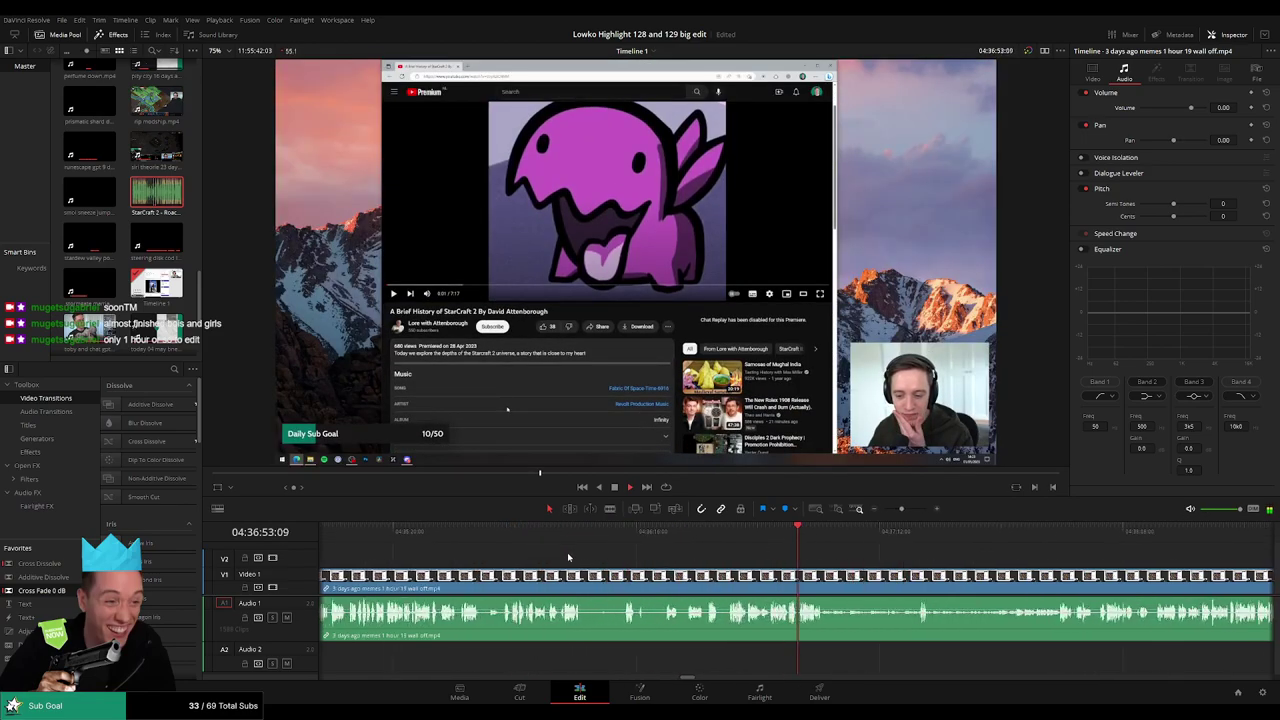
pyautogui.click(741, 530)
pyautogui.scroll(2, 762, 556)
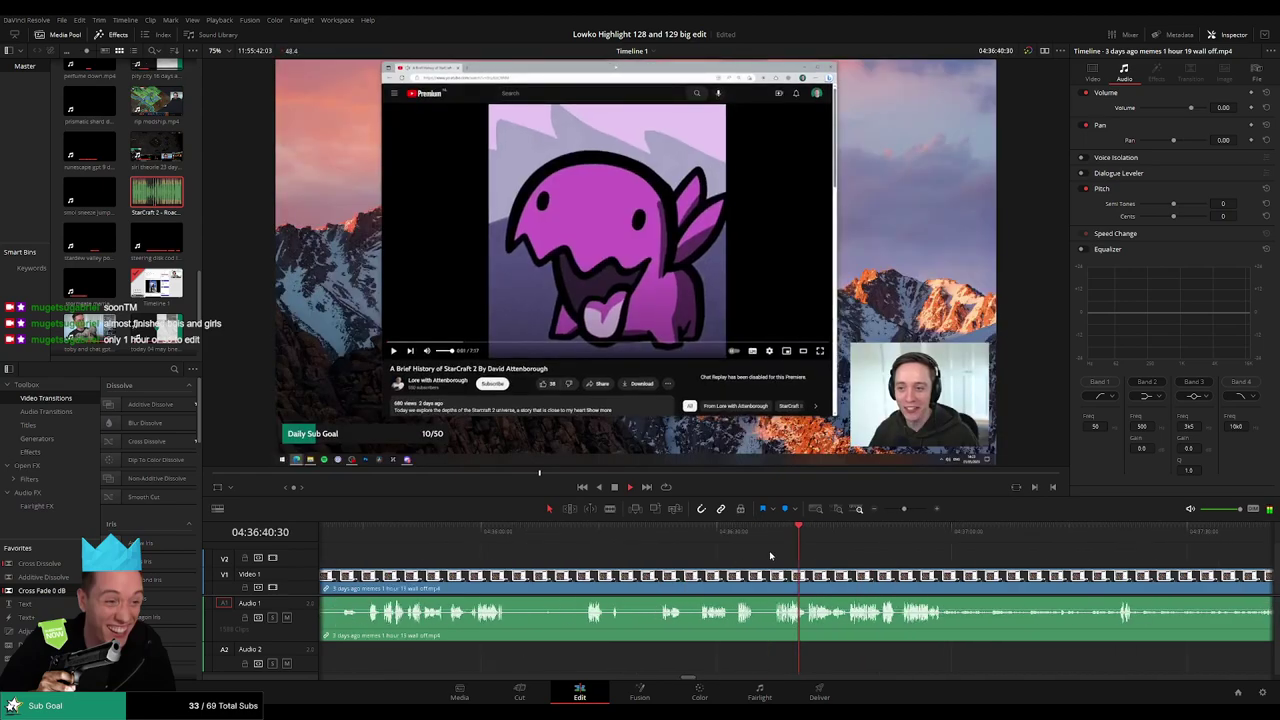
pyautogui.scroll(1, 788, 564)
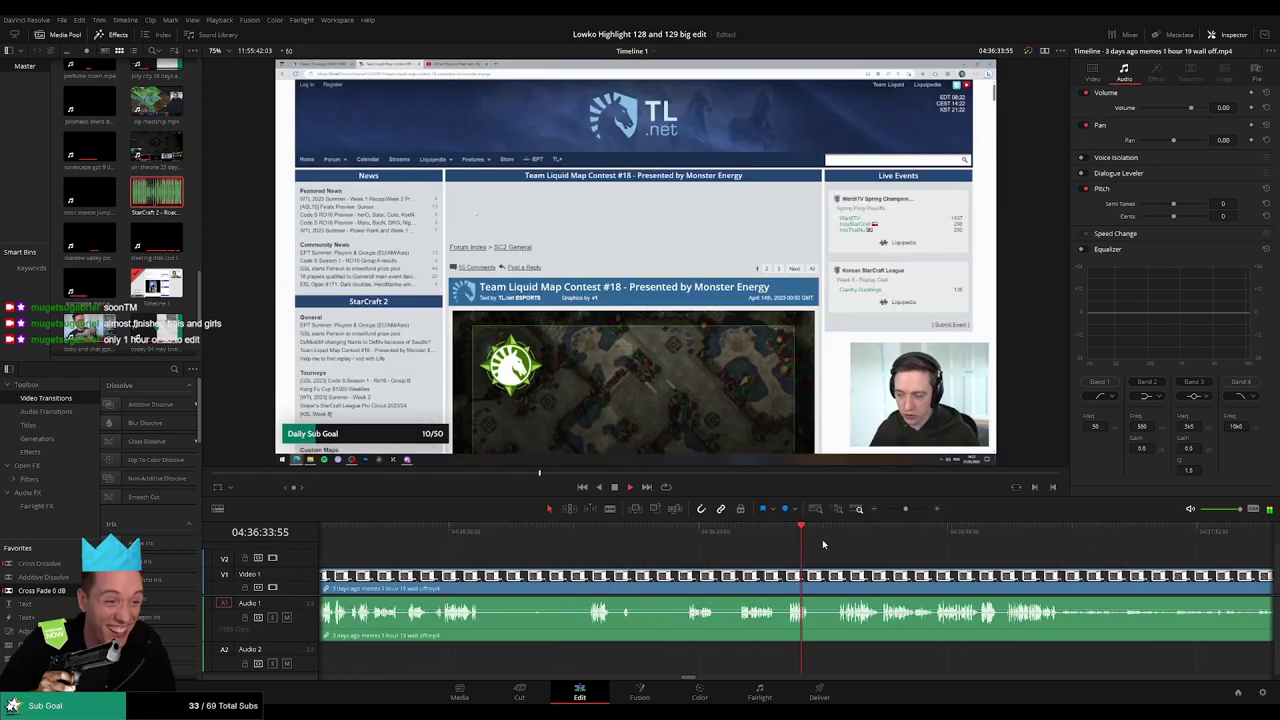
# - Split 3 days ago memes 1 hour 19 wall off.mp4 at about 04:36:37, delete its footage before the cut, and close the gap
pyautogui.click(842, 535)
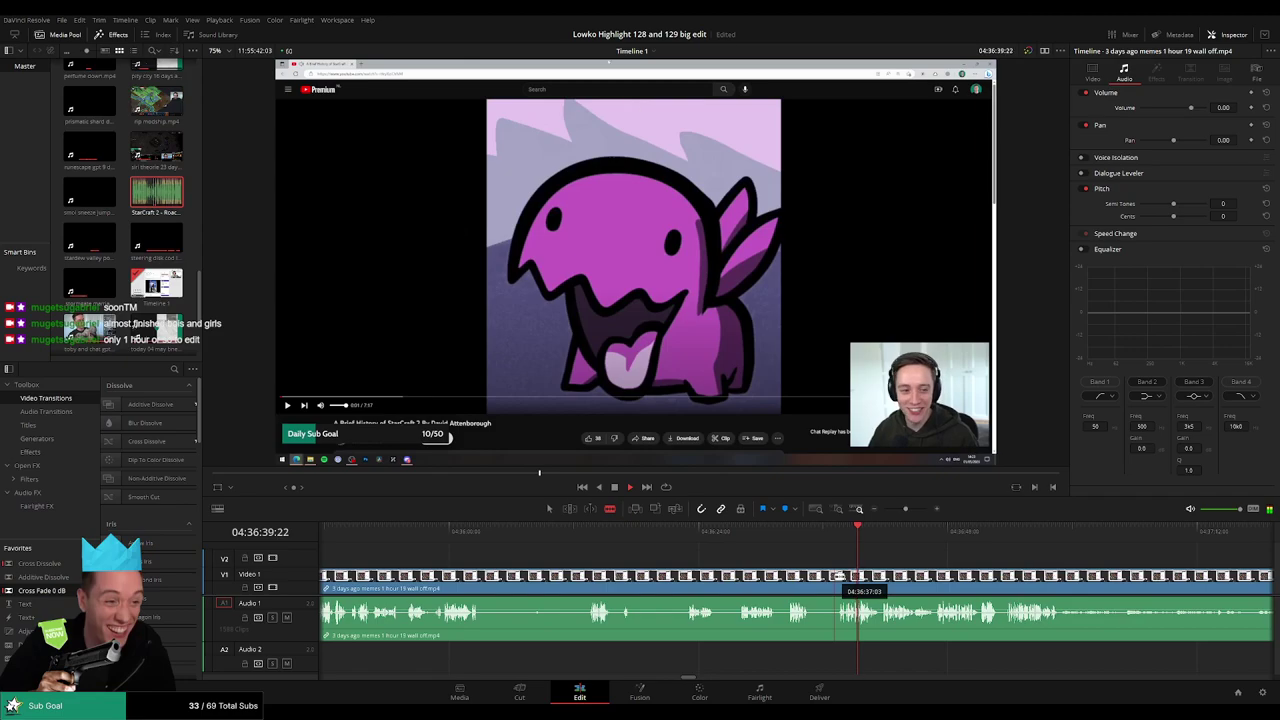
pyautogui.click(836, 577)
pyautogui.press('a')
pyautogui.click(782, 579)
pyautogui.press('Delete')
pyautogui.click(781, 580)
pyautogui.press('Delete')
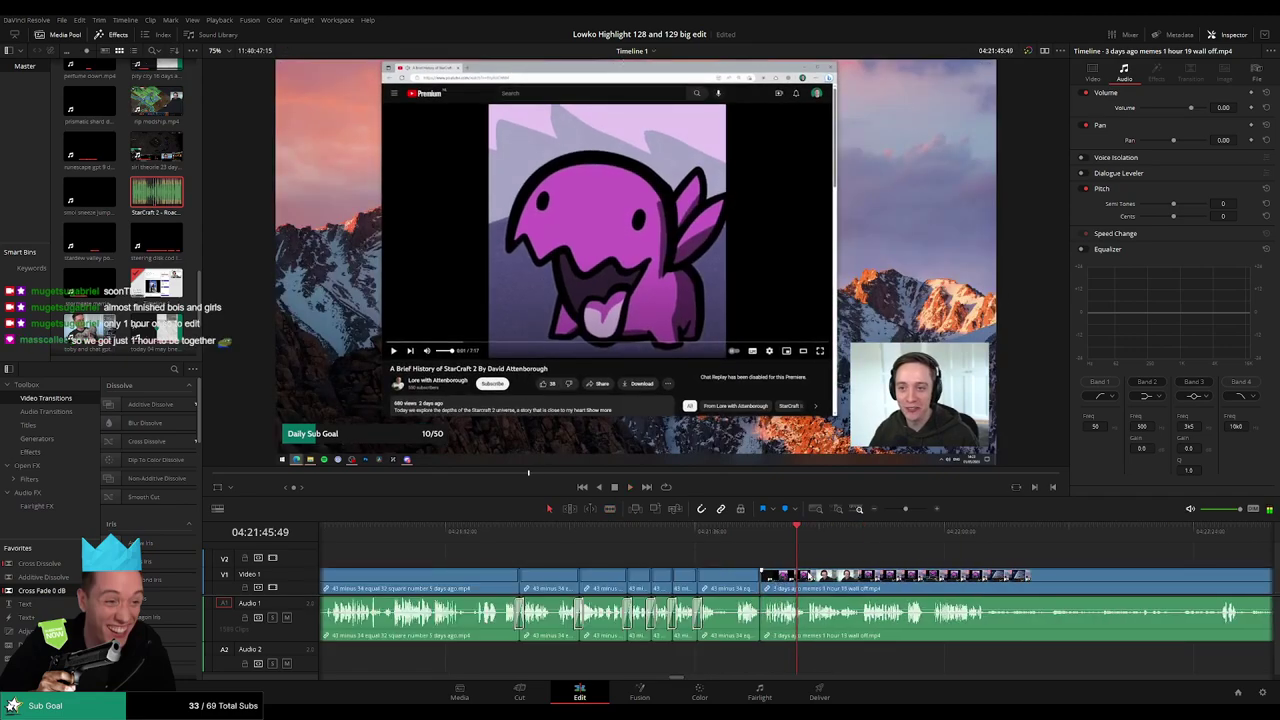
# - Review the trimmed clip's opening, remove the short quiet stretch from about 04:21:58 to 04:21:59, close the gap, and replay the join
pyautogui.press('space')
pyautogui.moveTo(757, 563); pyautogui.dragTo(534, 563)
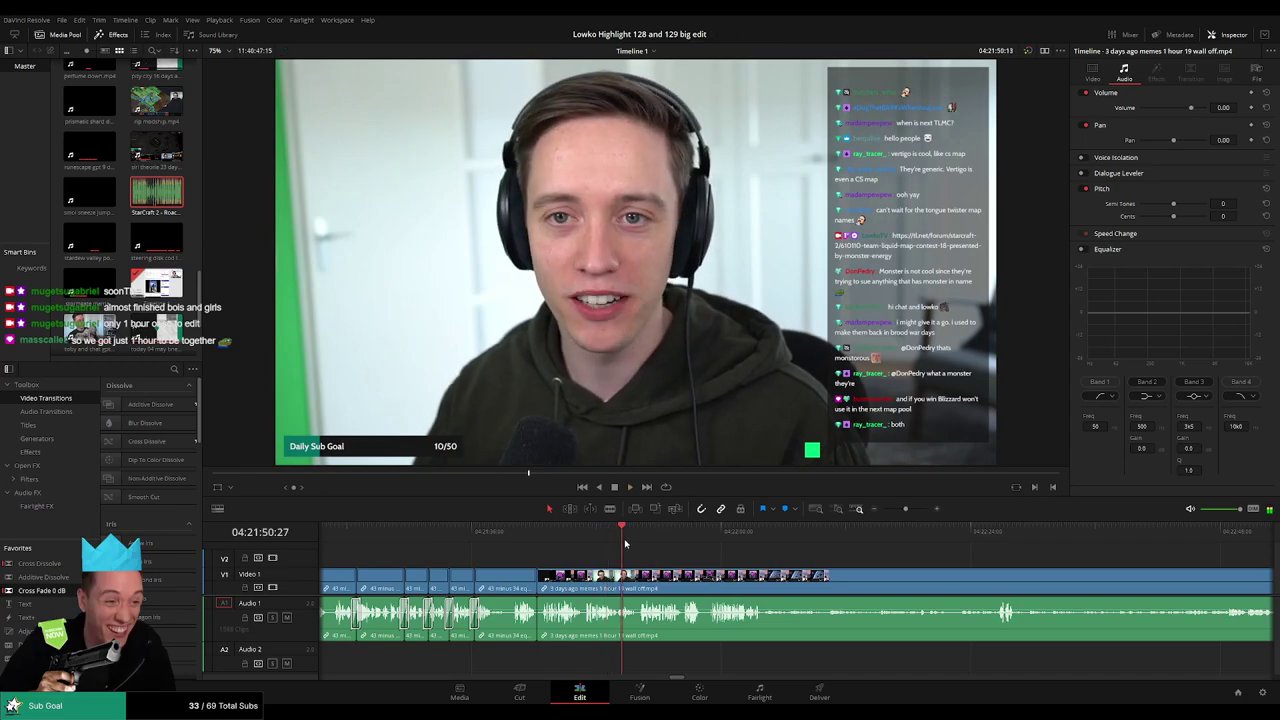
pyautogui.click(683, 545)
pyautogui.moveTo(692, 546); pyautogui.dragTo(516, 548)
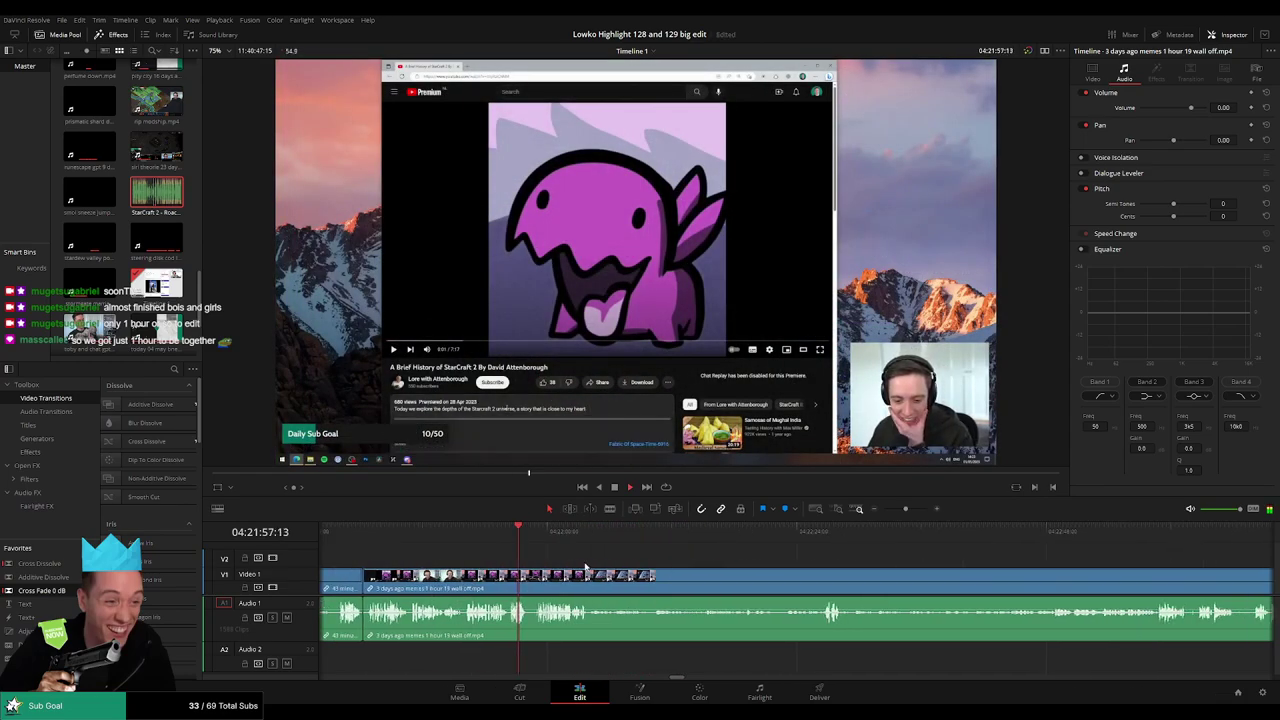
pyautogui.click(535, 546)
pyautogui.press('k')
pyautogui.press('l')
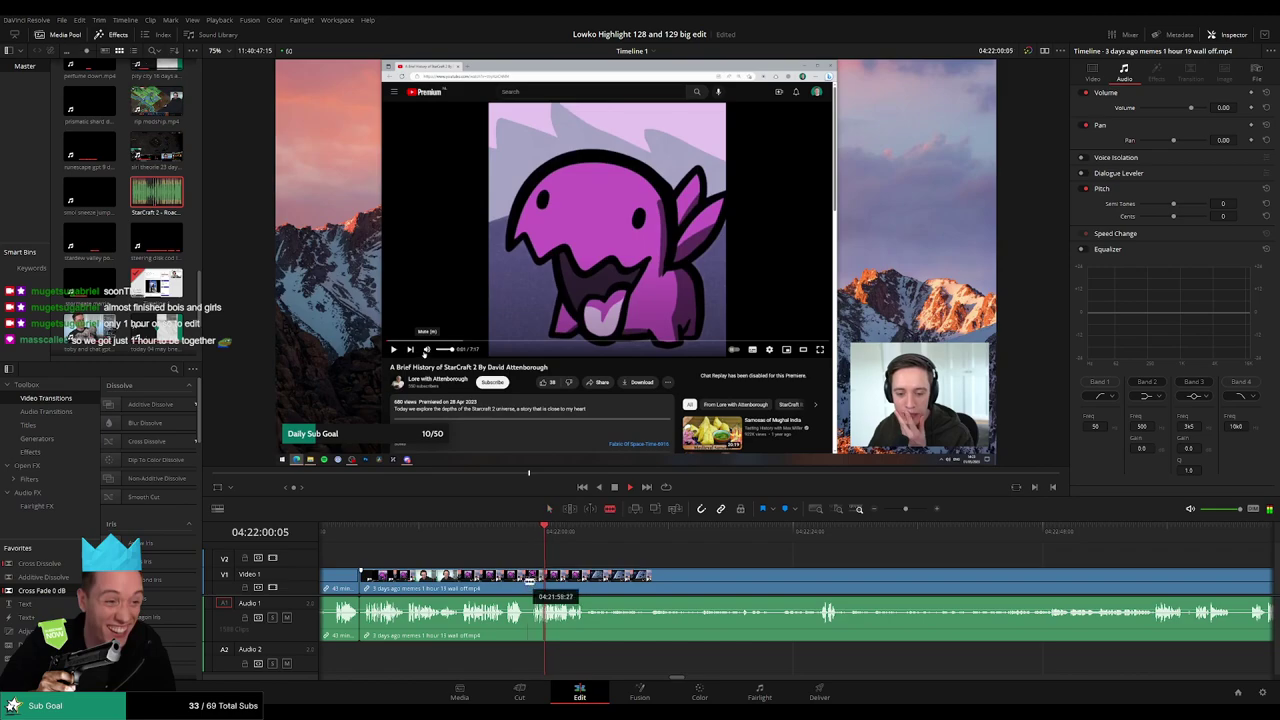
pyautogui.click(526, 583)
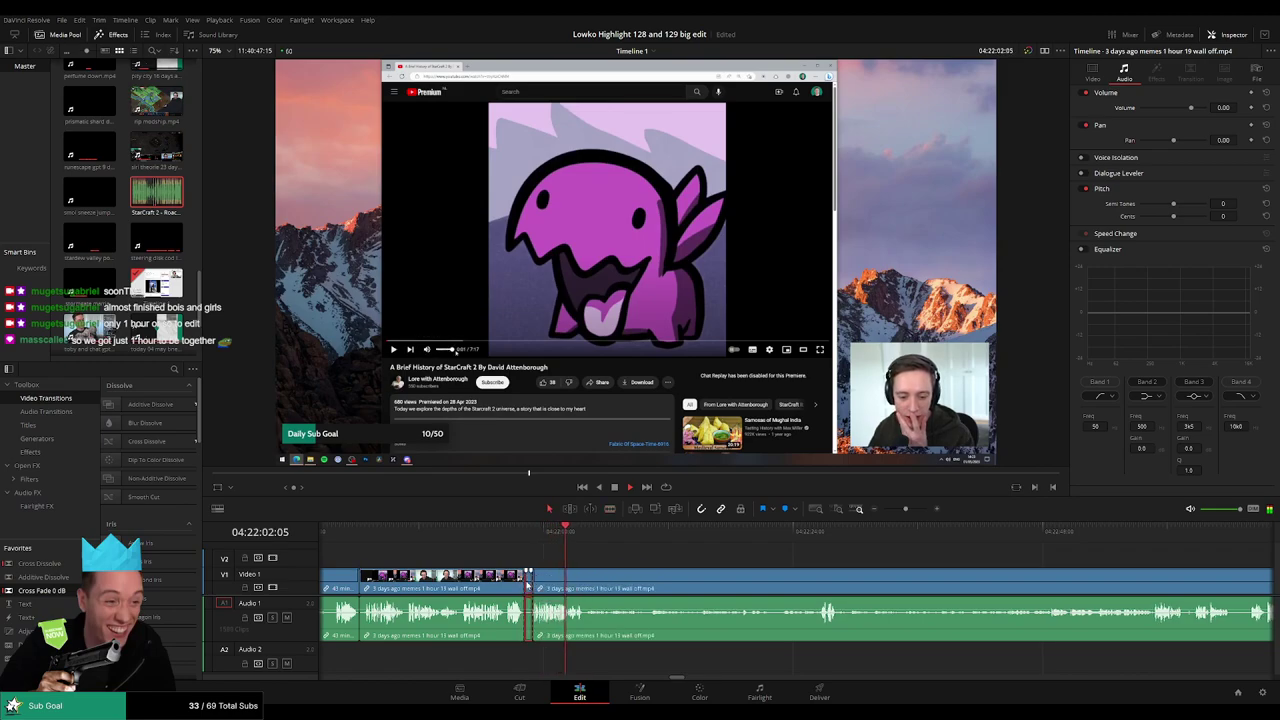
pyautogui.scroll(3, 542, 564)
pyautogui.hotkey('ctrl', 'z')
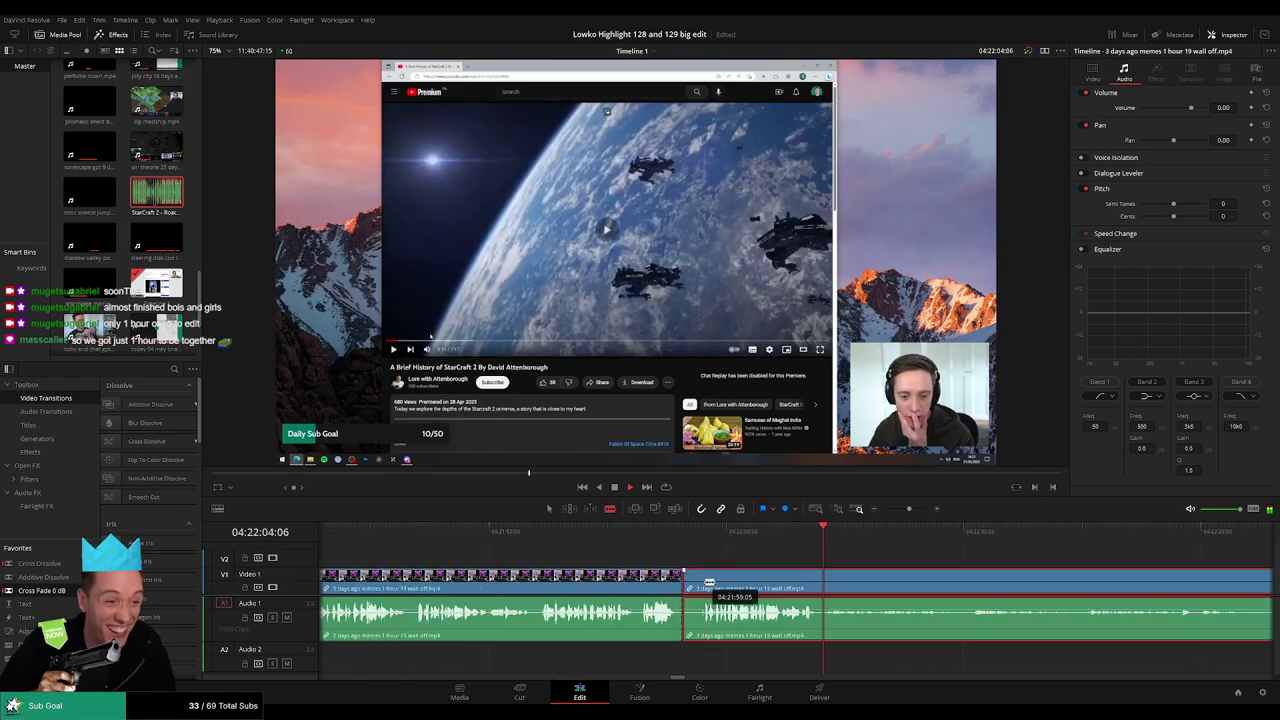
pyautogui.click(701, 583)
pyautogui.press('a')
pyautogui.press('Delete')
pyautogui.click(669, 528)
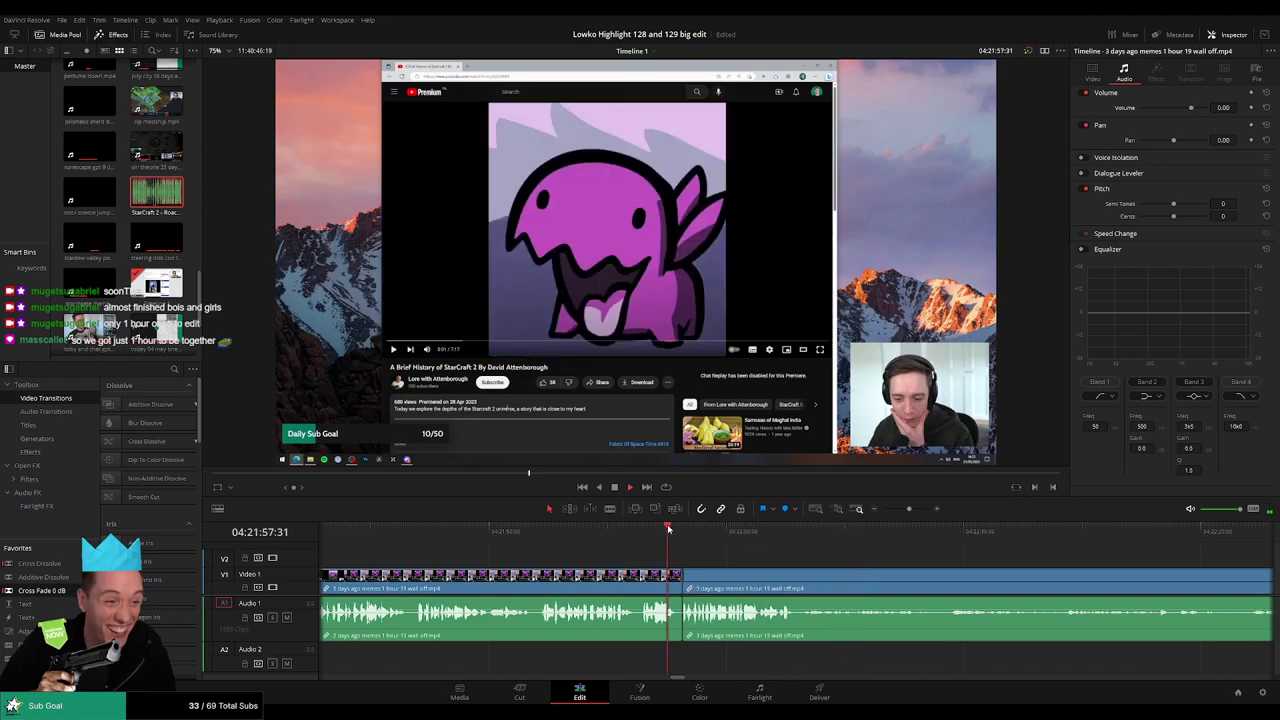
# - Skim past the quiet video playback, remove the roughly one-second quiet stretch around 04:23:01, and close the gap
pyautogui.click(811, 540)
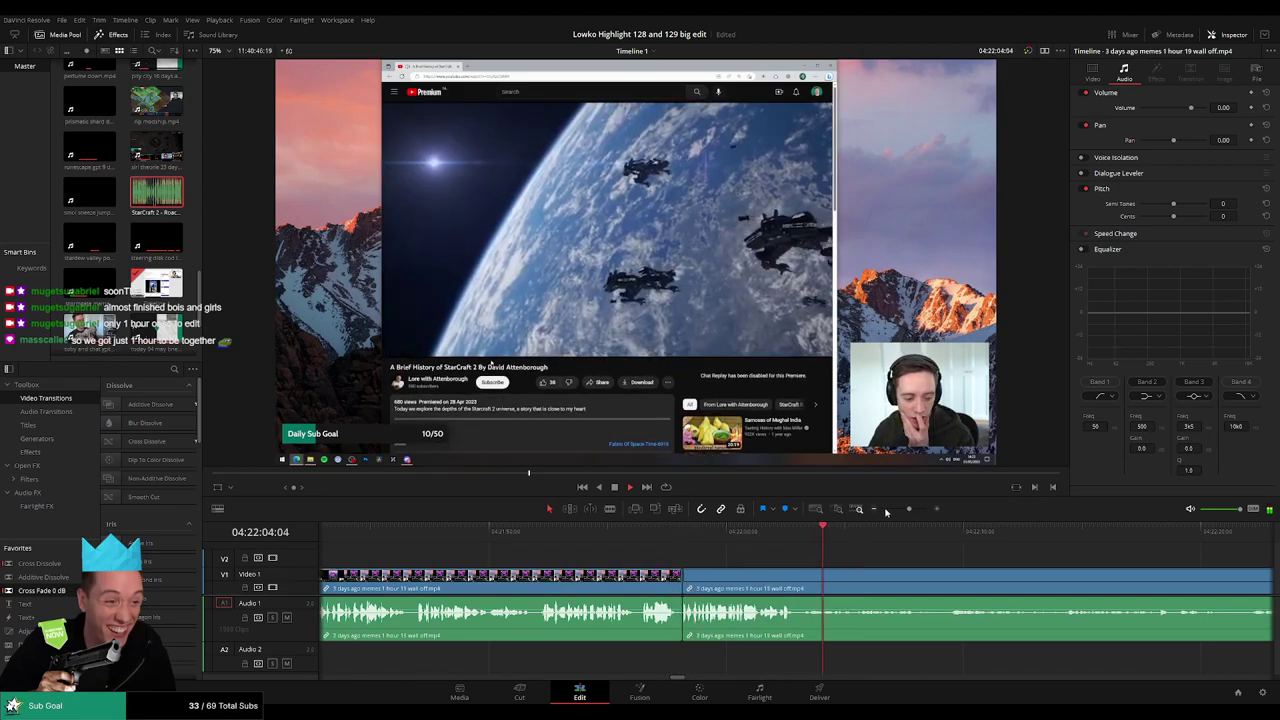
pyautogui.moveTo(909, 509); pyautogui.dragTo(754, 535)
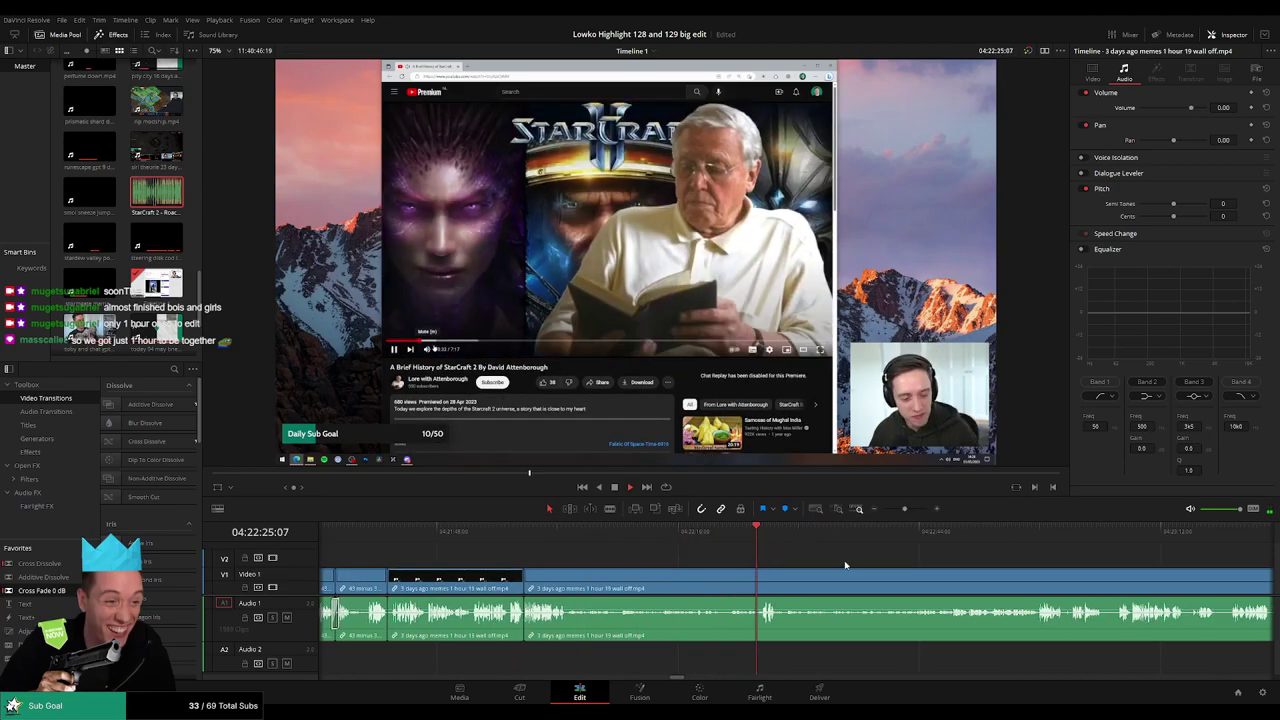
pyautogui.scroll(-2, 619, 563)
pyautogui.click(743, 531)
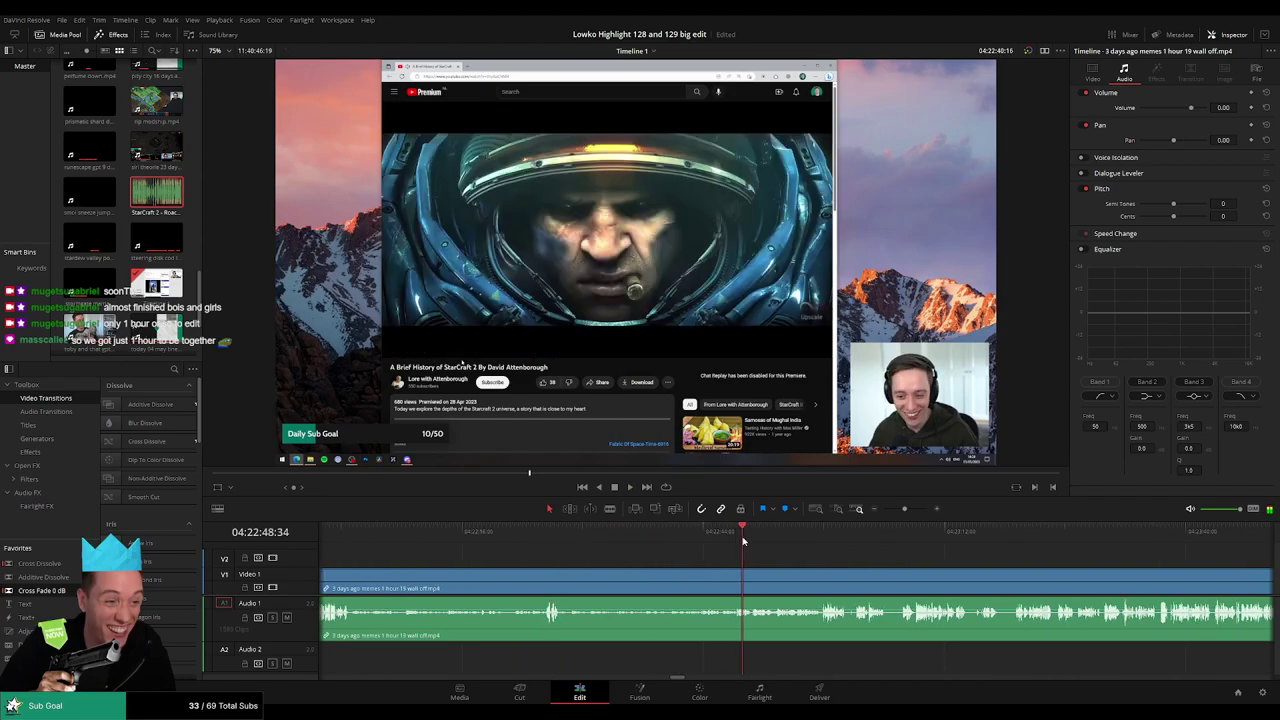
pyautogui.scroll(-2, 570, 575)
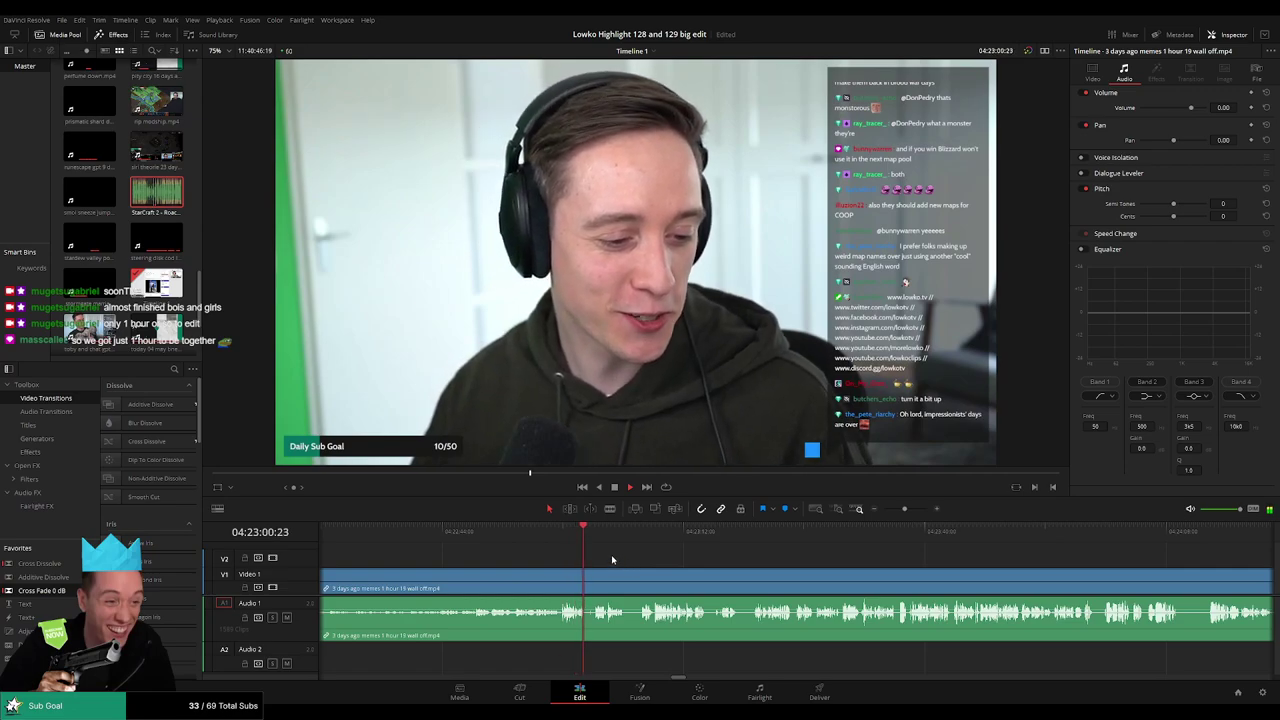
pyautogui.scroll(4, 823, 567)
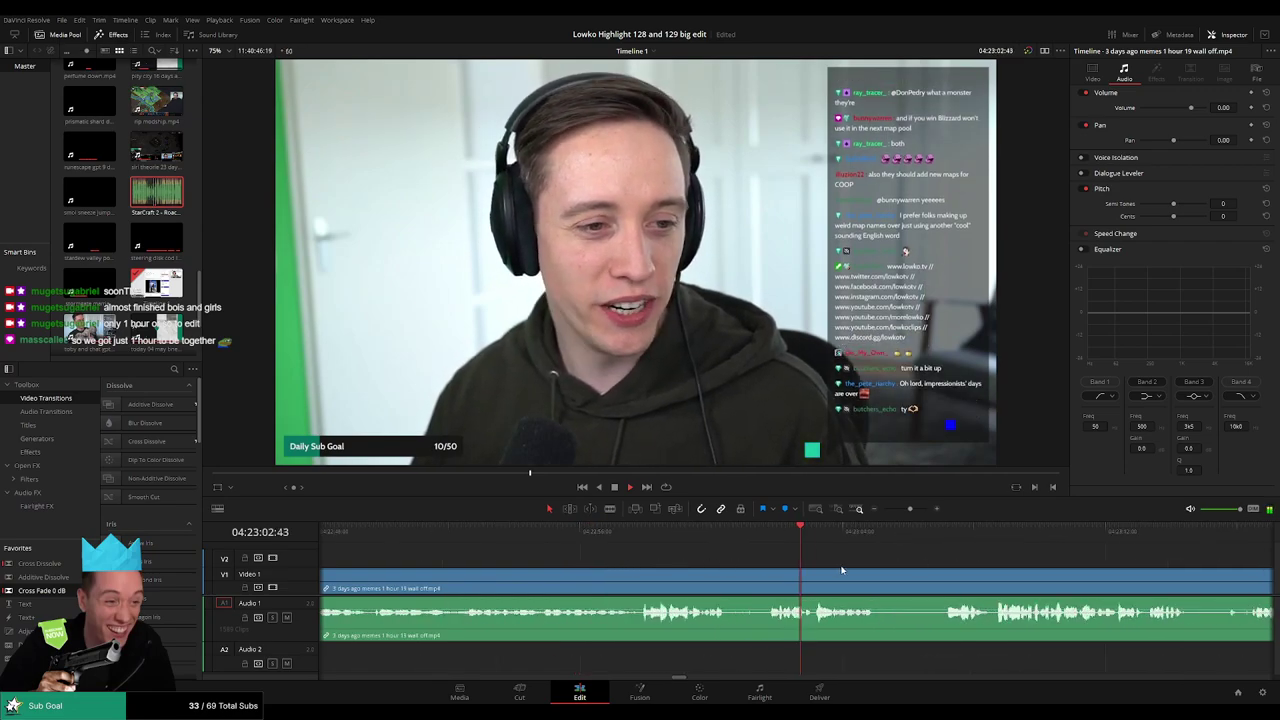
pyautogui.click(729, 584)
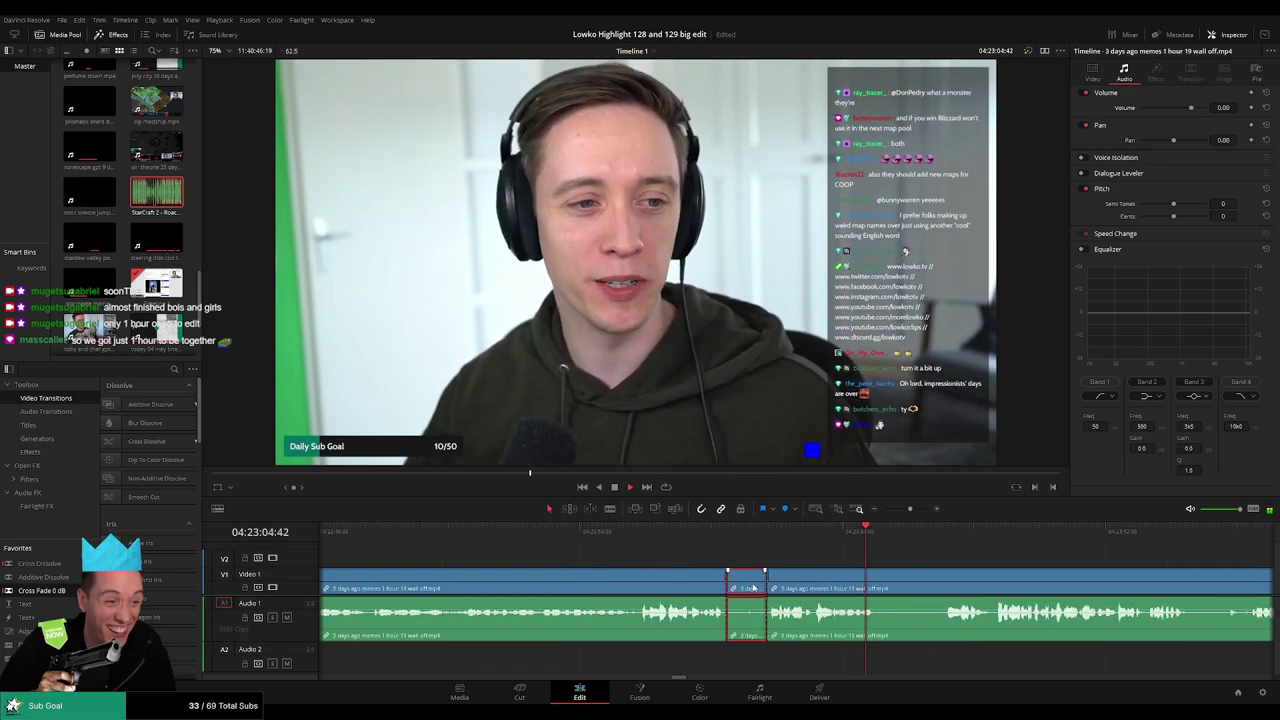
pyautogui.press('a')
pyautogui.hscroll(5, 902, 575)
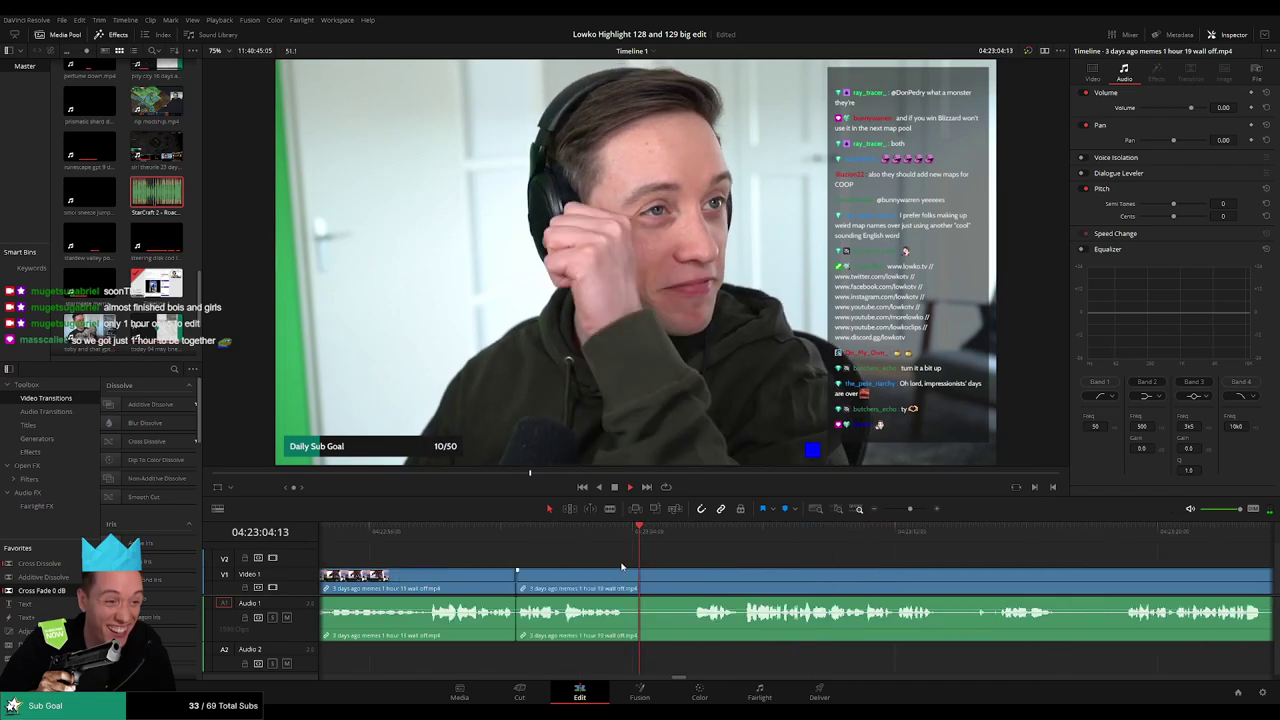
# - Split the 3 days ago memes 1 hour 19 wall off.mp4 clip at about 04:23:04, undoing and repositioning the first cut
pyautogui.click(629, 530)
pyautogui.press('b')
pyautogui.click(585, 577)
pyautogui.press('a')
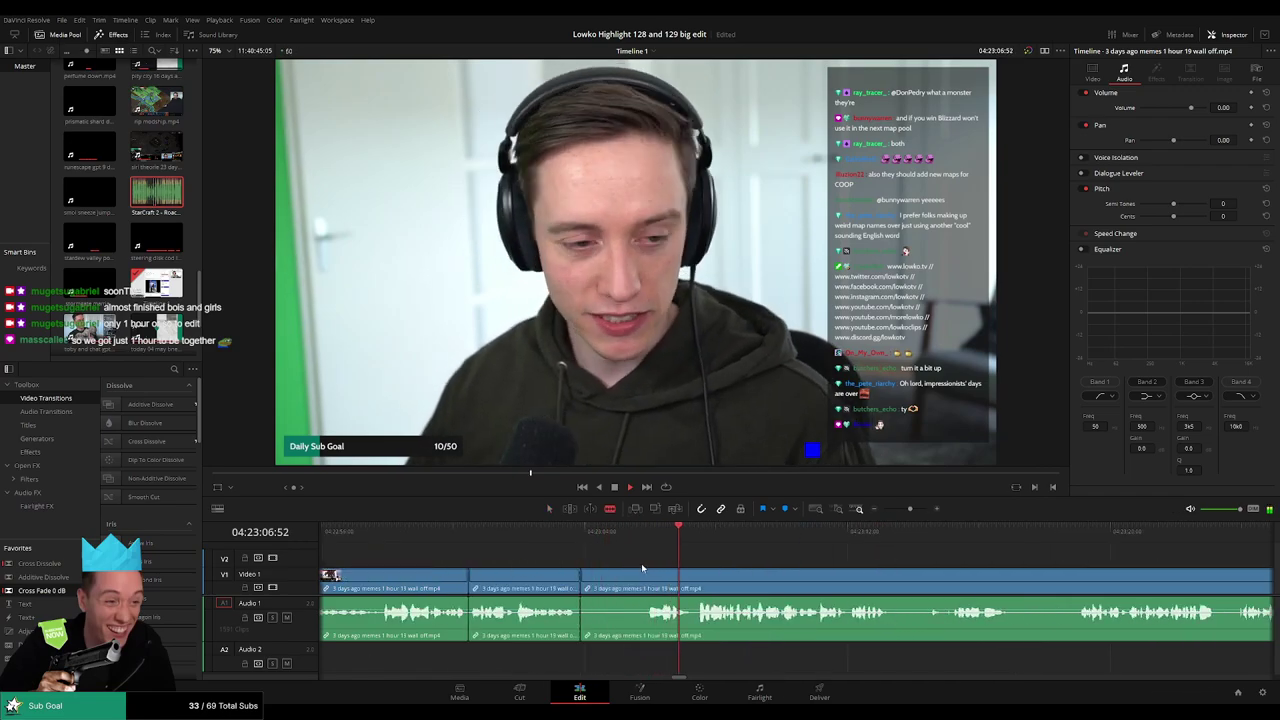
pyautogui.hotkey('ctrl', 'z')
pyautogui.press('b')
pyautogui.click(587, 572)
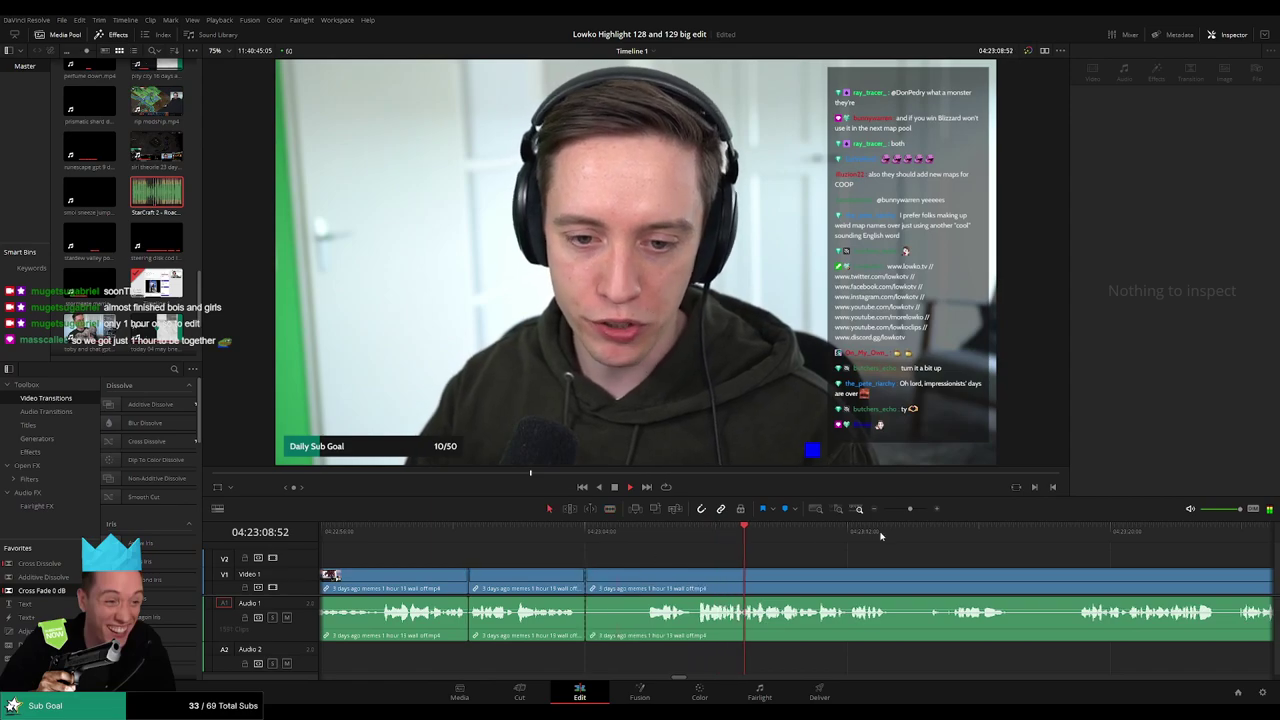
# - Skim forward through 3 days ago memes 1 hour 19 wall off.mp4 from about 04:23:08 to 04:32:45, checking the talk and gameplay for highlight material
pyautogui.moveTo(910, 509); pyautogui.dragTo(904, 508)
pyautogui.click(1104, 532)
pyautogui.moveTo(1190, 552); pyautogui.dragTo(606, 548)
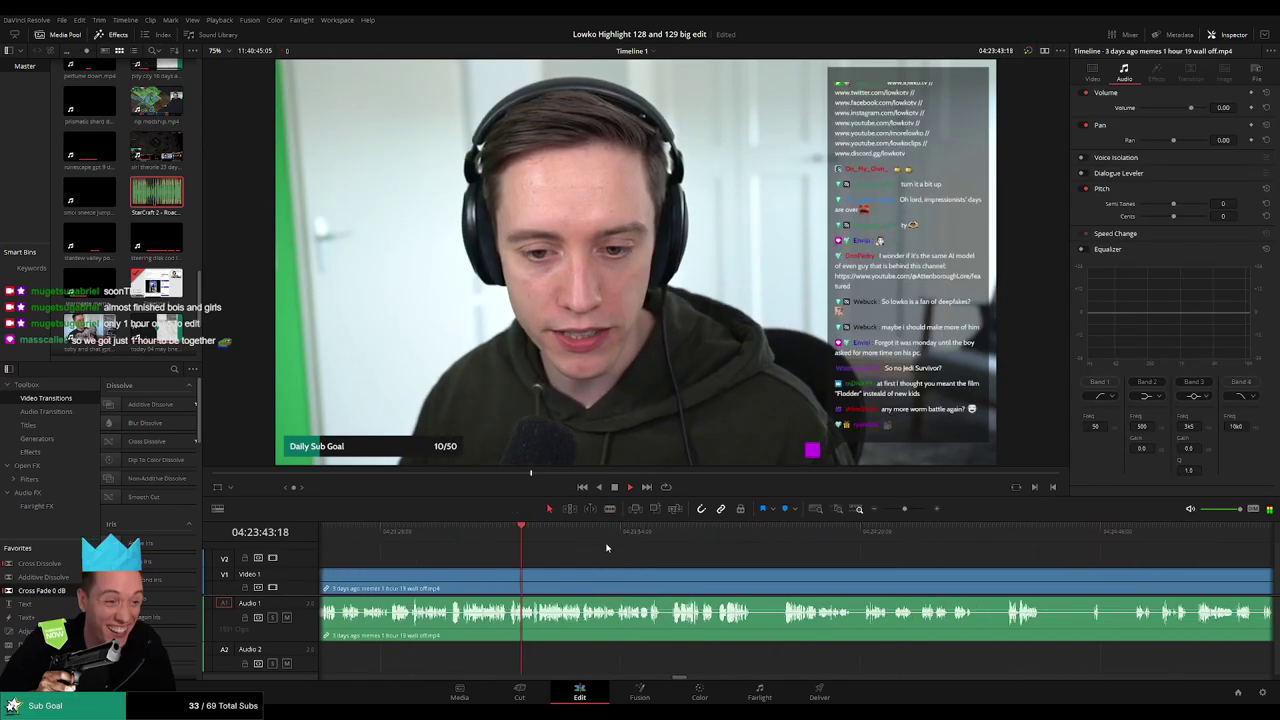
pyautogui.click(1000, 535)
pyautogui.click(1055, 535)
pyautogui.moveTo(904, 509); pyautogui.dragTo(896, 510)
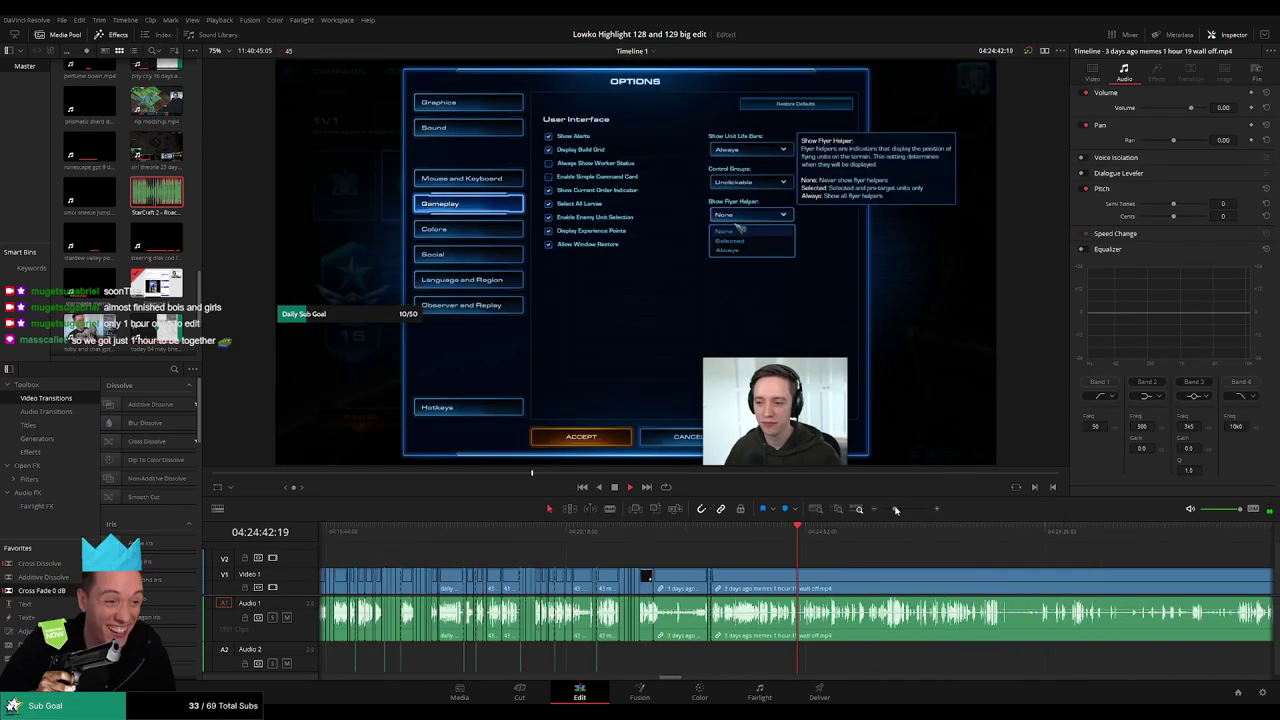
pyautogui.moveTo(878, 560); pyautogui.dragTo(626, 546)
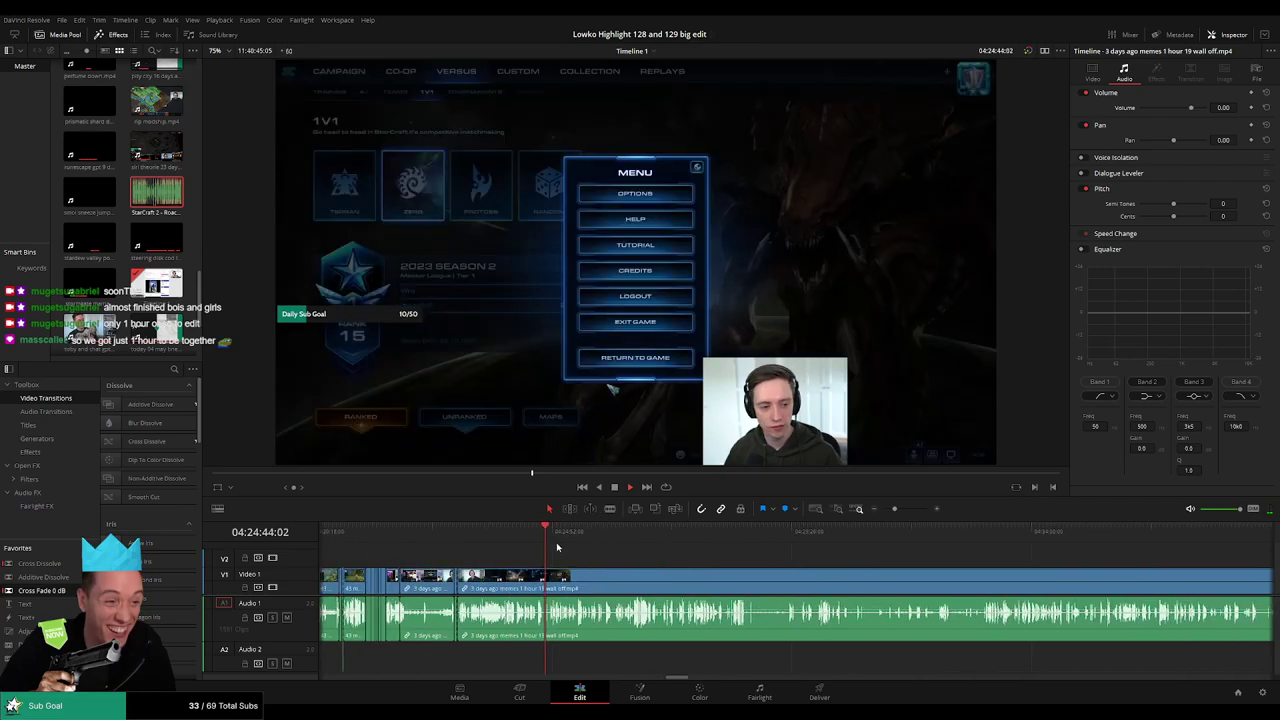
pyautogui.click(610, 529)
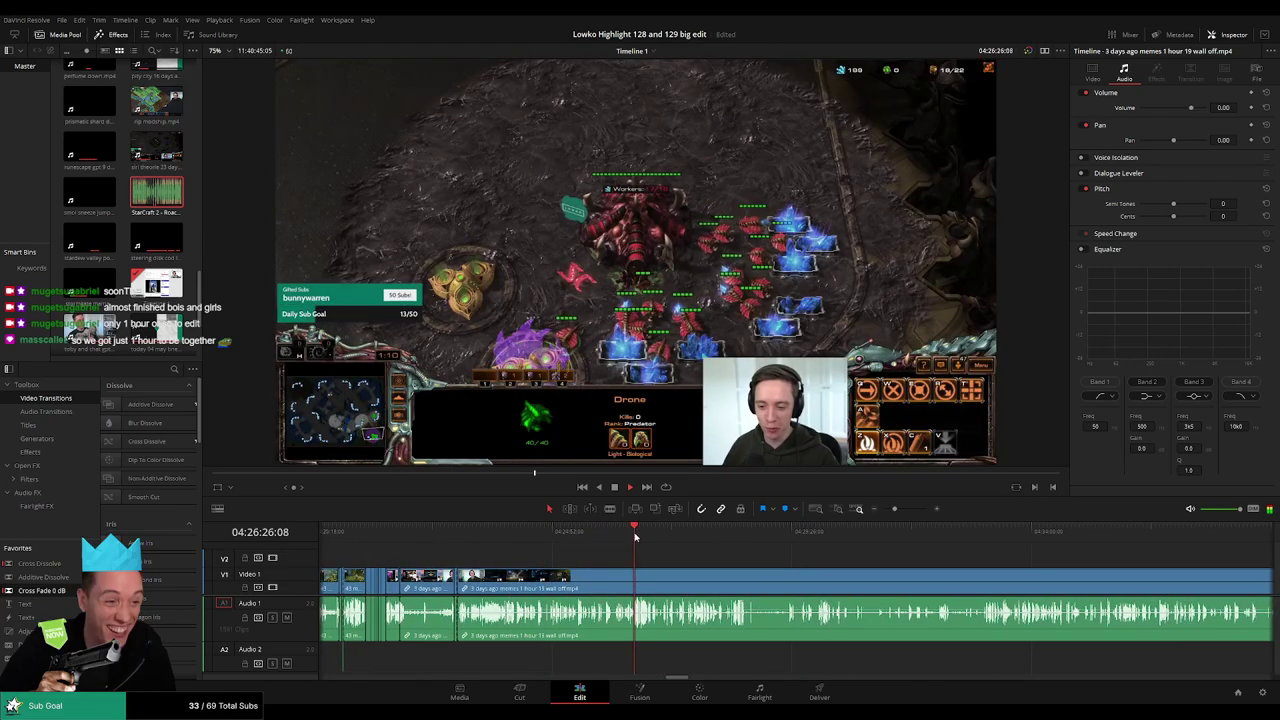
pyautogui.click(654, 530)
pyautogui.click(684, 530)
pyautogui.click(688, 533)
pyautogui.moveTo(680, 539); pyautogui.dragTo(845, 537)
pyautogui.moveTo(945, 571); pyautogui.dragTo(633, 554)
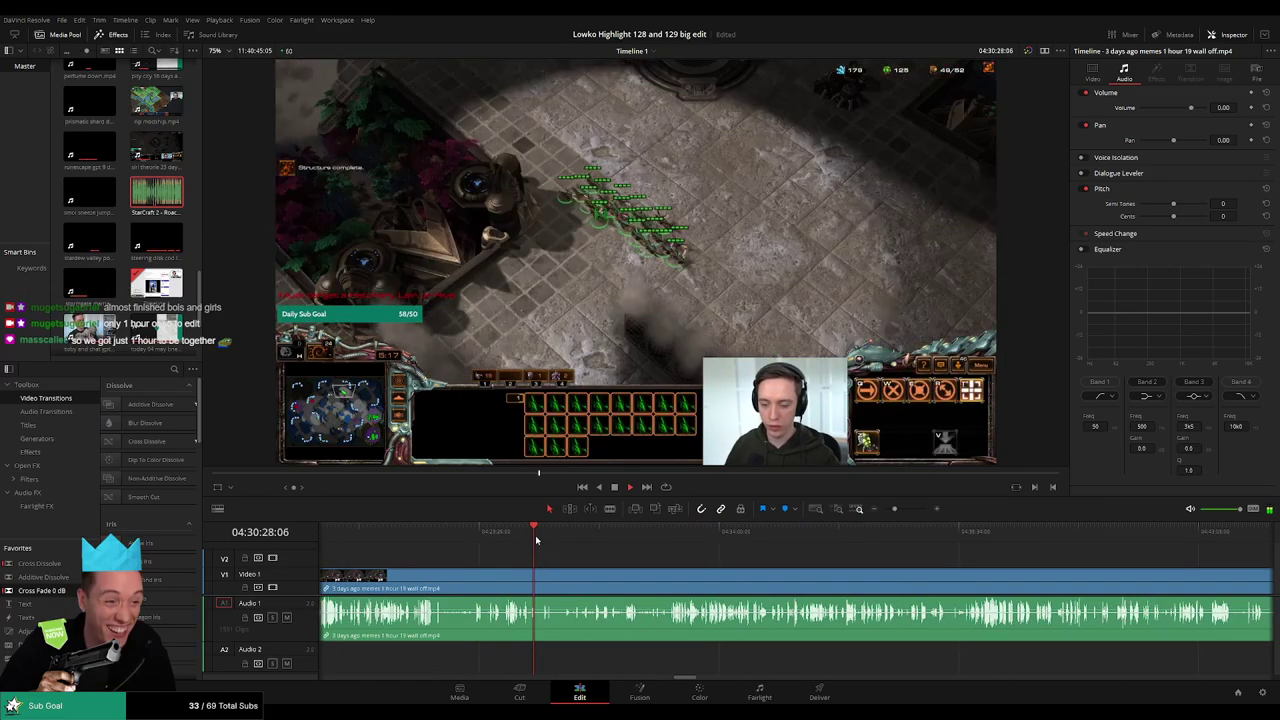
pyautogui.click(652, 540)
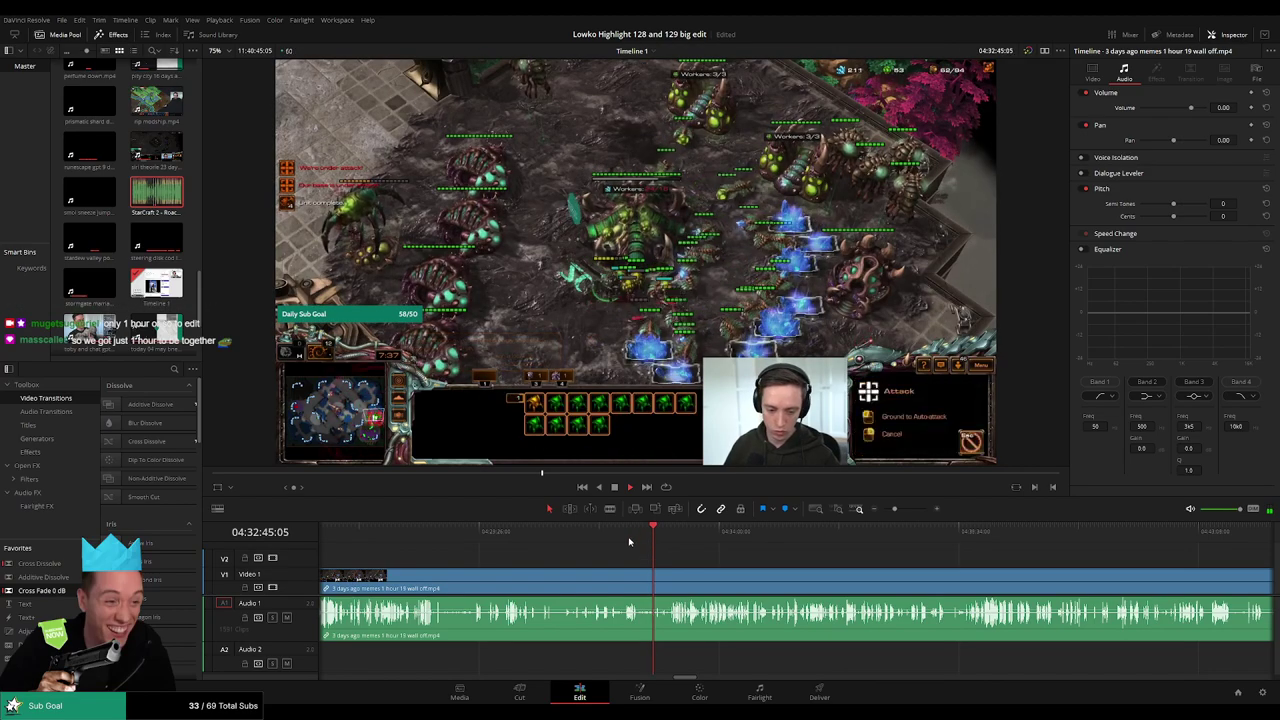
# - Check the gameplay backwards from about 04:32:45 to 04:29:24, sampling its audio for where the interesting commentary starts and stops
pyautogui.click(629, 541)
pyautogui.click(603, 541)
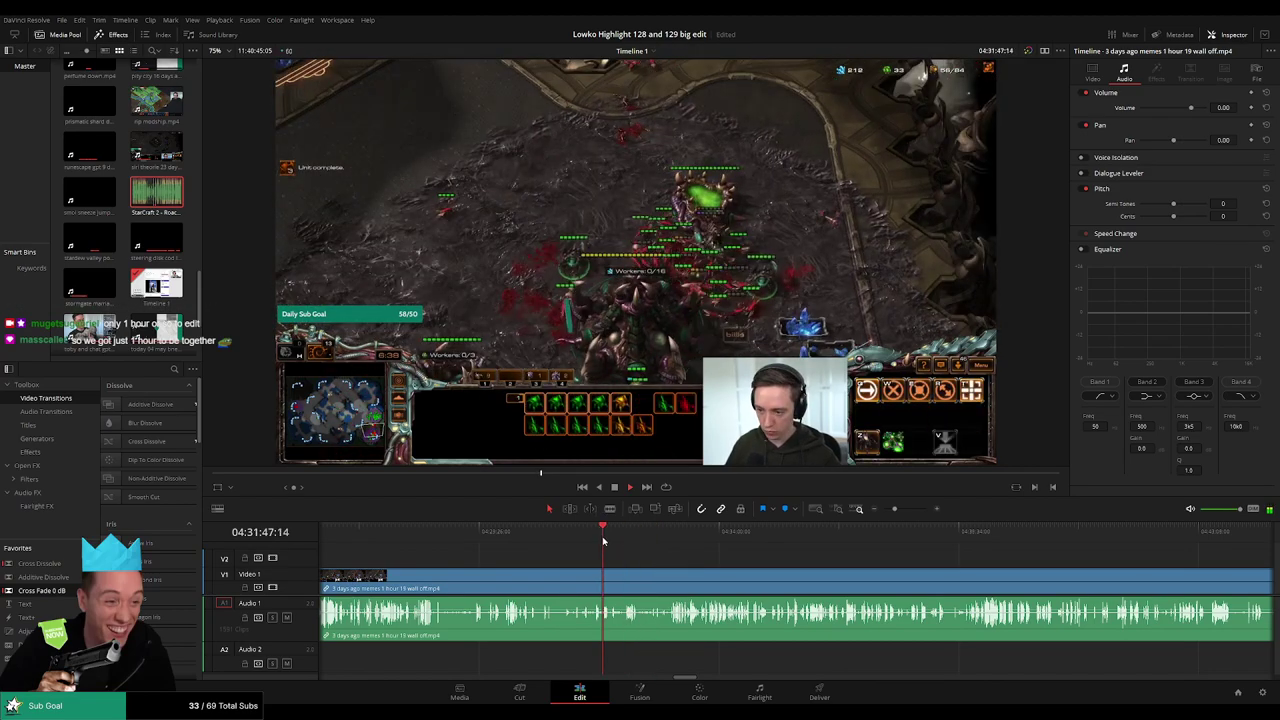
pyautogui.click(588, 541)
pyautogui.click(563, 541)
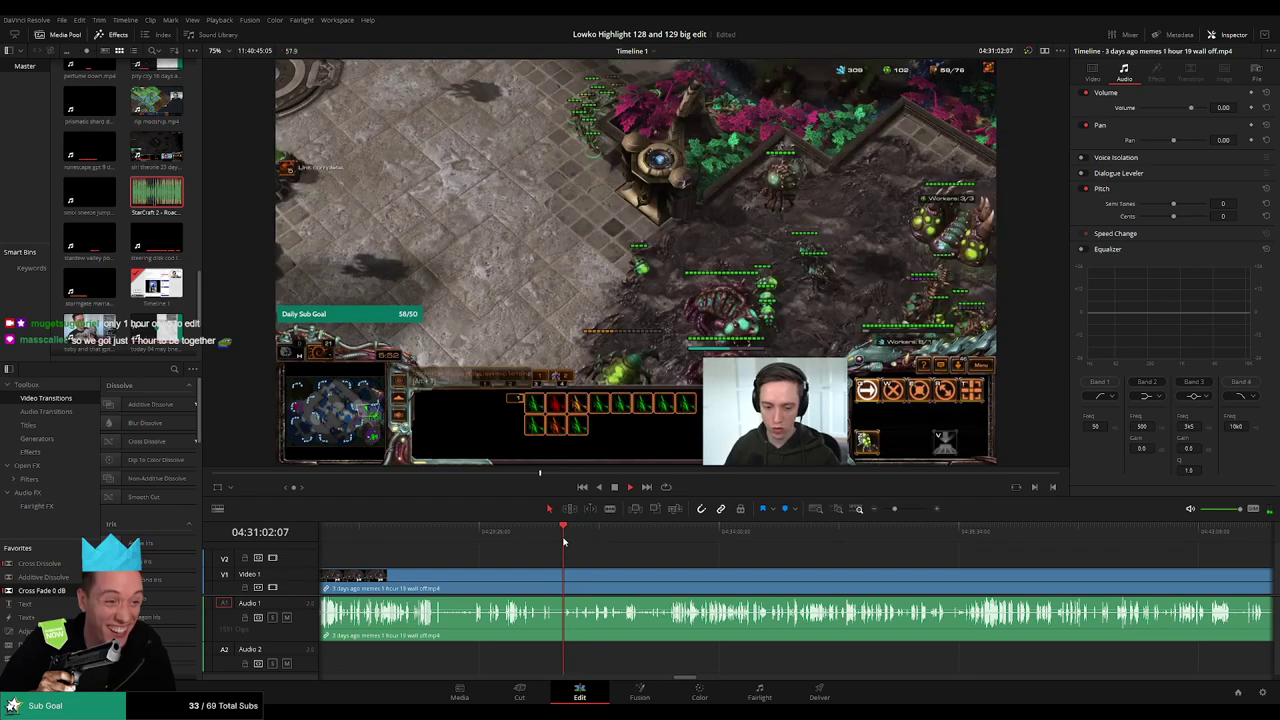
pyautogui.click(548, 541)
pyautogui.click(523, 540)
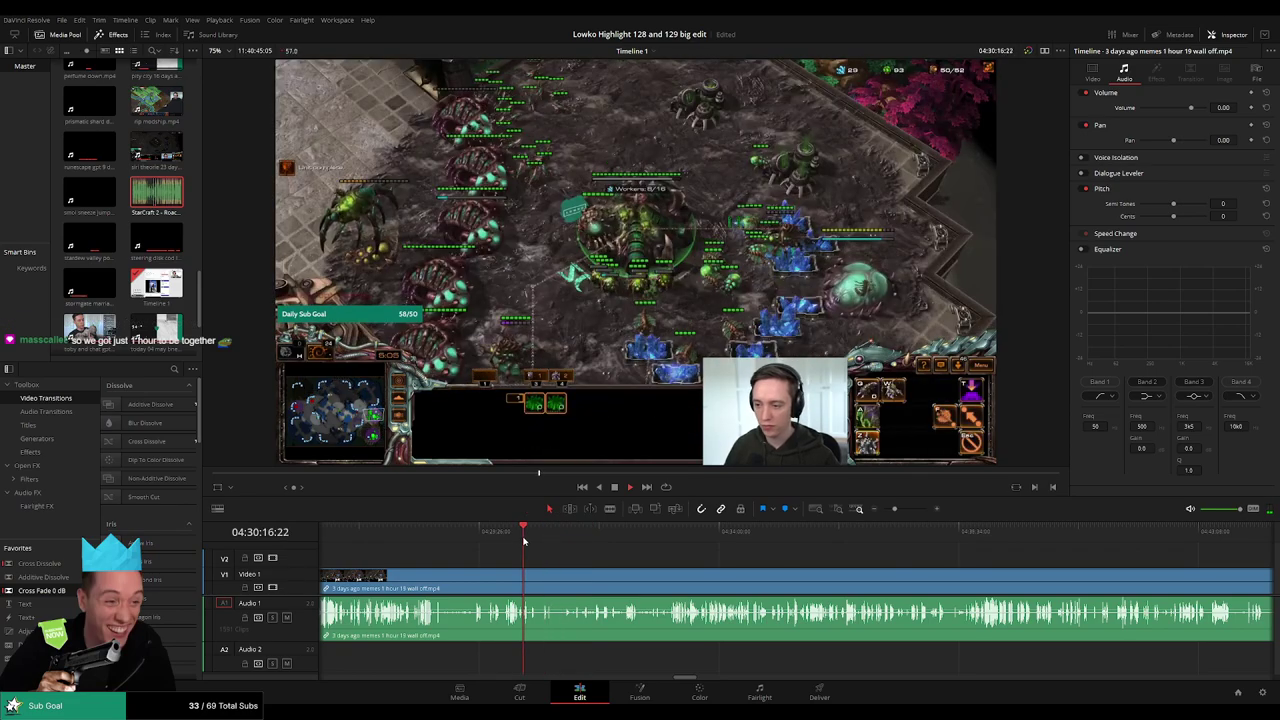
pyautogui.click(501, 541)
pyautogui.scroll(3, 512, 544)
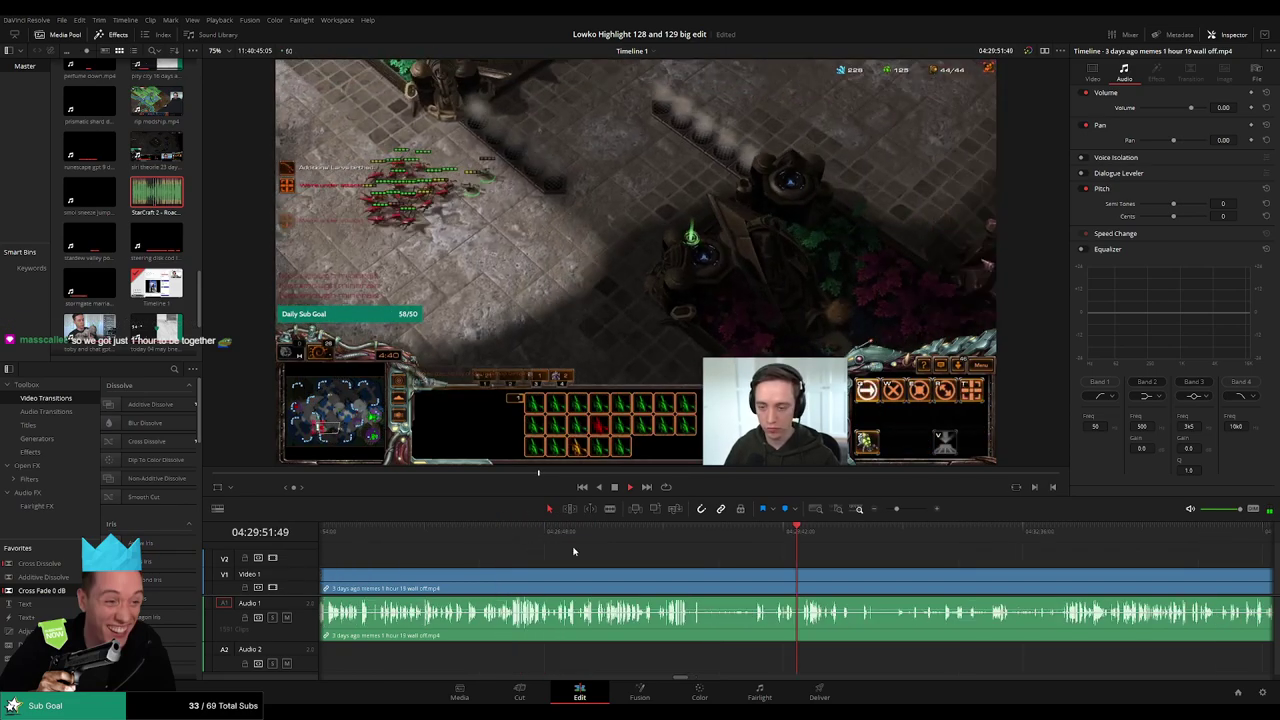
pyautogui.click(722, 537)
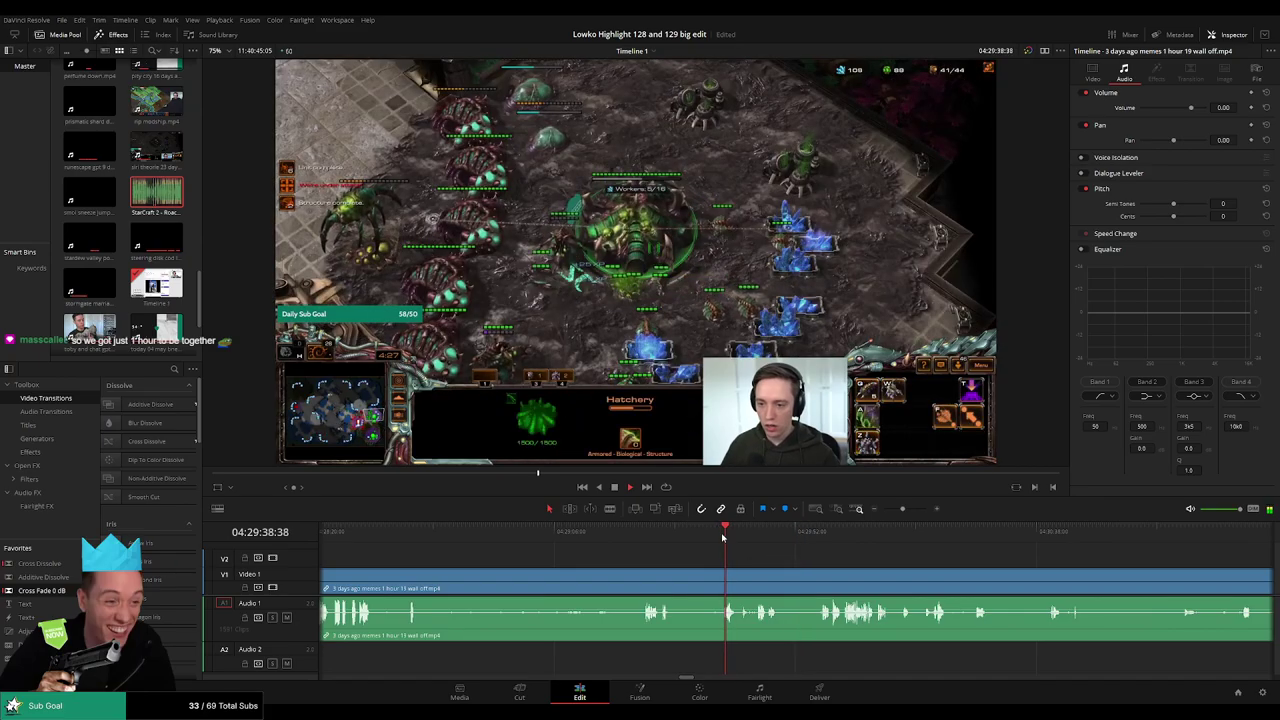
pyautogui.click(649, 536)
pyautogui.scroll(-3, 630, 551)
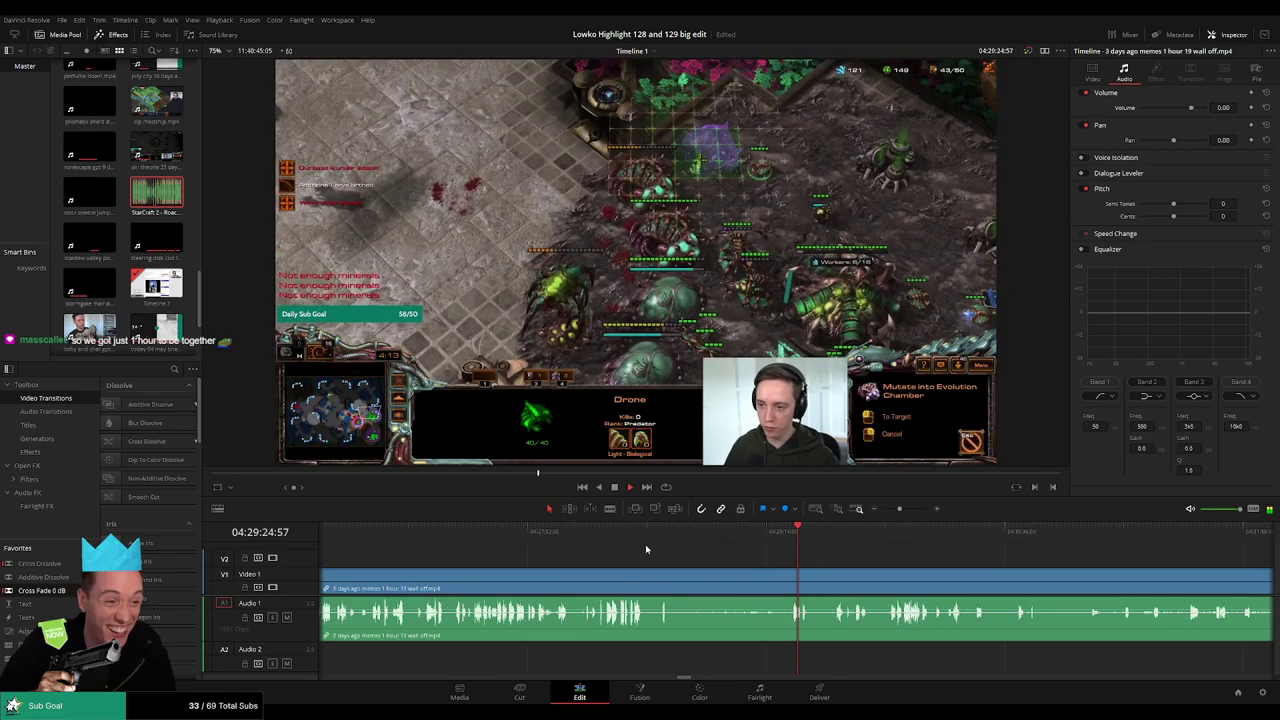
# - Review the gameplay footage between about 04:27:35 and 04:28:45 for commentary worth keeping
pyautogui.click(609, 537)
pyautogui.click(627, 537)
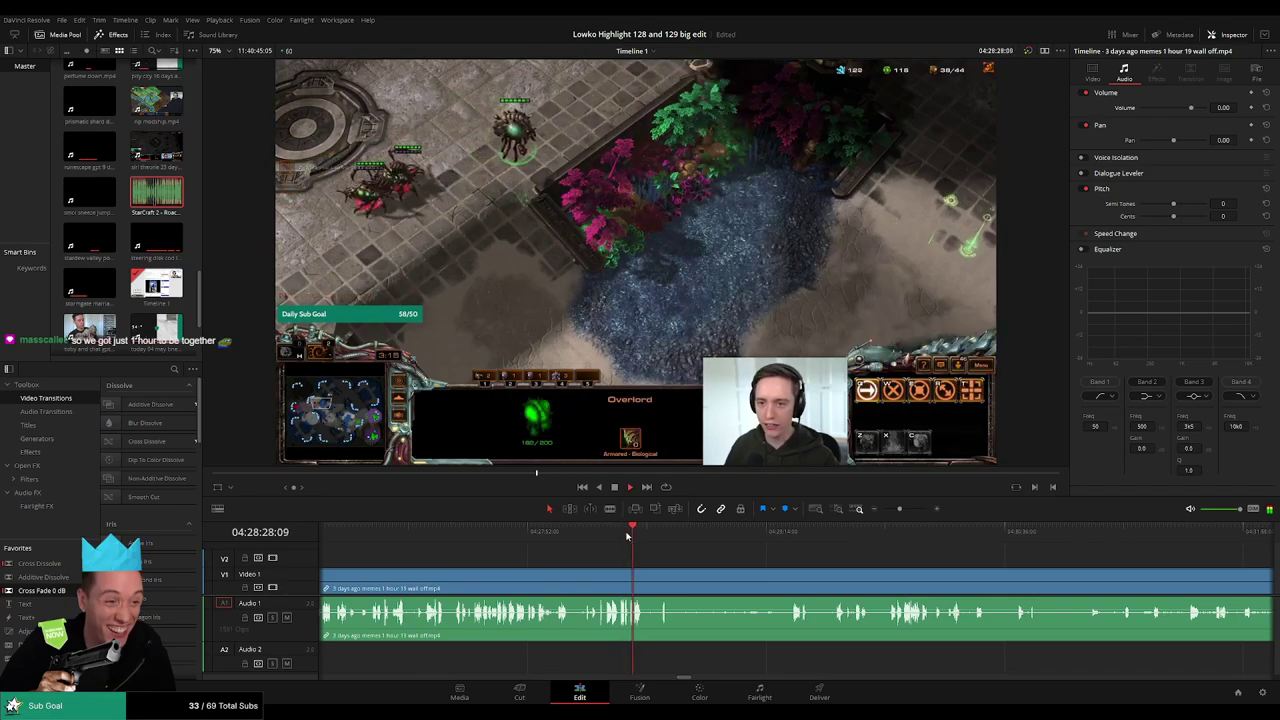
pyautogui.click(663, 537)
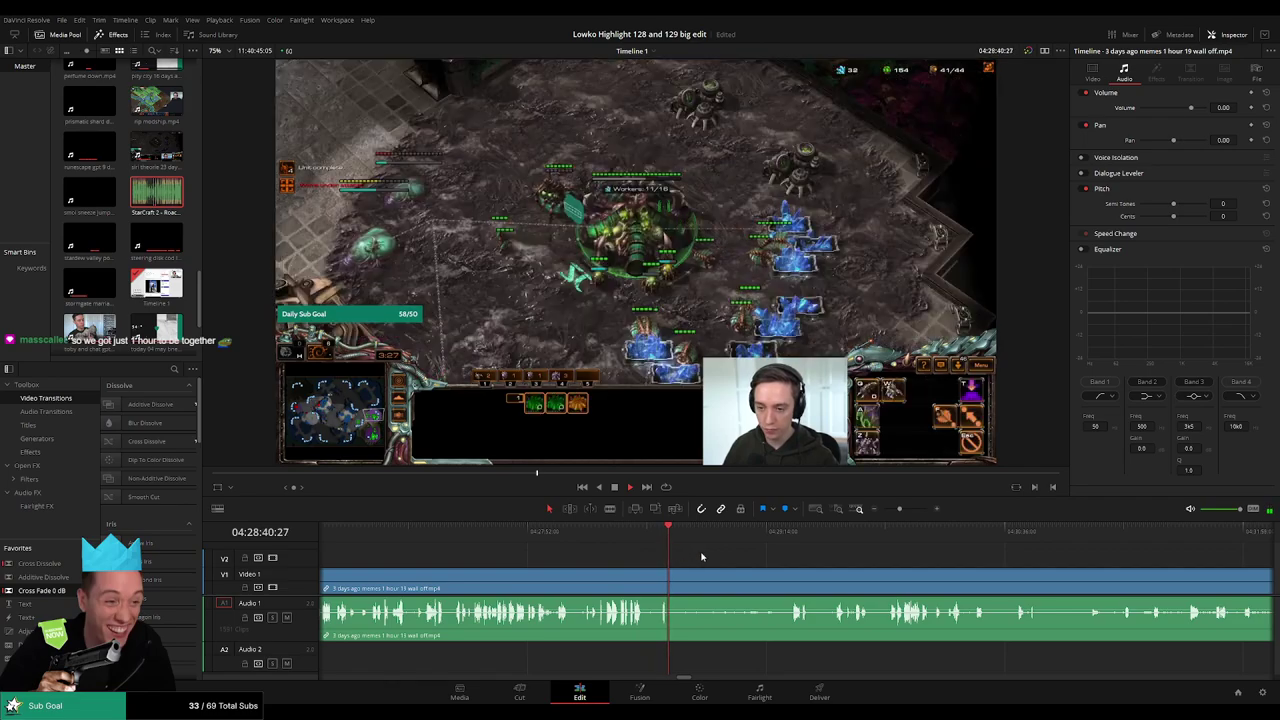
pyautogui.scroll(3, 752, 564)
pyautogui.moveTo(640, 537)
pyautogui.mouseDown()
pyautogui.moveTo(684, 537)
pyautogui.moveTo(659, 535)
pyautogui.mouseUp()
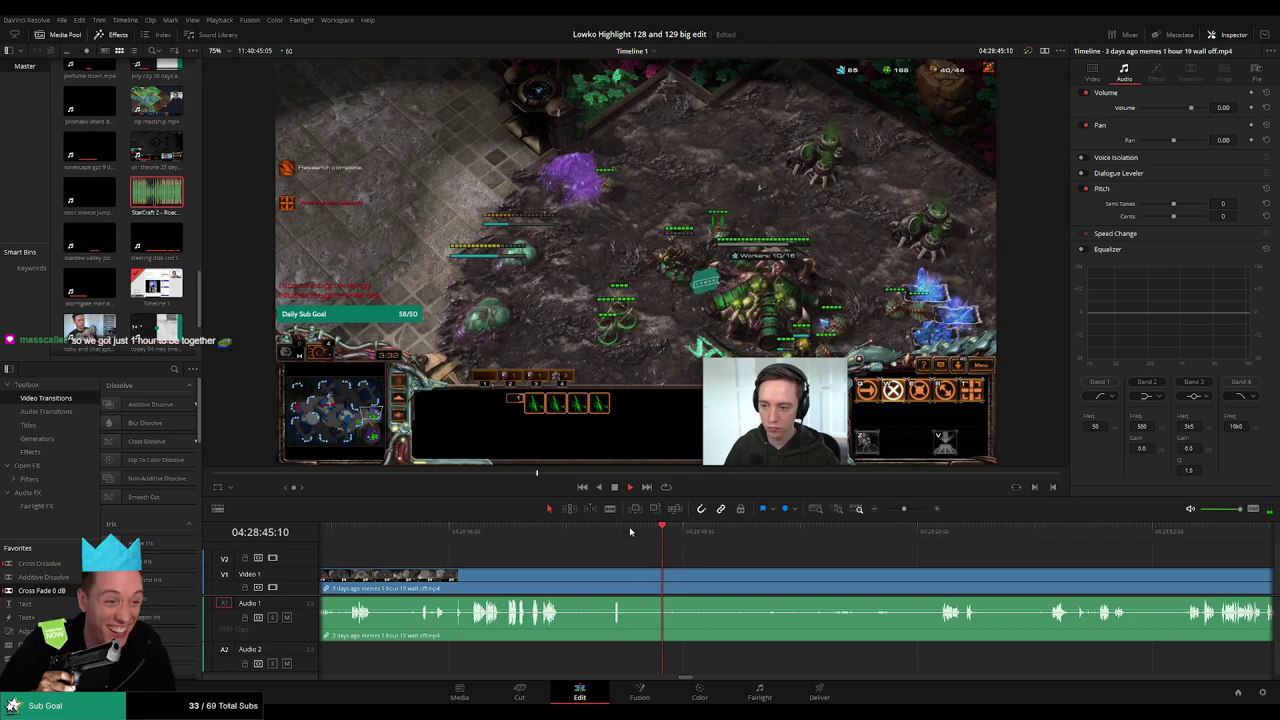
pyautogui.click(630, 532)
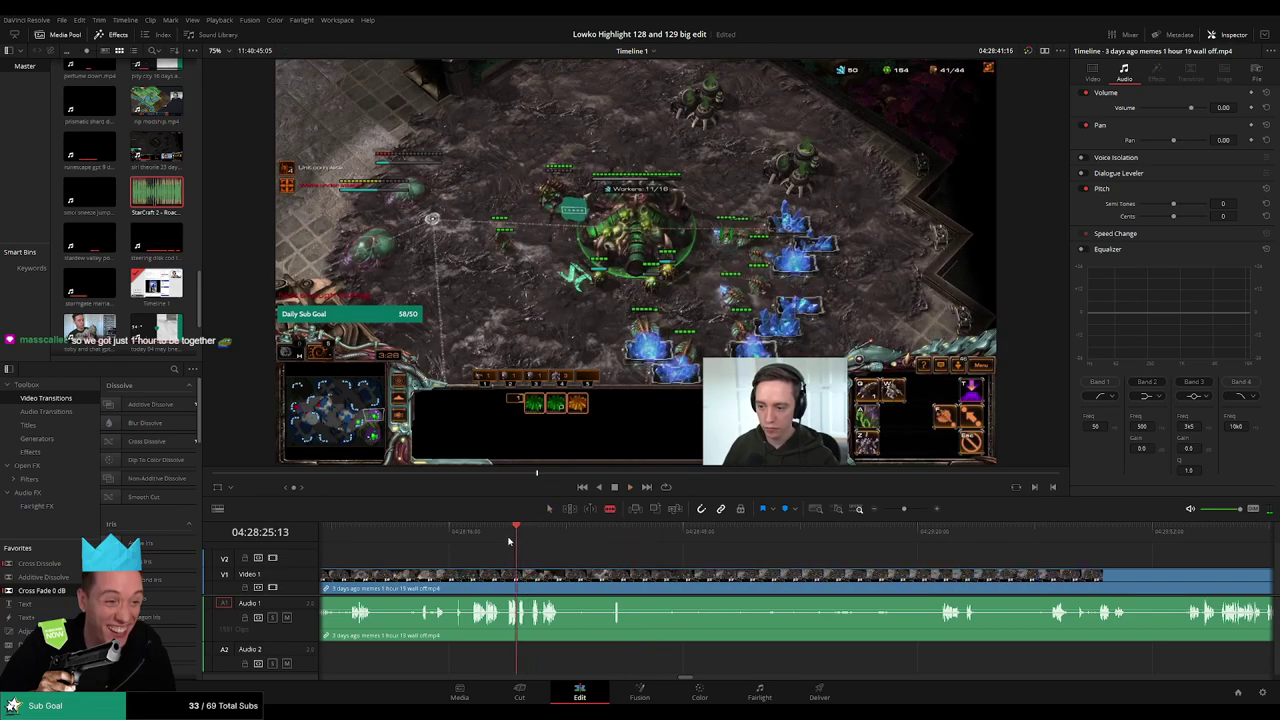
pyautogui.moveTo(574, 562); pyautogui.dragTo(741, 566)
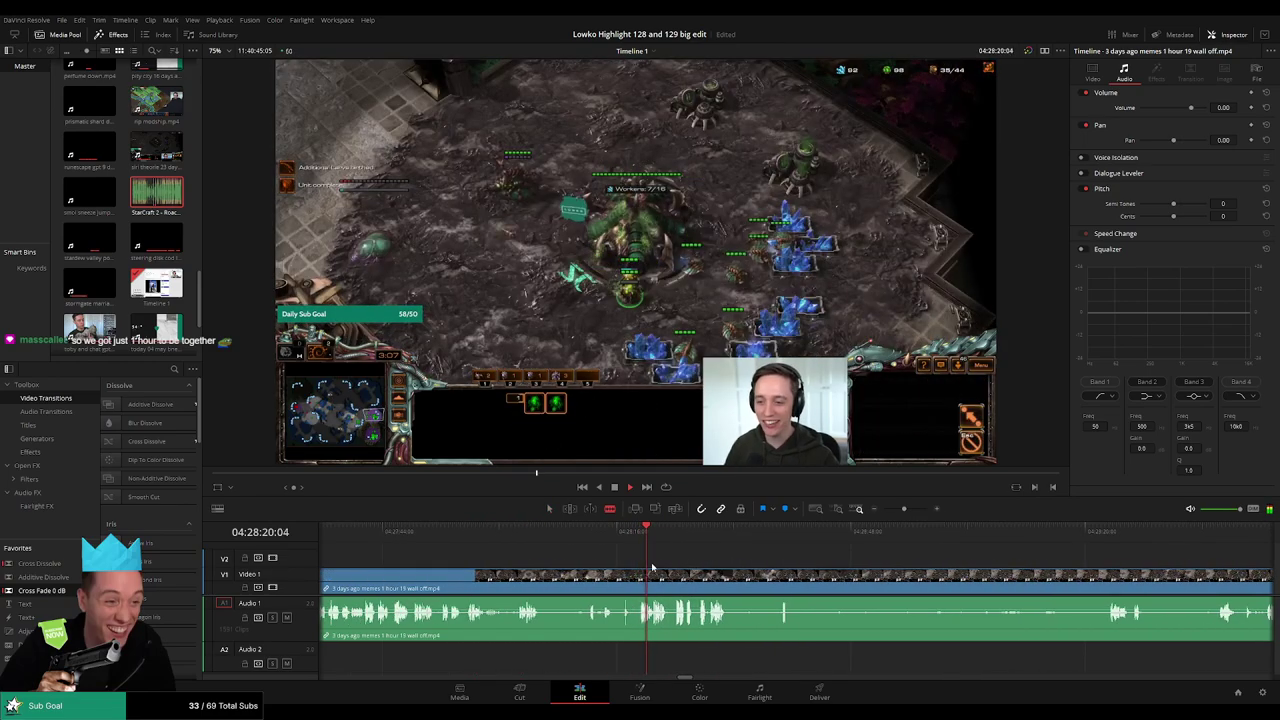
pyautogui.moveTo(615, 545); pyautogui.dragTo(646, 566)
pyautogui.click(446, 536)
pyautogui.click(569, 540)
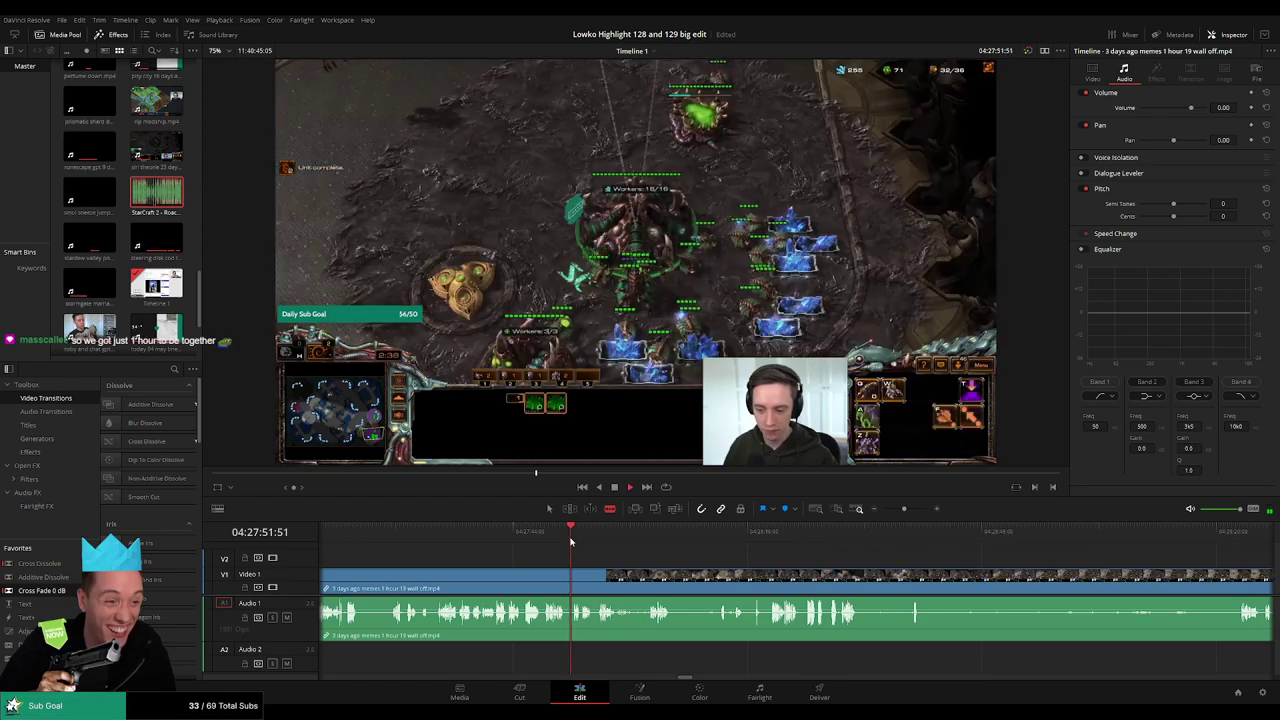
pyautogui.click(538, 540)
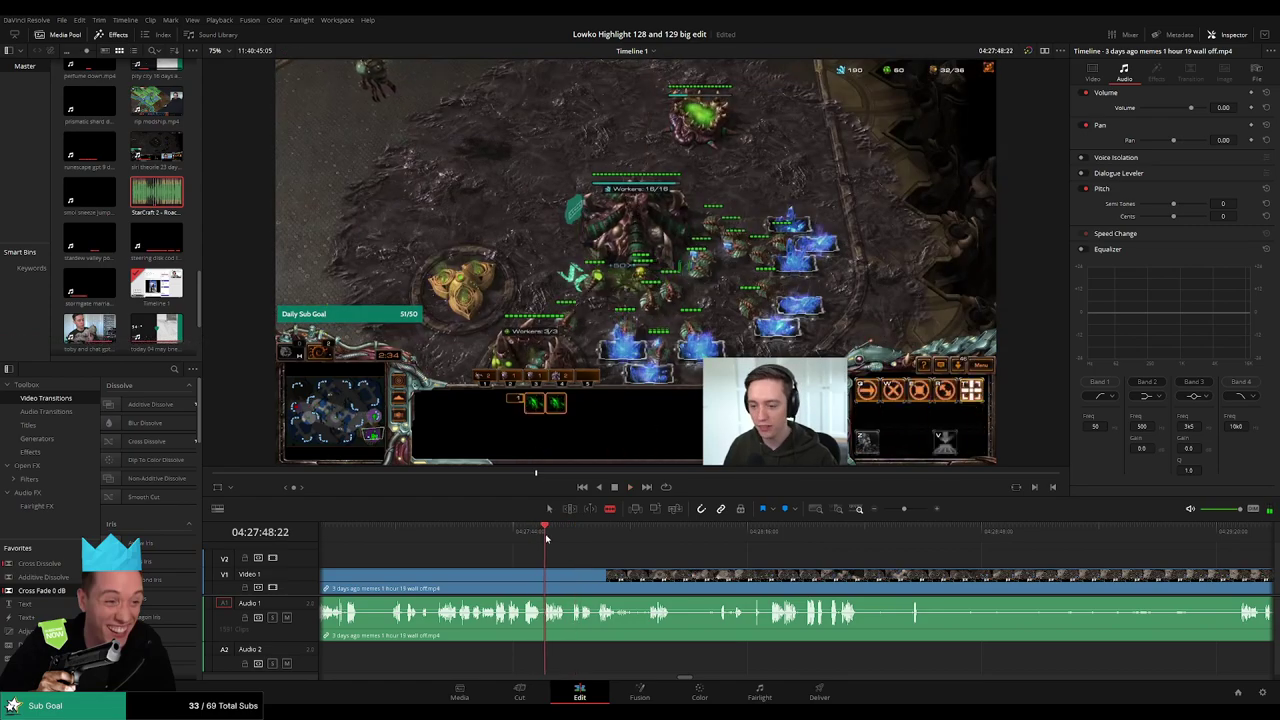
pyautogui.click(434, 540)
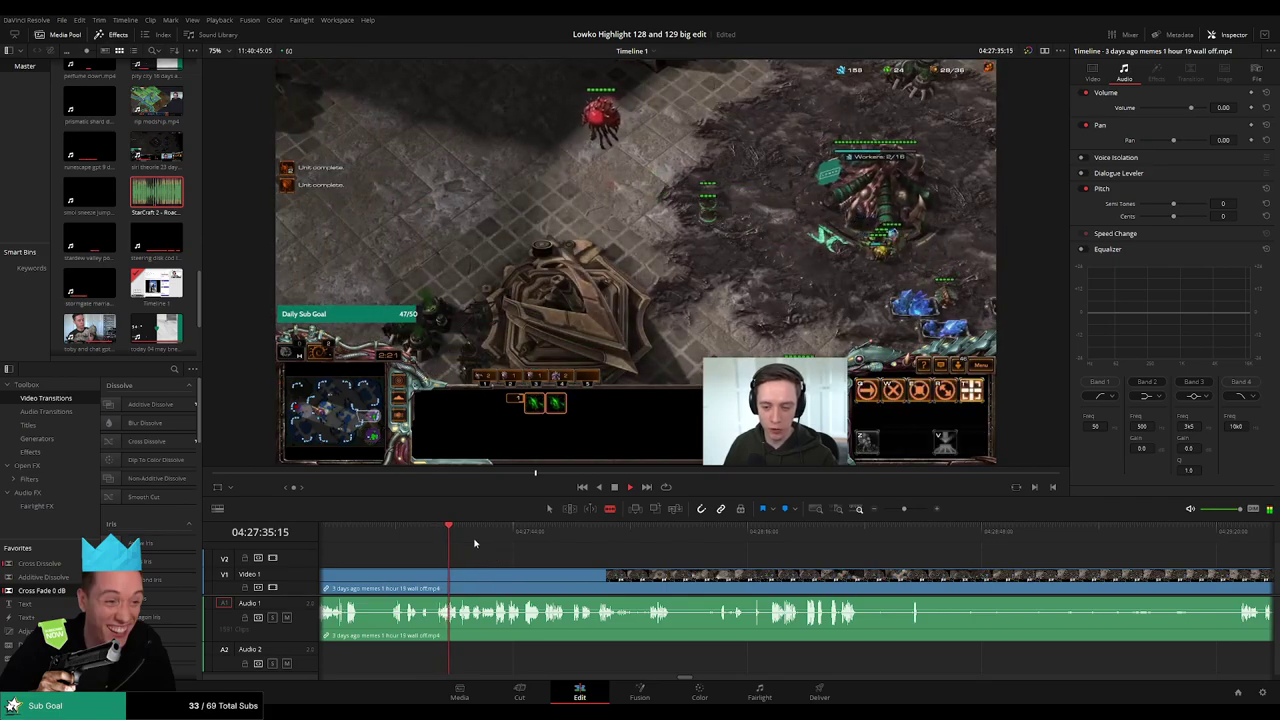
pyautogui.moveTo(463, 535); pyautogui.dragTo(747, 540)
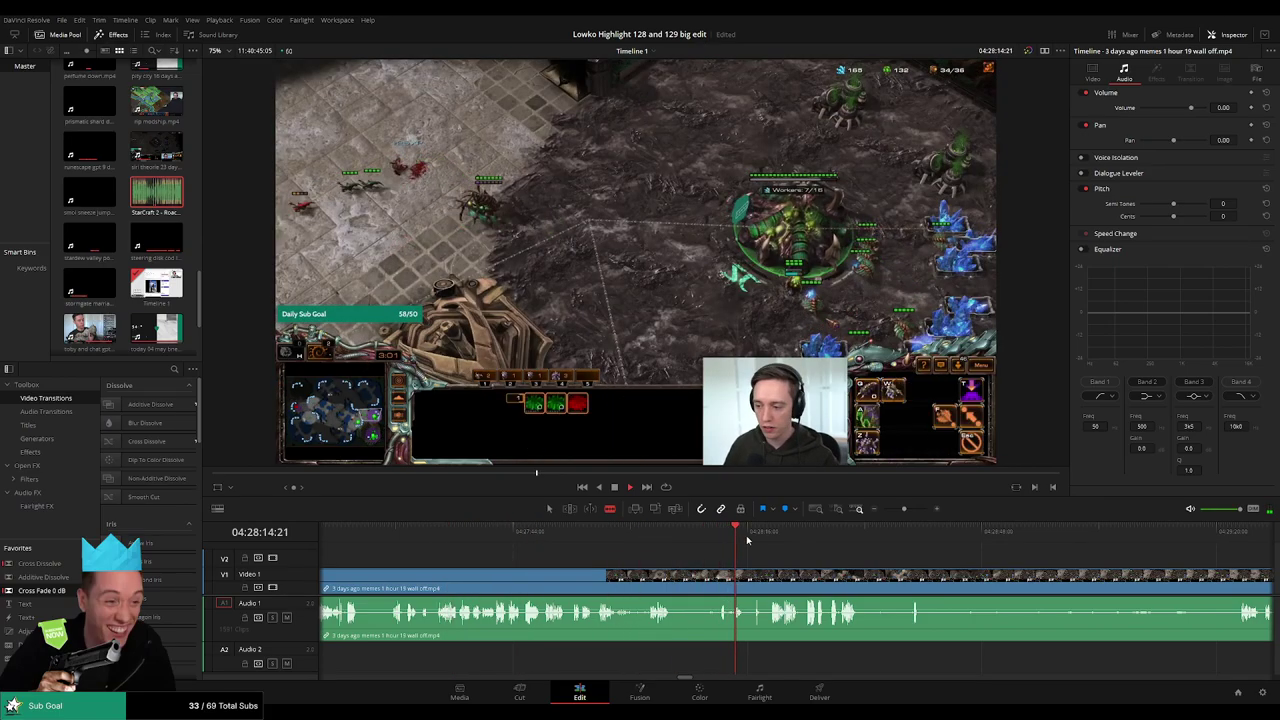
pyautogui.click(762, 533)
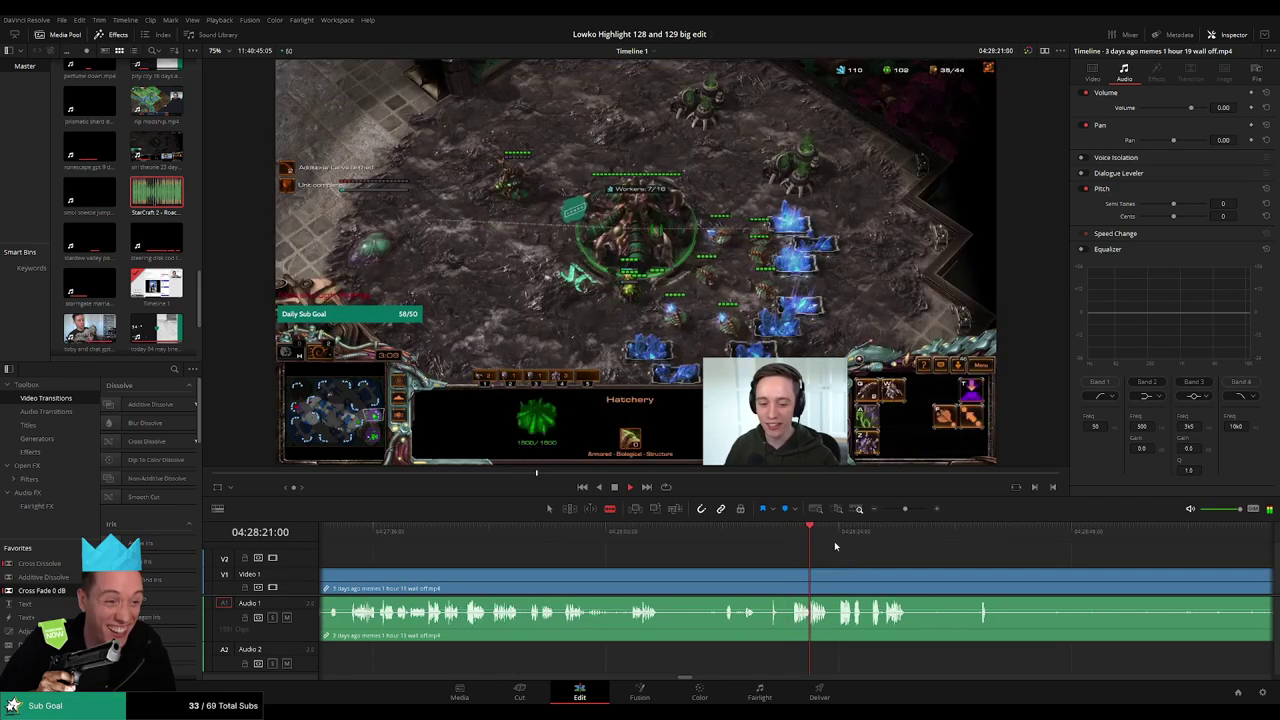
# - Split the clip just before the commentary passage and ripple-delete the unused footage ahead of it
pyautogui.click(667, 573)
pyautogui.press('a')
pyautogui.click(606, 580)
pyautogui.press('Delete')
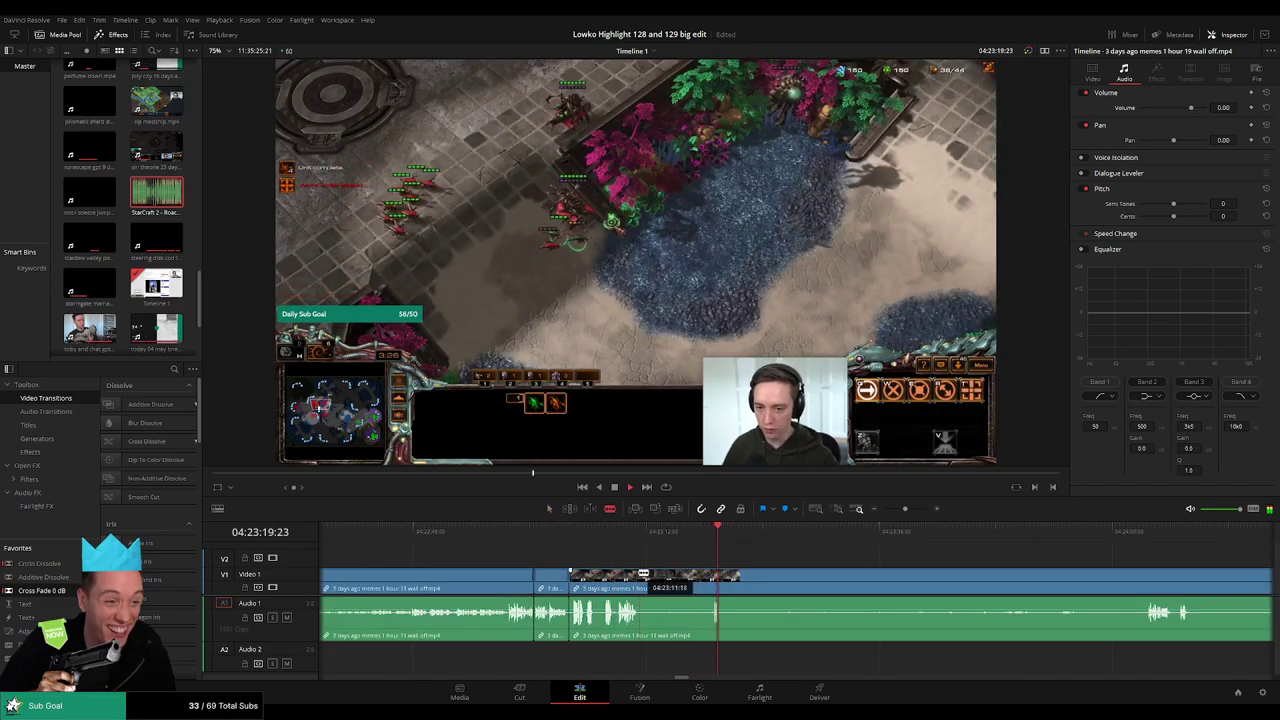
# - Cut the silent stretch from about 04:23:11 to 04:23:18, ripple-delete it, and crossfade the audio at the join
pyautogui.click(642, 573)
pyautogui.click(710, 573)
pyautogui.press('a')
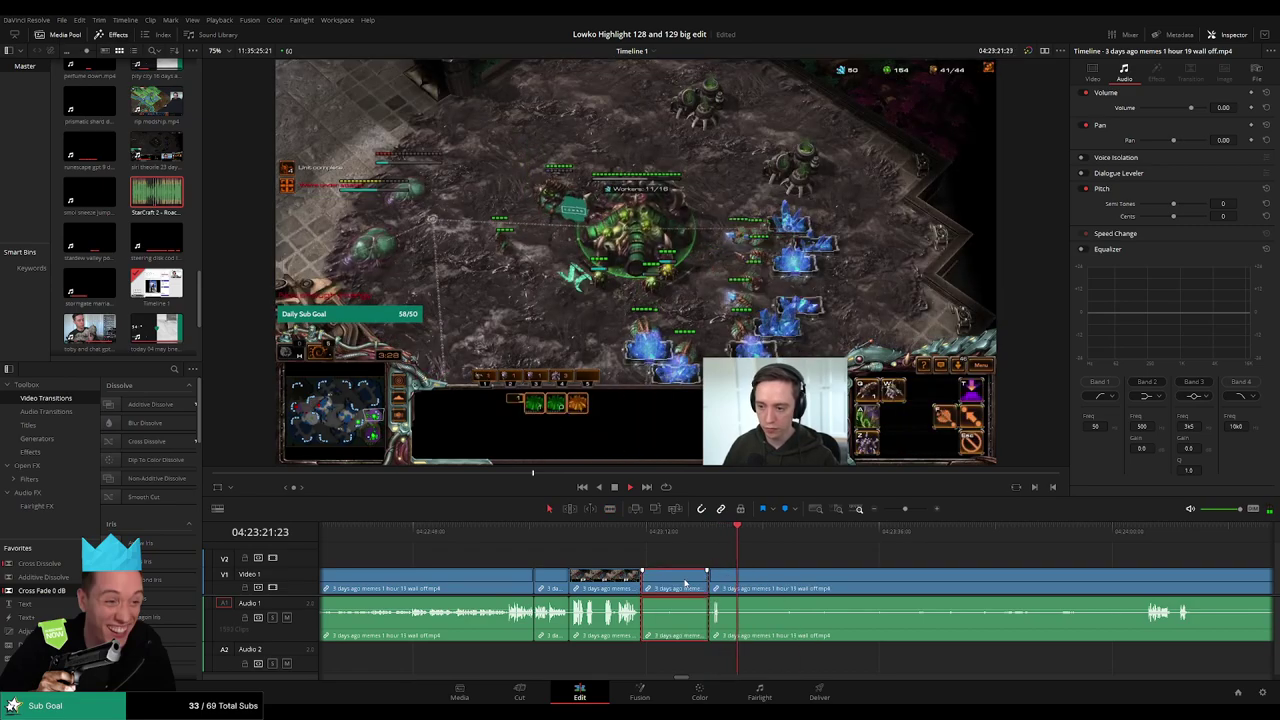
pyautogui.press('Delete')
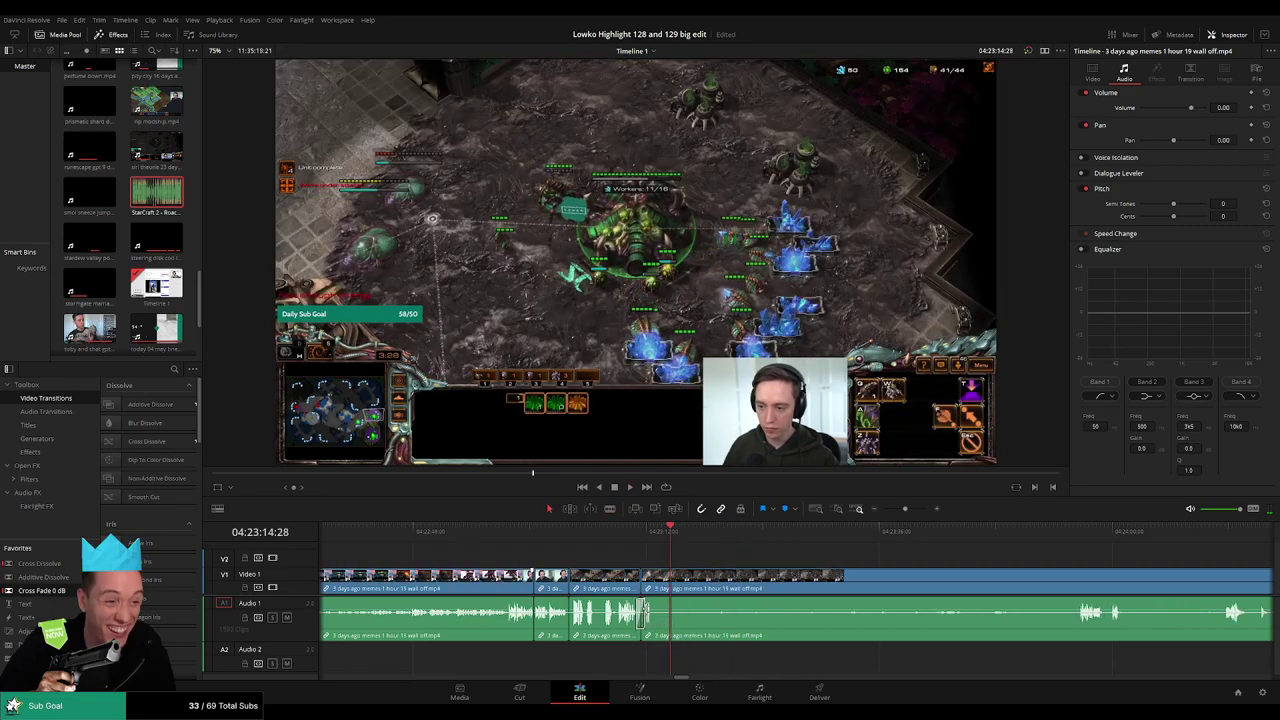
pyautogui.press('space')
# - Review the gameplay after the join and split the clip right after the short spoken passage, at about 04:24:10 or earlier near 04:24:00
pyautogui.press('b')
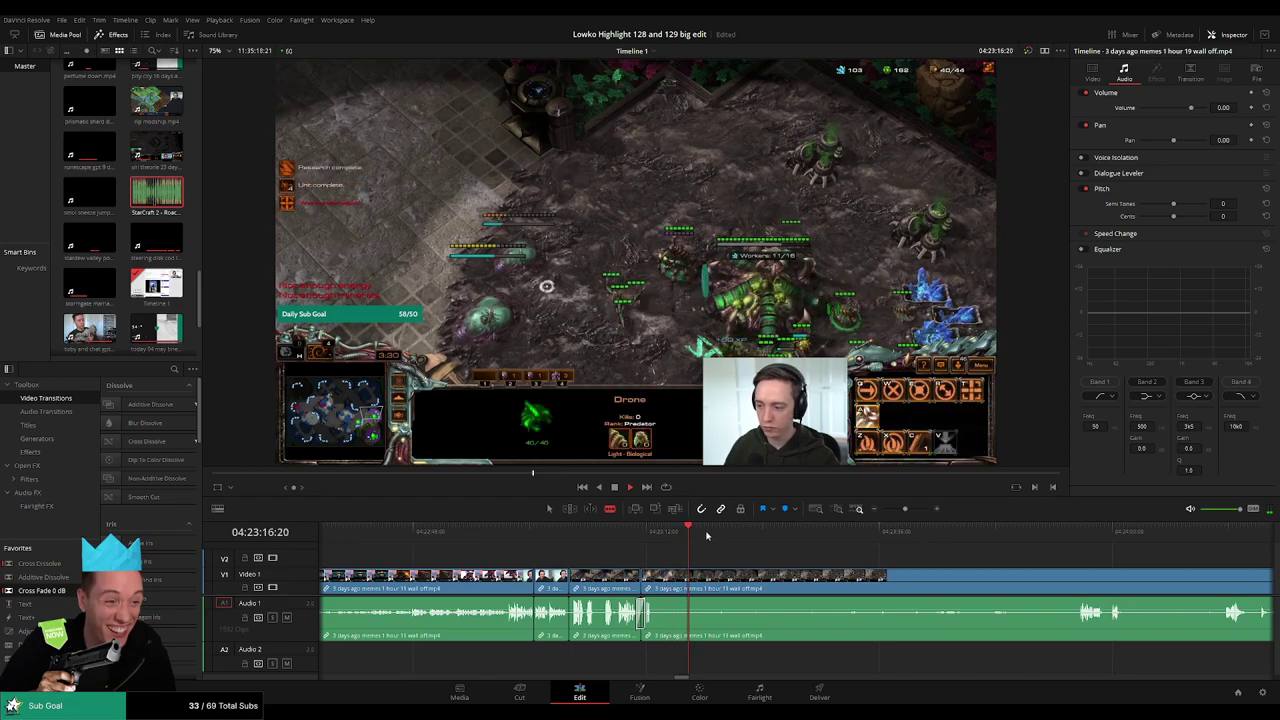
pyautogui.click(742, 535)
pyautogui.click(812, 539)
pyautogui.click(850, 540)
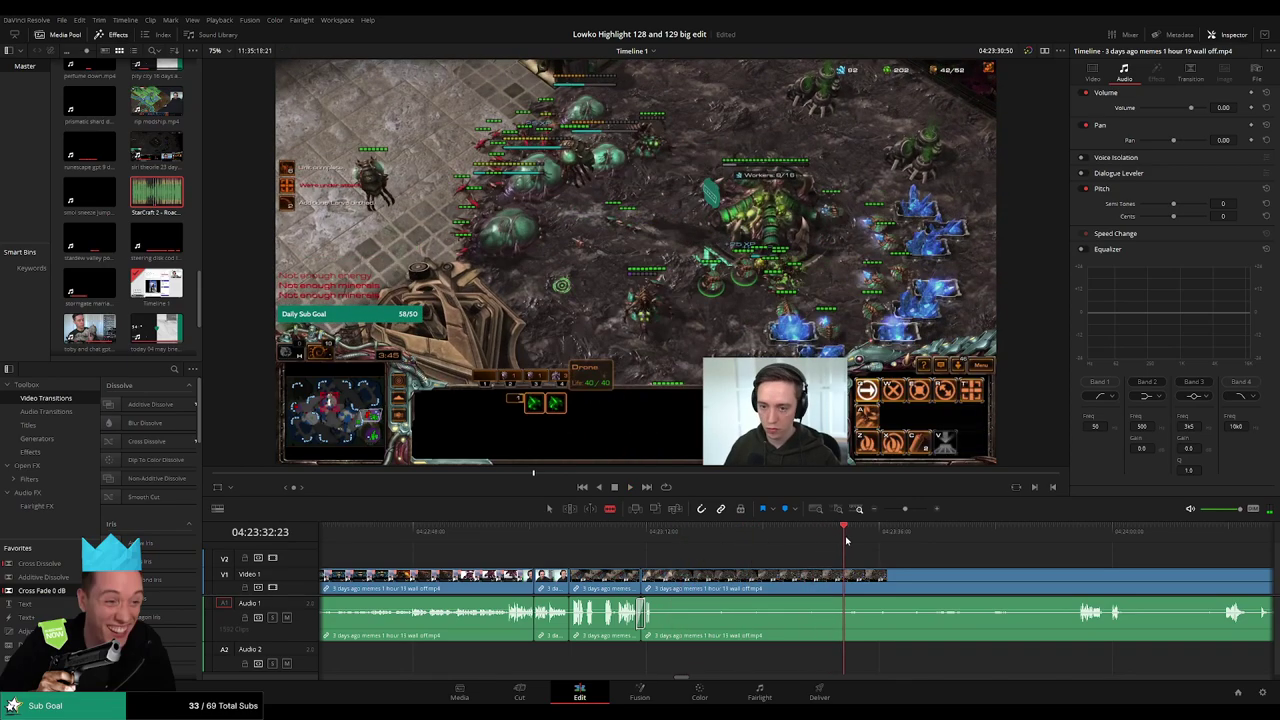
pyautogui.moveTo(928, 565); pyautogui.dragTo(677, 558)
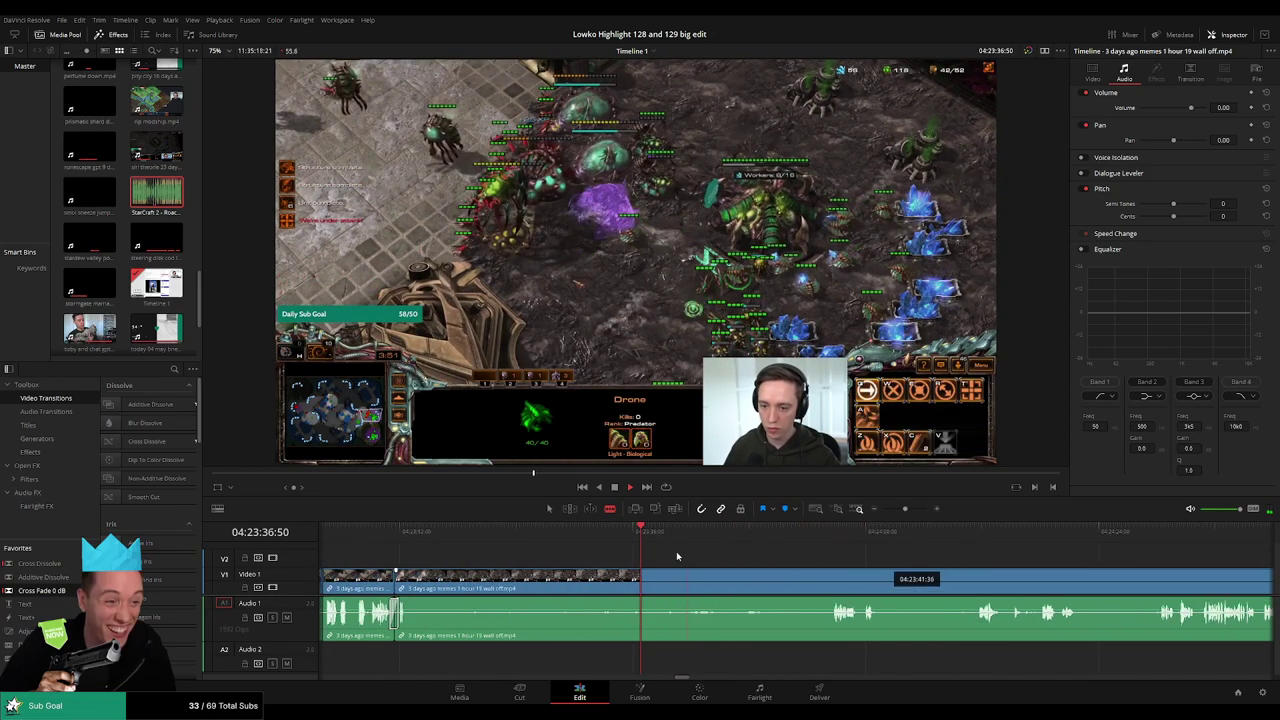
pyautogui.click(704, 538)
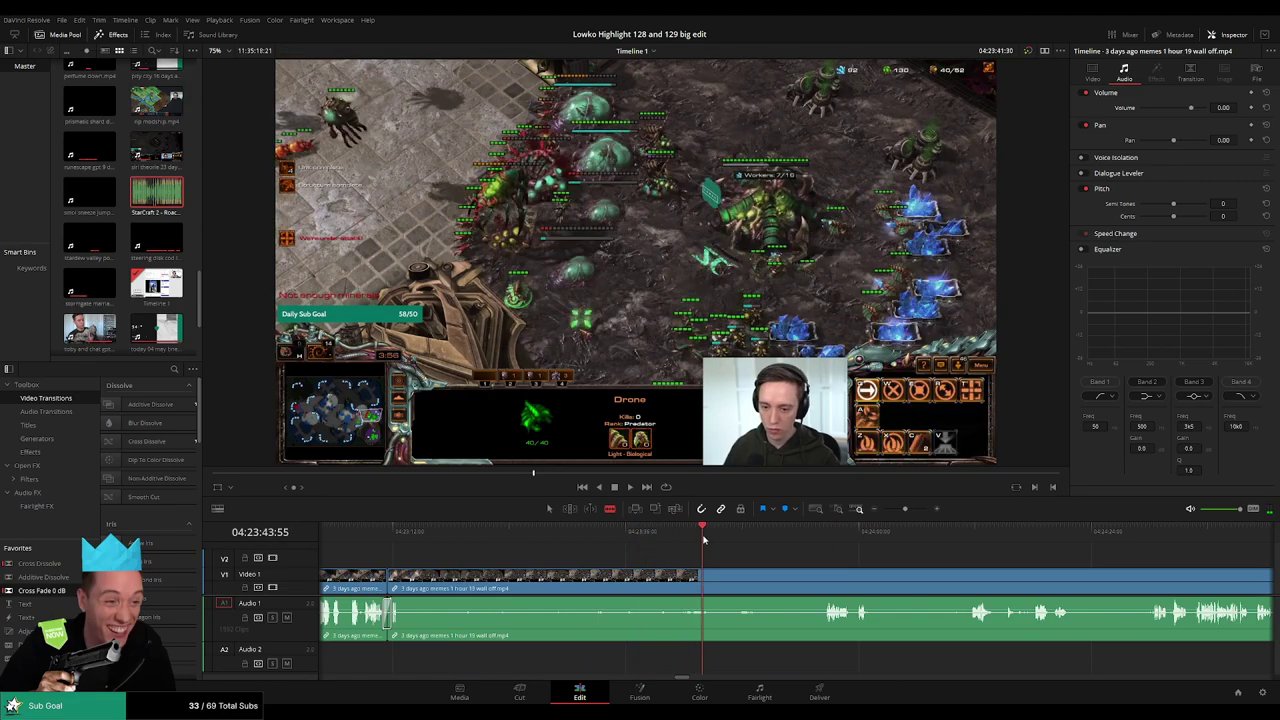
pyautogui.click(748, 538)
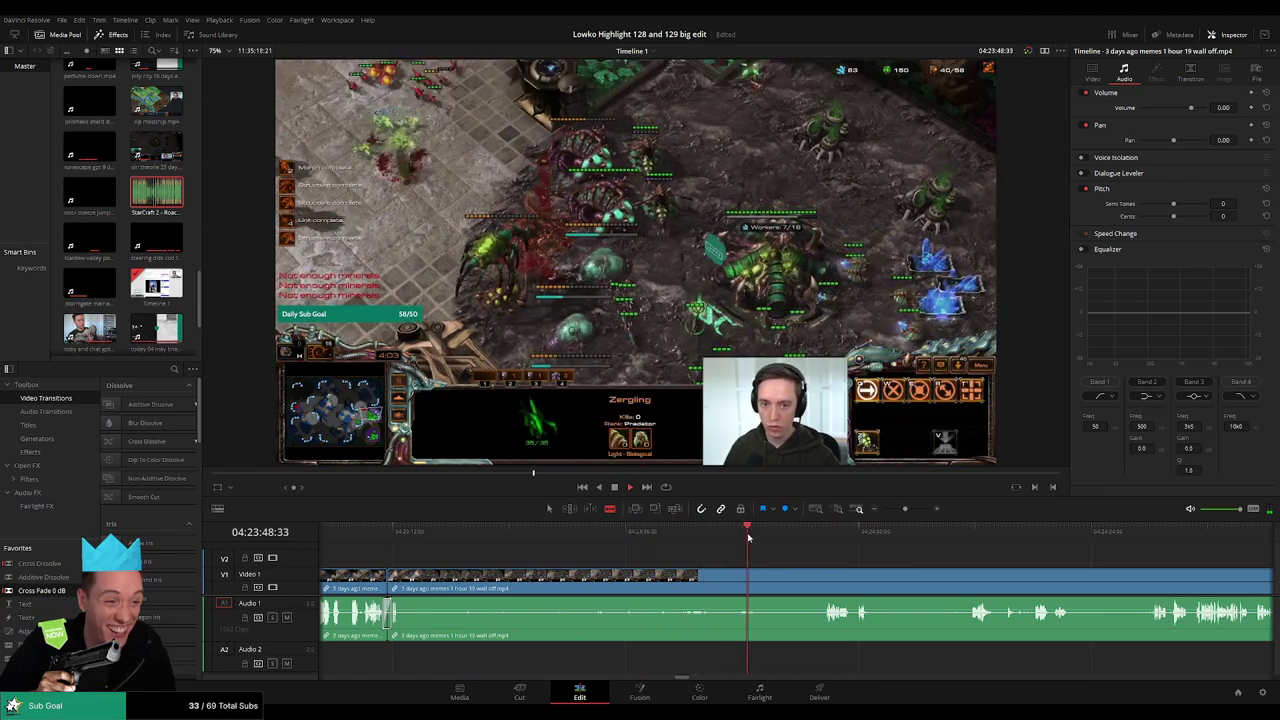
pyautogui.click(818, 538)
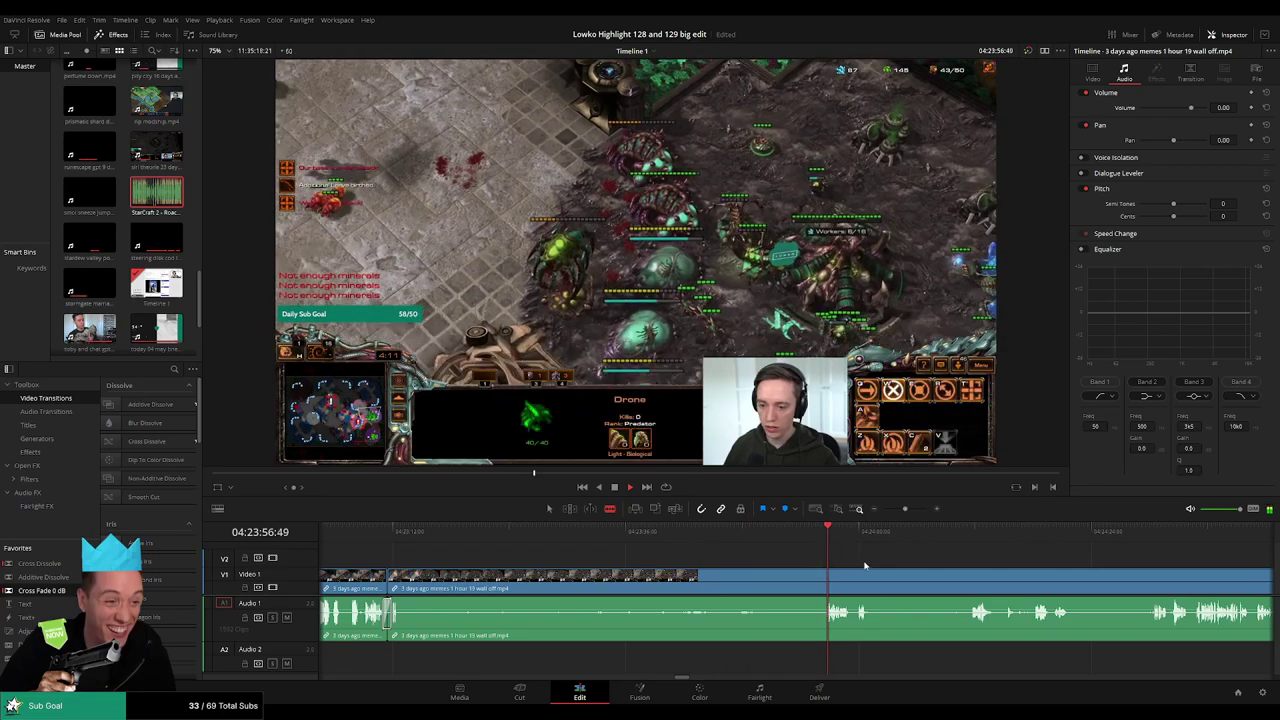
pyautogui.click(899, 563)
pyautogui.moveTo(899, 563); pyautogui.dragTo(647, 542)
pyautogui.click(618, 541)
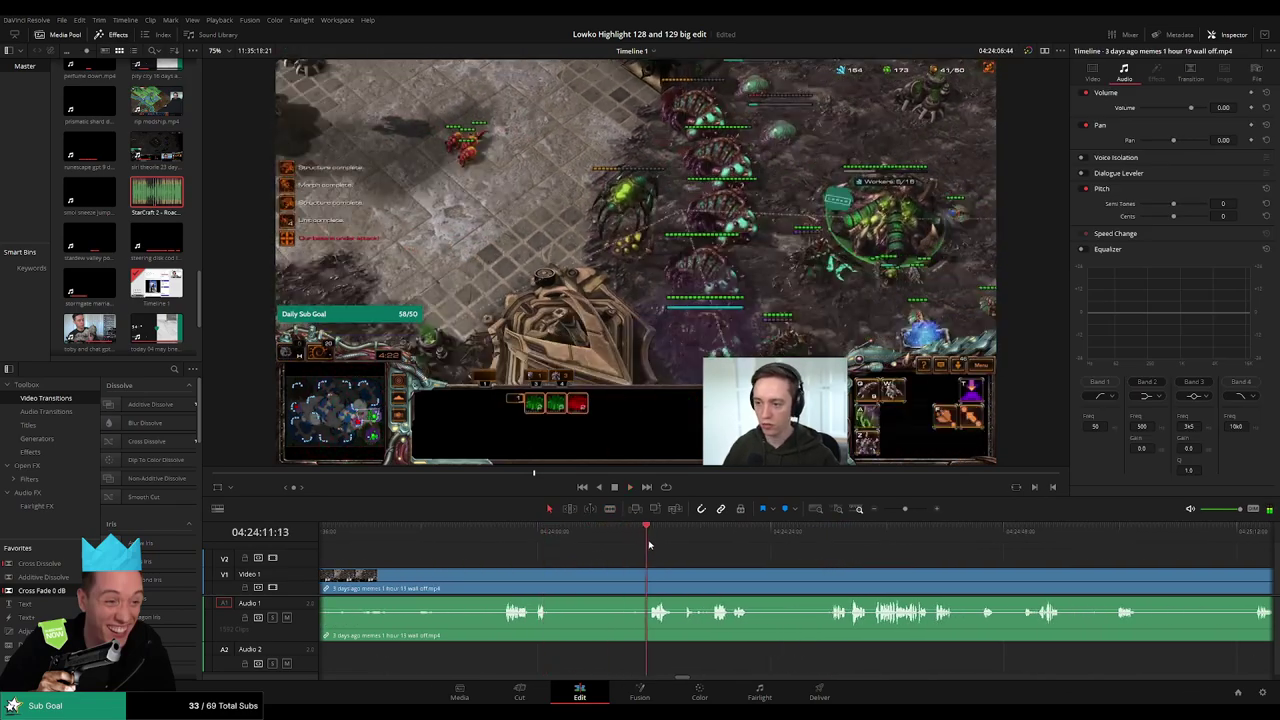
pyautogui.press('b')
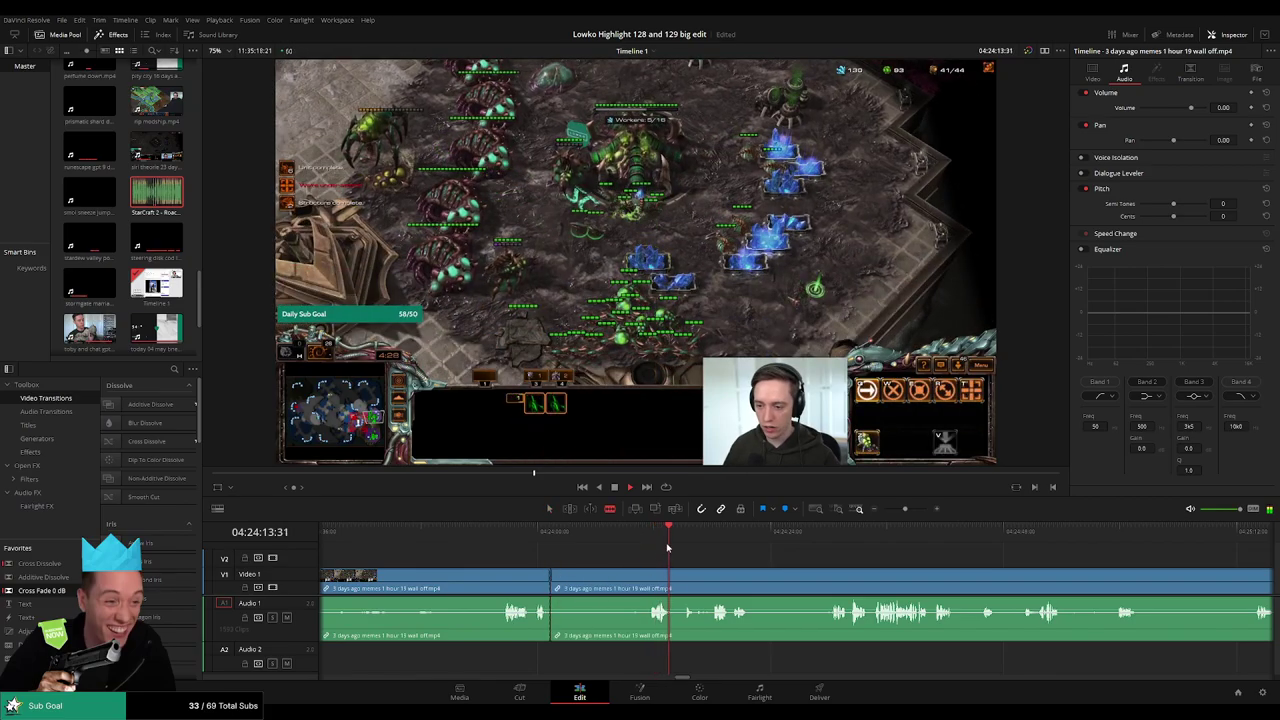
# - Split the clip again just before the commentary at about 04:24:30, ripple-delete the segment between the cuts, and crossfade the audio join
pyautogui.moveTo(774, 566); pyautogui.dragTo(671, 566)
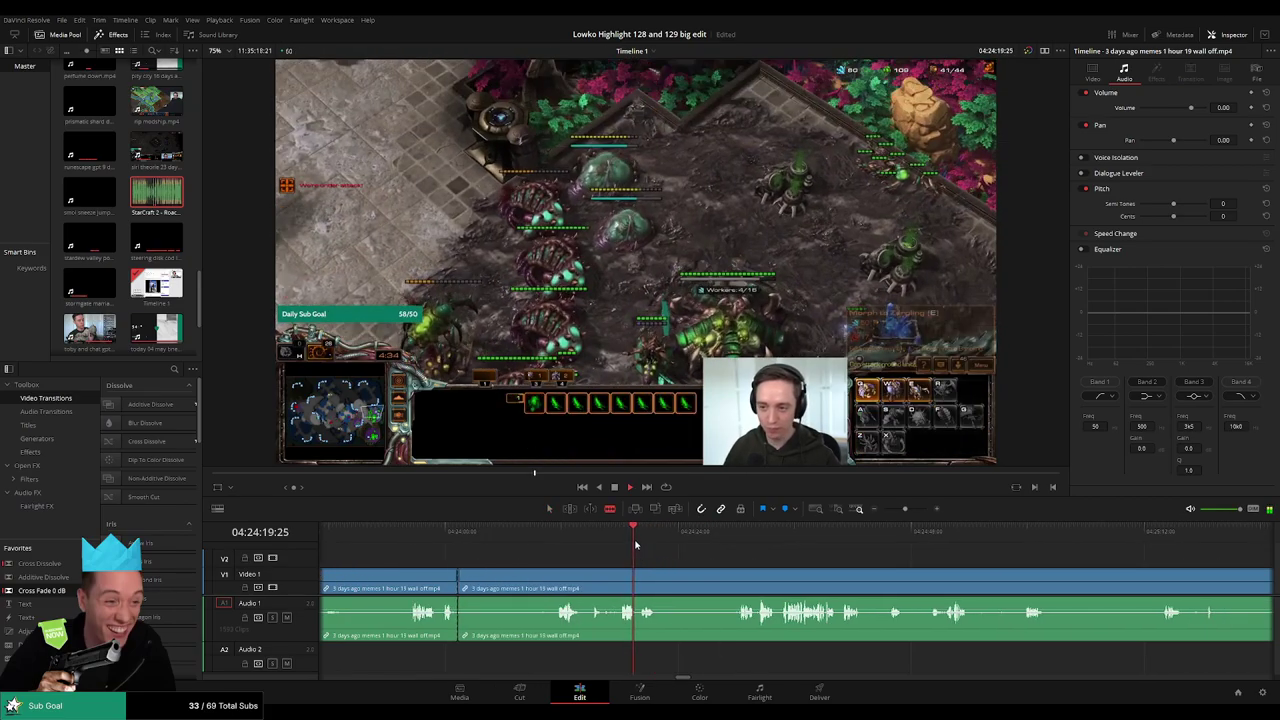
pyautogui.click(640, 543)
pyautogui.click(726, 540)
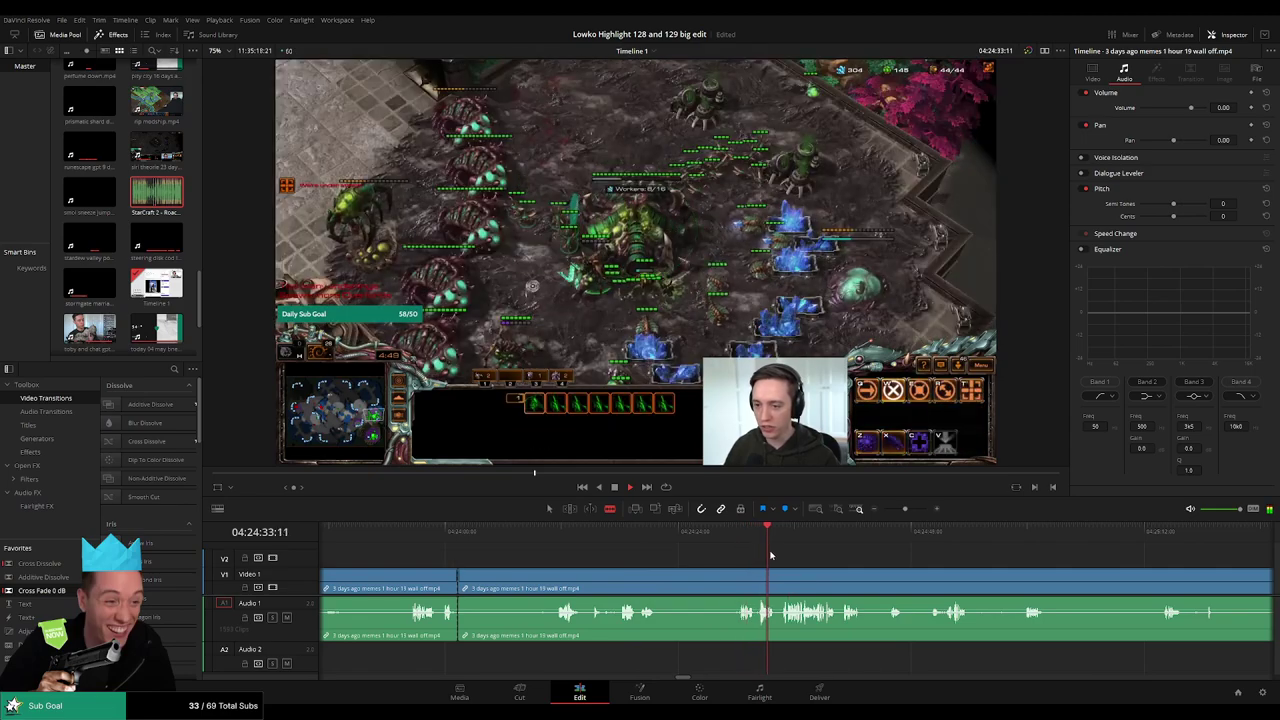
pyautogui.click(739, 574)
pyautogui.press('a')
pyautogui.click(703, 583)
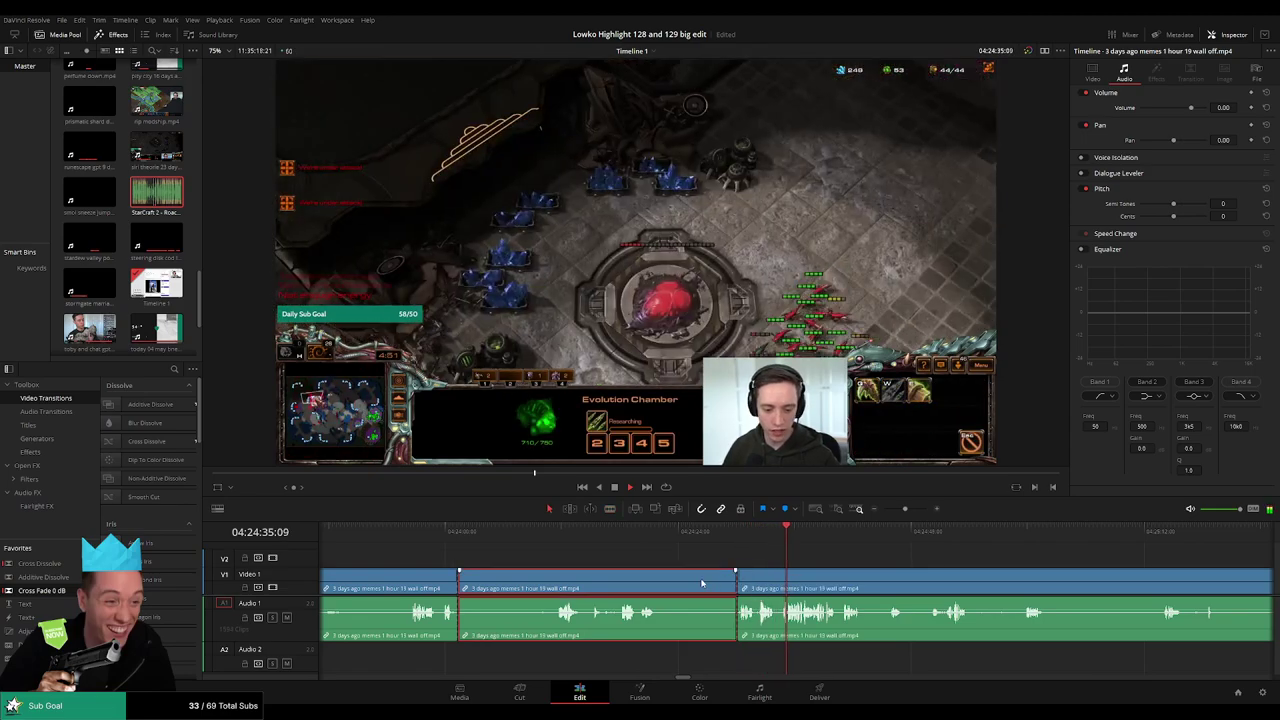
pyautogui.press('Delete')
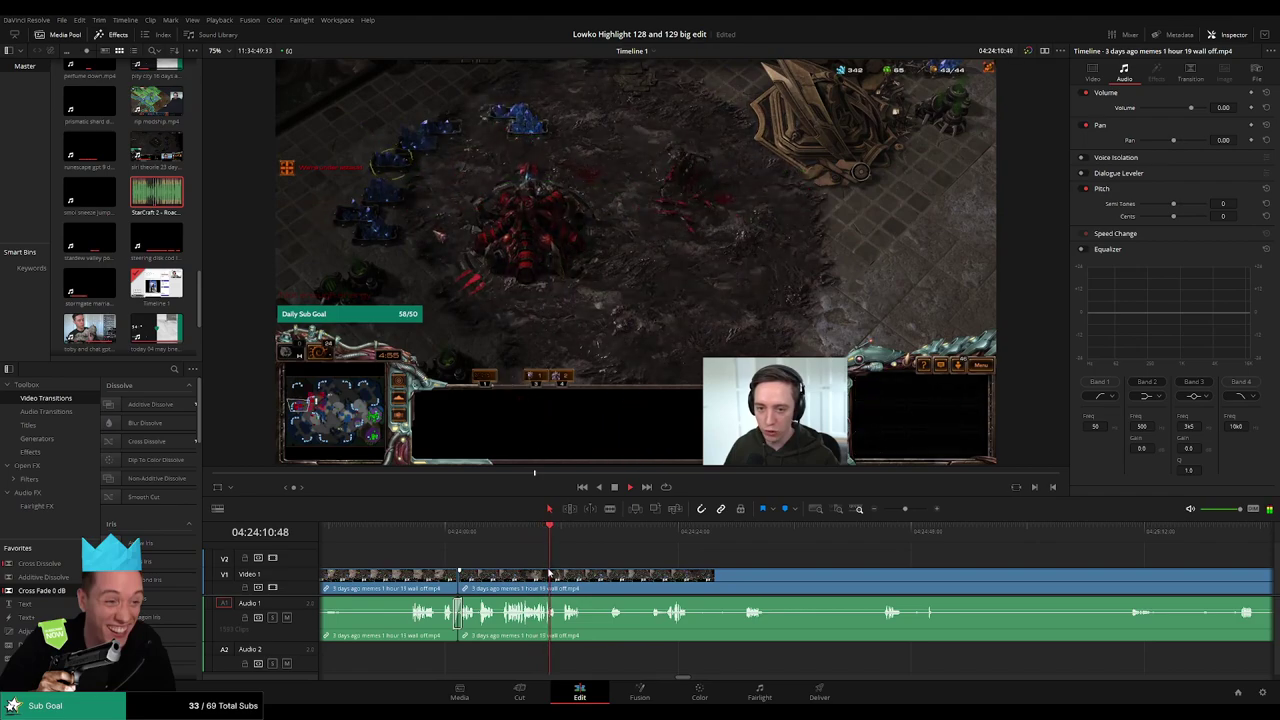
# - Cut out the segment from about 04:24:14 to 04:24:20, ripple-delete it, and crossfade the audio at the join
pyautogui.click(614, 534)
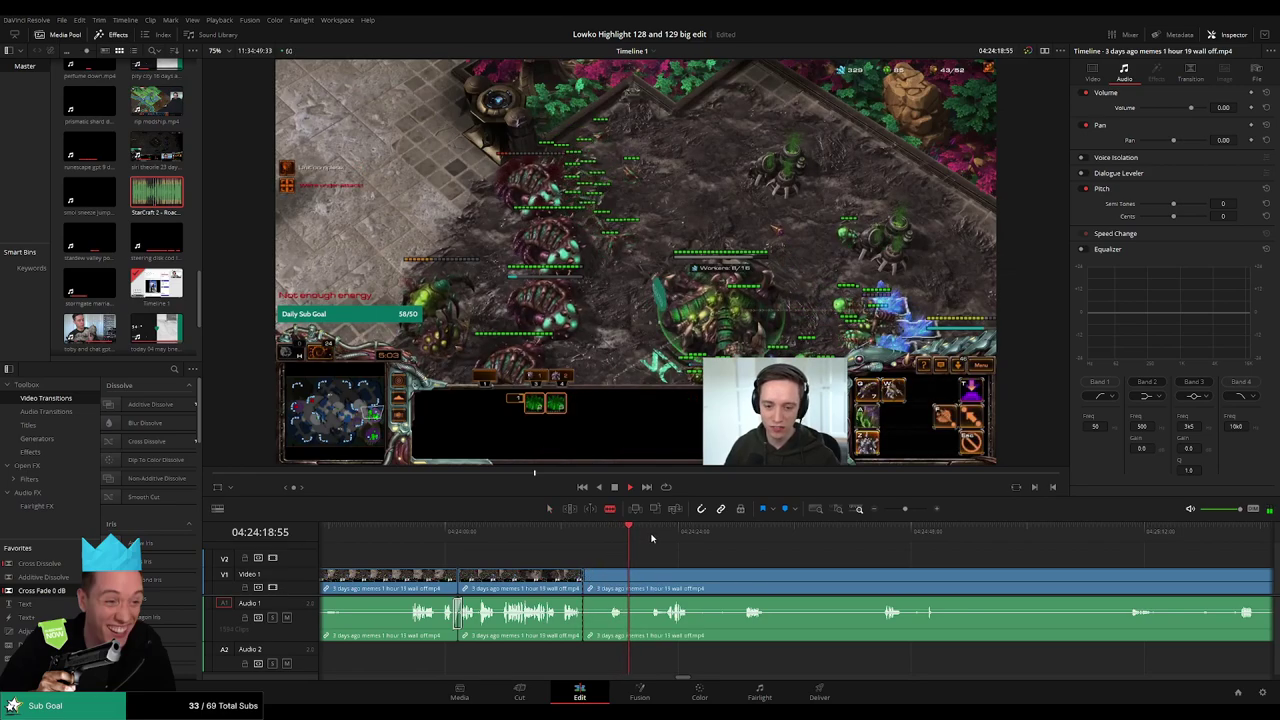
pyautogui.click(658, 533)
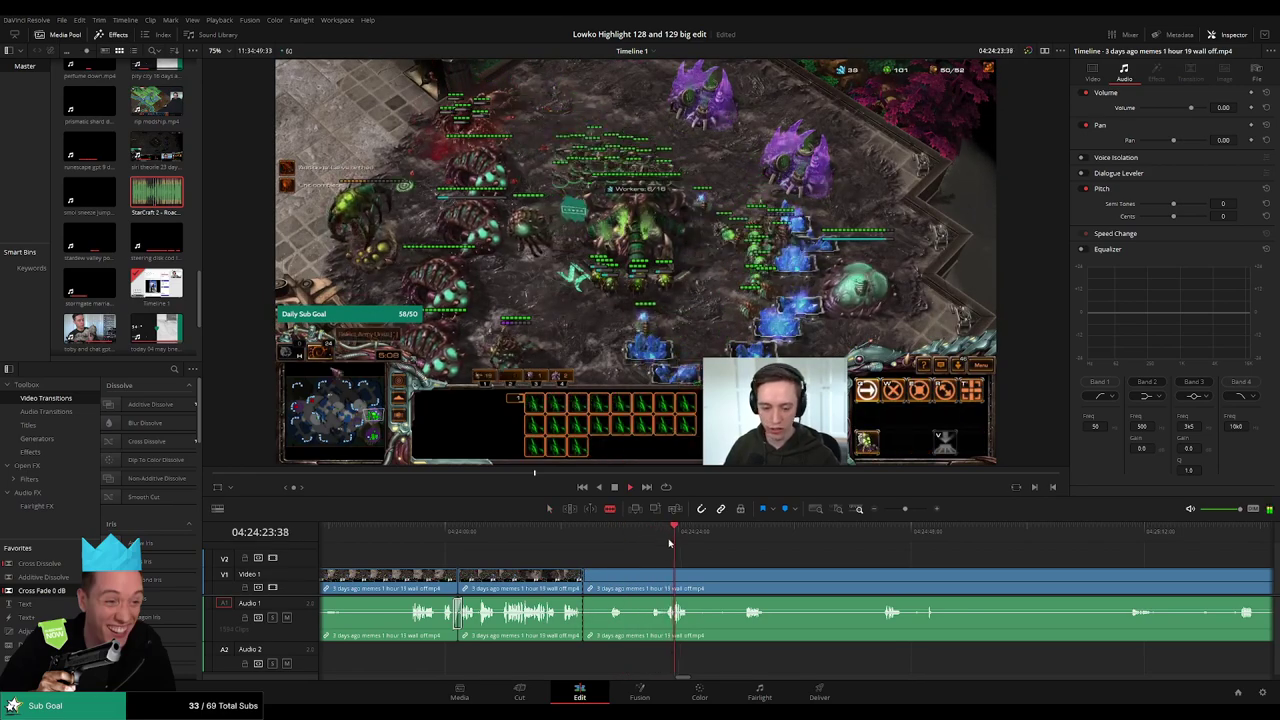
pyautogui.click(647, 577)
pyautogui.press('a')
pyautogui.click(625, 586)
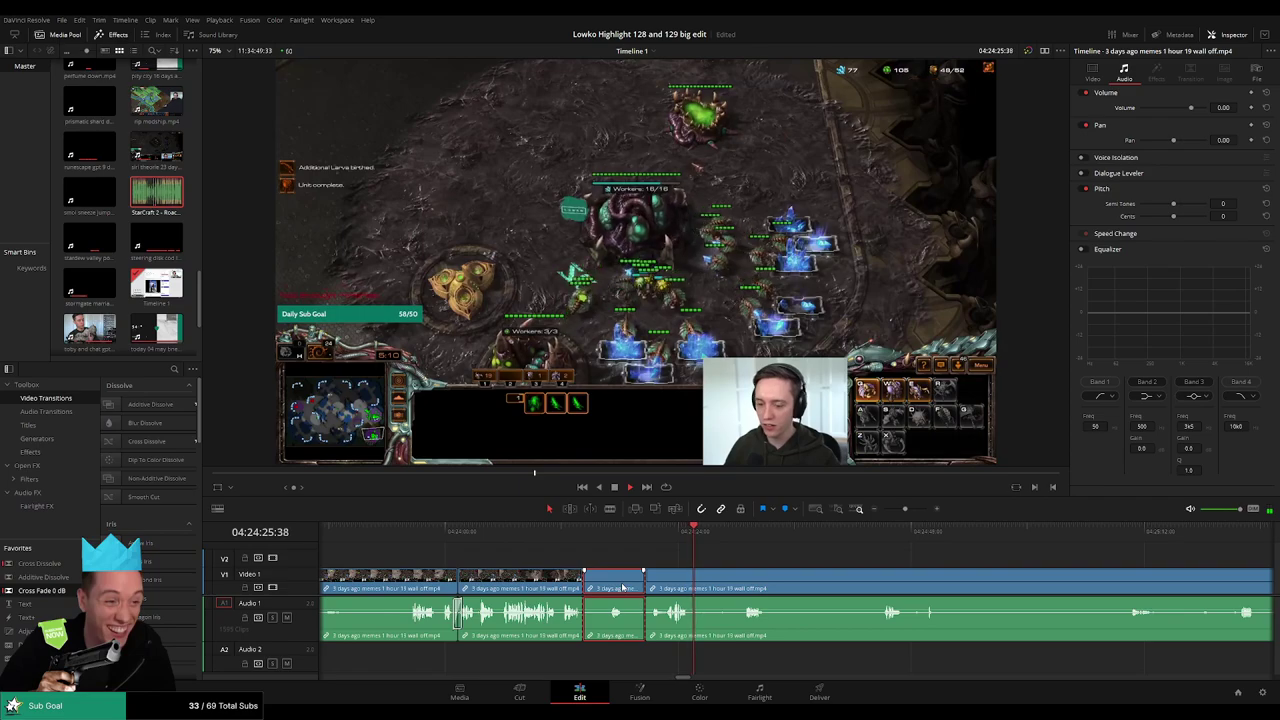
pyautogui.press('Delete')
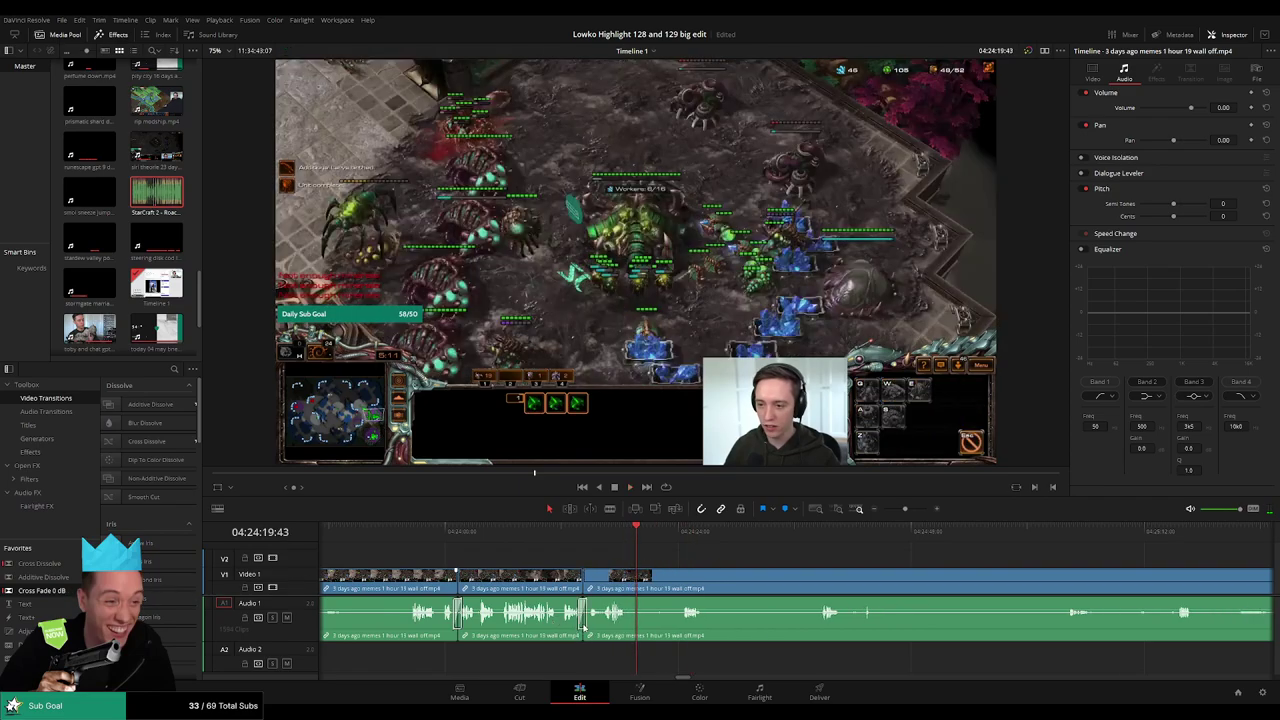
# - Ripple-delete the quiet segment from about 04:24:19 to 04:24:24 and add a Cross Fade 0 dB at its audio join
pyautogui.press('space')
pyautogui.click(632, 579)
pyautogui.press('a')
pyautogui.click(688, 536)
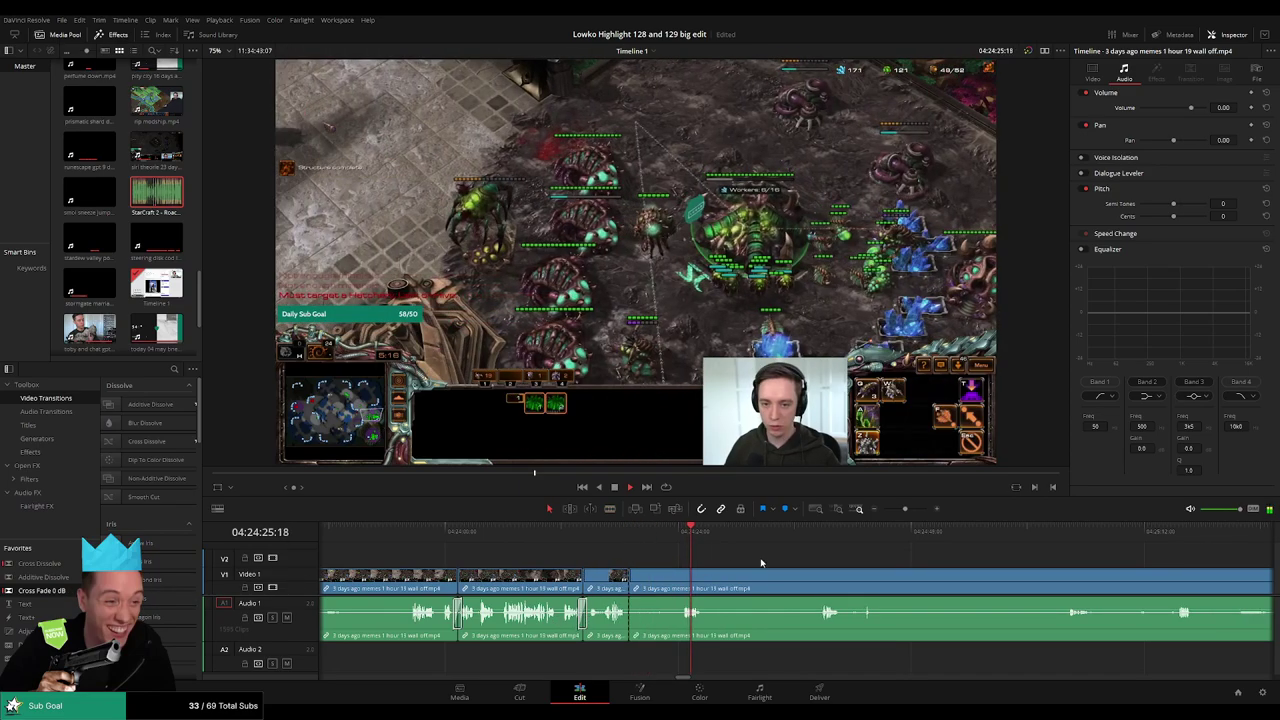
pyautogui.hscroll(3, 763, 563)
pyautogui.press('b')
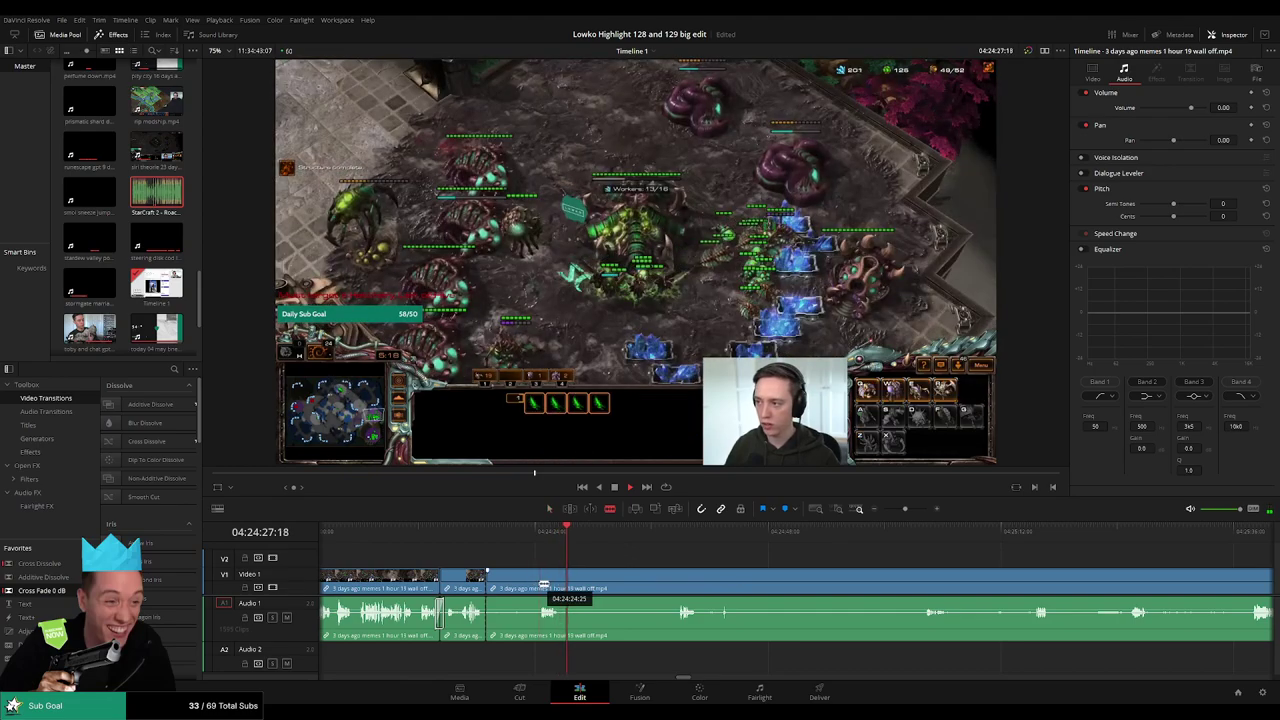
pyautogui.press('Delete')
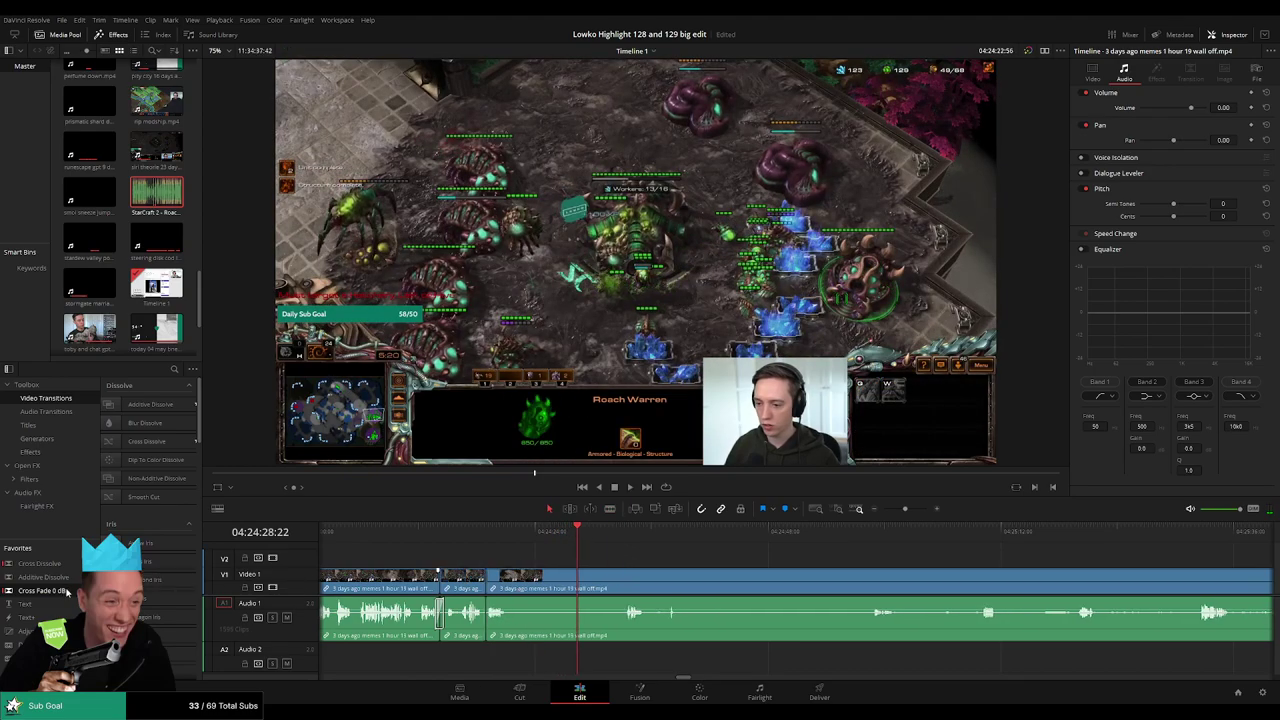
pyautogui.moveTo(66, 590); pyautogui.dragTo(513, 635)
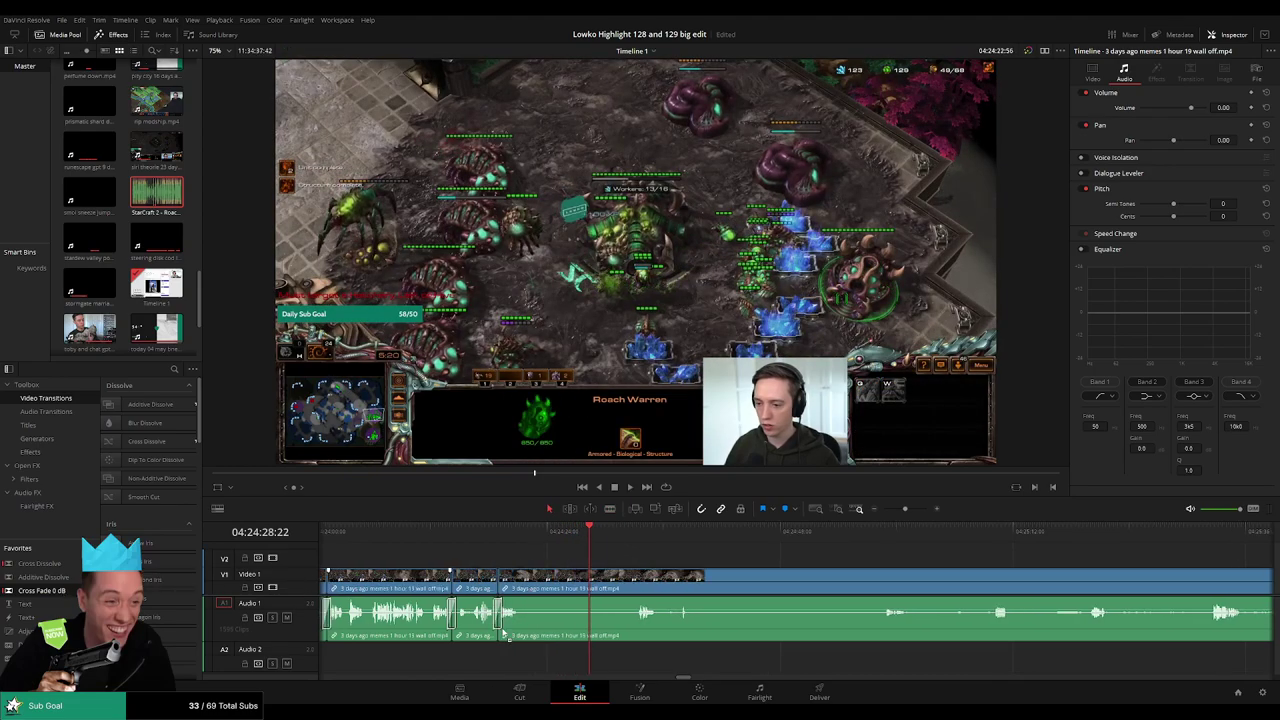
# - Cut out the quiet stretch from about 04:24:21 to 04:24:33, ripple-delete it, and crossfade the audio at the join
pyautogui.press('space')
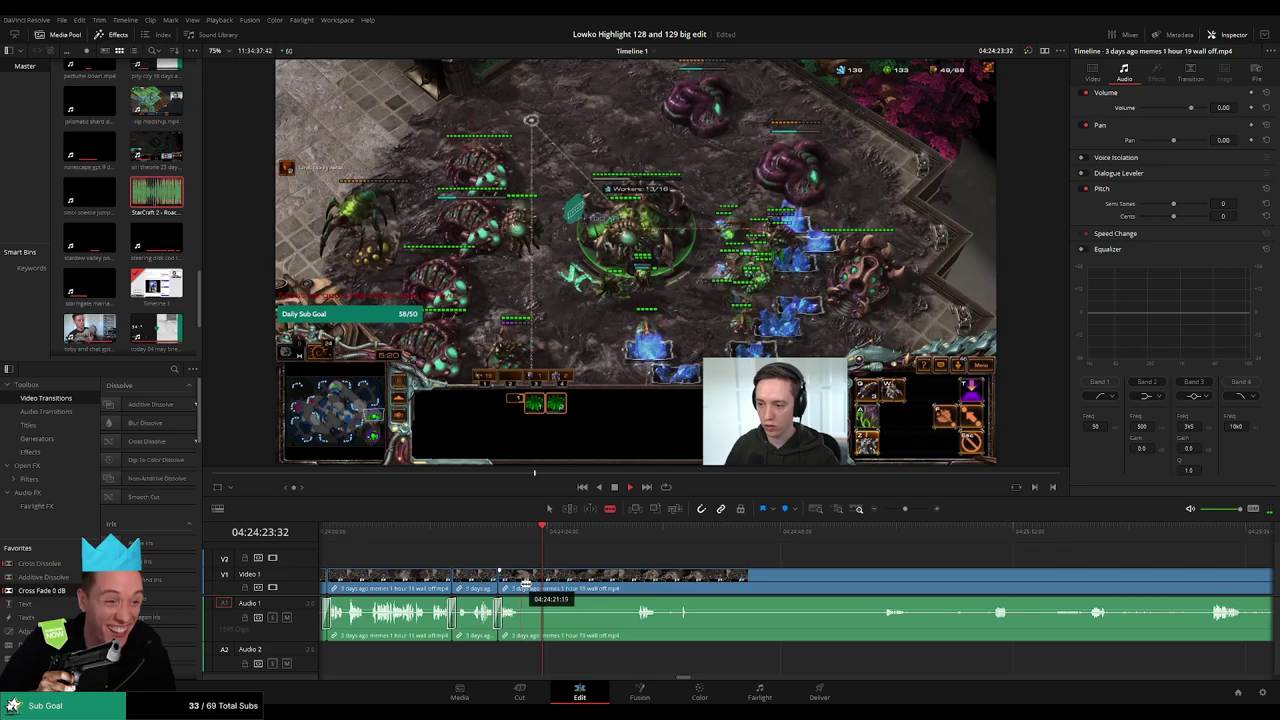
pyautogui.click(640, 531)
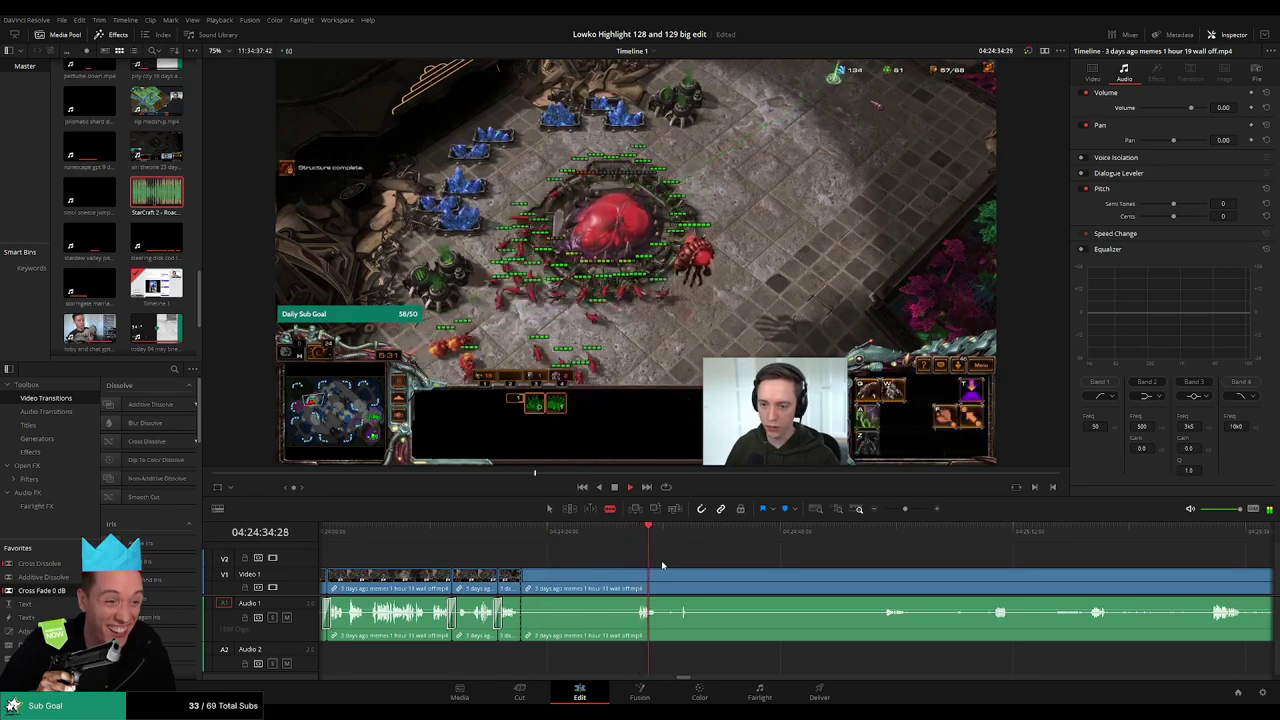
pyautogui.moveTo(663, 531); pyautogui.dragTo(680, 531)
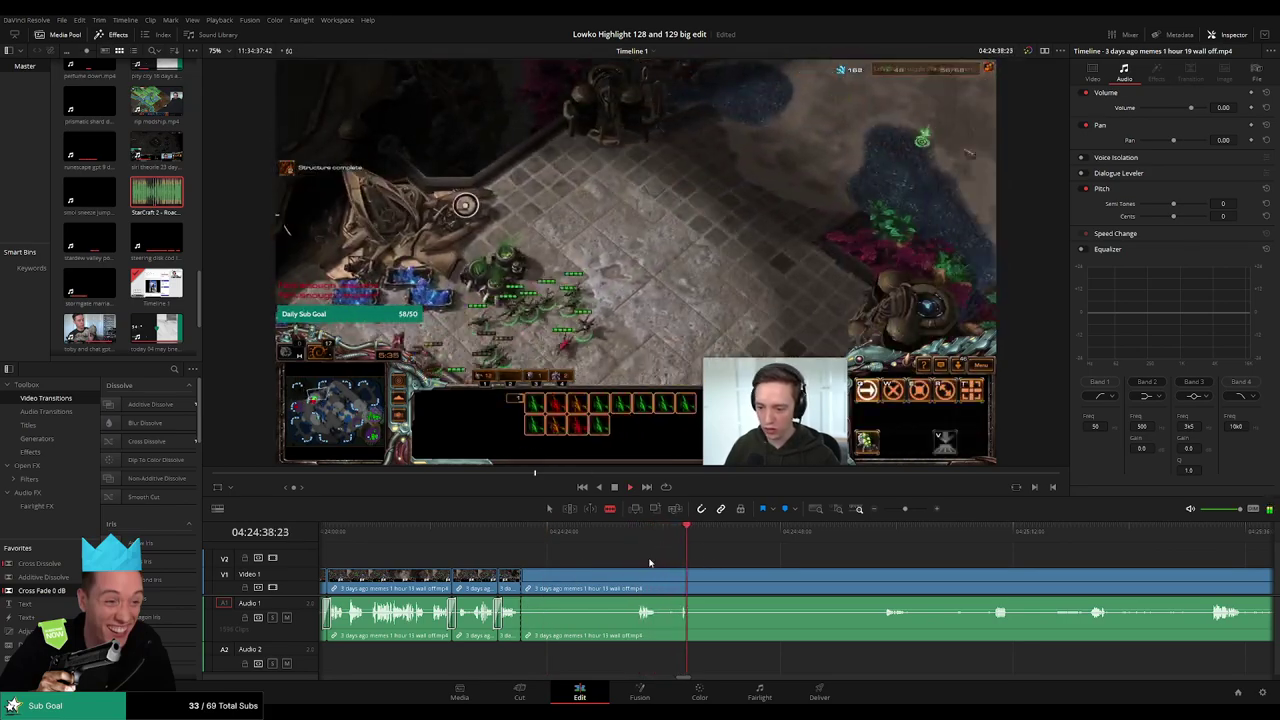
pyautogui.press('Delete')
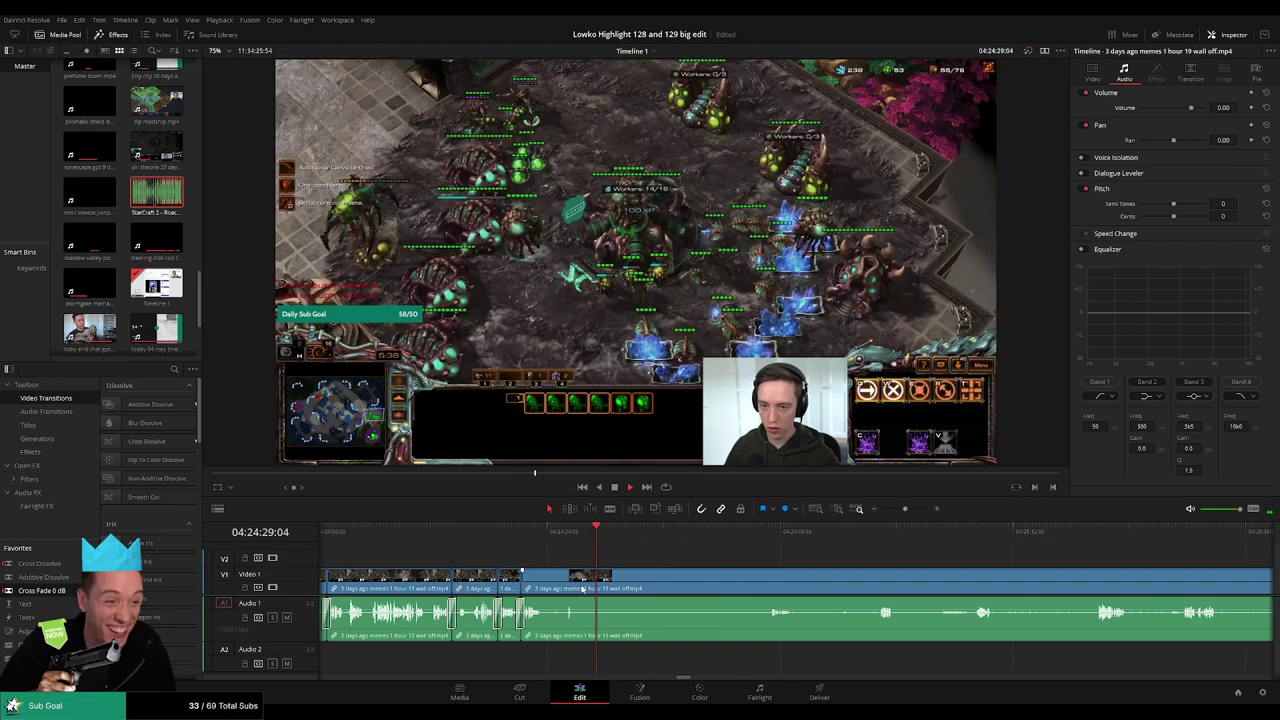
# - Split the clip at about 04:24:29 and review the gameplay up to about 04:25:00 for the point to resume
pyautogui.press('b')
pyautogui.click(599, 584)
pyautogui.moveTo(803, 540); pyautogui.dragTo(610, 541)
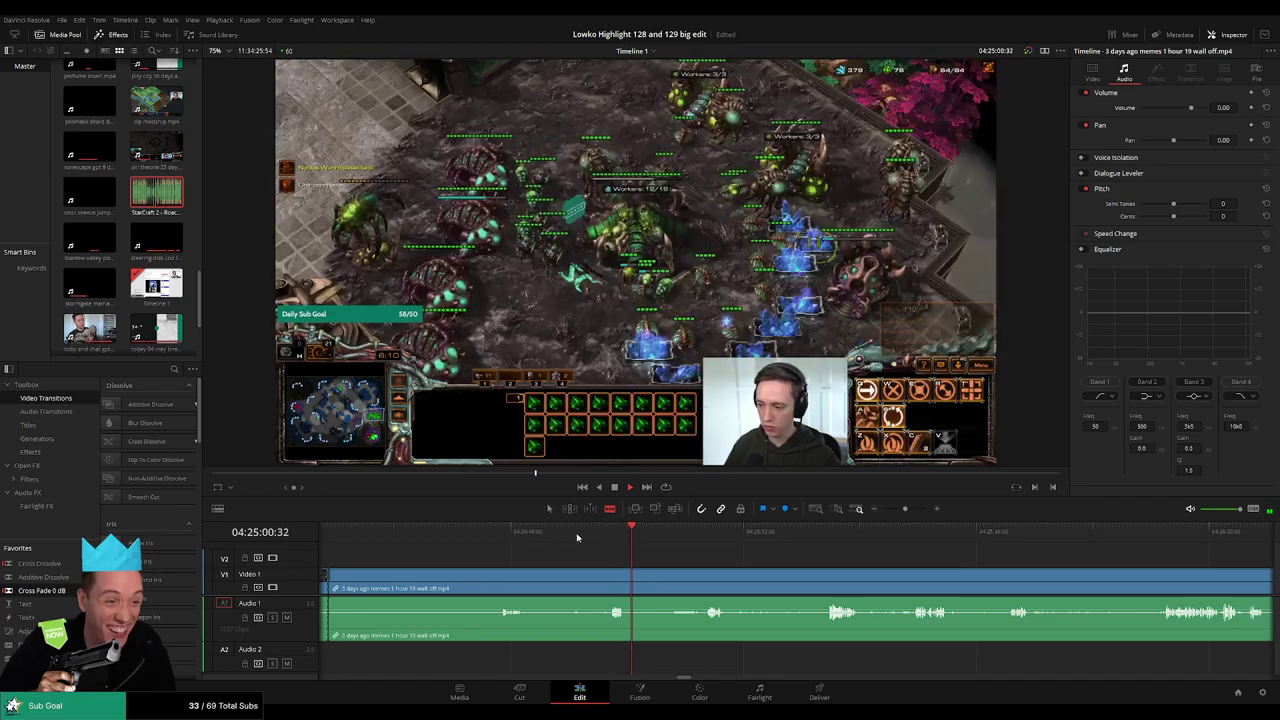
pyautogui.click(572, 537)
pyautogui.moveTo(570, 537); pyautogui.dragTo(600, 541)
pyautogui.click(608, 540)
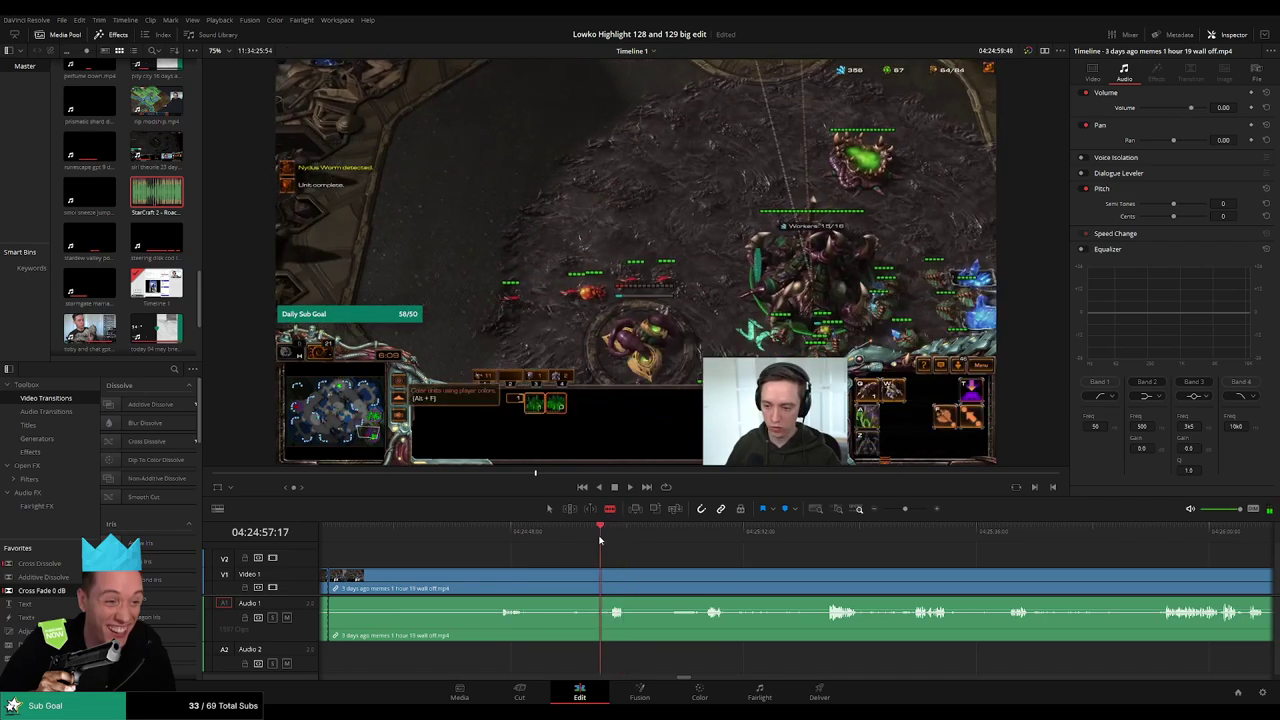
# - Split the clip again at about 04:24:57, ripple-delete the segment between the cuts, and crossfade the audio join
pyautogui.moveTo(600, 540); pyautogui.dragTo(596, 542)
pyautogui.click(597, 578)
pyautogui.press('a')
pyautogui.click(555, 582)
pyautogui.press('Delete')
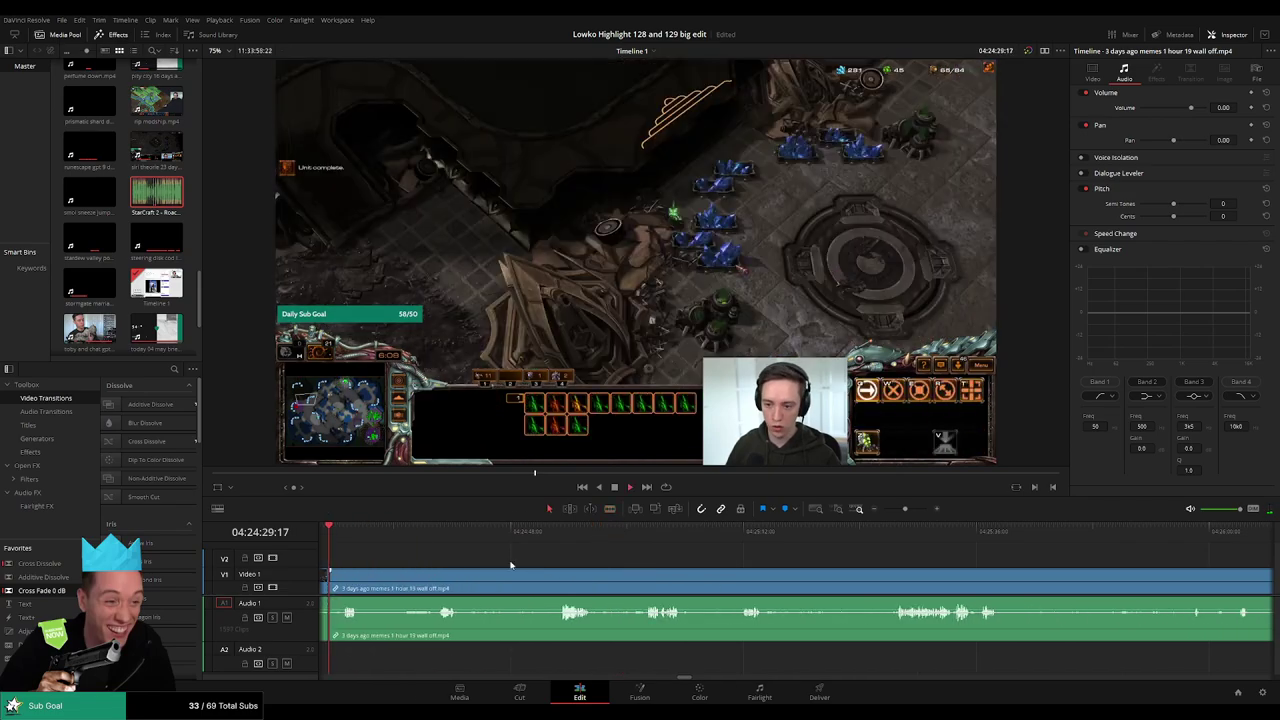
pyautogui.press('space')
pyautogui.hscroll(-2, 445, 572)
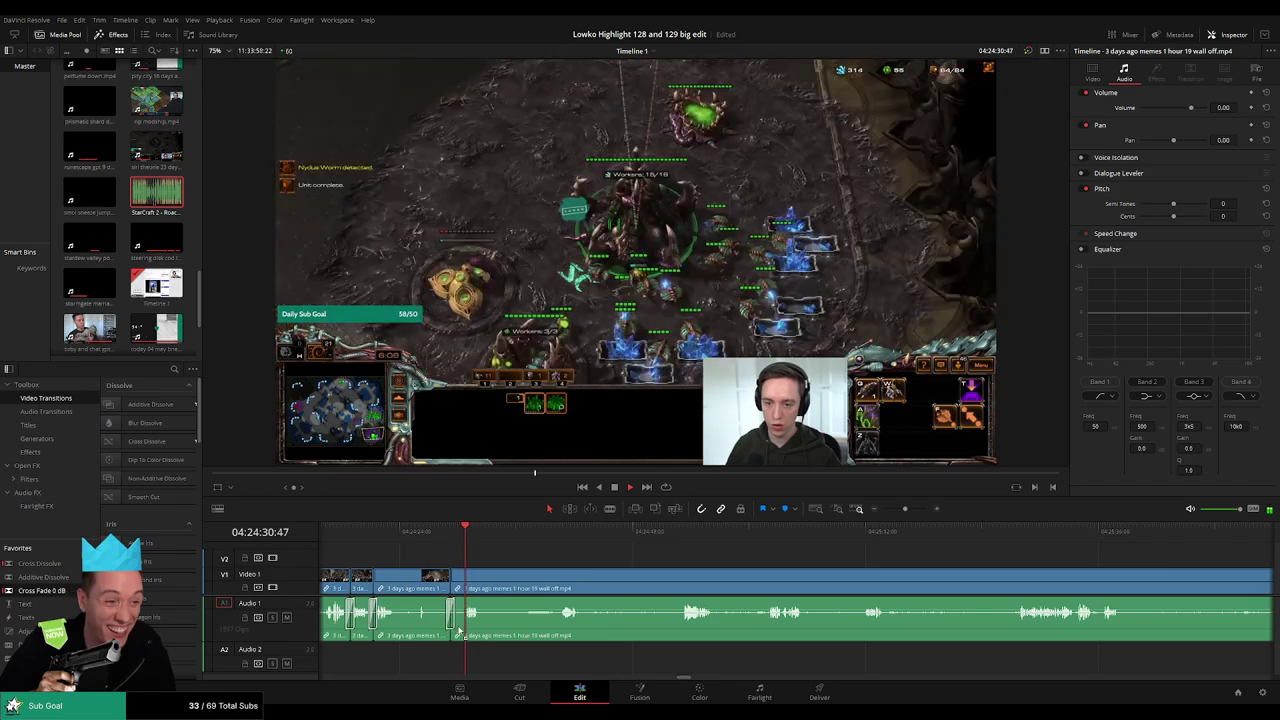
# - Review the gameplay from about 04:24:40 to 04:26:09 for the next stretch to cut
pyautogui.click(560, 531)
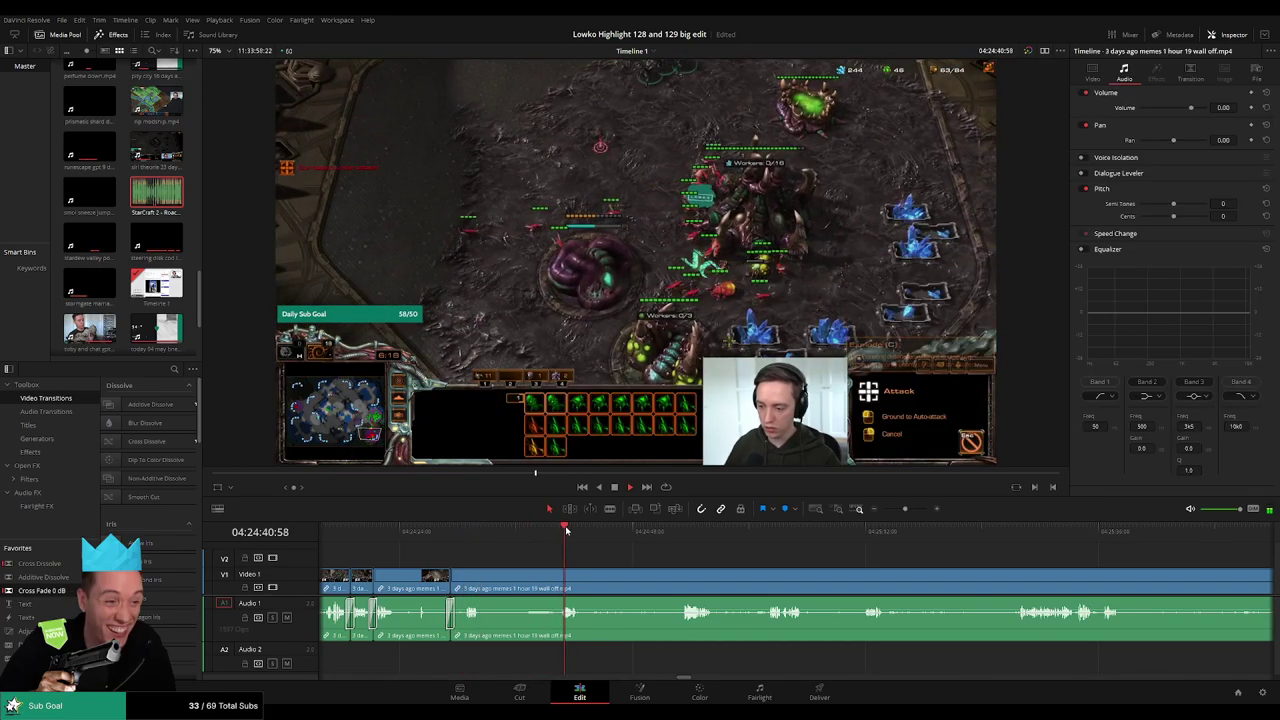
pyautogui.click(634, 531)
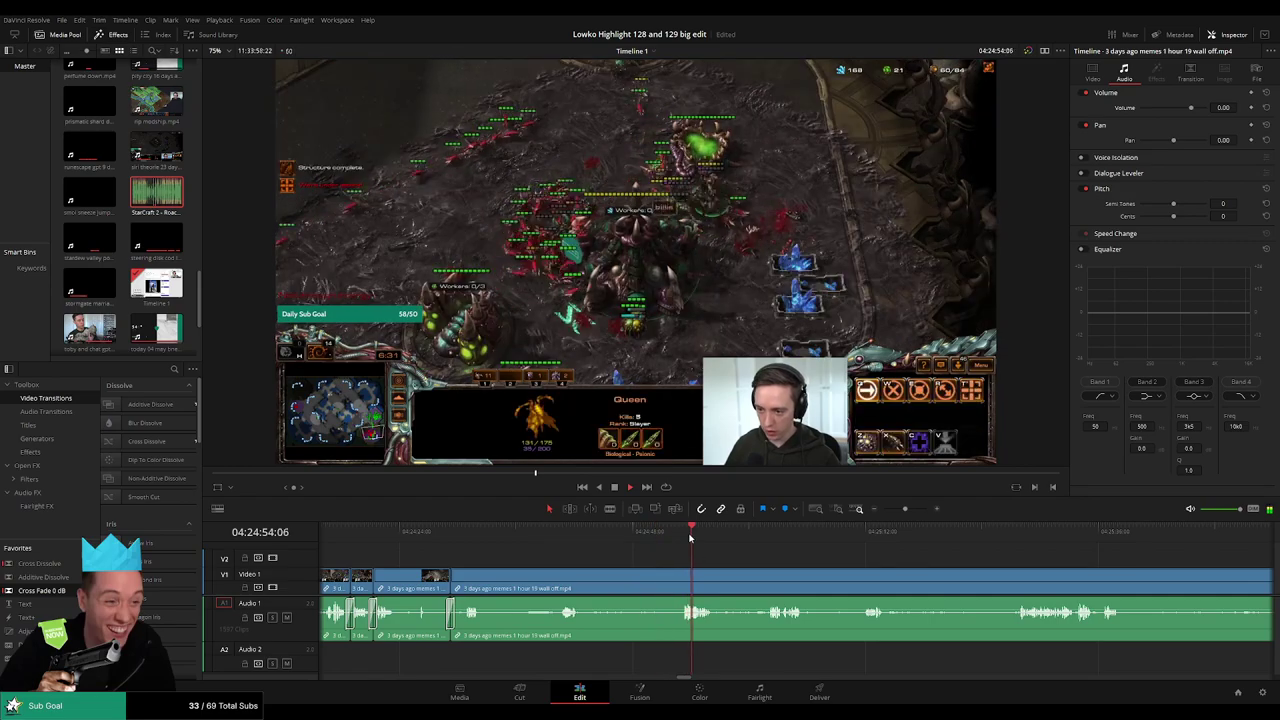
pyautogui.moveTo(690, 538); pyautogui.dragTo(529, 518)
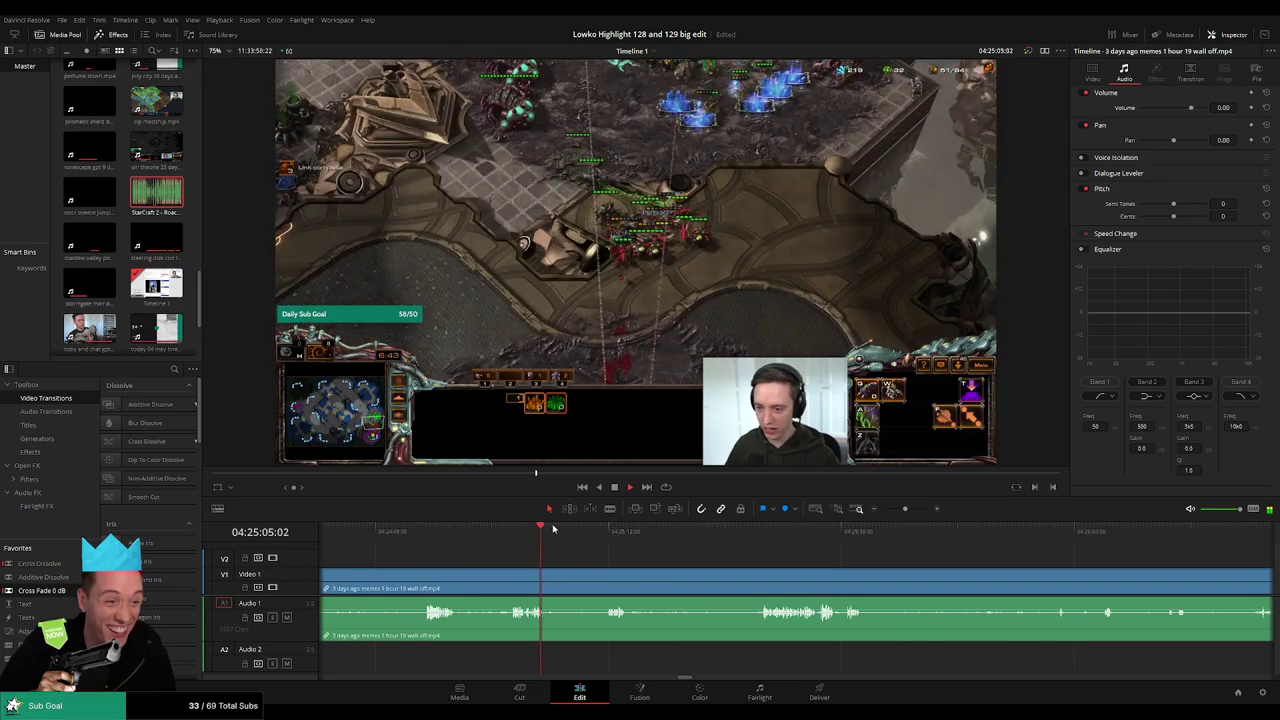
pyautogui.moveTo(581, 538); pyautogui.dragTo(709, 537)
pyautogui.click(628, 535)
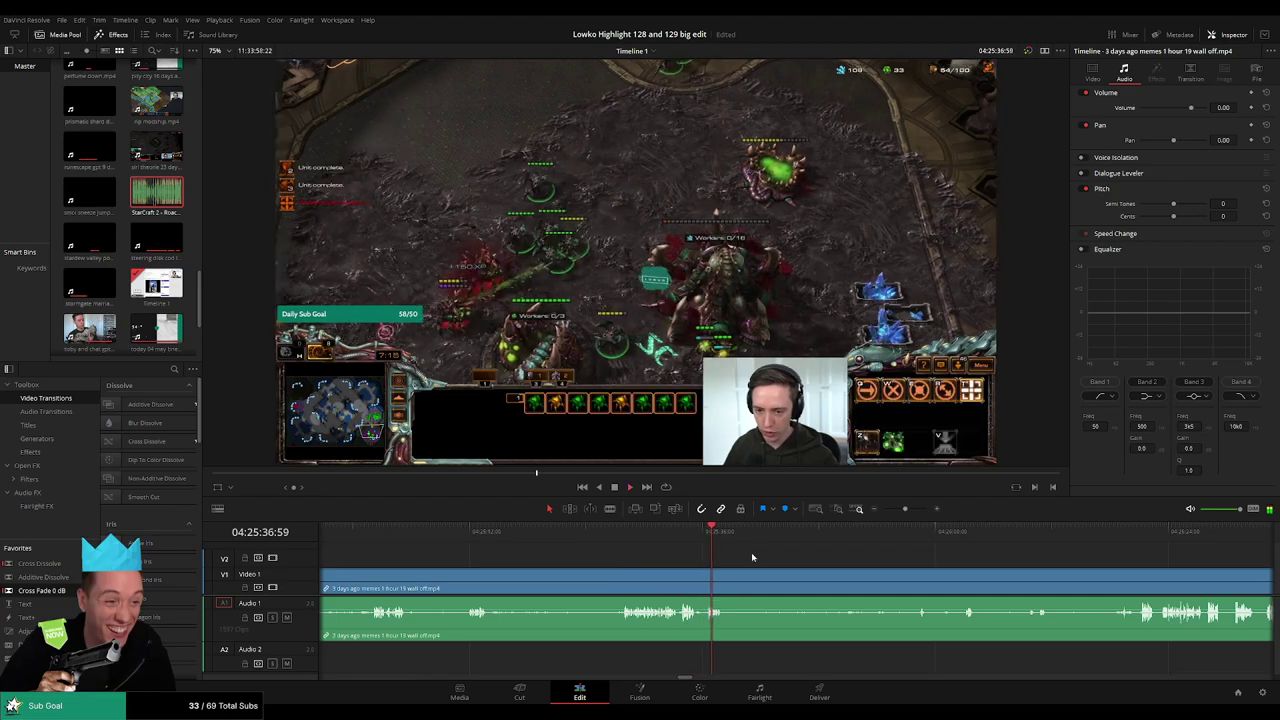
pyautogui.moveTo(786, 560); pyautogui.dragTo(707, 536)
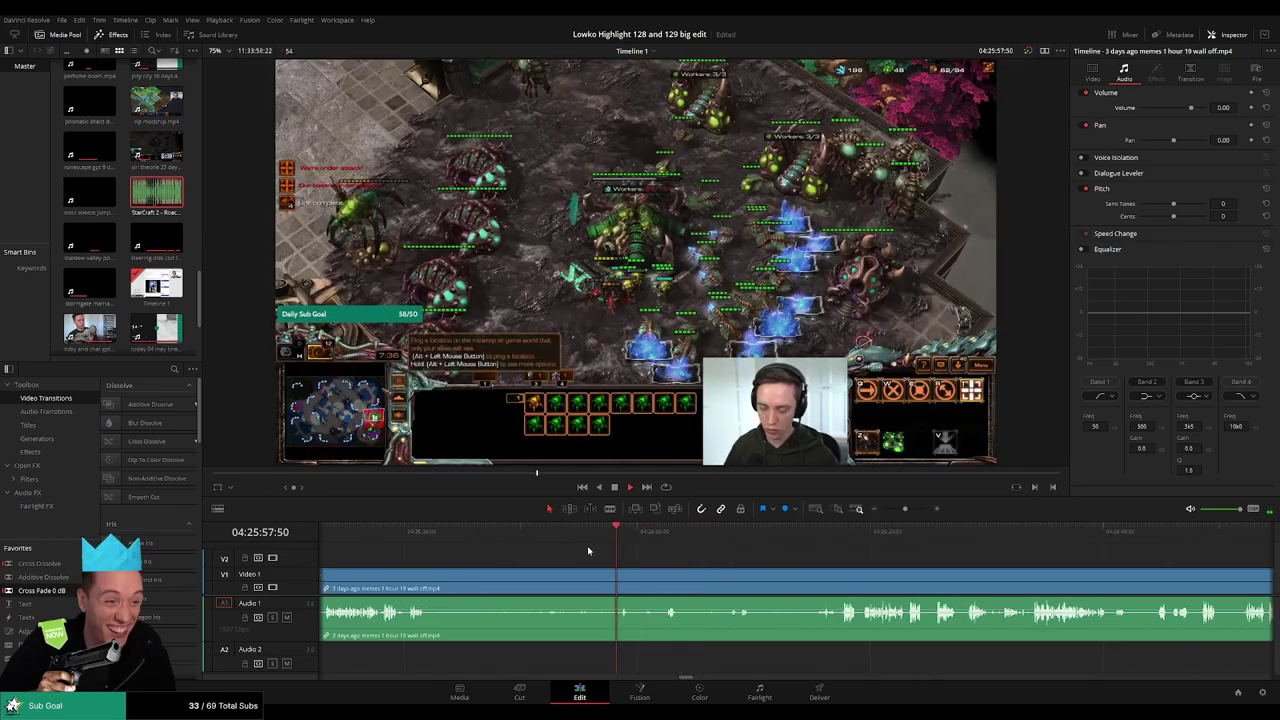
pyautogui.hscroll(1, 588, 551)
pyautogui.moveTo(534, 532)
pyautogui.mouseDown()
pyautogui.moveTo(565, 526)
pyautogui.moveTo(551, 530)
pyautogui.mouseUp()
pyautogui.hscroll(1, 650, 564)
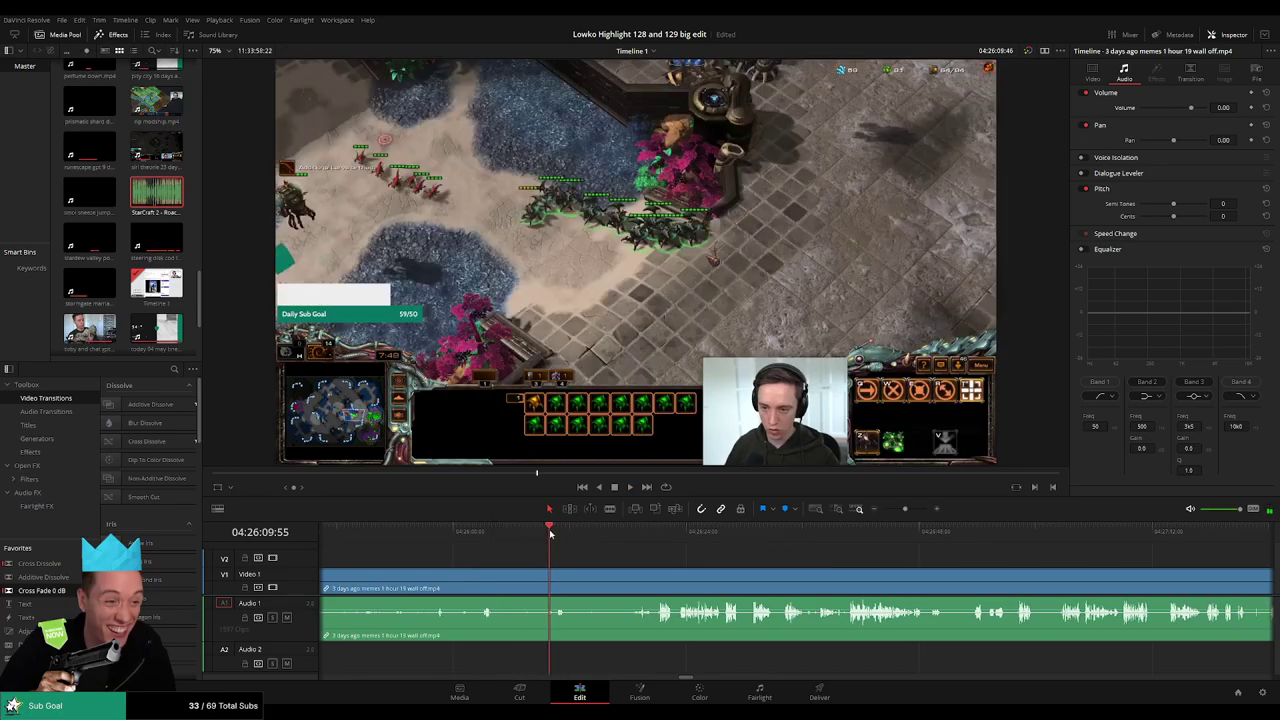
# - Cut out the segment from about 04:26:04 to 04:26:17, close the gap, and add a Cross Fade 0 dB at the audio join
pyautogui.press('b')
pyautogui.click(493, 580)
pyautogui.click(648, 533)
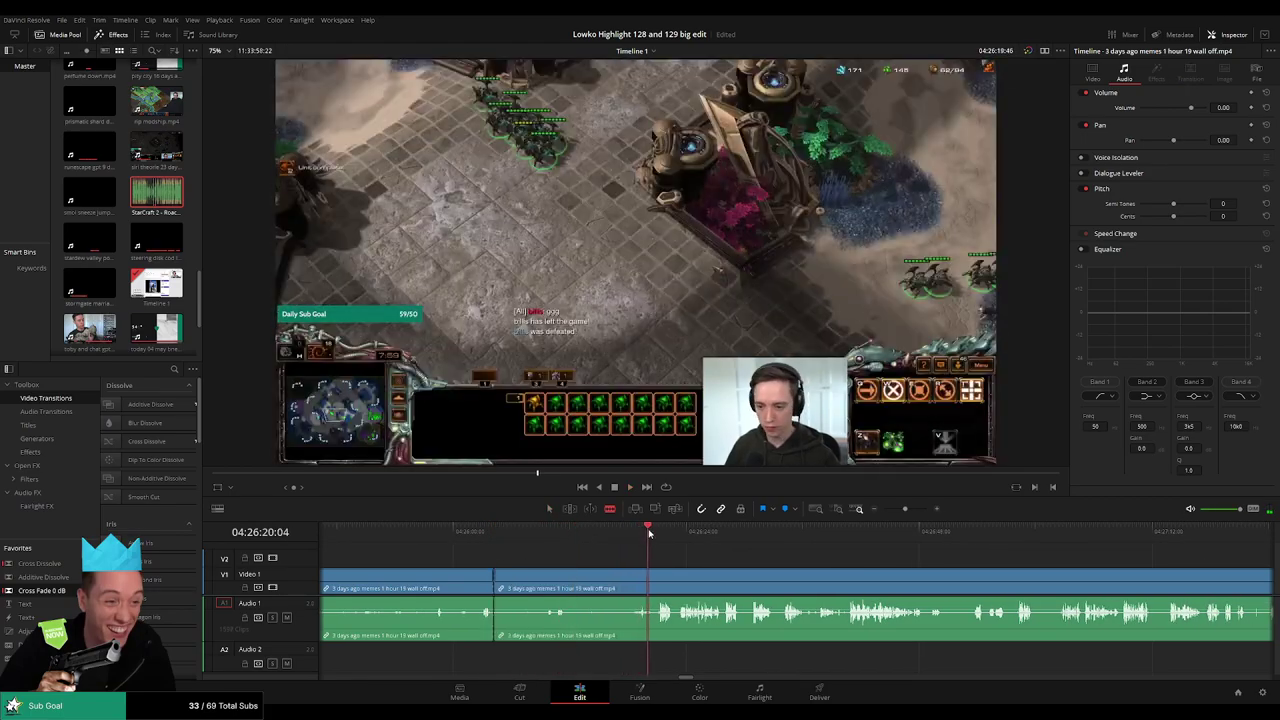
pyautogui.press('space')
pyautogui.click(621, 533)
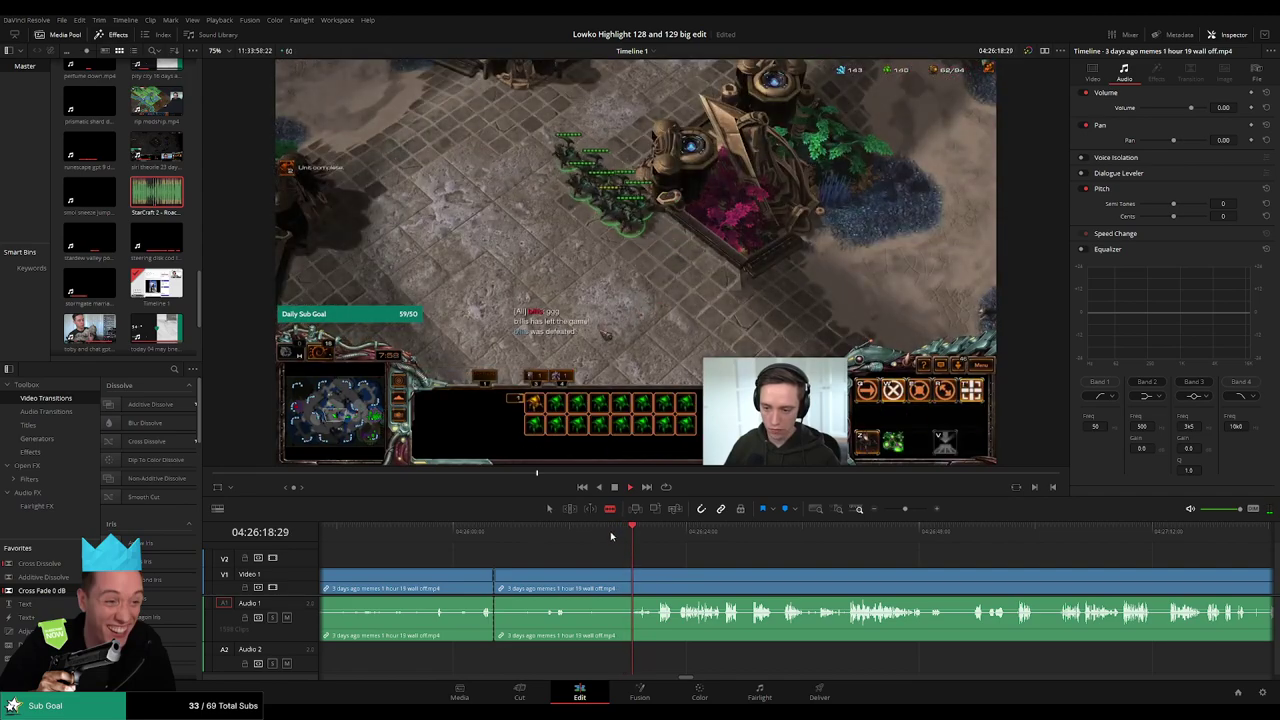
pyautogui.click(609, 536)
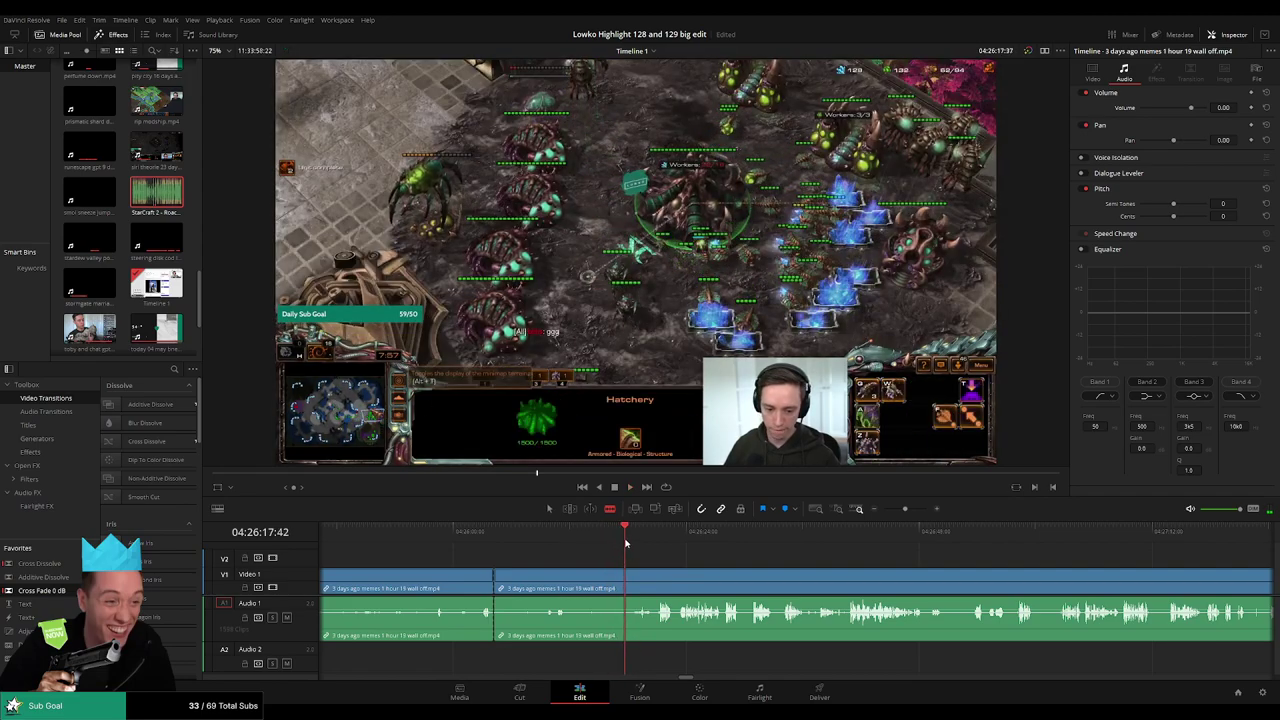
pyautogui.hotkey('ctrl', 'b')
pyautogui.press('Delete')
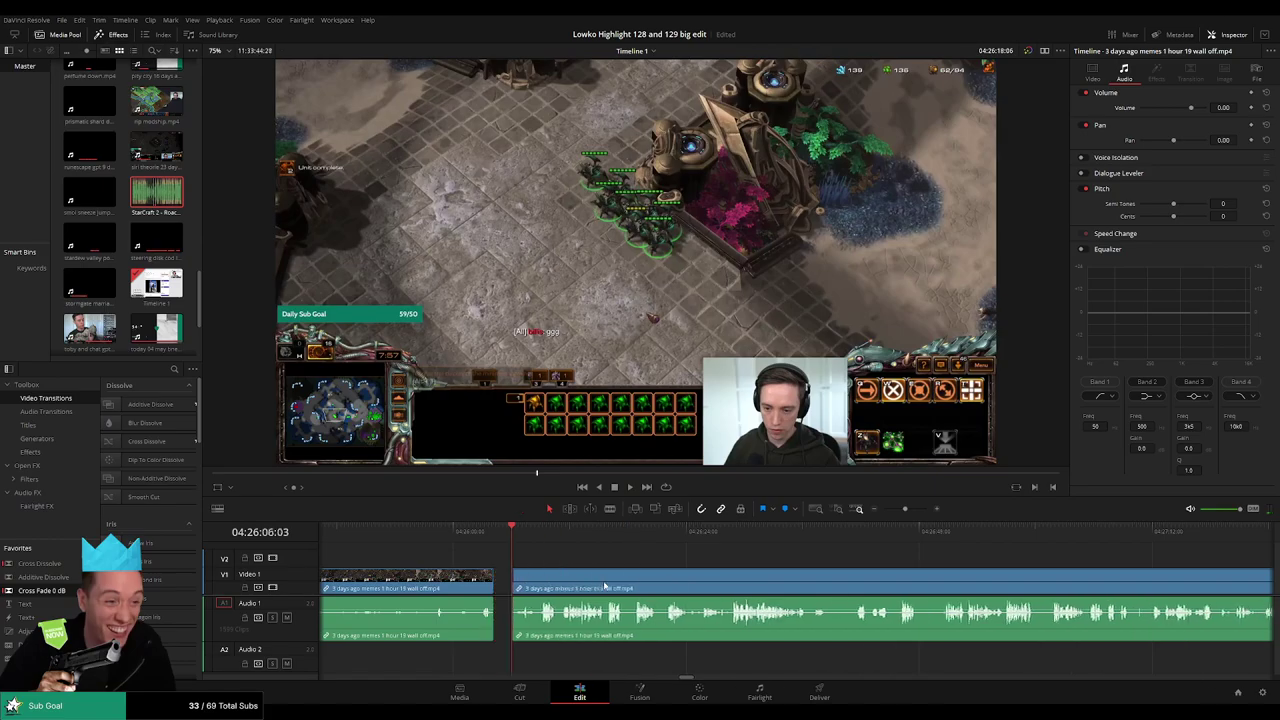
pyautogui.click(497, 535)
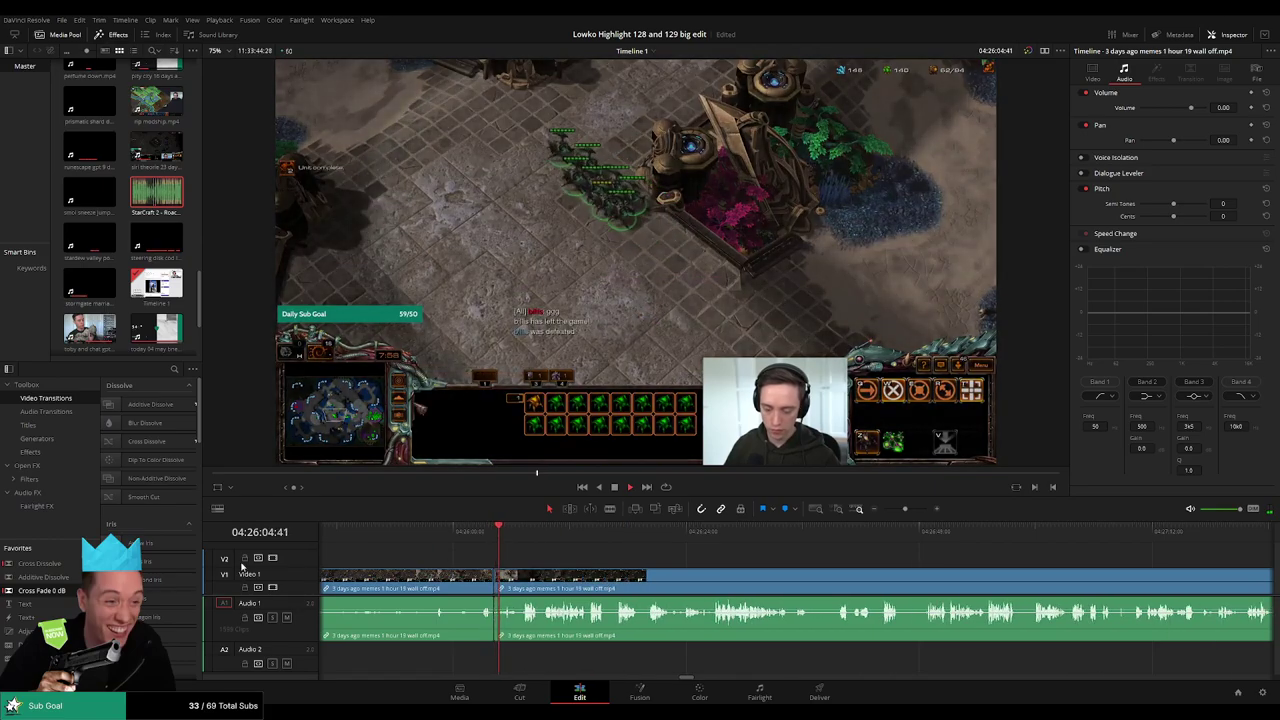
pyautogui.moveTo(494, 622); pyautogui.dragTo(494, 621)
# - Review the end of the match and the talk after it, and split the clip at about 04:26:26
pyautogui.click(530, 534)
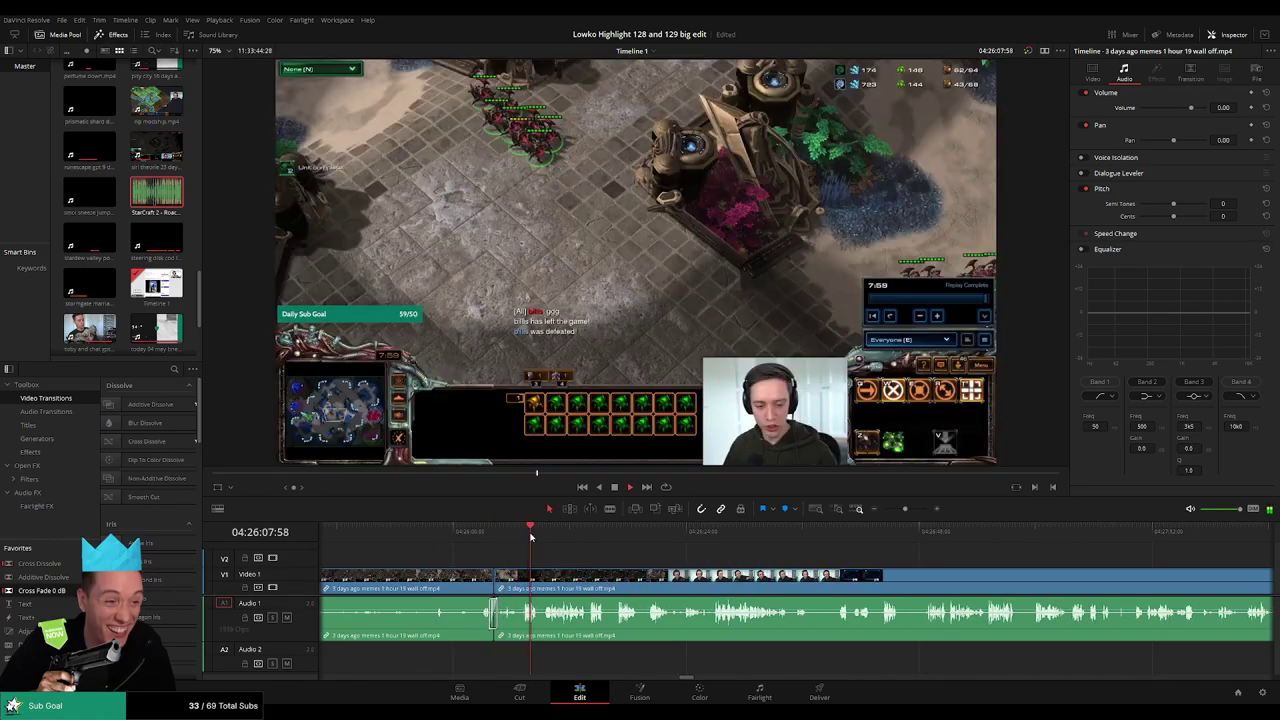
pyautogui.click(550, 540)
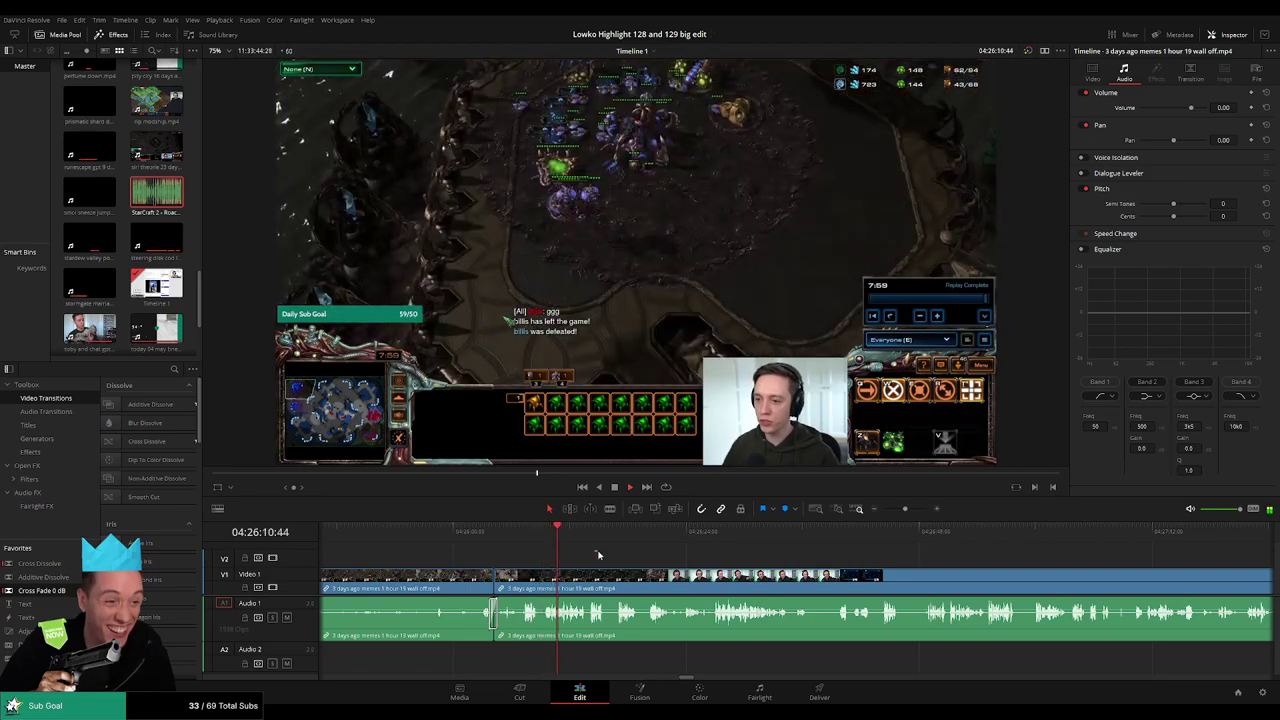
pyautogui.moveTo(905, 508)
pyautogui.mouseDown()
pyautogui.moveTo(882, 512)
pyautogui.moveTo(905, 510)
pyautogui.mouseUp()
pyautogui.moveTo(901, 567); pyautogui.dragTo(583, 537)
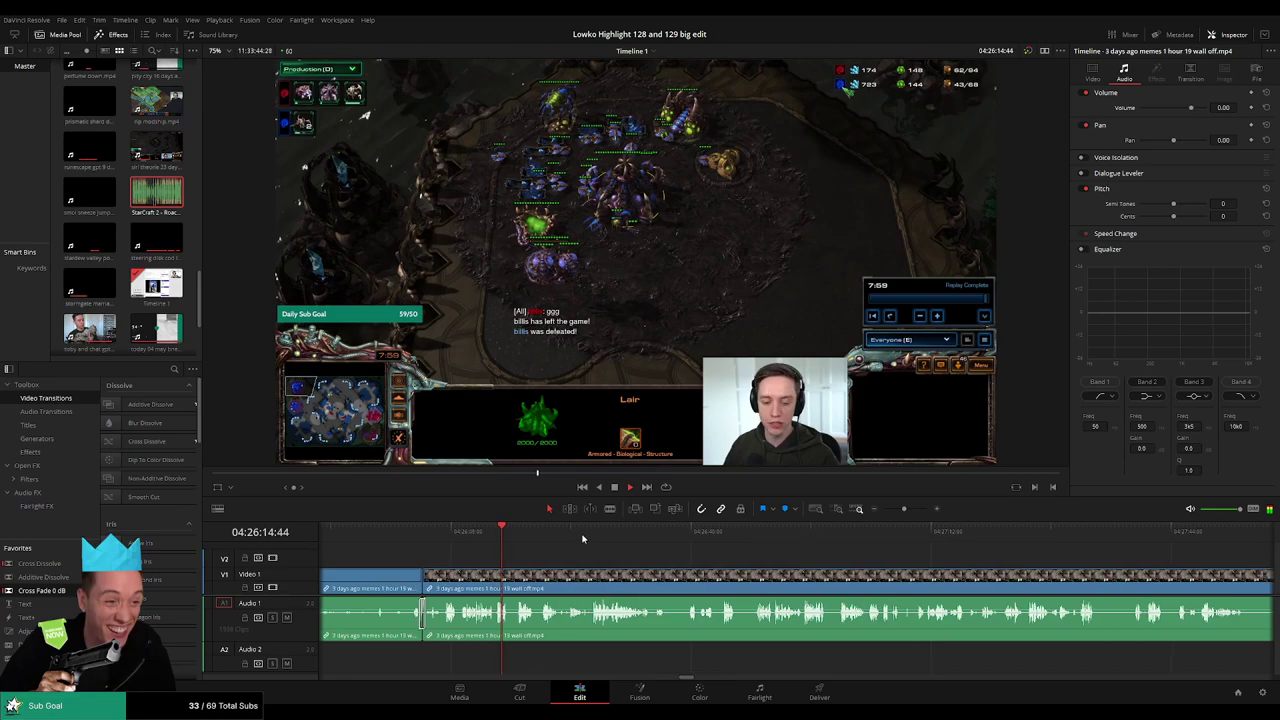
pyautogui.scroll(3, 563, 542)
pyautogui.moveTo(886, 576); pyautogui.dragTo(540, 536)
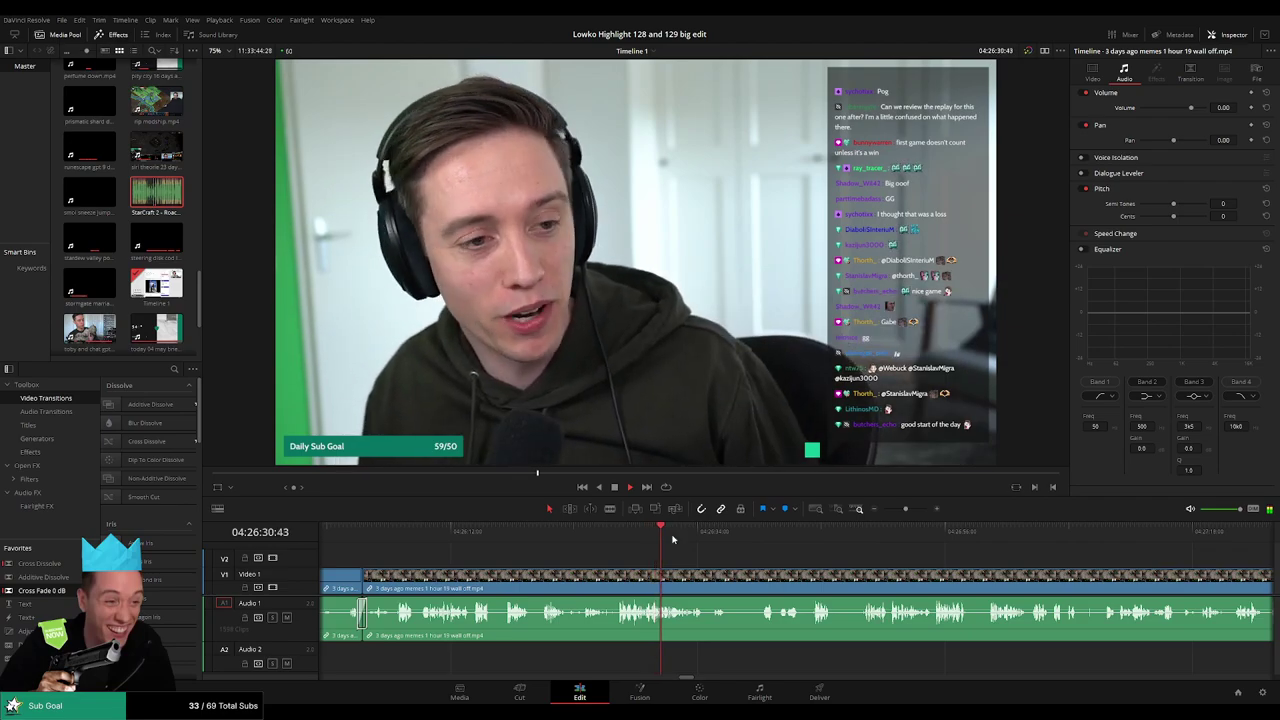
pyautogui.click(543, 535)
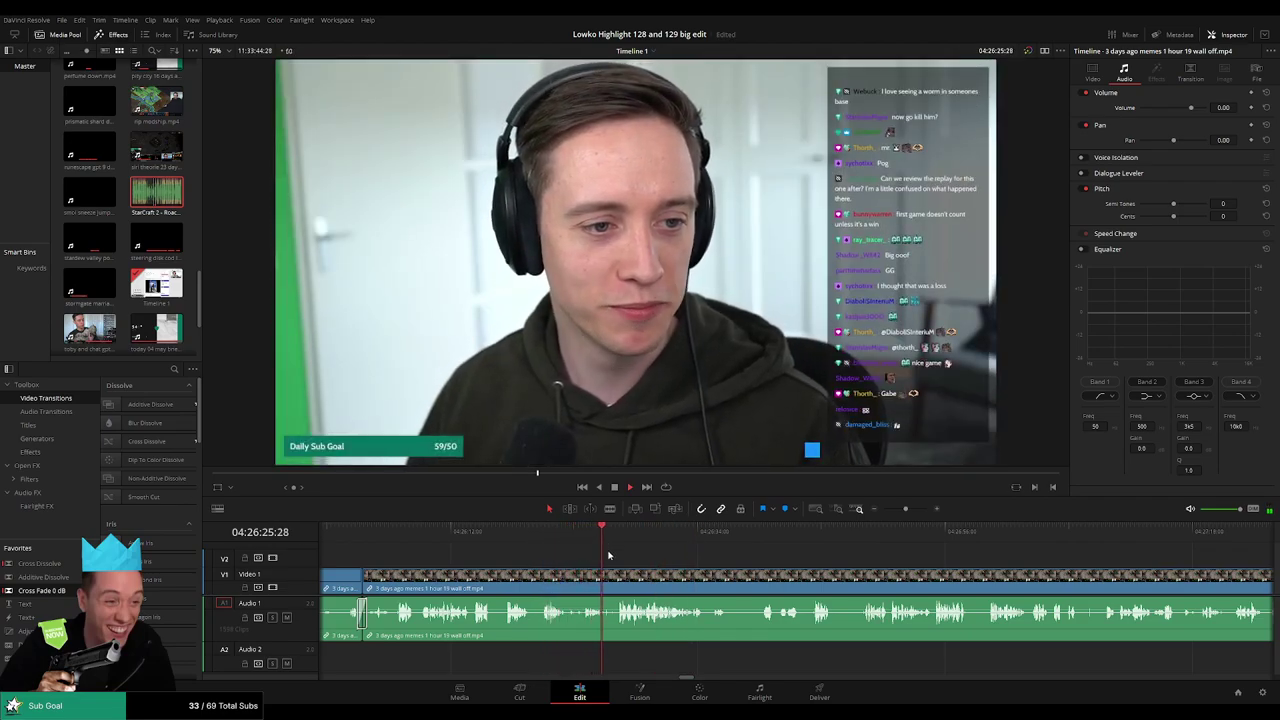
pyautogui.press('b')
pyautogui.click(614, 578)
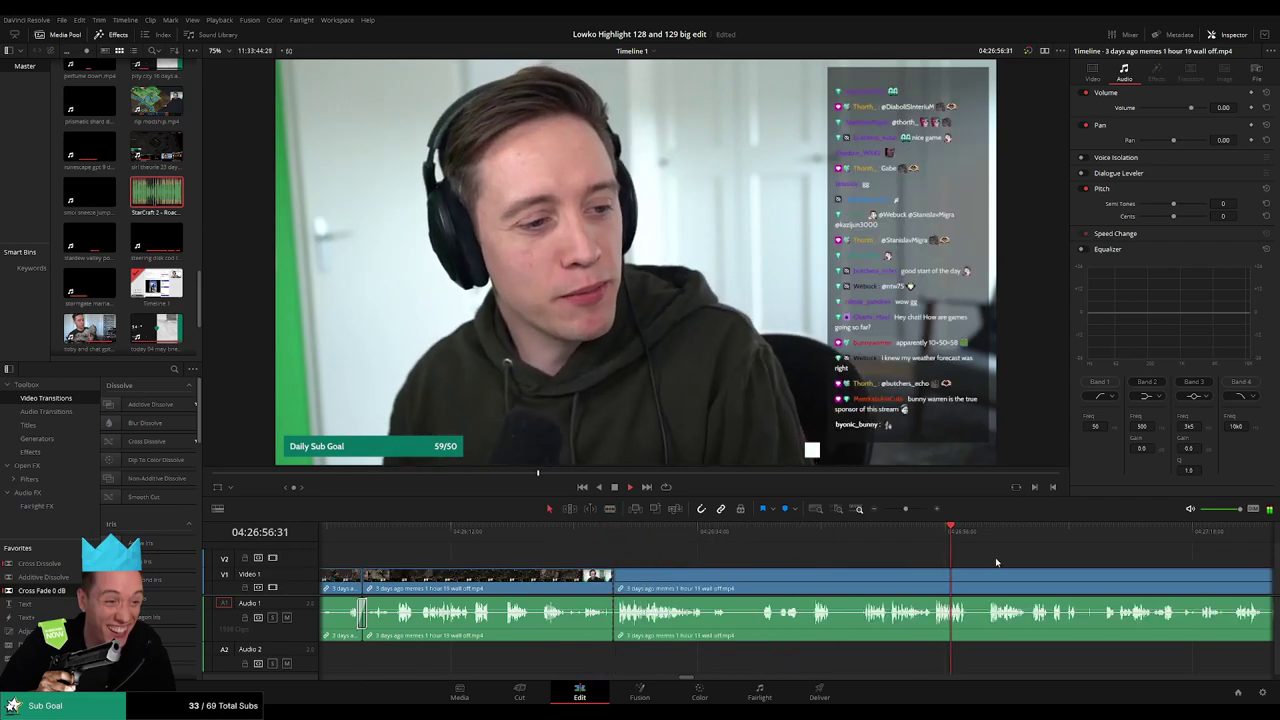
# - Check the rest of the "3 days ago memes 1 hour 19 wall off.mp4" clip after the cut and ripple-delete it
pyautogui.moveTo(997, 562); pyautogui.dragTo(705, 548)
pyautogui.moveTo(906, 509); pyautogui.dragTo(883, 510)
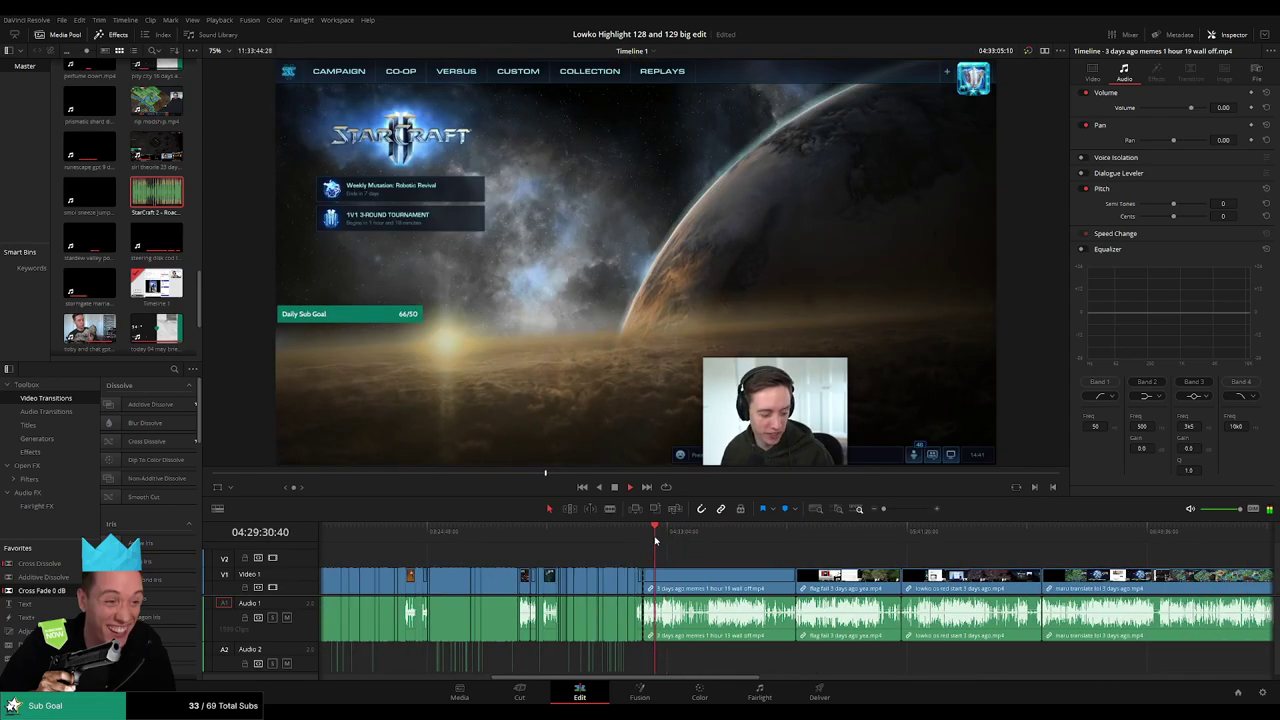
pyautogui.moveTo(651, 540); pyautogui.dragTo(764, 534)
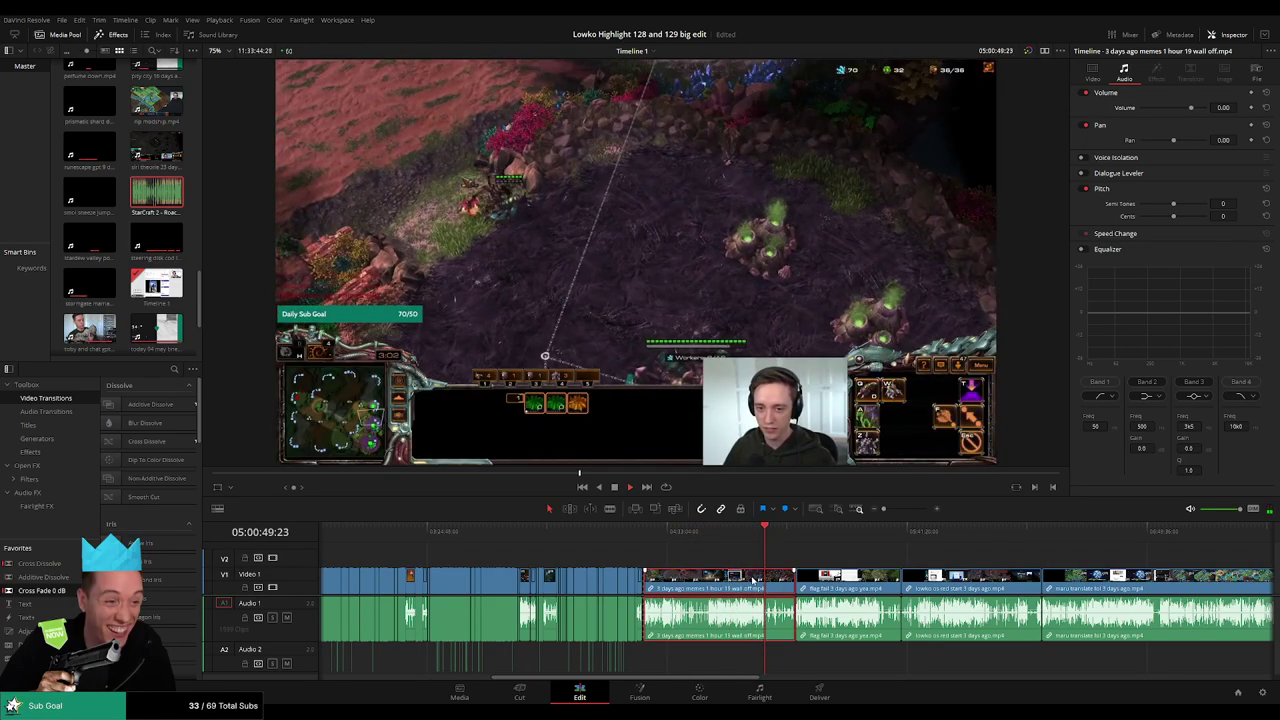
pyautogui.click(752, 579)
pyautogui.press('Delete')
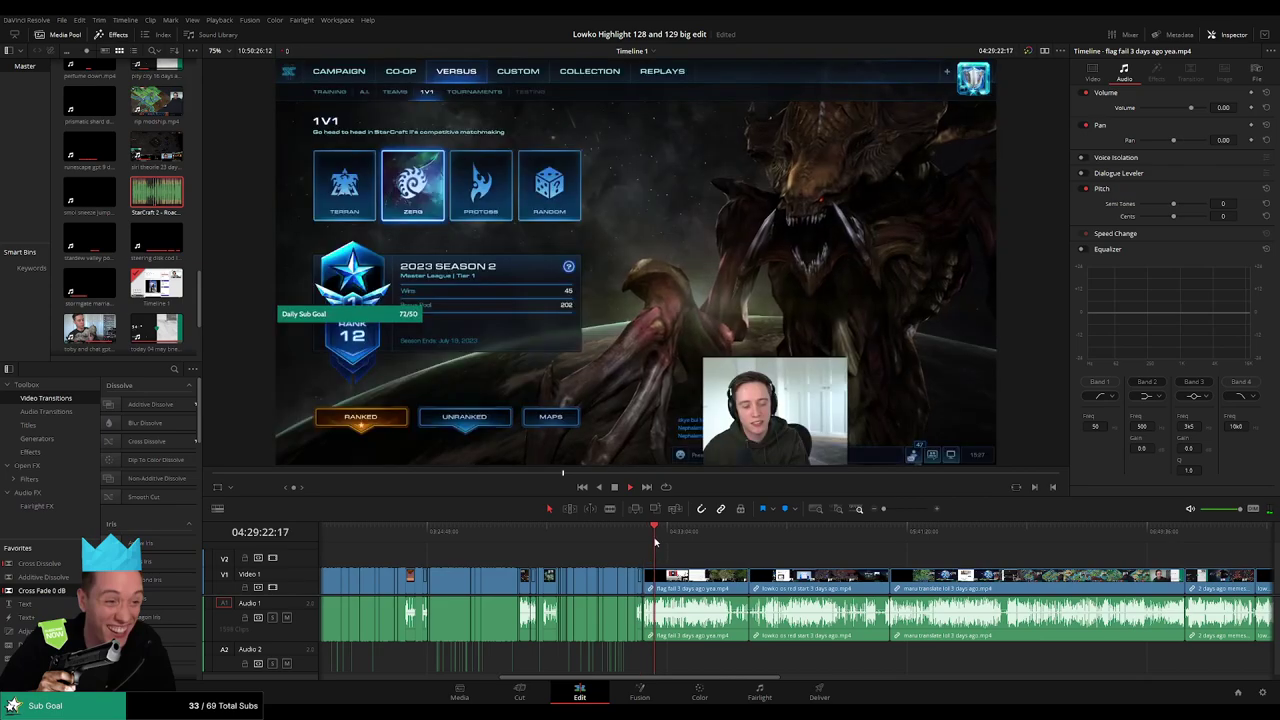
# - Review the opening of the "flag fail 3 days ago yea.mp4" clip and split it at about 04:32:00, before the flag video starts
pyautogui.moveTo(656, 540); pyautogui.dragTo(666, 538)
pyautogui.scroll(5, 846, 563)
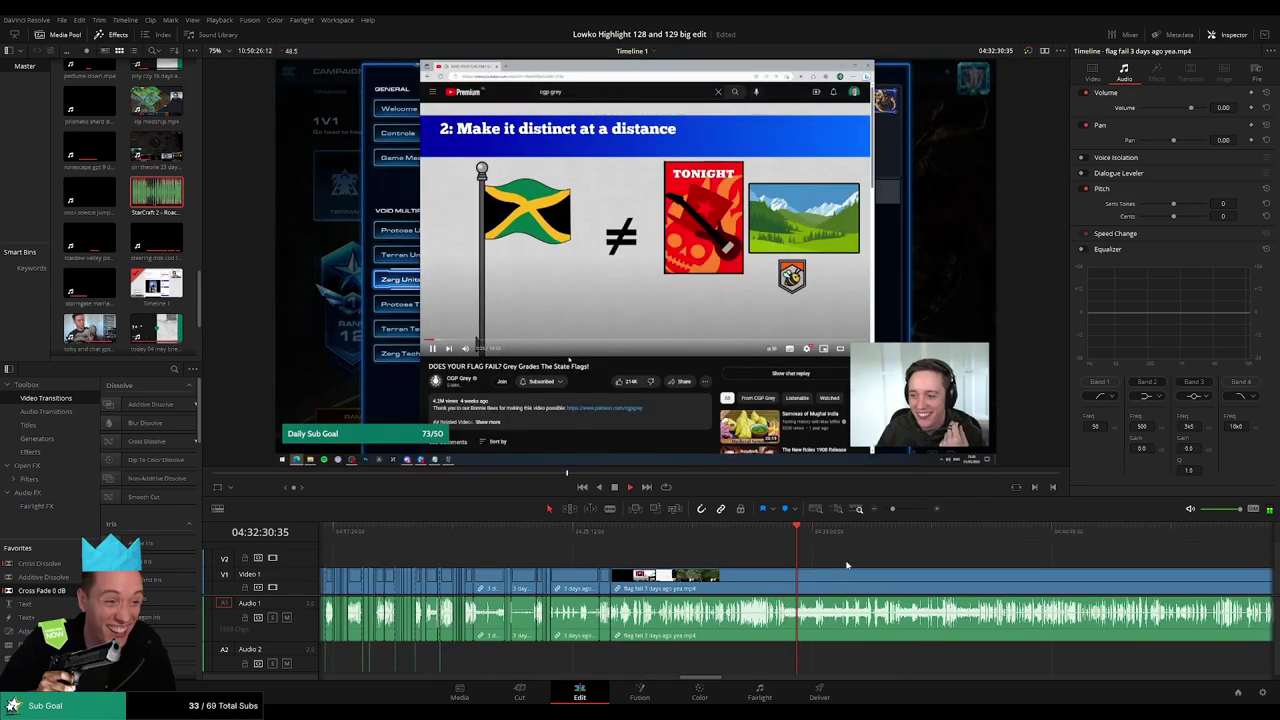
pyautogui.click(686, 530)
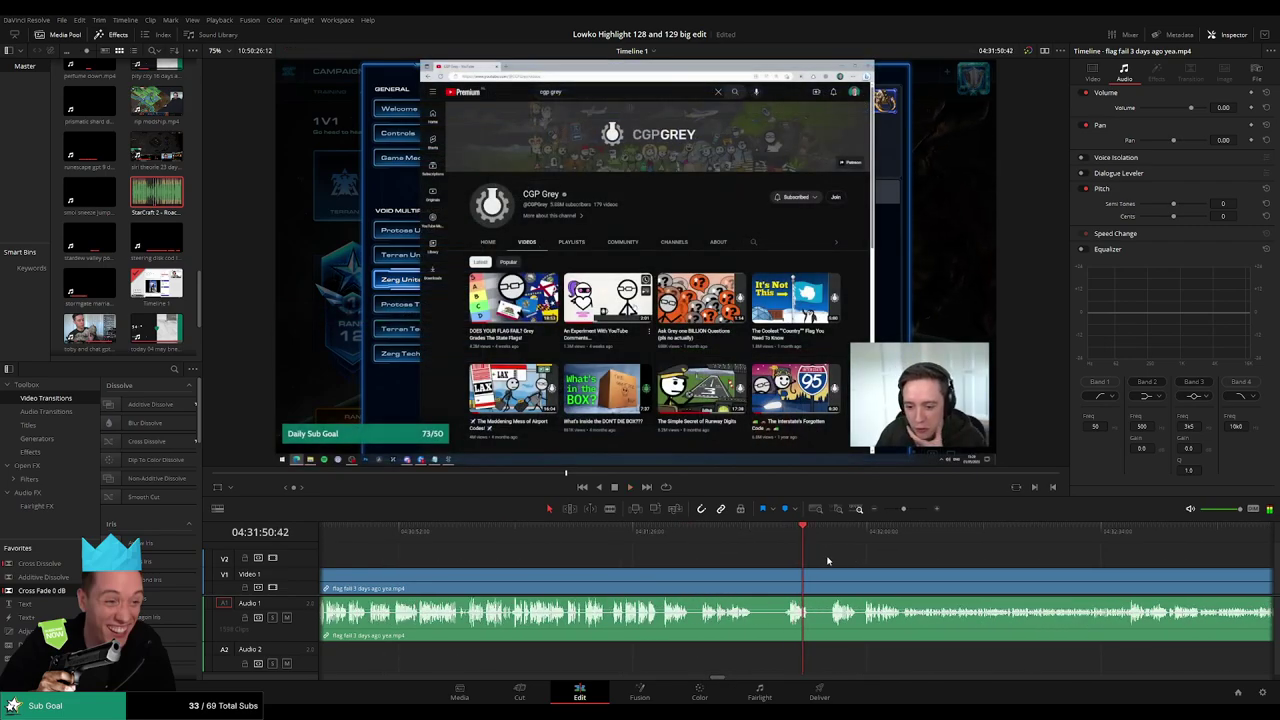
pyautogui.moveTo(829, 560); pyautogui.dragTo(657, 546)
pyautogui.click(667, 528)
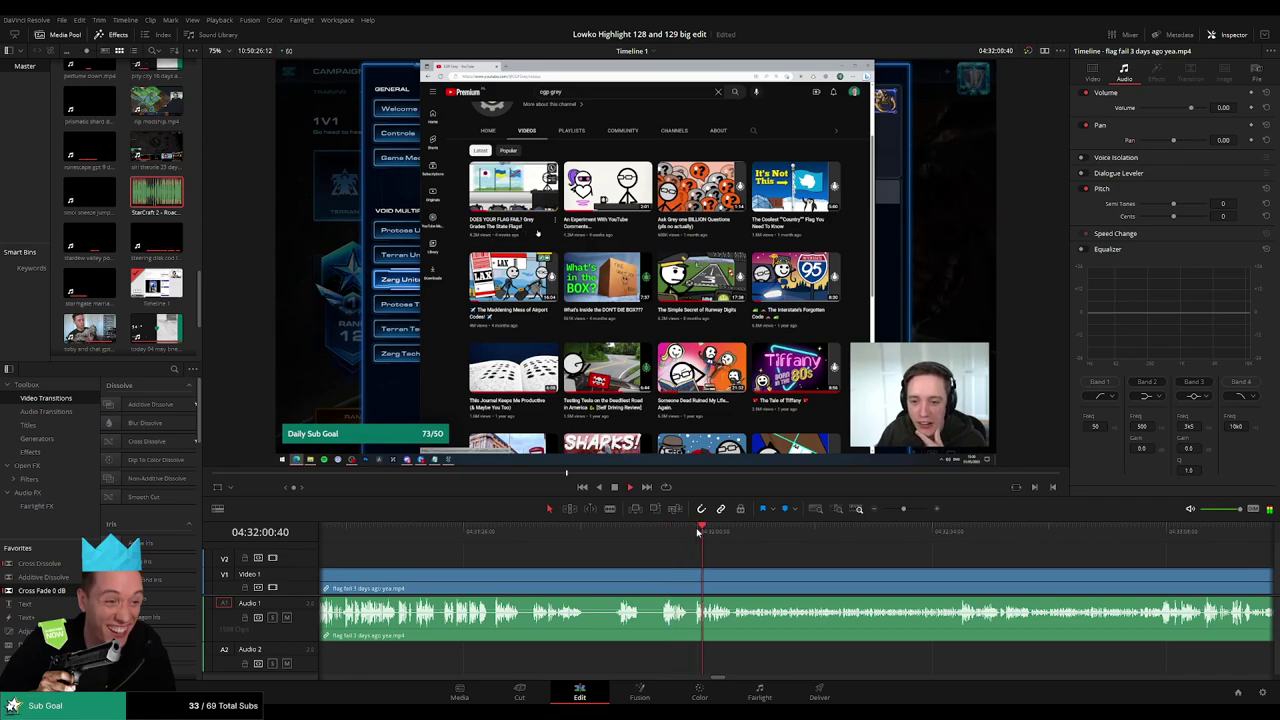
pyautogui.hotkey('ctrl', 'b')
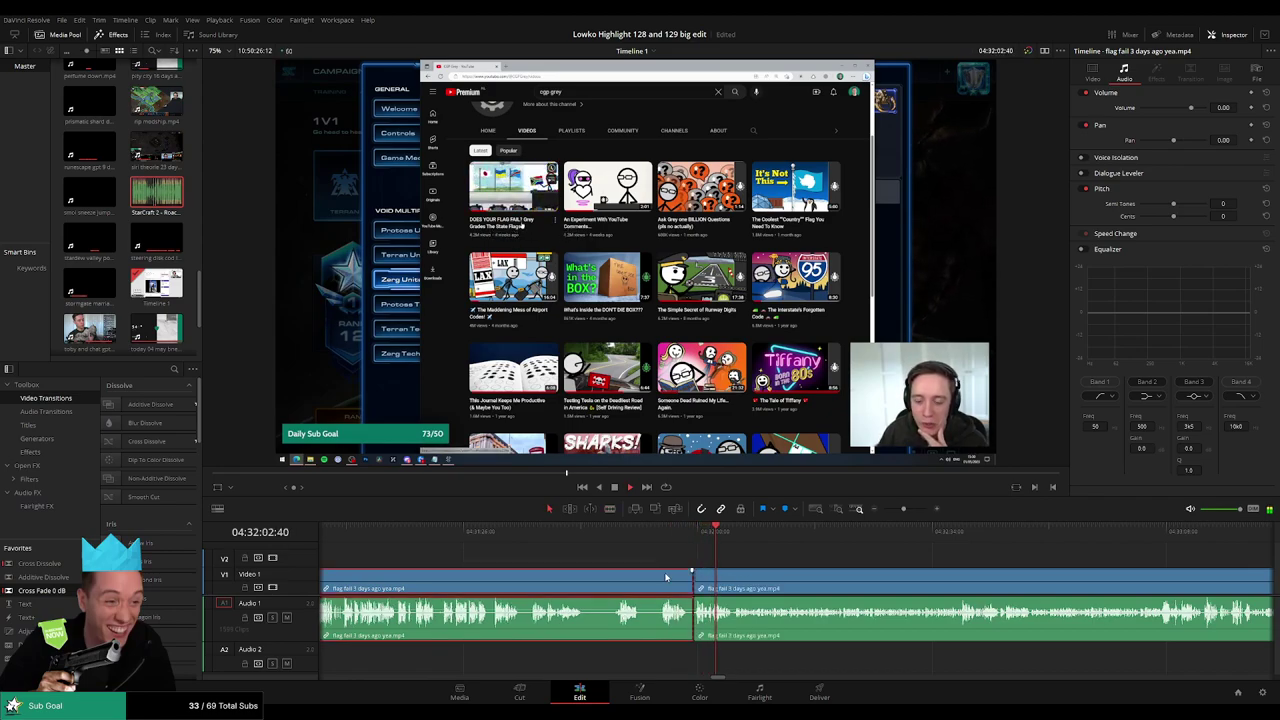
# - Delete the part of the flag fail clip before the split and close the gap it leaves
pyautogui.moveTo(370, 534); pyautogui.dragTo(353, 537)
pyautogui.press('BackSpace')
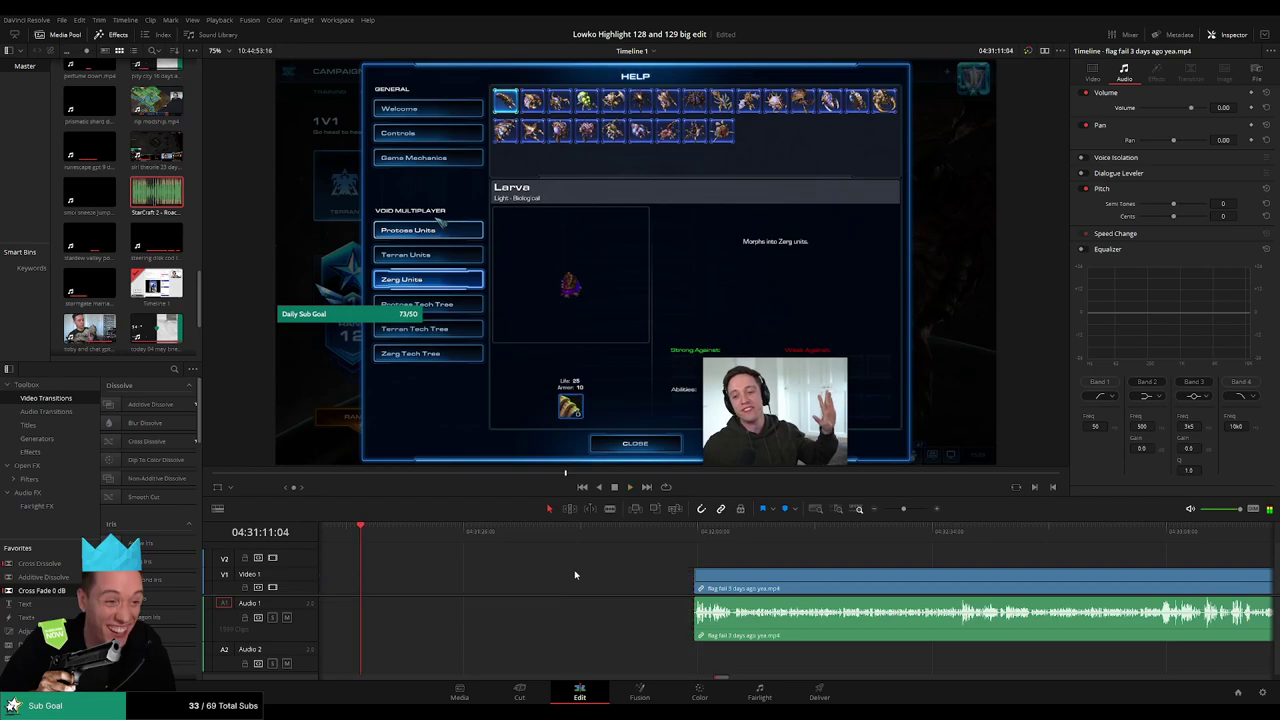
pyautogui.click(575, 575)
pyautogui.press('BackSpace')
# - Review the "flag fail 3 days ago yea.mp4" clip from its start at about 04:26:28 through to the state flag grading
pyautogui.press('space')
pyautogui.moveTo(901, 512); pyautogui.dragTo(897, 512)
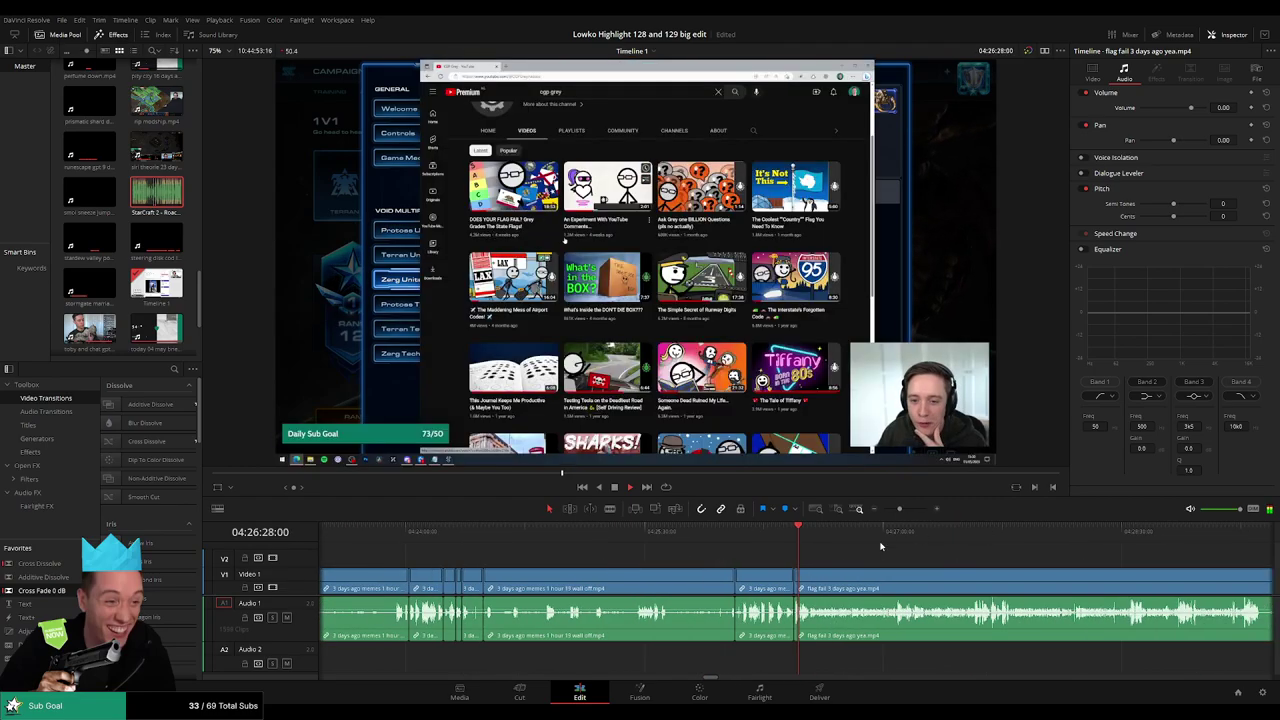
pyautogui.click(897, 537)
pyautogui.hscroll(4, 863, 569)
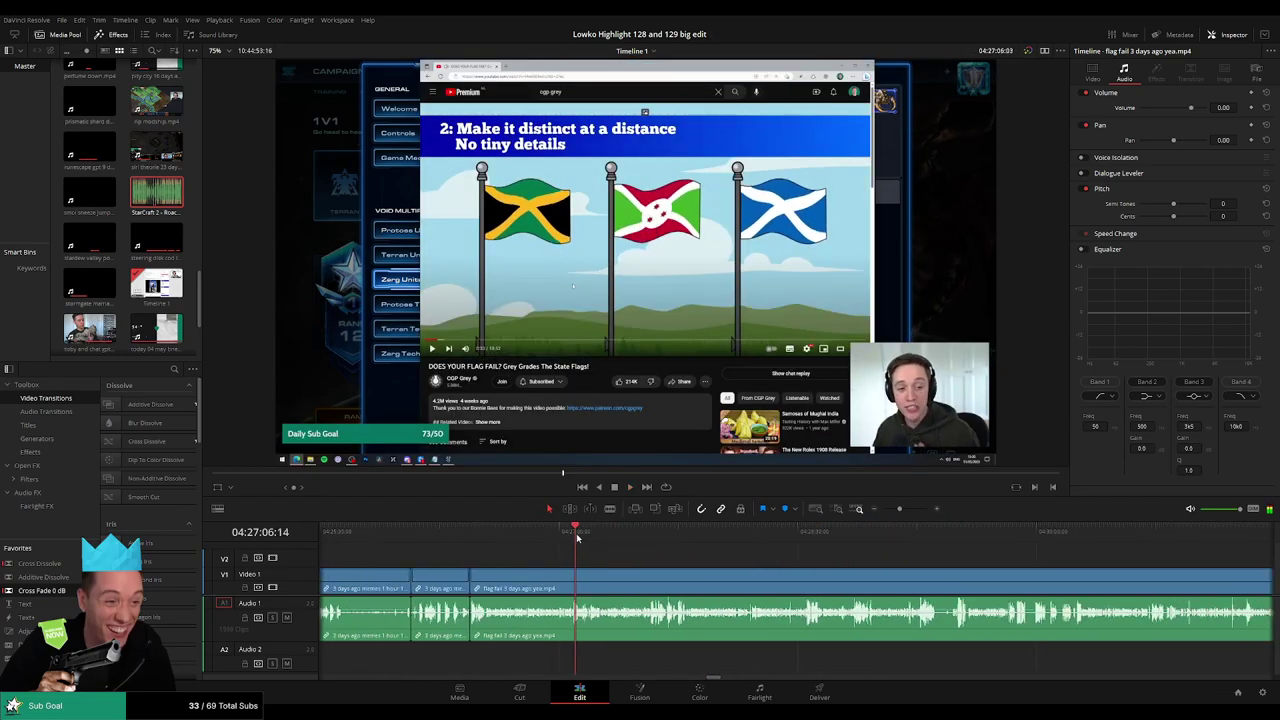
pyautogui.moveTo(590, 535); pyautogui.dragTo(650, 533)
pyautogui.press('space')
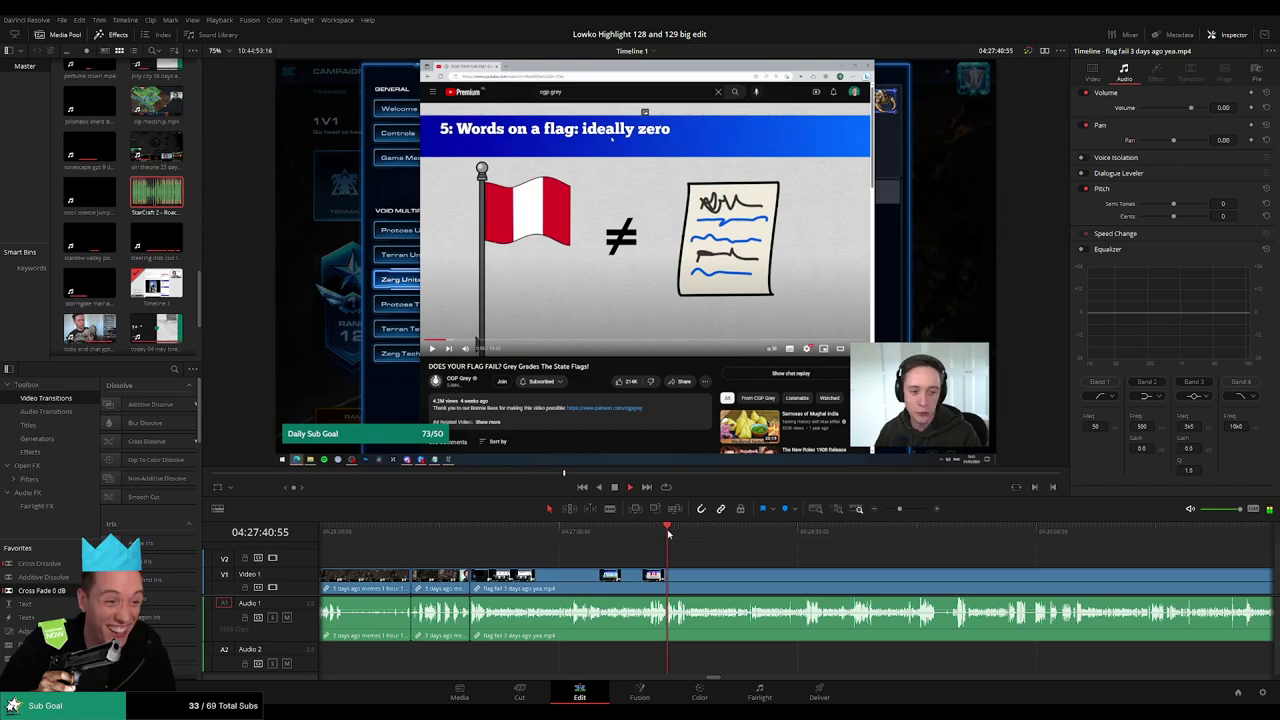
pyautogui.scroll(3, 765, 574)
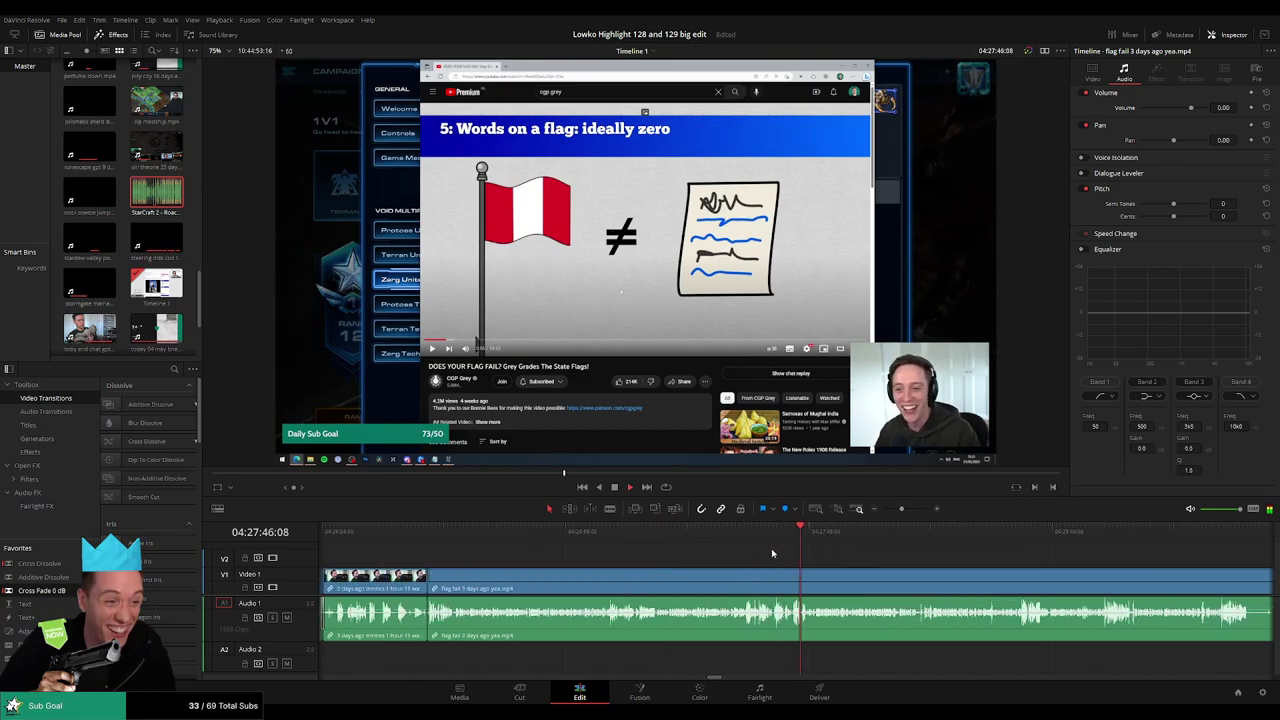
pyautogui.hscroll(3, 772, 553)
pyautogui.moveTo(627, 534); pyautogui.dragTo(797, 538)
pyautogui.hscroll(3, 637, 546)
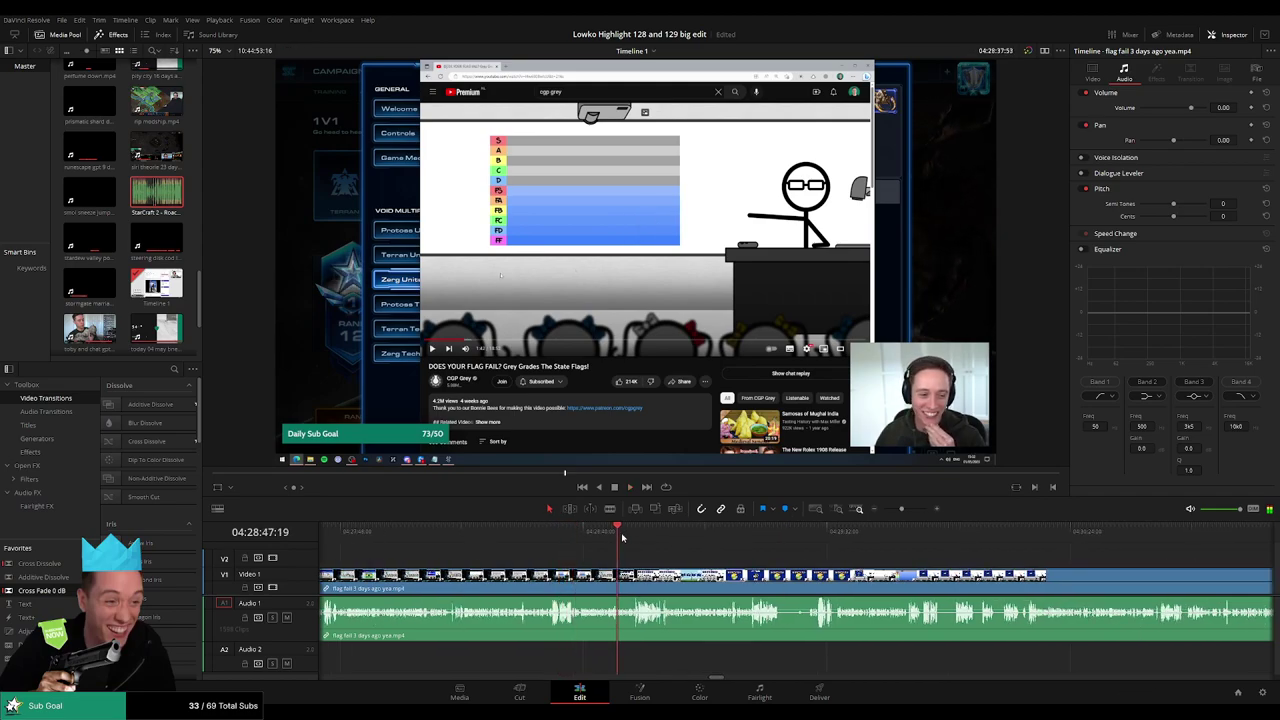
pyautogui.hscroll(3, 579, 554)
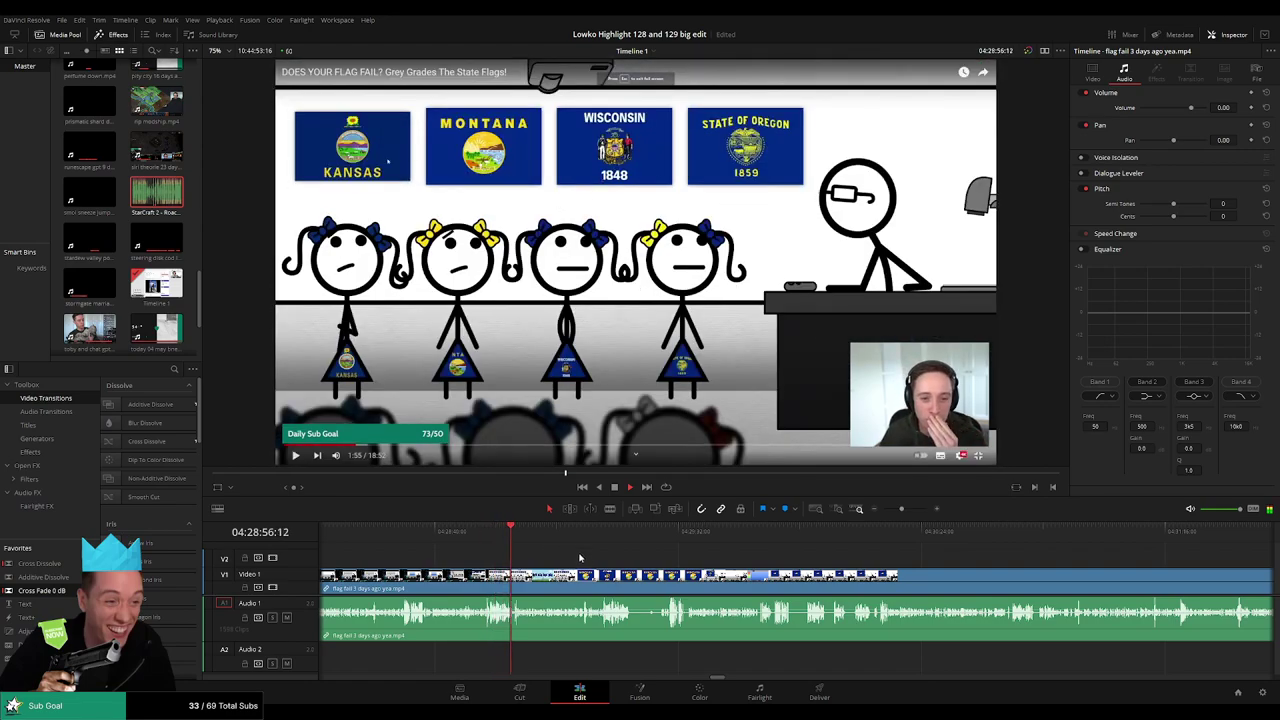
# - Cut out the silent stretch over the Montana flag from about 04:29:22 to 04:29:28, close the gap, and crossfade the audio join
pyautogui.moveTo(549, 540); pyautogui.dragTo(626, 545)
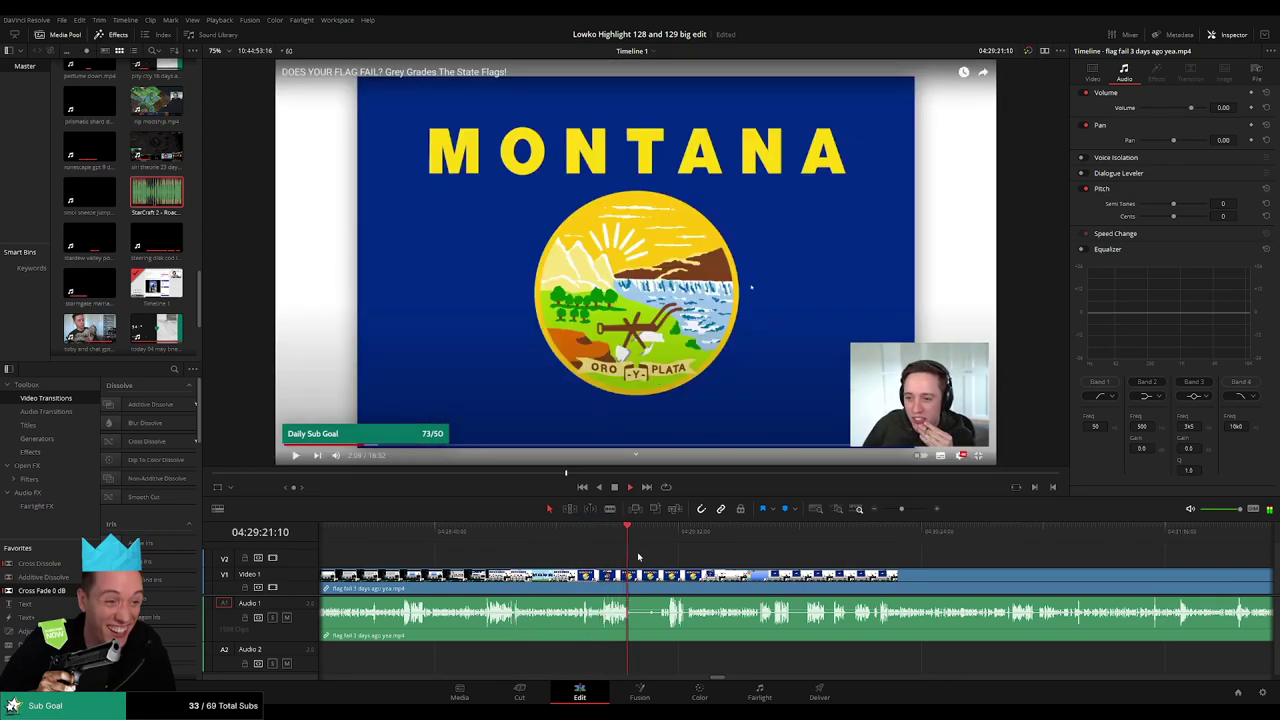
pyautogui.press('b')
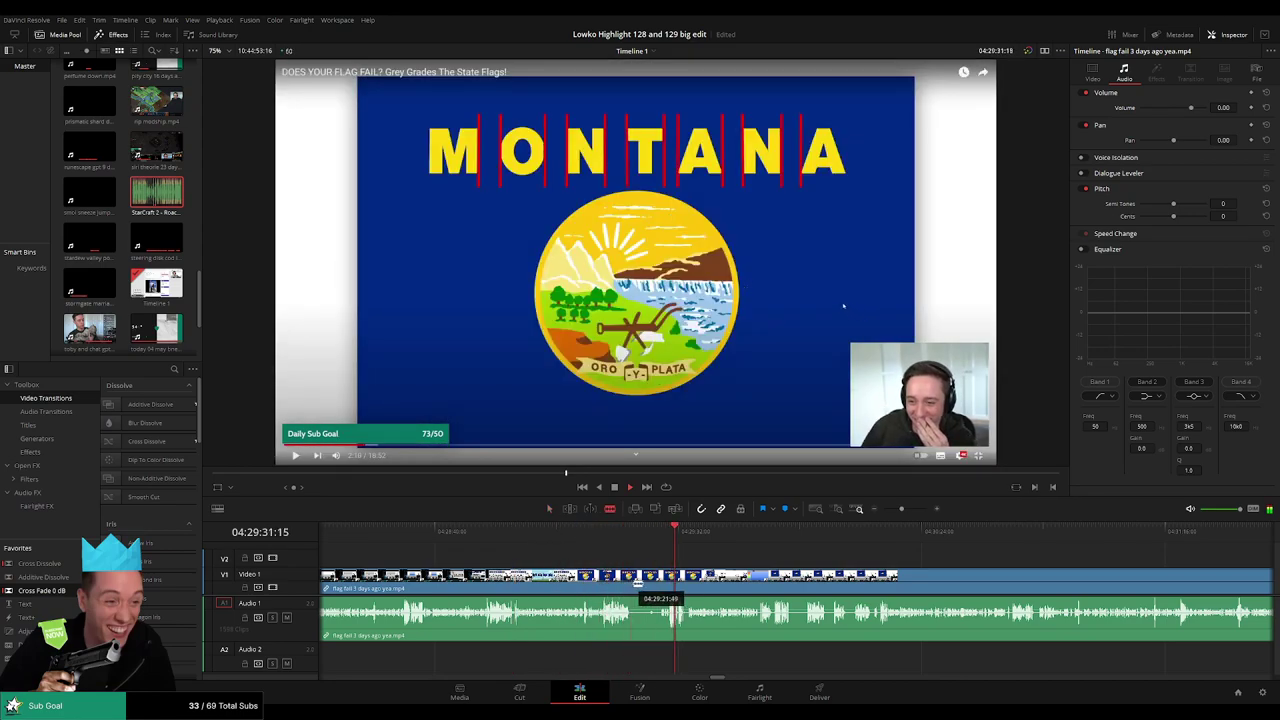
pyautogui.click(632, 580)
pyautogui.click(660, 532)
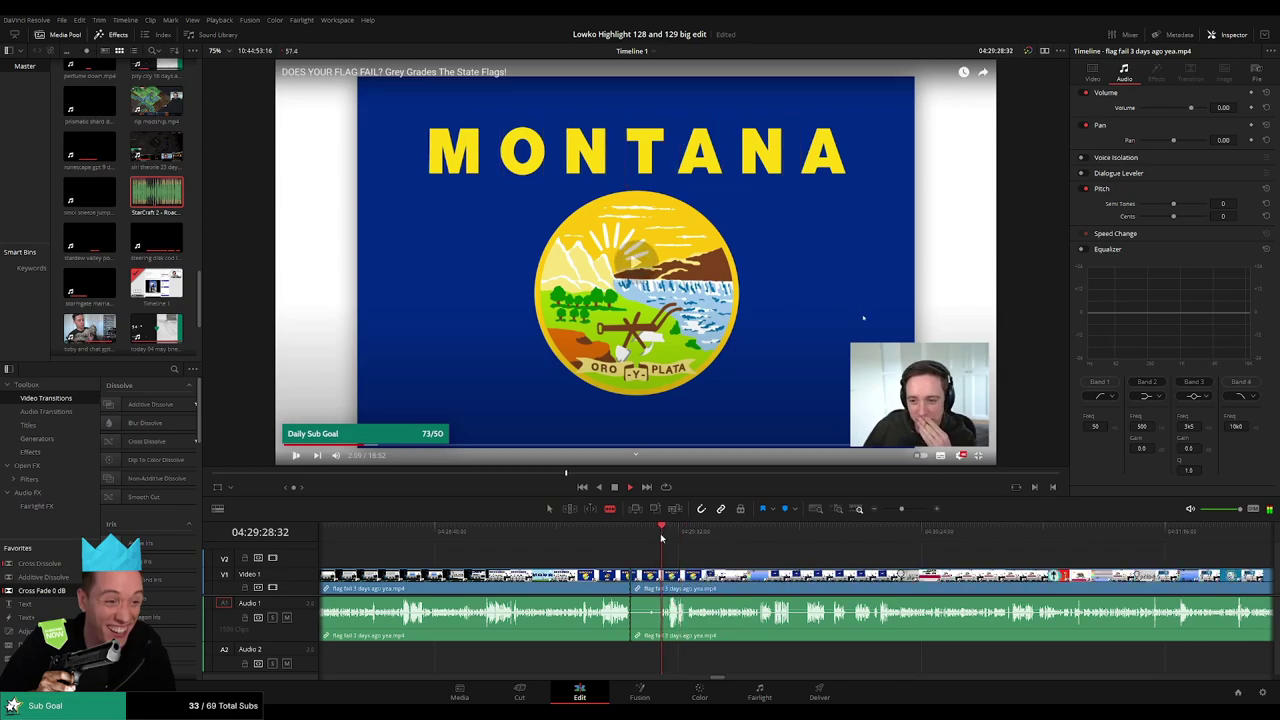
pyautogui.press('a')
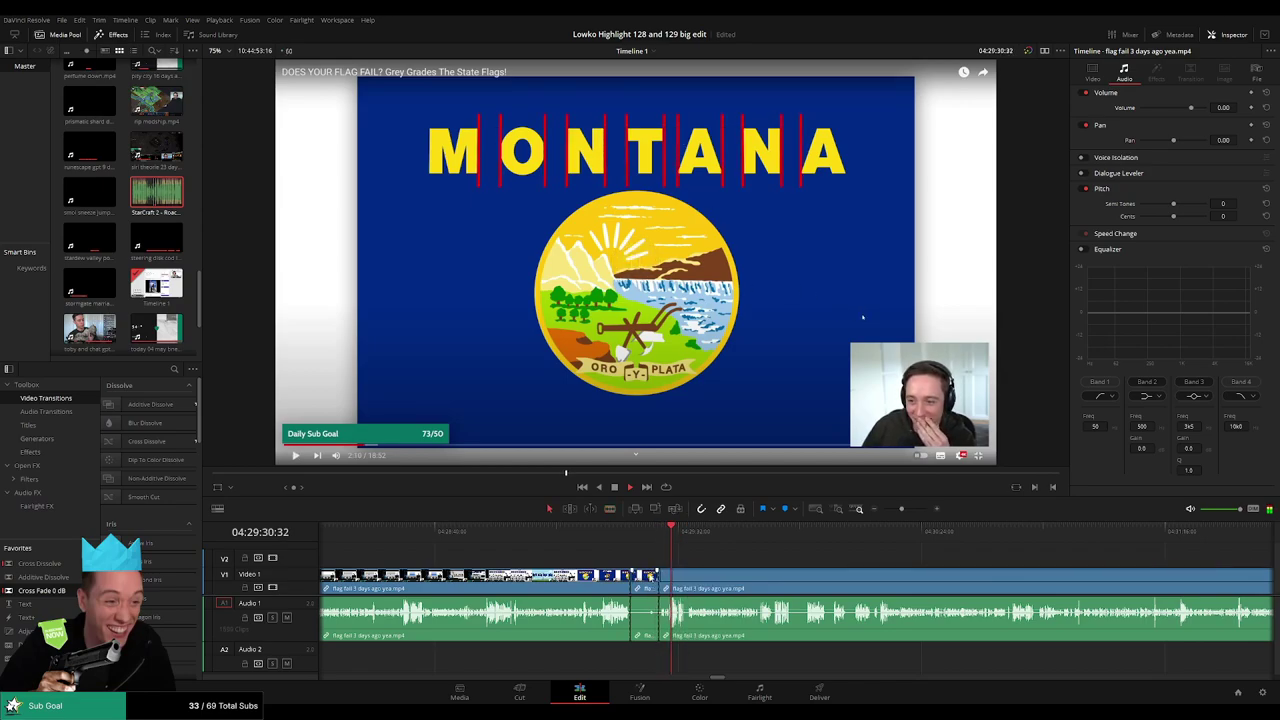
pyautogui.click(651, 527)
pyautogui.moveTo(651, 527); pyautogui.dragTo(692, 527)
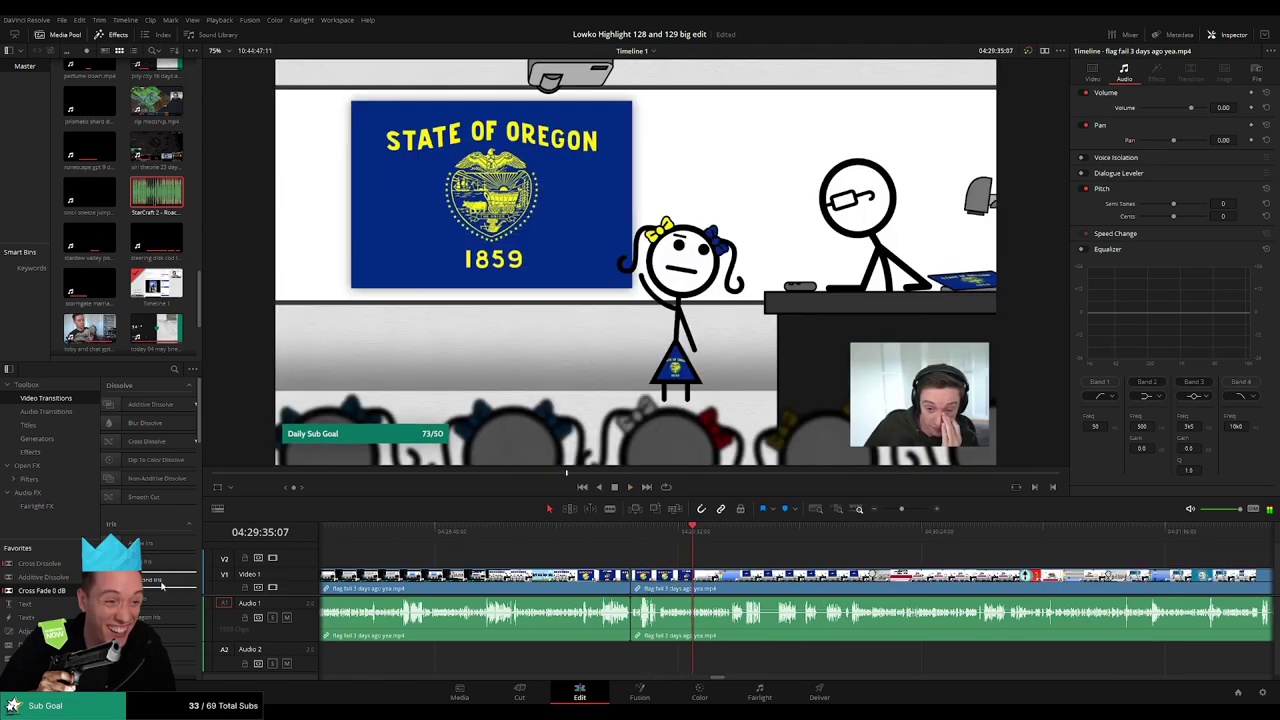
pyautogui.hotkey('ctrl', 't')
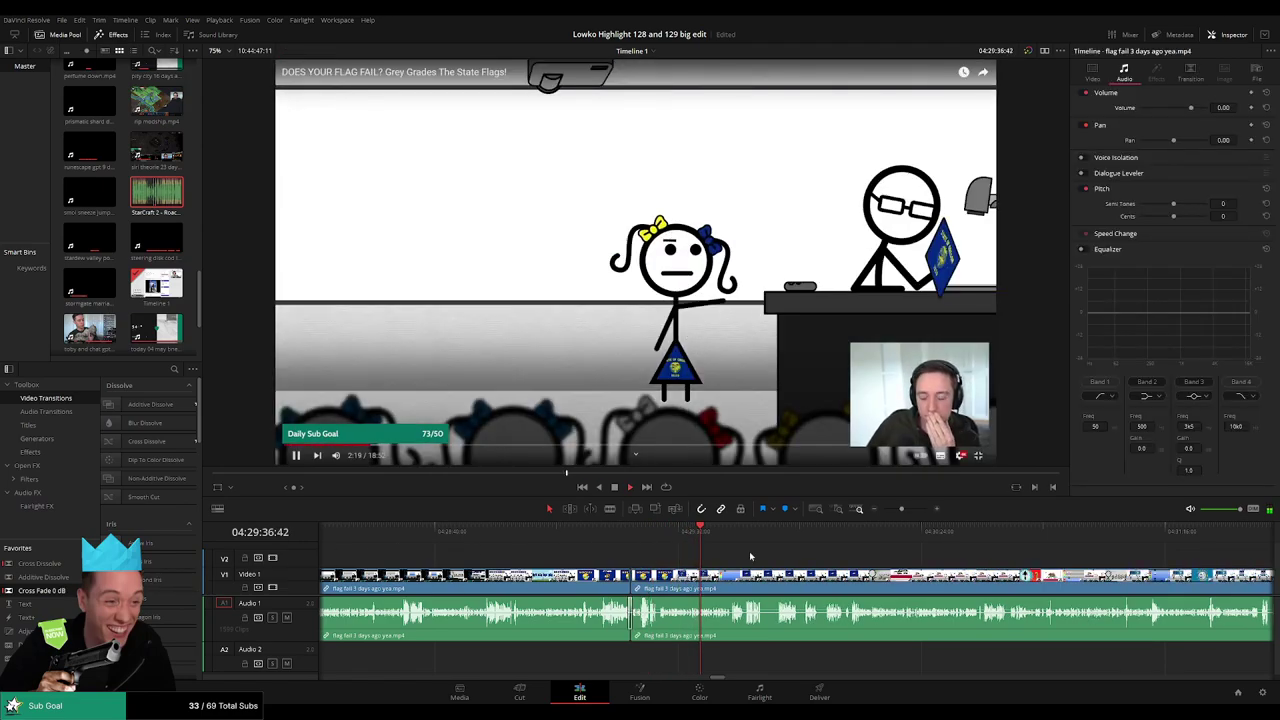
# - Cut out the pause of about 3 seconds over the beaver flag at about 04:29:50, close the gap, and crossfade the audio join
pyautogui.click(730, 529)
pyautogui.hscroll(3, 605, 551)
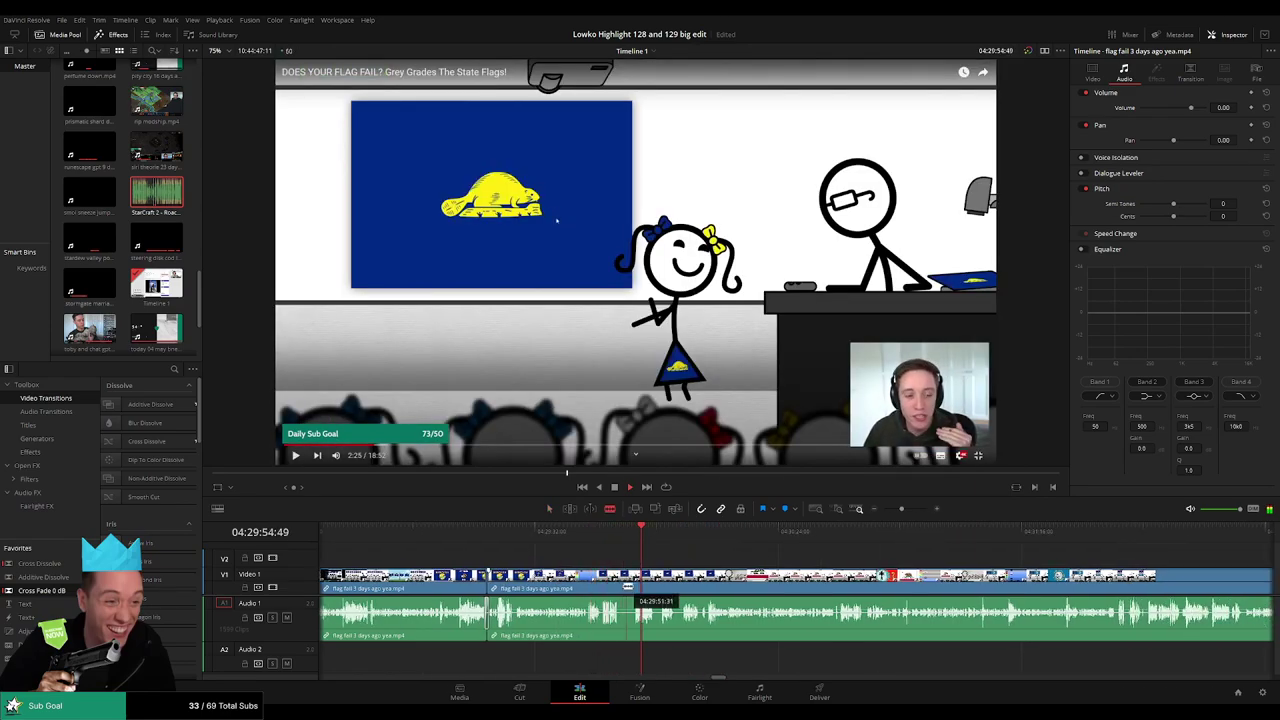
pyautogui.click(623, 584)
pyautogui.click(632, 584)
pyautogui.press('a')
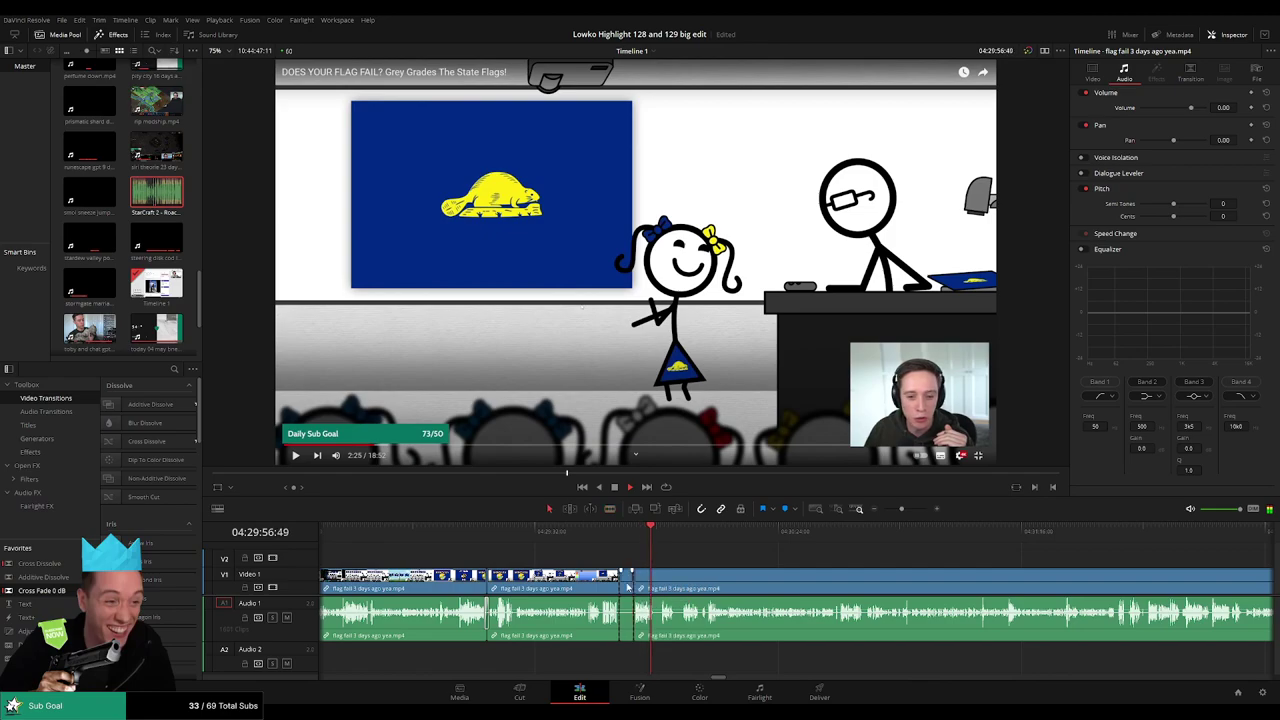
pyautogui.press('Delete')
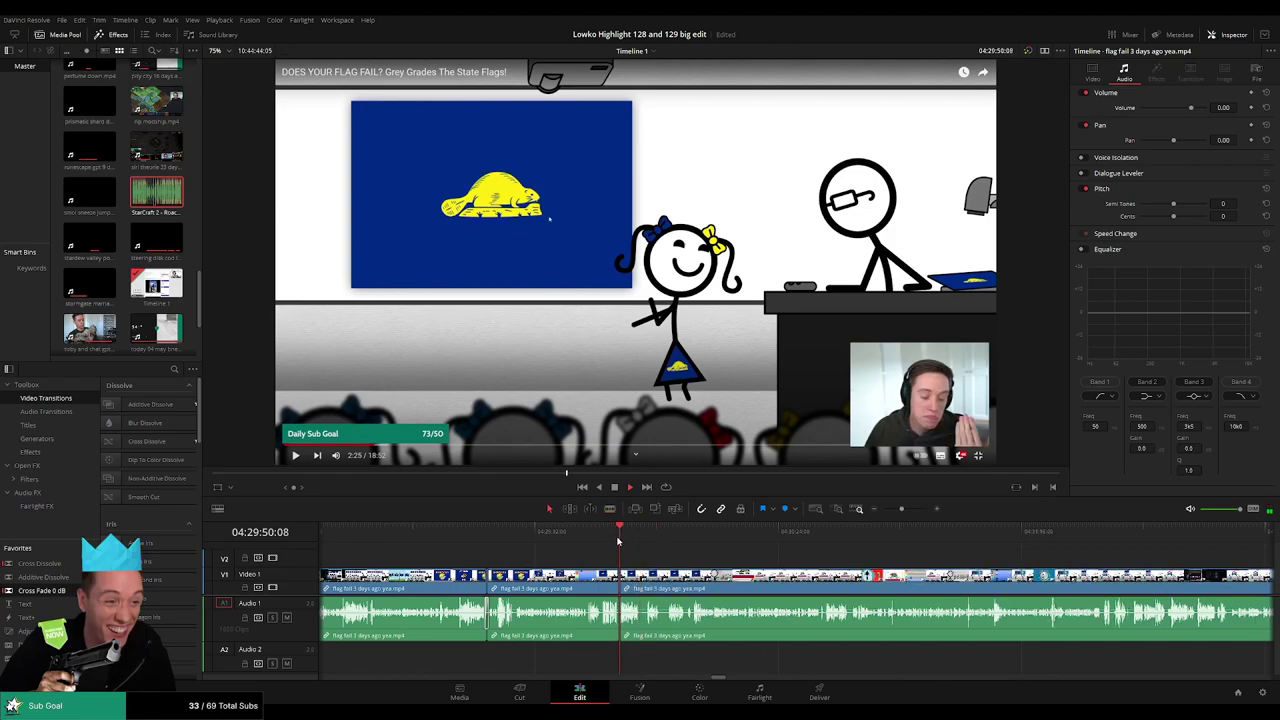
pyautogui.moveTo(624, 535); pyautogui.dragTo(643, 539)
# - Ripple-delete the two short pauses at about 04:29:55 and 04:29:59 in the beaver flag talk and crossfade their audio joins
pyautogui.scroll(4, 700, 566)
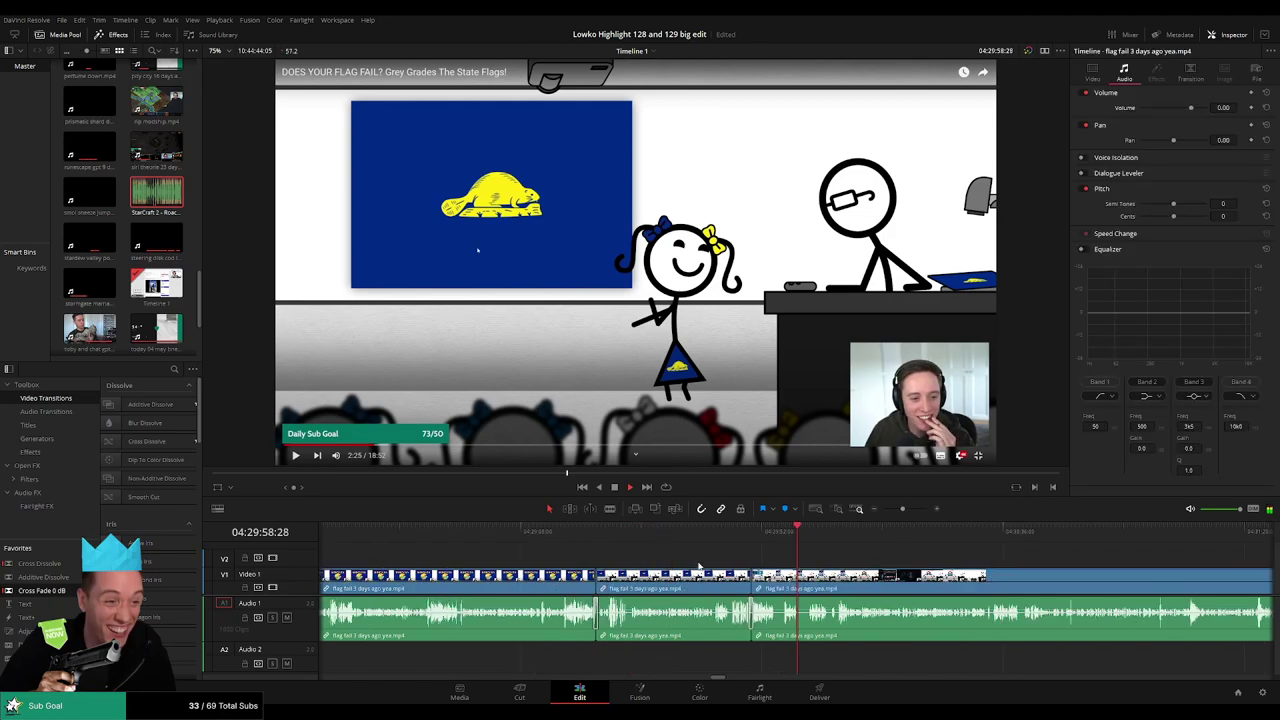
pyautogui.click(755, 580)
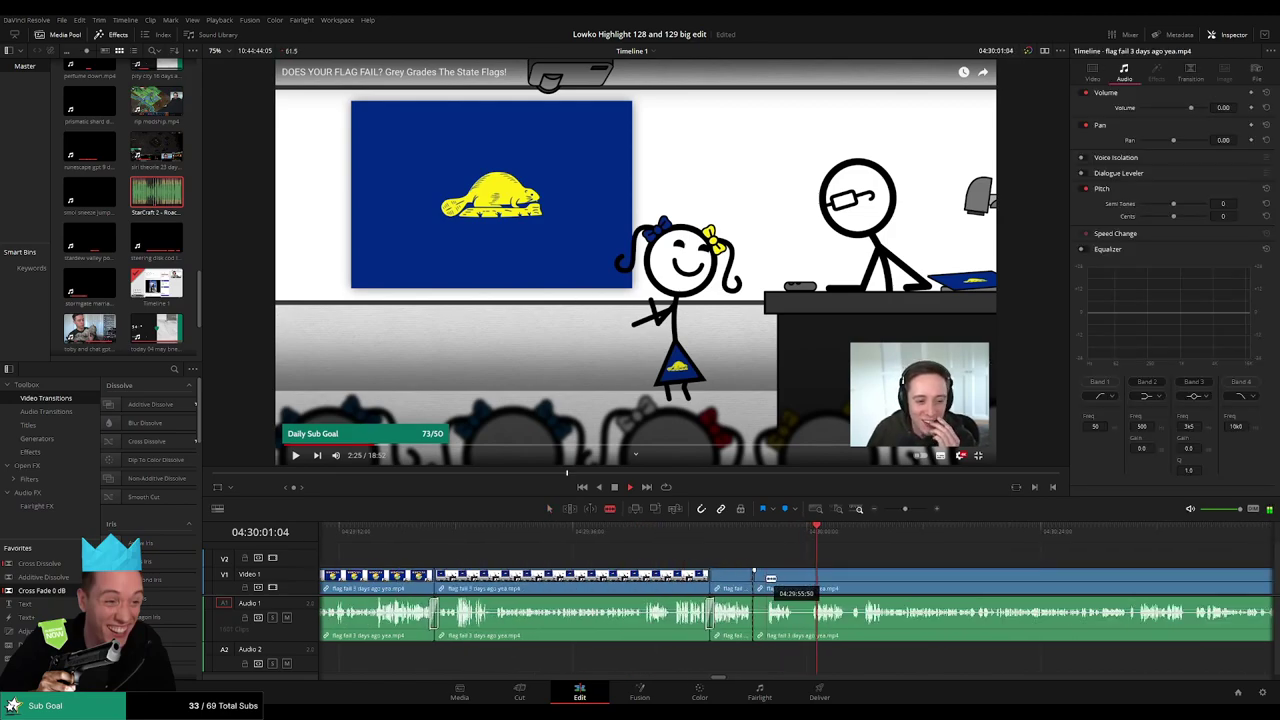
pyautogui.click(768, 578)
pyautogui.click(797, 577)
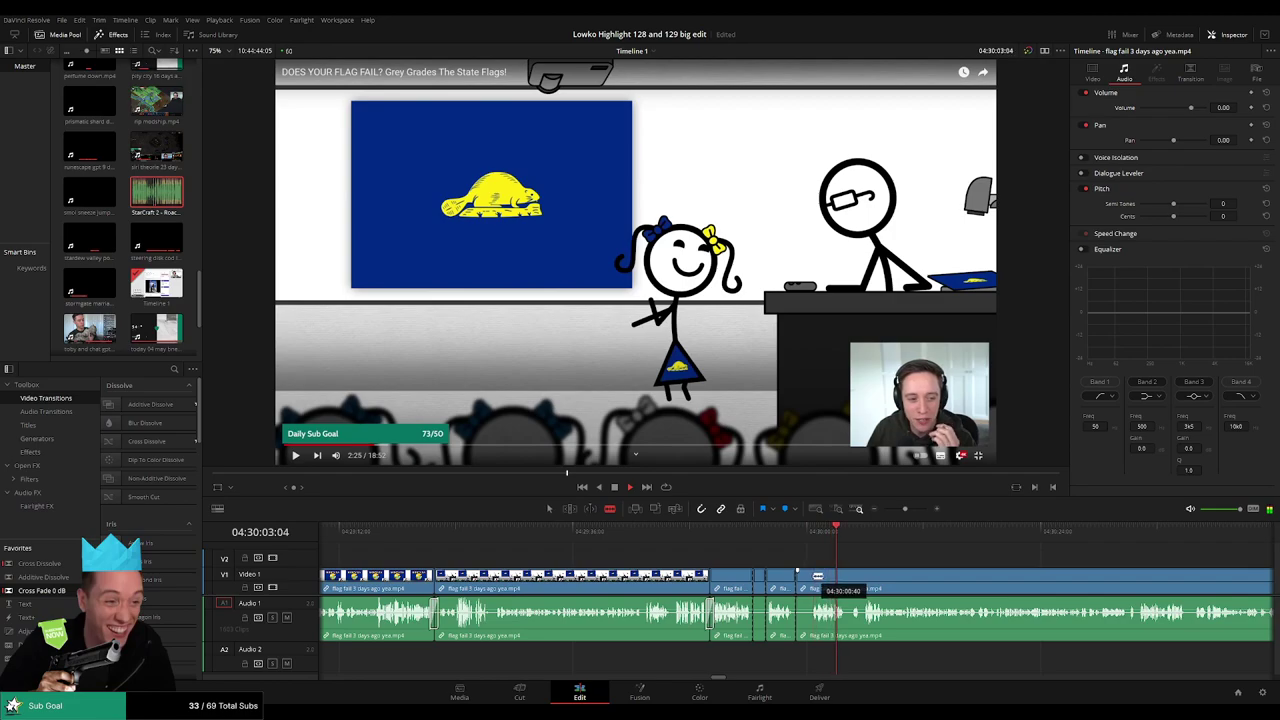
pyautogui.click(813, 580)
pyautogui.press('a')
pyautogui.click(802, 585)
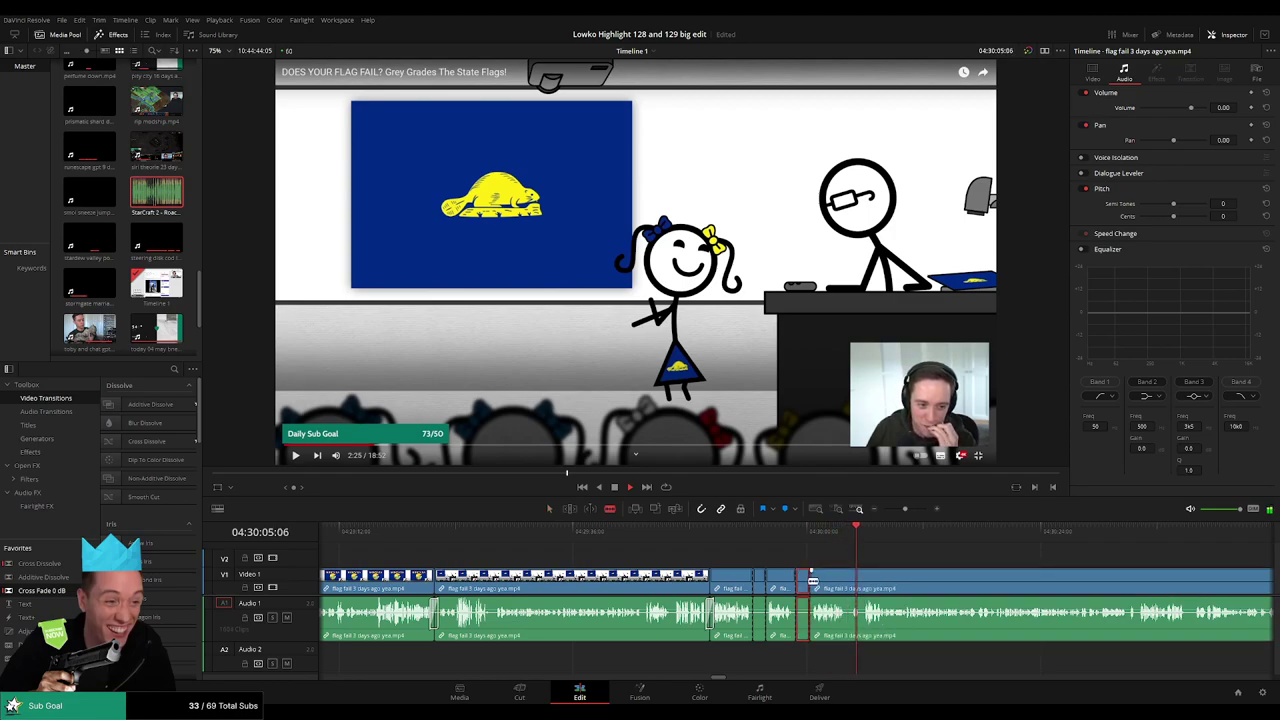
pyautogui.press('Delete')
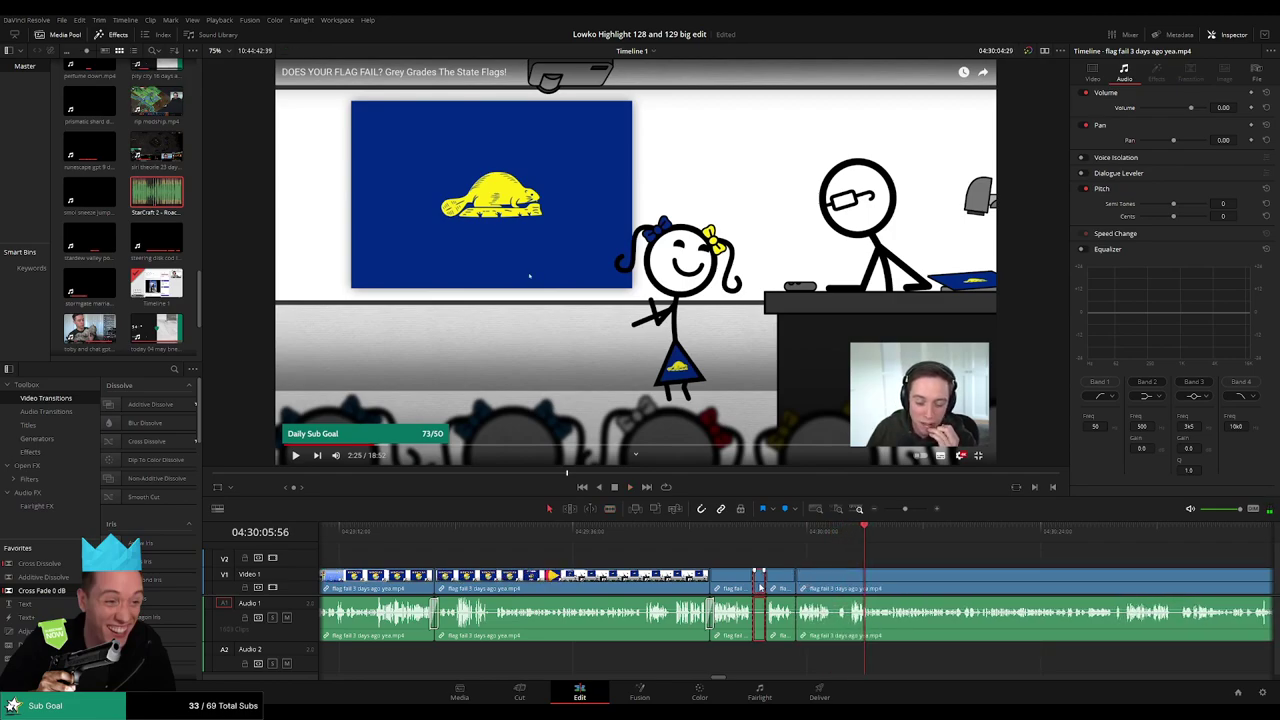
pyautogui.press('Delete')
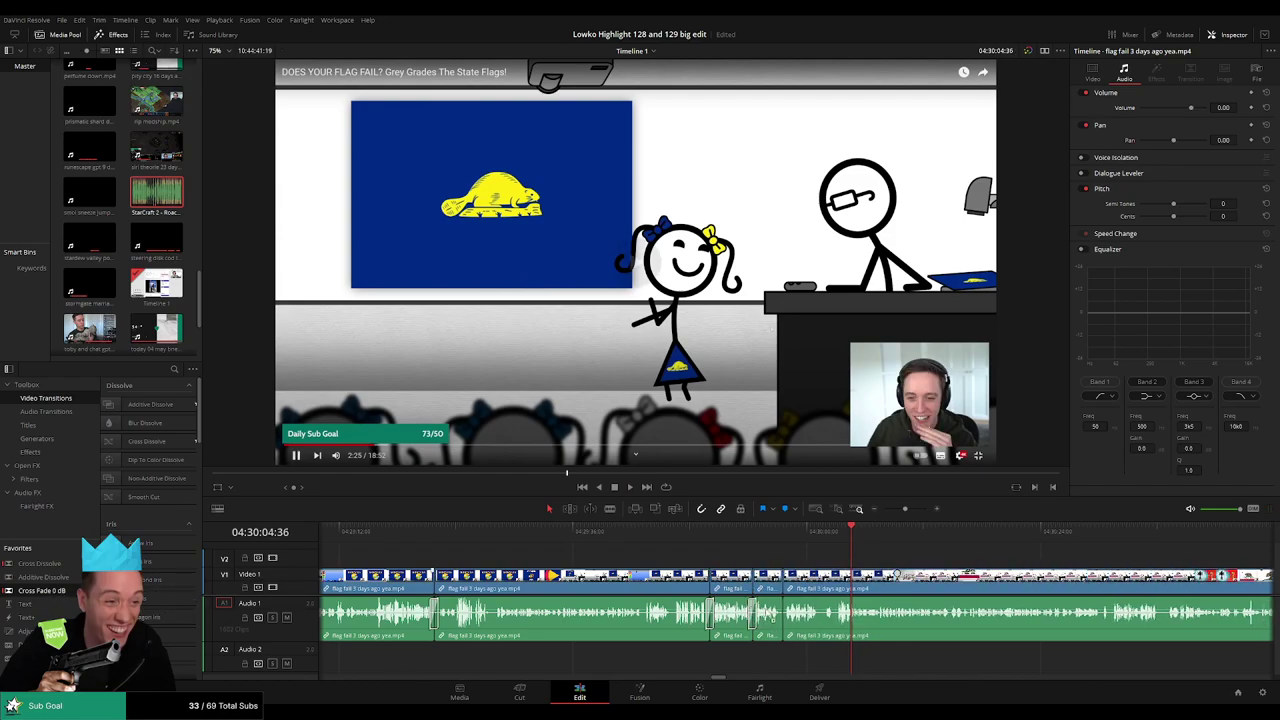
# - Cut out the short pause at about 04:30:01, just before the flag video resumes, and crossfade the audio join
pyautogui.moveTo(828, 545); pyautogui.dragTo(631, 543)
pyautogui.click(632, 542)
pyautogui.press('b')
pyautogui.click(609, 577)
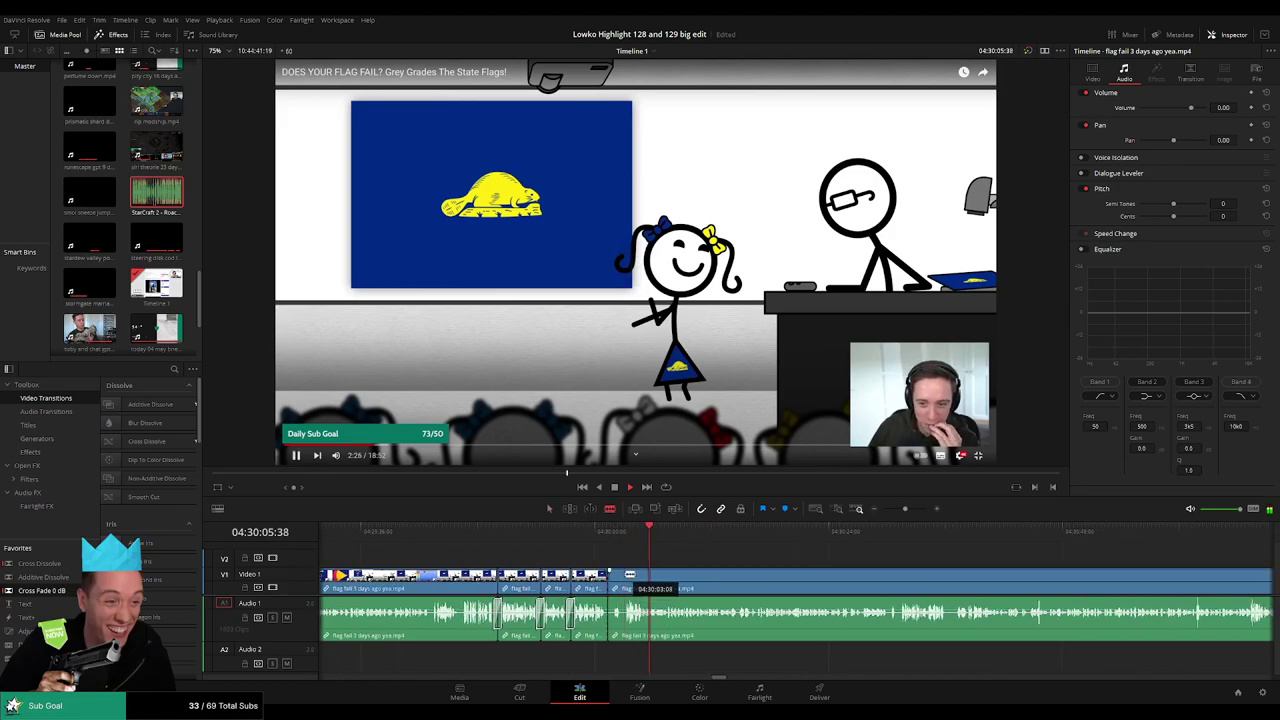
pyautogui.click(617, 586)
pyautogui.press('Delete')
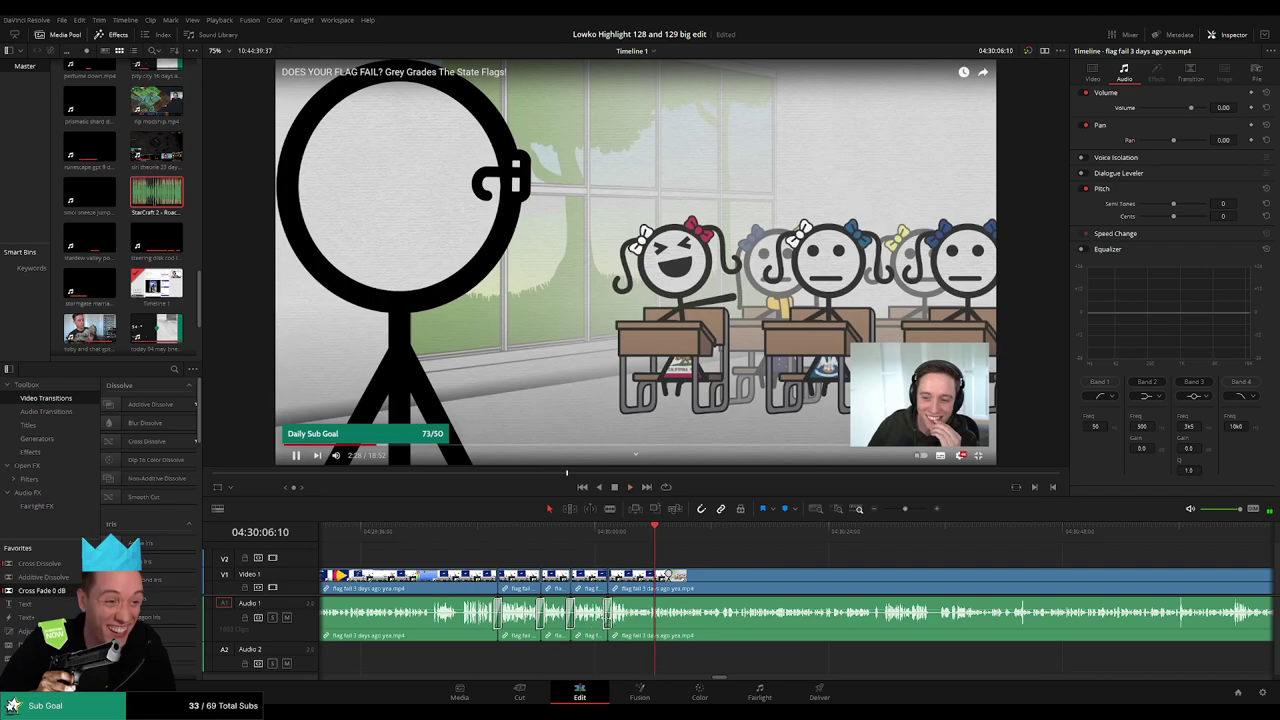
# - Find the pause in the talk over the two sun flags at about 04:31:34 and ripple-delete it
pyautogui.click(907, 535)
pyautogui.hscroll(1, 721, 559)
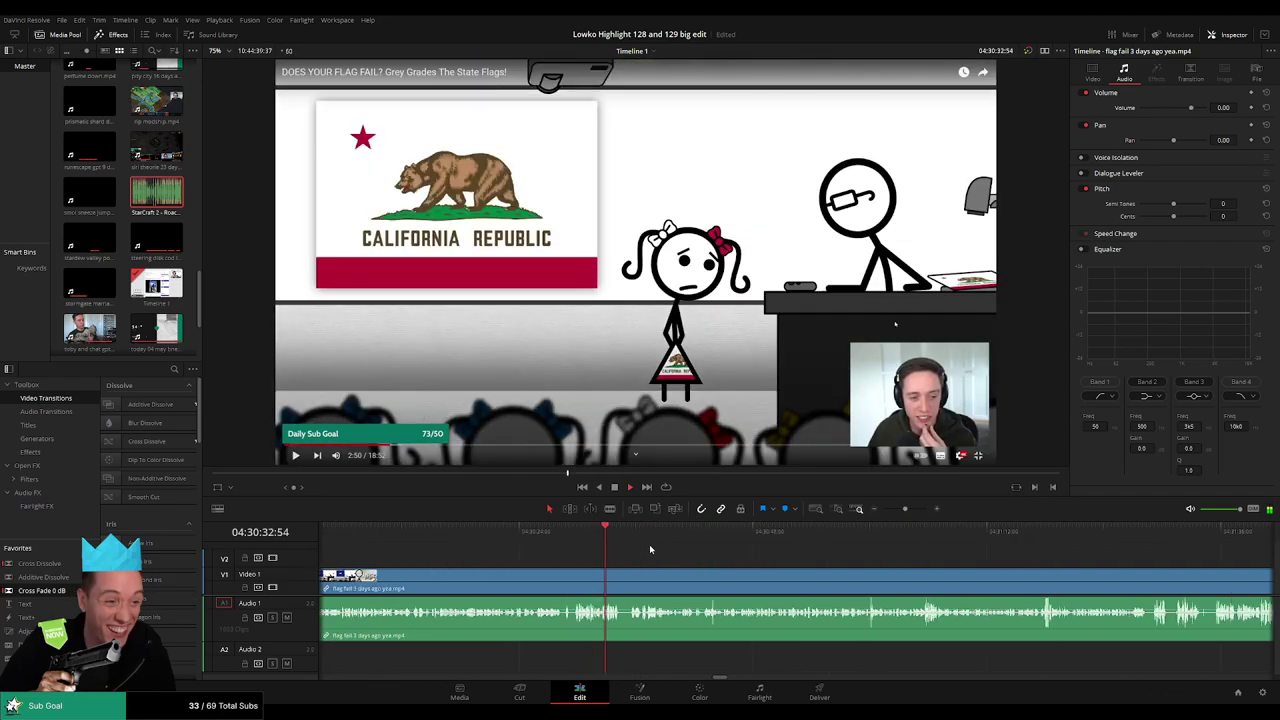
pyautogui.moveTo(727, 535); pyautogui.dragTo(795, 545)
pyautogui.press('space')
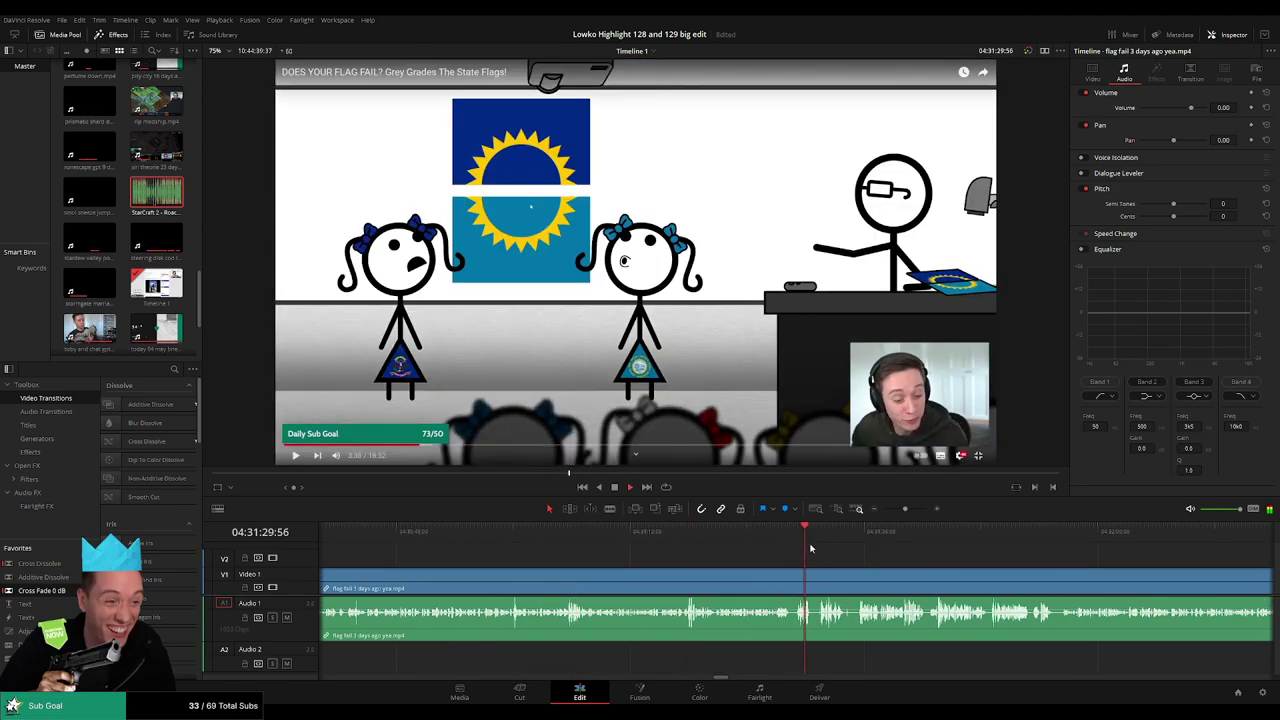
pyautogui.click(857, 587)
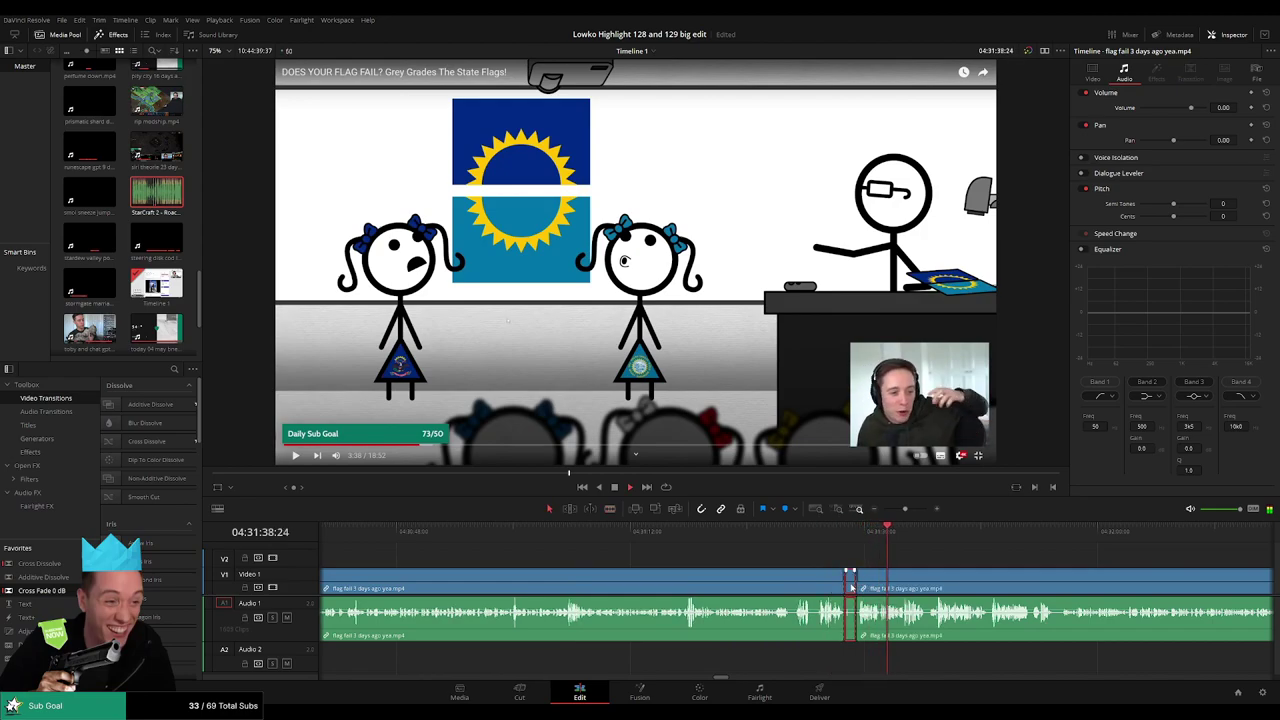
pyautogui.press('Delete')
pyautogui.moveTo(932, 568); pyautogui.dragTo(722, 560)
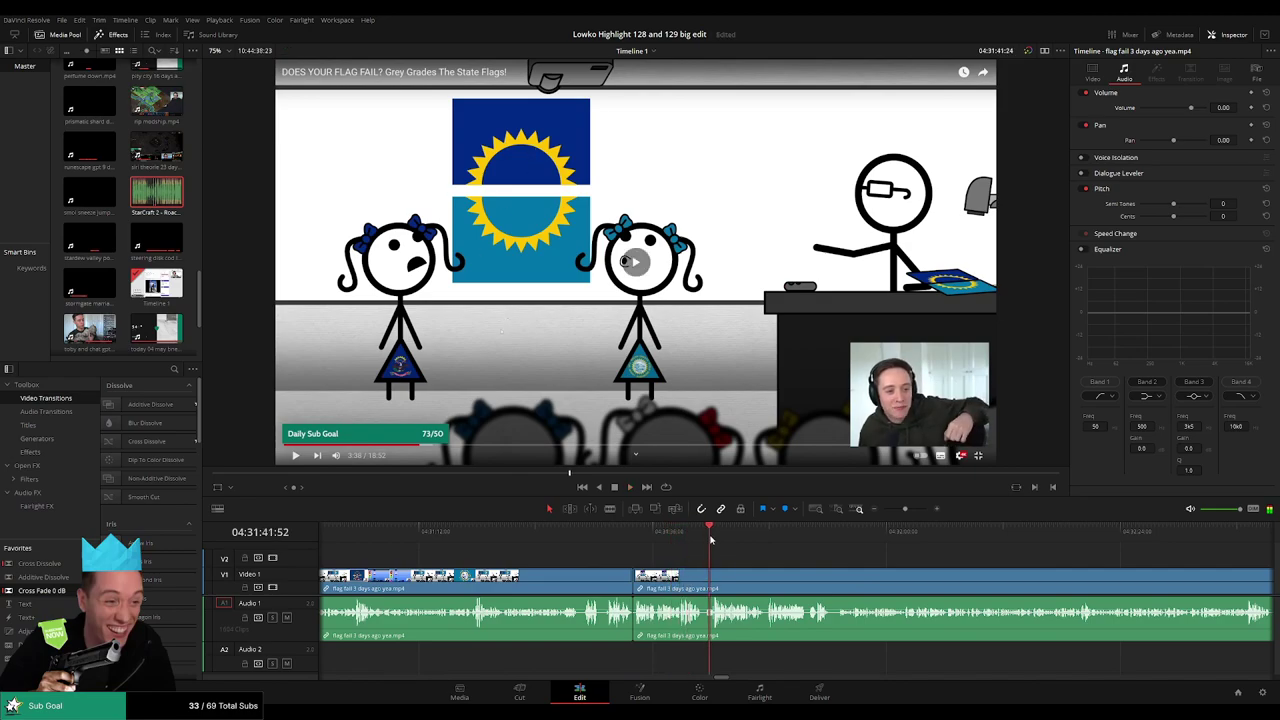
# - Find the short pause over the magnolia flag at about 04:32:39 and ripple-delete it
pyautogui.hscroll(2, 625, 563)
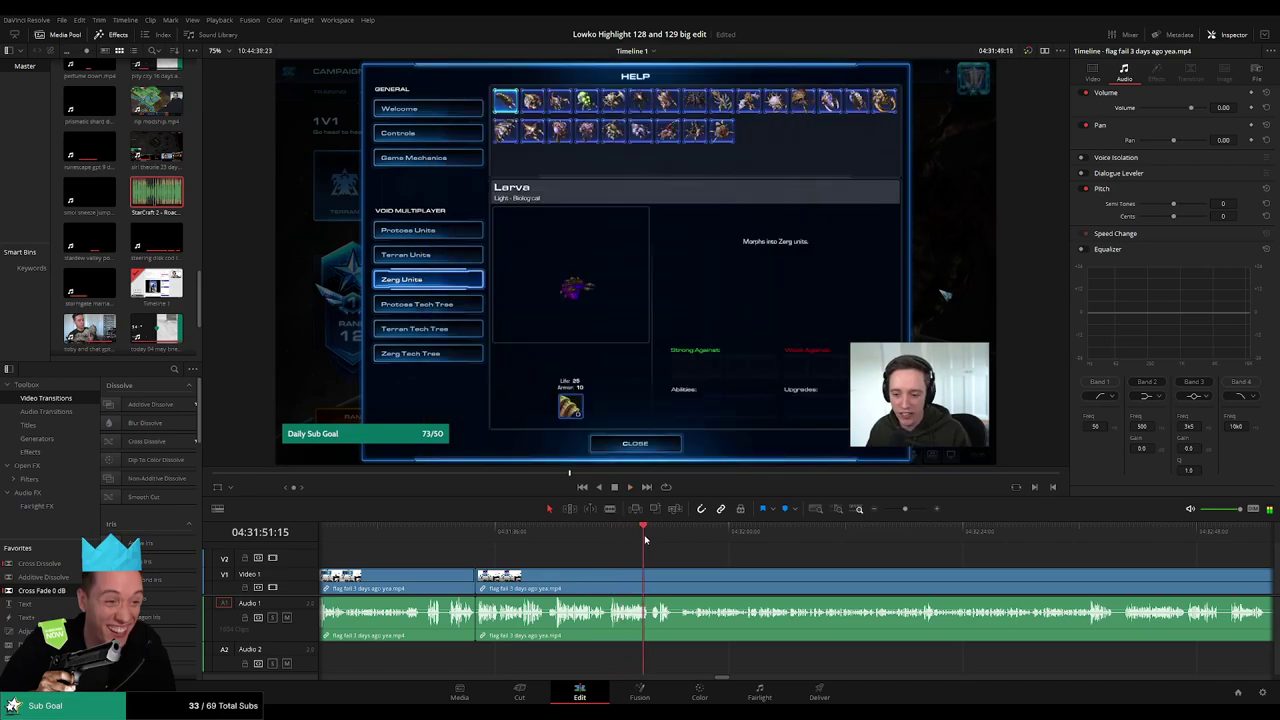
pyautogui.hscroll(2, 509, 538)
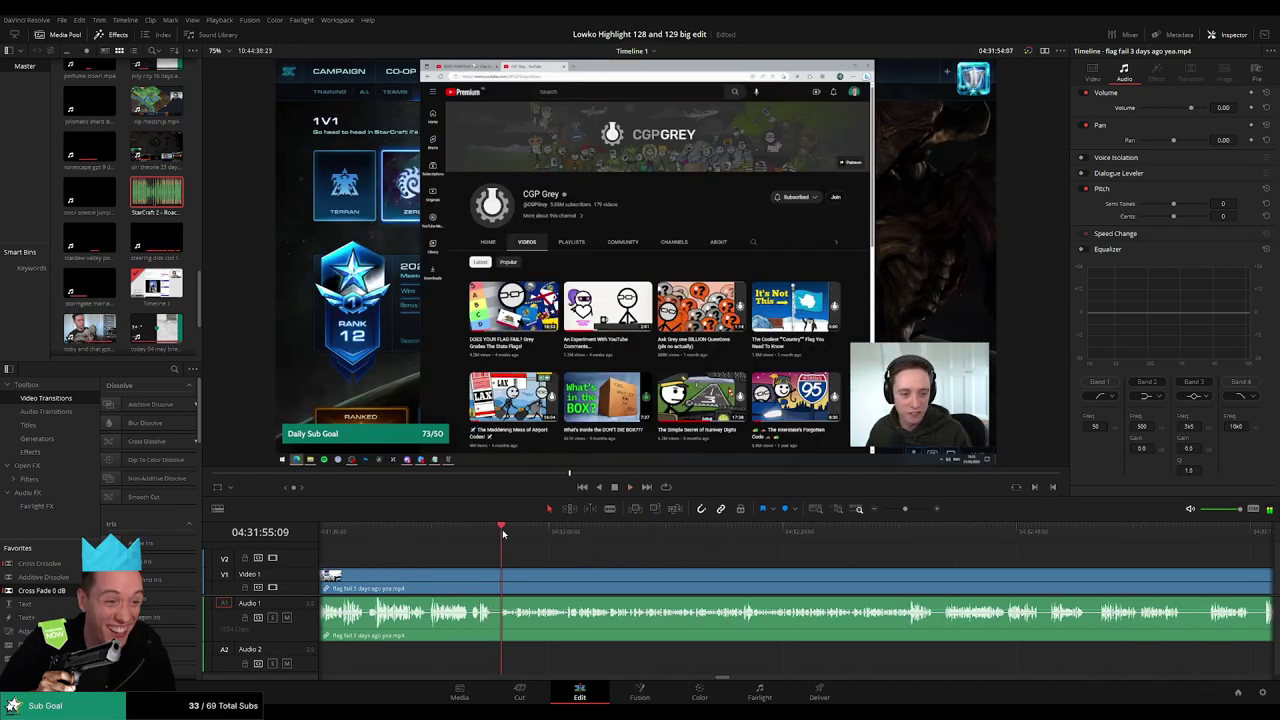
pyautogui.moveTo(503, 533); pyautogui.dragTo(910, 544)
pyautogui.hscroll(4, 1006, 563)
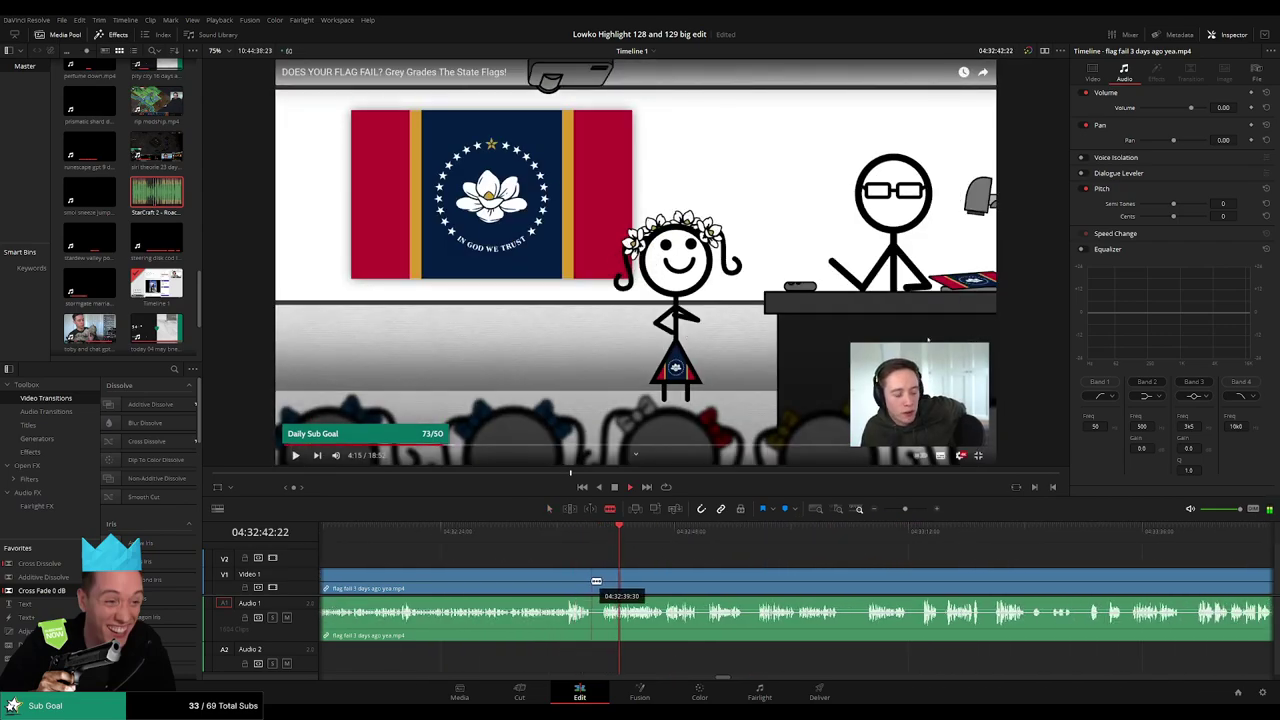
pyautogui.click(593, 581)
pyautogui.press('a')
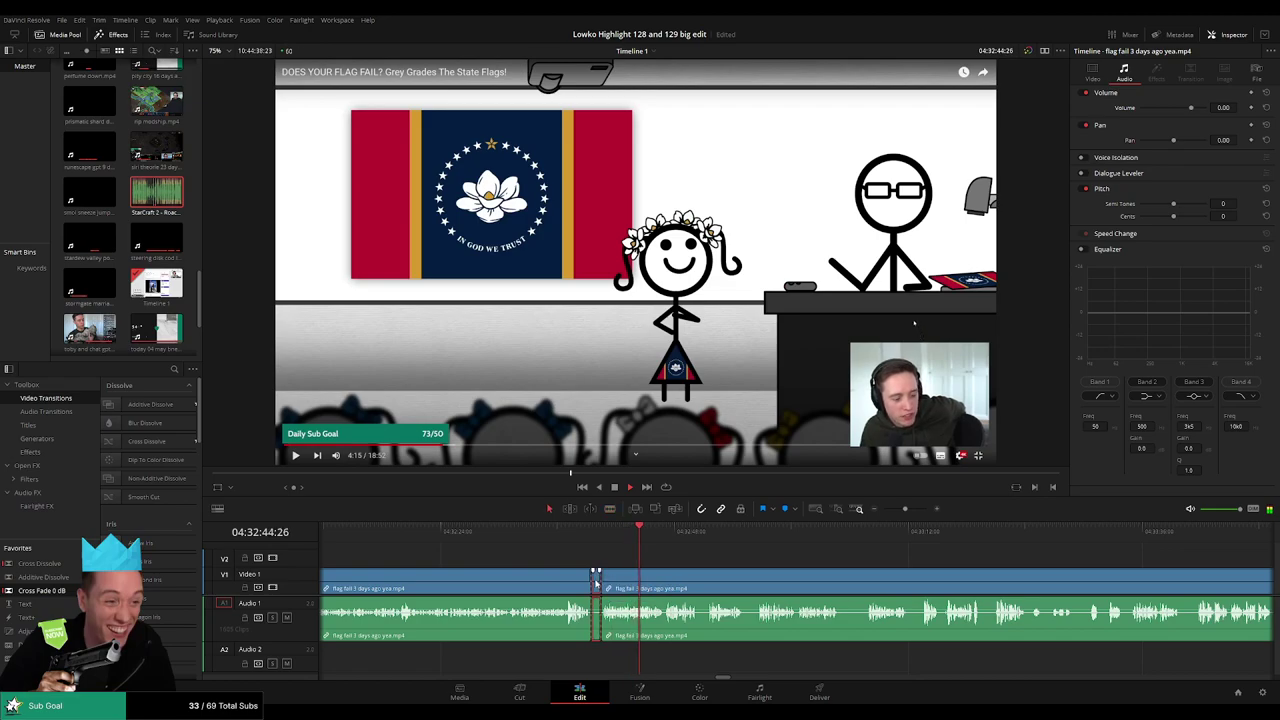
pyautogui.press('Delete')
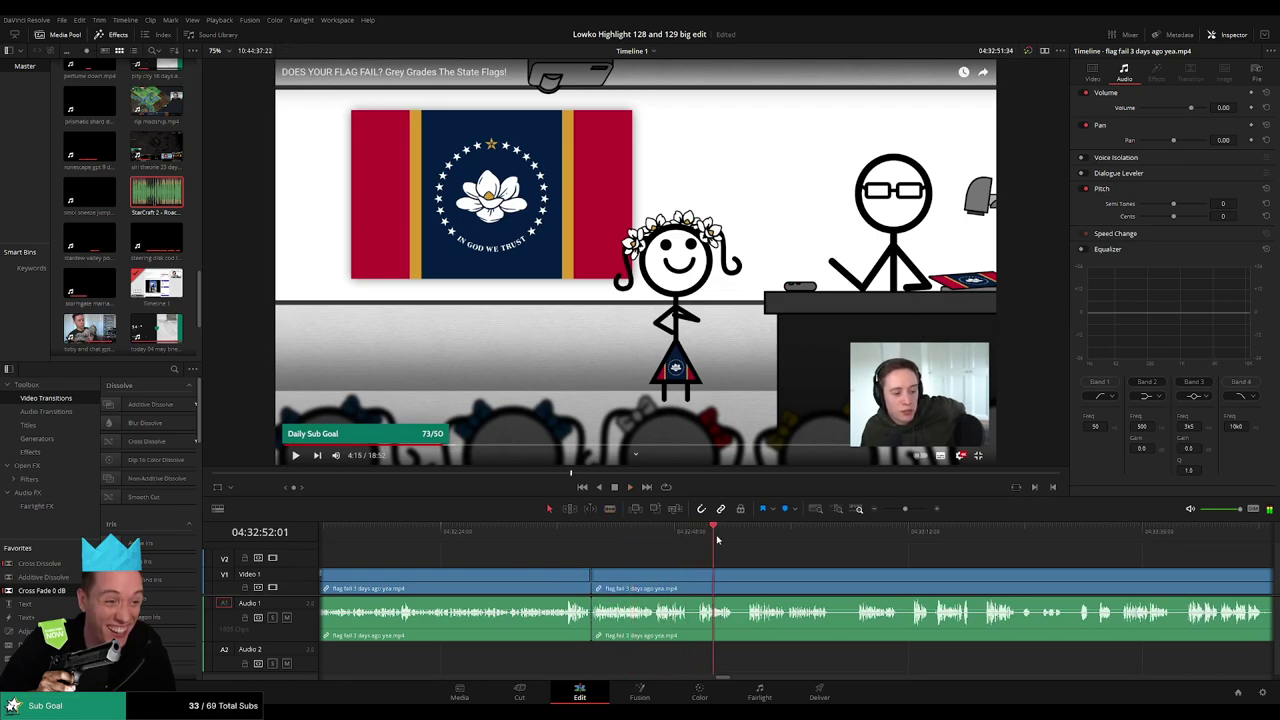
# - Split around the next pause in the magnolia flag talk at about 04:32:54 and ripple-delete it
pyautogui.moveTo(785, 565); pyautogui.dragTo(583, 579)
pyautogui.scroll(2, 621, 569)
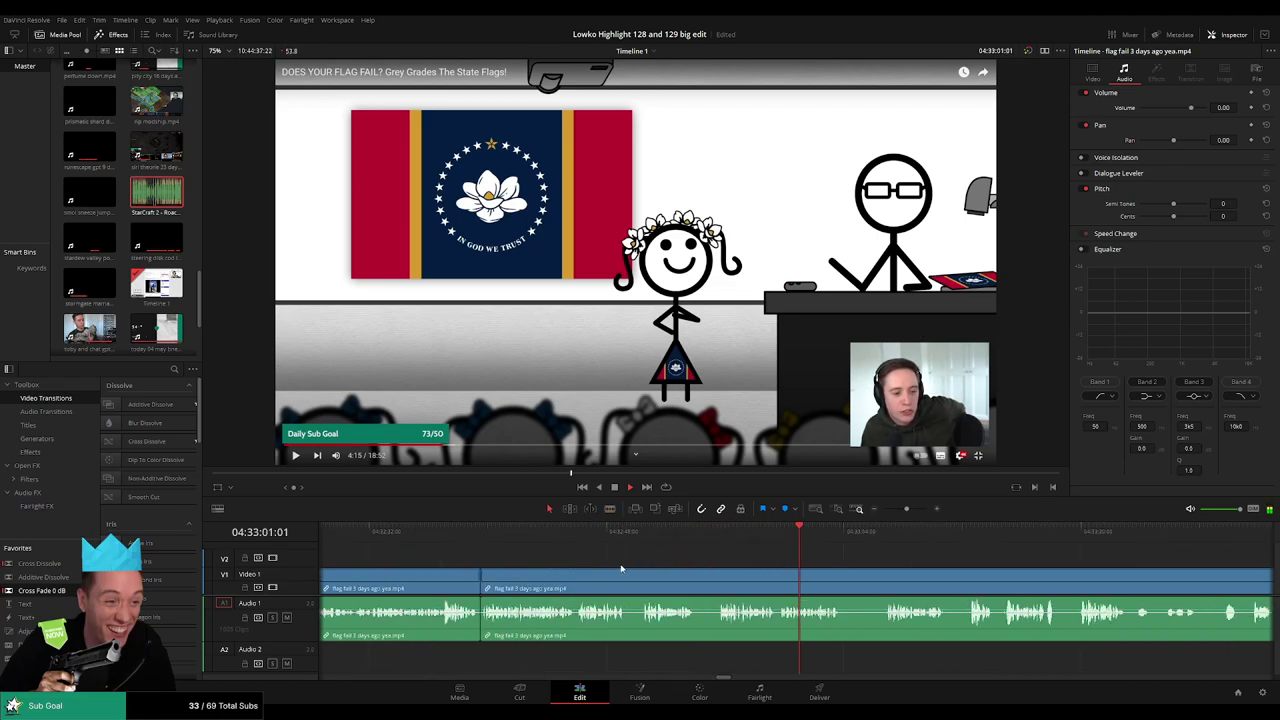
pyautogui.click(698, 586)
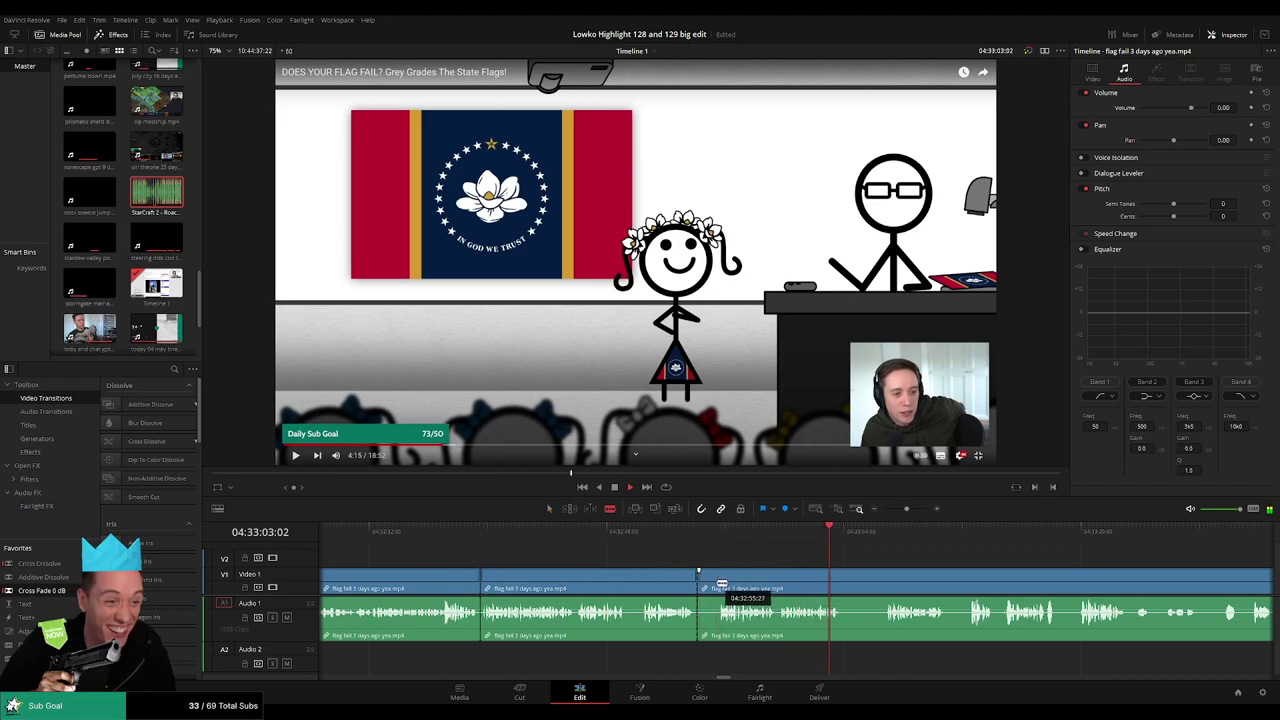
pyautogui.click(717, 586)
pyautogui.press('Delete')
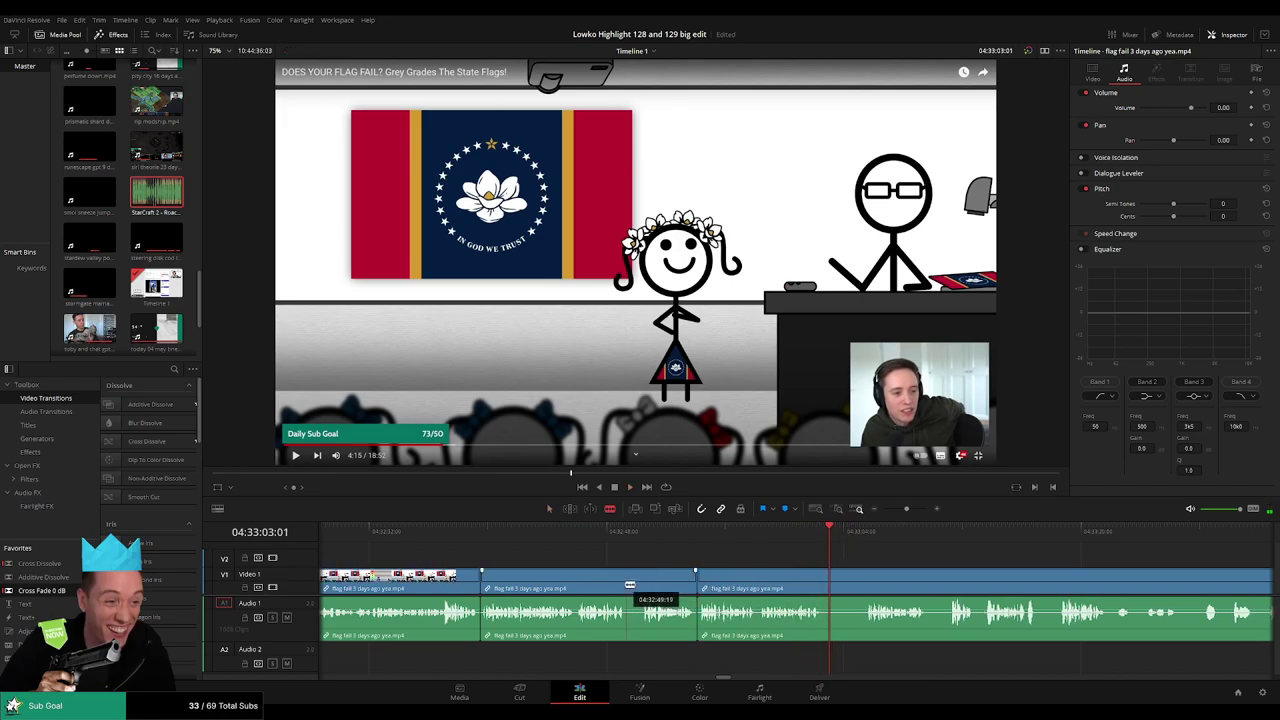
# - Finish splitting around the short pause in the magnolia flag talk at about 04:32:49 and ripple-delete it
pyautogui.click(640, 586)
pyautogui.press('a')
pyautogui.click(631, 584)
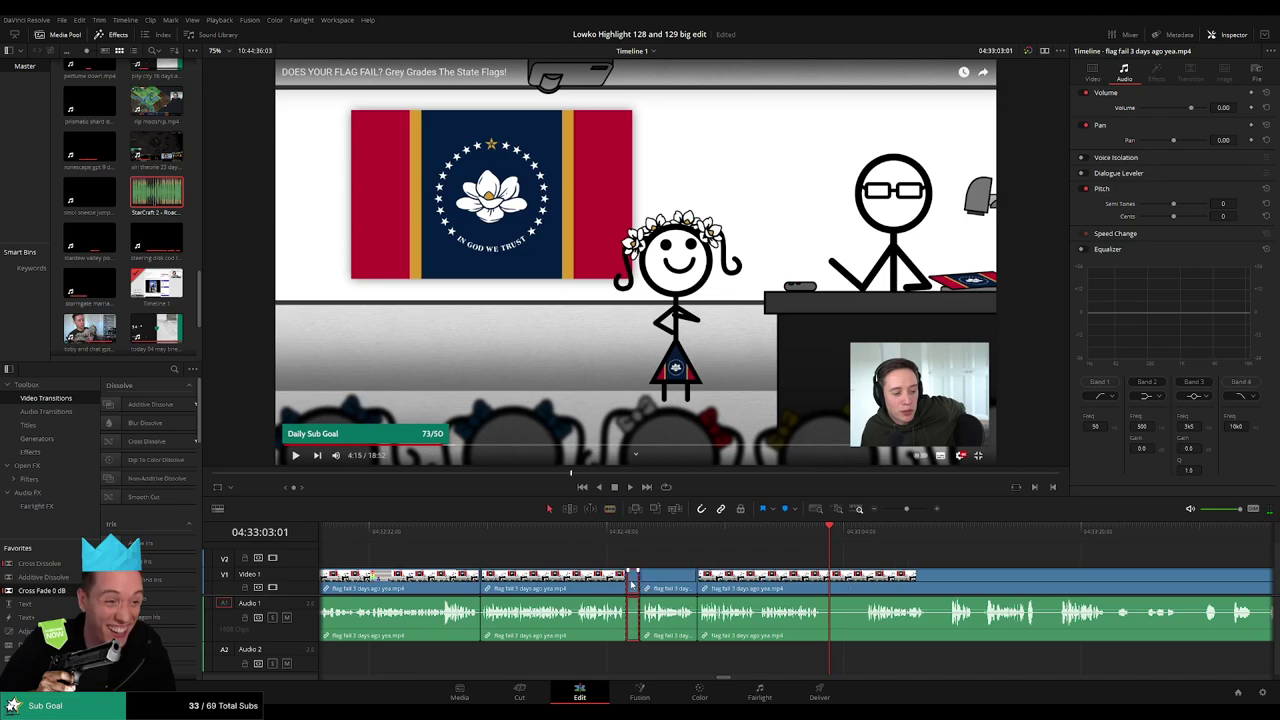
pyautogui.press('Delete')
# - Split on both sides of the pause in the magnolia flag talk at about 04:33:02 and ripple-delete it
pyautogui.hscroll(3, 880, 567)
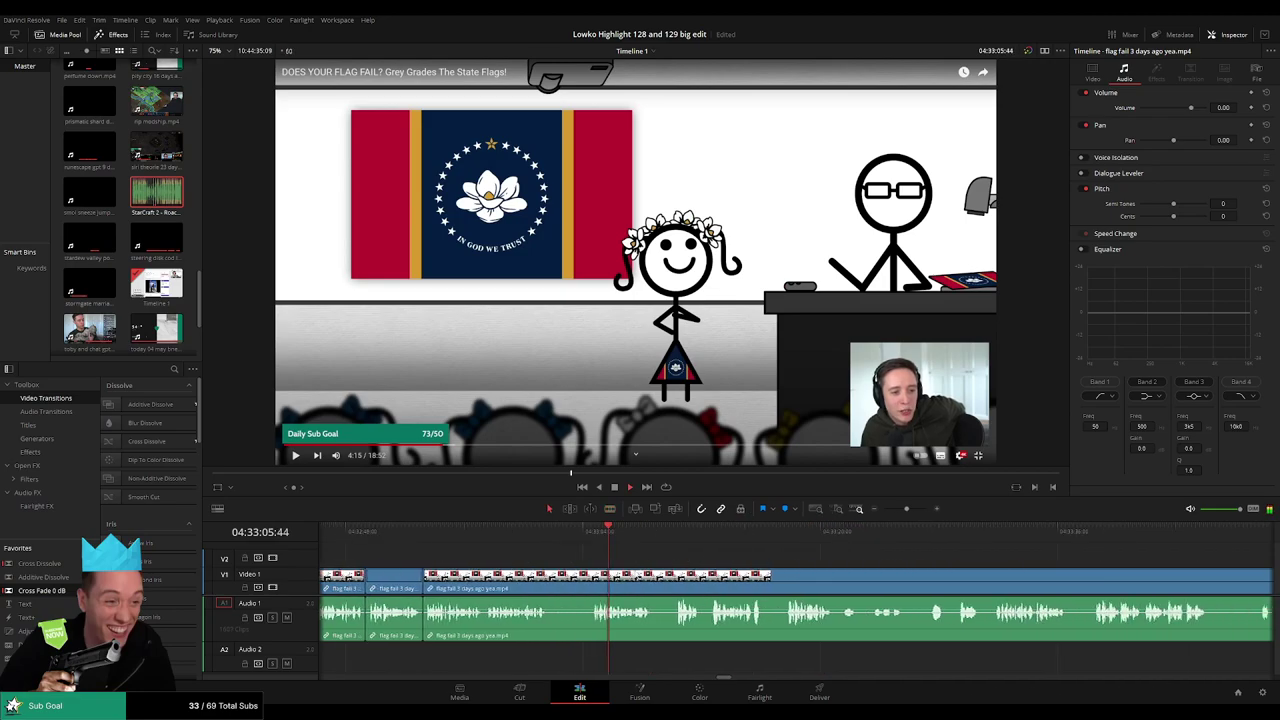
pyautogui.press('b')
pyautogui.click(551, 580)
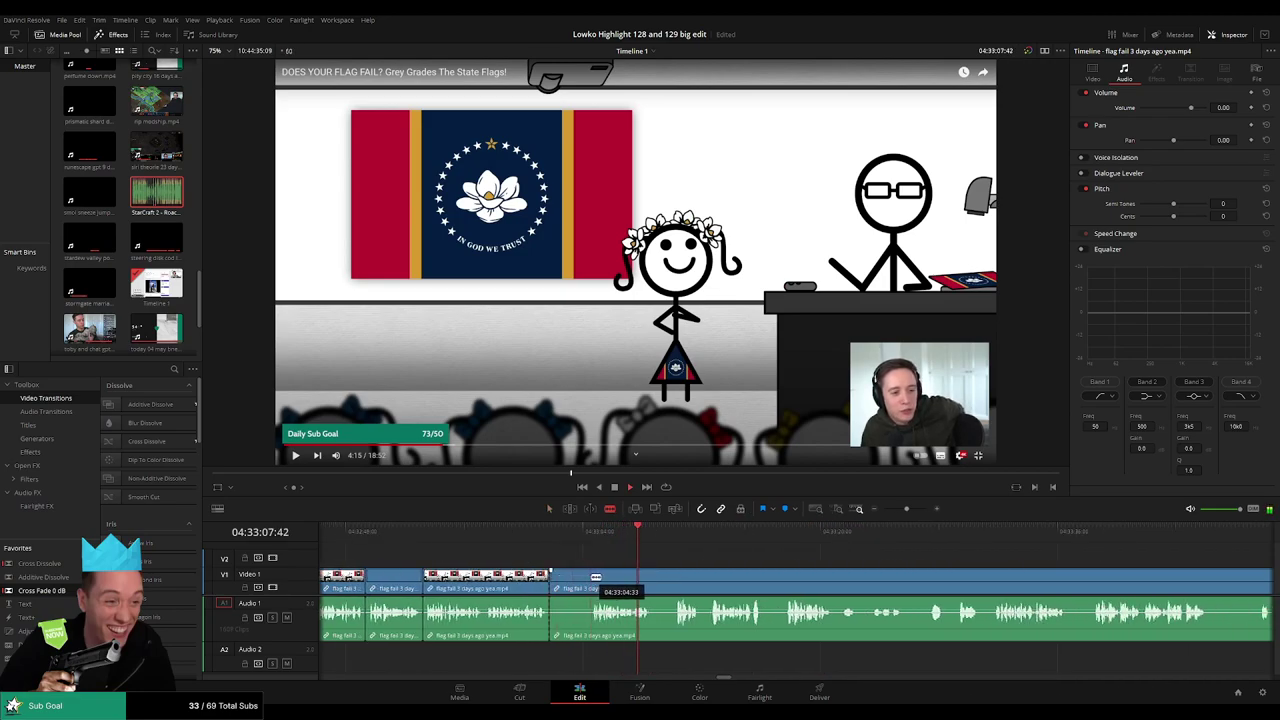
pyautogui.click(590, 580)
pyautogui.press('a')
pyautogui.click(574, 585)
pyautogui.press('Delete')
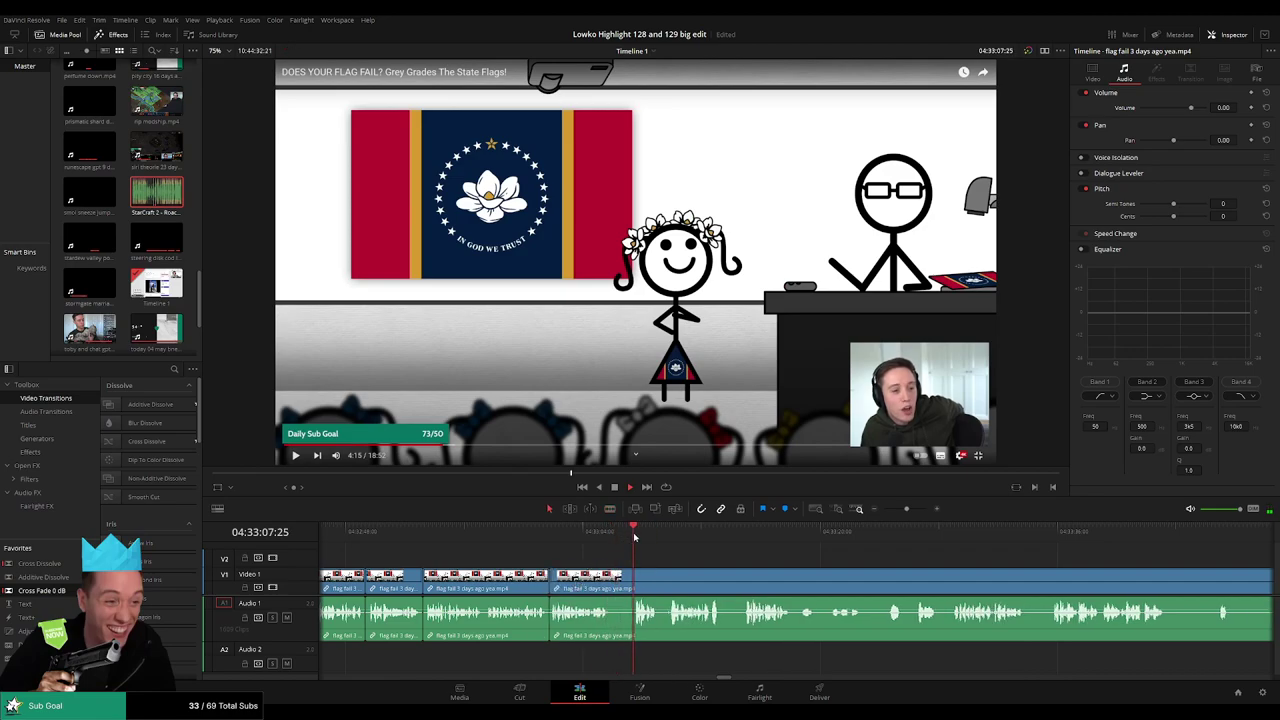
# - Isolate the brief silence in the magnolia flag talk at about 04:33:06 and ripple-delete it
pyautogui.click(610, 577)
pyautogui.click(631, 577)
pyautogui.press('a')
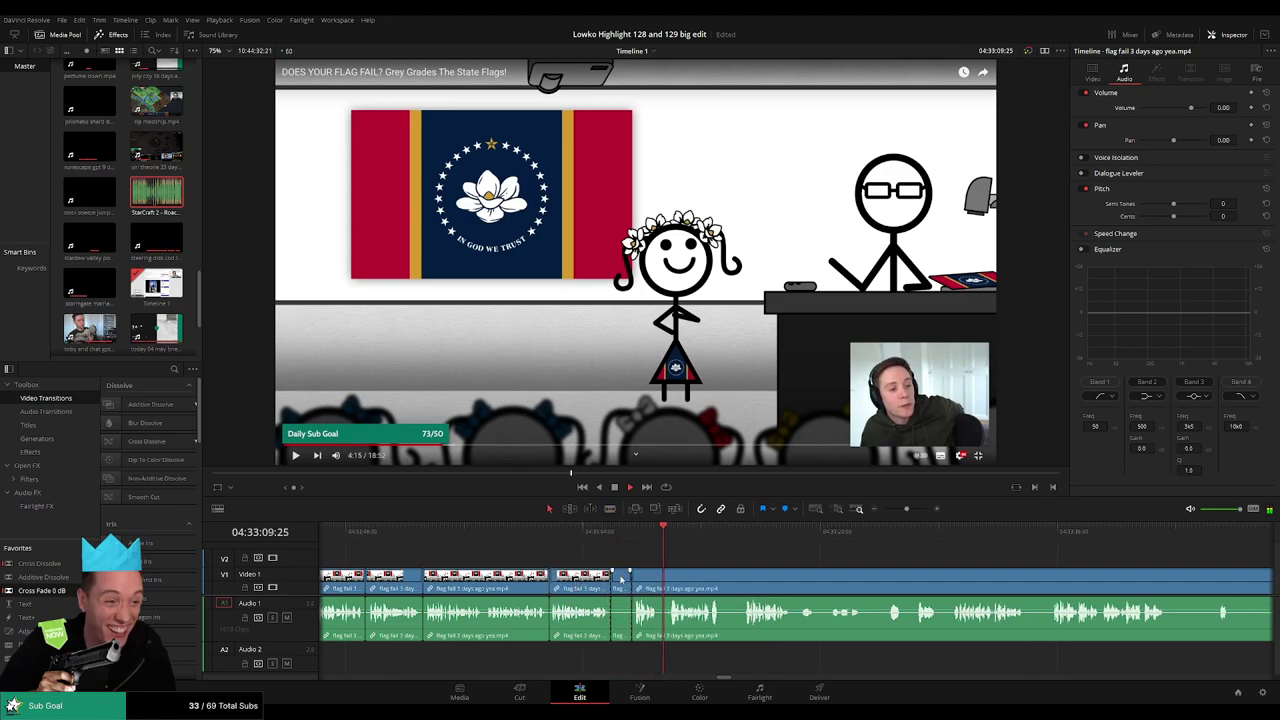
pyautogui.press('Delete')
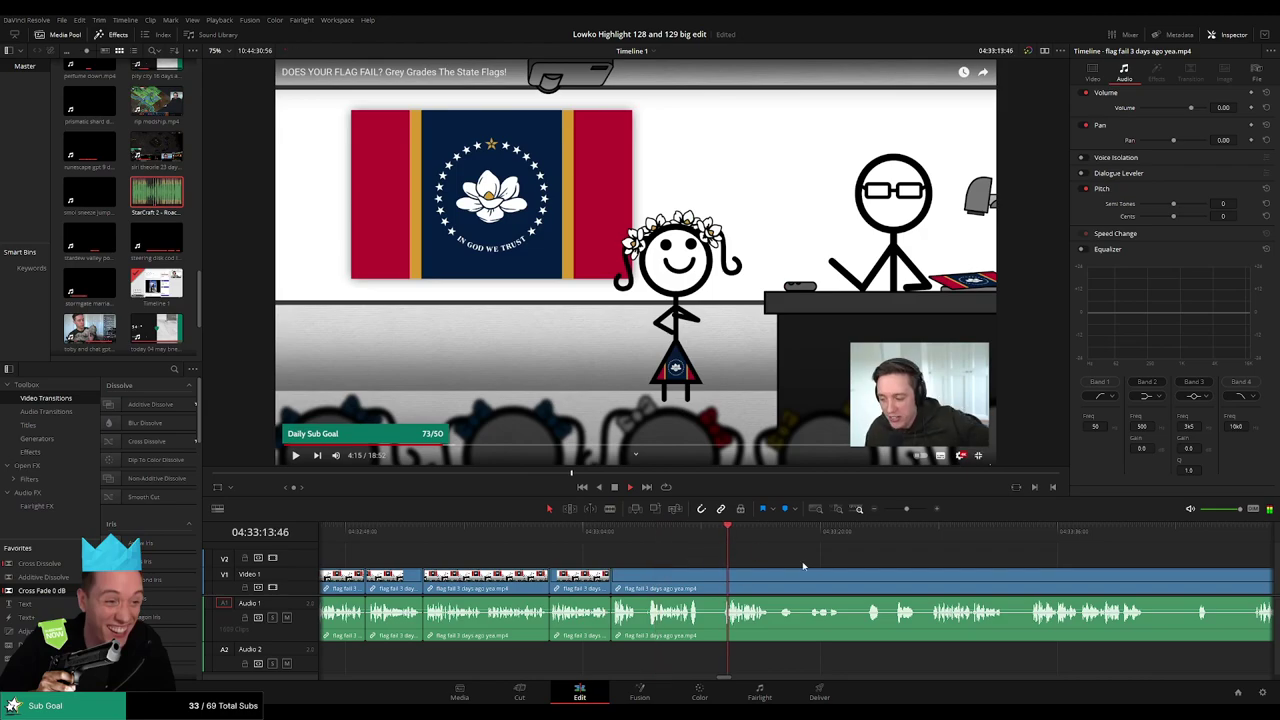
# - Cut out the short pause at about 04:33:12, just before the browser window is shown, and close the gap
pyautogui.hscroll(3, 803, 566)
pyautogui.press('b')
pyautogui.click(429, 581)
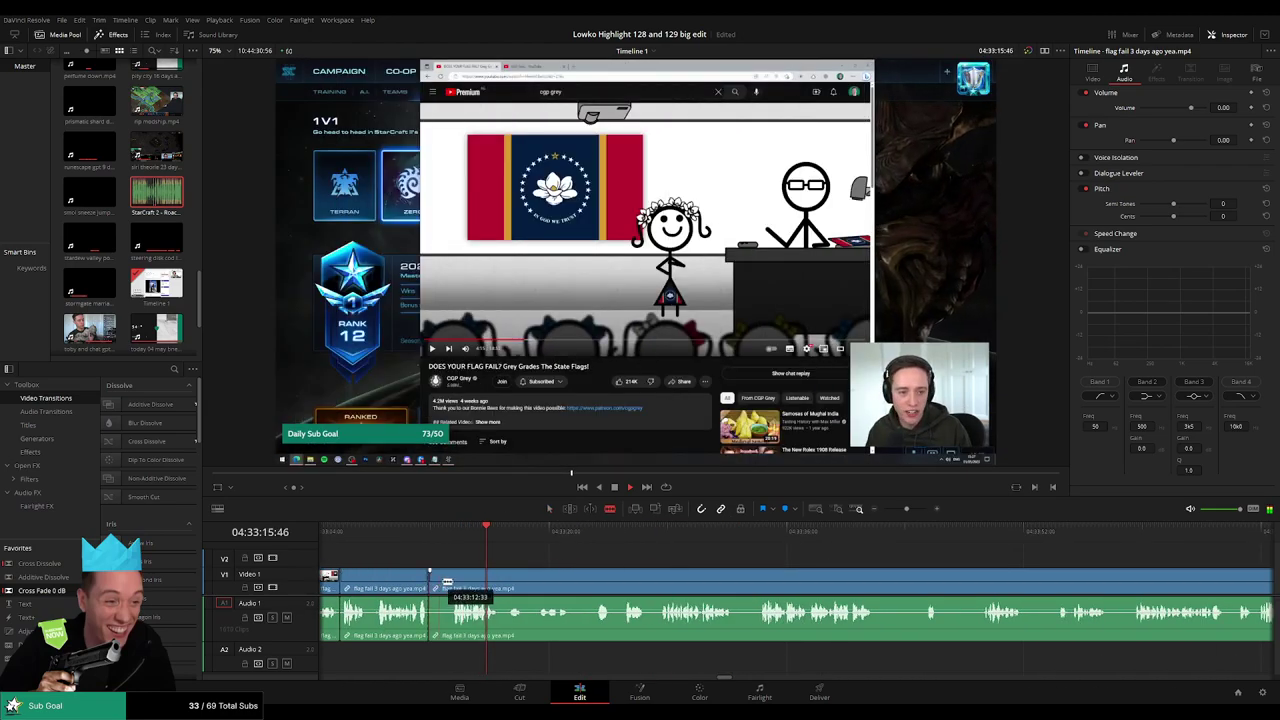
pyautogui.click(451, 582)
pyautogui.press('a')
pyautogui.click(441, 580)
pyautogui.press('Delete')
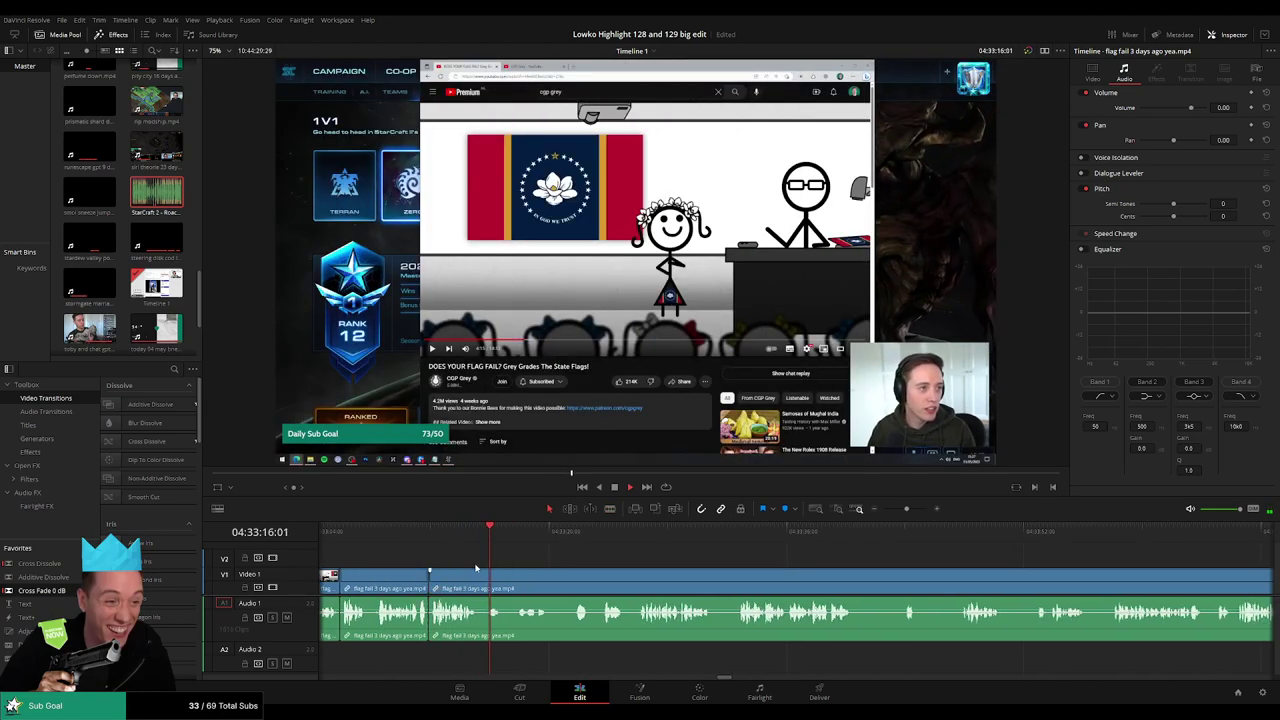
# - Ripple-delete the quiet stretch from about 04:33:15 to 04:33:25, leading up to the French flag image
pyautogui.press('b')
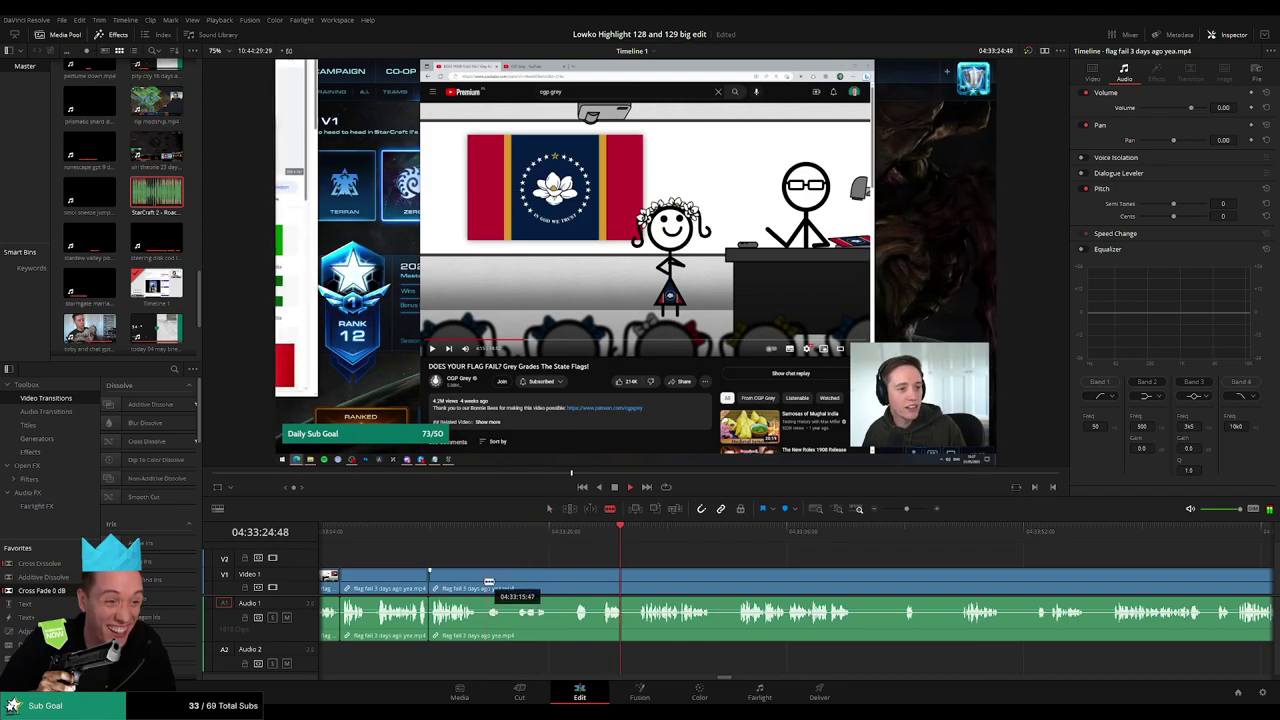
pyautogui.click(482, 582)
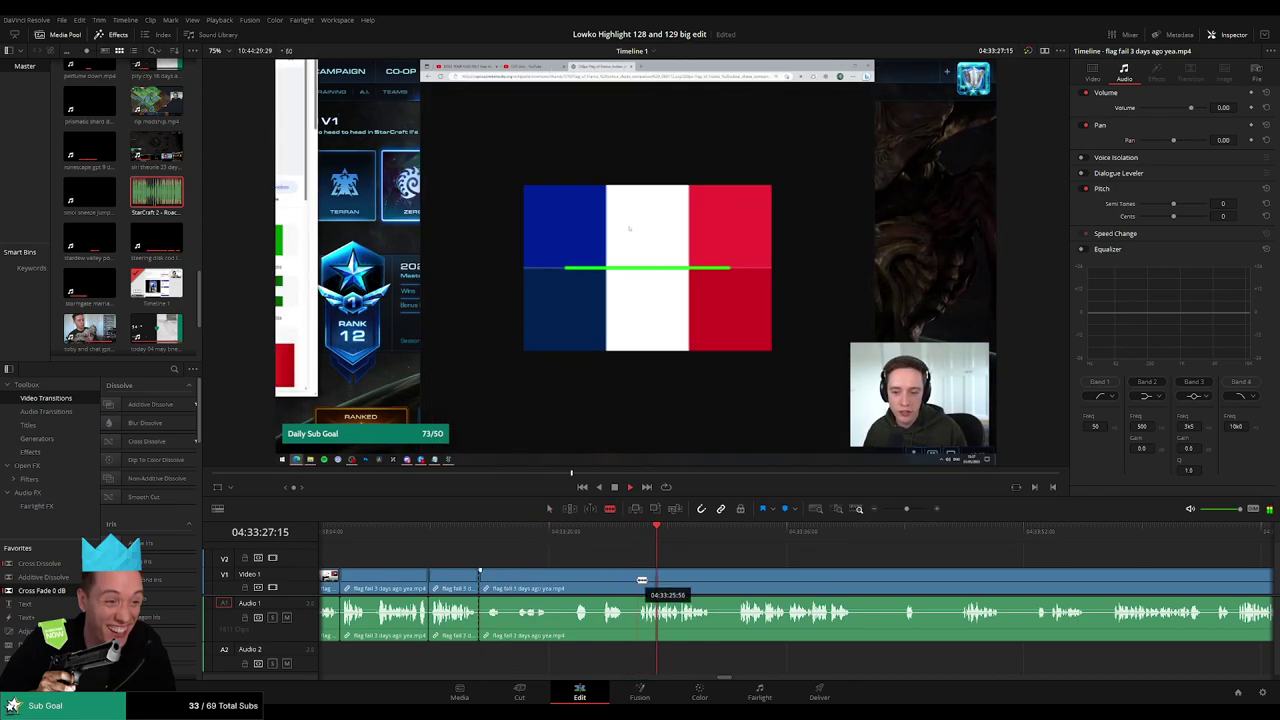
pyautogui.click(636, 588)
pyautogui.press('a')
pyautogui.click(609, 588)
pyautogui.press('Delete')
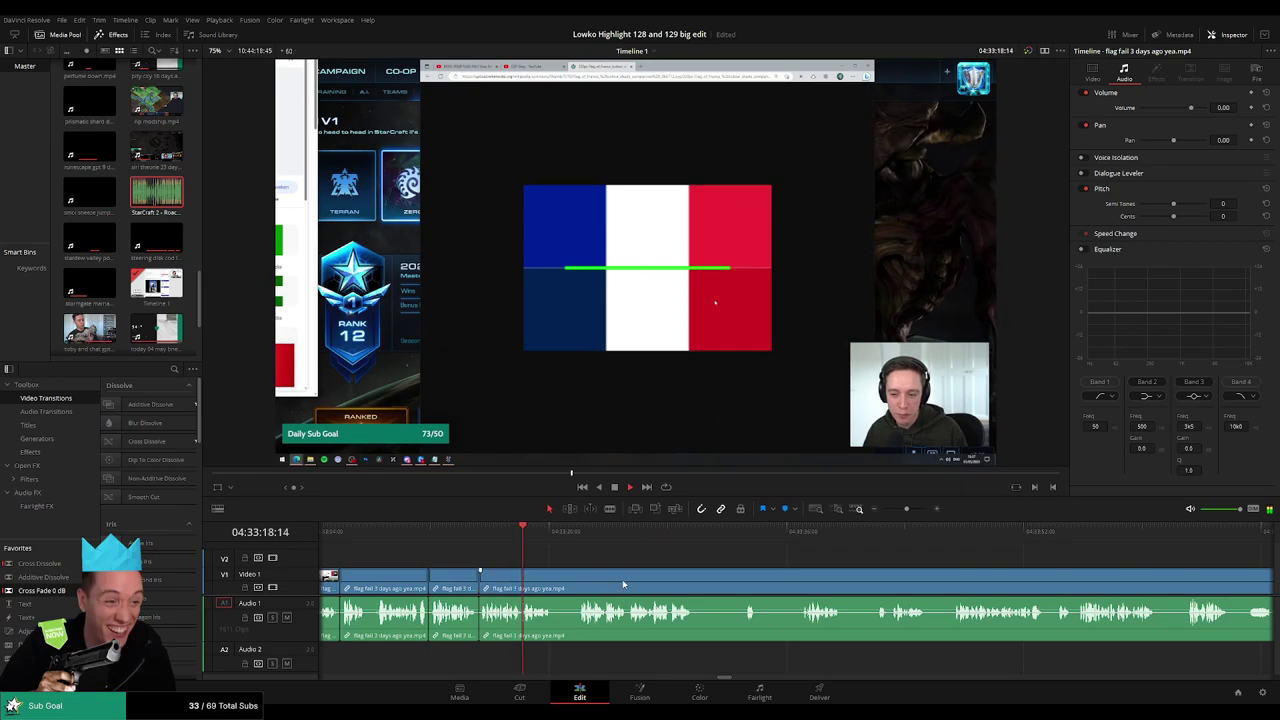
# - Split around the pause in the French flag talk at about 04:33:20 and ripple-delete it
pyautogui.click(673, 537)
pyautogui.press('b')
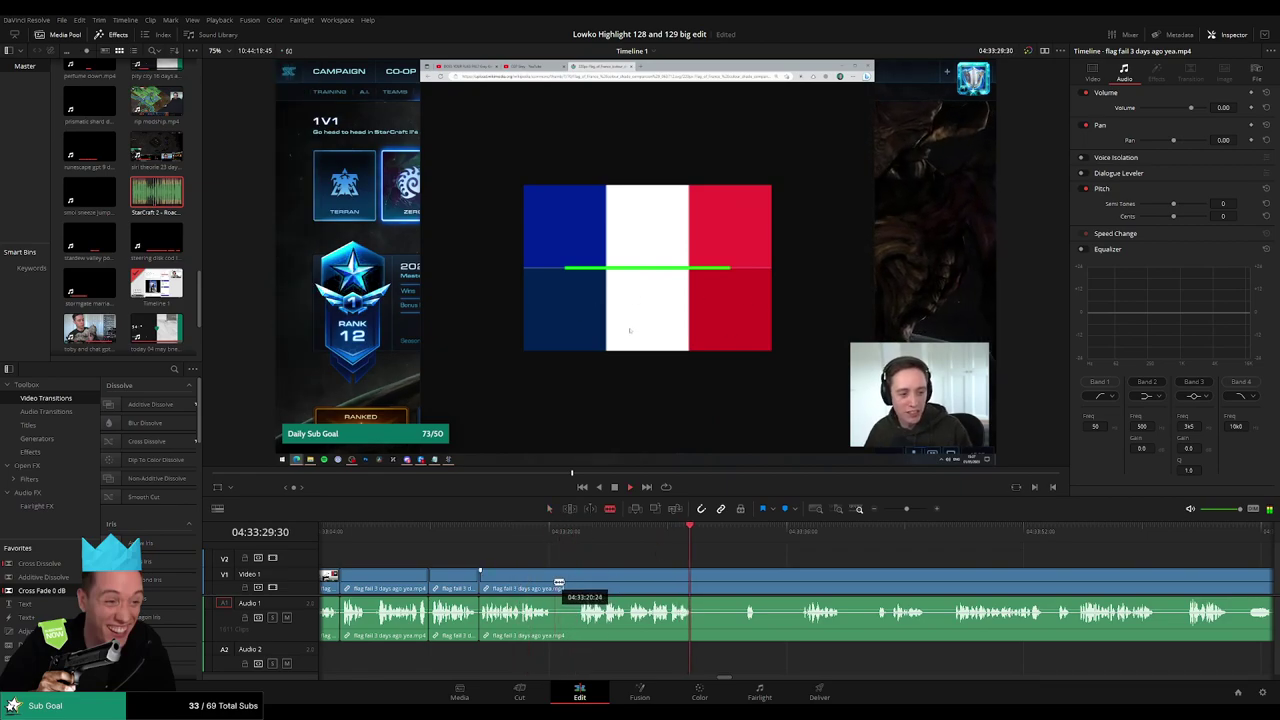
pyautogui.click(552, 583)
pyautogui.click(579, 582)
pyautogui.press('a')
pyautogui.click(568, 586)
pyautogui.press('Delete')
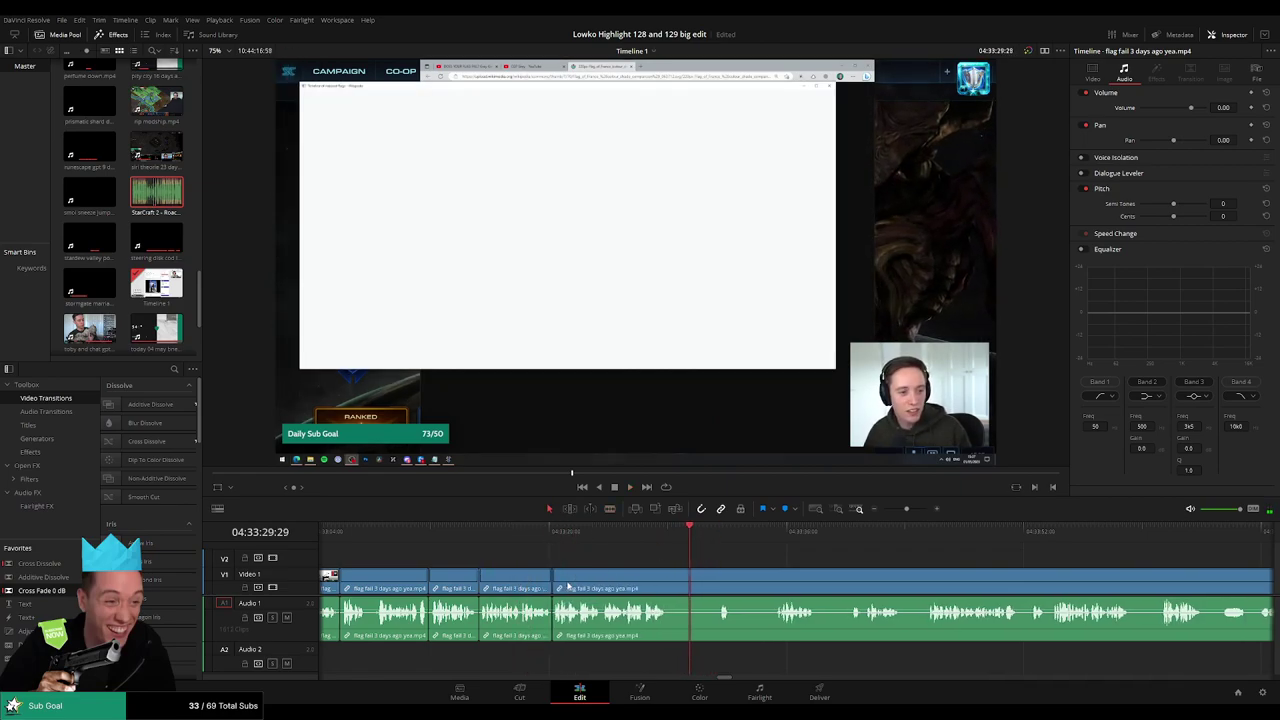
# - Split the flag clip at about 04:33:28, where the French flag talk ends
pyautogui.hscroll(3, 700, 549)
pyautogui.click(603, 537)
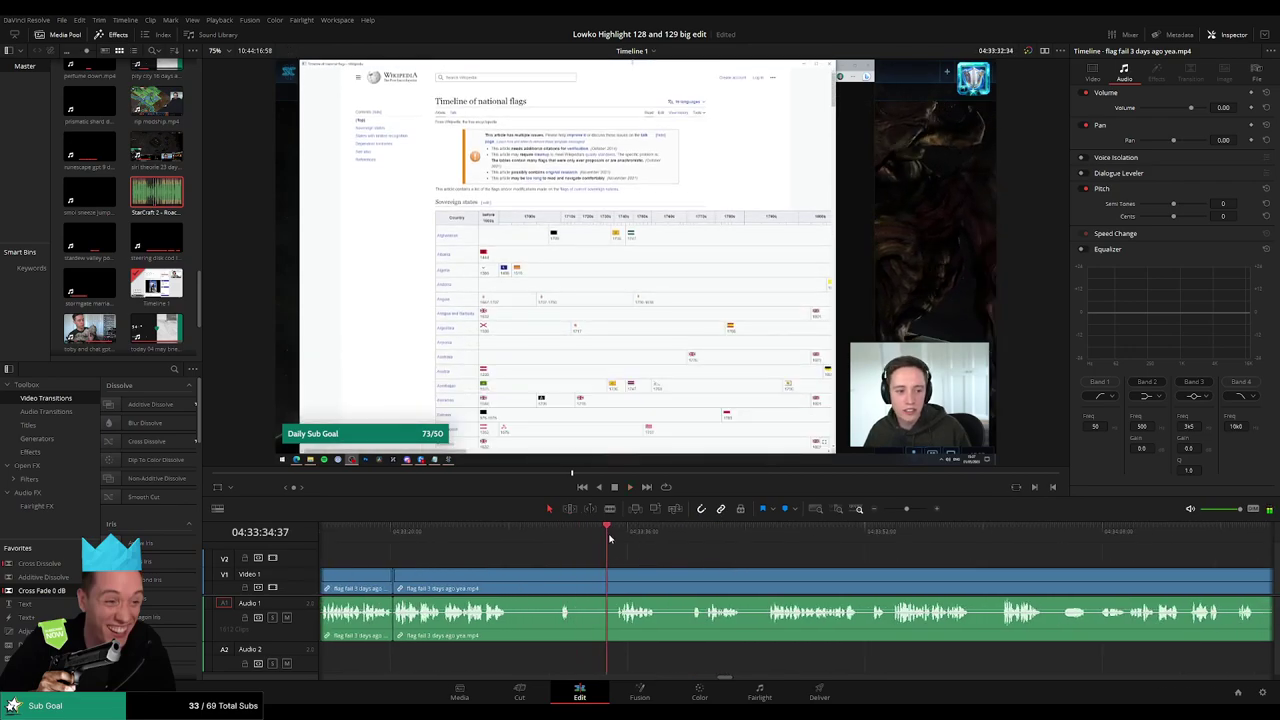
pyautogui.click(515, 583)
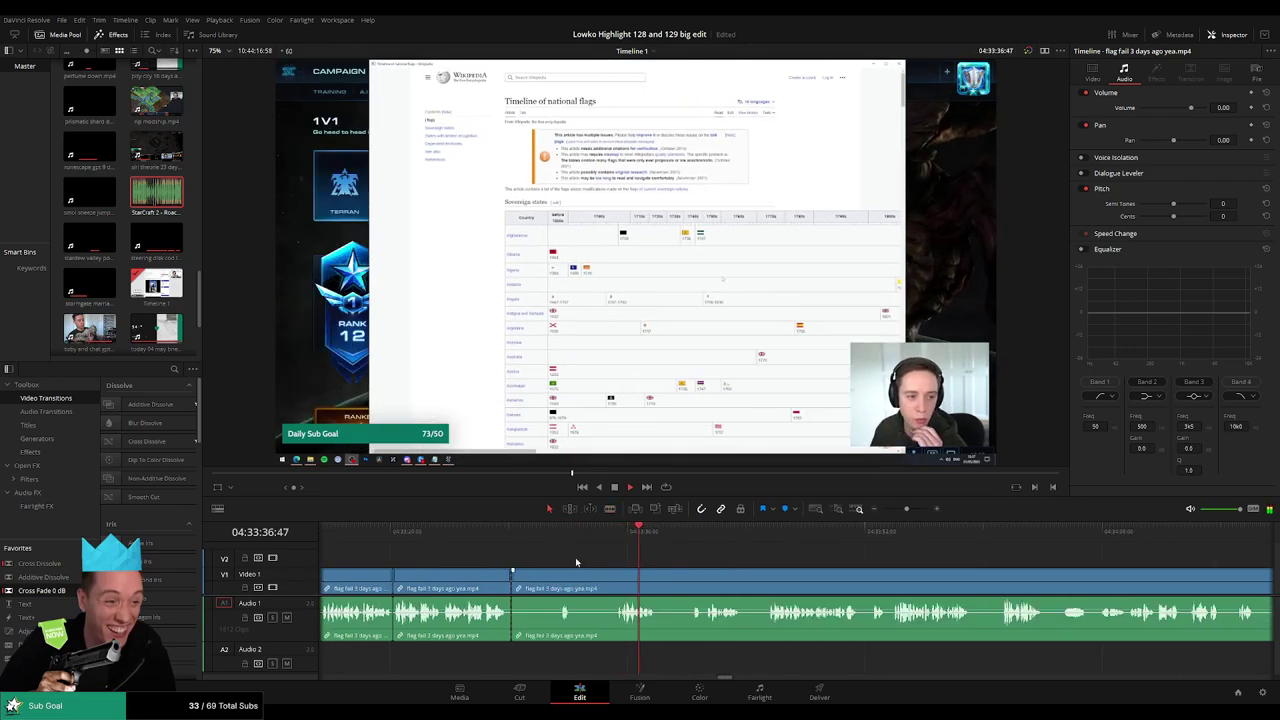
# - Review the remaining flag and StarCraft match footage, then ripple-delete it up to the start of the next source clip
pyautogui.moveTo(638, 527); pyautogui.dragTo(943, 531)
pyautogui.click(1151, 535)
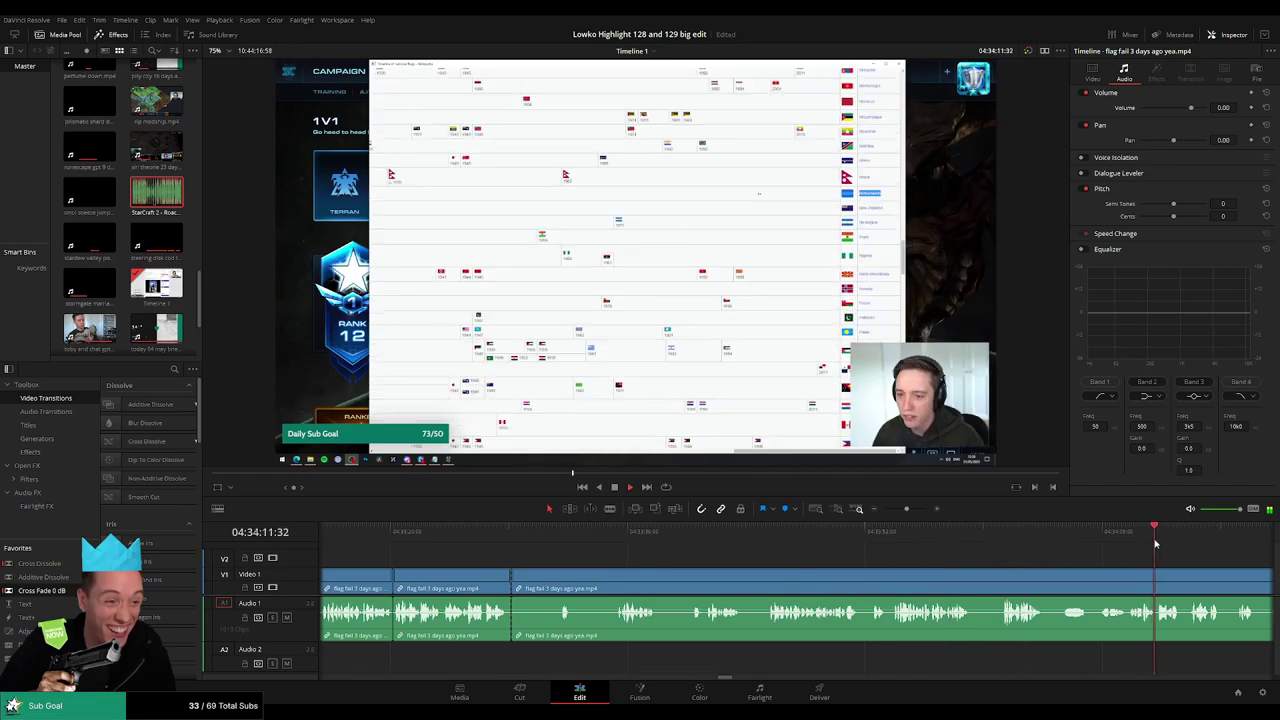
pyautogui.hscroll(6, 857, 549)
pyautogui.click(1047, 540)
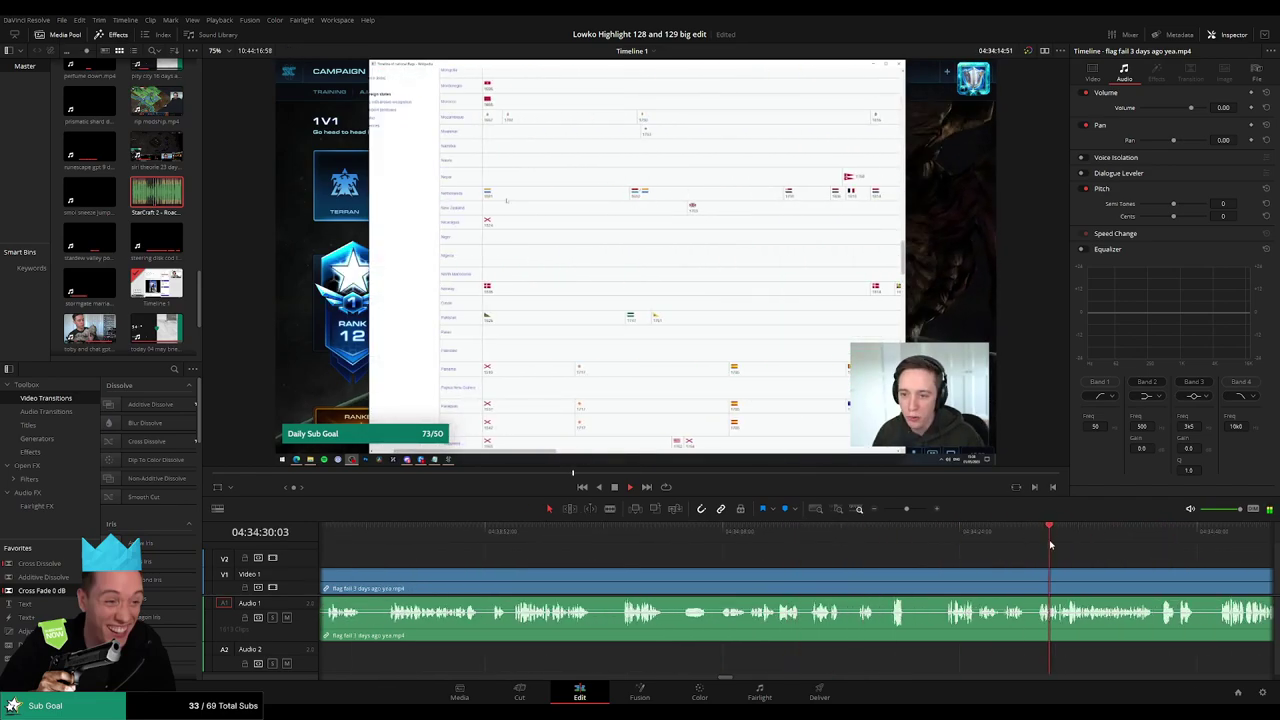
pyautogui.moveTo(907, 510); pyautogui.dragTo(893, 510)
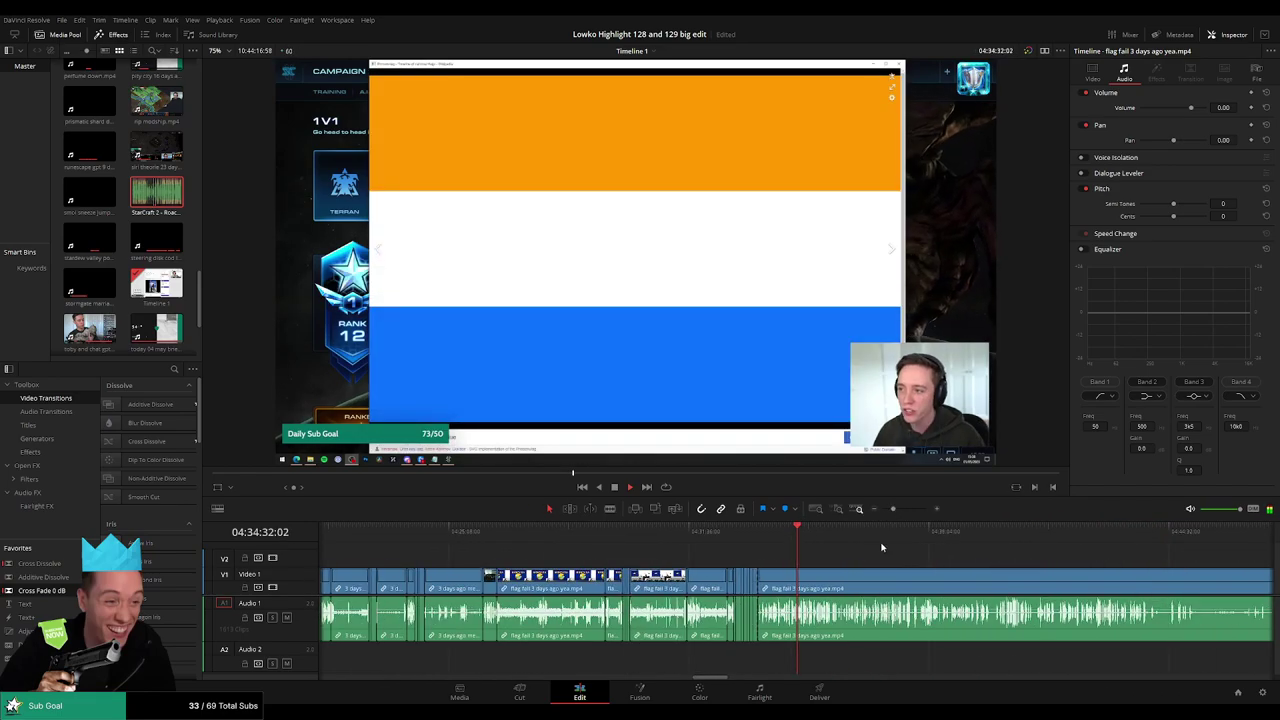
pyautogui.click(845, 540)
pyautogui.hscroll(6, 983, 559)
pyautogui.click(726, 541)
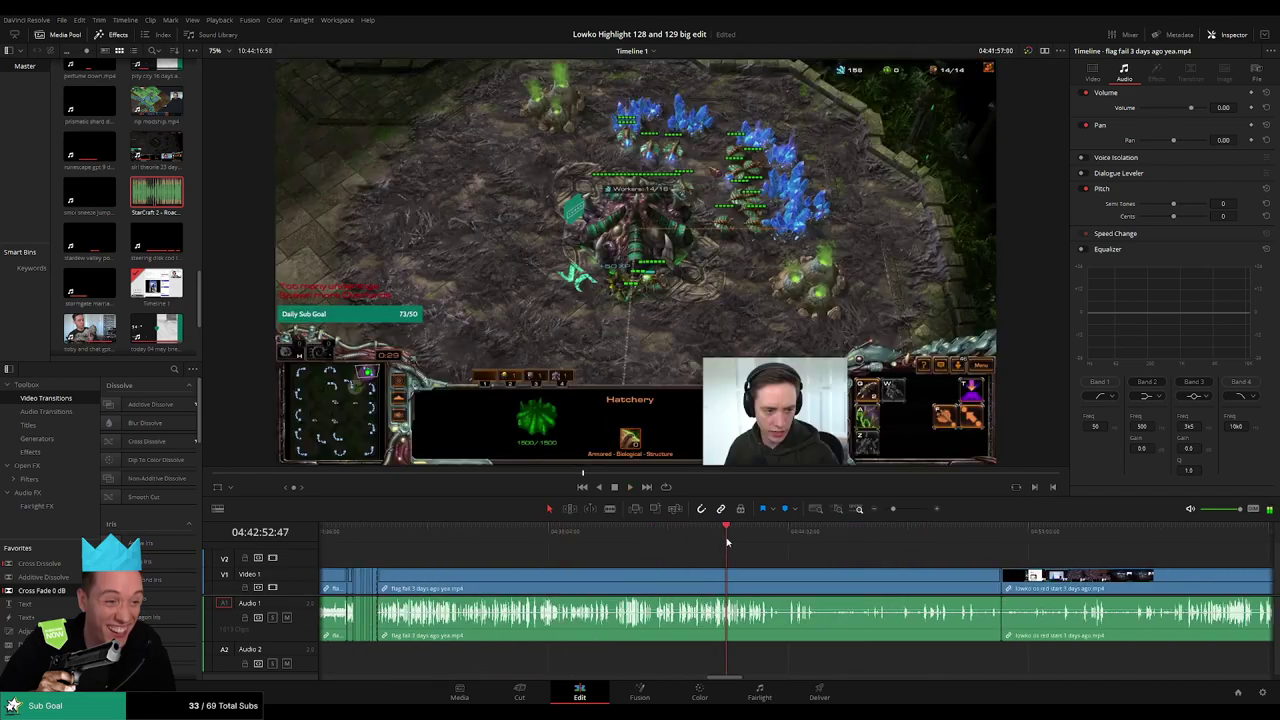
pyautogui.click(852, 540)
pyautogui.press('space')
pyautogui.click(797, 594)
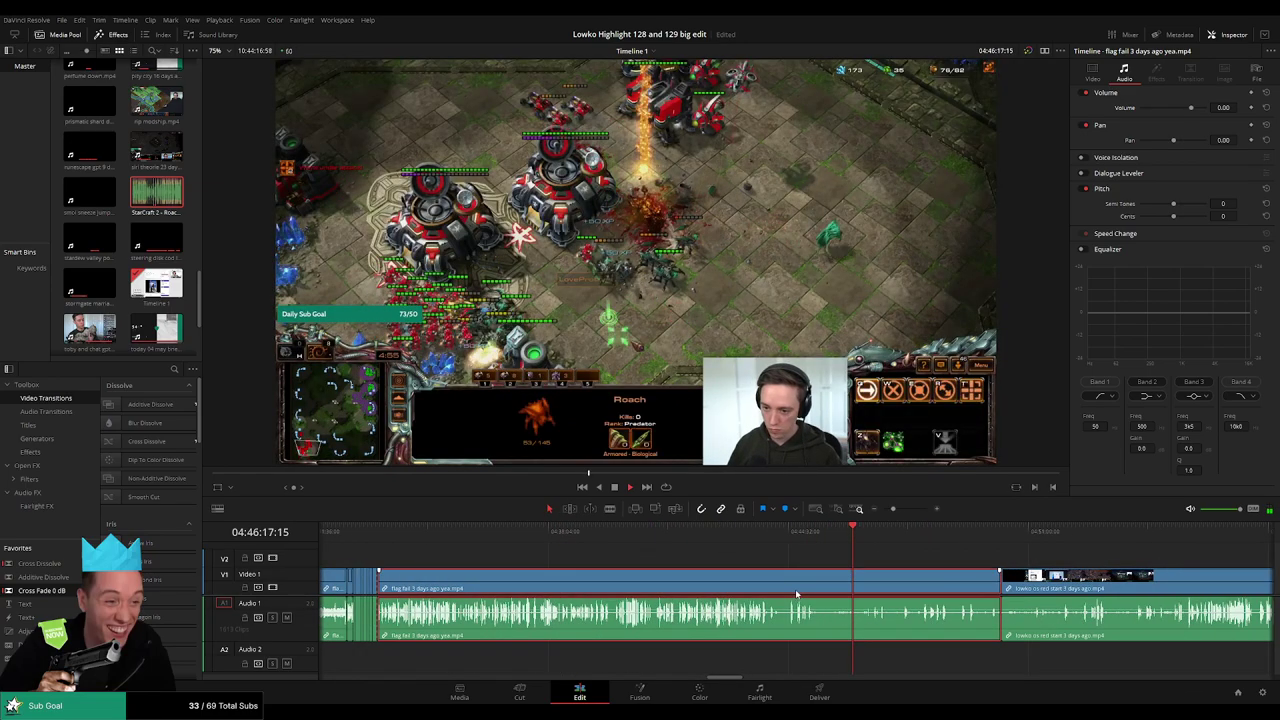
pyautogui.press('Delete')
# - Find where the talk over the StarCraft menu starts at about 04:44:50, split there and ripple-delete the new clip's earlier footage
pyautogui.moveTo(456, 535); pyautogui.dragTo(820, 541)
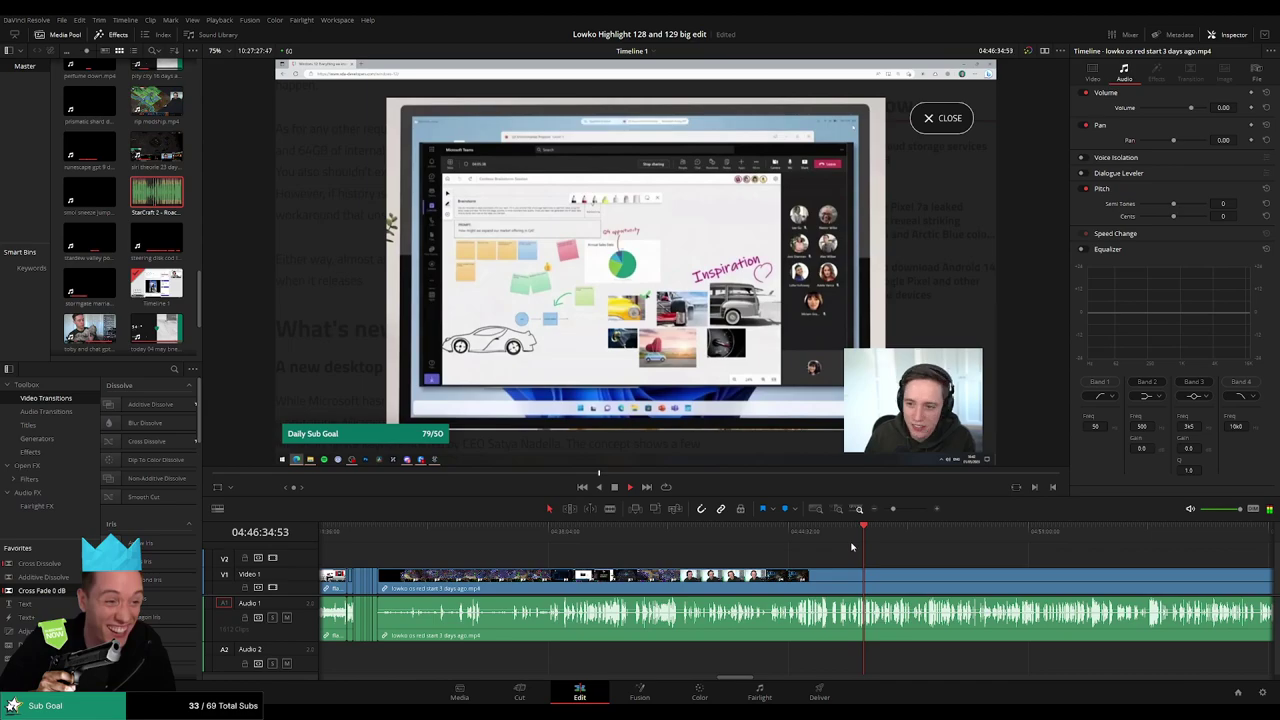
pyautogui.click(852, 543)
pyautogui.scroll(3, 850, 564)
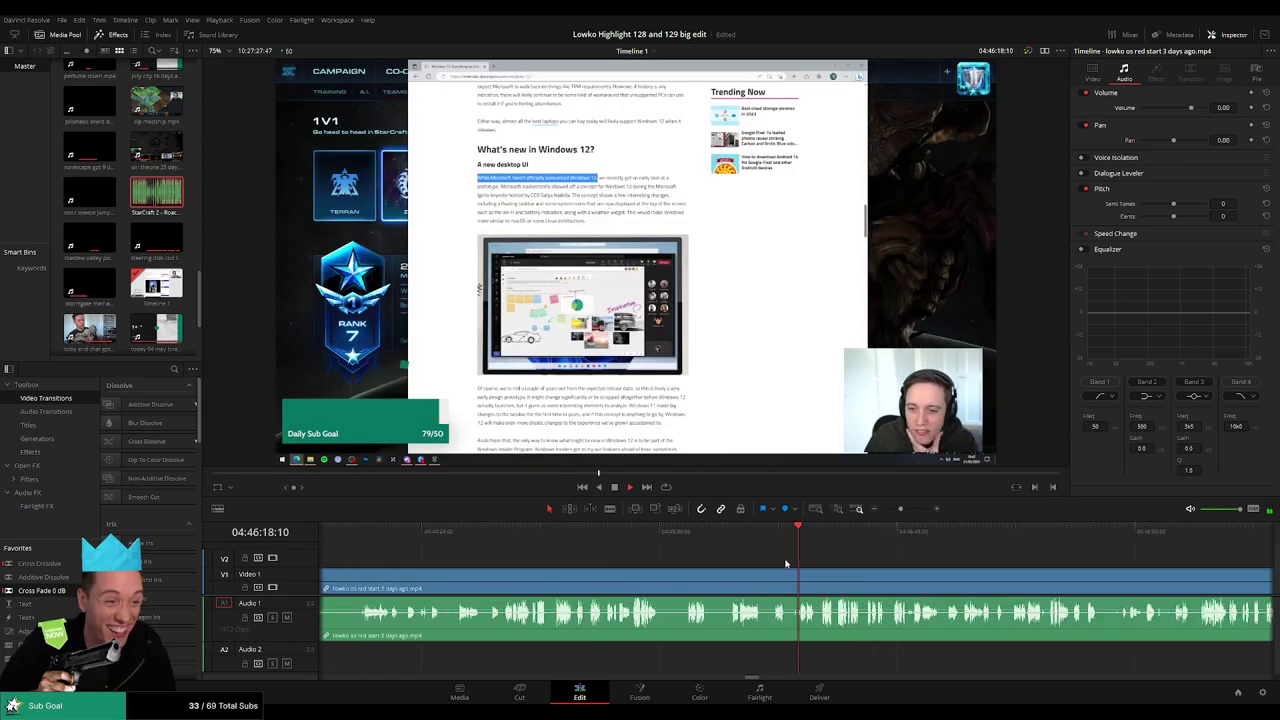
pyautogui.click(691, 537)
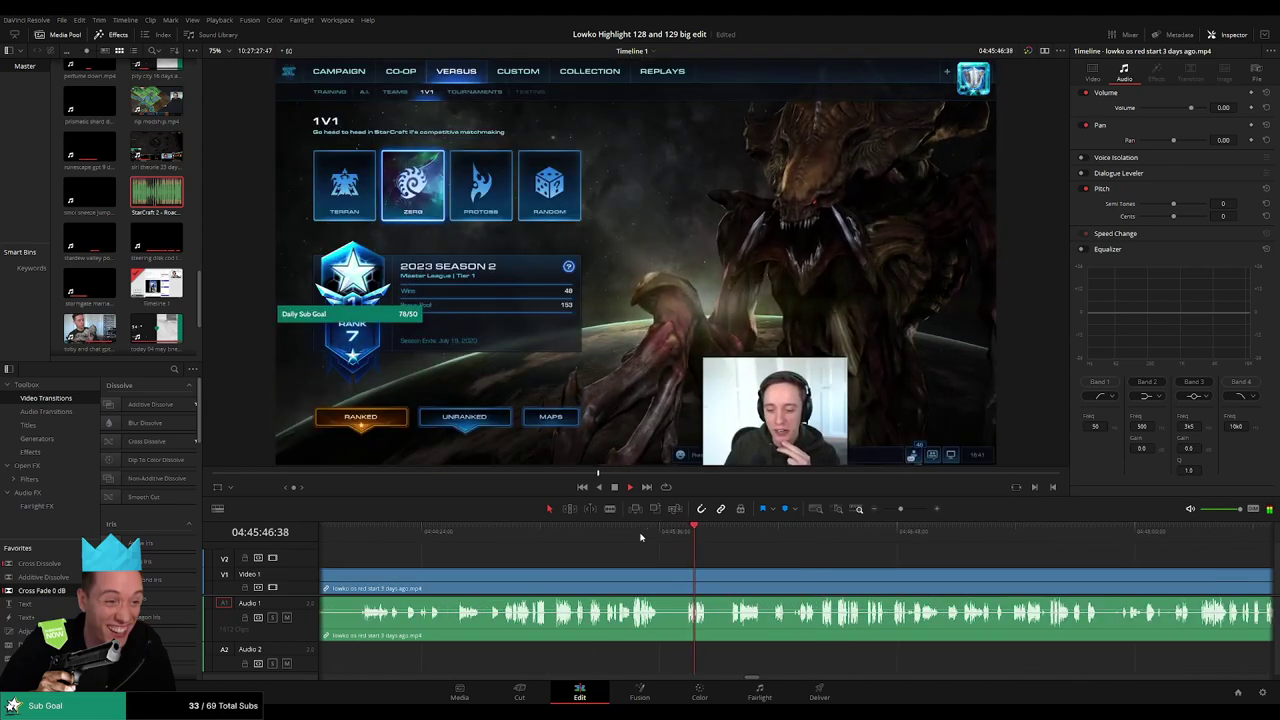
pyautogui.moveTo(641, 537); pyautogui.dragTo(509, 536)
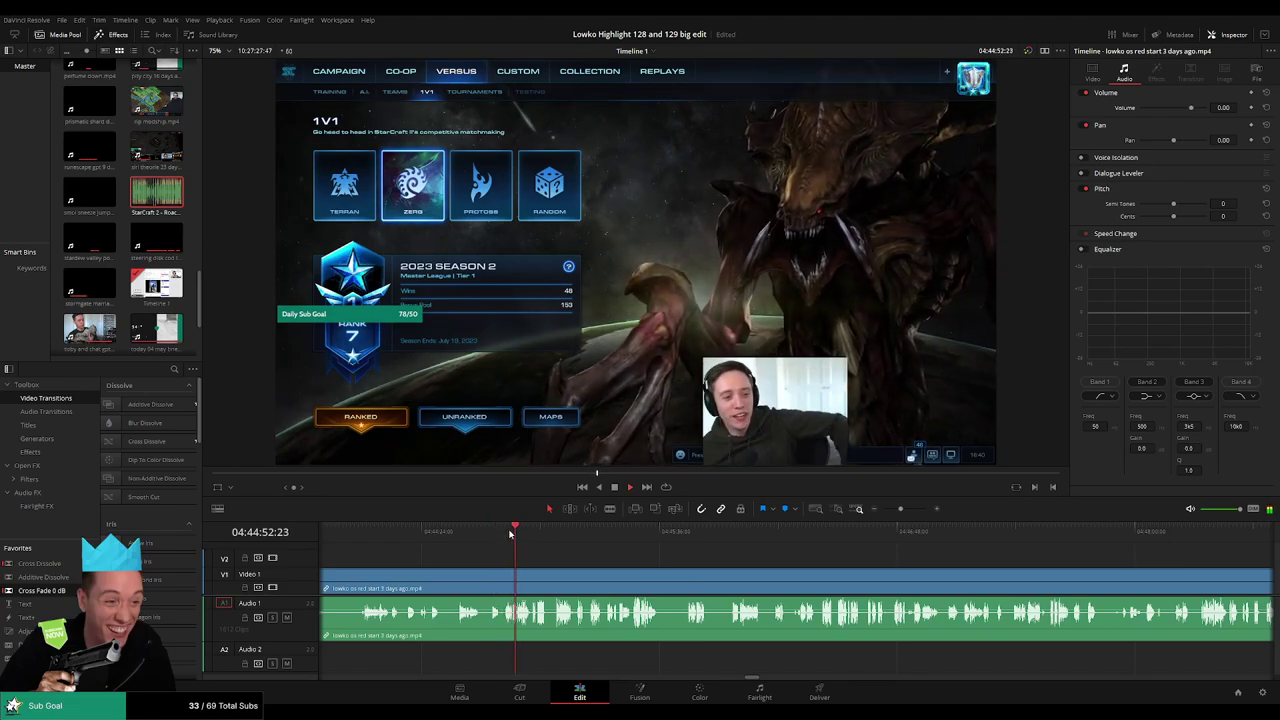
pyautogui.scroll(2, 530, 546)
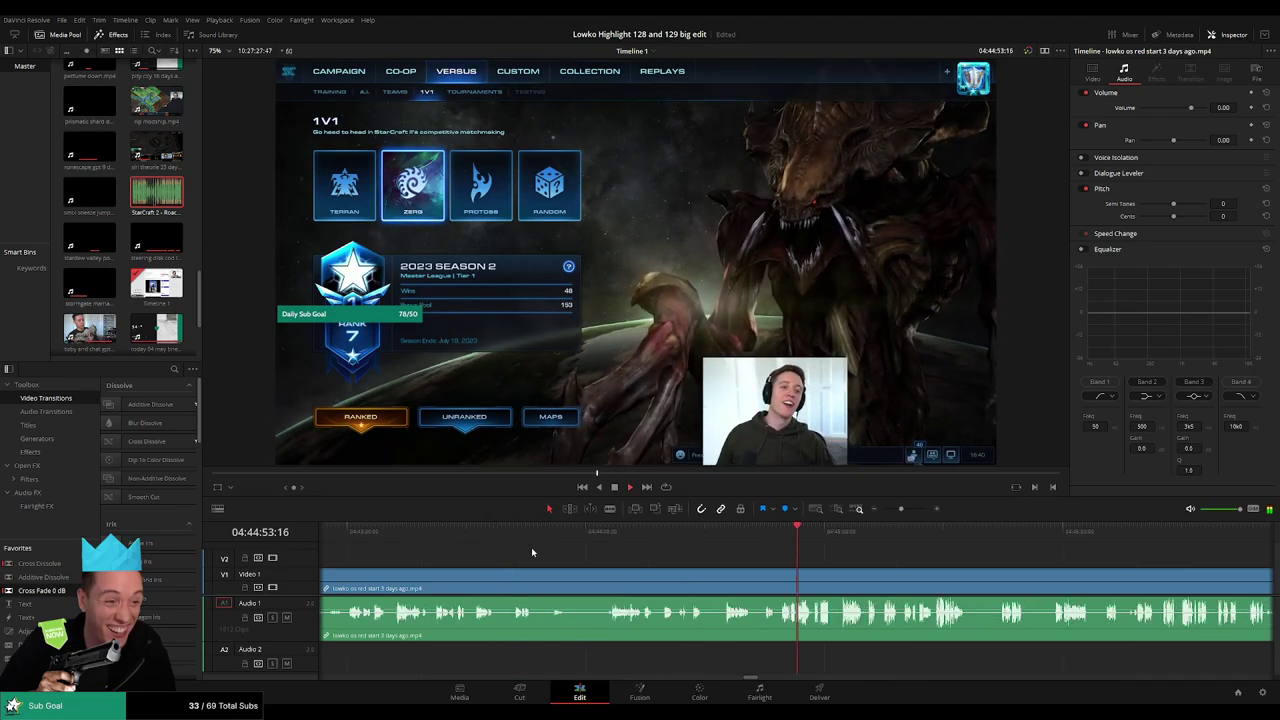
pyautogui.press('b')
pyautogui.click(780, 583)
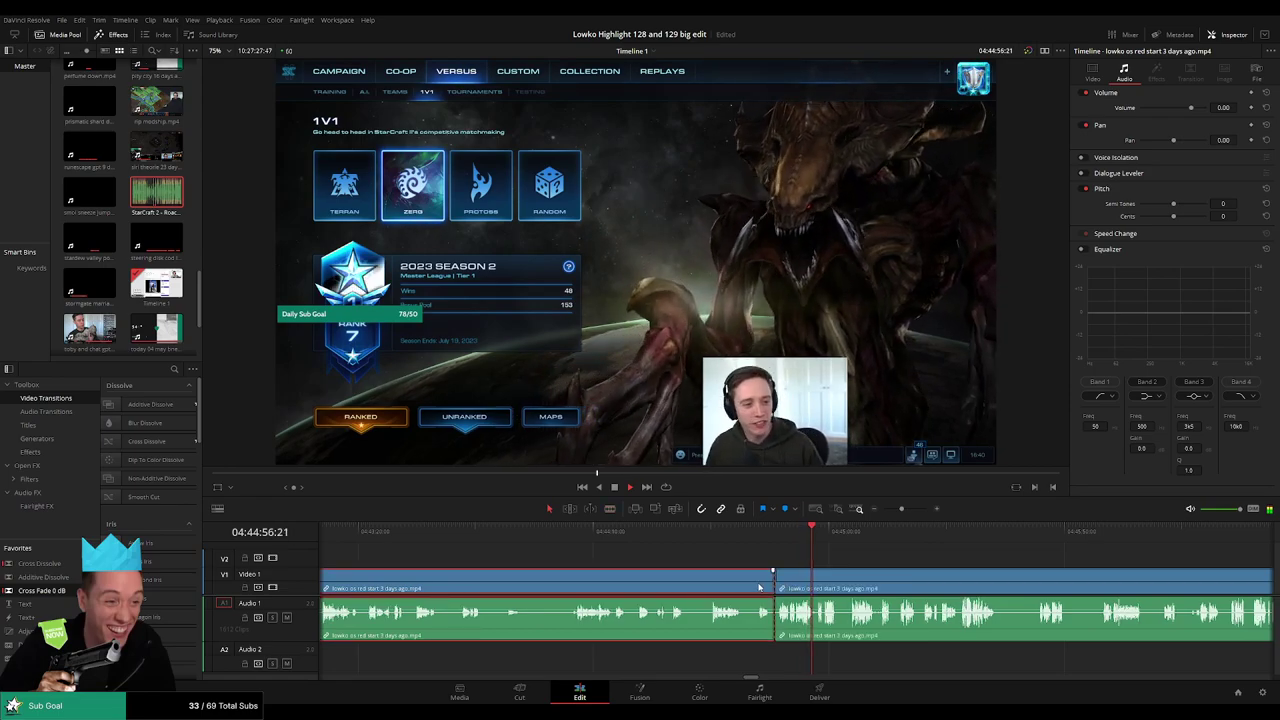
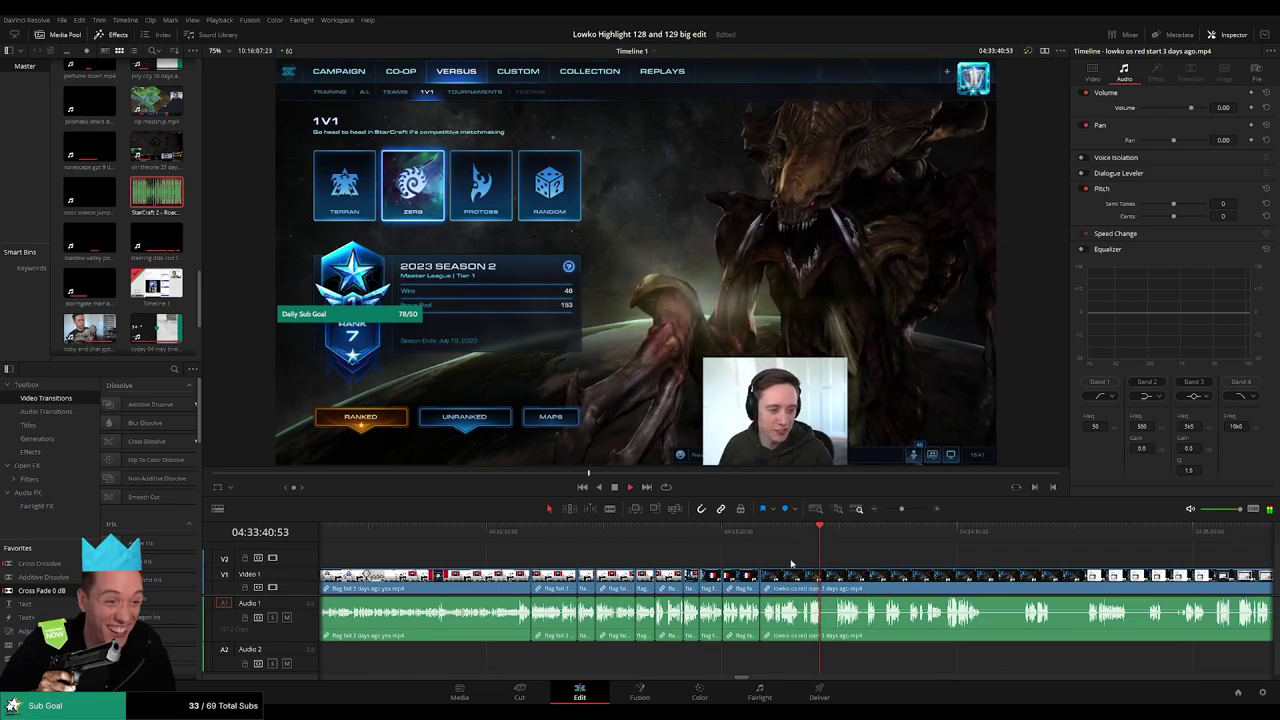
# - Cut out the pause in the StarCraft menu talk at about 04:33:41 and crossfade the audio join
pyautogui.click(761, 537)
pyautogui.scroll(3, 838, 577)
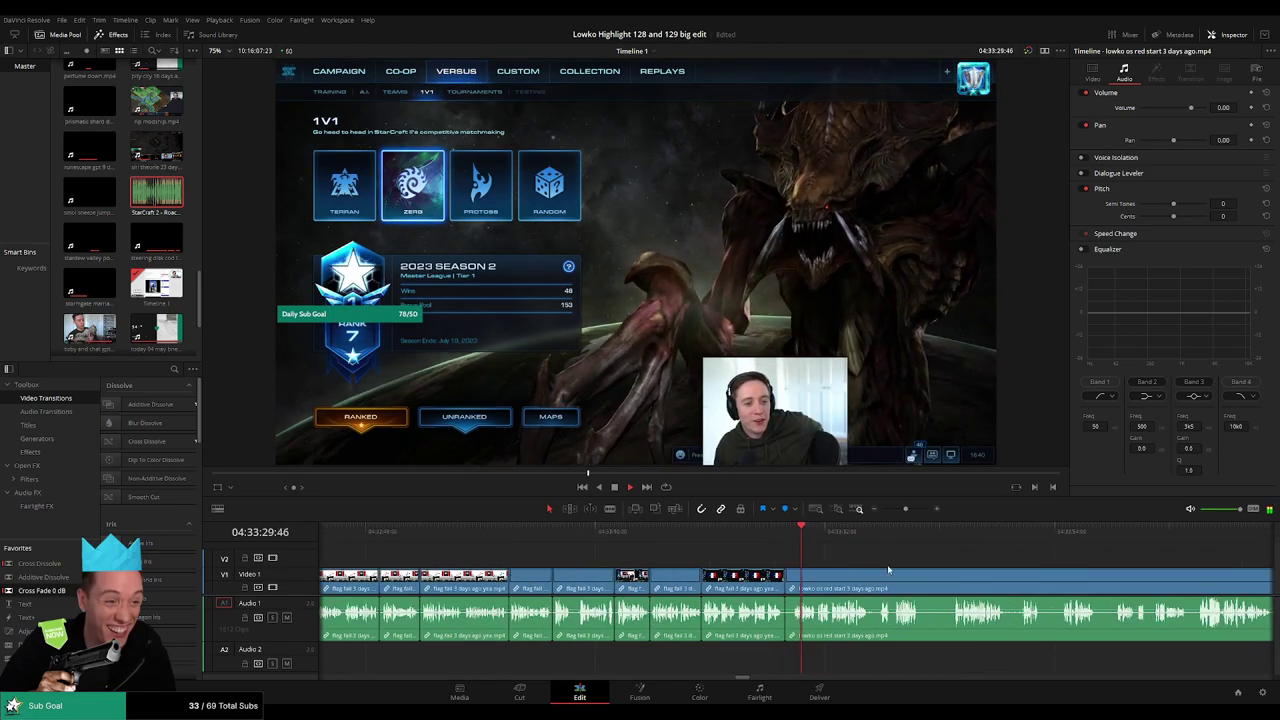
pyautogui.moveTo(889, 569); pyautogui.dragTo(506, 542)
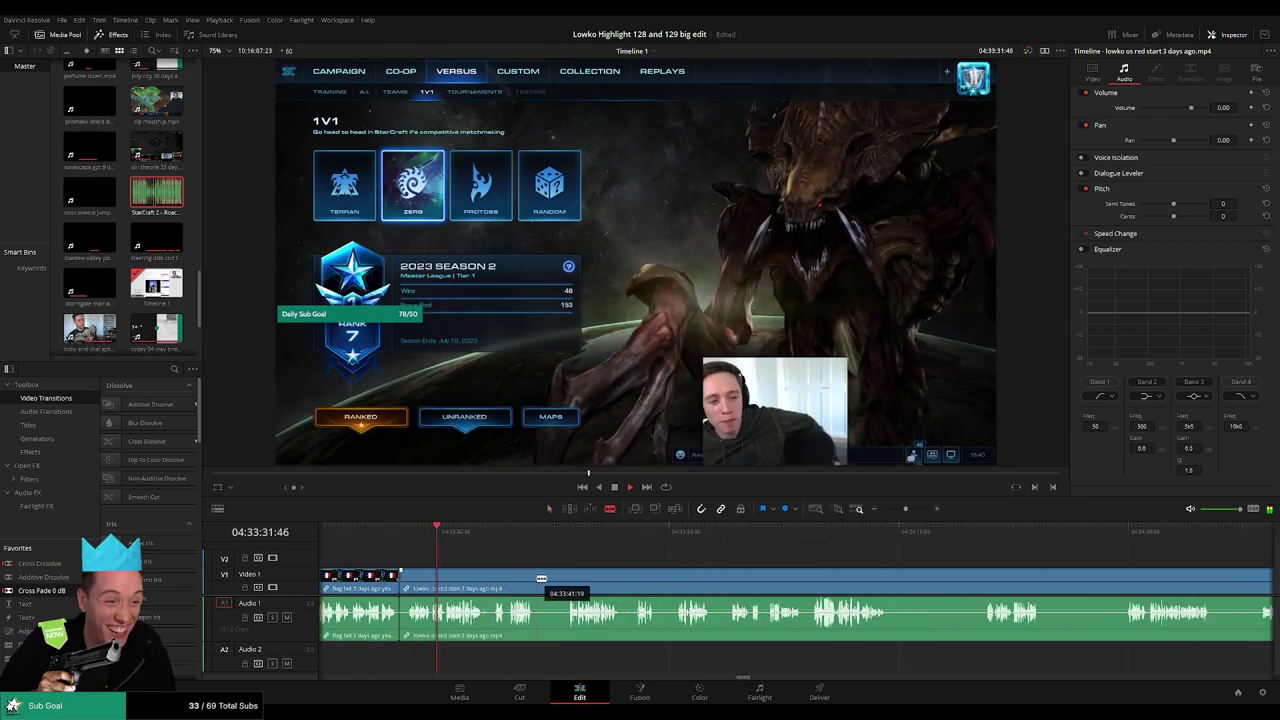
pyautogui.click(539, 578)
pyautogui.click(566, 578)
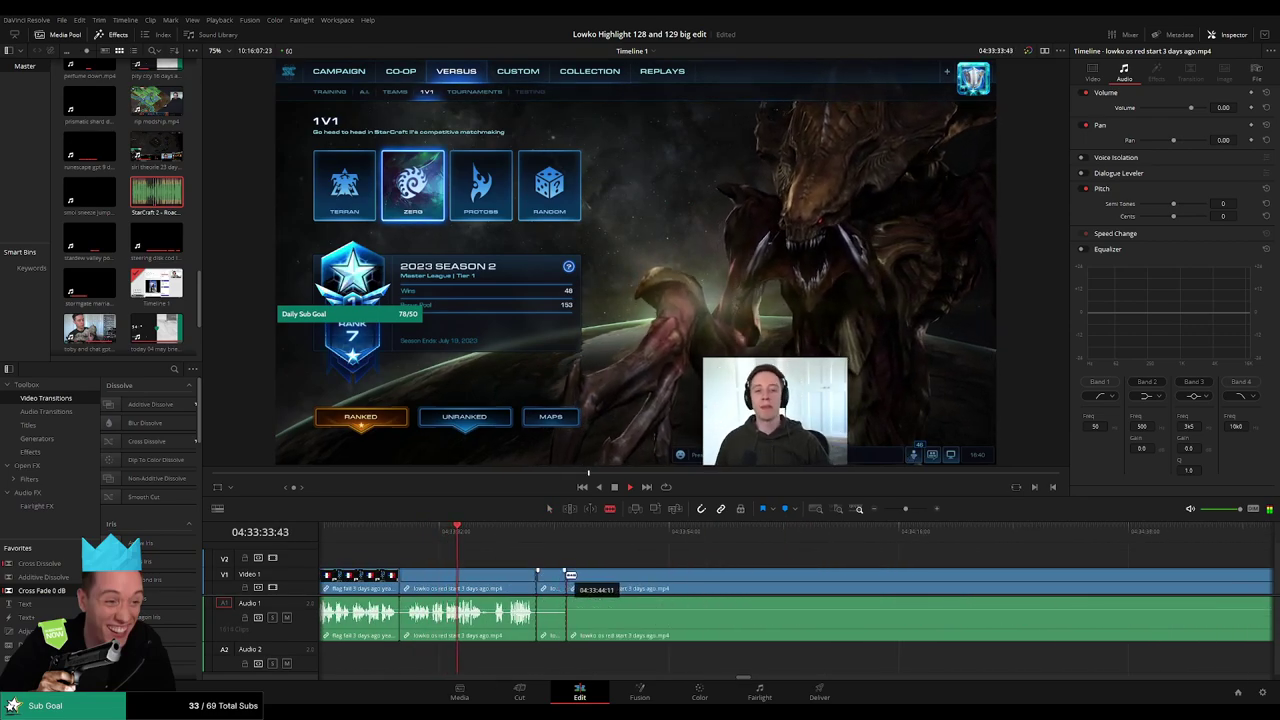
pyautogui.press('a')
pyautogui.click(554, 578)
pyautogui.press('Delete')
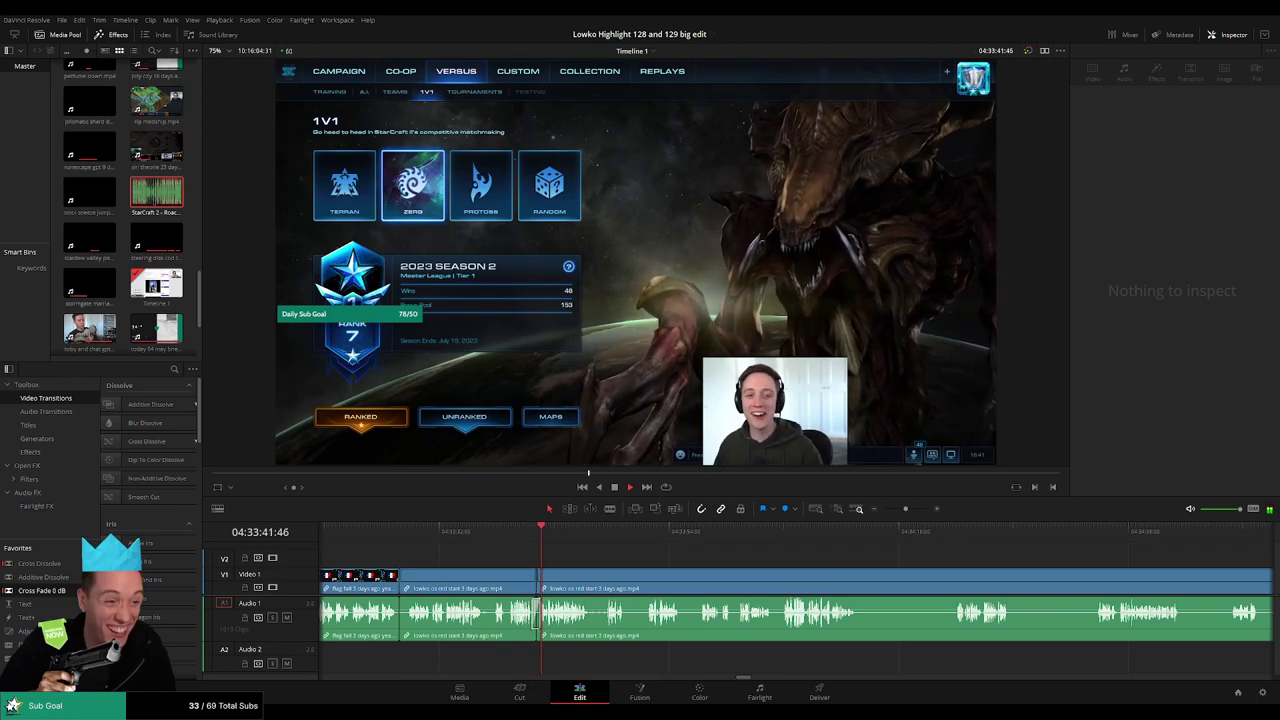
# - Split the StarCraft menu talk at about 04:33:46 and ripple-delete the pause up to where speech resumes at about 04:33:48
pyautogui.hotkey('ctrl', '=')
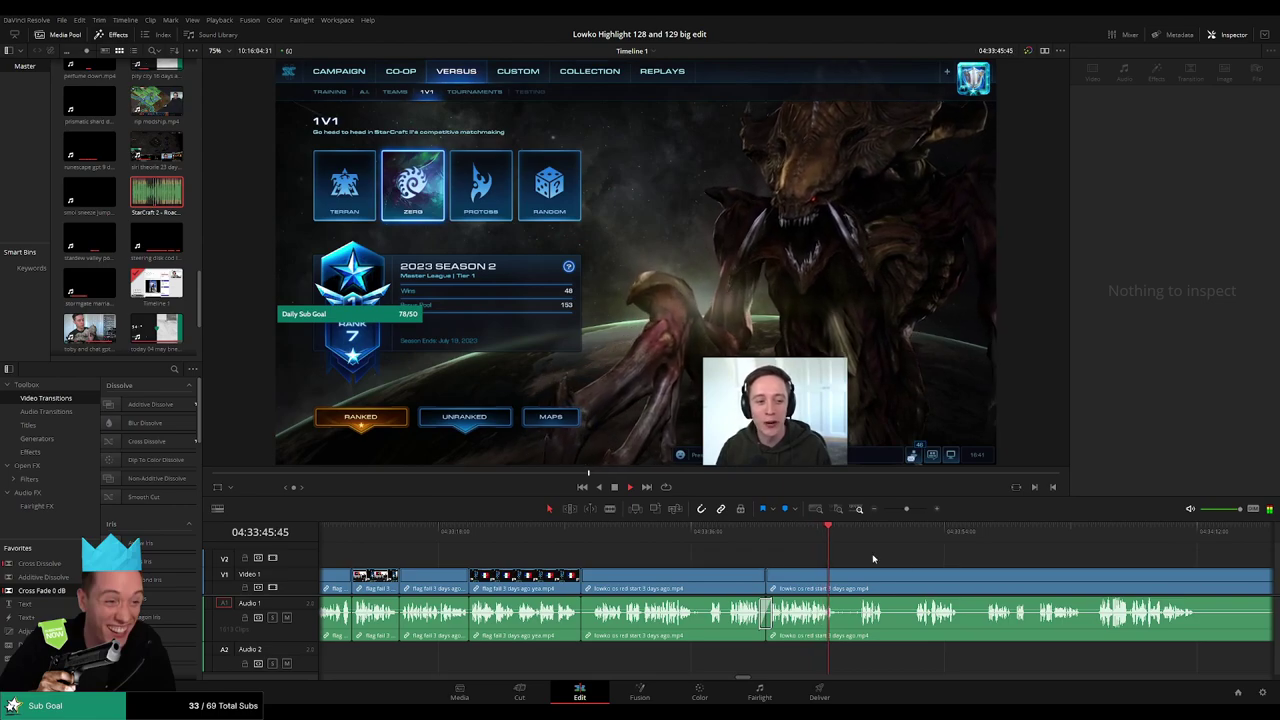
pyautogui.moveTo(873, 559); pyautogui.dragTo(575, 551)
pyautogui.press('b')
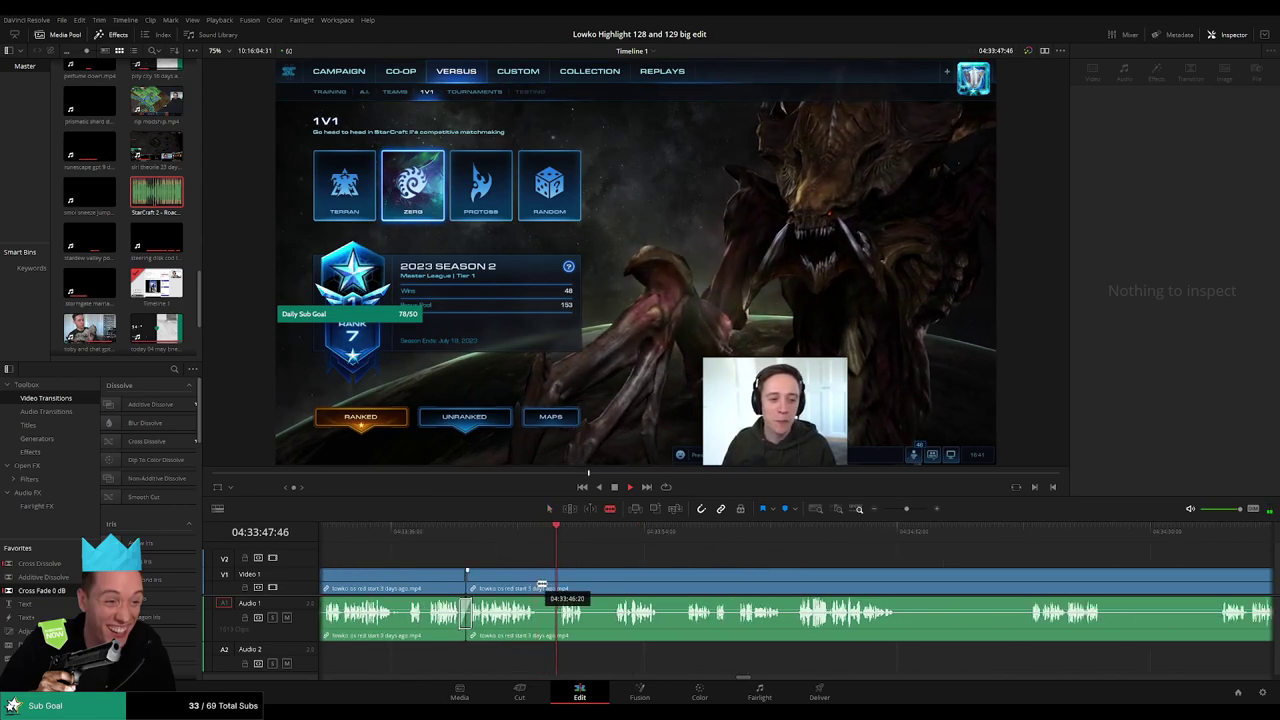
pyautogui.click(537, 585)
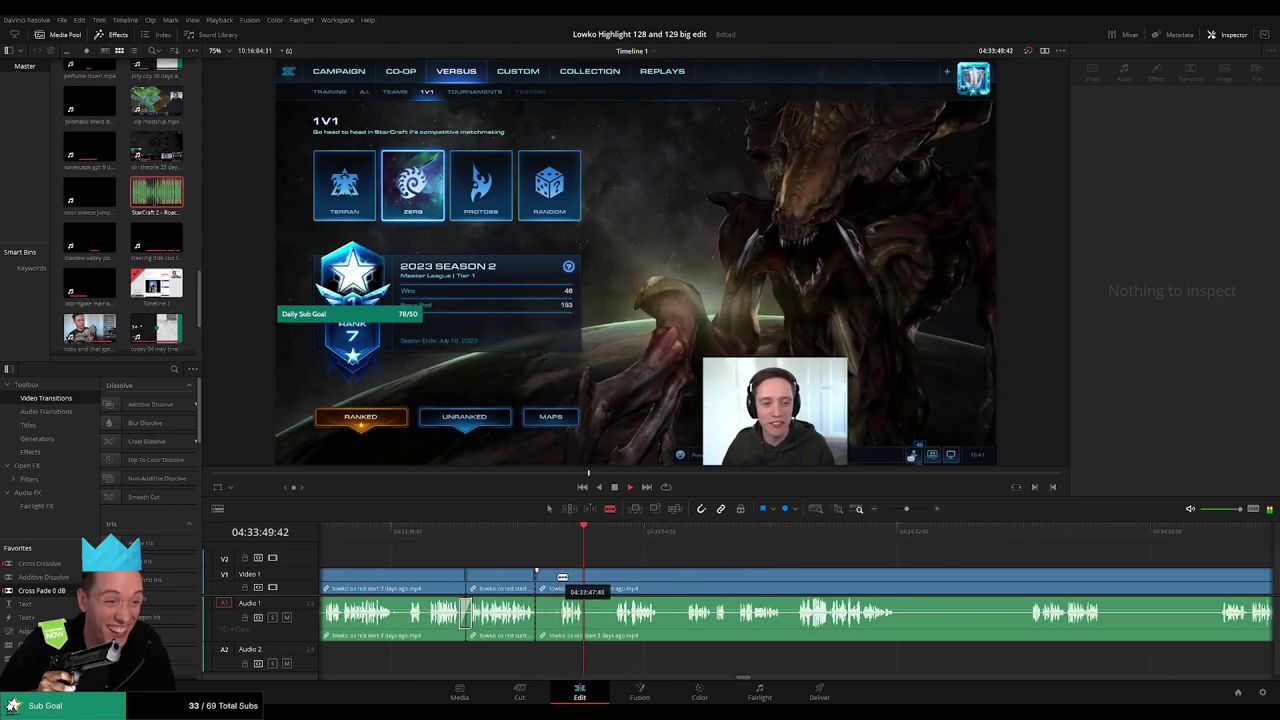
pyautogui.scroll(6, 590, 574)
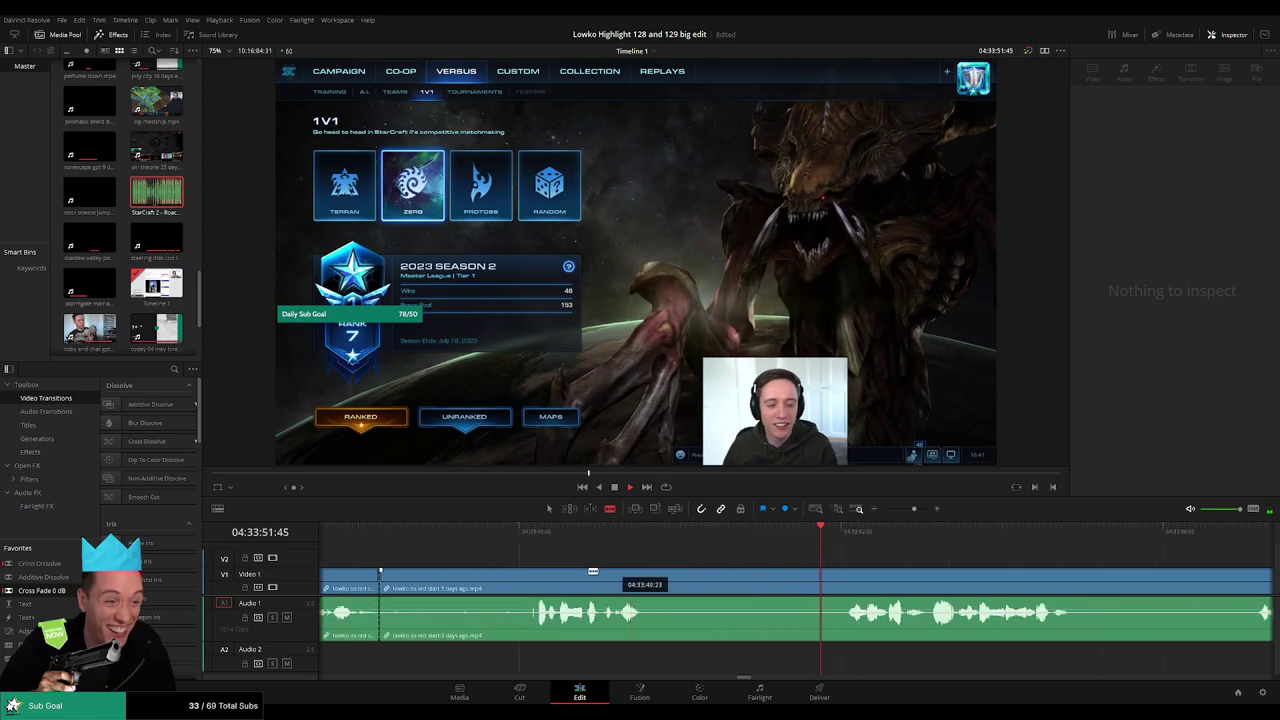
pyautogui.press('a')
pyautogui.click(500, 578)
pyautogui.press('Delete')
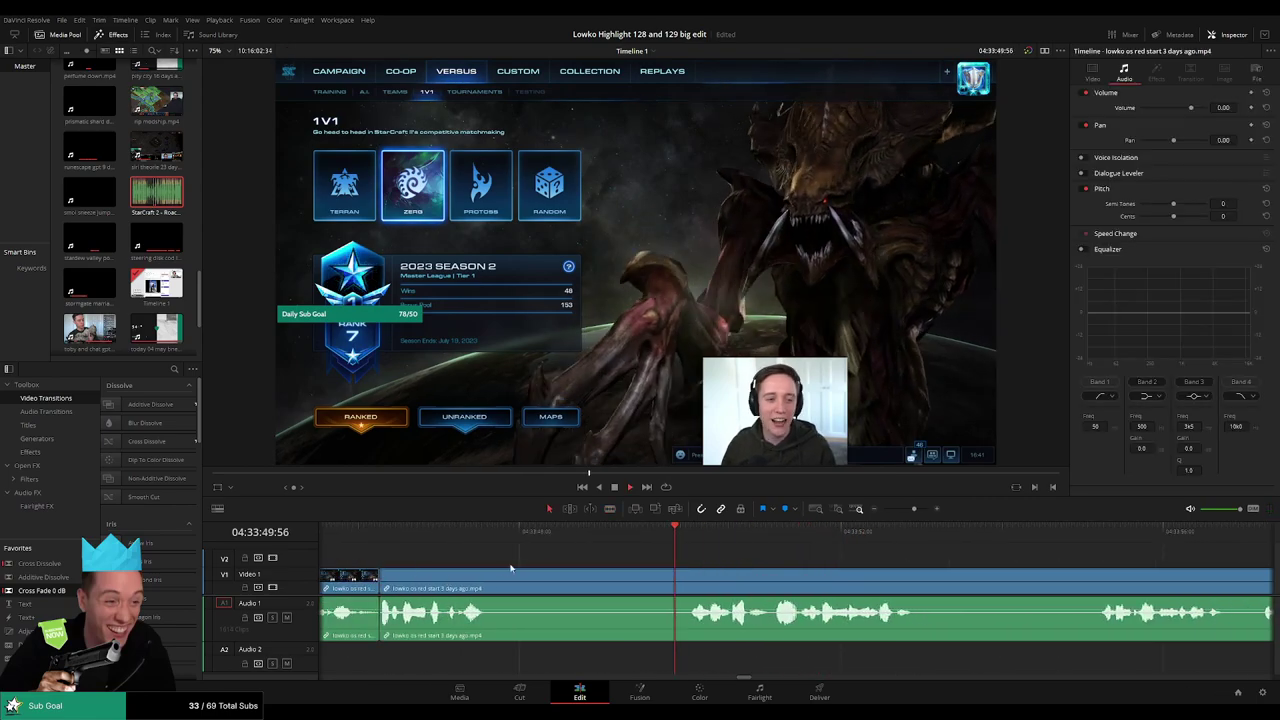
# - Ripple-delete the silent pause from about 04:33:47 to 04:33:50 in the StarCraft menu talk and crossfade the audio join
pyautogui.press('b')
pyautogui.press('space')
pyautogui.click(492, 579)
pyautogui.click(686, 580)
pyautogui.press('a')
pyautogui.click(638, 586)
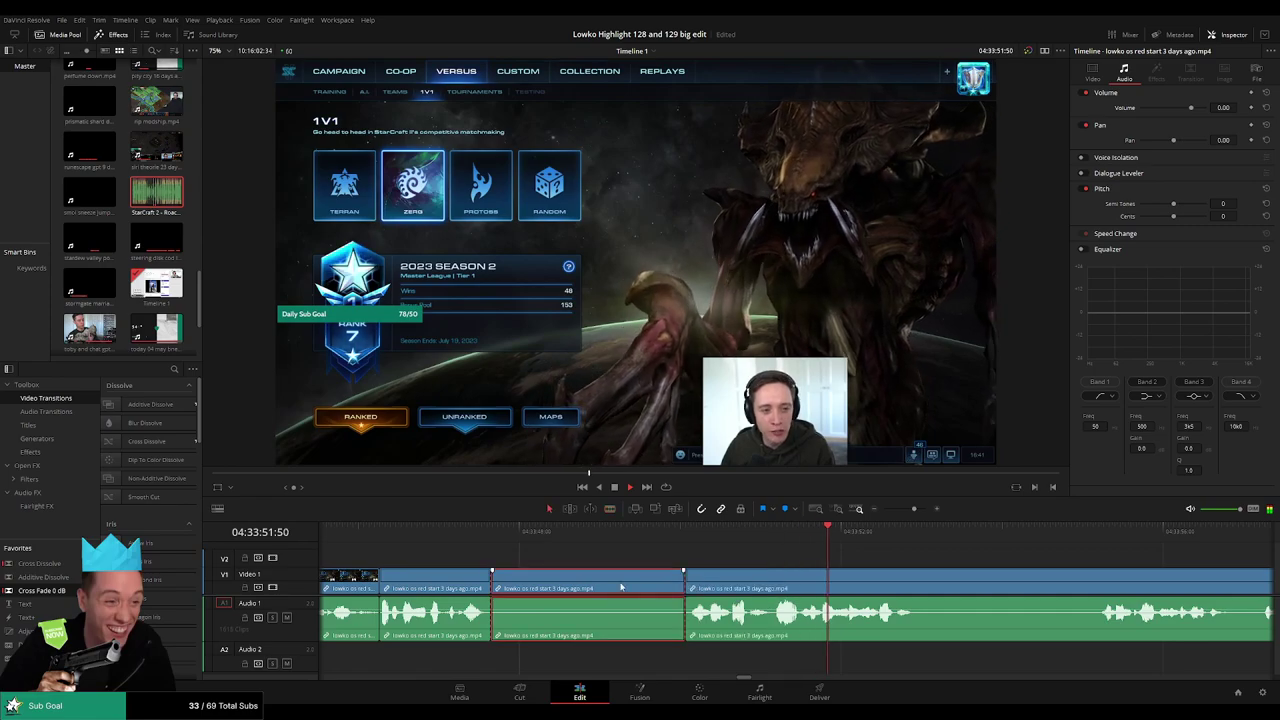
pyautogui.press('Delete')
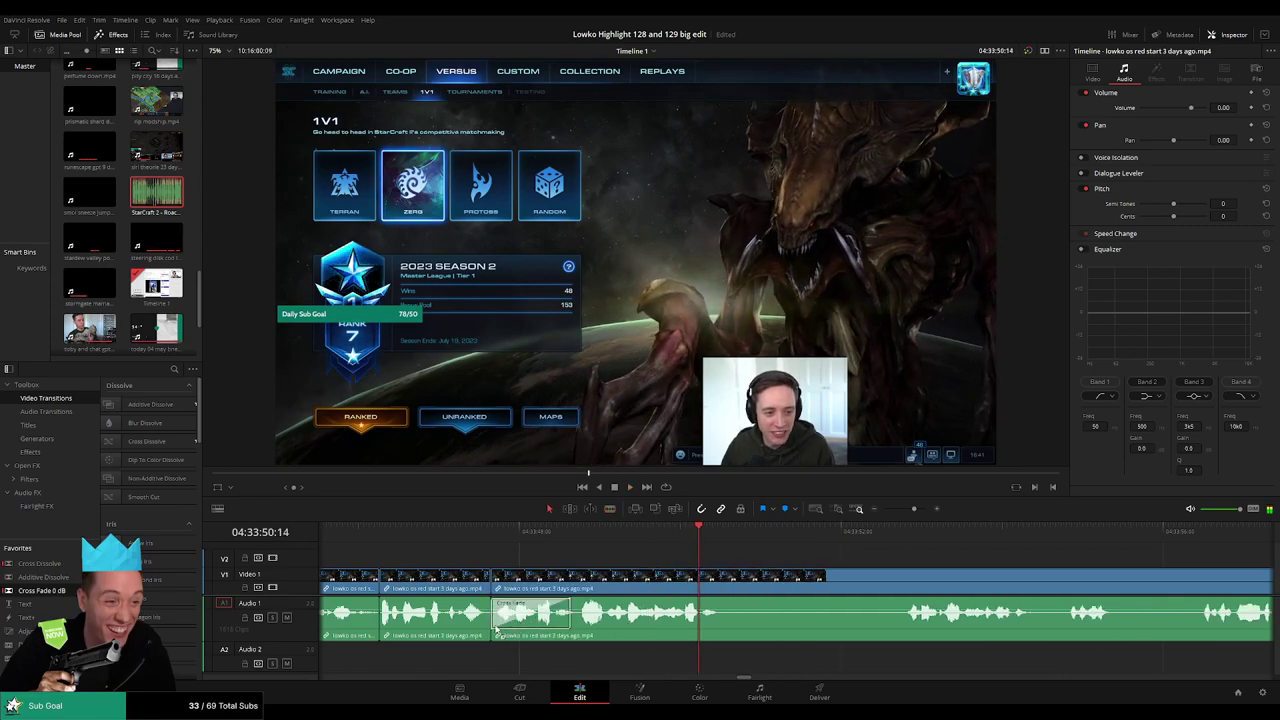
# - Cut out the pause from about 04:33:50 to 04:33:52 in the StarCraft menu talk and crossfade the audio join
pyautogui.press('b')
pyautogui.click(731, 585)
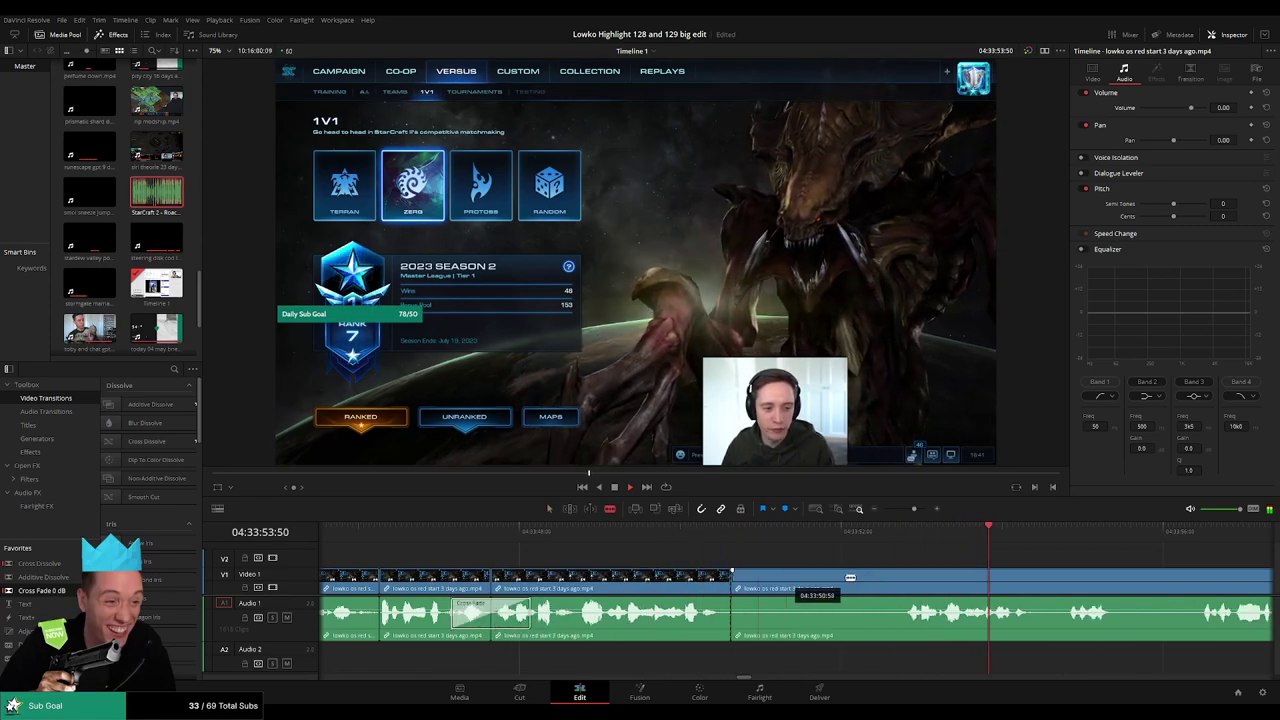
pyautogui.click(898, 585)
pyautogui.press('a')
pyautogui.click(838, 588)
pyautogui.press('Delete')
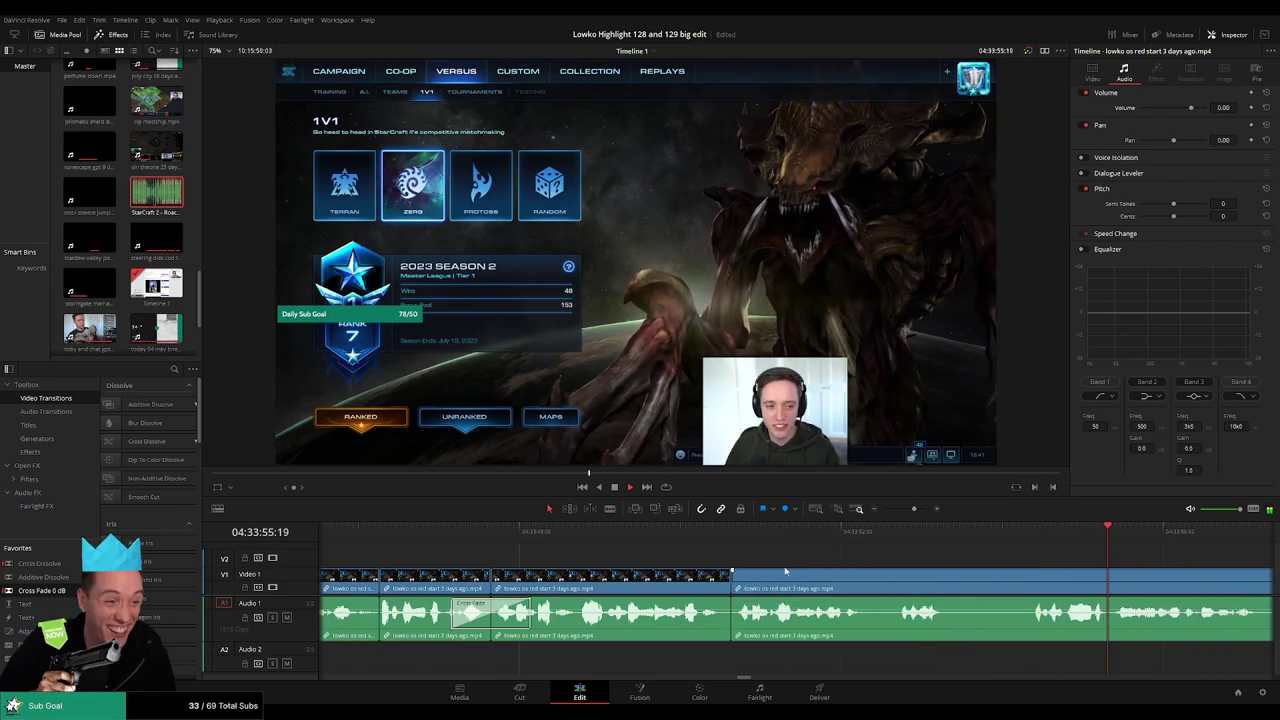
pyautogui.moveTo(700, 622); pyautogui.dragTo(731, 622)
# - Split the StarCraft menu talk at about 04:33:53 and 04:33:54 and ripple-delete the short silence between the splits
pyautogui.hscroll(4, 690, 600)
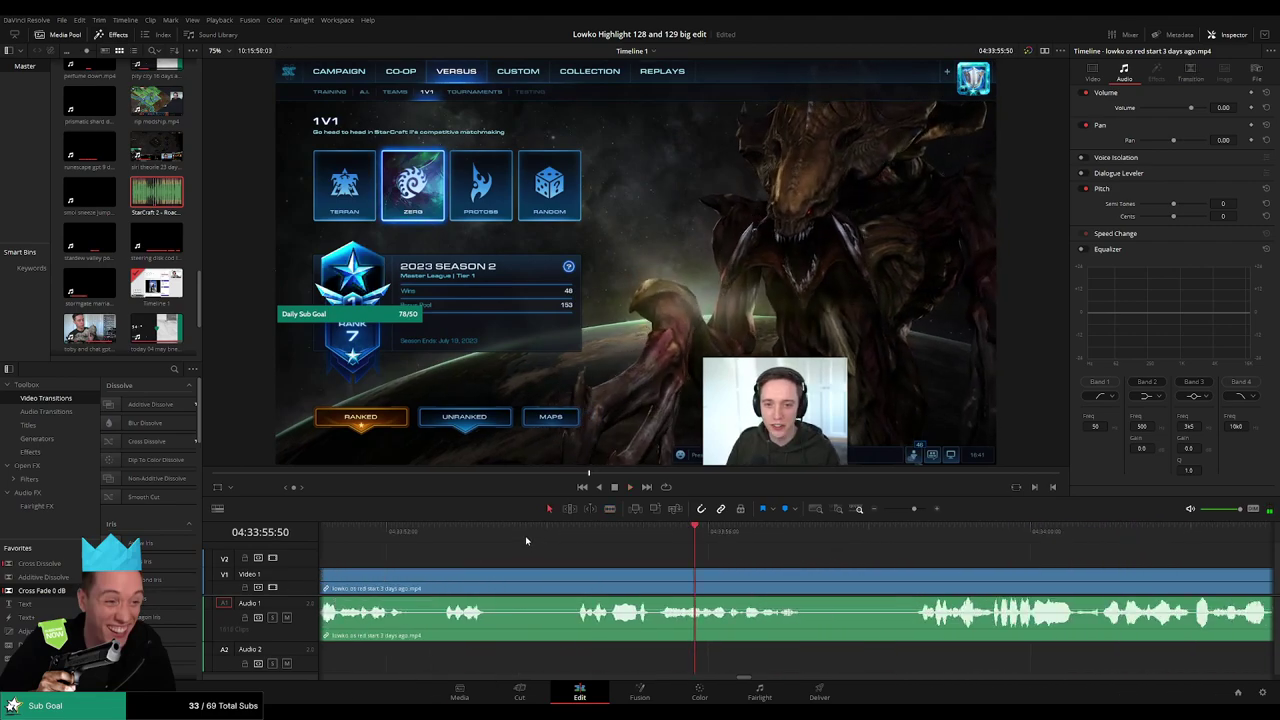
pyautogui.press('space')
pyautogui.press('b')
pyautogui.click(490, 586)
pyautogui.click(570, 585)
pyautogui.press('a')
pyautogui.click(540, 585)
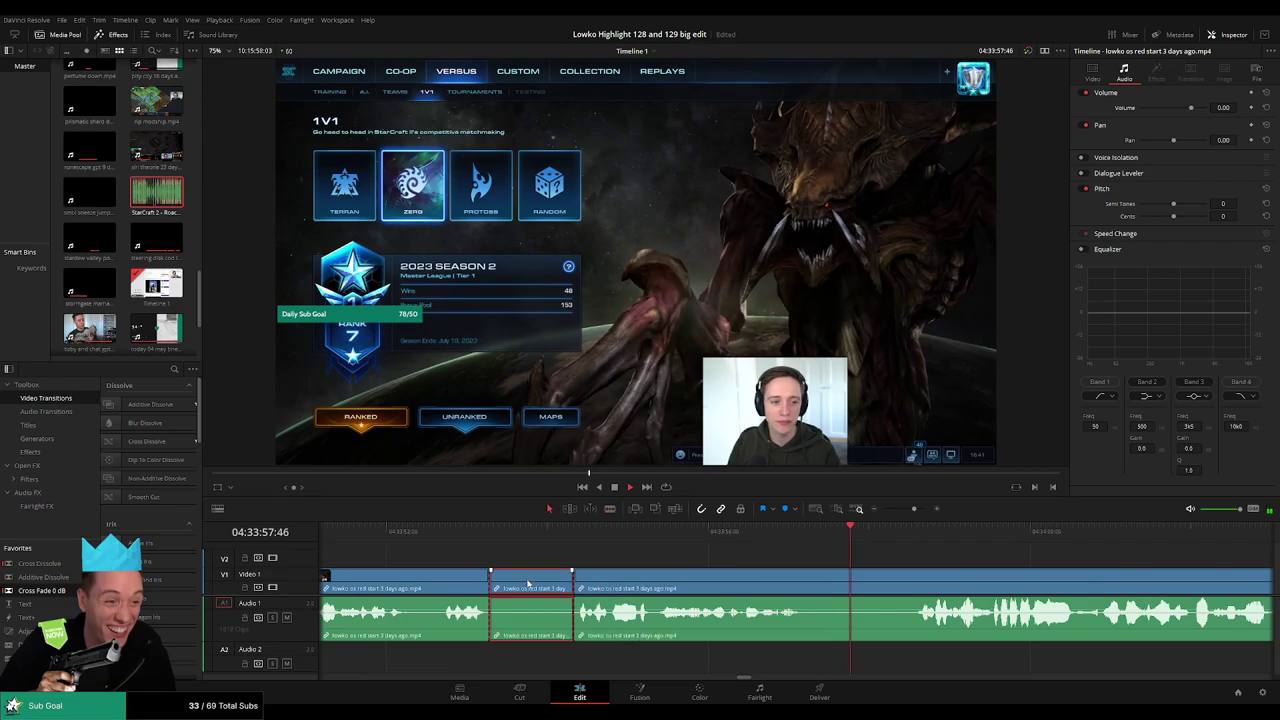
pyautogui.press('Delete')
# - Crossfade the audio join at about 04:33:53, with the transition centred on the cut
pyautogui.click(640, 541)
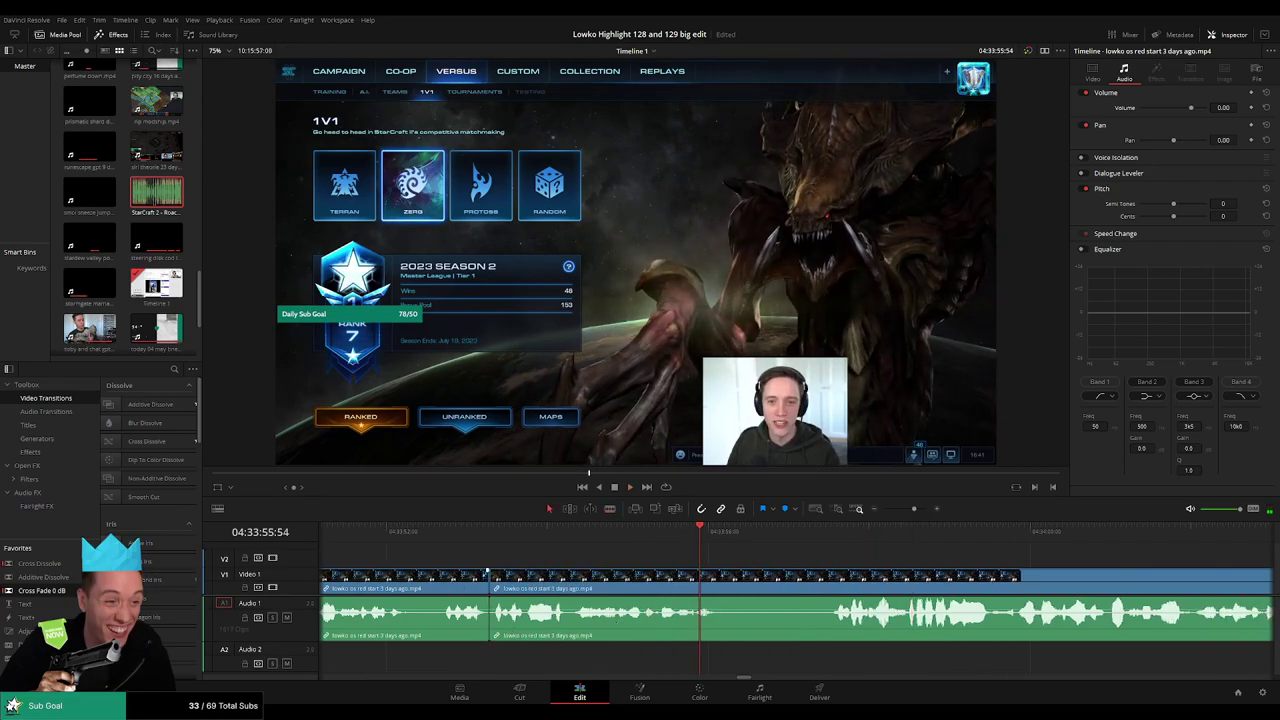
pyautogui.moveTo(479, 595); pyautogui.dragTo(481, 620)
pyautogui.press('space')
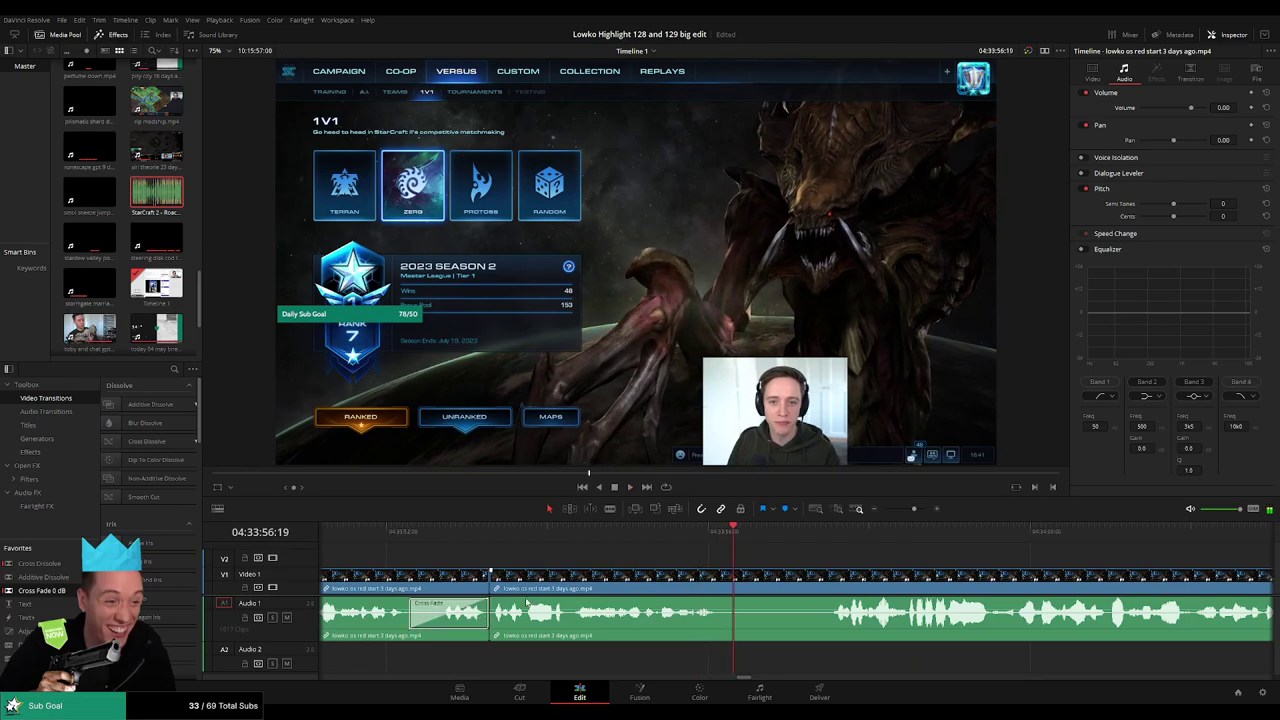
pyautogui.hotkey('ctrl', 'z')
pyautogui.moveTo(42, 591); pyautogui.dragTo(550, 623)
pyautogui.press('space')
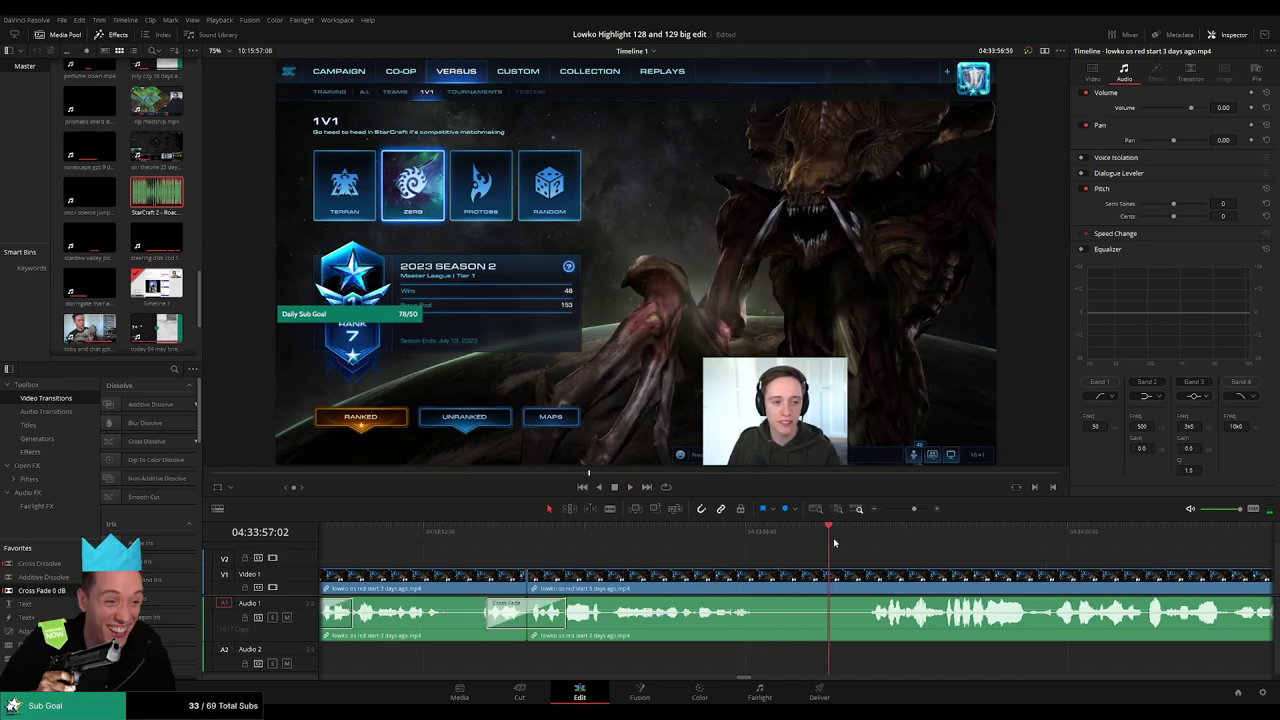
# - Cut out the pause from about 04:33:56 to 04:33:57 in the StarCraft menu talk and crossfade the audio join
pyautogui.press('b')
pyautogui.click(762, 582)
pyautogui.click(867, 576)
pyautogui.press('a')
pyautogui.click(815, 586)
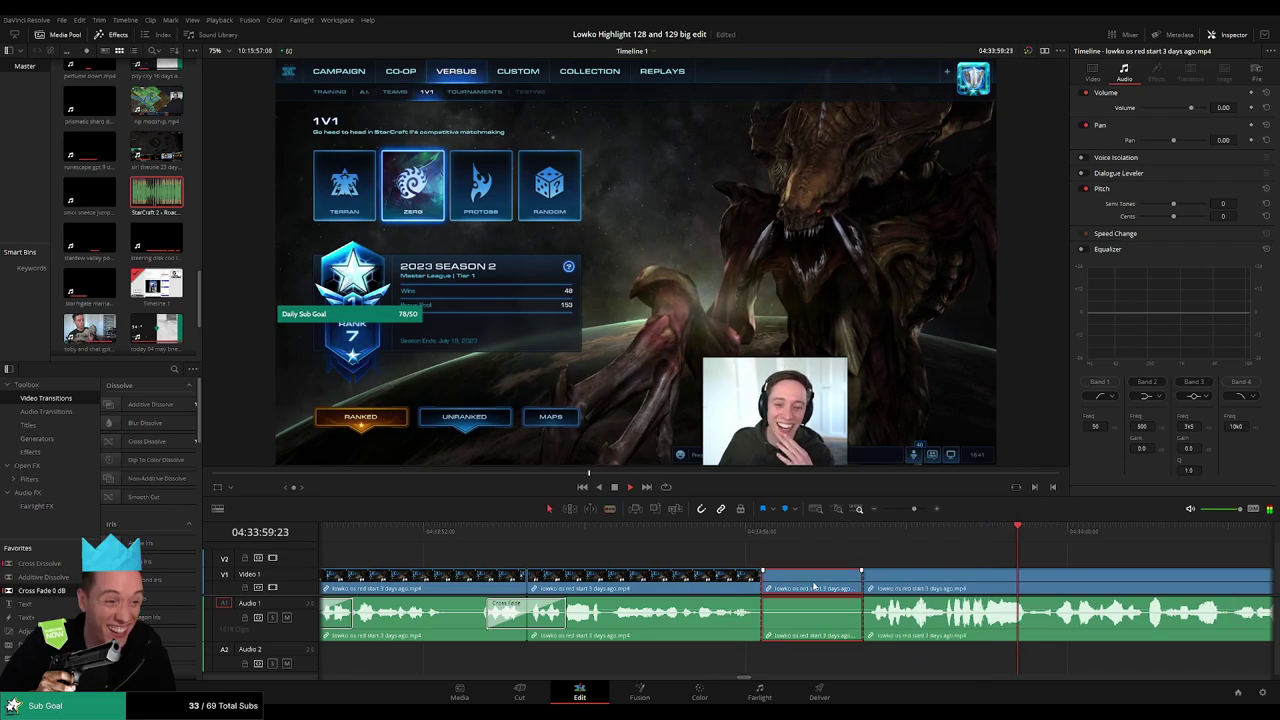
pyautogui.press('Delete')
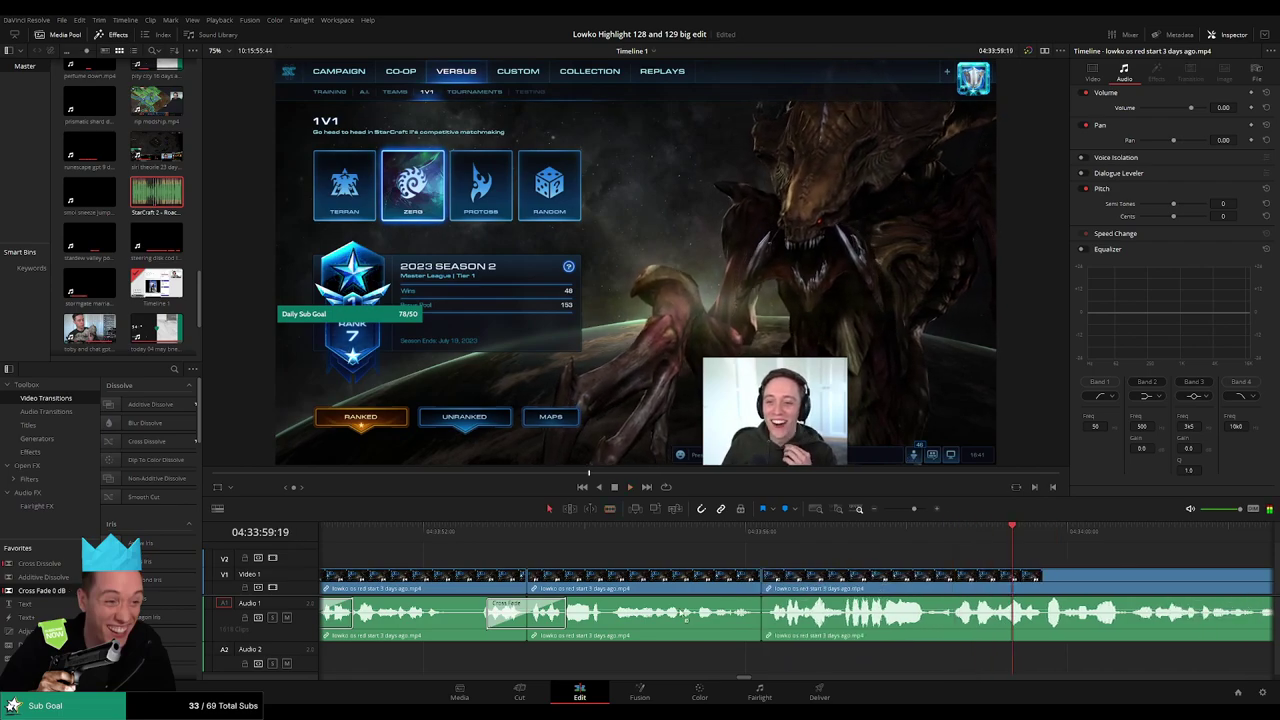
pyautogui.moveTo(686, 619); pyautogui.dragTo(764, 627)
pyautogui.press('space')
# - Ripple-delete the long silence after the laughter, from about 04:34:03 to 04:34:12, and crossfade the audio join
pyautogui.scroll(-2, 914, 572)
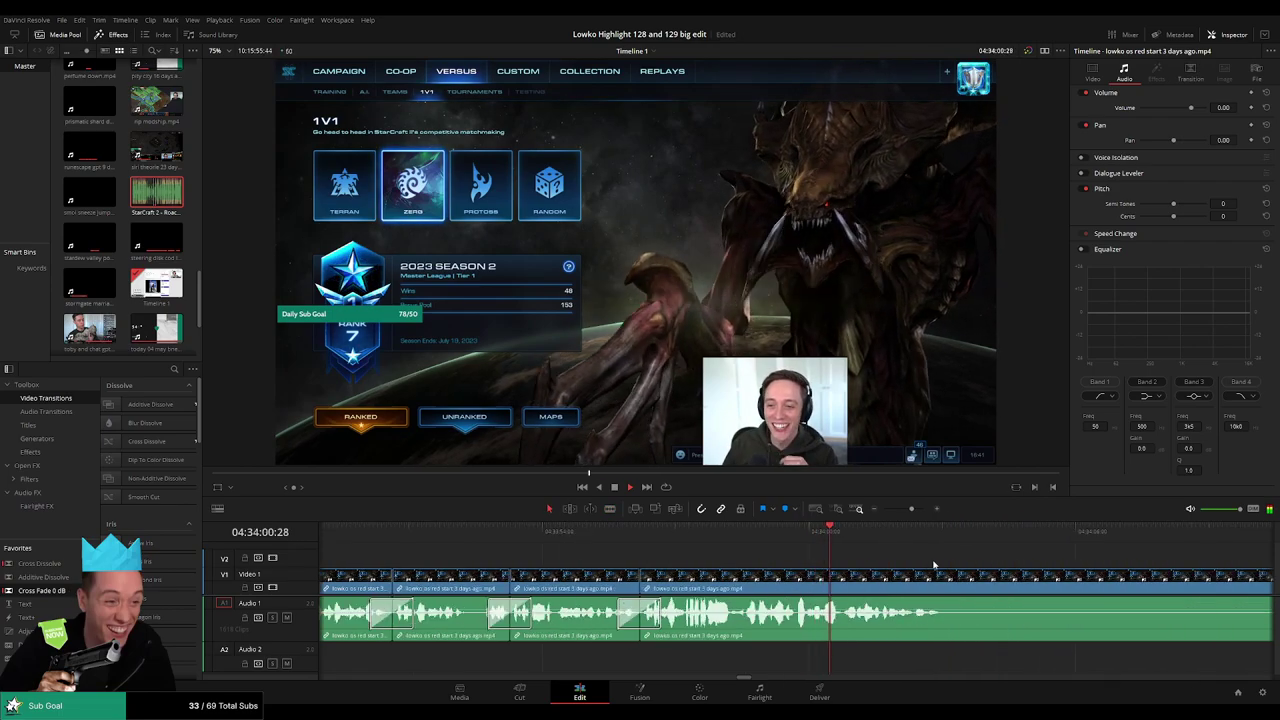
pyautogui.hscroll(3, 594, 558)
pyautogui.press('b')
pyautogui.click(520, 585)
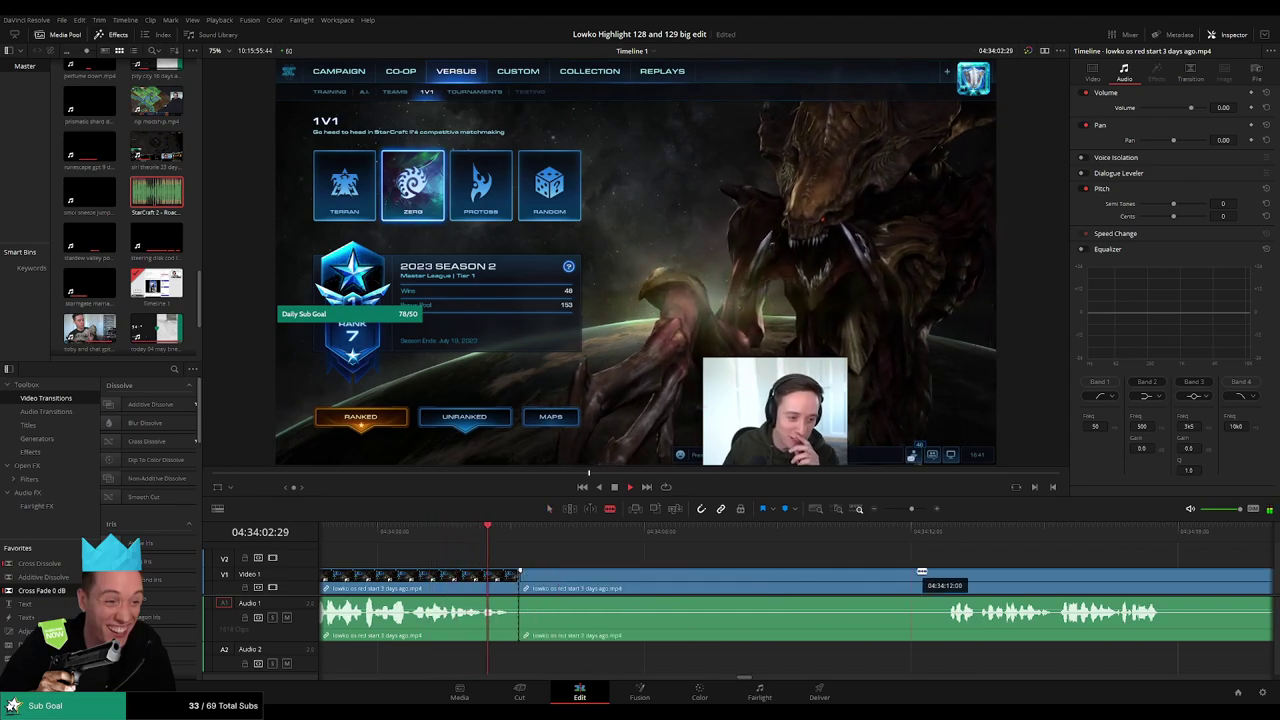
pyautogui.click(941, 575)
pyautogui.press('a')
pyautogui.click(862, 585)
pyautogui.press('Delete')
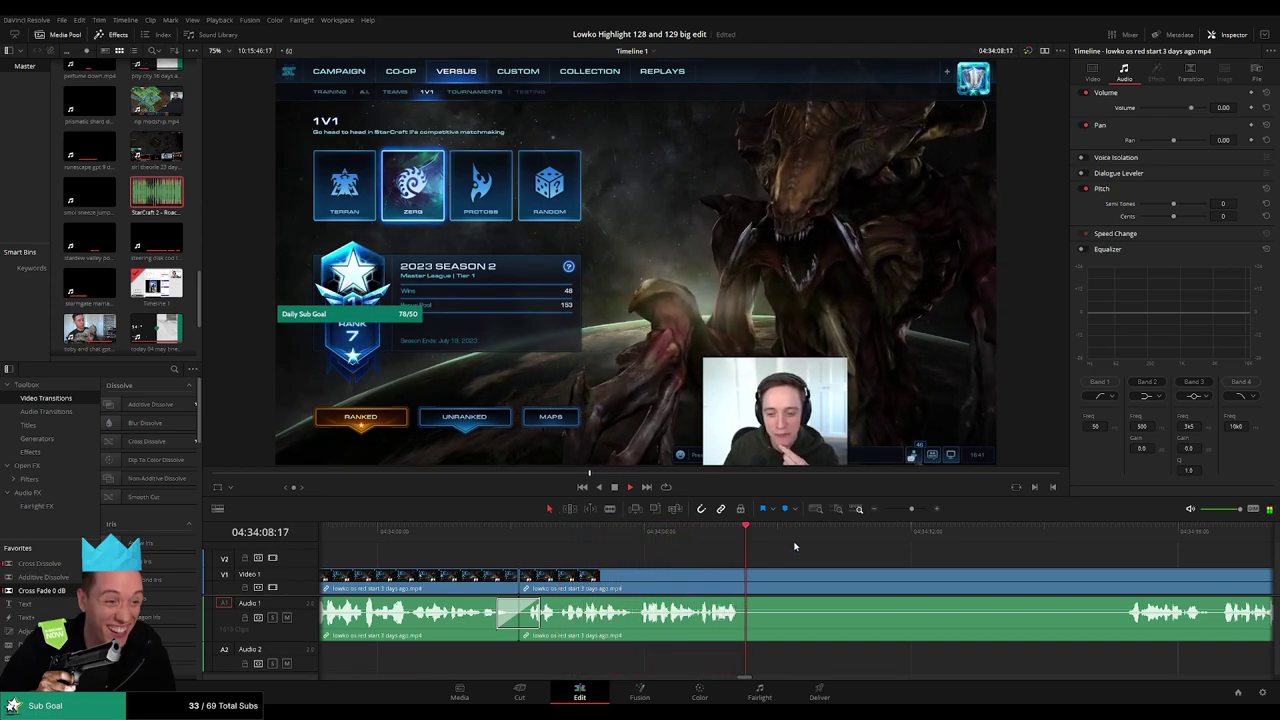
# - Cut out the silence starting at about 04:34:08, up to the Windows 12 article talk, and crossfade the audio join
pyautogui.press('b')
pyautogui.click(743, 580)
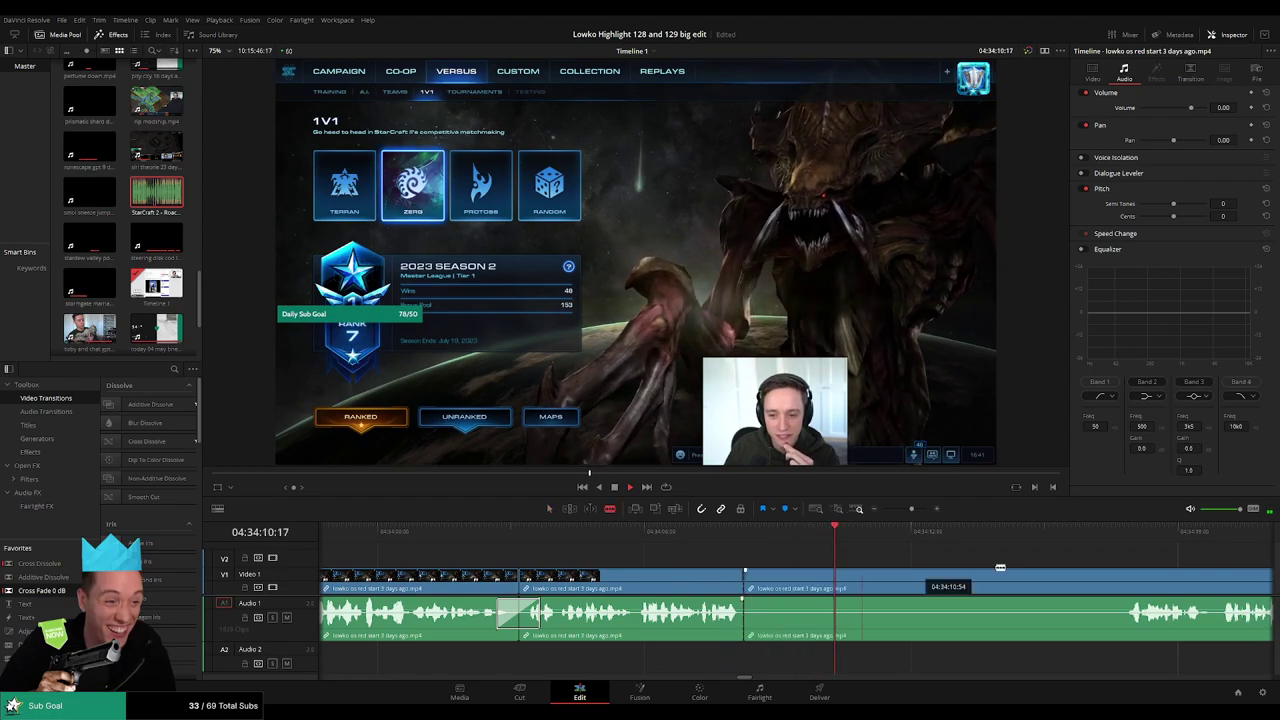
pyautogui.press('a')
pyautogui.press('Up')
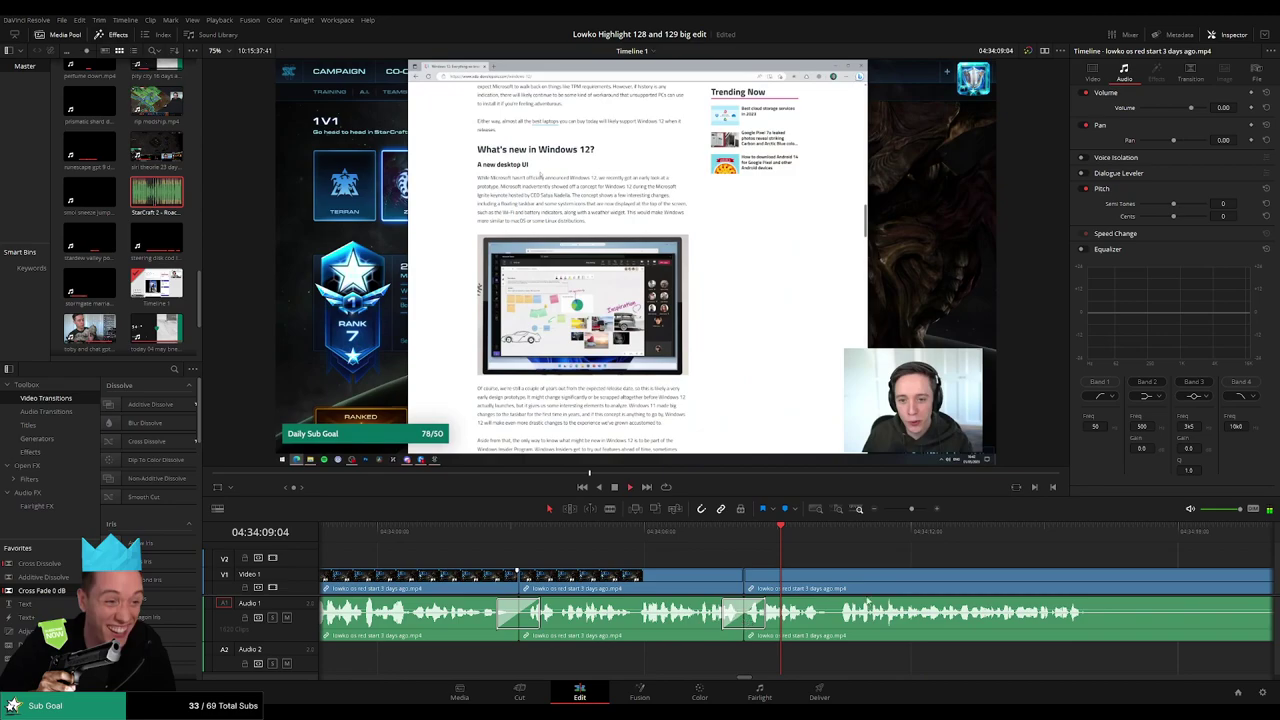
# - Cut out the silence in the Windows 12 article talk from about 04:34:16 to 04:34:21 and crossfade the audio join
pyautogui.hscroll(4, 760, 577)
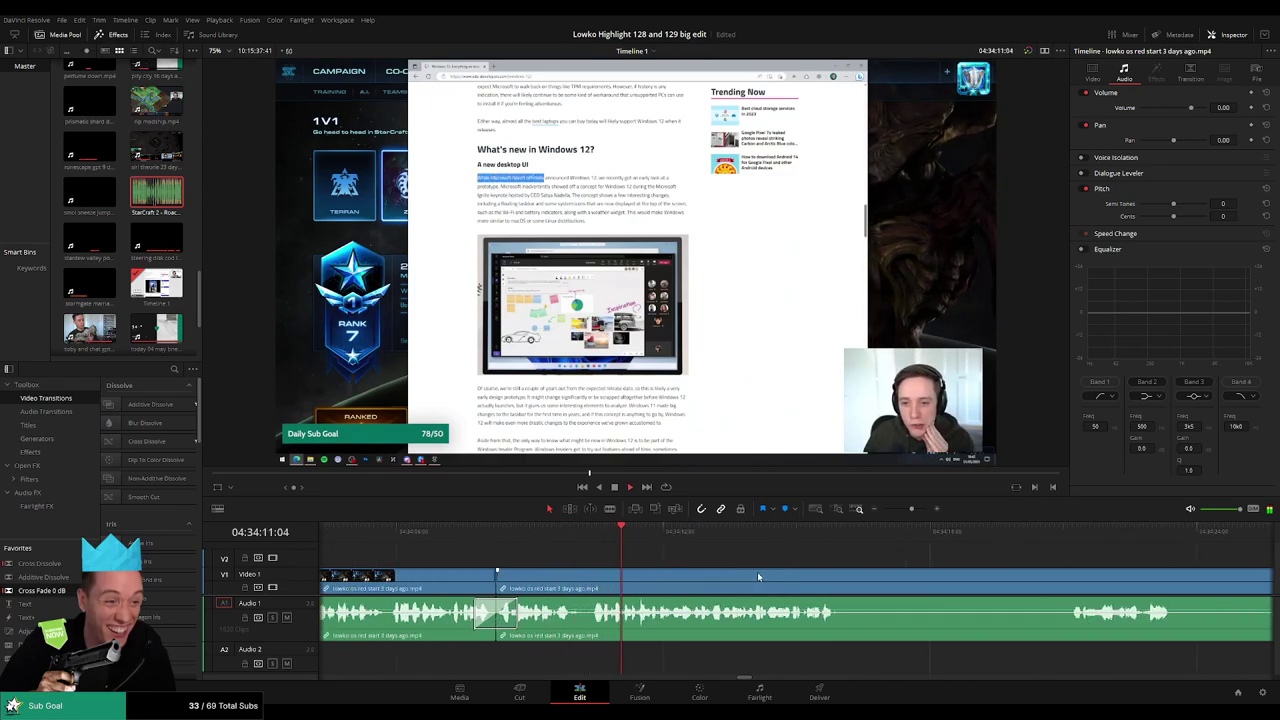
pyautogui.hscroll(3, 757, 575)
pyautogui.click(642, 534)
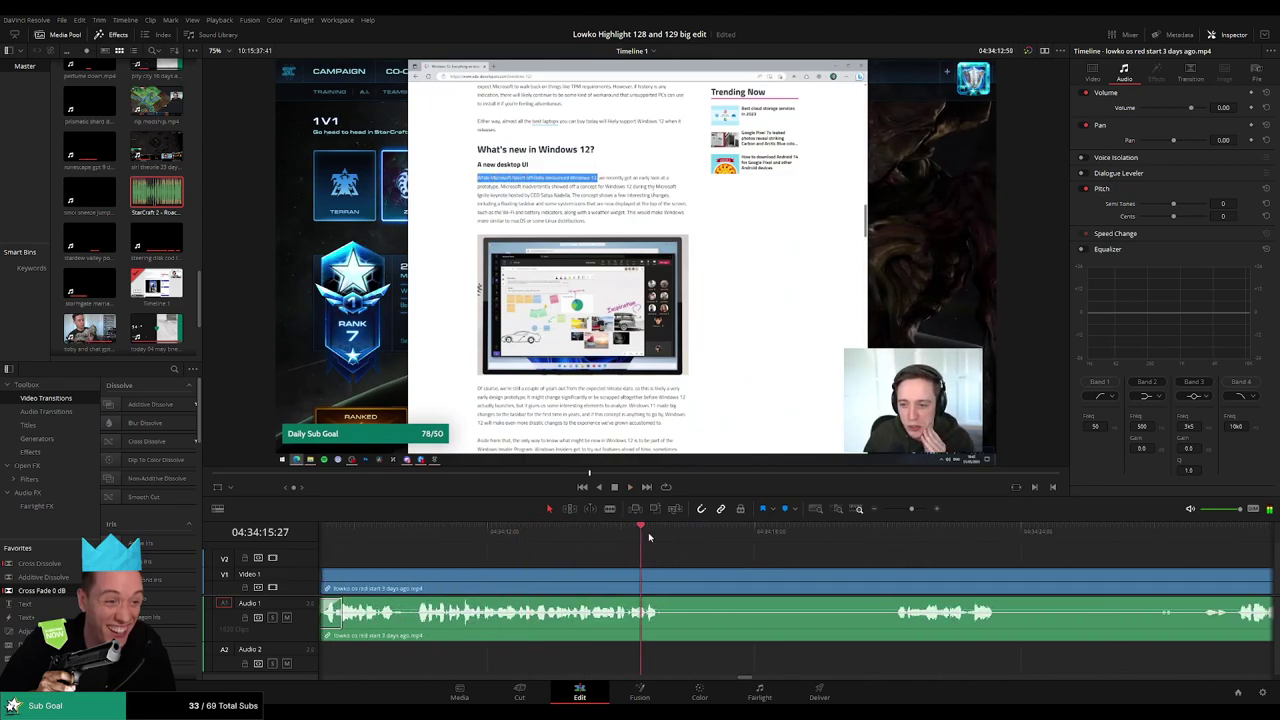
pyautogui.press('space')
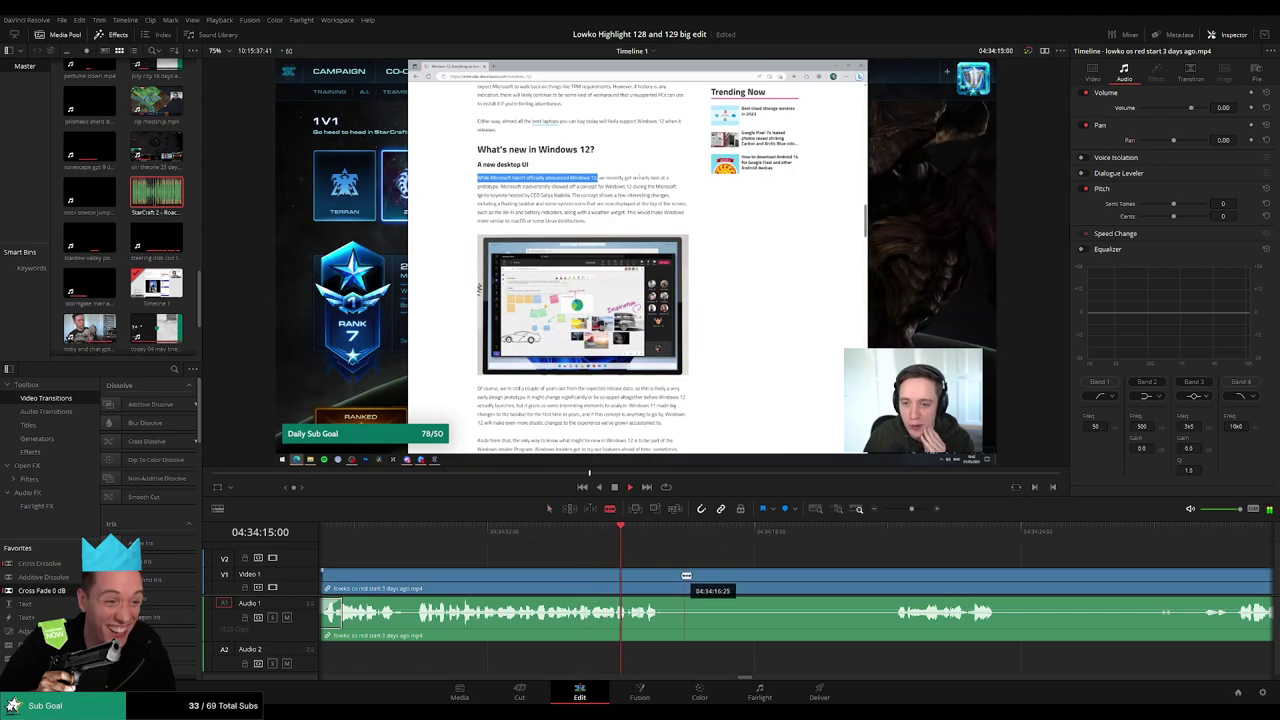
pyautogui.click(681, 577)
pyautogui.click(893, 579)
pyautogui.press('a')
pyautogui.click(851, 584)
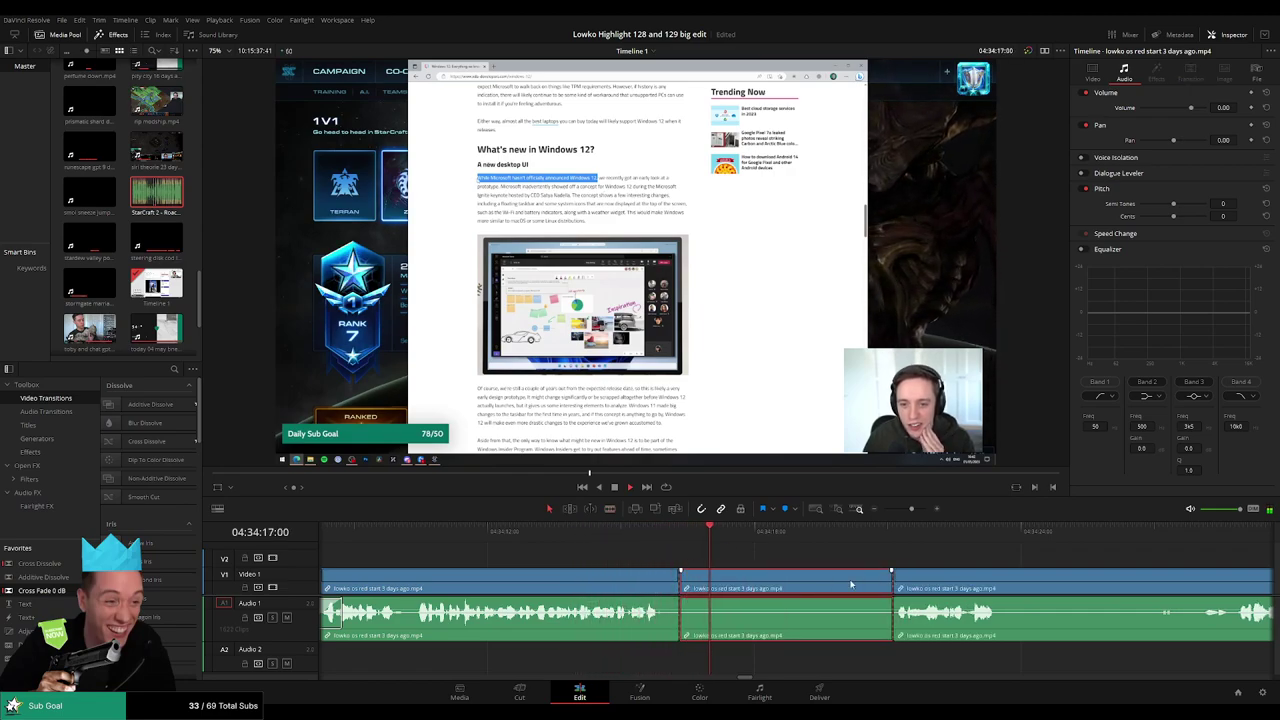
pyautogui.press('Delete')
pyautogui.moveTo(691, 616); pyautogui.dragTo(681, 618)
pyautogui.press('space')
# - Split the Windows 12 article talk at about 04:34:19 and 04:34:24 and ripple-delete the quiet stretch between the splits
pyautogui.hscroll(3, 674, 563)
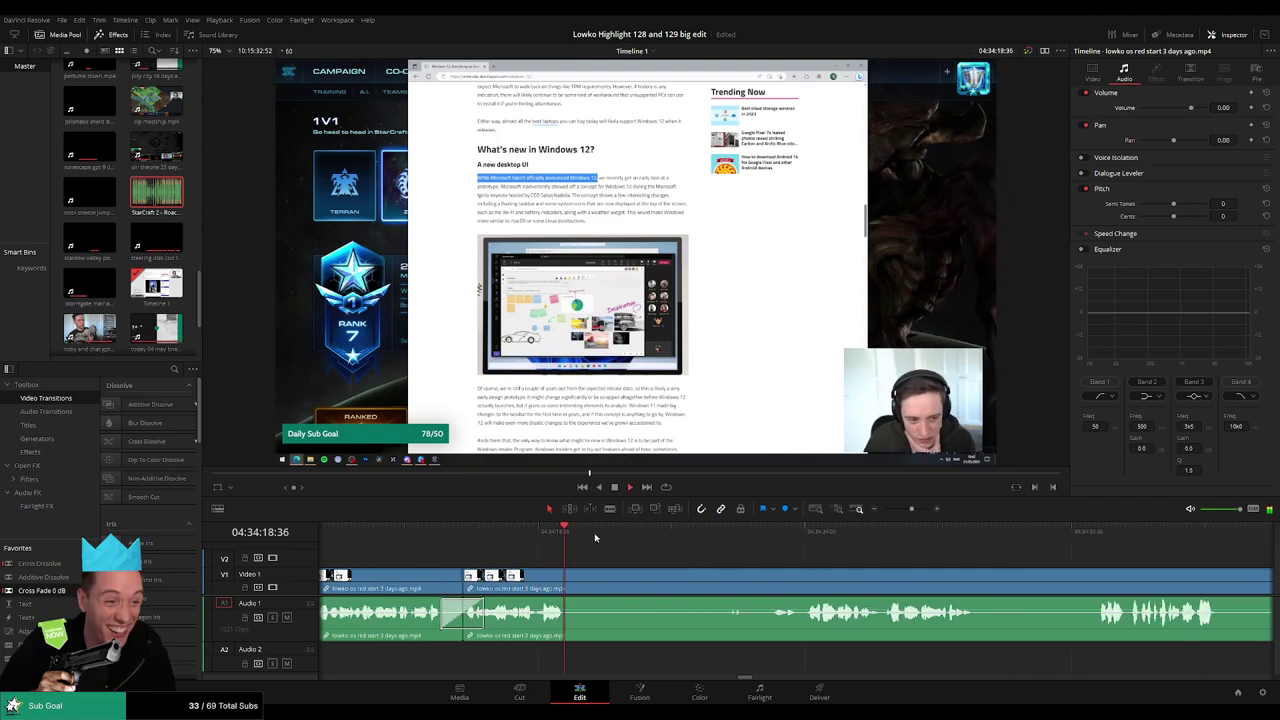
pyautogui.click(772, 538)
pyautogui.press('b')
pyautogui.click(574, 572)
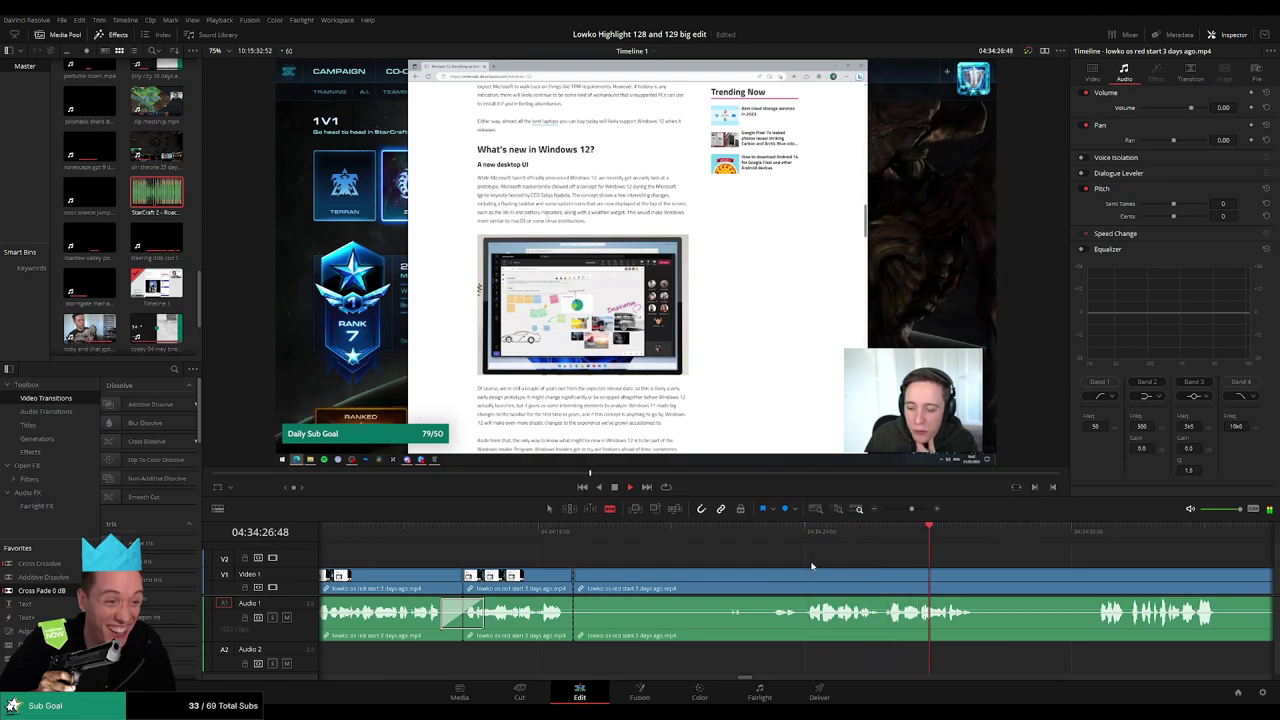
pyautogui.click(808, 571)
pyautogui.press('a')
pyautogui.click(752, 576)
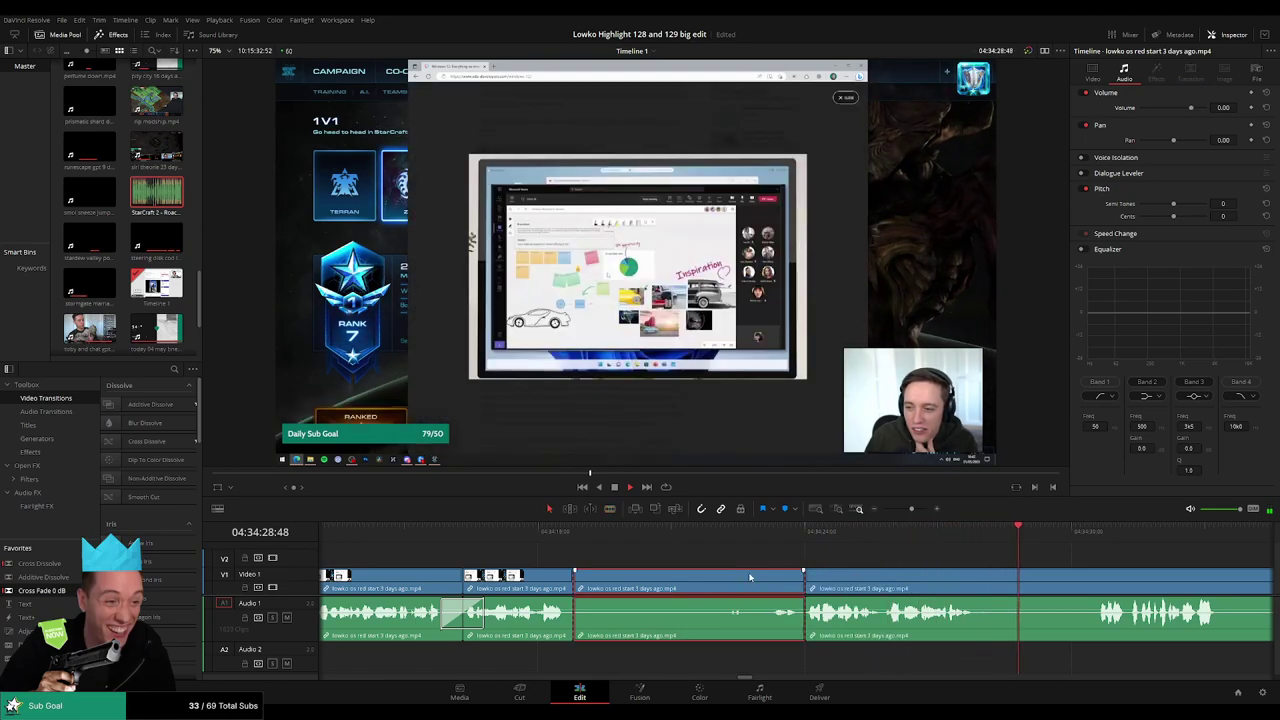
pyautogui.press('Delete')
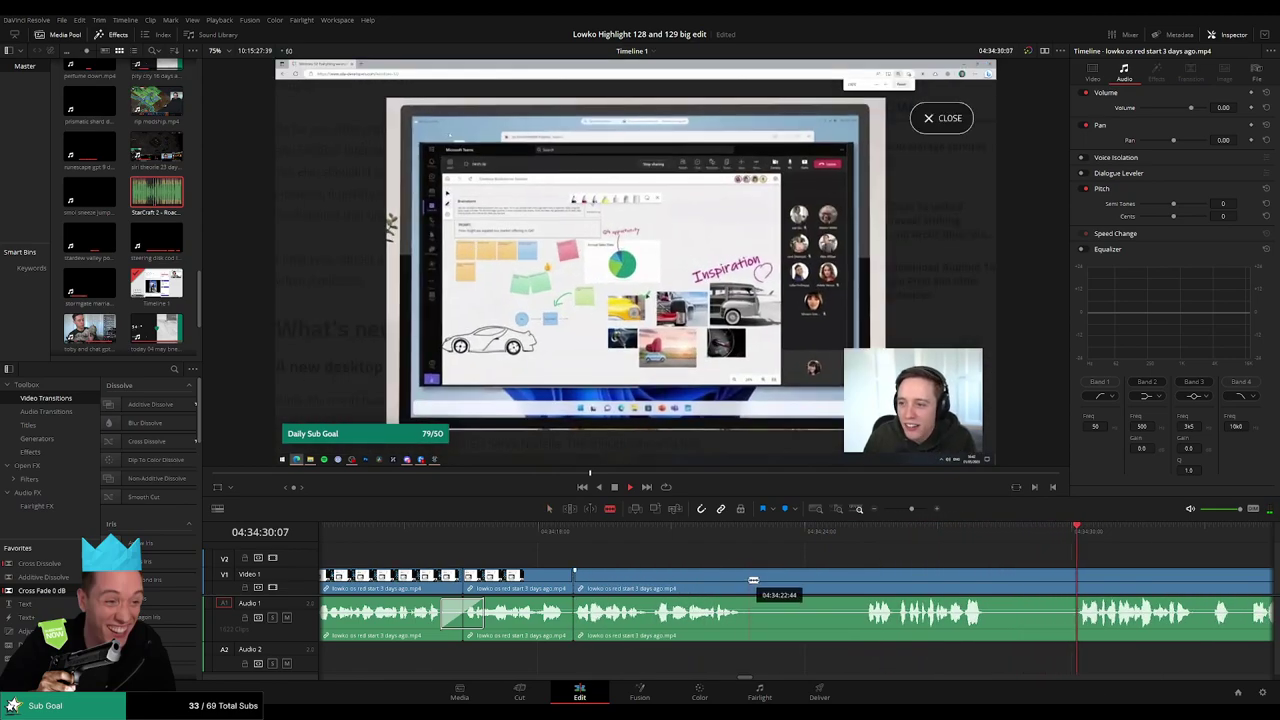
# - Ripple-delete the Windows 12 article footage from about 04:34:19 to 04:34:25, including its trailing silence, and crossfade the audio join
pyautogui.click(856, 536)
pyautogui.press('b')
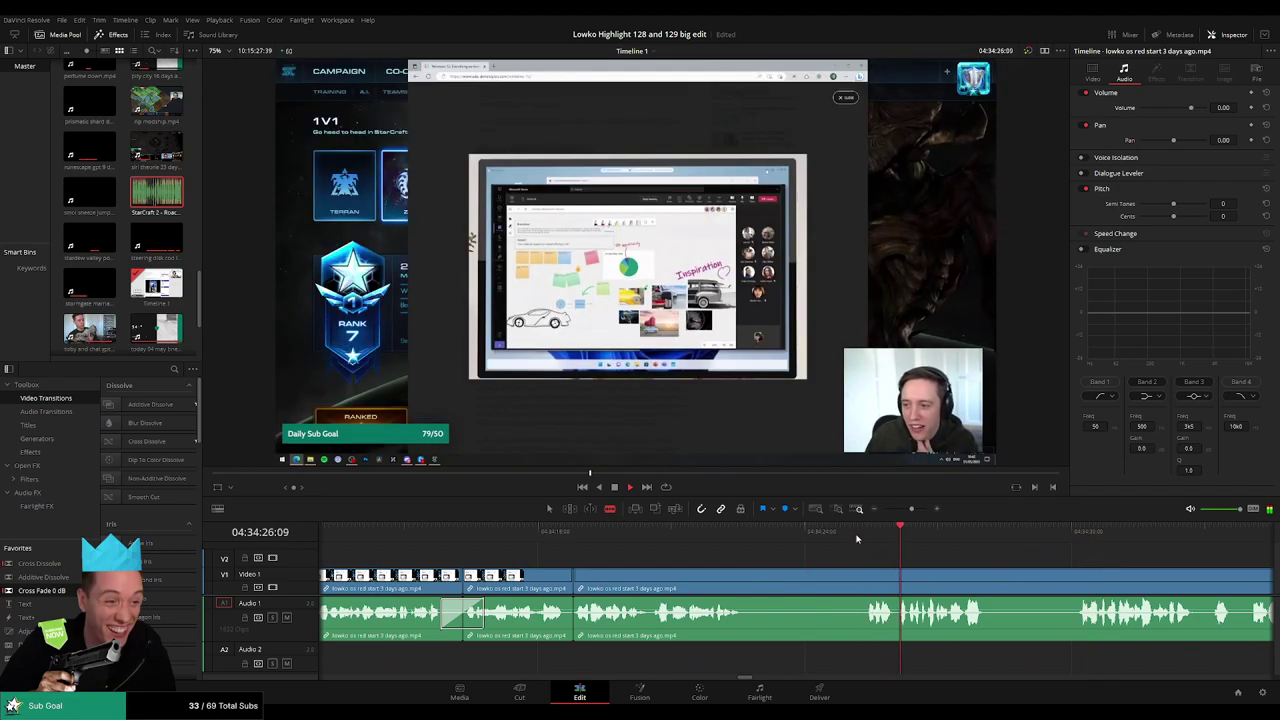
pyautogui.click(861, 576)
pyautogui.press('a')
pyautogui.click(801, 578)
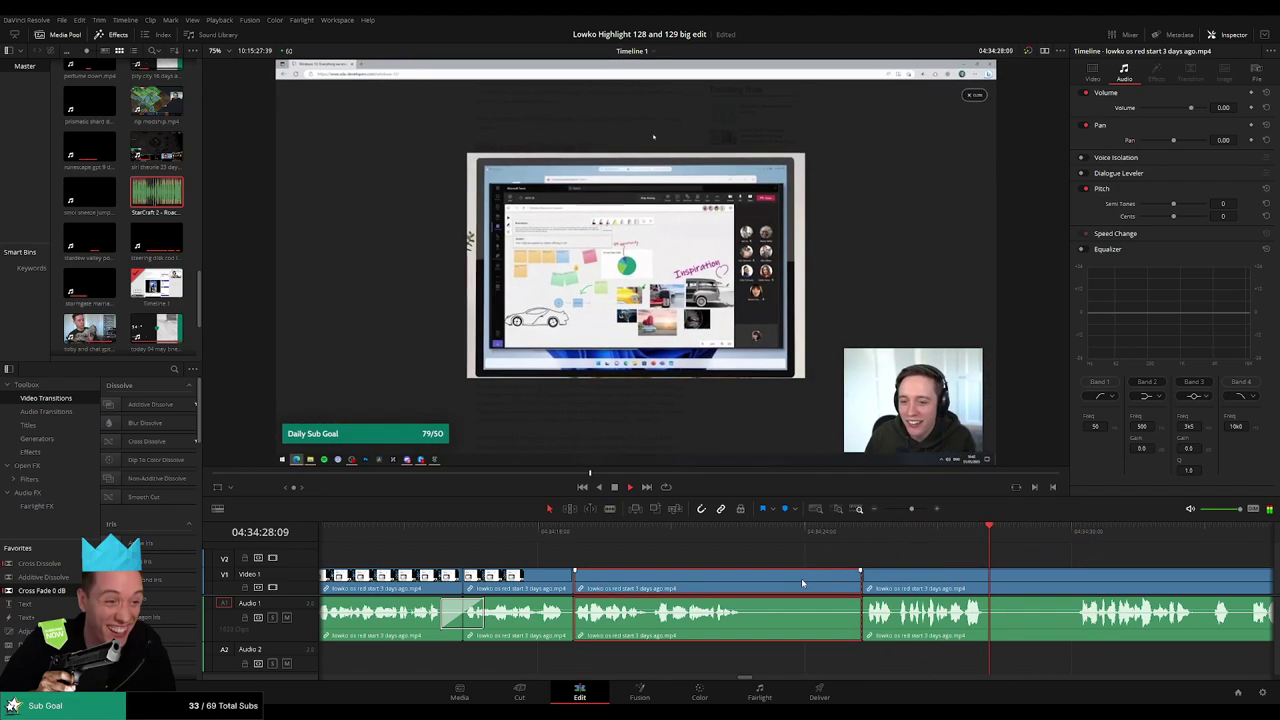
pyautogui.press('Delete')
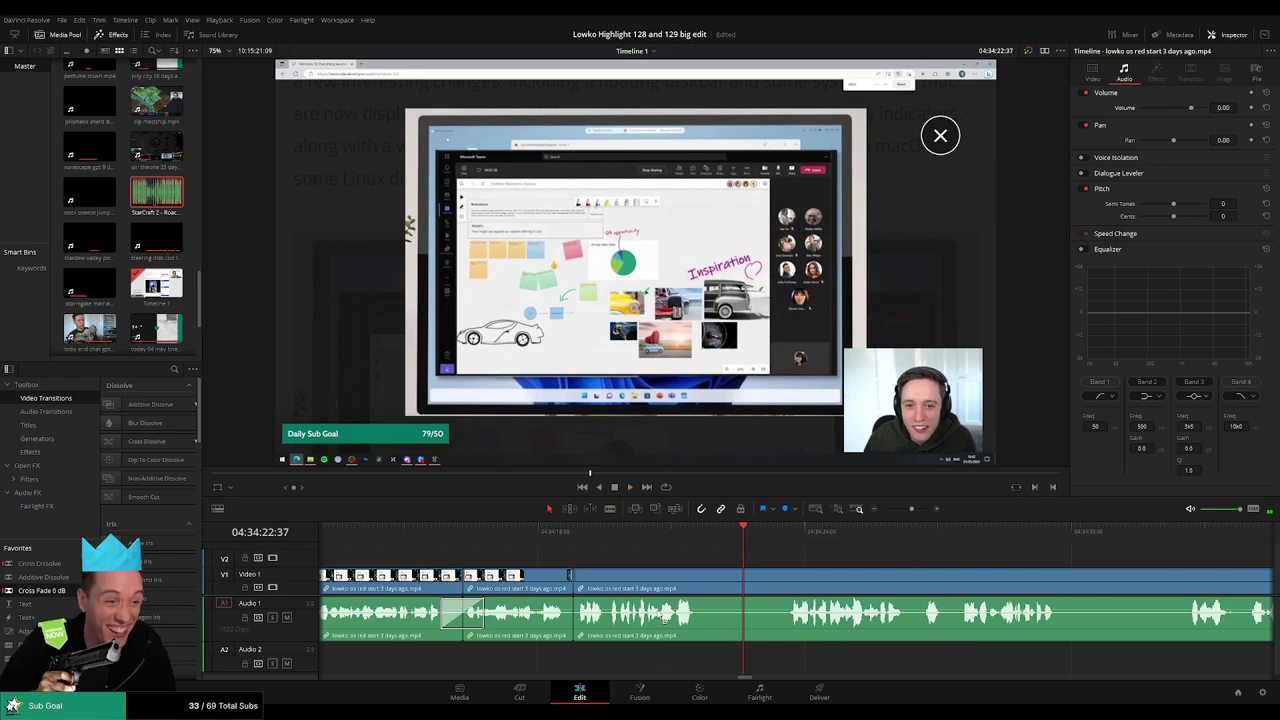
# - Isolate the talk from about 04:34:25 to 04:34:26, silence its audio and lay the StarCraft 2 Roach Quotes clip beneath it at -27 volume
pyautogui.hscroll(3, 730, 565)
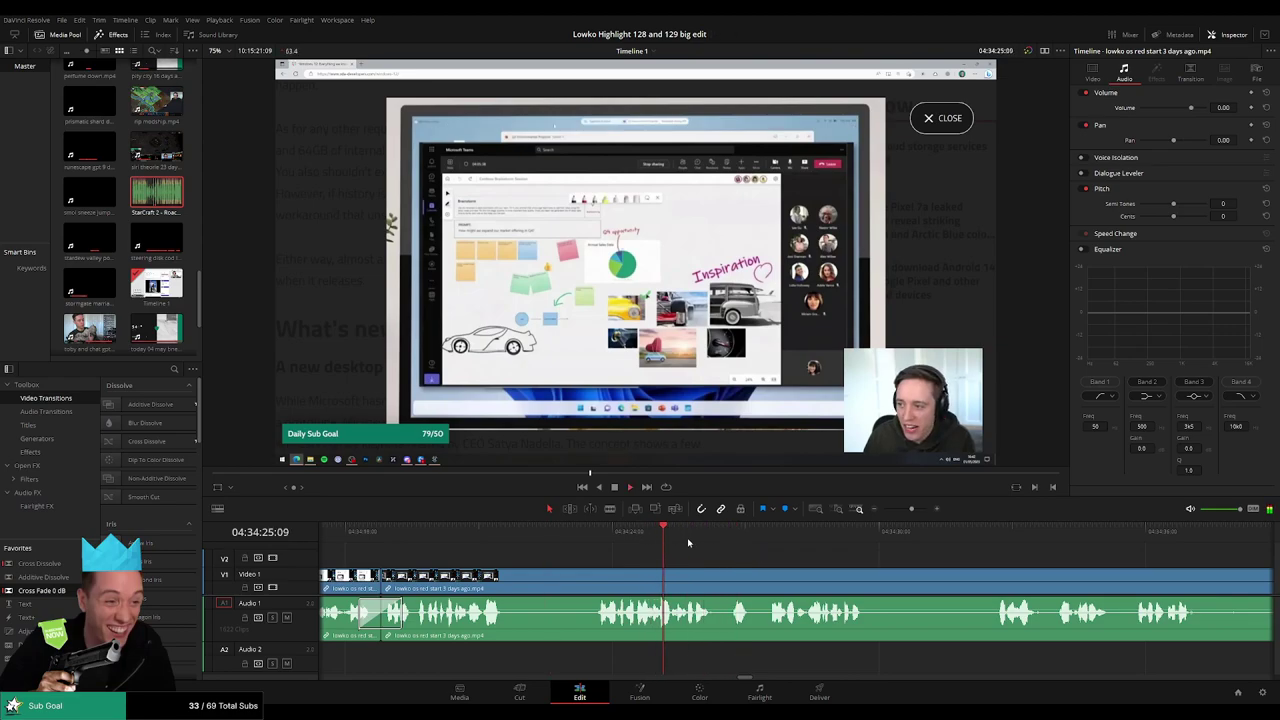
pyautogui.hotkey('ctrl', 'b')
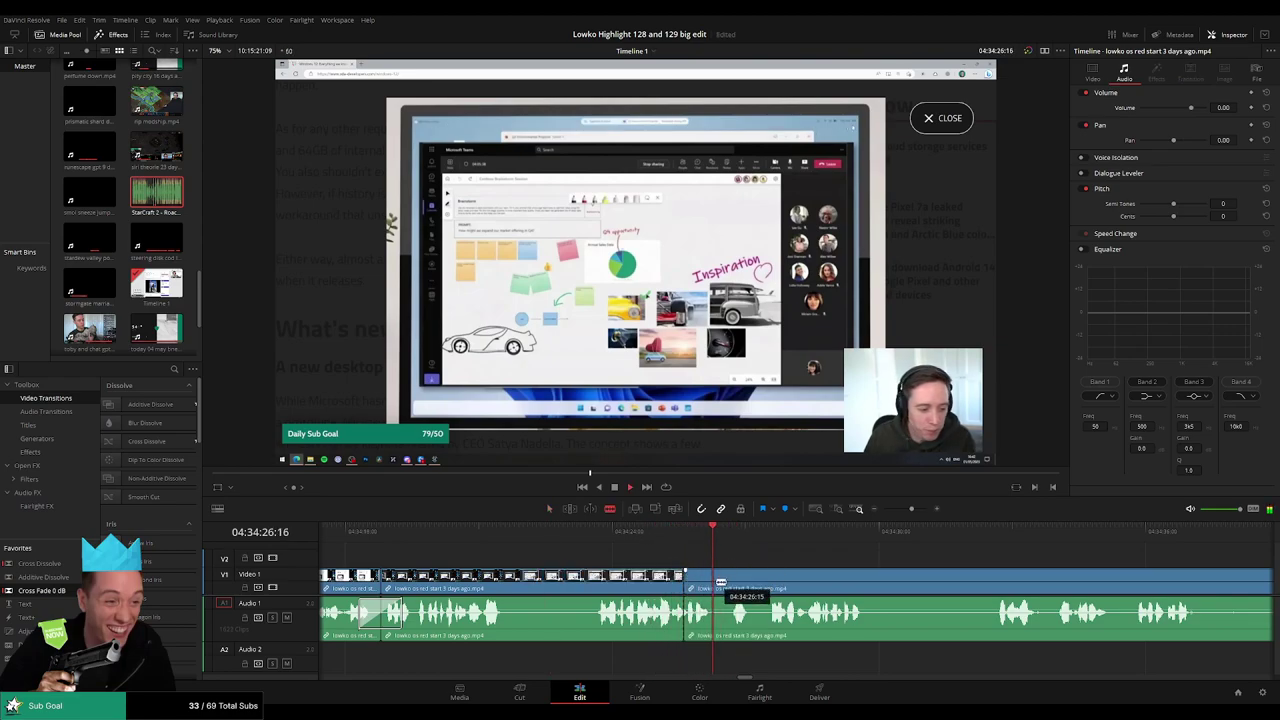
pyautogui.hotkey('ctrl', 'b')
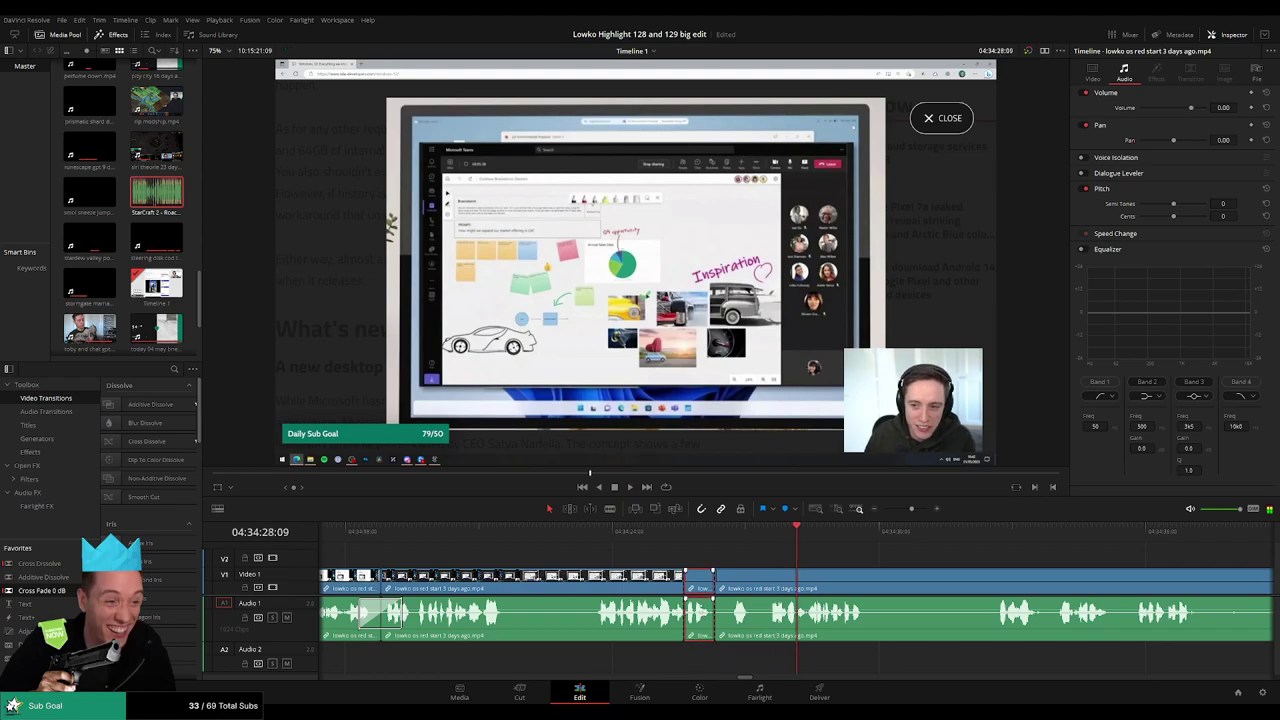
pyautogui.moveTo(705, 642)
pyautogui.mouseDown()
pyautogui.moveTo(671, 663)
pyautogui.moveTo(692, 663)
pyautogui.mouseUp()
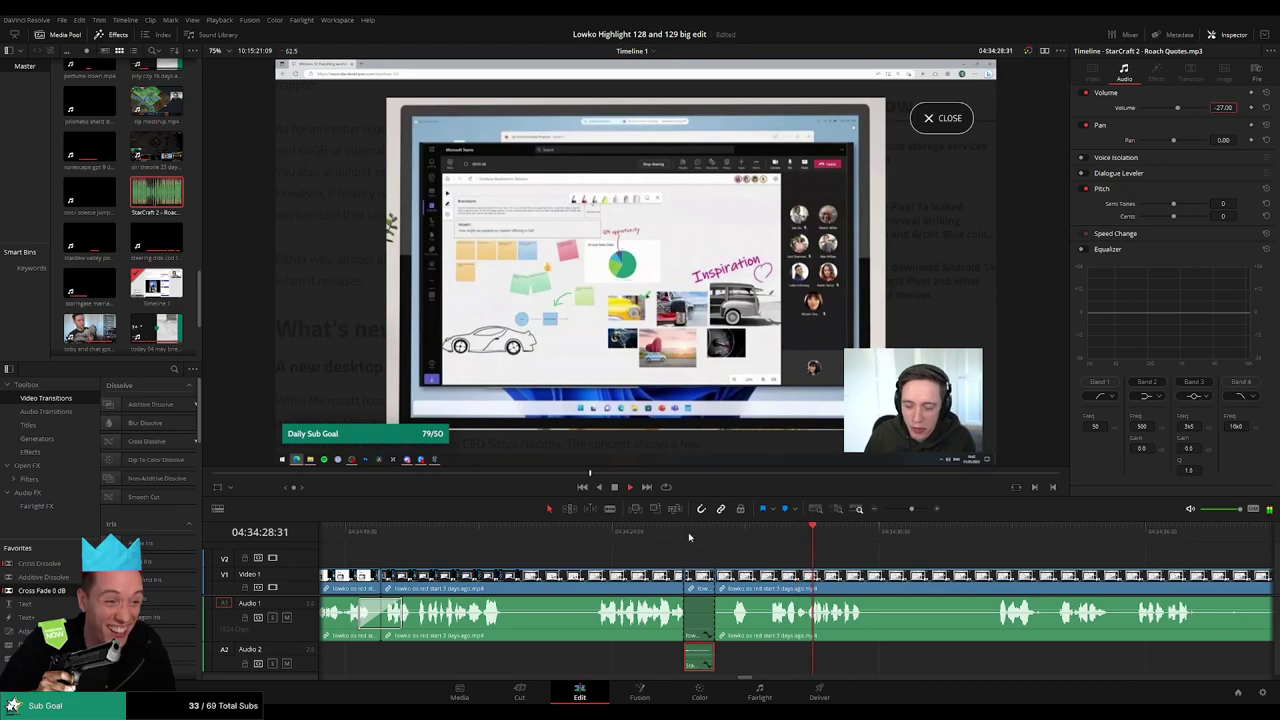
# - Ripple-delete the silence from about 04:34:29 to 04:34:32, after the censored word, and crossfade the audio join
pyautogui.click(805, 551)
pyautogui.hscroll(3, 700, 551)
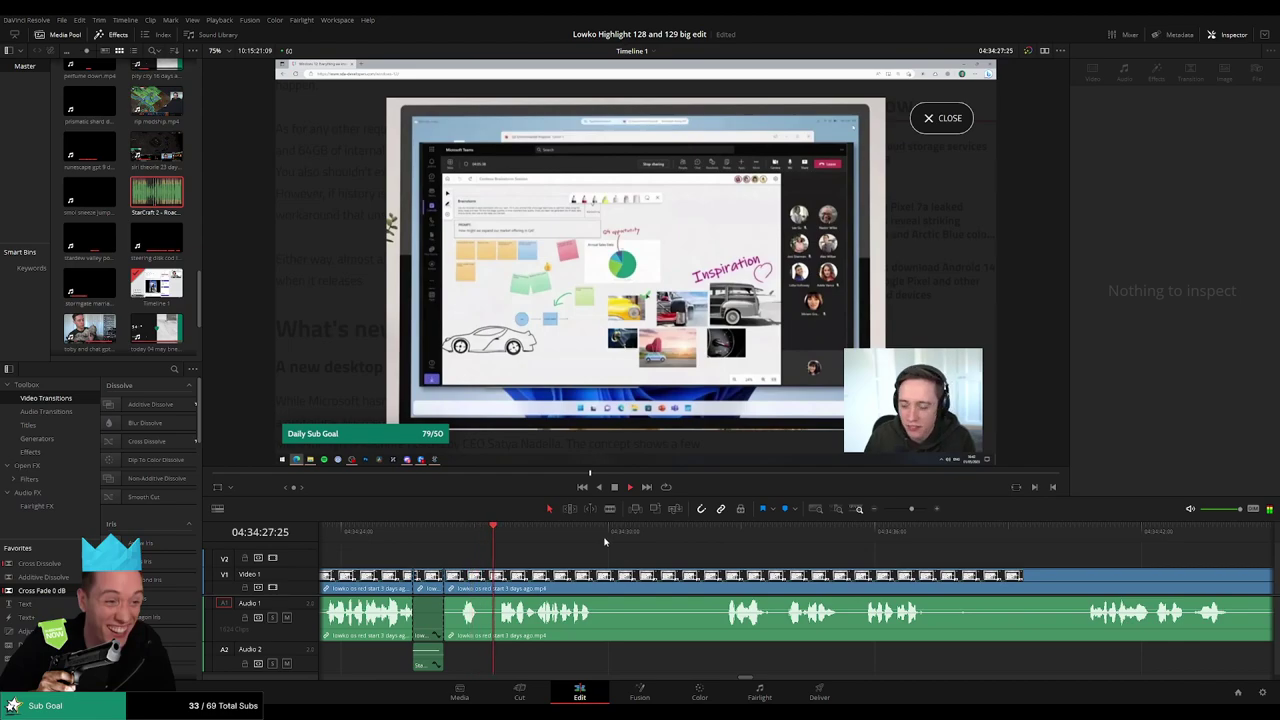
pyautogui.click(677, 533)
pyautogui.click(598, 577)
pyautogui.click(719, 575)
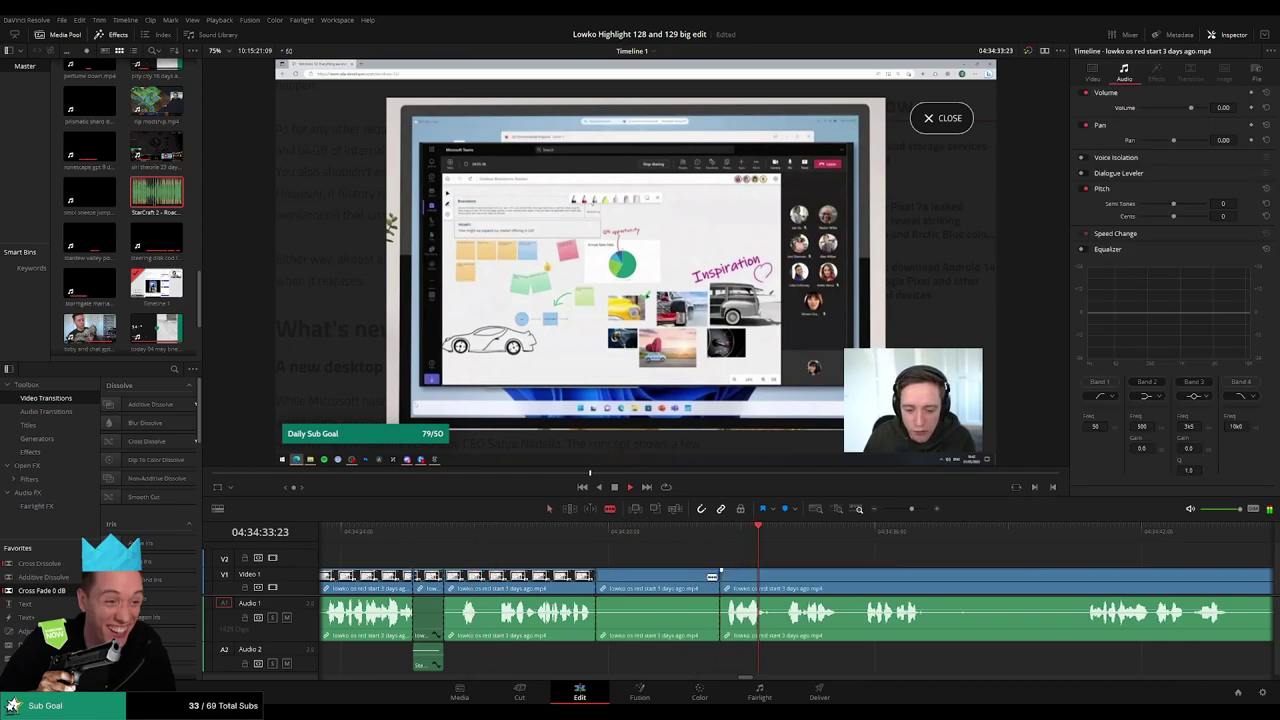
pyautogui.press('a')
pyautogui.click(675, 579)
pyautogui.press('Delete')
pyautogui.hotkey('ctrl', 'z')
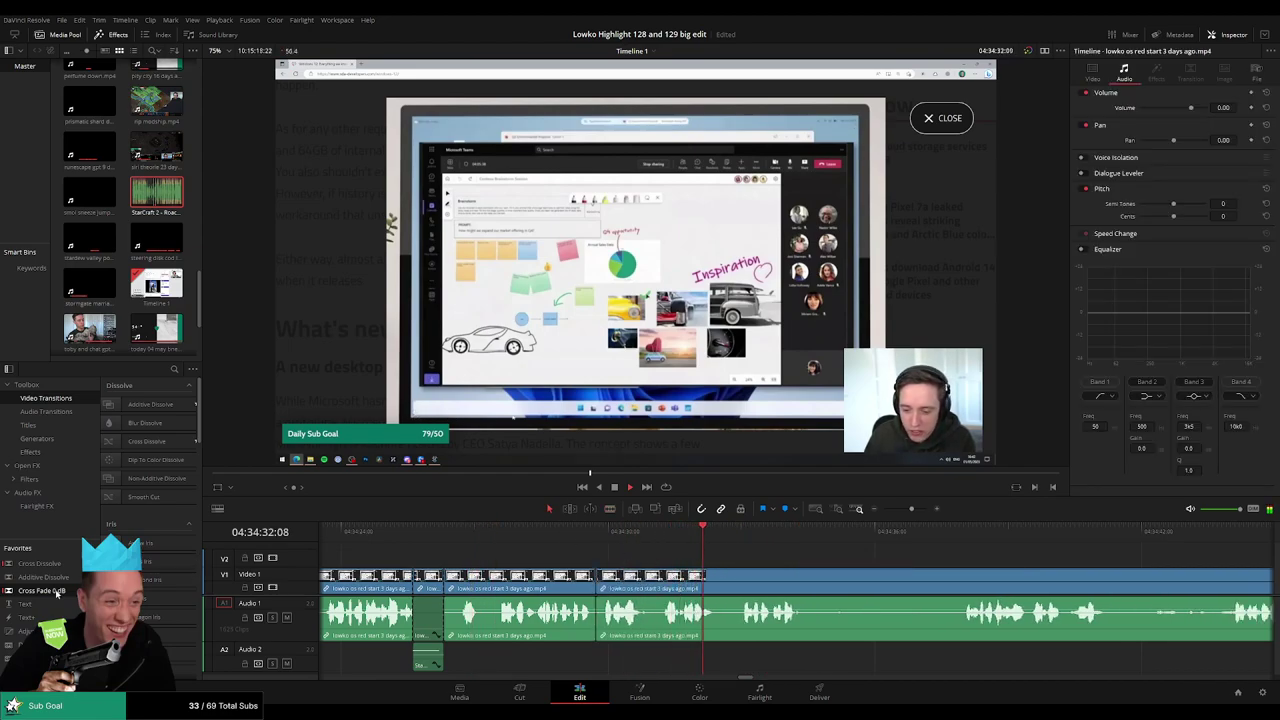
pyautogui.moveTo(861, 575); pyautogui.dragTo(606, 567)
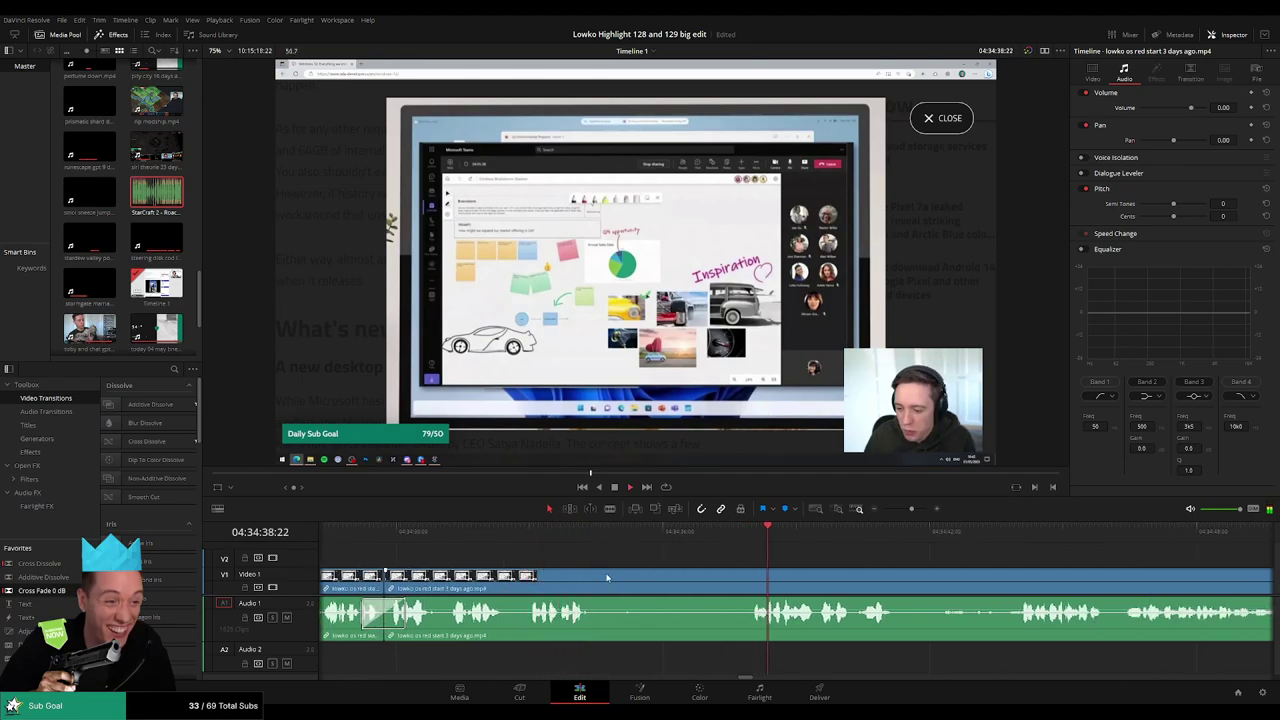
# - Cut out the silence in the talk from about 04:34:34 to 04:34:38 and crossfade the audio join
pyautogui.press('b')
pyautogui.click(597, 577)
pyautogui.click(749, 577)
pyautogui.press('a')
pyautogui.click(714, 585)
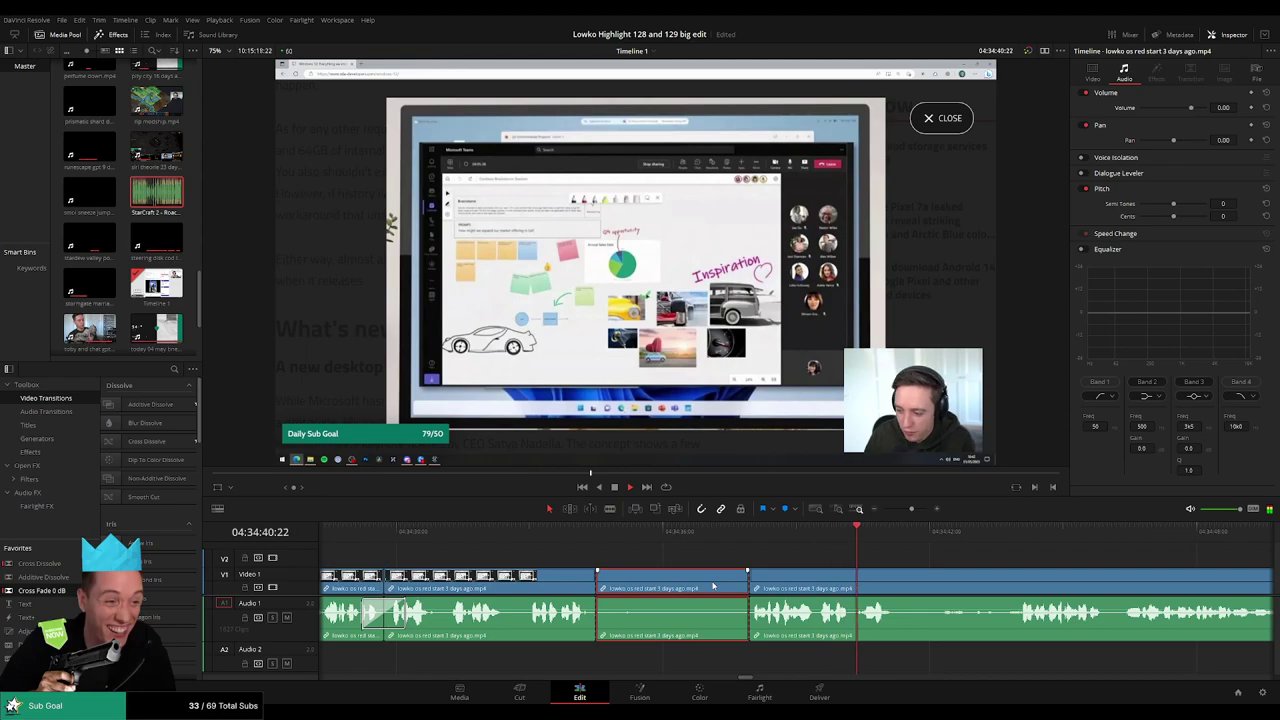
pyautogui.press('Delete')
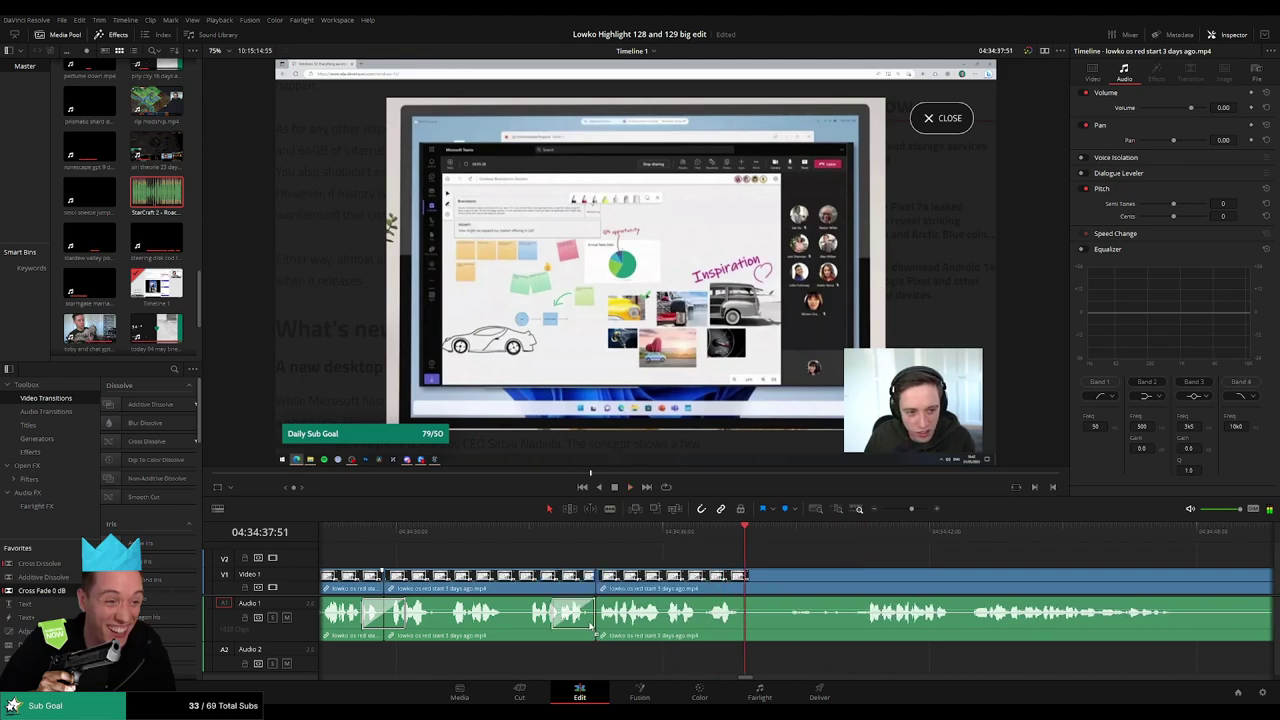
# - Ripple-delete the quiet stretch from about 04:34:38 to 04:34:40 and apply an audio crossfade at the join
pyautogui.press('b')
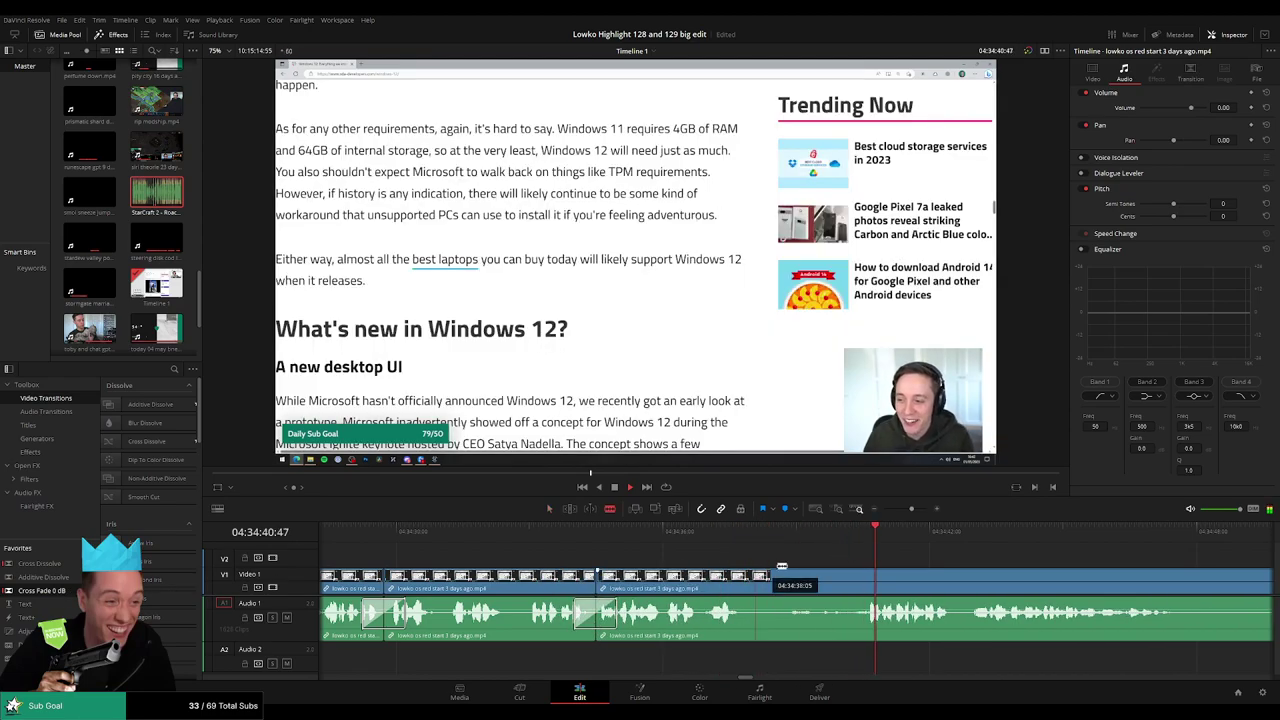
pyautogui.click(749, 588)
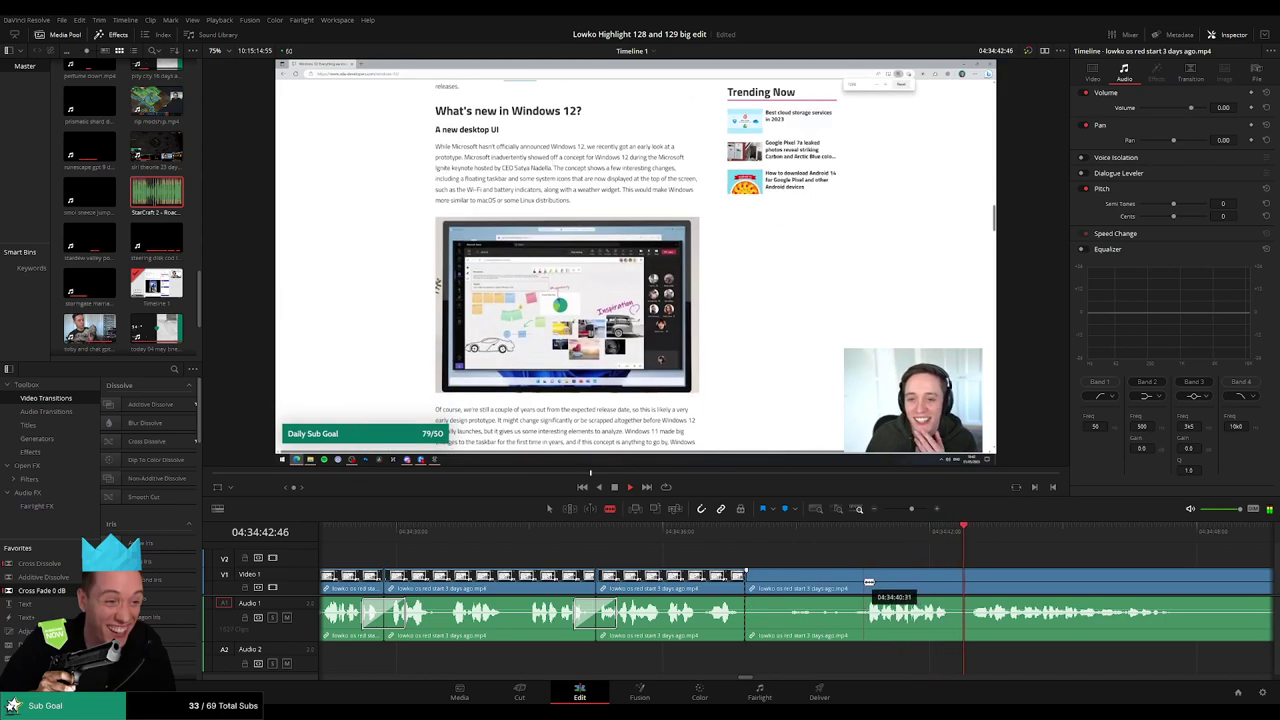
pyautogui.click(862, 588)
pyautogui.press('a')
pyautogui.click(818, 588)
pyautogui.press('Delete')
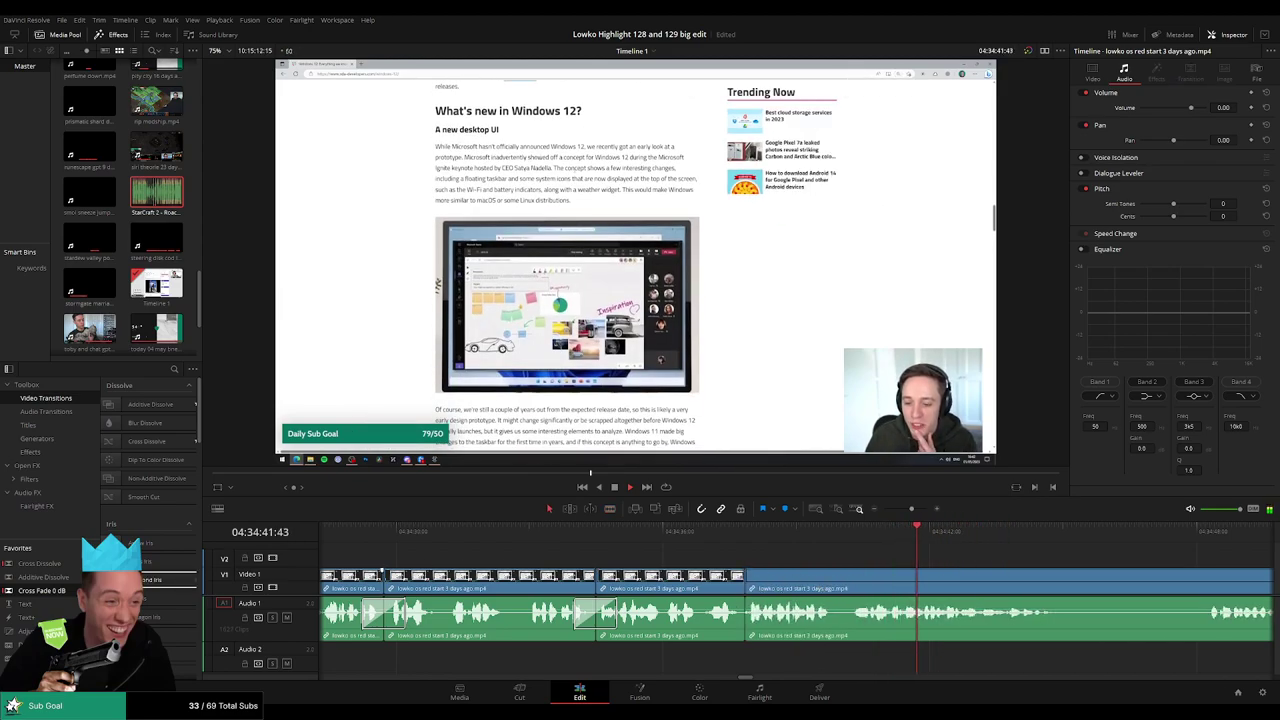
pyautogui.moveTo(751, 630); pyautogui.dragTo(746, 627)
pyautogui.press('space')
# - Cut out the pause from about 04:34:44 to 04:34:48, before the widgets section of the article, and crossfade the audio join
pyautogui.moveTo(1045, 577); pyautogui.dragTo(728, 545)
pyautogui.click(586, 580)
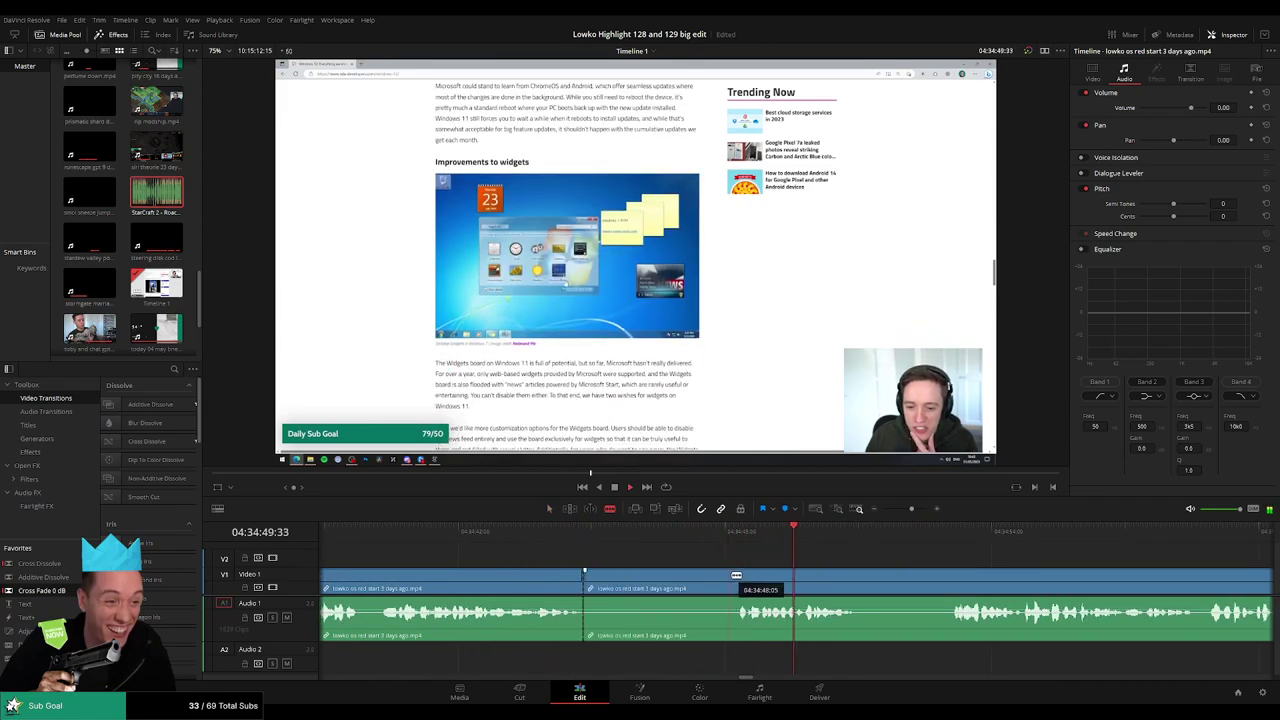
pyautogui.click(736, 580)
pyautogui.press('a')
pyautogui.click(700, 583)
pyautogui.press('Delete')
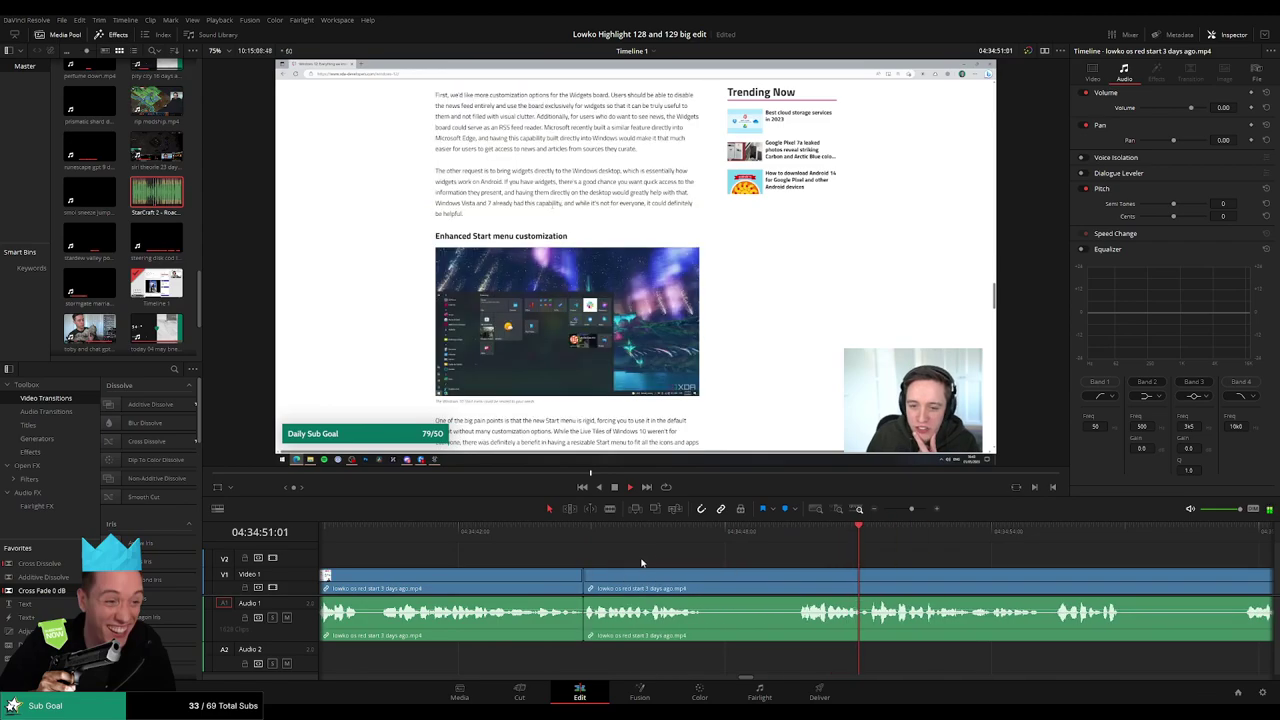
pyautogui.click(590, 540)
pyautogui.moveTo(432, 574); pyautogui.dragTo(584, 616)
pyautogui.press('space')
# - Remove the silence from about 04:34:47 to 04:34:49 and crossfade the audio into the Start menu customization section
pyautogui.hscroll(3, 540, 557)
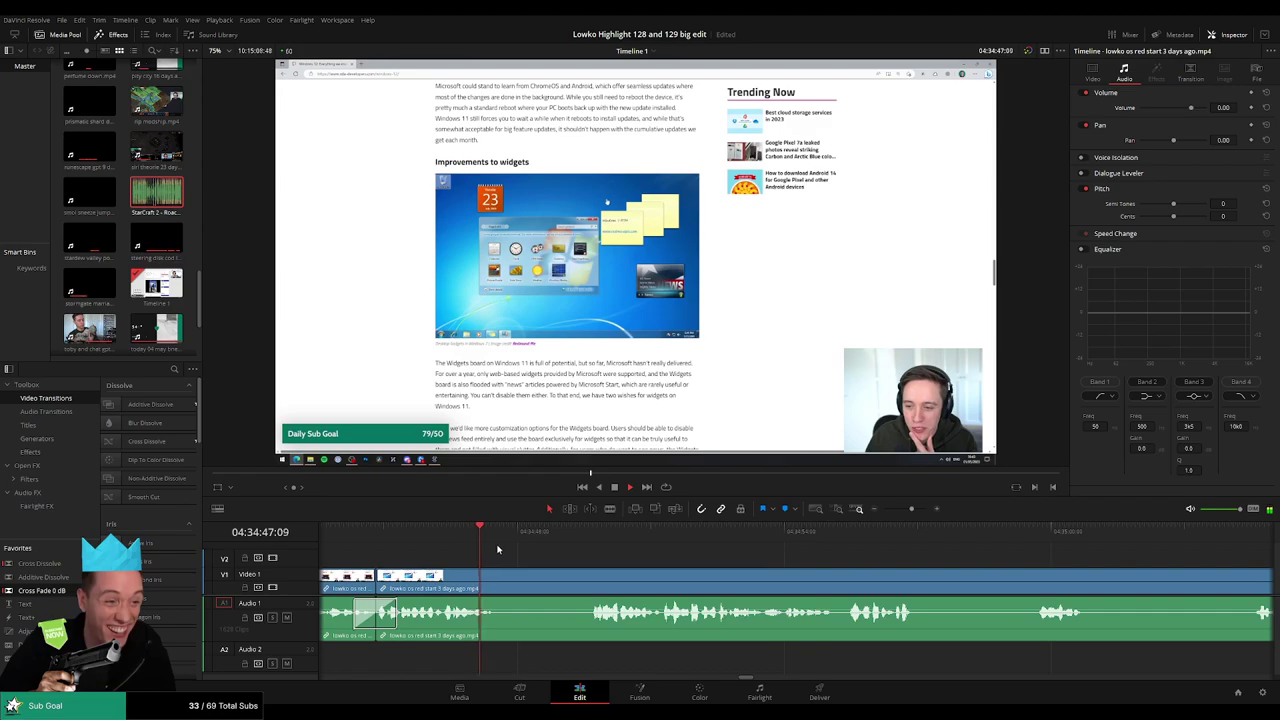
pyautogui.press('b')
pyautogui.click(497, 578)
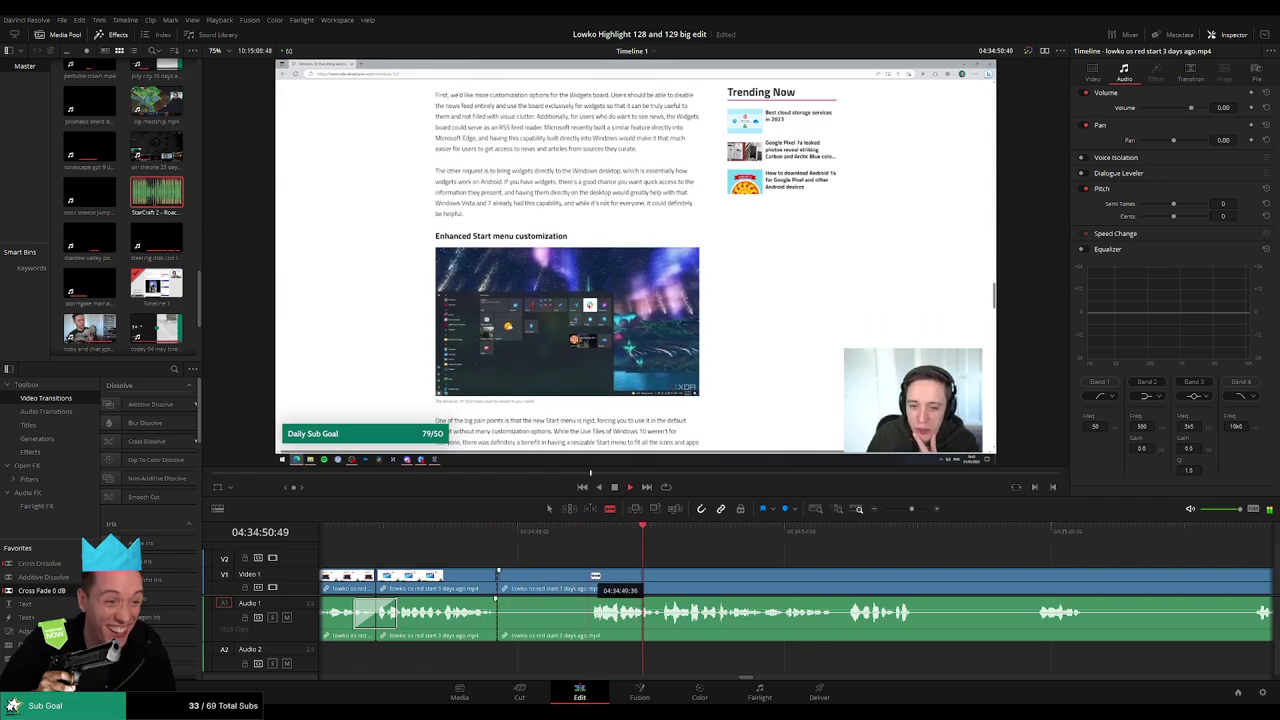
pyautogui.click(590, 577)
pyautogui.press('a')
pyautogui.click(553, 582)
pyautogui.press('Delete')
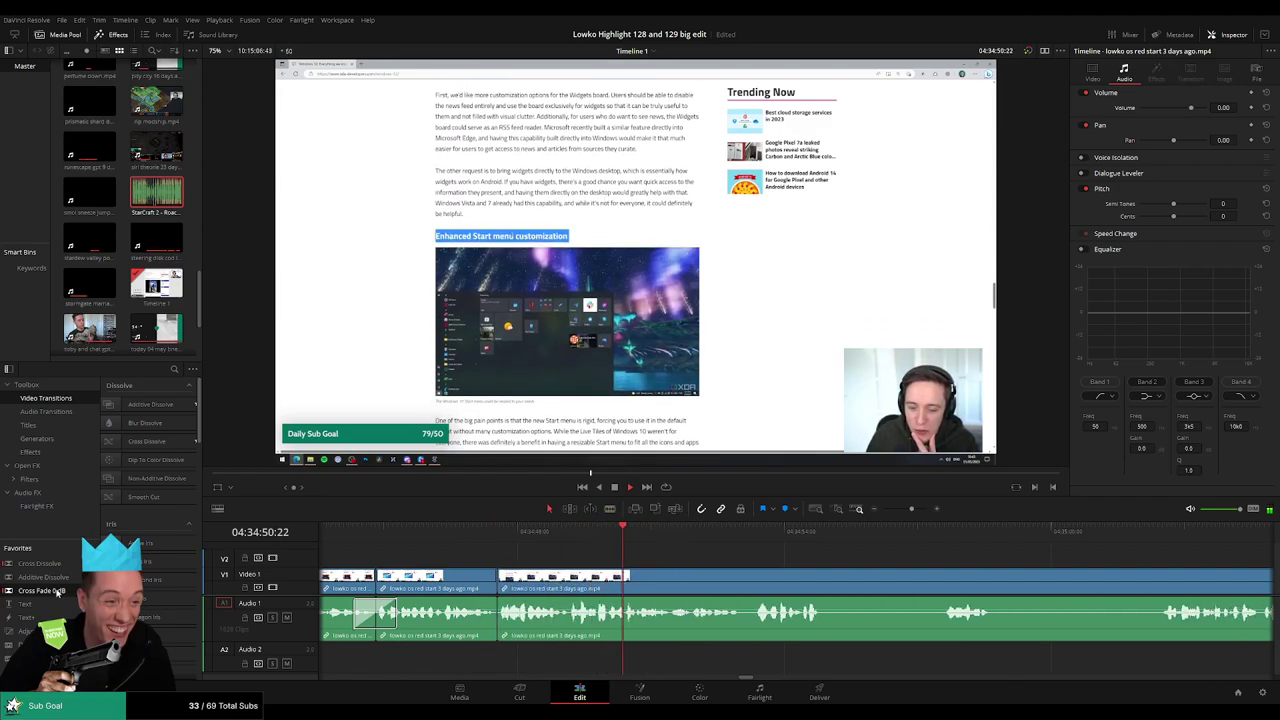
# - Split the footage at about 04:34:55, 04:34:57 and 04:34:58, and ripple-delete the quiet stretch between the first two splits
pyautogui.hscroll(2, 741, 574)
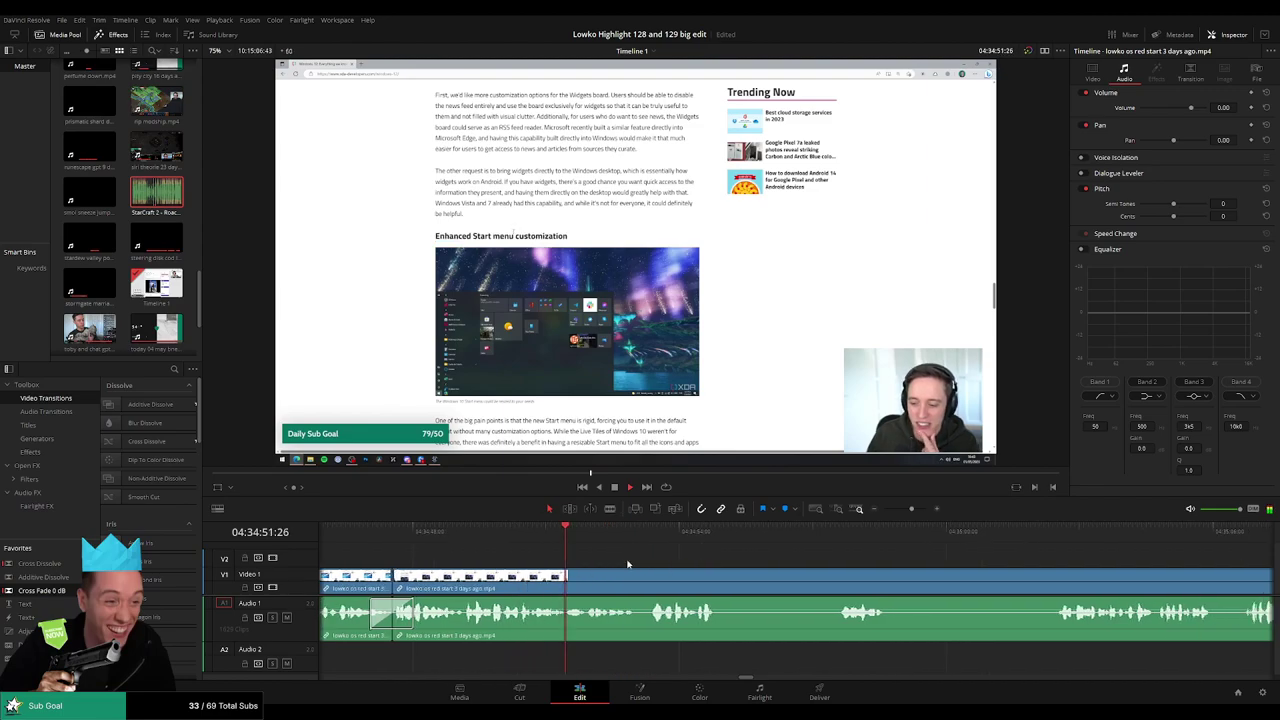
pyautogui.scroll(-1, 711, 566)
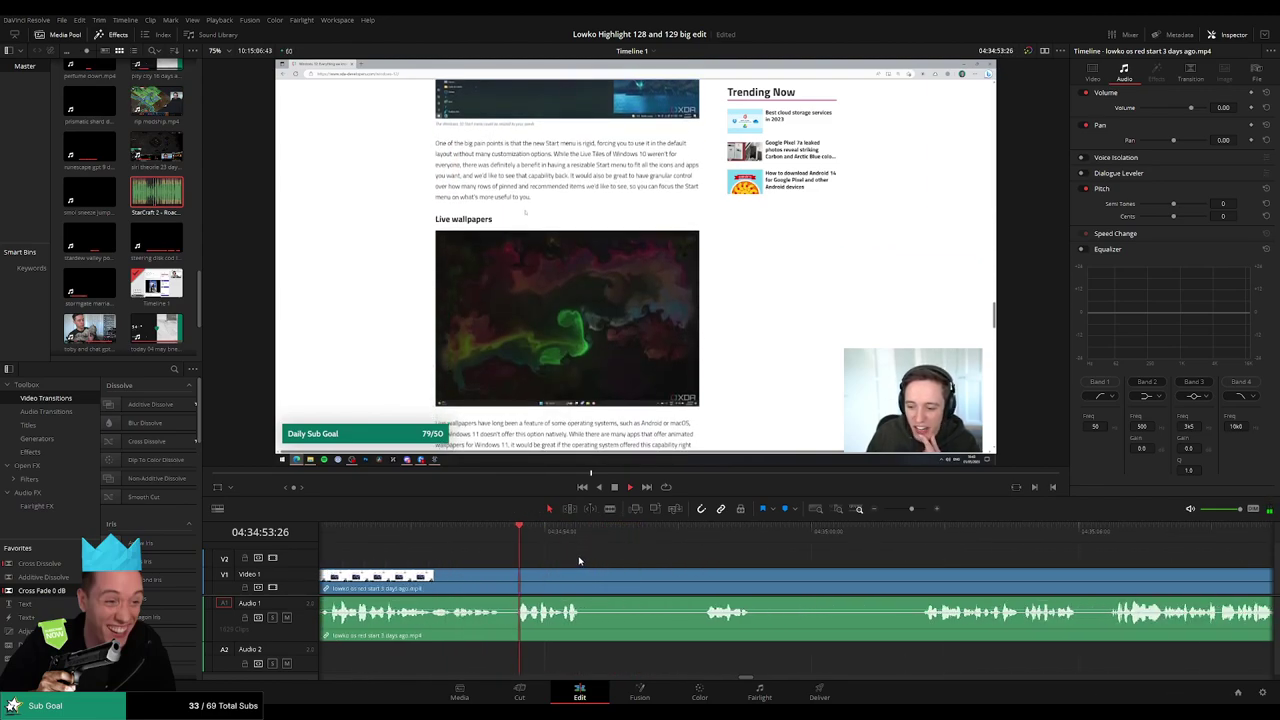
pyautogui.hscroll(3, 580, 565)
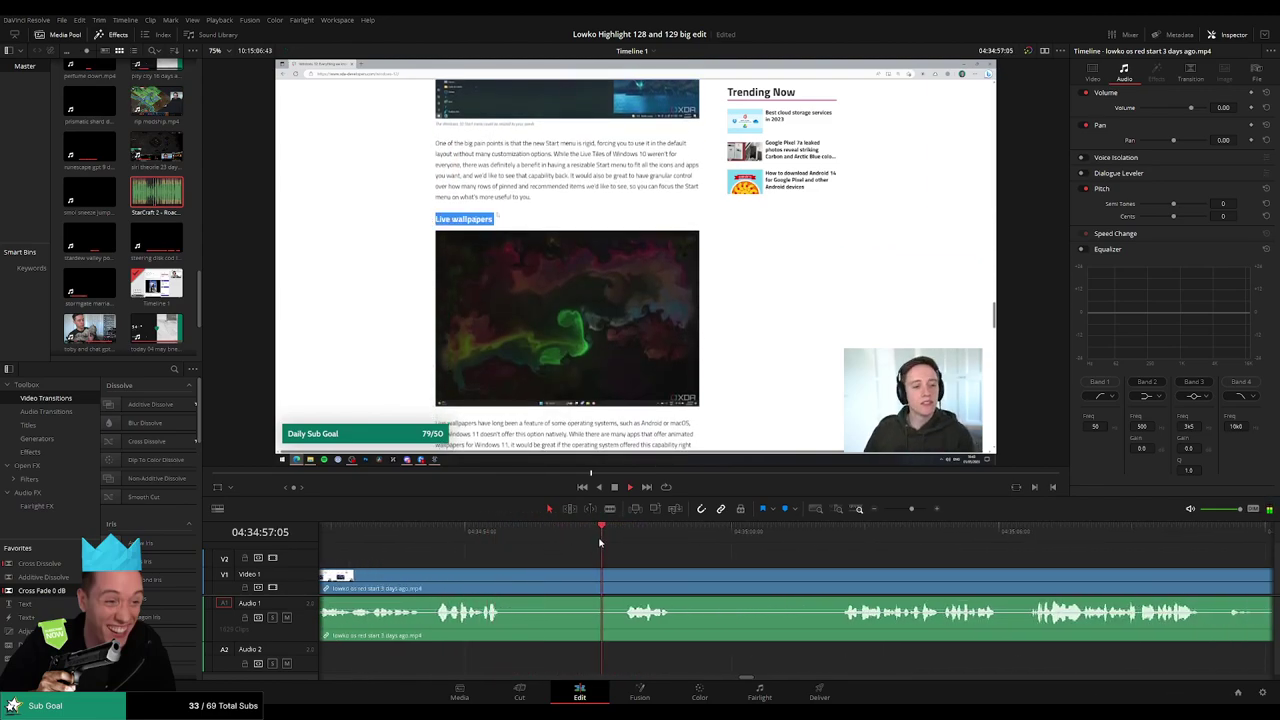
pyautogui.press('b')
pyautogui.click(519, 575)
pyautogui.click(619, 575)
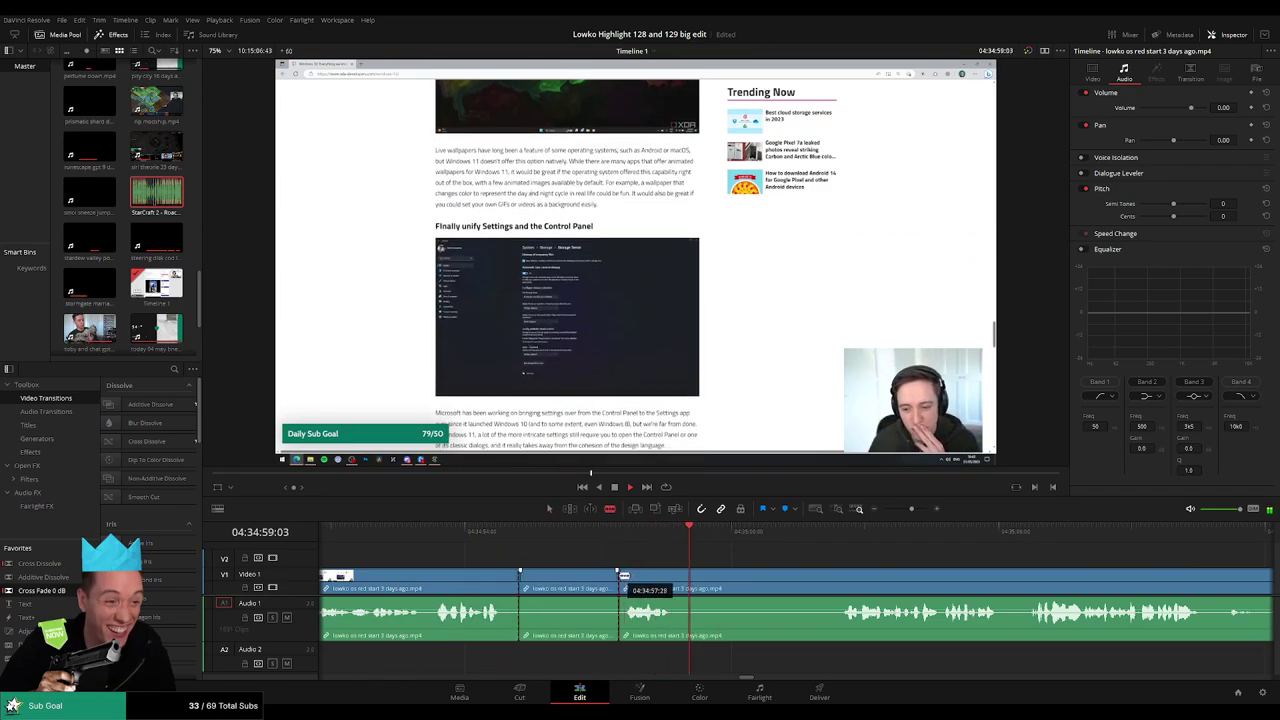
pyautogui.click(678, 578)
pyautogui.press('a')
pyautogui.click(553, 588)
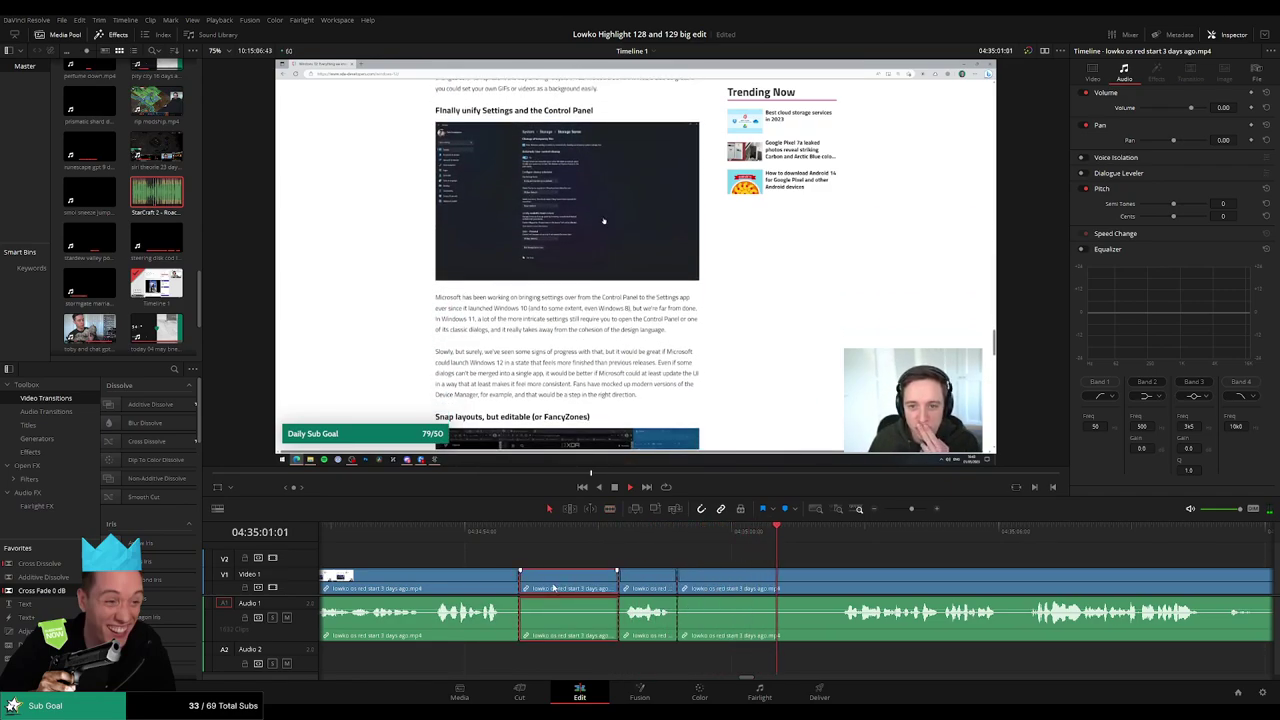
pyautogui.press('Delete')
# - Ripple-delete the silence from about 04:34:56 to 04:35:00, following the short live wallpapers remark, and crossfade the audio joins
pyautogui.press('b')
pyautogui.click(738, 587)
pyautogui.press('a')
pyautogui.click(710, 589)
pyautogui.press('Delete')
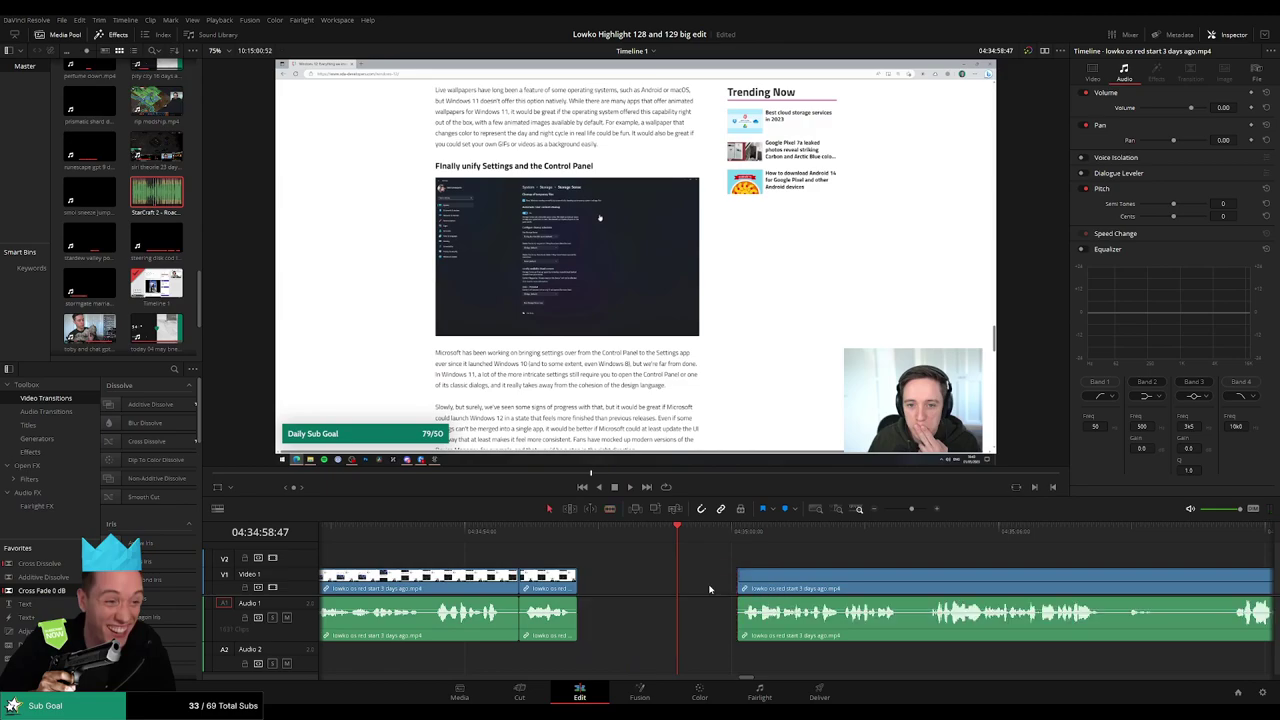
pyautogui.click(709, 589)
pyautogui.press('BackSpace')
pyautogui.press('space')
pyautogui.moveTo(522, 622); pyautogui.dragTo(584, 617)
# - Cut out the pause from about 04:35:04 to 04:35:07, before the snap layouts section, and crossfade the audio join
pyautogui.moveTo(851, 574); pyautogui.dragTo(631, 565)
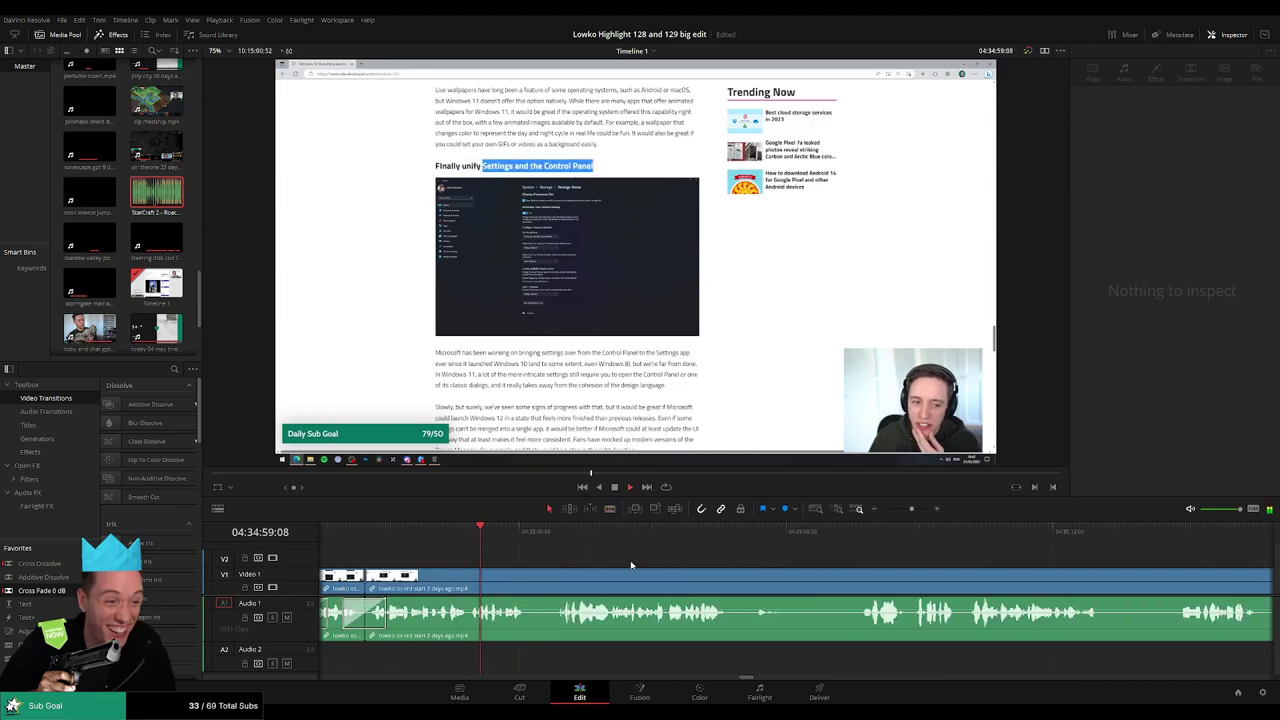
pyautogui.click(548, 532)
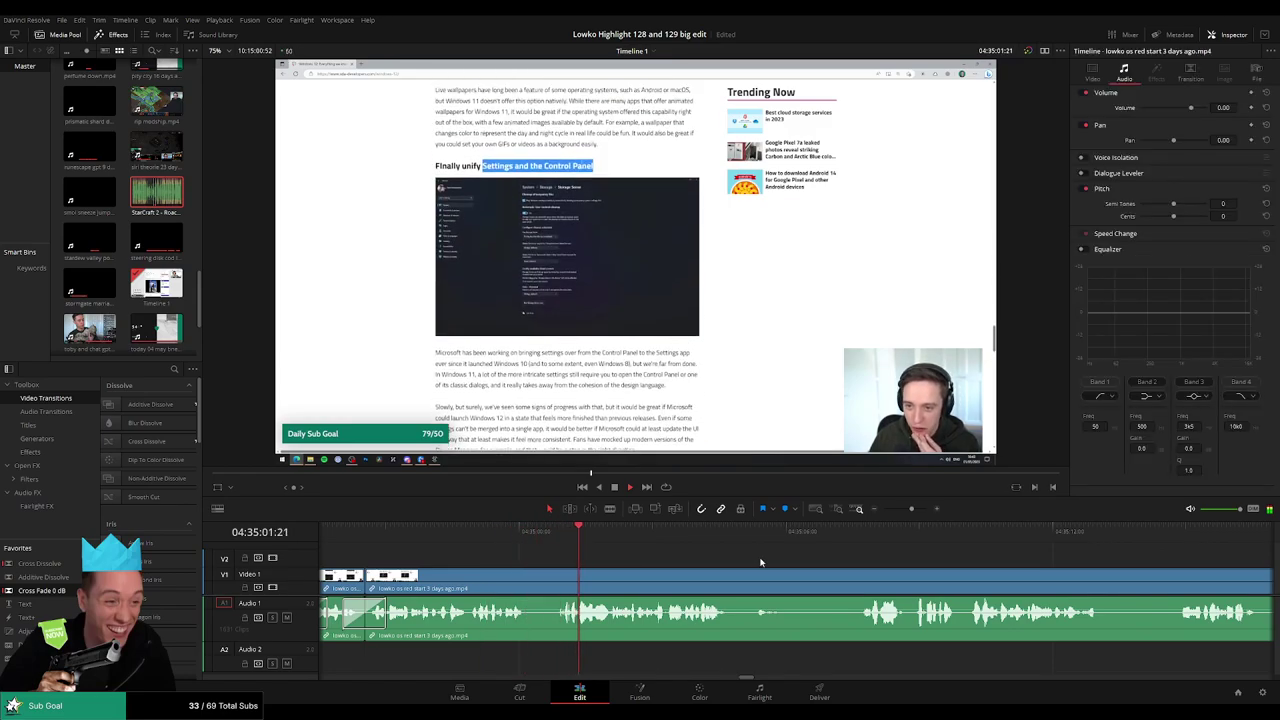
pyautogui.moveTo(757, 562); pyautogui.dragTo(613, 554)
pyautogui.click(588, 580)
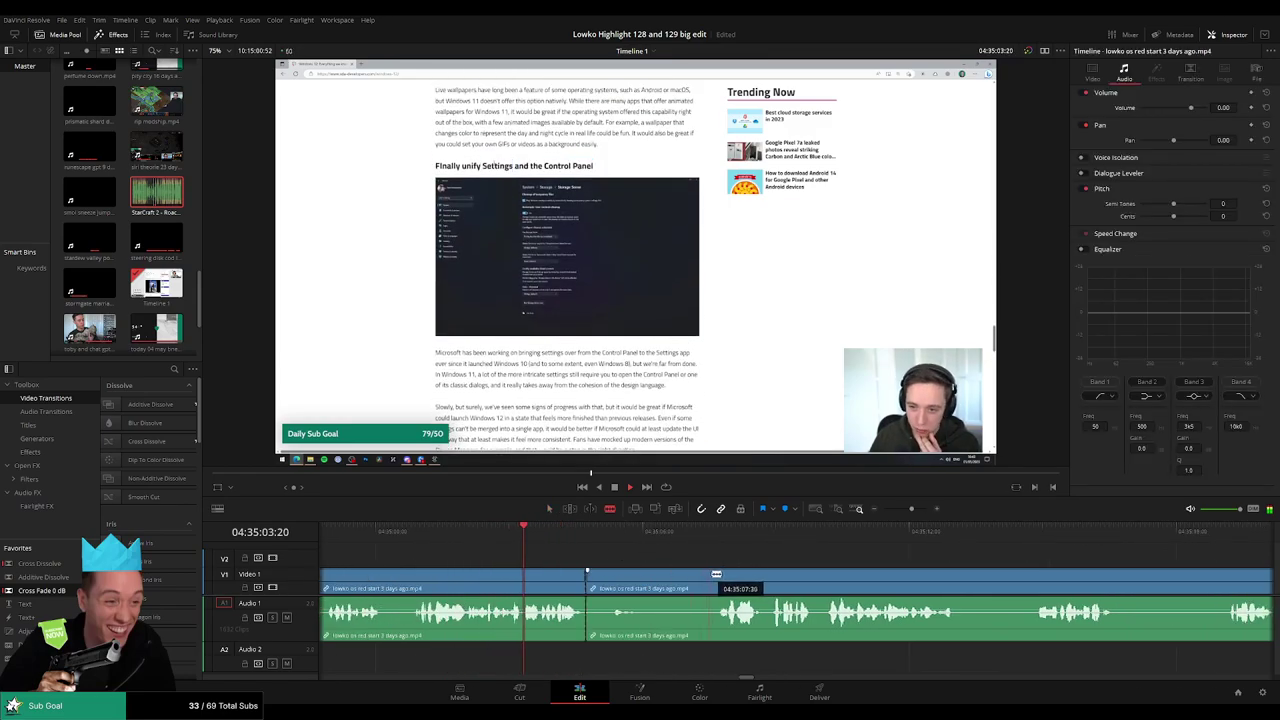
pyautogui.click(715, 580)
pyautogui.press('a')
pyautogui.click(665, 580)
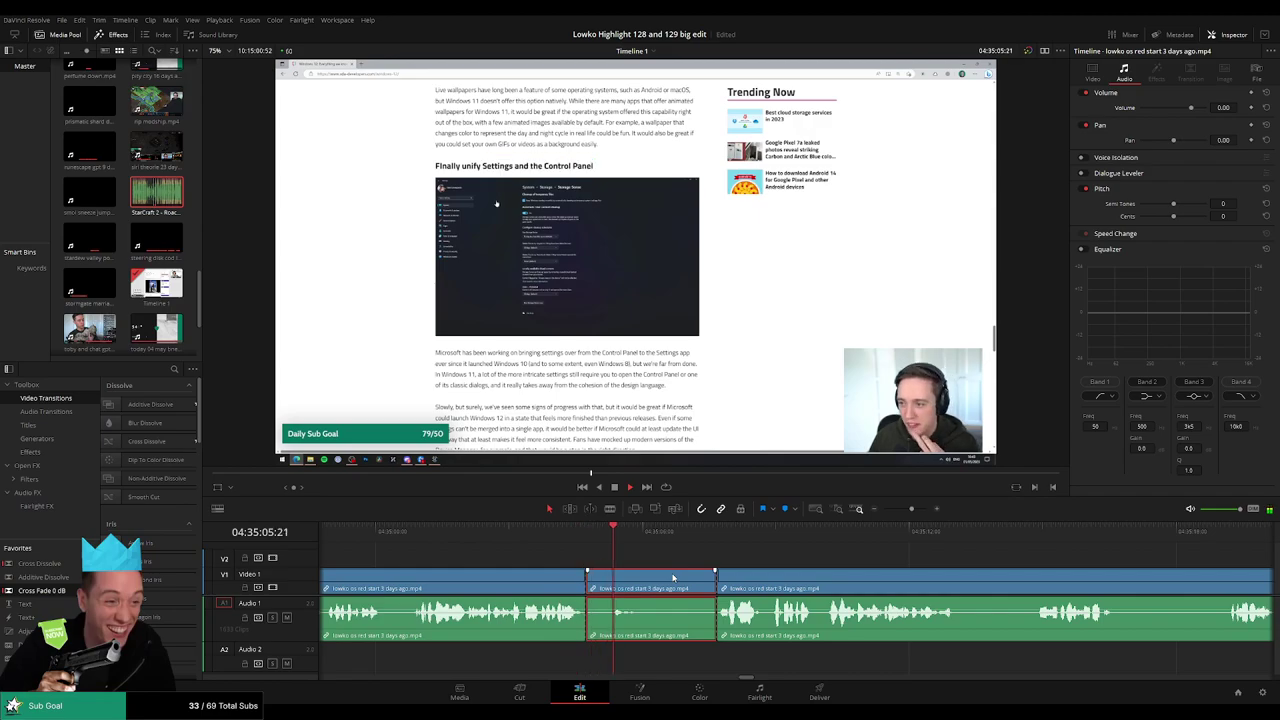
pyautogui.press('Delete')
pyautogui.click(673, 578)
pyautogui.press('Delete')
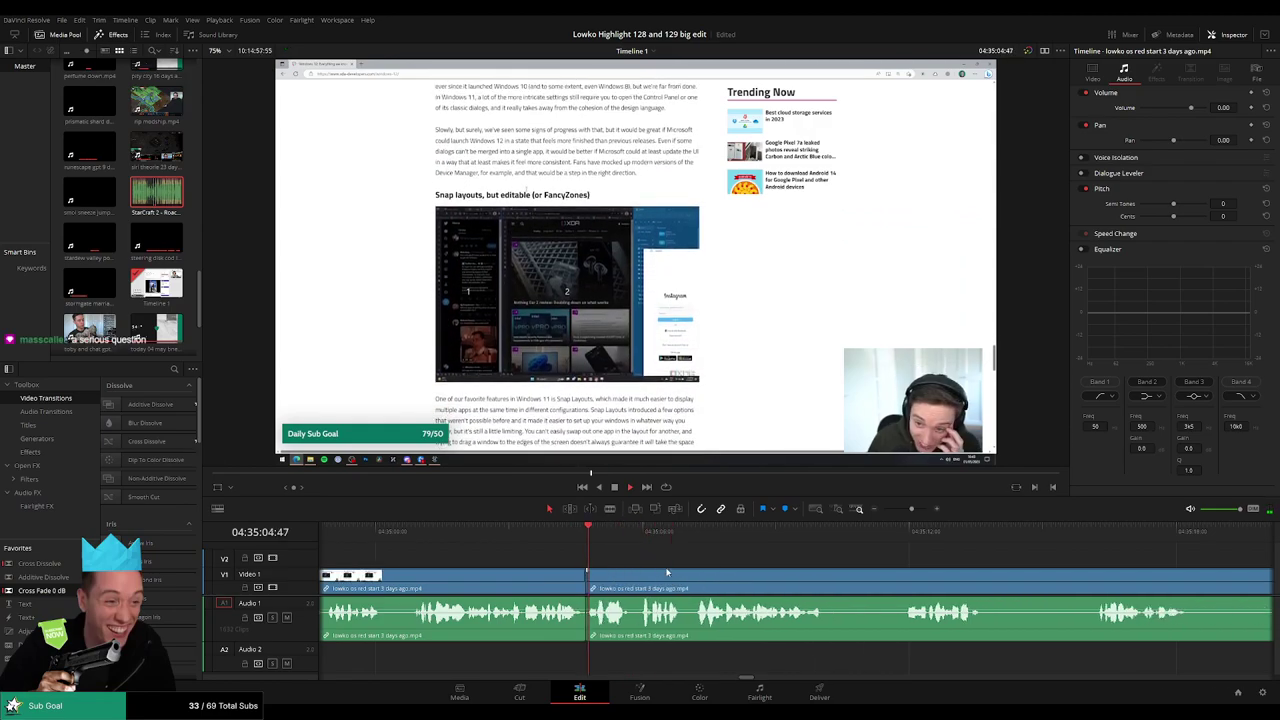
pyautogui.moveTo(253, 573); pyautogui.dragTo(588, 614)
pyautogui.press('space')
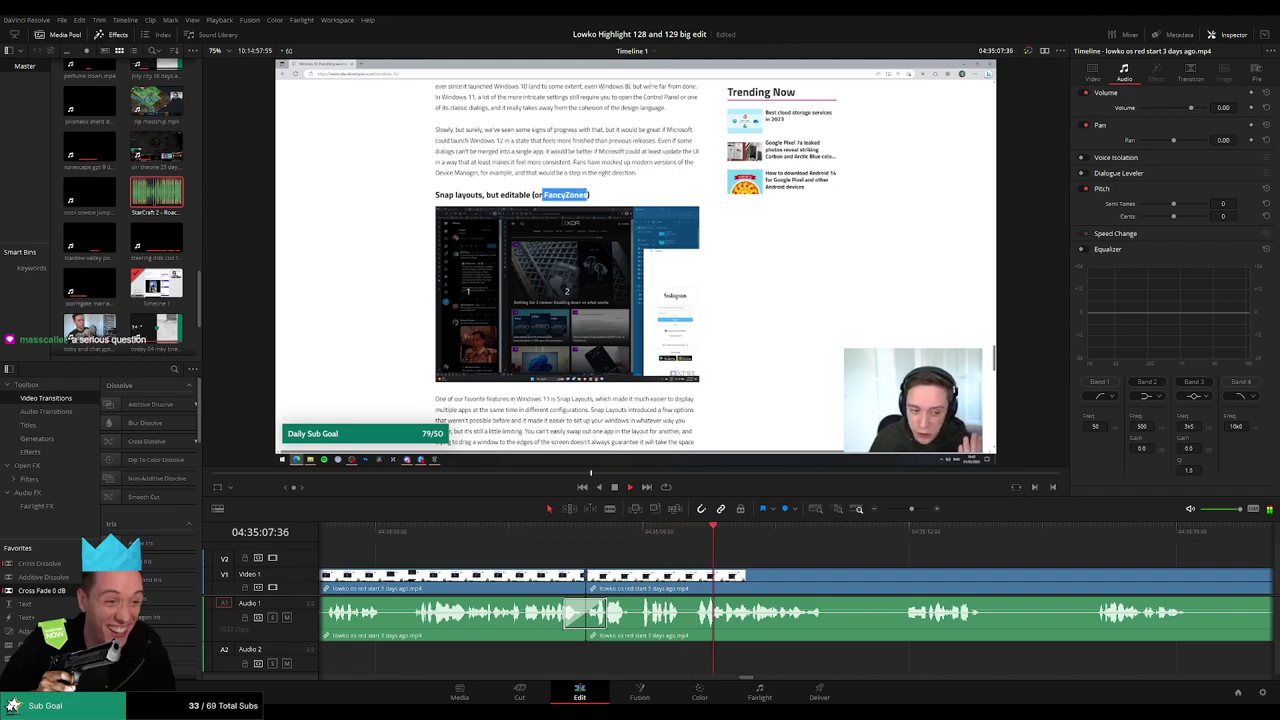
# - Remove the silence from about 04:35:10 to 04:35:11, after the FancyZones talk, and crossfade the audio join
pyautogui.hscroll(3, 611, 554)
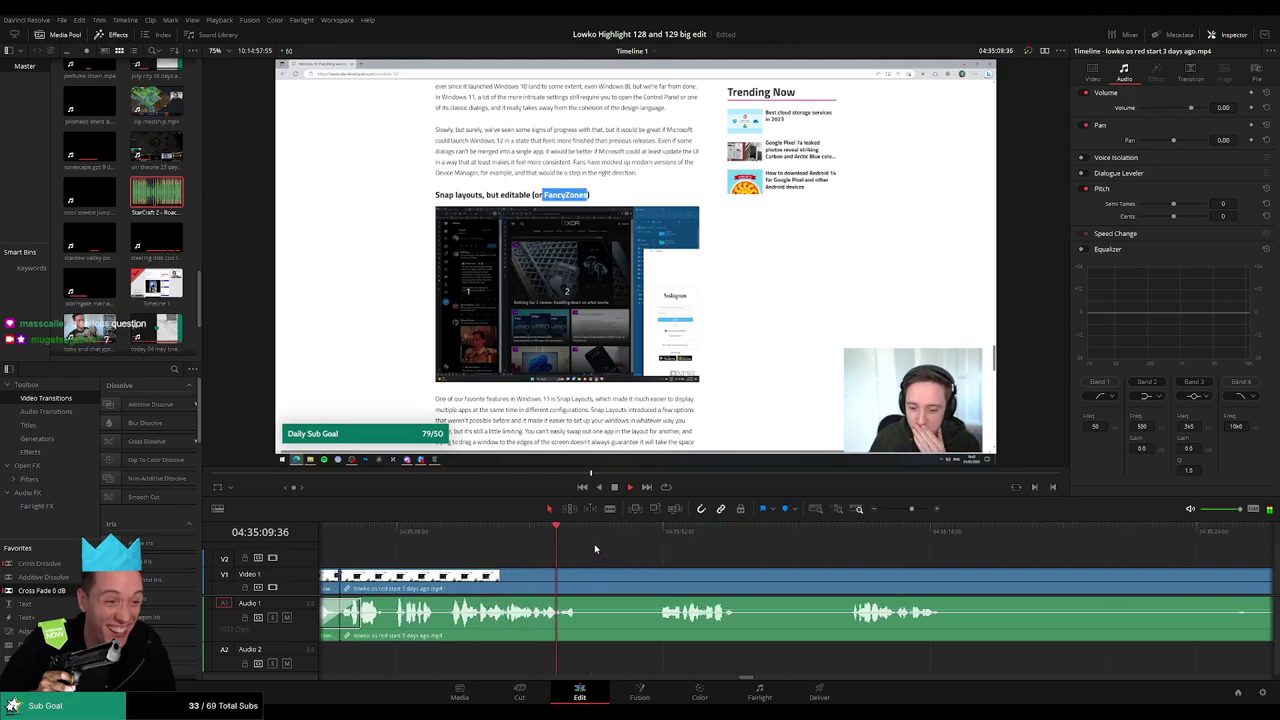
pyautogui.click(588, 576)
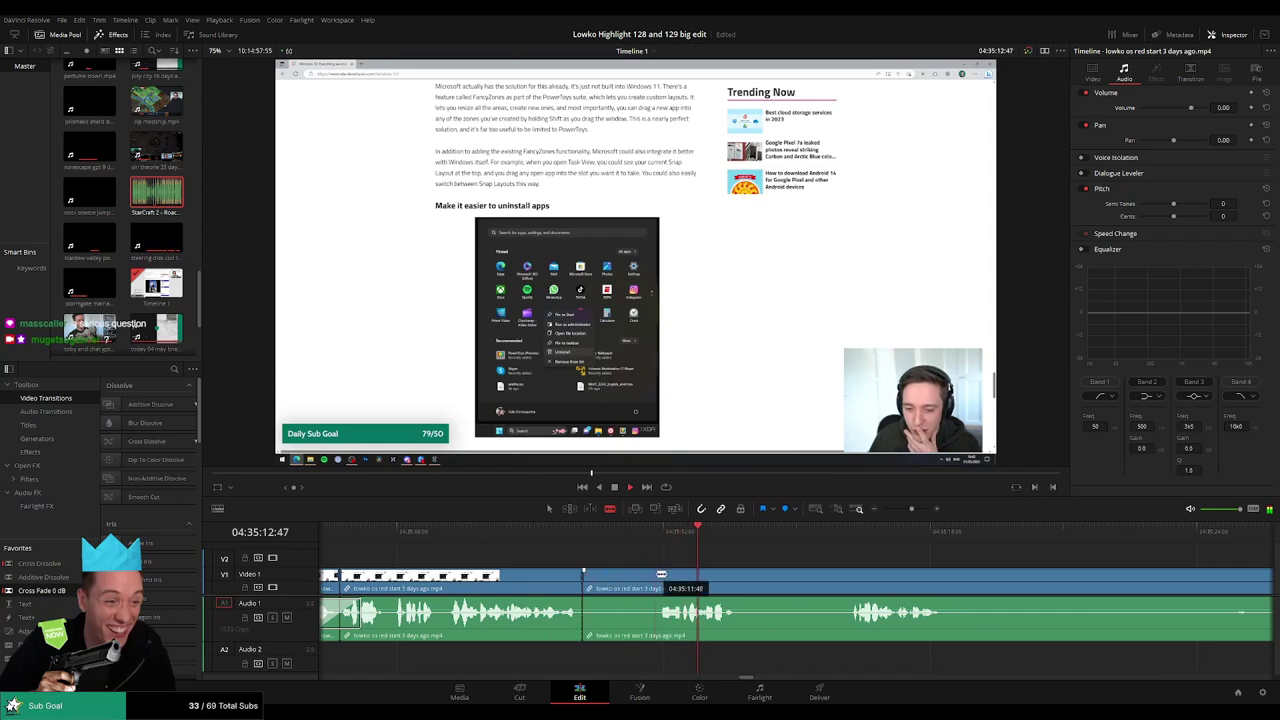
pyautogui.press('a')
pyautogui.click(630, 581)
pyautogui.press('BackSpace')
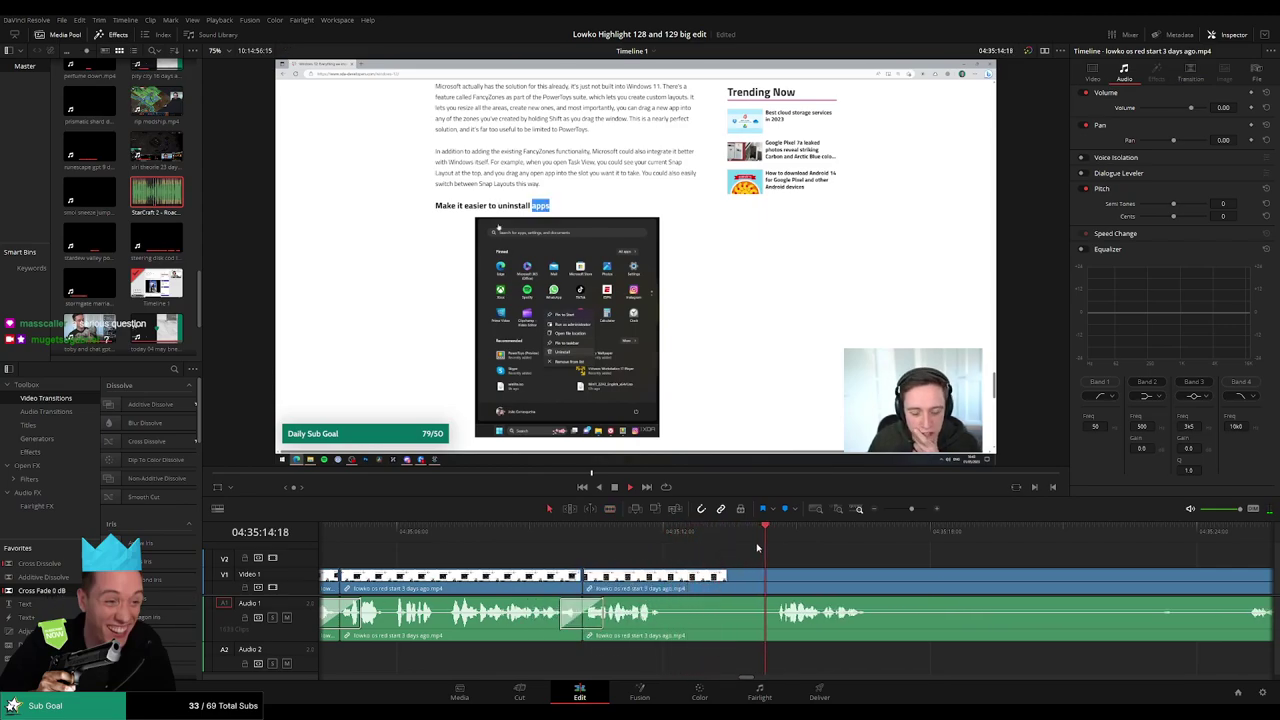
# - Split the footage at about 04:35:12 and 04:35:14 and ripple-delete the silence between the splits
pyautogui.press('b')
pyautogui.click(667, 584)
pyautogui.click(775, 577)
pyautogui.press('a')
pyautogui.click(733, 584)
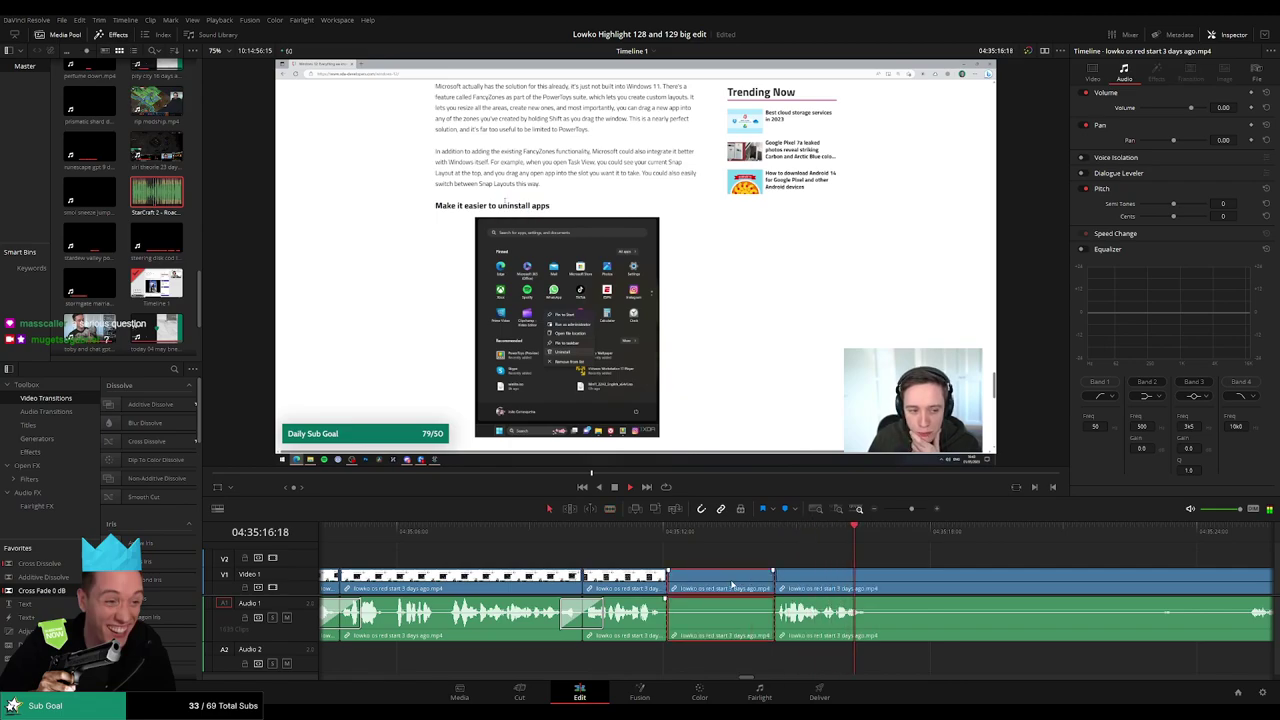
pyautogui.press('BackSpace')
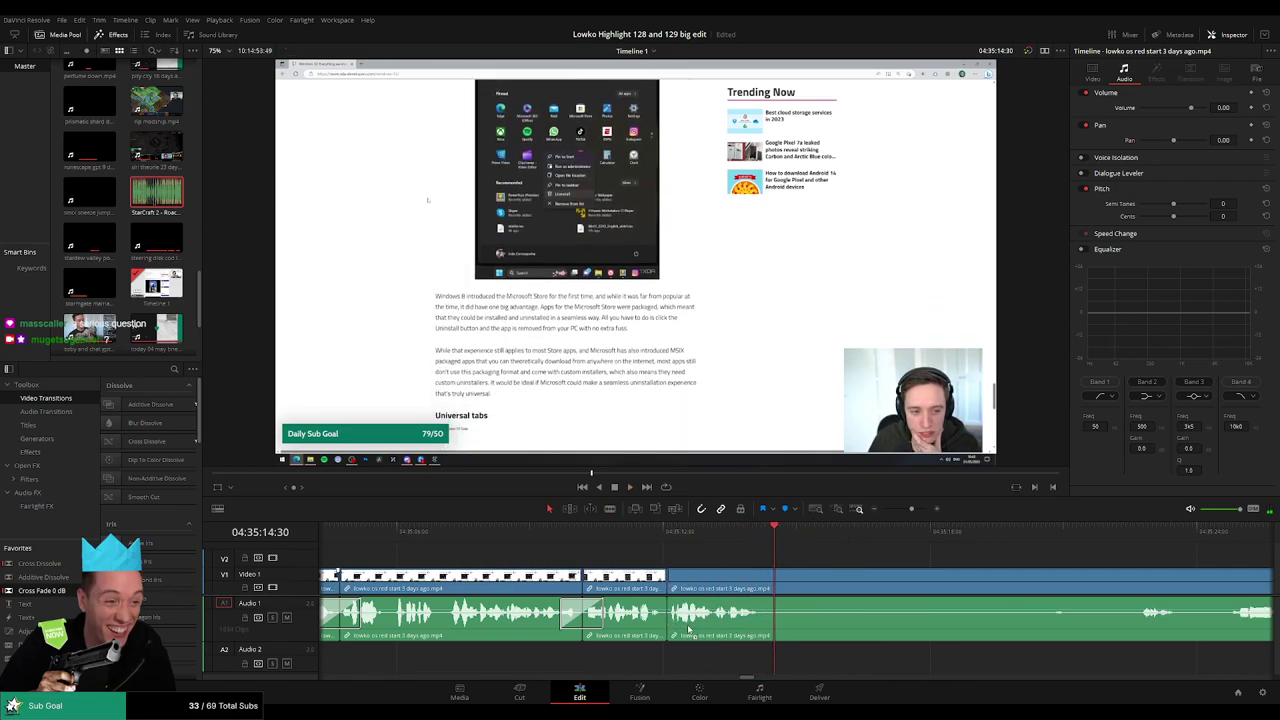
# - Crossfade the audio join at about 04:35:12 and resume playback from about 04:35:22, where the talking picks up
pyautogui.moveTo(688, 630); pyautogui.dragTo(668, 622)
pyautogui.press('space')
pyautogui.hscroll(4, 637, 571)
pyautogui.click(859, 540)
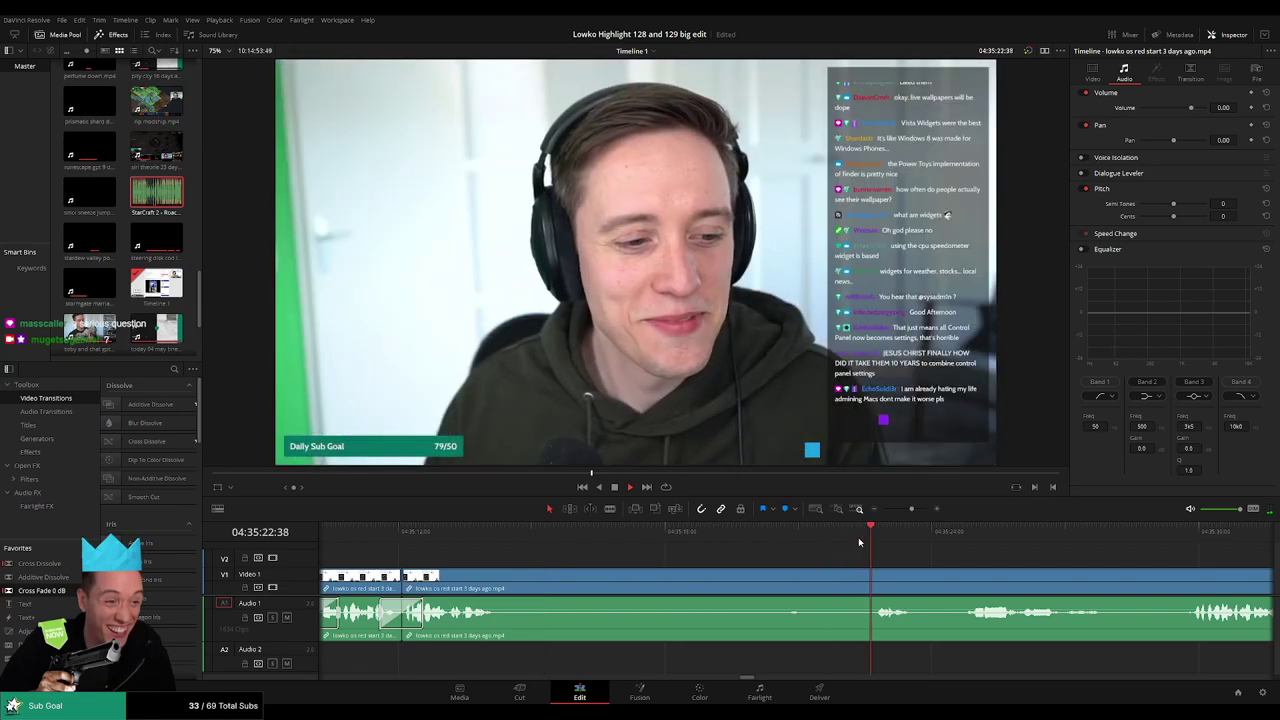
# - Ripple-delete the silence from about 04:35:14 to 04:35:22 and crossfade the audio join
pyautogui.press('b')
pyautogui.click(505, 577)
pyautogui.click(874, 576)
pyautogui.press('a')
pyautogui.click(796, 580)
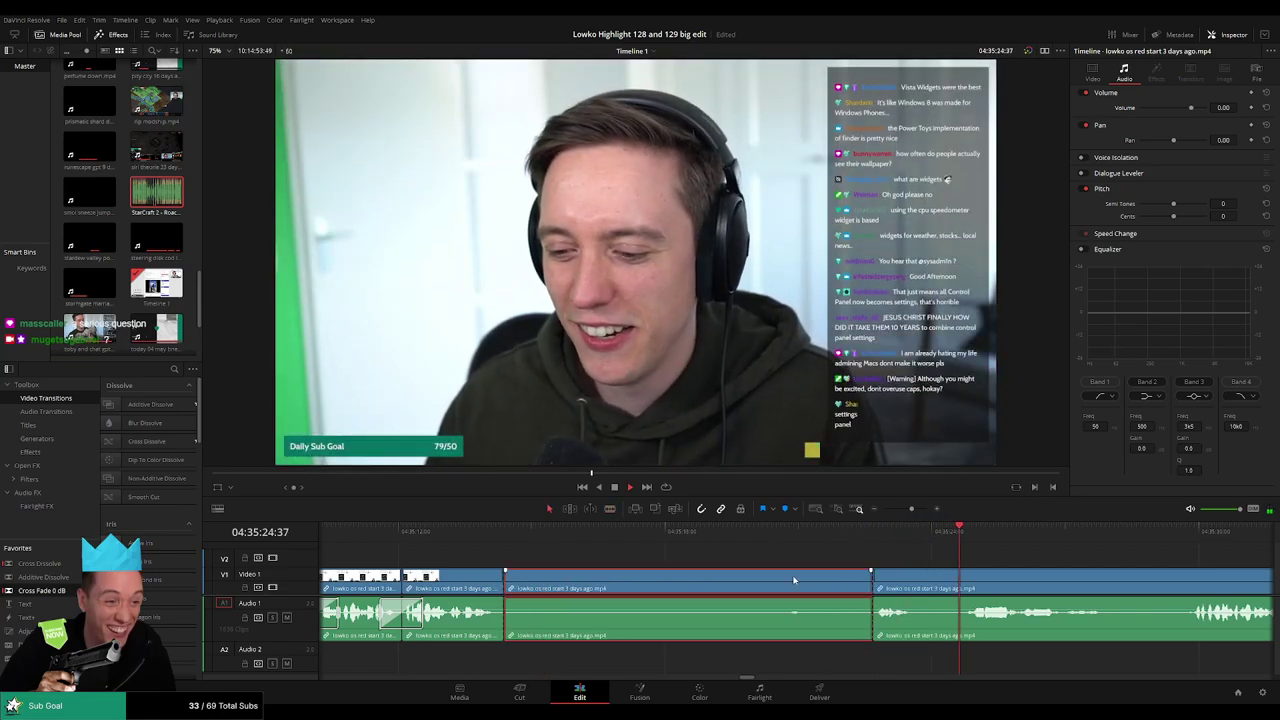
pyautogui.press('BackSpace')
pyautogui.click(507, 543)
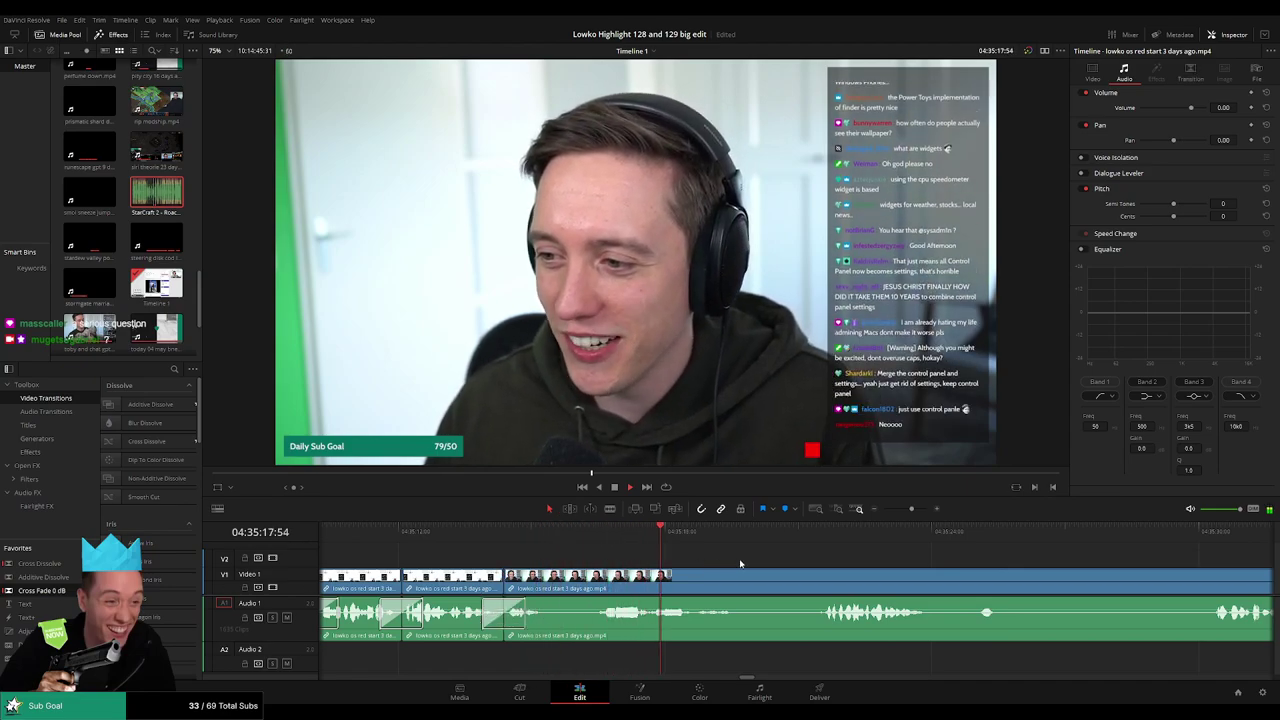
# - Split the footage at about 04:35:25, 04:35:30, 04:35:34 and 04:35:38, around the two silent pauses
pyautogui.moveTo(741, 564); pyautogui.dragTo(580, 552)
pyautogui.click(648, 538)
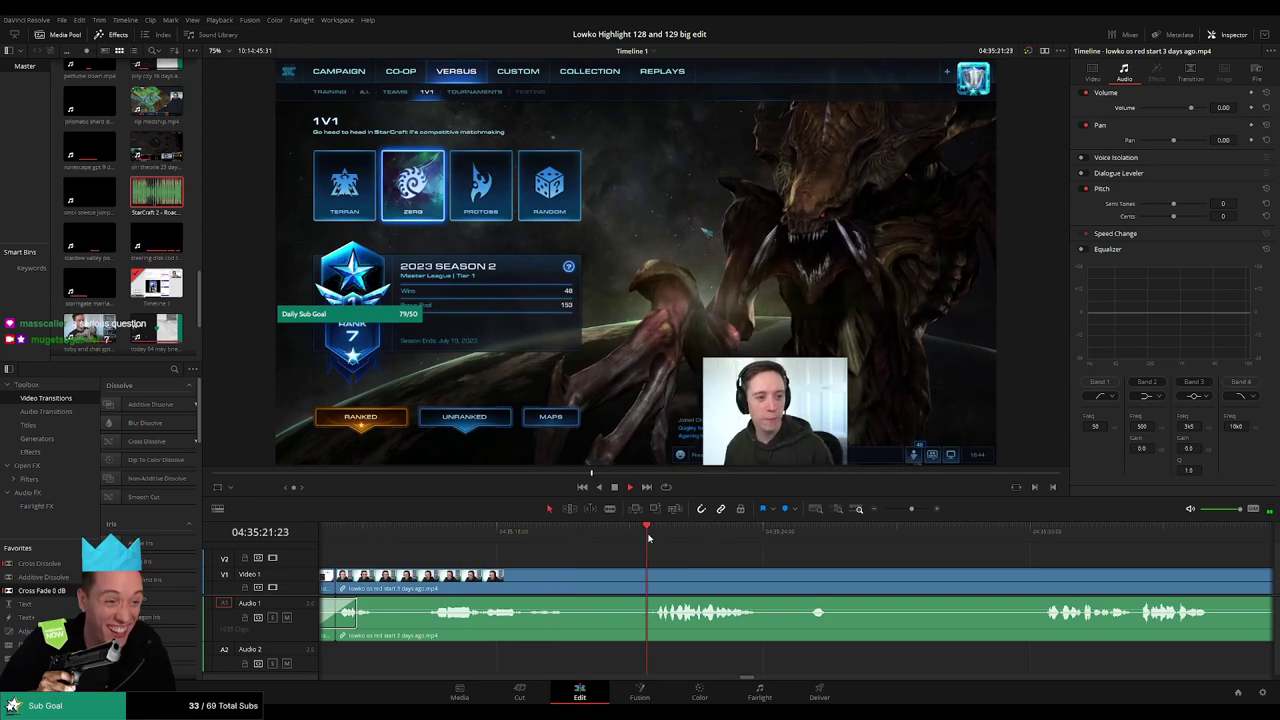
pyautogui.hscroll(2, 632, 548)
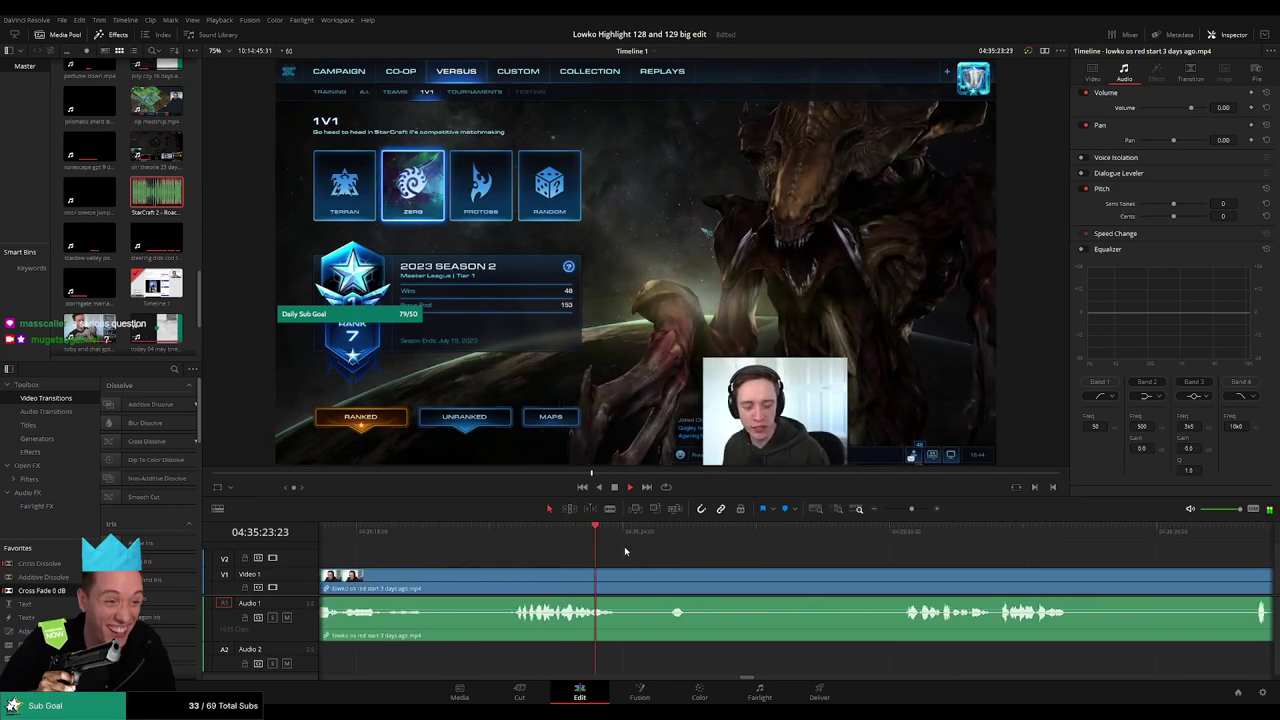
pyautogui.hscroll(2, 610, 560)
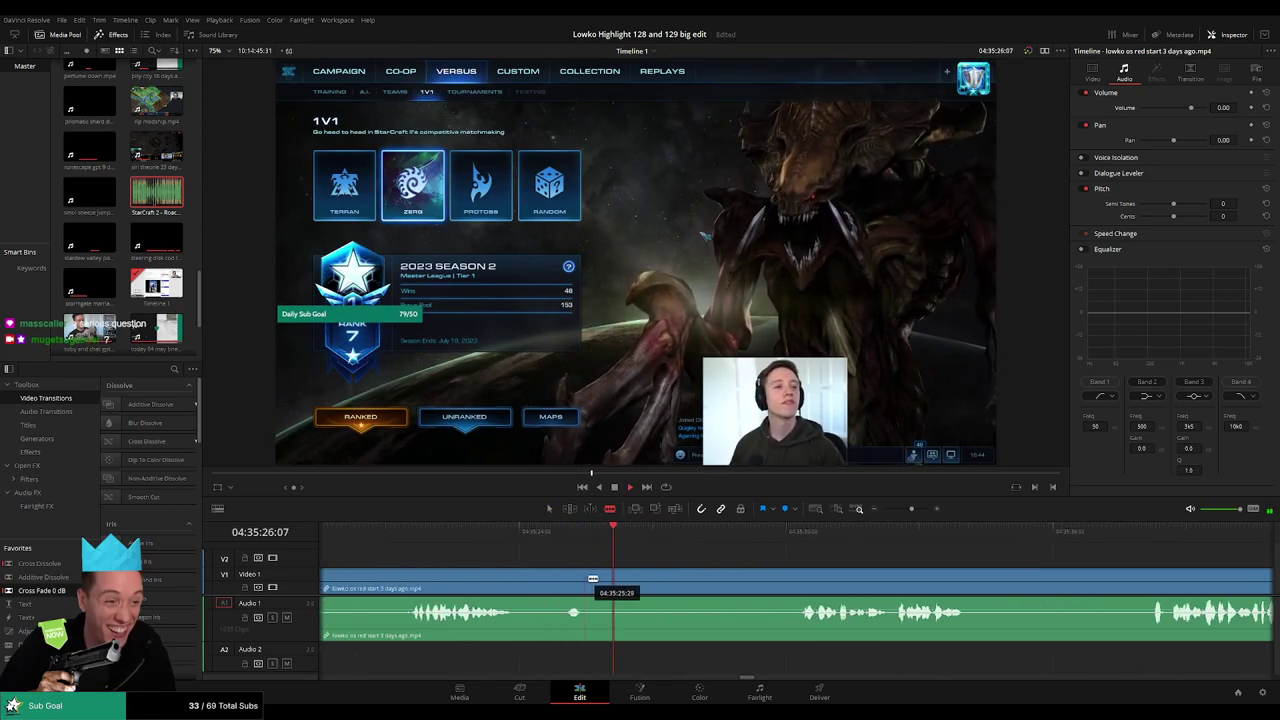
pyautogui.click(593, 579)
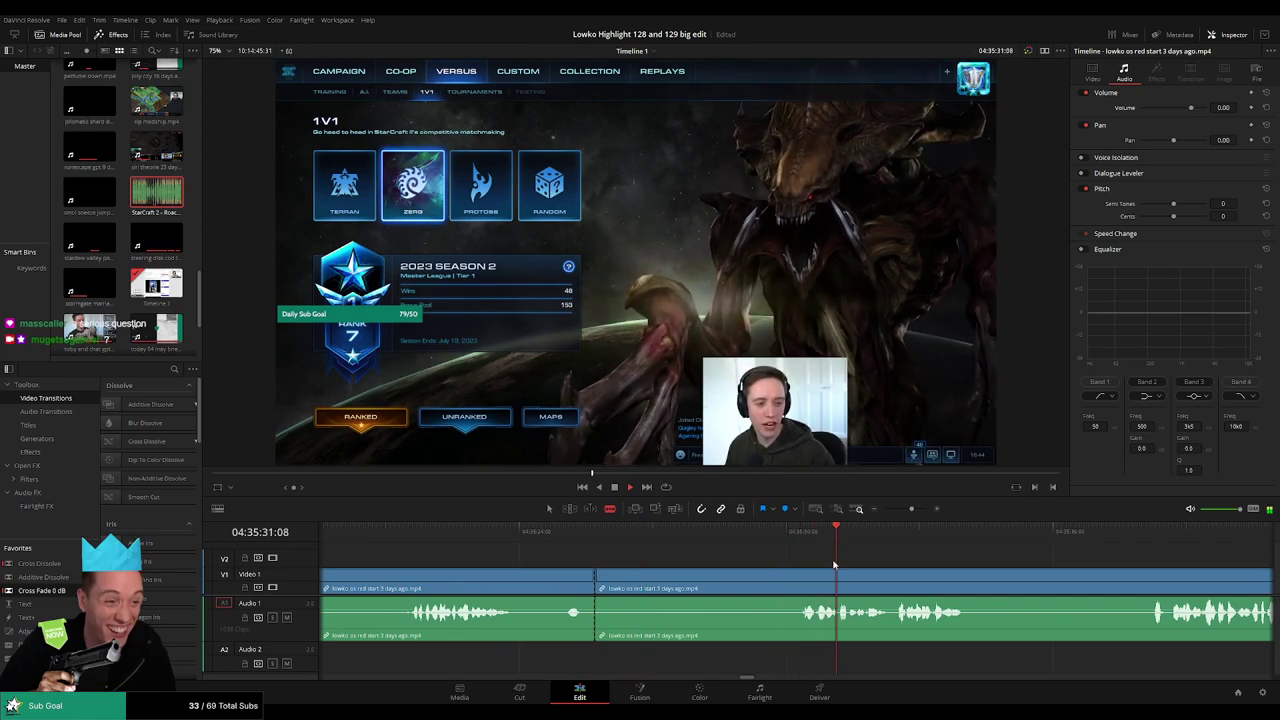
pyautogui.hscroll(2, 834, 565)
pyautogui.click(641, 579)
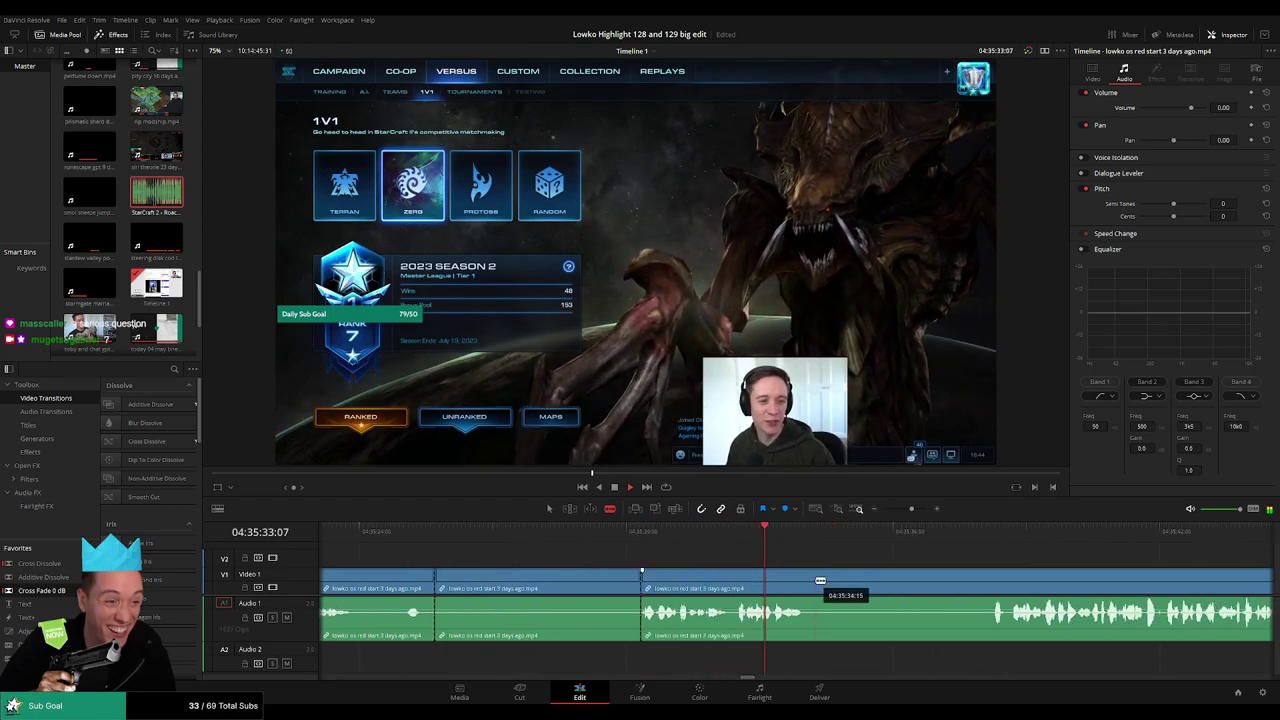
pyautogui.click(815, 580)
pyautogui.click(988, 580)
# - Ripple-delete the two silent segments, 04:35:34 to 04:35:38 and 04:35:25 to 04:35:30, and crossfade both audio joins
pyautogui.press('a')
pyautogui.click(932, 586)
pyautogui.press('Delete')
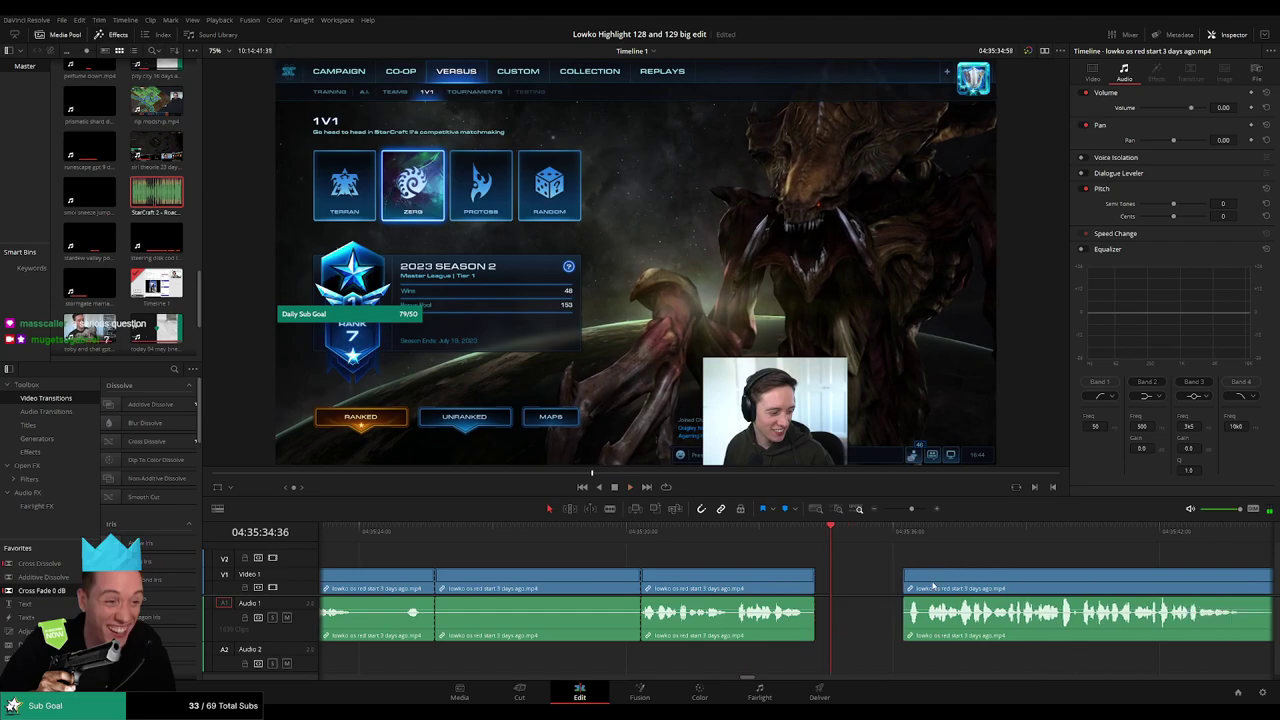
pyautogui.click(546, 585)
pyautogui.press('Delete')
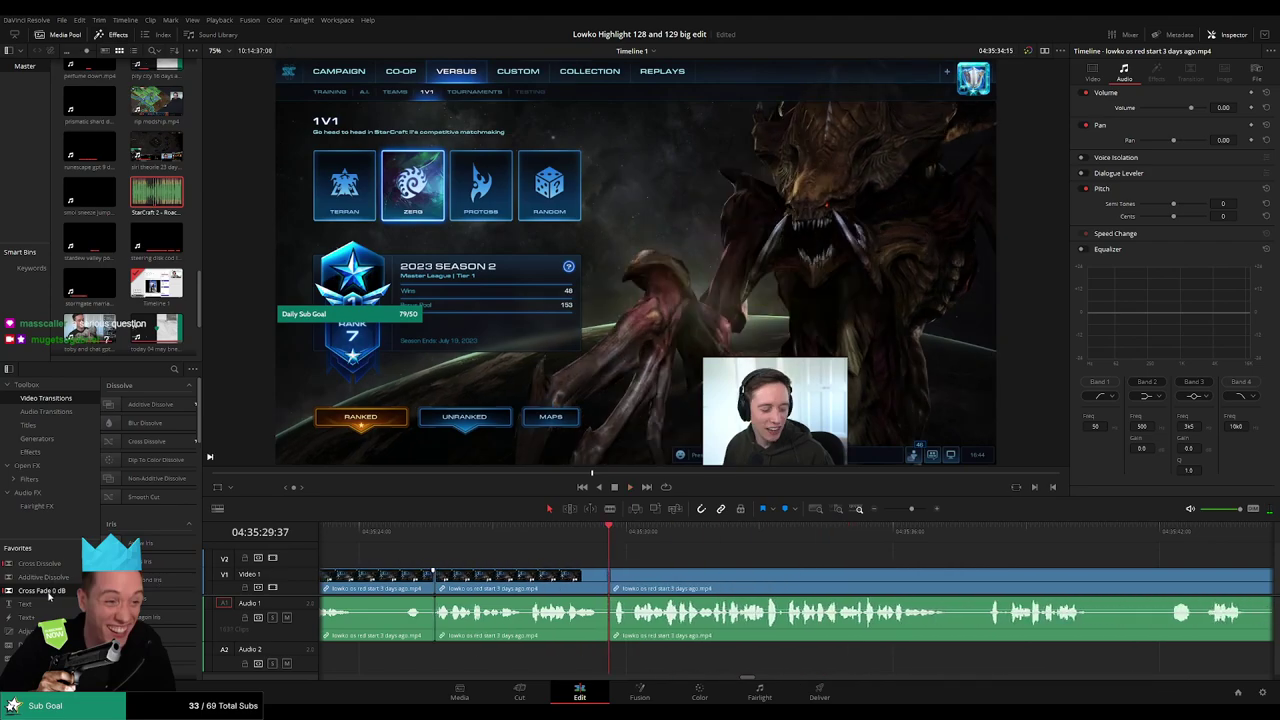
pyautogui.moveTo(471, 633); pyautogui.dragTo(443, 611)
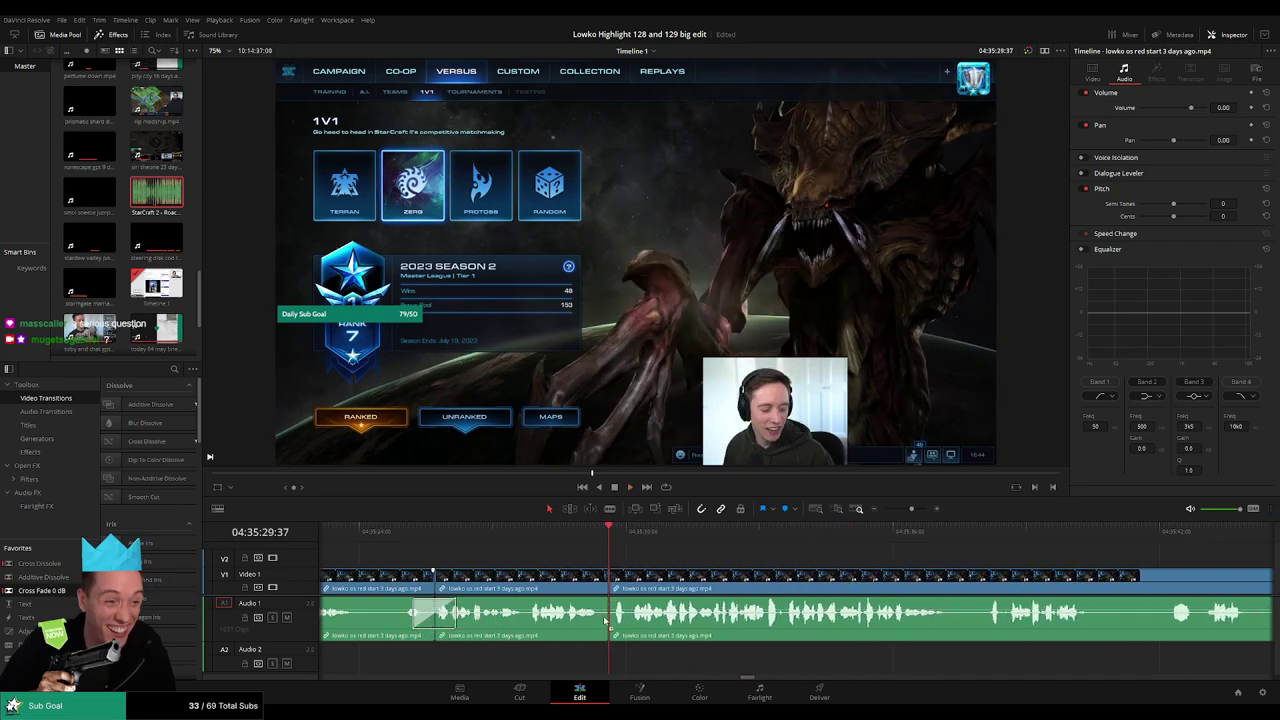
pyautogui.hotkey('shift', 't')
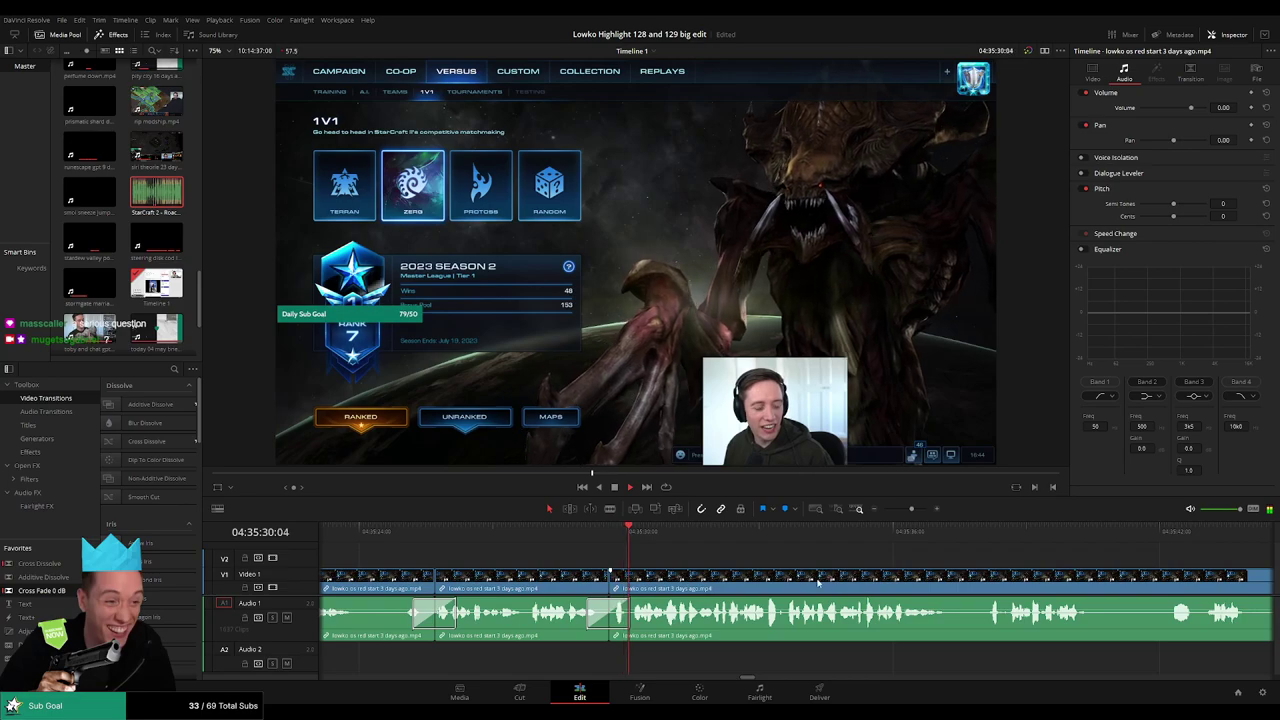
# - Cut out the short pause from about 04:35:37 to 04:35:38 and crossfade the audio join
pyautogui.hscroll(3, 645, 570)
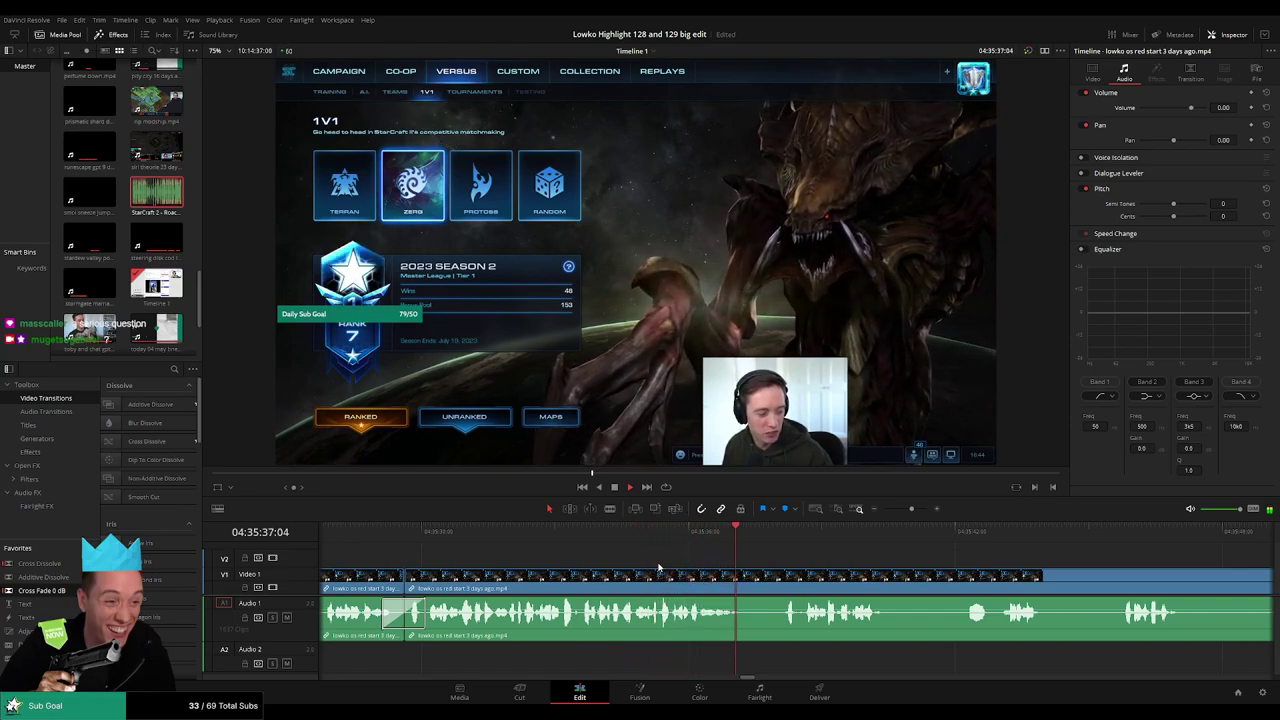
pyautogui.press('b')
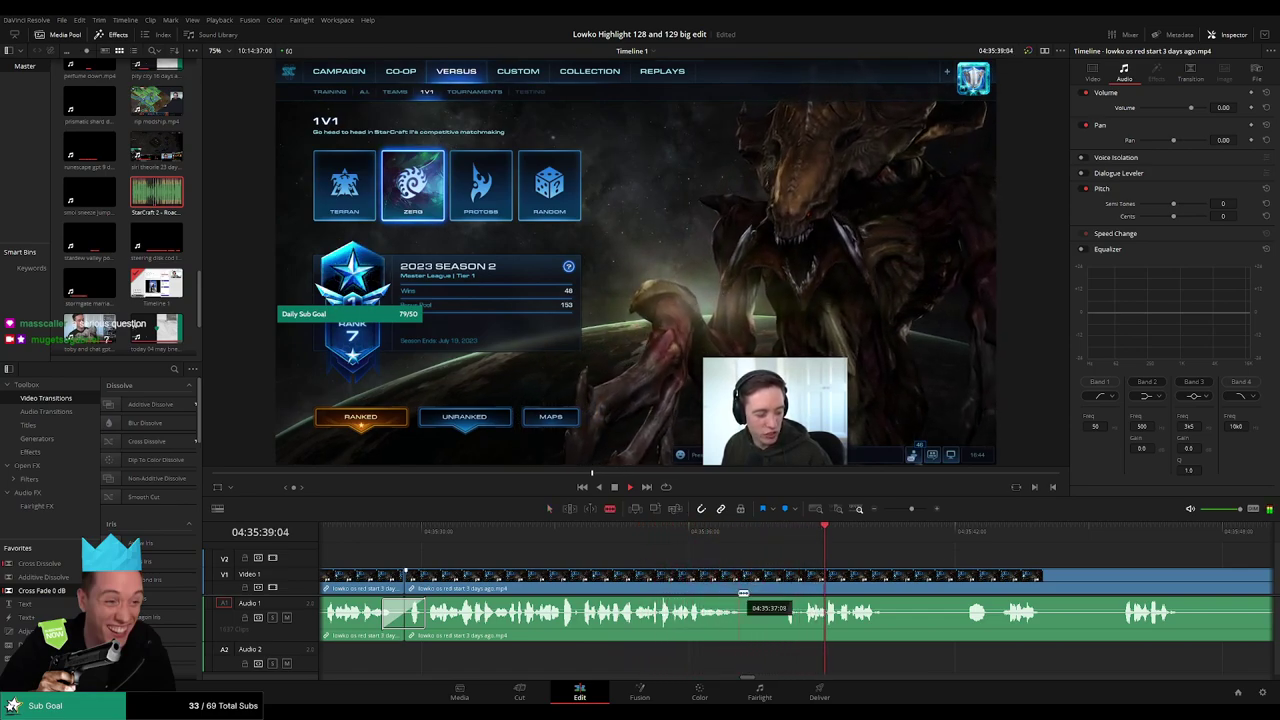
pyautogui.click(746, 578)
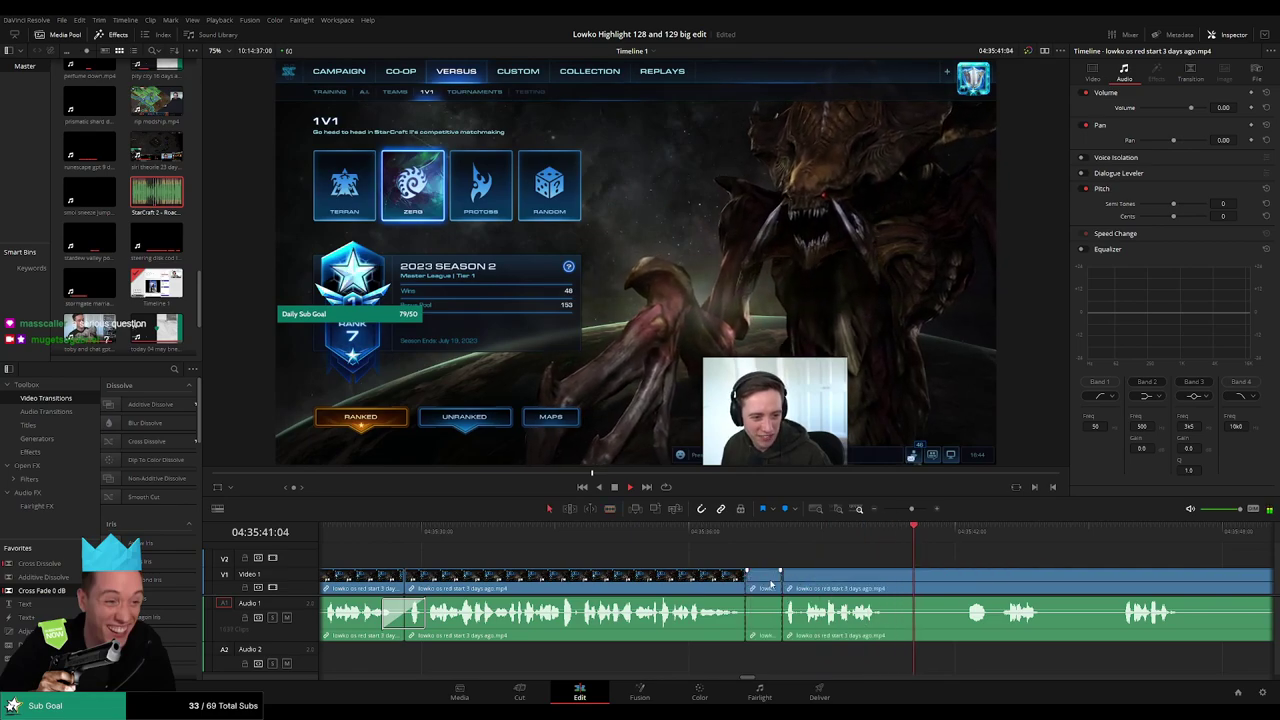
pyautogui.press('a')
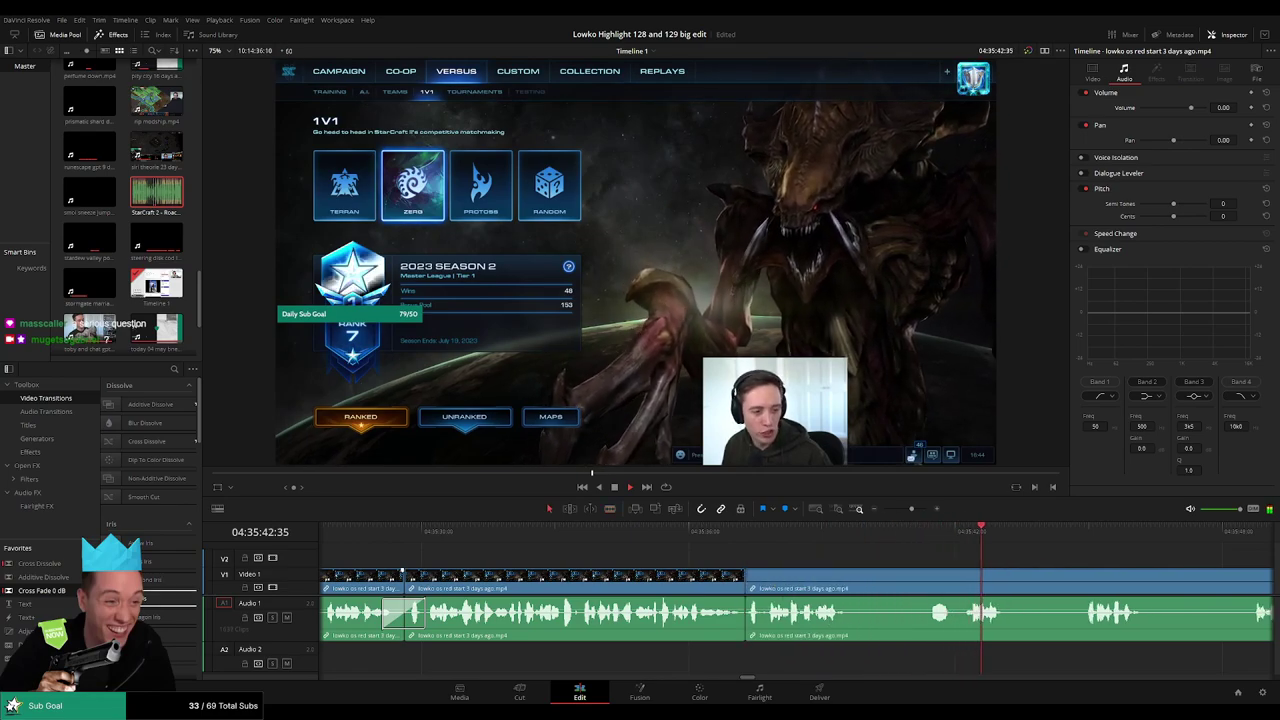
pyautogui.moveTo(752, 623); pyautogui.dragTo(747, 620)
# - Split the footage at about 04:35:39 and 04:35:41 and ripple-delete the silence between the splits
pyautogui.click(929, 532)
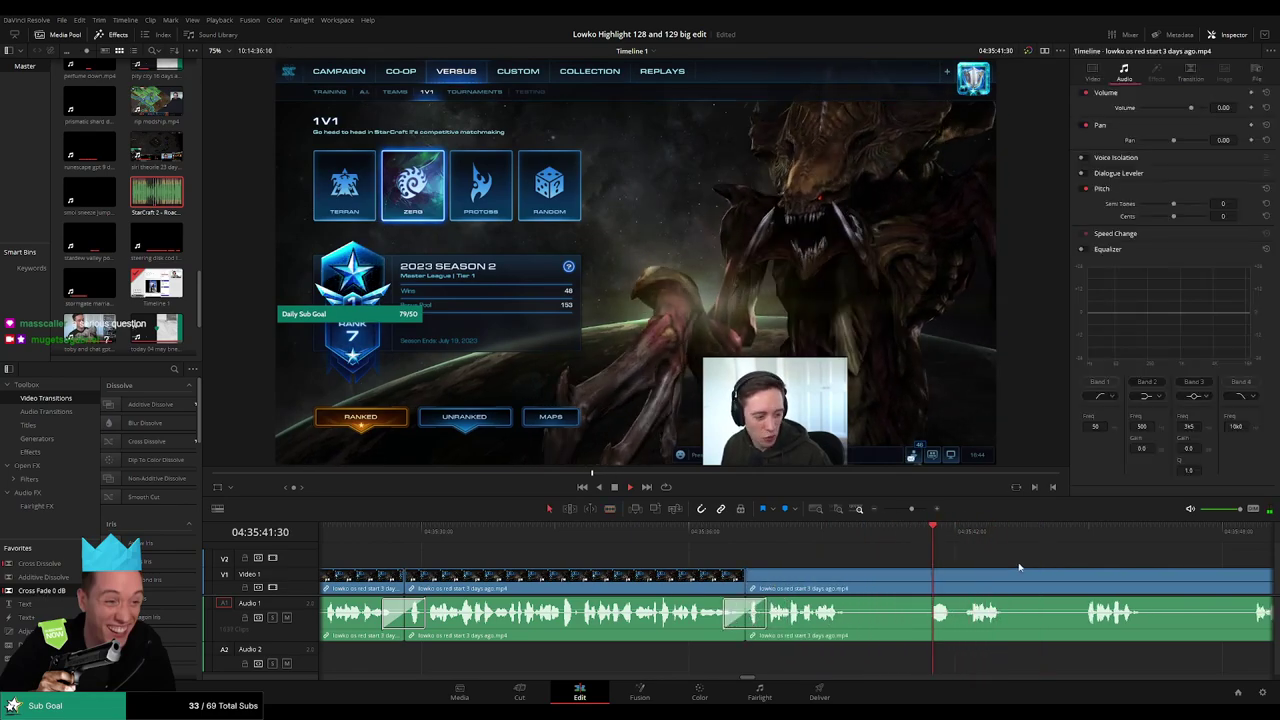
pyautogui.moveTo(1020, 566); pyautogui.dragTo(673, 557)
pyautogui.press('b')
pyautogui.click(515, 581)
pyautogui.click(582, 584)
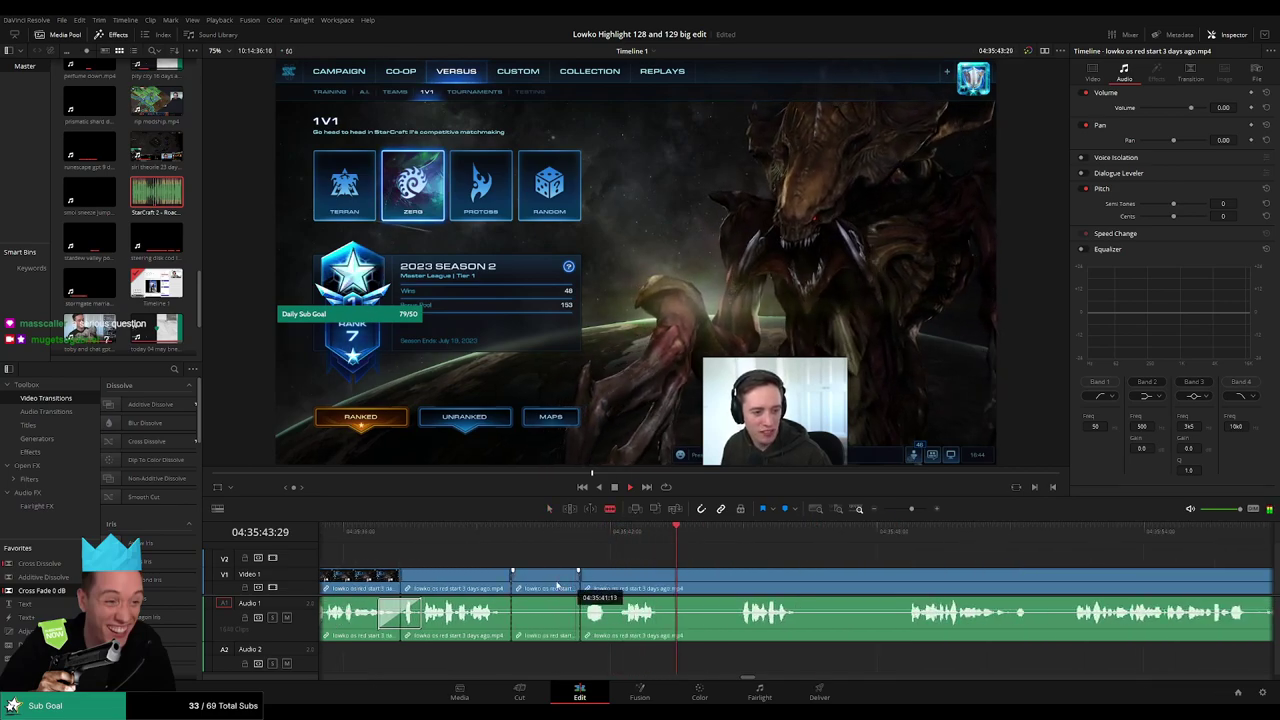
pyautogui.press('a')
pyautogui.click(552, 584)
pyautogui.press('Delete')
# - Split the footage on both sides of the three silent gaps between about 04:35:41 and 04:35:51
pyautogui.press('b')
pyautogui.click(596, 581)
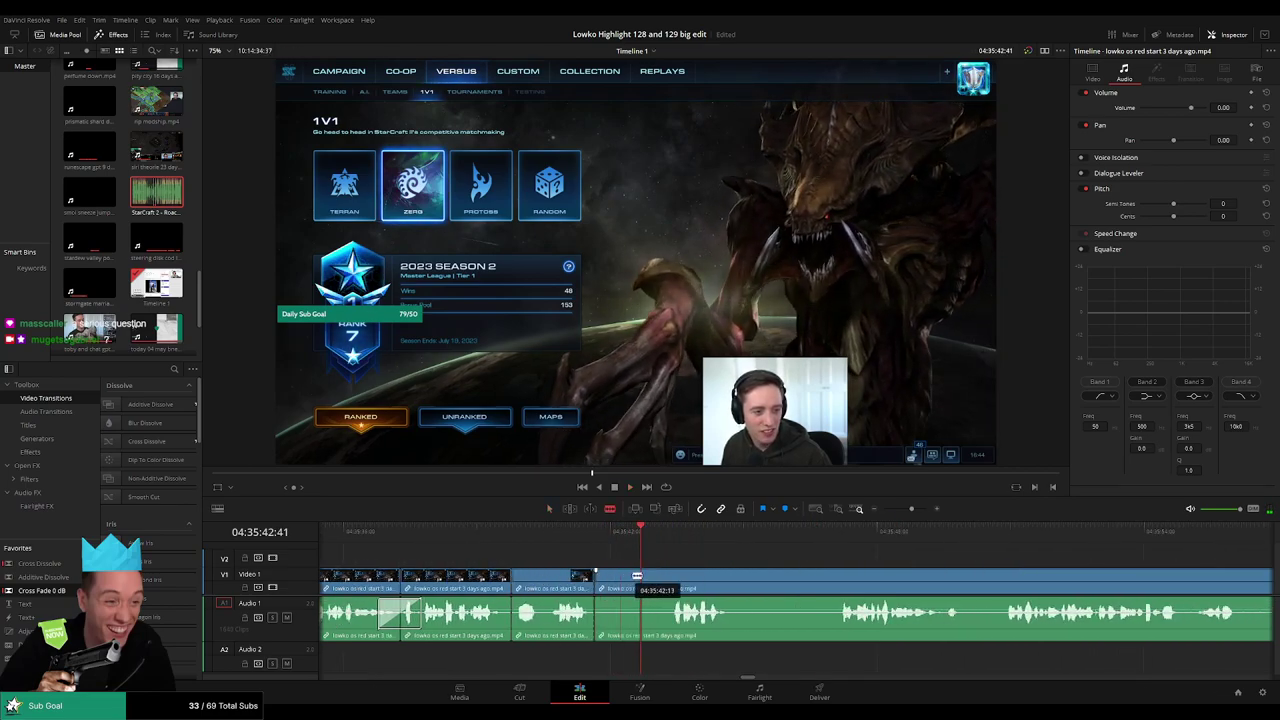
pyautogui.click(668, 581)
pyautogui.click(737, 581)
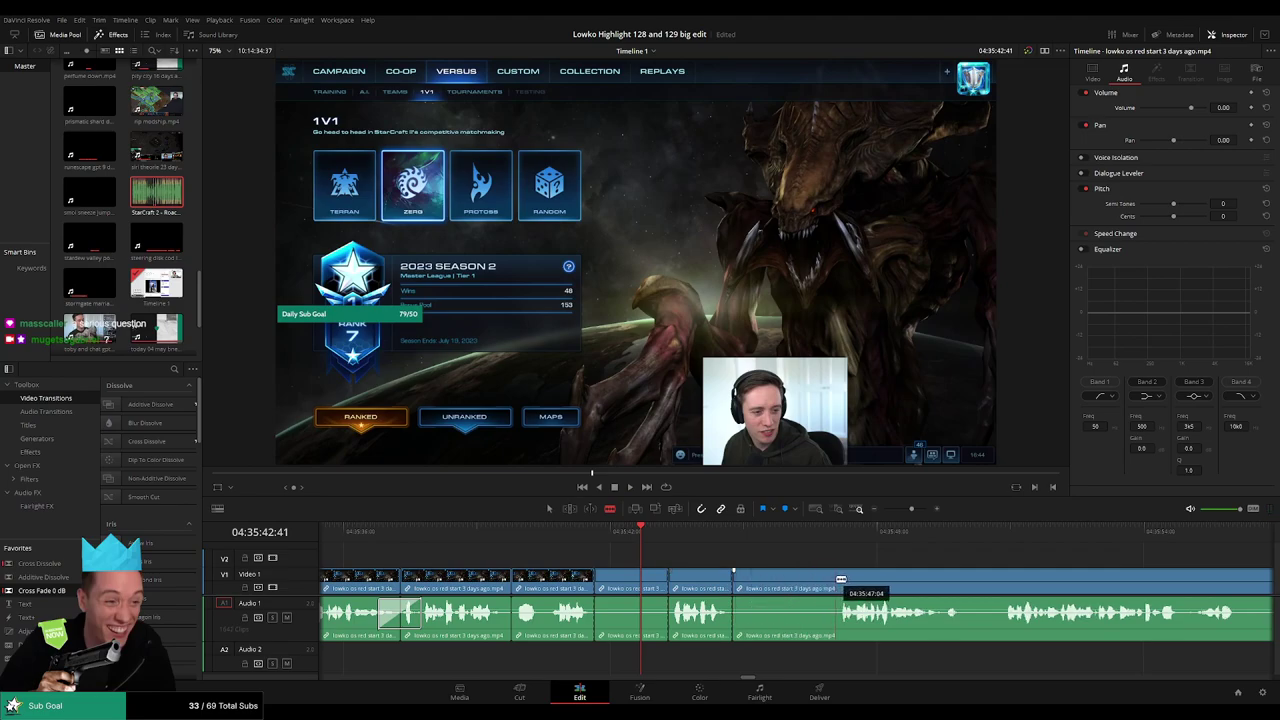
pyautogui.click(838, 581)
pyautogui.click(960, 581)
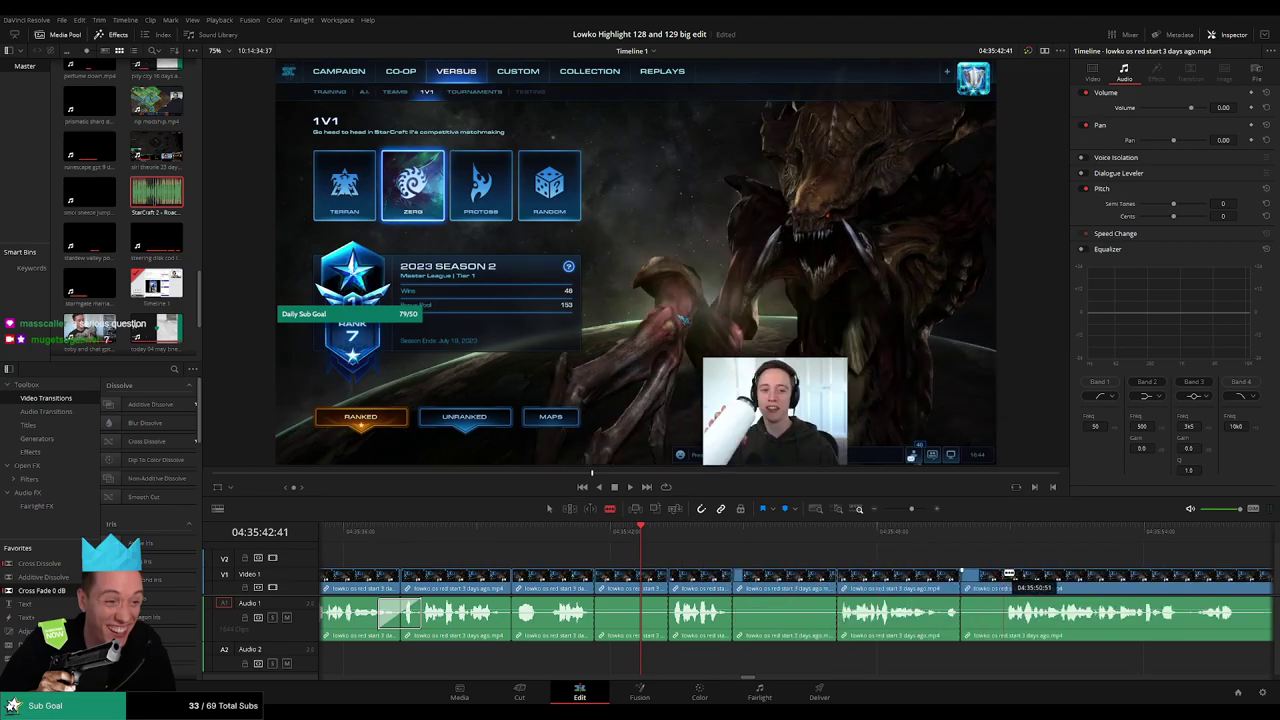
pyautogui.click(1001, 581)
# - Ripple-delete the three isolated silent segments at about 04:35:50, 04:35:45 and 04:35:42
pyautogui.press('a')
pyautogui.click(985, 581)
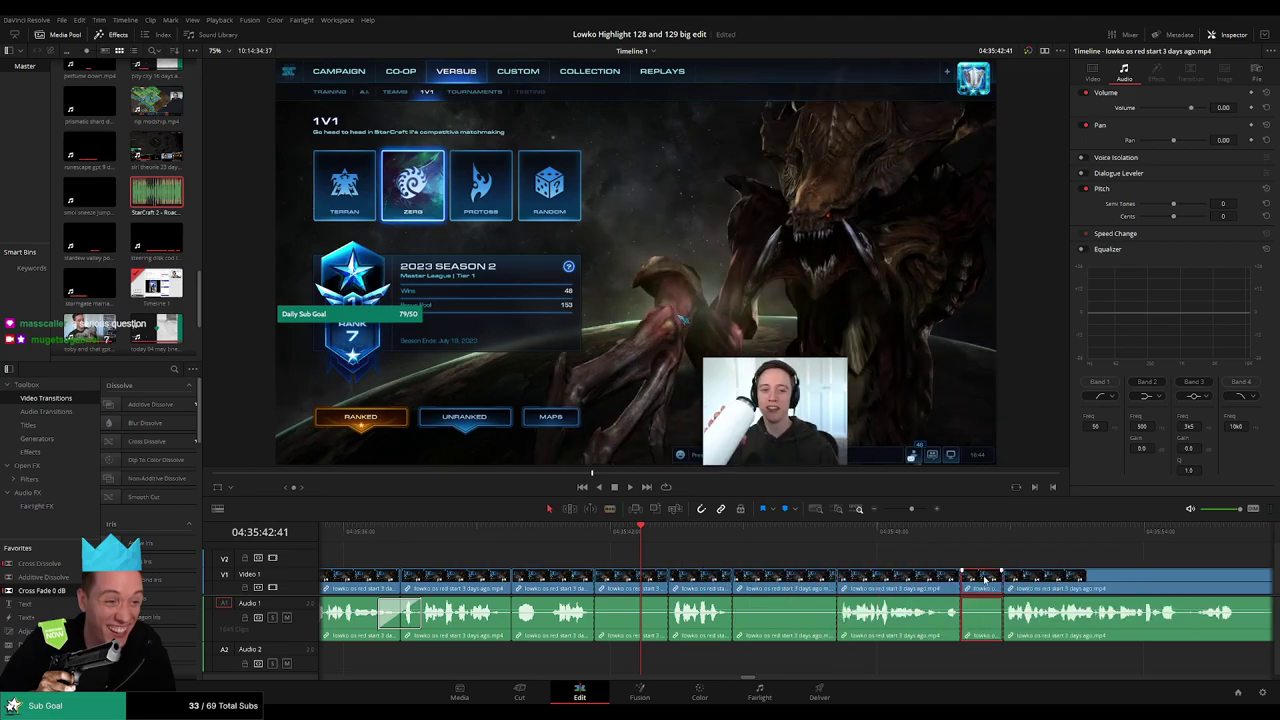
pyautogui.press('Delete')
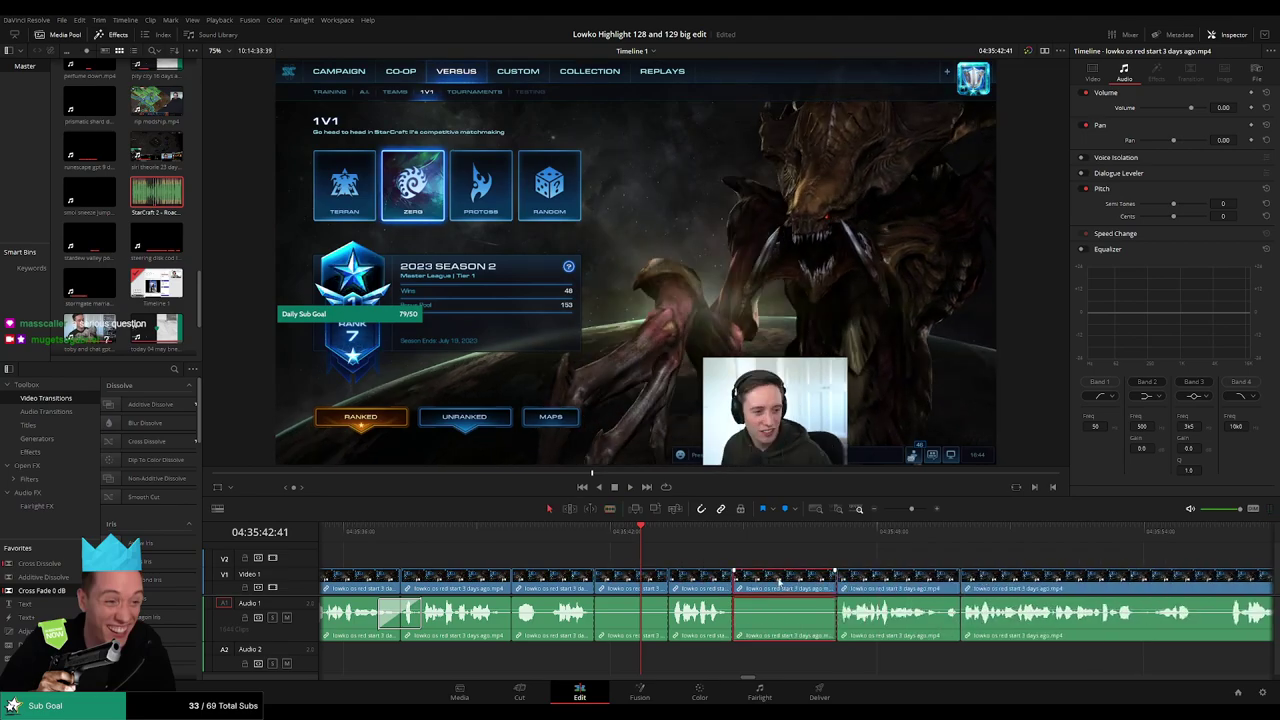
pyautogui.press('Delete')
pyautogui.press('Delete')
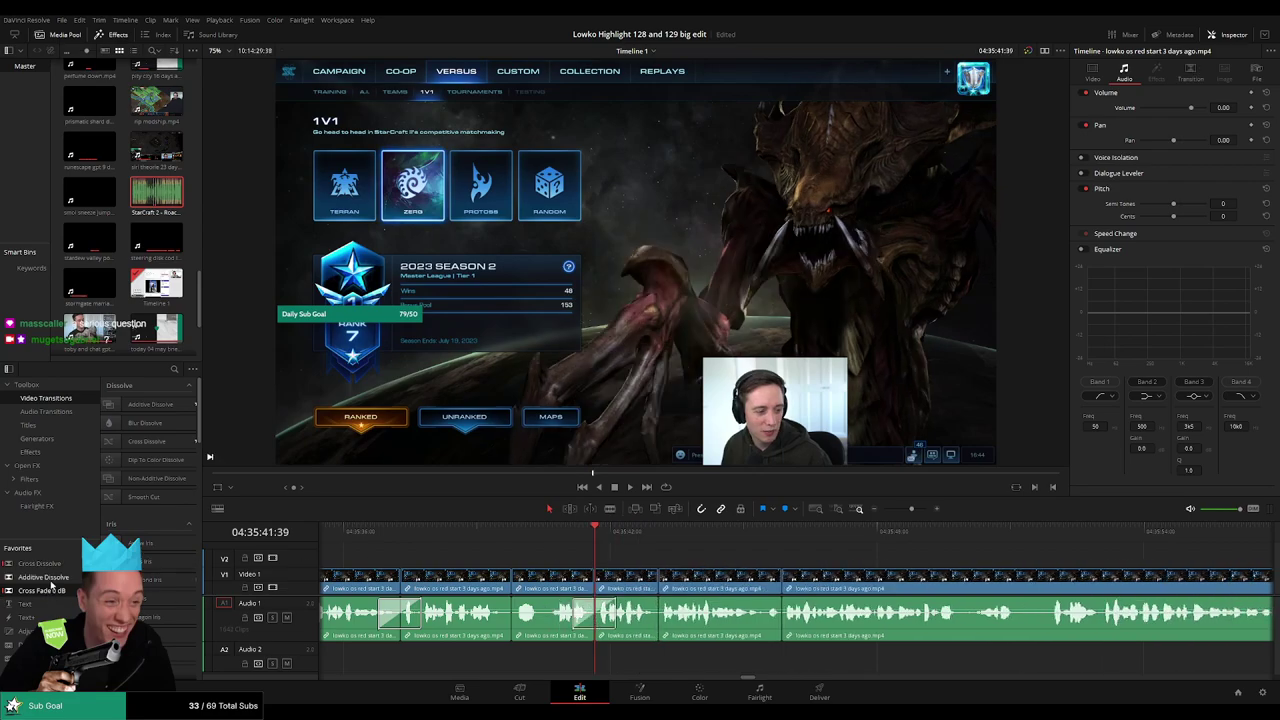
# - Crossfade the remaining audio joins between about 04:35:39 and 04:35:46, and play the edit on
pyautogui.moveTo(52, 590); pyautogui.dragTo(478, 620)
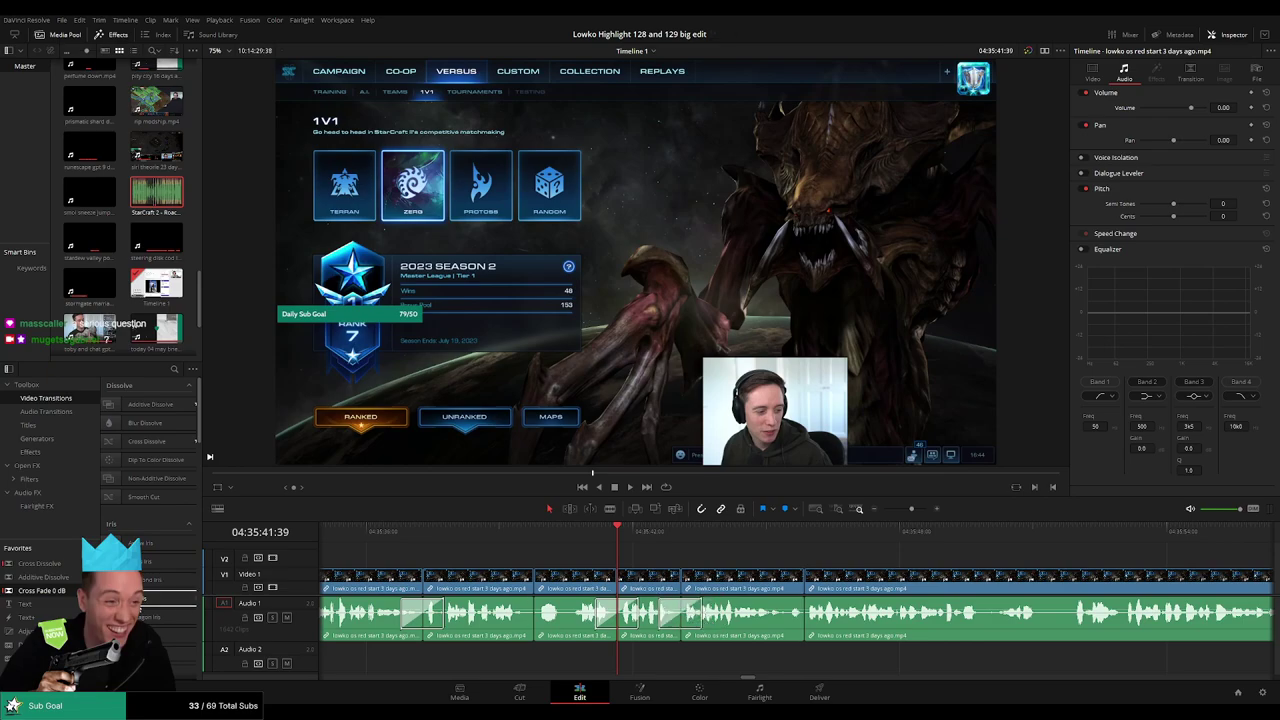
pyautogui.moveTo(52, 590); pyautogui.dragTo(528, 621)
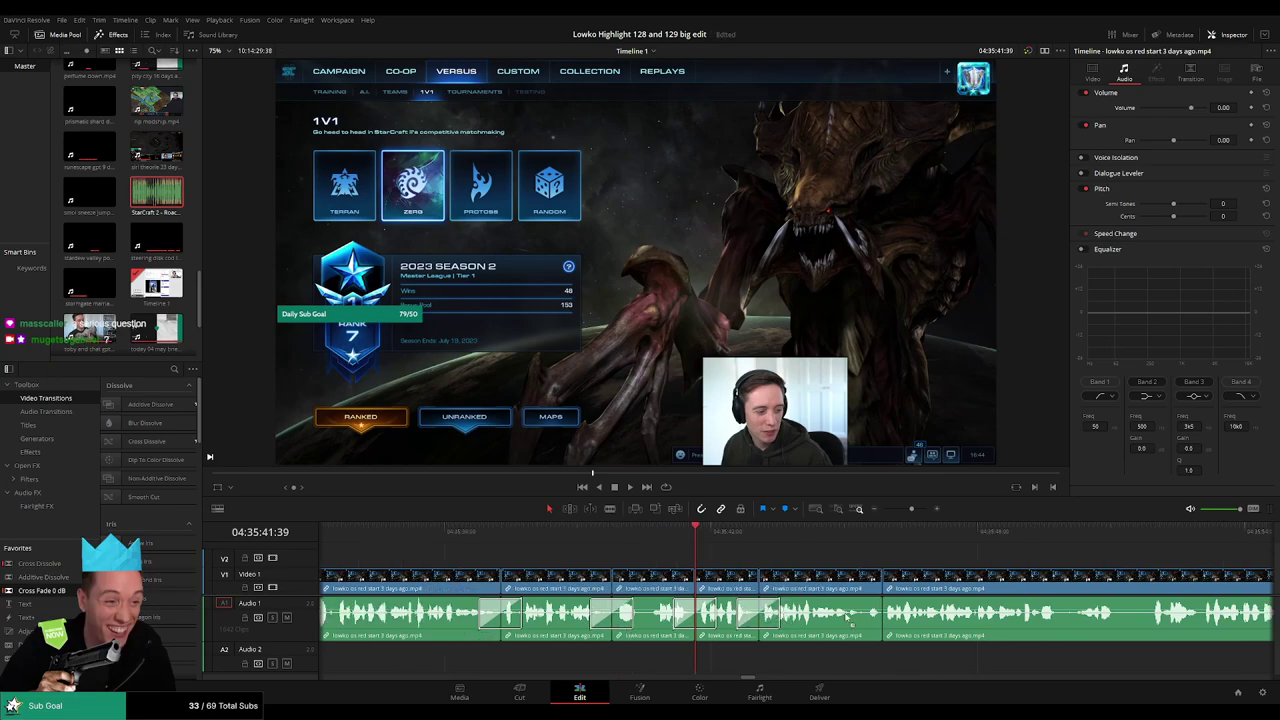
pyautogui.press('space')
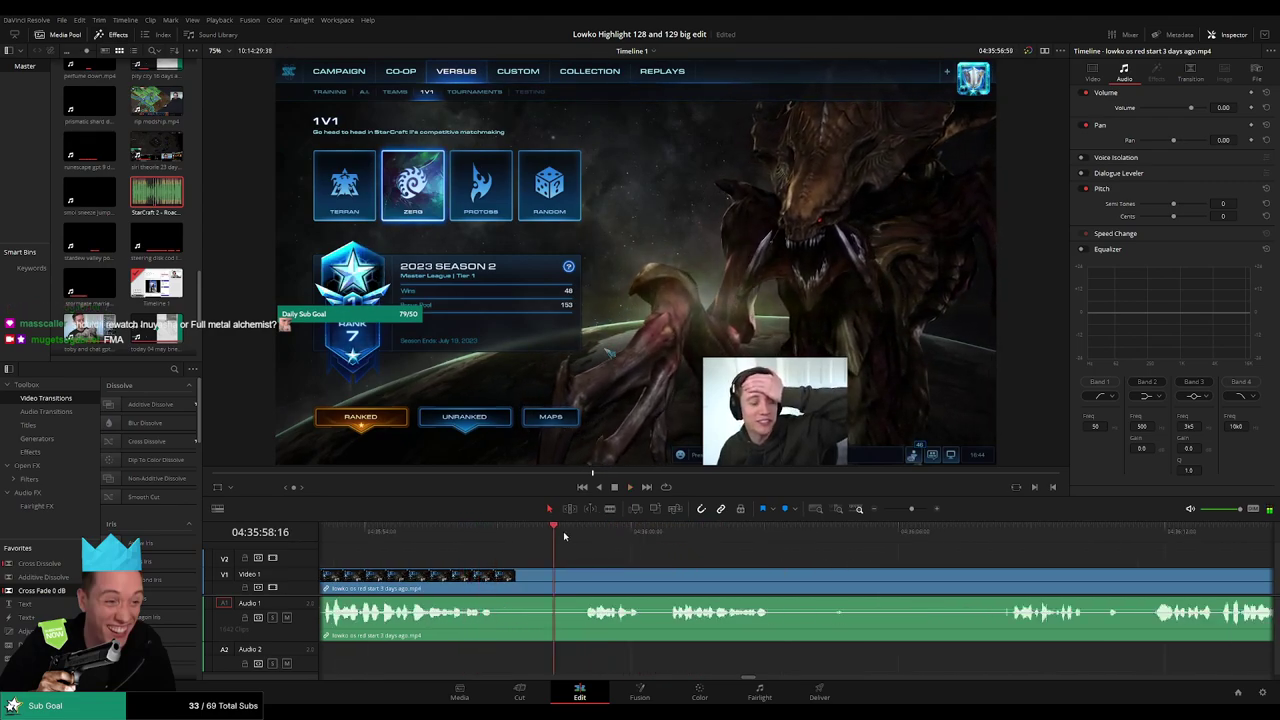
# - Remove the silence from about 04:35:57 to 04:35:59 and crossfade the audio join
pyautogui.press('b')
pyautogui.click(504, 577)
pyautogui.click(582, 577)
pyautogui.press('a')
pyautogui.click(558, 582)
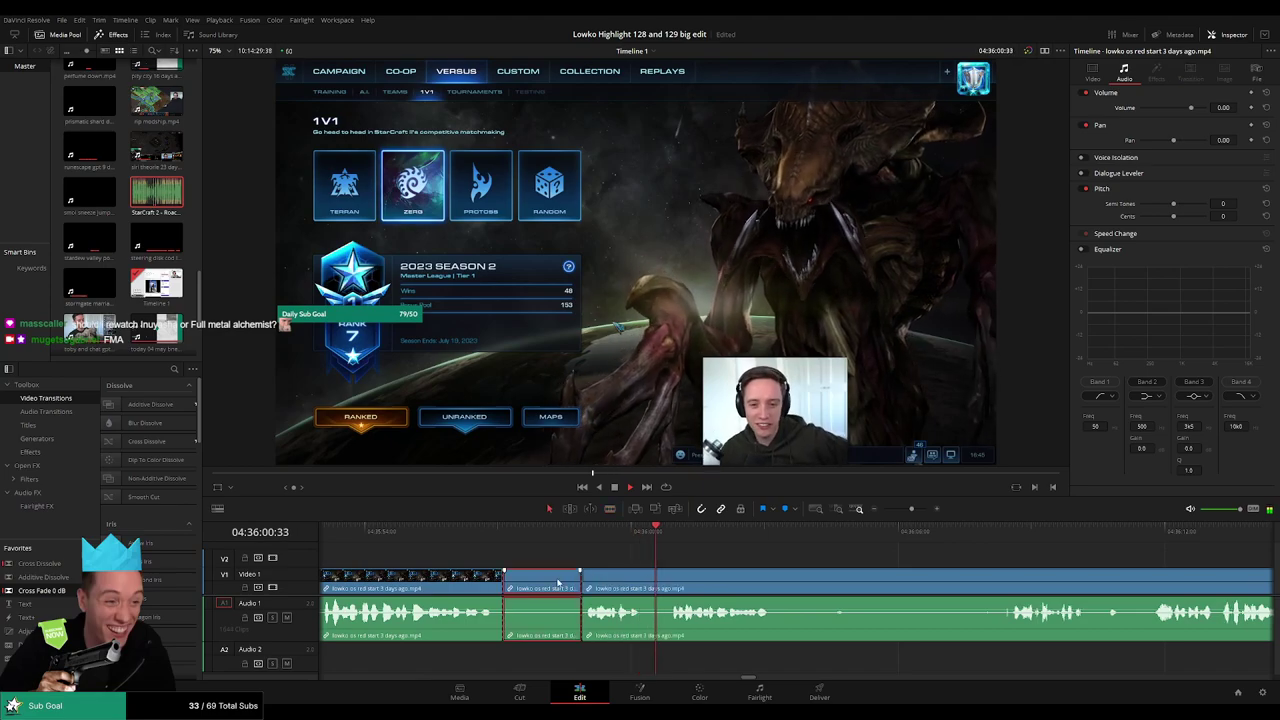
pyautogui.press('Delete')
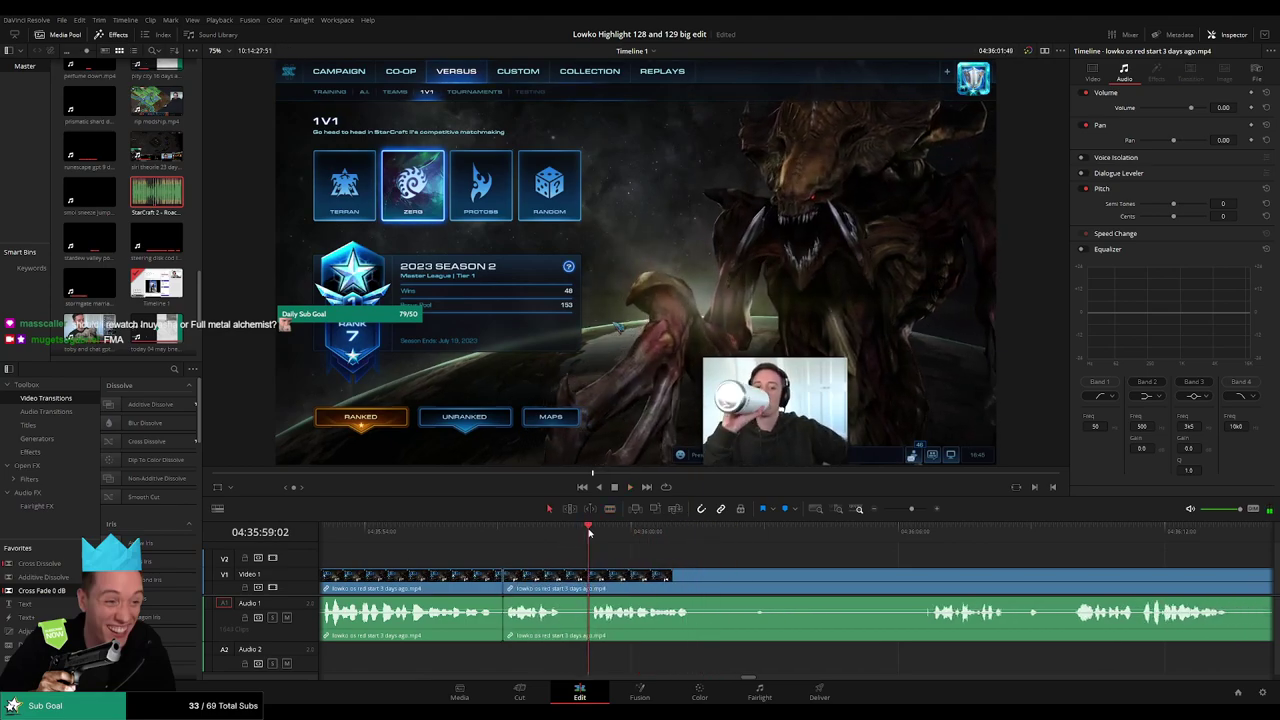
pyautogui.moveTo(42, 591); pyautogui.dragTo(504, 617)
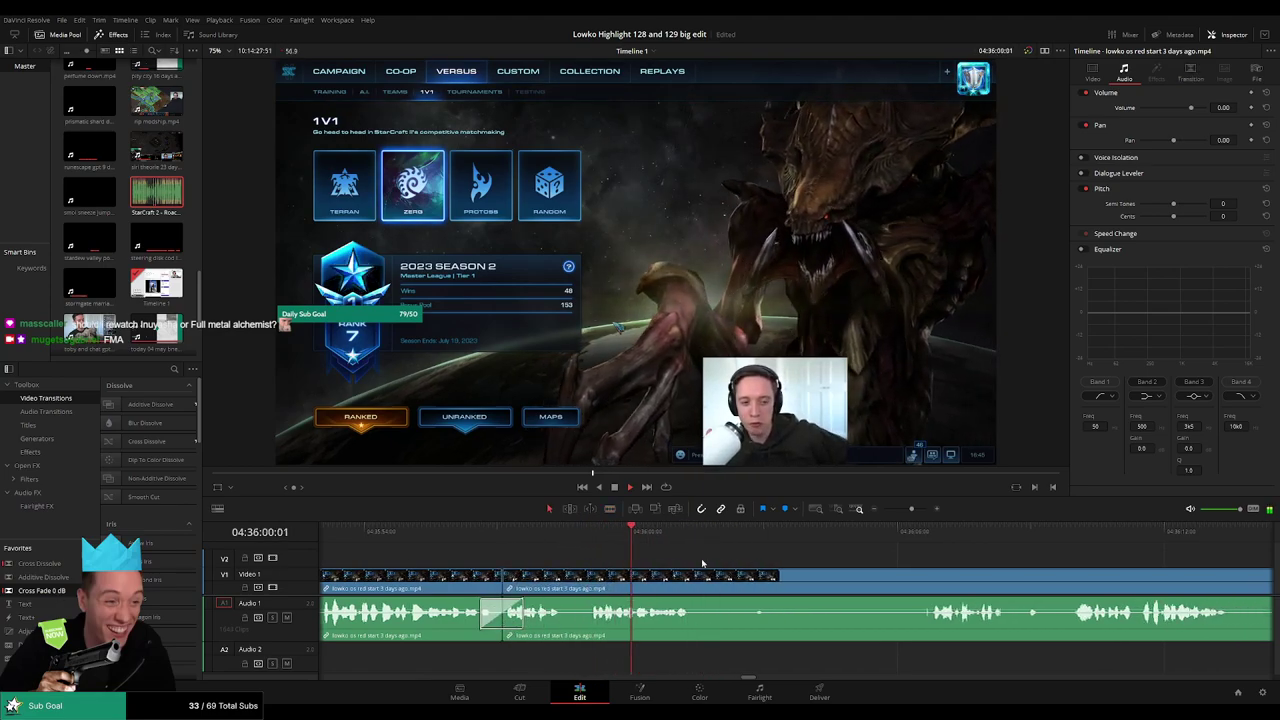
# - Split the footage at about 04:36:01 and 04:36:06 and ripple-delete the silence between the splits
pyautogui.hscroll(3, 702, 563)
pyautogui.click(664, 537)
pyautogui.click(738, 537)
pyautogui.press('b')
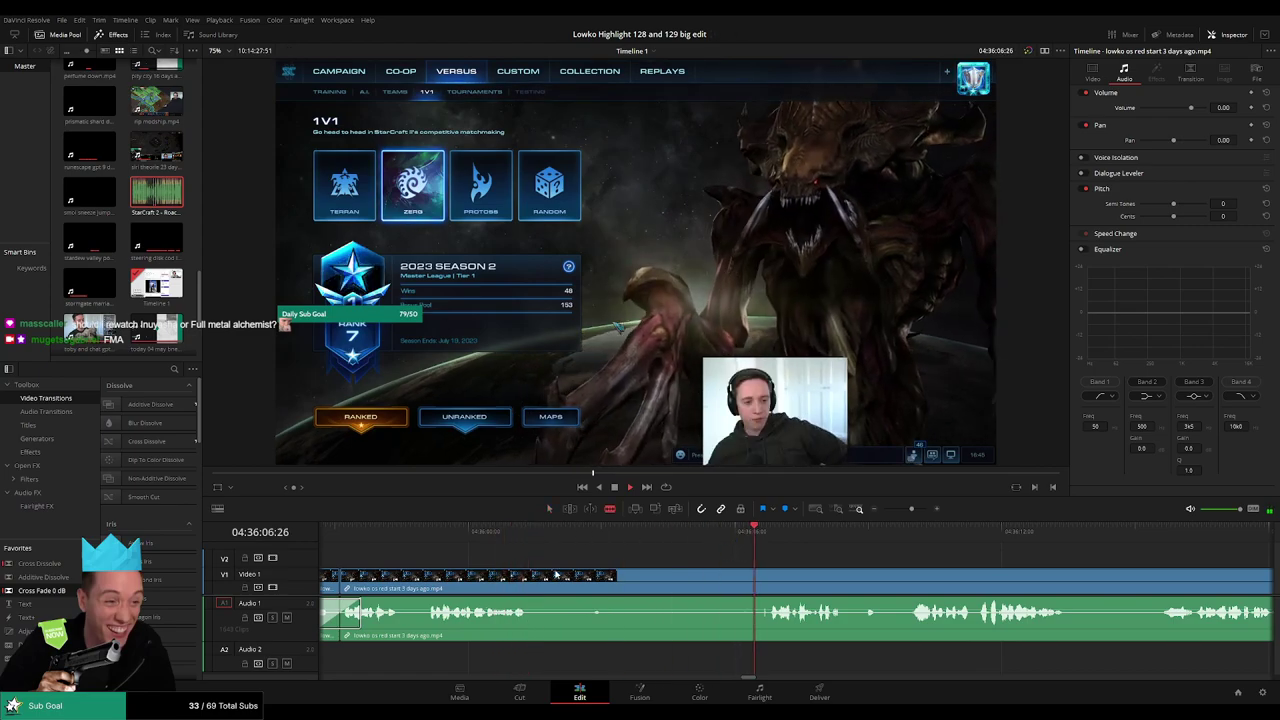
pyautogui.click(532, 580)
pyautogui.click(768, 580)
pyautogui.press('a')
pyautogui.click(708, 585)
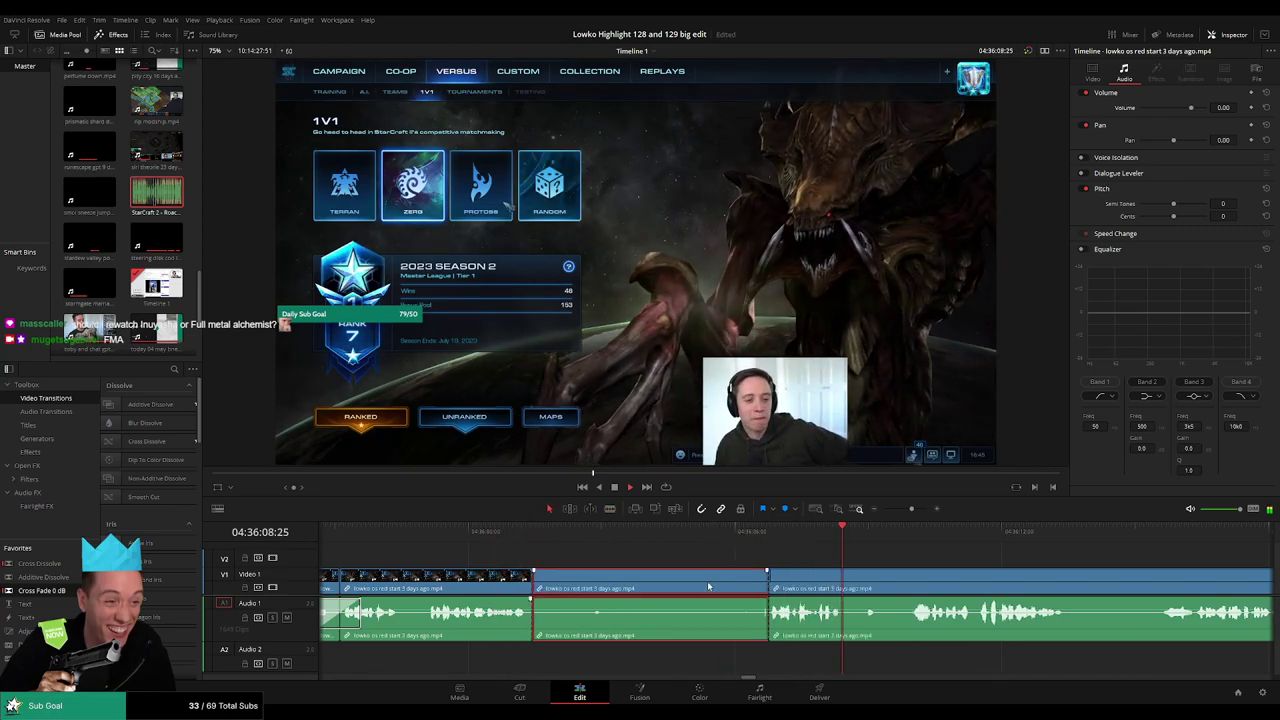
pyautogui.press('Delete')
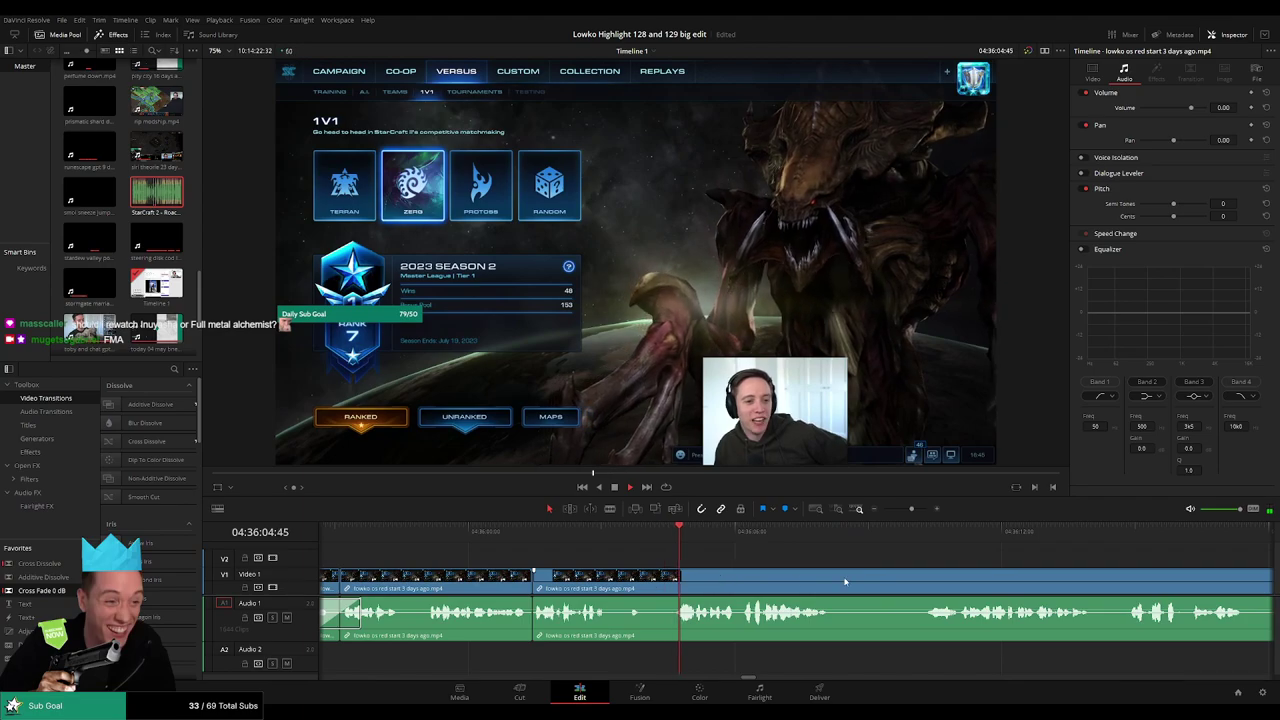
# - Ripple-delete the pause from about 04:36:08 to 04:36:10 and crossfade the audio join
pyautogui.moveTo(845, 581); pyautogui.dragTo(631, 576)
pyautogui.press('b')
pyautogui.click(626, 584)
pyautogui.click(707, 581)
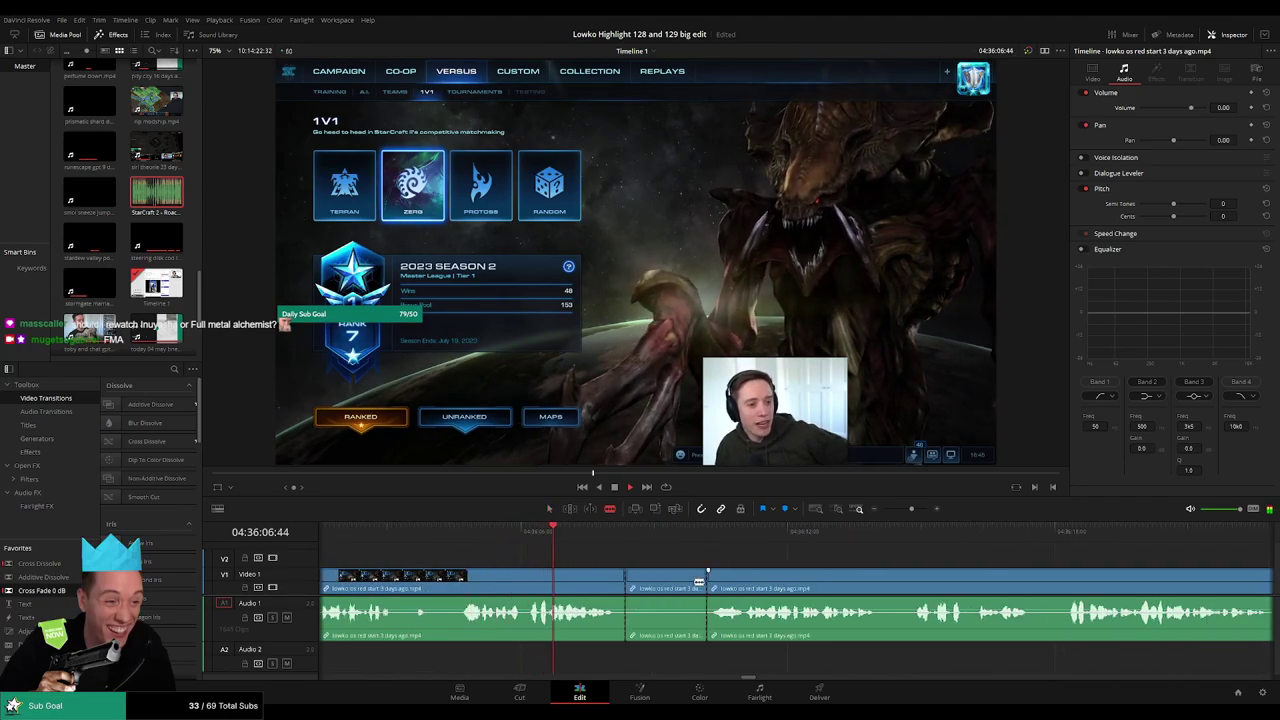
pyautogui.click(672, 587)
pyautogui.press('Delete')
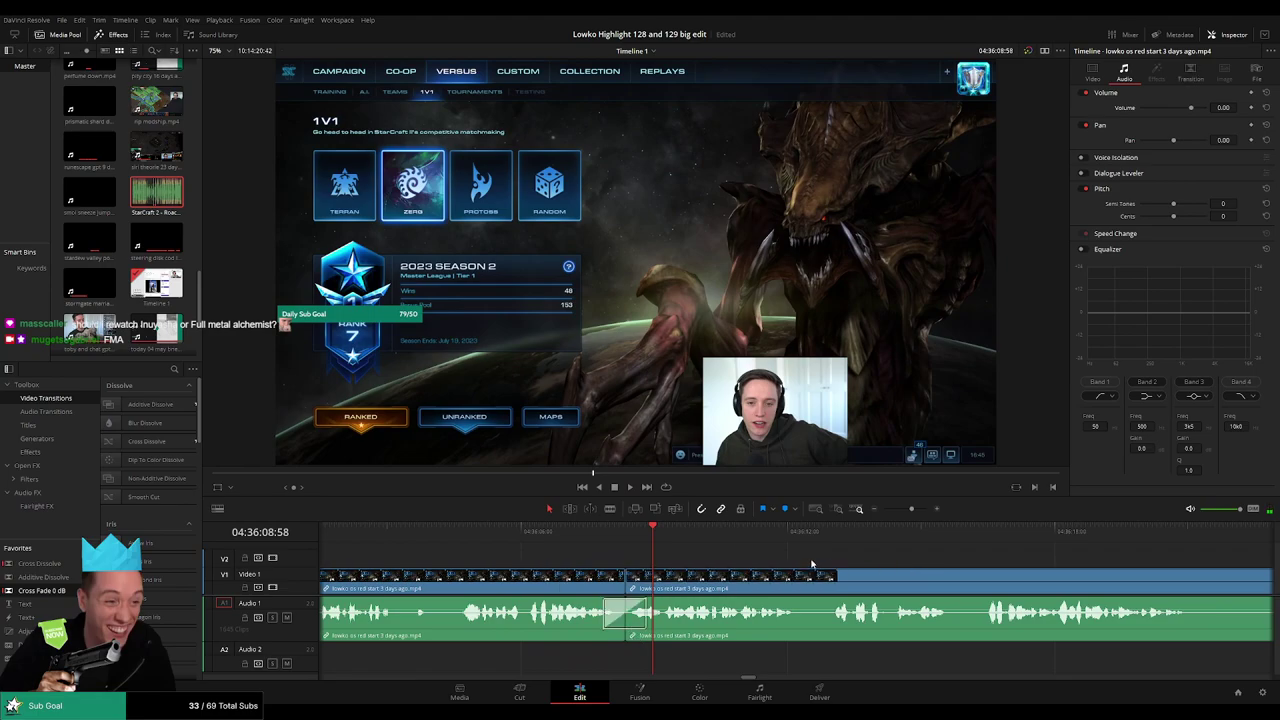
# - Play the StarCraft menu talk on and split the footage at the pause at about 04:36:21
pyautogui.press('space')
pyautogui.moveTo(862, 566); pyautogui.dragTo(652, 560)
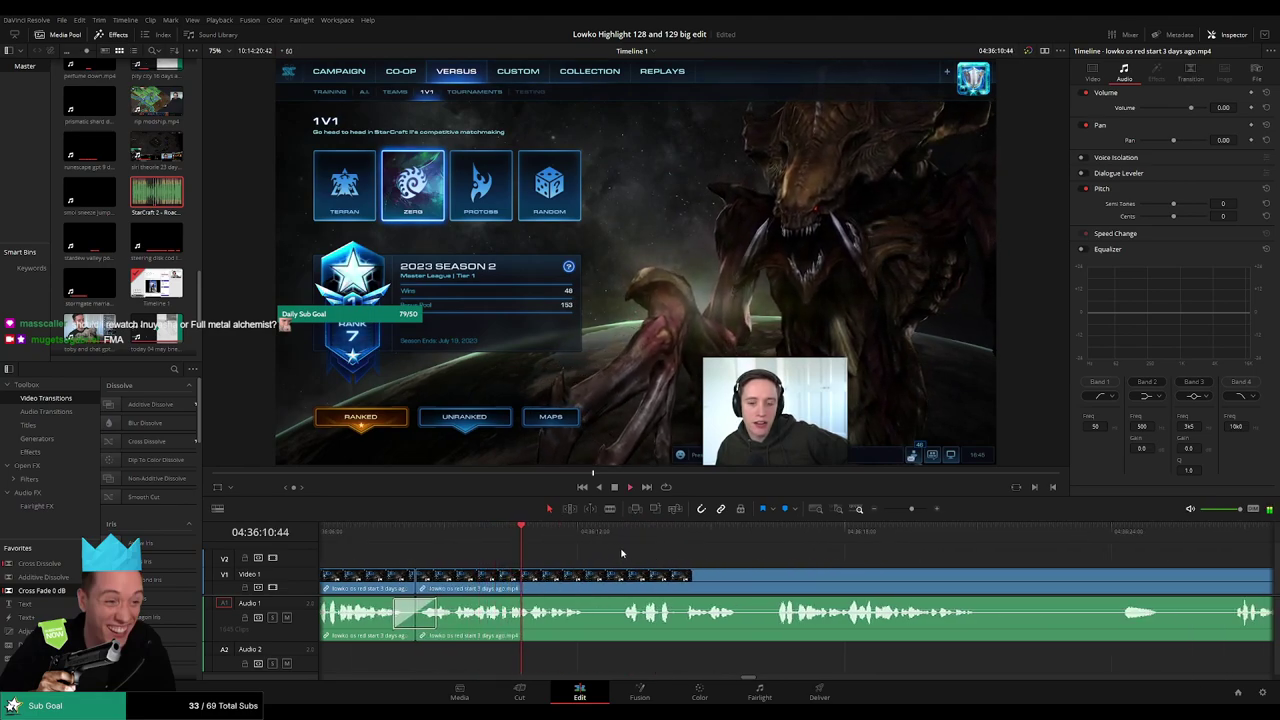
pyautogui.click(620, 545)
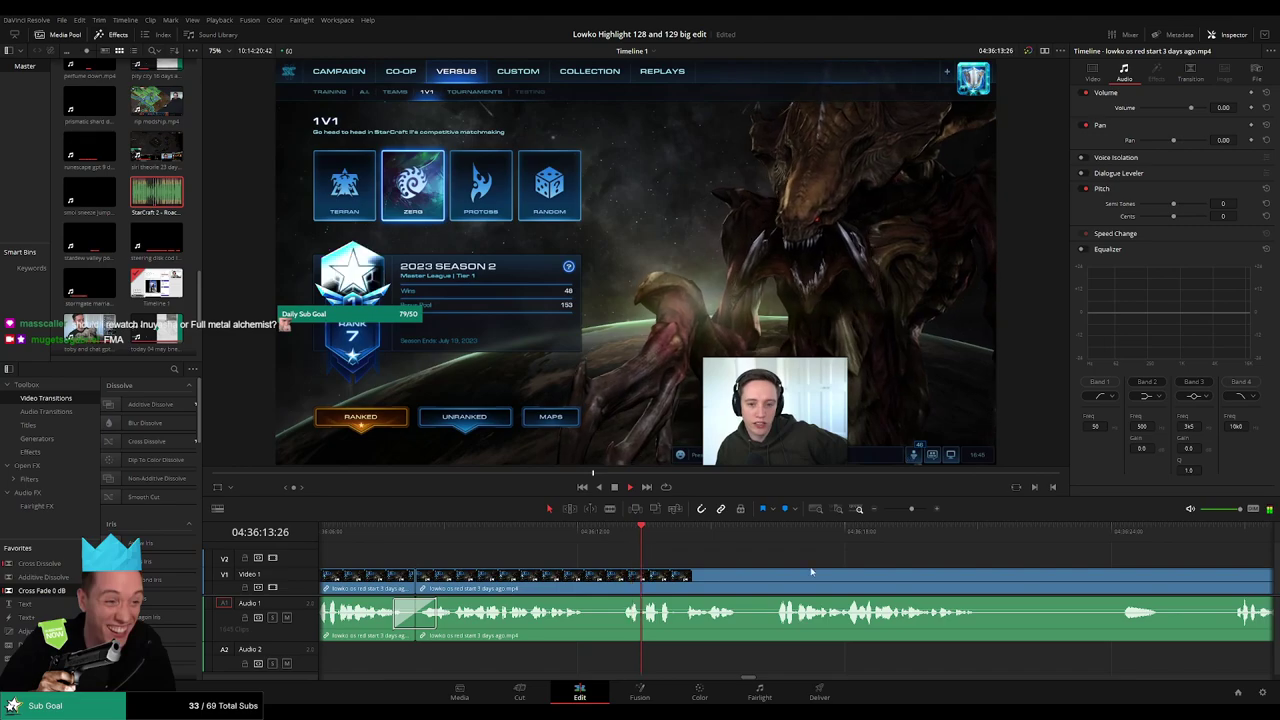
pyautogui.hscroll(3, 634, 560)
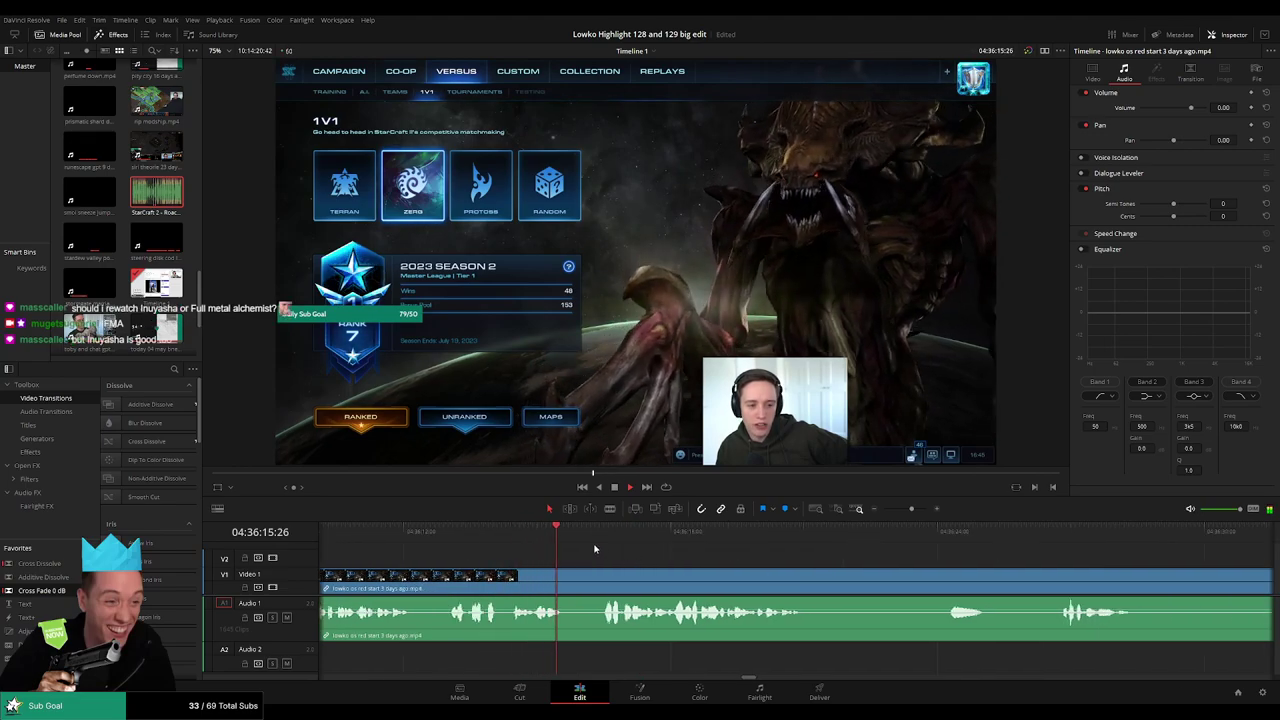
pyautogui.hscroll(3, 634, 566)
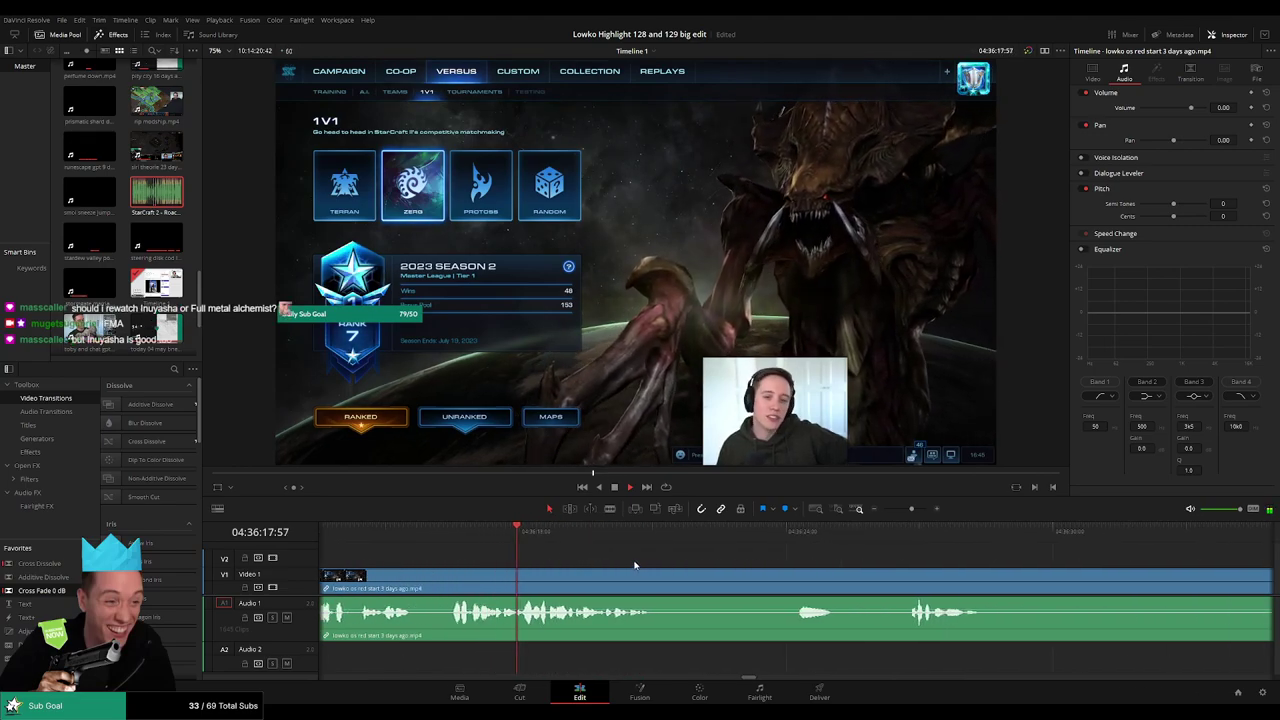
pyautogui.hscroll(2, 685, 575)
pyautogui.press('b')
pyautogui.click(581, 584)
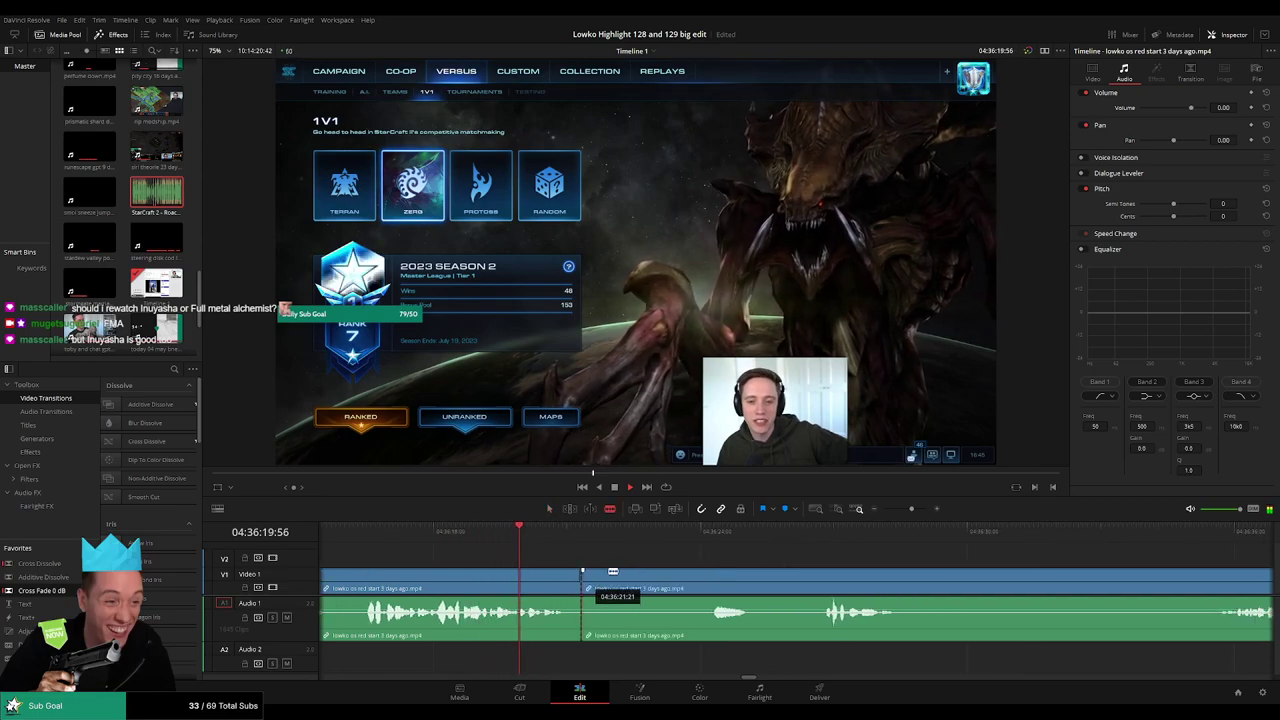
# - Split at about 04:36:27 and 04:36:29, ripple-delete the footage from 04:36:21 to 04:36:27, and crossfade the audio join
pyautogui.press('a')
pyautogui.click(823, 540)
pyautogui.hscroll(3, 884, 566)
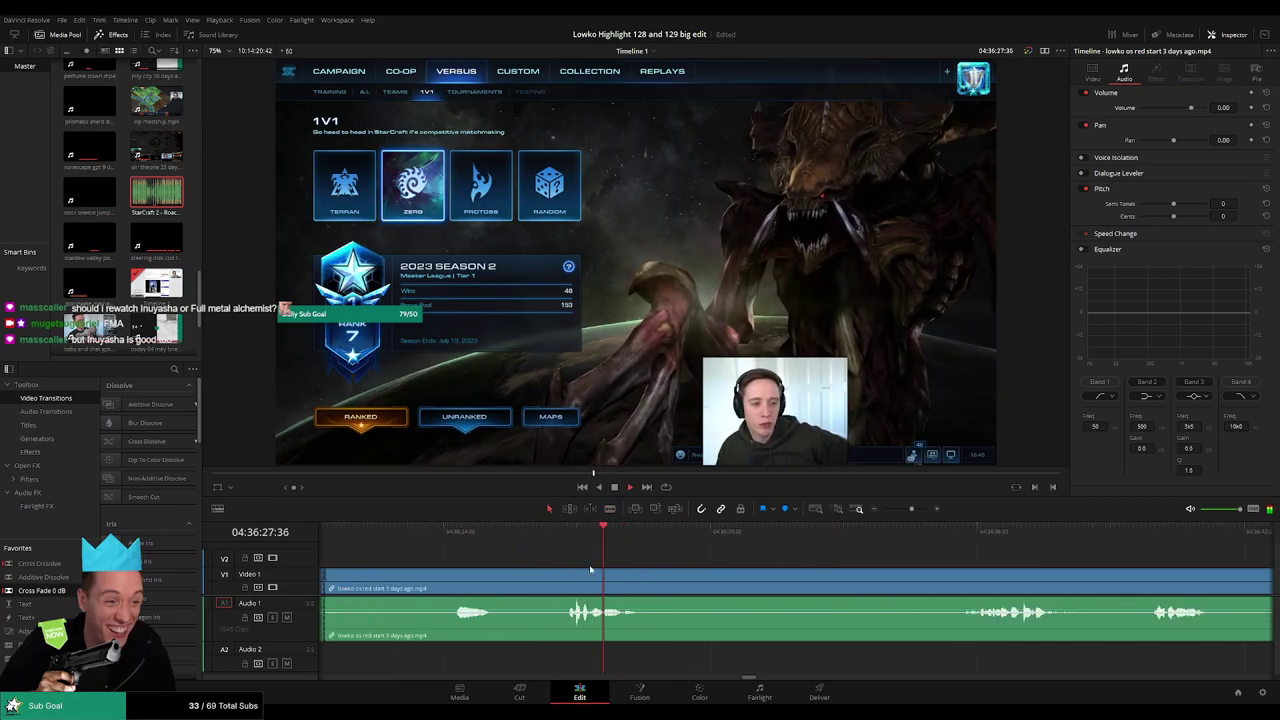
pyautogui.press('b')
pyautogui.click(566, 577)
pyautogui.click(649, 579)
pyautogui.press('a')
pyautogui.click(496, 577)
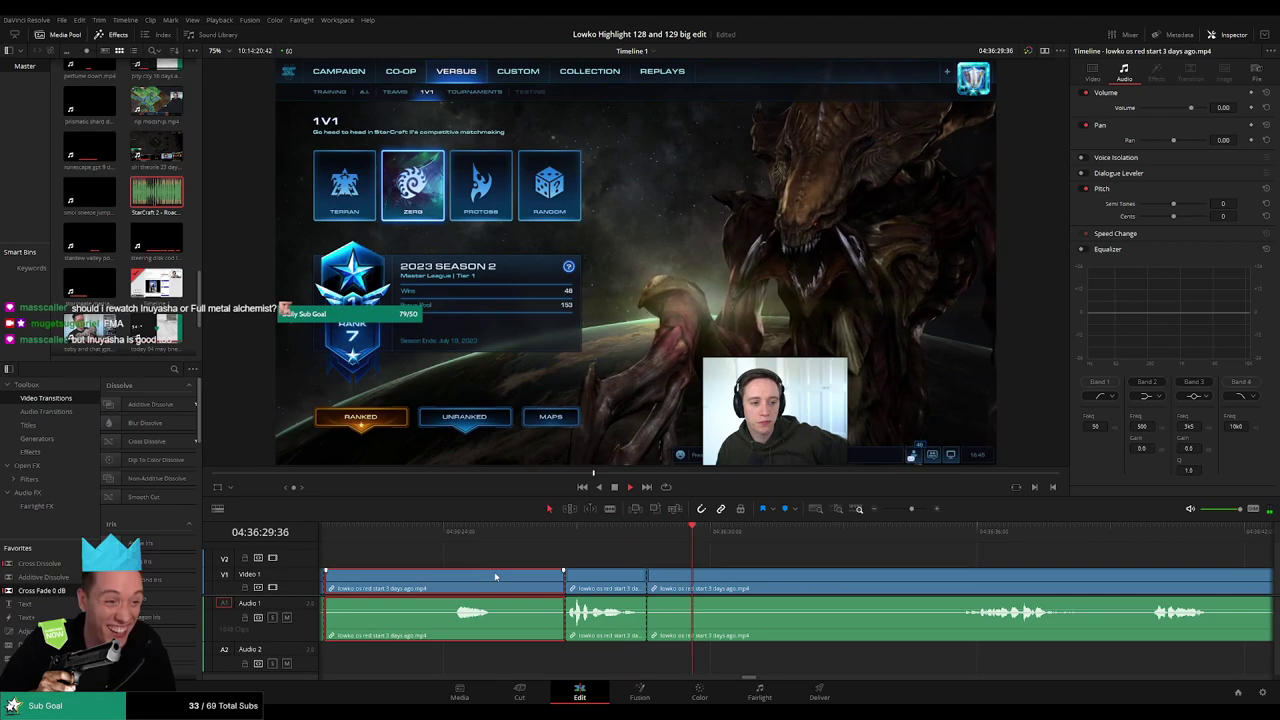
pyautogui.press('Delete')
pyautogui.moveTo(38, 594); pyautogui.dragTo(353, 618)
# - Split the footage at about 04:36:34, 04:36:36 and 04:36:37, and ripple-delete the pause between the last two splits
pyautogui.click(742, 533)
pyautogui.press('space')
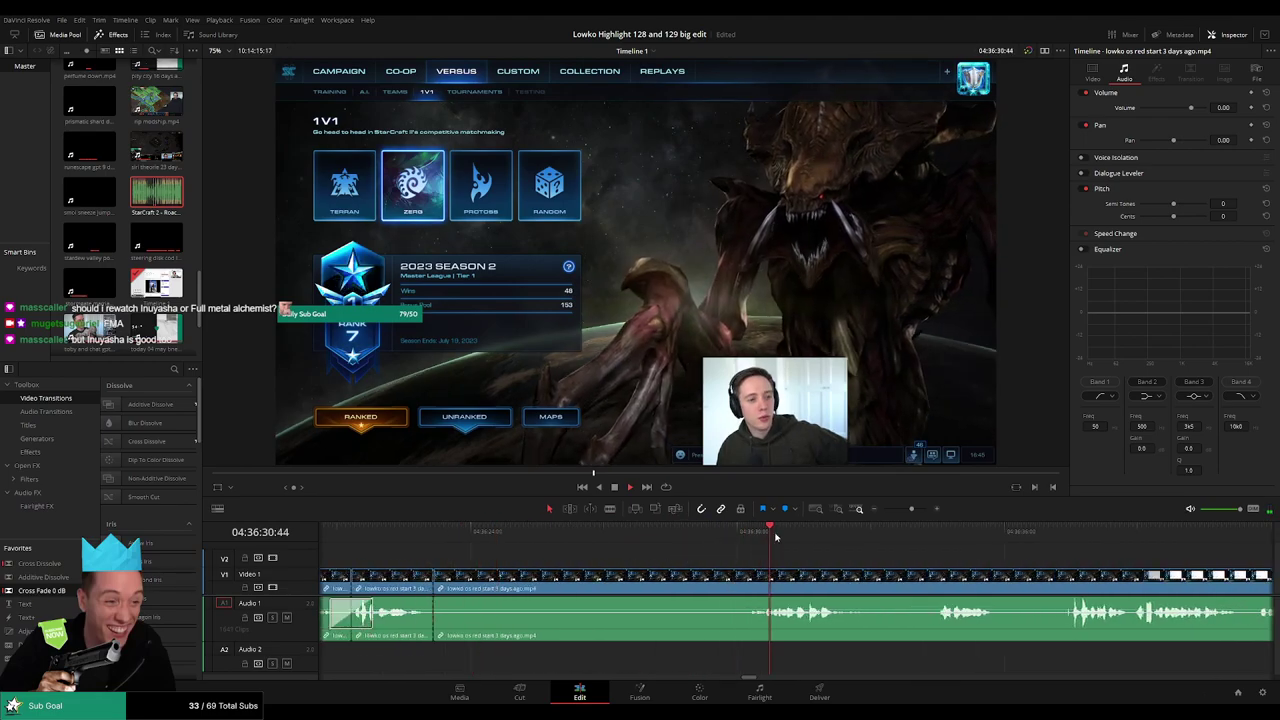
pyautogui.click(938, 535)
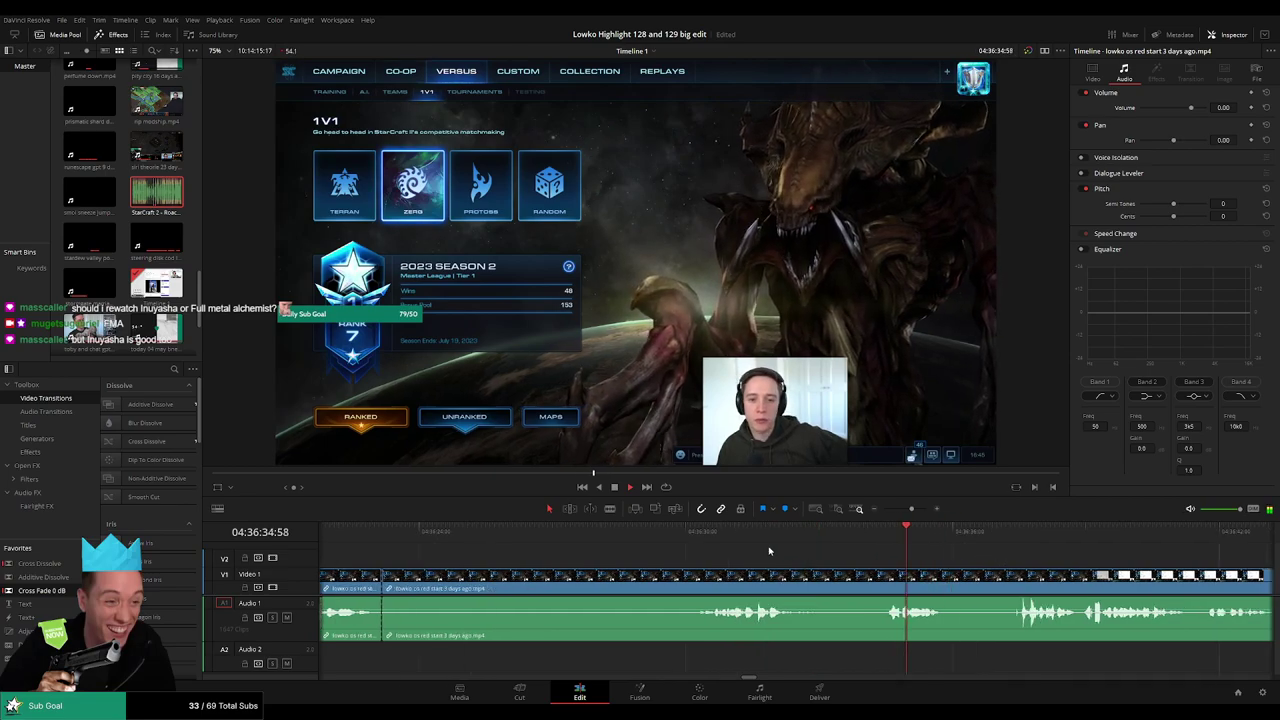
pyautogui.press('b')
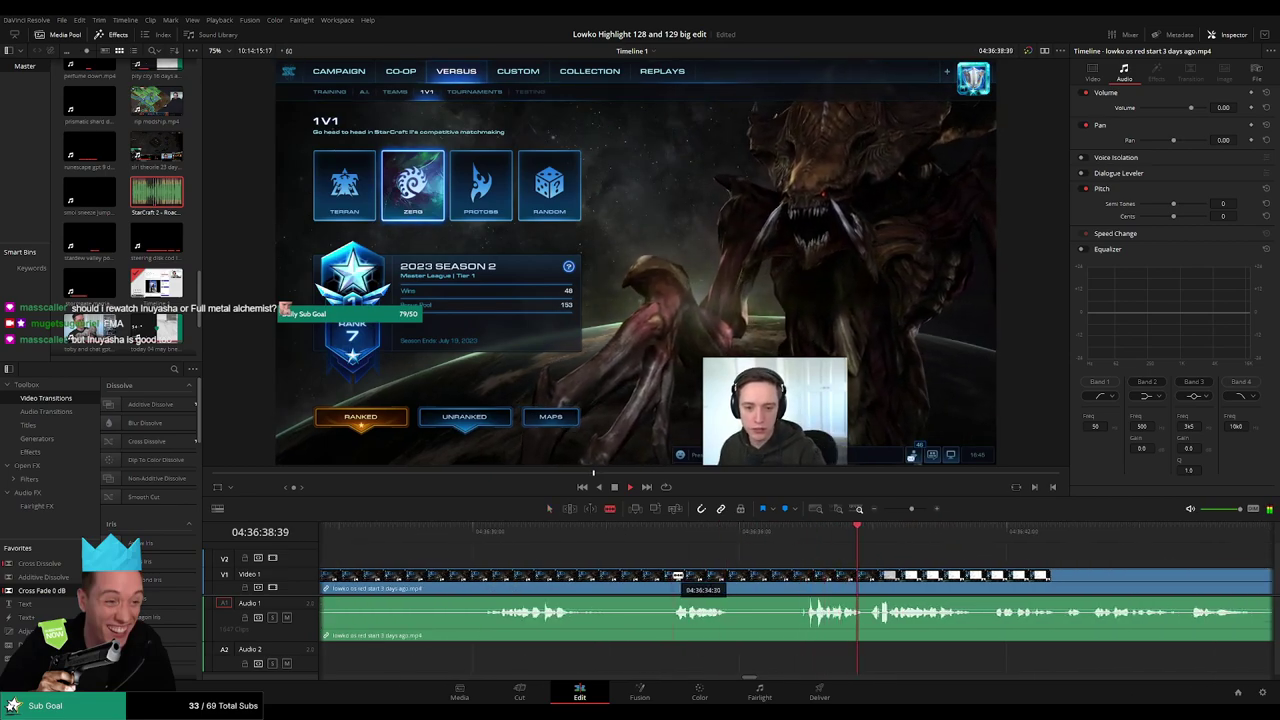
pyautogui.click(673, 576)
pyautogui.click(735, 576)
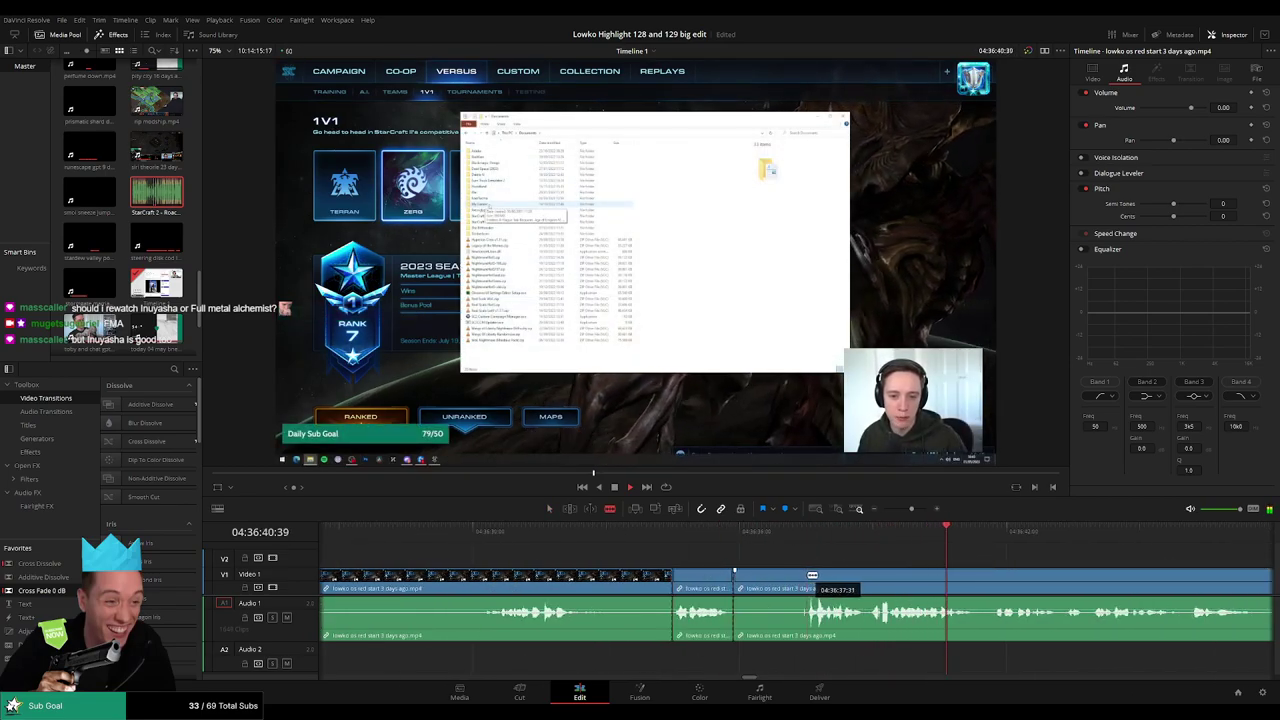
pyautogui.click(809, 575)
pyautogui.press('a')
pyautogui.click(780, 583)
pyautogui.press('Delete')
# - Ripple-delete the mostly silent section from about 04:36:23 to 04:36:34
pyautogui.click(631, 583)
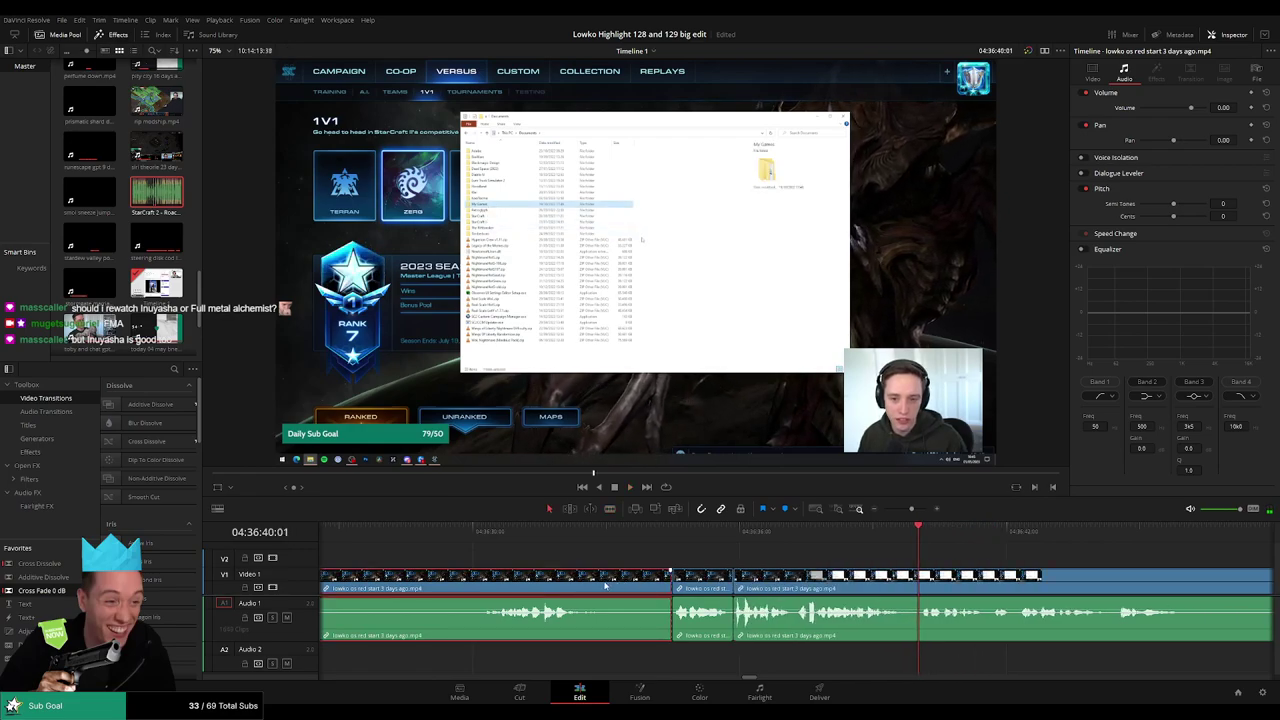
pyautogui.press('Delete')
pyautogui.hscroll(-5, 340, 589)
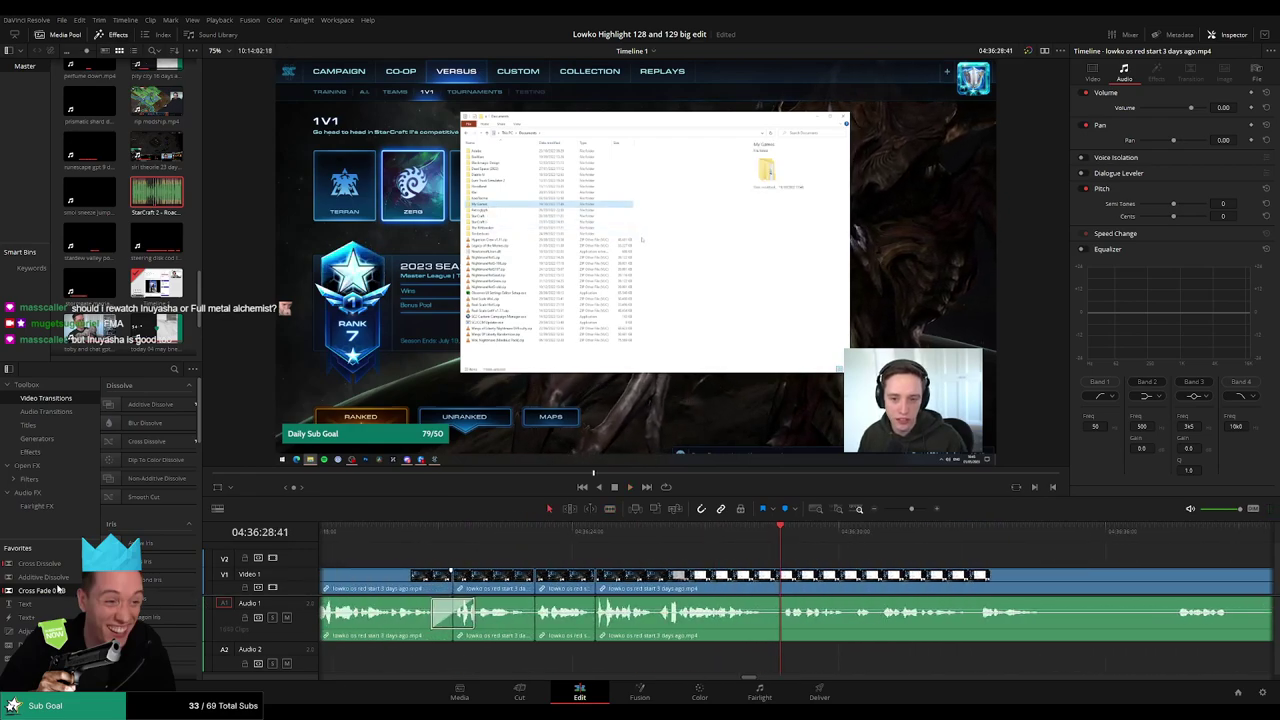
# - Ripple-delete the silence from about 04:36:35 to 04:36:37 and crossfade the audio join
pyautogui.press('space')
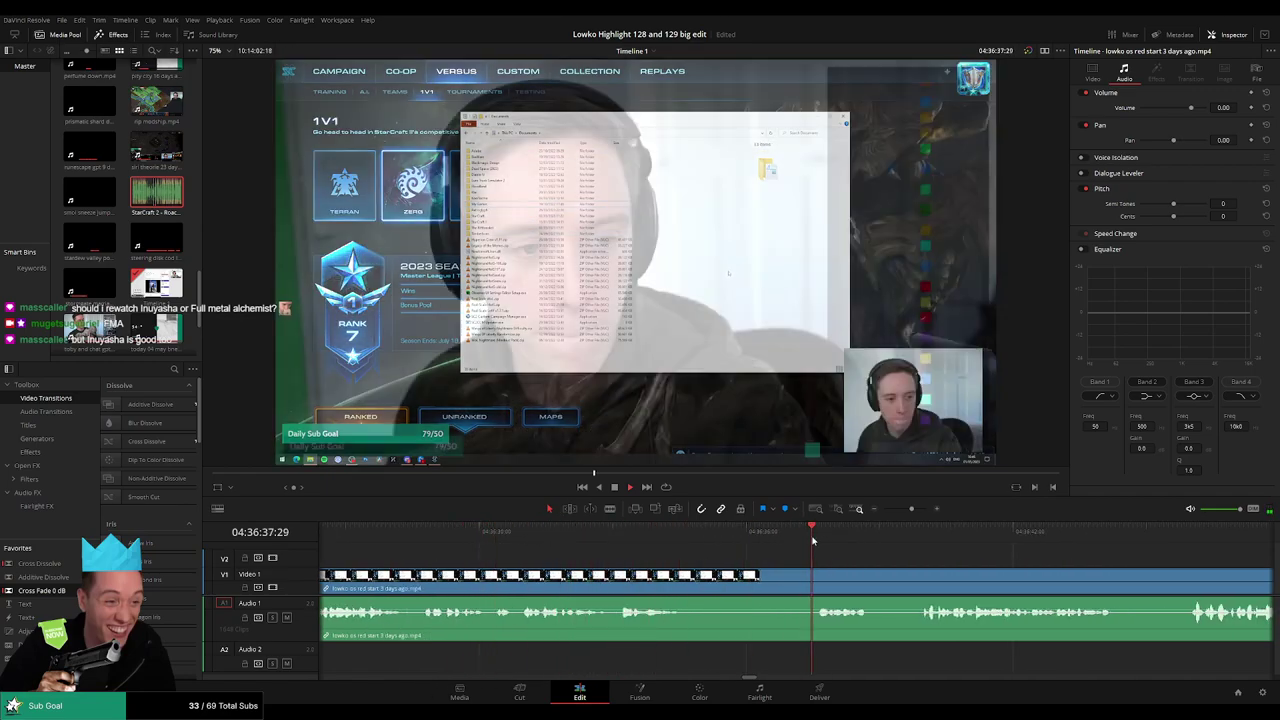
pyautogui.click(693, 574)
pyautogui.click(816, 574)
pyautogui.press('a')
pyautogui.click(783, 583)
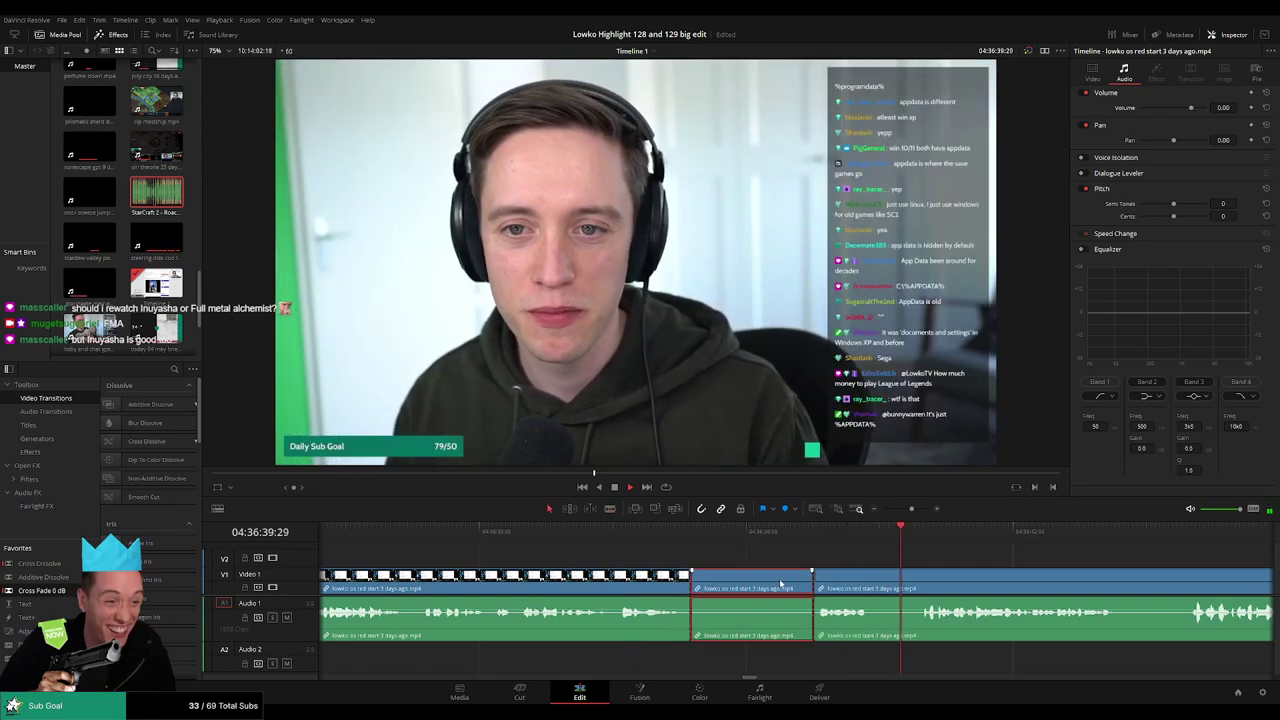
pyautogui.press('Delete')
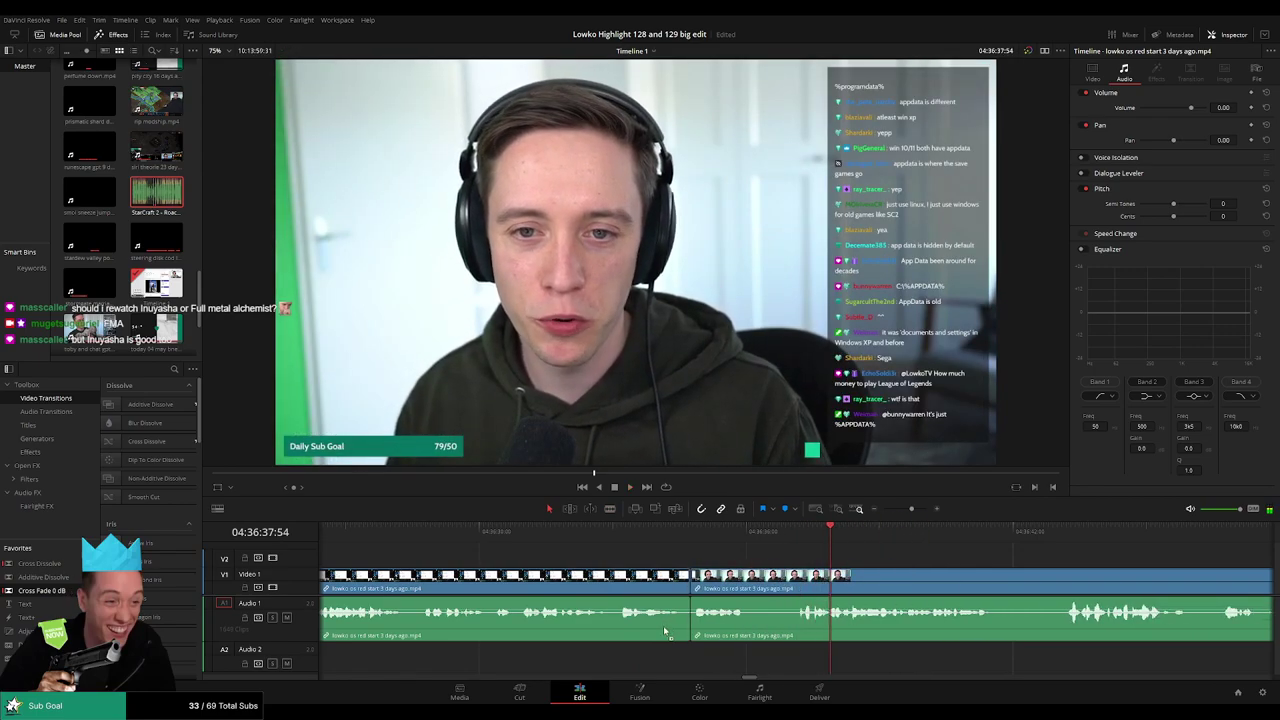
pyautogui.moveTo(664, 631); pyautogui.dragTo(688, 630)
# - Play the webcam talk on, ripple-delete the pause from about 04:36:41 to 04:36:43, and crossfade the audio join
pyautogui.press('space')
pyautogui.moveTo(993, 568); pyautogui.dragTo(656, 559)
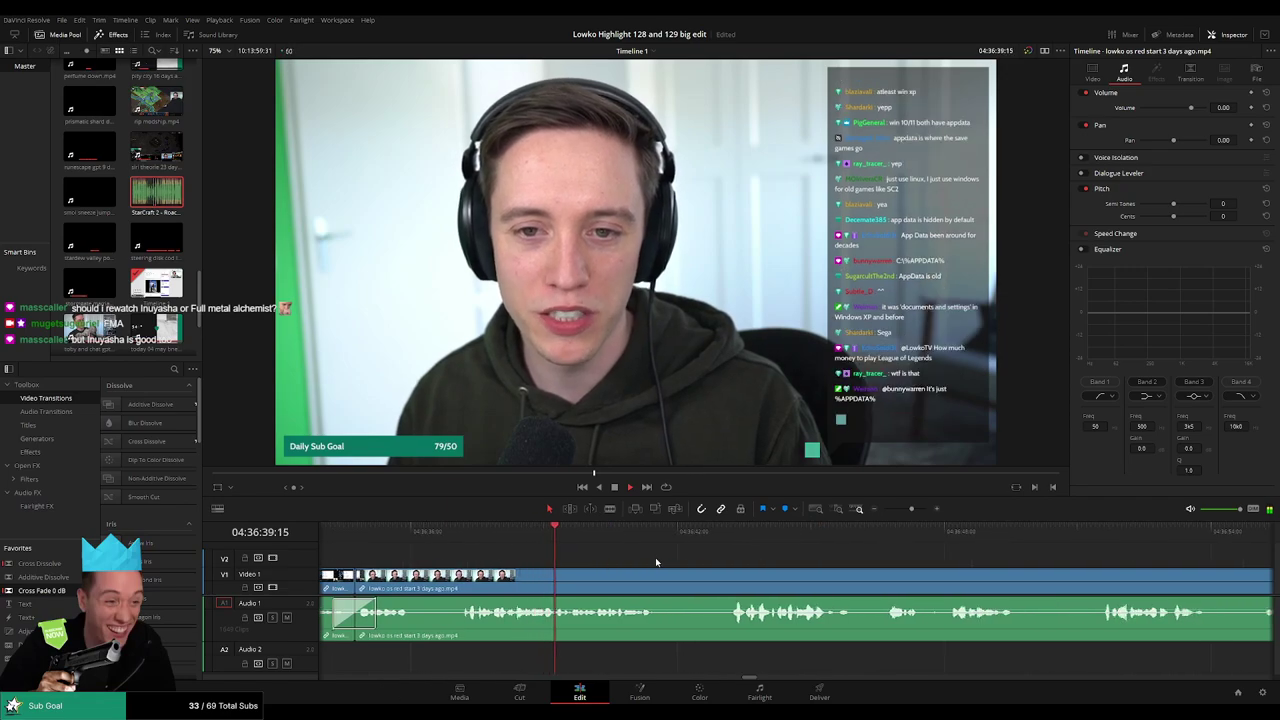
pyautogui.moveTo(740, 563); pyautogui.dragTo(568, 555)
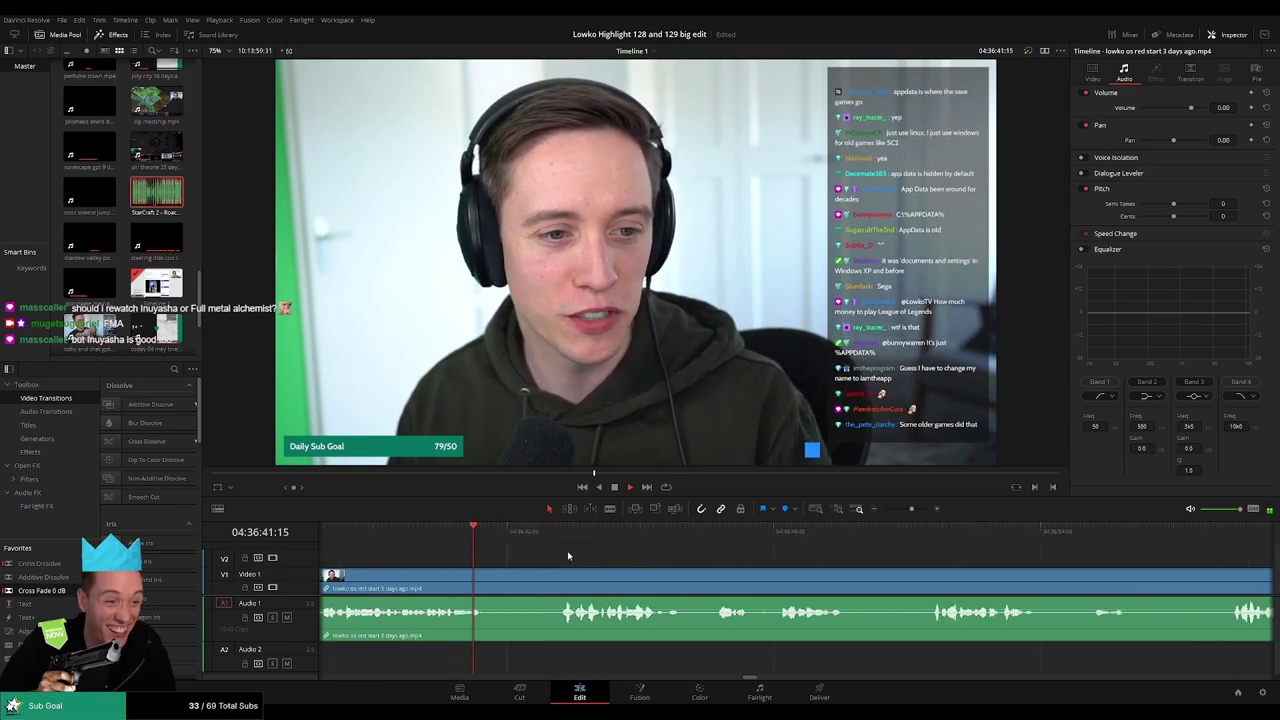
pyautogui.press('b')
pyautogui.click(490, 578)
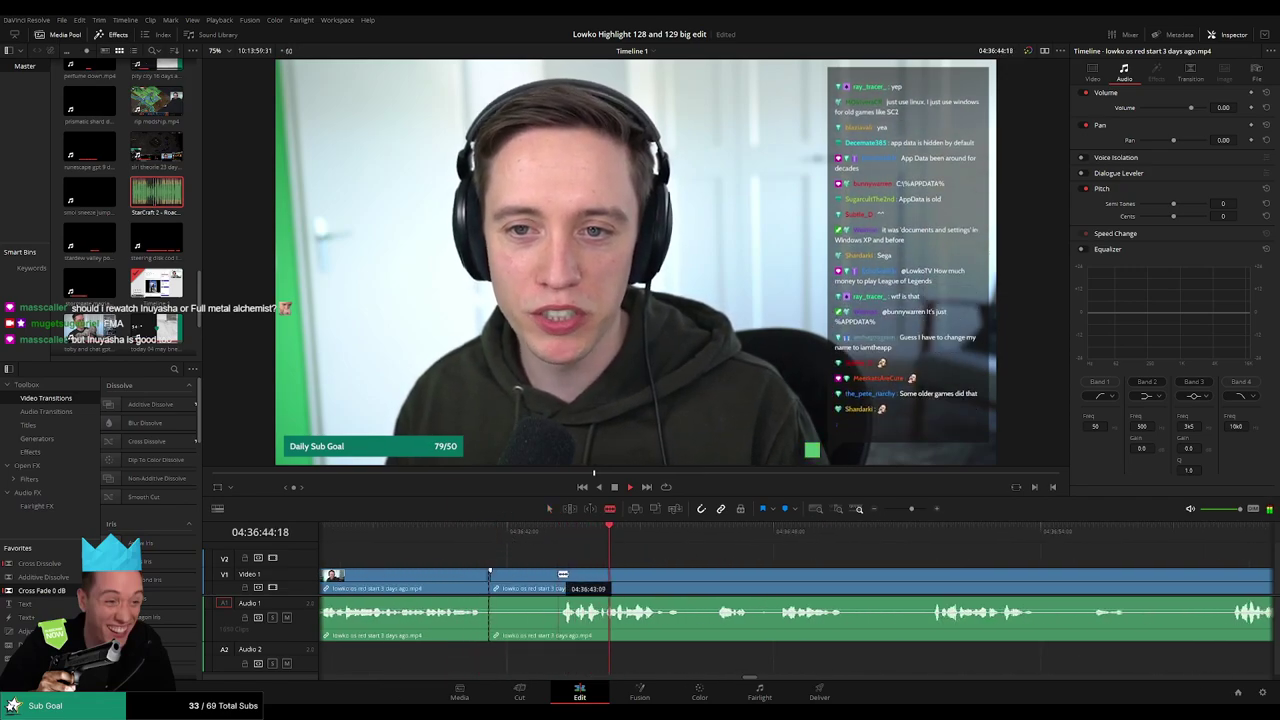
pyautogui.click(561, 575)
pyautogui.press('a')
pyautogui.click(526, 579)
pyautogui.press('Delete')
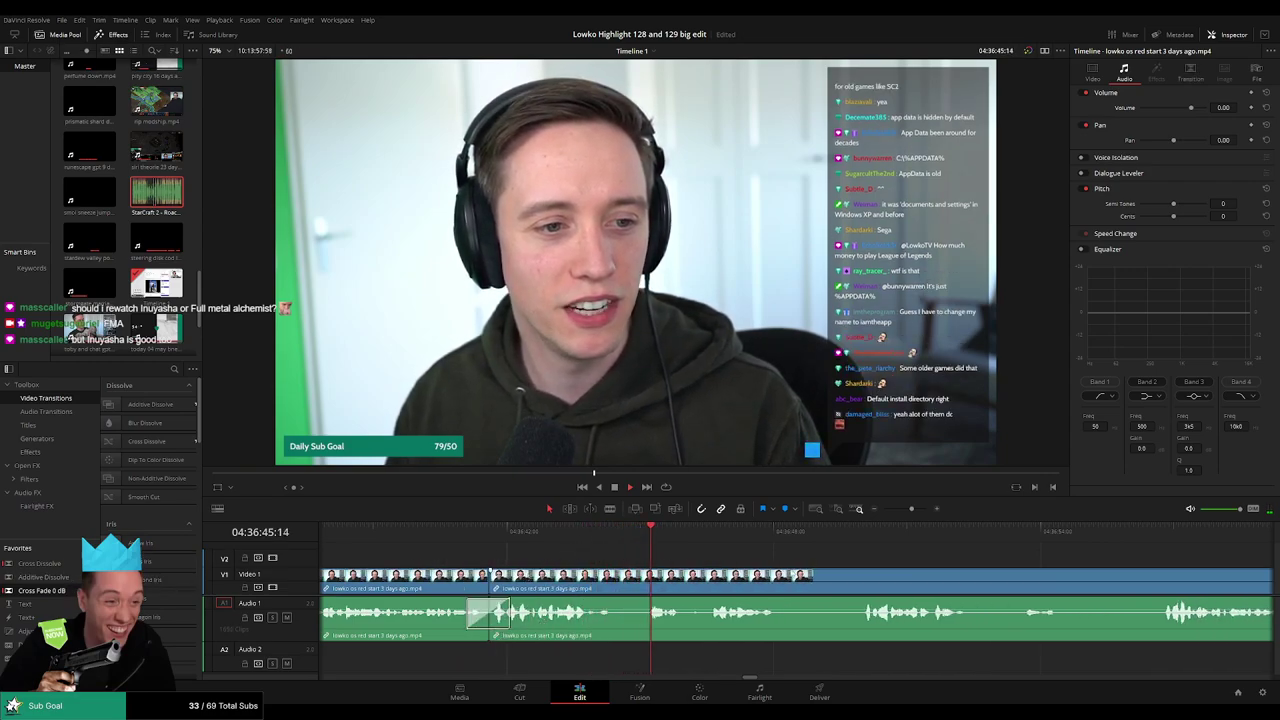
# - Ripple-delete the pause from about 04:36:48 to 04:36:50 and crossfade the audio join
pyautogui.hscroll(3, 643, 560)
pyautogui.hscroll(3, 730, 567)
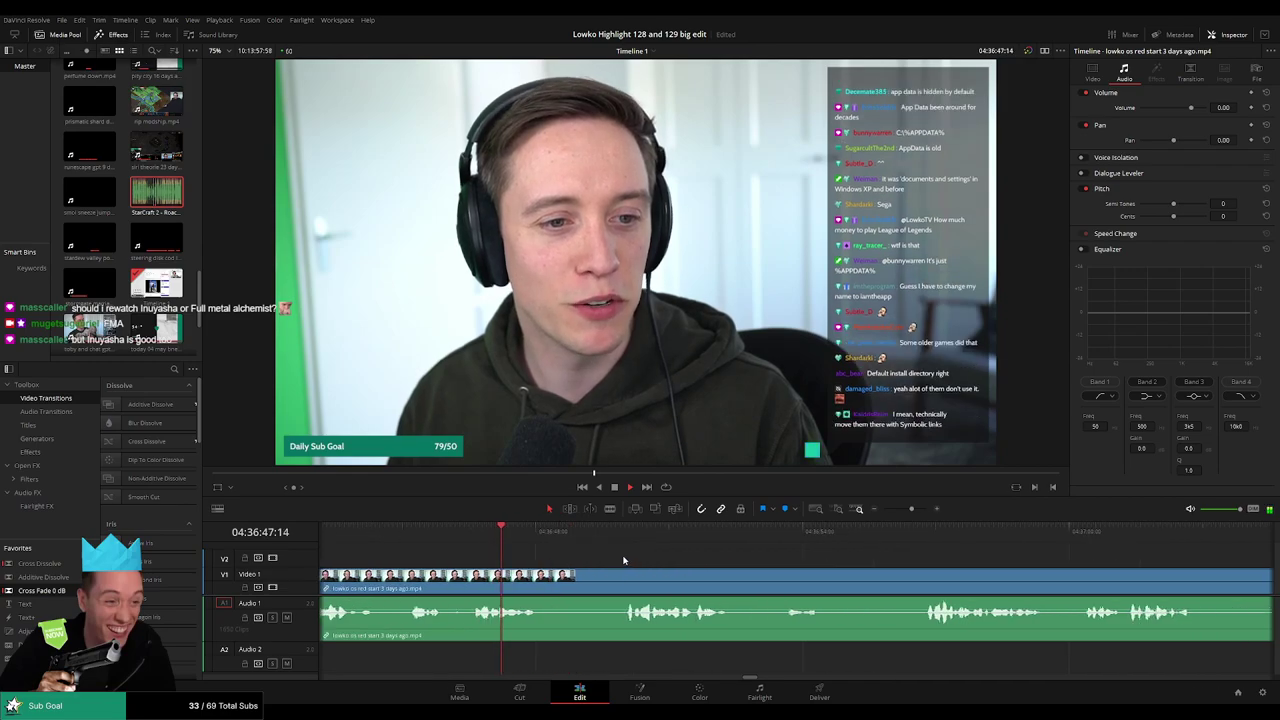
pyautogui.click(620, 534)
pyautogui.press('b')
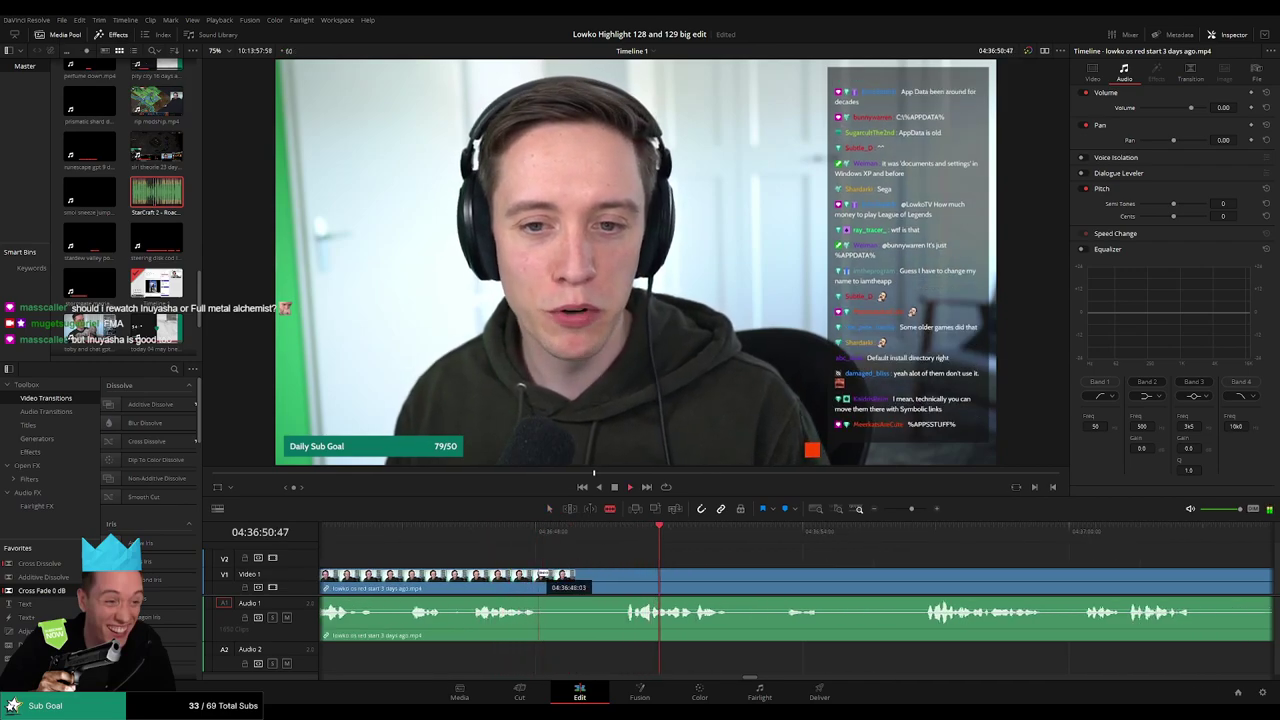
pyautogui.click(538, 575)
pyautogui.click(617, 575)
pyautogui.press('a')
pyautogui.click(594, 580)
pyautogui.press('Delete')
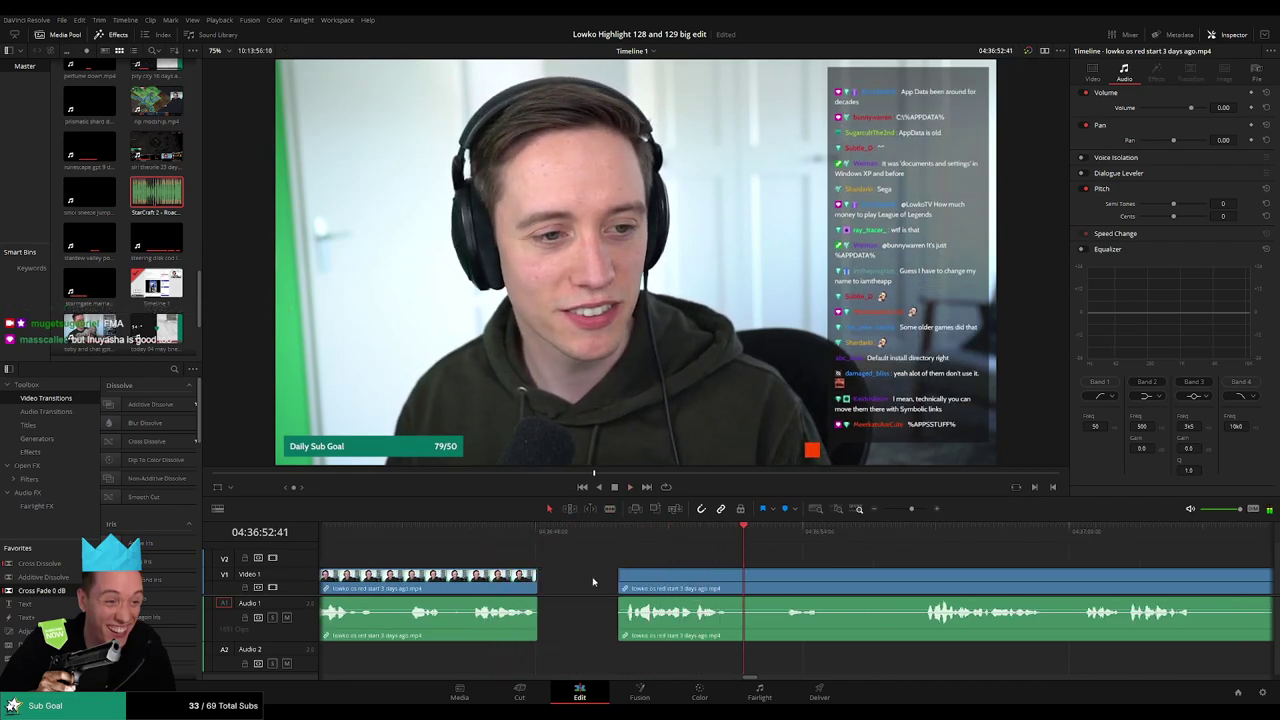
pyautogui.moveTo(564, 595); pyautogui.dragTo(539, 613)
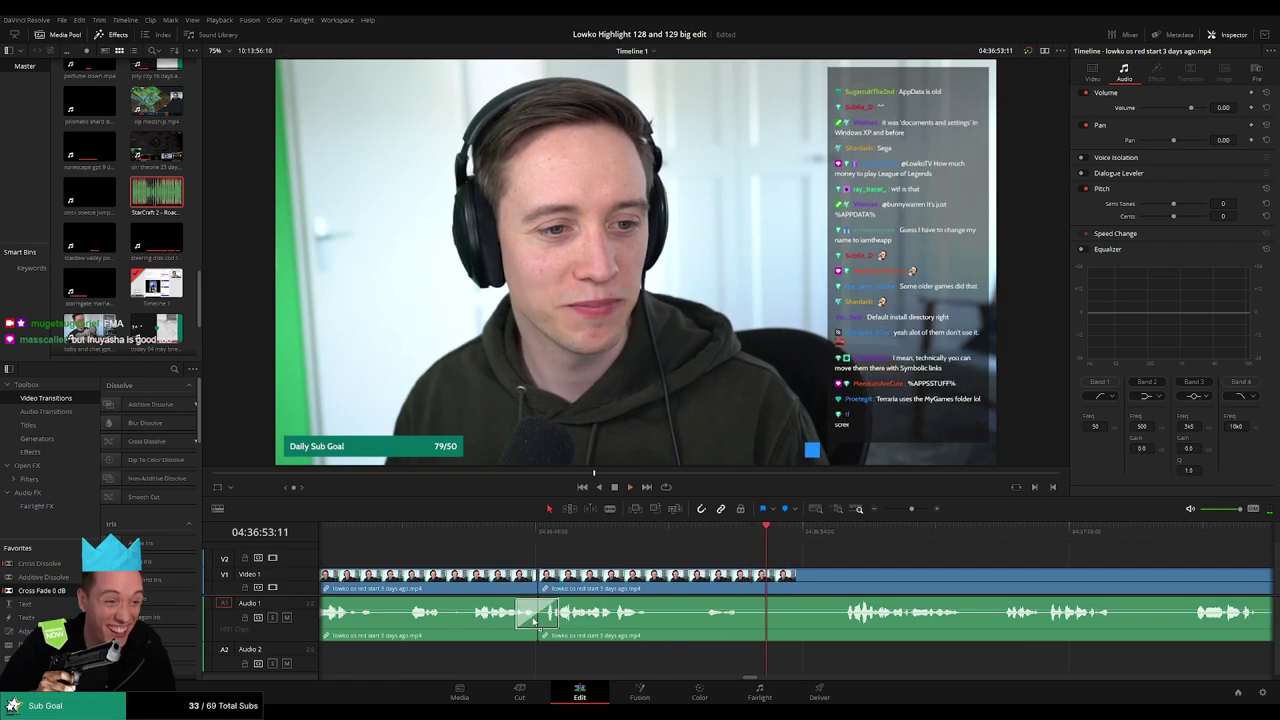
# - Play the edit on past the last crossfade and split the footage at about 04:36:53
pyautogui.click(699, 532)
pyautogui.press('space')
pyautogui.hscroll(4, 620, 550)
pyautogui.click(683, 534)
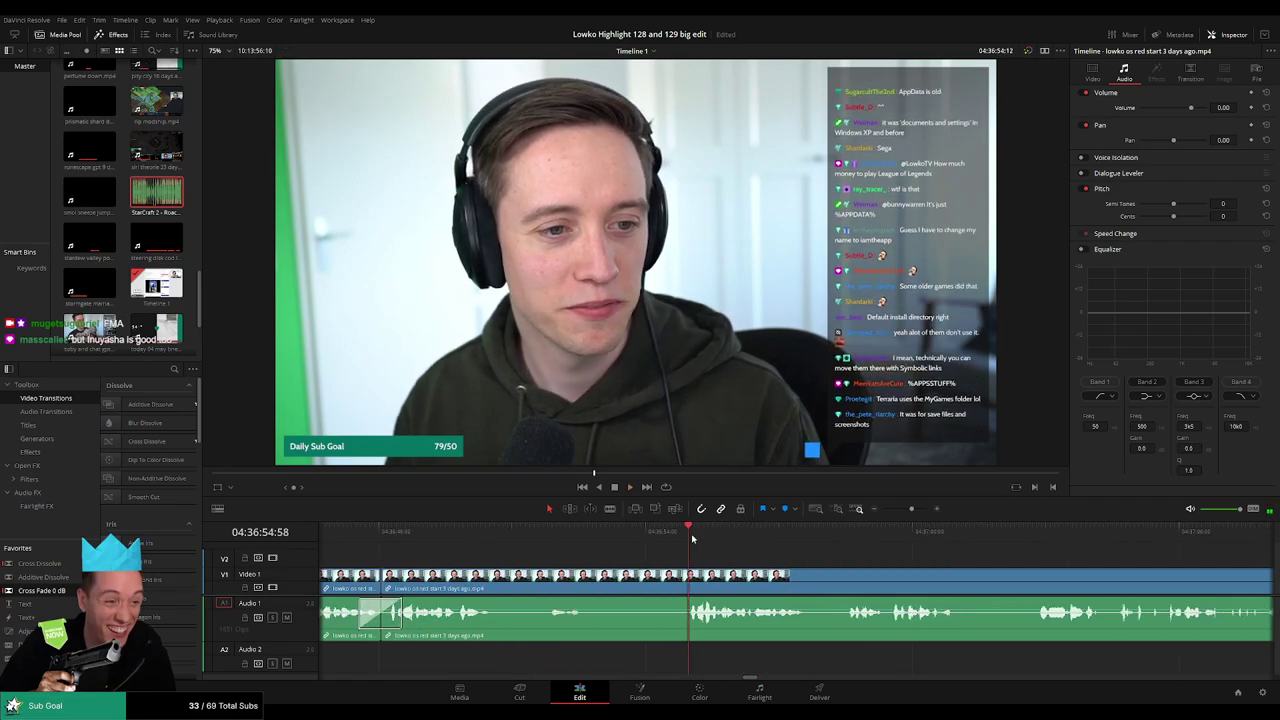
pyautogui.press('b')
pyautogui.click(589, 577)
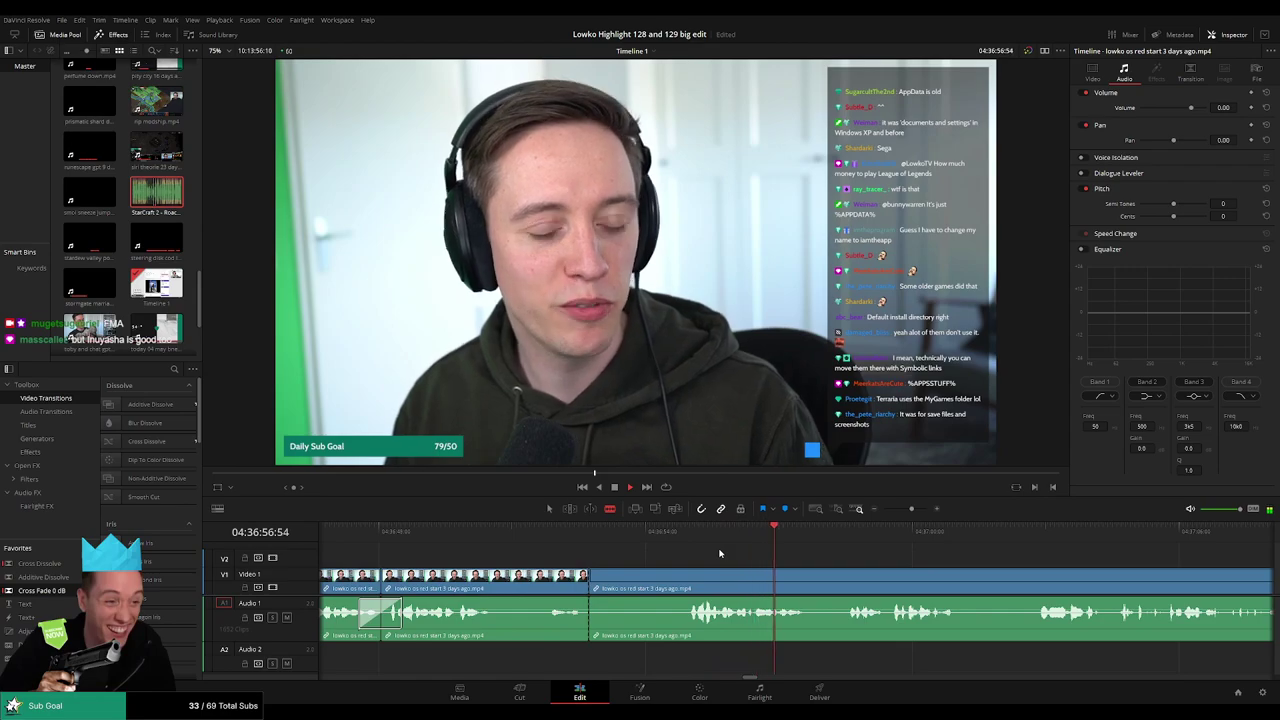
# - Skim ahead to the Windows start menu screenshot and ripple-delete the footage from about 04:36:53 to 04:37:57
pyautogui.press('a')
pyautogui.click(863, 532)
pyautogui.moveTo(911, 509); pyautogui.dragTo(899, 510)
pyautogui.click(823, 540)
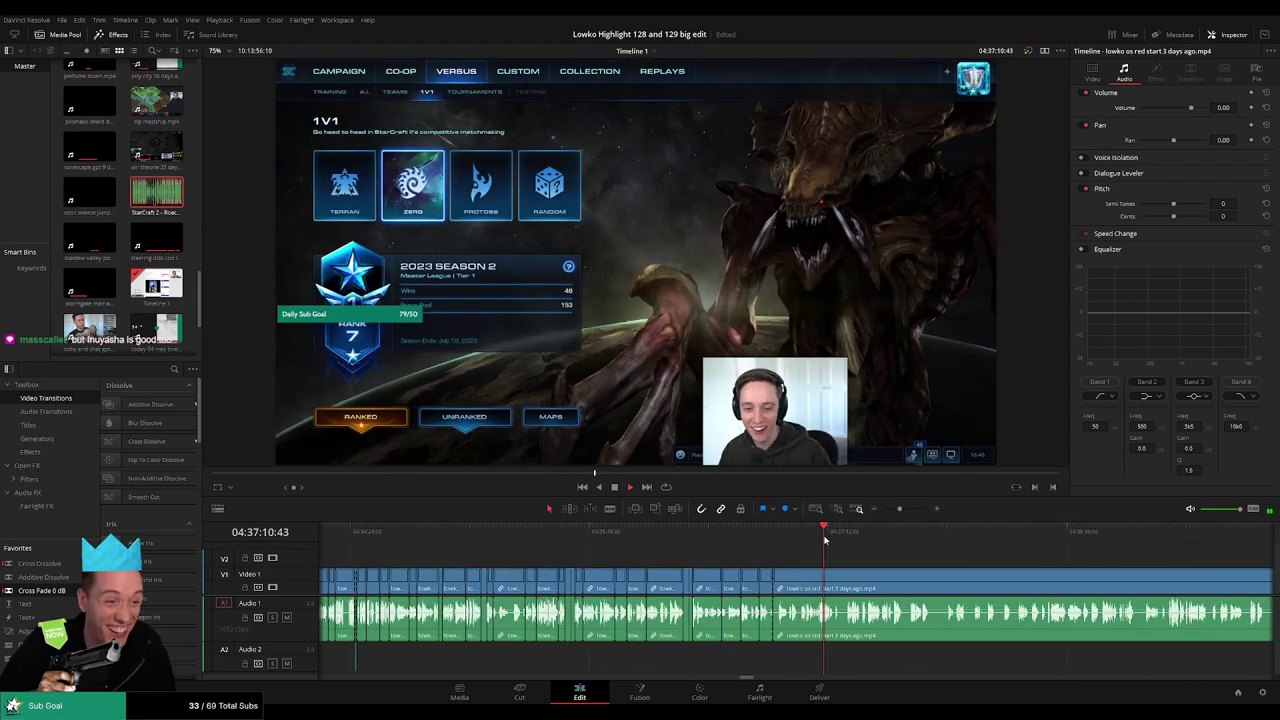
pyautogui.click(860, 541)
pyautogui.hscroll(5, 863, 563)
pyautogui.click(714, 540)
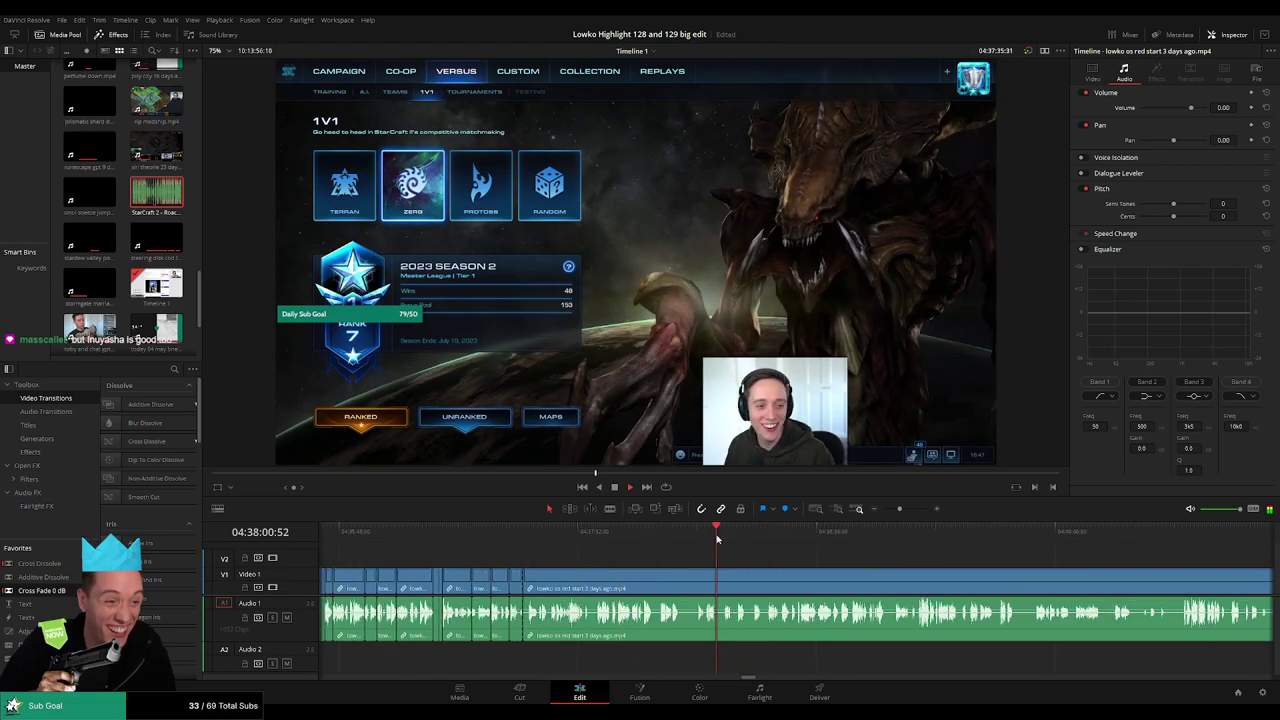
pyautogui.click(701, 540)
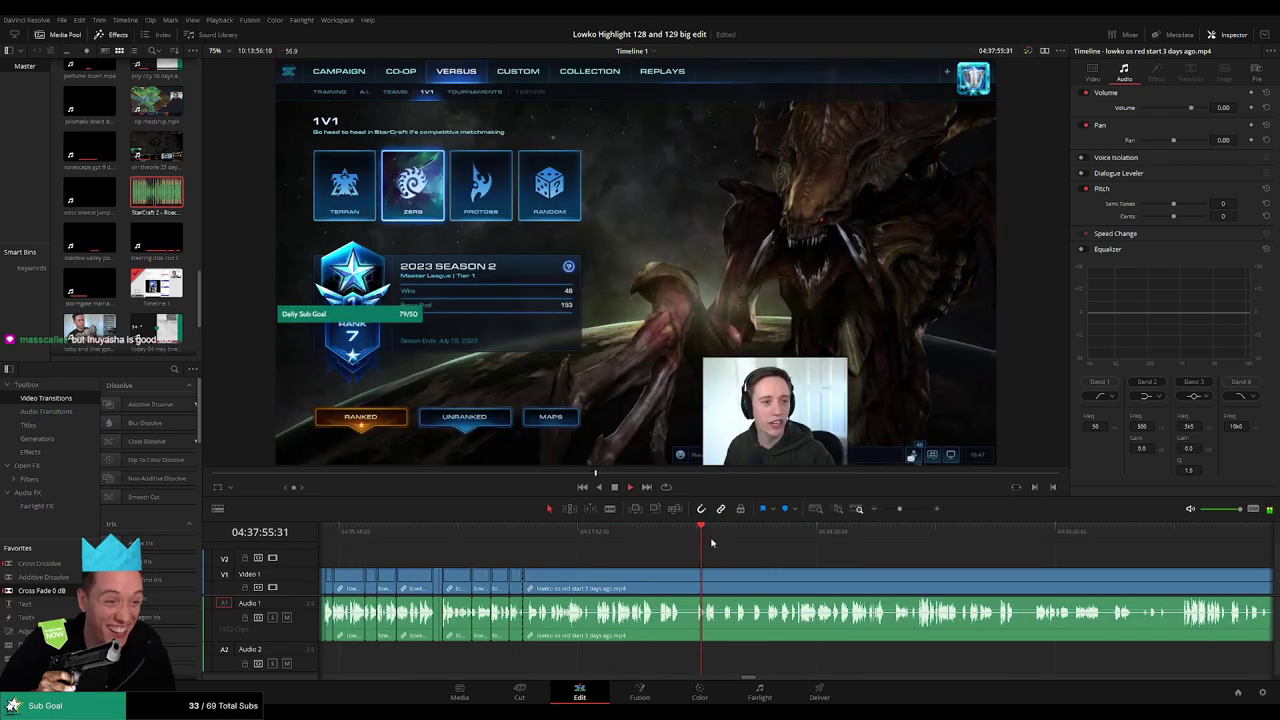
pyautogui.scroll(4, 831, 560)
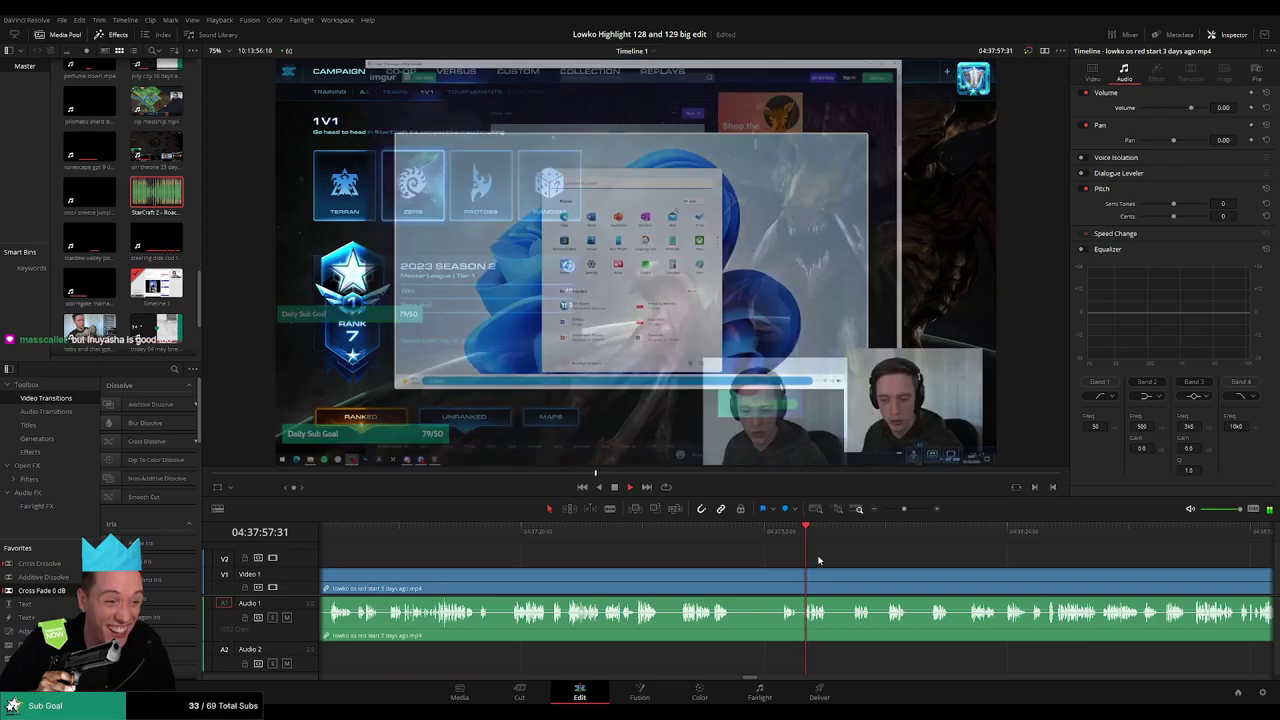
pyautogui.press('b')
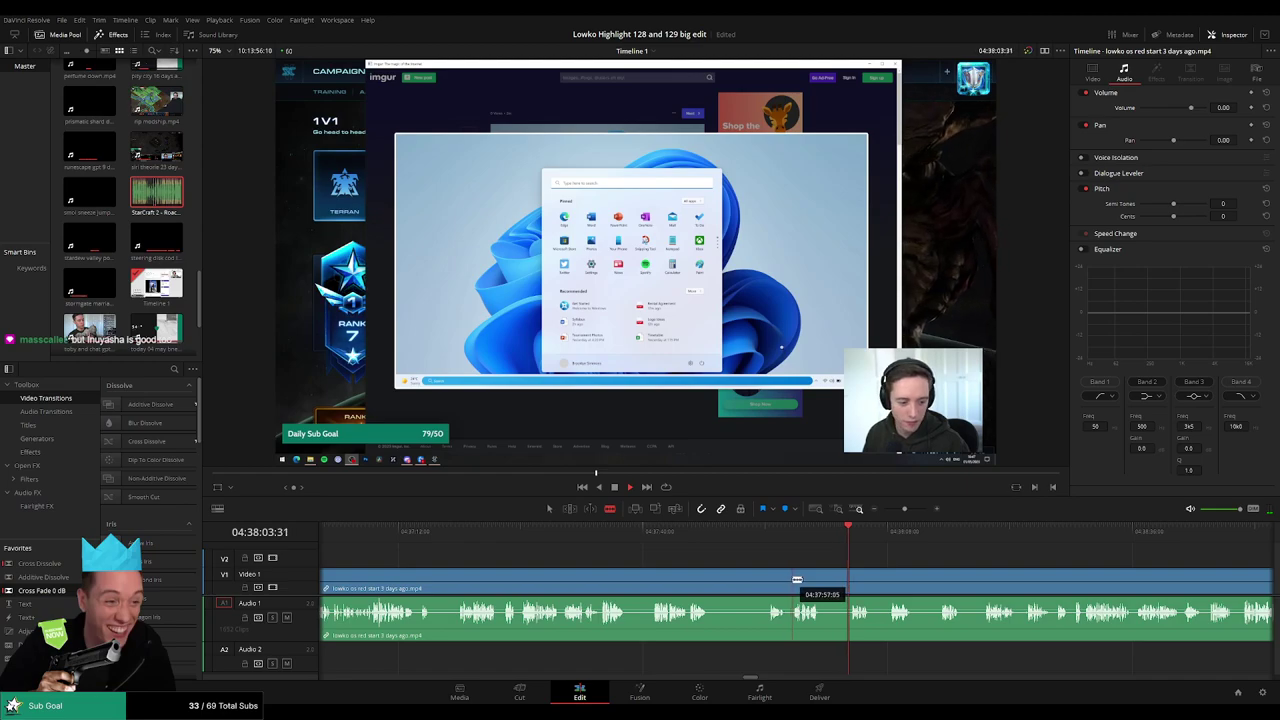
pyautogui.click(792, 579)
pyautogui.press('a')
pyautogui.click(751, 588)
pyautogui.press('Delete')
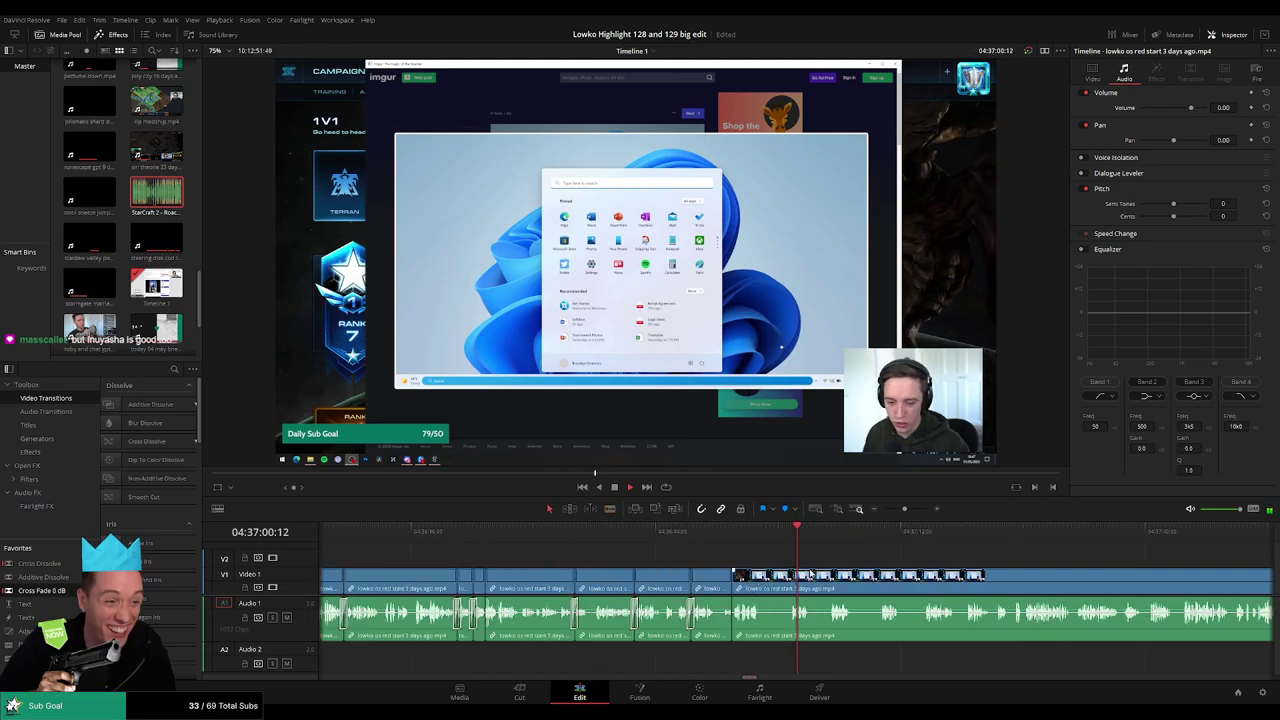
# - Ripple-delete the pause from about 04:36:56 to 04:36:59 and crossfade the audio join at about 04:36:53
pyautogui.press('b')
pyautogui.click(764, 587)
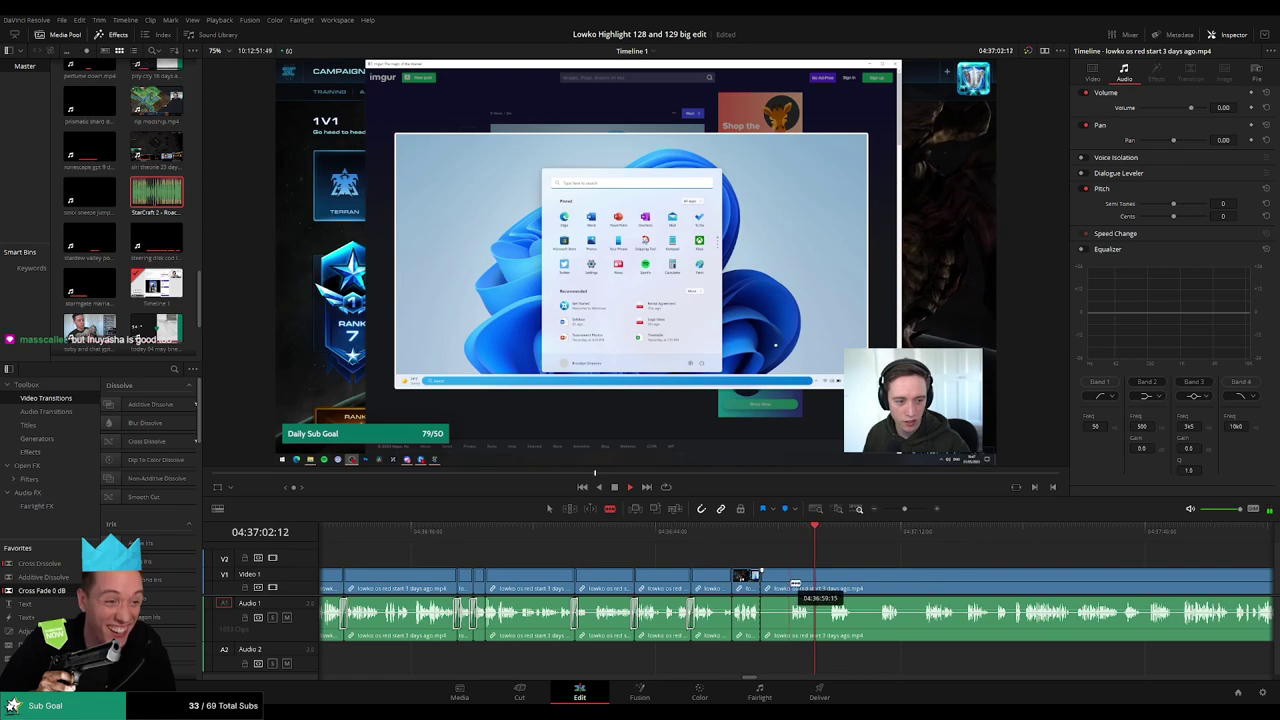
pyautogui.click(794, 587)
pyautogui.press('a')
pyautogui.click(777, 588)
pyautogui.press('Delete')
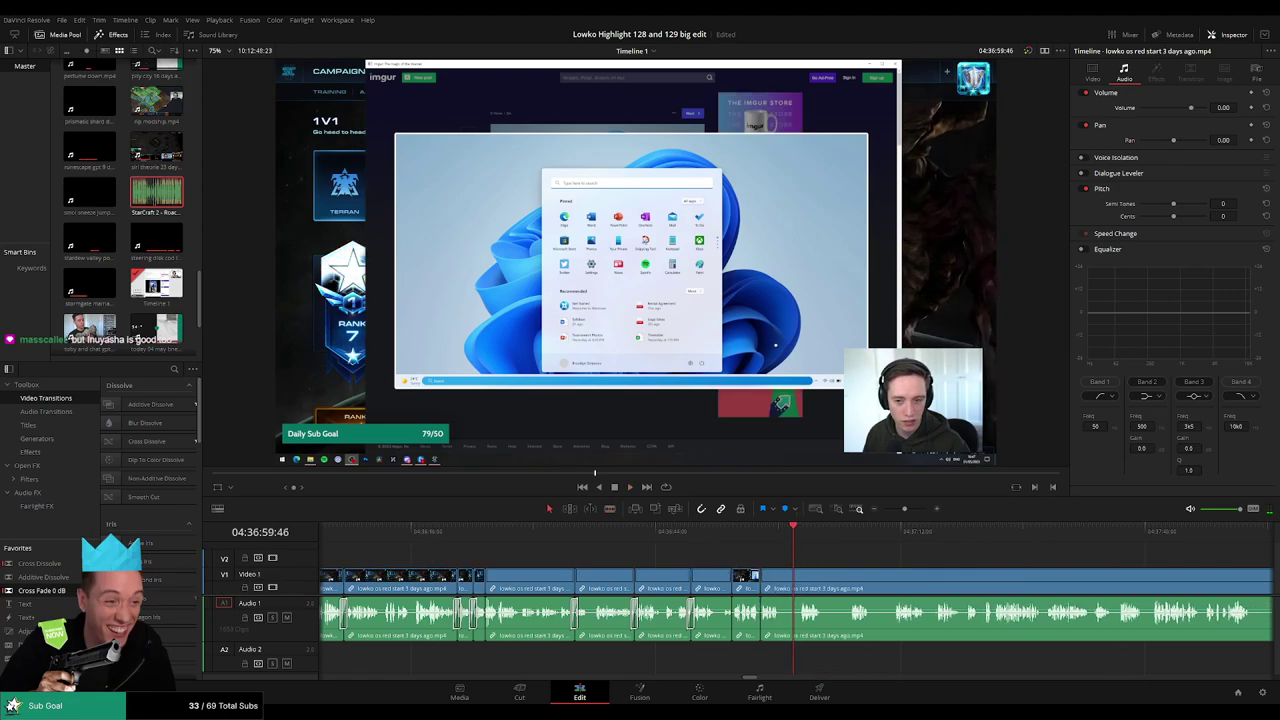
pyautogui.moveTo(75, 599); pyautogui.dragTo(761, 621)
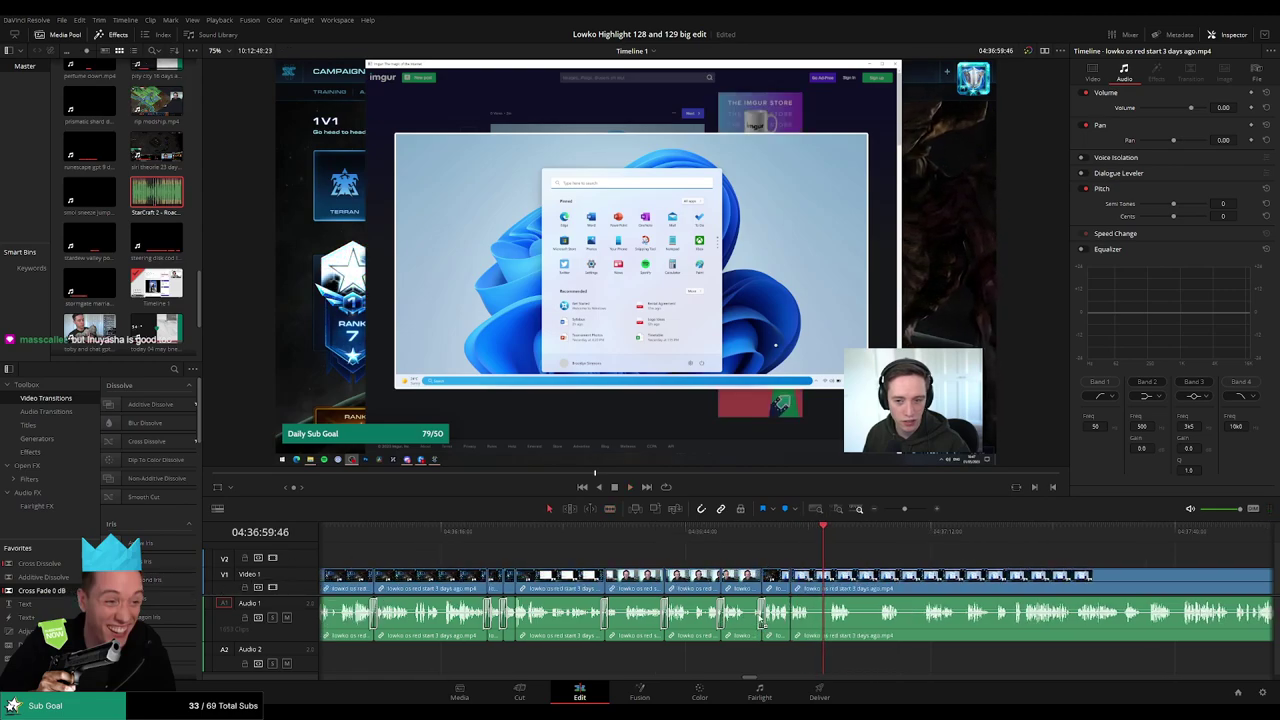
# - Ripple-delete the pause from about 04:36:58 to 04:37:01, closing the gap it leaves on the timeline
pyautogui.press('space')
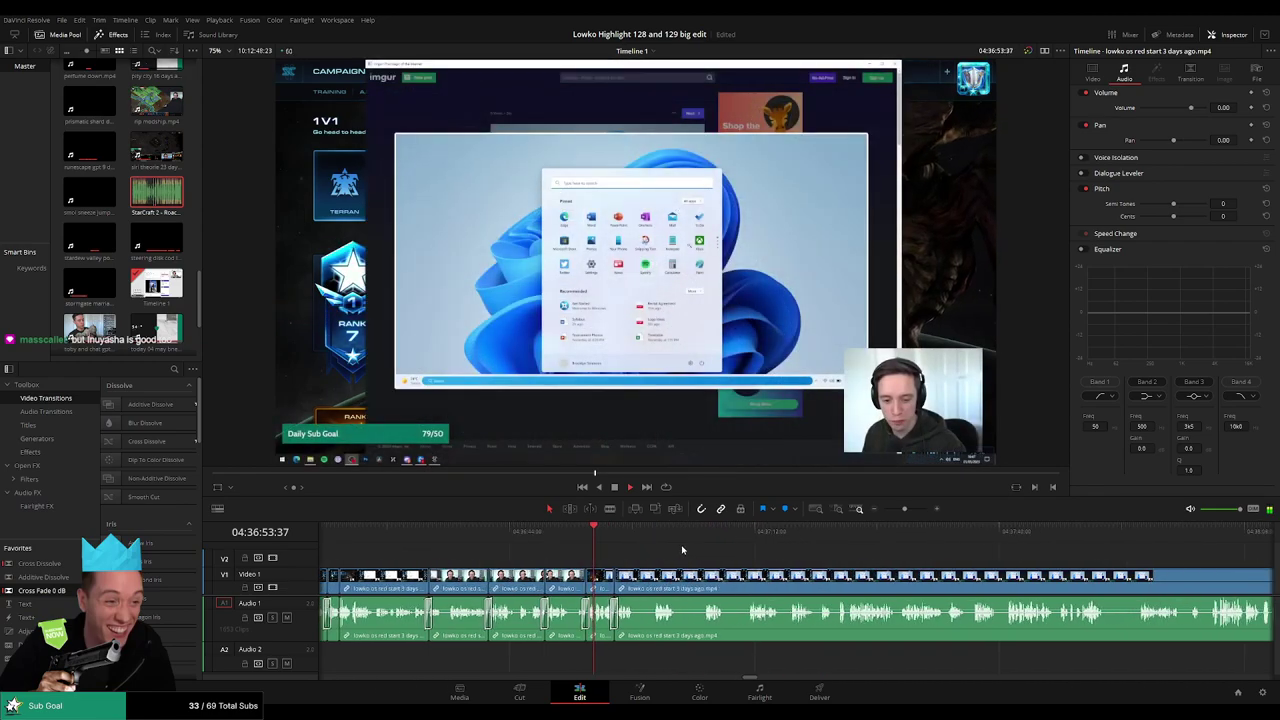
pyautogui.moveTo(911, 569); pyautogui.dragTo(660, 550)
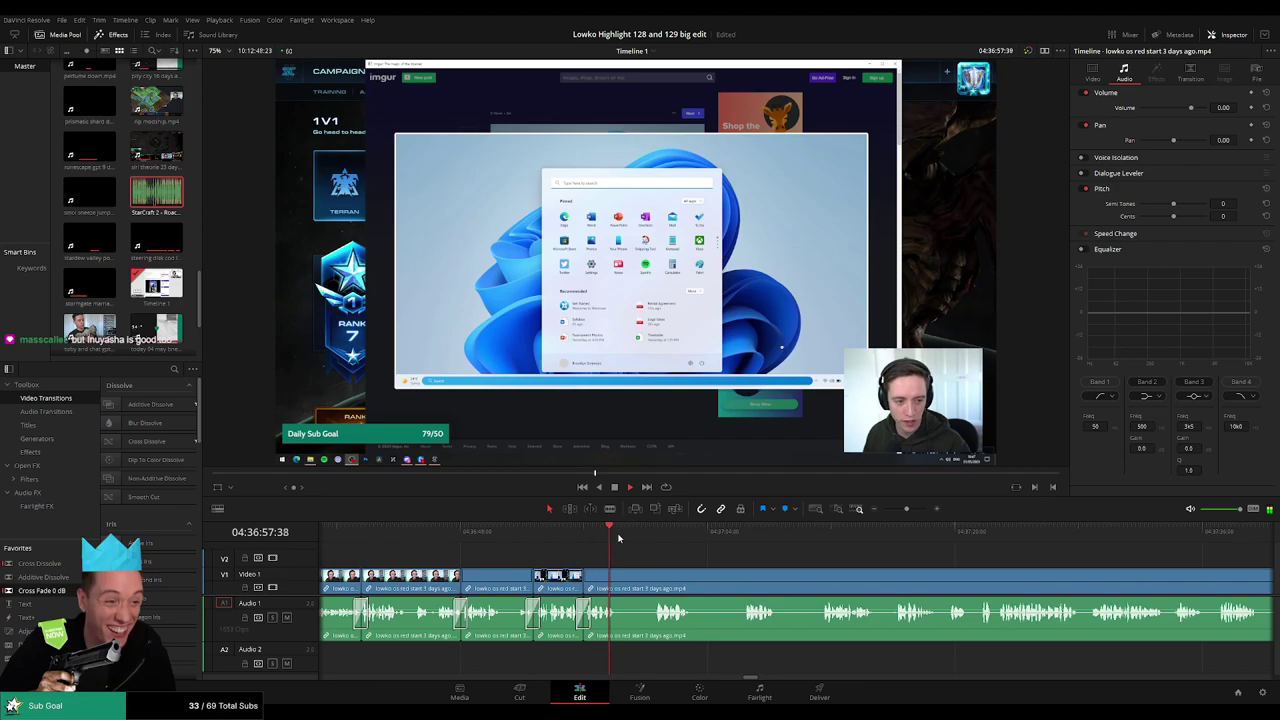
pyautogui.click(650, 537)
pyautogui.press('b')
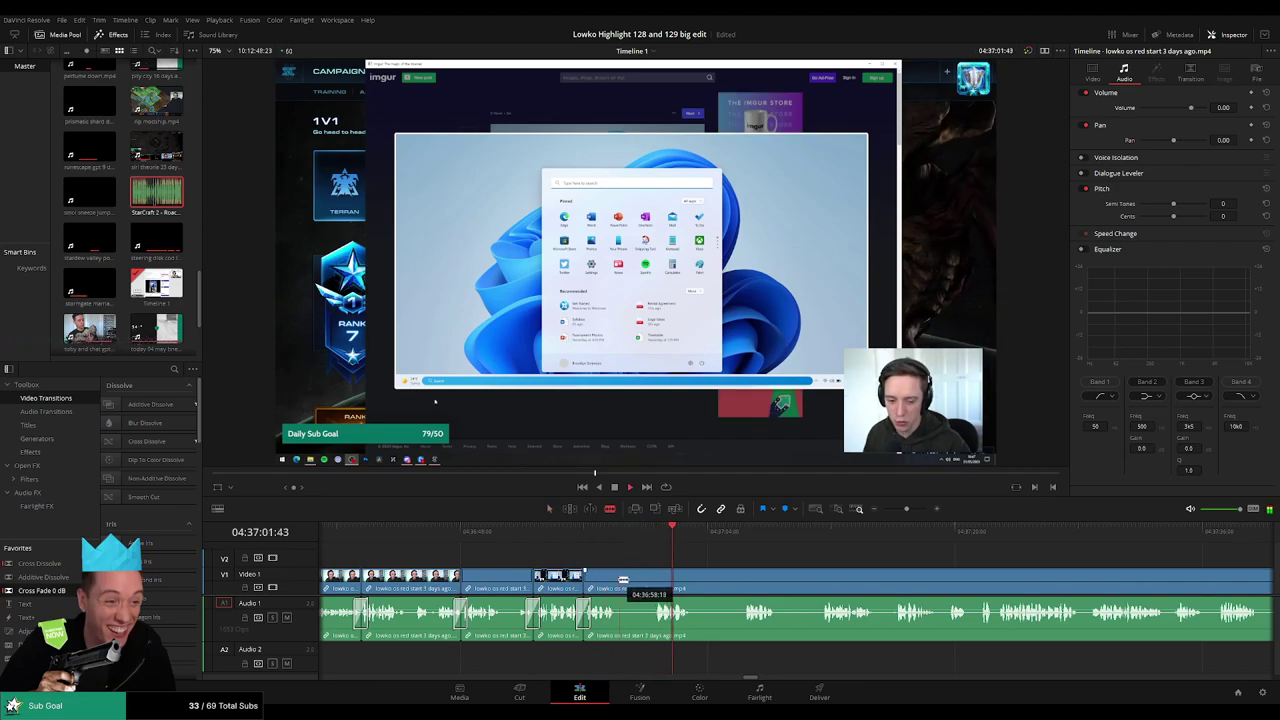
pyautogui.click(619, 579)
pyautogui.click(656, 579)
pyautogui.press('a')
pyautogui.click(638, 583)
pyautogui.press('BackSpace')
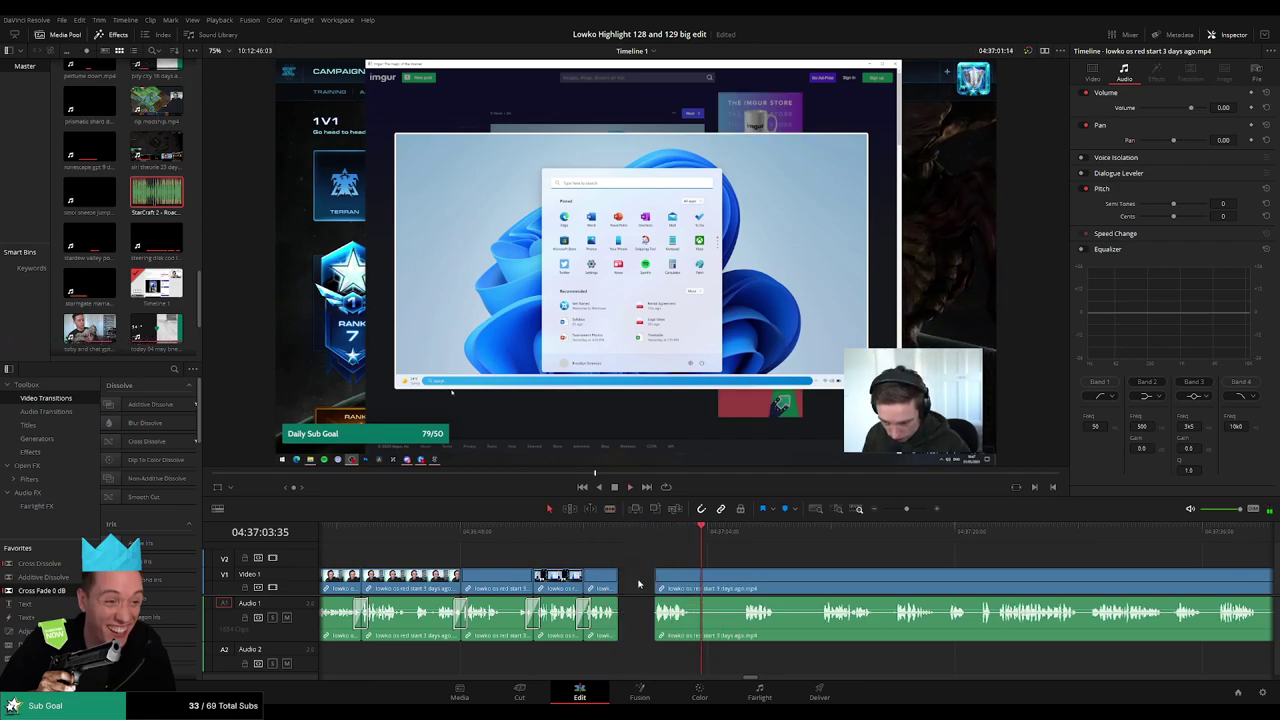
pyautogui.click(638, 583)
pyautogui.press('BackSpace')
# - Split the footage at about 04:37:01 and 04:37:04 and ripple-delete the pause between the cuts
pyautogui.press('b')
pyautogui.click(657, 577)
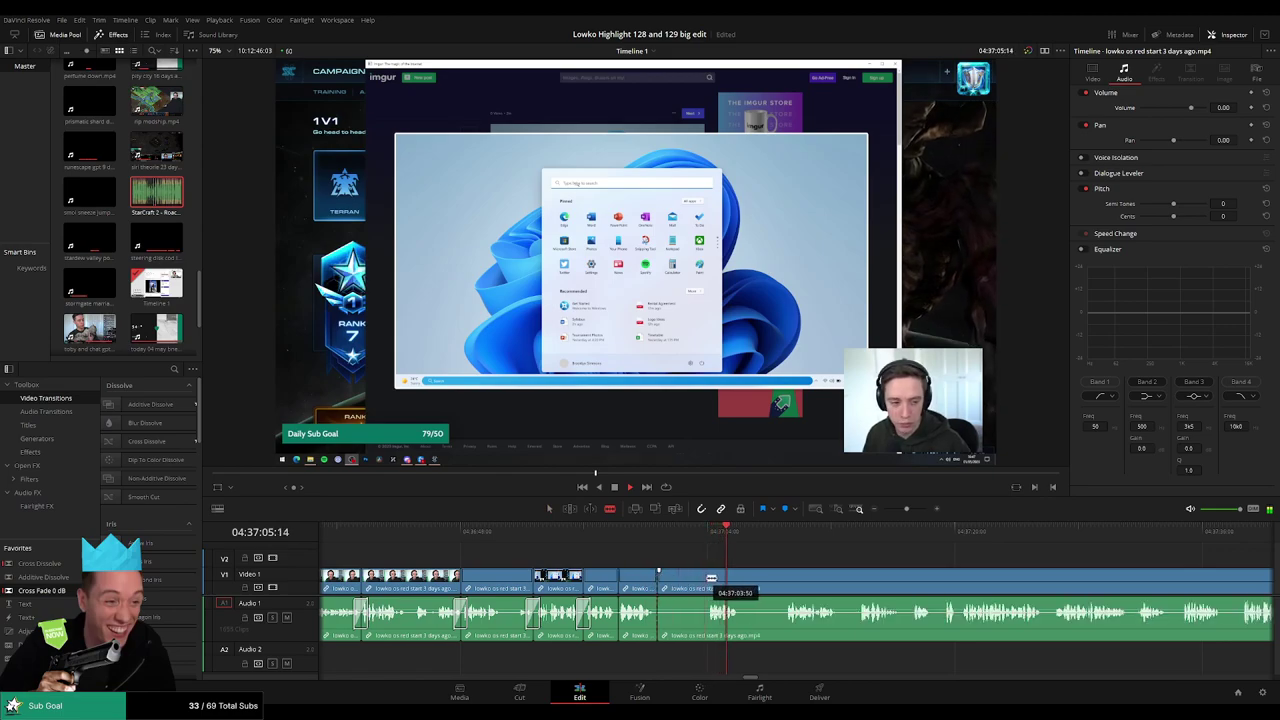
pyautogui.click(706, 578)
pyautogui.press('a')
pyautogui.click(688, 583)
pyautogui.press('BackSpace')
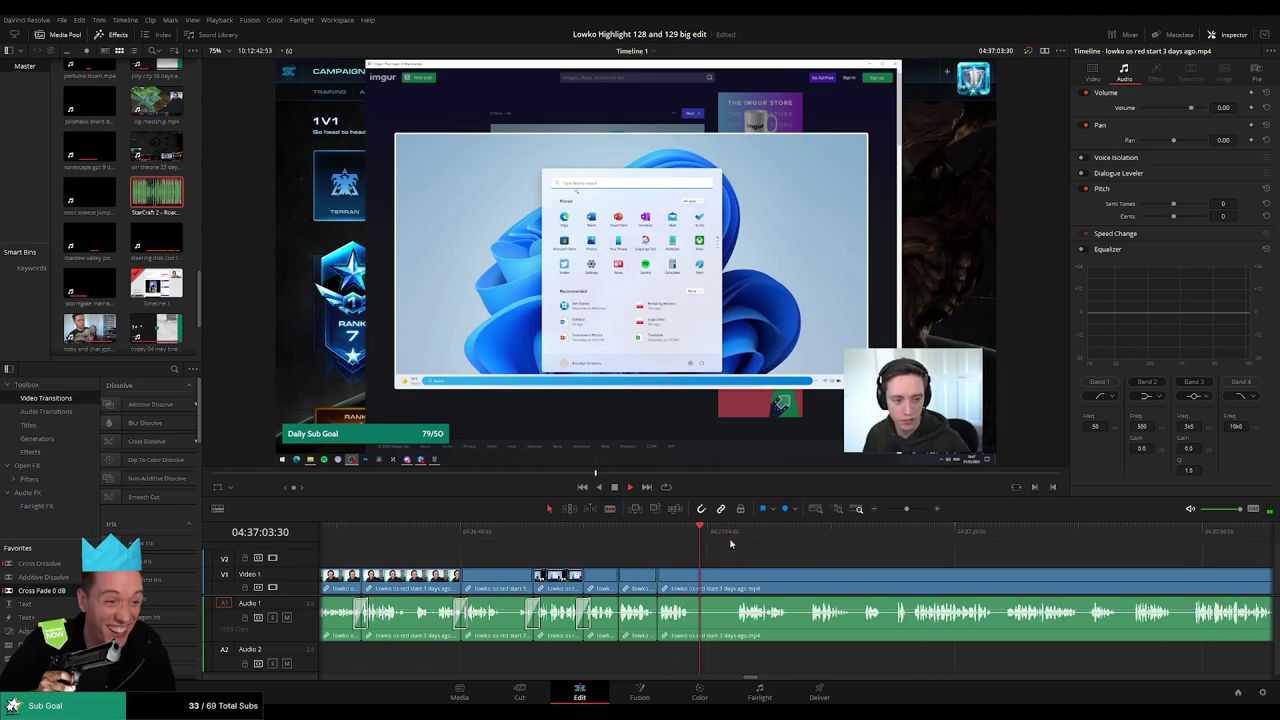
# - Split the footage at about 04:37:03 and 04:37:06 and ripple-delete the pause between the cuts
pyautogui.press('b')
pyautogui.click(692, 579)
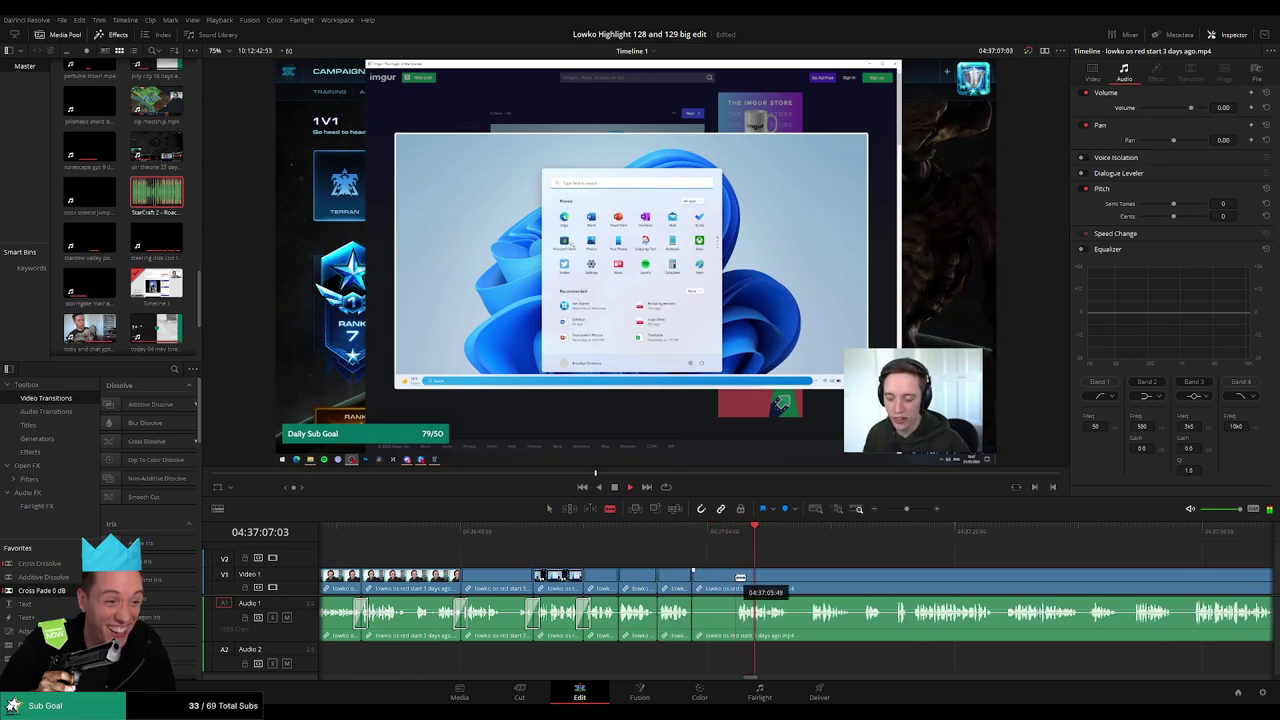
pyautogui.click(740, 577)
pyautogui.press('a')
pyautogui.click(715, 583)
pyautogui.press('Delete')
# - Crossfade the three new audio joins at about 04:36:58, 04:37:01 and 04:37:03, and resume playback
pyautogui.moveTo(760, 567); pyautogui.dragTo(605, 563)
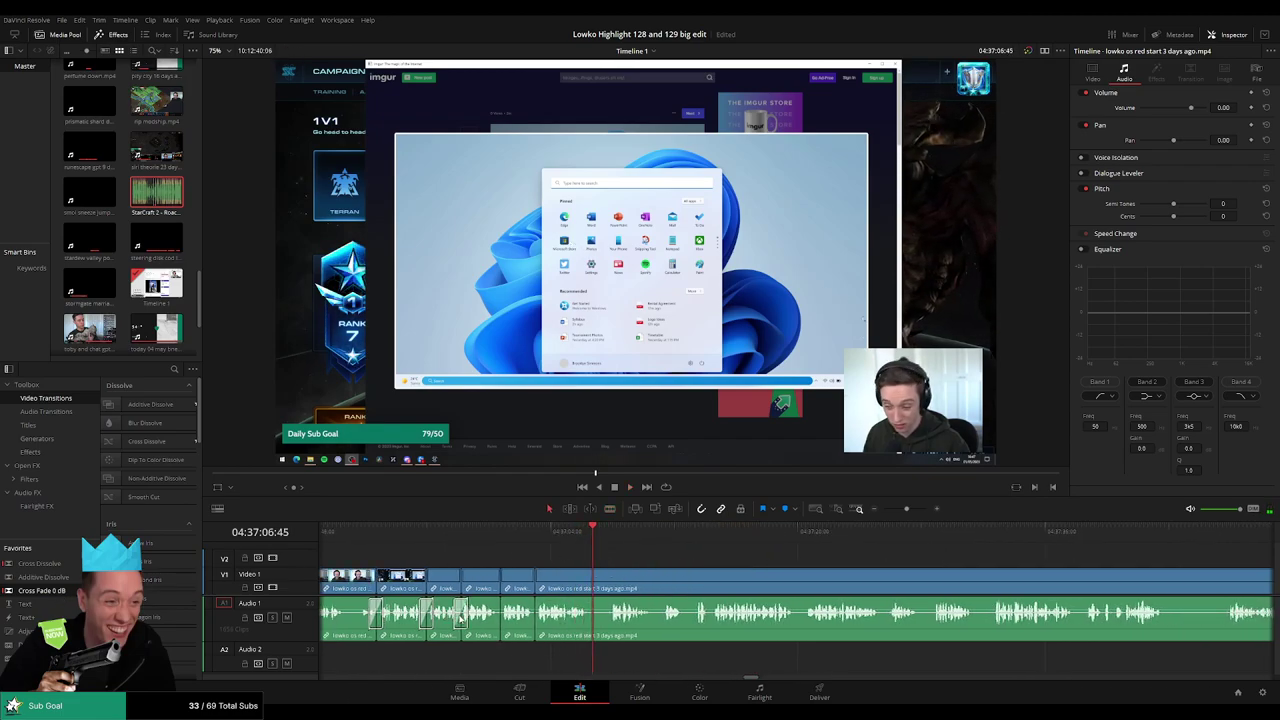
pyautogui.scroll(2, 459, 618)
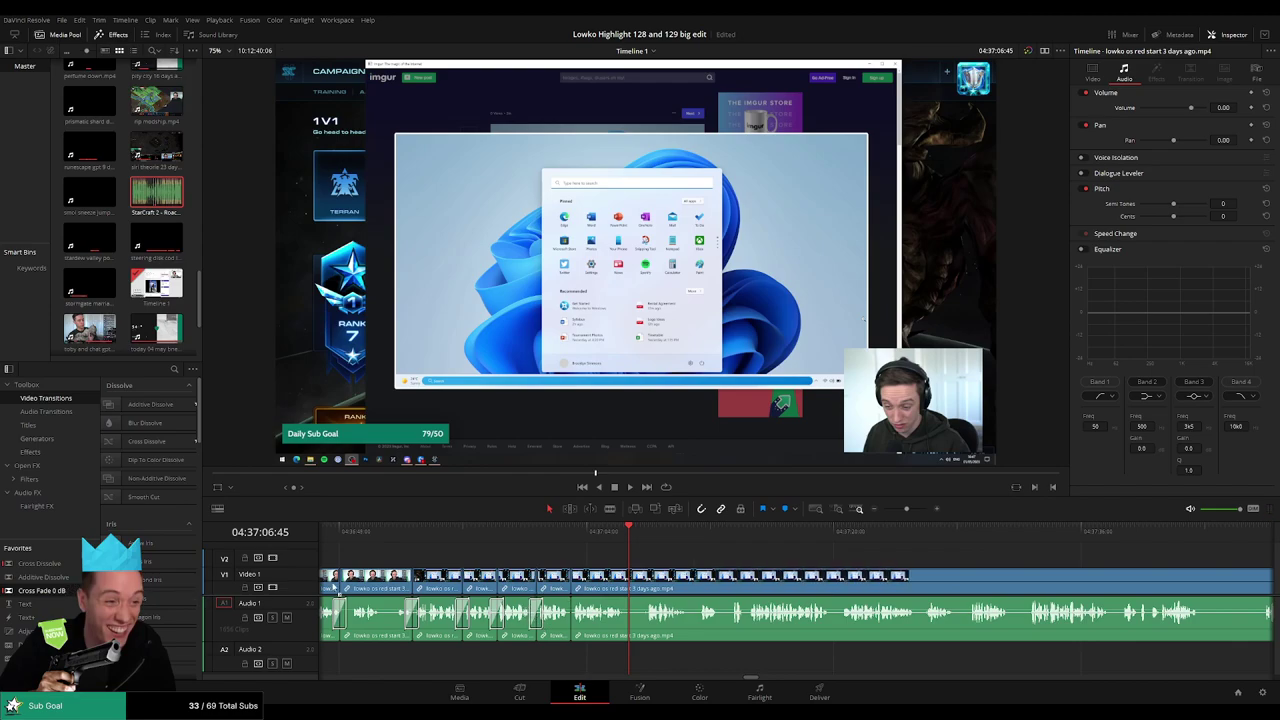
pyautogui.moveTo(334, 587); pyautogui.dragTo(613, 619)
pyautogui.press('space')
# - Ripple-delete the short pause from about 04:37:07 to 04:37:08 and crossfade the audio join
pyautogui.moveTo(678, 553); pyautogui.dragTo(548, 577)
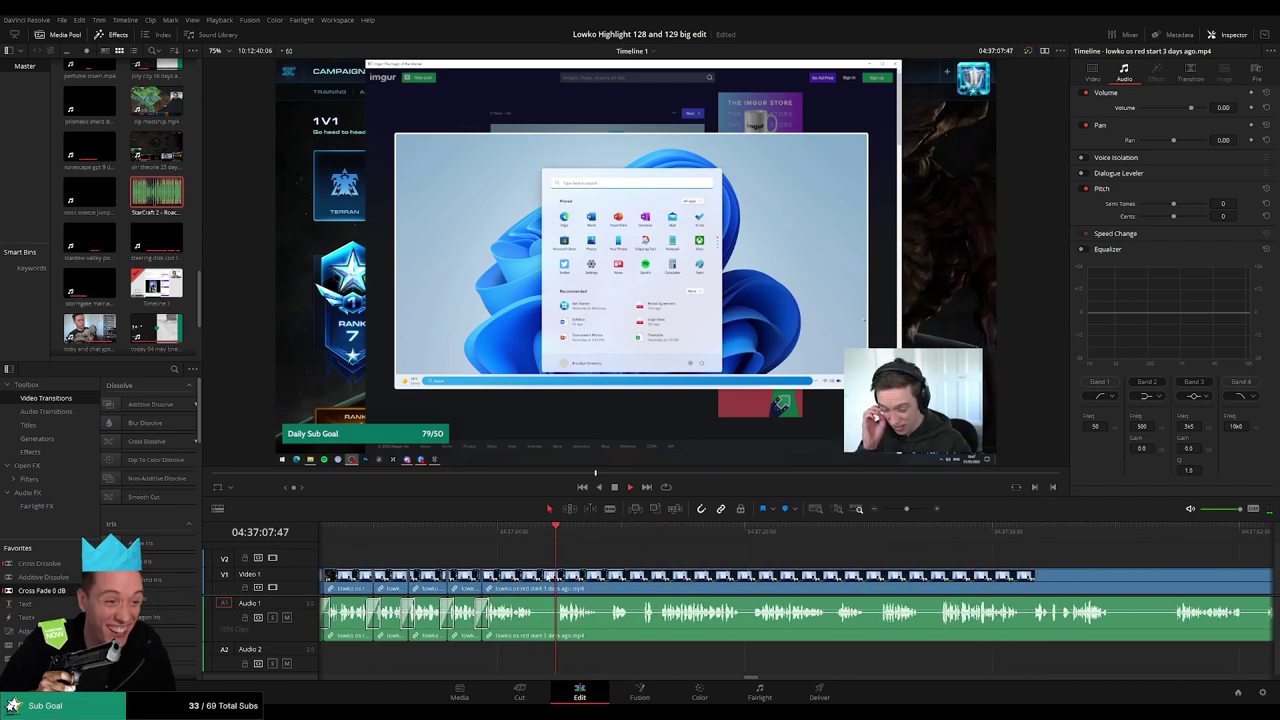
pyautogui.press('b')
pyautogui.click(538, 584)
pyautogui.click(557, 583)
pyautogui.press('a')
pyautogui.click(547, 586)
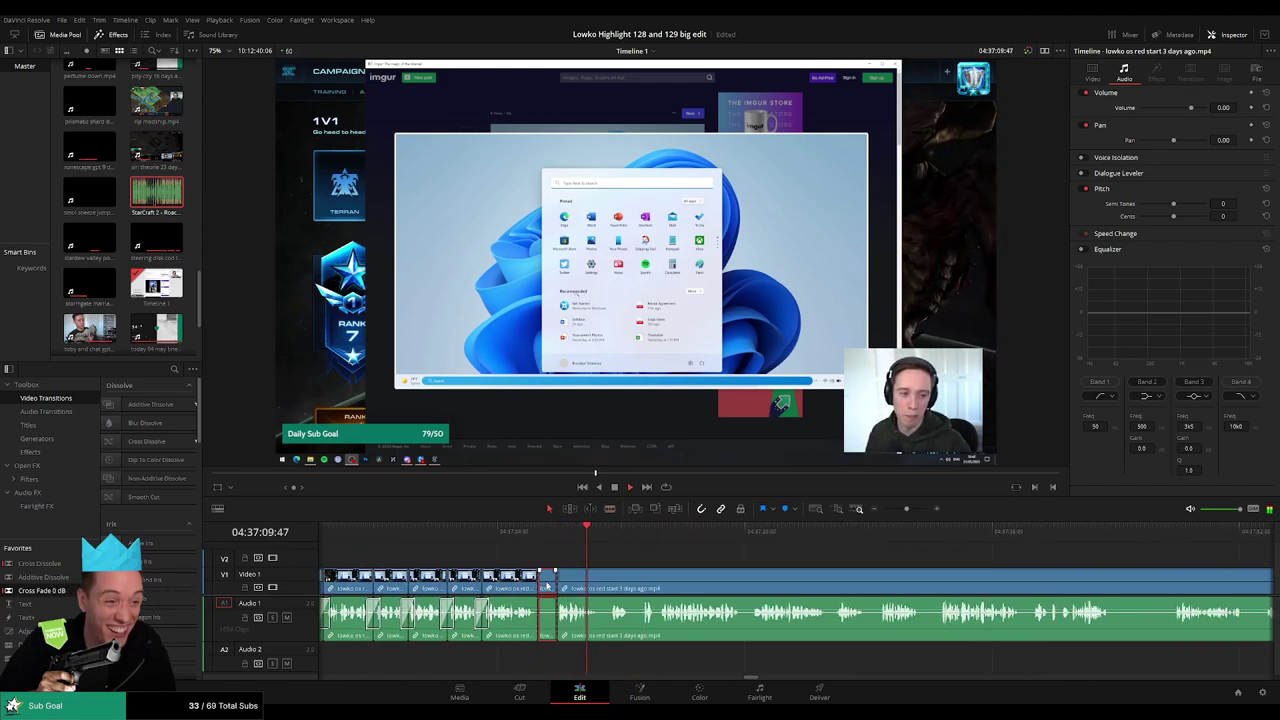
pyautogui.press('Delete')
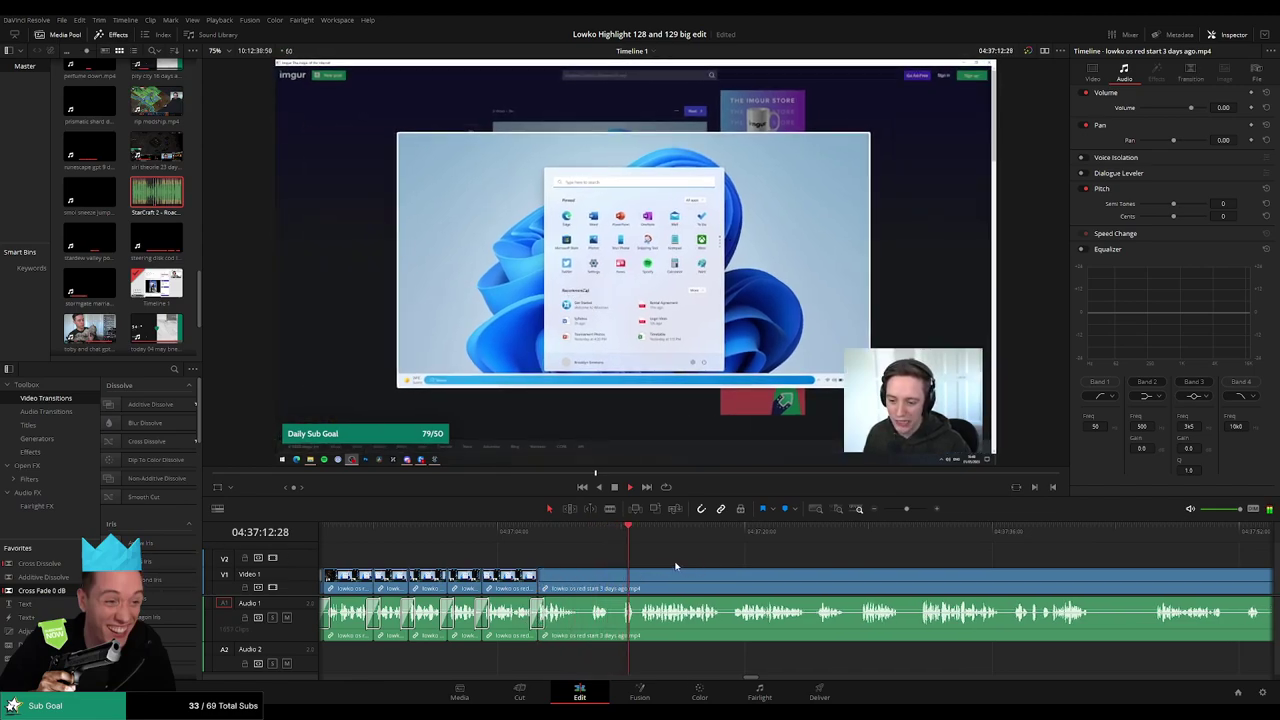
# - Ripple-delete the short pause from about 04:37:11 to 04:37:12 and crossfade the audio join
pyautogui.press('b')
pyautogui.click(609, 583)
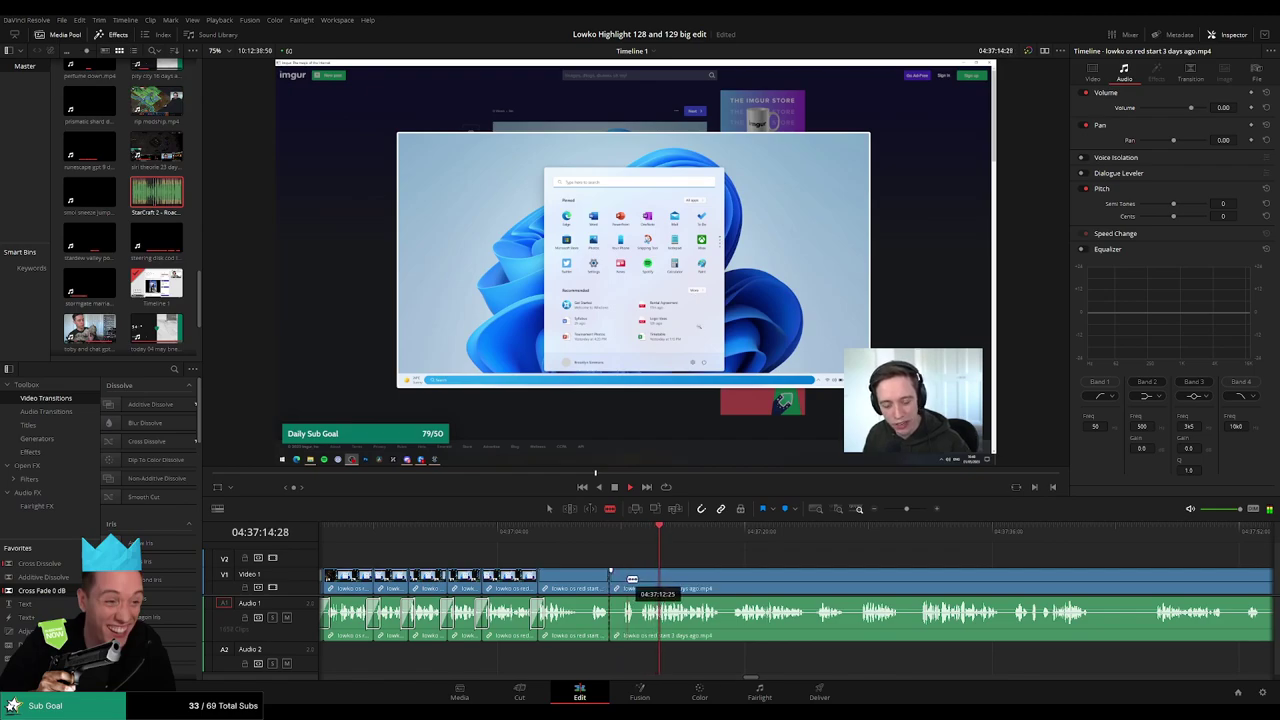
pyautogui.click(622, 579)
pyautogui.press('a')
pyautogui.click(618, 578)
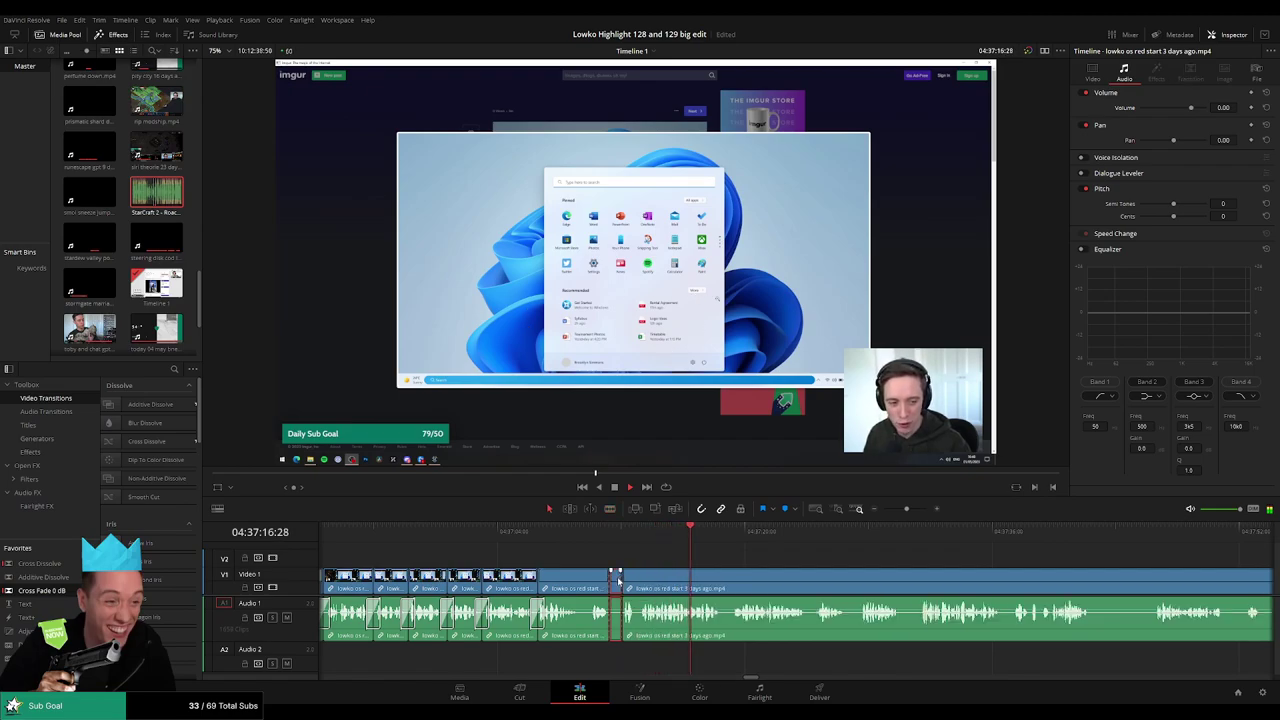
pyautogui.press('Delete')
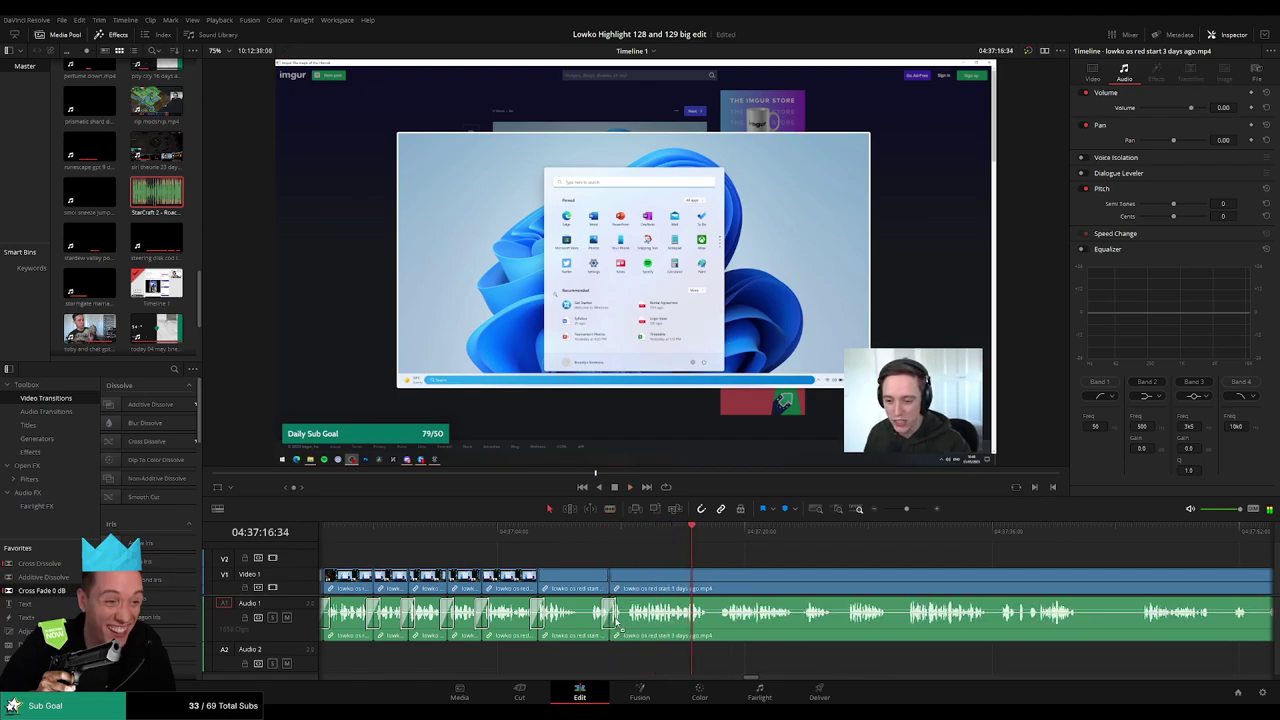
pyautogui.moveTo(617, 622); pyautogui.dragTo(616, 620)
# - Play on to the next pause, ripple-delete it from about 04:37:29 to 04:37:31 and crossfade the audio join
pyautogui.moveTo(790, 580); pyautogui.dragTo(594, 563)
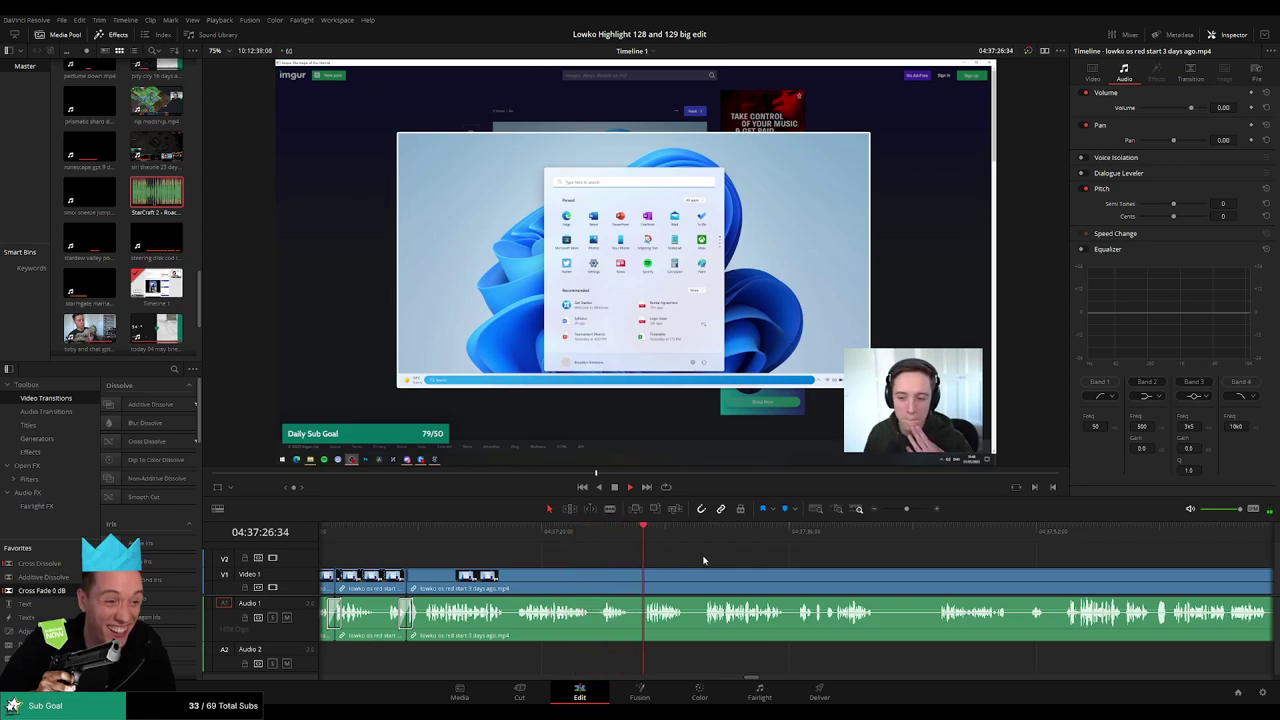
pyautogui.moveTo(732, 561); pyautogui.dragTo(602, 552)
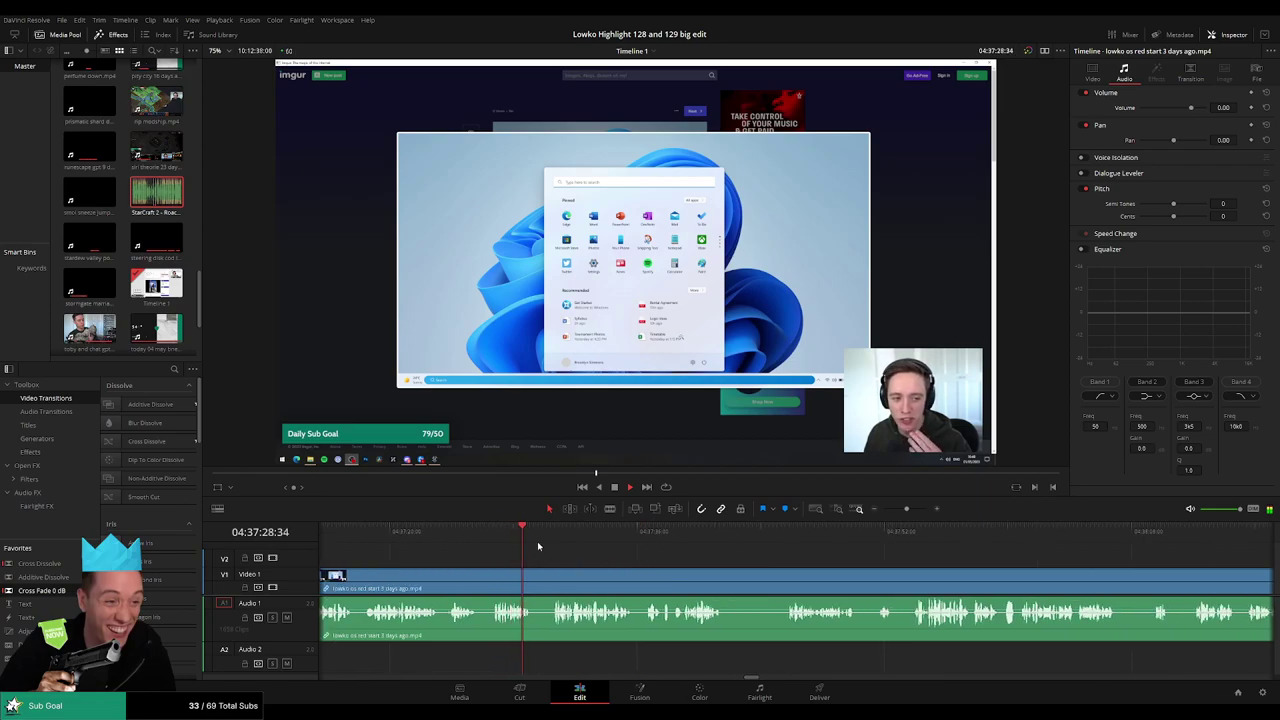
pyautogui.press('b')
pyautogui.click(531, 575)
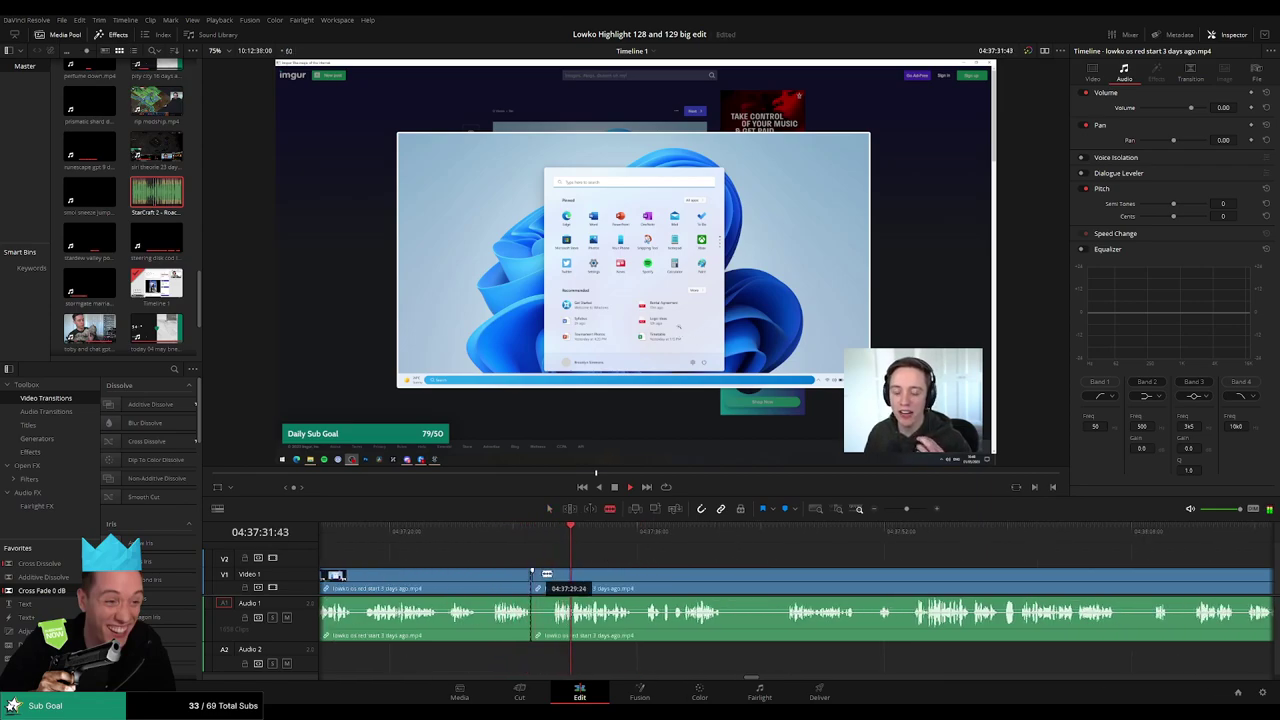
pyautogui.click(553, 575)
pyautogui.press('a')
pyautogui.click(543, 578)
pyautogui.press('BackSpace')
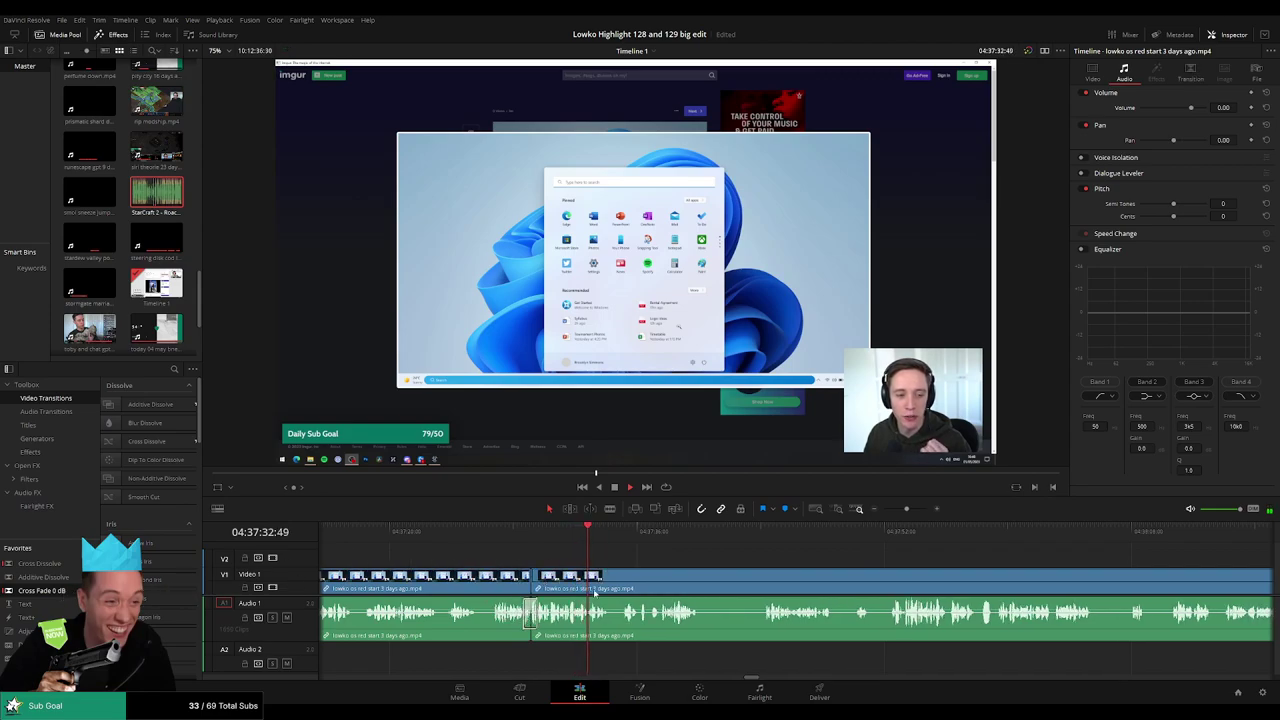
# - Ripple-delete the pause from about 04:37:40 to 04:37:44 and crossfade the audio join
pyautogui.hscroll(2, 620, 558)
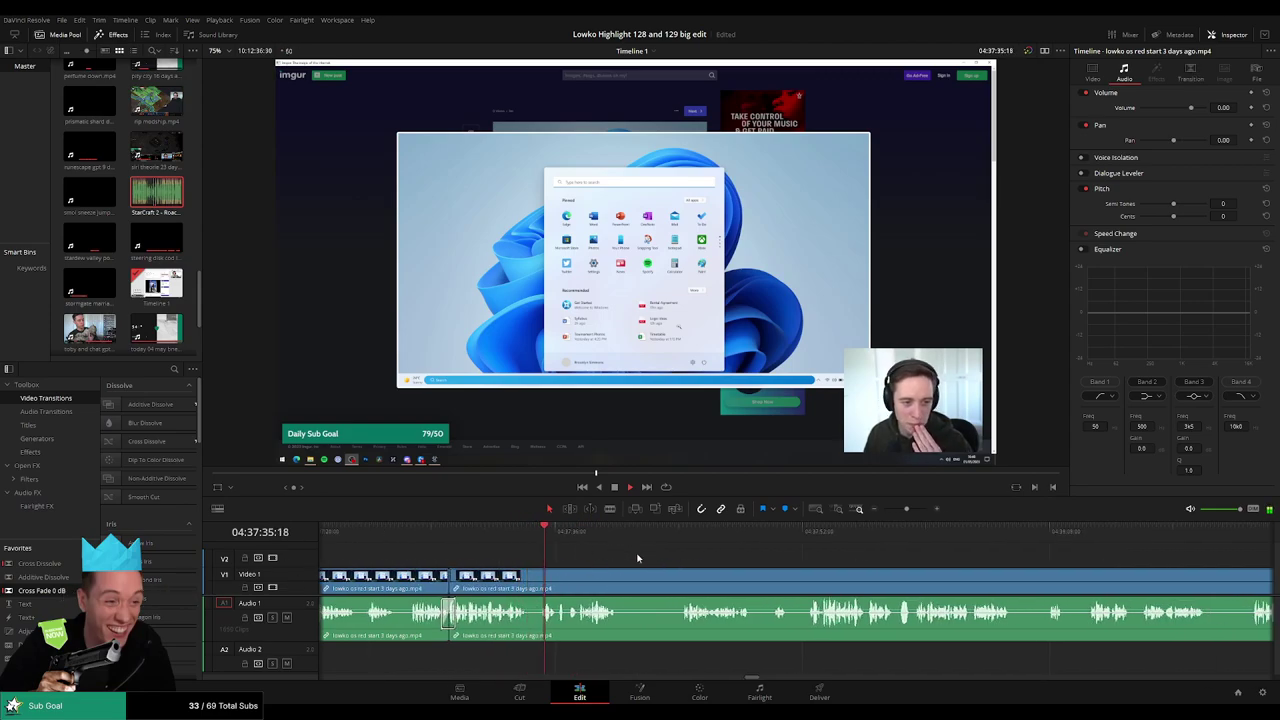
pyautogui.hscroll(2, 637, 558)
pyautogui.hscroll(1, 549, 556)
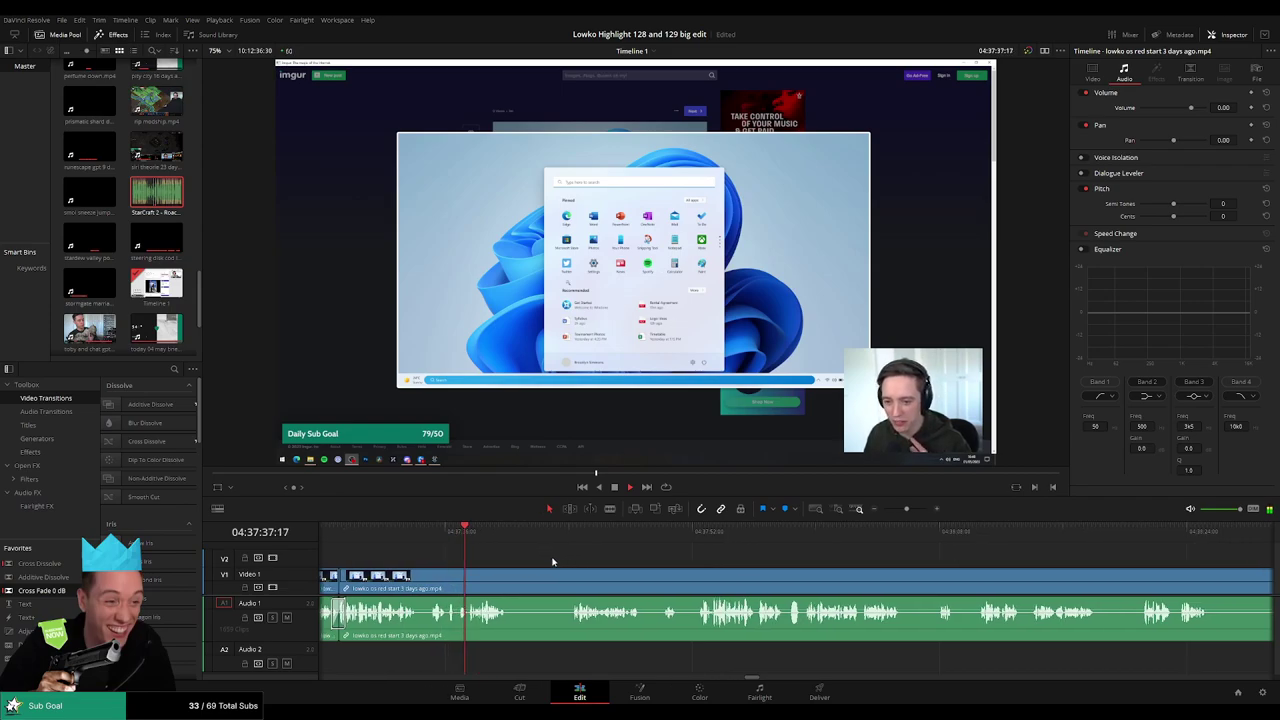
pyautogui.click(514, 574)
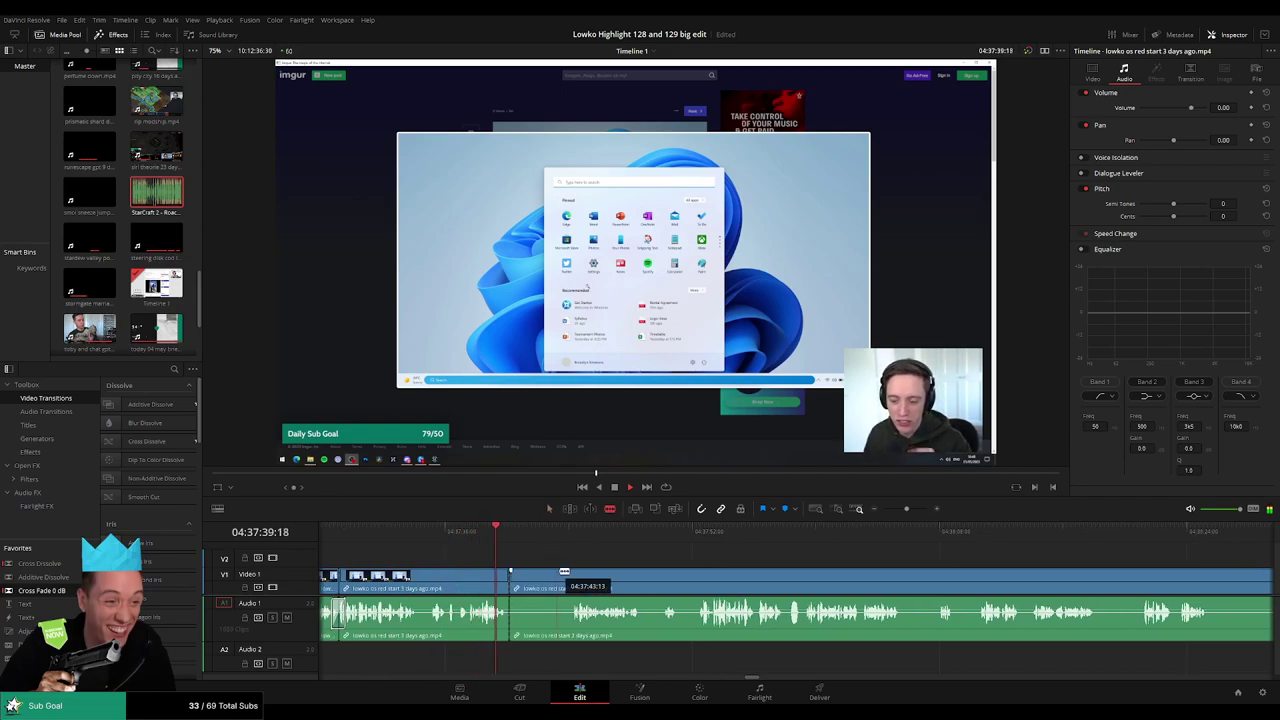
pyautogui.click(574, 574)
pyautogui.press('a')
pyautogui.click(546, 579)
pyautogui.press('Delete')
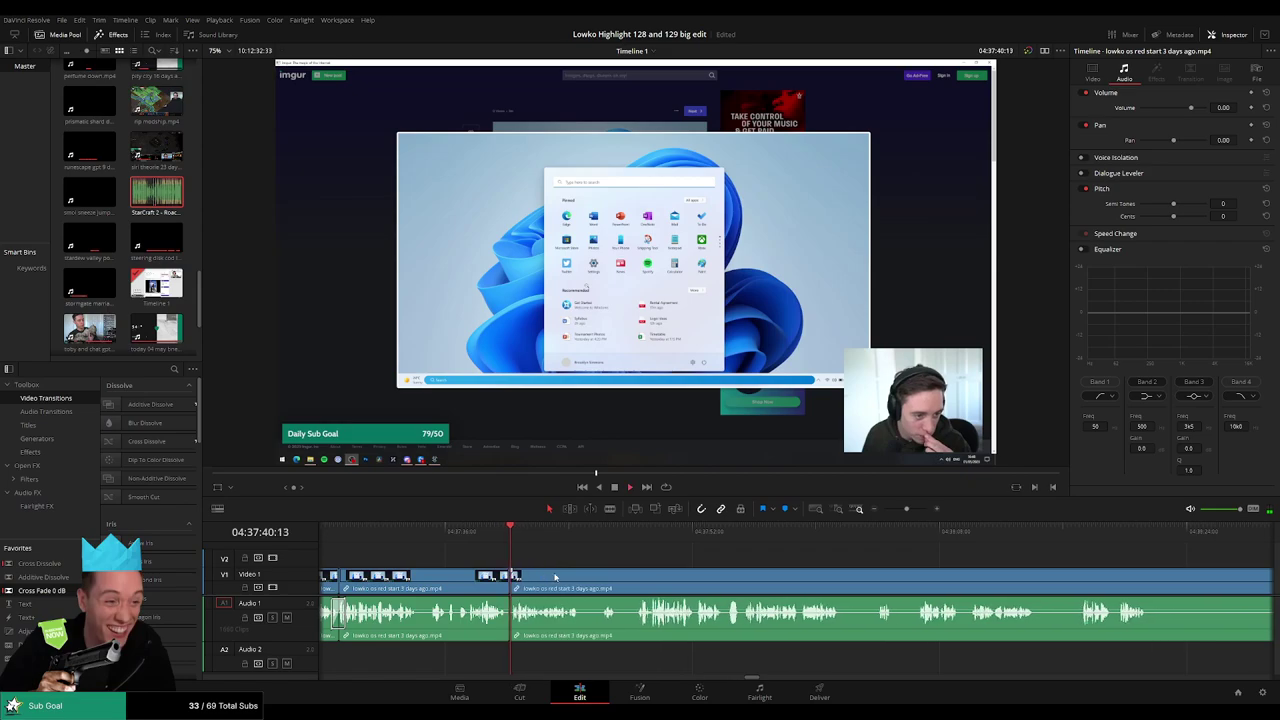
pyautogui.moveTo(42, 591); pyautogui.dragTo(510, 624)
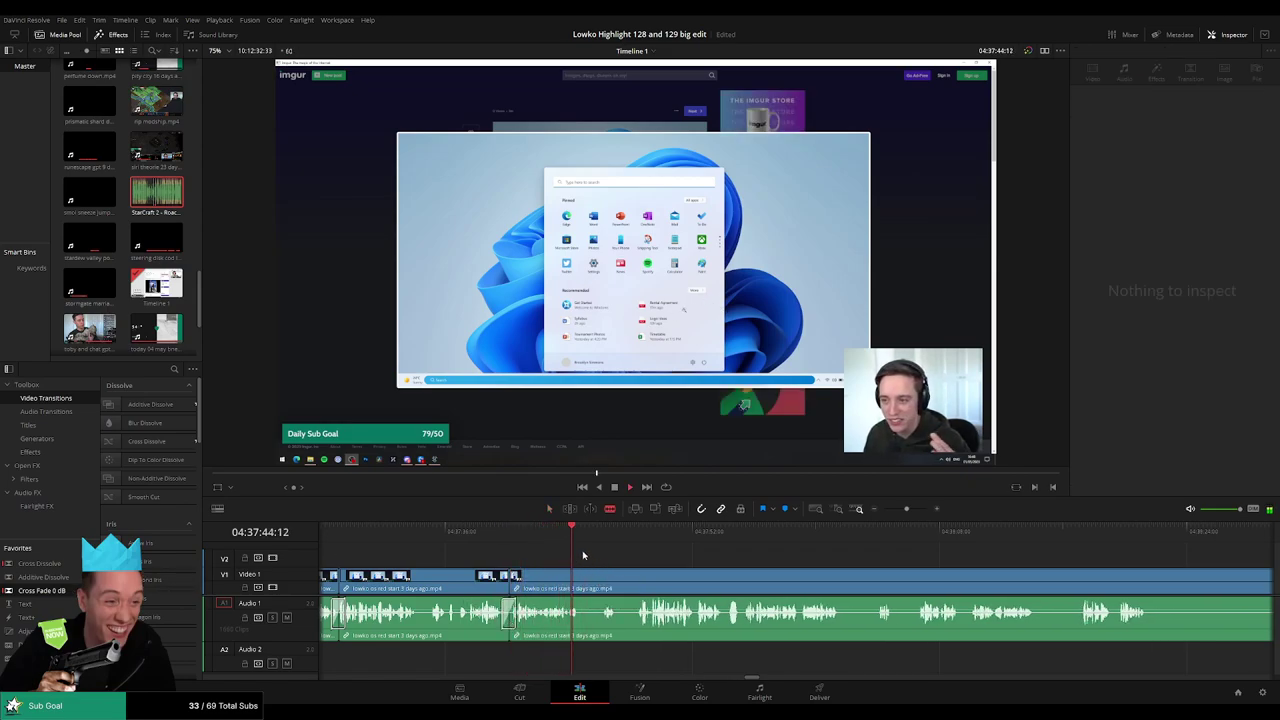
# - Split the footage at about 04:37:45 and 04:37:46 and ripple-delete the pause between the cuts
pyautogui.moveTo(584, 541); pyautogui.dragTo(603, 539)
pyautogui.click(583, 577)
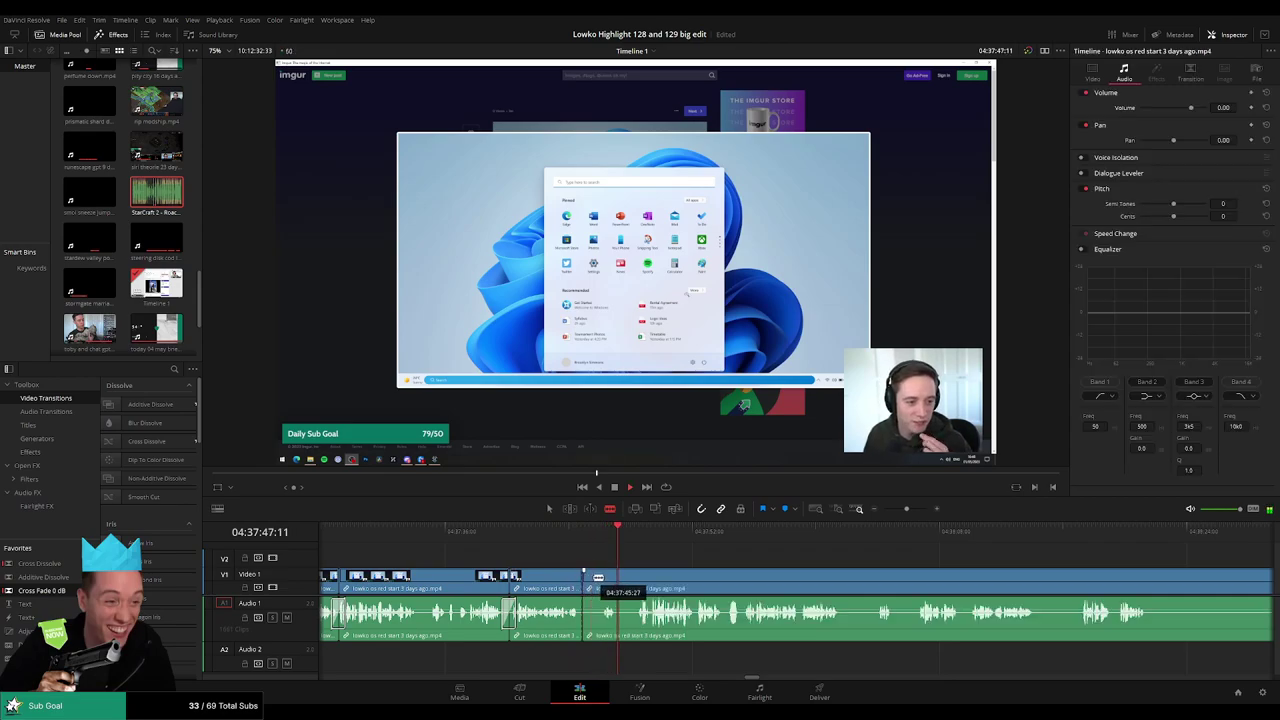
pyautogui.click(603, 579)
pyautogui.press('a')
pyautogui.click(587, 580)
pyautogui.click(592, 582)
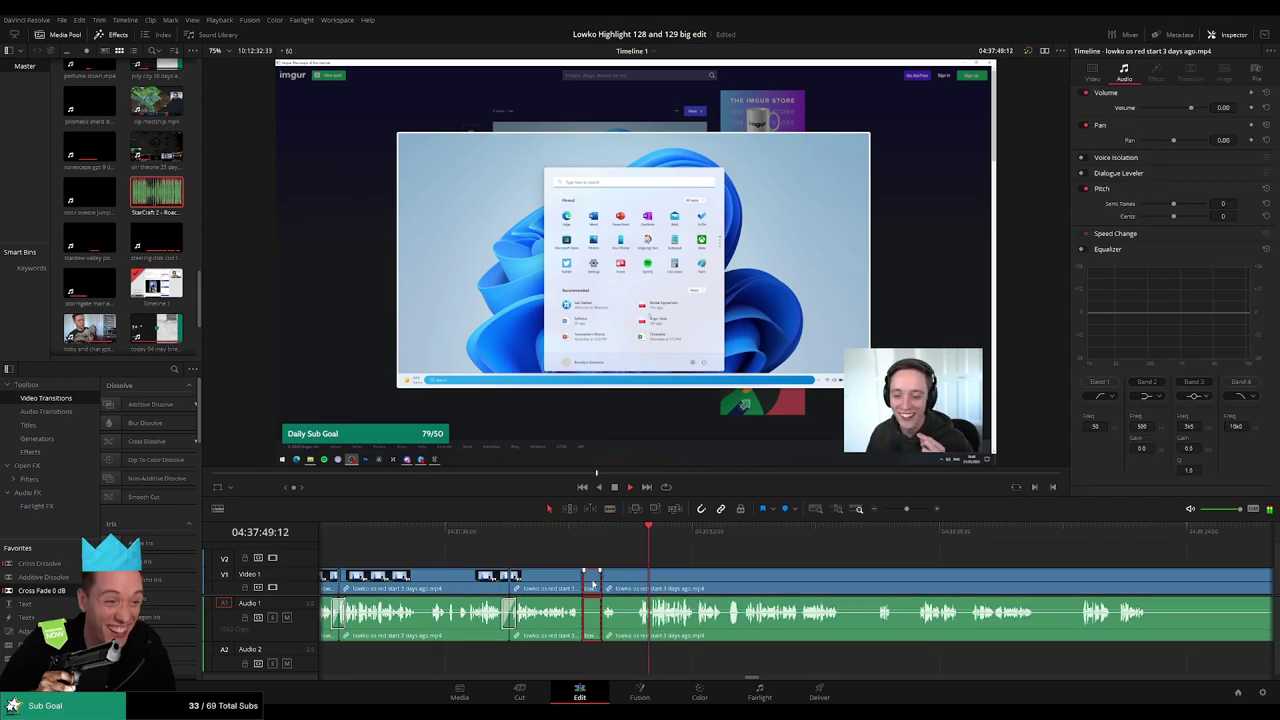
pyautogui.press('Delete')
# - Ripple-delete the pause from about 04:37:46 to 04:37:47 and crossfade the audio joins at about 04:37:45 and 04:37:46
pyautogui.press('b')
pyautogui.click(599, 587)
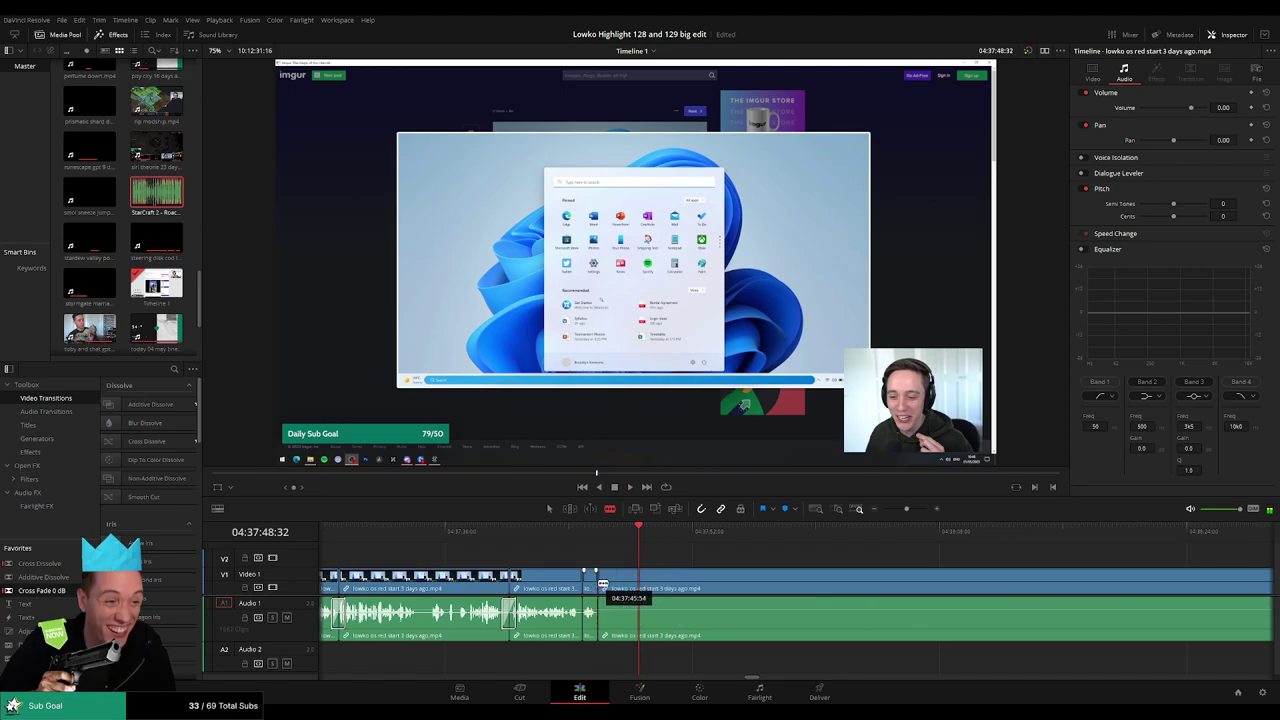
pyautogui.click(617, 587)
pyautogui.press('a')
pyautogui.click(609, 587)
pyautogui.press('Delete')
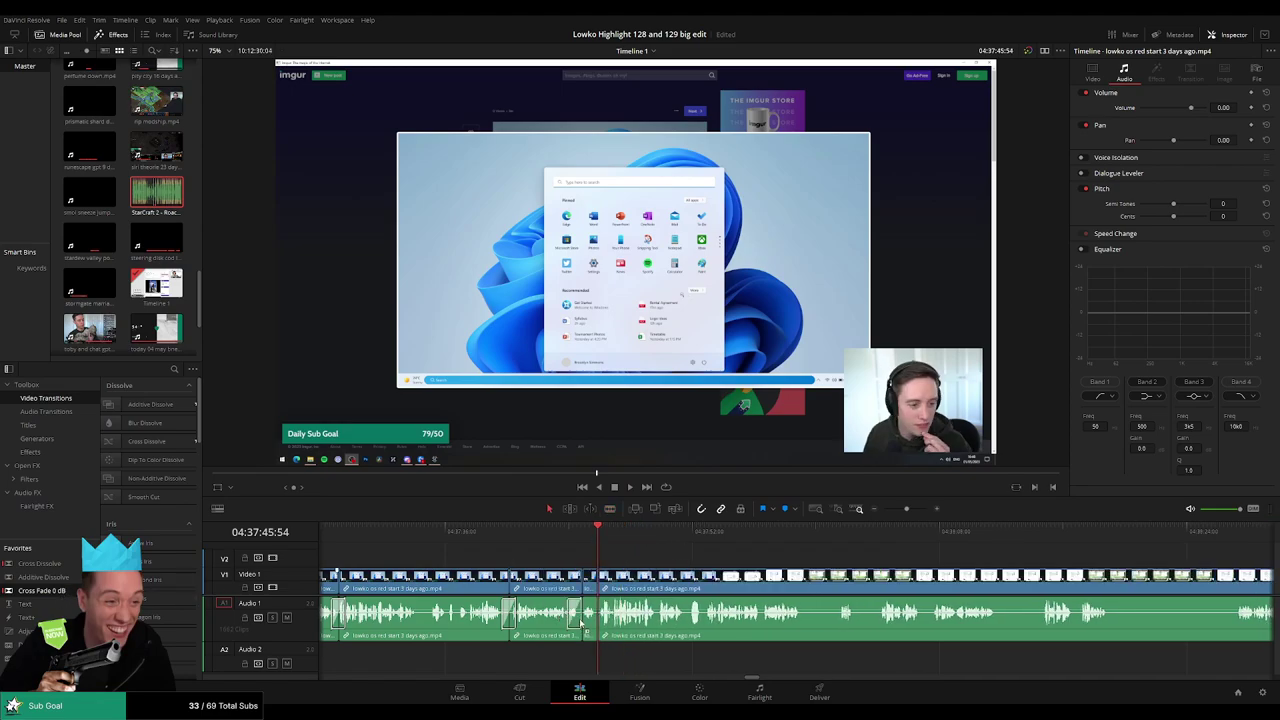
pyautogui.moveTo(59, 592); pyautogui.dragTo(624, 621)
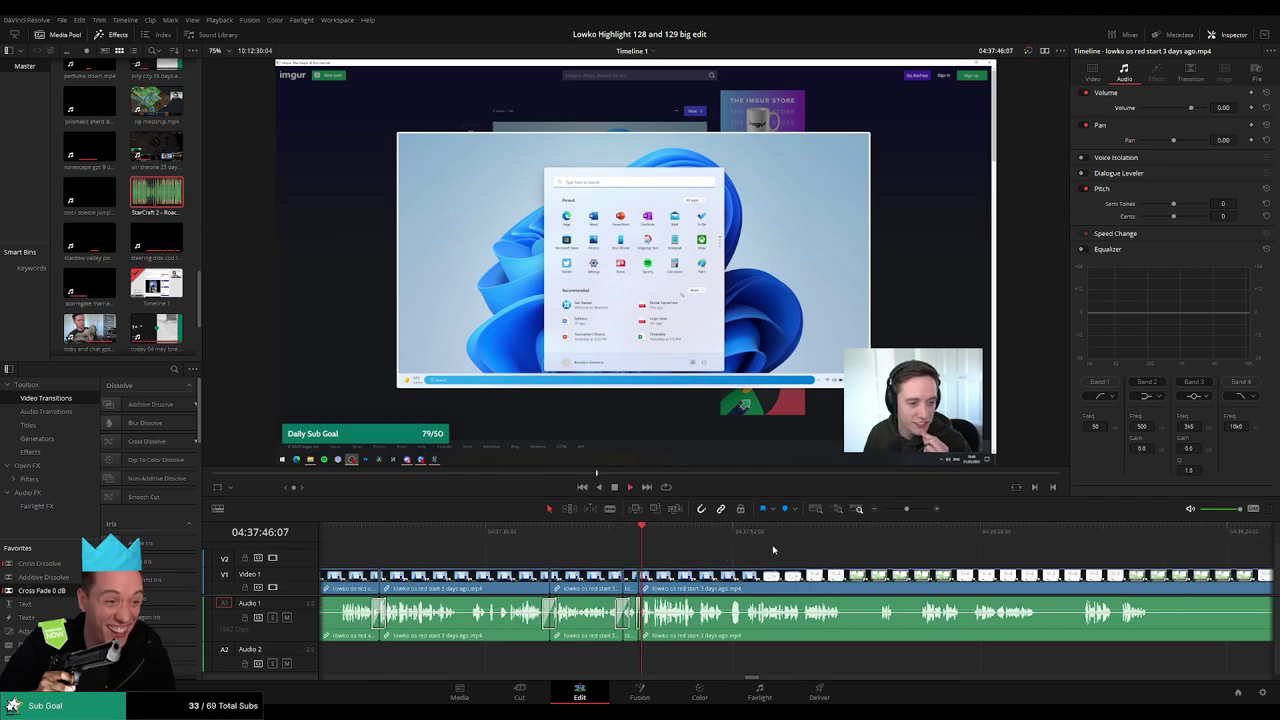
# - Play on to the Red Star OS screenshot, ripple-delete the pause from about 04:38:02 to 04:38:04 and crossfade the audio join
pyautogui.moveTo(773, 550); pyautogui.dragTo(597, 553)
pyautogui.hscroll(2, 600, 555)
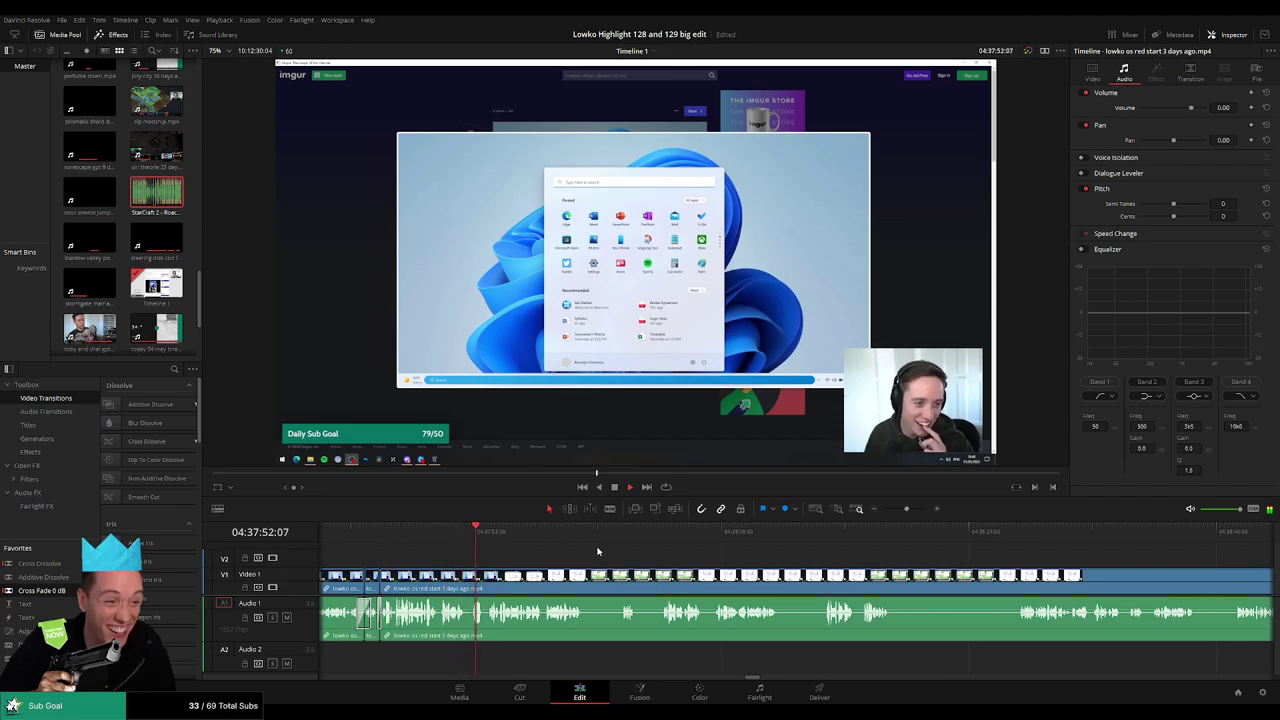
pyautogui.hscroll(2, 575, 559)
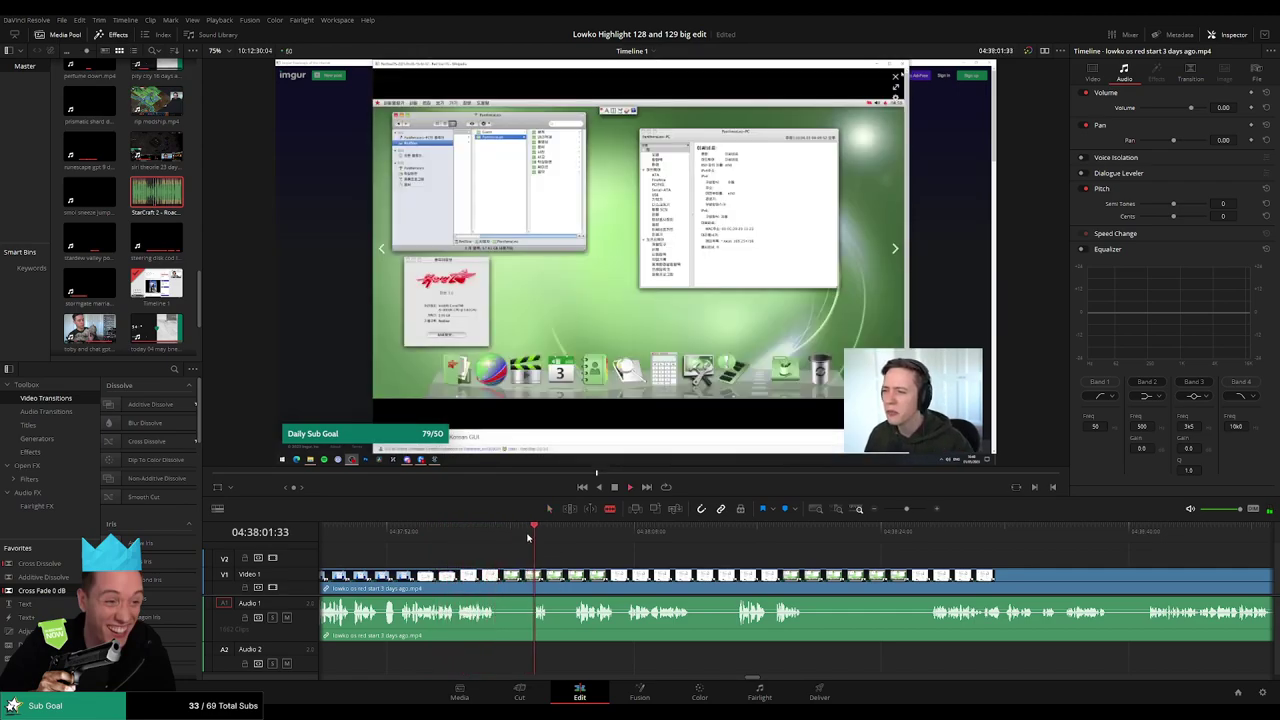
pyautogui.press('space')
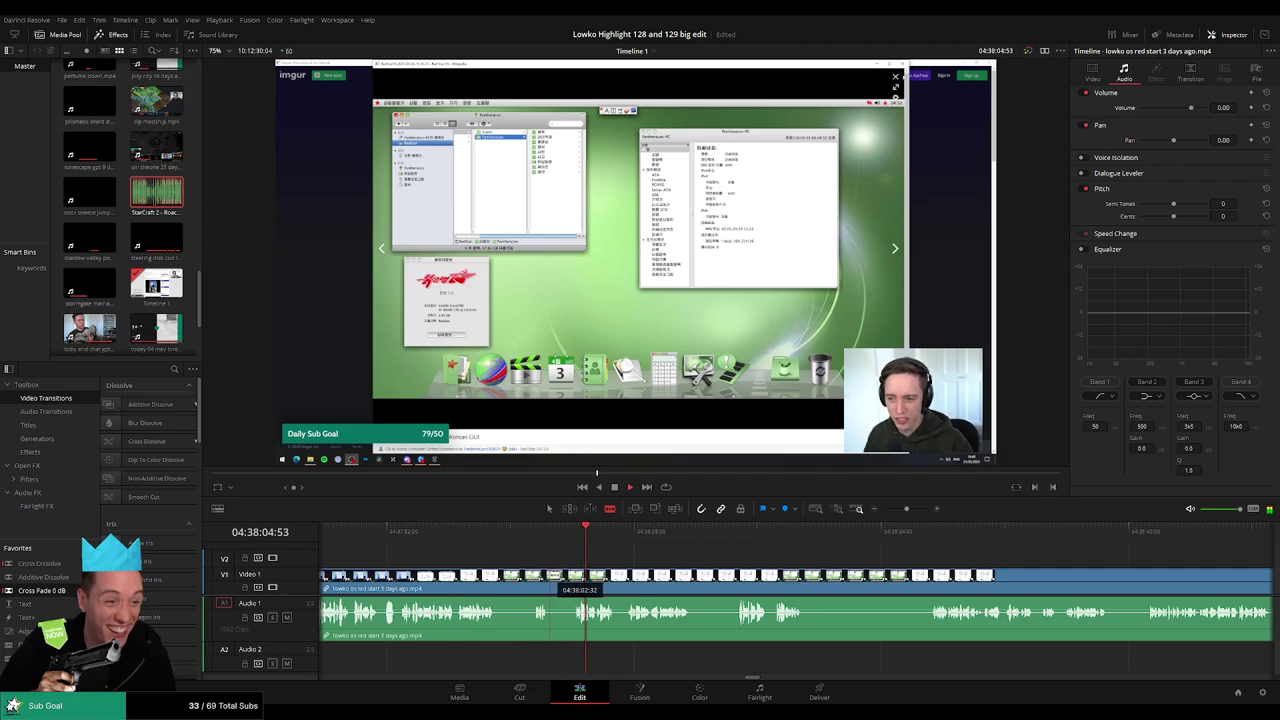
pyautogui.click(549, 576)
pyautogui.click(573, 577)
pyautogui.press('a')
pyautogui.click(565, 578)
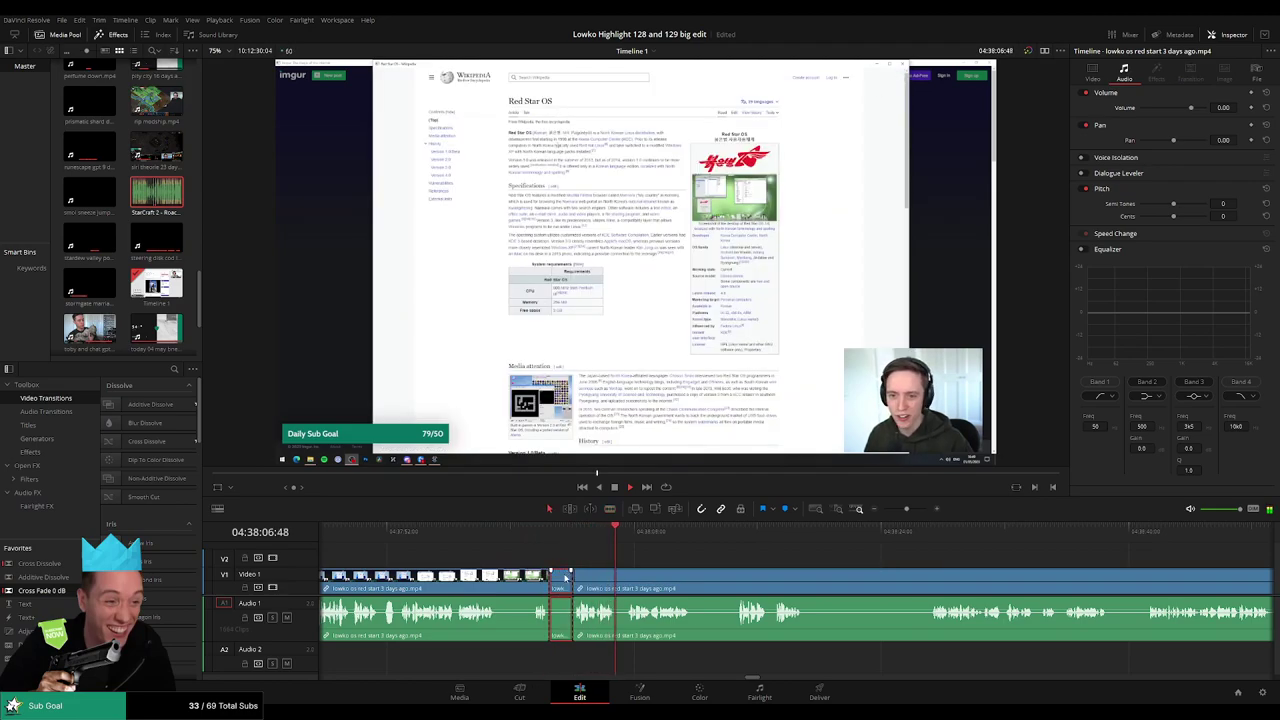
pyautogui.press('Delete')
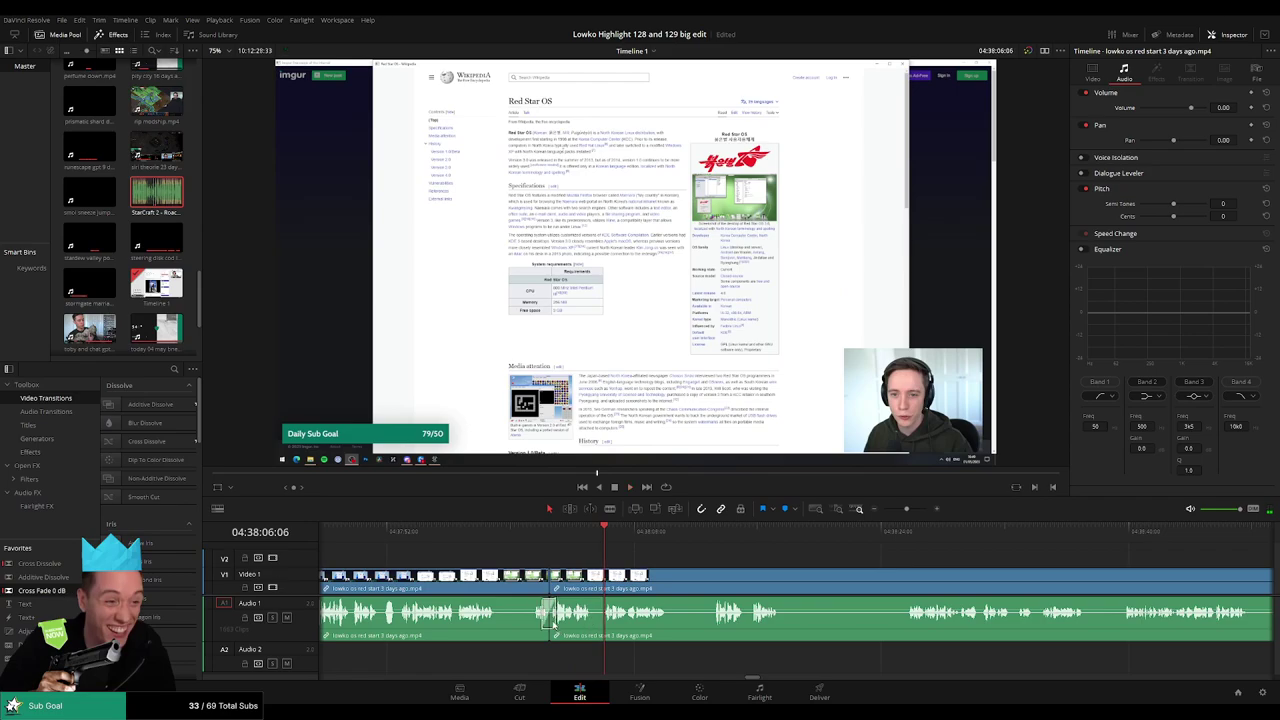
# - Ripple-delete the pause from about 04:38:10 to 04:38:13 and crossfade the audio join
pyautogui.moveTo(730, 575); pyautogui.dragTo(581, 567)
pyautogui.press('b')
pyautogui.click(524, 576)
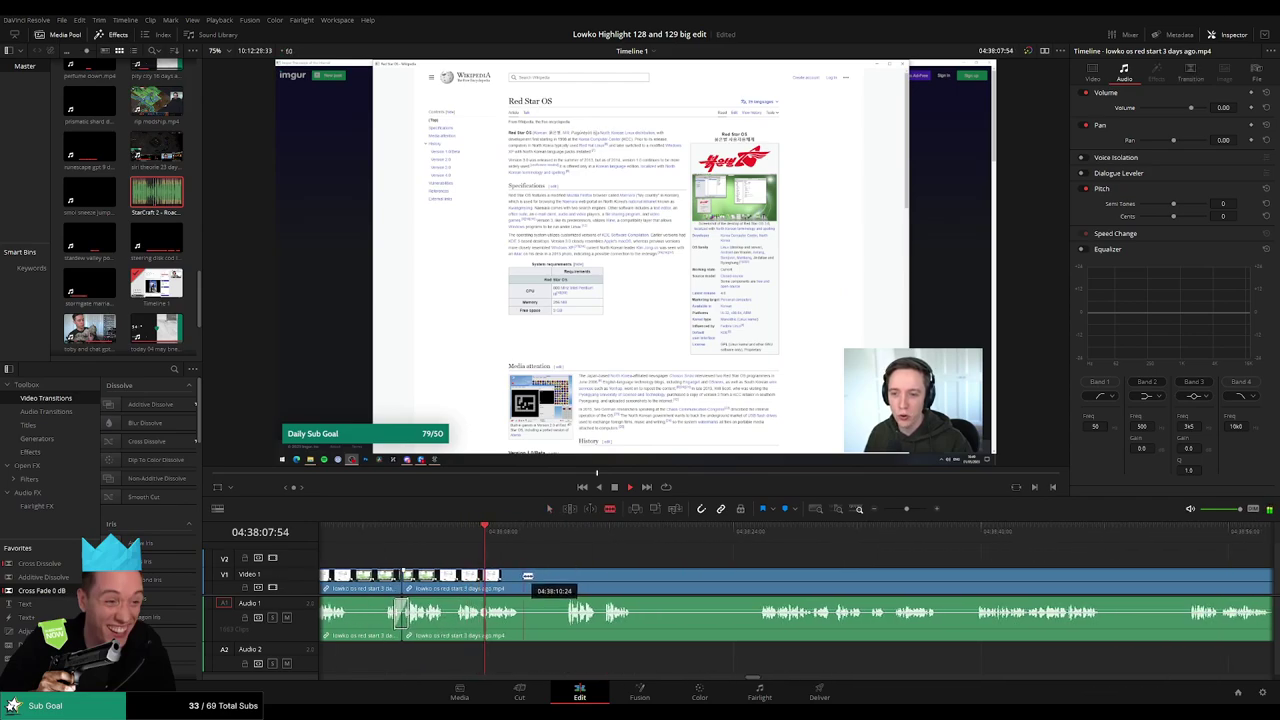
pyautogui.click(566, 577)
pyautogui.press('a')
pyautogui.click(550, 580)
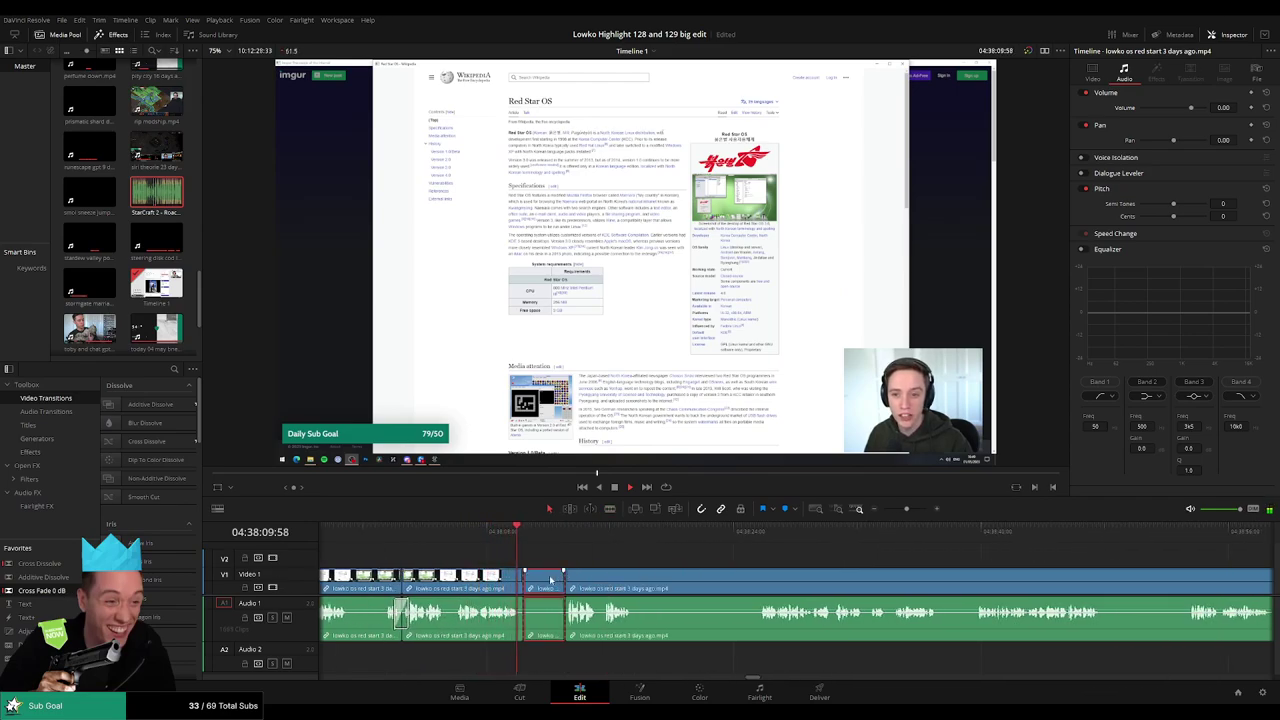
pyautogui.press('Delete')
pyautogui.click(549, 575)
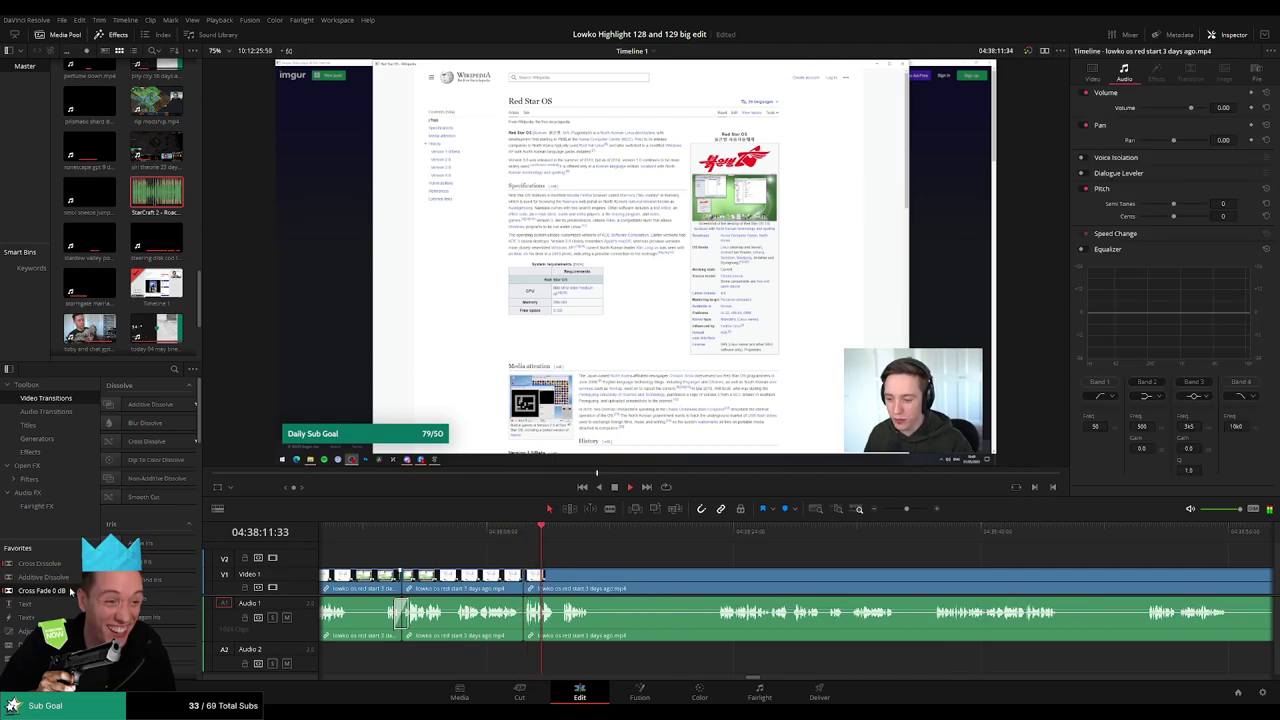
# - Ripple-delete the section from about 04:38:15 to 04:38:23 and crossfade the audio join
pyautogui.moveTo(645, 580); pyautogui.dragTo(501, 571)
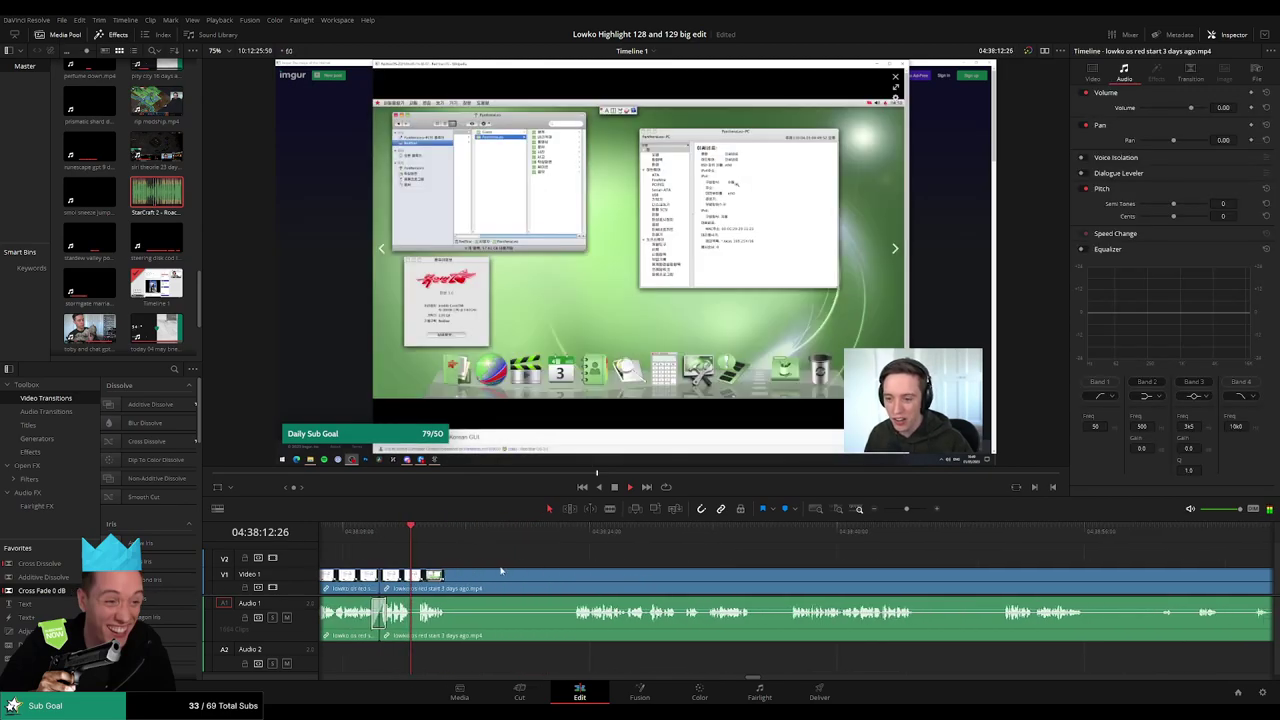
pyautogui.press('b')
pyautogui.click(451, 576)
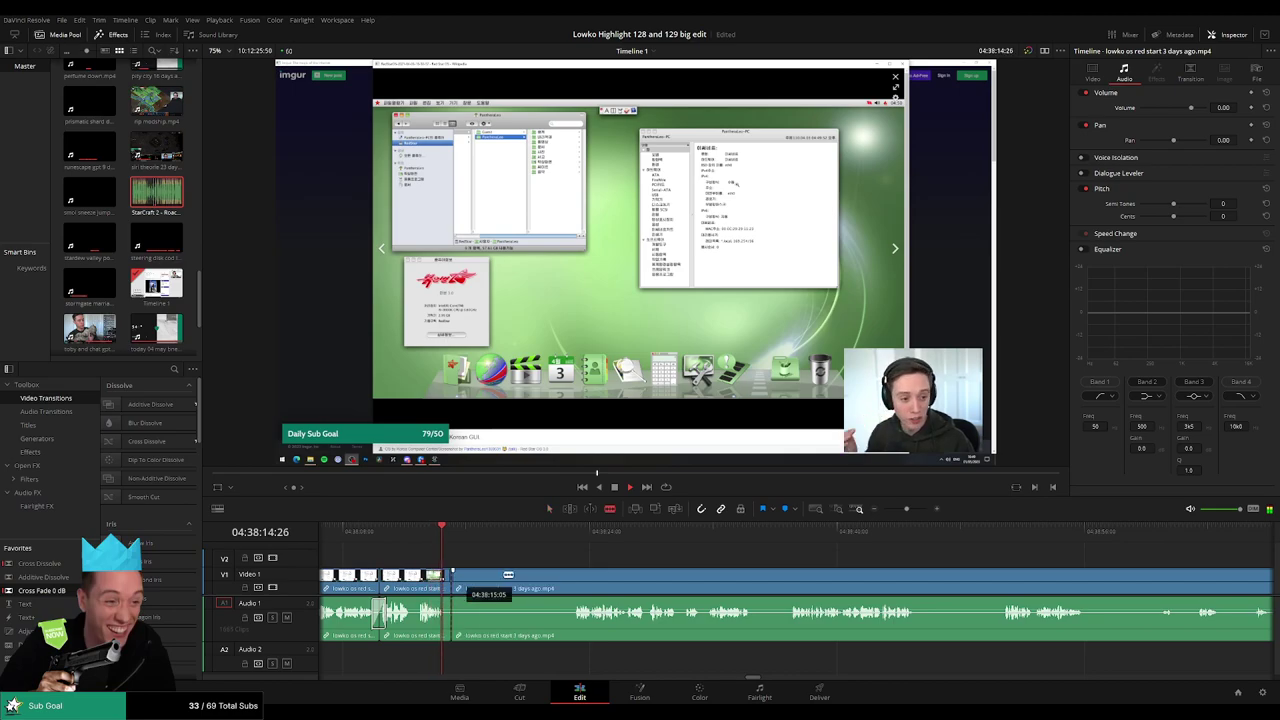
pyautogui.click(574, 579)
pyautogui.press('a')
pyautogui.click(535, 582)
pyautogui.press('BackSpace')
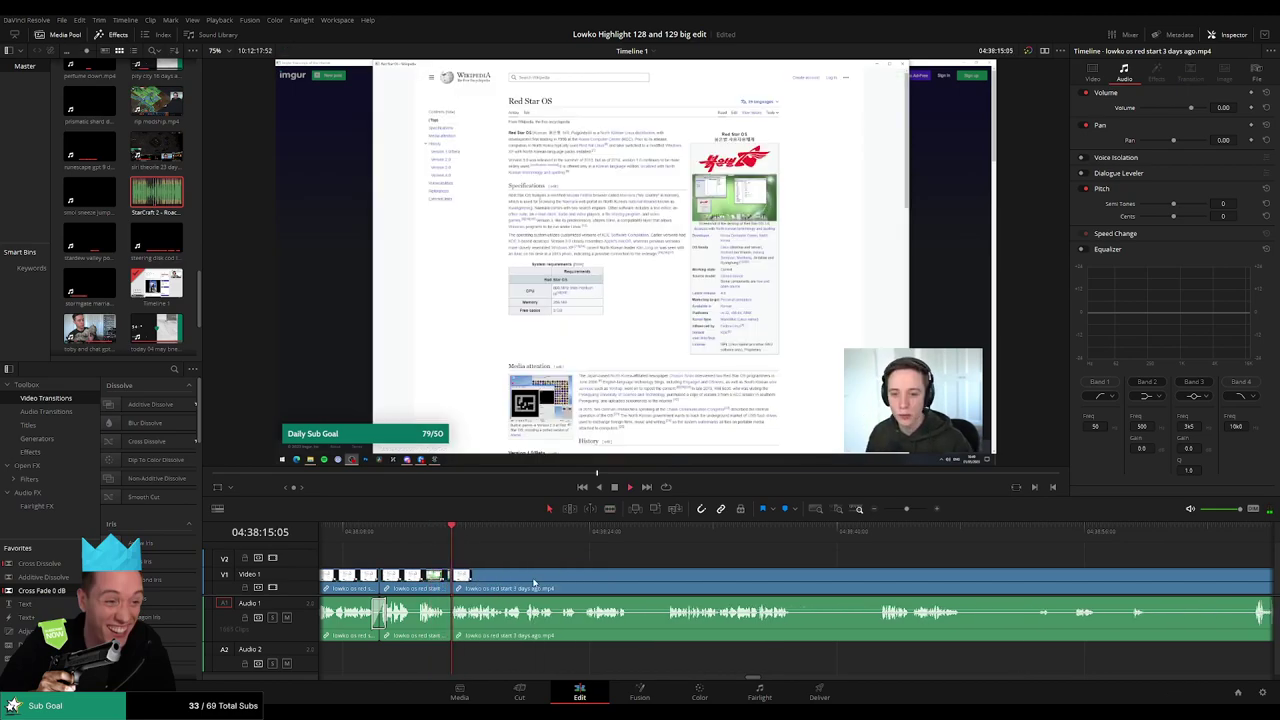
pyautogui.click(607, 568)
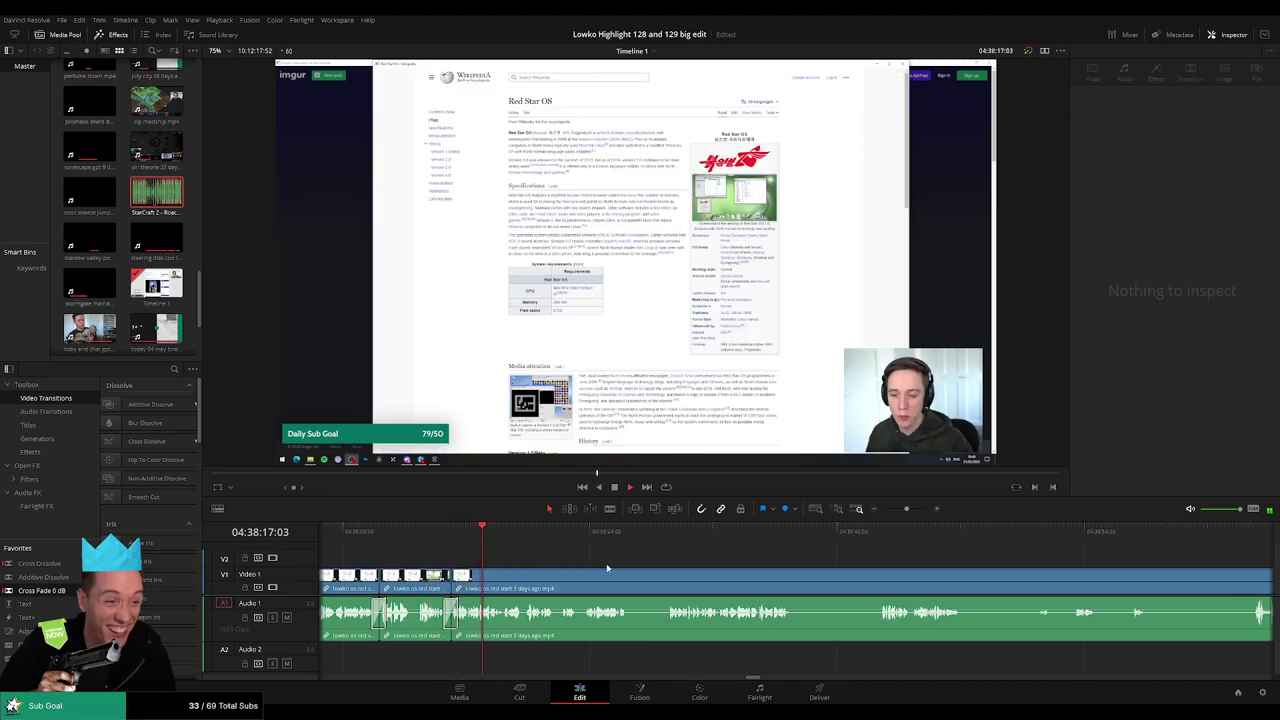
# - Split the footage at about 04:38:26 and 04:38:29 and ripple-delete the pause between the cuts
pyautogui.hscroll(2, 550, 568)
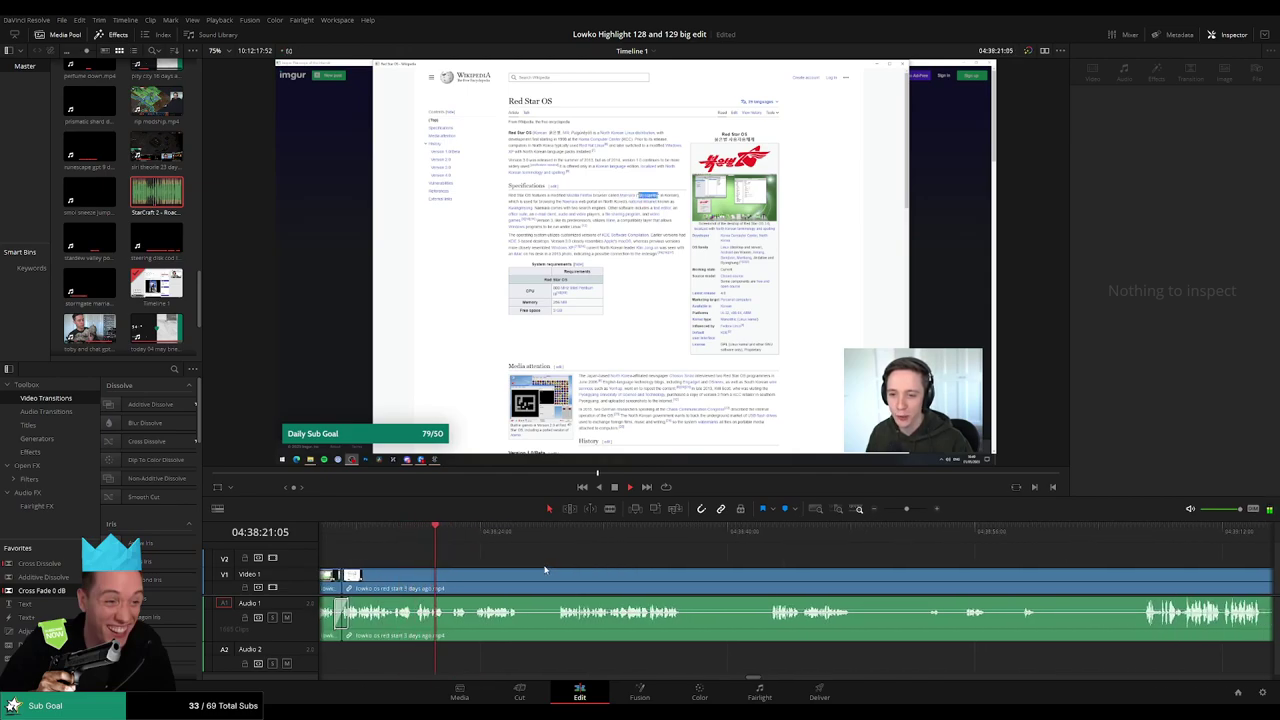
pyautogui.press('b')
pyautogui.click(519, 574)
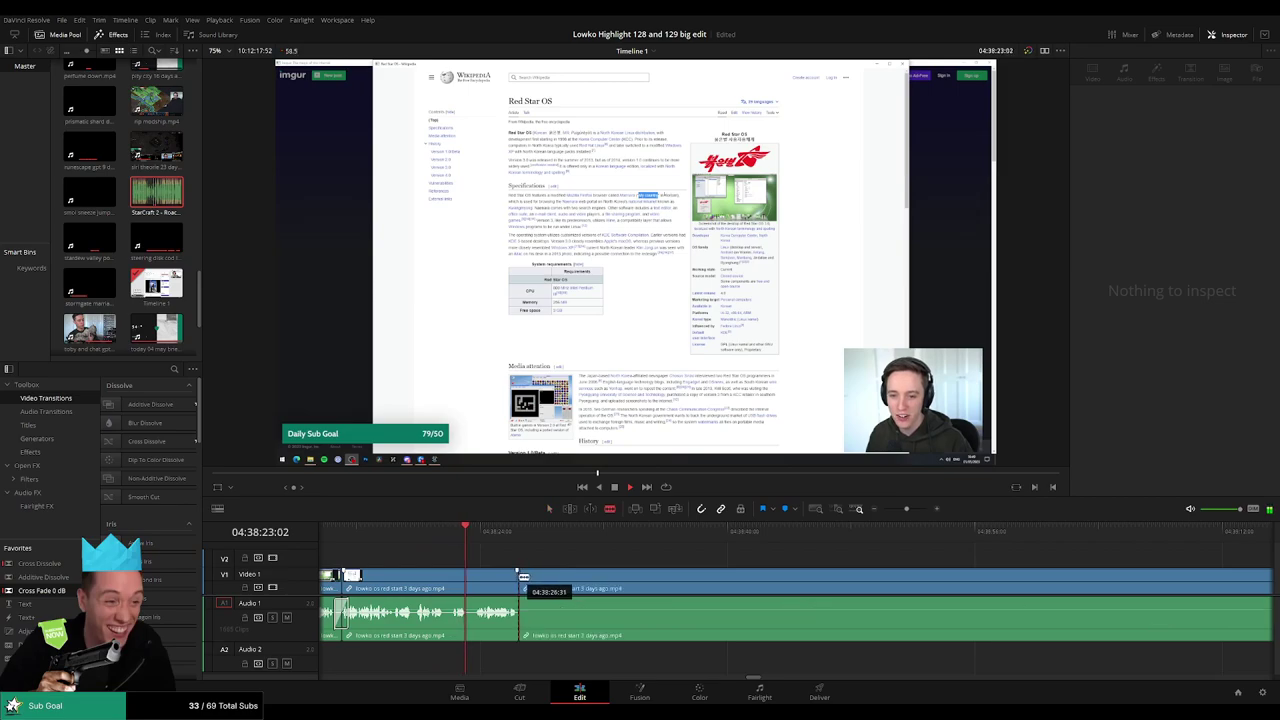
pyautogui.moveTo(561, 575); pyautogui.dragTo(555, 575)
pyautogui.click(544, 578)
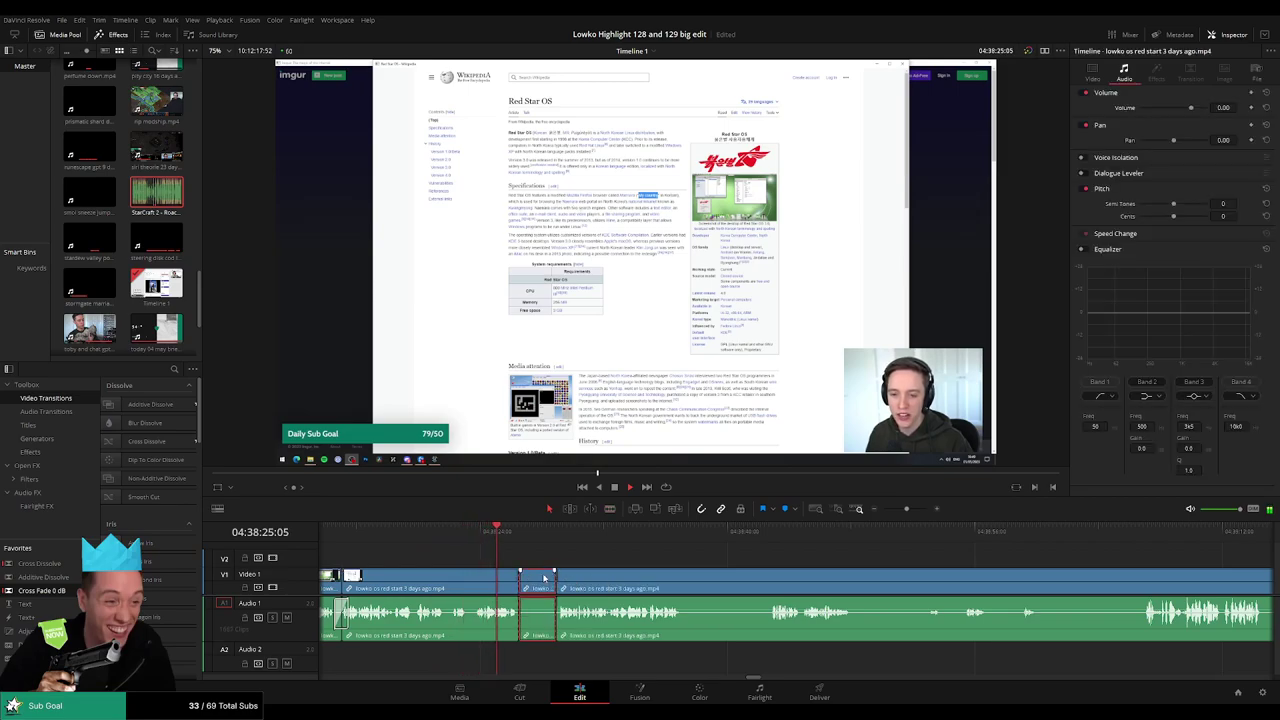
pyautogui.press('Delete')
# - Ripple-delete the pause from about 04:38:34 to 04:38:40 and crossfade the audio join at about 04:38:26
pyautogui.press('b')
pyautogui.click(647, 581)
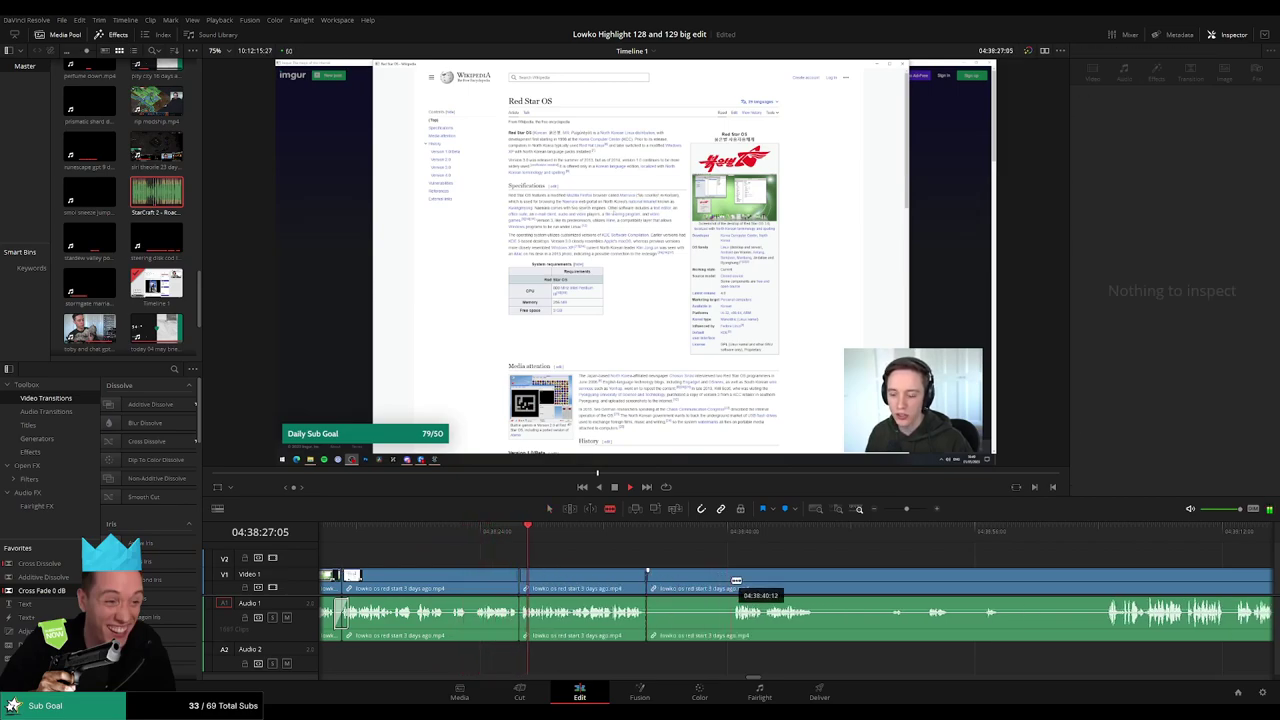
pyautogui.click(733, 581)
pyautogui.press('a')
pyautogui.click(700, 585)
pyautogui.press('Delete')
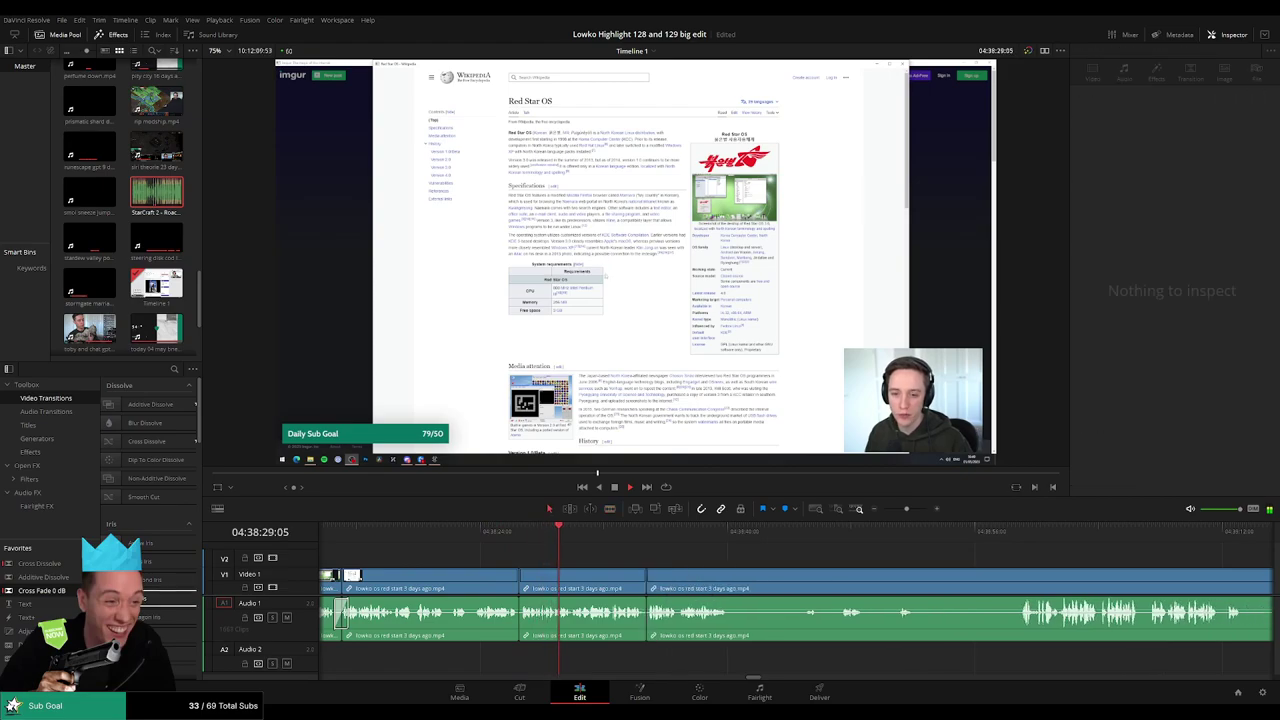
pyautogui.click(711, 578)
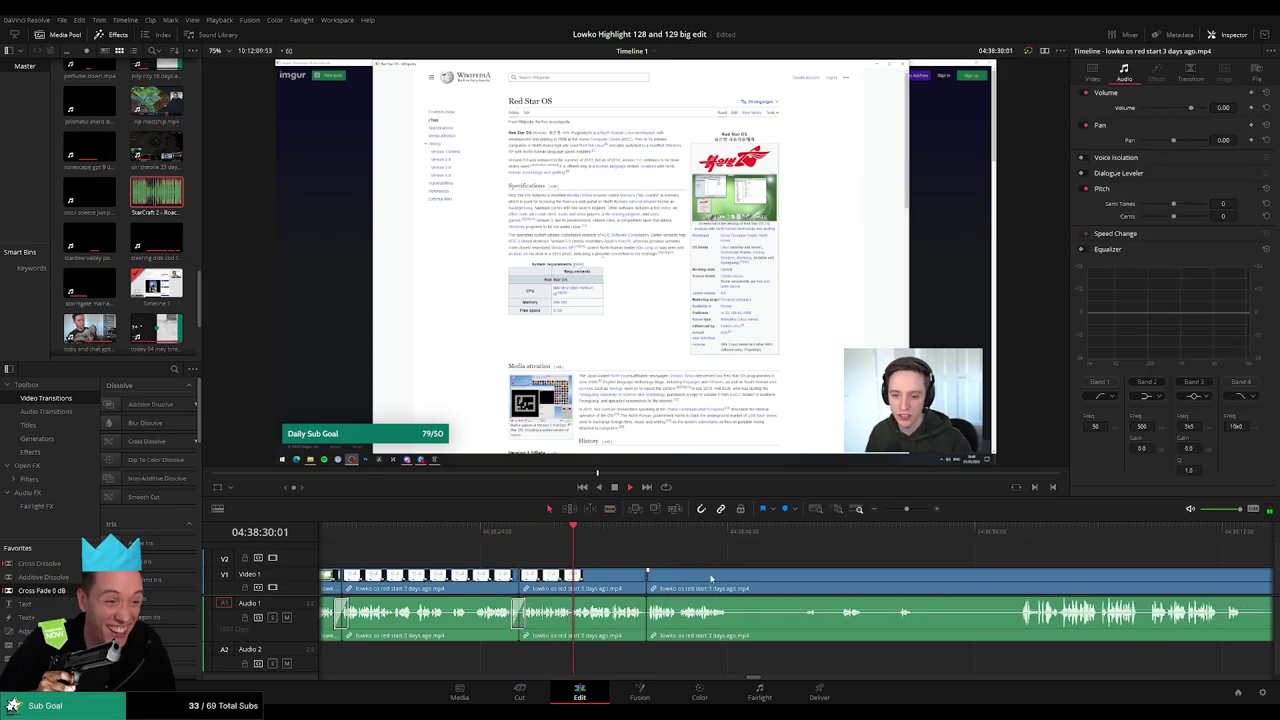
# - Split the footage at about 04:38:40 and crossfade the audio join at about 04:38:34
pyautogui.moveTo(675, 568); pyautogui.dragTo(528, 563)
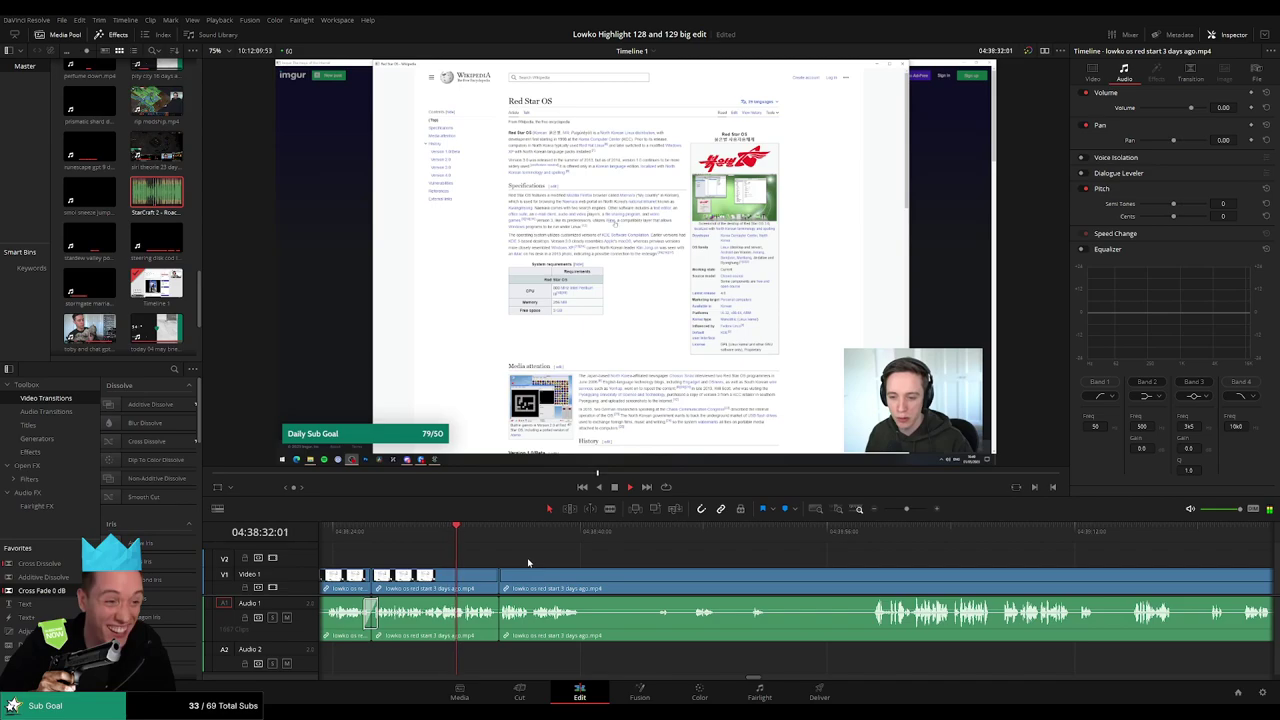
pyautogui.press('b')
pyautogui.click(584, 580)
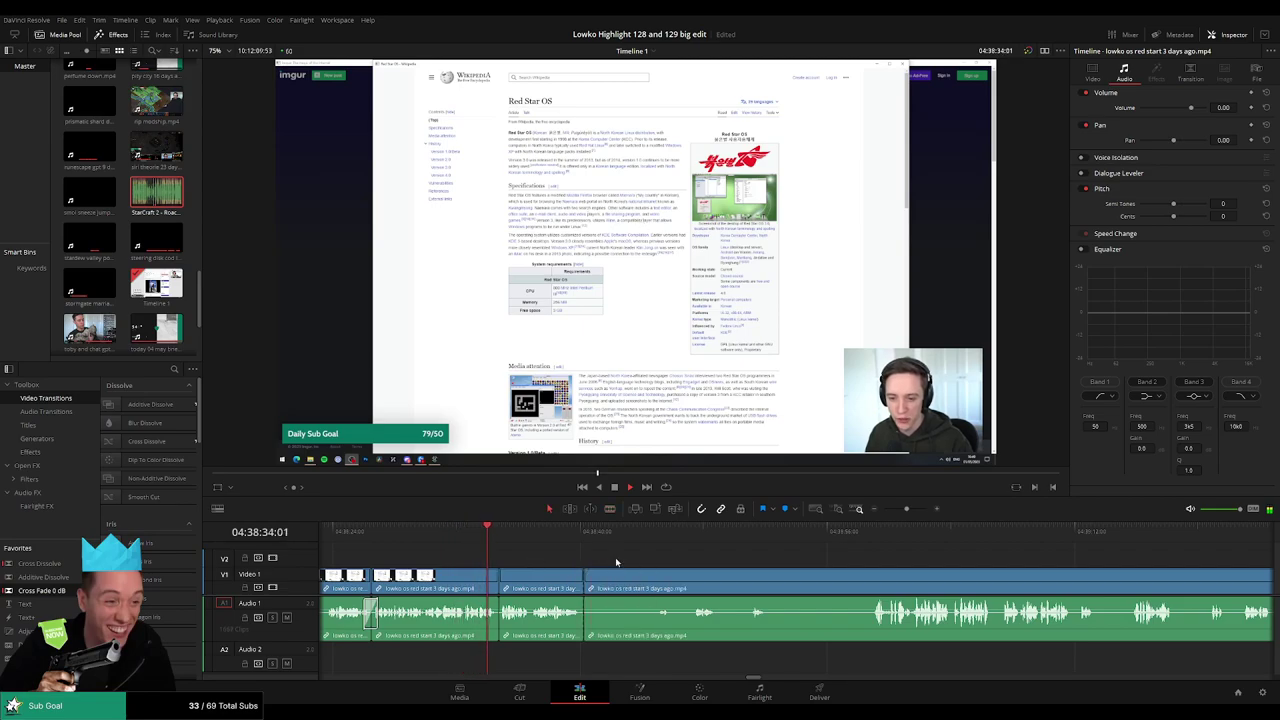
pyautogui.click(499, 612)
pyautogui.hotkey('shift', 't')
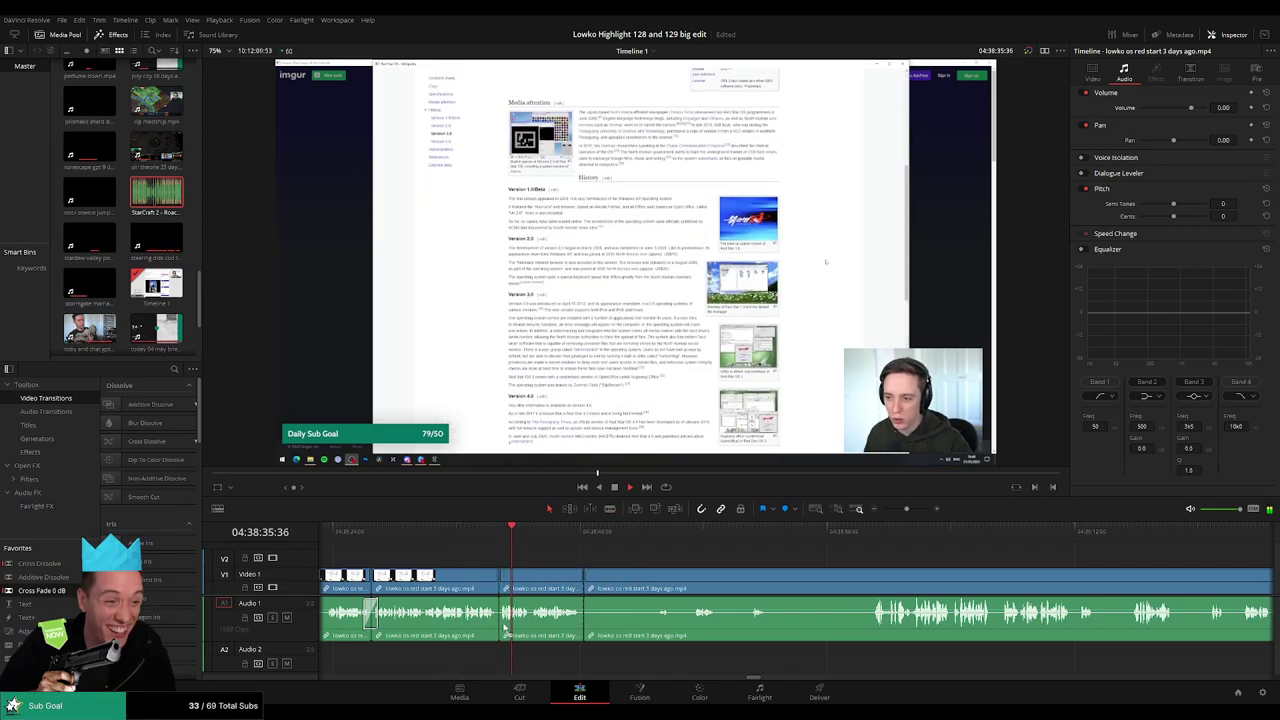
# - Review the segment from about 04:38:34 to 04:38:40, ripple-delete it and replay from just before the join
pyautogui.moveTo(651, 577); pyautogui.dragTo(549, 575)
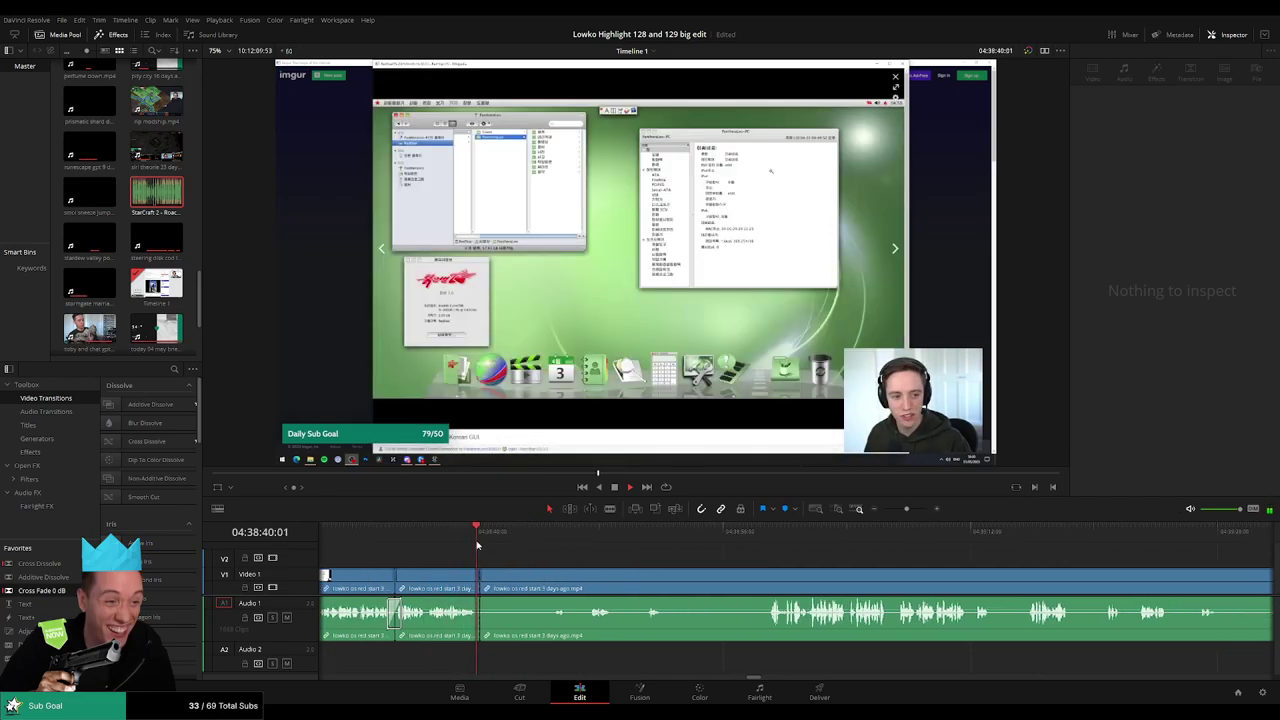
pyautogui.moveTo(477, 545); pyautogui.dragTo(449, 537)
pyautogui.click(403, 537)
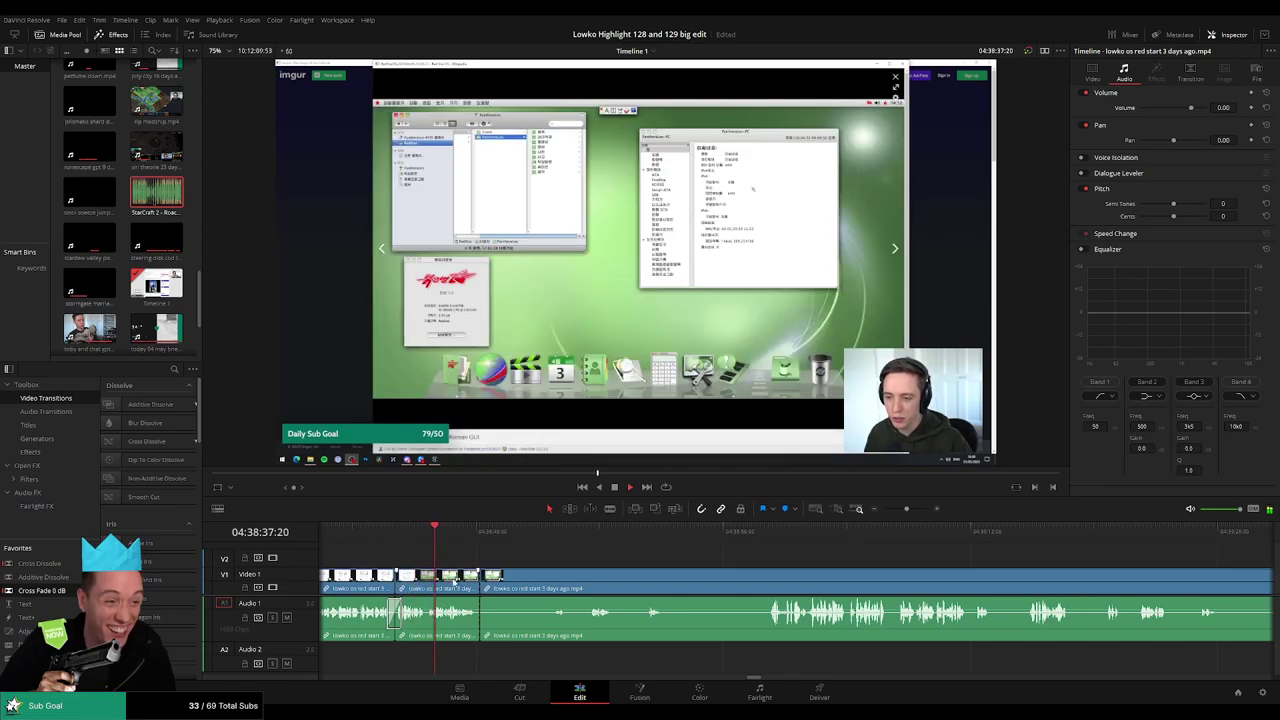
pyautogui.click(455, 579)
pyautogui.press('Delete')
pyautogui.click(376, 545)
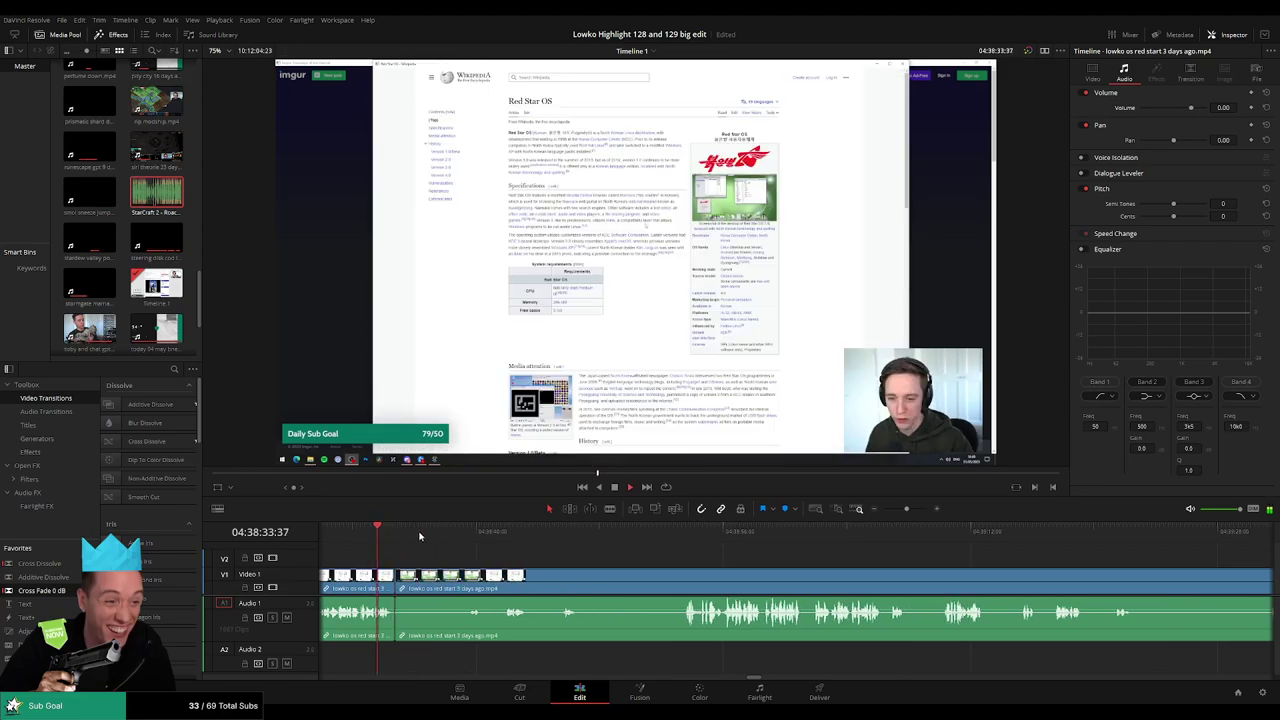
# - Split the footage at about 04:38:53, check the section back to 04:38:34 and ripple-delete it
pyautogui.click(655, 537)
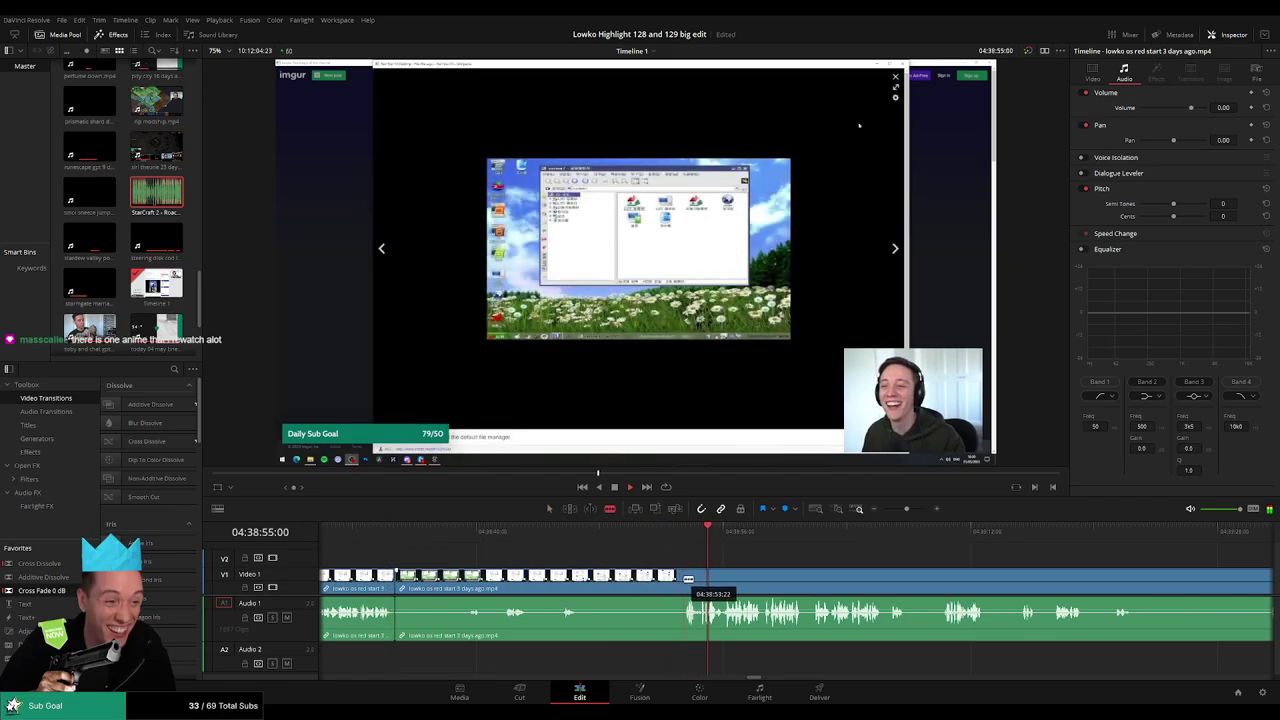
pyautogui.click(640, 585)
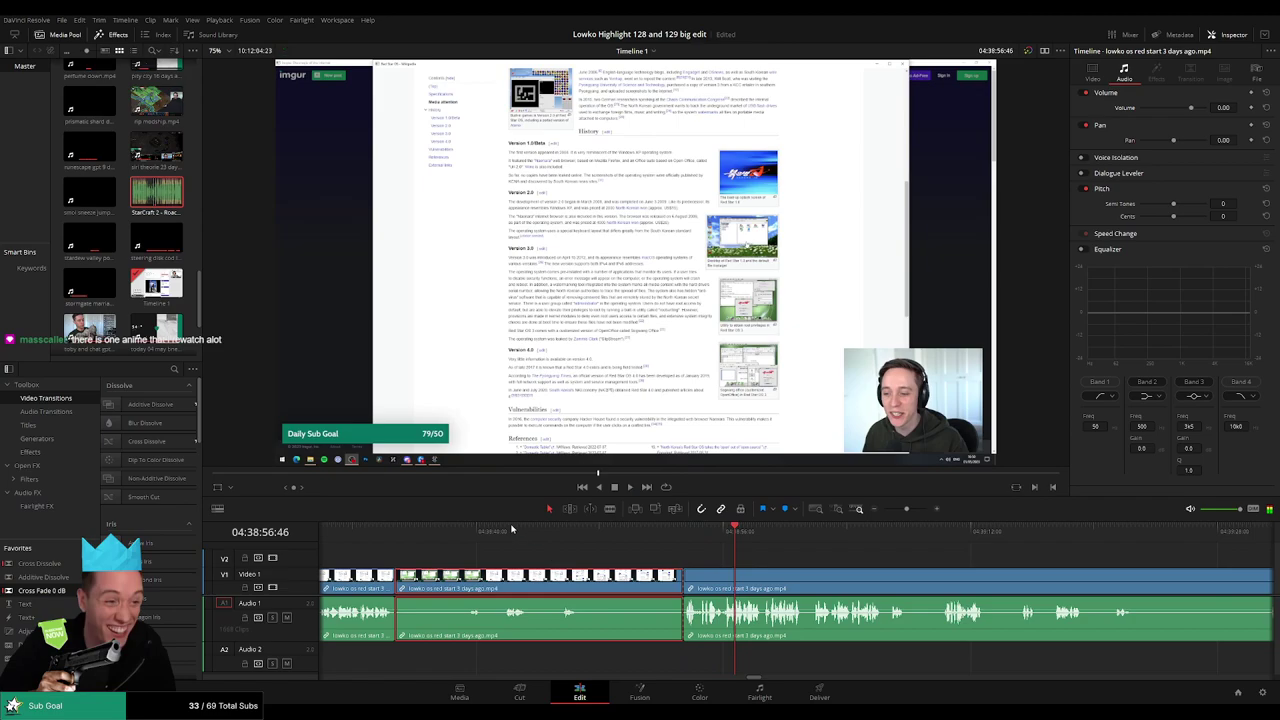
pyautogui.click(512, 528)
pyautogui.click(567, 528)
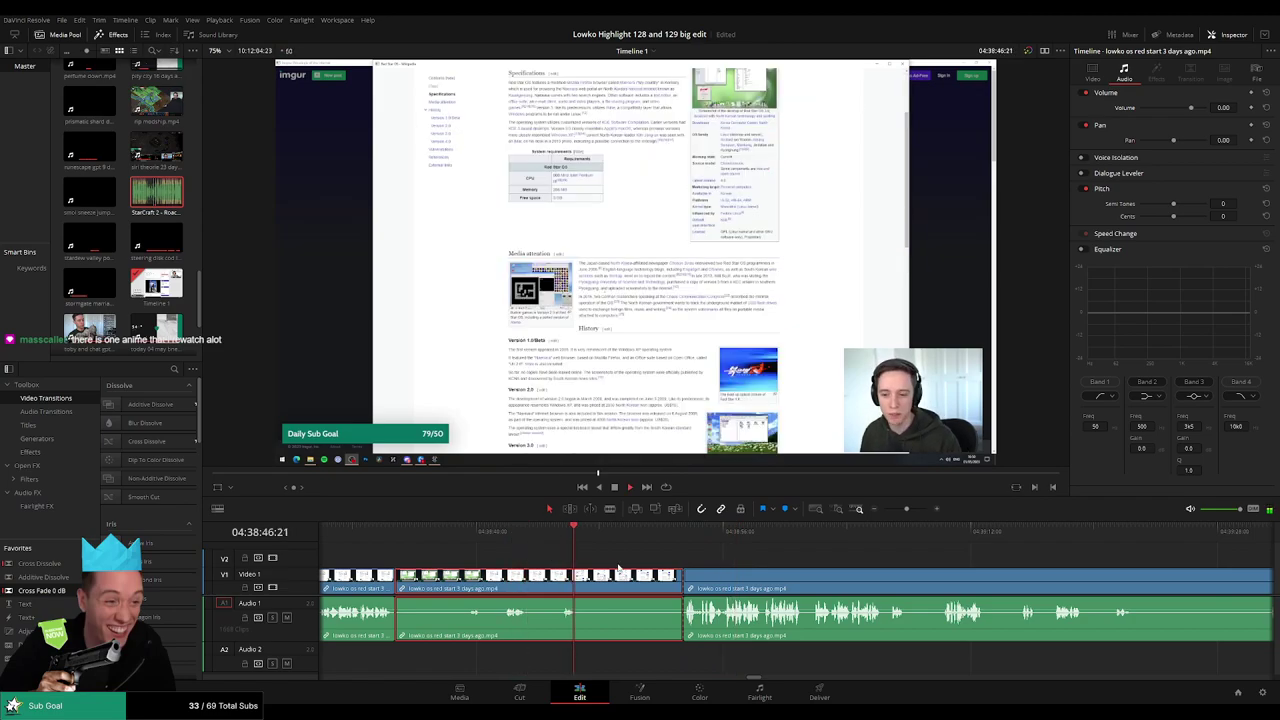
pyautogui.press('Delete')
# - Crossfade the audio join at about 04:38:34 and play on across it
pyautogui.click(398, 530)
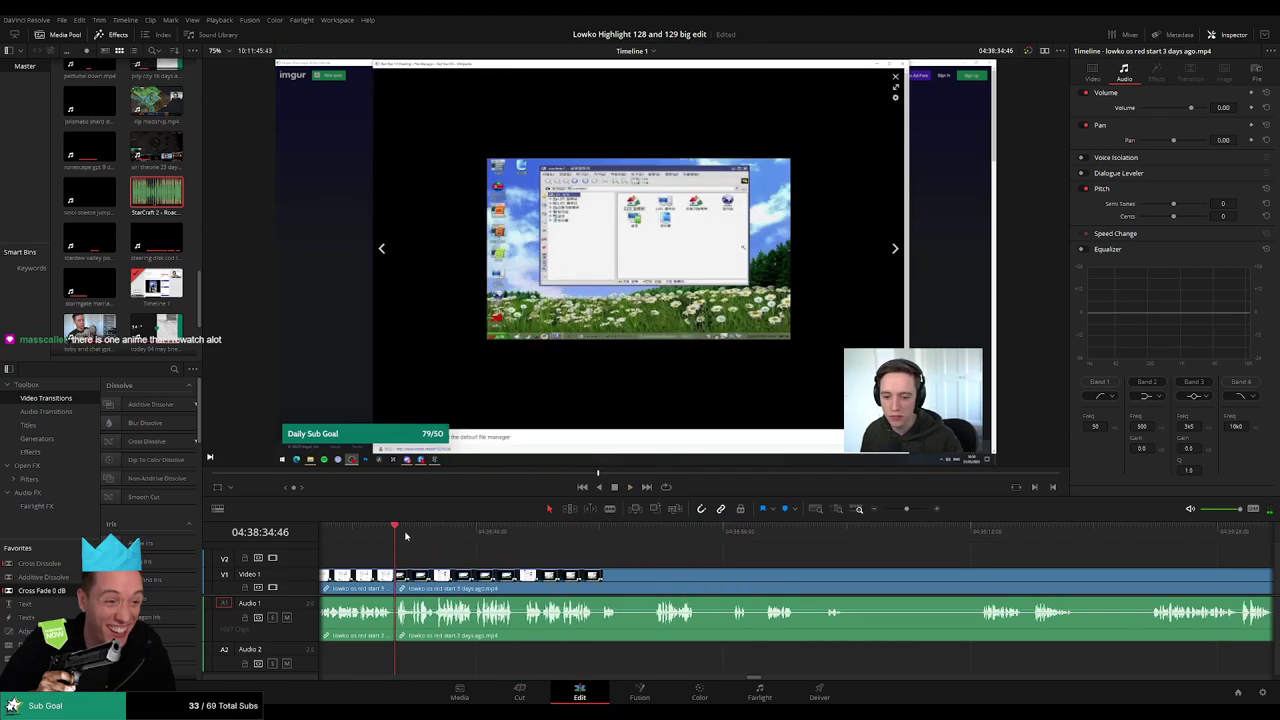
pyautogui.press('space')
pyautogui.hscroll(-1, 378, 620)
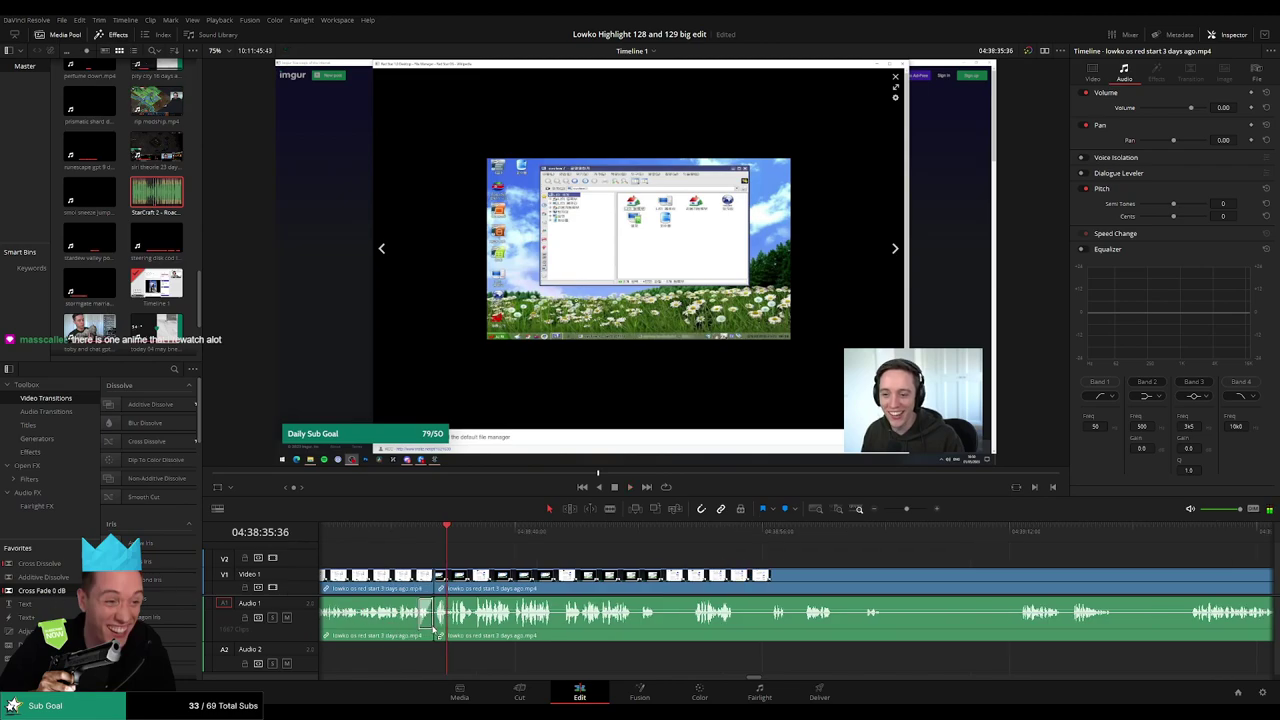
pyautogui.press('space')
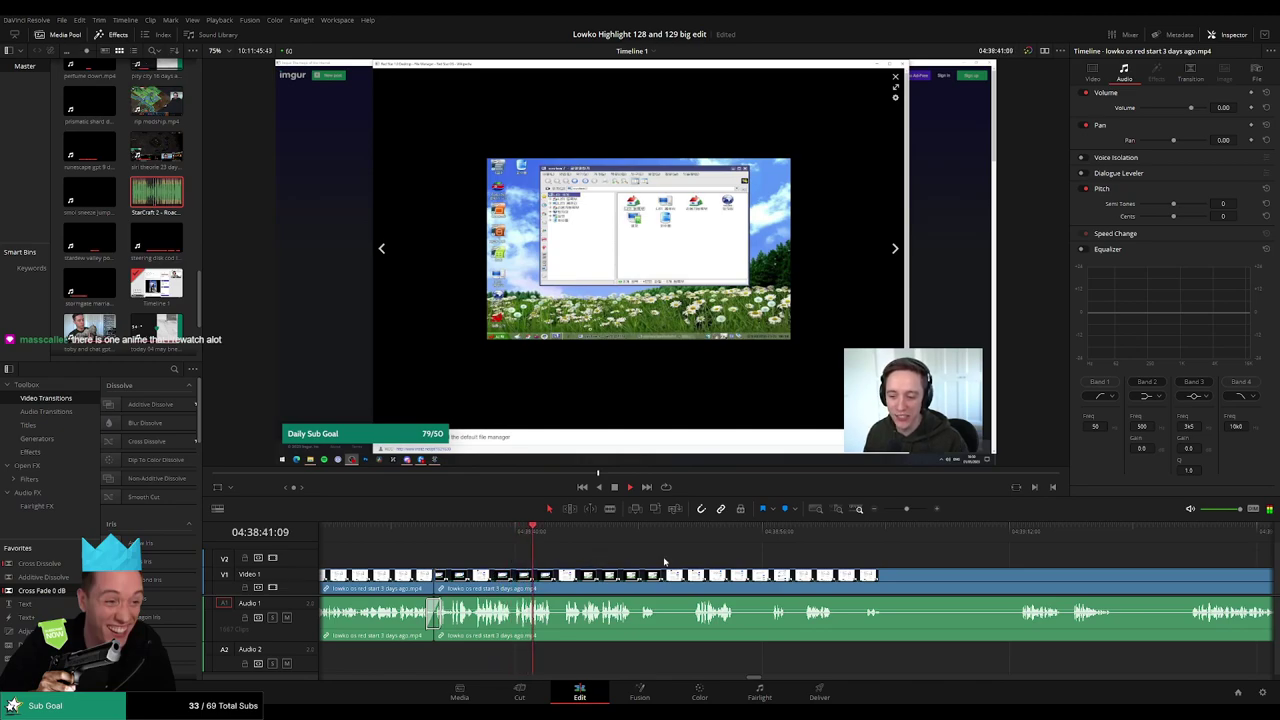
# - Ripple-delete the pause from about 04:38:49 to 04:38:51 and crossfade the audio join
pyautogui.moveTo(664, 562); pyautogui.dragTo(533, 559)
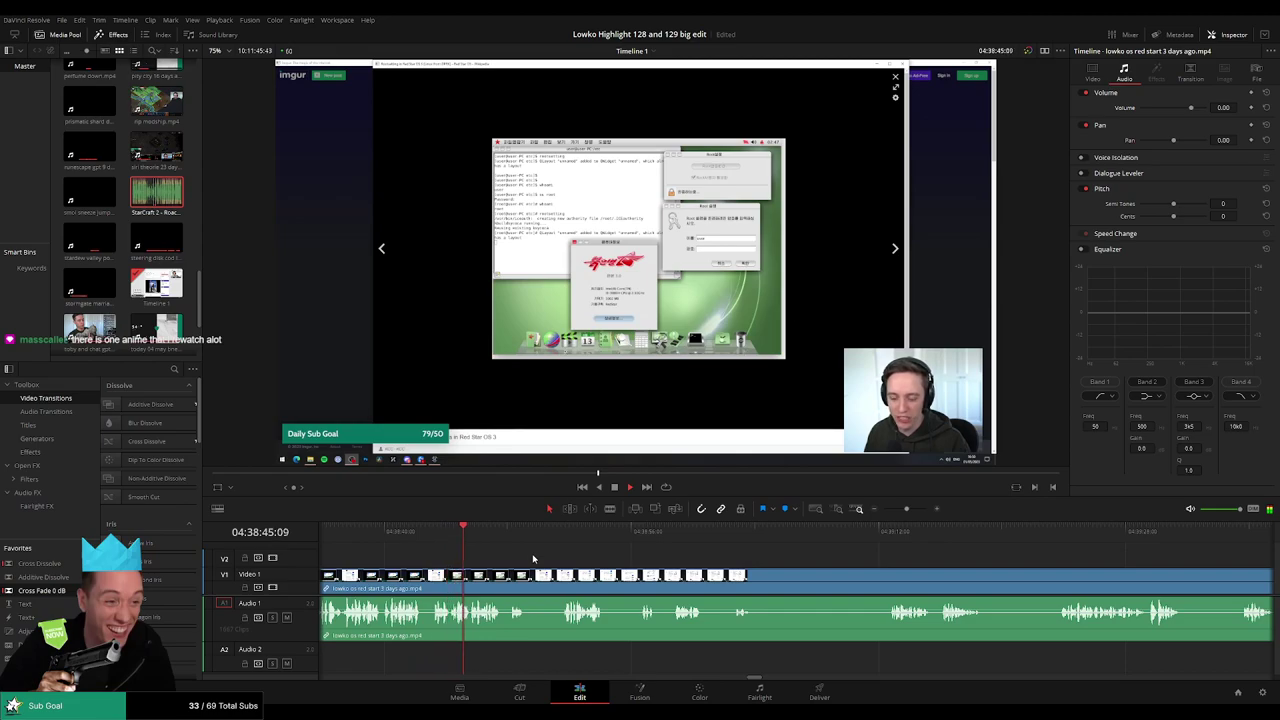
pyautogui.press('b')
pyautogui.click(527, 577)
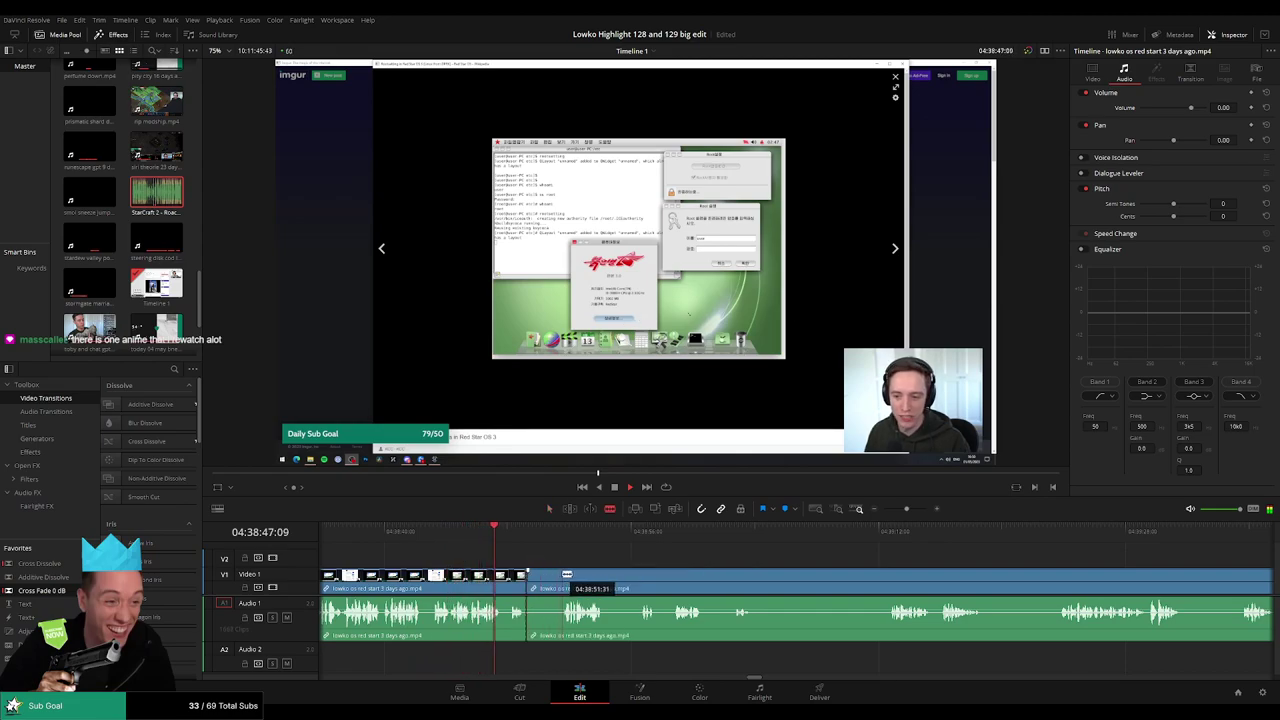
pyautogui.click(562, 577)
pyautogui.press('a')
pyautogui.click(555, 579)
pyautogui.press('Delete')
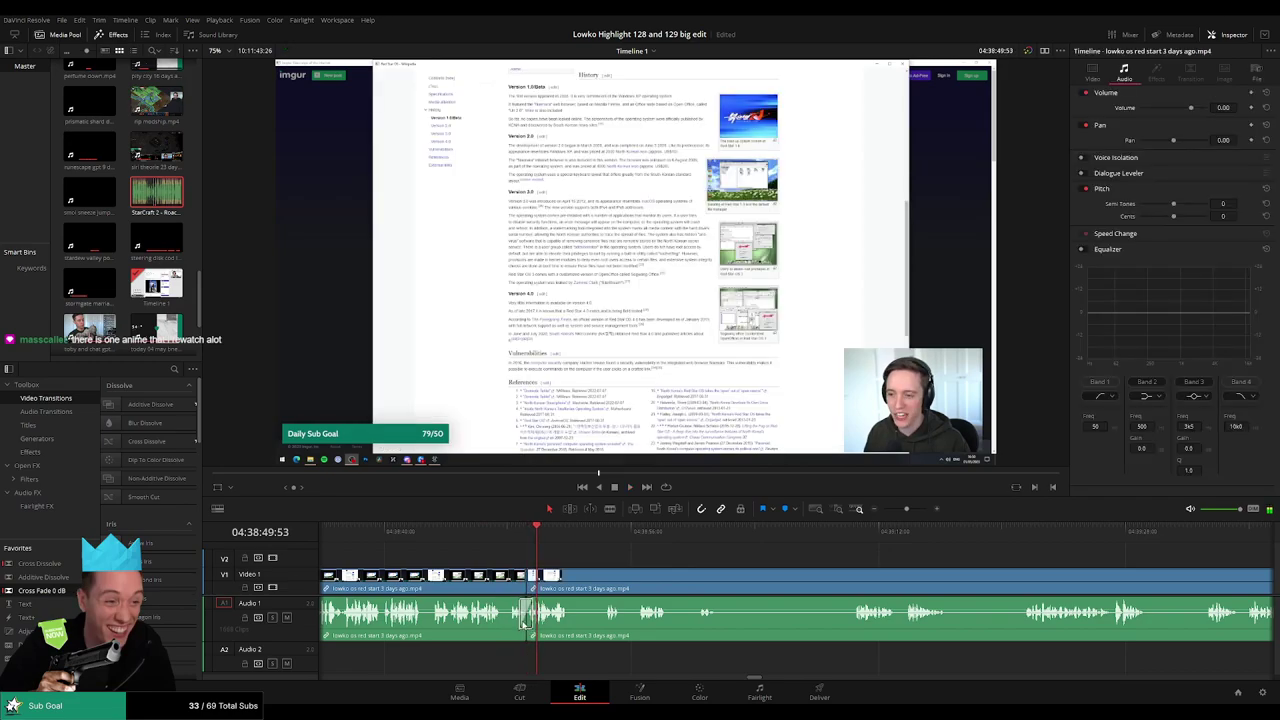
# - Split the footage at about 04:38:52 and 04:38:54 and ripple-delete the pause between the cuts
pyautogui.press('b')
pyautogui.click(570, 580)
pyautogui.click(603, 577)
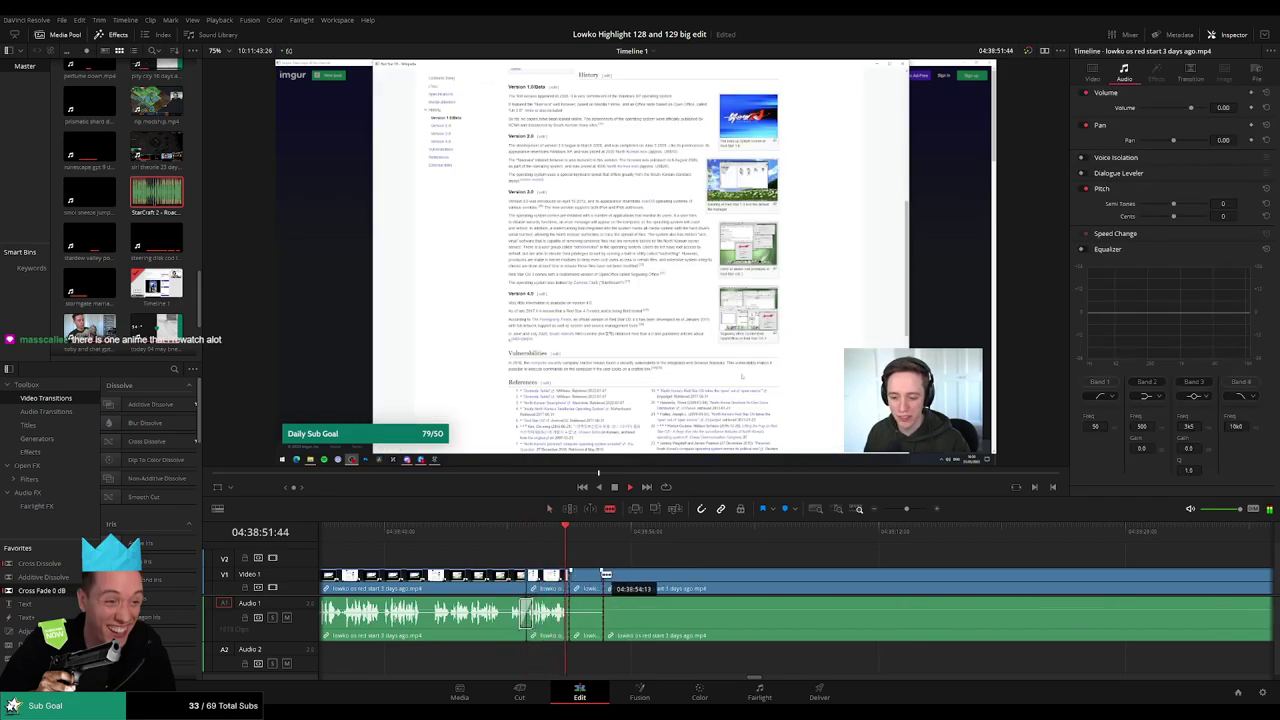
pyautogui.press('a')
pyautogui.click(593, 579)
pyautogui.press('Delete')
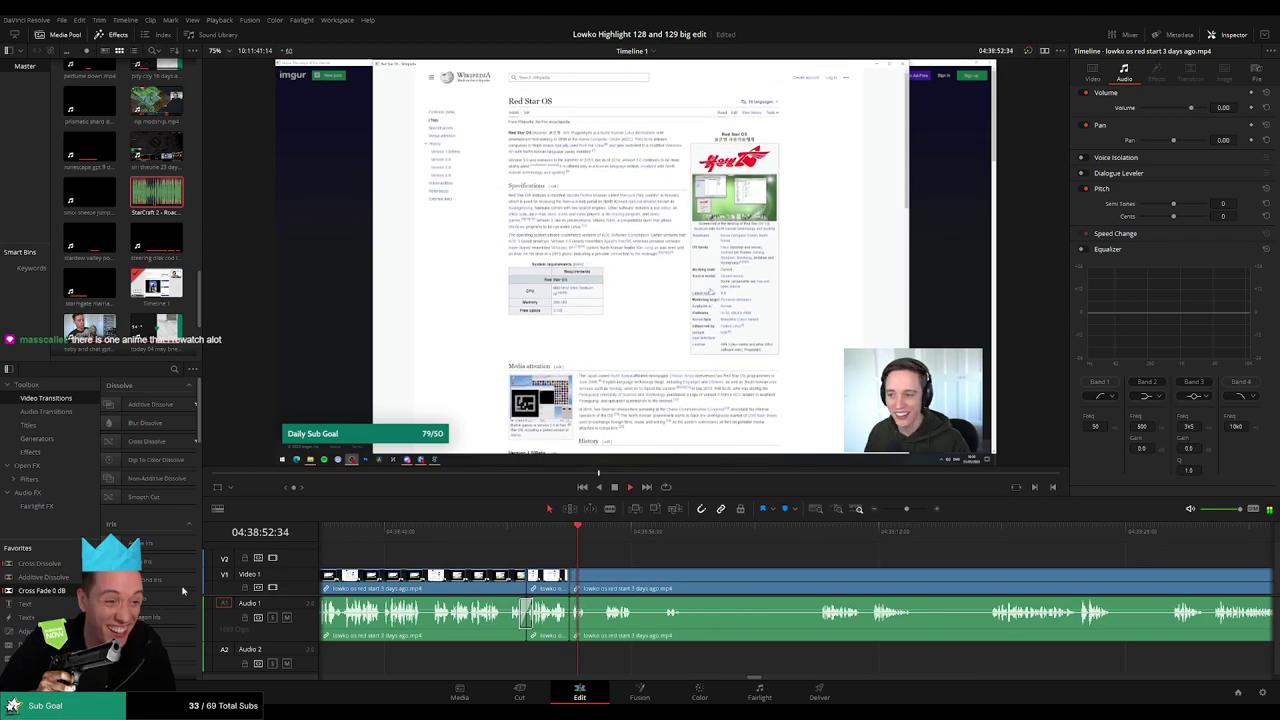
# - Ripple-delete another two seconds after the join at about 04:38:52 and crossfade the audio join
pyautogui.press('b')
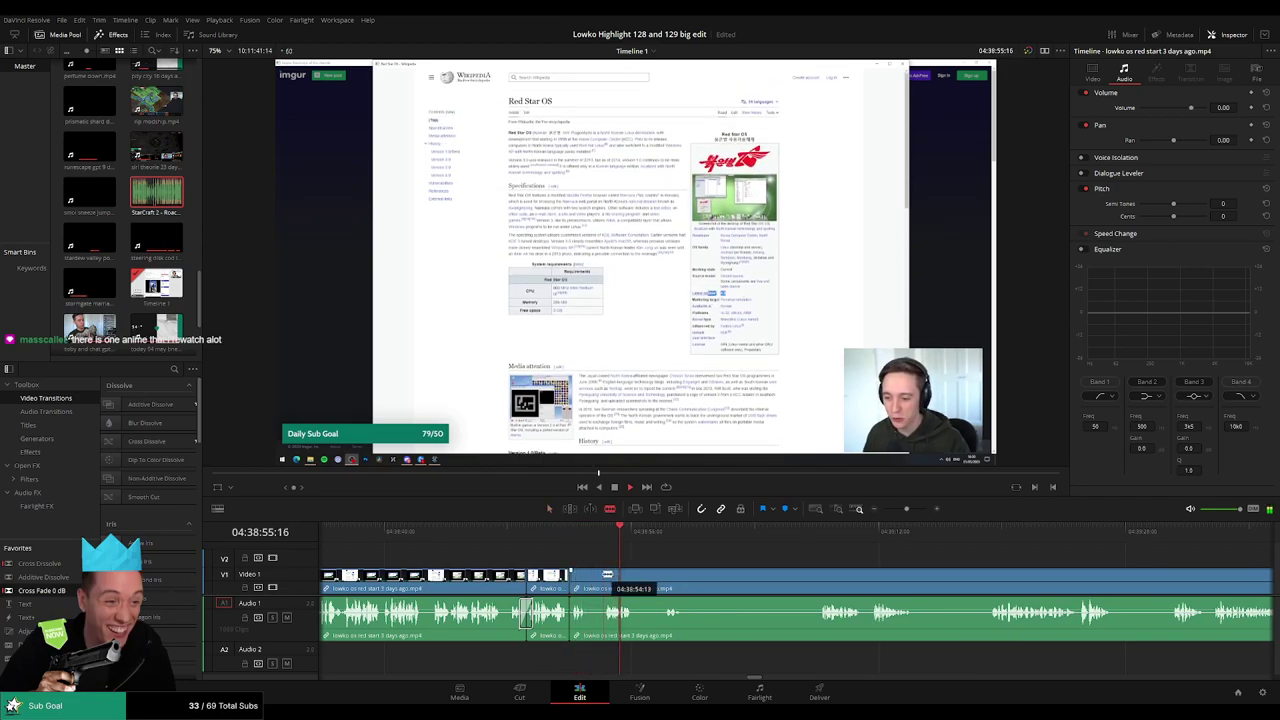
pyautogui.click(602, 576)
pyautogui.press('a')
pyautogui.click(588, 580)
pyautogui.press('Delete')
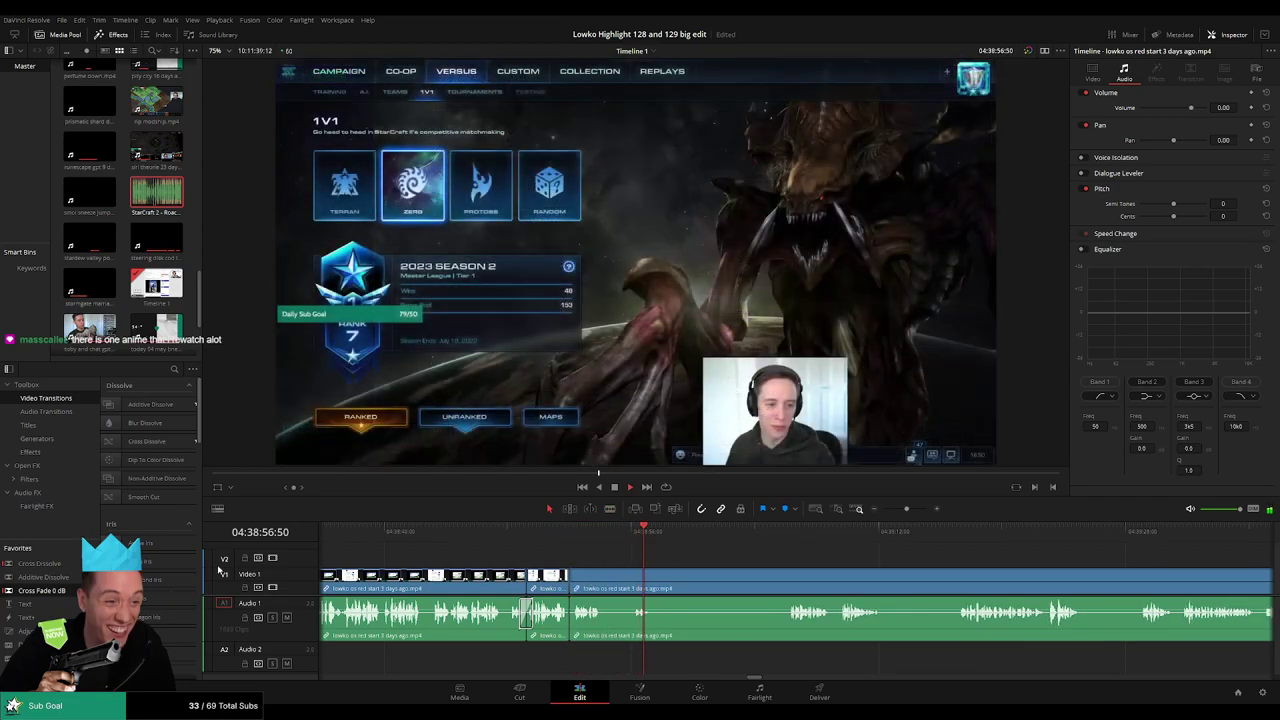
# - Ripple-delete the pause from about 04:38:54 to 04:38:56 and crossfade the audio join
pyautogui.click(607, 589)
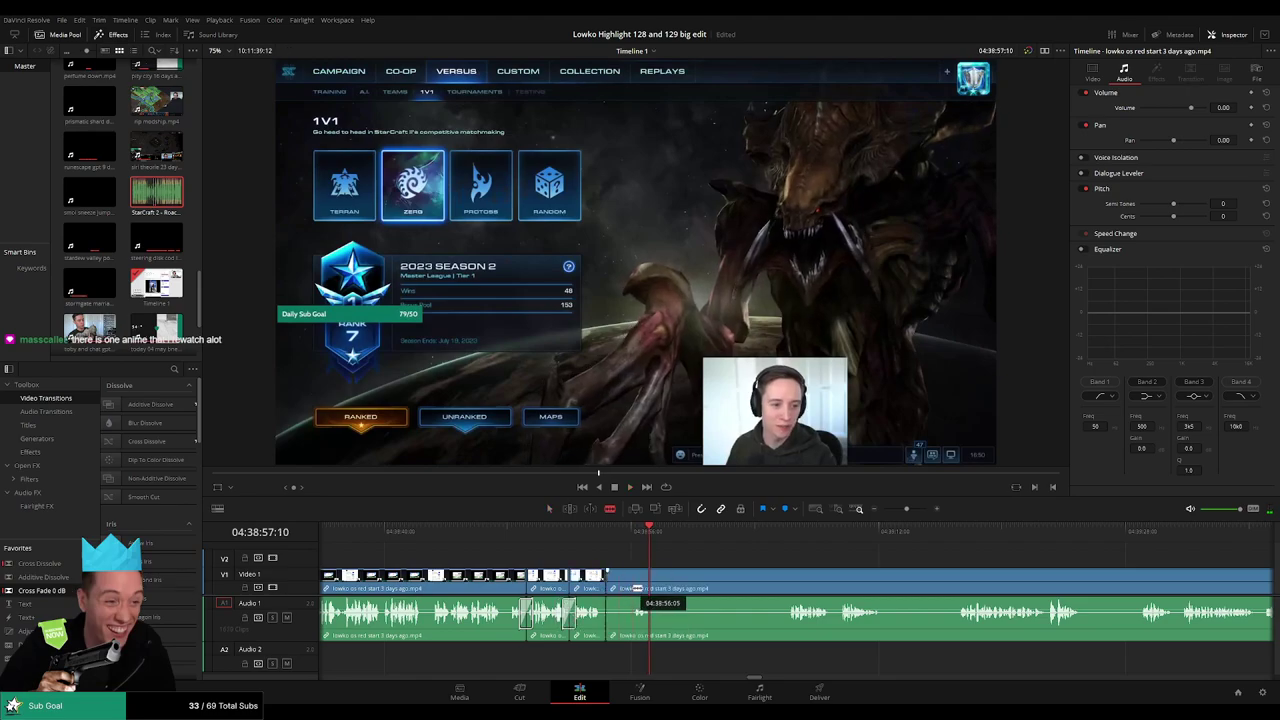
pyautogui.click(633, 587)
pyautogui.press('a')
pyautogui.click(625, 581)
pyautogui.press('Delete')
pyautogui.press('space')
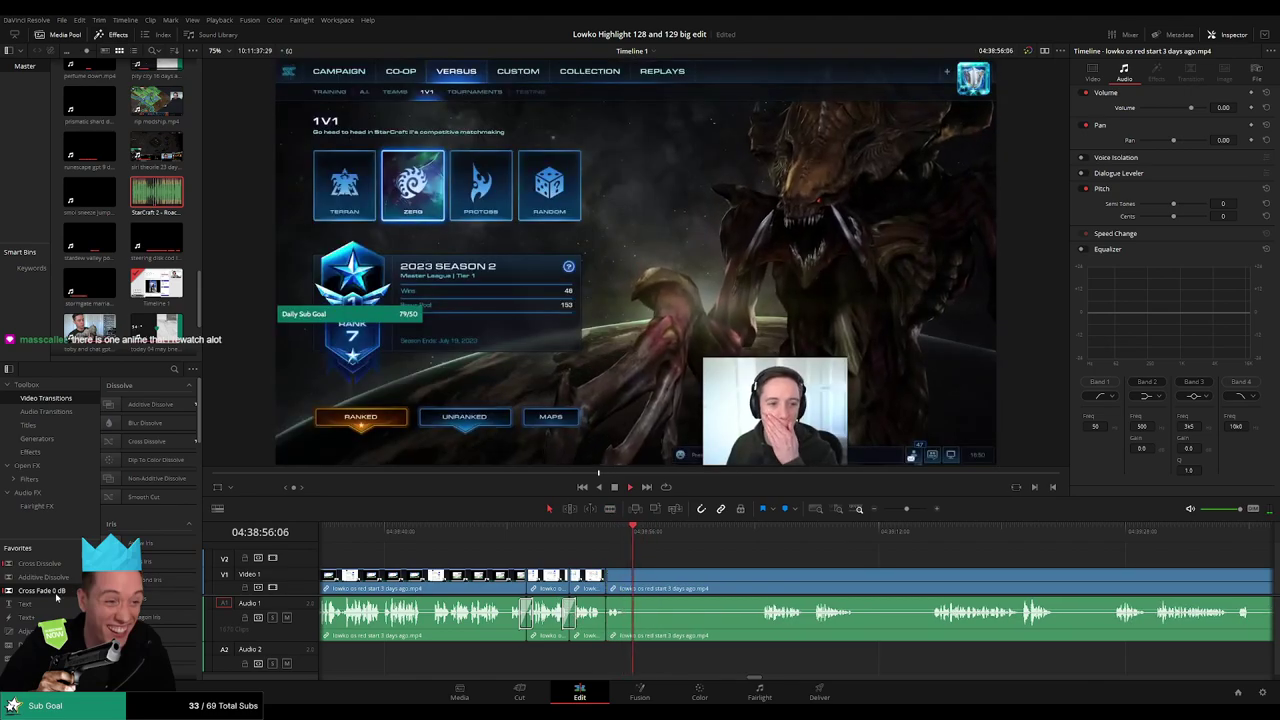
# - Split the footage at about 04:38:56 and 04:39:15, ripple-delete the section between the cuts and crossfade the audio join
pyautogui.press('b')
pyautogui.click(634, 589)
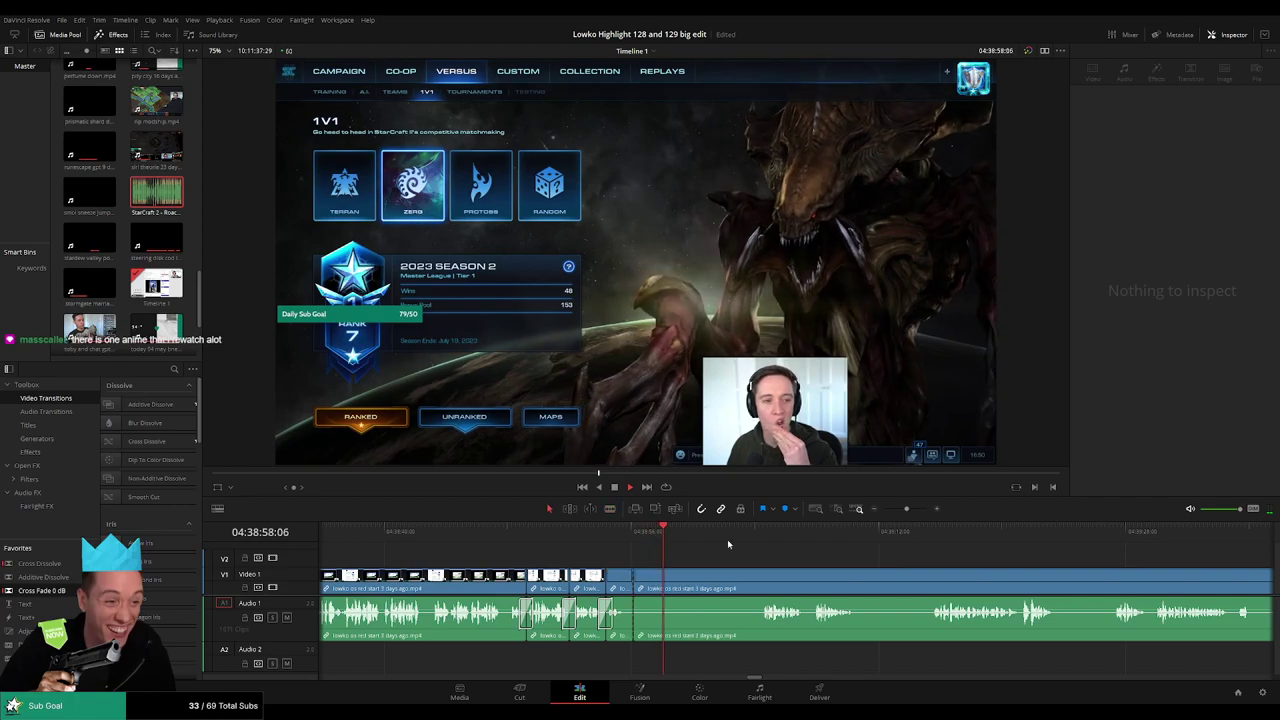
pyautogui.press('a')
pyautogui.click(761, 534)
pyautogui.hscroll(3, 700, 545)
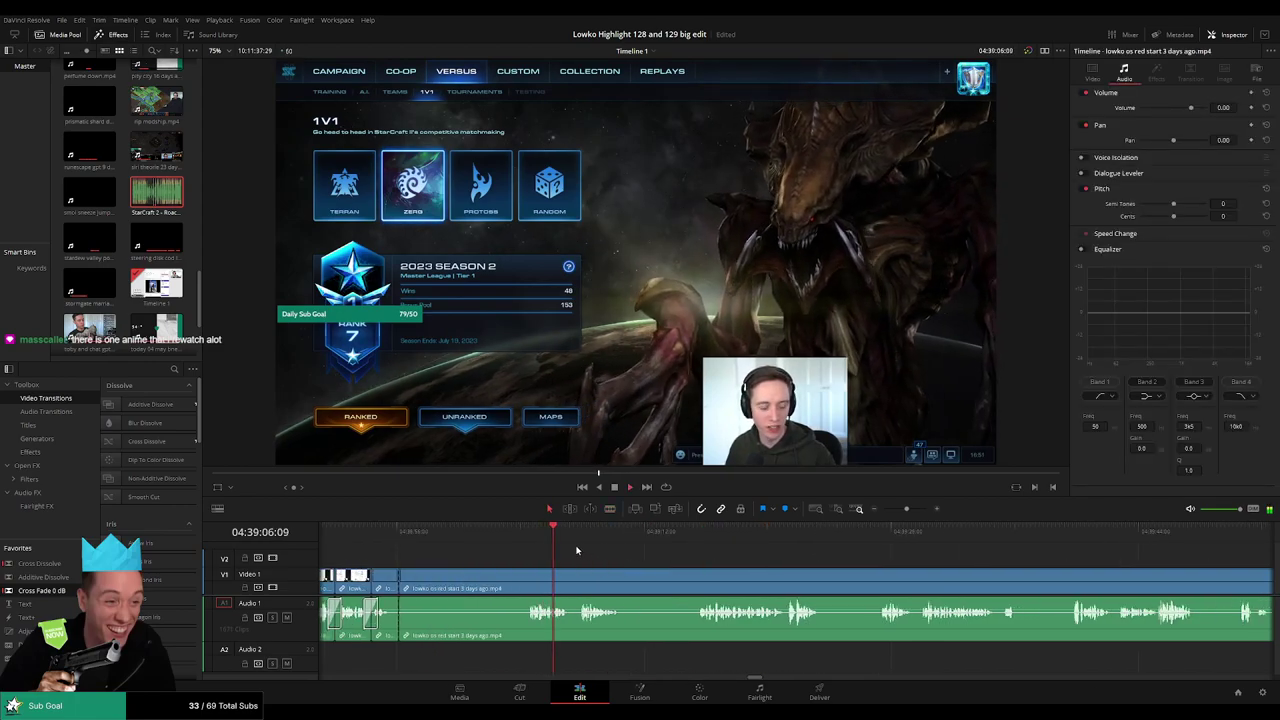
pyautogui.click(686, 540)
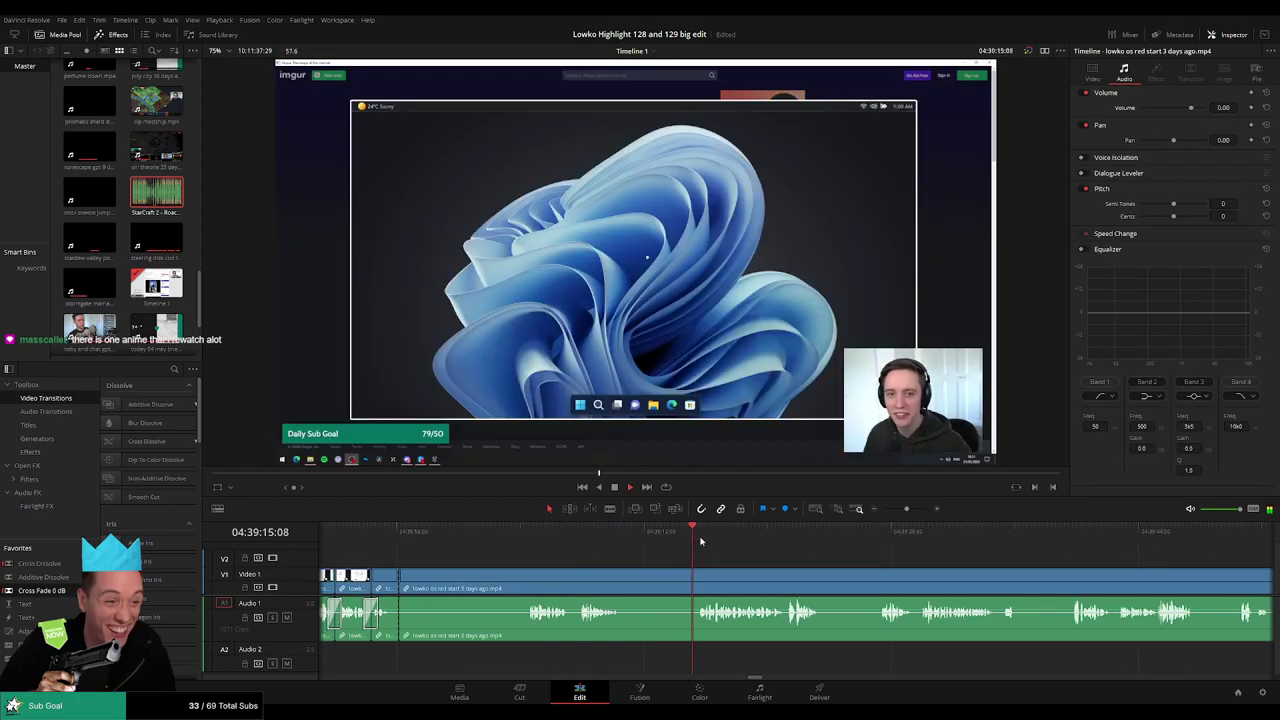
pyautogui.press('b')
pyautogui.click(698, 580)
pyautogui.press('a')
pyautogui.click(652, 579)
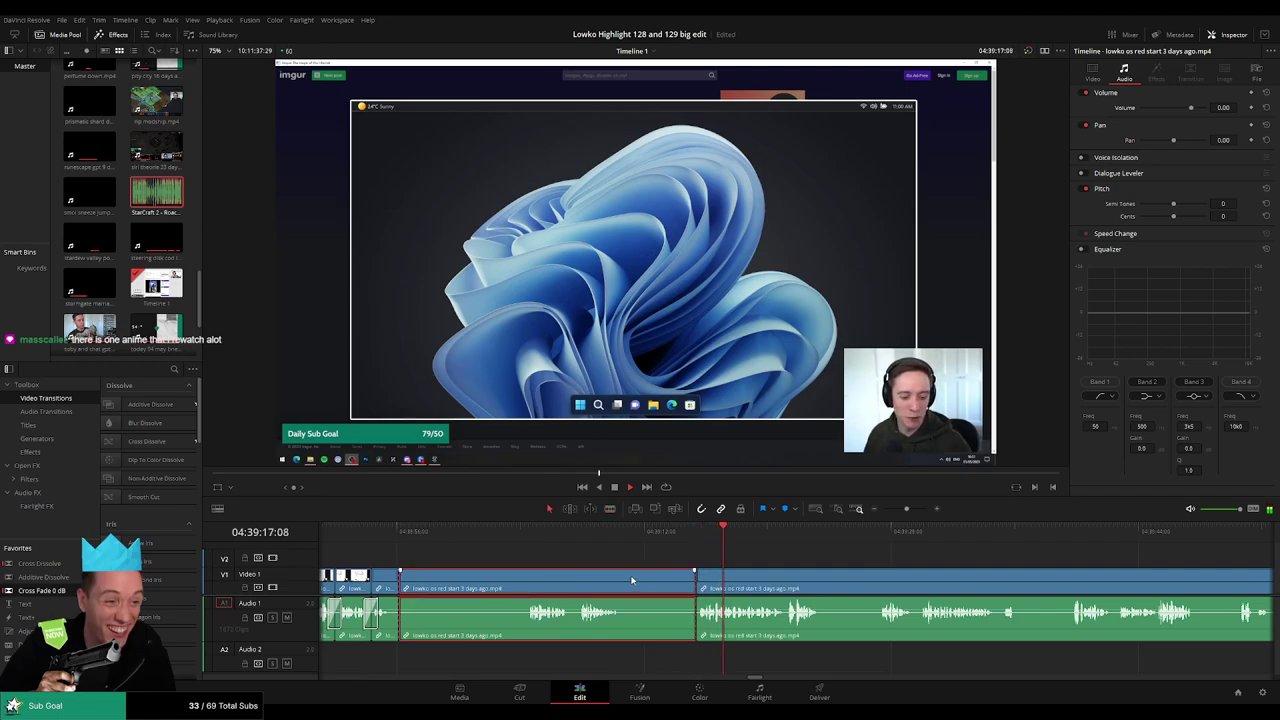
pyautogui.press('Delete')
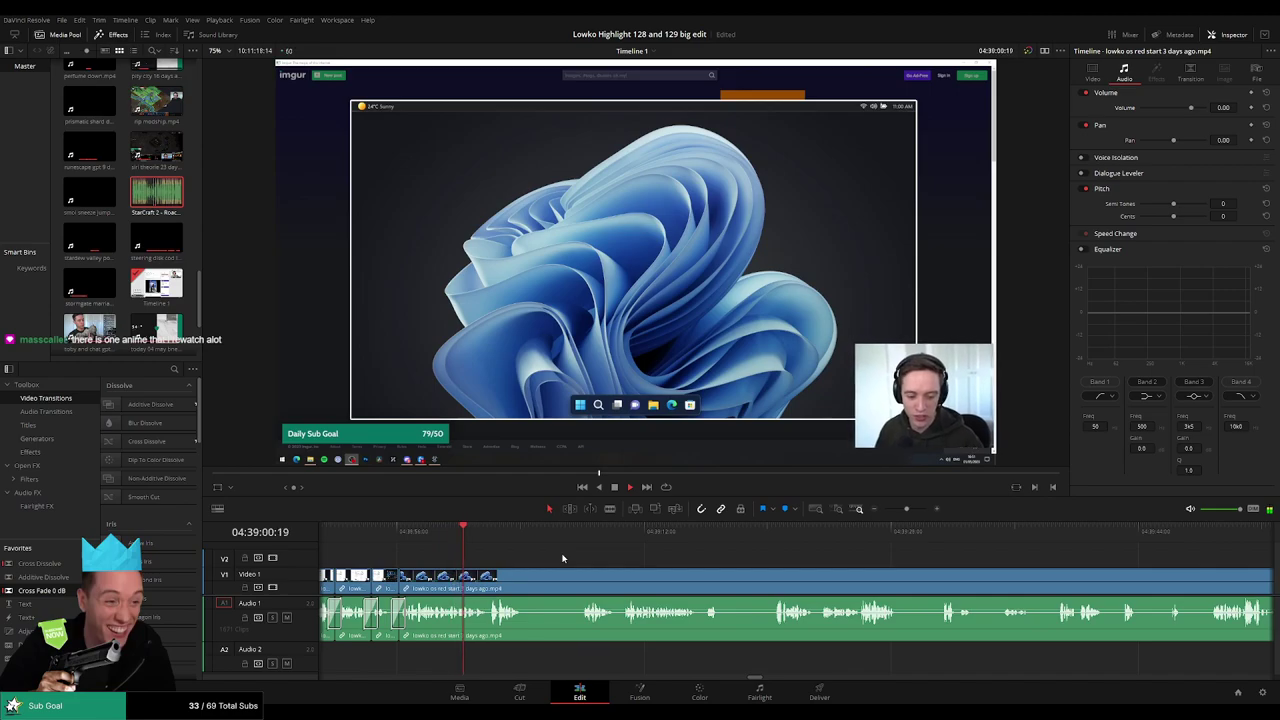
# - Ripple-delete the pause from about 04:39:04 to 04:39:08 and crossfade the audio join
pyautogui.moveTo(575, 556); pyautogui.dragTo(529, 554)
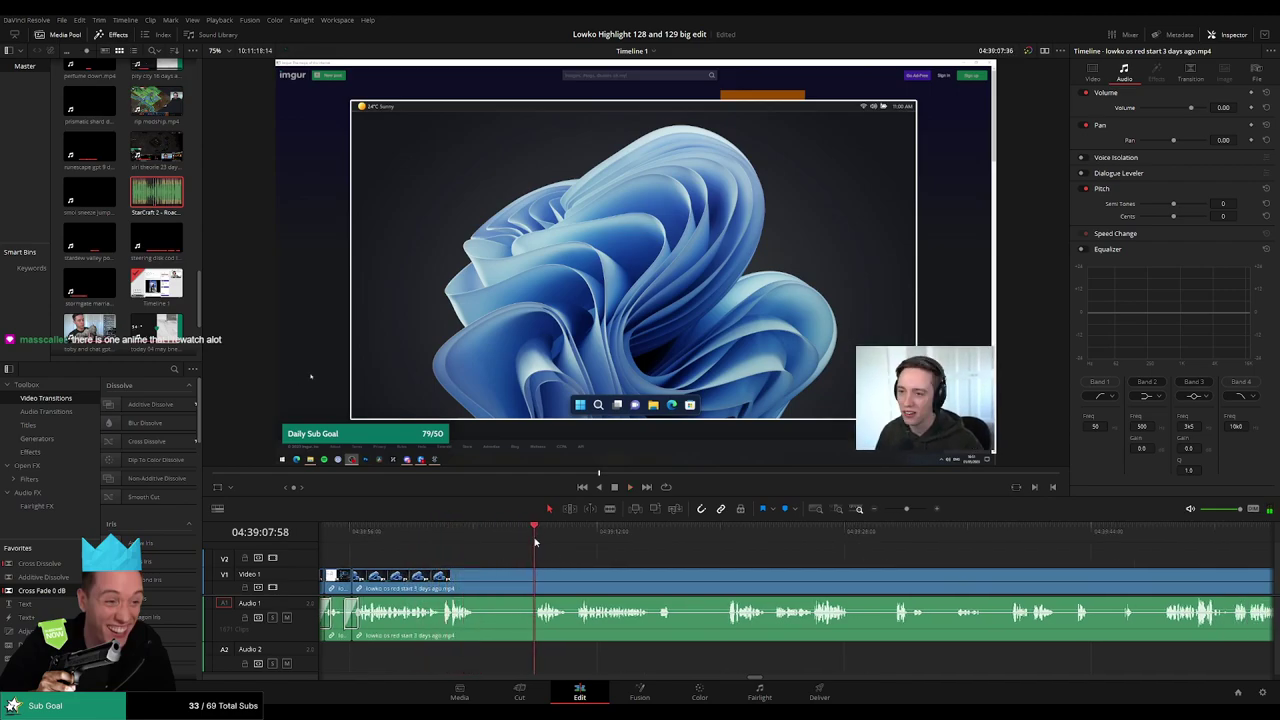
pyautogui.press('b')
pyautogui.click(477, 575)
pyautogui.click(532, 574)
pyautogui.press('a')
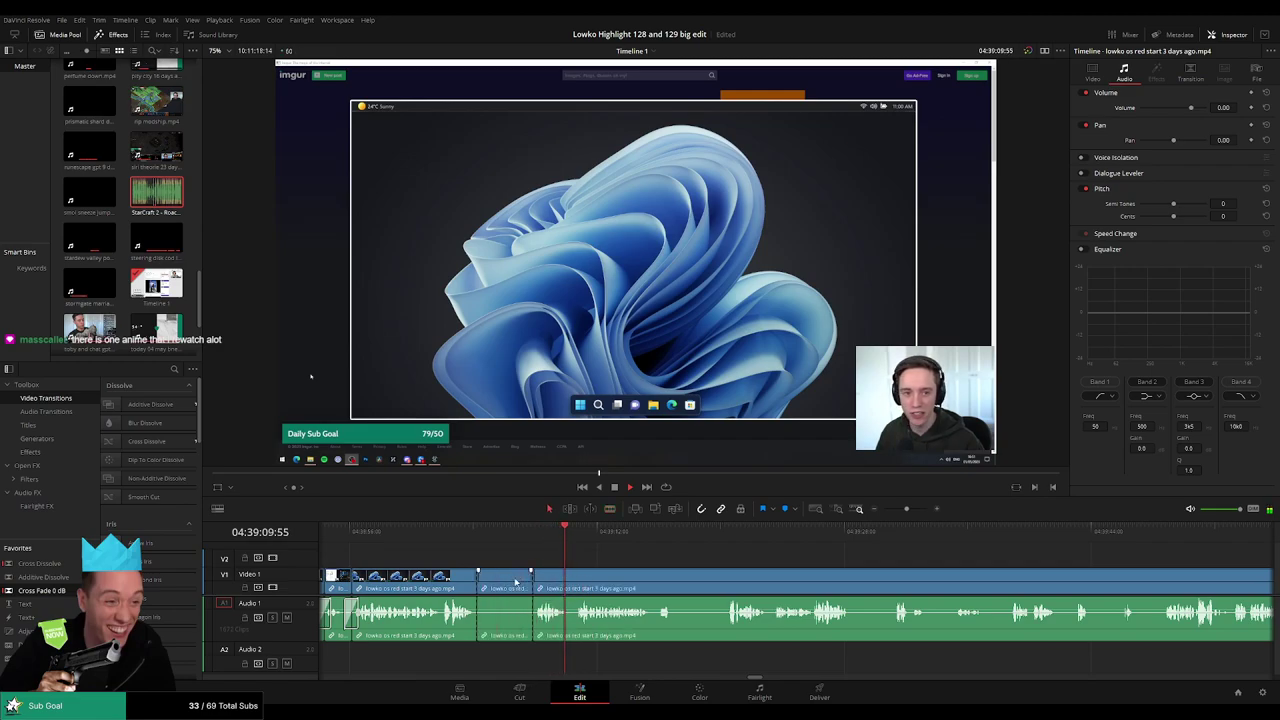
pyautogui.click(515, 582)
pyautogui.press('Delete')
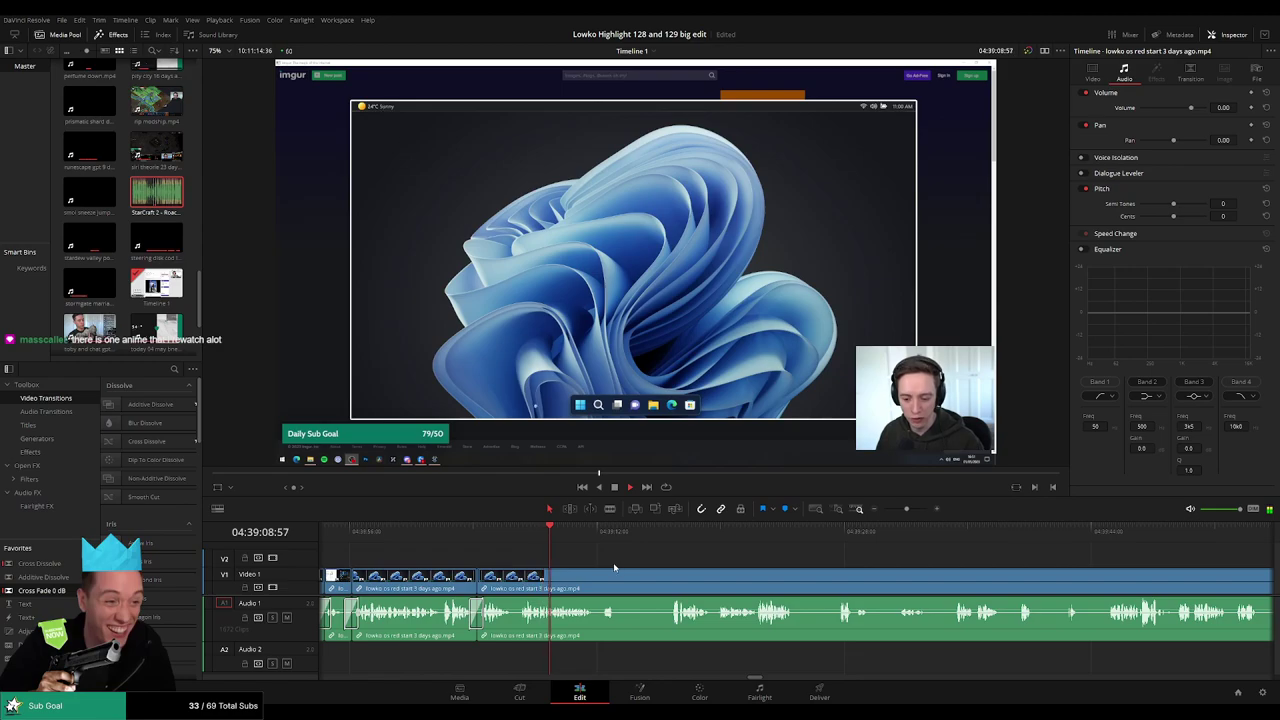
# - Ripple-delete the pause from about 04:39:13 to 04:39:17 and crossfade the audio join
pyautogui.hscroll(2, 598, 566)
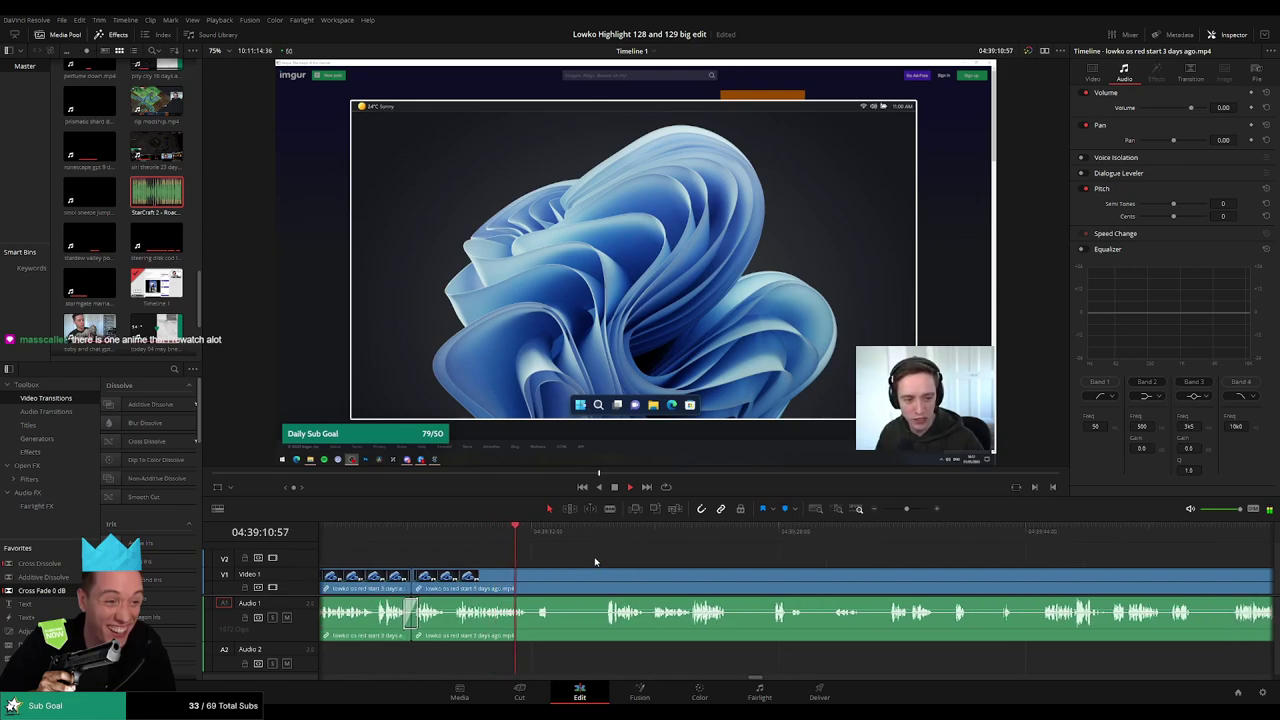
pyautogui.hscroll(2, 531, 555)
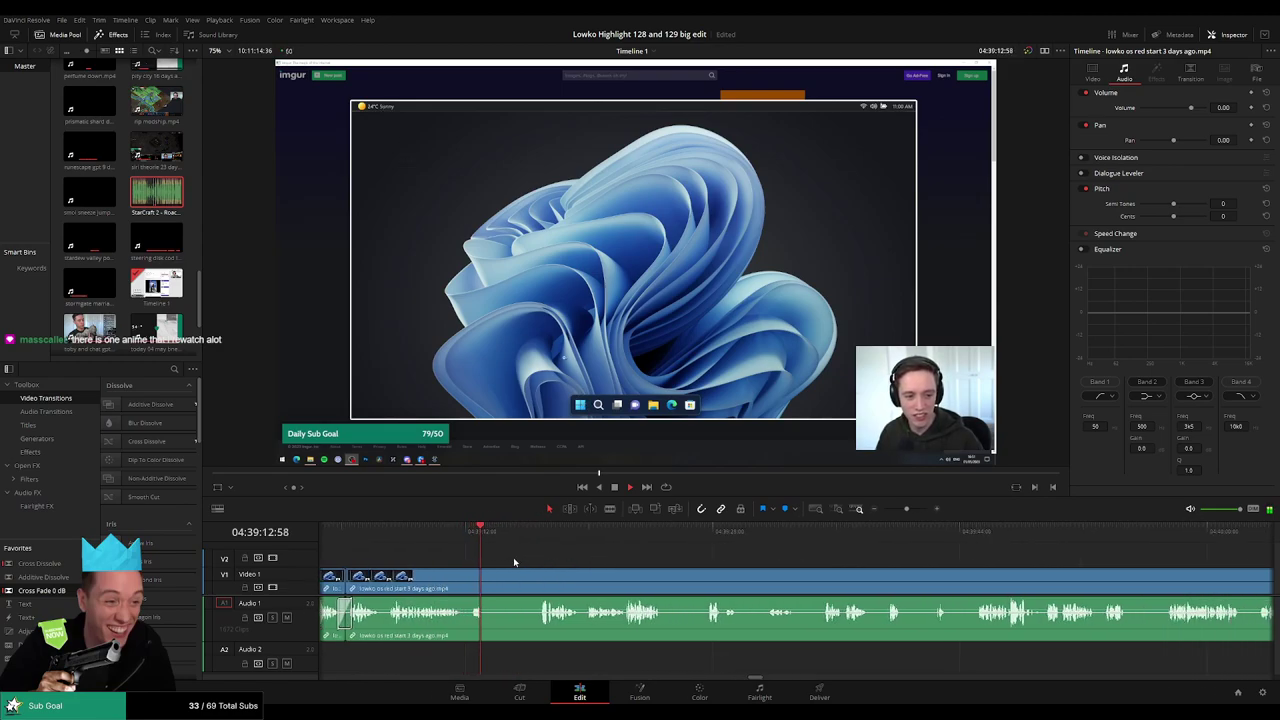
pyautogui.press('b')
pyautogui.click(488, 585)
pyautogui.click(538, 585)
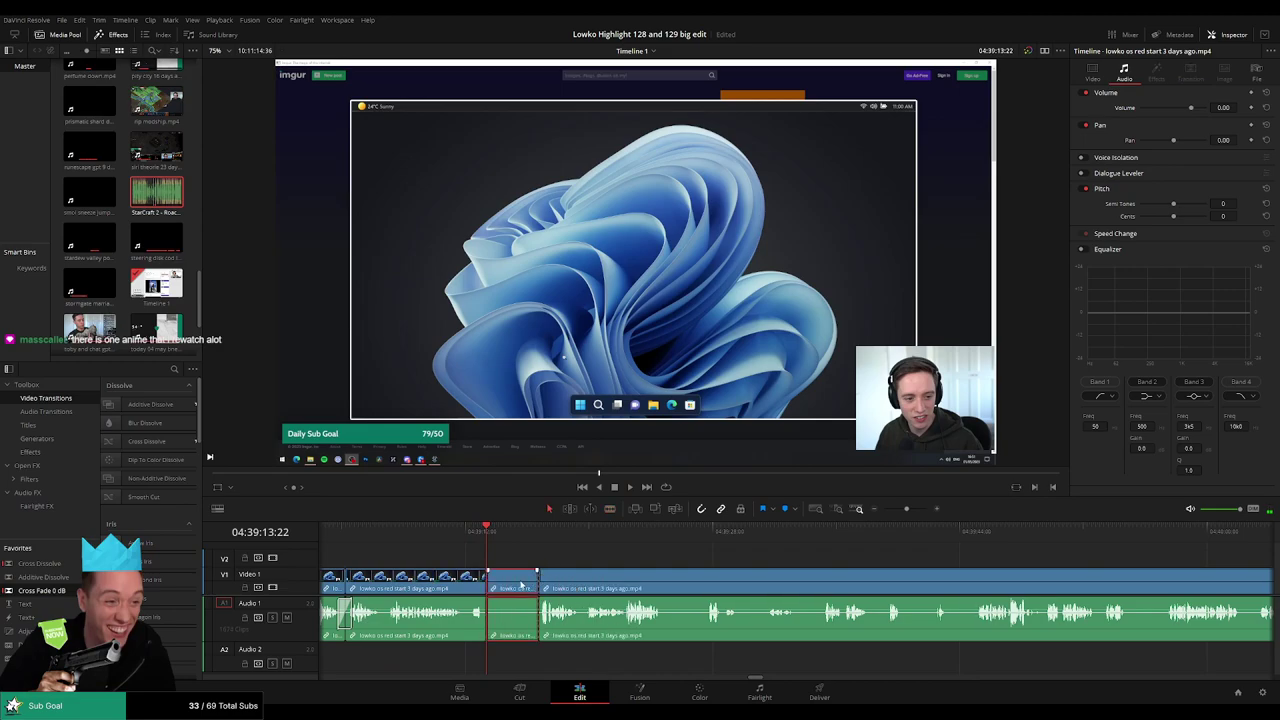
pyautogui.press('BackSpace')
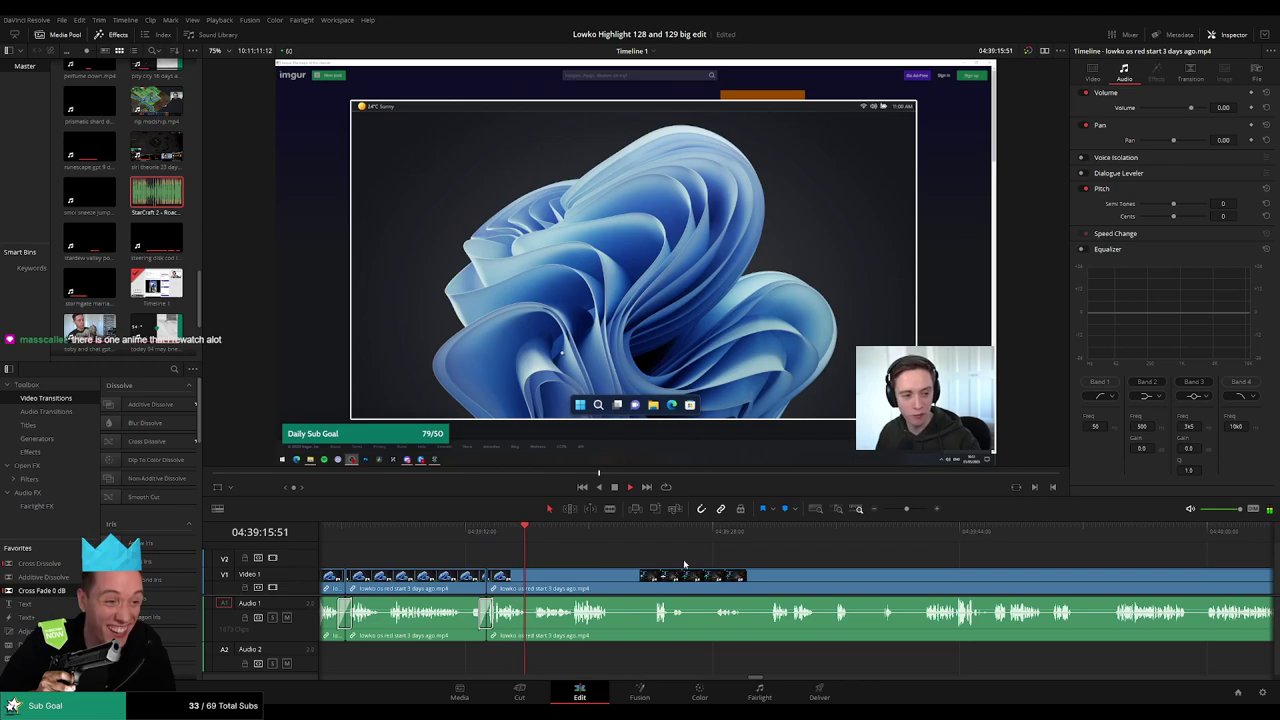
# - Split the footage at about 04:39:19, on the StarCraft II 1v1 menu just before the matchmaking search starts
pyautogui.moveTo(682, 563); pyautogui.dragTo(560, 558)
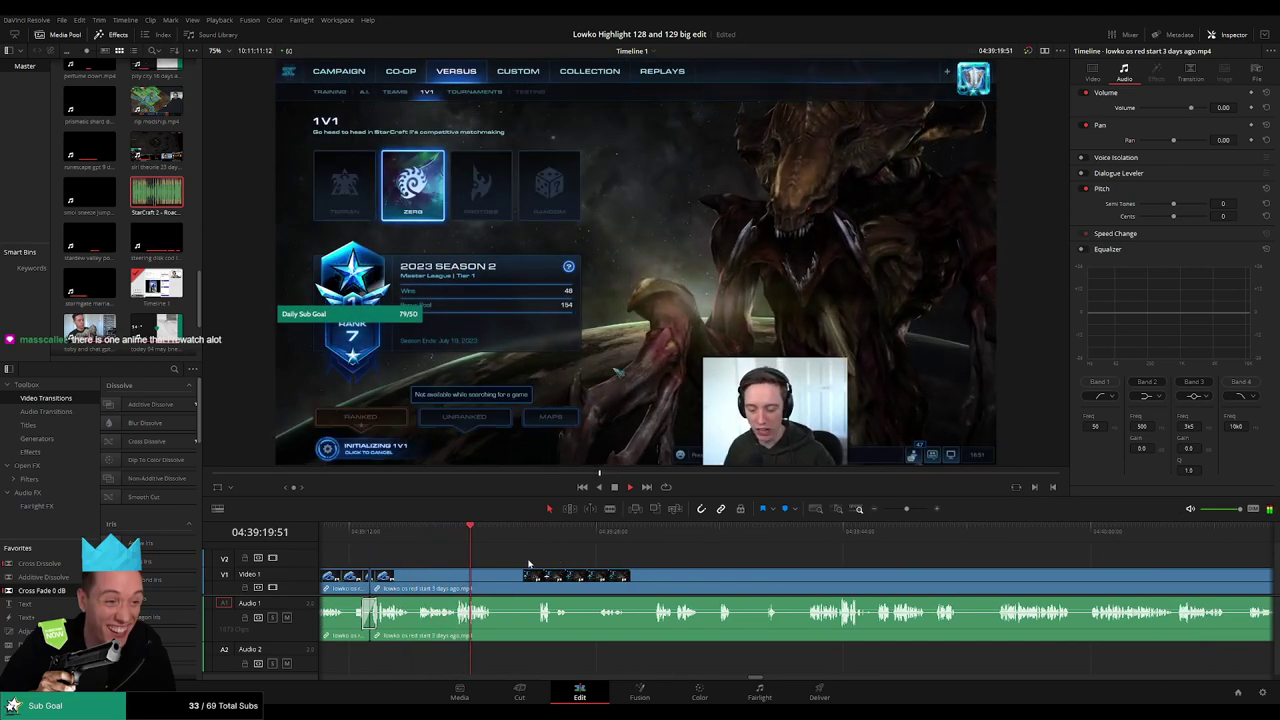
pyautogui.click(447, 545)
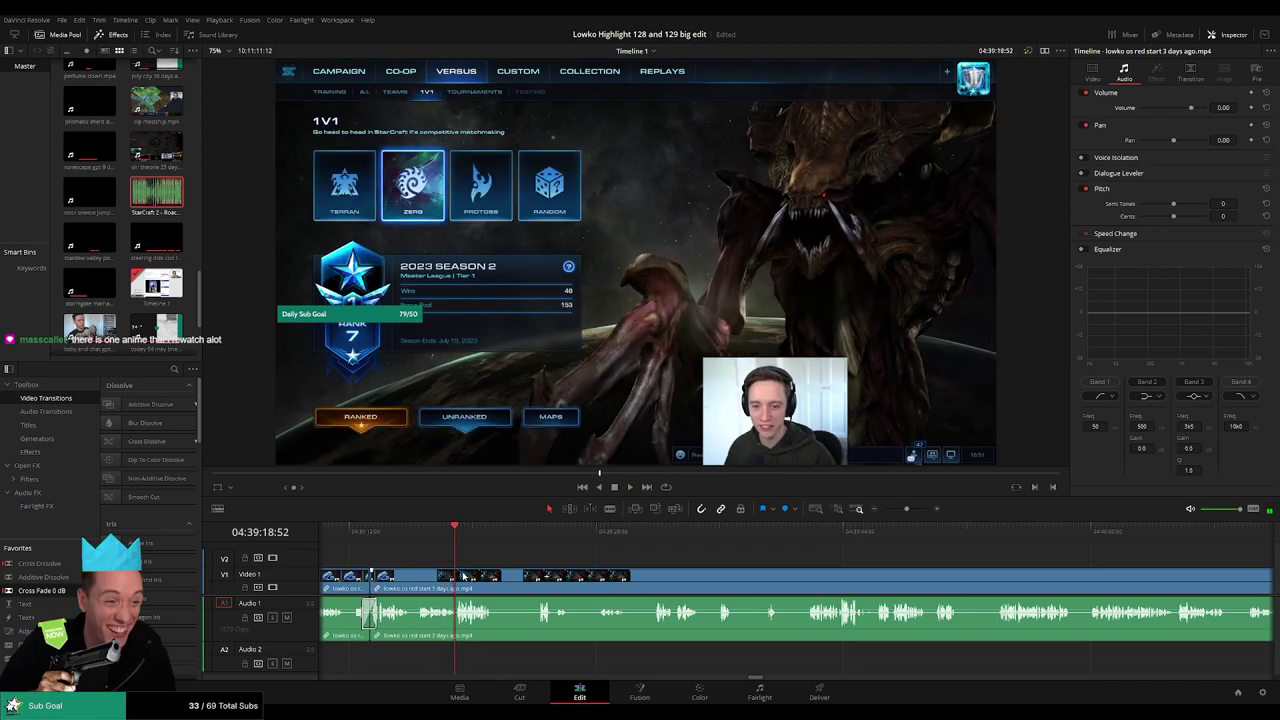
pyautogui.scroll(3, 794, 567)
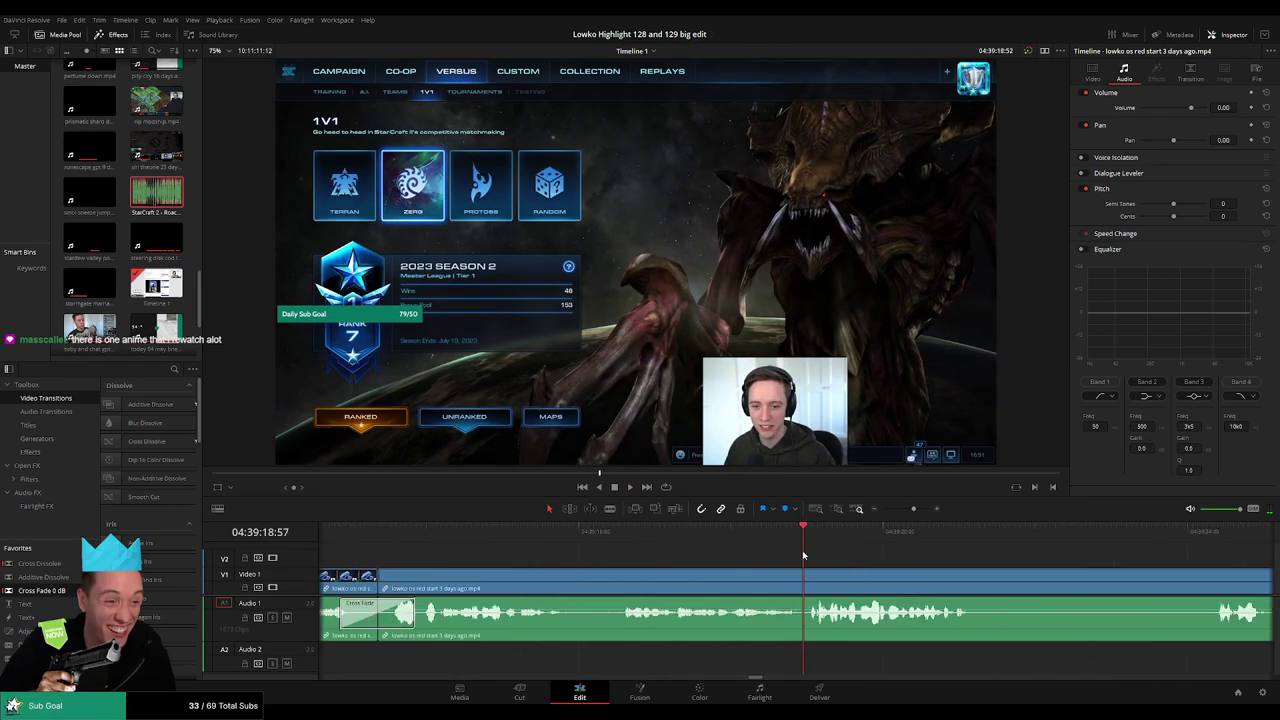
pyautogui.scroll(-3, 805, 552)
pyautogui.press('space')
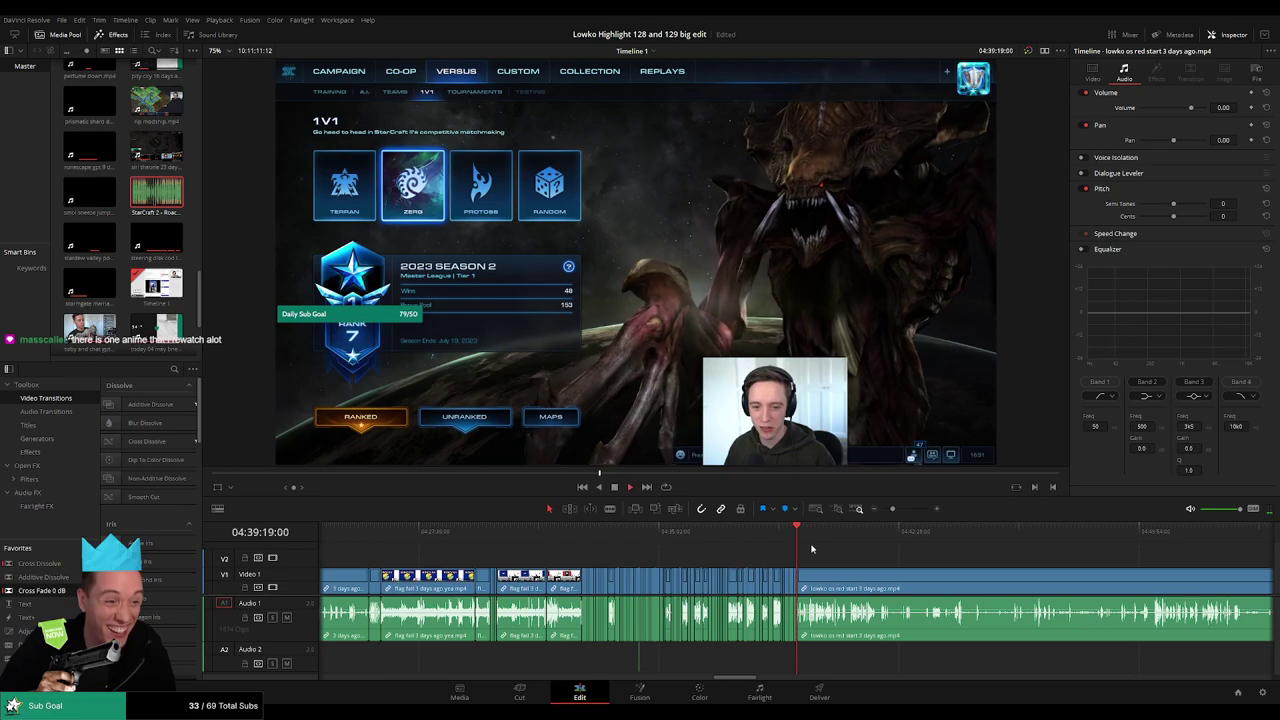
pyautogui.click(808, 543)
pyautogui.scroll(3, 826, 565)
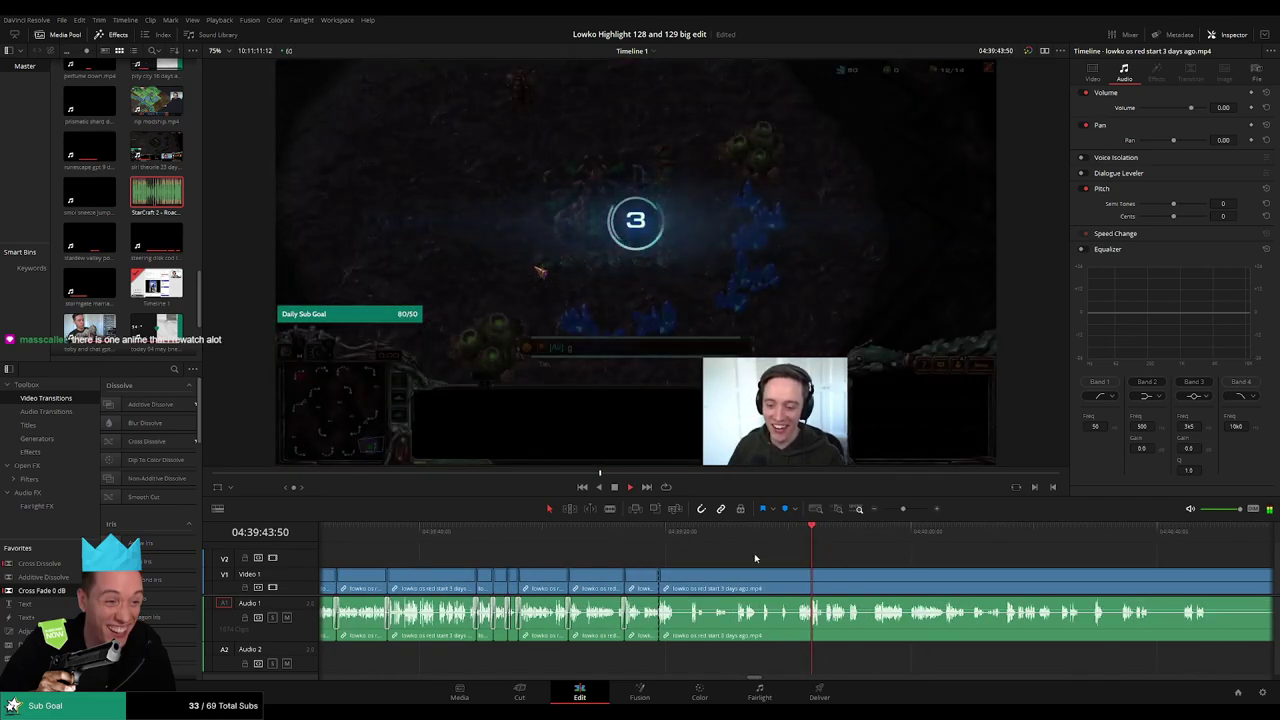
# - Split the footage at about 04:39:41 and ripple-delete the matchmaking wait back to the cut at about 04:39:19
pyautogui.click(546, 531)
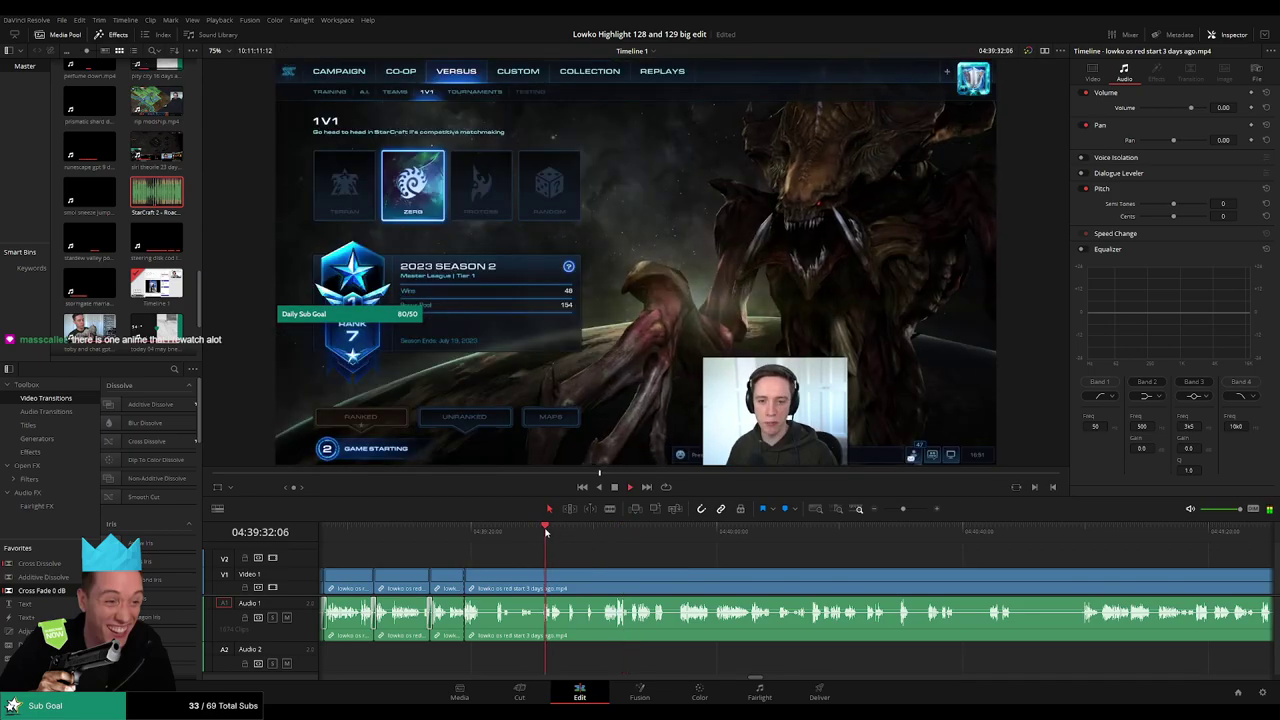
pyautogui.moveTo(546, 531); pyautogui.dragTo(572, 533)
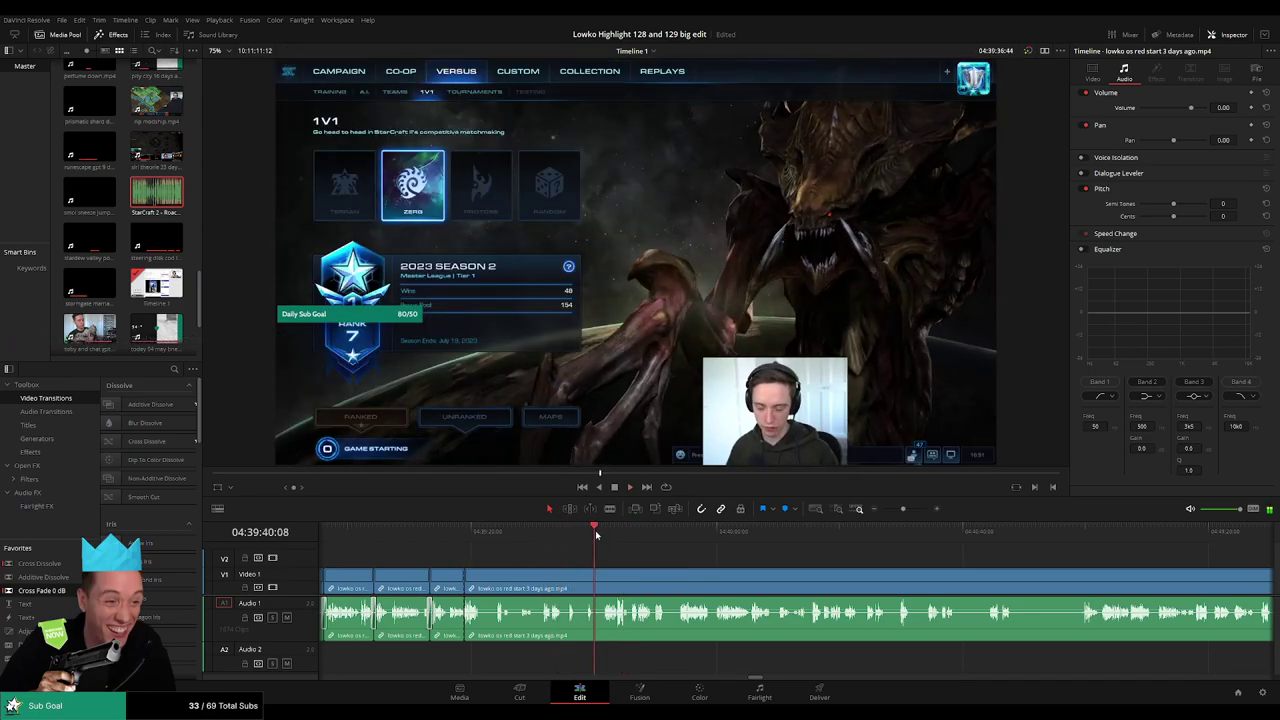
pyautogui.press('b')
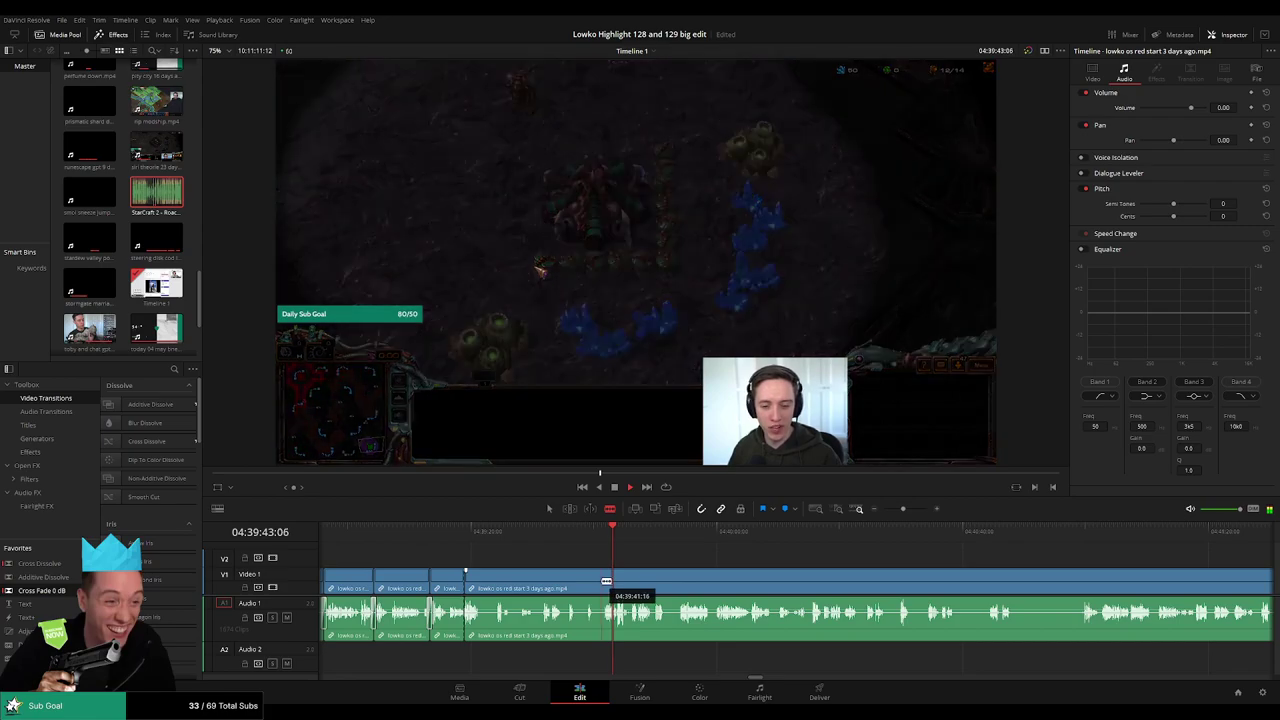
pyautogui.click(604, 582)
pyautogui.press('a')
pyautogui.click(575, 584)
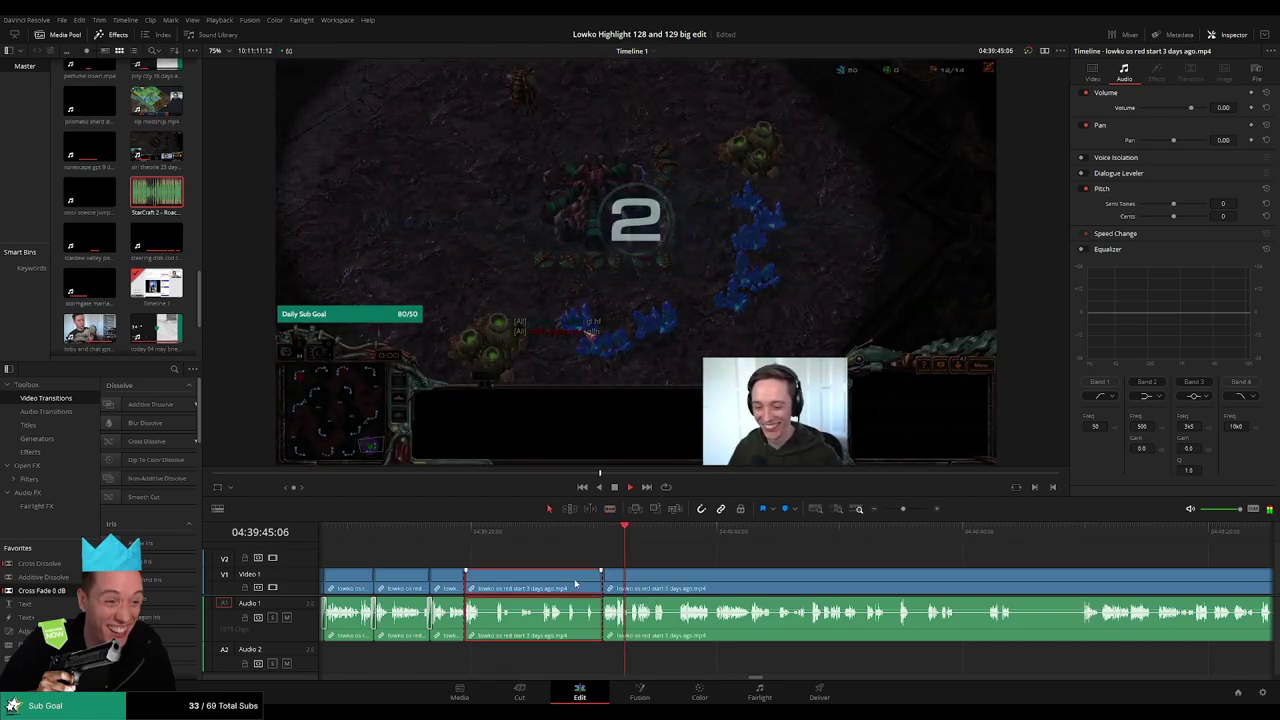
pyautogui.press('Delete')
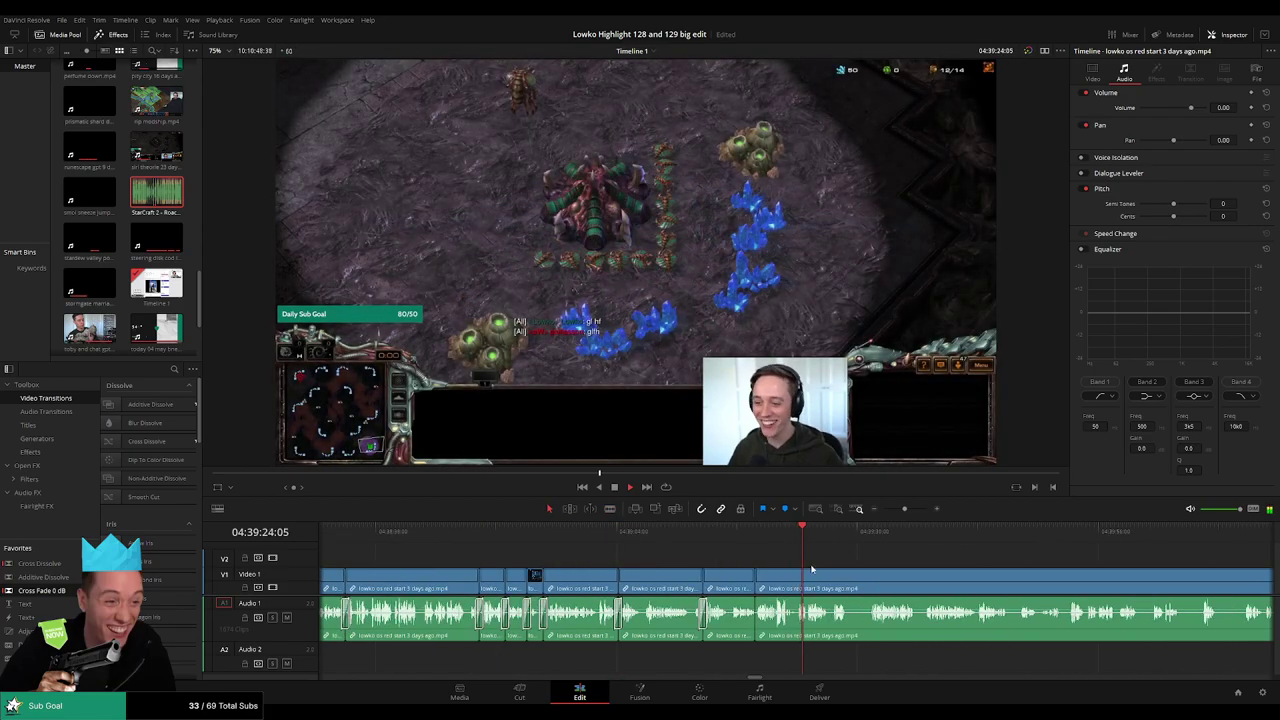
# - Split the footage at about 04:39:29, in the opening seconds of the StarCraft II match
pyautogui.hscroll(3, 812, 569)
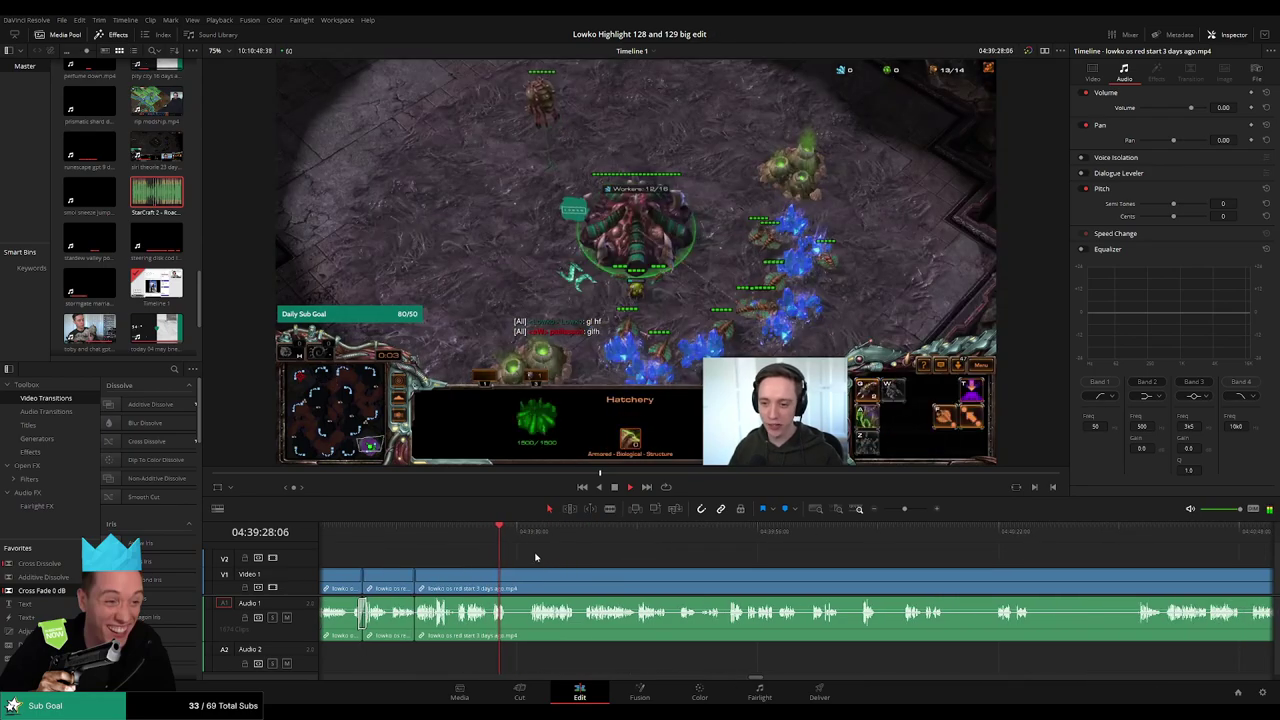
pyautogui.click(527, 532)
pyautogui.press('b')
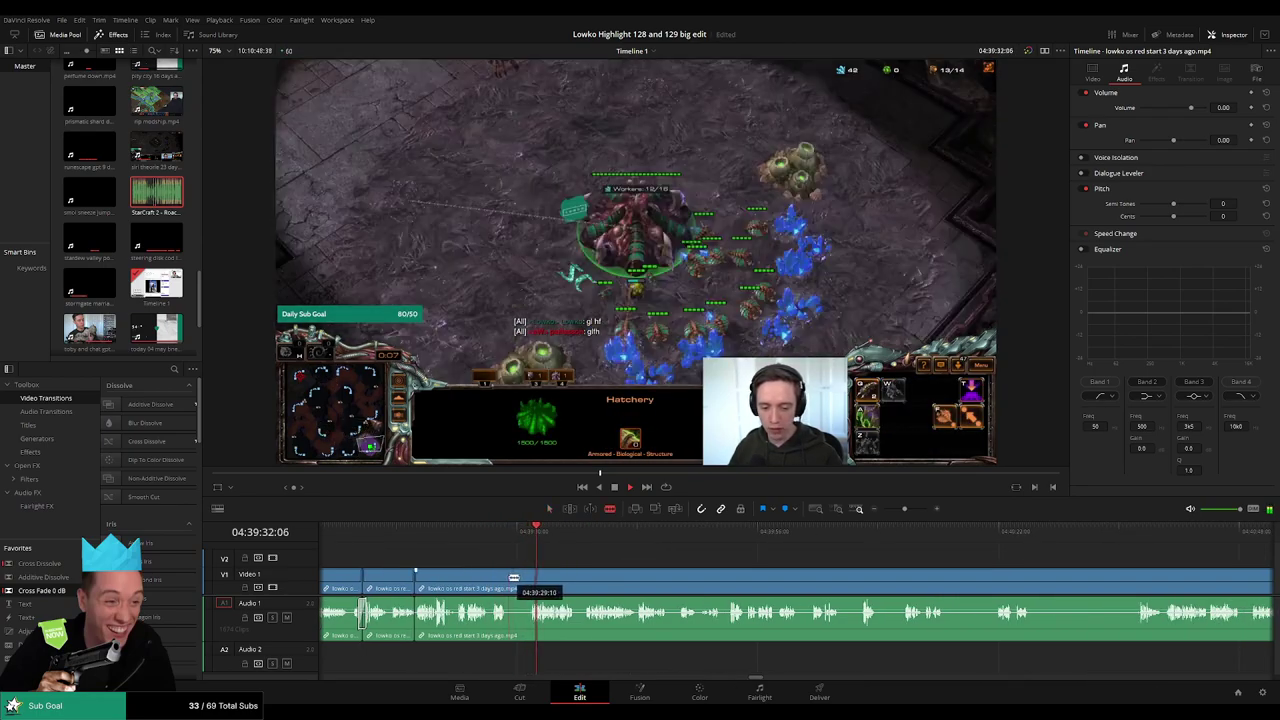
pyautogui.click(512, 580)
pyautogui.press('a')
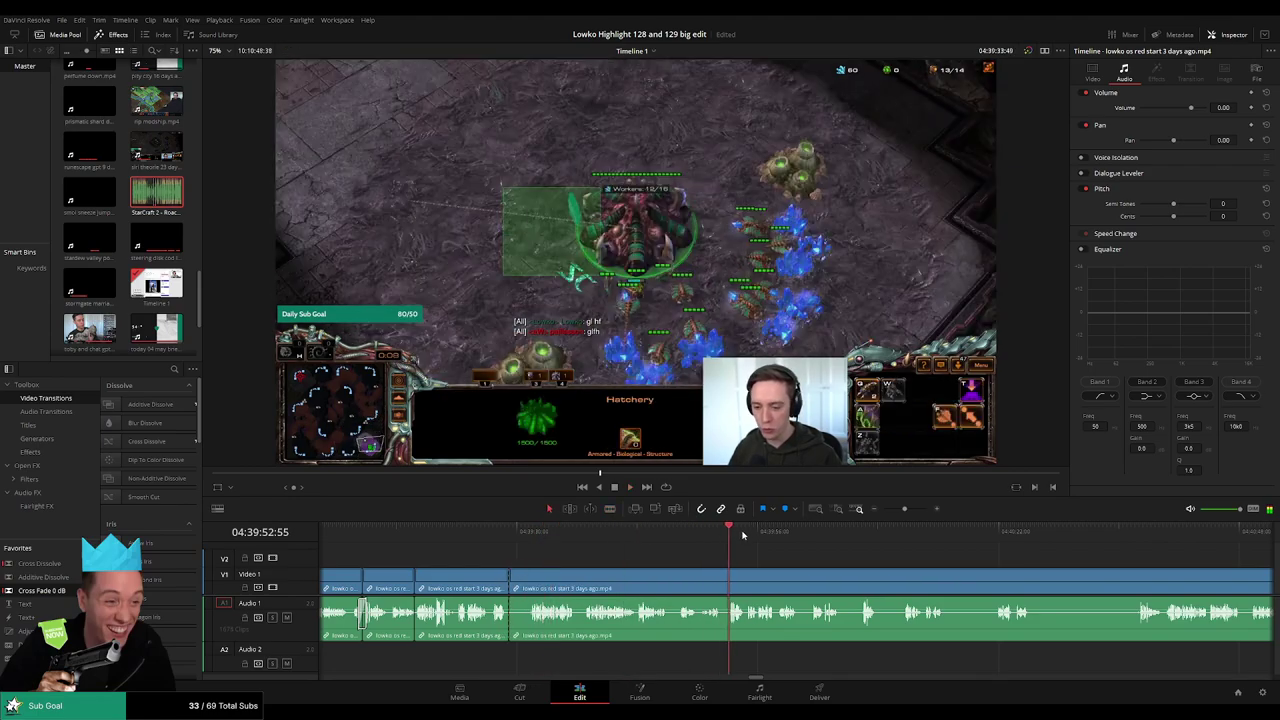
# - Skim the remaining match footage and ripple-delete it from the cut at about 04:39:29 up to the maru translate clip
pyautogui.moveTo(743, 536); pyautogui.dragTo(776, 535)
pyautogui.moveTo(887, 510); pyautogui.dragTo(892, 511)
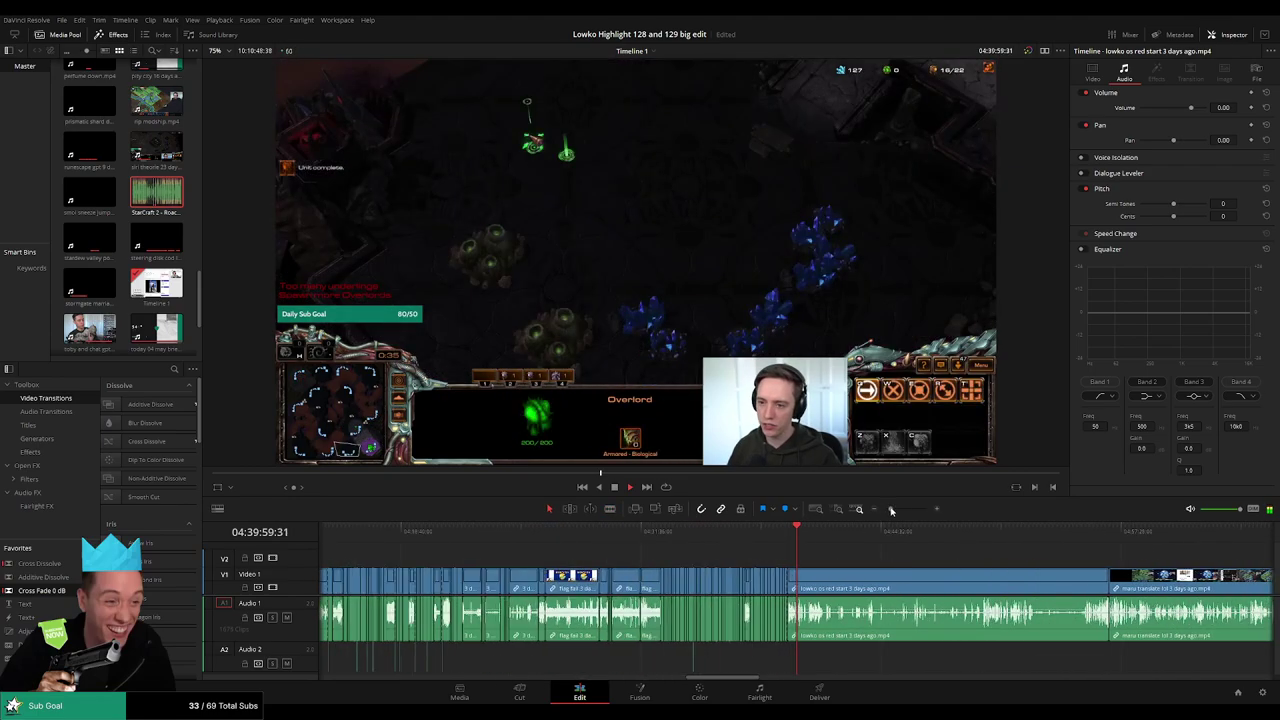
pyautogui.click(814, 537)
pyautogui.moveTo(883, 563); pyautogui.dragTo(690, 565)
pyautogui.moveTo(764, 539); pyautogui.dragTo(793, 541)
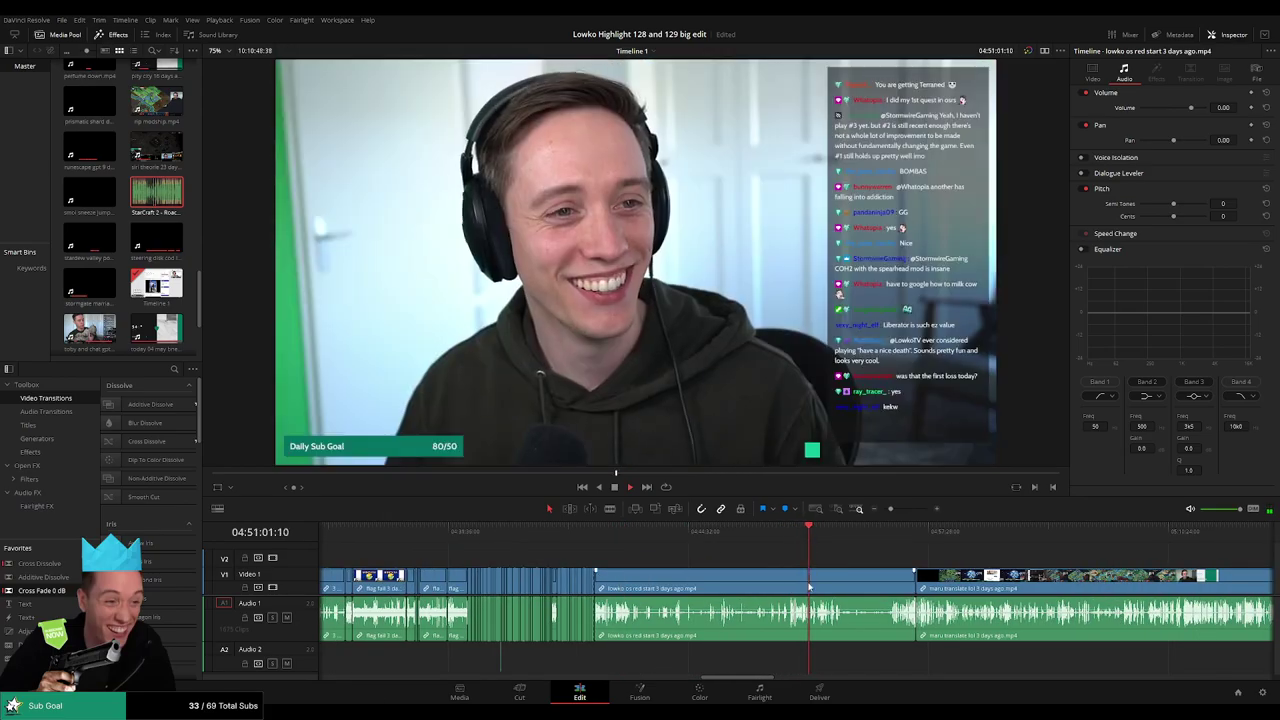
pyautogui.click(796, 582)
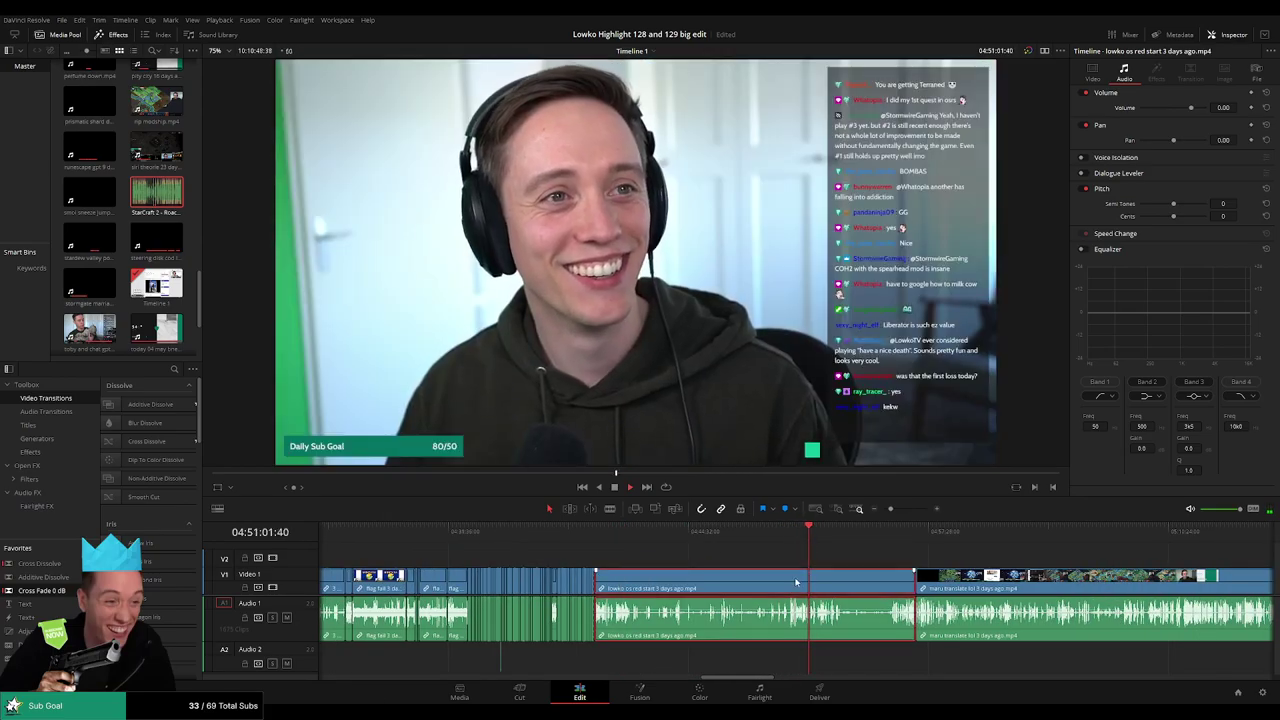
pyautogui.moveTo(796, 533)
pyautogui.mouseDown()
pyautogui.moveTo(783, 533)
pyautogui.moveTo(808, 535)
pyautogui.moveTo(796, 533)
pyautogui.mouseUp()
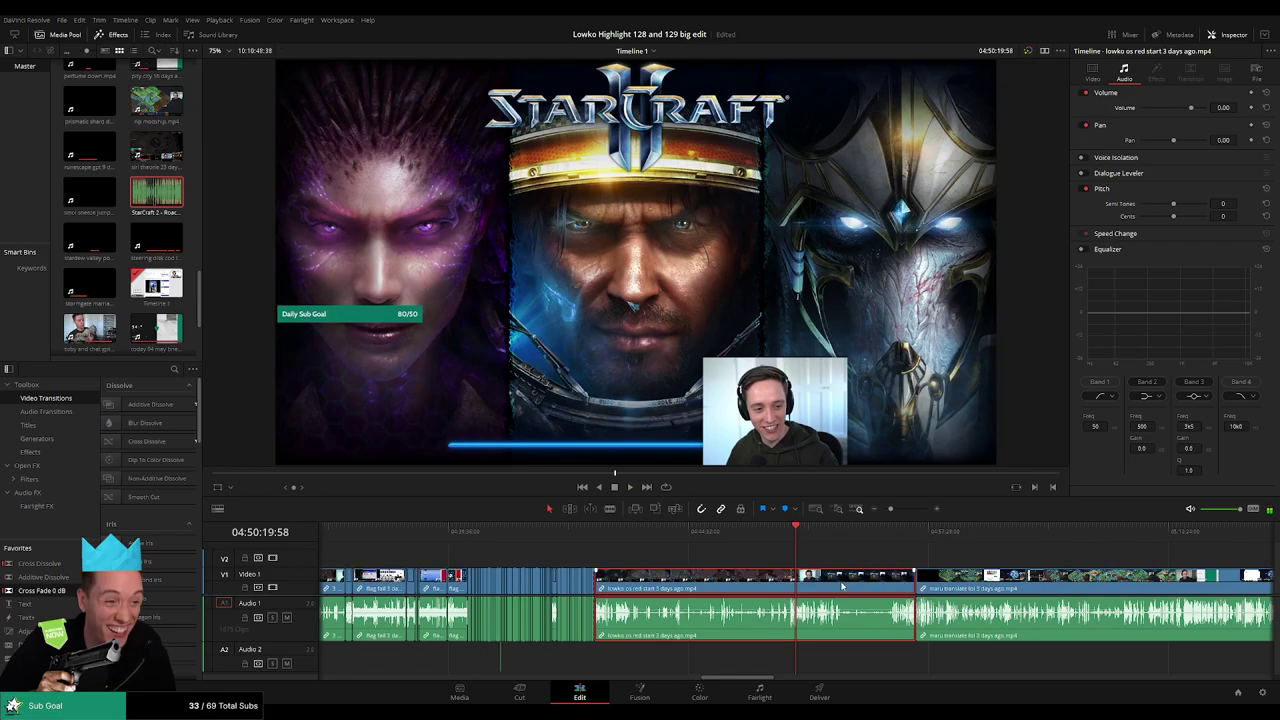
pyautogui.press('Delete')
# - Skim forward through the maru translate clip to find the section where the YouTube comments are being read
pyautogui.moveTo(615, 535); pyautogui.dragTo(875, 513)
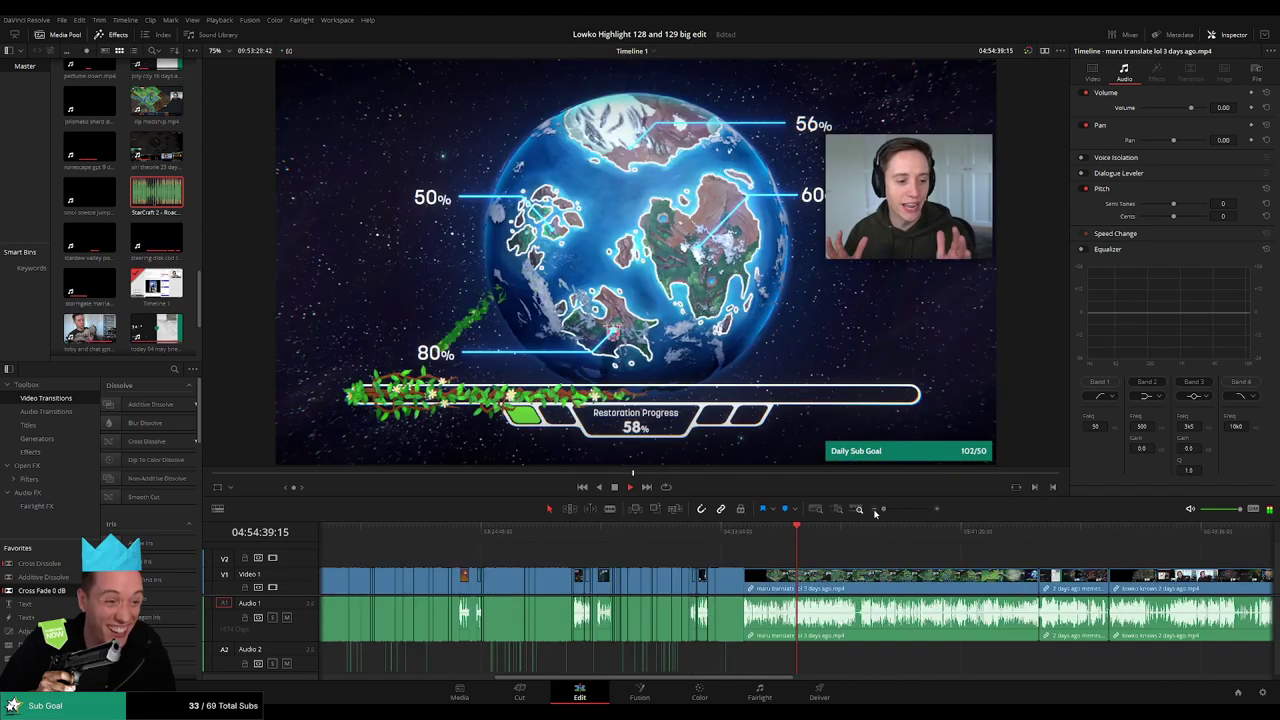
pyautogui.hscroll(10, 708, 567)
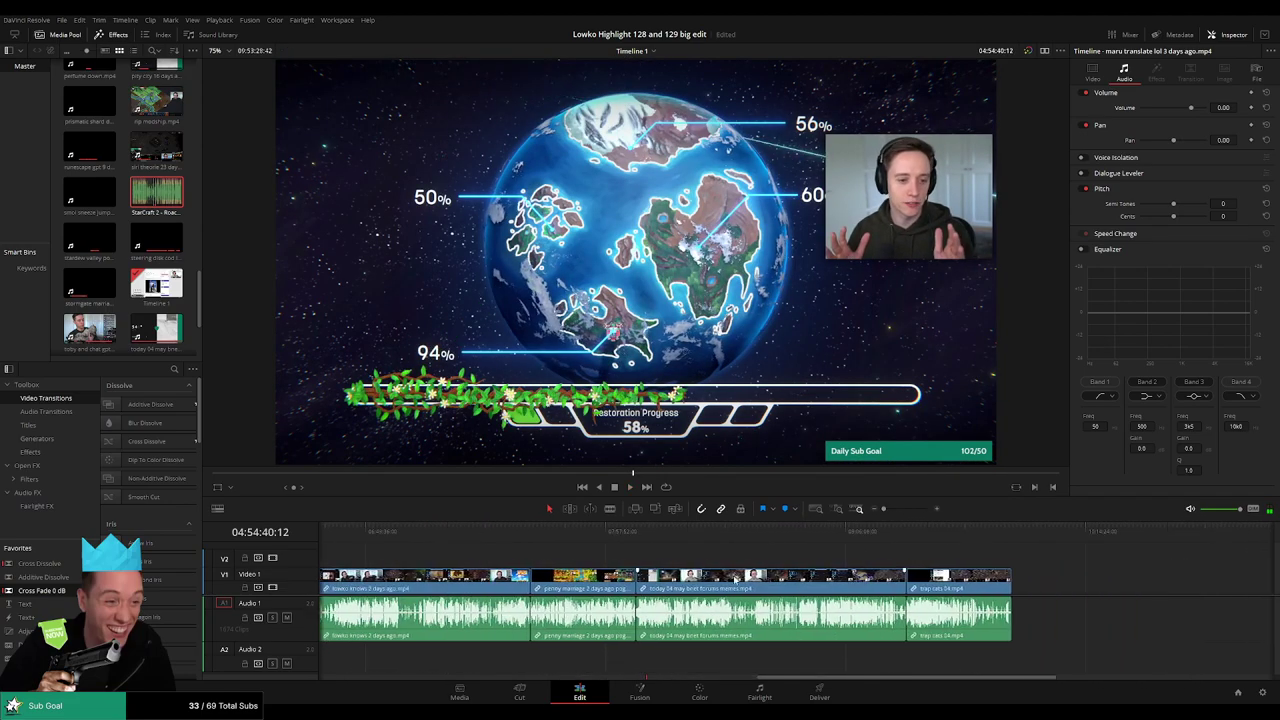
pyautogui.hscroll(-5, 513, 541)
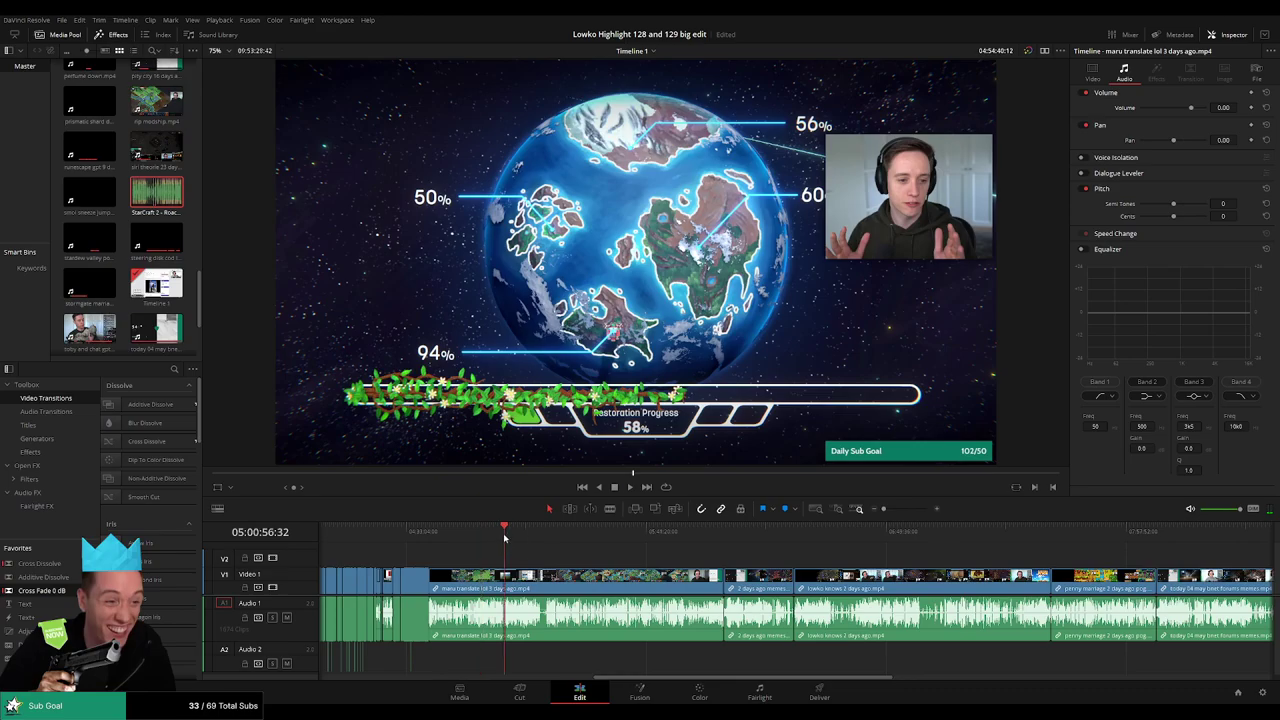
pyautogui.moveTo(500, 537); pyautogui.dragTo(429, 539)
pyautogui.press('space')
pyautogui.scroll(6, 588, 557)
pyautogui.click(640, 541)
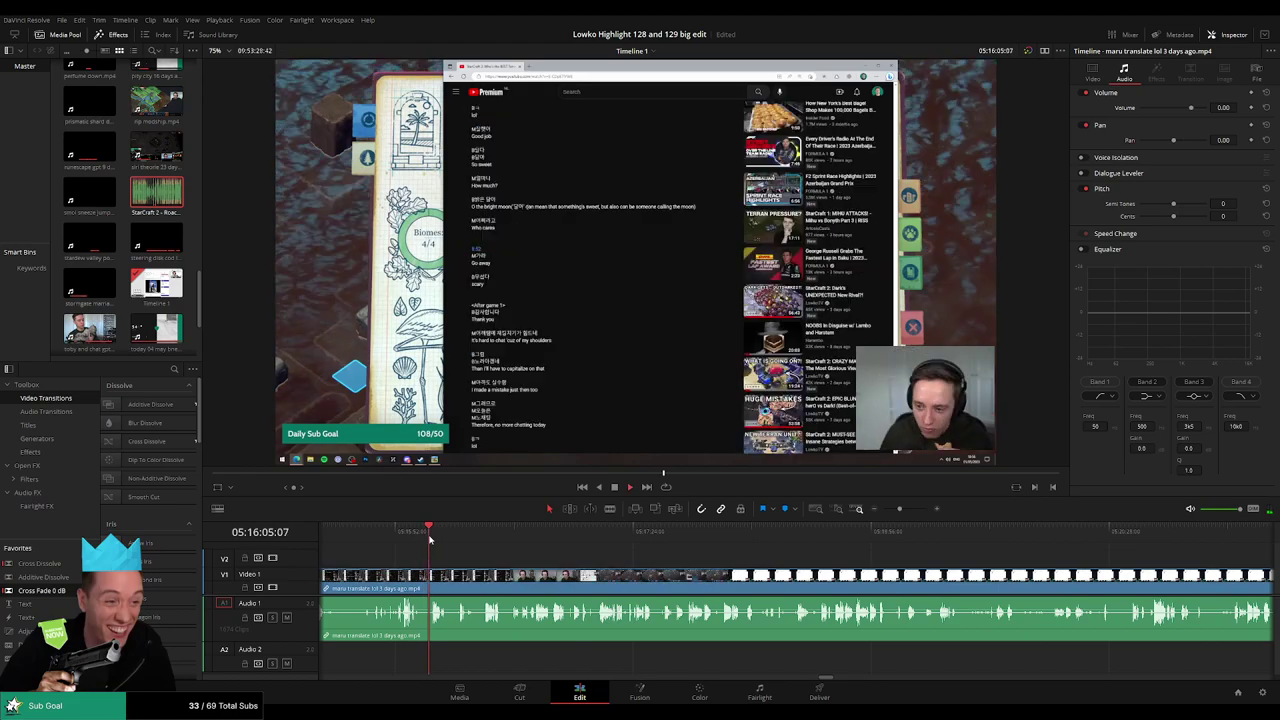
# - Trace the maru translate footage backwards from the translated comments to find where the YouTube segment begins
pyautogui.click(391, 538)
pyautogui.hscroll(-3, 659, 559)
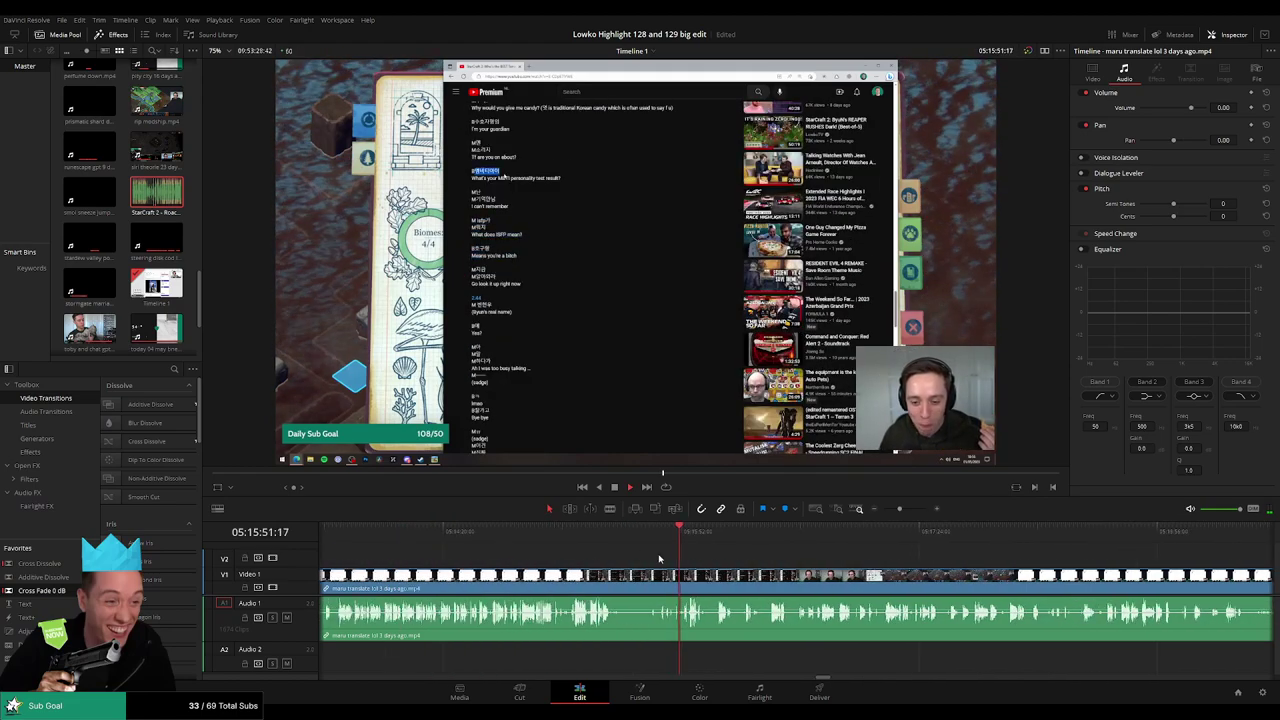
pyautogui.moveTo(590, 540); pyautogui.dragTo(631, 541)
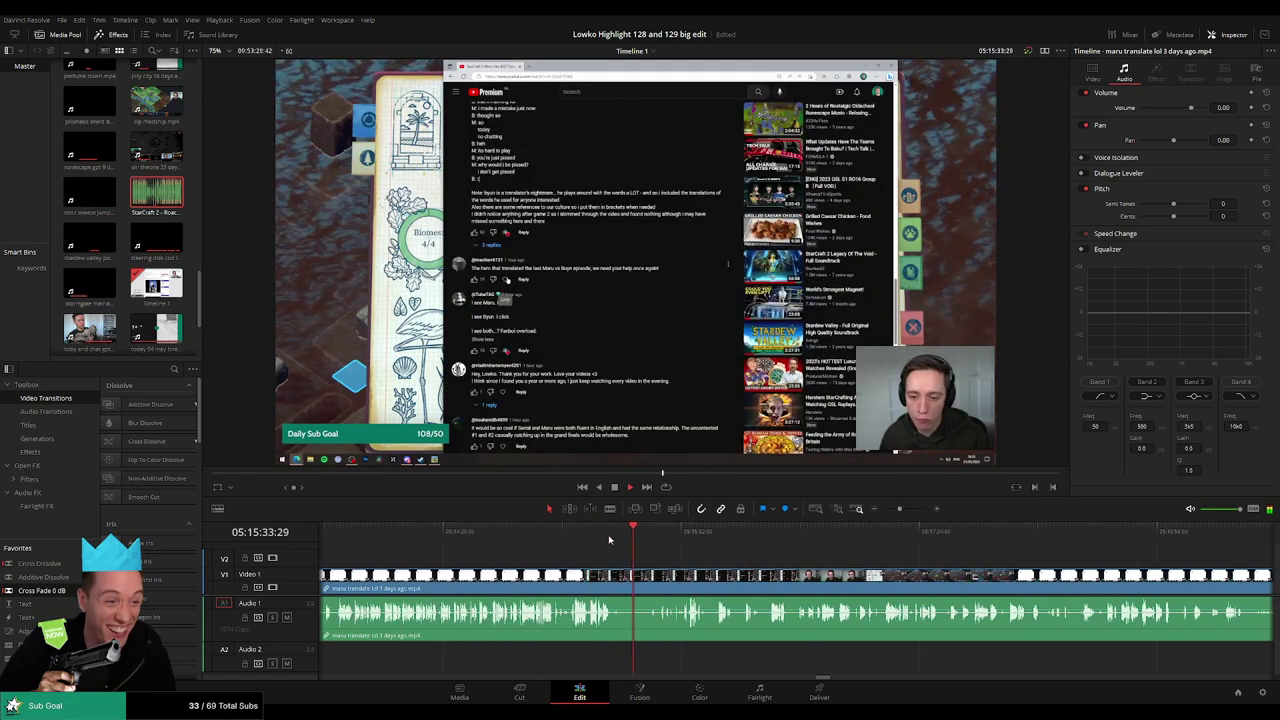
pyautogui.click(600, 540)
pyautogui.scroll(2, 602, 542)
pyautogui.click(736, 541)
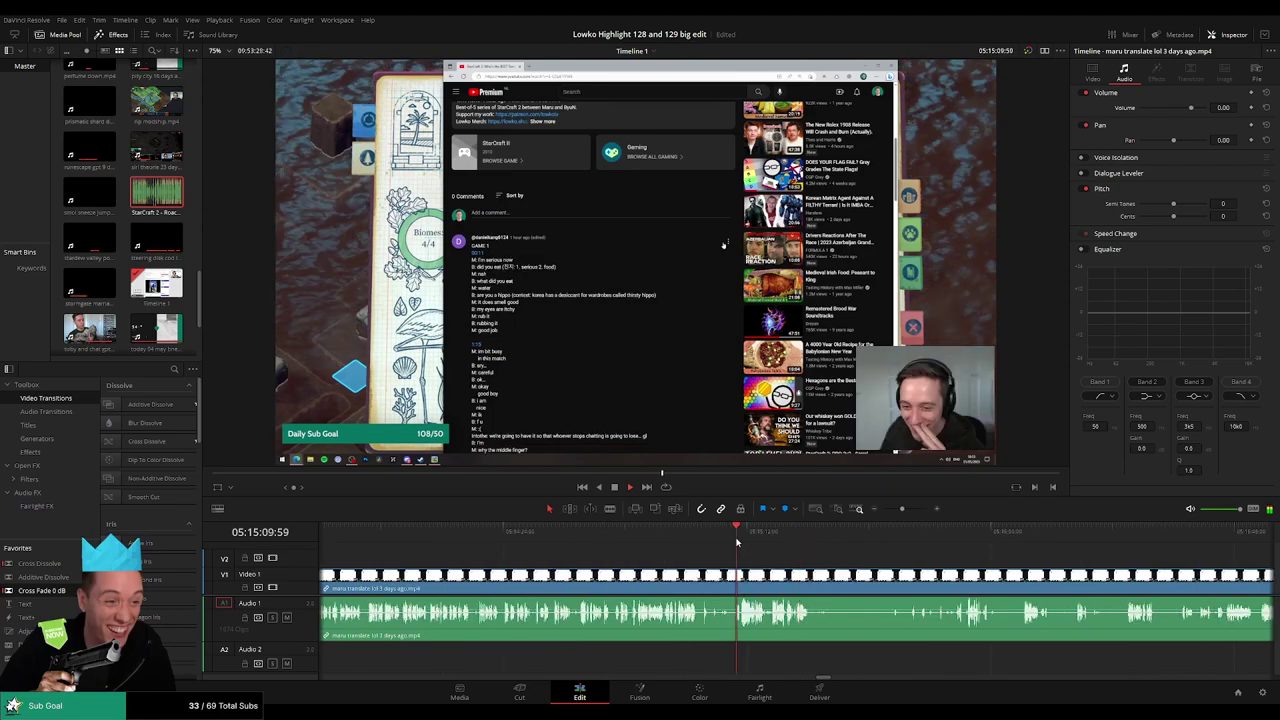
pyautogui.click(651, 540)
pyautogui.click(556, 540)
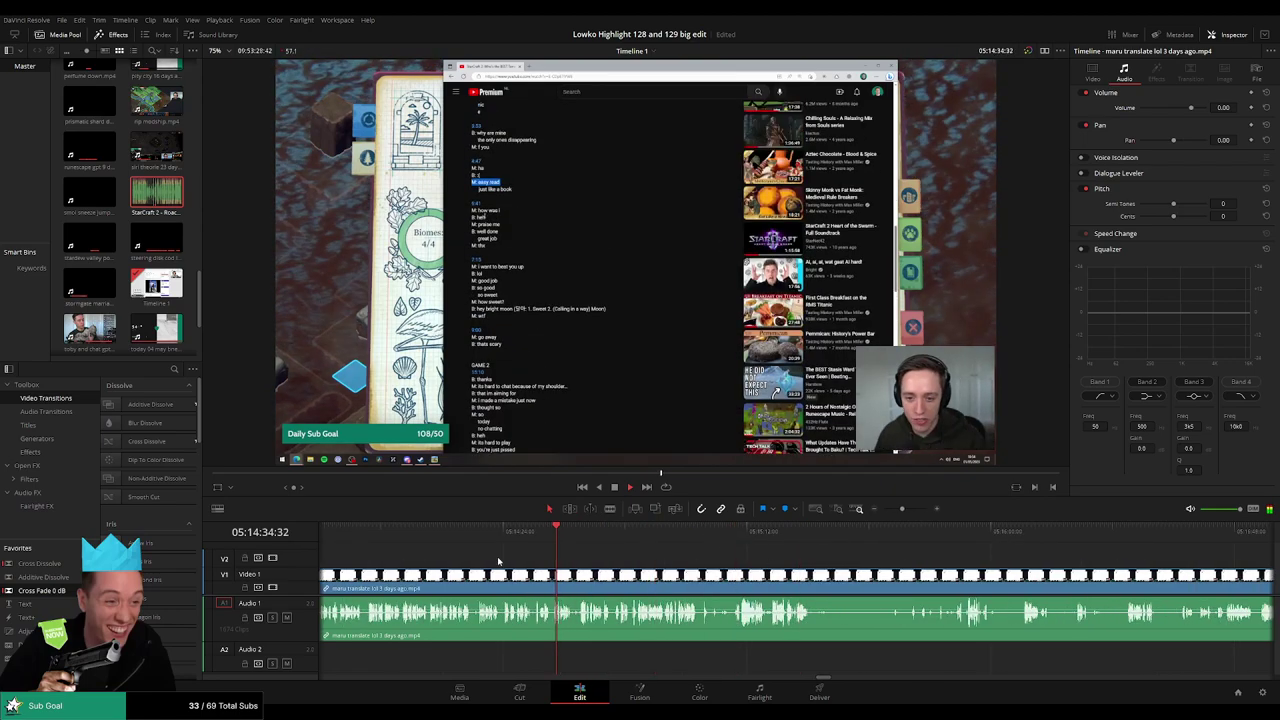
pyautogui.moveTo(376, 560); pyautogui.dragTo(657, 554)
pyautogui.click(554, 537)
pyautogui.click(528, 537)
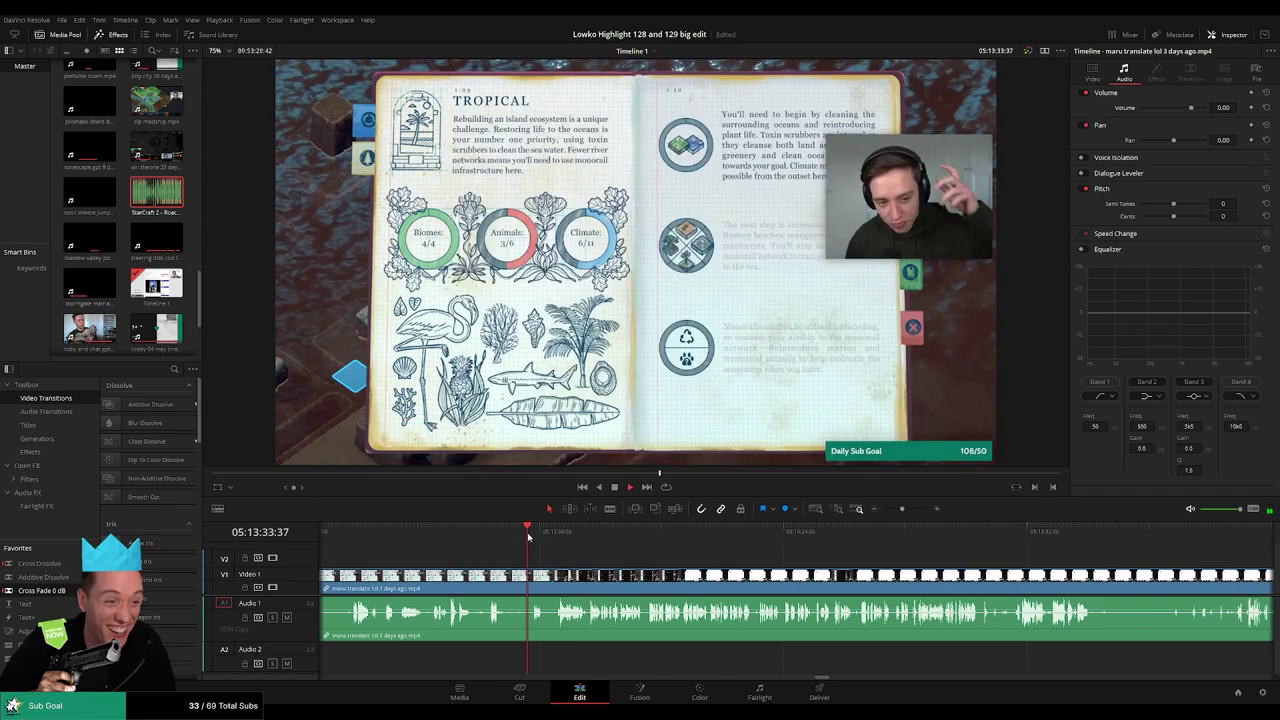
pyautogui.scroll(2, 568, 560)
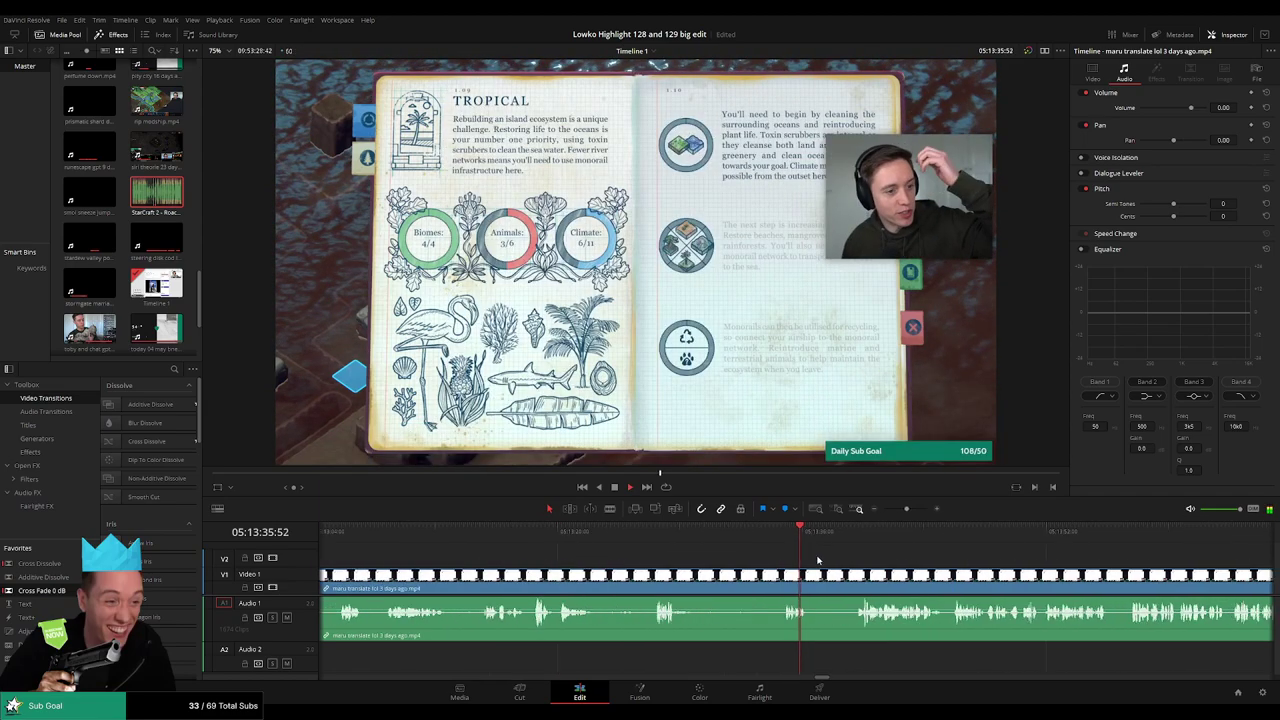
# - Split the maru translate clip at about 05:13:39, where the YouTube video is on screen, and ripple-delete everything before it in the clip
pyautogui.click(851, 526)
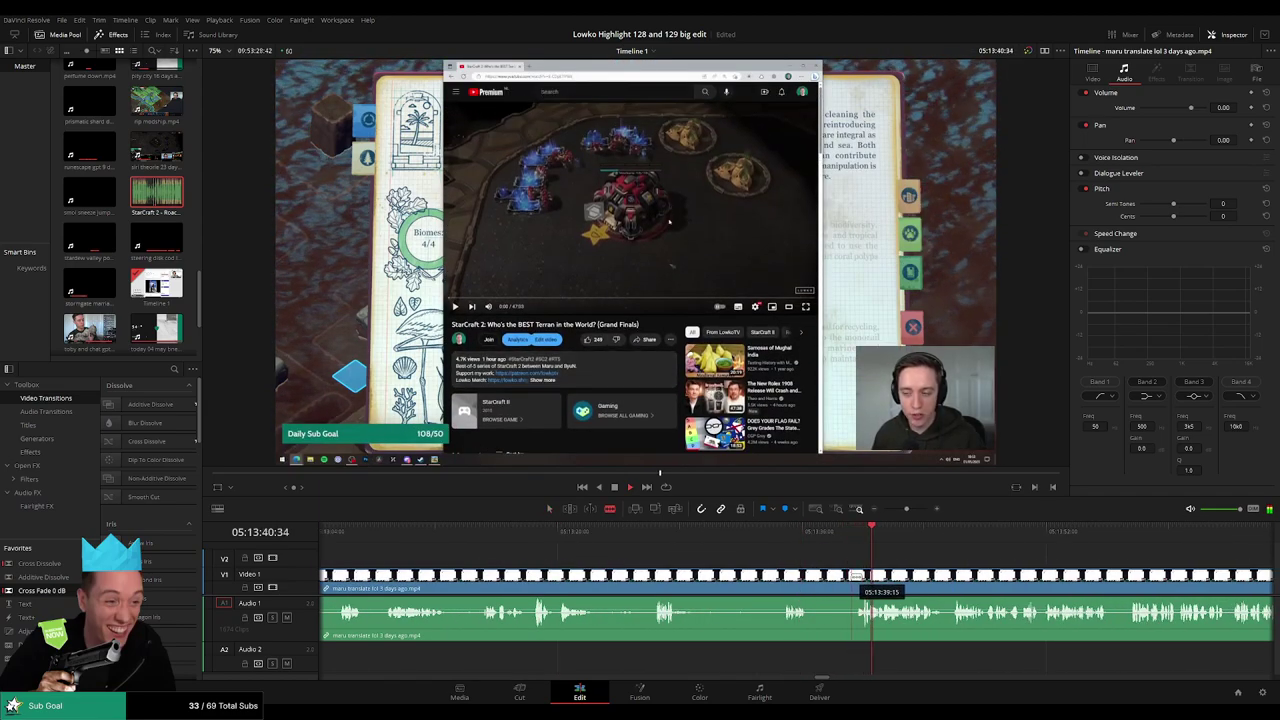
pyautogui.click(855, 576)
pyautogui.press('a')
pyautogui.click(806, 585)
pyautogui.press('Delete')
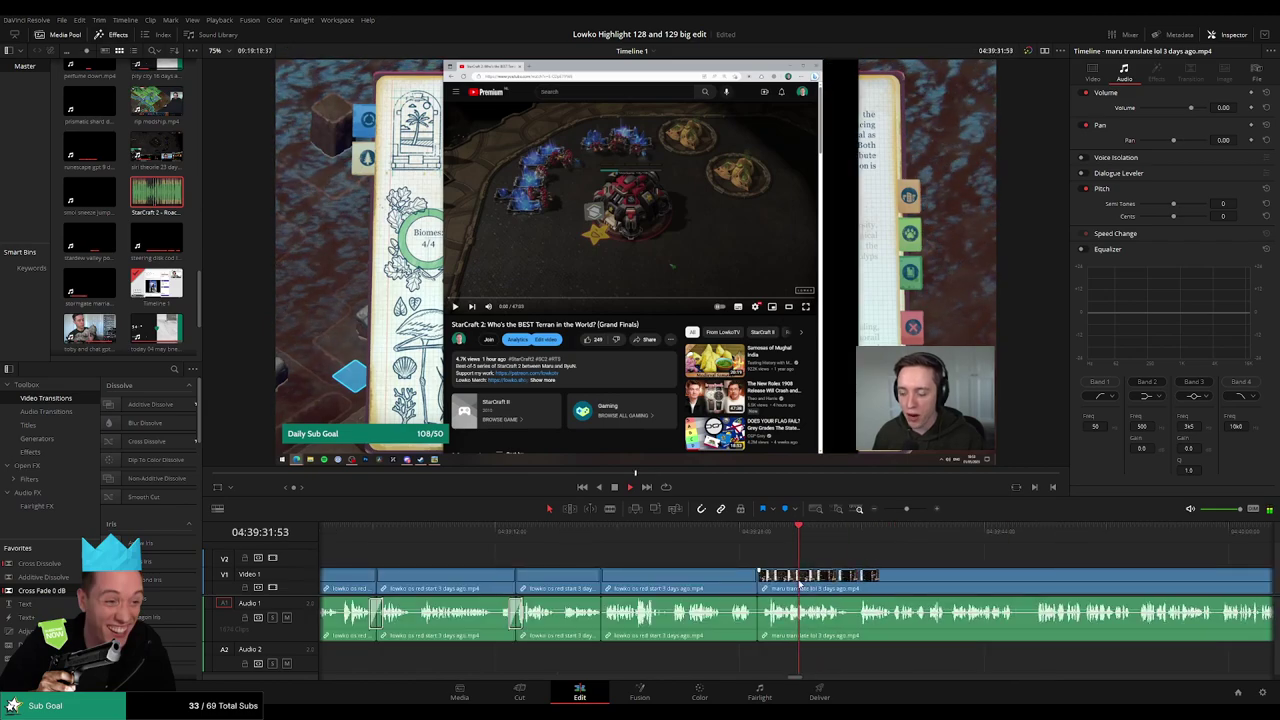
pyautogui.moveTo(936, 572); pyautogui.dragTo(609, 571)
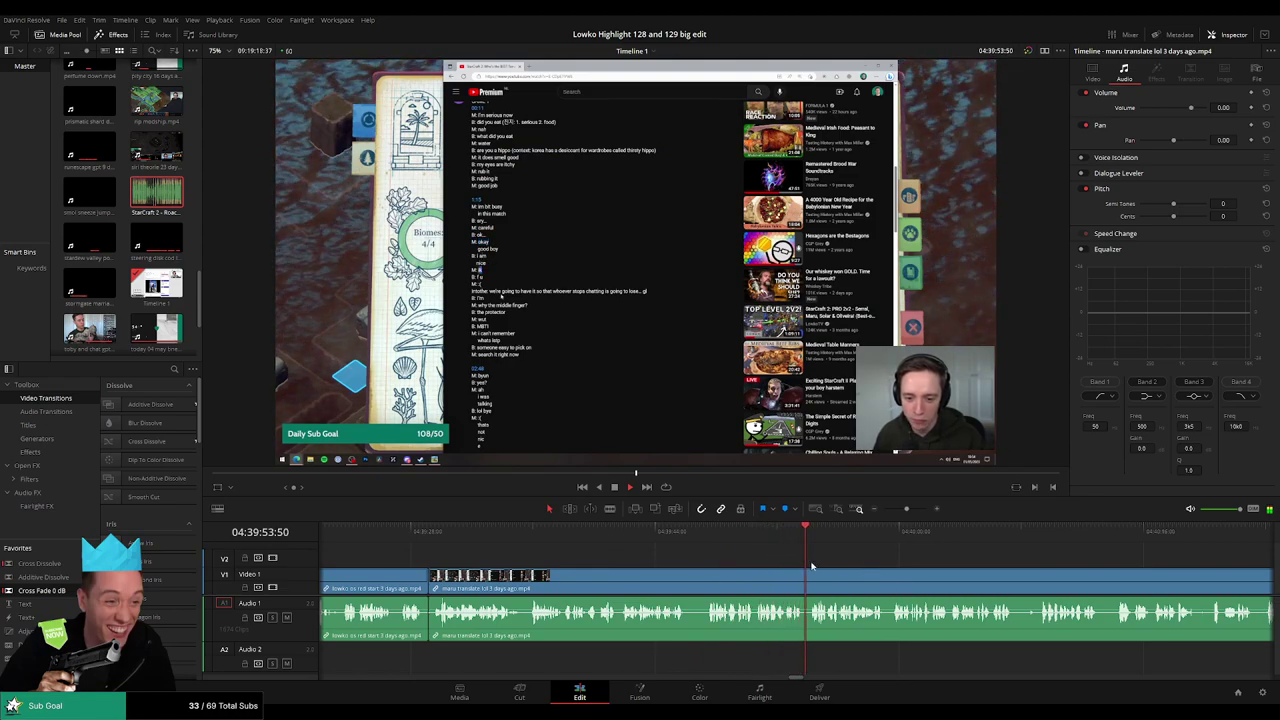
# - Split the maru translate clip just before and after the short phrase at about 04:39:53:00
pyautogui.click(777, 535)
pyautogui.press('space')
pyautogui.moveTo(907, 509); pyautogui.dragTo(917, 512)
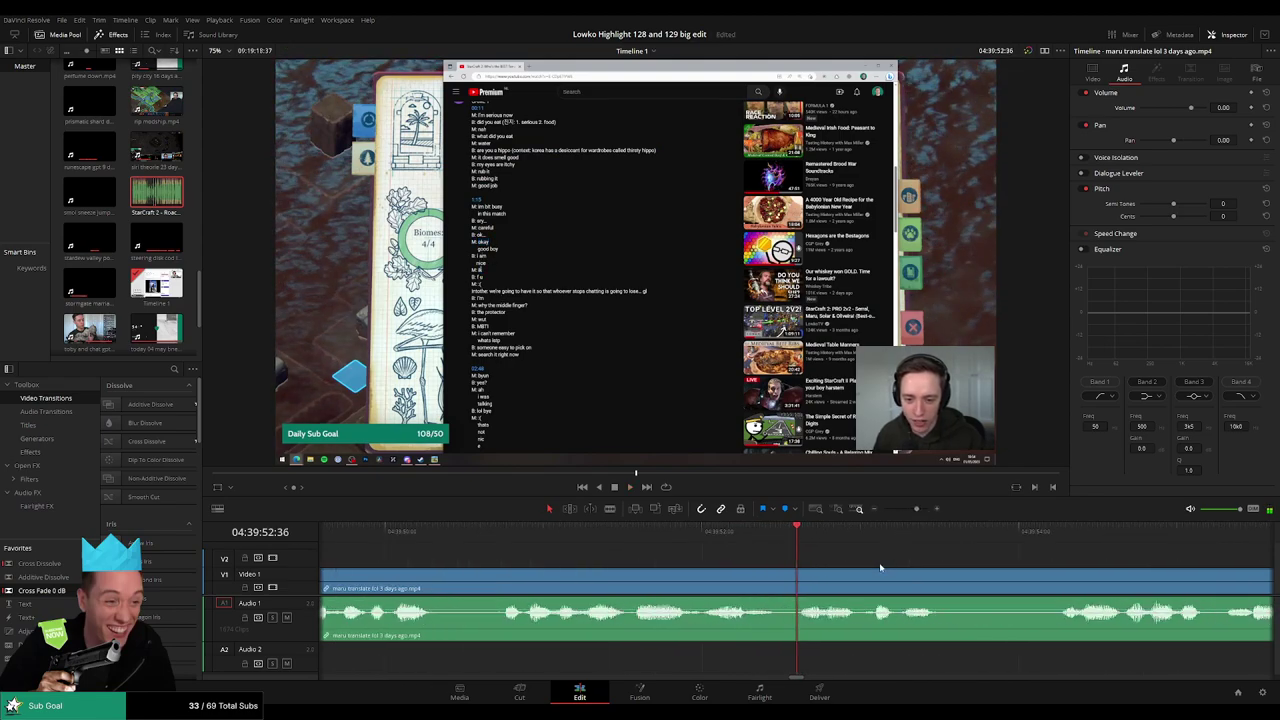
pyautogui.press('b')
pyautogui.click(861, 575)
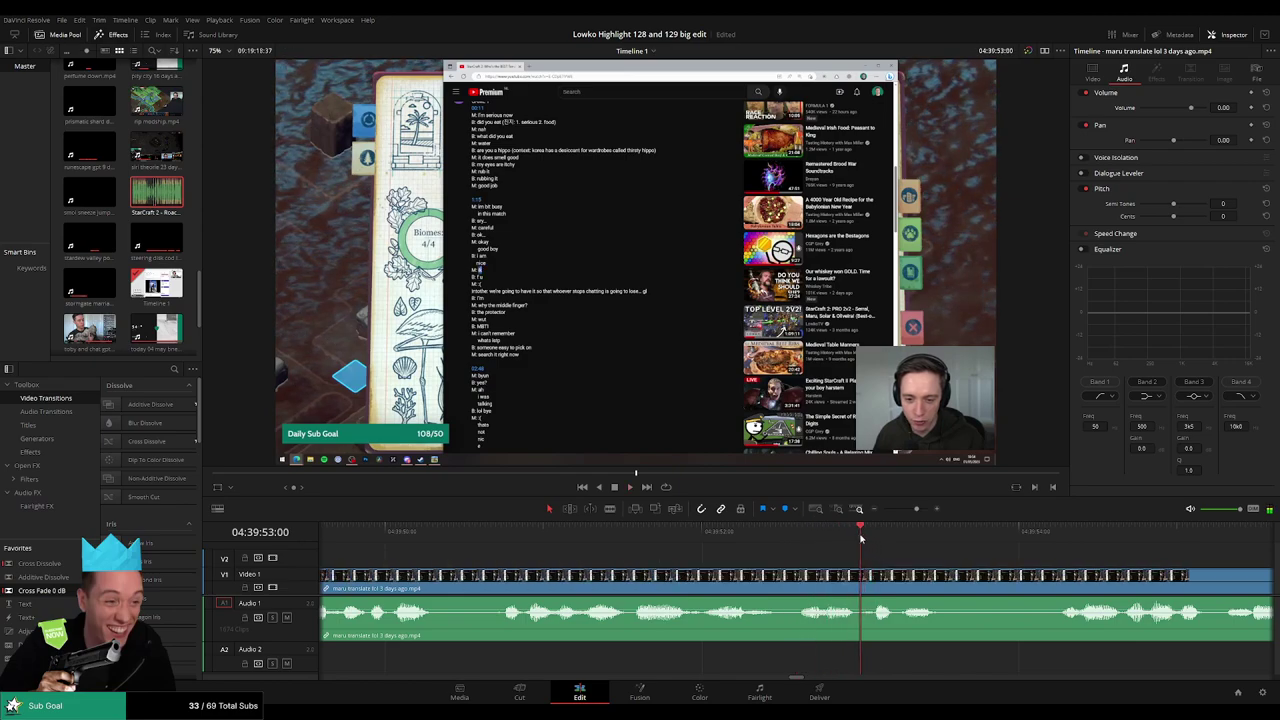
pyautogui.click(893, 576)
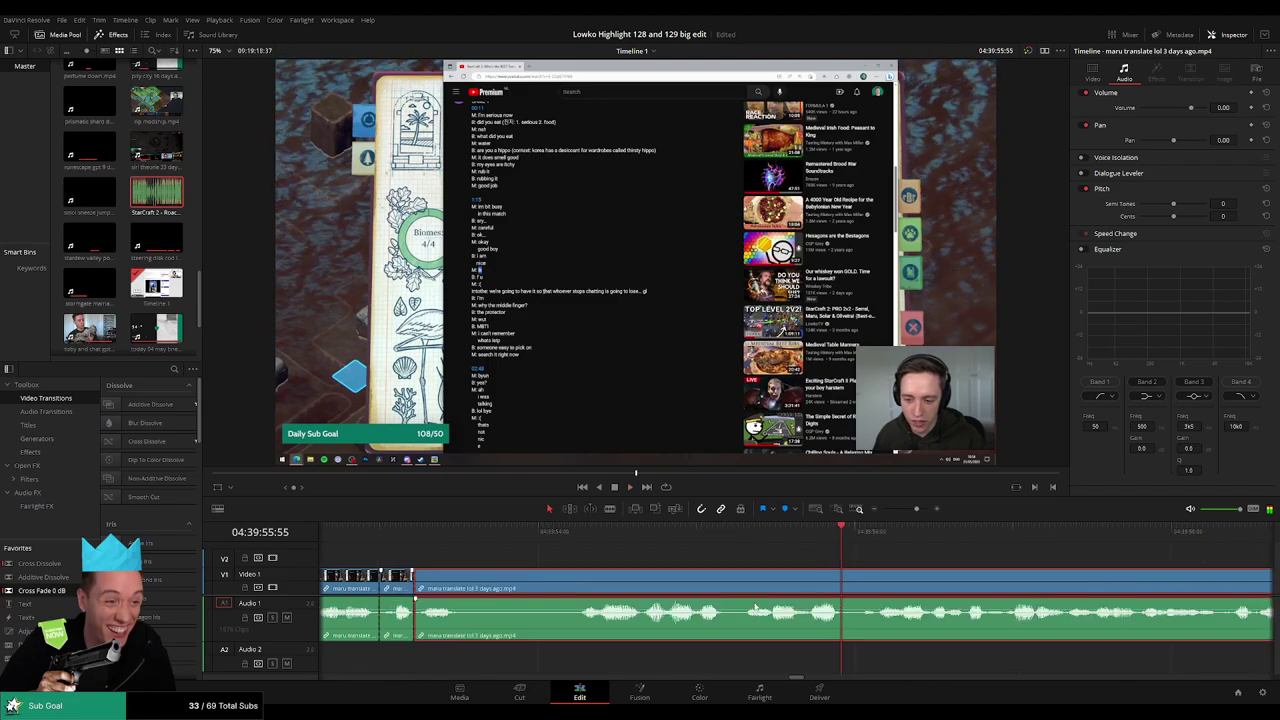
# - Mute the isolated segment's audio and place the StarCraft 2 Roach Quotes sound beneath it on Audio 2, trimmed to the segment's length
pyautogui.moveTo(397, 604); pyautogui.dragTo(397, 640)
pyautogui.moveTo(157, 193); pyautogui.dragTo(381, 662)
pyautogui.moveTo(495, 664); pyautogui.dragTo(410, 655)
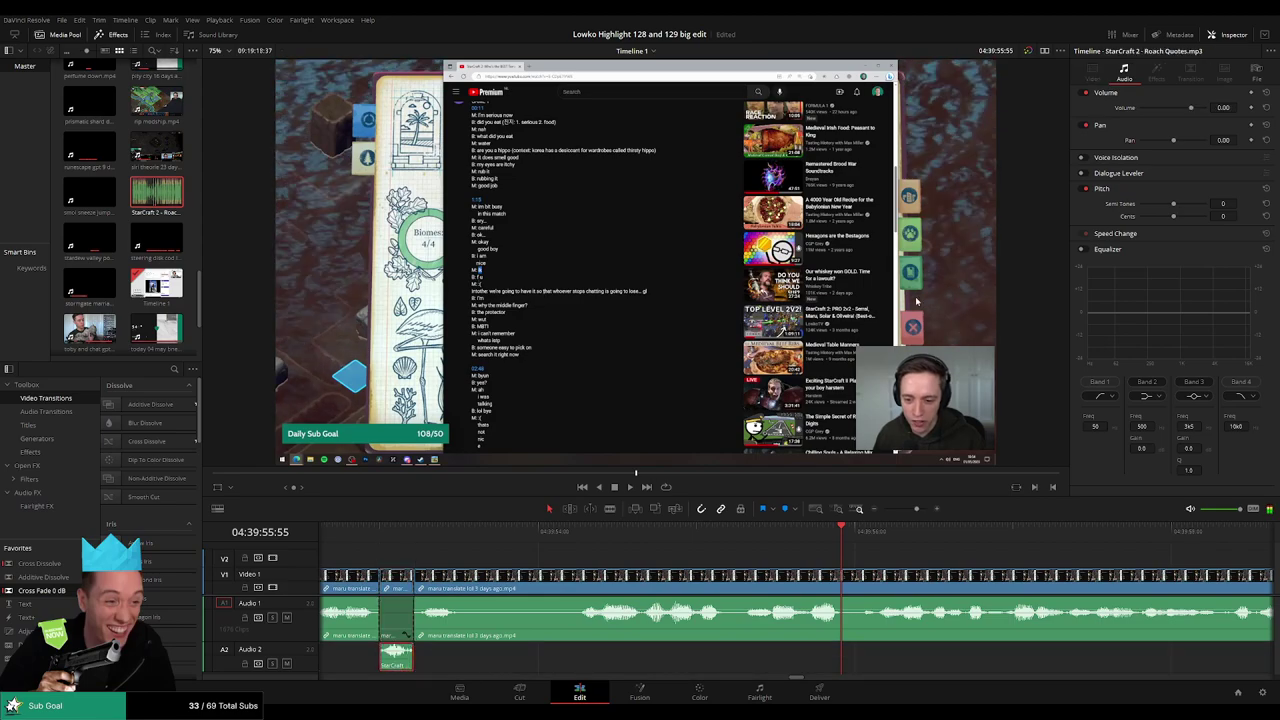
# - Set the Roach Quotes clip under the phrase at 04:39:53 to a volume of -27 and resume playback
pyautogui.click(1228, 107)
pyautogui.write('-3')
pyautogui.press('Return')
pyautogui.press('space')
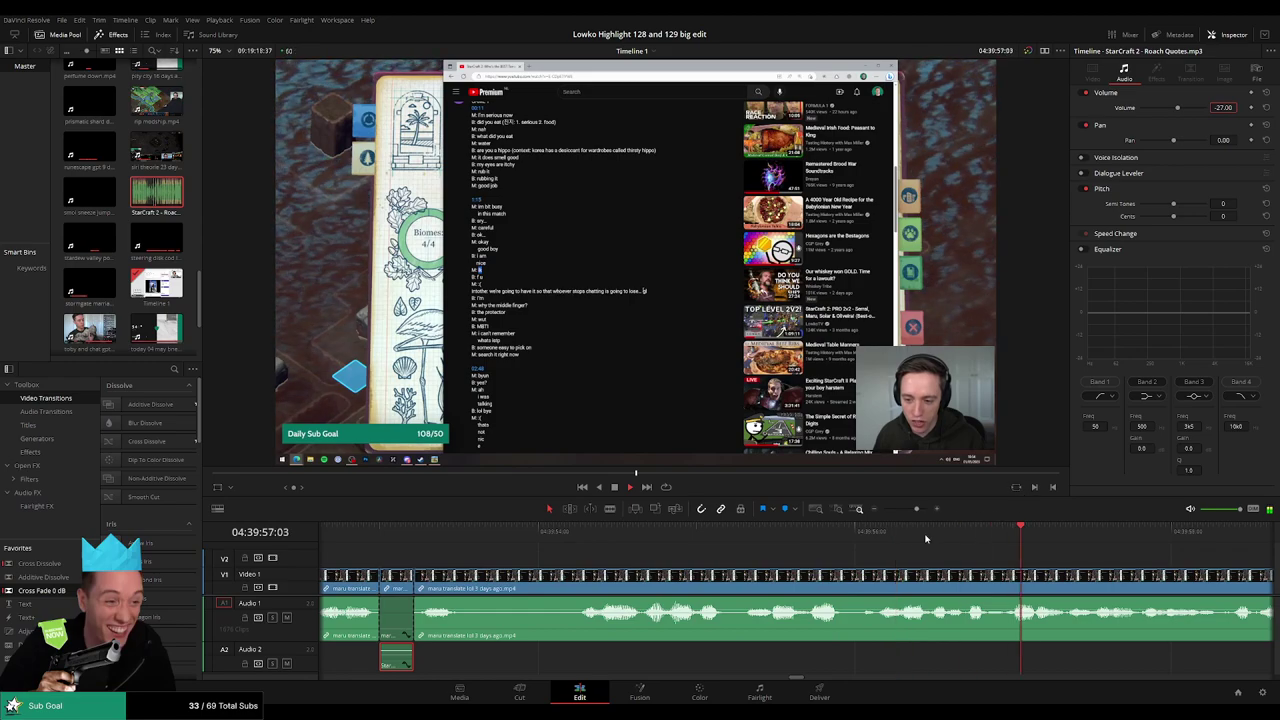
# - Review the maru translate footage from about 04:39:57 to 04:40:13 for further passages to edit
pyautogui.click(957, 554)
pyautogui.moveTo(905, 557)
pyautogui.mouseDown()
pyautogui.moveTo(508, 563)
pyautogui.moveTo(660, 574)
pyautogui.moveTo(588, 572)
pyautogui.mouseUp()
pyautogui.click(1033, 546)
pyautogui.moveTo(1158, 554); pyautogui.dragTo(778, 560)
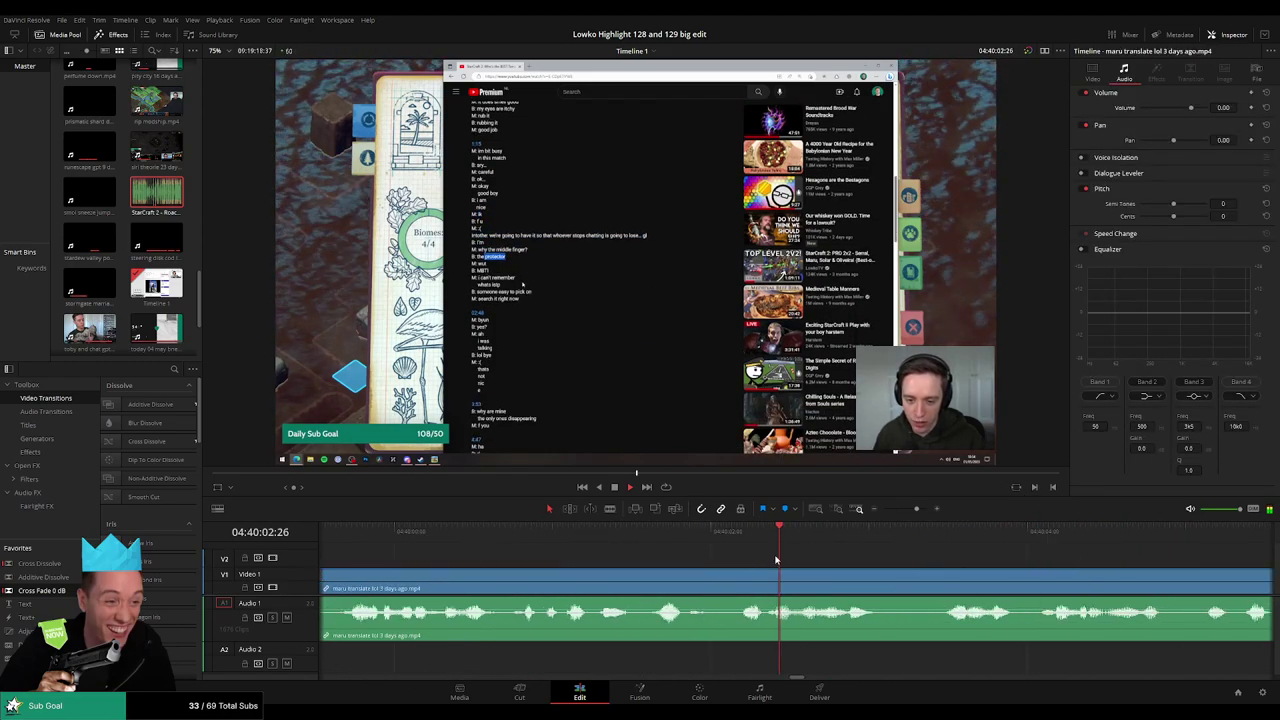
pyautogui.click(1128, 545)
pyautogui.click(905, 510)
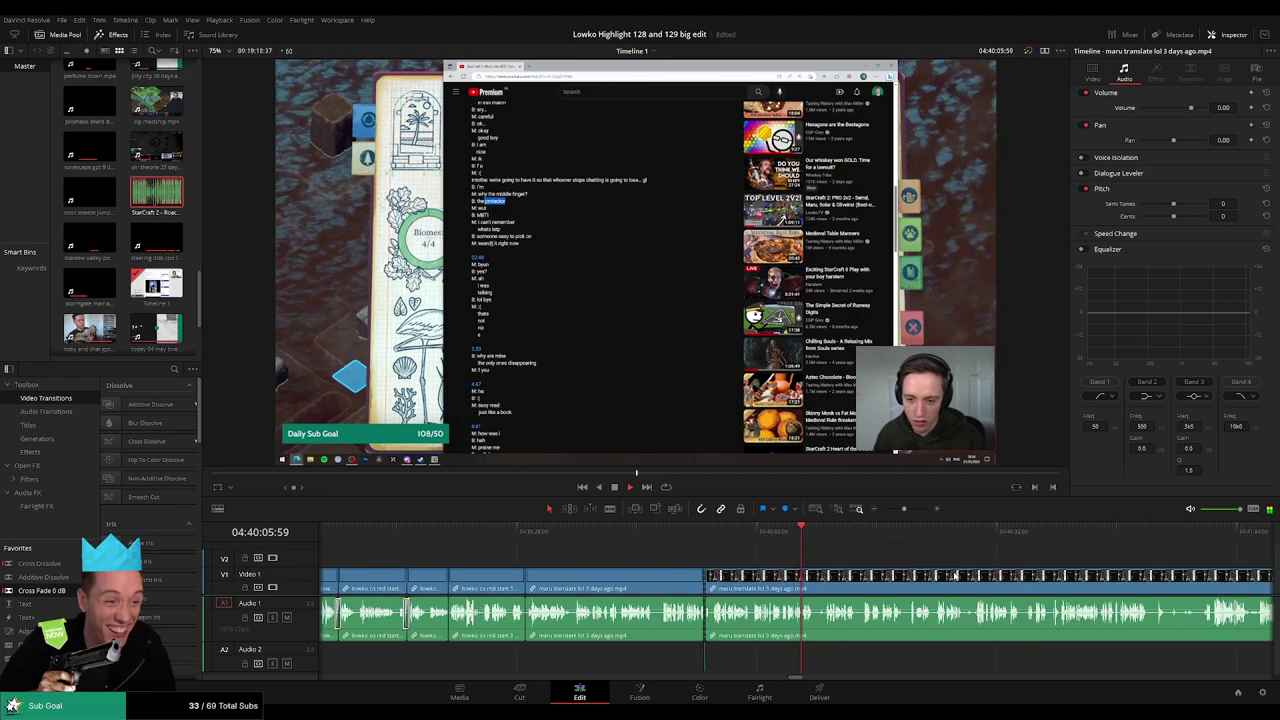
pyautogui.moveTo(936, 562); pyautogui.dragTo(660, 566)
pyautogui.click(563, 541)
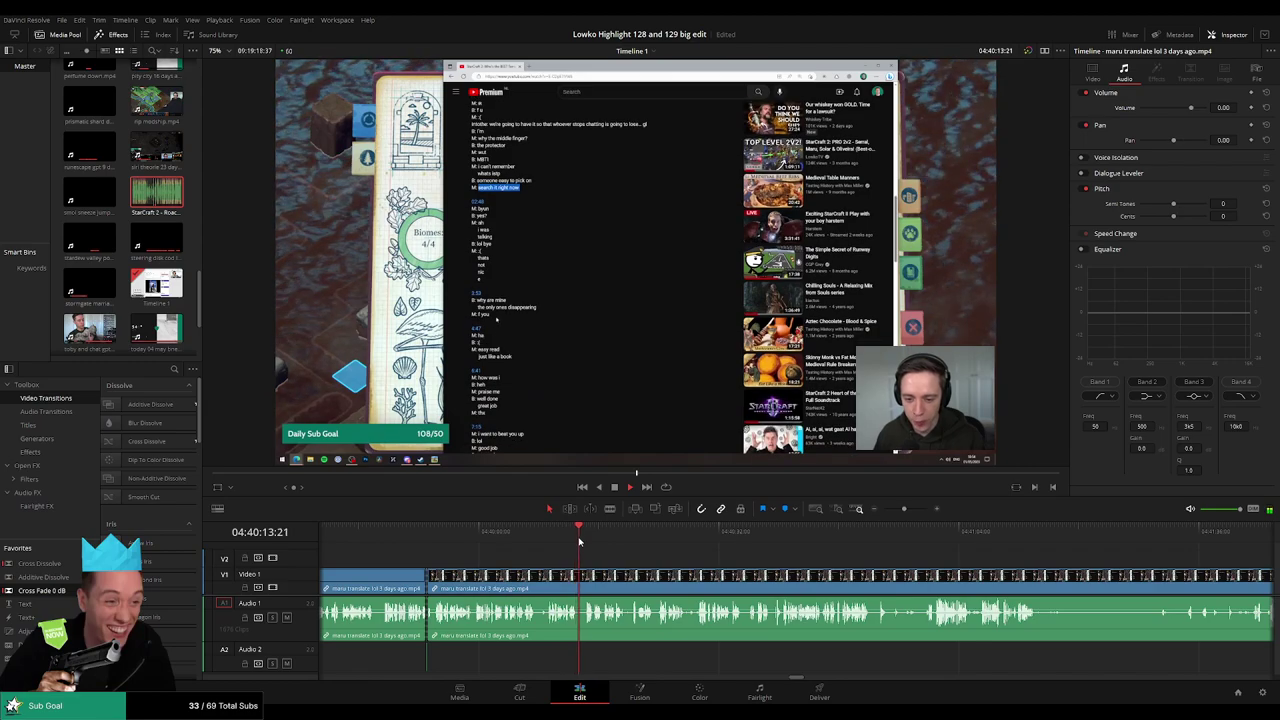
# - Isolate the short section at about 04:40:13:19 in the maru translate clip and delete it
pyautogui.scroll(4, 877, 563)
pyautogui.press('b')
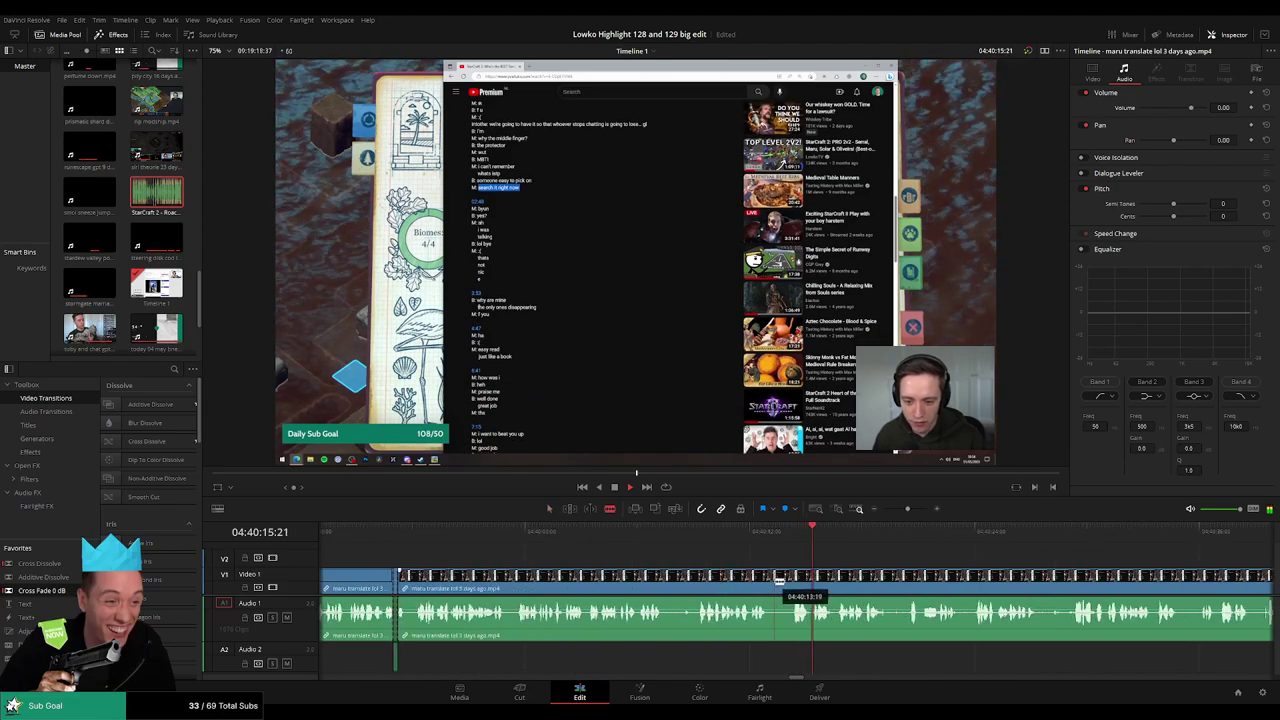
pyautogui.click(777, 580)
pyautogui.click(798, 581)
pyautogui.press('a')
pyautogui.click(785, 583)
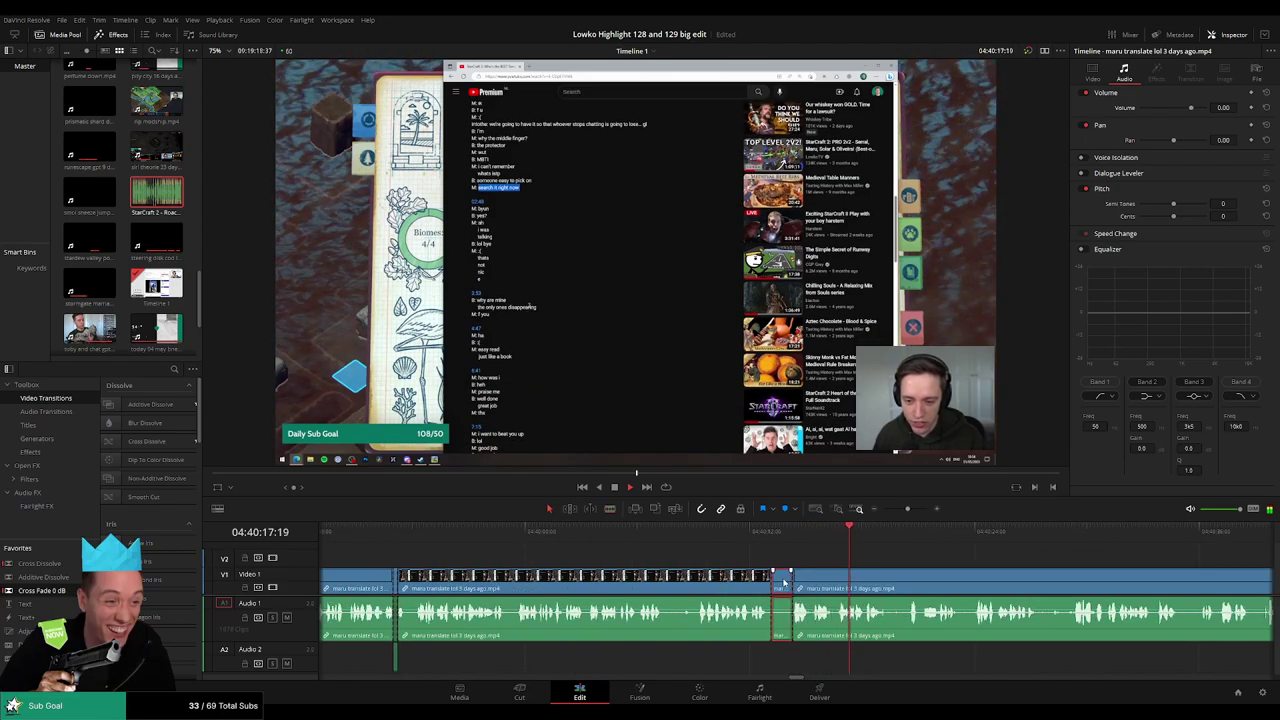
pyautogui.press('Delete')
# - Split the maru translate clip at 04:40:17:03 and 04:40:17:20 to isolate the short phrase
pyautogui.moveTo(917, 560); pyautogui.dragTo(708, 543)
pyautogui.press('space')
pyautogui.scroll(5, 820, 571)
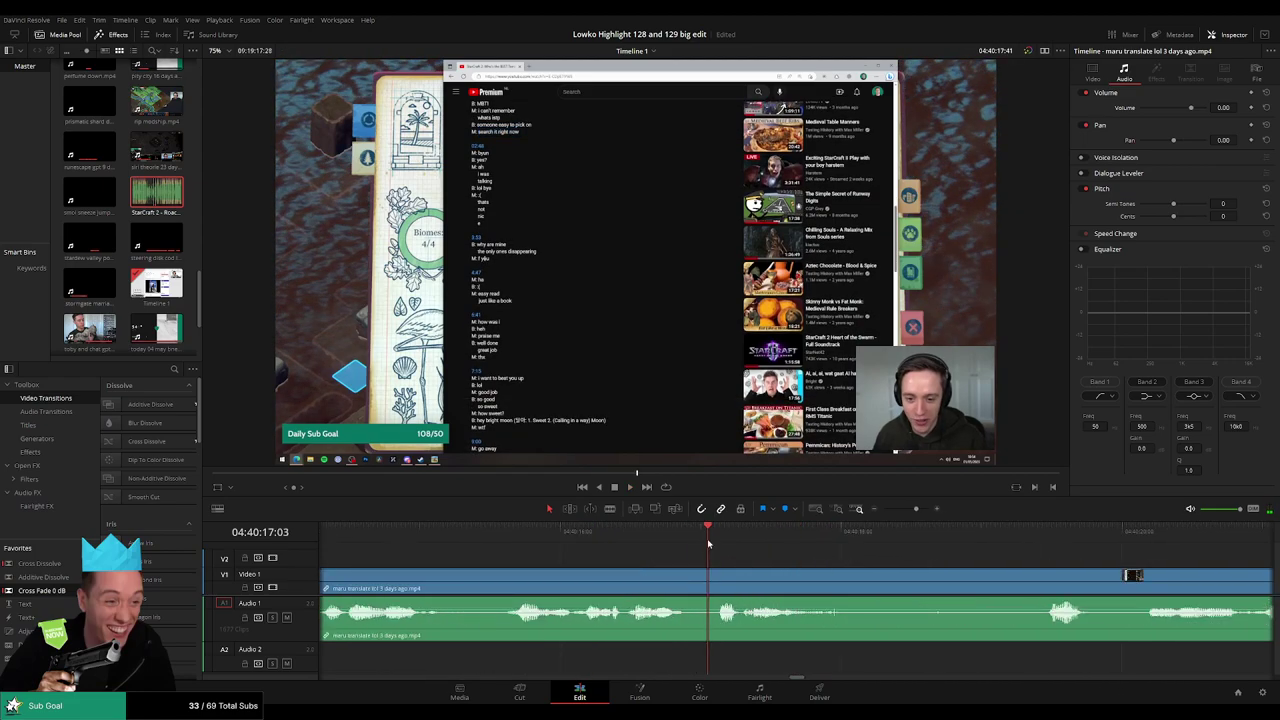
pyautogui.press('b')
pyautogui.click(708, 580)
pyautogui.press('space')
pyautogui.press('space')
pyautogui.click(748, 583)
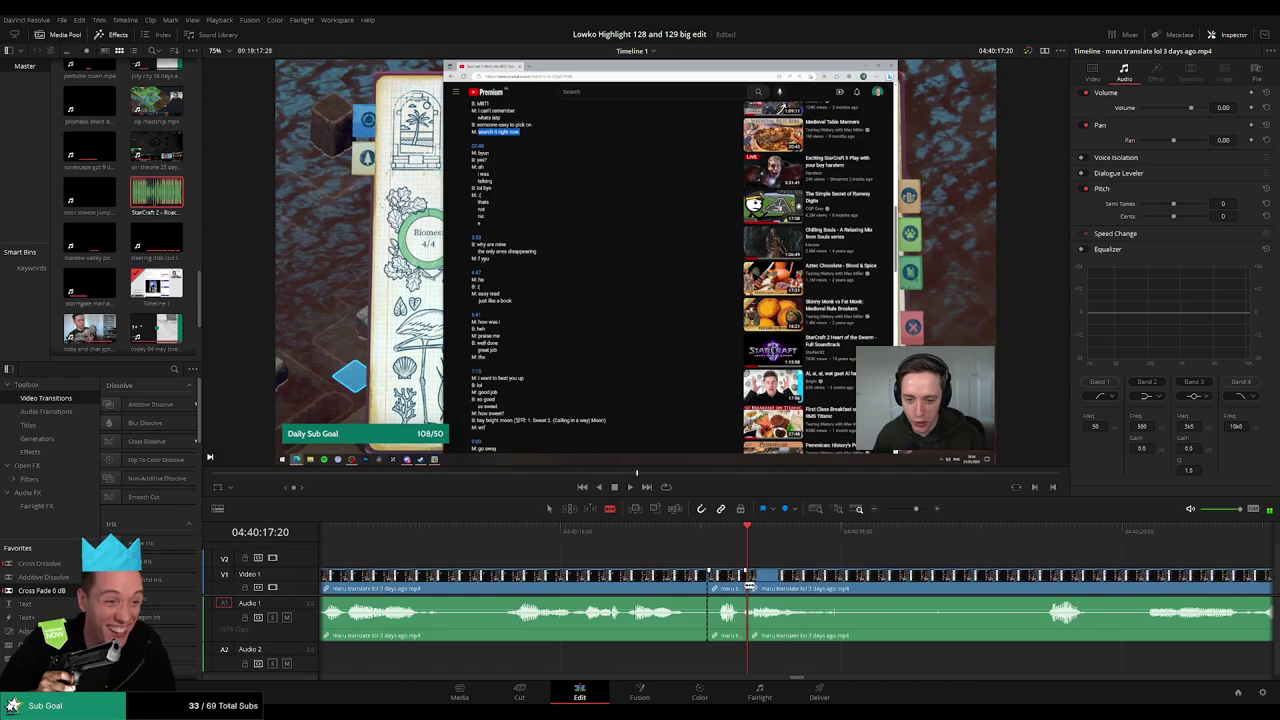
# - Disable the audio of the segment at 04:40:17 and fit the Roach Quotes sound under it on Audio 2
pyautogui.press('a')
pyautogui.keyDown('alt'); pyautogui.click(730, 619); pyautogui.keyUp('alt')
pyautogui.press('d')
pyautogui.moveTo(158, 198); pyautogui.dragTo(708, 659)
pyautogui.moveTo(801, 667); pyautogui.dragTo(745, 665)
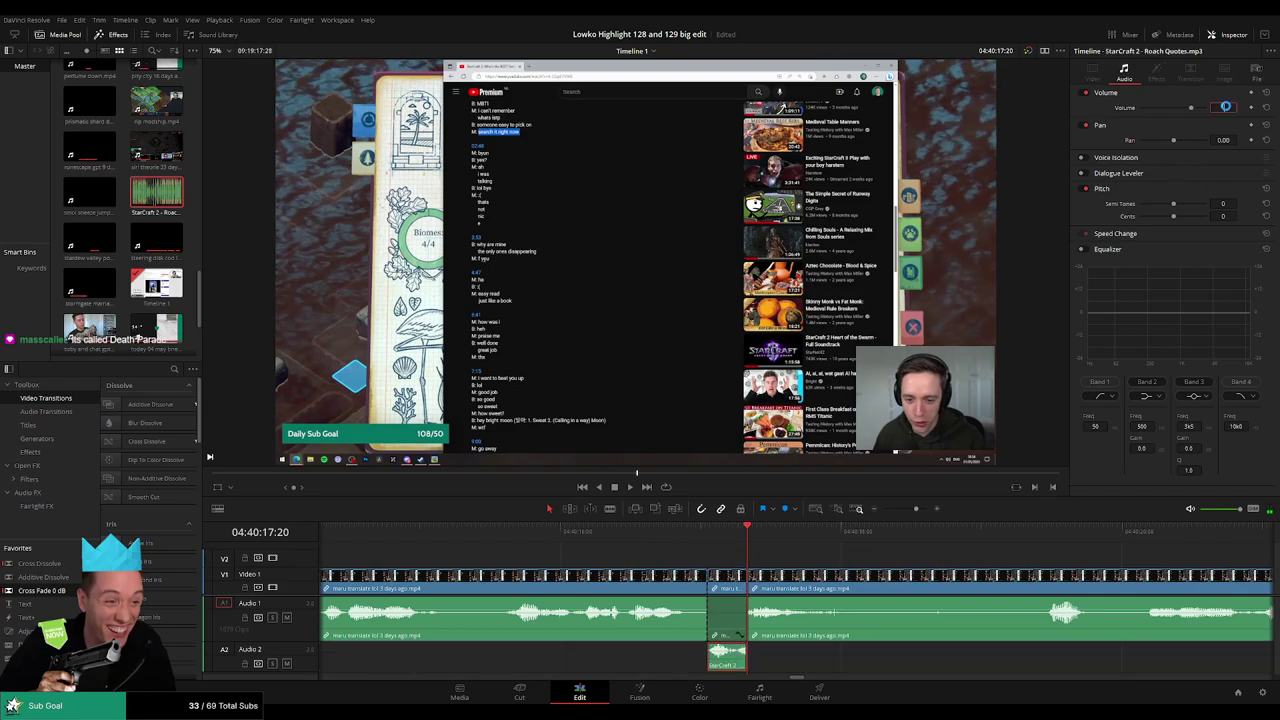
# - Set the new Roach Quotes clip's volume to -27 and play the timeline from just before the censored phrase
pyautogui.write('-27')
pyautogui.press('Return')
pyautogui.click(663, 534)
pyautogui.press('space')
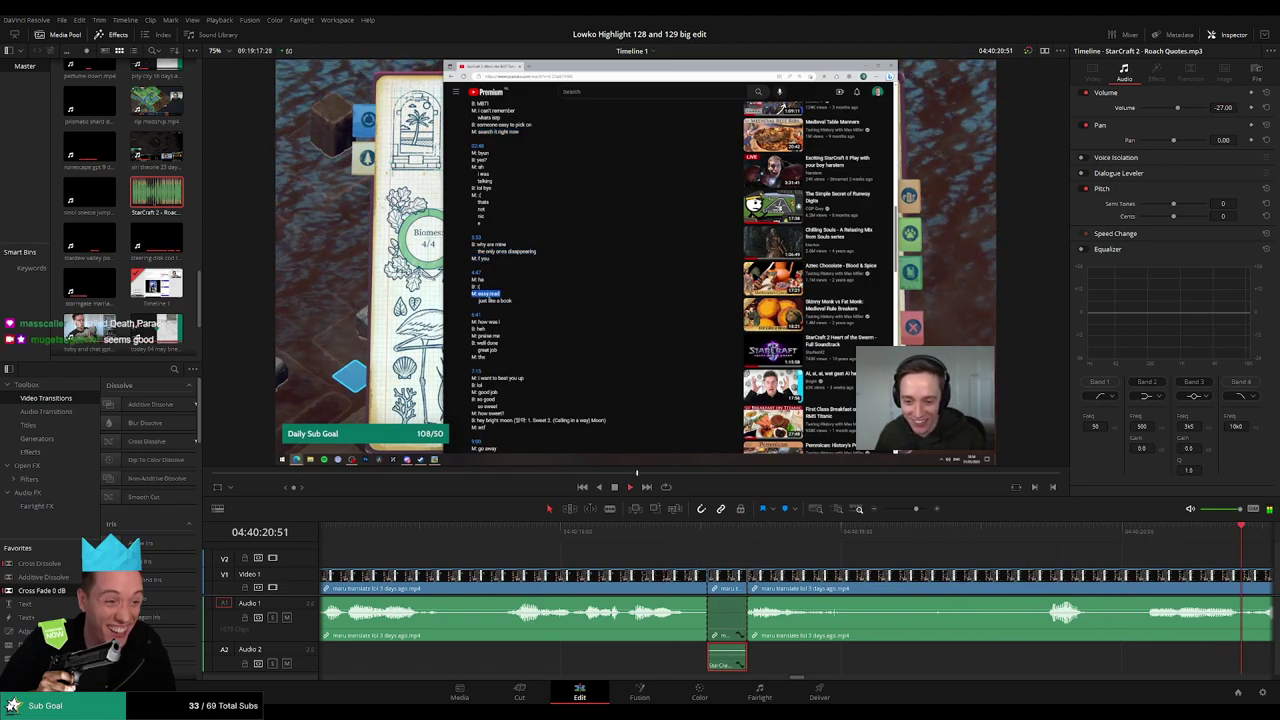
# - Review the maru translate footage from about 04:40:20 to 04:40:34 for the next passage to edit
pyautogui.click(972, 555)
pyautogui.hscroll(5, 972, 555)
pyautogui.moveTo(746, 537); pyautogui.dragTo(1046, 537)
pyautogui.hscroll(3, 674, 554)
pyautogui.moveTo(966, 537); pyautogui.dragTo(1038, 537)
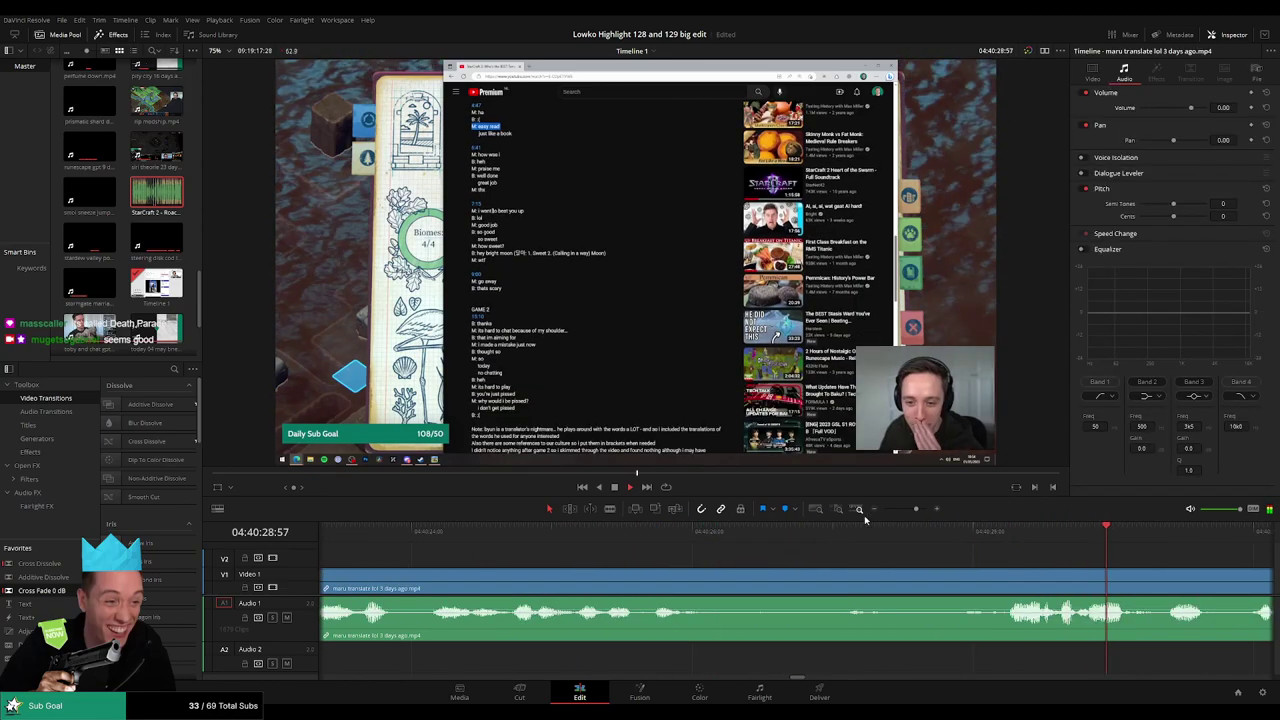
pyautogui.click(902, 509)
pyautogui.hscroll(2, 625, 555)
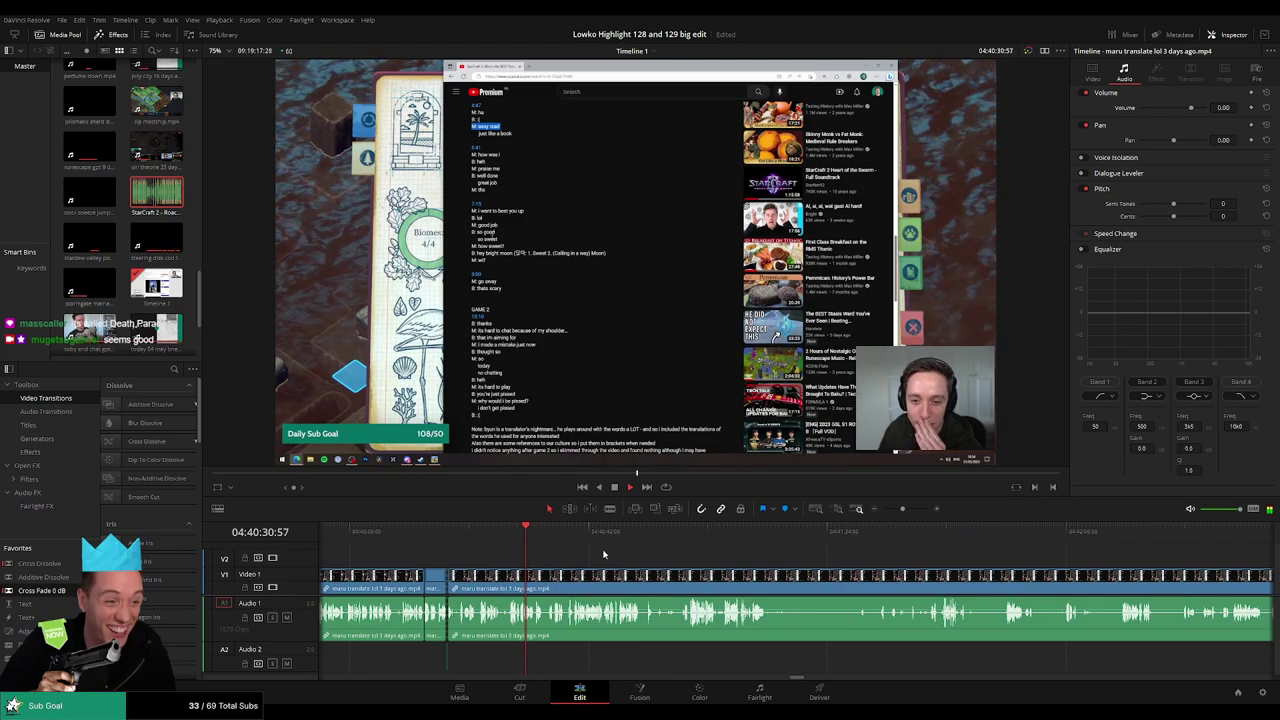
pyautogui.click(543, 544)
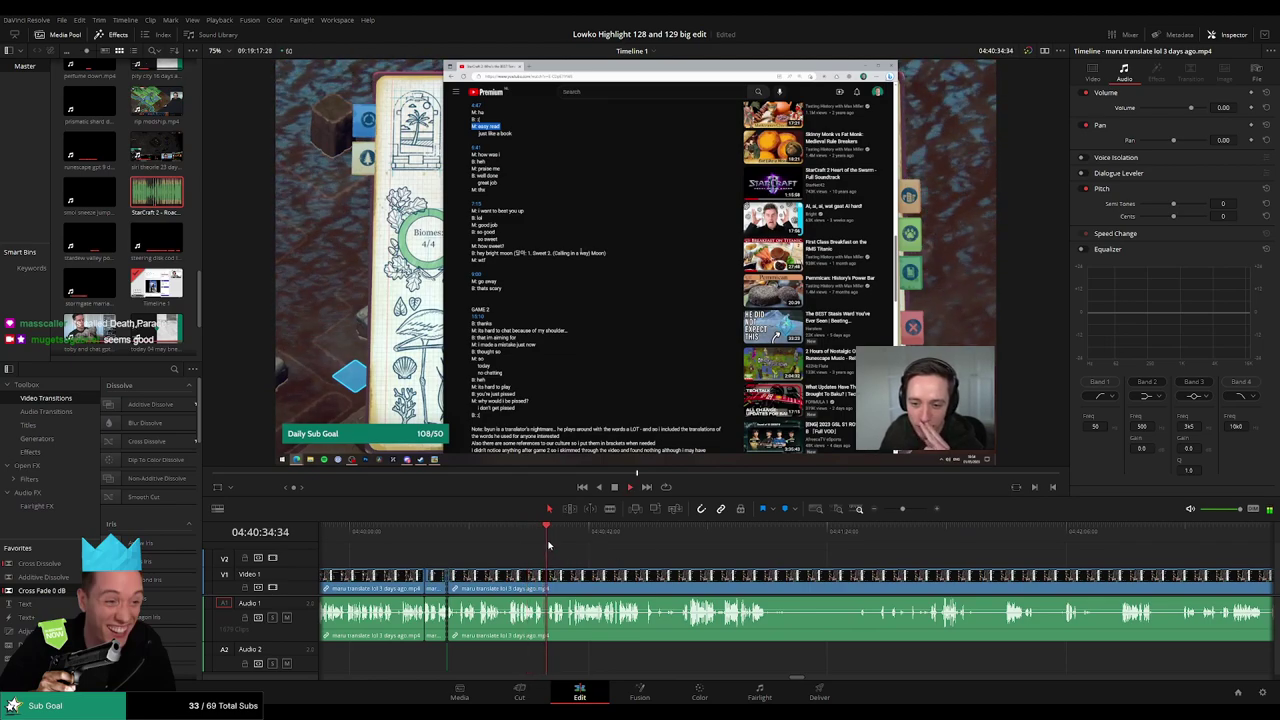
pyautogui.click(545, 540)
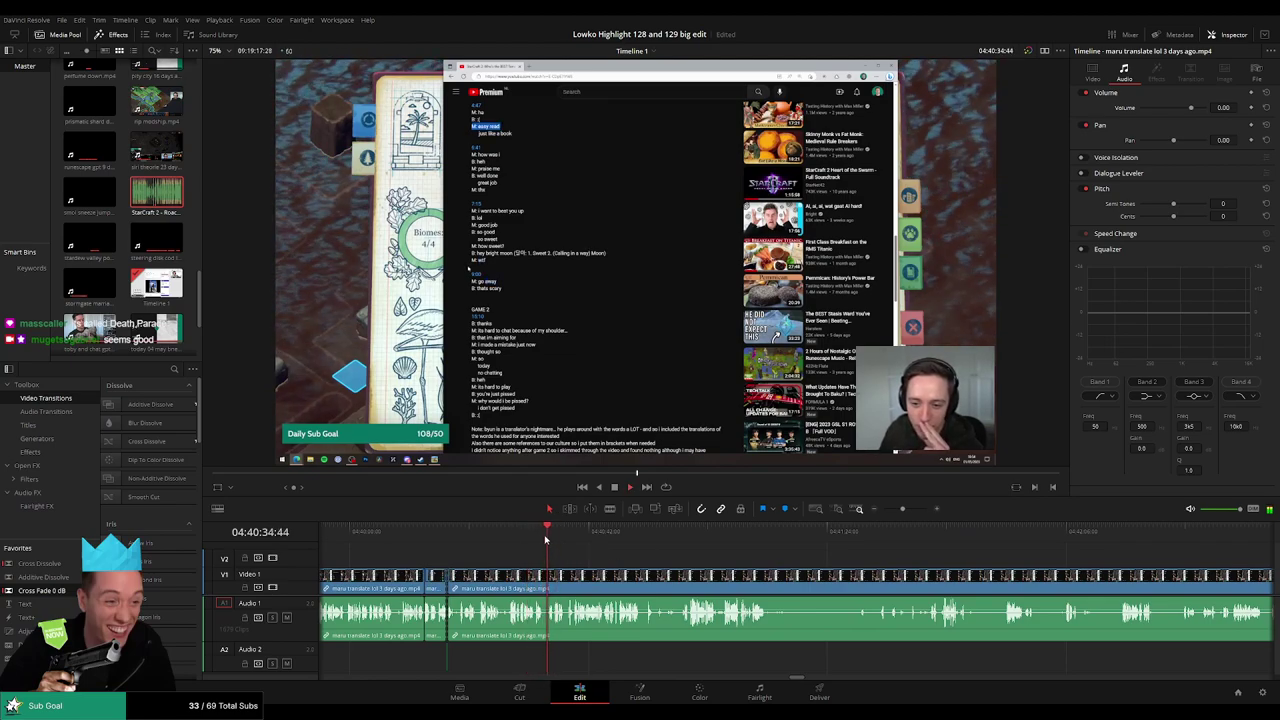
# - Split the maru translate clip on both sides of the short phrase at about 04:40:35
pyautogui.scroll(6, 565, 550)
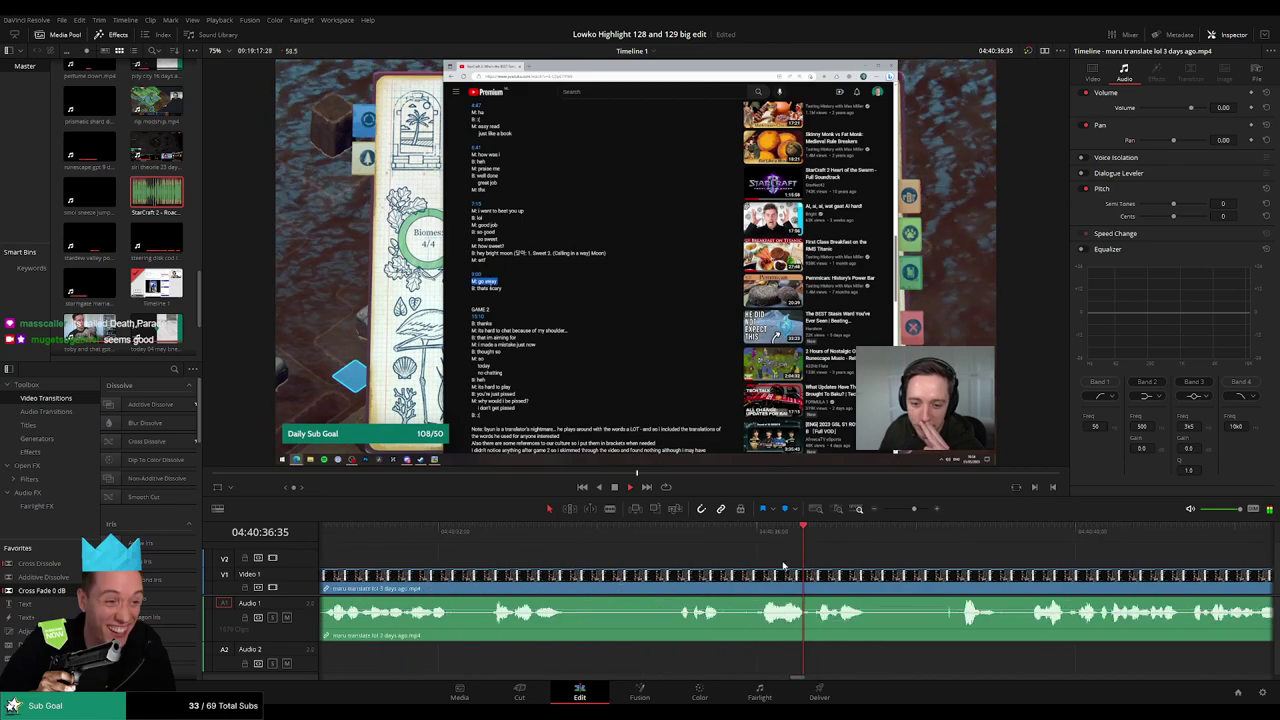
pyautogui.press('b')
pyautogui.click(673, 577)
pyautogui.click(699, 578)
pyautogui.press('a')
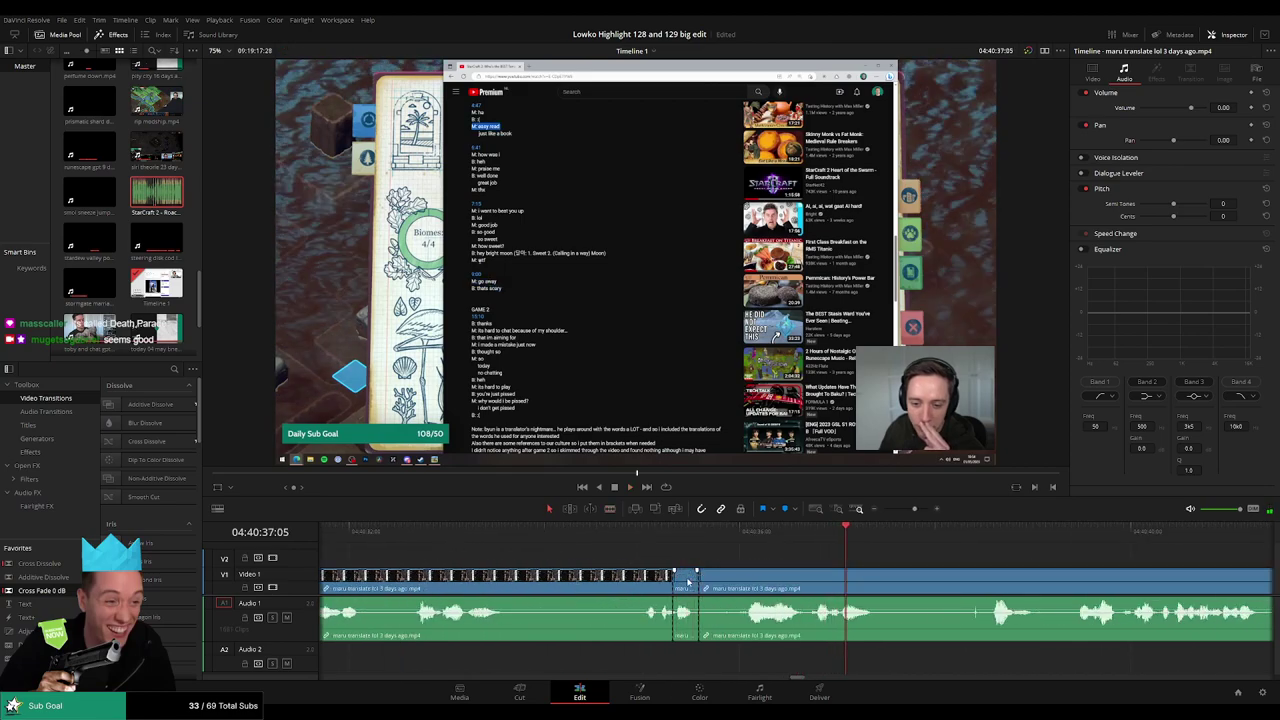
# - Replace the audio of the segment at about 04:40:35 with the Roach Quotes sound on Audio 2 at a volume of -27
pyautogui.moveTo(686, 613)
pyautogui.mouseDown()
pyautogui.moveTo(687, 637)
pyautogui.moveTo(652, 657)
pyautogui.mouseUp()
pyautogui.click(150, 211)
pyautogui.moveTo(653, 658); pyautogui.dragTo(697, 660)
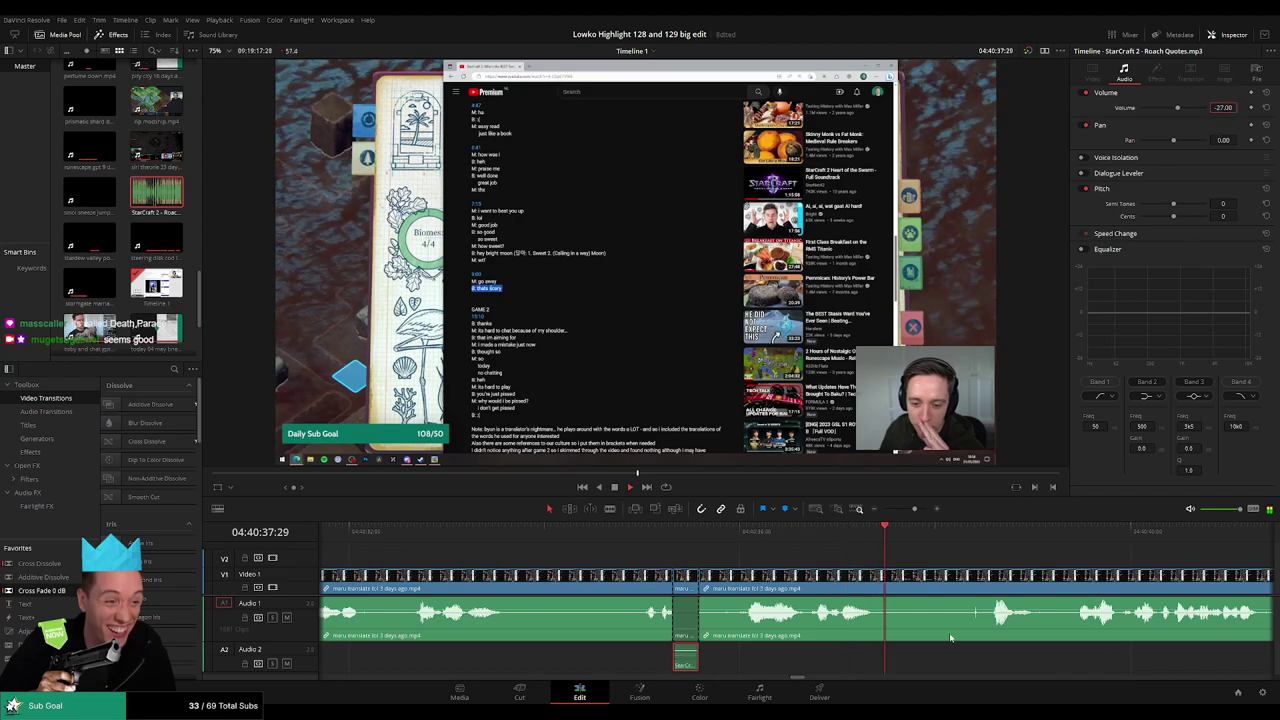
# - Cut out the short pause starting at about 04:41:03:49 in the maru translate clip and close the gap
pyautogui.click(973, 590)
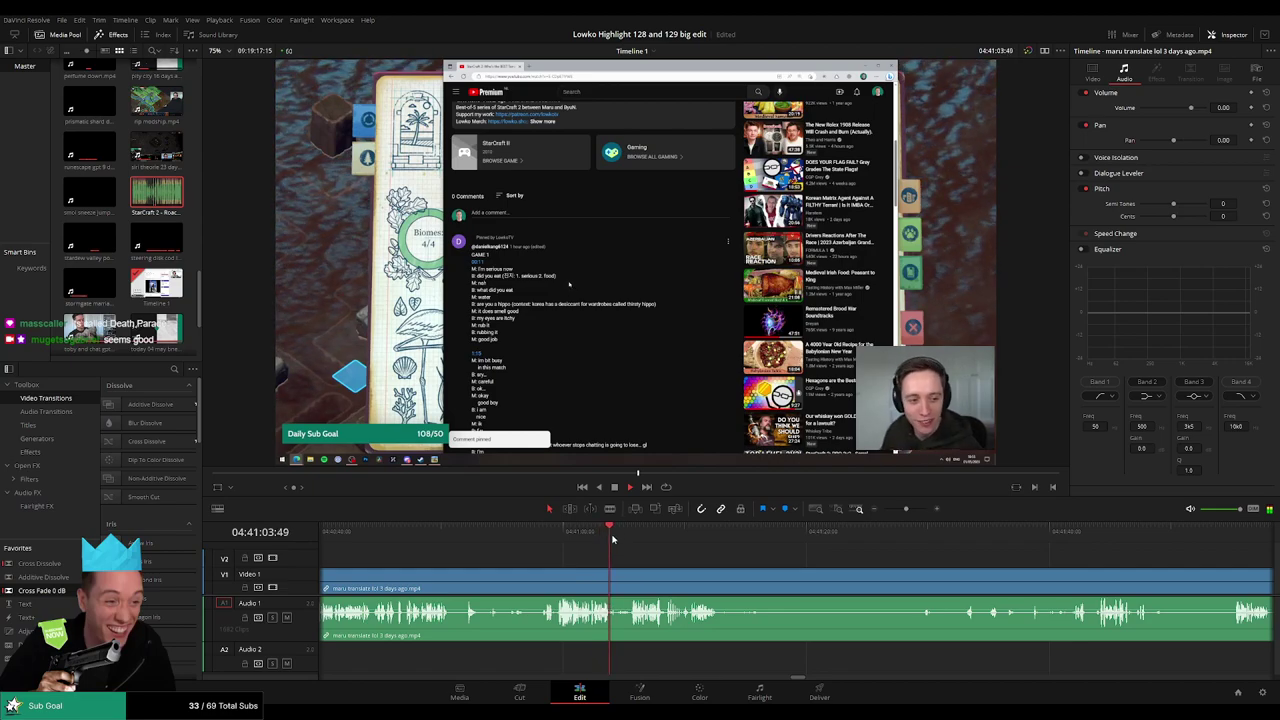
pyautogui.press('b')
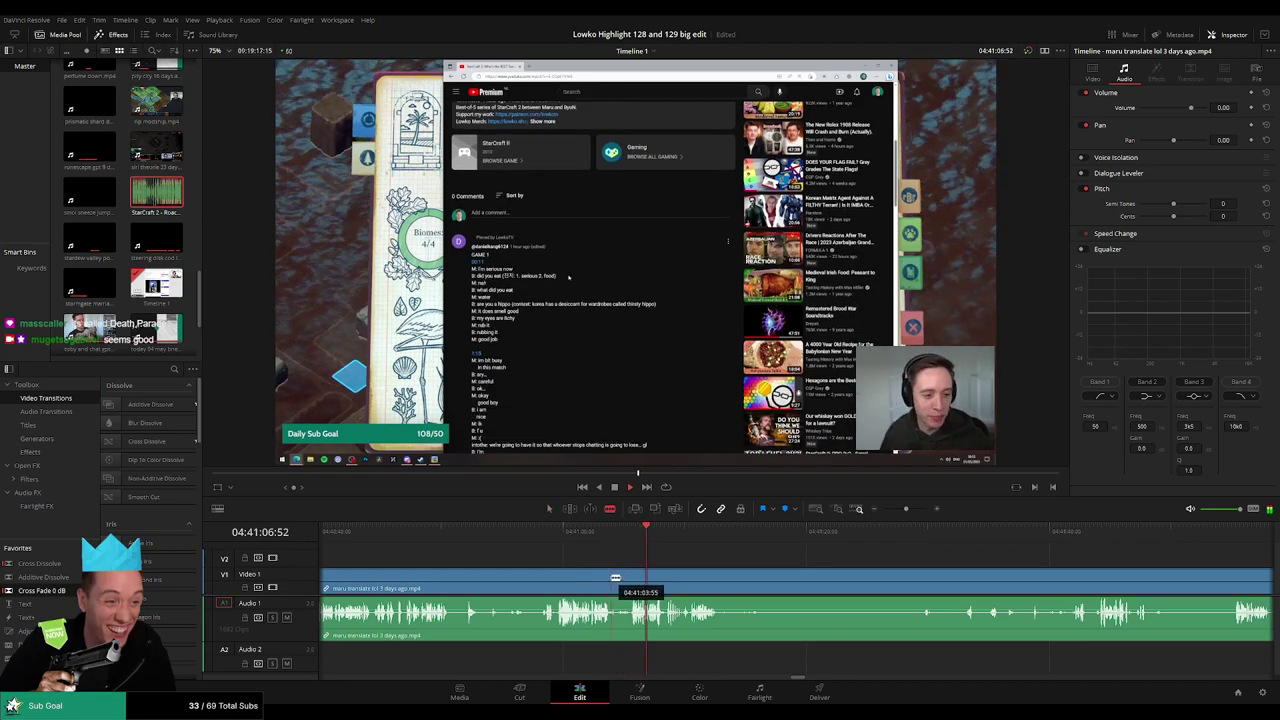
pyautogui.click(610, 580)
pyautogui.click(629, 580)
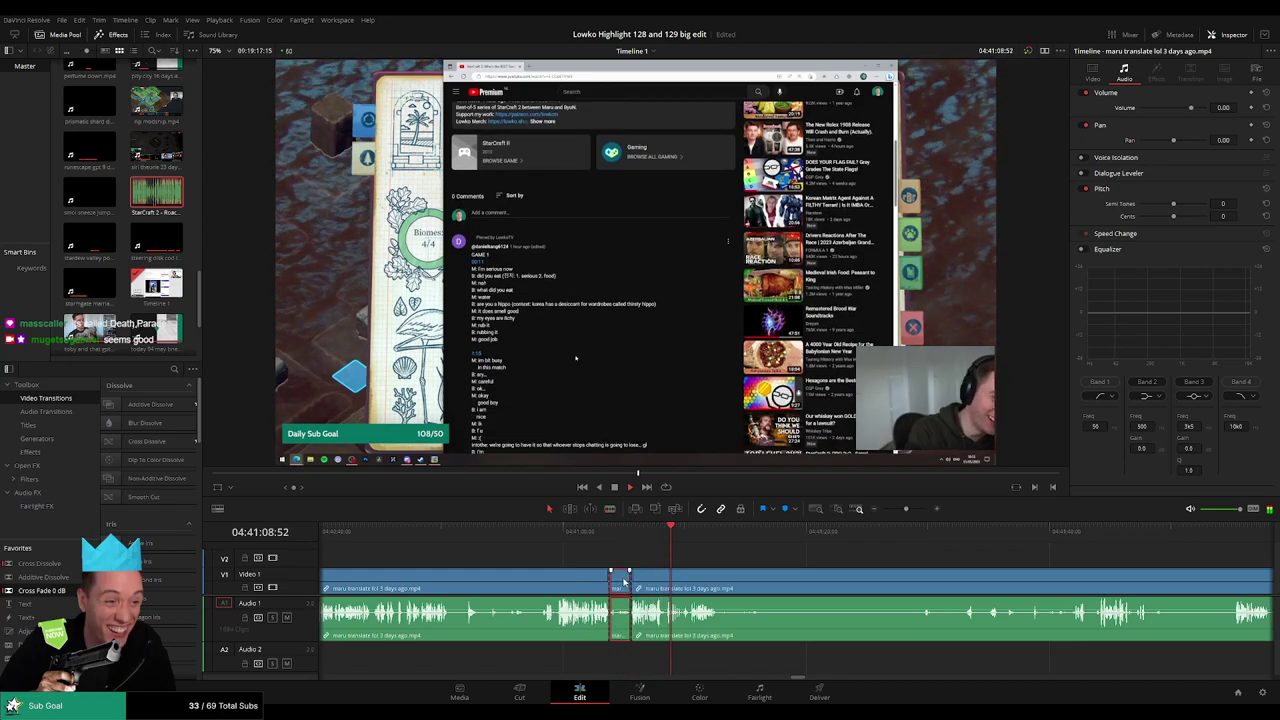
pyautogui.press('Delete')
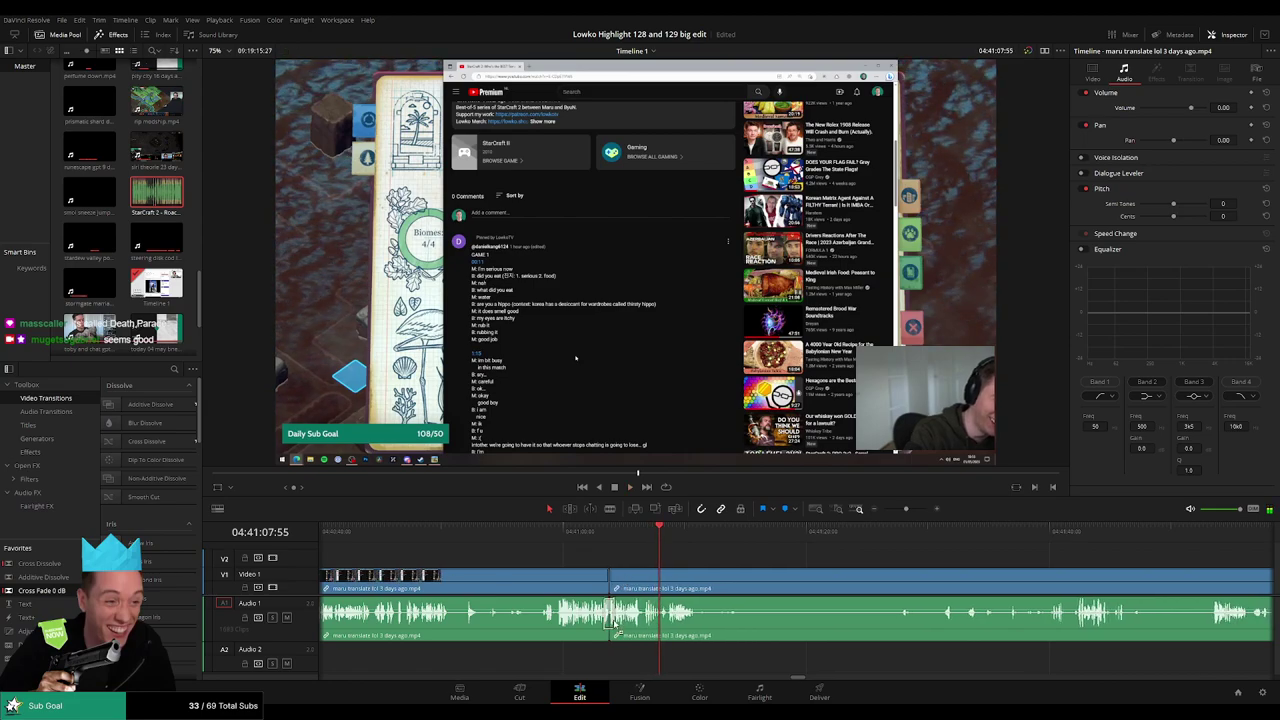
# - Split the maru translate clip at about 04:41:11 and select the part after the split
pyautogui.hscroll(2, 751, 574)
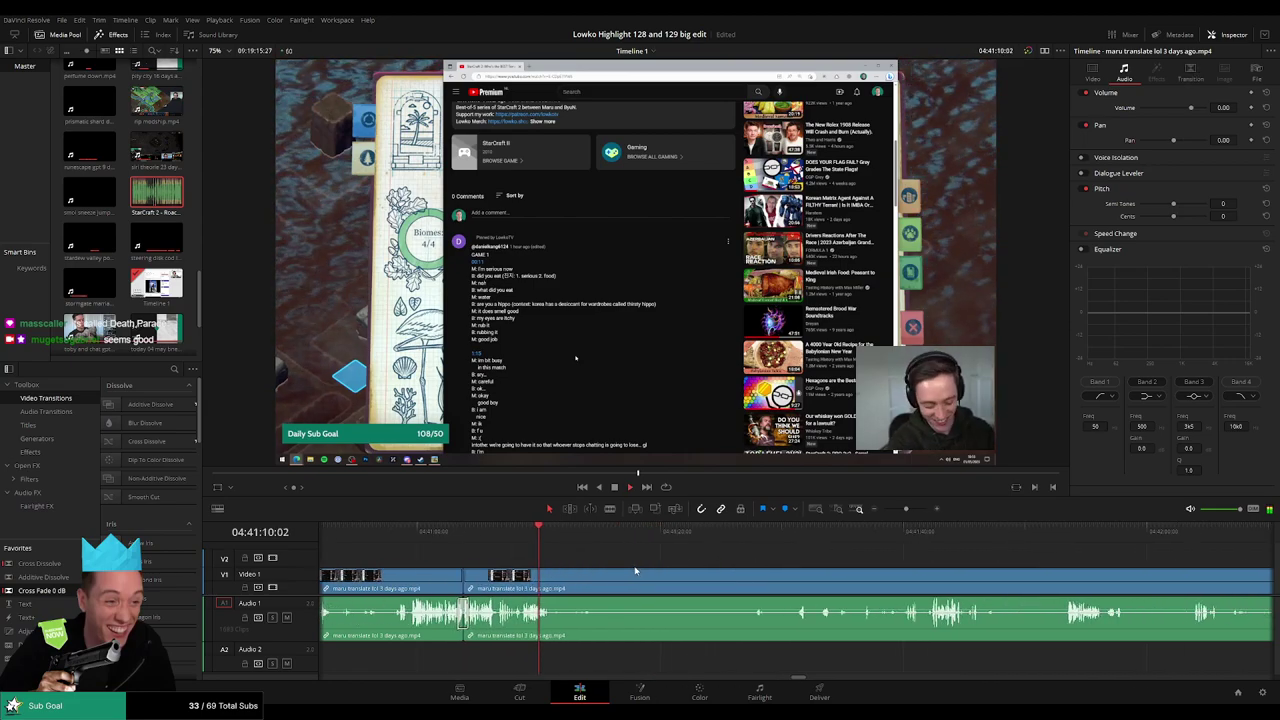
pyautogui.hotkey('ctrl', 'b')
pyautogui.click(804, 582)
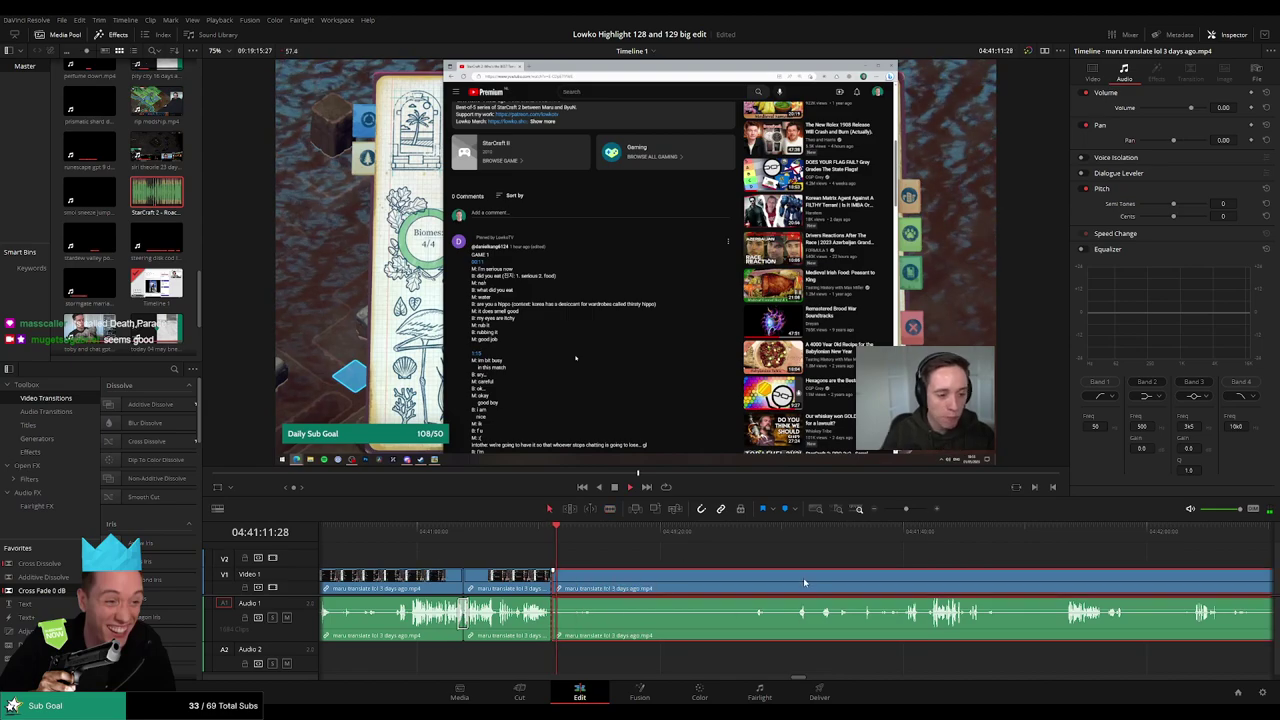
# - Skim the remaining maru translate footage through to its end to check whether anything is worth keeping
pyautogui.hscroll(4, 912, 562)
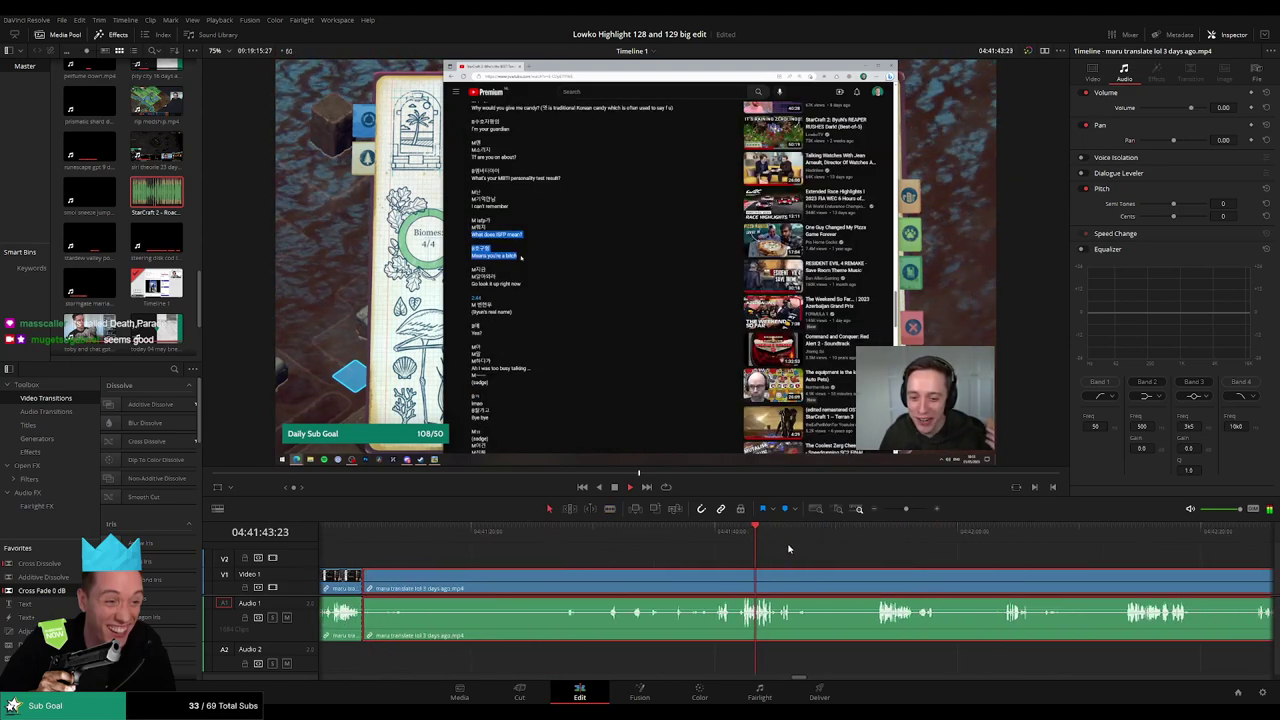
pyautogui.click(717, 543)
pyautogui.click(887, 546)
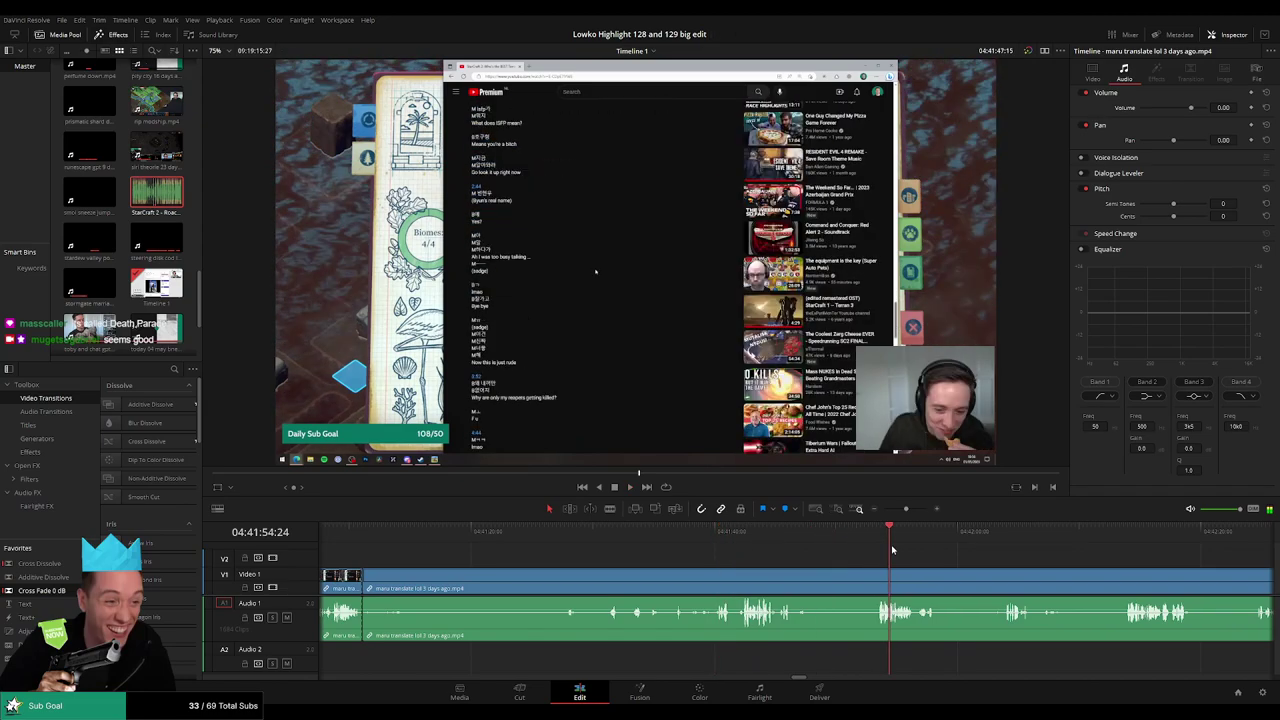
pyautogui.click(976, 543)
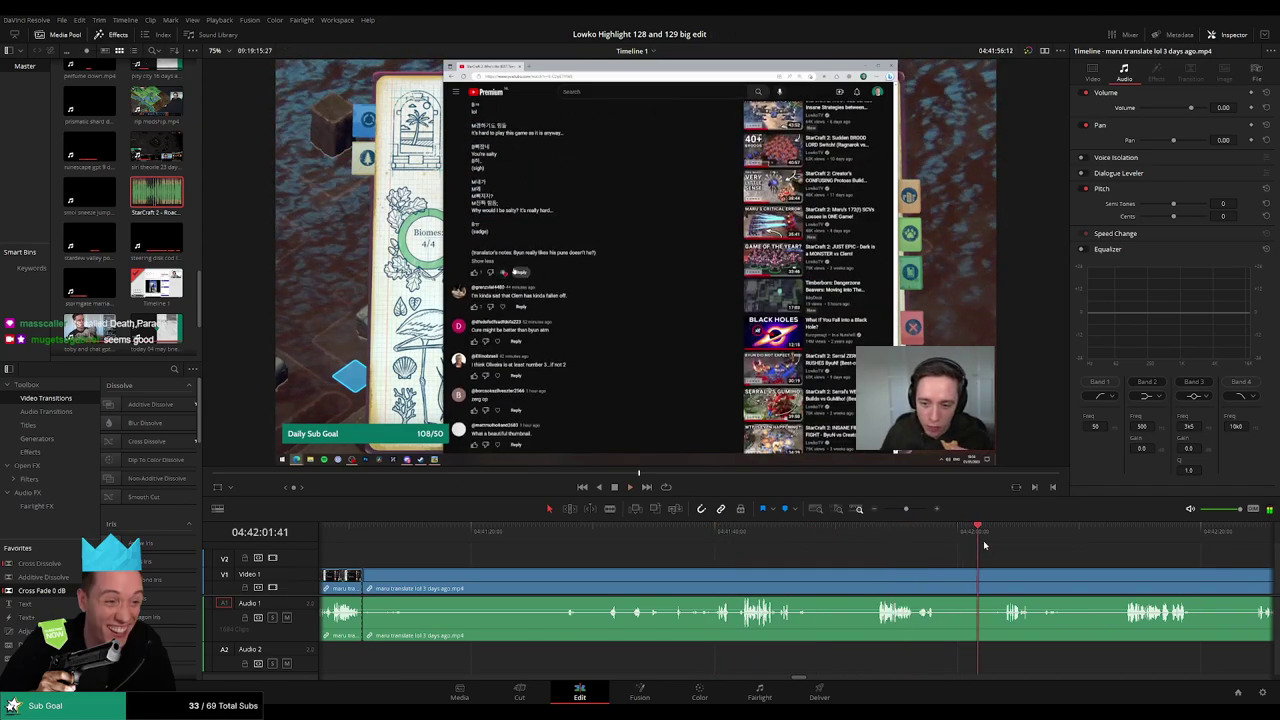
pyautogui.click(1018, 543)
pyautogui.moveTo(896, 510); pyautogui.dragTo(886, 510)
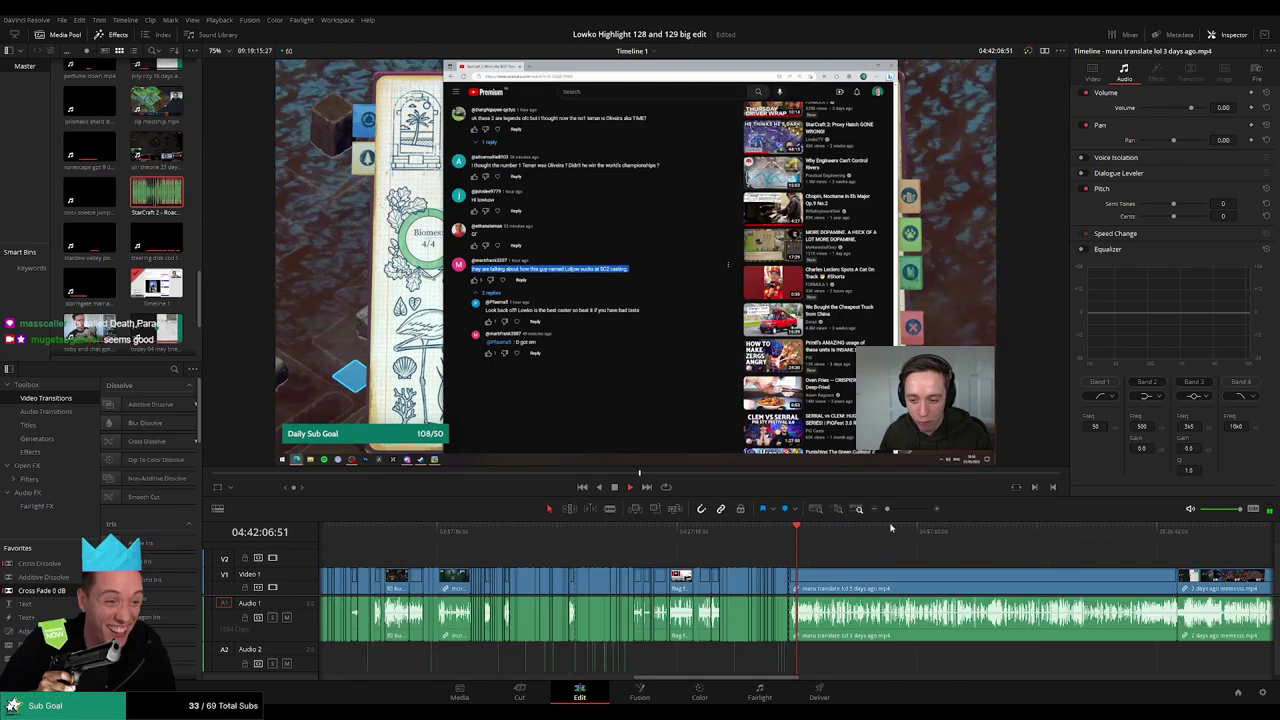
pyautogui.click(828, 532)
pyautogui.click(981, 547)
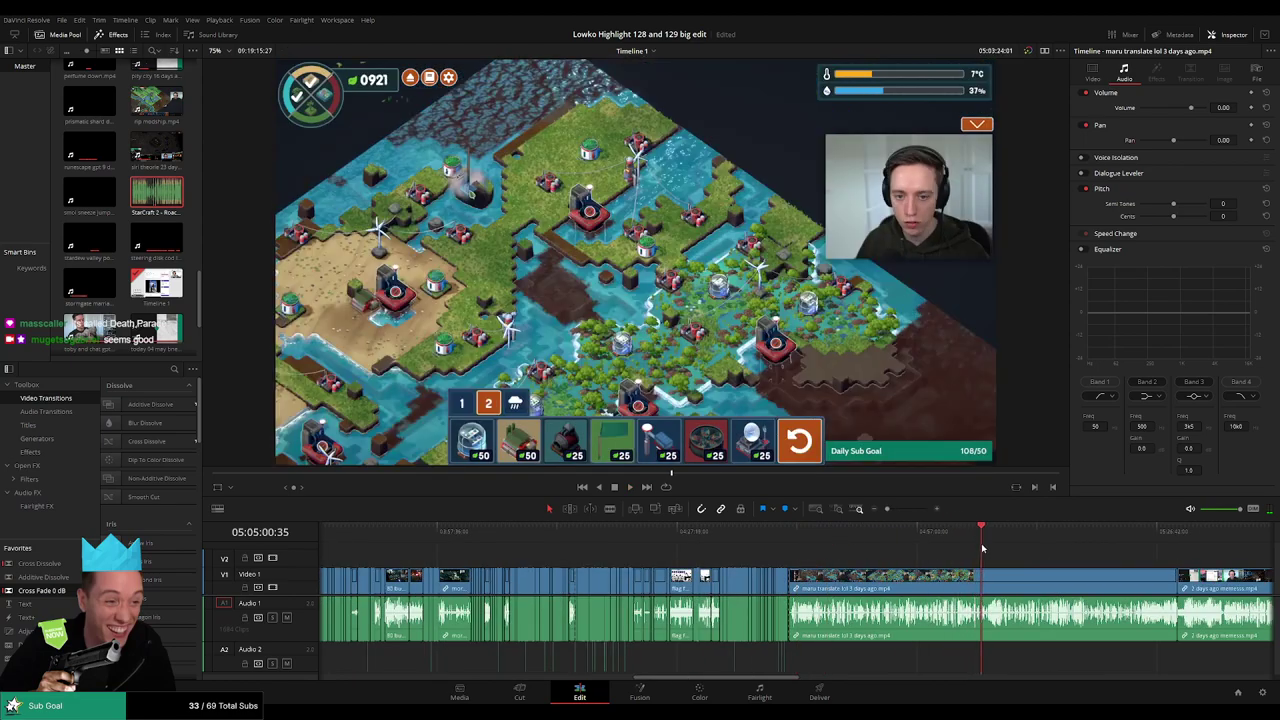
pyautogui.moveTo(984, 549); pyautogui.dragTo(650, 550)
pyautogui.click(708, 538)
pyautogui.click(740, 538)
# - Delete the long remainder of the maru translate clip so that the 2 days ago memesss clip follows directly
pyautogui.click(737, 579)
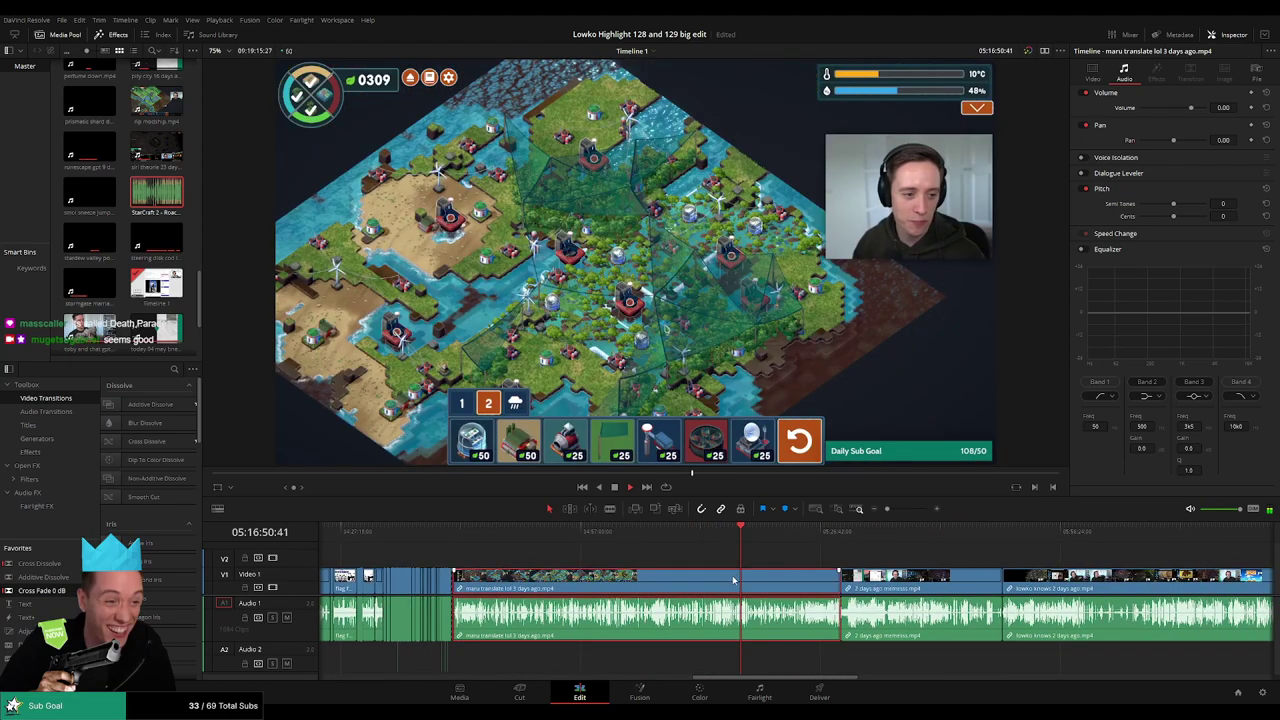
pyautogui.press('Delete')
pyautogui.press('Delete')
# - Preview the early part of the 2 days ago memesss clip for usable highlights
pyautogui.moveTo(470, 538)
pyautogui.mouseDown()
pyautogui.moveTo(506, 537)
pyautogui.moveTo(490, 533)
pyautogui.mouseUp()
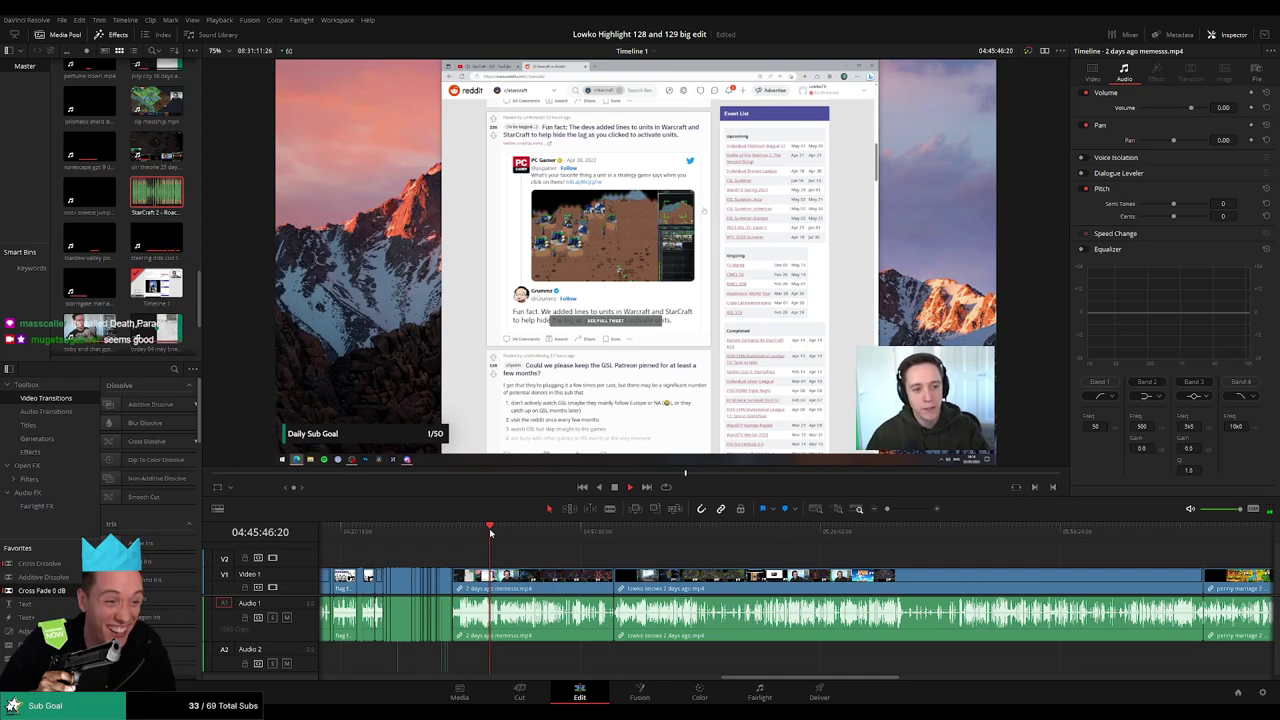
pyautogui.scroll(4, 640, 565)
pyautogui.click(724, 534)
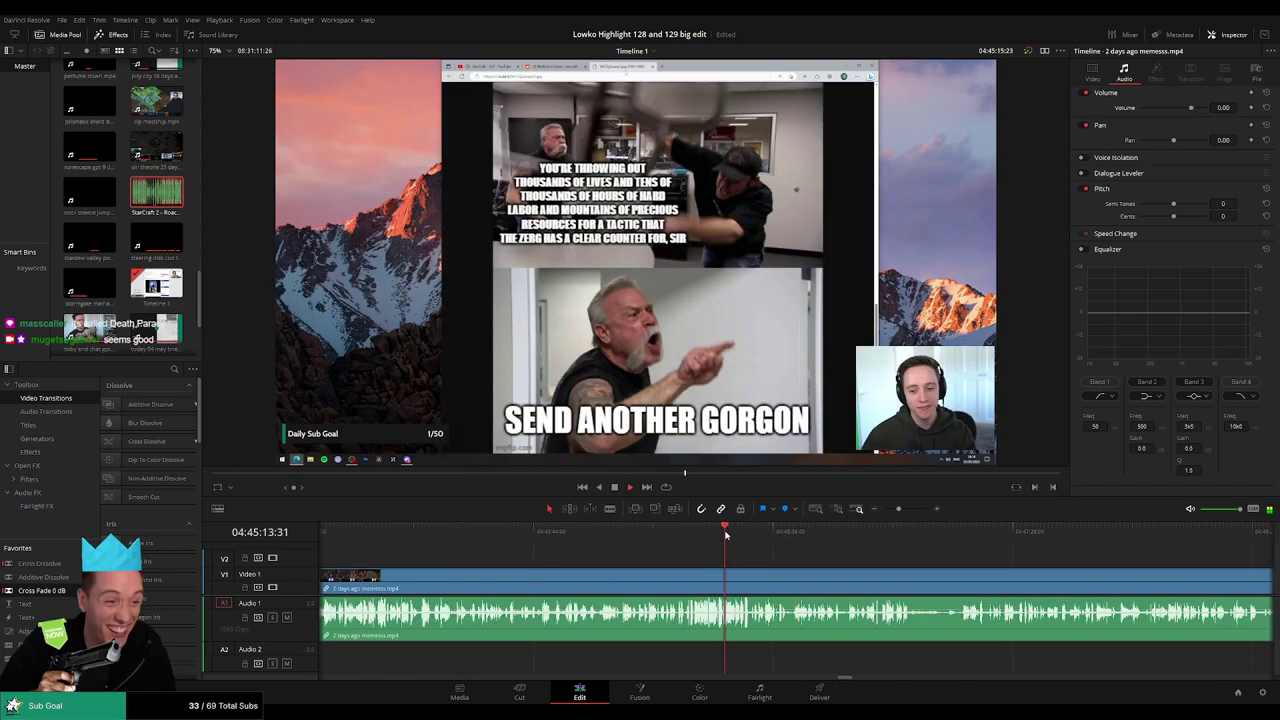
# - Split the 2 days ago memesss clip at about 04:44:55, where the Send Another Gorgon meme comes up, and delete the part before it
pyautogui.click(671, 533)
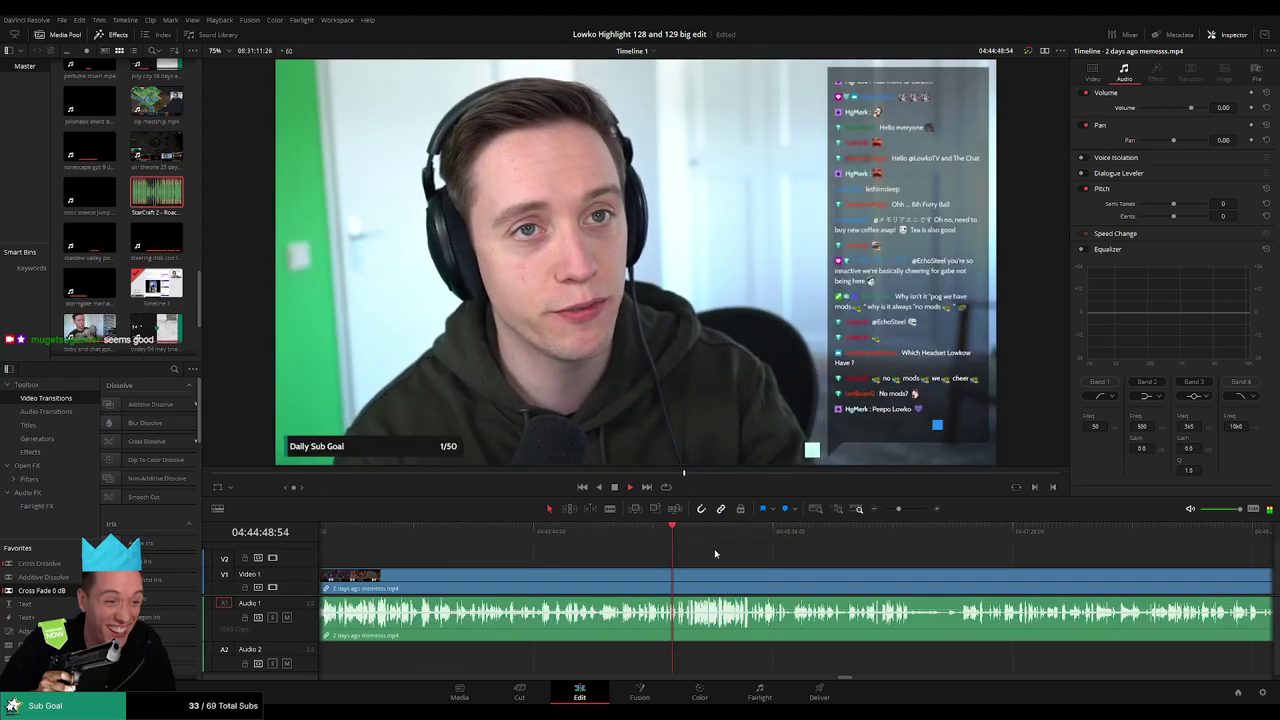
pyautogui.scroll(1, 880, 552)
pyautogui.scroll(2, 892, 552)
pyautogui.moveTo(814, 536); pyautogui.dragTo(824, 536)
pyautogui.press('space')
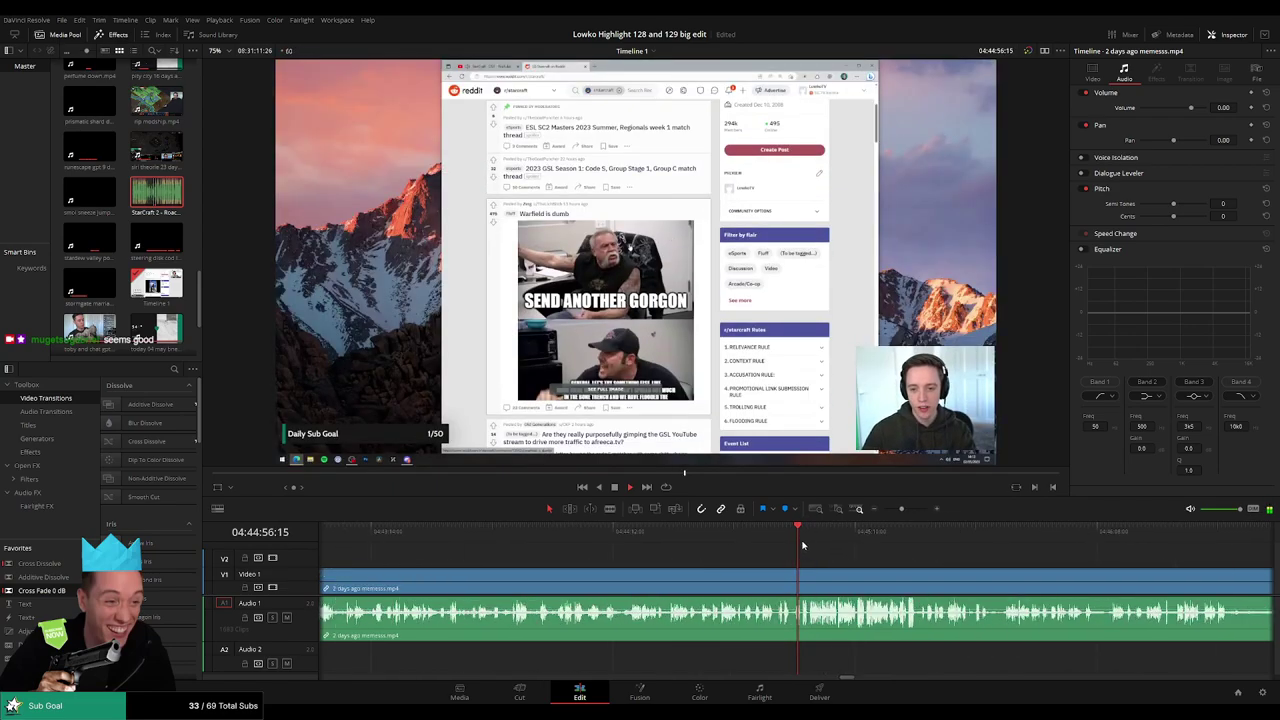
pyautogui.scroll(3, 813, 548)
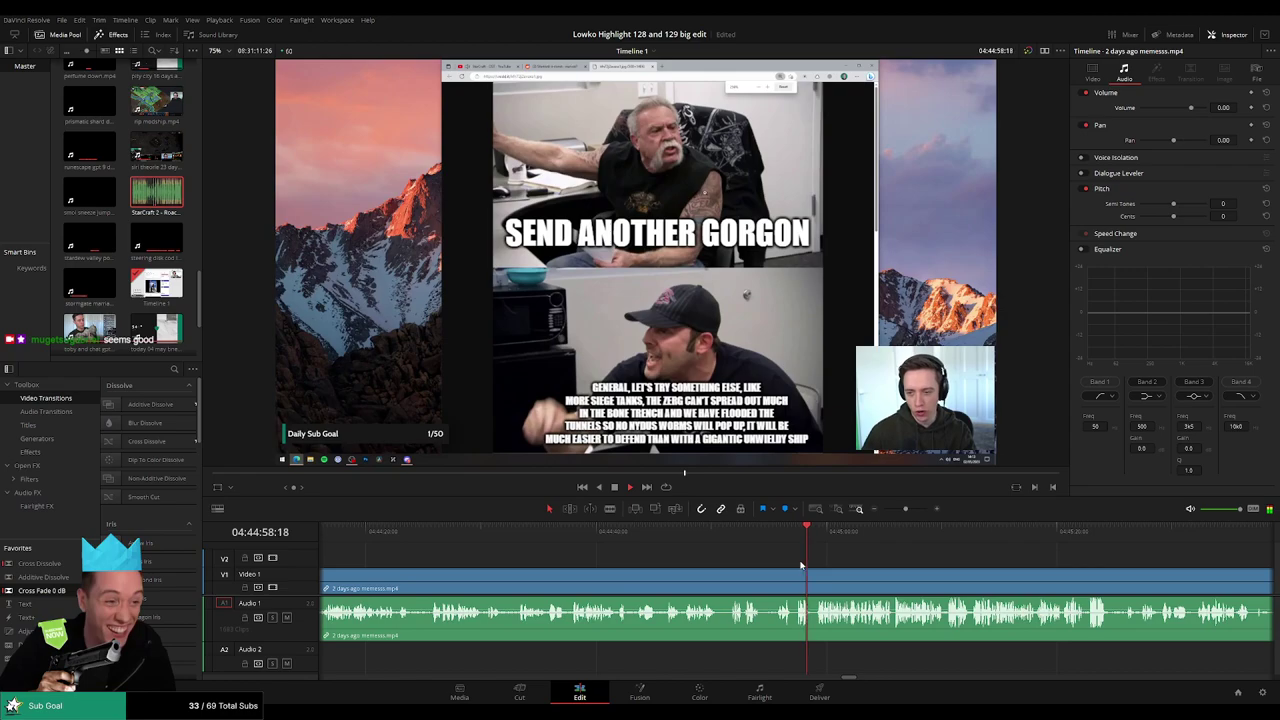
pyautogui.click(773, 548)
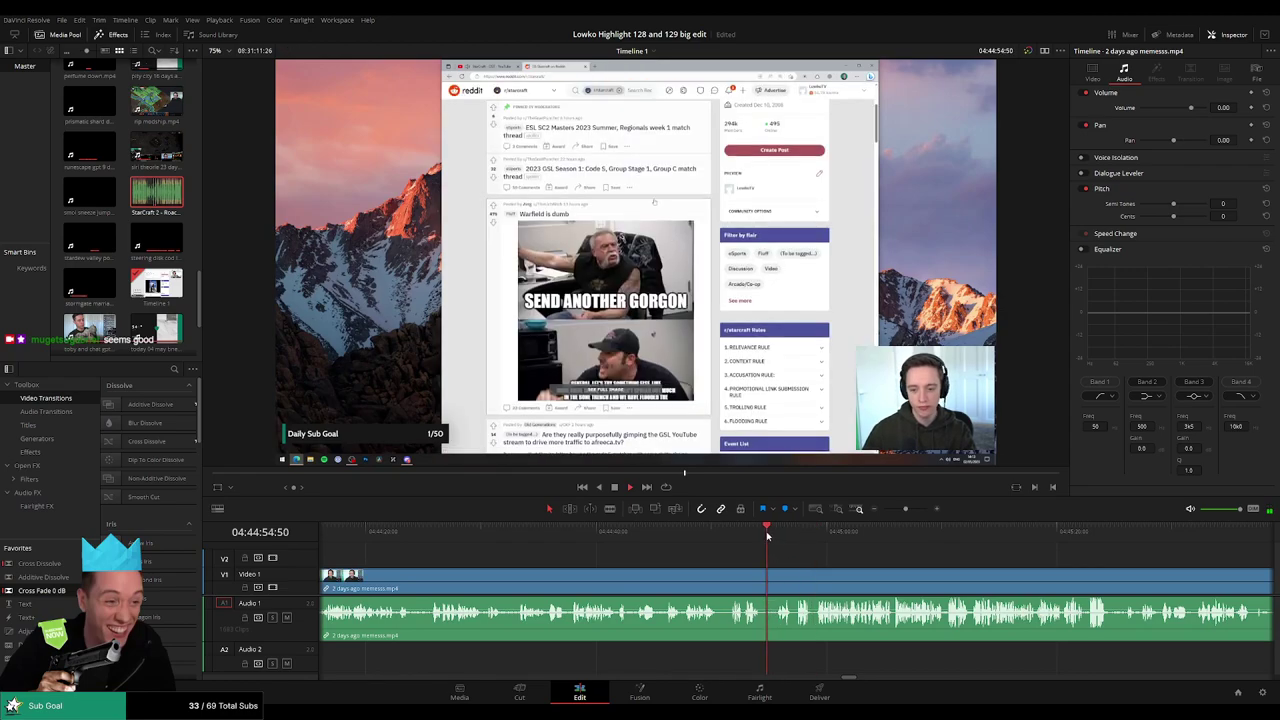
pyautogui.press('b')
pyautogui.click(773, 577)
pyautogui.press('a')
pyautogui.click(742, 581)
pyautogui.press('Delete')
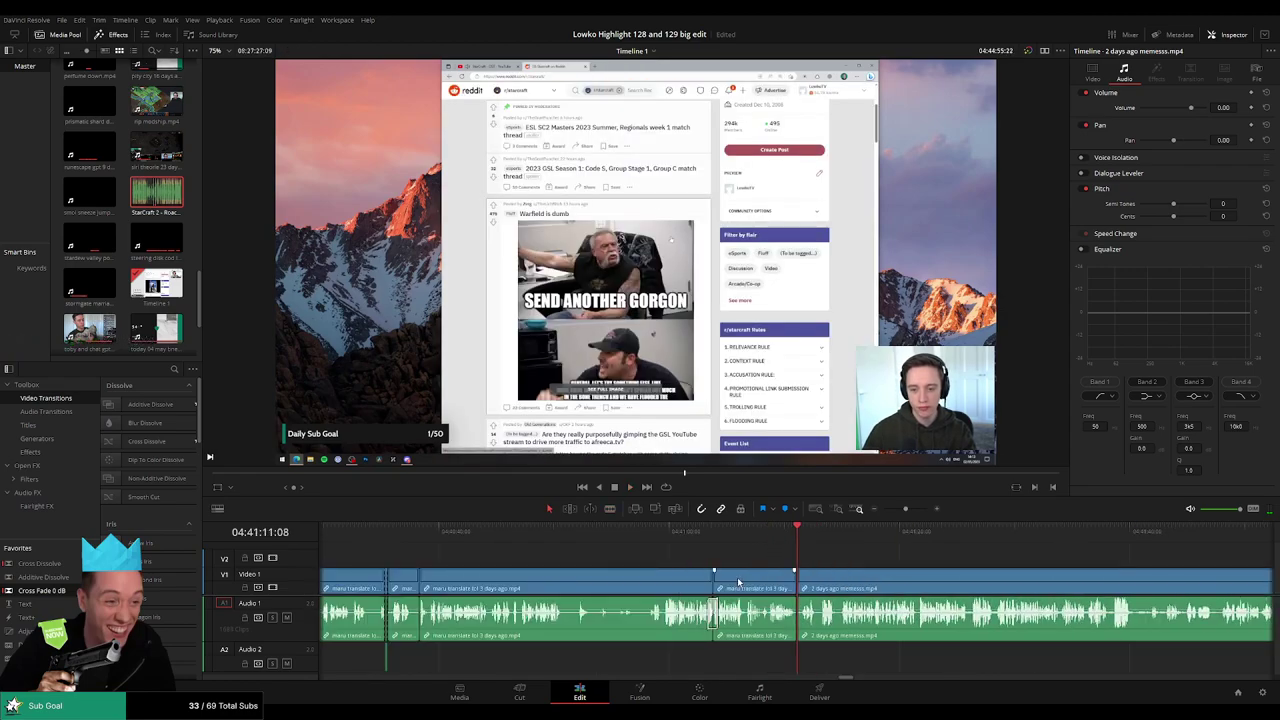
# - Review the Gorgon meme section and cut out the stretch between about 04:41:57 and 04:42:01 without leaving a gap
pyautogui.moveTo(901, 569); pyautogui.dragTo(564, 554)
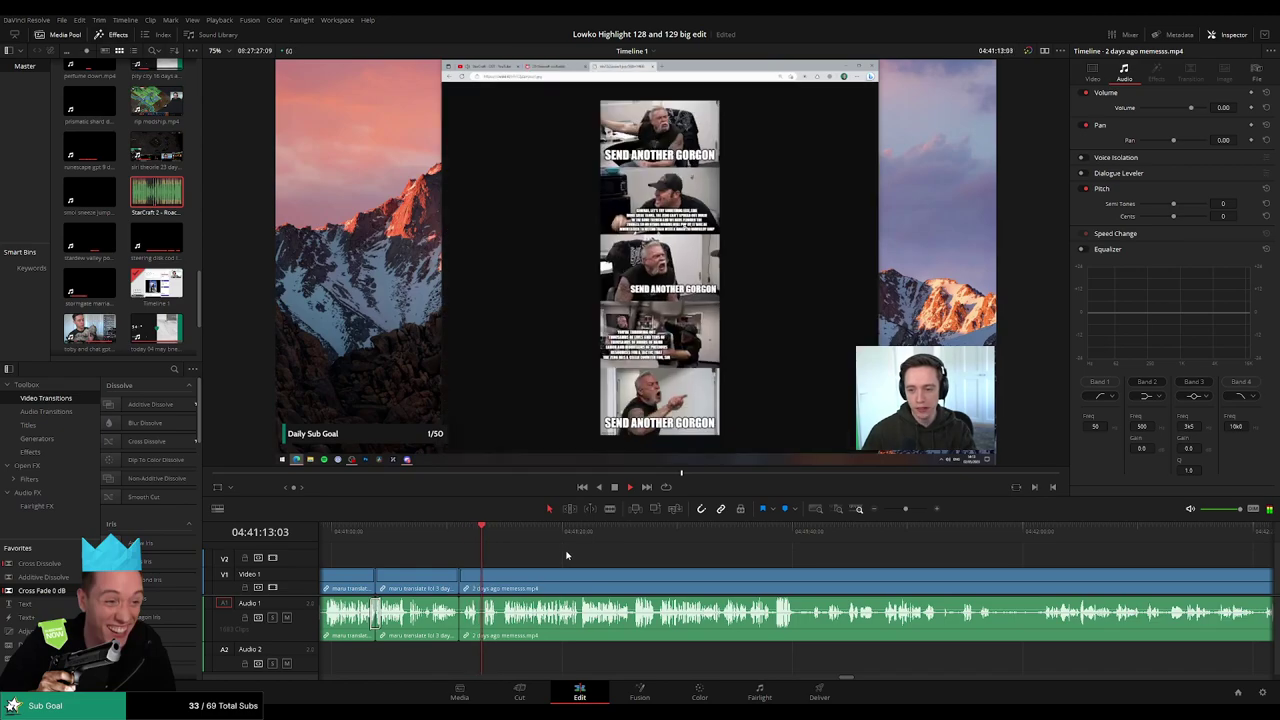
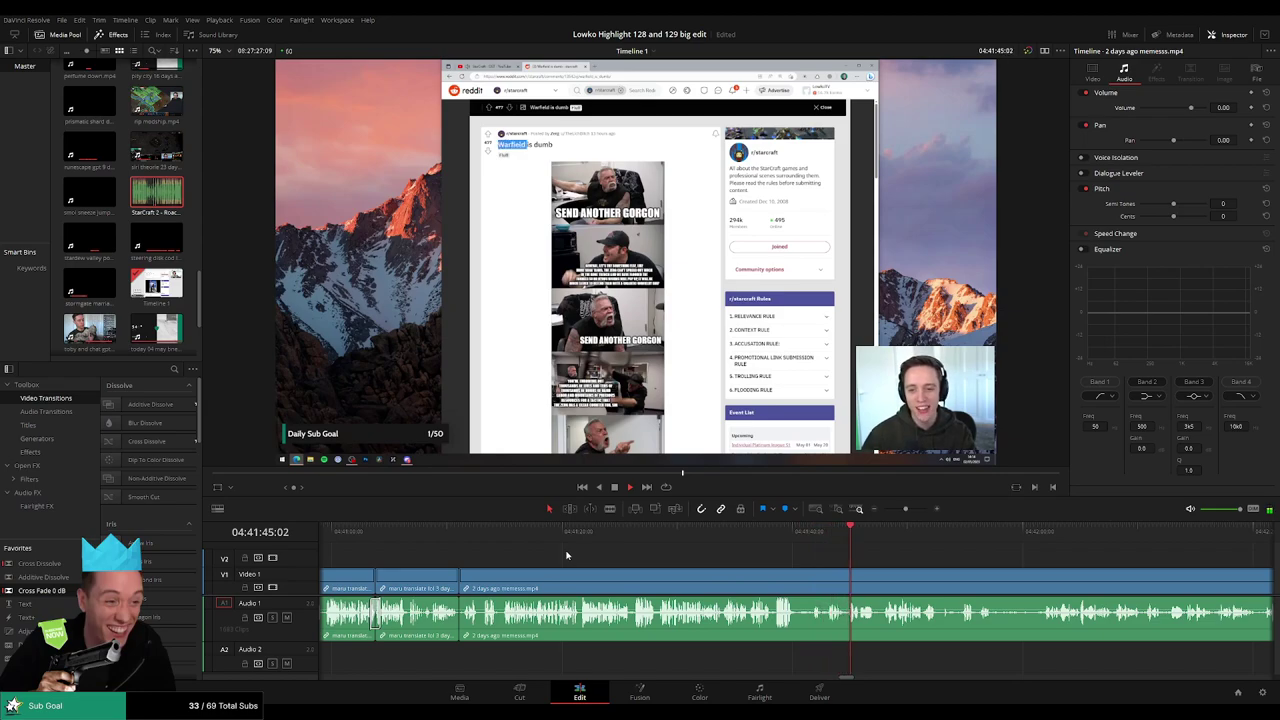
pyautogui.moveTo(808, 556); pyautogui.dragTo(557, 559)
pyautogui.hscroll(2, 557, 558)
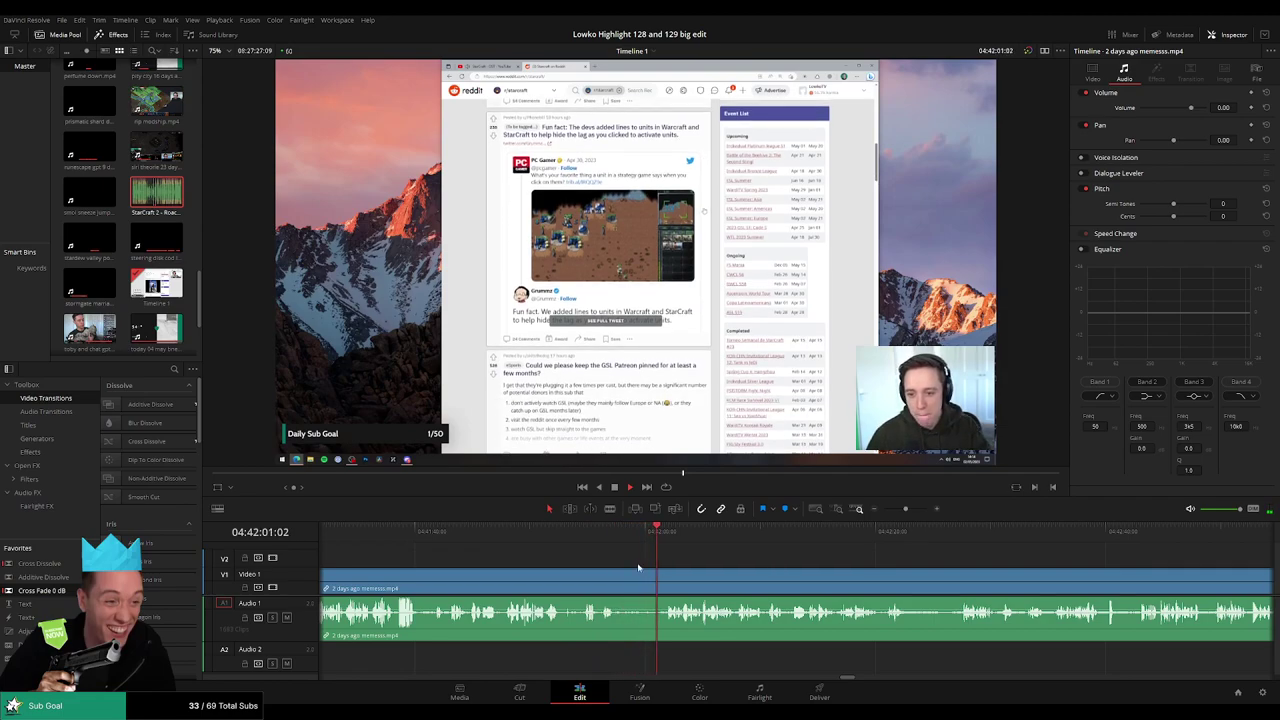
pyautogui.click(605, 535)
pyautogui.press('b')
pyautogui.click(617, 577)
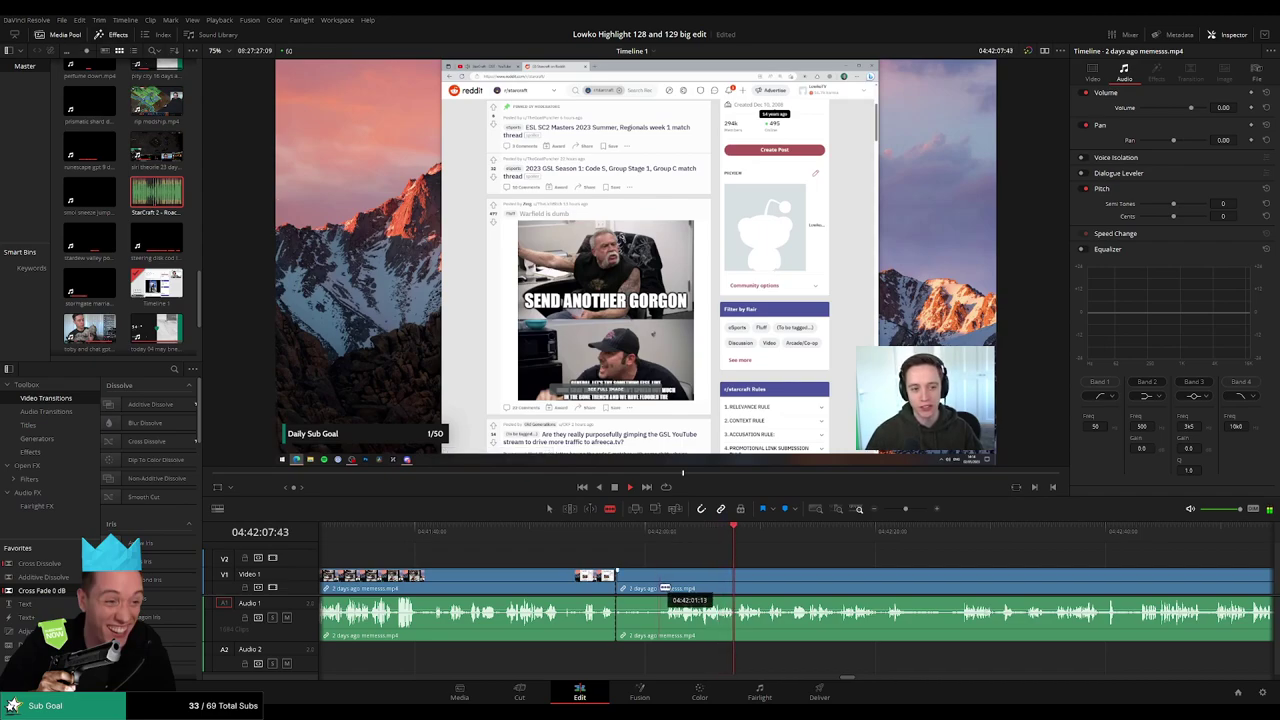
pyautogui.click(664, 588)
pyautogui.press('a')
pyautogui.click(648, 590)
pyautogui.press('Delete')
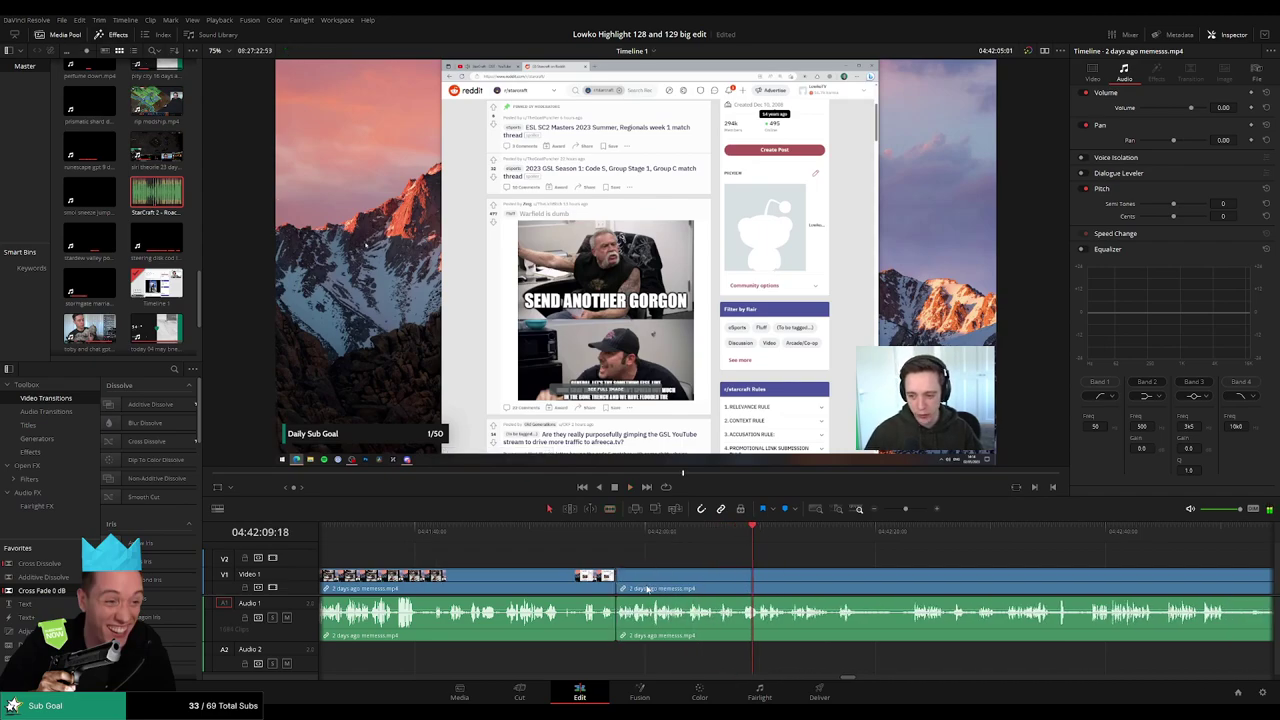
# - Split the 2 days ago memesss clip at about 04:42:18, where the talk about the Gorgon meme ends
pyautogui.moveTo(729, 533); pyautogui.dragTo(708, 571)
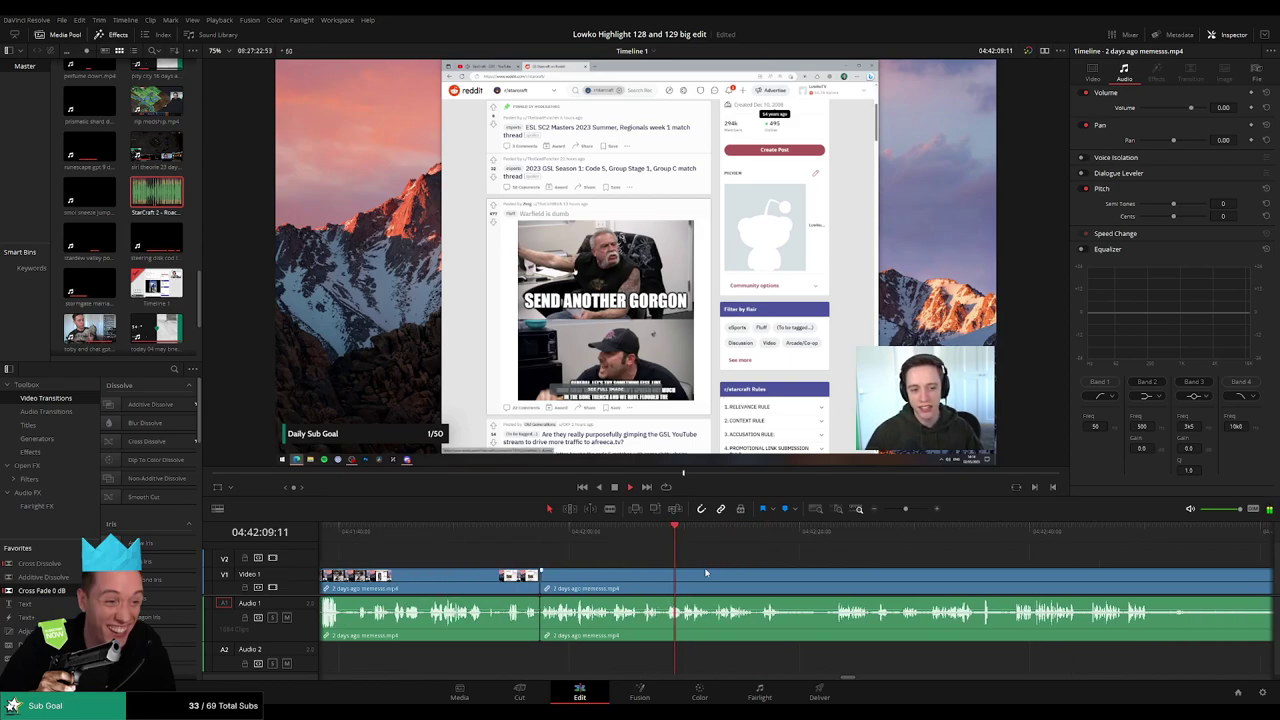
pyautogui.press('space')
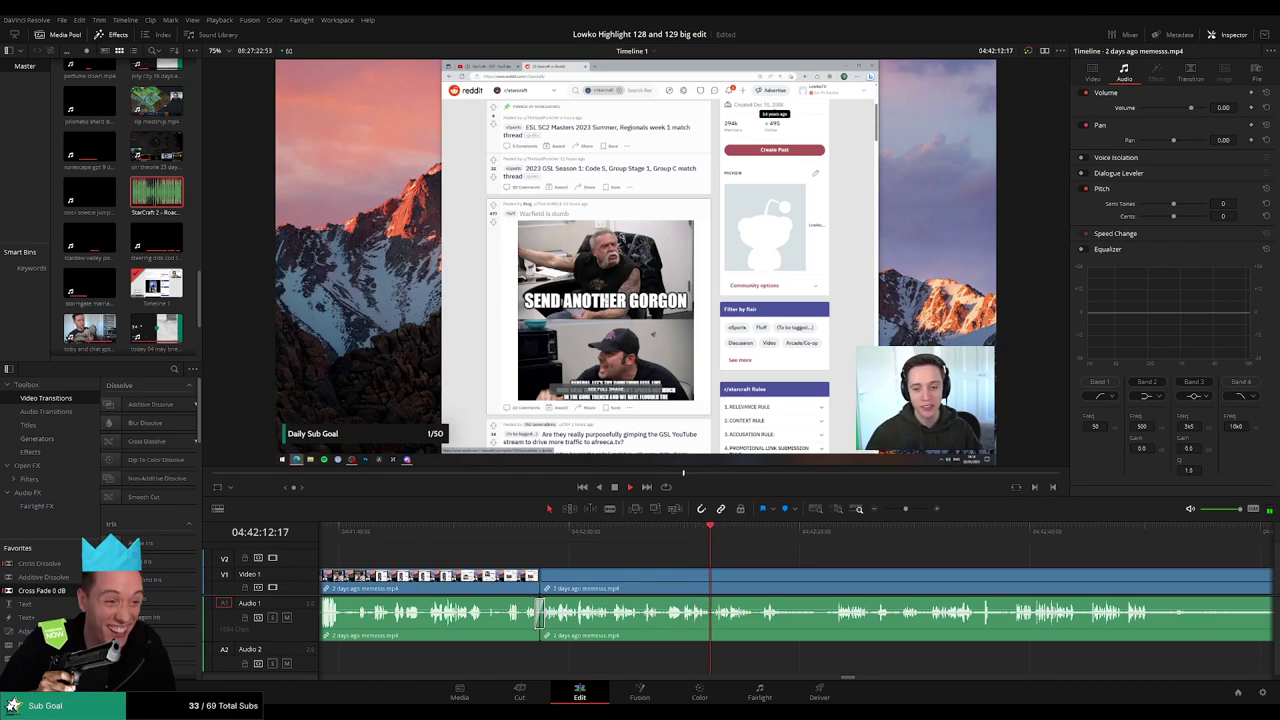
pyautogui.hscroll(6, 660, 557)
pyautogui.click(594, 534)
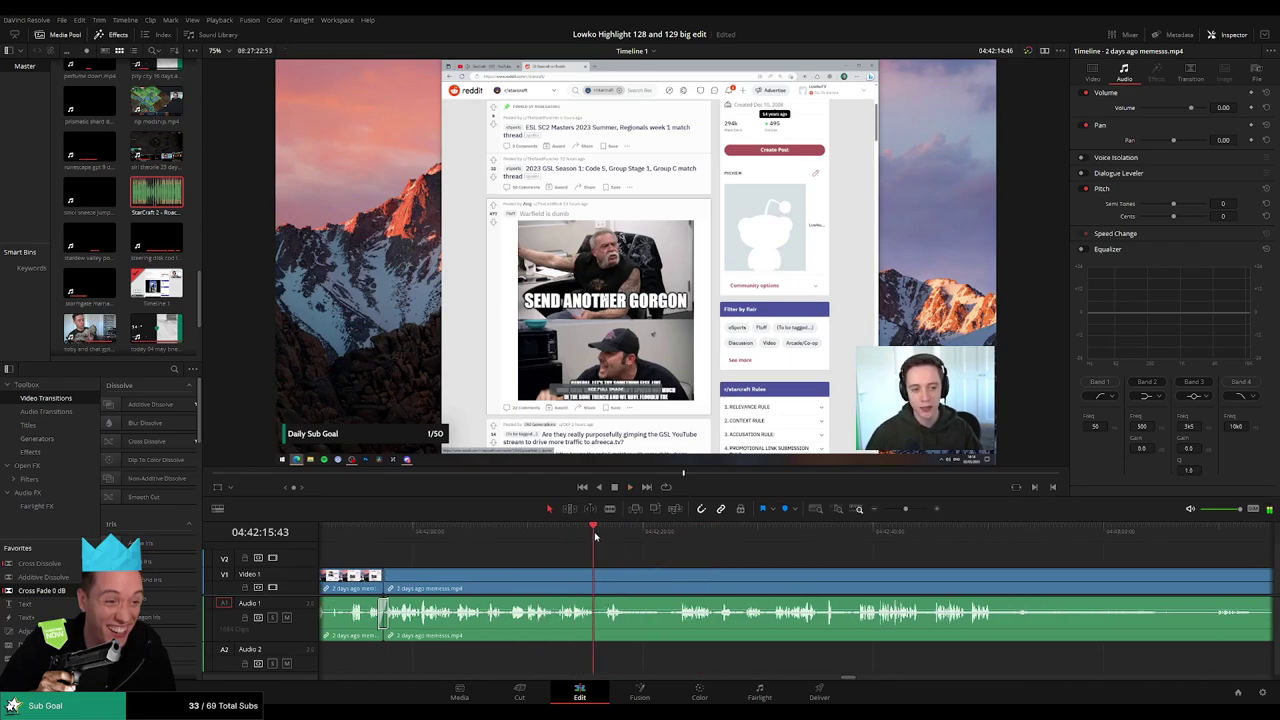
pyautogui.press('b')
pyautogui.click(627, 585)
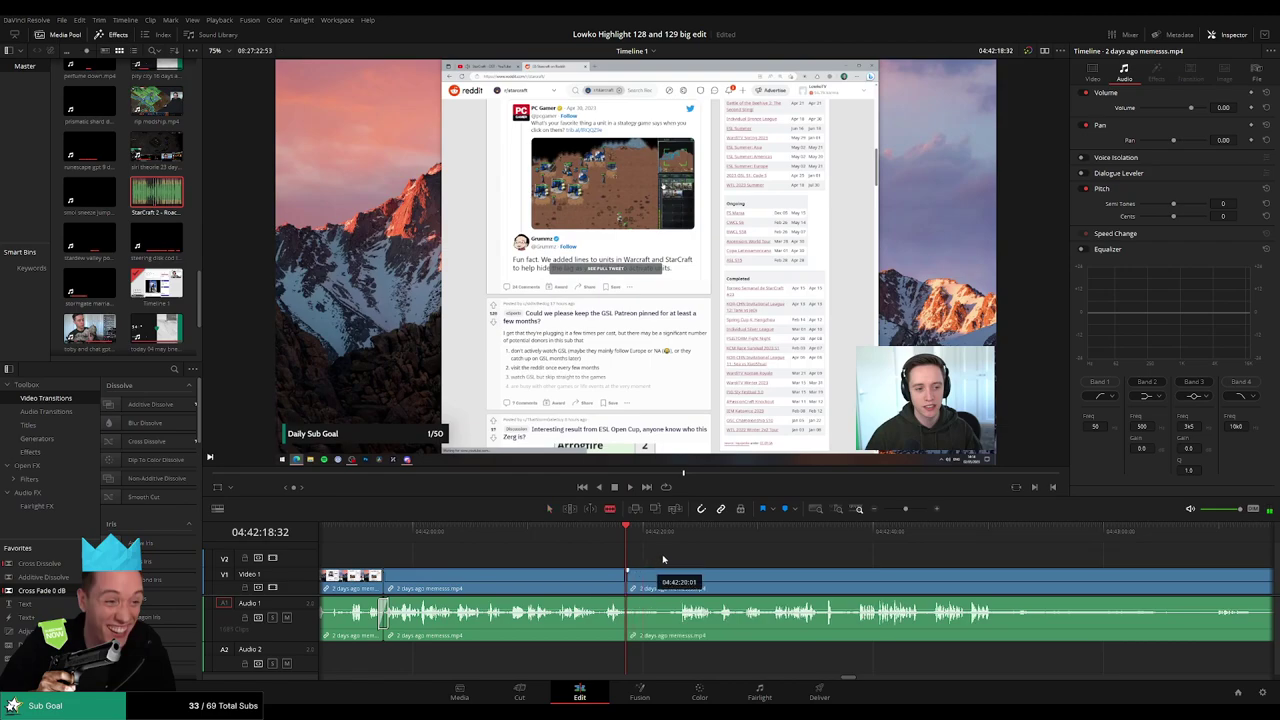
# - Skim the rest of the 2 days ago memesss clip after the split to check for further highlights worth keeping
pyautogui.click(677, 537)
pyautogui.hscroll(3, 640, 558)
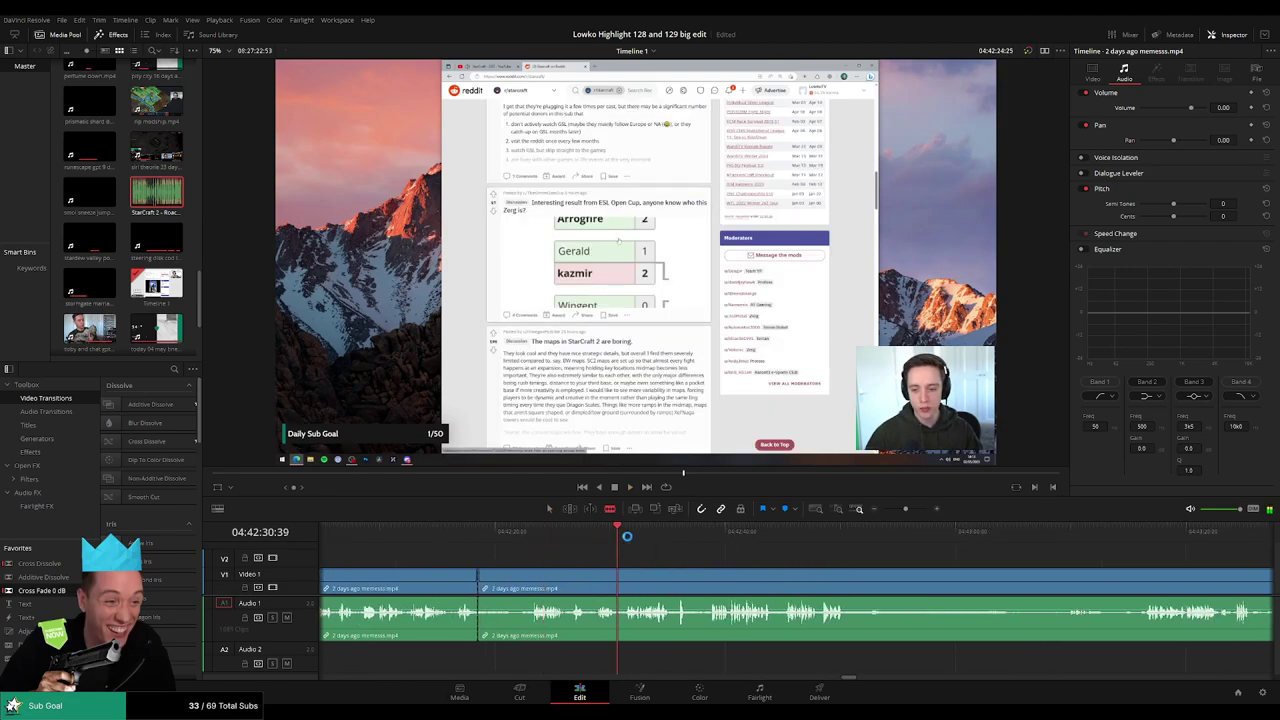
pyautogui.click(650, 537)
pyautogui.press('space')
pyautogui.click(727, 539)
pyautogui.click(785, 540)
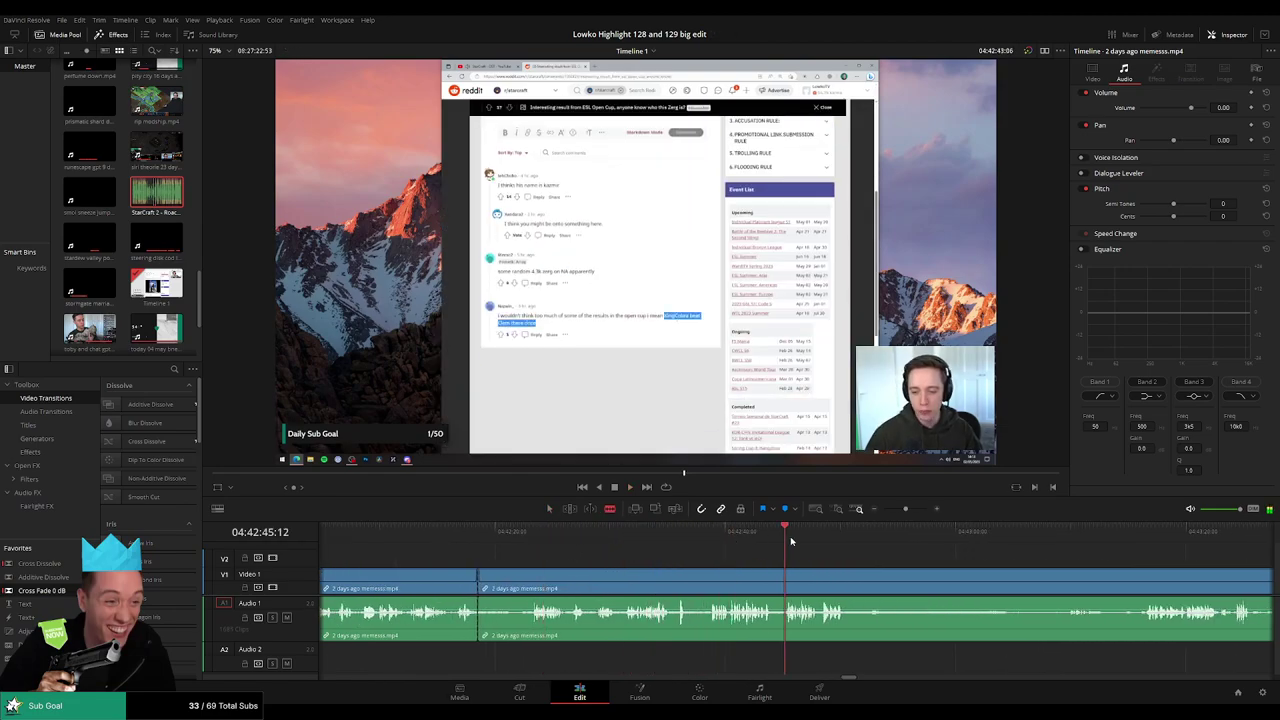
pyautogui.click(824, 538)
pyautogui.click(973, 538)
pyautogui.click(1163, 540)
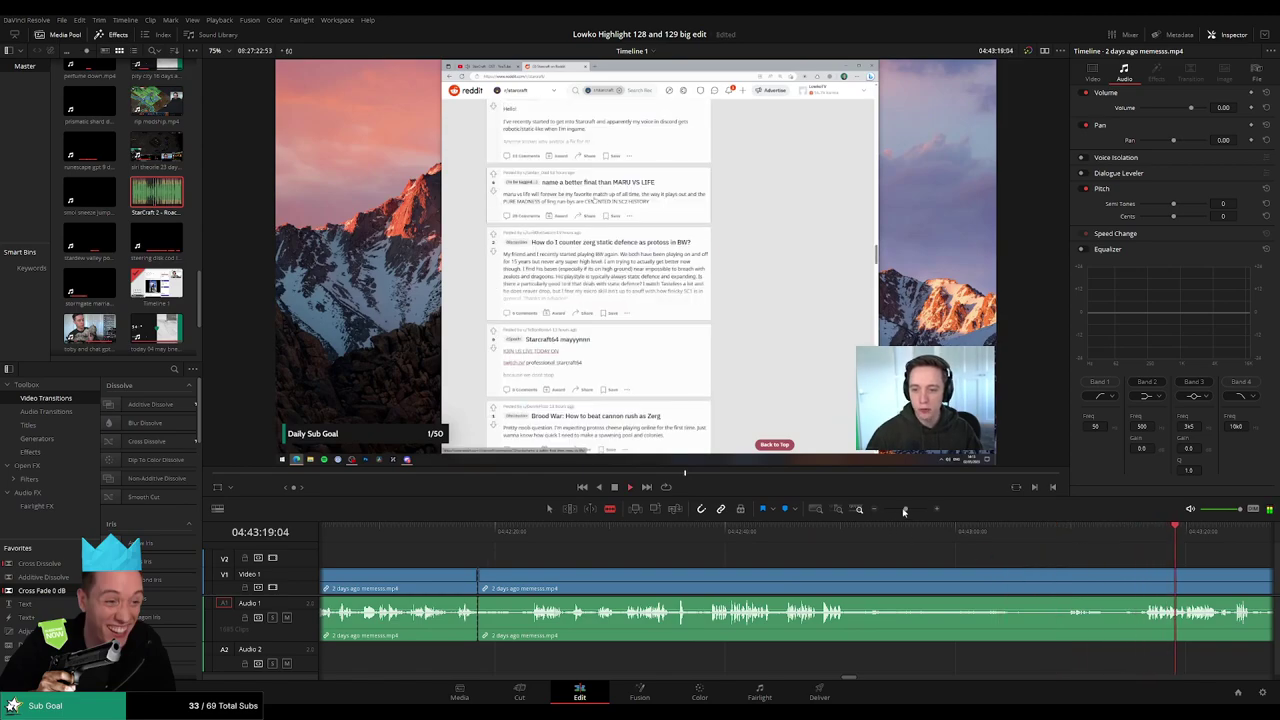
pyautogui.moveTo(905, 509); pyautogui.dragTo(891, 510)
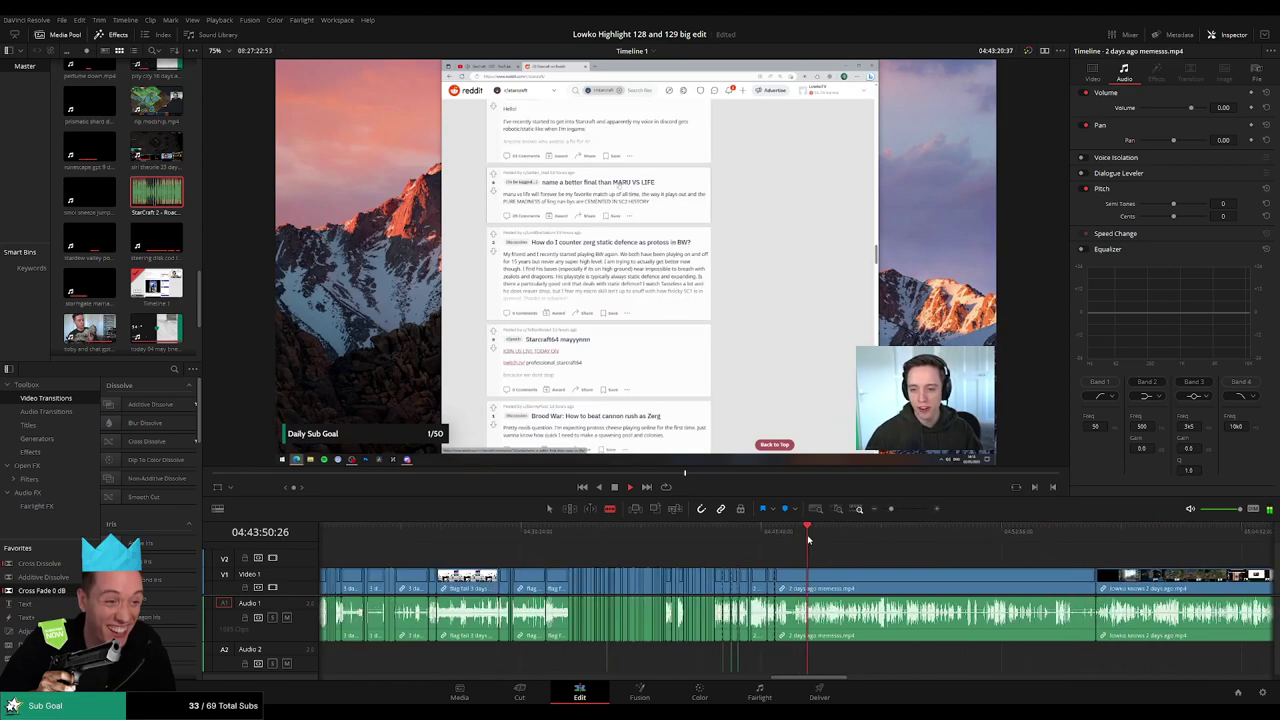
pyautogui.click(820, 537)
pyautogui.click(828, 537)
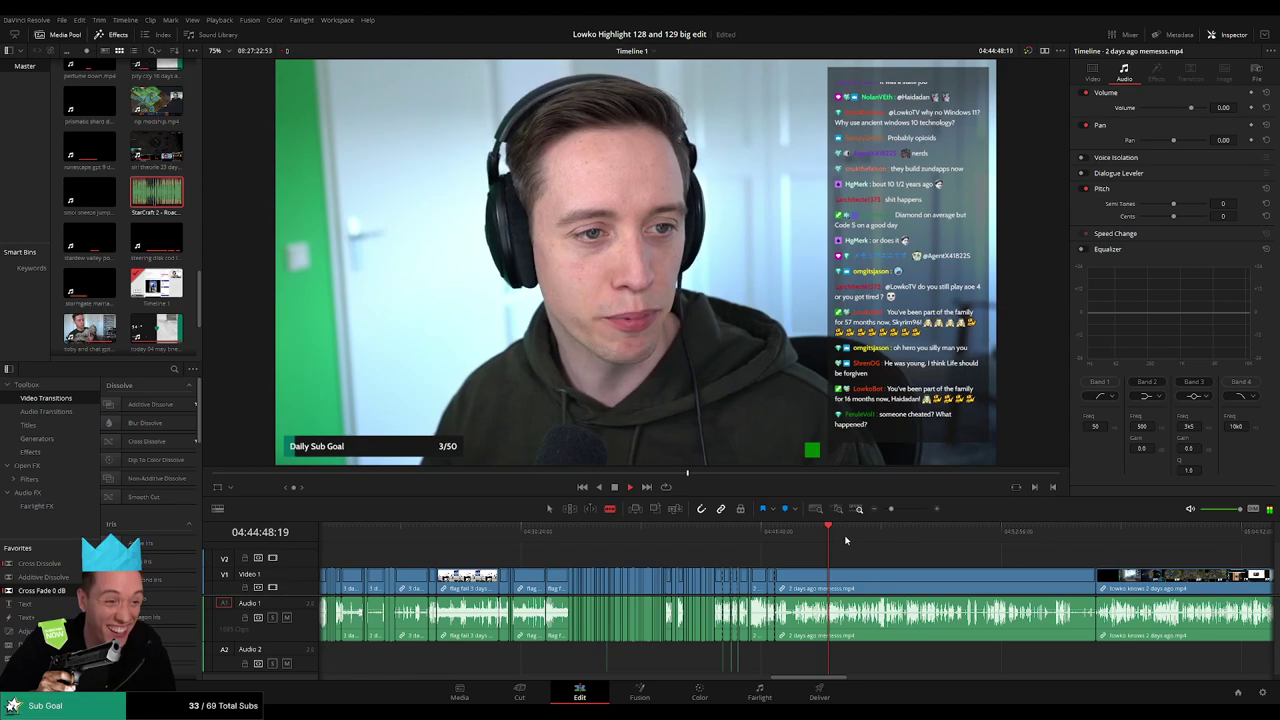
pyautogui.click(846, 537)
pyautogui.click(871, 537)
pyautogui.click(900, 537)
pyautogui.click(929, 537)
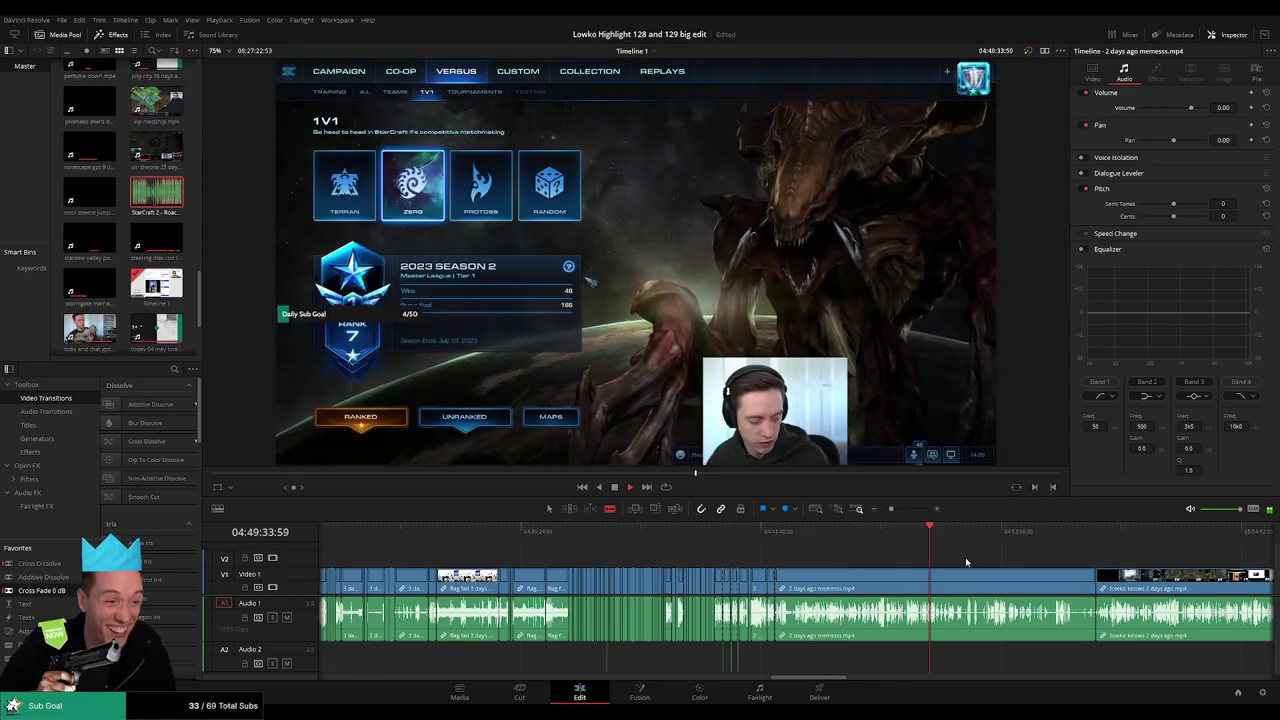
pyautogui.moveTo(966, 562); pyautogui.dragTo(794, 551)
pyautogui.click(806, 537)
pyautogui.click(840, 537)
# - Delete the long remainder of the 2 days ago memesss clip so that the lowko knows 2 days ago clip follows directly
pyautogui.press('a')
pyautogui.click(790, 586)
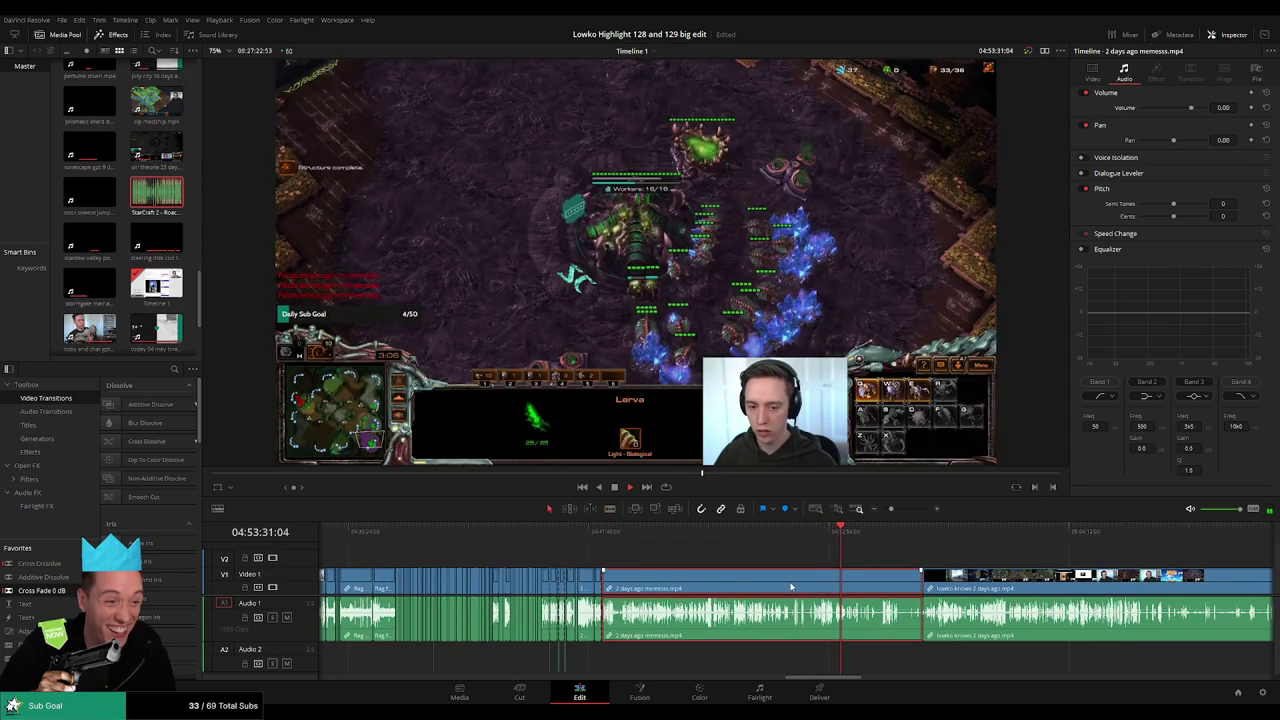
pyautogui.press('BackSpace')
pyautogui.click(790, 587)
pyautogui.press('BackSpace')
# - Skim the lowko knows 2 days ago clip to find where the highlight with the door handle picture is
pyautogui.click(600, 537)
pyautogui.click(625, 537)
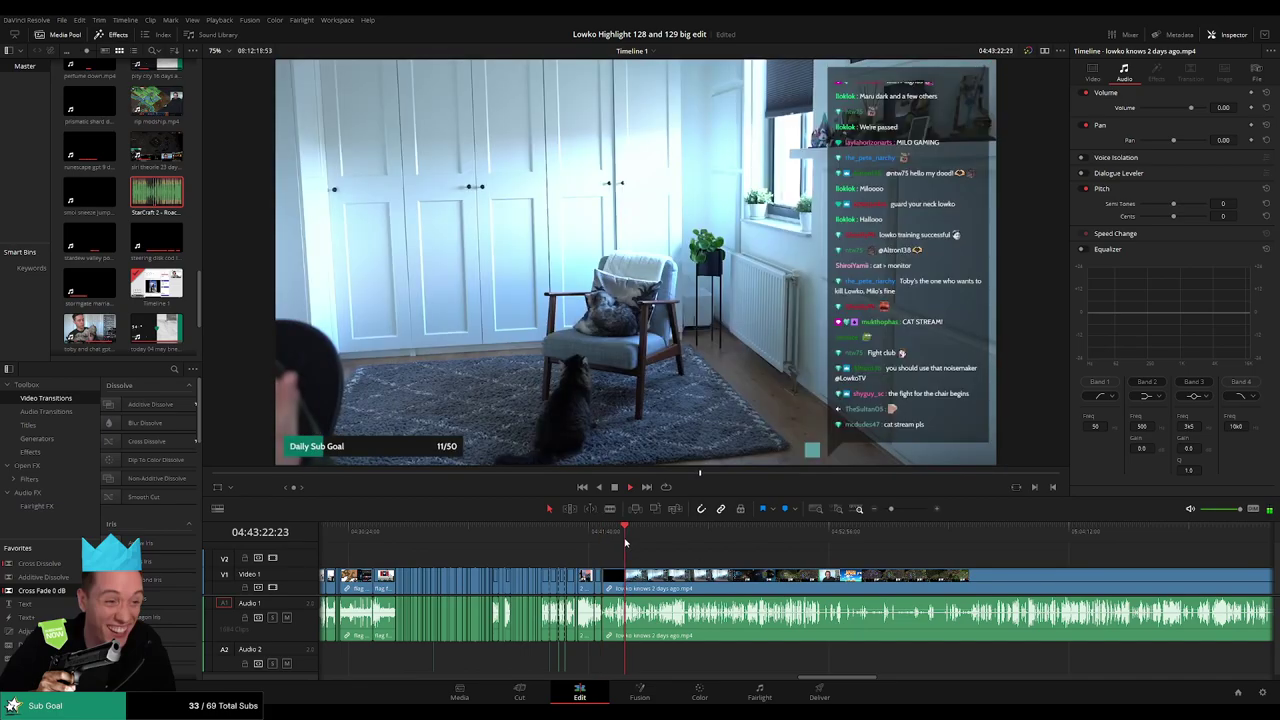
pyautogui.click(671, 540)
pyautogui.click(717, 546)
pyautogui.click(852, 543)
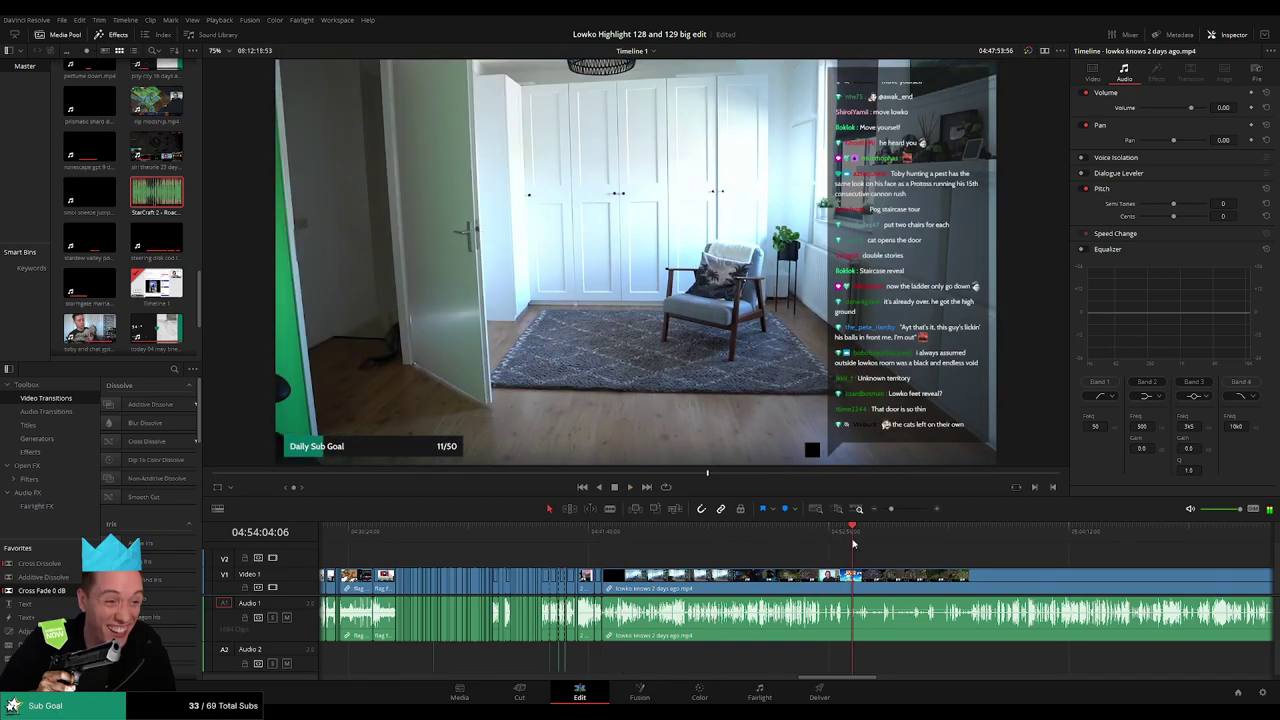
pyautogui.press('space')
pyautogui.click(869, 543)
pyautogui.click(993, 545)
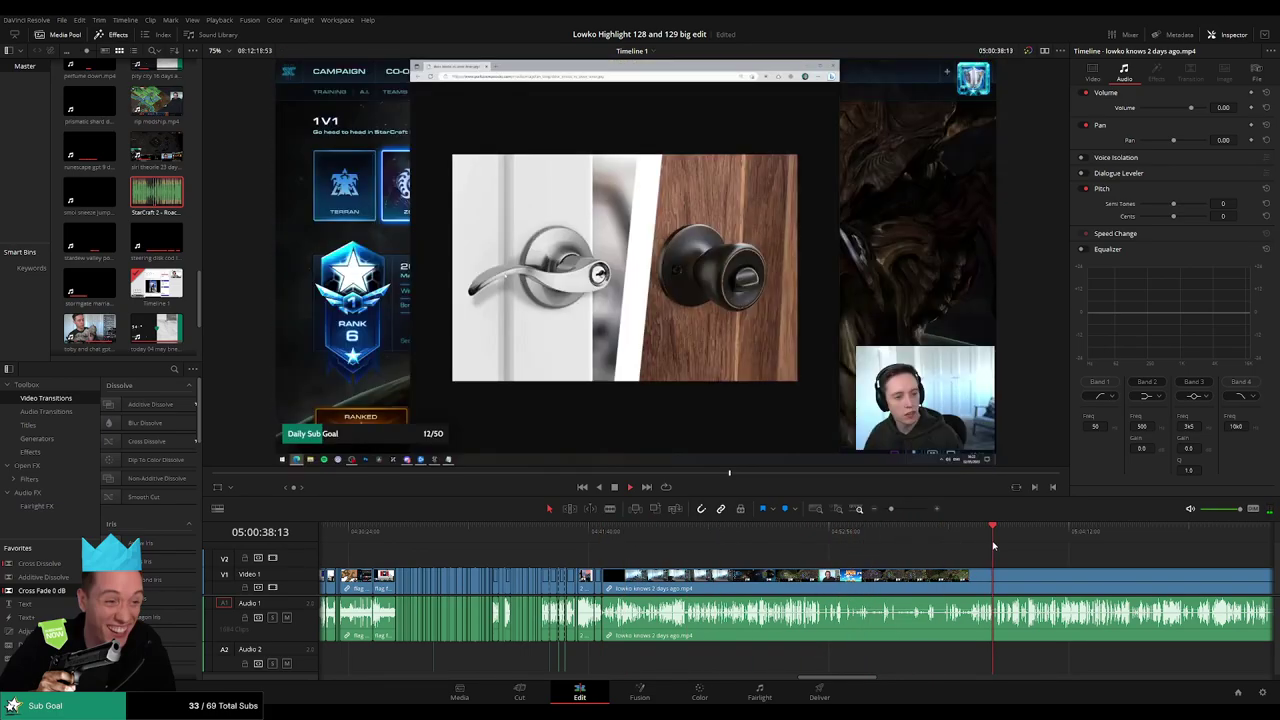
pyautogui.hscroll(5, 851, 563)
pyautogui.click(660, 537)
pyautogui.click(652, 536)
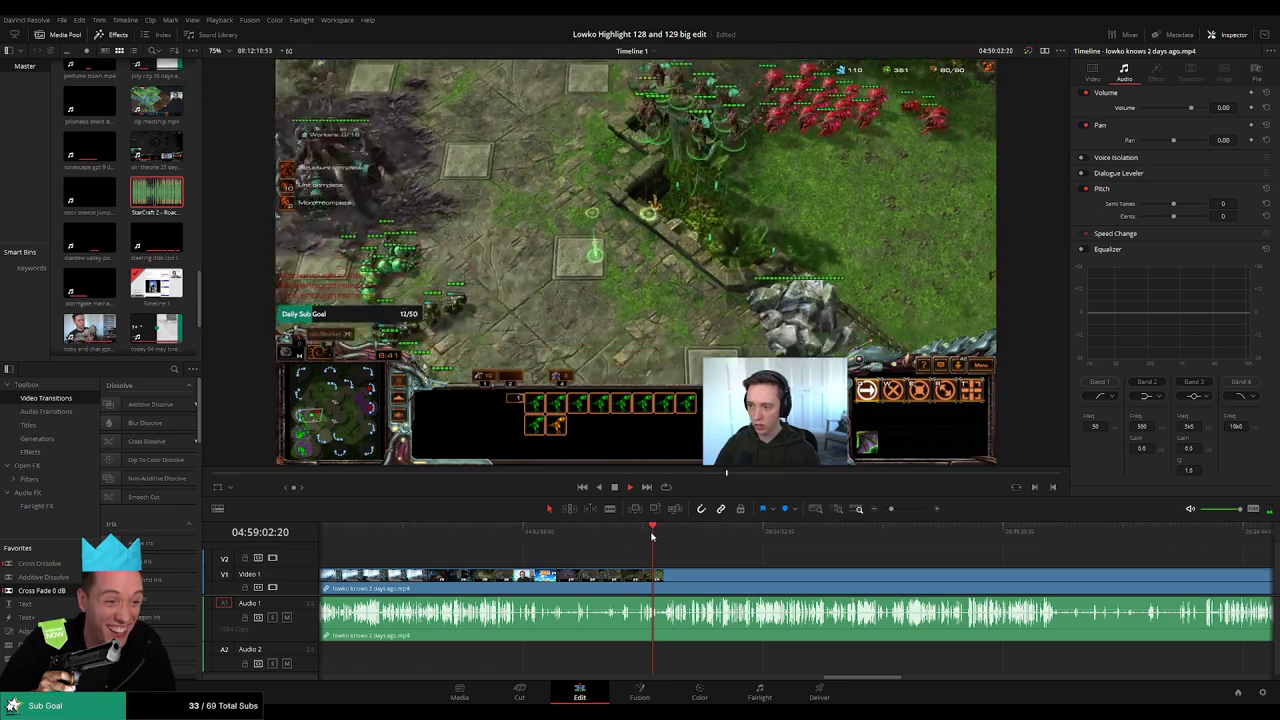
# - Split the lowko knows 2 days ago clip at about 05:00:06, just before the door handle topic, and delete everything before it
pyautogui.click(668, 537)
pyautogui.scroll(4, 724, 552)
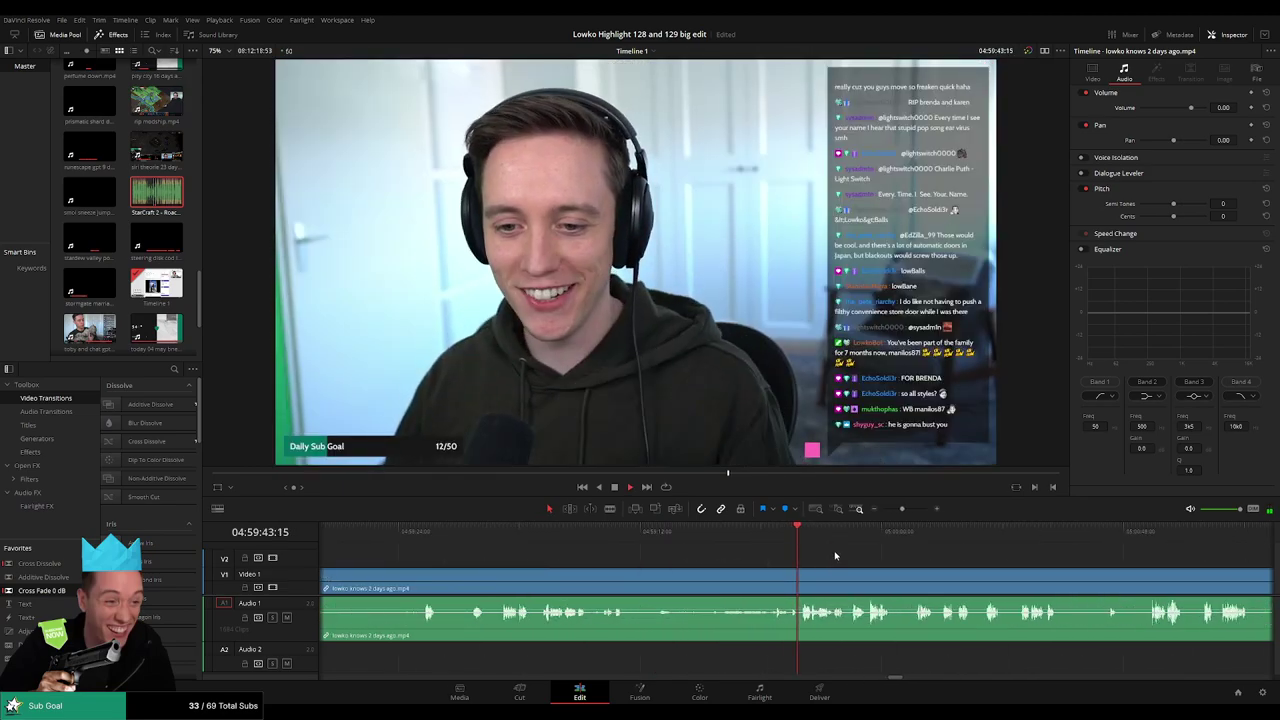
pyautogui.click(866, 533)
pyautogui.hscroll(3, 845, 560)
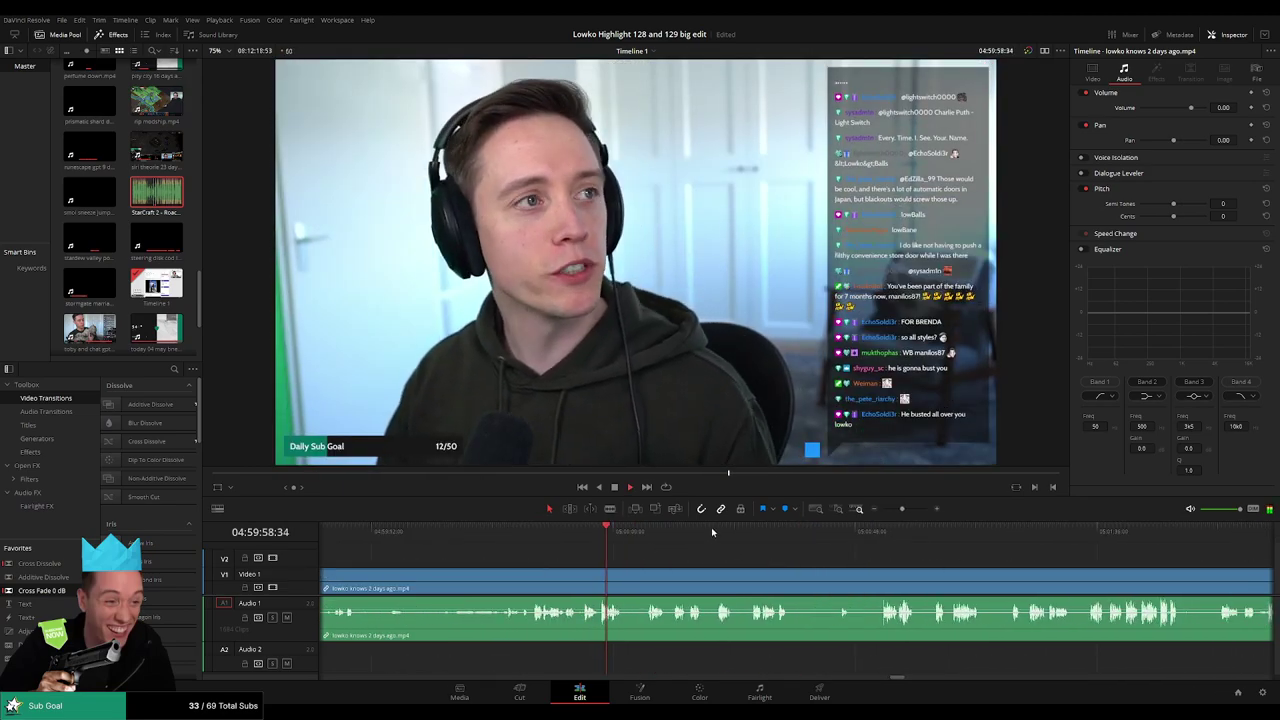
pyautogui.click(899, 534)
pyautogui.click(778, 533)
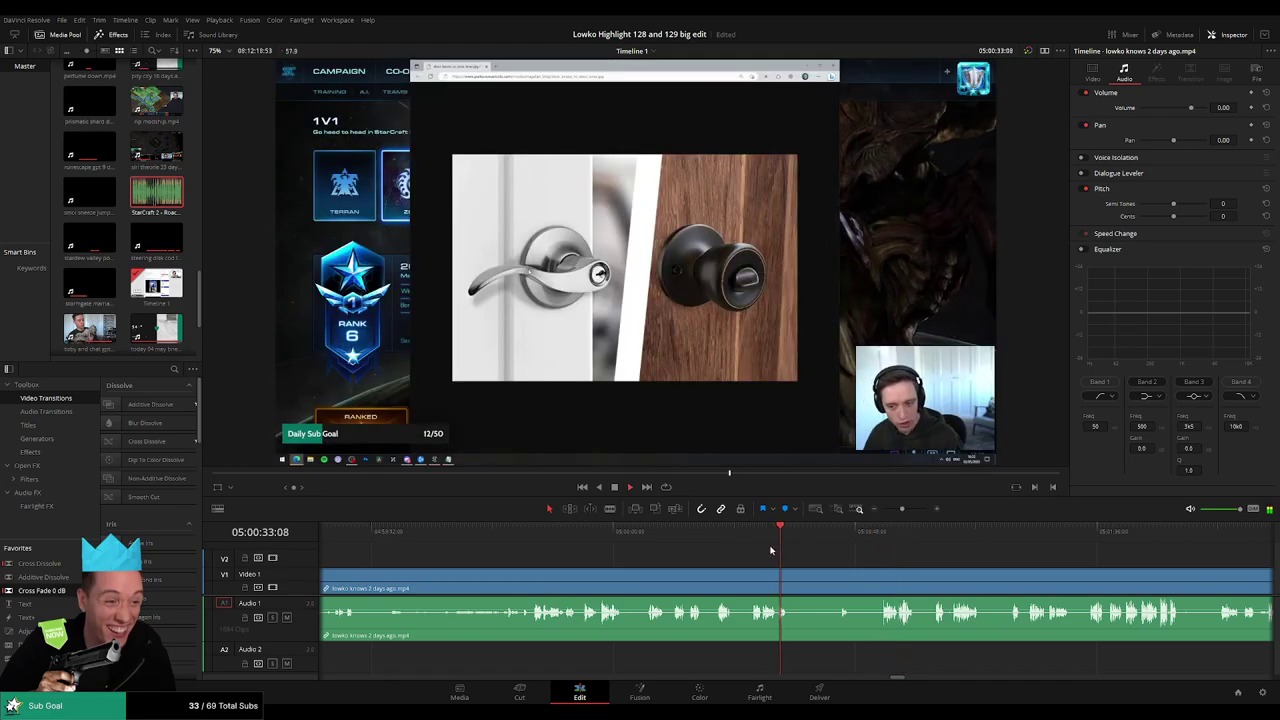
pyautogui.click(751, 533)
pyautogui.click(645, 533)
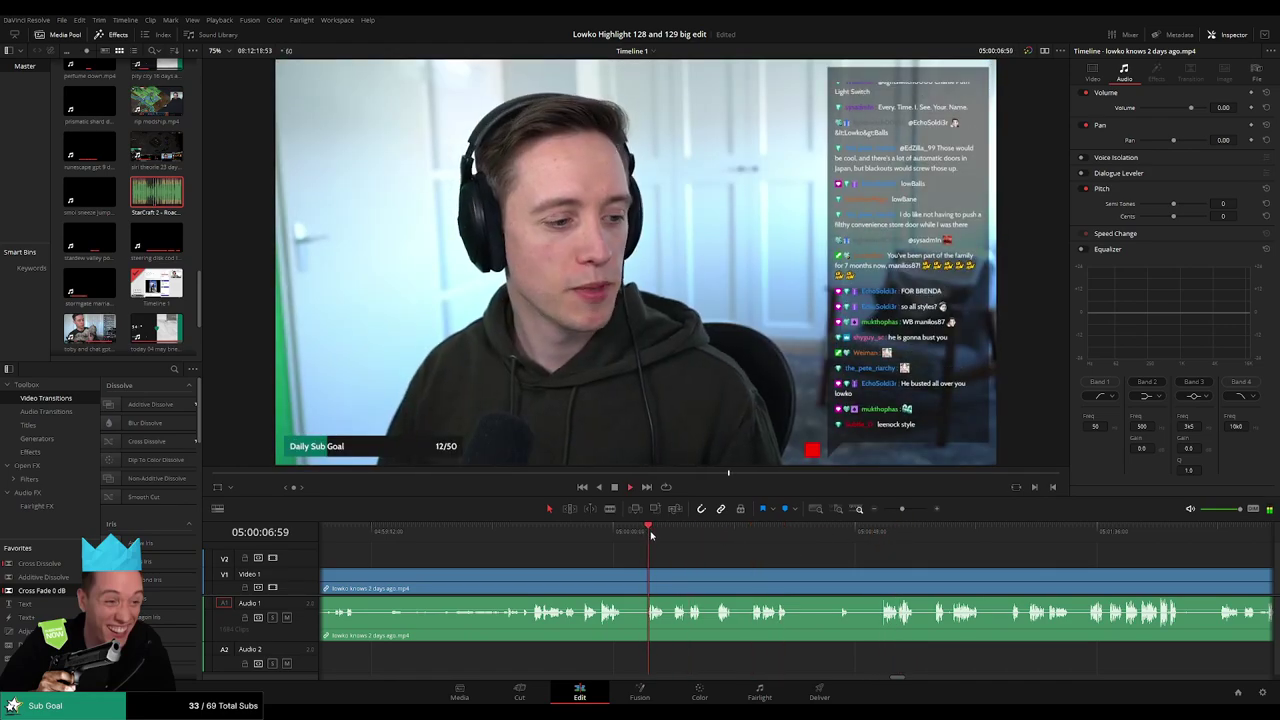
pyautogui.scroll(2, 700, 549)
pyautogui.press('b')
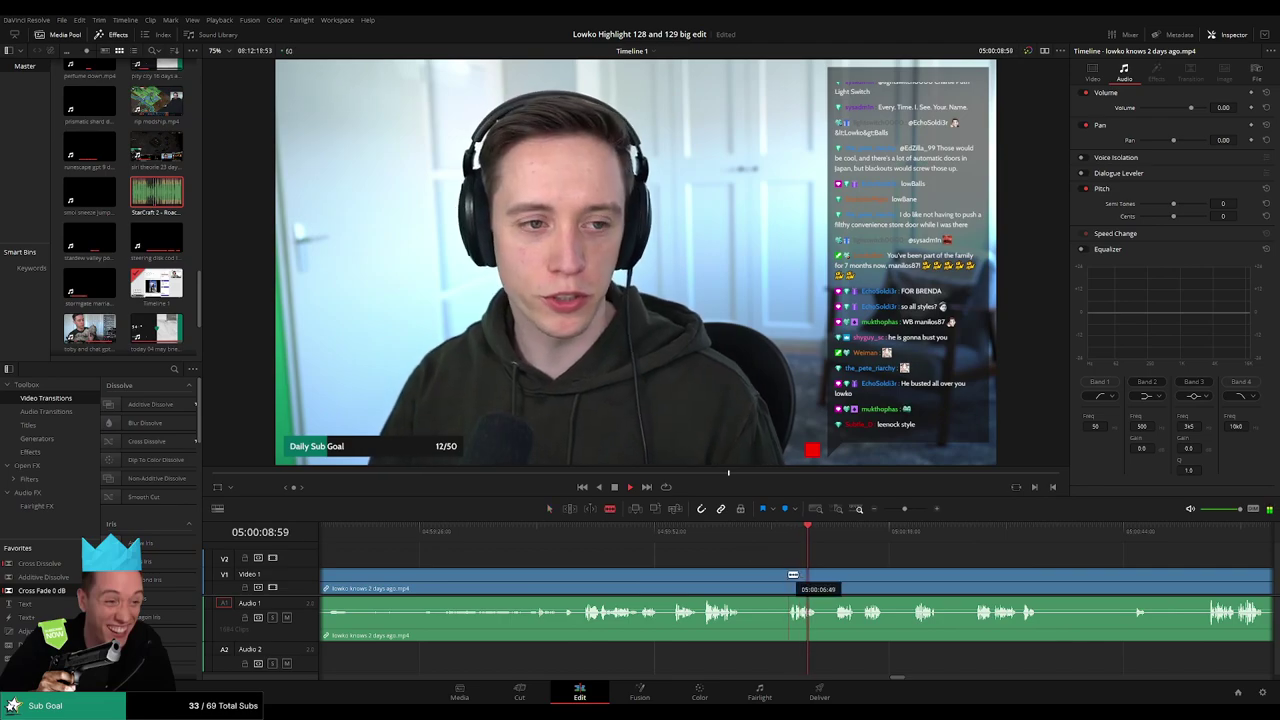
pyautogui.click(788, 576)
pyautogui.press('a')
pyautogui.click(746, 583)
pyautogui.press('Delete')
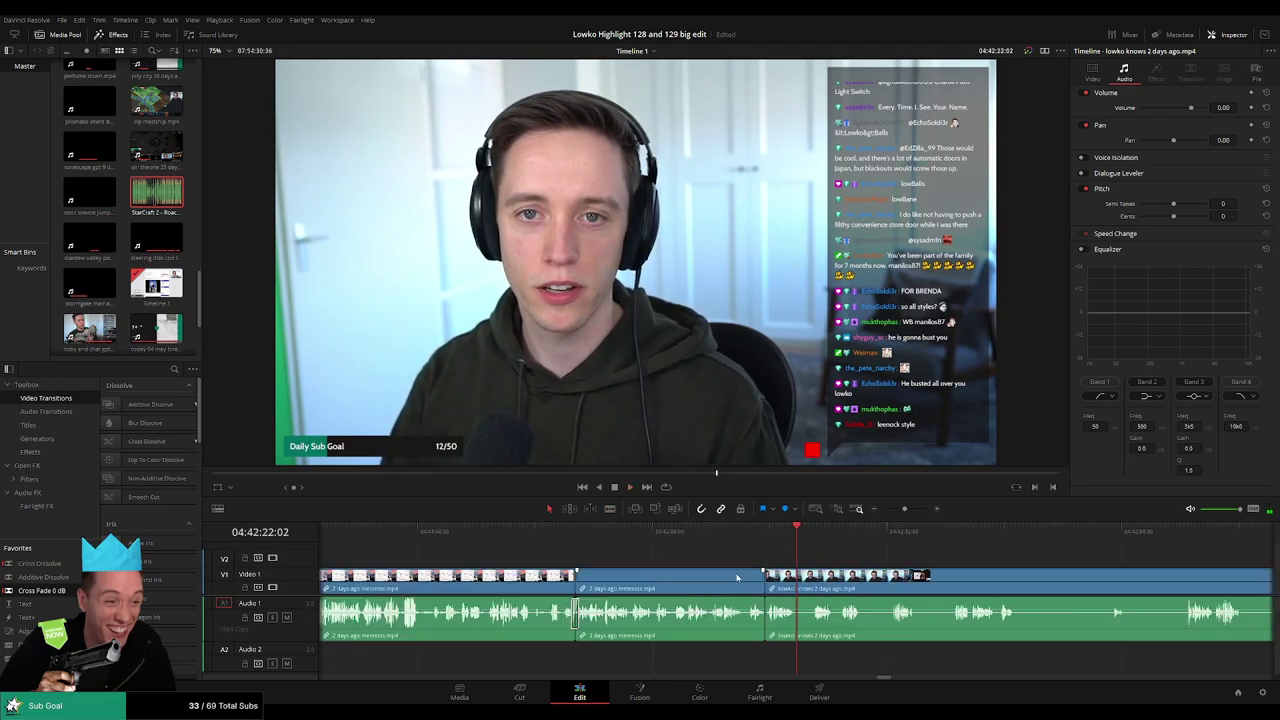
# - Cut about two seconds out of the lowko knows 2 days ago clip shortly after its start, leaving no gap
pyautogui.click(825, 536)
pyautogui.hscroll(2, 714, 566)
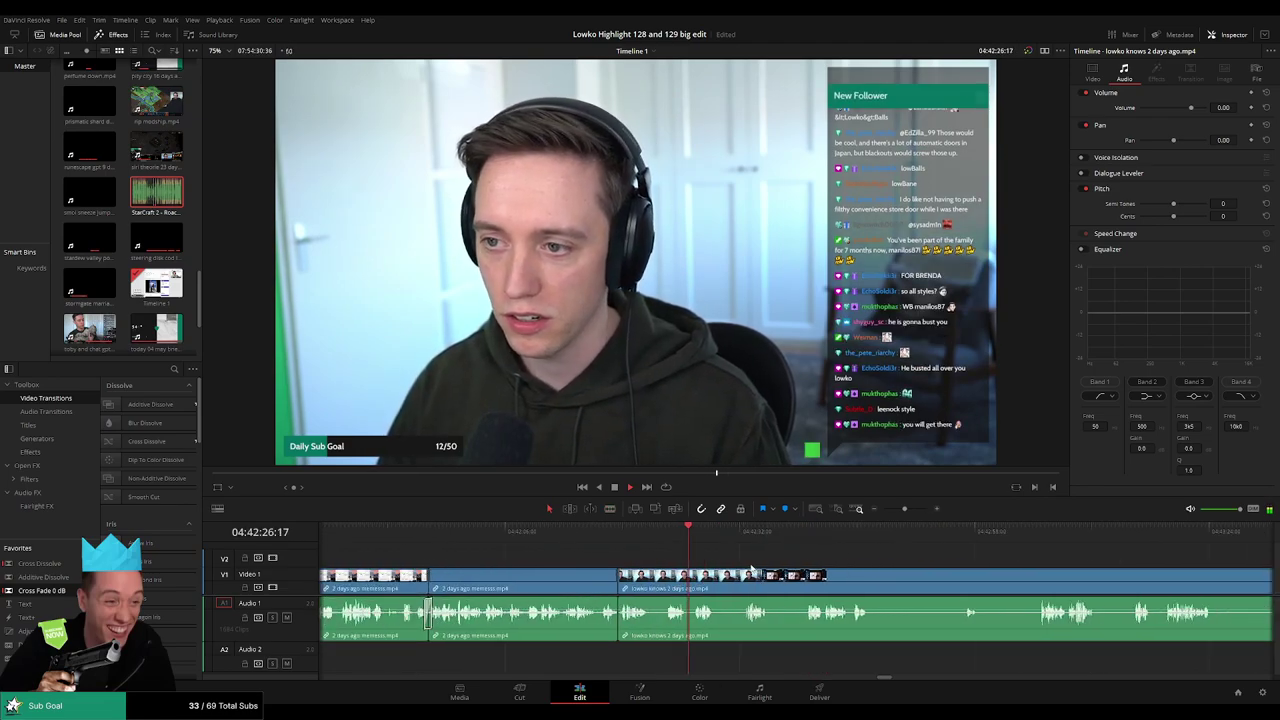
pyautogui.press('b')
pyautogui.click(650, 577)
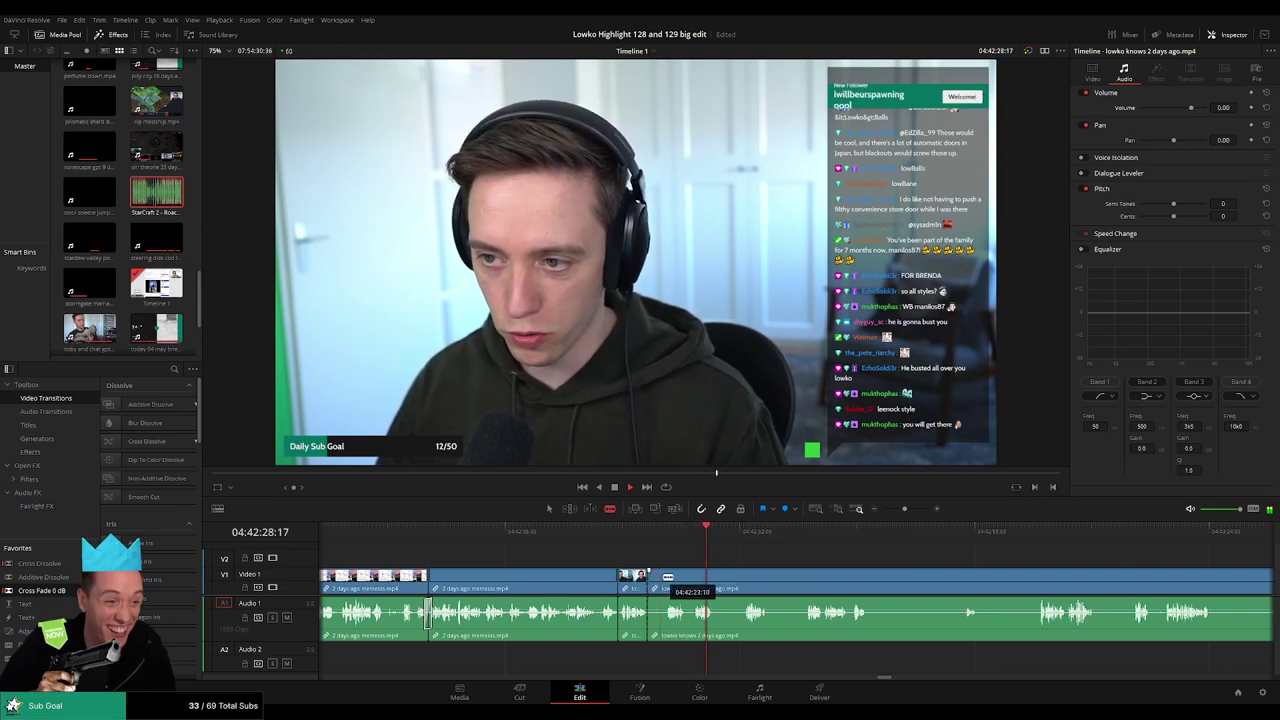
pyautogui.click(668, 577)
pyautogui.press('a')
pyautogui.click(658, 580)
pyautogui.press('Delete')
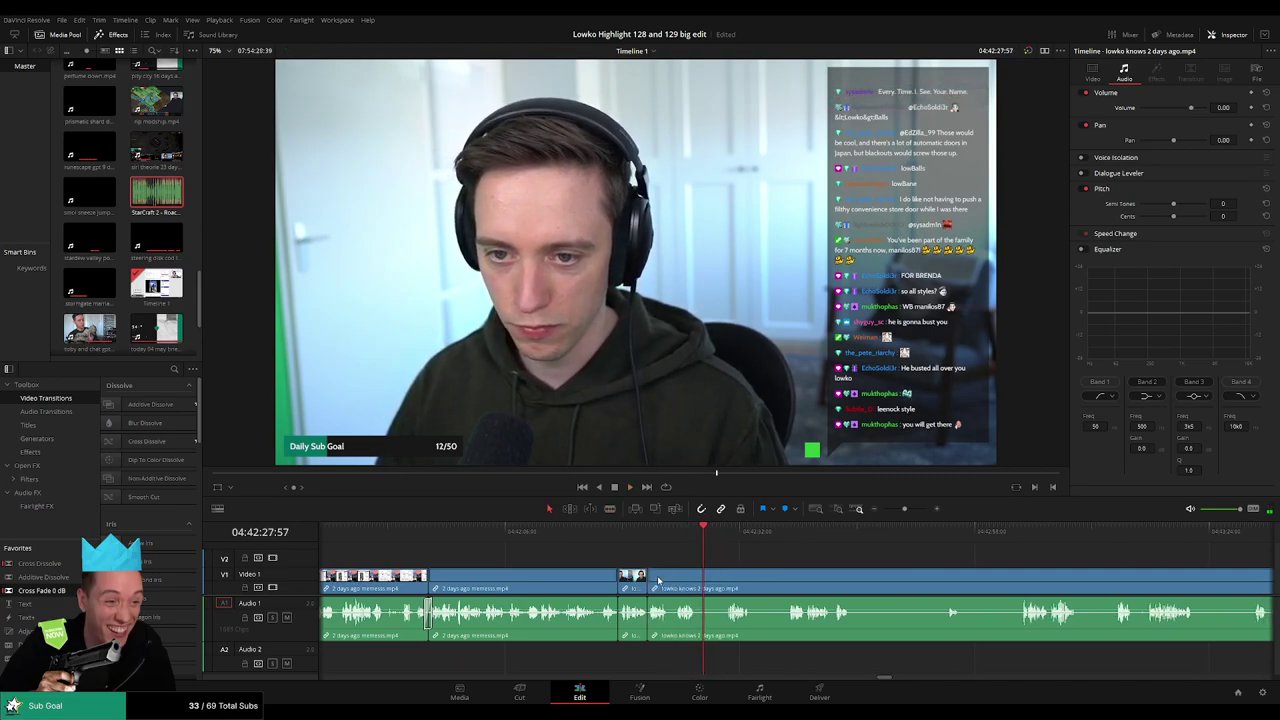
# - Cut about three and a half seconds out of the lowko knows 2 days ago clip from about 04:42:27, closing the gap
pyautogui.click(723, 543)
pyautogui.press('b')
pyautogui.click(697, 575)
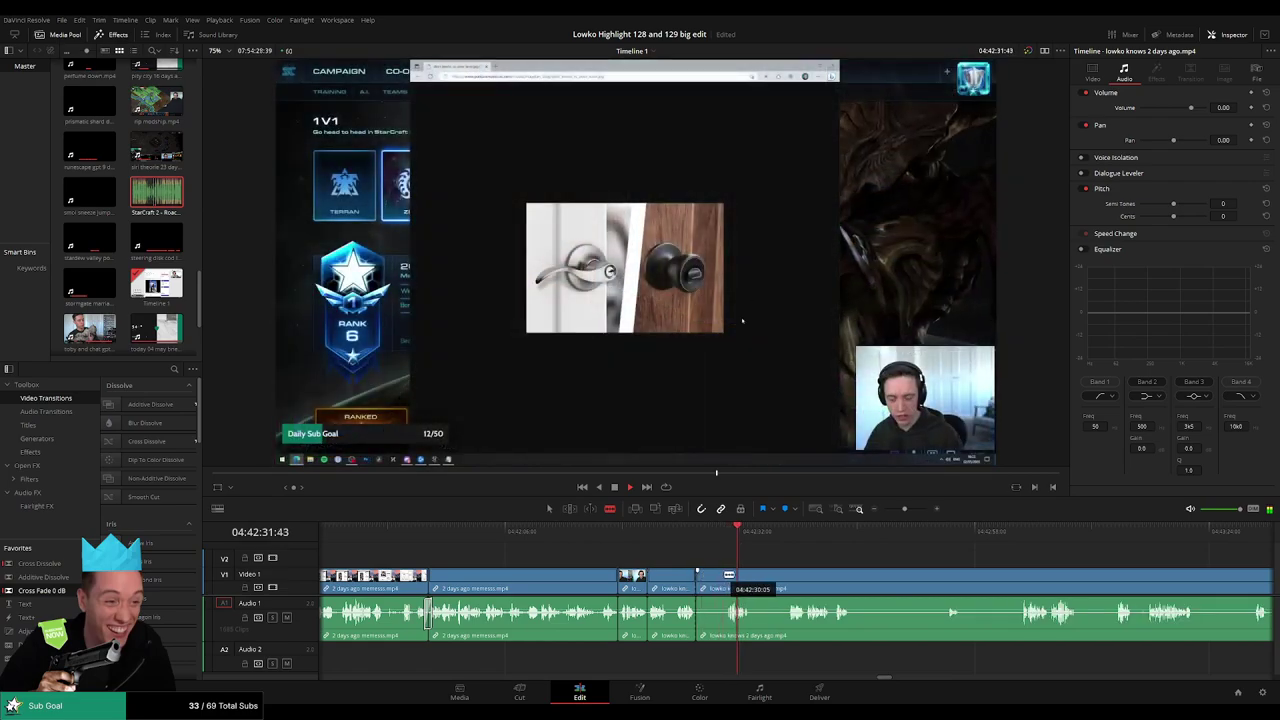
pyautogui.click(730, 575)
pyautogui.press('a')
pyautogui.click(717, 581)
pyautogui.press('Delete')
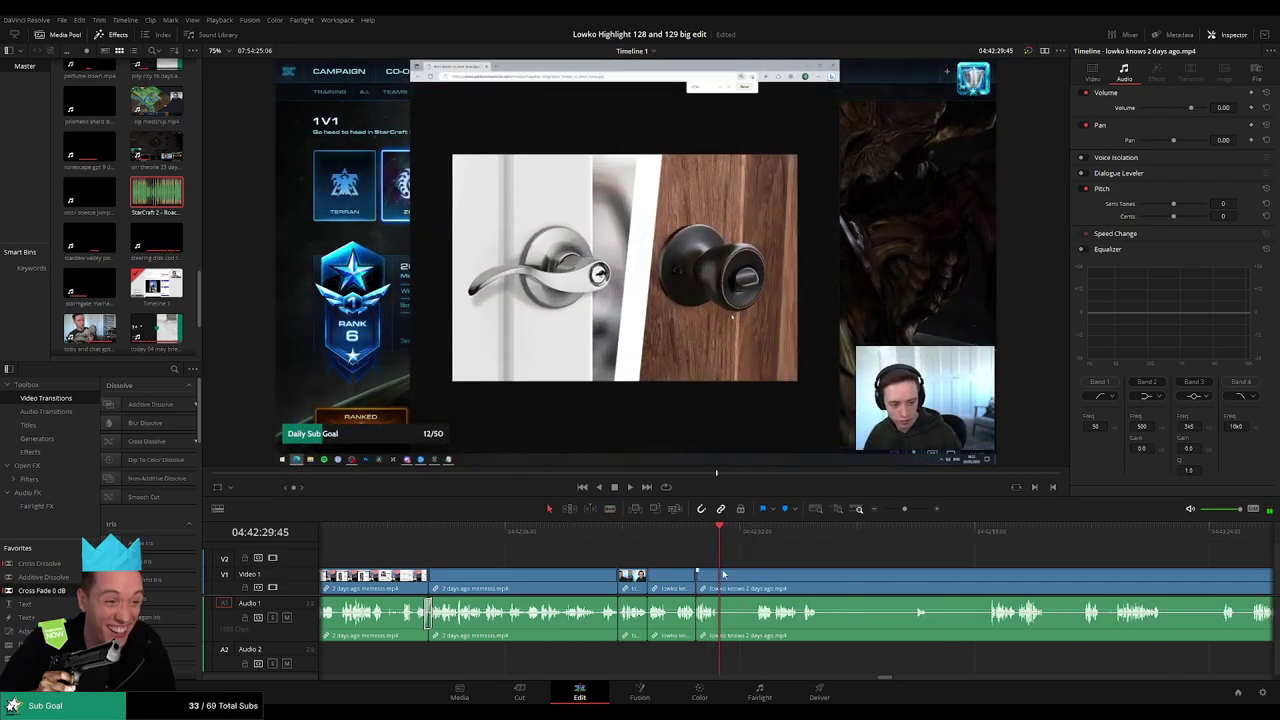
# - Cut about four seconds out of the clip from about 04:42:29 and add Cross Fade 0 dB transitions to the two newest audio joins
pyautogui.click(685, 535)
pyautogui.press('space')
pyautogui.hscroll(3, 541, 573)
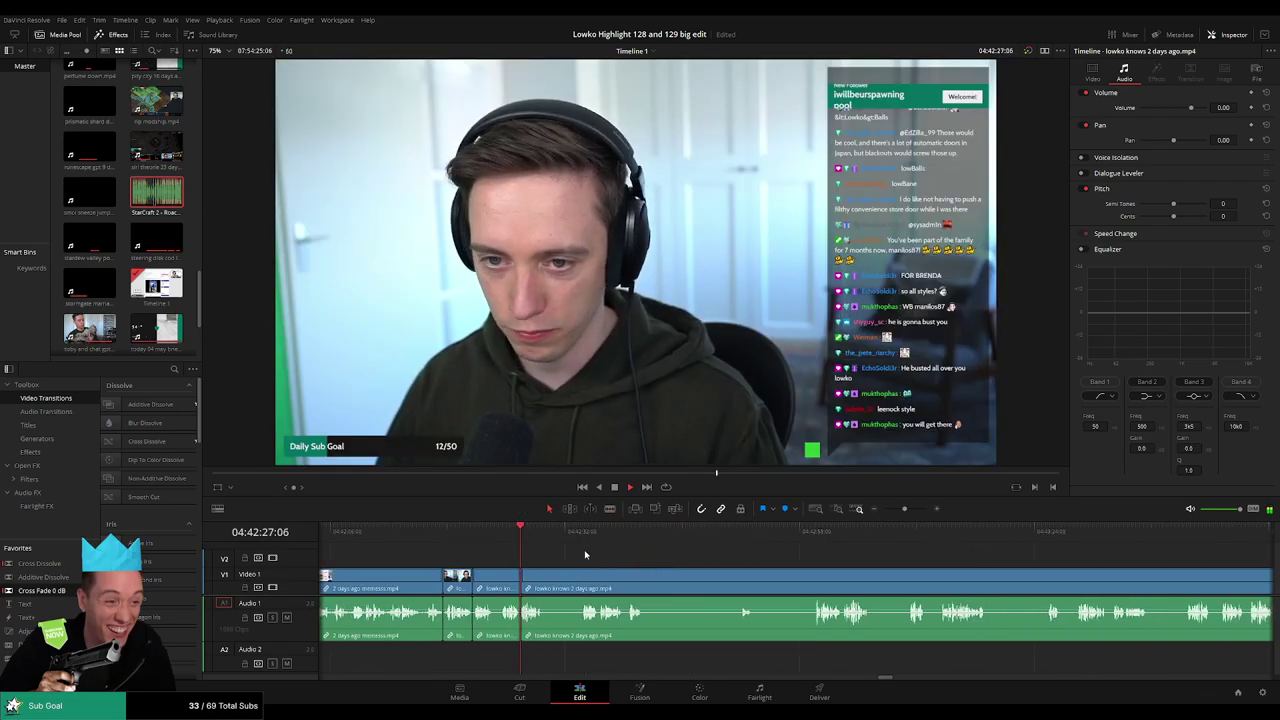
pyautogui.press('b')
pyautogui.click(546, 579)
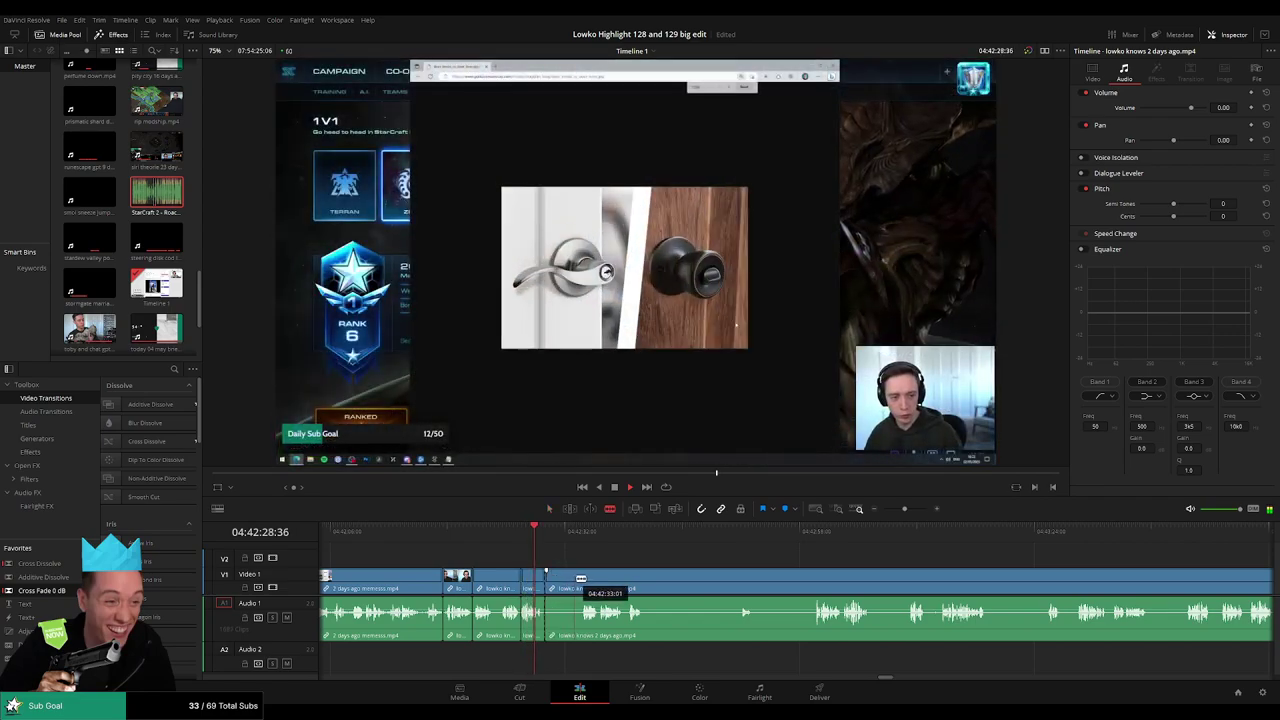
pyautogui.click(582, 580)
pyautogui.press('a')
pyautogui.click(568, 583)
pyautogui.press('Delete')
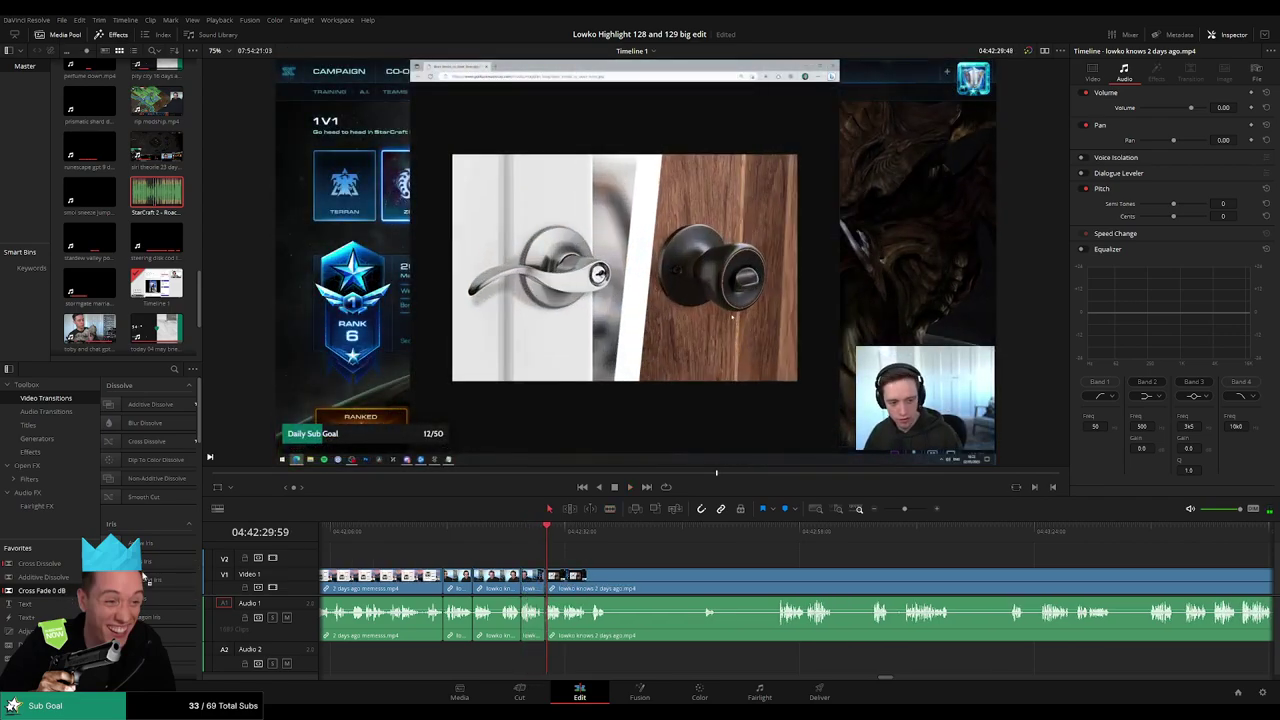
pyautogui.press('space')
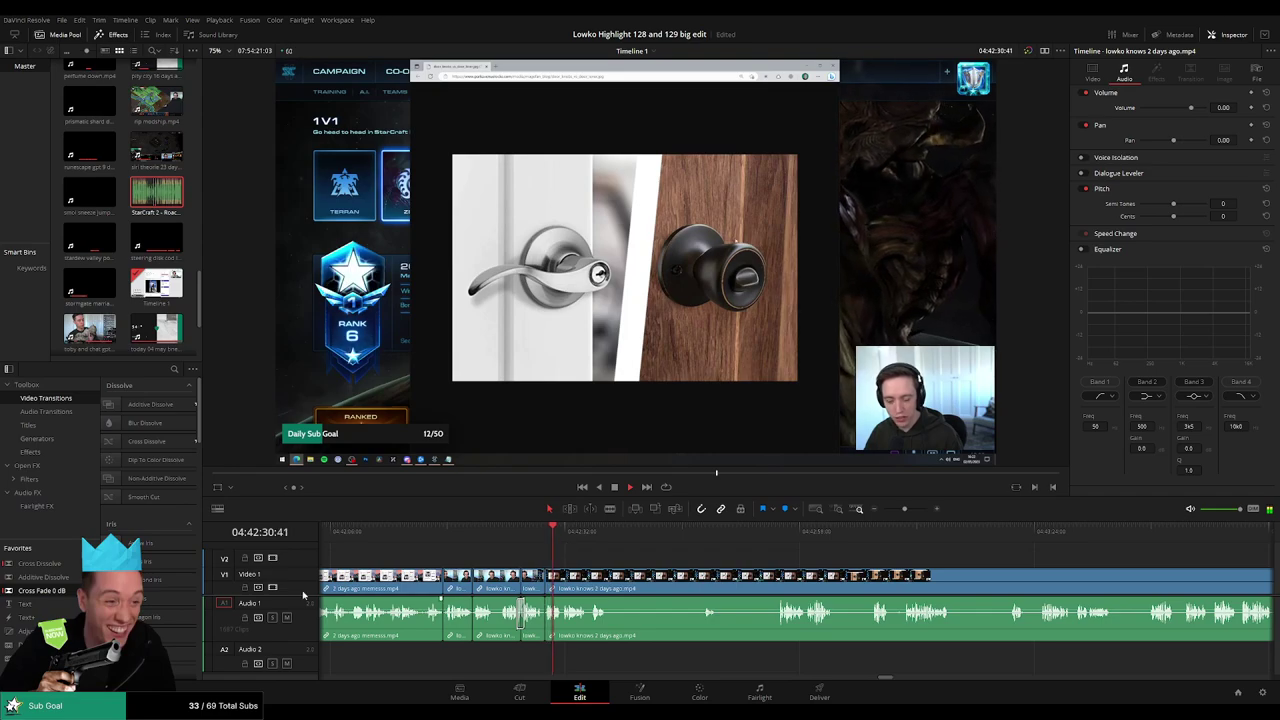
pyautogui.moveTo(42, 590); pyautogui.dragTo(586, 614)
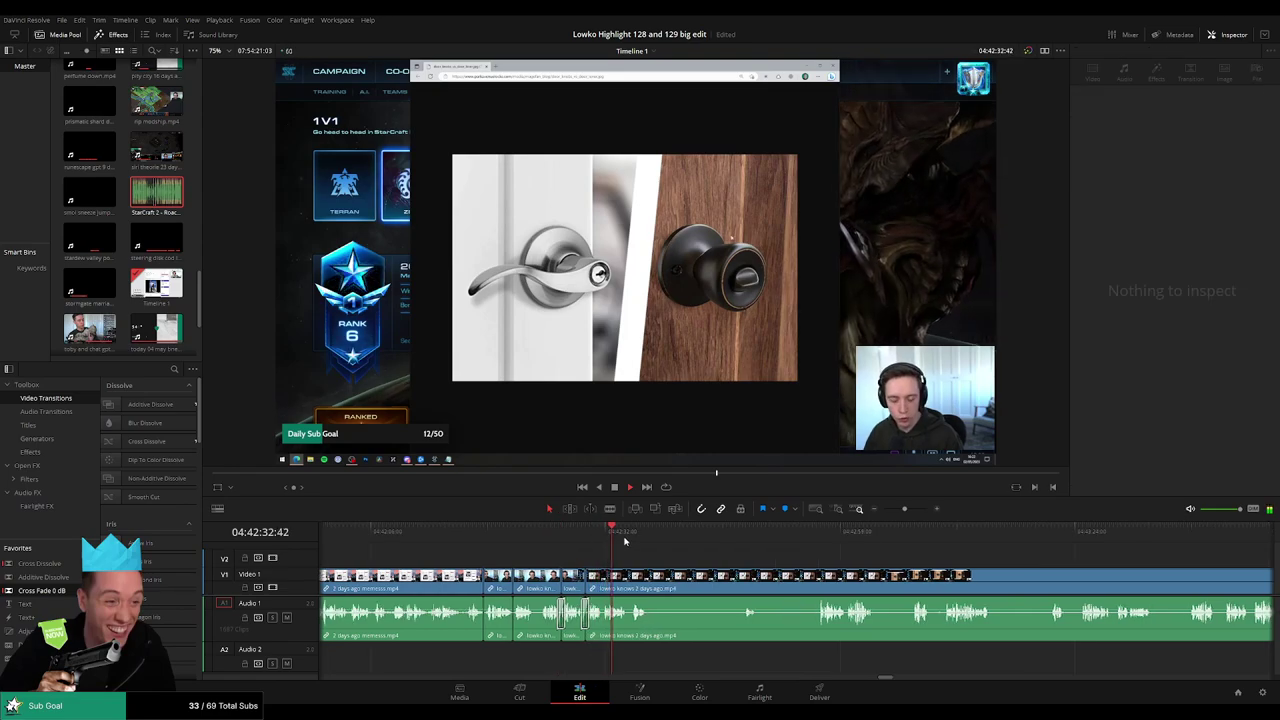
# - Remove the mostly silent stretch of about 19 seconds starting around 04:42:38 in the lowko knows 2 days ago clip, leaving no gap
pyautogui.click(633, 534)
pyautogui.hscroll(4, 568, 553)
pyautogui.click(652, 533)
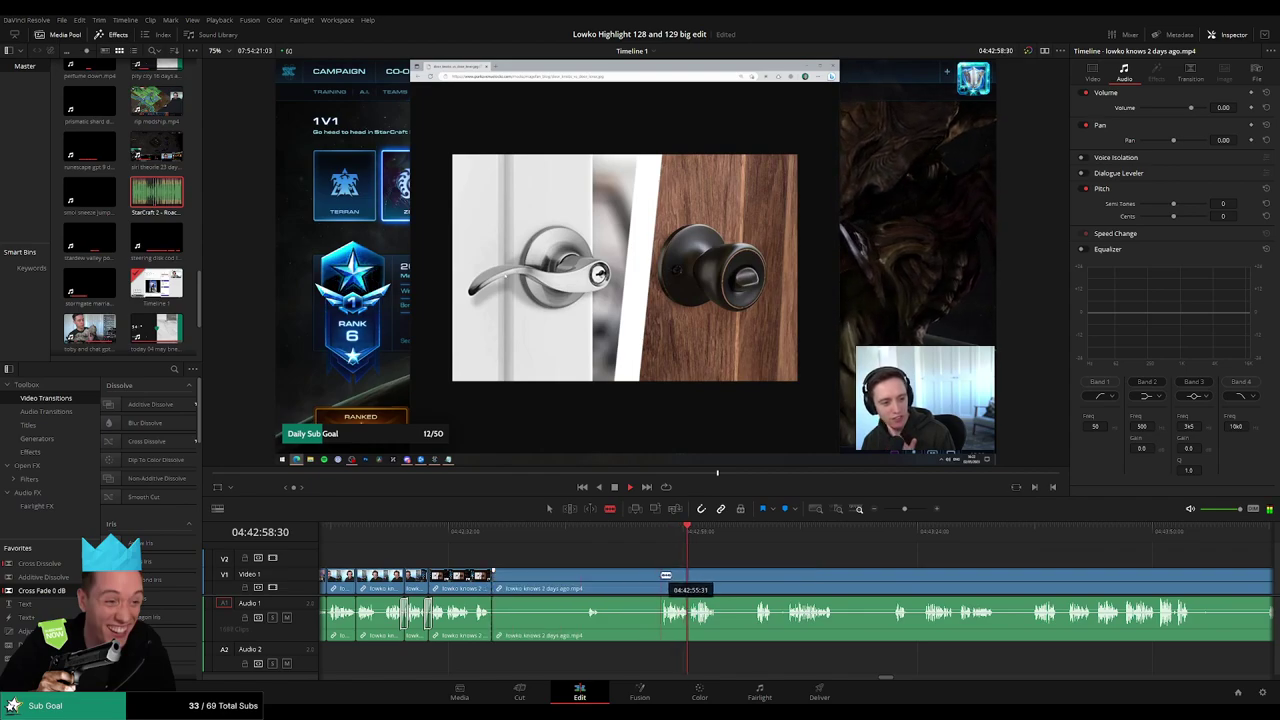
pyautogui.click(662, 575)
pyautogui.press('a')
pyautogui.click(631, 580)
pyautogui.press('BackSpace')
pyautogui.click(631, 581)
pyautogui.press('BackSpace')
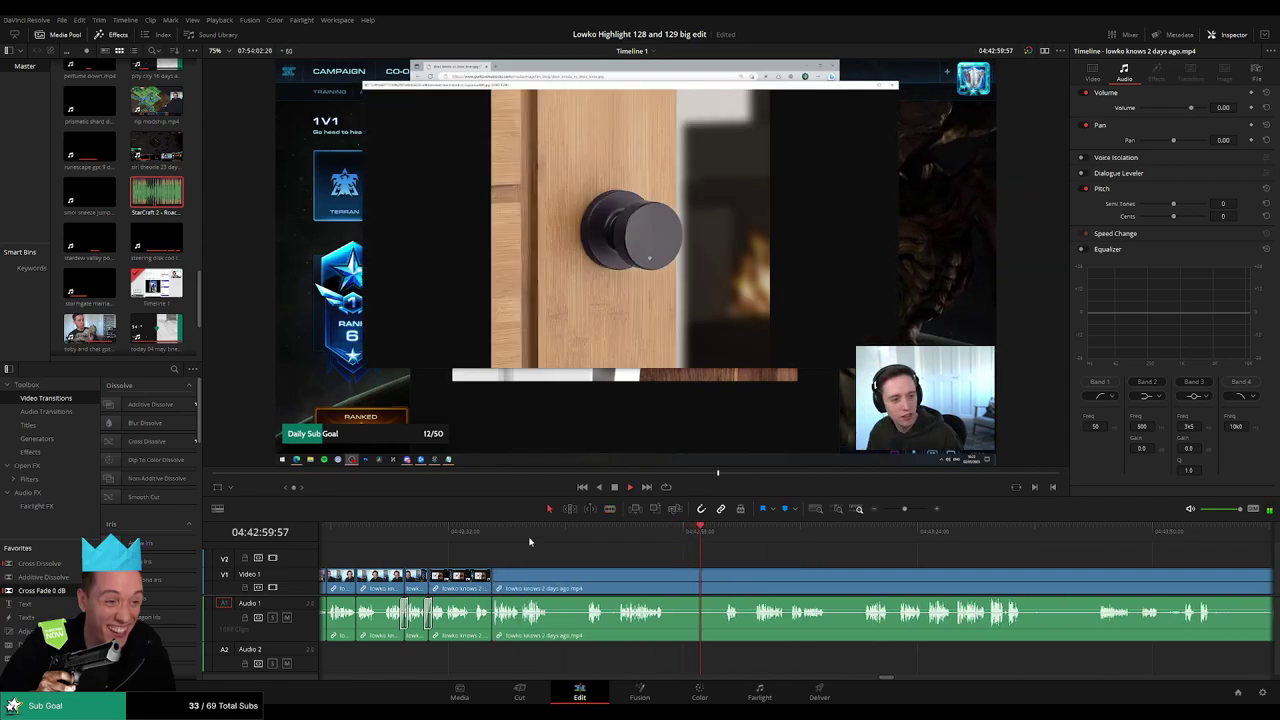
# - Cut pauses of about four and one and a half seconds between 04:42:43 and 04:42:47, adding Cross Fade 0 dB to the audio joins
pyautogui.click(530, 541)
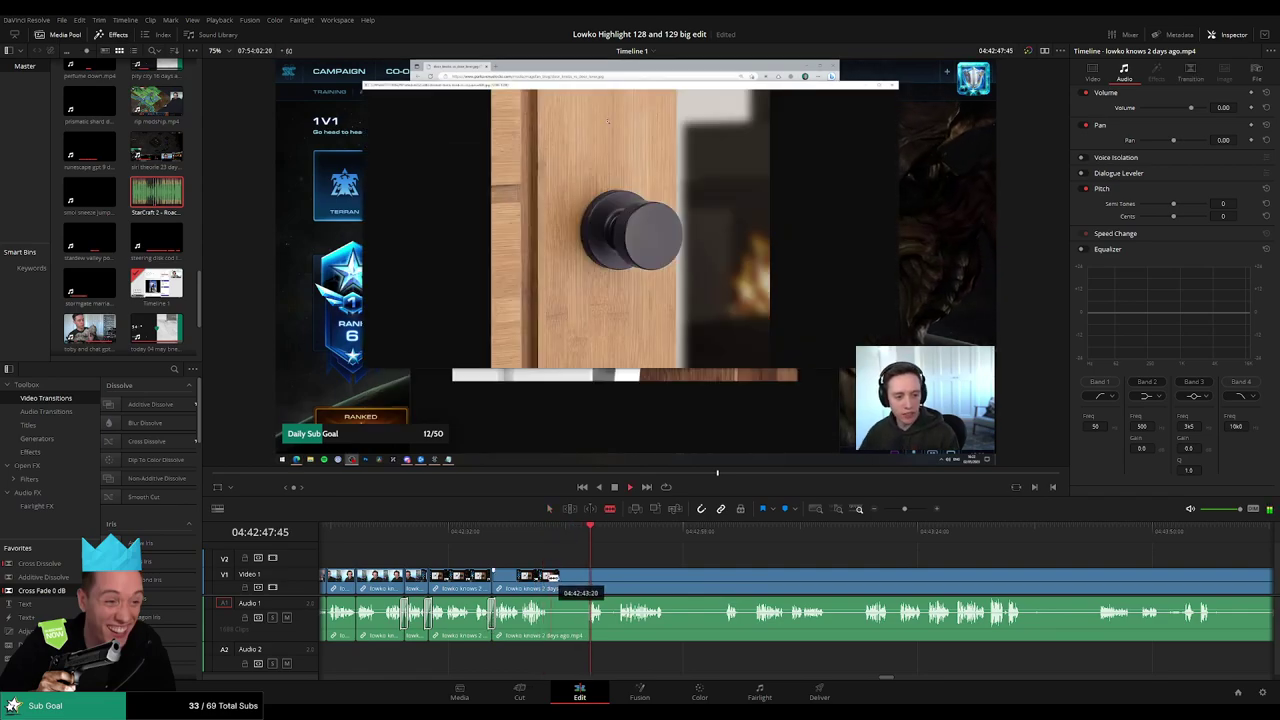
pyautogui.click(576, 580)
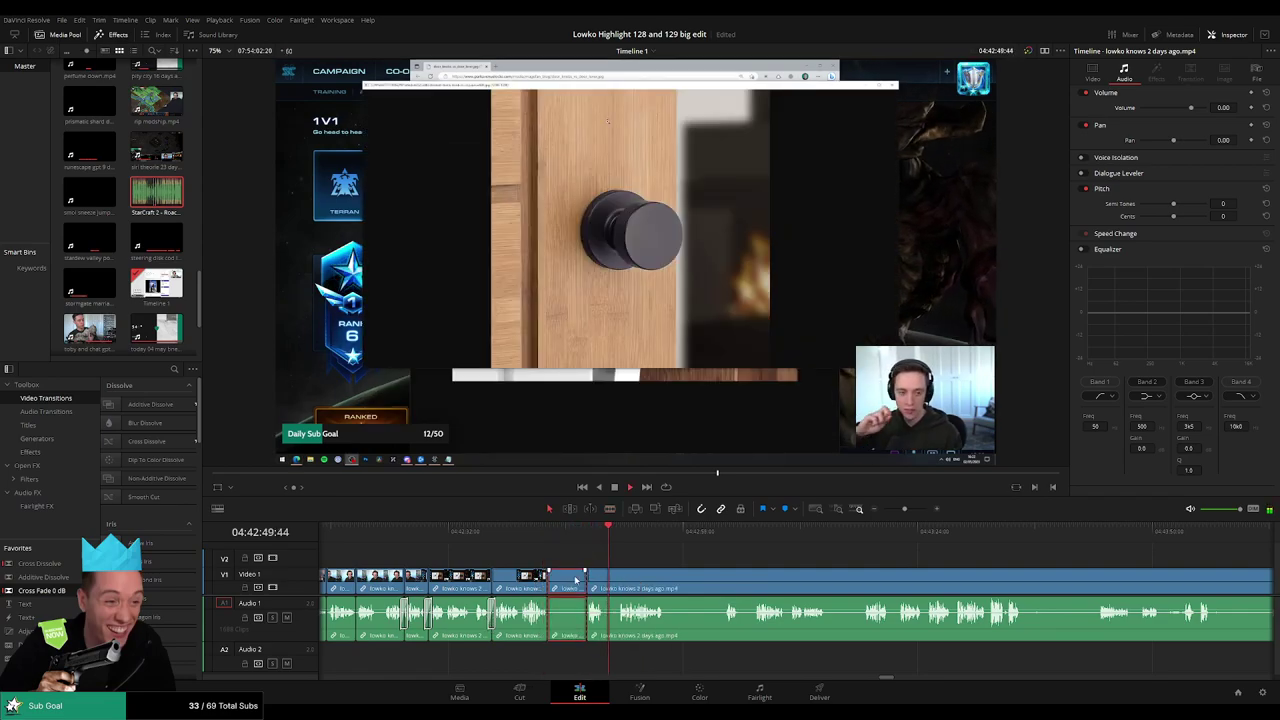
pyautogui.press('Delete')
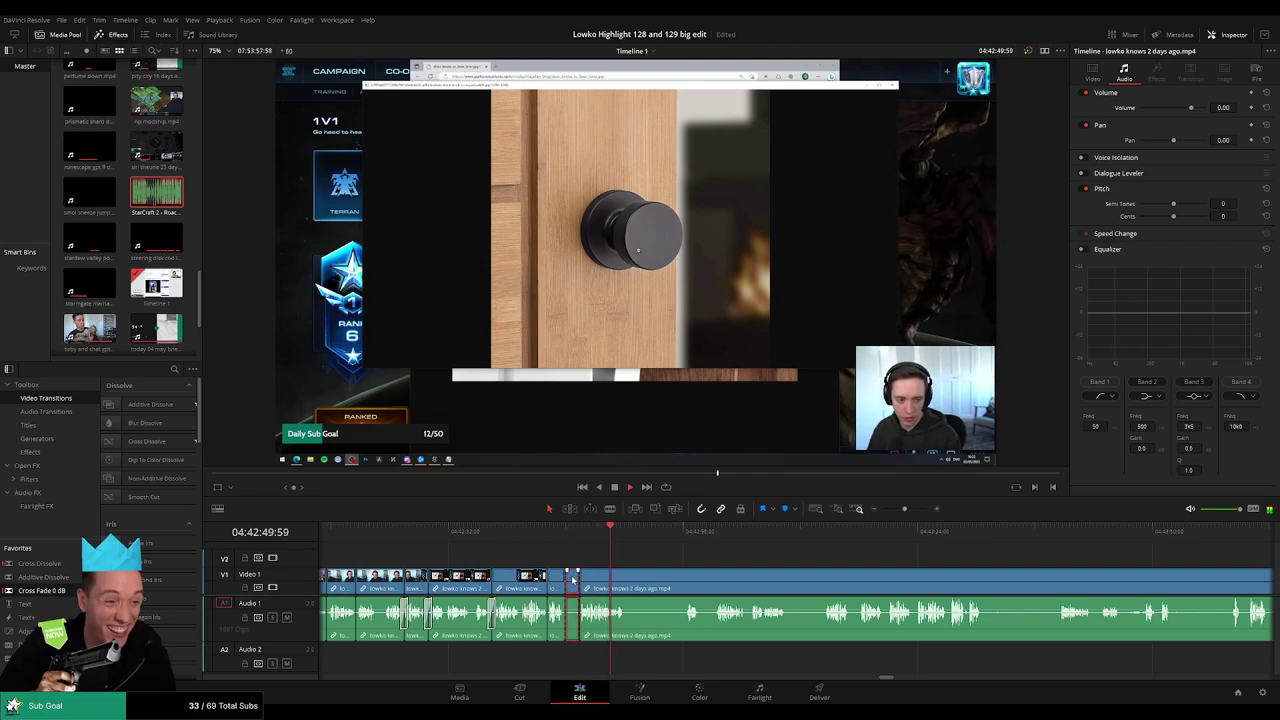
pyautogui.press('Delete')
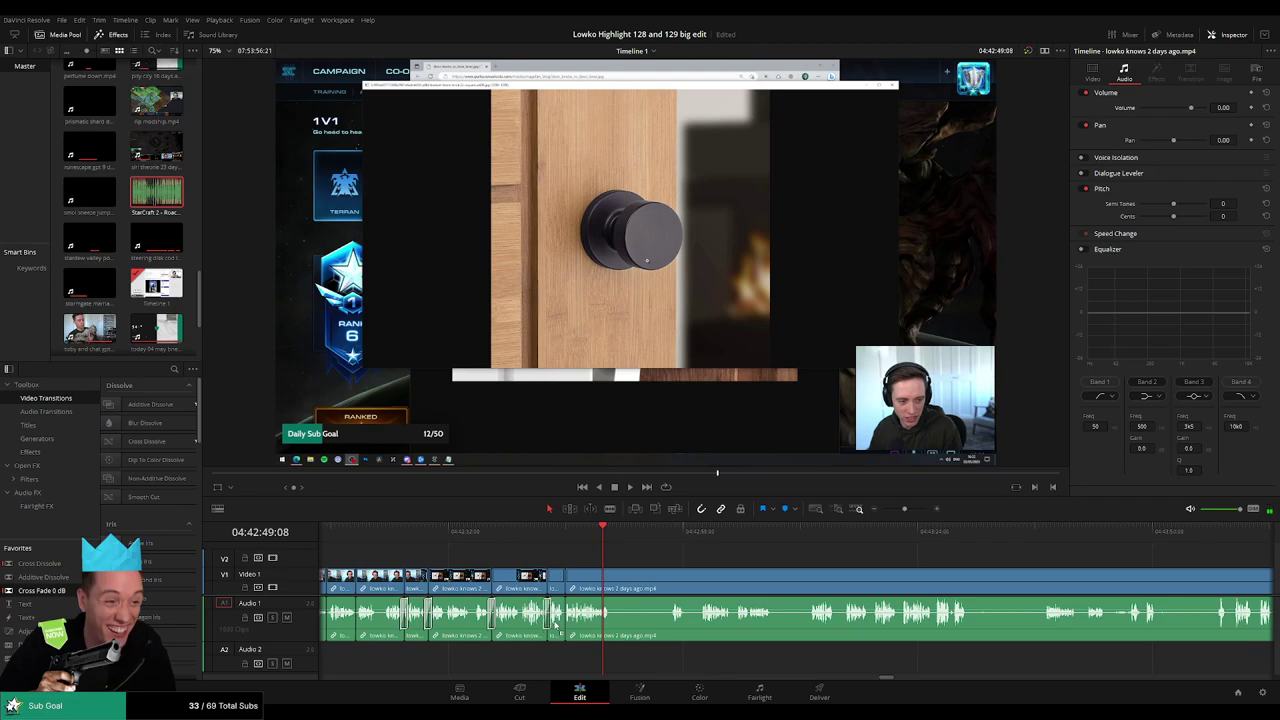
pyautogui.moveTo(57, 591); pyautogui.dragTo(598, 627)
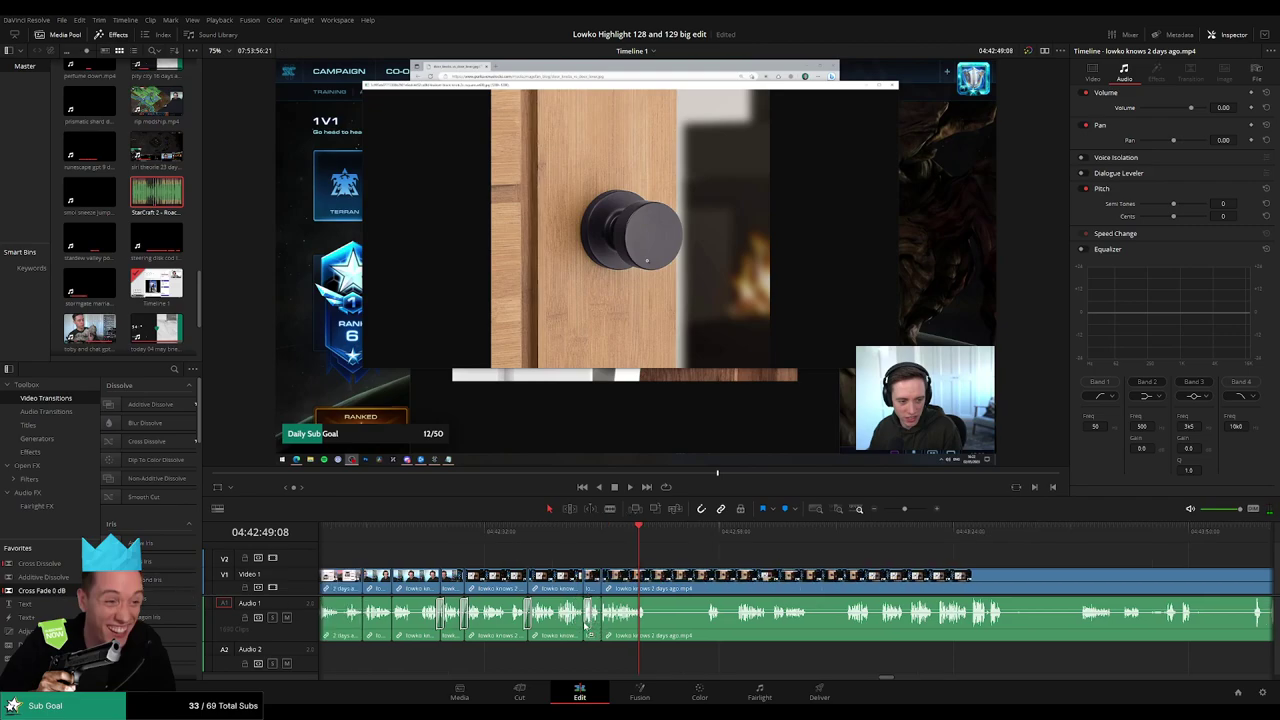
pyautogui.hscroll(-1, 612, 626)
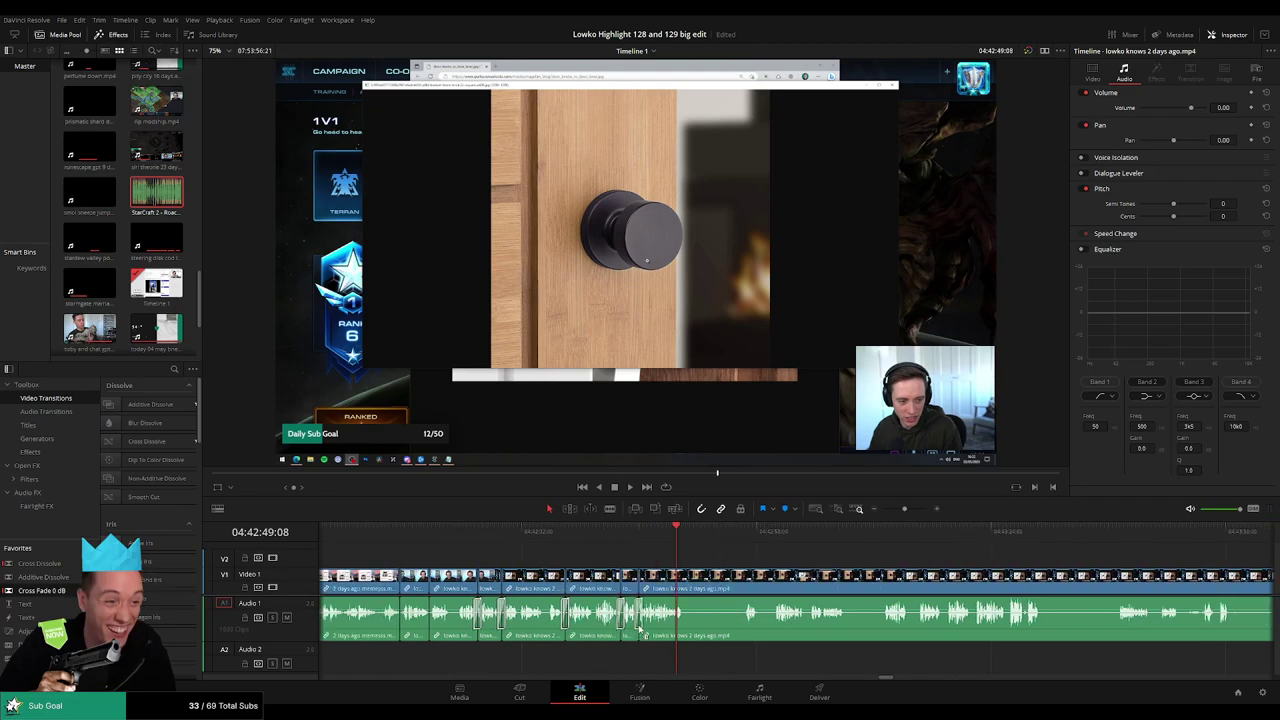
# - Cut about seven and a half seconds in two pieces from about 04:42:50 onward and add Cross Fade 0 dB to the new audio joins
pyautogui.hscroll(5, 730, 568)
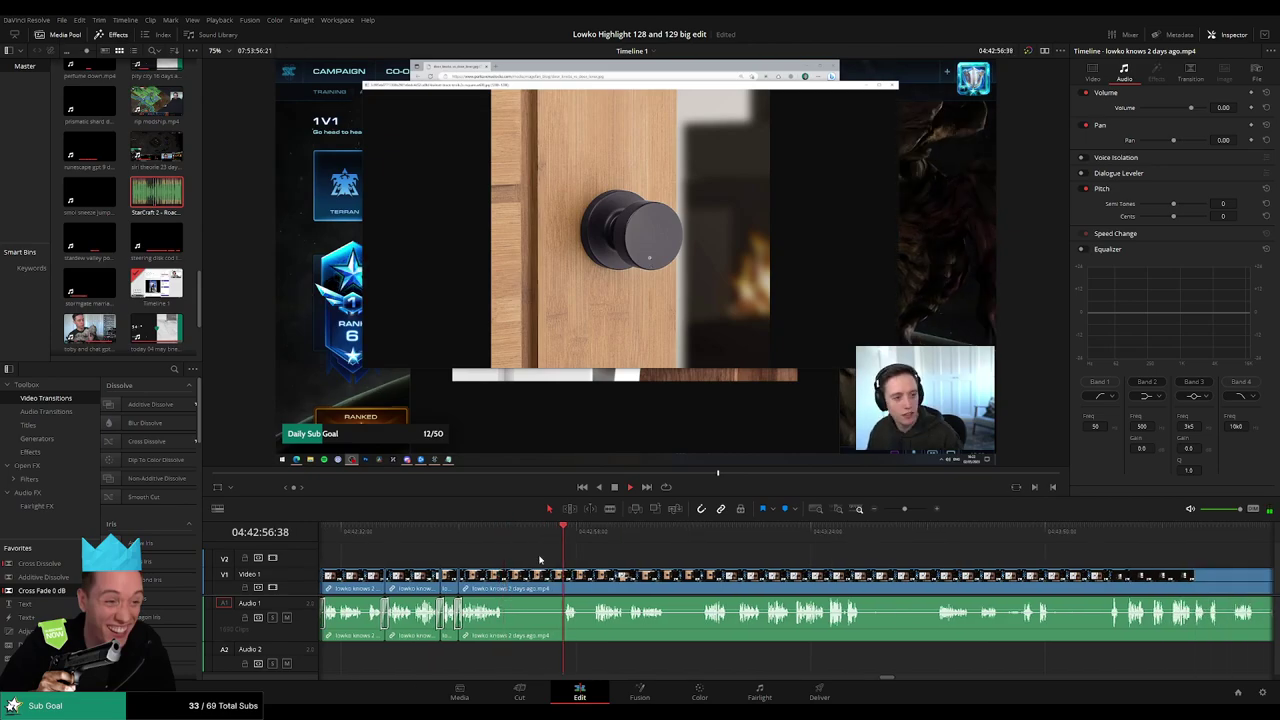
pyautogui.press('b')
pyautogui.click(505, 575)
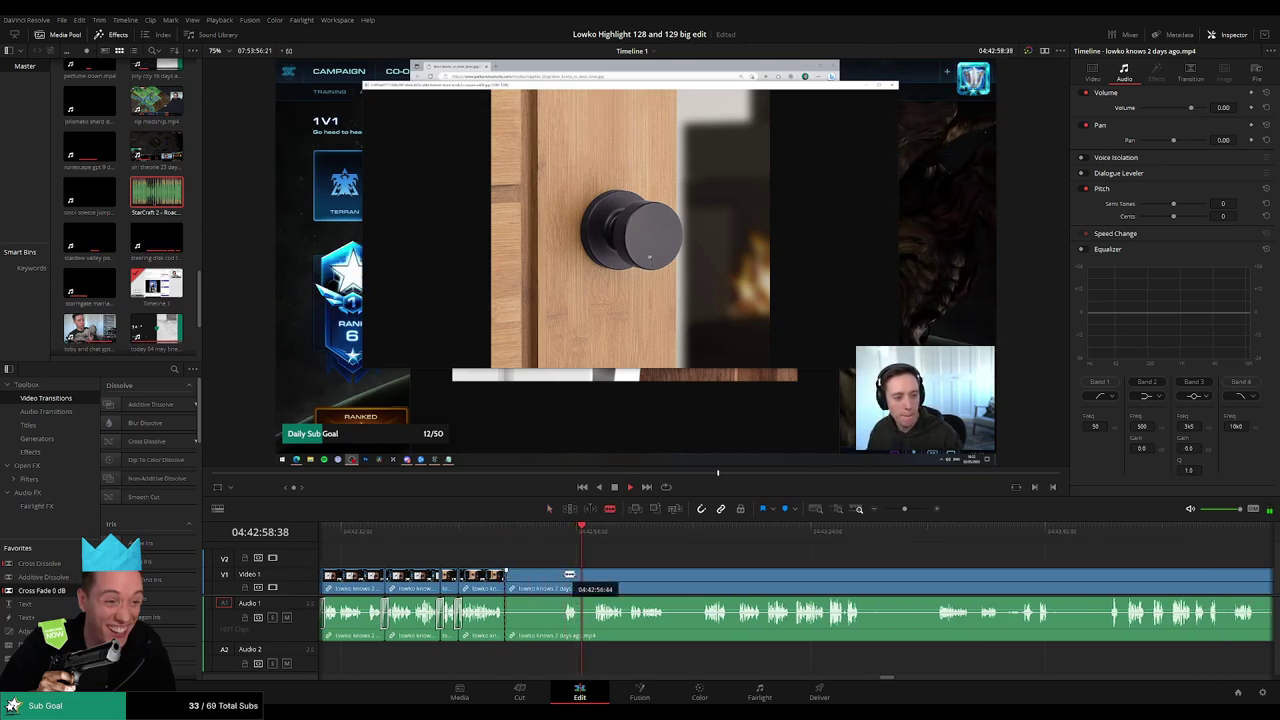
pyautogui.moveTo(570, 575)
pyautogui.mouseDown()
pyautogui.moveTo(597, 572)
pyautogui.moveTo(586, 580)
pyautogui.mouseUp()
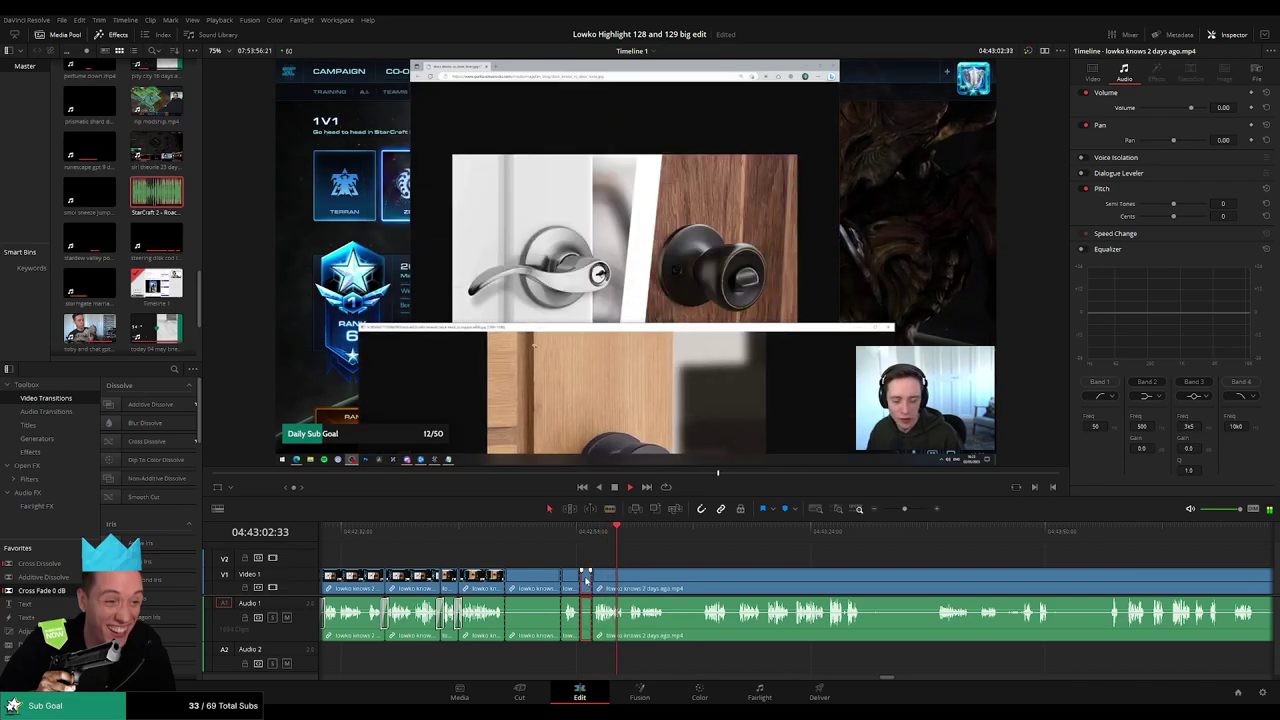
pyautogui.press('Delete')
pyautogui.press('Delete')
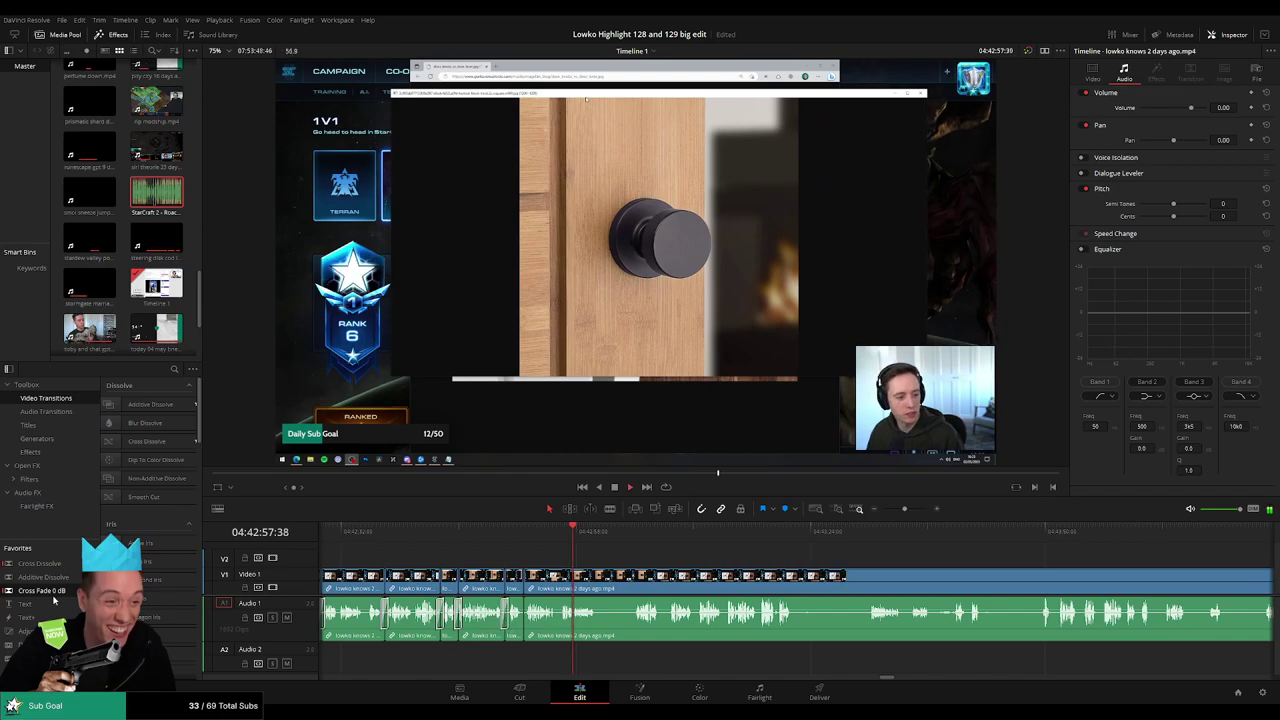
pyautogui.moveTo(48, 592); pyautogui.dragTo(583, 631)
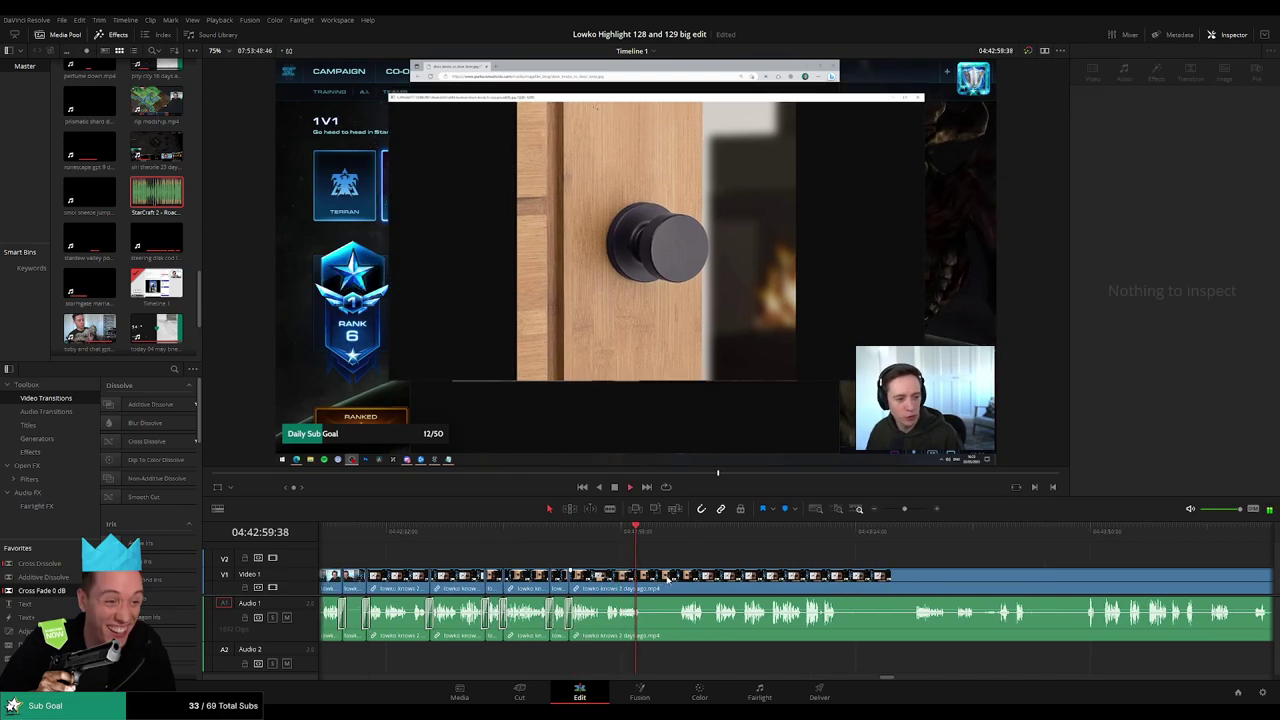
# - Cut the silence of about four seconds starting near 04:43:00 and smooth the audio join with Cross Fade 0 dB
pyautogui.click(681, 540)
pyautogui.press('b')
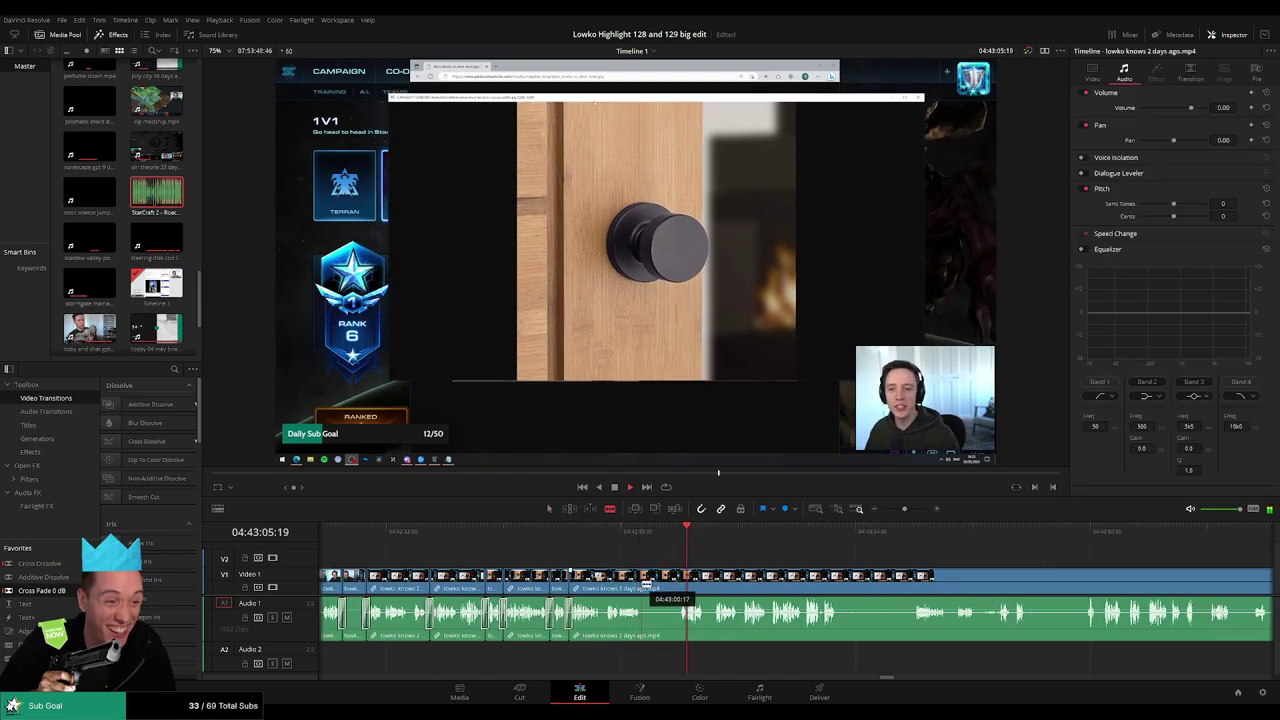
pyautogui.click(642, 583)
pyautogui.click(679, 581)
pyautogui.press('a')
pyautogui.click(659, 584)
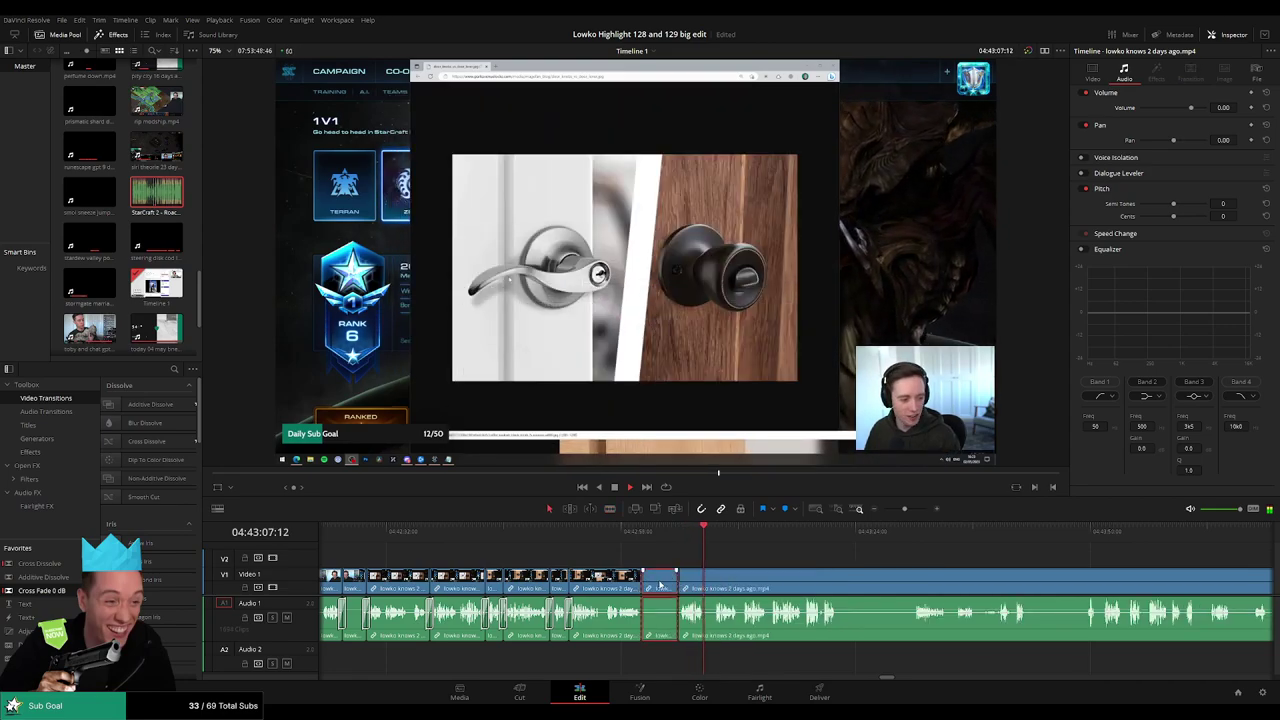
pyautogui.press('Delete')
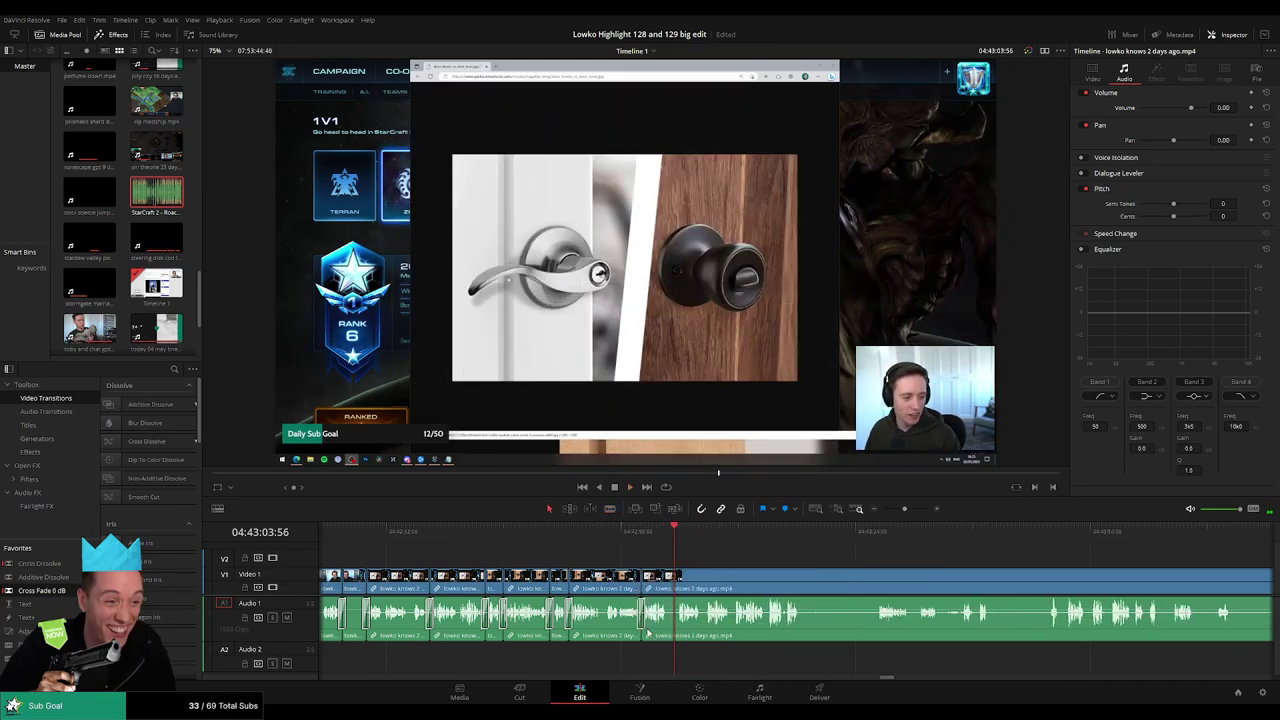
# - Cut about eight seconds of silence out of the clip from about 04:43:17, closing the gap, and cross-fade the audio join
pyautogui.hscroll(5, 700, 585)
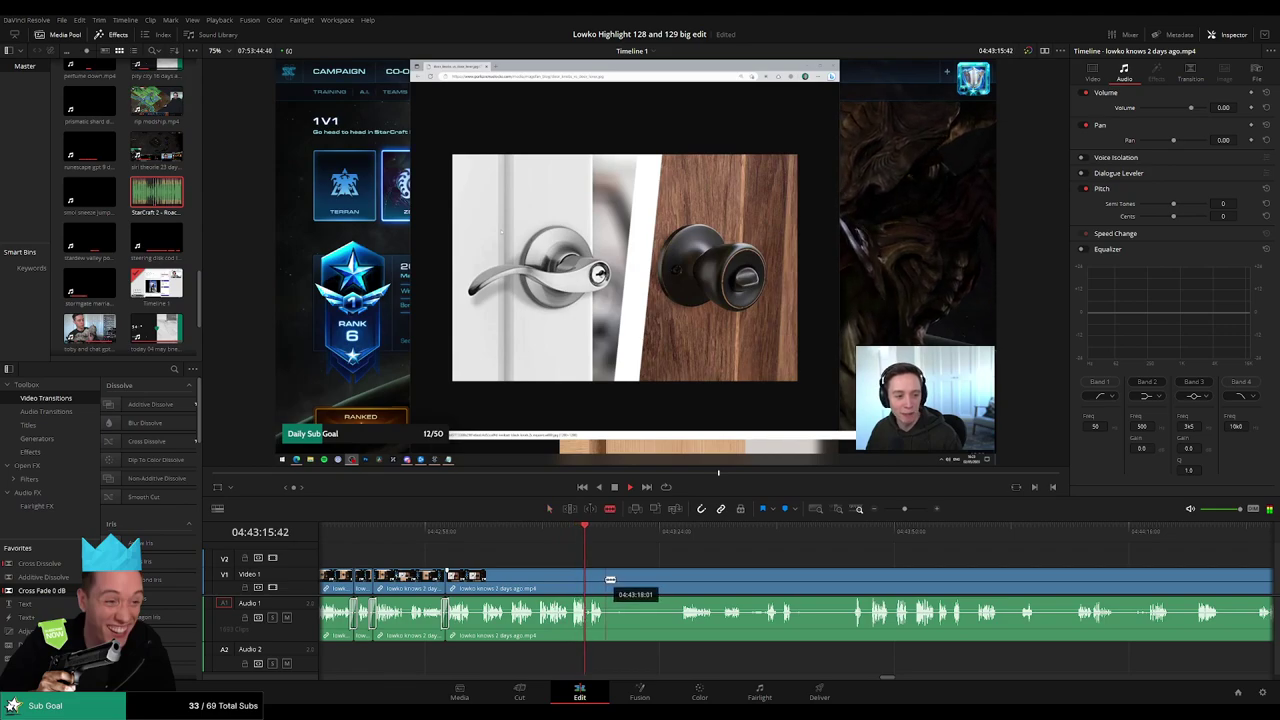
pyautogui.moveTo(610, 579); pyautogui.dragTo(682, 580)
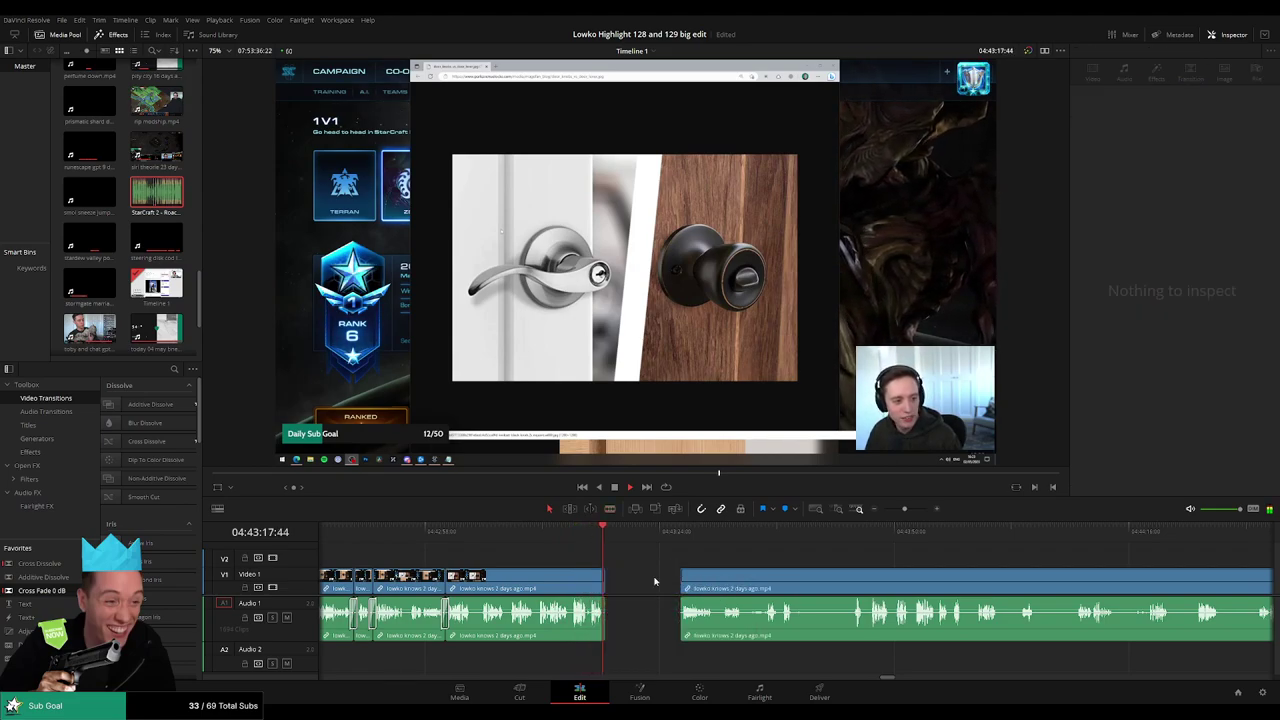
pyautogui.hotkey('ctrl', 'z')
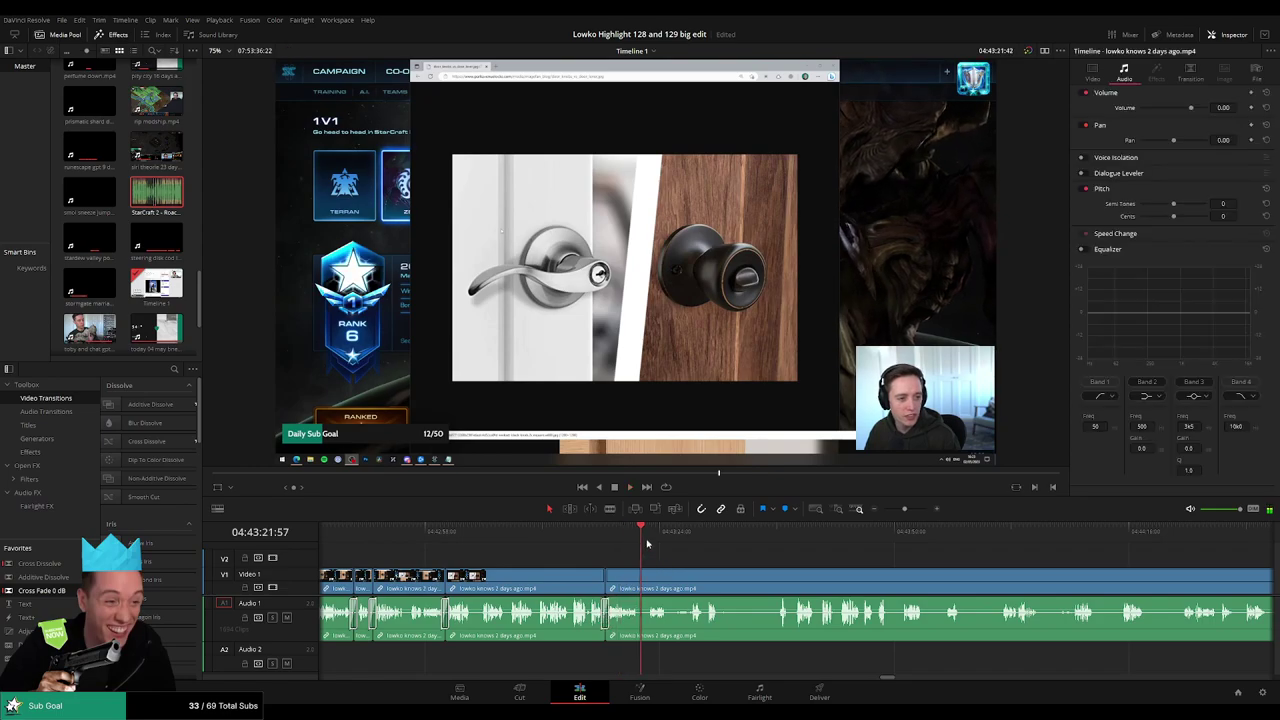
# - Remove the short pause of about one second near 04:43:21 from the lowko knows 2 days ago clip
pyautogui.moveTo(726, 571); pyautogui.dragTo(564, 567)
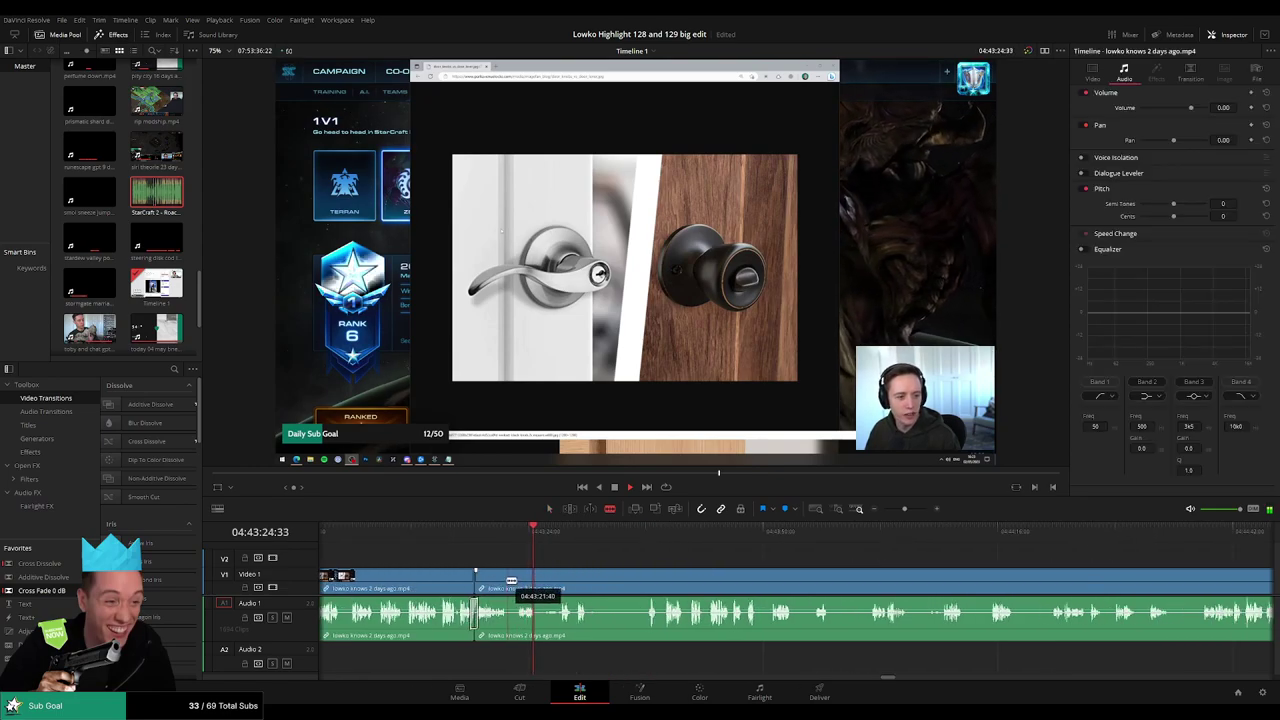
pyautogui.click(507, 581)
pyautogui.click(517, 582)
pyautogui.press('a')
pyautogui.click(512, 583)
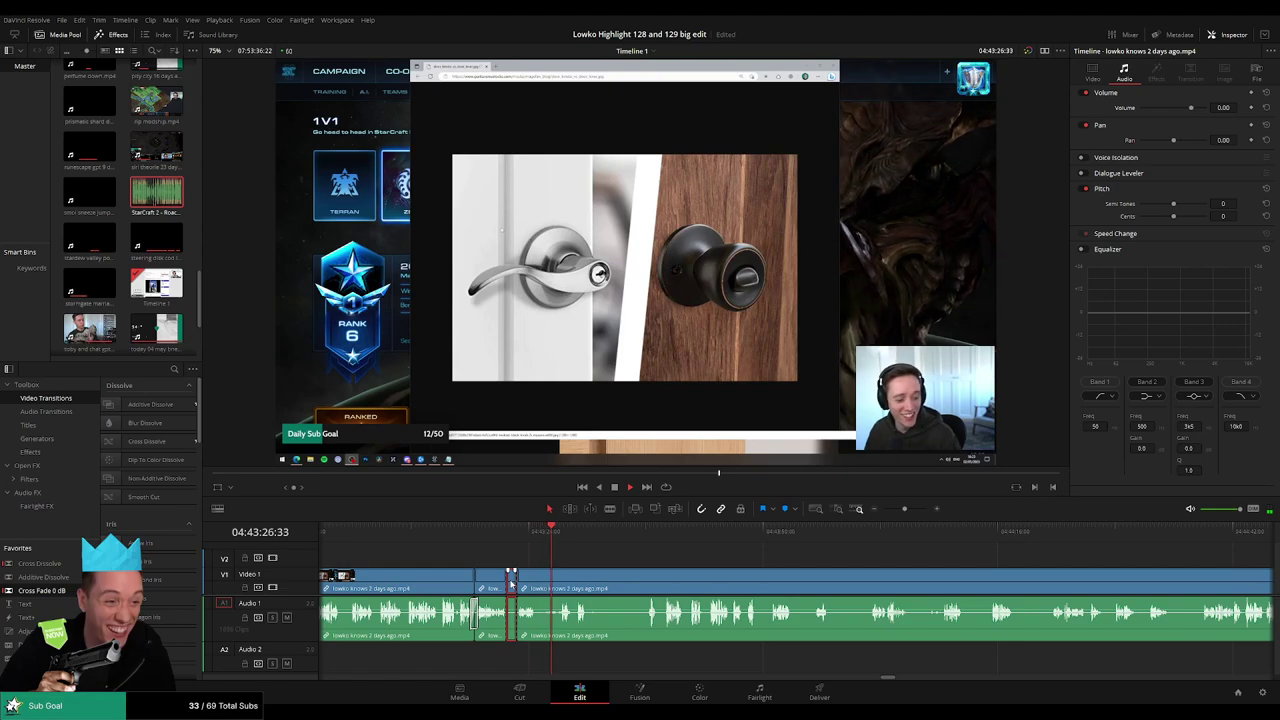
pyautogui.press('Delete')
# - Cut the silence of about six seconds from about 04:43:29 up to the next speech and cross-fade the audio join
pyautogui.hscroll(1, 565, 550)
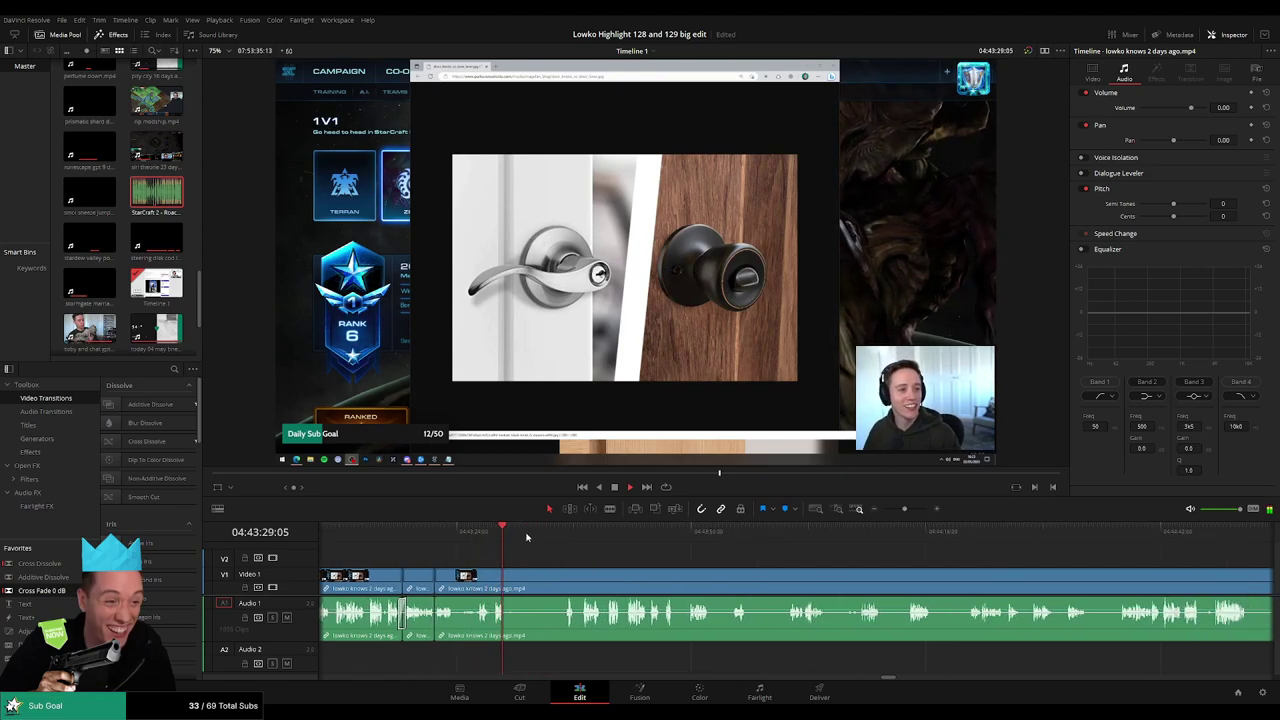
pyautogui.moveTo(546, 537); pyautogui.dragTo(567, 537)
pyautogui.press('b')
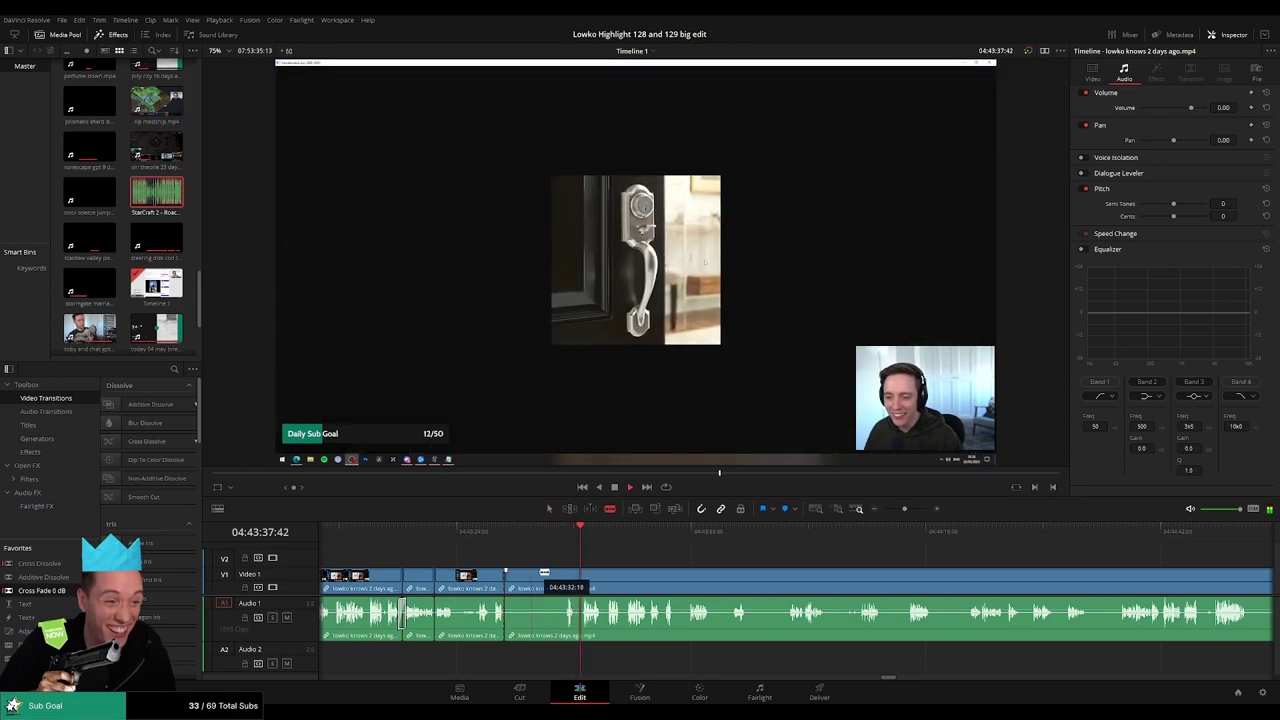
pyautogui.click(563, 580)
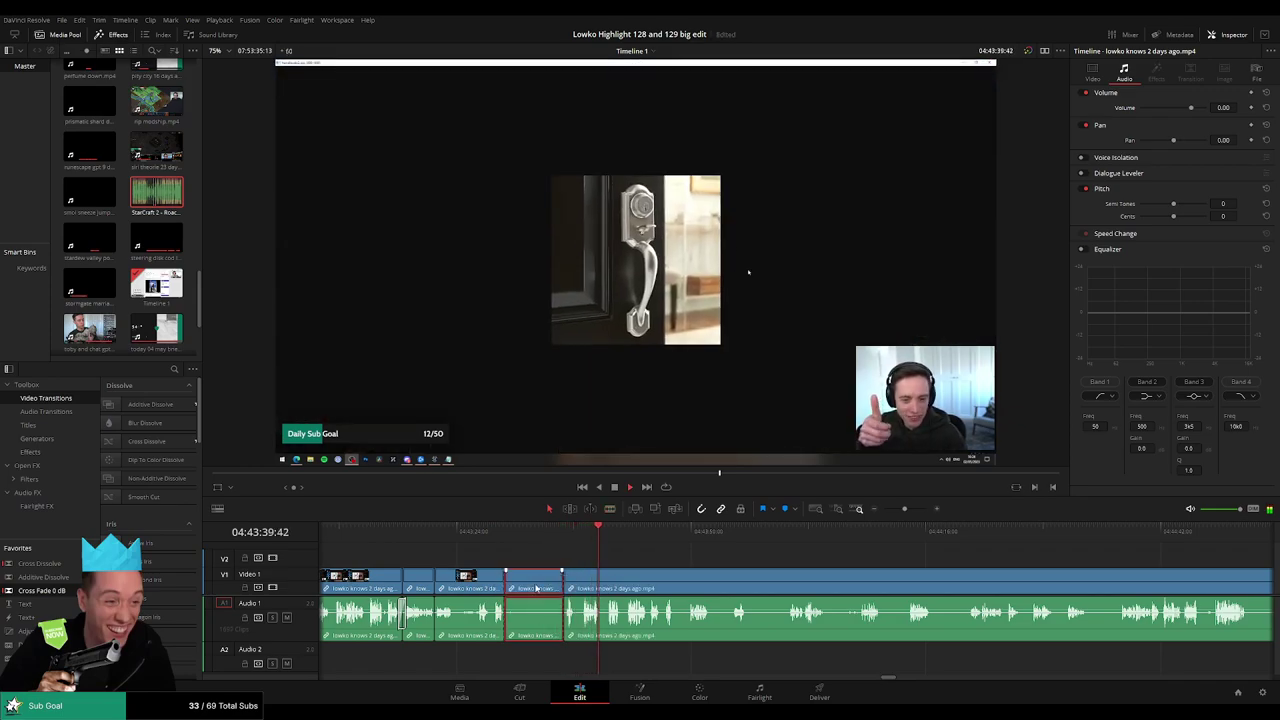
pyautogui.press('Delete')
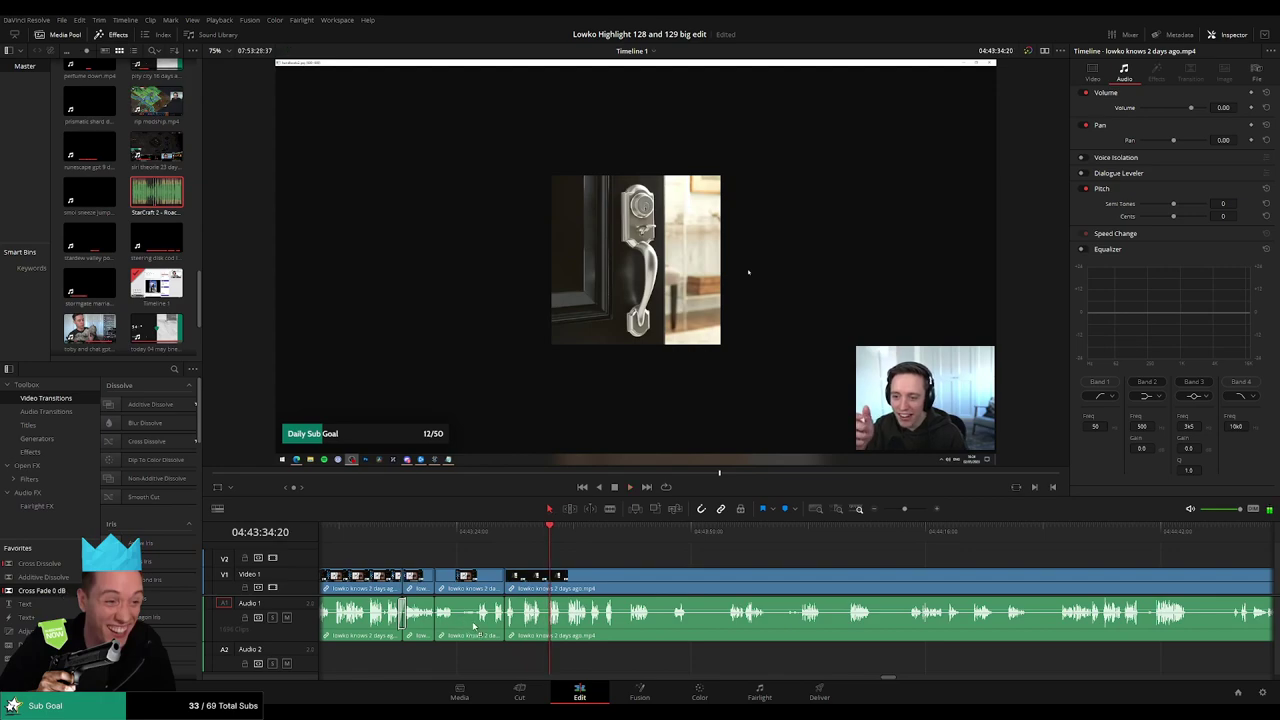
# - Cut the short pauses near 04:43:42 and 04:43:45 from the lowko knows clip, closing the gaps and cross-fading the audio joins
pyautogui.hscroll(3, 560, 570)
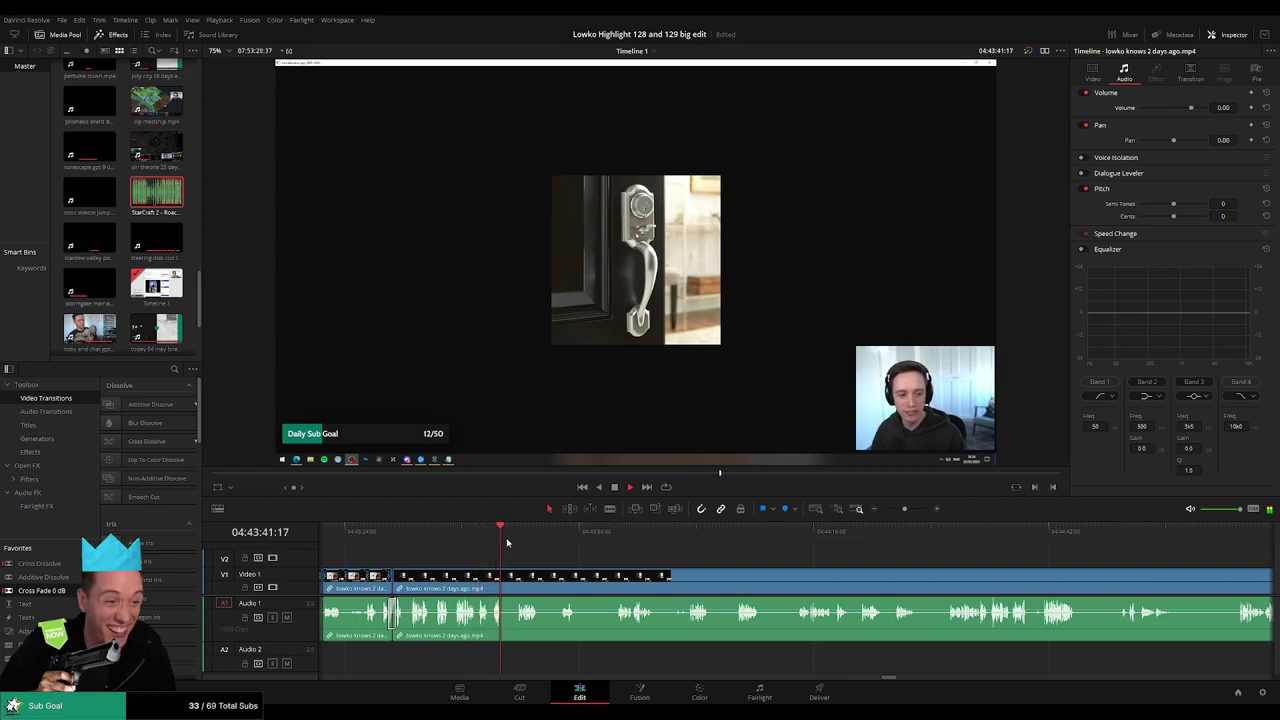
pyautogui.press('b')
pyautogui.click(508, 592)
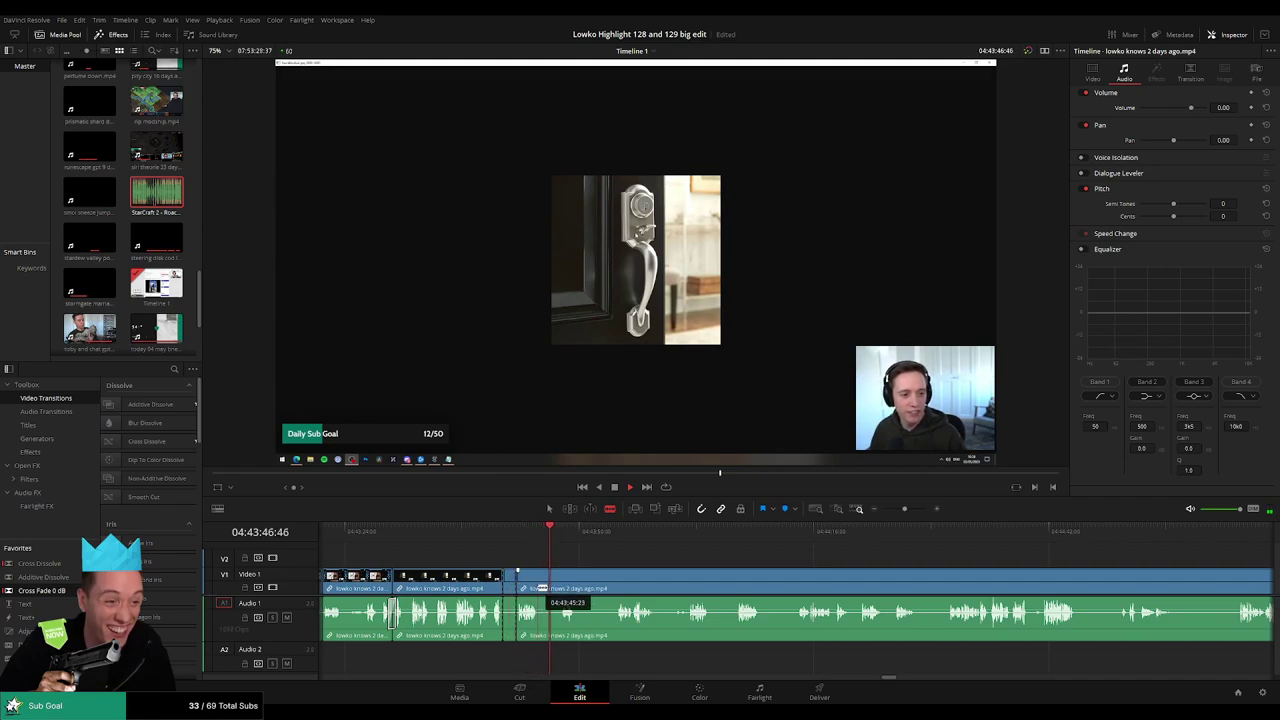
pyautogui.click(540, 589)
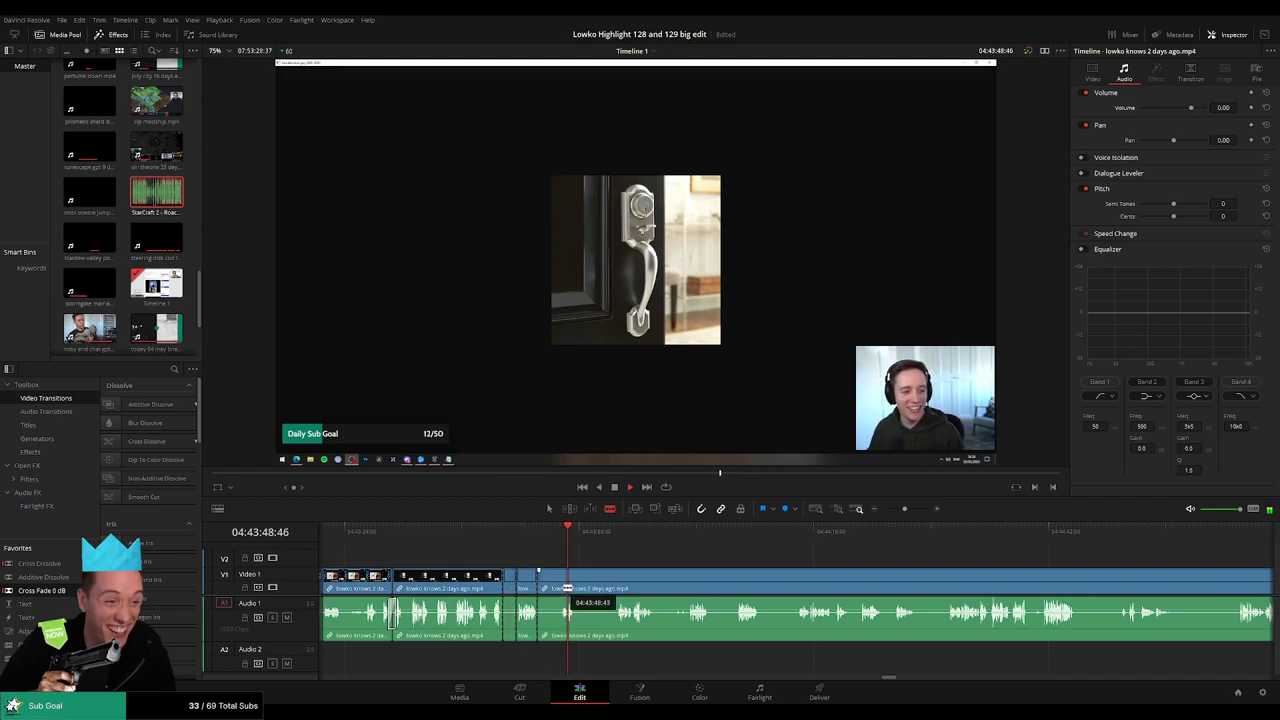
pyautogui.click(560, 590)
pyautogui.press('a')
pyautogui.click(546, 592)
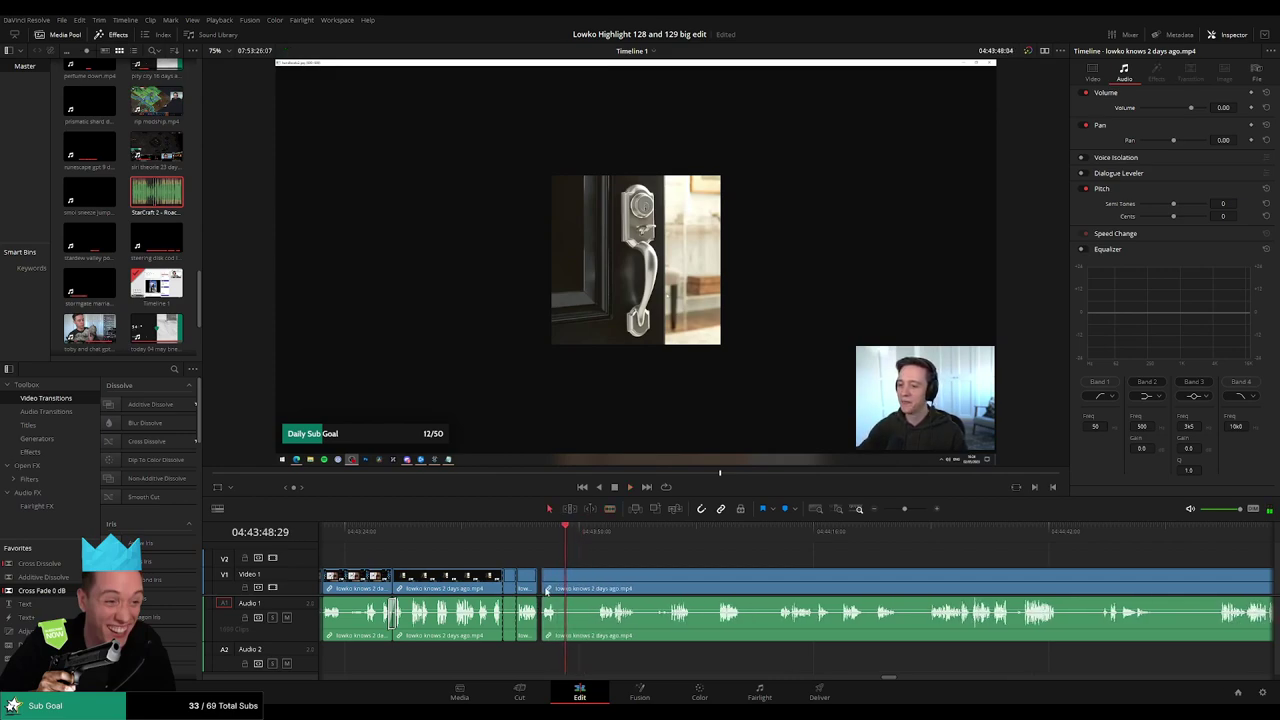
pyautogui.press('Delete')
pyautogui.press('Delete')
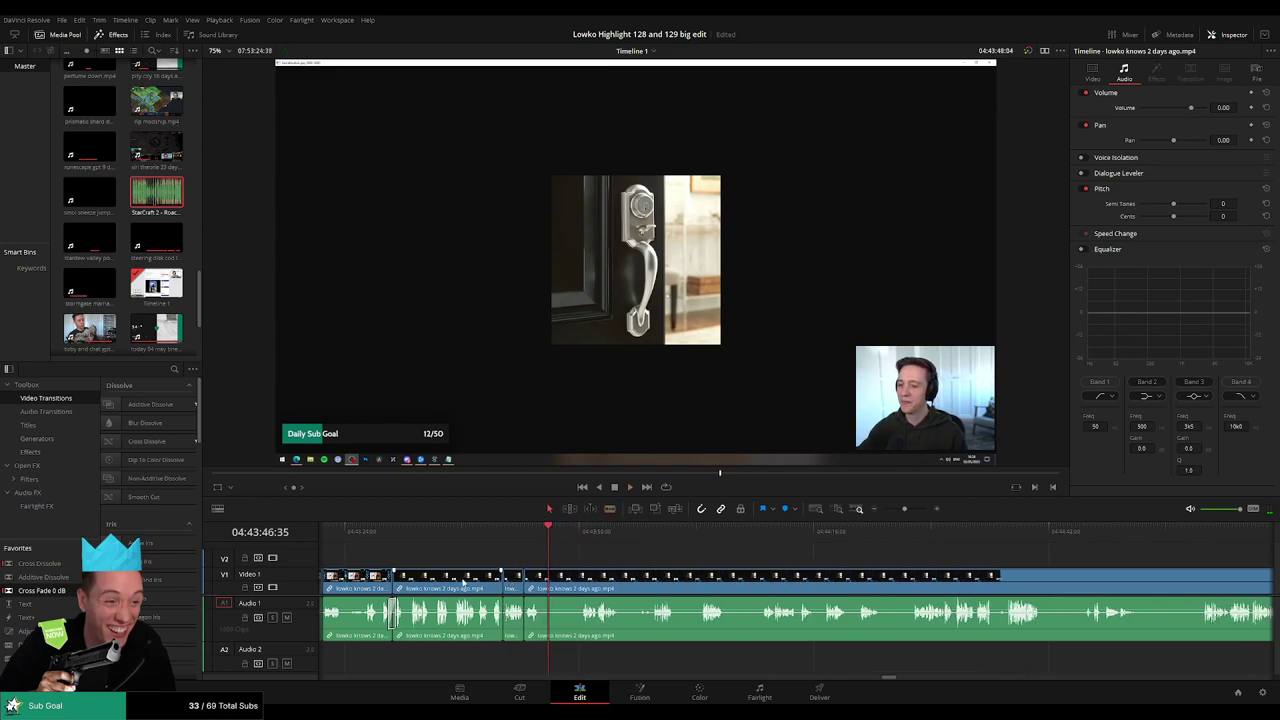
pyautogui.hscroll(-1, 516, 622)
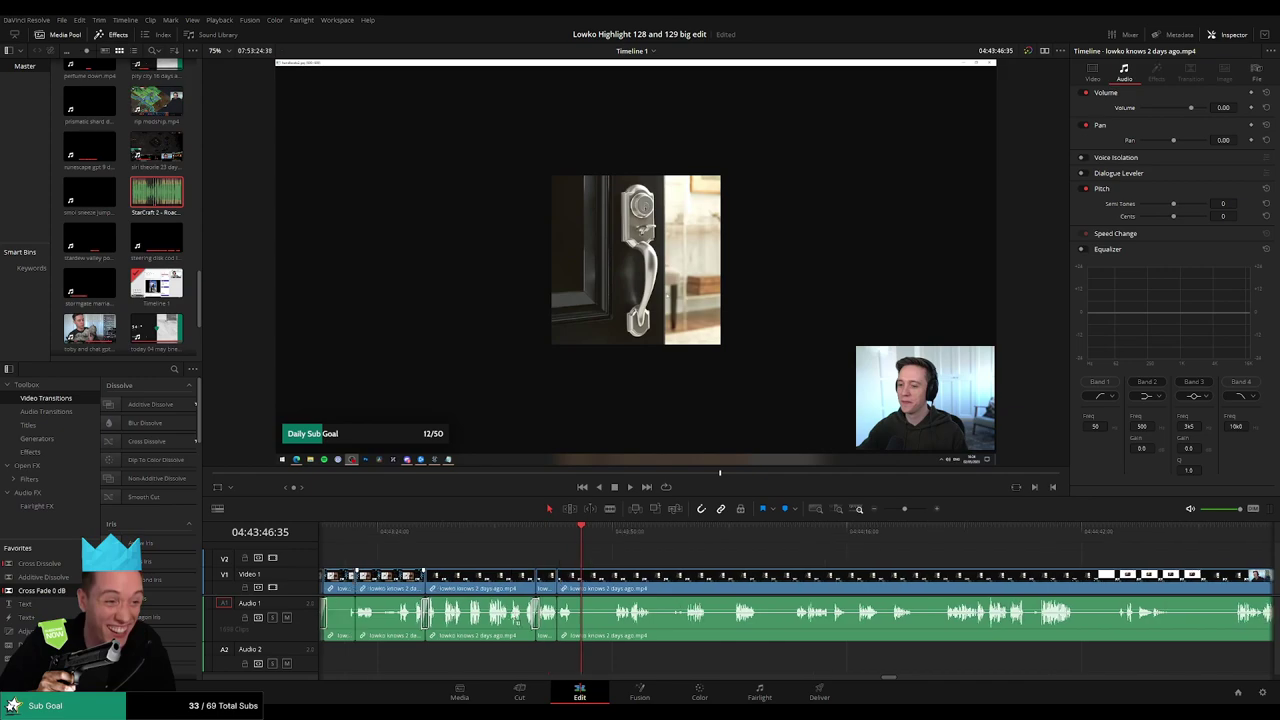
# - Cut about four seconds of silence from about 04:43:46 up to the next speech and cross-fade the audio join
pyautogui.press('b')
pyautogui.click(573, 584)
pyautogui.click(612, 582)
pyautogui.press('a')
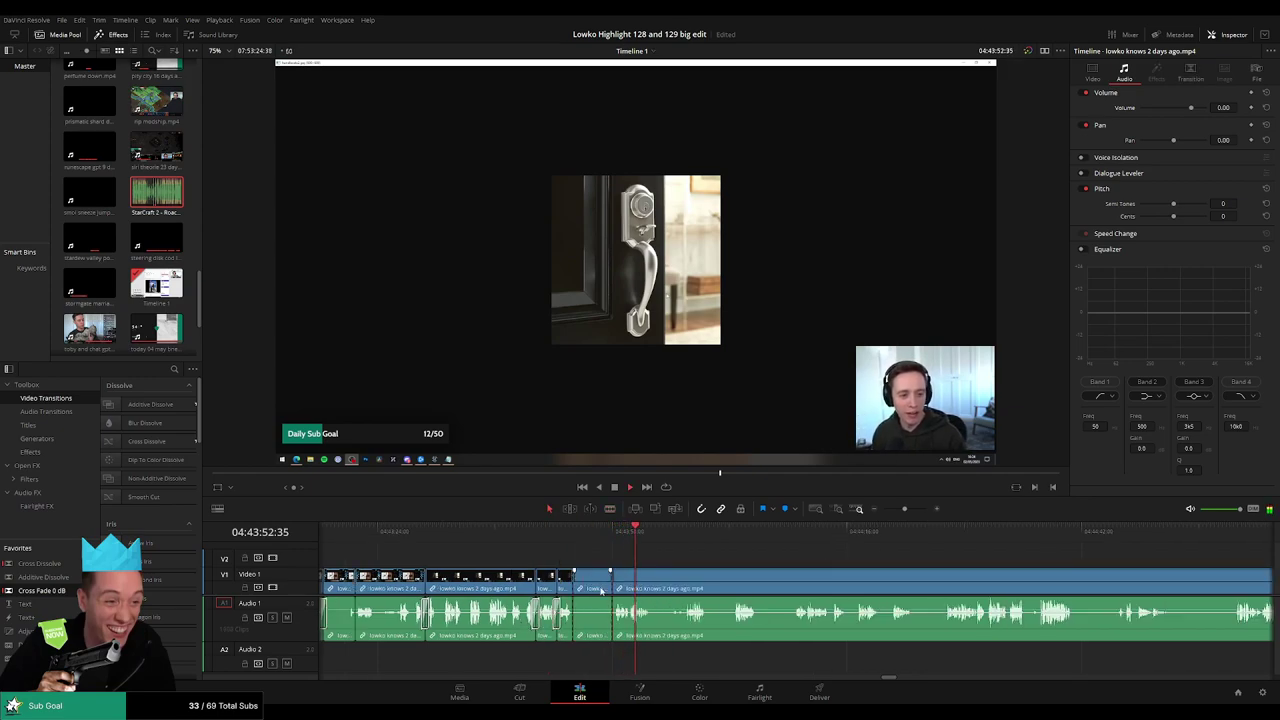
pyautogui.press('Delete')
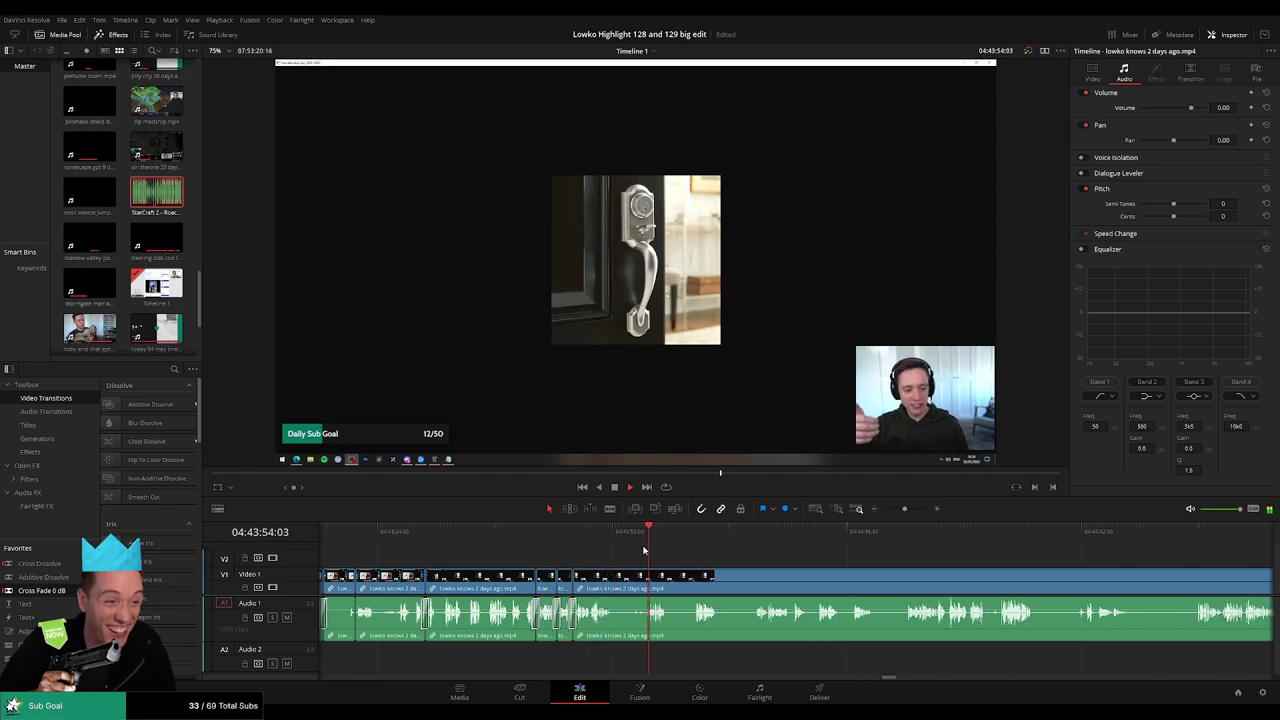
# - Remove about four seconds from 04:44:01 and about nine seconds from 04:43:50, keeping the short speech between them and closing both gaps
pyautogui.press('b')
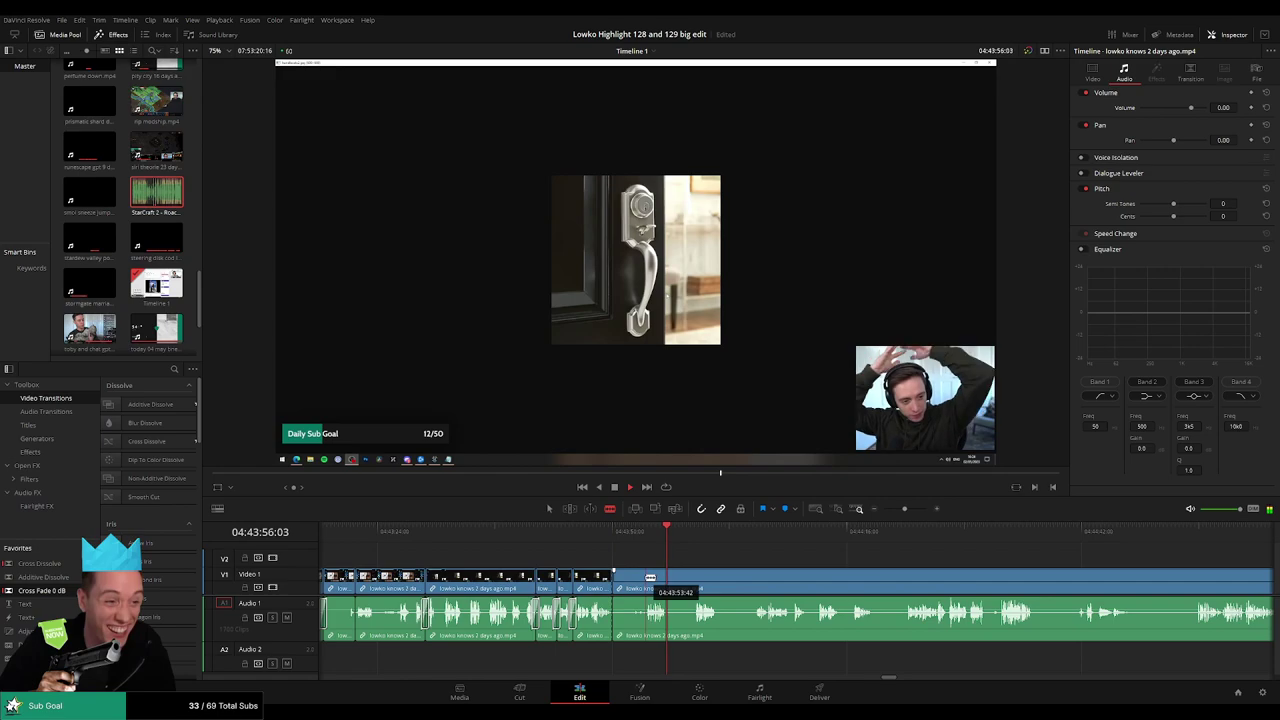
pyautogui.click(698, 540)
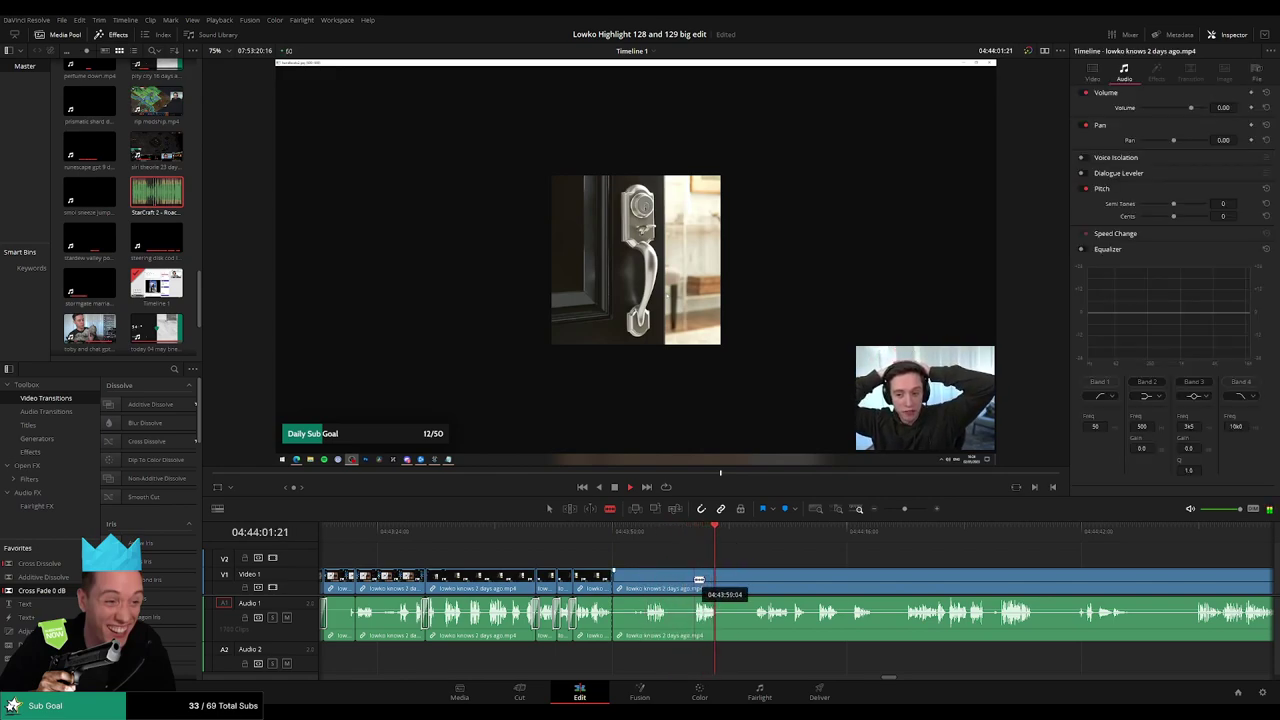
pyautogui.click(697, 580)
pyautogui.click(718, 582)
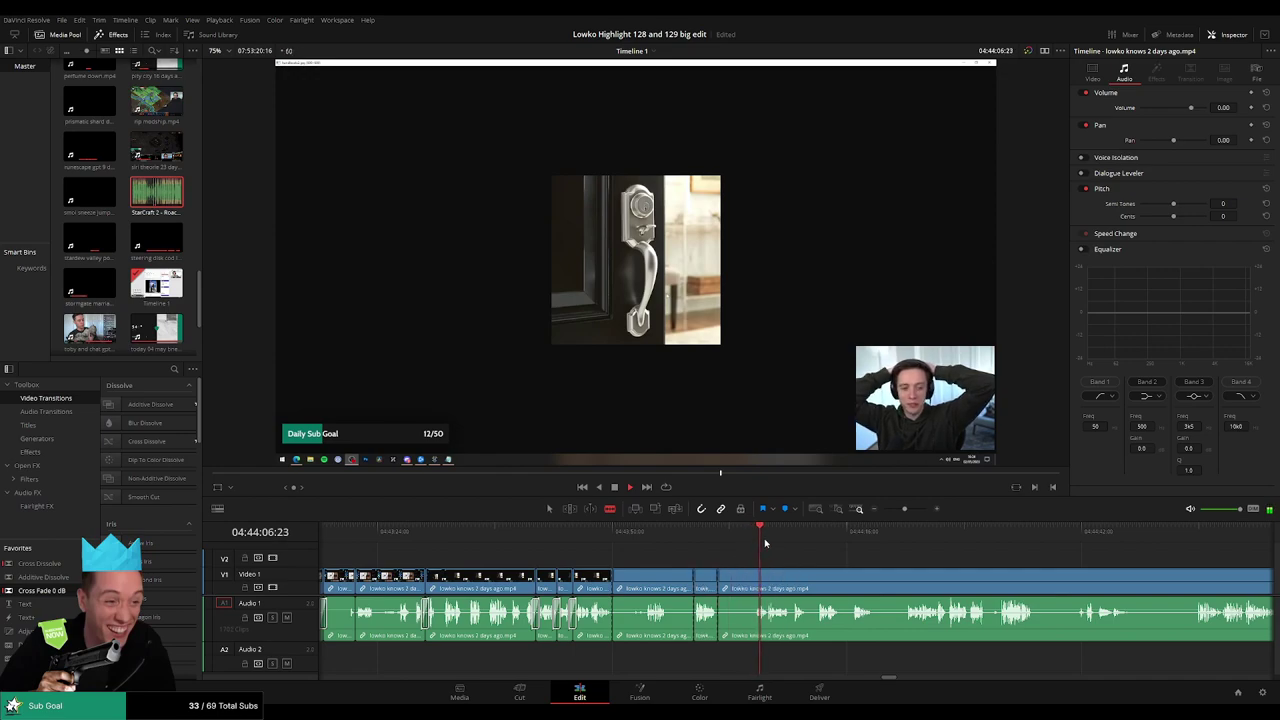
pyautogui.click(755, 580)
pyautogui.press('a')
pyautogui.click(740, 588)
pyautogui.press('Delete')
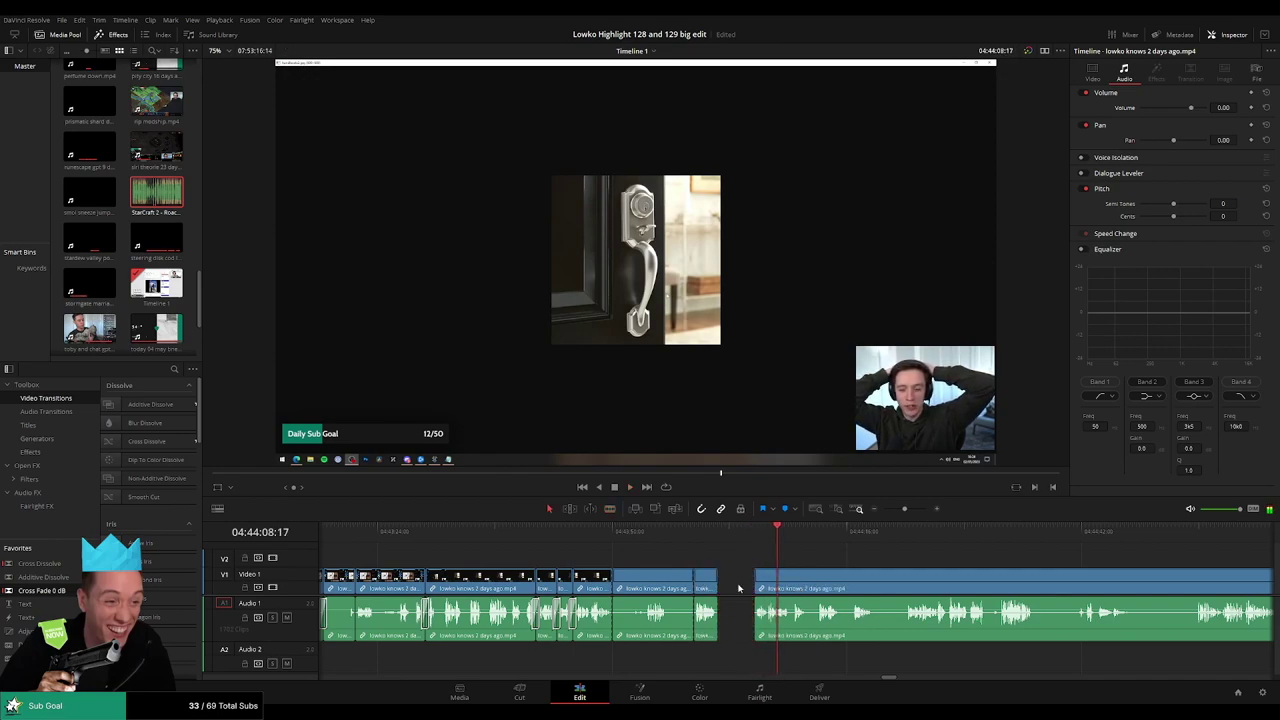
pyautogui.press('BackSpace')
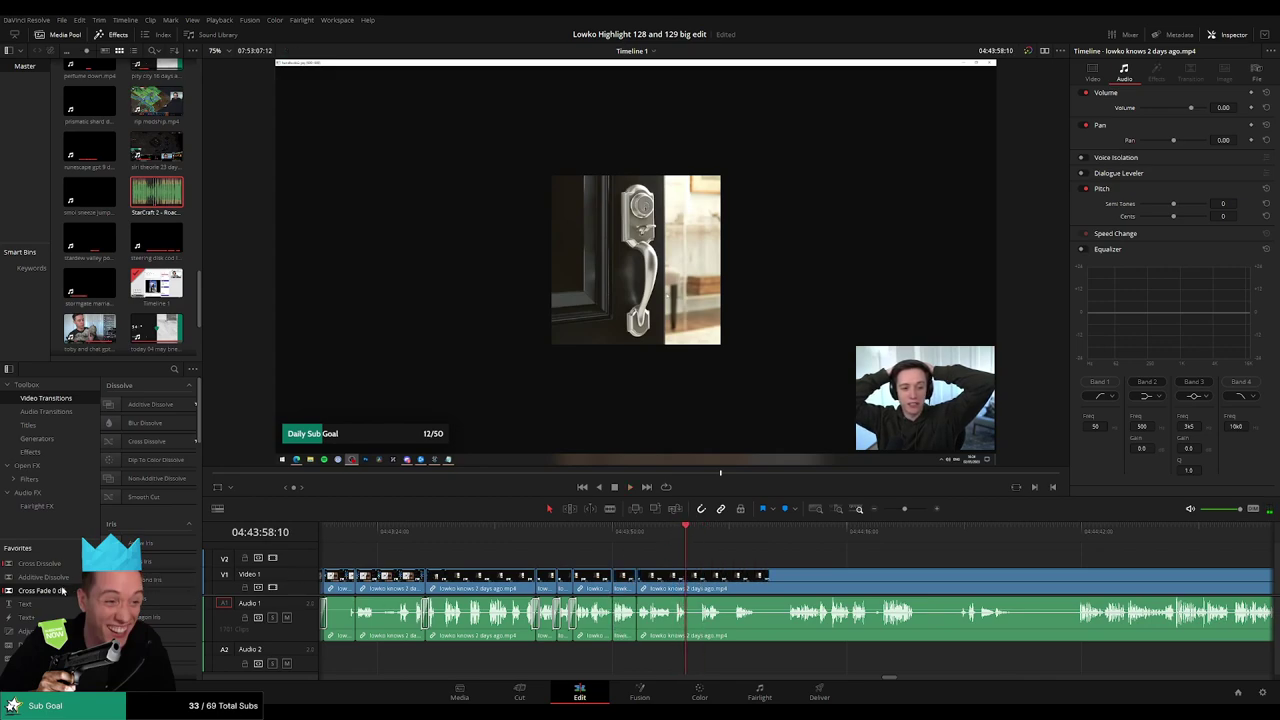
# - Smooth the audio at the two new joins around the short kept speech piece near 04:43:50 with Cross Fade 0 dB
pyautogui.hscroll(-1, 612, 622)
pyautogui.click(654, 621)
pyautogui.hotkey('shift', 't')
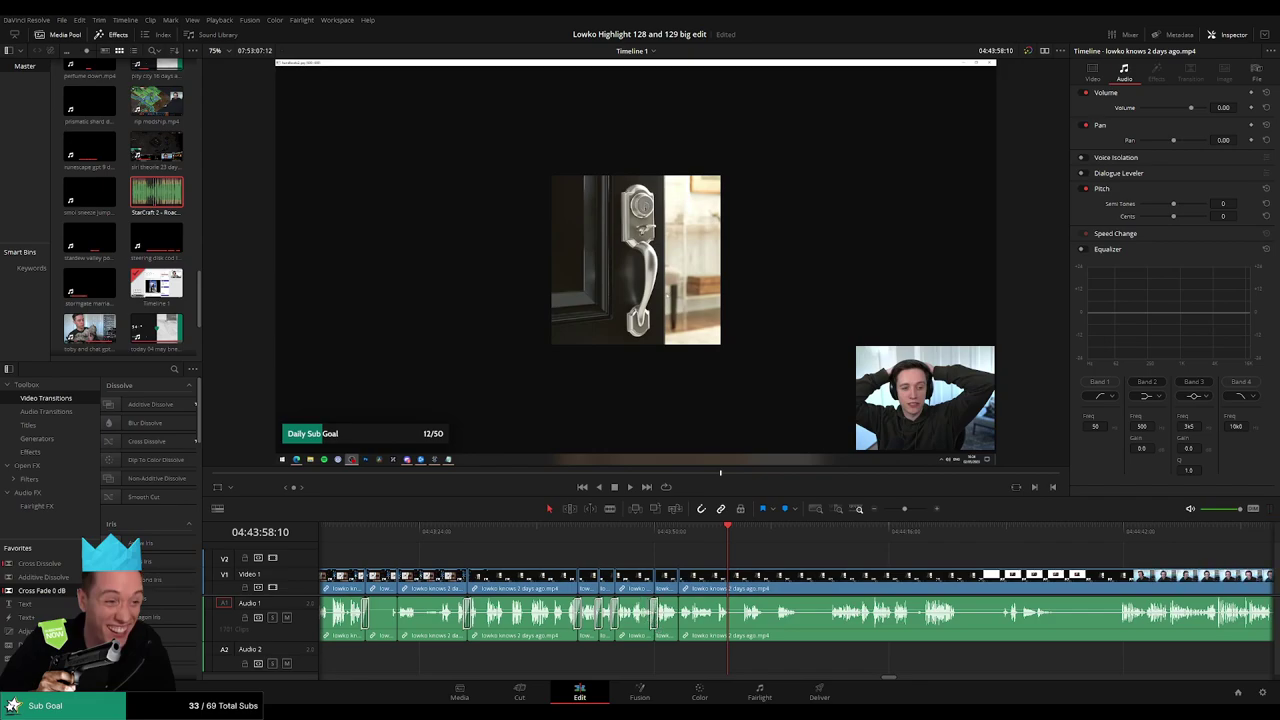
pyautogui.hscroll(-1, 730, 624)
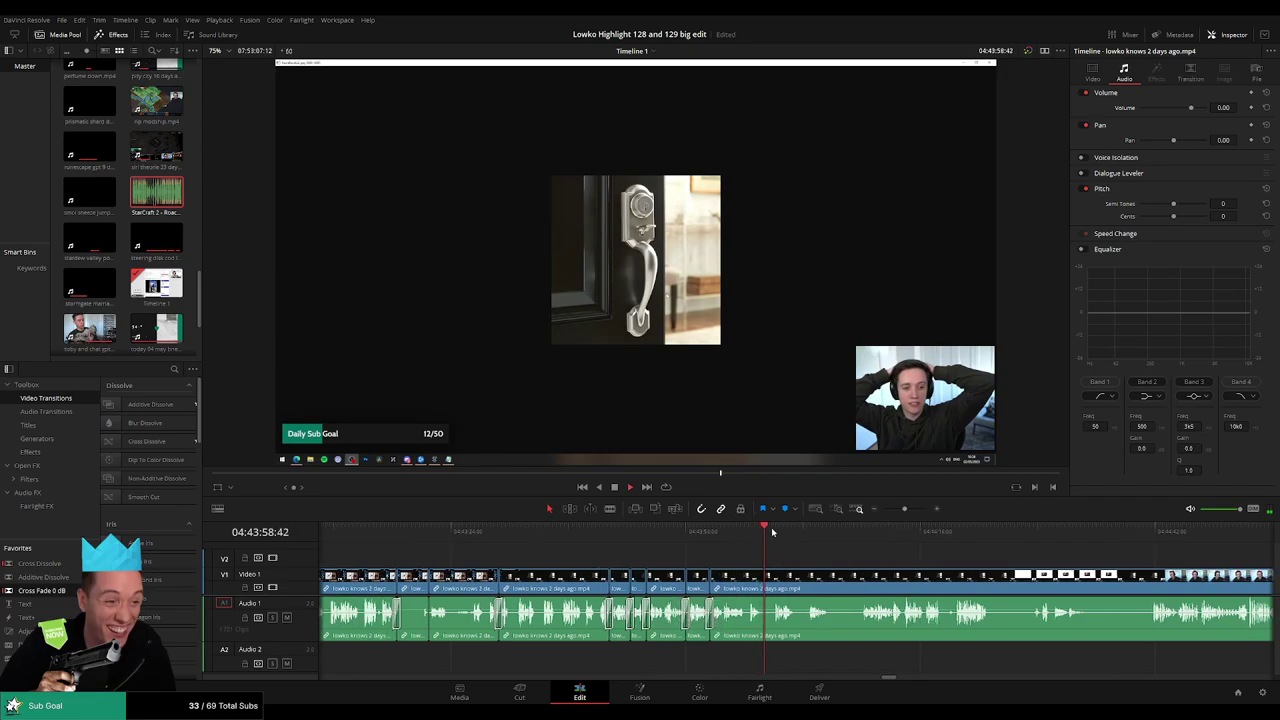
# - Split out and remove the two pauses of about one second each near 04:43:58 and 04:44:02, closing the gaps
pyautogui.scroll(1, 830, 554)
pyautogui.moveTo(831, 554); pyautogui.dragTo(629, 555)
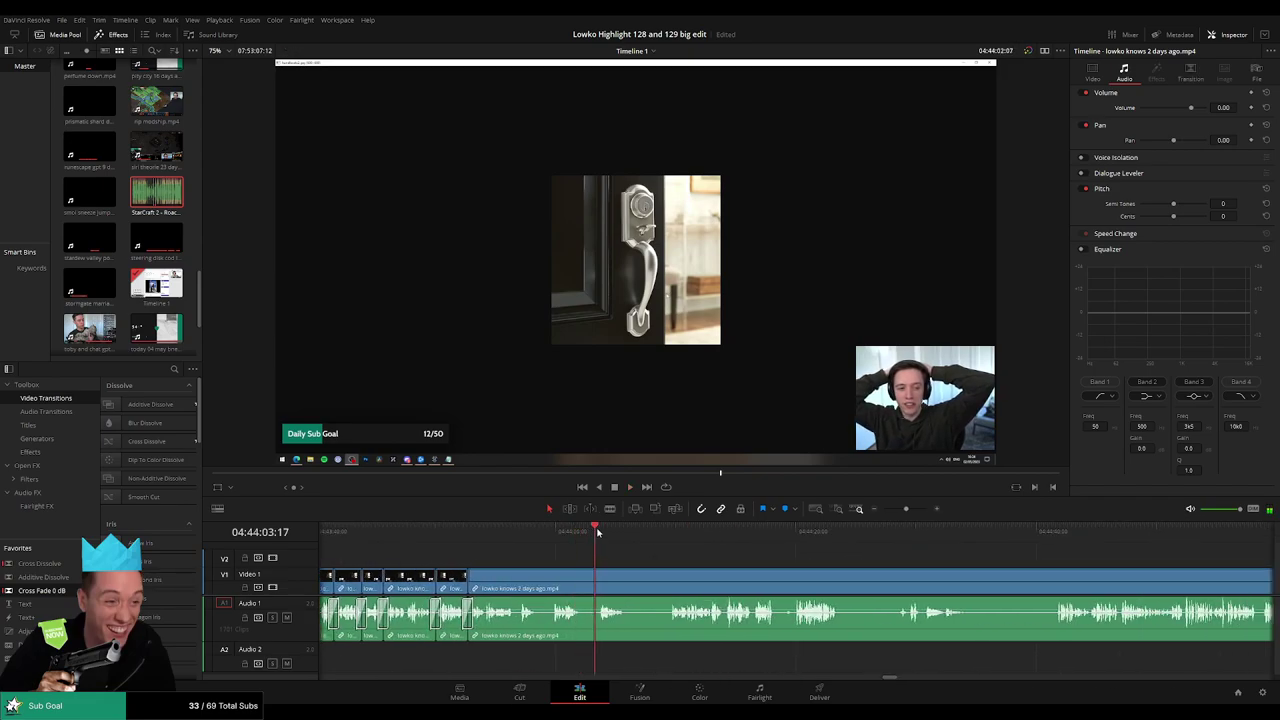
pyautogui.press('b')
pyautogui.click(542, 576)
pyautogui.click(558, 576)
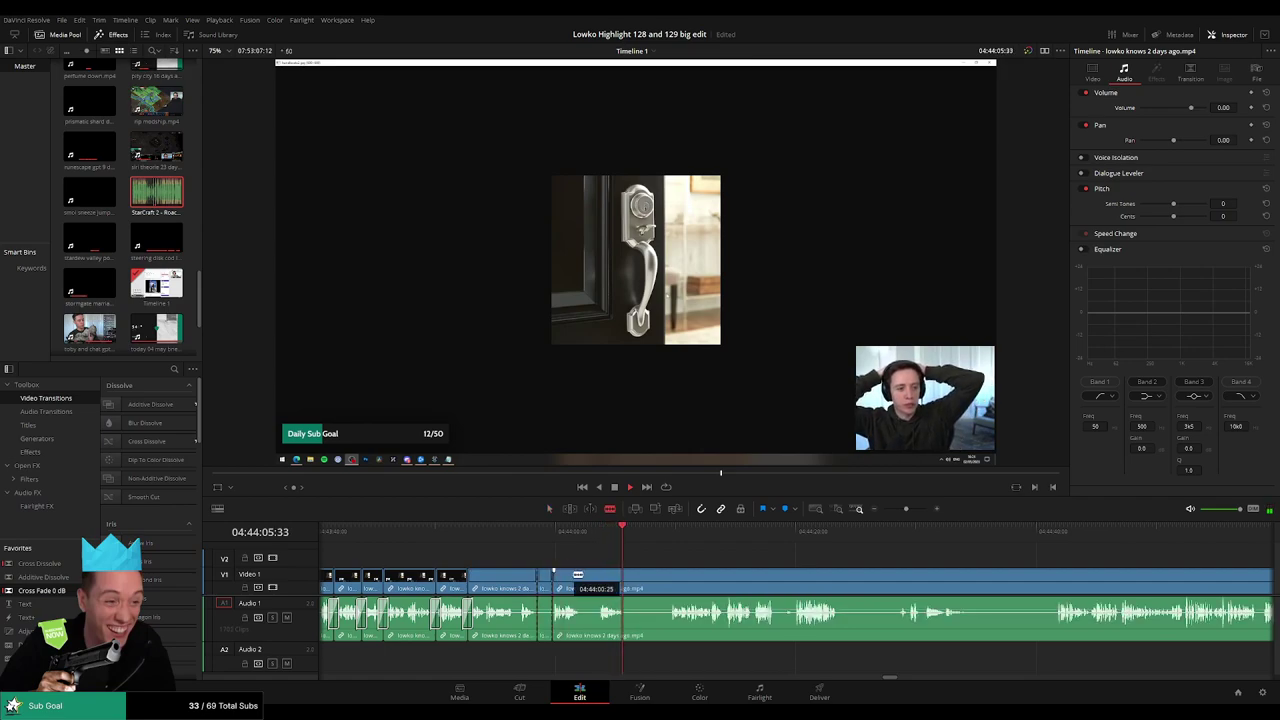
pyautogui.moveTo(586, 577); pyautogui.dragTo(585, 575)
pyautogui.click(590, 580)
pyautogui.press('Delete')
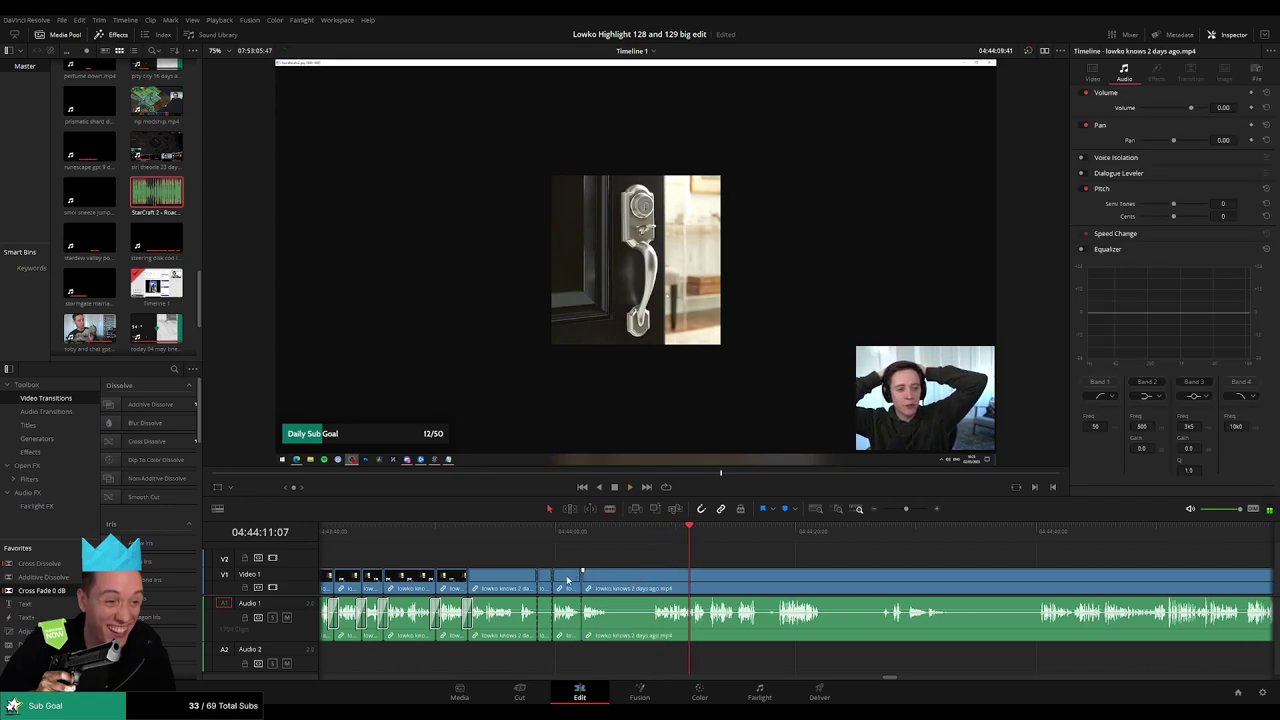
pyautogui.press('Delete')
# - Cut the silence of about four seconds from about 04:44:03 up to the next speech, closing the gap
pyautogui.press('b')
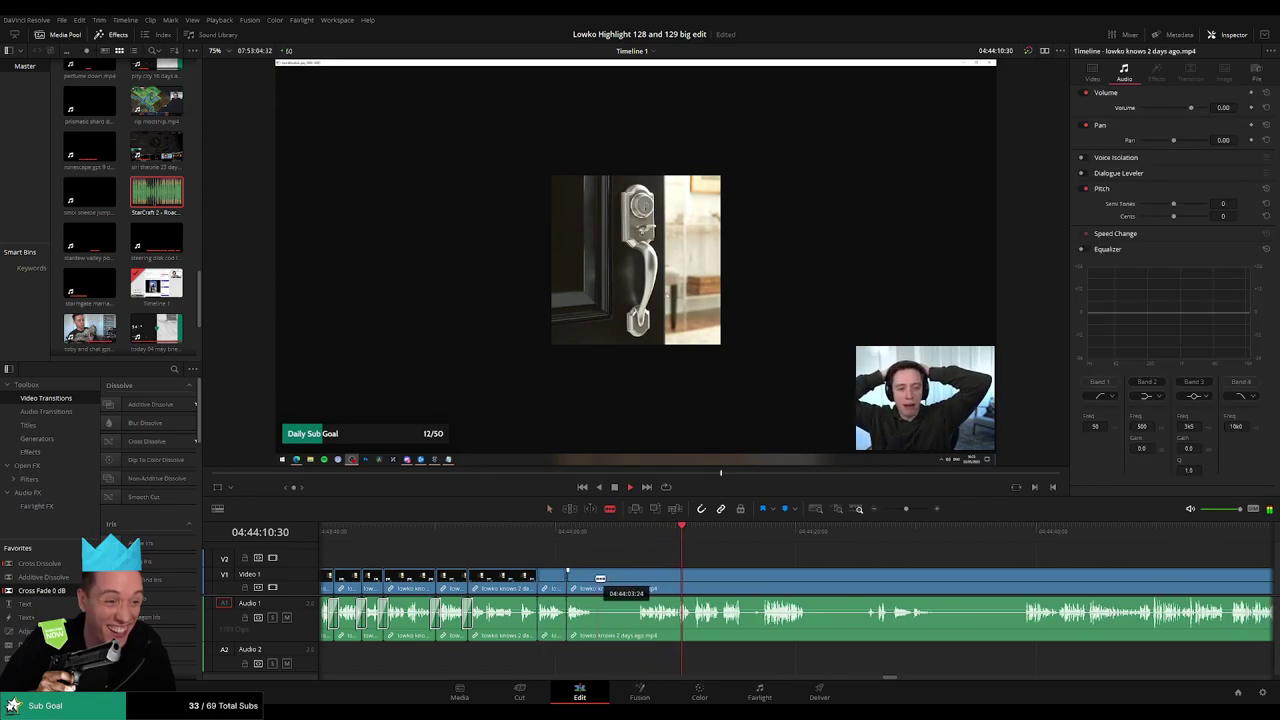
pyautogui.click(636, 582)
pyautogui.press('a')
pyautogui.click(626, 583)
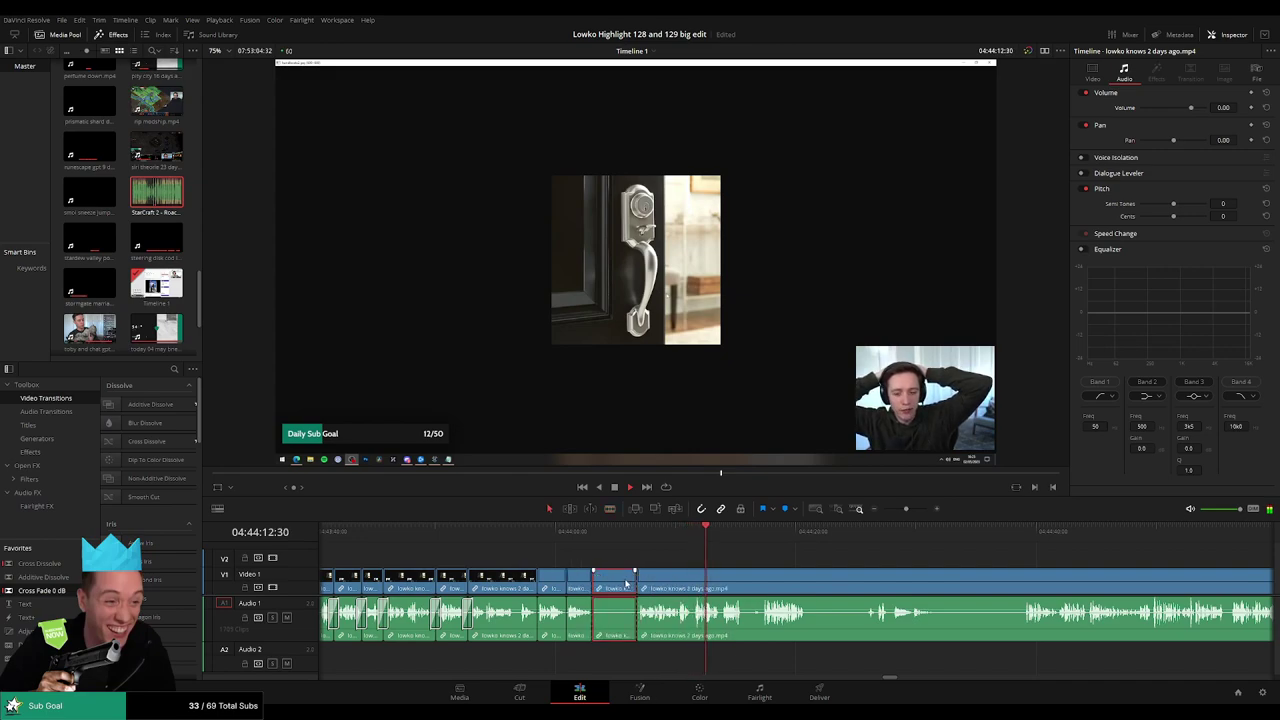
pyautogui.press('Delete')
# - Split the lowko knows clip at about 04:44:17, right after the speech burst
pyautogui.moveTo(750, 563); pyautogui.dragTo(590, 563)
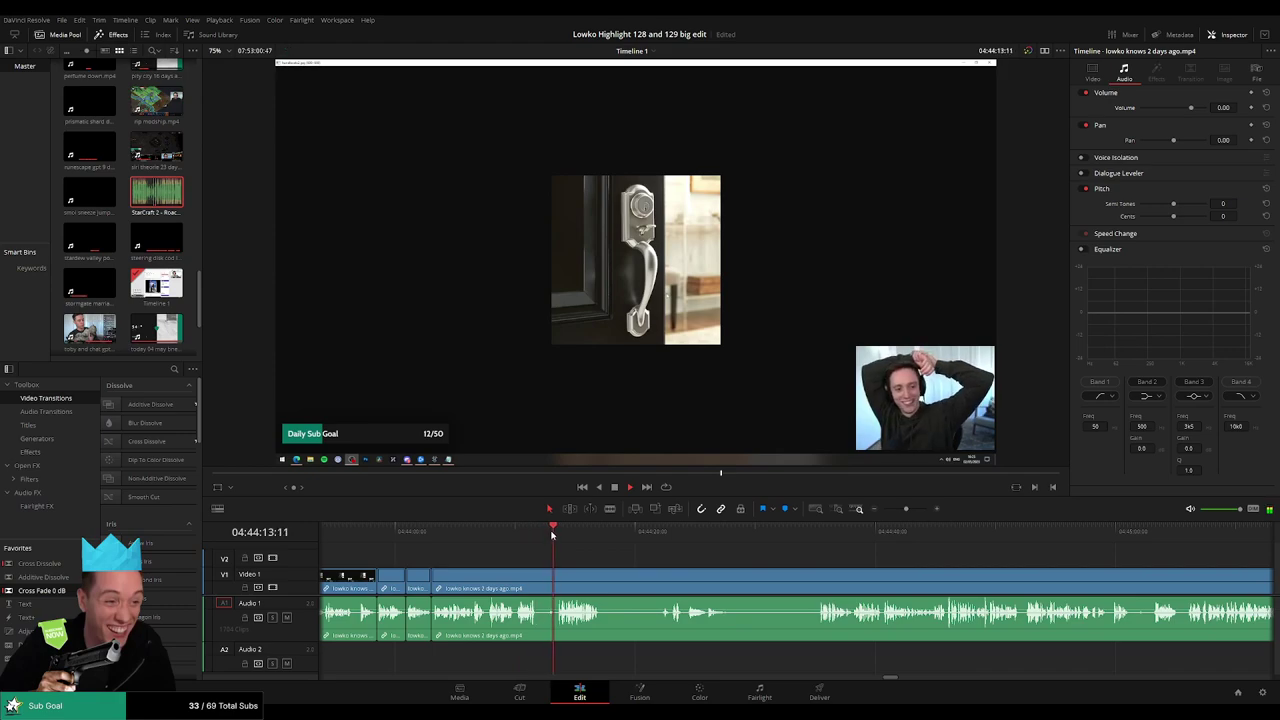
pyautogui.moveTo(598, 560); pyautogui.dragTo(582, 560)
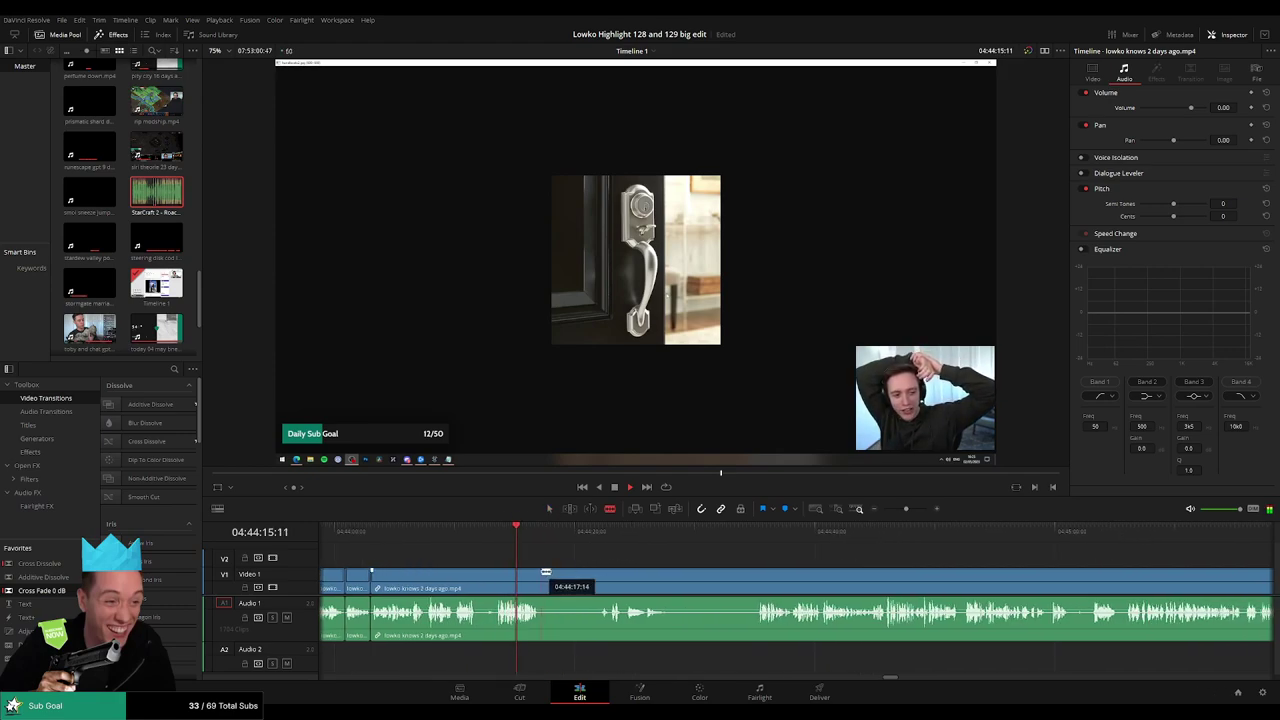
pyautogui.click(545, 572)
# - Try splitting the lowko knows clip at about 04:44:21 and at about 04:44:35 to isolate the quiet stretch
pyautogui.click(606, 535)
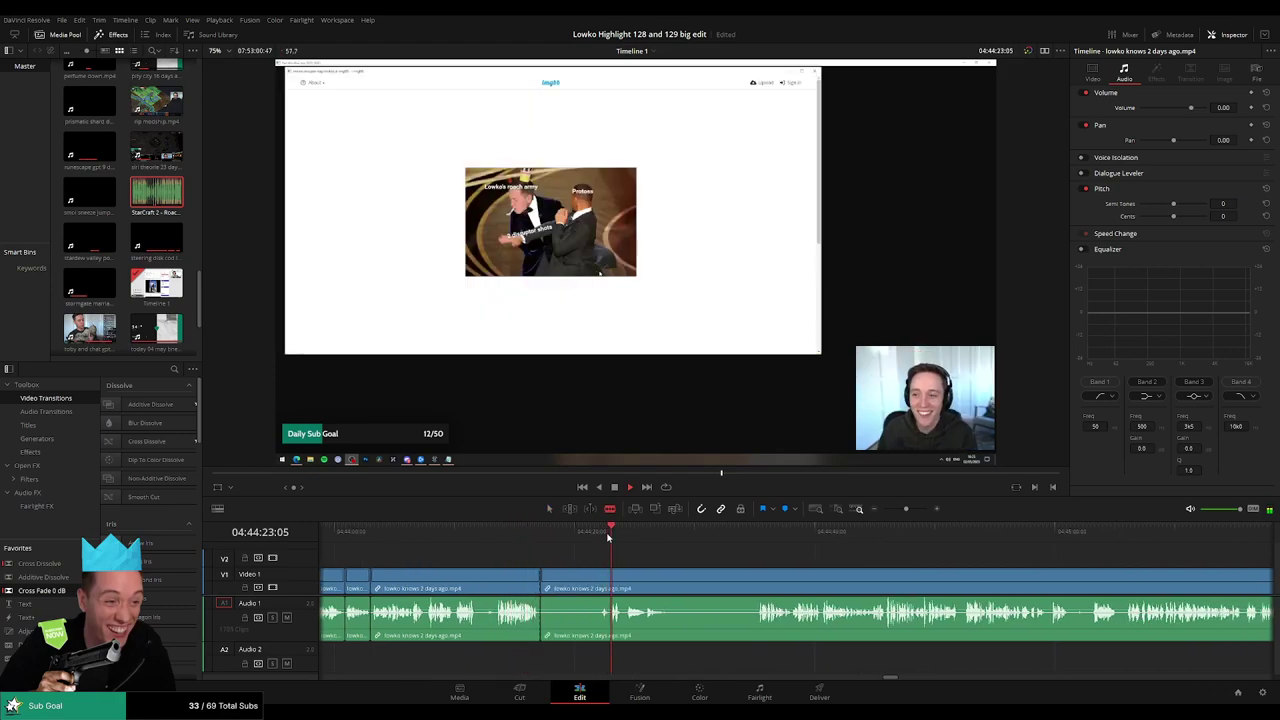
pyautogui.click(594, 579)
pyautogui.press('a')
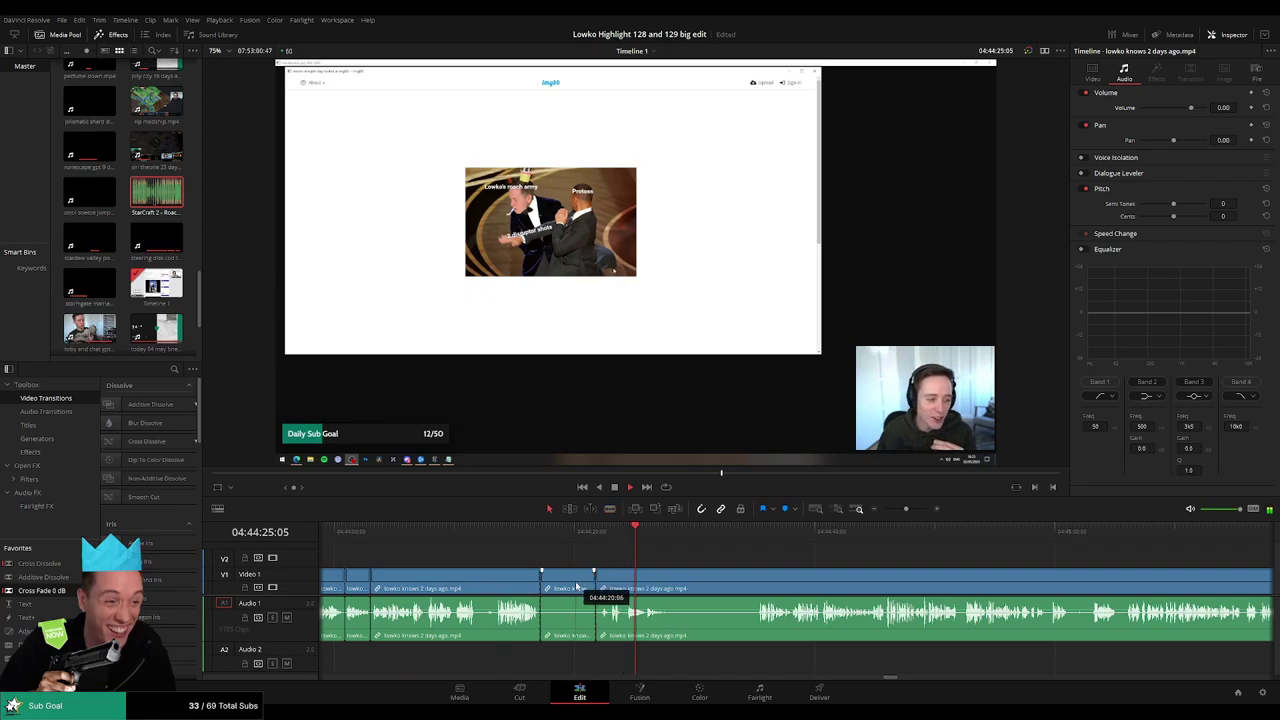
pyautogui.hotkey('ctrl', 'z')
pyautogui.moveTo(668, 535); pyautogui.dragTo(760, 536)
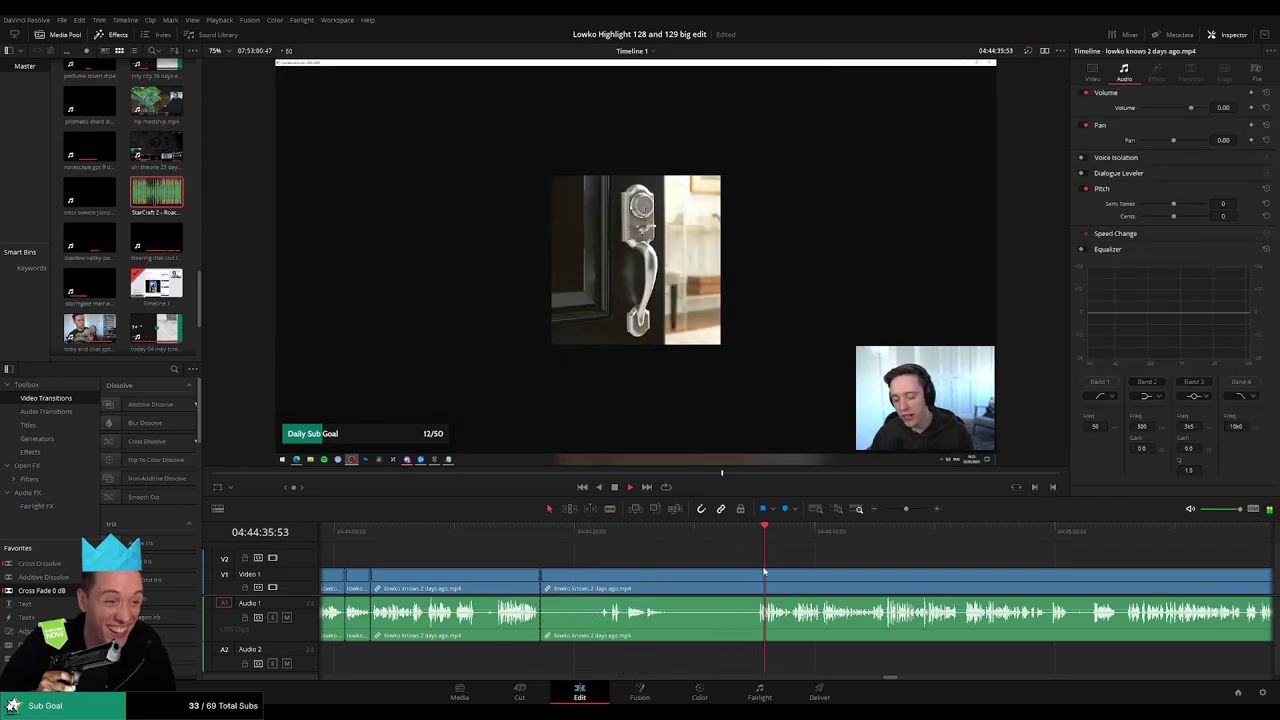
pyautogui.hotkey('ctrl', 'b')
pyautogui.press('space')
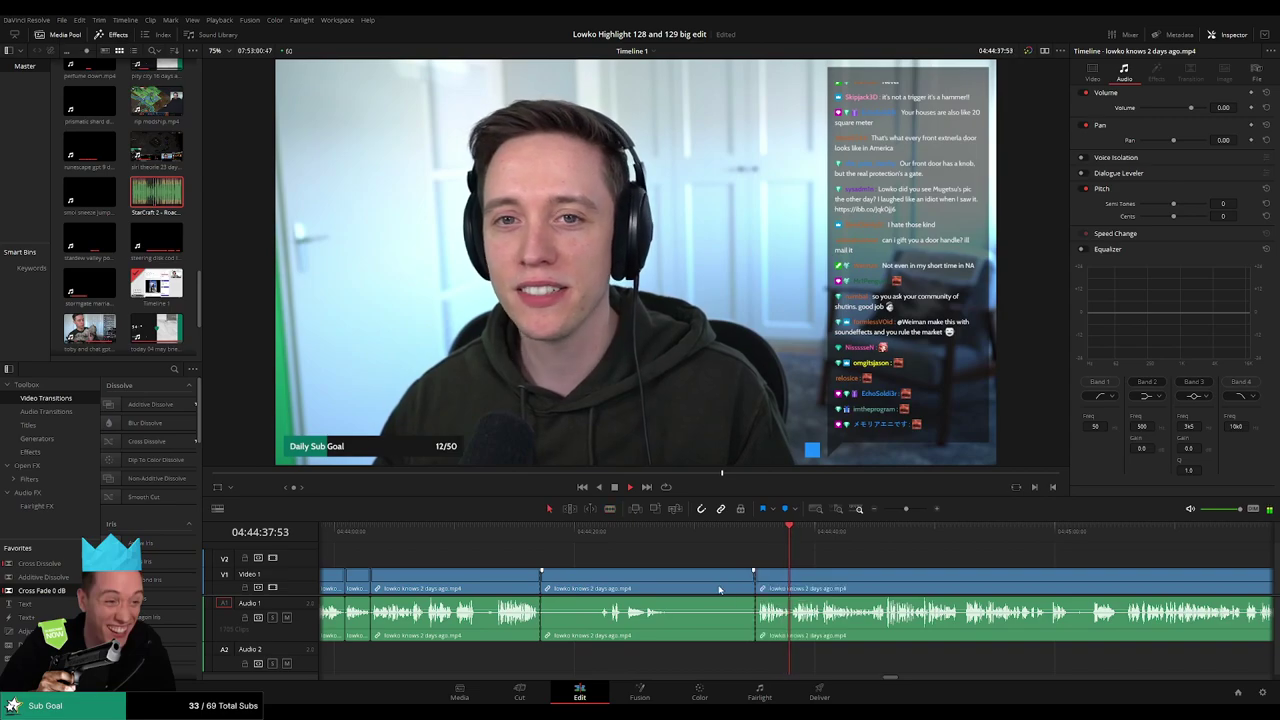
pyautogui.click(779, 552)
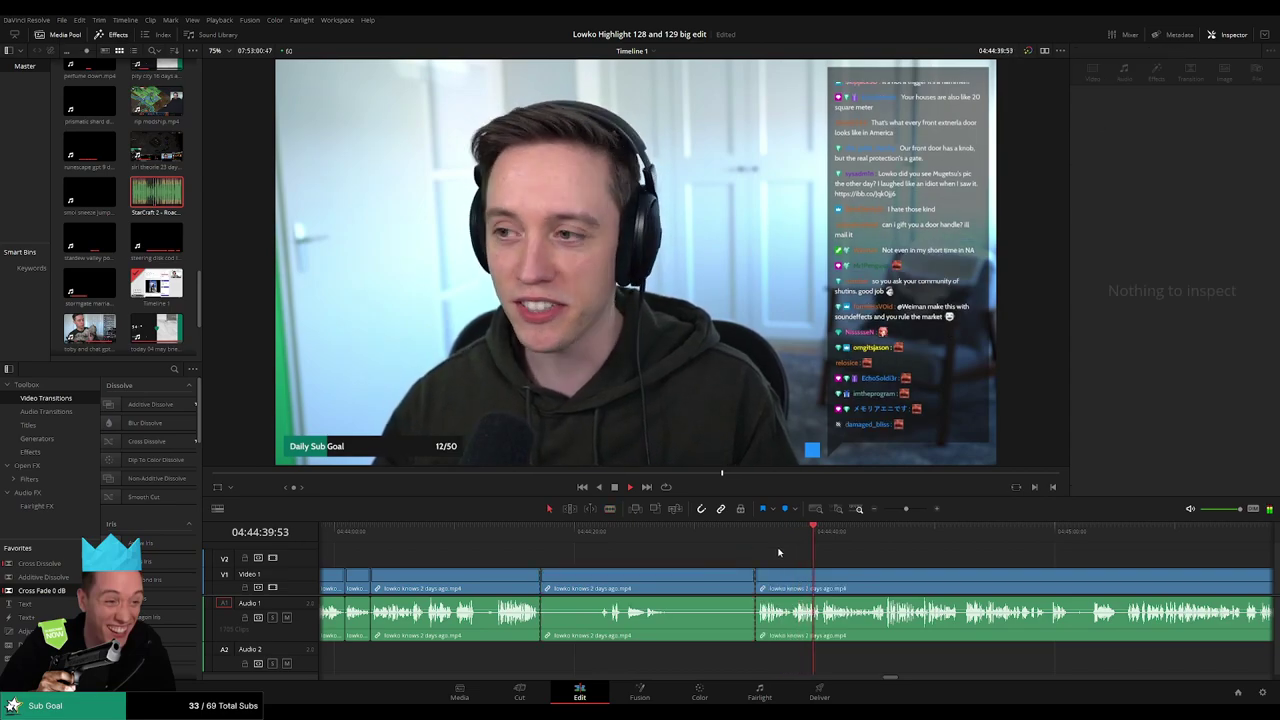
pyautogui.hotkey('ctrl', 'z')
# - Skim the lowko knows clip between about 04:44:47 and 04:59:39 for the continuation of the door handle discussion
pyautogui.click(915, 534)
pyautogui.click(1039, 535)
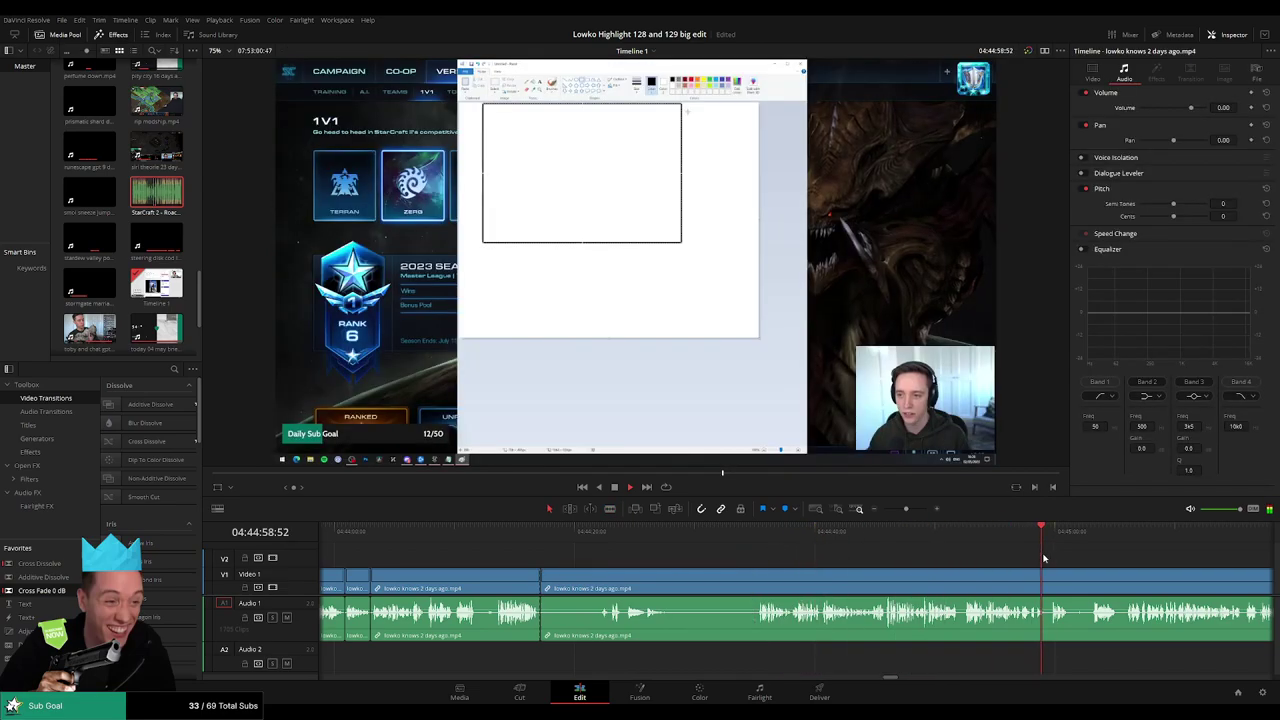
pyautogui.click(1186, 532)
pyautogui.click(890, 509)
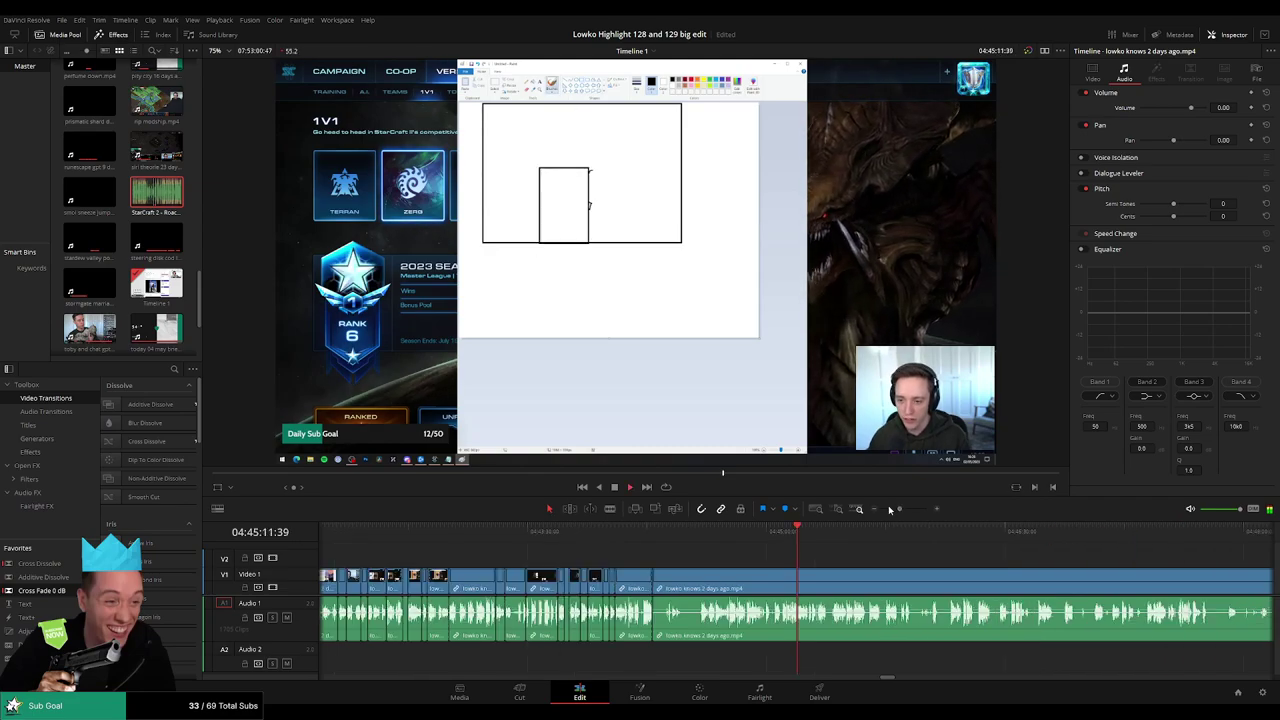
pyautogui.click(889, 509)
pyautogui.click(832, 536)
pyautogui.click(848, 536)
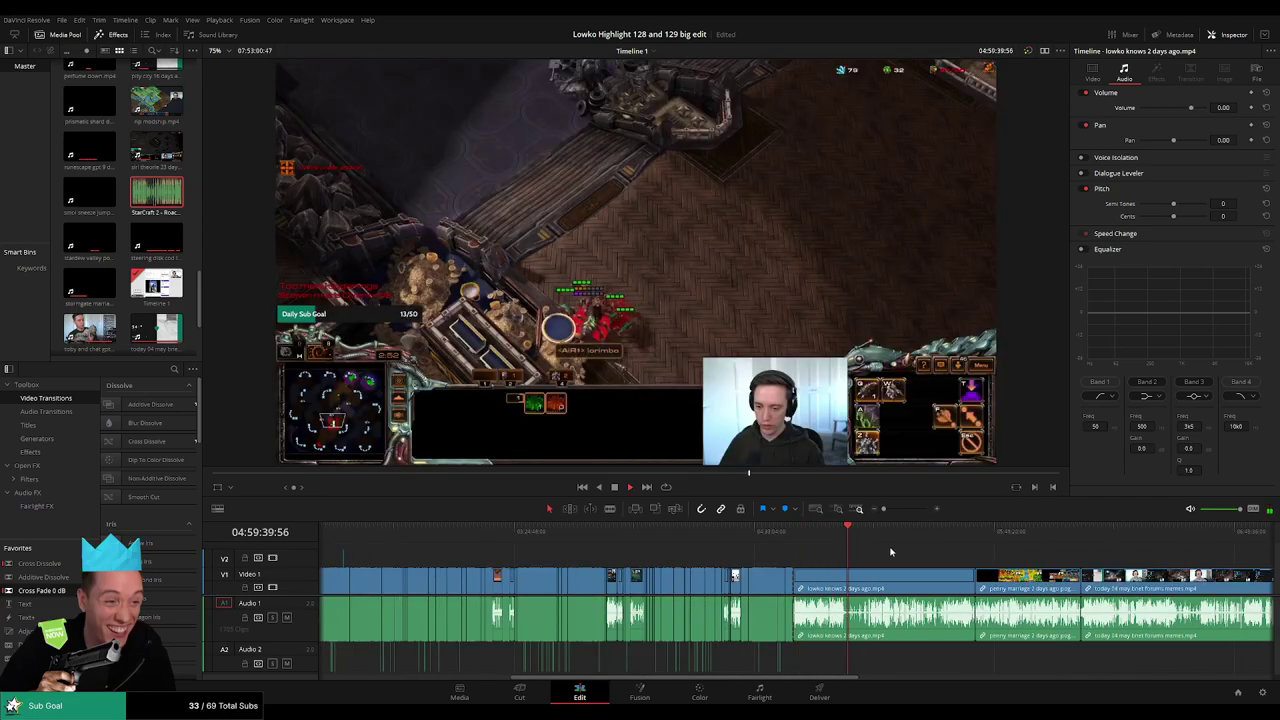
pyautogui.hscroll(3, 891, 552)
pyautogui.click(591, 532)
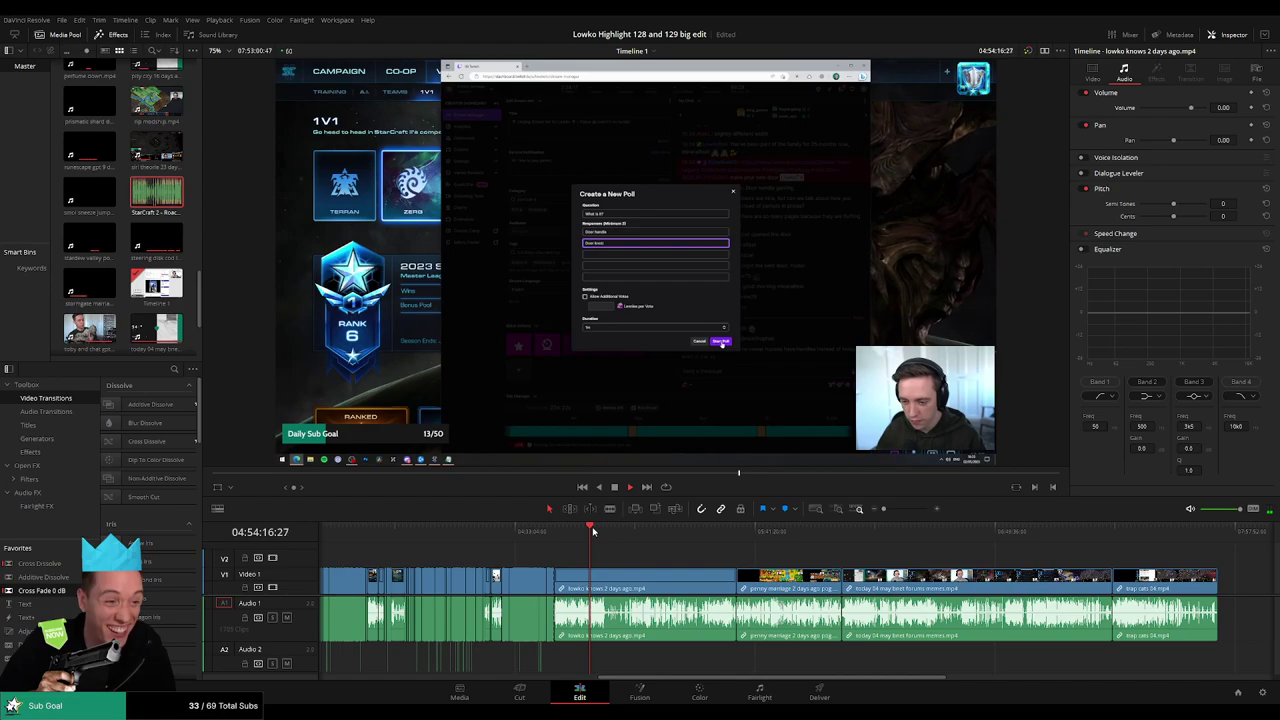
# - Examine the lowko knows footage around the door handle poll, between about 04:53:16 and 04:55:49
pyautogui.click(902, 509)
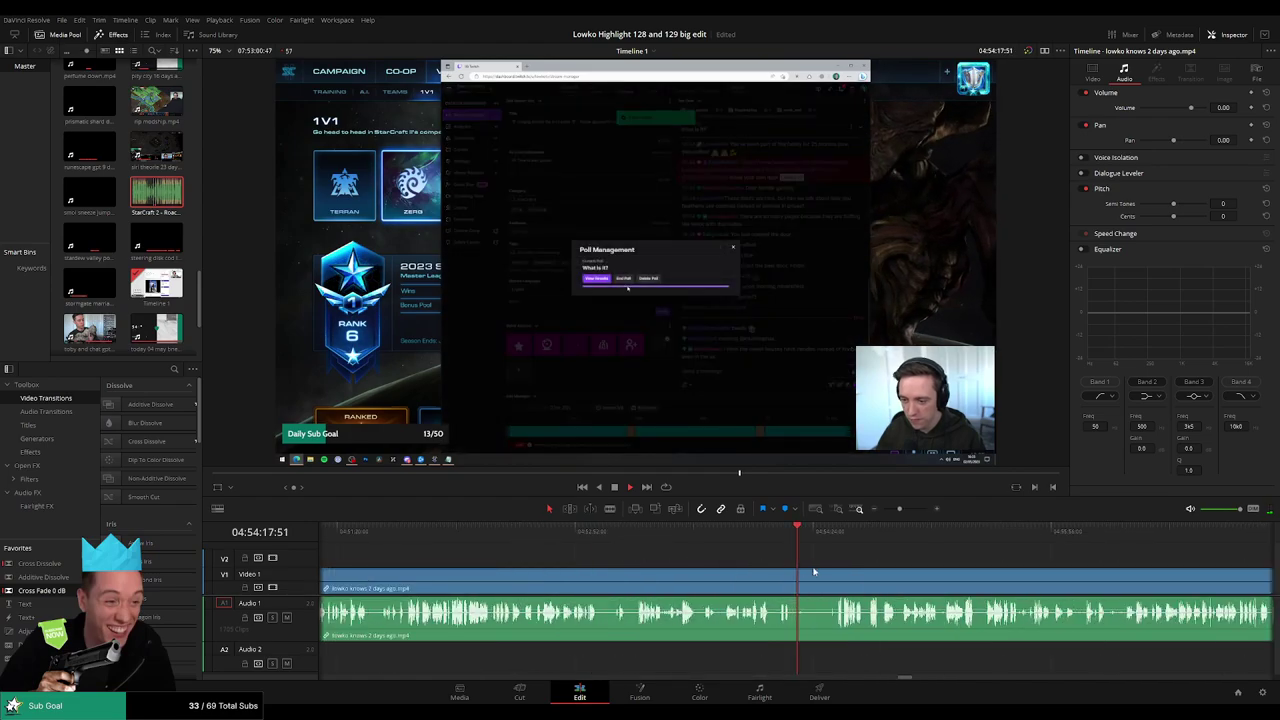
pyautogui.click(714, 539)
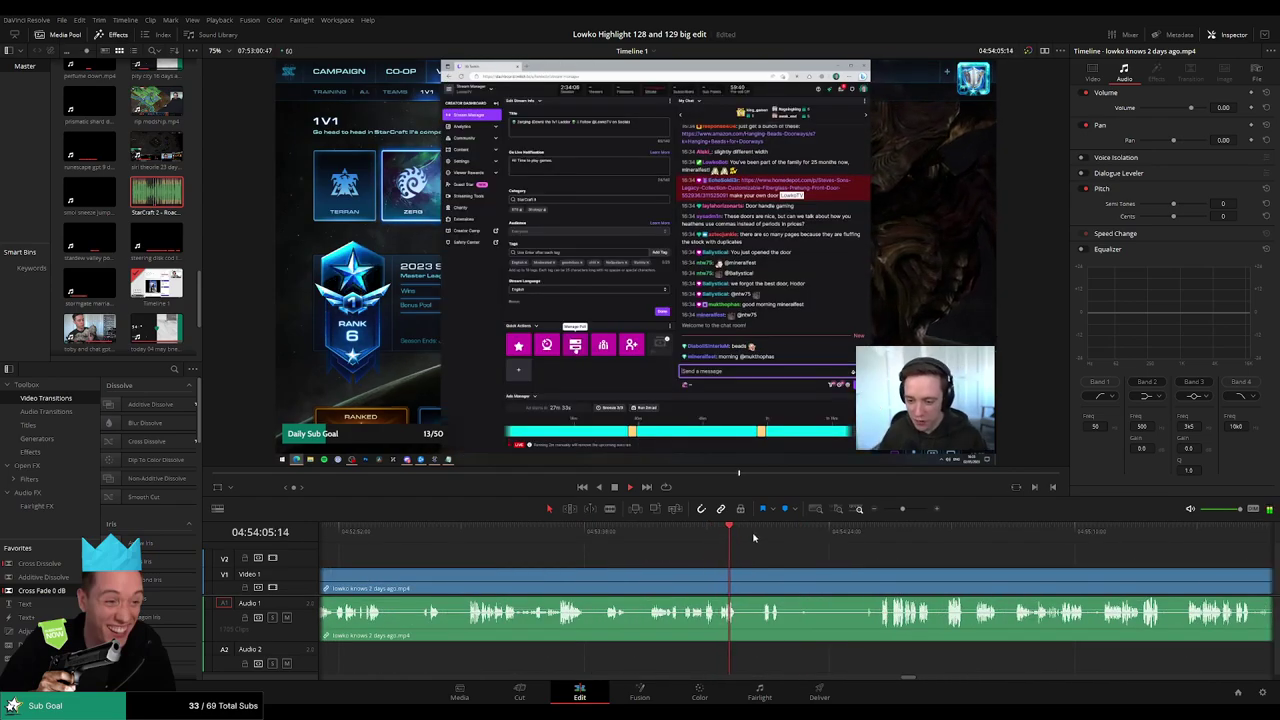
pyautogui.click(758, 532)
pyautogui.hscroll(1, 734, 556)
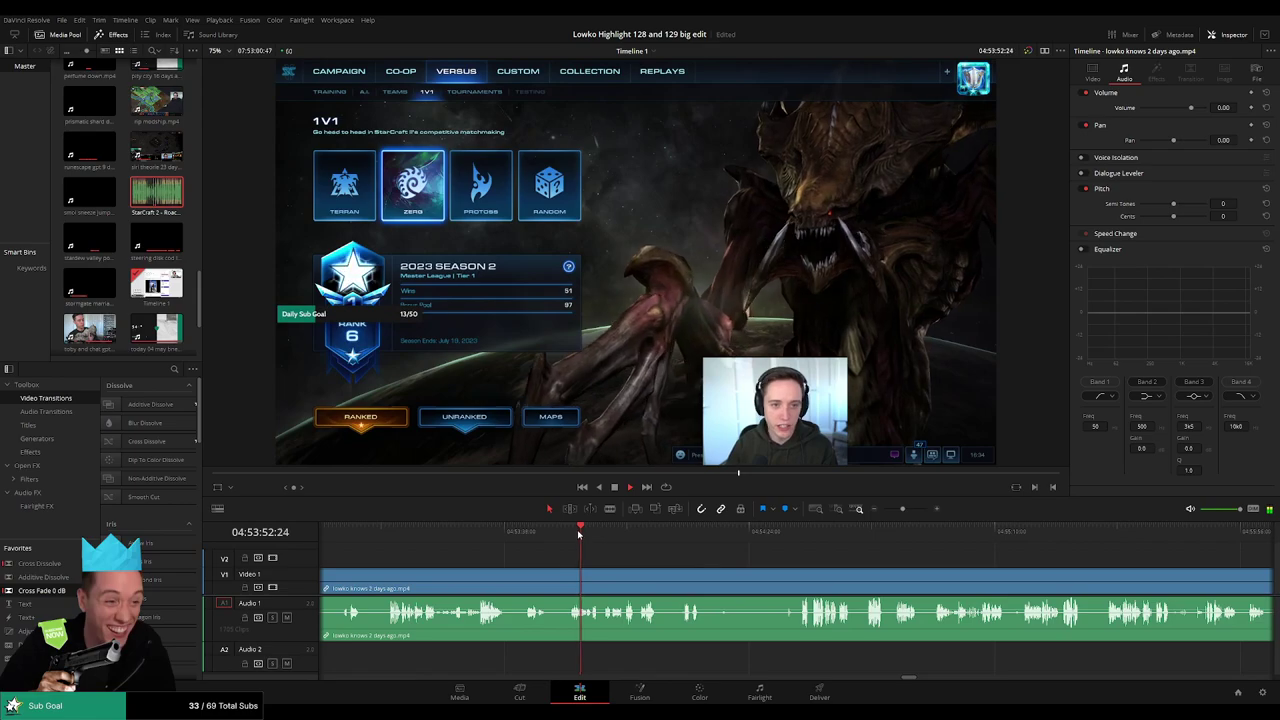
pyautogui.click(389, 530)
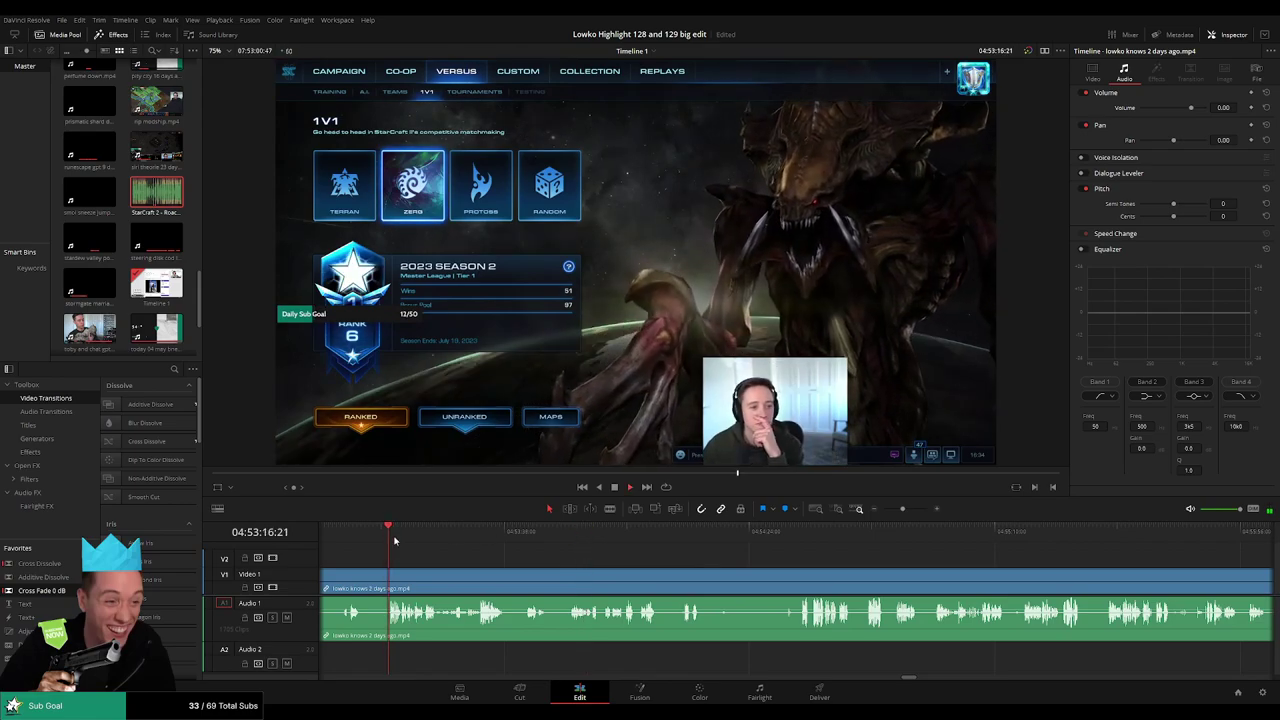
pyautogui.hscroll(-5, 674, 566)
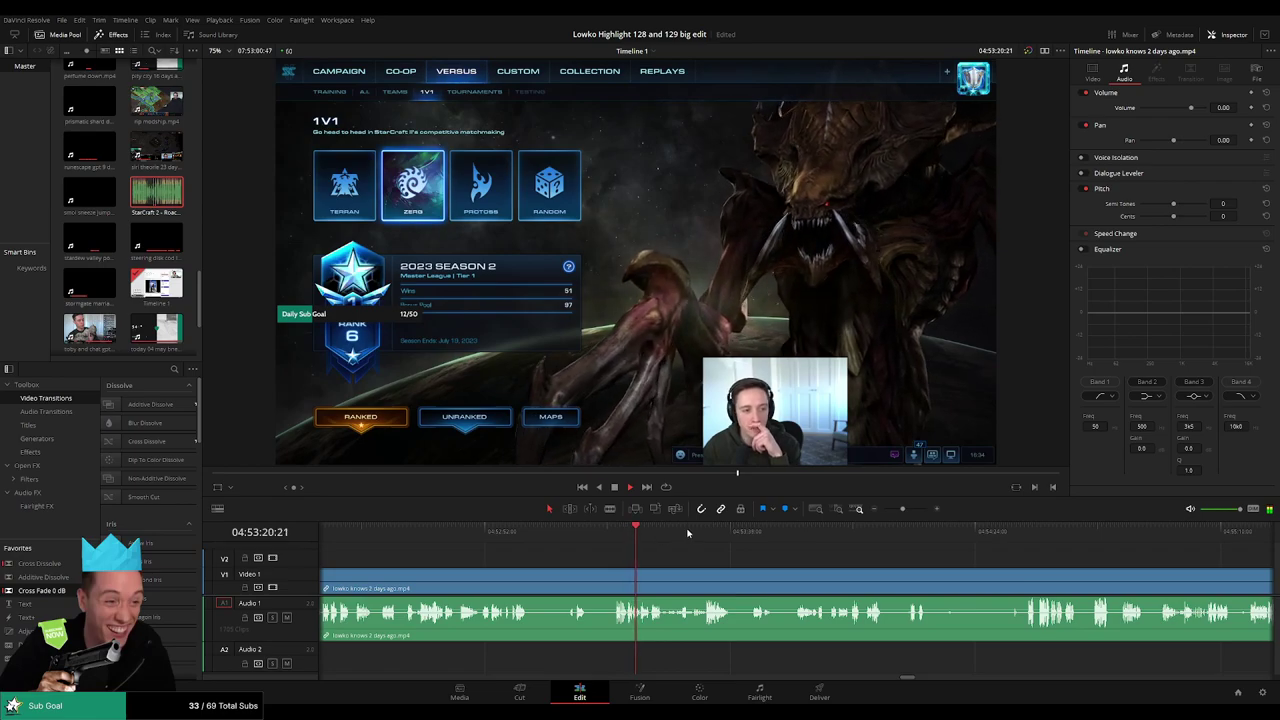
pyautogui.moveTo(687, 533); pyautogui.dragTo(1041, 540)
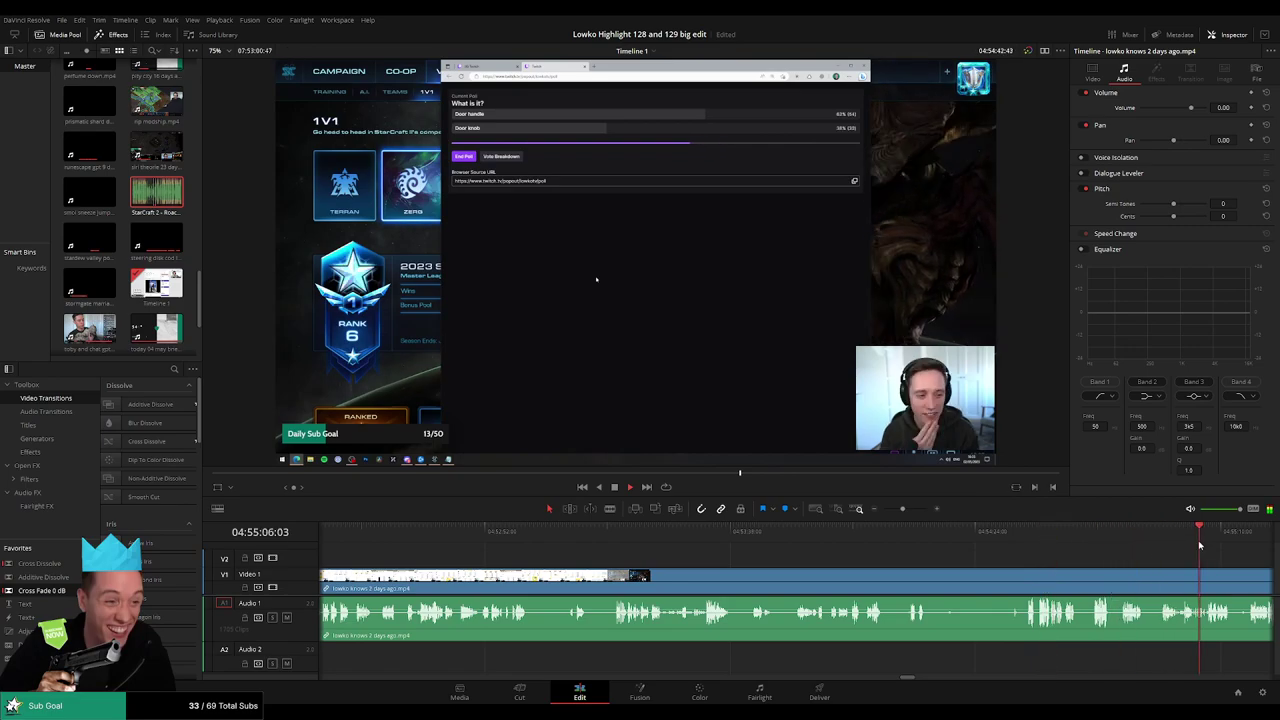
pyautogui.moveTo(903, 509); pyautogui.dragTo(887, 509)
pyautogui.click(804, 537)
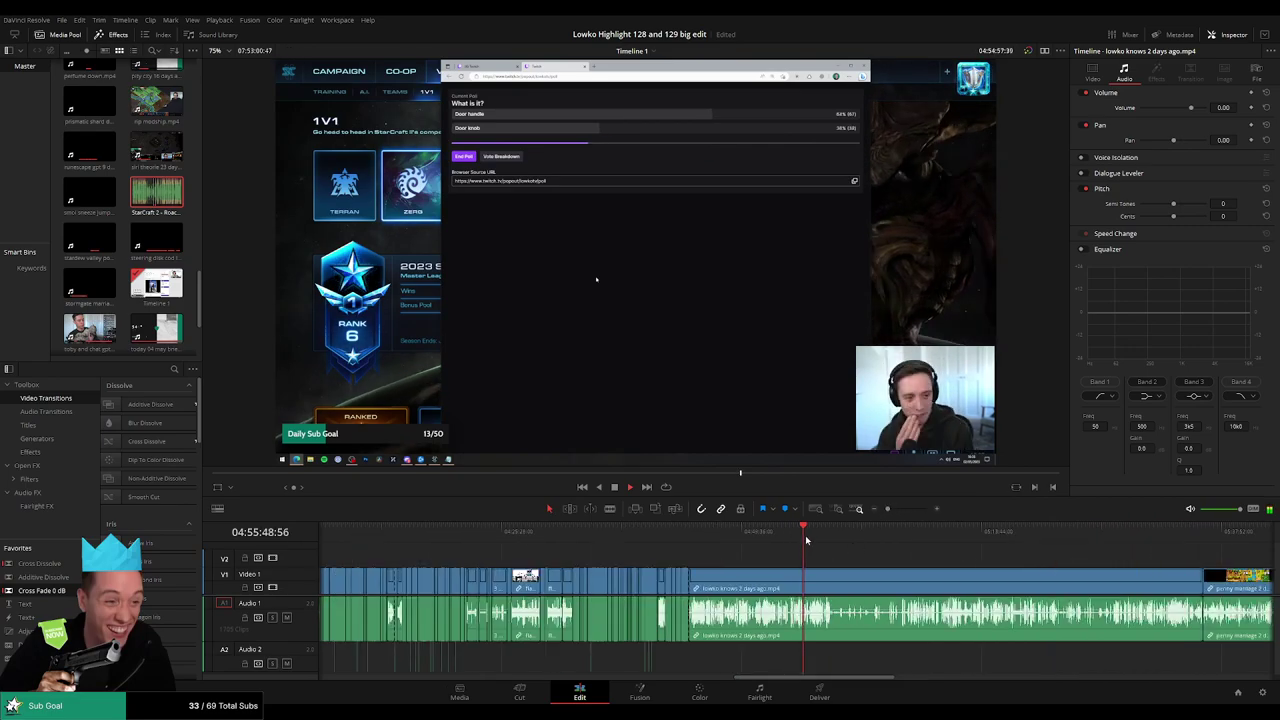
pyautogui.click(814, 539)
pyautogui.click(803, 539)
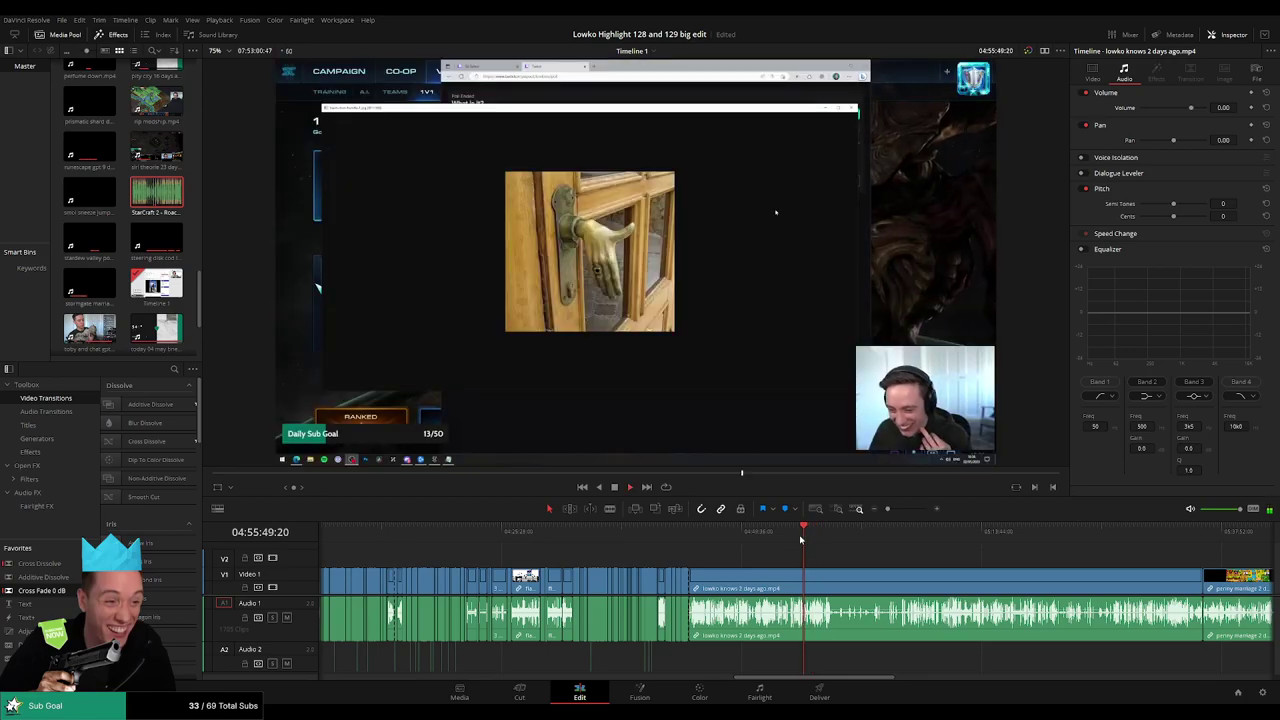
pyautogui.click(791, 540)
pyautogui.scroll(5, 805, 558)
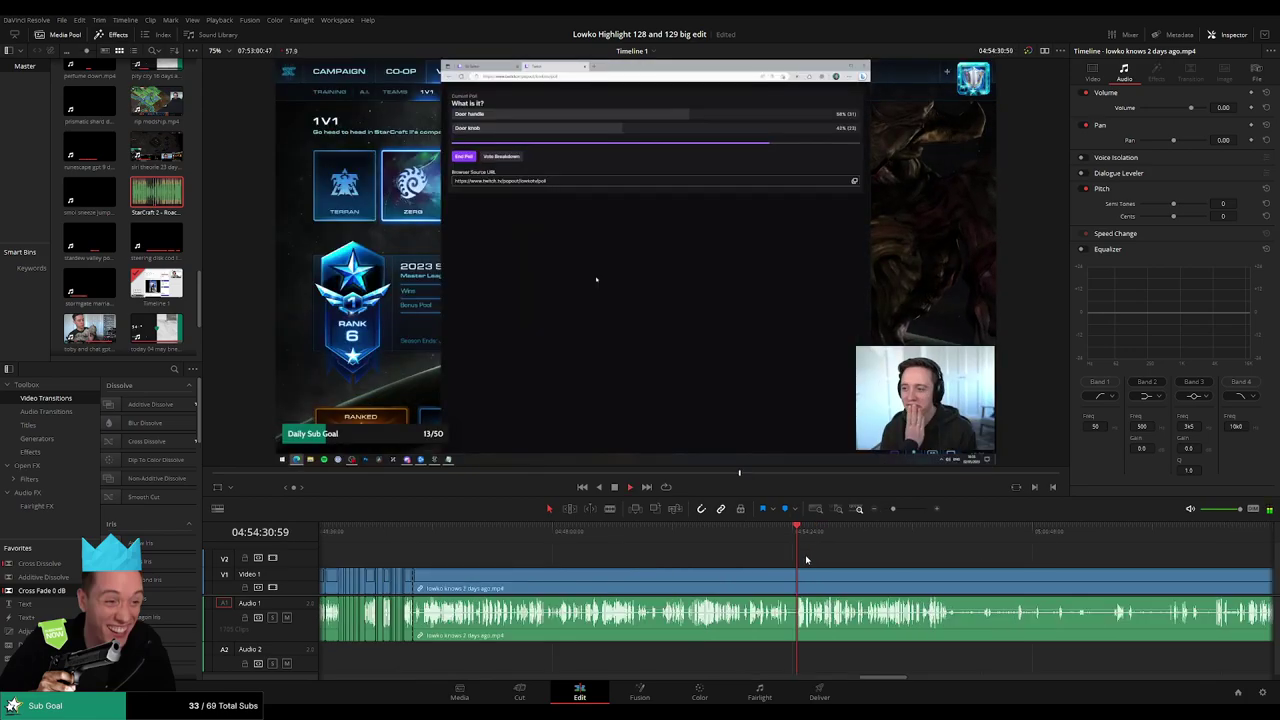
# - Split the lowko knows clip in the poll creation shot near 04:54:10 and remove the footage back to about 04:44:17, closing the gap
pyautogui.click(717, 538)
pyautogui.click(723, 537)
pyautogui.scroll(4, 740, 563)
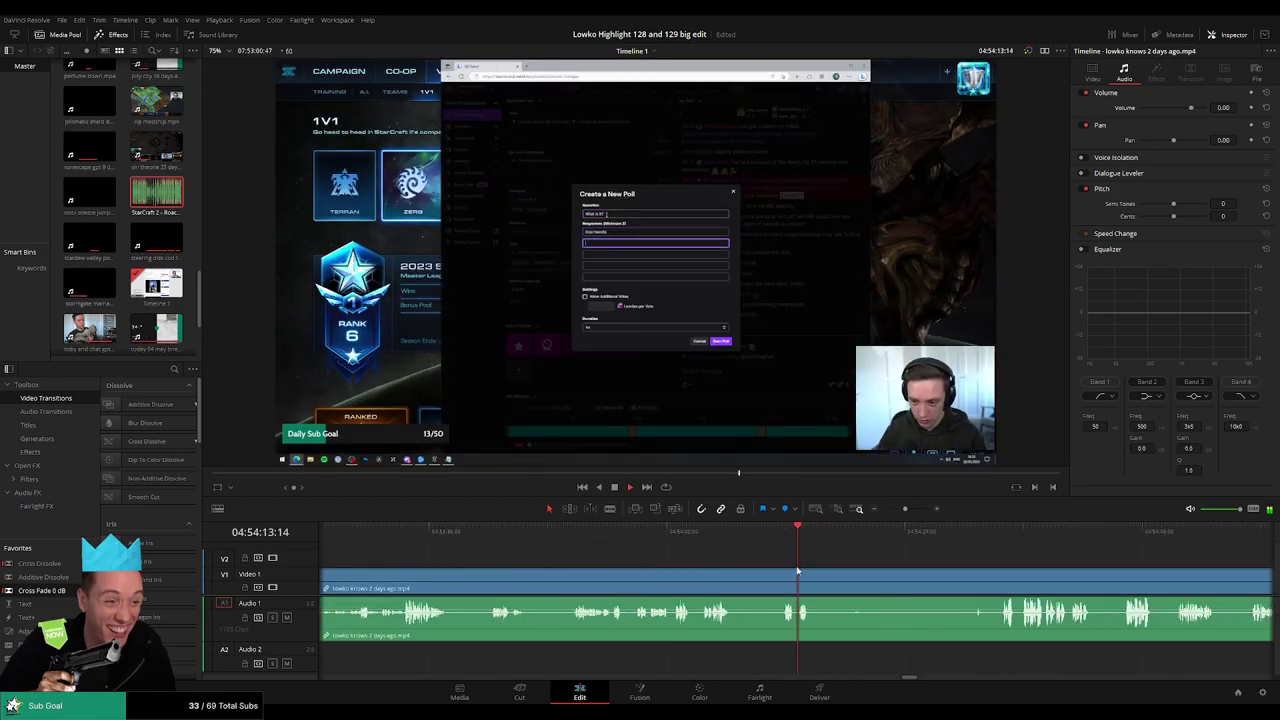
pyautogui.click(679, 538)
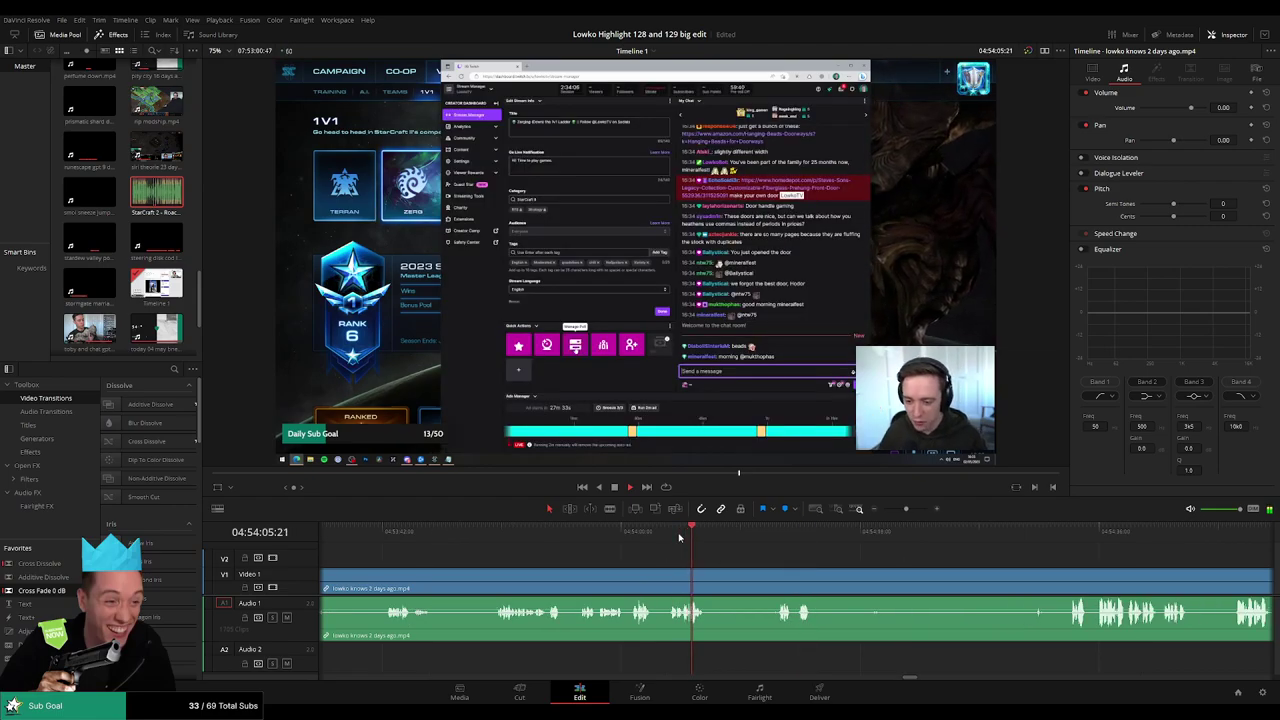
pyautogui.click(765, 534)
pyautogui.press('b')
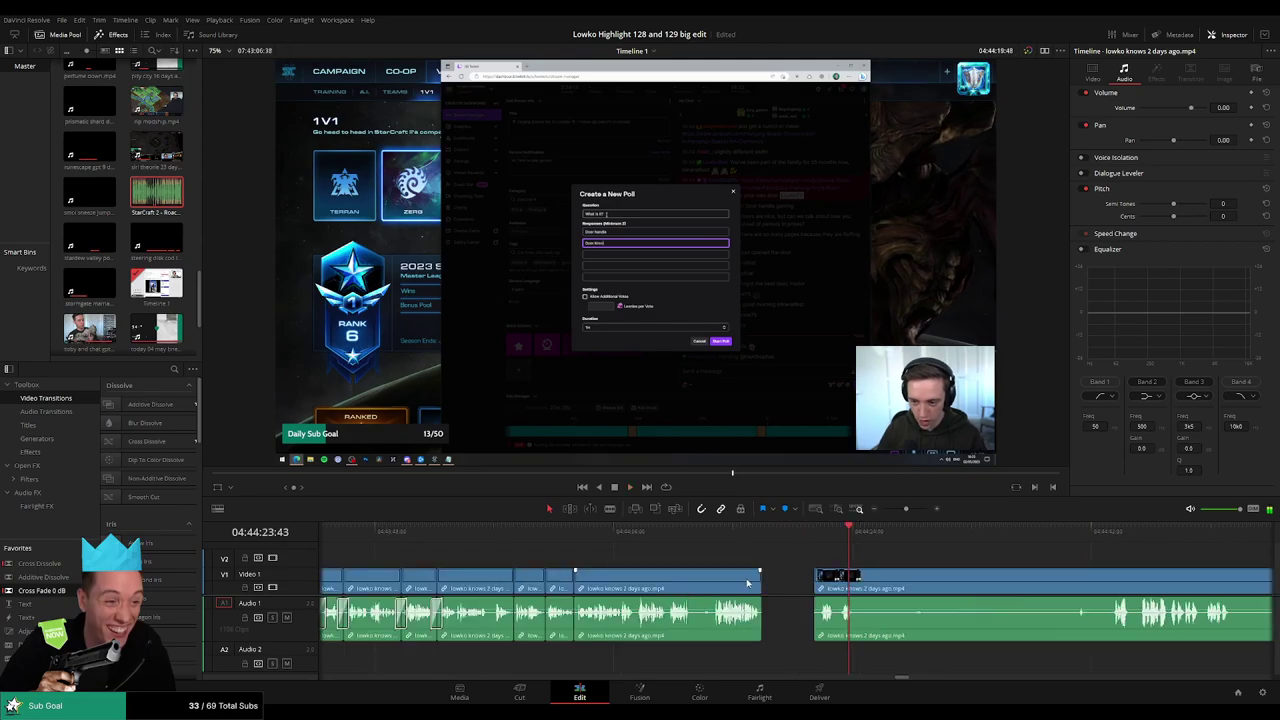
pyautogui.press('Delete')
# - Cut the long silence after the poll creation, from about 04:44:21 to 04:44:39, closing the gap
pyautogui.hscroll(3, 722, 560)
pyautogui.moveTo(795, 537); pyautogui.dragTo(868, 539)
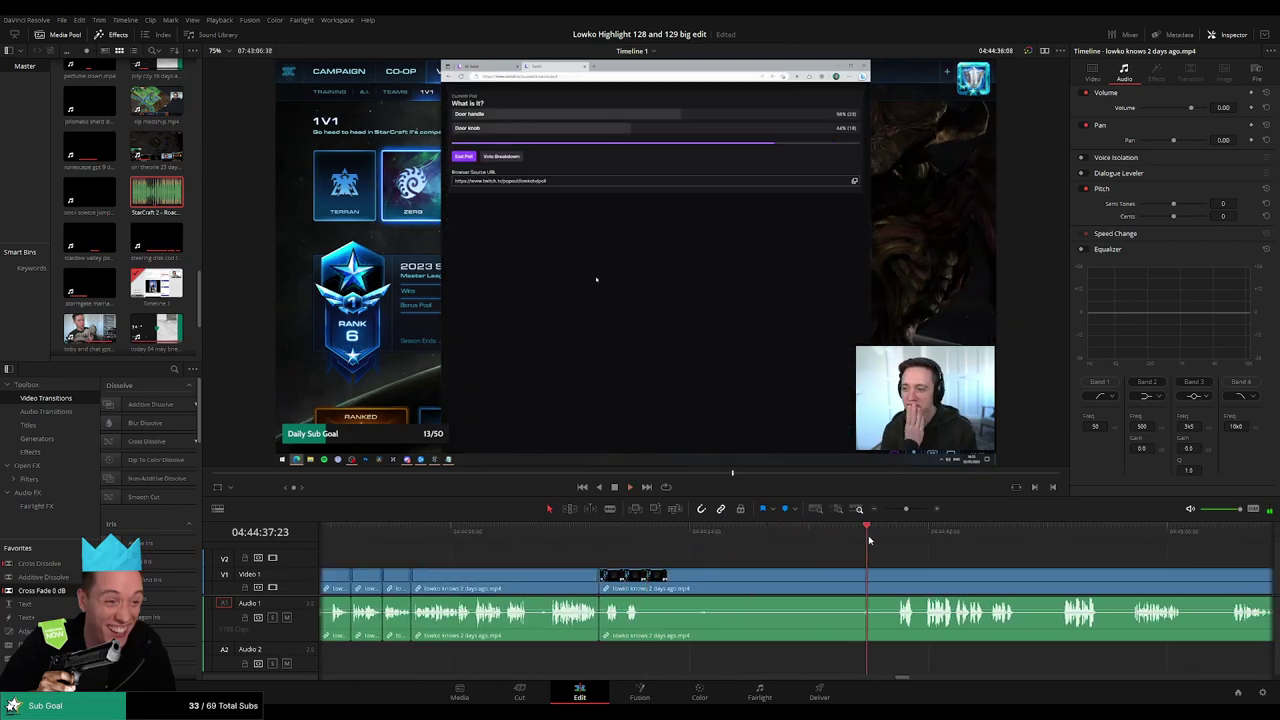
pyautogui.press('b')
pyautogui.click(647, 573)
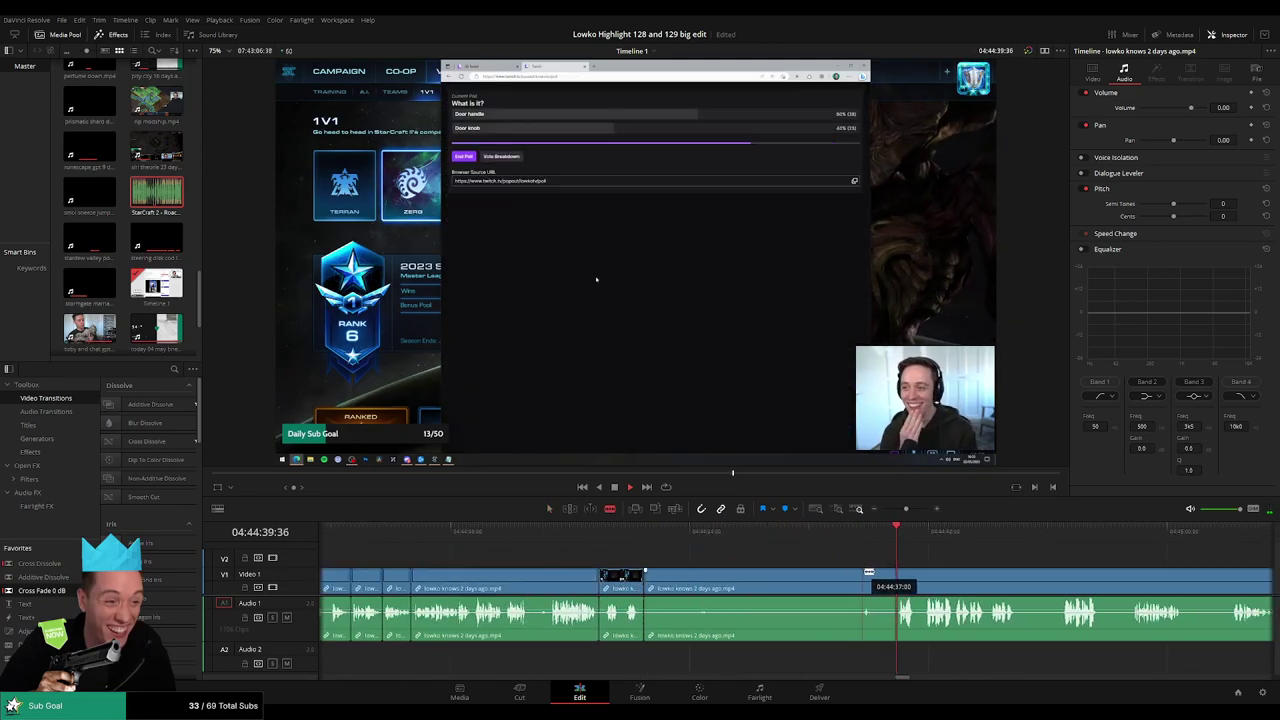
pyautogui.click(897, 573)
pyautogui.press('a')
pyautogui.click(843, 580)
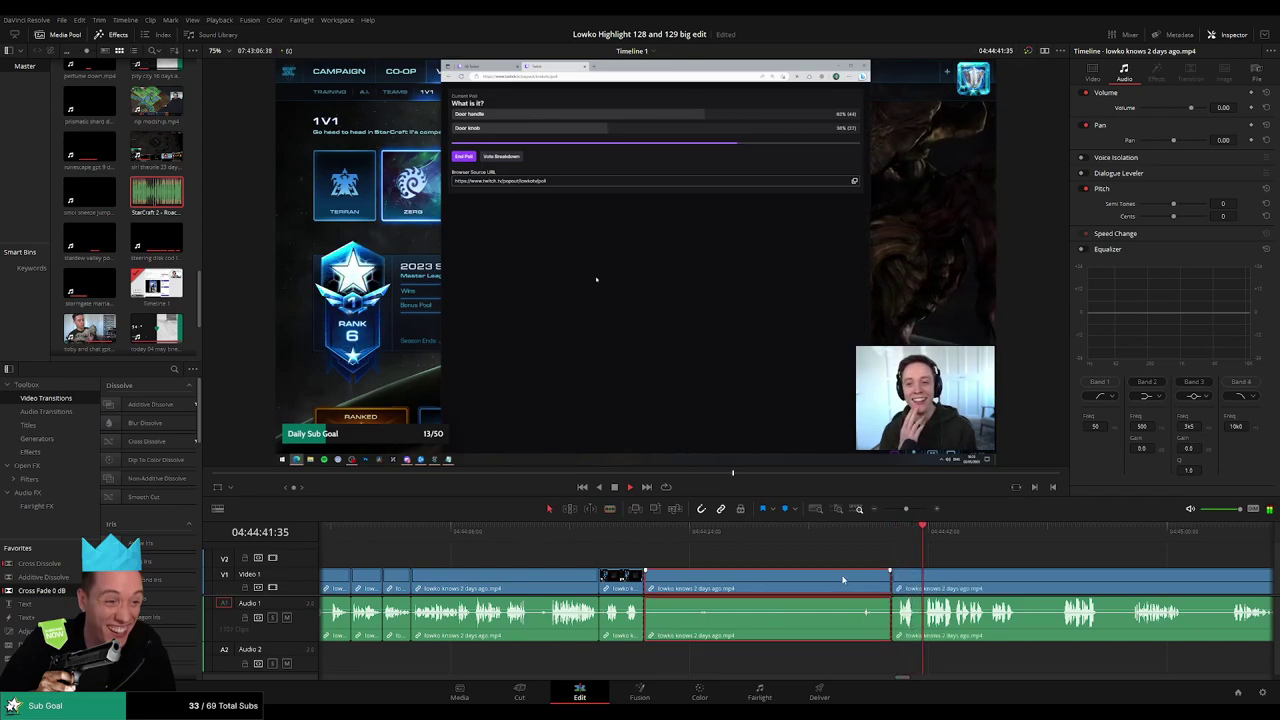
pyautogui.press('Delete')
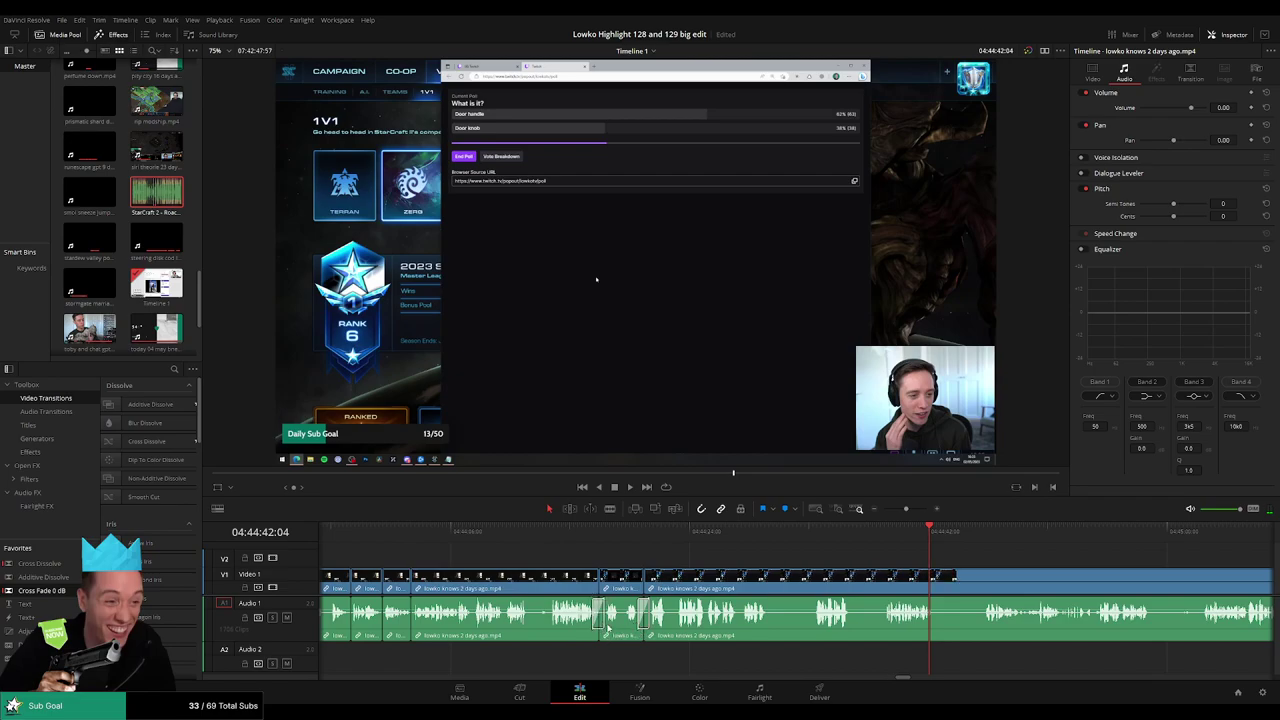
# - Cut the pauses from about 04:44:30 to 04:44:33 and the following two-second stretch after the next speech burst, closing the gaps
pyautogui.click(761, 531)
pyautogui.moveTo(810, 530); pyautogui.dragTo(626, 561)
pyautogui.click(549, 574)
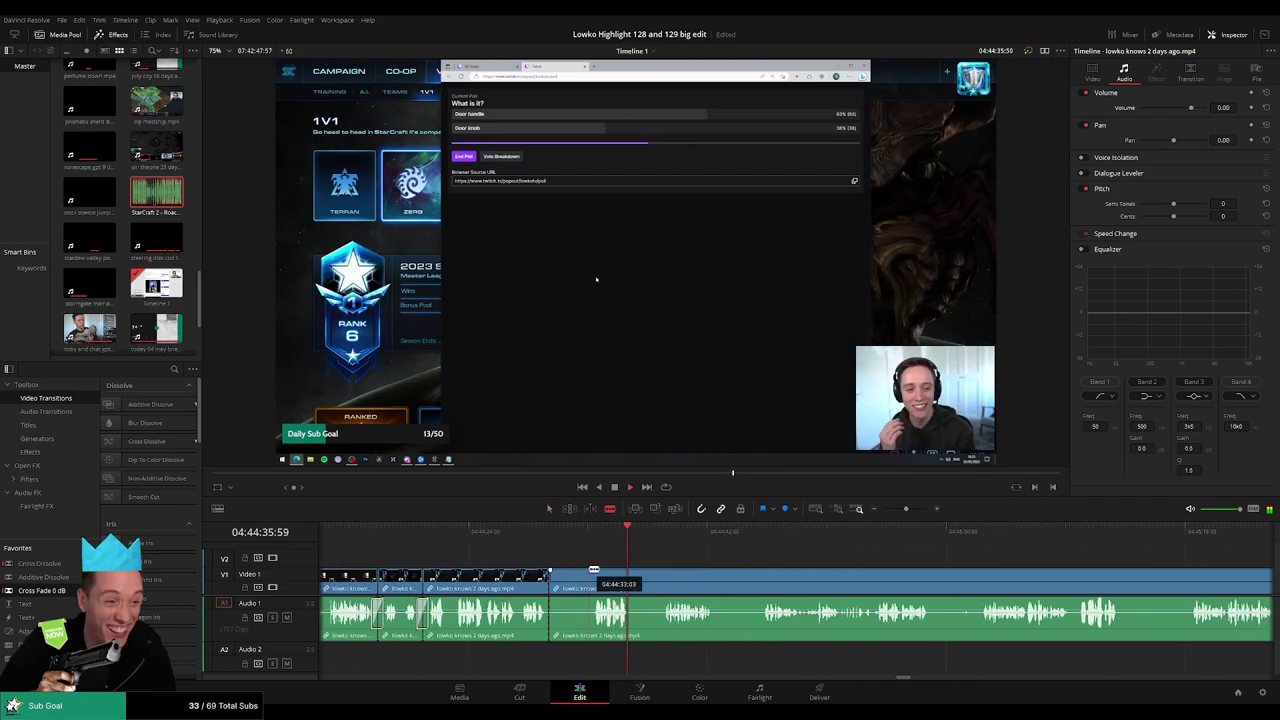
pyautogui.click(590, 574)
pyautogui.press('a')
pyautogui.click(583, 575)
pyautogui.press('BackSpace')
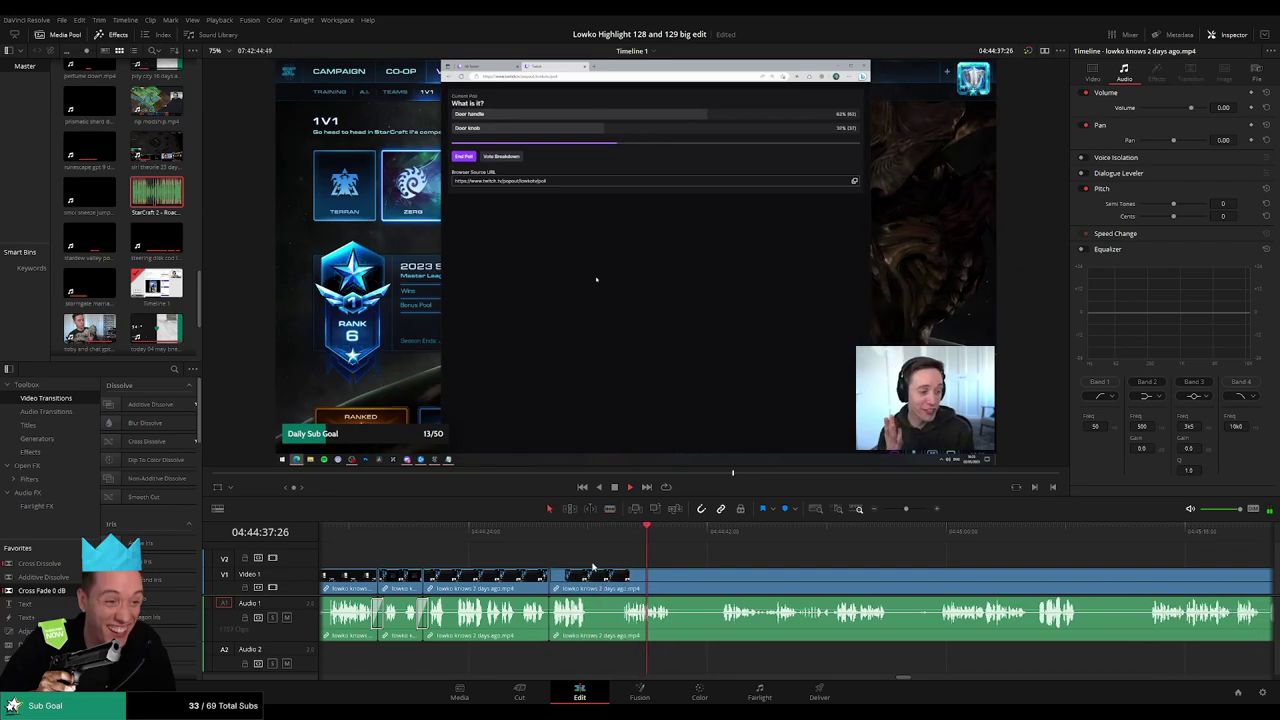
pyautogui.moveTo(593, 578); pyautogui.dragTo(619, 578)
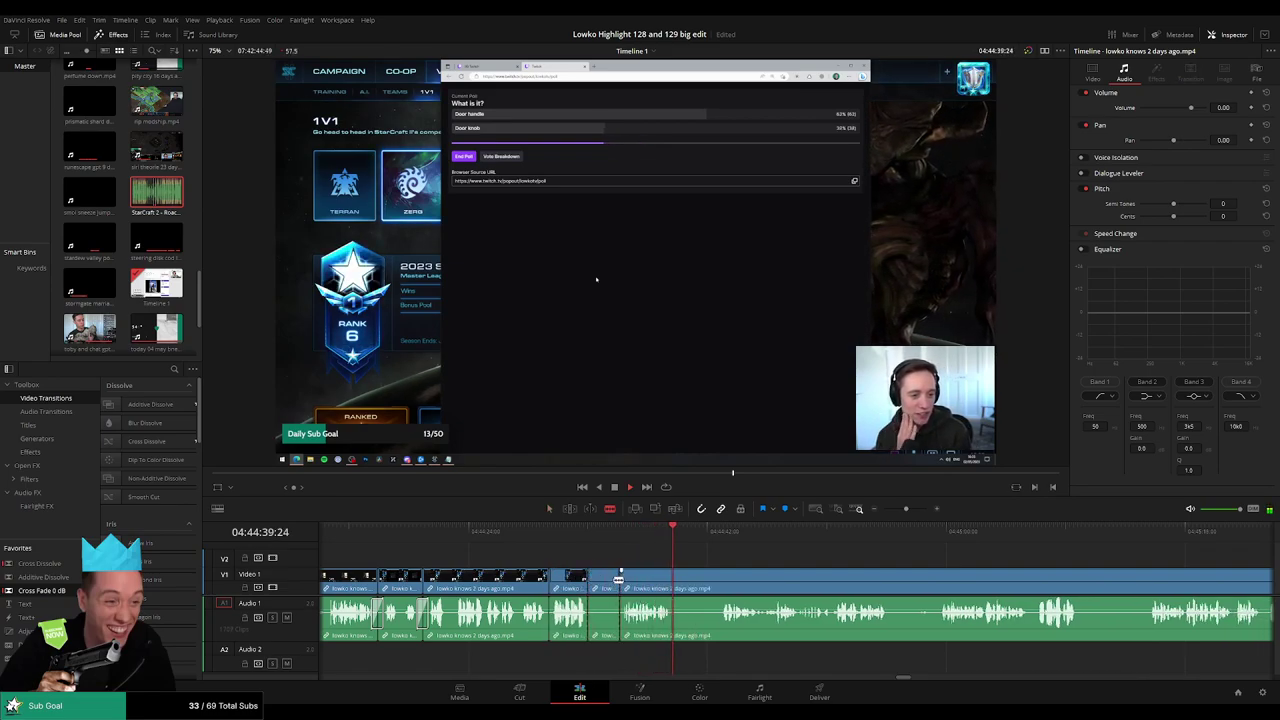
pyautogui.press('BackSpace')
# - Add a Cross Fade 0 dB transition to the new audio cut near 04:44:33 and play it back
pyautogui.click(596, 535)
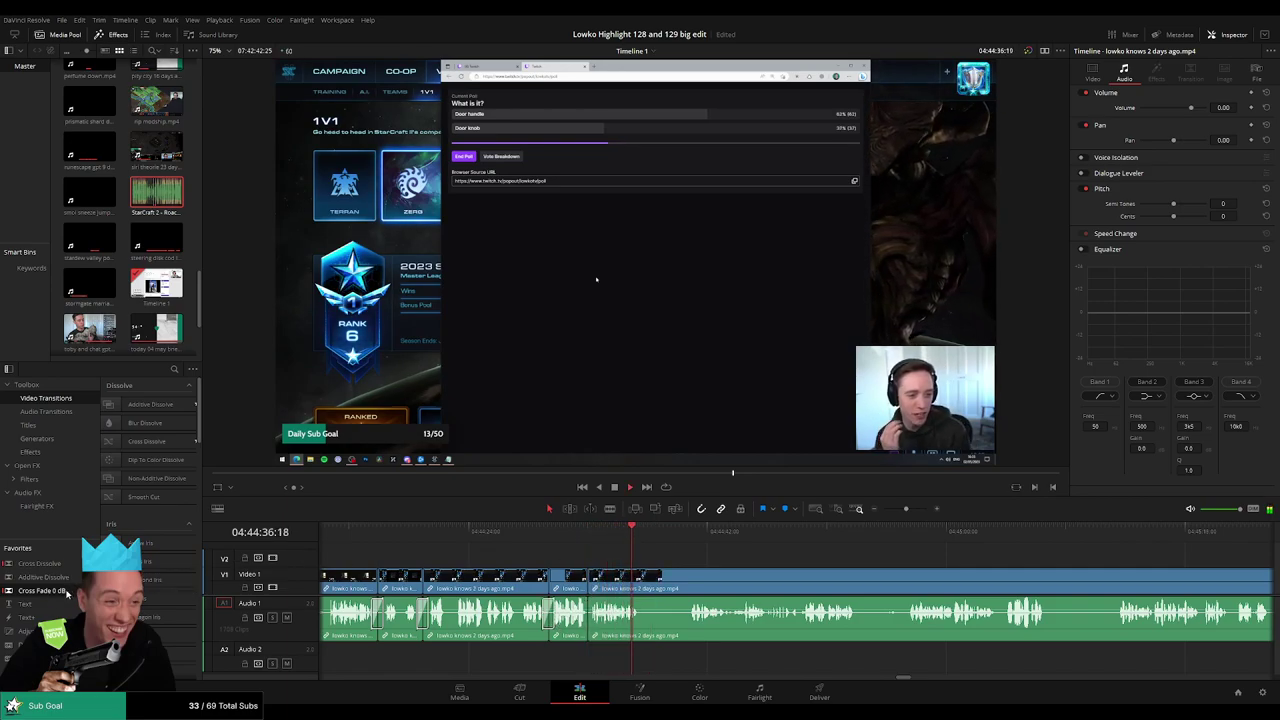
pyautogui.moveTo(67, 594); pyautogui.dragTo(571, 617)
pyautogui.press('space')
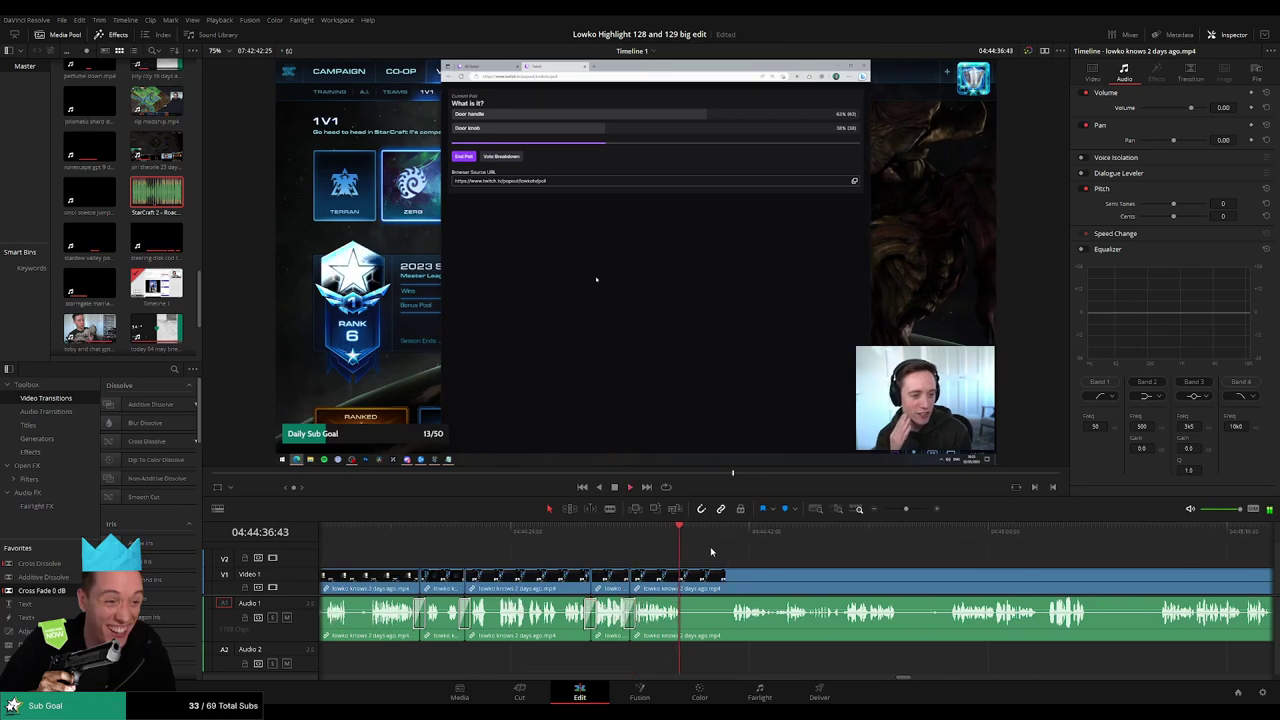
# - Cut the quiet stretch from about 04:44:37 to 04:44:41 out of the lowko knows clip, closing the gap
pyautogui.click(734, 534)
pyautogui.hscroll(3, 655, 566)
pyautogui.press('b')
pyautogui.click(544, 587)
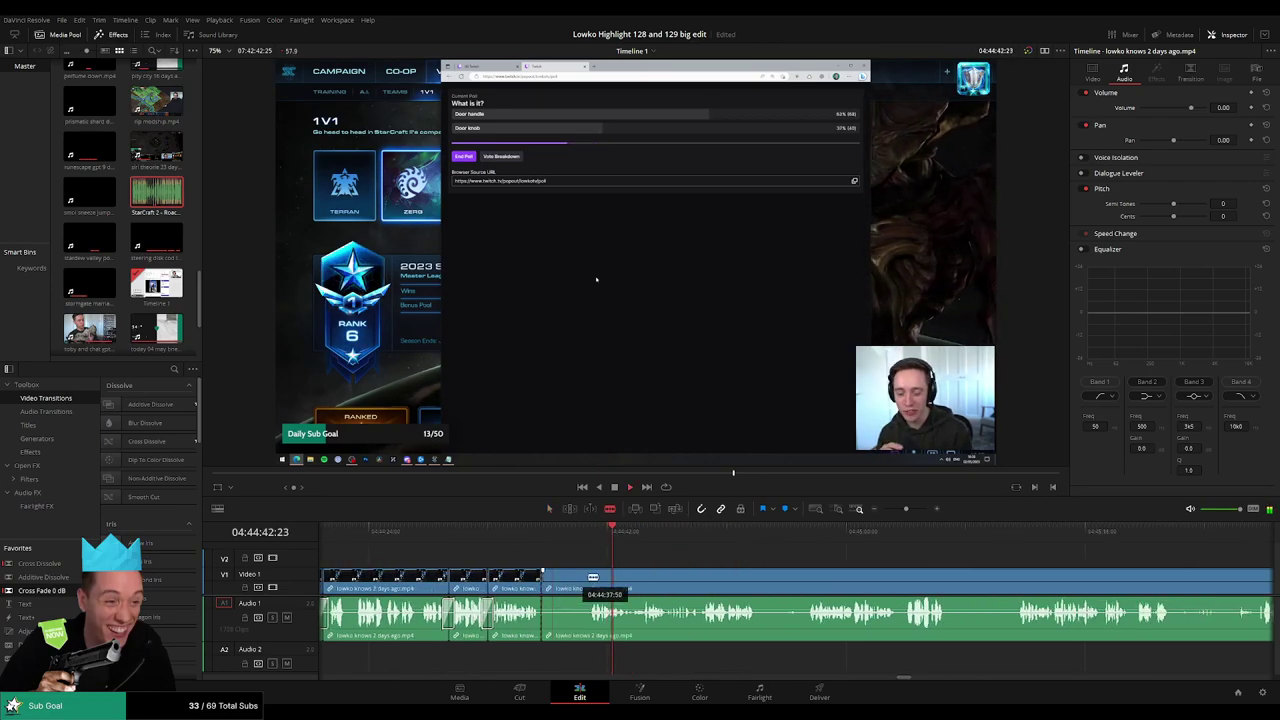
pyautogui.click(590, 578)
pyautogui.press('a')
pyautogui.click(579, 583)
pyautogui.press('Delete')
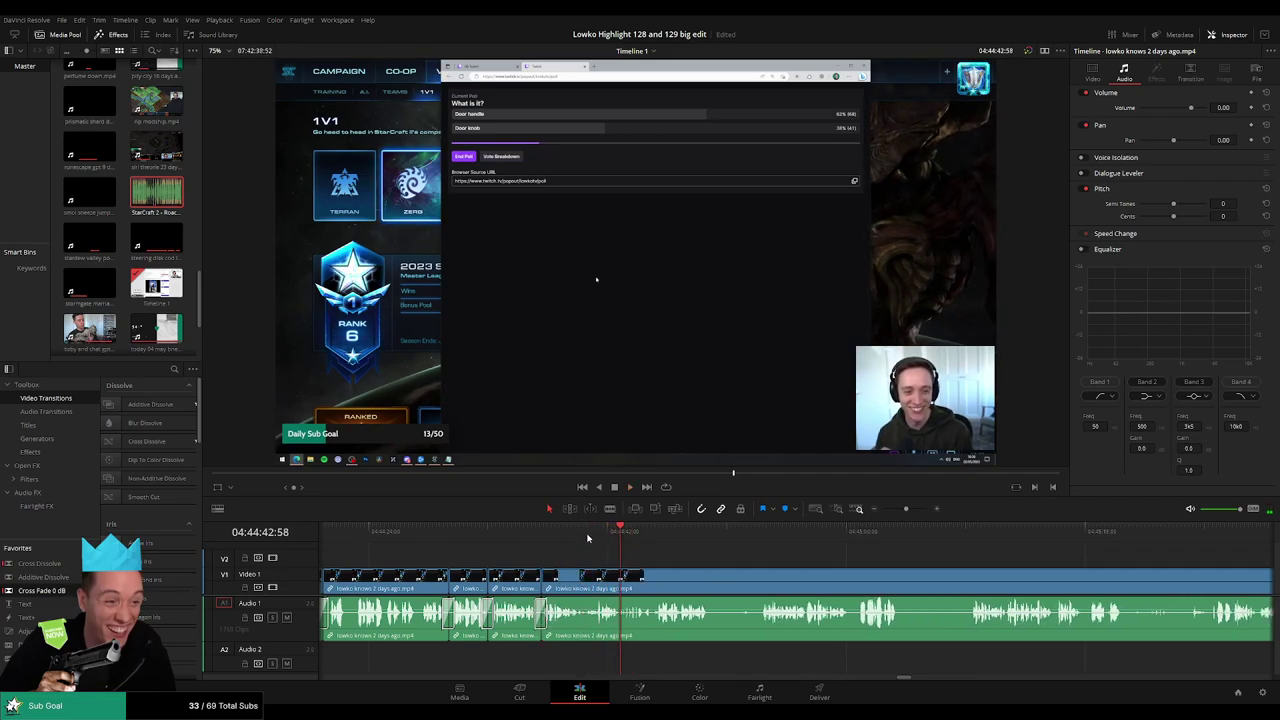
# - Split the lowko knows clip at 04:44:41:12 and 04:44:41:33 to isolate the short sound between them
pyautogui.click(588, 538)
pyautogui.press('space')
pyautogui.press('space')
pyautogui.scroll(5, 634, 557)
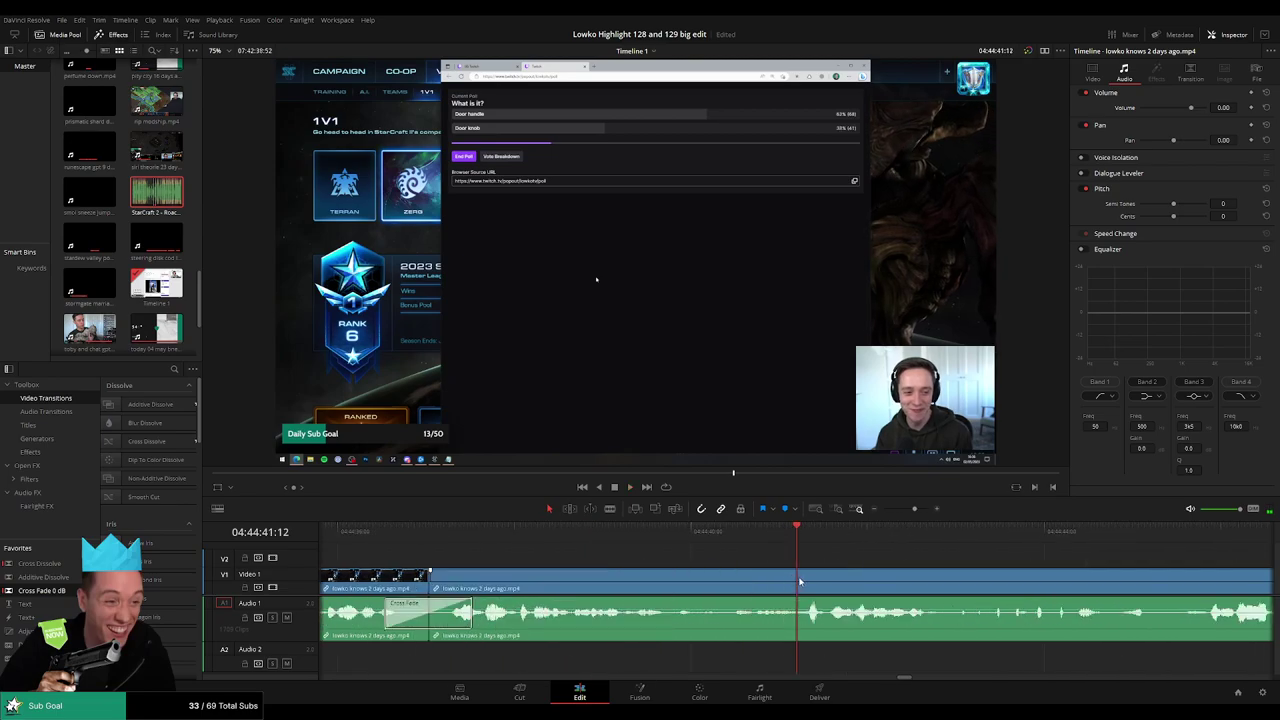
pyautogui.click(802, 586)
pyautogui.press('space')
pyautogui.click(829, 544)
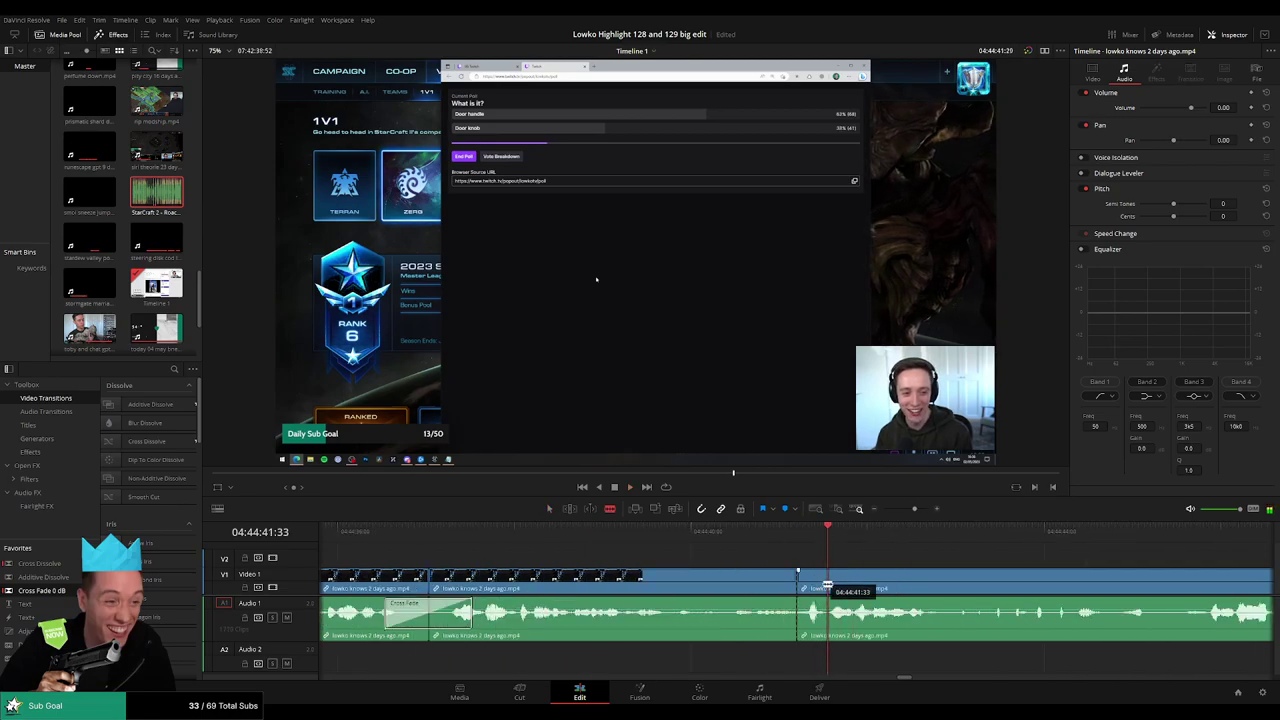
pyautogui.click(829, 582)
# - Lower the isolated piece's volume to about -97 and place StarCraft 2 - Roach Quotes.mp3 beneath it on Audio 2 at reduced volume
pyautogui.press('a')
pyautogui.moveTo(812, 614); pyautogui.dragTo(811, 646)
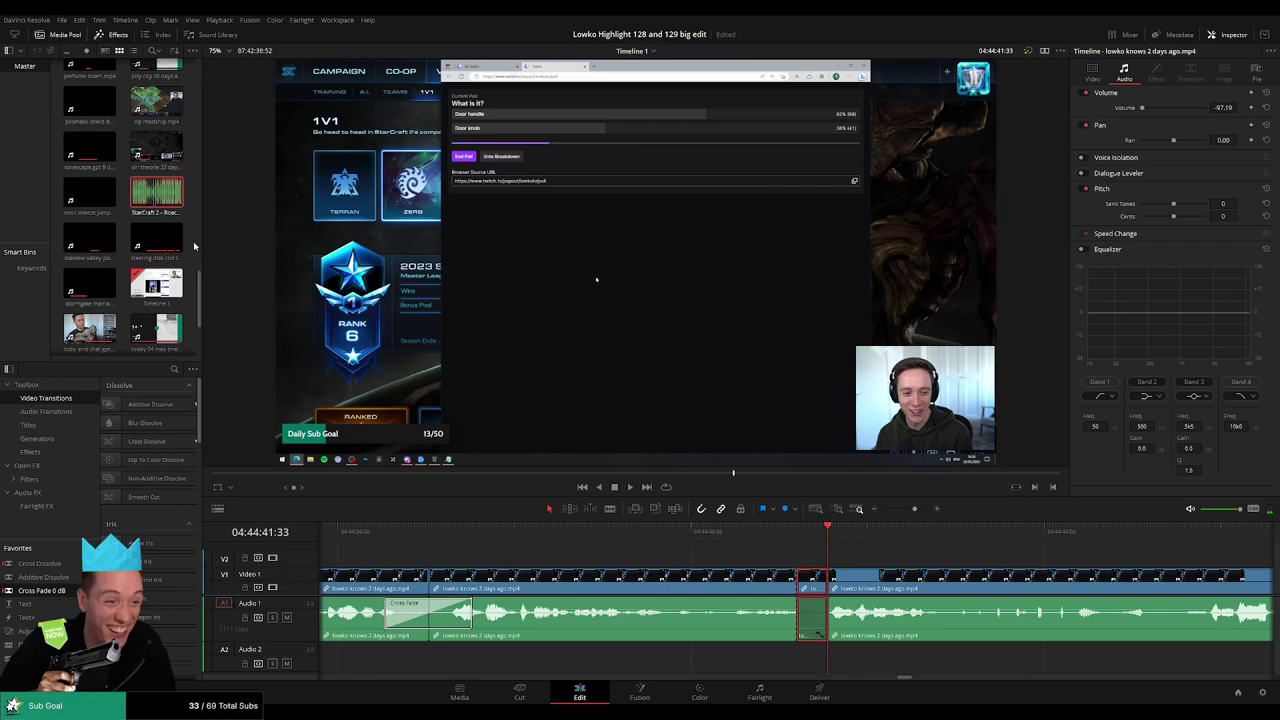
pyautogui.moveTo(156, 192); pyautogui.dragTo(826, 650)
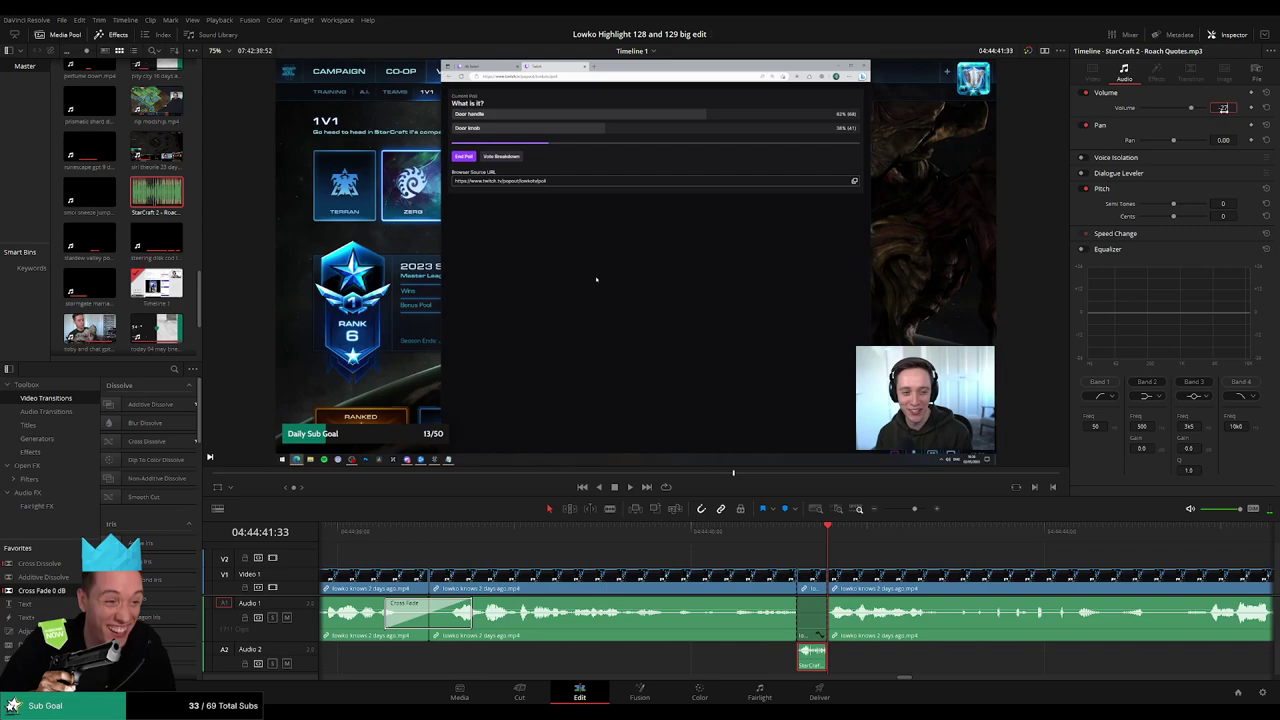
pyautogui.click(953, 561)
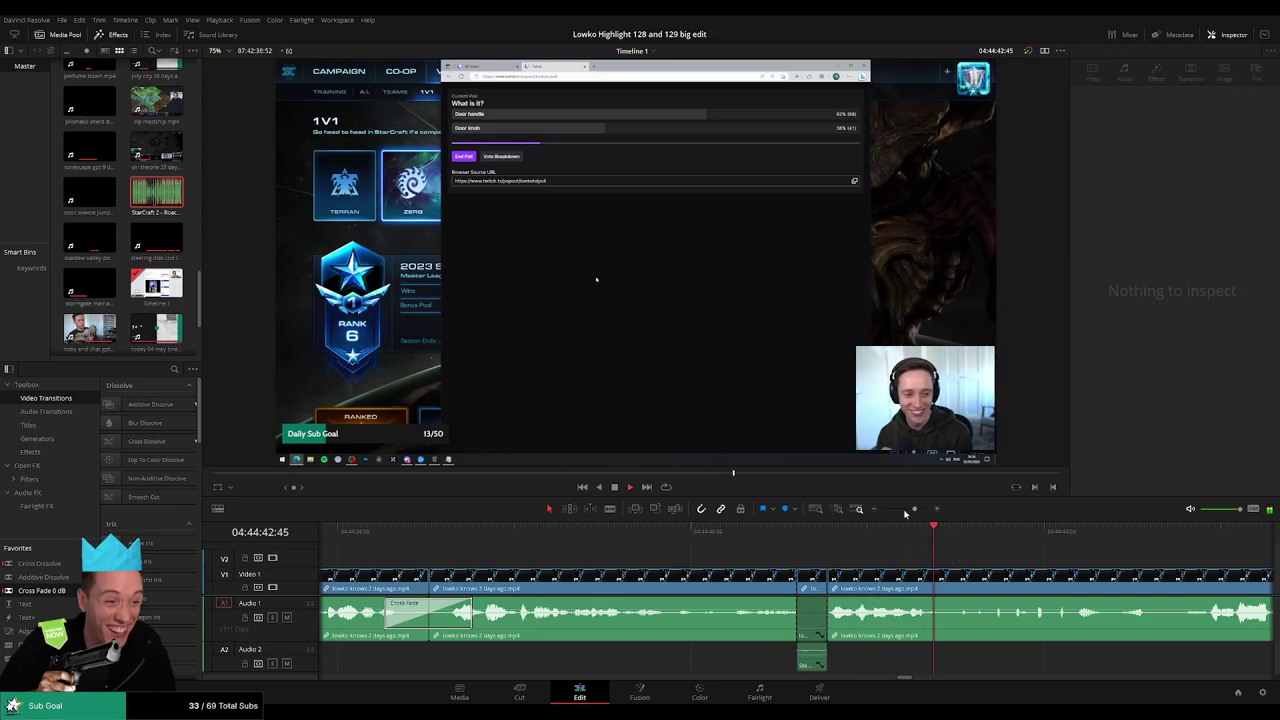
# - Cut the stretch from about 04:44:49 to 04:44:53 out of the lowko knows clip, closing the gap, and cross-fade the audio there
pyautogui.moveTo(905, 512); pyautogui.dragTo(902, 513)
pyautogui.scroll(4, 834, 562)
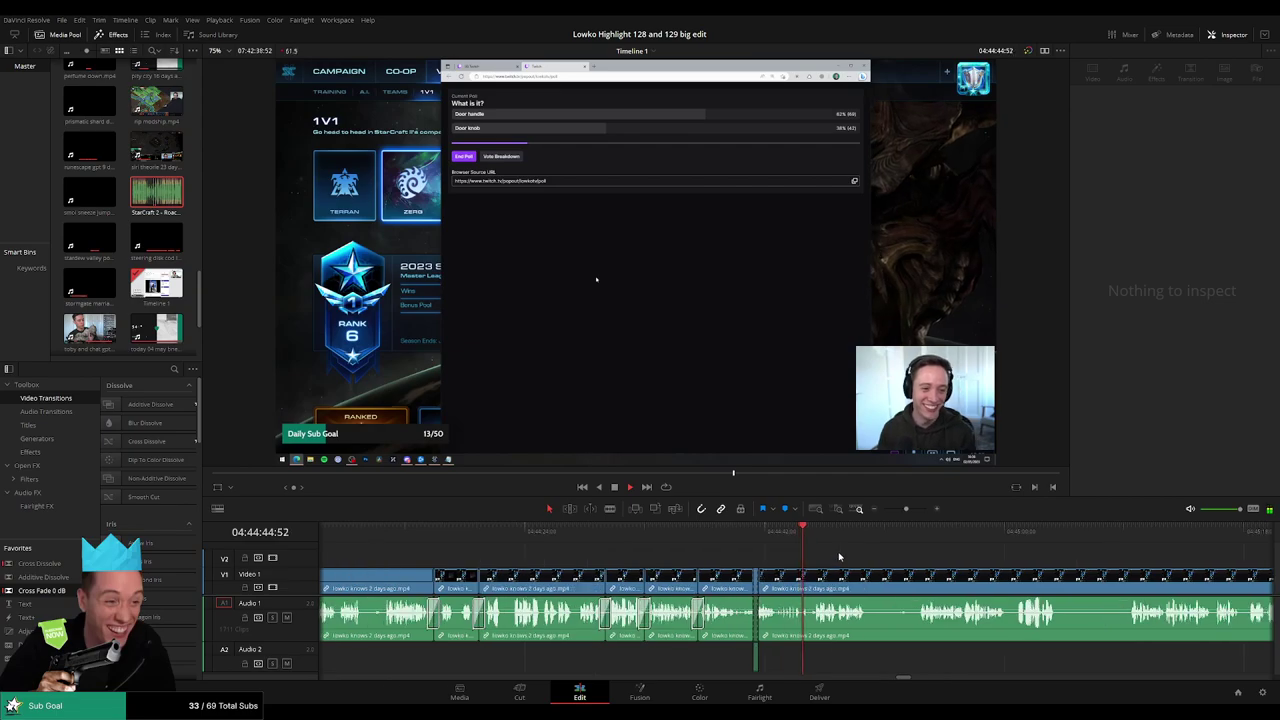
pyautogui.moveTo(874, 556); pyautogui.dragTo(697, 556)
pyautogui.press('b')
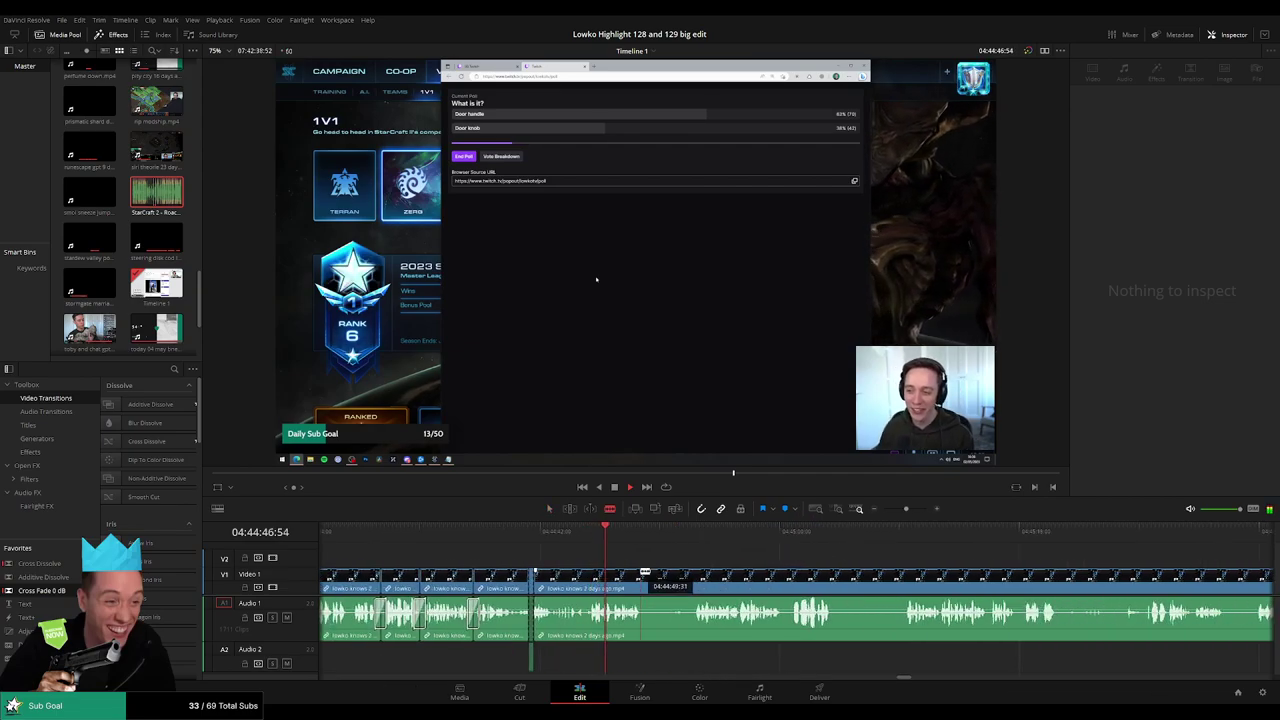
pyautogui.click(645, 572)
pyautogui.click(696, 572)
pyautogui.press('a')
pyautogui.click(680, 575)
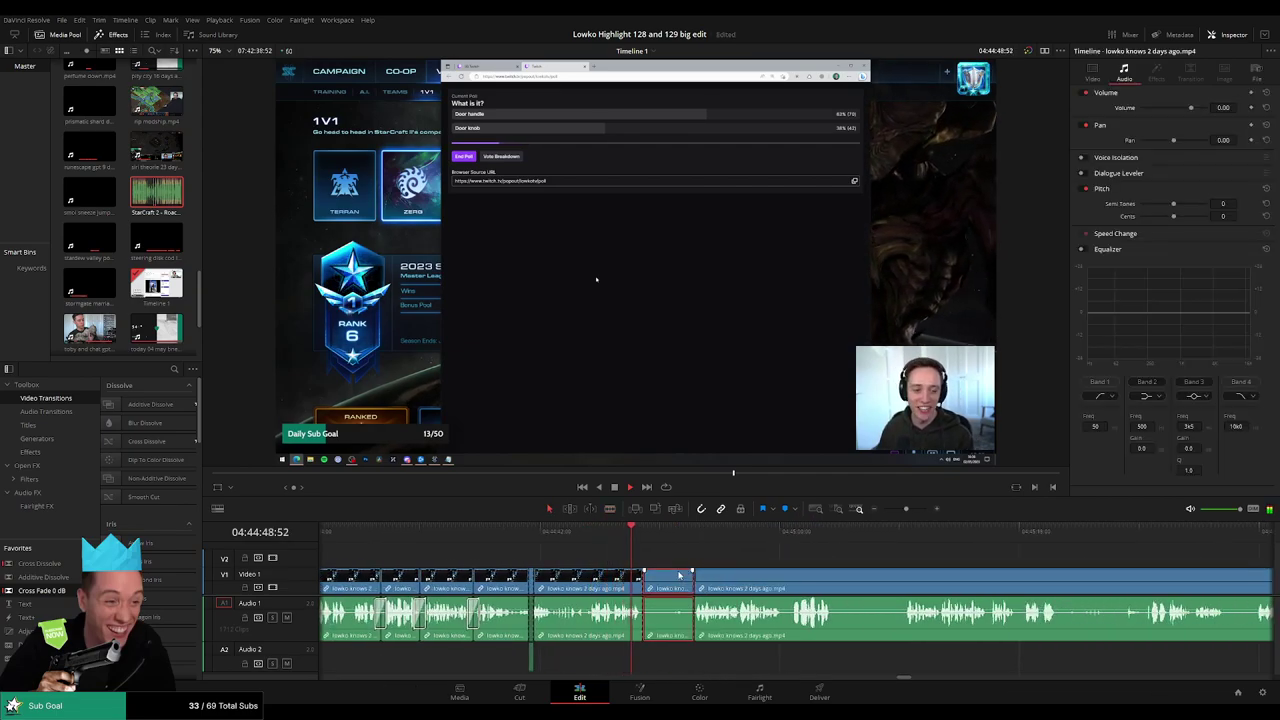
pyautogui.press('Delete')
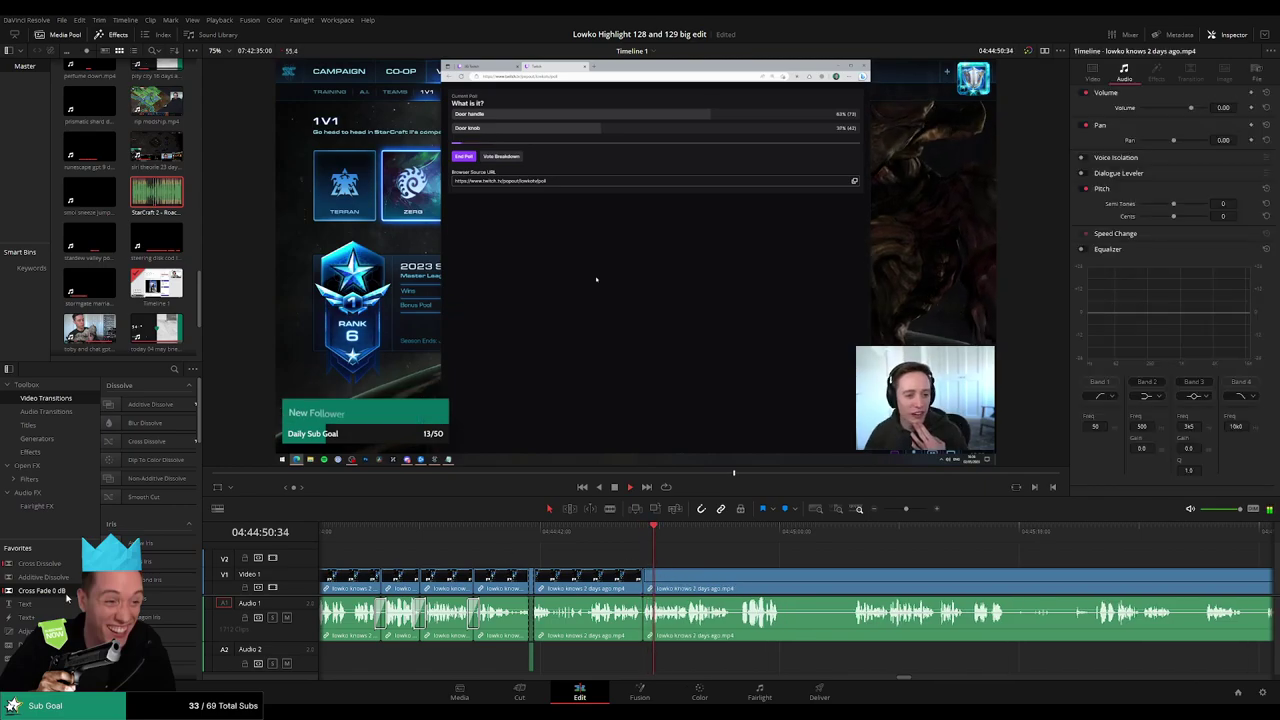
pyautogui.moveTo(642, 625); pyautogui.dragTo(643, 625)
pyautogui.press('space')
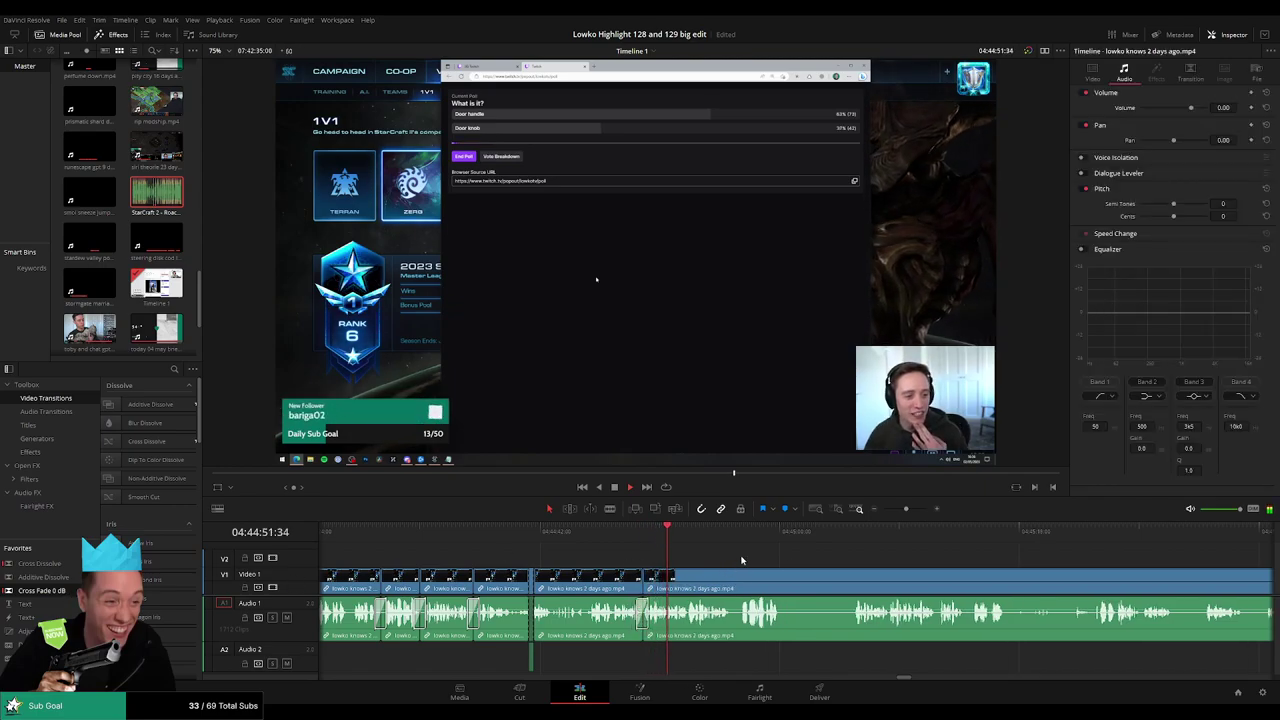
# - Remove the quiet stretch from about 04:45:00 to 04:45:05 of the lowko knows clip and cross-fade the audio at the join
pyautogui.moveTo(789, 561); pyautogui.dragTo(593, 561)
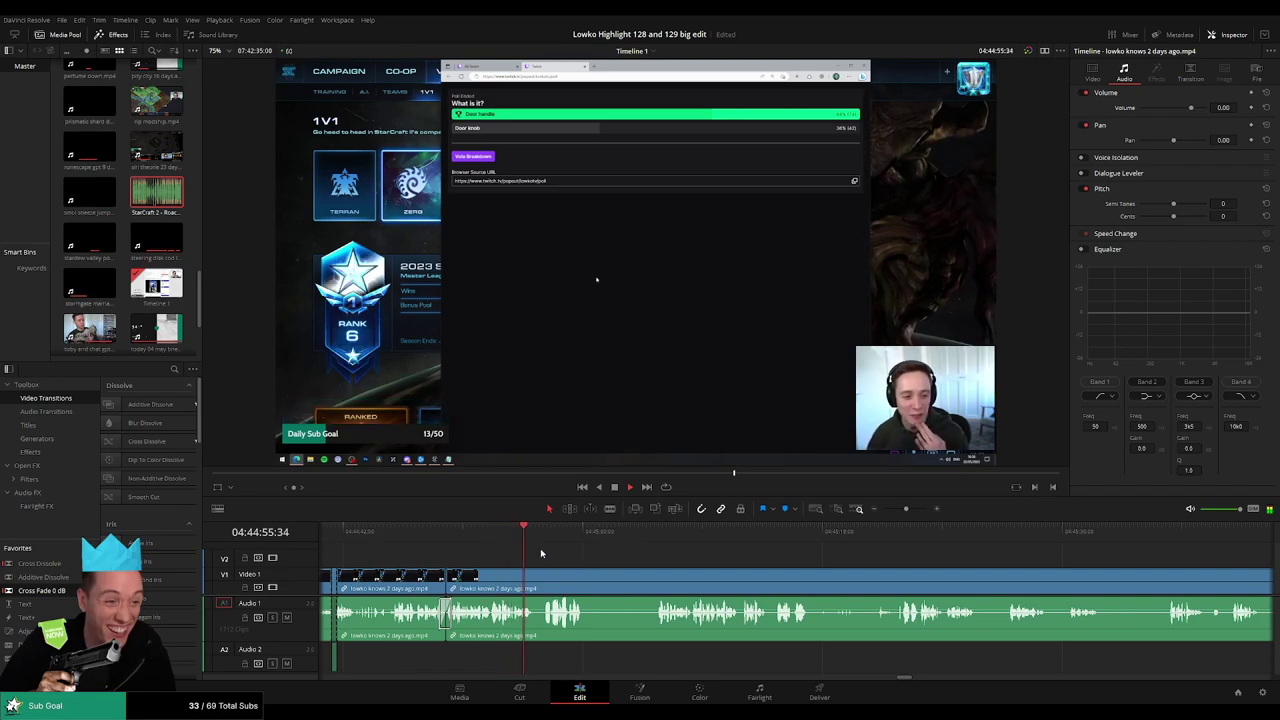
pyautogui.click(548, 540)
pyautogui.hscroll(2, 604, 568)
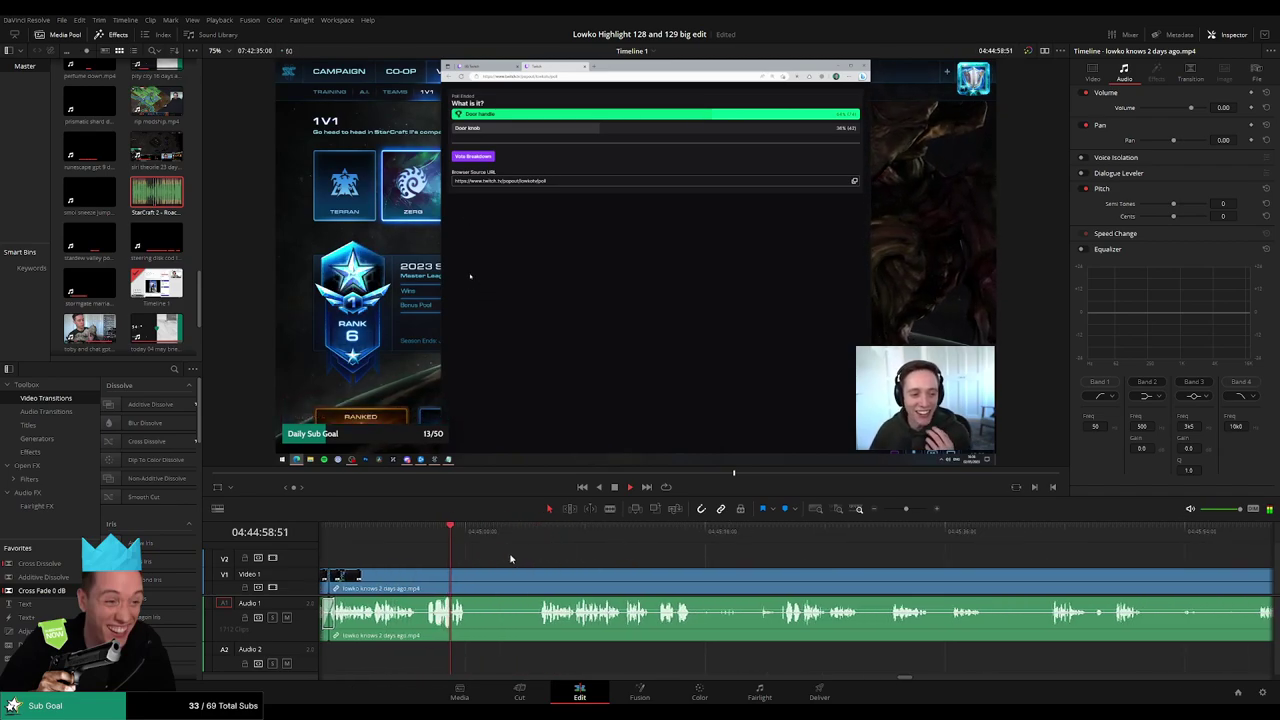
pyautogui.moveTo(488, 533); pyautogui.dragTo(530, 537)
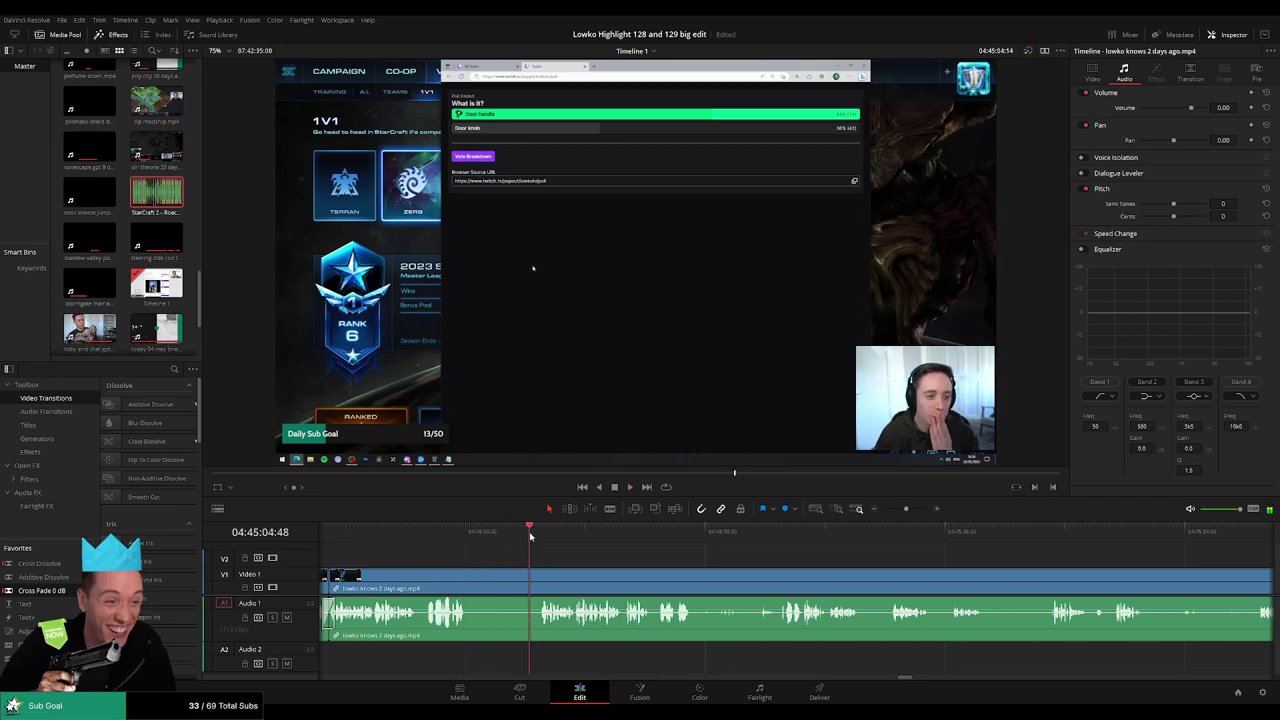
pyautogui.click(468, 580)
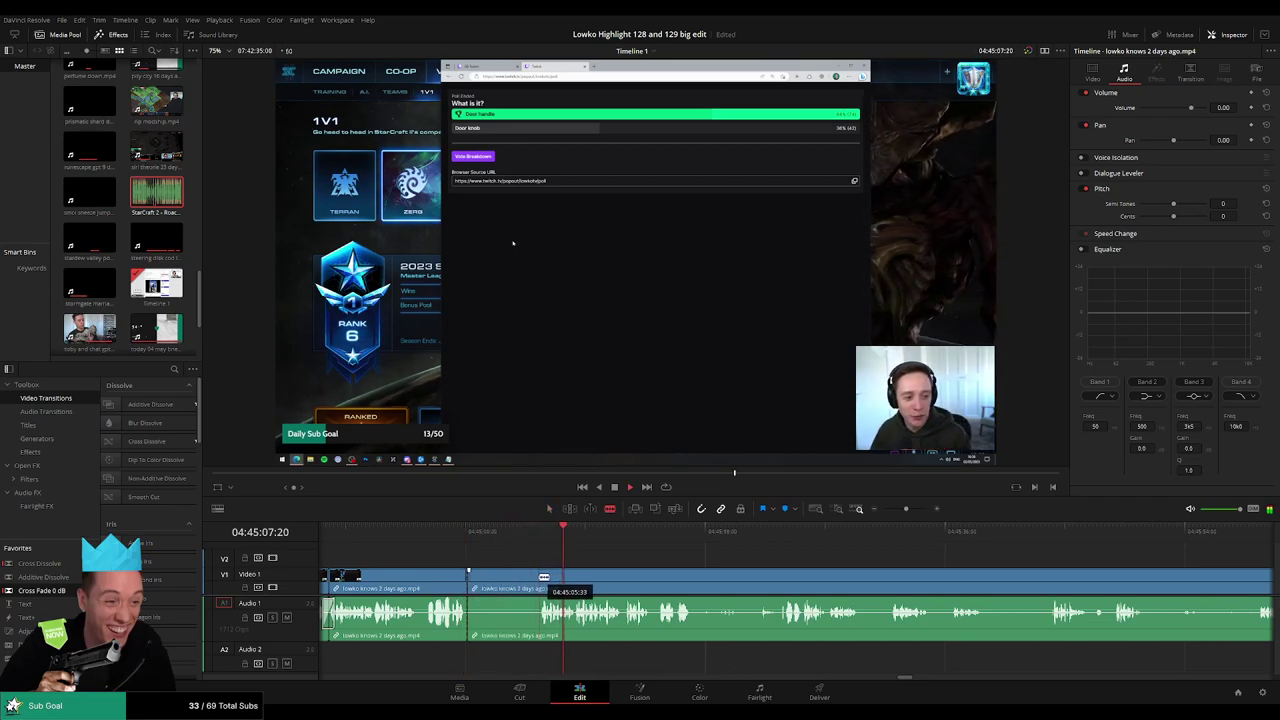
pyautogui.click(538, 580)
pyautogui.press('a')
pyautogui.click(522, 585)
pyautogui.press('Delete')
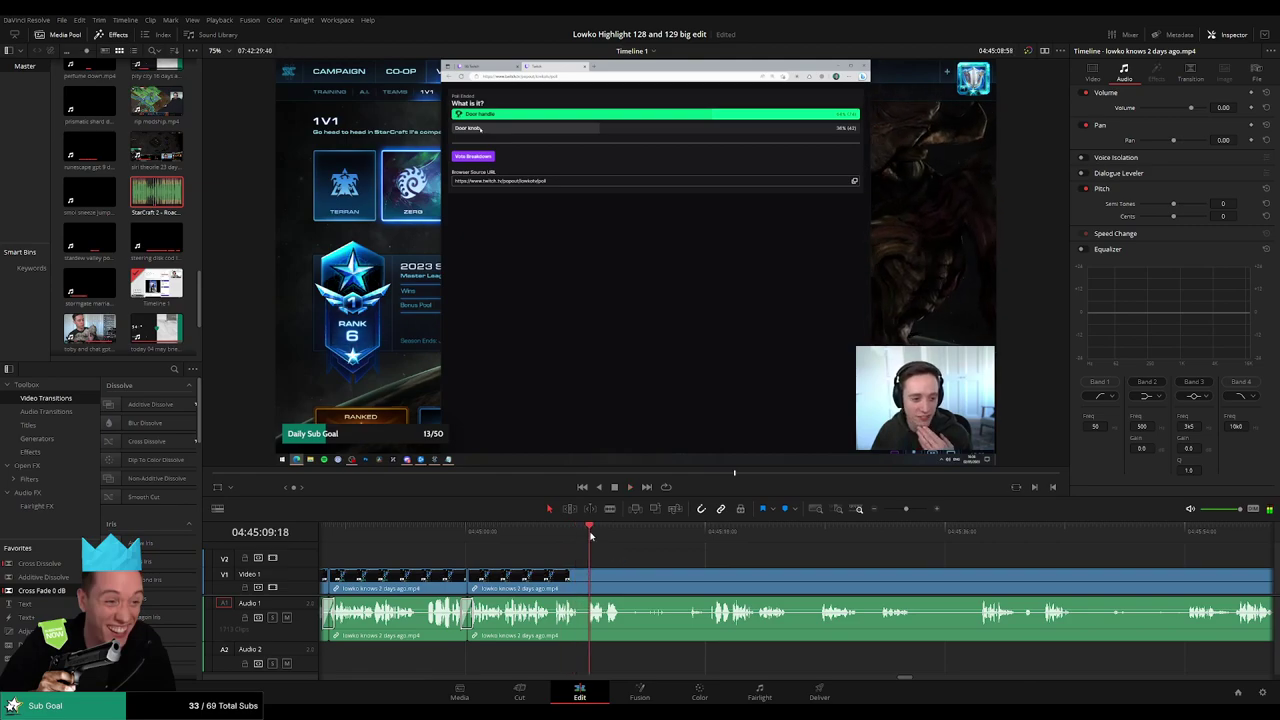
# - Cut out the pause from about 04:45:11 to 04:45:15, before the door handle picture opens, and cross-fade the joined audio
pyautogui.hscroll(3, 619, 561)
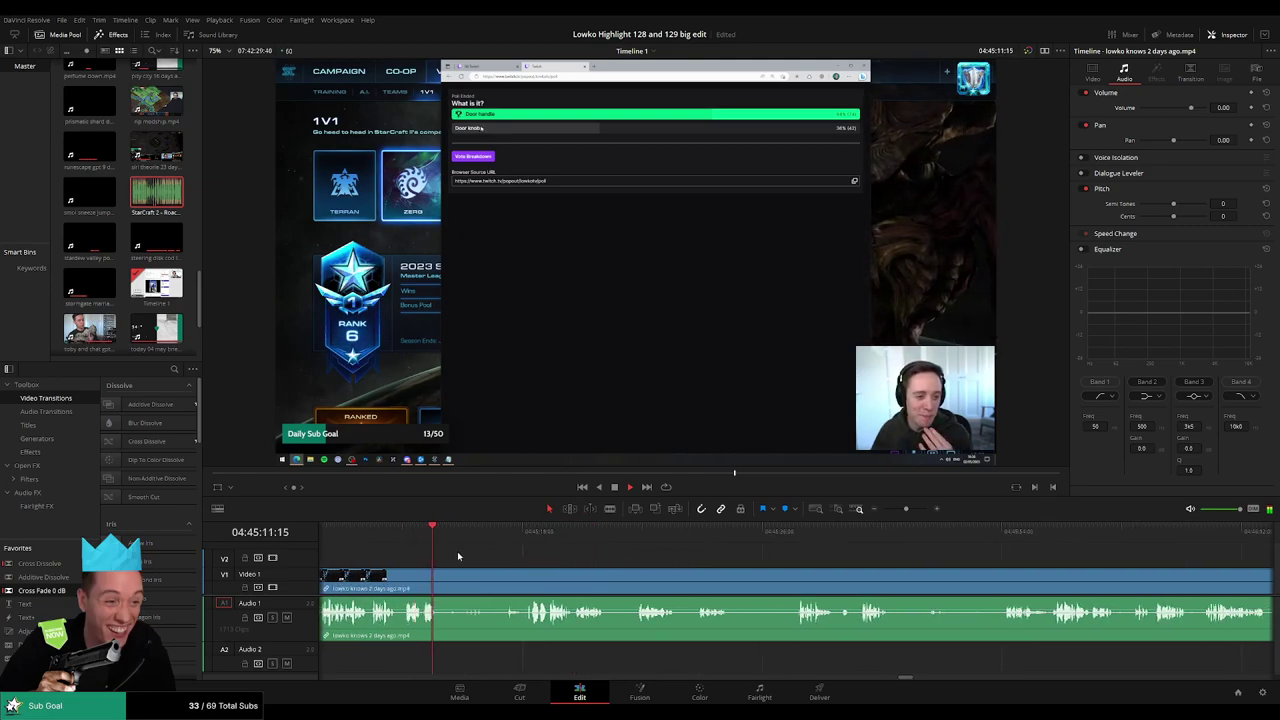
pyautogui.moveTo(483, 537); pyautogui.dragTo(524, 540)
pyautogui.click(494, 536)
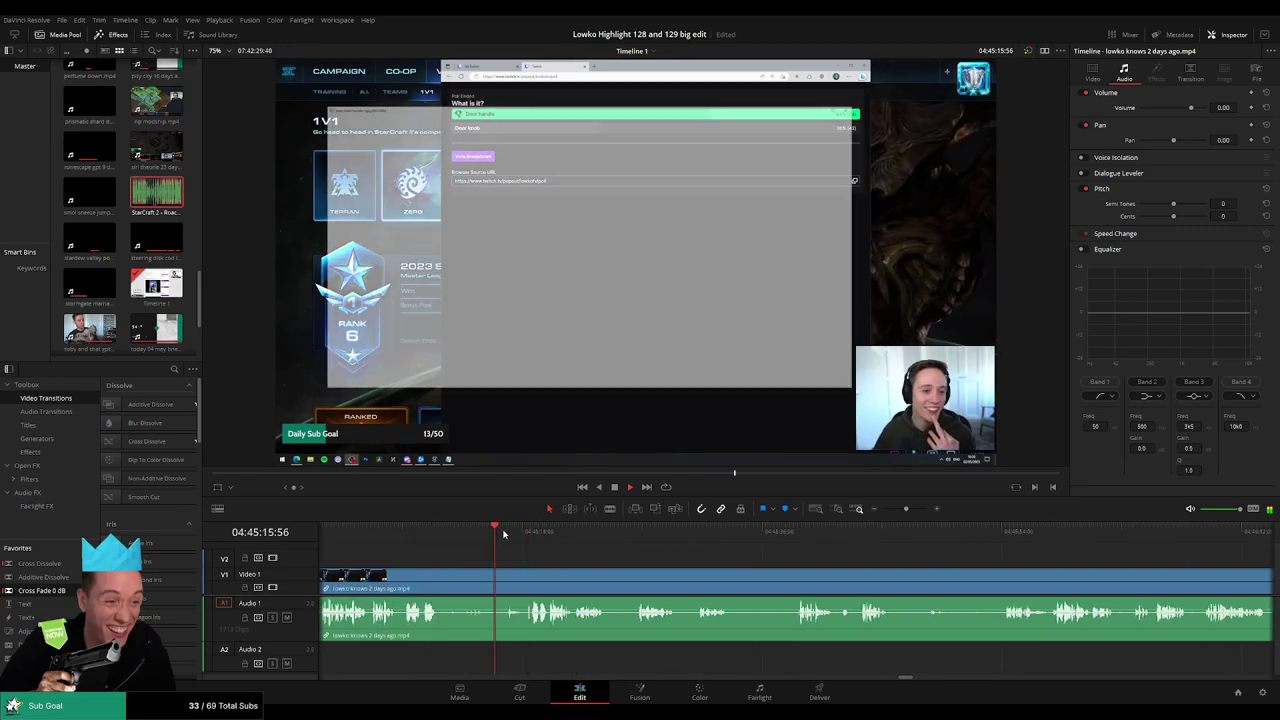
pyautogui.click(472, 536)
pyautogui.press('b')
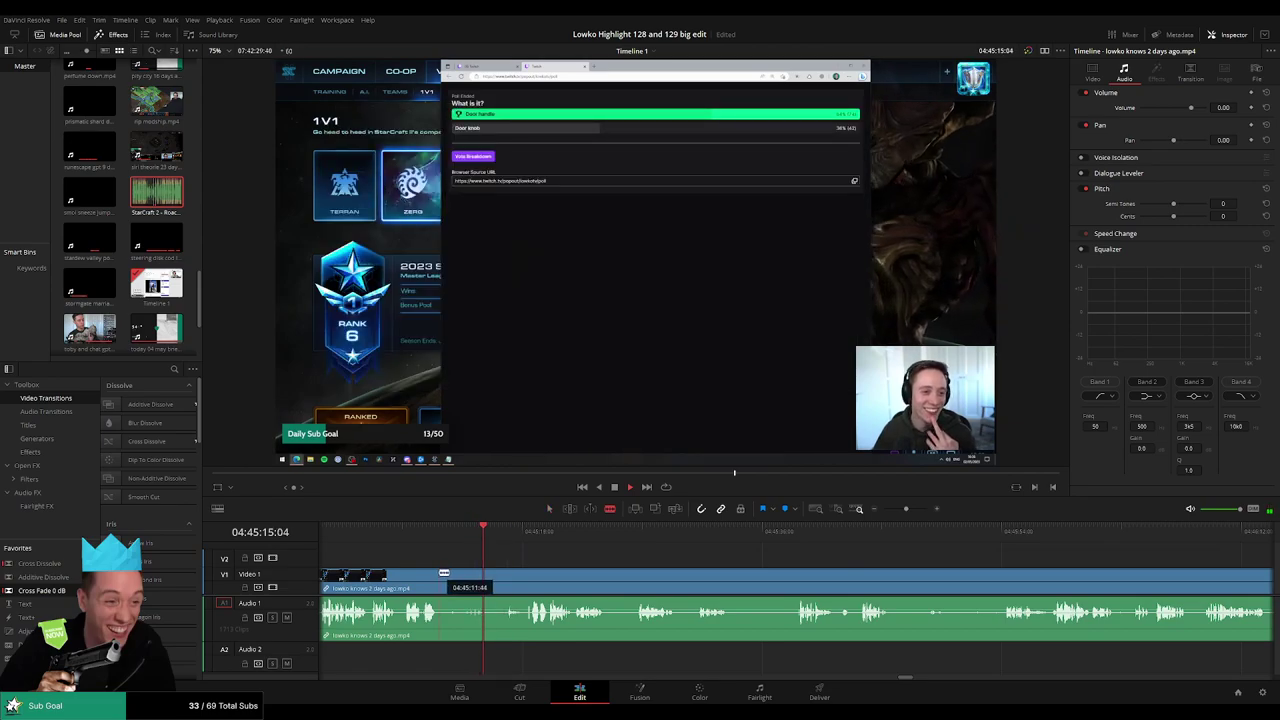
pyautogui.click(442, 574)
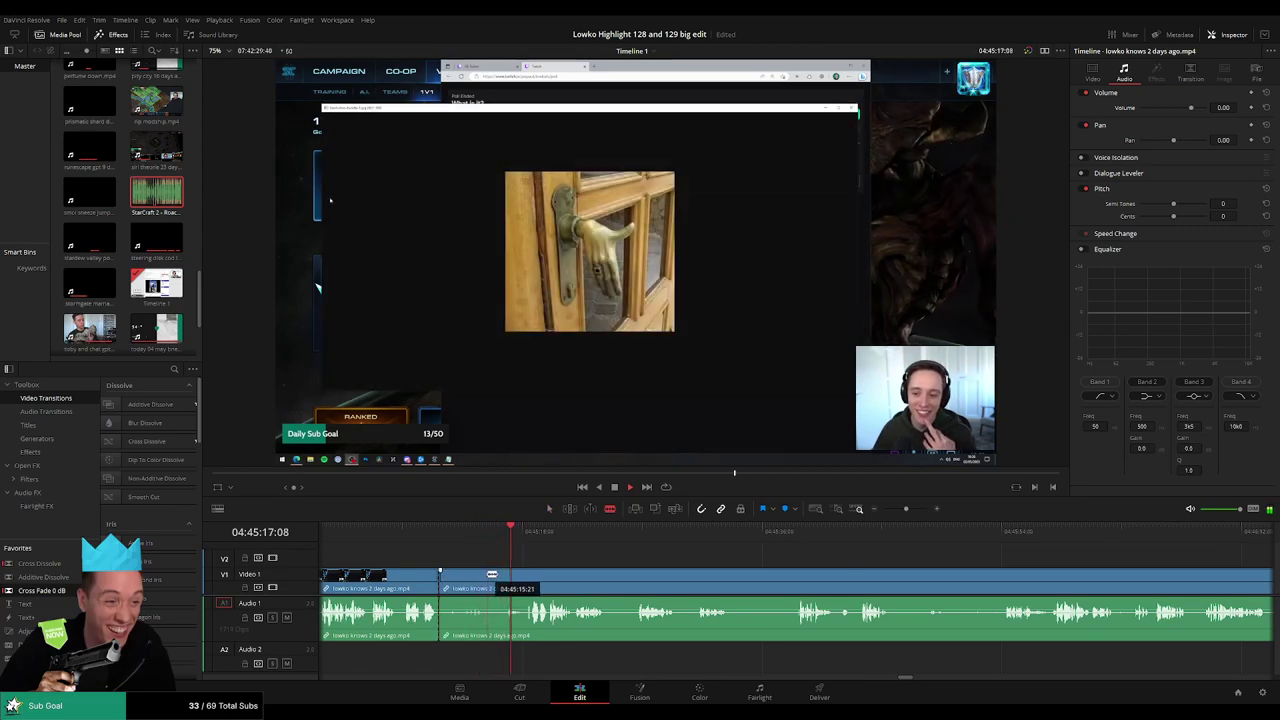
pyautogui.click(488, 576)
pyautogui.press('a')
pyautogui.click(463, 582)
pyautogui.press('BackSpace')
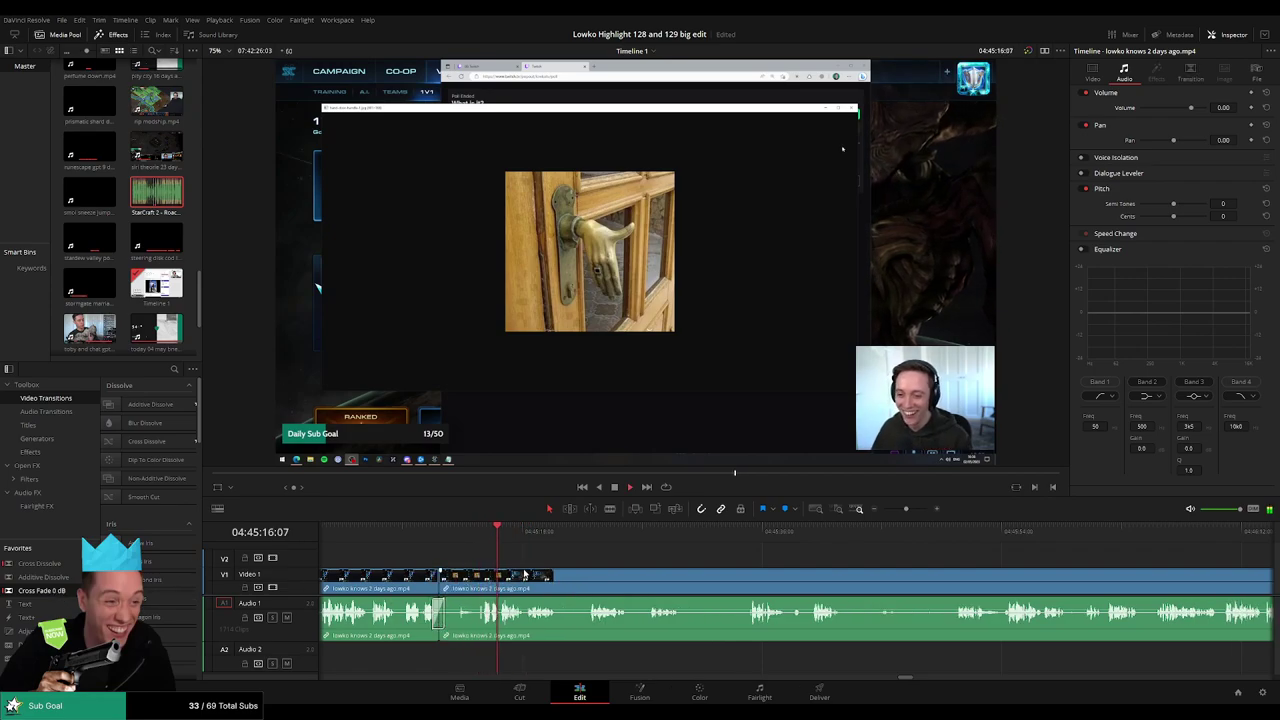
# - Cut about 04:45:20 to 04:45:23 out of the lowko knows clip and add a Cross Fade 0 dB at the new cut
pyautogui.moveTo(571, 573); pyautogui.dragTo(492, 570)
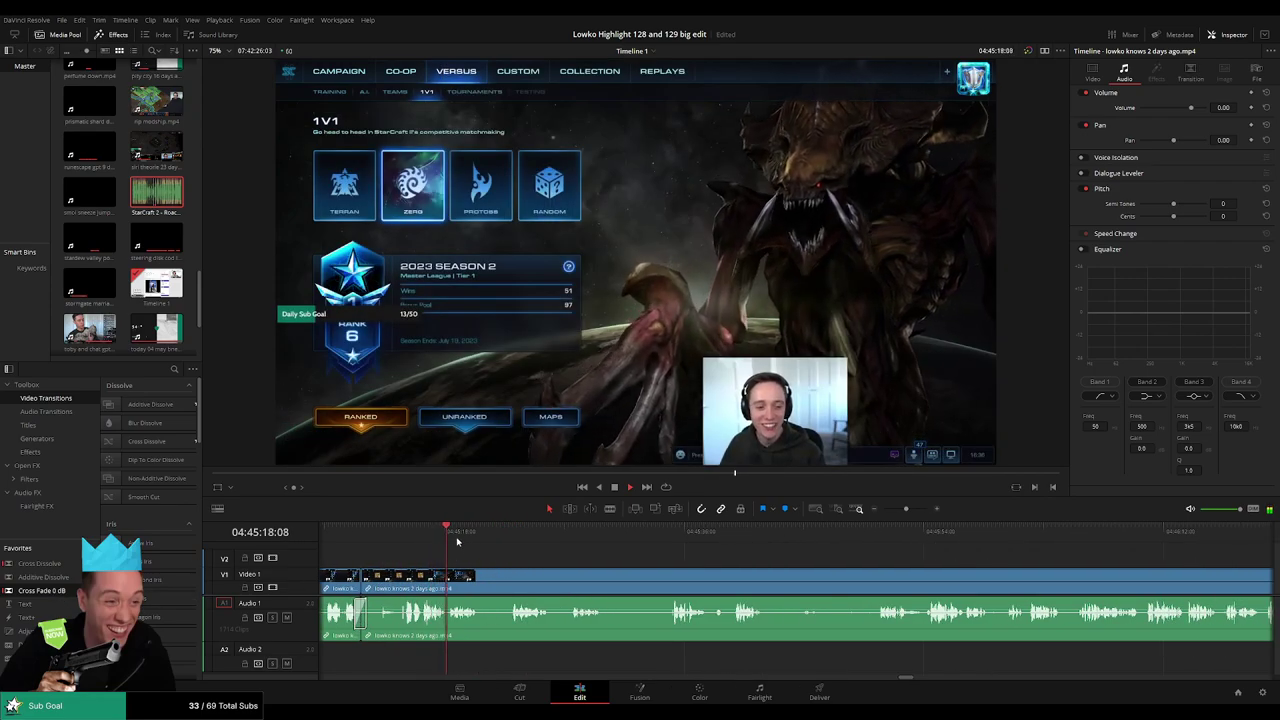
pyautogui.click(459, 533)
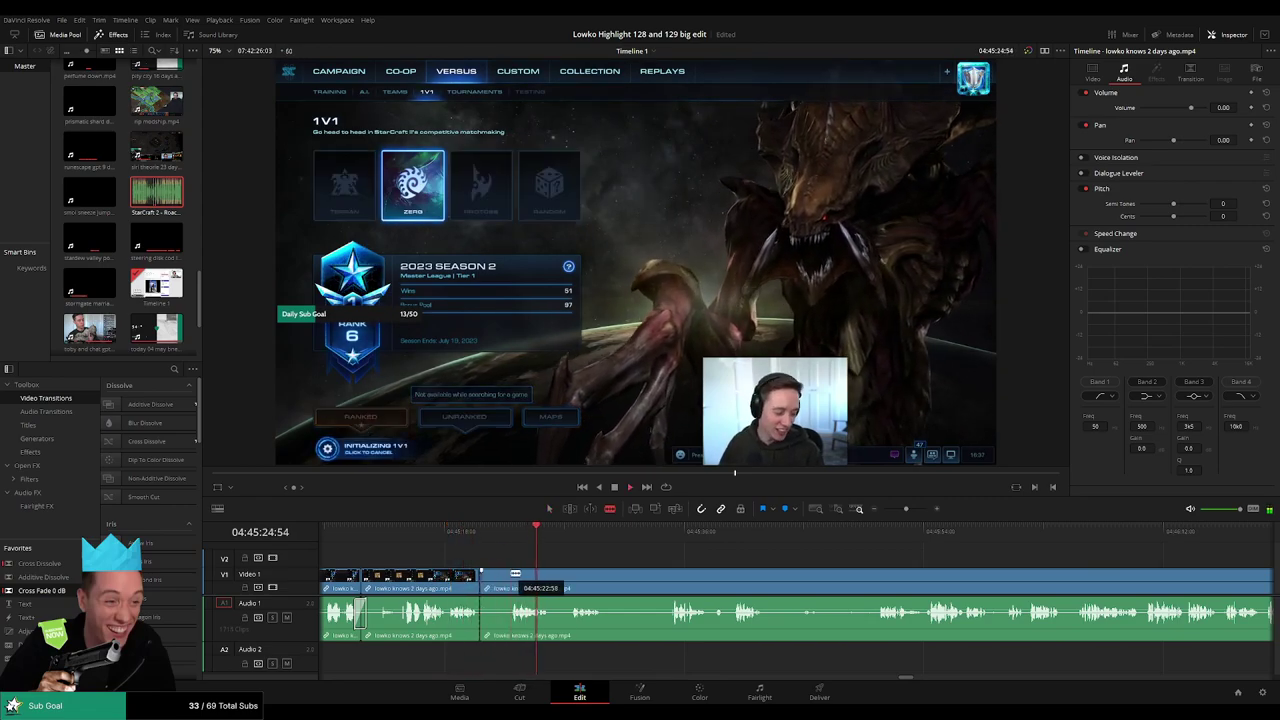
pyautogui.click(510, 577)
pyautogui.press('Delete')
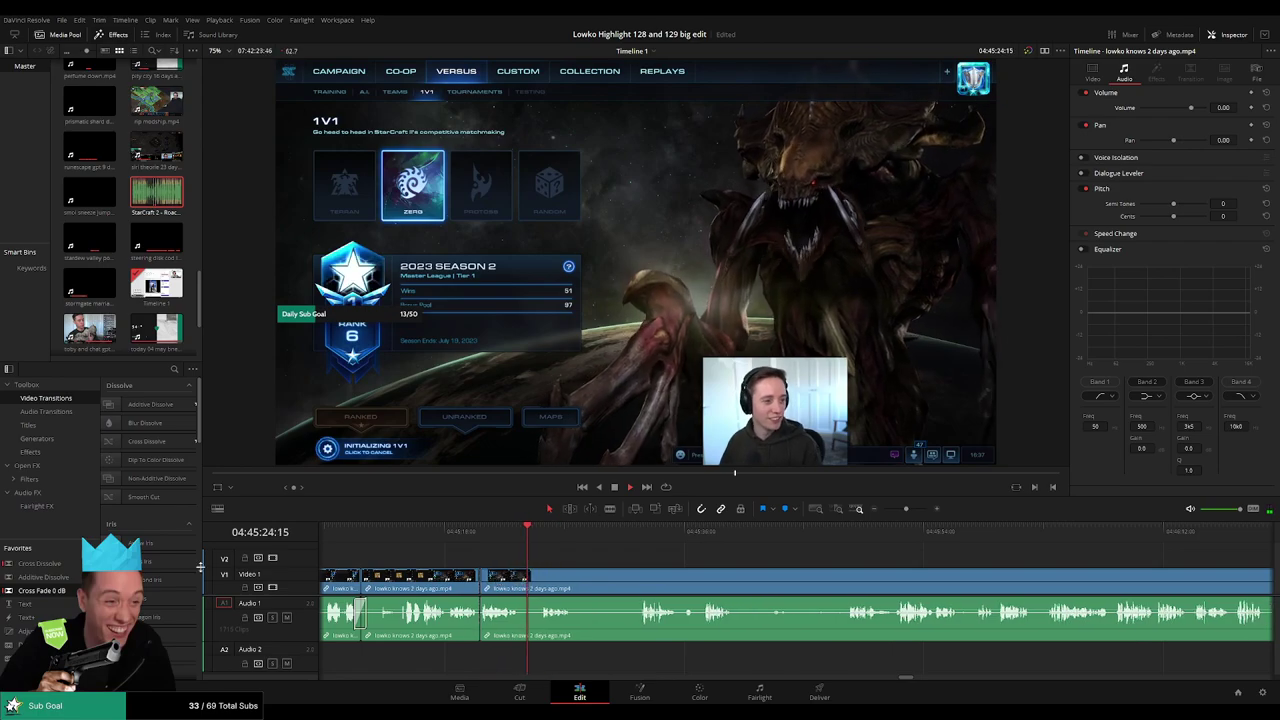
pyautogui.moveTo(479, 627); pyautogui.dragTo(483, 625)
# - Remove the short quiet piece from about 04:45:23 to 04:45:25 and add a Cross Fade 0 dB at the join
pyautogui.press('b')
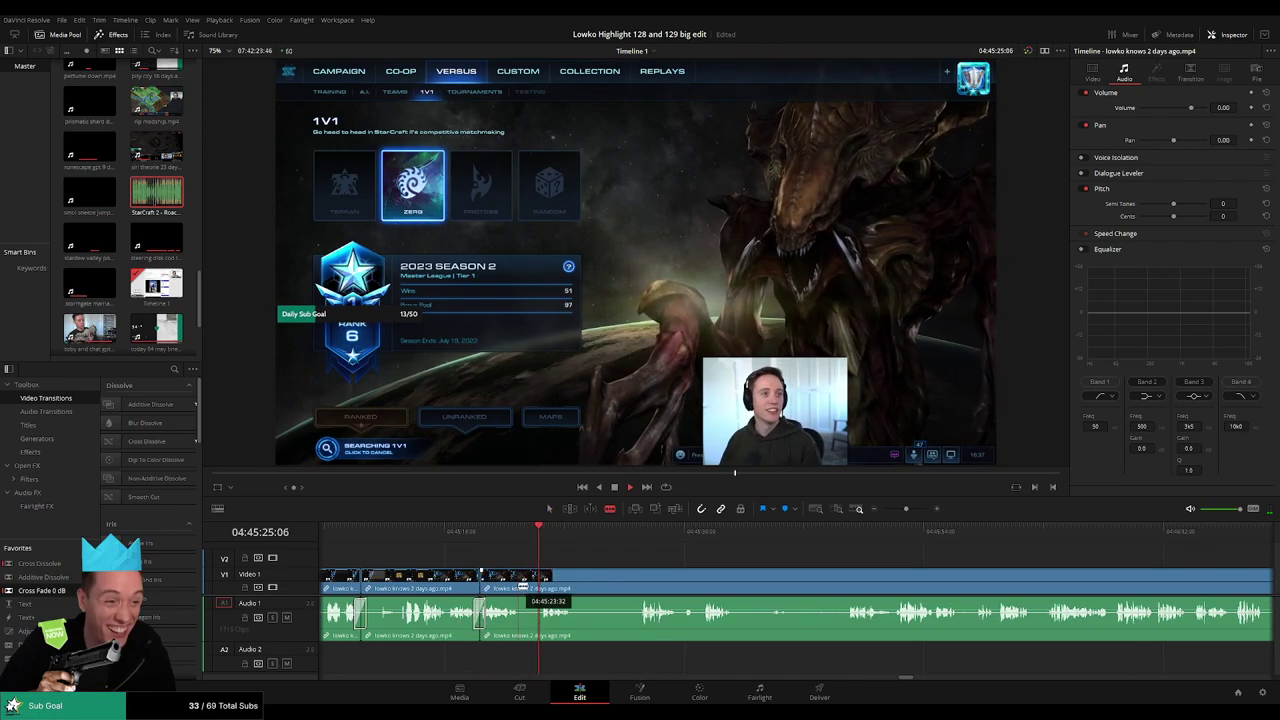
pyautogui.click(518, 586)
pyautogui.click(540, 586)
pyautogui.press('a')
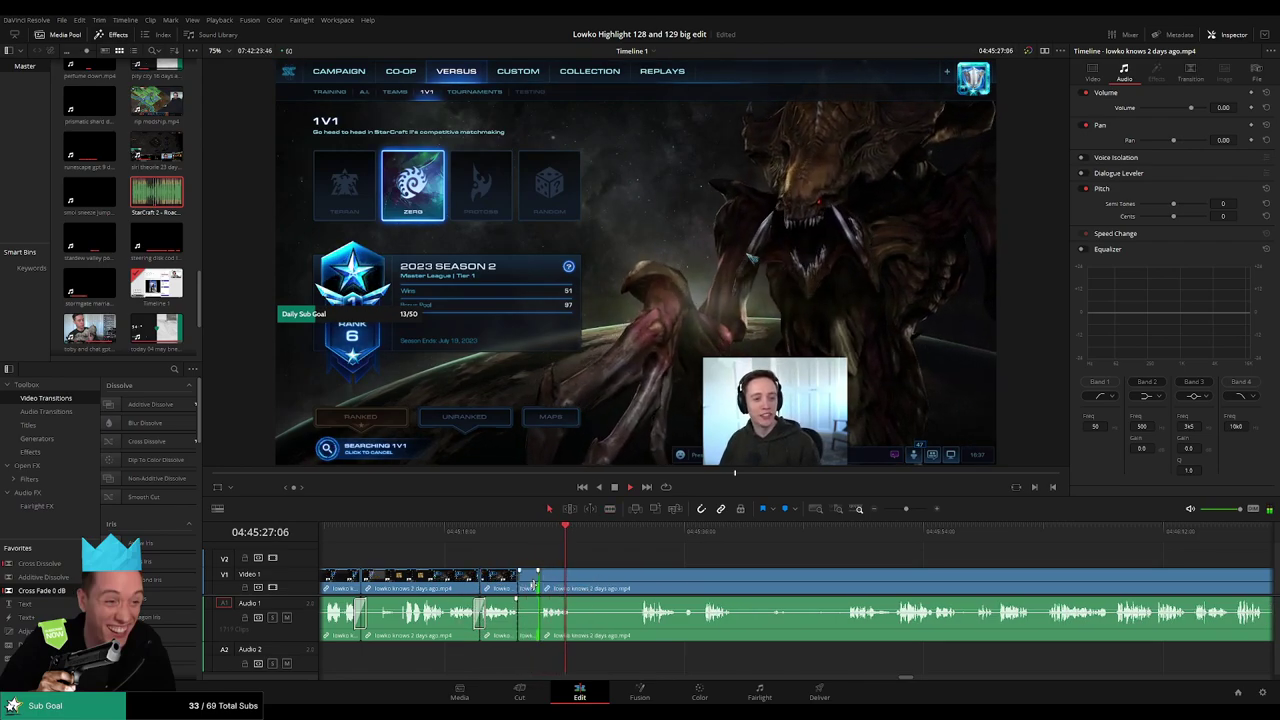
pyautogui.click(531, 589)
pyautogui.press('Delete')
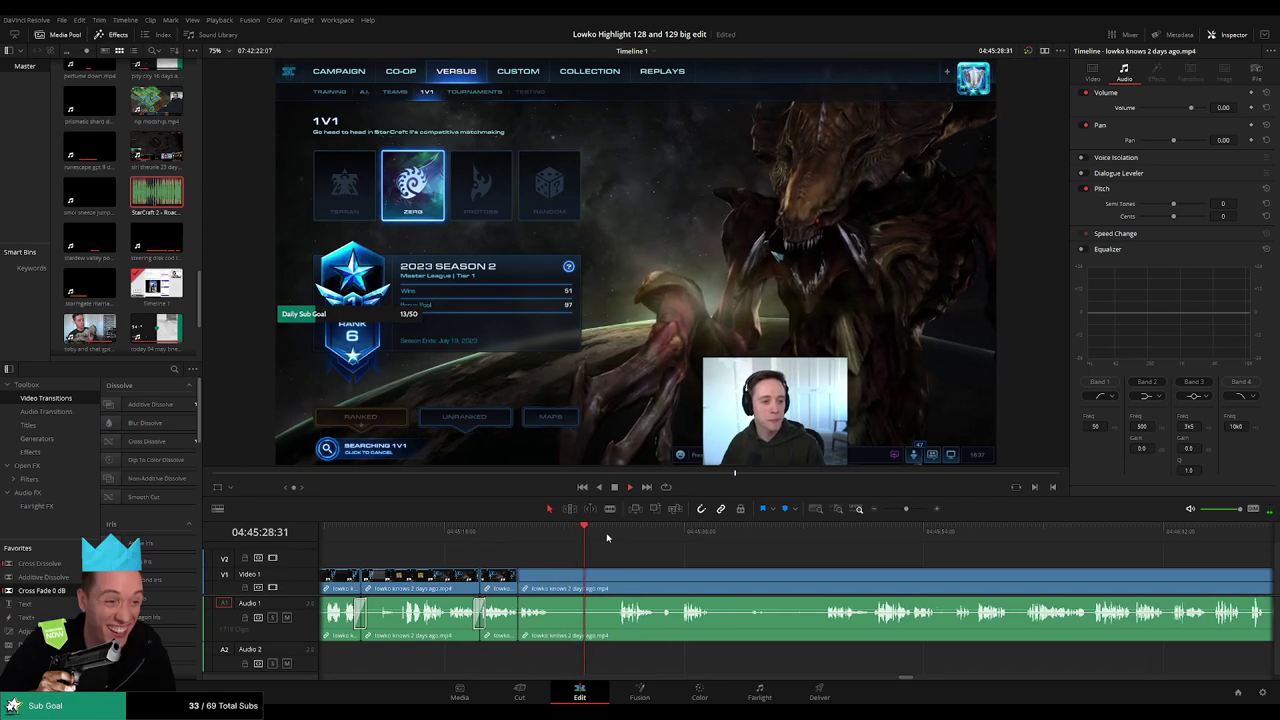
pyautogui.press('b')
pyautogui.click(553, 587)
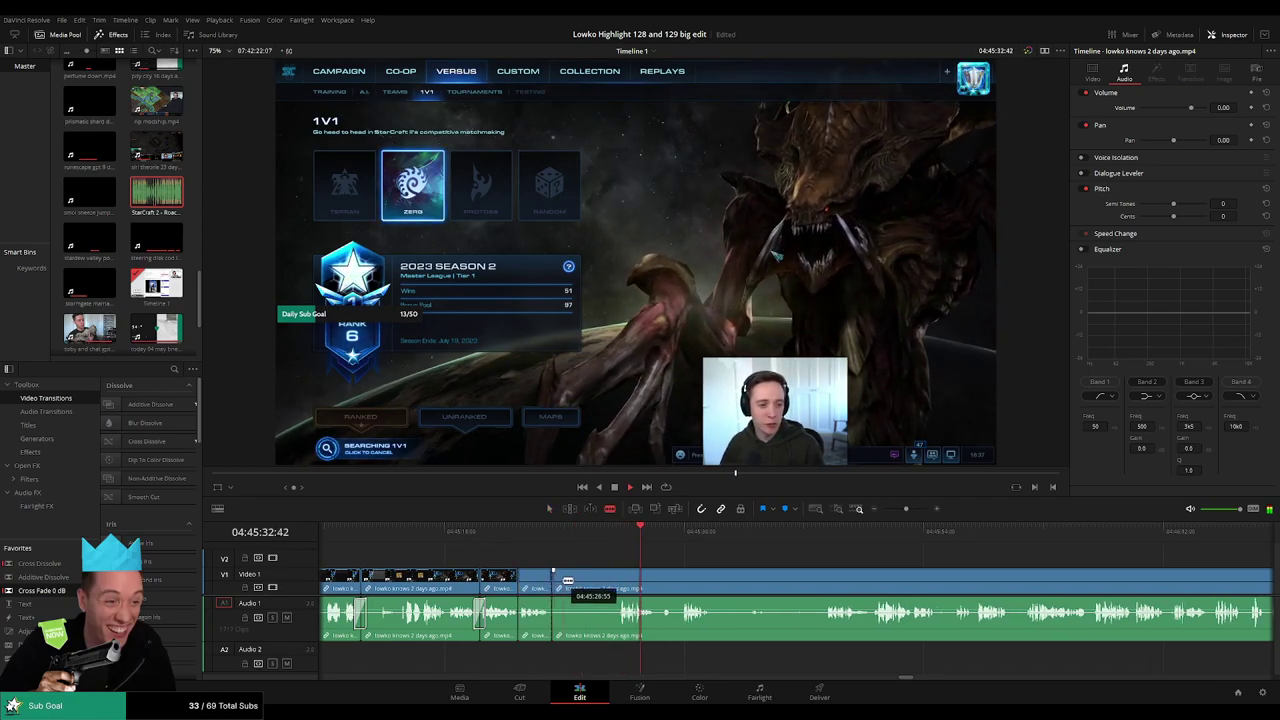
pyautogui.moveTo(517, 620); pyautogui.dragTo(518, 617)
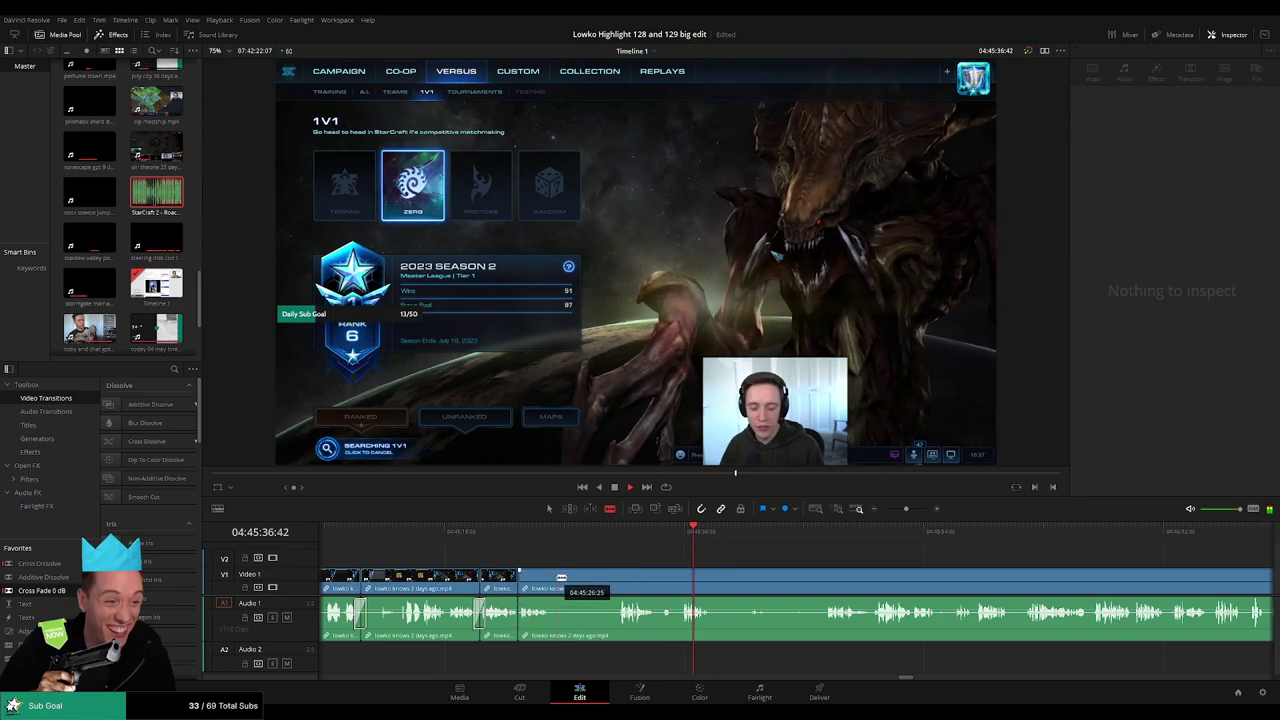
# - Split the lowko knows clip at about 04:45:26 and delete its remainder so that the next clip closes the gap
pyautogui.press('a')
pyautogui.press('space')
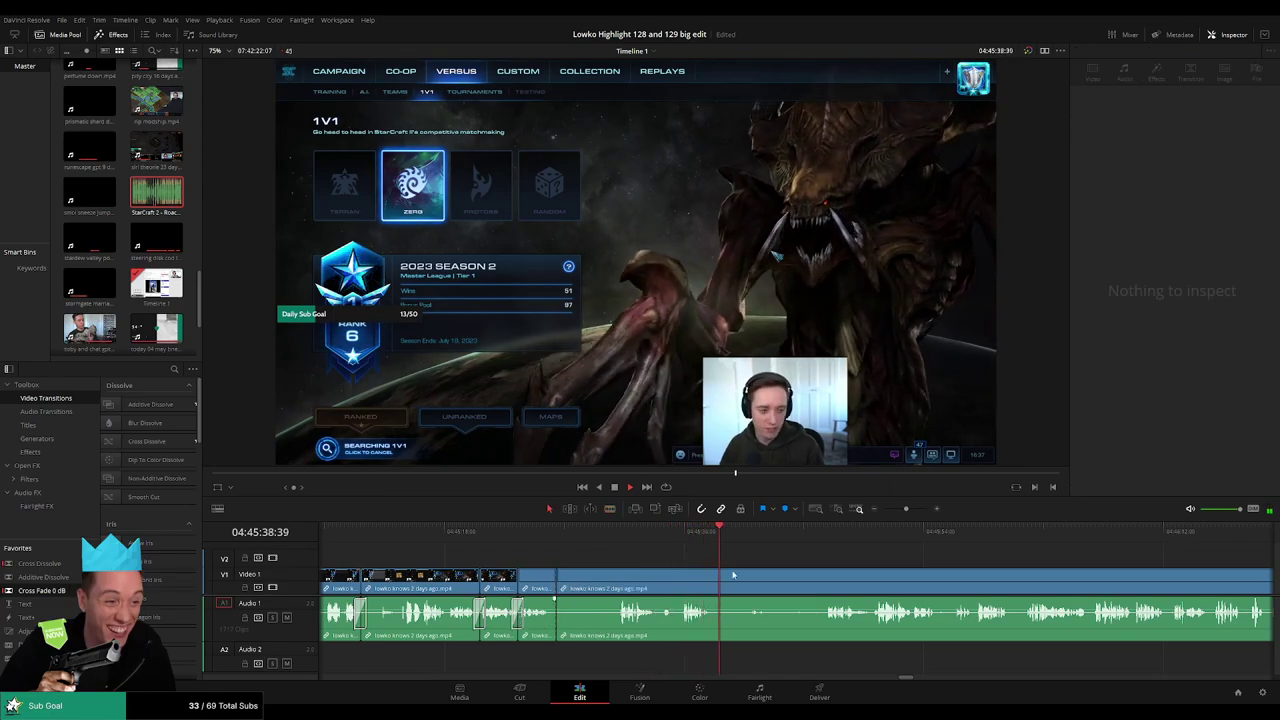
pyautogui.click(811, 578)
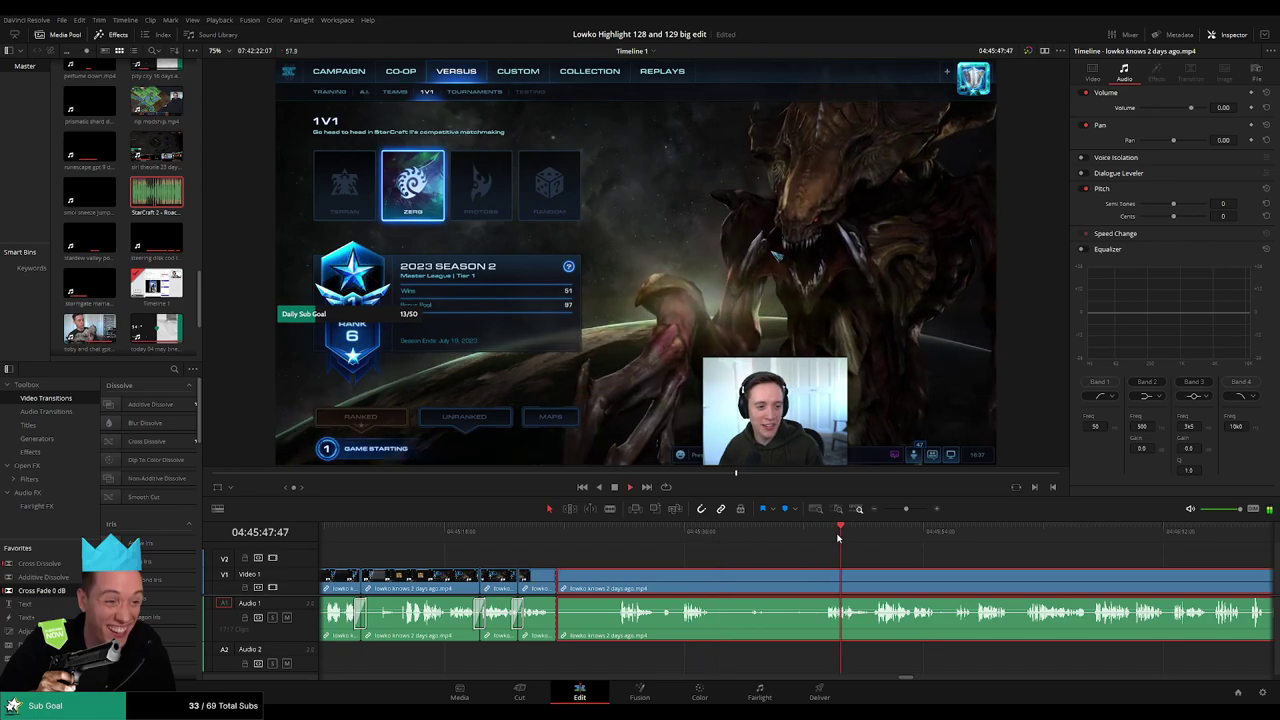
pyautogui.press('Delete')
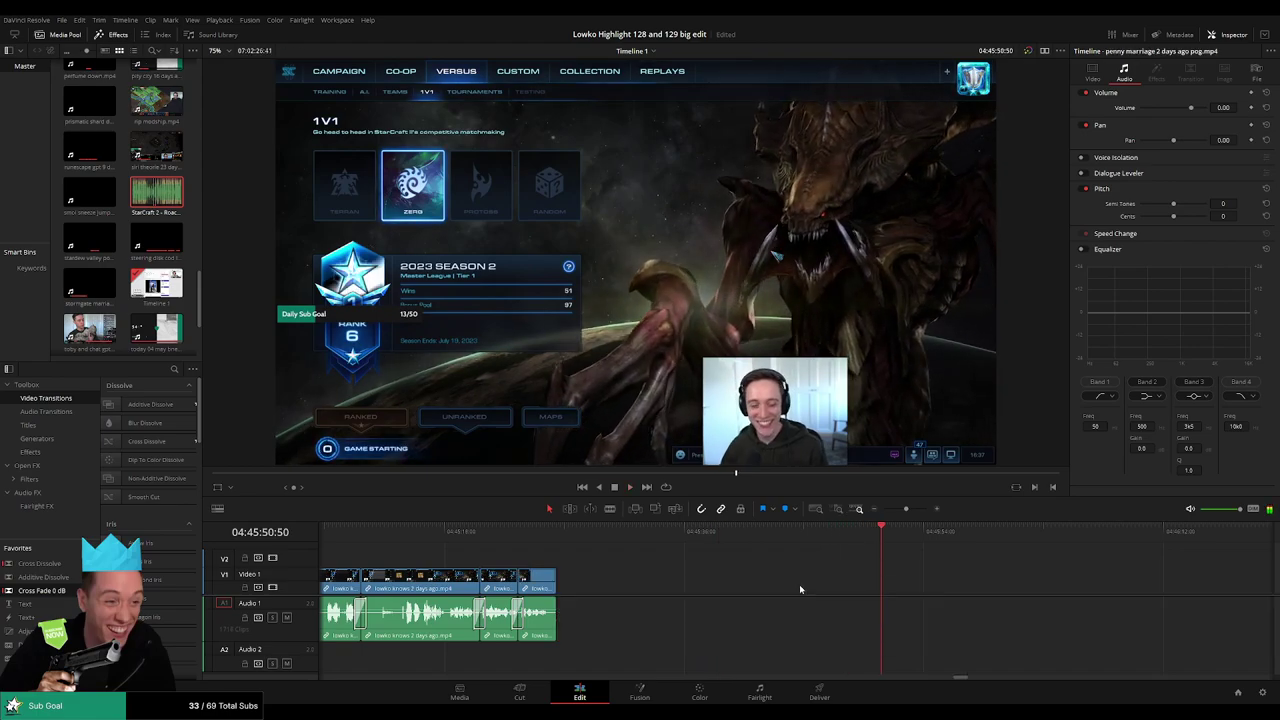
# - Preview several points early in penny marriage 2 days ago pog.mp4 and check the remaining clips through the timeline's end
pyautogui.click(628, 541)
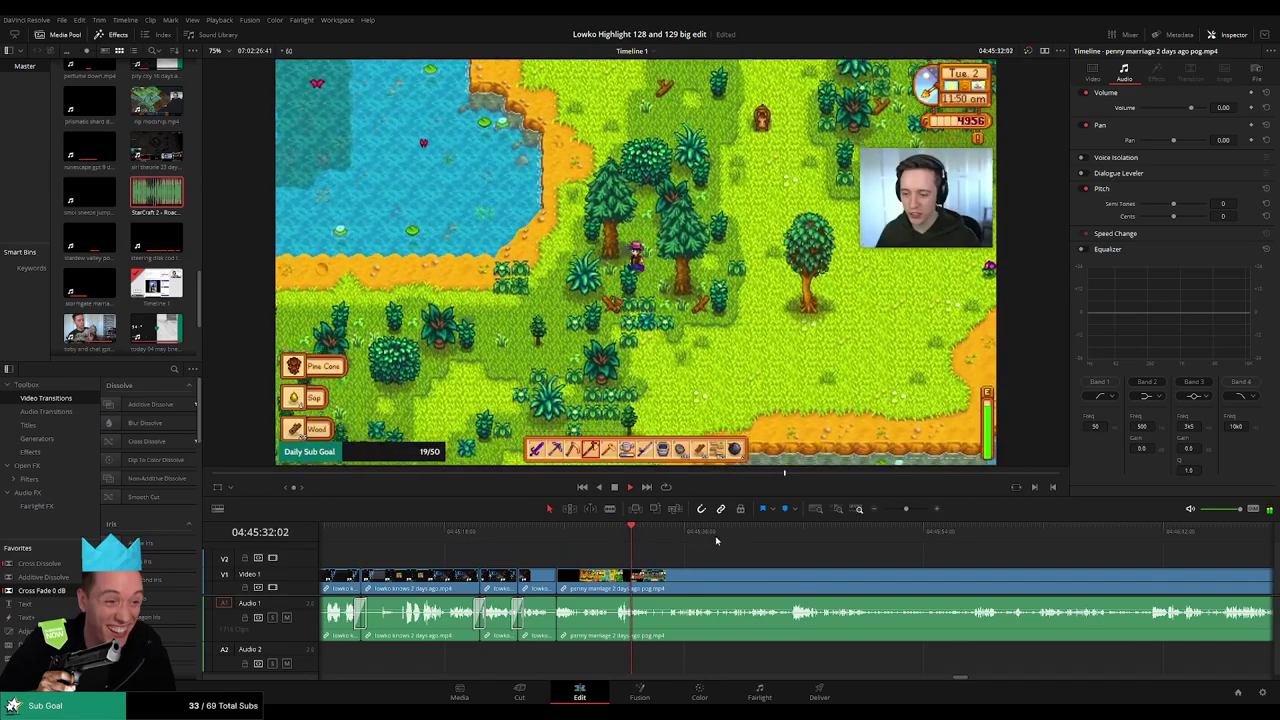
pyautogui.click(1045, 541)
pyautogui.moveTo(905, 510); pyautogui.dragTo(877, 513)
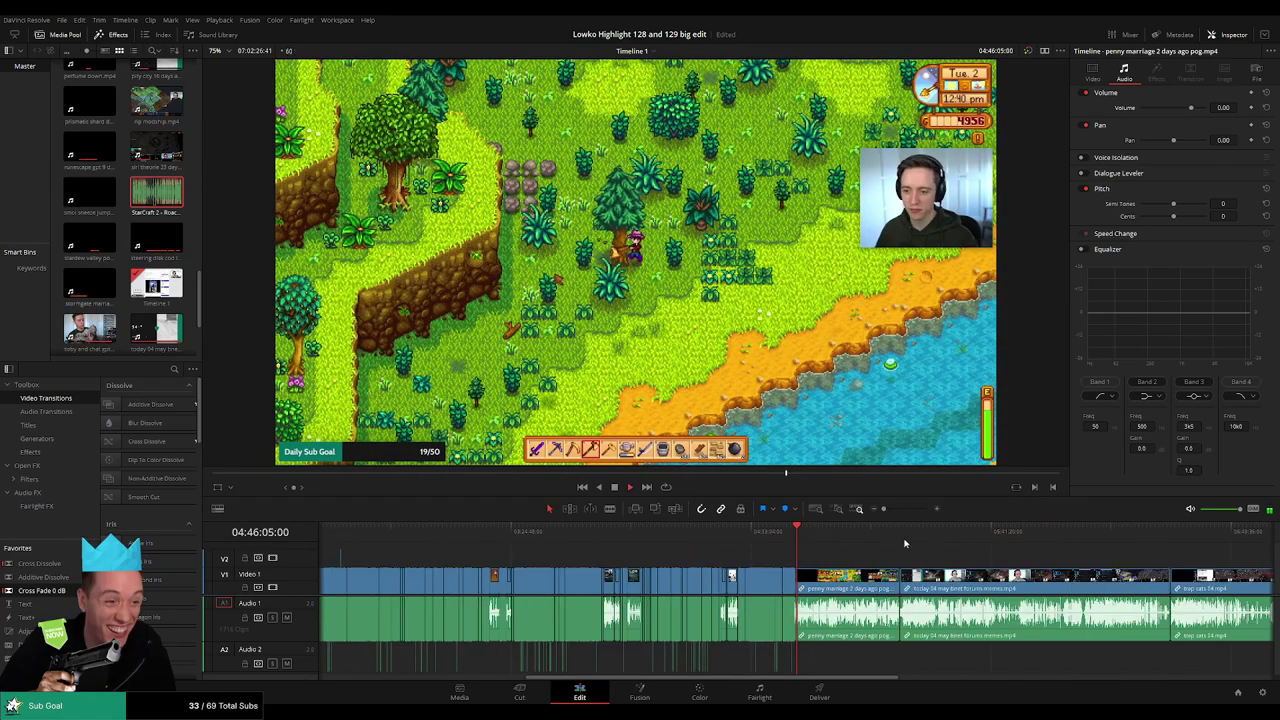
pyautogui.click(875, 509)
pyautogui.click(875, 509)
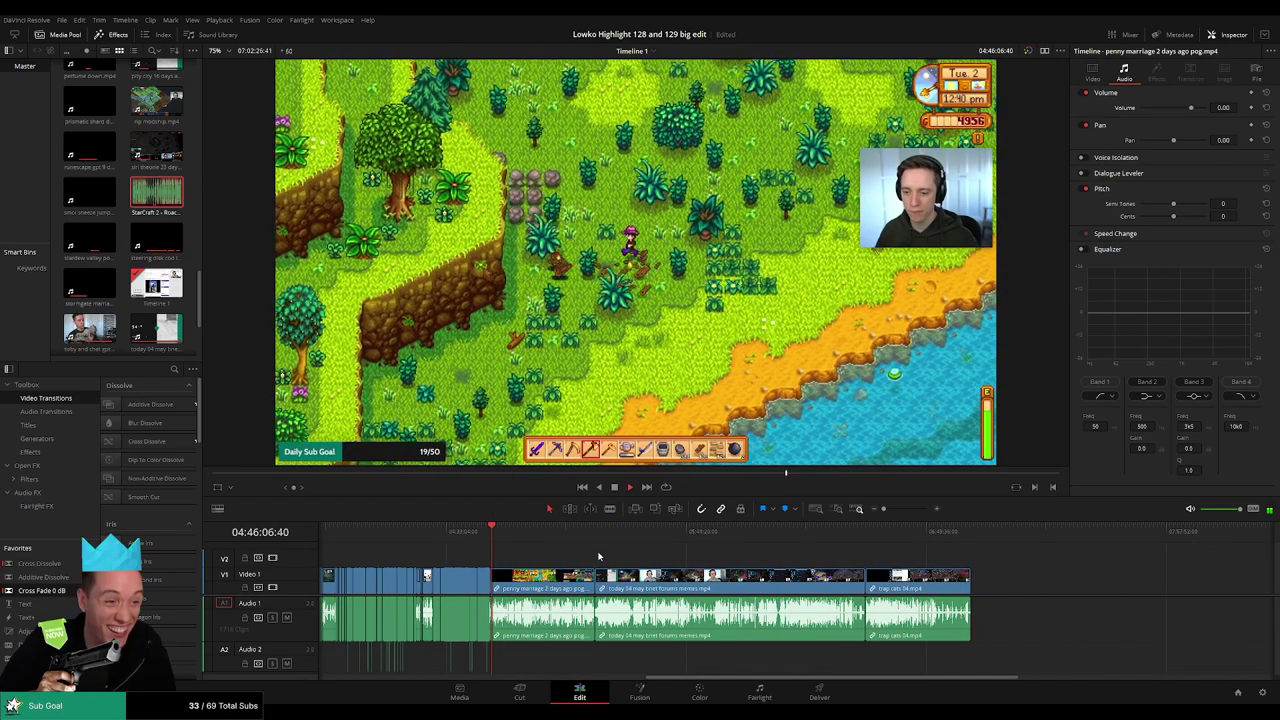
pyautogui.click(516, 551)
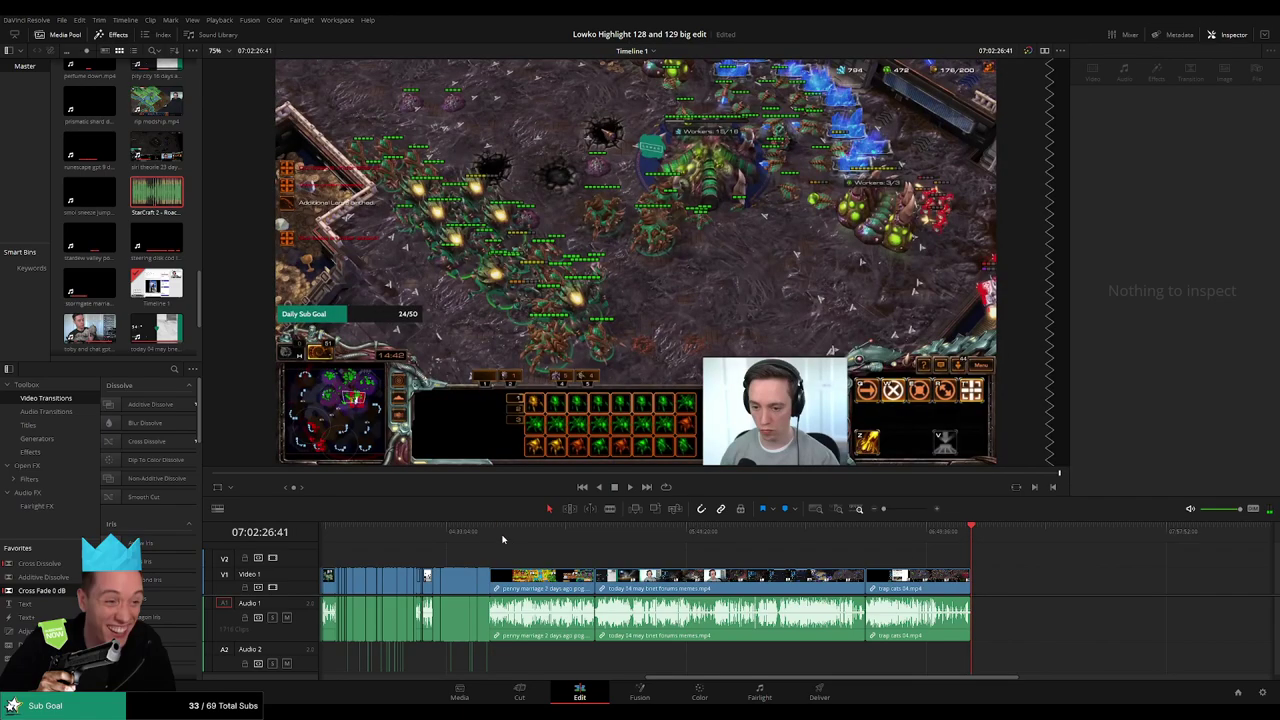
pyautogui.click(502, 540)
pyautogui.press('space')
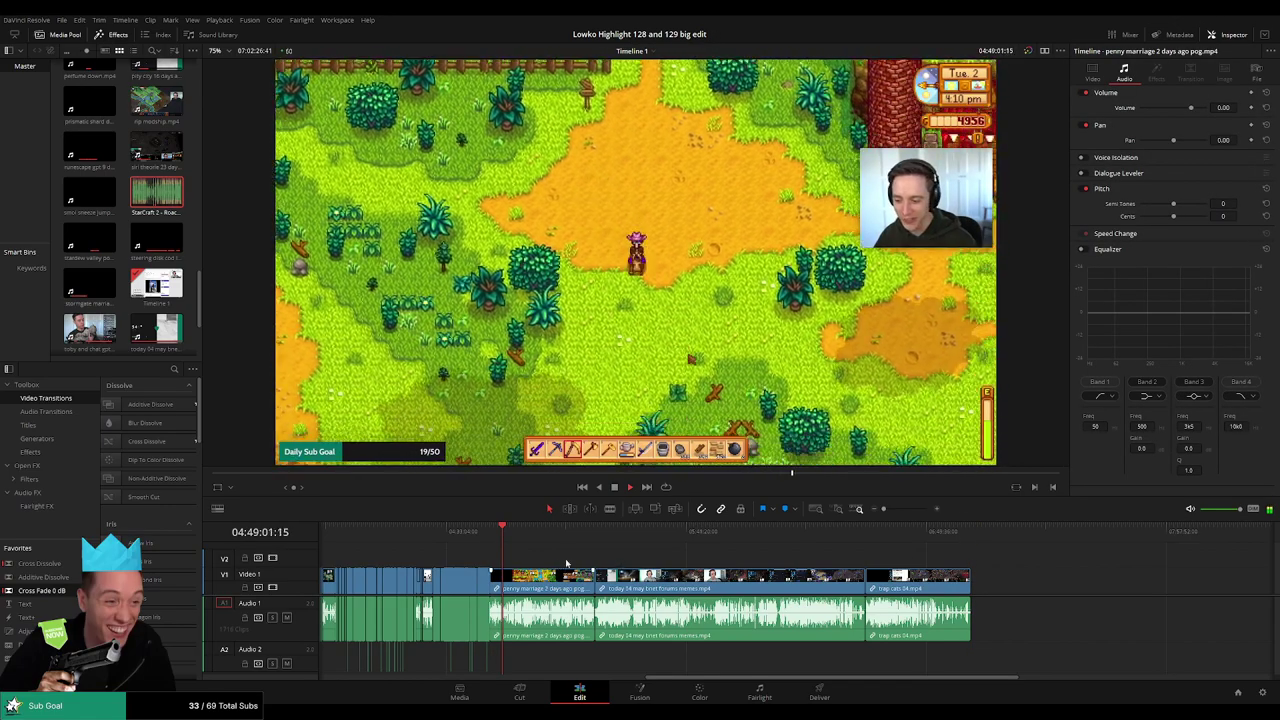
# - Preview penny marriage 2 days ago pog.mp4 from about 04:49 to 04:55:40 to locate where the wedding scene begins
pyautogui.moveTo(511, 541); pyautogui.dragTo(526, 538)
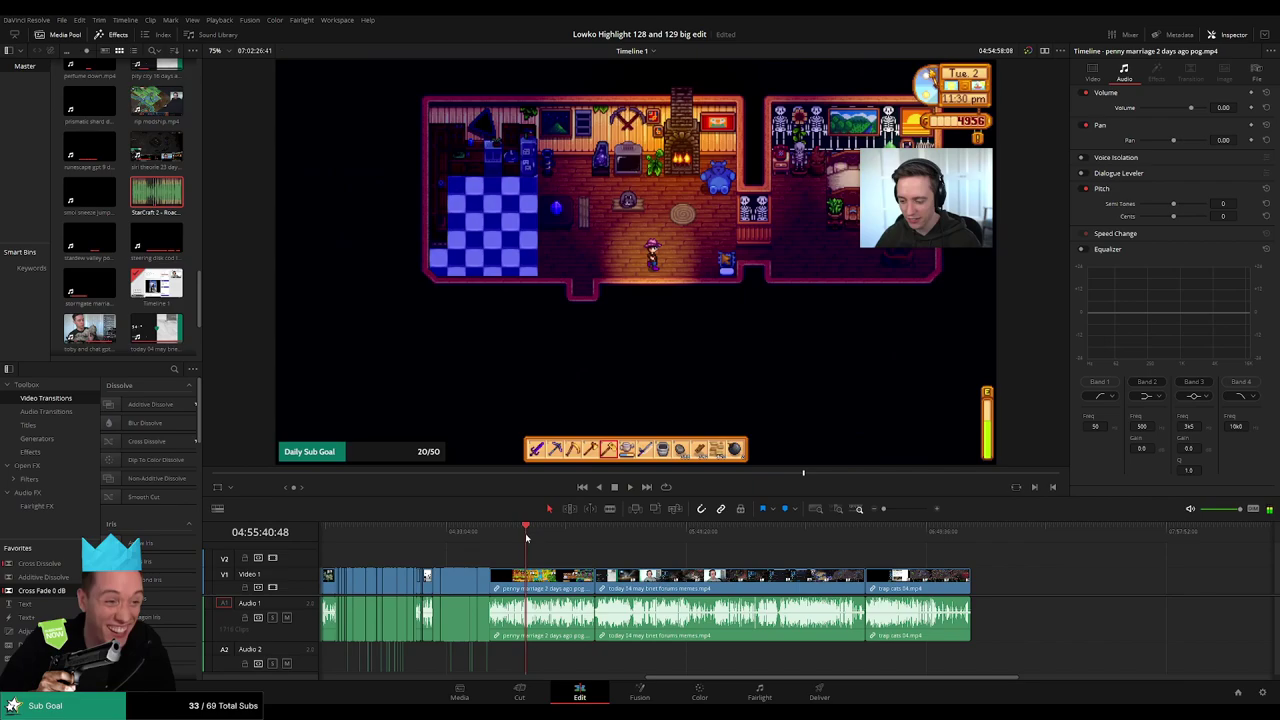
pyautogui.press('space')
pyautogui.scroll(8, 609, 568)
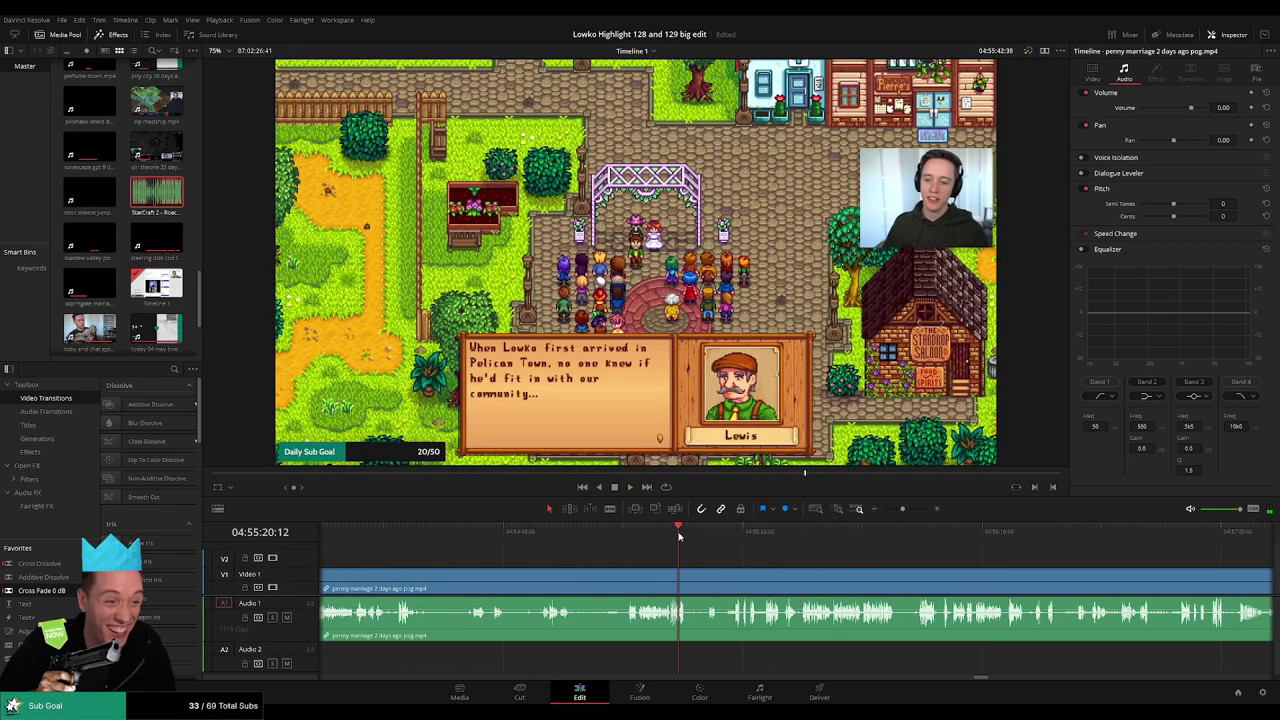
pyautogui.moveTo(679, 537); pyautogui.dragTo(634, 537)
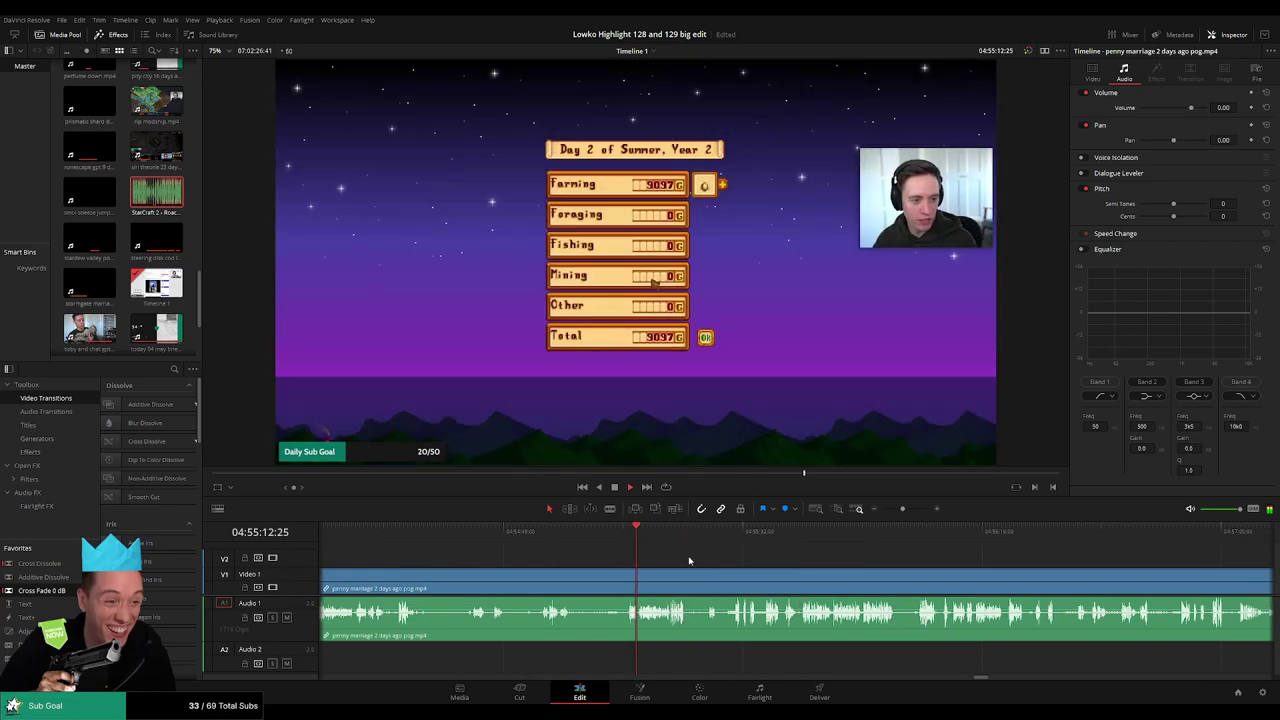
pyautogui.scroll(2, 815, 567)
pyautogui.scroll(1, 875, 570)
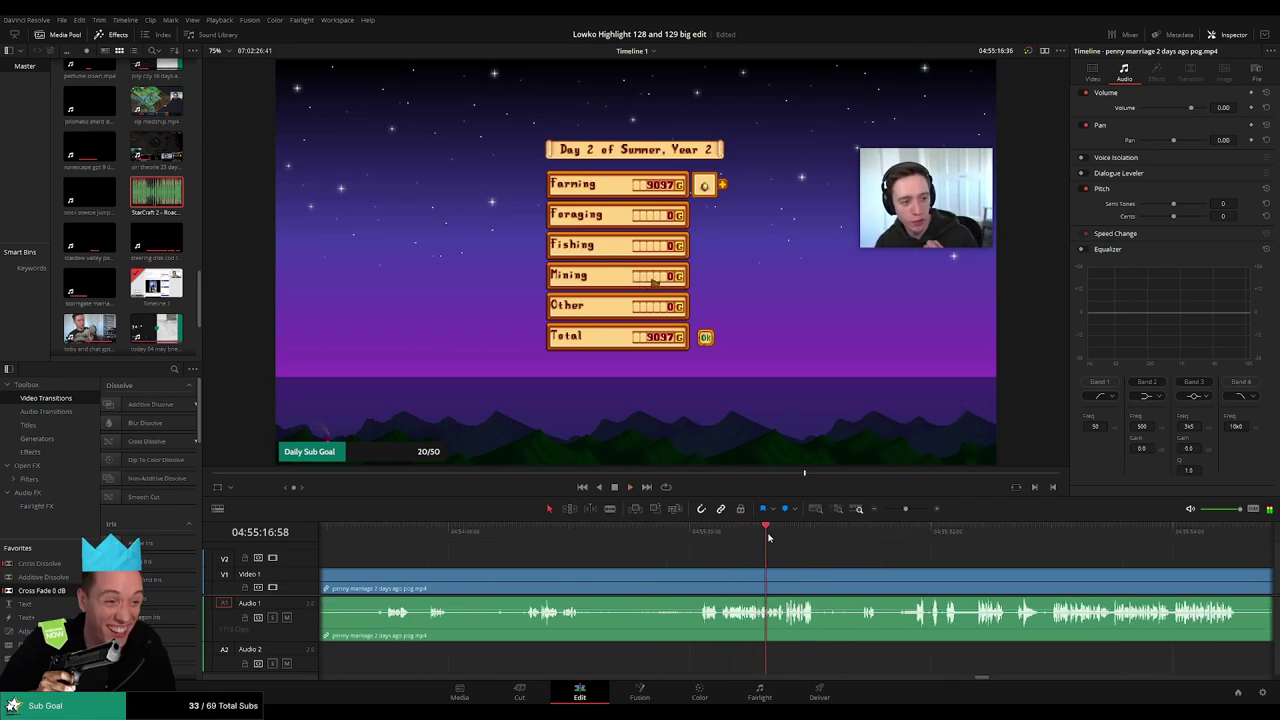
pyautogui.moveTo(842, 537); pyautogui.dragTo(863, 534)
pyautogui.hscroll(4, 854, 566)
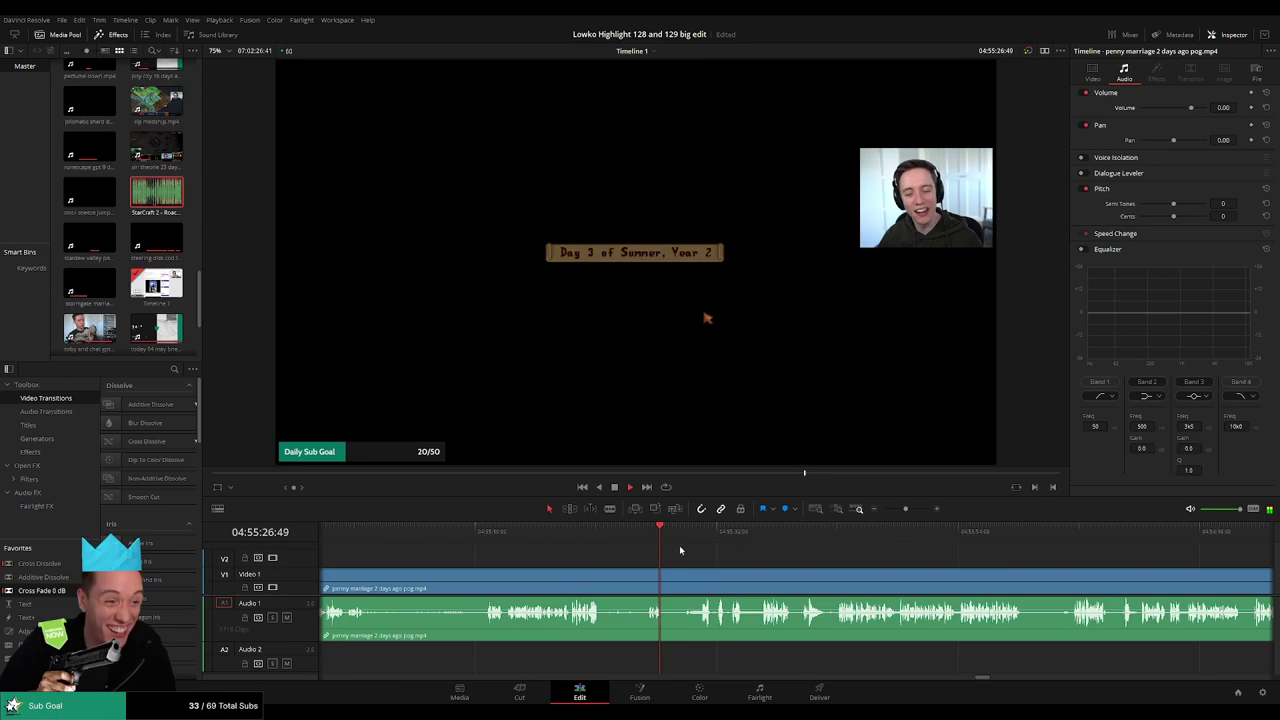
# - Split the penny marriage clip at about 04:55:28 just before the wedding and delete everything before it, closing the gap
pyautogui.click(692, 539)
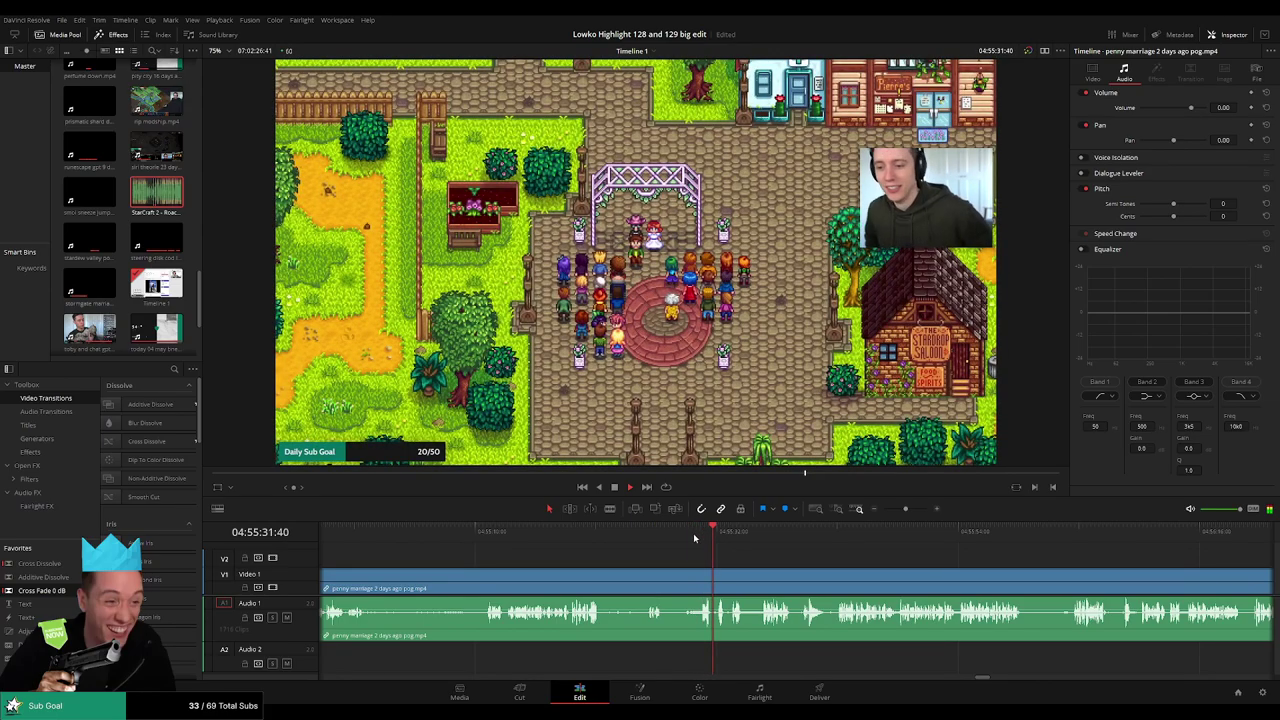
pyautogui.click(681, 537)
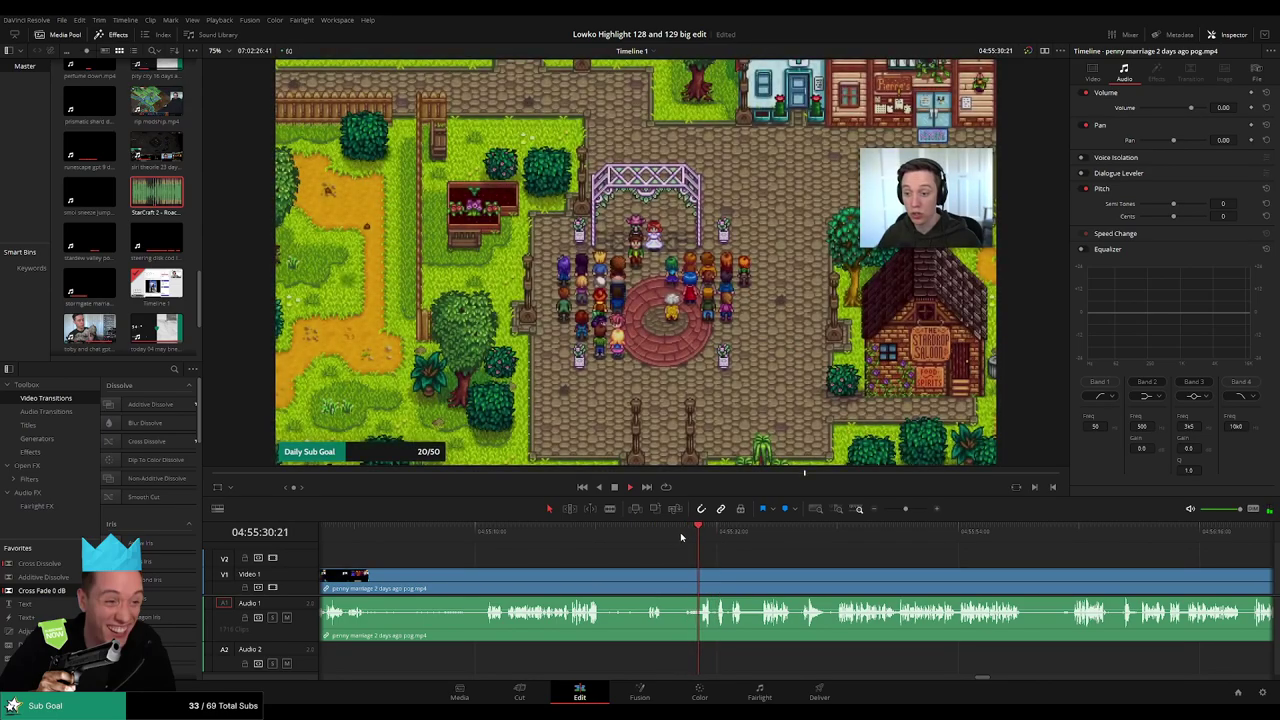
pyautogui.click(678, 538)
pyautogui.hotkey('ctrl', 'b')
pyautogui.click(648, 586)
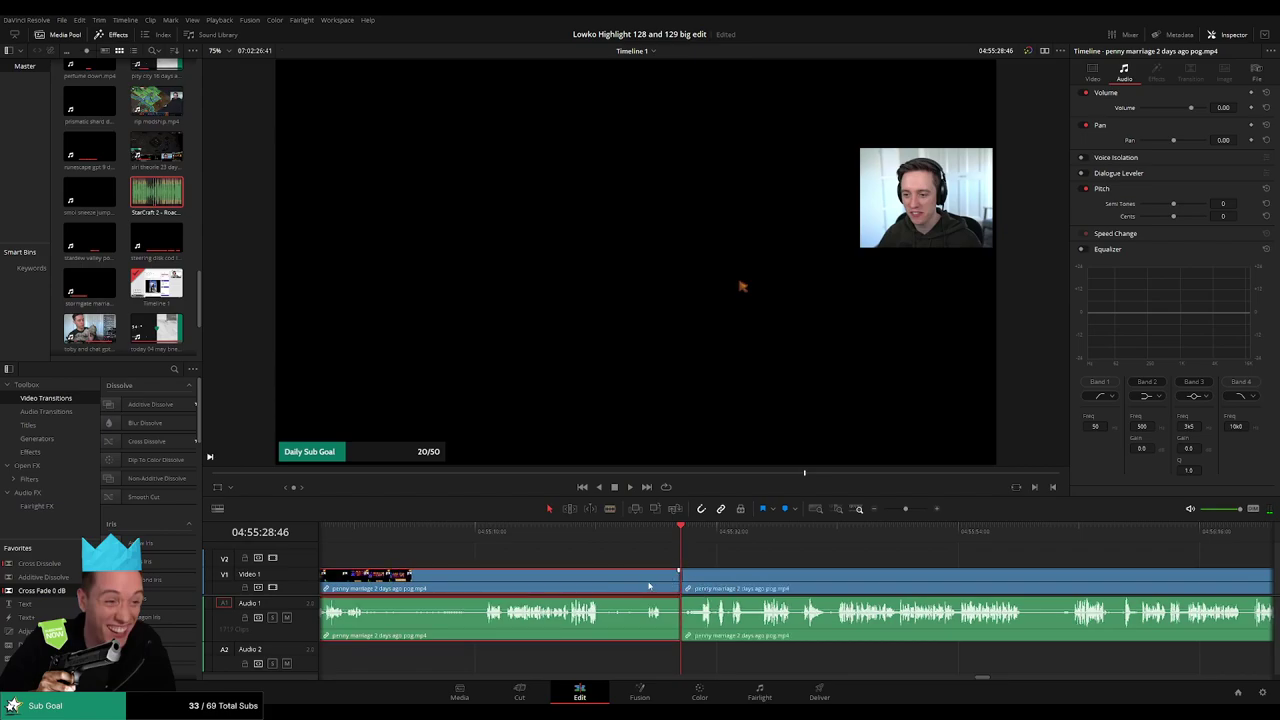
pyautogui.press('Delete')
pyautogui.click(814, 576)
pyautogui.press('Delete')
pyautogui.press('space')
# - Isolate the penny marriage piece from about 04:45:28:36 to 04:45:29:08 with two splits and lower its audio to silence
pyautogui.scroll(3, 826, 577)
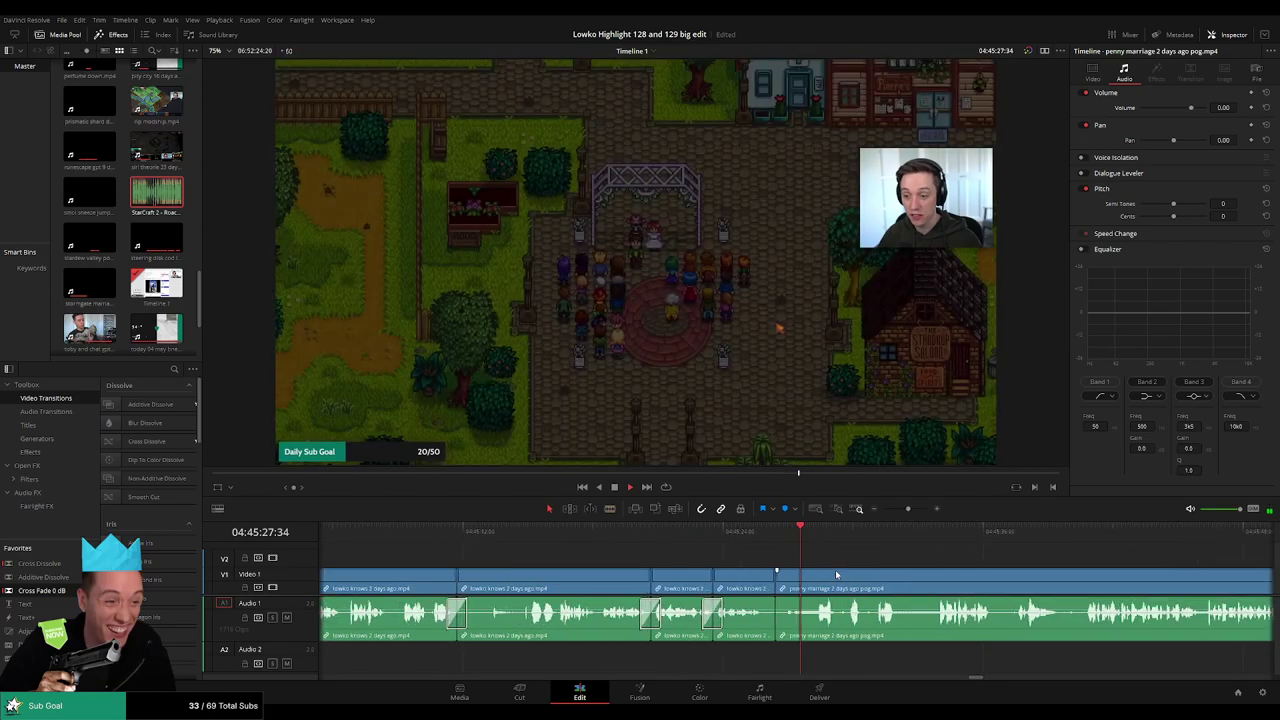
pyautogui.scroll(4, 840, 575)
pyautogui.moveTo(688, 536)
pyautogui.mouseDown()
pyautogui.moveTo(711, 538)
pyautogui.moveTo(692, 545)
pyautogui.mouseUp()
pyautogui.press('b')
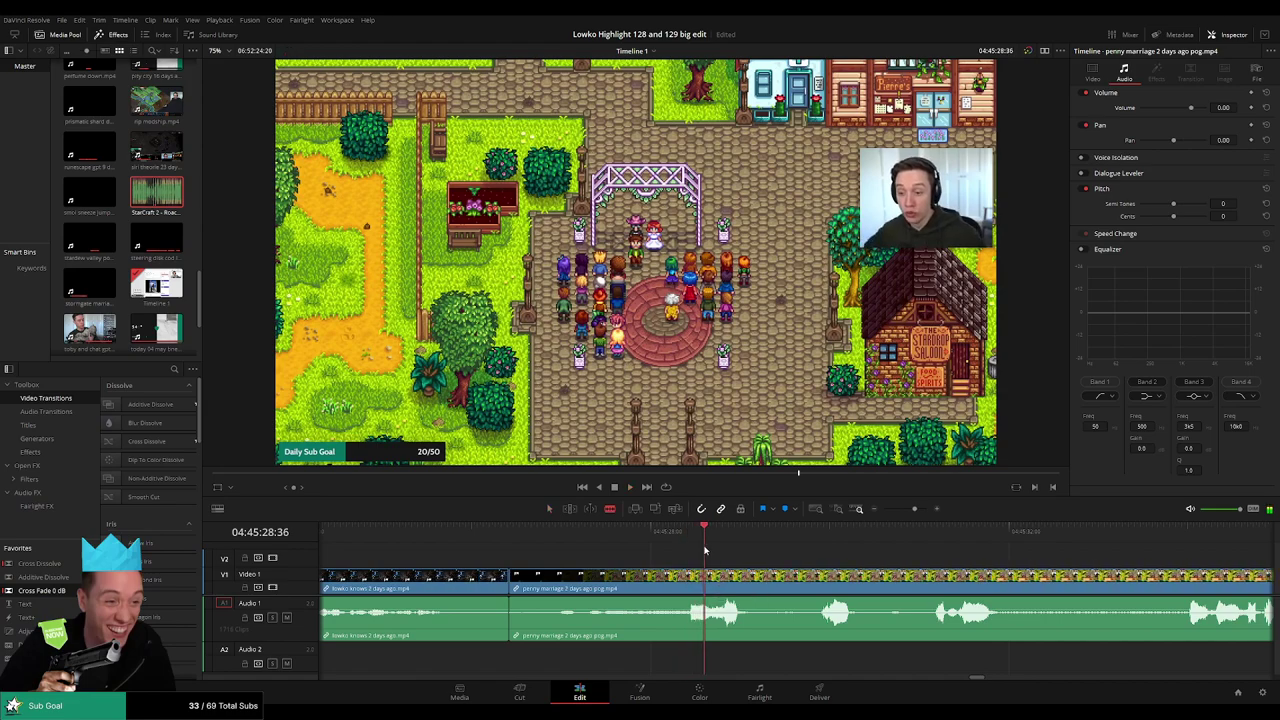
pyautogui.click(705, 582)
pyautogui.click(753, 590)
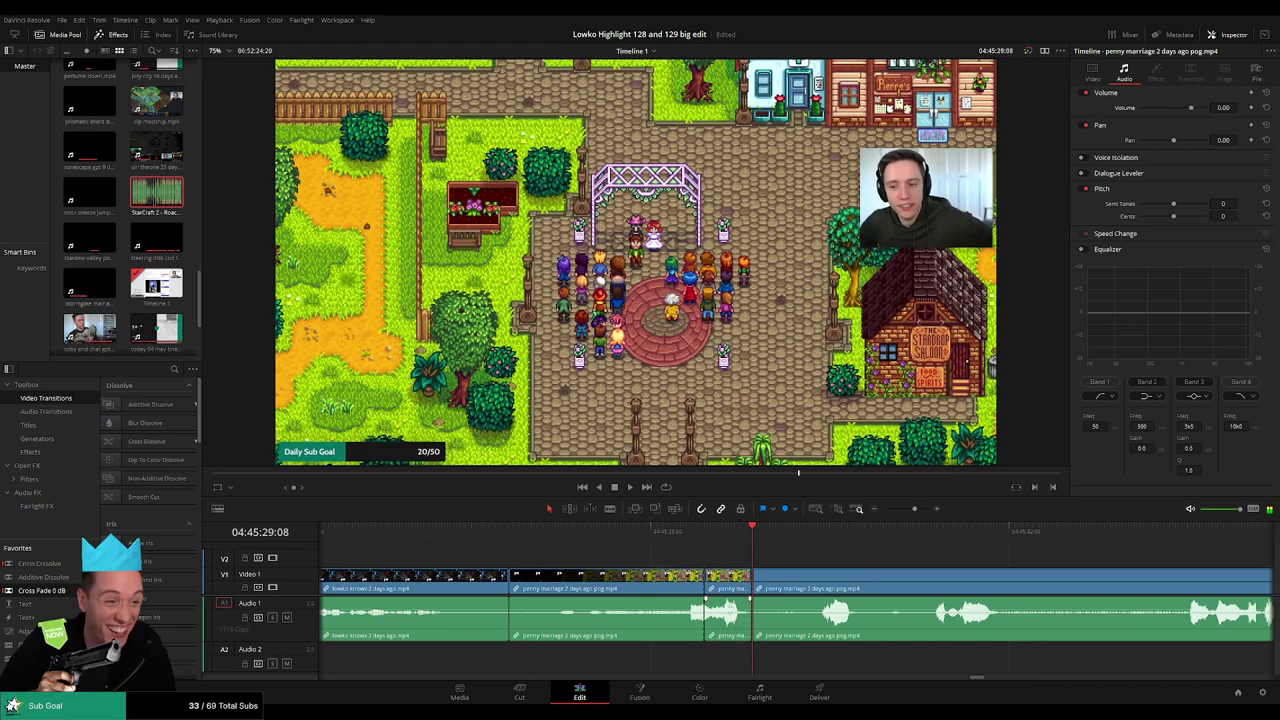
pyautogui.moveTo(740, 608); pyautogui.dragTo(740, 629)
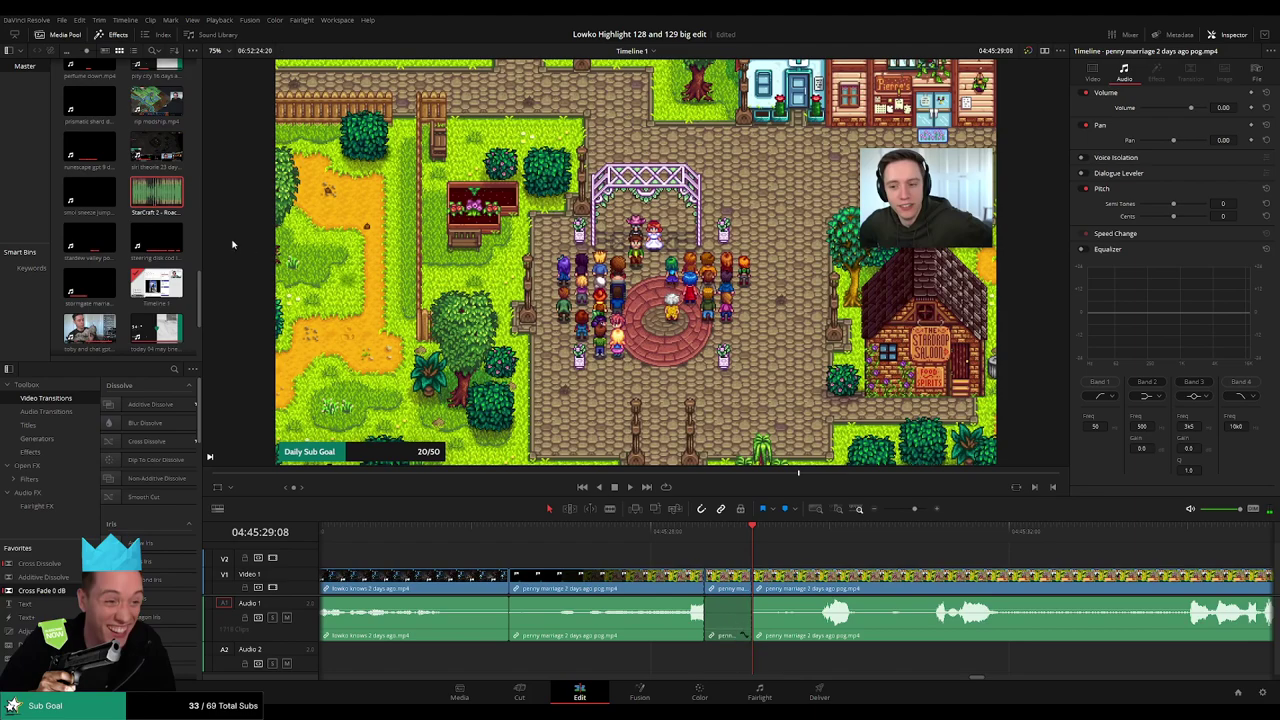
# - Place StarCraft 2 - Roach Quotes.mp3 on Audio 2 under the silenced piece, match its length, and lower its volume to about -27
pyautogui.moveTo(159, 194); pyautogui.dragTo(676, 397)
pyautogui.moveTo(728, 666); pyautogui.dragTo(693, 666)
pyautogui.moveTo(695, 662); pyautogui.dragTo(740, 660)
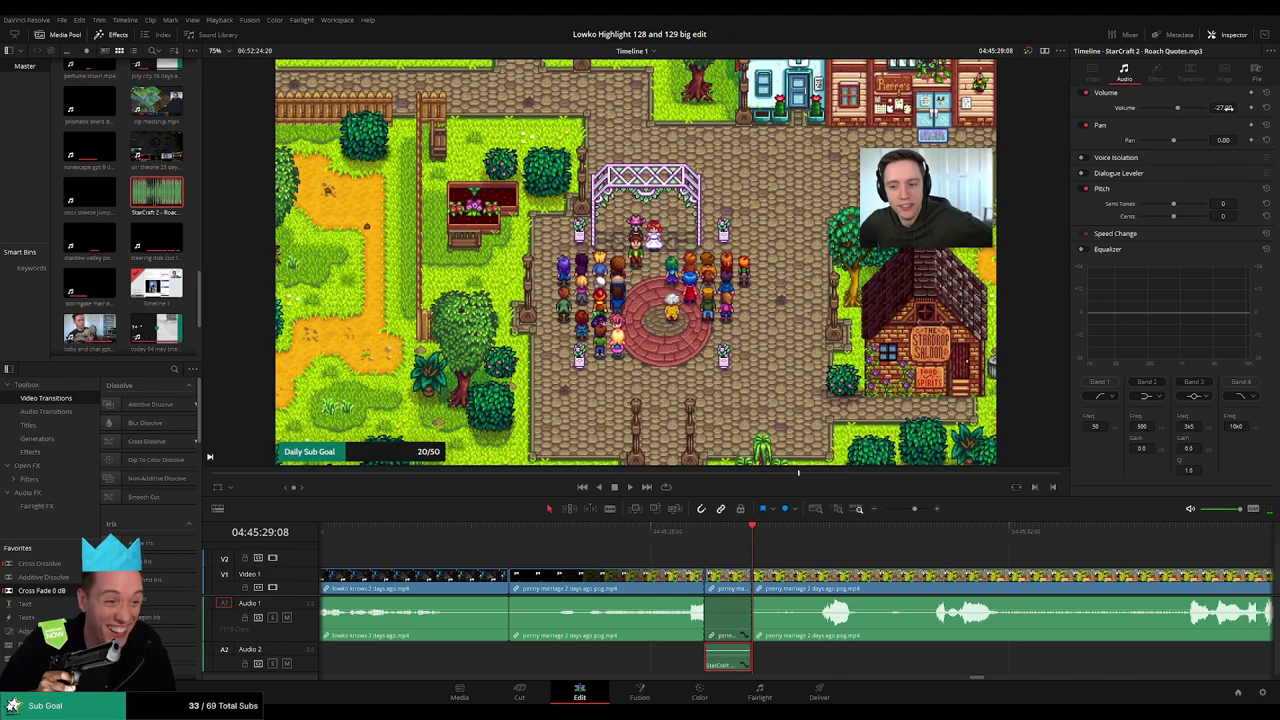
pyautogui.click(881, 557)
# - Cut the quiet stretch from about 04:45:57 to 04:46:02 out of the wedding clip and add an audio cross fade at the join
pyautogui.moveTo(913, 510); pyautogui.dragTo(905, 513)
pyautogui.moveTo(853, 565); pyautogui.dragTo(668, 563)
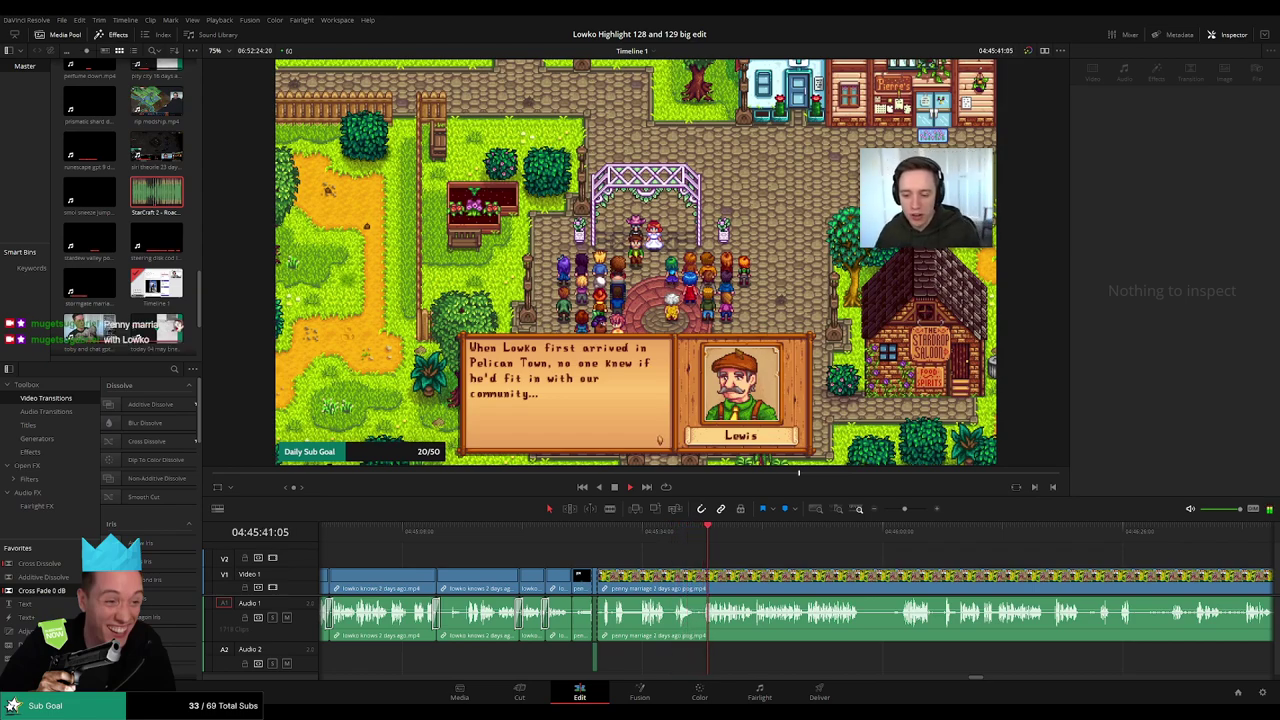
pyautogui.moveTo(762, 560); pyautogui.dragTo(482, 559)
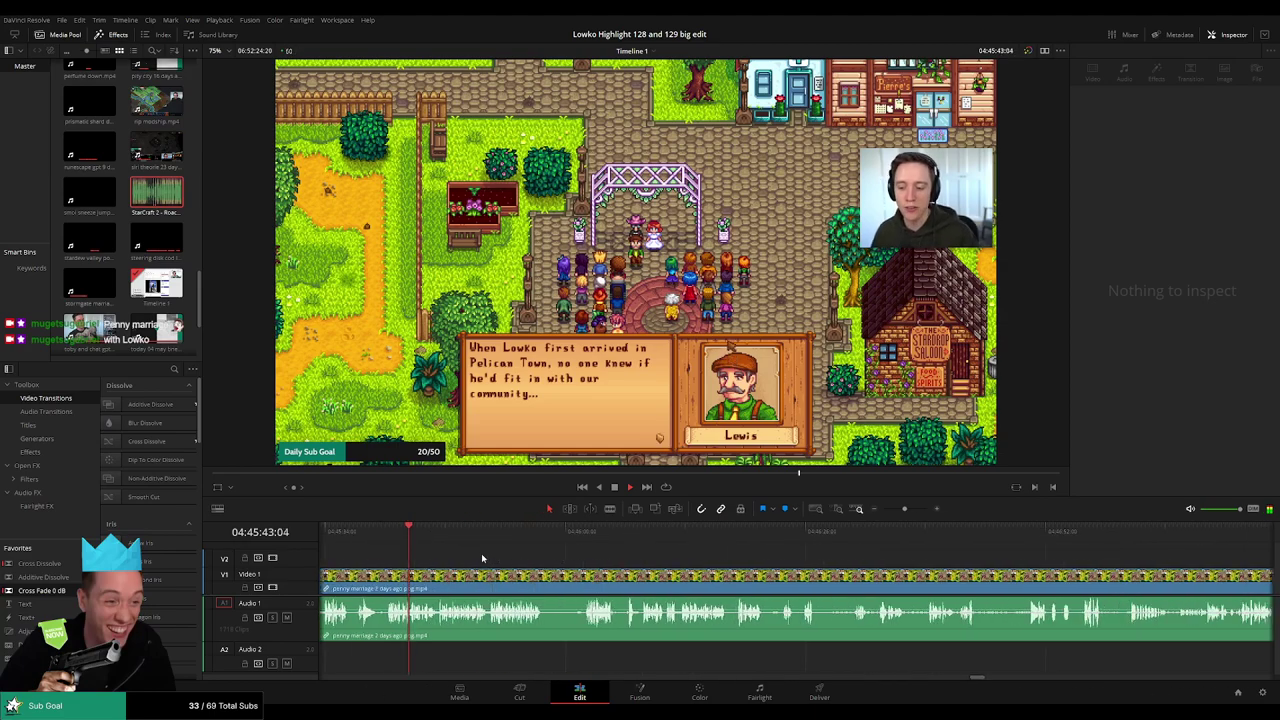
pyautogui.moveTo(901, 512); pyautogui.dragTo(908, 558)
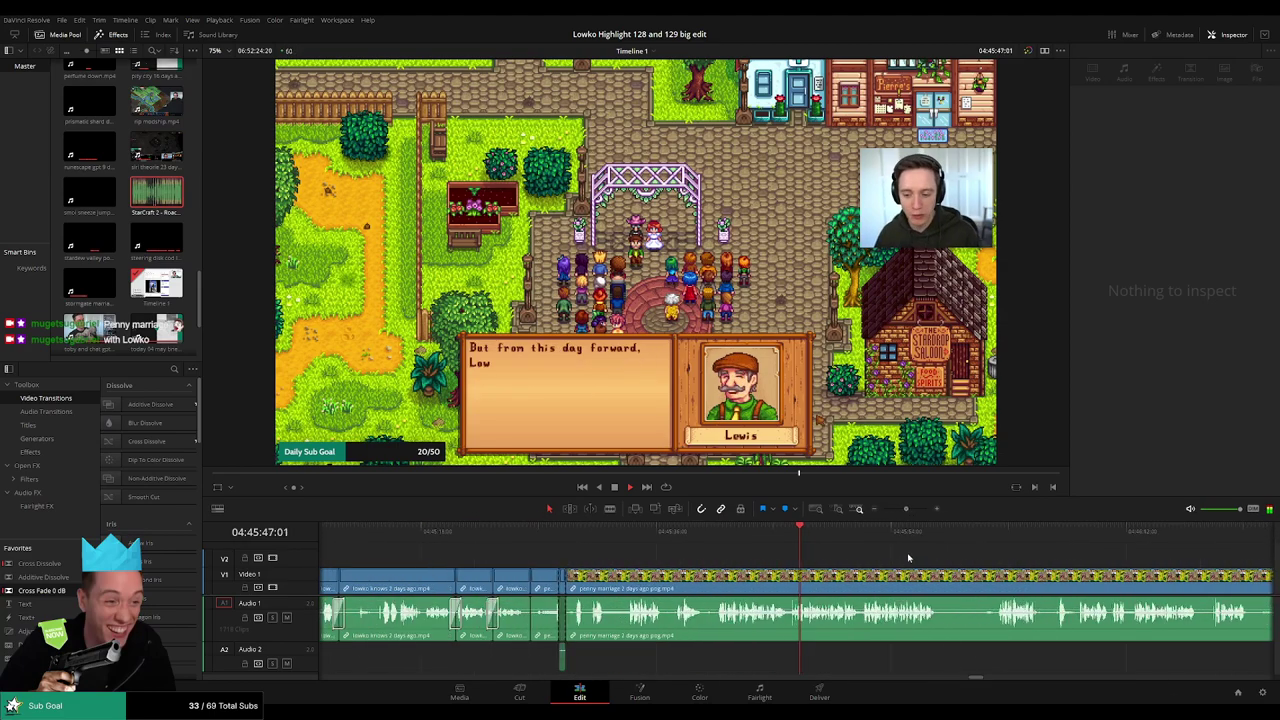
pyautogui.hscroll(5, 620, 565)
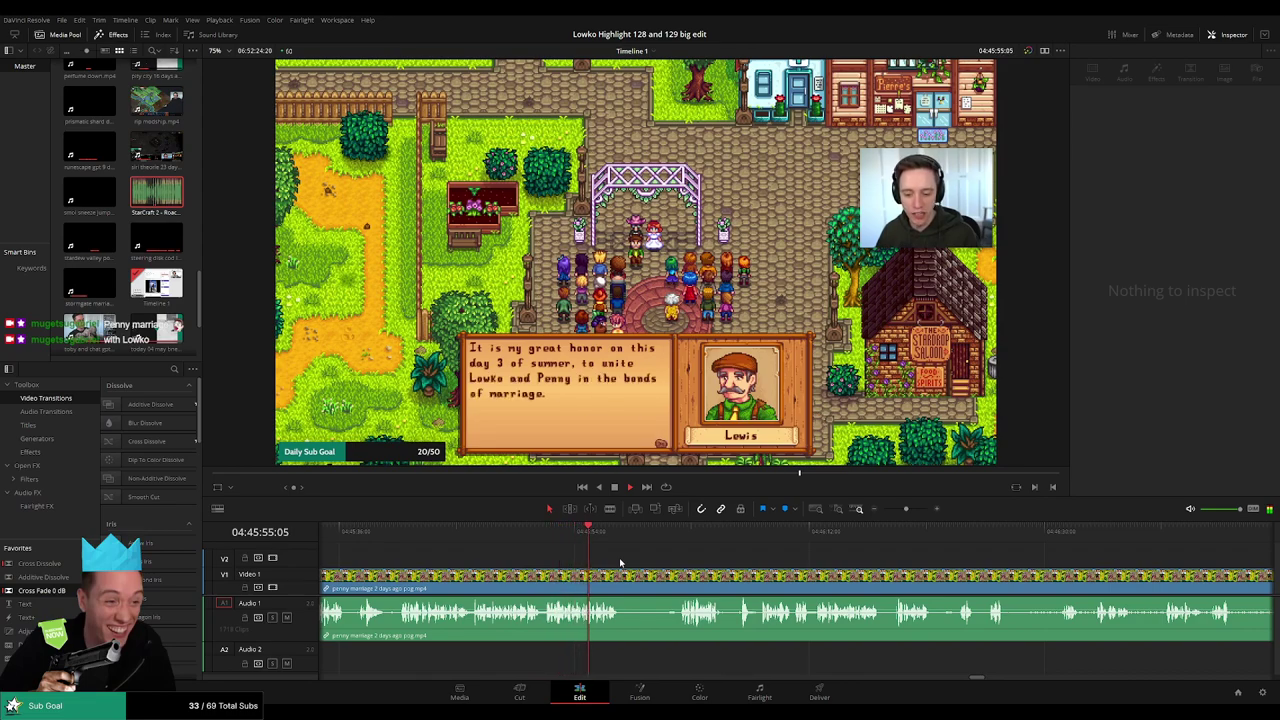
pyautogui.hscroll(4, 600, 552)
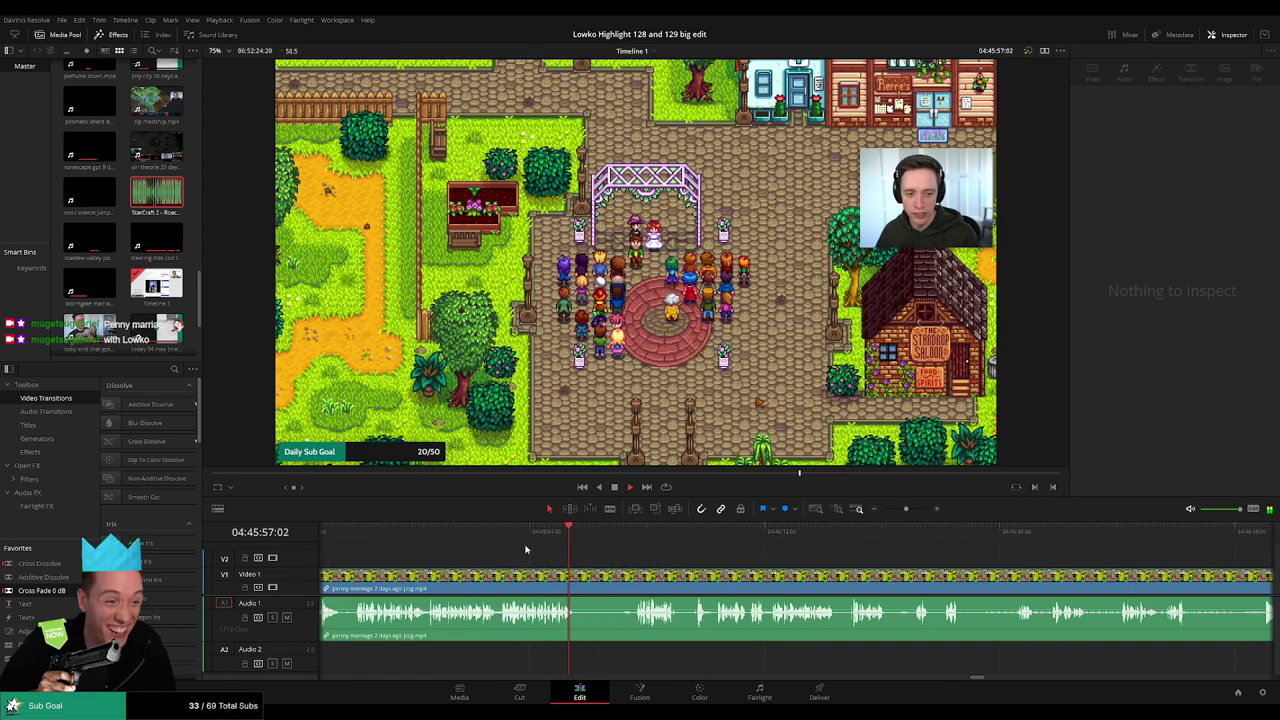
pyautogui.click(502, 533)
pyautogui.press('b')
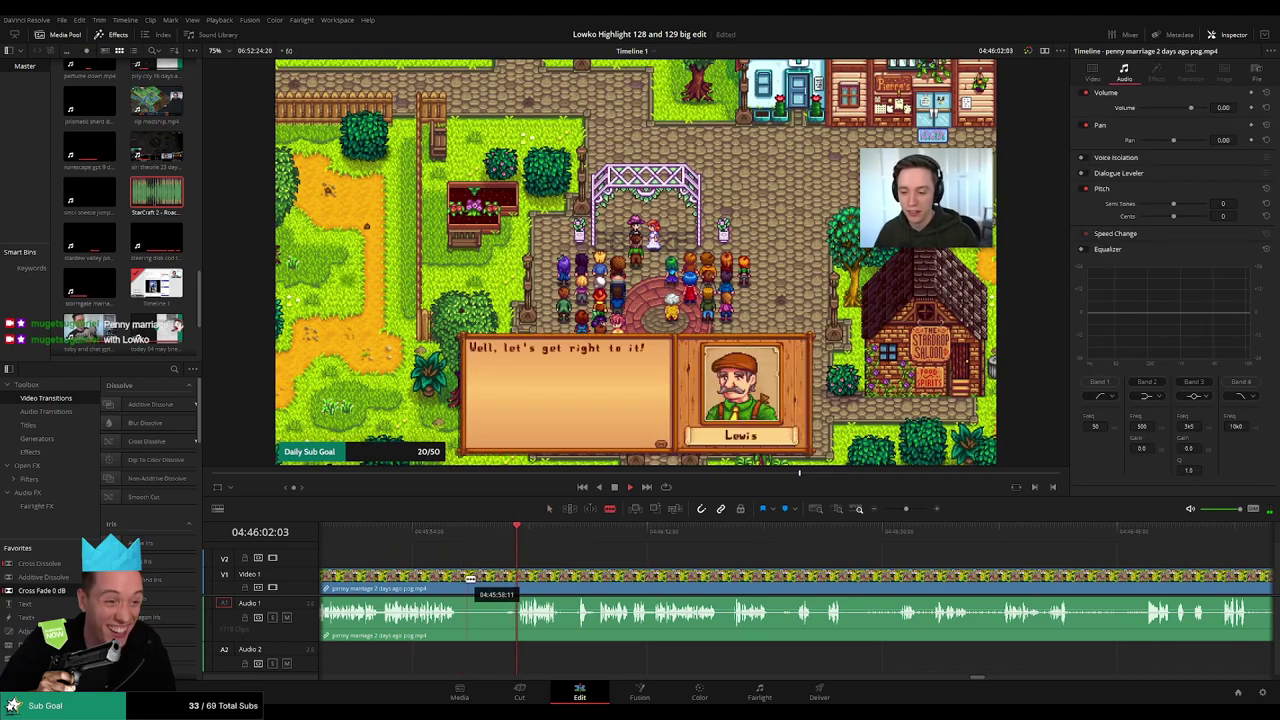
pyautogui.click(458, 576)
pyautogui.moveTo(521, 577); pyautogui.dragTo(516, 578)
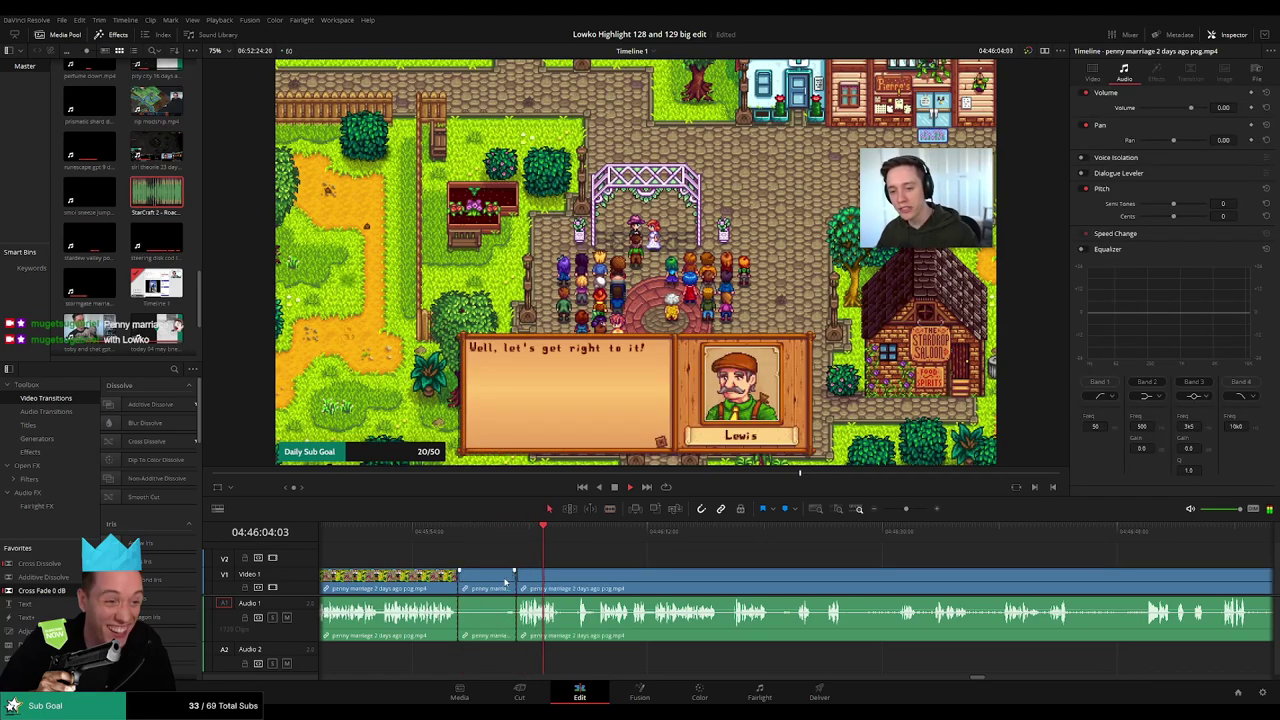
pyautogui.press('Delete')
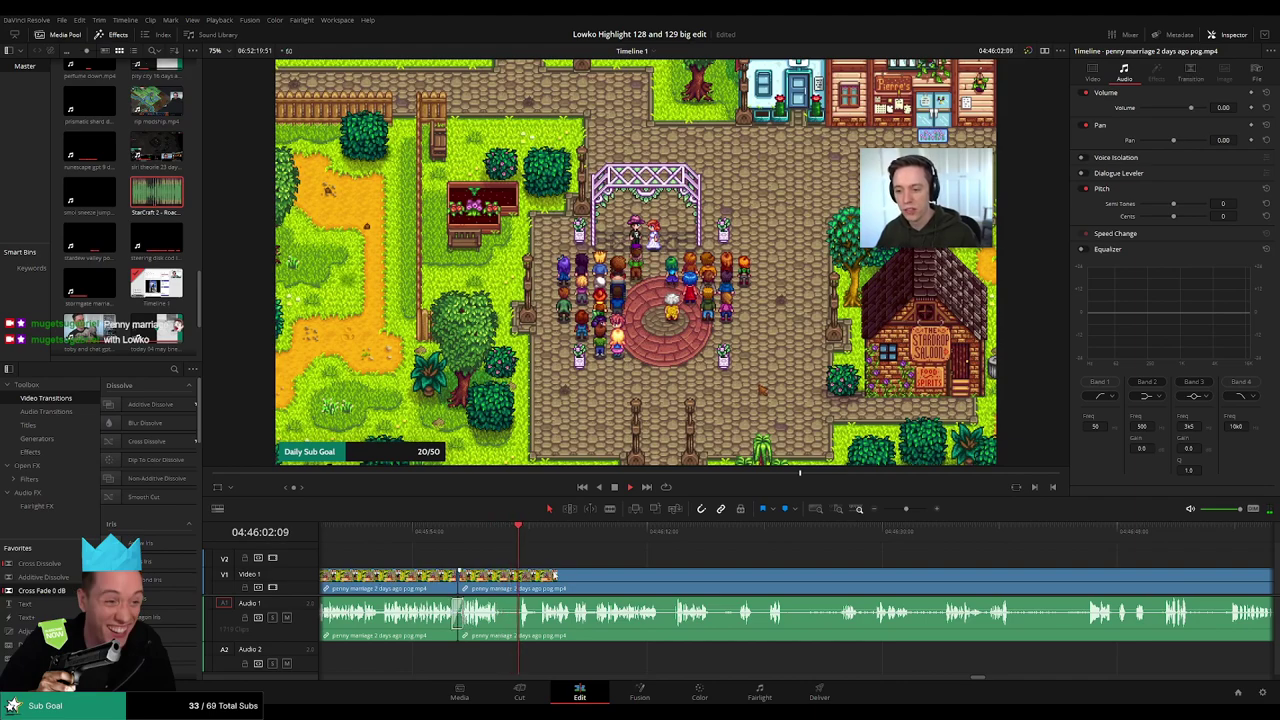
# - Cut about 04:46:01 to 04:46:06 out of the wedding clip so that the mayor's pronouncement follows directly
pyautogui.hscroll(1, 555, 566)
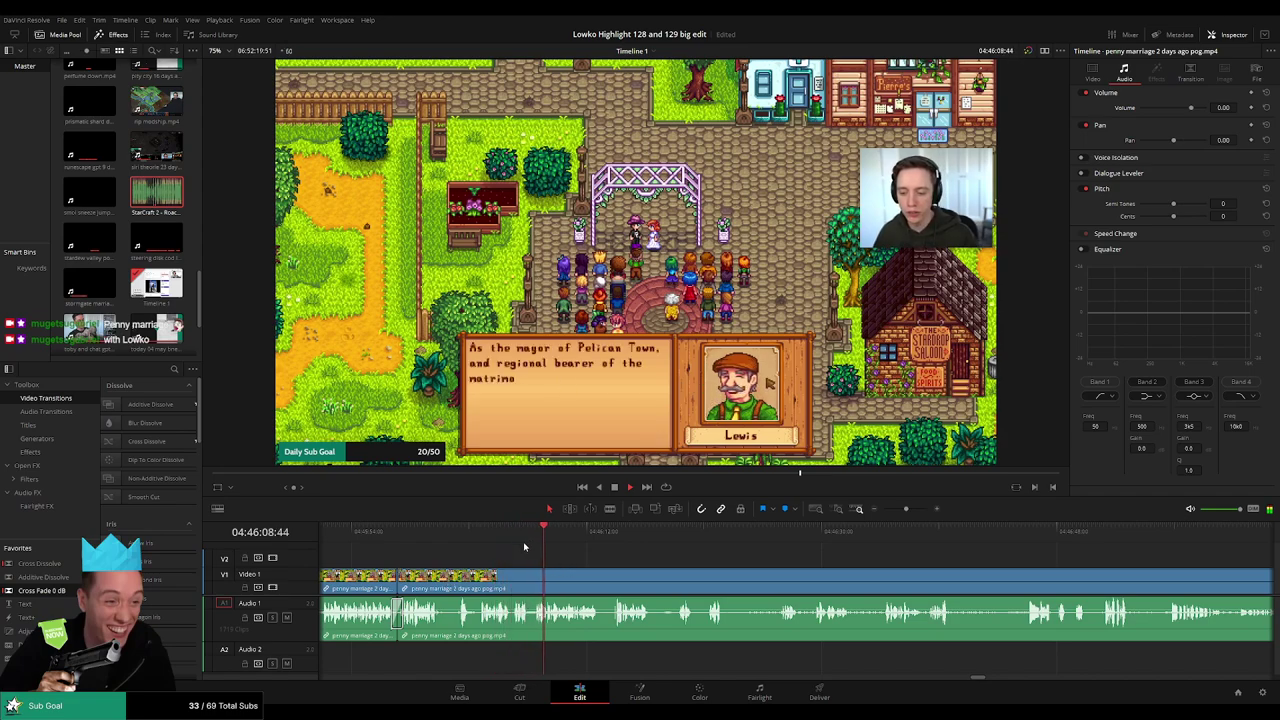
pyautogui.click(512, 535)
pyautogui.press('b')
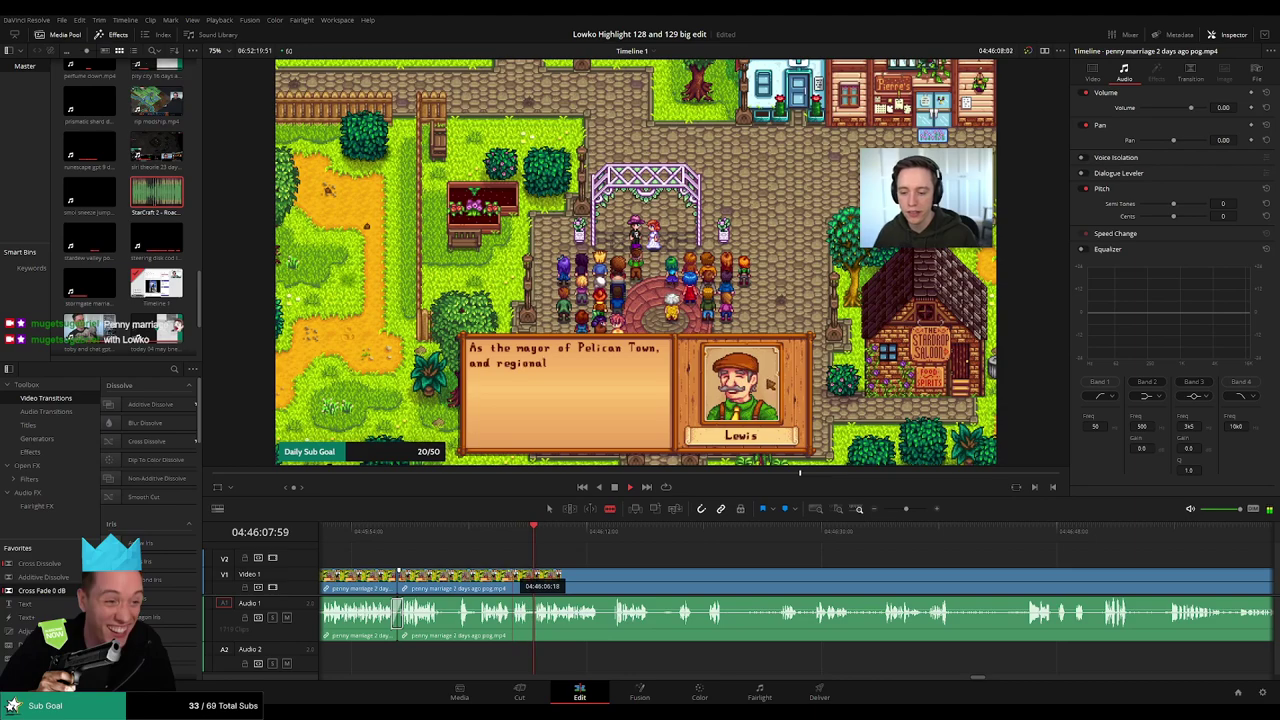
pyautogui.click(512, 576)
pyautogui.click(442, 580)
pyautogui.press('a')
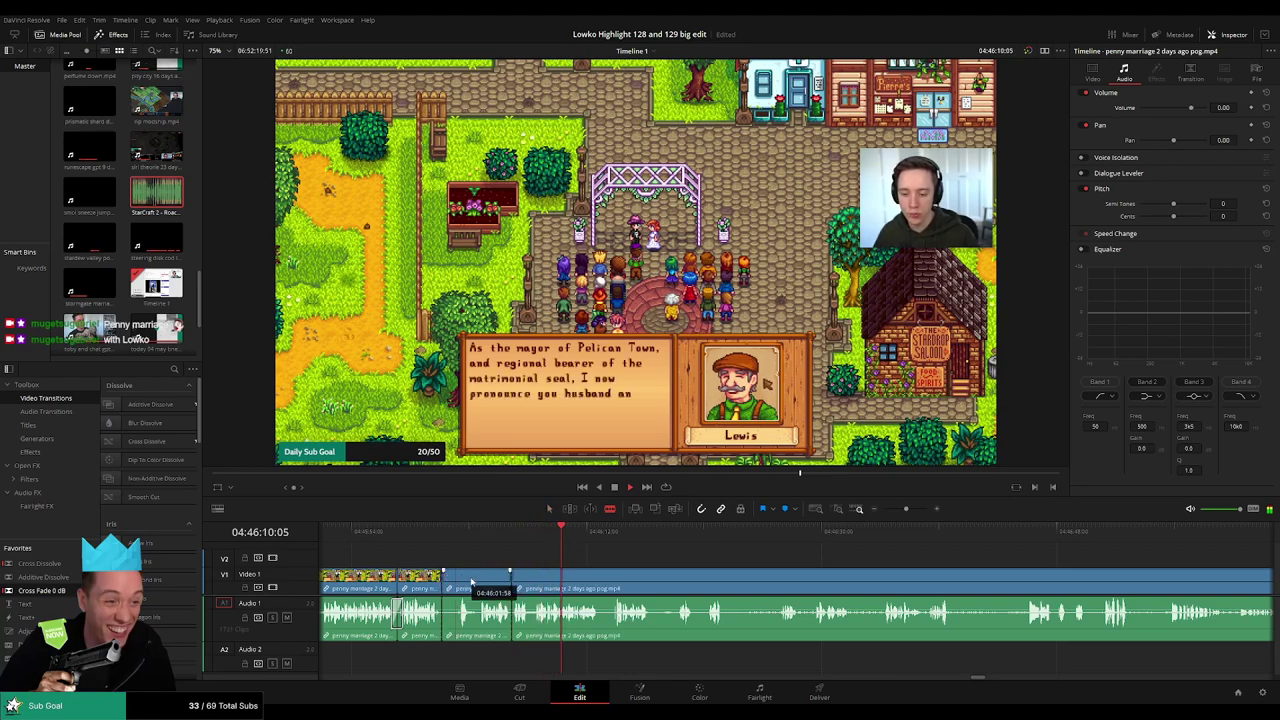
pyautogui.press('a')
pyautogui.click(471, 583)
pyautogui.press('Delete')
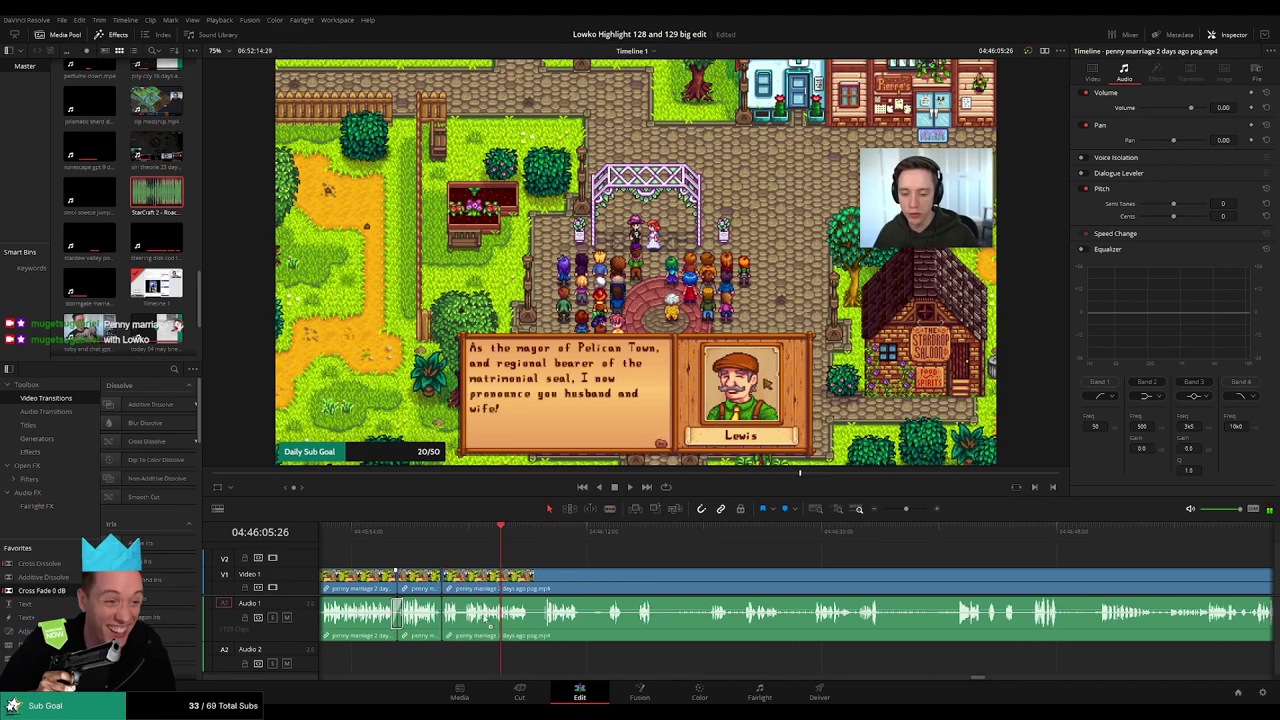
# - Remove the short pause from about 04:46:07:20 to 04:46:08:45 in the wedding clip and close the gap
pyautogui.click(433, 540)
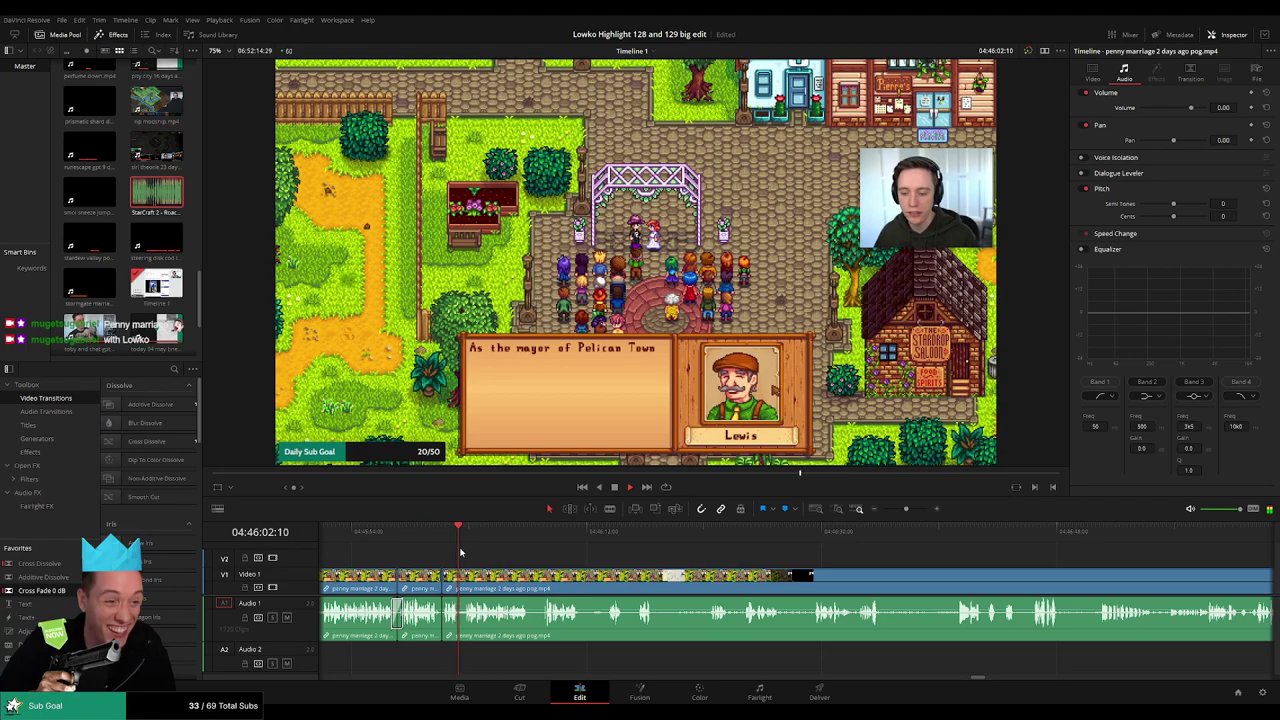
pyautogui.hscroll(1, 564, 566)
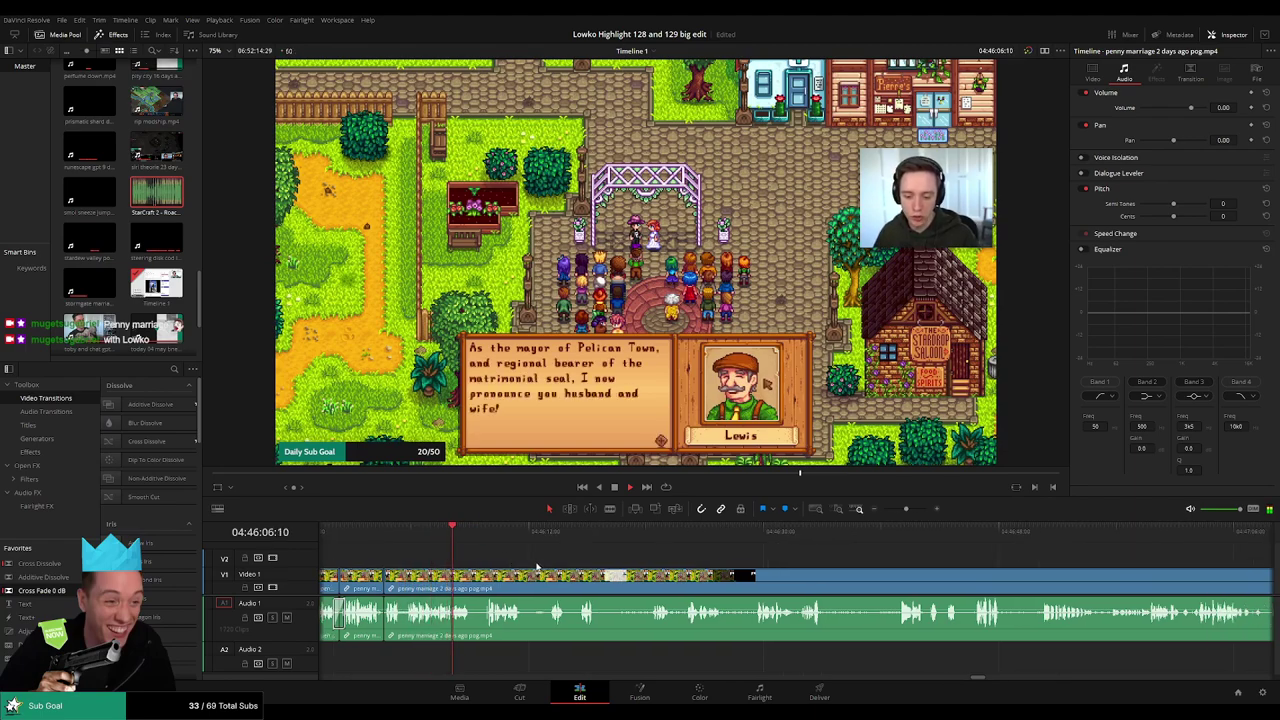
pyautogui.scroll(5, 478, 552)
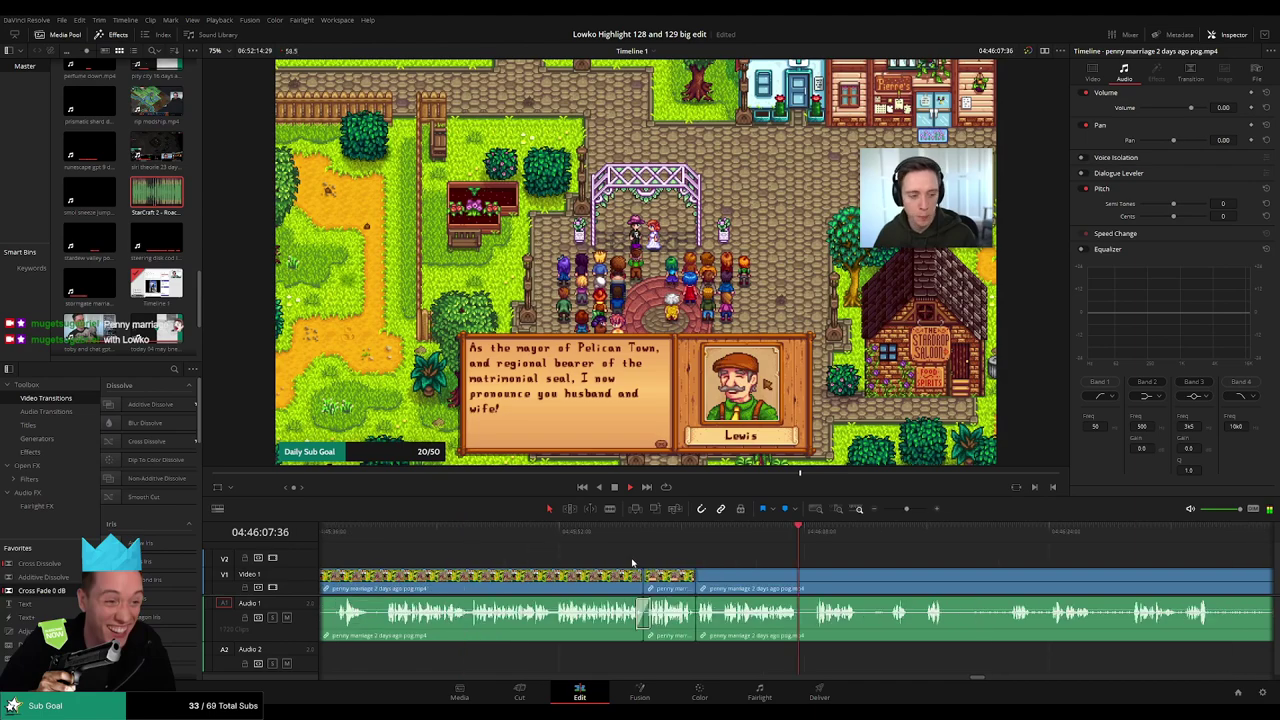
pyautogui.press('b')
pyautogui.click(759, 580)
pyautogui.click(872, 583)
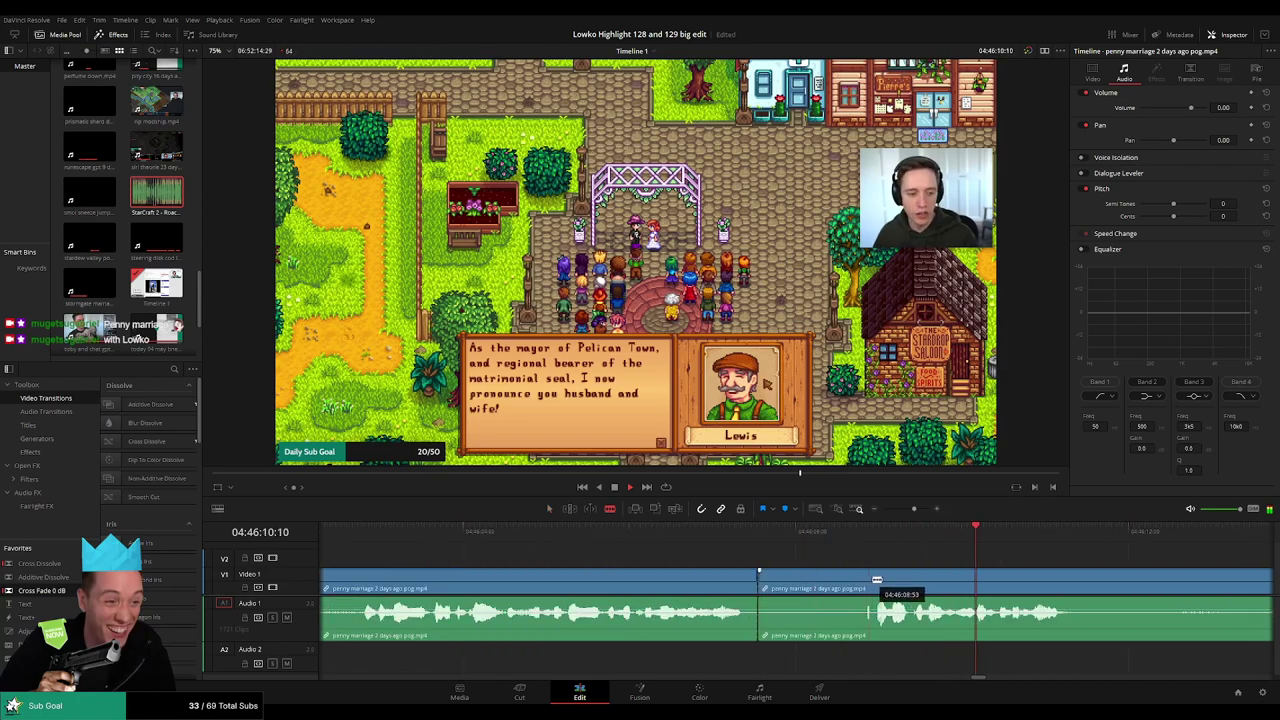
pyautogui.press('a')
pyautogui.click(826, 583)
pyautogui.press('Delete')
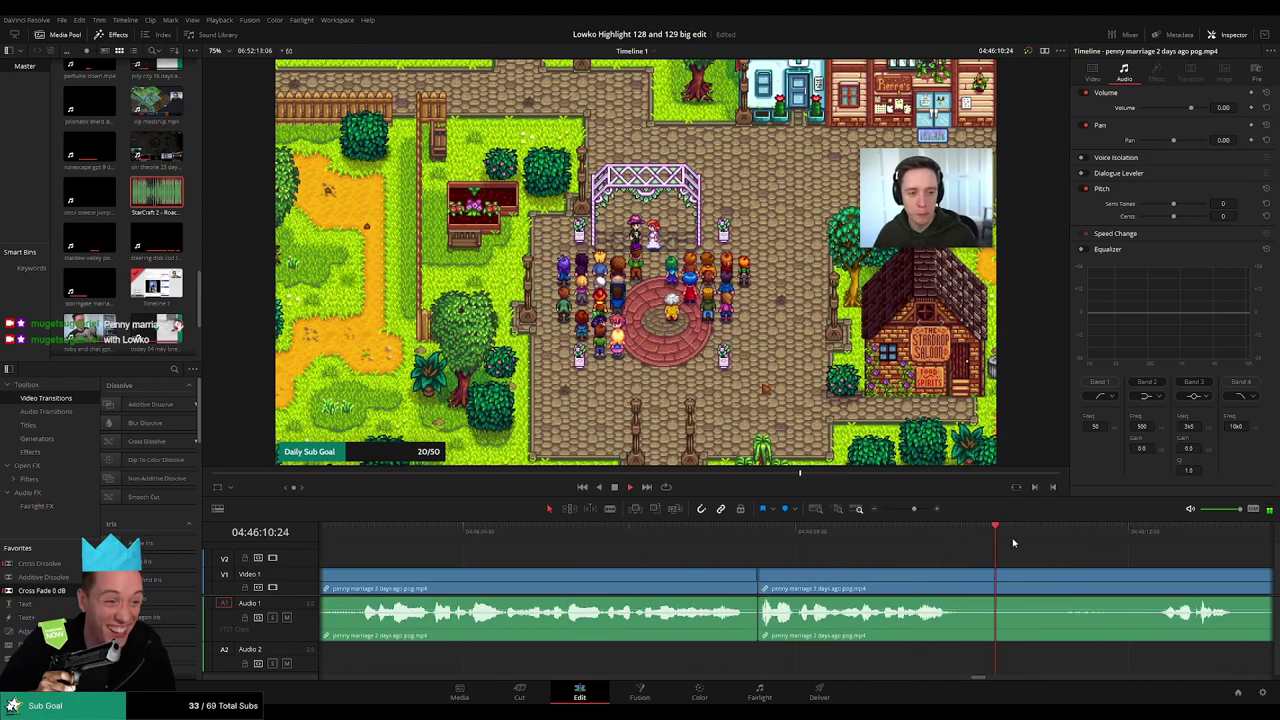
# - Preview the rest of the wedding ceremony from about 04:46:10 to 04:46:32 for further parts to trim
pyautogui.click(1104, 531)
pyautogui.scroll(-4, 976, 561)
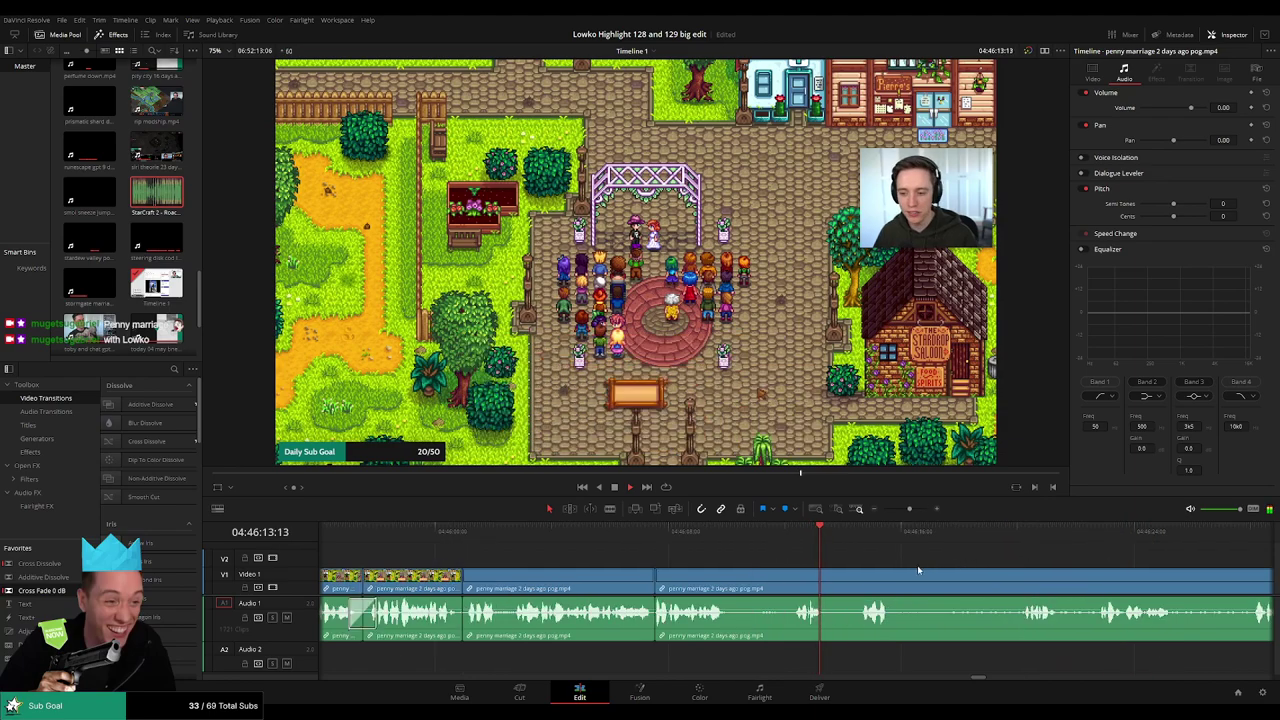
pyautogui.click(849, 530)
pyautogui.hscroll(3, 675, 557)
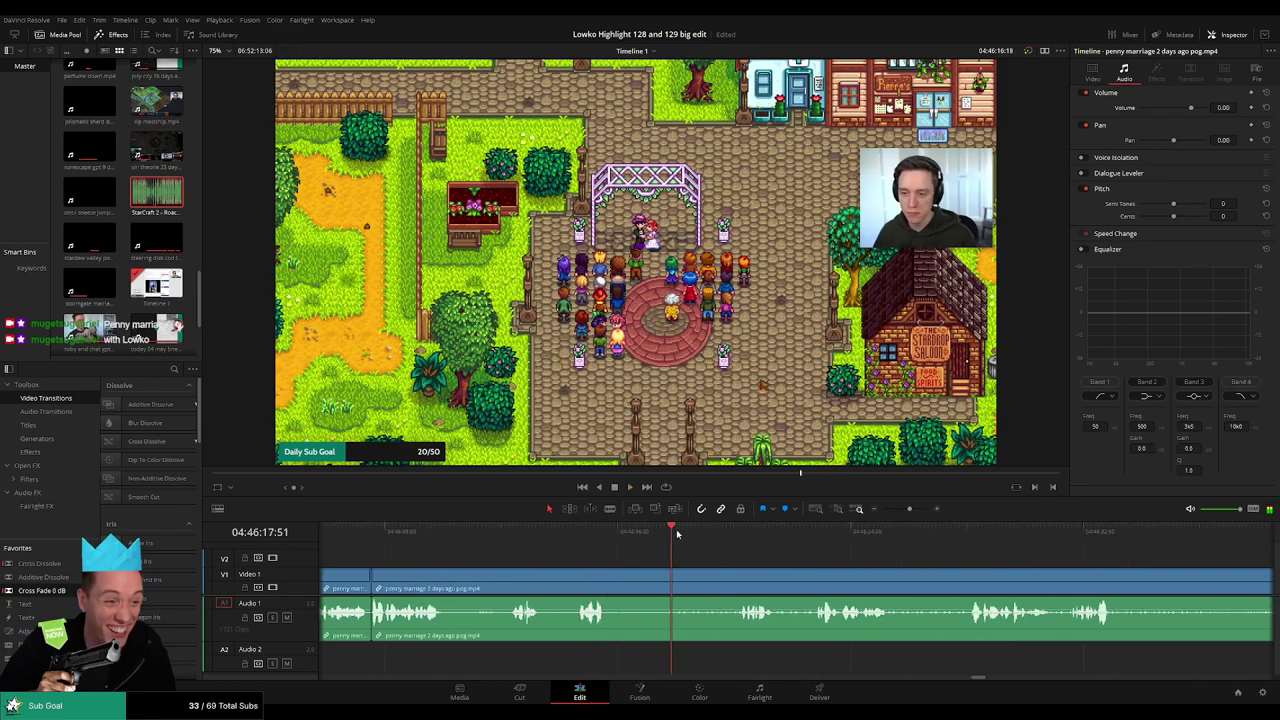
pyautogui.moveTo(677, 533); pyautogui.dragTo(722, 535)
pyautogui.hscroll(3, 714, 557)
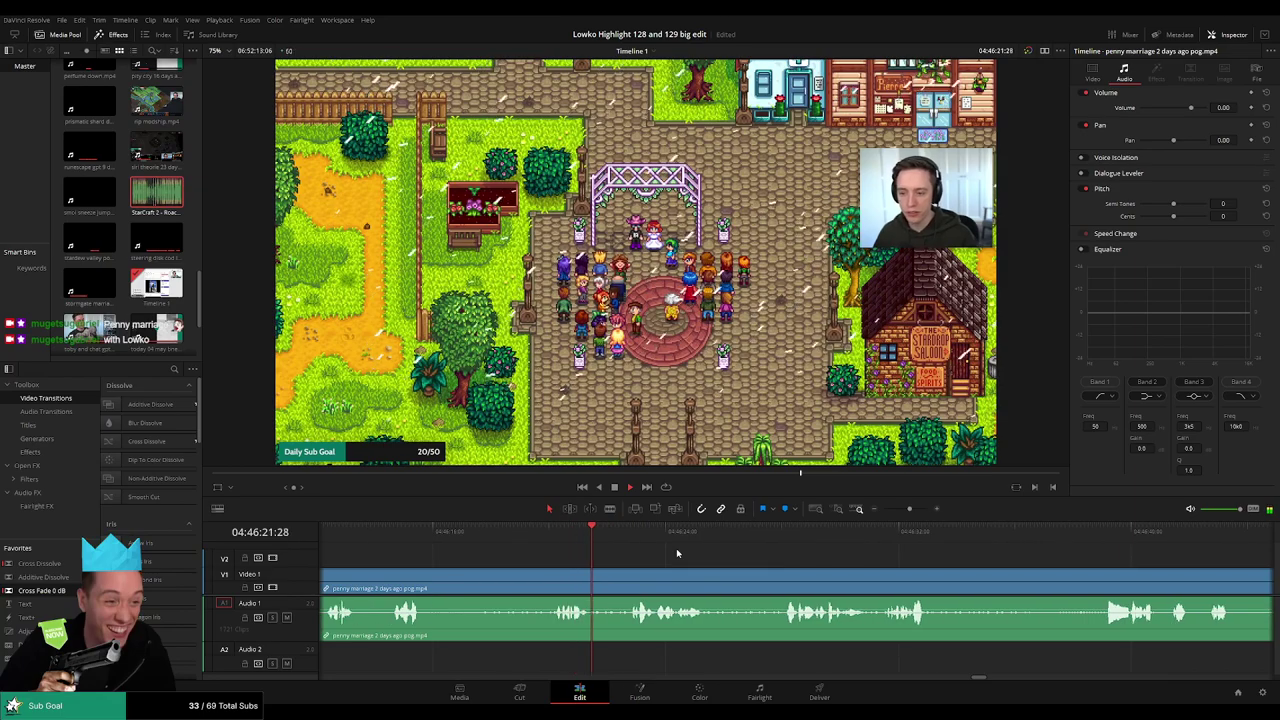
pyautogui.hscroll(5, 640, 554)
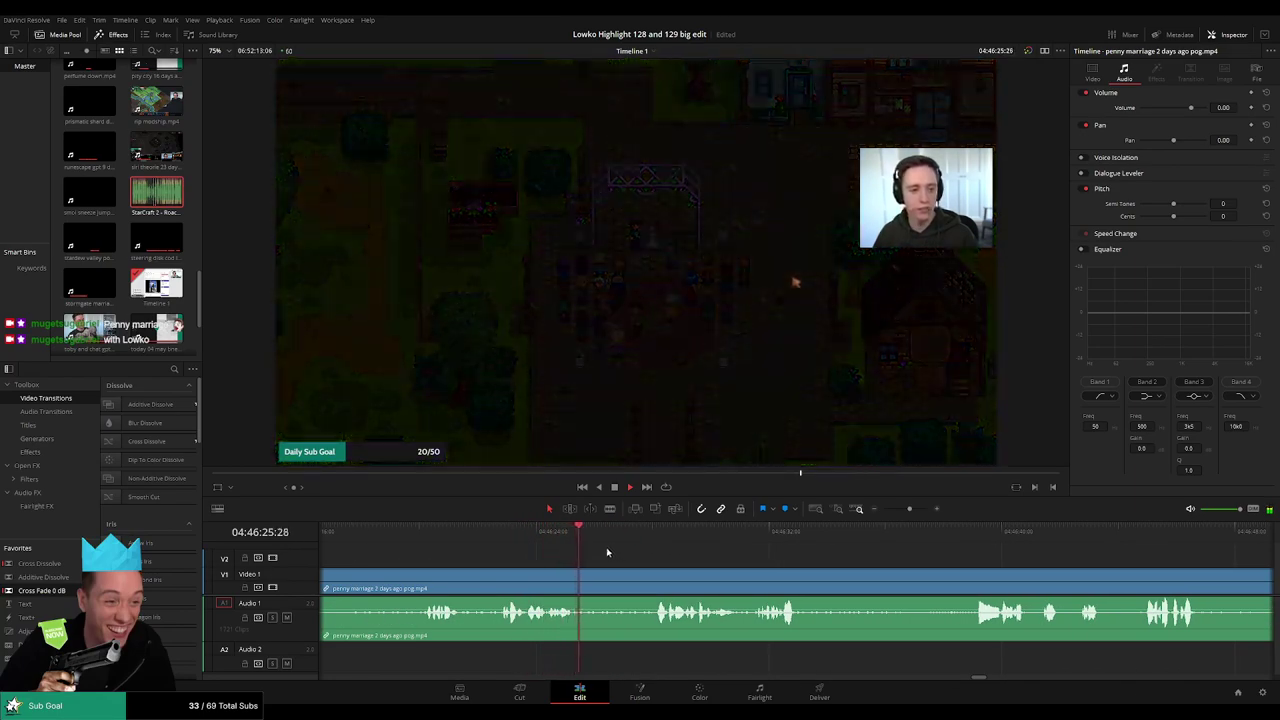
pyautogui.hscroll(5, 600, 555)
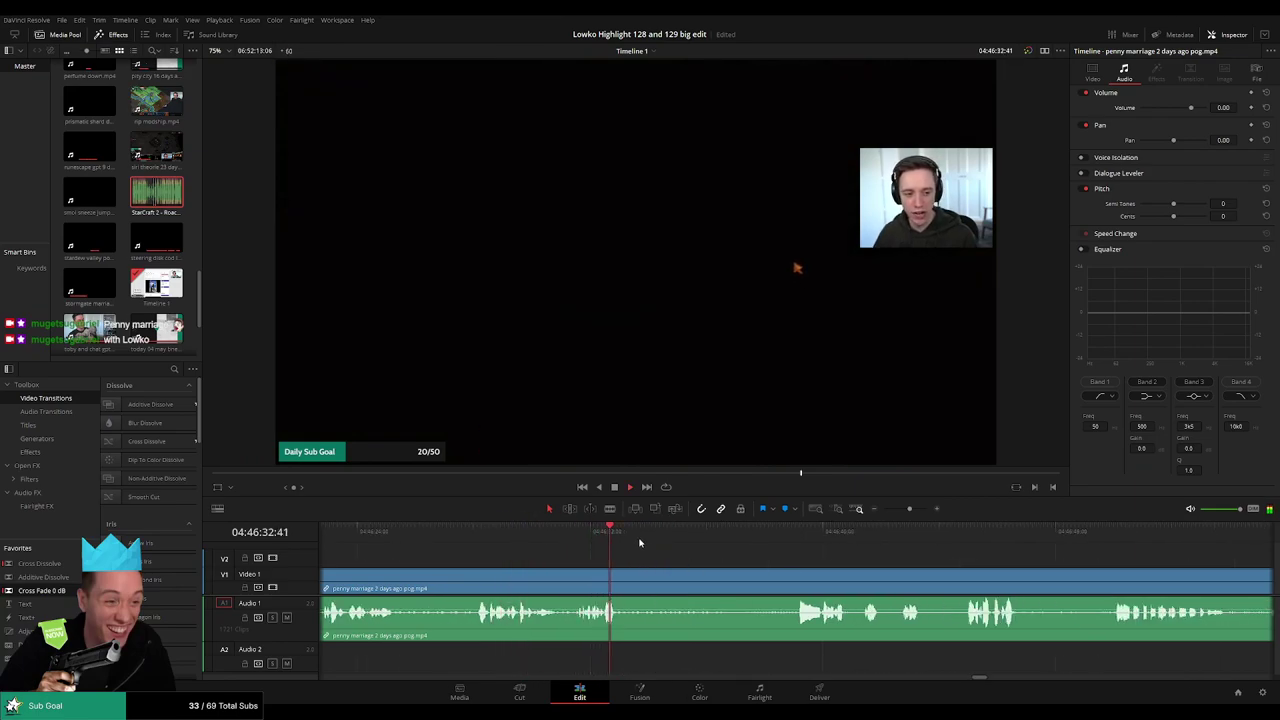
# - Cut about 04:46:46 to 04:46:55 out of the wedding clip, after the wedding night, and add an audio cross fade at the join
pyautogui.moveTo(706, 541); pyautogui.dragTo(782, 541)
pyautogui.press('b')
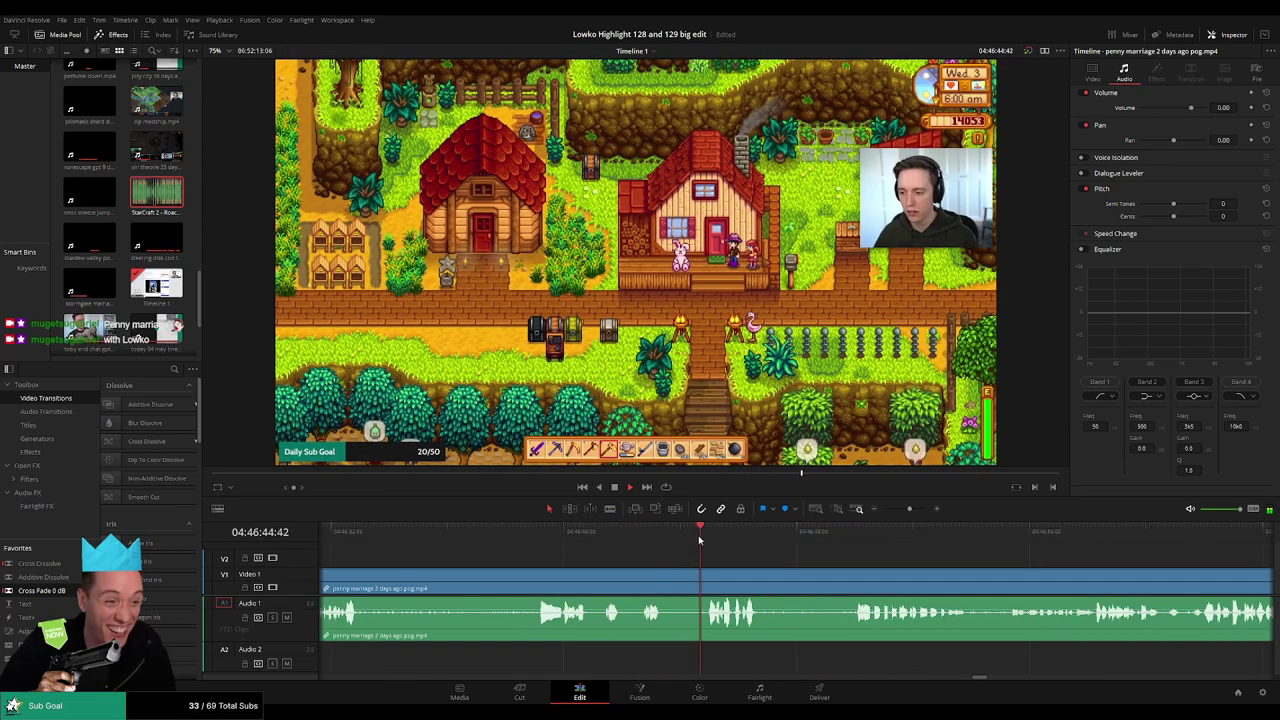
pyautogui.hscroll(4, 662, 560)
pyautogui.moveTo(614, 539); pyautogui.dragTo(625, 539)
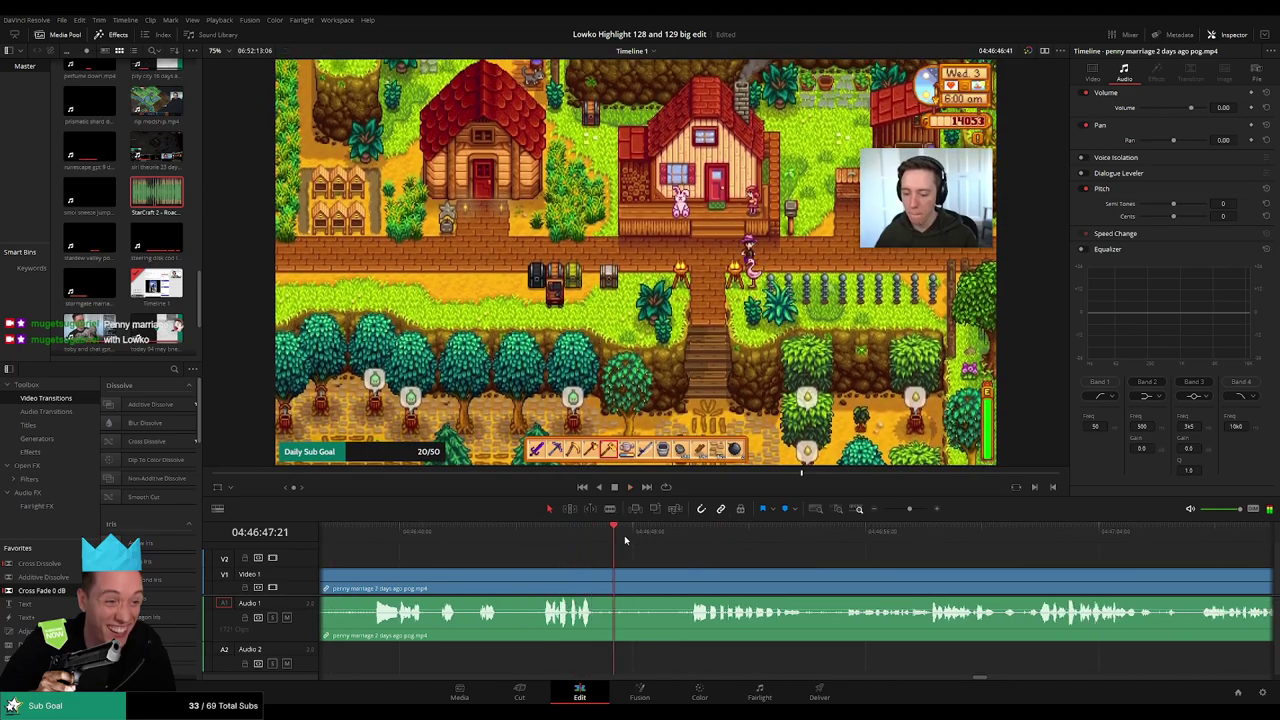
pyautogui.press('b')
pyautogui.click(599, 580)
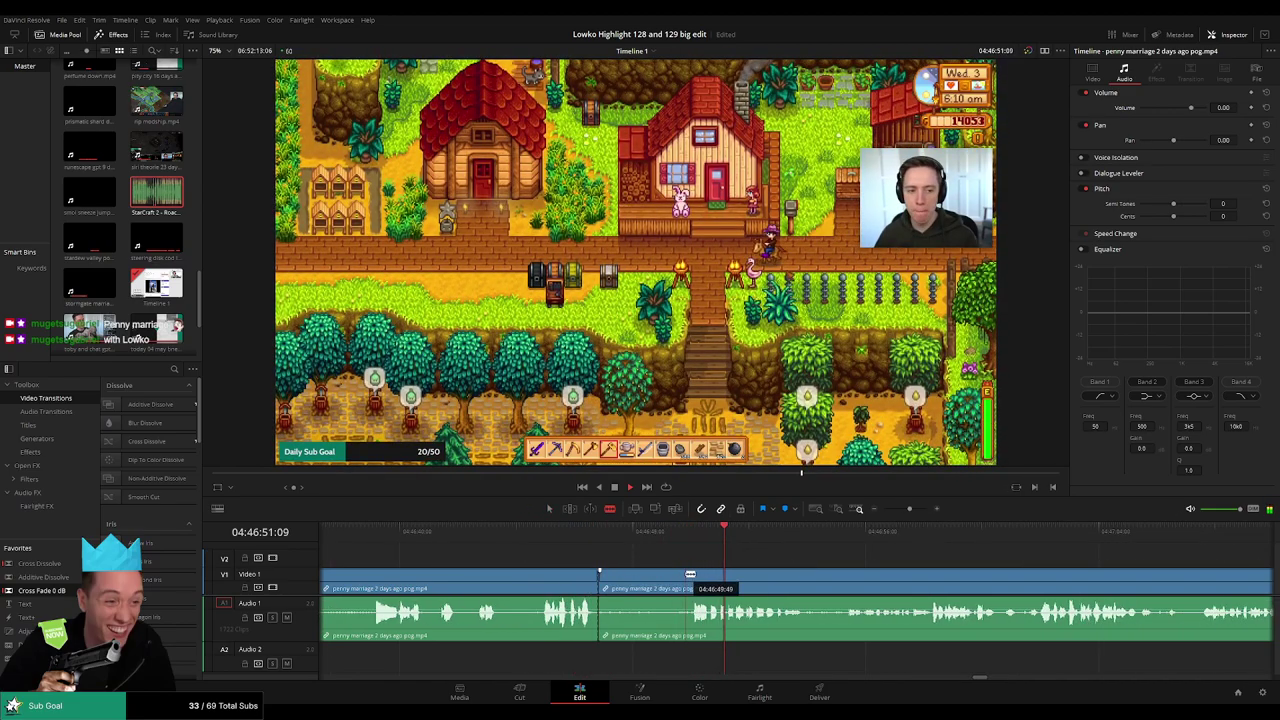
pyautogui.click(845, 545)
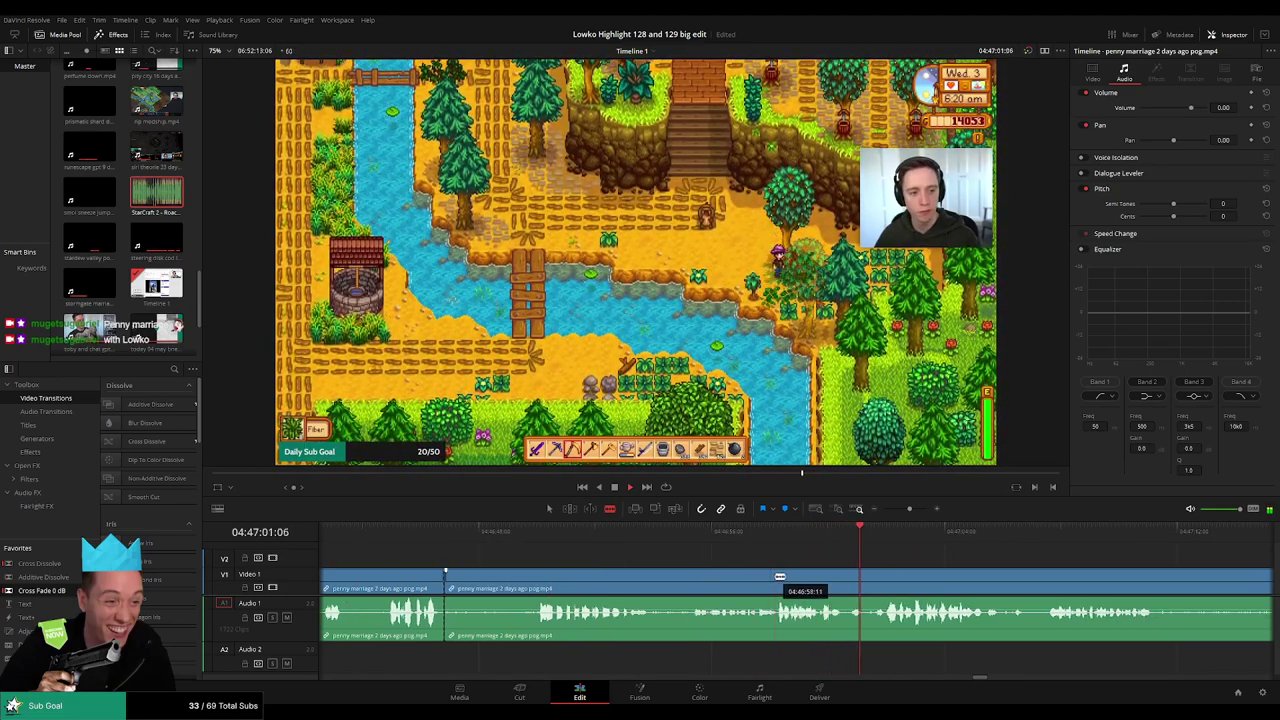
pyautogui.click(697, 575)
pyautogui.press('a')
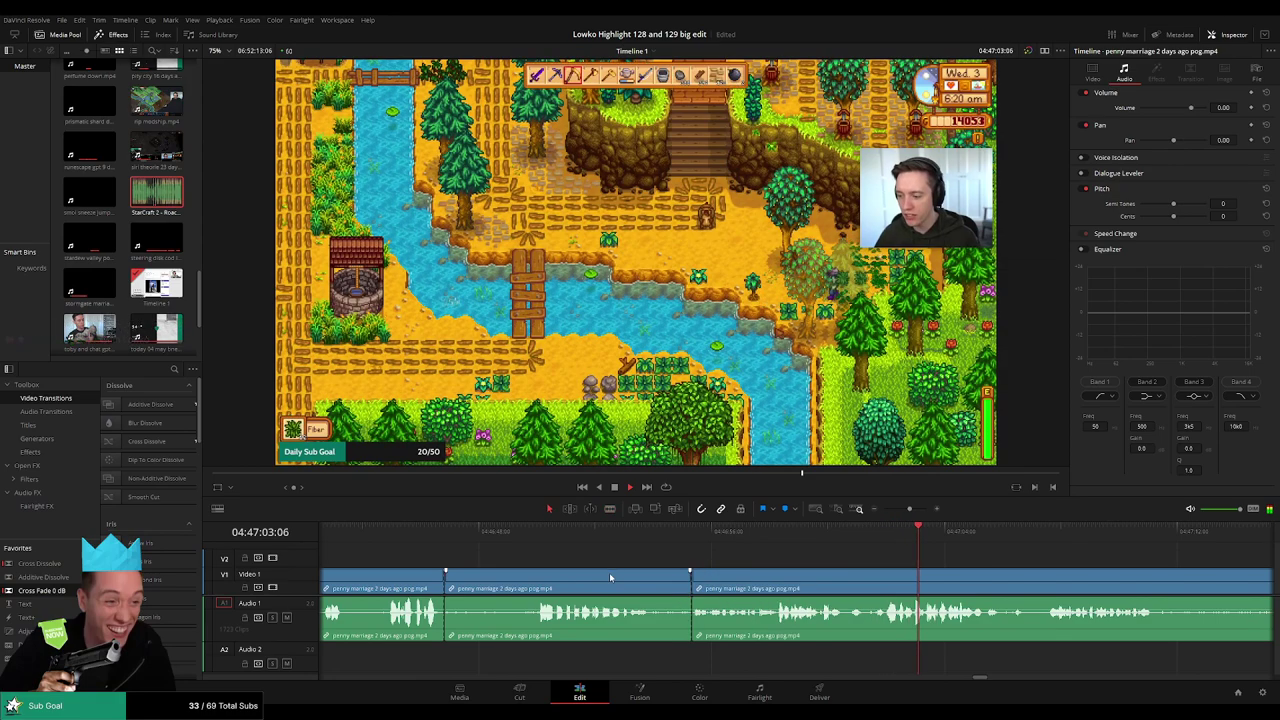
pyautogui.click(609, 572)
pyautogui.press('Delete')
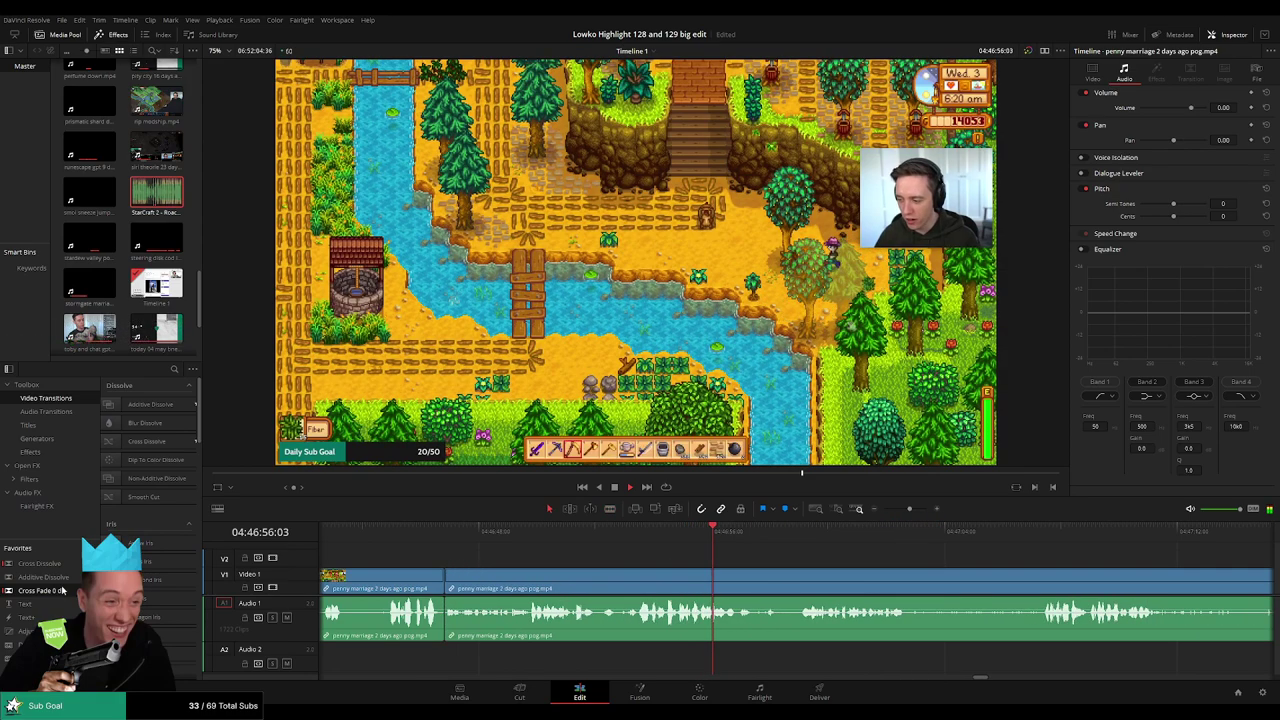
pyautogui.moveTo(439, 628); pyautogui.dragTo(441, 627)
# - Remove the quiet part from about 04:47:02 to 04:47:07 in the farm footage and add an audio cross fade at the join
pyautogui.hscroll(3, 618, 551)
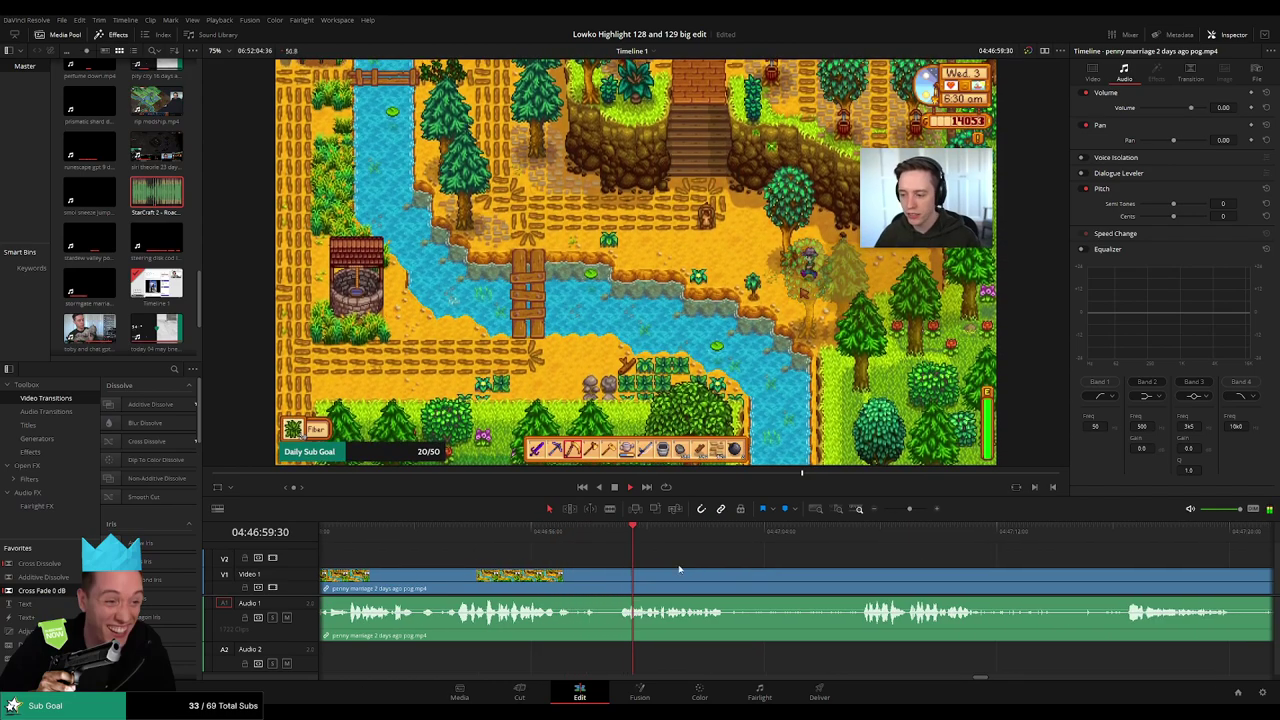
pyautogui.hscroll(3, 620, 565)
pyautogui.hscroll(3, 566, 557)
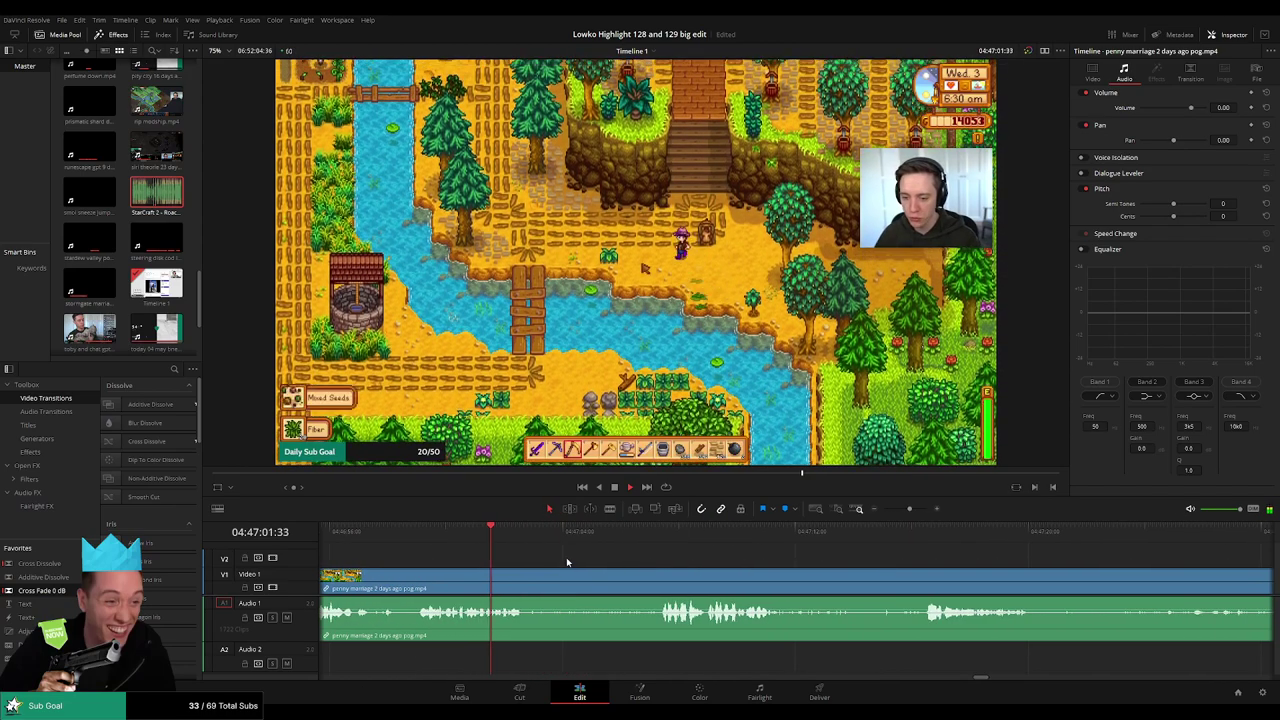
pyautogui.press('b')
pyautogui.click(525, 581)
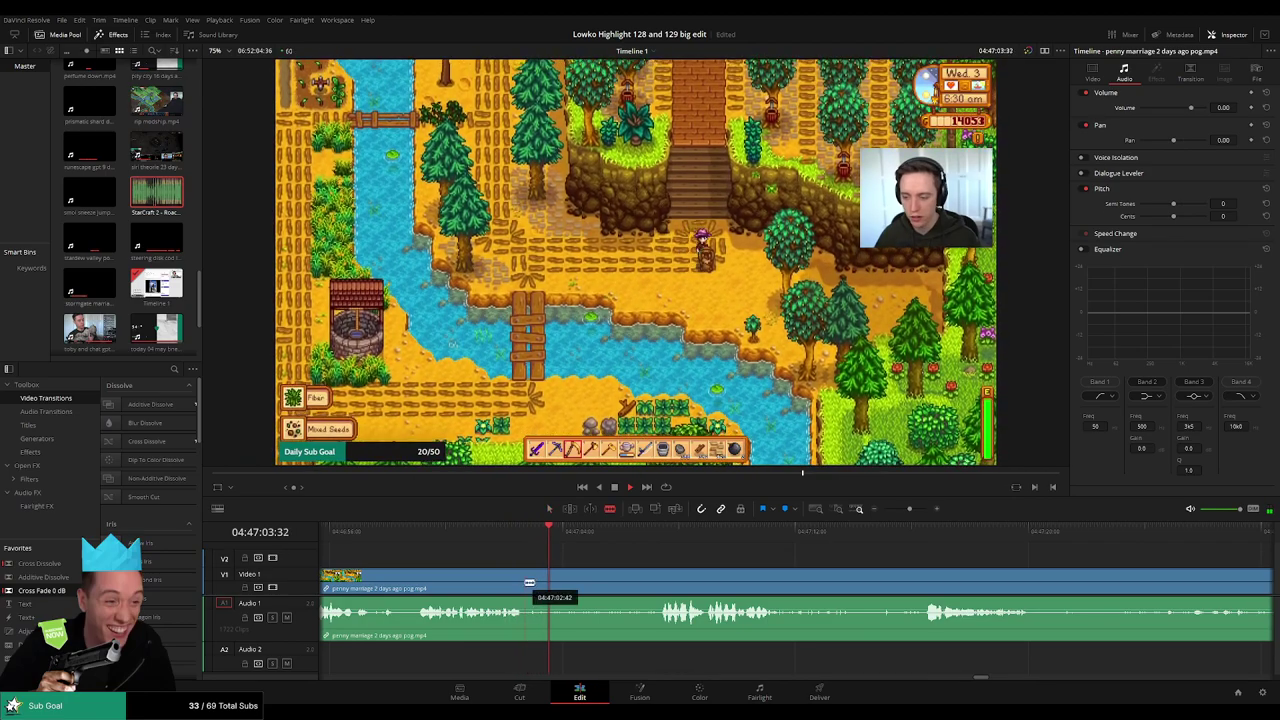
pyautogui.click(650, 531)
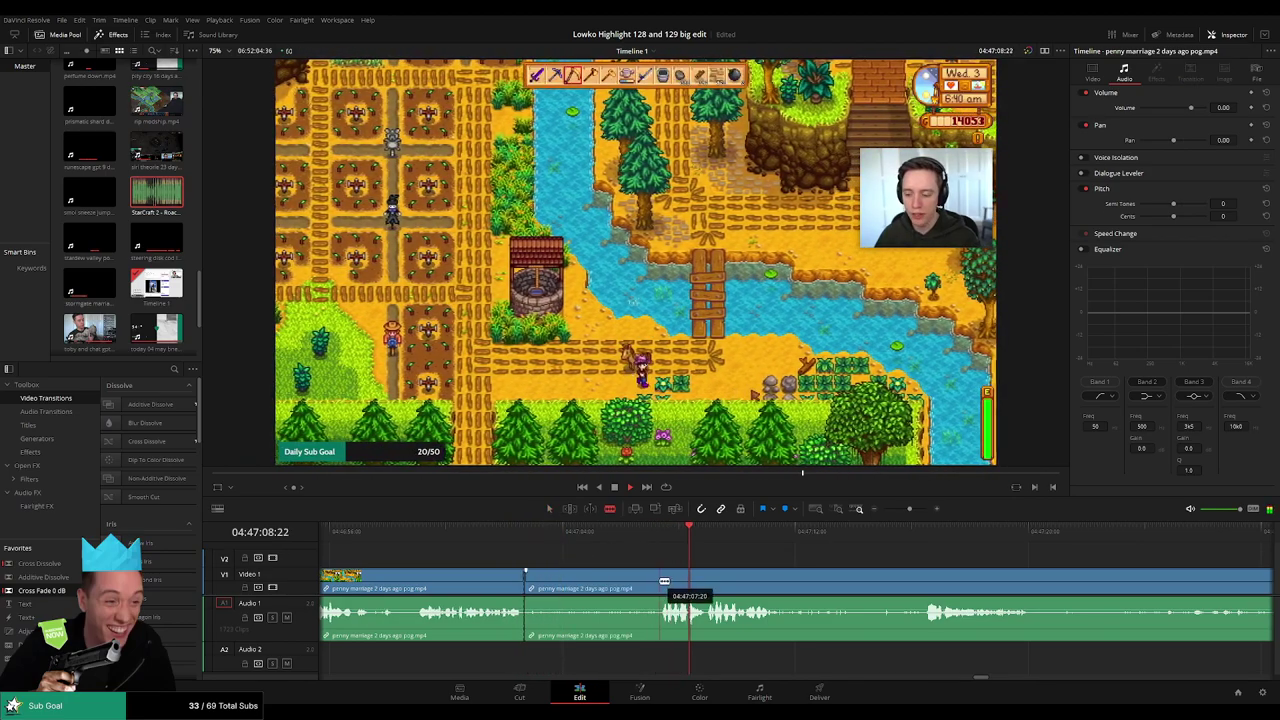
pyautogui.click(658, 580)
pyautogui.press('a')
pyautogui.click(612, 584)
pyautogui.press('Delete')
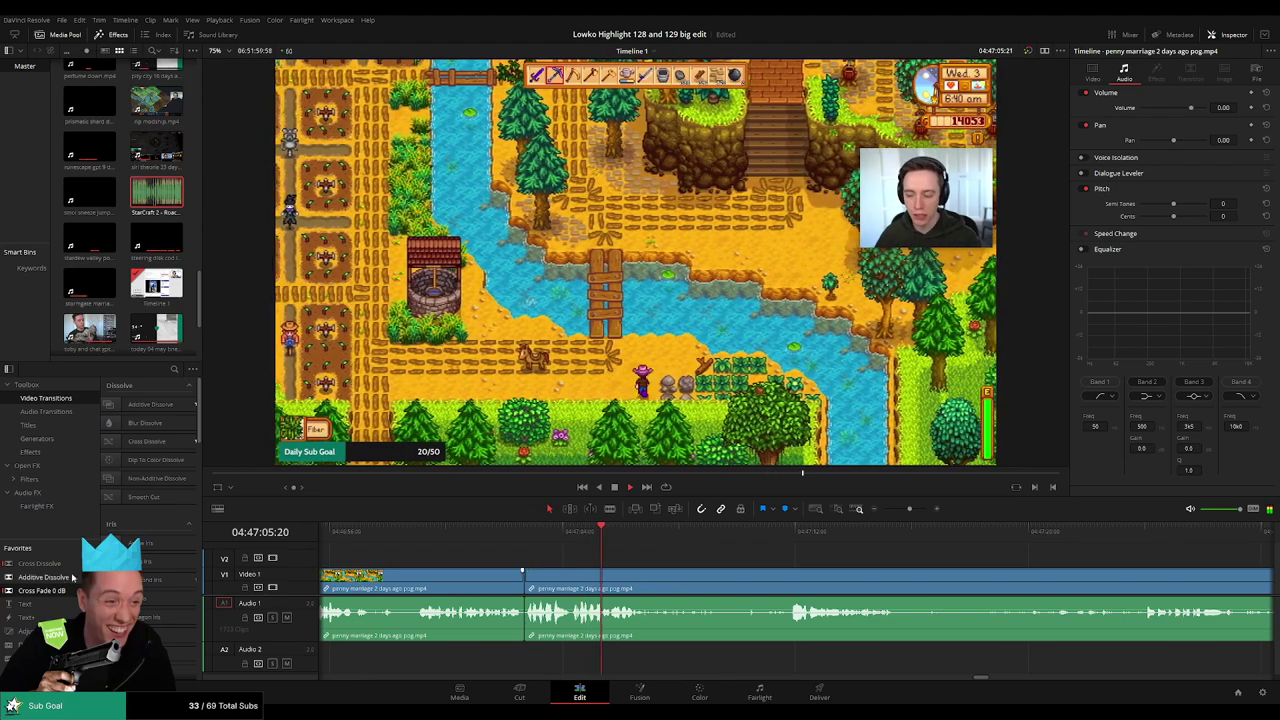
pyautogui.moveTo(70, 591); pyautogui.dragTo(527, 626)
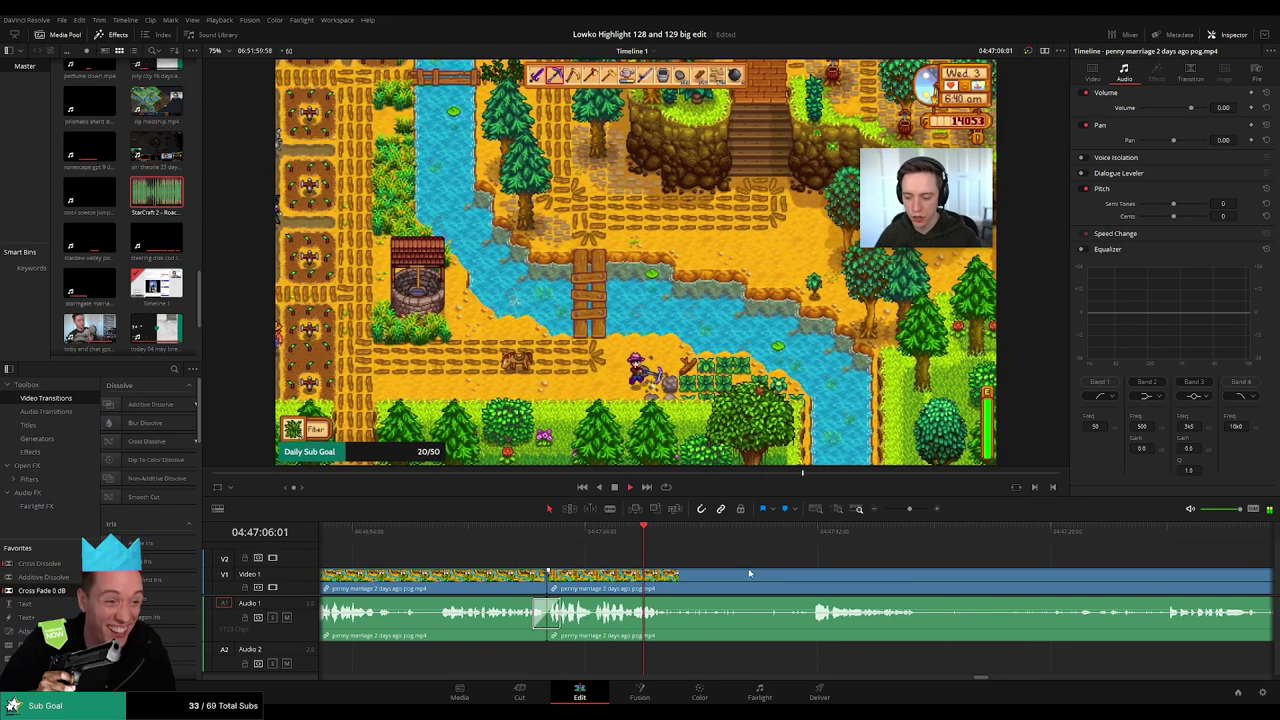
# - Cut the silence from about 04:47:07 to 04:47:11:45 out of the farm footage and cross-fade the audio at the join
pyautogui.hscroll(3, 750, 574)
pyautogui.click(557, 533)
pyautogui.click(643, 533)
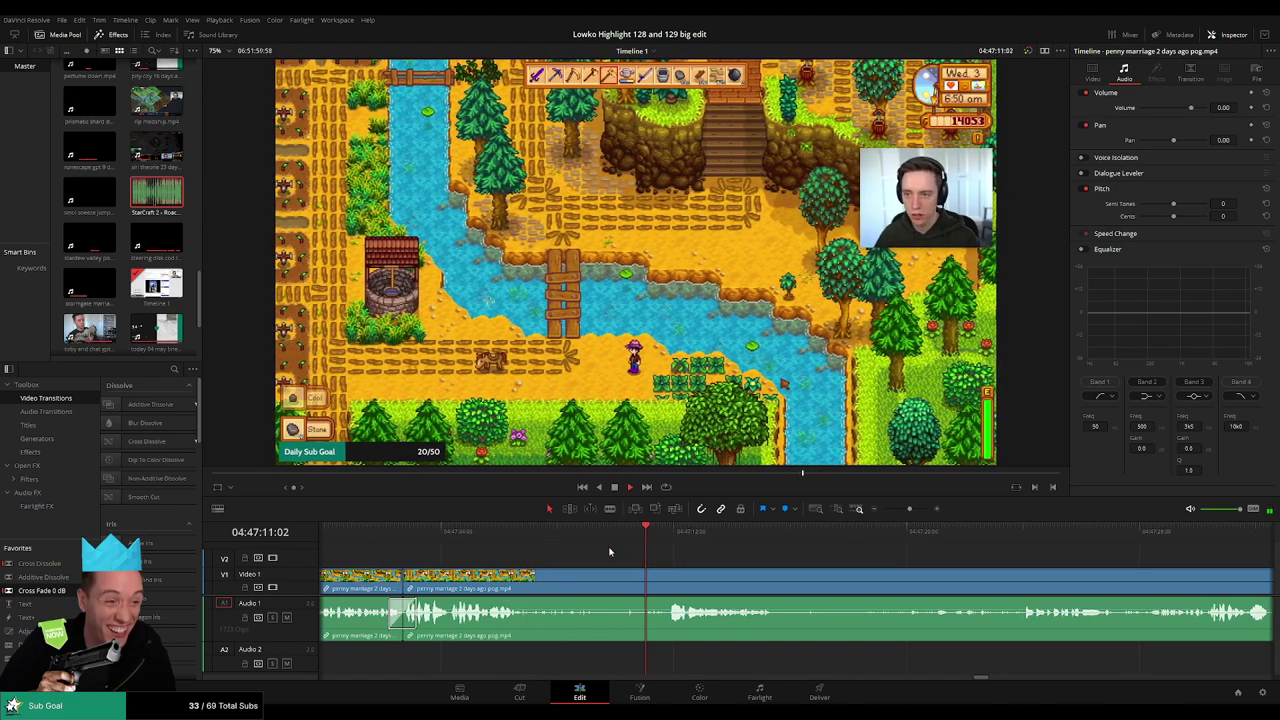
pyautogui.press('b')
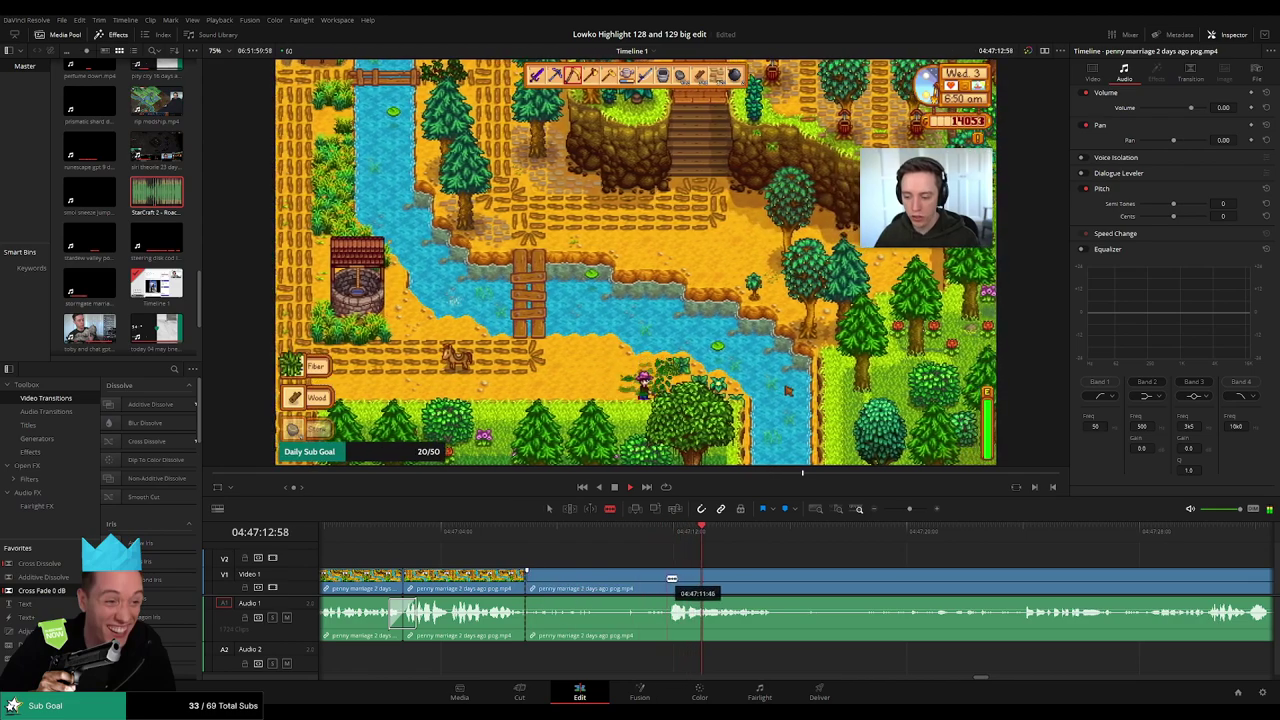
pyautogui.click(666, 580)
pyautogui.press('a')
pyautogui.click(626, 583)
pyautogui.press('Delete')
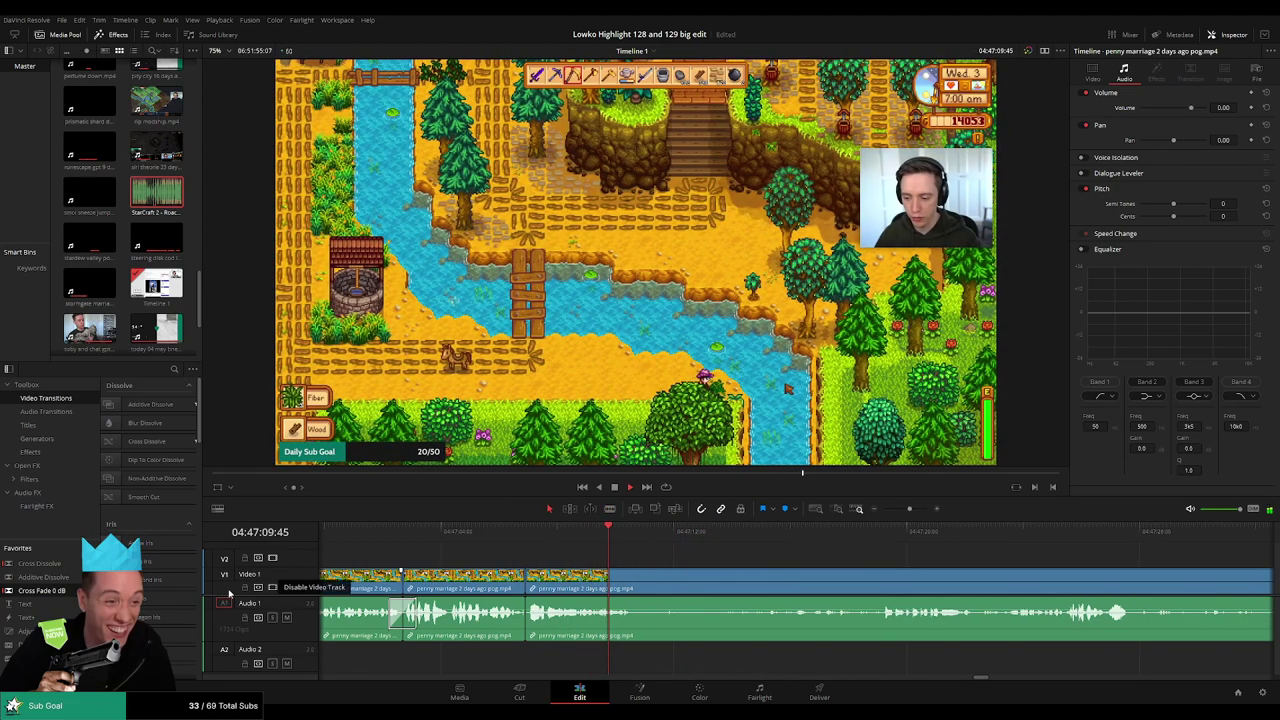
# - Split the penny marriage clip at about 04:47:11, where the talking stops
pyautogui.moveTo(717, 541); pyautogui.dragTo(774, 537)
pyautogui.press('b')
pyautogui.click(648, 582)
pyautogui.press('a')
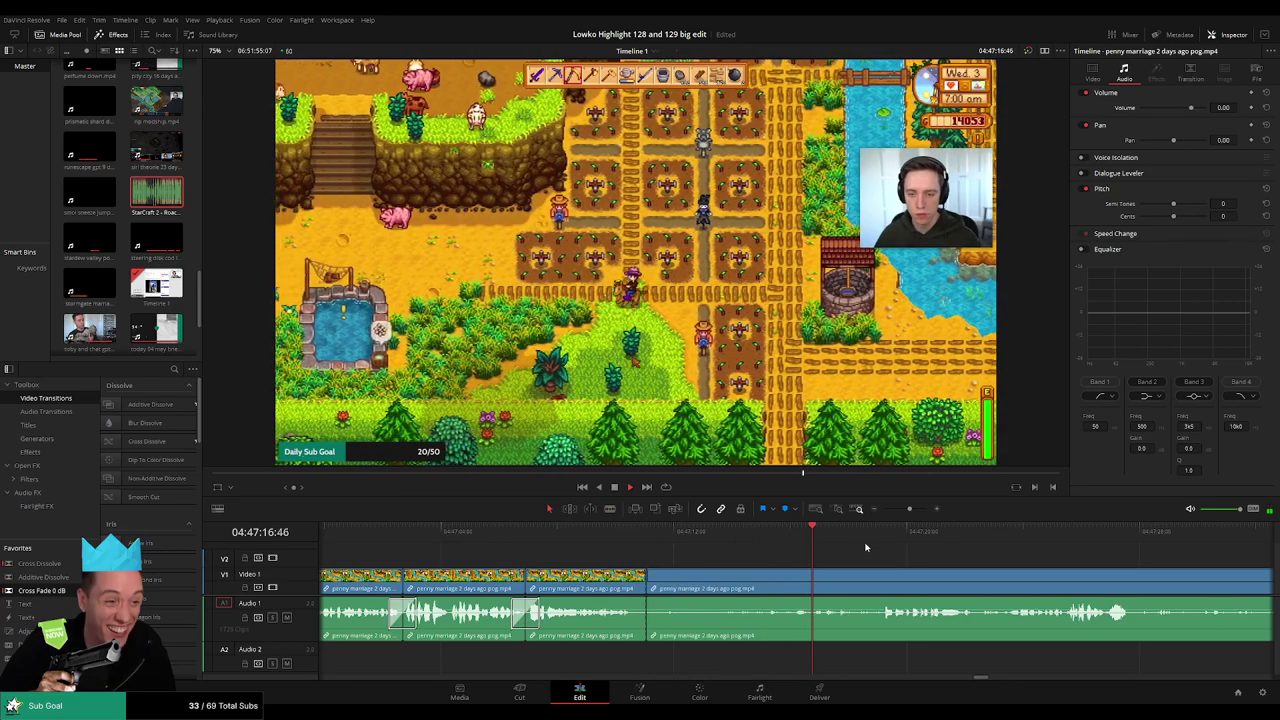
# - Find where the talk picks up in the barnyard, split the clip at about 04:47:25:29 and delete the stretch before it back to the previous cut
pyautogui.click(896, 545)
pyautogui.hscroll(3, 760, 555)
pyautogui.click(760, 543)
pyautogui.click(799, 543)
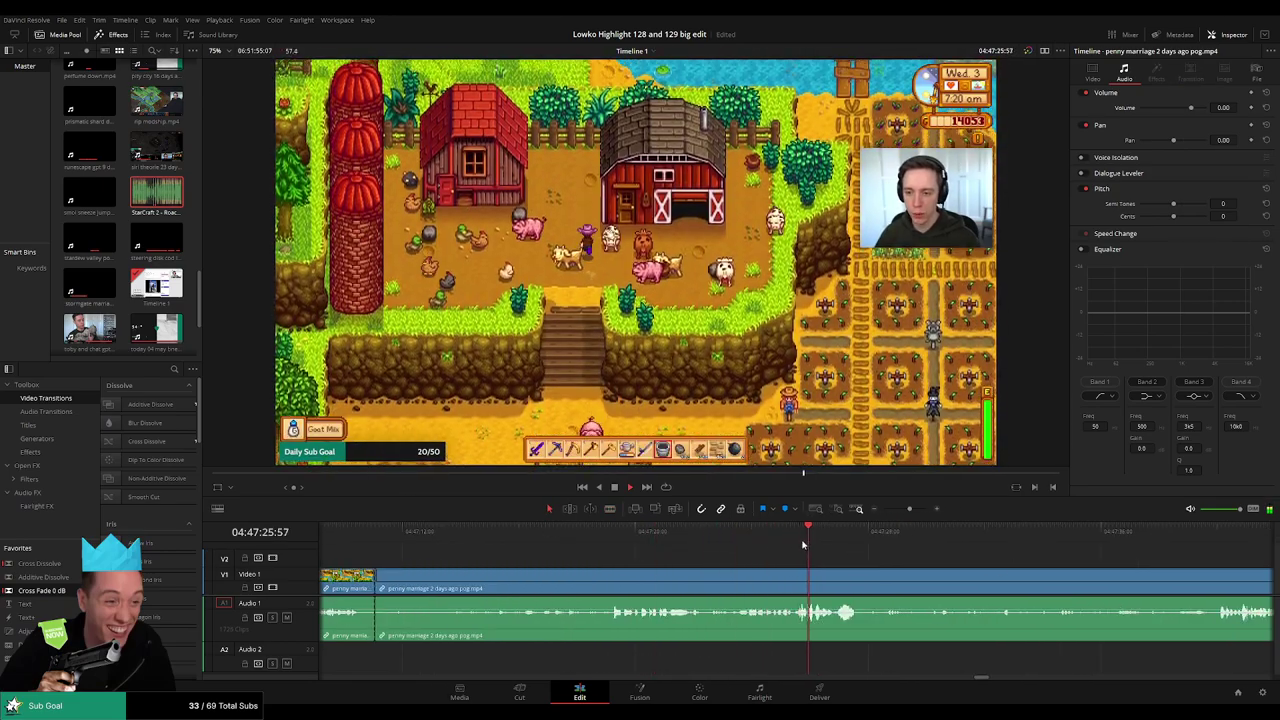
pyautogui.scroll(-5, 885, 534)
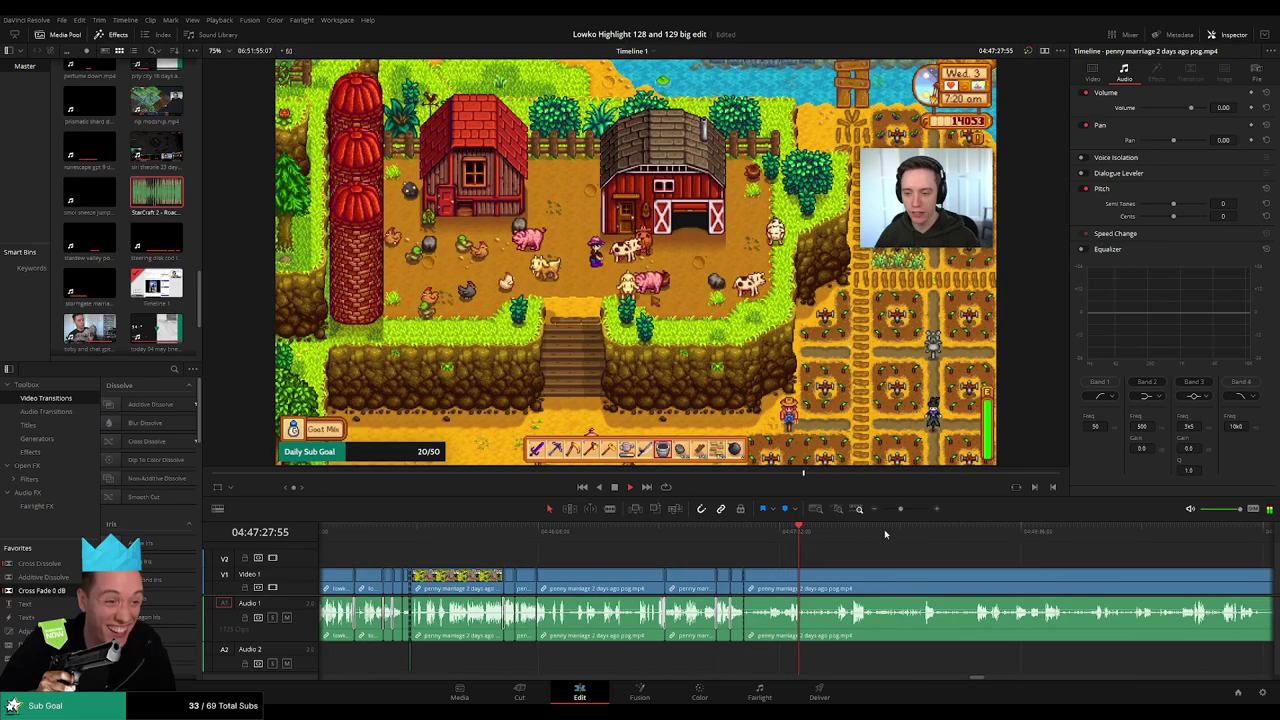
pyautogui.click(837, 535)
pyautogui.hscroll(1, 873, 570)
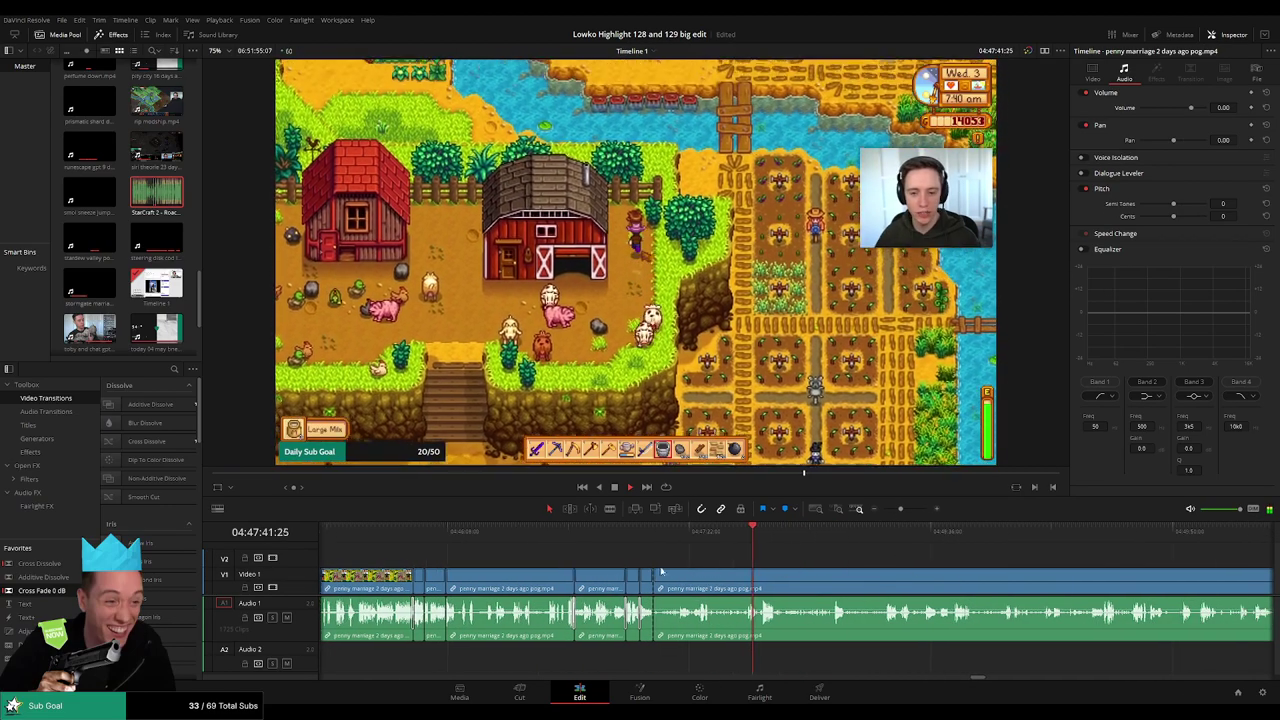
pyautogui.scroll(5, 666, 571)
pyautogui.click(577, 543)
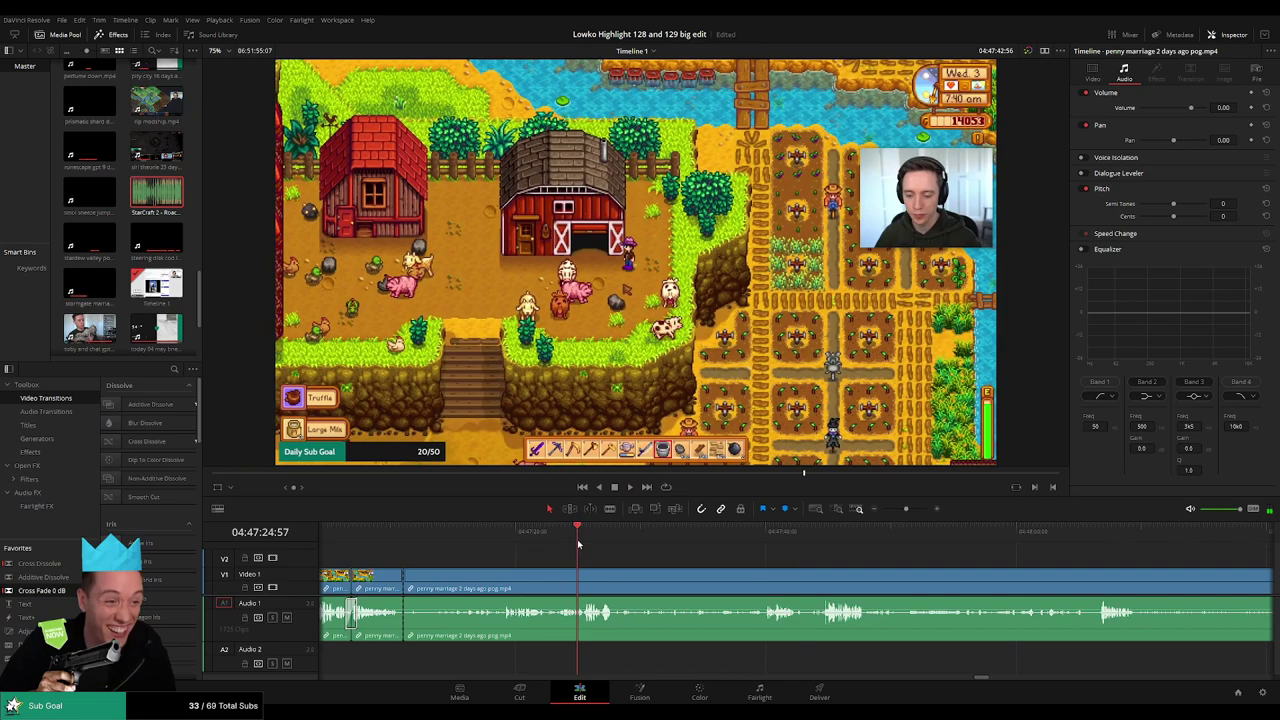
pyautogui.press('space')
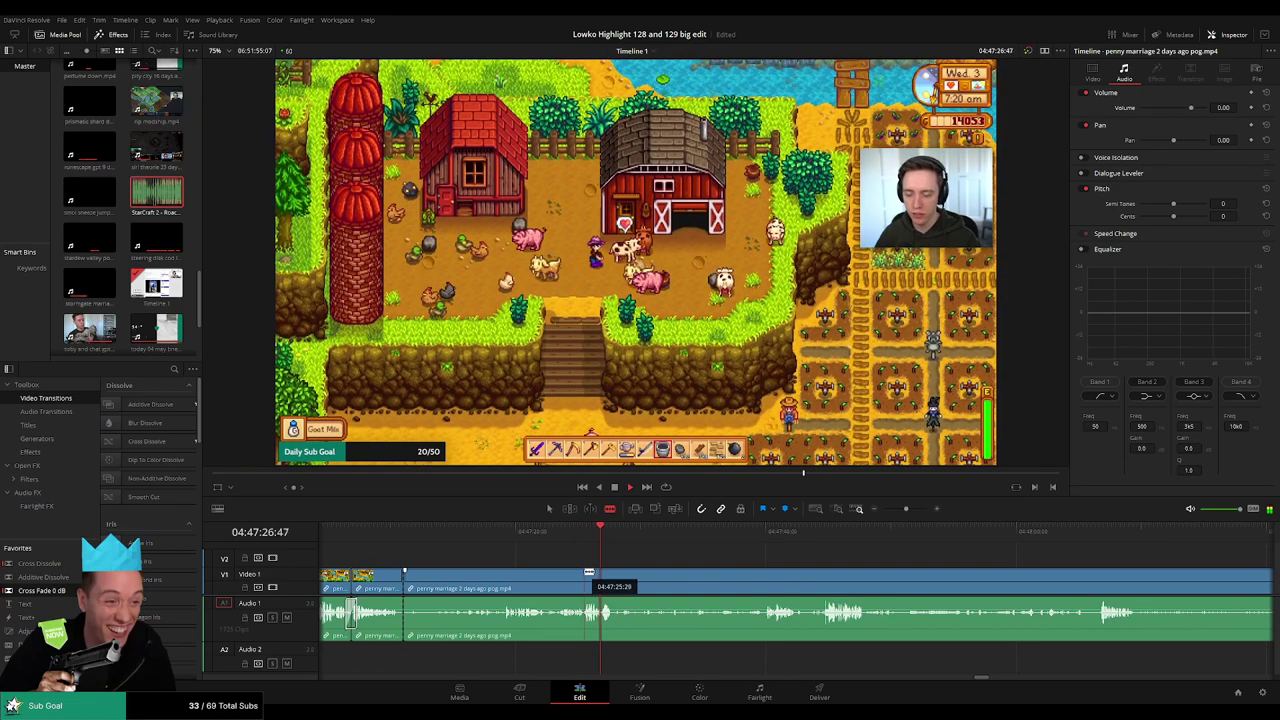
pyautogui.click(585, 573)
pyautogui.press('a')
pyautogui.click(571, 580)
pyautogui.press('Delete')
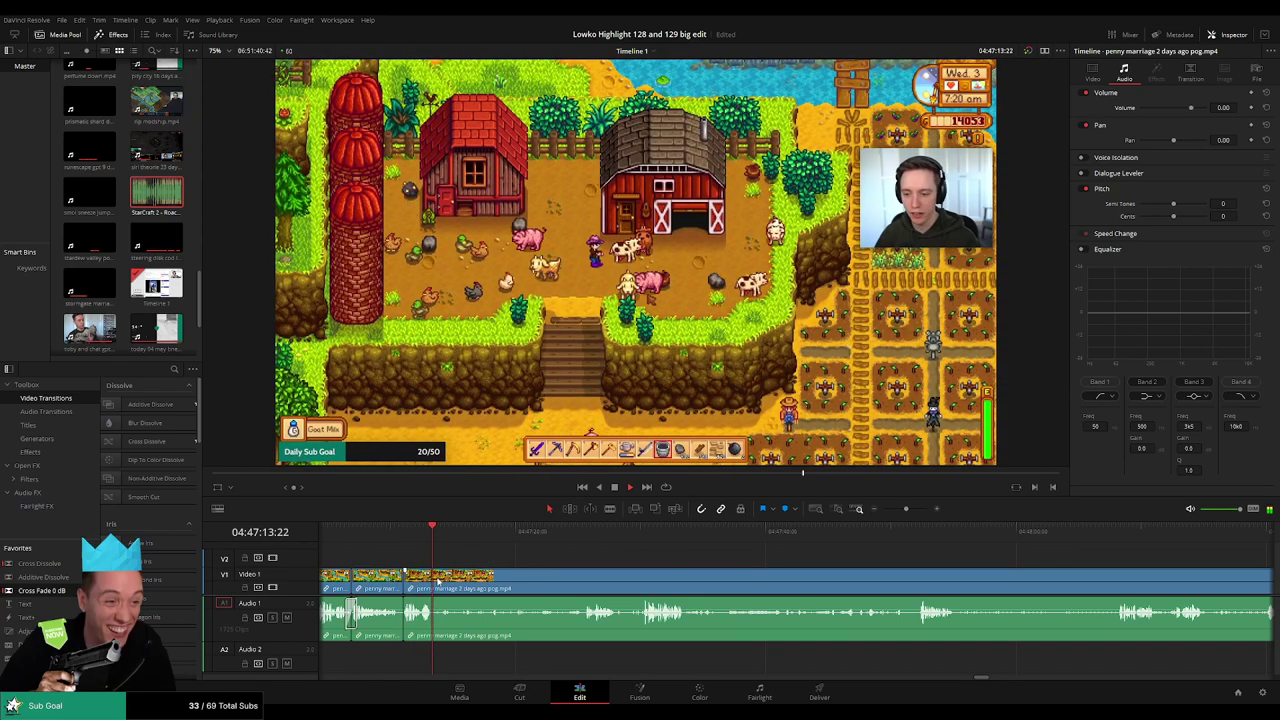
# - Remove about 04:47:13 to 04:47:25:14 from the barnyard footage and add an audio cross fade at the join
pyautogui.moveTo(437, 581); pyautogui.dragTo(586, 581)
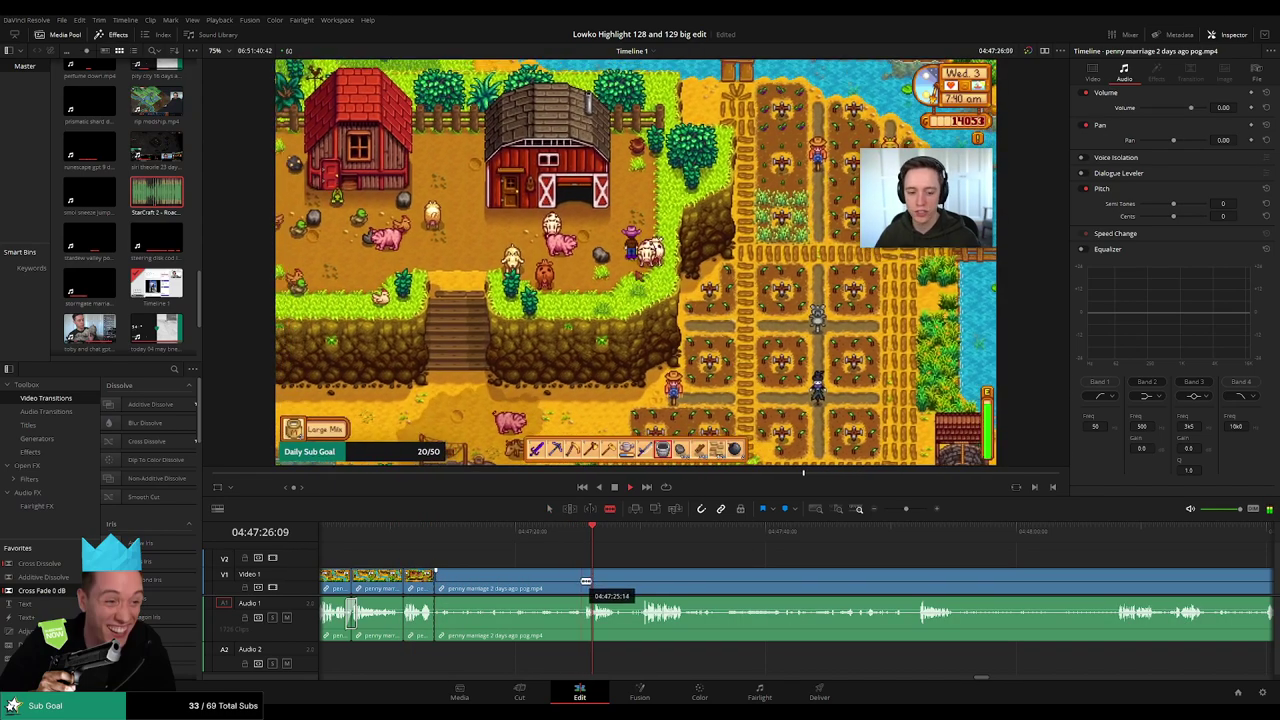
pyautogui.click(586, 581)
pyautogui.press('a')
pyautogui.click(552, 577)
pyautogui.press('Delete')
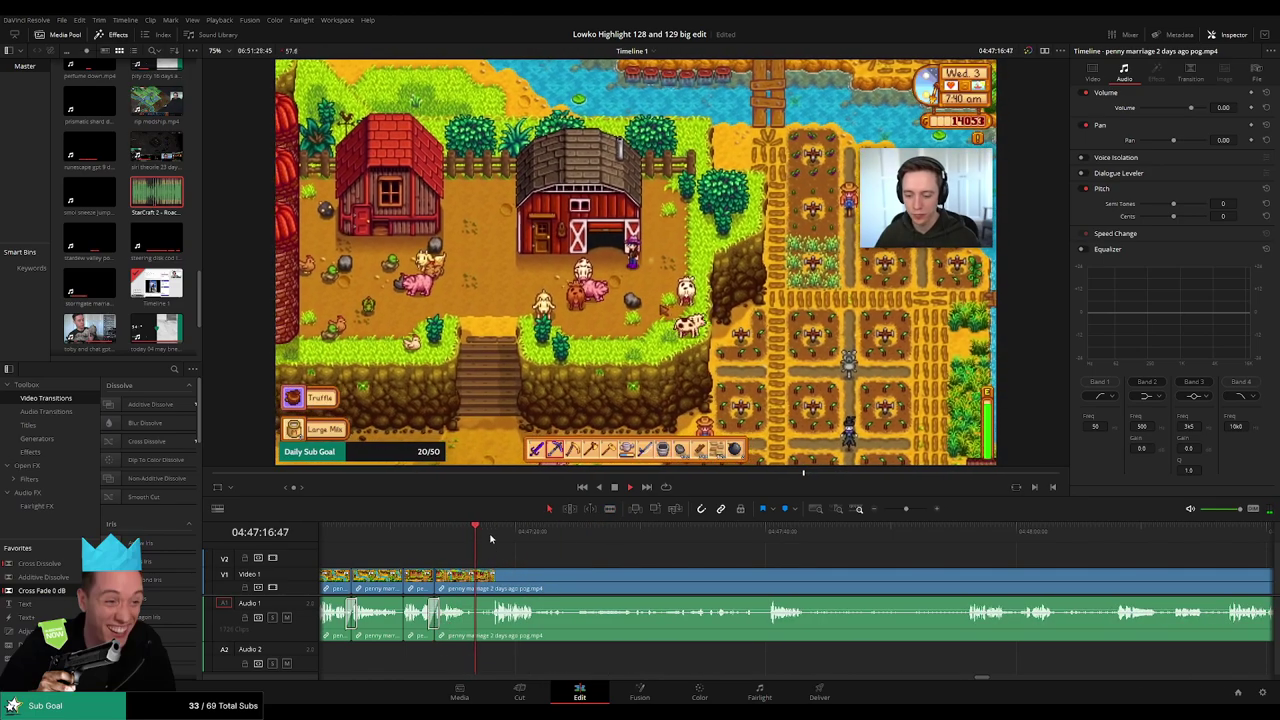
# - Cut the long animal-tending stretch from about 04:47:16 to 04:47:56 out of the clip and cross-fade the audio at the join
pyautogui.click(490, 535)
pyautogui.press('b')
pyautogui.click(466, 575)
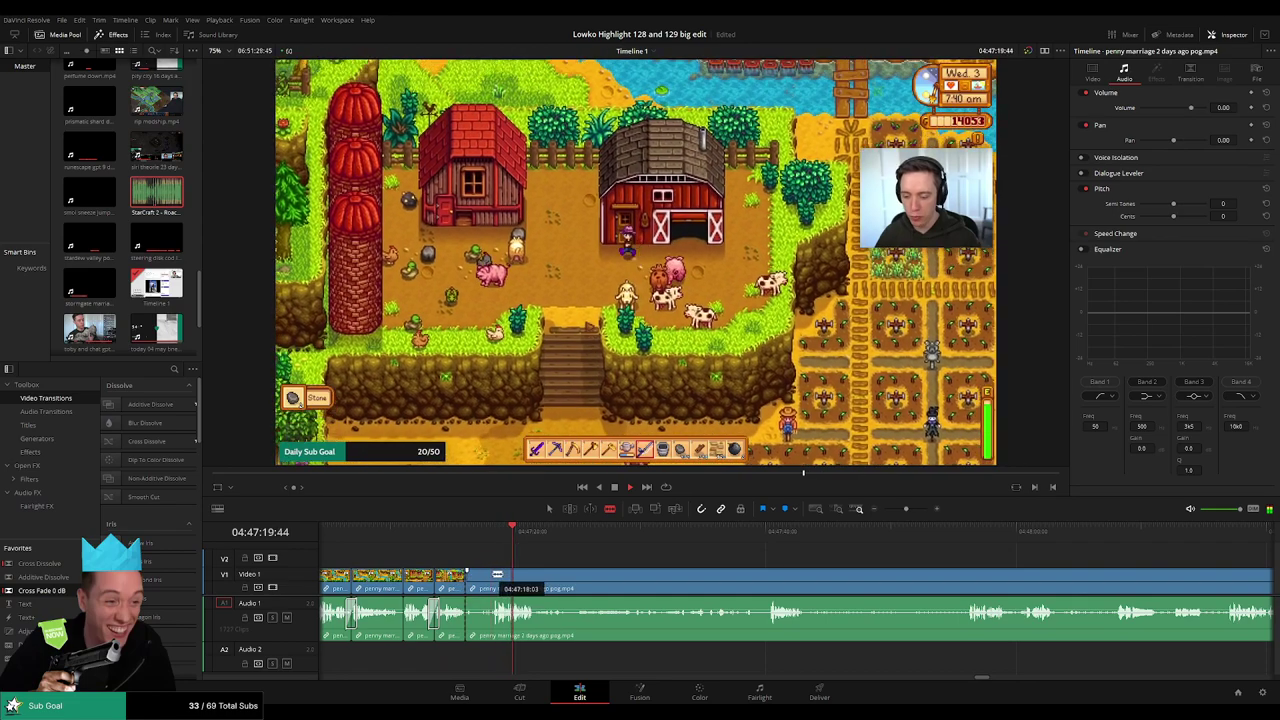
pyautogui.moveTo(538, 557); pyautogui.dragTo(500, 575)
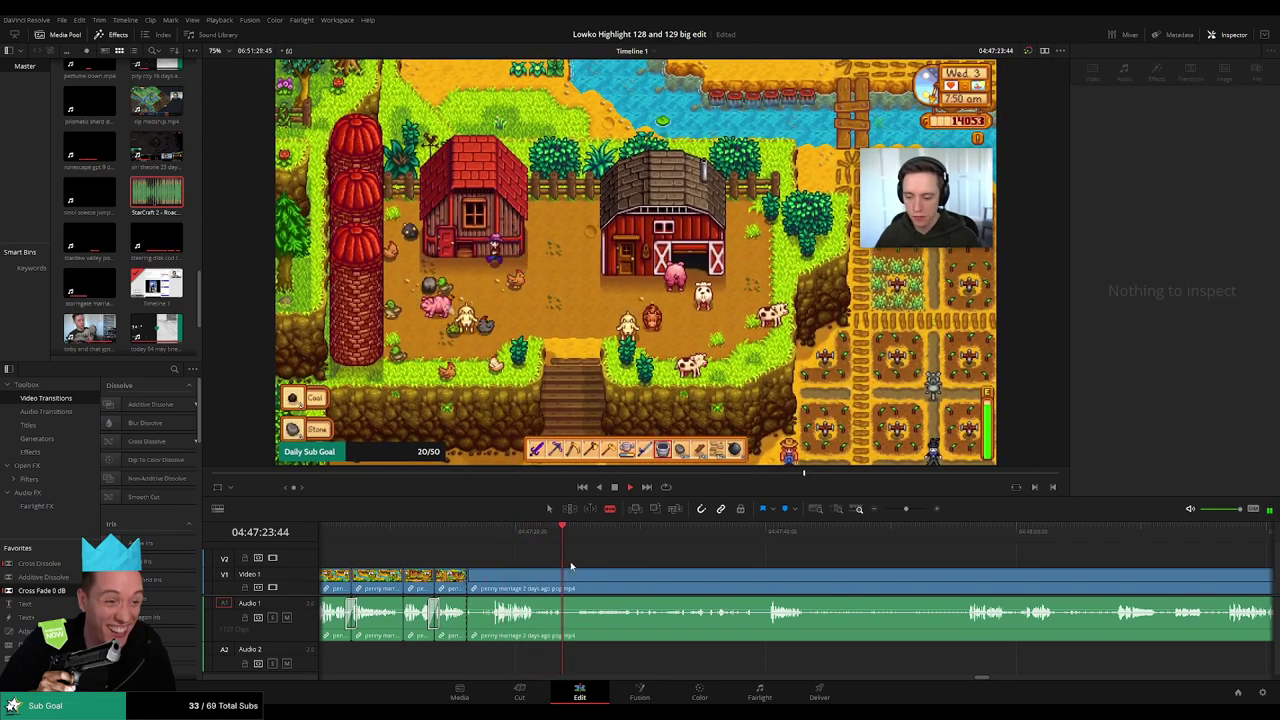
pyautogui.click(763, 531)
pyautogui.hscroll(2, 800, 560)
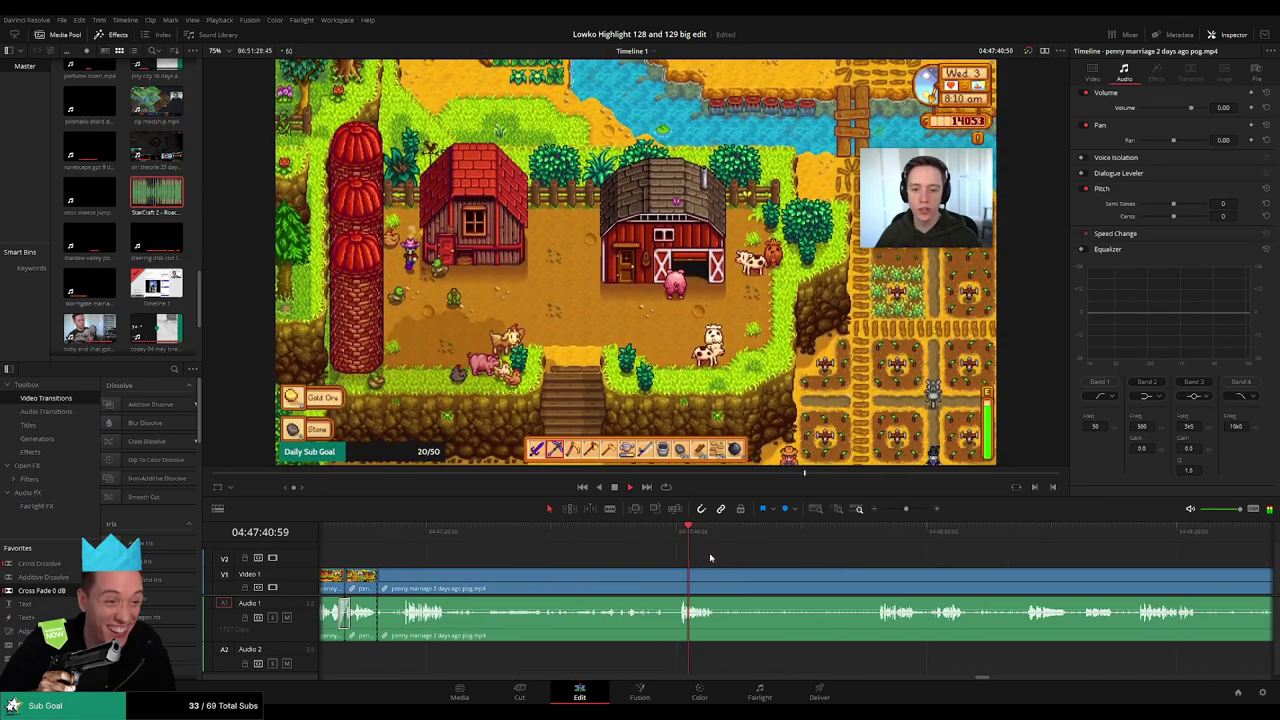
pyautogui.click(887, 532)
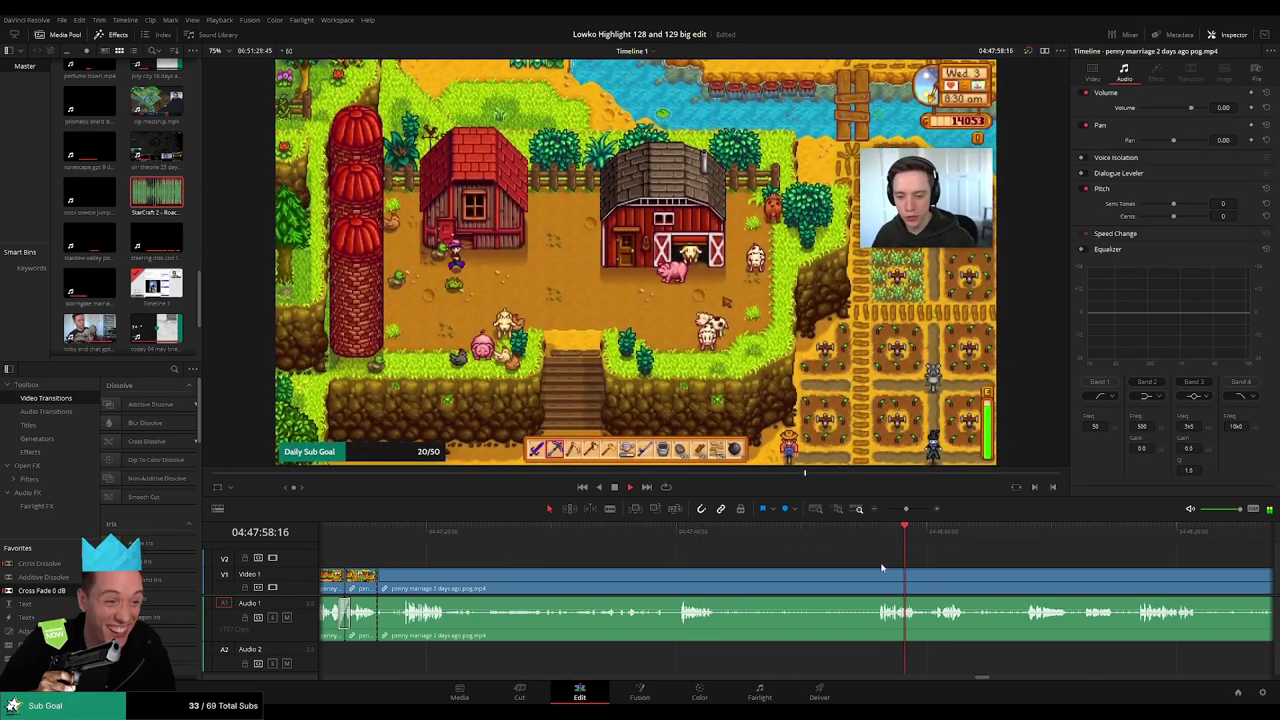
pyautogui.press('b')
pyautogui.click(878, 583)
pyautogui.press('a')
pyautogui.click(824, 589)
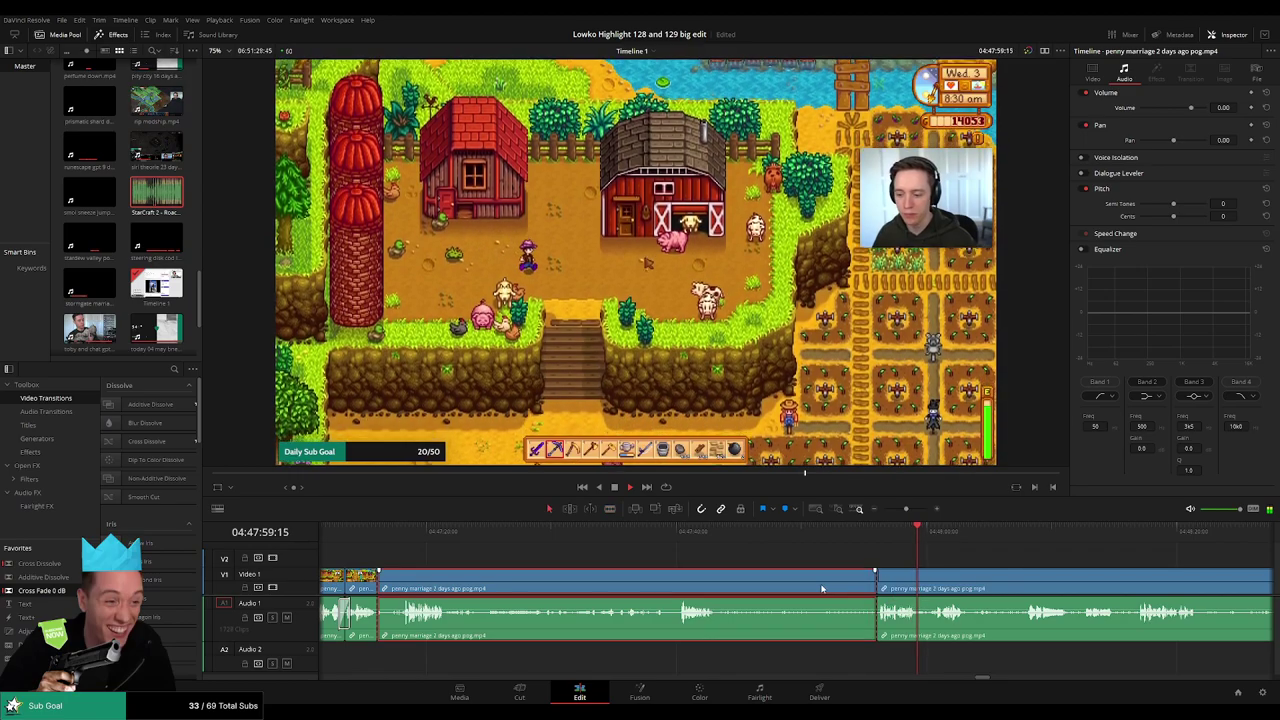
pyautogui.press('Delete')
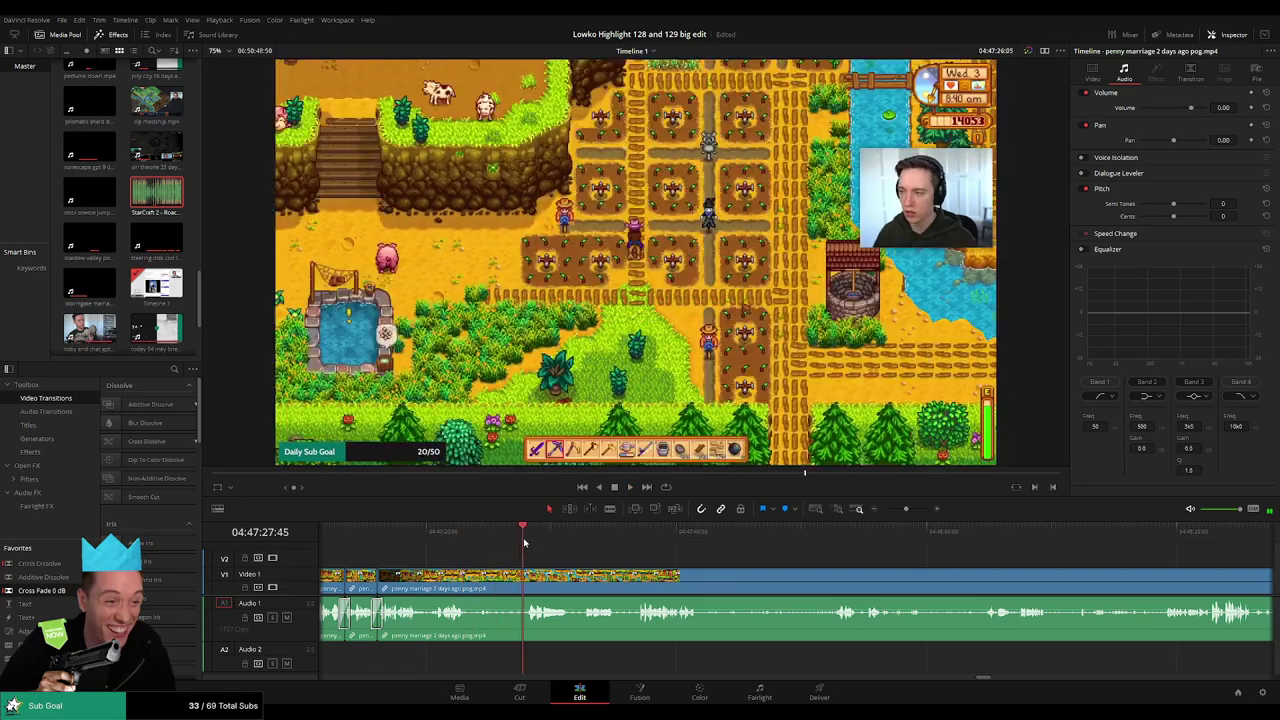
# - Remove about 04:47:23 to 04:47:28 from the farm ride, cross-fading the audio there, after also splitting the clip at 04:47:41:56
pyautogui.press('b')
pyautogui.click(470, 578)
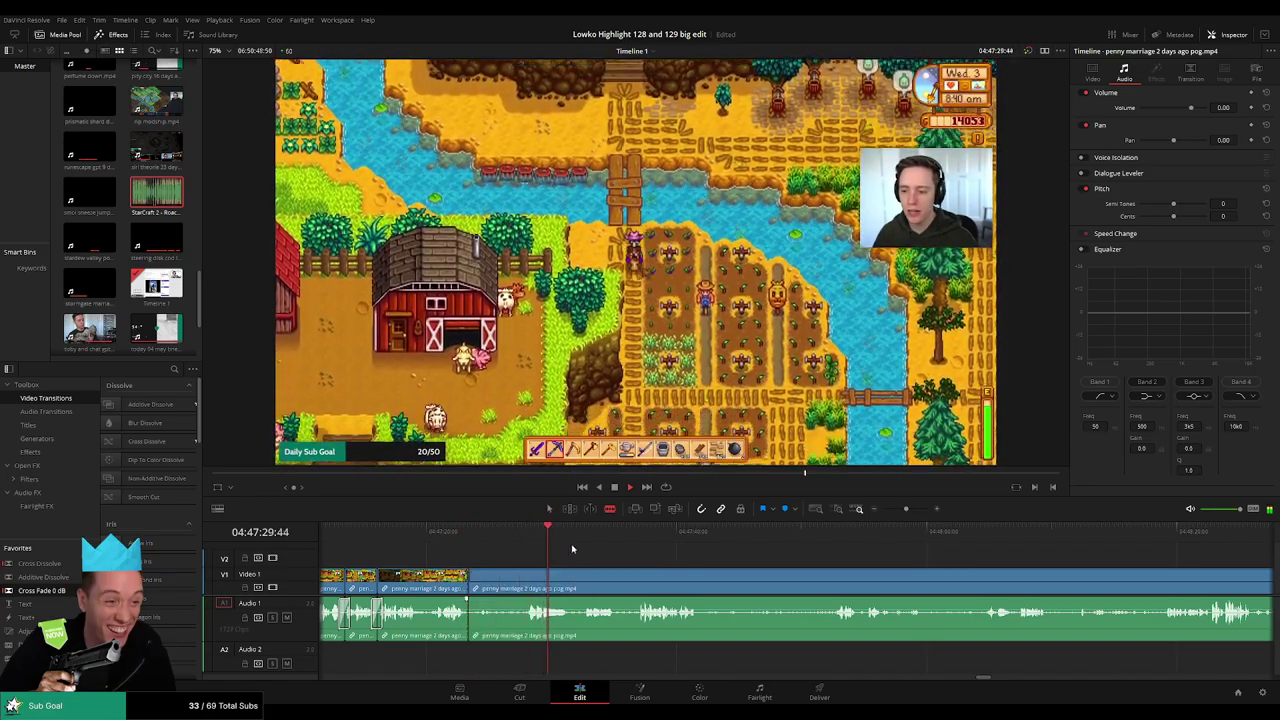
pyautogui.click(529, 581)
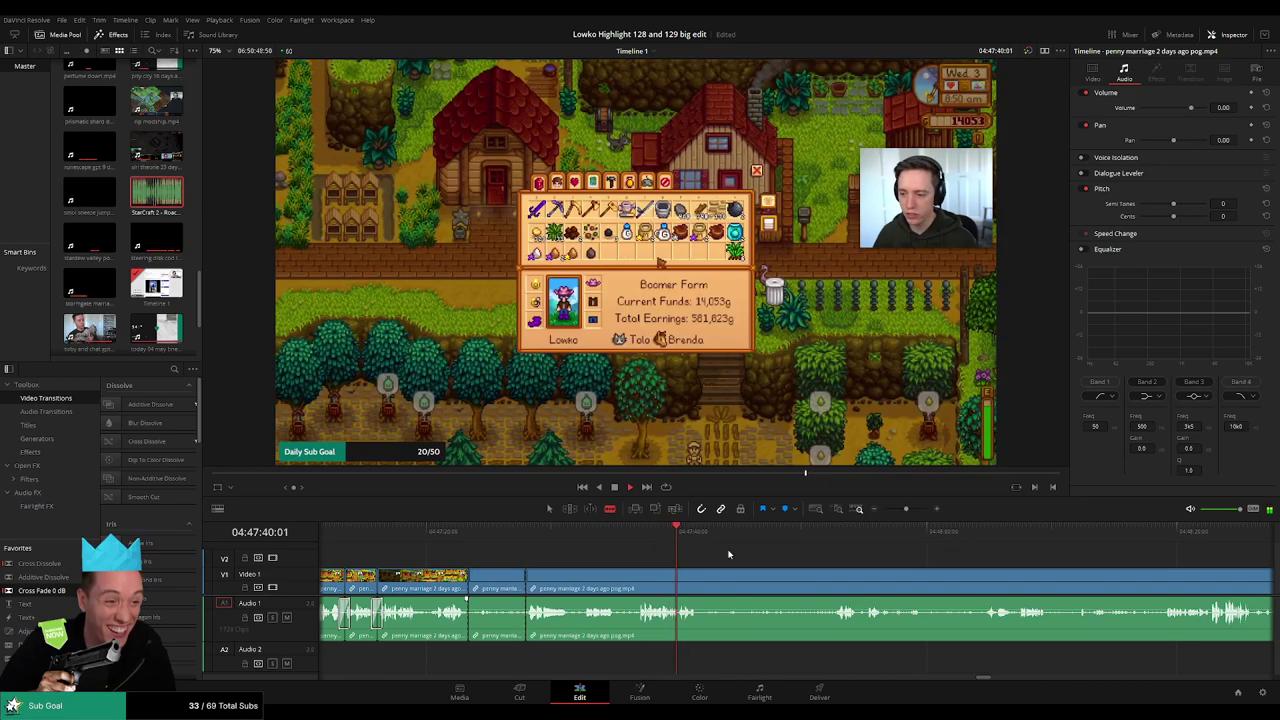
pyautogui.press('space')
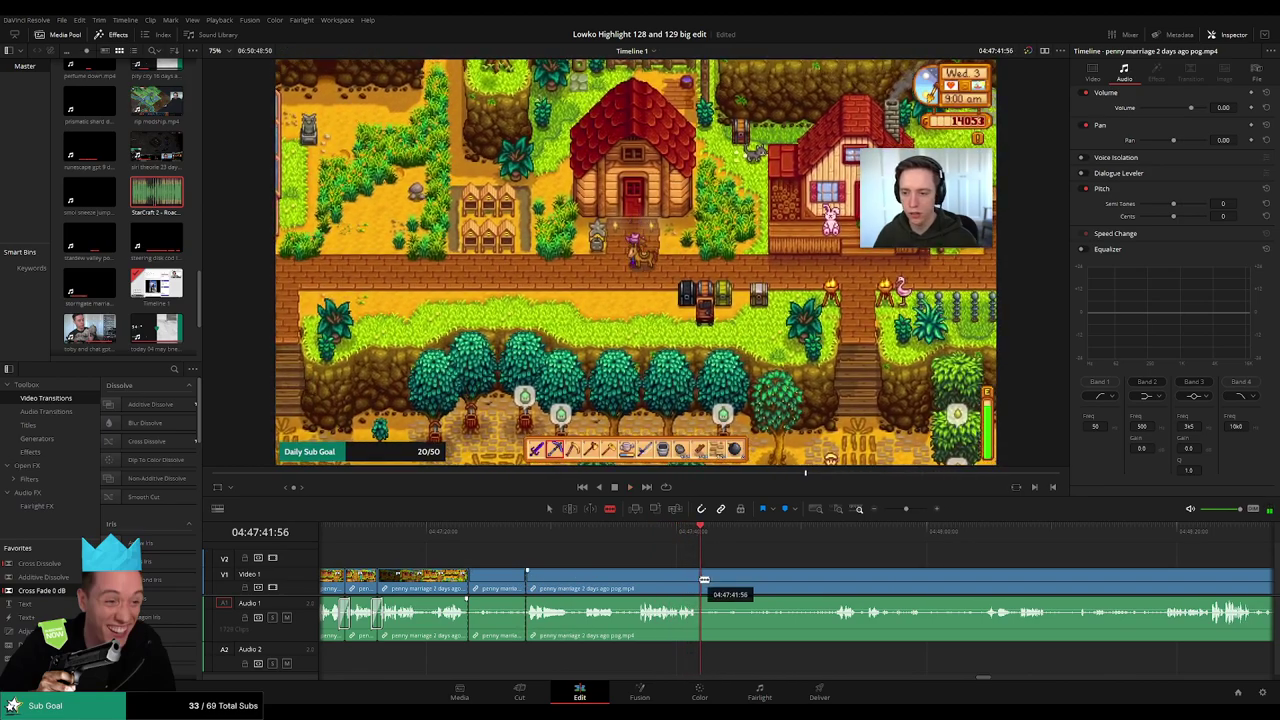
pyautogui.click(702, 581)
pyautogui.press('a')
pyautogui.press('Delete')
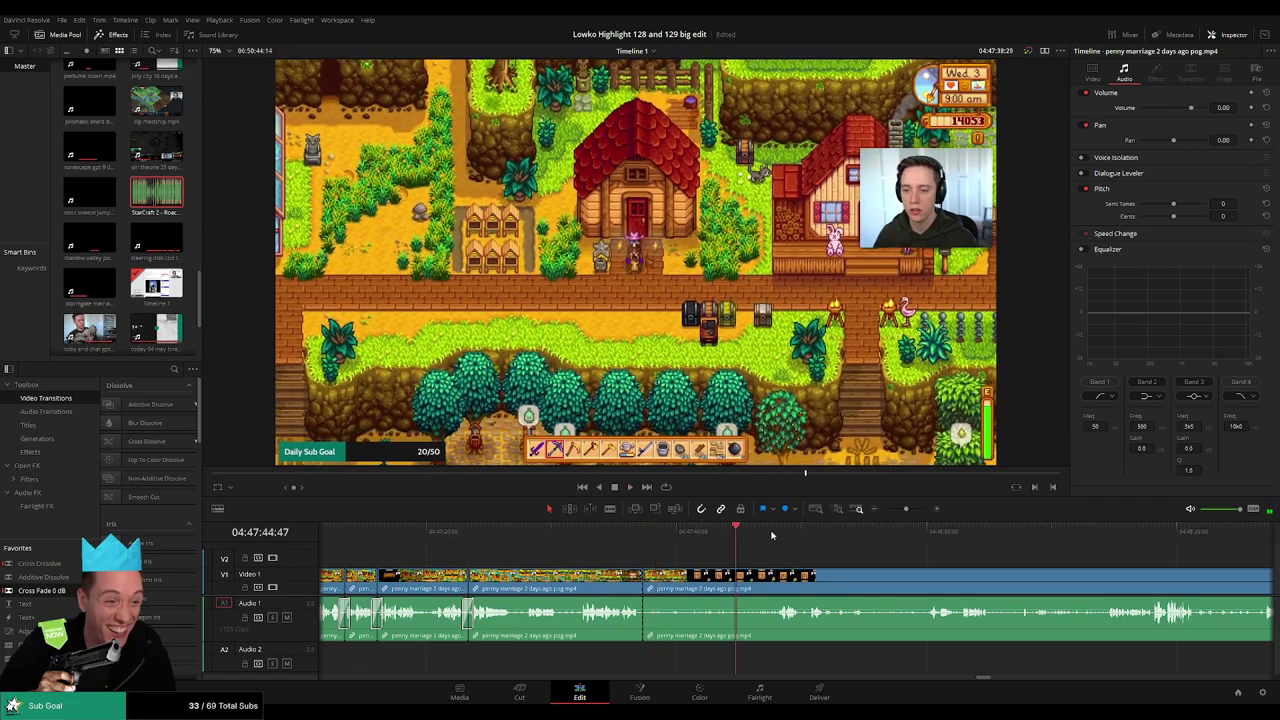
# - Skim the remaining penny marriage footage after 04:47:44, through the shed and town scenes to the next farm day, for moments worth keeping
pyautogui.press('space')
pyautogui.moveTo(771, 535); pyautogui.dragTo(629, 554)
pyautogui.click(551, 538)
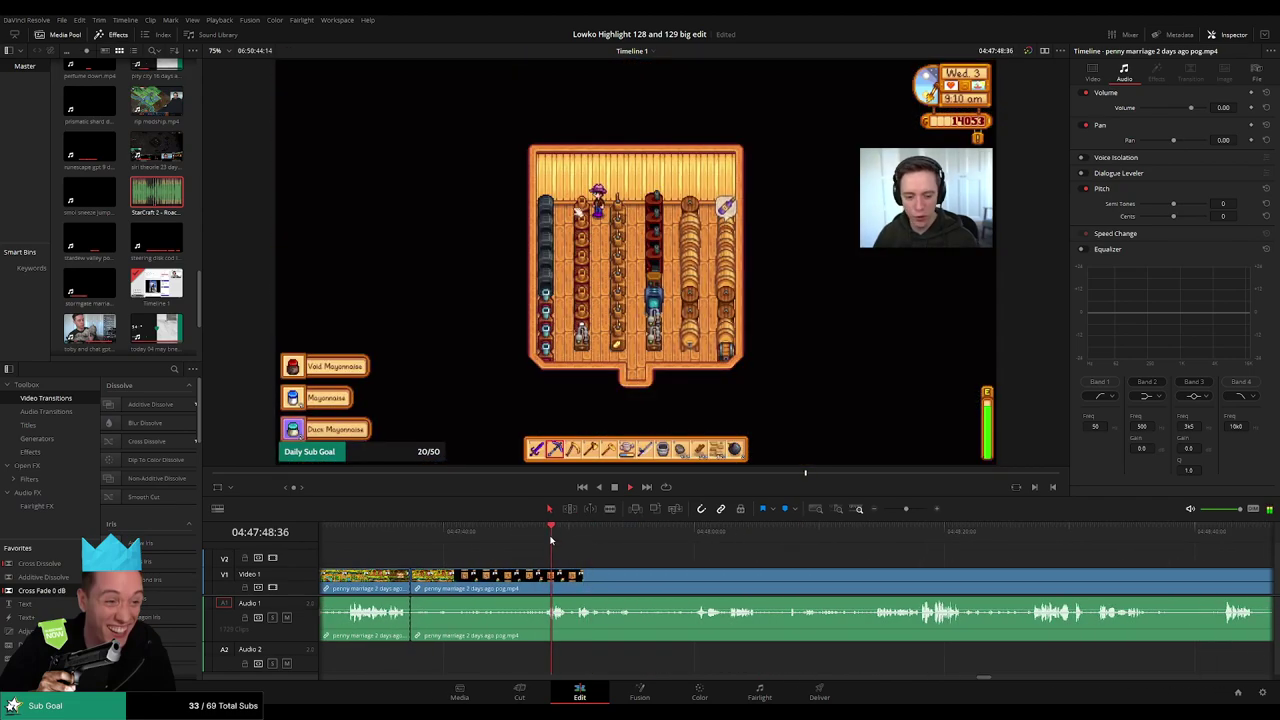
pyautogui.moveTo(886, 541); pyautogui.dragTo(926, 545)
pyautogui.scroll(-4, 871, 572)
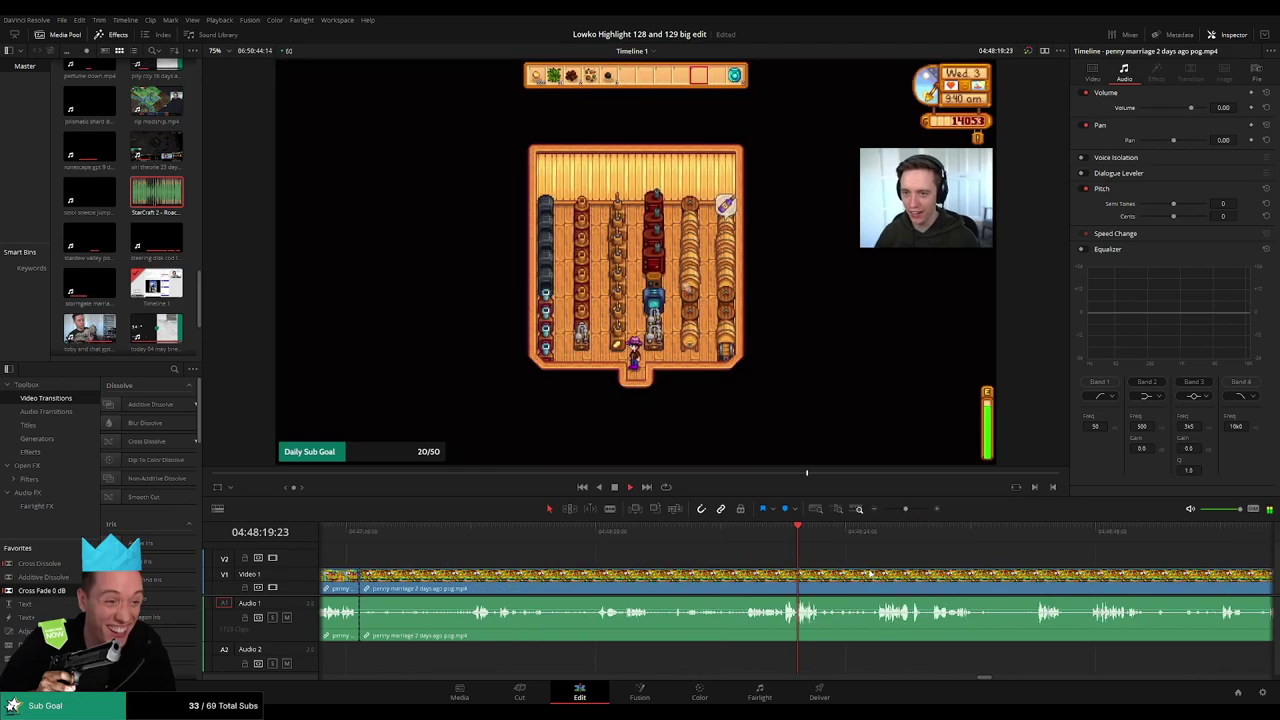
pyautogui.scroll(-4, 857, 573)
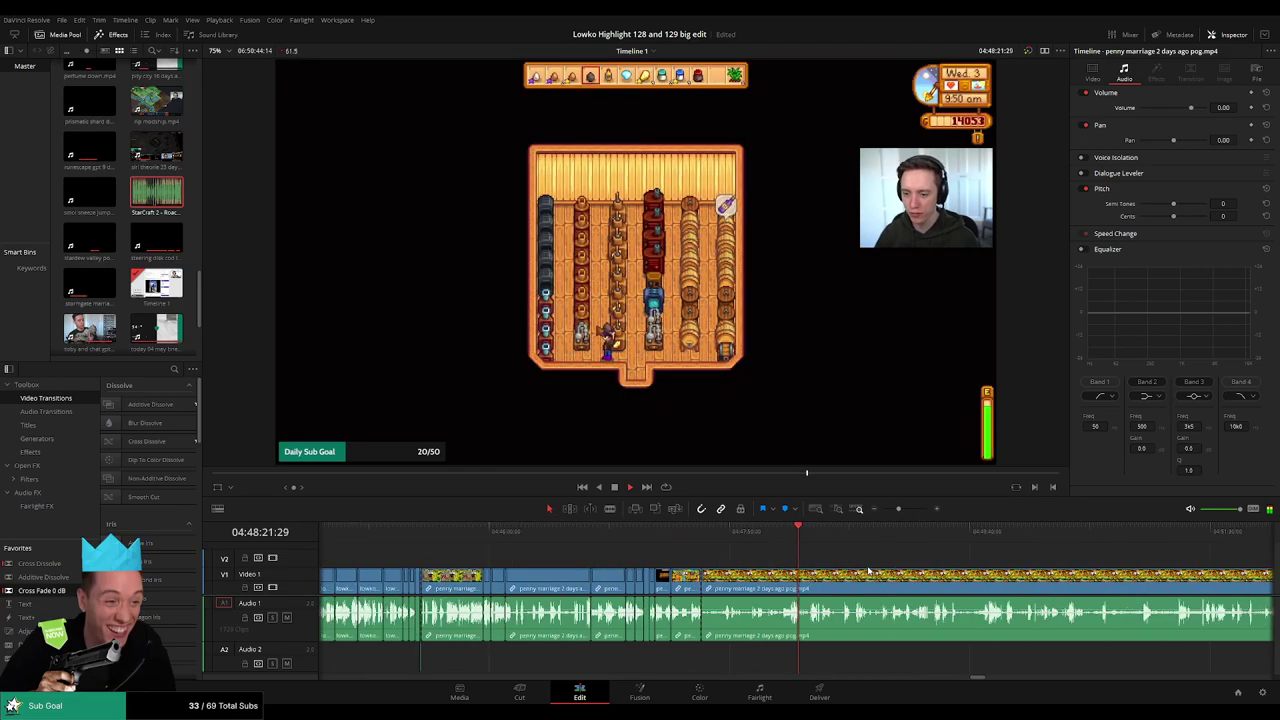
pyautogui.scroll(-3, 802, 540)
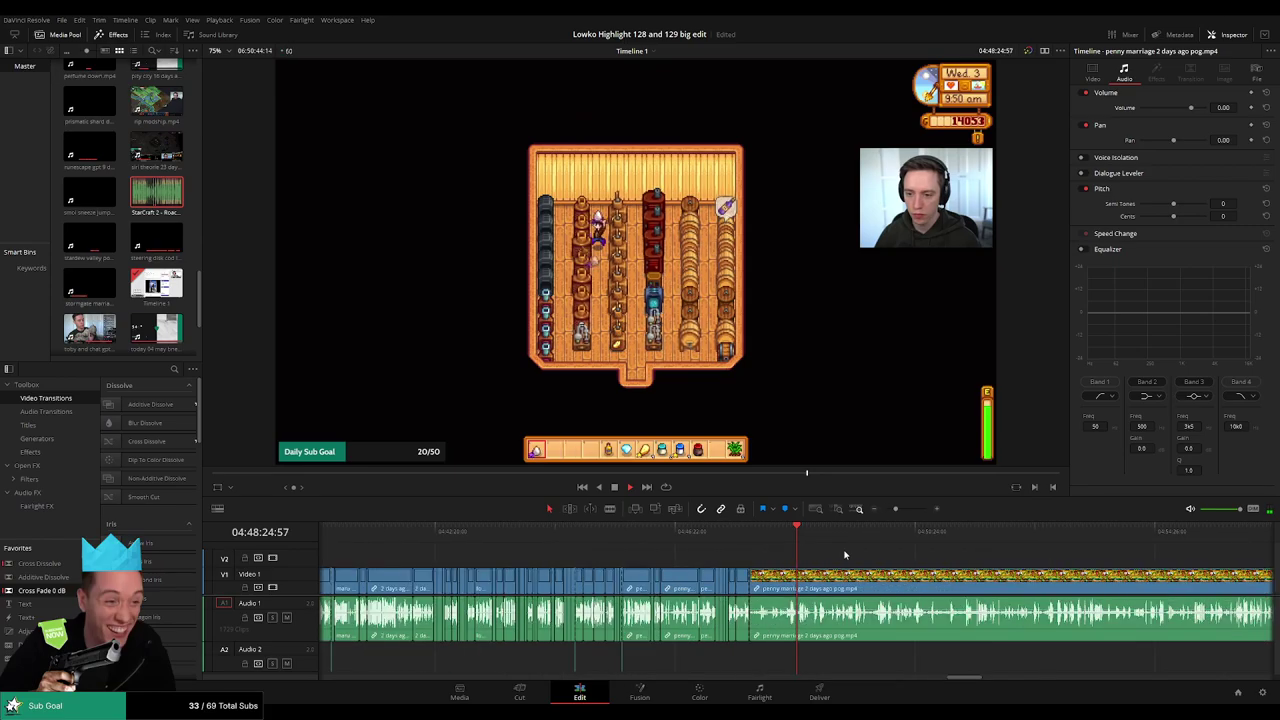
pyautogui.hscroll(3, 682, 544)
pyautogui.click(843, 532)
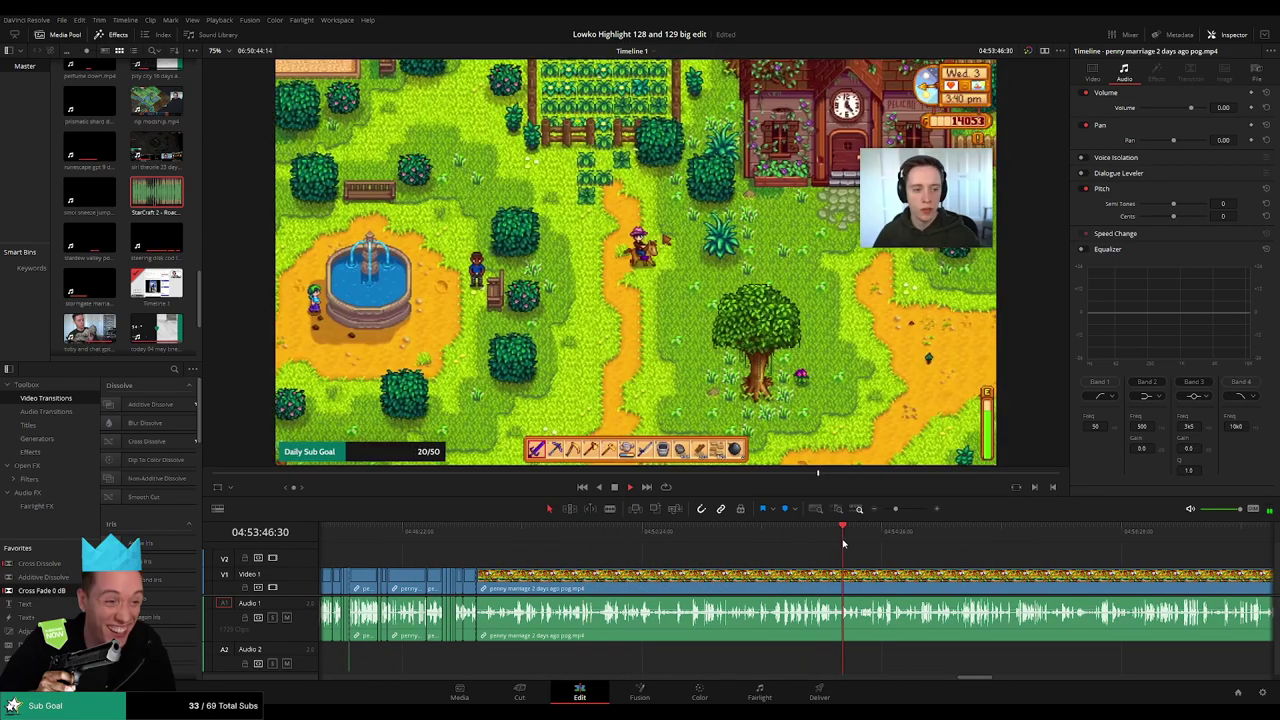
pyautogui.click(1009, 532)
pyautogui.click(1163, 532)
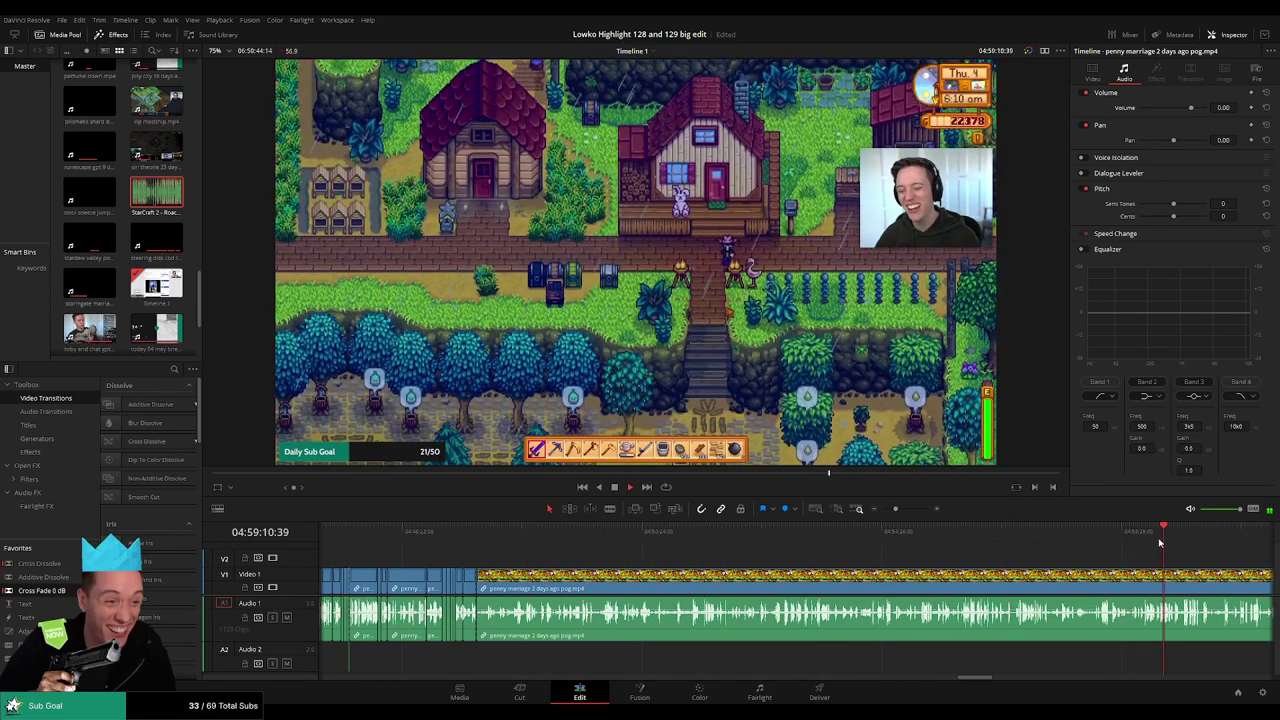
# - Check the last stretch of the penny marriage clip up to about 05:02, and delete everything after its last cut
pyautogui.click(1143, 537)
pyautogui.hotkey('ctrl', '-')
pyautogui.hotkey('ctrl', '-')
pyautogui.hotkey('ctrl', '-')
pyautogui.hotkey('ctrl', '-')
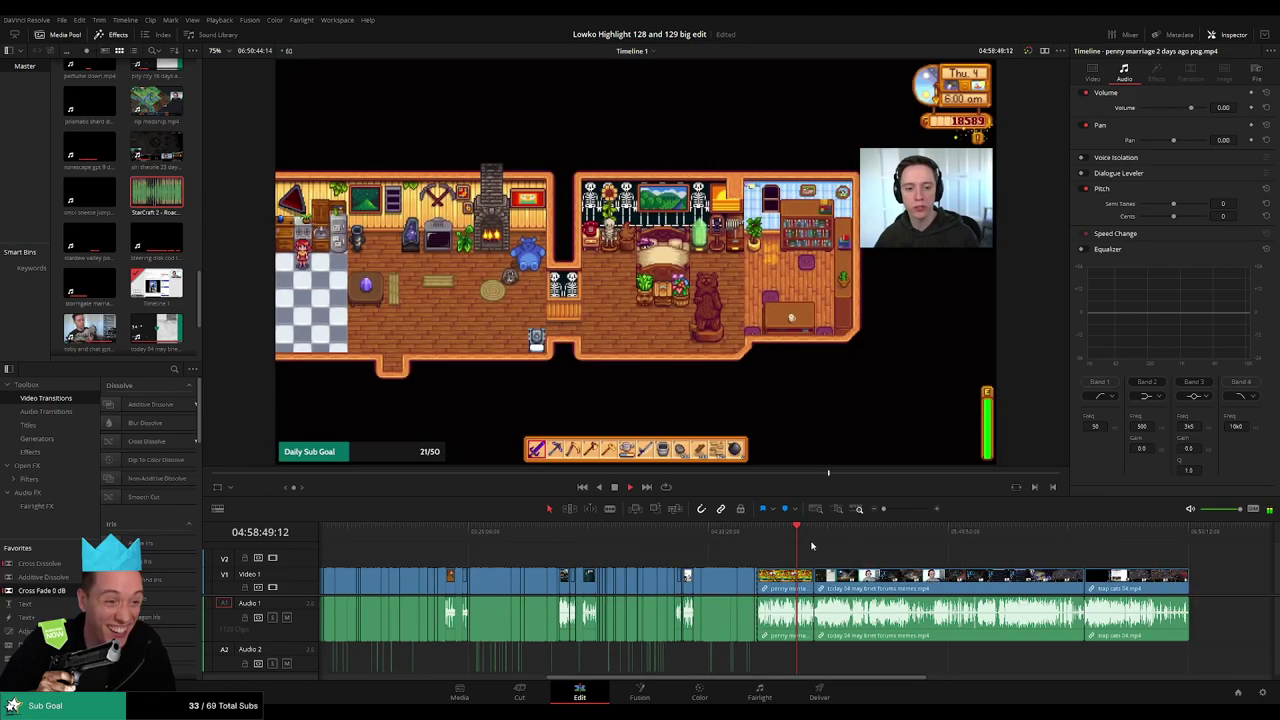
pyautogui.hotkey('ctrl', '=')
pyautogui.hotkey('ctrl', '=')
pyautogui.hotkey('ctrl', '=')
pyautogui.hotkey('ctrl', '=')
pyautogui.moveTo(822, 533); pyautogui.dragTo(988, 536)
pyautogui.press('space')
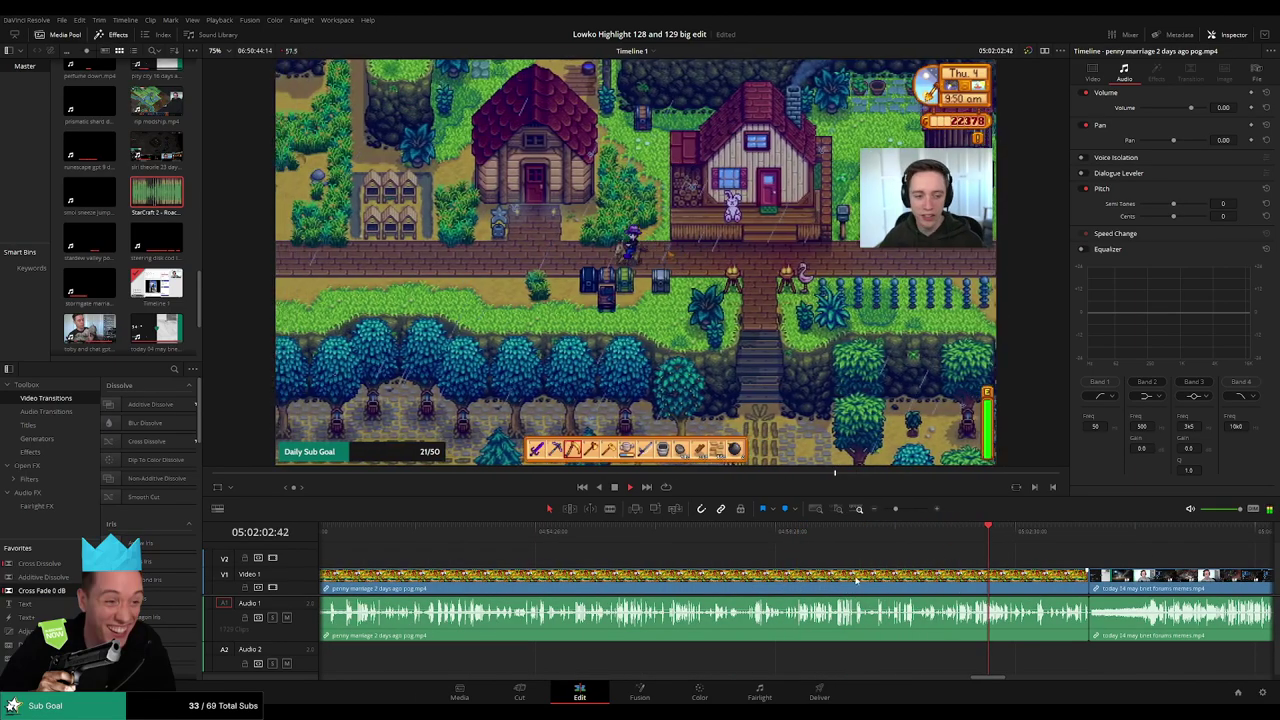
pyautogui.click(851, 586)
pyautogui.press('Delete')
pyautogui.hscroll(-5, 686, 577)
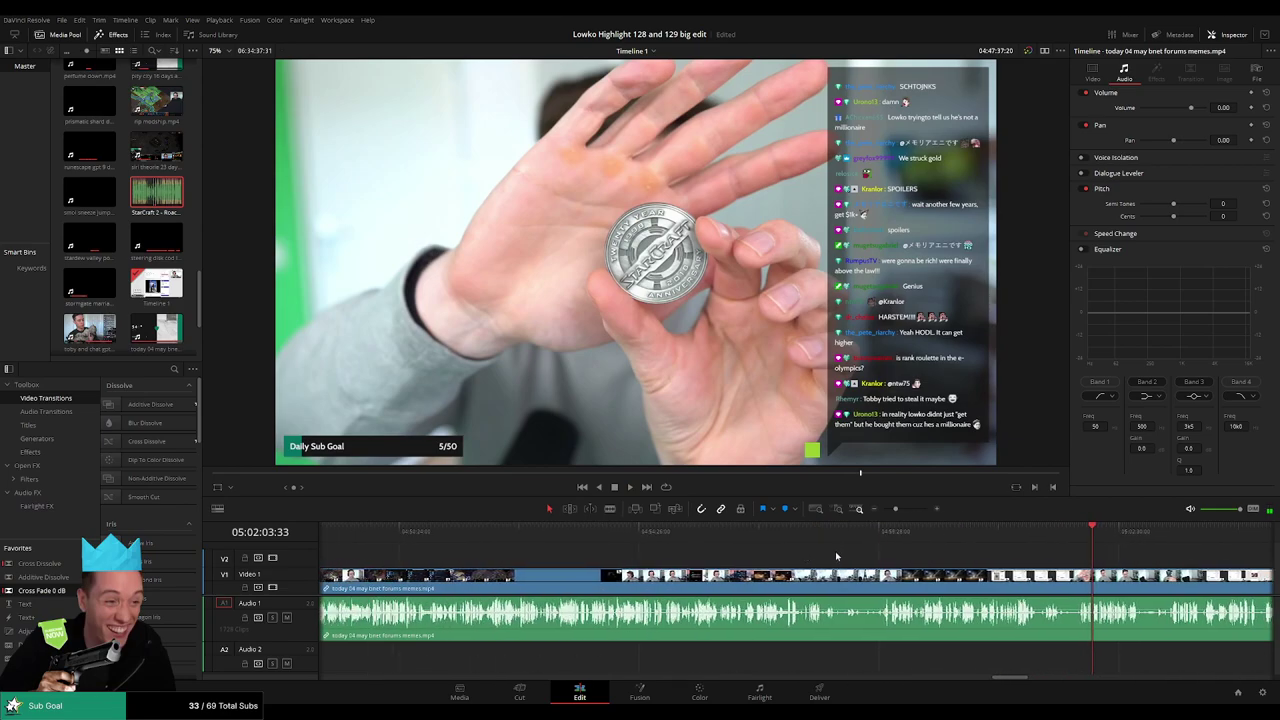
# - Skim the "today 04 may bnet forums memes" clip from its start at 04:47:38:29 to about 04:56:35 for a highlight moment
pyautogui.click(611, 532)
pyautogui.hotkey('ctrl', '-')
pyautogui.hotkey('ctrl', '-')
pyautogui.hotkey('ctrl', '-')
pyautogui.hotkey('ctrl', '-')
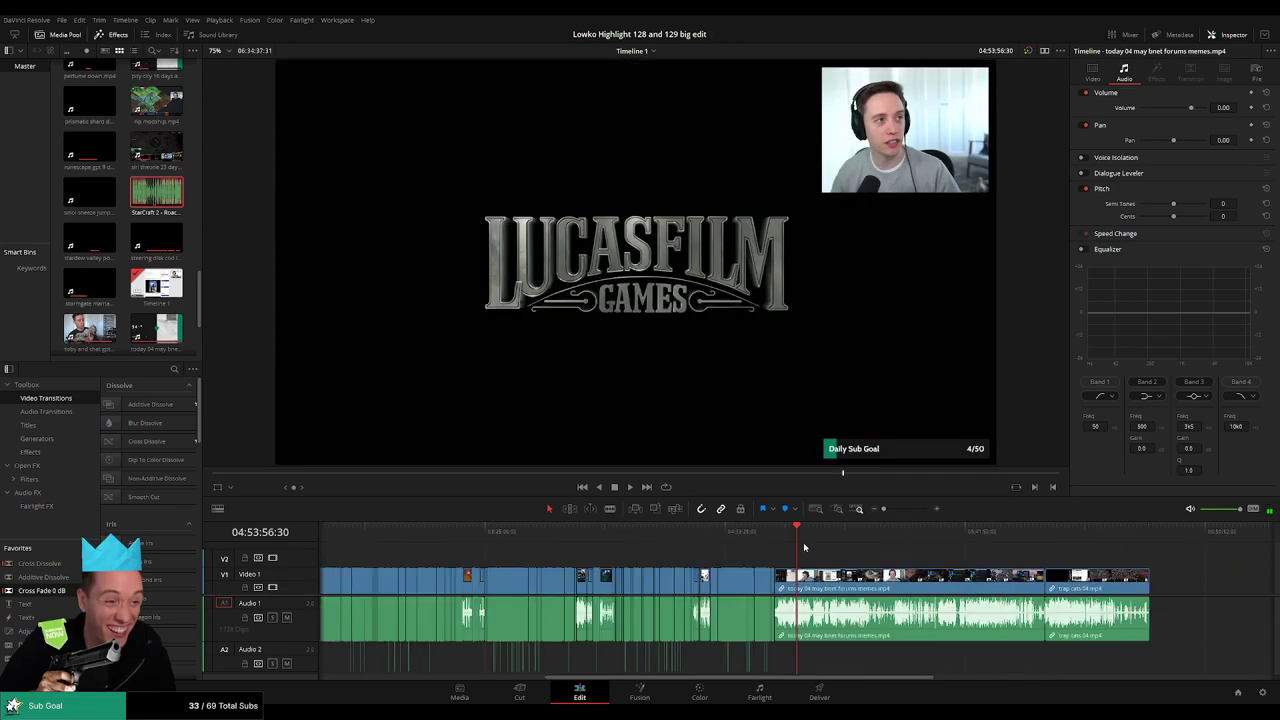
pyautogui.click(777, 532)
pyautogui.scroll(5, 840, 548)
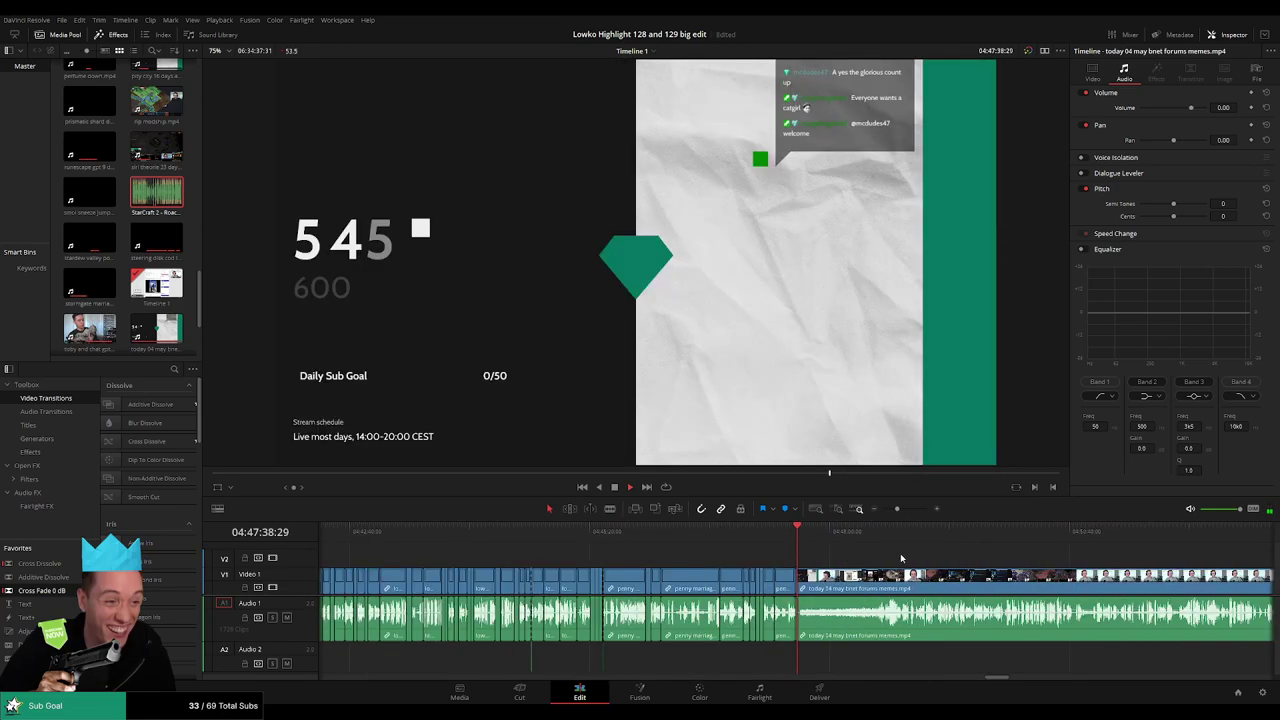
pyautogui.moveTo(904, 553); pyautogui.dragTo(696, 539)
pyautogui.click(812, 534)
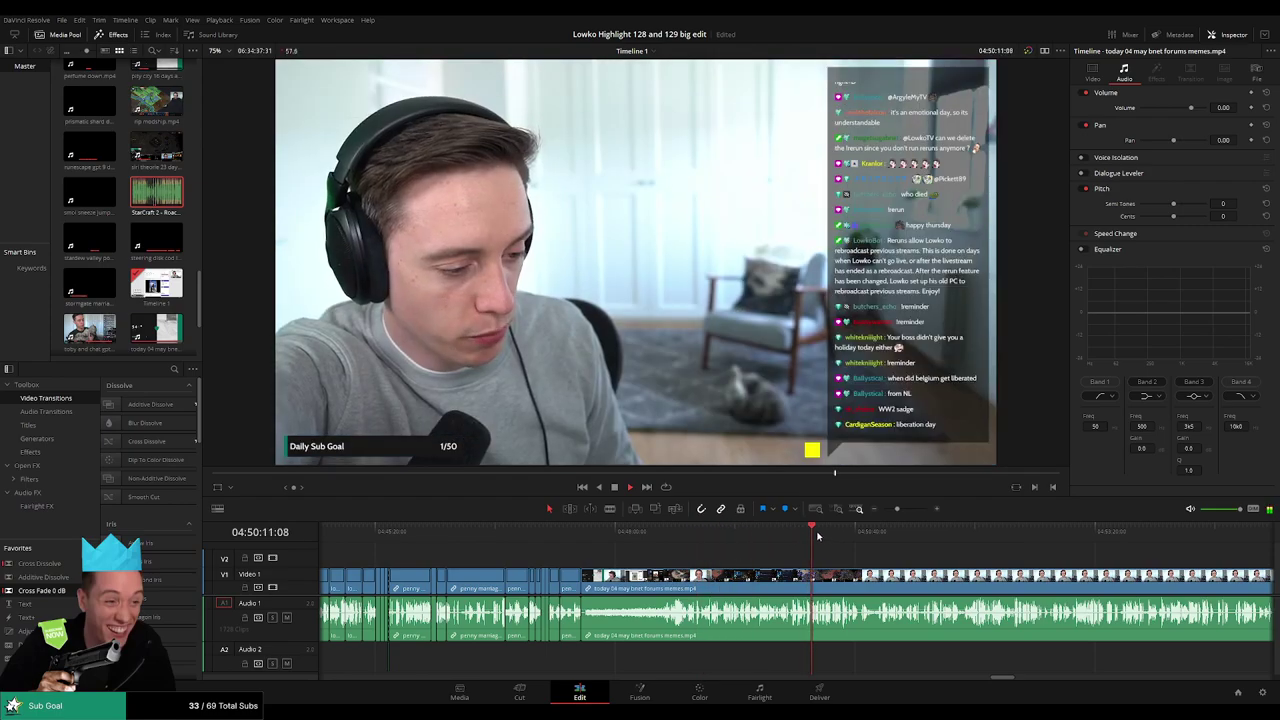
pyautogui.click(902, 534)
pyautogui.moveTo(878, 559); pyautogui.dragTo(749, 541)
pyautogui.click(834, 540)
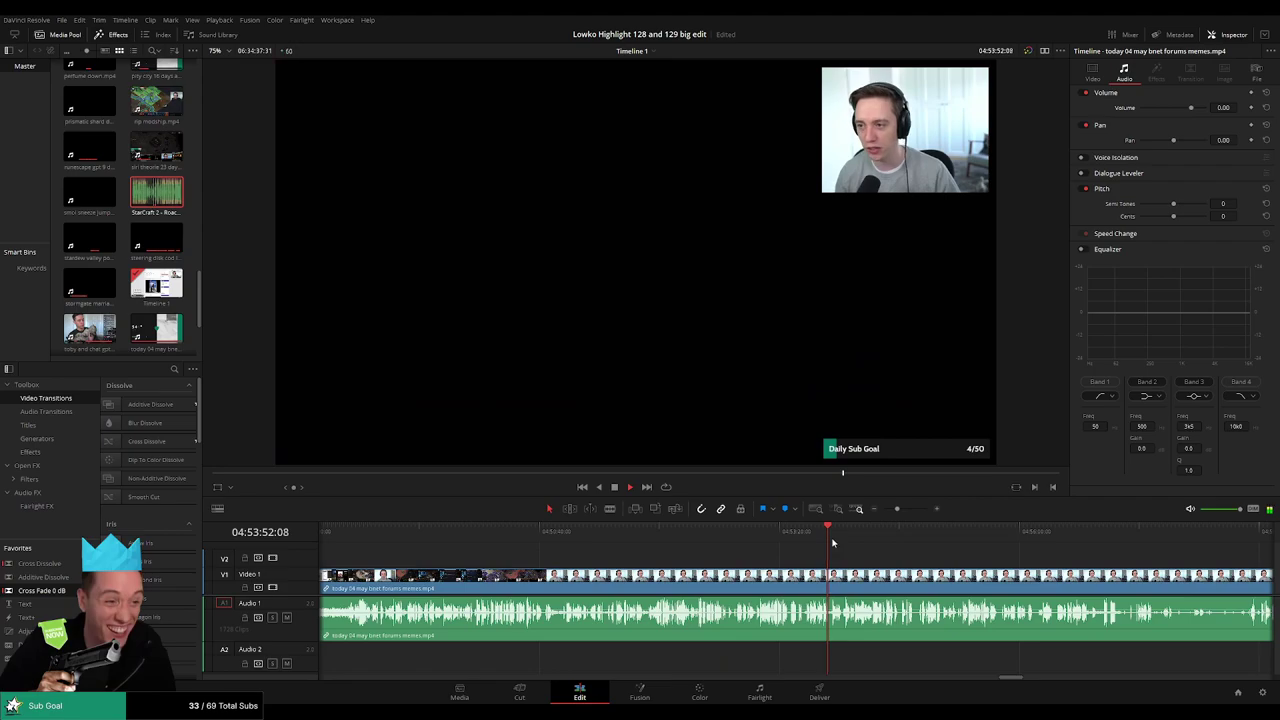
pyautogui.click(923, 543)
pyautogui.moveTo(864, 556); pyautogui.dragTo(625, 553)
pyautogui.click(751, 543)
pyautogui.click(830, 548)
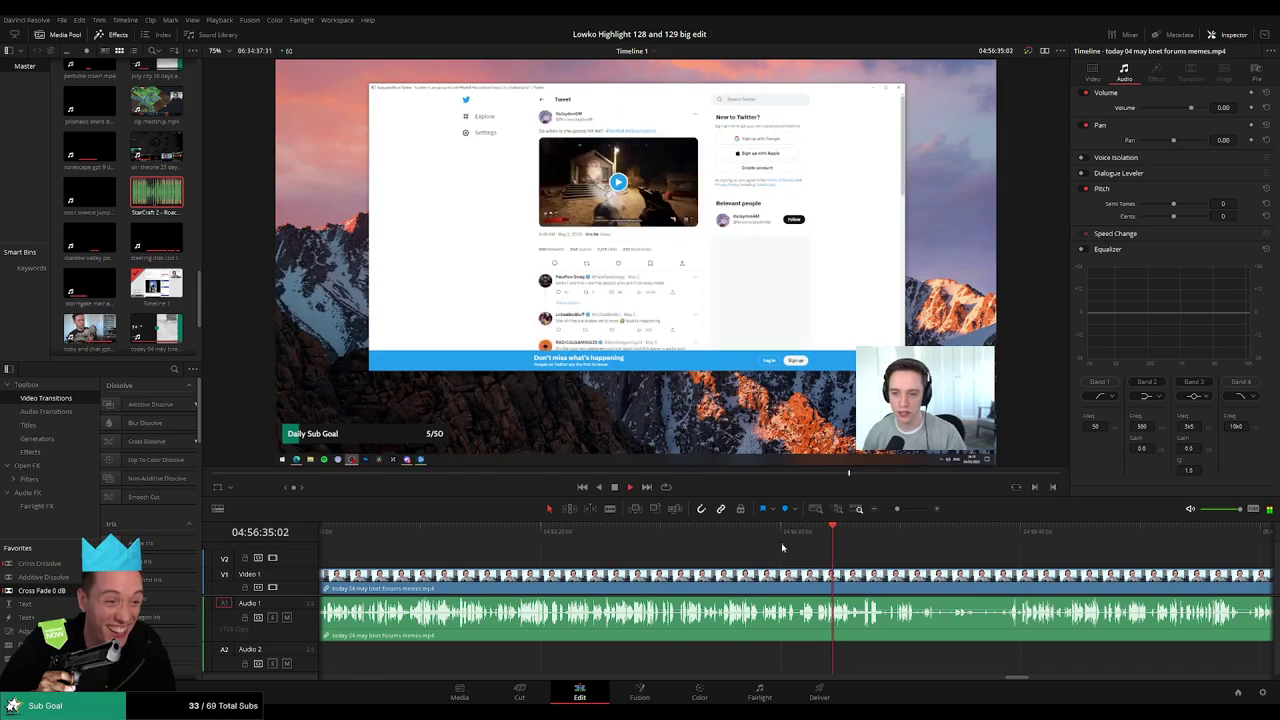
# - Find where the Redfall apology talk begins, split the forums memes clip at about 04:55:22 and delete the stretch before it
pyautogui.click(779, 545)
pyautogui.scroll(1, 775, 558)
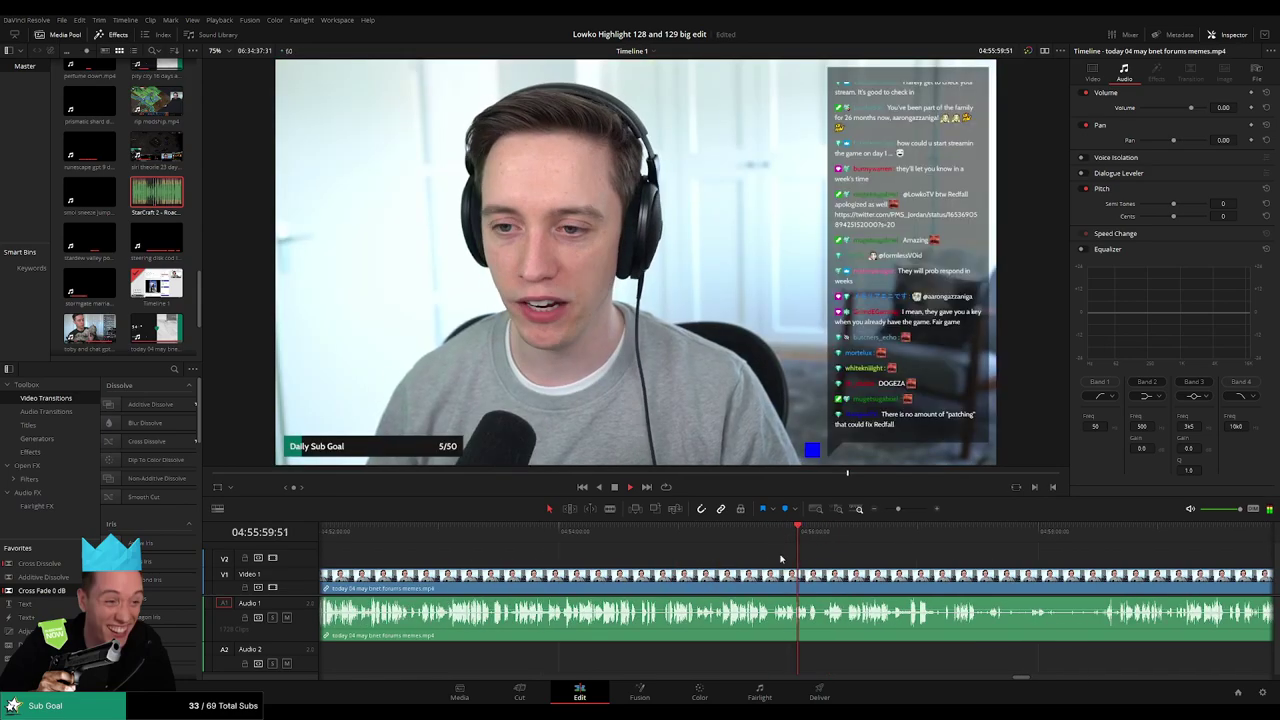
pyautogui.scroll(2, 771, 566)
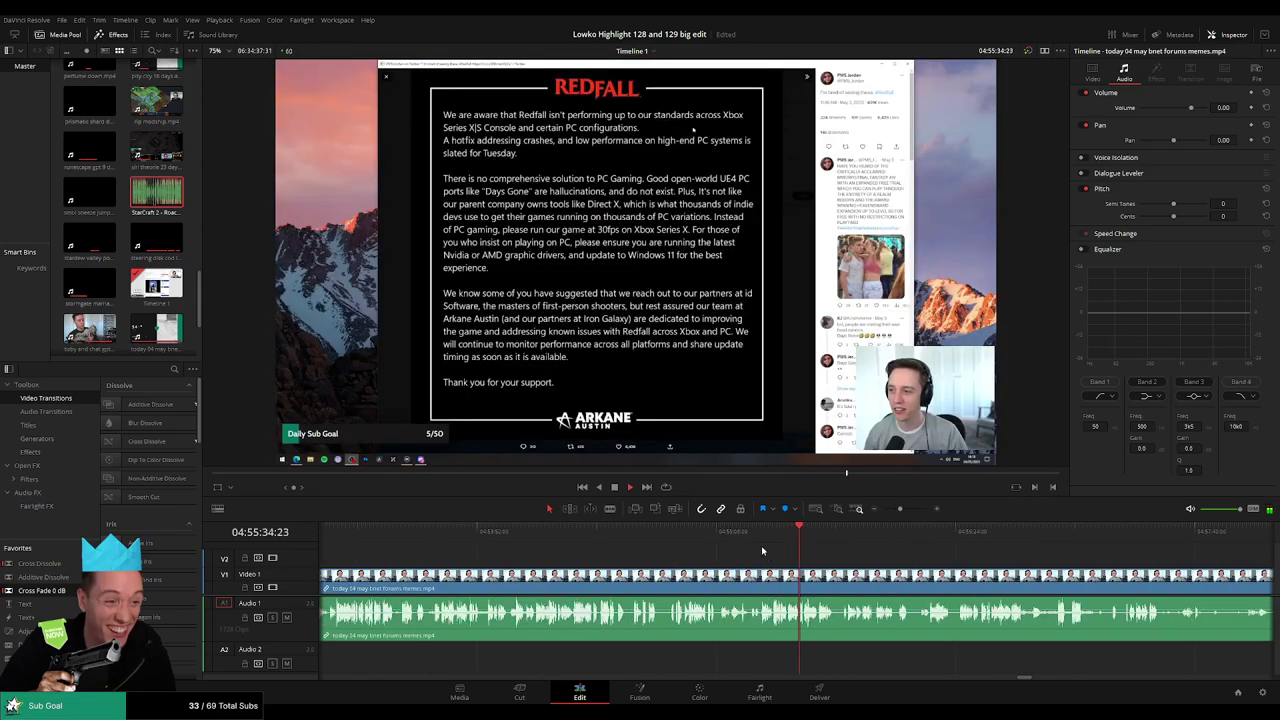
pyautogui.click(762, 551)
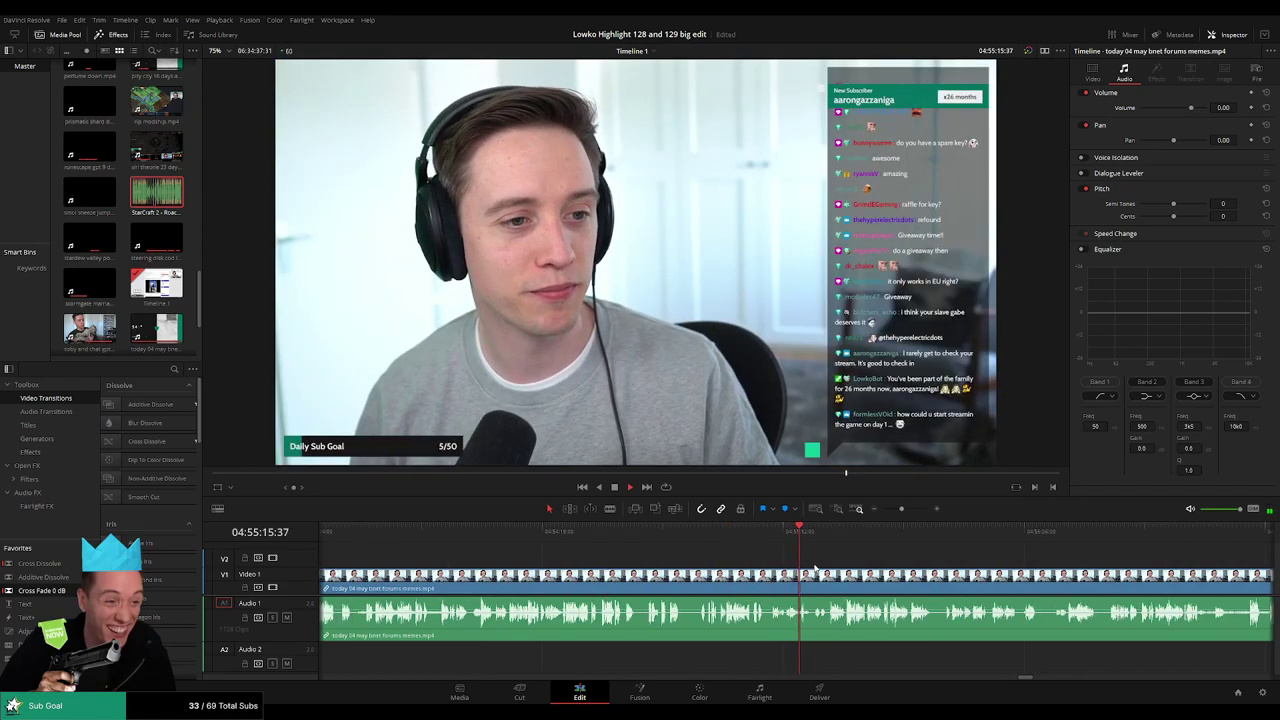
pyautogui.click(668, 545)
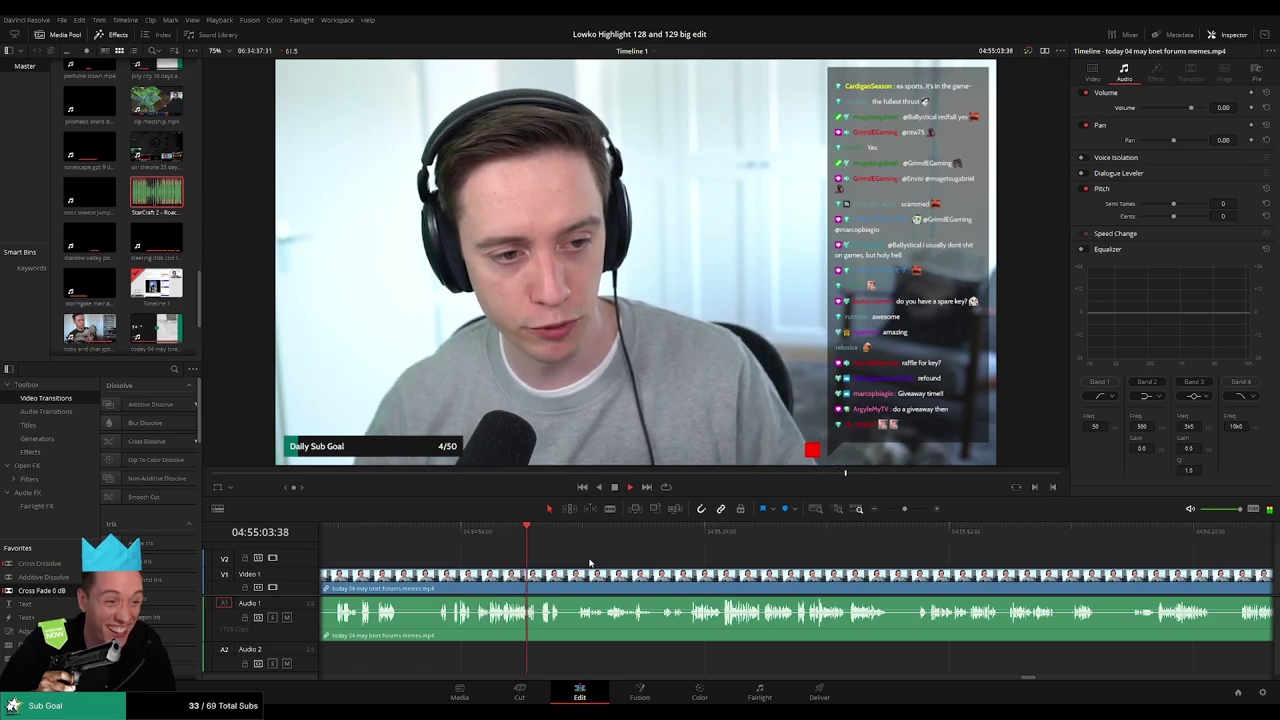
pyautogui.click(673, 548)
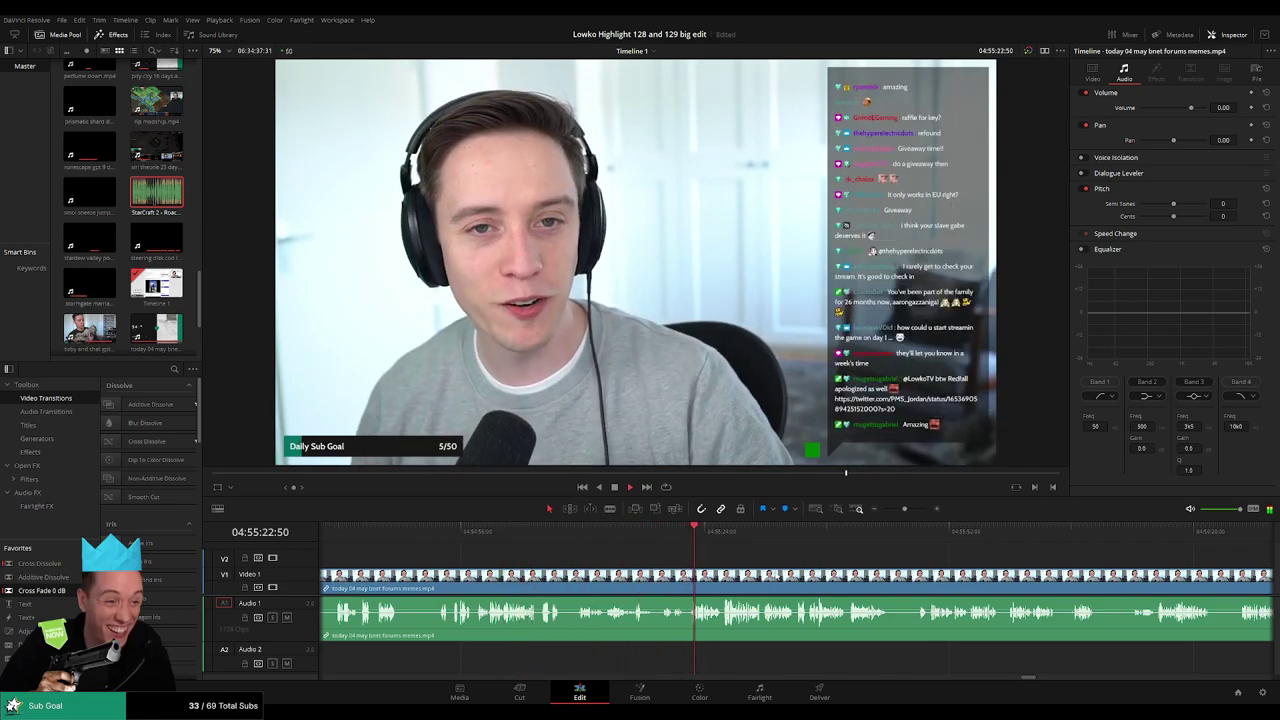
pyautogui.press('b')
pyautogui.click(689, 579)
pyautogui.press('a')
pyautogui.click(646, 584)
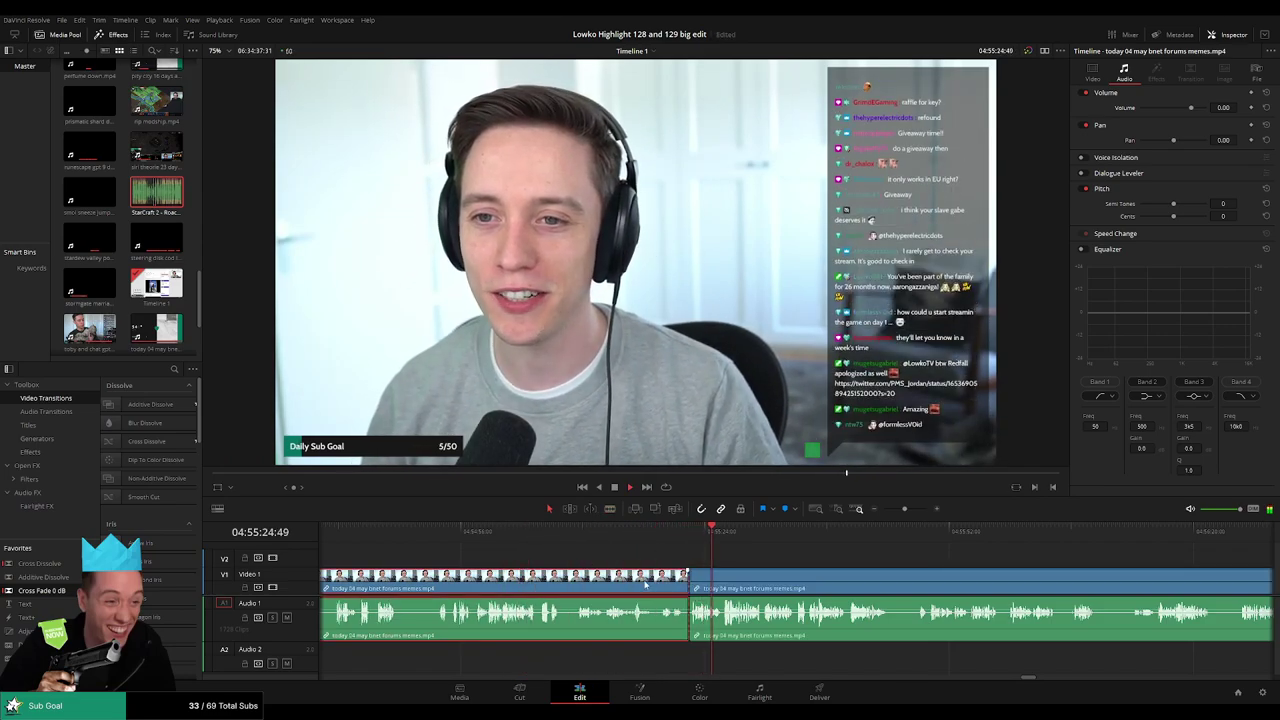
pyautogui.press('BackSpace')
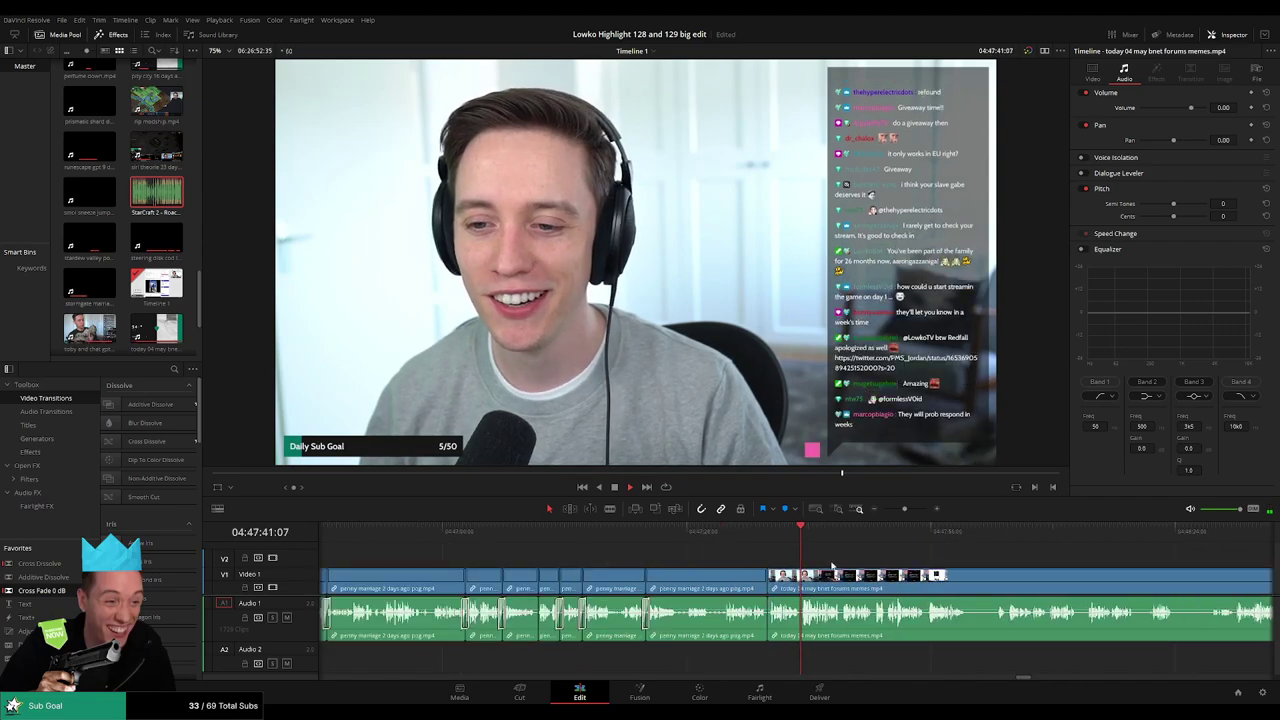
# - Remove about 04:48:00 to 04:48:03:29 from the Redfall talk and cross-fade the audio at the join
pyautogui.moveTo(832, 566); pyautogui.dragTo(655, 560)
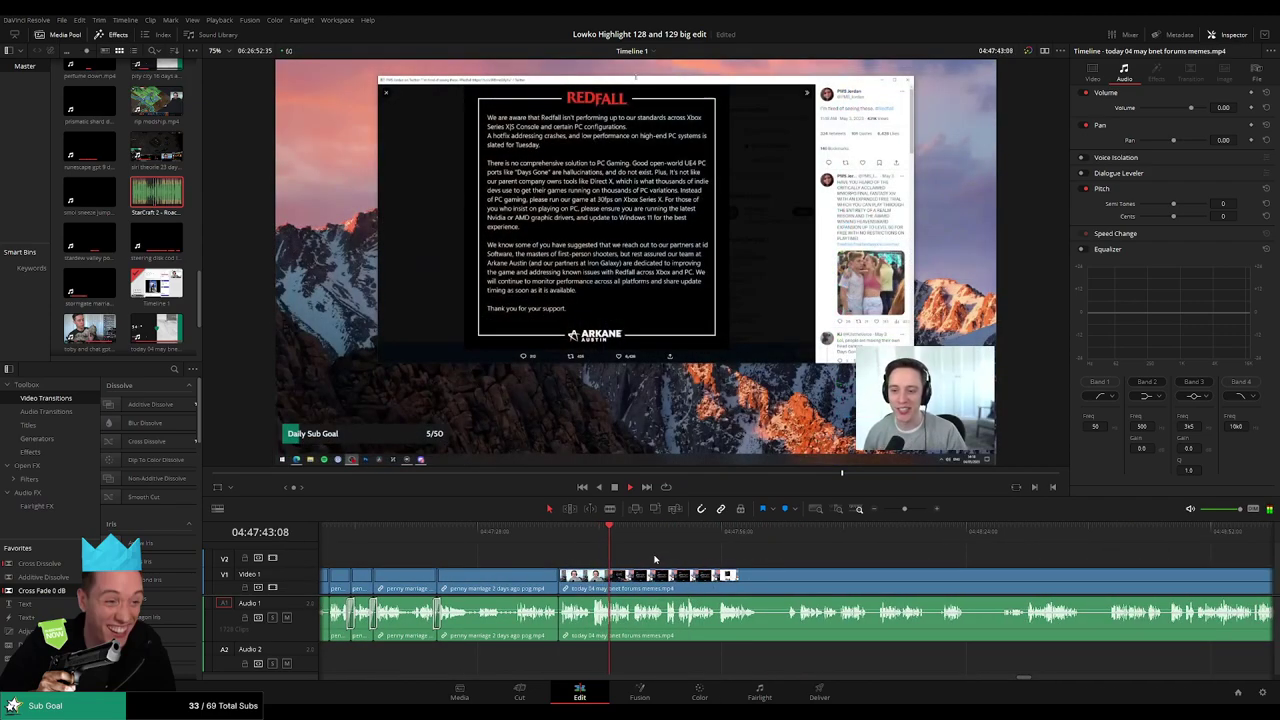
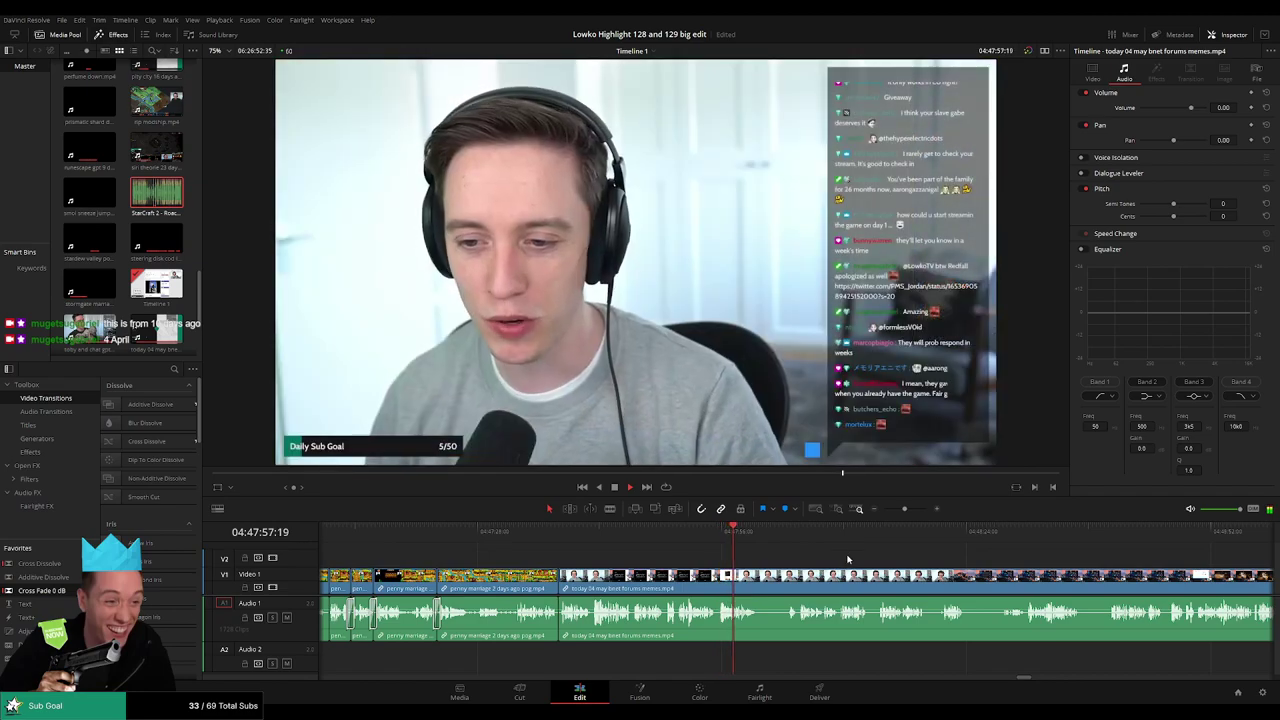
pyautogui.moveTo(847, 560); pyautogui.dragTo(646, 555)
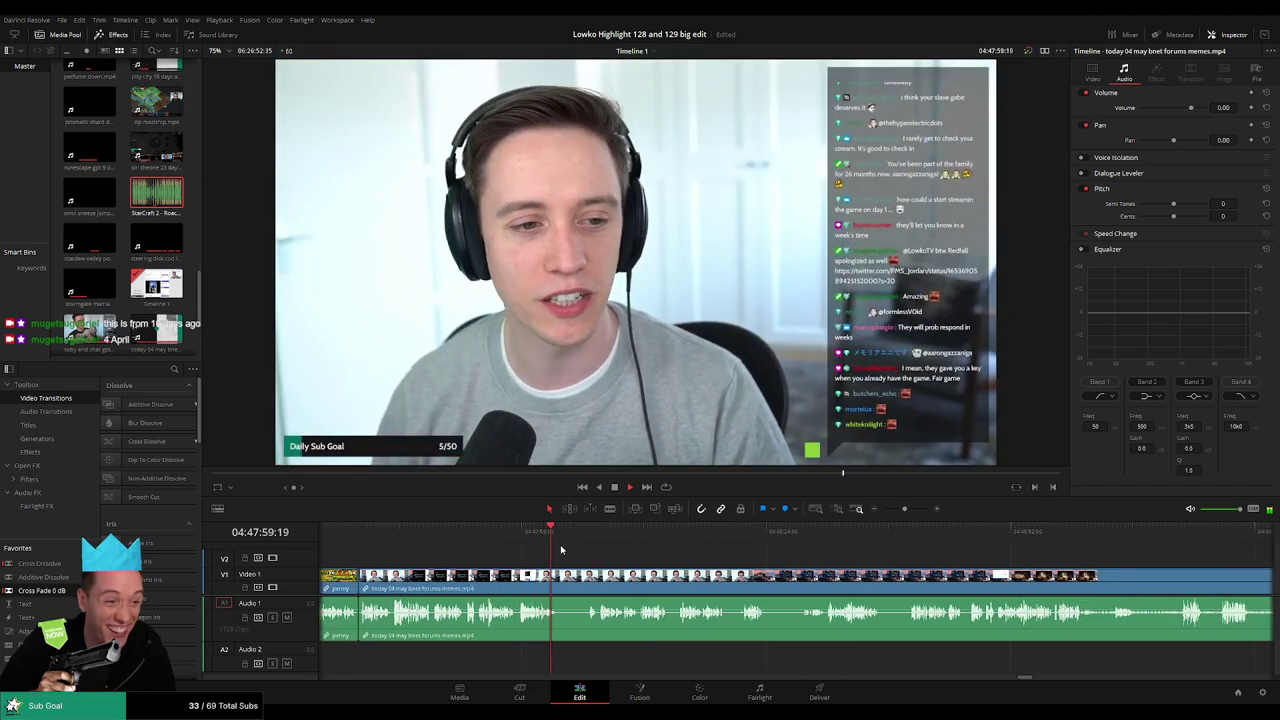
pyautogui.press('b')
pyautogui.click(558, 583)
pyautogui.click(586, 535)
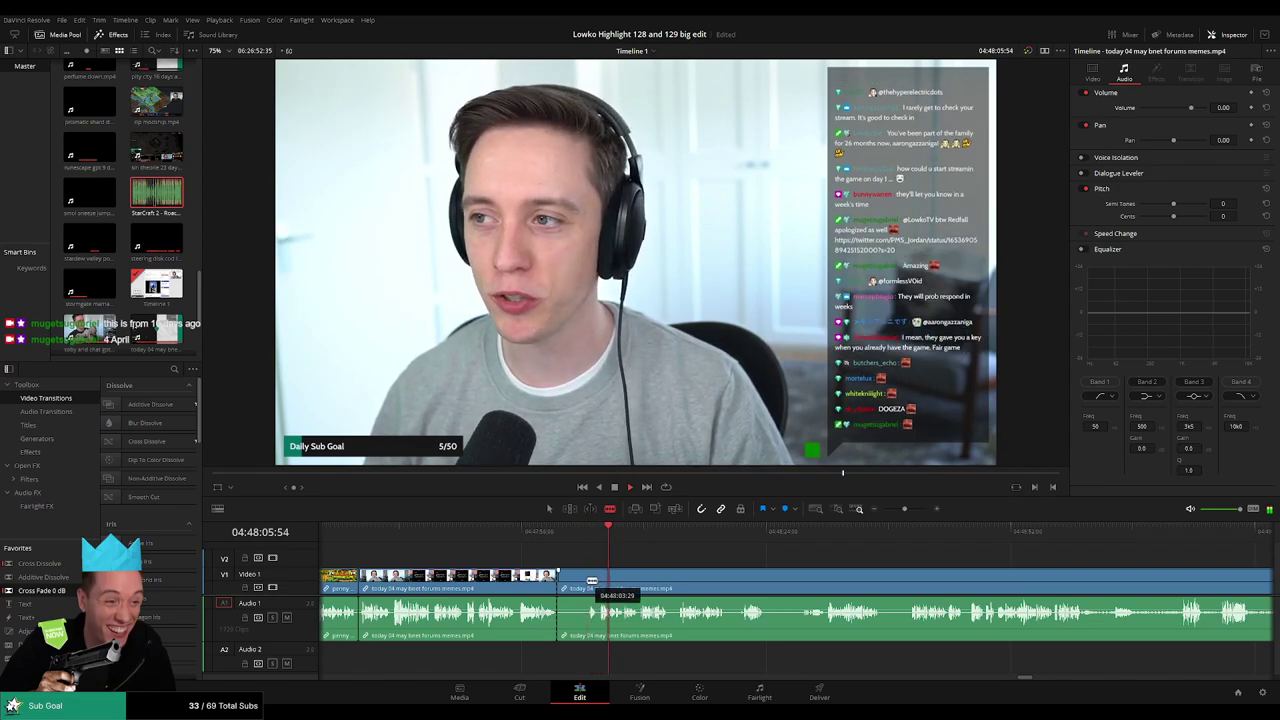
pyautogui.click(590, 580)
pyautogui.press('a')
pyautogui.click(578, 585)
pyautogui.press('BackSpace')
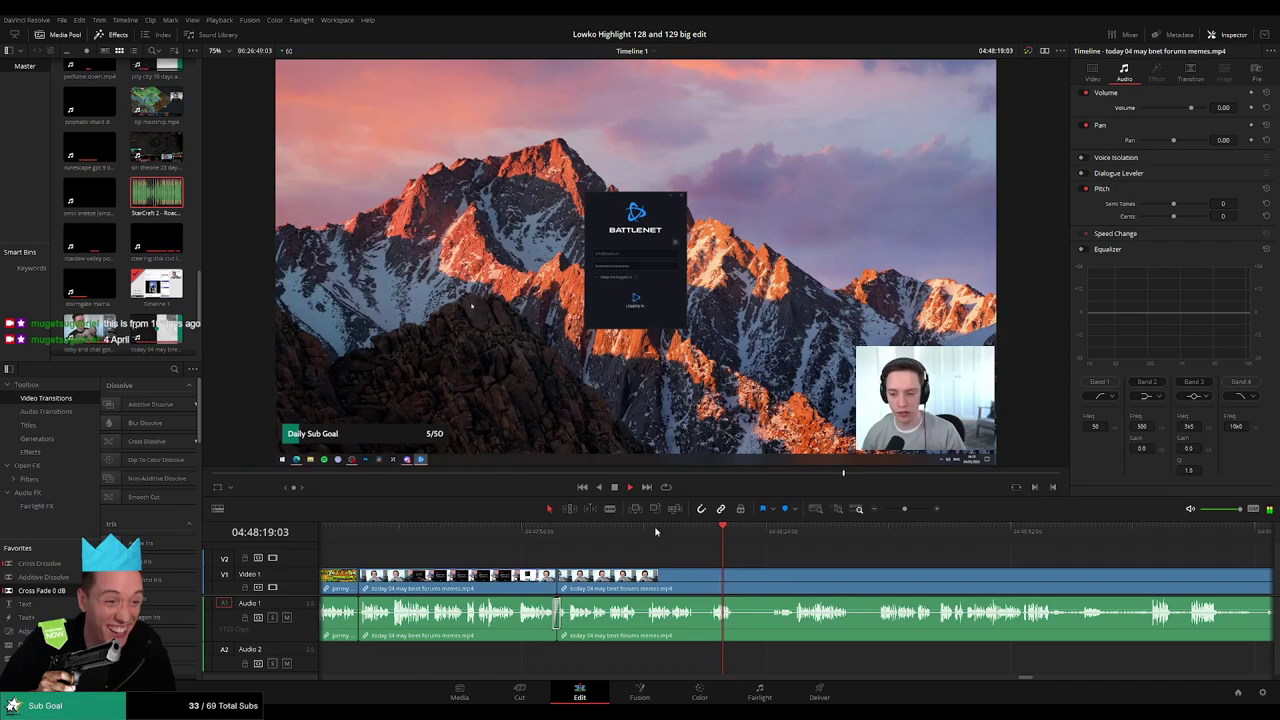
pyautogui.click(686, 531)
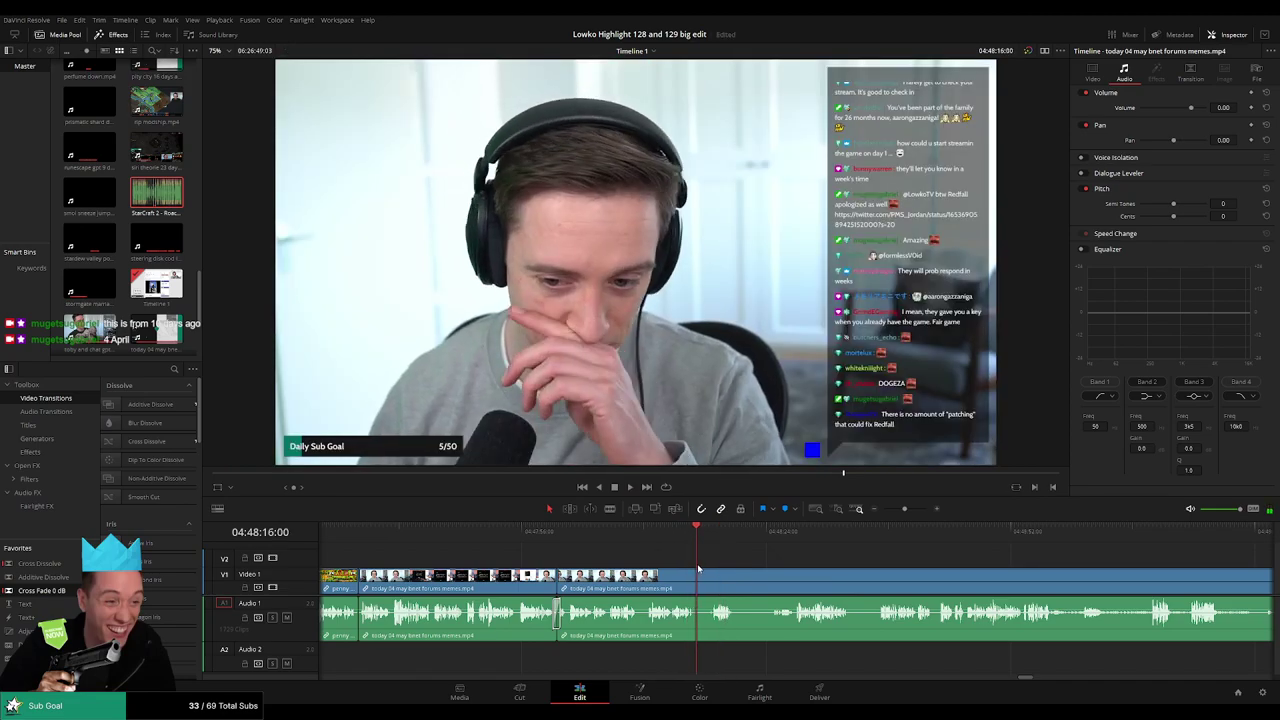
pyautogui.scroll(3, 777, 564)
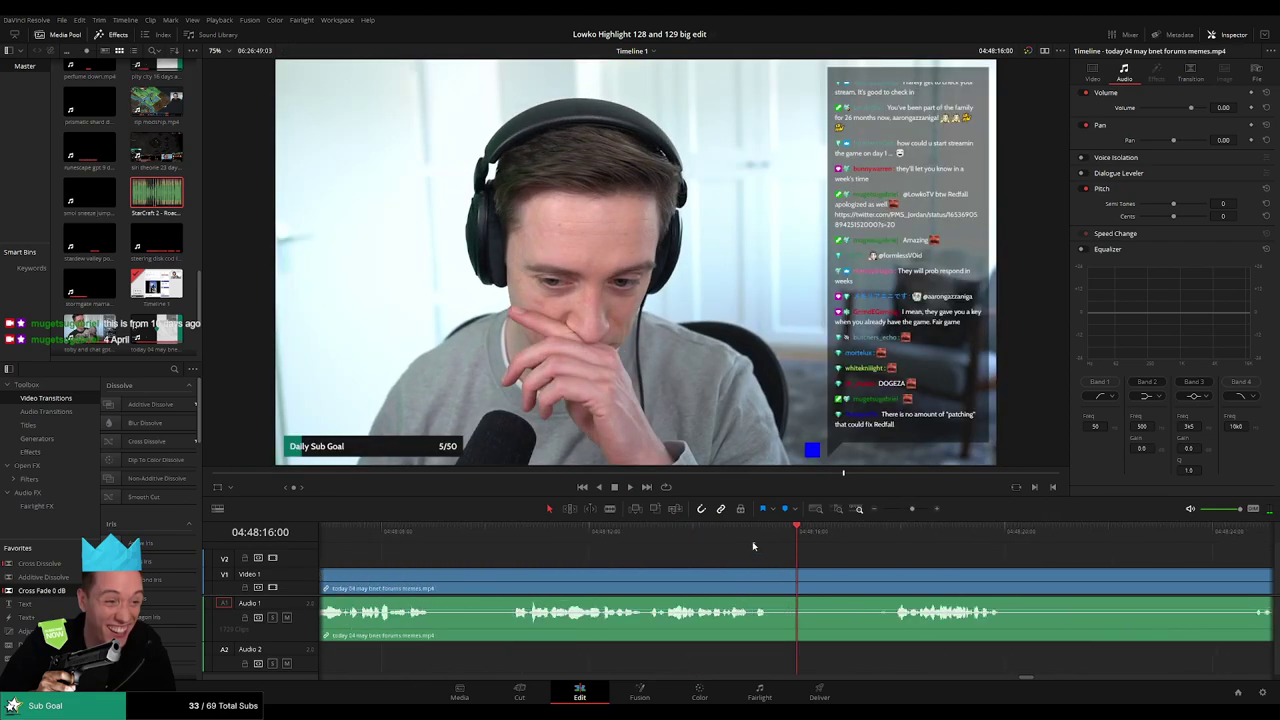
pyautogui.hotkey('ctrl', 'b')
pyautogui.press('space')
pyautogui.click(1154, 538)
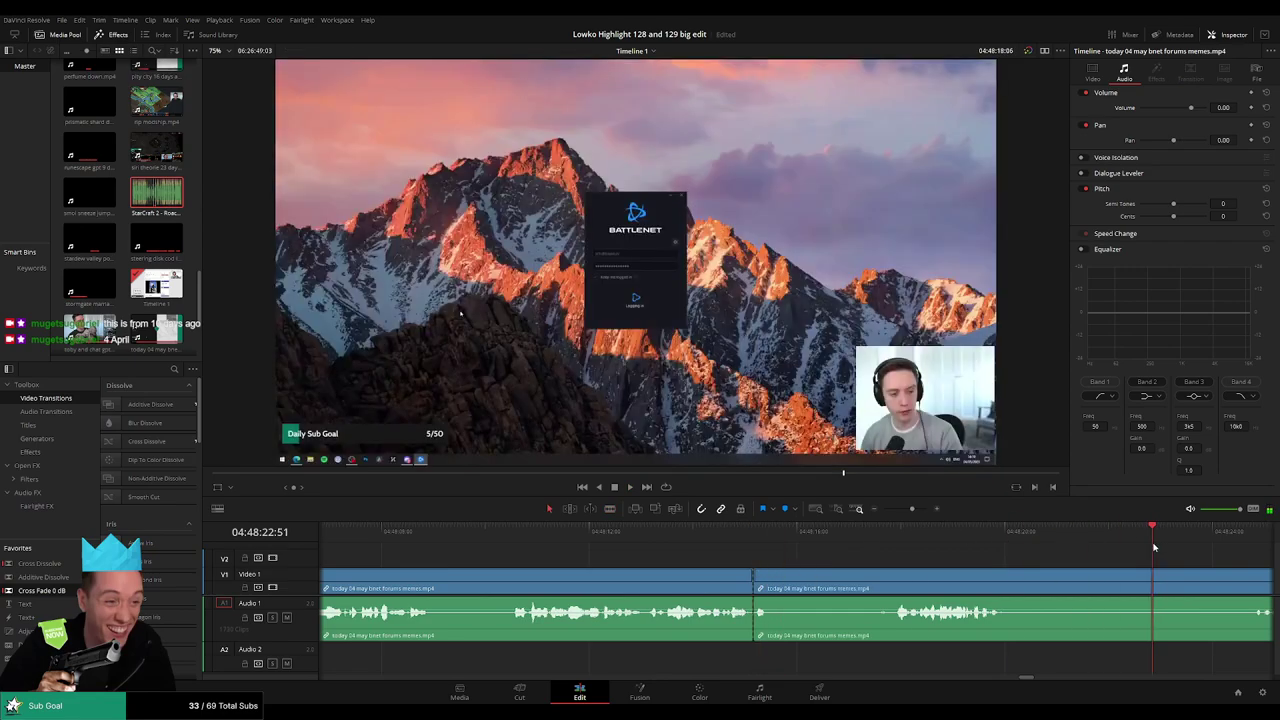
pyautogui.scroll(-2, 953, 554)
pyautogui.scroll(-1, 940, 553)
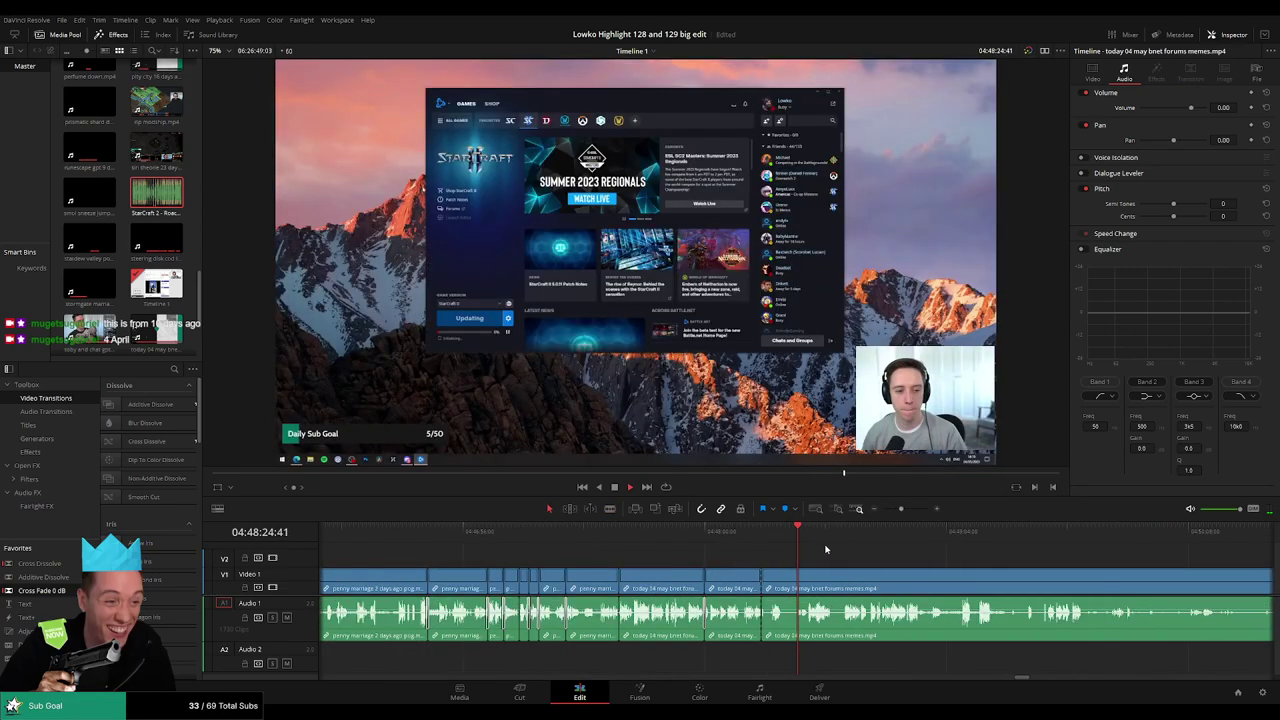
pyautogui.hotkey('ctrl', 'z')
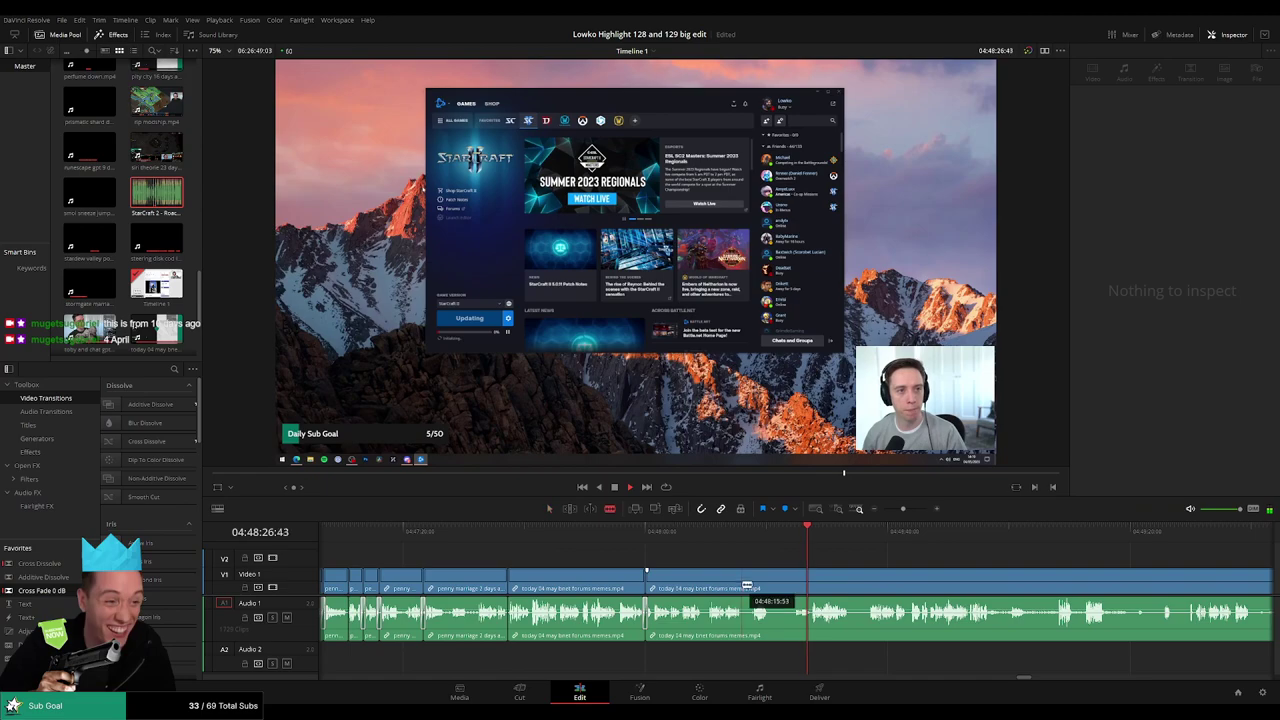
# - Cut about 04:48:16 to 04:48:37 out of the forums memes clip and cross-fade the audio at the join
pyautogui.click(745, 583)
pyautogui.click(867, 542)
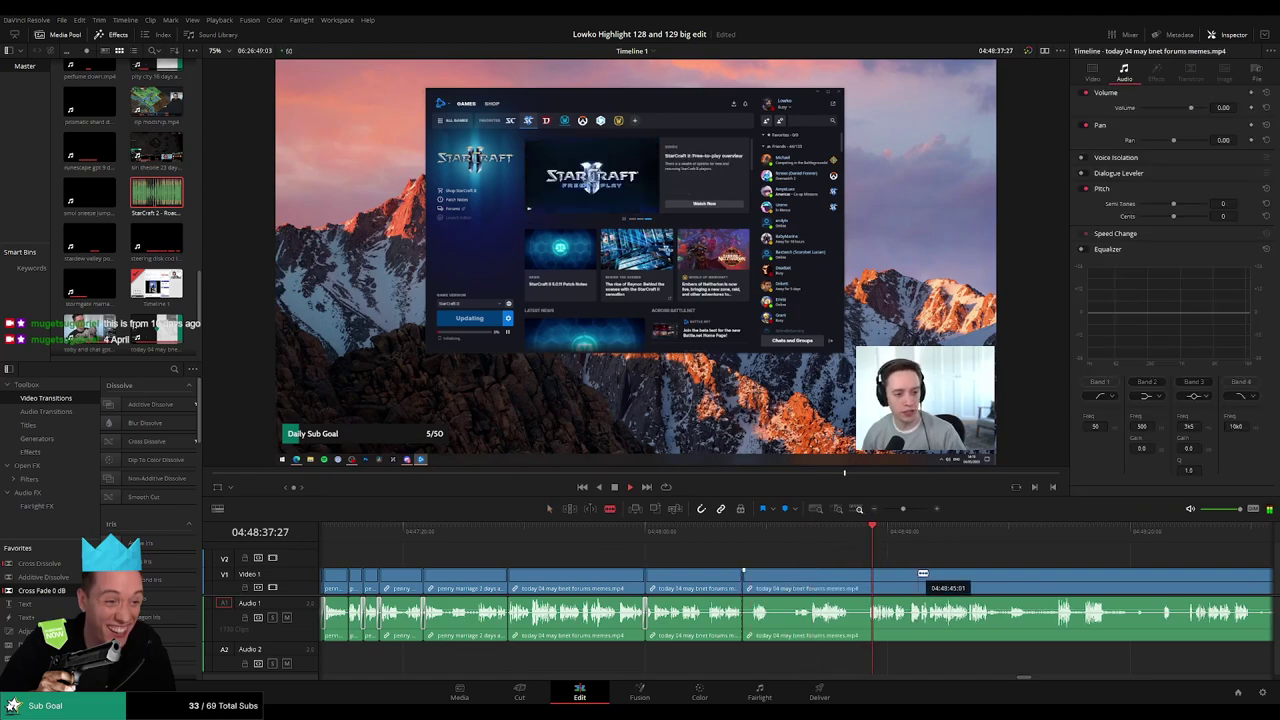
pyautogui.scroll(1, 923, 573)
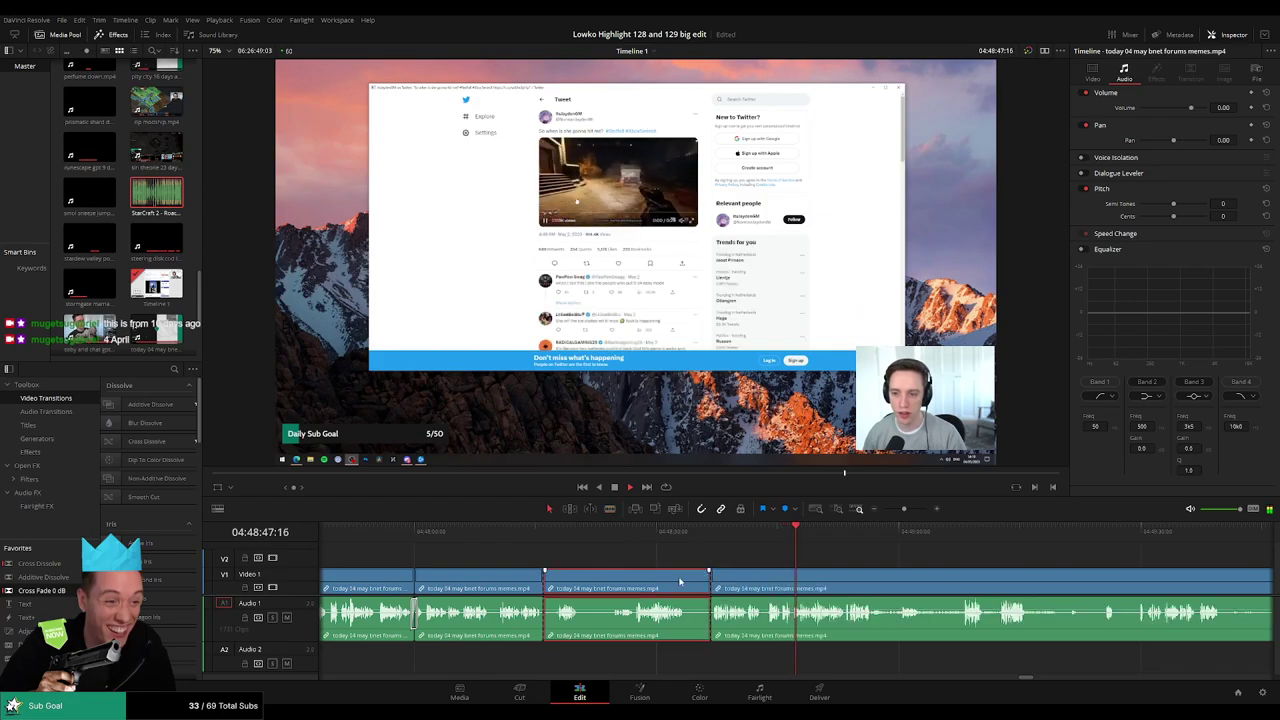
pyautogui.moveTo(576, 542); pyautogui.dragTo(602, 543)
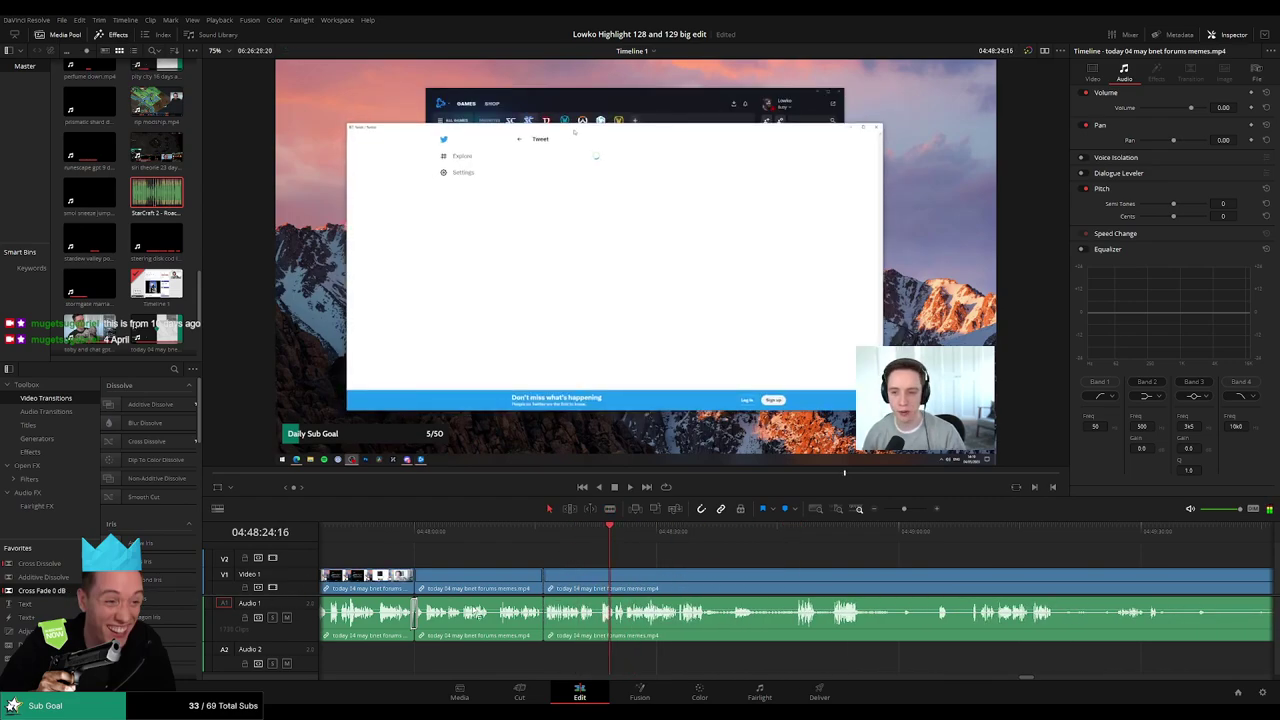
pyautogui.click(550, 543)
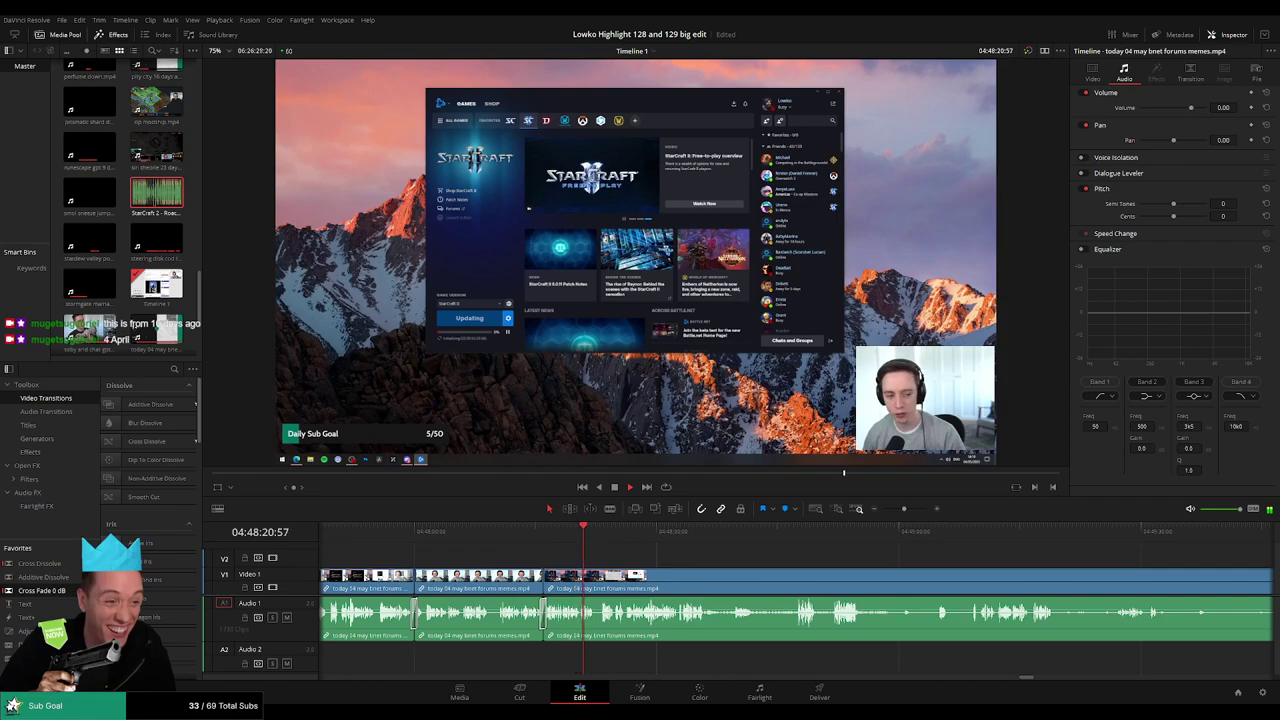
# - Play through the Redfall gameplay talk, save the project and split the forums memes clip where it ends at about 04:48:55
pyautogui.hotkey('ctrl', '=')
pyautogui.hotkey('ctrl', '=')
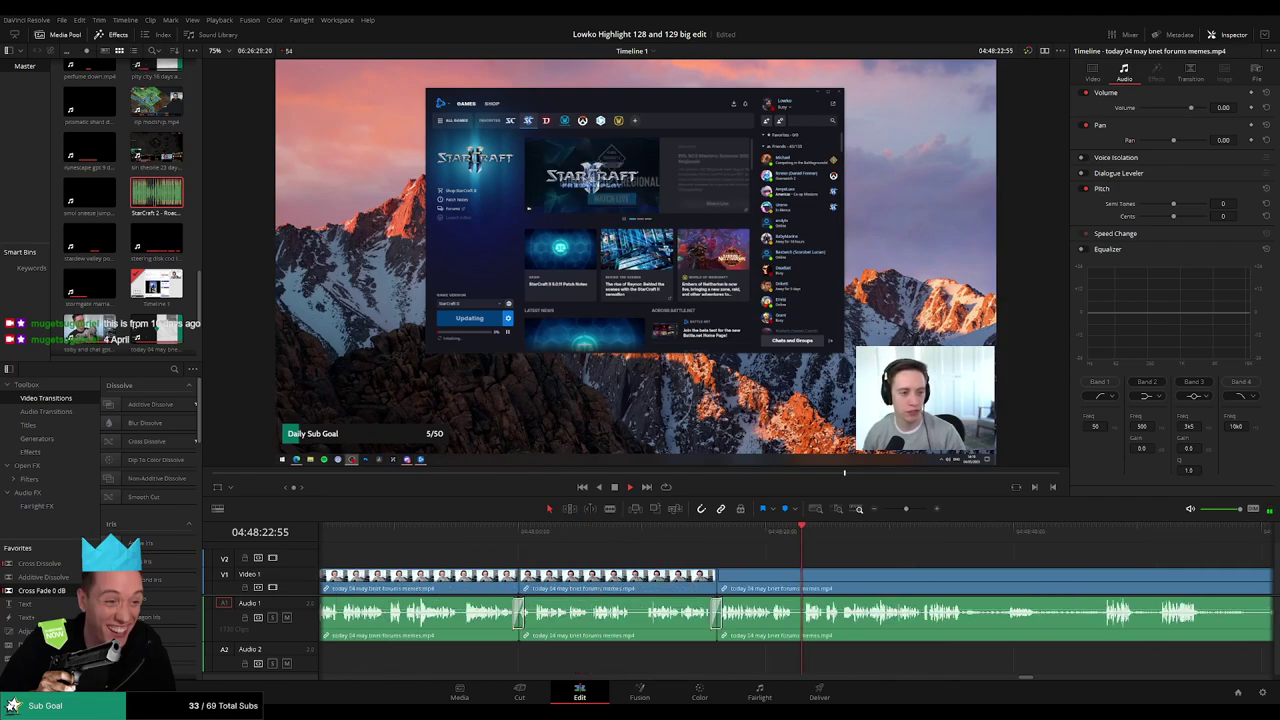
pyautogui.moveTo(954, 571); pyautogui.dragTo(634, 560)
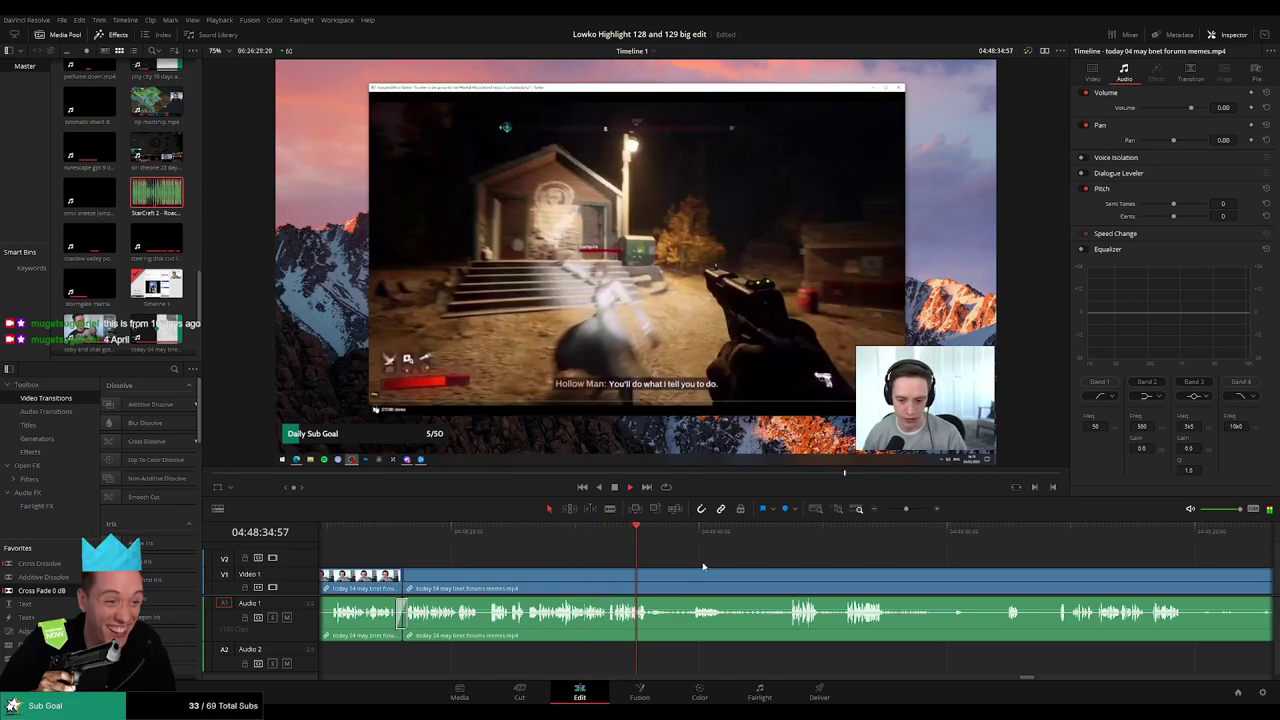
pyautogui.hscroll(2, 715, 565)
pyautogui.hotkey('ctrl', 's')
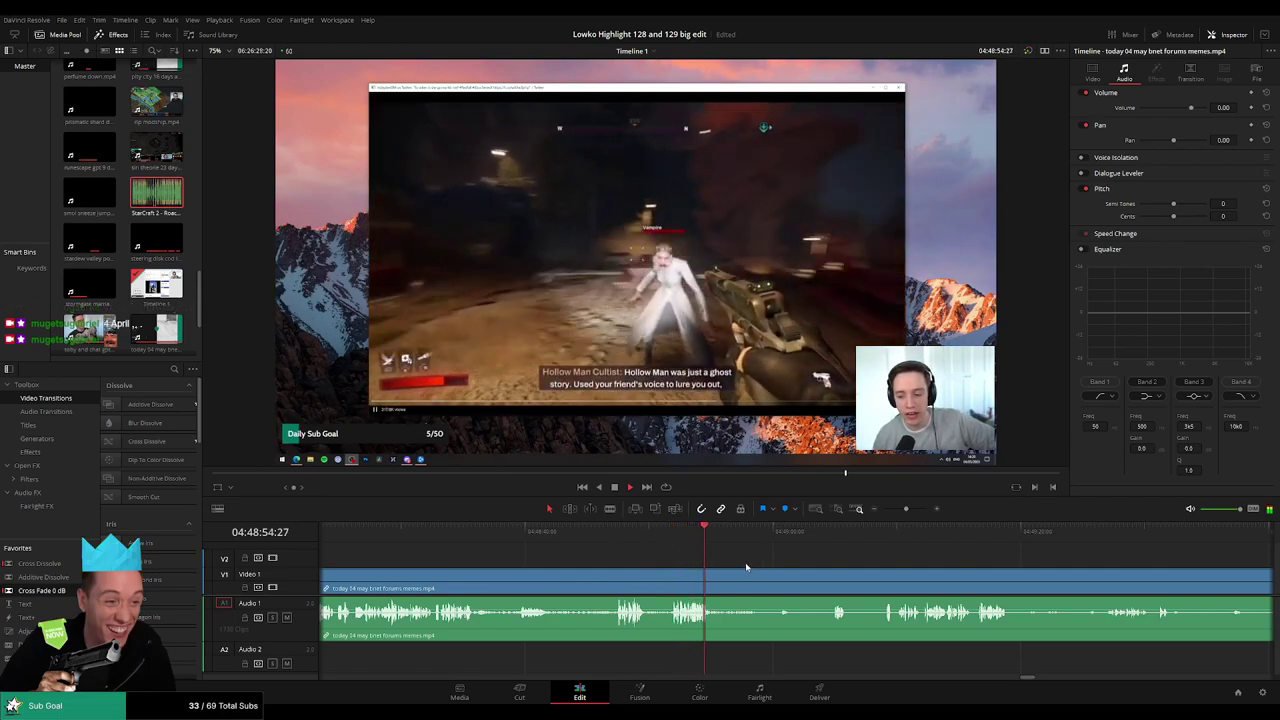
pyautogui.press('b')
pyautogui.click(657, 578)
pyautogui.press('space')
# - Skim the rest of the forums memes clip from about 04:49:32 to 04:52:45 for the next highlight moment
pyautogui.moveTo(736, 538)
pyautogui.mouseDown()
pyautogui.moveTo(760, 537)
pyautogui.moveTo(665, 556)
pyautogui.moveTo(892, 540)
pyautogui.moveTo(724, 552)
pyautogui.mouseUp()
pyautogui.click(660, 537)
pyautogui.click(931, 537)
pyautogui.scroll(-1, 915, 552)
pyautogui.scroll(-2, 912, 552)
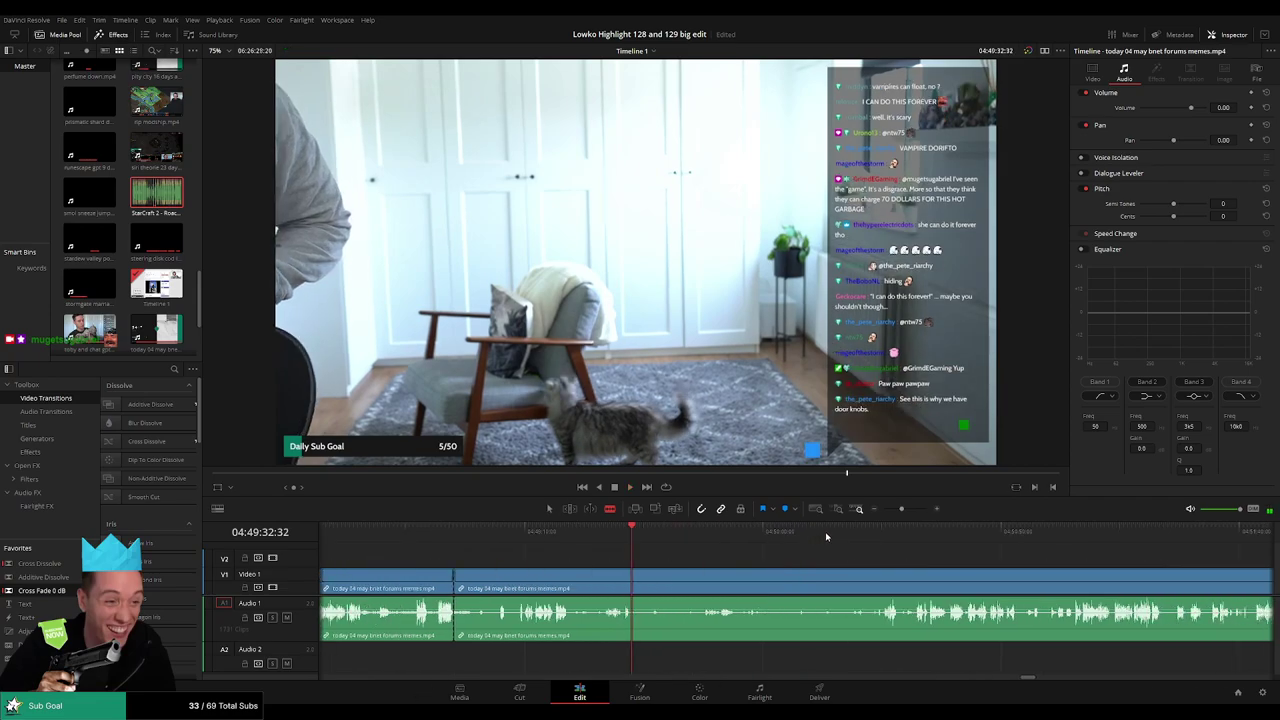
pyautogui.moveTo(840, 537); pyautogui.dragTo(893, 539)
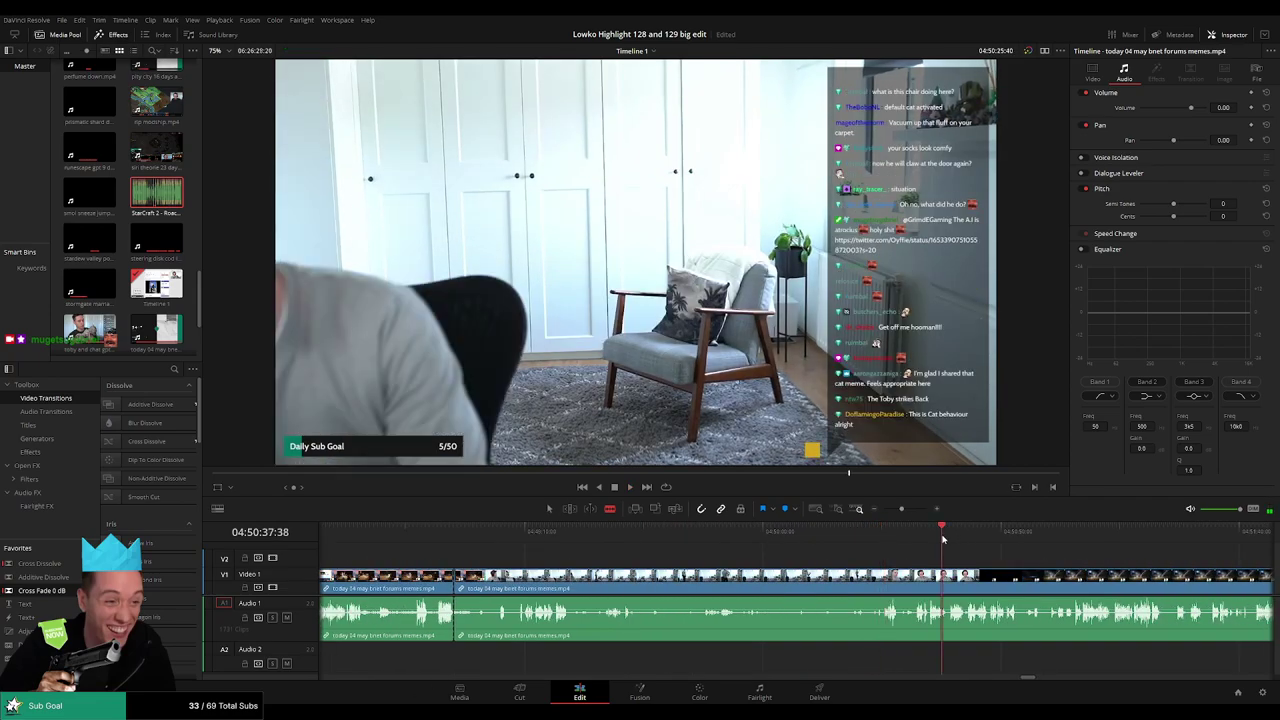
pyautogui.click(929, 541)
pyautogui.click(1001, 541)
pyautogui.moveTo(941, 553); pyautogui.dragTo(685, 552)
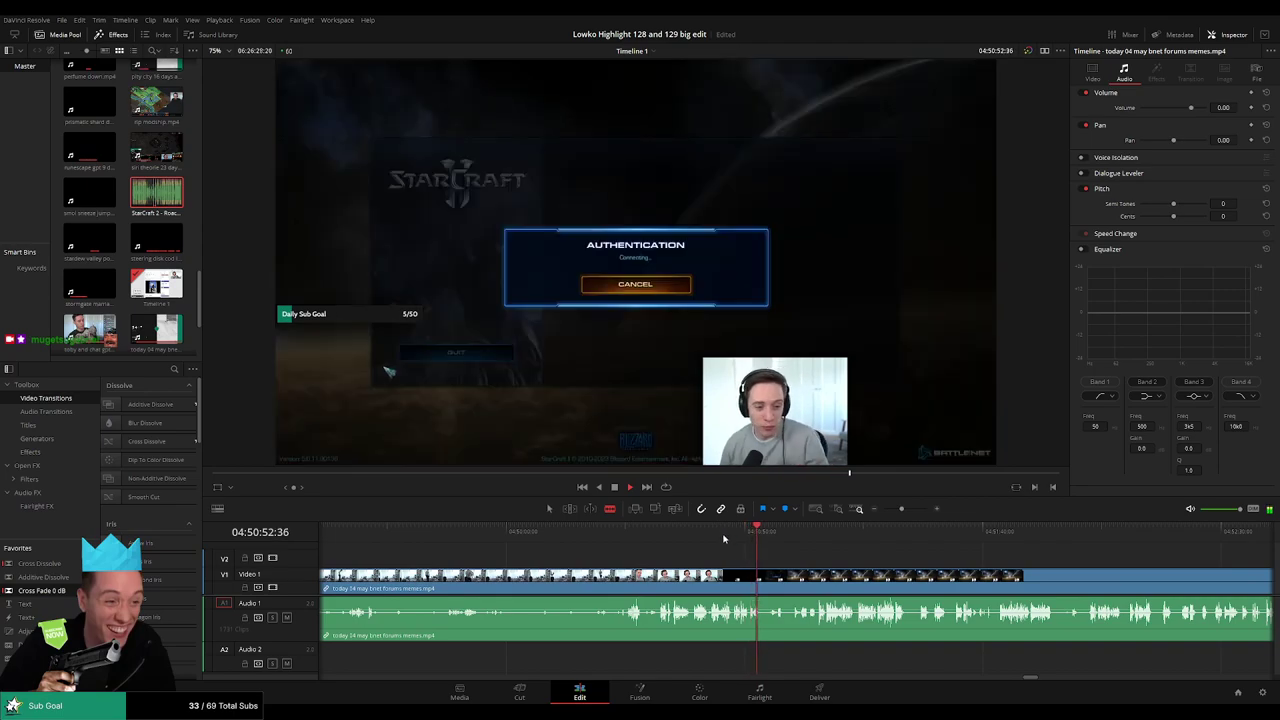
pyautogui.click(714, 538)
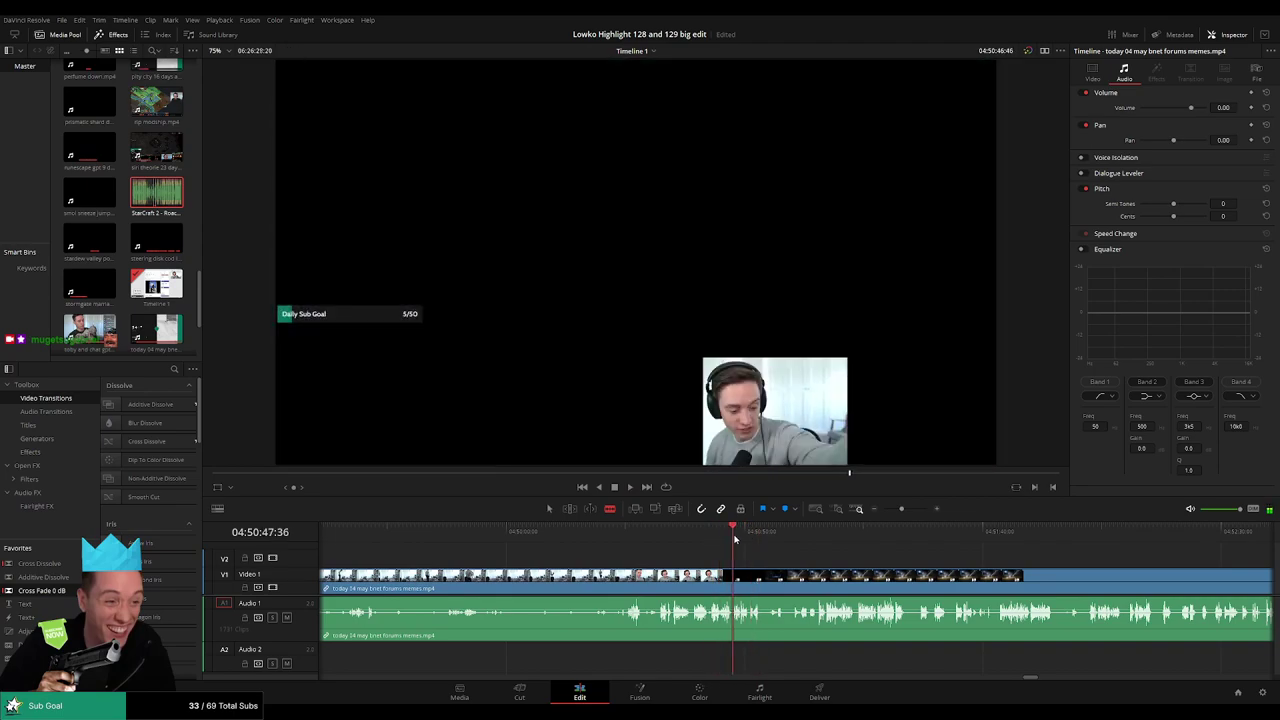
pyautogui.click(836, 540)
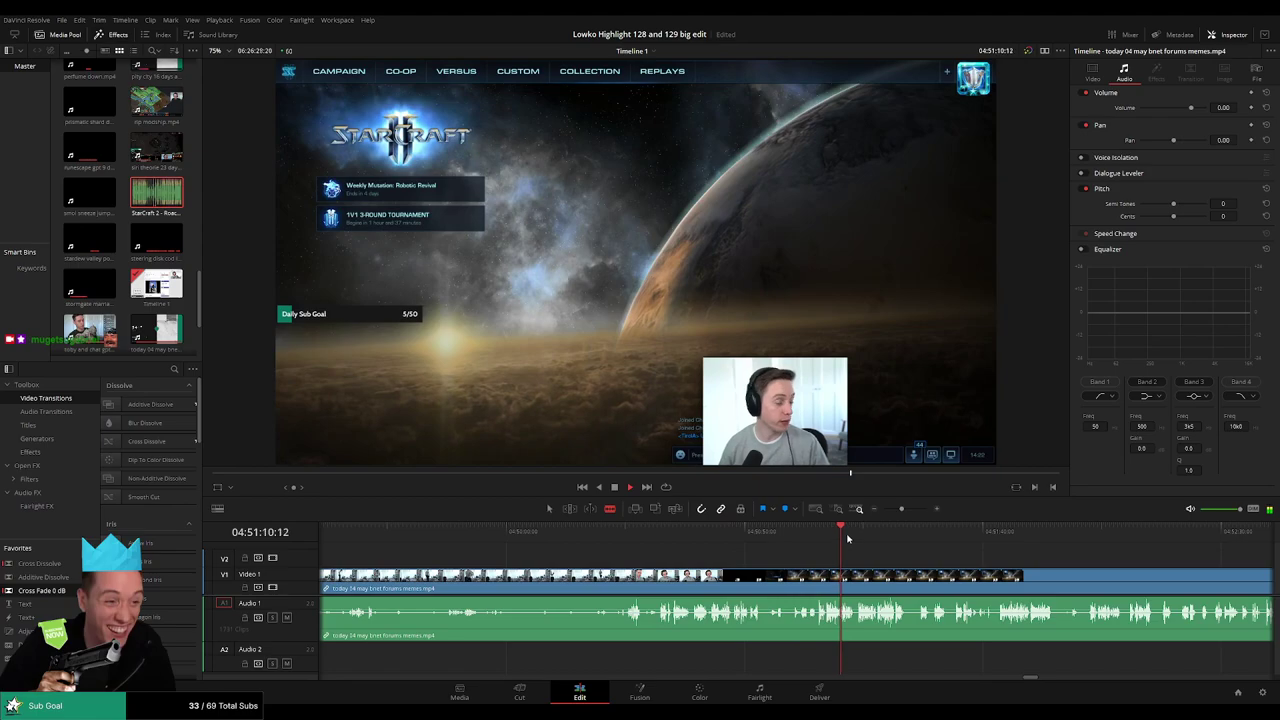
pyautogui.press('space')
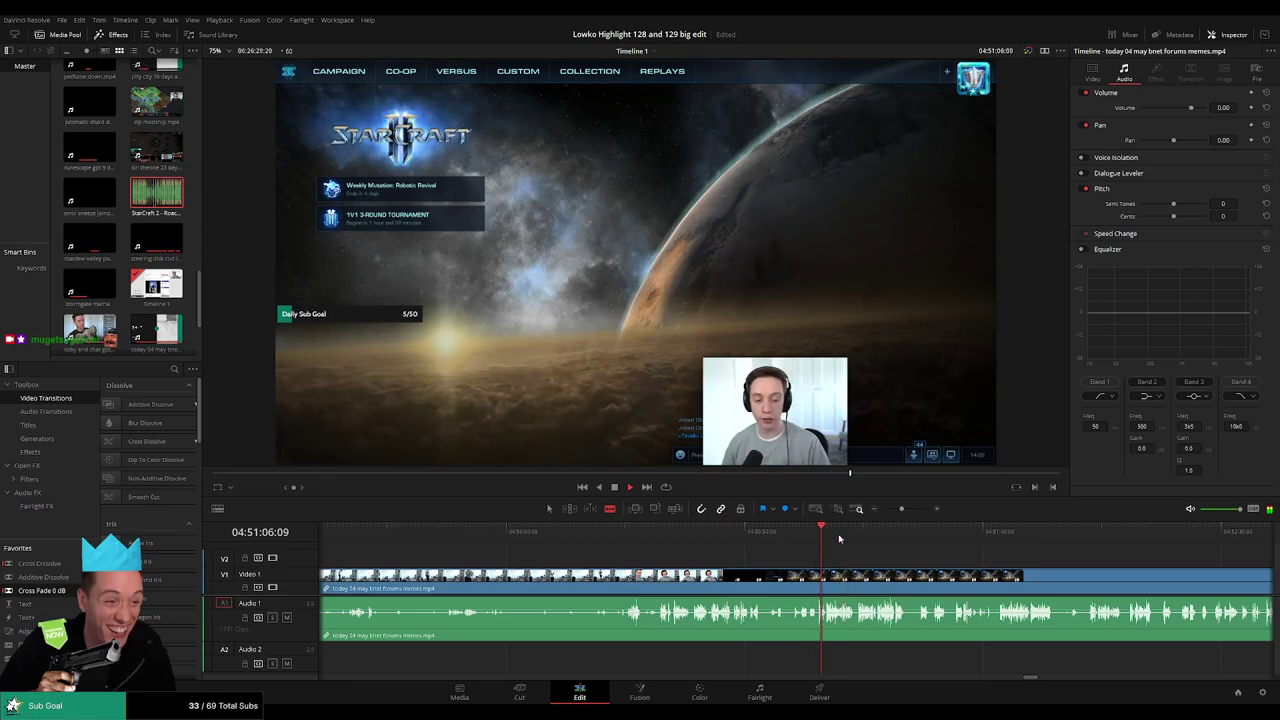
pyautogui.click(892, 535)
pyautogui.click(917, 535)
pyautogui.click(1045, 537)
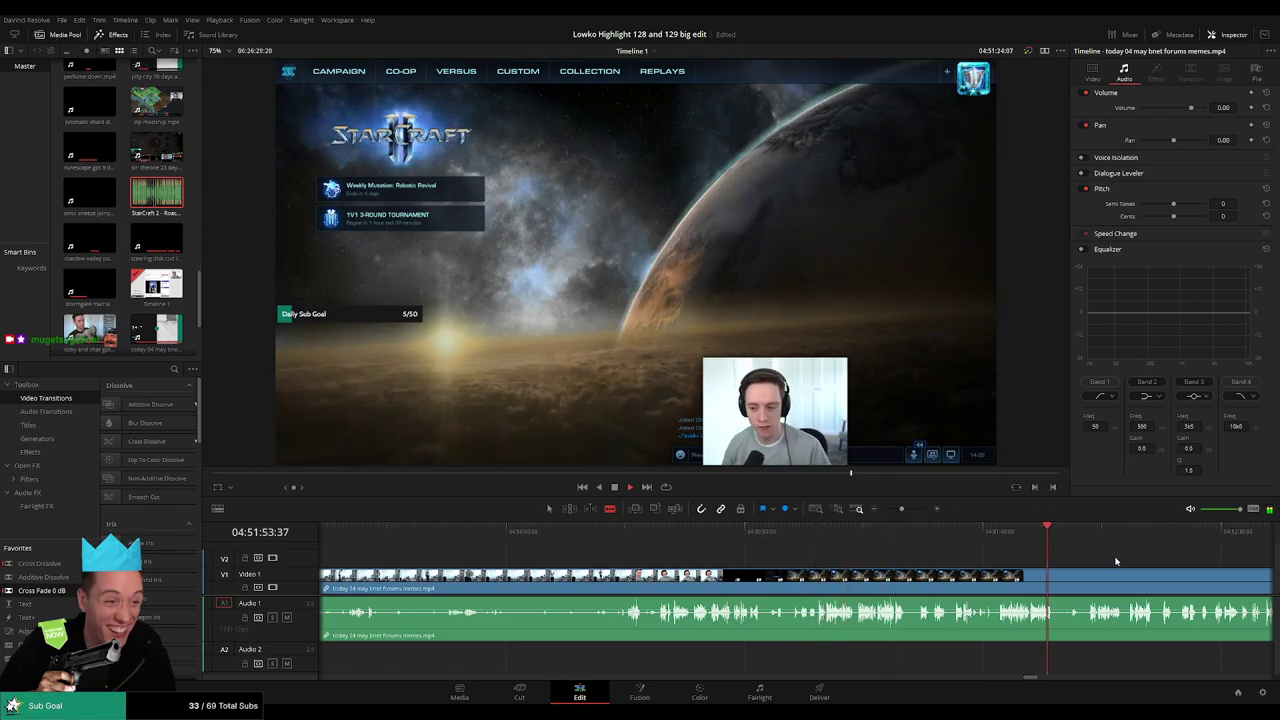
pyautogui.moveTo(1146, 560); pyautogui.dragTo(737, 553)
pyautogui.click(884, 541)
pyautogui.click(893, 543)
pyautogui.moveTo(950, 563); pyautogui.dragTo(694, 545)
pyautogui.click(665, 531)
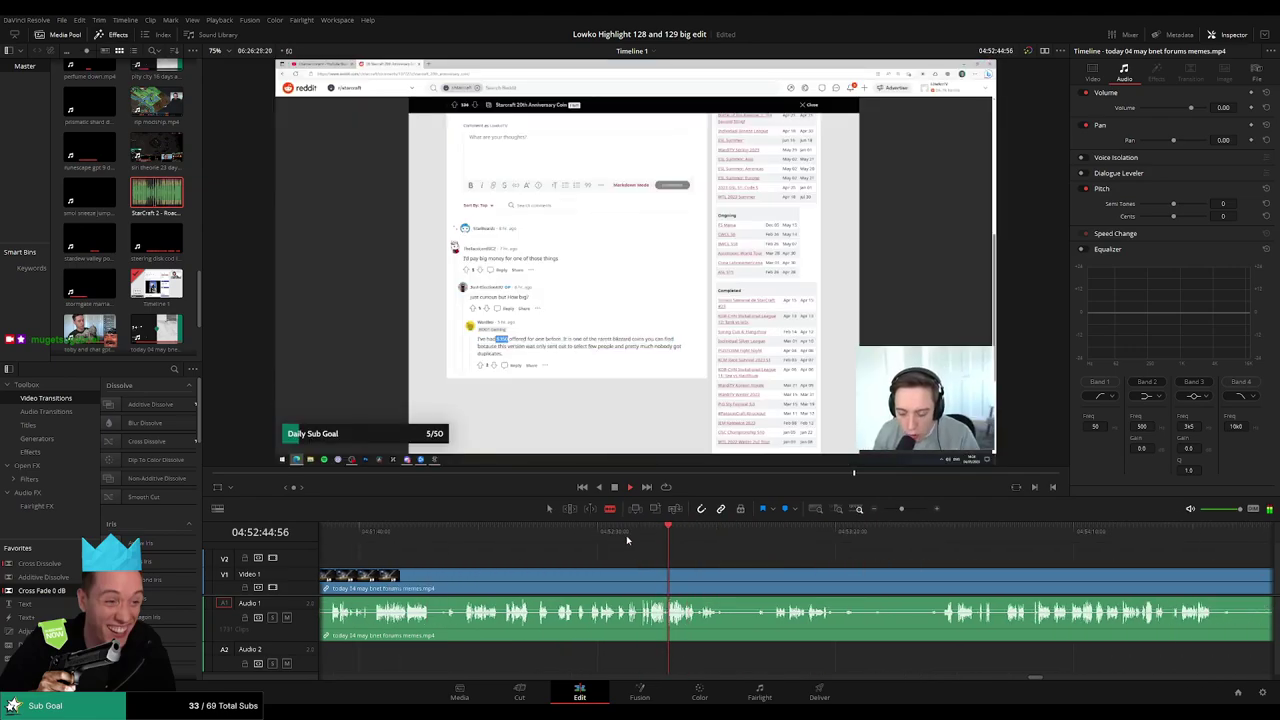
# - Find where the StarCraft 20th Anniversary Coin talk begins, split at about 04:52:10 and delete the stretch between it and the Redfall talk
pyautogui.click(599, 534)
pyautogui.scroll(4, 800, 566)
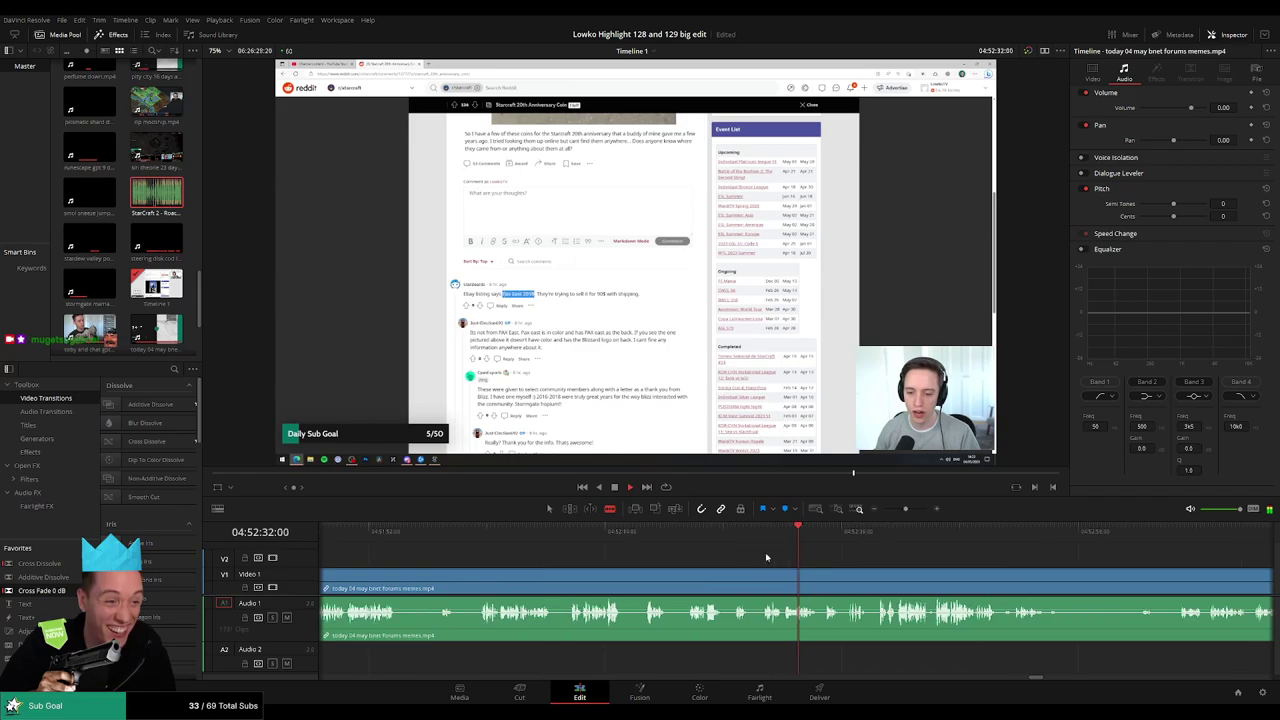
pyautogui.click(600, 543)
pyautogui.click(517, 543)
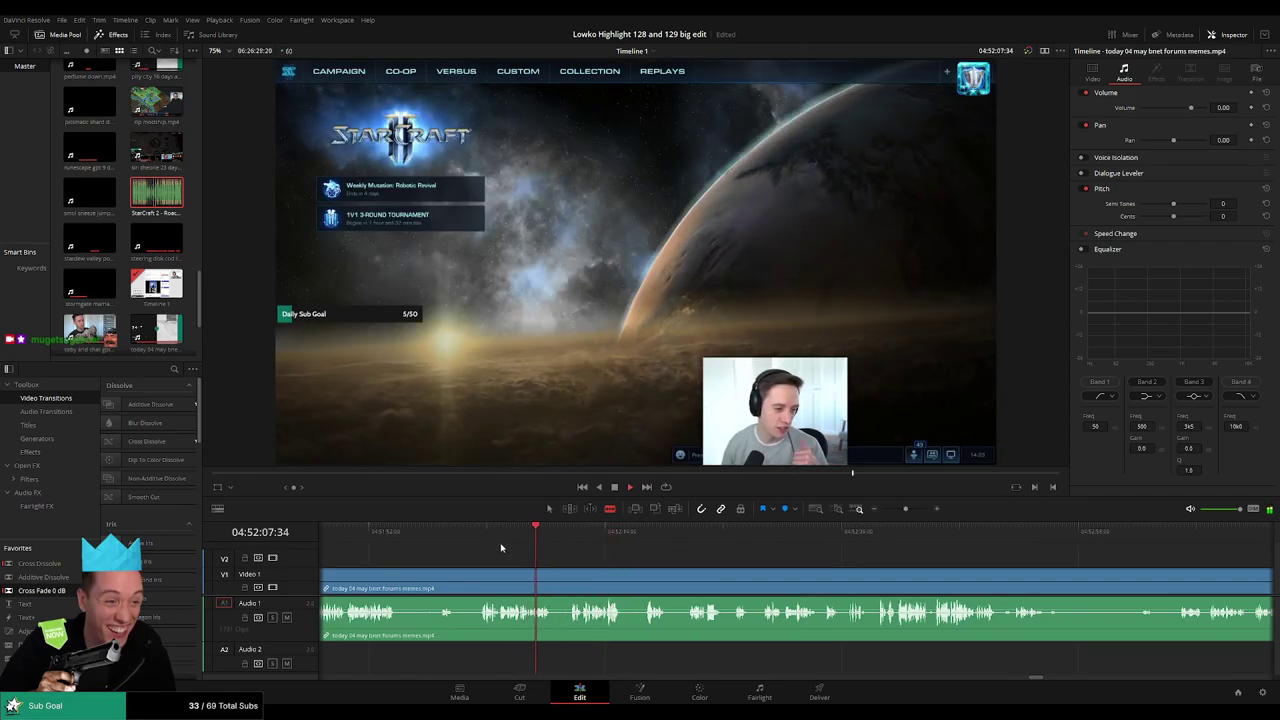
pyautogui.hscroll(-3, 680, 562)
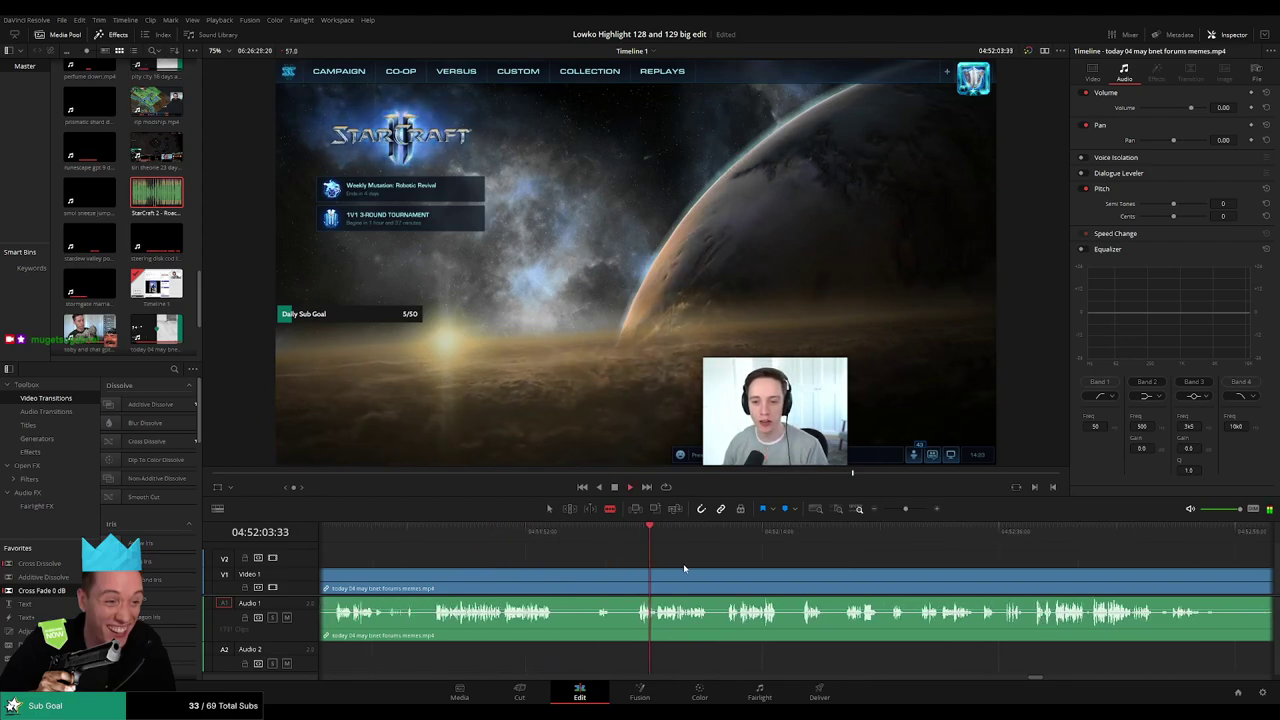
pyautogui.click(437, 542)
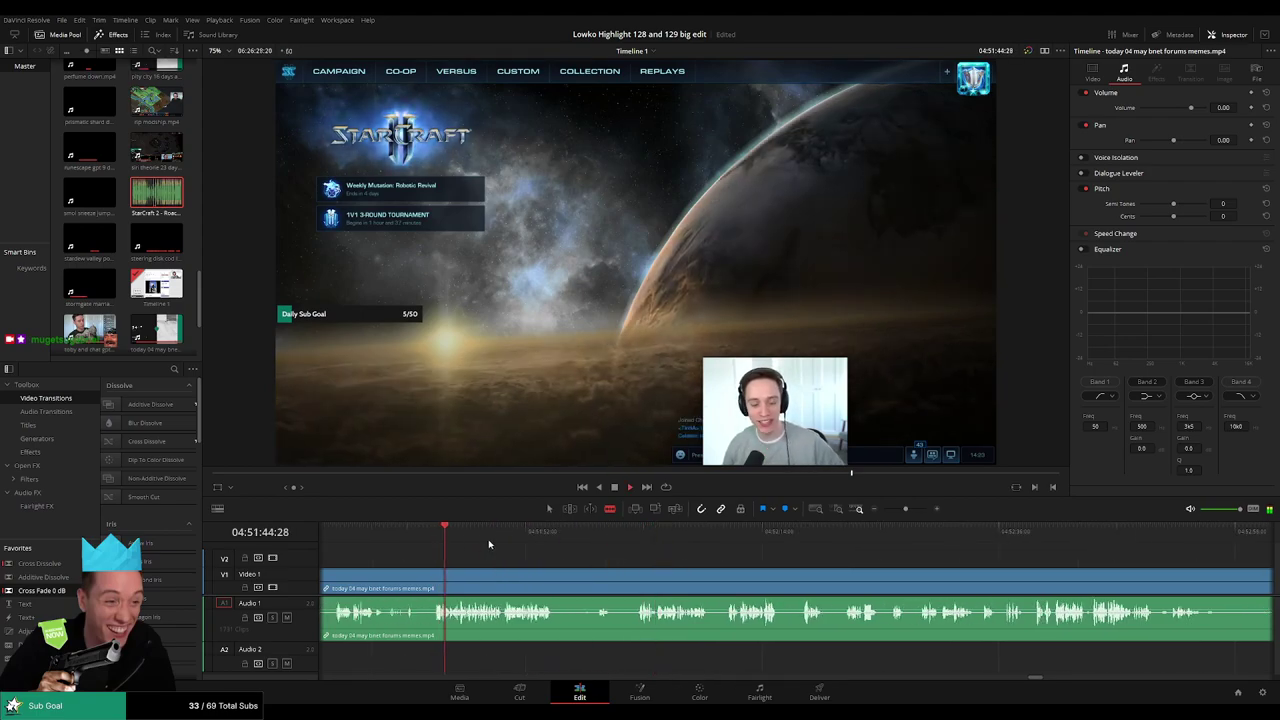
pyautogui.click(797, 545)
pyautogui.hscroll(4, 665, 560)
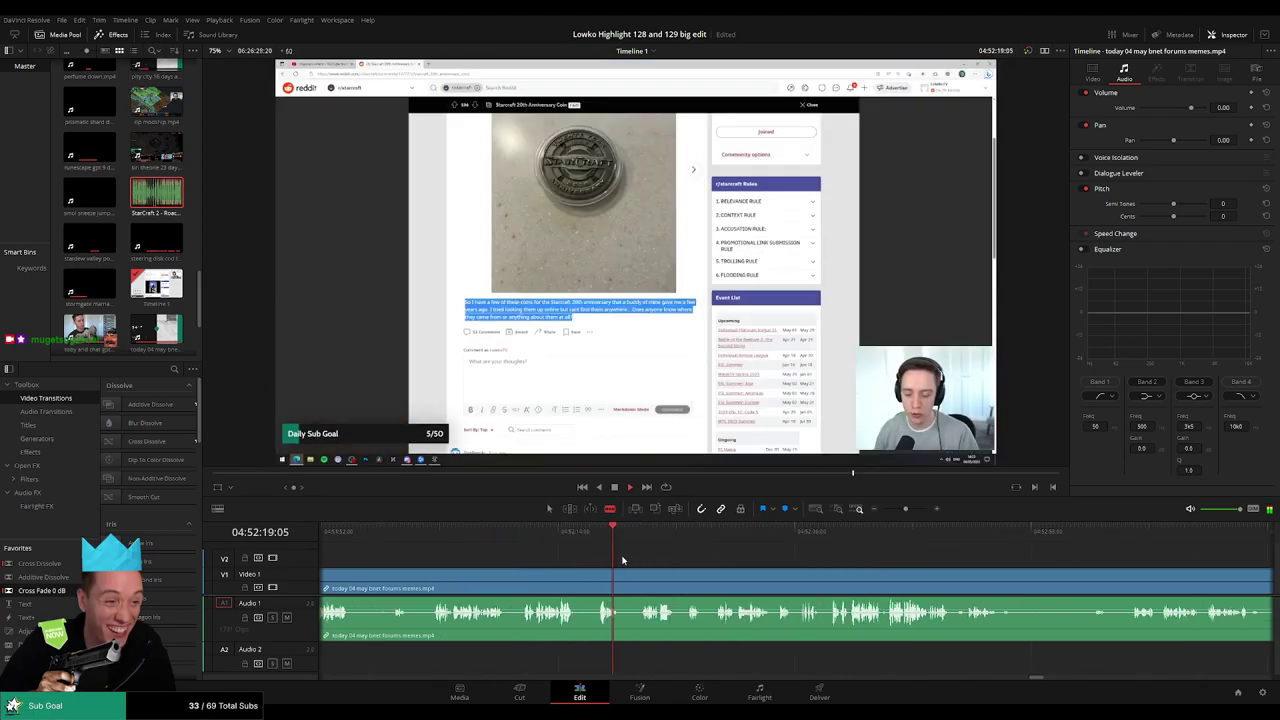
pyautogui.click(551, 540)
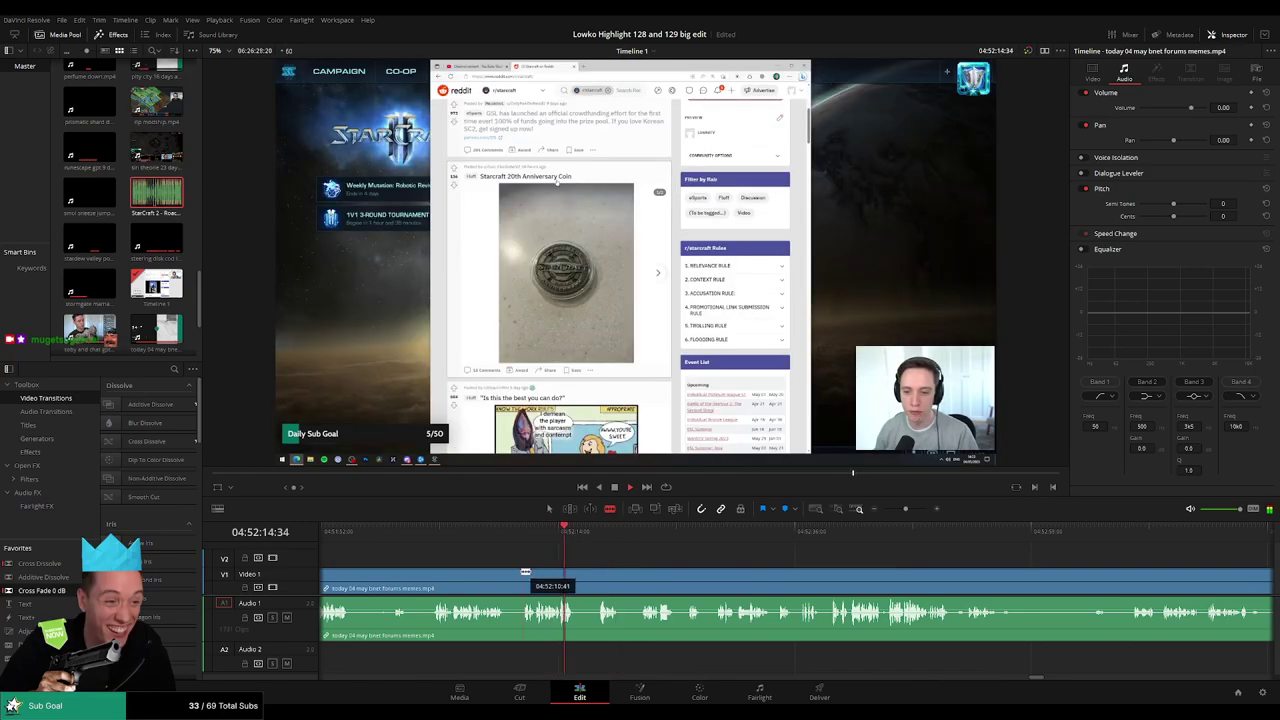
pyautogui.click(519, 576)
pyautogui.press('a')
pyautogui.click(486, 577)
pyautogui.press('Delete')
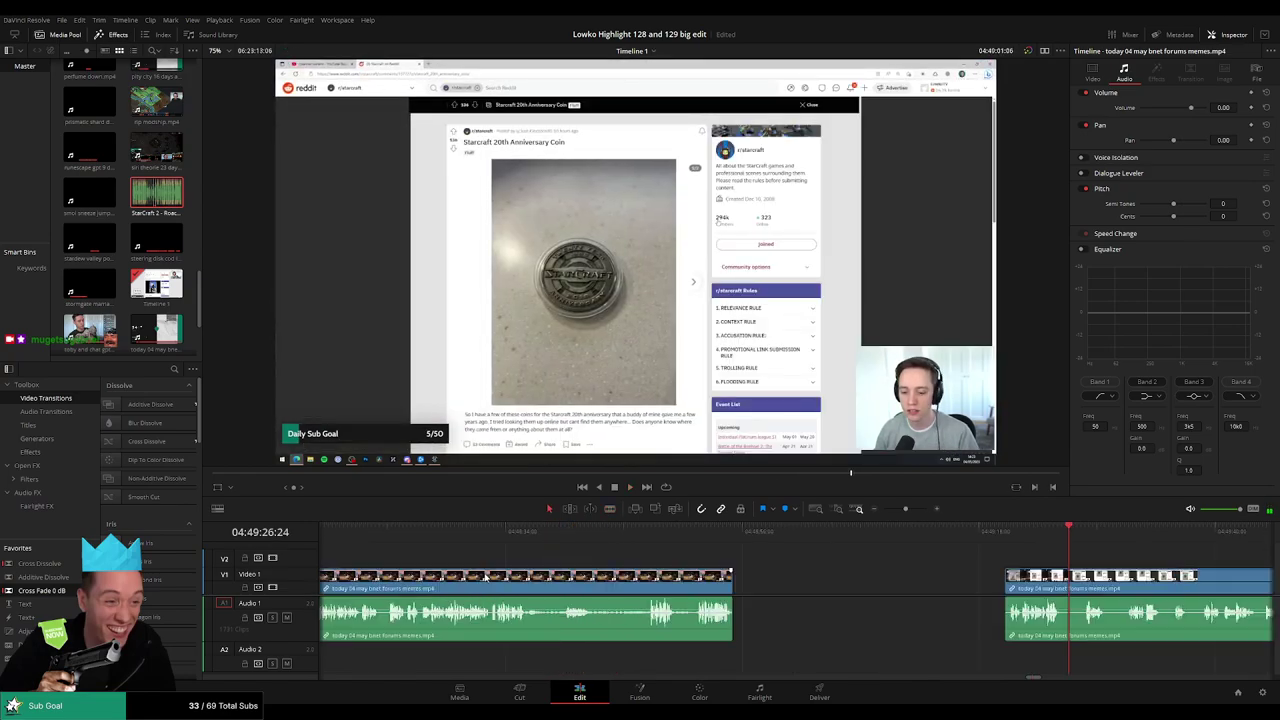
# - Cut about 04:49:00 to 04:49:02 out of the anniversary coin talk and cross-fade the audio at the join
pyautogui.click(817, 541)
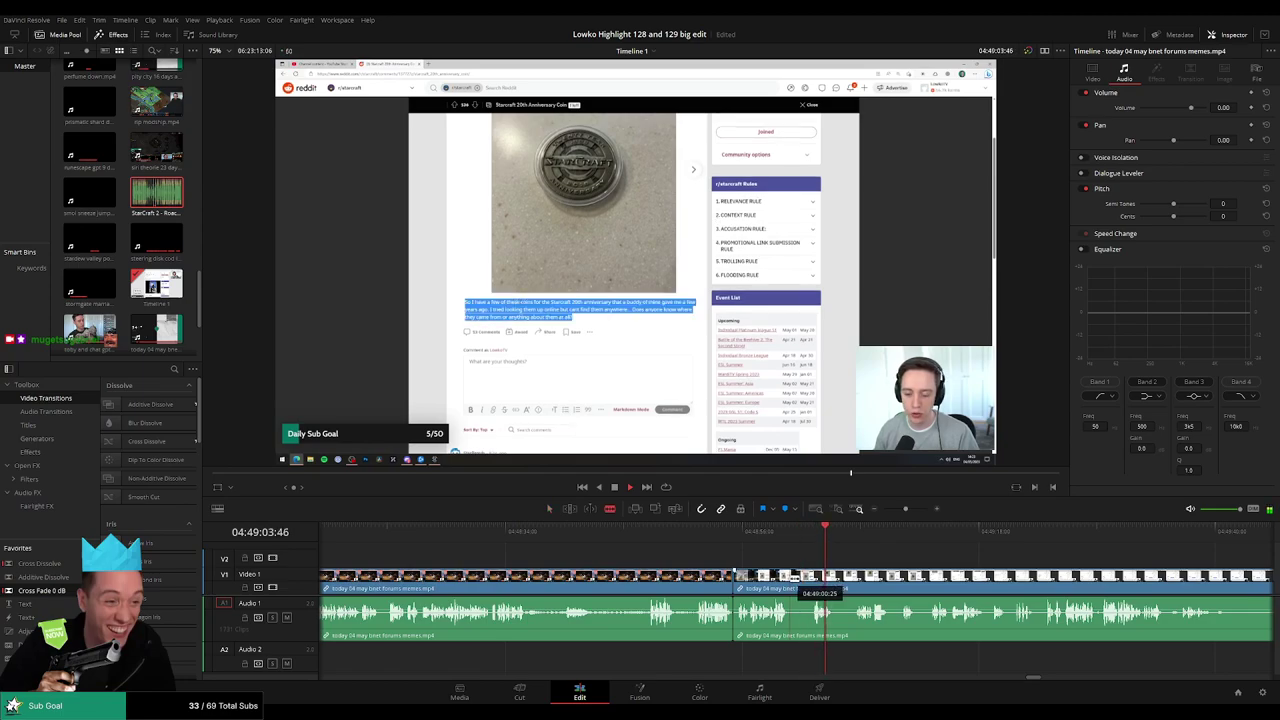
pyautogui.click(791, 585)
pyautogui.click(811, 577)
pyautogui.press('a')
pyautogui.click(799, 583)
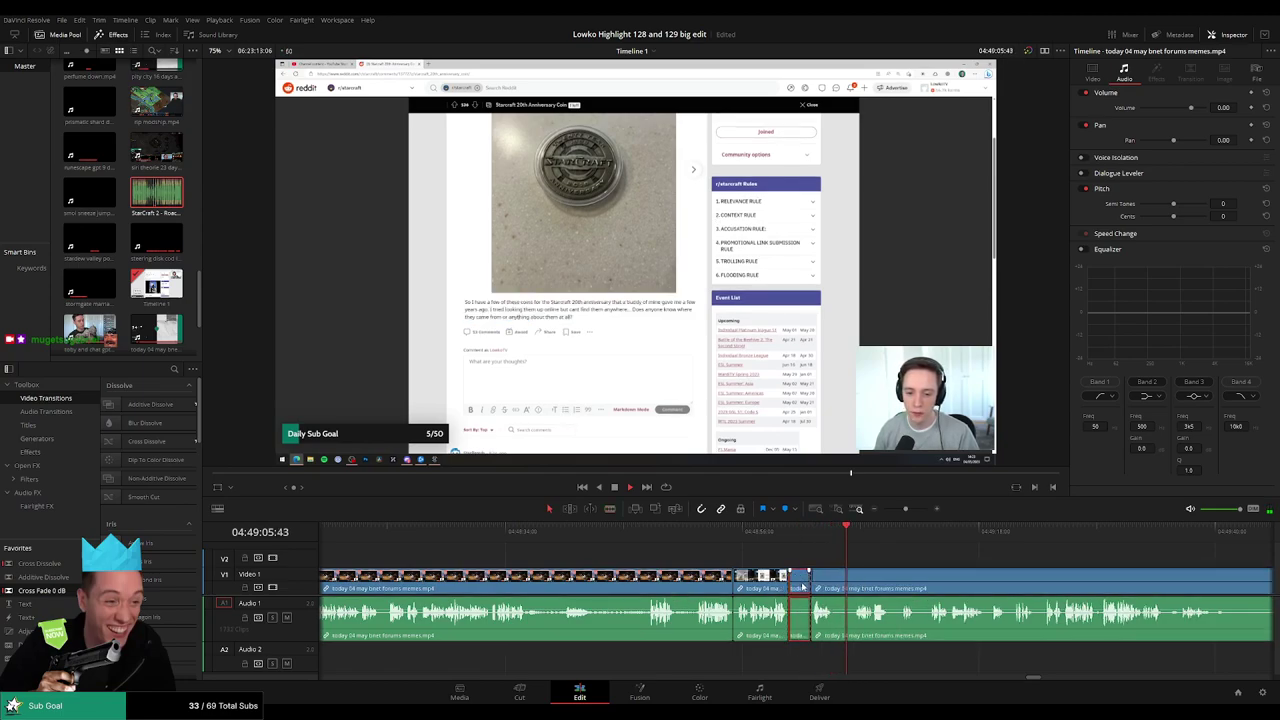
pyautogui.press('Delete')
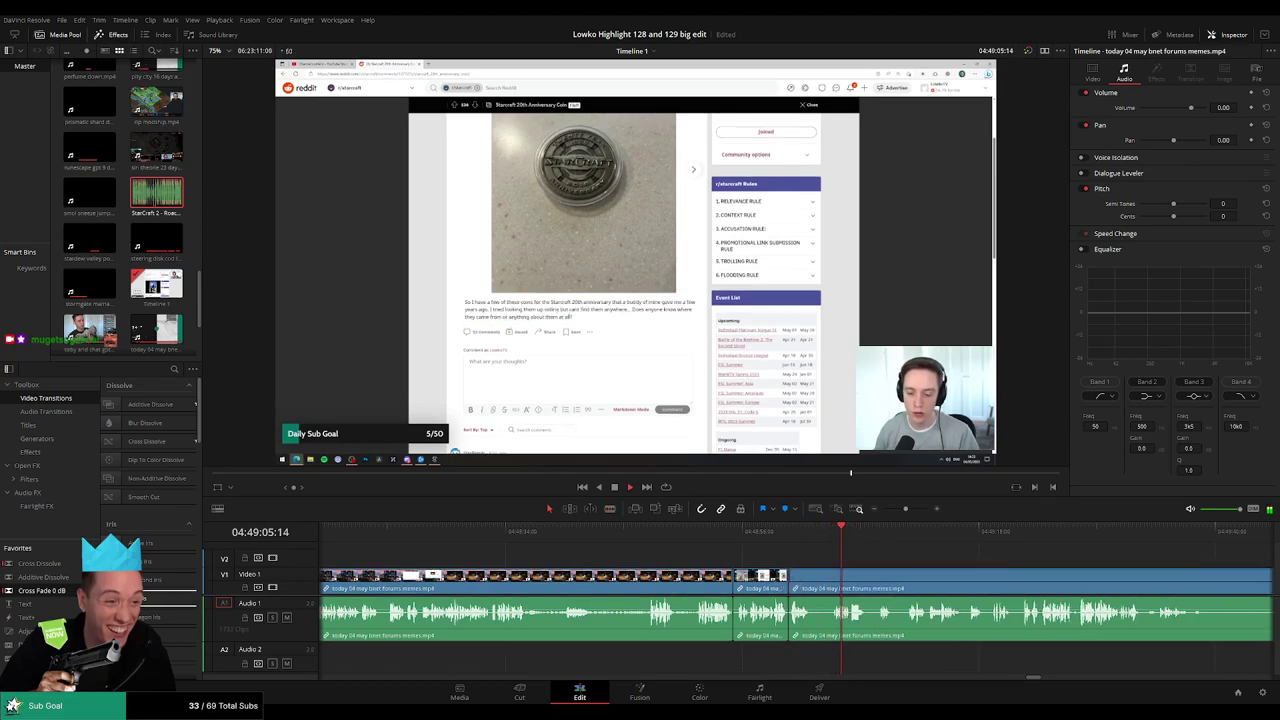
pyautogui.moveTo(651, 601); pyautogui.dragTo(790, 612)
pyautogui.press('space')
# - Remove about 04:49:02 to 04:49:04 from the coin talk and cross-fade the audio at the join
pyautogui.hscroll(2, 775, 605)
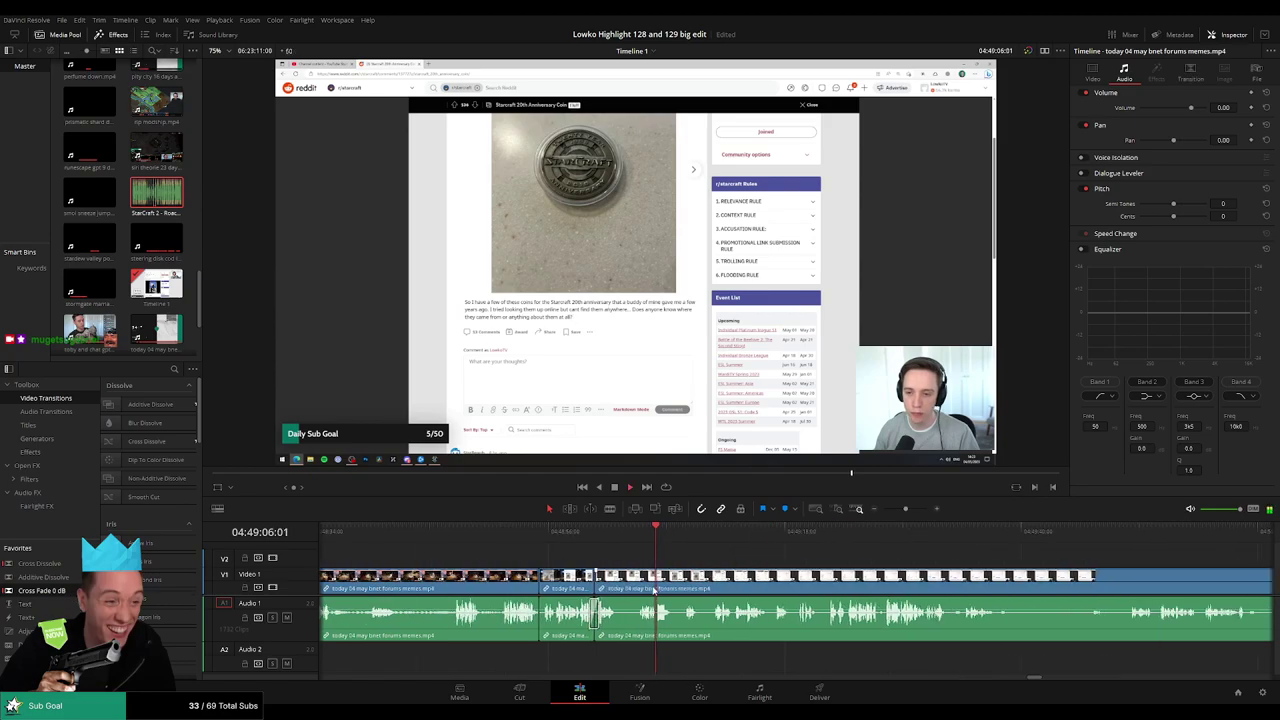
pyautogui.press('b')
pyautogui.click(618, 587)
pyautogui.click(638, 587)
pyautogui.press('a')
pyautogui.click(627, 588)
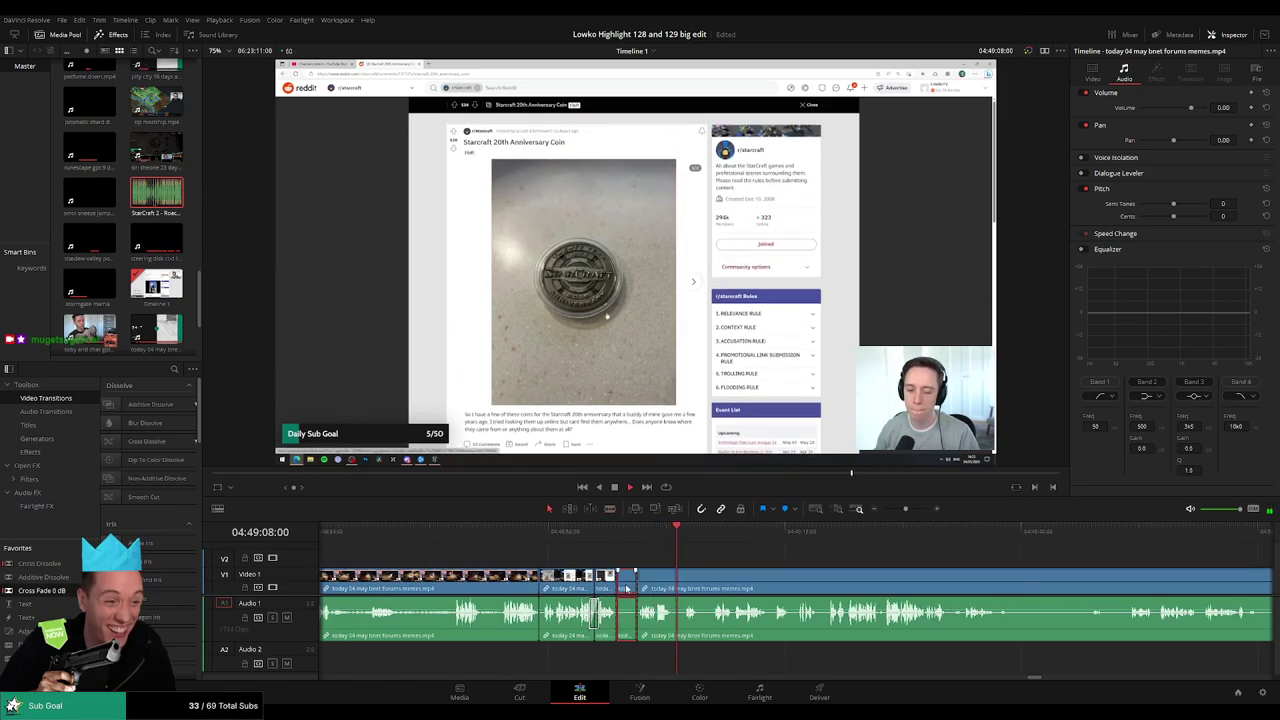
pyautogui.press('Delete')
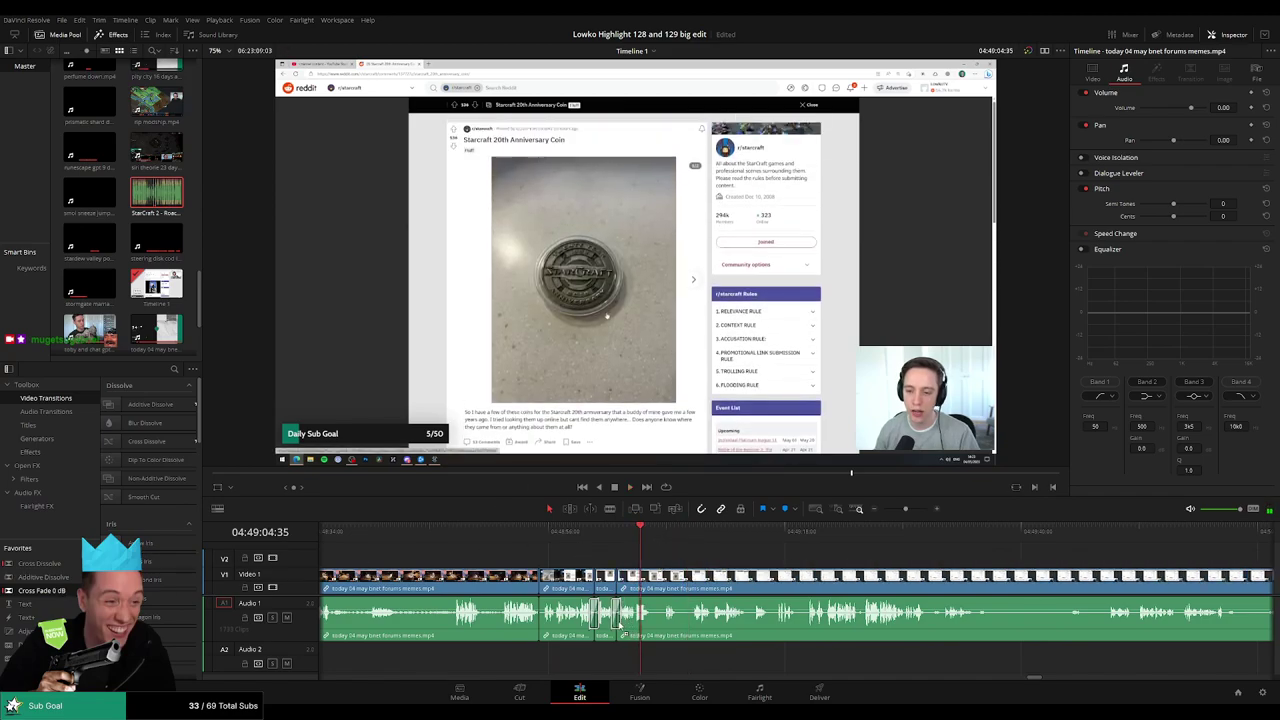
pyautogui.moveTo(619, 625); pyautogui.dragTo(619, 624)
pyautogui.press('space')
# - Split the coin talk at about 04:49:04 and 04:49:07 and delete the piece in between
pyautogui.scroll(1, 814, 575)
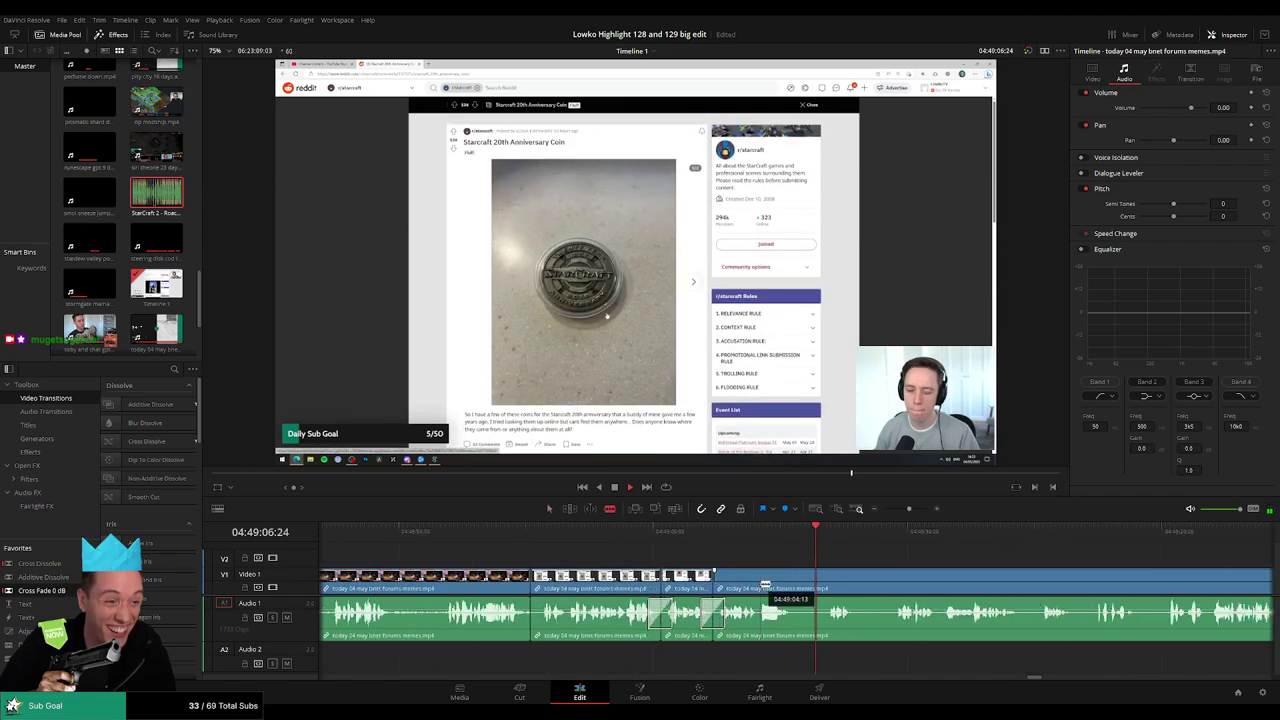
pyautogui.moveTo(766, 585); pyautogui.dragTo(760, 585)
pyautogui.click(831, 583)
pyautogui.press('a')
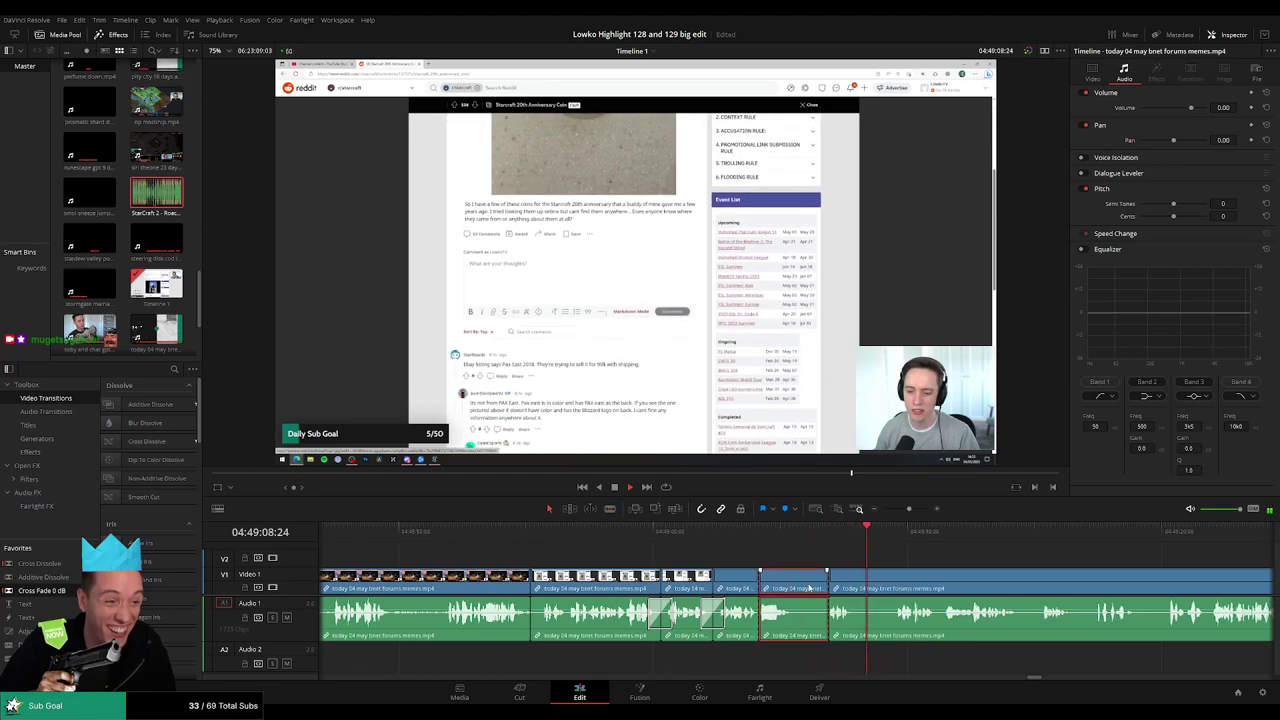
pyautogui.click(808, 587)
pyautogui.press('BackSpace')
pyautogui.click(808, 587)
pyautogui.press('BackSpace')
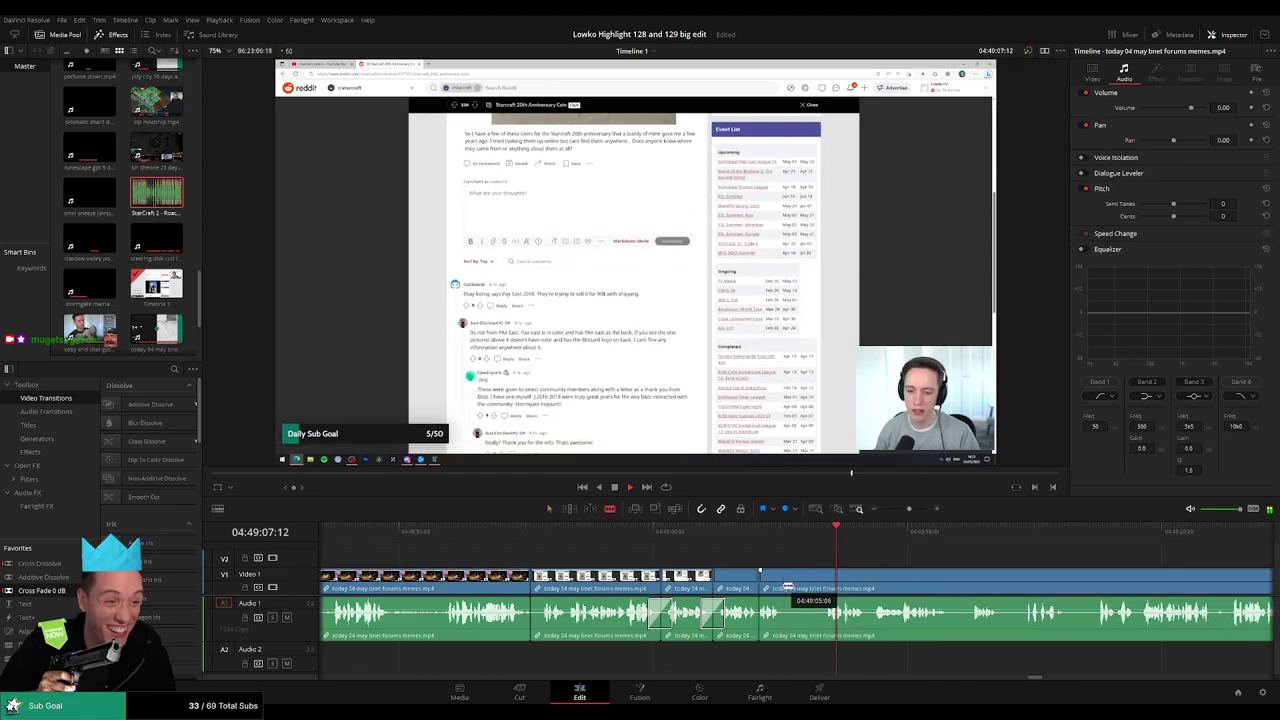
# - Cut another short piece, about 04:49:05 to 04:49:07, out of the coin talk
pyautogui.click(785, 586)
pyautogui.click(828, 582)
pyautogui.press('a')
pyautogui.click(804, 587)
pyautogui.press('Delete')
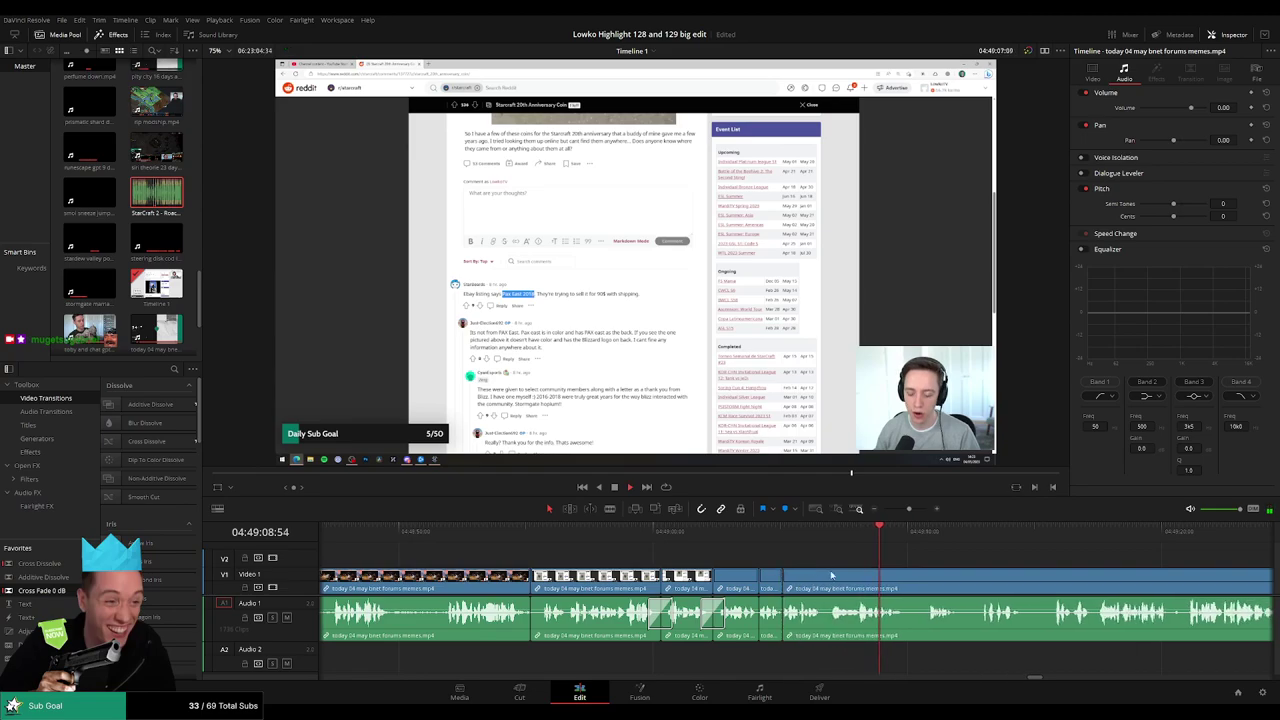
# - Isolate a short piece of the coin talk ending at 04:49:25:27 and mute it by setting its volume to -100
pyautogui.hscroll(5, 597, 540)
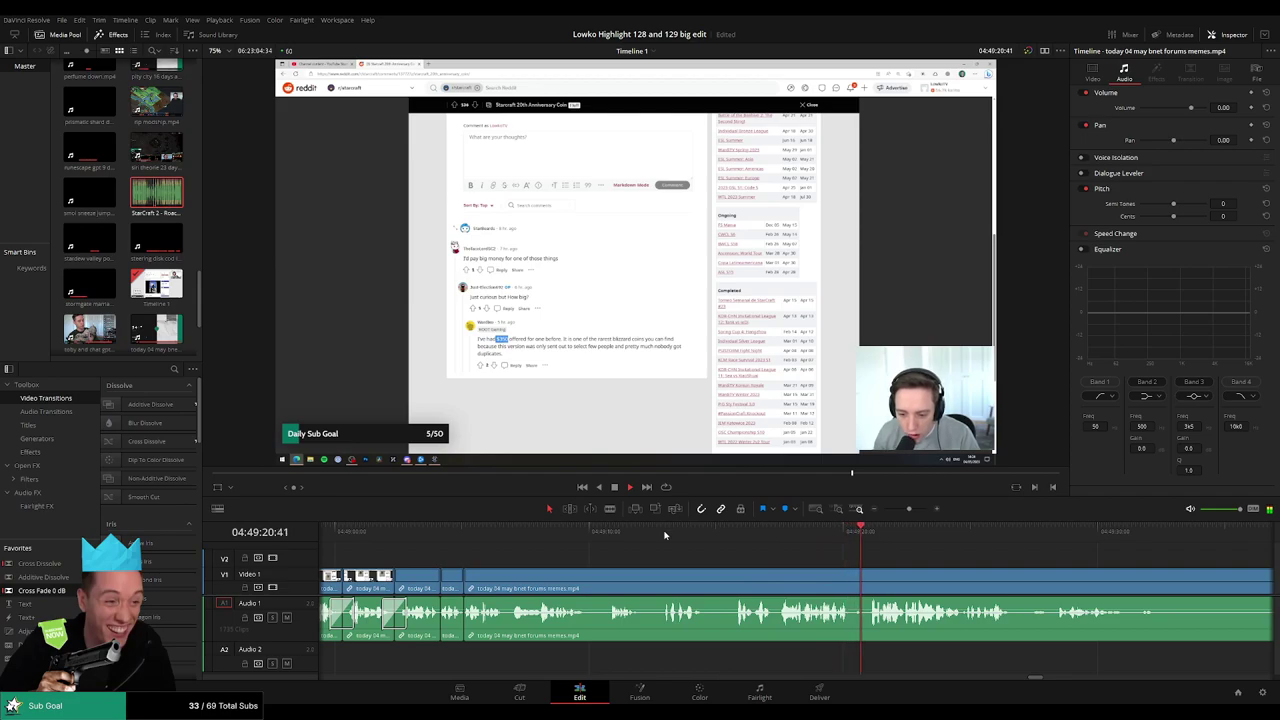
pyautogui.hscroll(4, 752, 546)
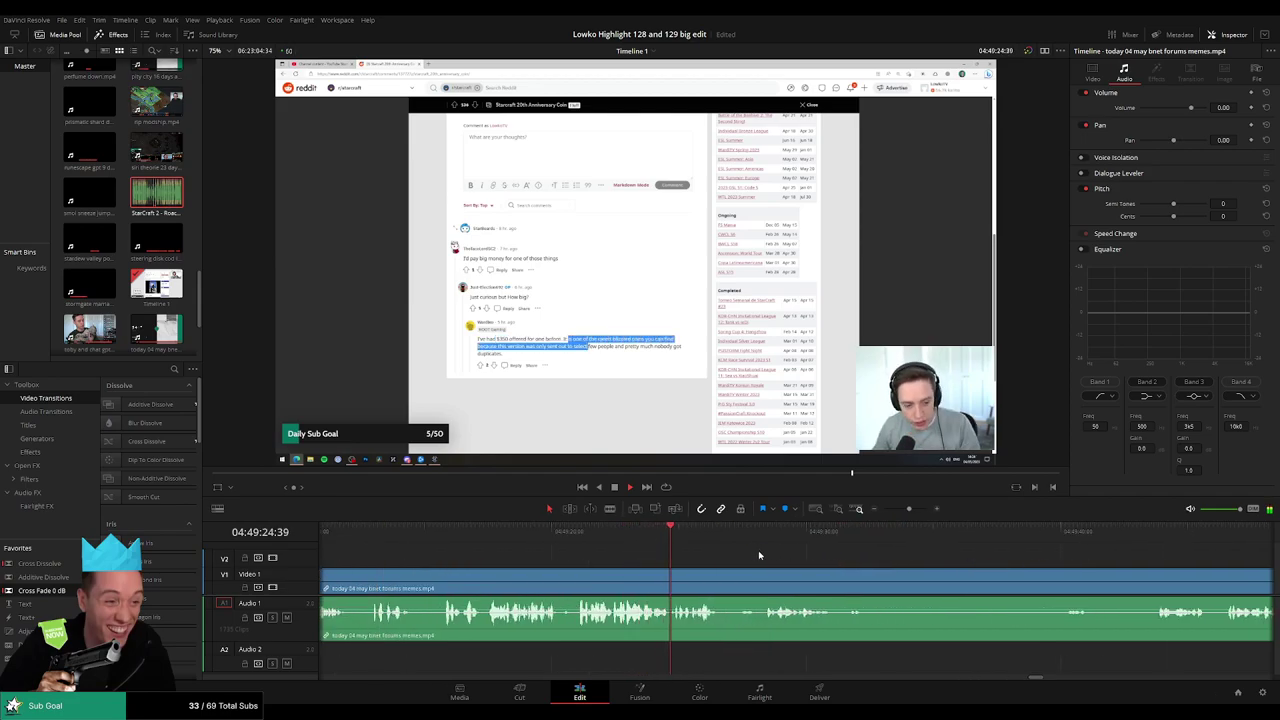
pyautogui.hscroll(2, 758, 550)
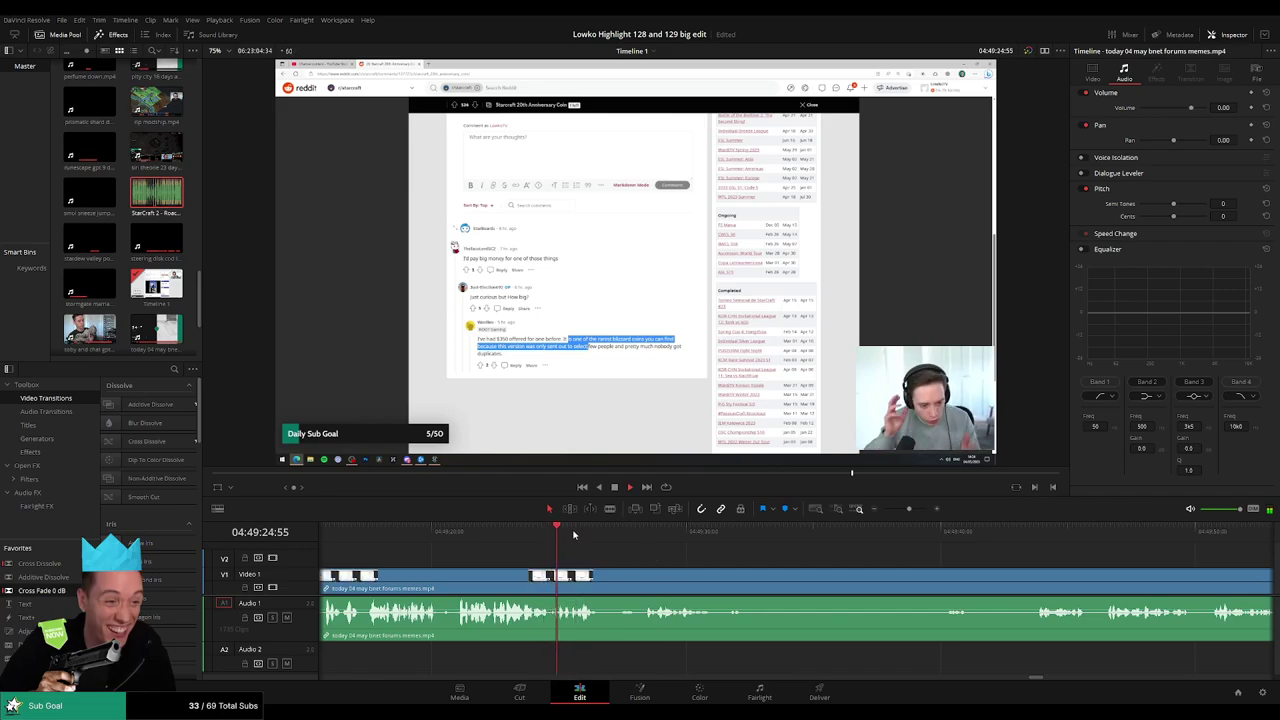
pyautogui.press('b')
pyautogui.click(564, 578)
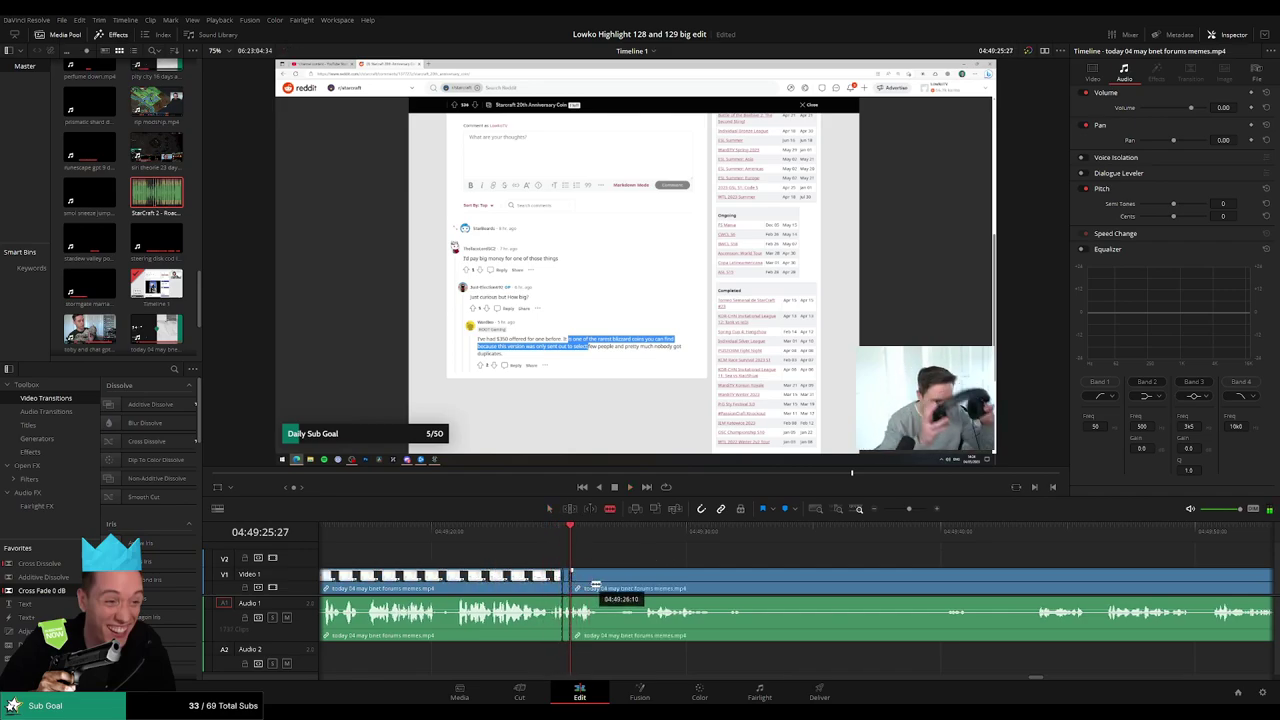
pyautogui.scroll(3, 624, 578)
pyautogui.click(796, 575)
pyautogui.press('a')
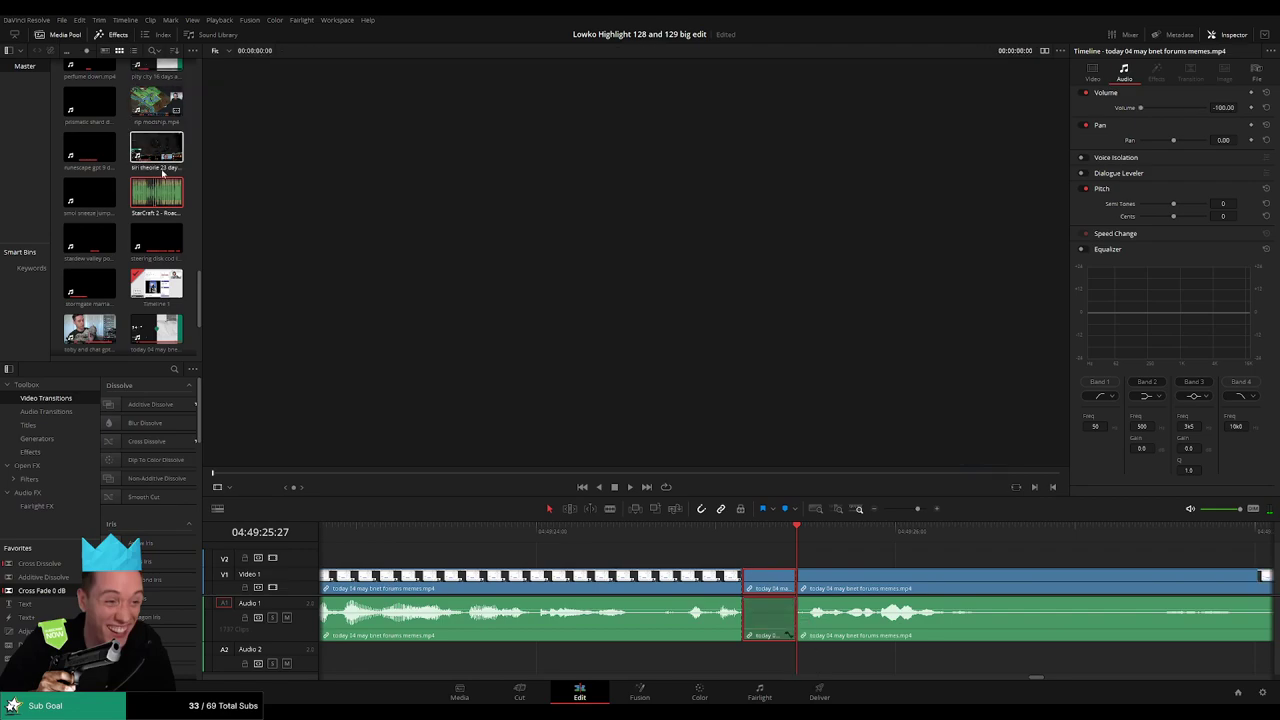
# - Add StarCraft 2 - Roach Quotes.mp3 to Audio 2 beneath the muted piece, trim it to the same length, and set its volume to -27
pyautogui.moveTo(157, 193); pyautogui.dragTo(744, 658)
pyautogui.moveTo(880, 658); pyautogui.dragTo(787, 658)
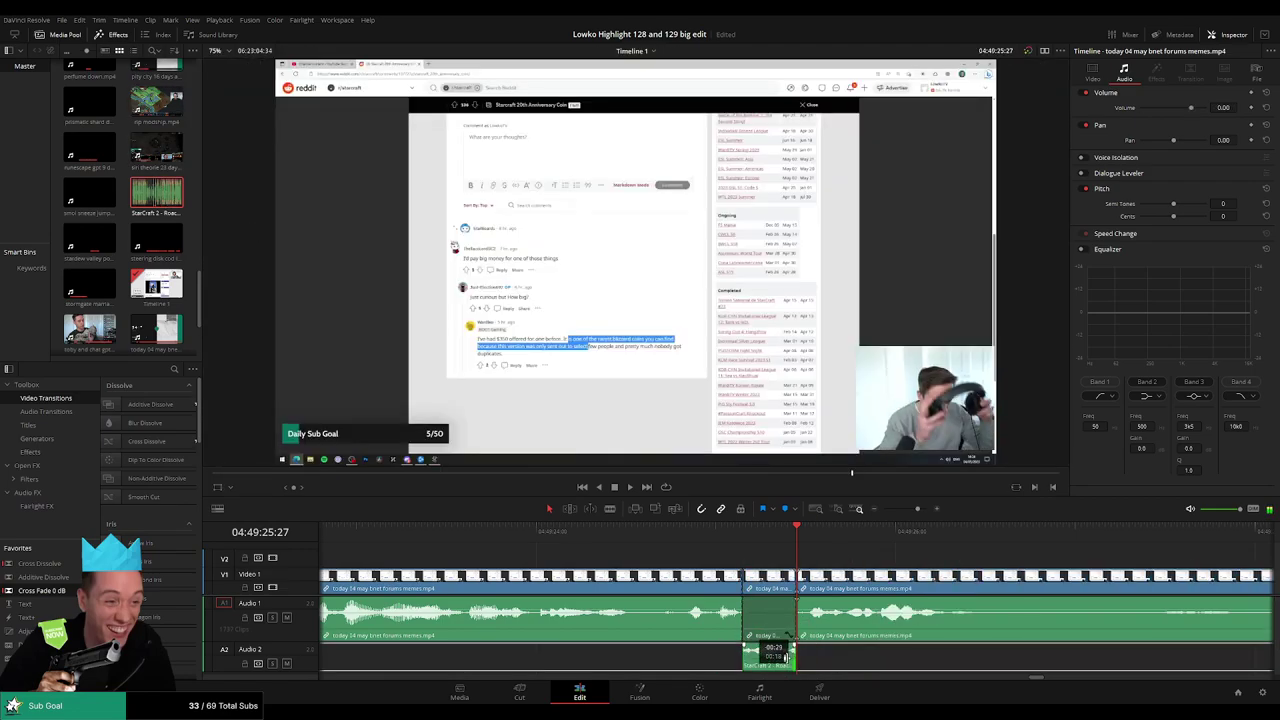
pyautogui.click(776, 657)
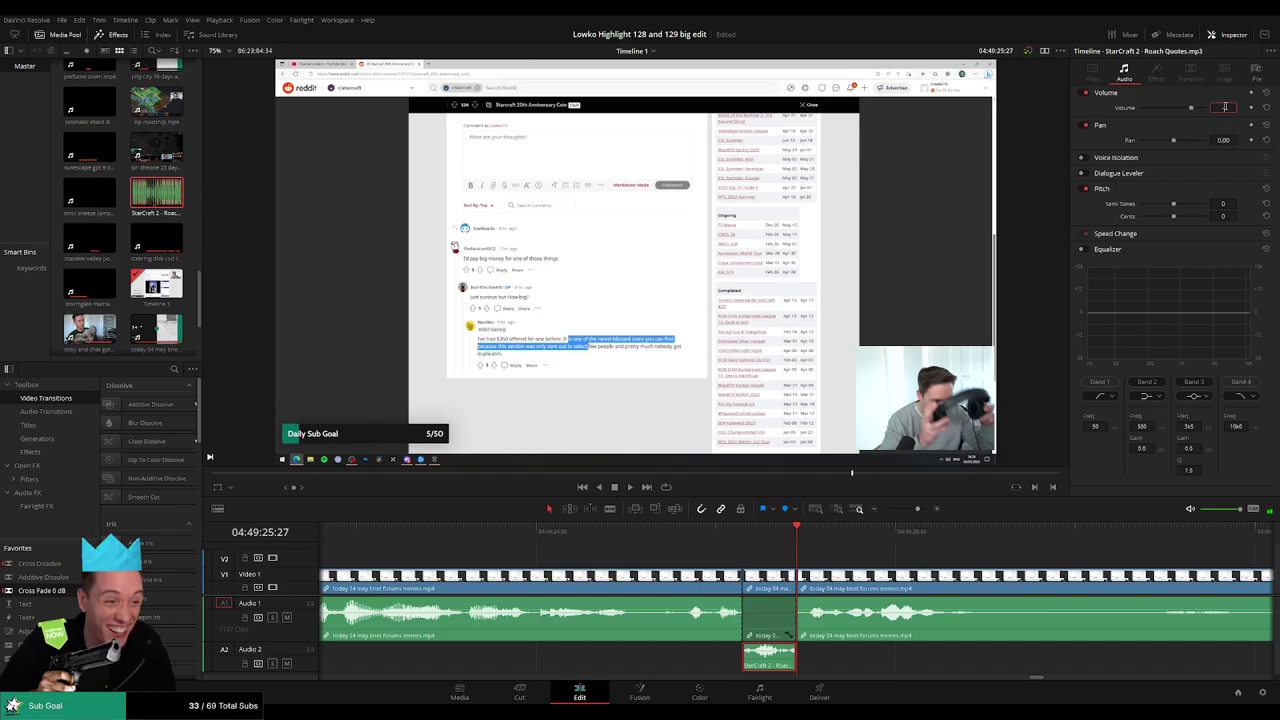
pyautogui.scroll(-4, 966, 551)
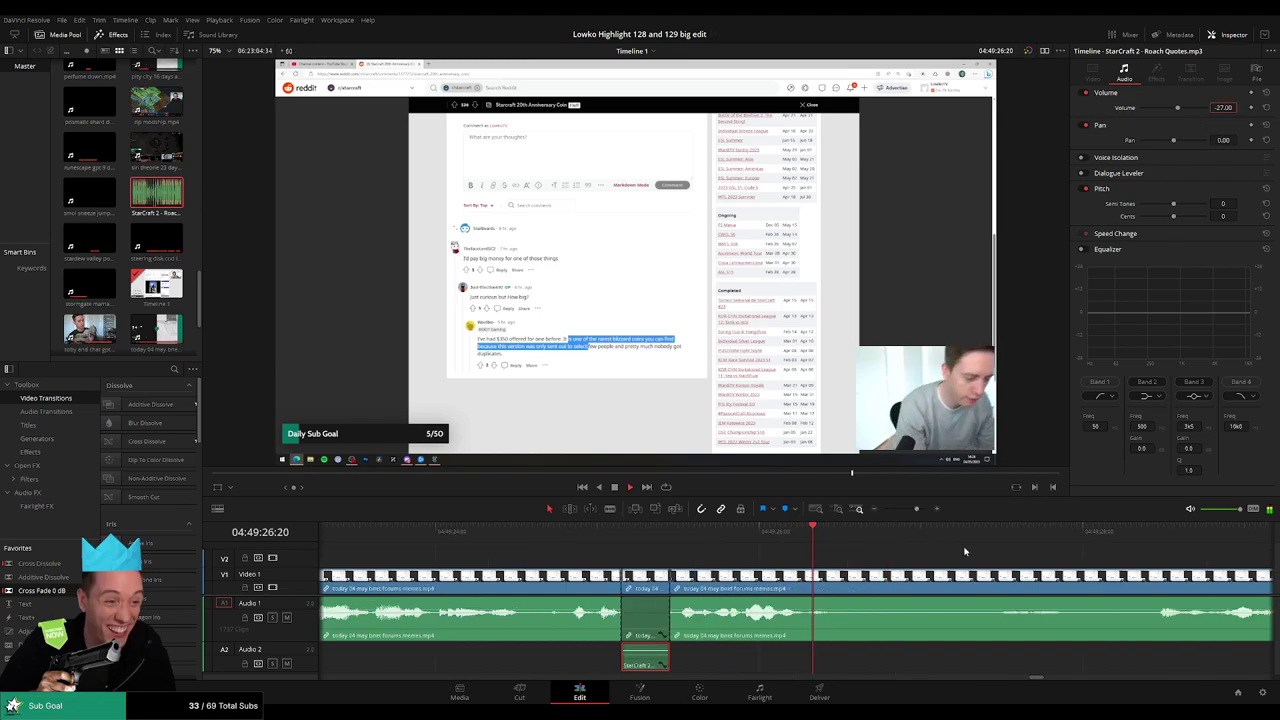
# - Cut the forums memes clip from about 04:49:26:35 to 04:49:44 and cross-fade the audio at the join
pyautogui.press('l')
pyautogui.press('b')
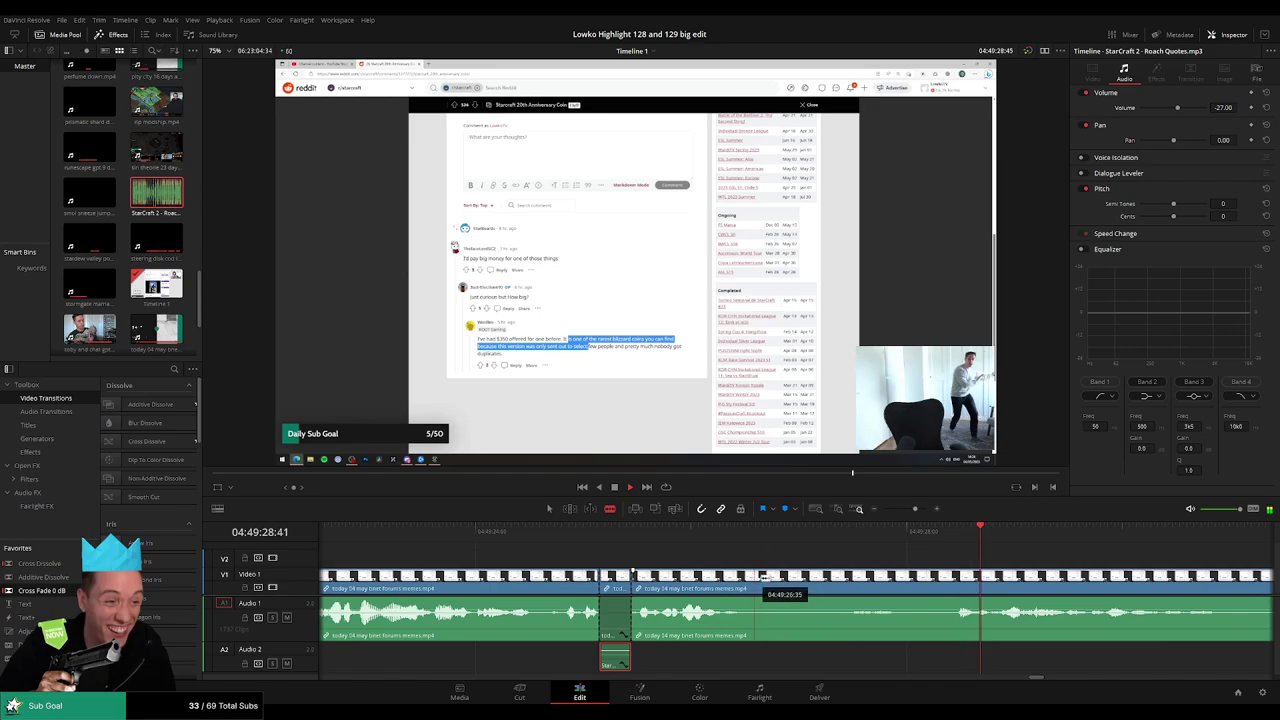
pyautogui.click(752, 583)
pyautogui.scroll(-3, 894, 563)
pyautogui.hscroll(3, 800, 560)
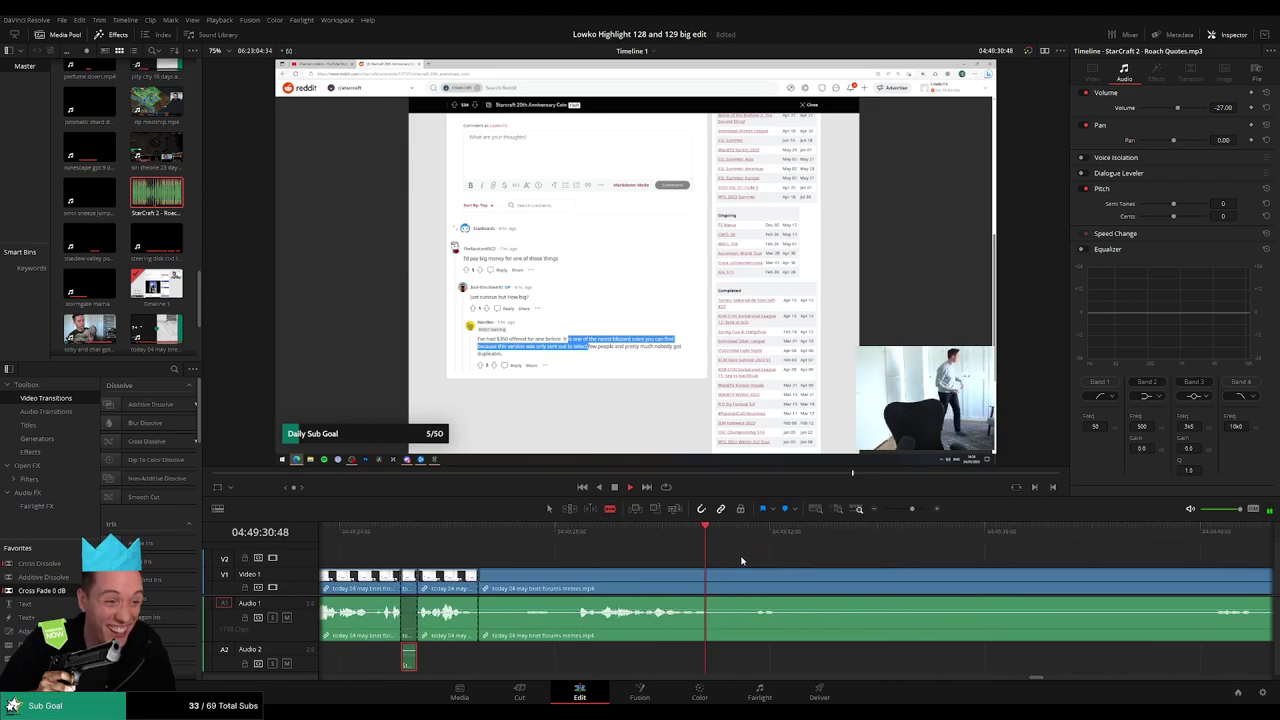
pyautogui.scroll(-12, 818, 554)
pyautogui.scroll(10, 835, 560)
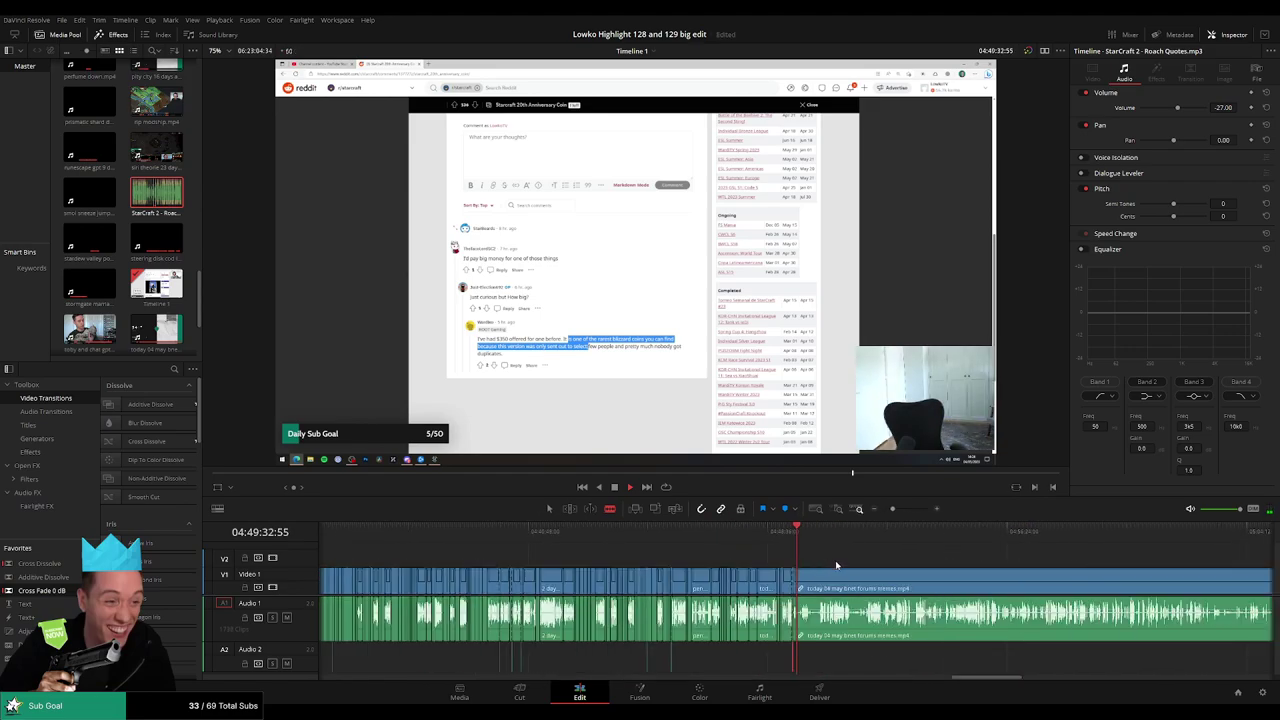
pyautogui.click(828, 560)
pyautogui.scroll(-2, 838, 557)
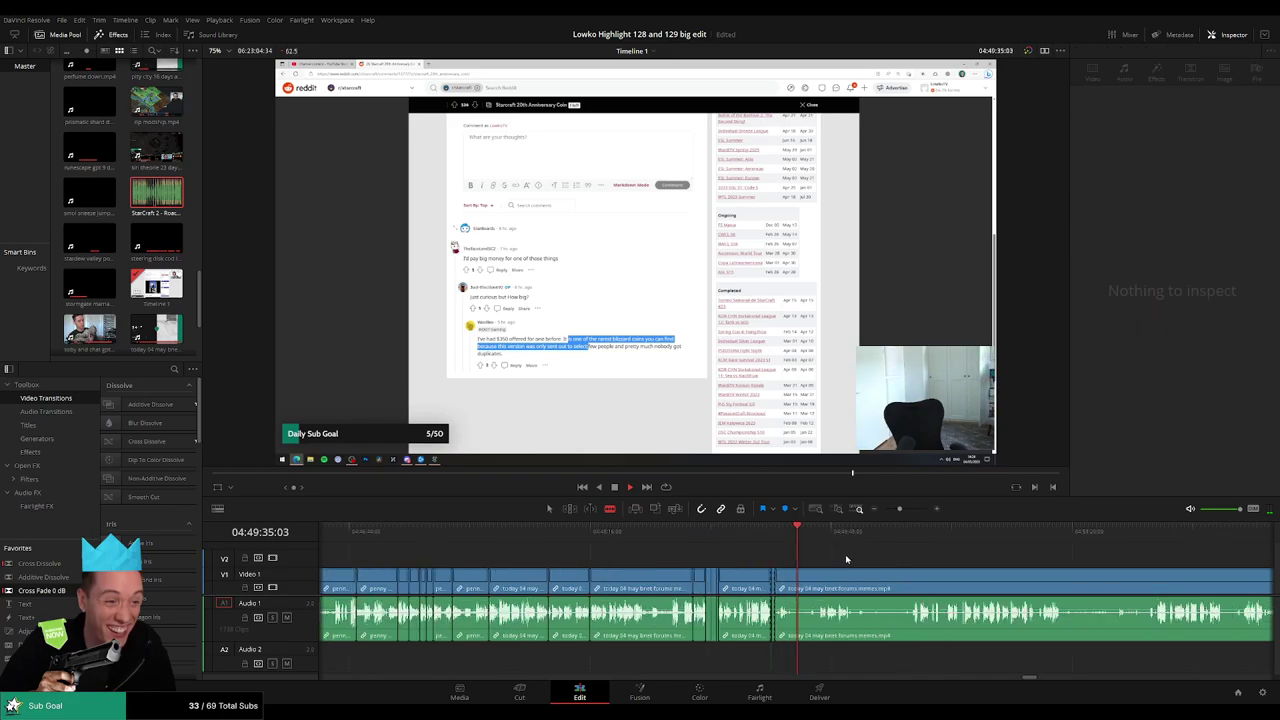
pyautogui.click(820, 533)
pyautogui.scroll(2, 868, 557)
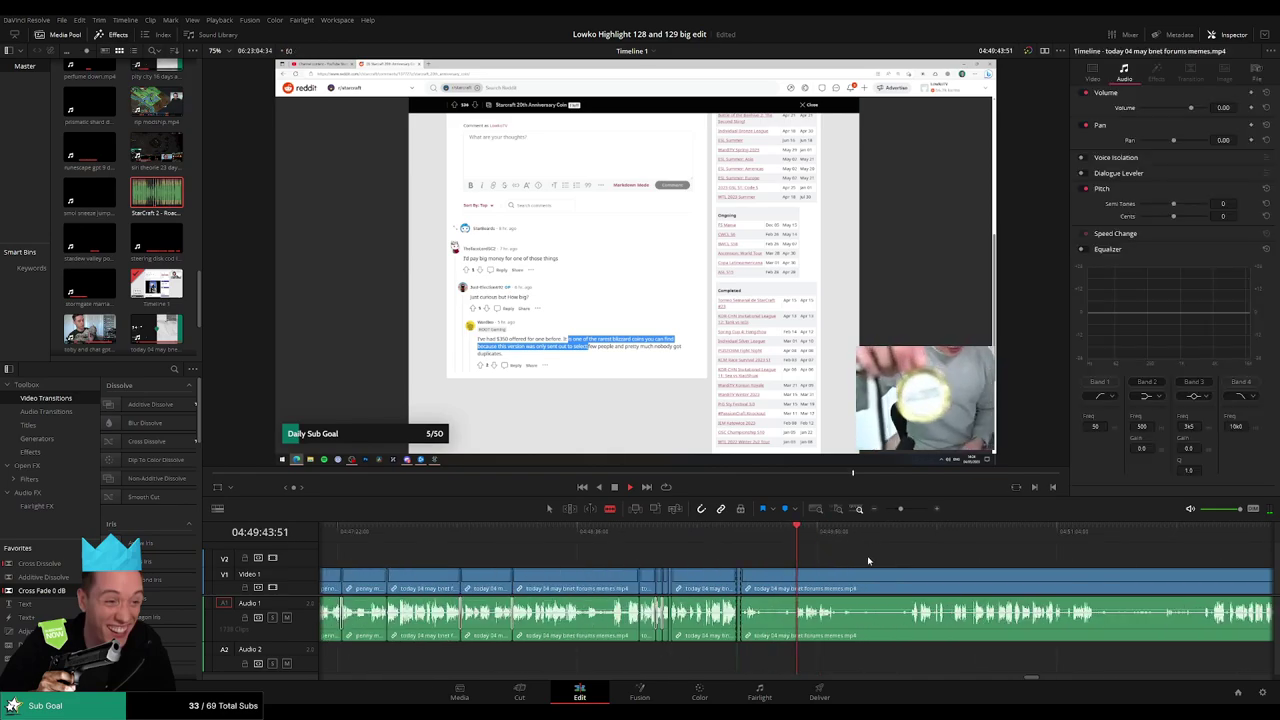
pyautogui.click(797, 585)
pyautogui.press('a')
pyautogui.click(768, 587)
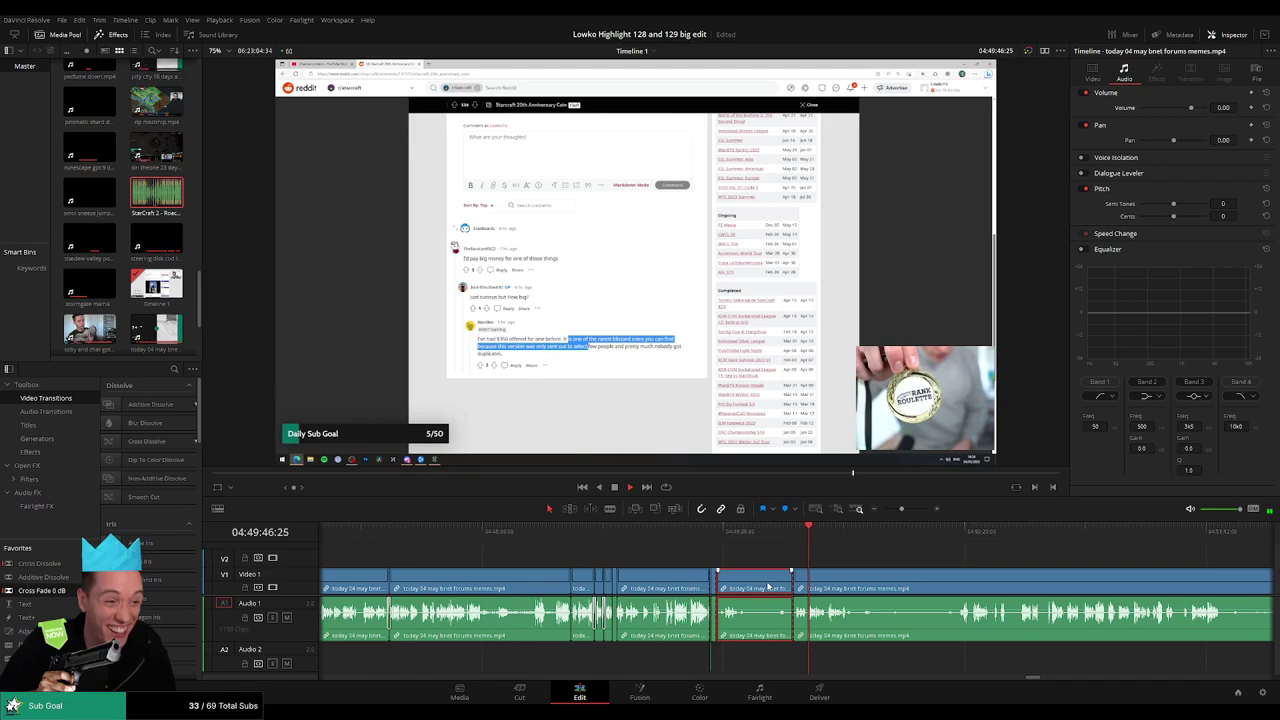
pyautogui.press('Delete')
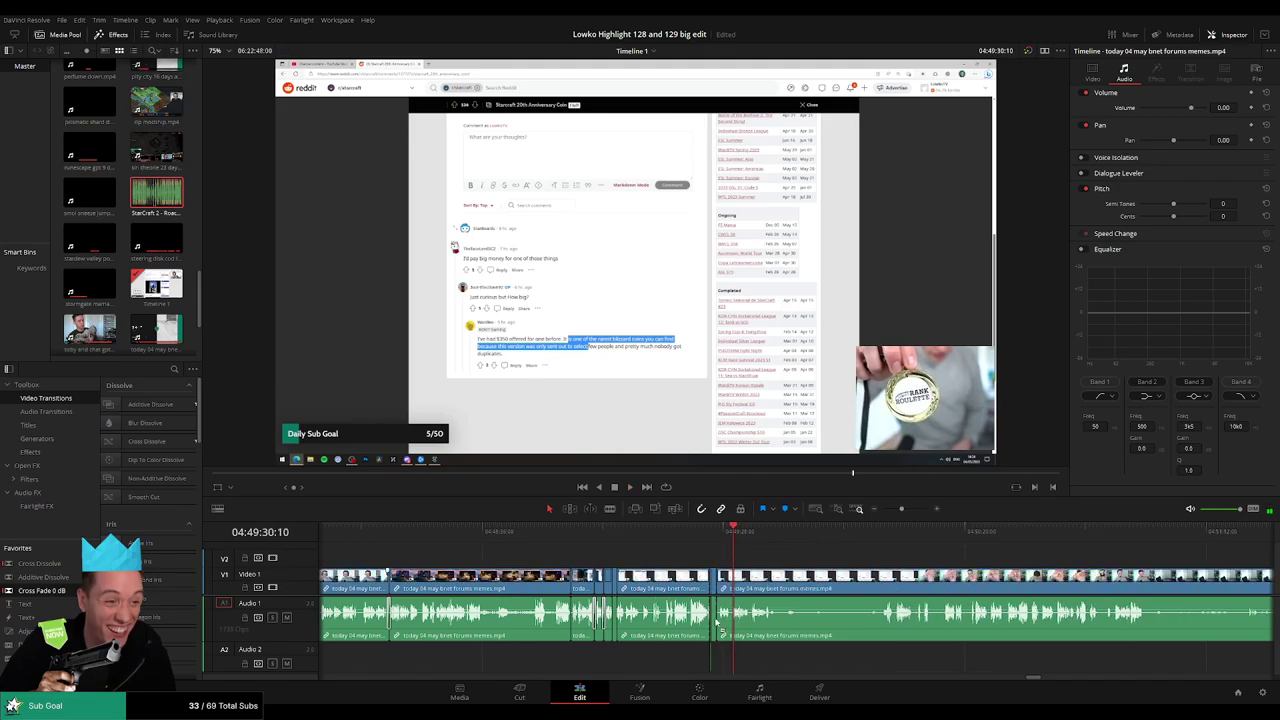
# - Remove the empty-chair piece from about 04:49:39 to 04:49:42 in the forums memes clip
pyautogui.scroll(1, 746, 577)
pyautogui.click(921, 509)
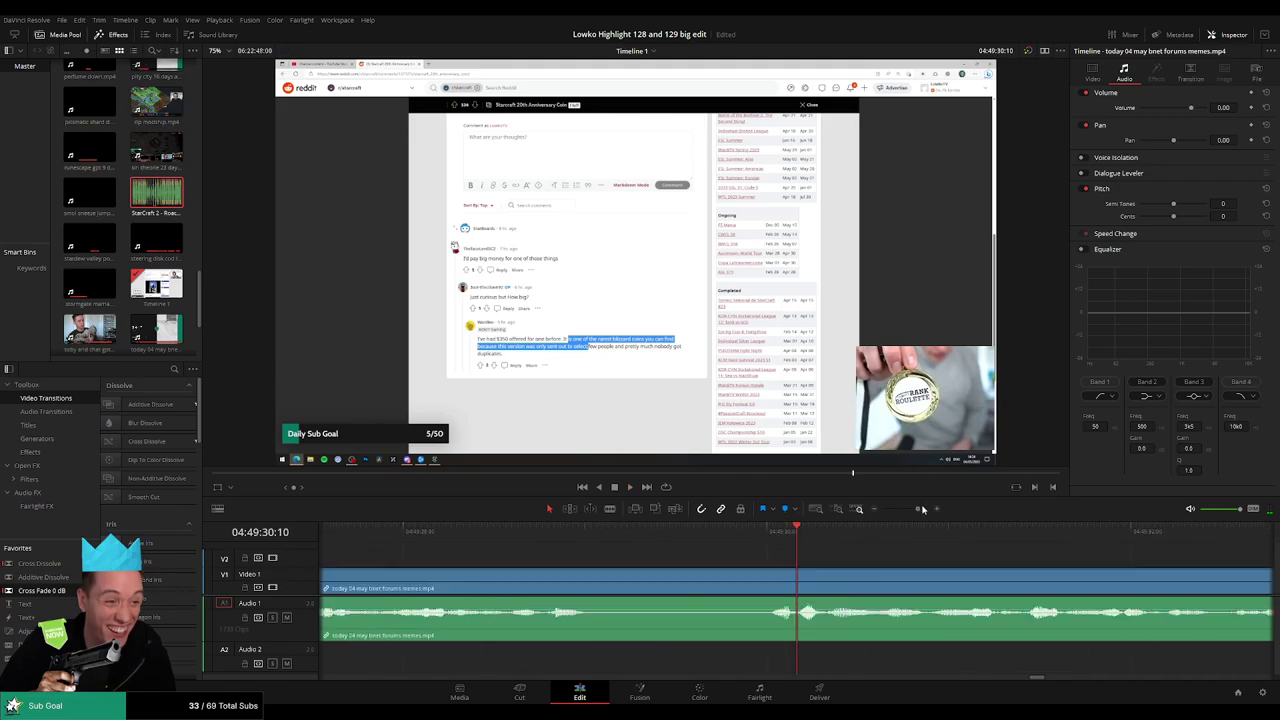
pyautogui.moveTo(914, 512); pyautogui.dragTo(909, 509)
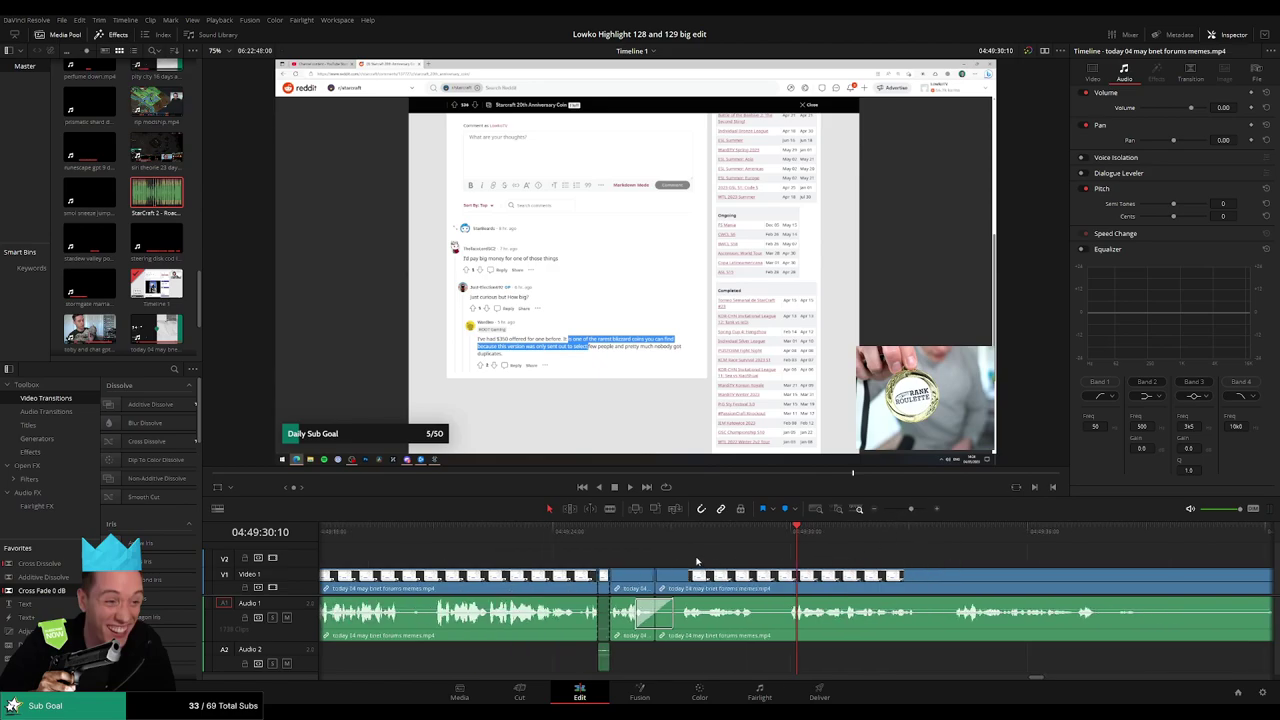
pyautogui.press('space')
pyautogui.hscroll(3, 709, 550)
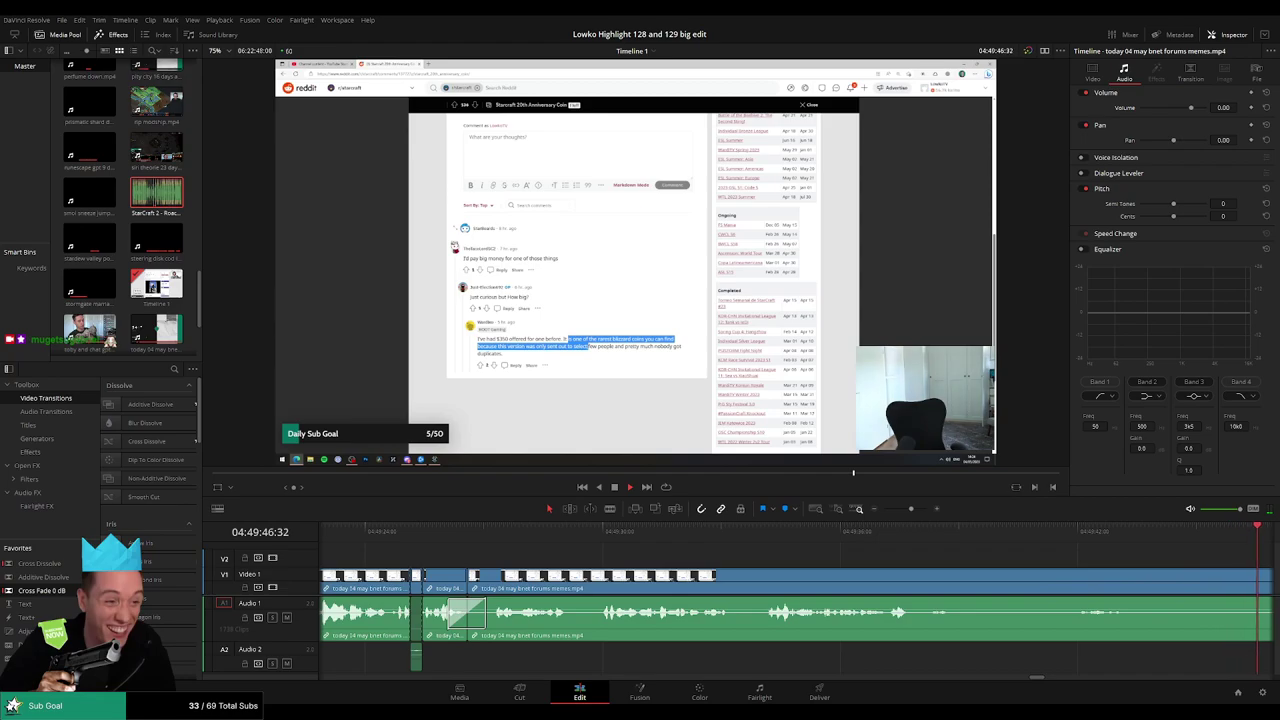
pyautogui.click(485, 531)
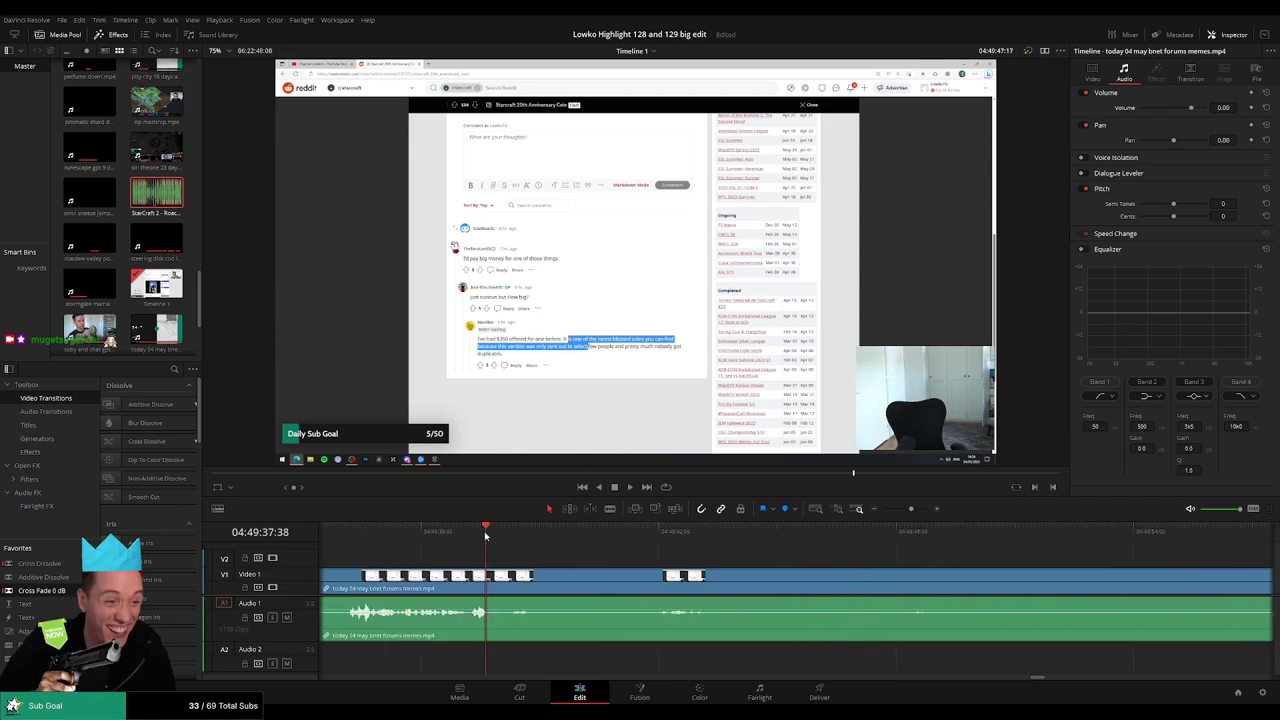
pyautogui.click(661, 543)
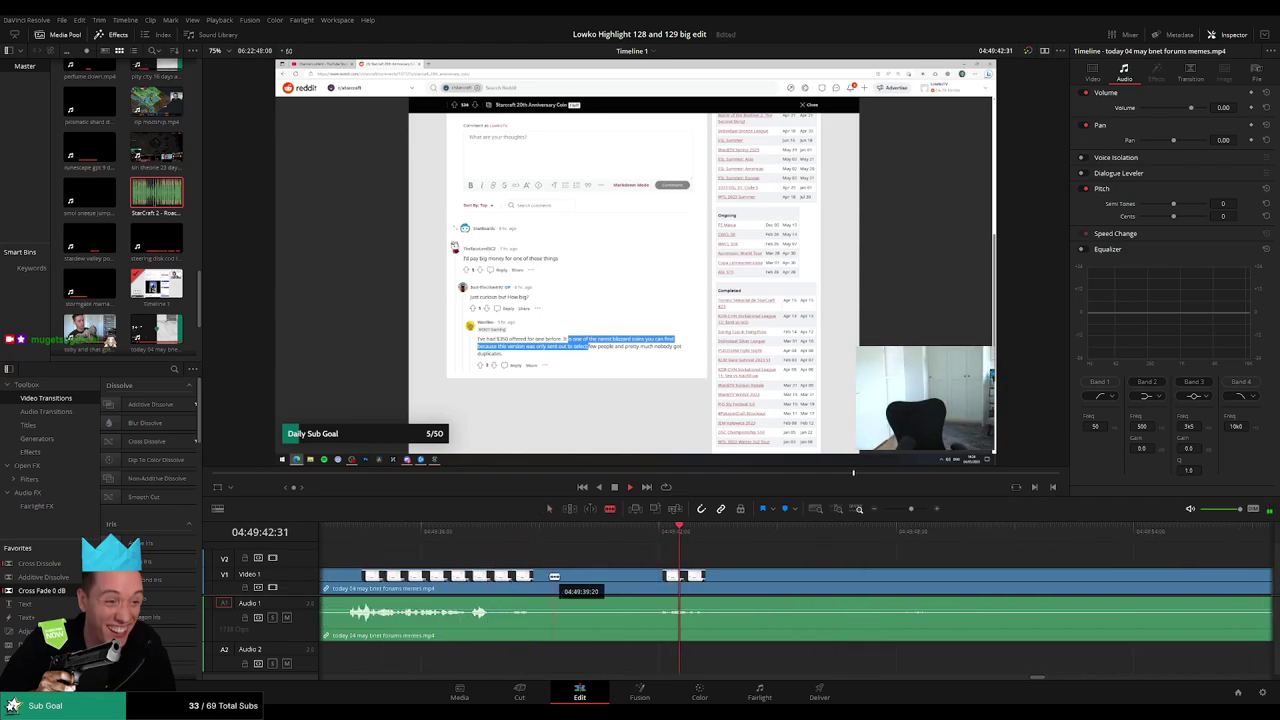
pyautogui.click(591, 582)
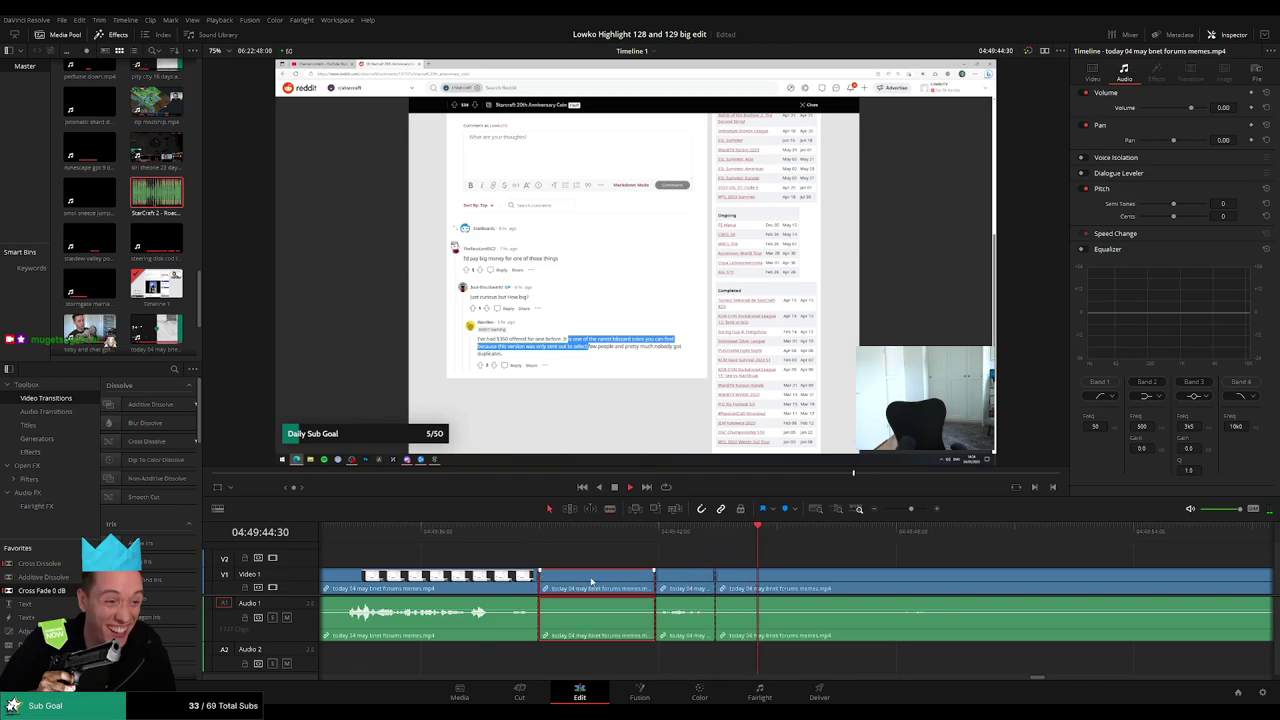
pyautogui.press('Delete')
# - Remove the remaining empty-chair wait, about 04:49:40 to 04:49:57, before the coin is shown up close
pyautogui.scroll(-5, 720, 580)
pyautogui.hscroll(2, 641, 558)
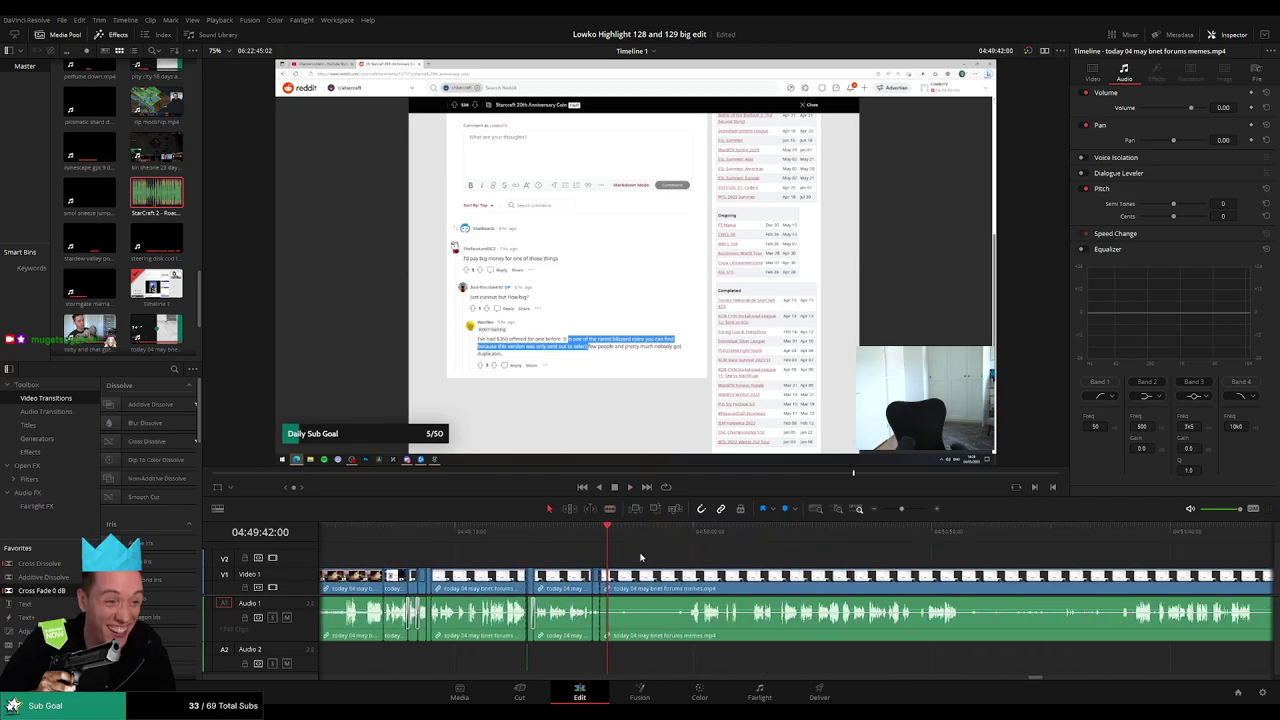
pyautogui.scroll(3, 720, 561)
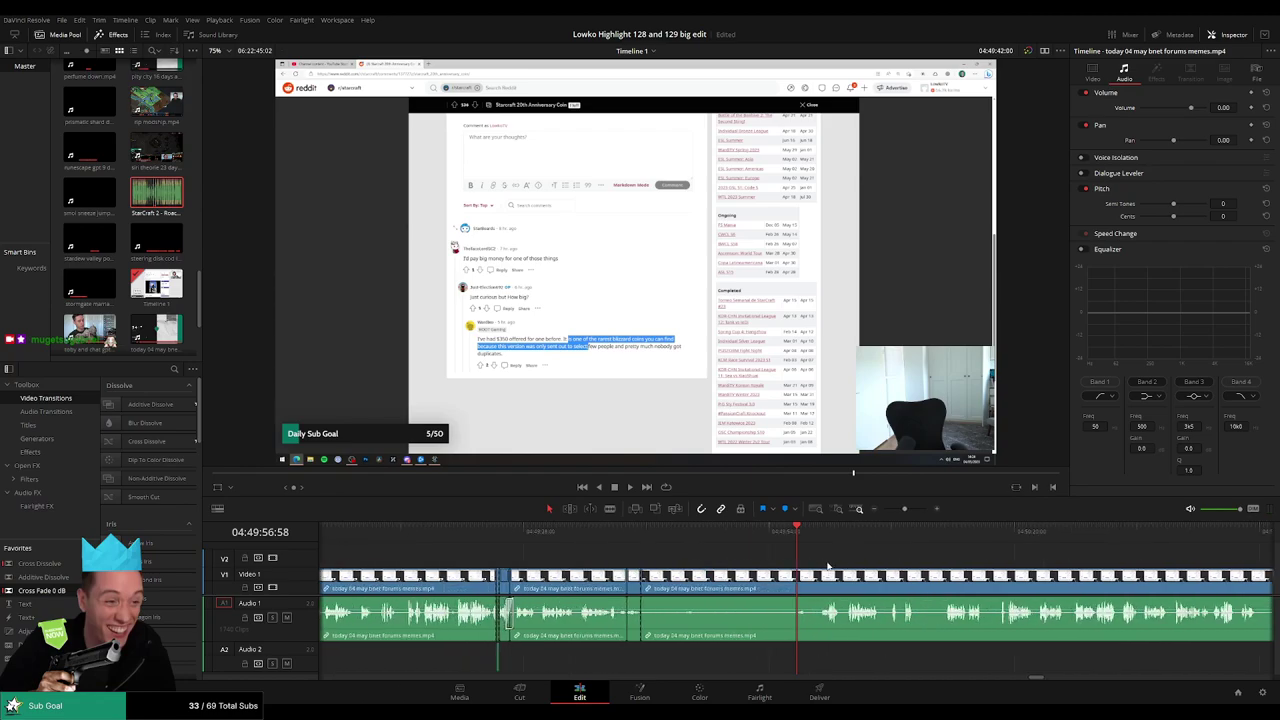
pyautogui.press('space')
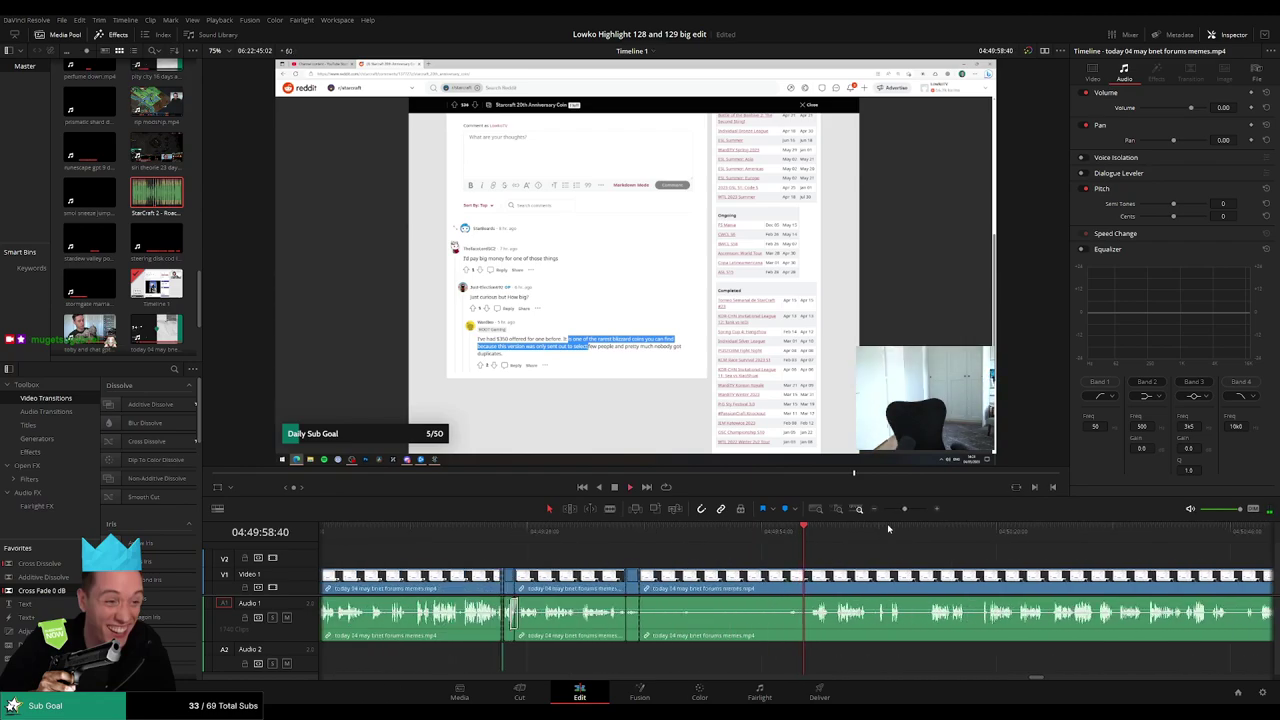
pyautogui.press('b')
pyautogui.click(764, 581)
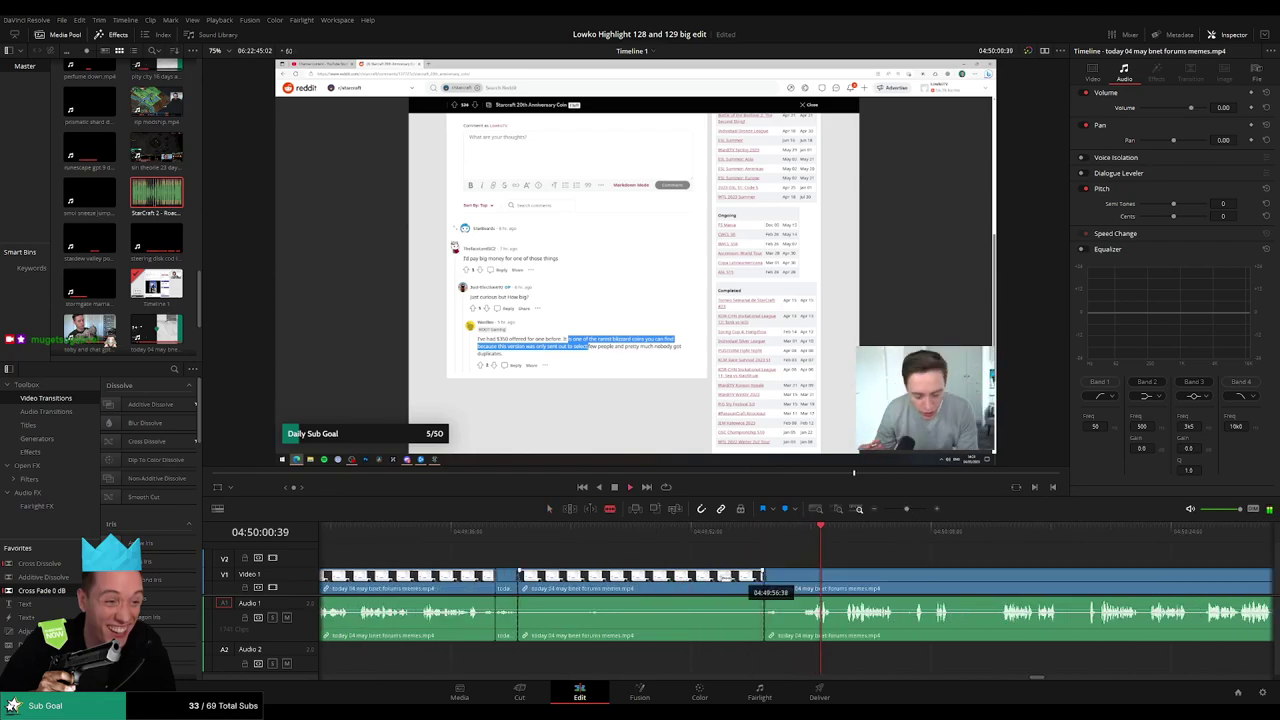
pyautogui.press('a')
pyautogui.click(719, 581)
pyautogui.press('Delete')
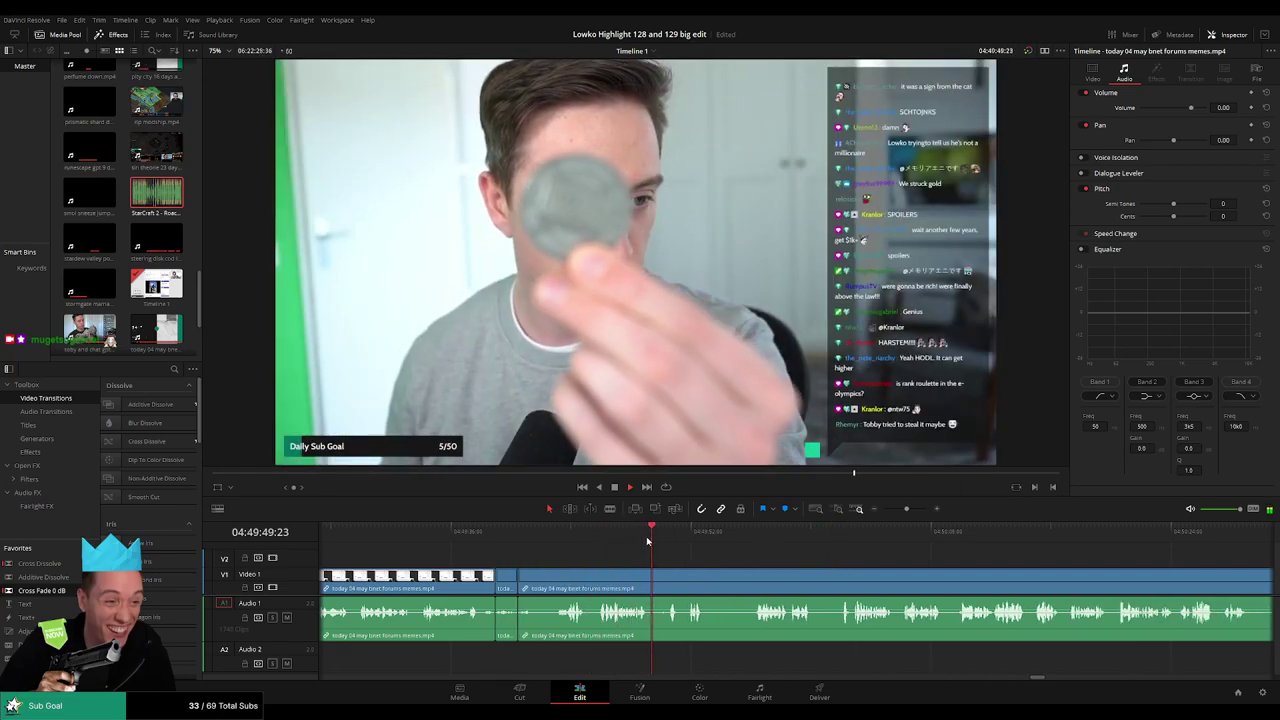
# - Cut a short piece, about 04:50:00 to 04:50:02, from the silver coin showcase and cross-fade the audio at the join
pyautogui.moveTo(760, 556); pyautogui.dragTo(629, 540)
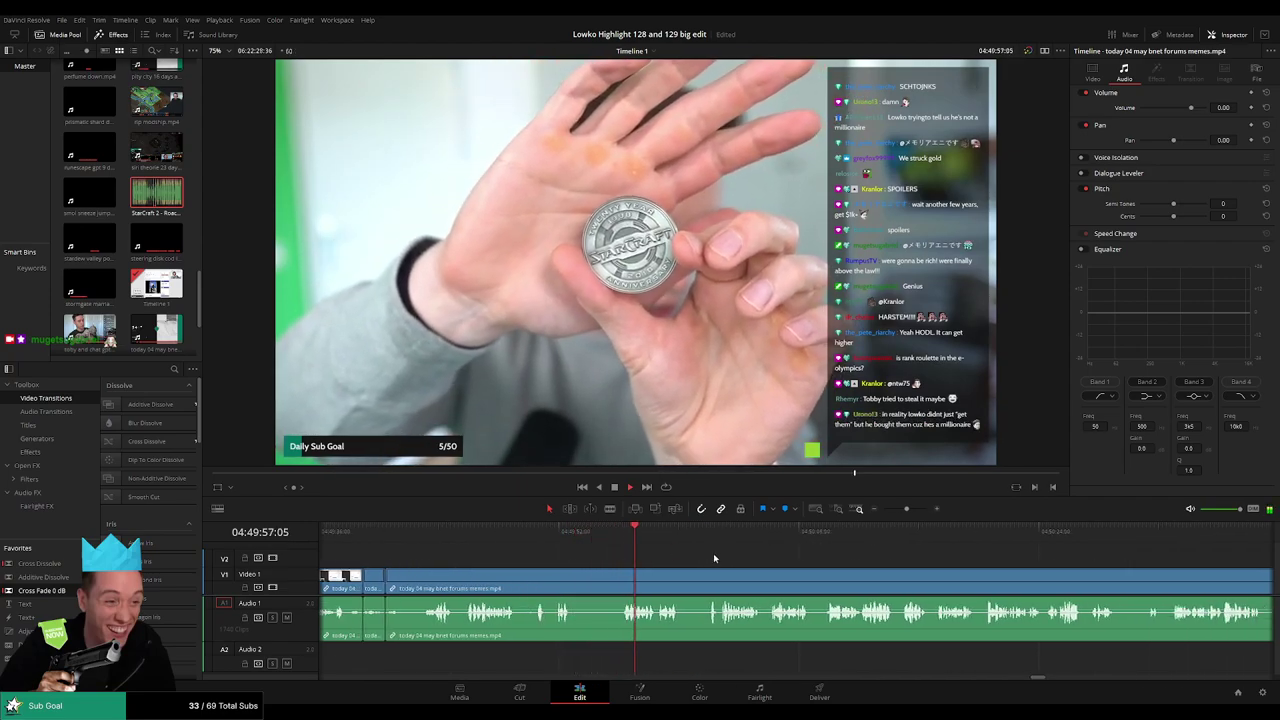
pyautogui.moveTo(713, 553); pyautogui.dragTo(568, 555)
pyautogui.press('b')
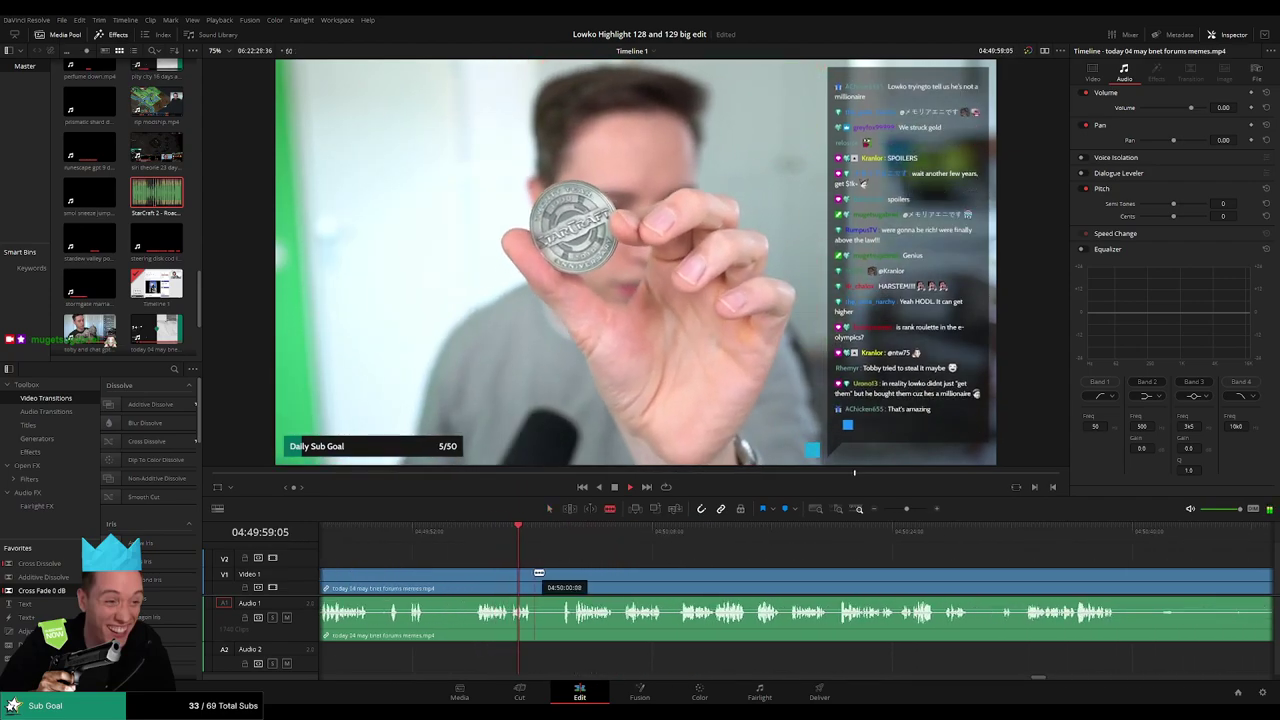
pyautogui.click(560, 575)
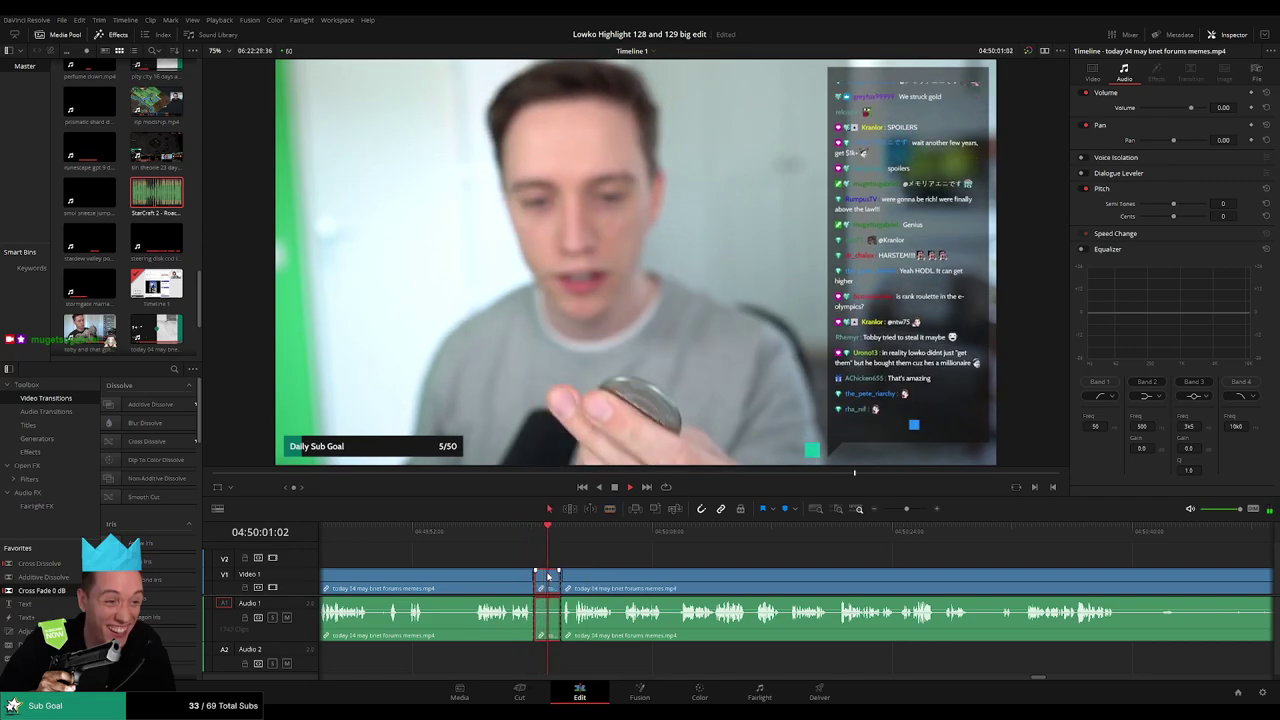
pyautogui.press('a')
pyautogui.click(534, 543)
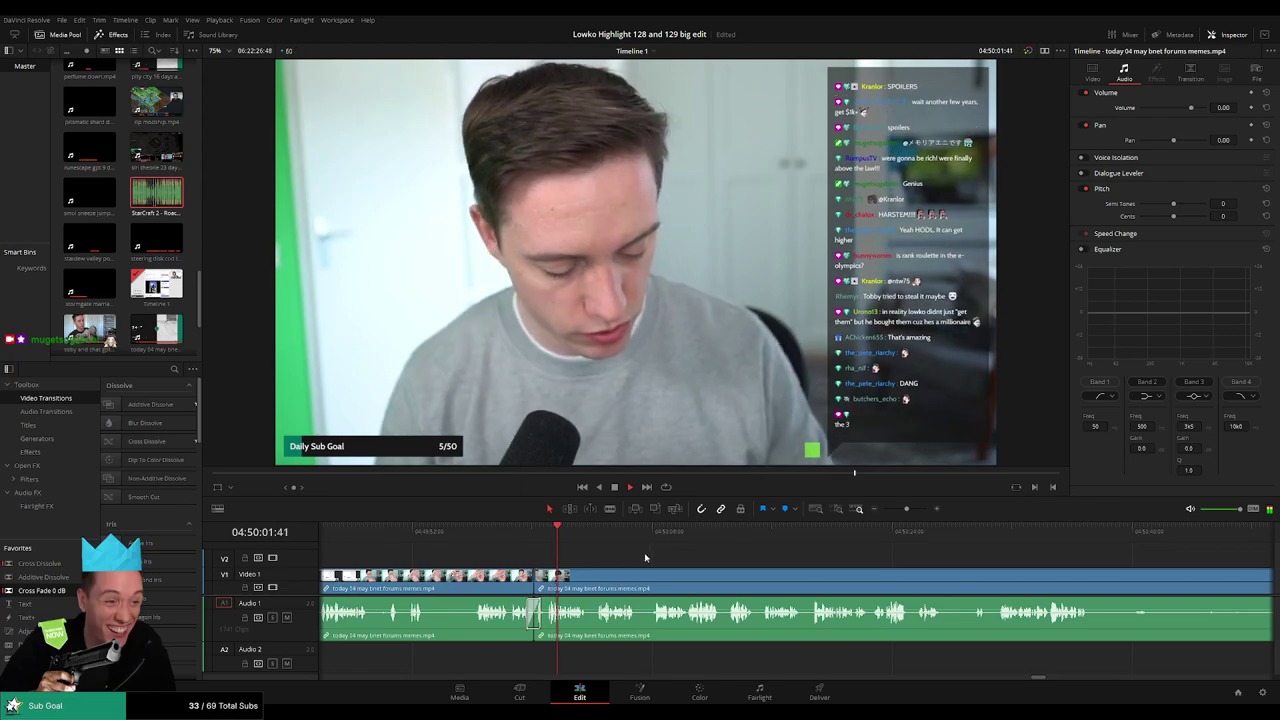
# - Review the coin showcase from about 04:50:01 to 04:50:36 for material to trim
pyautogui.moveTo(648, 557); pyautogui.dragTo(557, 557)
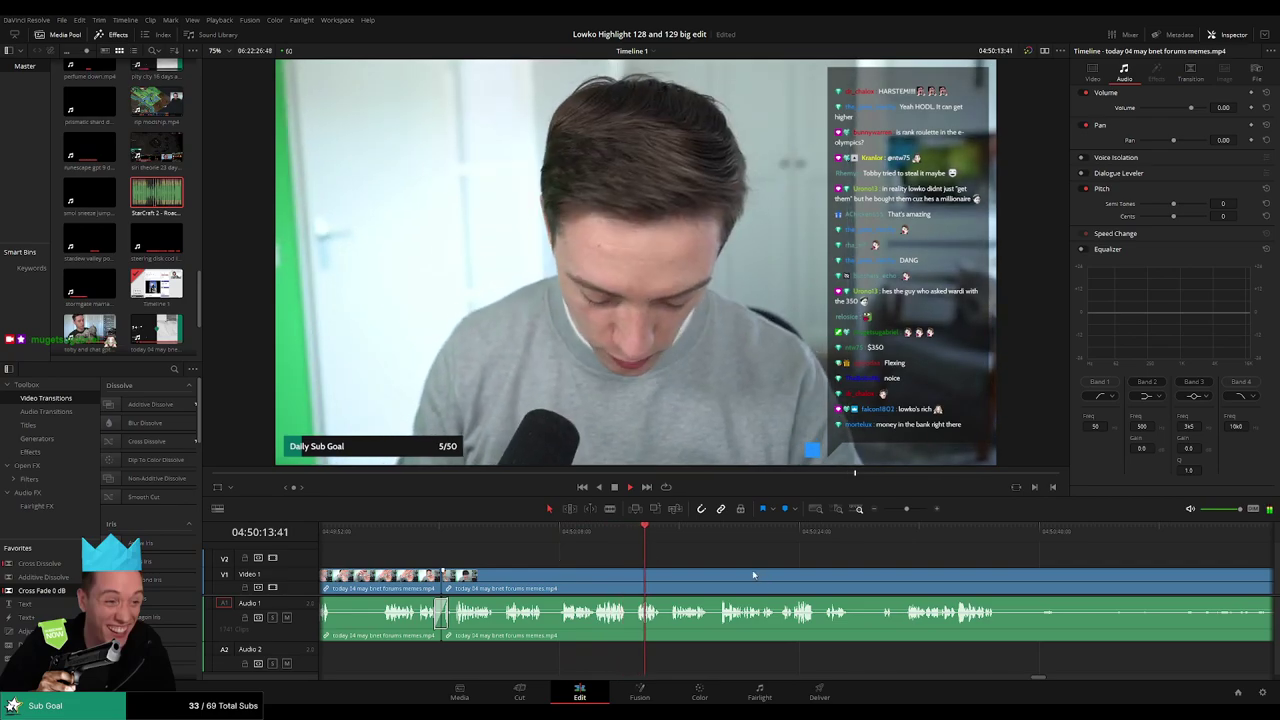
pyautogui.moveTo(734, 572); pyautogui.dragTo(555, 546)
pyautogui.moveTo(637, 558); pyautogui.dragTo(560, 549)
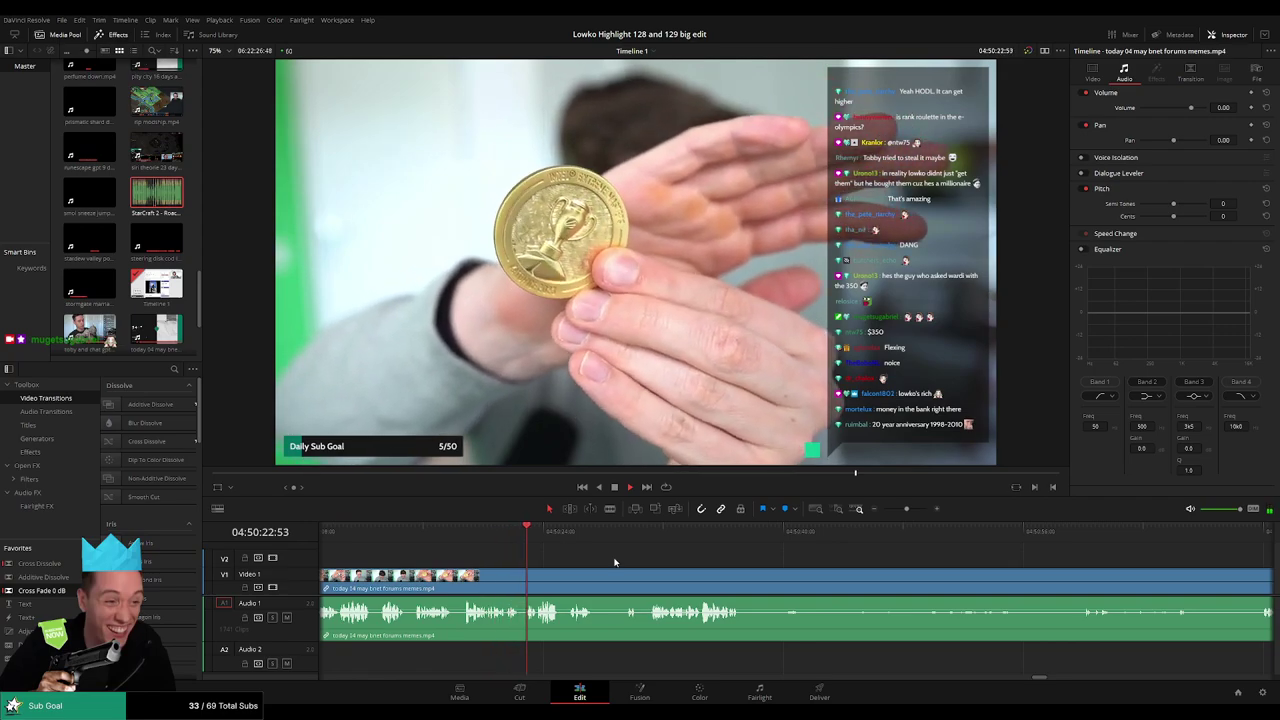
pyautogui.hscroll(2, 612, 562)
pyautogui.moveTo(475, 539); pyautogui.dragTo(551, 540)
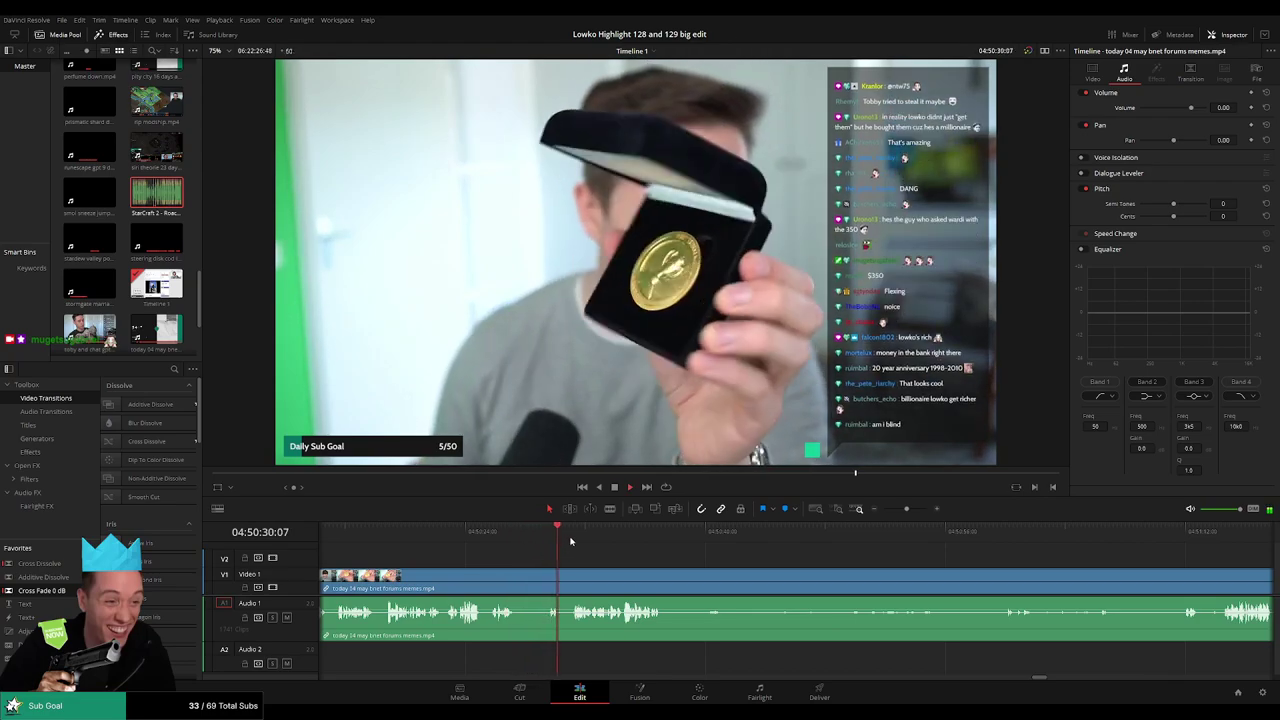
pyautogui.click(579, 541)
pyautogui.hscroll(3, 621, 558)
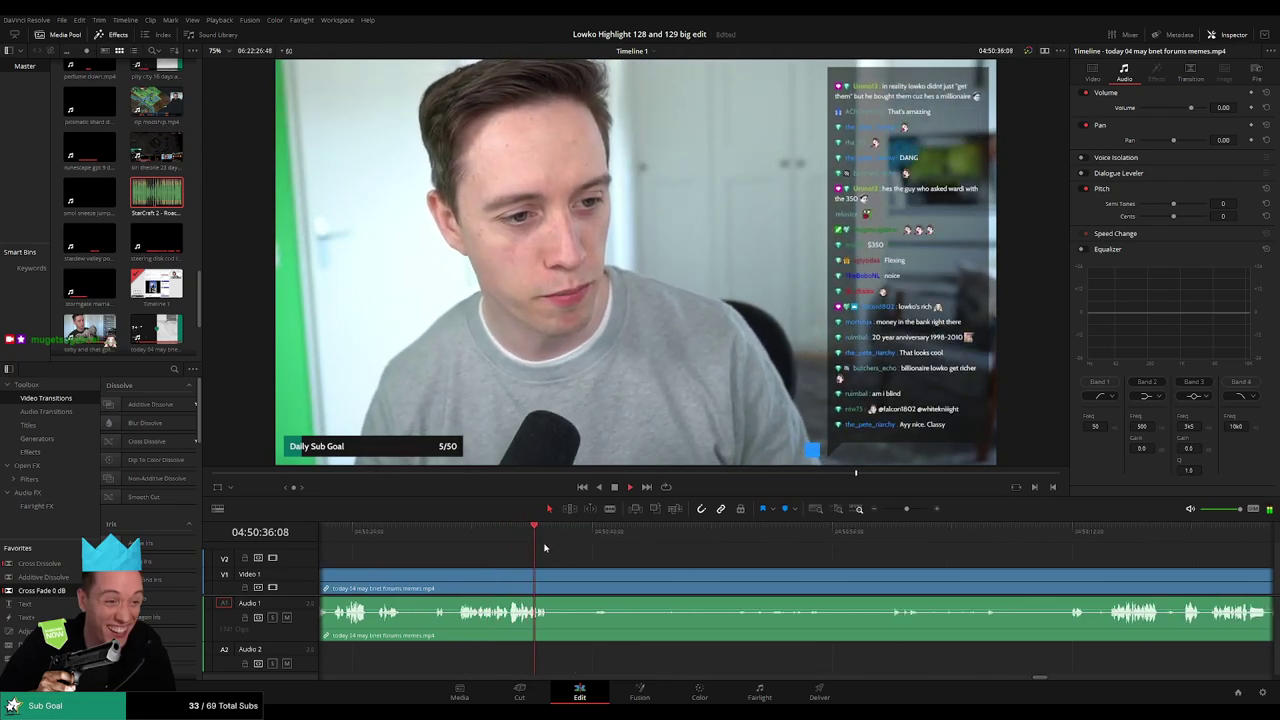
# - Remove the stretch away from the desk, about 04:50:37 to 04:51:11:42, and cross-fade the audio at the join
pyautogui.moveTo(579, 543); pyautogui.dragTo(592, 543)
pyautogui.press('b')
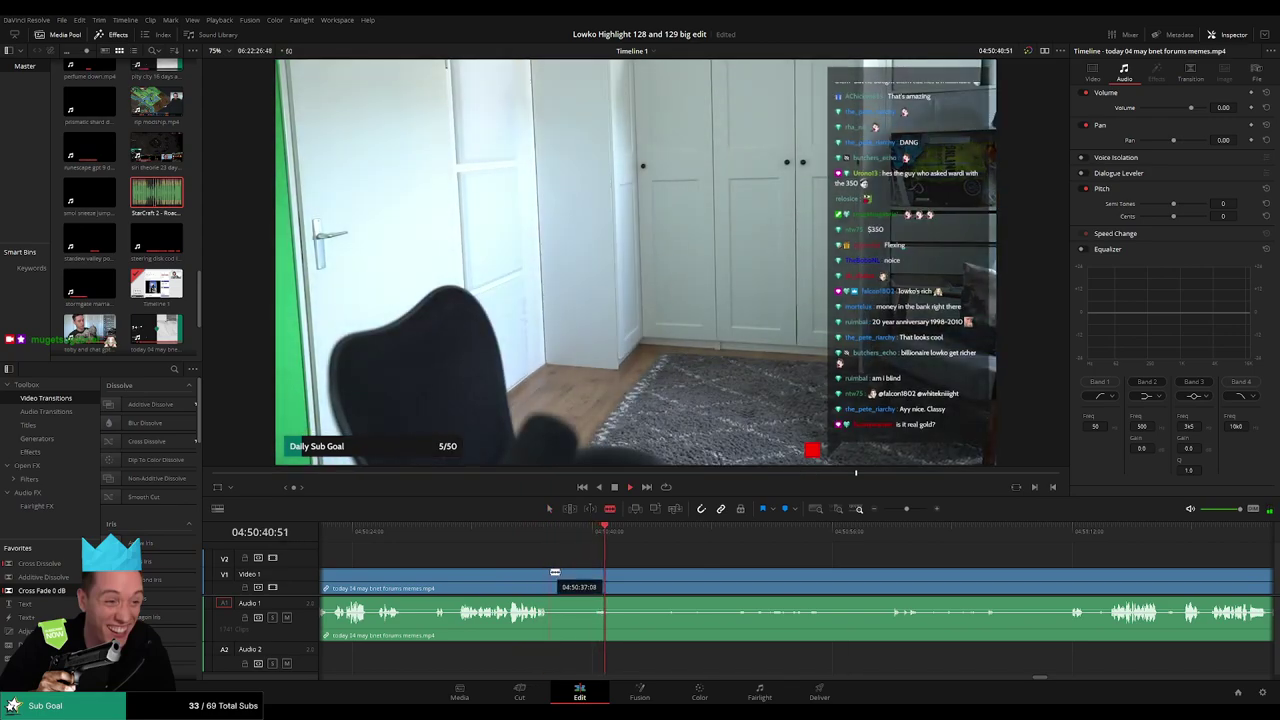
pyautogui.click(551, 576)
pyautogui.click(902, 543)
pyautogui.moveTo(1056, 543); pyautogui.dragTo(850, 567)
pyautogui.click(867, 577)
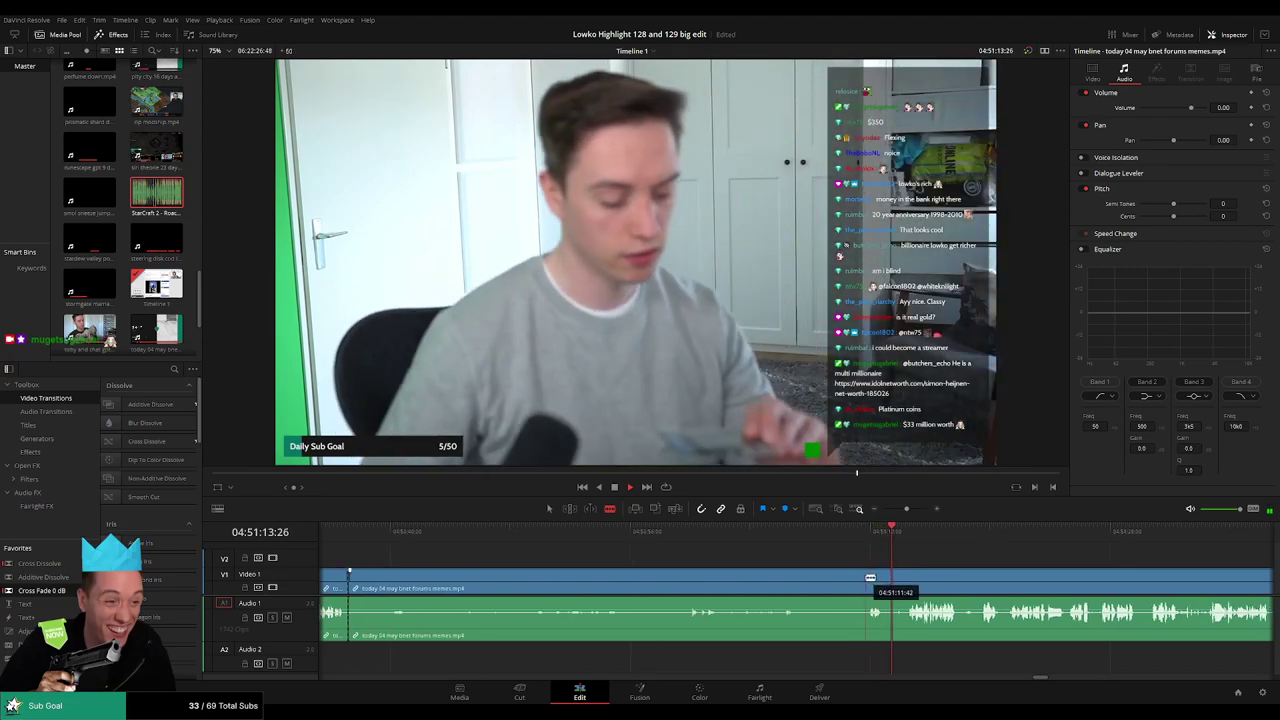
pyautogui.press('a')
pyautogui.click(835, 583)
pyautogui.press('Delete')
pyautogui.click(382, 585)
pyautogui.press('Delete')
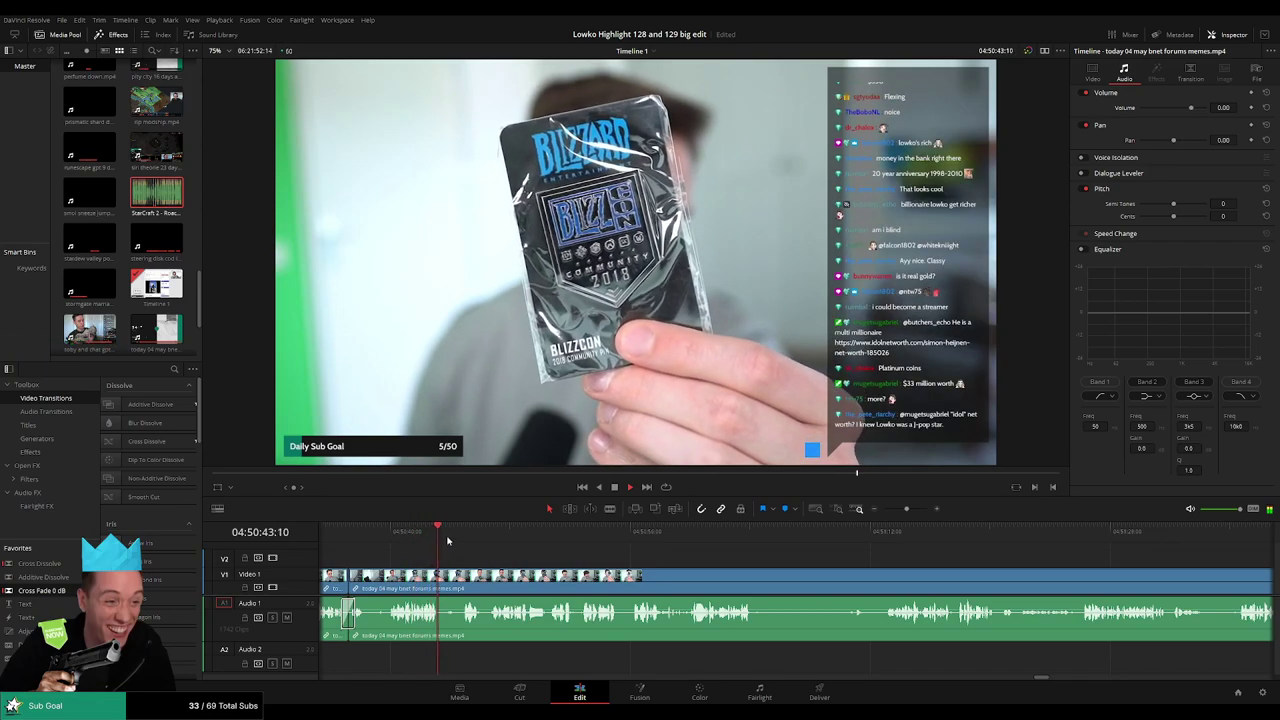
# - Remove the empty-chair stretch after the BlizzCon collectibles, about 04:51:05 to 04:51:13, and cross-fade the audio at the join
pyautogui.click(495, 540)
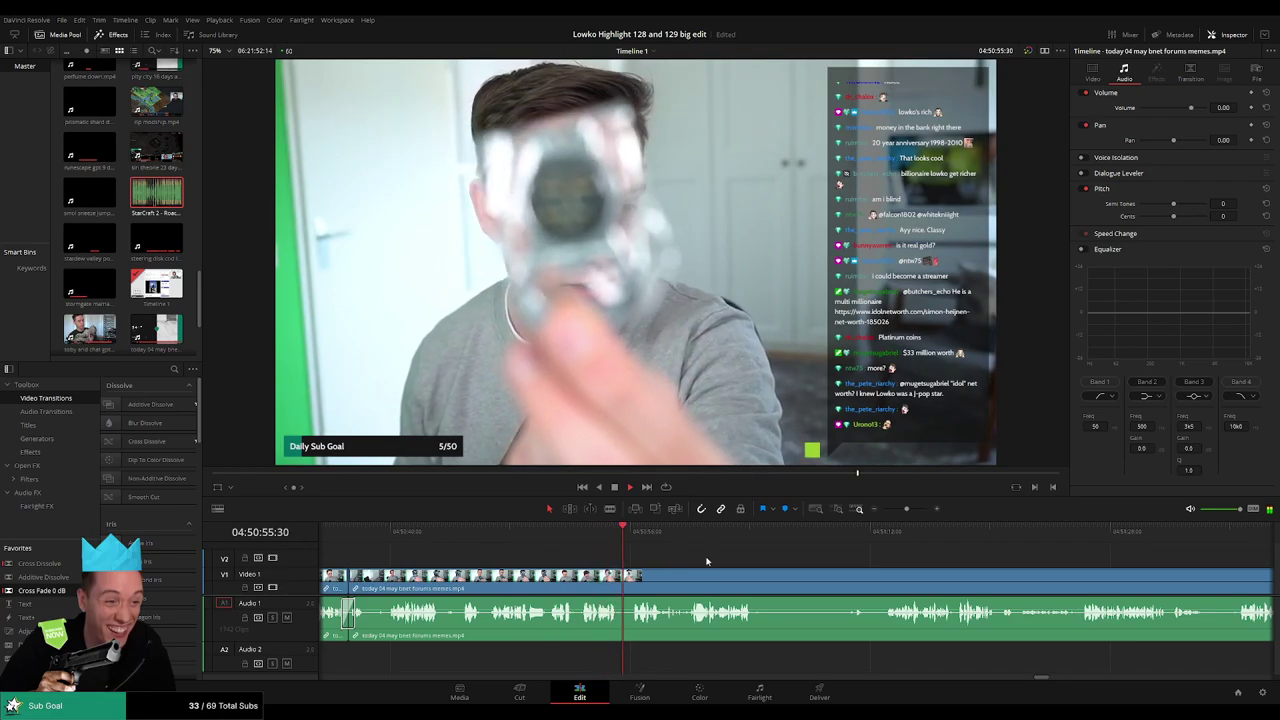
pyautogui.moveTo(707, 561); pyautogui.dragTo(631, 560)
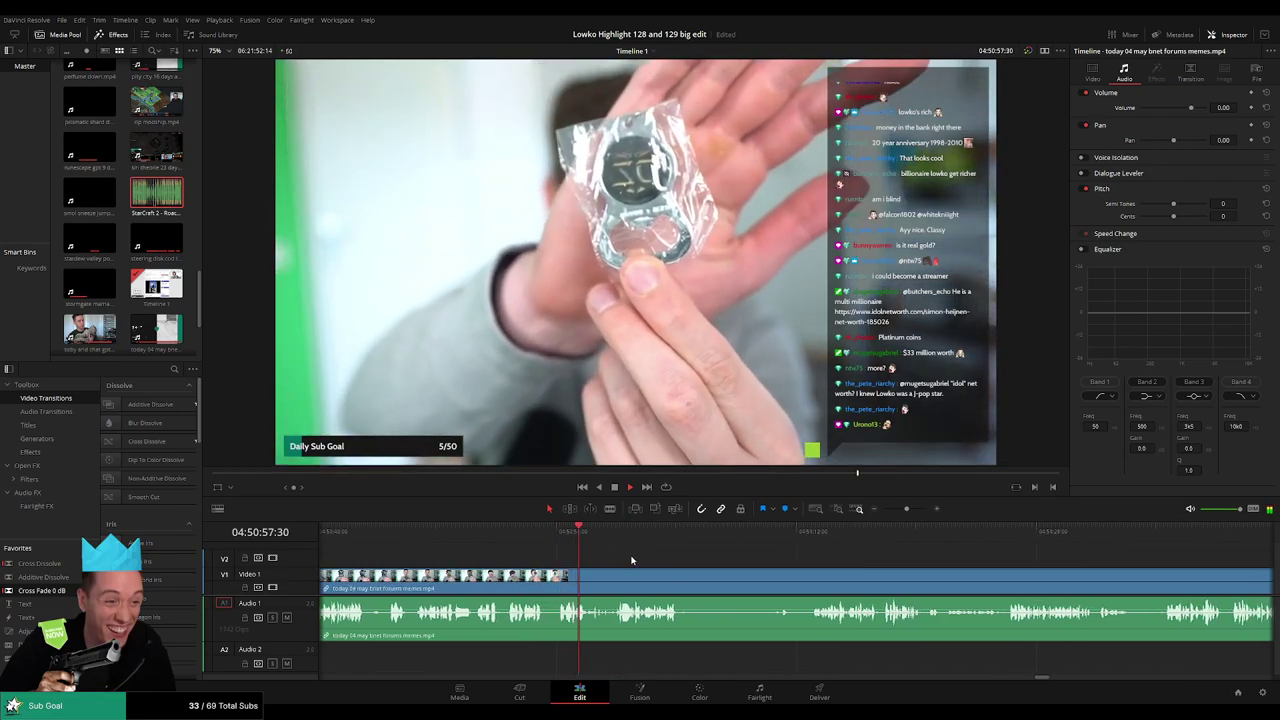
pyautogui.moveTo(673, 560); pyautogui.dragTo(580, 561)
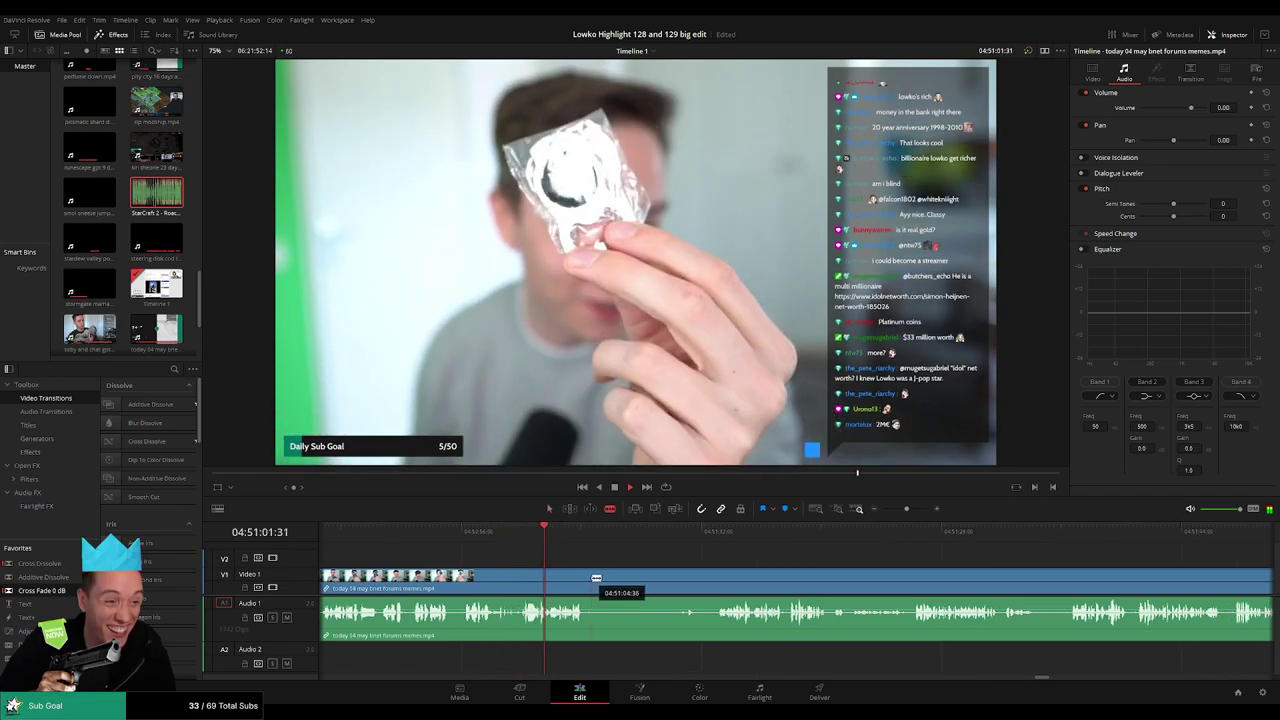
pyautogui.moveTo(625, 566); pyautogui.dragTo(568, 566)
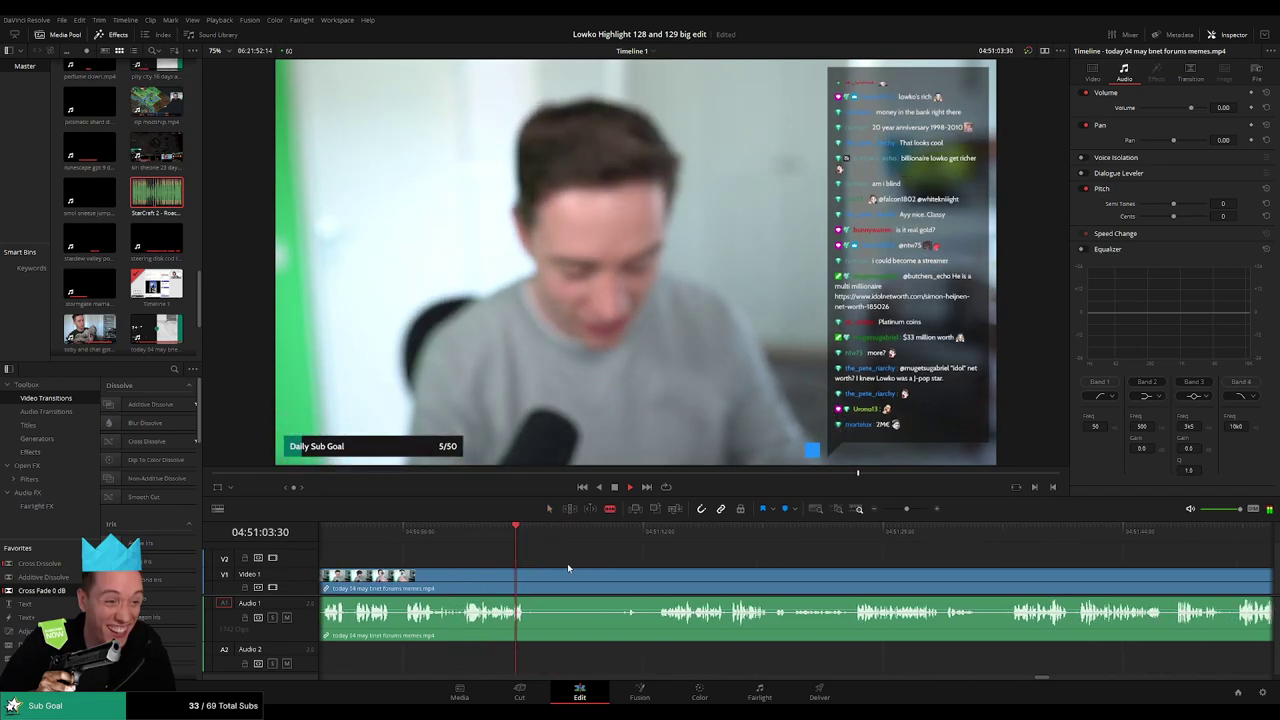
pyautogui.hotkey('ctrl', 'b')
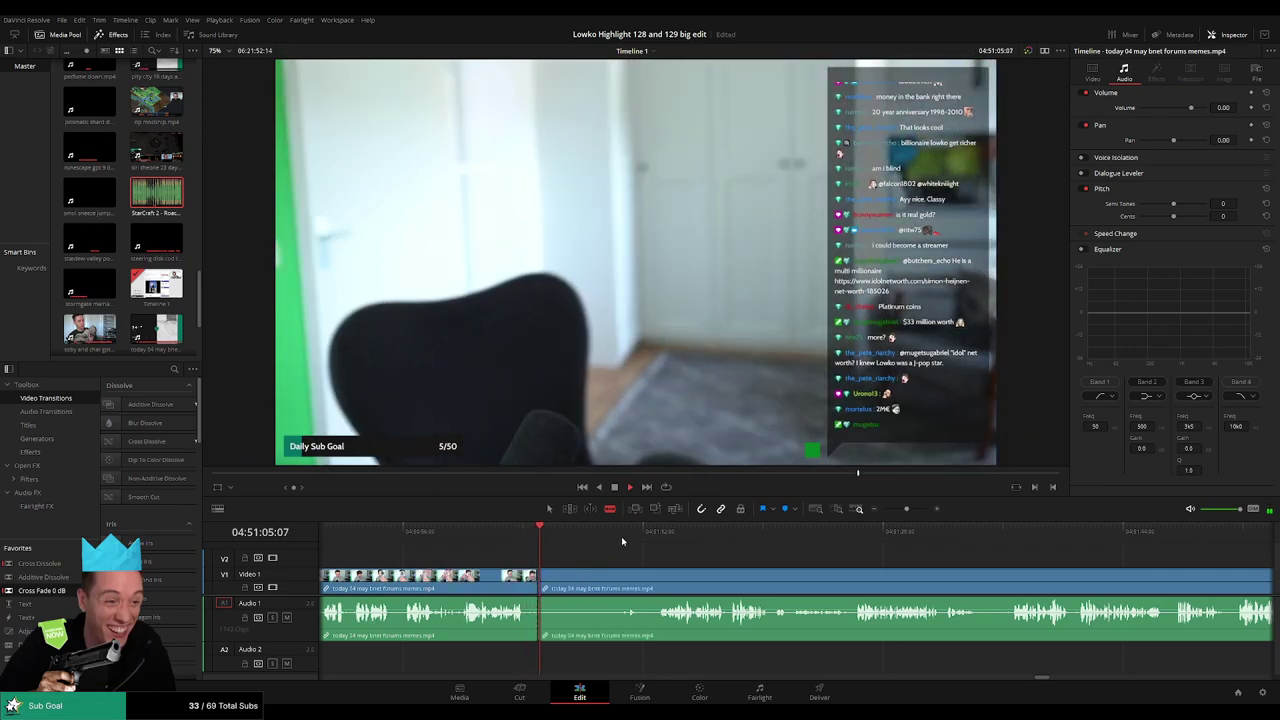
pyautogui.click(665, 531)
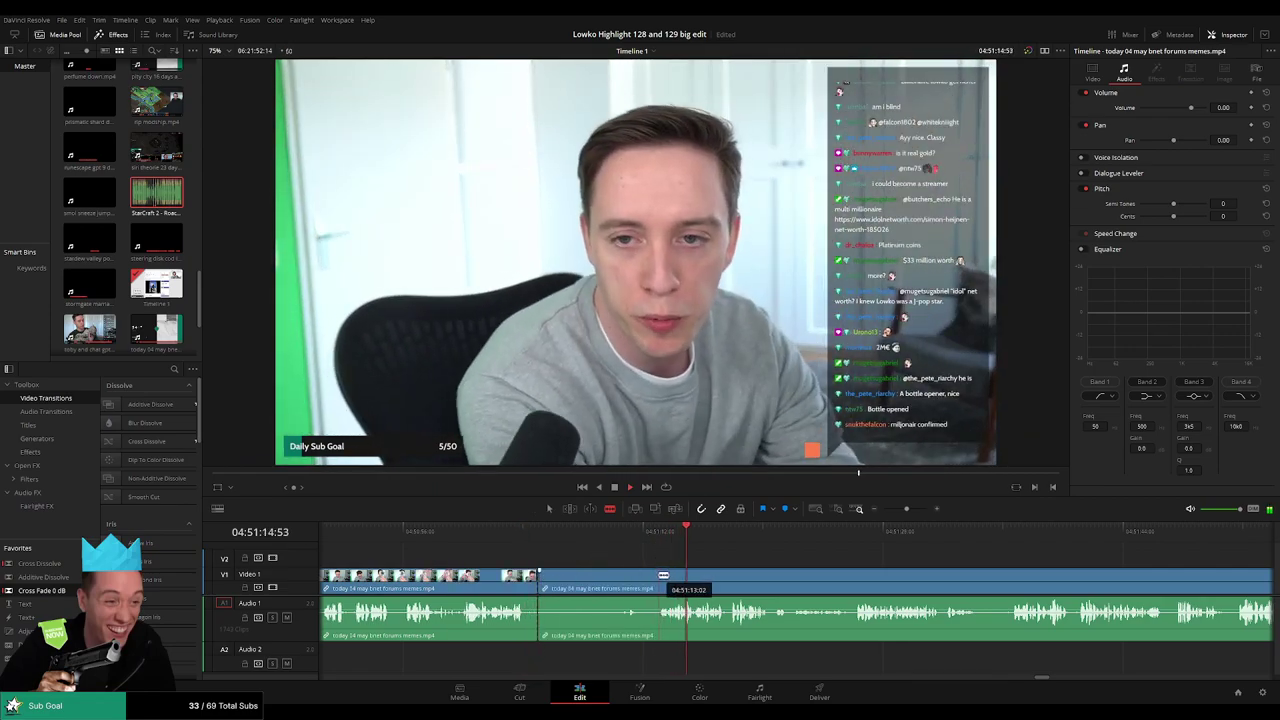
pyautogui.click(660, 575)
pyautogui.press('a')
pyautogui.click(634, 582)
pyautogui.press('Delete')
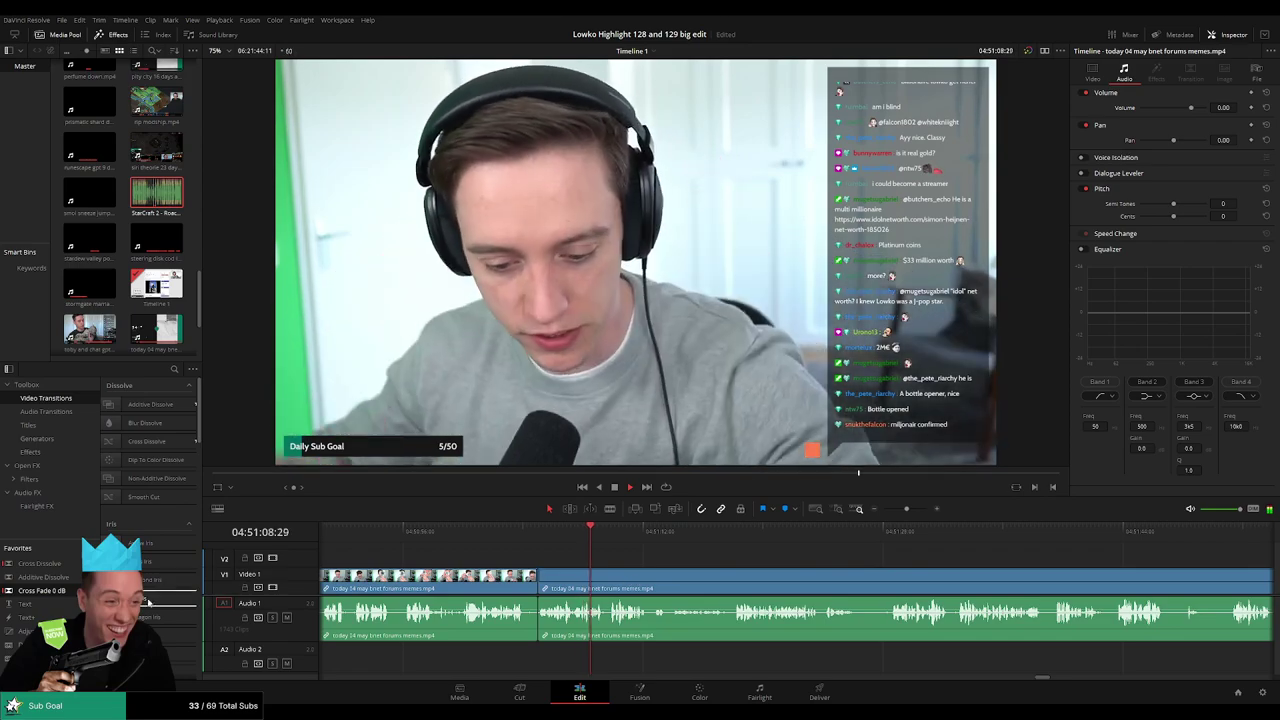
pyautogui.moveTo(533, 627); pyautogui.dragTo(538, 625)
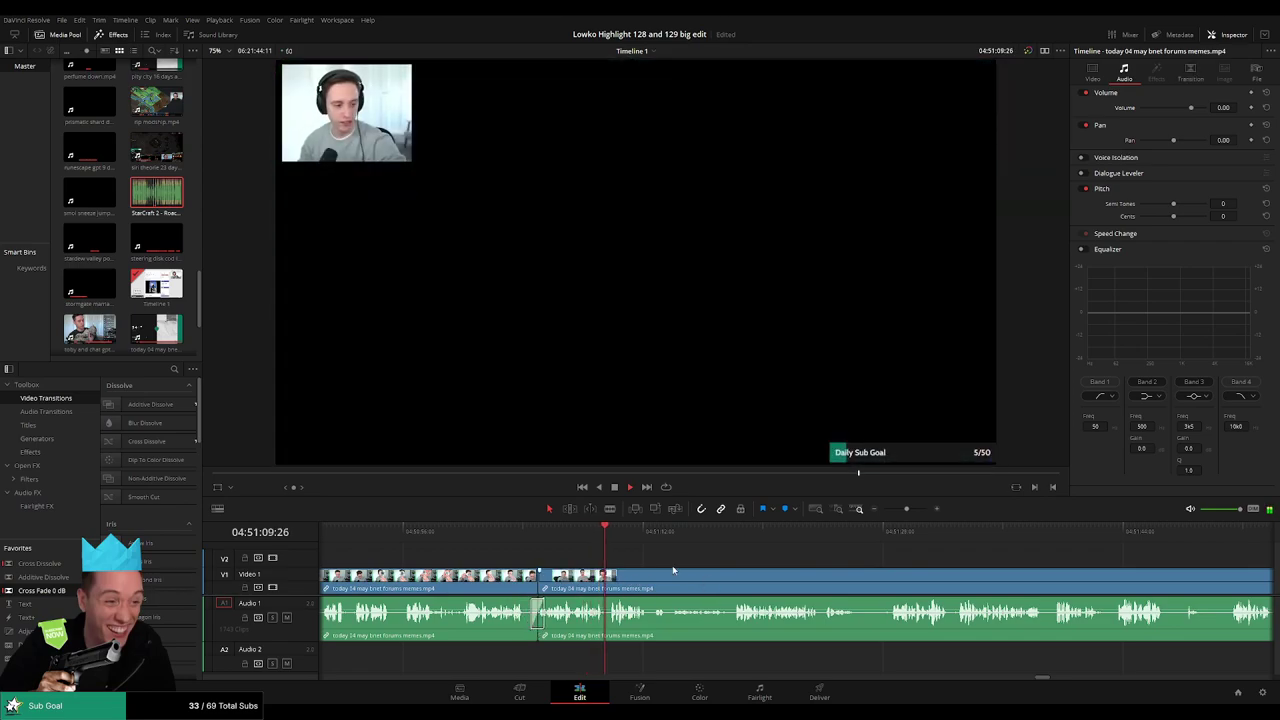
# - Cut the stretch from about 04:51:12 to 04:51:18 out of the return to the Reddit coin thread
pyautogui.moveTo(675, 569); pyautogui.dragTo(560, 562)
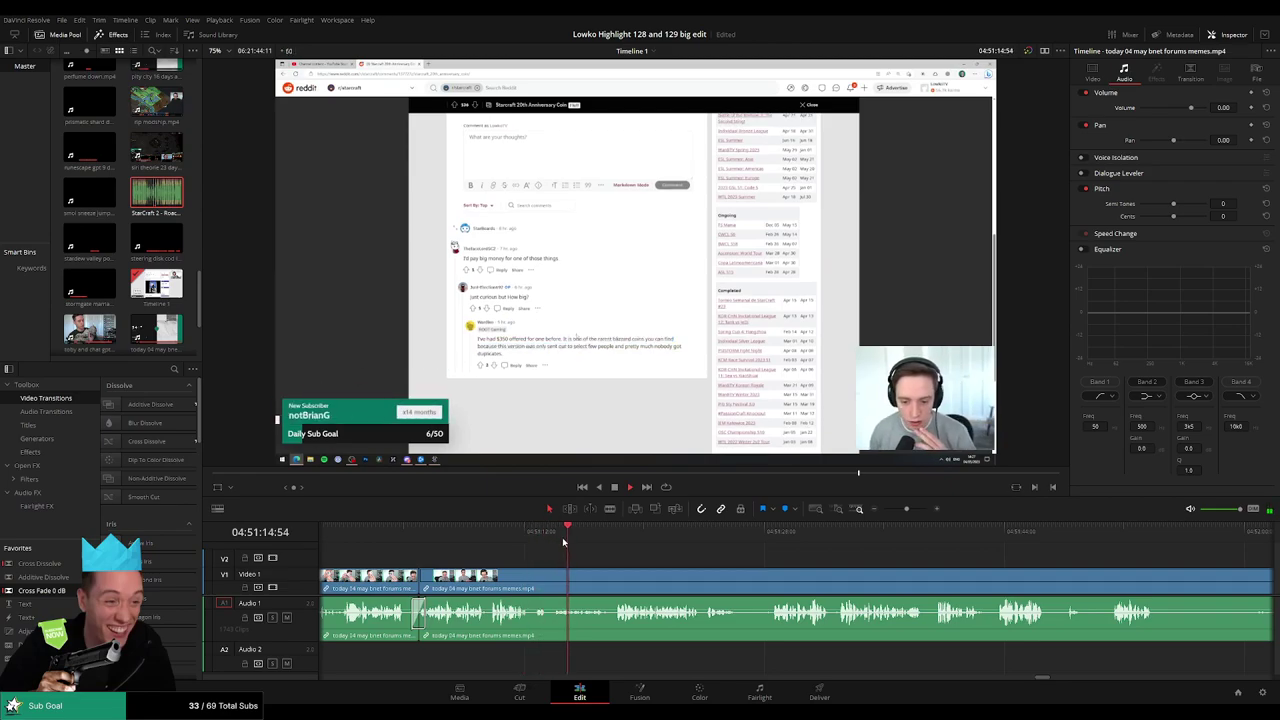
pyautogui.click(530, 583)
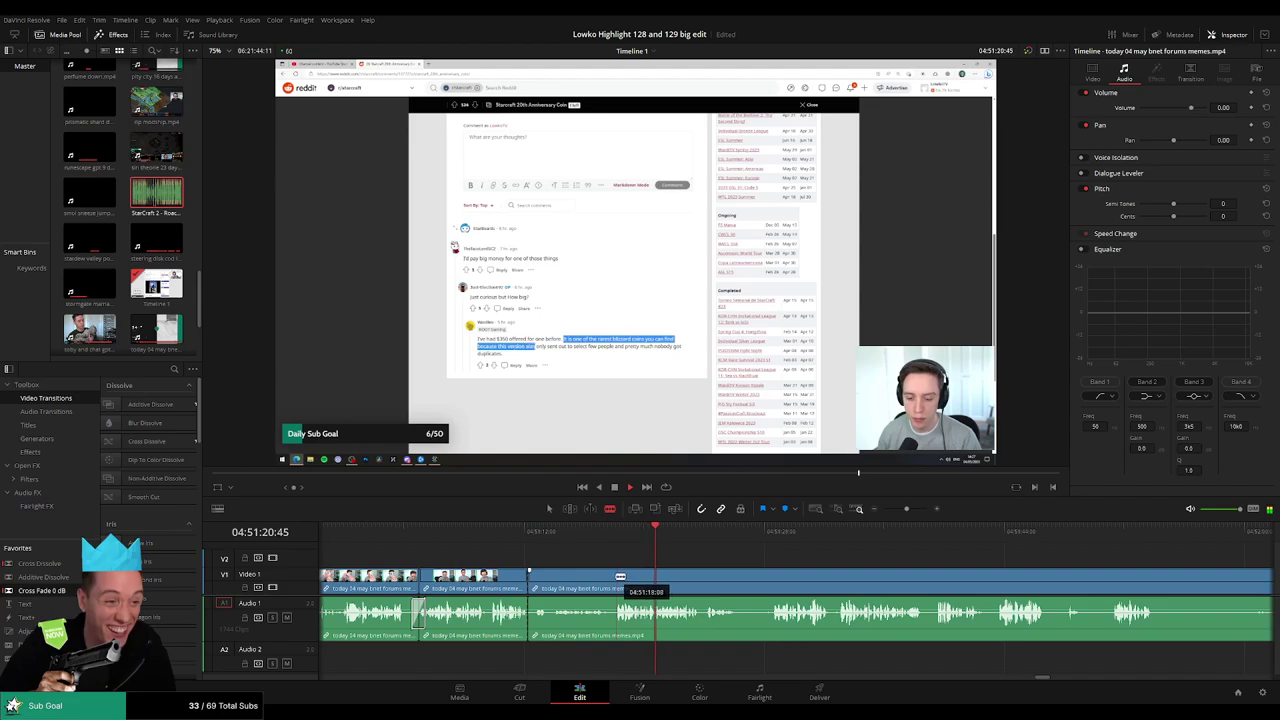
pyautogui.click(613, 580)
pyautogui.press('a')
pyautogui.click(592, 582)
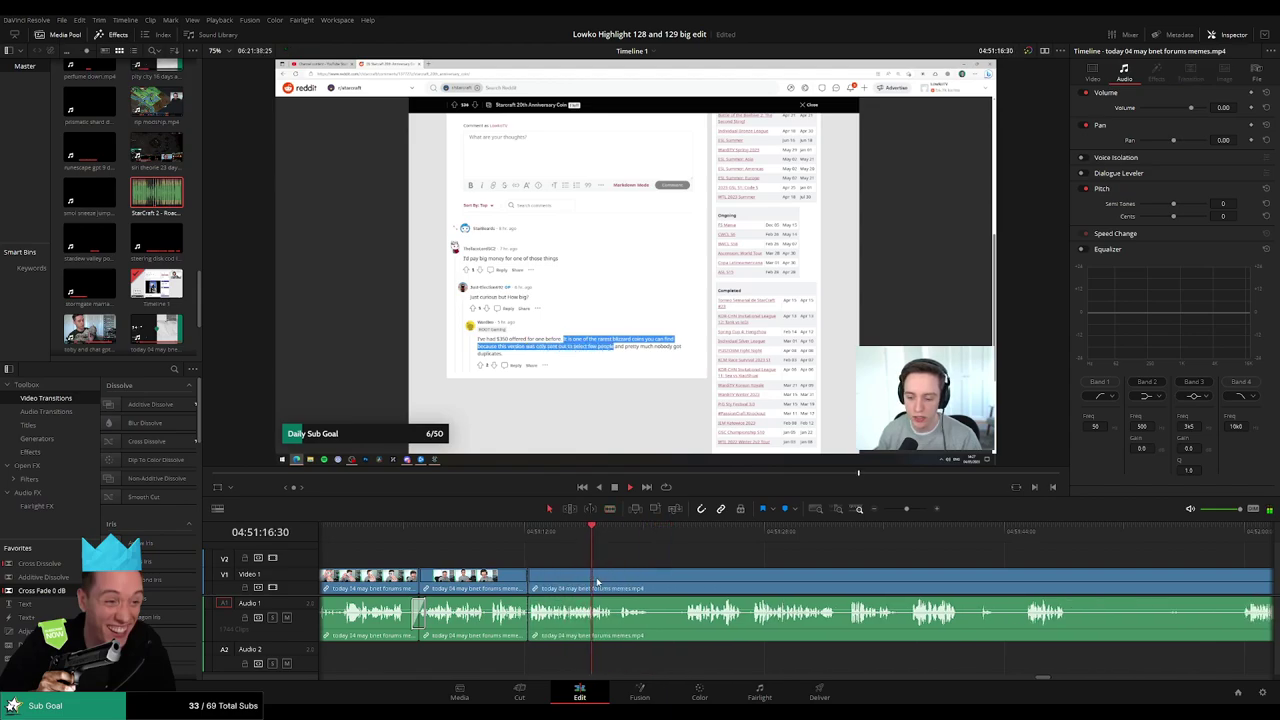
pyautogui.press('Delete')
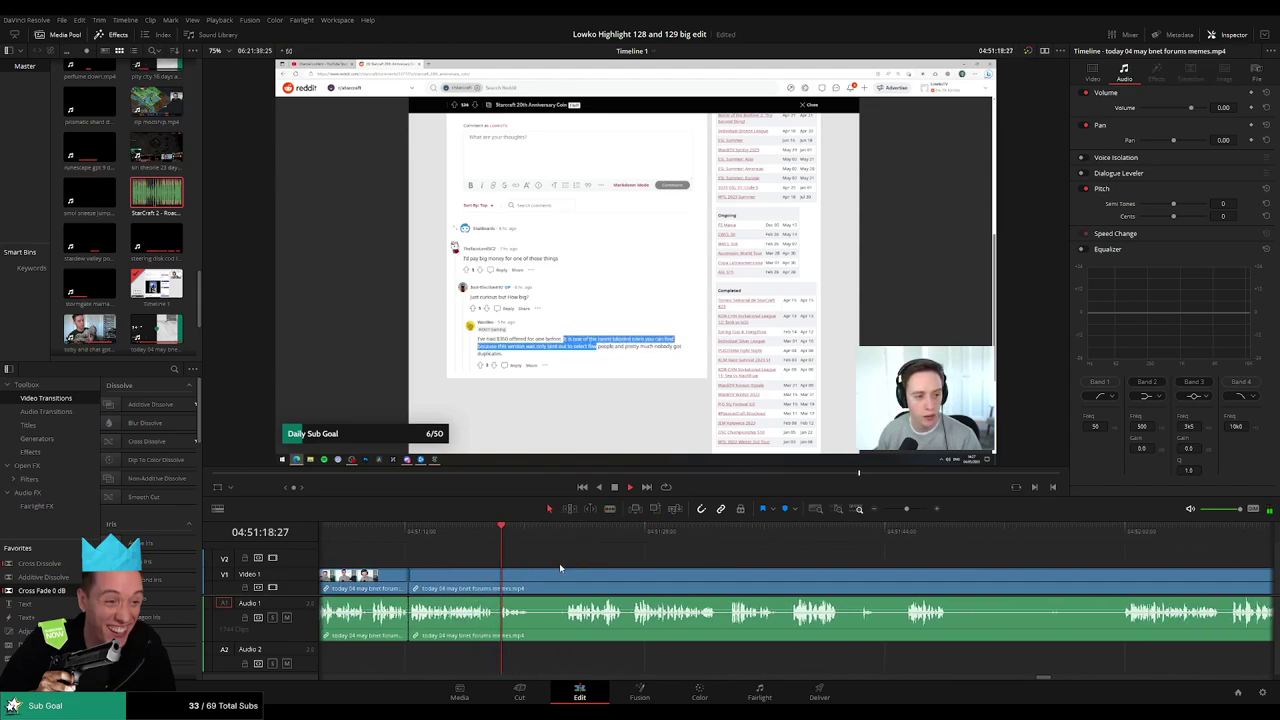
# - Cut a short piece starting at about 04:51:20 from the Reddit comment reading and cross-fade the audio at the join
pyautogui.press('space')
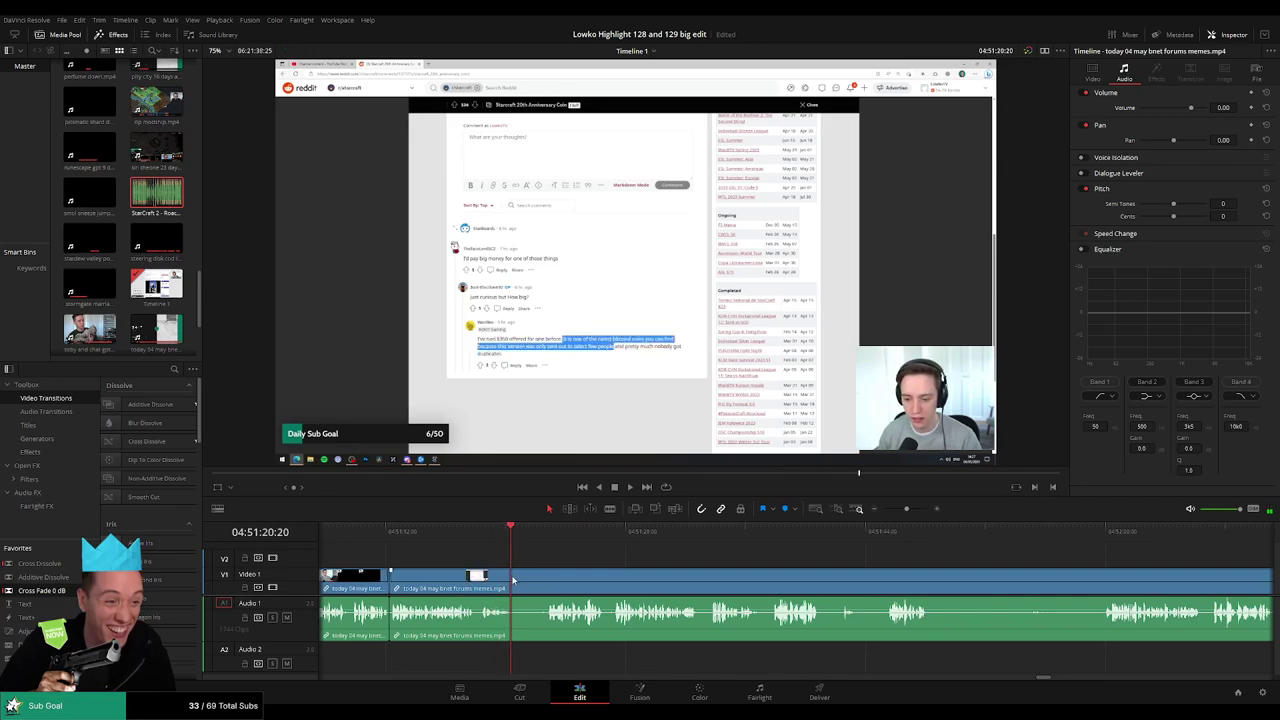
pyautogui.press('b')
pyautogui.click(513, 579)
pyautogui.press('Delete')
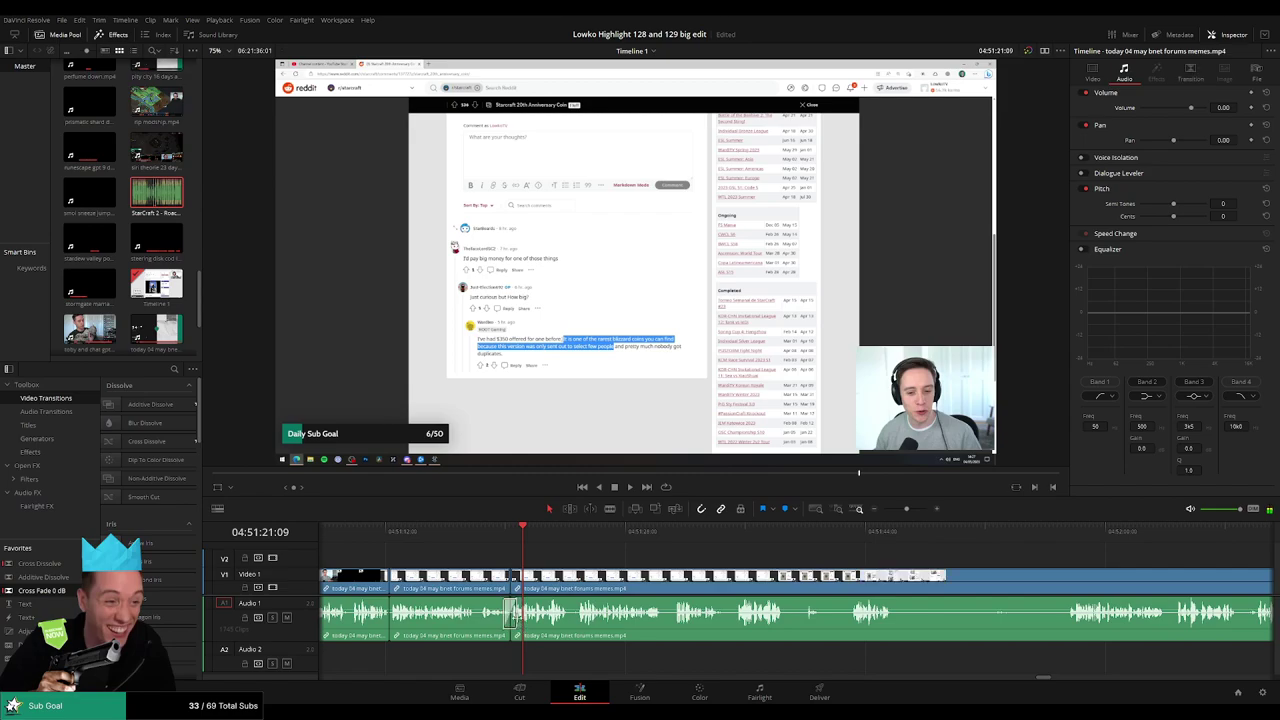
# - Split out and select the Reddit coin thread segment from about 04:51:31 to 04:51:35
pyautogui.moveTo(673, 568); pyautogui.dragTo(599, 567)
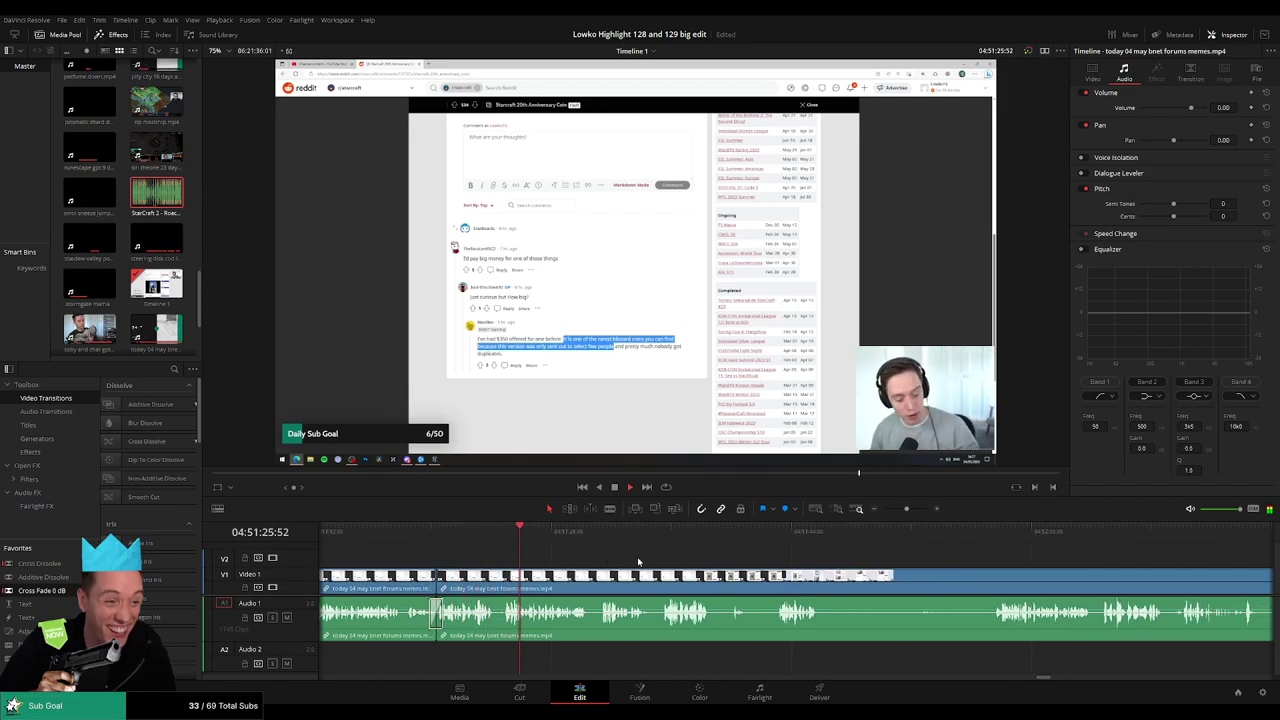
pyautogui.hscroll(4, 684, 562)
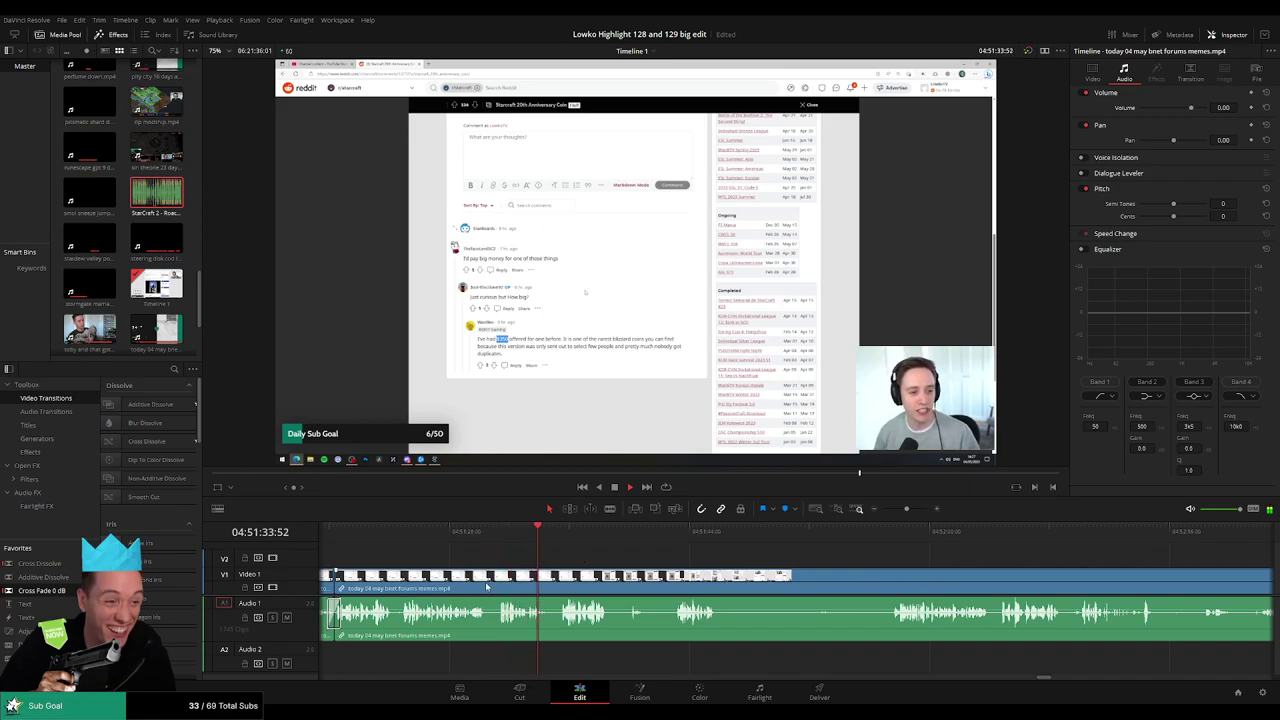
pyautogui.click(492, 582)
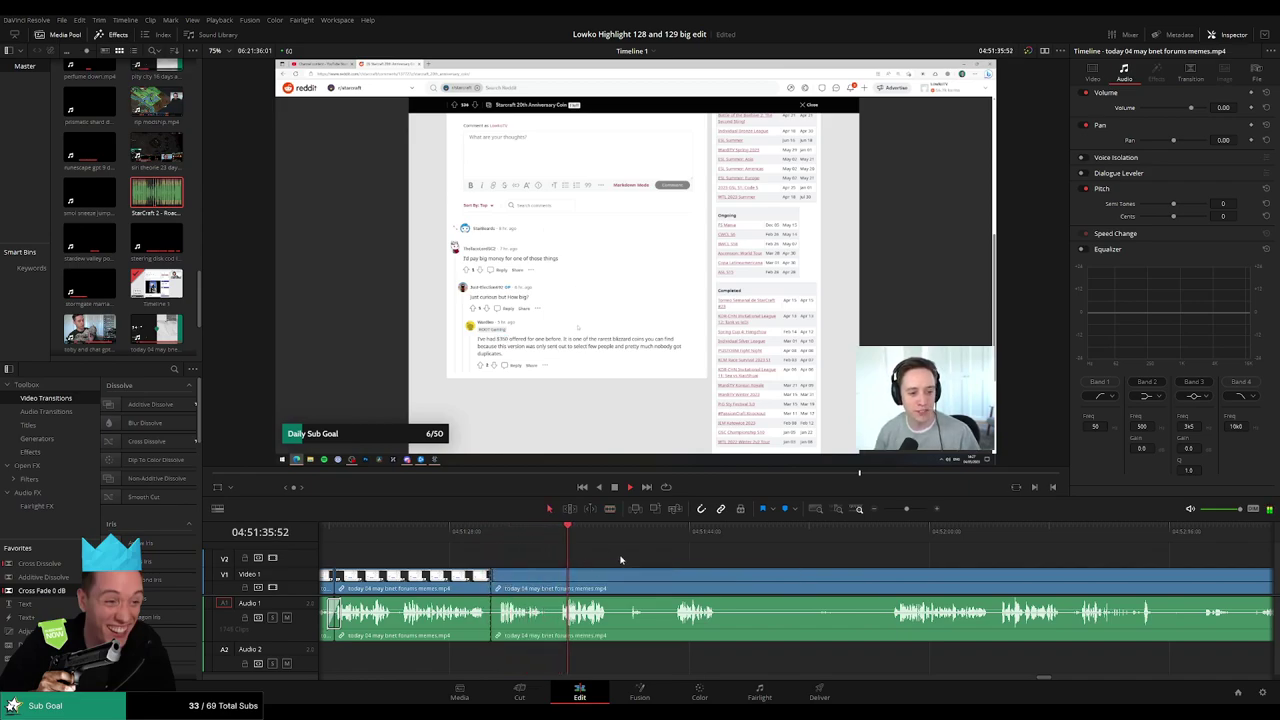
pyautogui.press('b')
pyautogui.click(560, 580)
pyautogui.press('a')
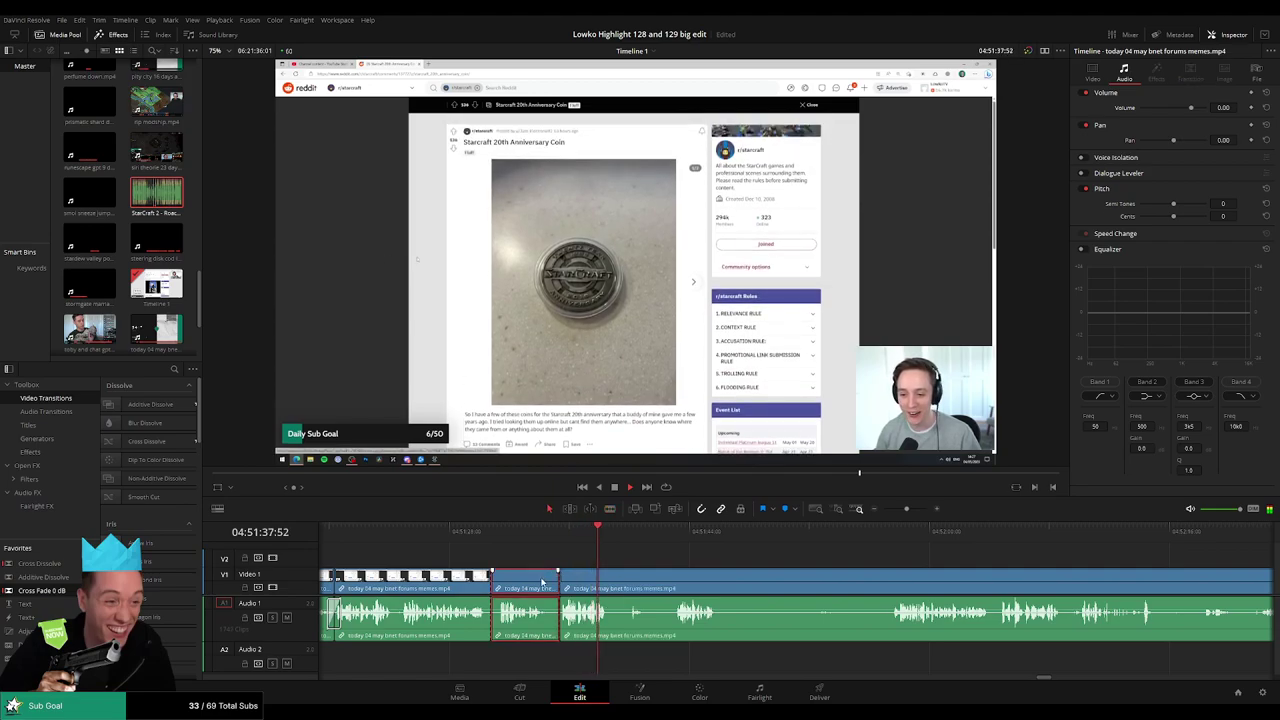
# - Ripple-delete the selected short segment, plus the quiet stretch between about 04:51:34 and 04:51:38 in the StarCraft coin footage
pyautogui.press('Delete')
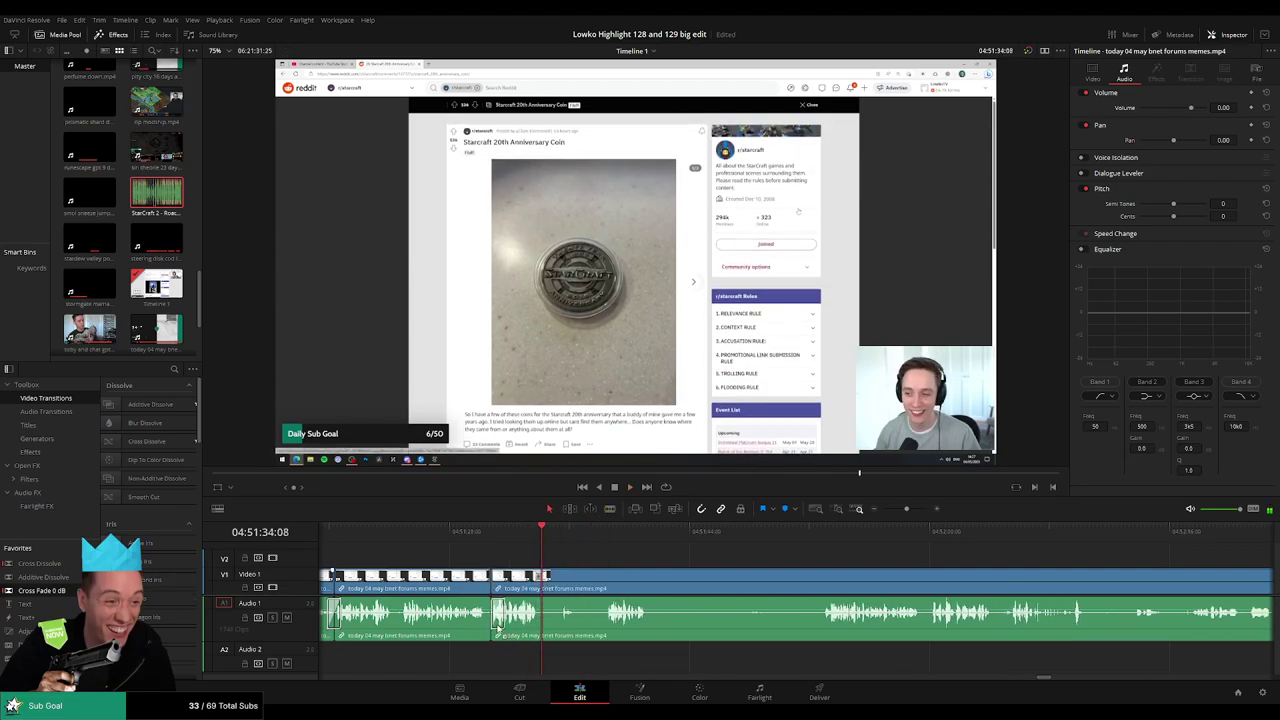
pyautogui.click(600, 531)
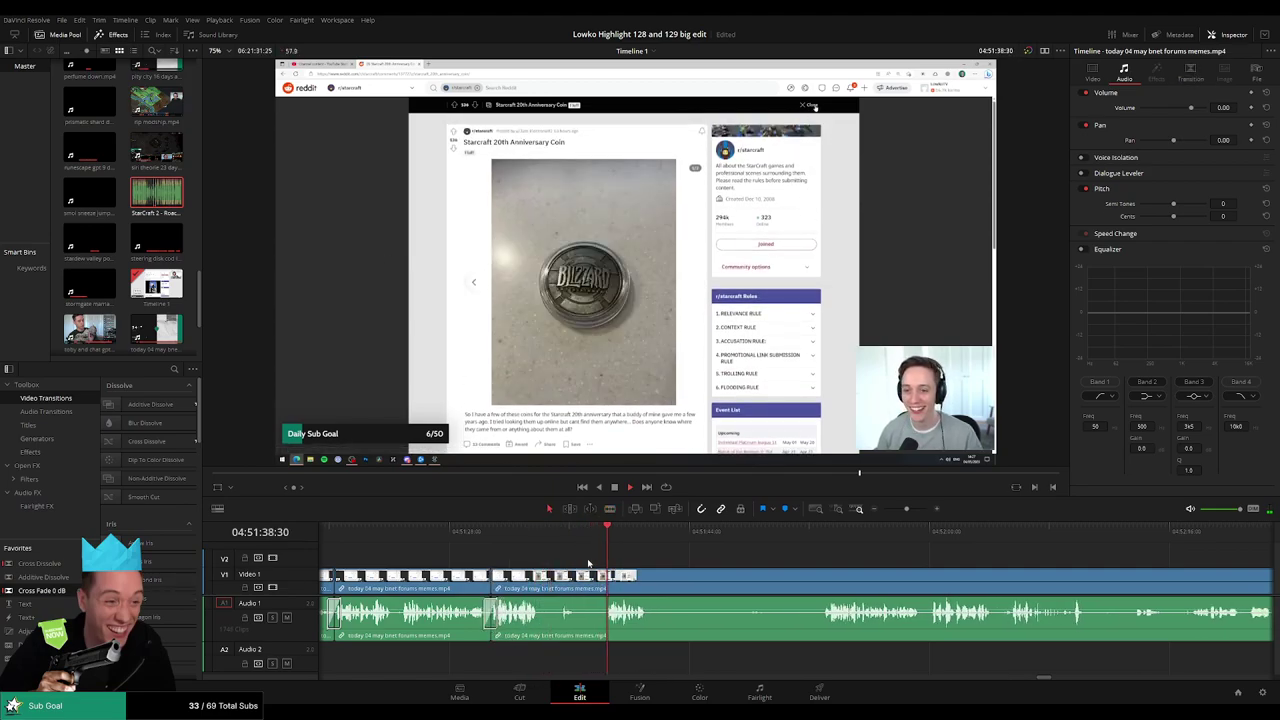
pyautogui.press('b')
pyautogui.click(541, 580)
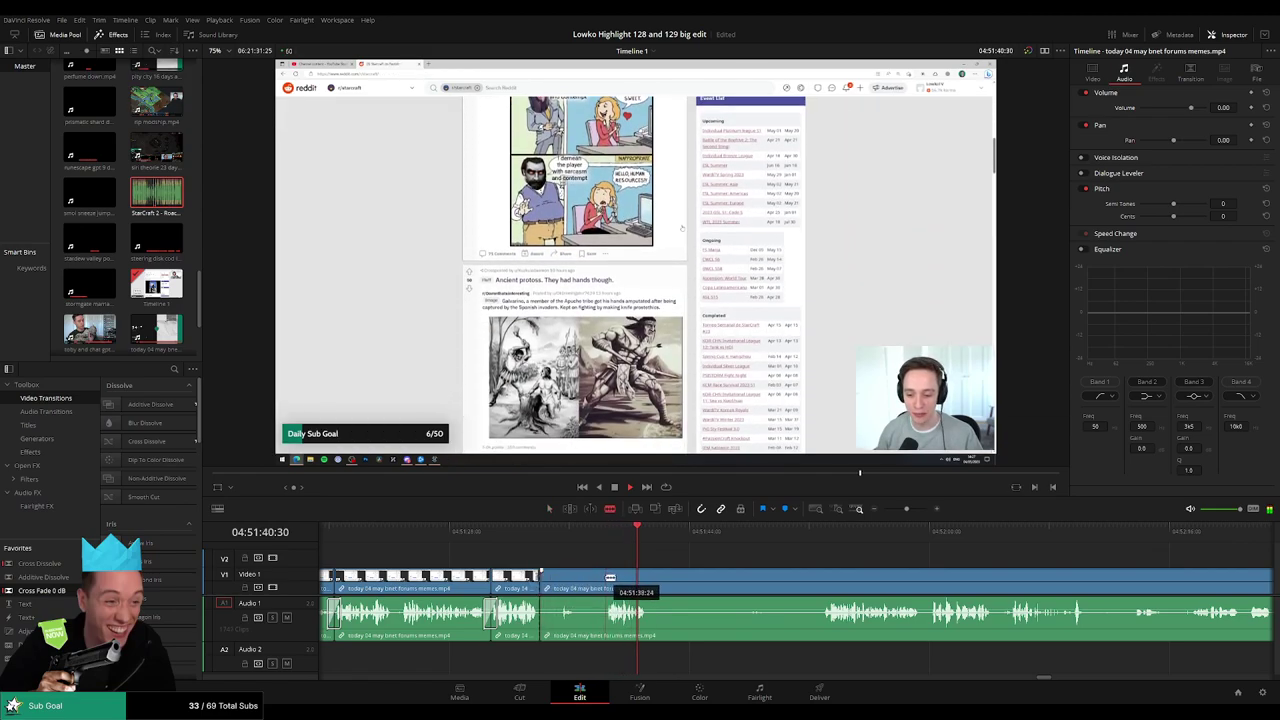
pyautogui.click(607, 578)
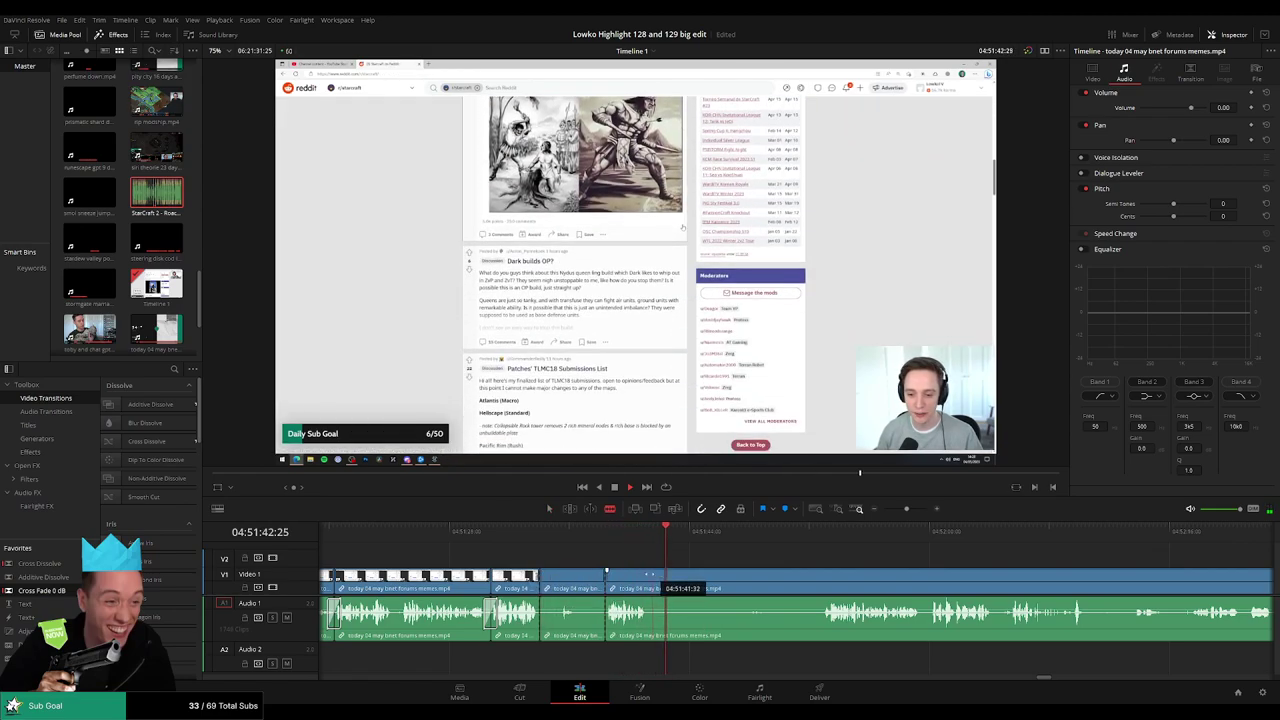
pyautogui.press('a')
pyautogui.click(562, 588)
pyautogui.press('Delete')
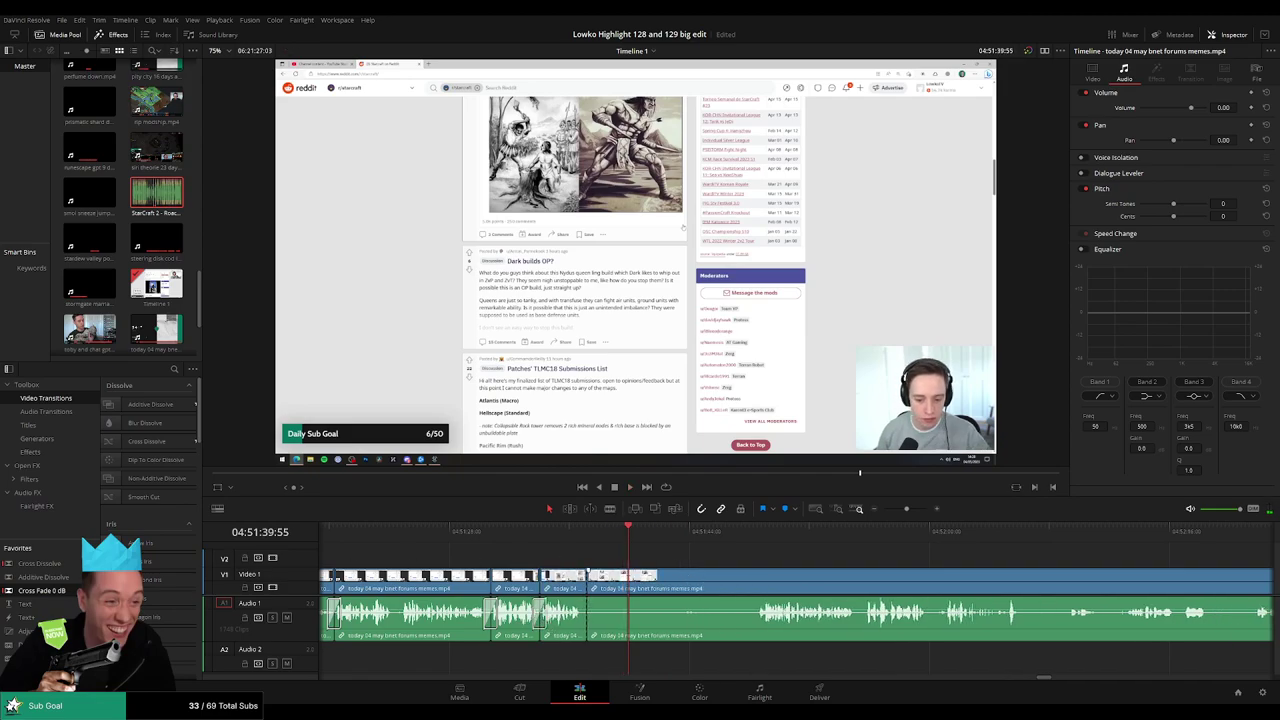
# - Skim the uncut Reddit footage from about 04:51:40 to 04:56:52 to judge which moments are worth keeping
pyautogui.press('space')
pyautogui.click(761, 533)
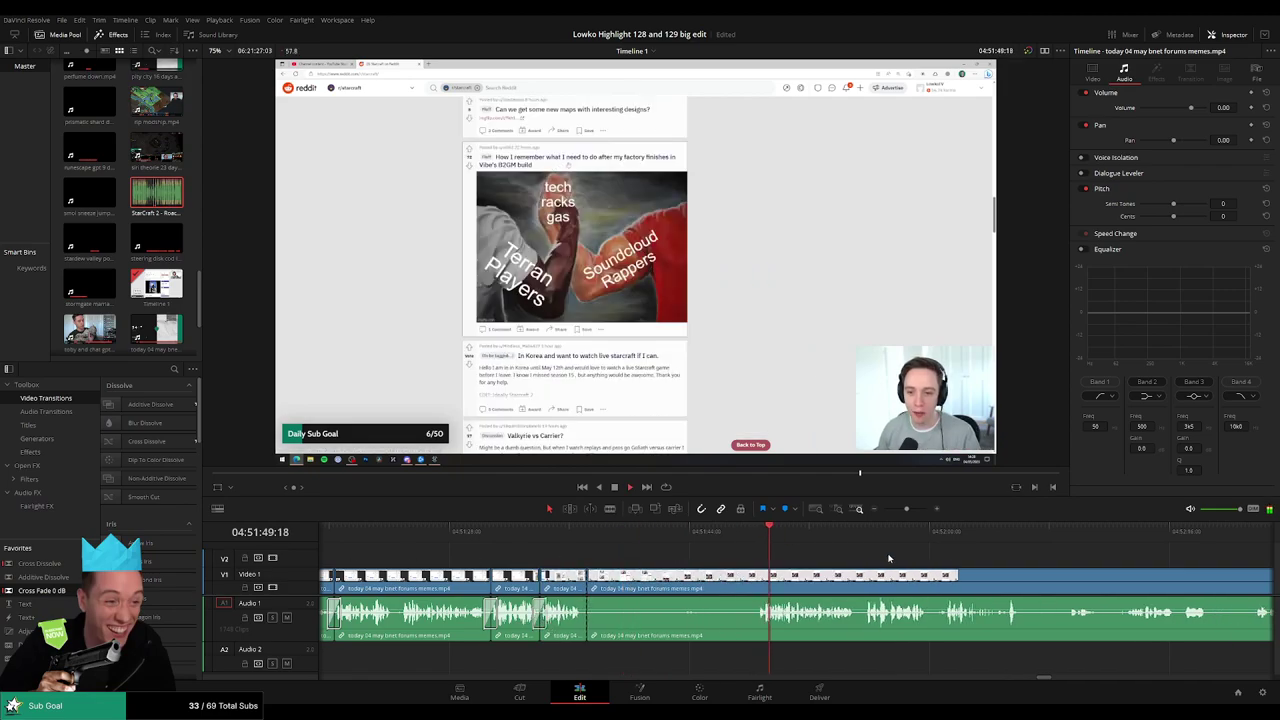
pyautogui.moveTo(892, 556); pyautogui.dragTo(640, 529)
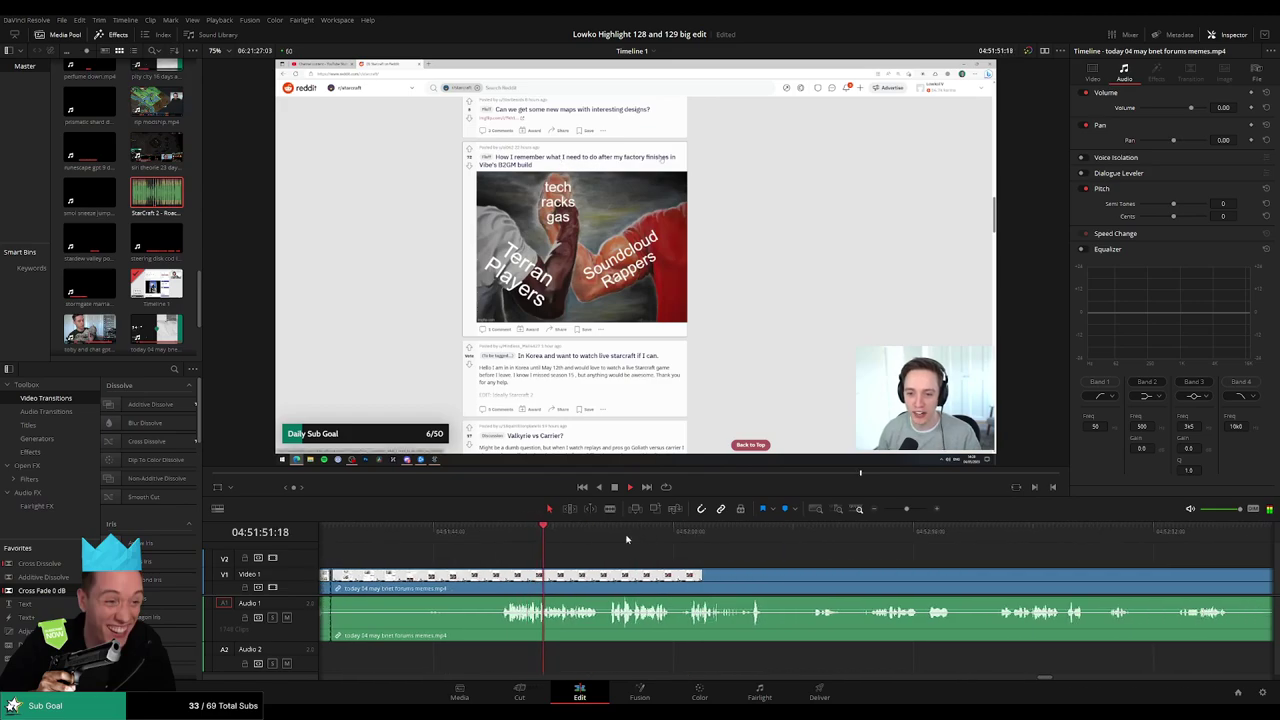
pyautogui.moveTo(725, 535); pyautogui.dragTo(1057, 554)
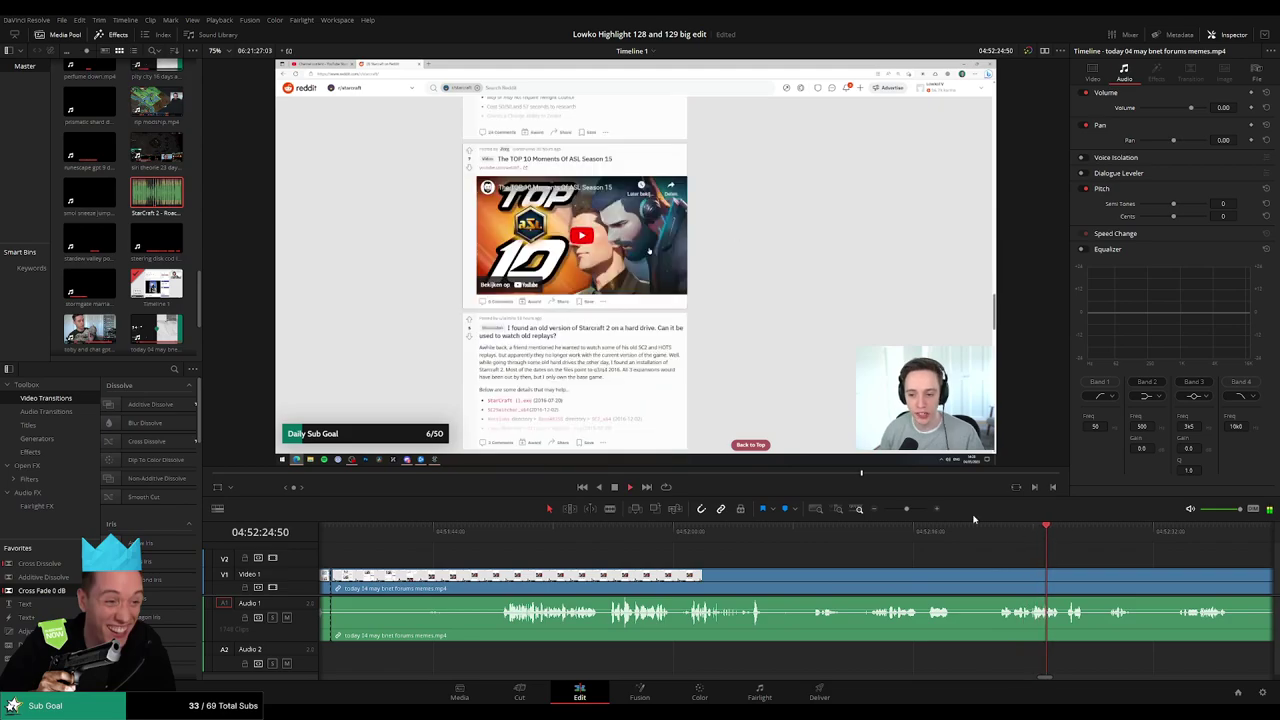
pyautogui.moveTo(902, 514); pyautogui.dragTo(896, 514)
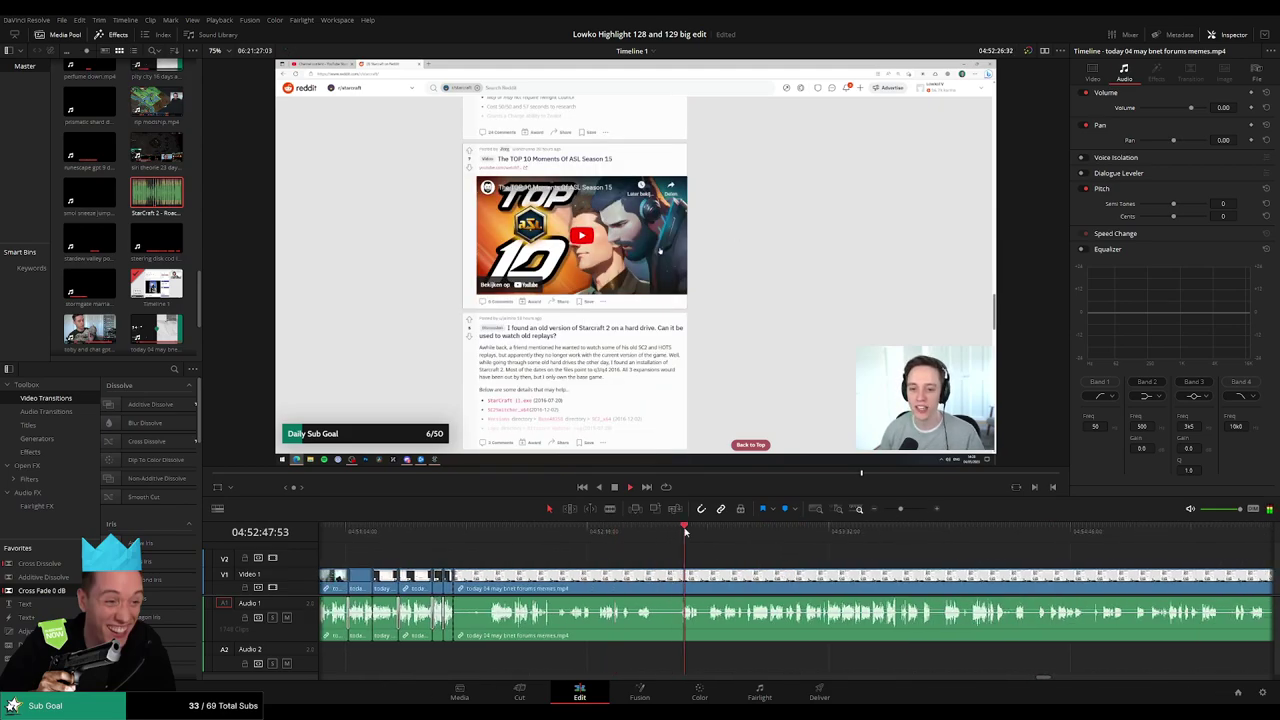
pyautogui.click(766, 533)
pyautogui.click(807, 535)
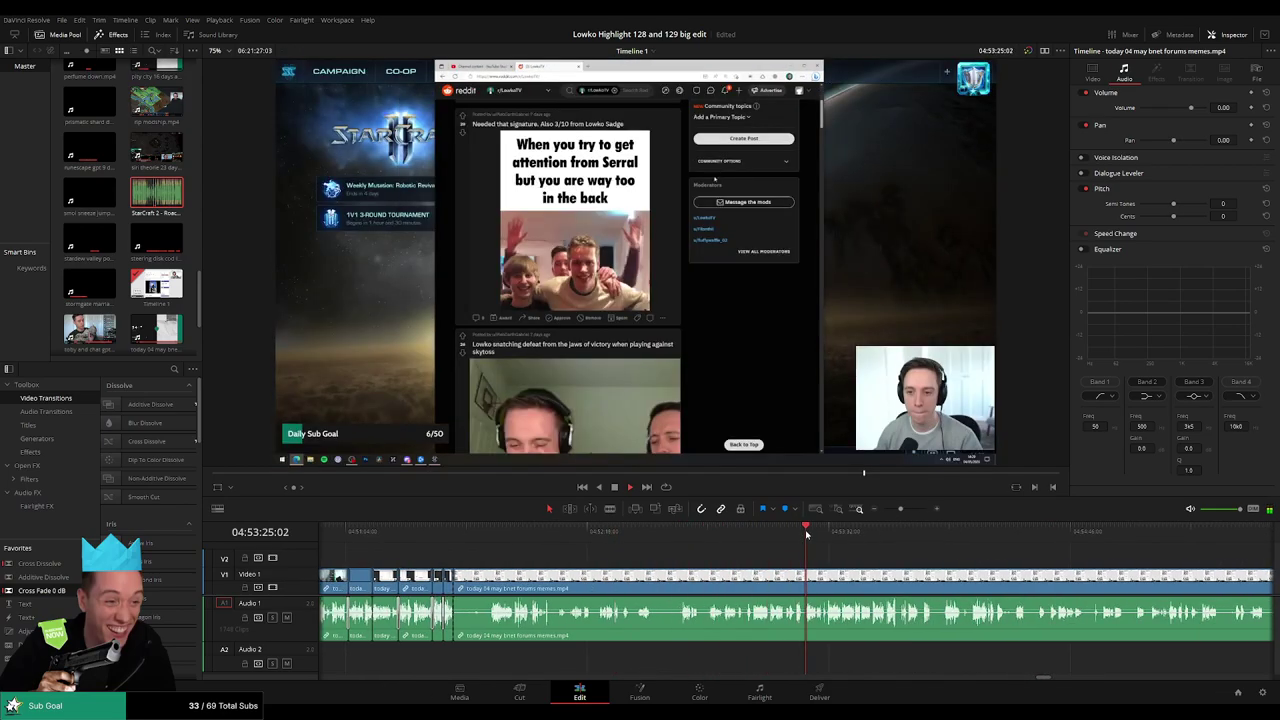
pyautogui.click(791, 536)
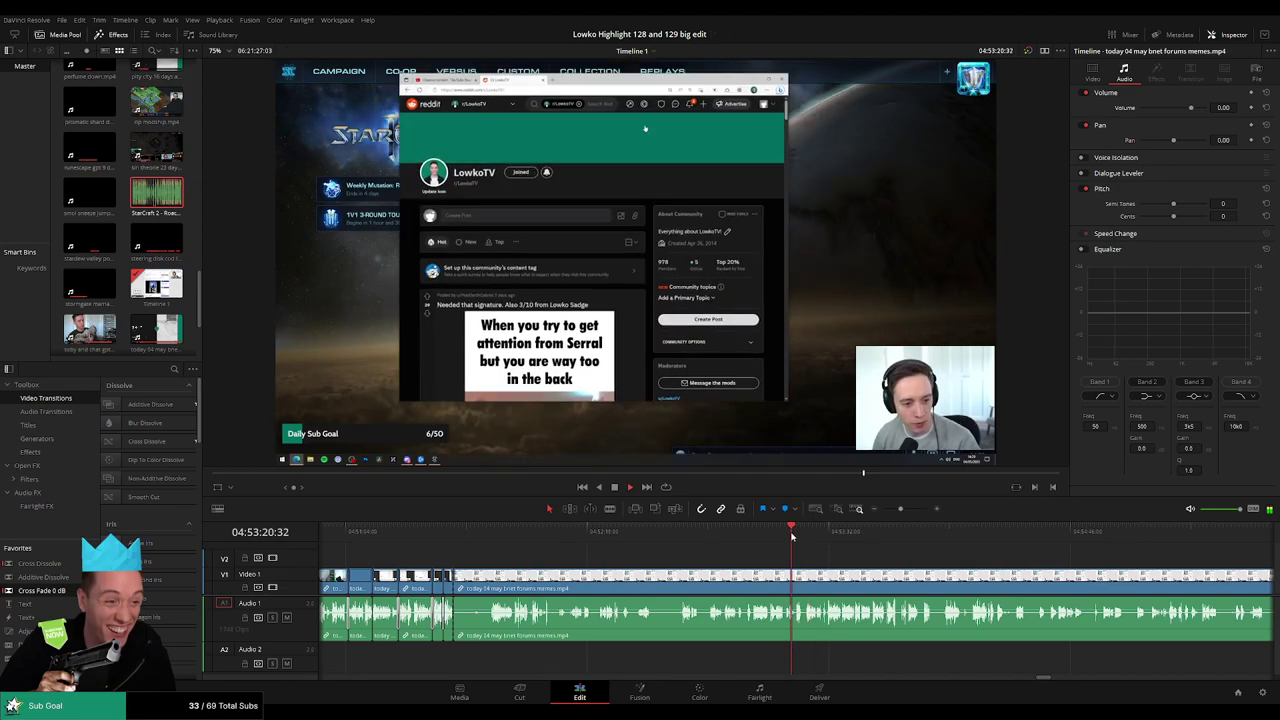
pyautogui.moveTo(796, 537); pyautogui.dragTo(887, 533)
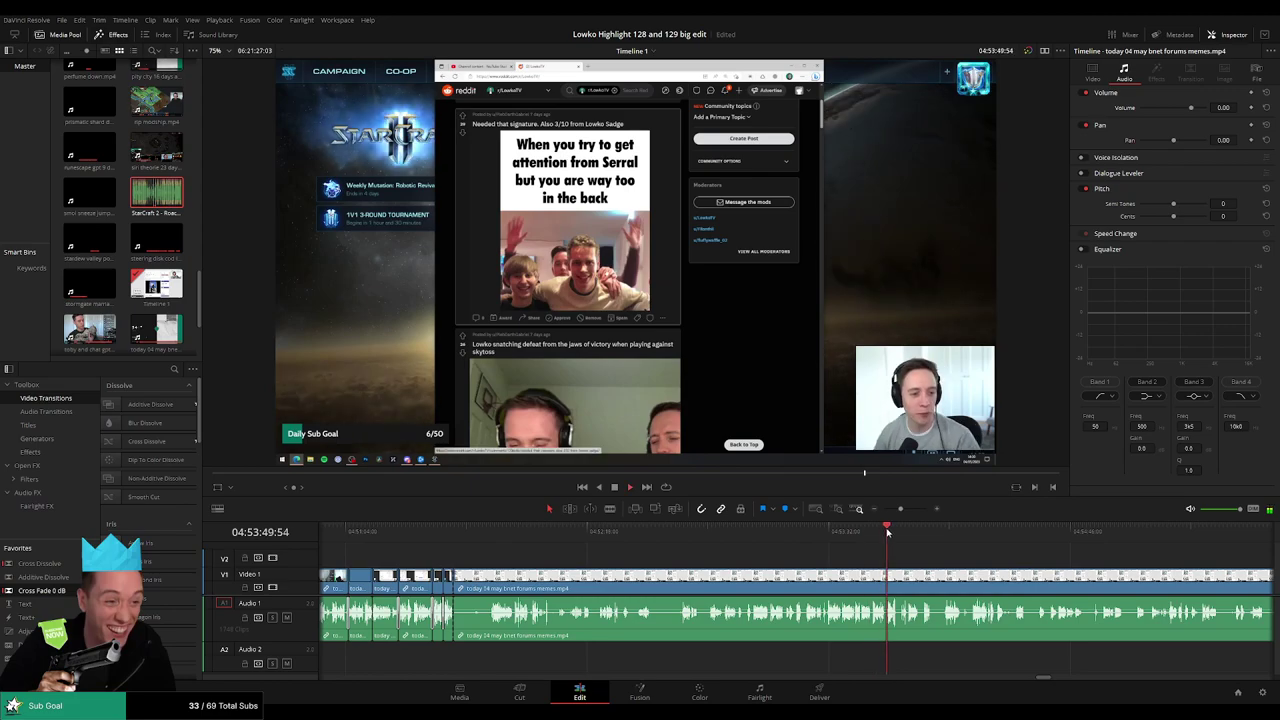
pyautogui.click(924, 531)
pyautogui.click(964, 529)
pyautogui.hscroll(3, 770, 548)
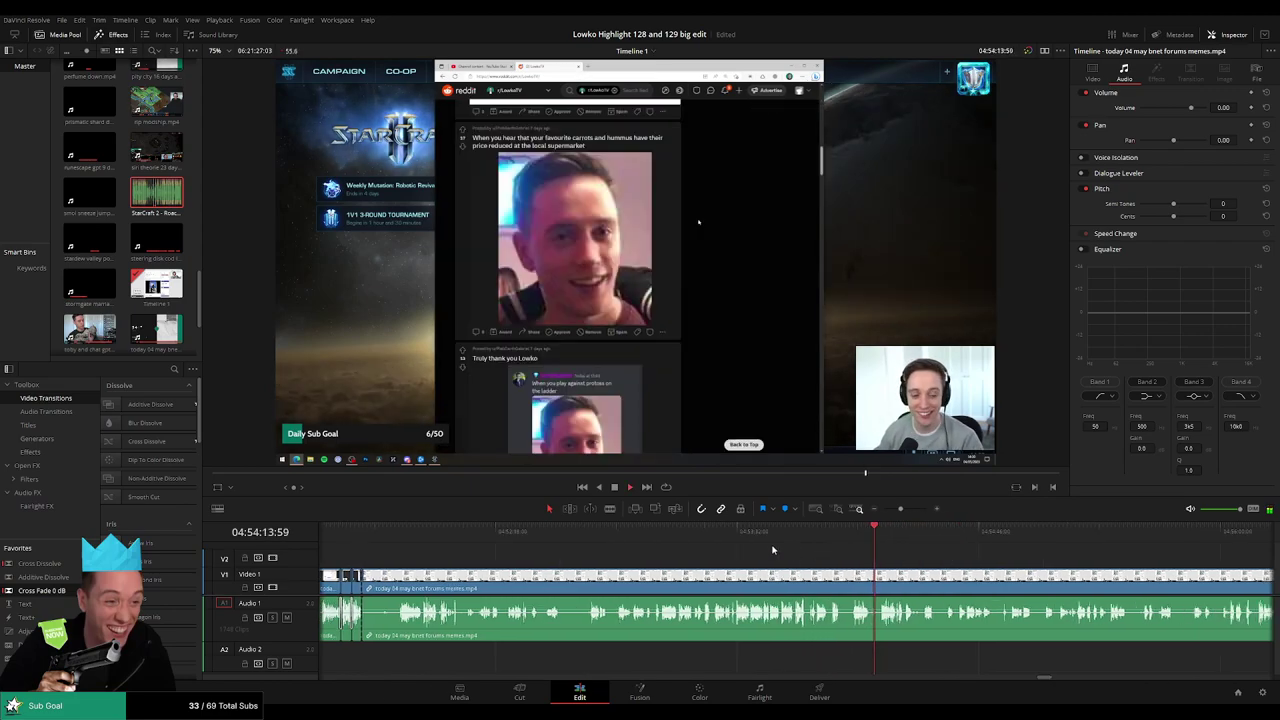
pyautogui.click(710, 533)
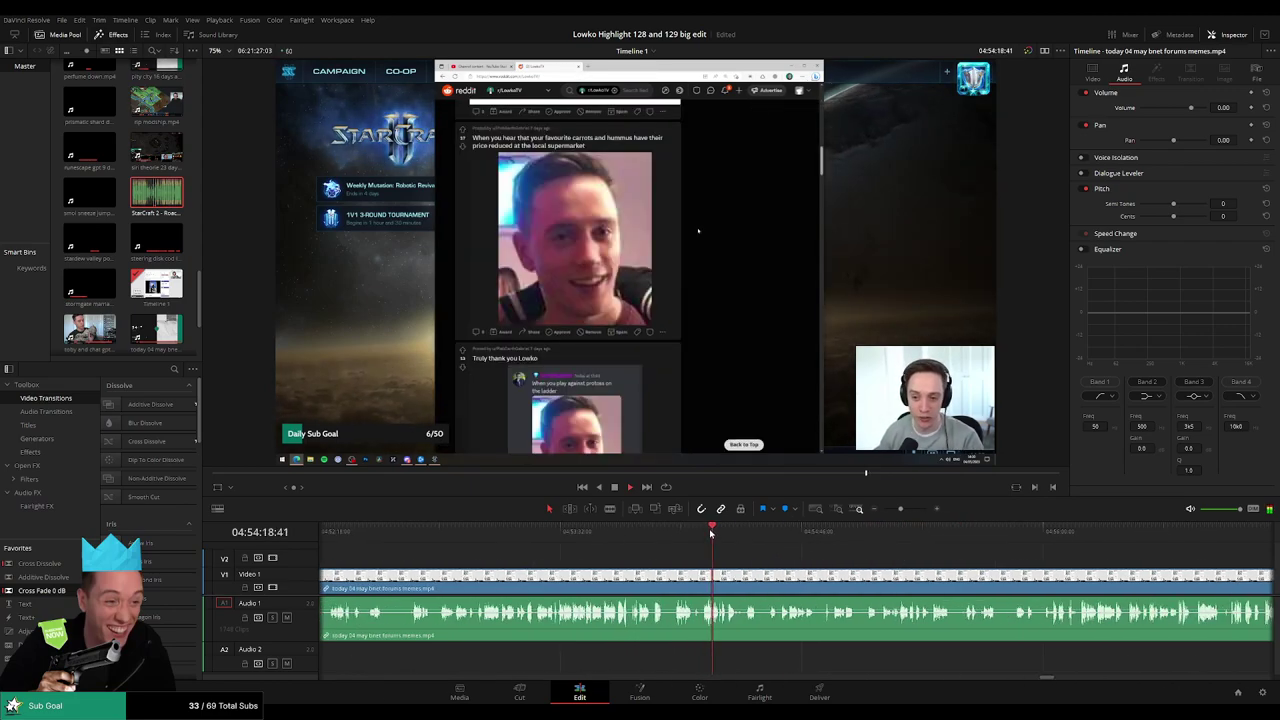
pyautogui.moveTo(710, 533); pyautogui.dragTo(1218, 538)
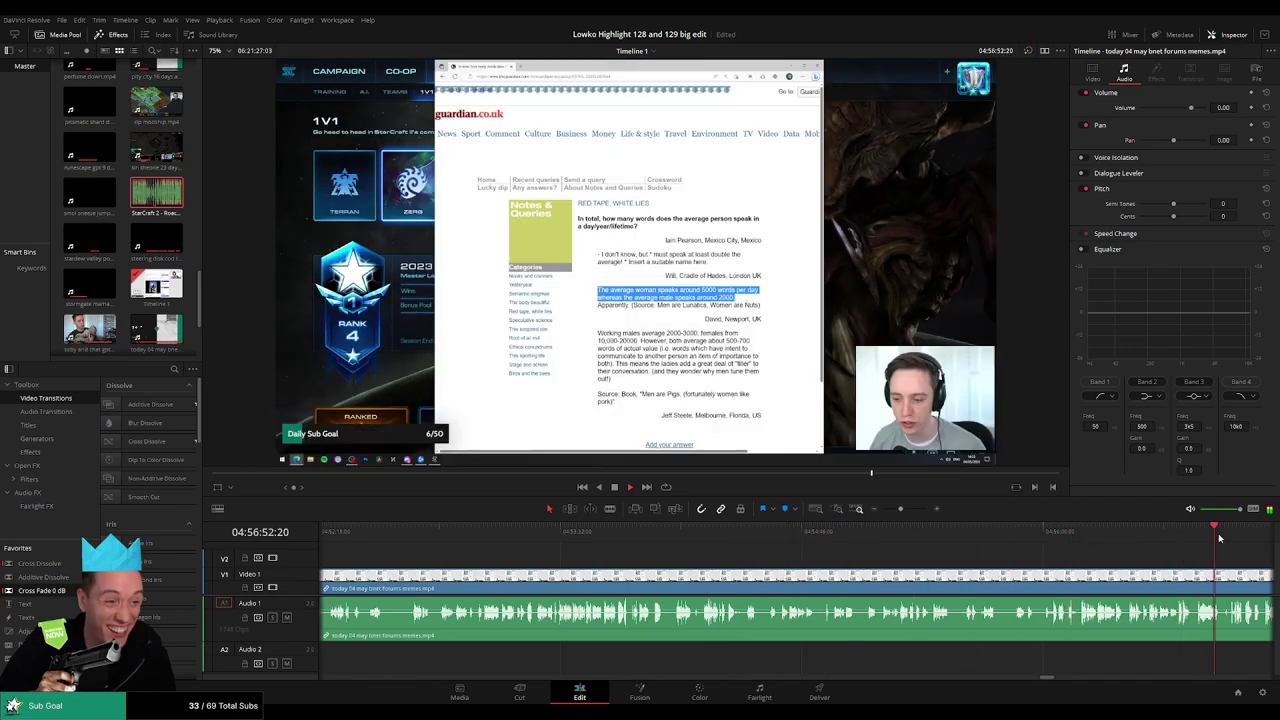
pyautogui.hscroll(5, 1034, 557)
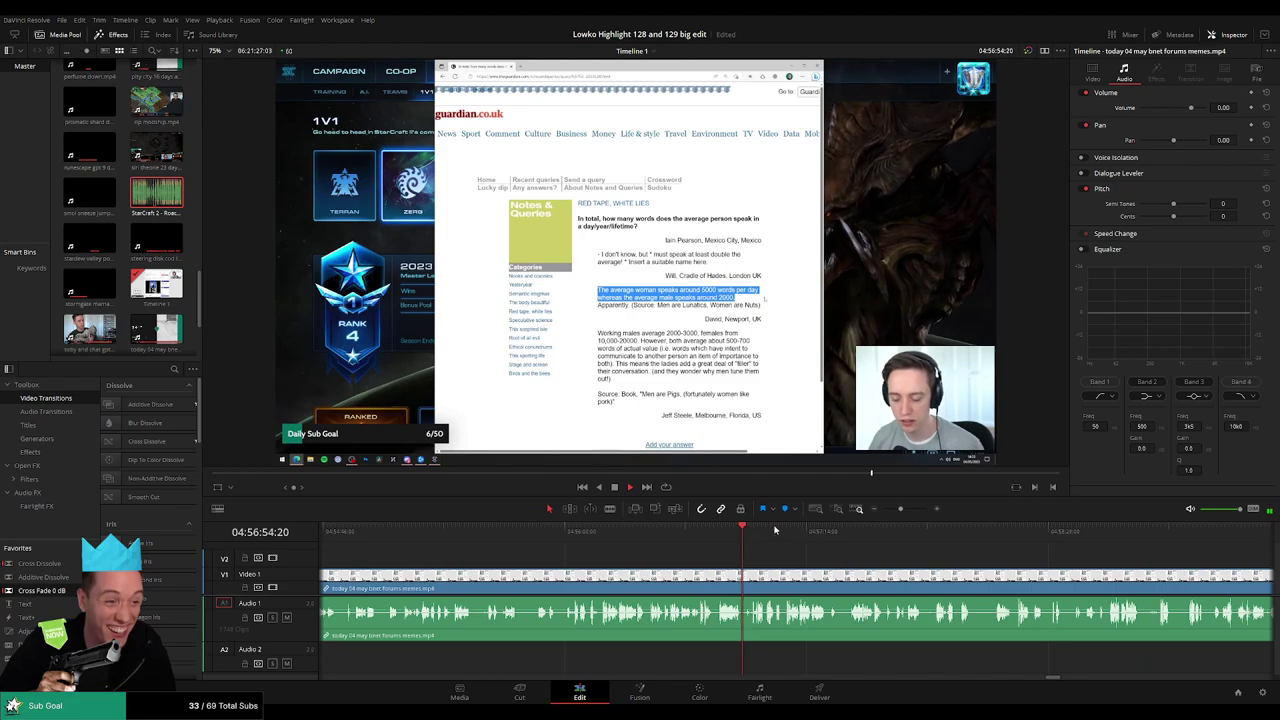
# - Skim further through the remaining uncut footage up to about 05:26:53 to find the next usable section
pyautogui.moveTo(775, 530); pyautogui.dragTo(1143, 540)
pyautogui.moveTo(901, 510); pyautogui.dragTo(888, 510)
pyautogui.moveTo(807, 540); pyautogui.dragTo(894, 537)
pyautogui.press('space')
pyautogui.hscroll(2, 740, 555)
pyautogui.hscroll(2, 740, 555)
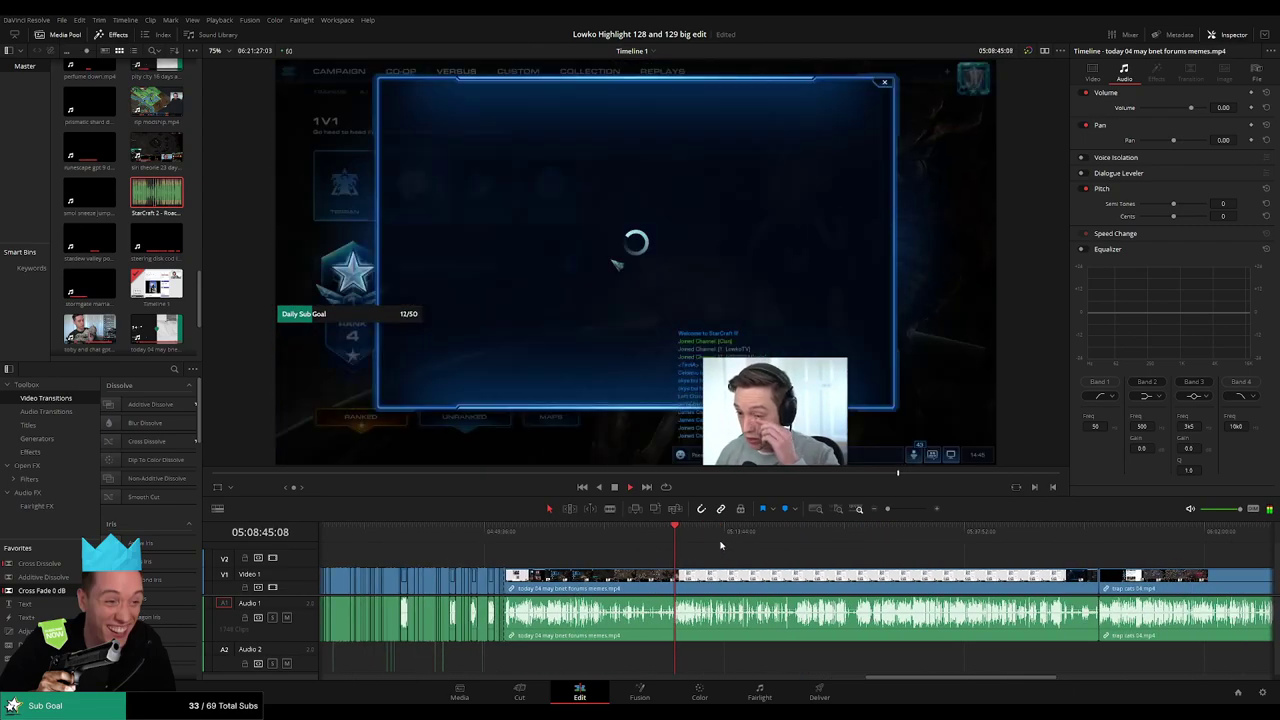
pyautogui.click(694, 537)
pyautogui.moveTo(707, 538); pyautogui.dragTo(856, 538)
pyautogui.press('space')
pyautogui.press('space')
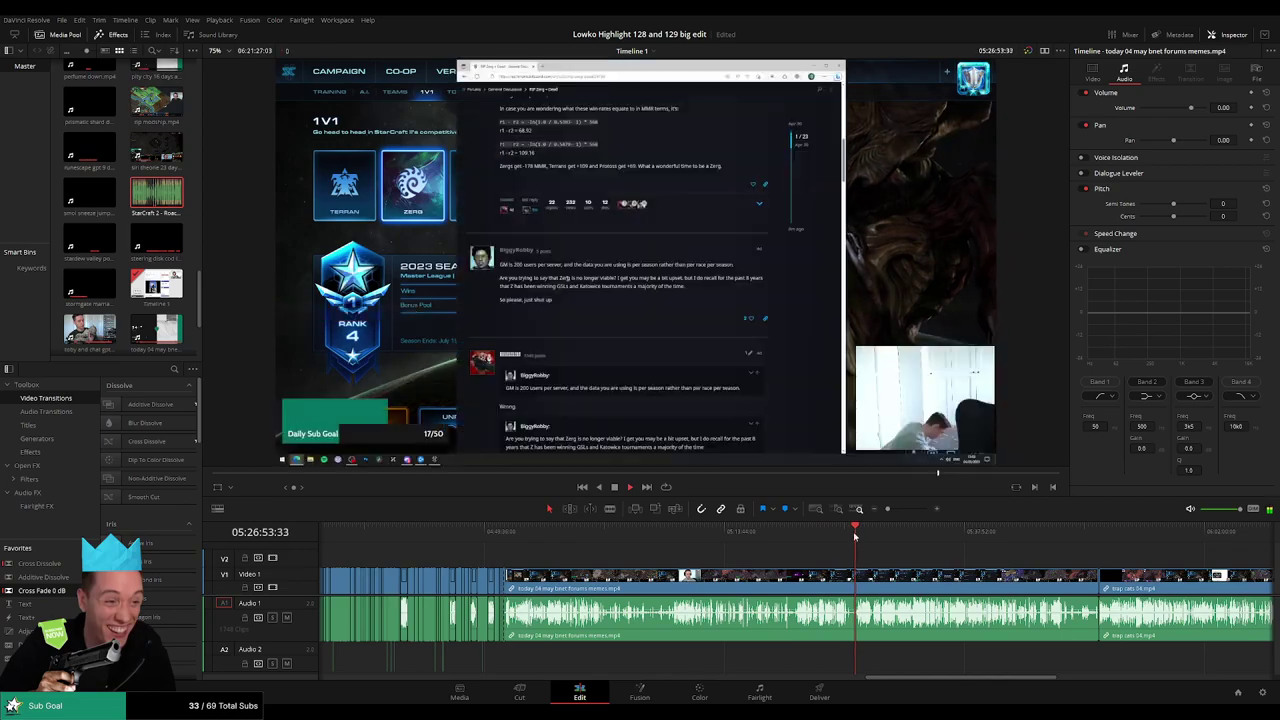
# - Split the clip at about 05:24:43, where the 1V1 menu talk resumes, and ripple-delete the footage back to the cut at 04:51:37
pyautogui.scroll(5, 839, 545)
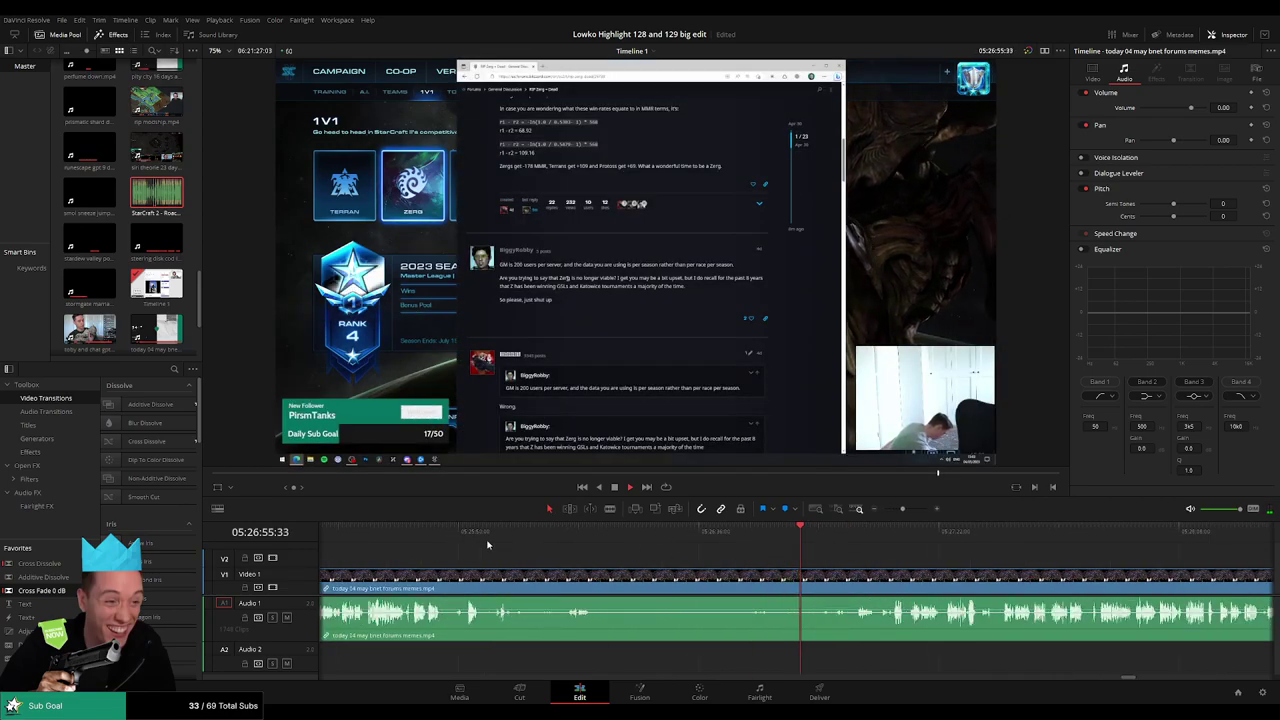
pyautogui.moveTo(427, 541); pyautogui.dragTo(416, 541)
pyautogui.hscroll(-3, 635, 574)
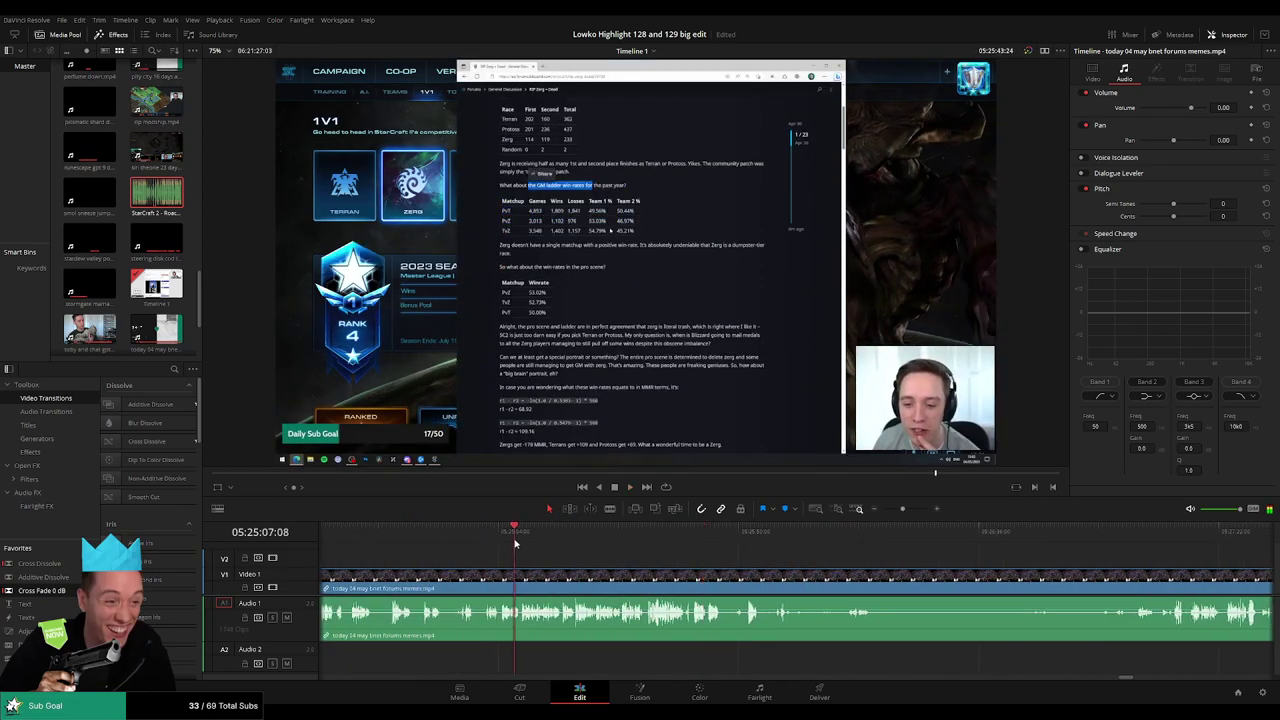
pyautogui.moveTo(512, 542); pyautogui.dragTo(422, 545)
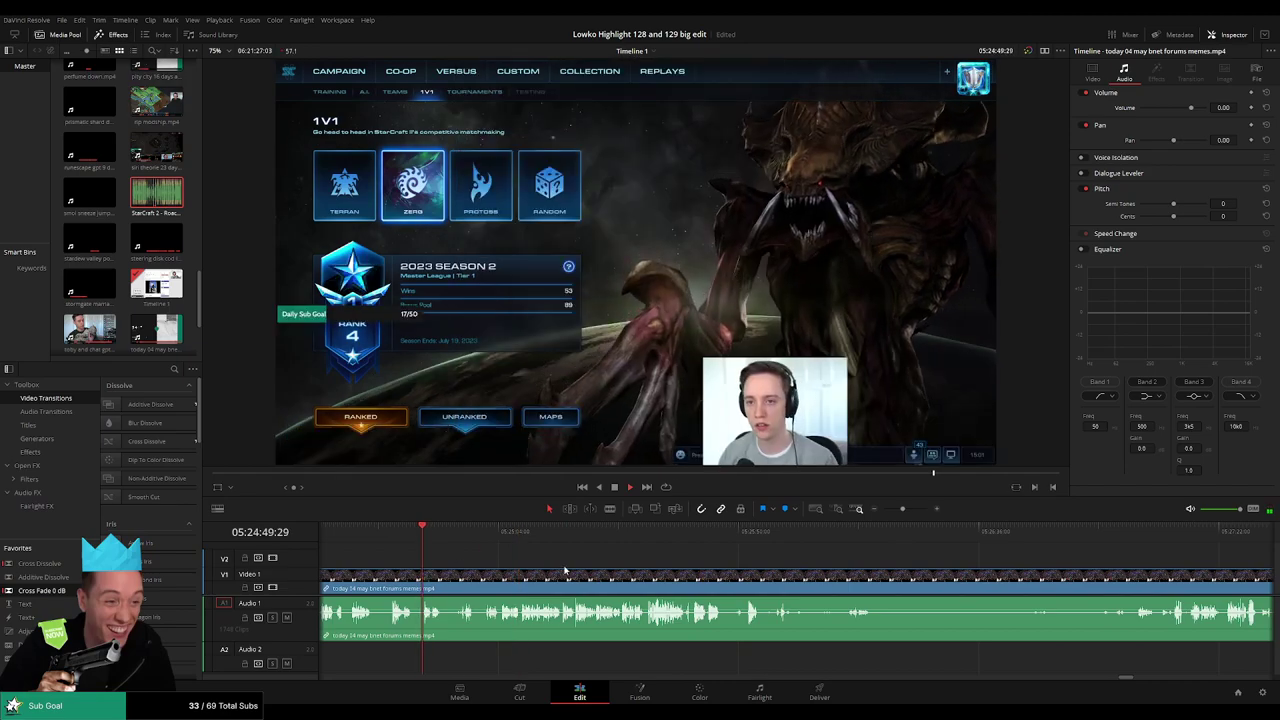
pyautogui.hscroll(-3, 740, 573)
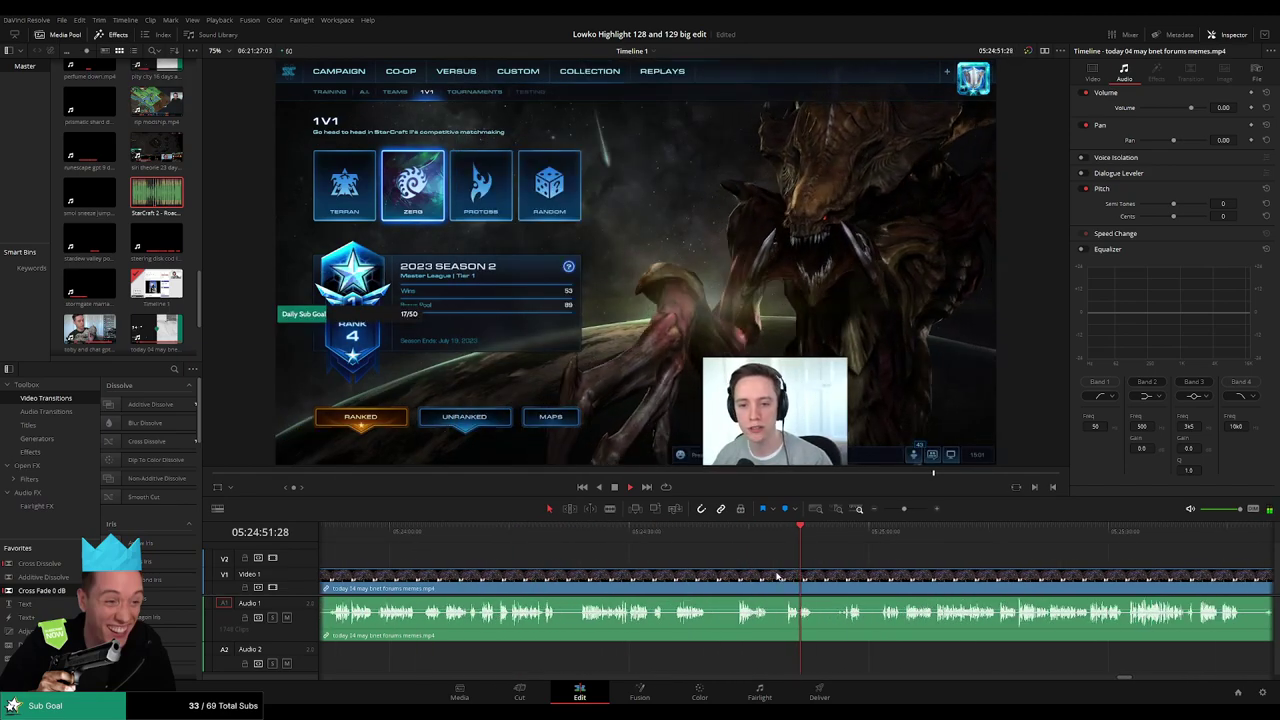
pyautogui.click(737, 534)
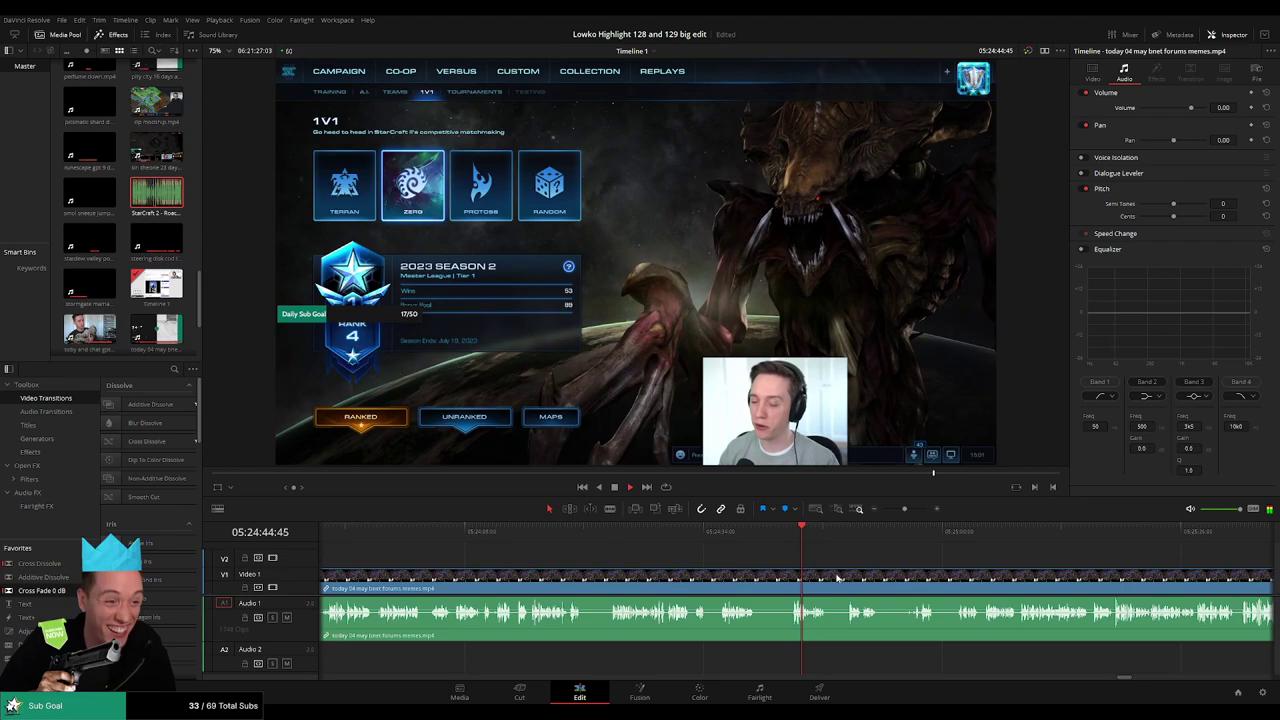
pyautogui.click(698, 538)
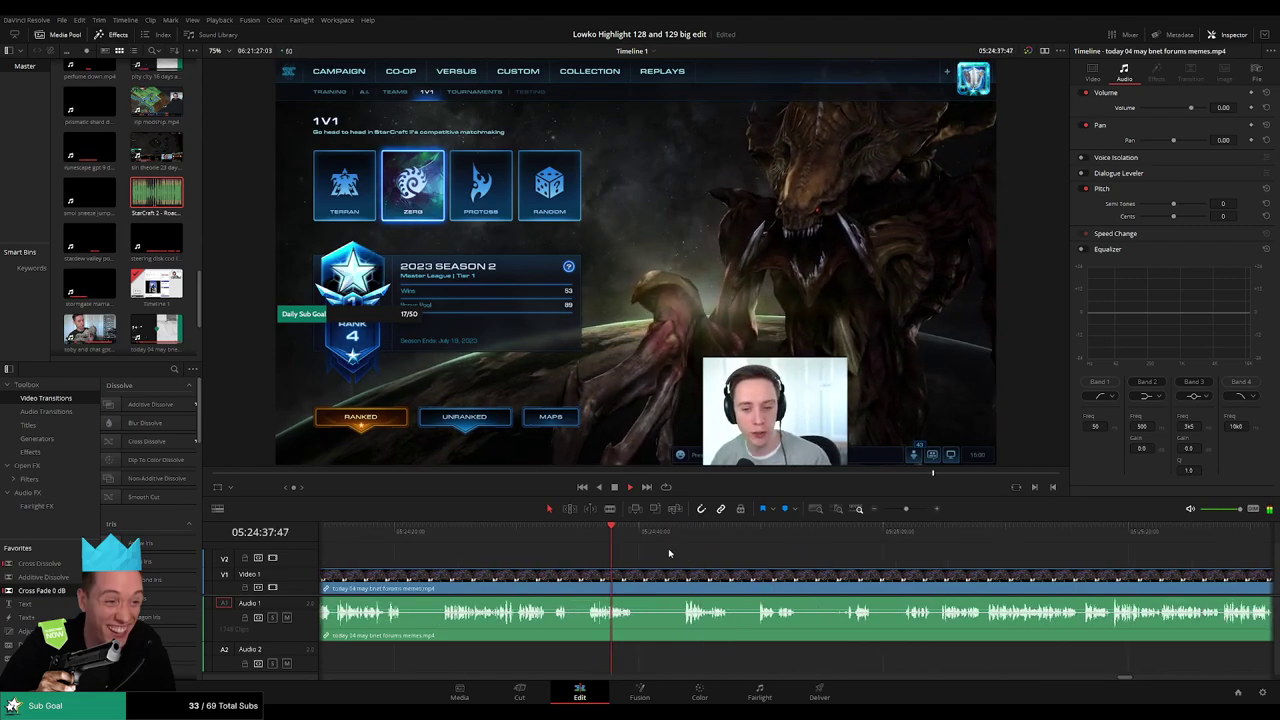
pyautogui.press('b')
pyautogui.click(681, 576)
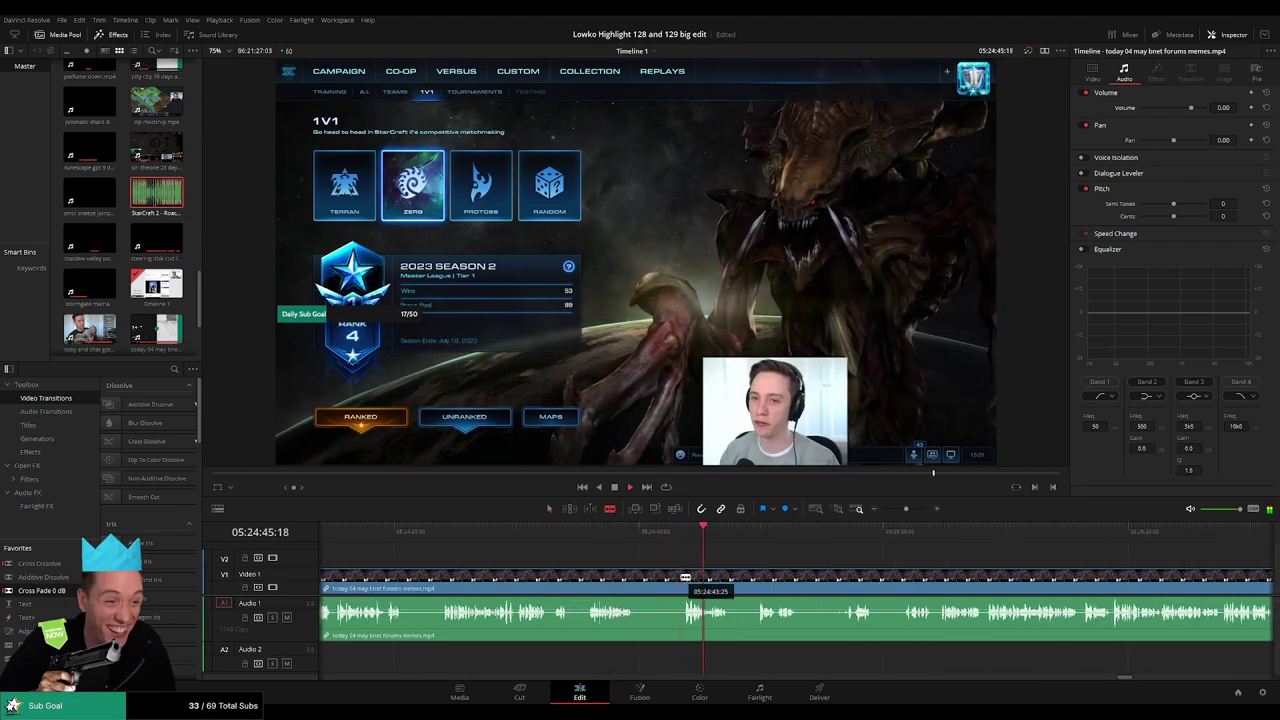
pyautogui.press('a')
pyautogui.click(640, 580)
pyautogui.press('Delete')
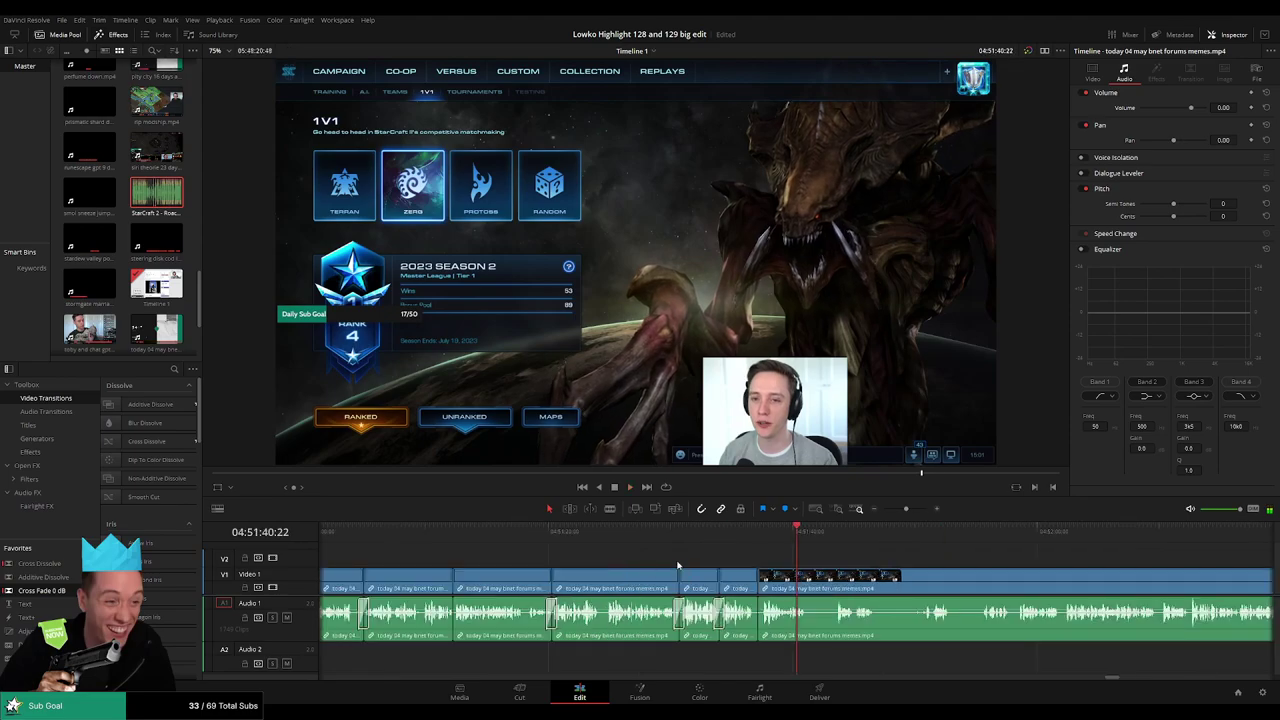
# - Check the remaining timeline as a whole, then review playback from the new edit point at about 04:51:37
pyautogui.moveTo(899, 509); pyautogui.dragTo(874, 509)
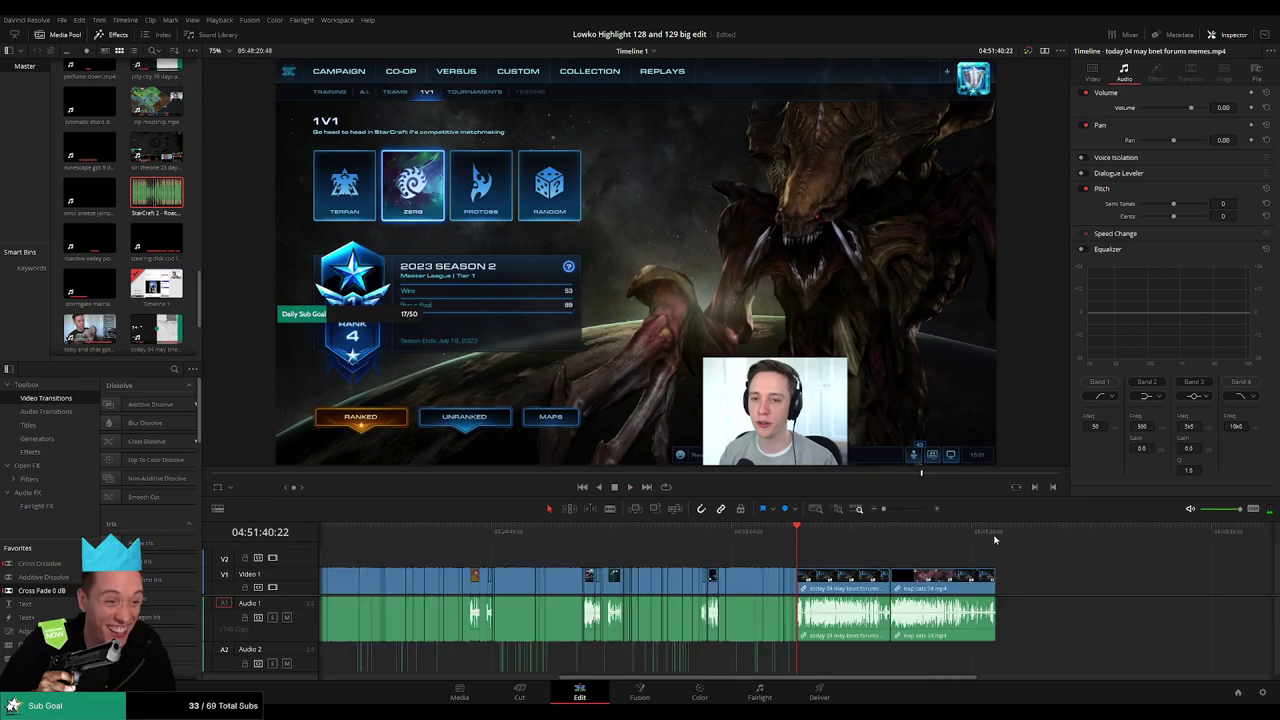
pyautogui.click(843, 545)
pyautogui.click(805, 537)
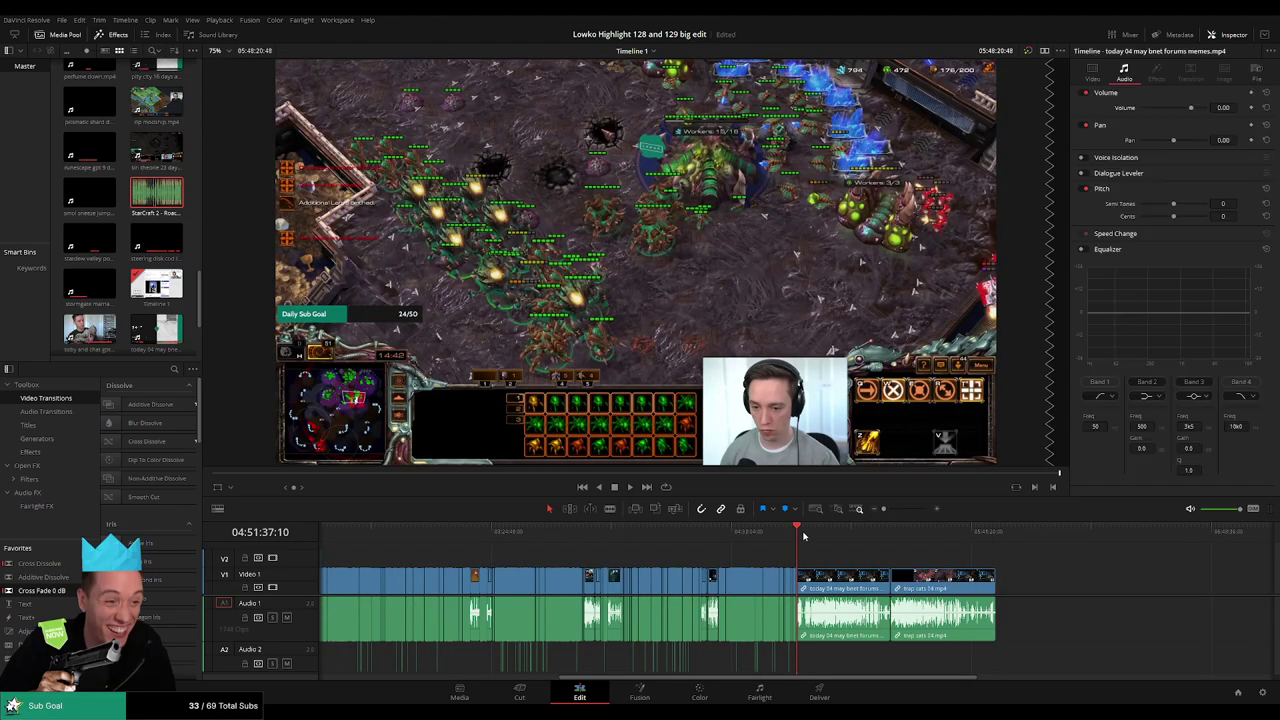
pyautogui.press('space')
pyautogui.scroll(6, 877, 569)
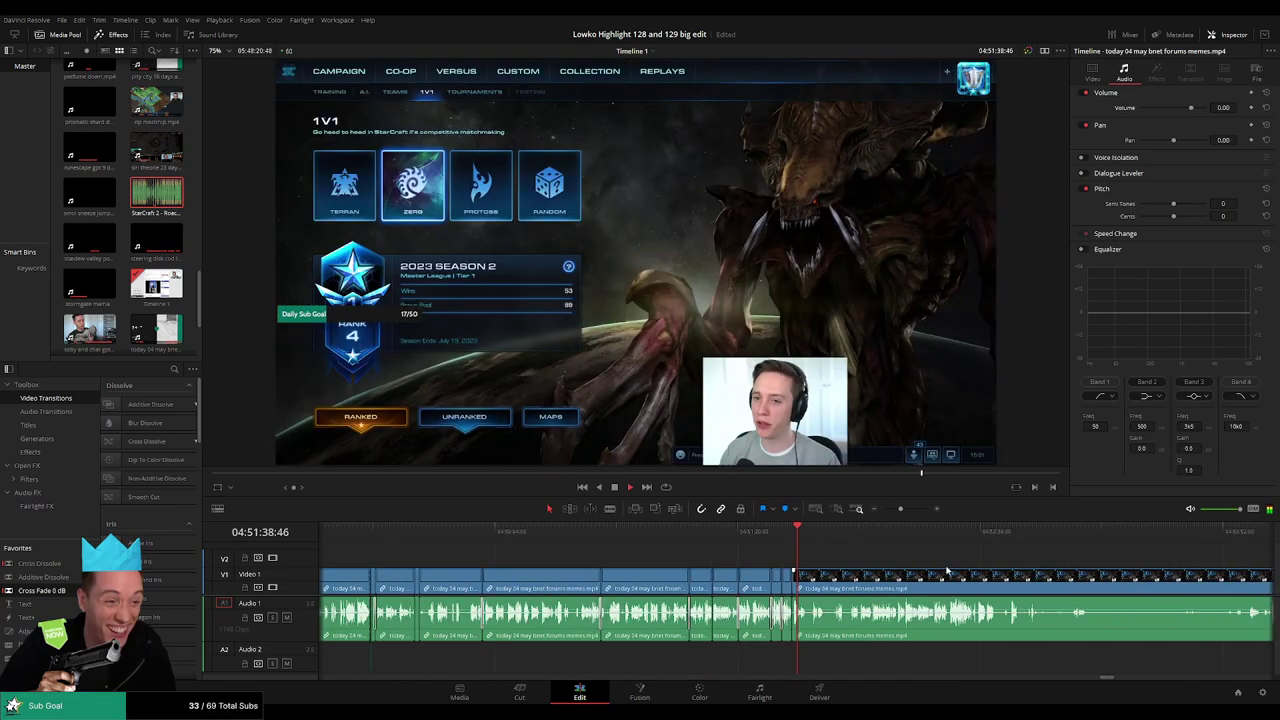
pyautogui.hotkey('ctrl', '=')
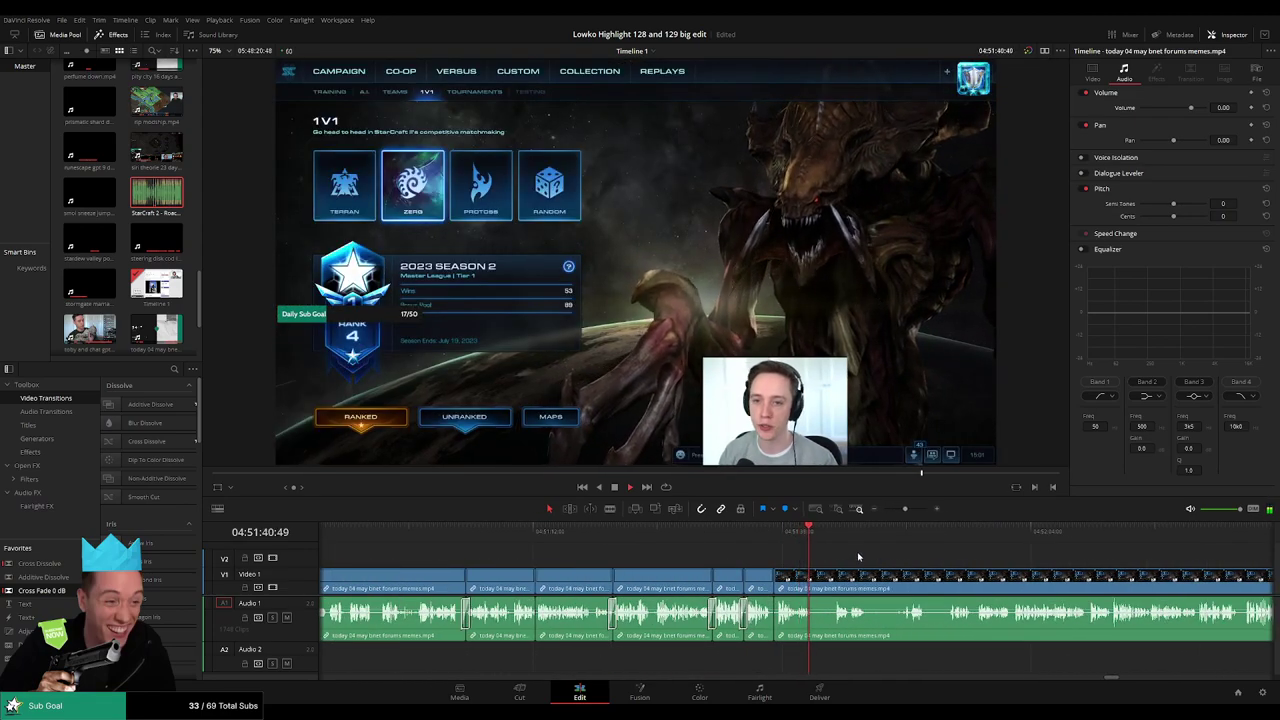
pyautogui.moveTo(874, 559); pyautogui.dragTo(684, 559)
pyautogui.scroll(2, 843, 553)
# - Split the clip at about 04:51:41 and 04:51:50, ripple-delete the section between the cuts, and play the result
pyautogui.press('b')
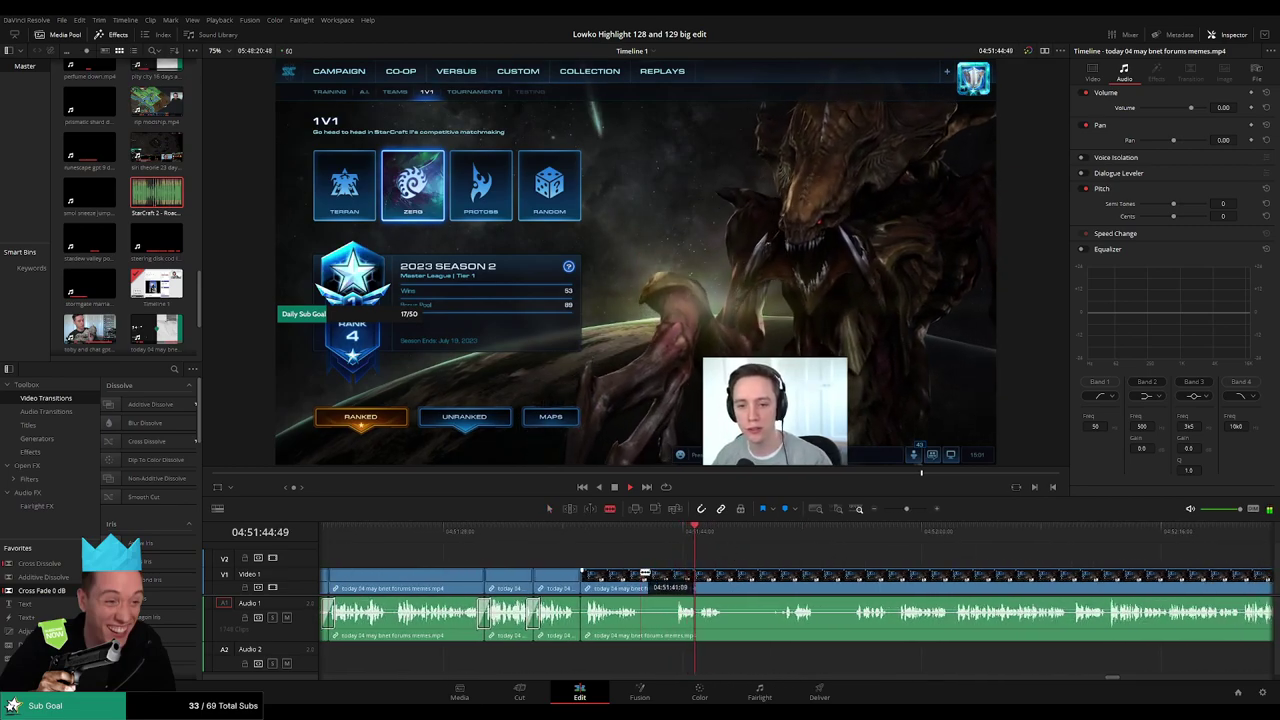
pyautogui.click(645, 575)
pyautogui.press('a')
pyautogui.click(788, 531)
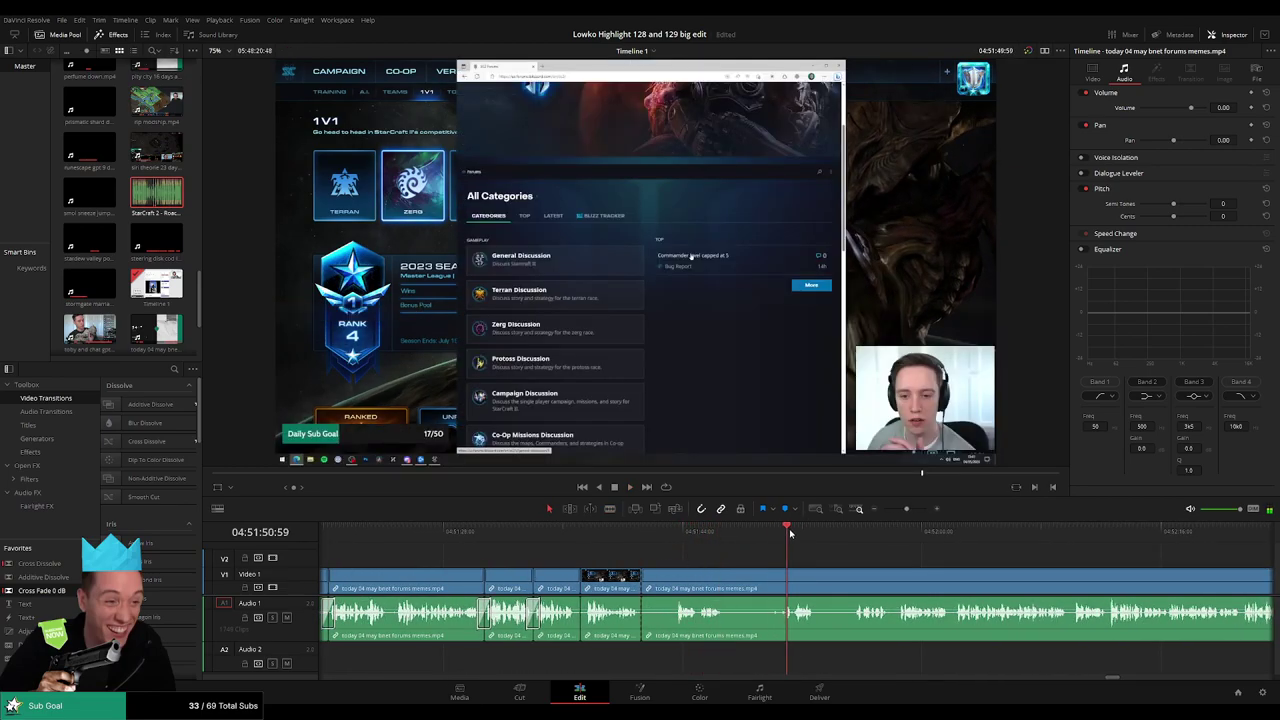
pyautogui.press('space')
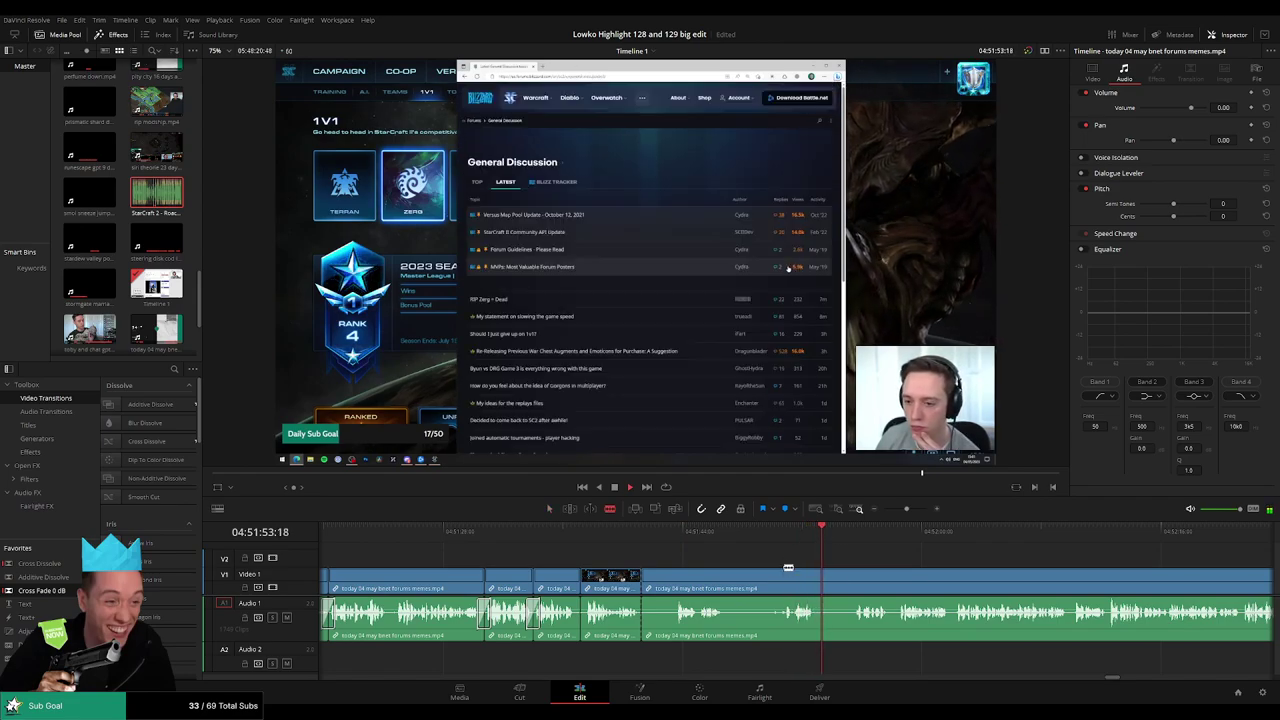
pyautogui.click(786, 573)
pyautogui.press('a')
pyautogui.click(740, 580)
pyautogui.press('Delete')
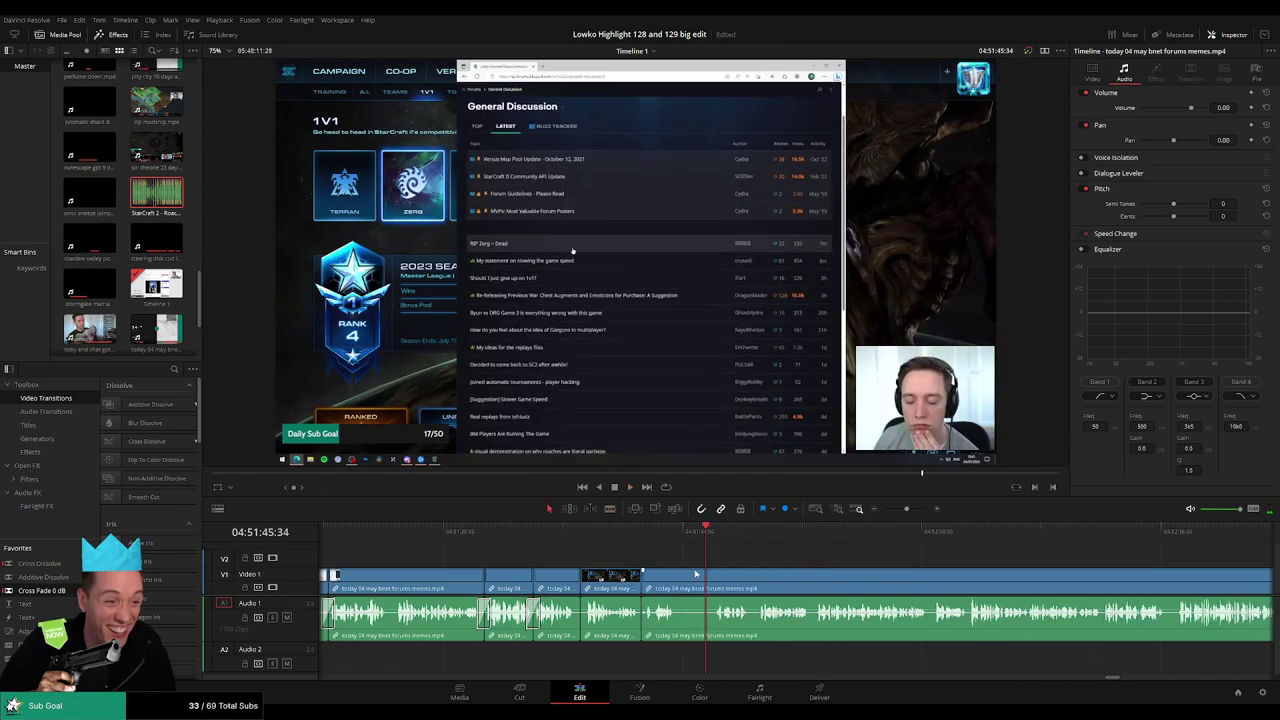
pyautogui.press('space')
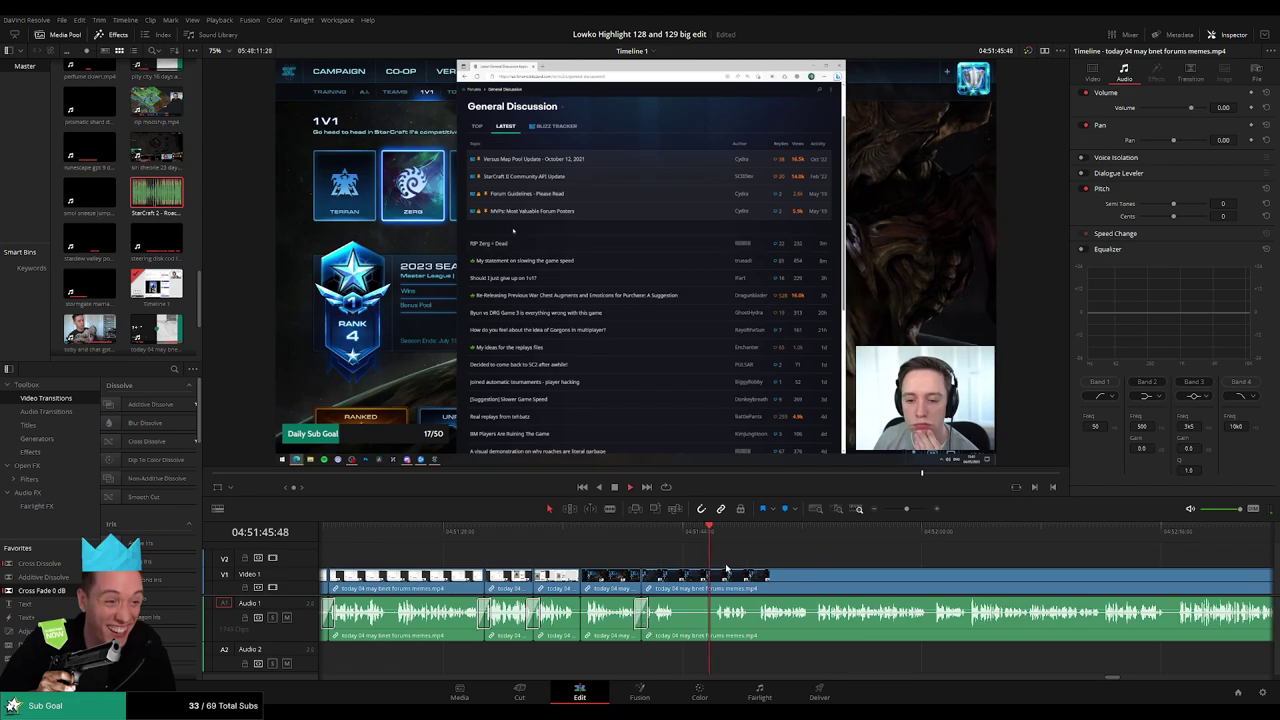
# - Split the forum clip at about 04:51:43 and 04:51:46 and ripple-delete the quiet section between the cuts
pyautogui.press('b')
pyautogui.click(678, 581)
pyautogui.click(712, 580)
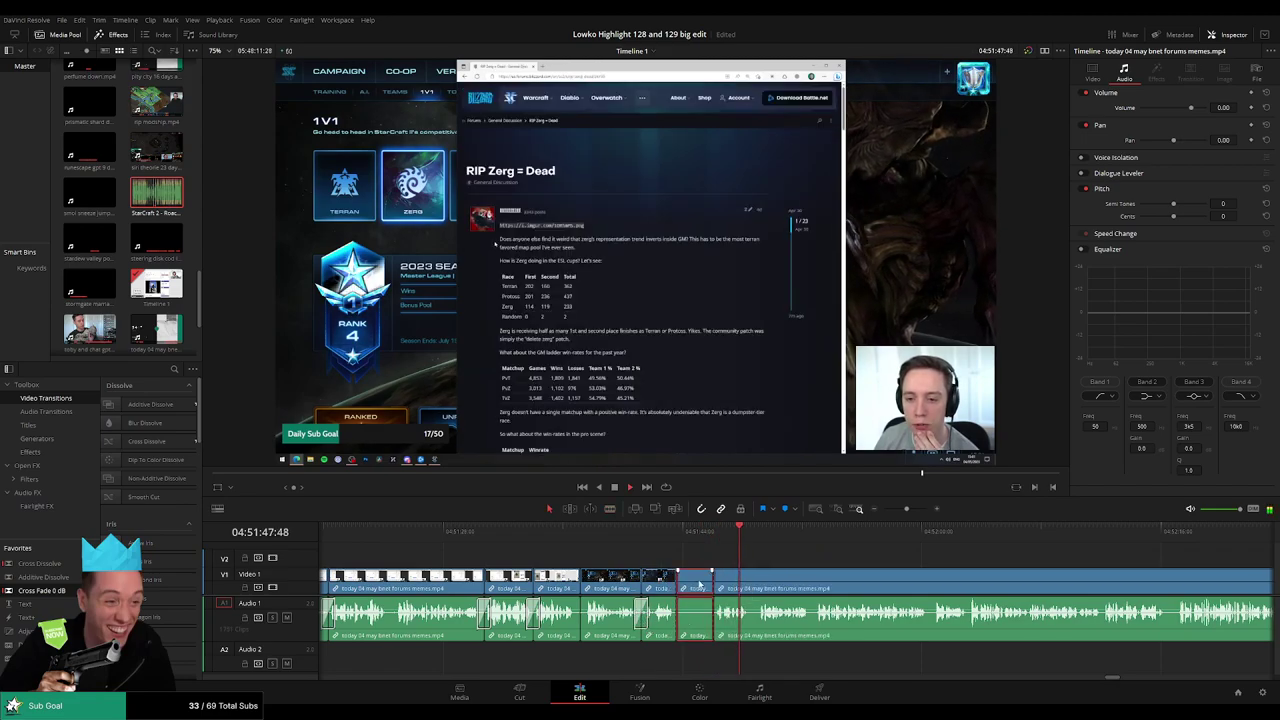
pyautogui.press('Delete')
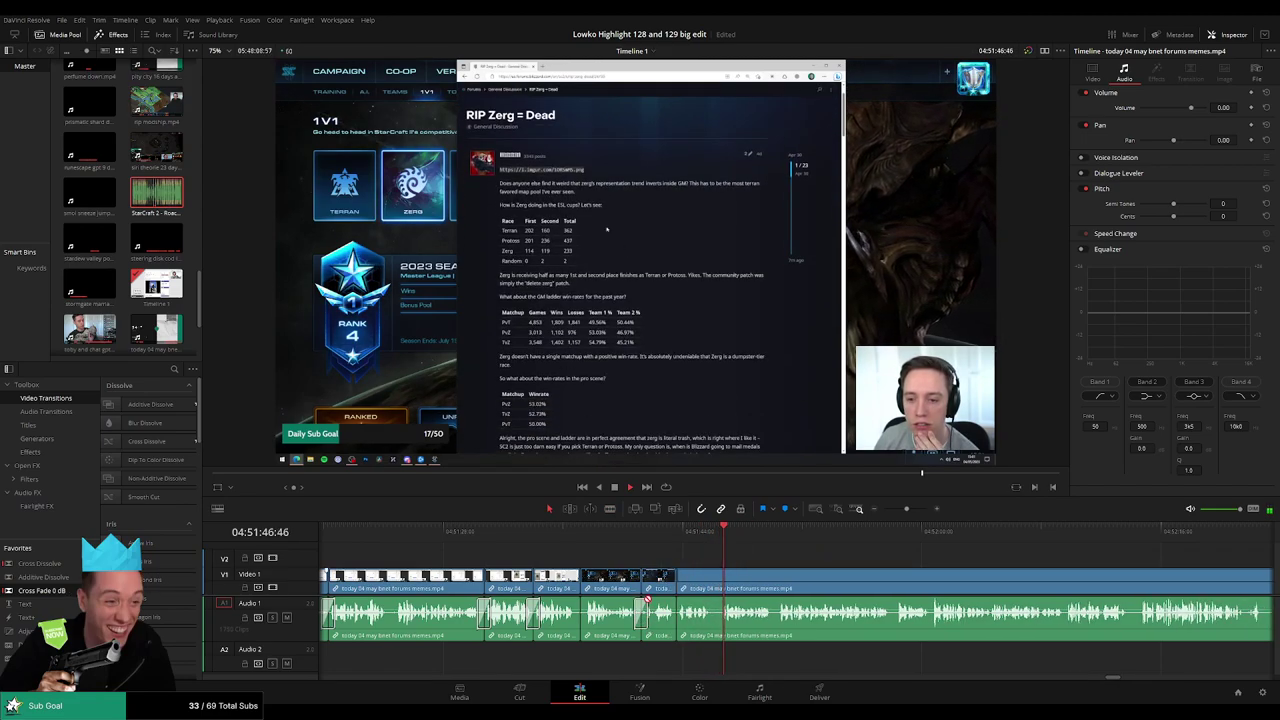
pyautogui.click(837, 563)
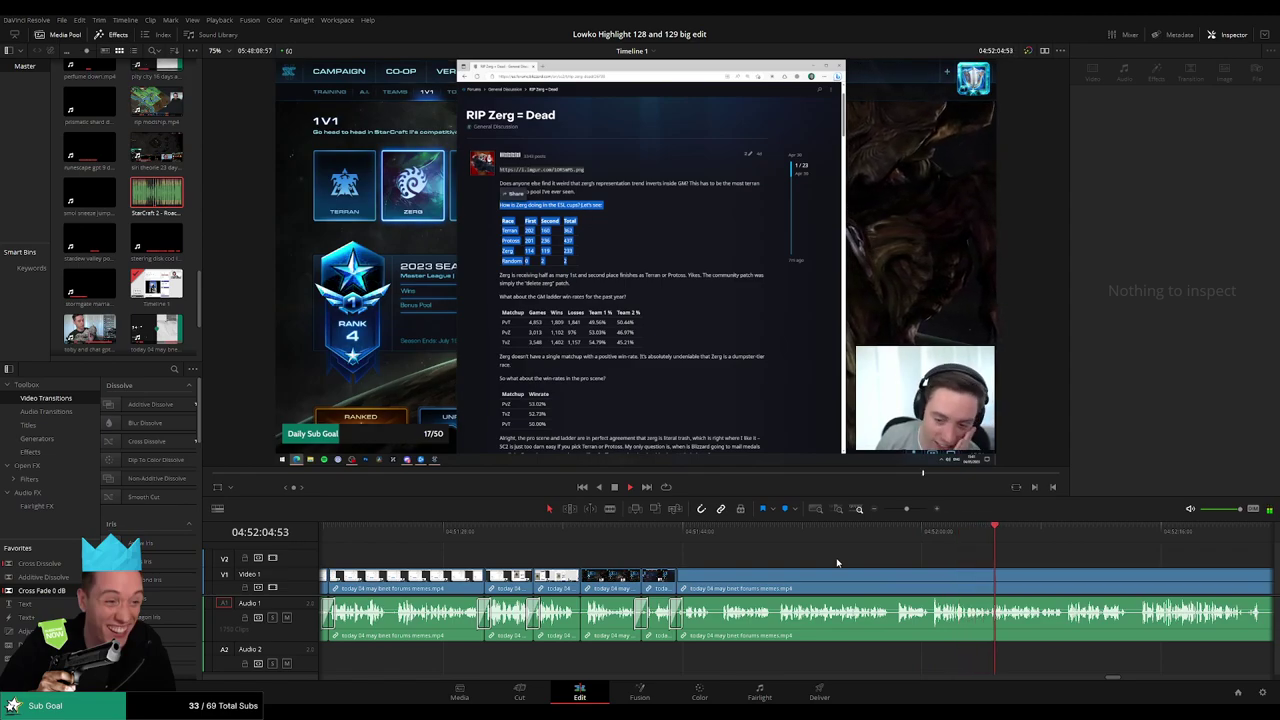
# - Split the clip around the brief pause at about 04:52:14 and ripple-delete that short piece
pyautogui.moveTo(1060, 577); pyautogui.dragTo(660, 562)
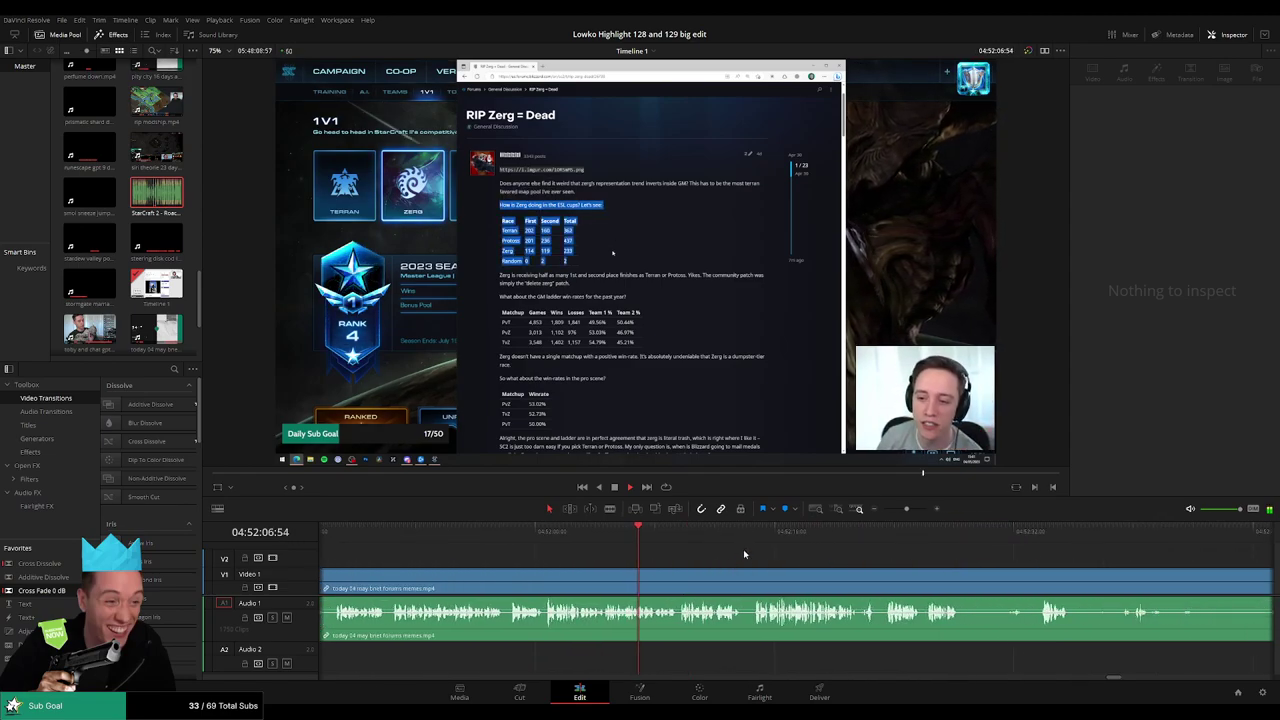
pyautogui.moveTo(743, 551); pyautogui.dragTo(560, 562)
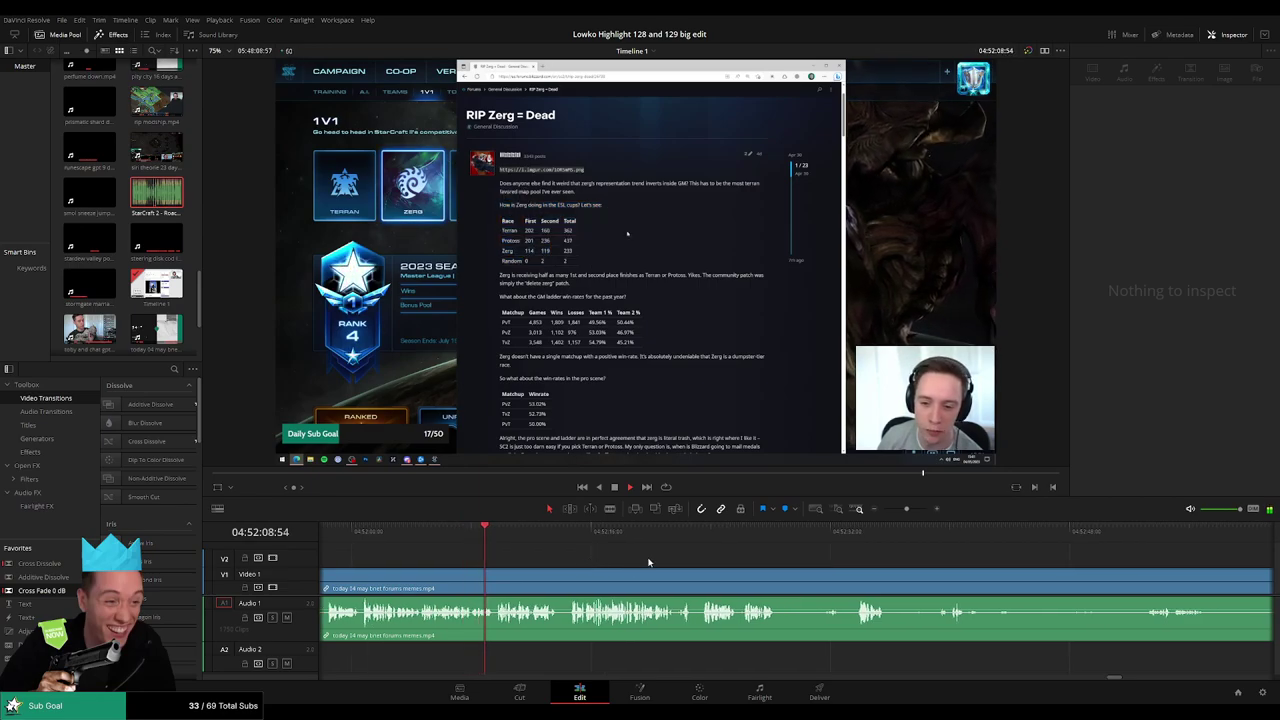
pyautogui.hscroll(2, 658, 555)
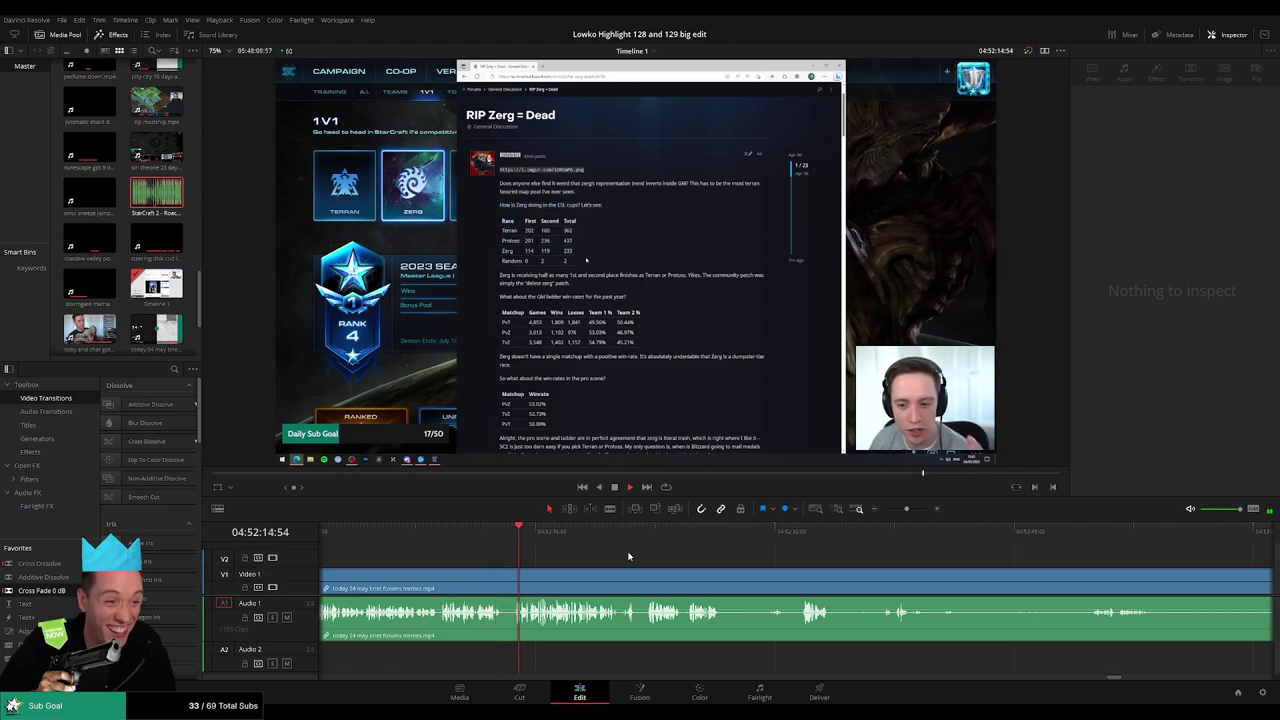
pyautogui.click(506, 576)
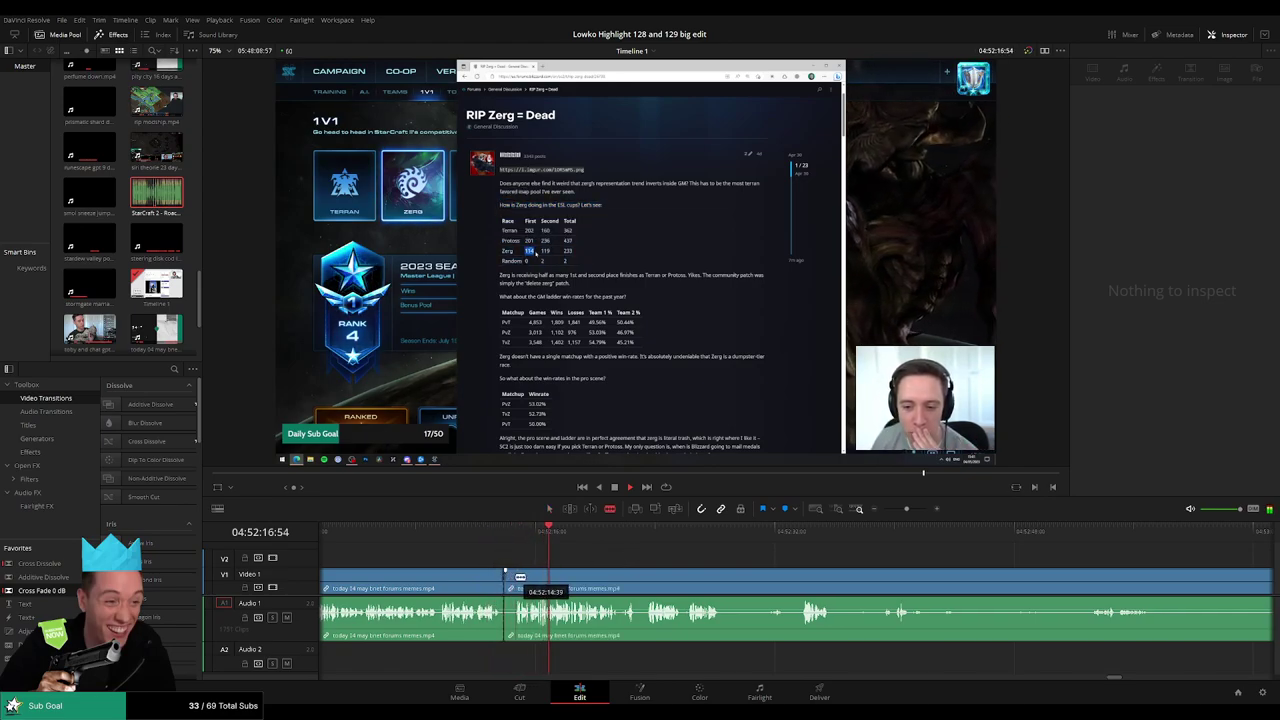
pyautogui.click(508, 578)
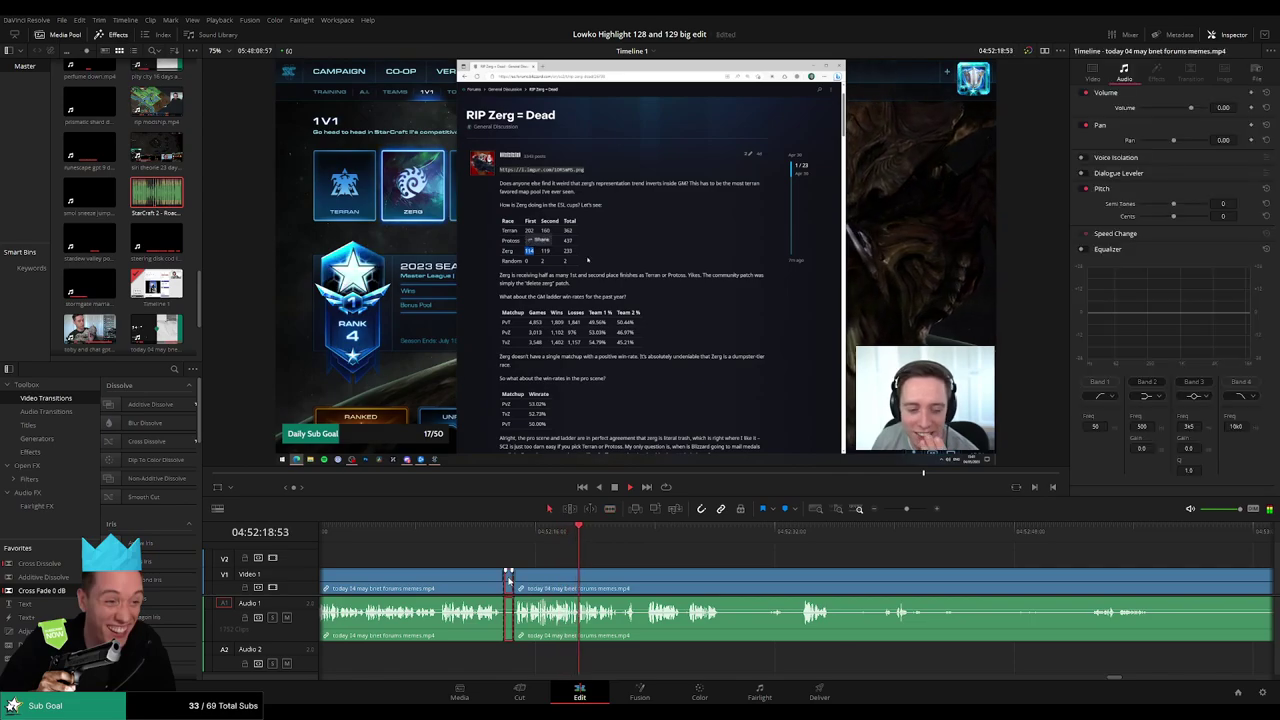
pyautogui.press('BackSpace')
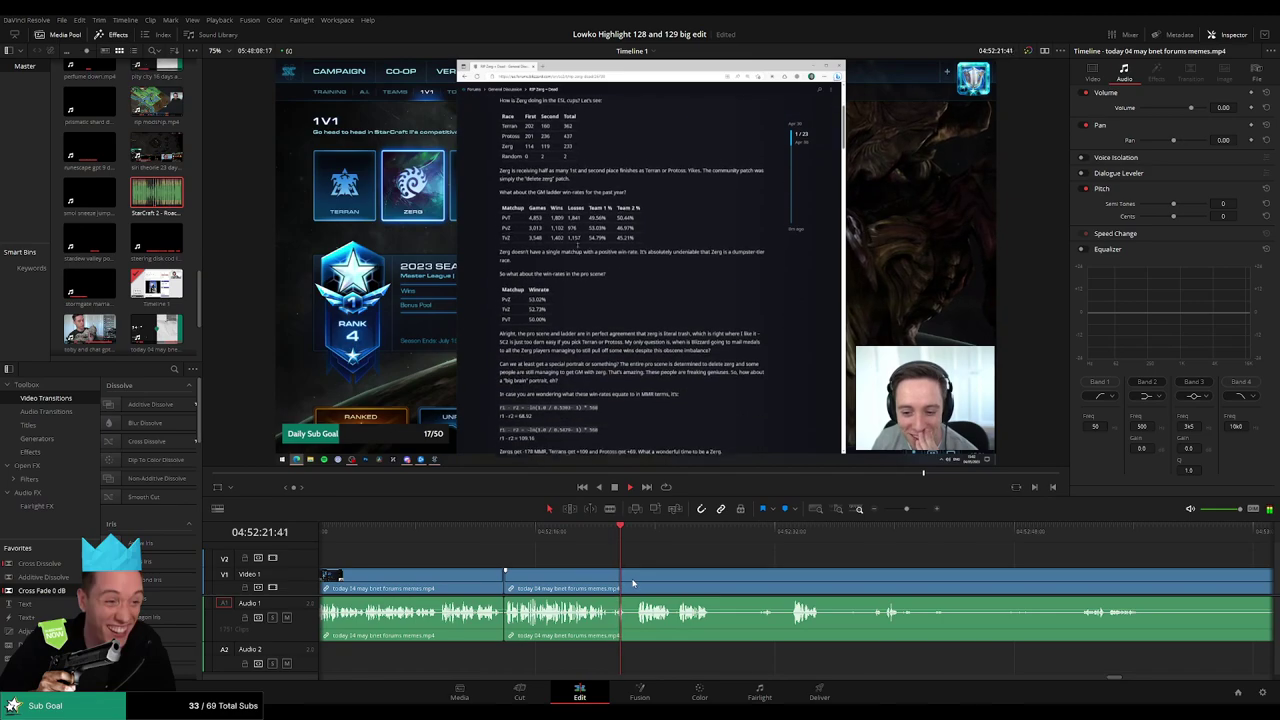
# - Split the clip at about 04:52:21 and 04:52:23 and ripple-delete the piece between the cuts
pyautogui.scroll(1, 642, 576)
pyautogui.scroll(1, 642, 573)
pyautogui.press('b')
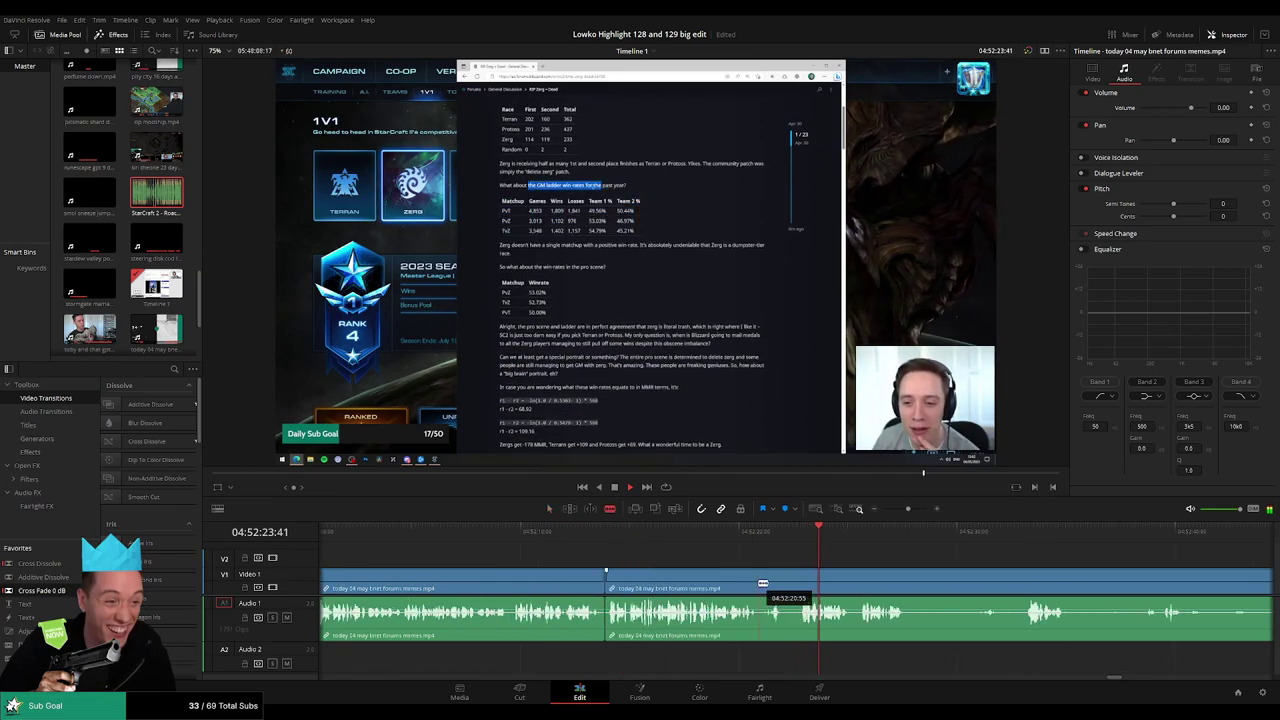
pyautogui.click(759, 583)
pyautogui.click(799, 582)
pyautogui.press('a')
pyautogui.click(789, 586)
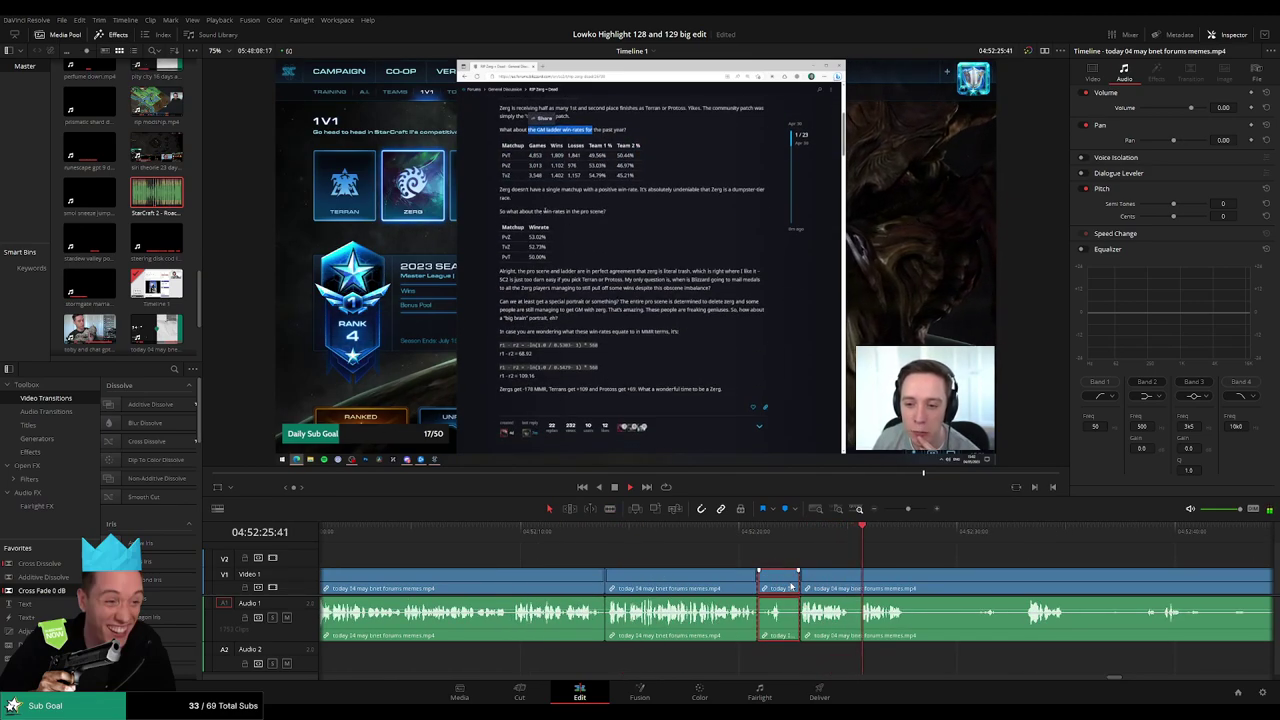
pyautogui.press('Delete')
# - Split the clip at about 04:52:25 and 04:52:31 and ripple-delete the quiet section between the cuts
pyautogui.moveTo(899, 581); pyautogui.dragTo(661, 575)
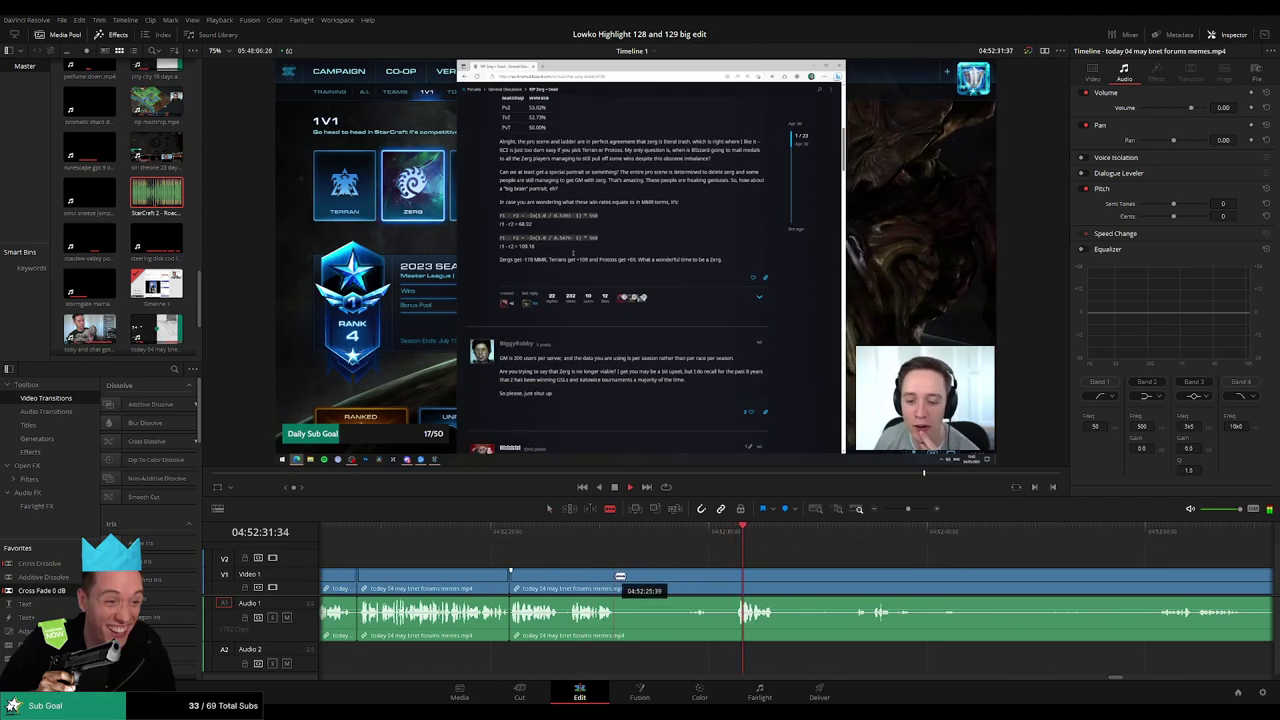
pyautogui.click(614, 576)
pyautogui.click(734, 574)
pyautogui.press('a')
pyautogui.click(691, 581)
pyautogui.press('Delete')
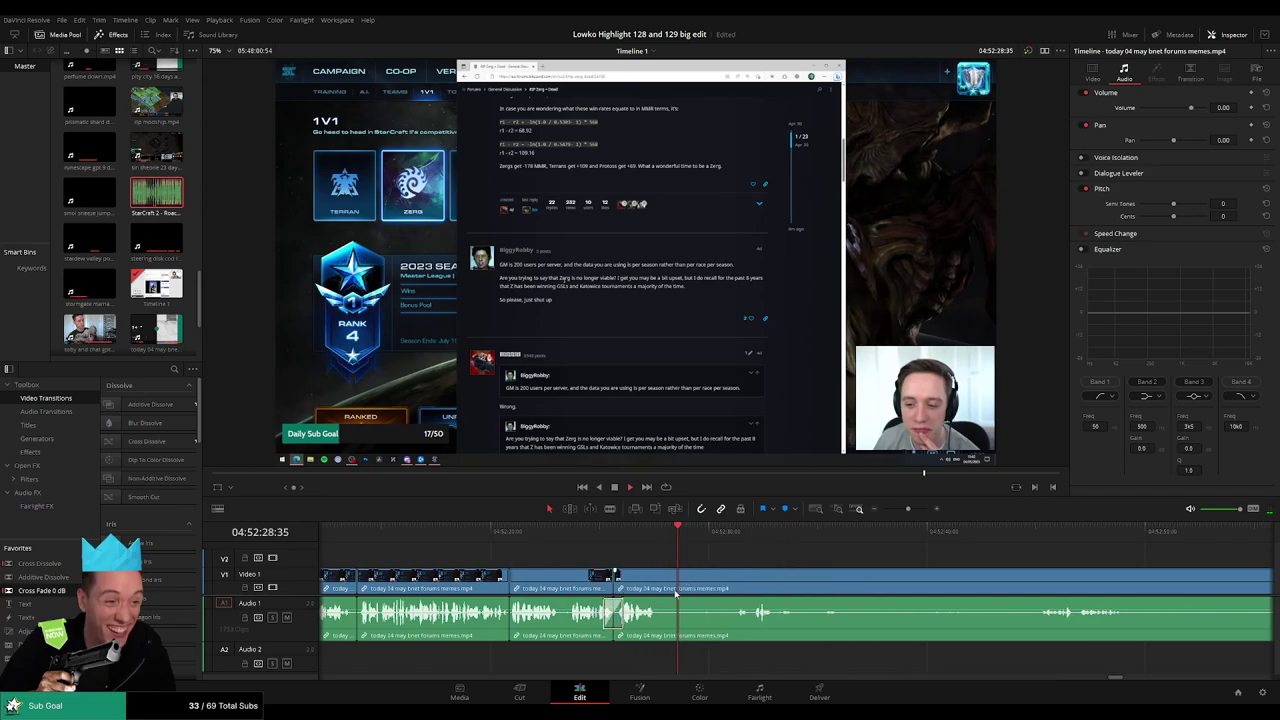
# - Split the clip at about 04:52:28 and where talking resumes at about 04:53:47, and ripple-delete the footage between
pyautogui.press('b')
pyautogui.click(661, 580)
pyautogui.scroll(-8, 1003, 562)
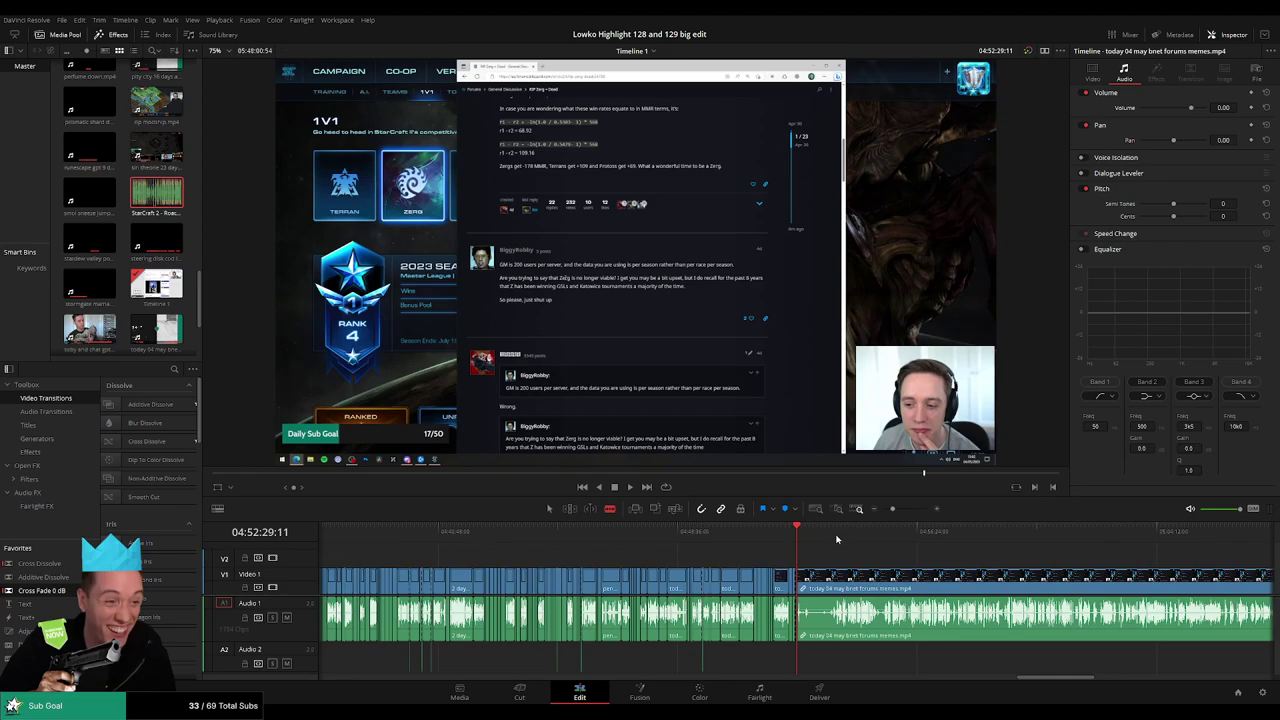
pyautogui.scroll(5, 848, 565)
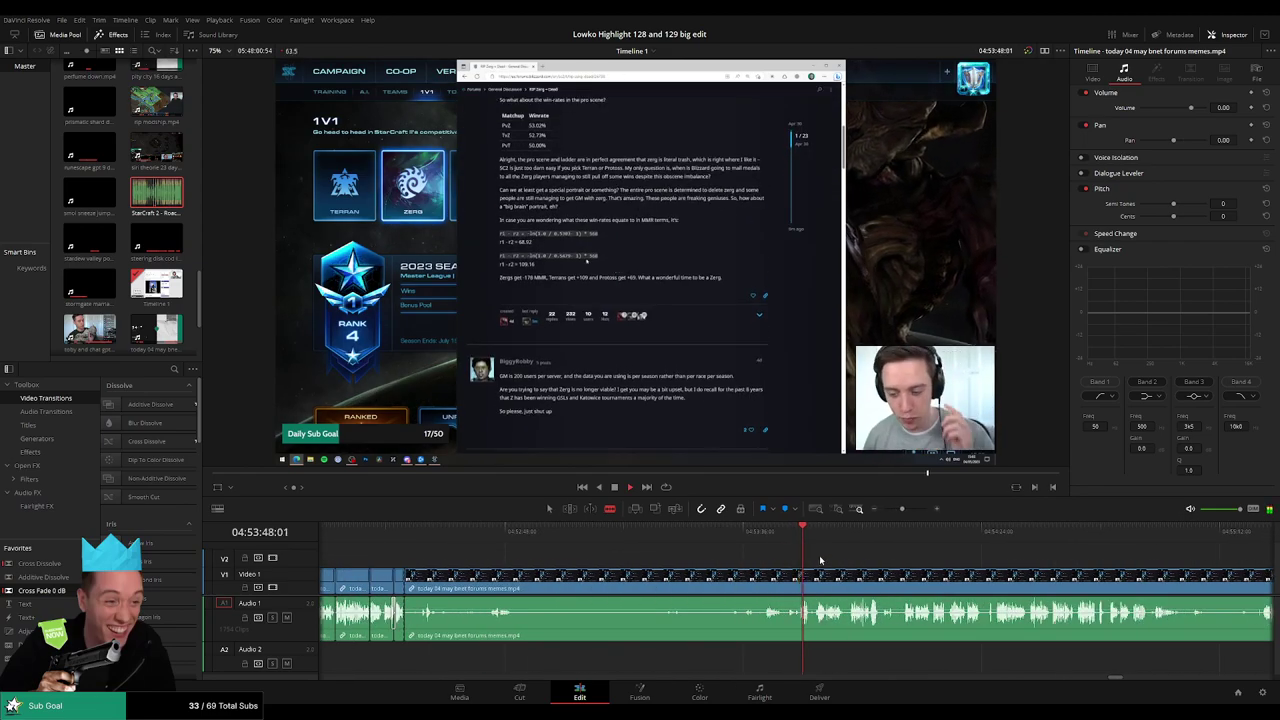
pyautogui.scroll(2, 818, 560)
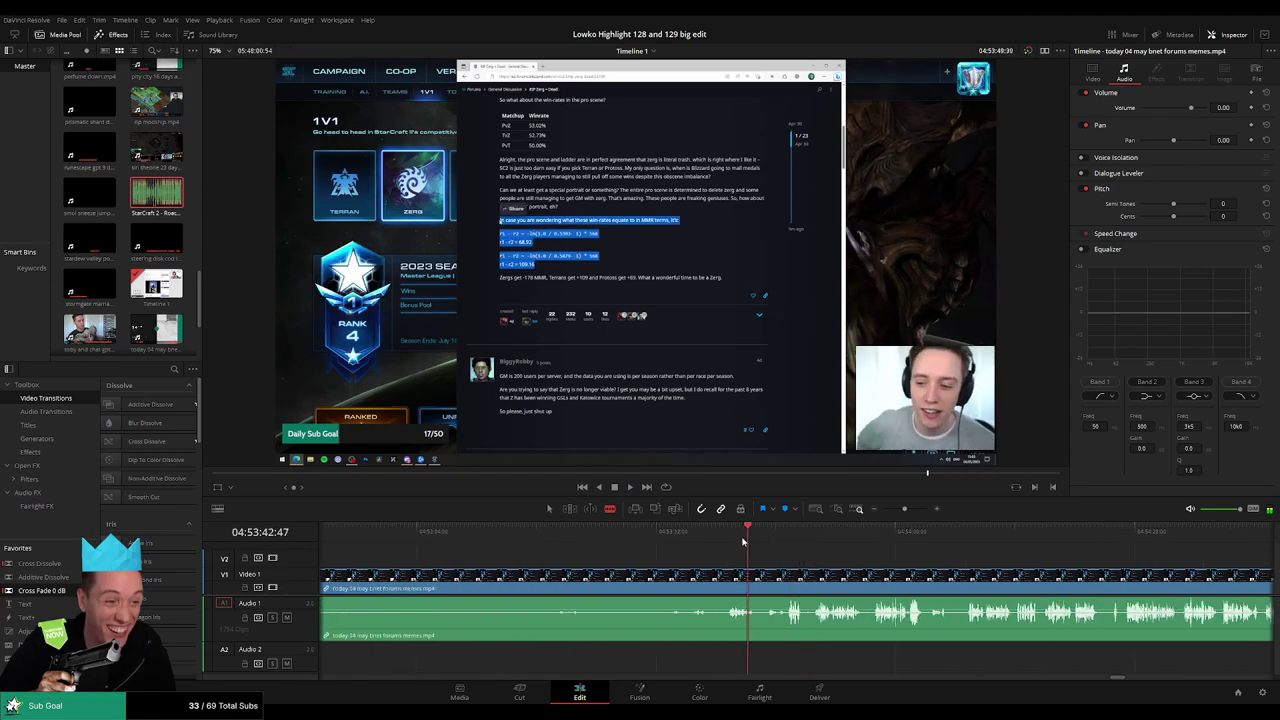
pyautogui.moveTo(743, 541); pyautogui.dragTo(723, 541)
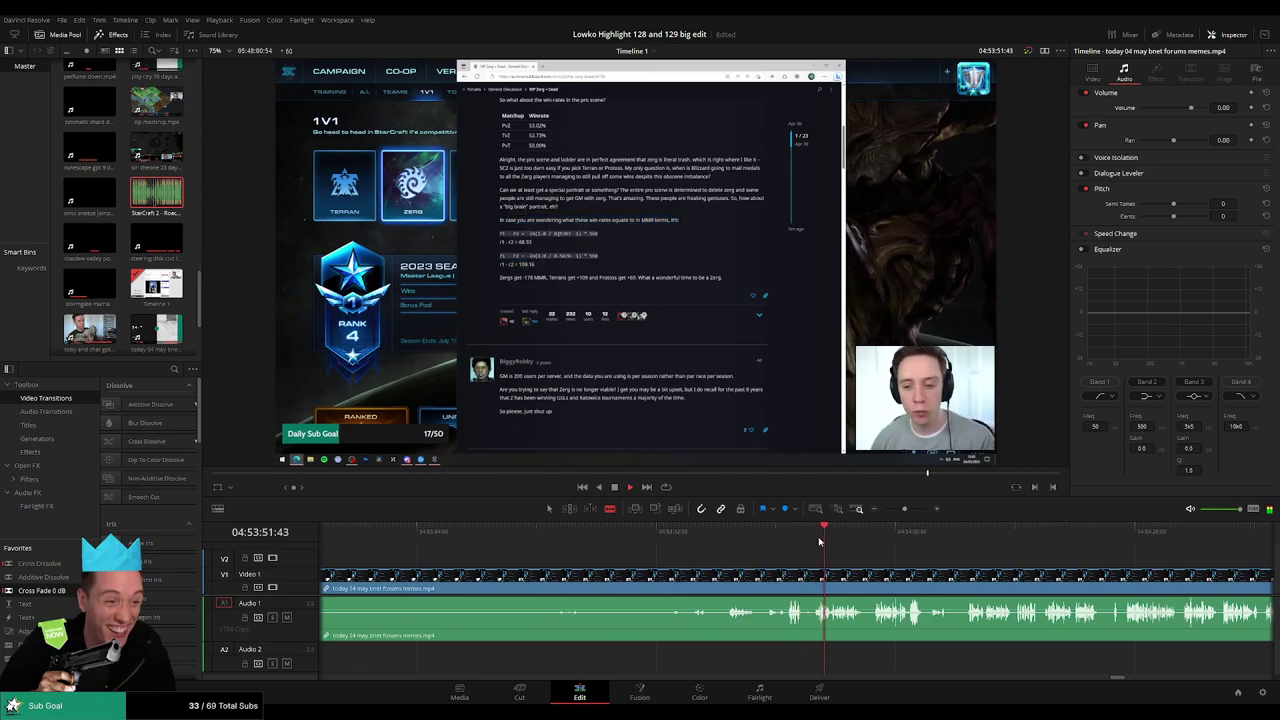
pyautogui.scroll(1, 857, 576)
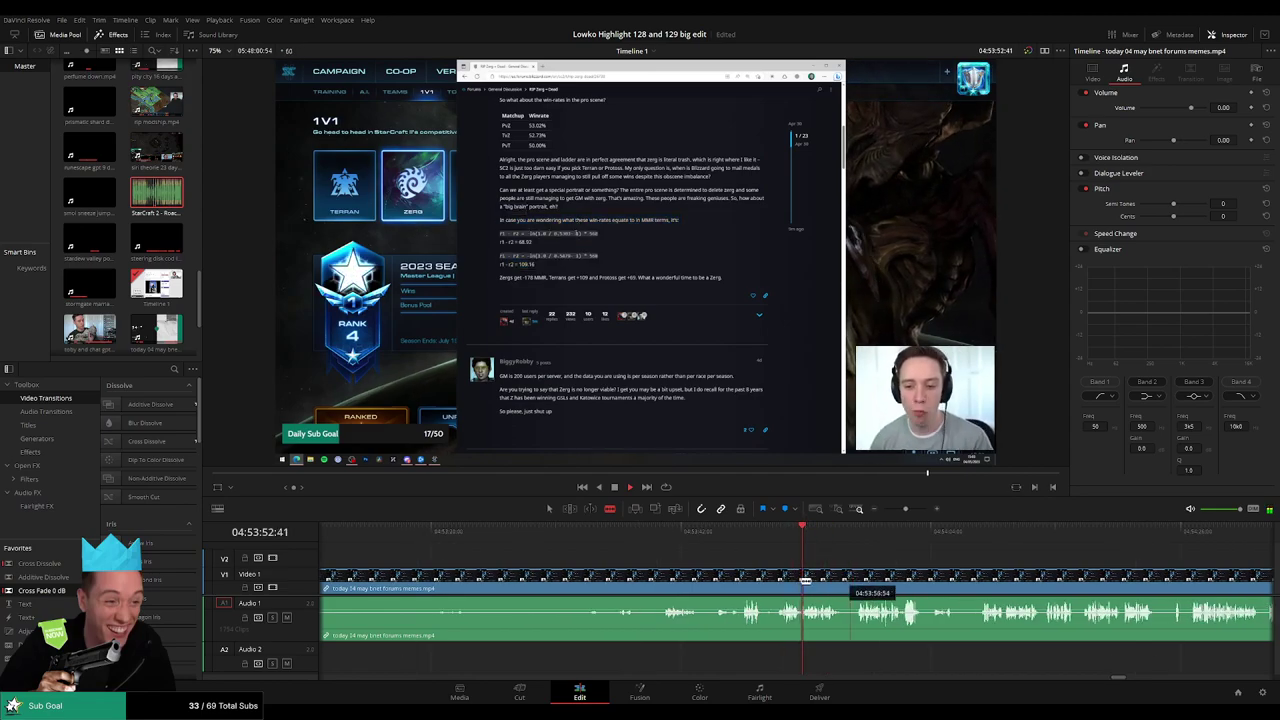
pyautogui.click(742, 578)
pyautogui.press('a')
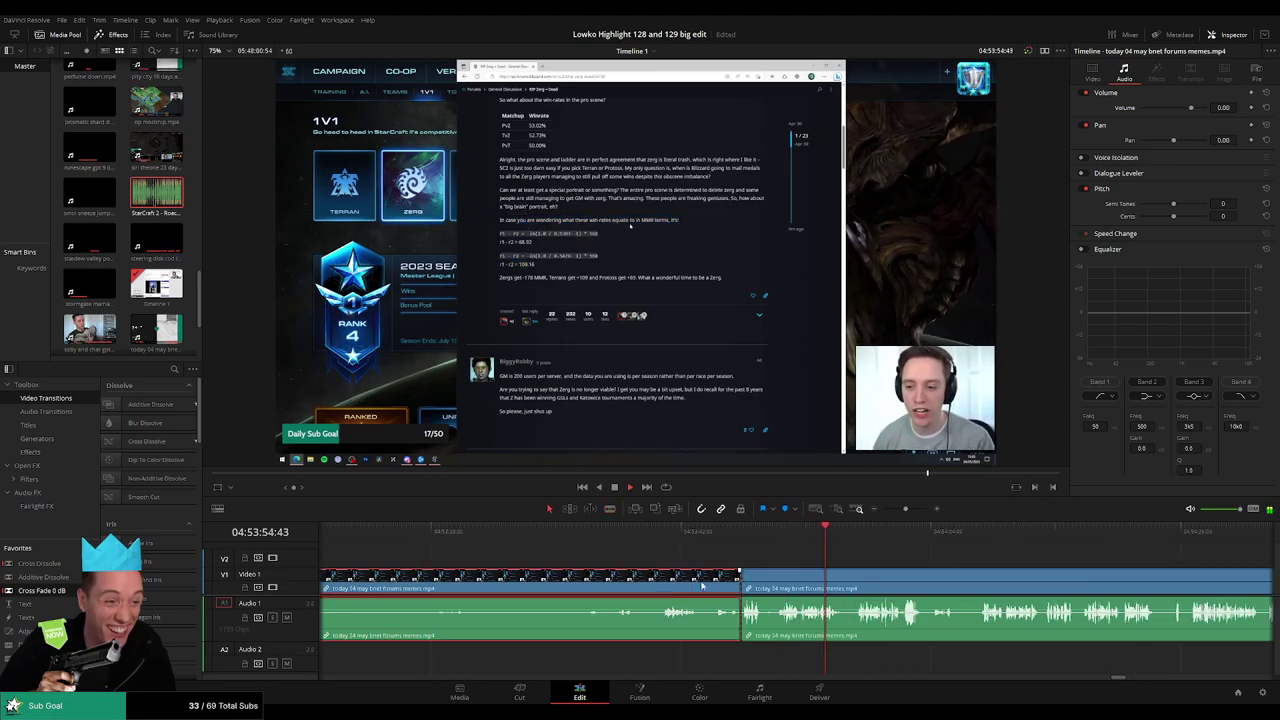
pyautogui.hotkey('ctrl', 'shift', '[')
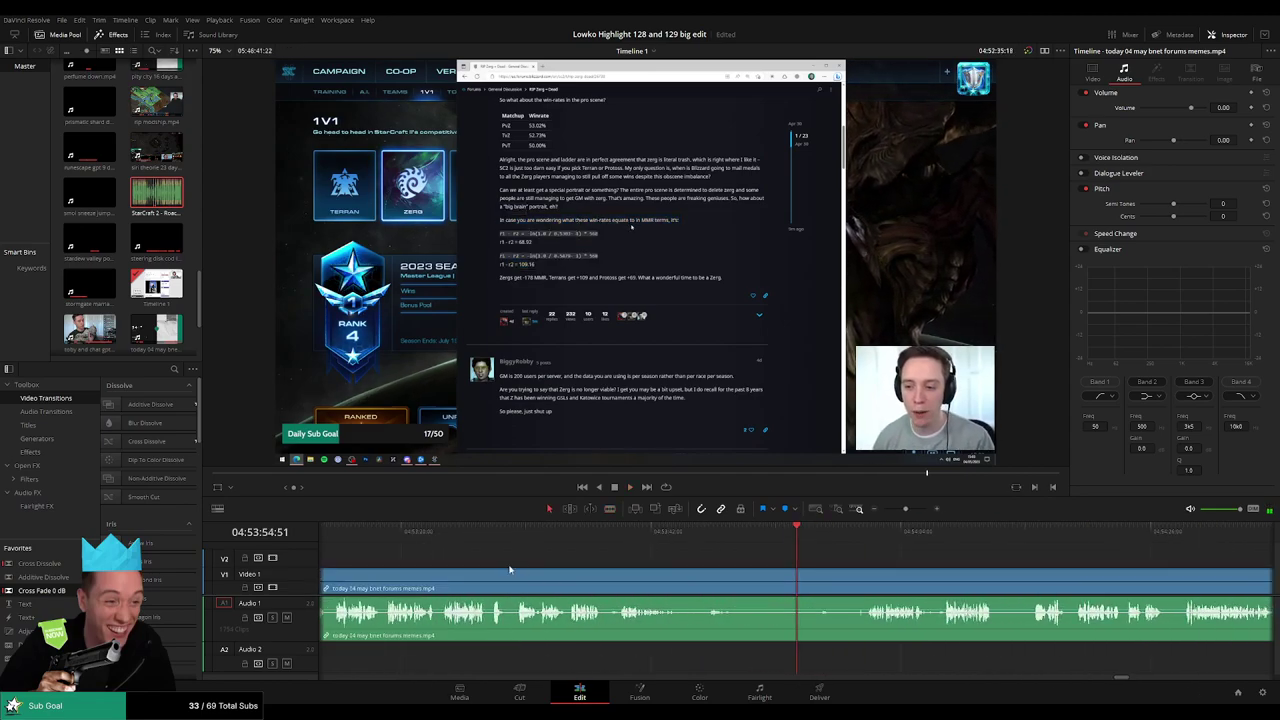
# - Play from the new edit point at about 04:52:28, then ripple-delete the section between splits at about 04:52:29 and 04:52:31
pyautogui.hscroll(-10, 510, 569)
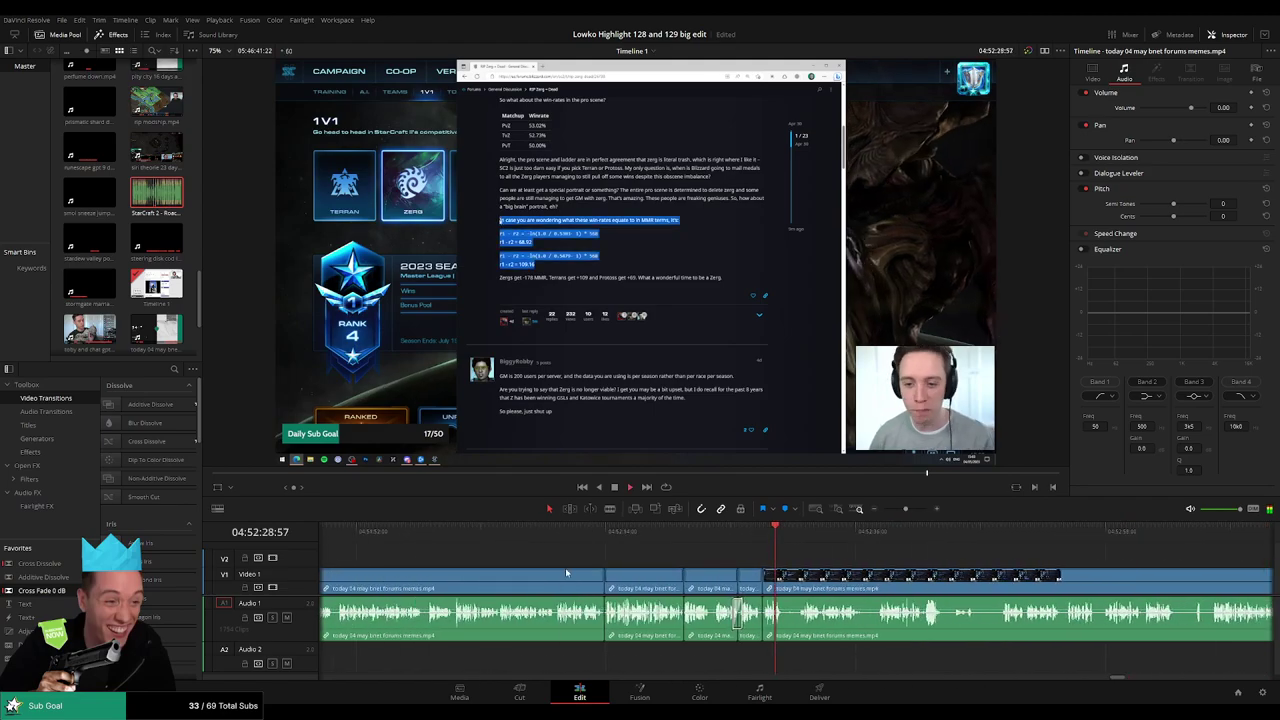
pyautogui.click(762, 542)
pyautogui.press('space')
pyautogui.hotkey('ctrl', '=')
pyautogui.hotkey('ctrl', '=')
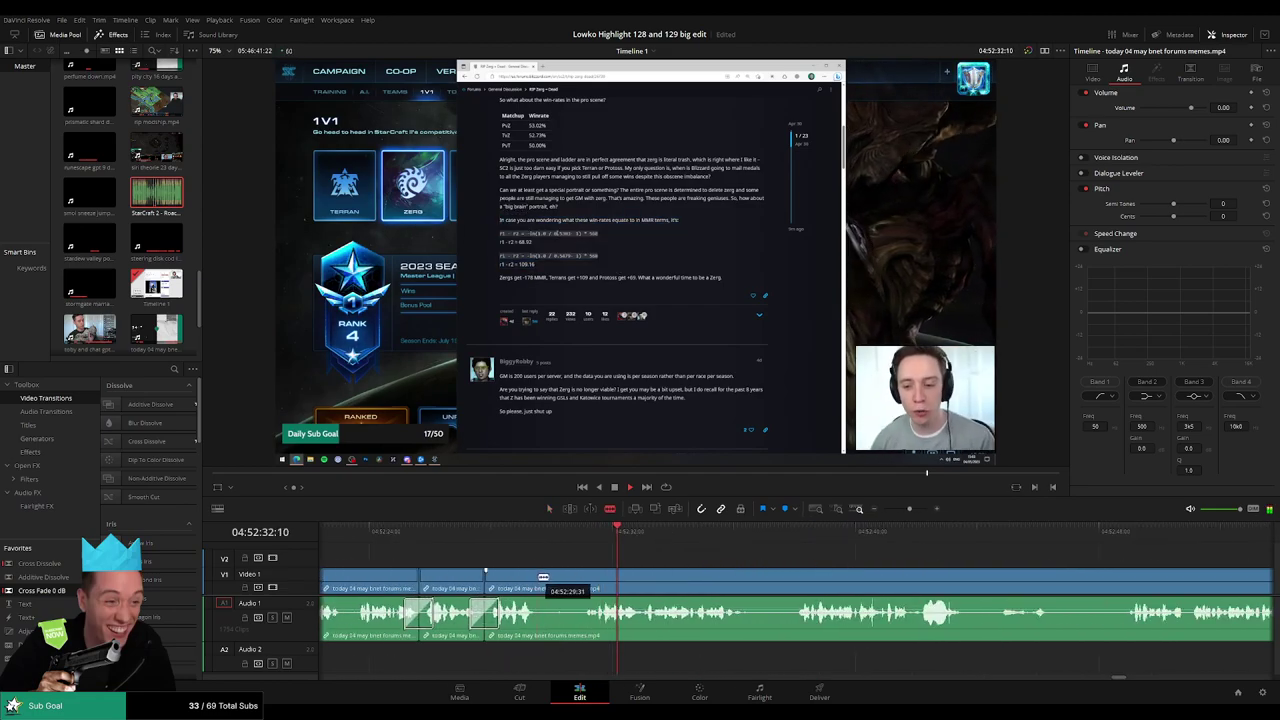
pyautogui.click(541, 577)
pyautogui.click(598, 577)
pyautogui.press('a')
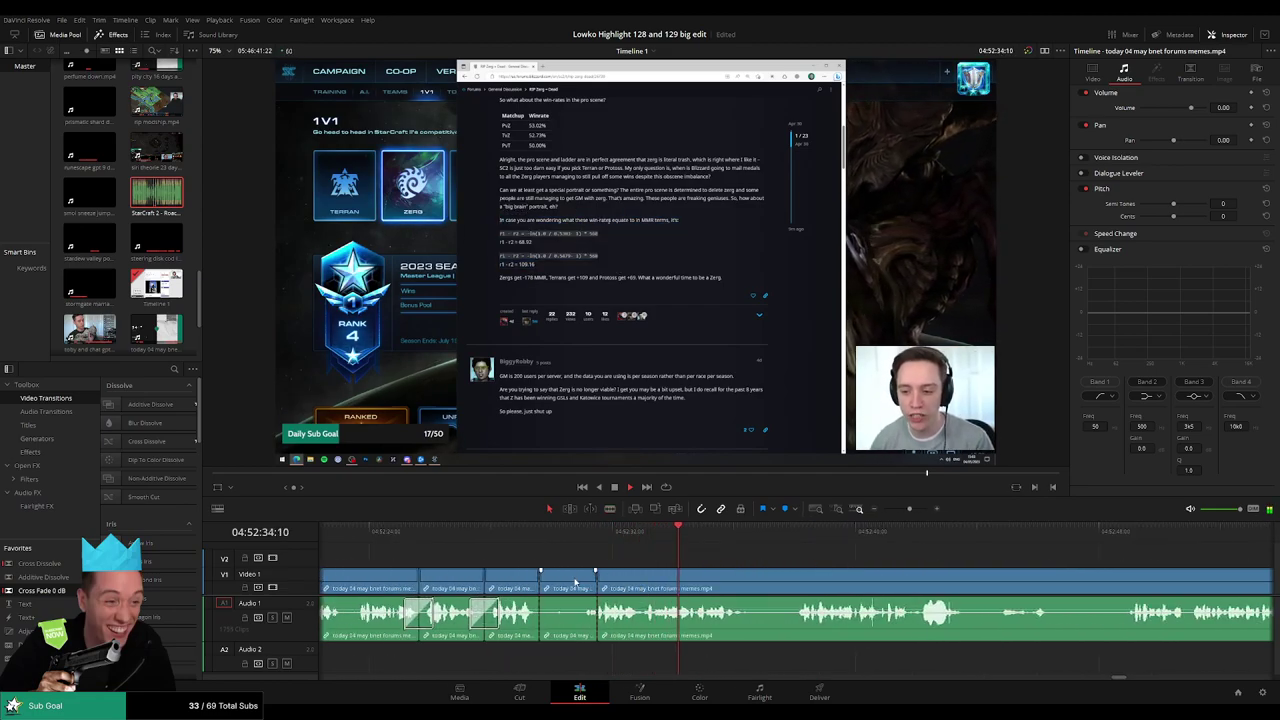
pyautogui.click(575, 582)
pyautogui.press('Delete')
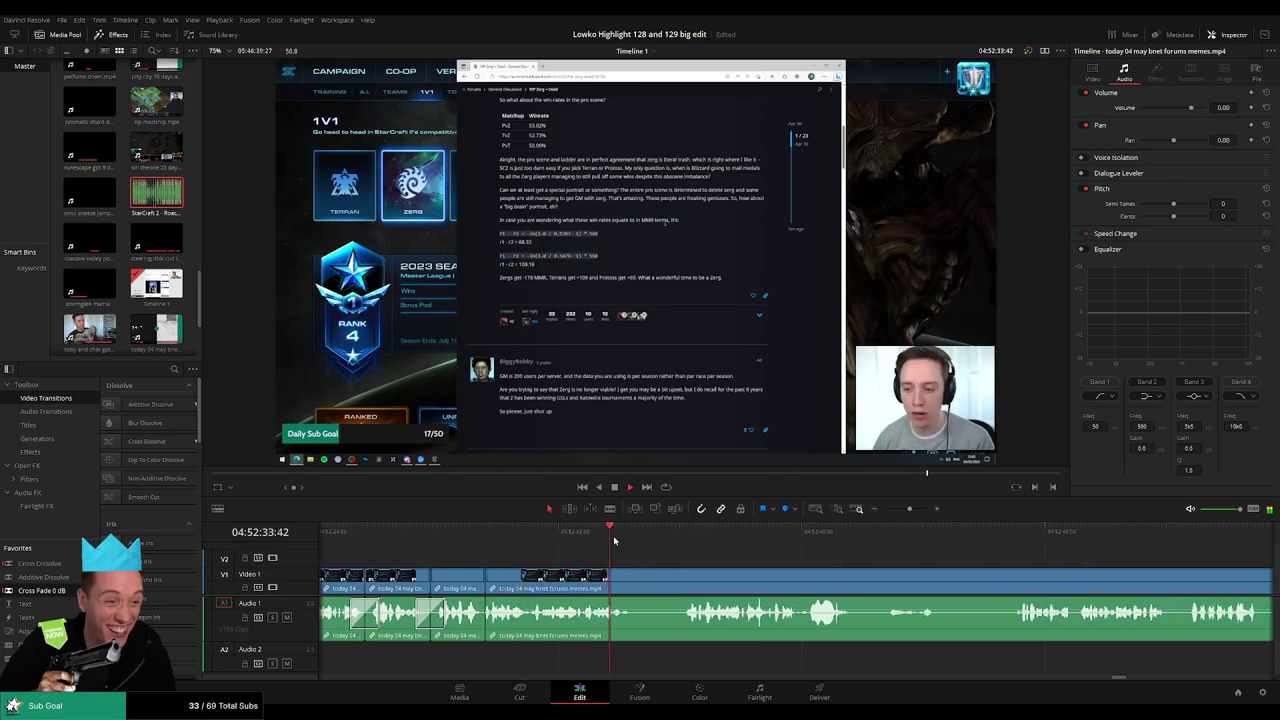
# - Cut out the pause from about 04:52:34 to 04:52:36, closing the gap, and replay from about 04:52:35
pyautogui.press('b')
pyautogui.click(630, 578)
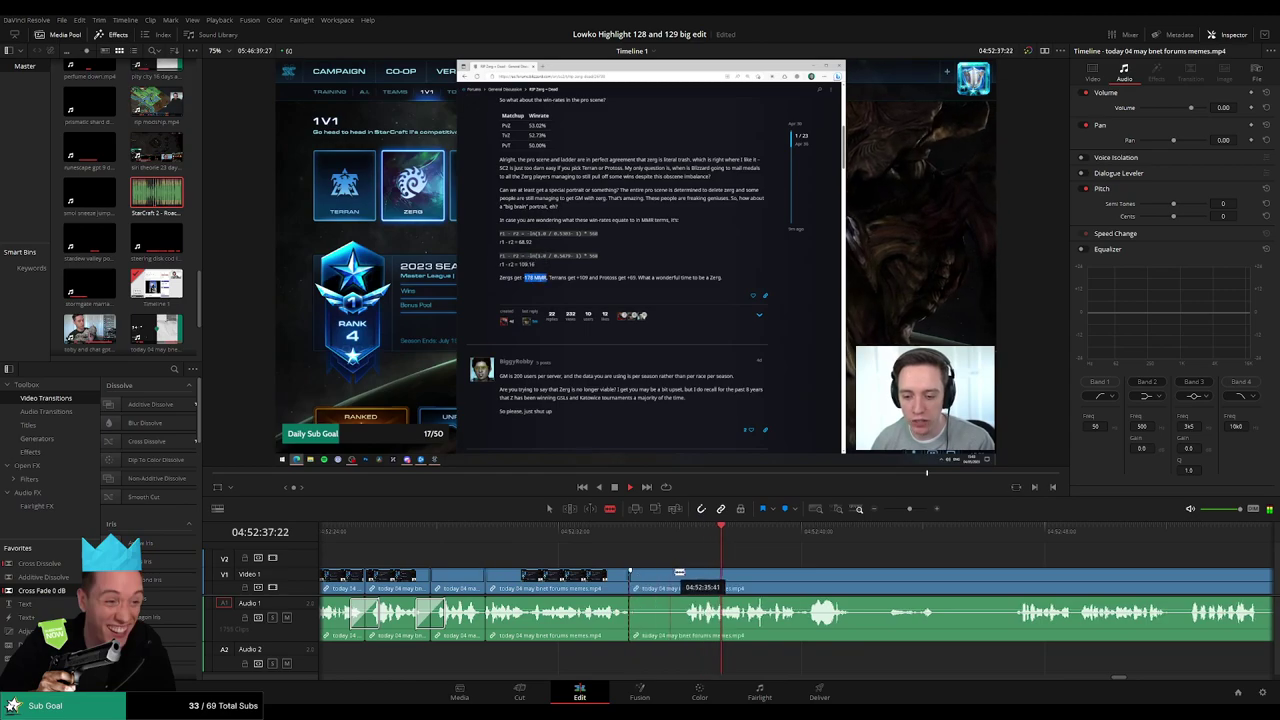
pyautogui.press('a')
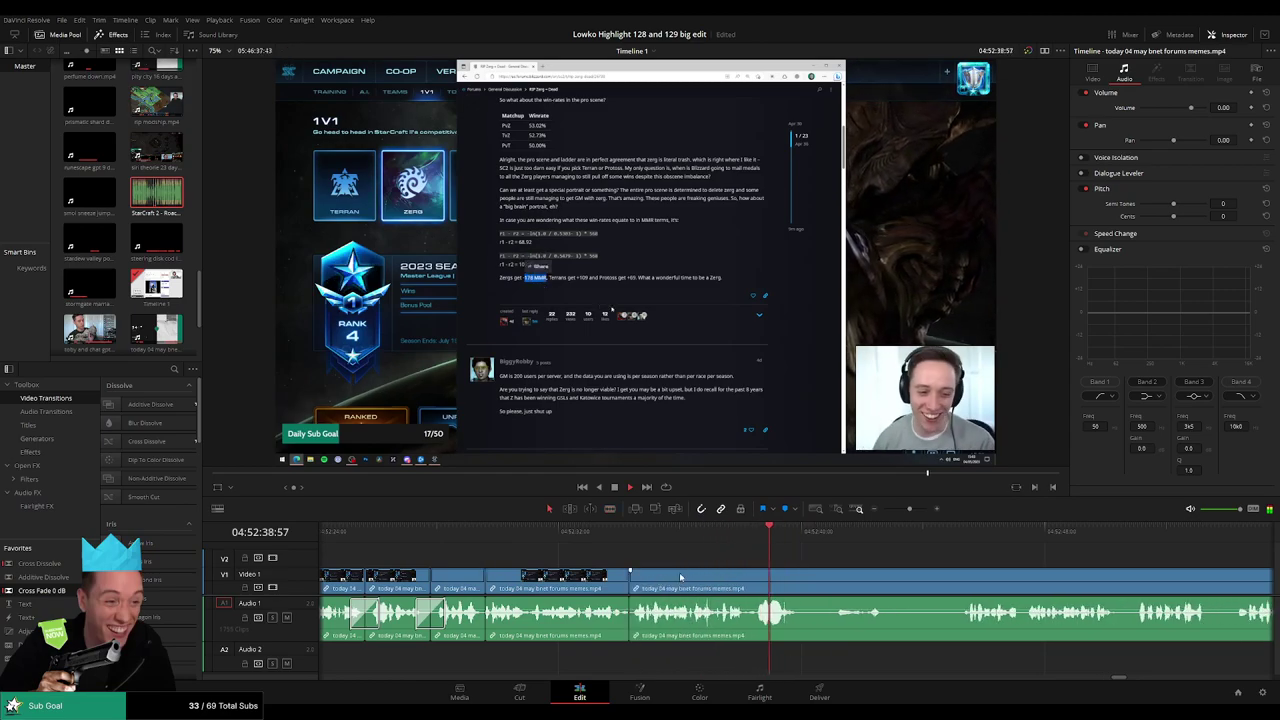
pyautogui.click(494, 533)
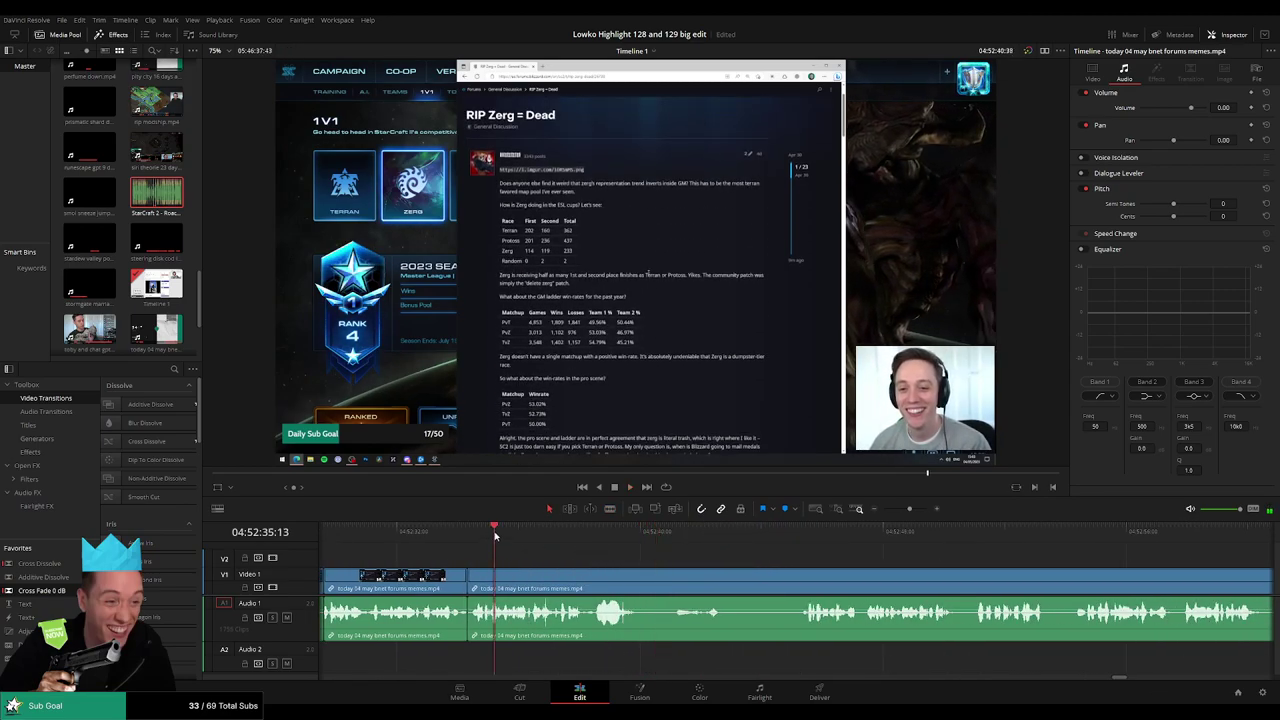
# - Split the clip at about 04:52:40 and 04:52:45, ripple-delete the section between the cuts, and replay from about 04:52:41
pyautogui.hscroll(2, 620, 564)
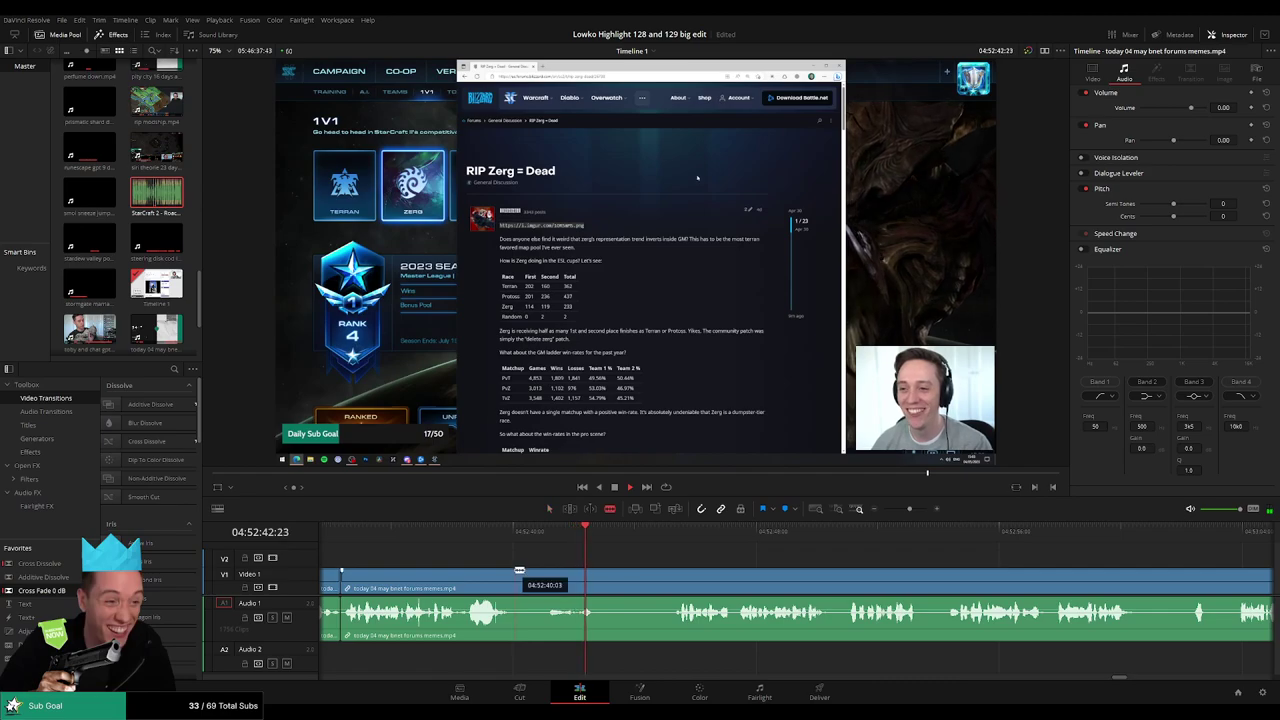
pyautogui.click(517, 571)
pyautogui.click(675, 582)
pyautogui.press('a')
pyautogui.click(622, 587)
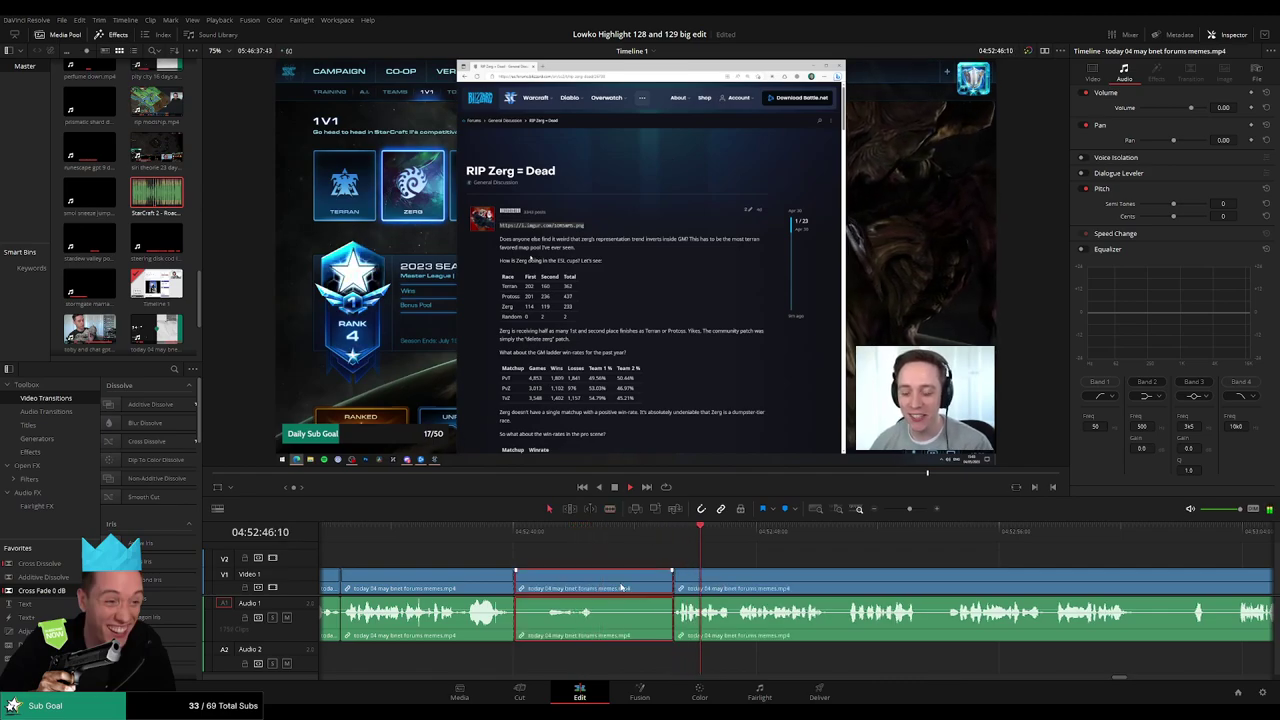
pyautogui.press('Delete')
pyautogui.click(551, 534)
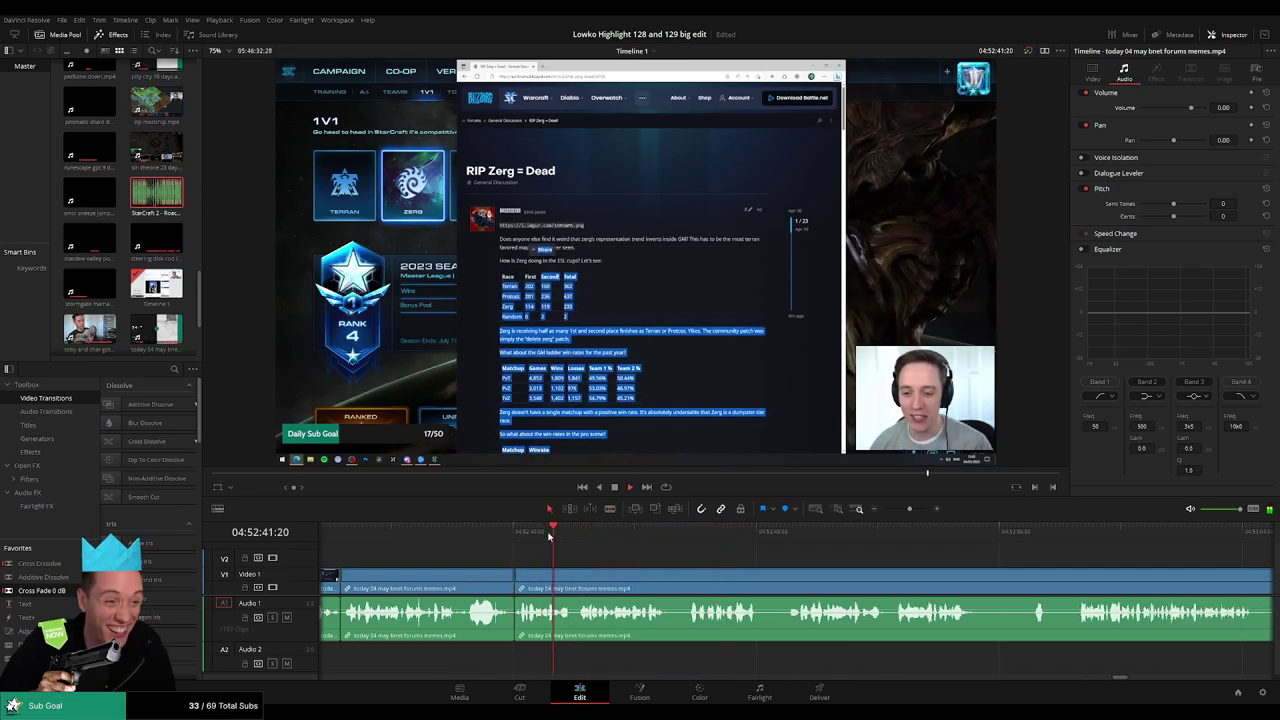
# - Split the clip at about 04:52:55 and 04:52:58, ripple-delete the section between, and replay from about 04:52:54
pyautogui.hscroll(3, 641, 563)
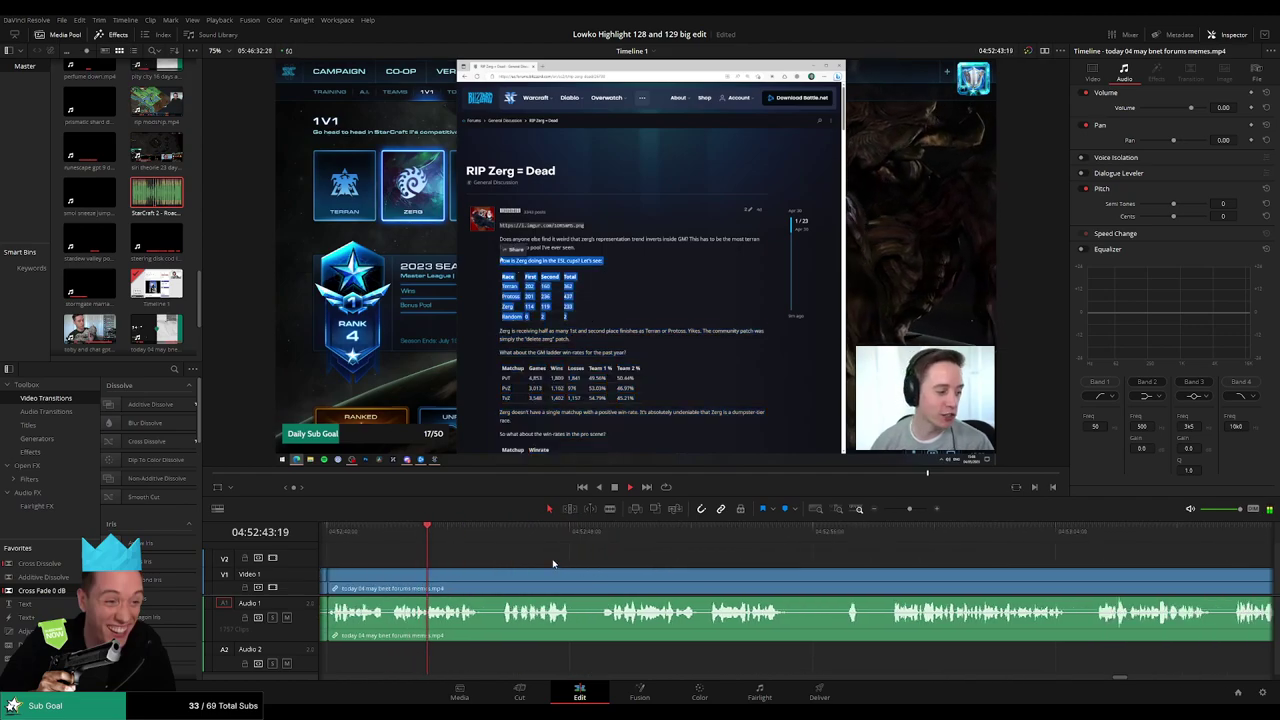
pyautogui.press('space')
pyautogui.hscroll(2, 560, 557)
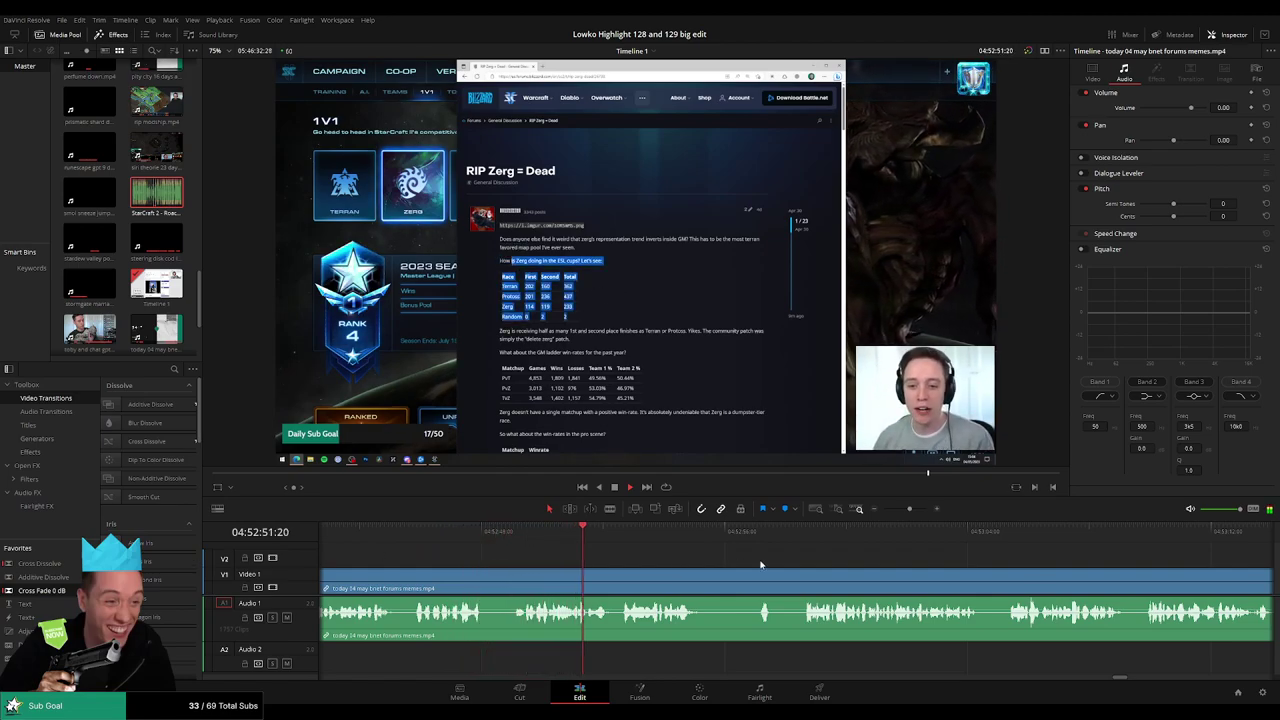
pyautogui.hscroll(4, 586, 560)
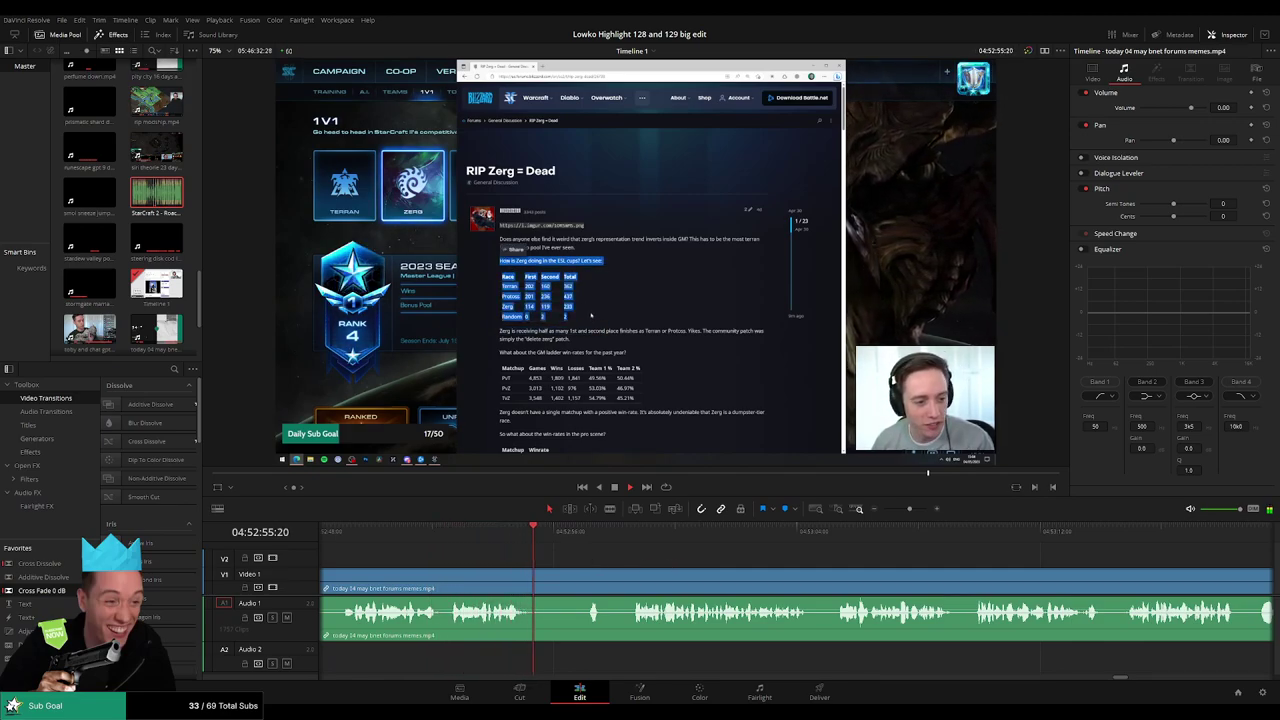
pyautogui.press('b')
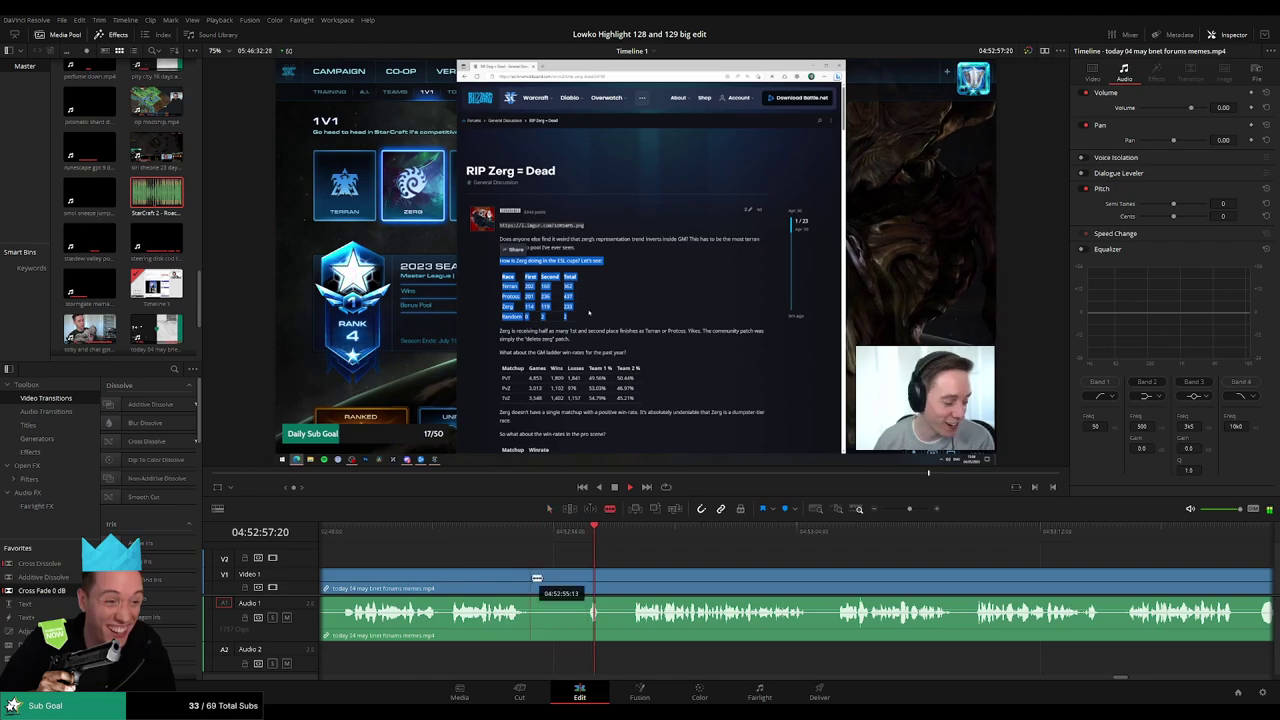
pyautogui.click(533, 578)
pyautogui.click(632, 578)
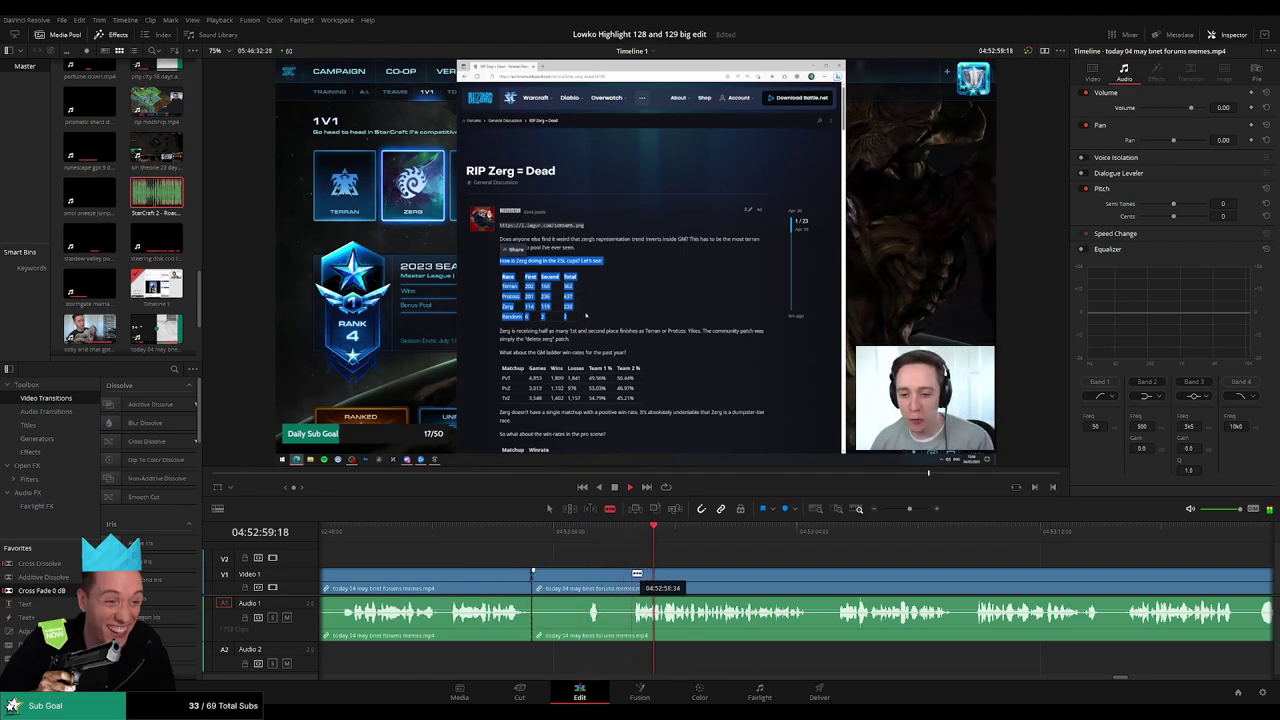
pyautogui.press('a')
pyautogui.click(557, 578)
pyautogui.press('Delete')
pyautogui.click(509, 530)
pyautogui.press('space')
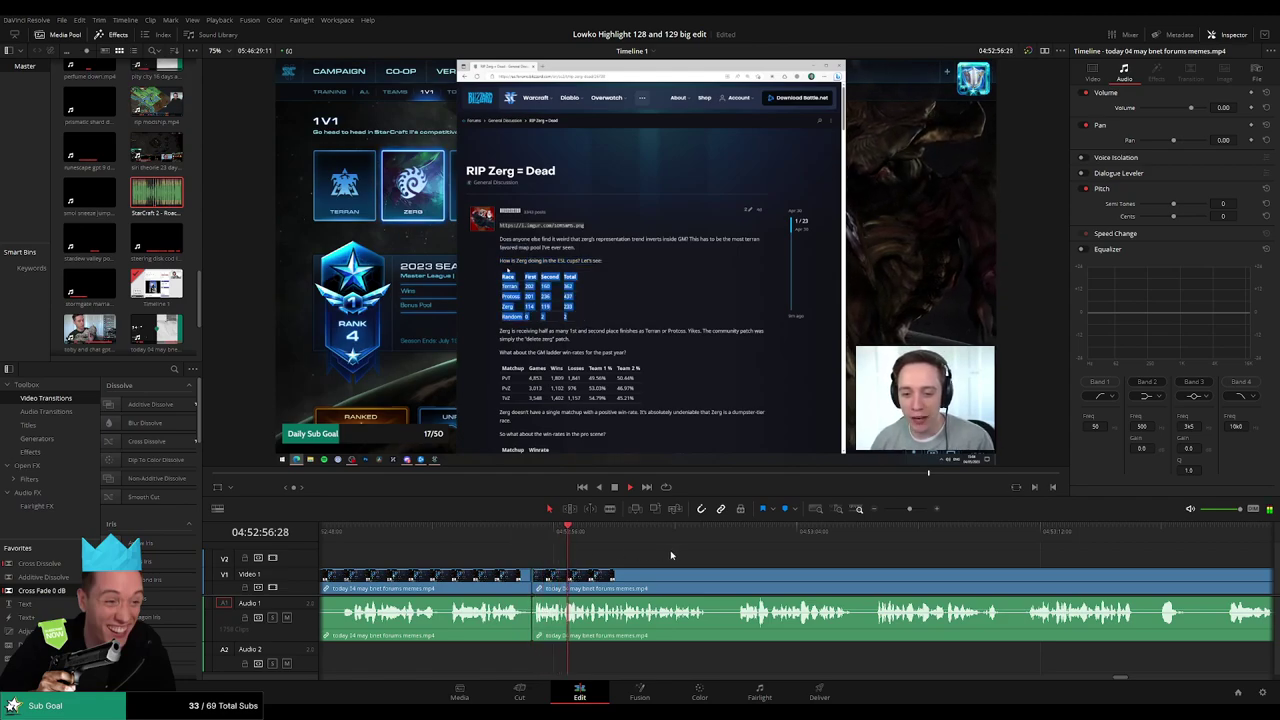
# - Cut out the short pause from about 04:53:01 to 04:53:02, closing the gap
pyautogui.hscroll(2, 671, 557)
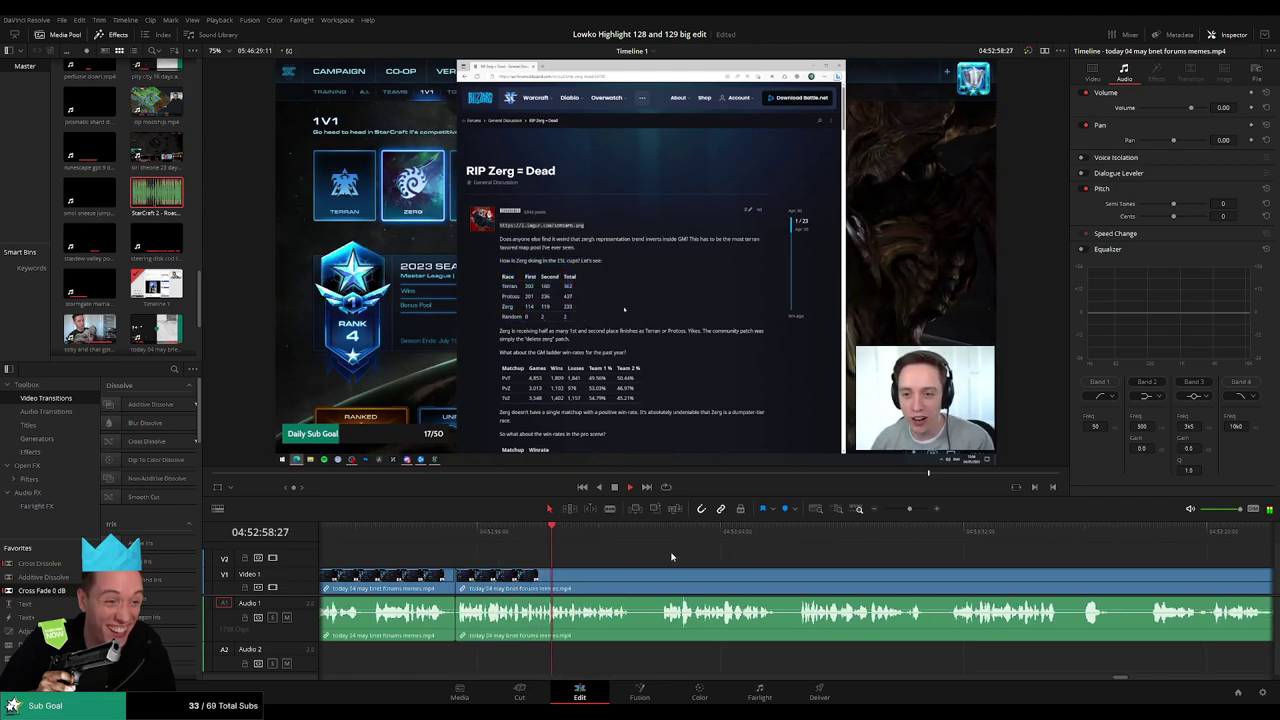
pyautogui.hscroll(2, 670, 556)
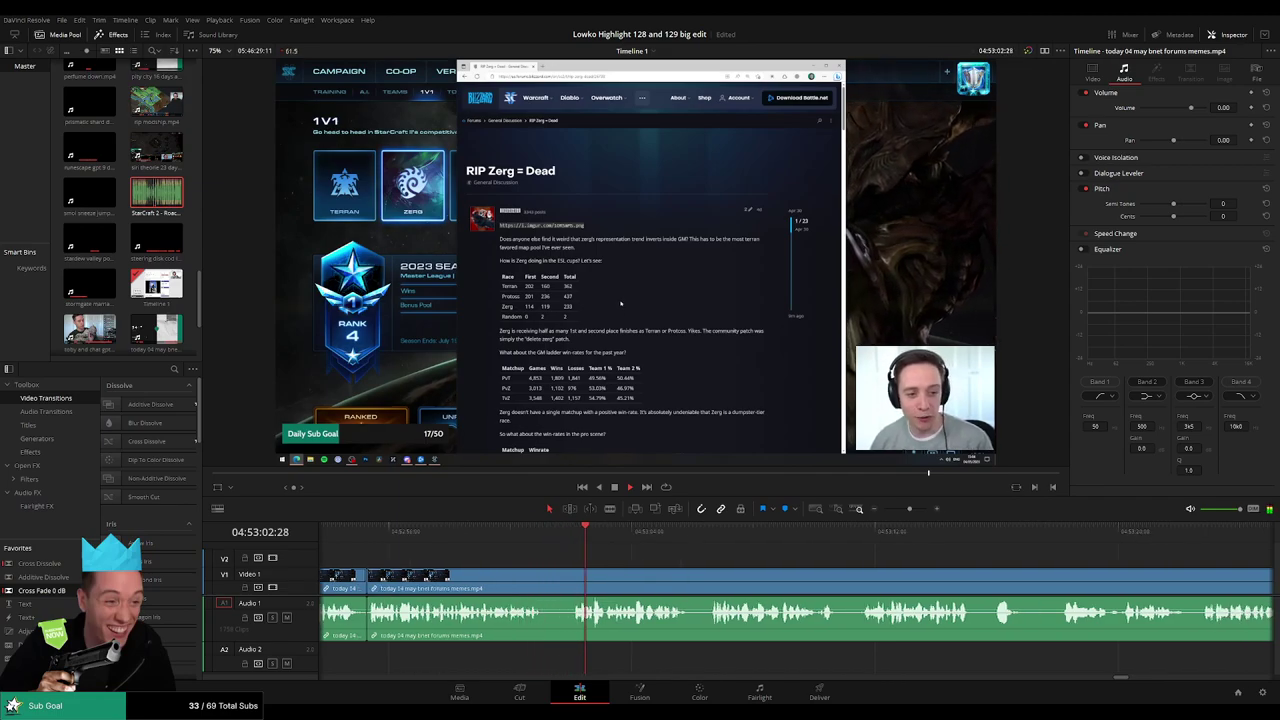
pyautogui.press('b')
pyautogui.click(543, 579)
pyautogui.click(570, 580)
pyautogui.press('a')
pyautogui.click(556, 582)
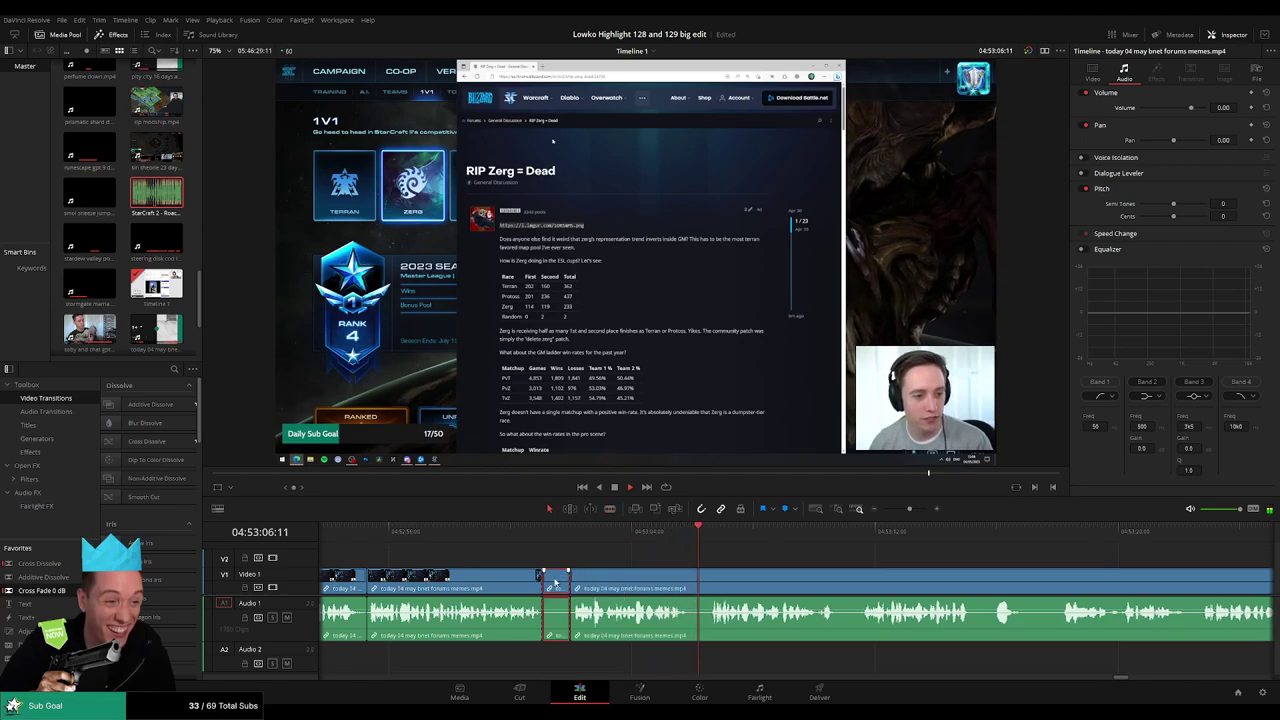
pyautogui.press('BackSpace')
pyautogui.click(555, 581)
pyautogui.press('BackSpace')
# - Split around the brief silence at about 04:53:10 and ripple-delete it
pyautogui.hscroll(5, 748, 566)
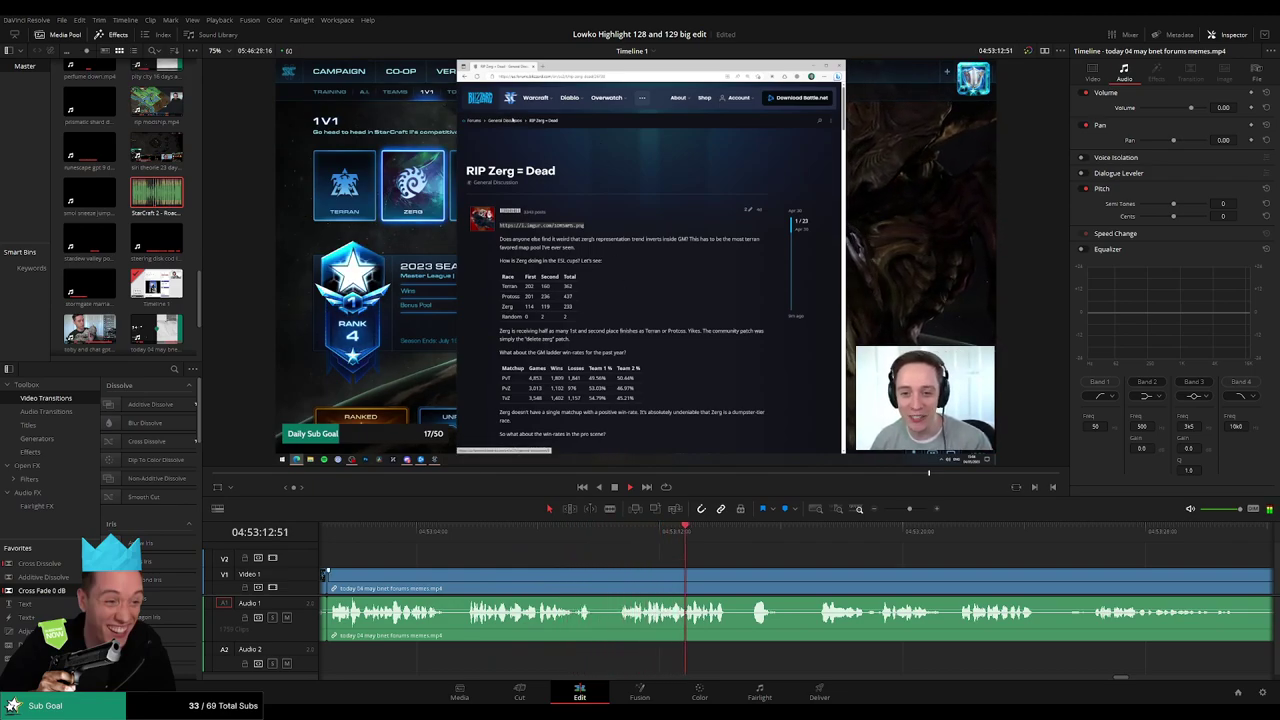
pyautogui.press('b')
pyautogui.click(597, 580)
pyautogui.click(619, 580)
pyautogui.press('a')
pyautogui.click(608, 587)
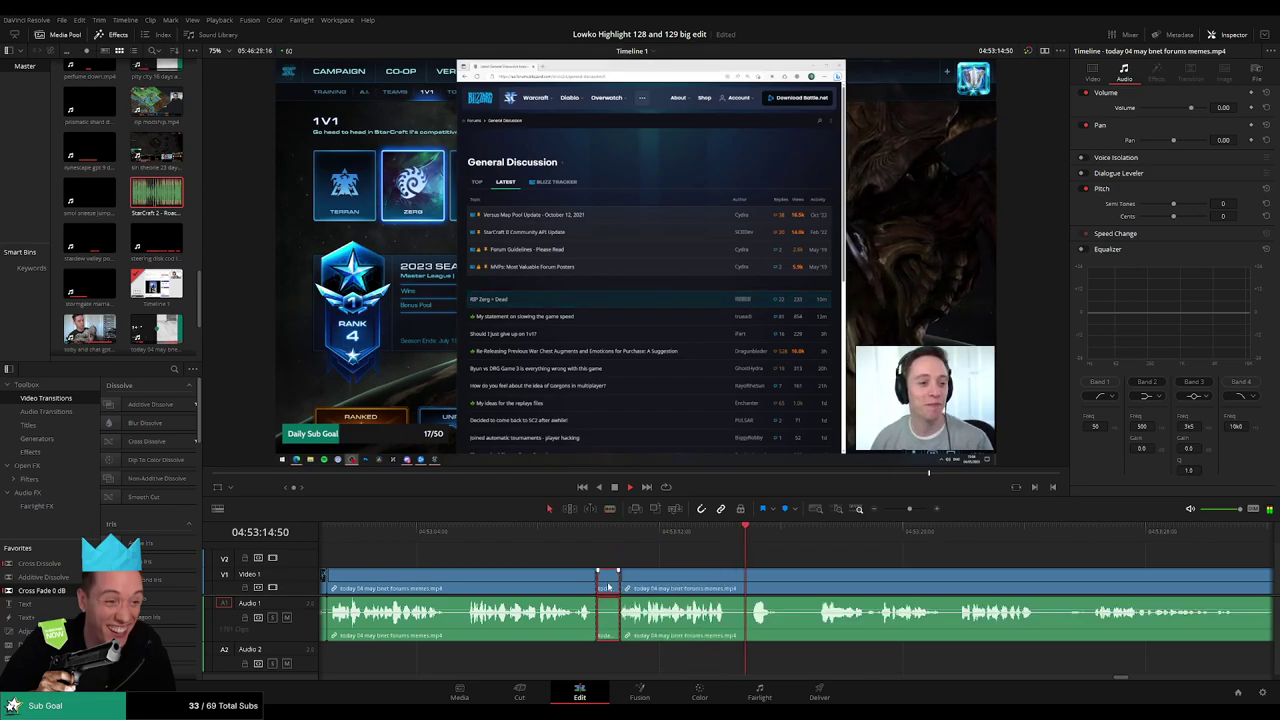
pyautogui.press('Delete')
# - Split the clip at about 04:53:13 and 04:53:16, and ripple-delete the section between the cuts
pyautogui.press('b')
pyautogui.click(710, 578)
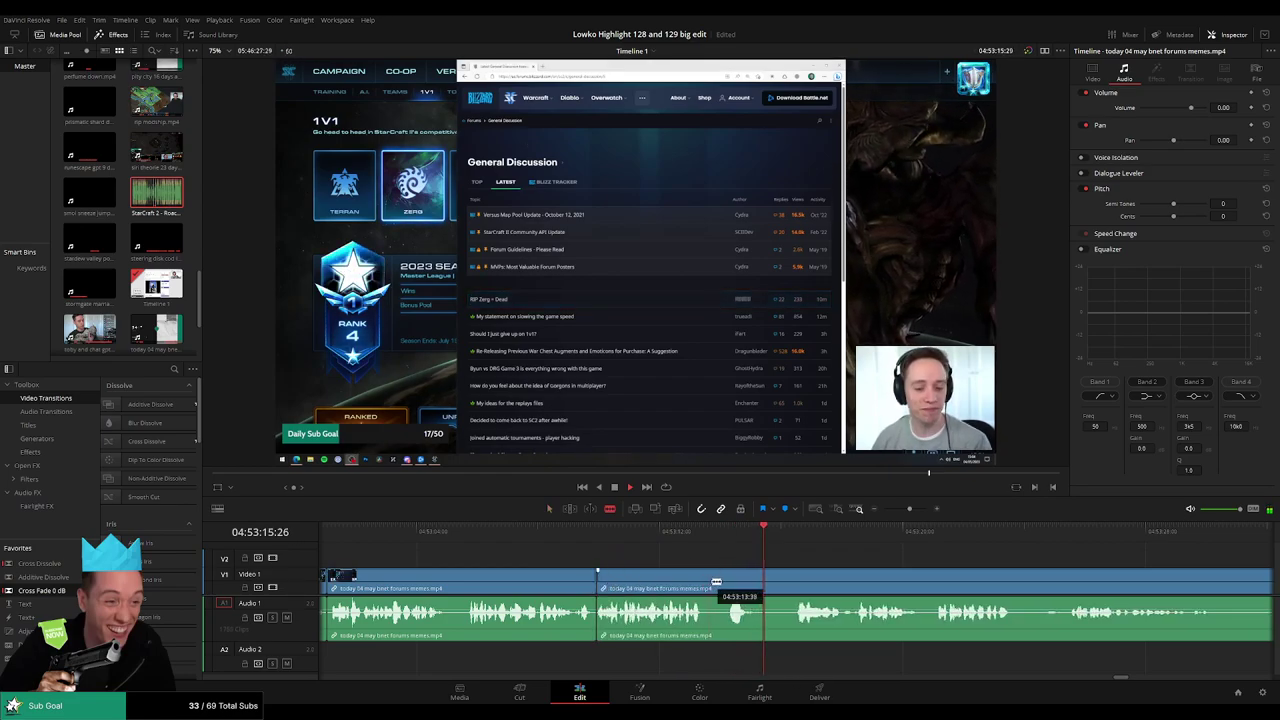
pyautogui.click(797, 577)
pyautogui.press('a')
pyautogui.click(767, 586)
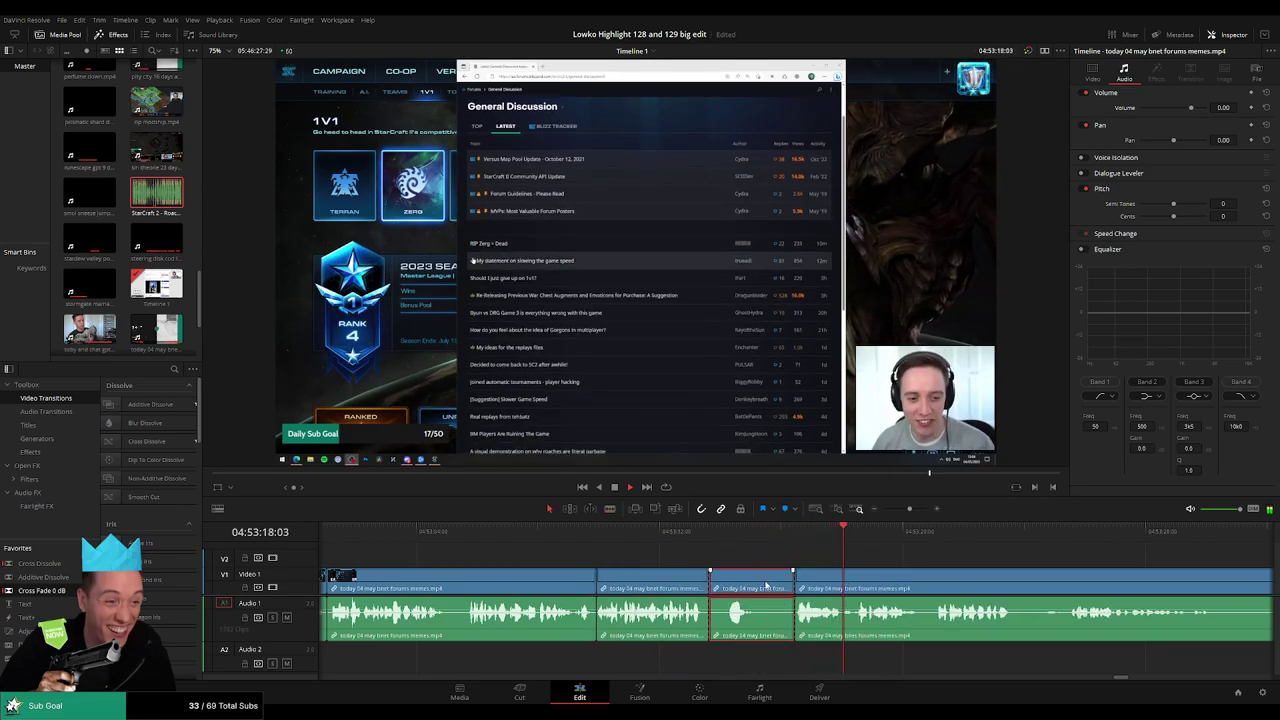
pyautogui.press('Delete')
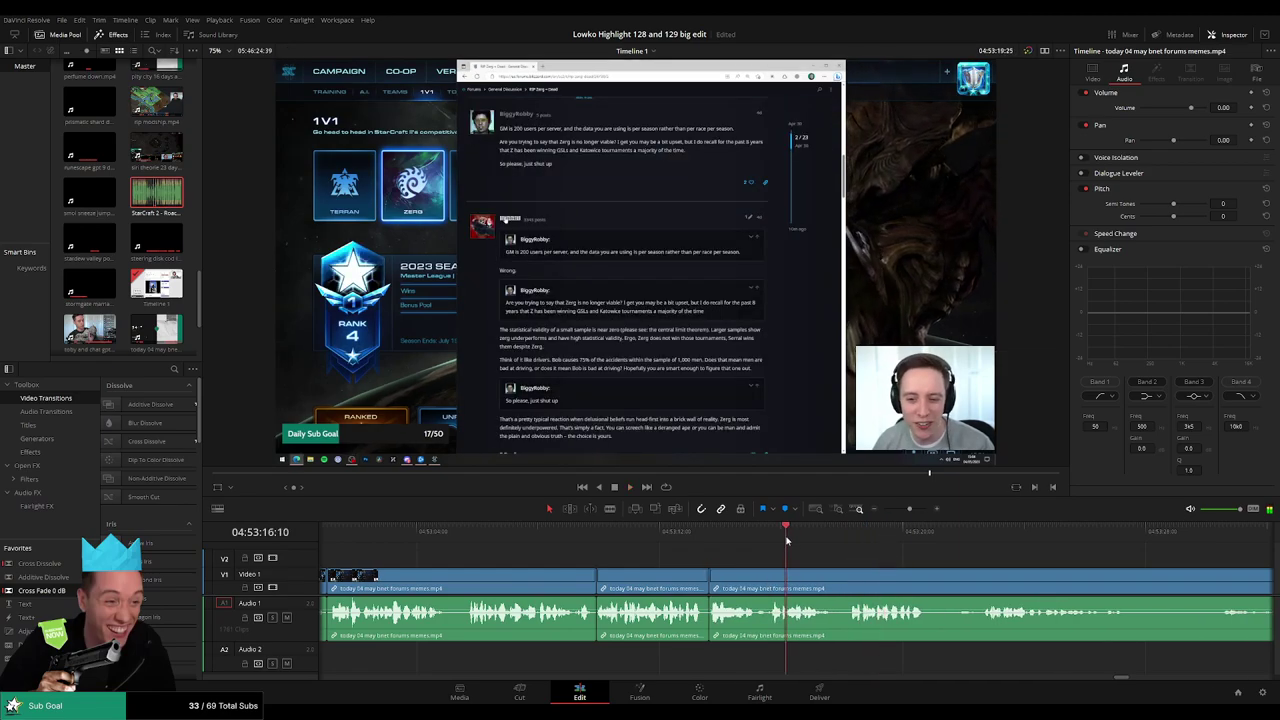
# - Review the footage up to about 04:53:26, and split the clip at about 04:53:21 where the talking stops
pyautogui.moveTo(934, 563); pyautogui.dragTo(606, 557)
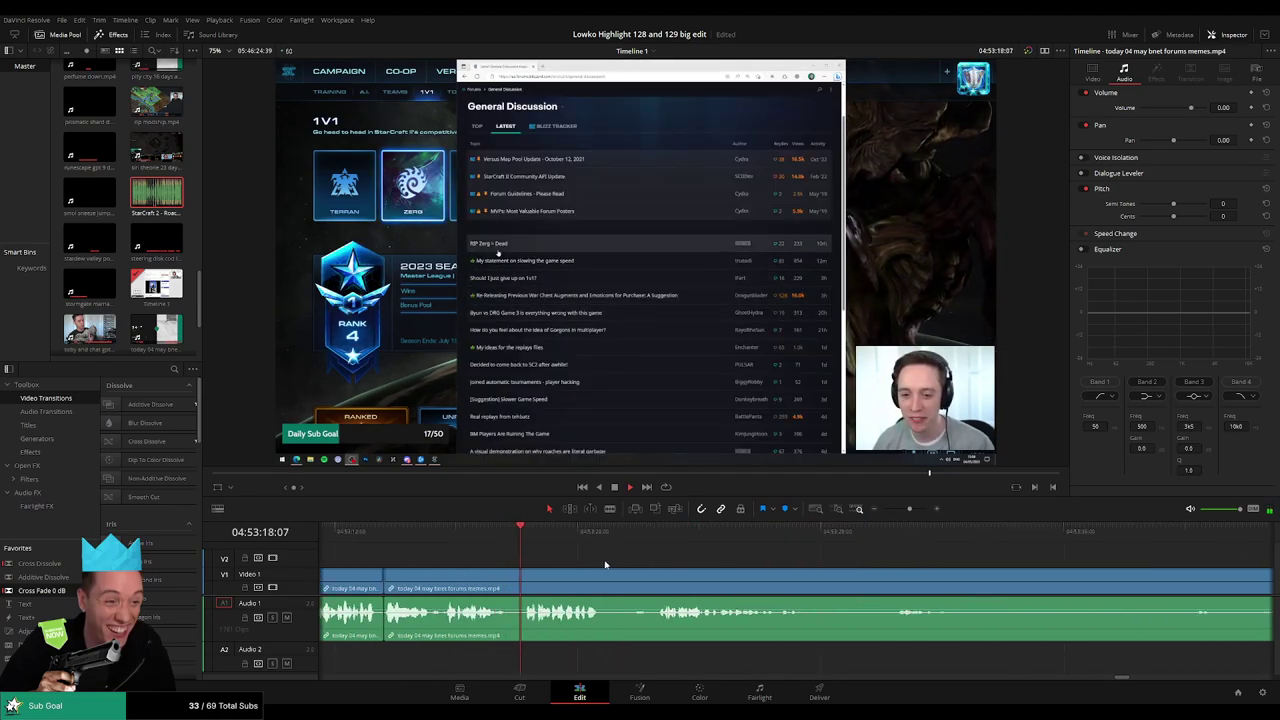
pyautogui.hscroll(1, 600, 558)
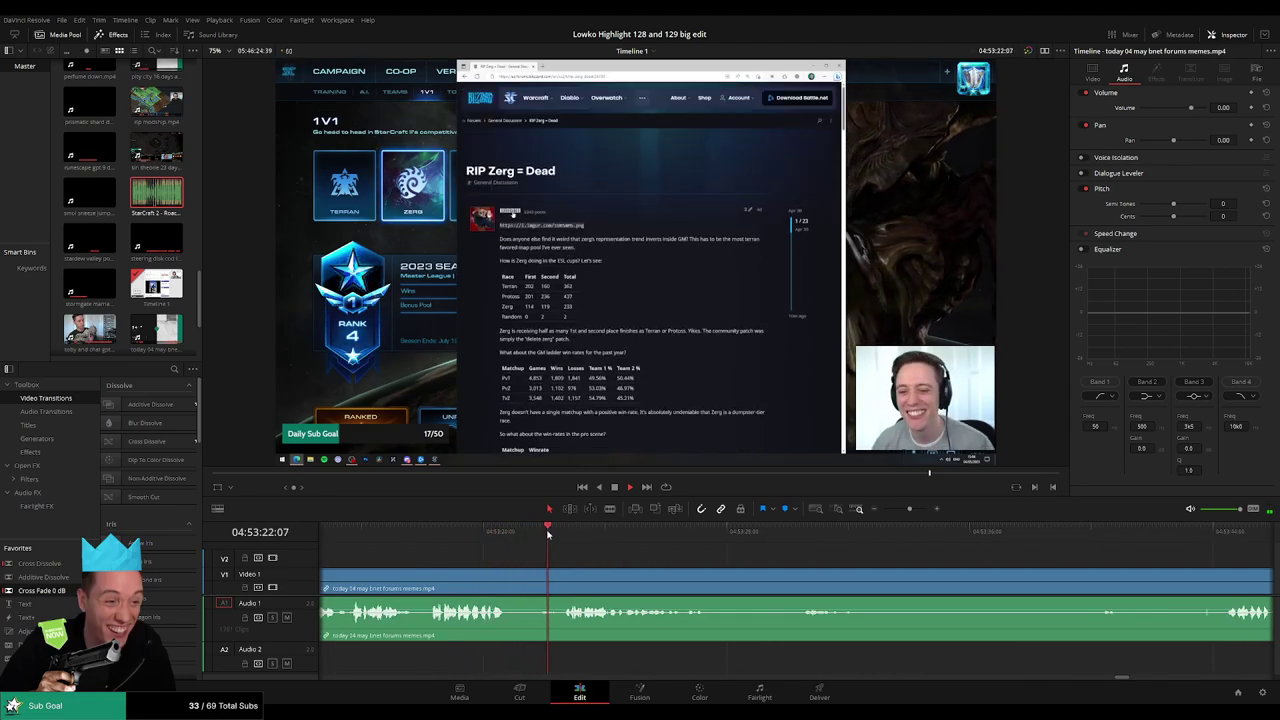
pyautogui.moveTo(628, 540); pyautogui.dragTo(668, 537)
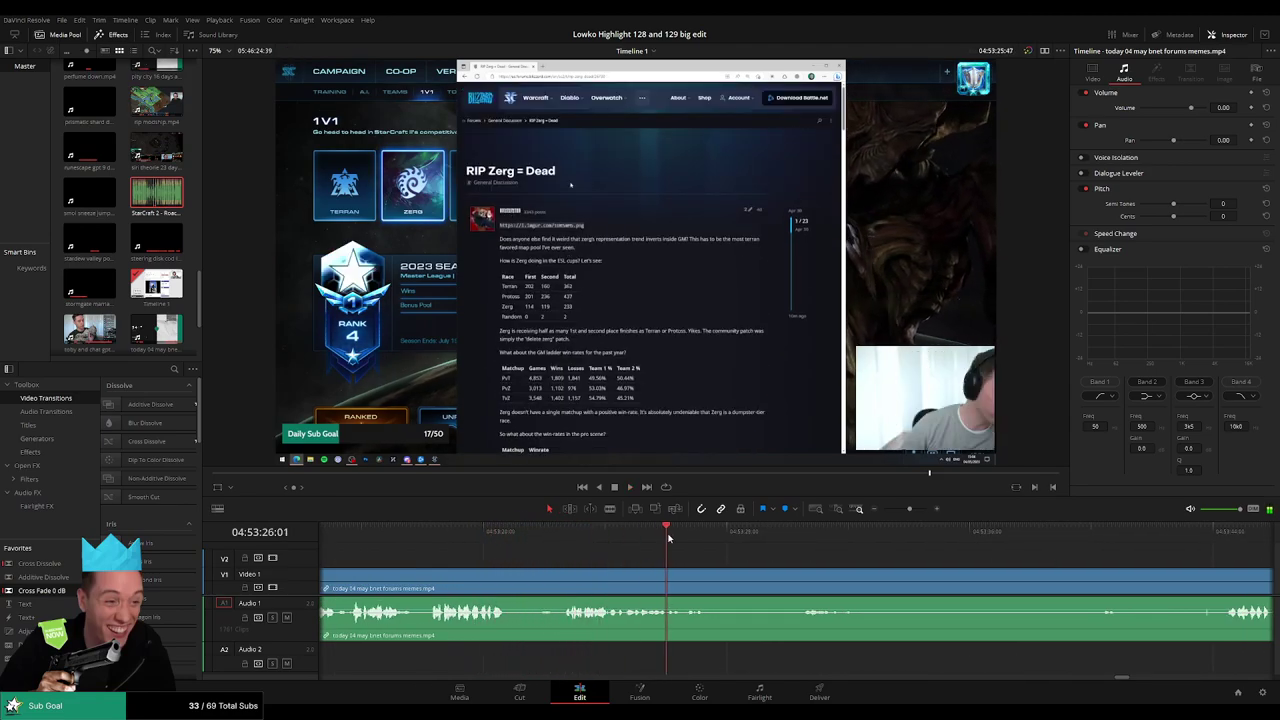
pyautogui.hscroll(2, 691, 564)
pyautogui.hscroll(-2, 515, 560)
pyautogui.click(494, 542)
pyautogui.press('space')
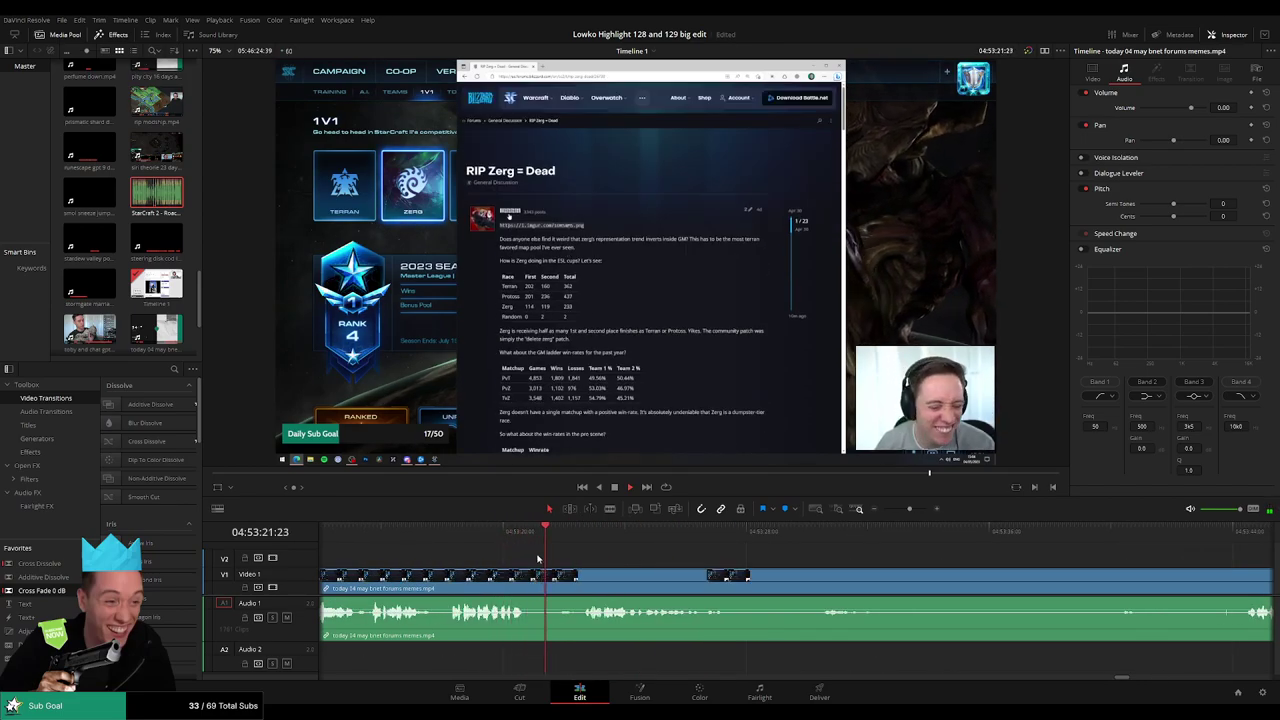
pyautogui.press('b')
pyautogui.click(550, 584)
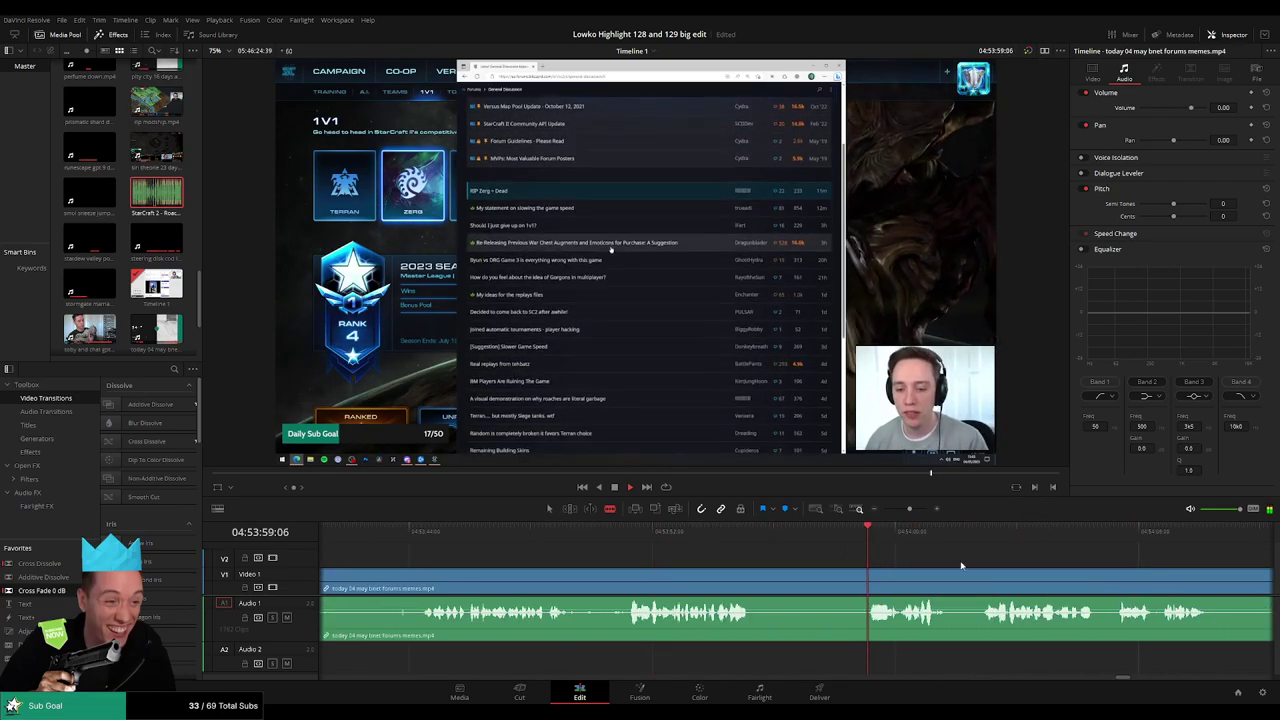
# - Split the clip at about 04:54:00, ripple-delete everything back to the split at about 04:53:21, and resume playback
pyautogui.click(761, 541)
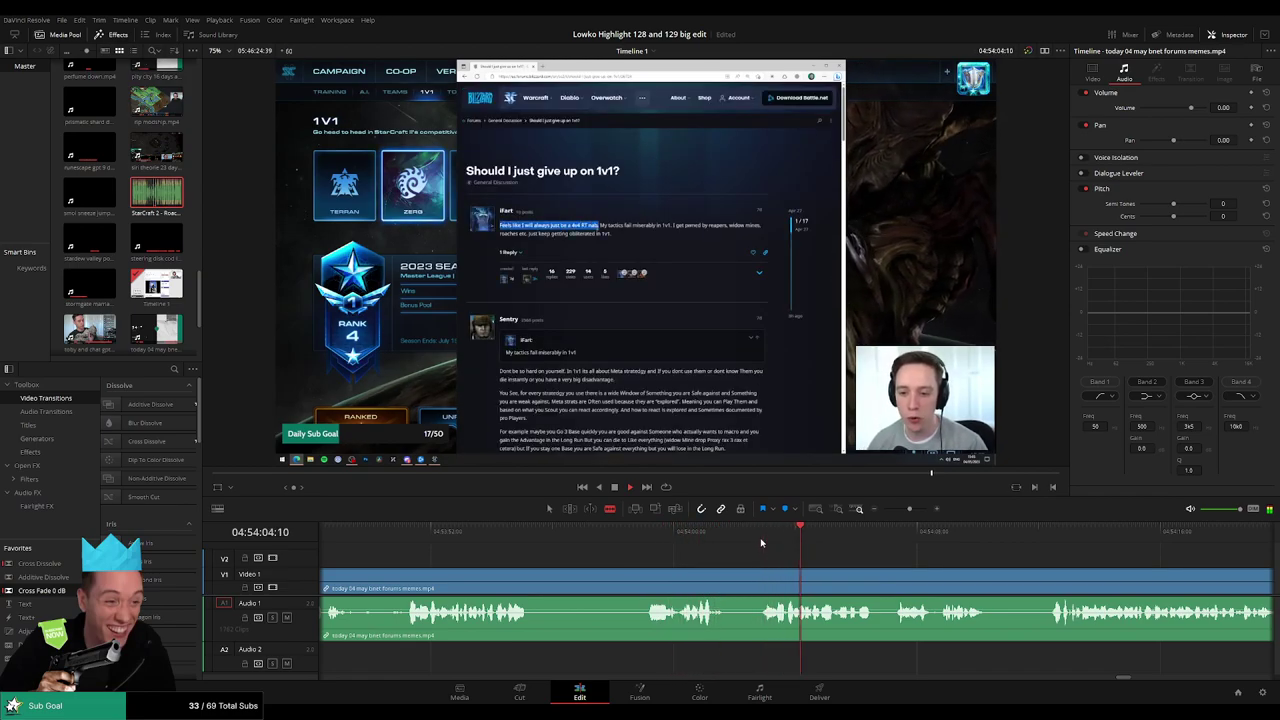
pyautogui.press('space')
pyautogui.click(682, 577)
pyautogui.press('a')
pyautogui.click(652, 580)
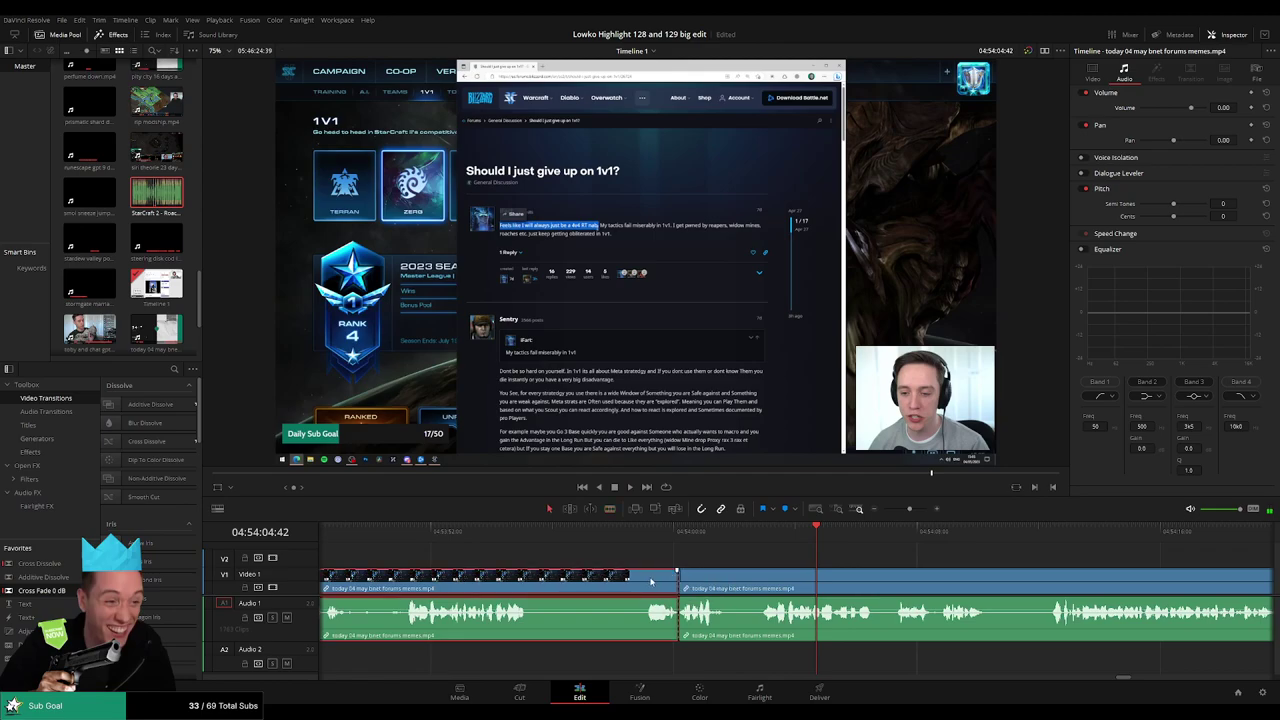
pyautogui.press('Delete')
pyautogui.press('space')
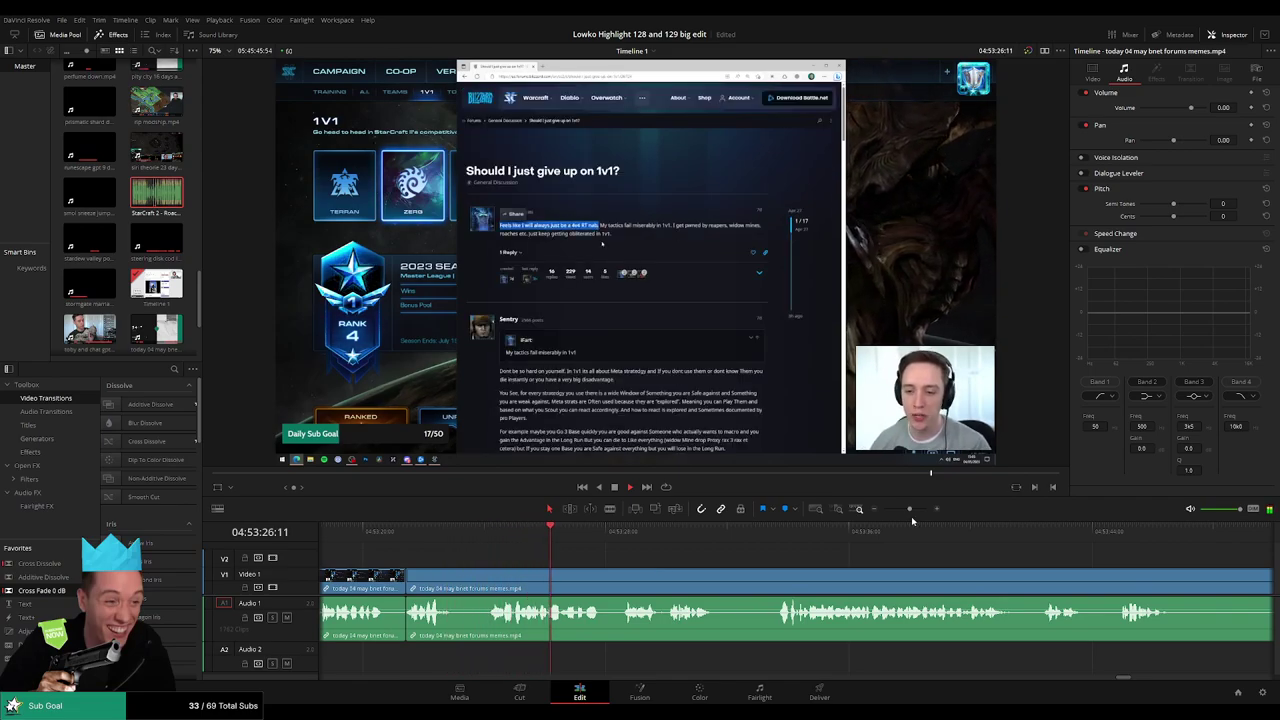
# - Ripple-delete the pause from about 04:53:31 to 04:53:33 and add a Cross Fade 0 dB at the resulting audio cut
pyautogui.moveTo(911, 514)
pyautogui.mouseDown()
pyautogui.moveTo(892, 512)
pyautogui.moveTo(908, 512)
pyautogui.mouseUp()
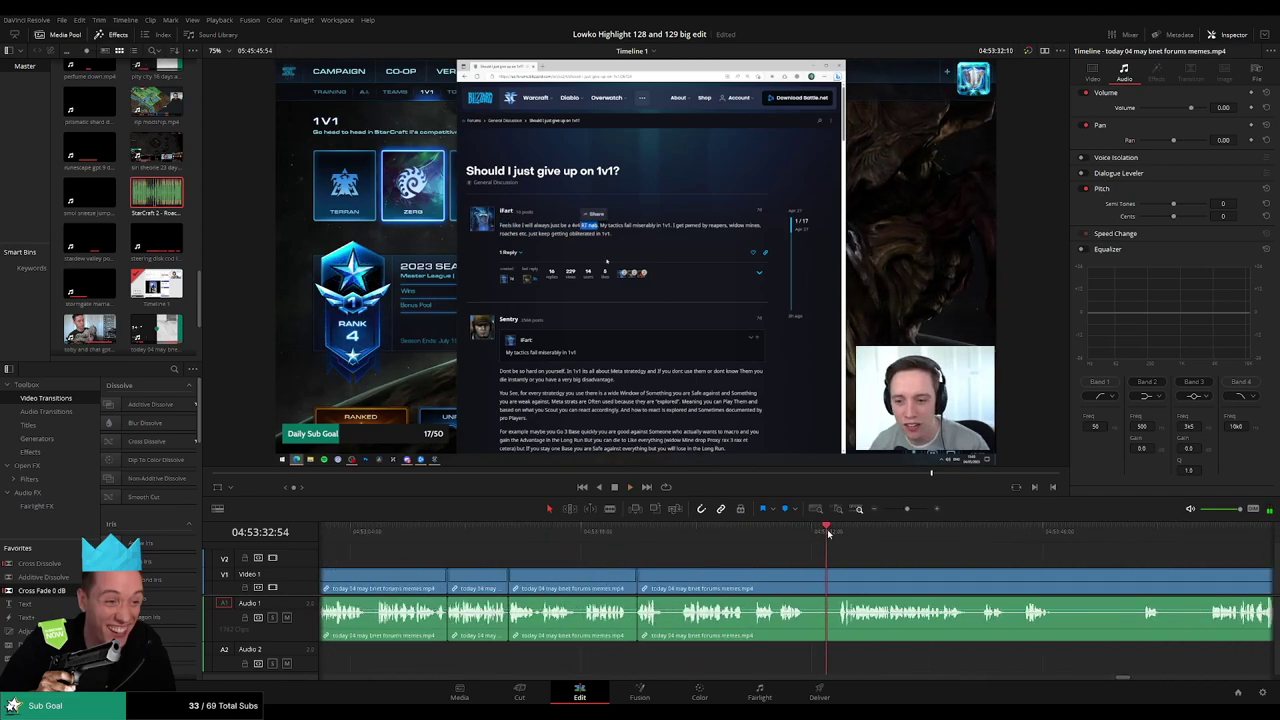
pyautogui.press('b')
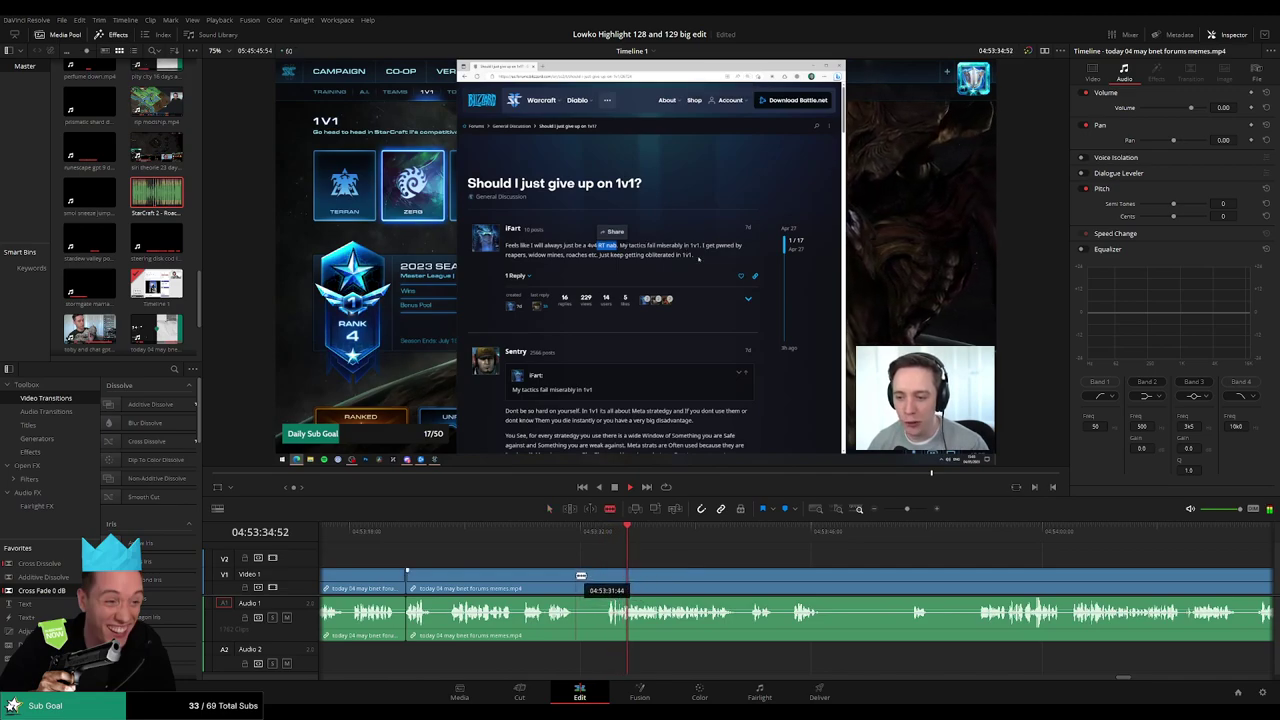
pyautogui.click(580, 576)
pyautogui.click(610, 576)
pyautogui.press('a')
pyautogui.click(591, 581)
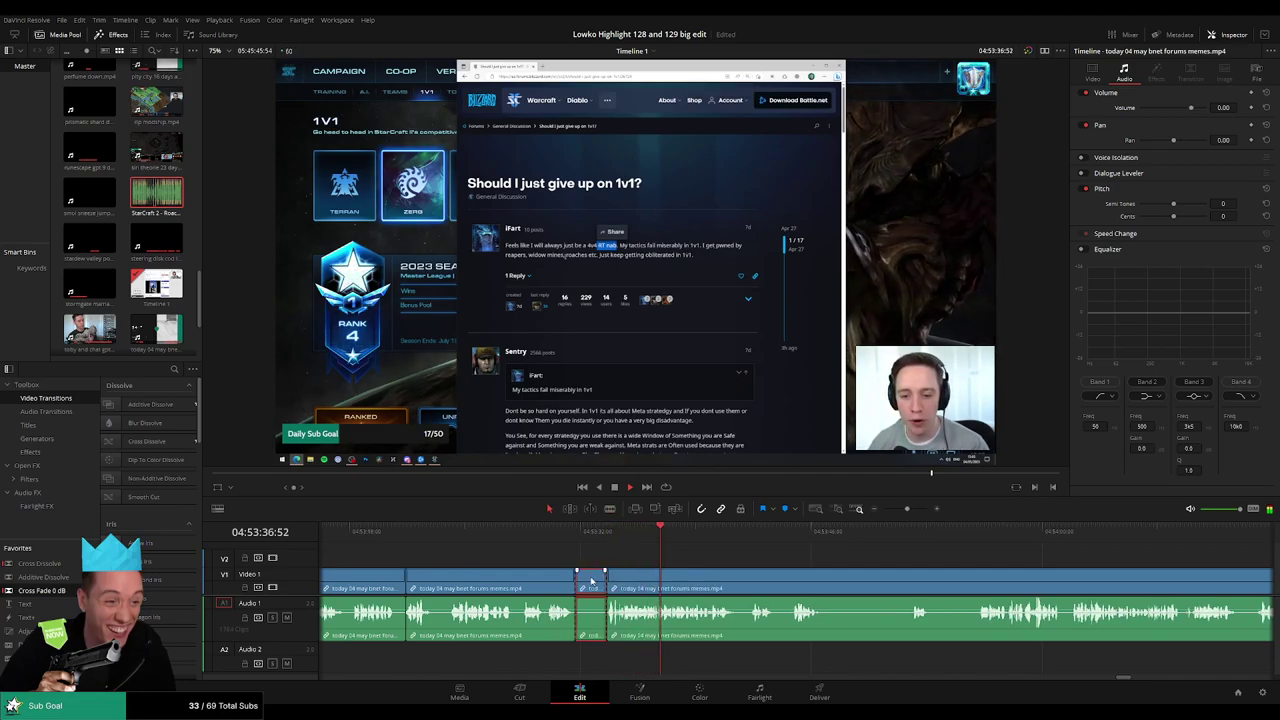
pyautogui.press('Delete')
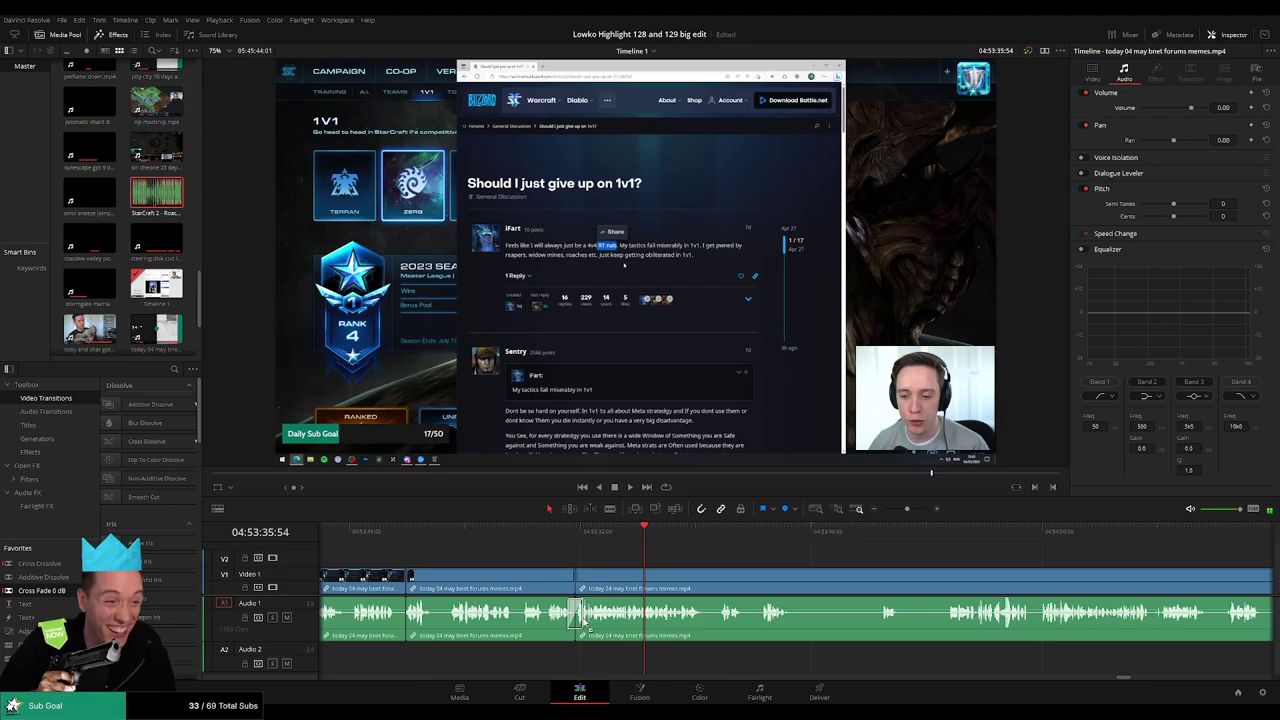
pyautogui.press('space')
# - Split the clip at about 04:53:44 and 04:53:50, and ripple-delete the section between the cuts
pyautogui.moveTo(751, 569); pyautogui.dragTo(601, 561)
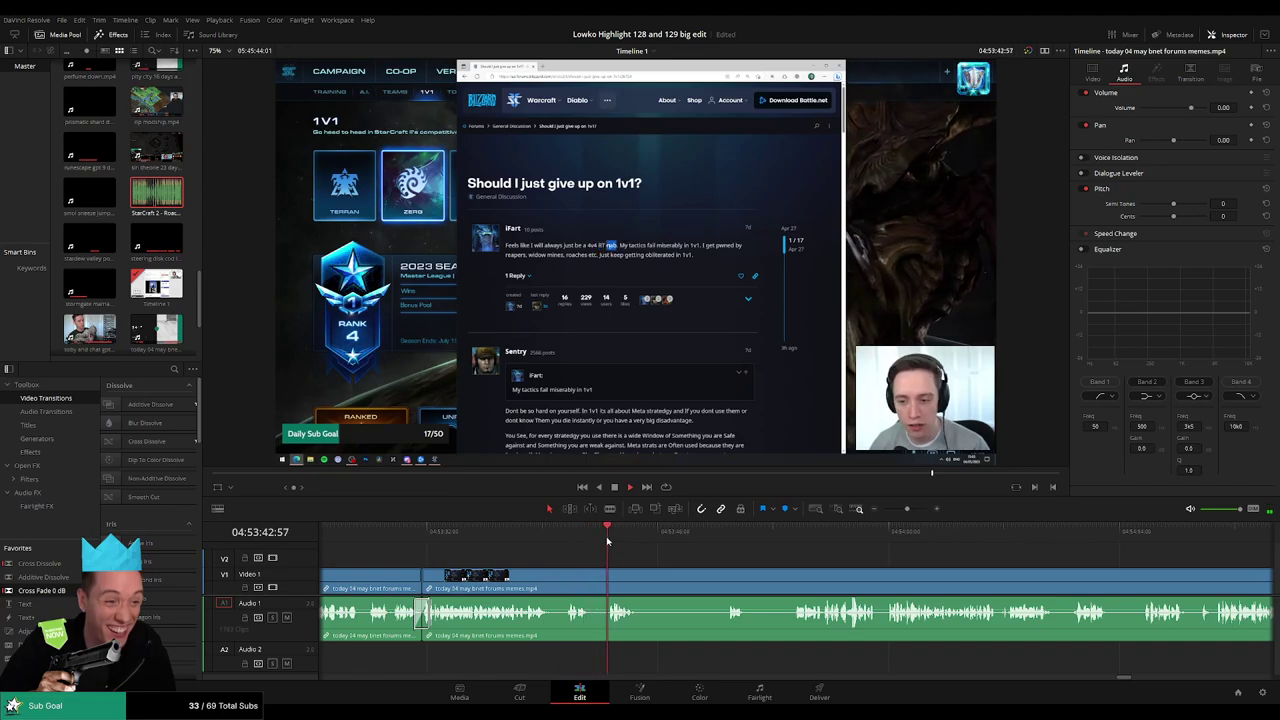
pyautogui.scroll(-3, 567, 557)
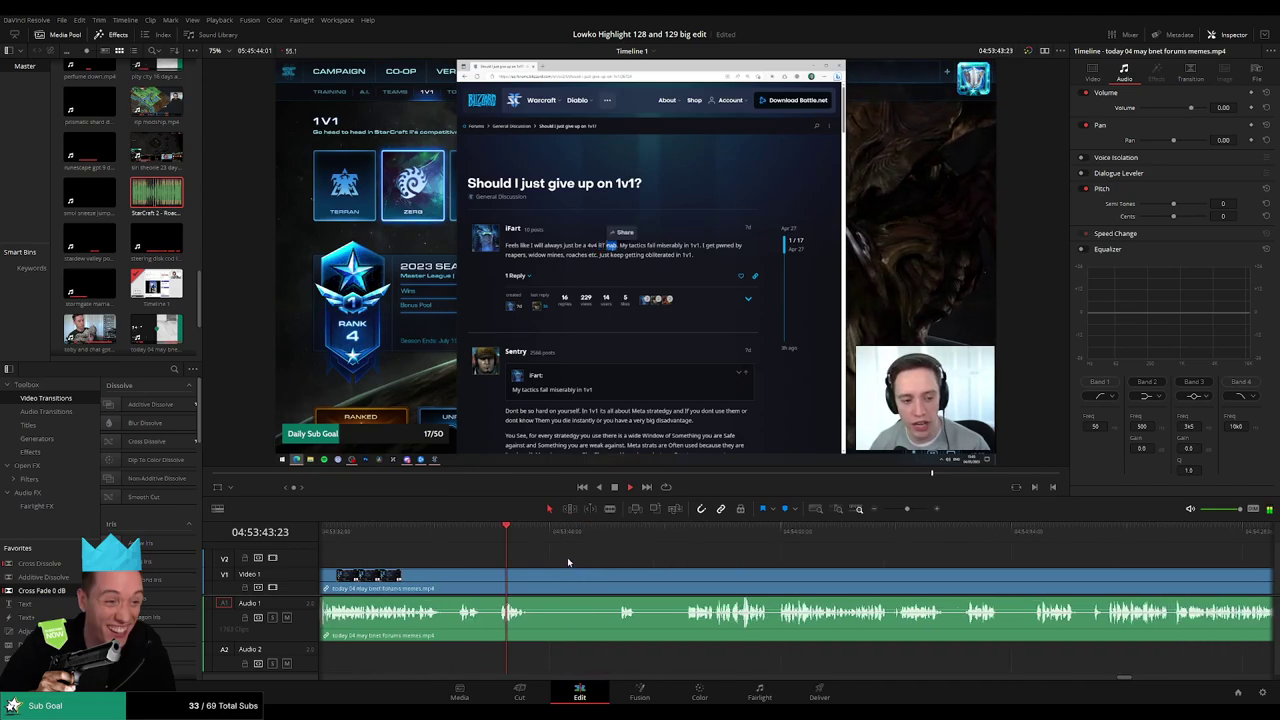
pyautogui.press('b')
pyautogui.click(475, 590)
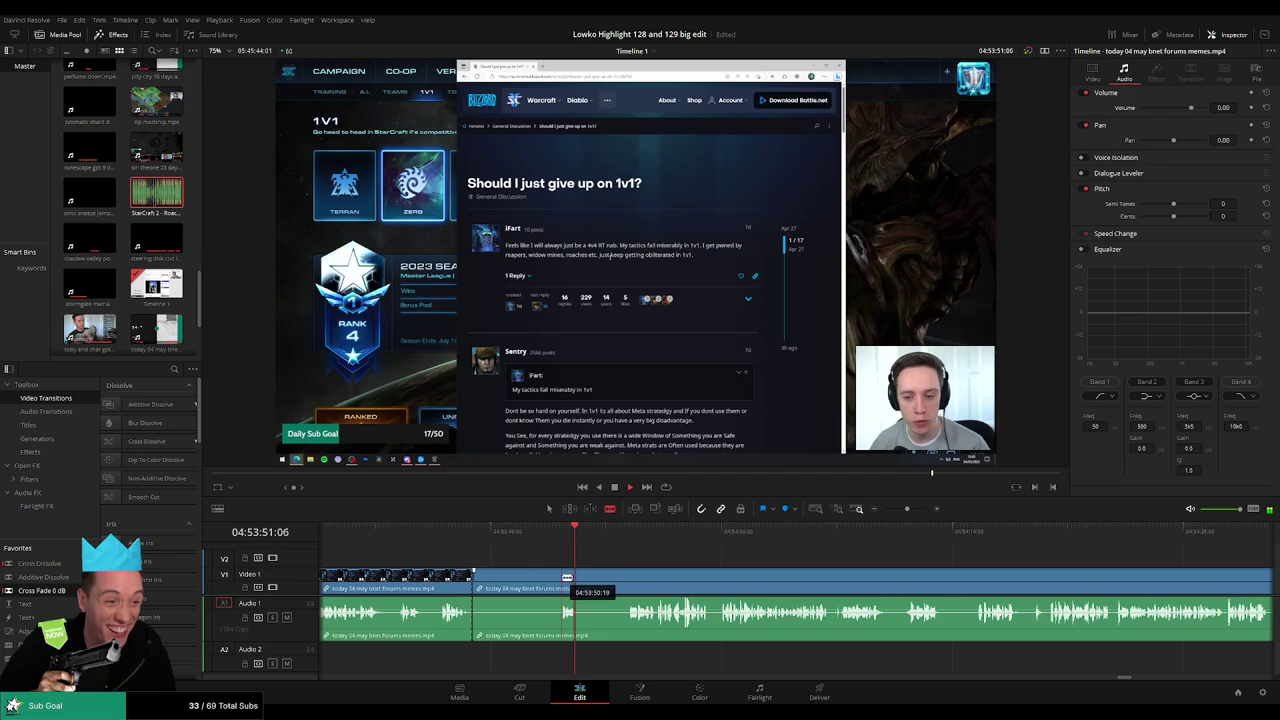
pyautogui.click(562, 578)
pyautogui.press('a')
pyautogui.click(531, 586)
pyautogui.press('Delete')
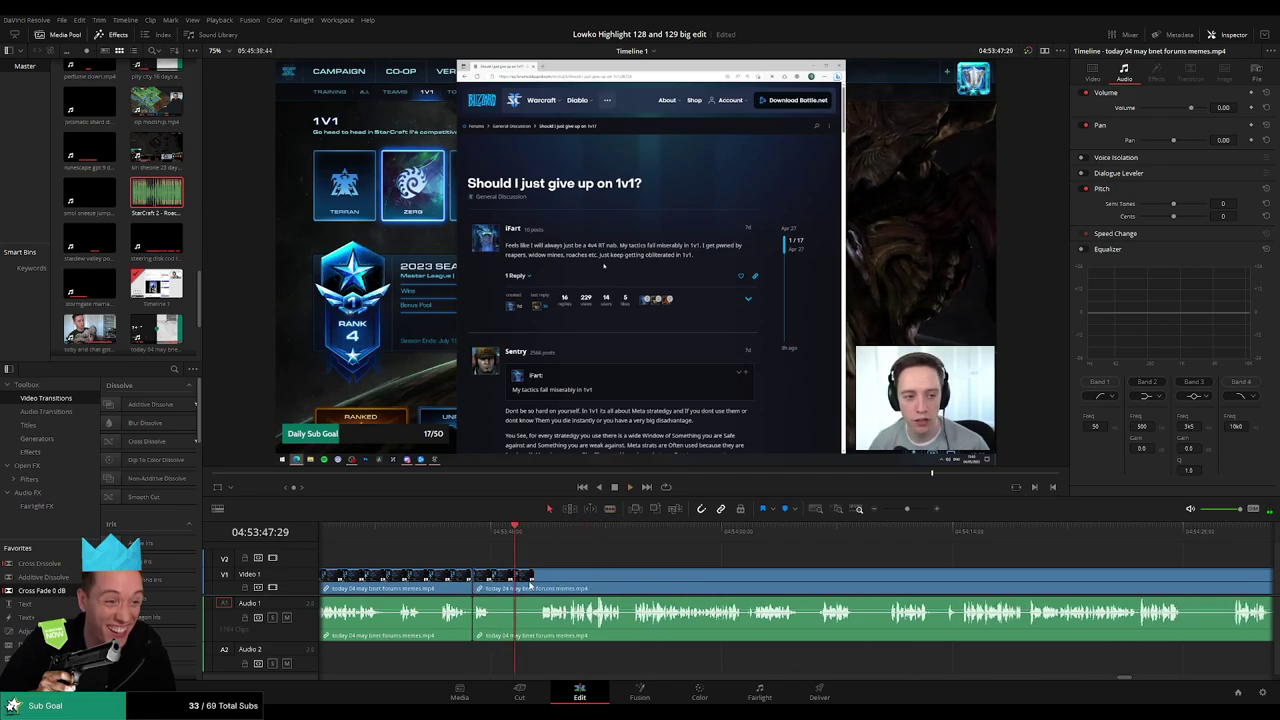
# - Ripple-delete the section from about 04:53:45 to 04:53:48 and add a Cross Fade 0 dB to the audio cut at about 04:53:44
pyautogui.click(539, 541)
pyautogui.press('b')
pyautogui.click(492, 580)
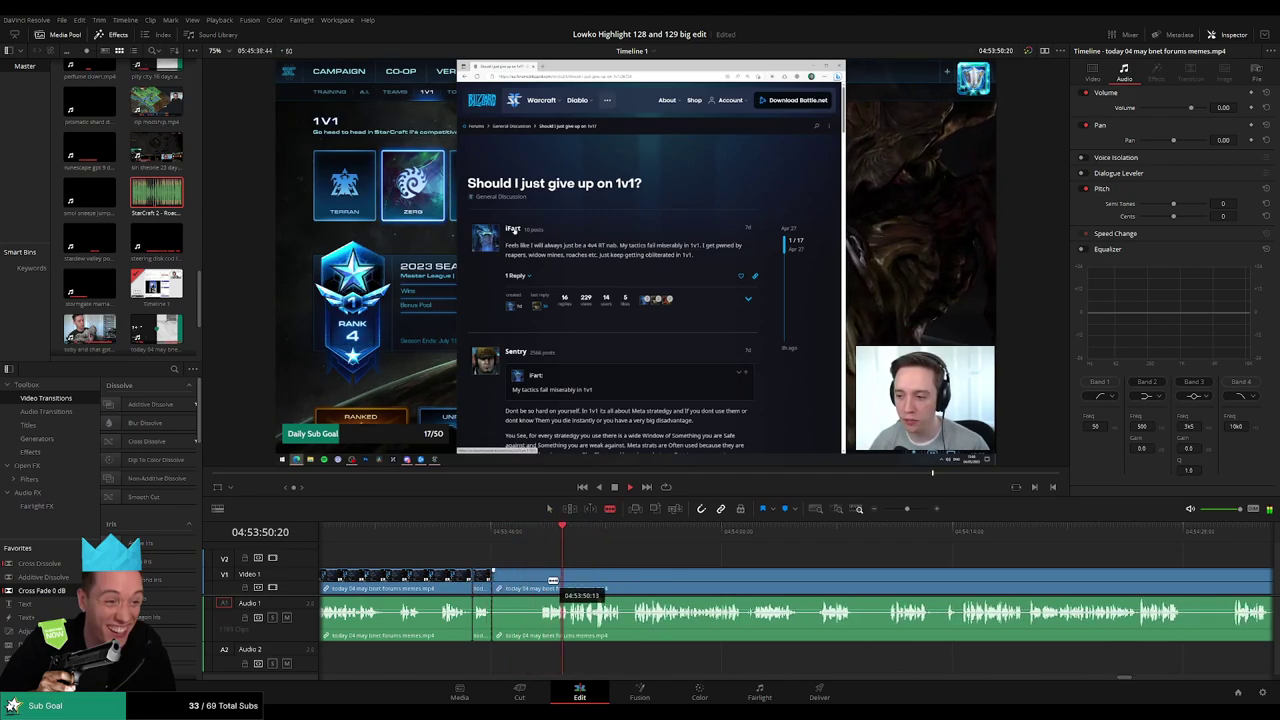
pyautogui.click(539, 580)
pyautogui.press('a')
pyautogui.click(525, 588)
pyautogui.press('Delete')
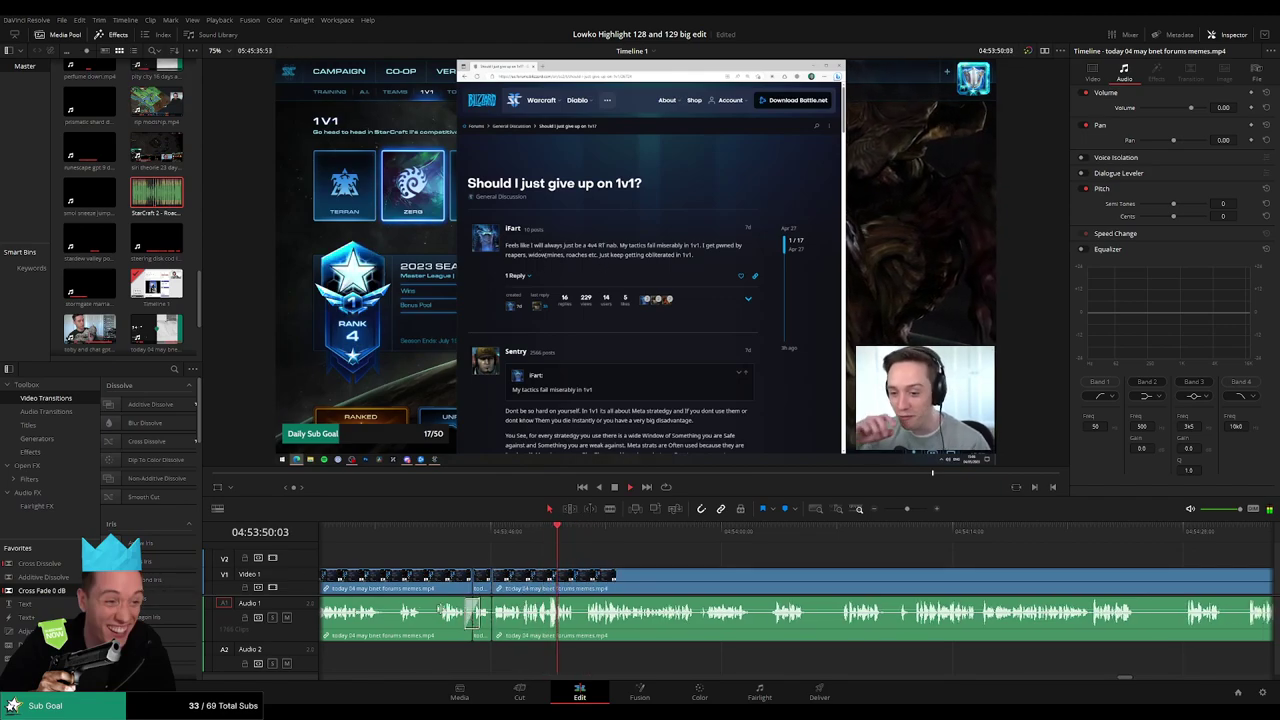
pyautogui.moveTo(60, 592); pyautogui.dragTo(513, 622)
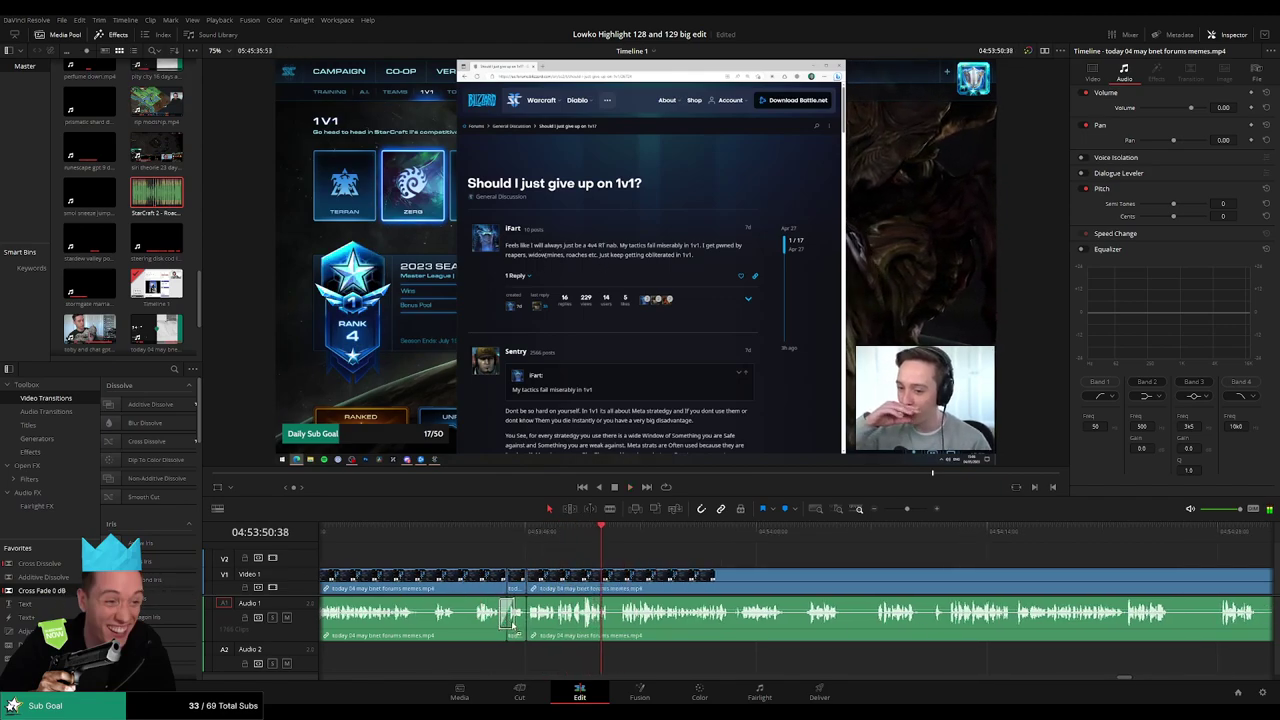
# - Split the clip around 04:53:58 and ripple-delete the short pause there
pyautogui.click(624, 534)
pyautogui.hscroll(3, 600, 558)
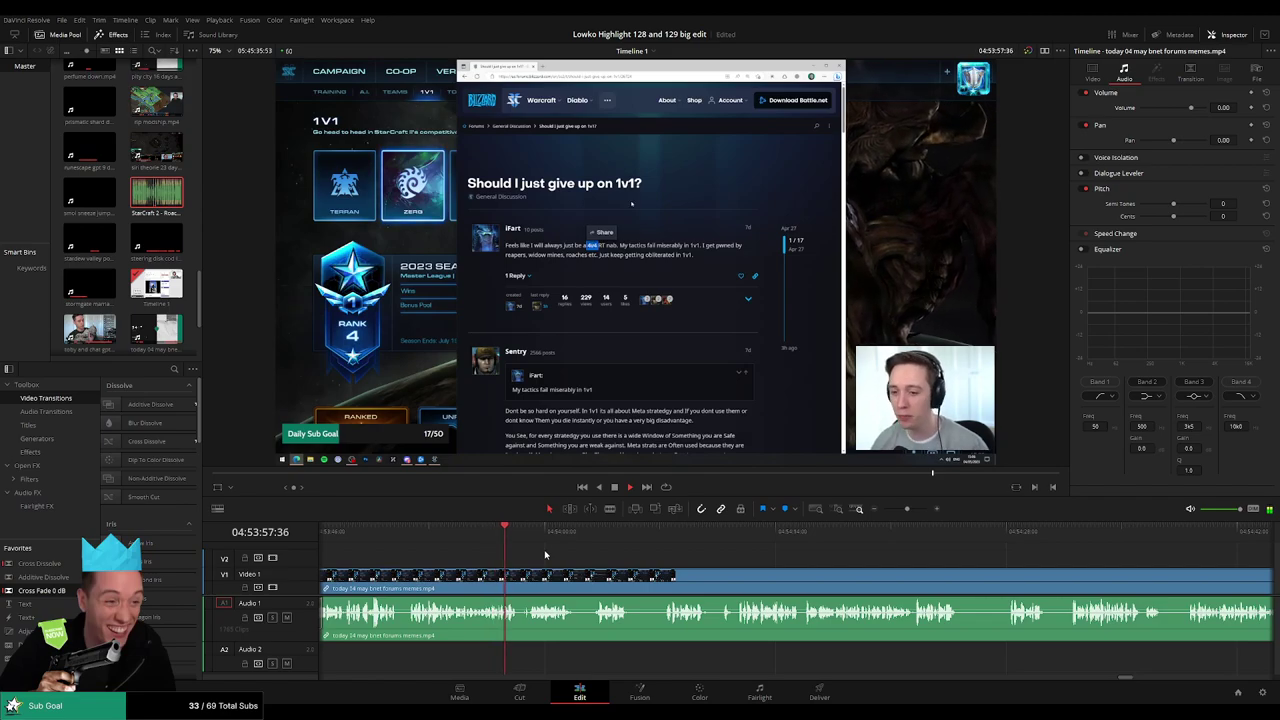
pyautogui.hotkey('ctrl', 'b')
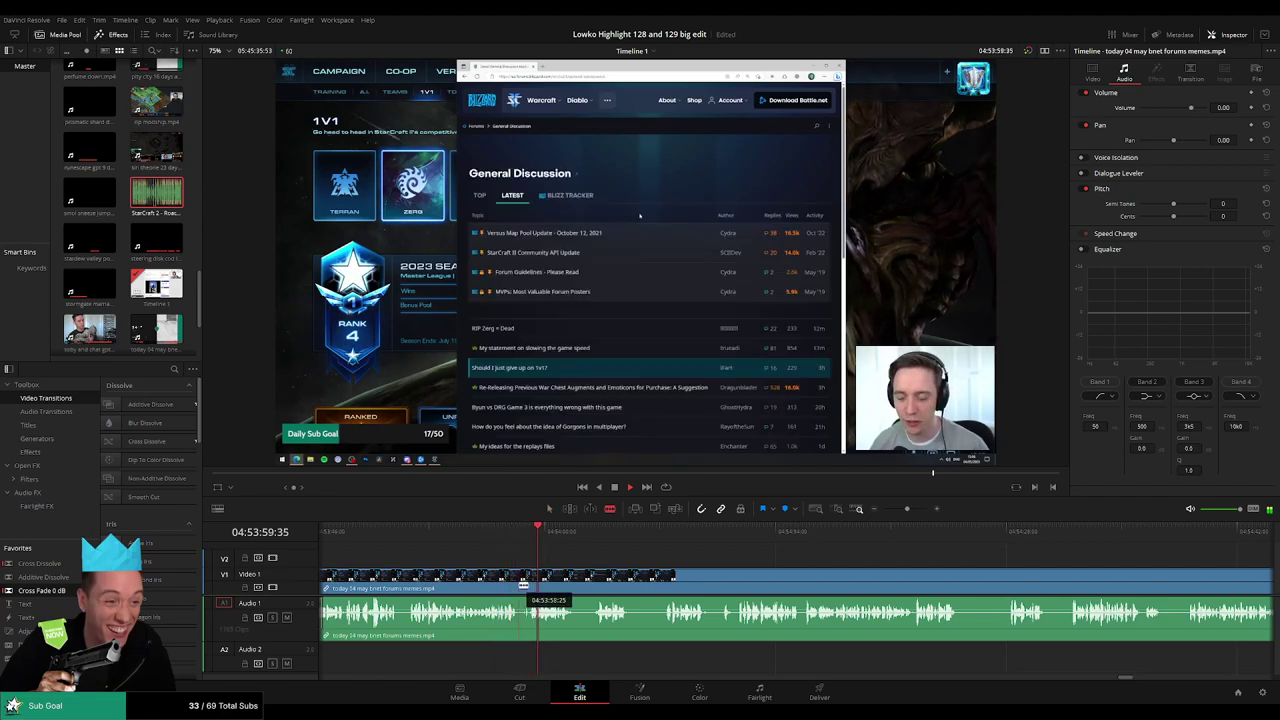
pyautogui.press('Delete')
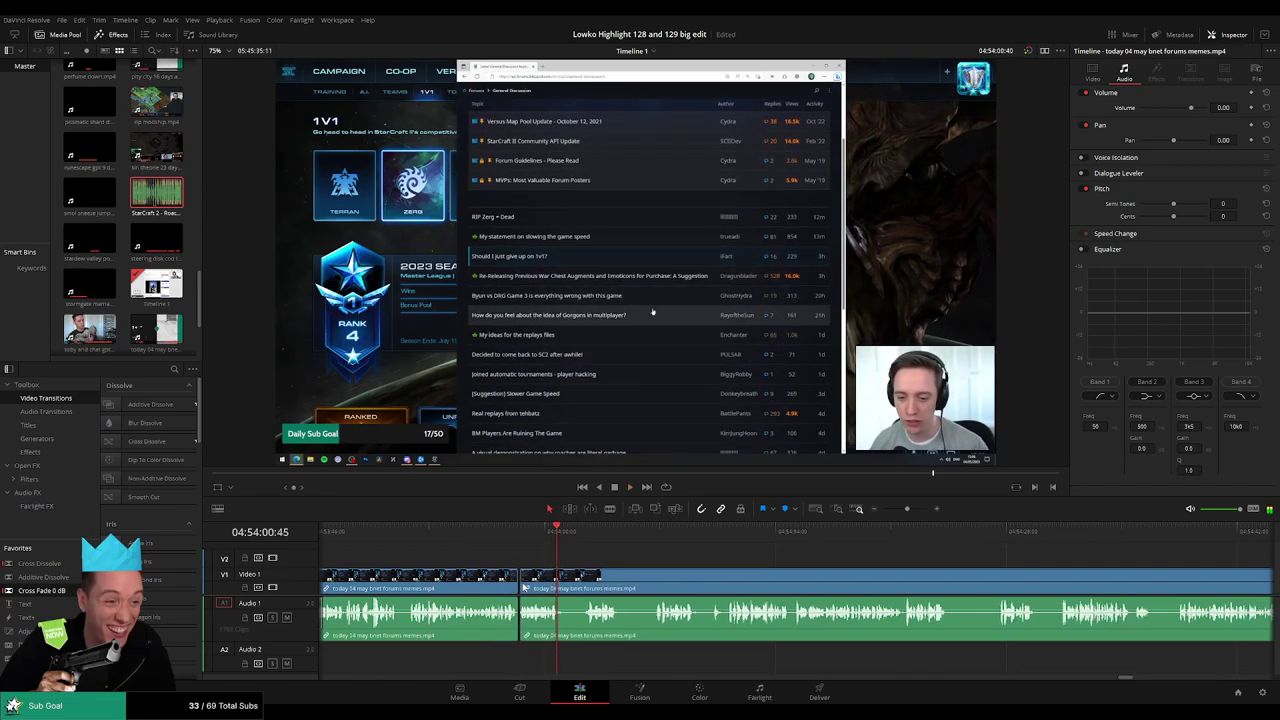
# - Split the clip at about 04:54:01, at the end of the speech that follows the previous cut
pyautogui.click(587, 535)
pyautogui.press('b')
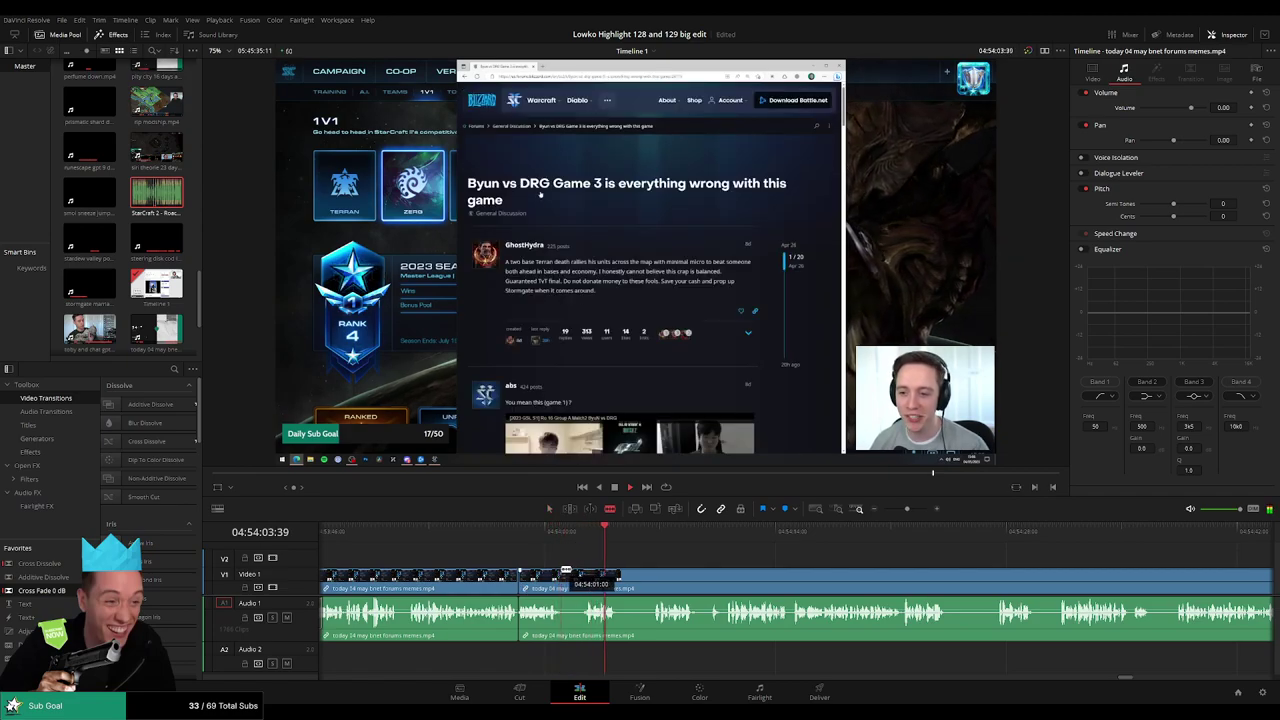
pyautogui.click(565, 572)
# - Skim the footage from about 04:54:06 to 04:56:54 to find where the next usable forum section starts
pyautogui.moveTo(641, 537); pyautogui.dragTo(655, 536)
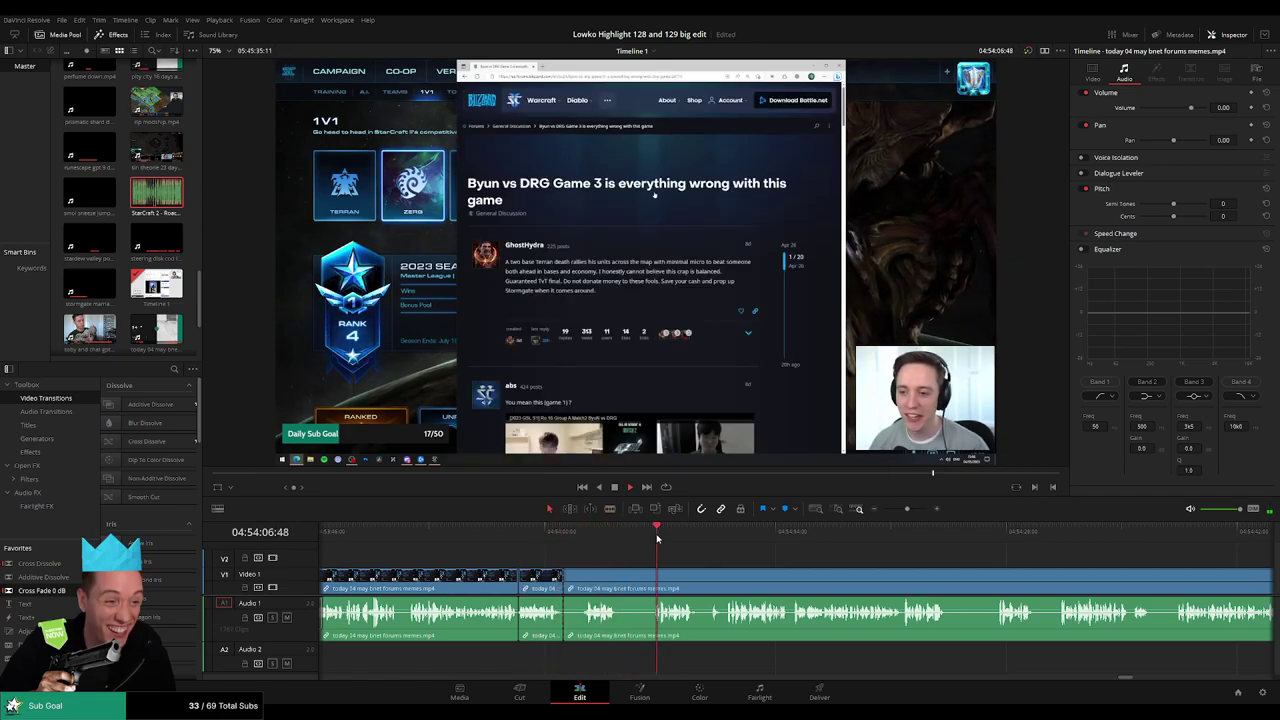
pyautogui.hscroll(4, 626, 554)
pyautogui.click(593, 536)
pyautogui.click(719, 536)
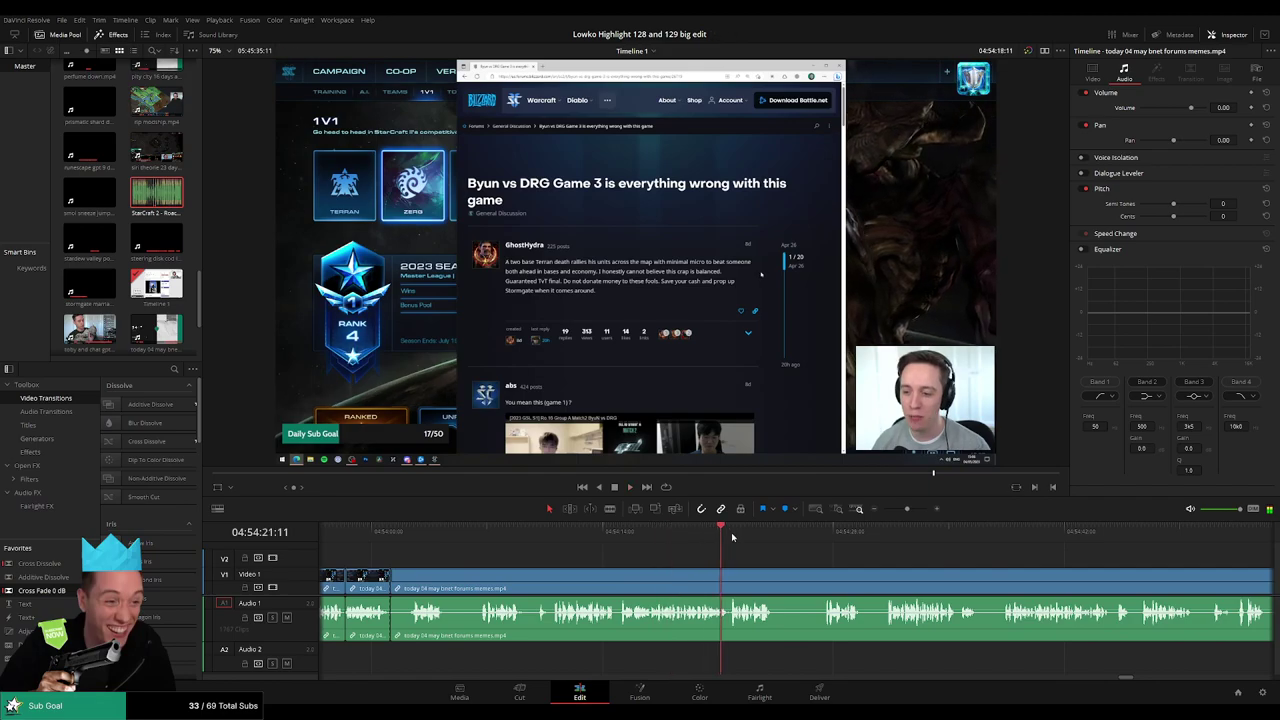
pyautogui.click(832, 537)
pyautogui.moveTo(869, 537); pyautogui.dragTo(946, 537)
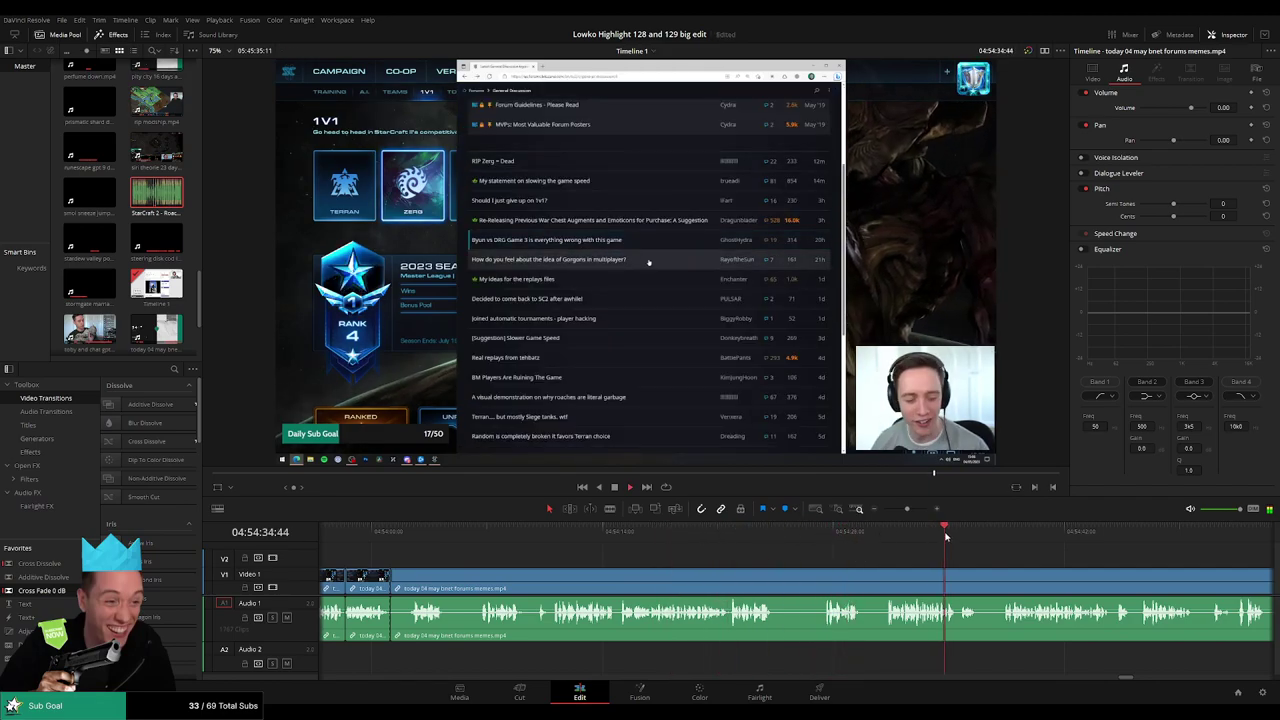
pyautogui.click(1118, 536)
pyautogui.hscroll(12, 1149, 574)
pyautogui.click(803, 535)
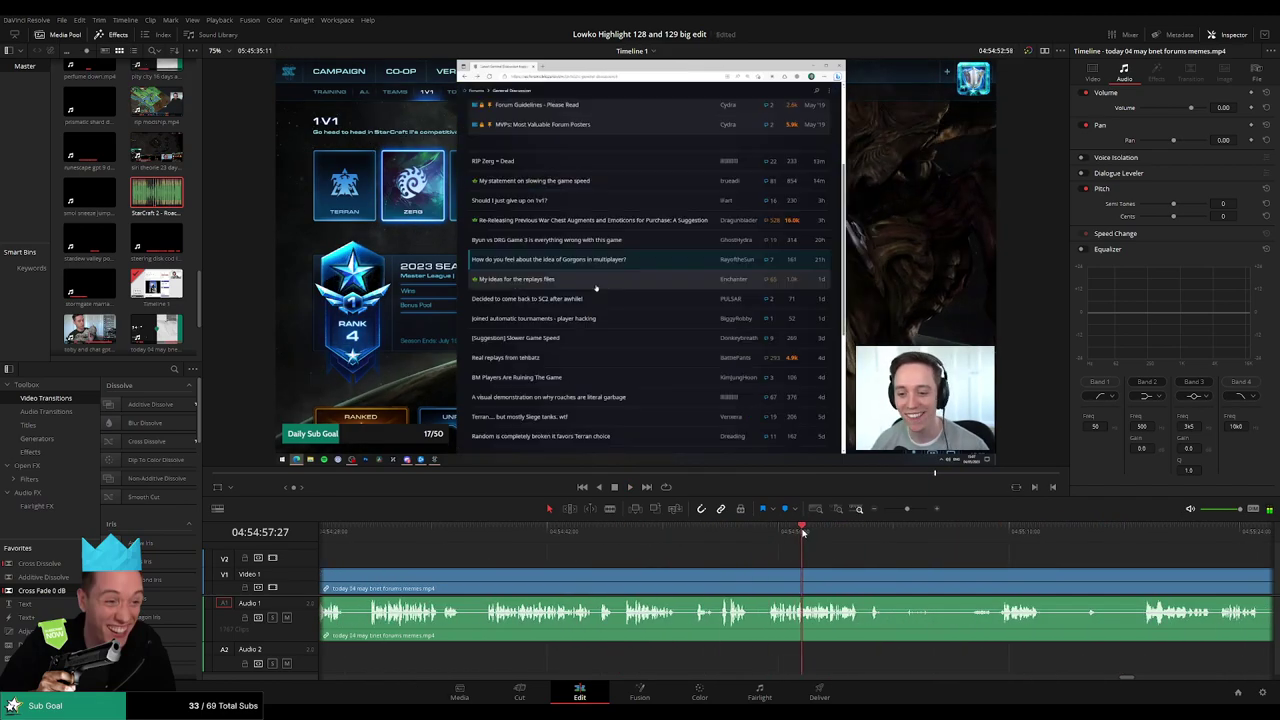
pyautogui.hscroll(7, 908, 566)
pyautogui.moveTo(692, 536); pyautogui.dragTo(725, 537)
pyautogui.click(889, 537)
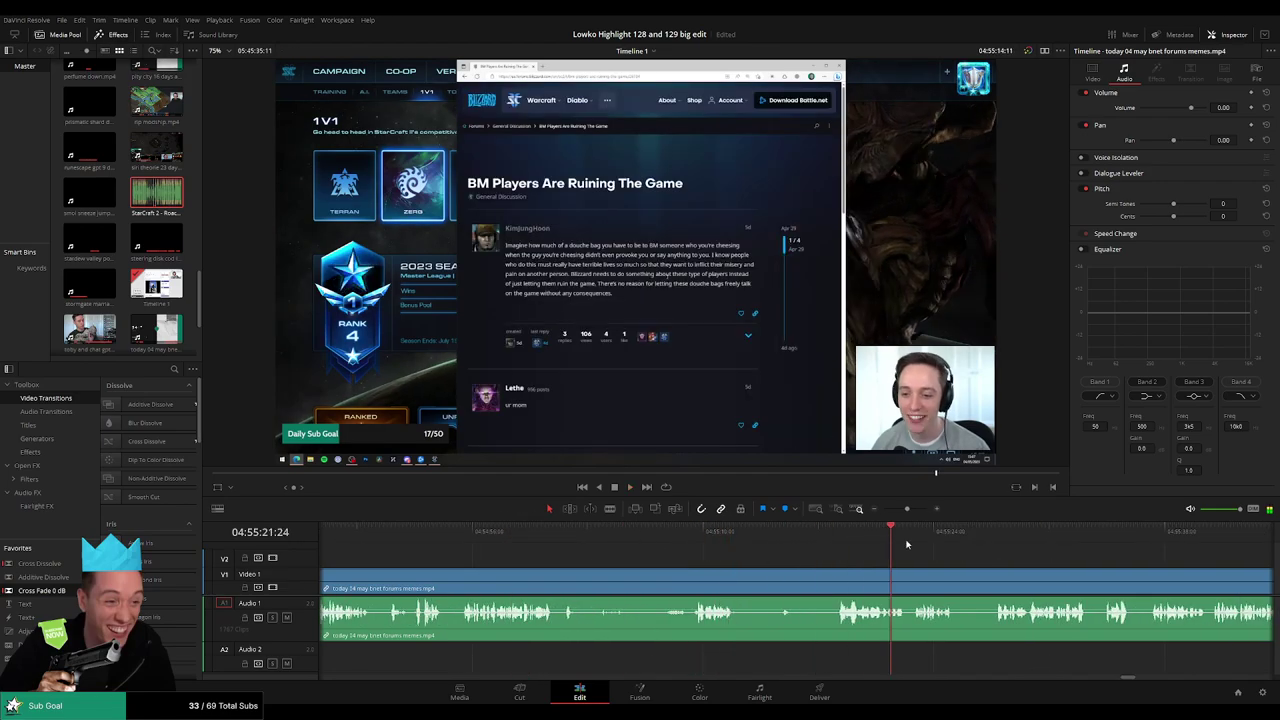
pyautogui.click(942, 537)
pyautogui.hscroll(3, 870, 566)
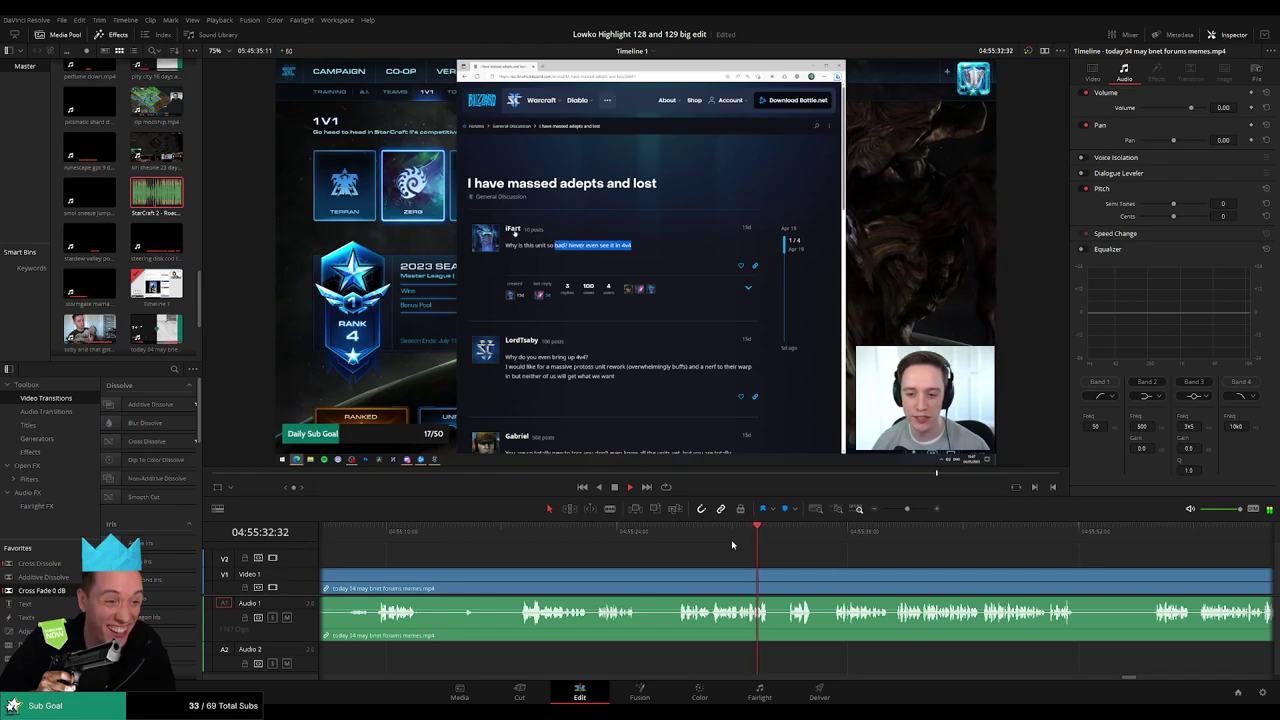
pyautogui.click(818, 537)
pyautogui.click(952, 537)
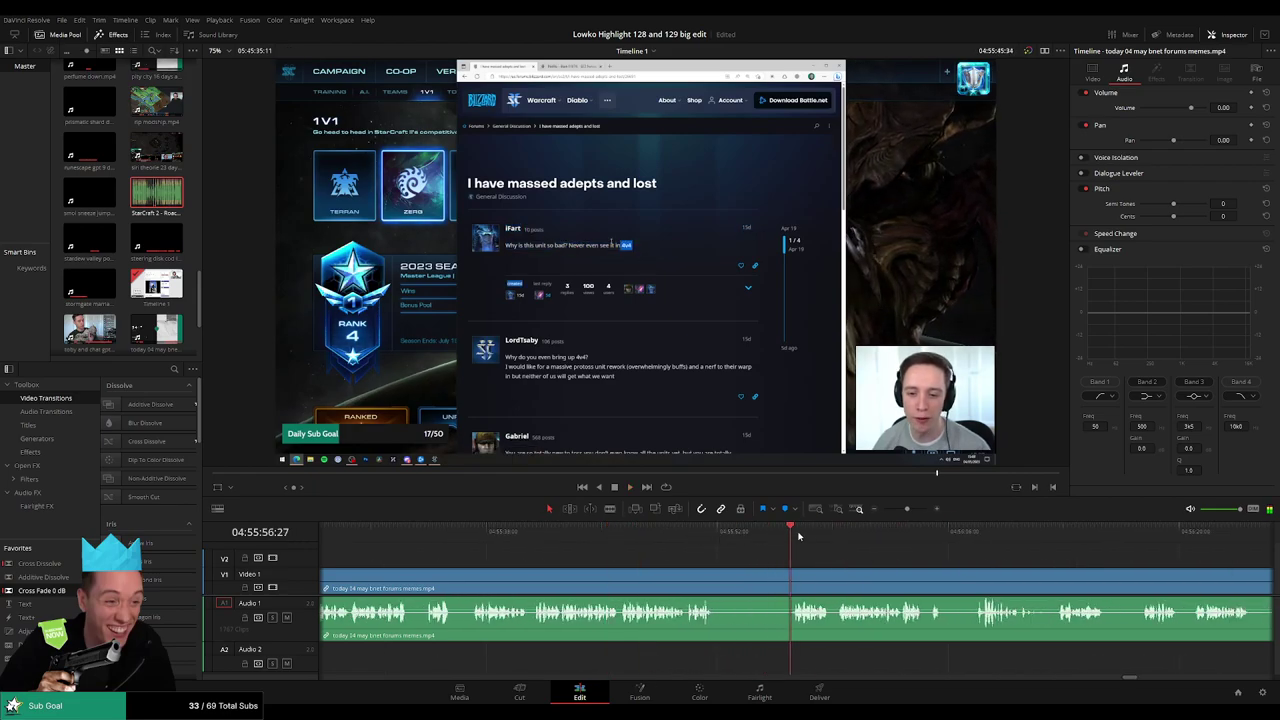
pyautogui.moveTo(907, 510); pyautogui.dragTo(904, 511)
pyautogui.click(857, 534)
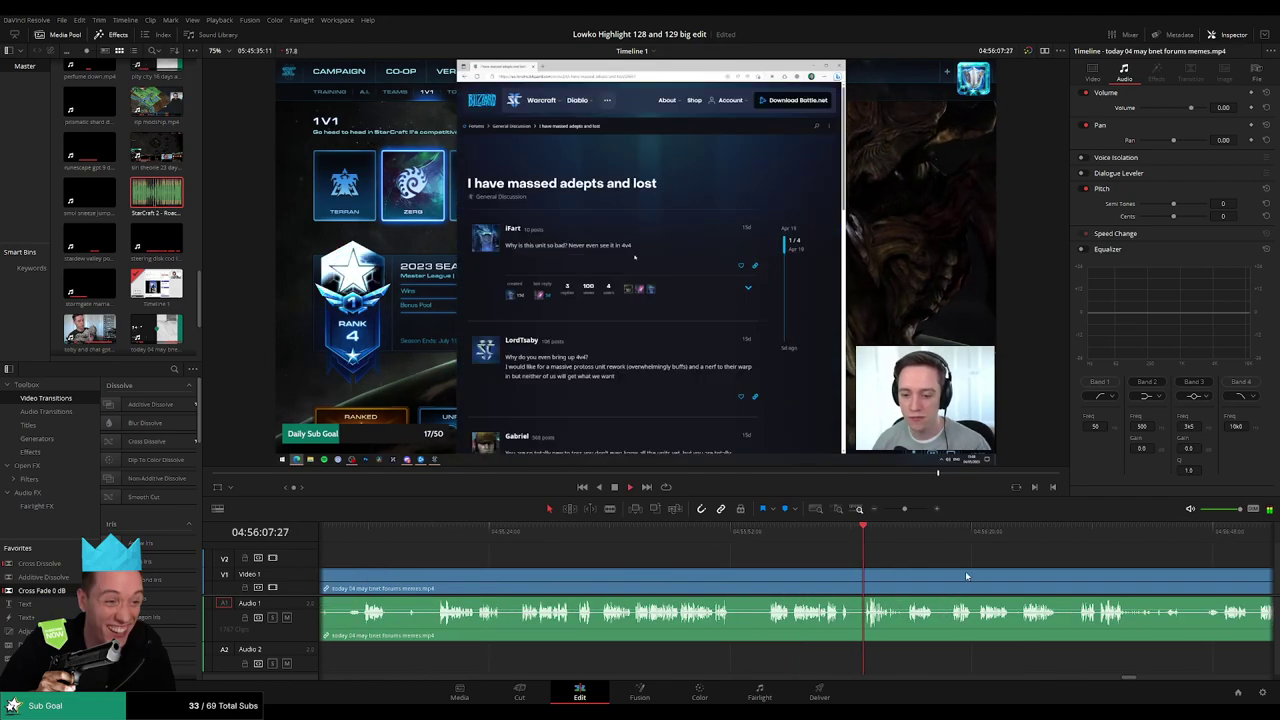
pyautogui.moveTo(965, 573); pyautogui.dragTo(672, 554)
pyautogui.click(735, 535)
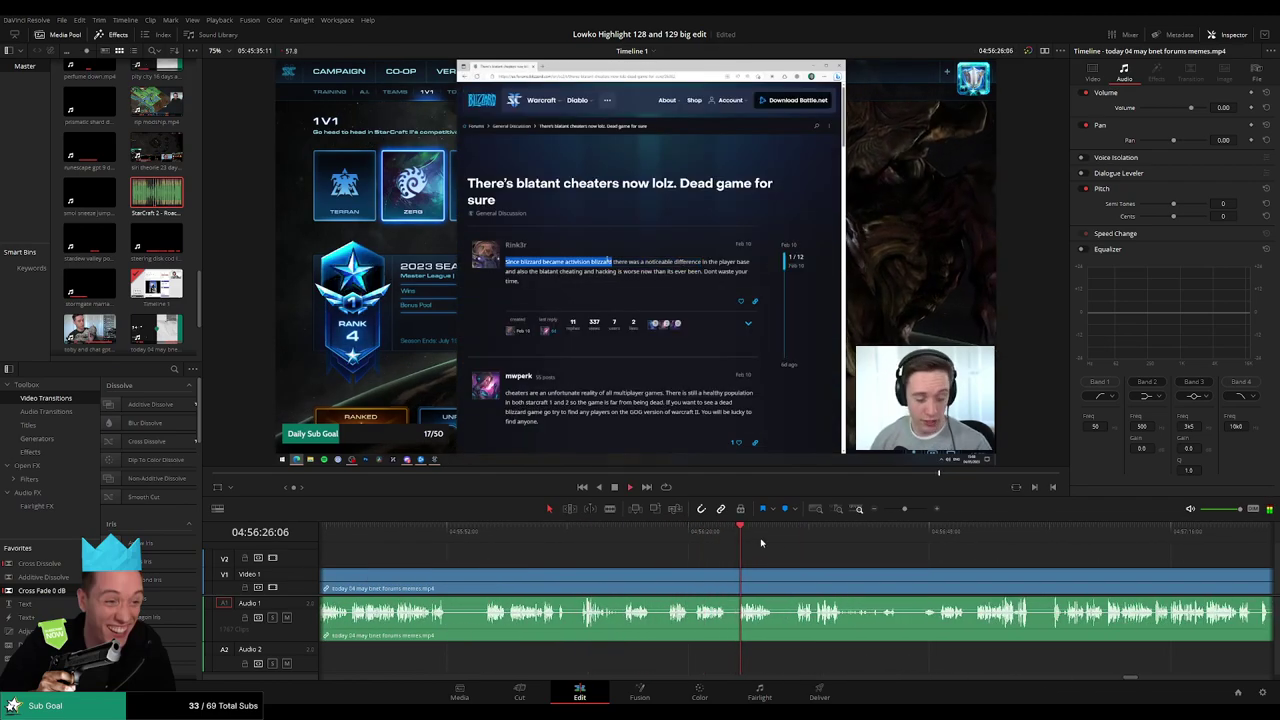
pyautogui.moveTo(806, 557); pyautogui.dragTo(744, 536)
pyautogui.click(614, 531)
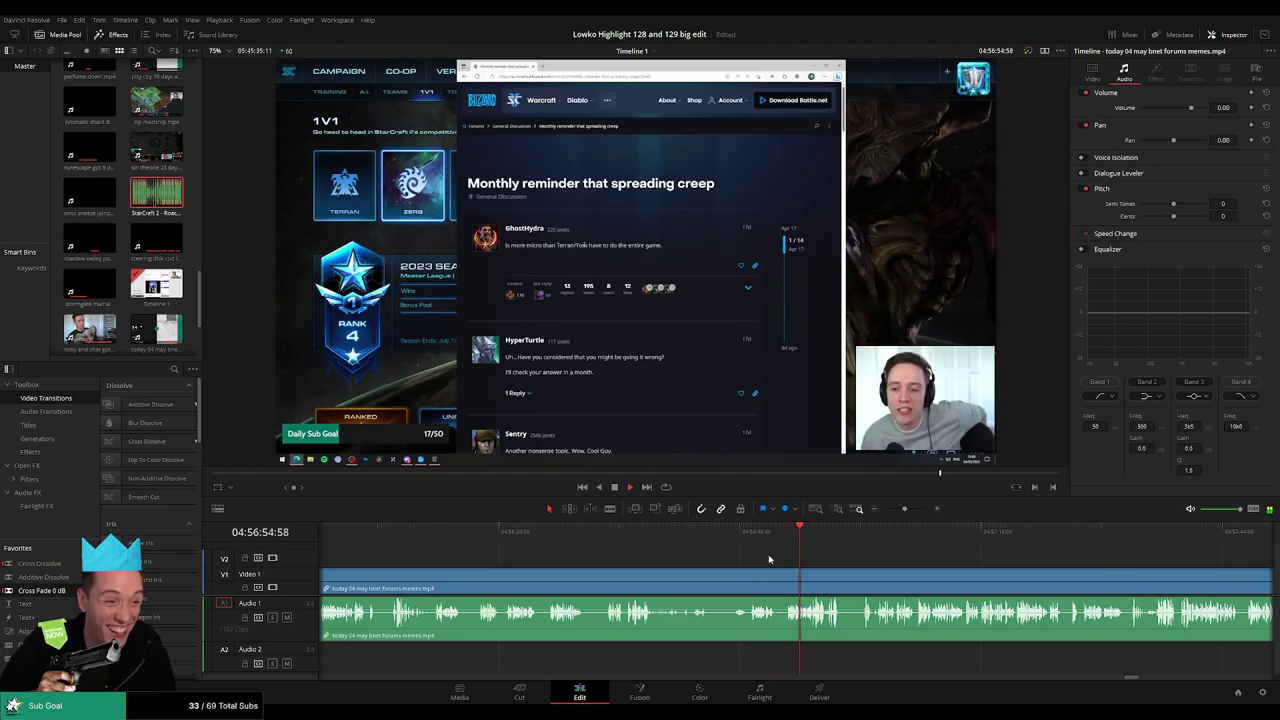
# - Split the clip at about 04:56:49 and ripple-delete everything back to the split at about 04:54:01
pyautogui.click(703, 536)
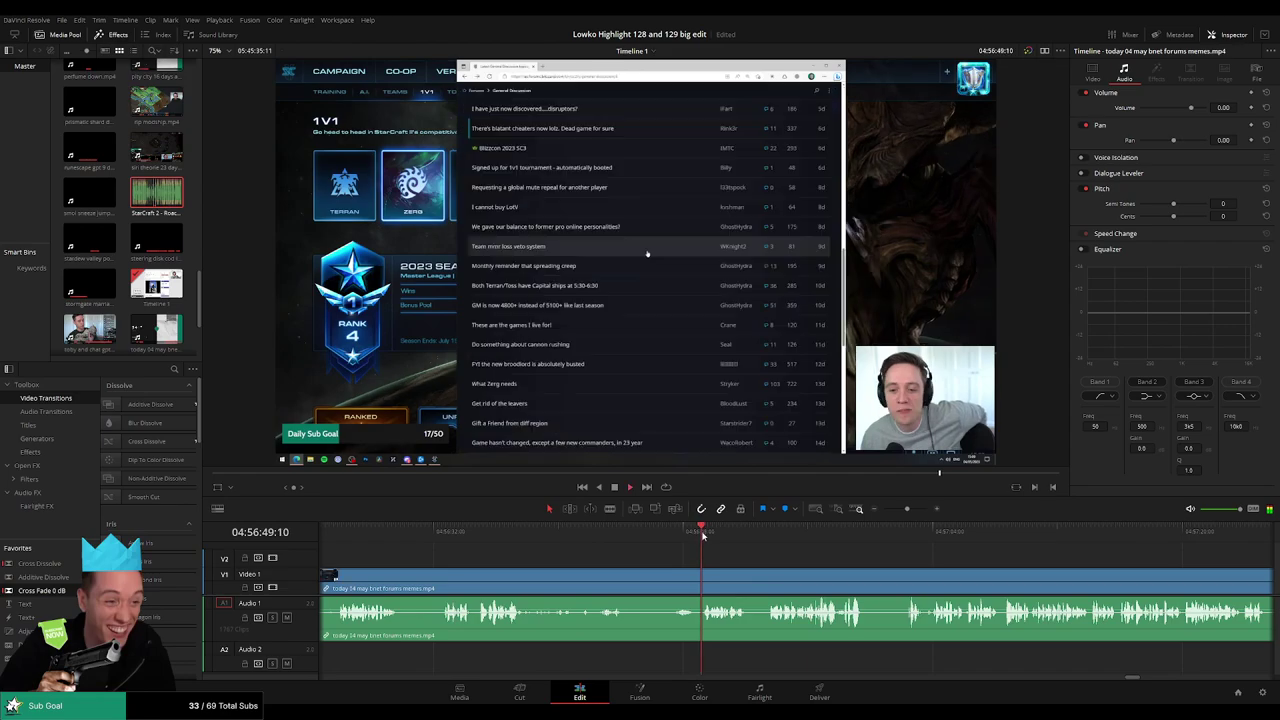
pyautogui.press('b')
pyautogui.click(702, 573)
pyautogui.press('a')
pyautogui.click(663, 580)
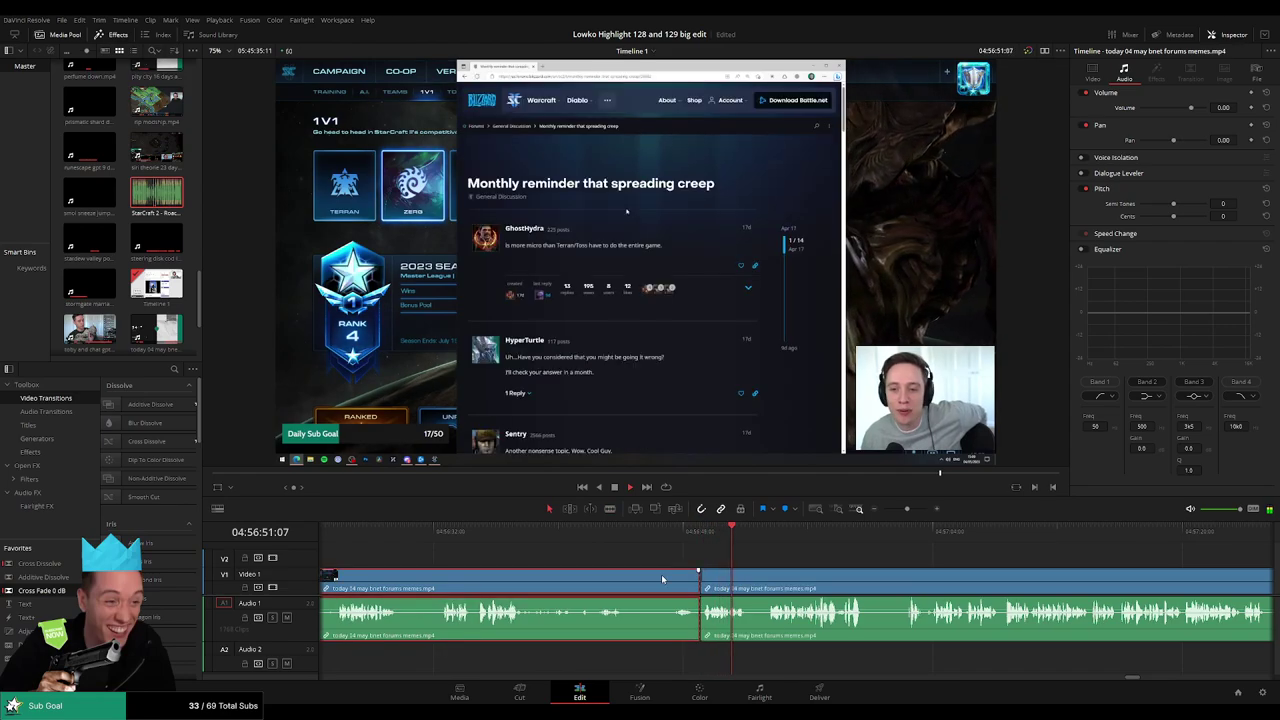
pyautogui.press('Delete')
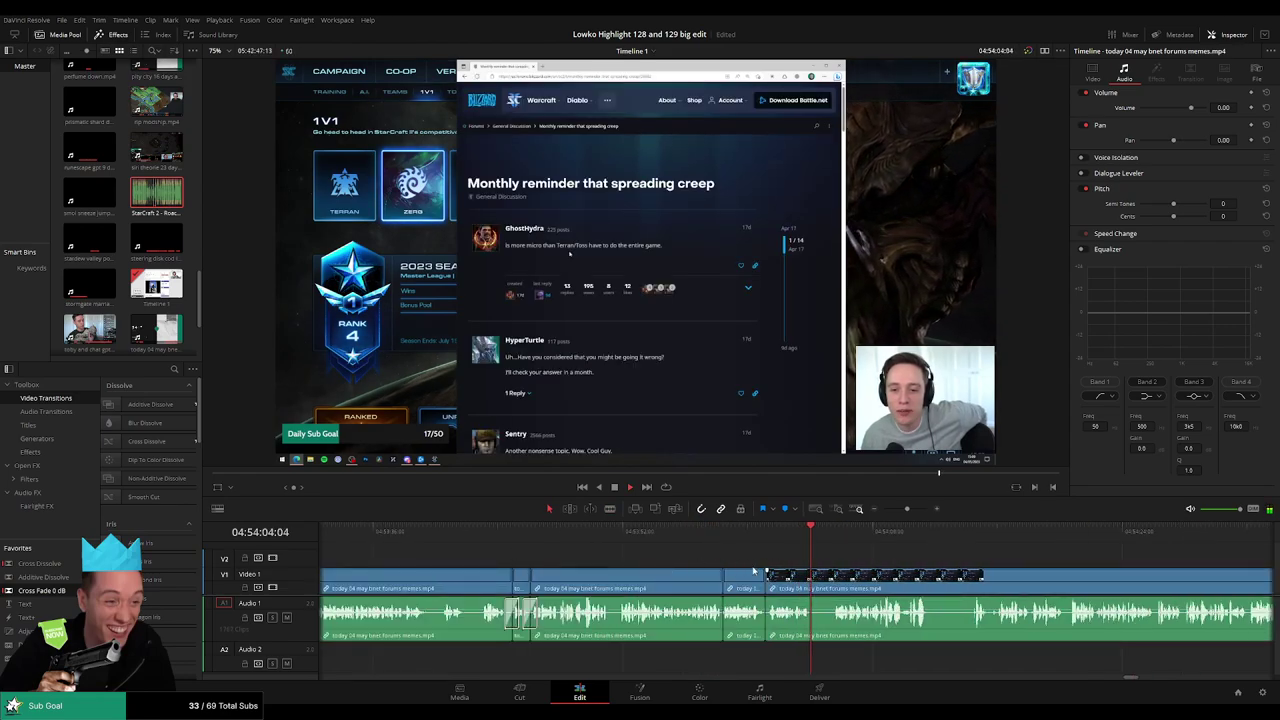
# - Split the clip at about 04:54:04 and 04:54:05, and ripple-delete the pause between the cuts
pyautogui.hscroll(5, 752, 571)
pyautogui.click(545, 535)
pyautogui.press('b')
pyautogui.click(525, 574)
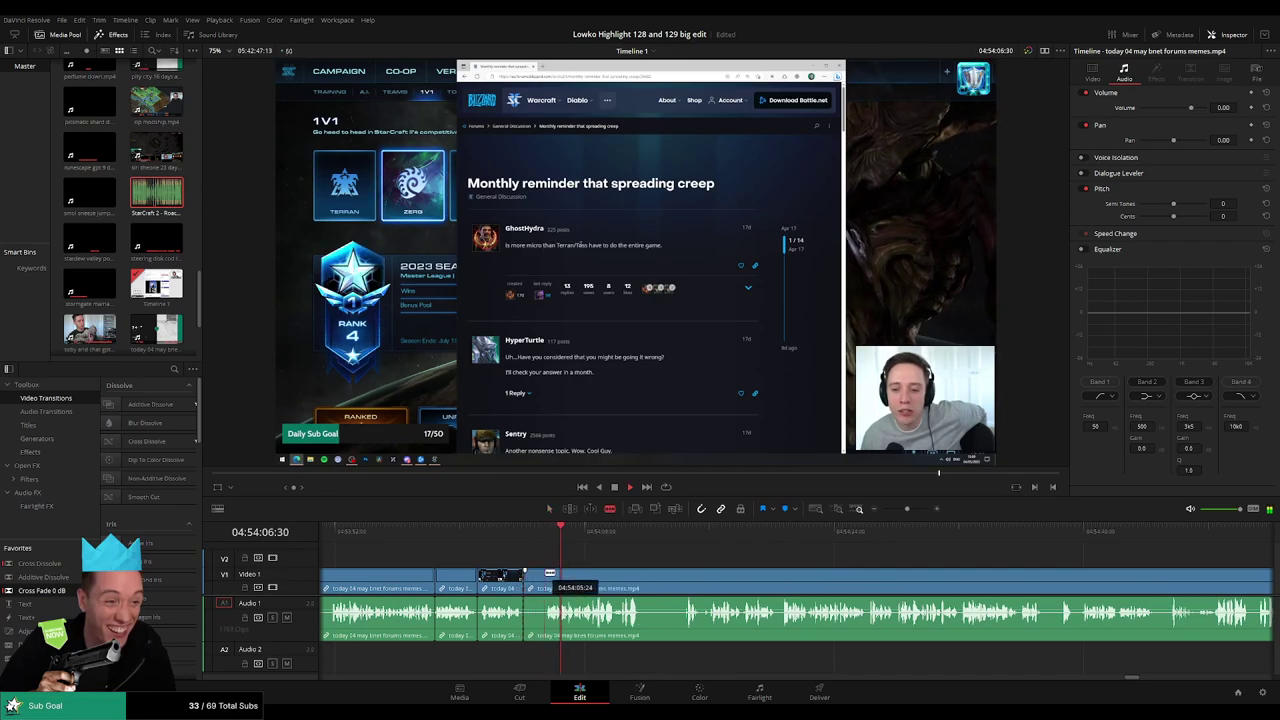
pyautogui.click(546, 574)
pyautogui.press('a')
pyautogui.click(535, 575)
pyautogui.press('Delete')
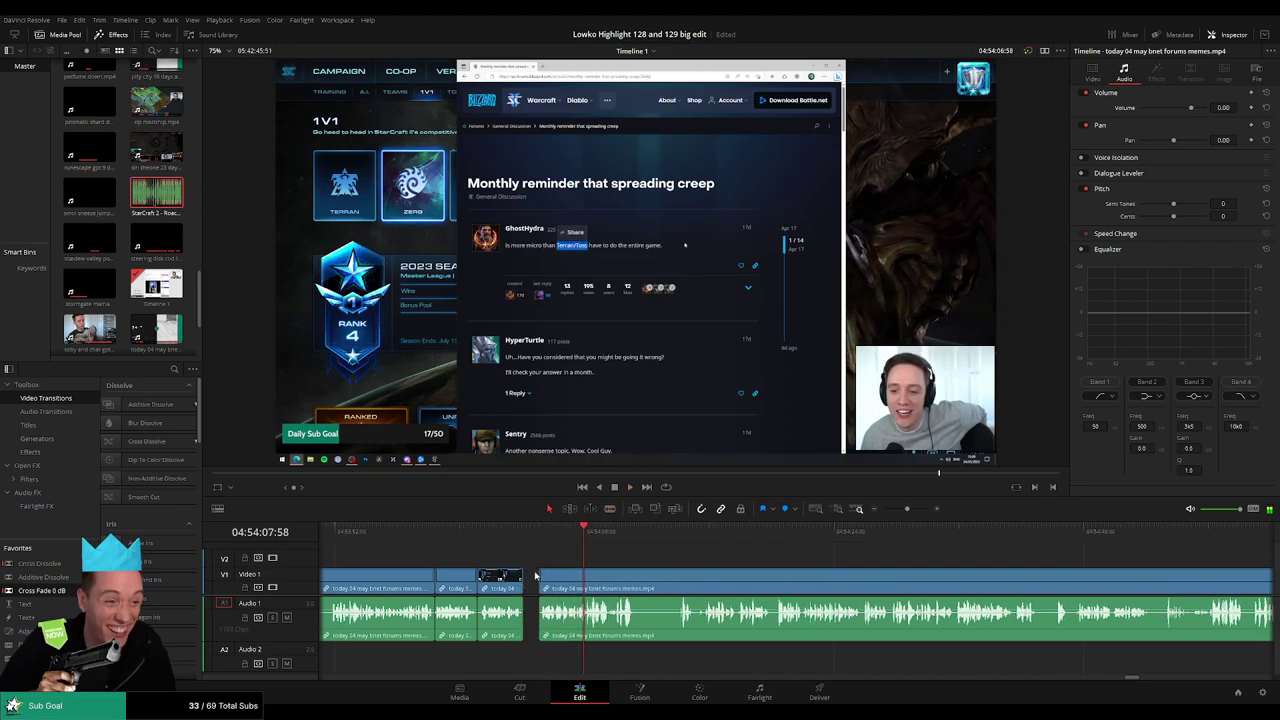
# - Split the clip at about 04:54:09 and 04:54:10 to isolate the short segment between the cuts
pyautogui.hscroll(3, 629, 549)
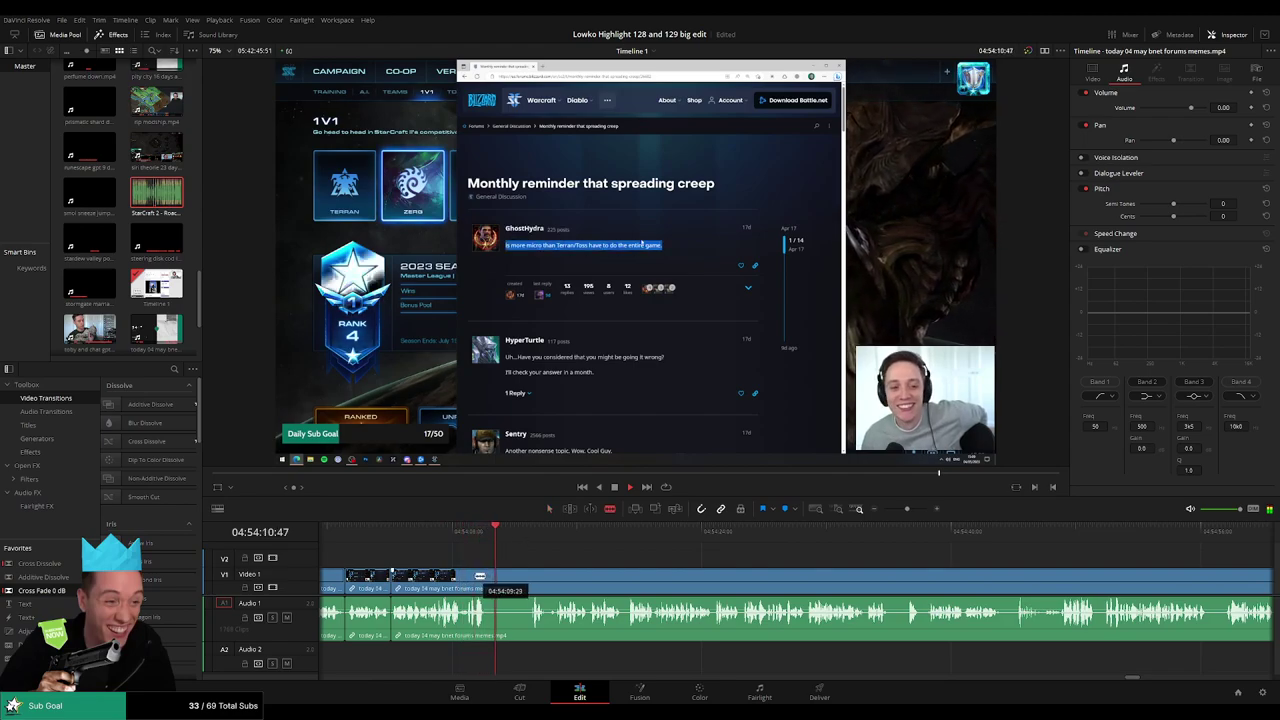
pyautogui.click(476, 576)
pyautogui.click(488, 575)
pyautogui.press('a')
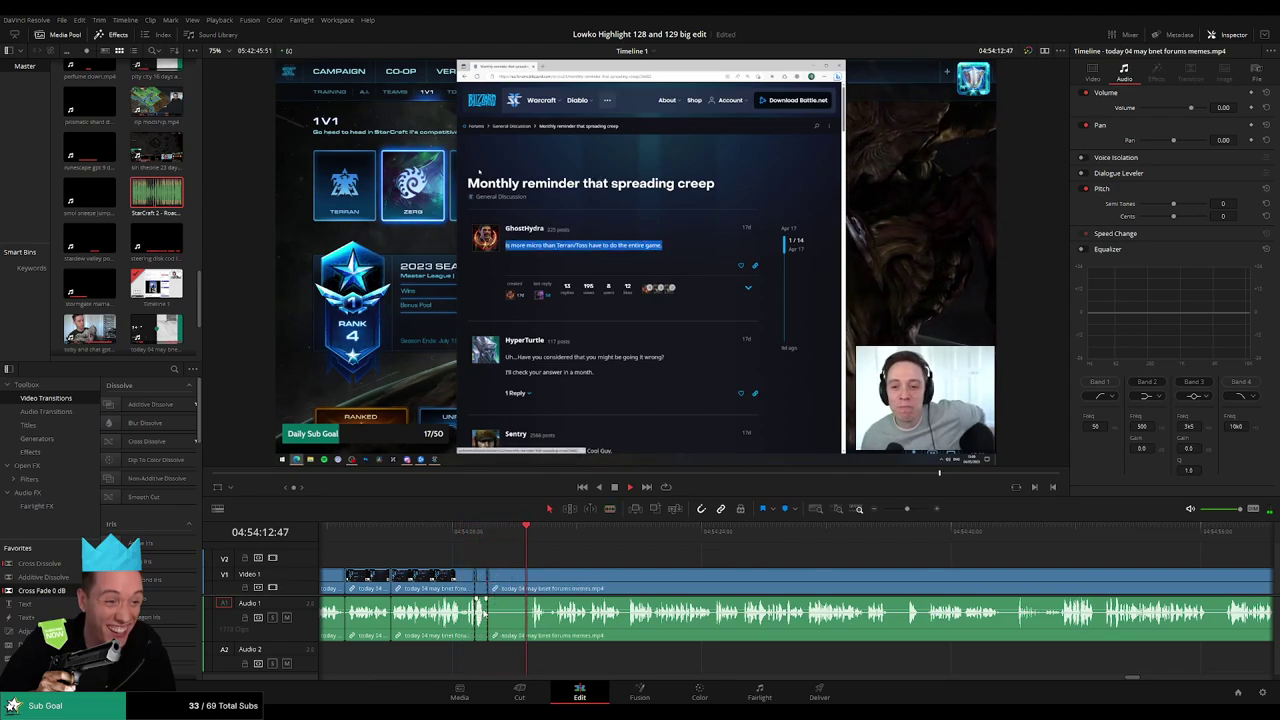
# - Silence the isolated segment's audio and place StarCraft 2 - Roach Quotes.mp3 beneath it on Audio 2 at a volume of -27.00
pyautogui.scroll(3, 524, 596)
pyautogui.moveTo(678, 607); pyautogui.dragTo(682, 650)
pyautogui.moveTo(156, 193); pyautogui.dragTo(676, 656)
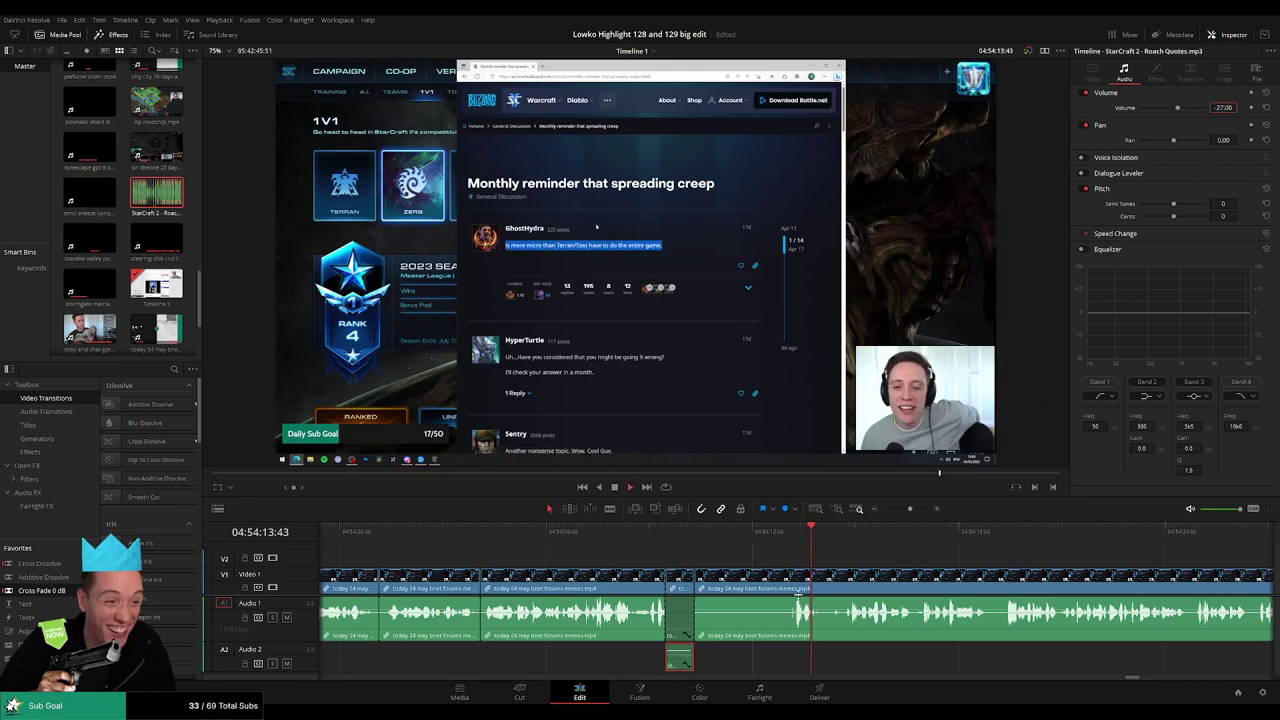
# - Split the clip at about 04:54:11 and 04:54:13, and ripple-delete the silent section between the cuts
pyautogui.press('b')
pyautogui.click(720, 579)
pyautogui.click(797, 579)
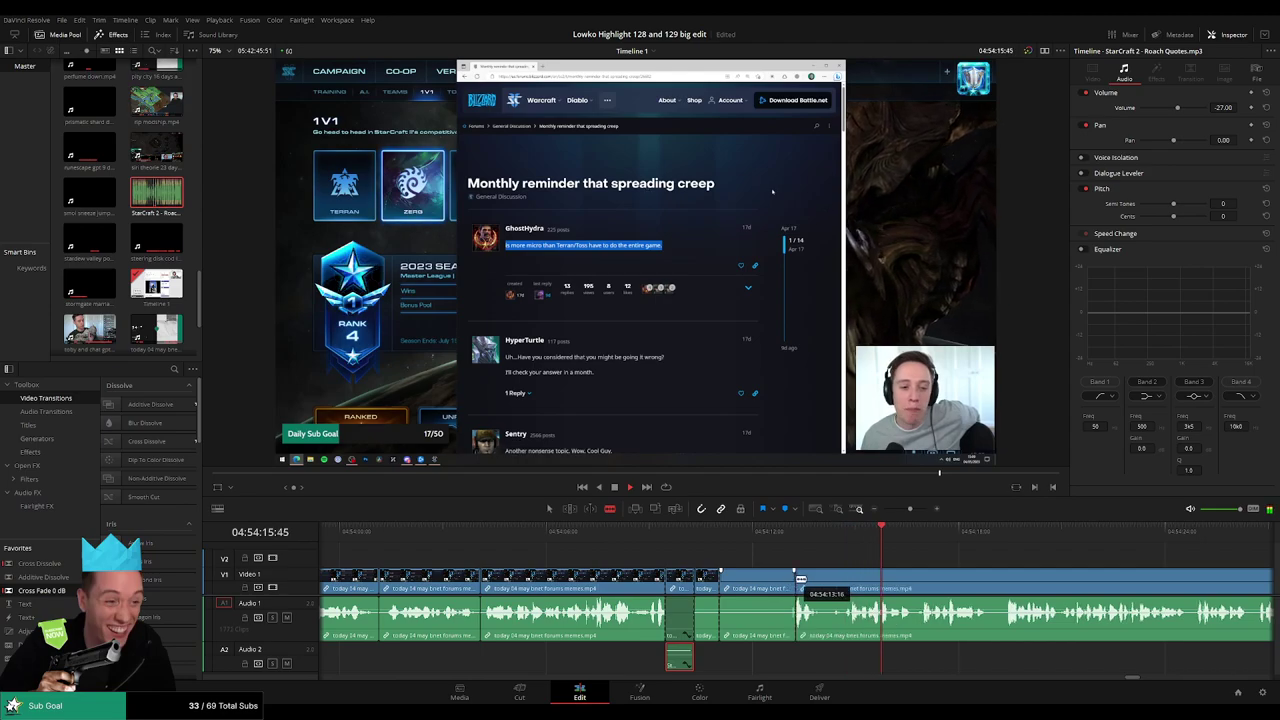
pyautogui.press('a')
pyautogui.click(782, 582)
pyautogui.press('BackSpace')
pyautogui.click(780, 583)
pyautogui.press('BackSpace')
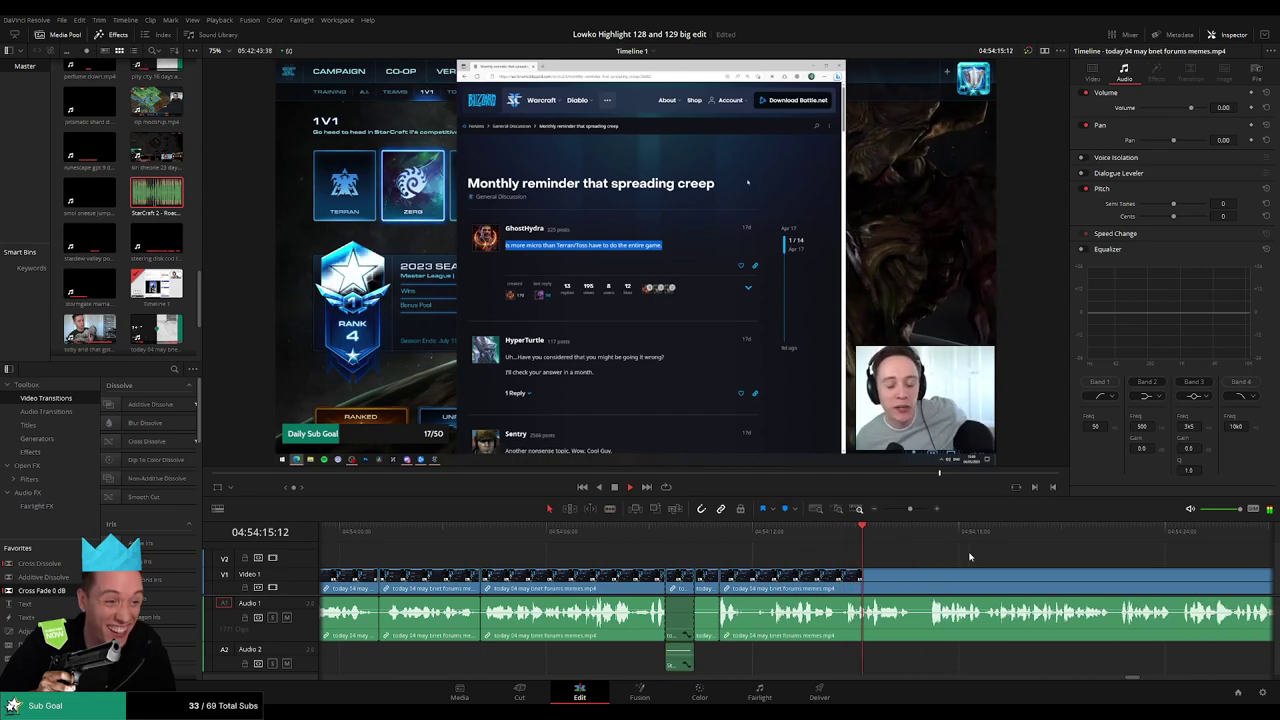
# - Review the footage up to about 04:54:37, split the clip at about 04:54:34 and 04:54:35, and ripple-delete the pause between the cuts
pyautogui.moveTo(1022, 558); pyautogui.dragTo(686, 559)
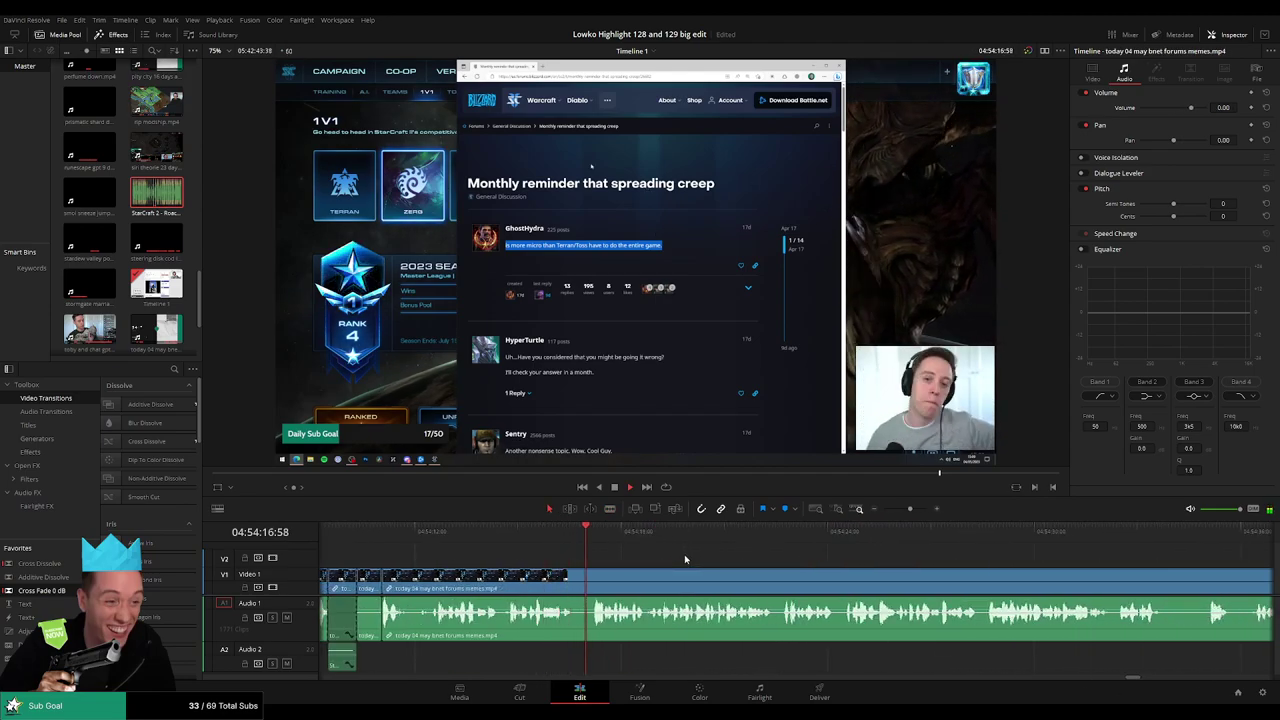
pyautogui.moveTo(898, 513)
pyautogui.mouseDown()
pyautogui.moveTo(884, 511)
pyautogui.moveTo(899, 513)
pyautogui.mouseUp()
pyautogui.scroll(3, 899, 515)
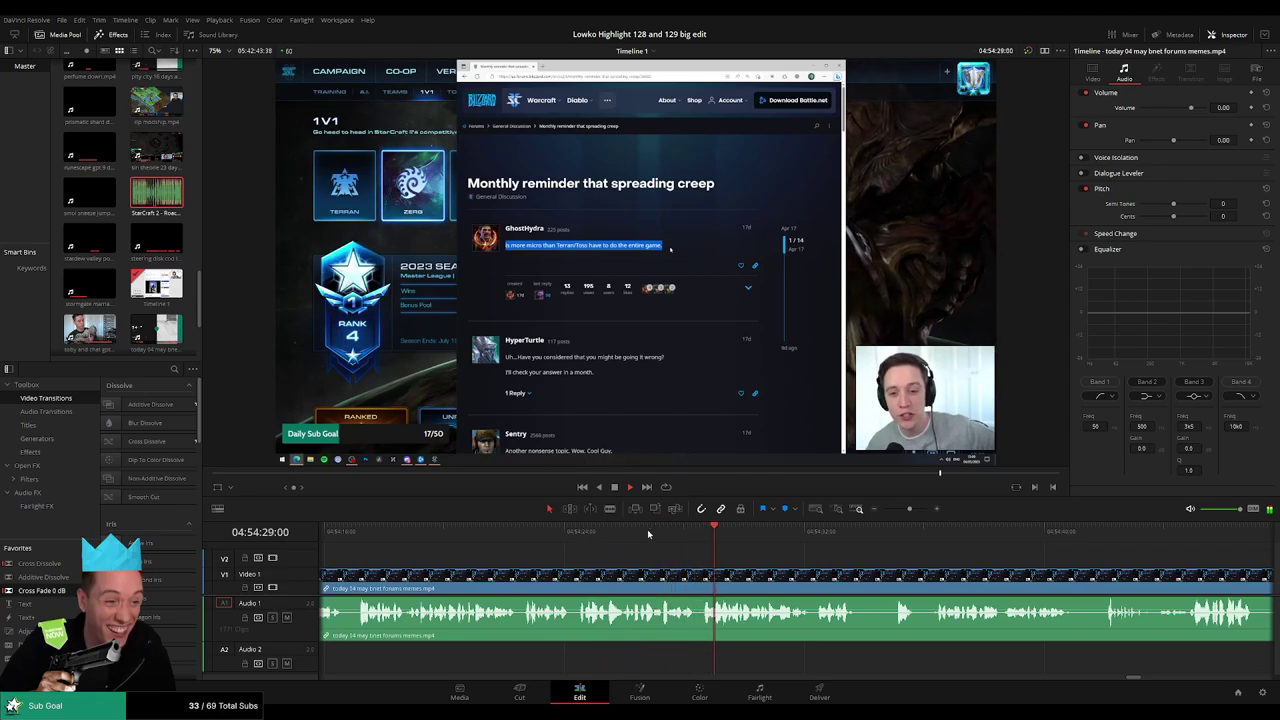
pyautogui.moveTo(868, 569); pyautogui.dragTo(535, 549)
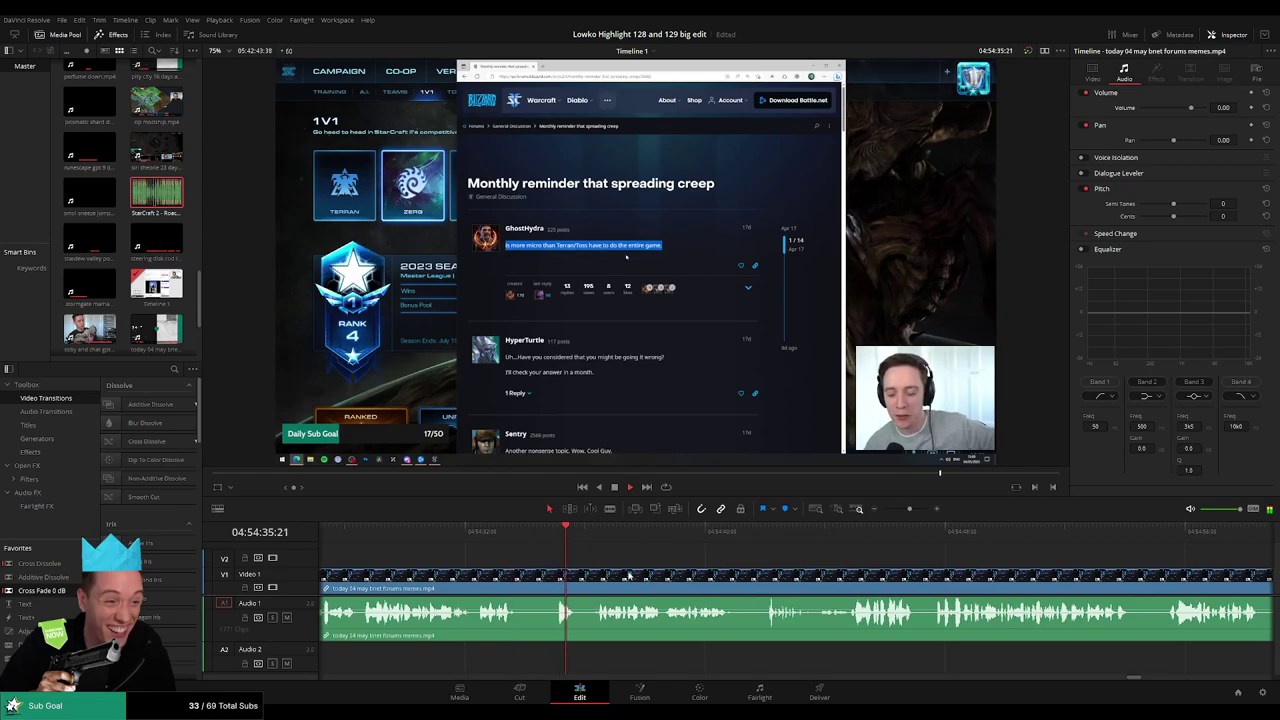
pyautogui.moveTo(629, 577); pyautogui.dragTo(540, 573)
pyautogui.press('b')
pyautogui.click(437, 577)
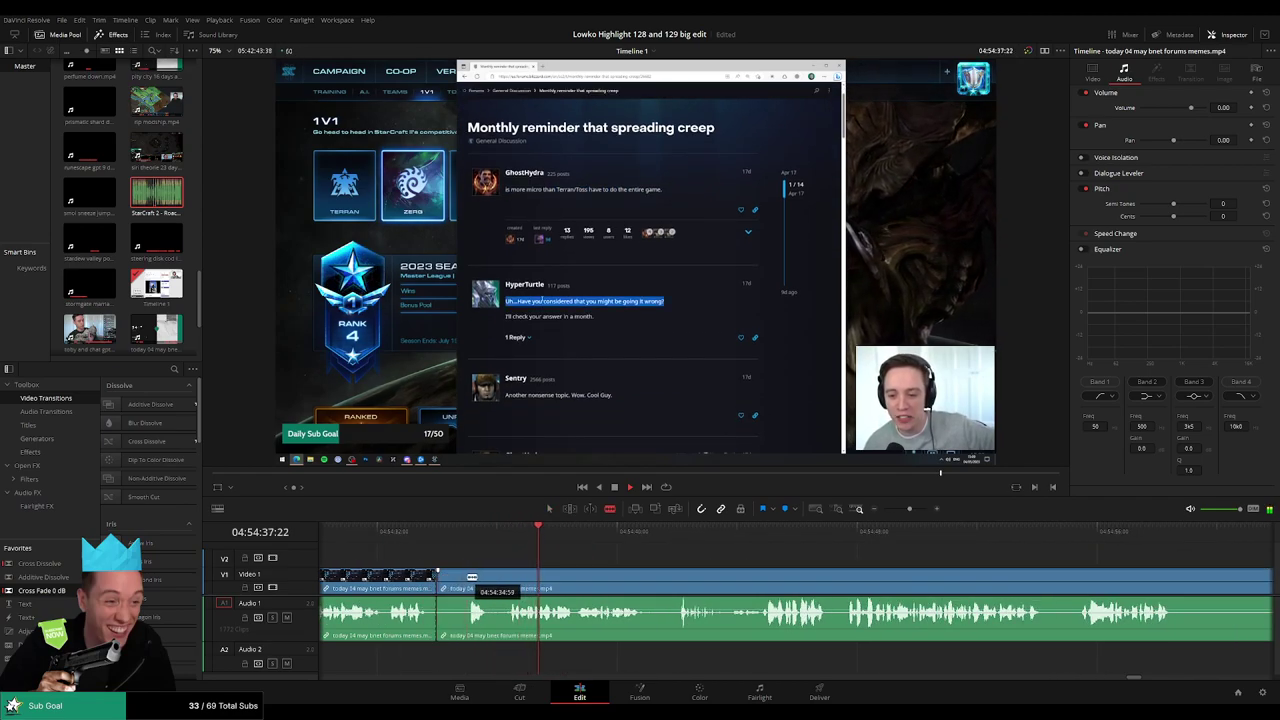
pyautogui.click(467, 577)
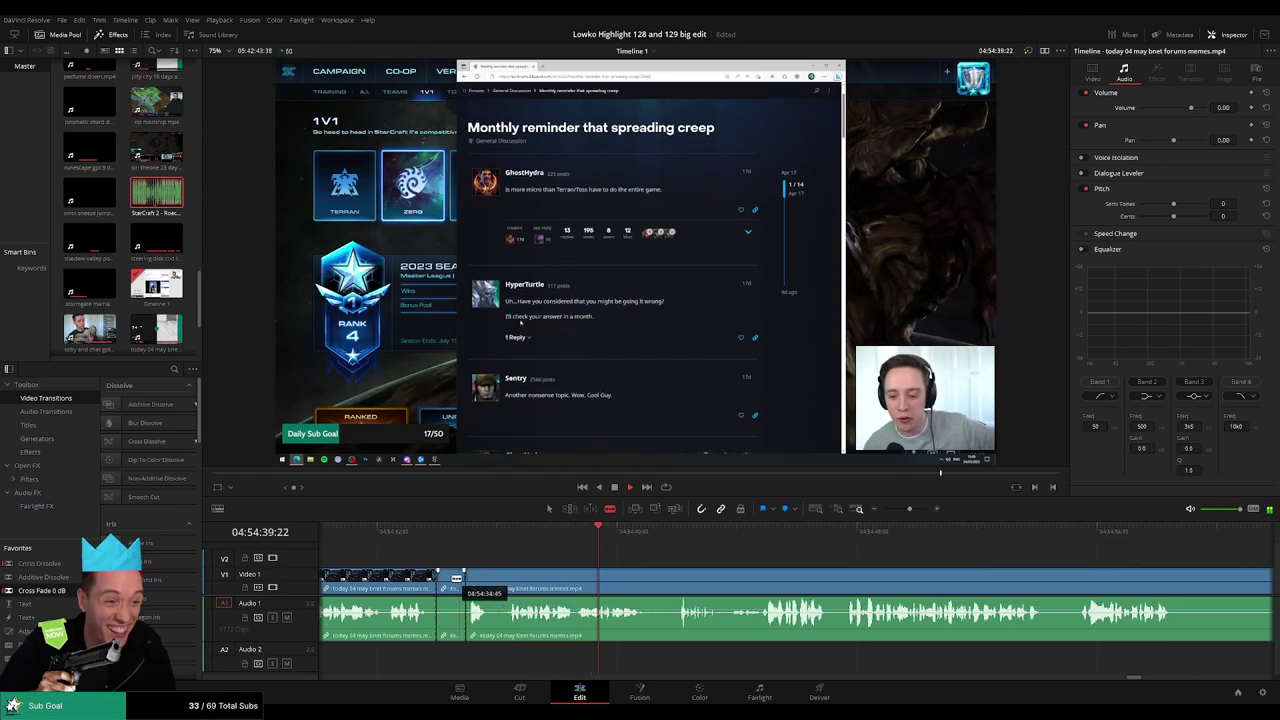
pyautogui.press('a')
pyautogui.click(461, 577)
pyautogui.press('Delete')
# - Cut out the short silent gap just before 04:54:35 with two more splits and a ripple delete
pyautogui.press('b')
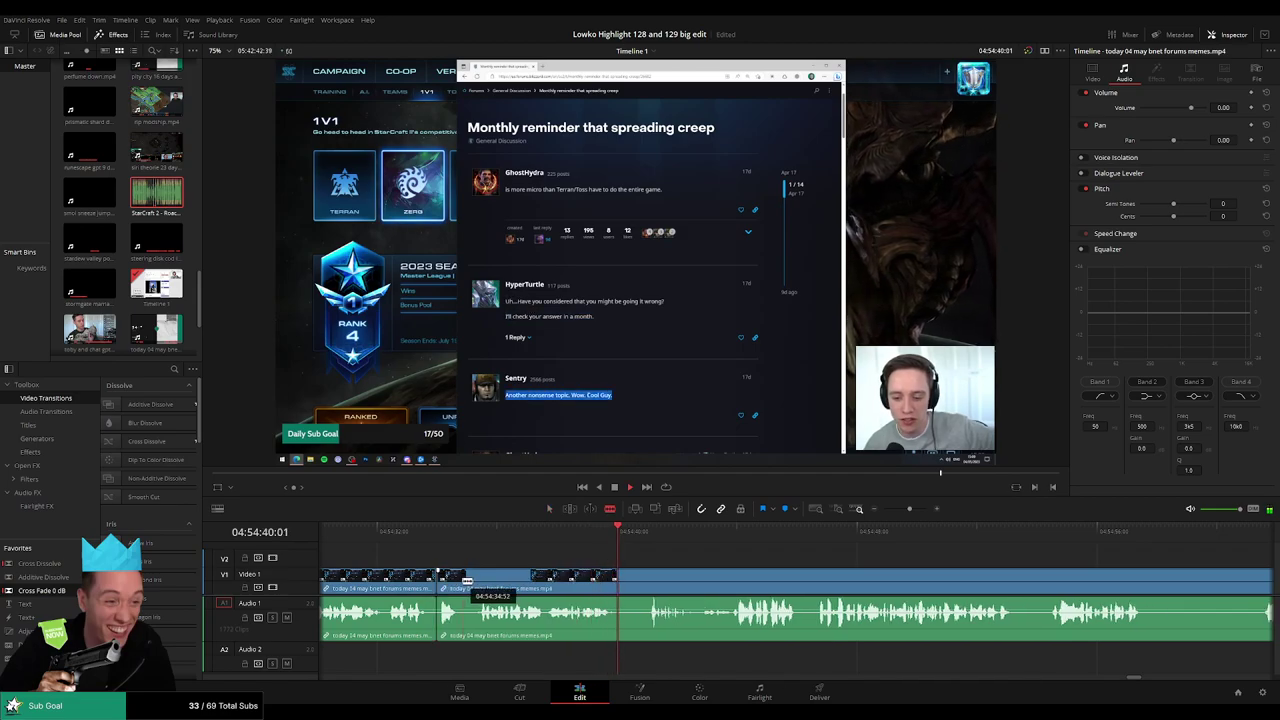
pyautogui.click(460, 578)
pyautogui.click(478, 580)
pyautogui.press('a')
pyautogui.click(468, 584)
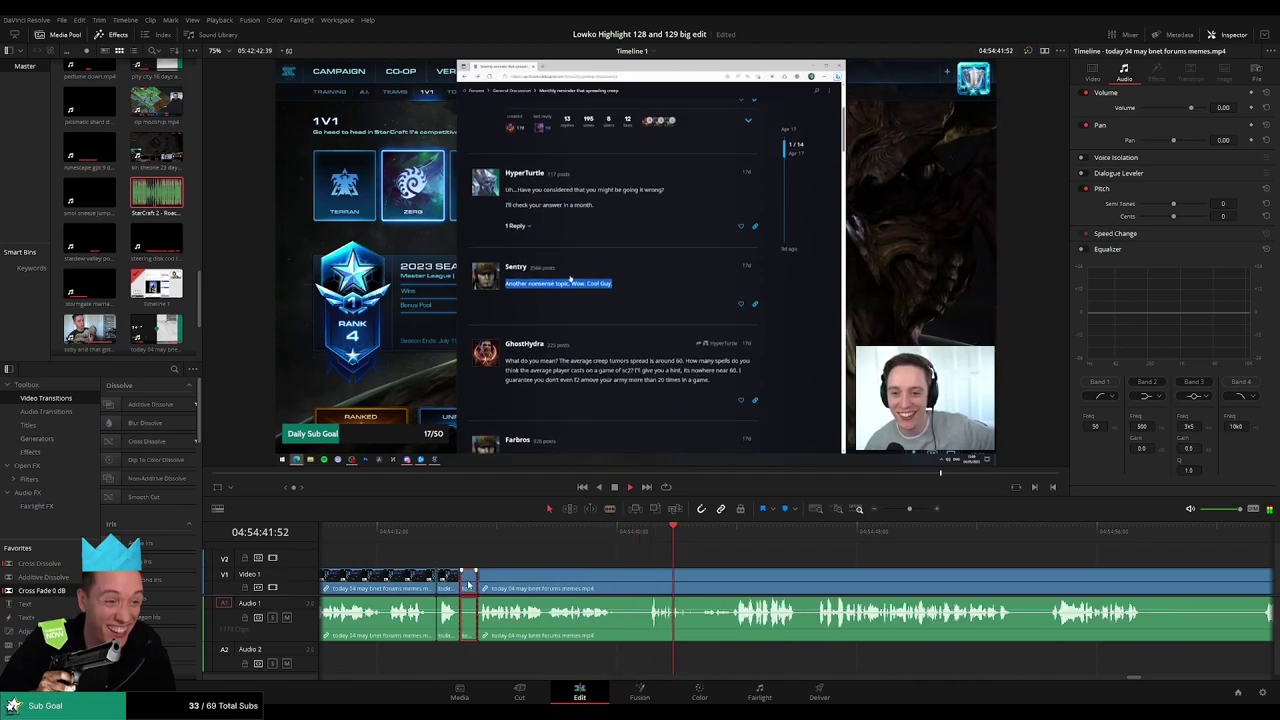
pyautogui.press('Delete')
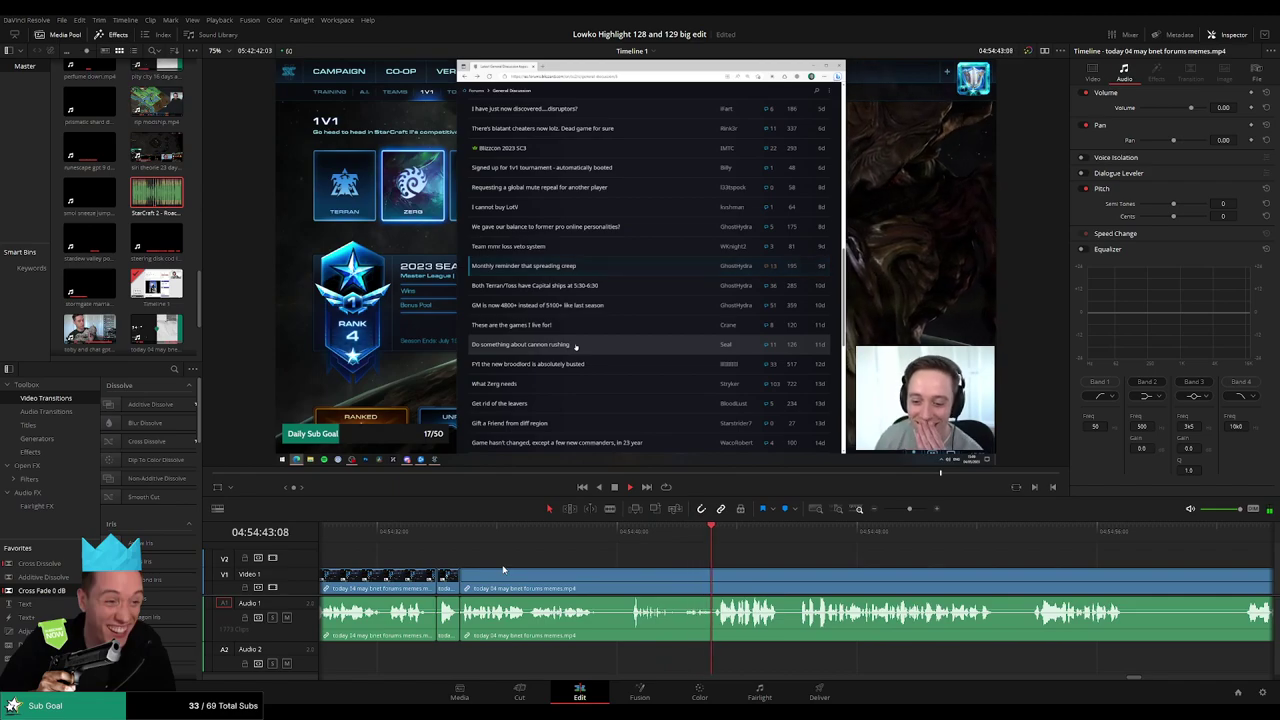
# - Split the clip at about 04:54:57 and 04:55:00, ripple-delete the pause between the cuts, and crossfade the audio at the join
pyautogui.hscroll(3, 722, 558)
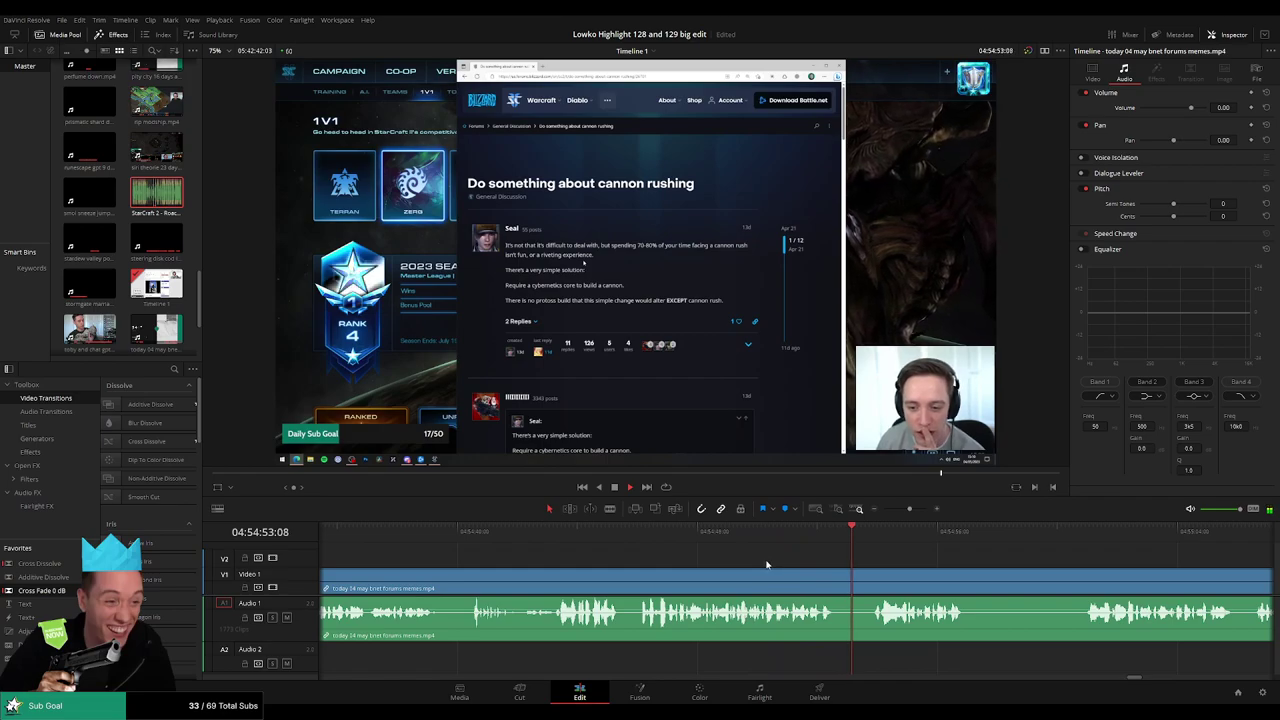
pyautogui.moveTo(898, 568); pyautogui.dragTo(695, 558)
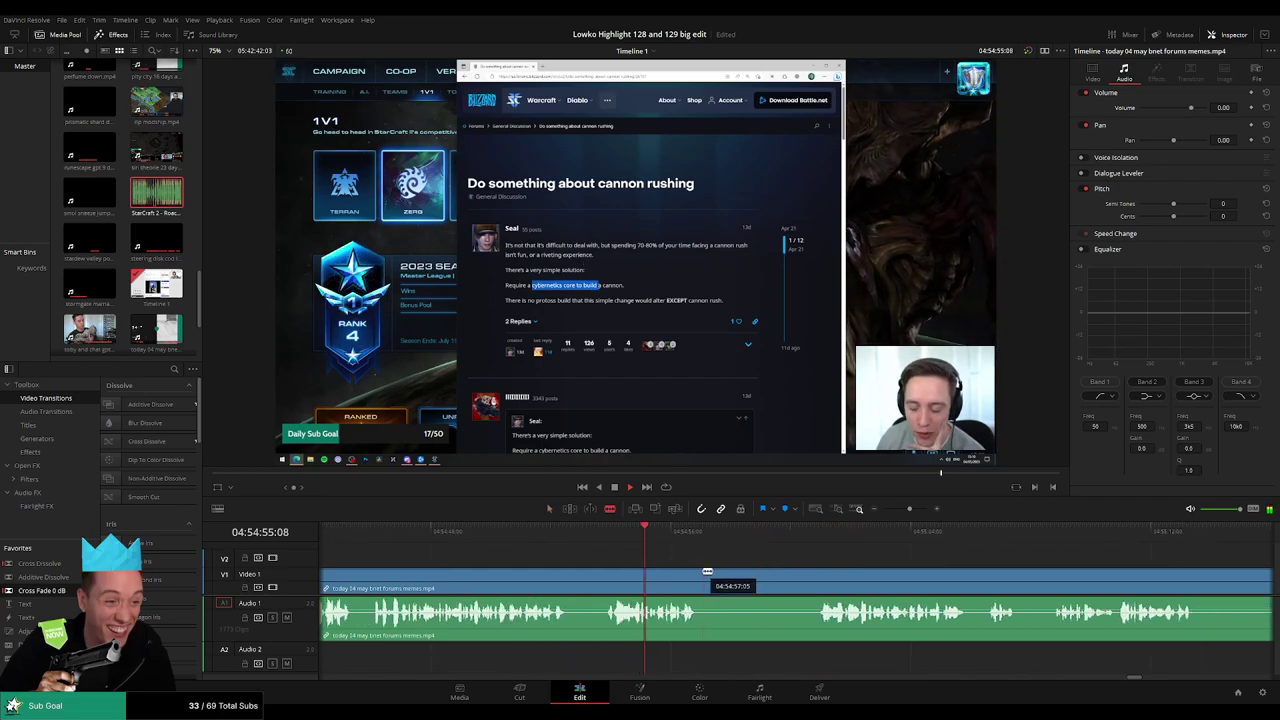
pyautogui.click(705, 575)
pyautogui.click(812, 580)
pyautogui.press('a')
pyautogui.click(779, 581)
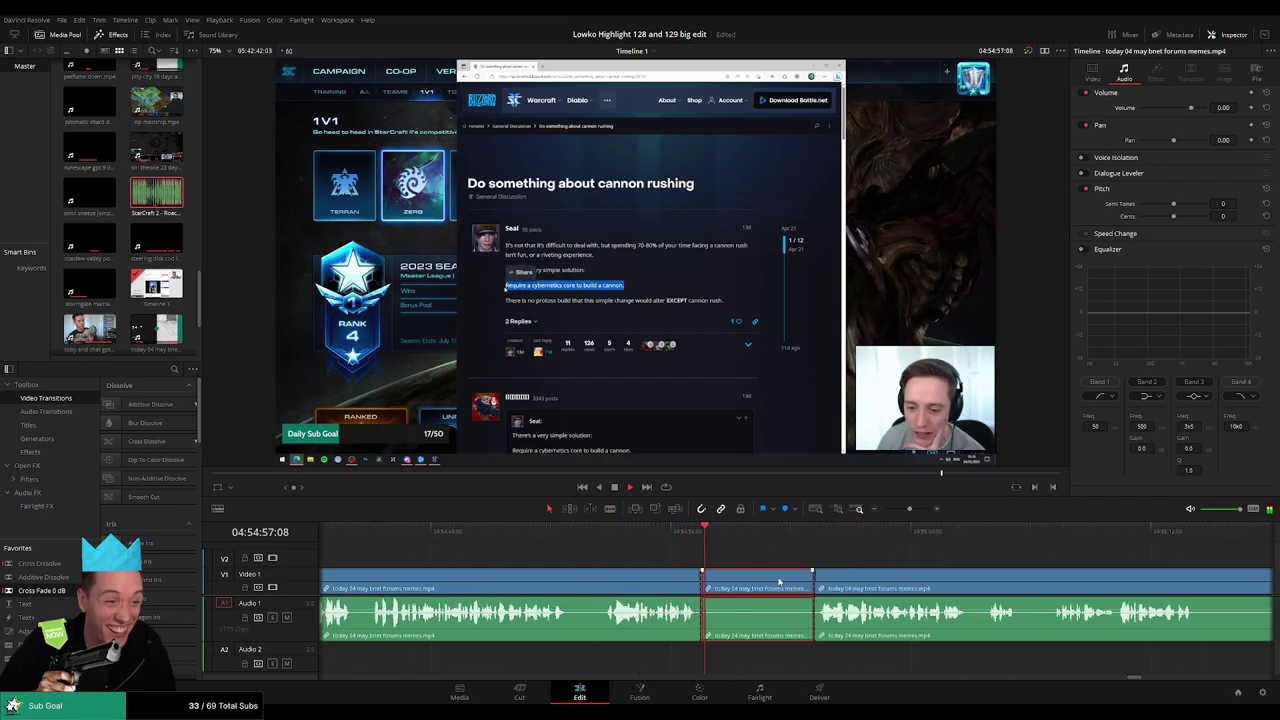
pyautogui.press('Delete')
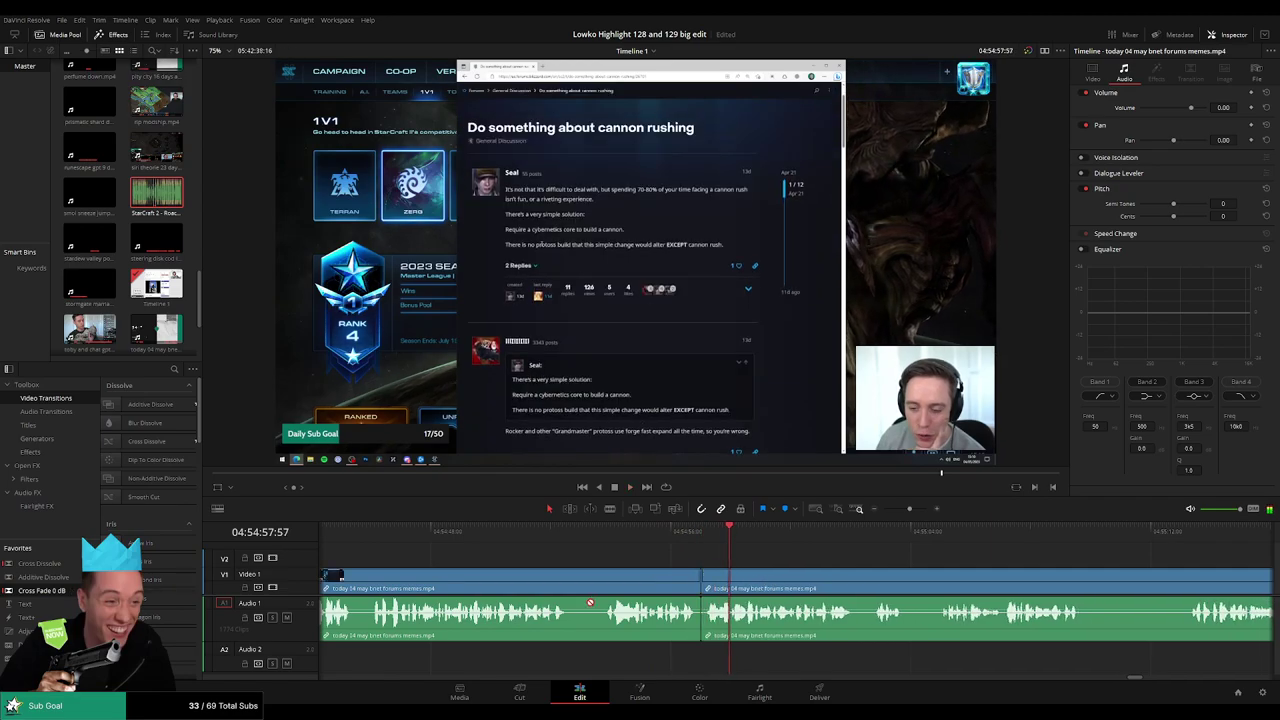
pyautogui.moveTo(590, 602); pyautogui.dragTo(703, 614)
pyautogui.press('space')
# - Cut out the short pause between about 04:55:04 and 04:55:05 with two splits and a ripple delete
pyautogui.moveTo(861, 563); pyautogui.dragTo(691, 557)
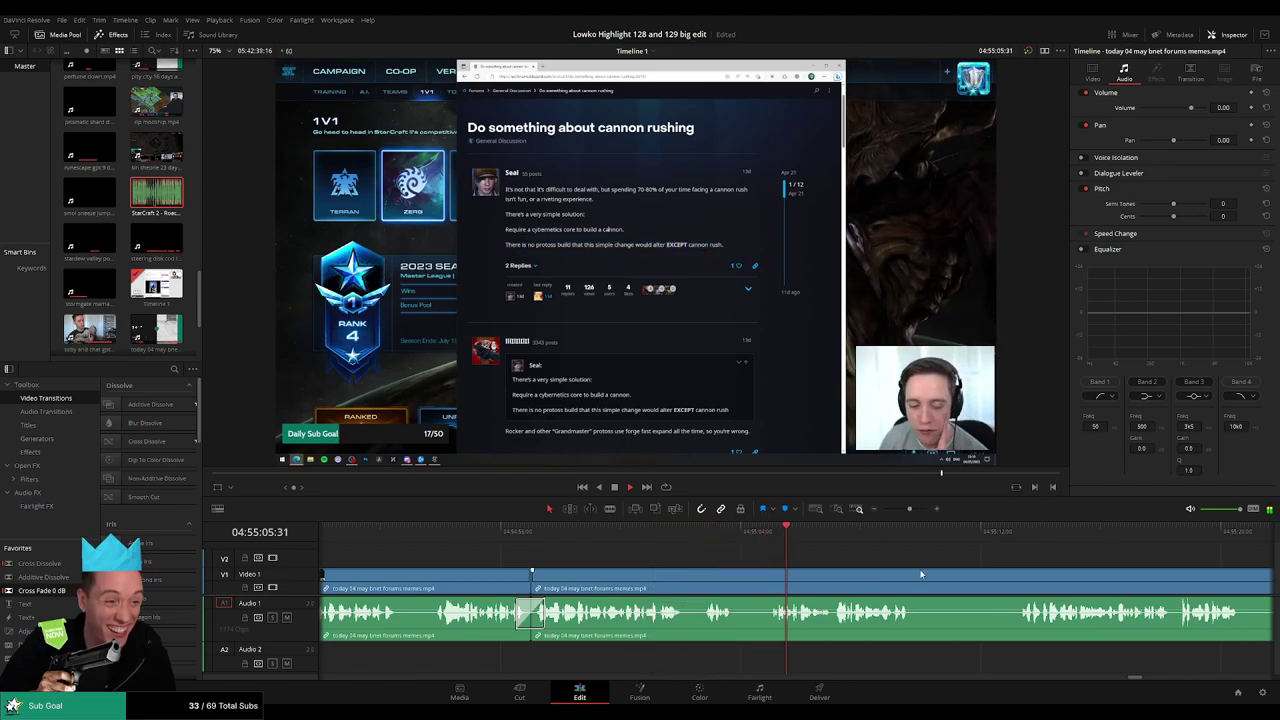
pyautogui.moveTo(920, 574); pyautogui.dragTo(704, 576)
pyautogui.press('b')
pyautogui.click(518, 577)
pyautogui.moveTo(536, 577); pyautogui.dragTo(536, 580)
pyautogui.press('Delete')
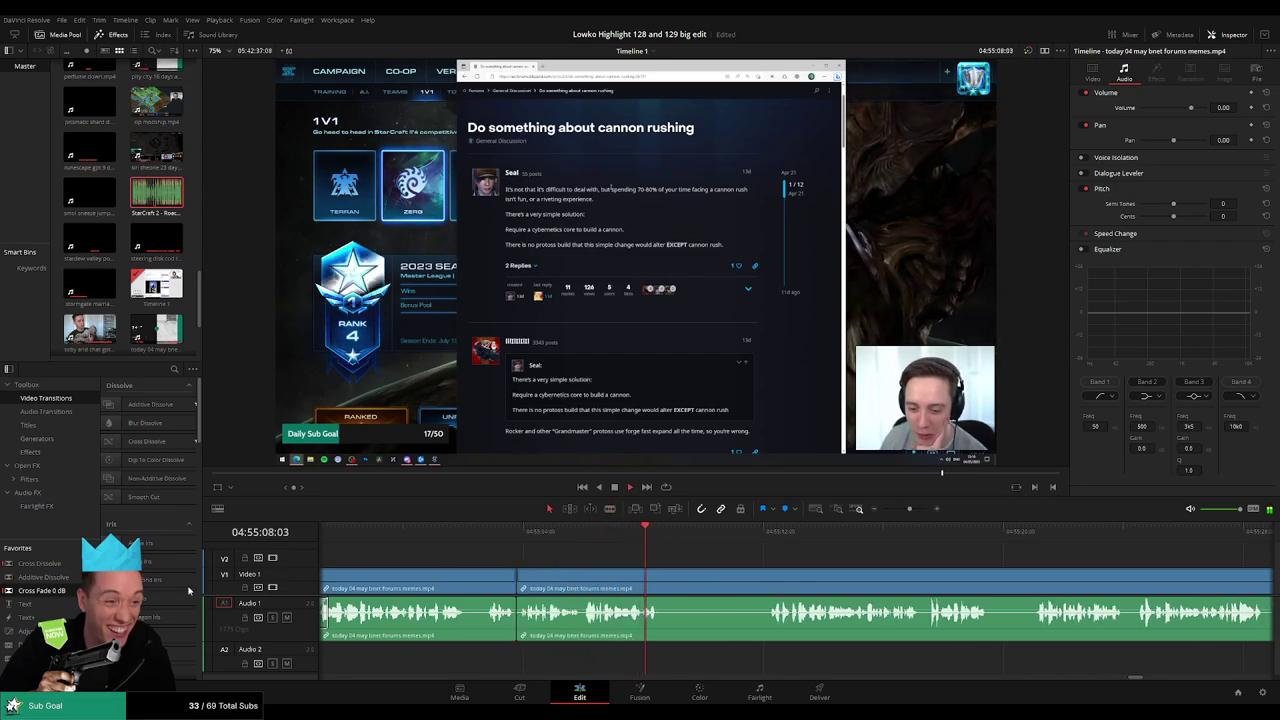
# - Add a Cross Fade 0 dB to the audio cut near 04:55:04 and split the clip at about 04:55:09
pyautogui.moveTo(538, 634); pyautogui.dragTo(522, 617)
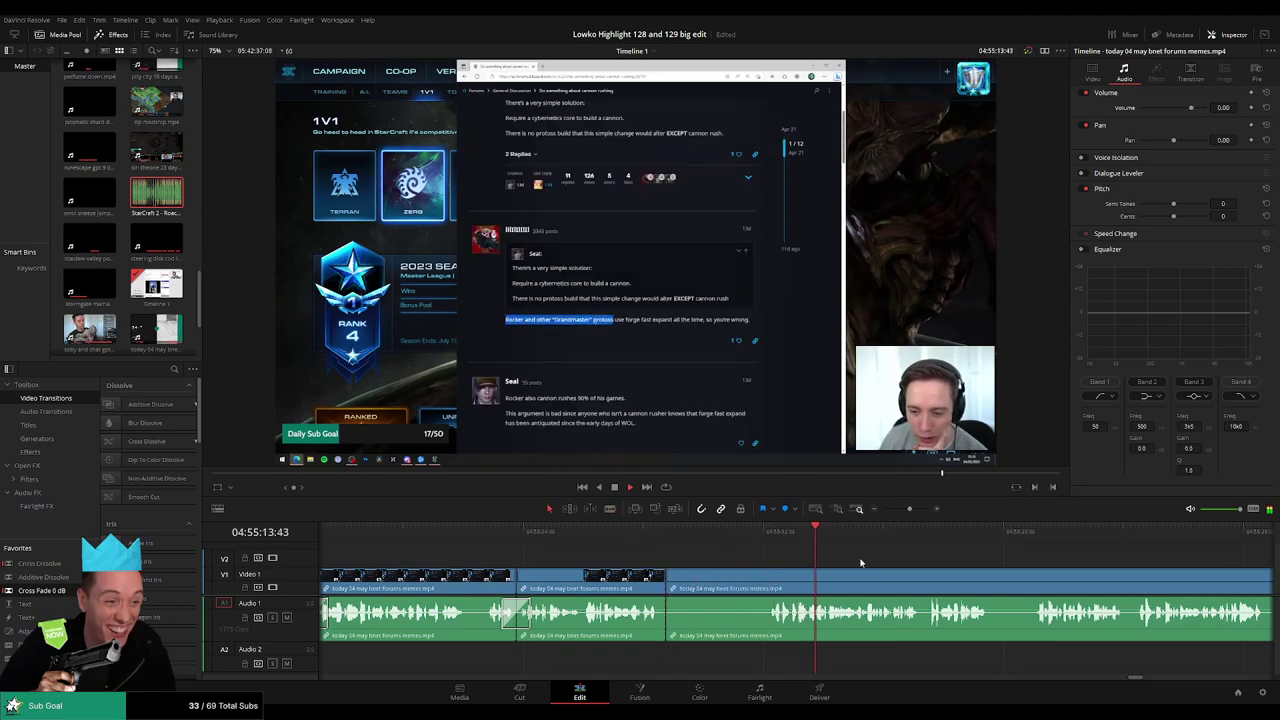
pyautogui.hscroll(2, 861, 563)
pyautogui.click(532, 578)
pyautogui.press('Delete')
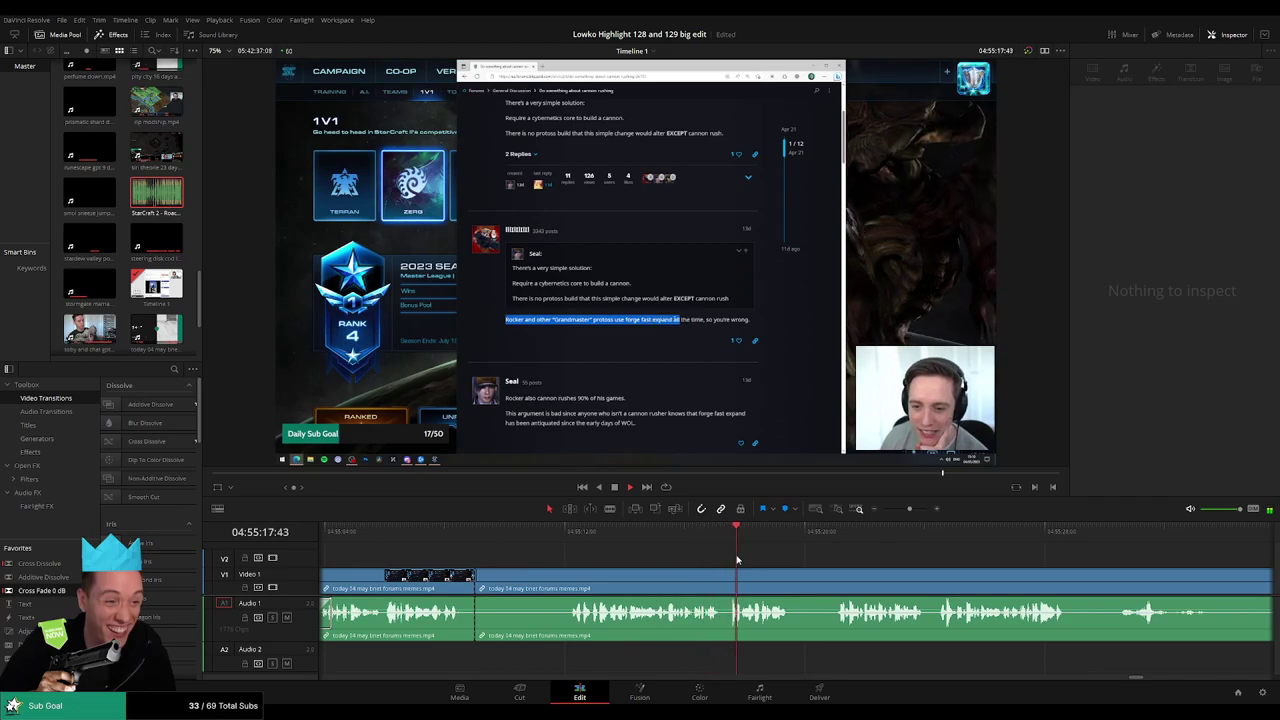
# - Review the footage from about 04:55:21 to 04:56:32 to decide where the unneeded section ends
pyautogui.click(852, 530)
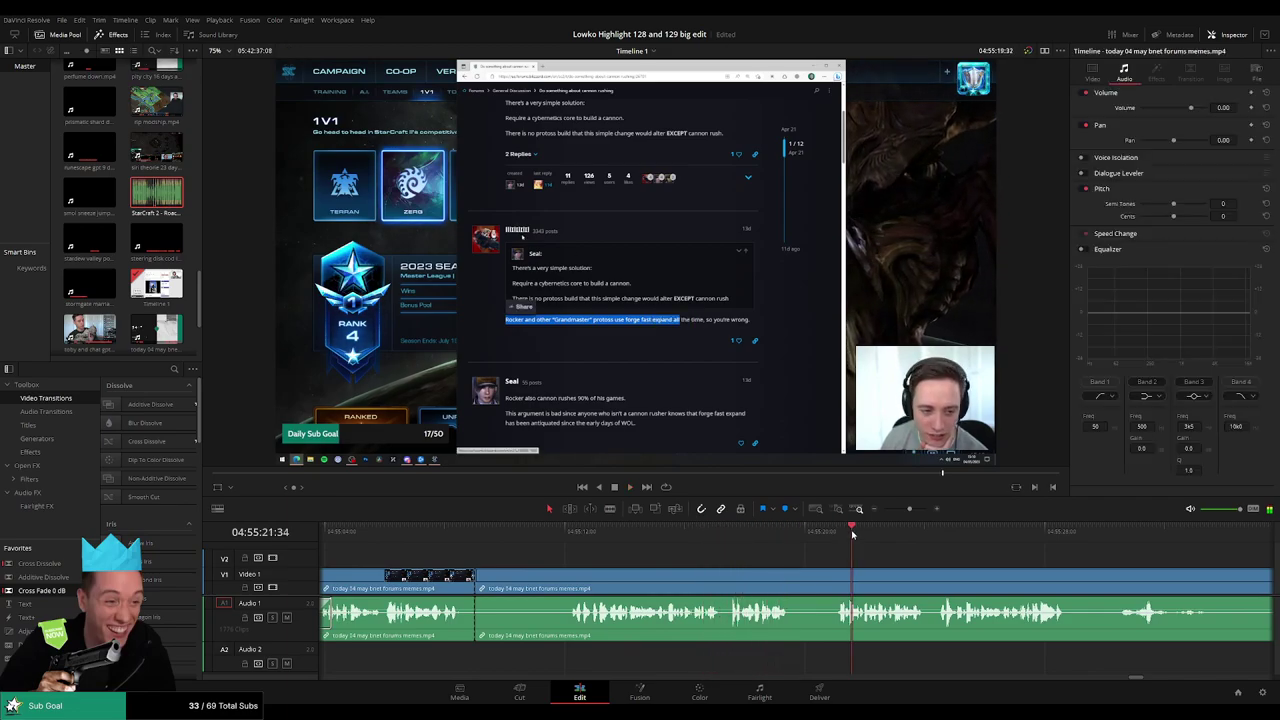
pyautogui.moveTo(1115, 577); pyautogui.dragTo(829, 539)
pyautogui.click(850, 532)
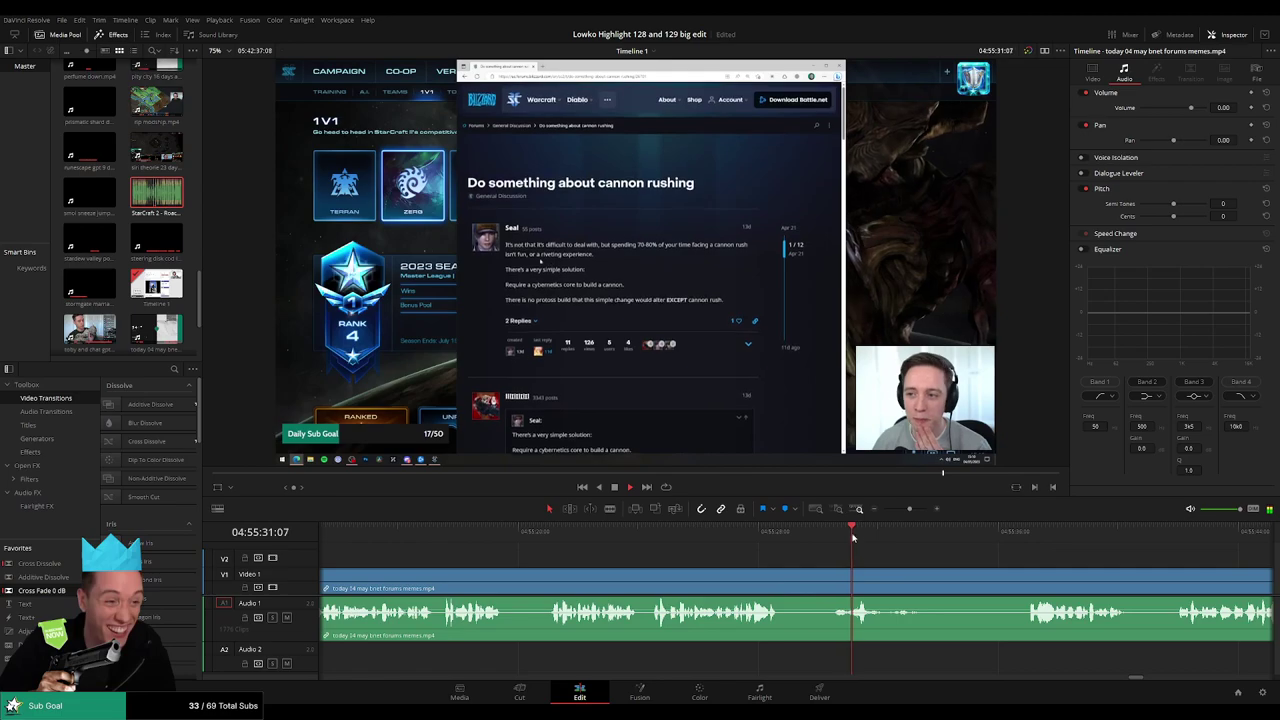
pyautogui.click(997, 533)
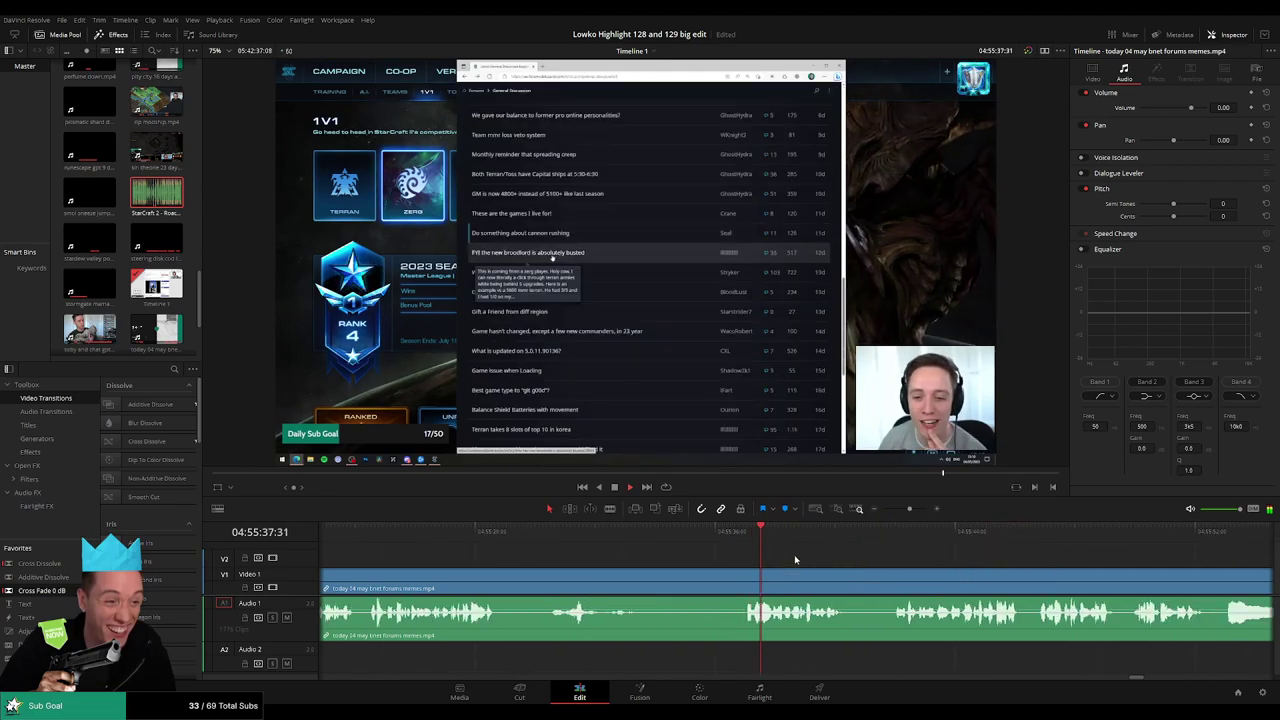
pyautogui.click(931, 541)
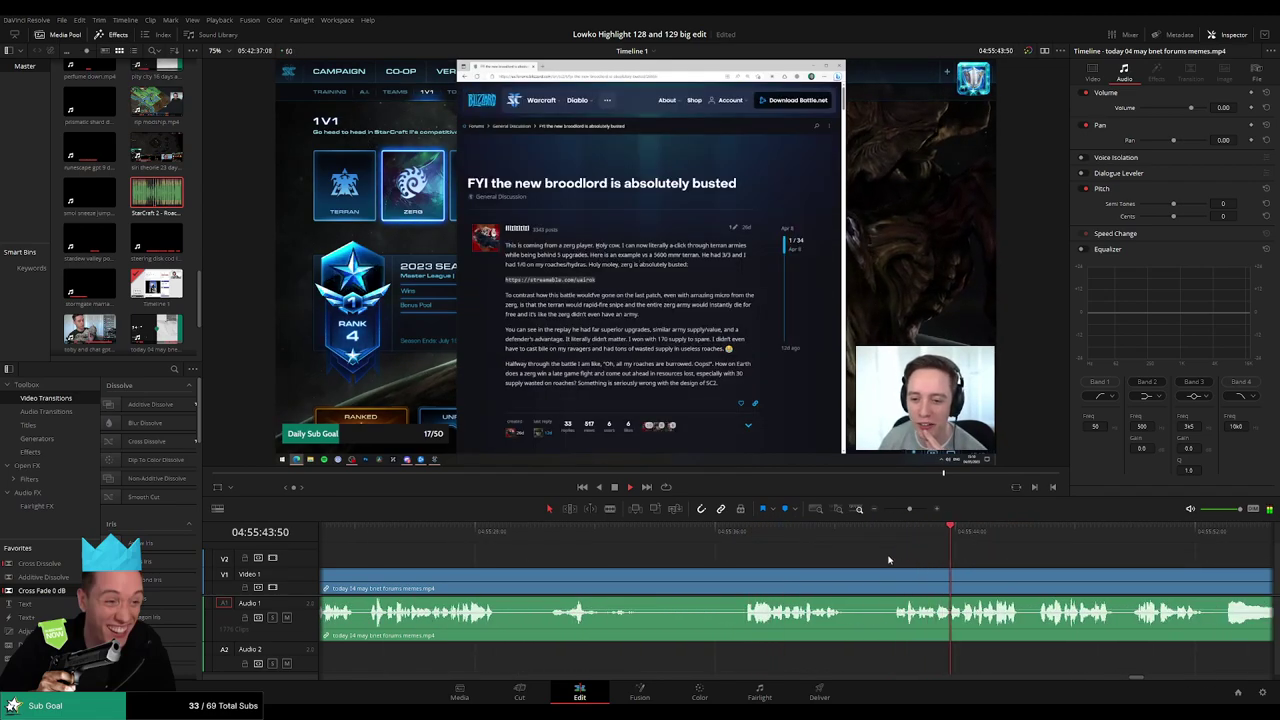
pyautogui.scroll(-3, 888, 559)
pyautogui.click(841, 536)
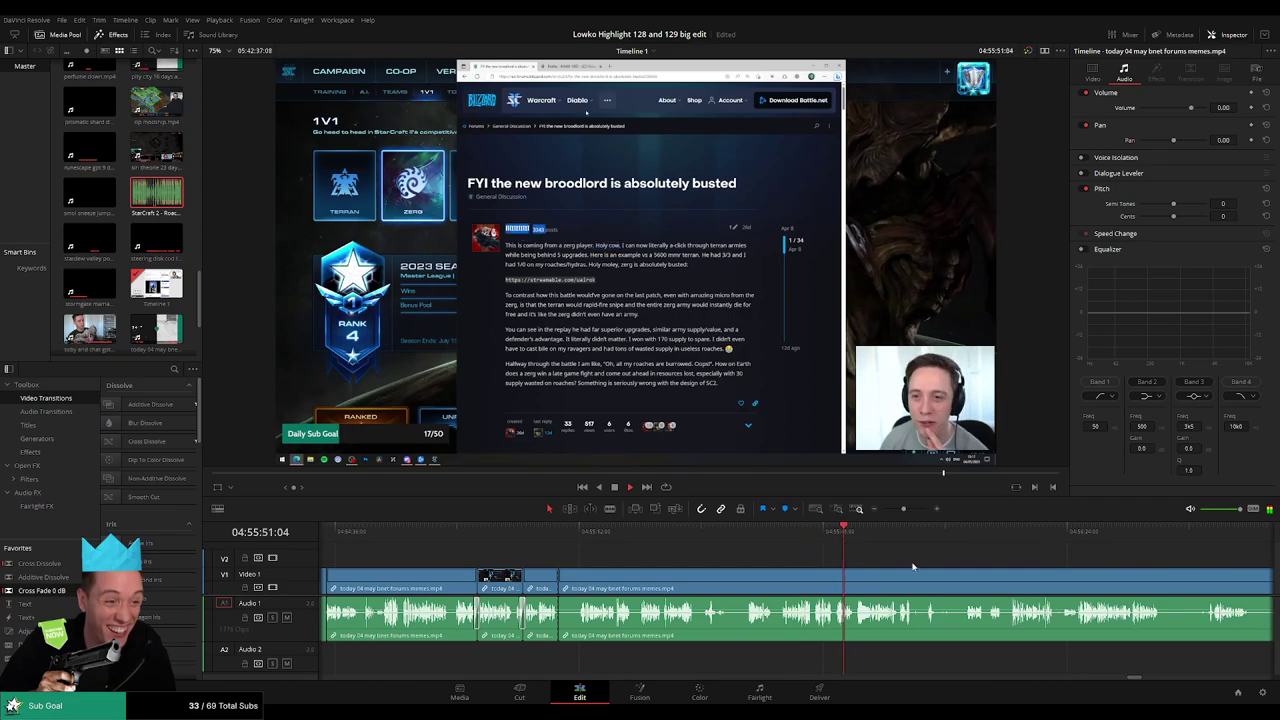
pyautogui.scroll(-2, 701, 551)
pyautogui.moveTo(670, 541); pyautogui.dragTo(820, 543)
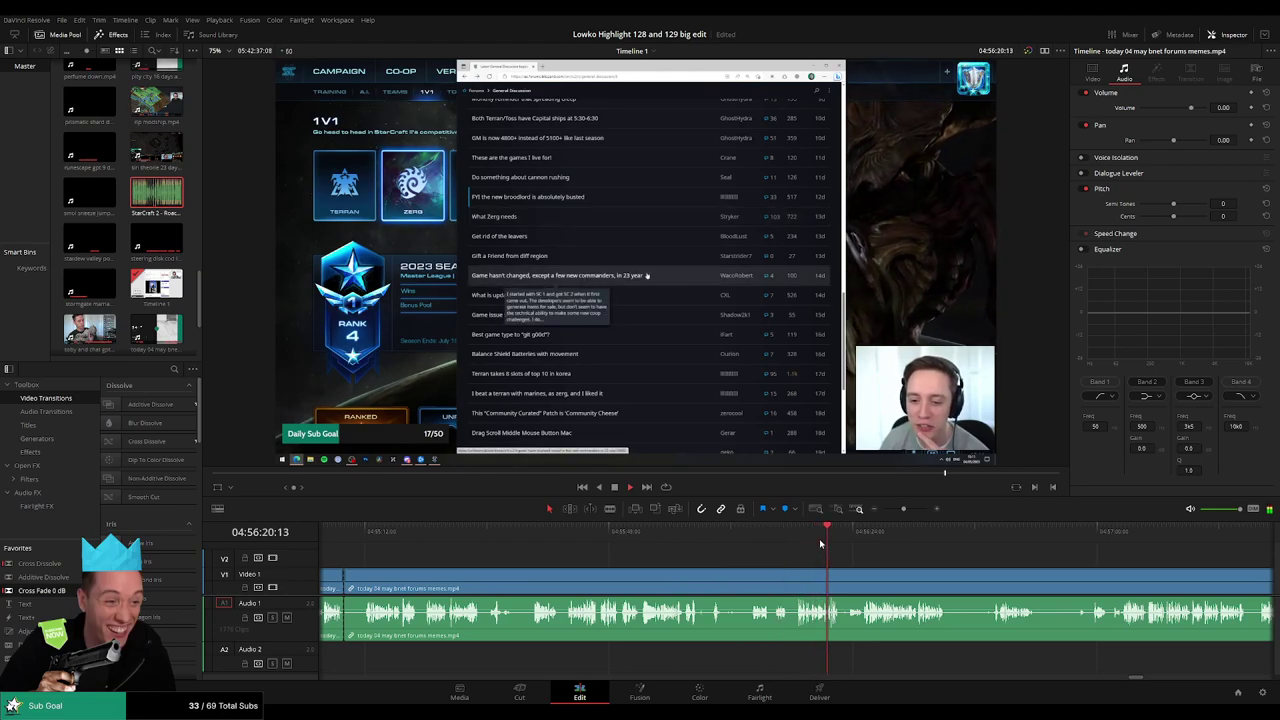
pyautogui.scroll(3, 838, 575)
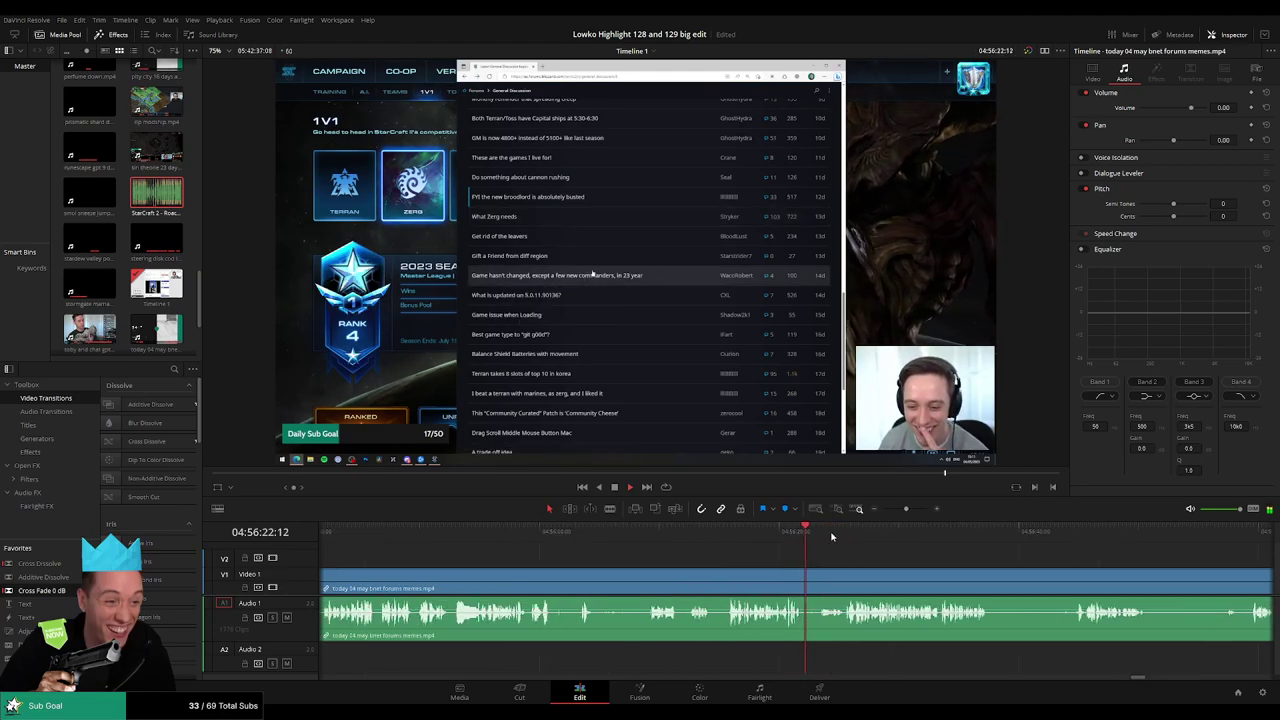
pyautogui.click(847, 535)
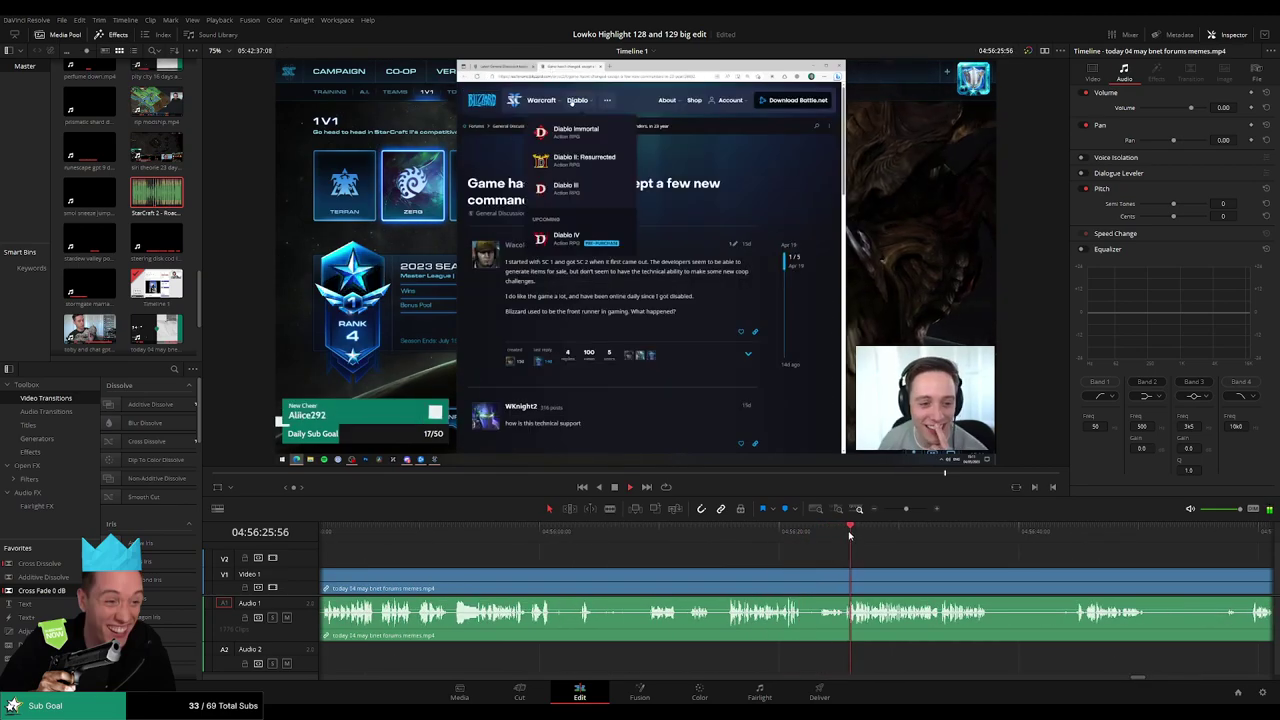
pyautogui.click(911, 534)
# - Split the clip at about 04:56:15 and ripple-delete the section back to the cut at about 04:55:09
pyautogui.press('b')
pyautogui.click(725, 578)
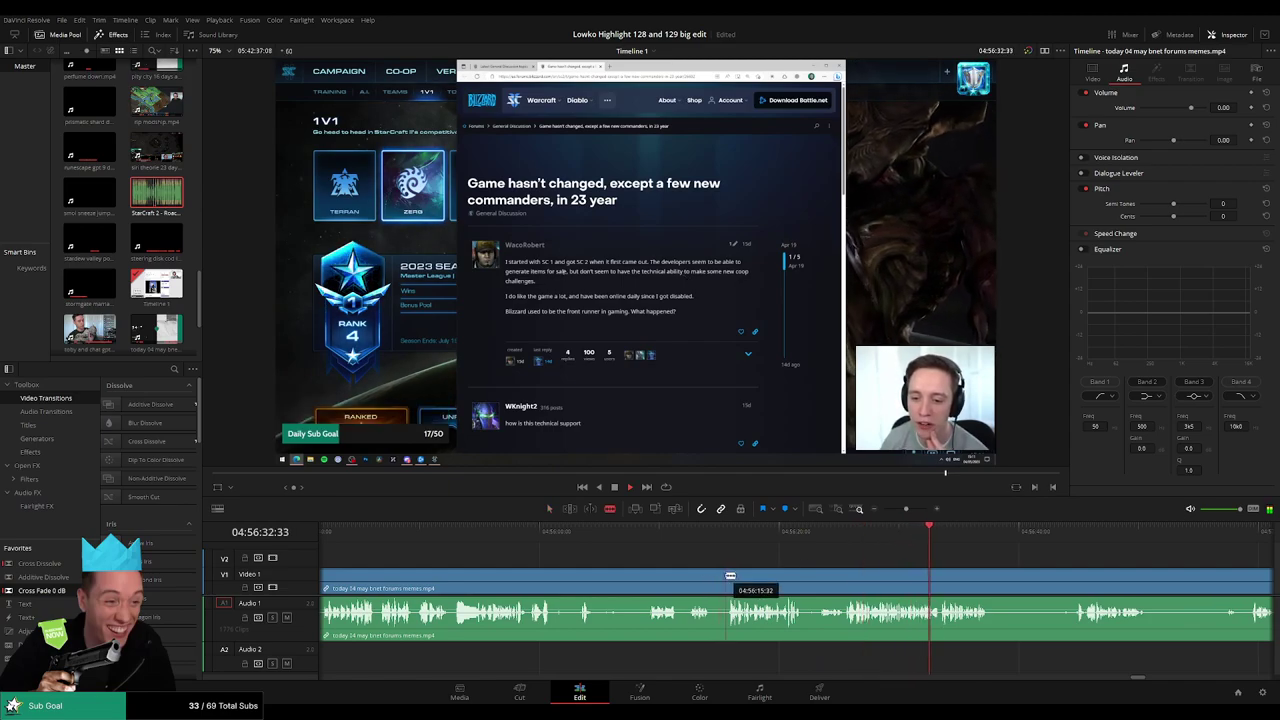
pyautogui.press('a')
pyautogui.click(693, 581)
pyautogui.press('Delete')
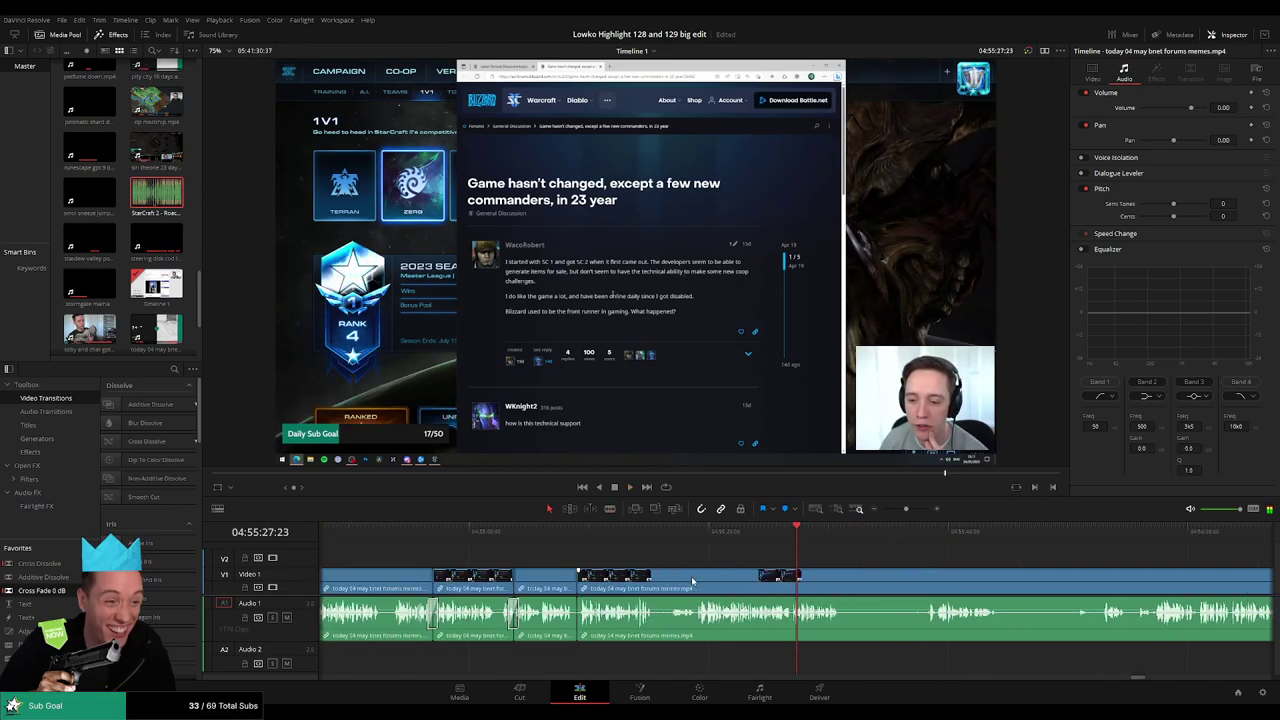
# - Play on from the new join, ripple-delete the pause between about 04:55:31 and 04:55:38, and crossfade the audio there
pyautogui.moveTo(591, 541); pyautogui.dragTo(580, 541)
pyautogui.press('space')
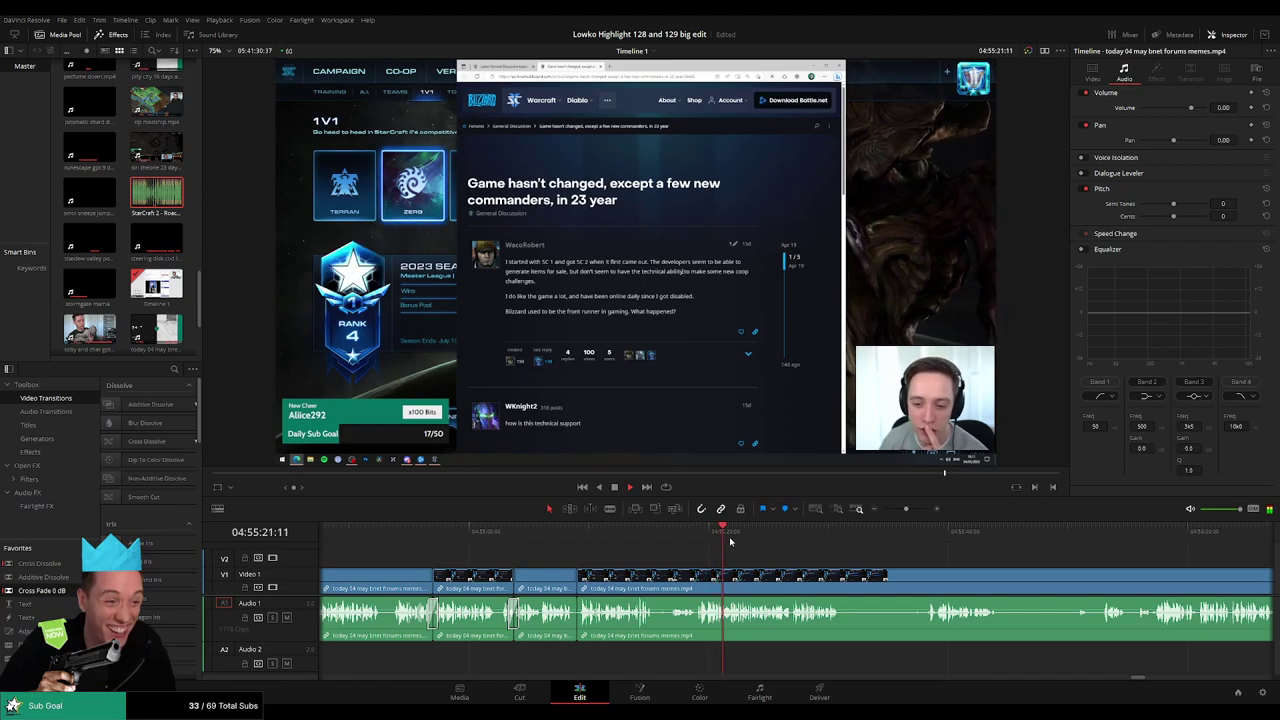
pyautogui.moveTo(811, 553); pyautogui.dragTo(641, 545)
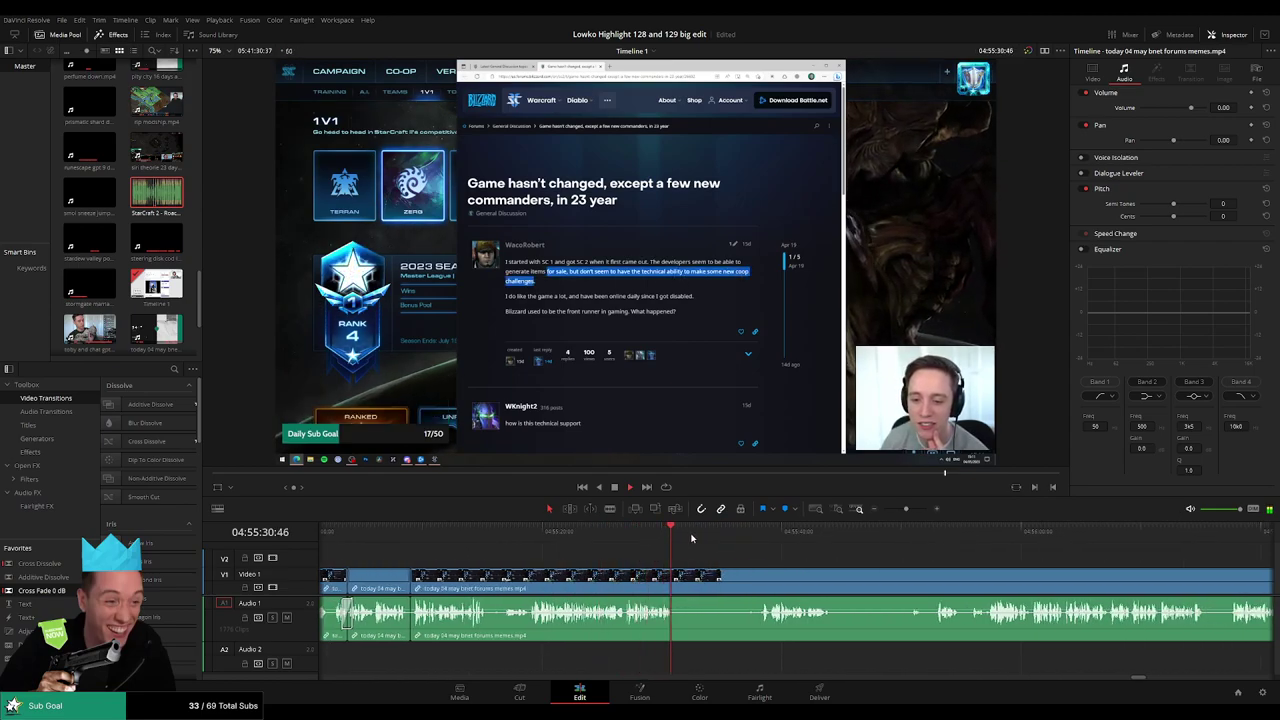
pyautogui.click(674, 577)
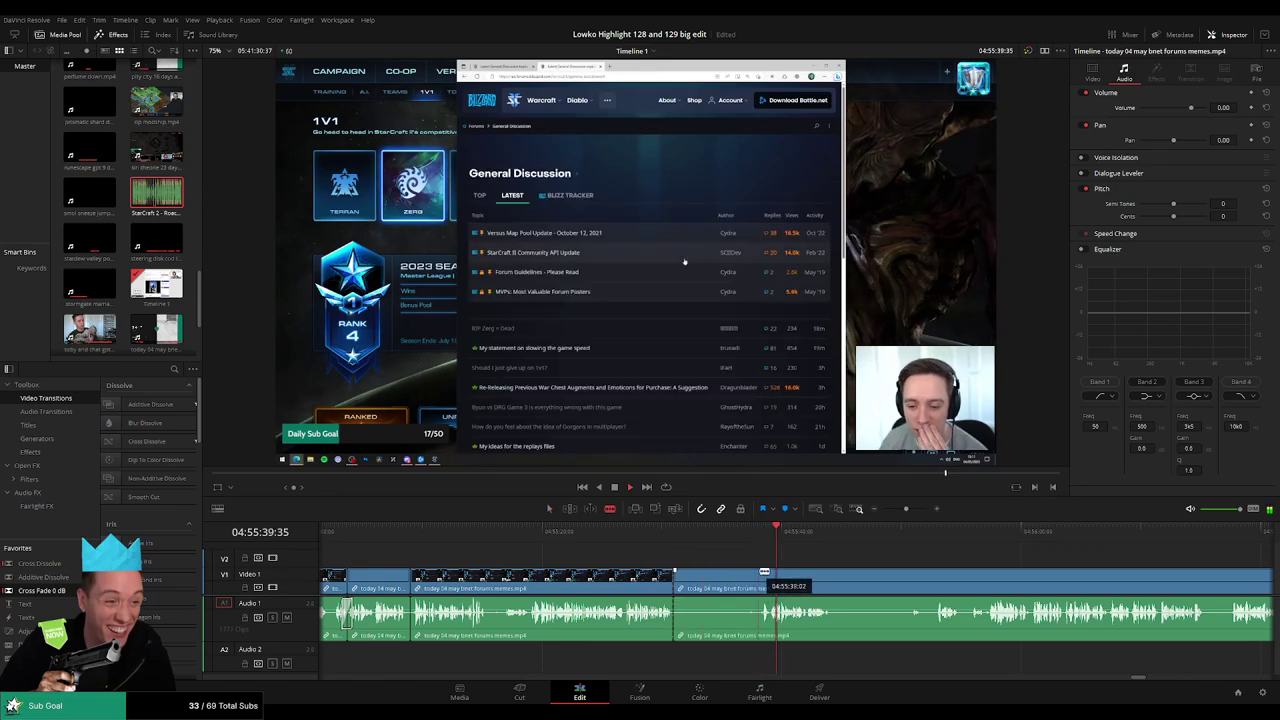
pyautogui.click(762, 577)
pyautogui.press('a')
pyautogui.click(741, 578)
pyautogui.press('Delete')
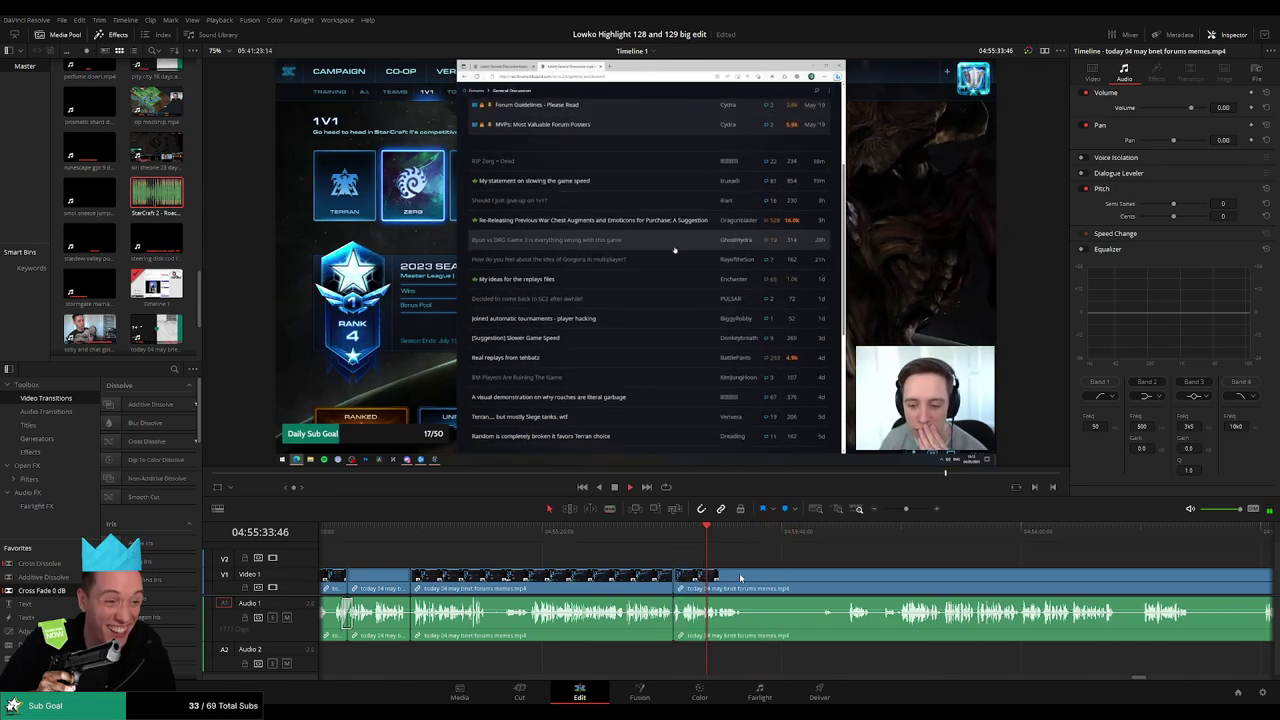
pyautogui.press('space')
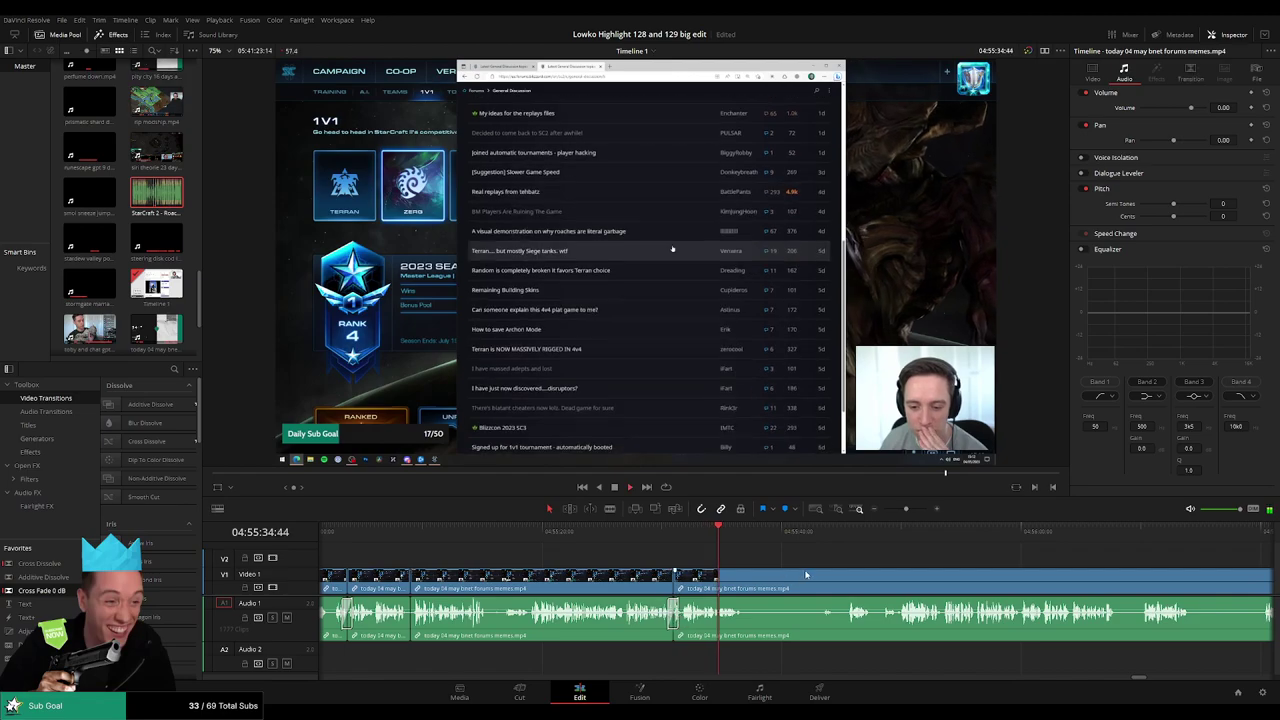
# - Split the clip at about 04:55:37 and 04:55:45, ripple-delete the segment between the cuts, and crossfade the audio at the join
pyautogui.moveTo(806, 574); pyautogui.dragTo(651, 570)
pyautogui.press('b')
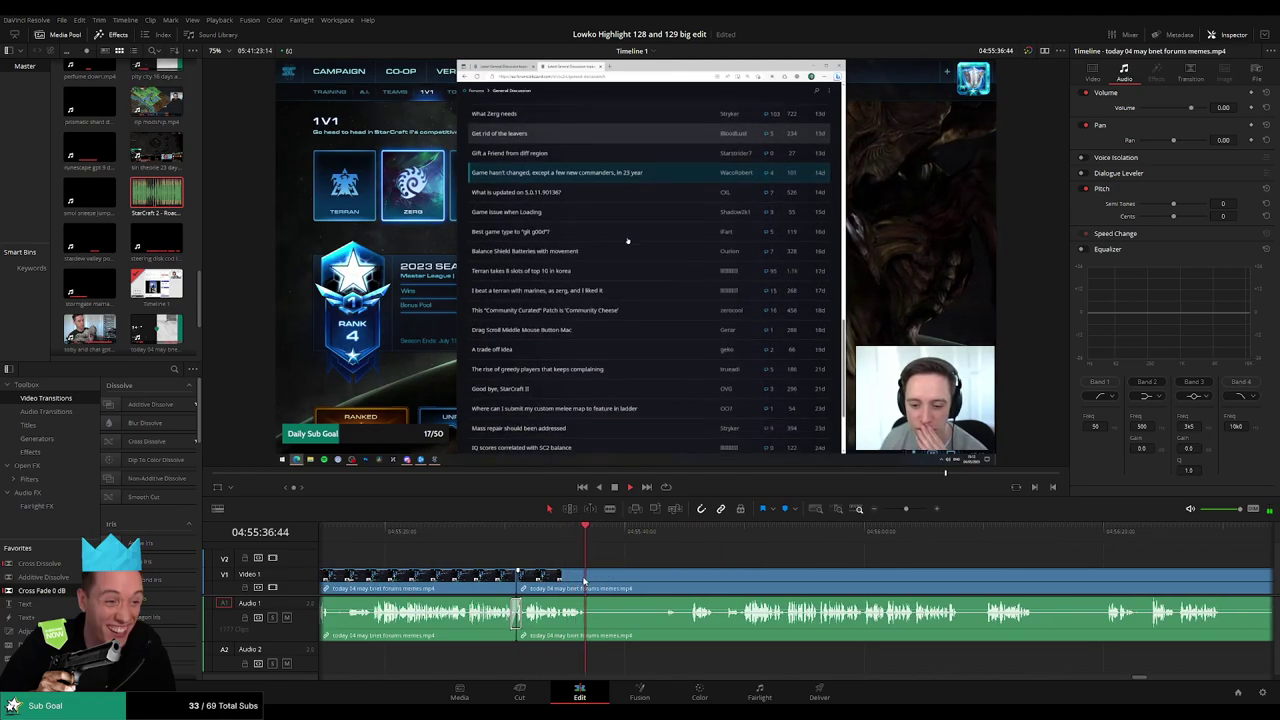
pyautogui.click(587, 577)
pyautogui.click(685, 540)
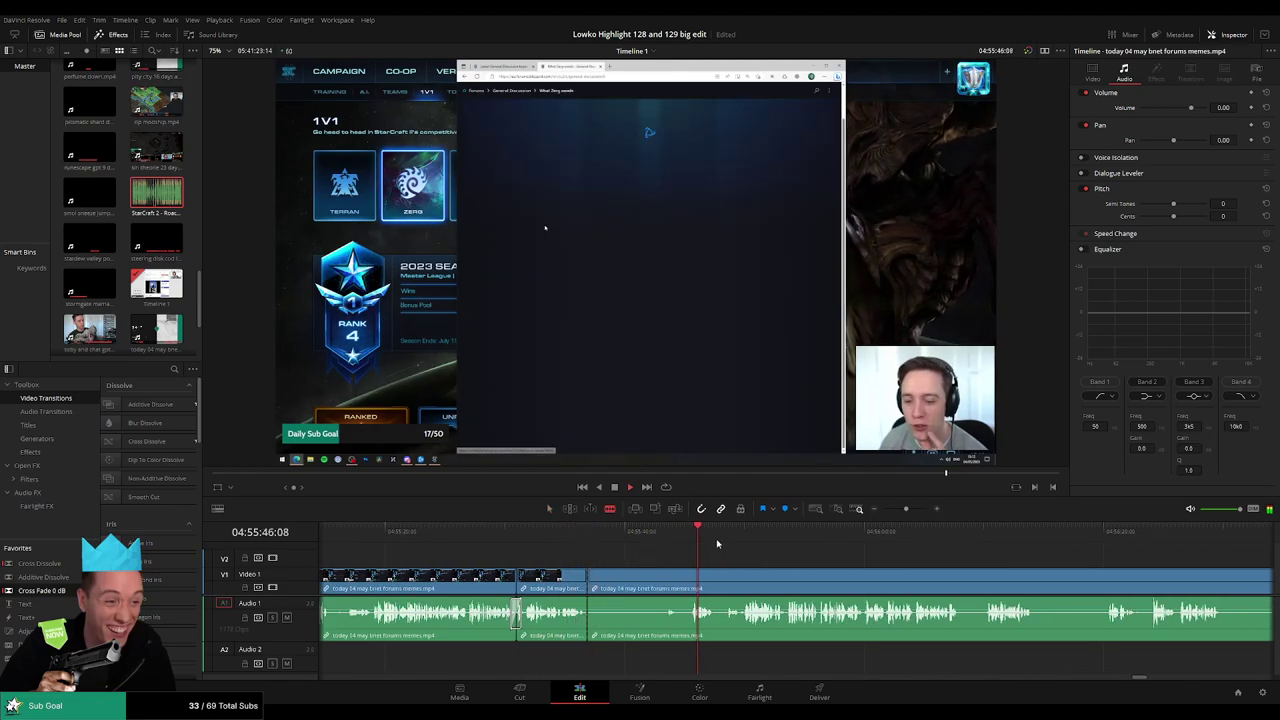
pyautogui.click(689, 575)
pyautogui.press('a')
pyautogui.click(648, 583)
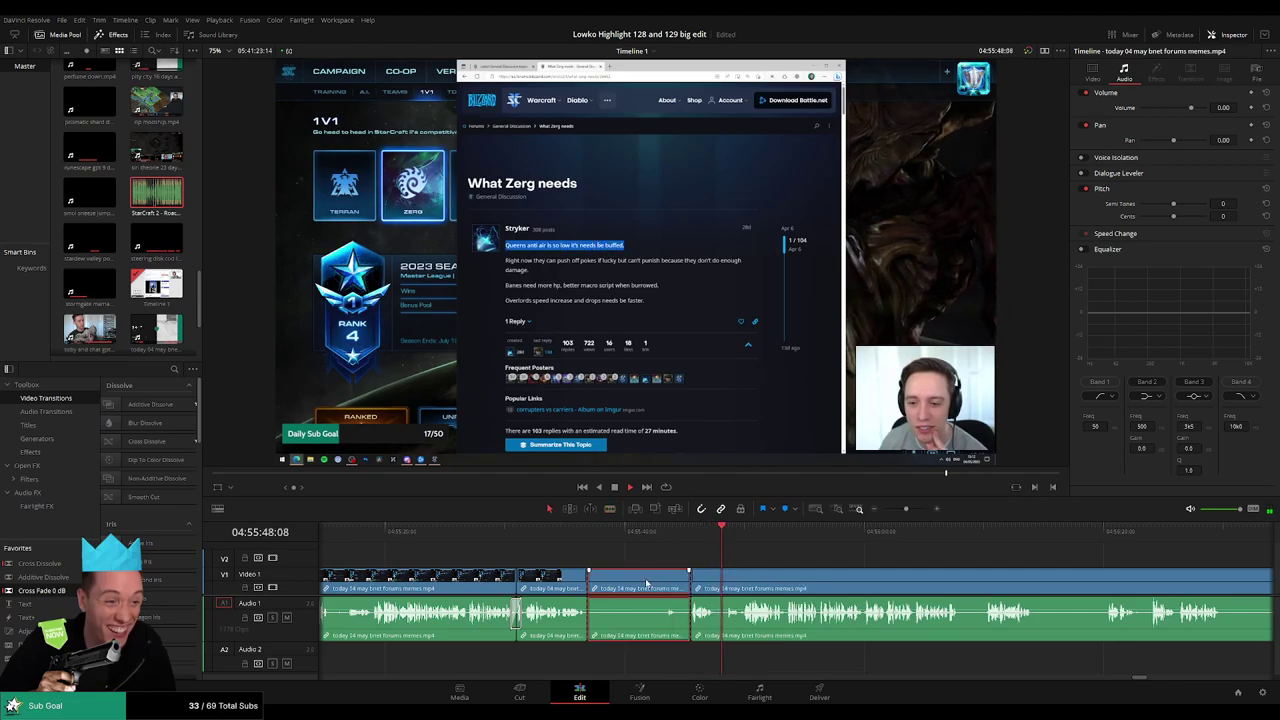
pyautogui.press('Delete')
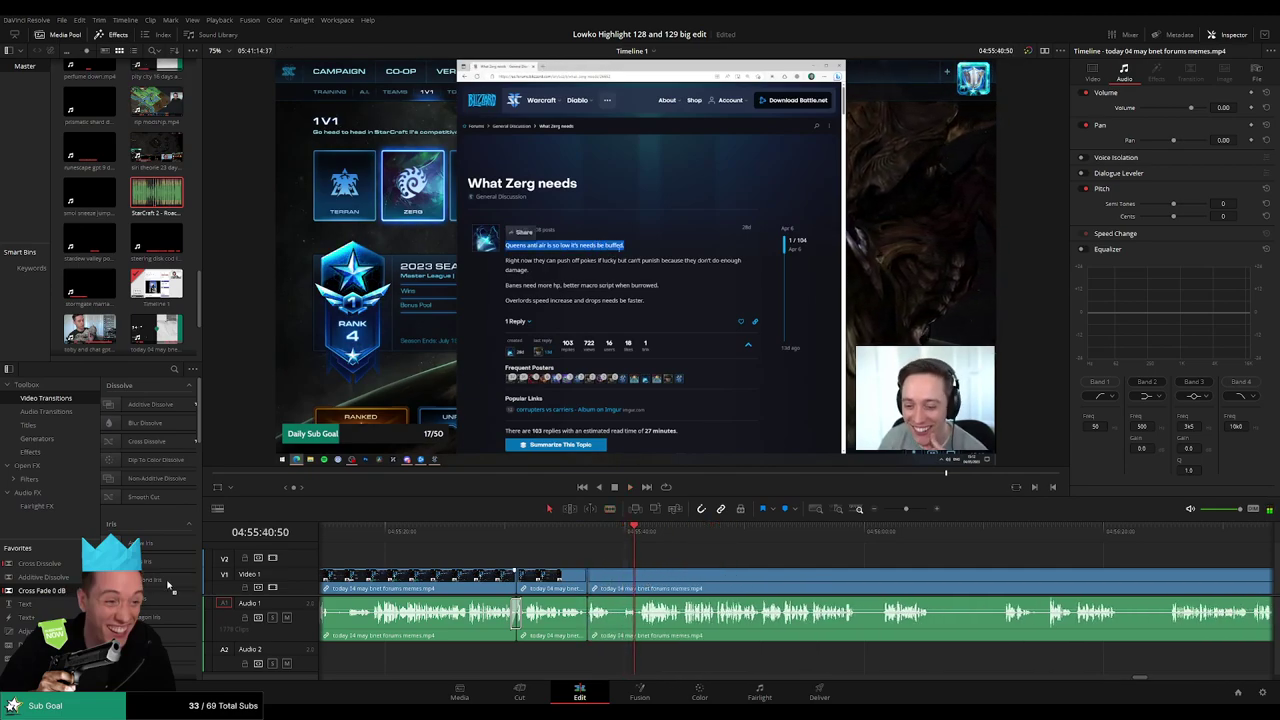
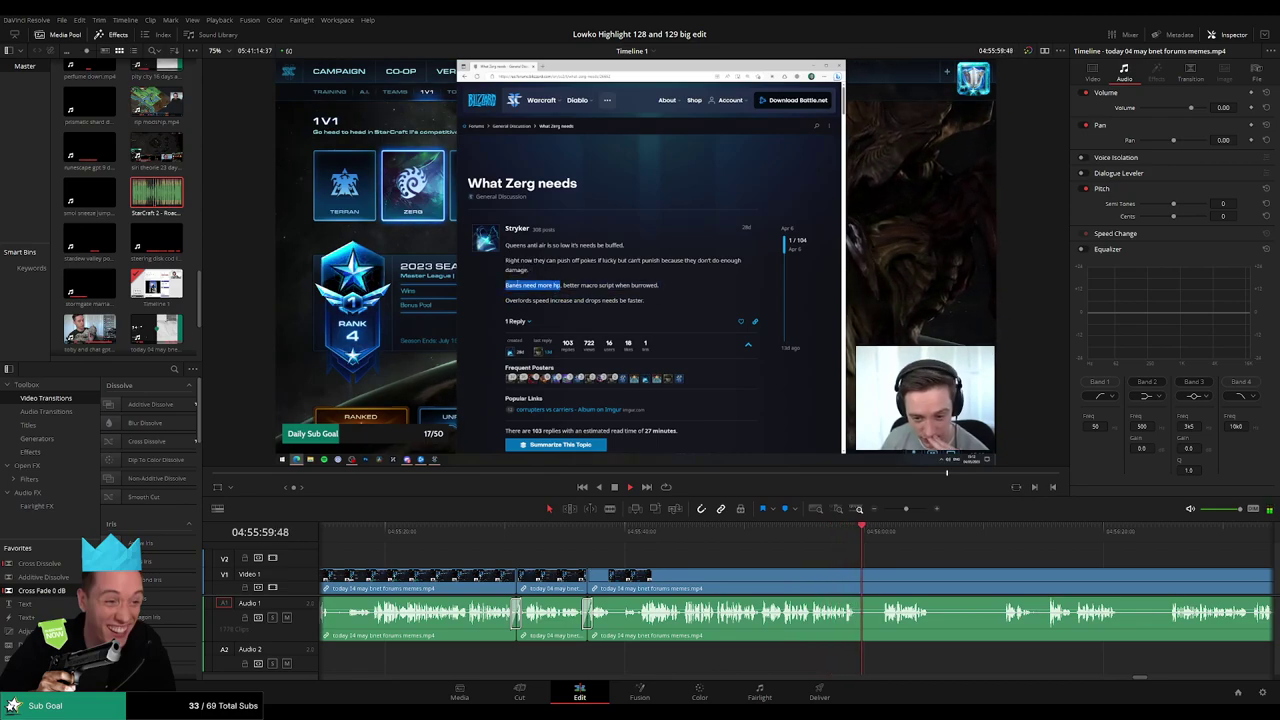
# - Ripple-delete the pause between about 04:55:59 and 04:56:01 and crossfade the audio at the join
pyautogui.hscroll(3, 814, 563)
pyautogui.click(629, 537)
pyautogui.press('b')
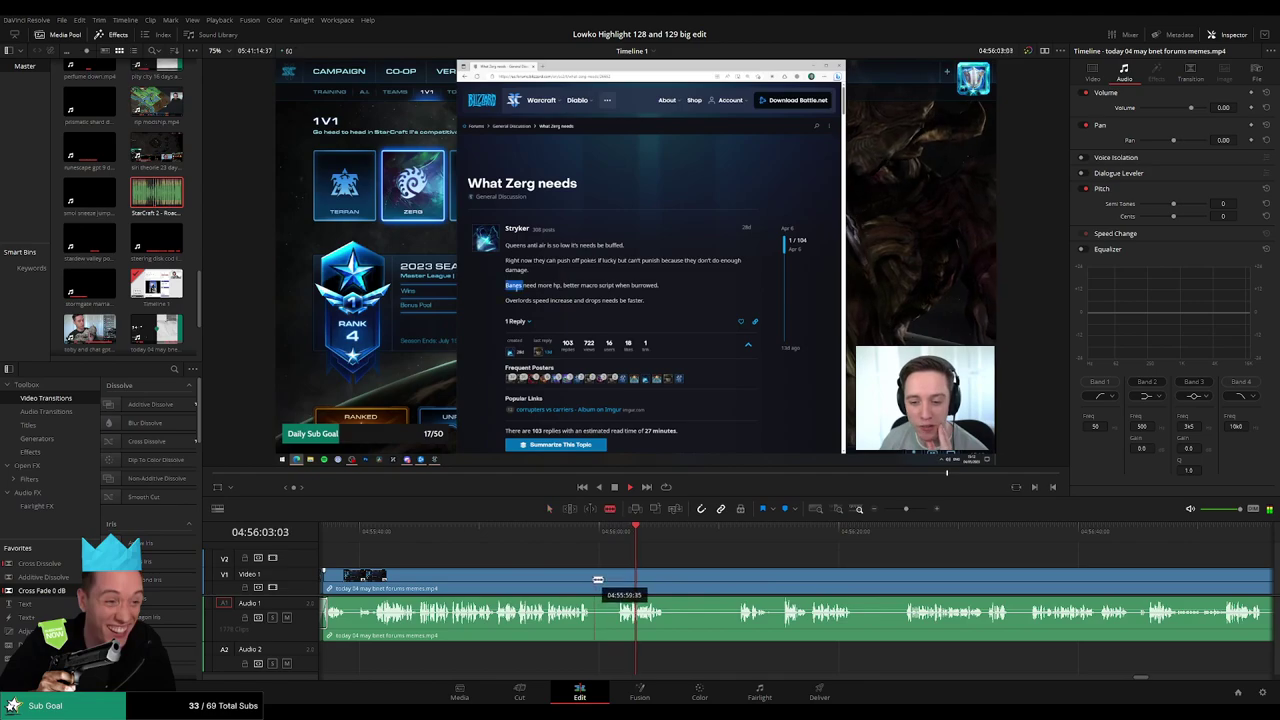
pyautogui.click(591, 579)
pyautogui.click(615, 578)
pyautogui.press('a')
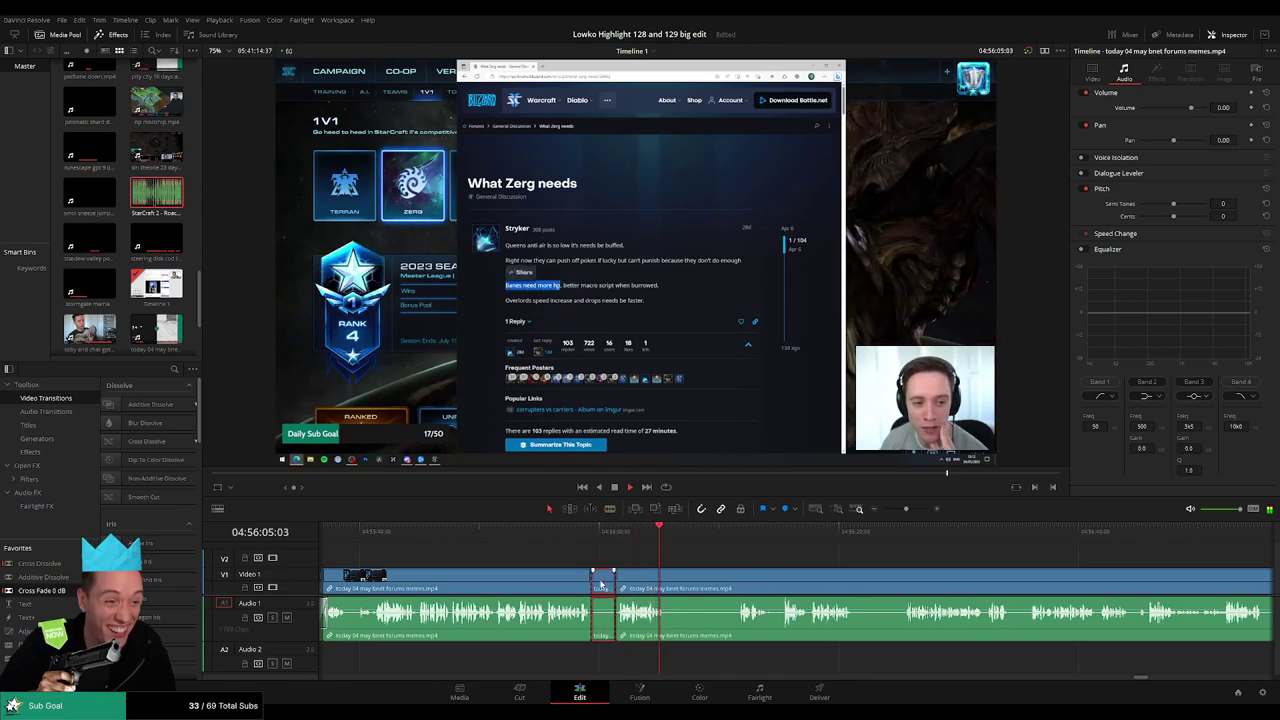
pyautogui.press('BackSpace')
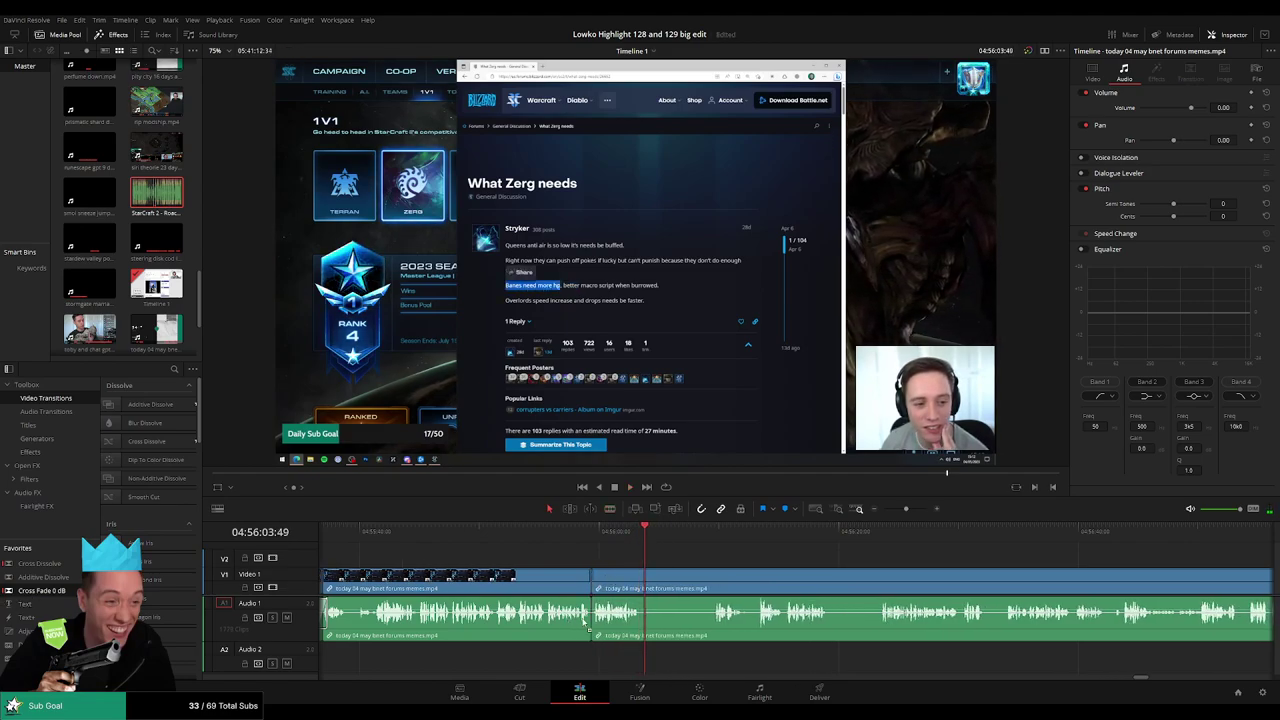
pyautogui.moveTo(584, 622); pyautogui.dragTo(590, 620)
# - Split the clip at about 04:56:03 and 04:56:09, ripple-delete the silence between the cuts, and crossfade the audio there
pyautogui.press('b')
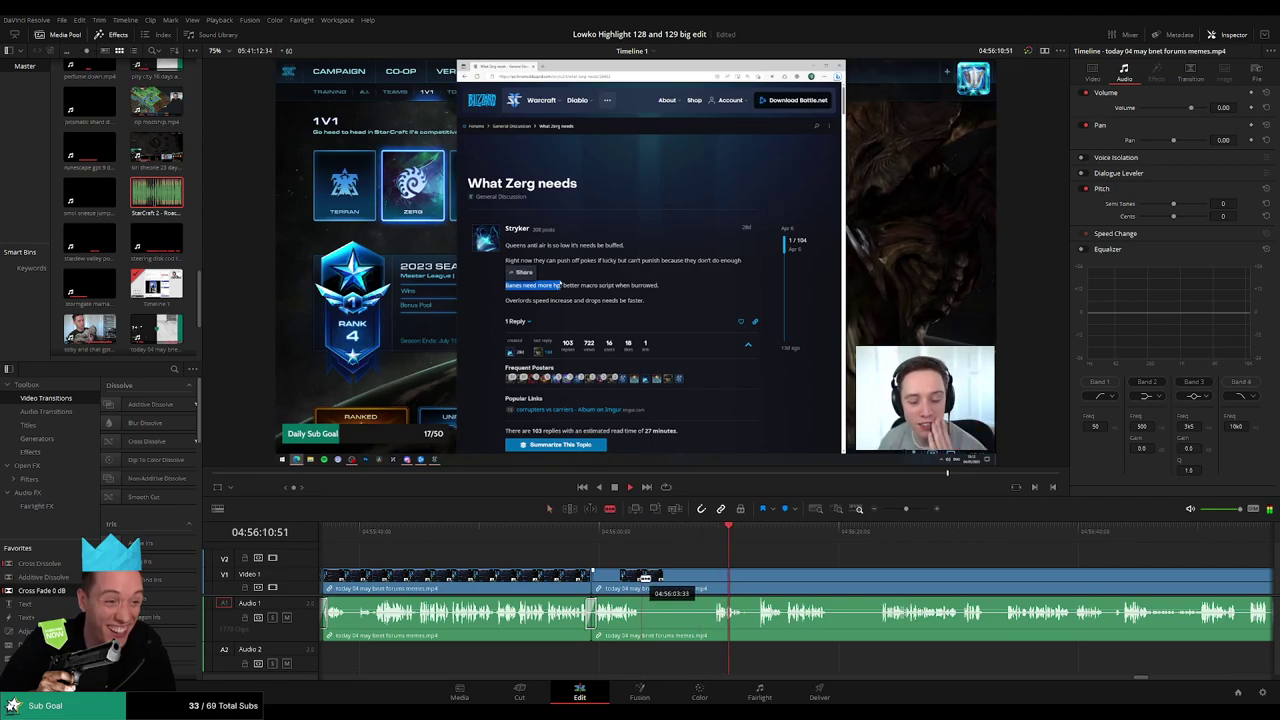
pyautogui.click(641, 578)
pyautogui.click(714, 578)
pyautogui.press('a')
pyautogui.click(690, 584)
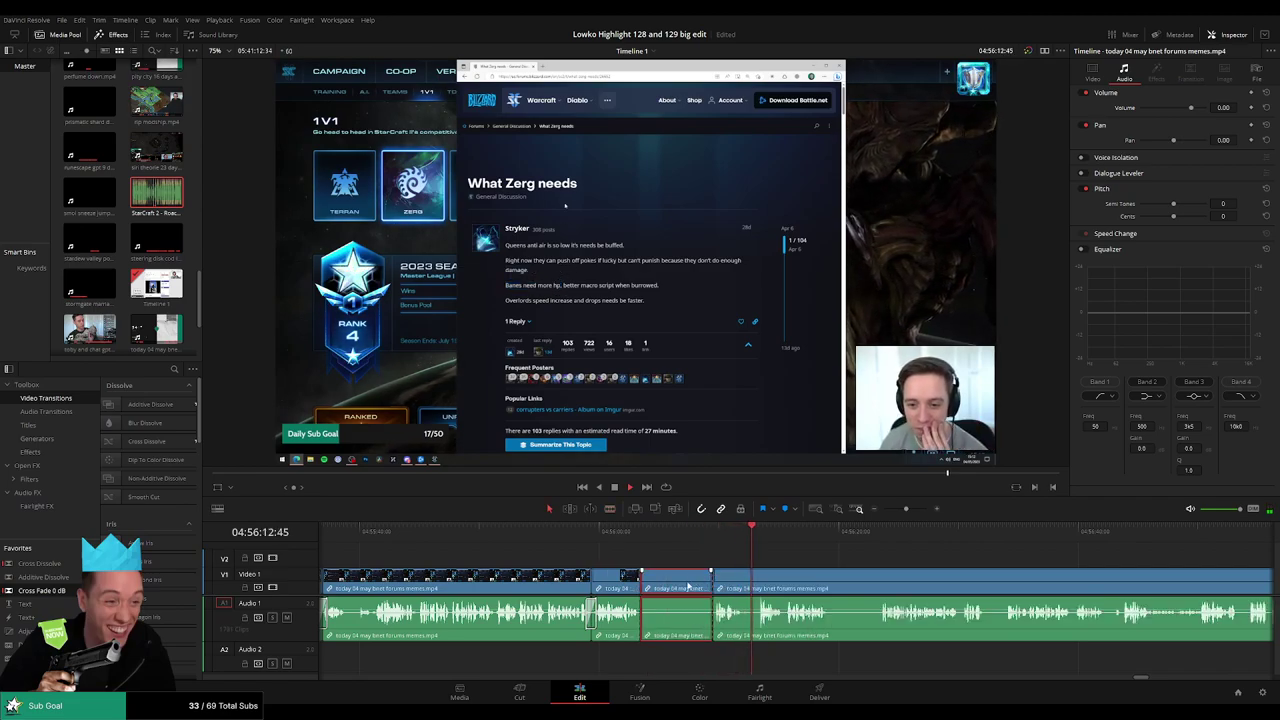
pyautogui.press('Delete')
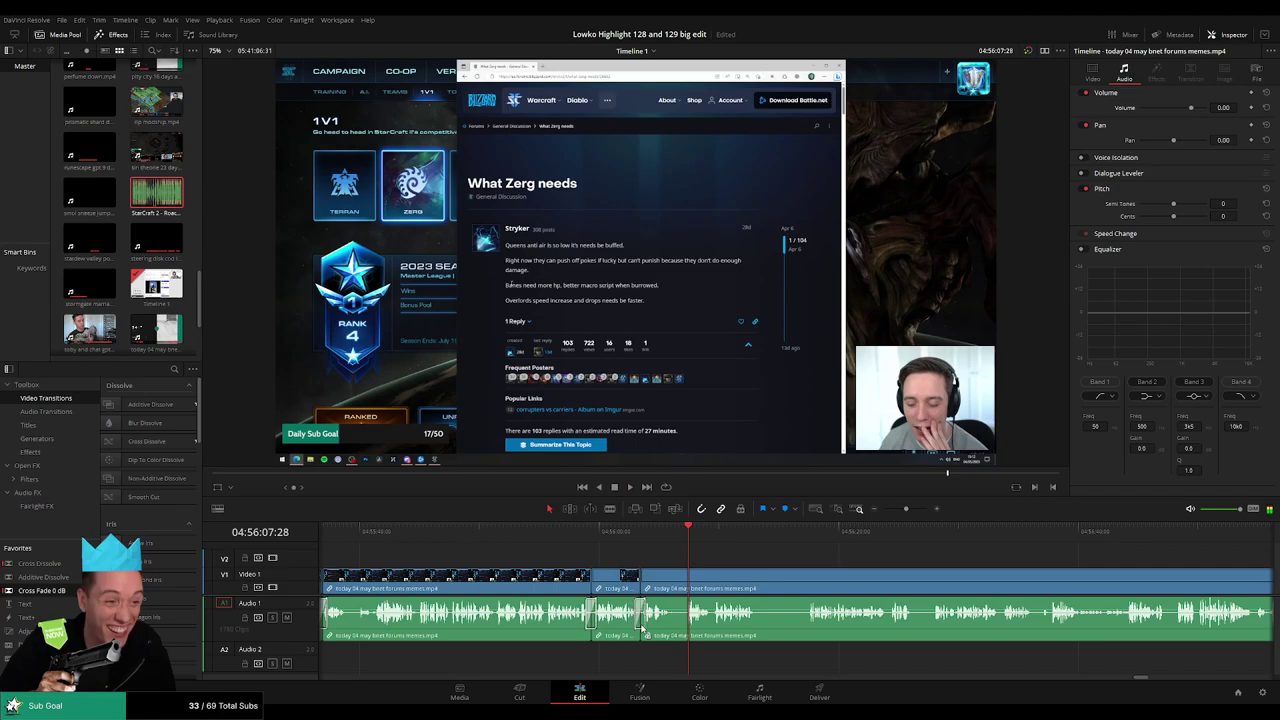
# - Split the clip at about 04:56:06 and 04:56:07, ripple-delete the pause between the cuts, and crossfade the audio there
pyautogui.hscroll(3, 707, 575)
pyautogui.press('b')
pyautogui.click(555, 582)
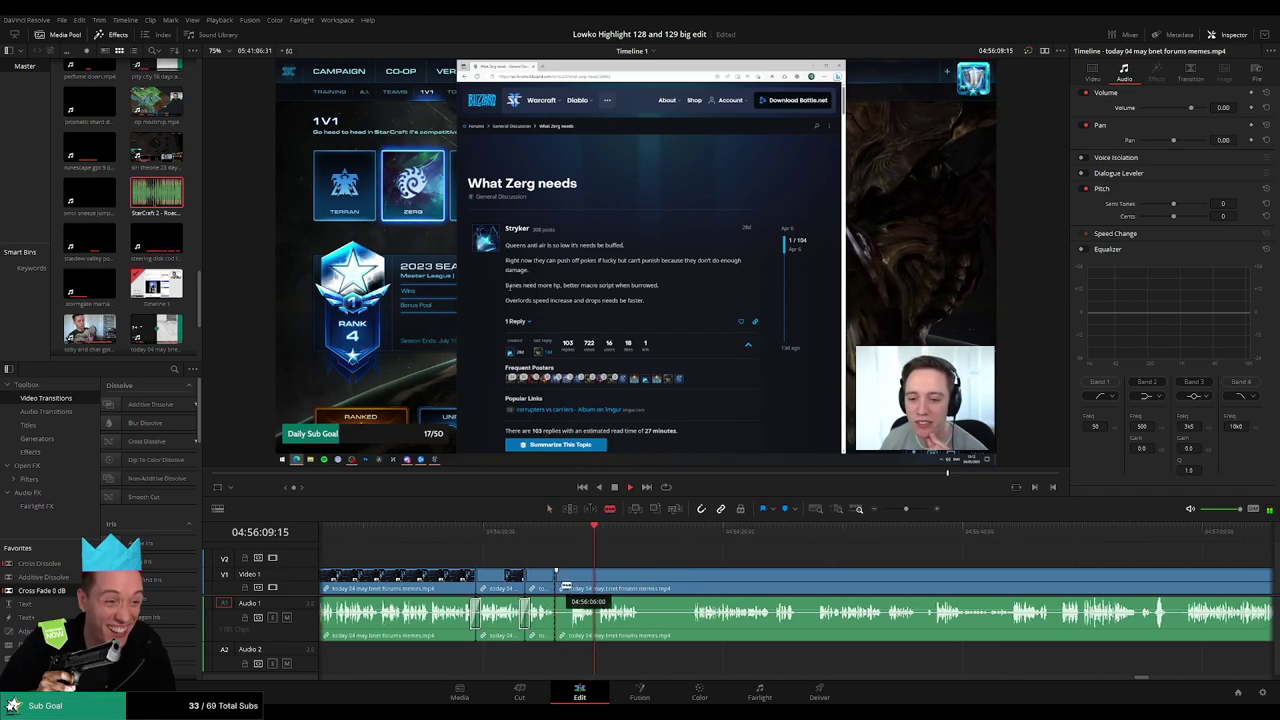
pyautogui.click(571, 585)
pyautogui.press('a')
pyautogui.click(563, 588)
pyautogui.press('Delete')
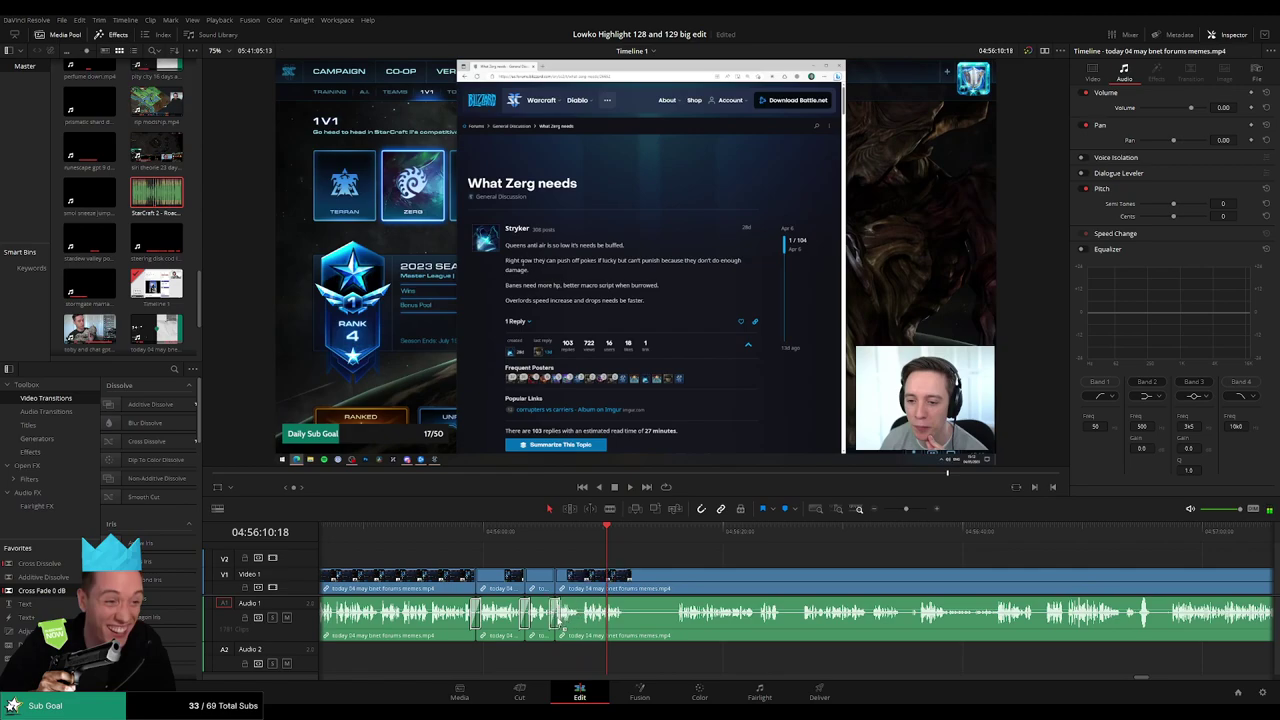
# - Split the clip at about 04:56:12 and 04:56:16, ripple-delete the silence between the cuts, and crossfade the audio at the join
pyautogui.hscroll(3, 562, 568)
pyautogui.click(548, 538)
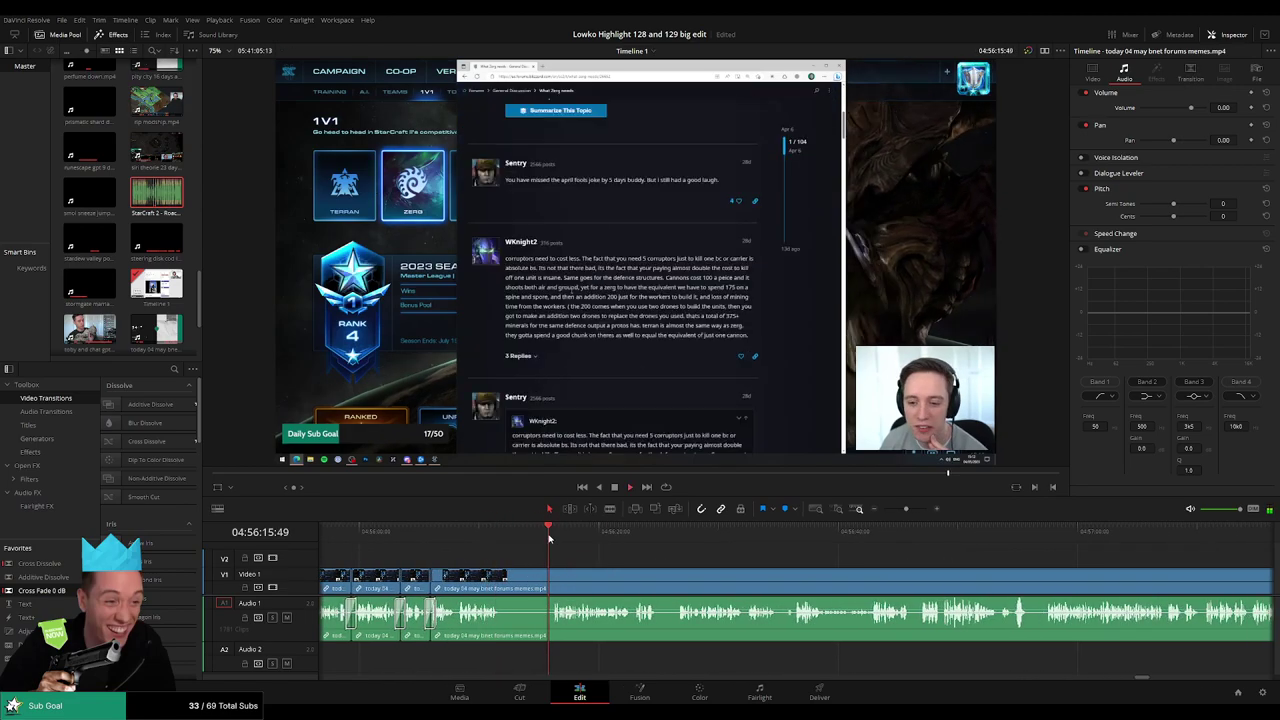
pyautogui.click(503, 578)
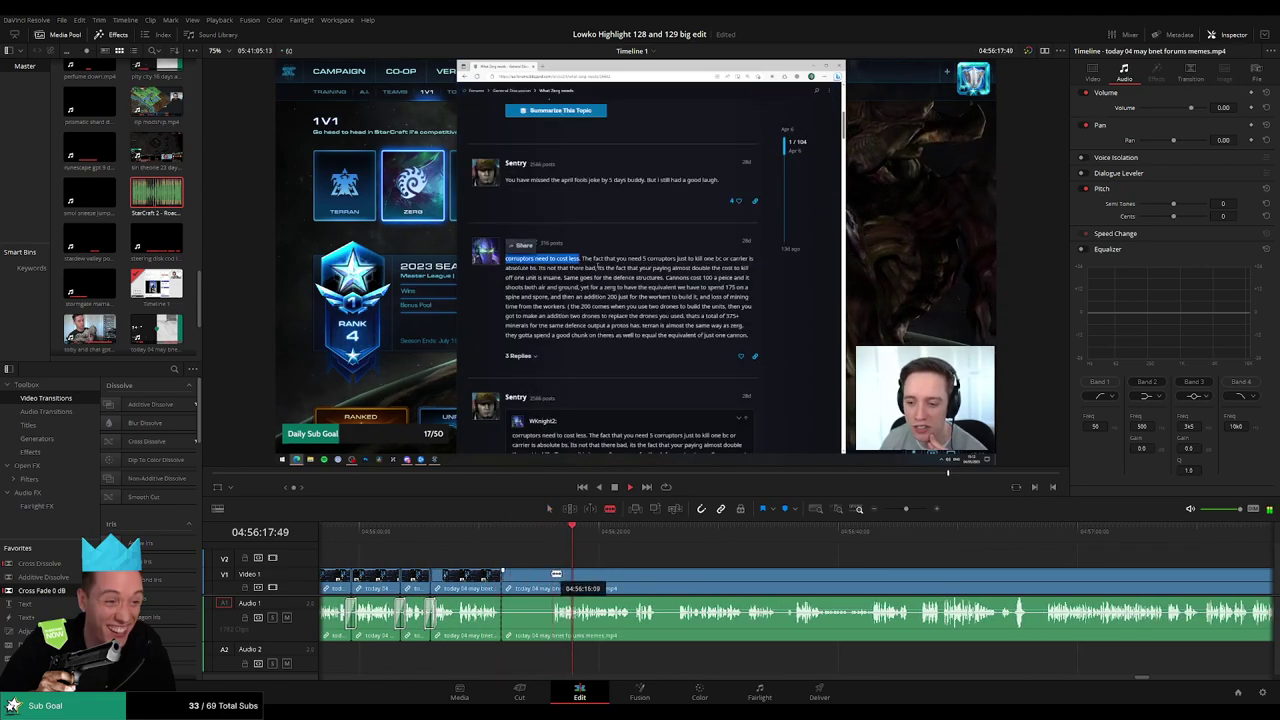
pyautogui.click(551, 574)
pyautogui.press('a')
pyautogui.click(533, 583)
pyautogui.press('Delete')
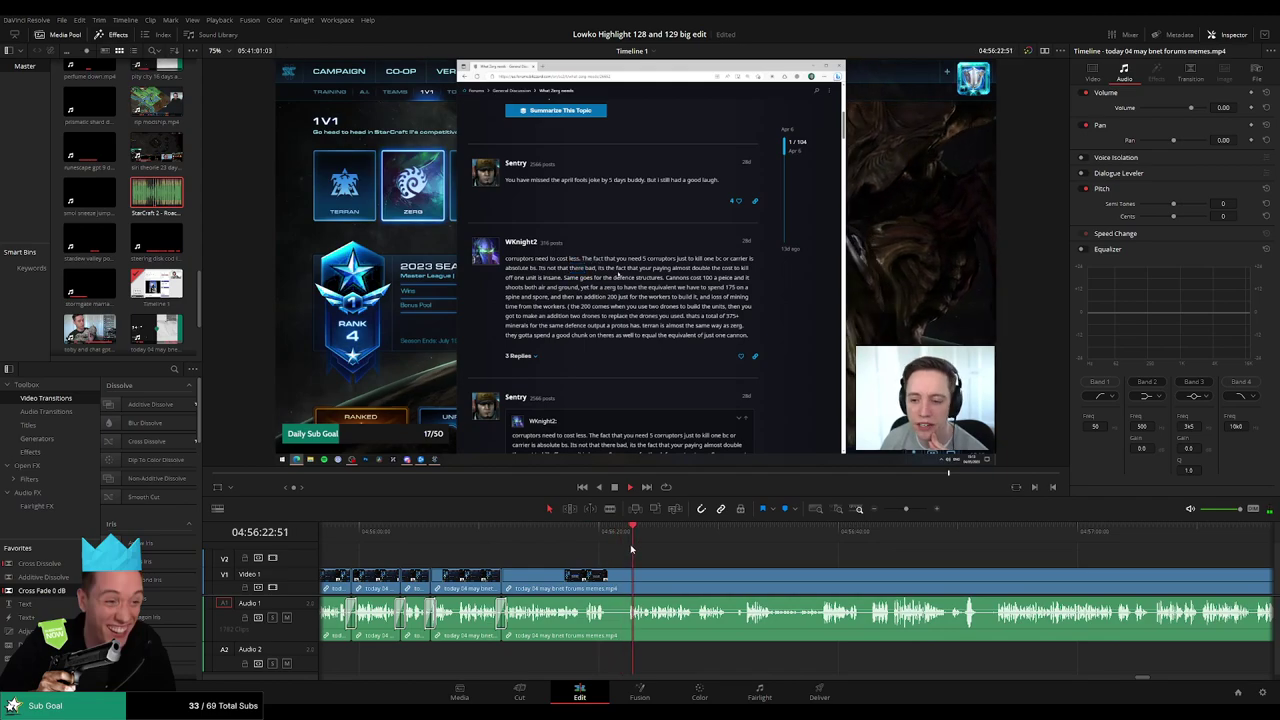
# - Ripple-delete the short pause between about 04:56:21 and 04:56:22 and crossfade the audio at the join
pyautogui.click(628, 584)
pyautogui.click(618, 584)
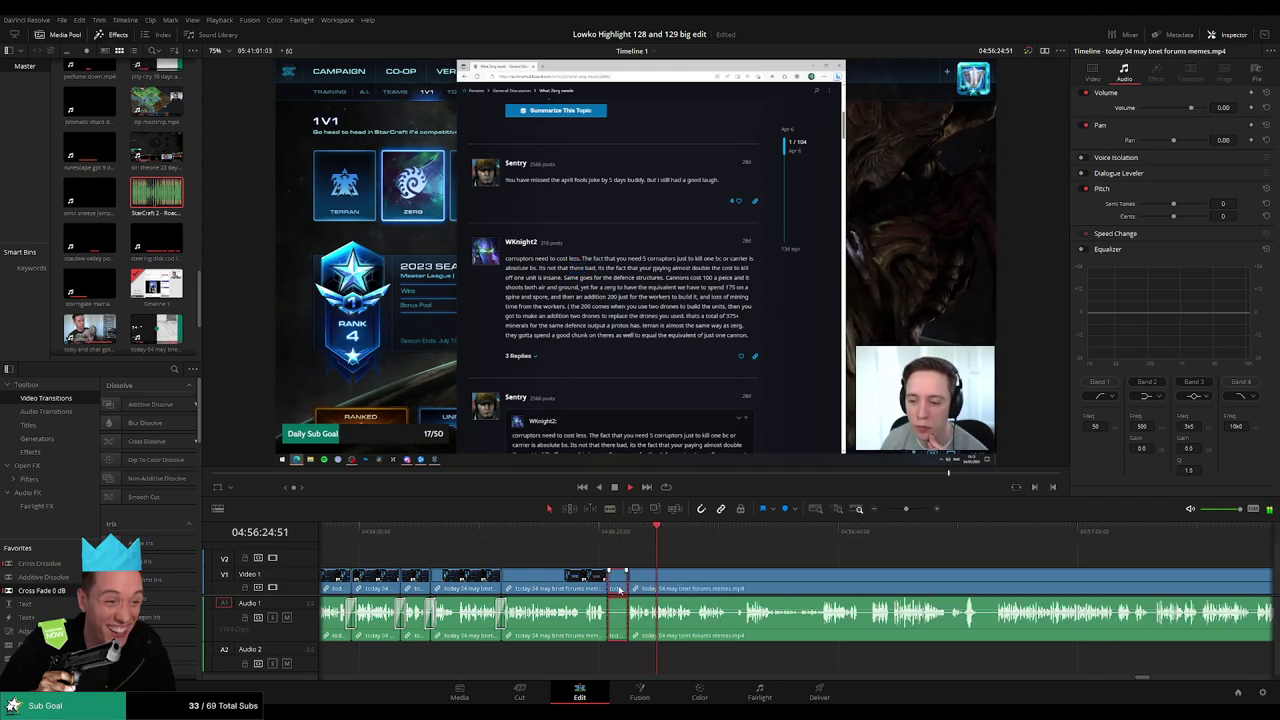
pyautogui.press('Delete')
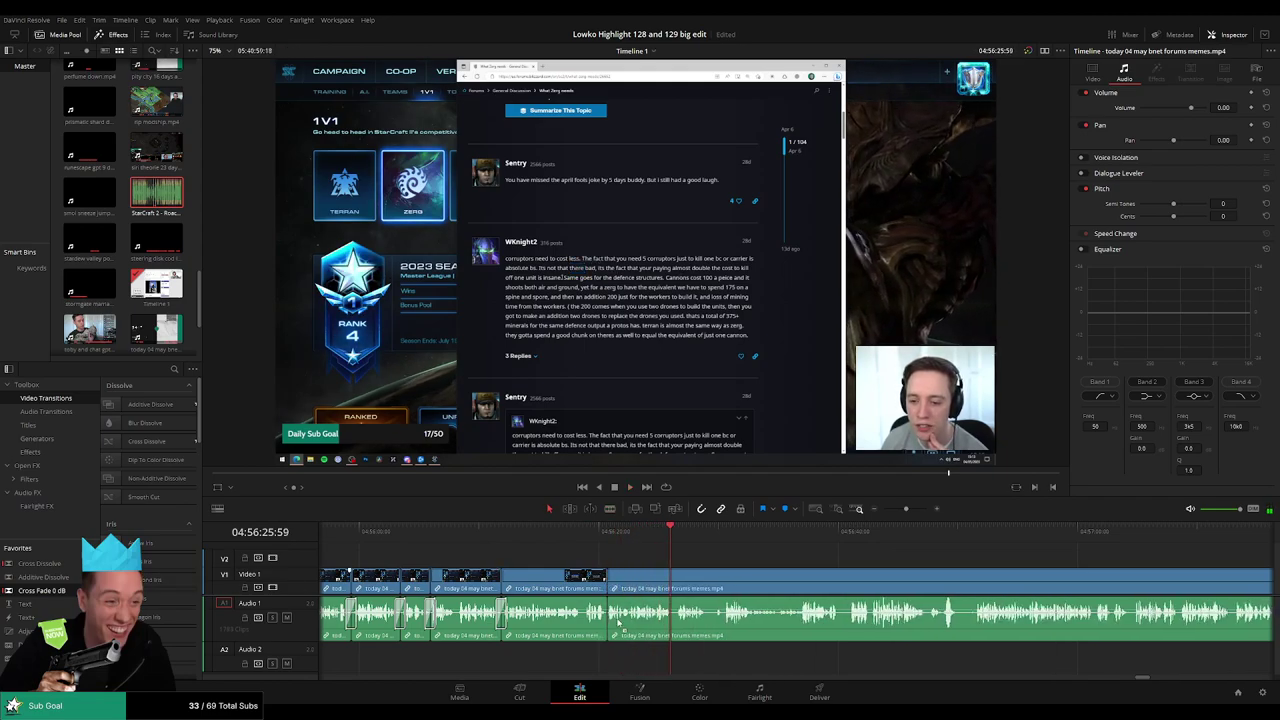
pyautogui.moveTo(788, 571); pyautogui.dragTo(621, 569)
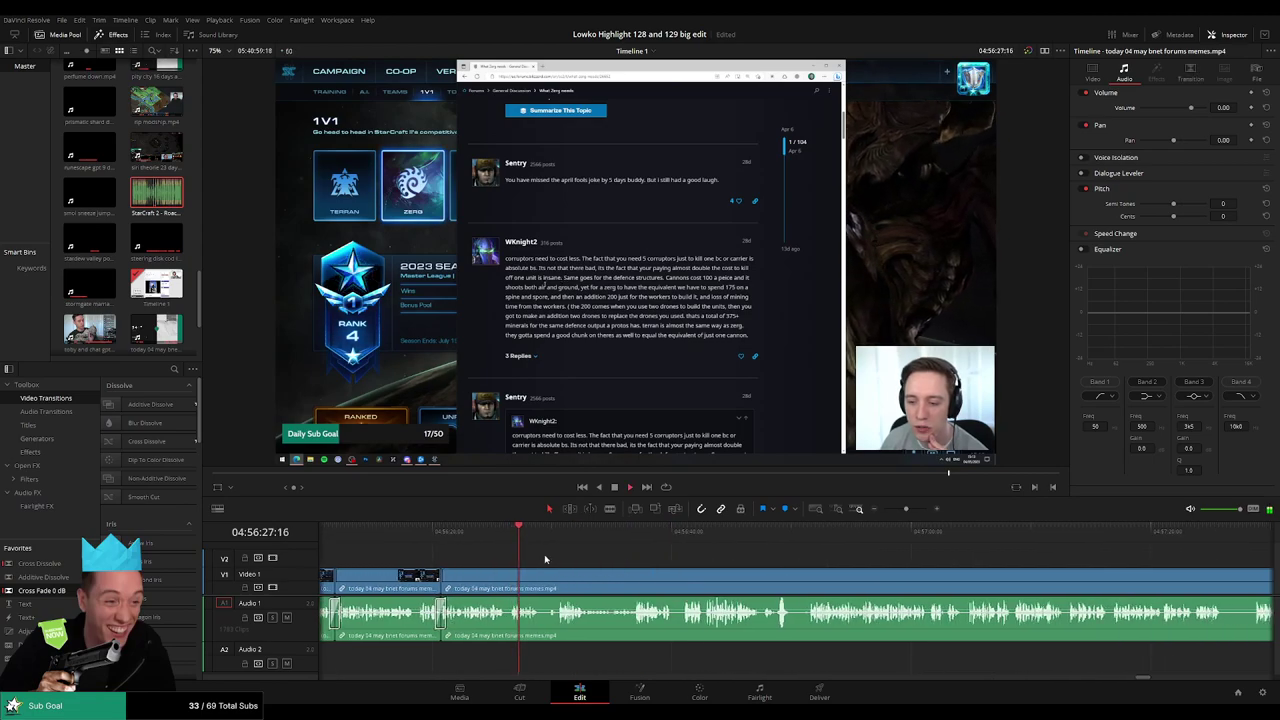
# - Review the stretch up to about 04:56:53, split the clip at about 04:56:47 and 04:56:51, and ripple-delete the segment between the cuts
pyautogui.click(548, 533)
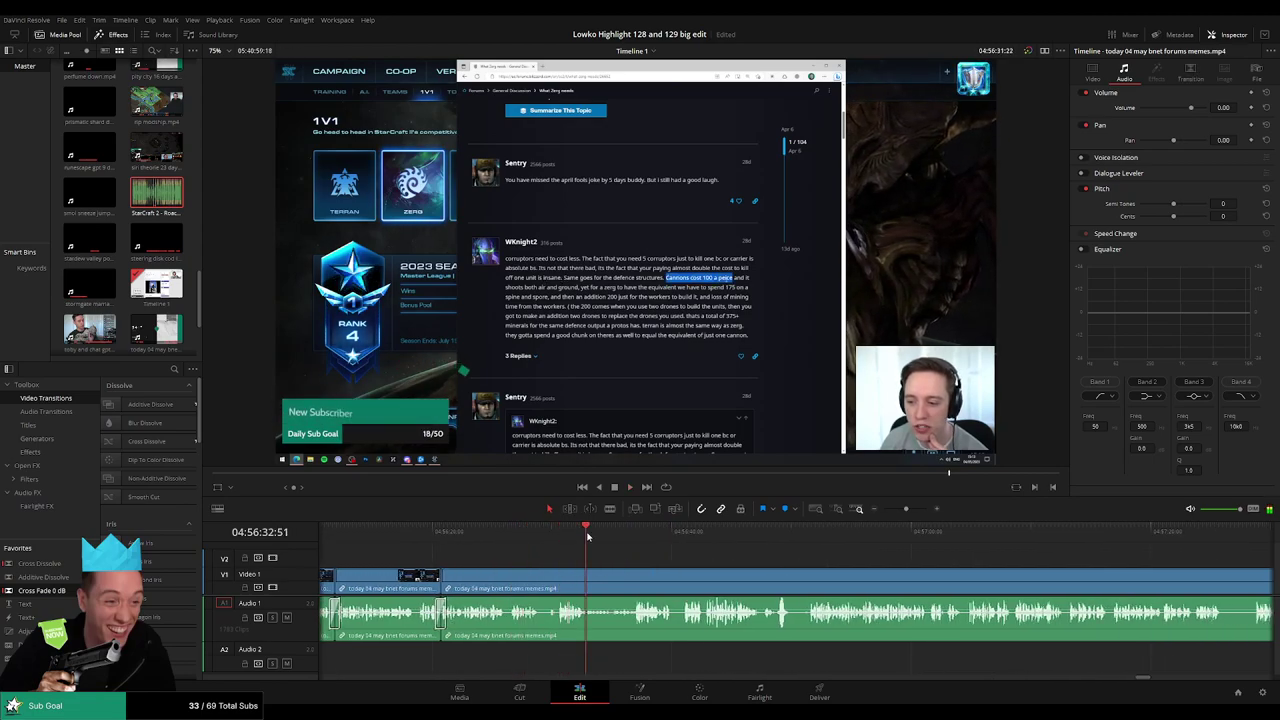
pyautogui.click(571, 533)
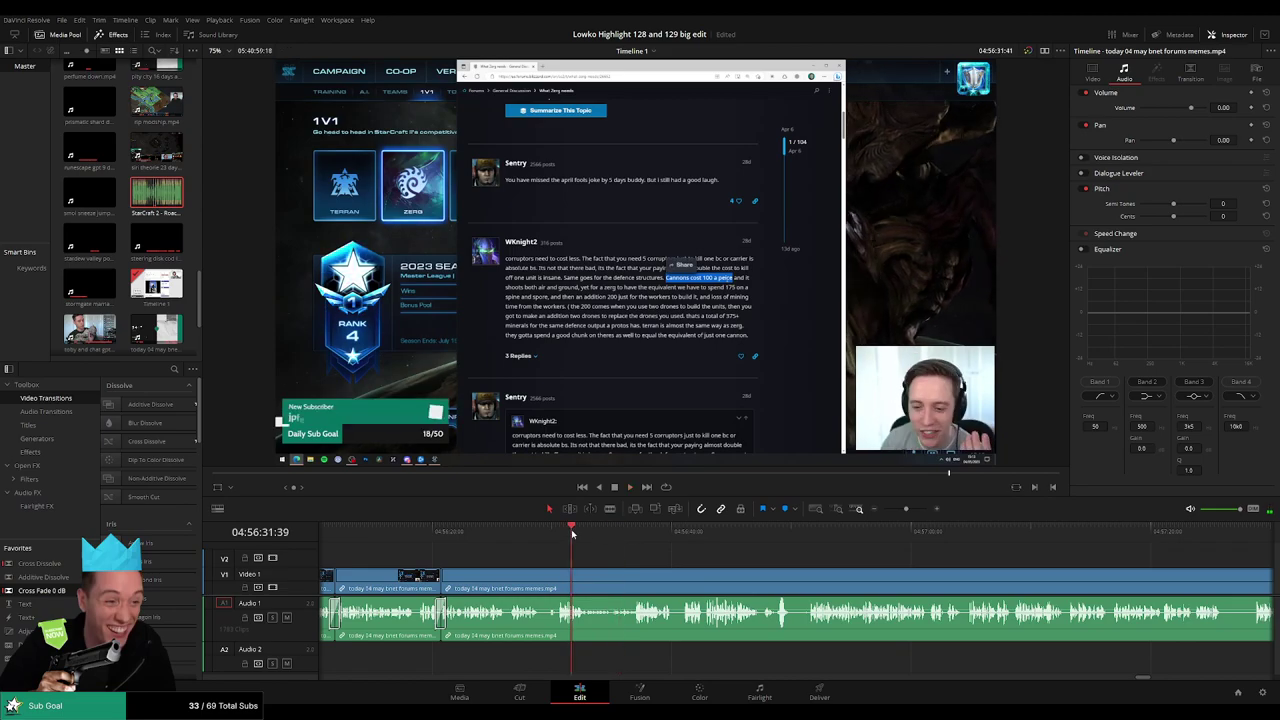
pyautogui.moveTo(628, 537); pyautogui.dragTo(639, 538)
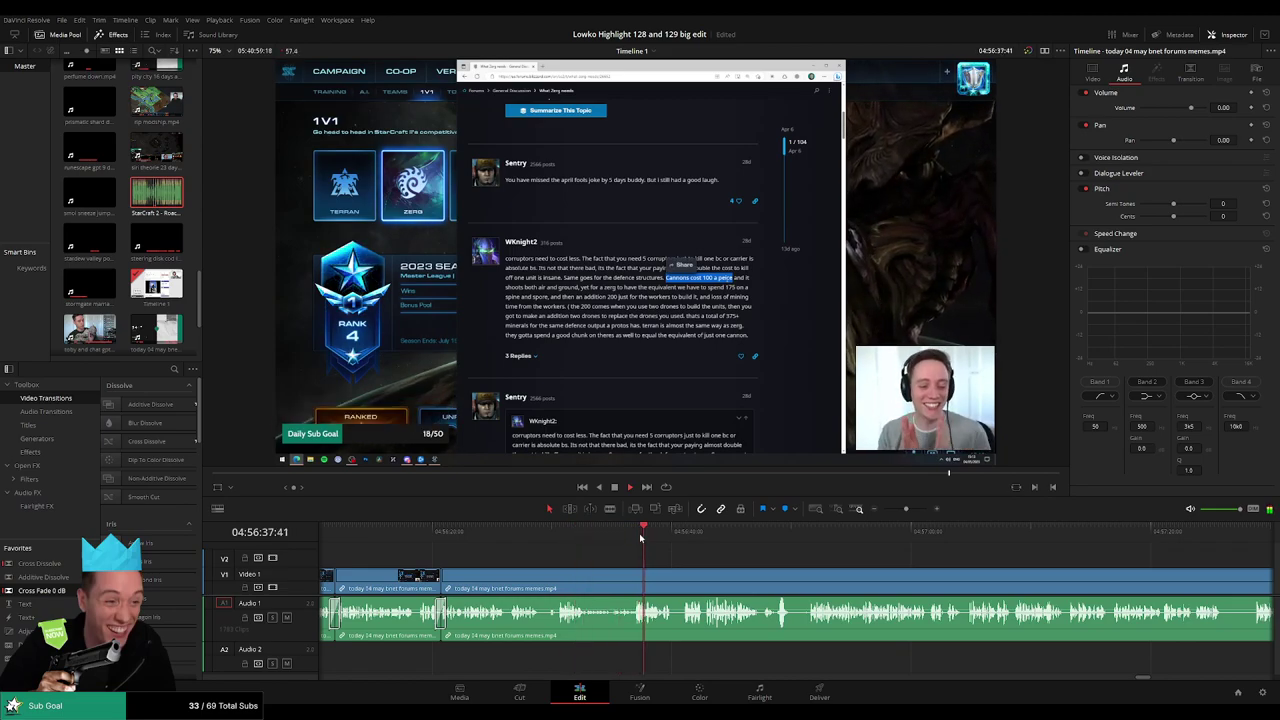
pyautogui.hscroll(2, 600, 557)
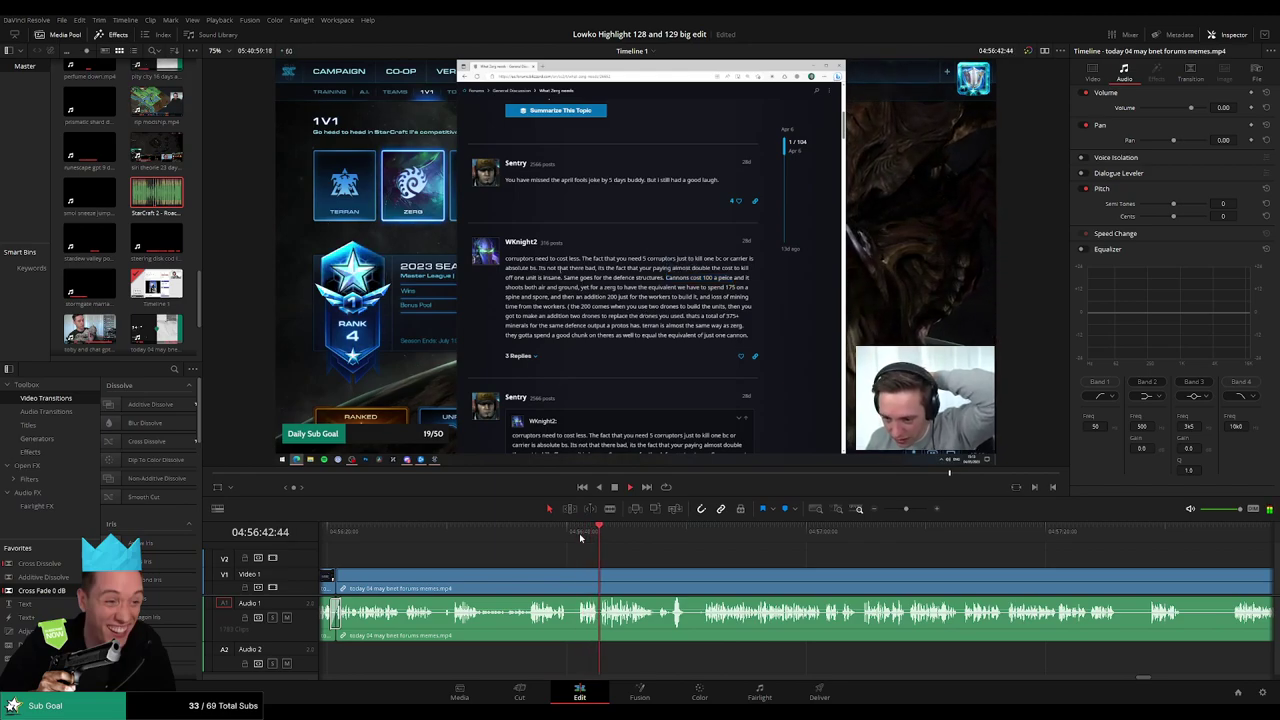
pyautogui.hscroll(2, 603, 550)
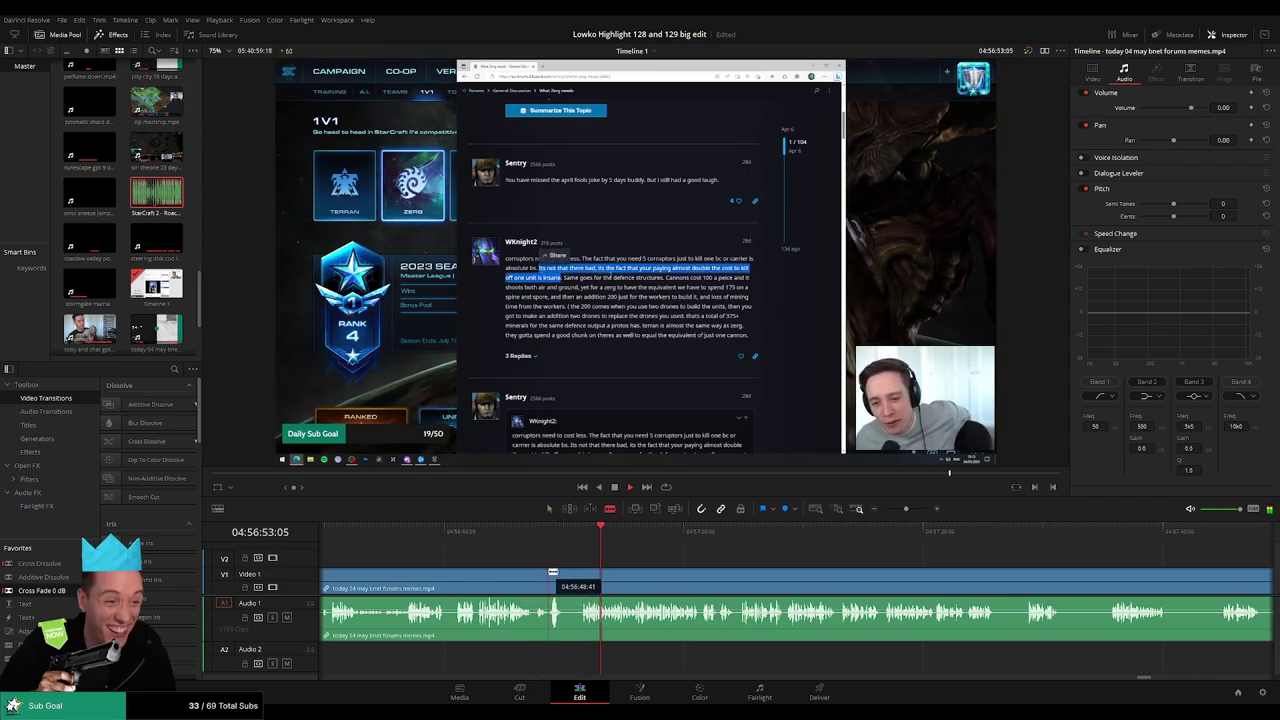
pyautogui.click(534, 574)
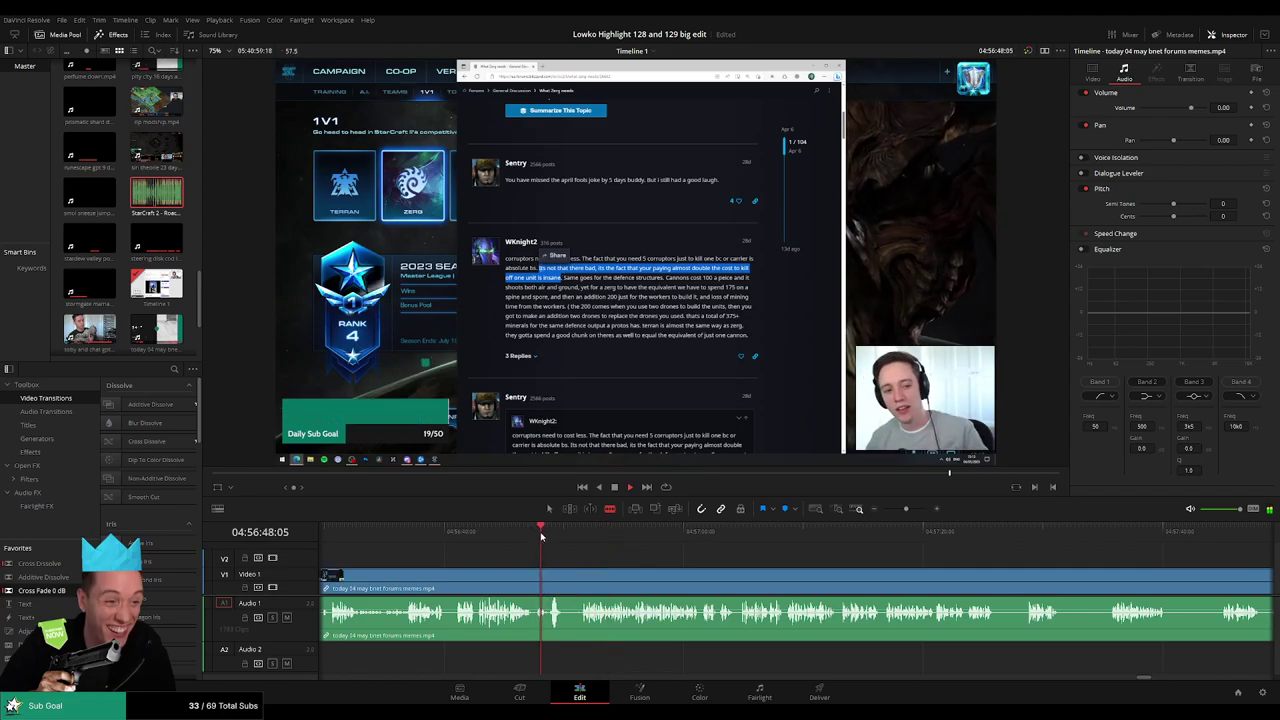
pyautogui.click(534, 575)
pyautogui.click(582, 534)
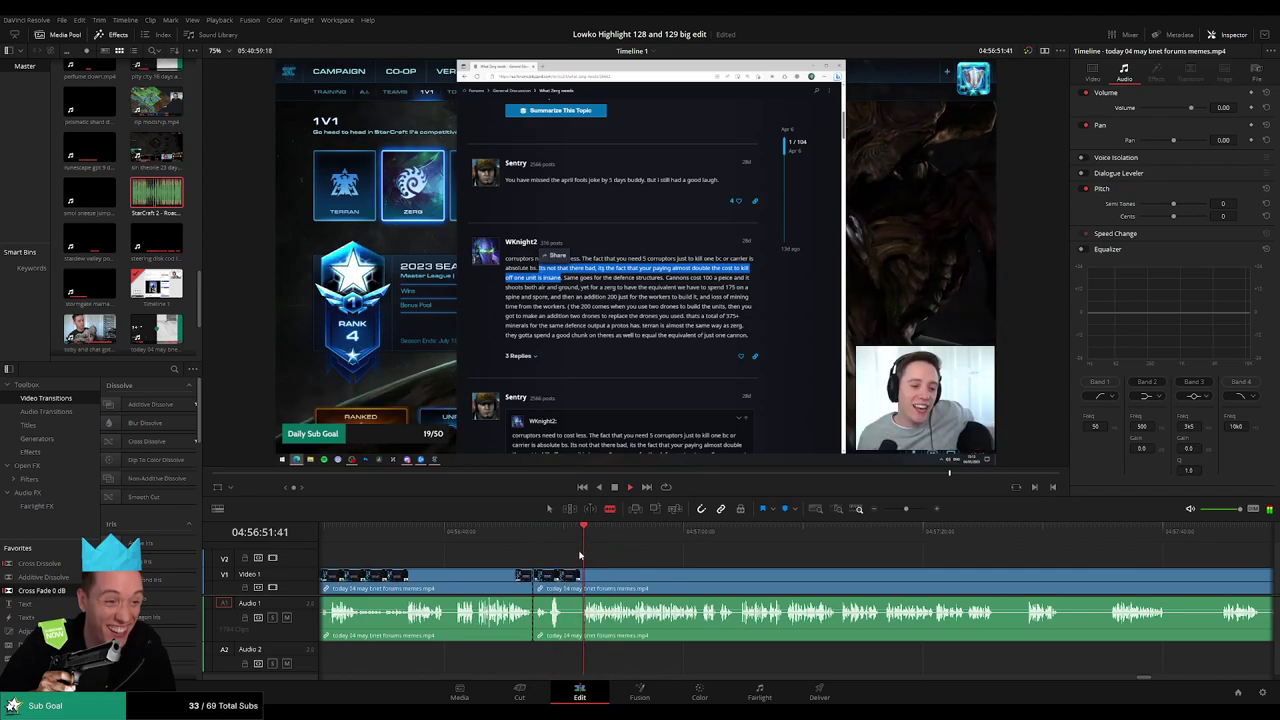
pyautogui.click(578, 582)
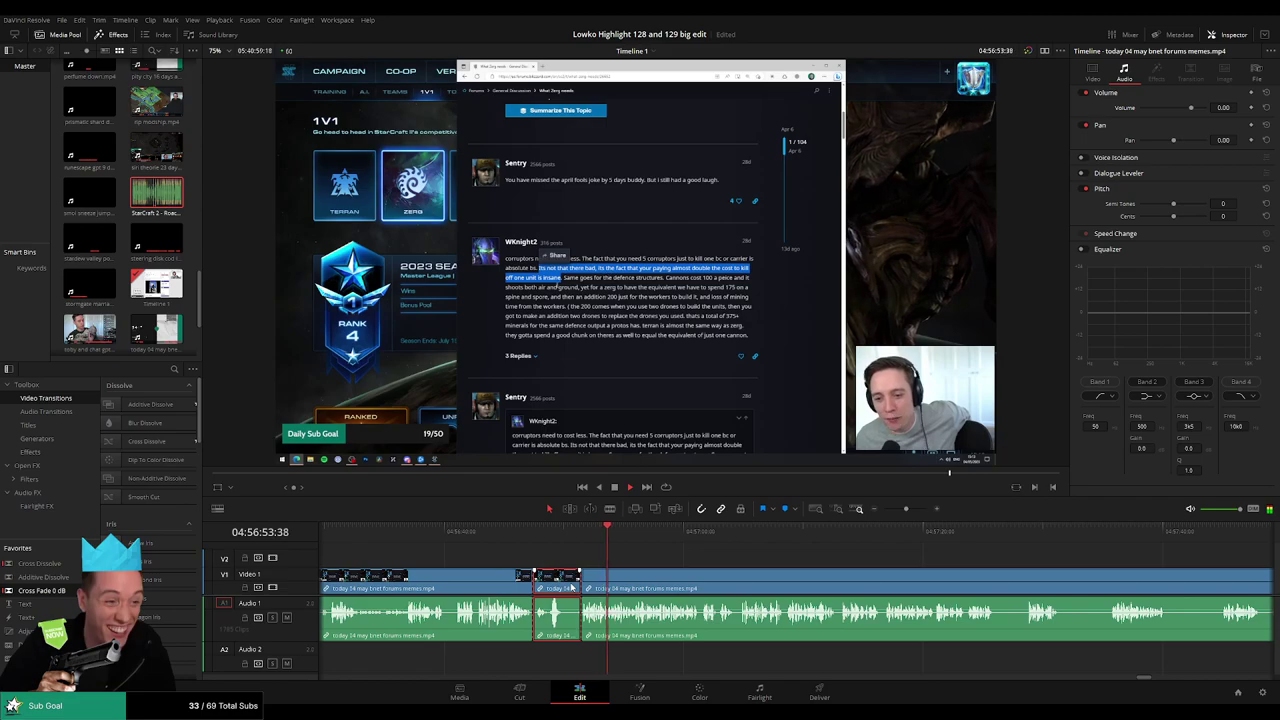
pyautogui.press('Delete')
pyautogui.press('space')
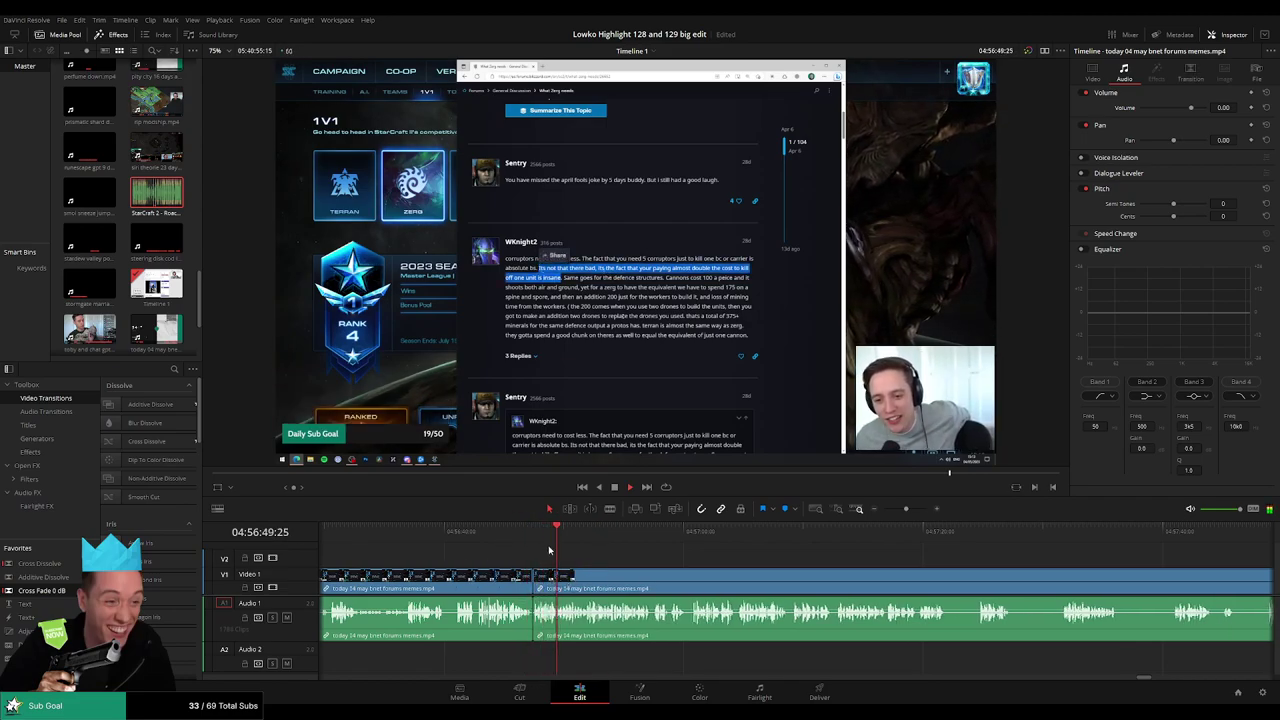
# - Play on from the new join to about 04:57:22, checking the speech and waveform for the next pause
pyautogui.scroll(-3, 832, 558)
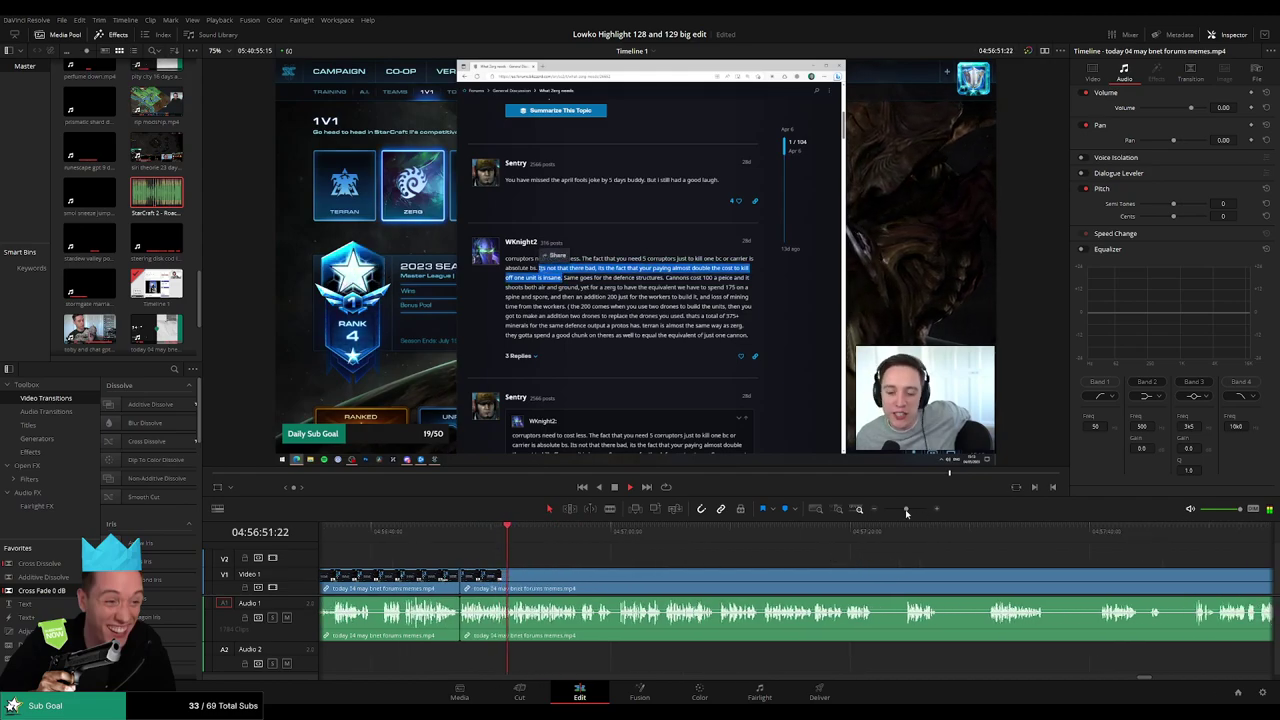
pyautogui.moveTo(906, 510)
pyautogui.mouseDown()
pyautogui.moveTo(890, 512)
pyautogui.moveTo(912, 512)
pyautogui.mouseUp()
pyautogui.moveTo(937, 557); pyautogui.dragTo(668, 557)
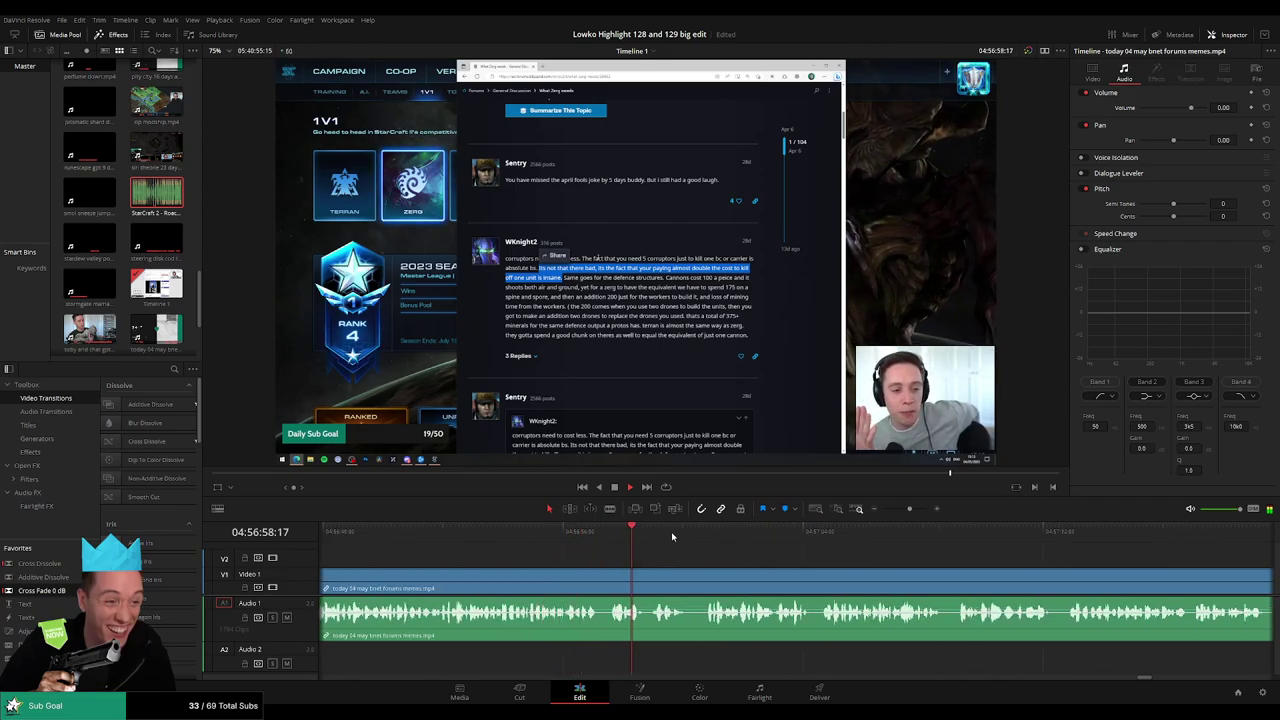
pyautogui.moveTo(768, 558); pyautogui.dragTo(635, 551)
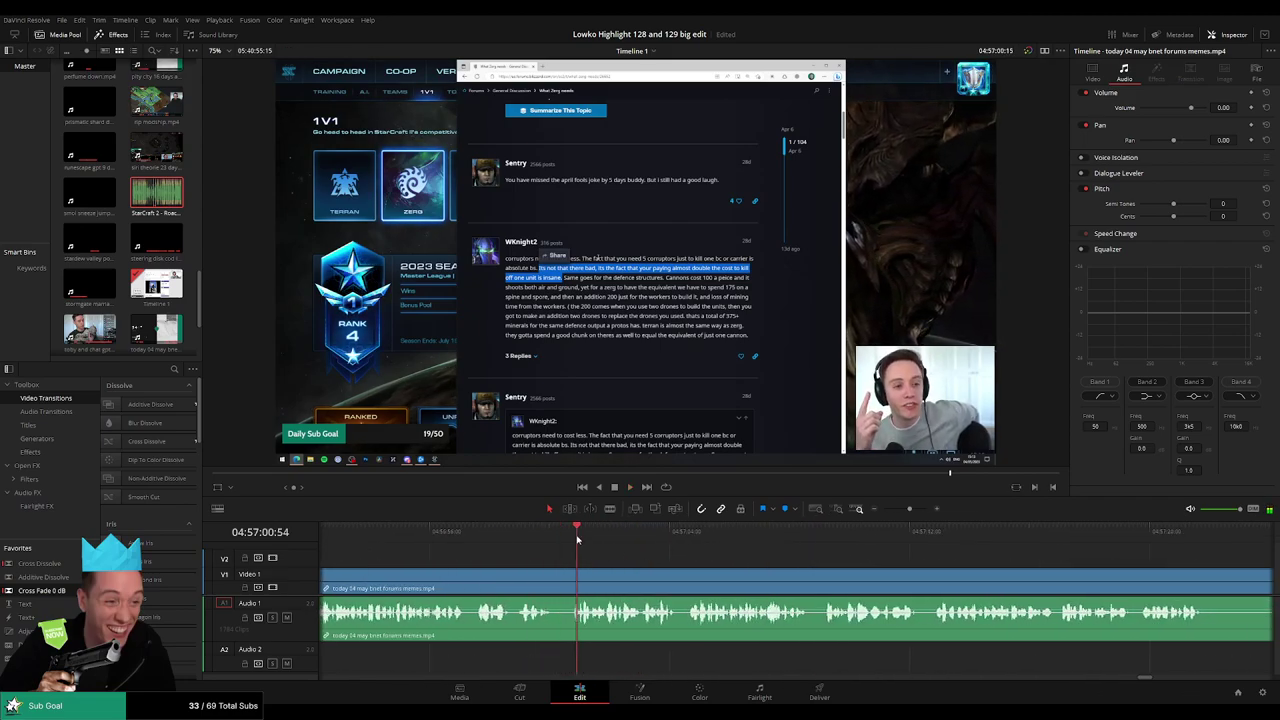
pyautogui.scroll(-4, 792, 555)
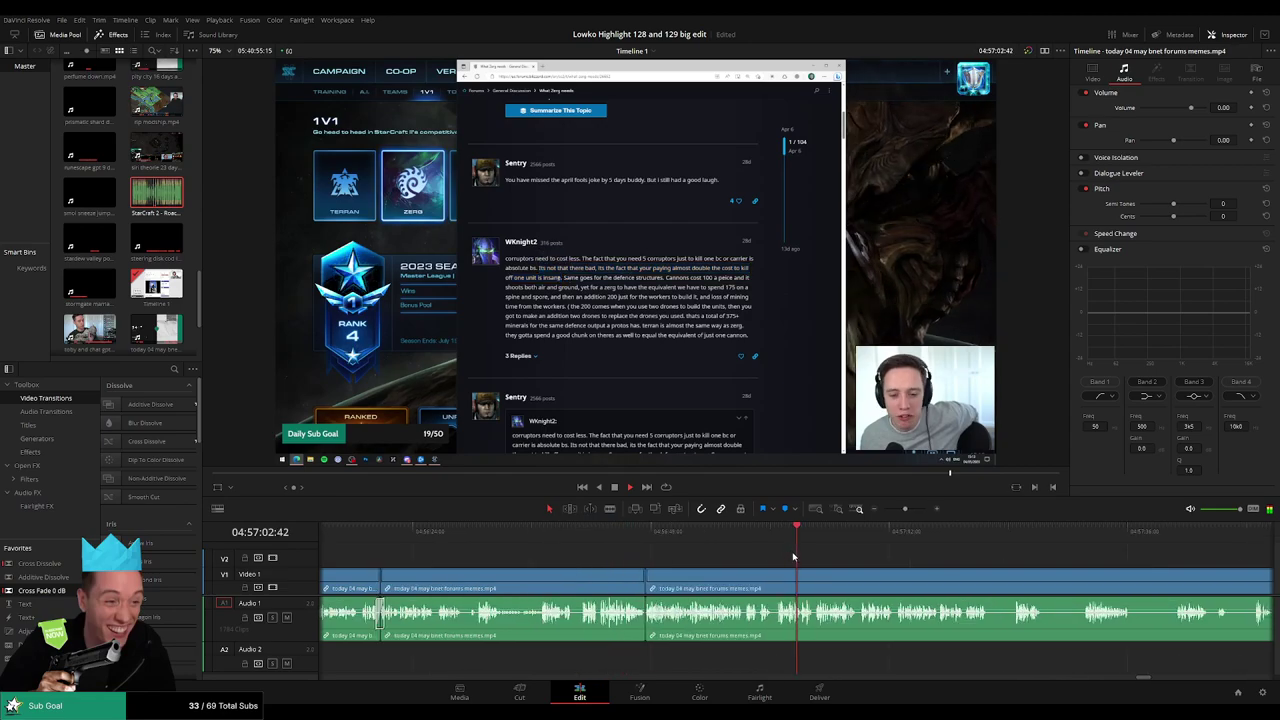
pyautogui.moveTo(873, 559); pyautogui.dragTo(673, 550)
pyautogui.scroll(3, 780, 563)
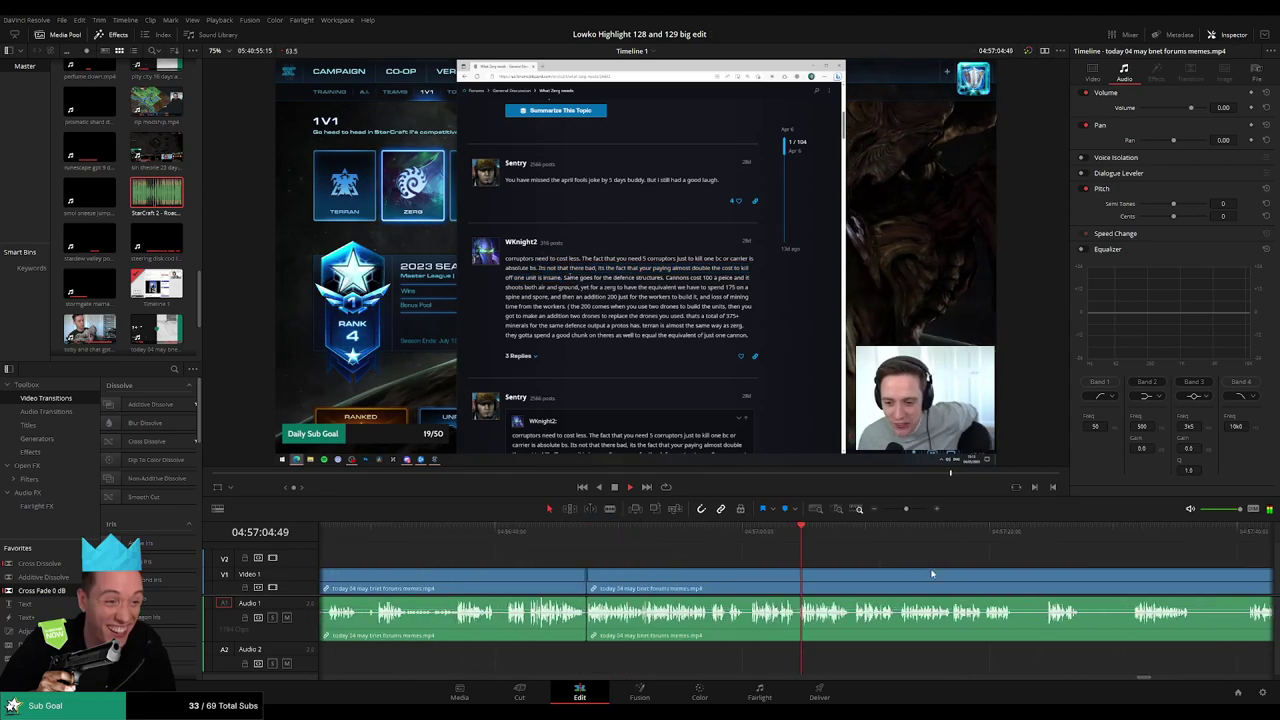
pyautogui.moveTo(950, 573); pyautogui.dragTo(686, 564)
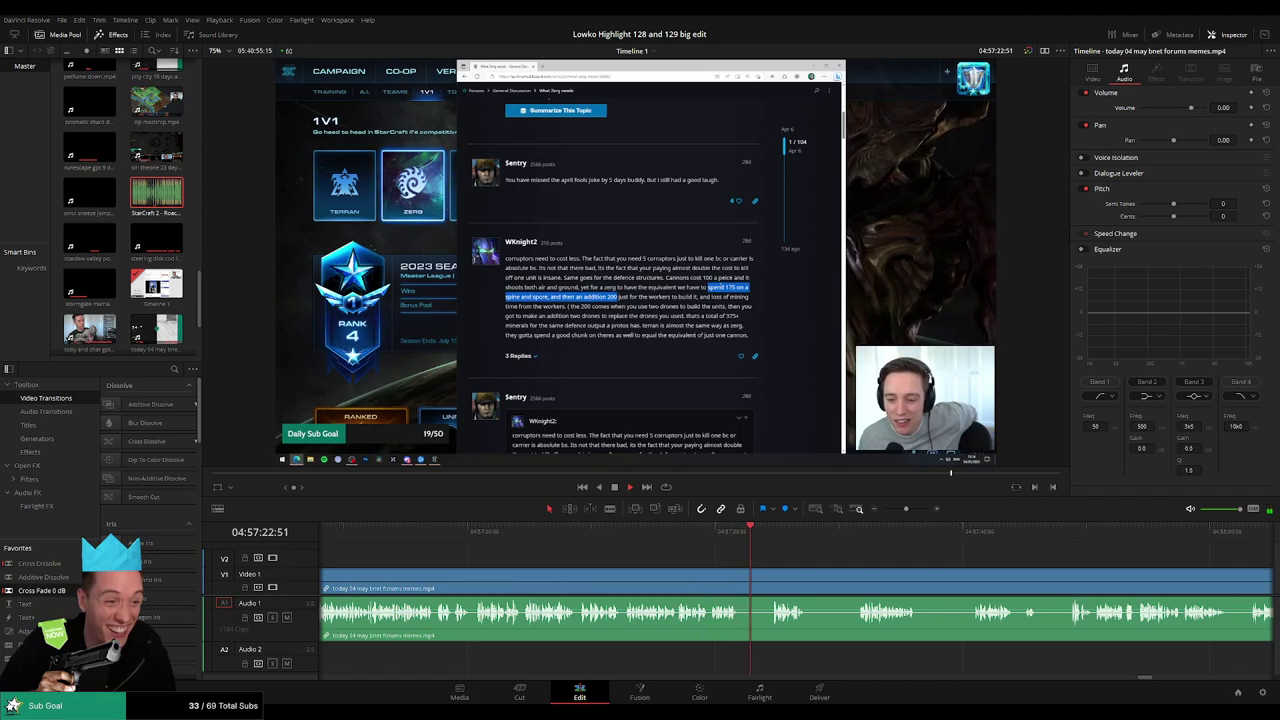
# - Split the clip at about 04:57:22, 04:57:25, 04:57:27 and 04:57:32 around the two pauses
pyautogui.click(774, 532)
pyautogui.press('b')
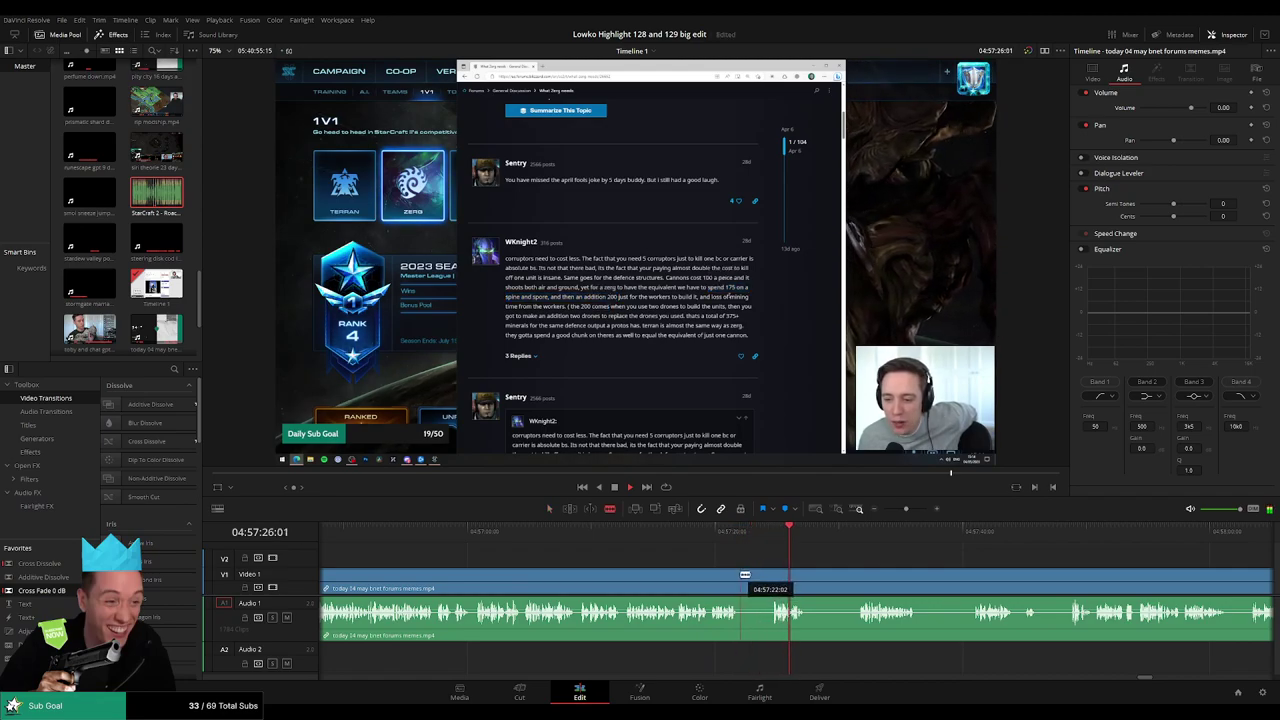
pyautogui.click(742, 573)
pyautogui.click(771, 575)
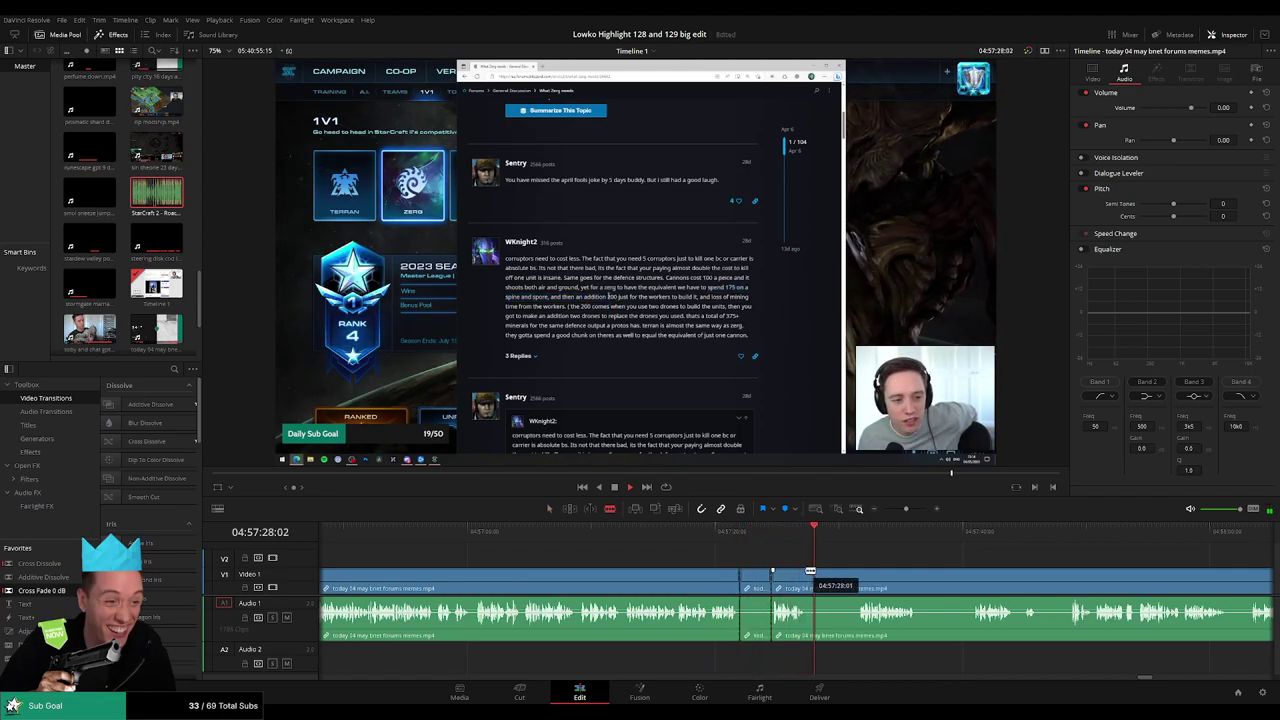
pyautogui.click(807, 575)
pyautogui.click(857, 575)
# - Ripple-delete the two pause segments starting at about 04:57:27 and 04:57:22, and crossfade the audio at both joins
pyautogui.press('a')
pyautogui.click(840, 577)
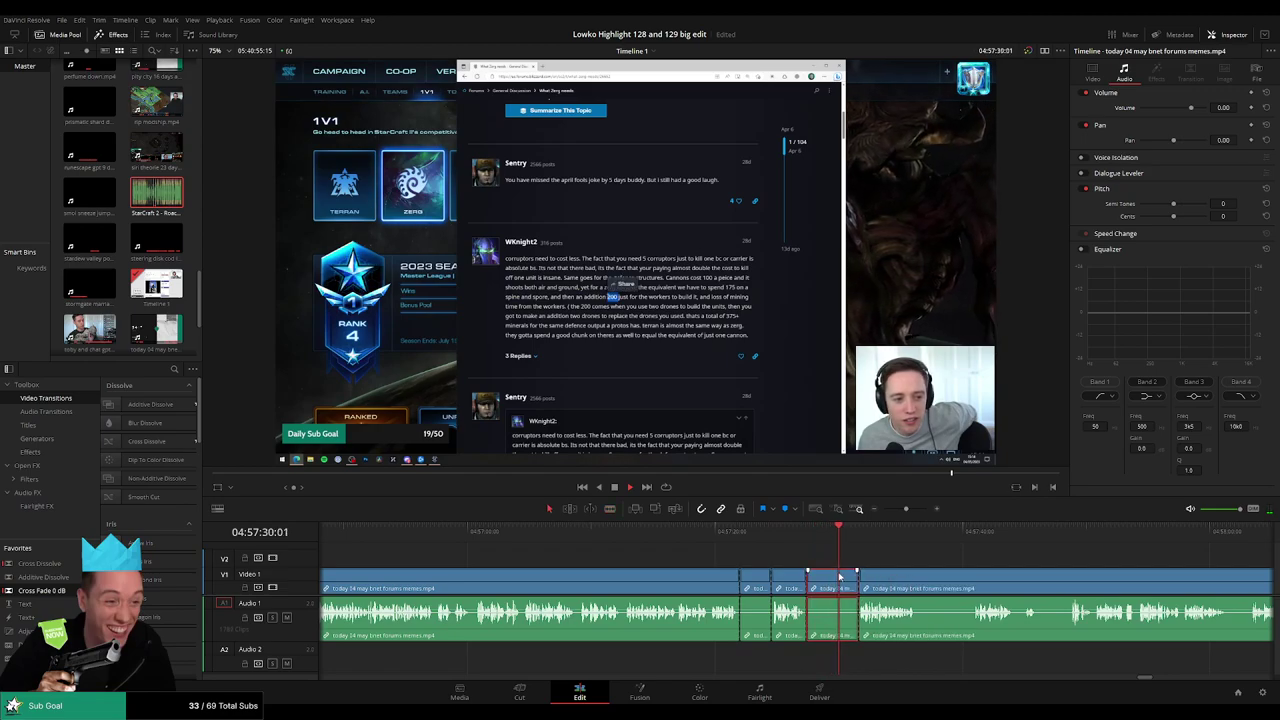
pyautogui.press('Delete')
pyautogui.click(758, 580)
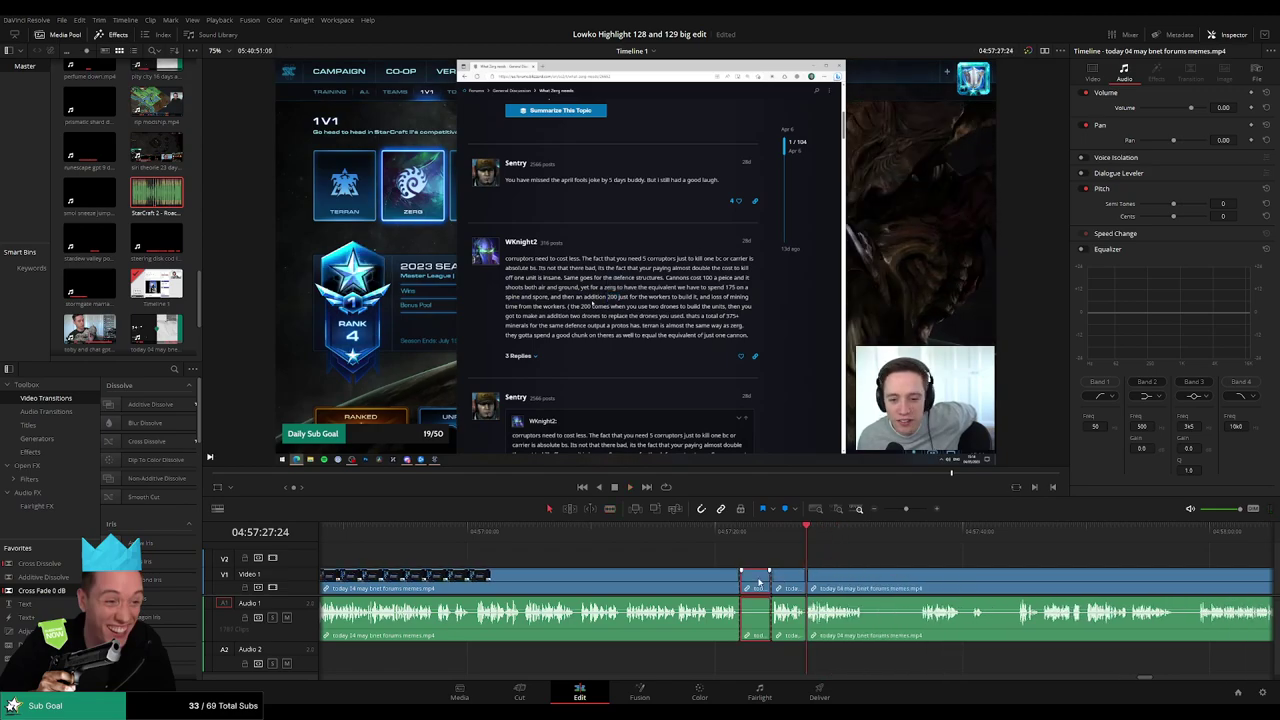
pyautogui.press('Delete')
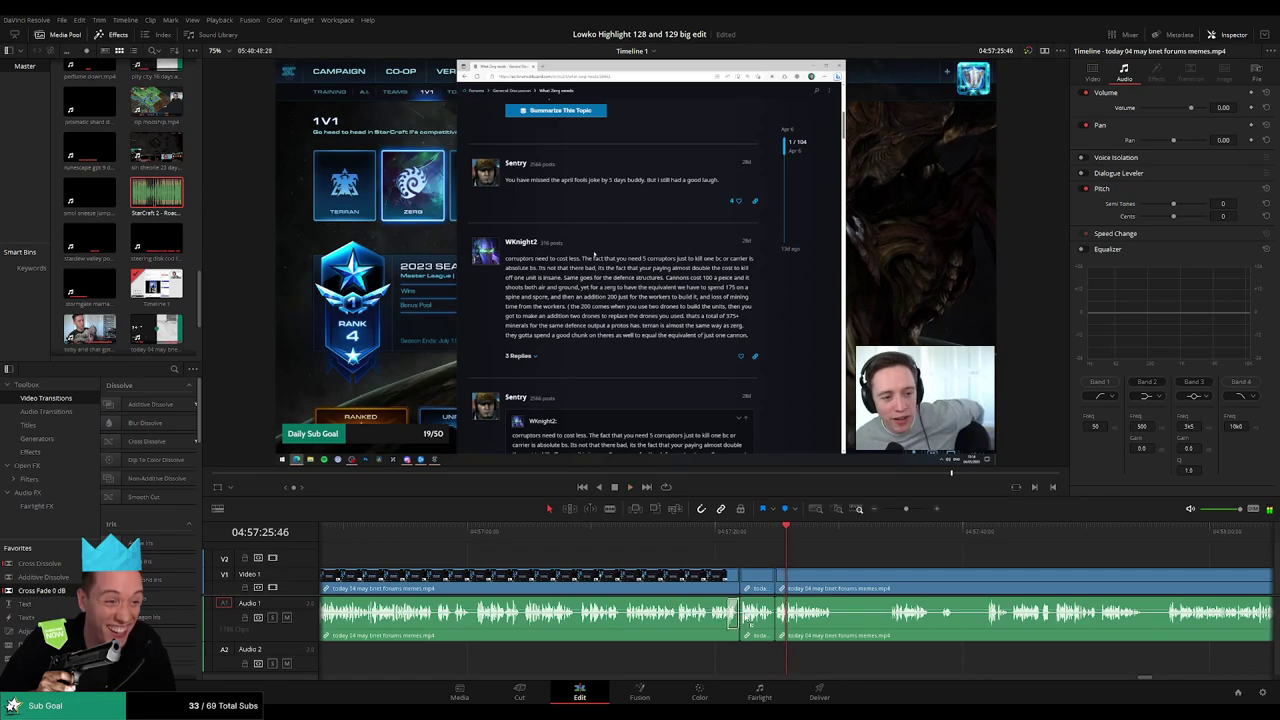
pyautogui.moveTo(60, 591); pyautogui.dragTo(751, 631)
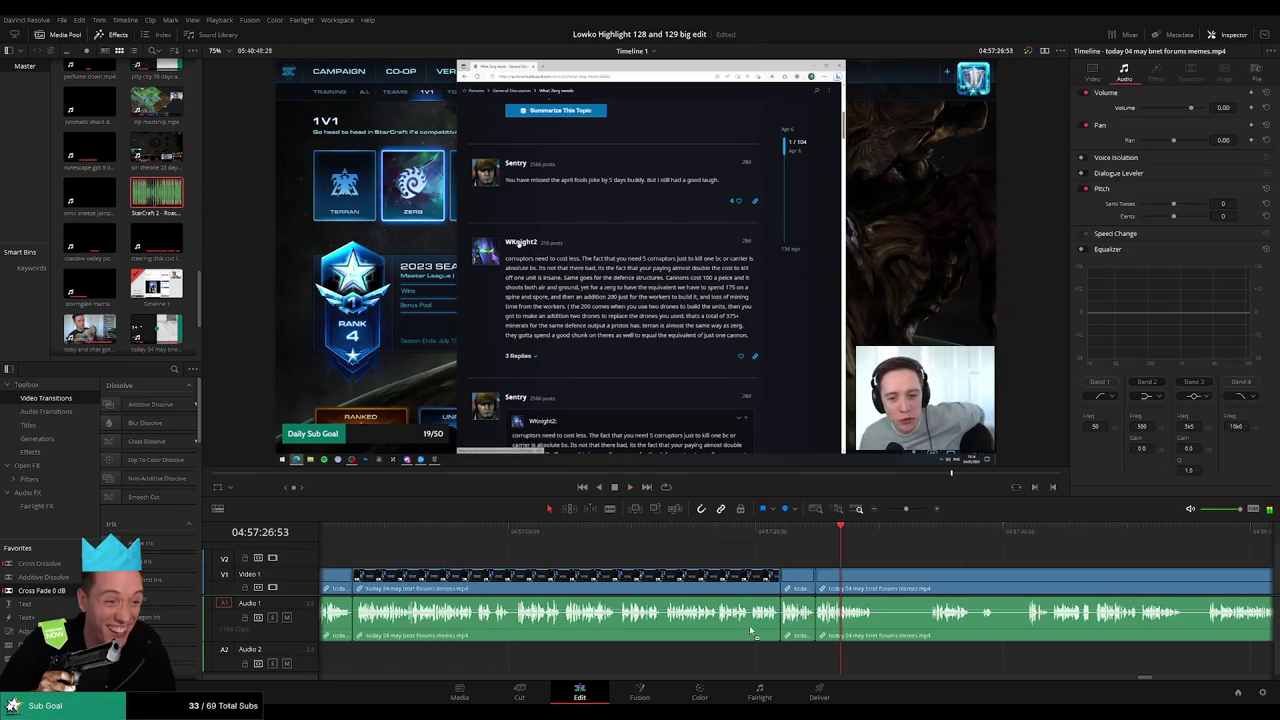
# - Split the clip at about 04:57:30 and 04:57:34, ripple-delete the segment between the cuts, and crossfade the audio at the join
pyautogui.hscroll(10, 640, 605)
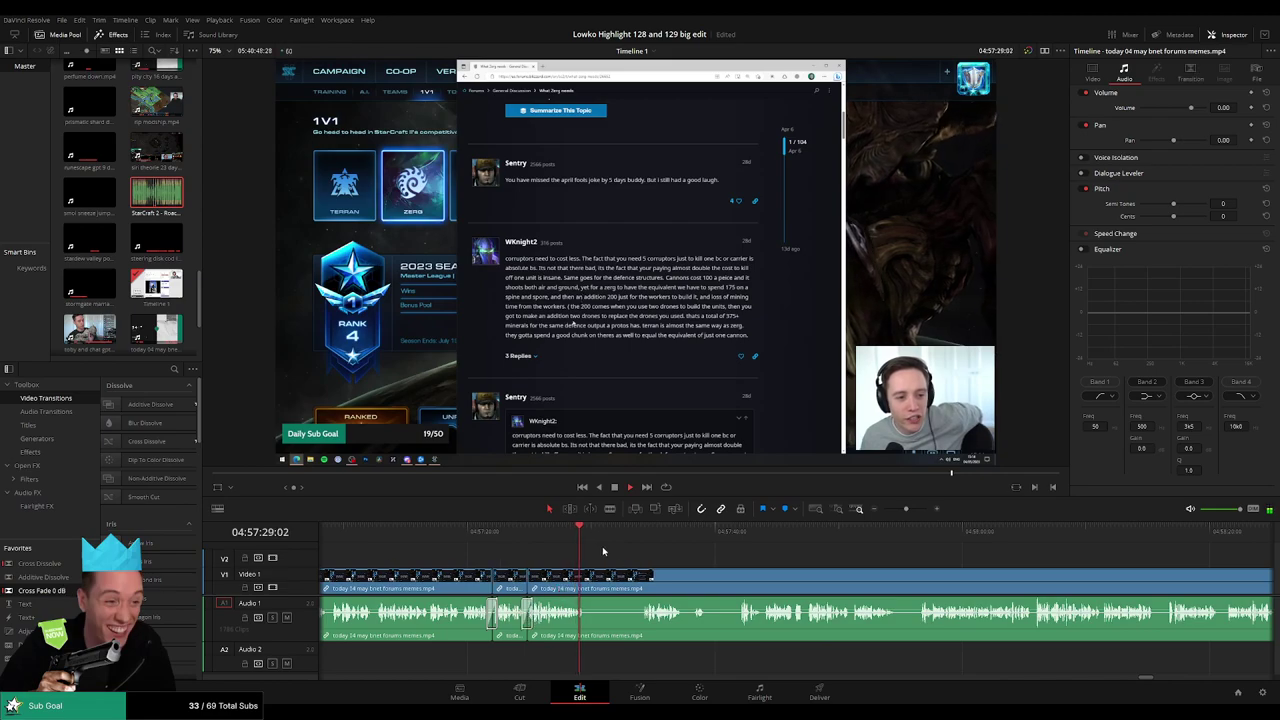
pyautogui.click(628, 533)
pyautogui.press('b')
pyautogui.click(587, 575)
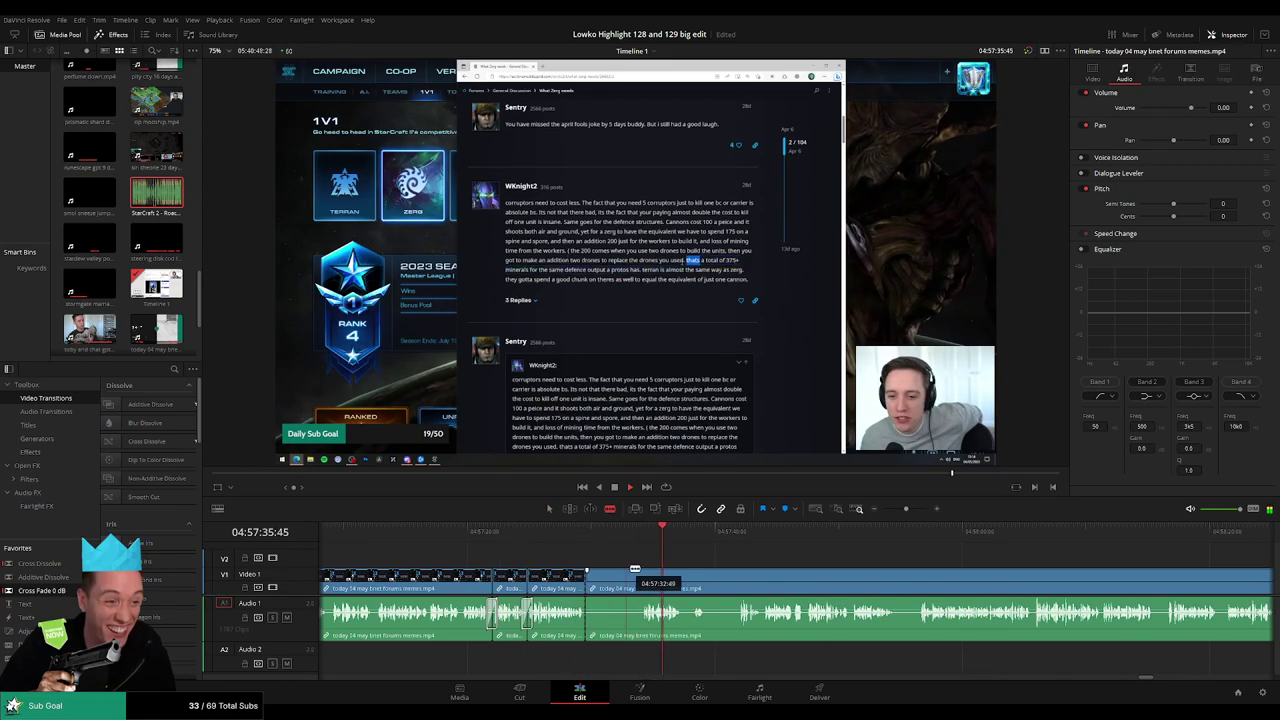
pyautogui.press('a')
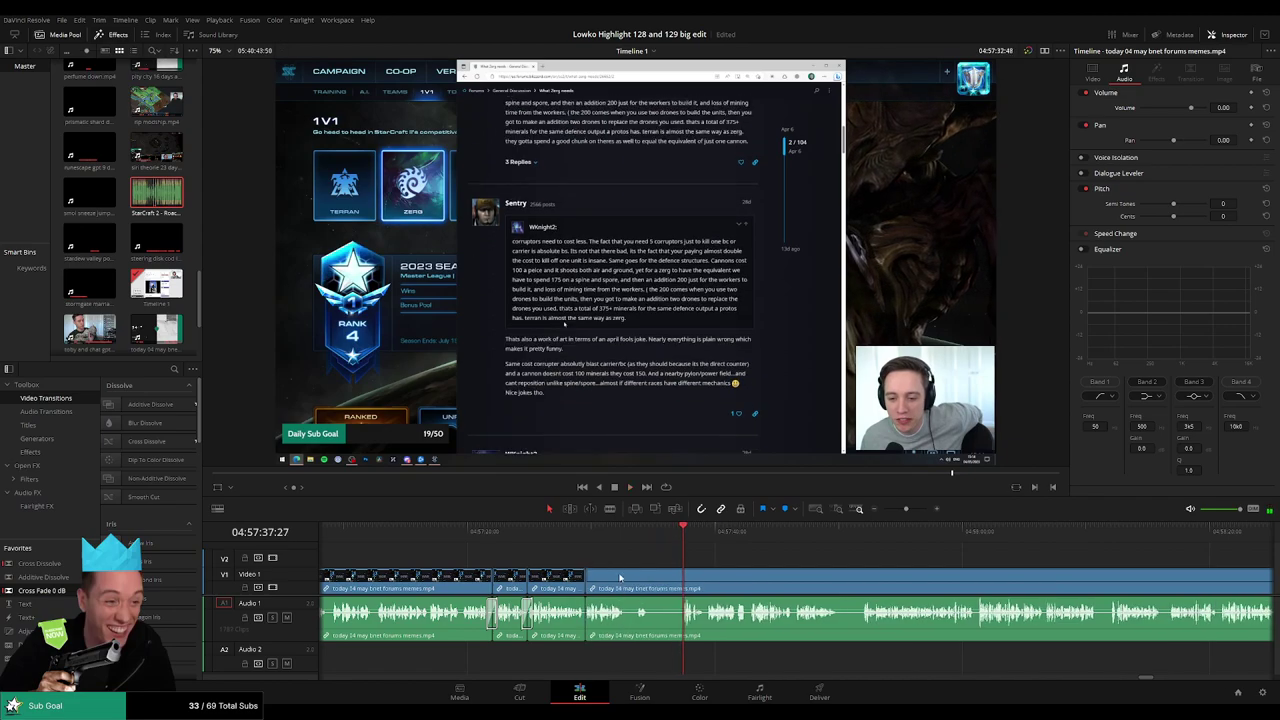
pyautogui.click(633, 531)
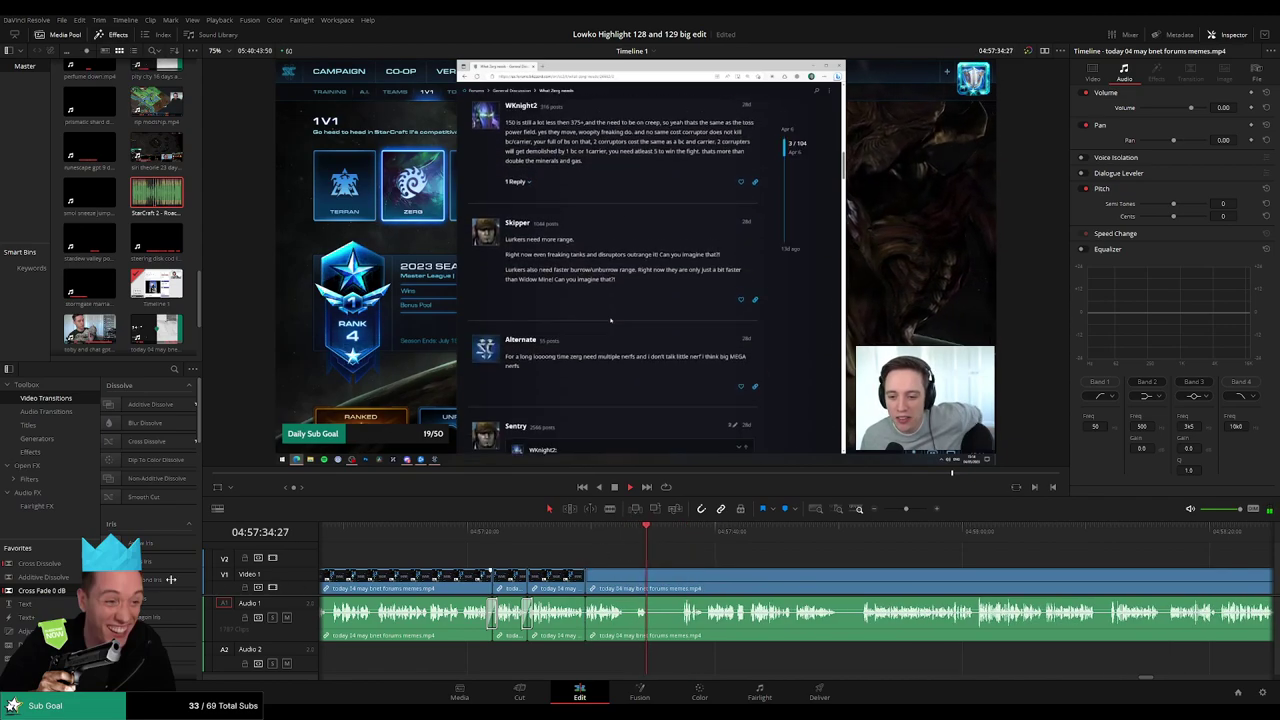
# - Split the clip at about 04:57:35 and 04:57:37, ripple-delete the segment between the cuts, and crossfade the audio at the join
pyautogui.press('b')
pyautogui.click(650, 588)
pyautogui.click(672, 537)
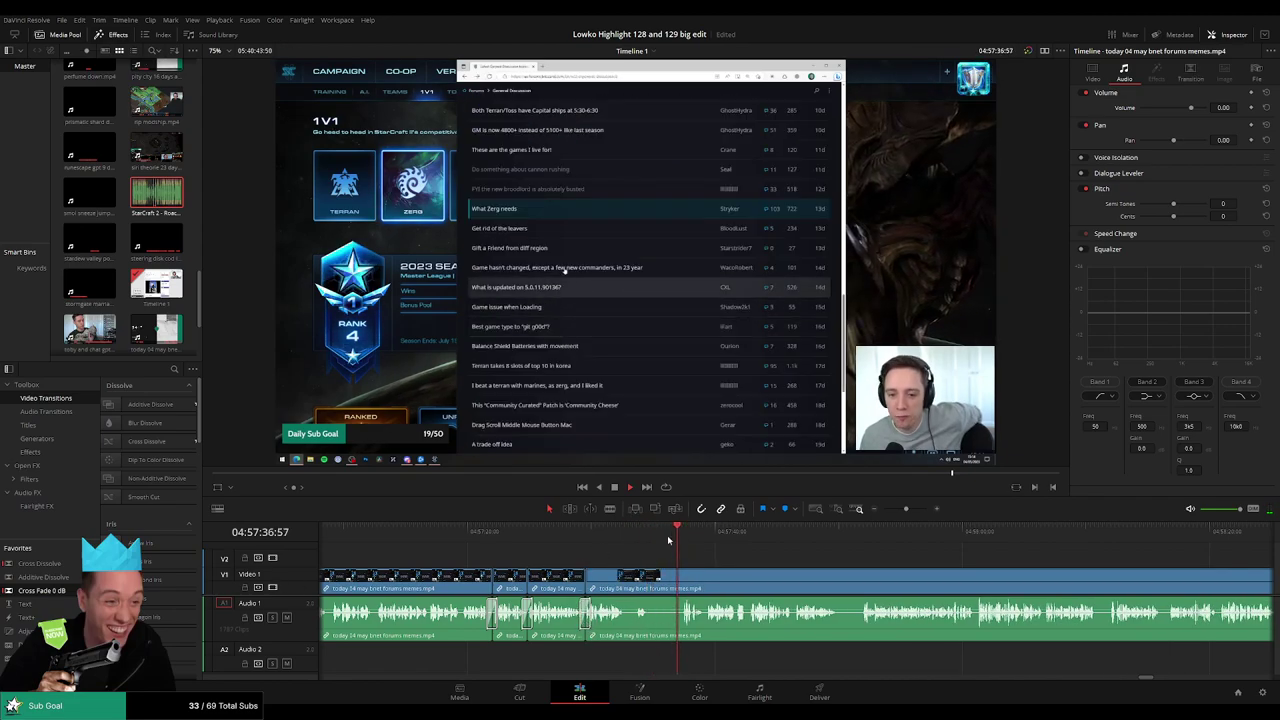
pyautogui.click(681, 577)
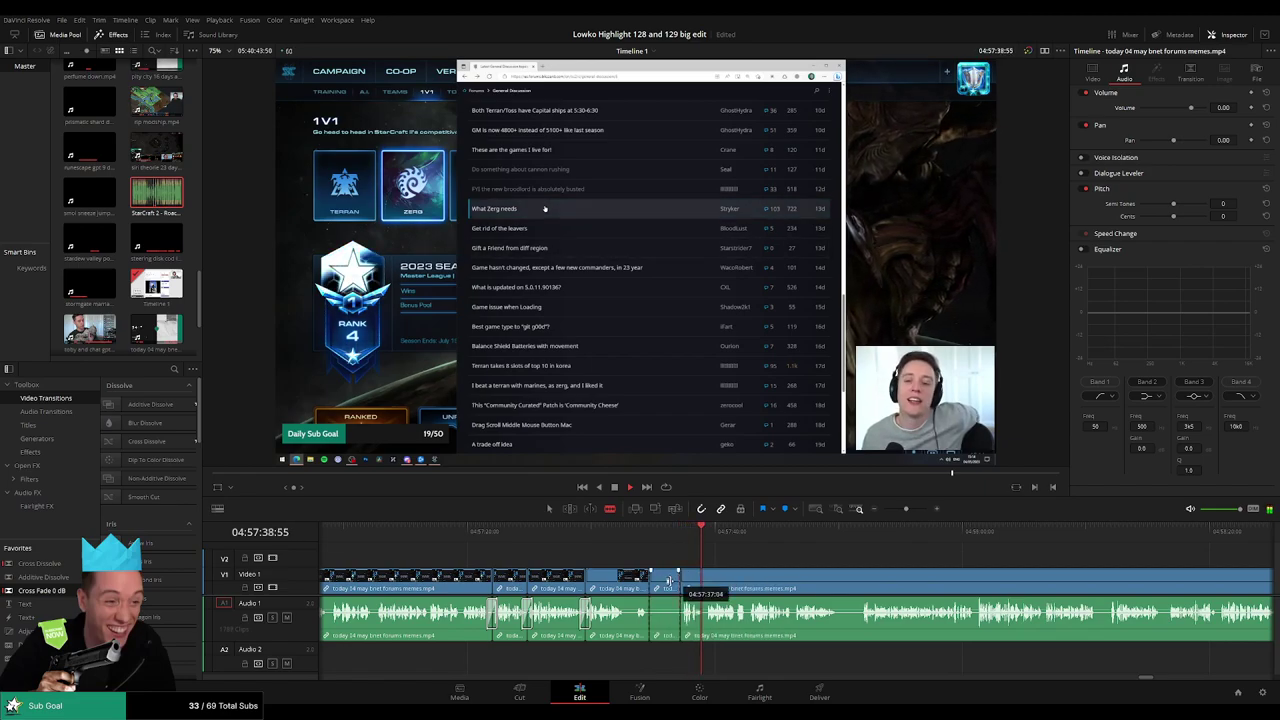
pyautogui.press('a')
pyautogui.click(671, 586)
pyautogui.press('Delete')
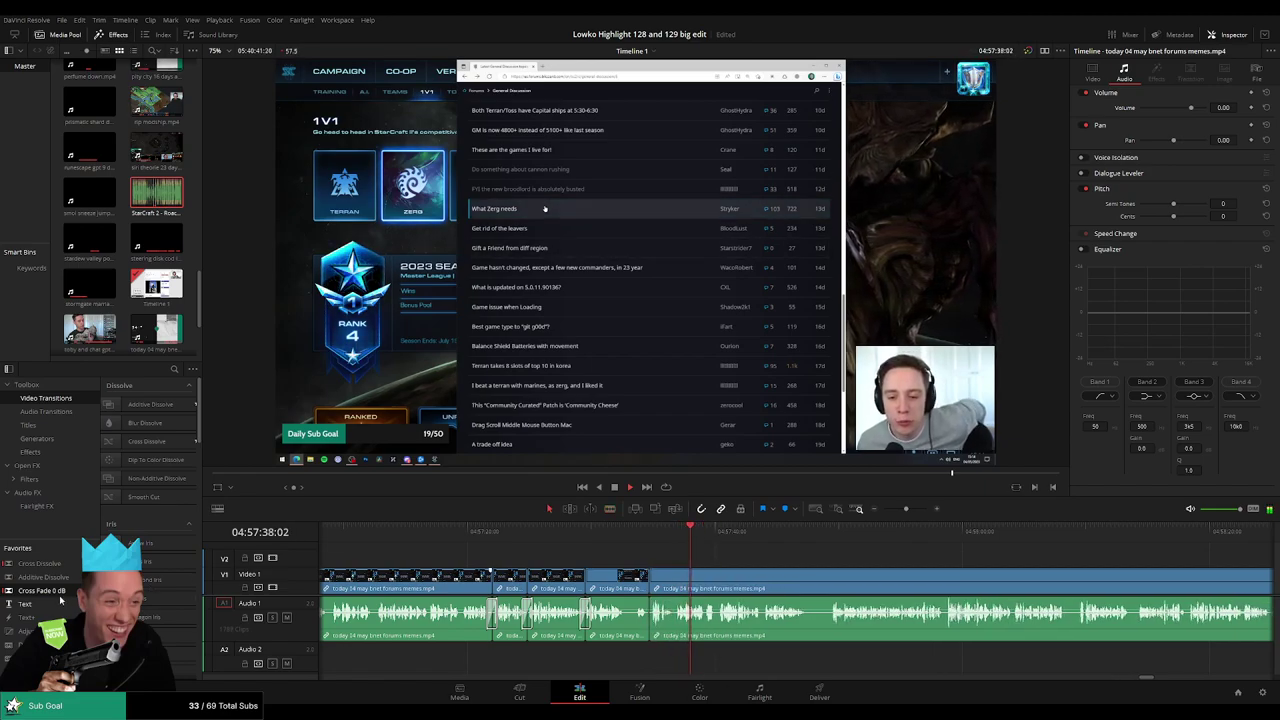
pyautogui.moveTo(681, 620); pyautogui.dragTo(653, 628)
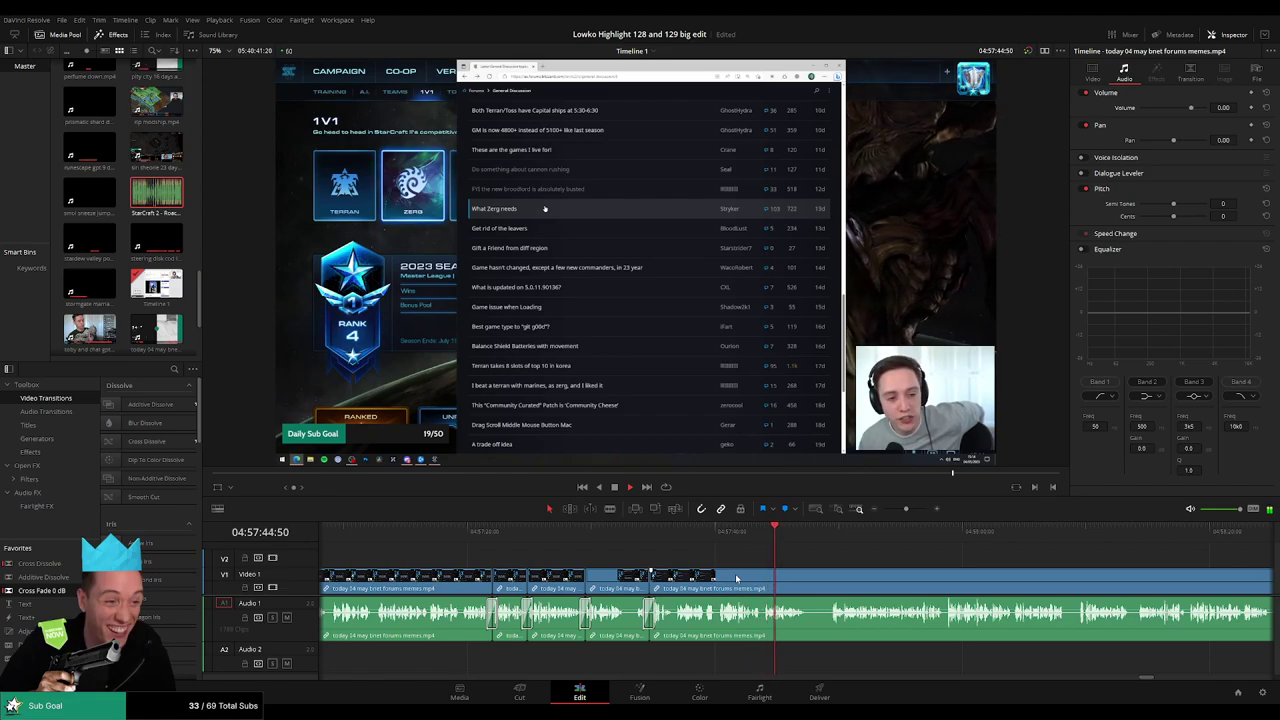
# - Split the clip at about 04:57:47 and 04:57:49, ripple-delete the pause between the cuts, and crossfade the audio at the join
pyautogui.hscroll(5, 663, 554)
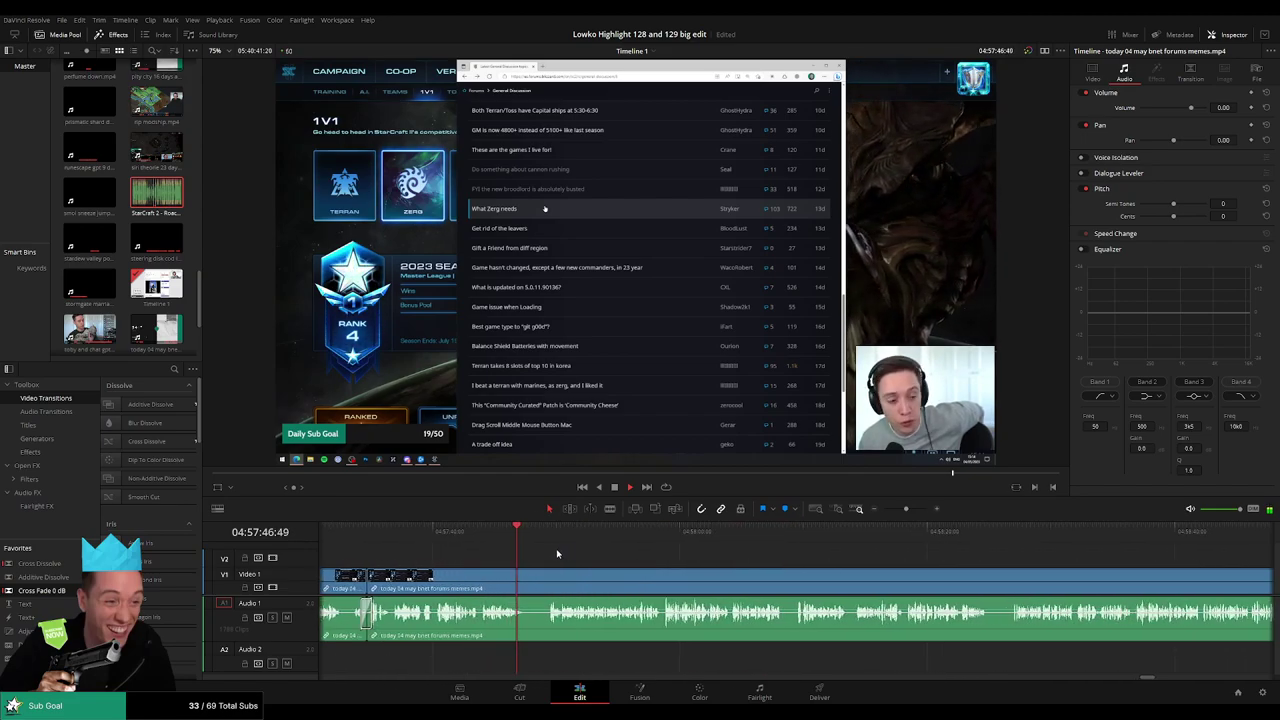
pyautogui.press('b')
pyautogui.click(525, 576)
pyautogui.click(547, 576)
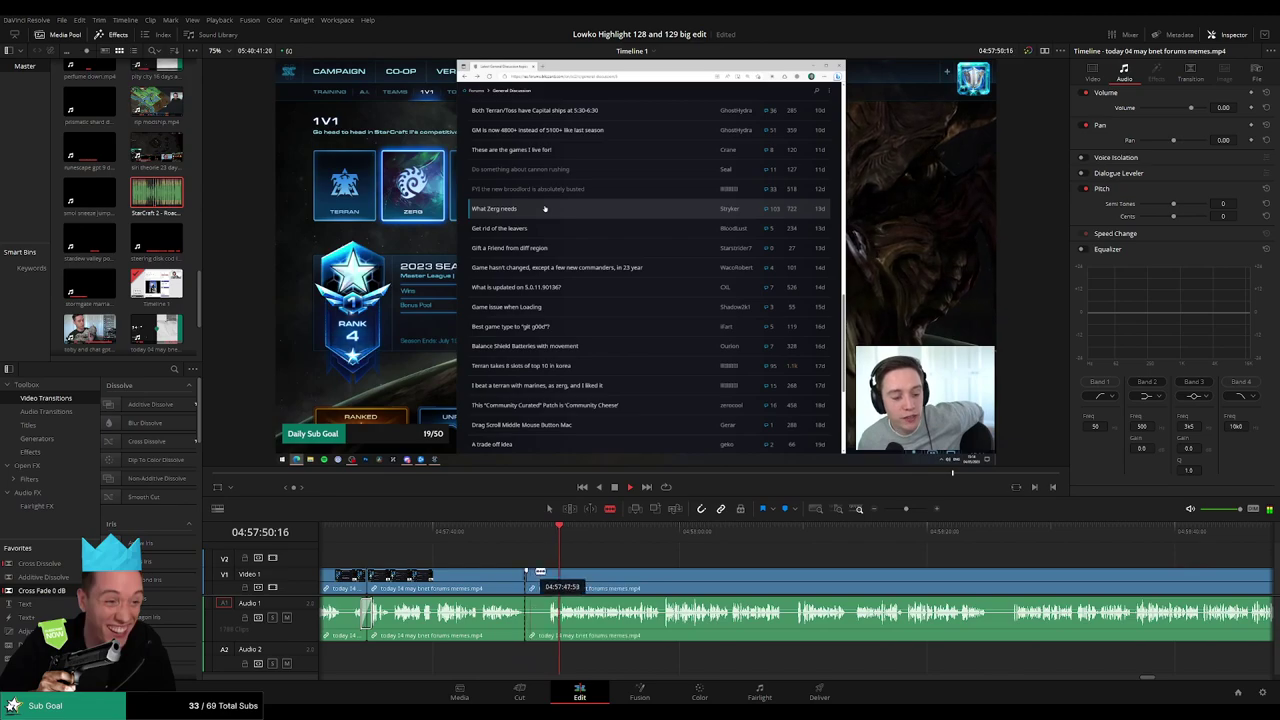
pyautogui.click(536, 577)
pyautogui.press('Delete')
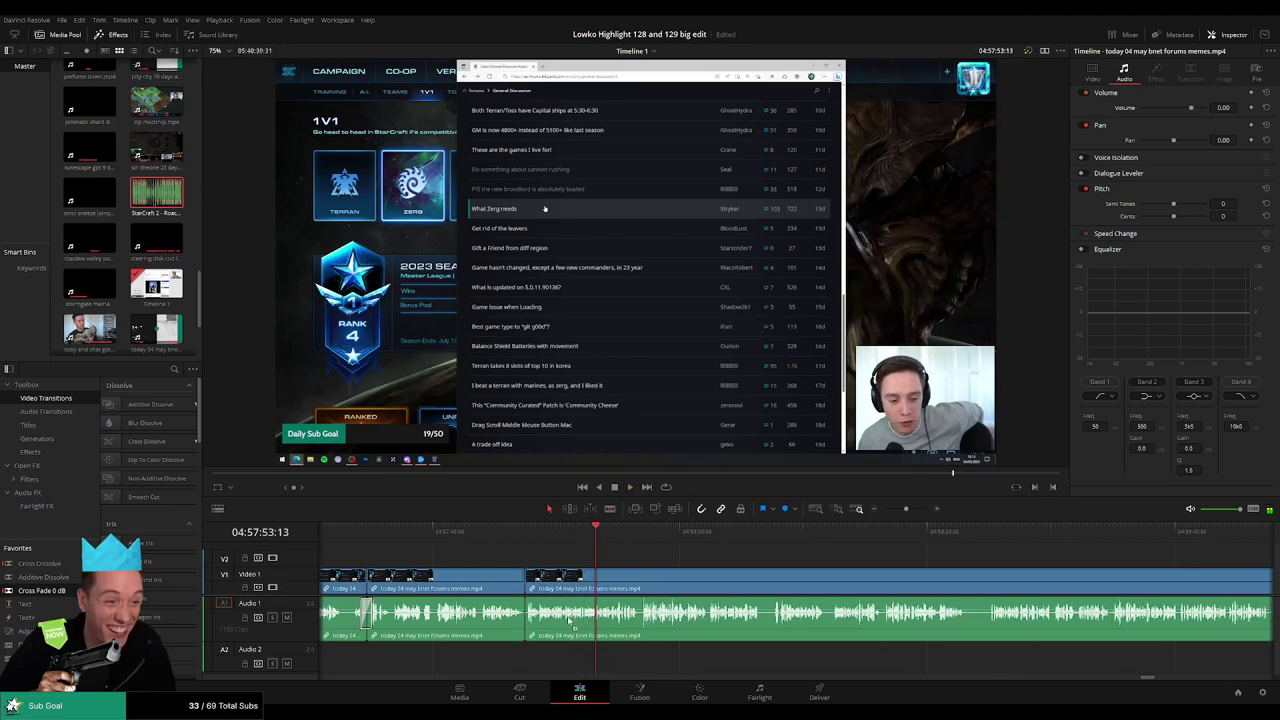
pyautogui.press('space')
# - Split the clip at about 04:58:06 and 04:58:07 and ripple-delete the pause between the cuts
pyautogui.moveTo(729, 568); pyautogui.dragTo(588, 567)
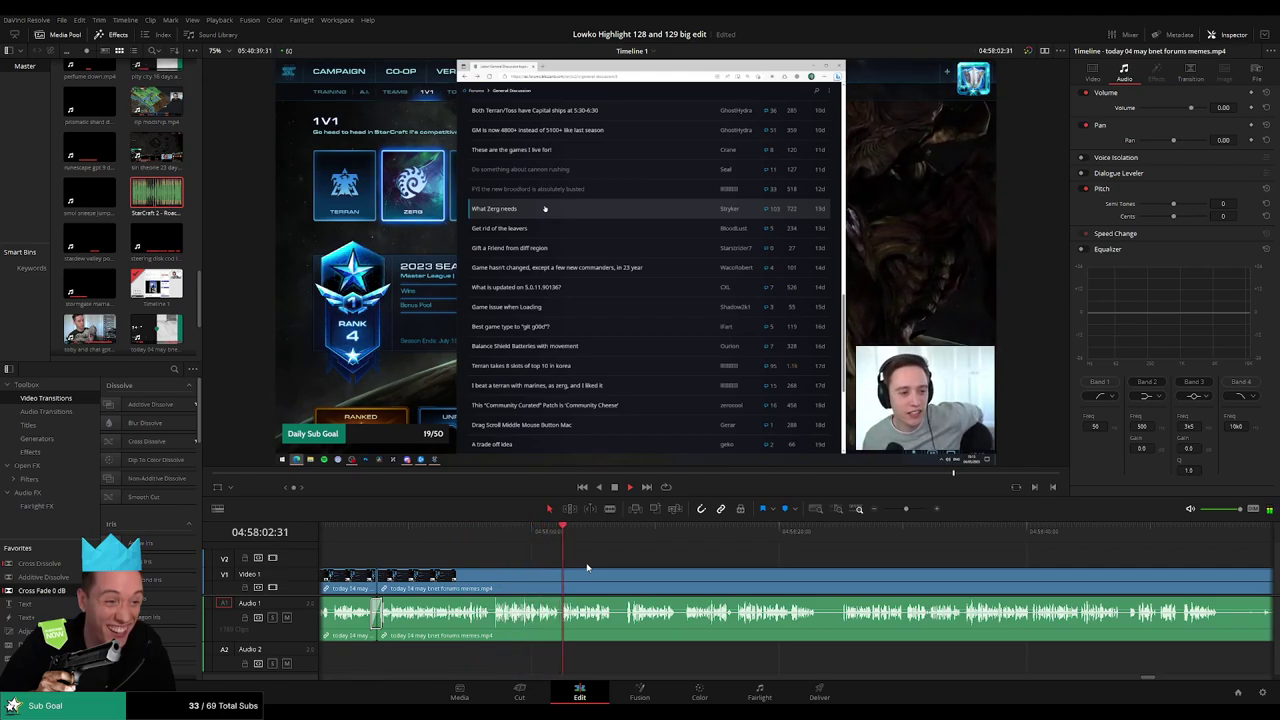
pyautogui.press('b')
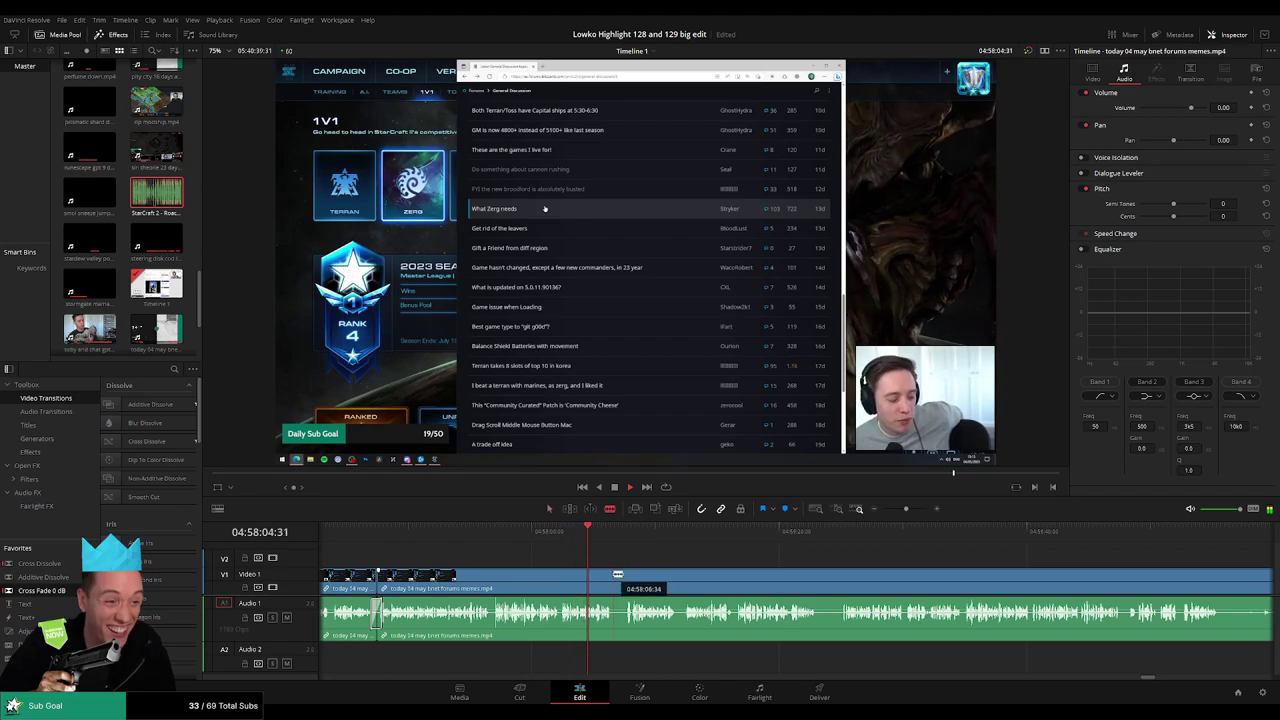
pyautogui.click(617, 577)
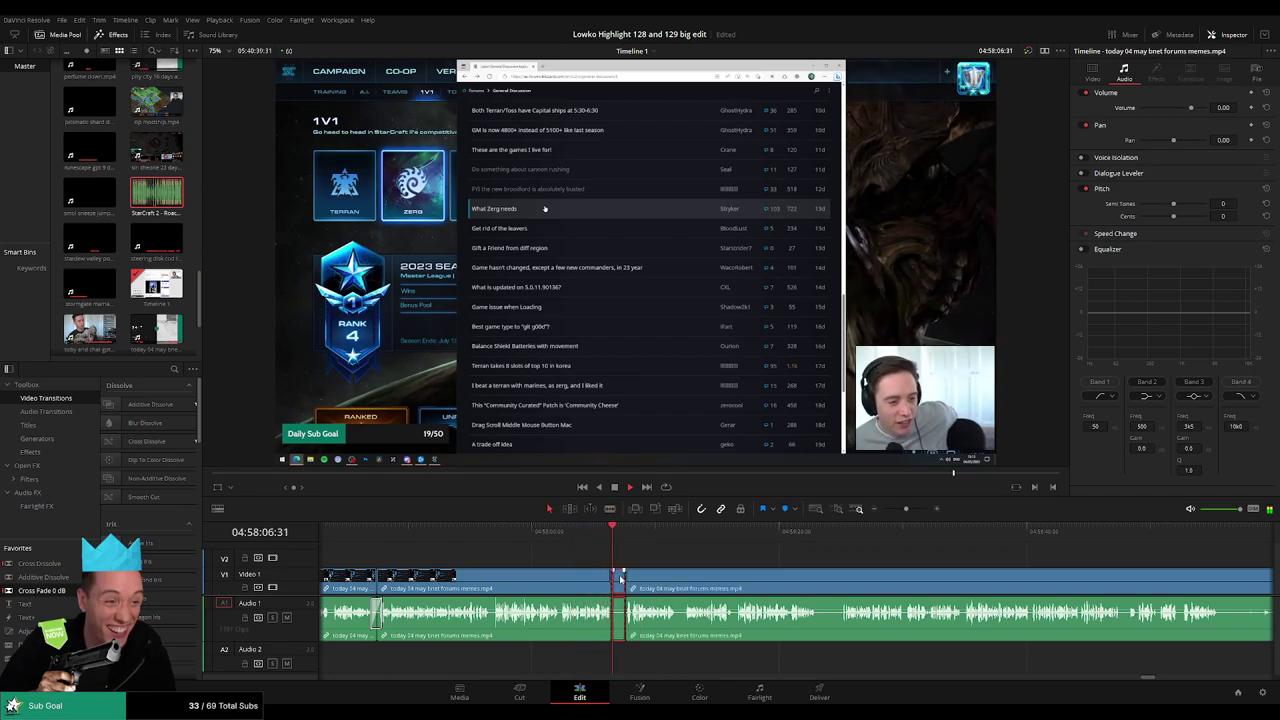
pyautogui.hotkey('ctrl', 'z')
# - Split the clip at about 04:58:10 and 04:58:11 and ripple-delete the short segment between the cuts
pyautogui.moveTo(687, 561); pyautogui.dragTo(548, 561)
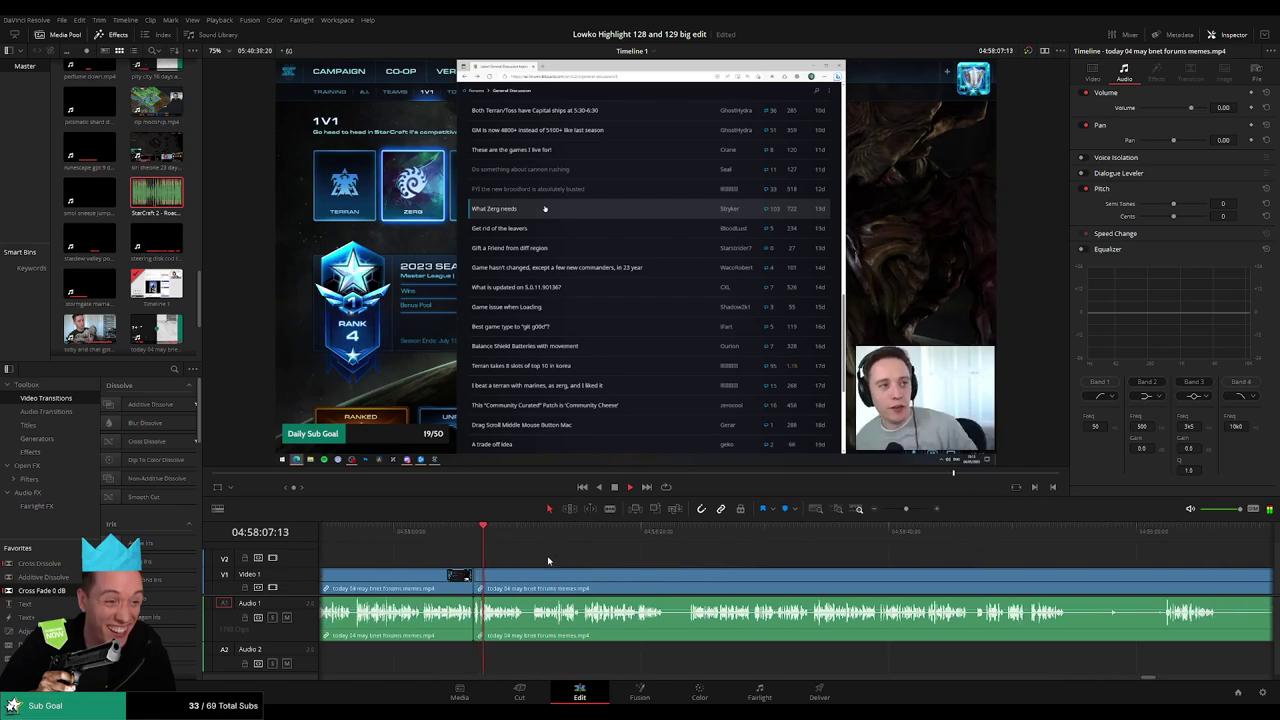
pyautogui.click(527, 576)
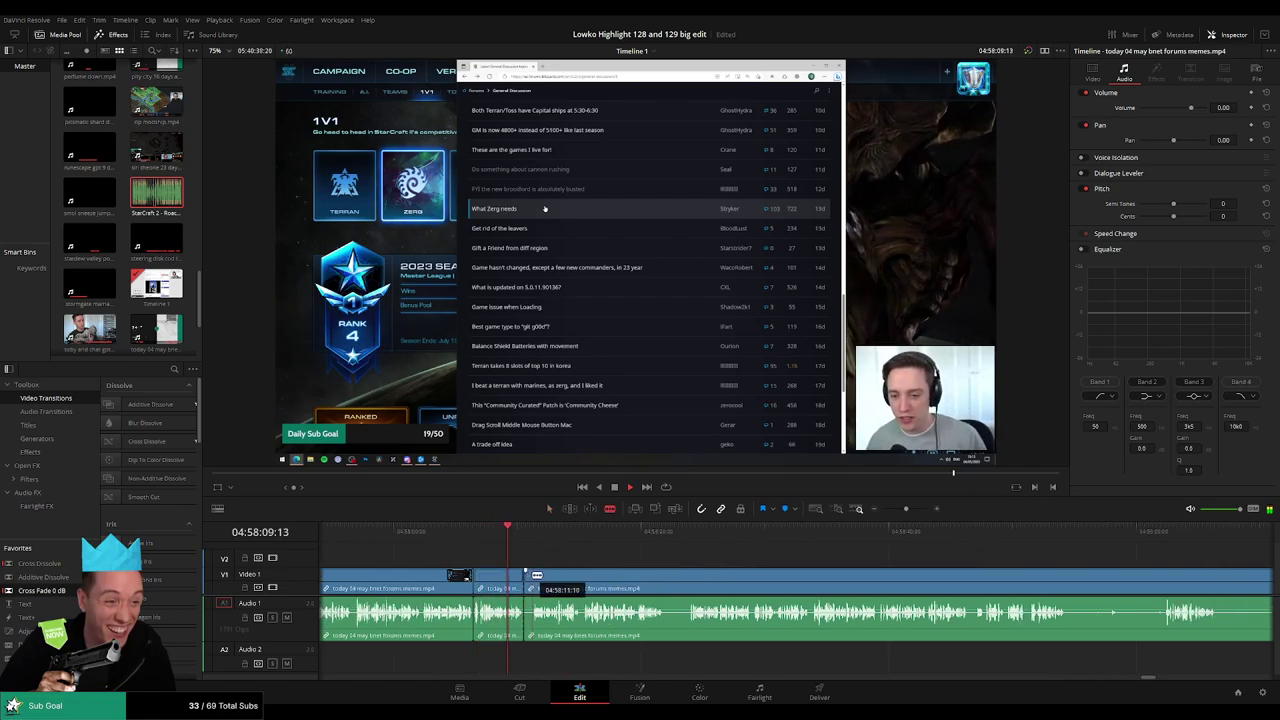
pyautogui.click(535, 575)
pyautogui.press('a')
pyautogui.click(528, 576)
pyautogui.press('Delete')
pyautogui.press('space')
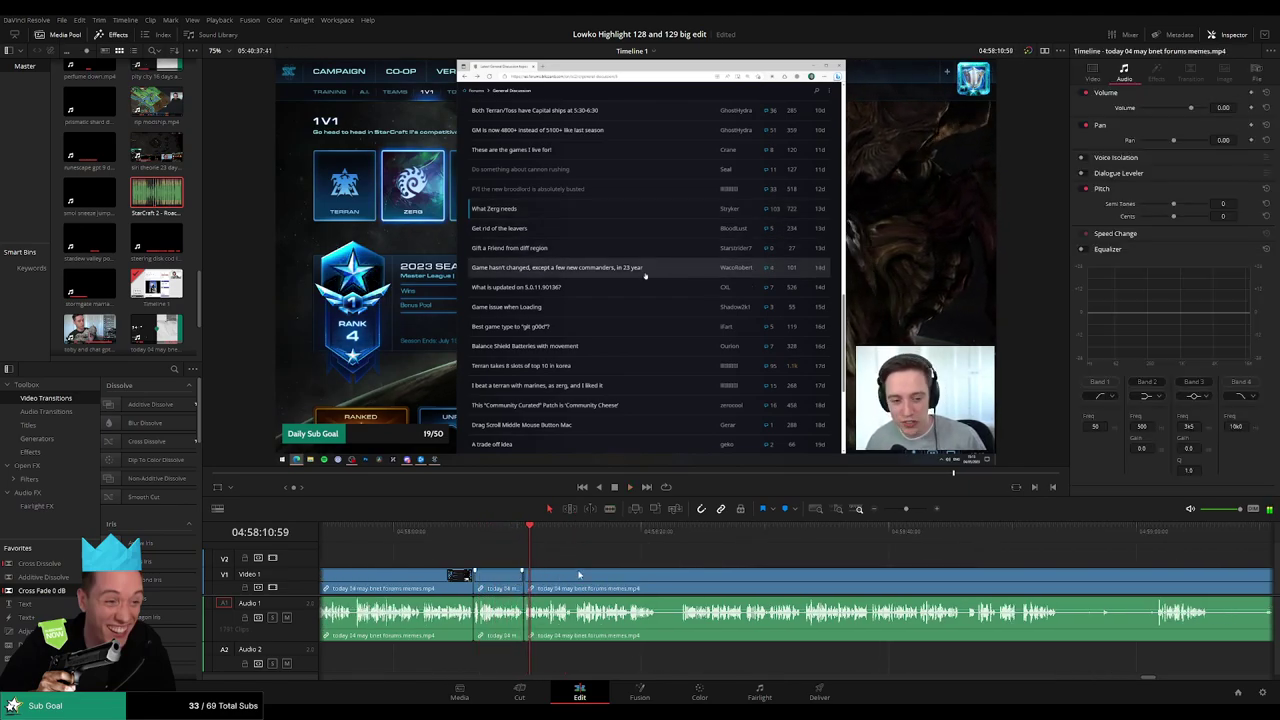
# - Split the clip at about 04:58:21 and 04:58:23 and ripple-delete the pause between the cuts
pyautogui.hscroll(3, 627, 565)
pyautogui.press('b')
pyautogui.click(560, 576)
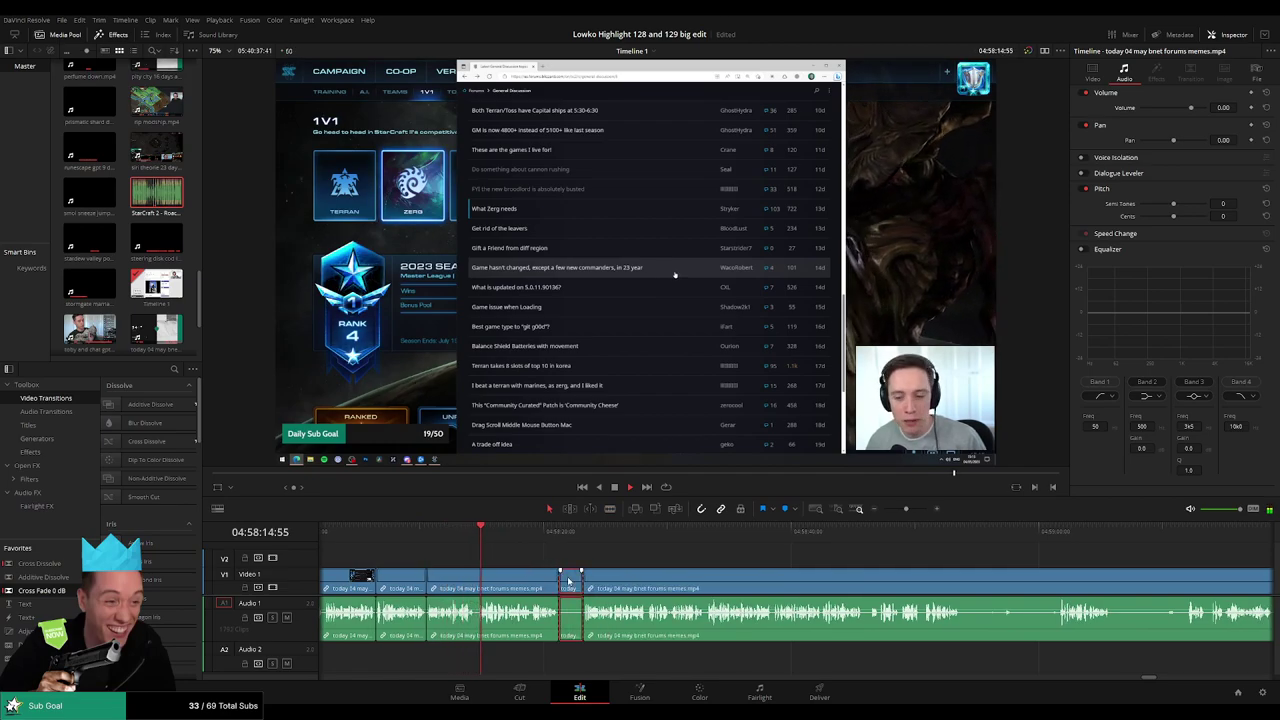
pyautogui.press('a')
# - Isolate a short segment of speech by splitting the clip at about 04:58:13:30 and 04:58:13:46
pyautogui.scroll(6, 688, 568)
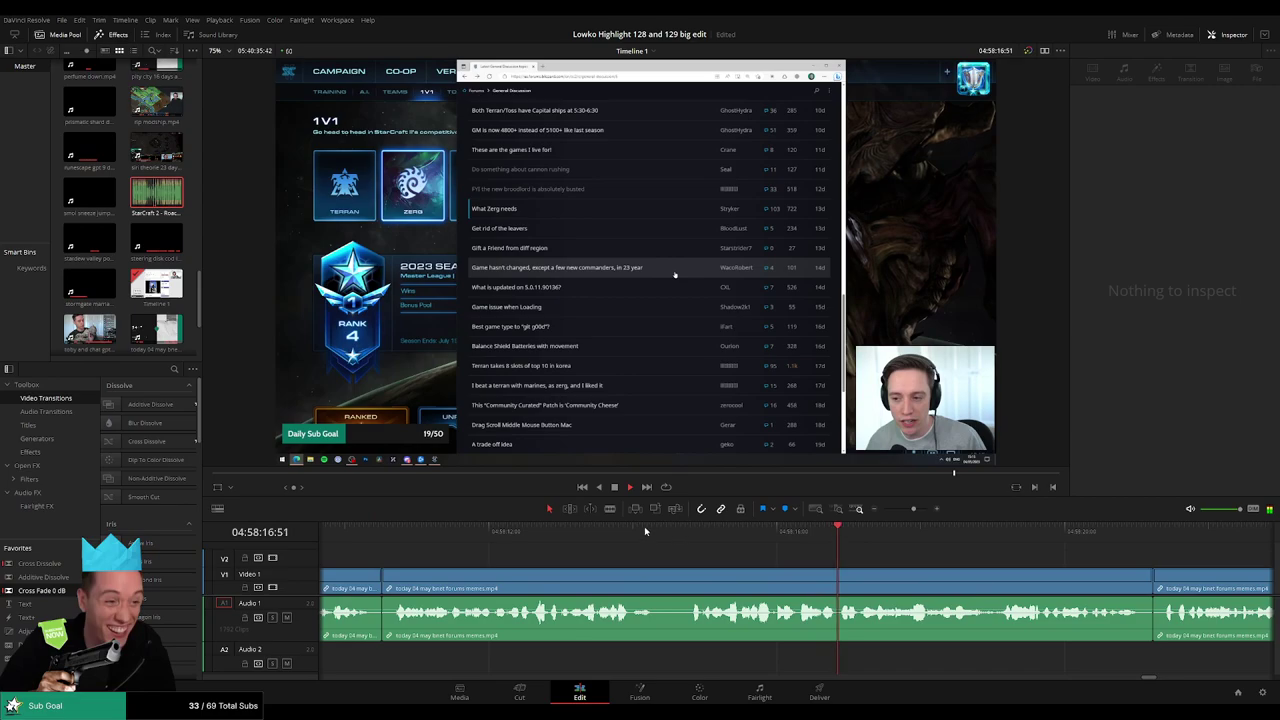
pyautogui.click(553, 529)
pyautogui.press('space')
pyautogui.moveTo(598, 531); pyautogui.dragTo(593, 531)
pyautogui.press('b')
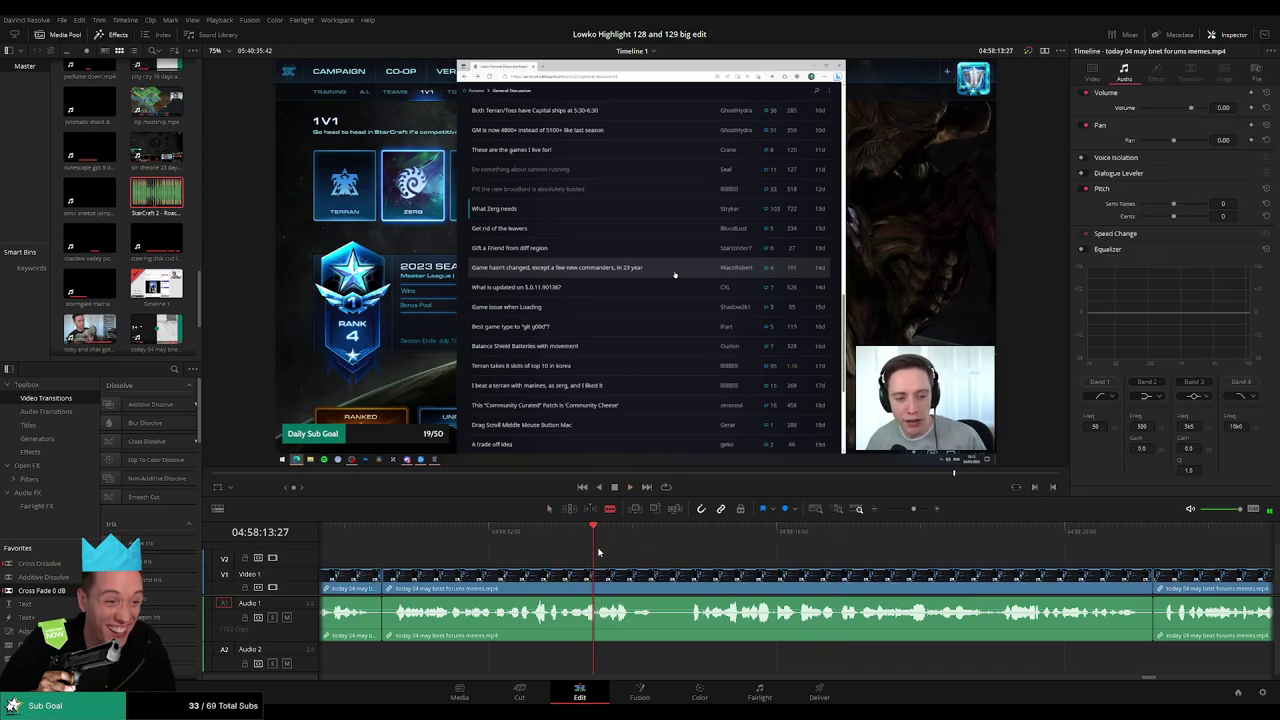
pyautogui.click(600, 577)
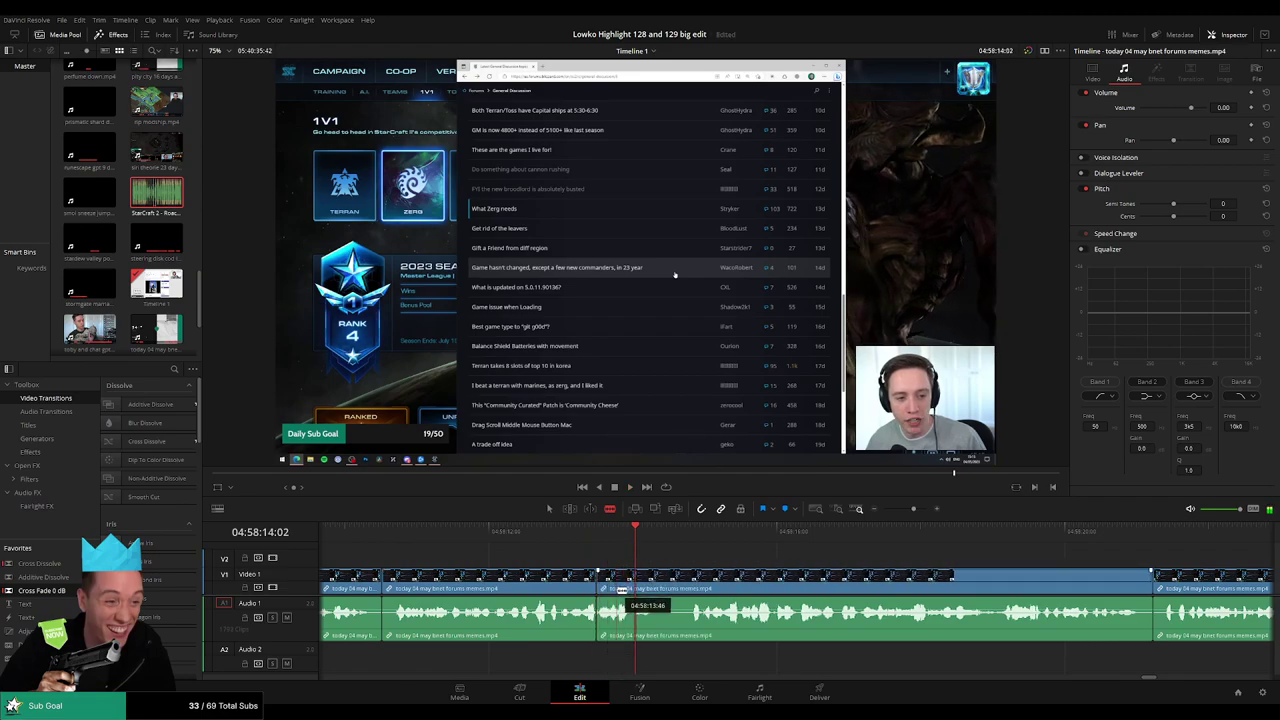
pyautogui.click(619, 580)
pyautogui.press('b')
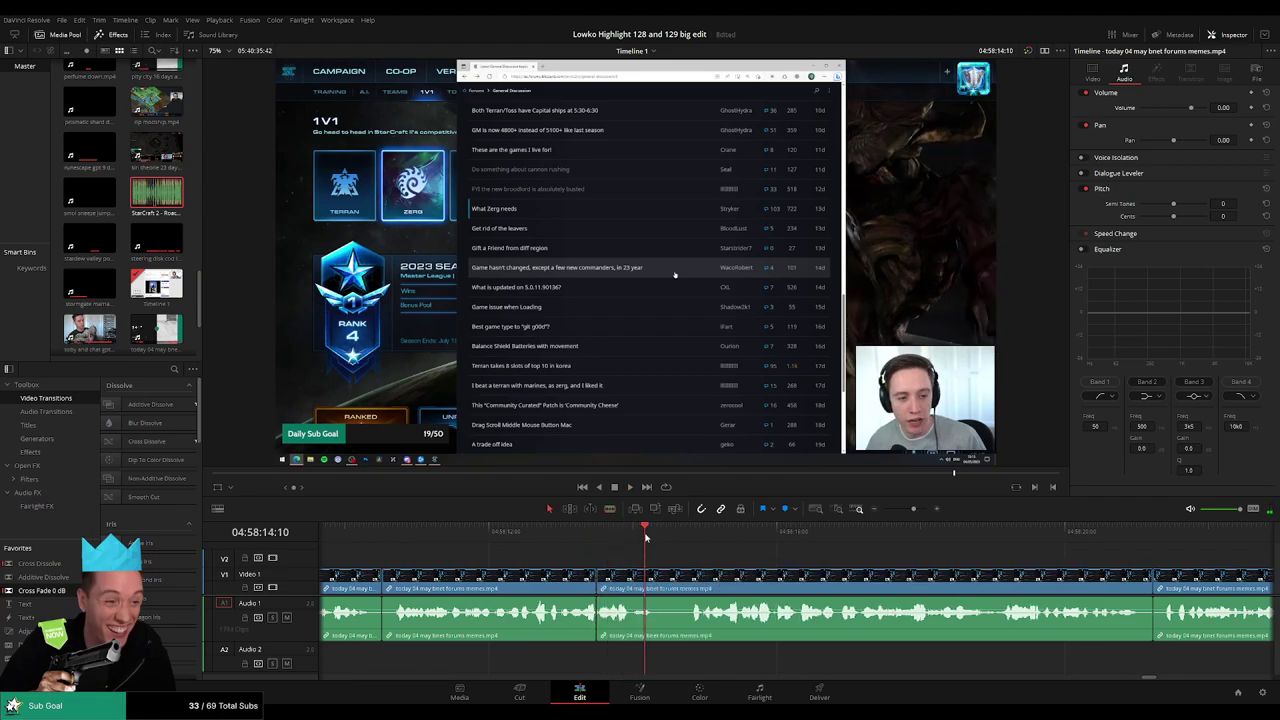
pyautogui.click(620, 588)
# - Disable the isolated segment's audio and place the StarCraft 2 - Roach Quotes sound beneath it on Audio 2 at a volume of -27
pyautogui.press('a')
pyautogui.click(609, 622)
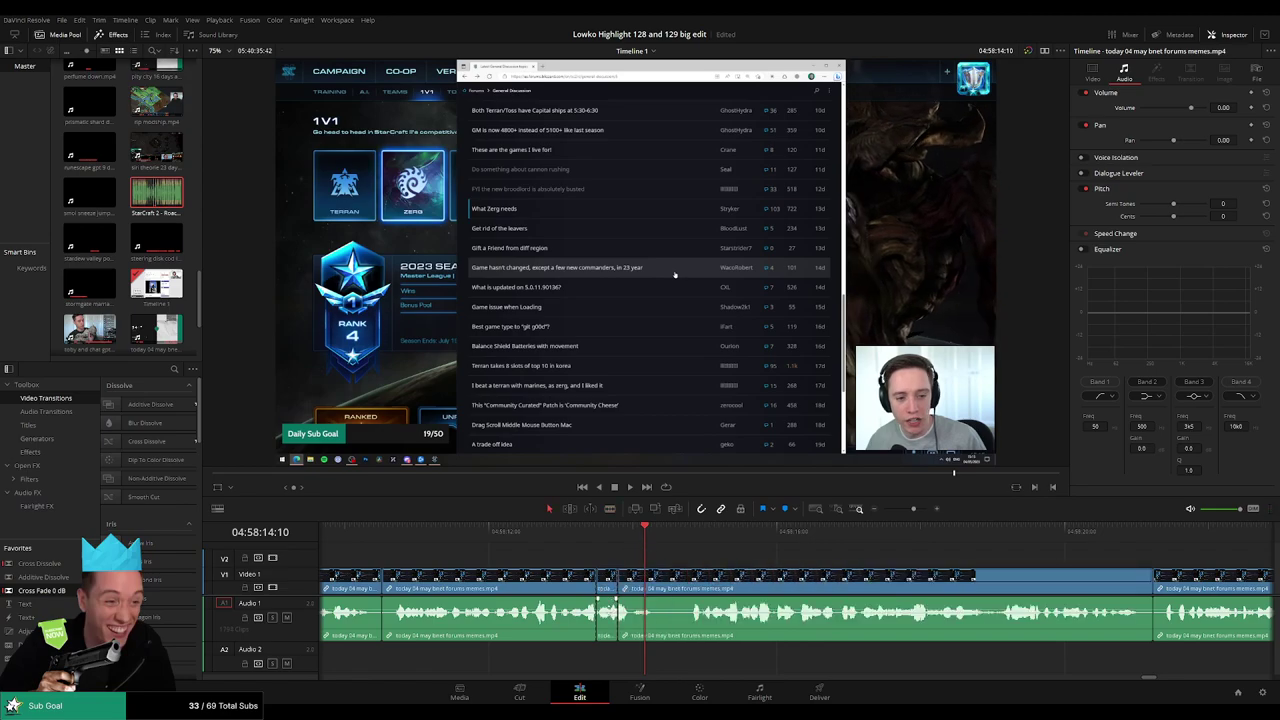
pyautogui.press('d')
pyautogui.moveTo(618, 681)
pyautogui.mouseDown()
pyautogui.moveTo(650, 674)
pyautogui.moveTo(616, 660)
pyautogui.mouseUp()
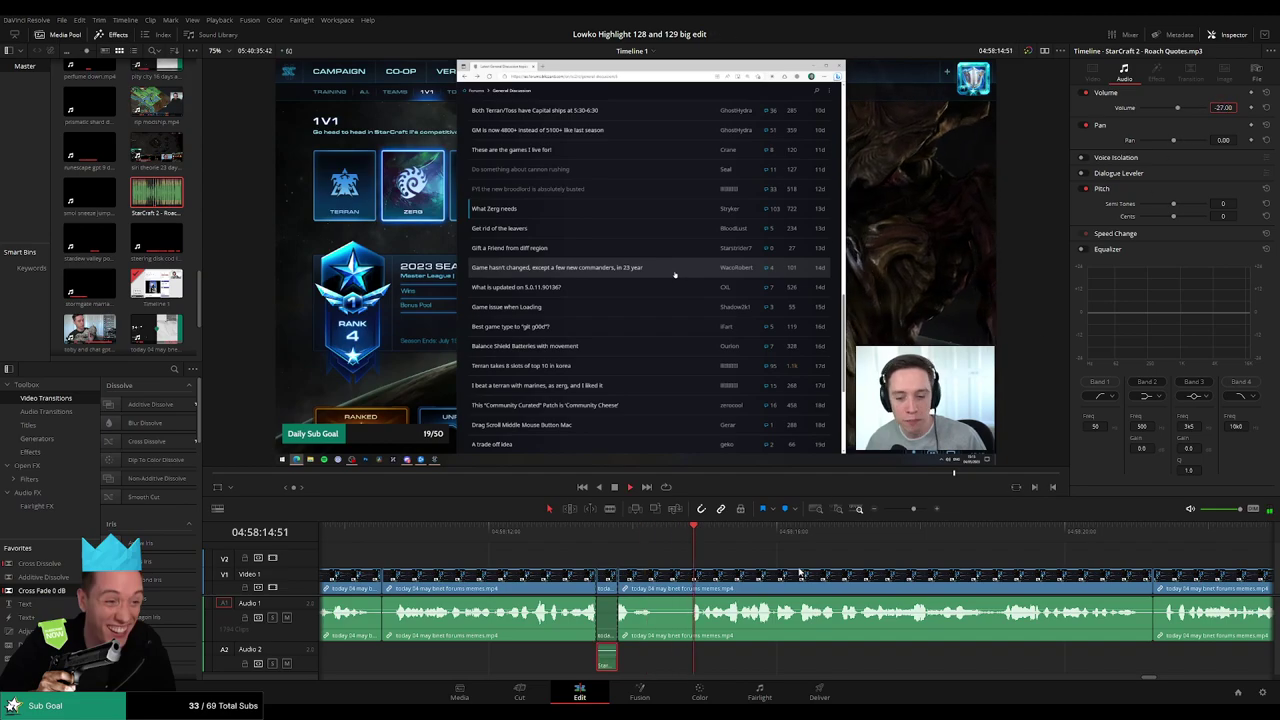
# - Split out a short segment from about 04:58:15:30 to 04:58:15:39, disable its audio, and play back the result
pyautogui.click(741, 541)
pyautogui.press('b')
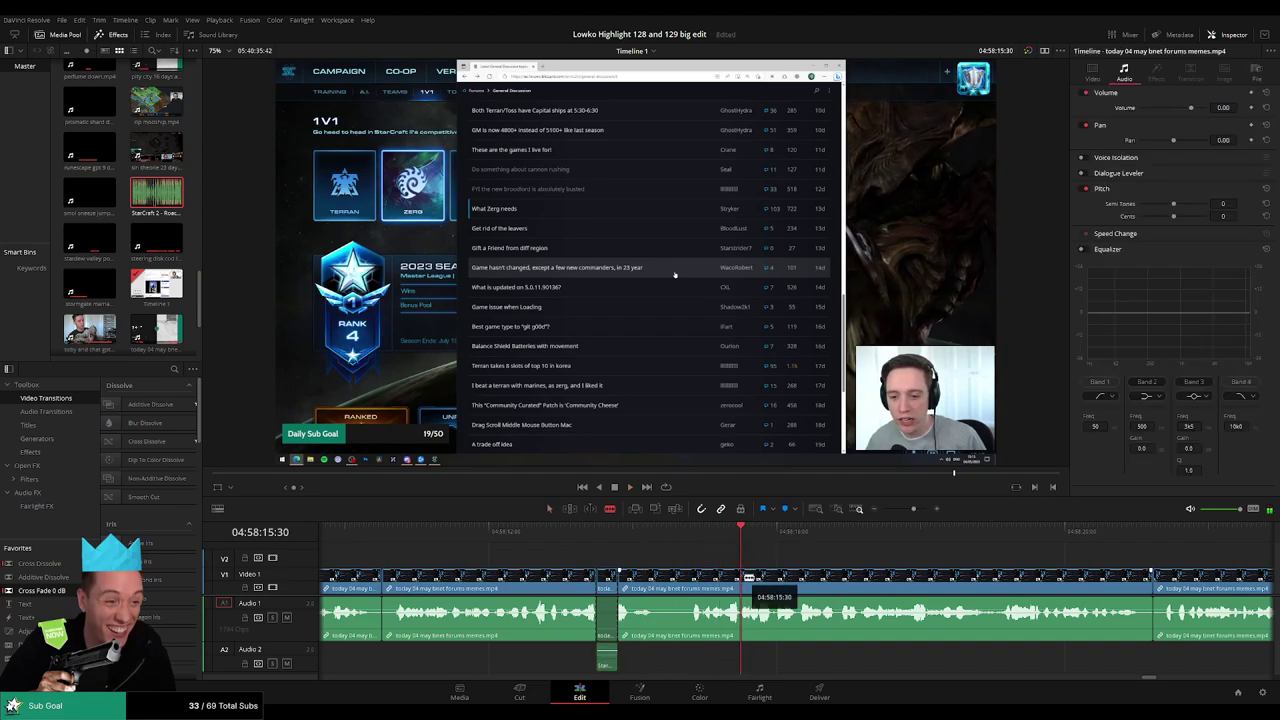
pyautogui.click(745, 579)
pyautogui.press('space')
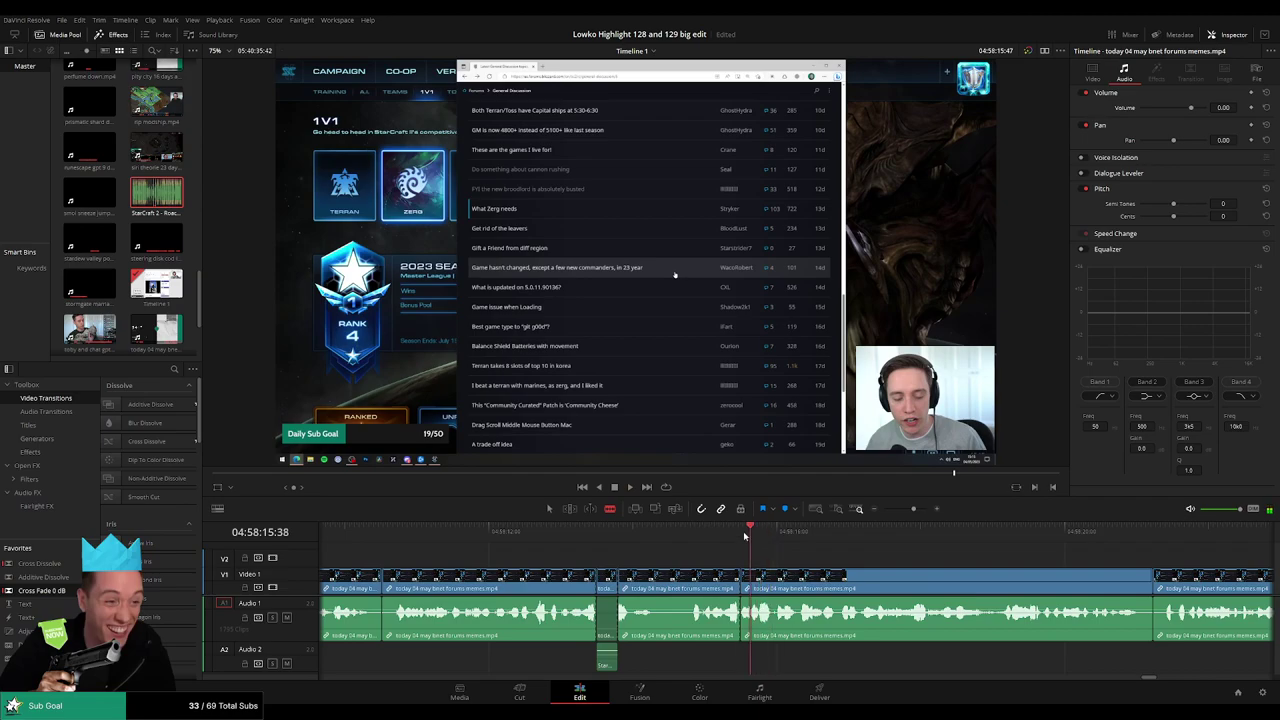
pyautogui.press('space')
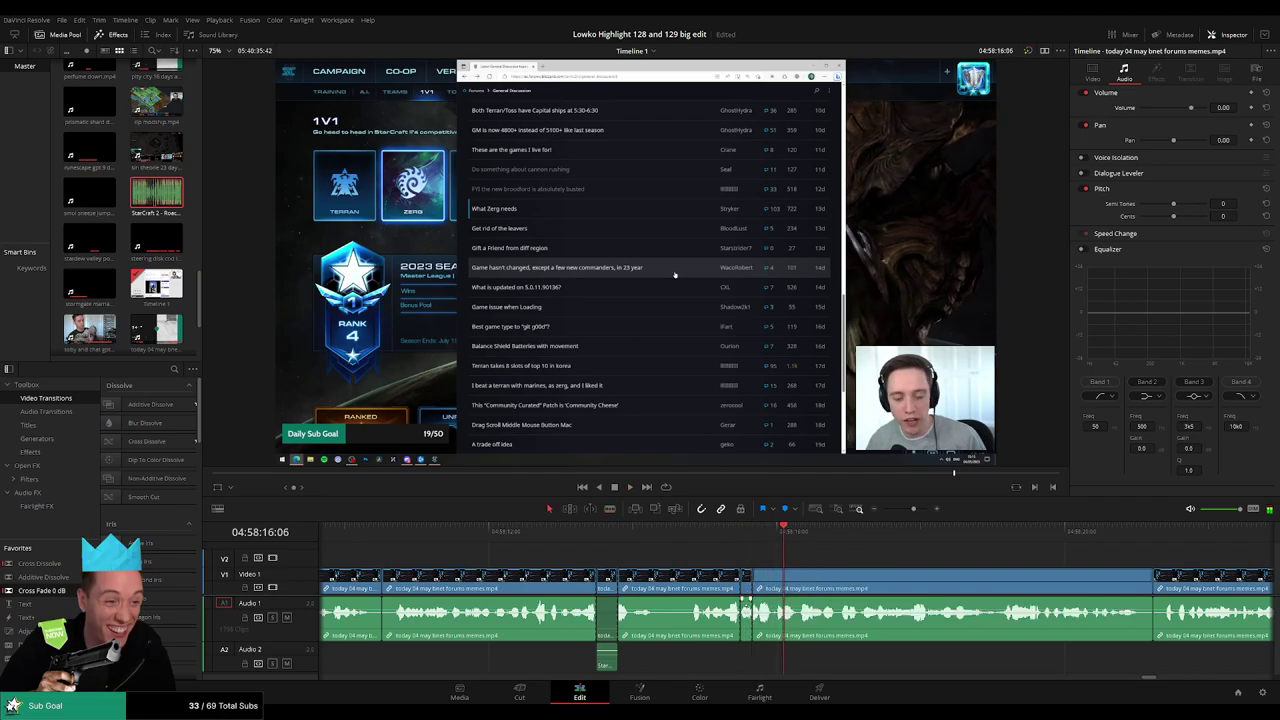
pyautogui.moveTo(746, 604); pyautogui.dragTo(750, 635)
pyautogui.click(756, 534)
pyautogui.press('space')
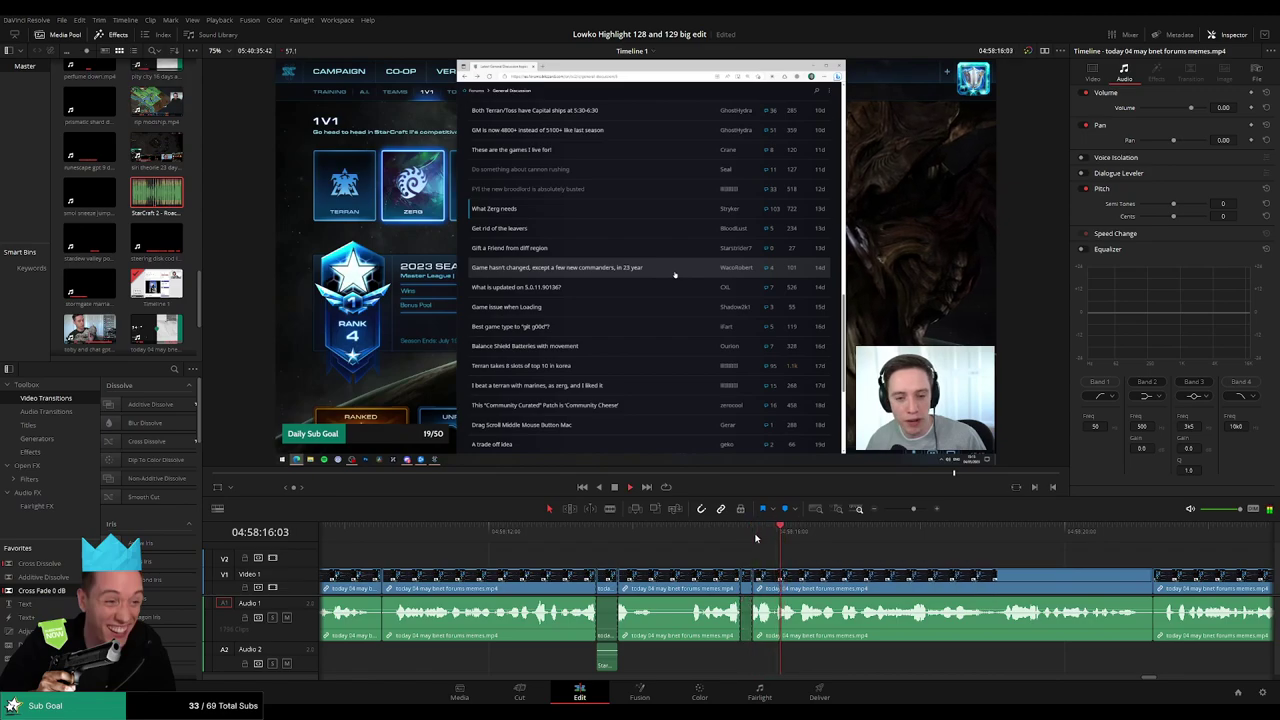
pyautogui.click(757, 534)
pyautogui.press('space')
pyautogui.press('space')
# - Fit the StarCraft 2 - Roach Quotes sound on Audio 2 under the silenced segment at about 04:58:15:30 with volume -27
pyautogui.click(160, 155)
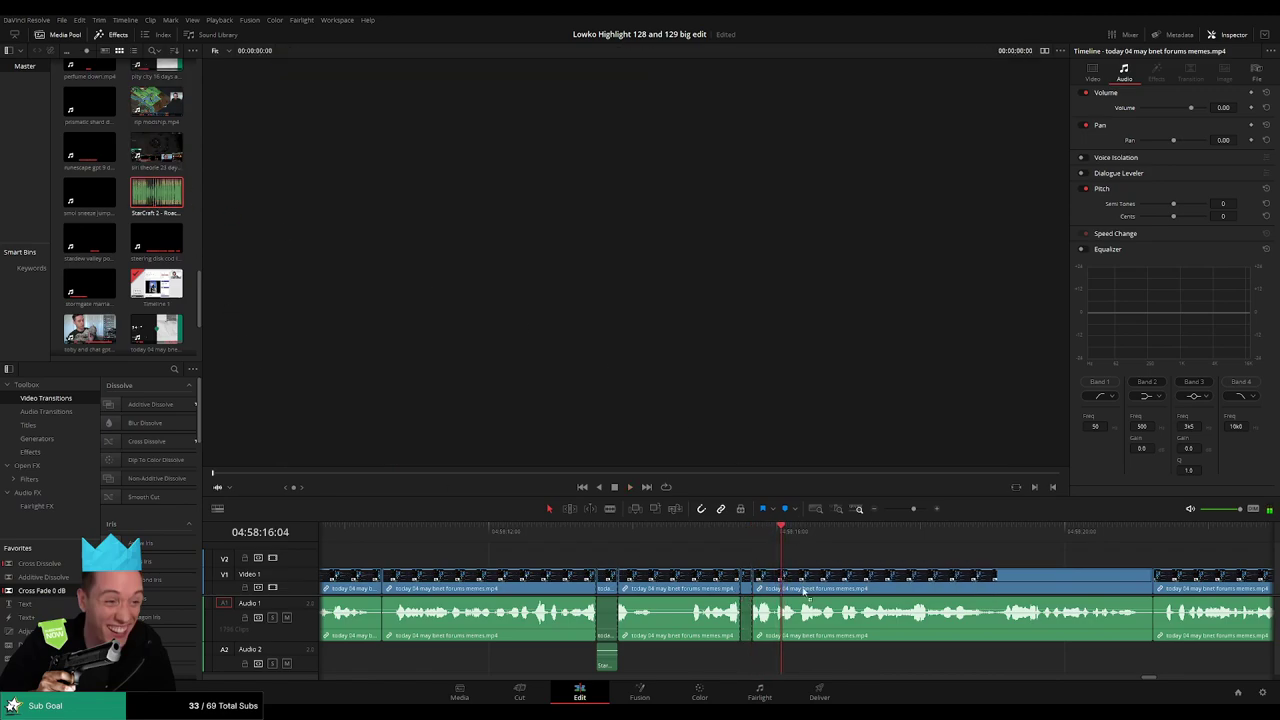
pyautogui.moveTo(803, 592); pyautogui.dragTo(749, 660)
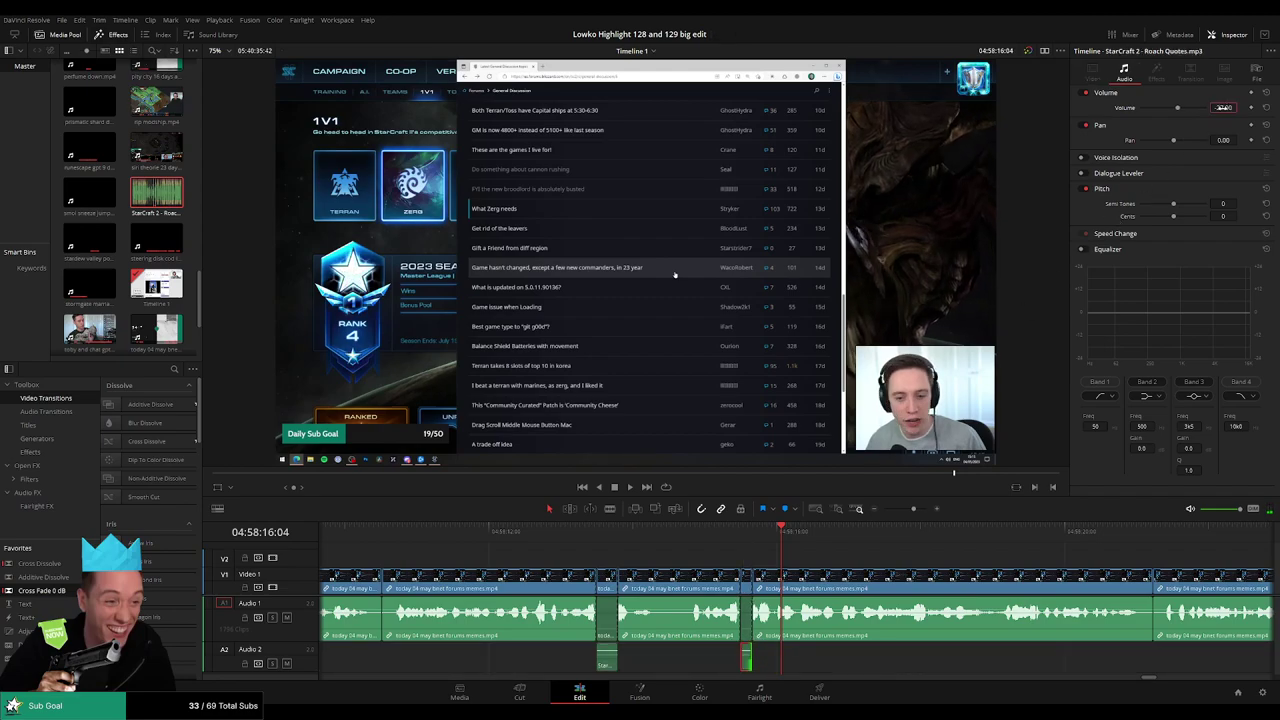
pyautogui.click(834, 552)
pyautogui.press('space')
# - Crossfade the audio at the join at about 04:58:21 with Cross Fade 0 dB
pyautogui.moveTo(892, 550); pyautogui.dragTo(690, 547)
pyautogui.moveTo(822, 539); pyautogui.dragTo(910, 545)
pyautogui.moveTo(1033, 549); pyautogui.dragTo(709, 561)
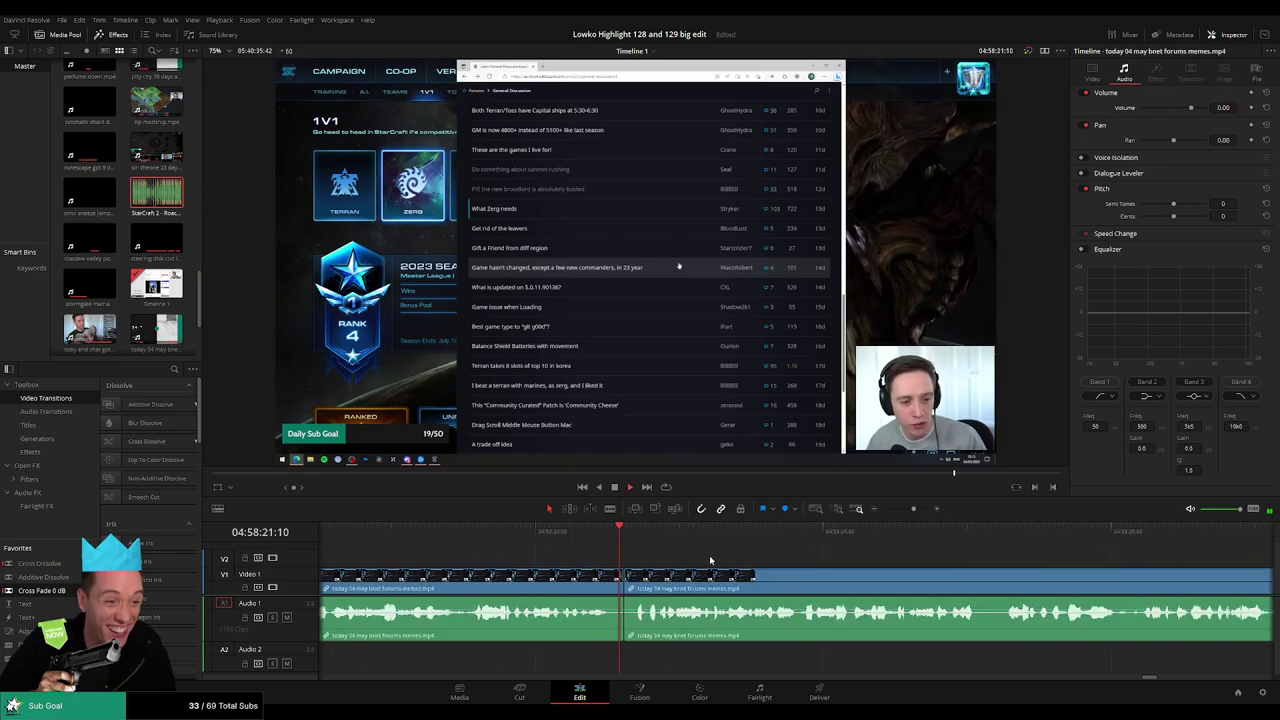
pyautogui.moveTo(68, 593); pyautogui.dragTo(624, 612)
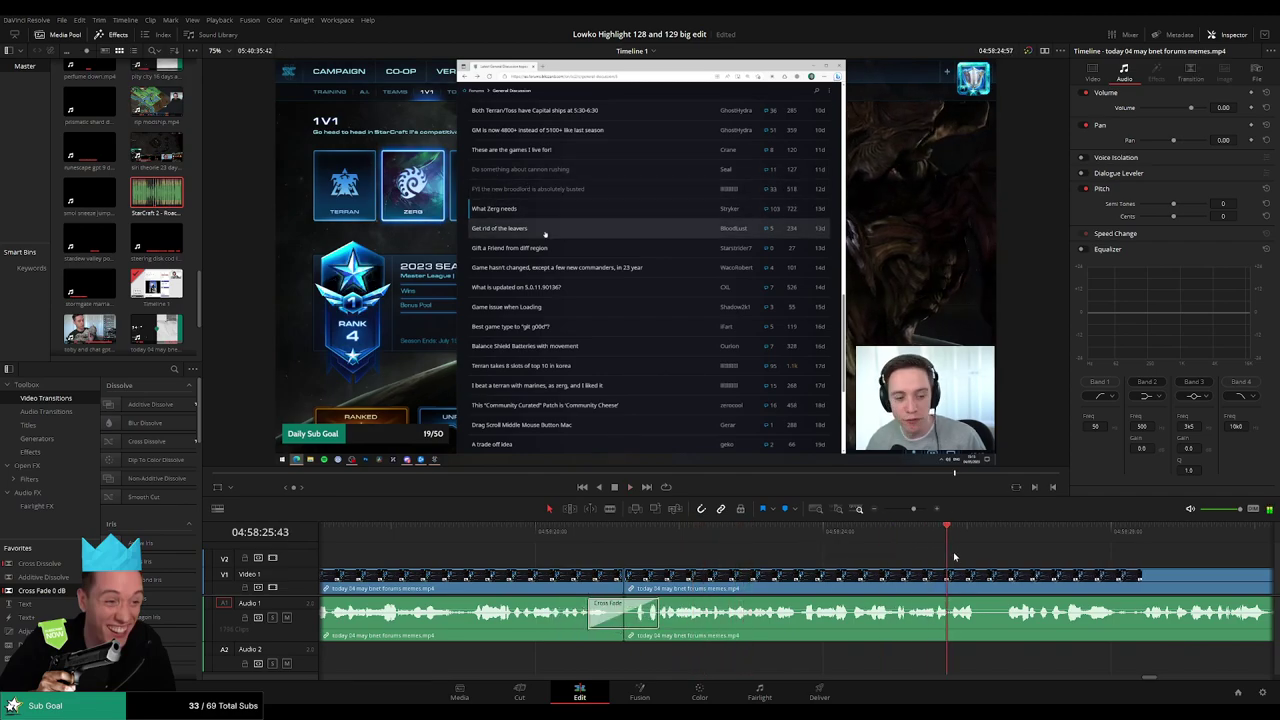
# - Play on from the crossfaded join to about 04:58:43, checking the speech and waveform for the next section to edit
pyautogui.scroll(-7, 969, 562)
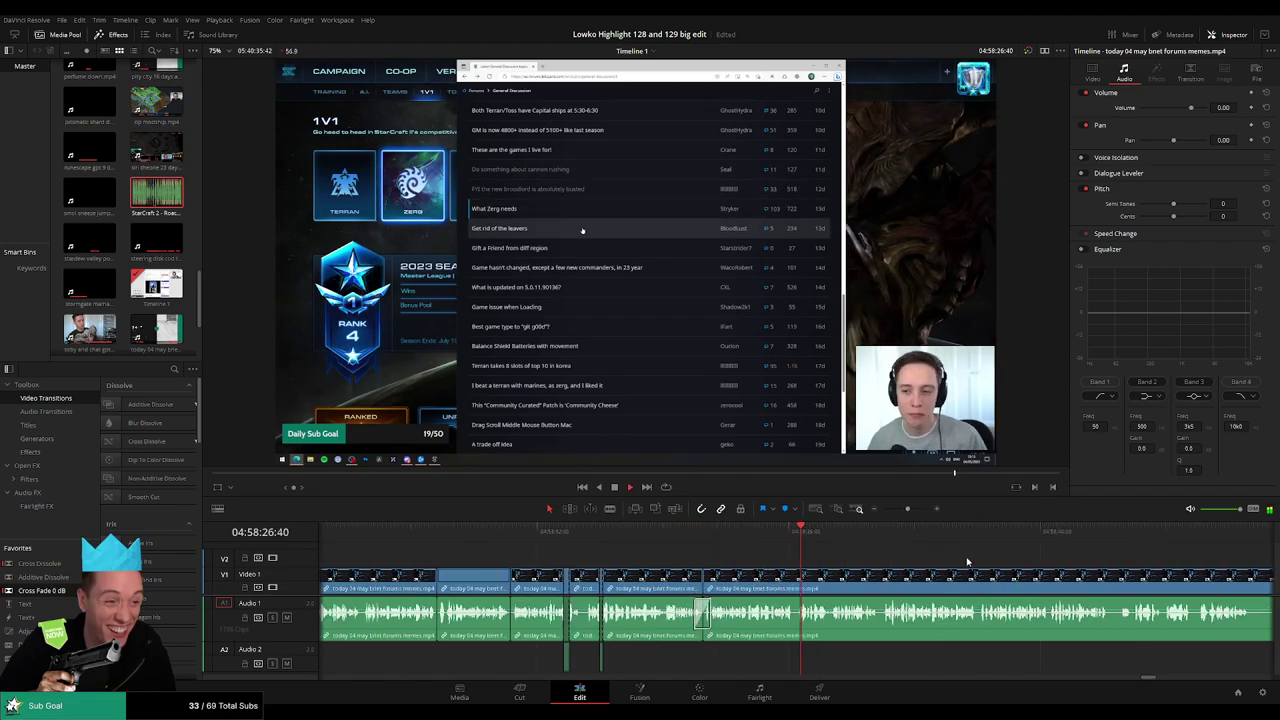
pyautogui.scroll(1, 964, 562)
pyautogui.hscroll(2, 985, 563)
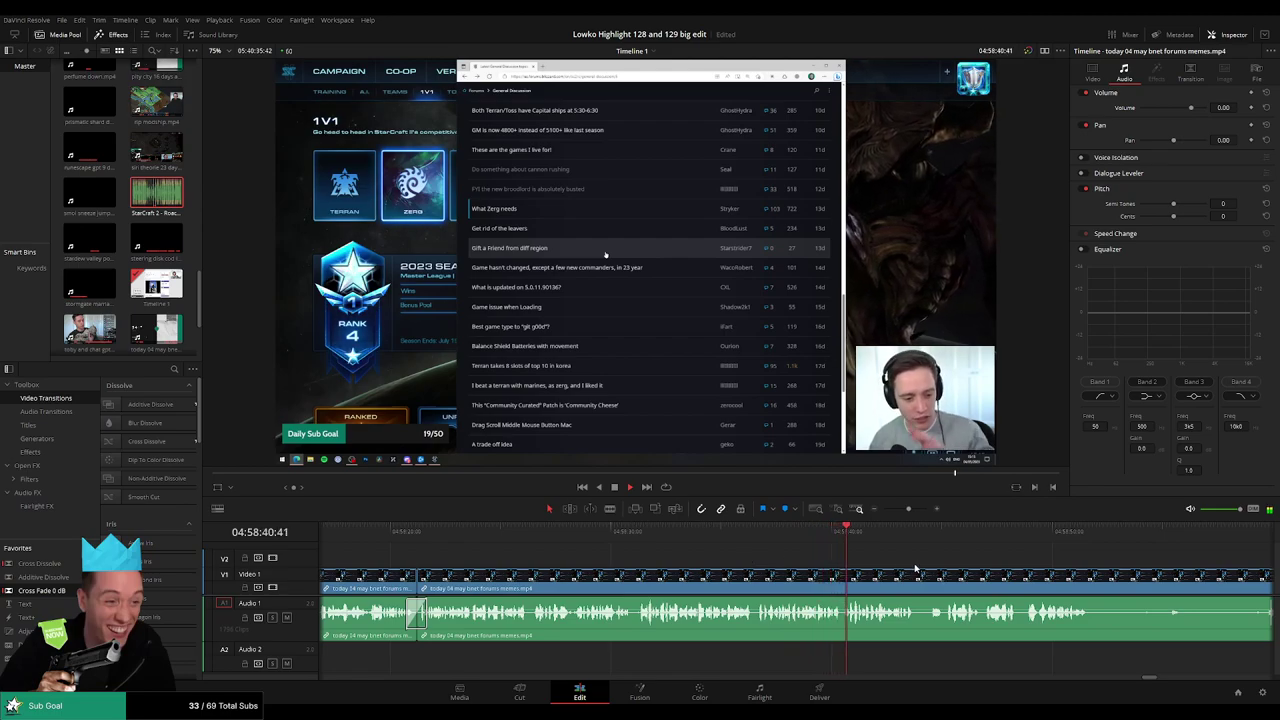
pyautogui.moveTo(964, 563); pyautogui.dragTo(643, 560)
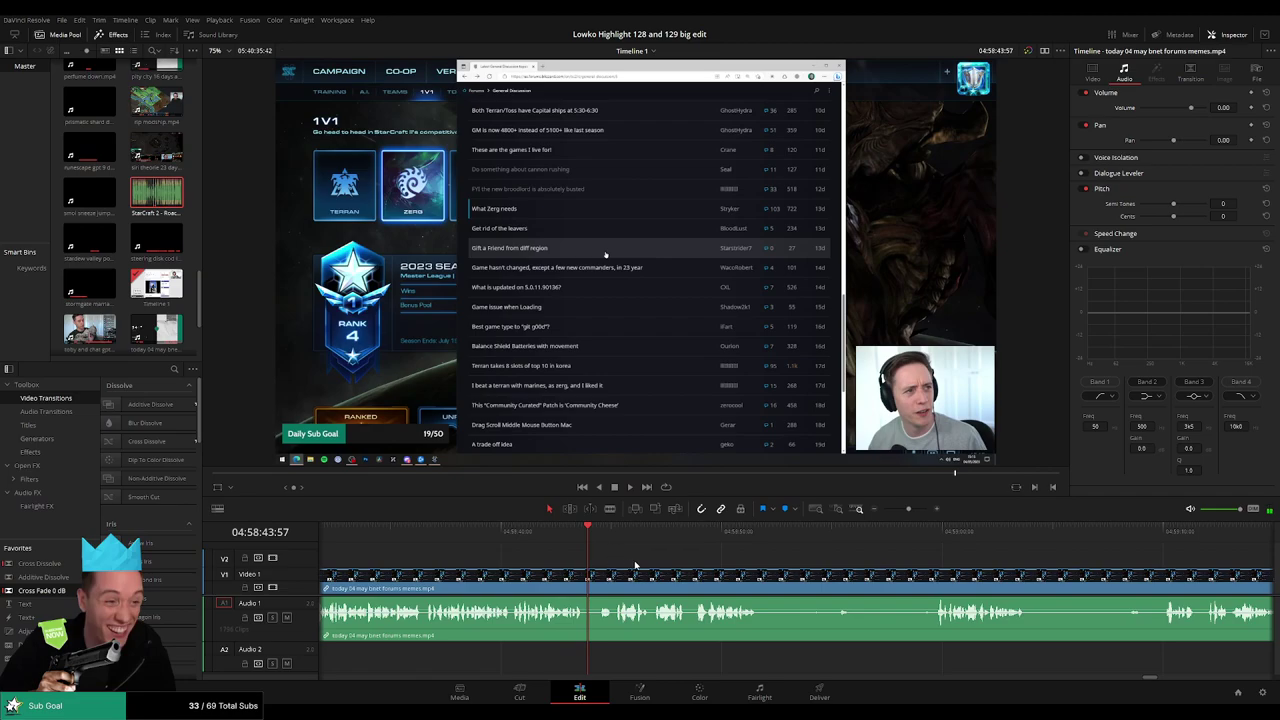
pyautogui.hotkey('ctrl', '=')
pyautogui.hotkey('ctrl', '=')
pyautogui.hotkey('ctrl', '=')
pyautogui.hotkey('ctrl', '=')
pyautogui.click(659, 532)
pyautogui.press('space')
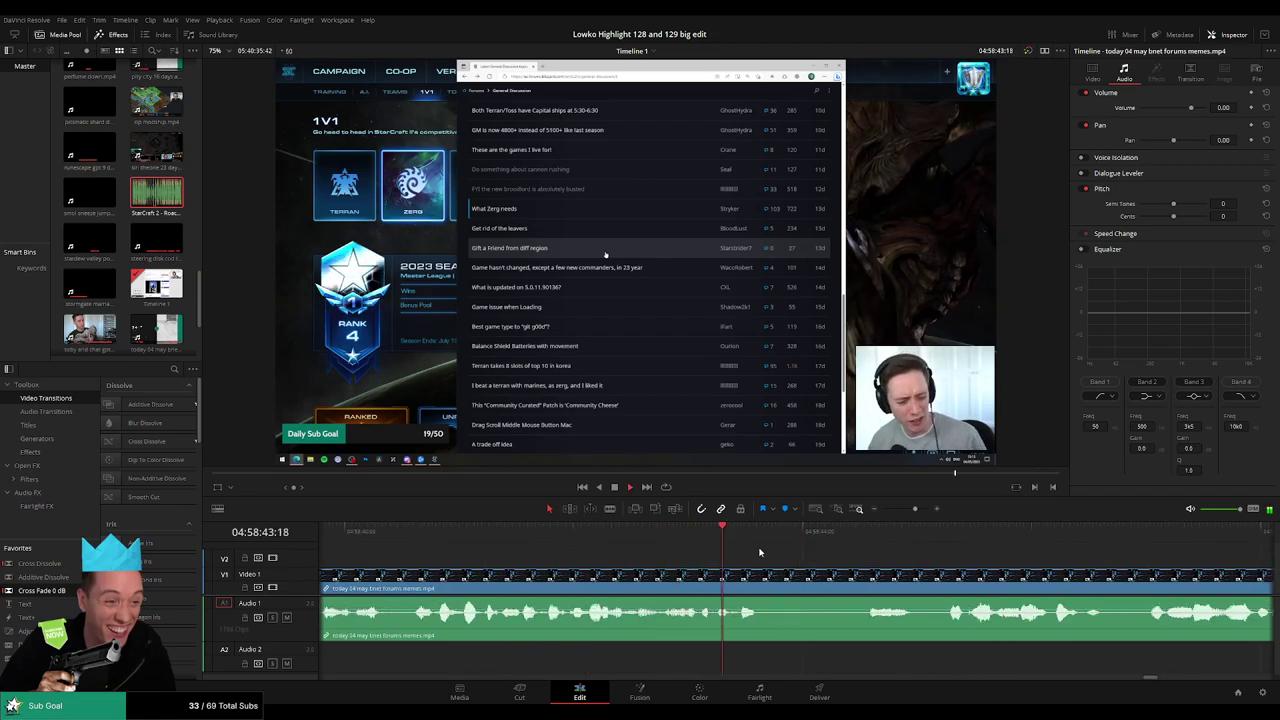
# - Isolate a short segment of speech by splitting the clip at about 04:58:43:20 and 04:58:43:45
pyautogui.press('space')
pyautogui.press('b')
pyautogui.click(733, 581)
pyautogui.press('space')
pyautogui.click(773, 590)
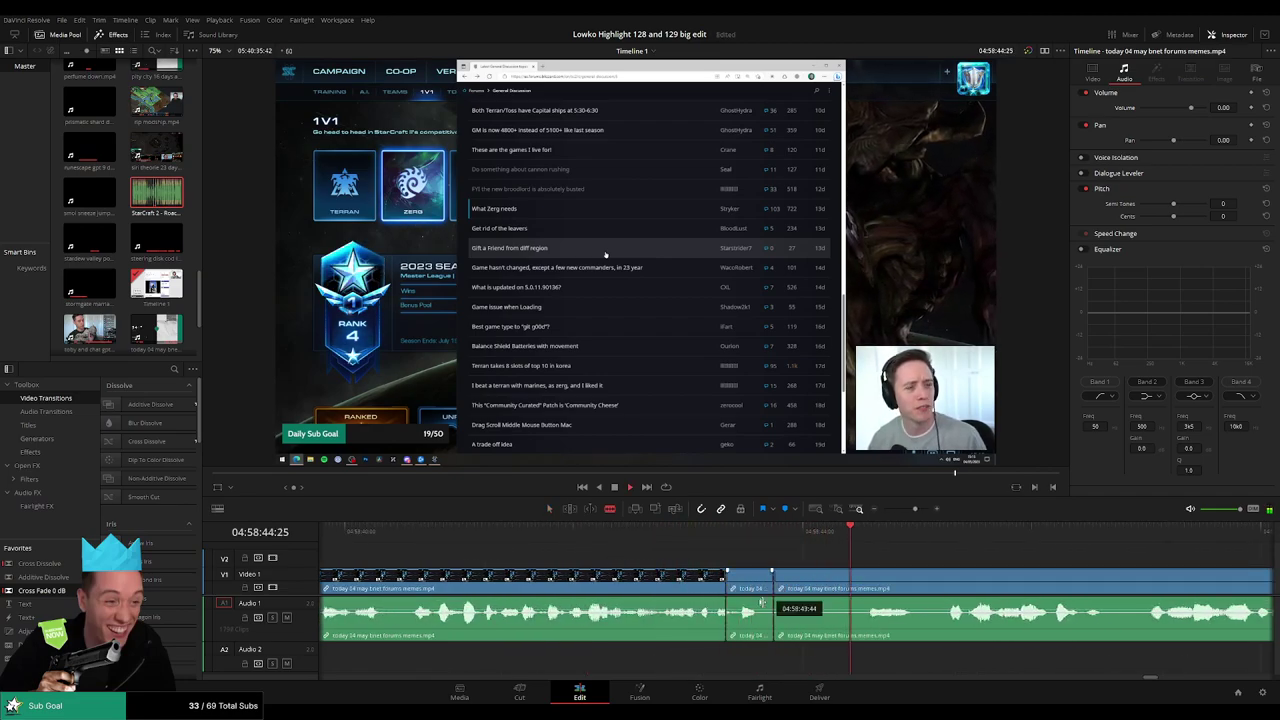
# - Disable the audio of the segment at about 04:58:43 and fit the Roach Quotes sound beneath it on Audio 2 at volume -27
pyautogui.press('a')
pyautogui.moveTo(755, 607); pyautogui.dragTo(765, 637)
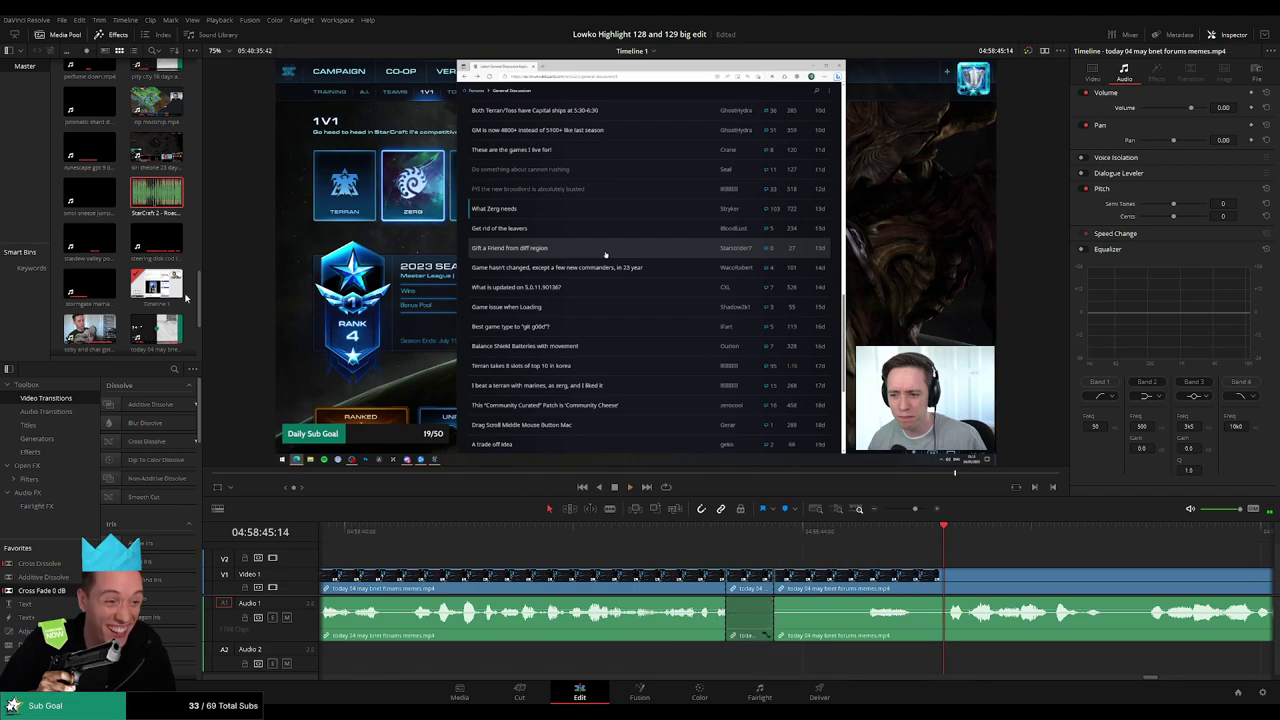
pyautogui.moveTo(157, 194); pyautogui.dragTo(728, 661)
pyautogui.moveTo(812, 663); pyautogui.dragTo(772, 634)
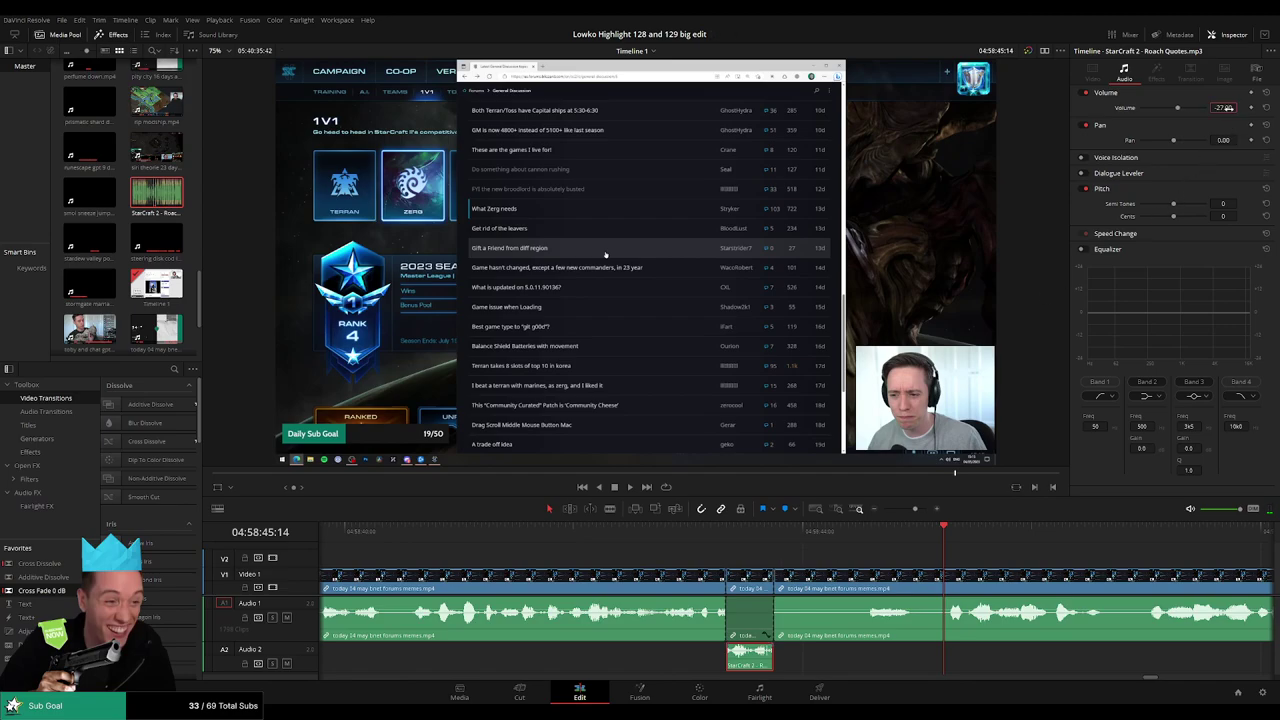
# - Play on past the Roach Quotes sound and split the clip at about 04:58:51, where the speech stops
pyautogui.click(960, 569)
pyautogui.press('space')
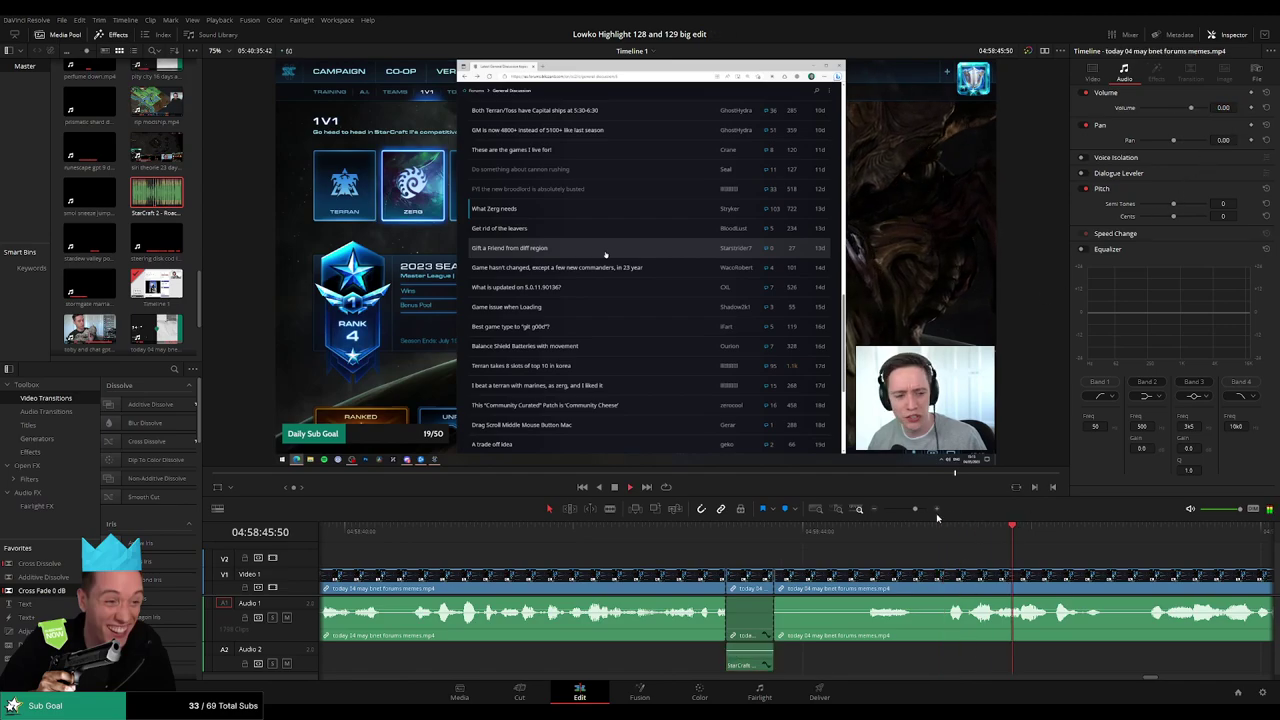
pyautogui.moveTo(915, 510); pyautogui.dragTo(667, 560)
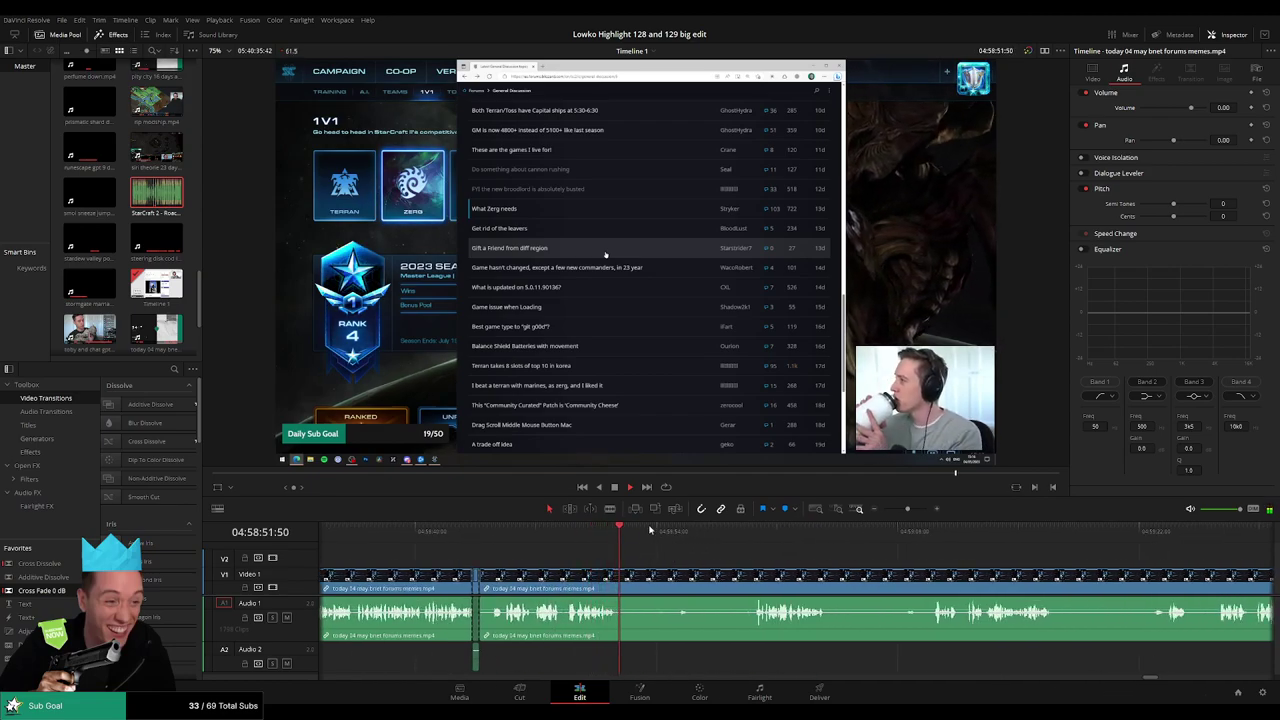
pyautogui.click(745, 532)
pyautogui.press('b')
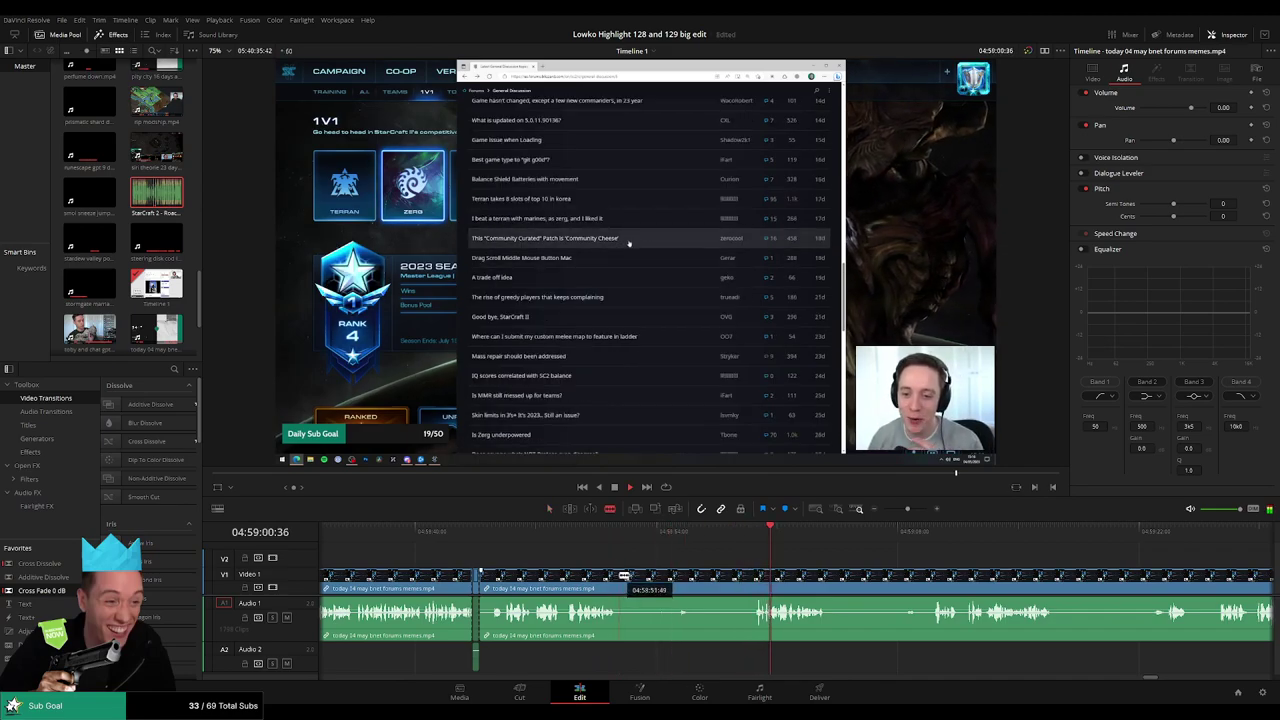
pyautogui.click(618, 588)
pyautogui.press('a')
# - Isolate the surrounding pauses by splitting the clip at about 04:58:59, 04:59:04 and 04:59:10
pyautogui.moveTo(646, 557); pyautogui.dragTo(608, 551)
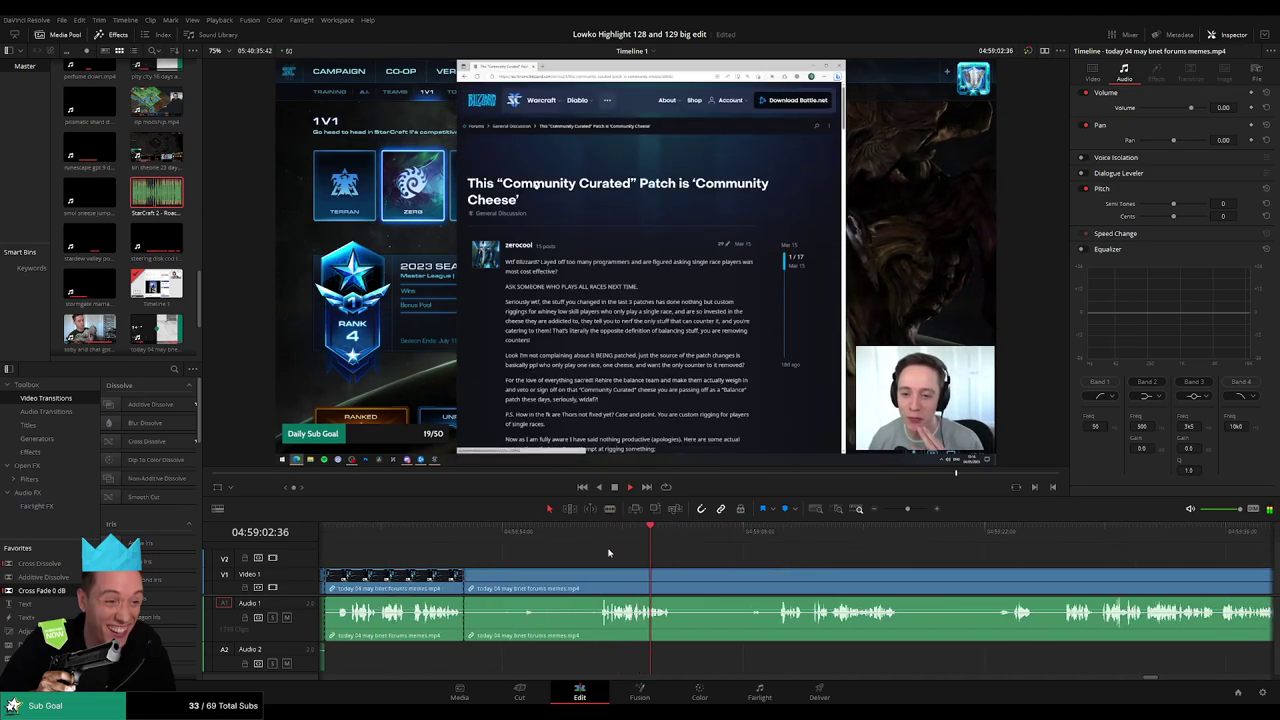
pyautogui.moveTo(751, 533); pyautogui.dragTo(779, 534)
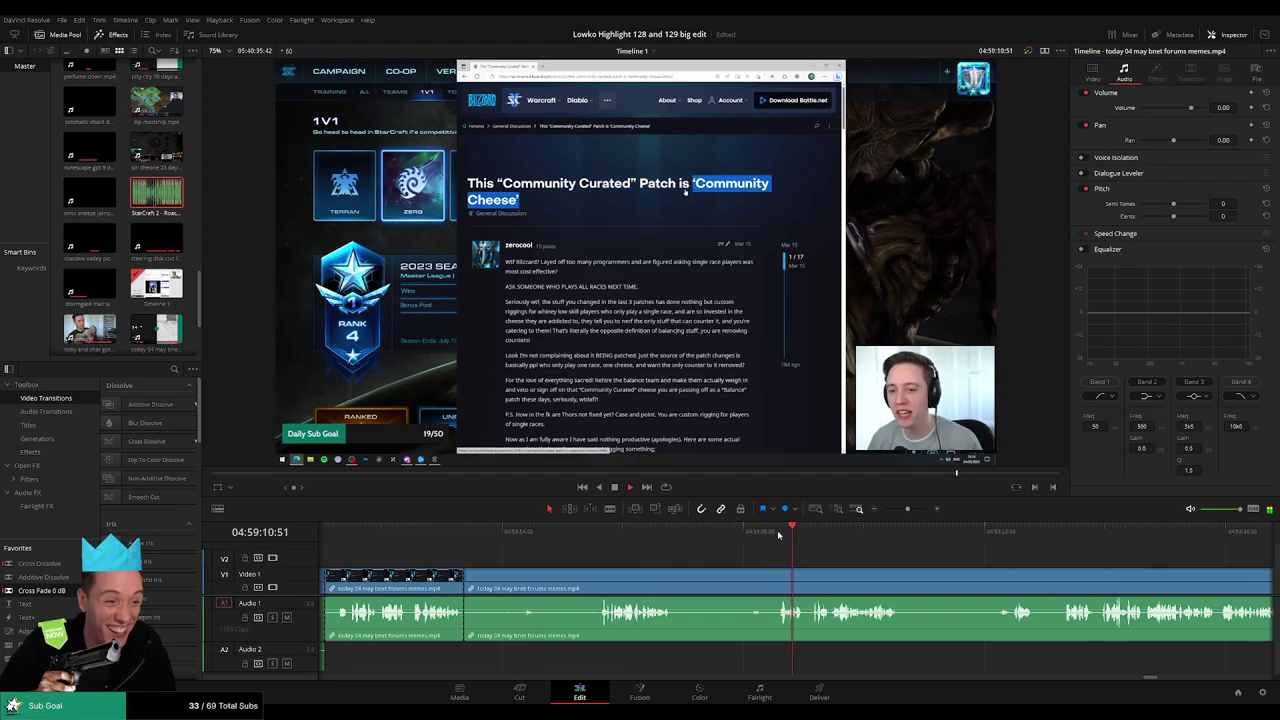
pyautogui.press('b')
pyautogui.click(598, 580)
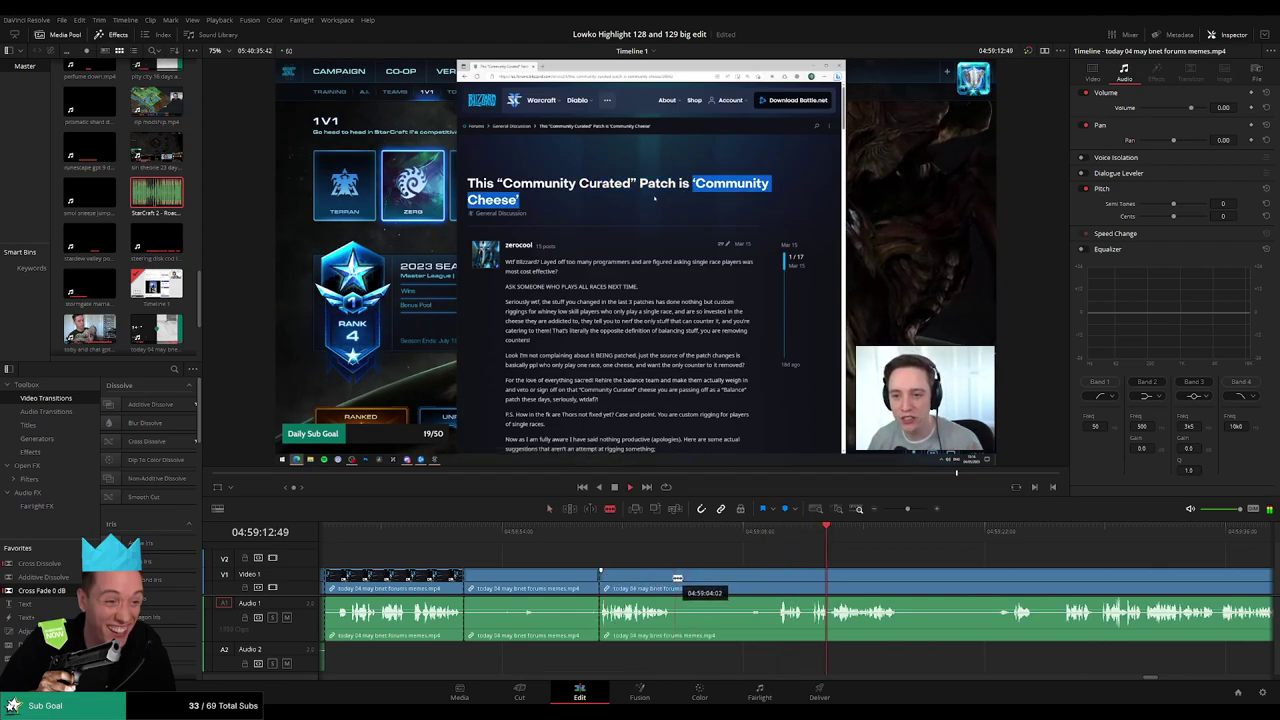
pyautogui.click(672, 580)
pyautogui.click(779, 575)
pyautogui.press('a')
# - Delete the two isolated pauses after about 04:58:51 and crossfade the audio at both joins with Cross Fade 0 dB
pyautogui.click(748, 586)
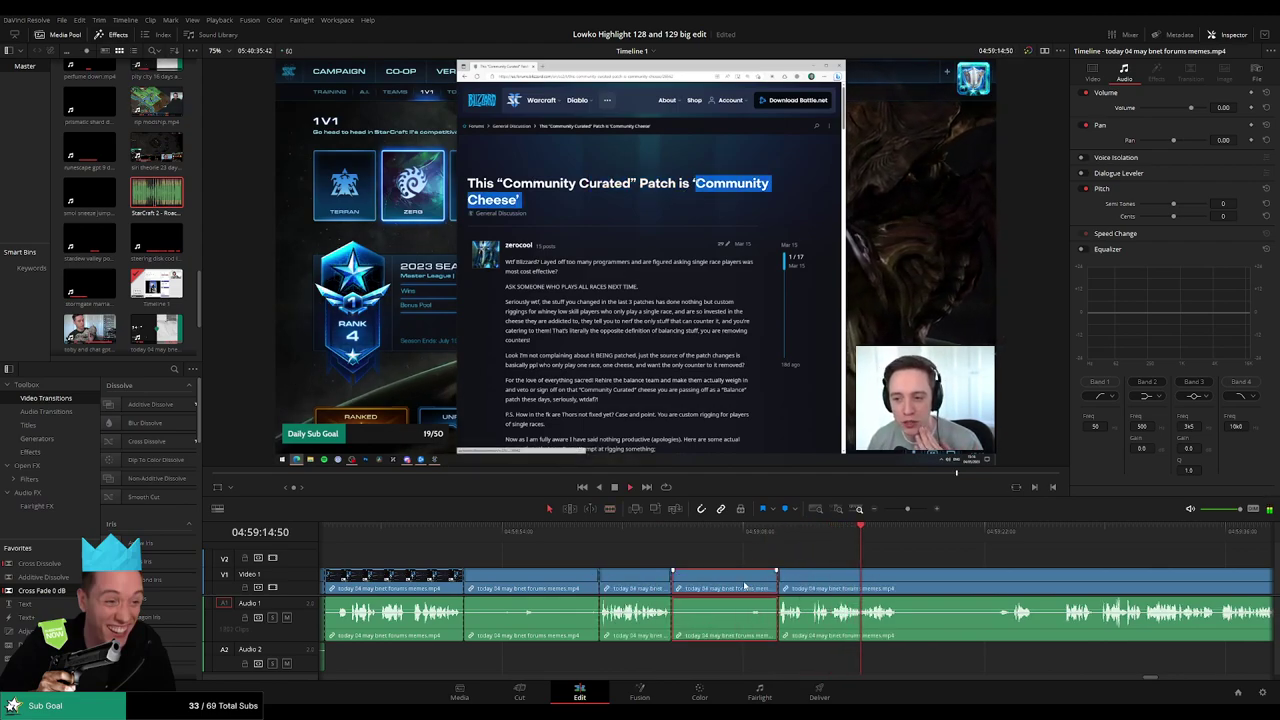
pyautogui.press('BackSpace')
pyautogui.click(566, 586)
pyautogui.press('Delete')
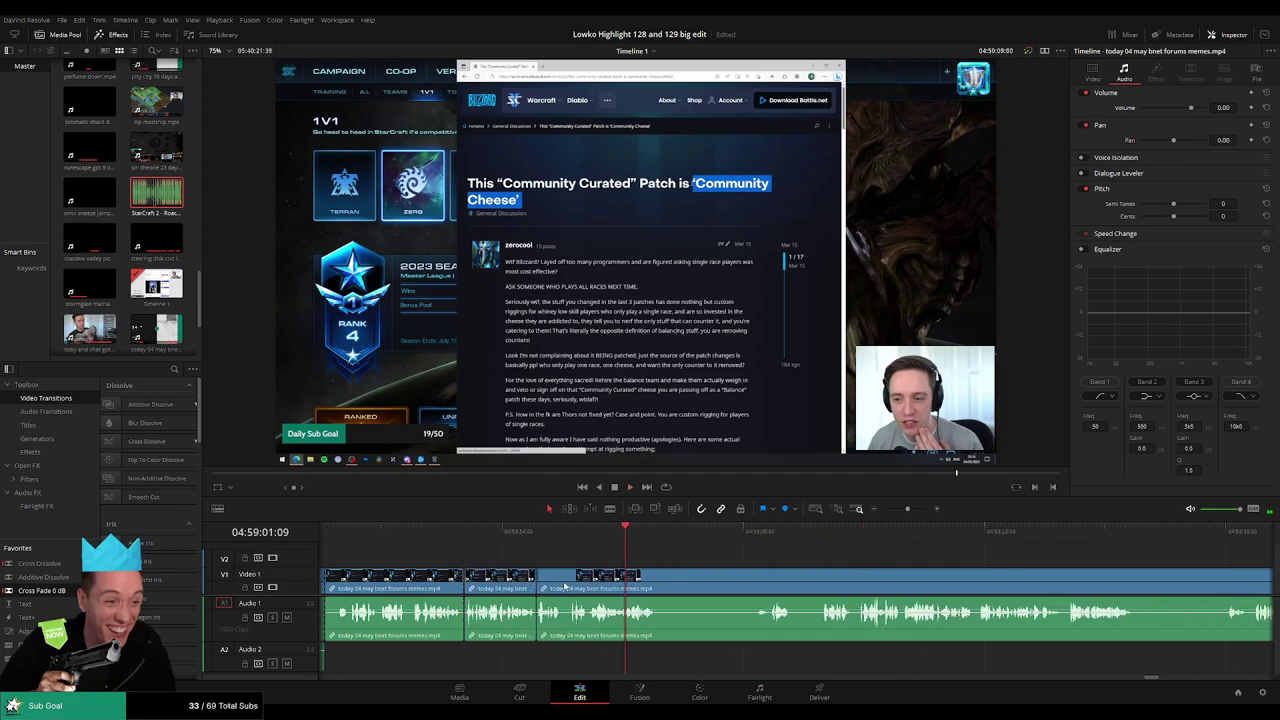
pyautogui.press('space')
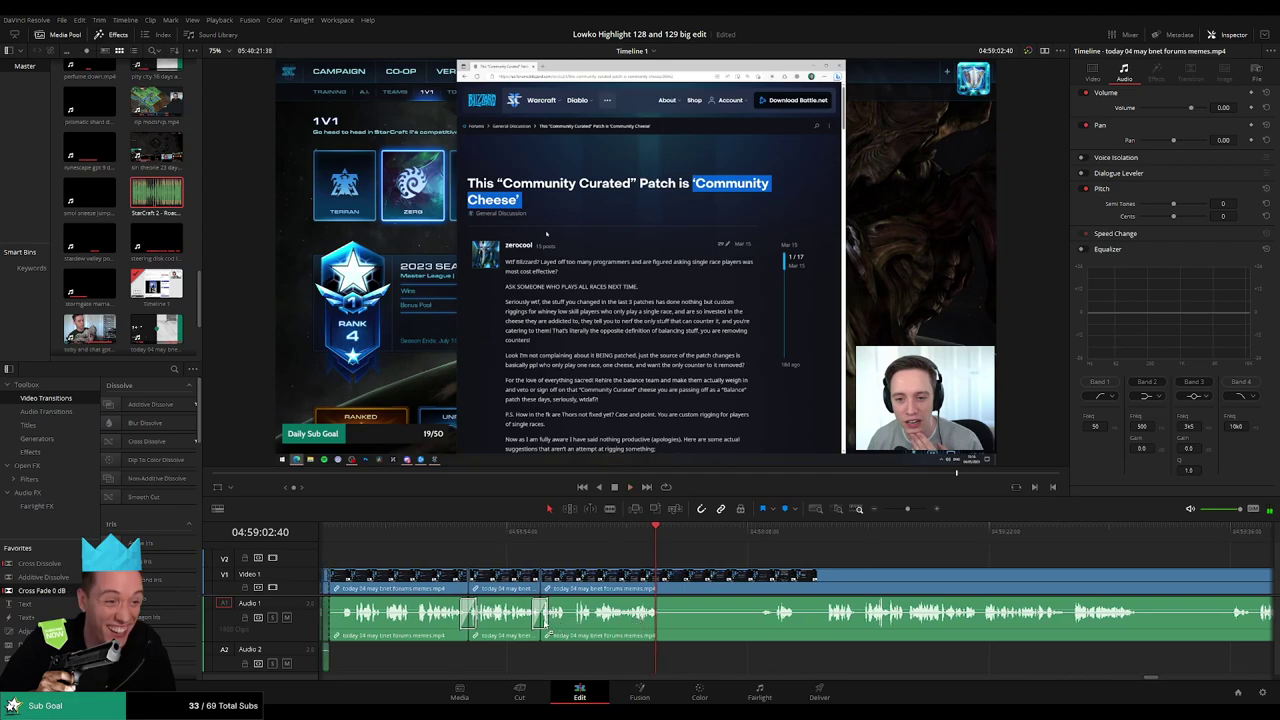
# - Cut the pause from about 04:59:03 to 04:59:09, close the gap and crossfade the audio at the join
pyautogui.press('space')
pyautogui.click(764, 530)
pyautogui.moveTo(836, 553); pyautogui.dragTo(730, 555)
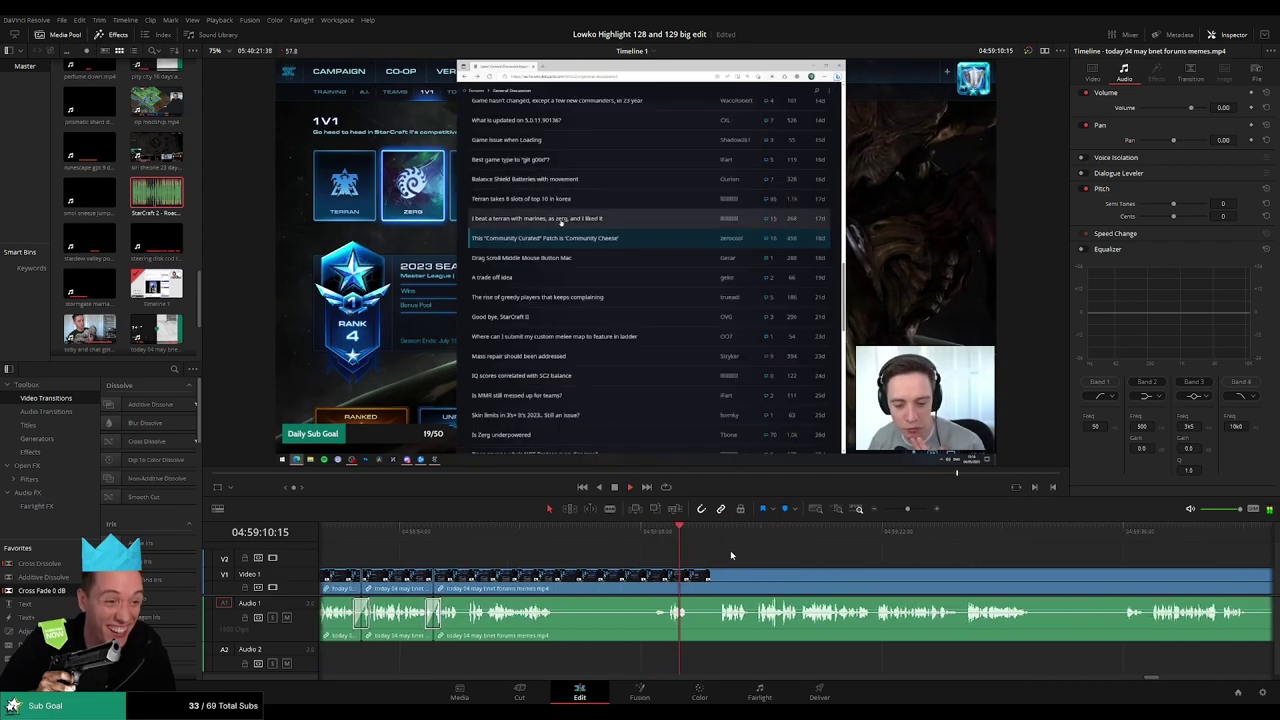
pyautogui.press('b')
pyautogui.click(554, 578)
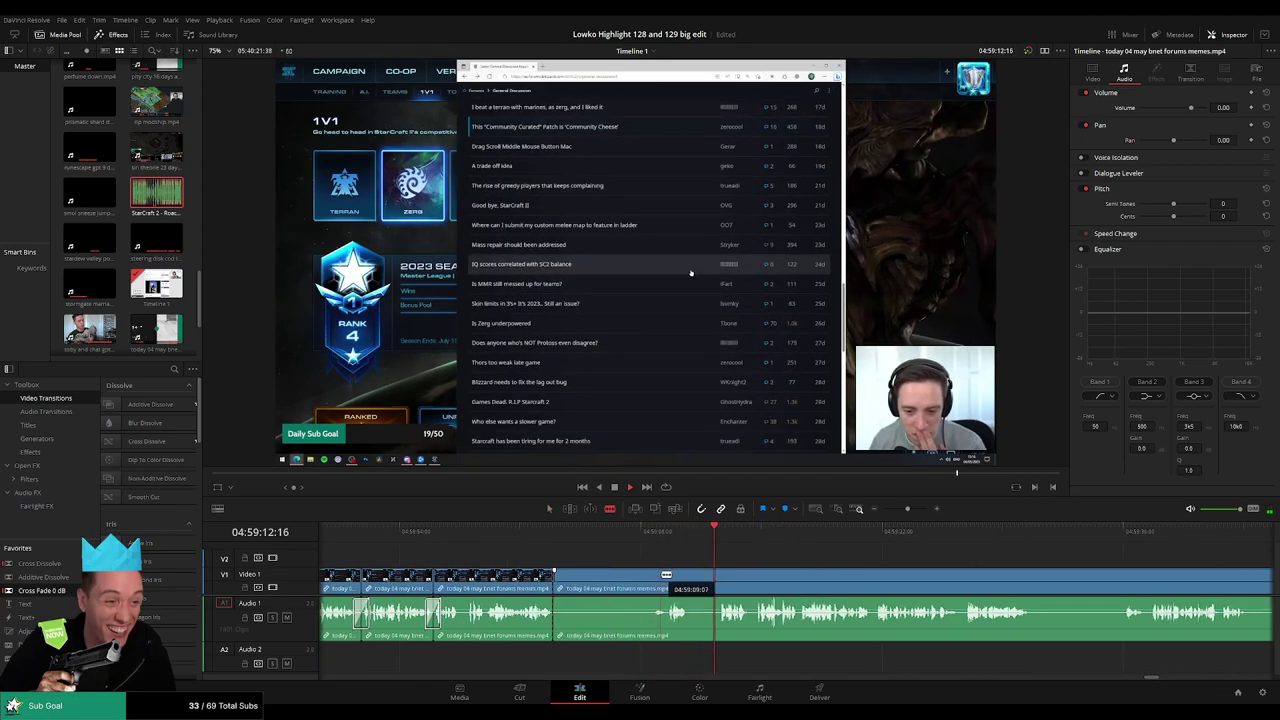
pyautogui.click(667, 576)
pyautogui.press('a')
pyautogui.click(643, 580)
pyautogui.press('Delete')
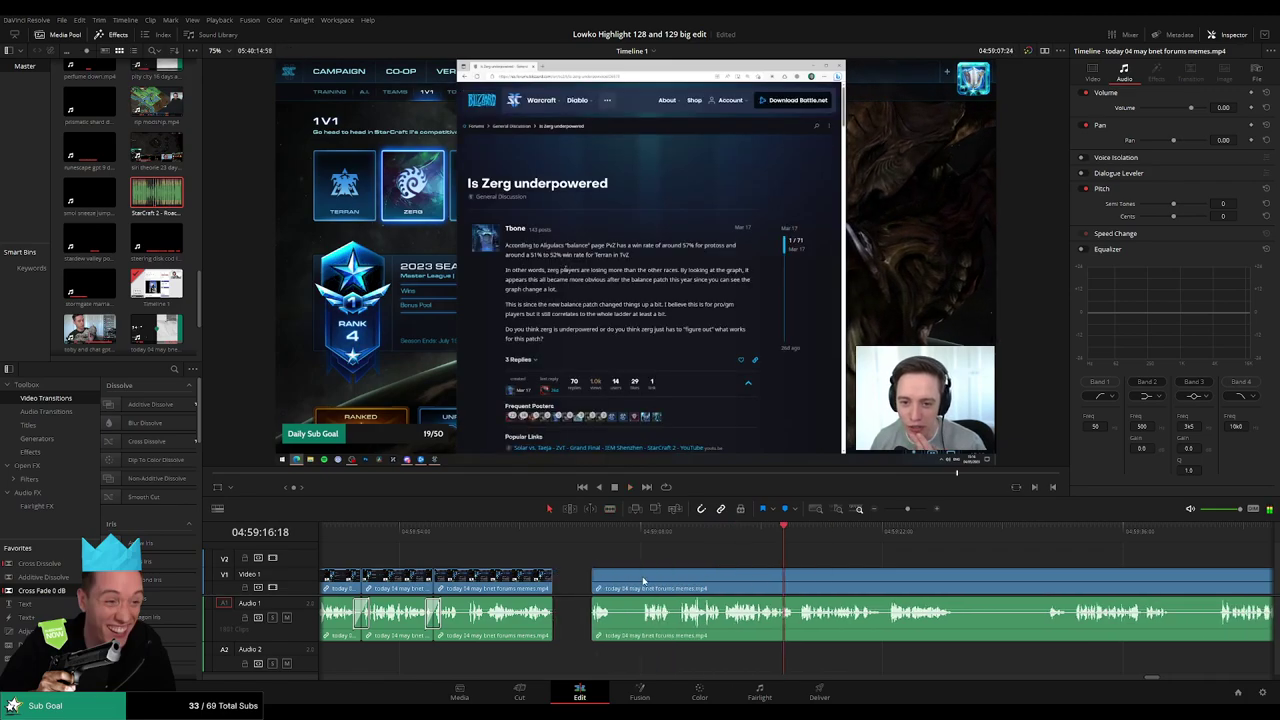
pyautogui.click(572, 580)
pyautogui.press('Delete')
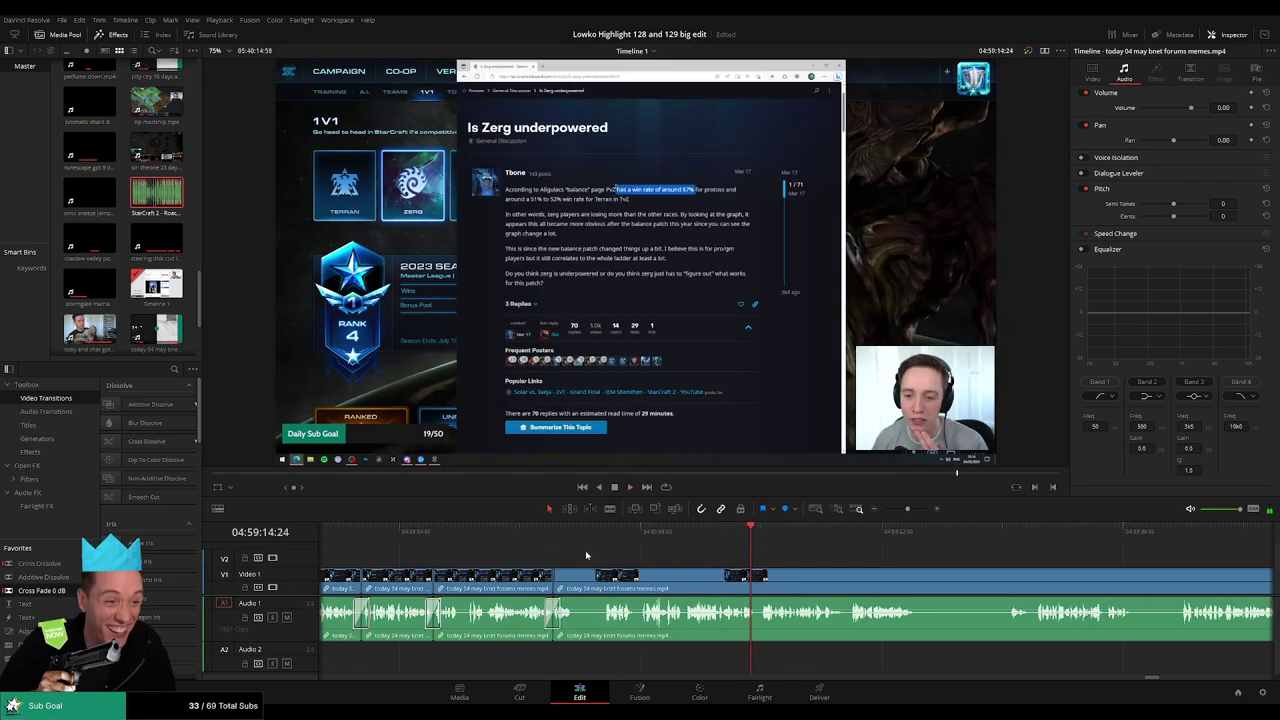
# - Cut the short pause from about 04:59:04 to 04:59:06 and crossfade the audio join with Cross Fade 0 dB
pyautogui.click(602, 530)
pyautogui.press('space')
pyautogui.press('b')
pyautogui.click(576, 580)
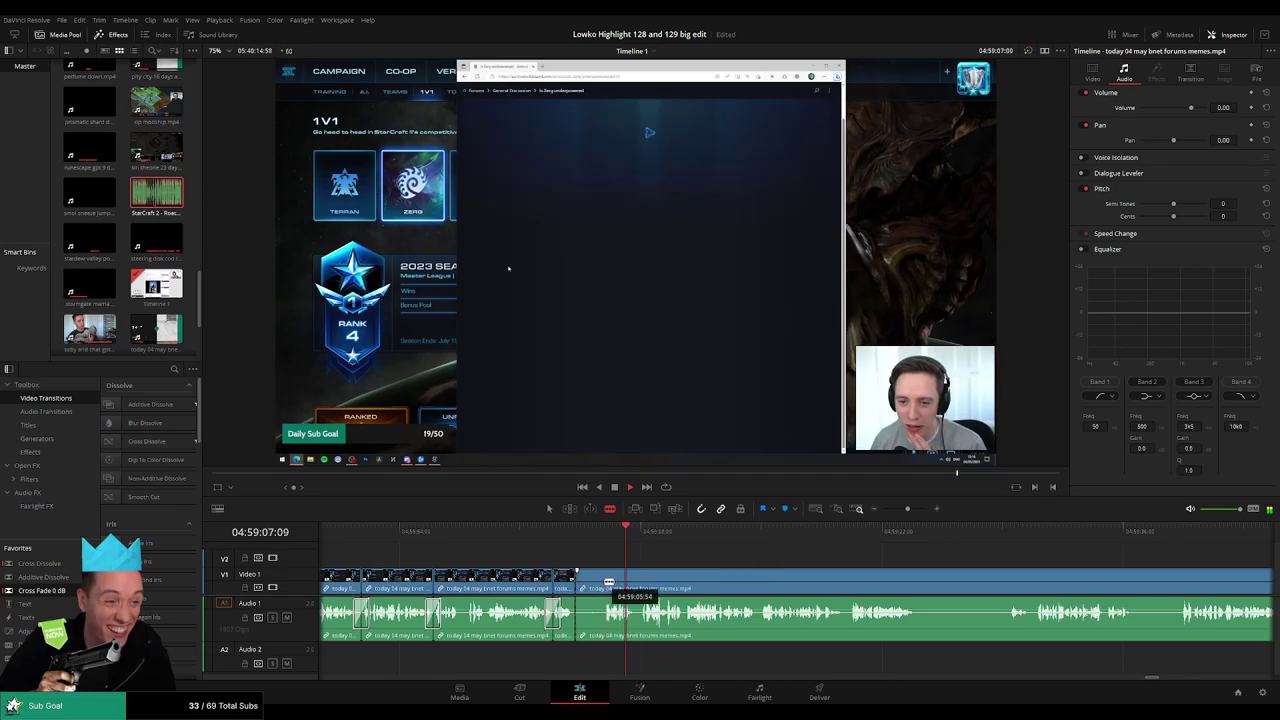
pyautogui.click(605, 581)
pyautogui.press('a')
pyautogui.click(591, 581)
pyautogui.press('Delete')
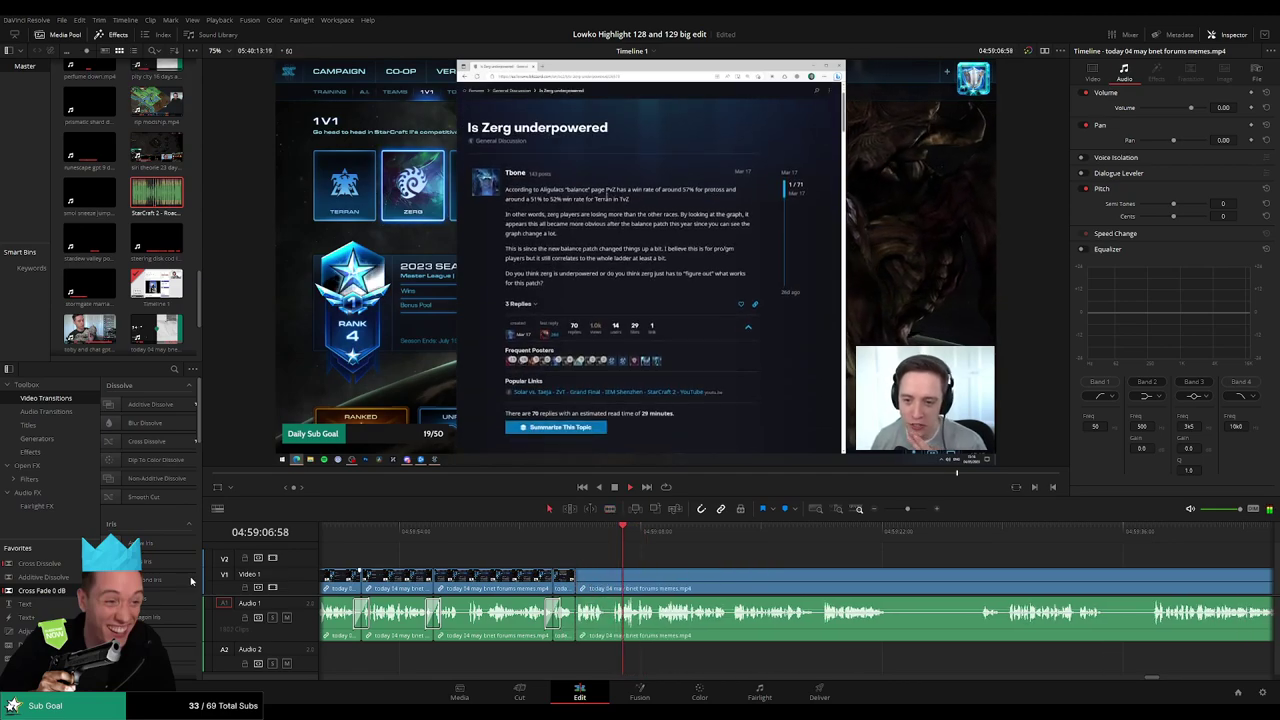
pyautogui.moveTo(581, 621); pyautogui.dragTo(580, 620)
# - Cut the pause from about 04:59:22 to 04:59:27 and crossfade the audio at the join
pyautogui.hscroll(2, 651, 563)
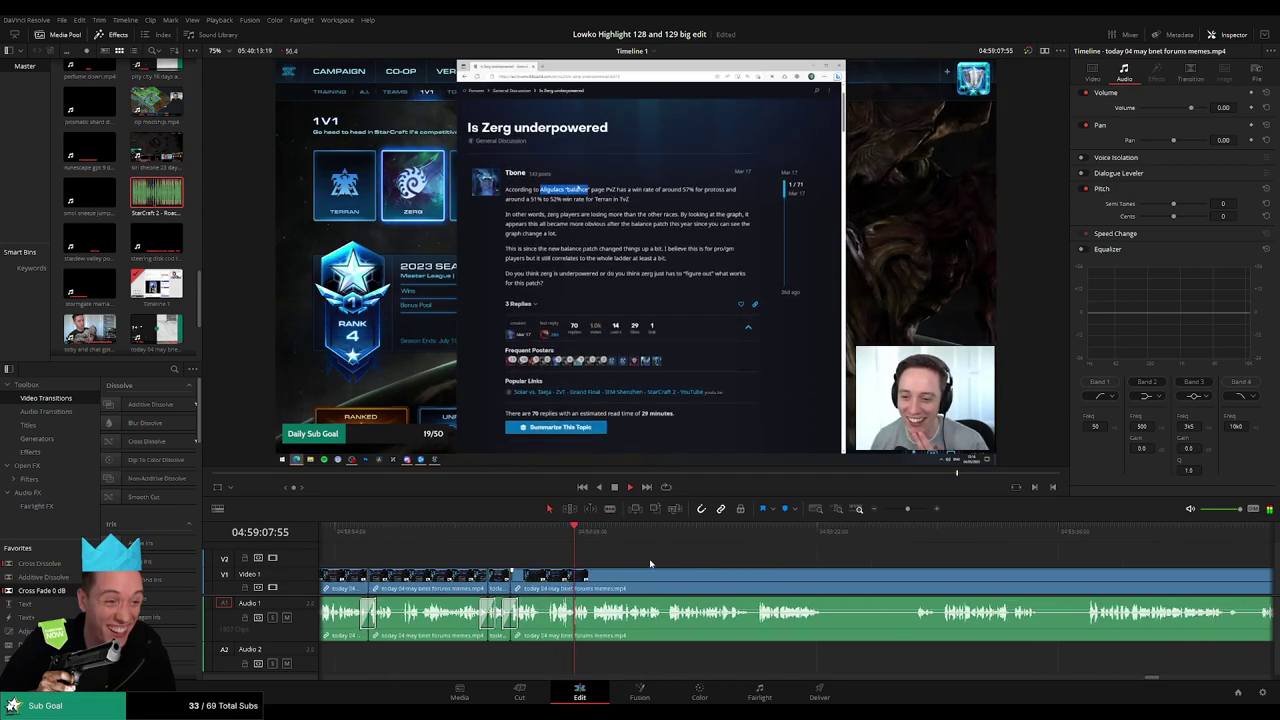
pyautogui.moveTo(908, 510)
pyautogui.mouseDown()
pyautogui.moveTo(893, 511)
pyautogui.moveTo(911, 511)
pyautogui.mouseUp()
pyautogui.moveTo(954, 574); pyautogui.dragTo(697, 554)
pyautogui.press('b')
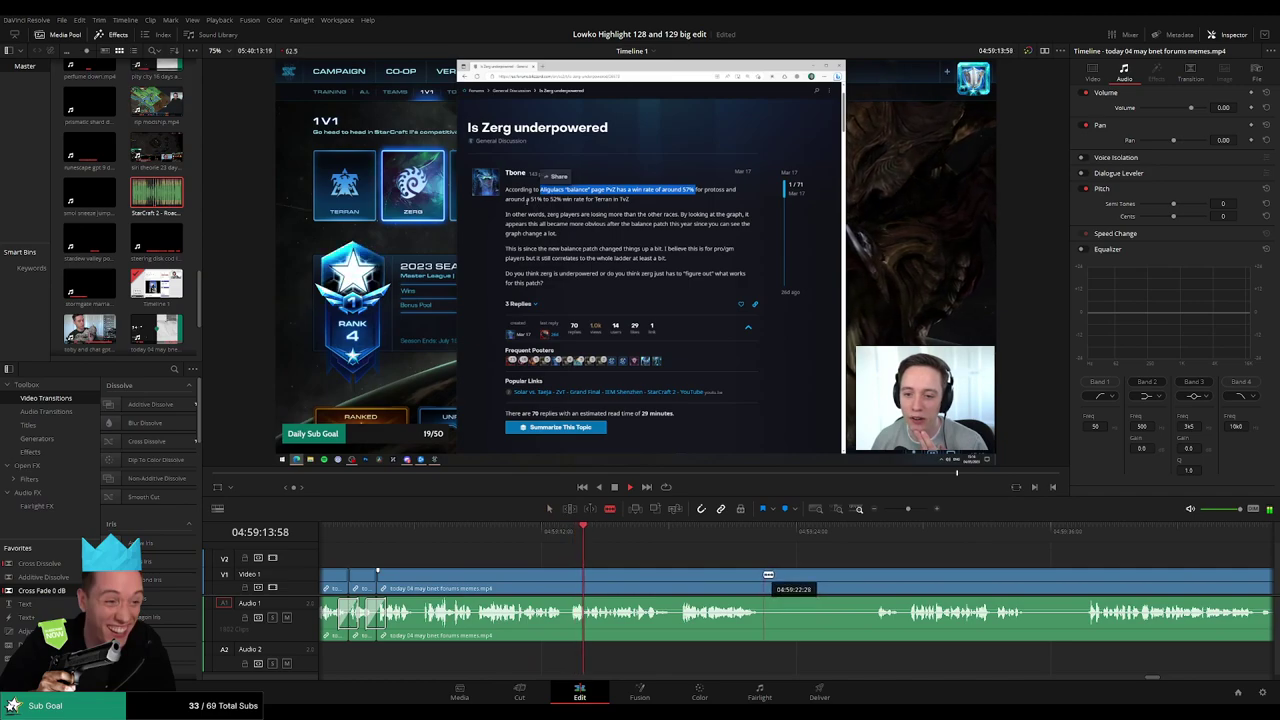
pyautogui.click(765, 577)
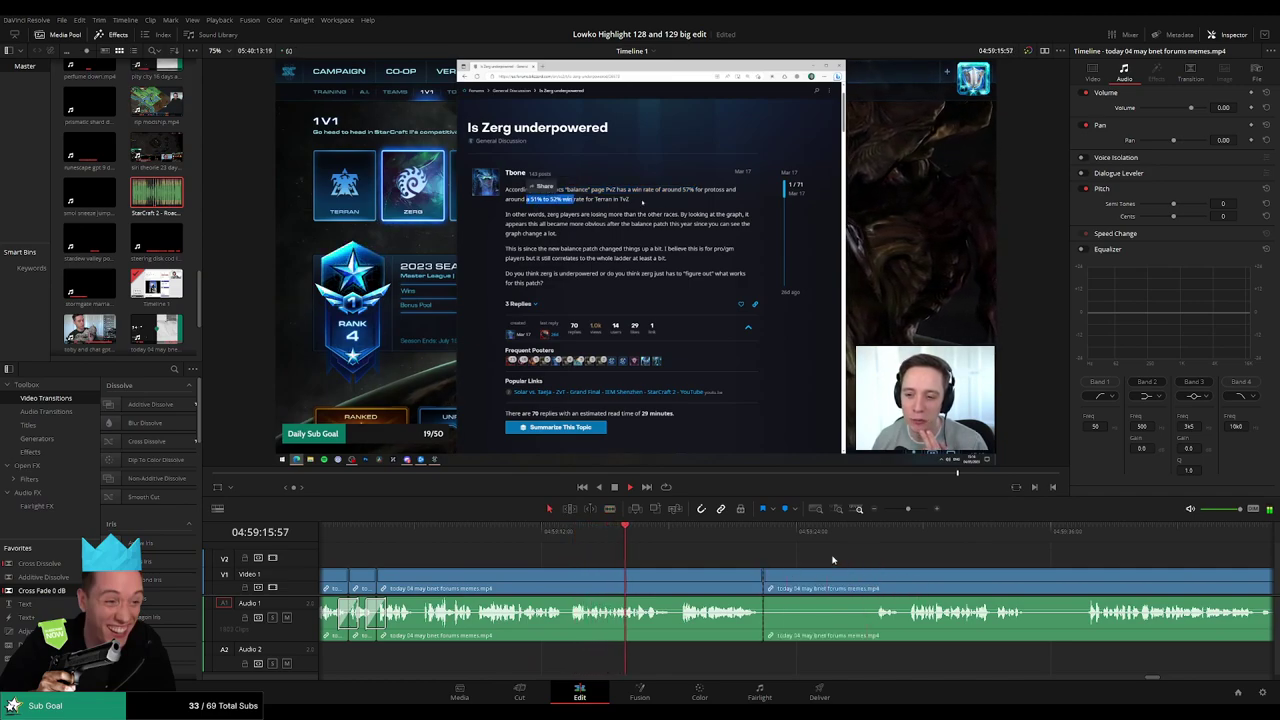
pyautogui.moveTo(833, 560); pyautogui.dragTo(694, 577)
pyautogui.press('b')
pyautogui.click(700, 578)
pyautogui.press('a')
pyautogui.click(680, 584)
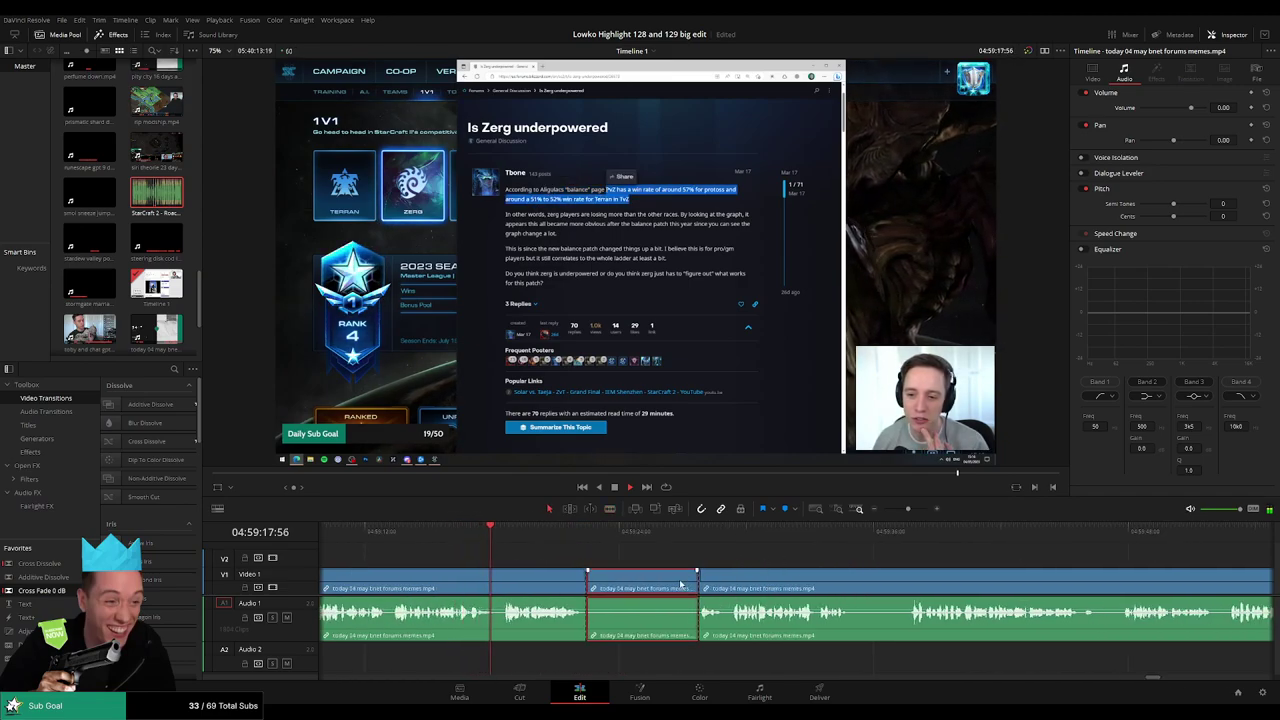
pyautogui.press('Delete')
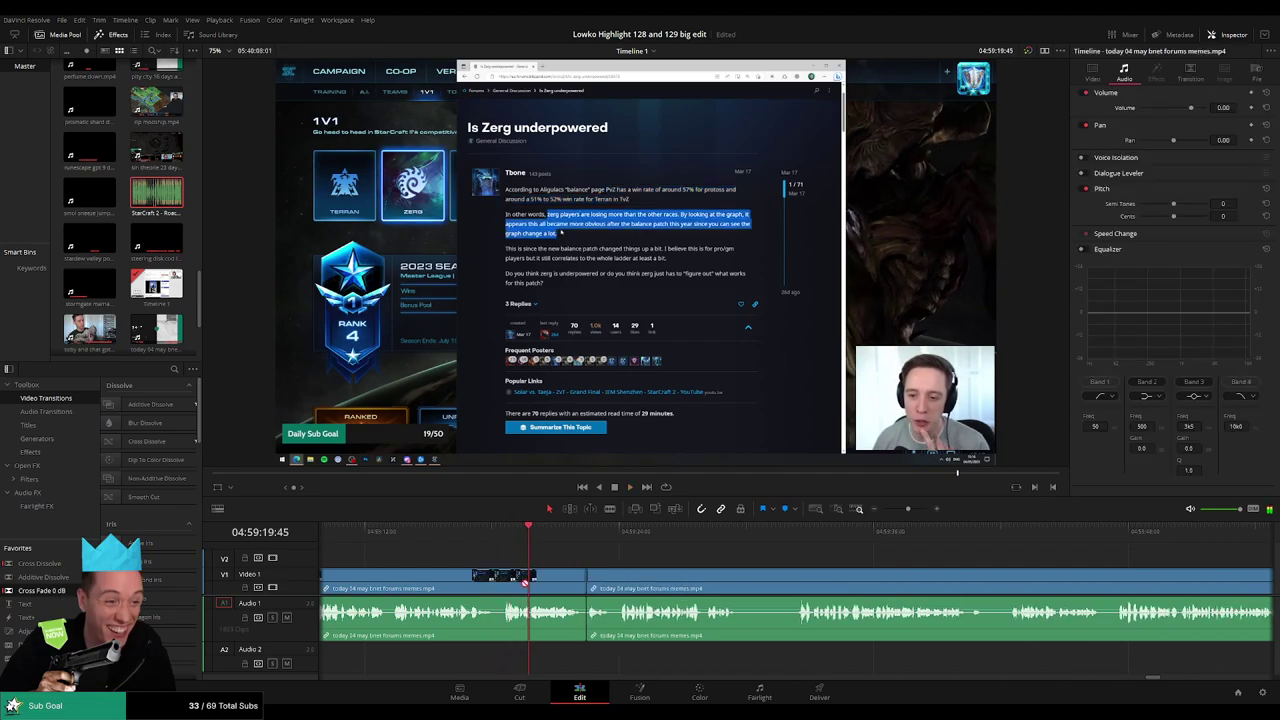
# - Split the clip at about 04:59:29 and 04:59:32 and delete the pause between the splits
pyautogui.hscroll(3, 695, 559)
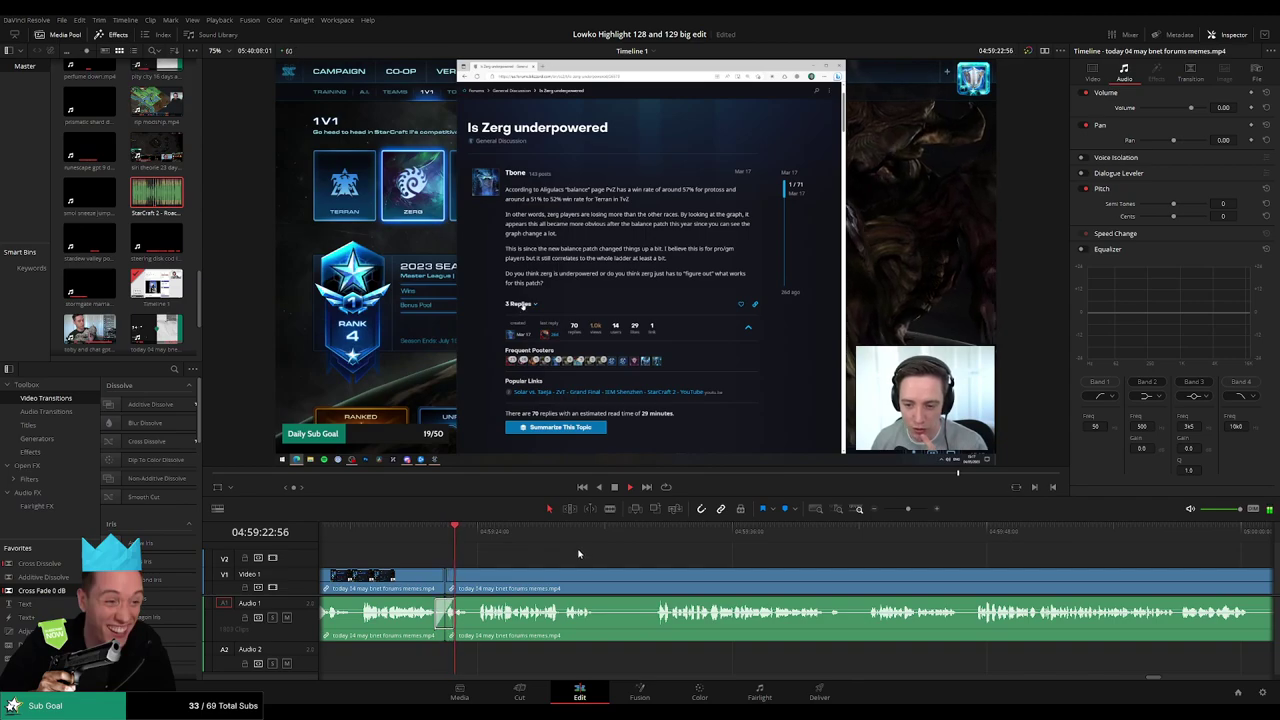
pyautogui.hscroll(2, 677, 573)
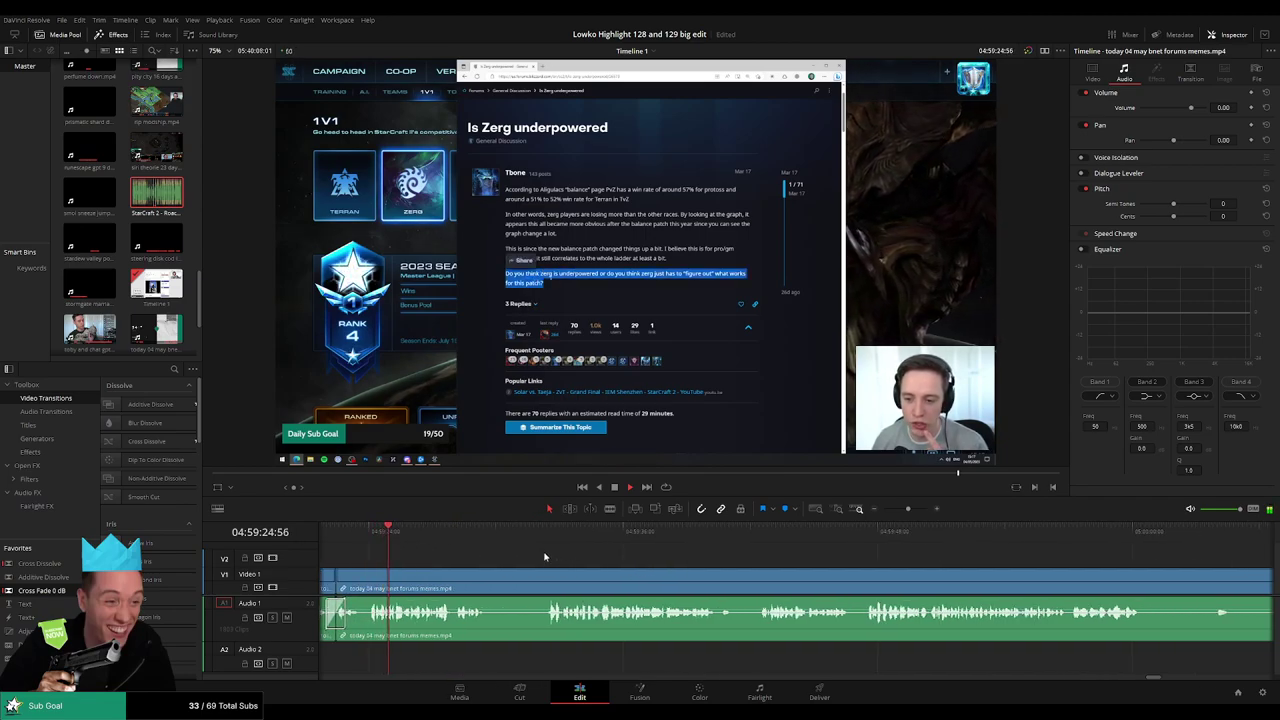
pyautogui.press('b')
pyautogui.click(491, 578)
pyautogui.click(548, 579)
pyautogui.press('a')
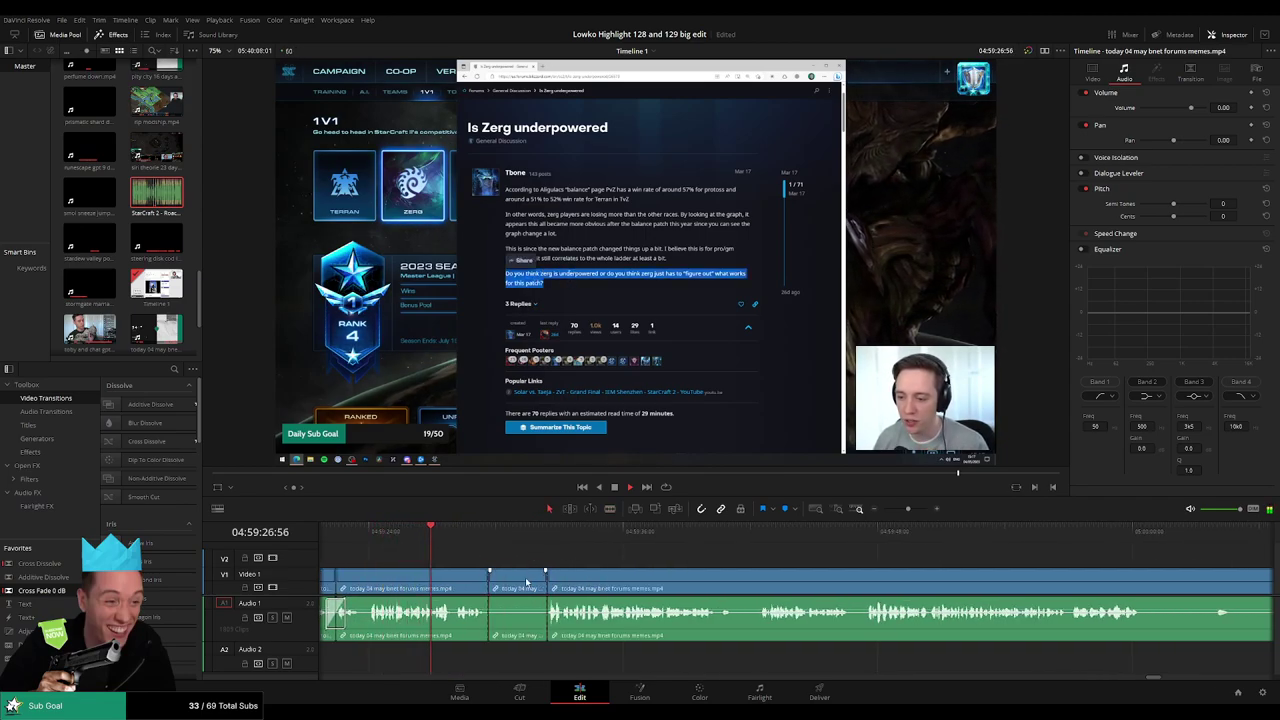
pyautogui.click(526, 582)
pyautogui.press('Delete')
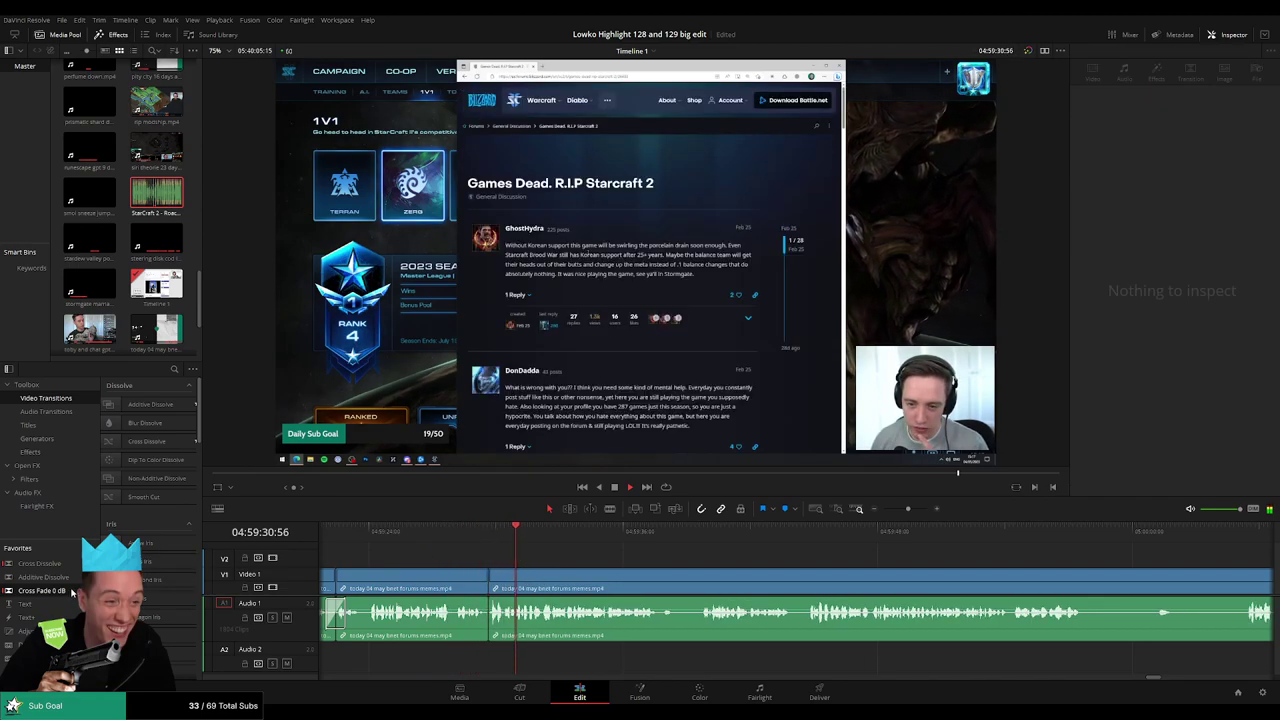
# - Skim the footage from the "Games Dead. R.I.P Starcraft 2" thread to about 05:01:49, checking for content worth keeping
pyautogui.click(697, 536)
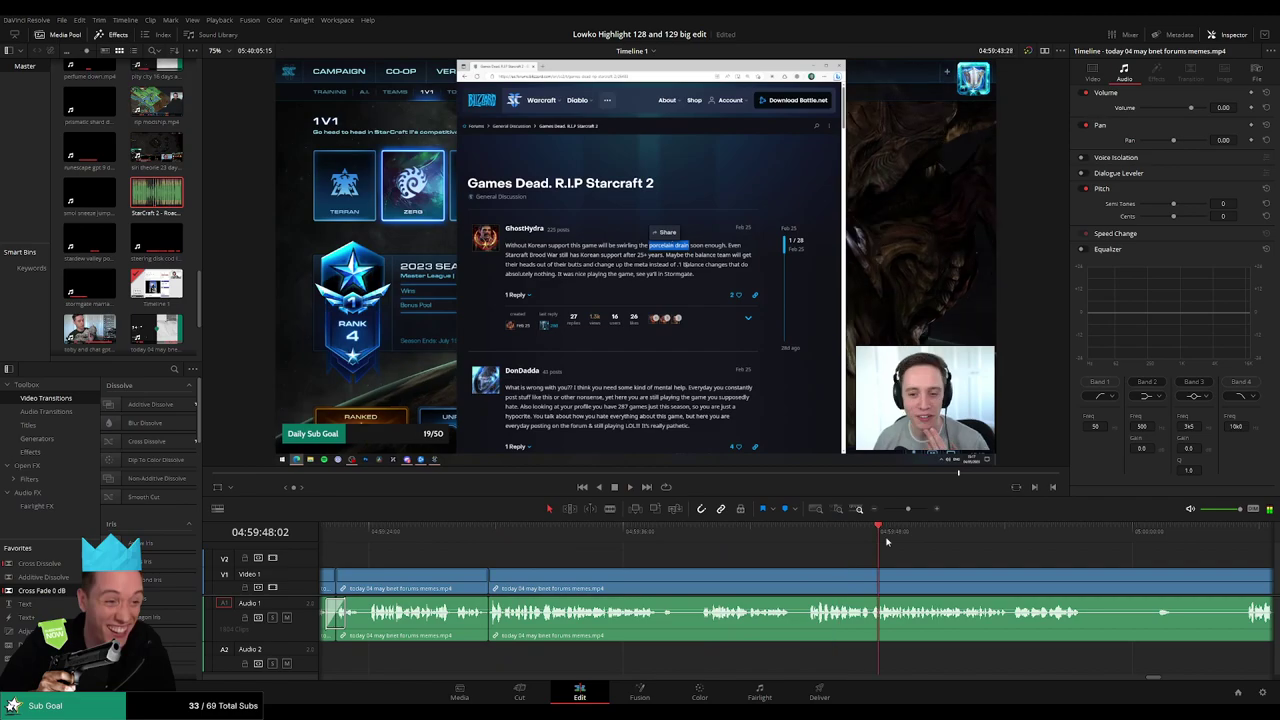
pyautogui.hscroll(5, 768, 538)
pyautogui.moveTo(819, 538); pyautogui.dragTo(866, 538)
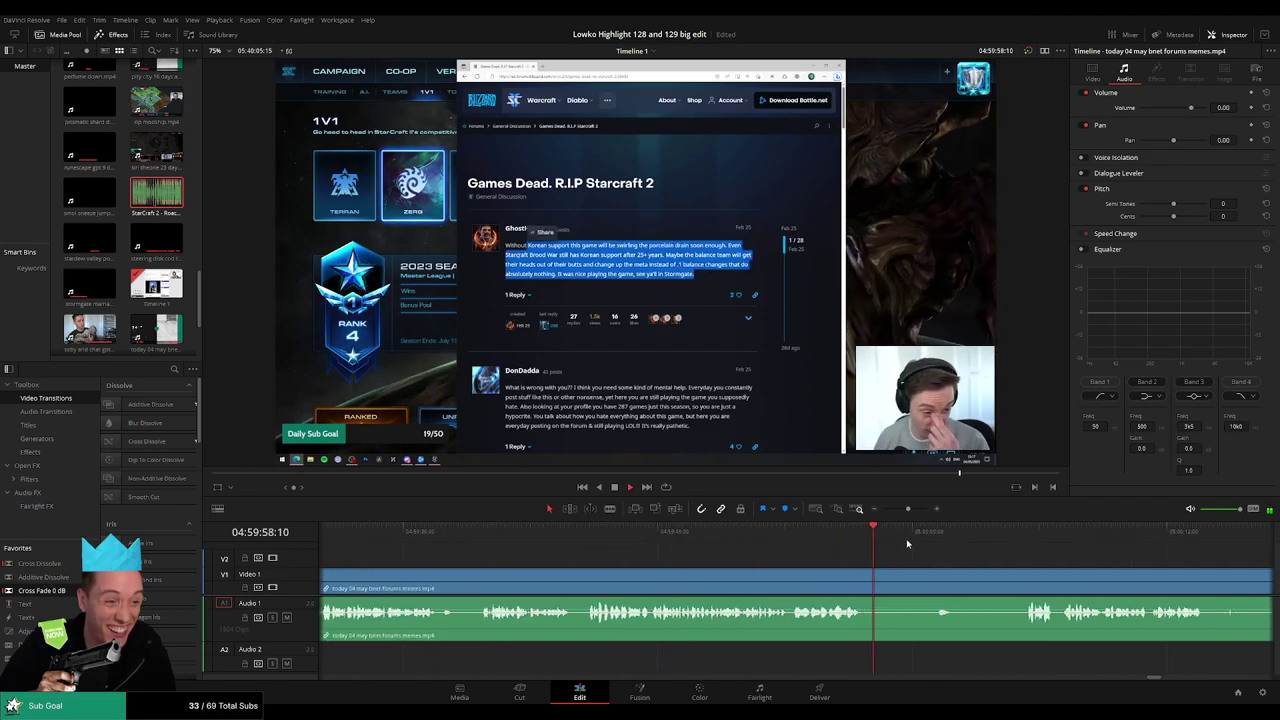
pyautogui.moveTo(1025, 539); pyautogui.dragTo(1028, 540)
pyautogui.scroll(-3, 978, 545)
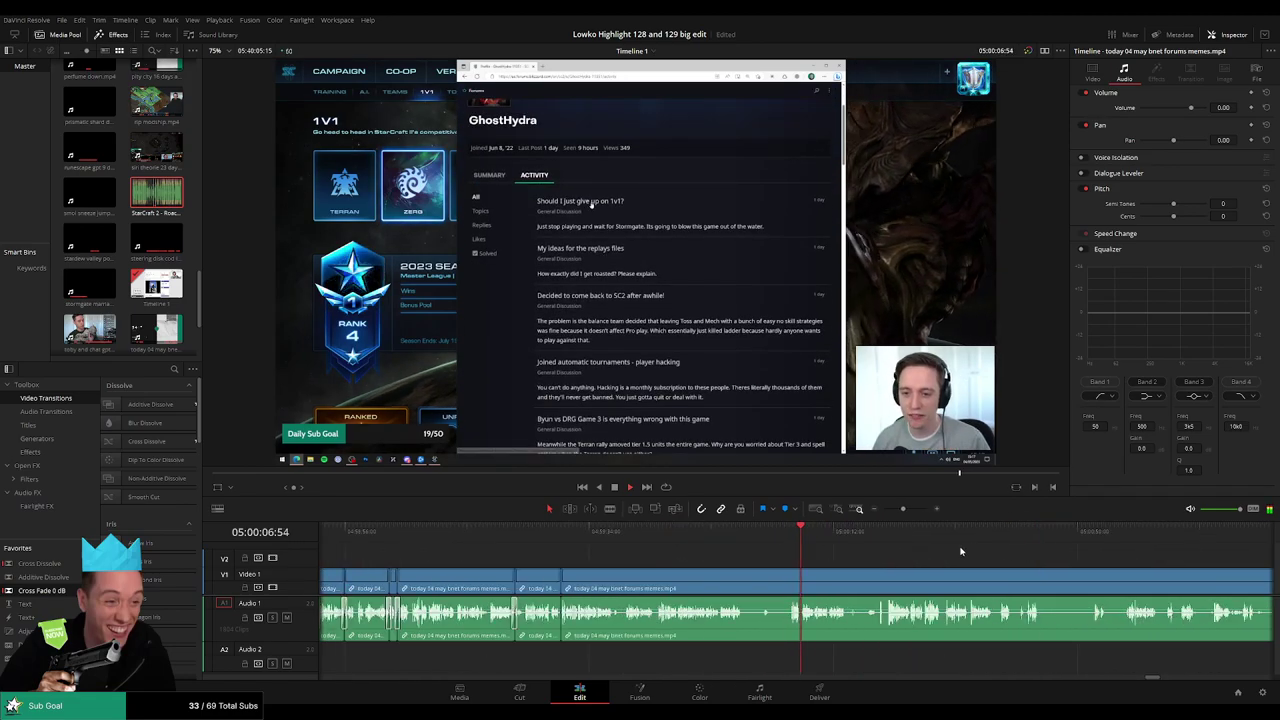
pyautogui.hscroll(4, 720, 547)
pyautogui.moveTo(655, 534); pyautogui.dragTo(720, 534)
pyautogui.hscroll(4, 720, 552)
pyautogui.moveTo(630, 541); pyautogui.dragTo(1107, 541)
pyautogui.press('space')
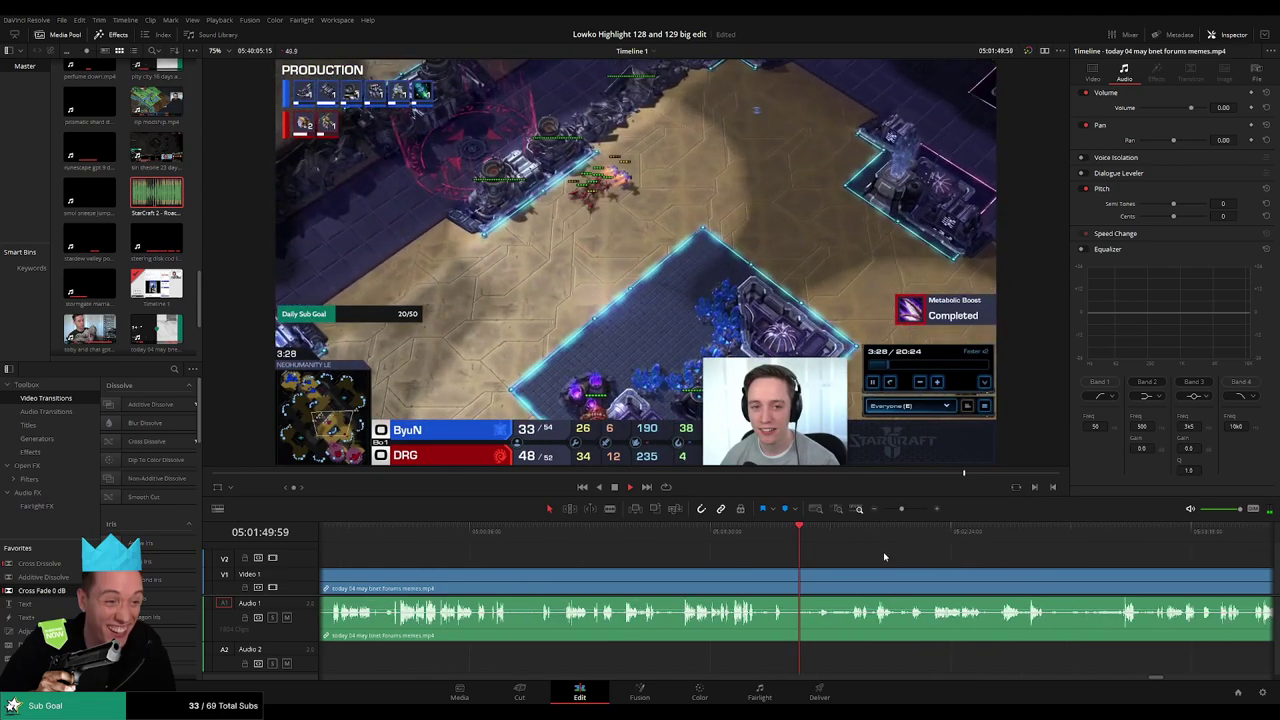
# - Check the recording up to about 05:04:25 and delete the remaining today 04 may bnet forums memes.mp4 clip after about 04:59:29
pyautogui.scroll(-2, 872, 553)
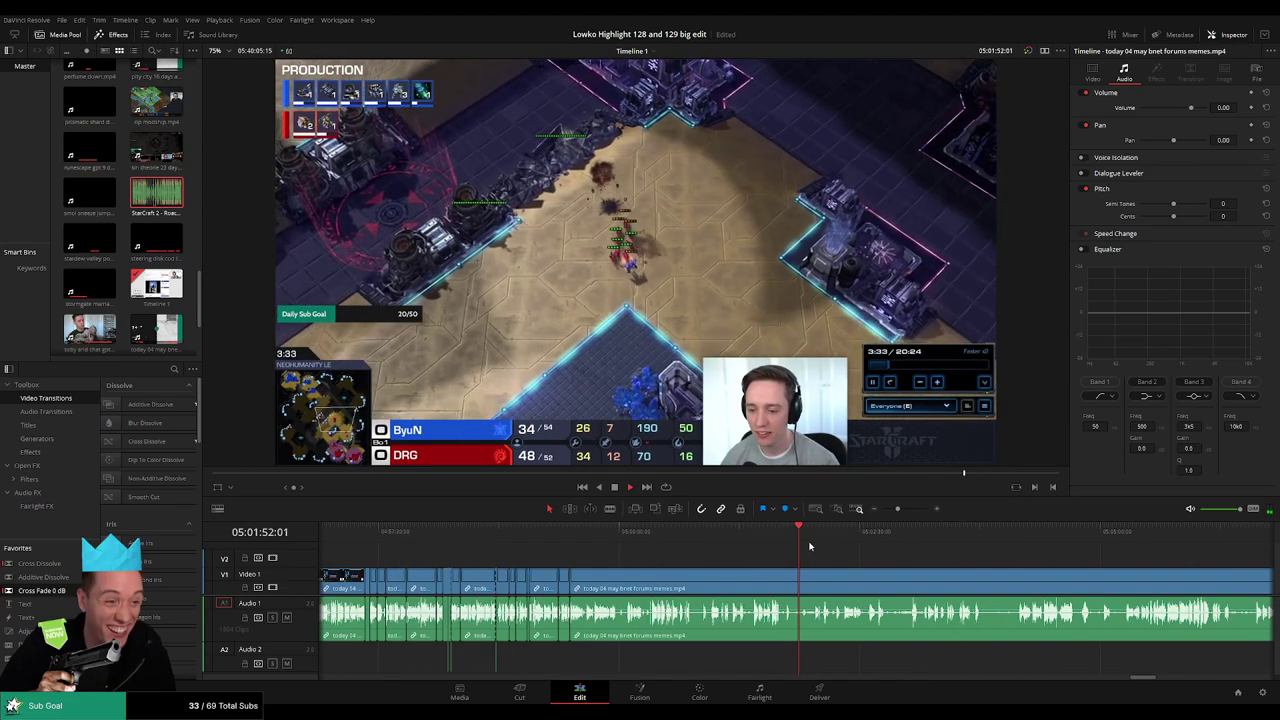
pyautogui.moveTo(804, 542); pyautogui.dragTo(965, 541)
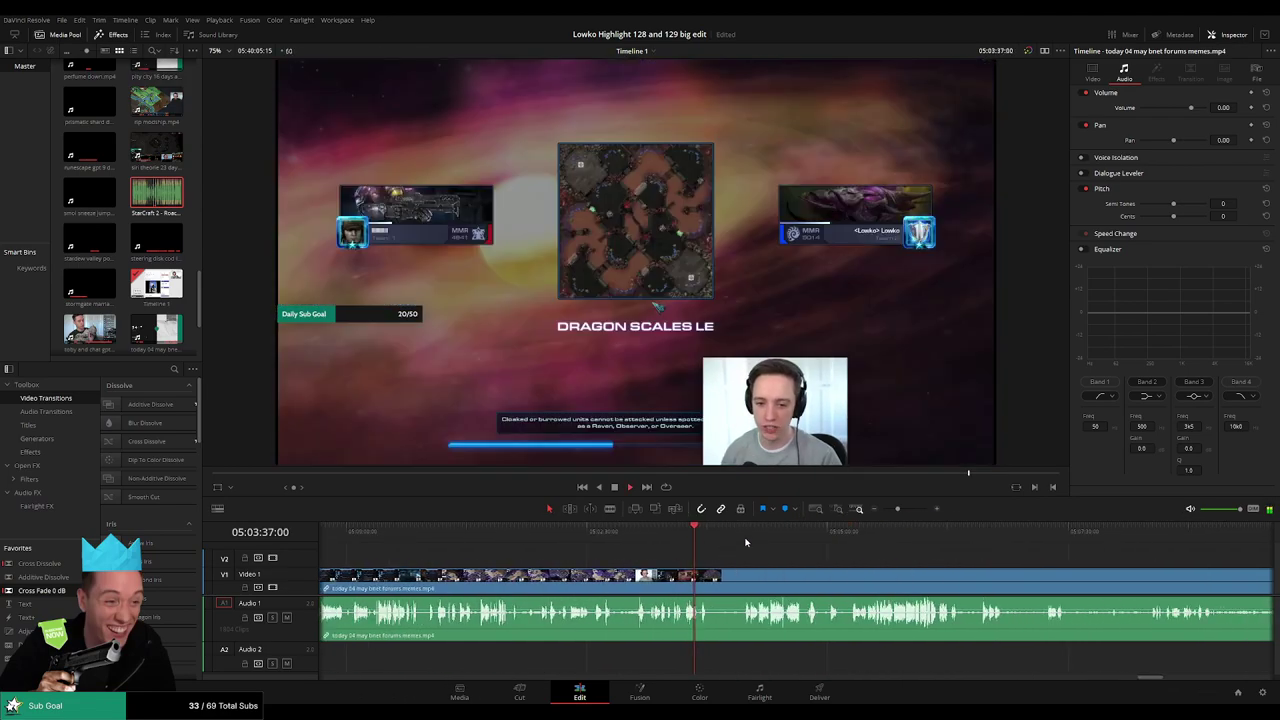
pyautogui.click(876, 545)
pyautogui.click(755, 537)
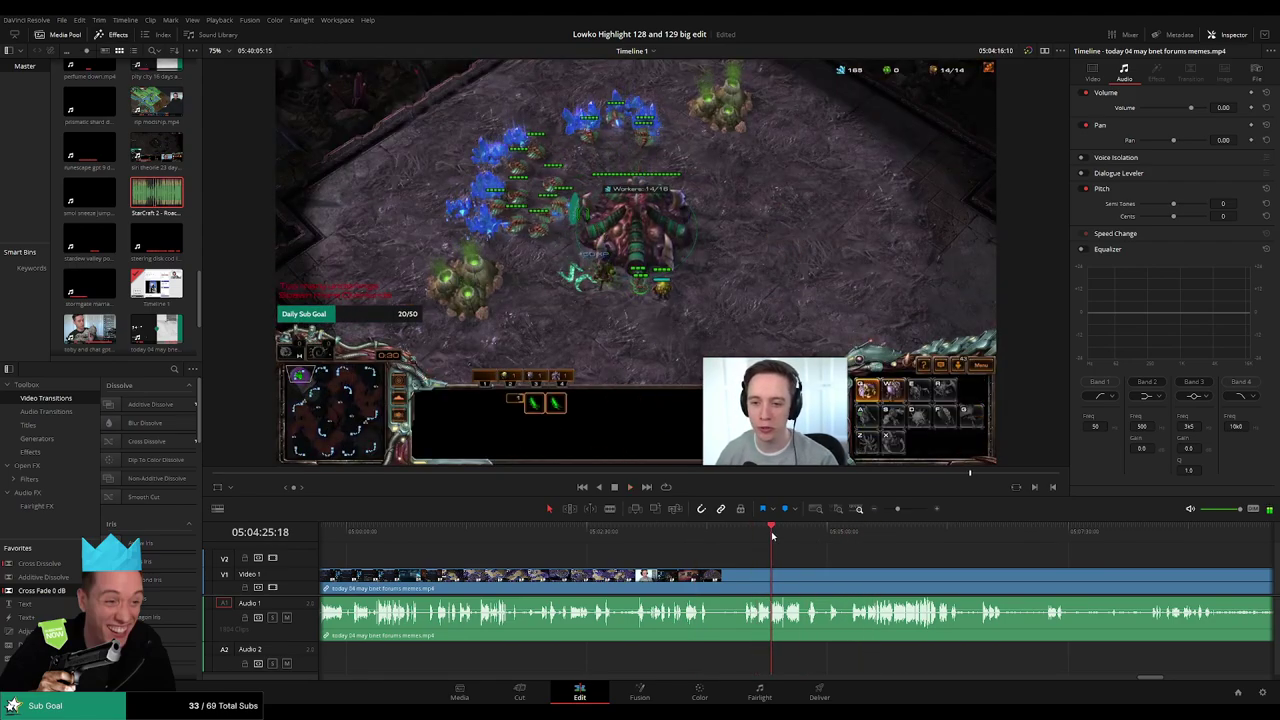
pyautogui.press('space')
pyautogui.moveTo(898, 510); pyautogui.dragTo(889, 511)
pyautogui.click(815, 581)
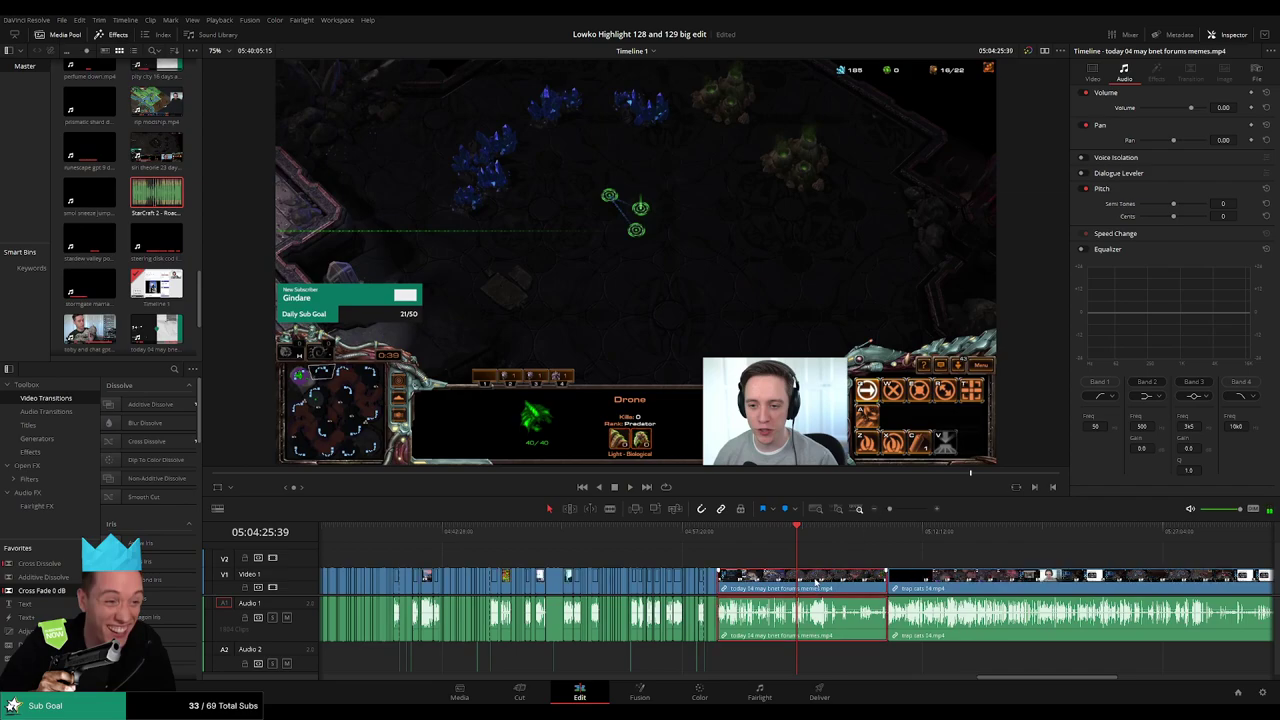
pyautogui.press('Delete')
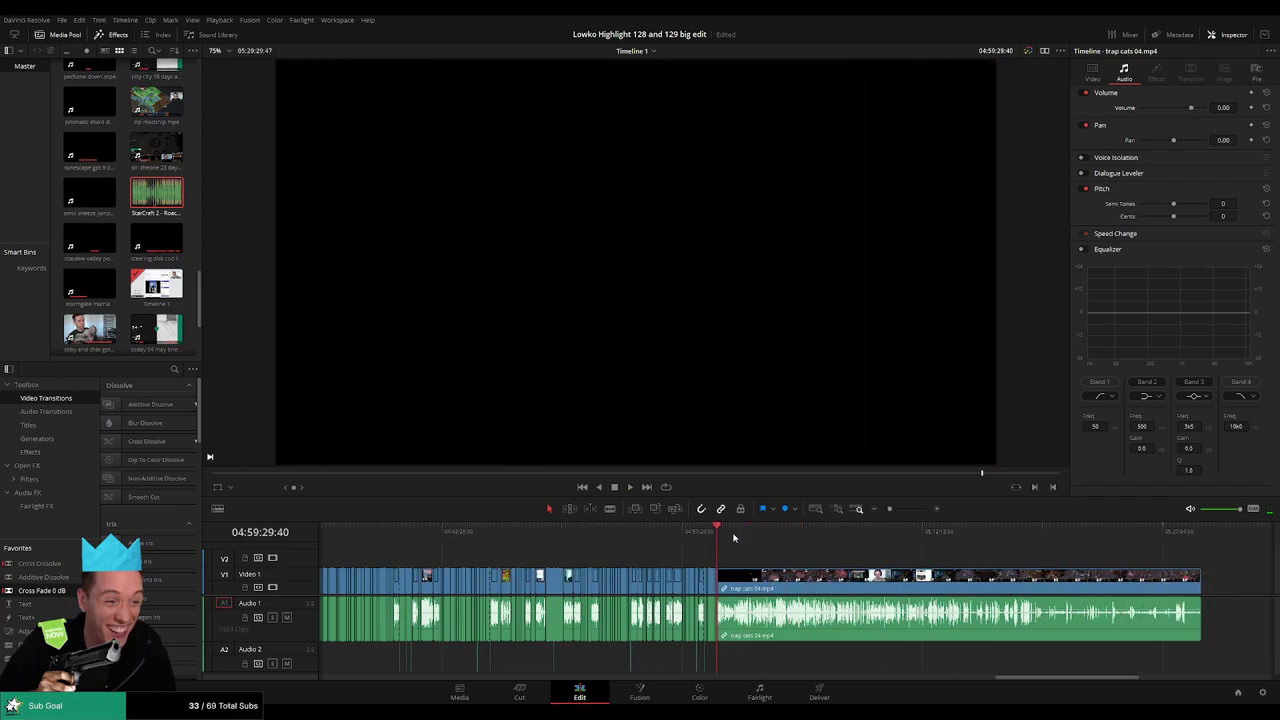
# - Find the start of the usable footage in trap cats 04.mp4 and delete the clip's opening before about 05:10:38
pyautogui.click(733, 537)
pyautogui.moveTo(741, 533); pyautogui.dragTo(920, 531)
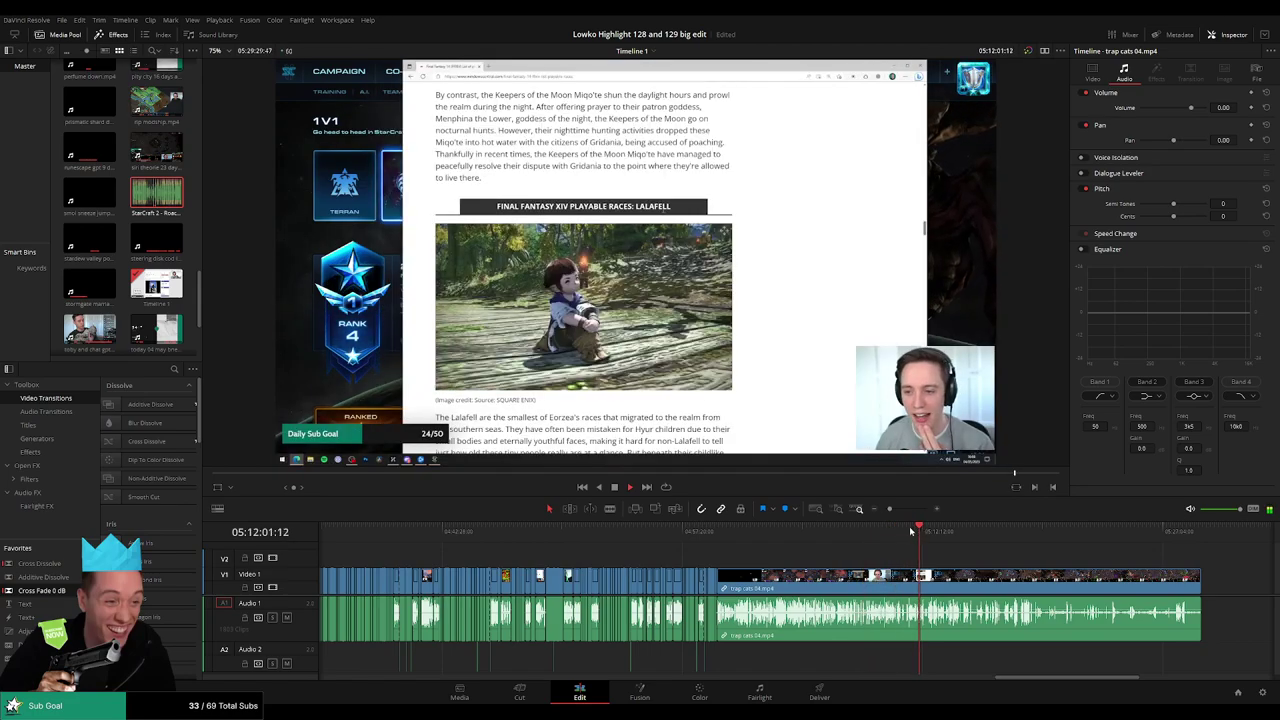
pyautogui.click(911, 531)
pyautogui.scroll(5, 917, 543)
pyautogui.moveTo(745, 531); pyautogui.dragTo(653, 531)
pyautogui.click(643, 531)
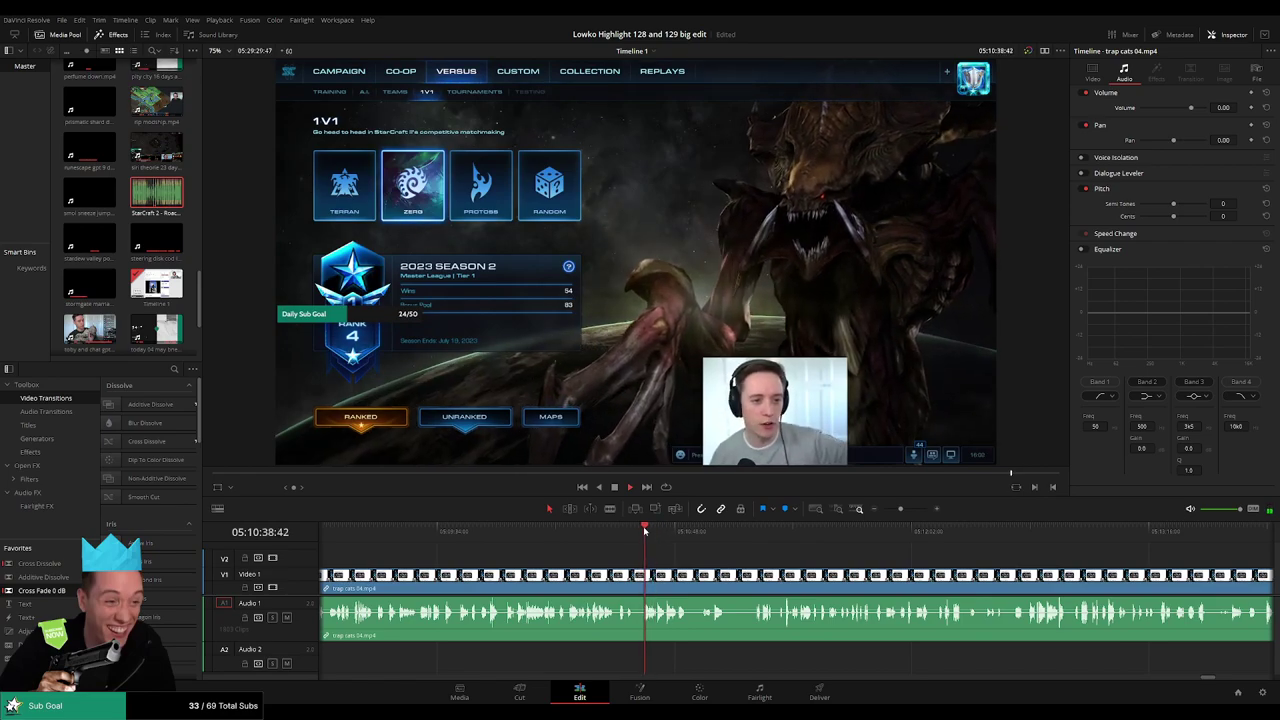
pyautogui.scroll(3, 651, 557)
pyautogui.scroll(2, 802, 565)
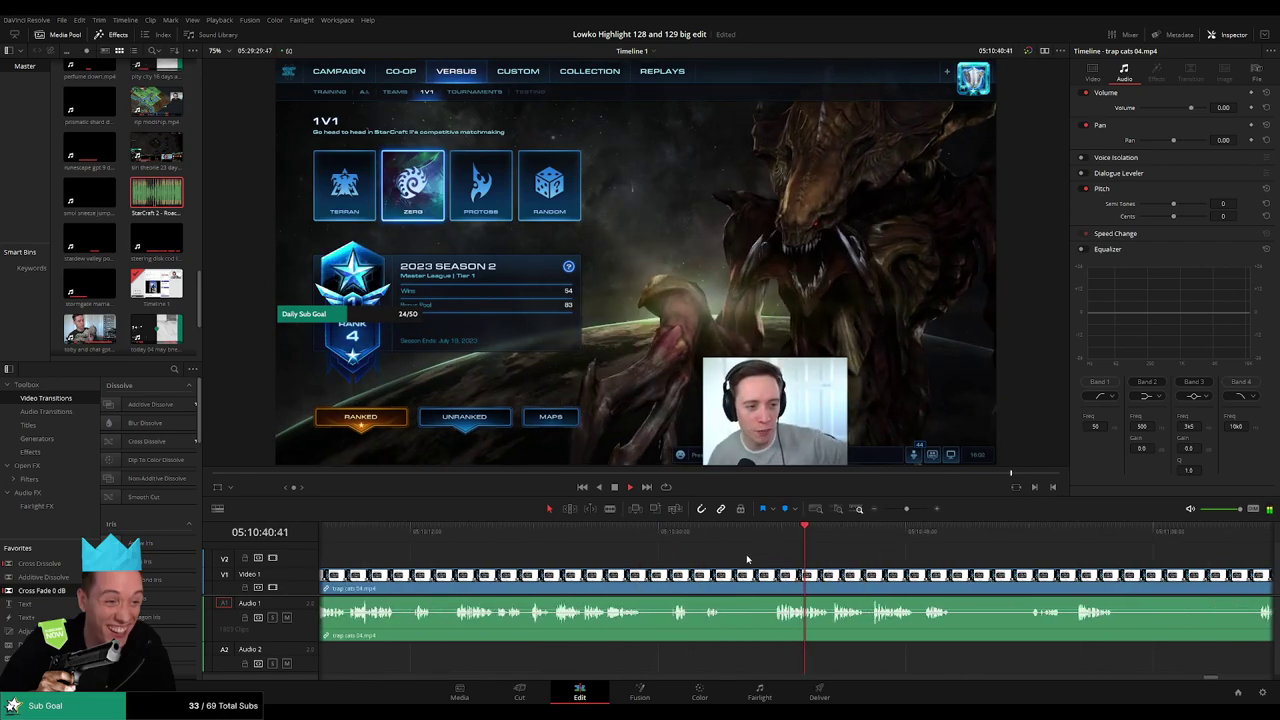
pyautogui.click(769, 578)
pyautogui.press('a')
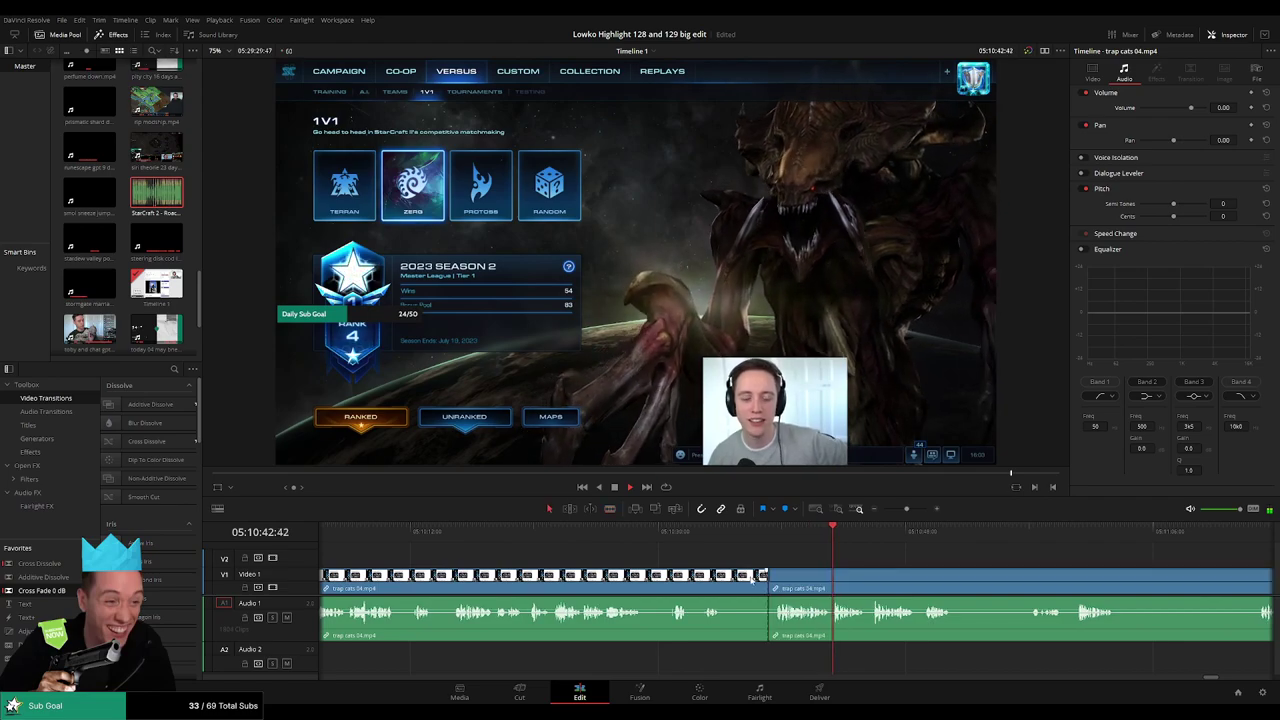
pyautogui.click(750, 580)
pyautogui.press('Delete')
pyautogui.hotkey('ctrl', 'z')
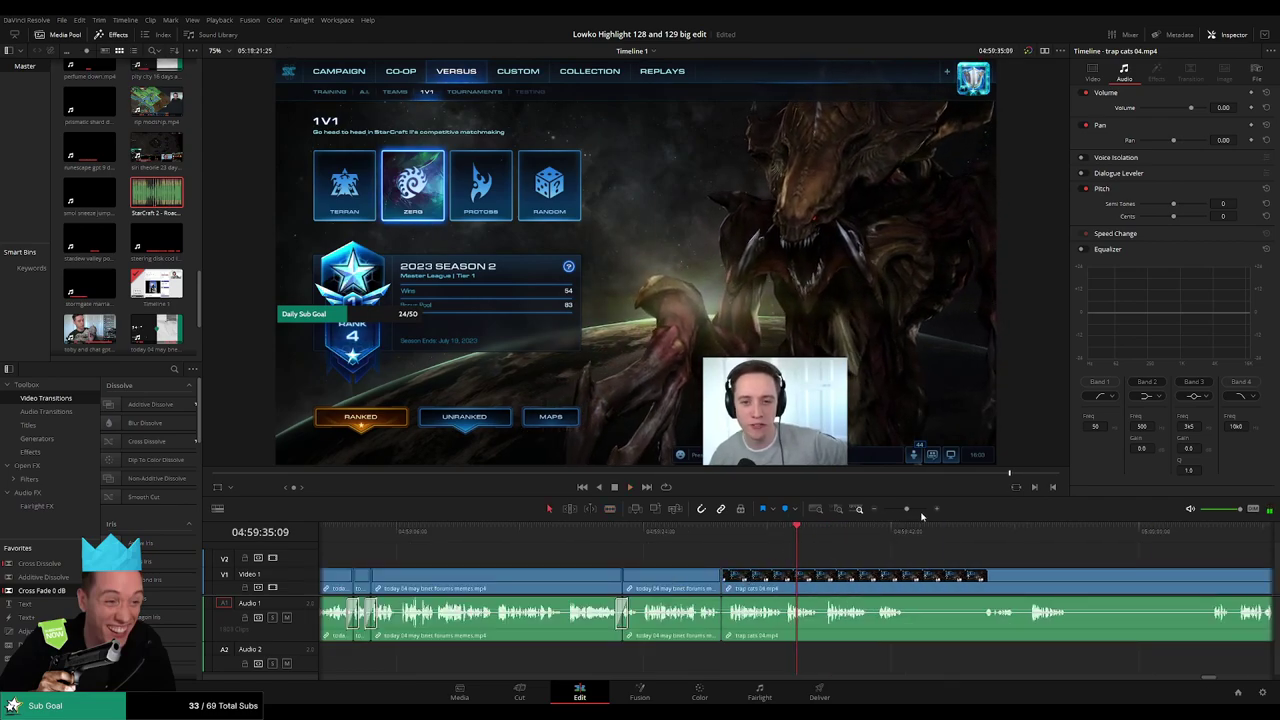
# - Play the trap cats 04.mp4 clip from its new start at about 04:59:29 and check for pauses up to about 04:59:50
pyautogui.click(874, 509)
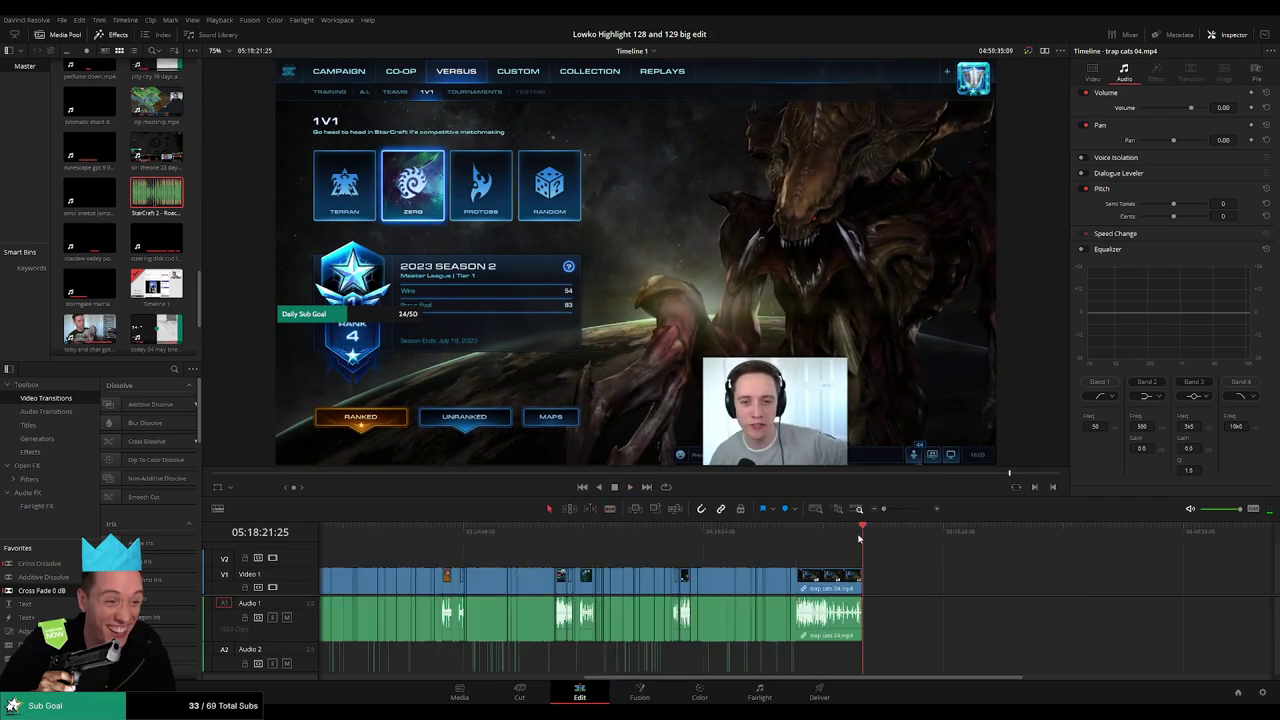
pyautogui.click(798, 532)
pyautogui.press('space')
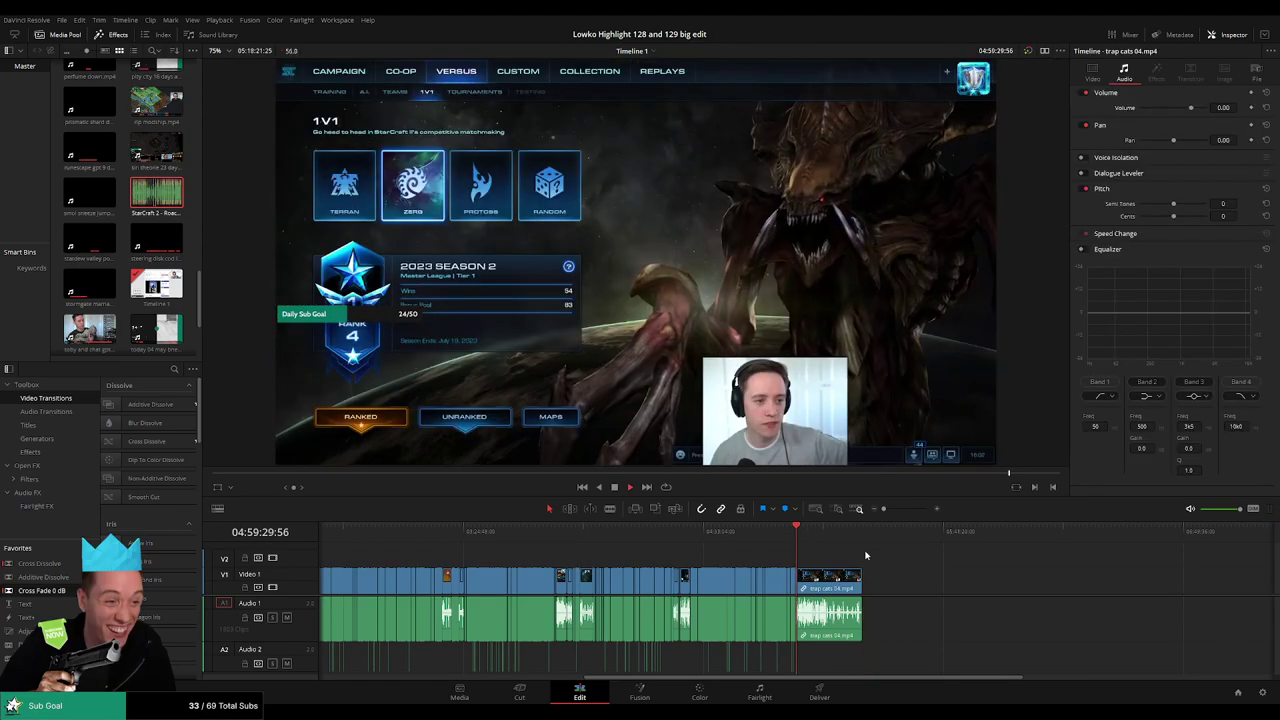
pyautogui.scroll(10, 925, 565)
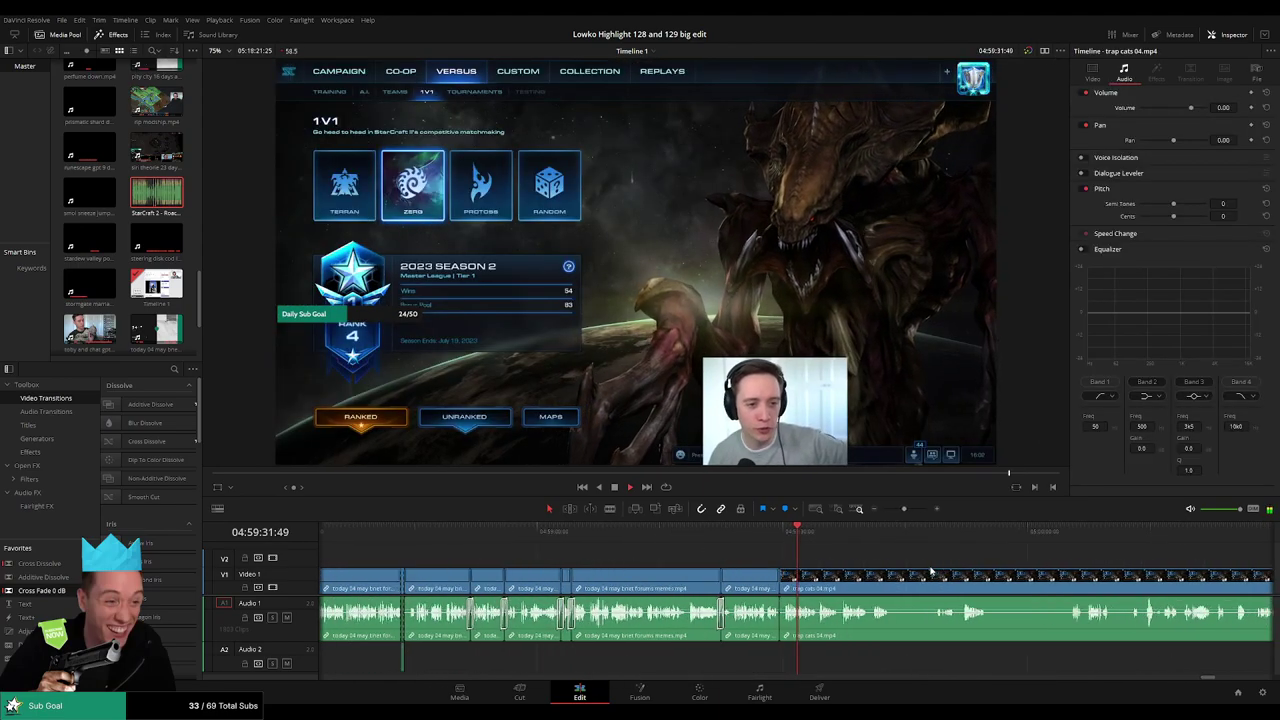
pyautogui.moveTo(947, 573); pyautogui.dragTo(606, 557)
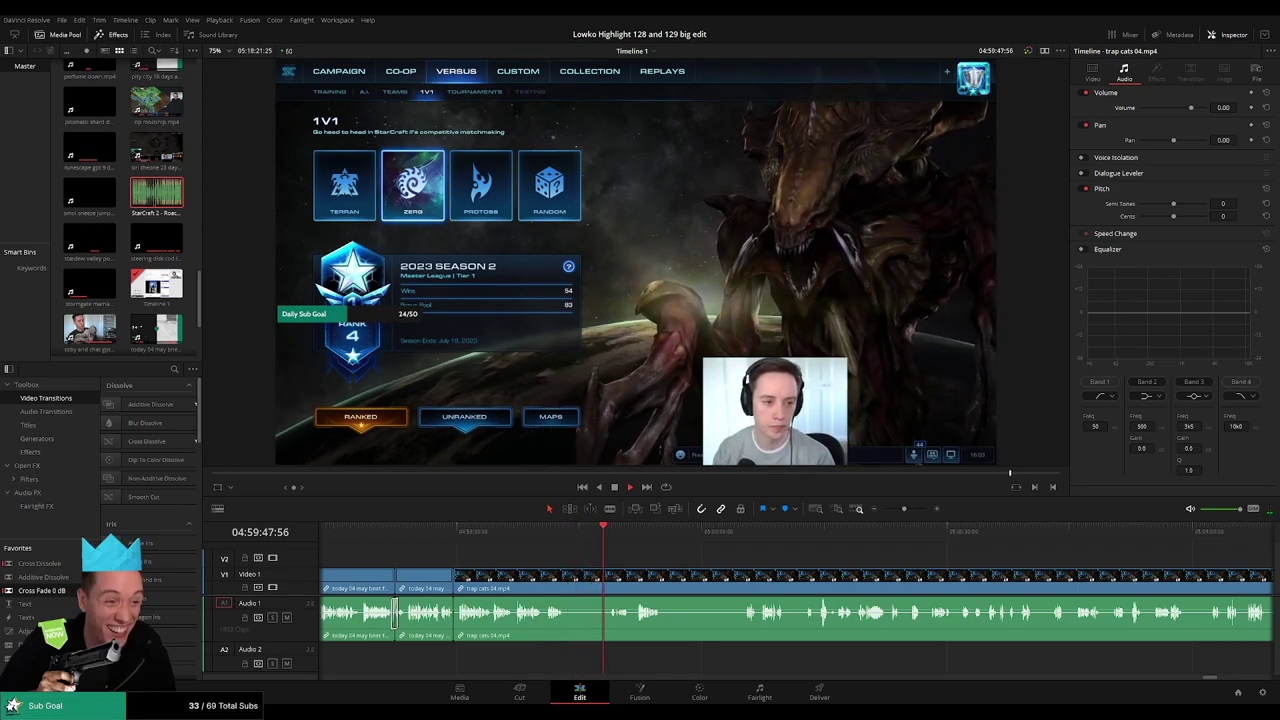
pyautogui.click(592, 530)
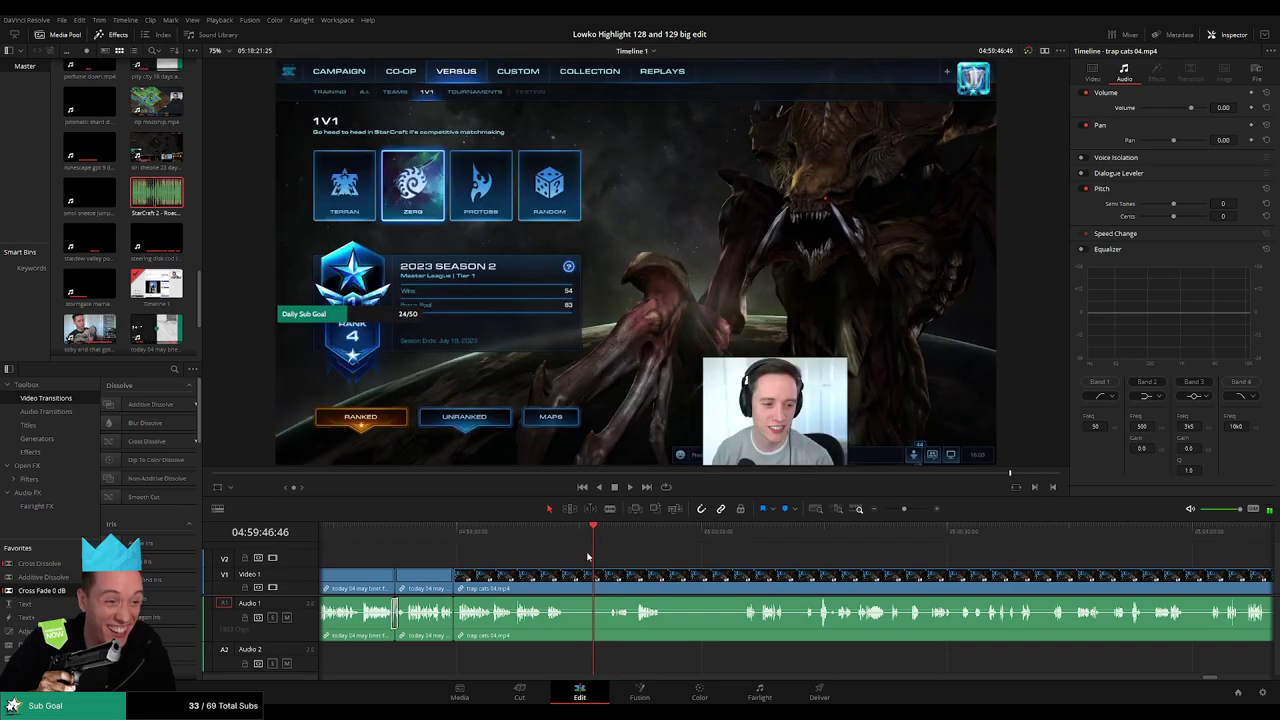
pyautogui.click(558, 531)
pyautogui.moveTo(566, 538); pyautogui.dragTo(615, 536)
# - Cut the pause from about 04:59:43 to 04:59:52 and crossfade the audio at the join
pyautogui.scroll(1, 709, 557)
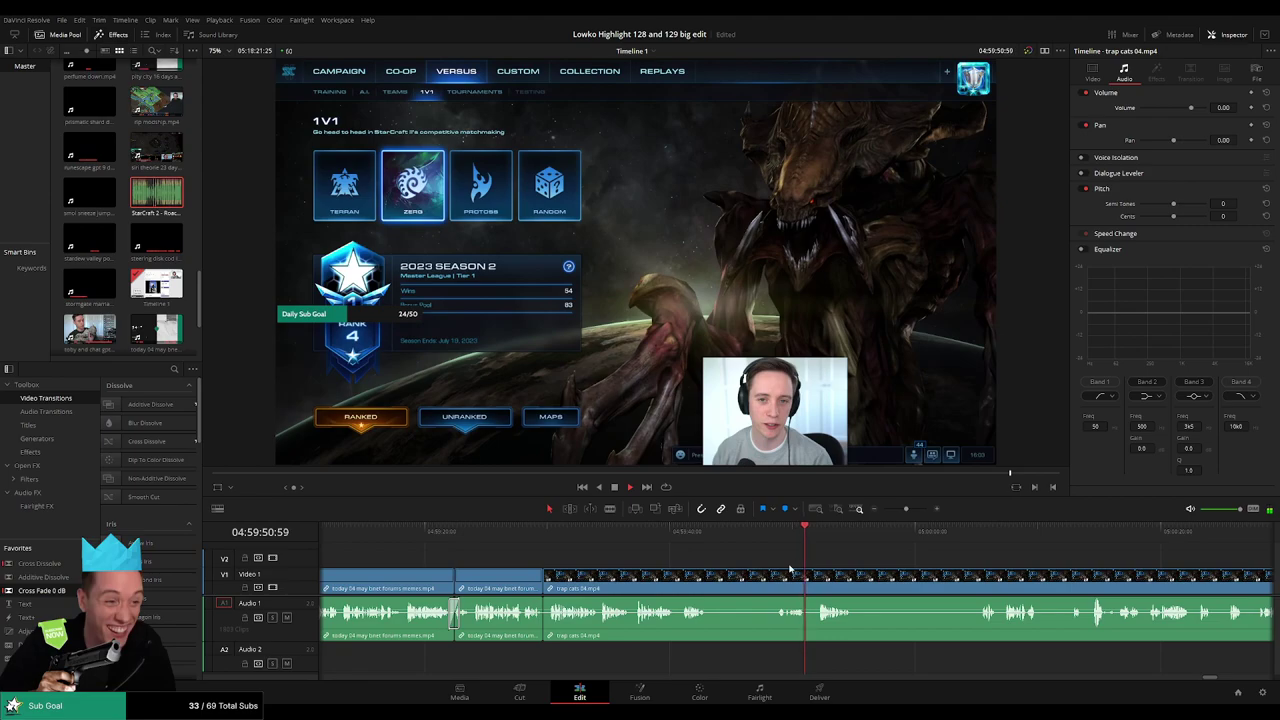
pyautogui.click(709, 577)
pyautogui.moveTo(811, 557); pyautogui.dragTo(665, 556)
pyautogui.click(670, 574)
pyautogui.press('a')
pyautogui.click(634, 579)
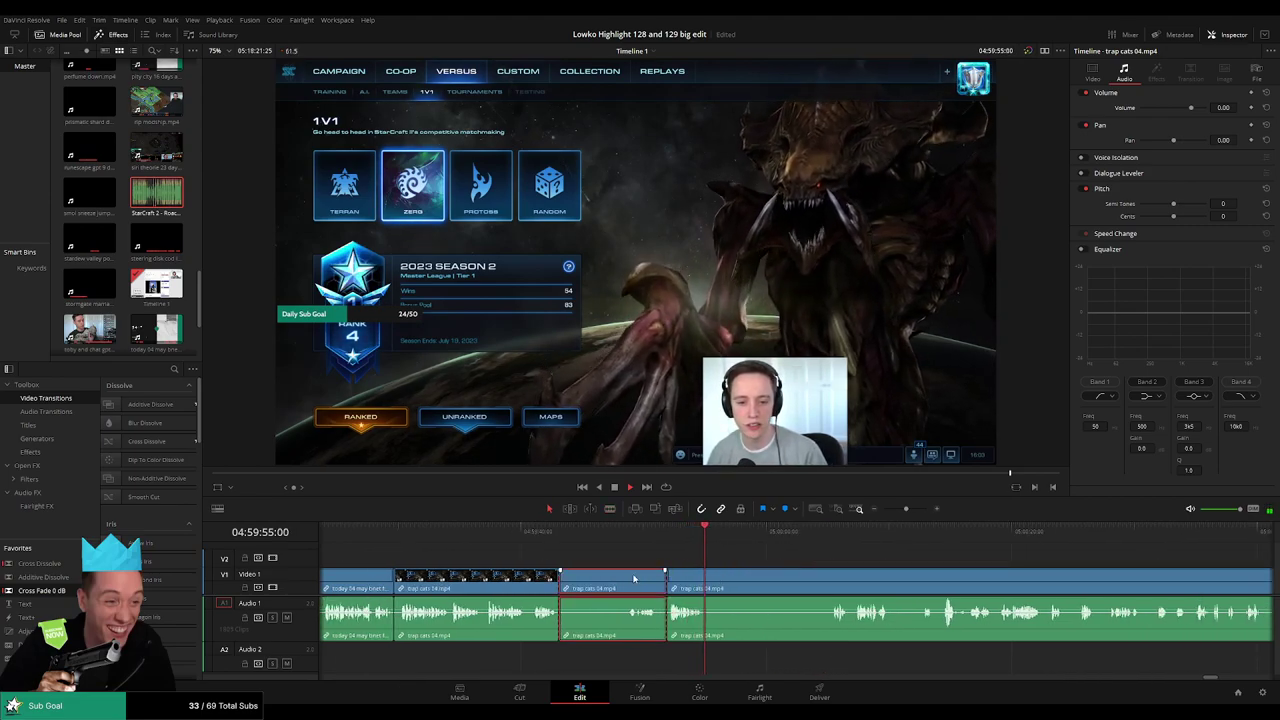
pyautogui.press('Delete')
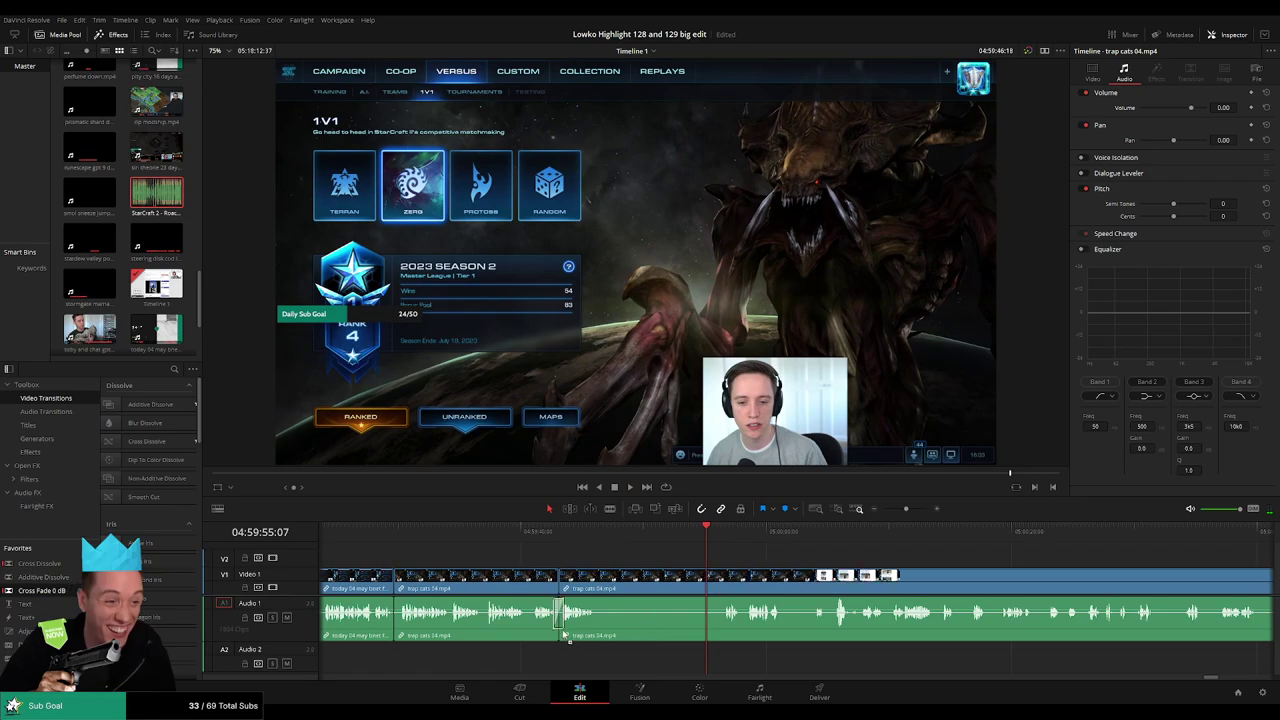
pyautogui.moveTo(563, 633); pyautogui.dragTo(564, 632)
# - Cut the pause from about 04:59:46 to 04:59:56 in trap cats 04.mp4 and crossfade the audio at the join
pyautogui.click(551, 528)
pyautogui.press('space')
pyautogui.moveTo(614, 563); pyautogui.dragTo(537, 586)
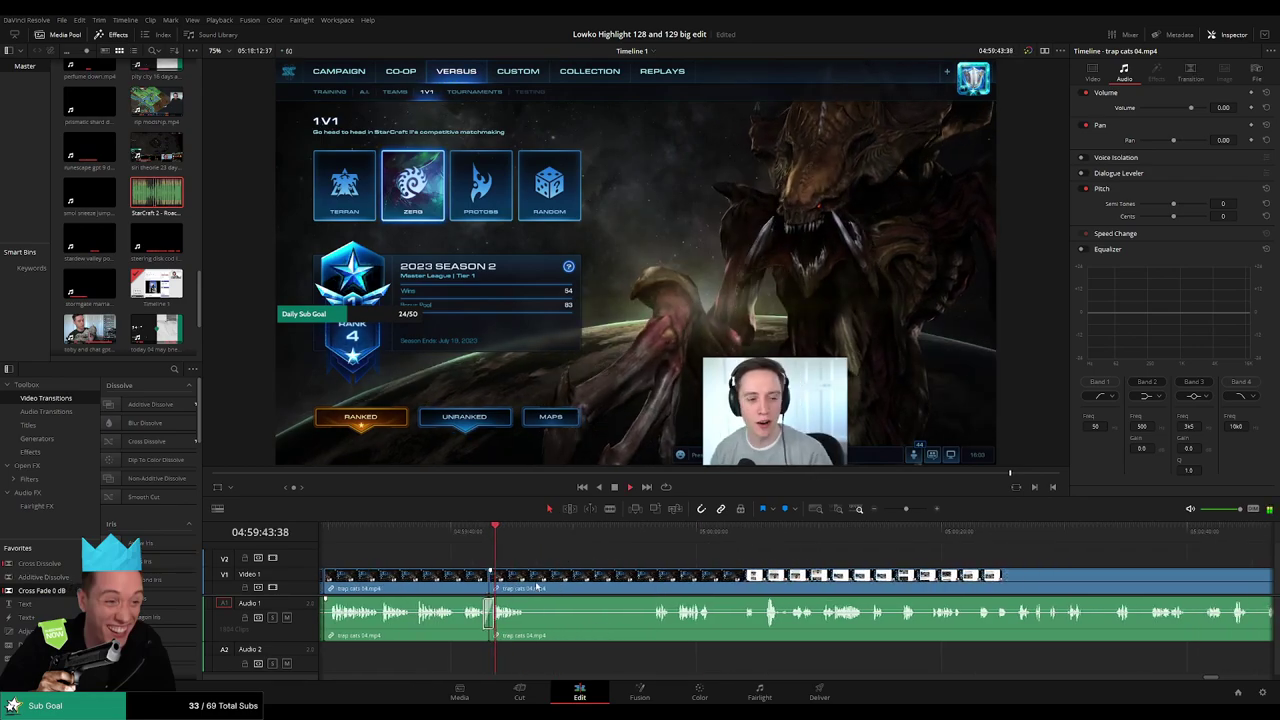
pyautogui.click(652, 535)
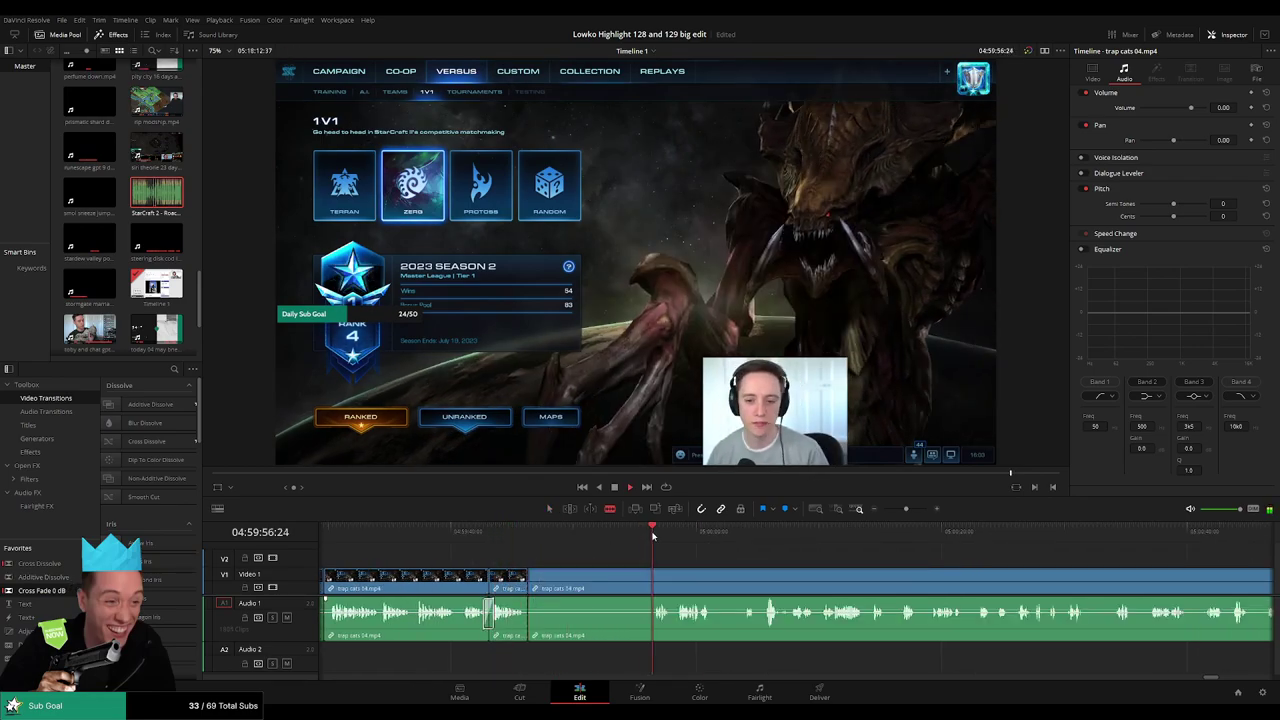
pyautogui.click(655, 587)
pyautogui.press('a')
pyautogui.click(633, 591)
pyautogui.press('Delete')
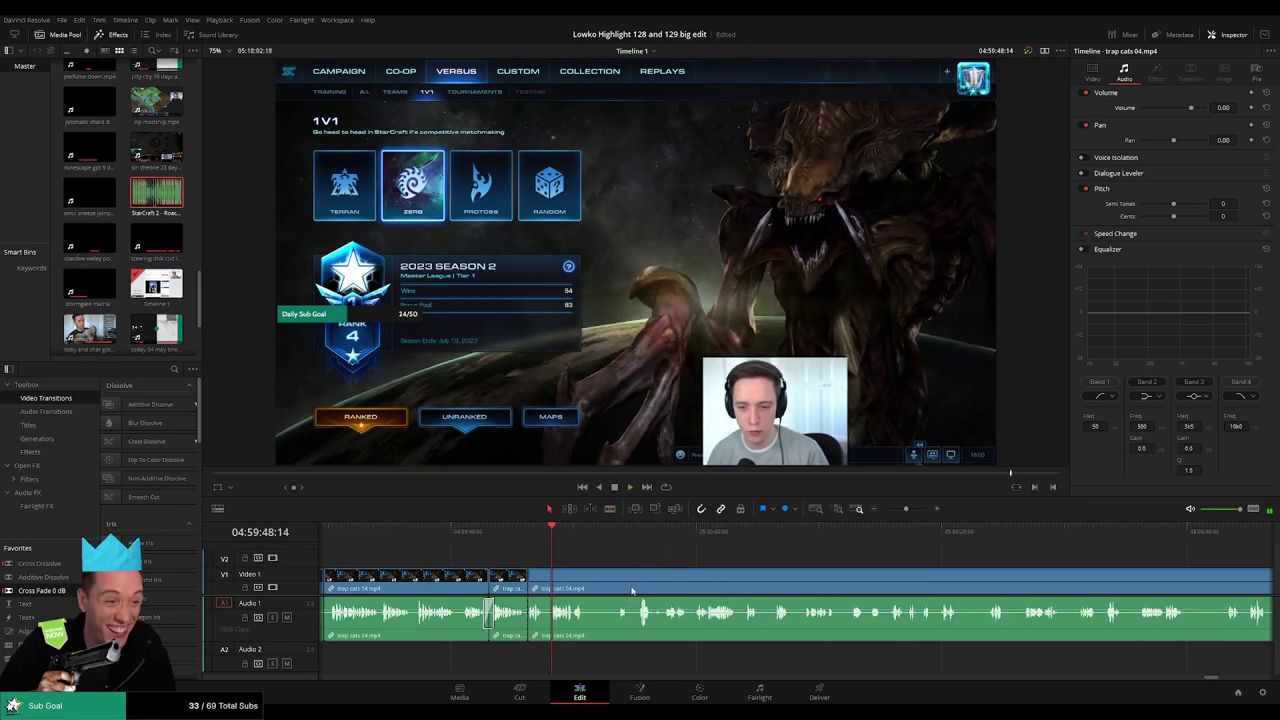
pyautogui.press('space')
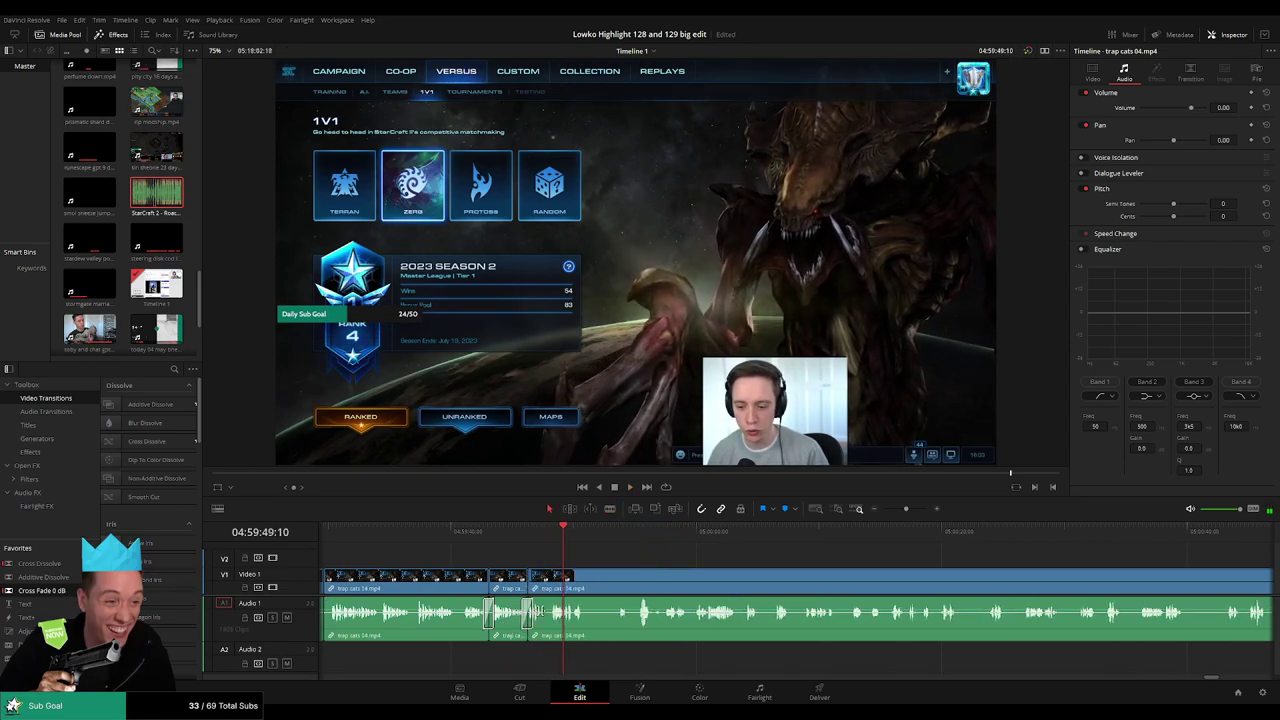
# - Delete the footage from about 04:59:51 to 04:59:53, before the Final Fantasy XIV races page, and crossfade the audio cut
pyautogui.hscroll(1, 568, 570)
pyautogui.moveTo(546, 533); pyautogui.dragTo(565, 530)
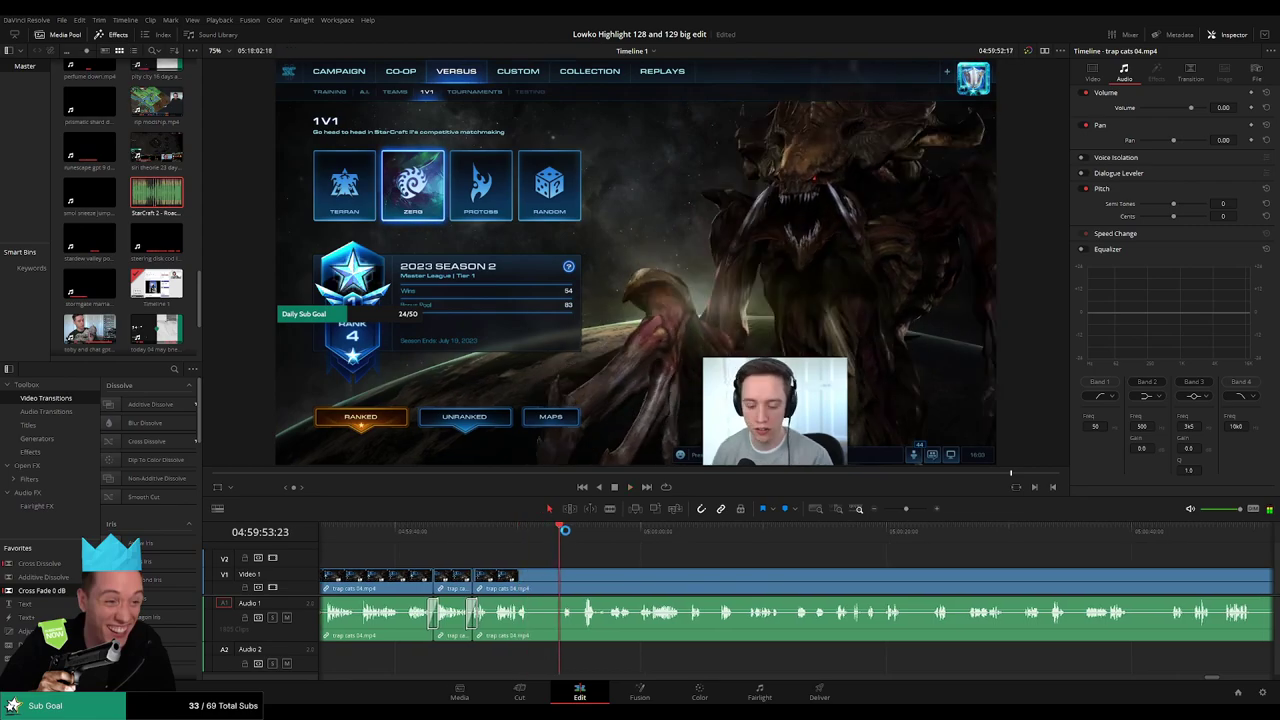
pyautogui.click(533, 570)
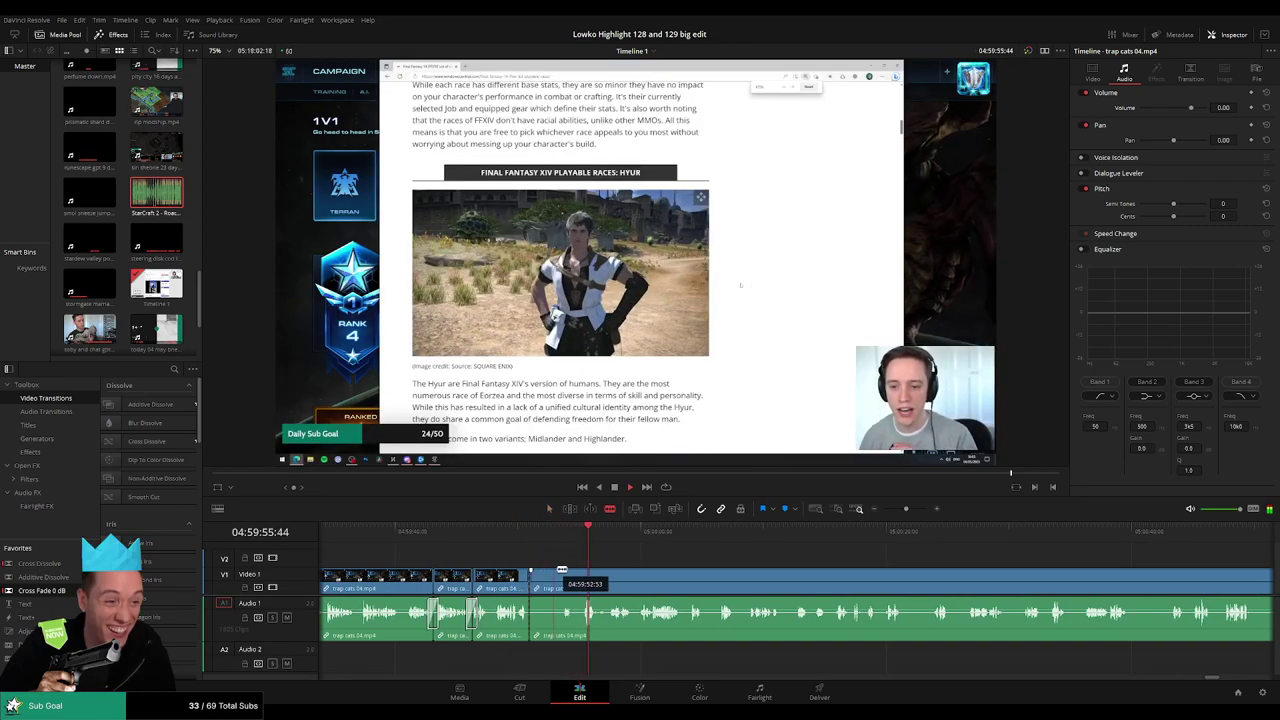
pyautogui.click(563, 570)
pyautogui.press('a')
pyautogui.click(546, 577)
pyautogui.press('Delete')
pyautogui.click(545, 577)
pyautogui.press('BackSpace')
pyautogui.press('space')
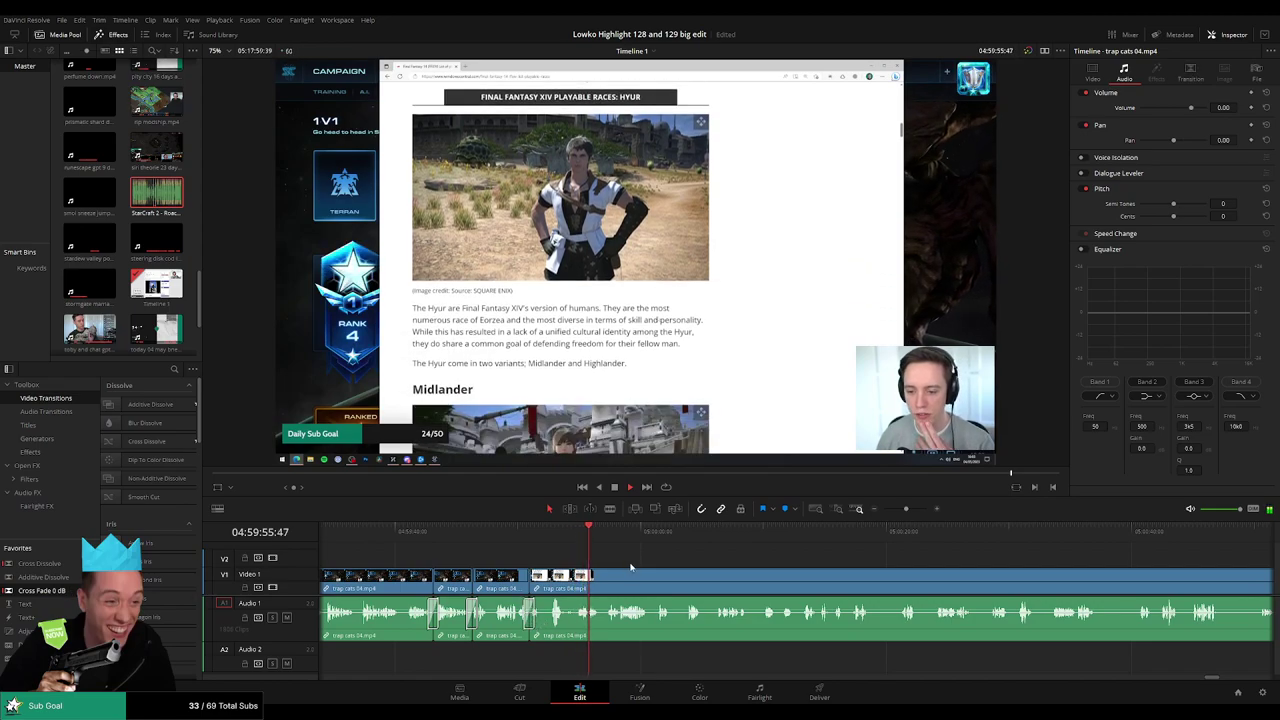
# - Review the Final Fantasy XIV races footage, cut the pause from about 05:00:19 to 05:00:21 and crossfade the audio there
pyautogui.moveTo(705, 560); pyautogui.dragTo(588, 558)
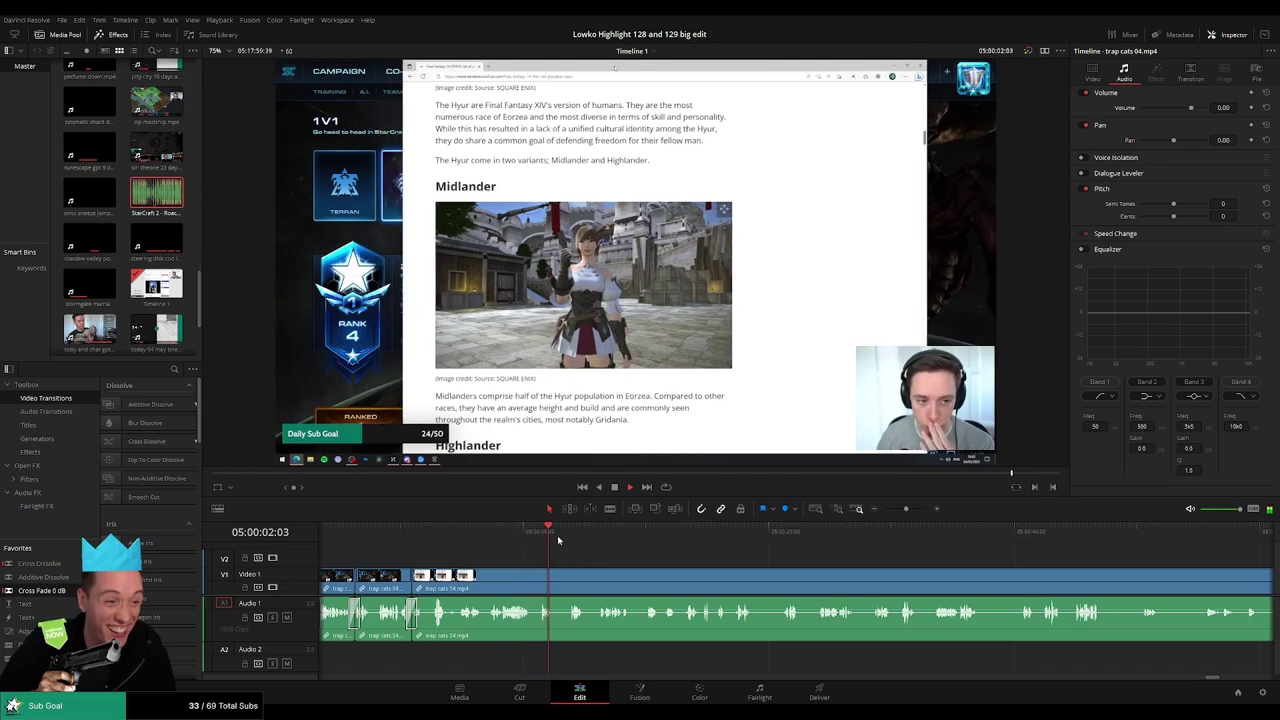
pyautogui.click(567, 539)
pyautogui.click(593, 540)
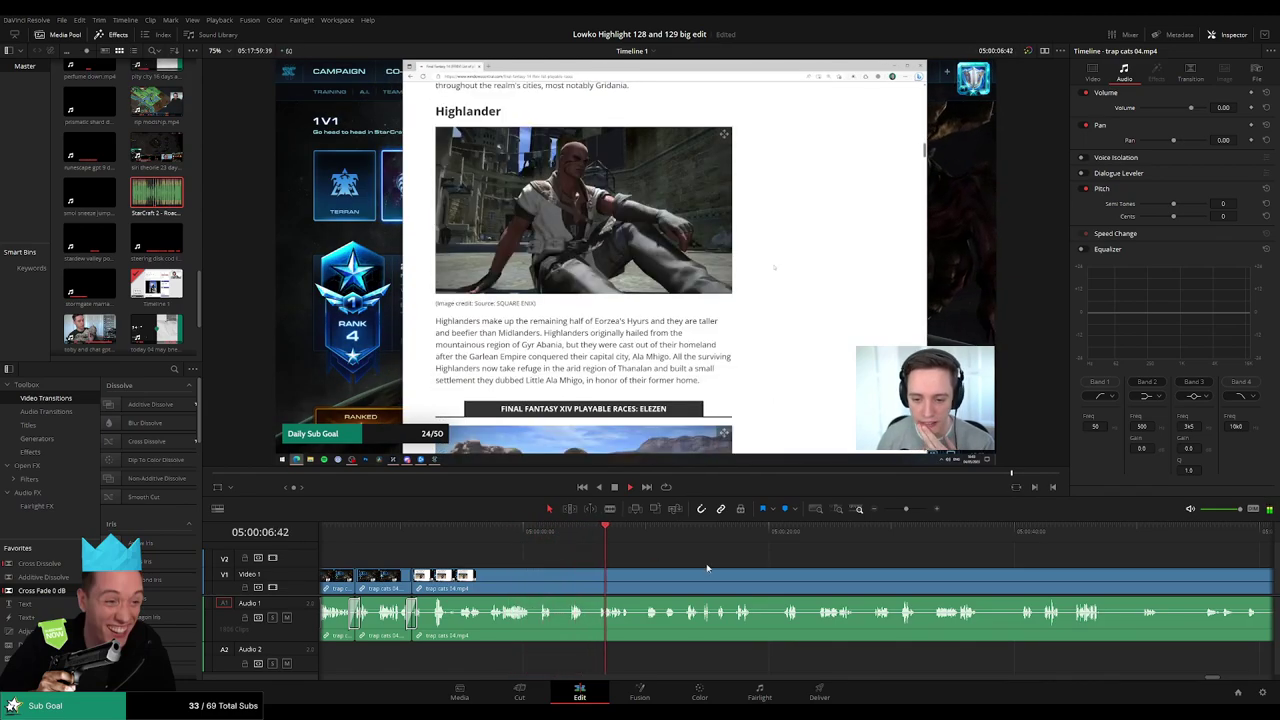
pyautogui.moveTo(688, 562); pyautogui.dragTo(548, 537)
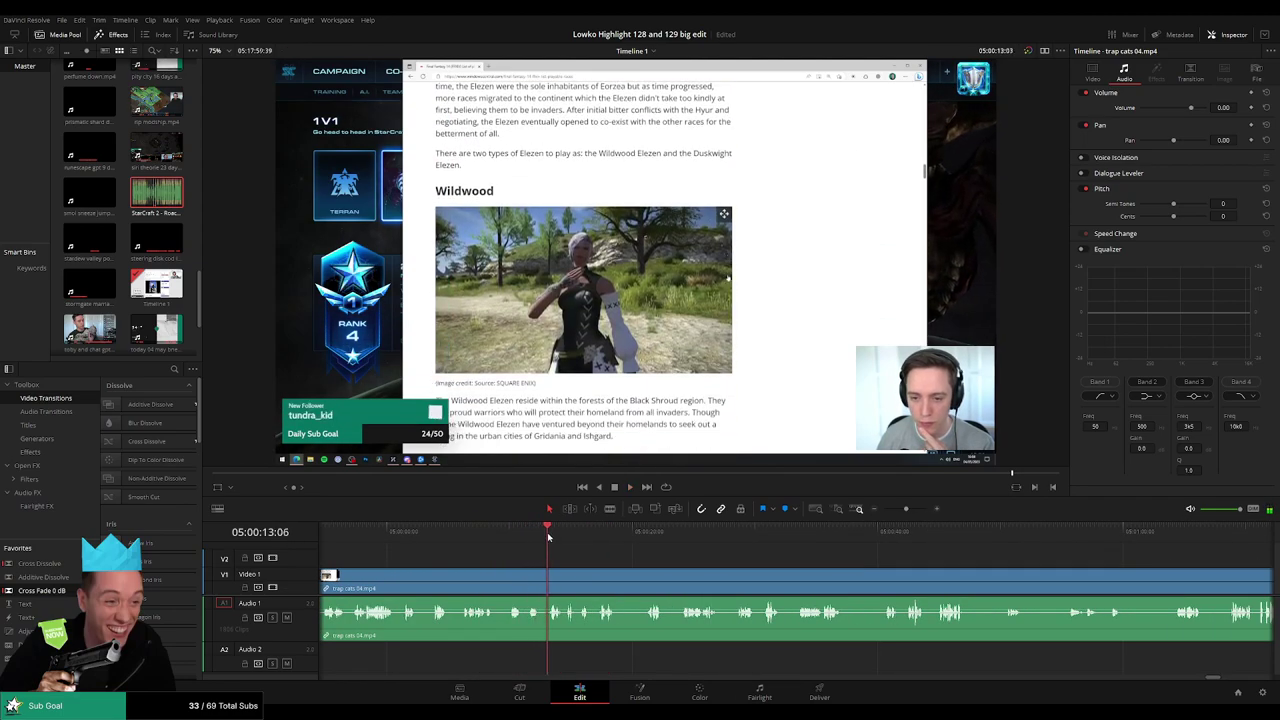
pyautogui.hscroll(1, 580, 545)
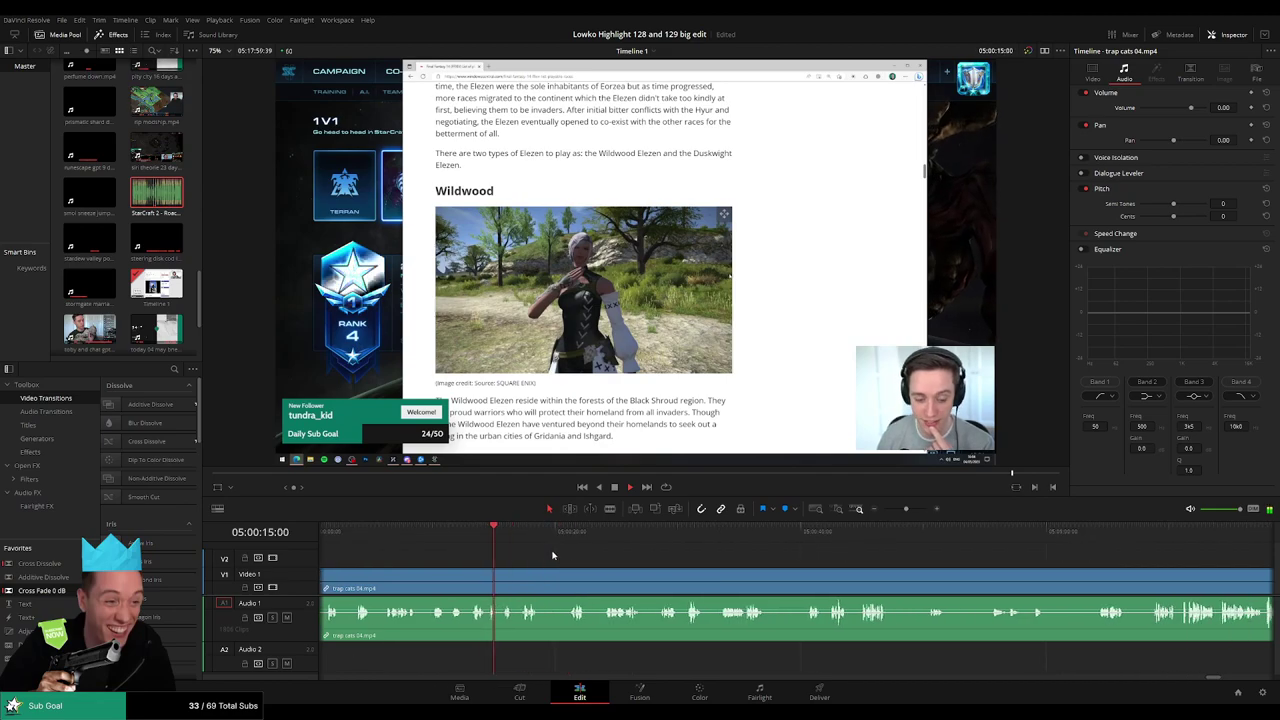
pyautogui.moveTo(515, 533); pyautogui.dragTo(563, 537)
pyautogui.press('b')
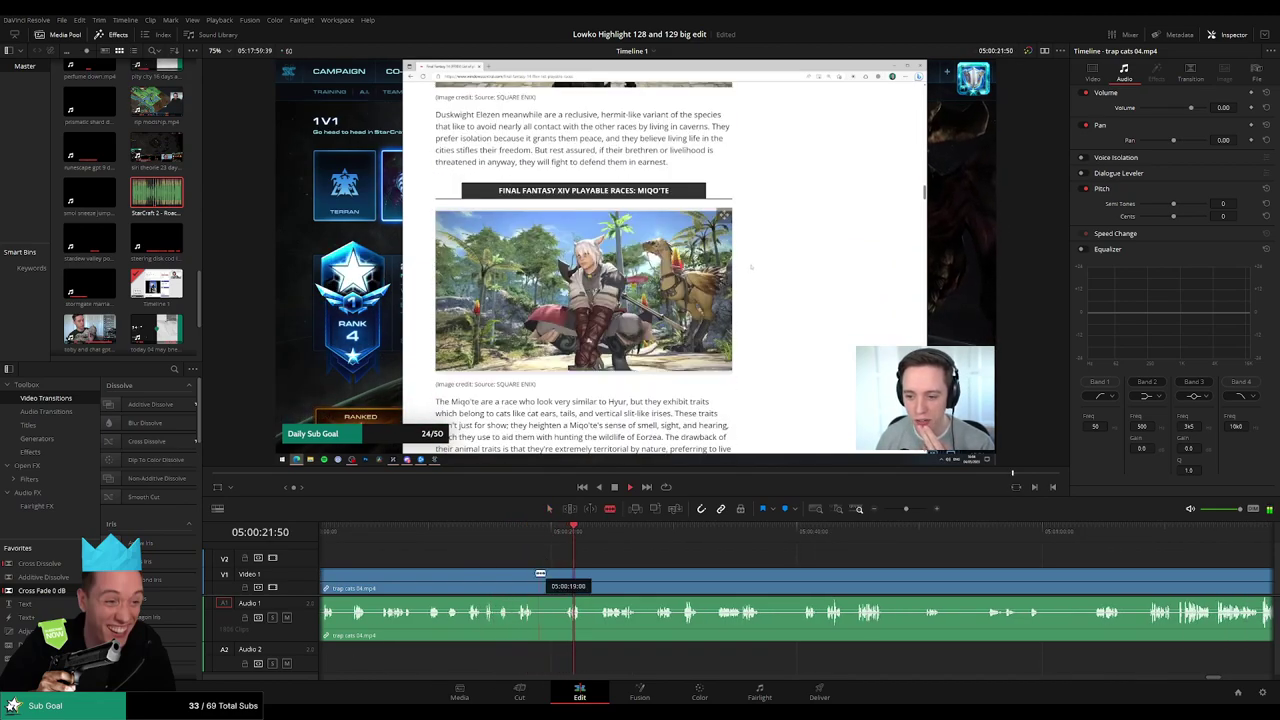
pyautogui.click(541, 574)
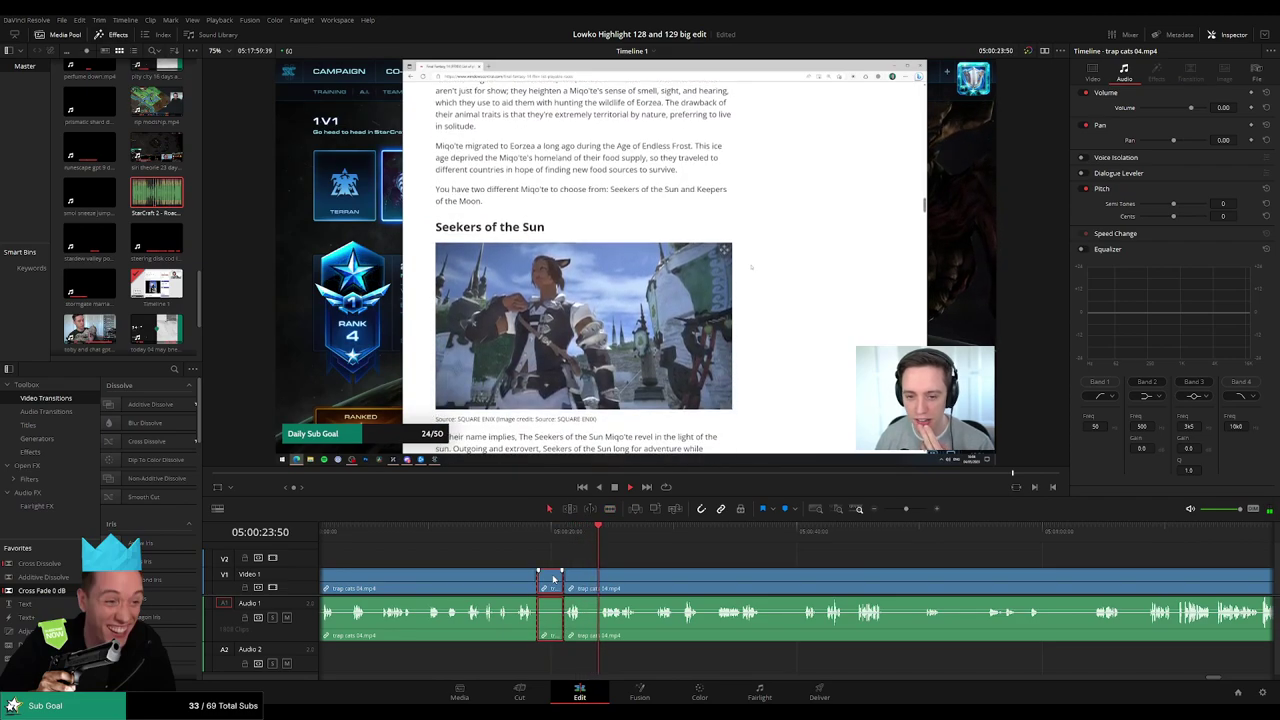
pyautogui.press('a')
pyautogui.press('space')
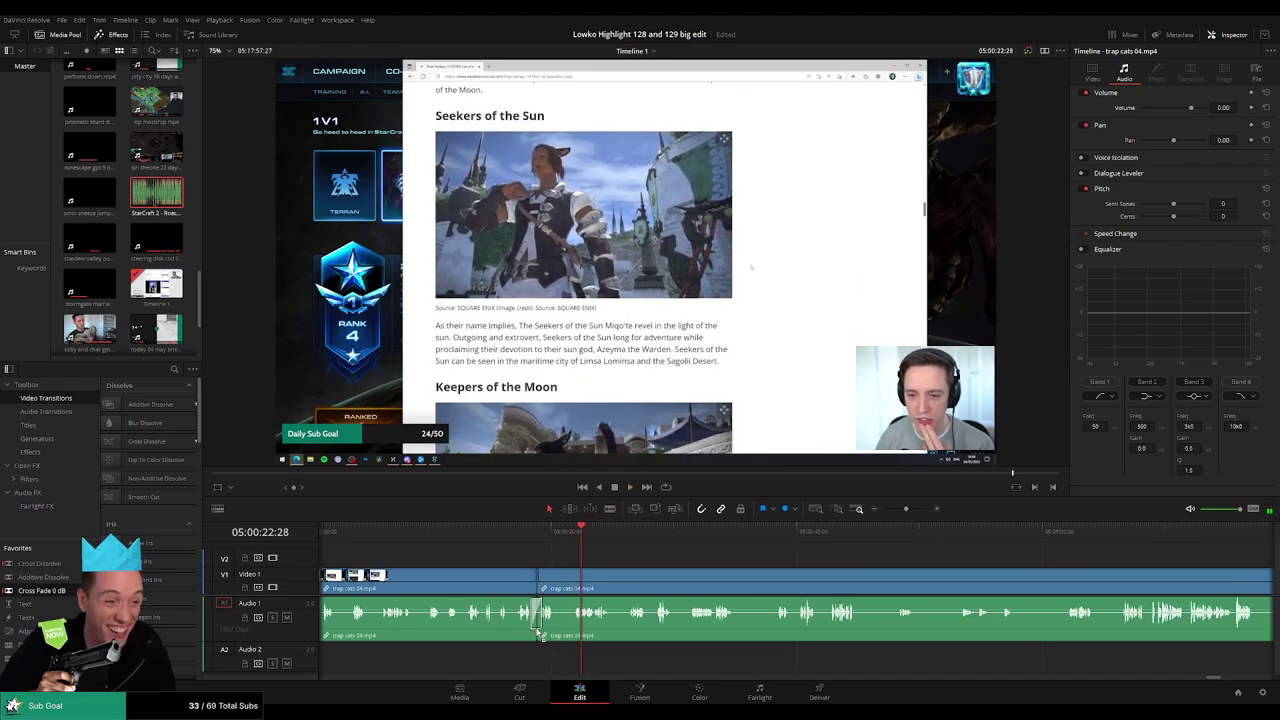
# - Cut the short pause from about 05:00:20 to 05:00:22 and crossfade the audio at the join
pyautogui.click(556, 587)
pyautogui.click(574, 587)
pyautogui.press('a')
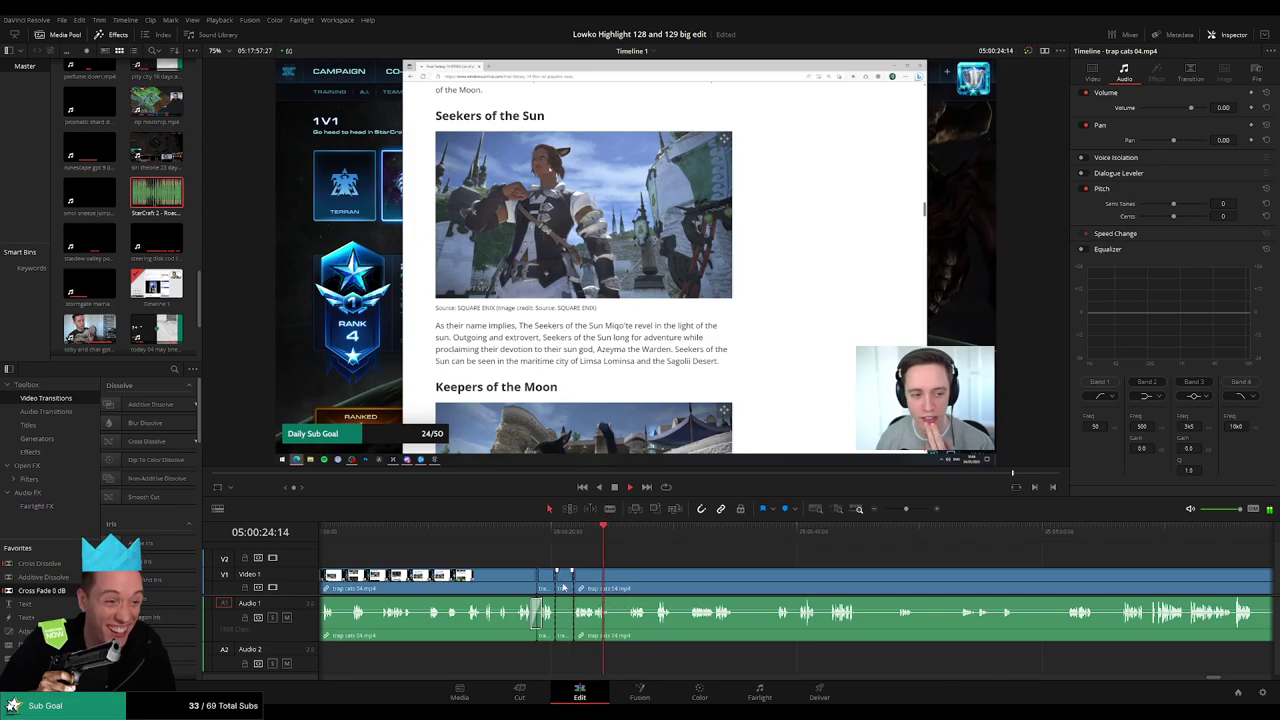
pyautogui.press('Delete')
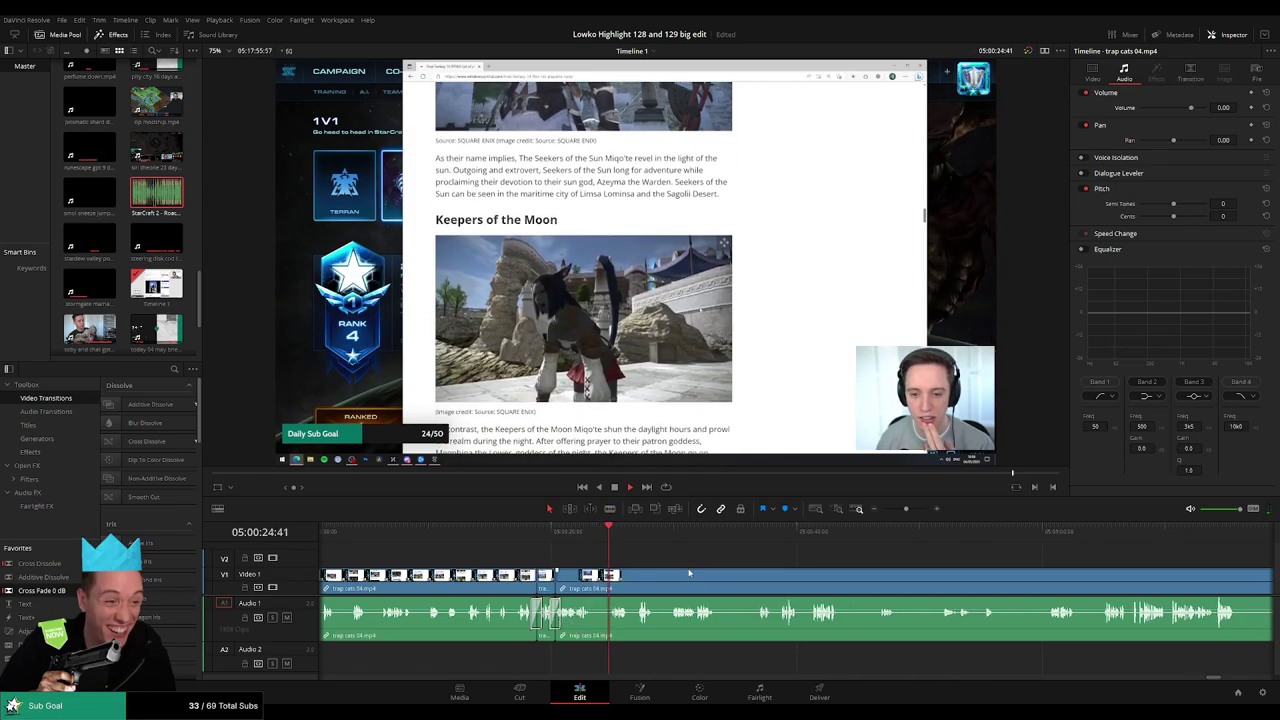
# - Split the clip at about 05:00:34 and 05:00:37 in the Lalafell section and delete the pause between the splits
pyautogui.moveTo(688, 573); pyautogui.dragTo(567, 563)
pyautogui.click(517, 539)
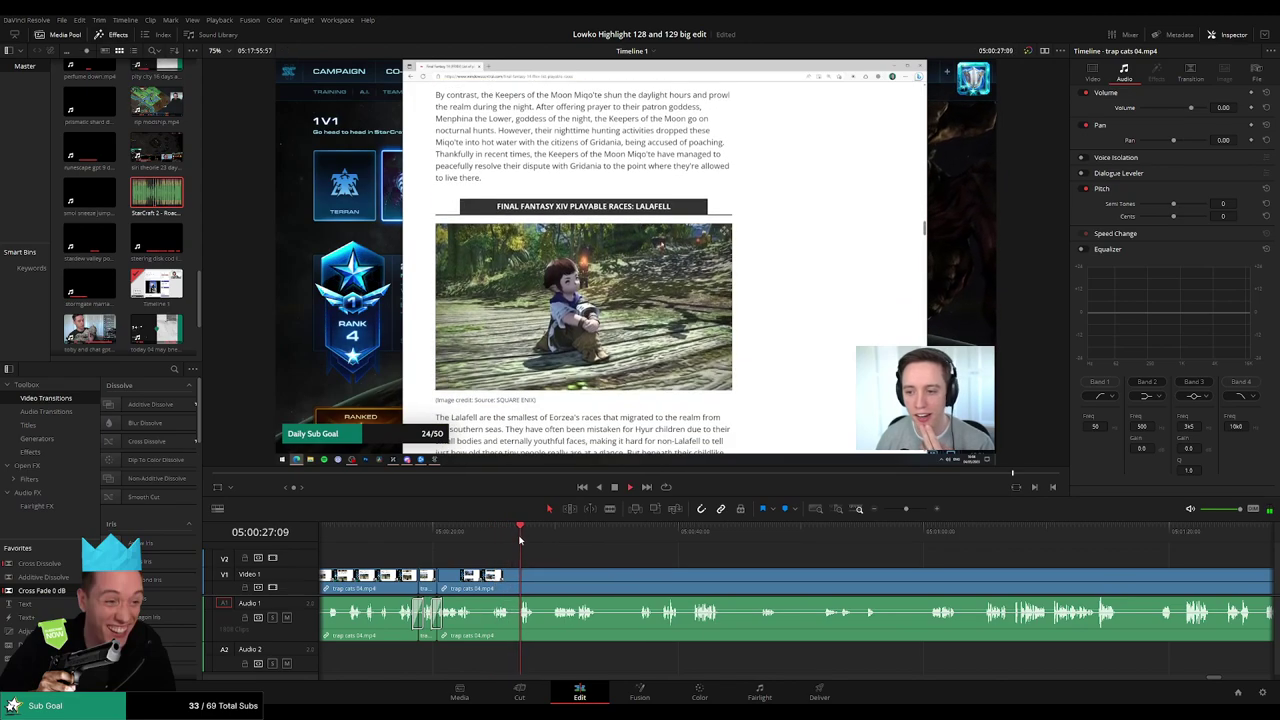
pyautogui.hscroll(2, 535, 550)
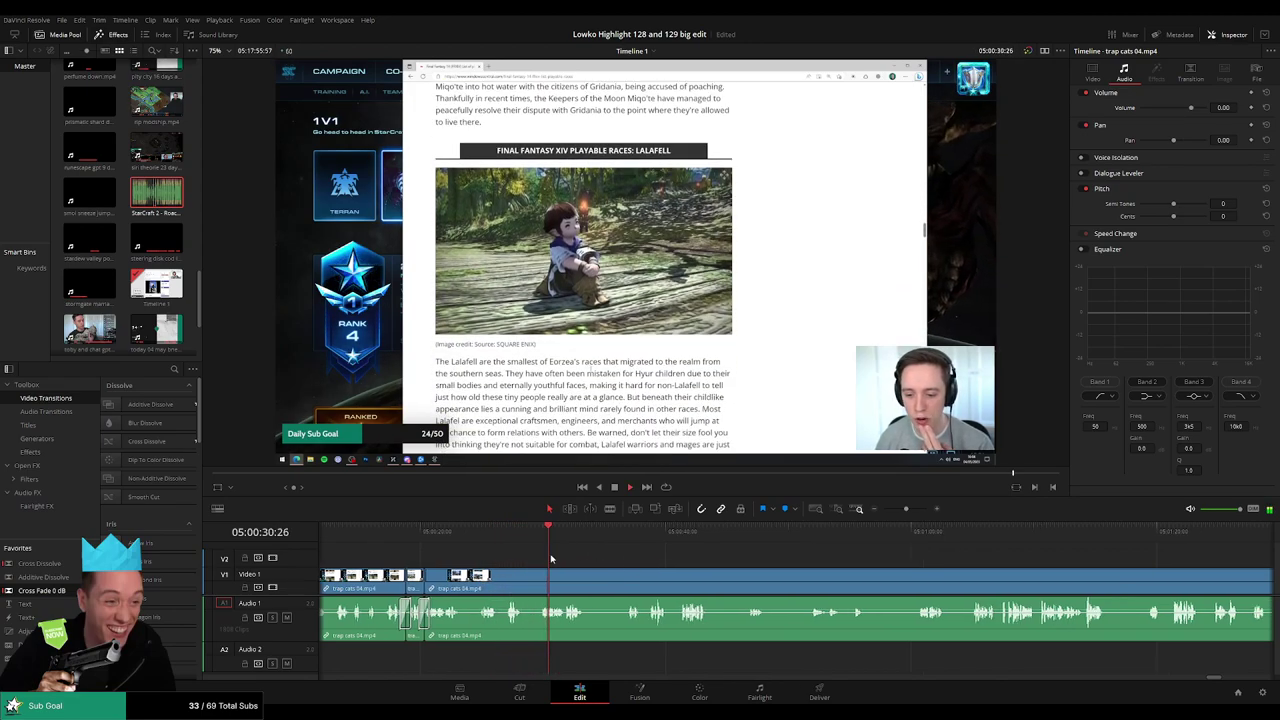
pyautogui.press('b')
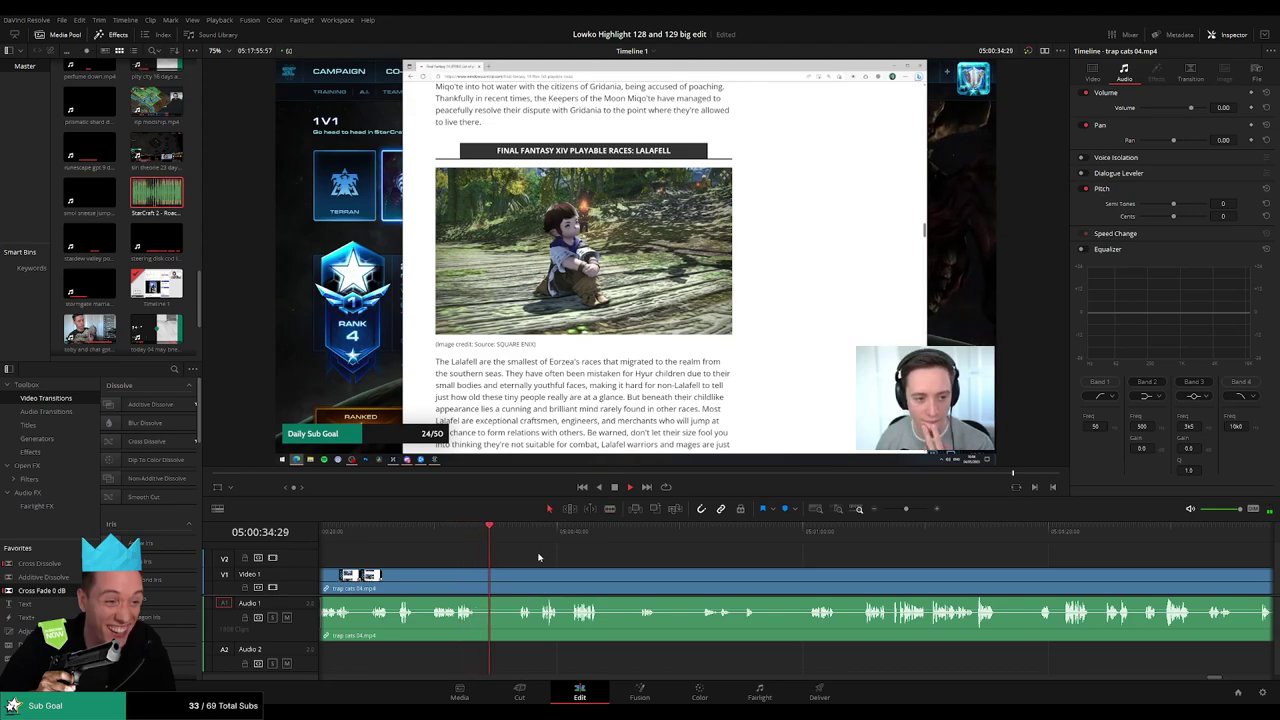
pyautogui.click(485, 577)
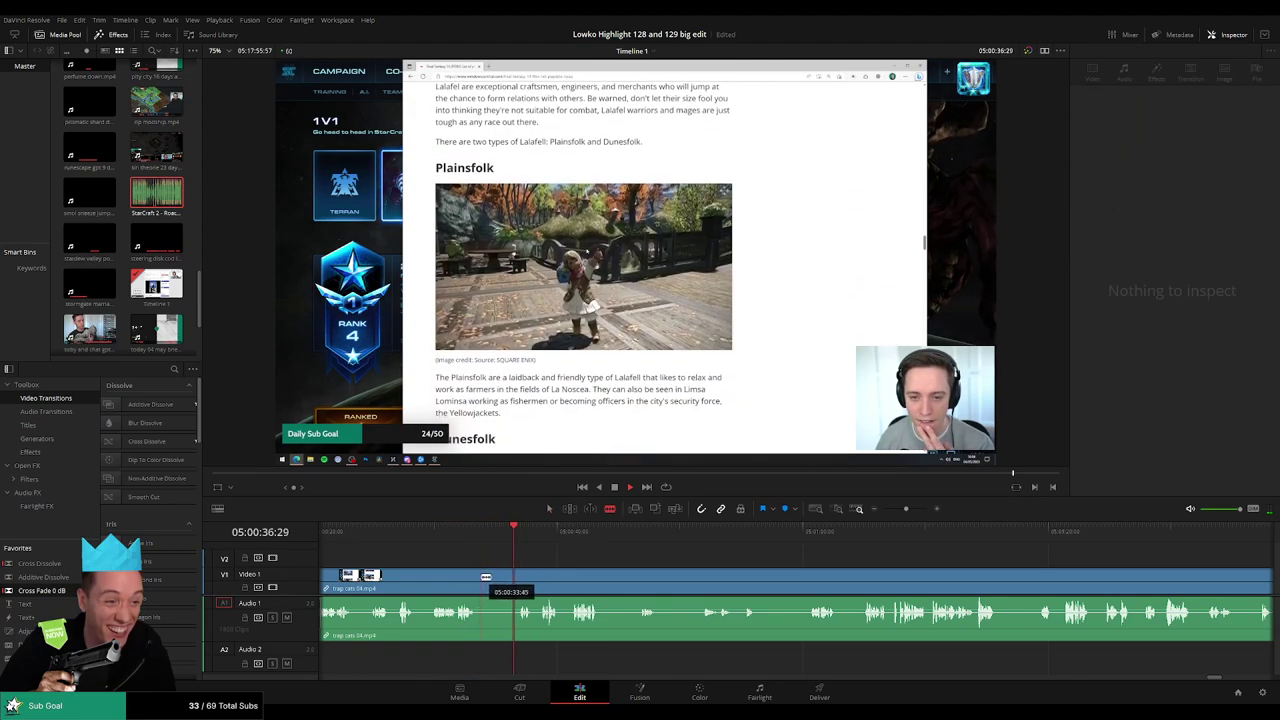
pyautogui.click(515, 577)
pyautogui.press('a')
pyautogui.click(508, 582)
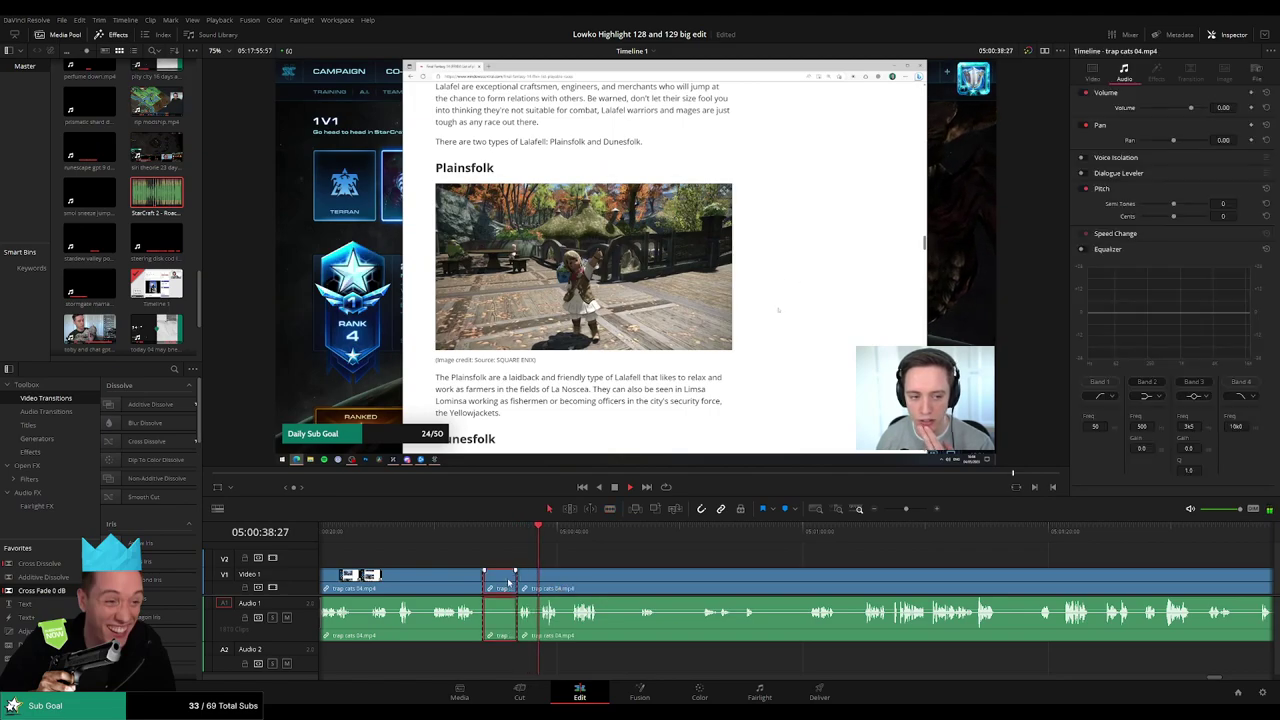
pyautogui.press('Delete')
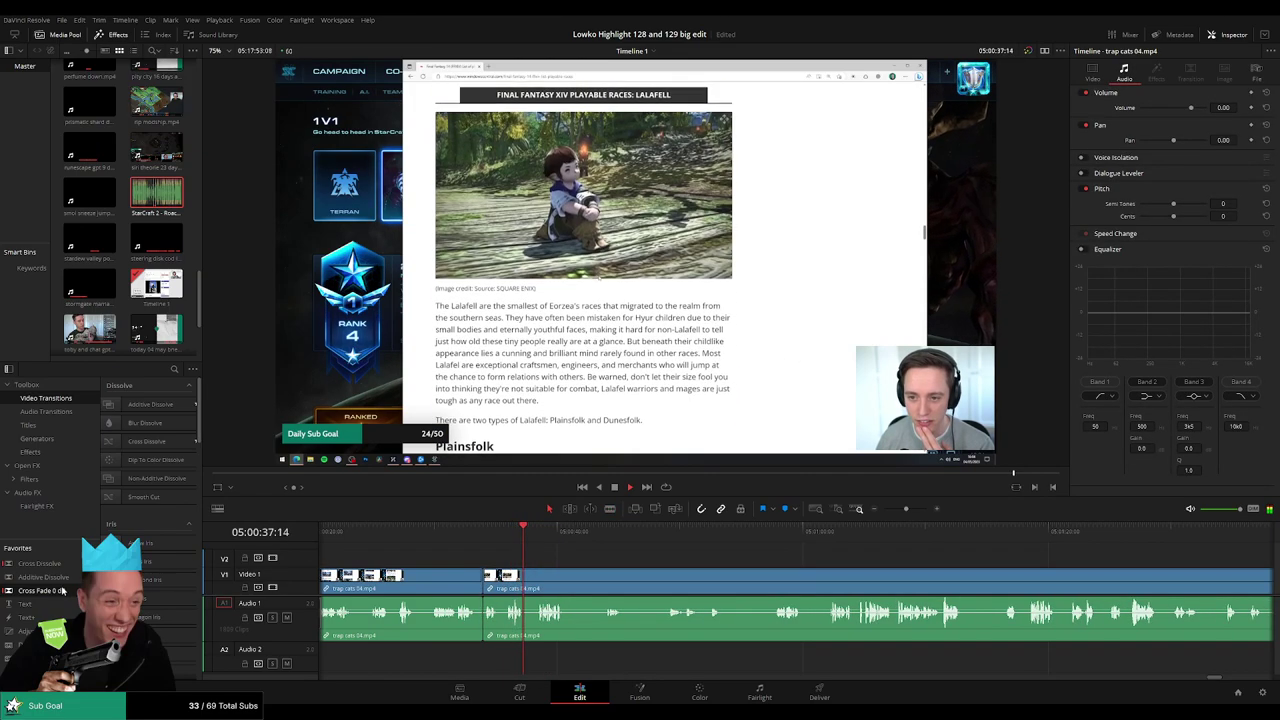
# - Split the clip at about 05:00:40, 05:00:43 and 05:00:45 and delete the Lalafell pause between the first two splits
pyautogui.moveTo(601, 570); pyautogui.dragTo(502, 565)
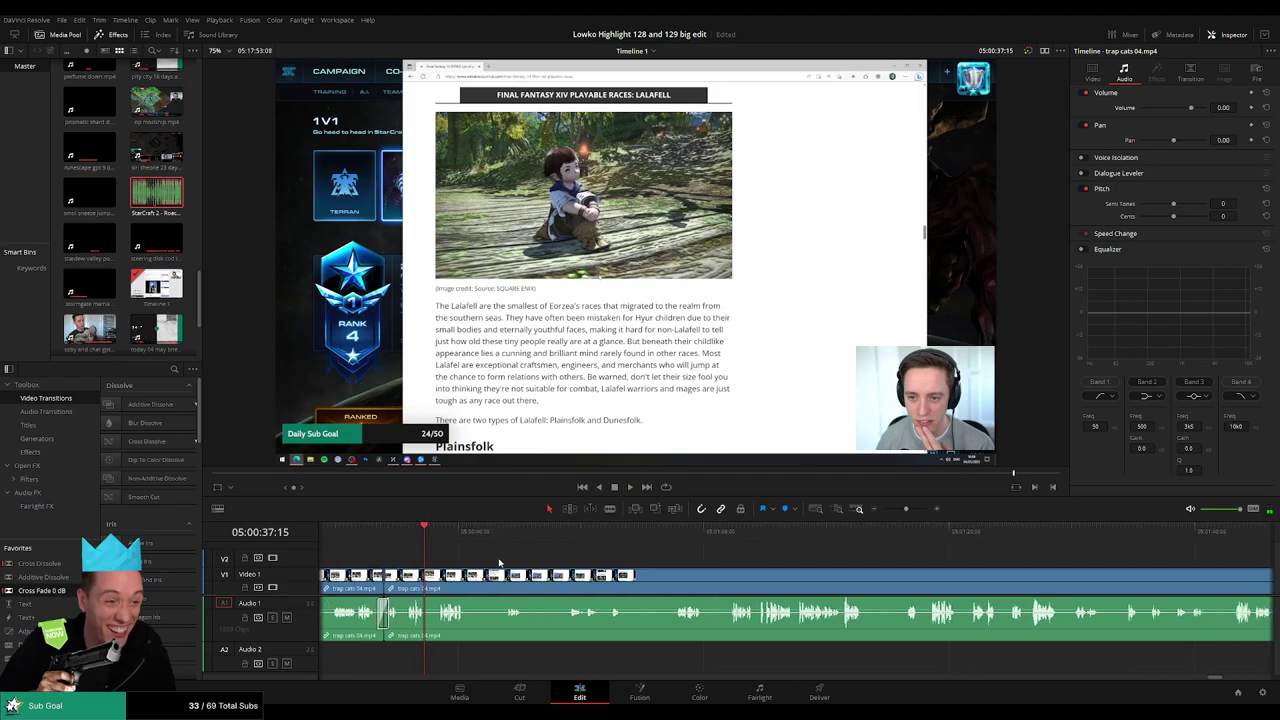
pyautogui.press('space')
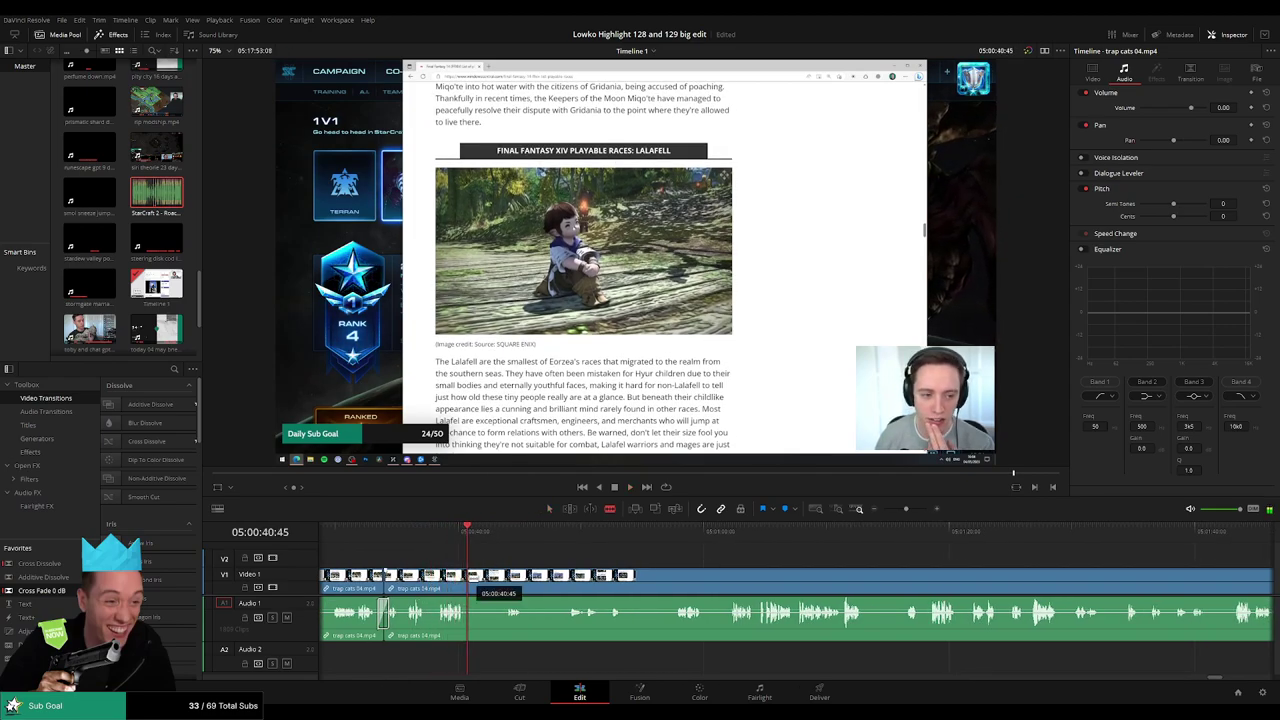
pyautogui.click(468, 577)
pyautogui.press('space')
pyautogui.click(507, 536)
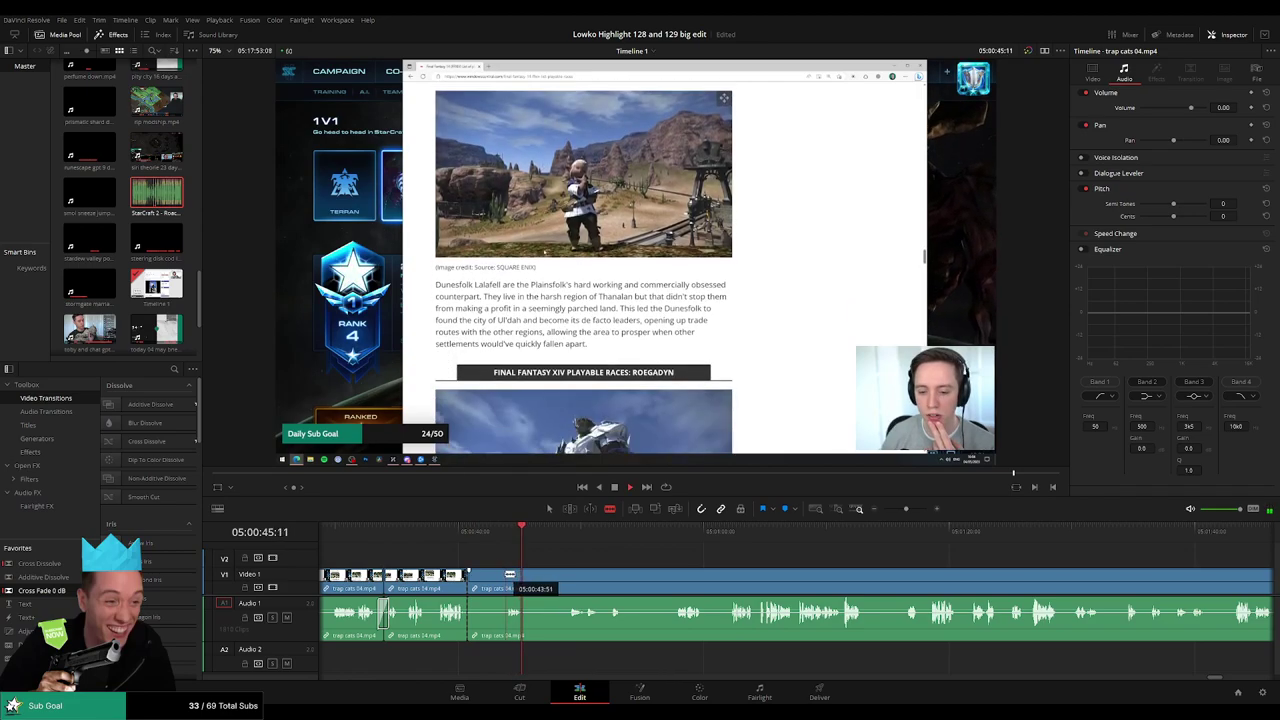
pyautogui.click(505, 573)
pyautogui.click(523, 573)
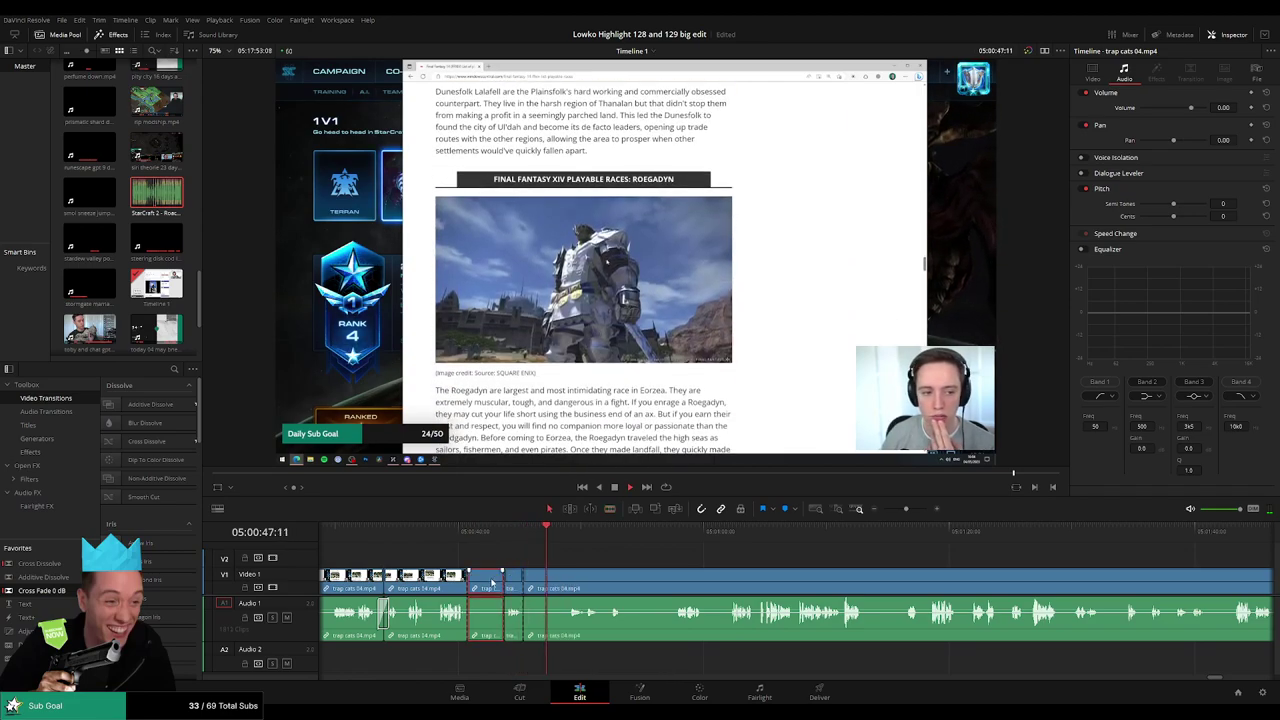
pyautogui.click(491, 583)
pyautogui.press('Delete')
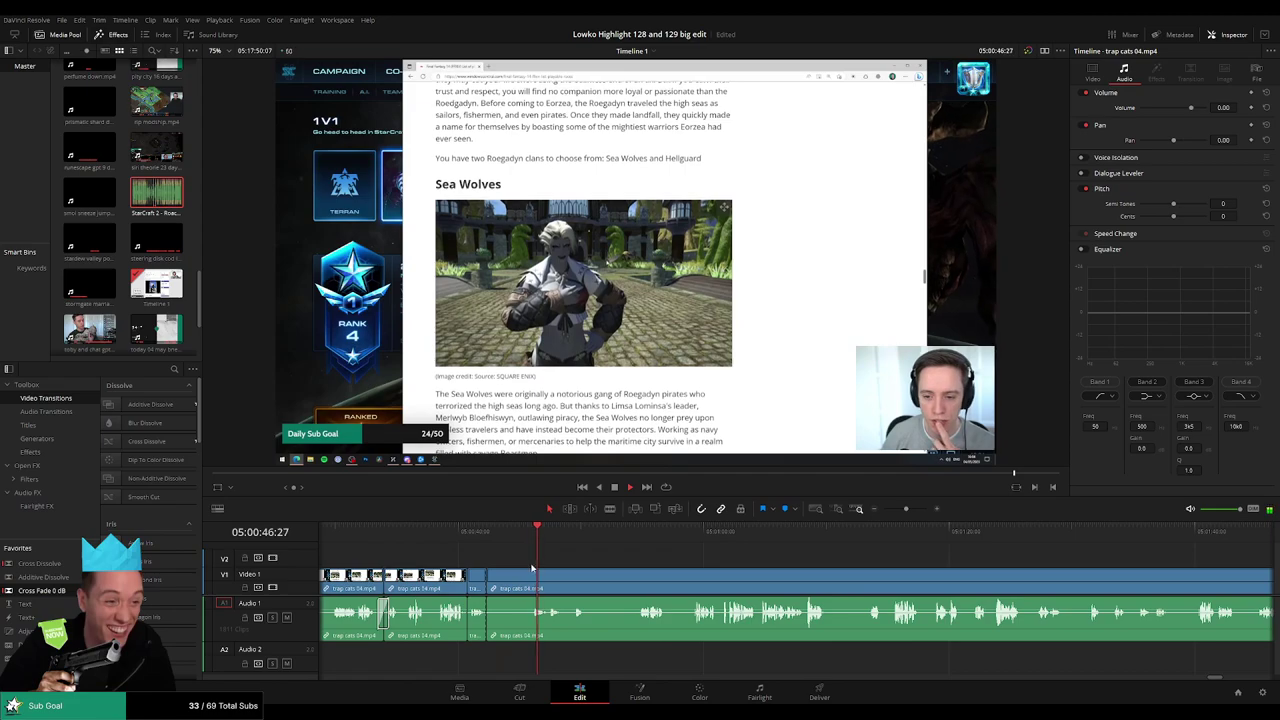
# - Delete the Roegadyn footage from about 05:00:42 to 05:00:44, close the gap and crossfade the audio at both nearby joins
pyautogui.press('b')
pyautogui.click(531, 577)
pyautogui.press('a')
pyautogui.click(517, 583)
pyautogui.press('Delete')
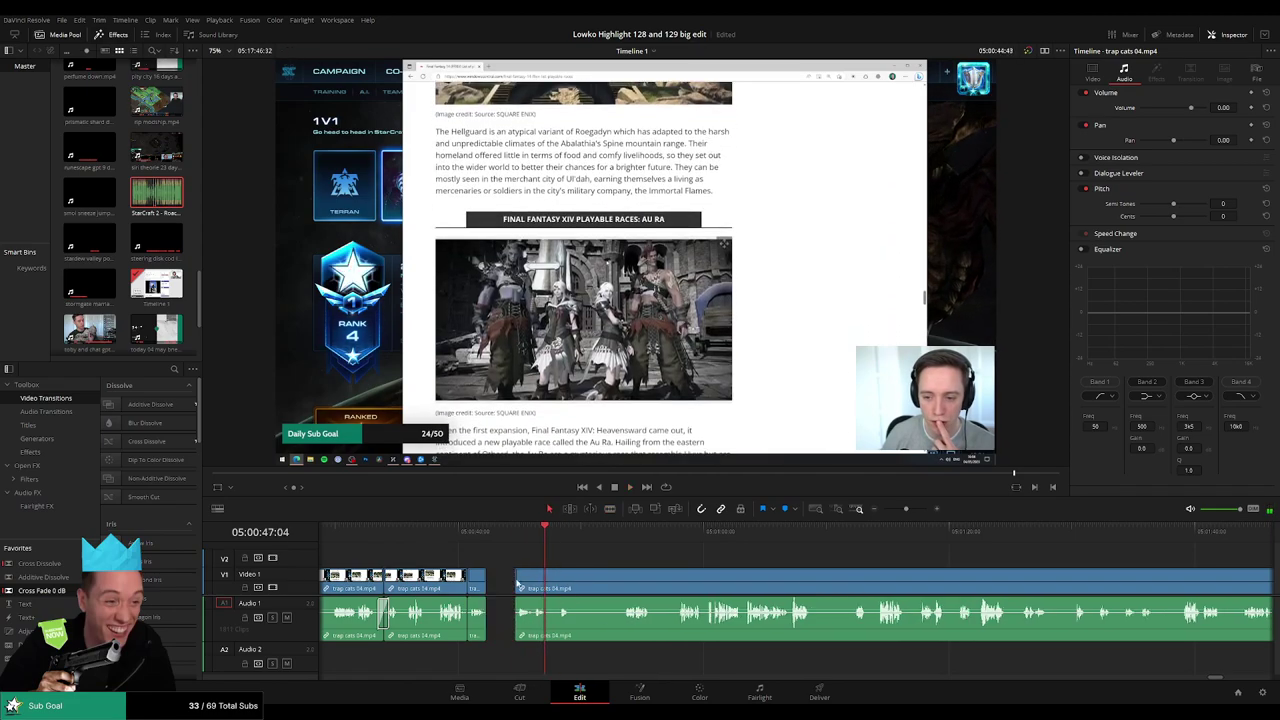
pyautogui.click(500, 580)
pyautogui.press('Delete')
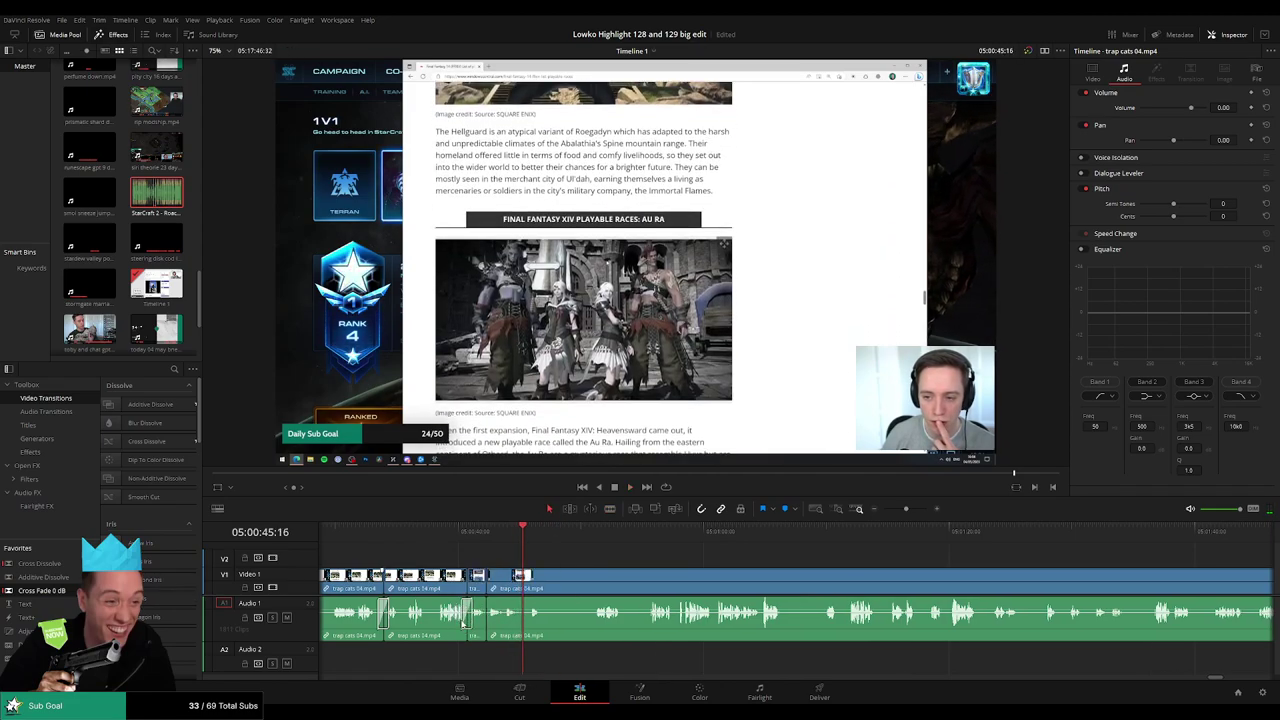
pyautogui.moveTo(70, 591); pyautogui.dragTo(522, 631)
# - Cut the Au Ra footage from about 05:00:47 to 05:00:55 and crossfade the audio at the join
pyautogui.press('space')
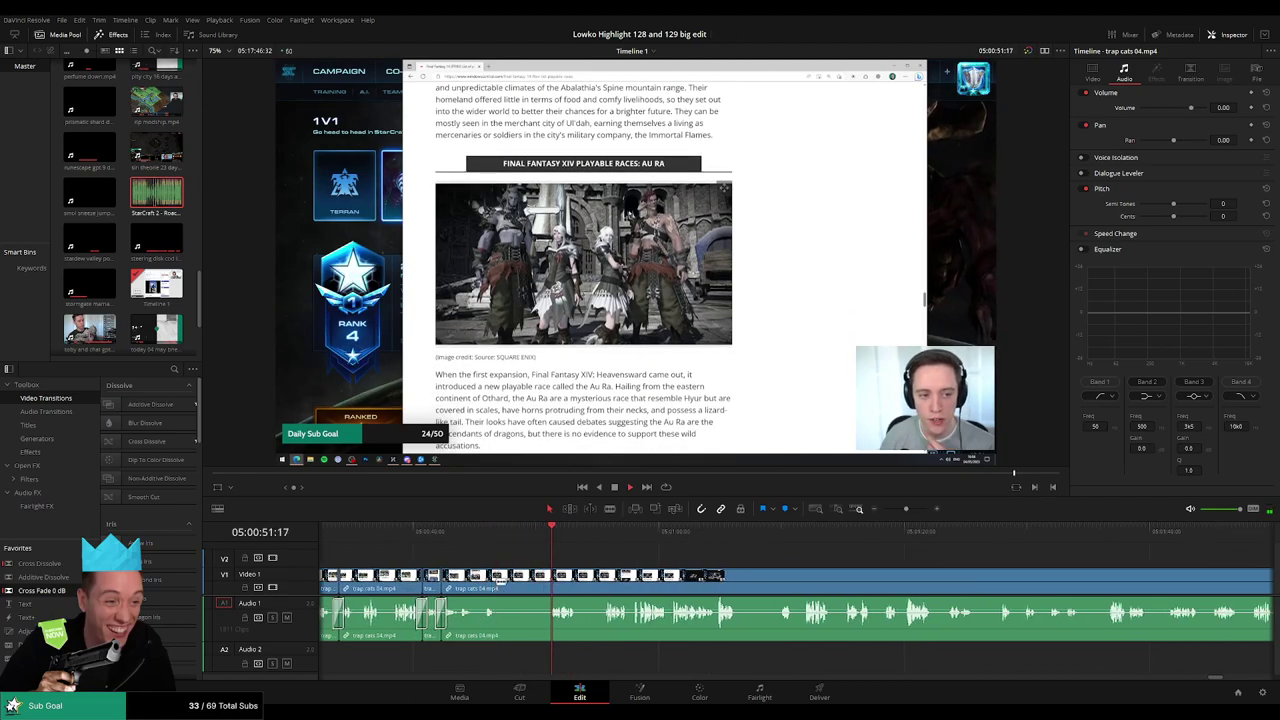
pyautogui.moveTo(505, 580); pyautogui.dragTo(558, 576)
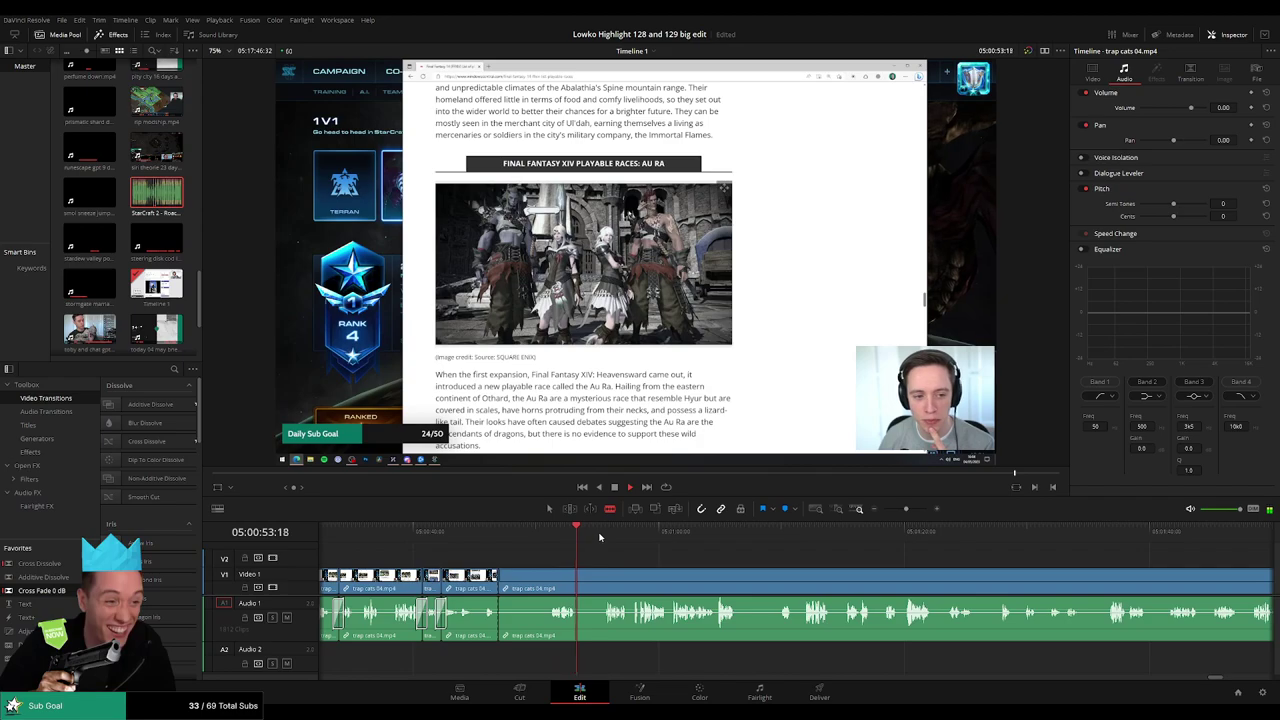
pyautogui.click(604, 574)
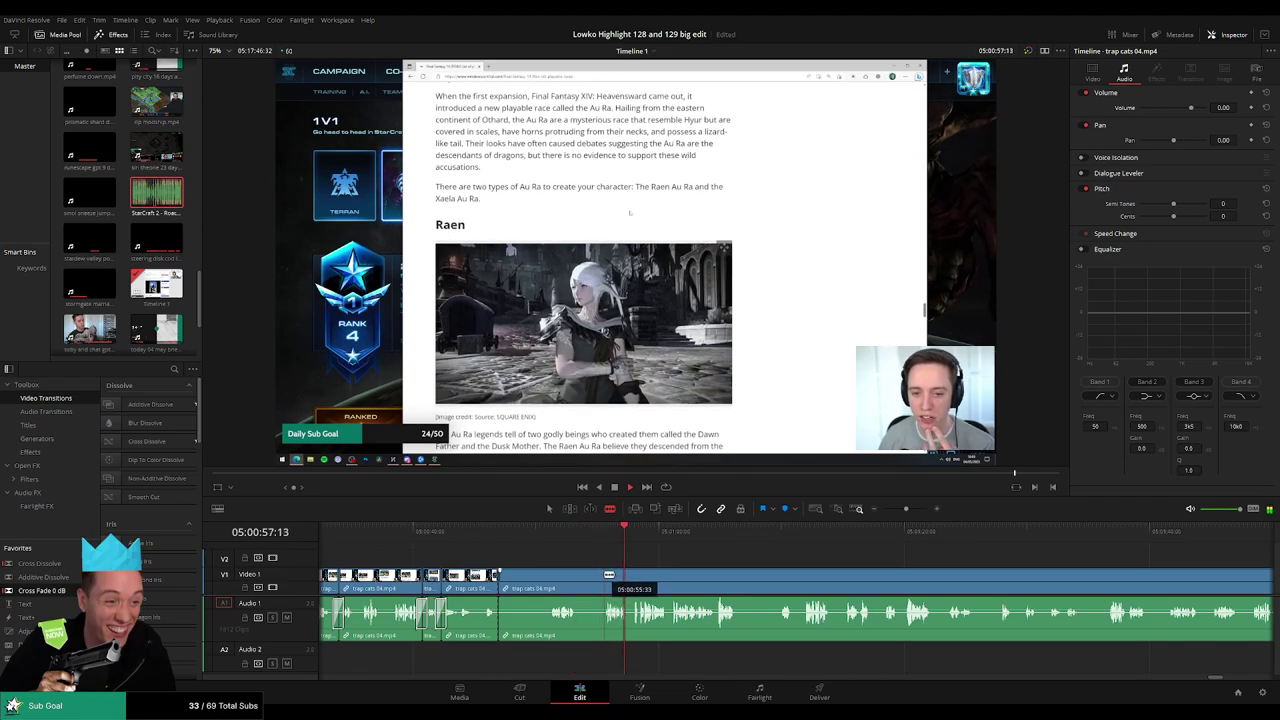
pyautogui.press('a')
pyautogui.click(560, 582)
pyautogui.press('Delete')
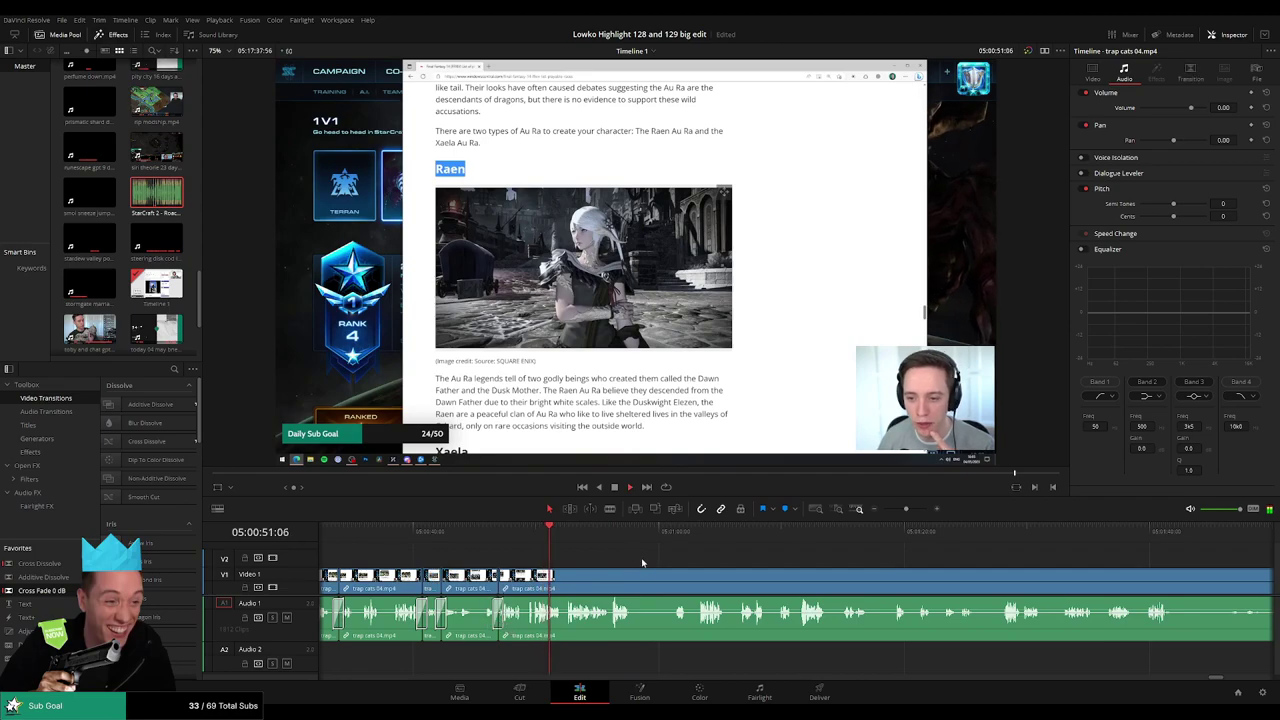
# - Delete the pause from about 05:00:58 to 05:01:01, after the enlarged Raen picture, and crossfade the audio cut
pyautogui.moveTo(643, 563); pyautogui.dragTo(512, 563)
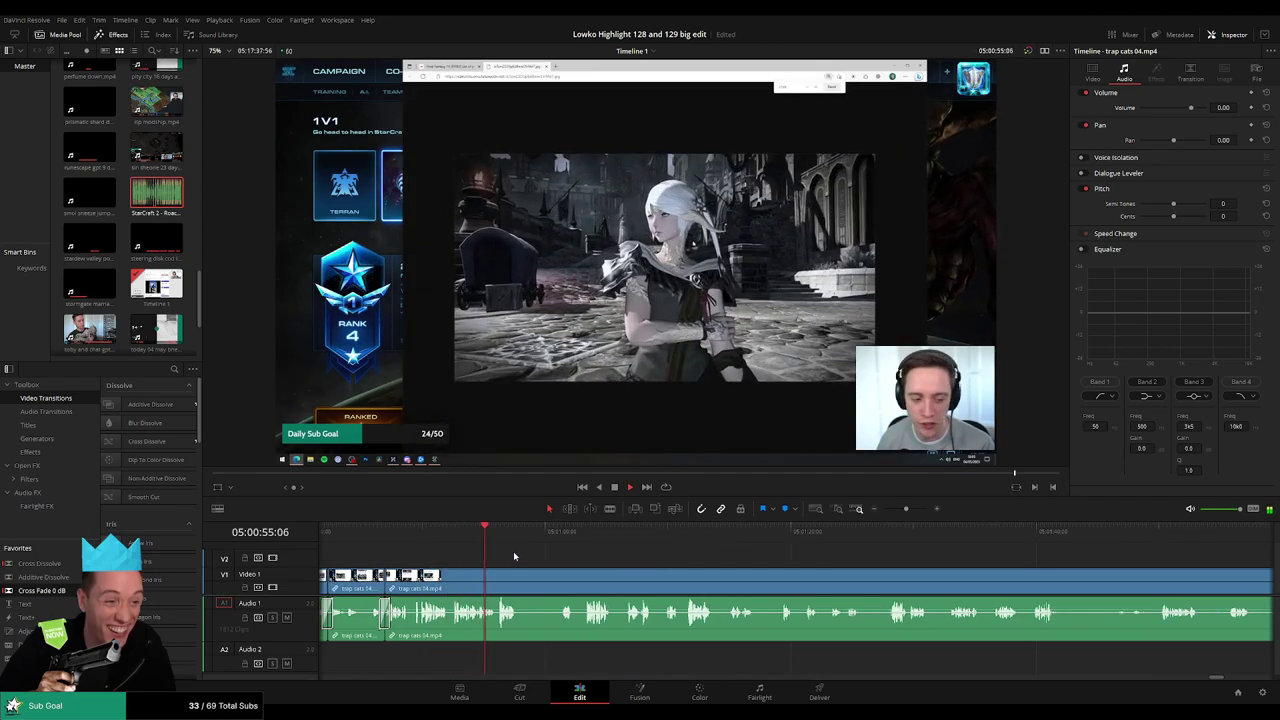
pyautogui.hscroll(1, 540, 556)
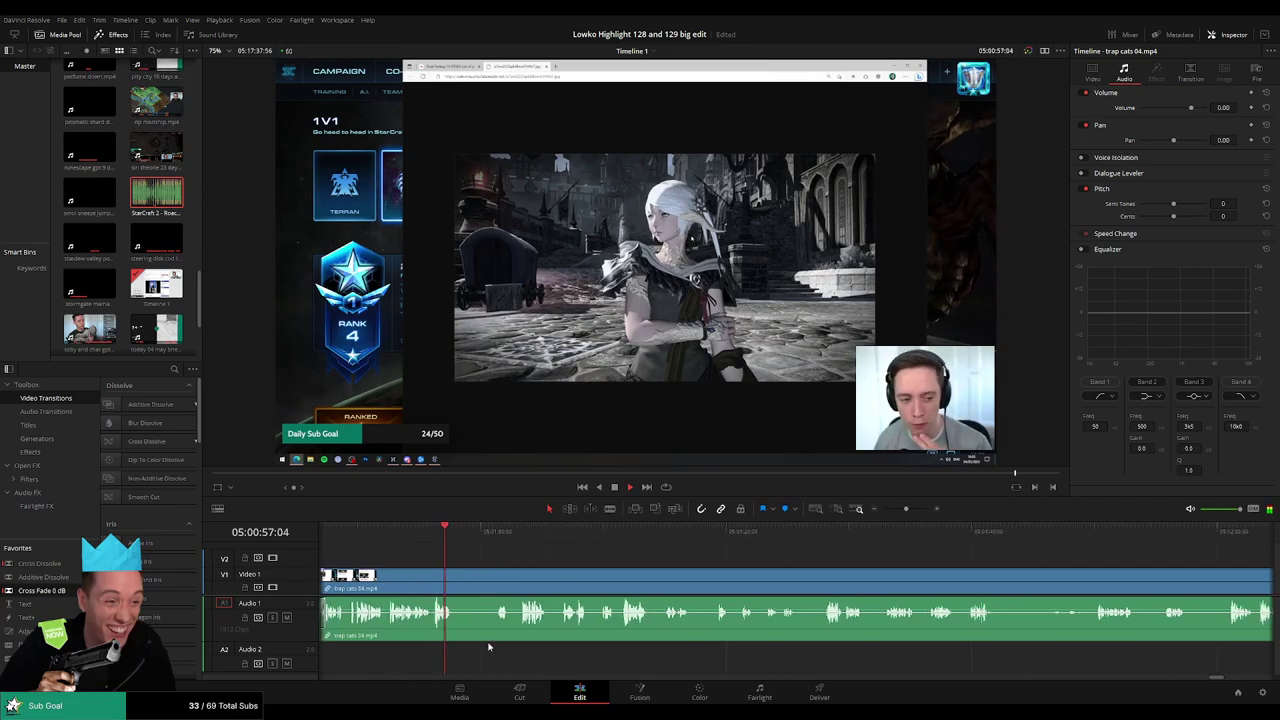
pyautogui.click(465, 583)
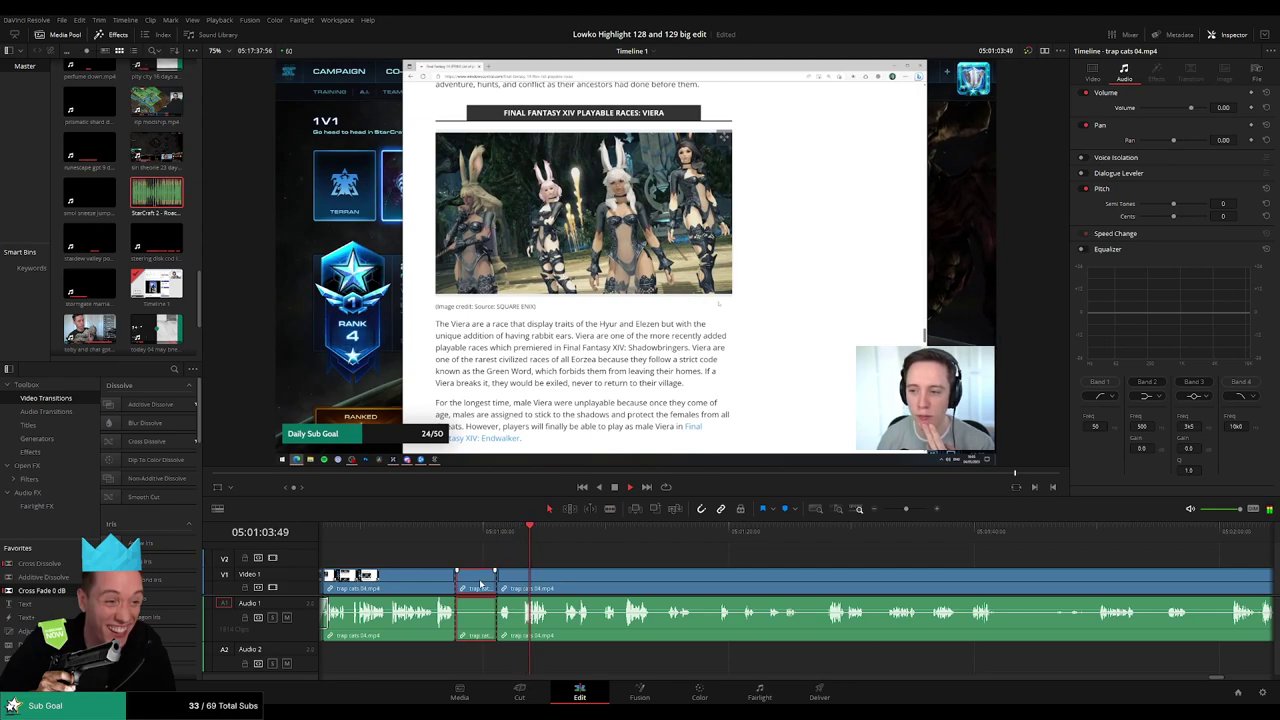
pyautogui.press('Delete')
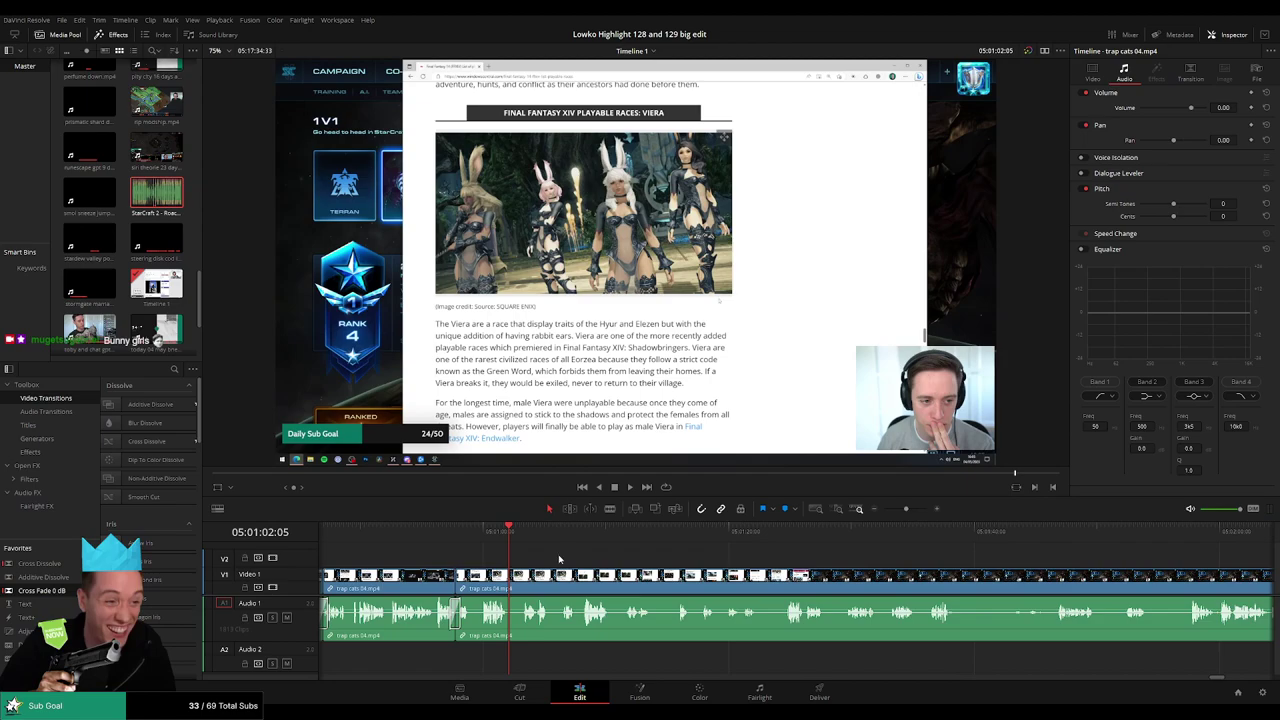
# - Cut the short stretch from about 05:01:02 to 05:01:03 in the Viera section and crossfade the audio there
pyautogui.scroll(3, 690, 554)
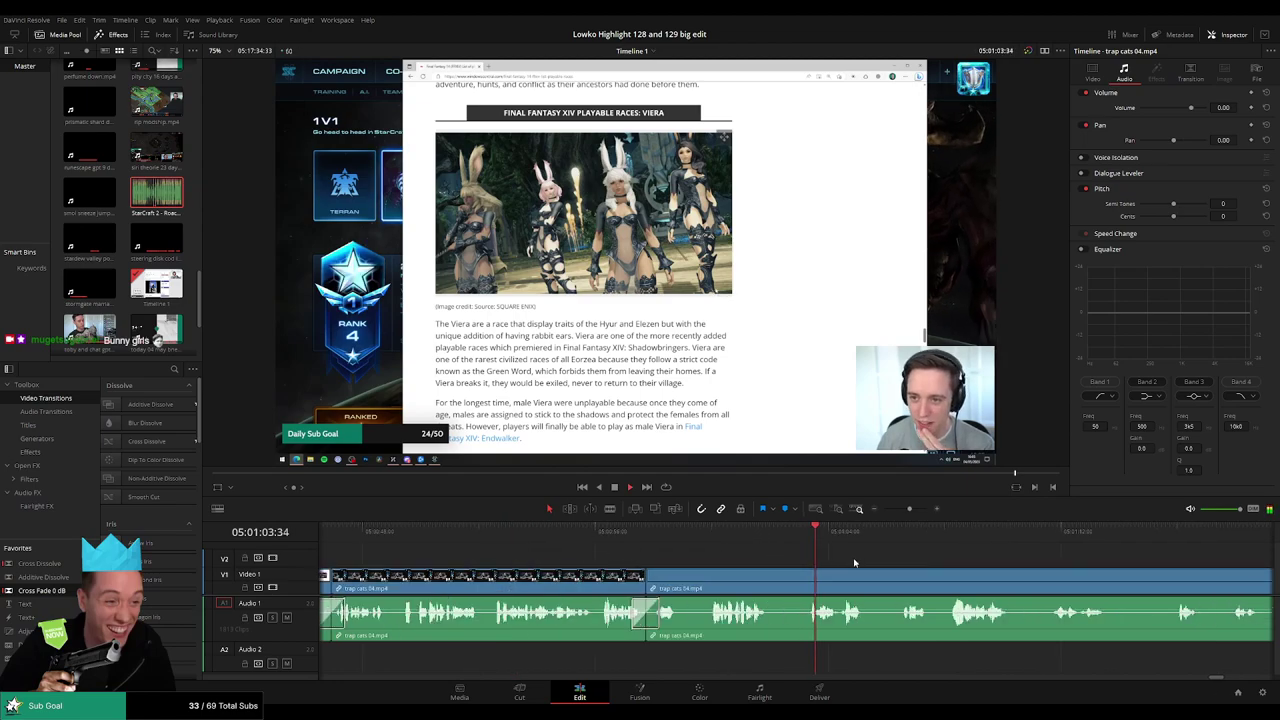
pyautogui.moveTo(858, 562); pyautogui.dragTo(656, 549)
pyautogui.press('b')
pyautogui.click(562, 580)
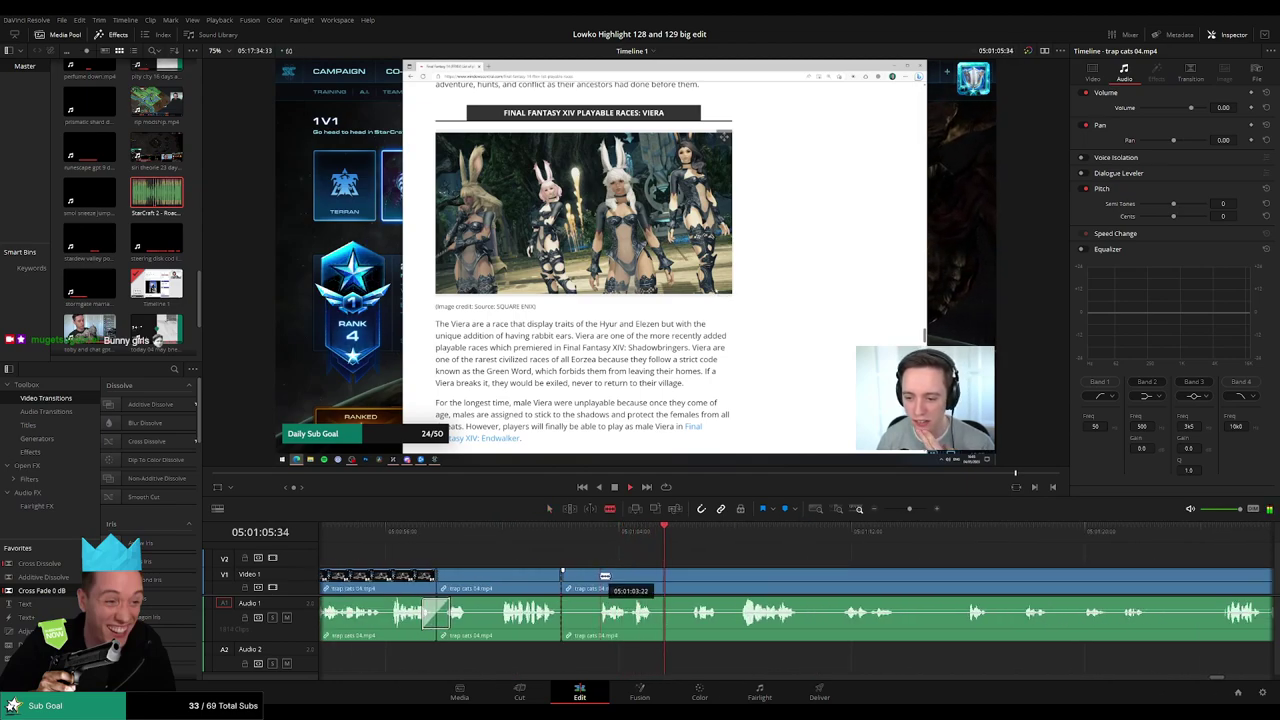
pyautogui.click(600, 581)
pyautogui.press('a')
pyautogui.click(584, 582)
pyautogui.press('Delete')
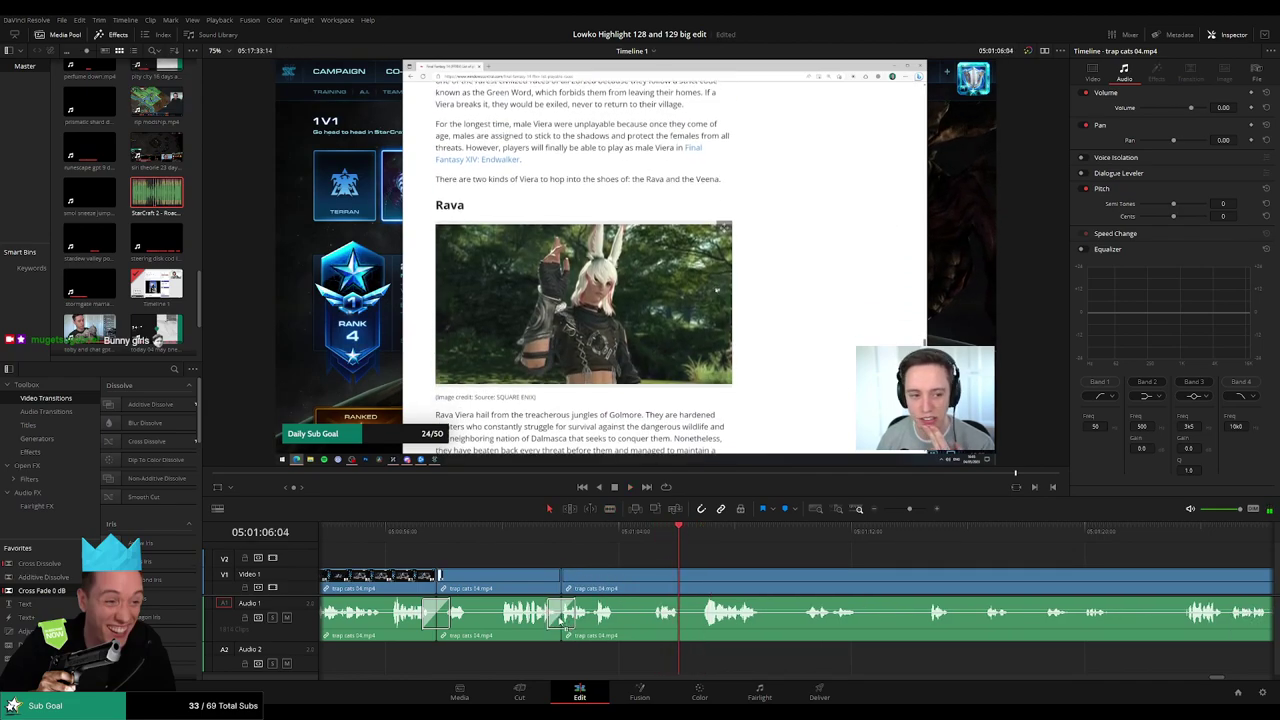
pyautogui.moveTo(560, 620); pyautogui.dragTo(561, 619)
# - Review the Viera and Hrothgar footage and delete the silent part from about 05:01:21 to 05:01:23 at the article's end
pyautogui.press('space')
pyautogui.hscroll(5, 585, 562)
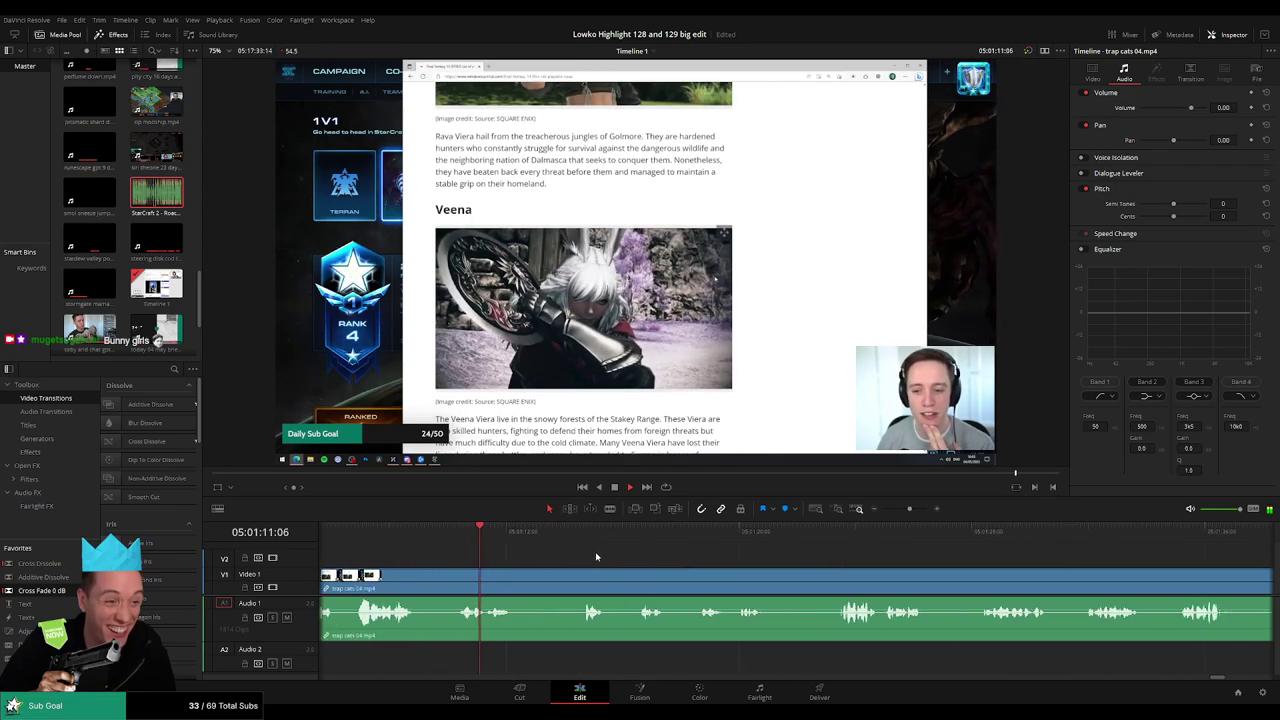
pyautogui.moveTo(547, 536); pyautogui.dragTo(579, 536)
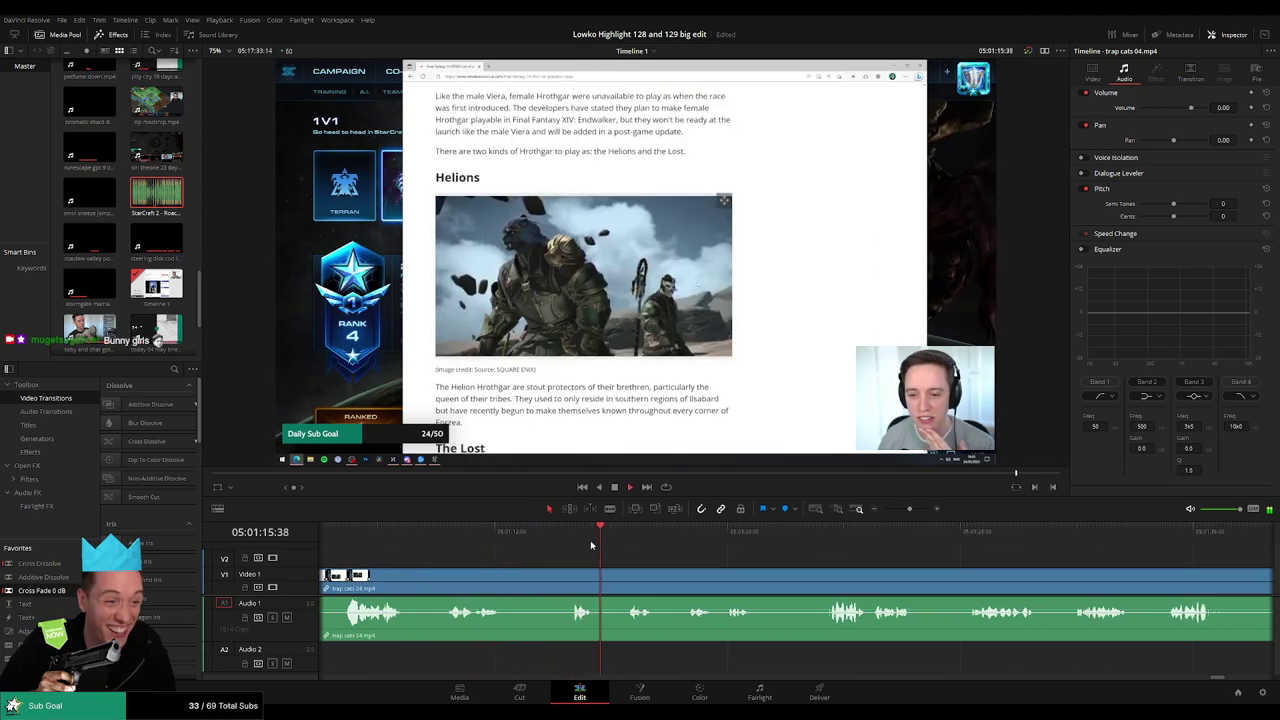
pyautogui.click(626, 537)
pyautogui.hscroll(4, 691, 566)
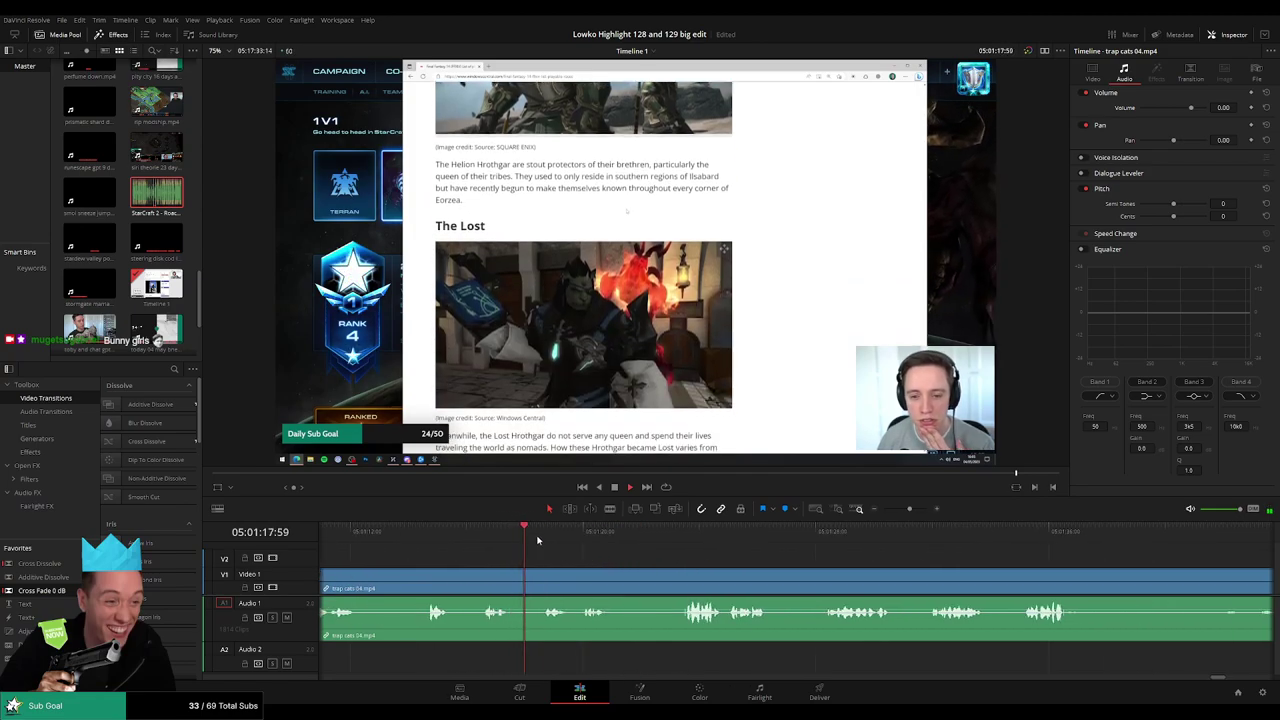
pyautogui.hscroll(3, 691, 566)
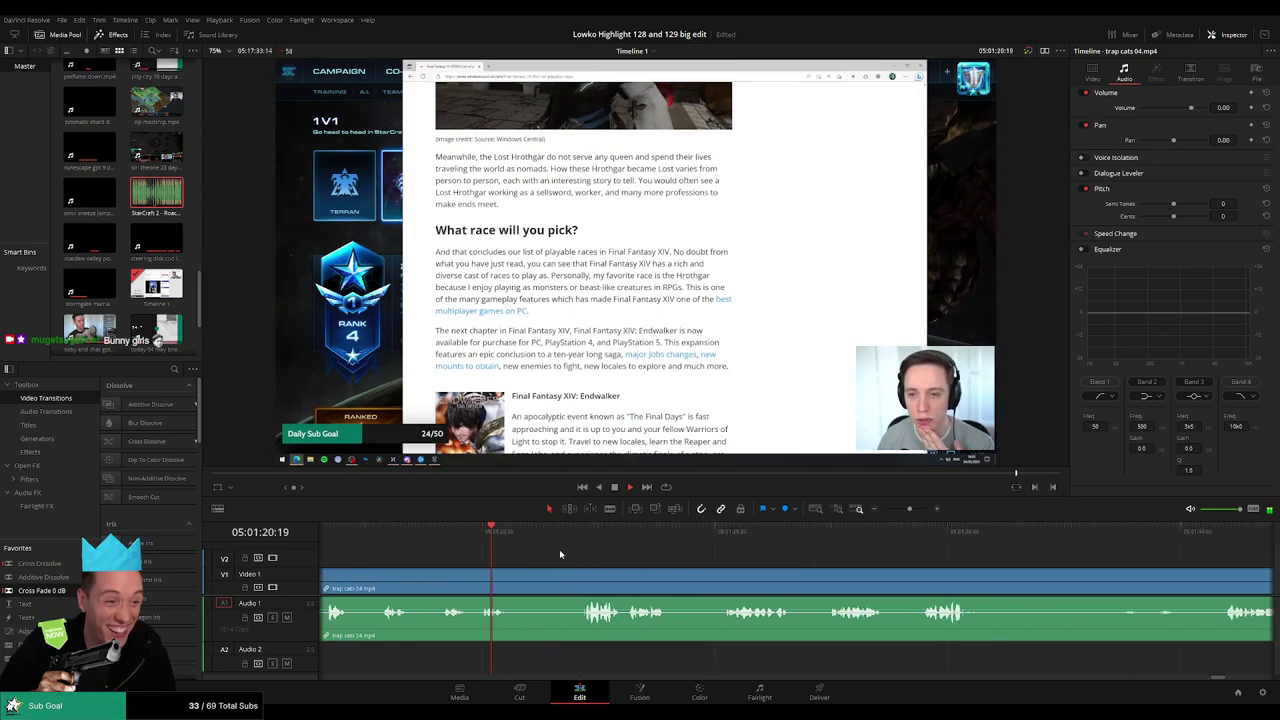
pyautogui.click(578, 535)
pyautogui.press('b')
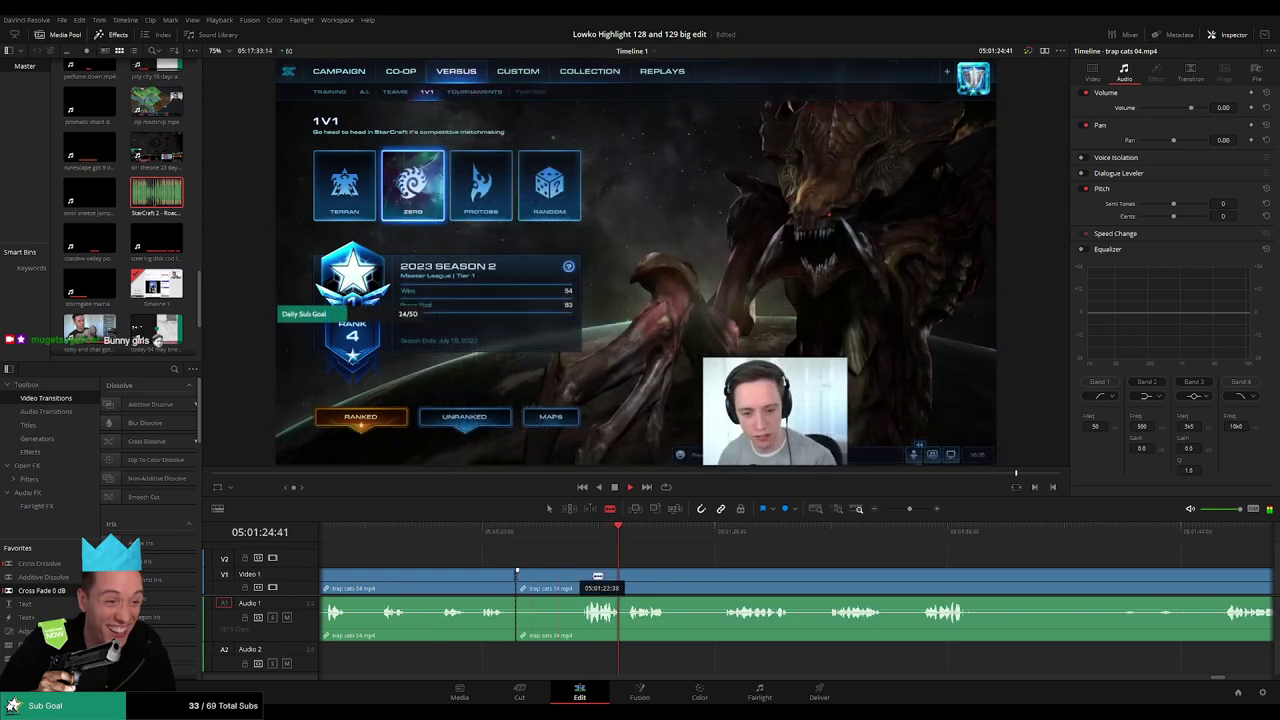
pyautogui.scroll(3, 600, 578)
pyautogui.click(612, 578)
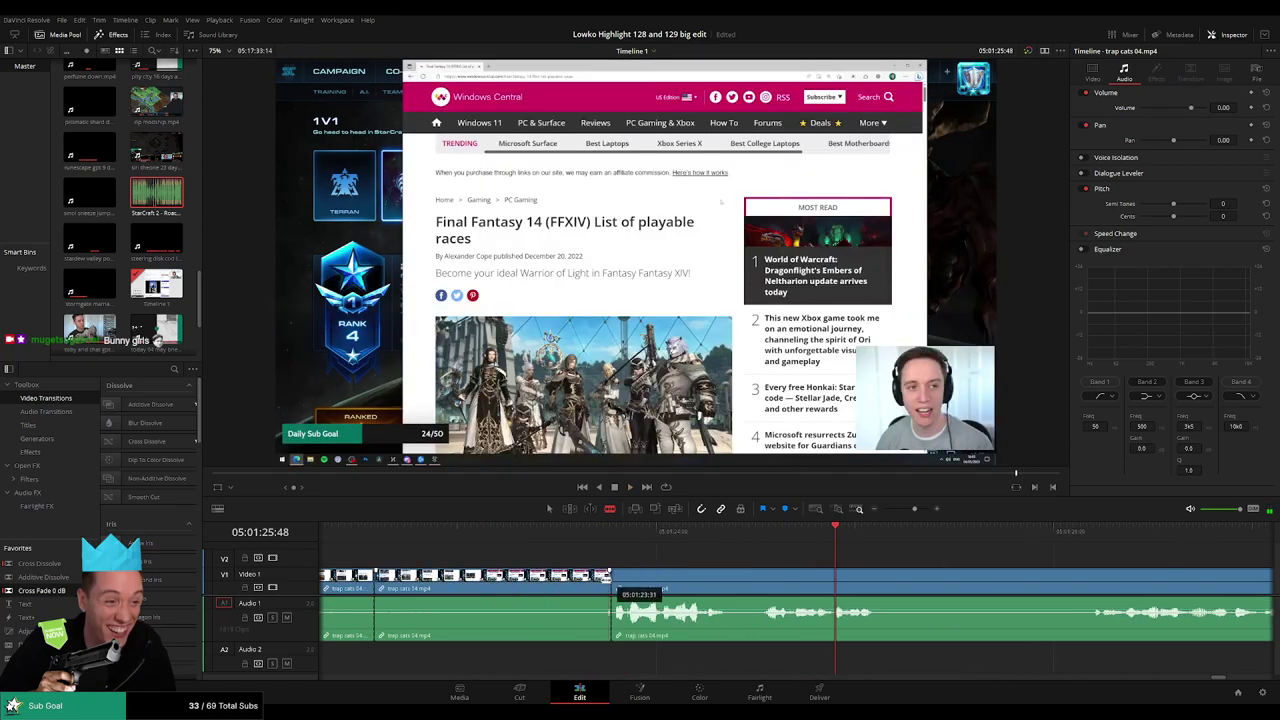
pyautogui.press('a')
pyautogui.click(590, 586)
pyautogui.press('Delete')
# - Remove the pause from about 05:01:24 to 05:01:26 in the StarCraft menu footage and crossfade the audio cut
pyautogui.click(366, 556)
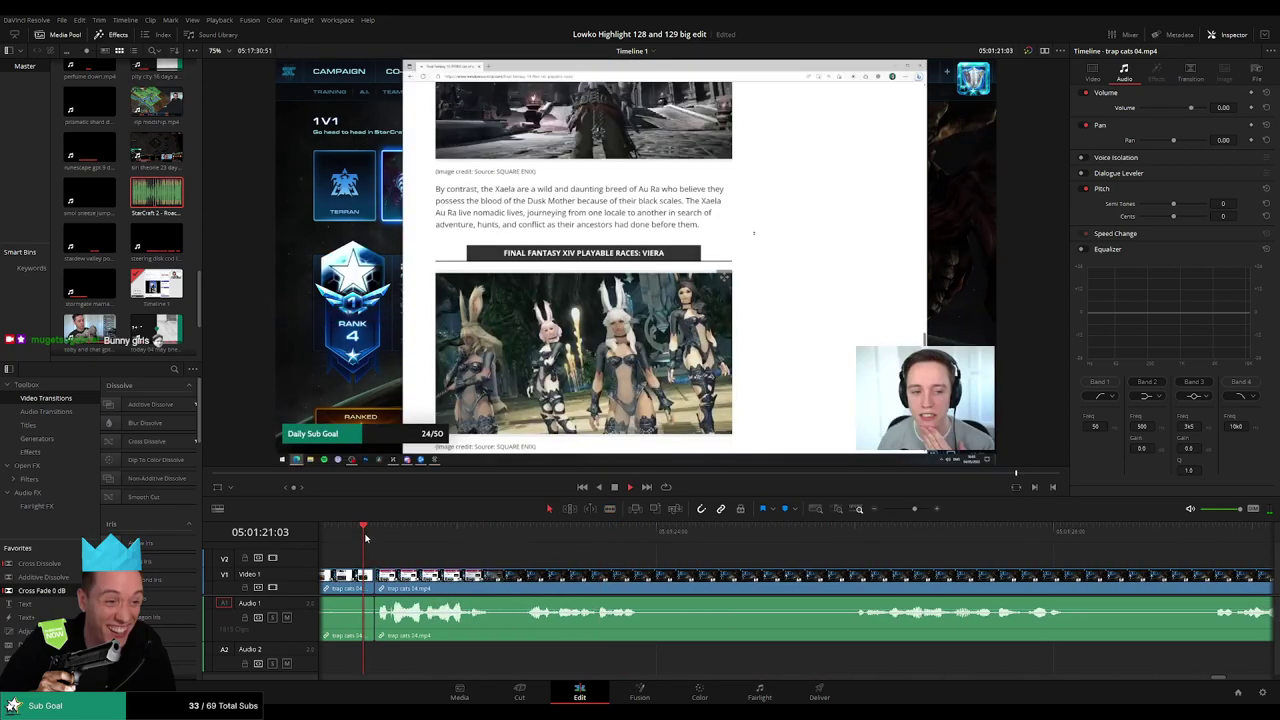
pyautogui.click(576, 553)
pyautogui.scroll(3, 600, 556)
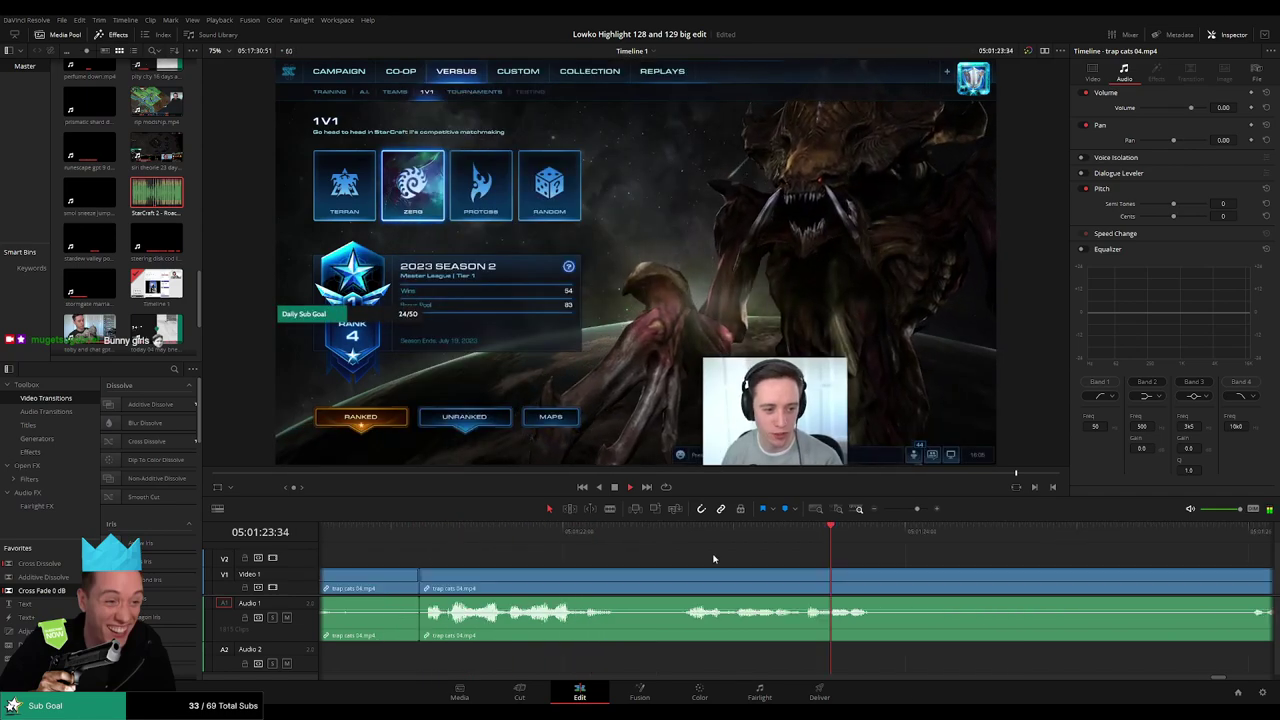
pyautogui.scroll(-2, 716, 558)
pyautogui.scroll(-3, 842, 568)
pyautogui.click(806, 534)
pyautogui.press('b')
pyautogui.click(600, 578)
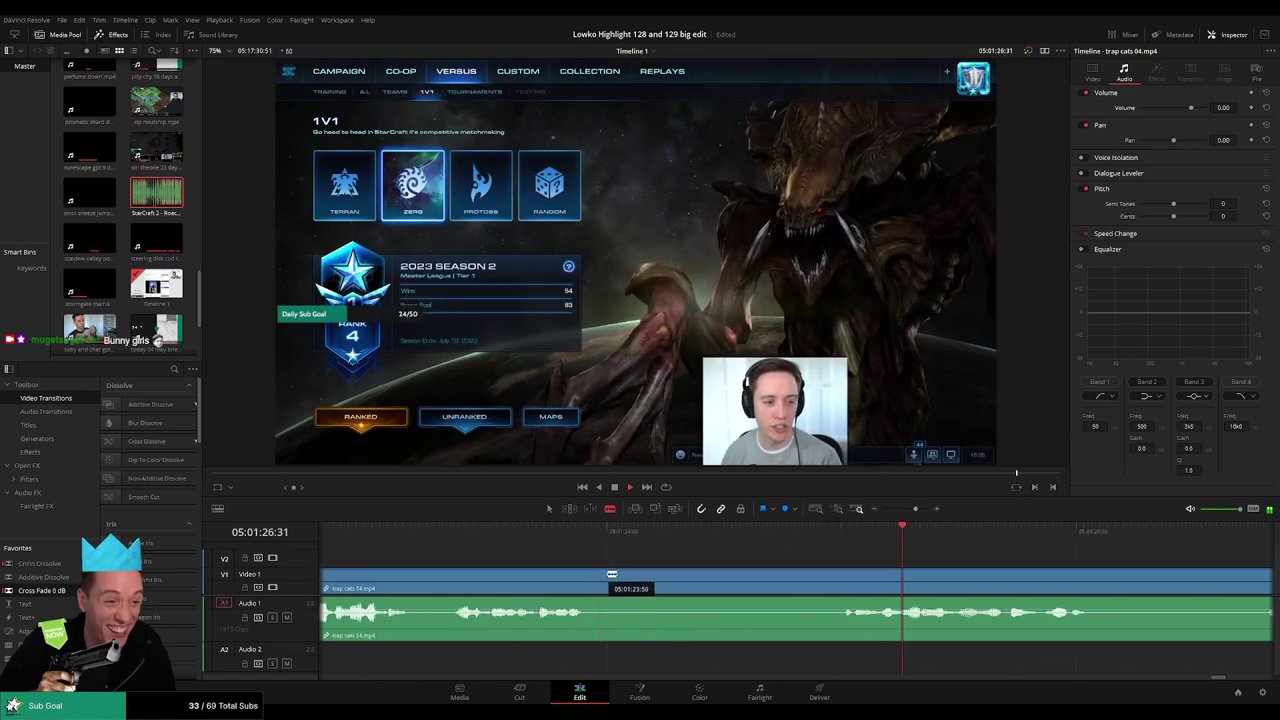
pyautogui.click(829, 582)
pyautogui.press('a')
pyautogui.click(765, 586)
pyautogui.press('Delete')
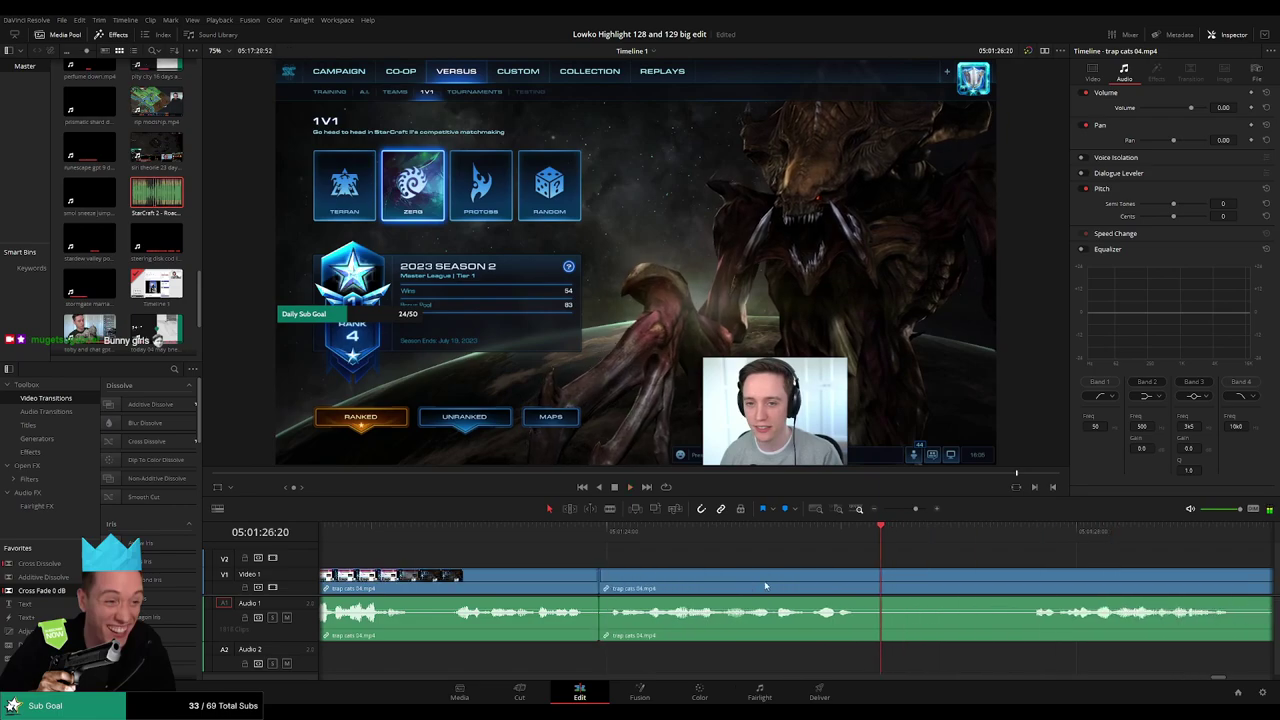
pyautogui.moveTo(62, 592); pyautogui.dragTo(598, 622)
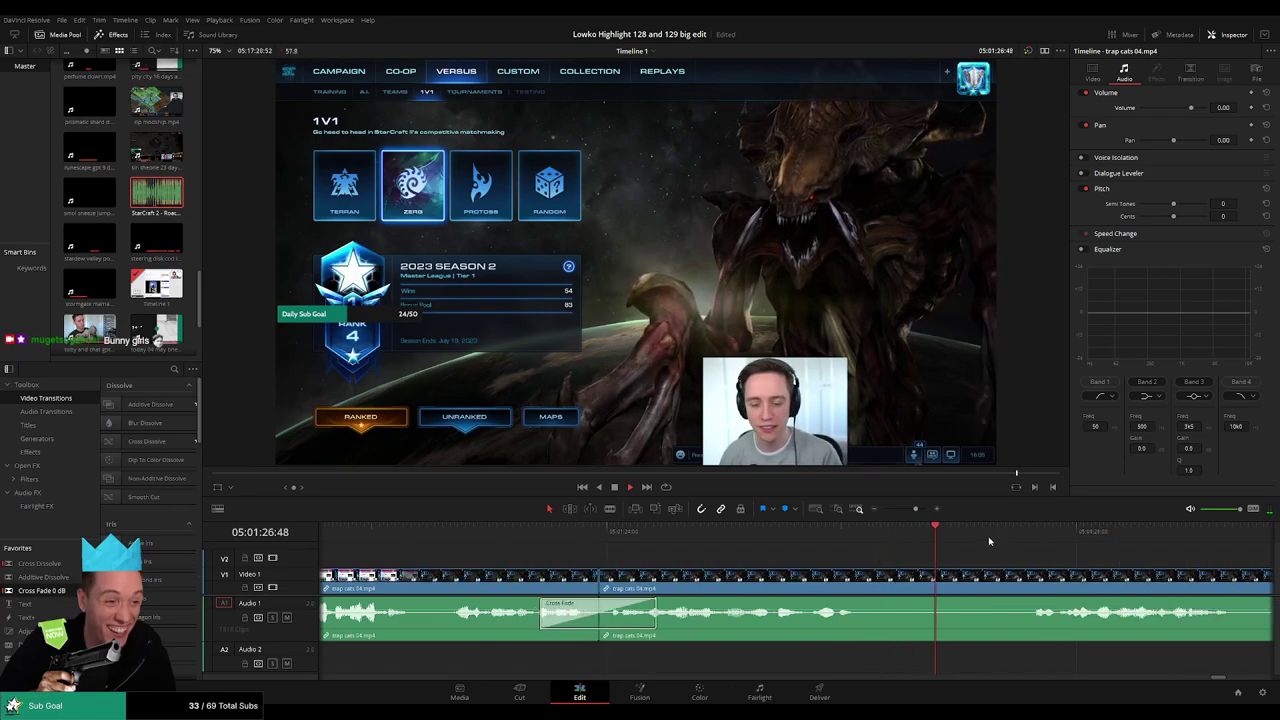
# - Split the clip at about 05:01:26 and 05:01:27, delete the pause between the splits and crossfade the audio join
pyautogui.press('b')
pyautogui.click(868, 580)
pyautogui.click(1030, 578)
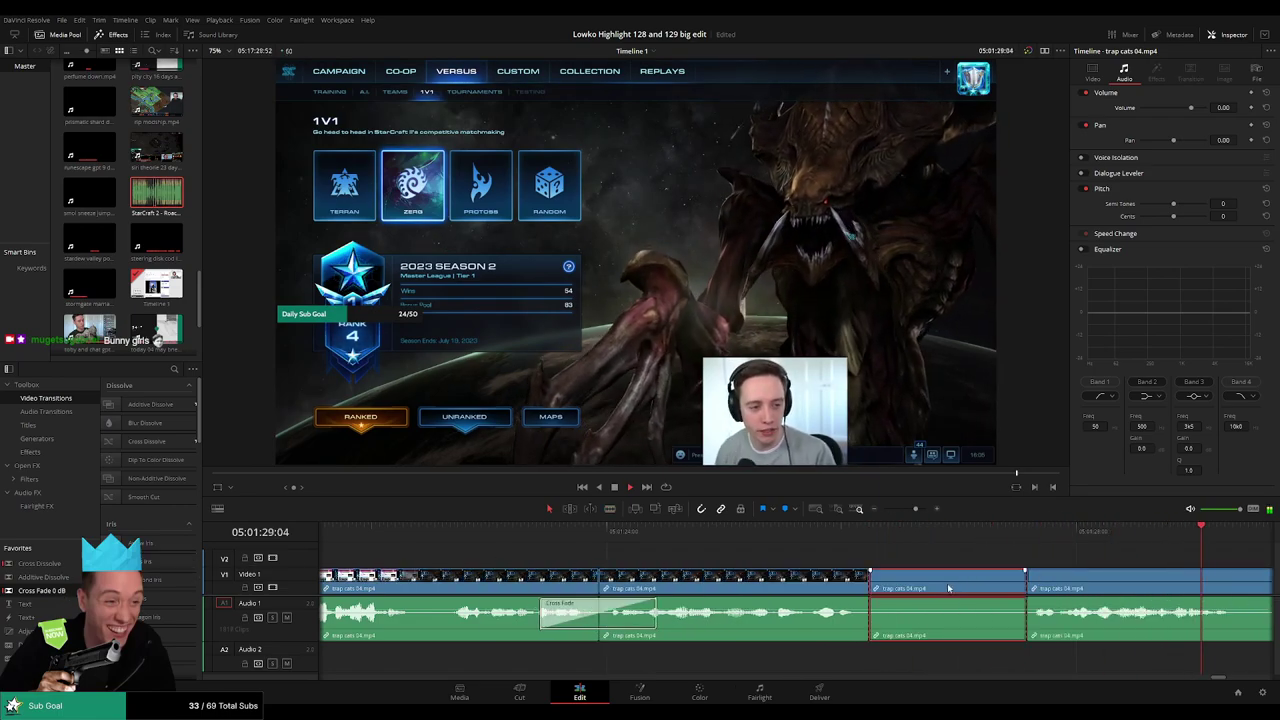
pyautogui.press('a')
pyautogui.click(947, 588)
pyautogui.press('Delete')
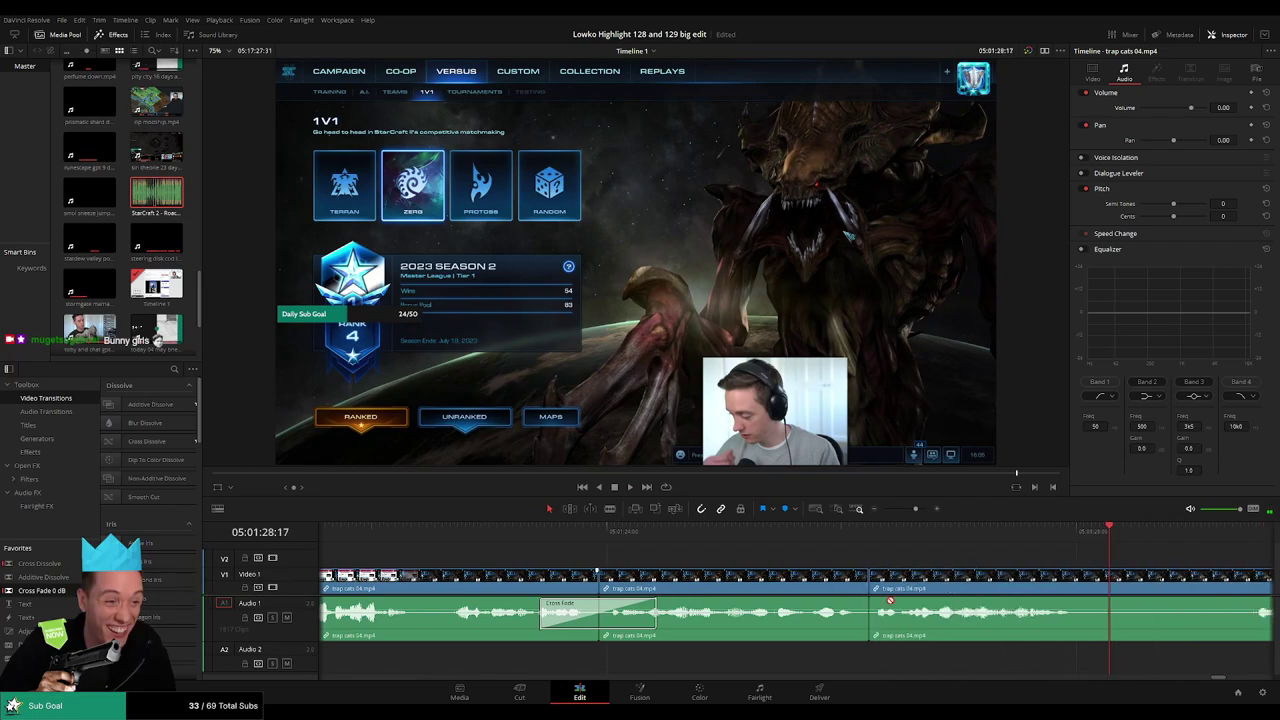
pyautogui.moveTo(872, 625); pyautogui.dragTo(870, 625)
# - Delete the pause from about 05:01:28 to 05:01:29, close the gap and crossfade the audio at that cut
pyautogui.moveTo(915, 509); pyautogui.dragTo(910, 513)
pyautogui.moveTo(820, 548); pyautogui.dragTo(652, 555)
pyautogui.press('space')
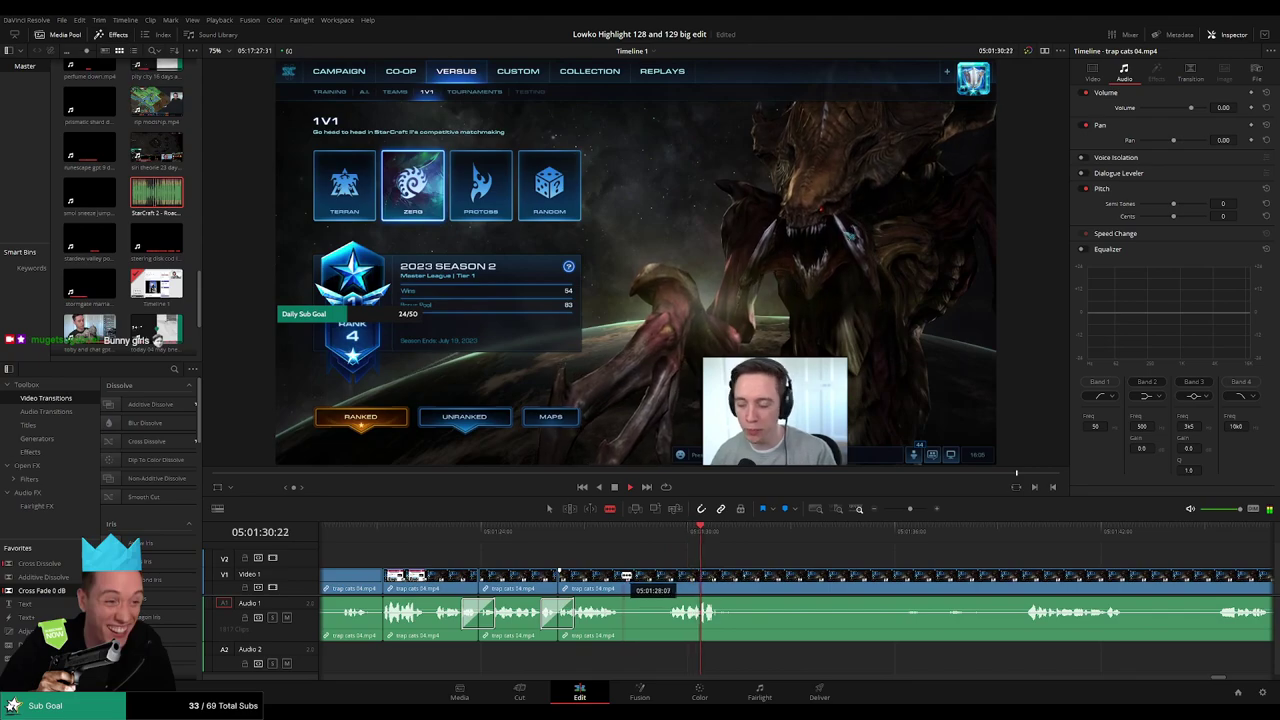
pyautogui.press('b')
pyautogui.click(670, 577)
pyautogui.press('a')
pyautogui.click(645, 585)
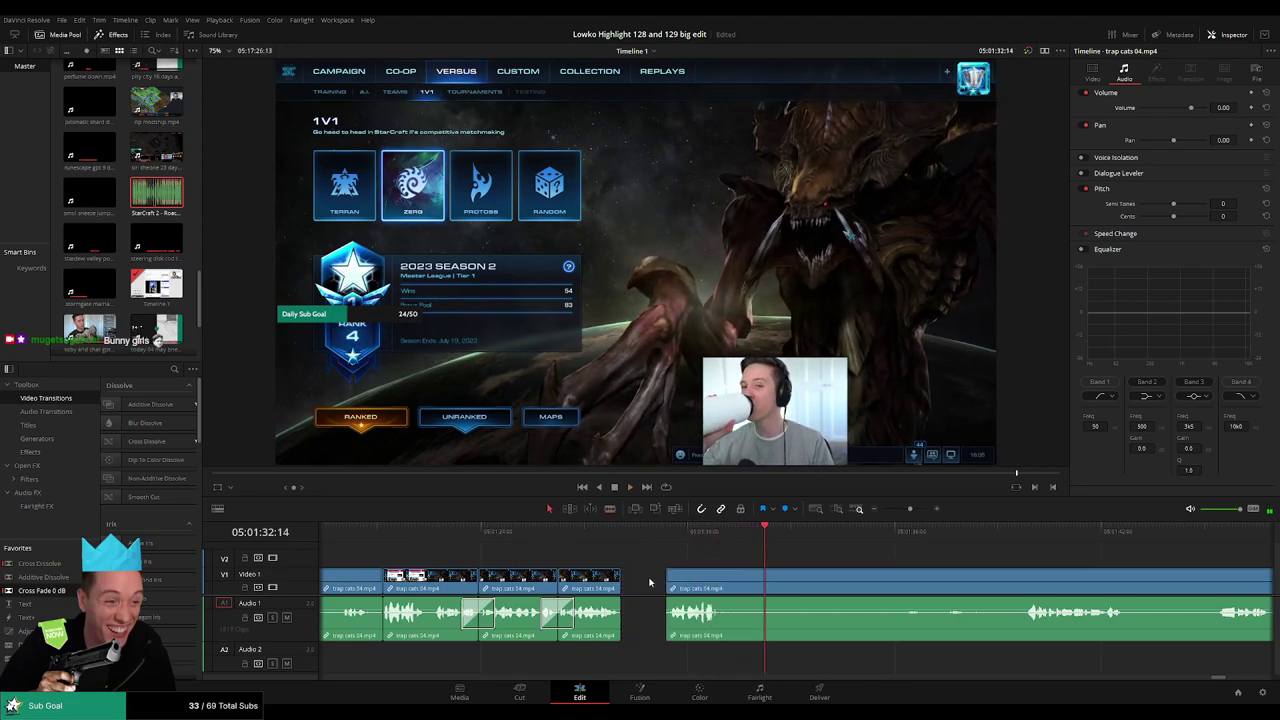
pyautogui.press('Delete')
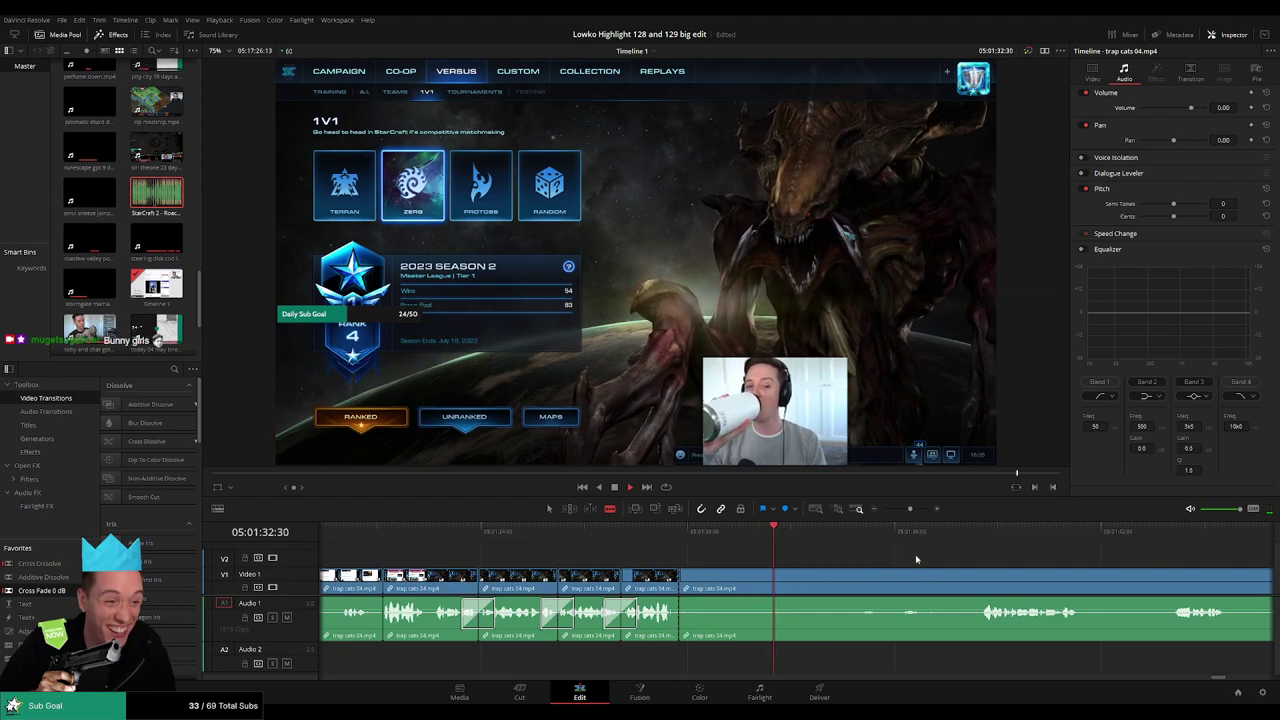
# - Delete the pause from about 05:01:30 to 05:01:38 in the StarCraft menu footage and crossfade the audio cut
pyautogui.click(980, 533)
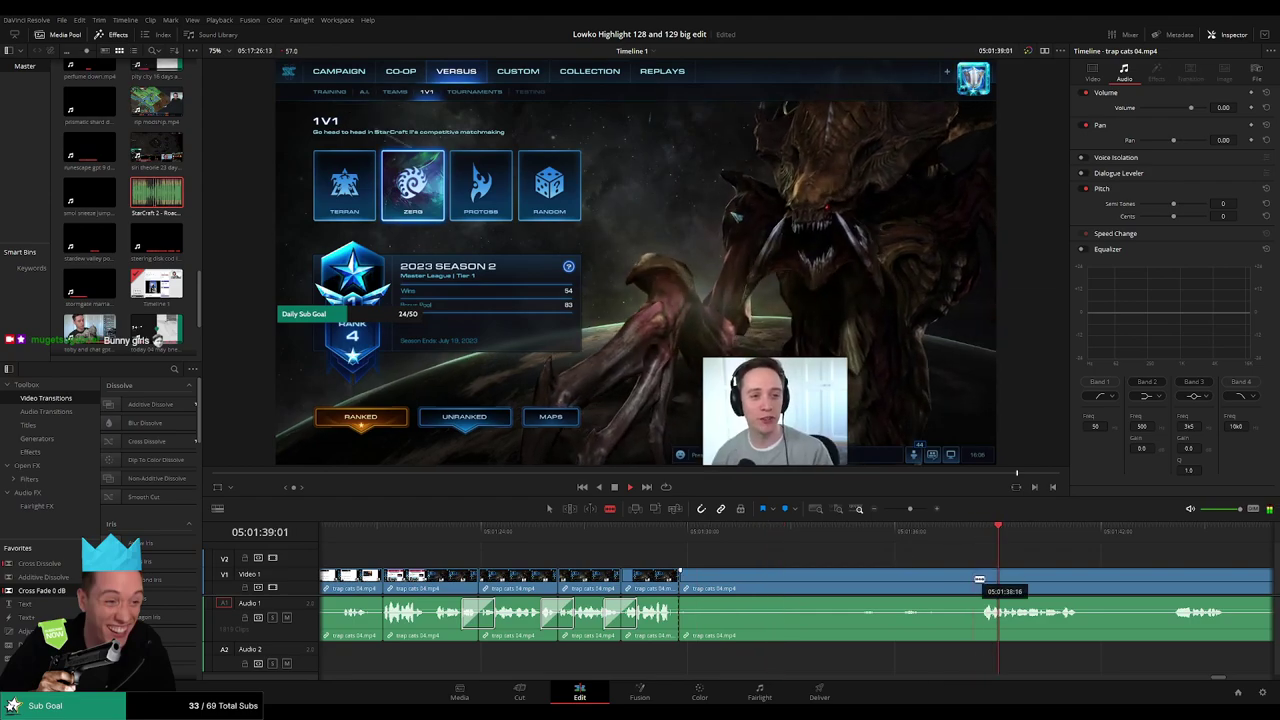
pyautogui.press('a')
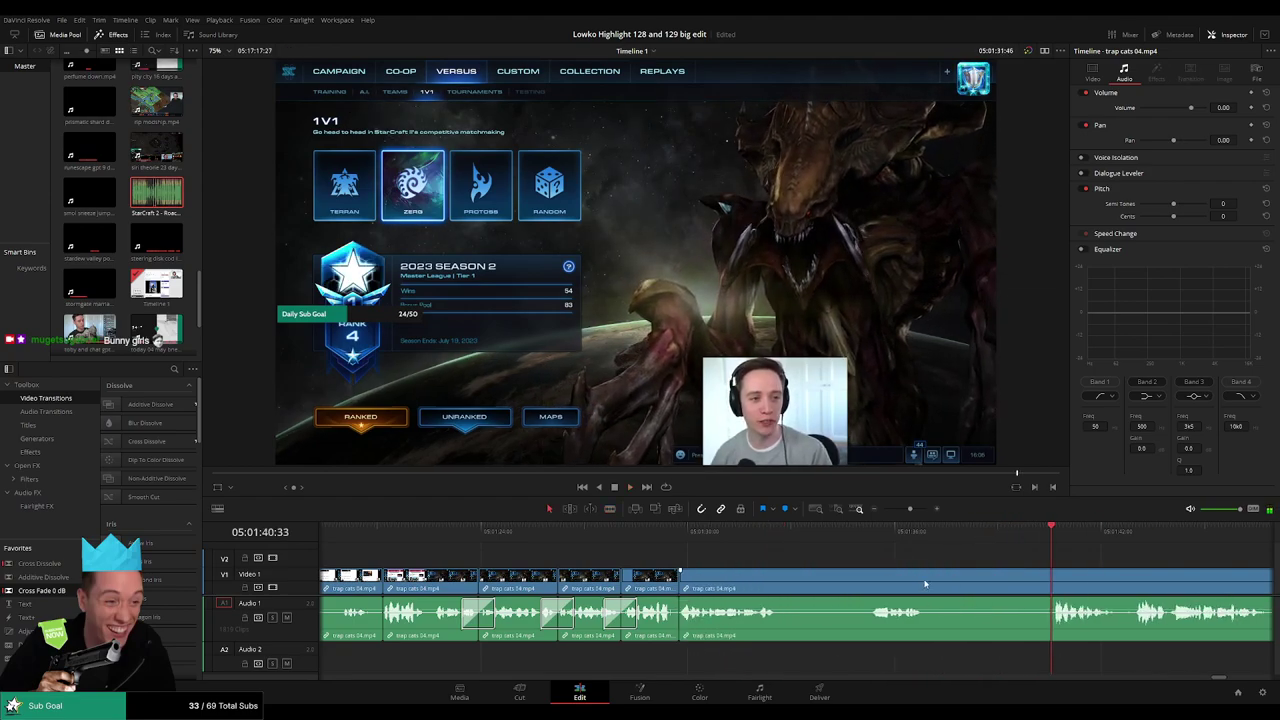
pyautogui.click(744, 533)
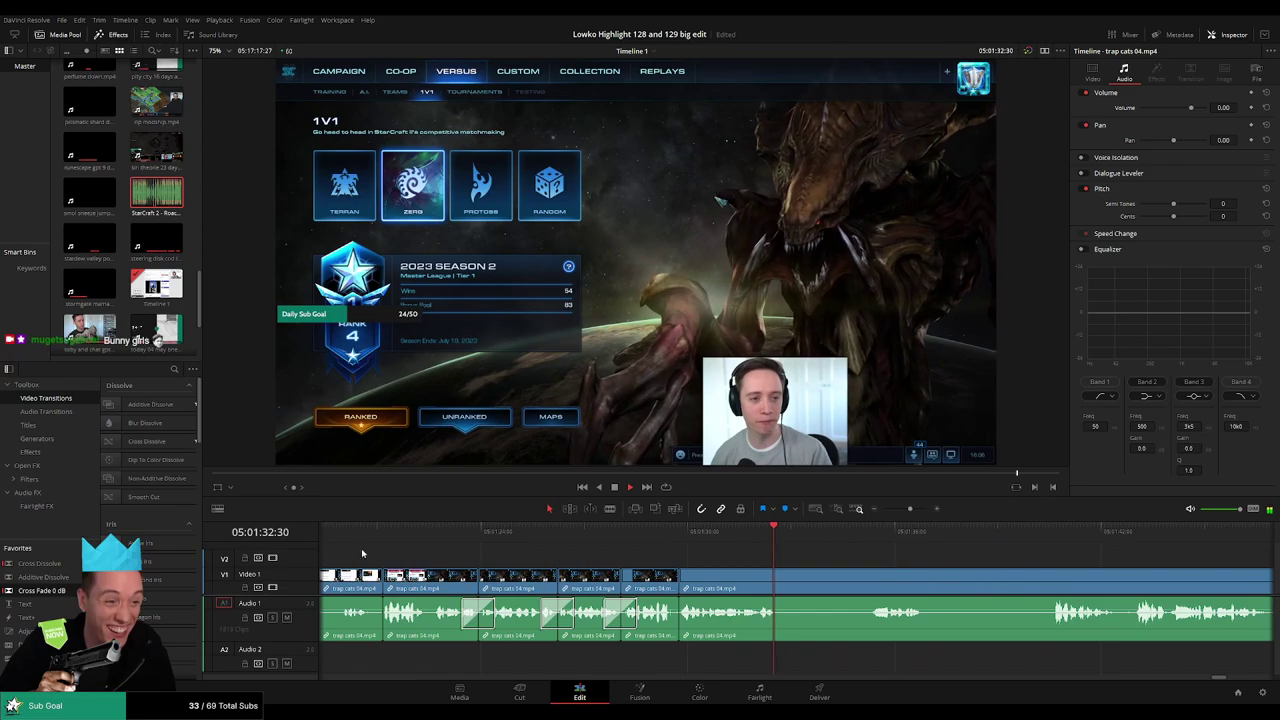
# - Cut out the two pauses at about 05:01:33 to 05:01:35 and 05:01:37 to 05:01:40, and crossfade the audio joins
pyautogui.click(865, 533)
pyautogui.press('b')
pyautogui.click(785, 586)
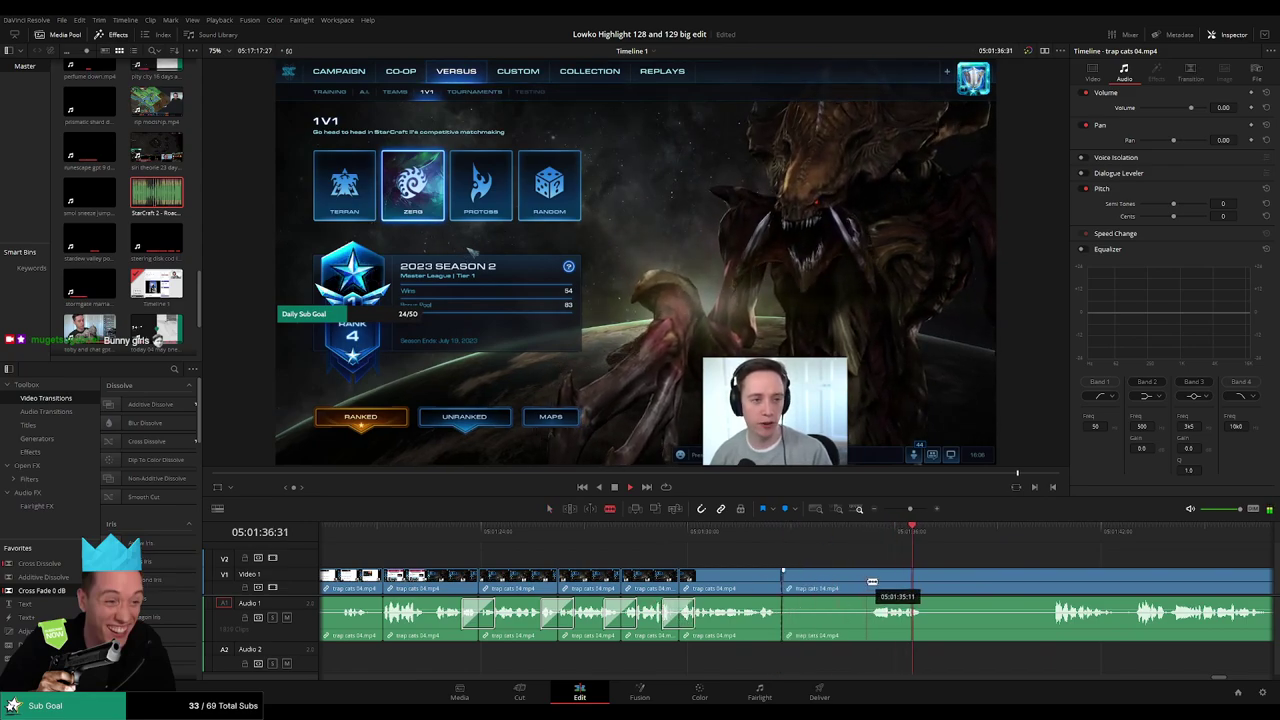
pyautogui.click(870, 581)
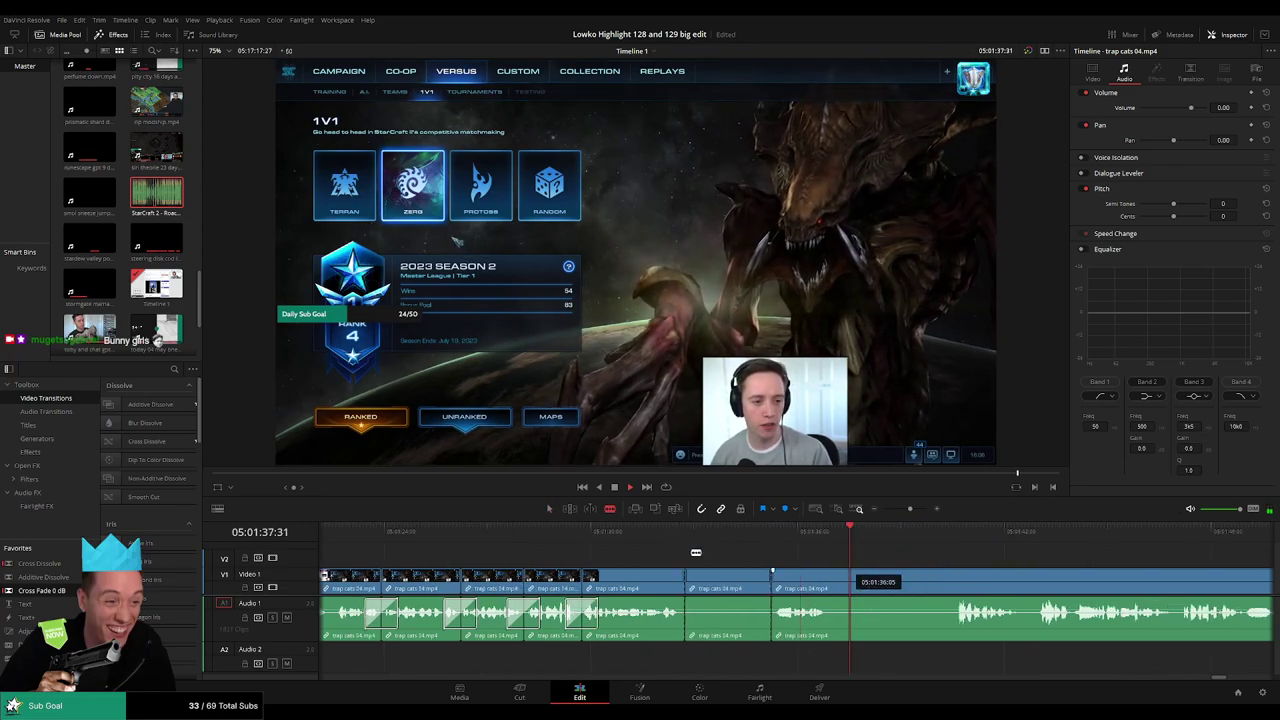
pyautogui.press('a')
pyautogui.click(843, 581)
pyautogui.press('BackSpace')
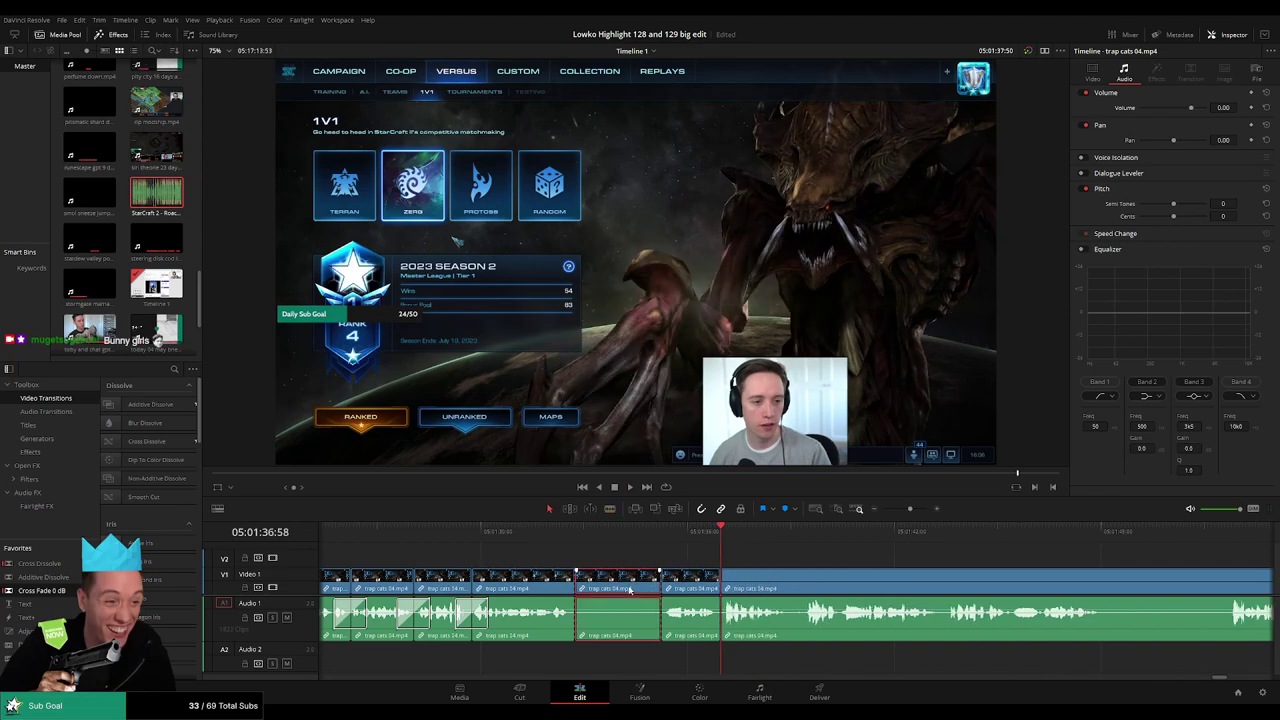
pyautogui.press('BackSpace')
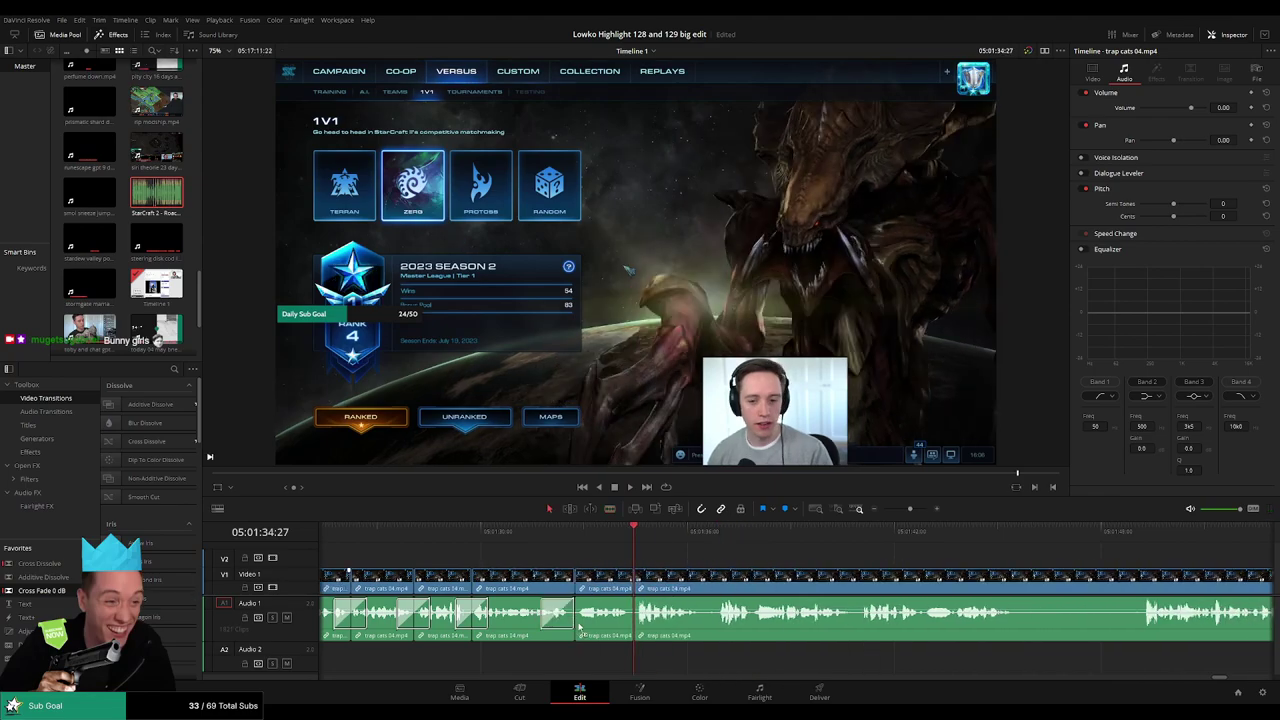
pyautogui.moveTo(46, 578); pyautogui.dragTo(629, 612)
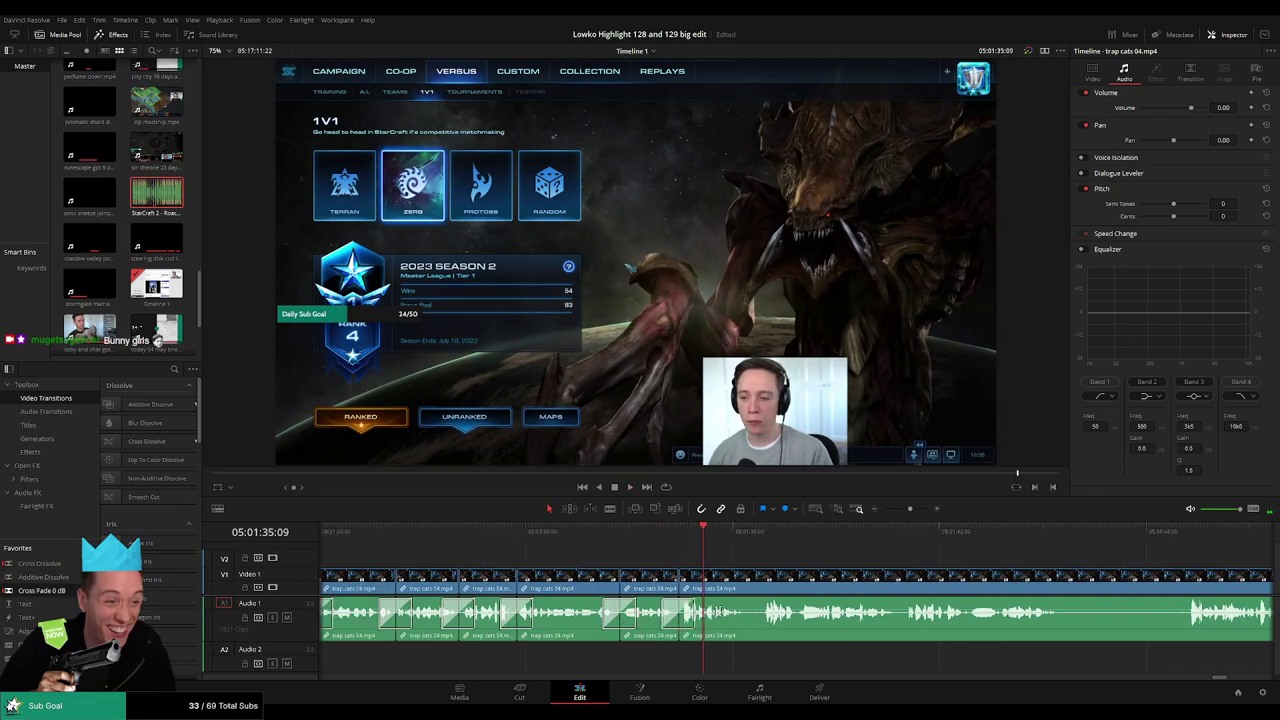
# - Delete the pause from about 05:01:45 to 05:01:49, close the gap and crossfade the audio at that cut
pyautogui.press('space')
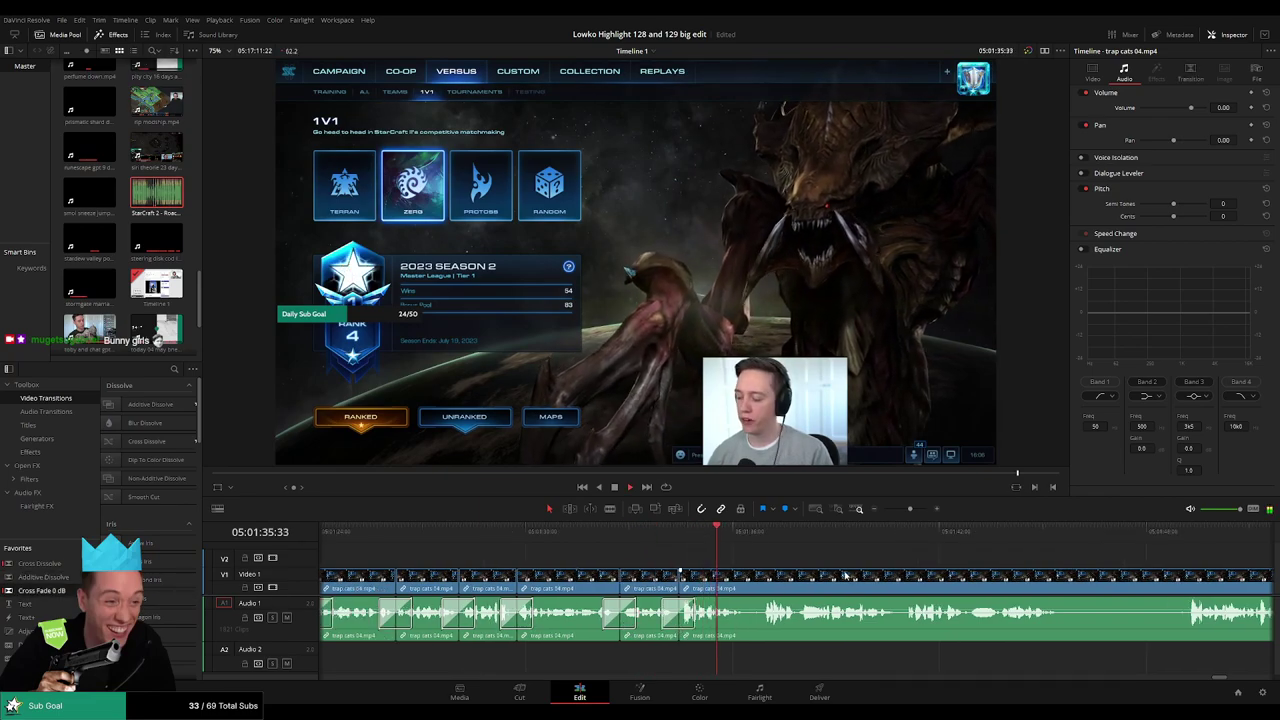
pyautogui.moveTo(868, 577); pyautogui.dragTo(654, 572)
pyautogui.moveTo(751, 567); pyautogui.dragTo(641, 556)
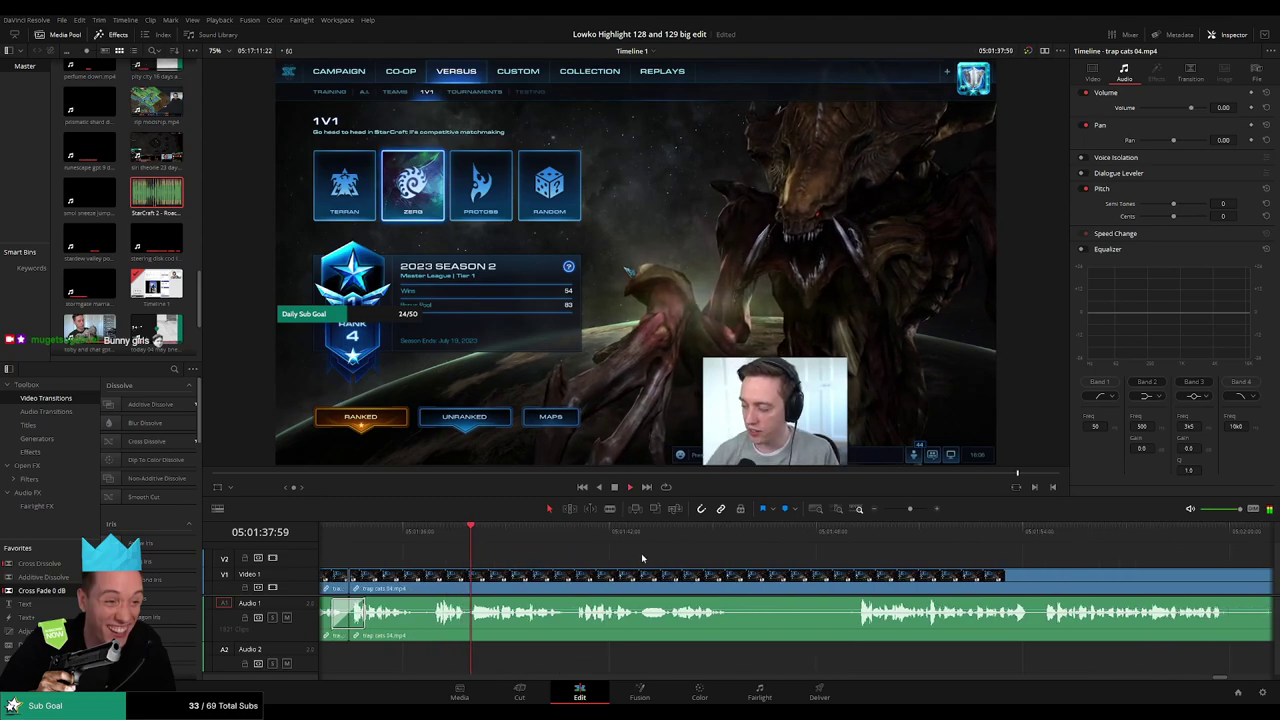
pyautogui.moveTo(910, 509)
pyautogui.mouseDown()
pyautogui.moveTo(897, 510)
pyautogui.moveTo(915, 513)
pyautogui.mouseUp()
pyautogui.moveTo(800, 552); pyautogui.dragTo(426, 545)
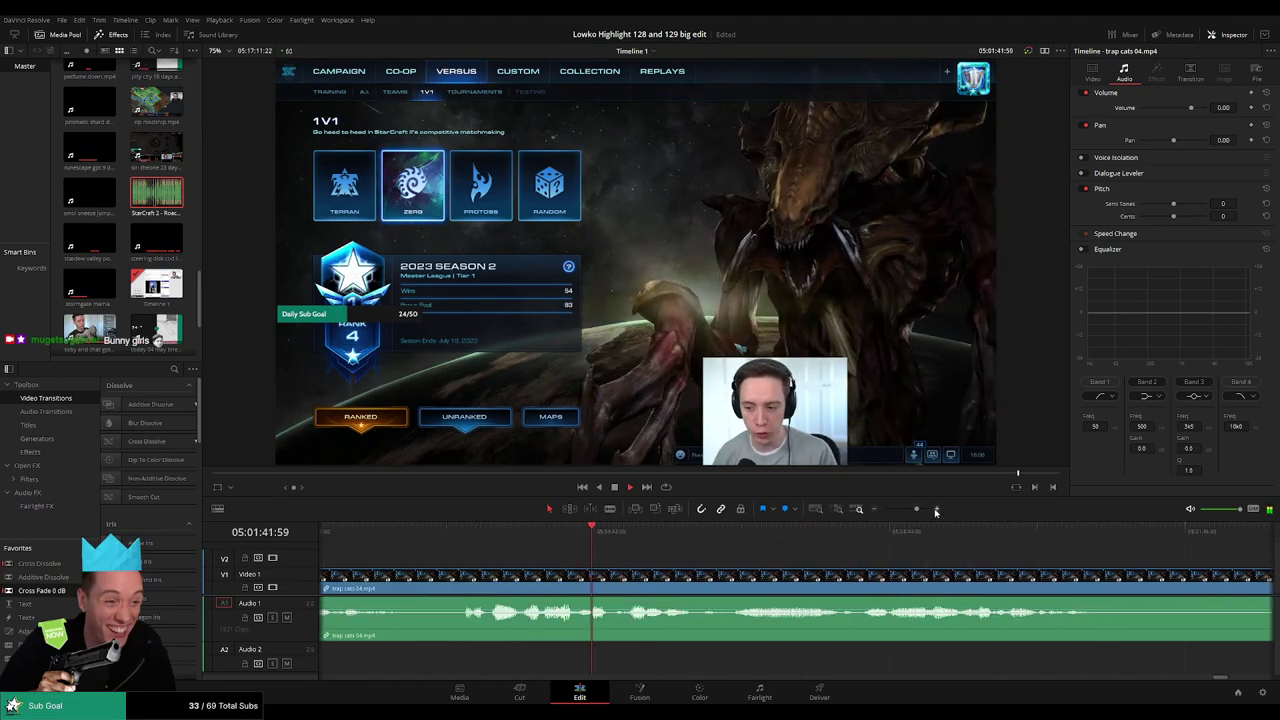
pyautogui.moveTo(917, 510); pyautogui.dragTo(599, 538)
pyautogui.click(582, 532)
pyautogui.press('b')
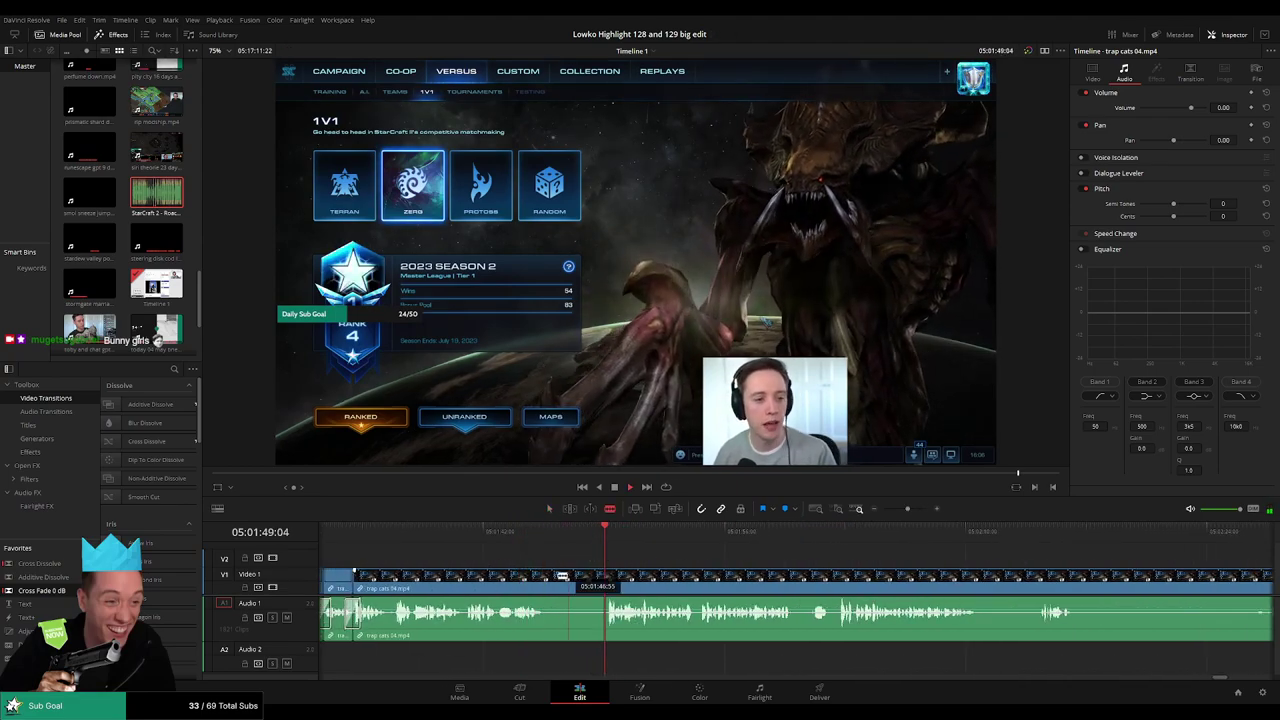
pyautogui.click(544, 574)
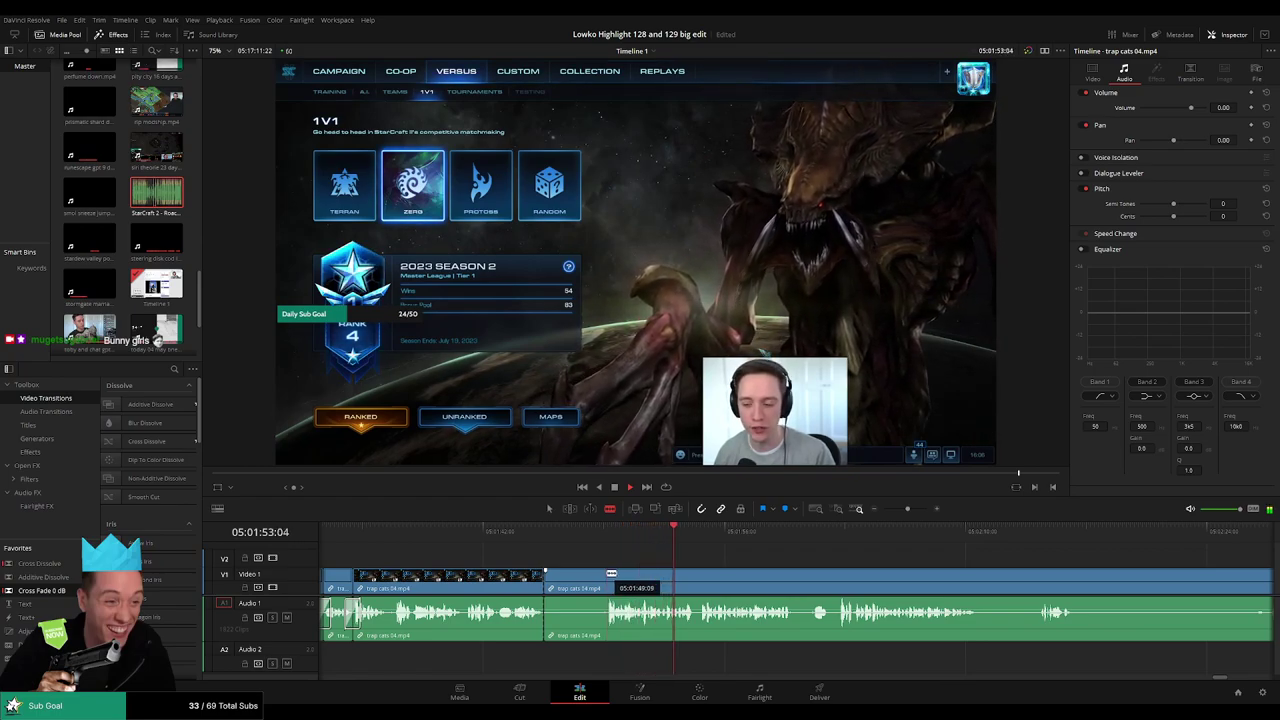
pyautogui.click(608, 574)
pyautogui.press('a')
pyautogui.click(576, 581)
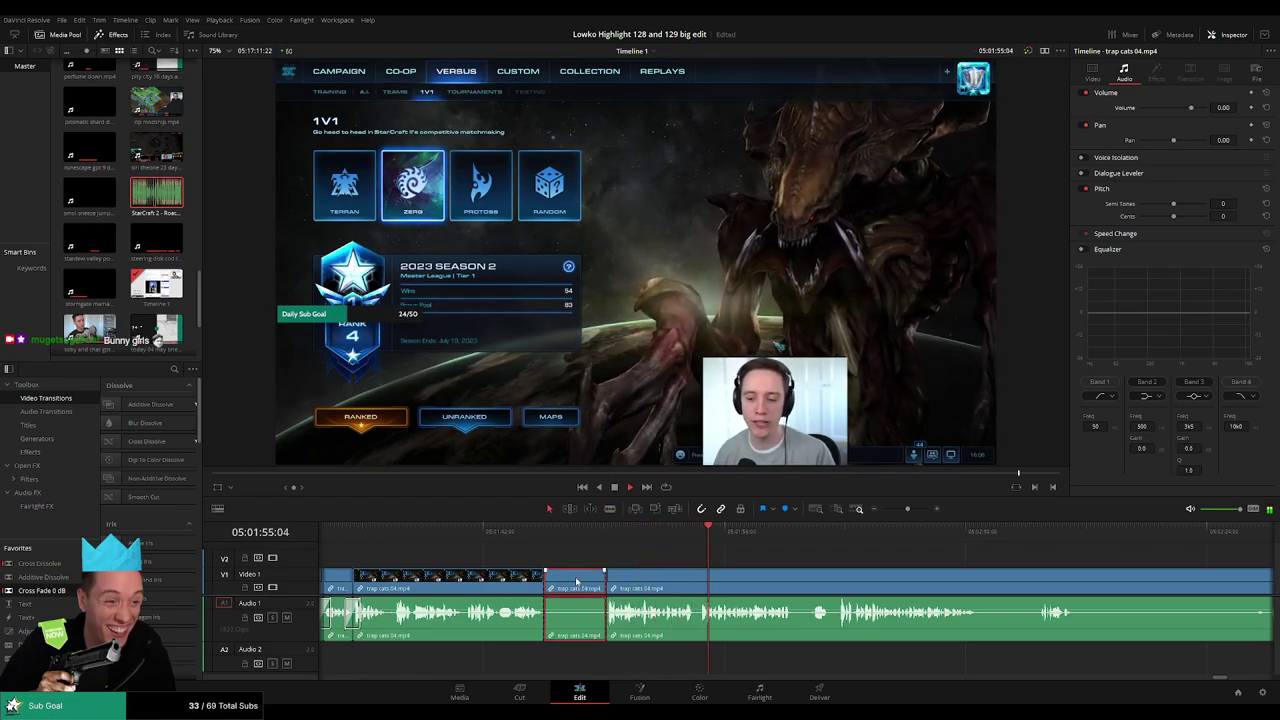
pyautogui.press('Delete')
pyautogui.moveTo(576, 582); pyautogui.dragTo(563, 582)
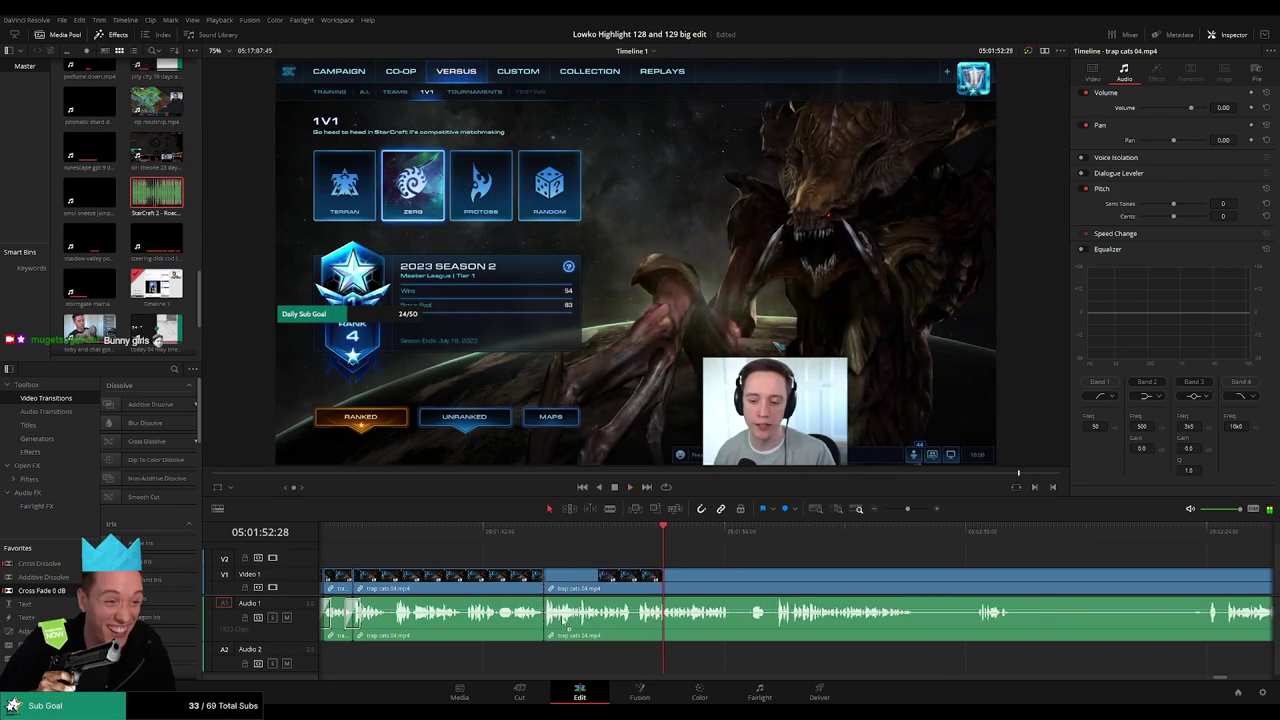
# - Split the clip at about 05:01:56 and 05:01:59, delete the section between the splits and crossfade the audio join
pyautogui.moveTo(749, 579); pyautogui.dragTo(617, 557)
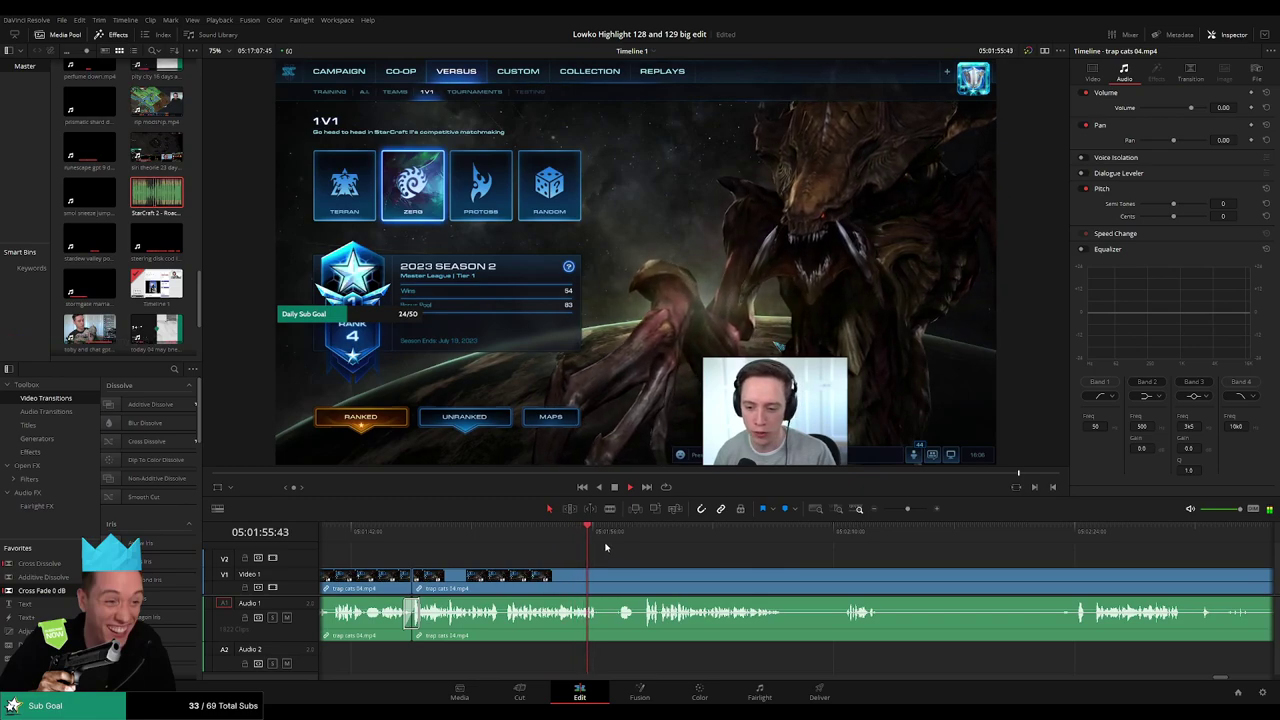
pyautogui.click(618, 535)
pyautogui.press('b')
pyautogui.click(598, 589)
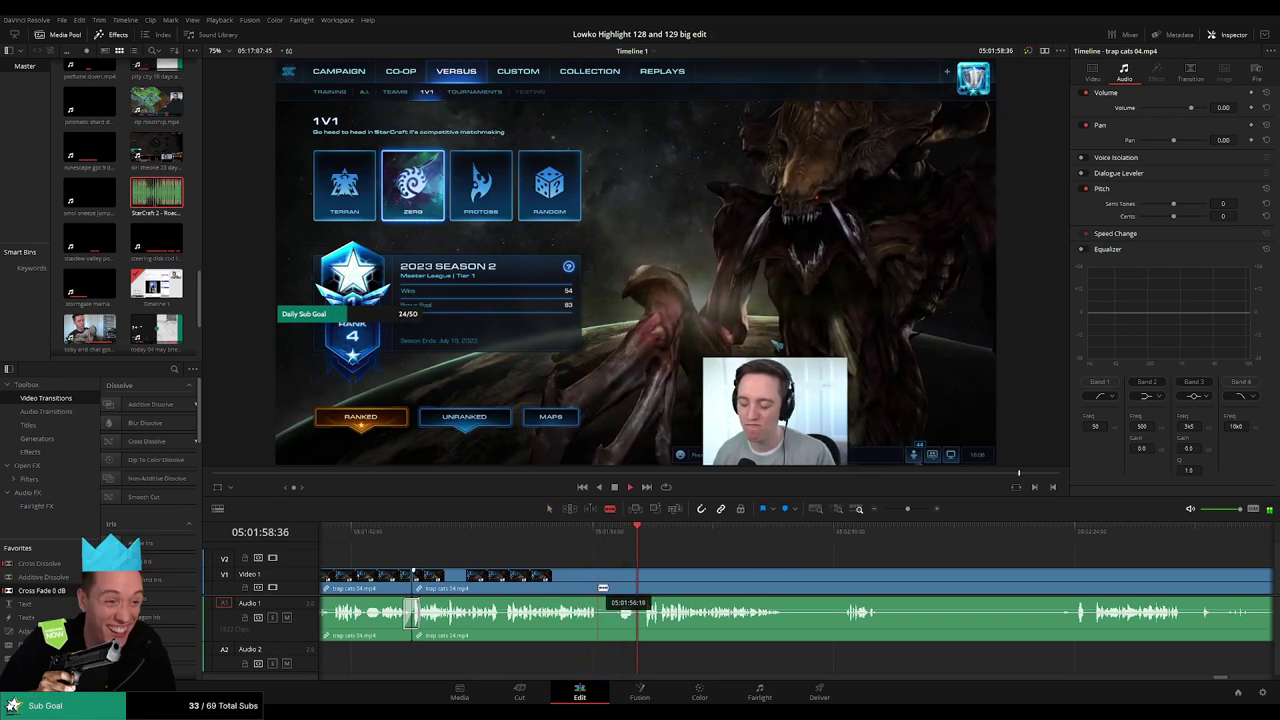
pyautogui.click(645, 577)
pyautogui.press('a')
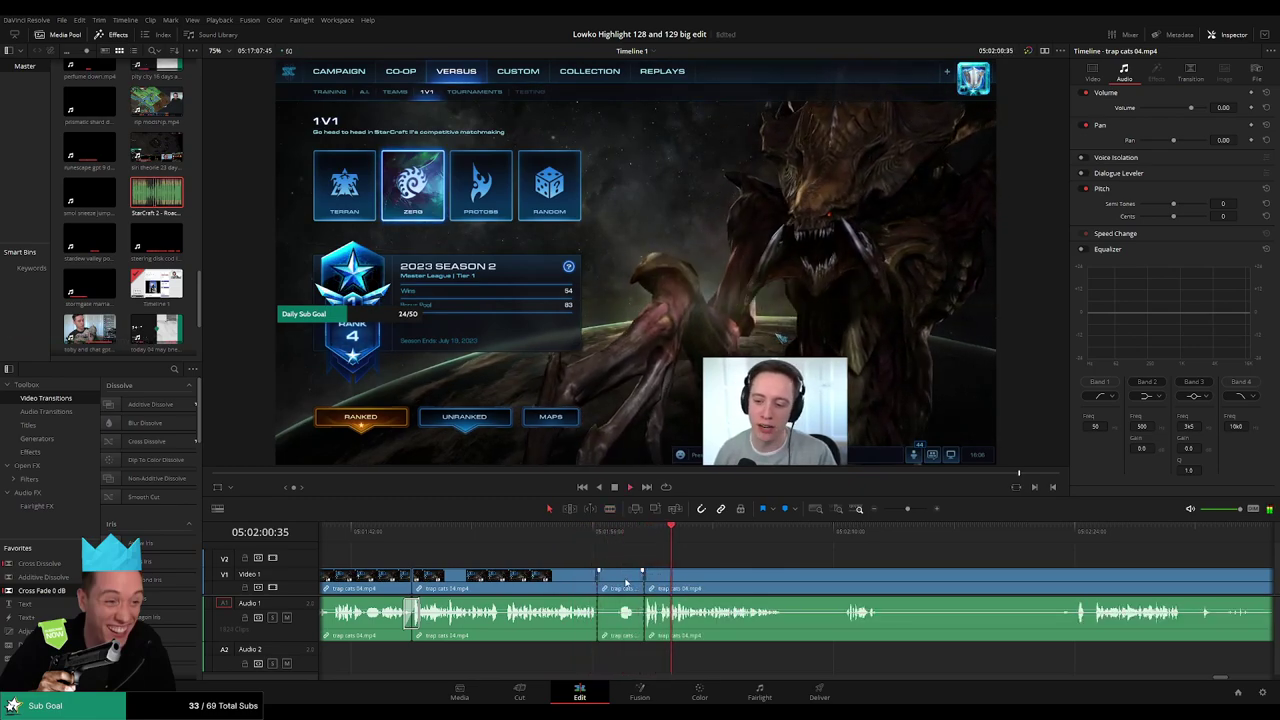
pyautogui.click(626, 582)
pyautogui.press('Delete')
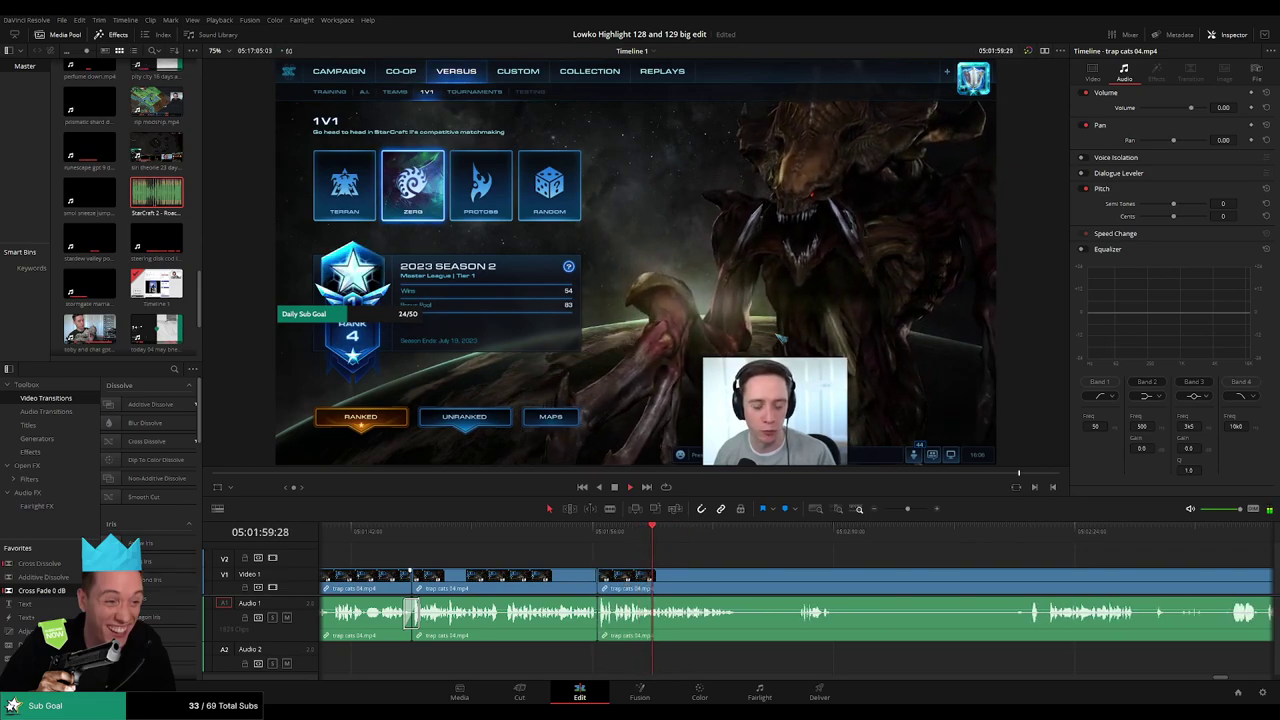
# - Remove the pause from about 05:02:04 to 05:02:08 before the matchmaking search and crossfade the audio cut
pyautogui.hscroll(3, 590, 580)
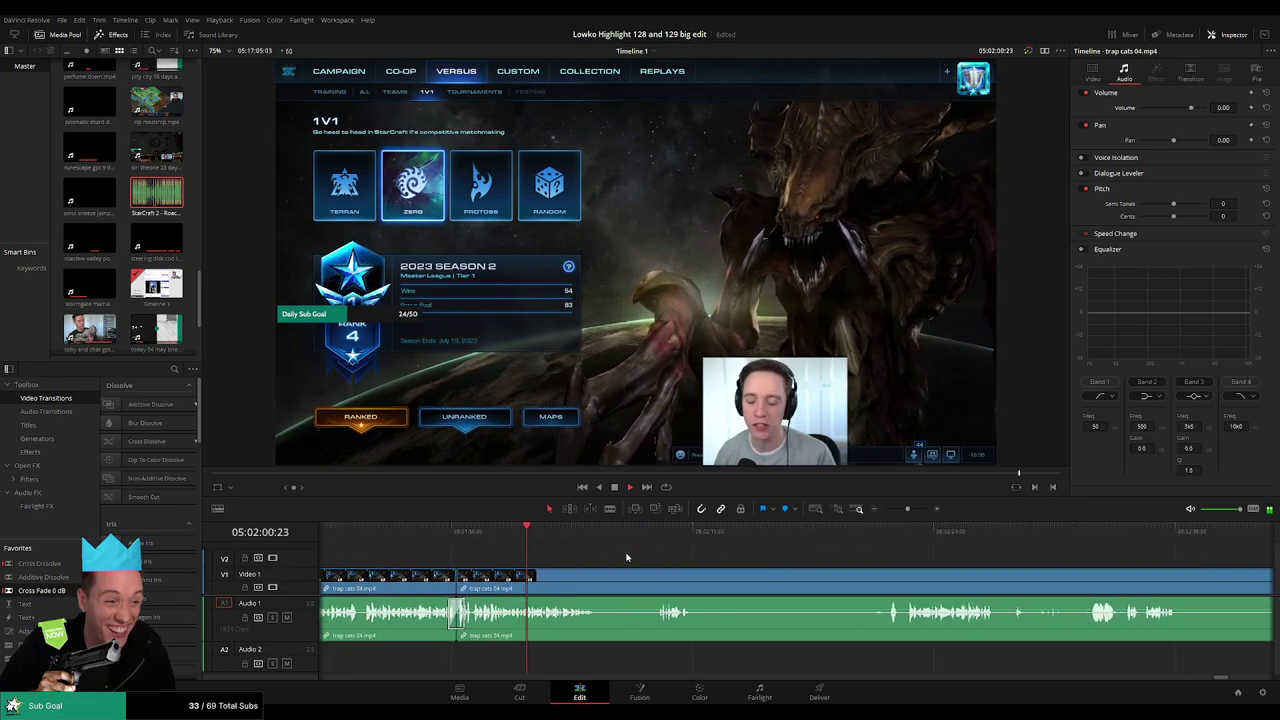
pyautogui.press('b')
pyautogui.click(603, 581)
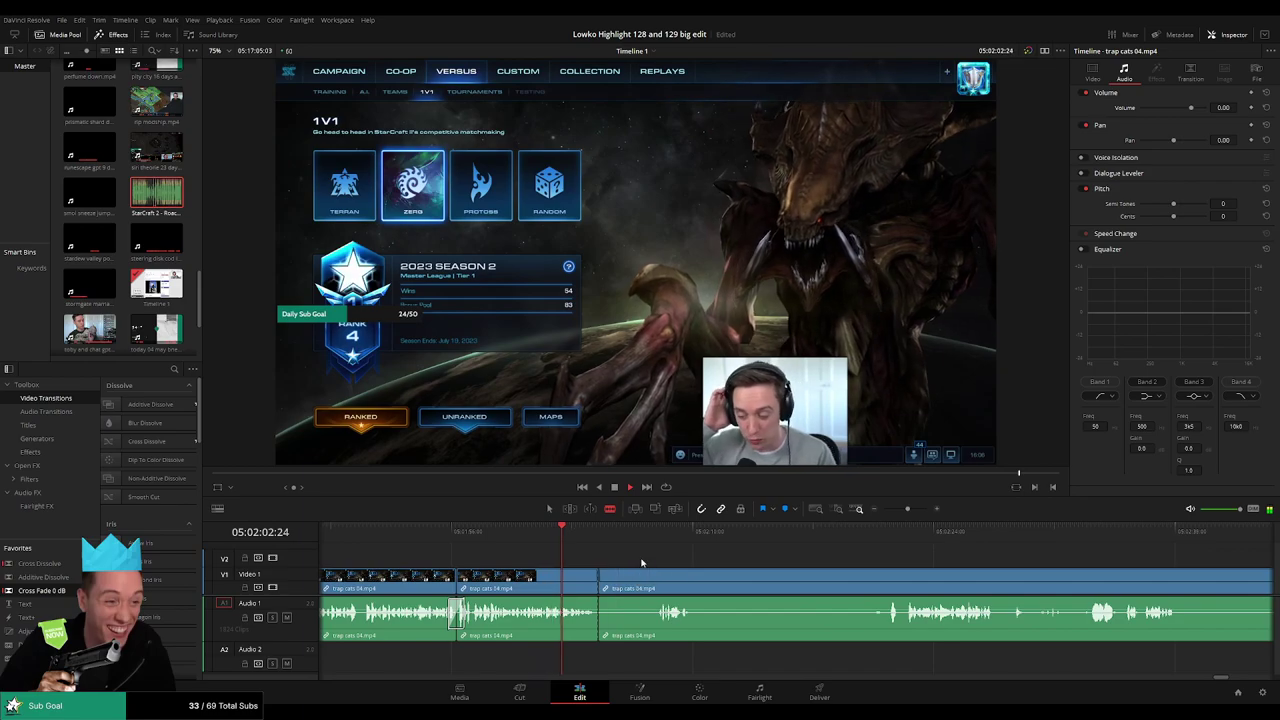
pyautogui.hscroll(1, 603, 563)
pyautogui.click(612, 537)
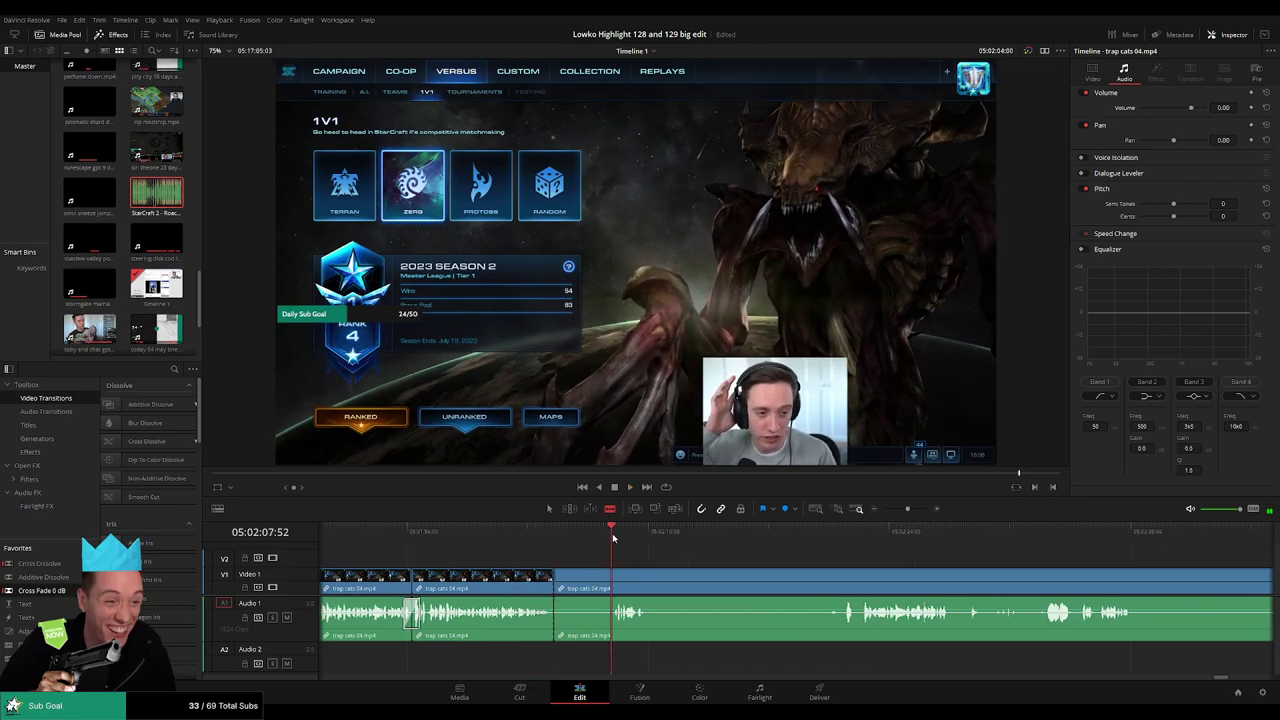
pyautogui.press('a')
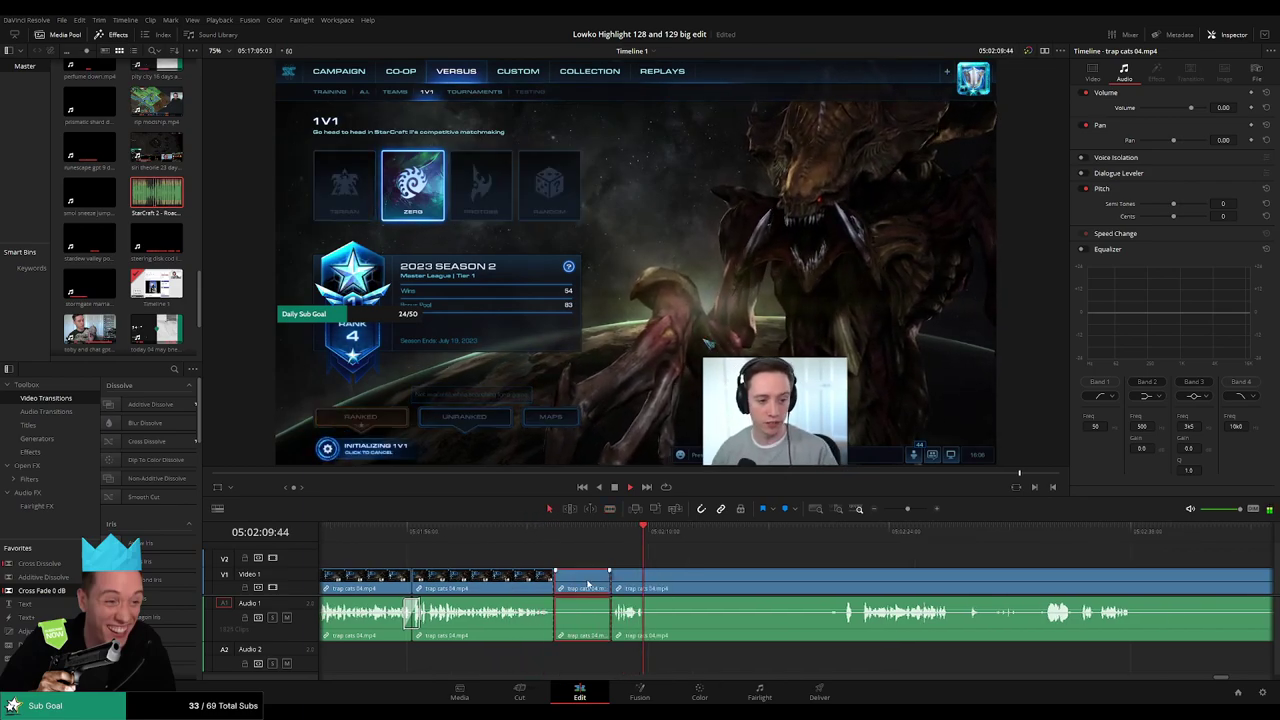
pyautogui.hscroll(1, 606, 568)
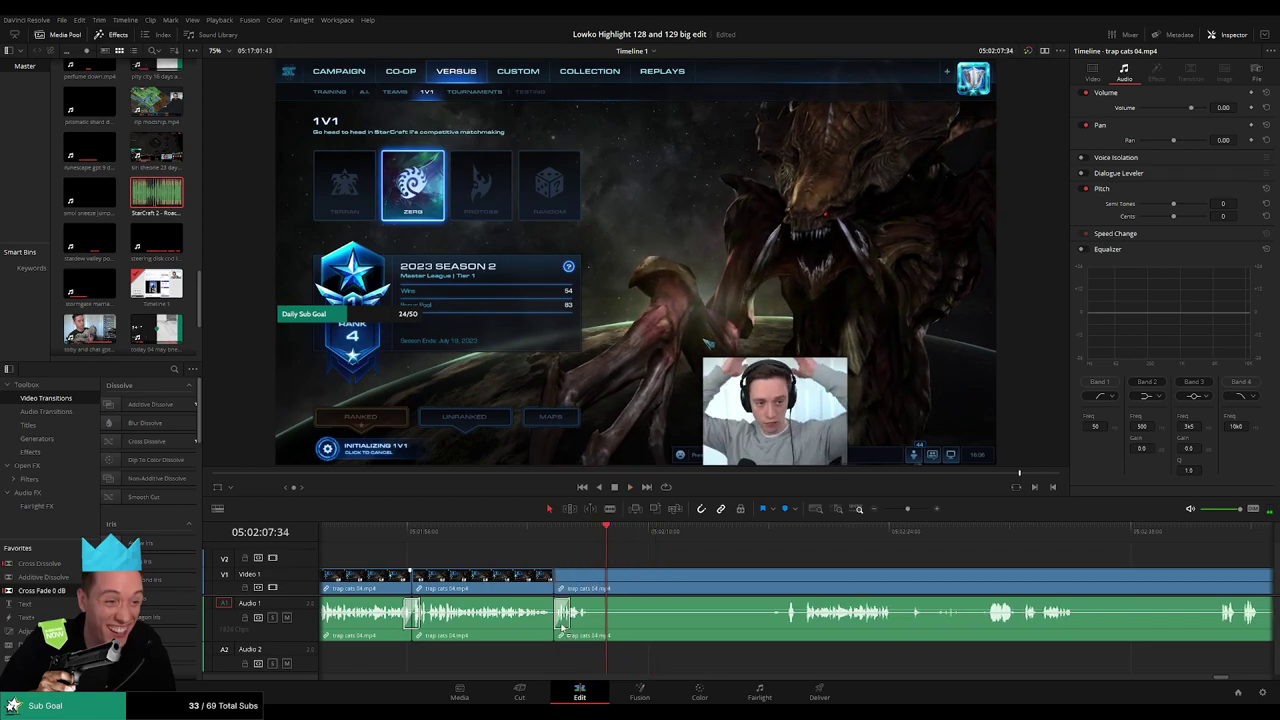
# - Delete the matchmaking wait from about 05:02:07 to 05:02:19 and crossfade the audio where the clips join
pyautogui.click(784, 531)
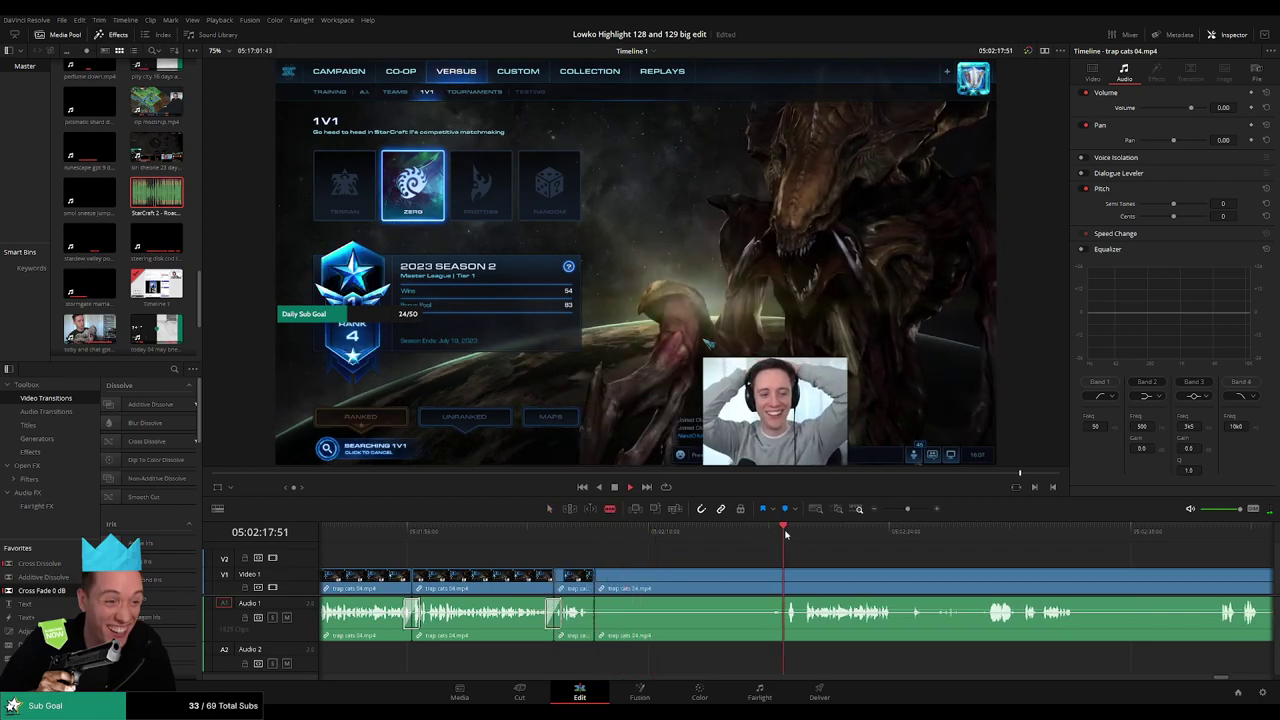
pyautogui.hscroll(3, 785, 540)
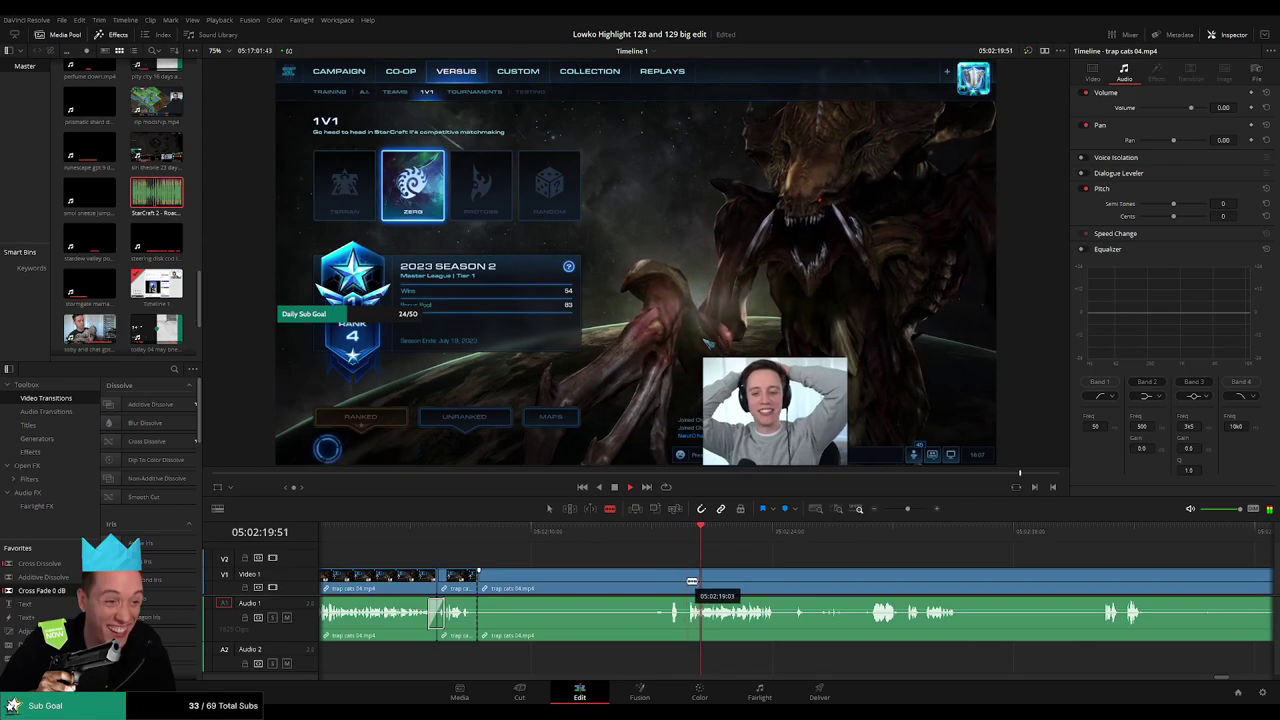
pyautogui.click(689, 581)
pyautogui.press('a')
pyautogui.click(665, 580)
pyautogui.press('Delete')
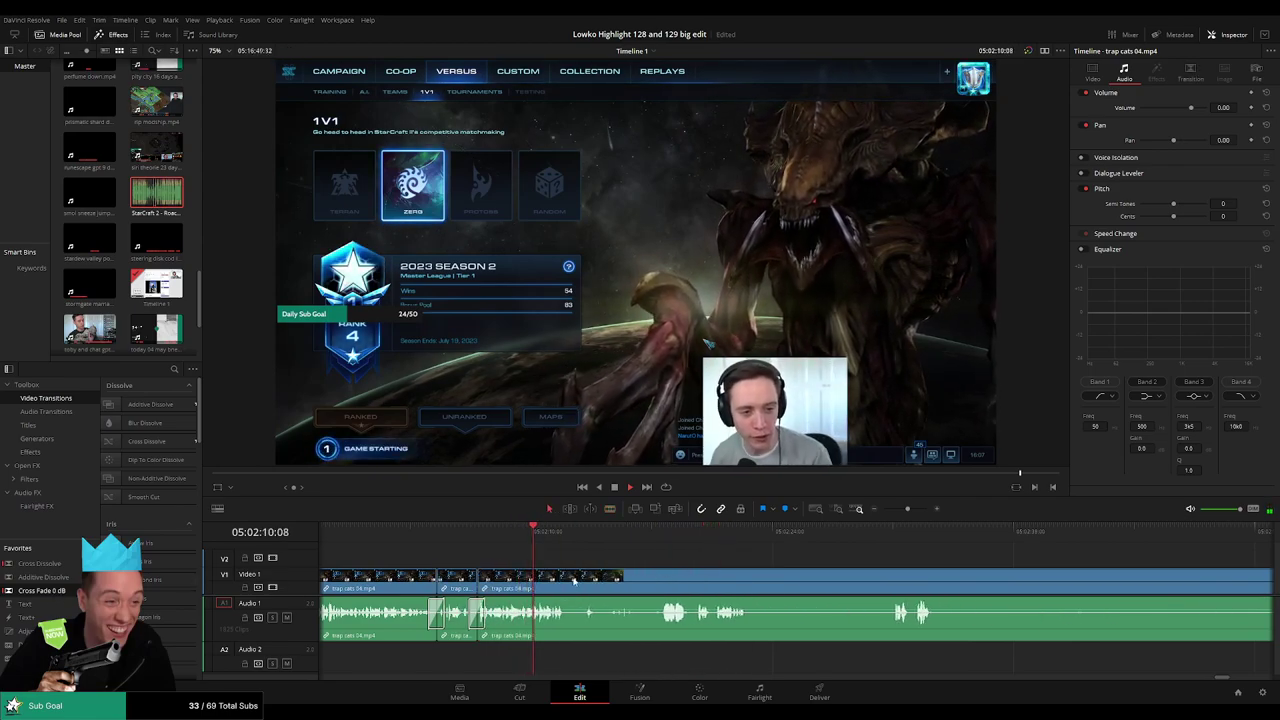
# - Review the game-starting and loading-screen footage and split the clip at about 05:02:23, during the match countdown
pyautogui.click(585, 531)
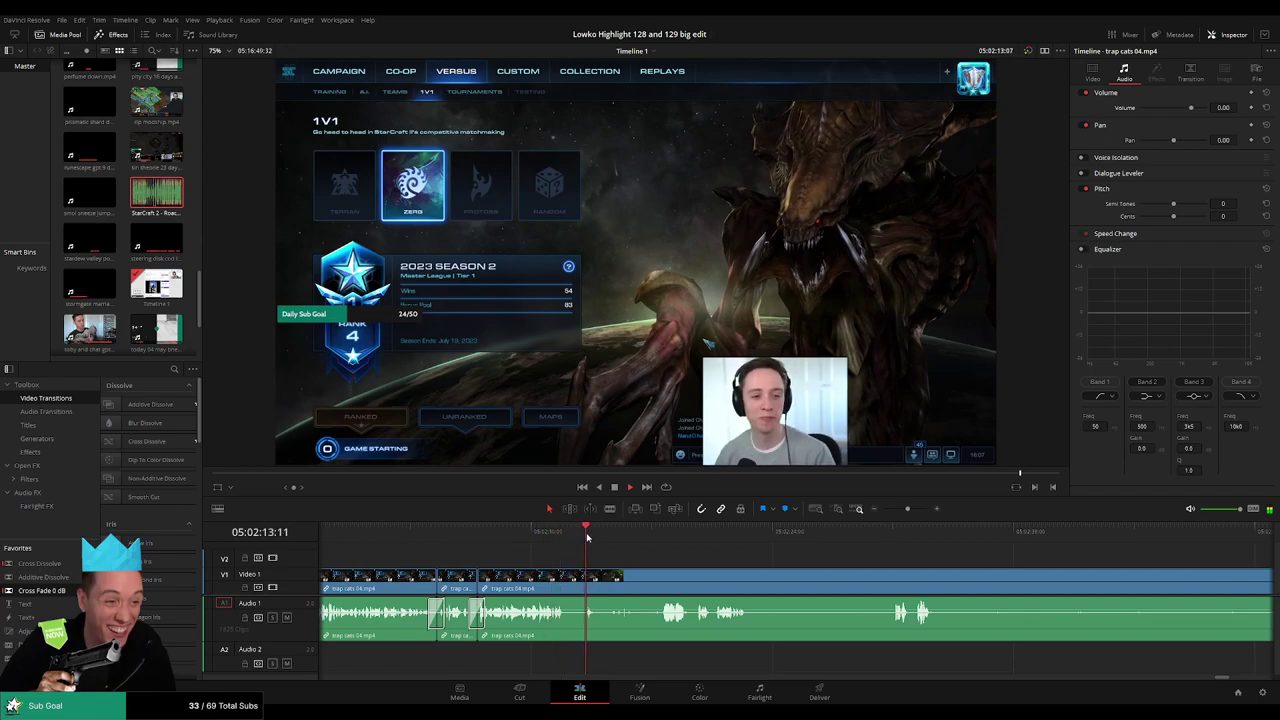
pyautogui.click(645, 532)
pyautogui.moveTo(772, 562); pyautogui.dragTo(631, 557)
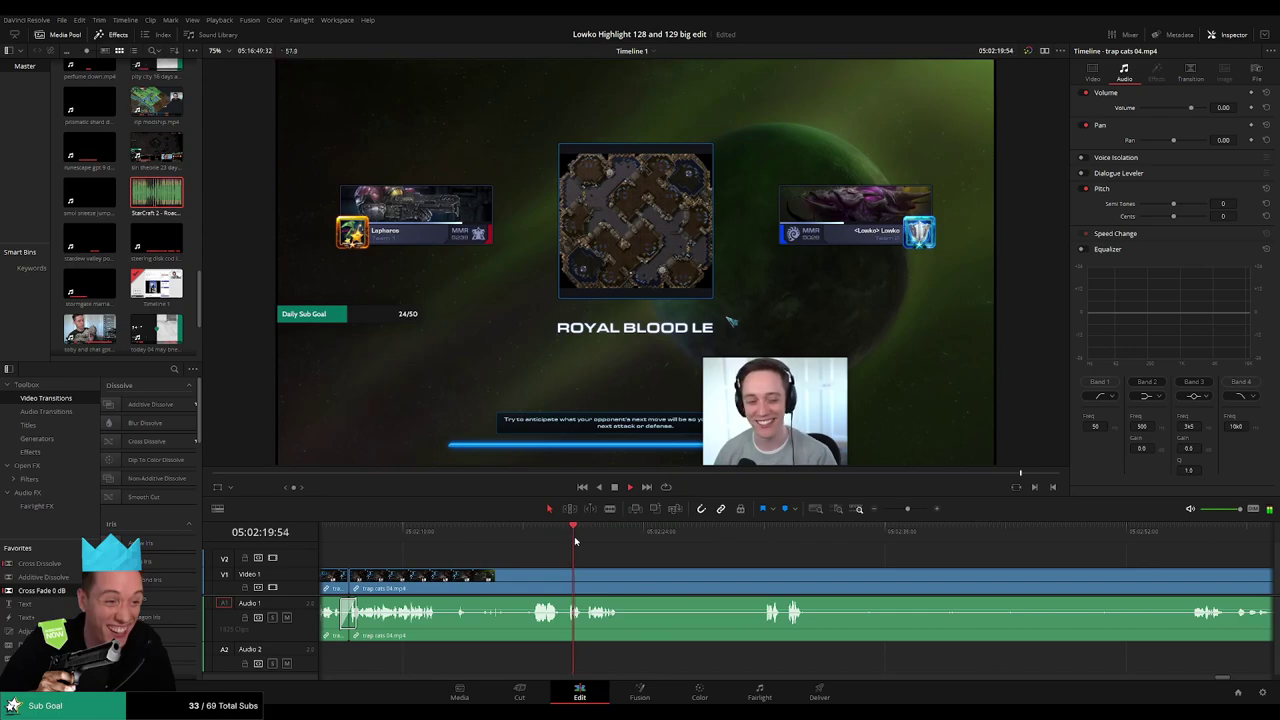
pyautogui.hscroll(1, 577, 554)
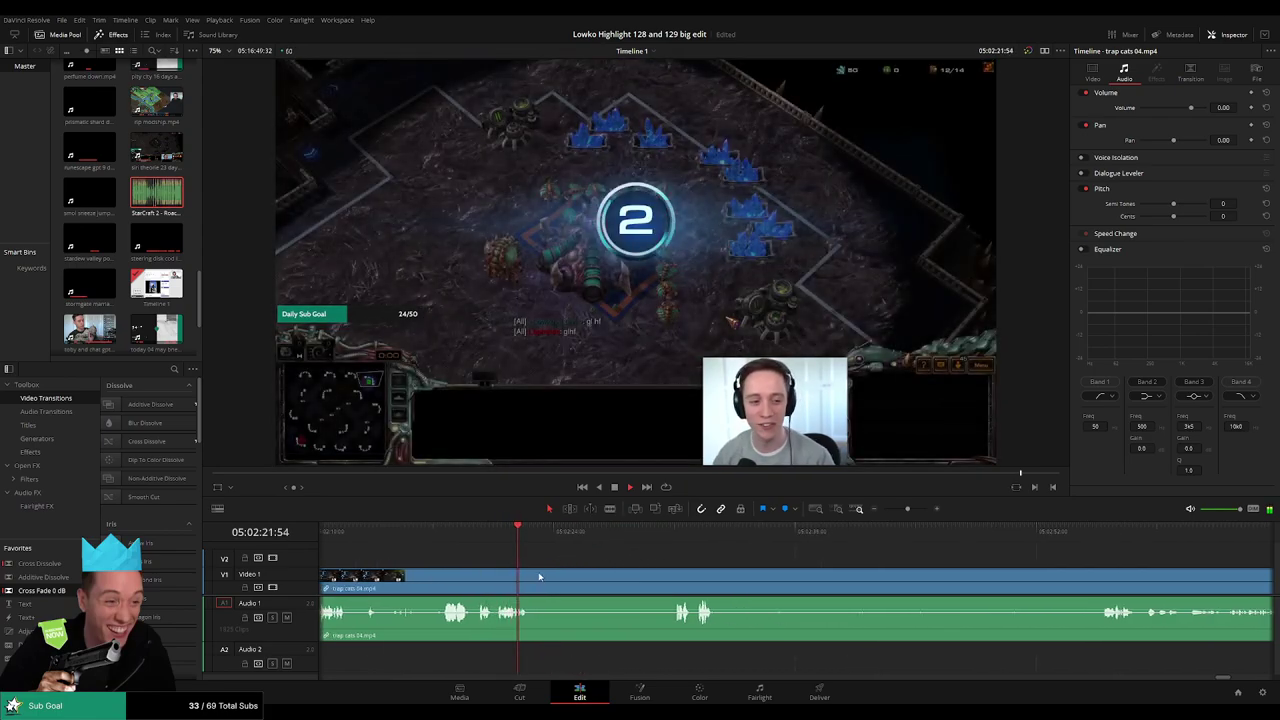
pyautogui.press('b')
pyautogui.click(538, 577)
# - Skim the StarCraft match gameplay after the split at 05:02:23 and delete all the remaining trap cats 04.mp4 footage
pyautogui.click(670, 533)
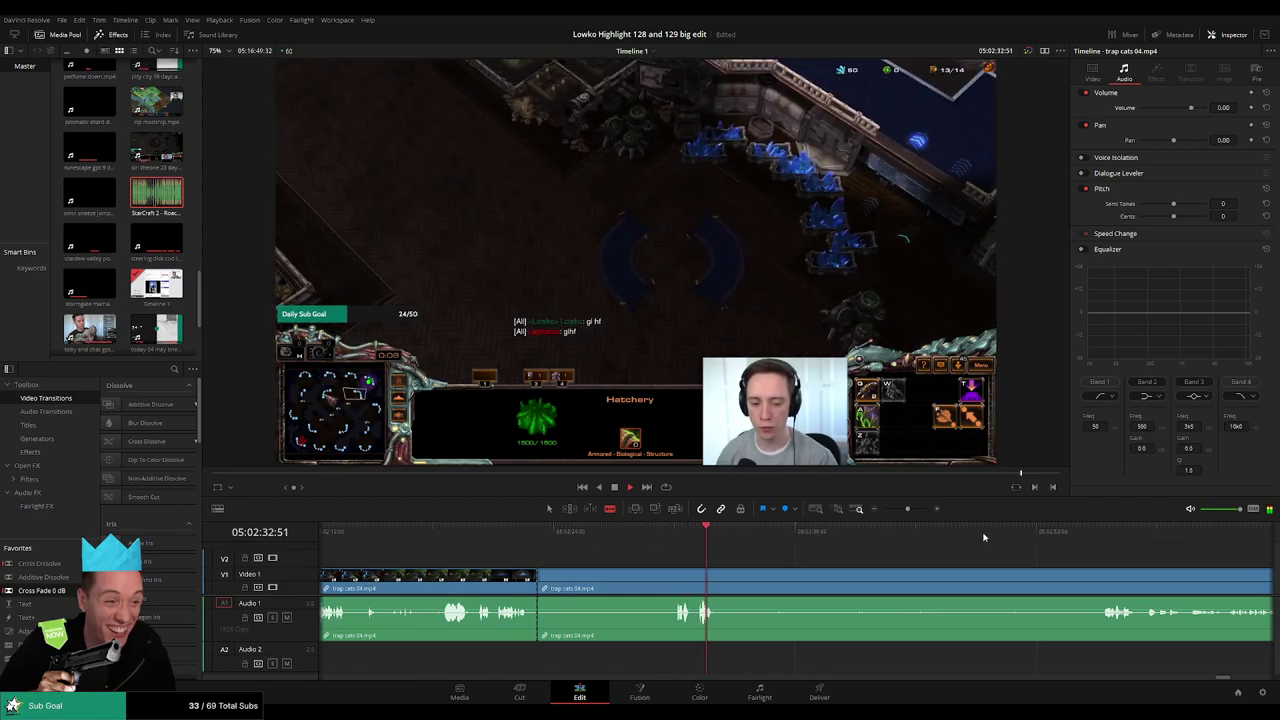
pyautogui.press('space')
pyautogui.moveTo(906, 510); pyautogui.dragTo(892, 511)
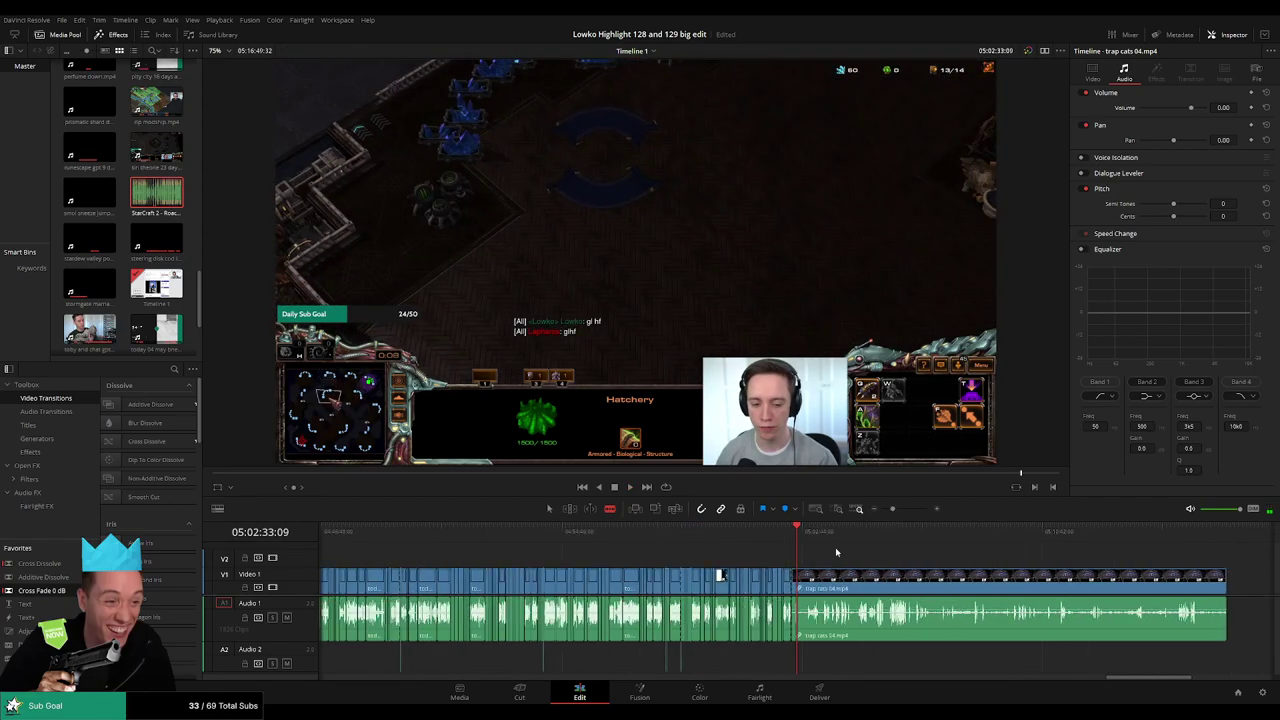
pyautogui.press('space')
pyautogui.click(875, 544)
pyautogui.hscroll(3, 883, 553)
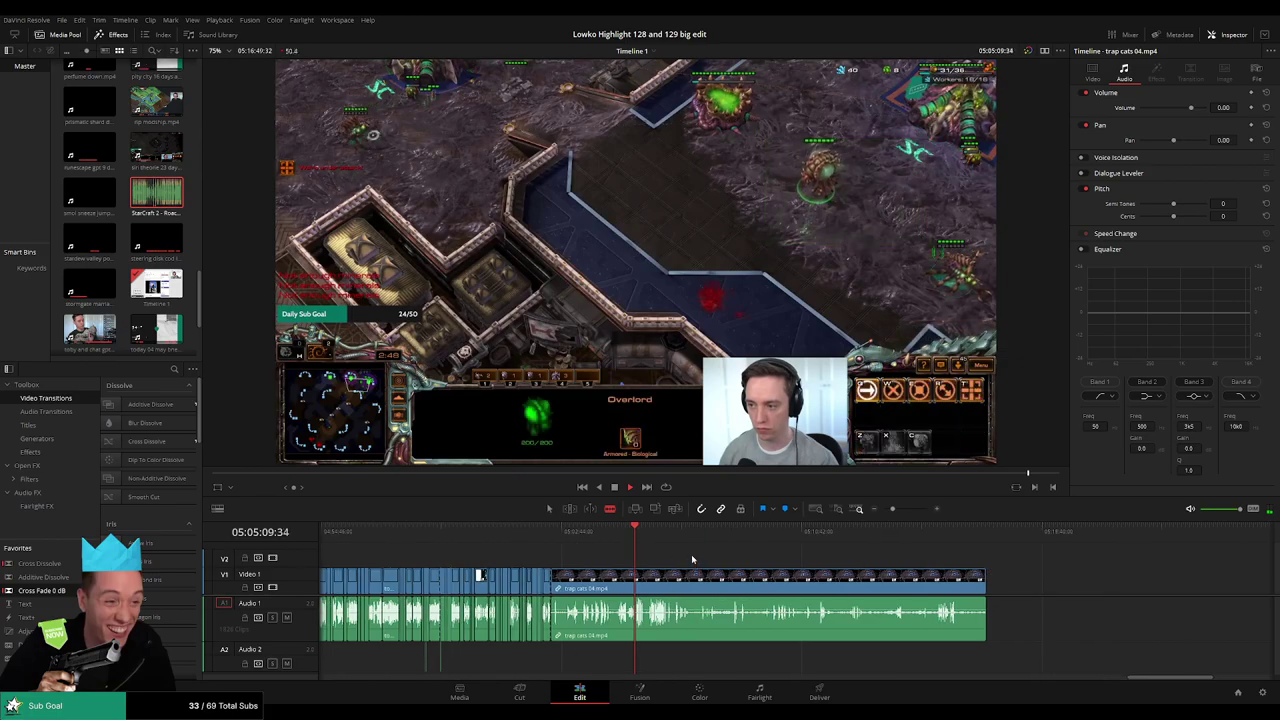
pyautogui.click(653, 541)
pyautogui.moveTo(682, 543); pyautogui.dragTo(943, 541)
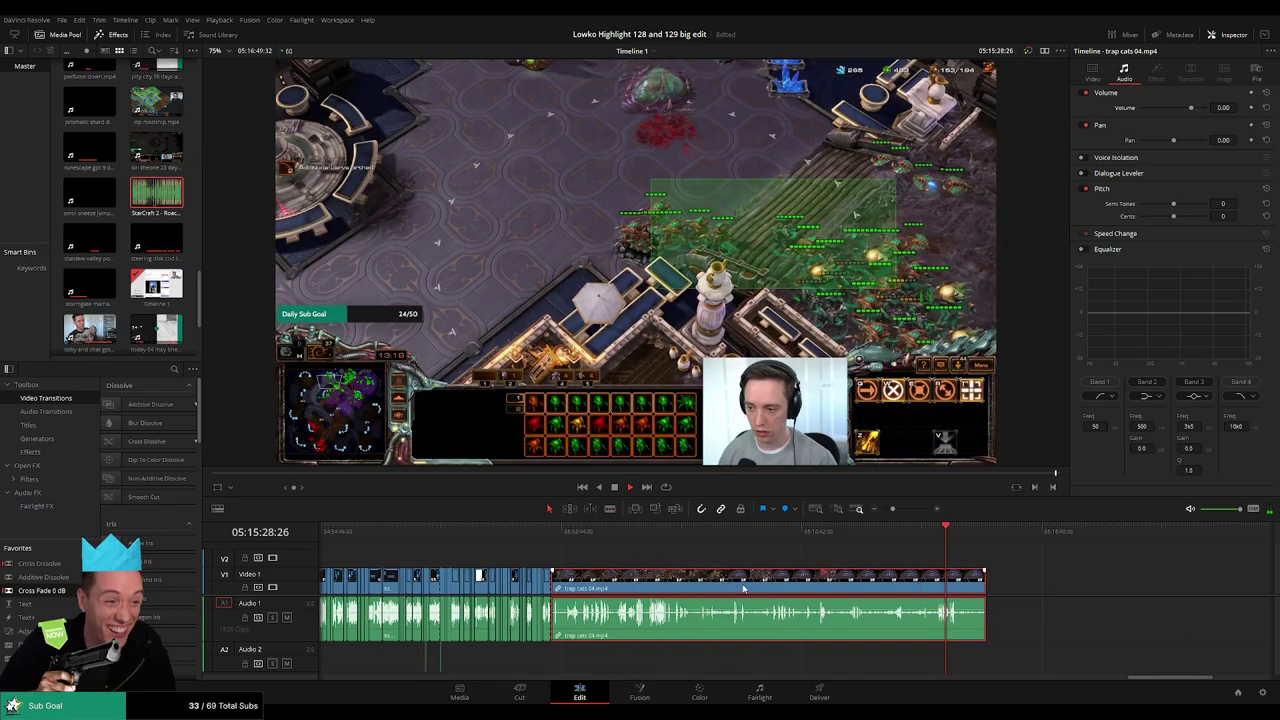
pyautogui.press('Delete')
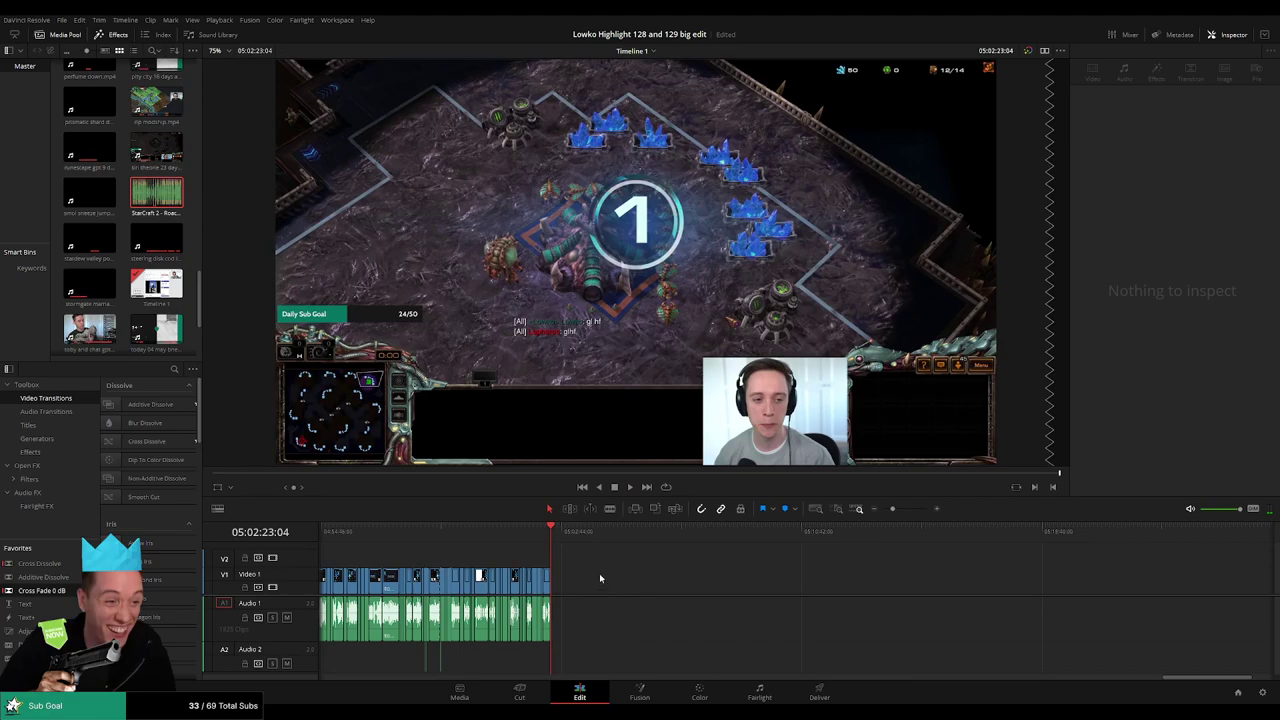
# - Trim the end of the last trap cats 04.mp4 clip so the timeline finishes exactly at 05:02:23:00
pyautogui.scroll(8, 591, 571)
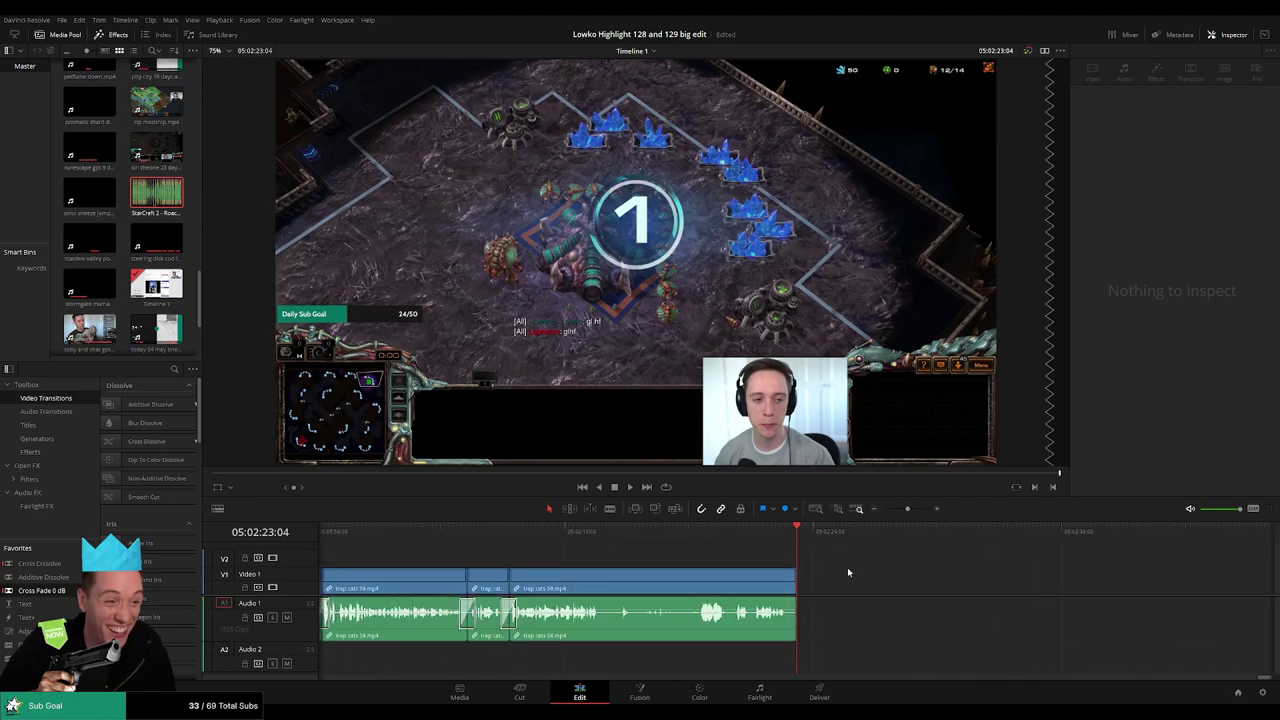
pyautogui.press('Right')
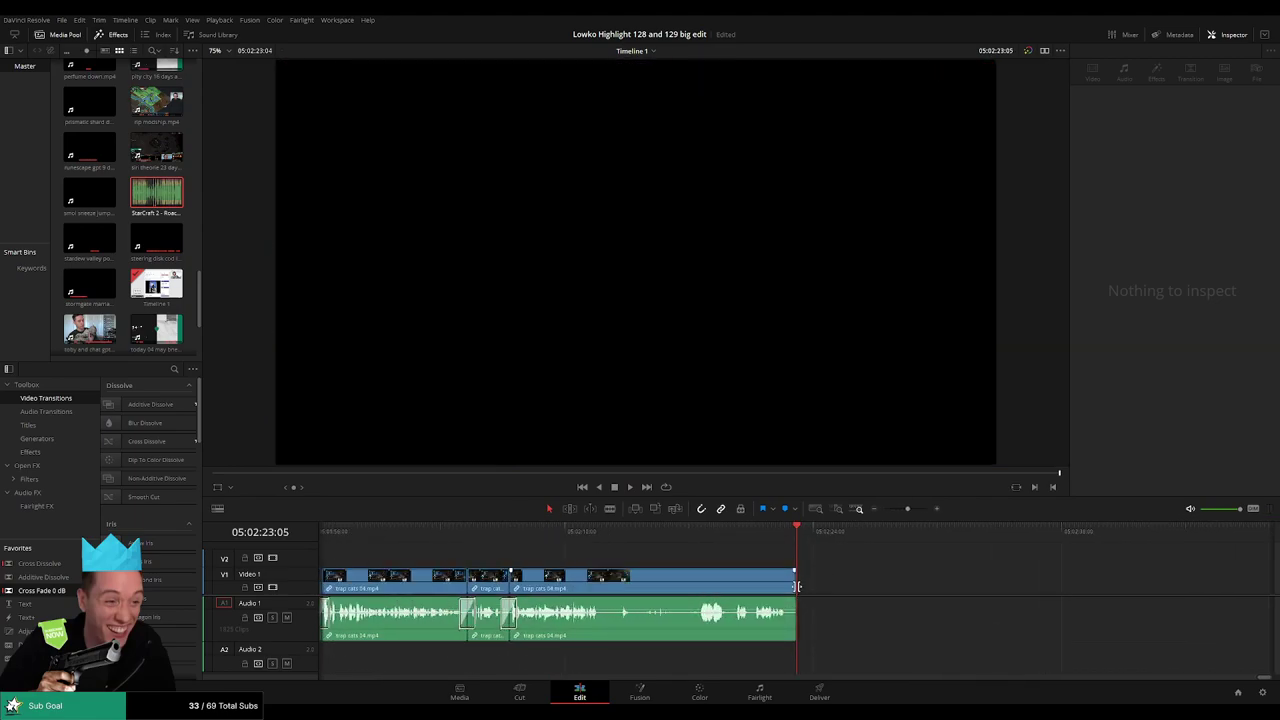
pyautogui.press('Left')
pyautogui.click(830, 592)
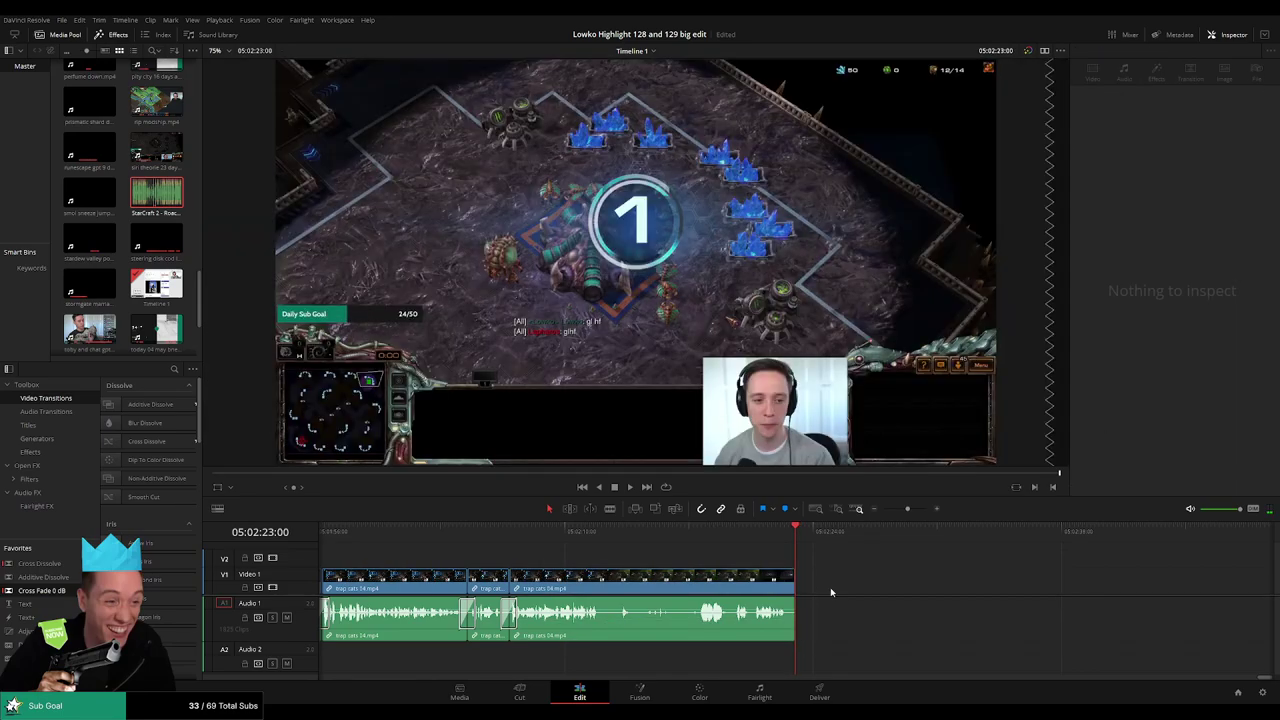
# - Review the full edited timeline from its beginning to the final clip, checking the overall span of cuts
pyautogui.moveTo(906, 511); pyautogui.dragTo(847, 514)
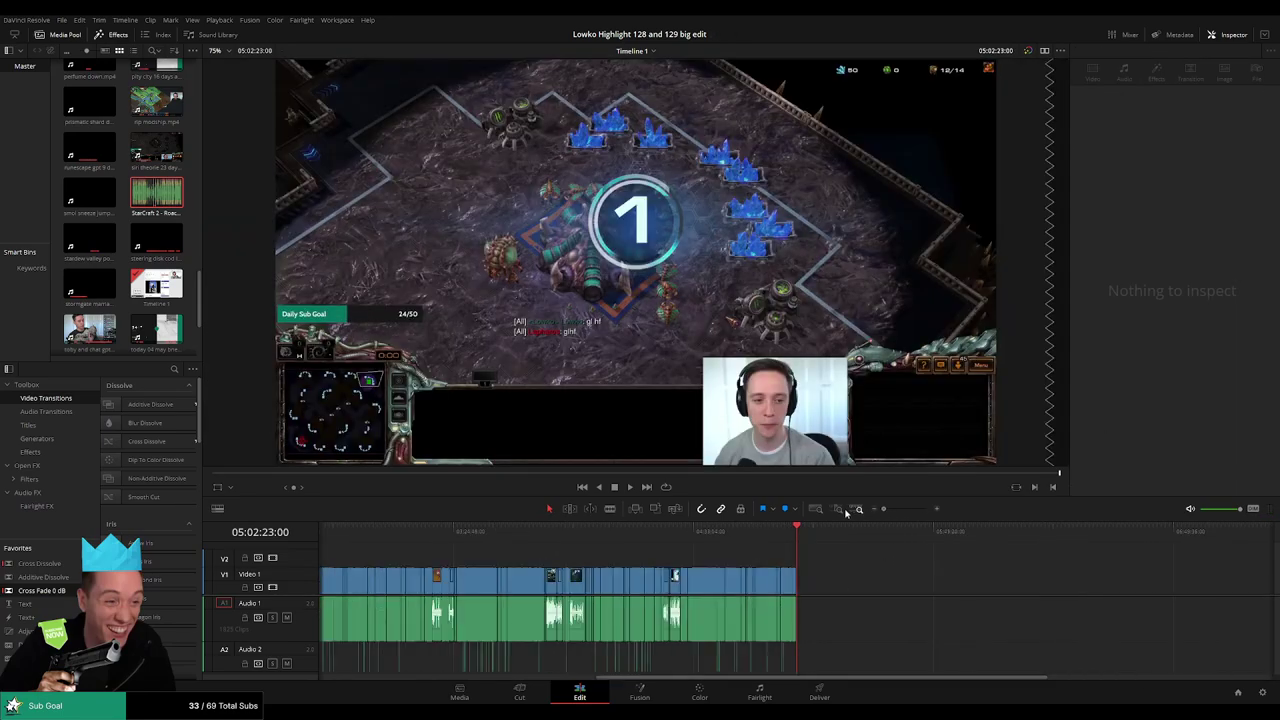
pyautogui.moveTo(562, 552); pyautogui.dragTo(863, 574)
pyautogui.hscroll(-3, 1143, 561)
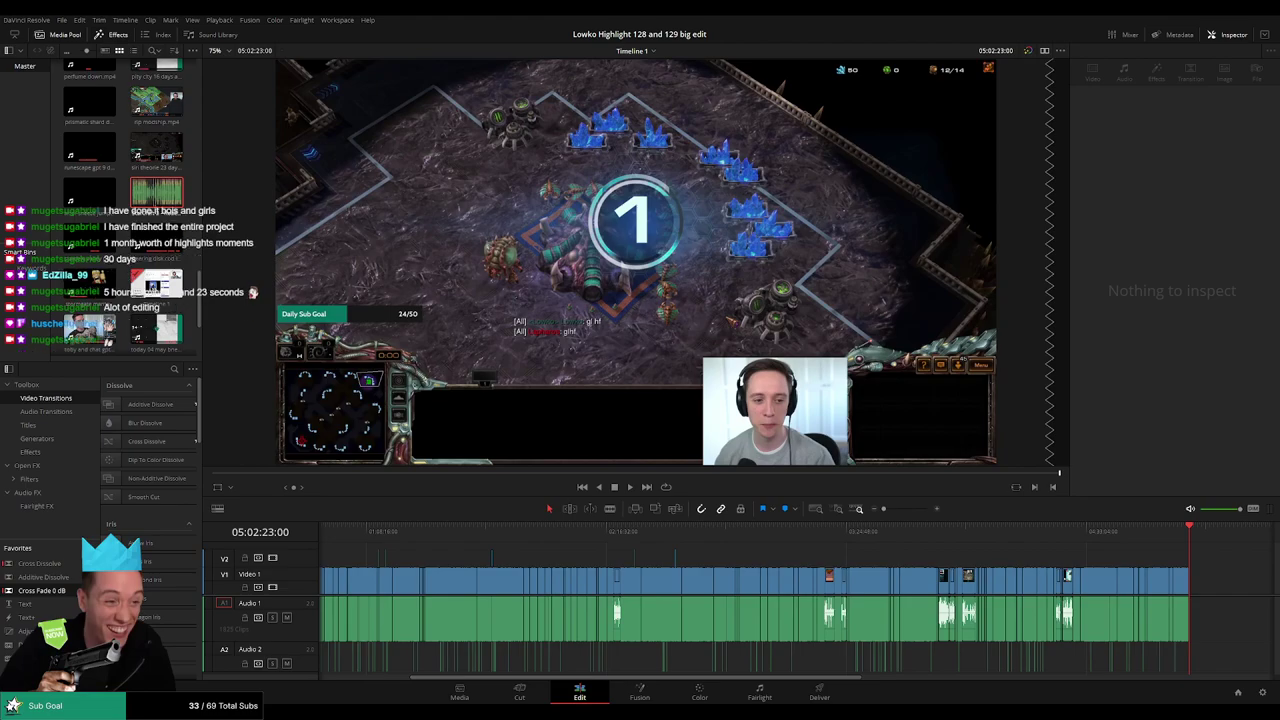
pyautogui.hscroll(3, 1152, 576)
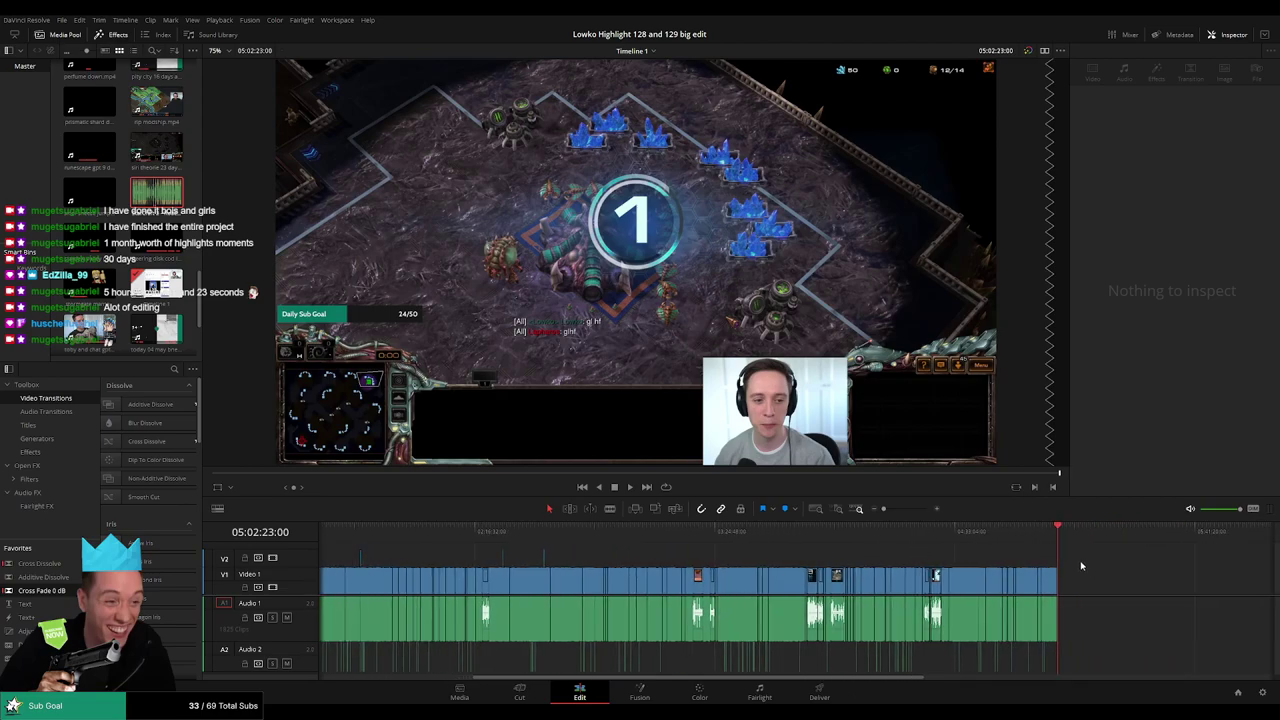
pyautogui.scroll(1, 981, 584)
pyautogui.scroll(-1, 981, 584)
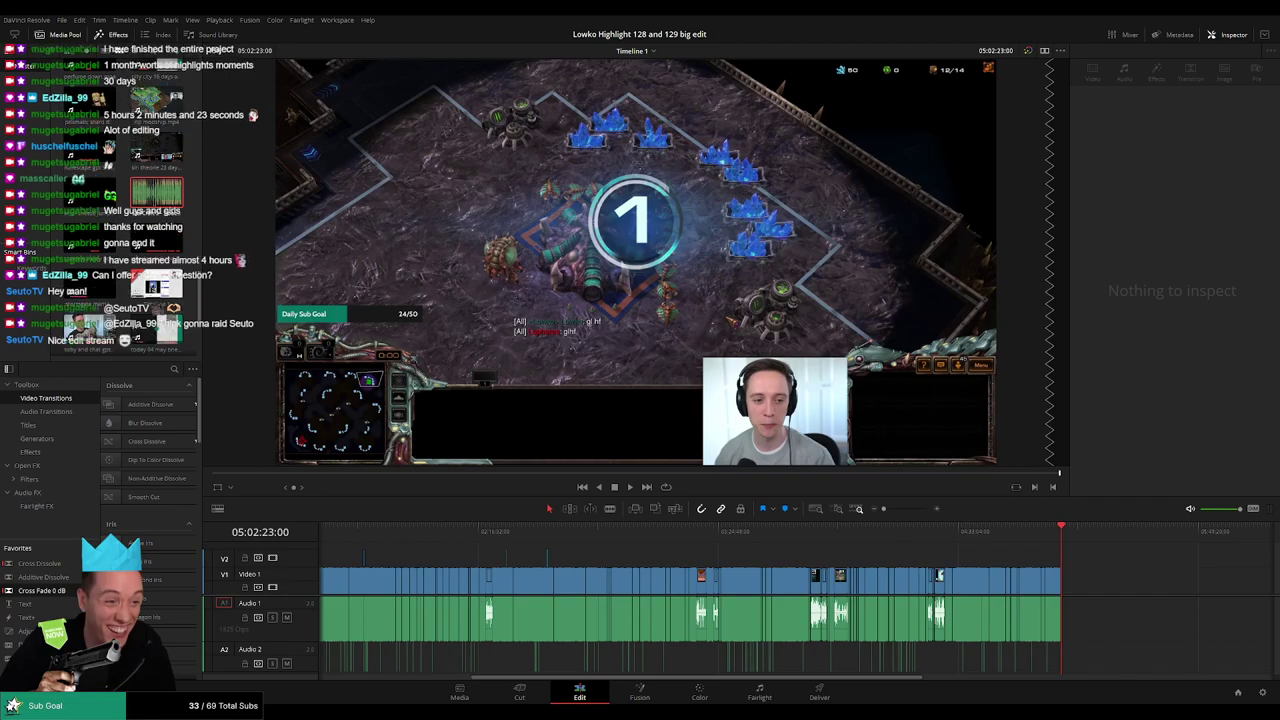
pyautogui.hscroll(-10, 761, 542)
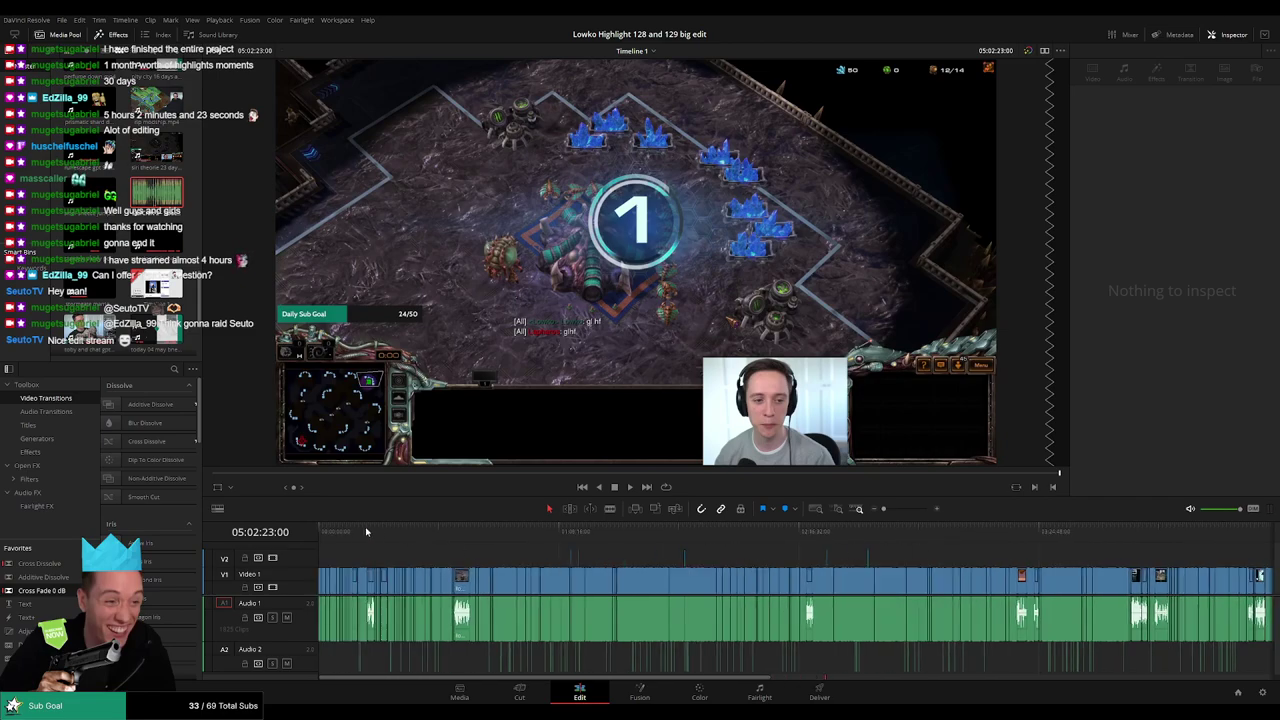
pyautogui.moveTo(321, 531); pyautogui.dragTo(1152, 547)
pyautogui.hscroll(5, 810, 546)
pyautogui.moveTo(798, 545); pyautogui.dragTo(937, 558)
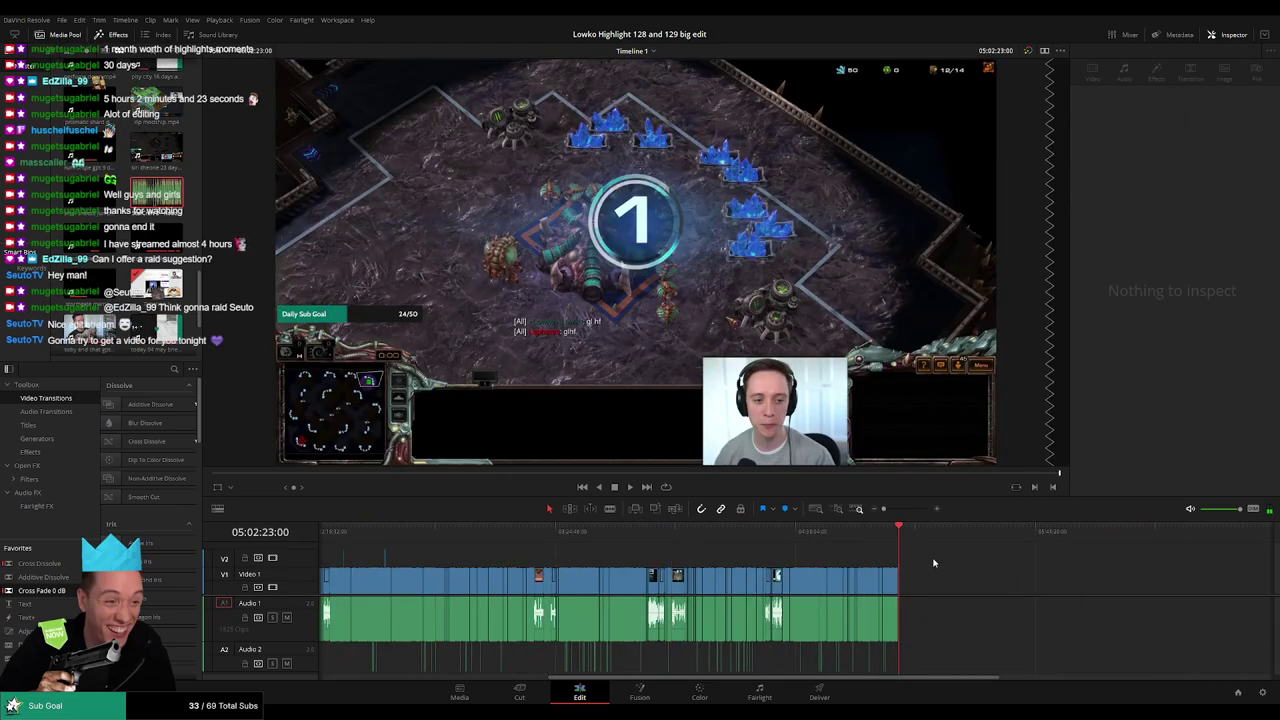
pyautogui.hscroll(-1, 928, 560)
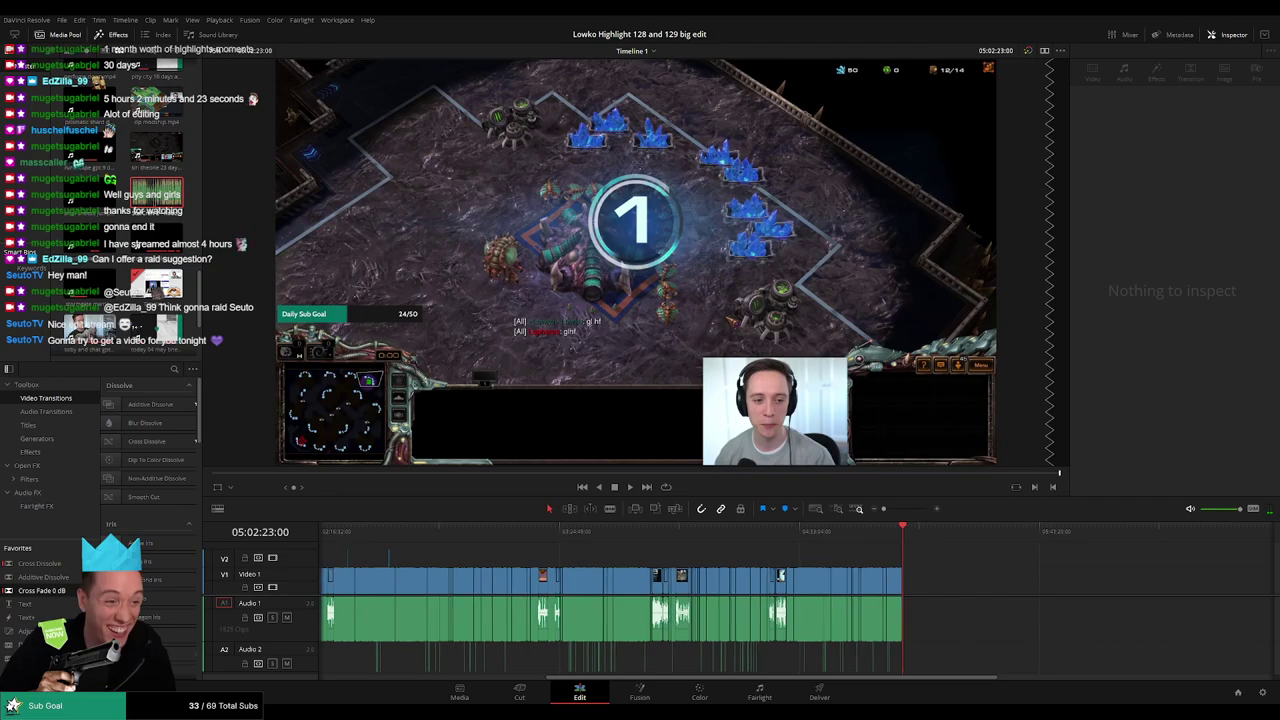